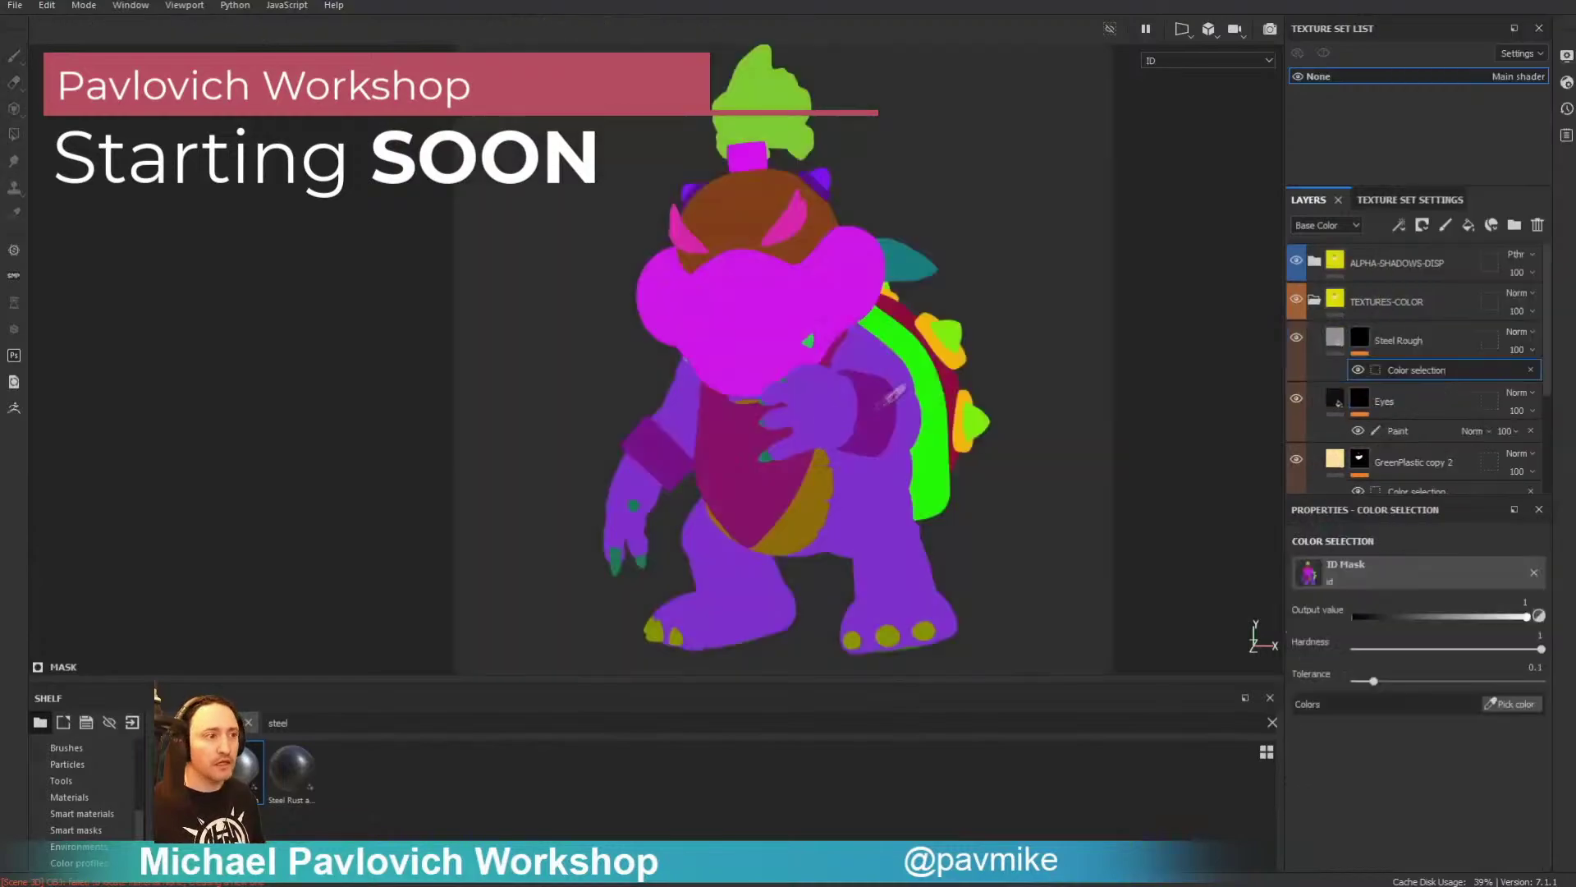
Step: Duplicate the masked layer and pick the eyebrow's colour from the ID map for its Color selection
scroll(1414, 370, down, 3)
key(ctrl+d)
click(1510, 703)
click(784, 218)
click(1510, 704)
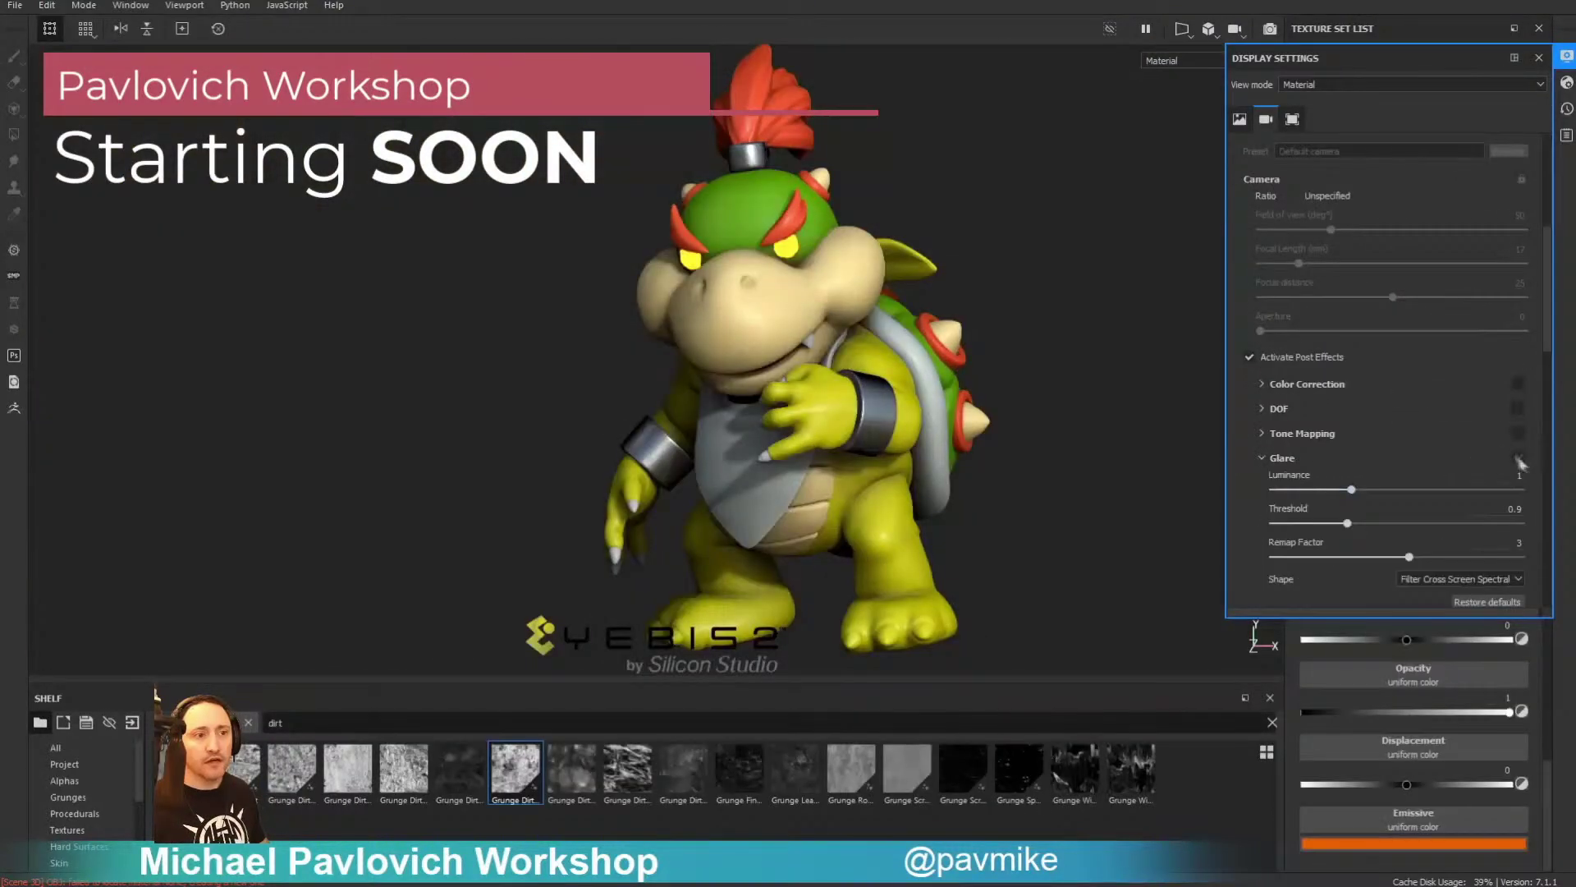
Step: Toggle the camera's Glare post effect and open its shape options
click(1519, 458)
click(1462, 578)
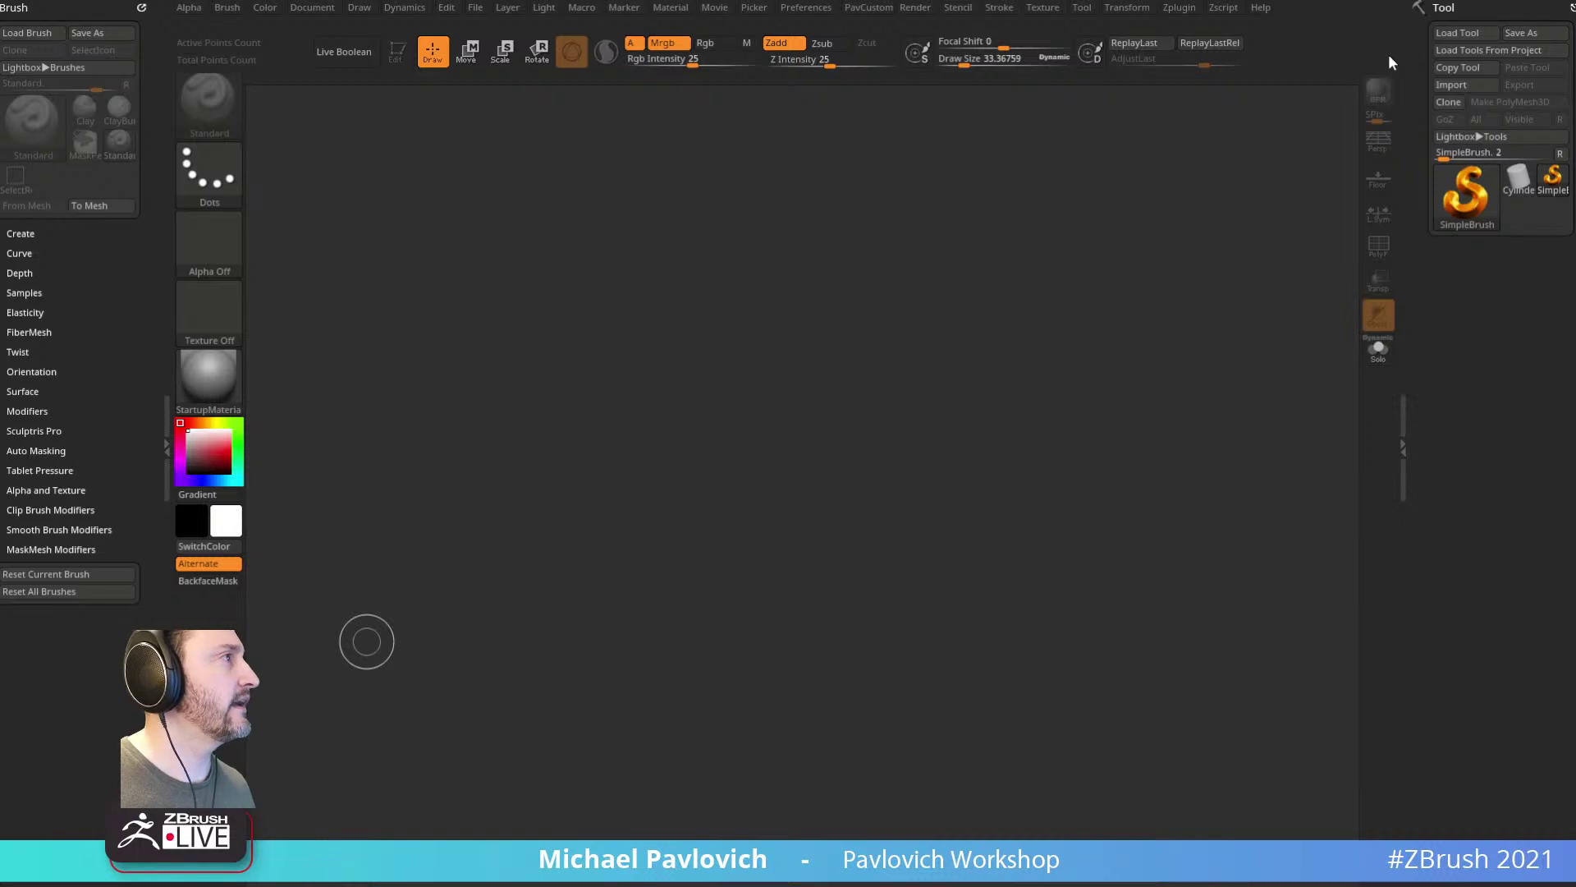
Step: Import the burger playground photo as a texture and add it to Spotlight
click(1045, 8)
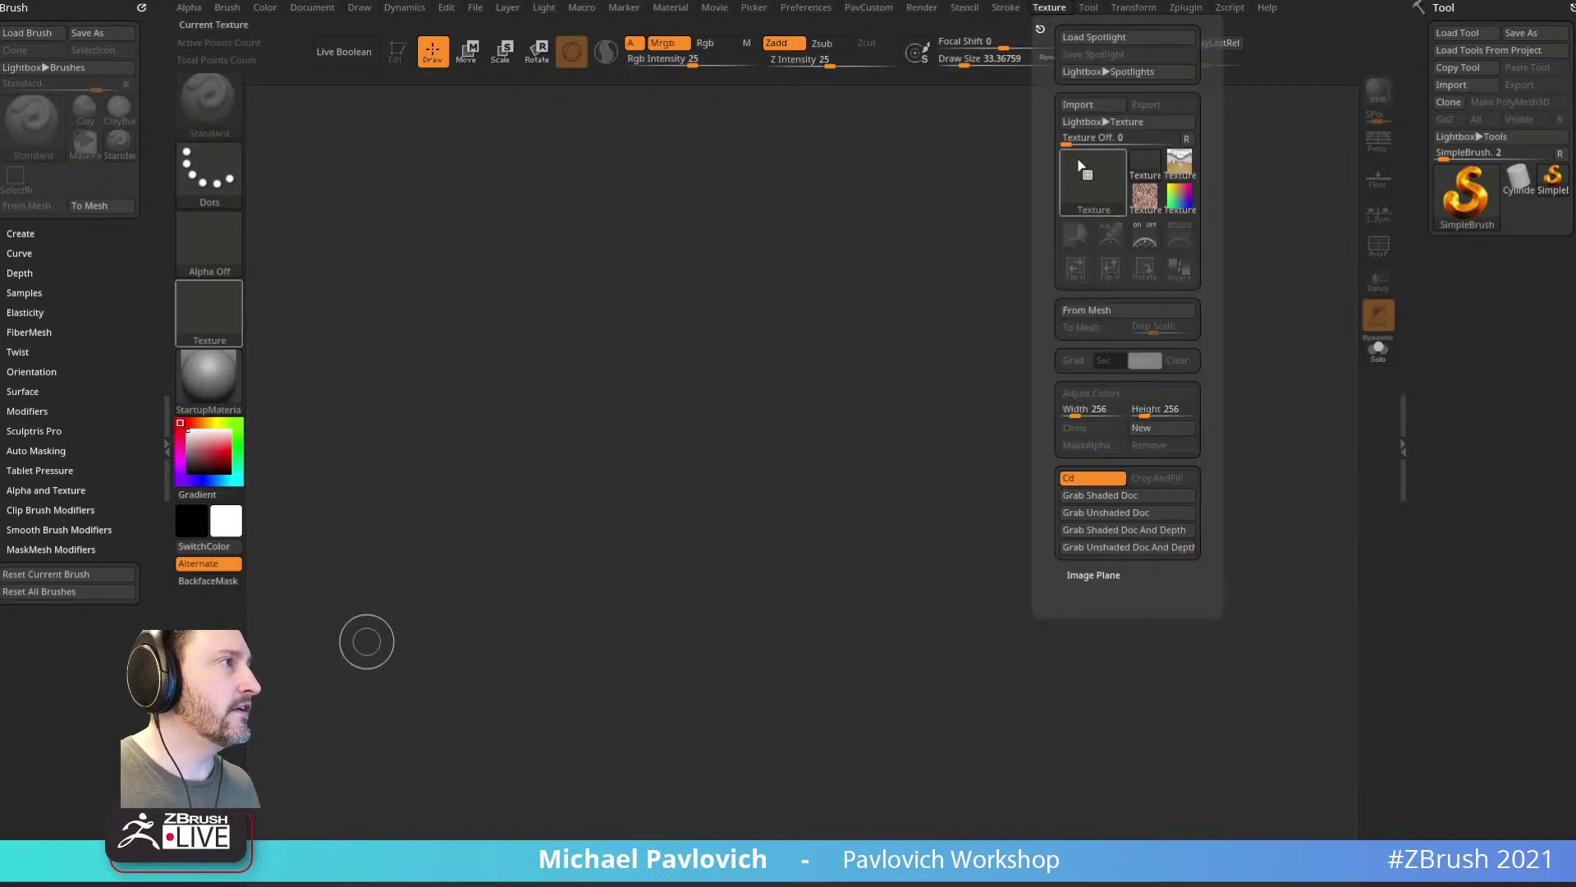
click(1101, 105)
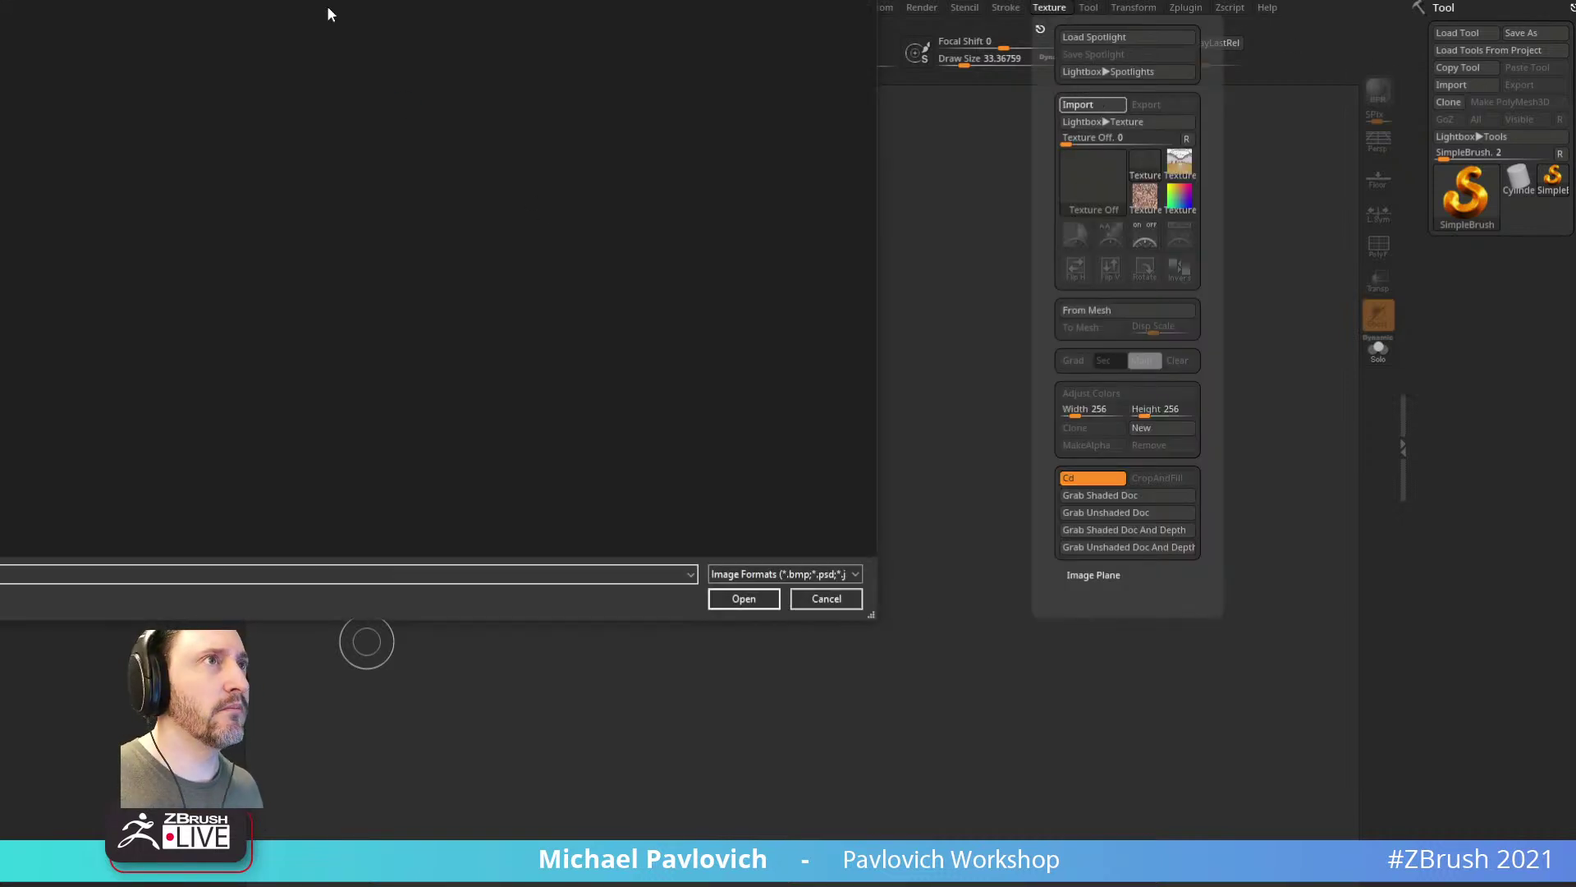
key(Escape)
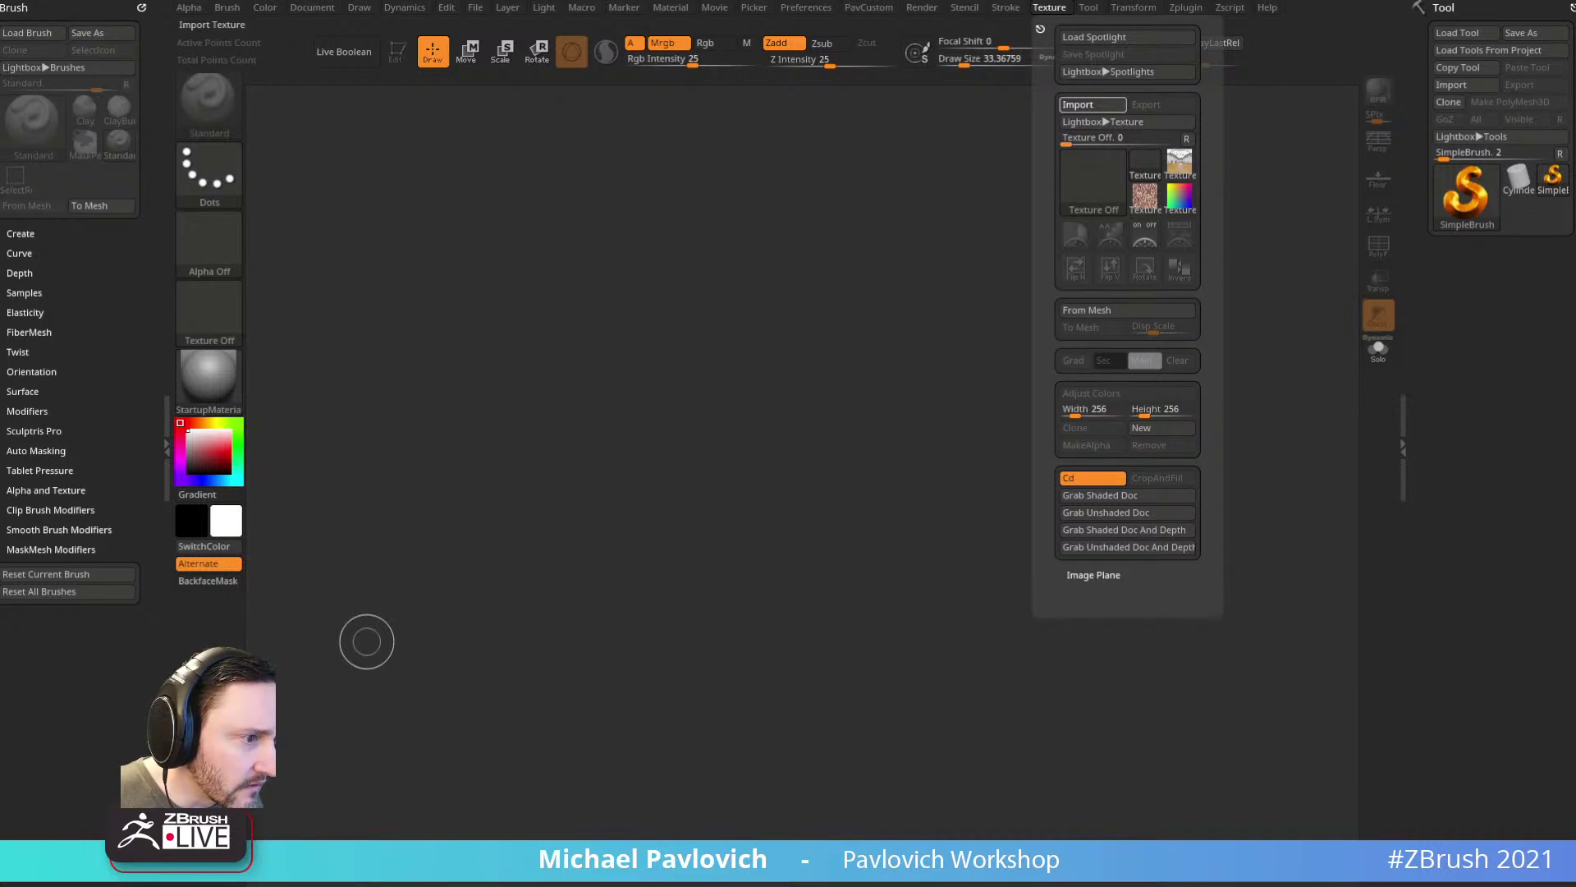
click(1049, 7)
click(1075, 230)
click(1144, 268)
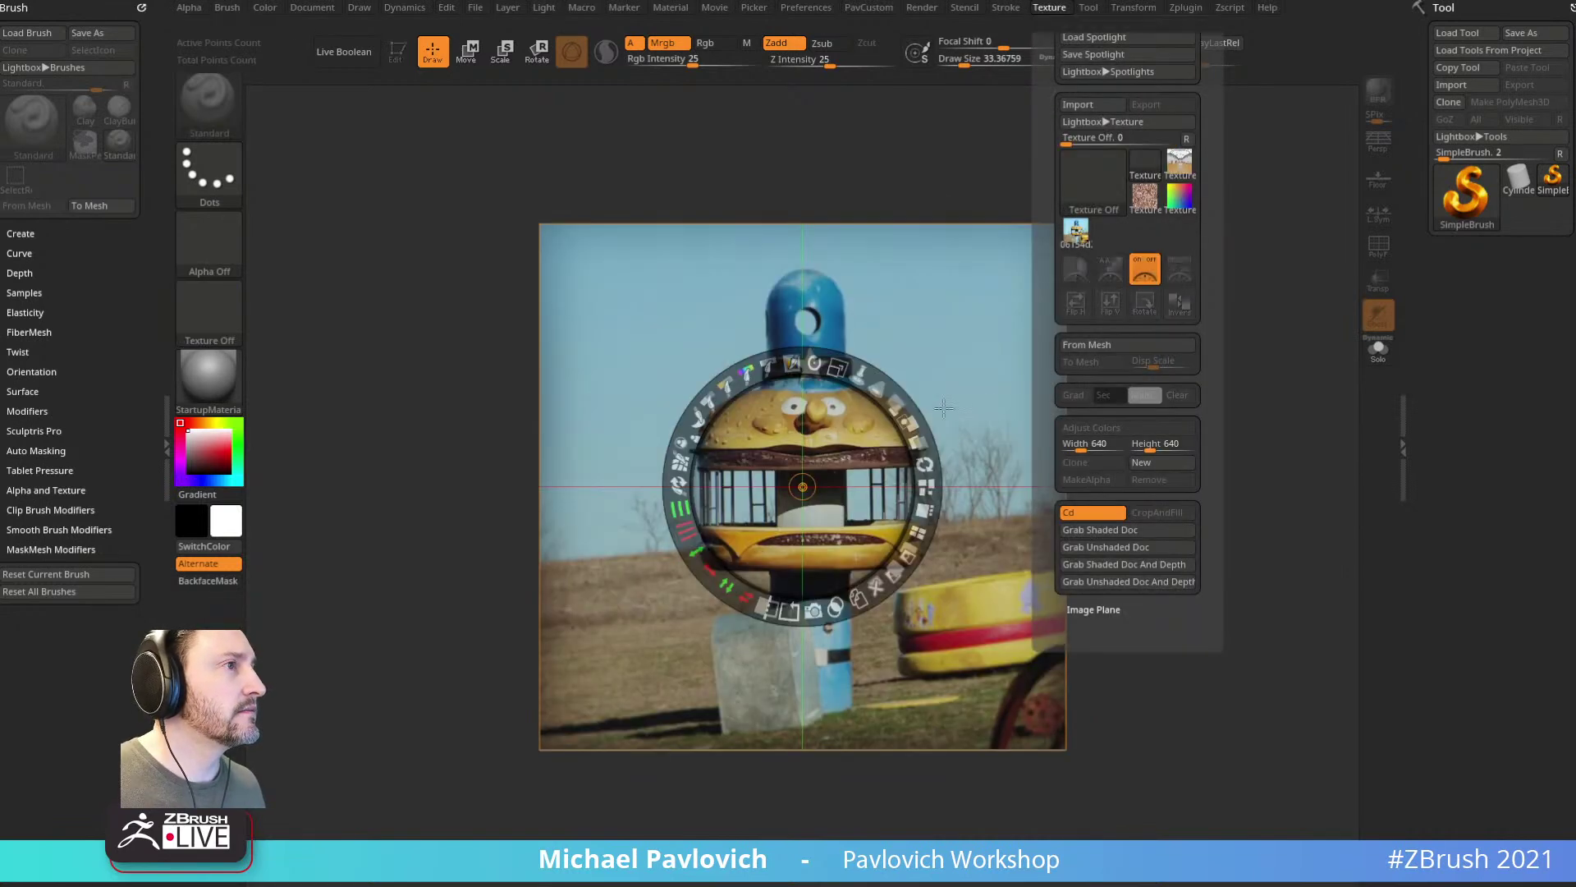
Step: Enlarge the Spotlight photo to nearly the full canvas height and centre the burger figure
drag(708, 296, 736, 272)
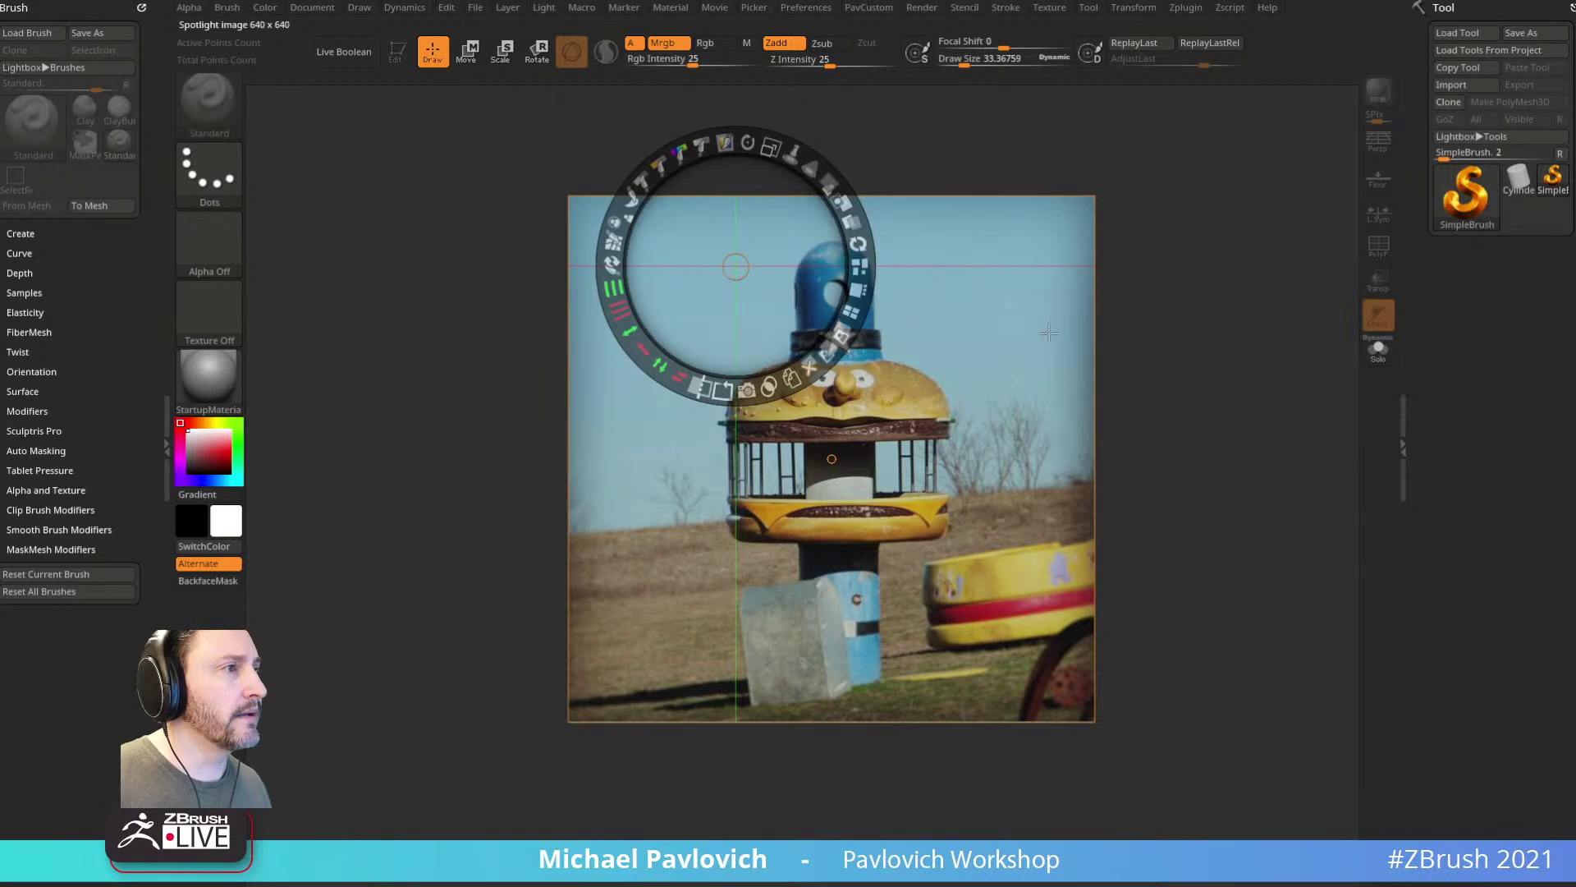
key(z)
key(z)
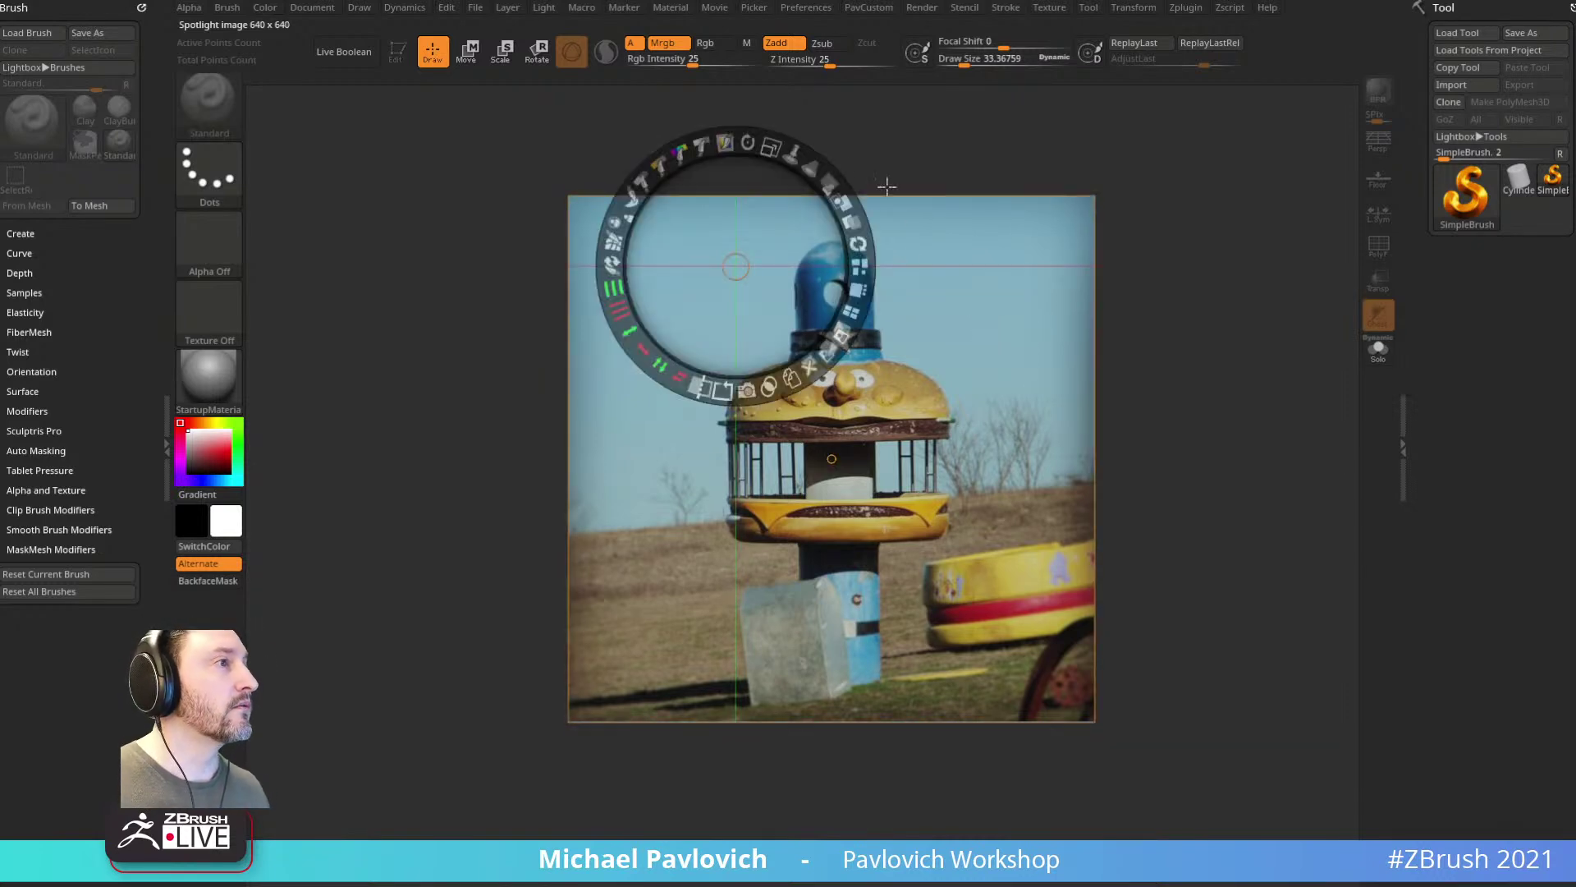
drag(745, 257, 858, 427)
drag(882, 325, 926, 301)
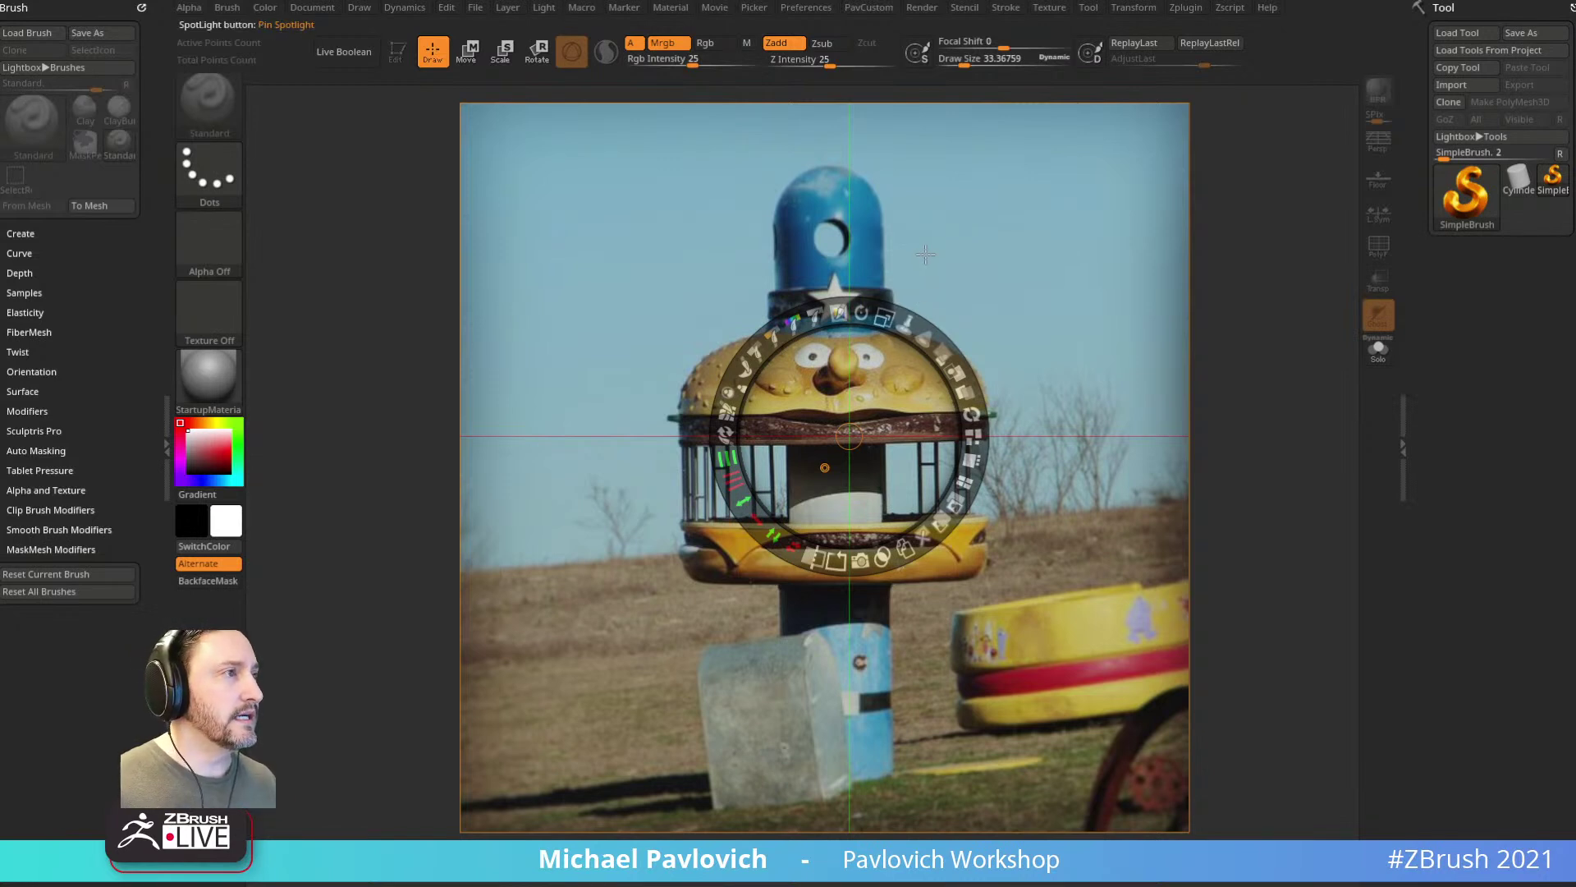
drag(923, 256, 910, 276)
Step: Leave Spotlight editing and reduce the brush draw size to about 19
key(z)
key(s)
drag(938, 377, 905, 376)
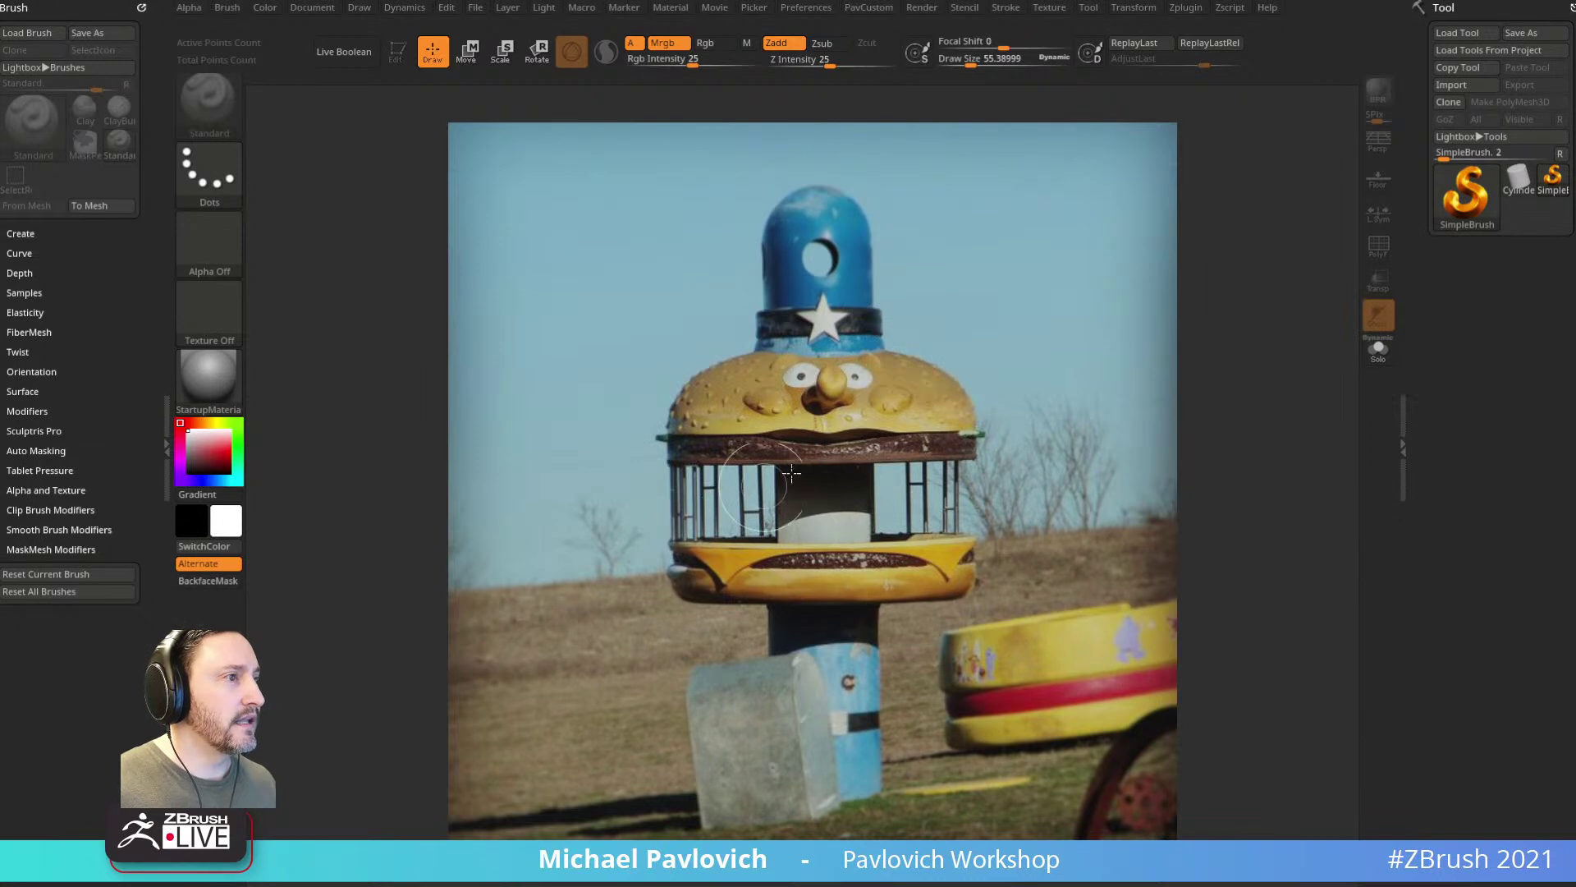
key(s)
drag(963, 411, 946, 410)
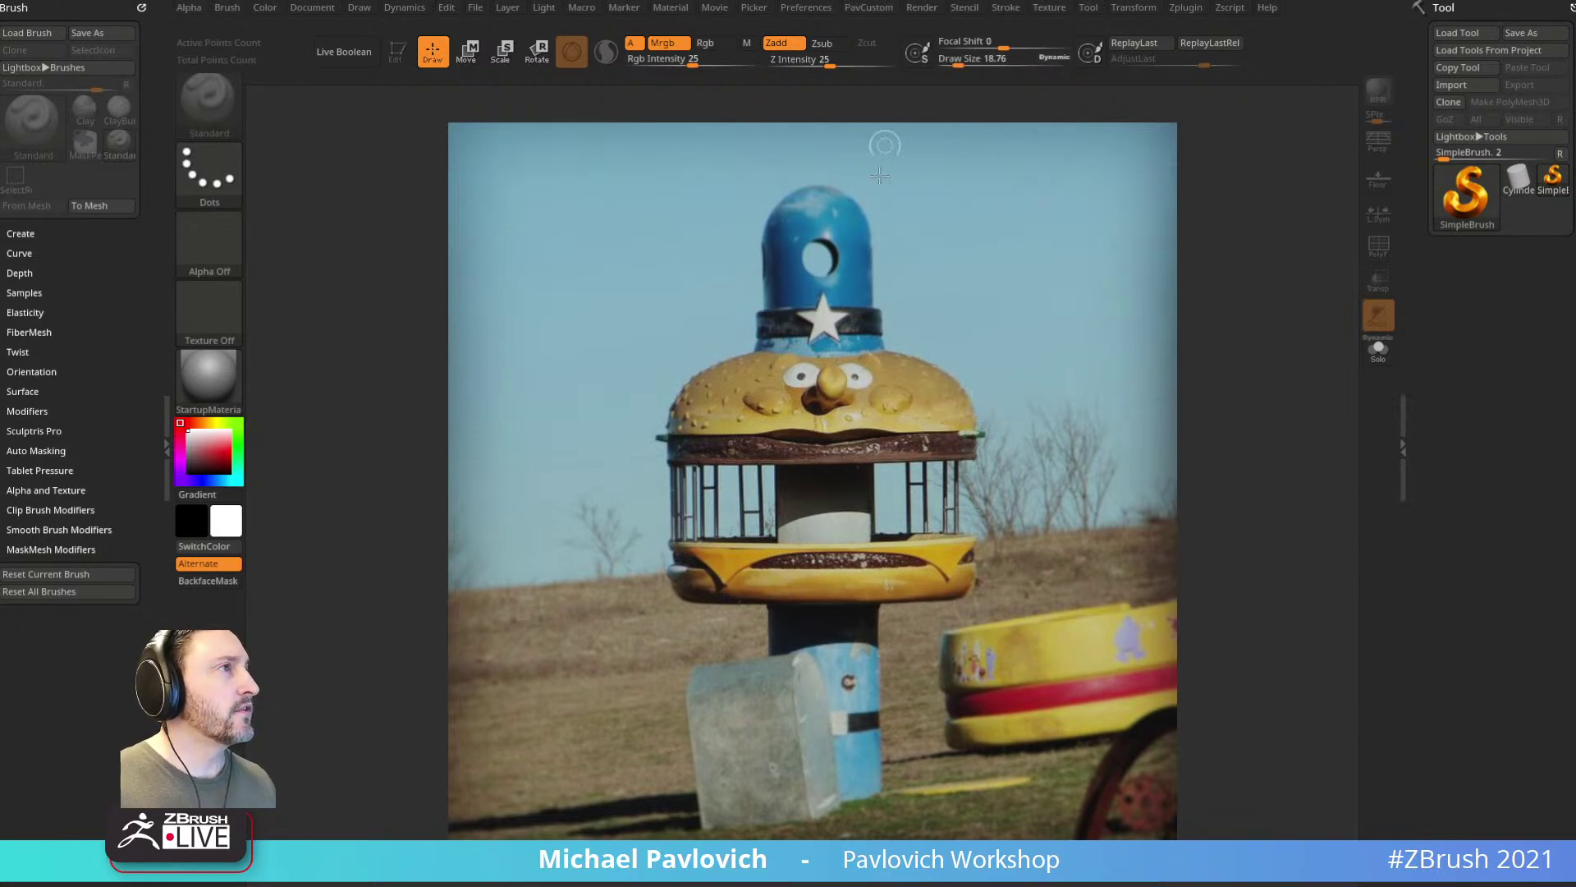
Step: Lower the Spotlight photo's opacity to a semi-transparent overlay and leave Spotlight editing
key(shift+z)
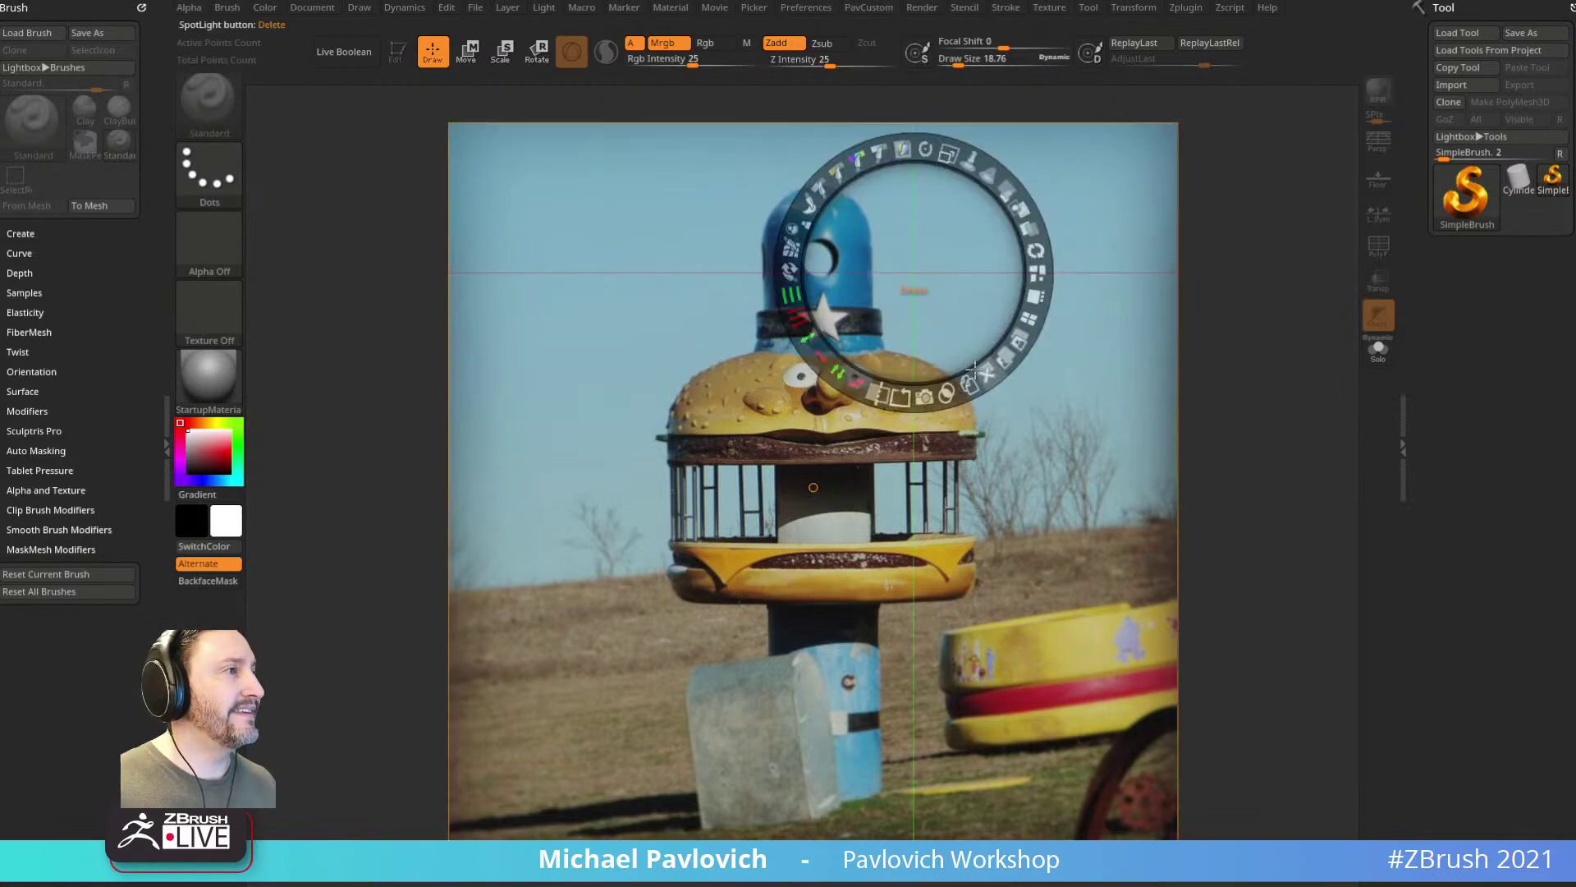
drag(1013, 187, 936, 145)
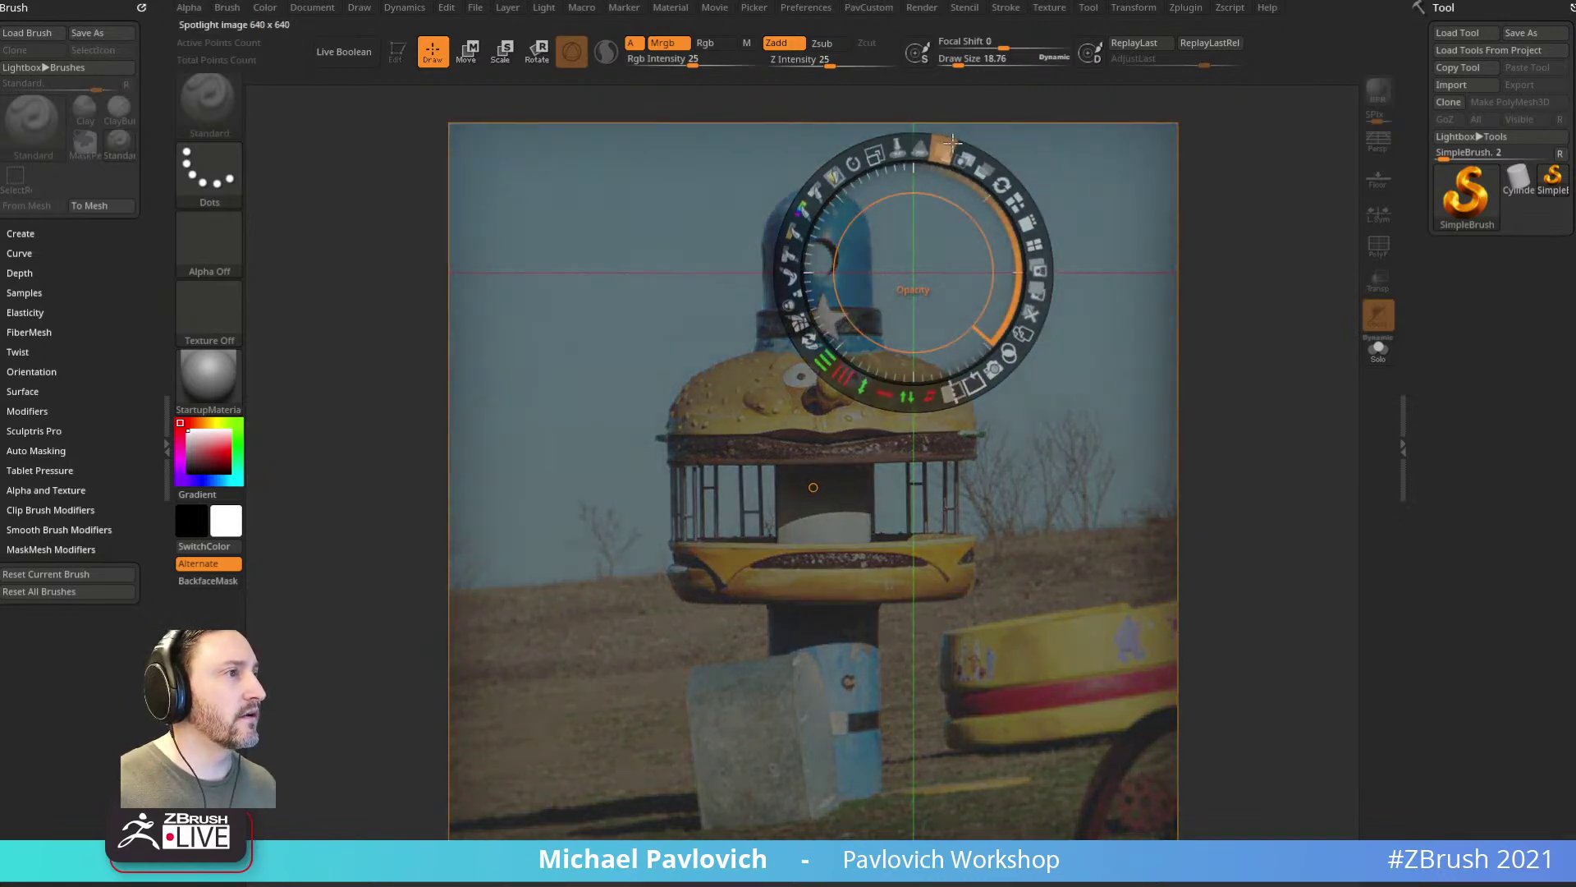
key(z)
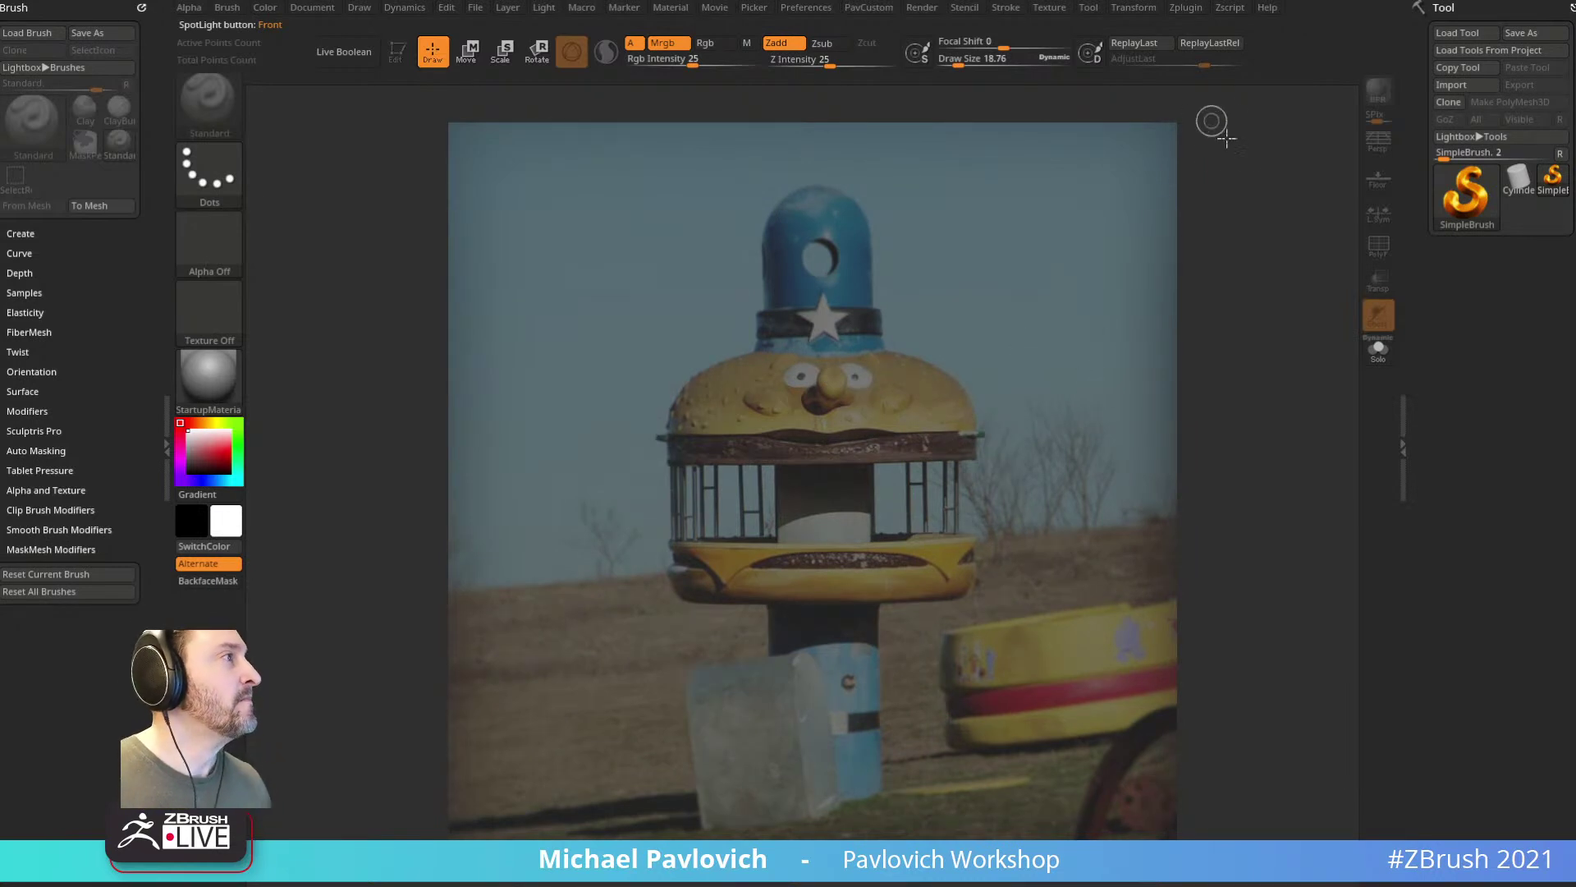
Step: Draw an editable Cylinder3D over the burger, give it the SkinShade4 material and turn on PolyFrame
click(1466, 204)
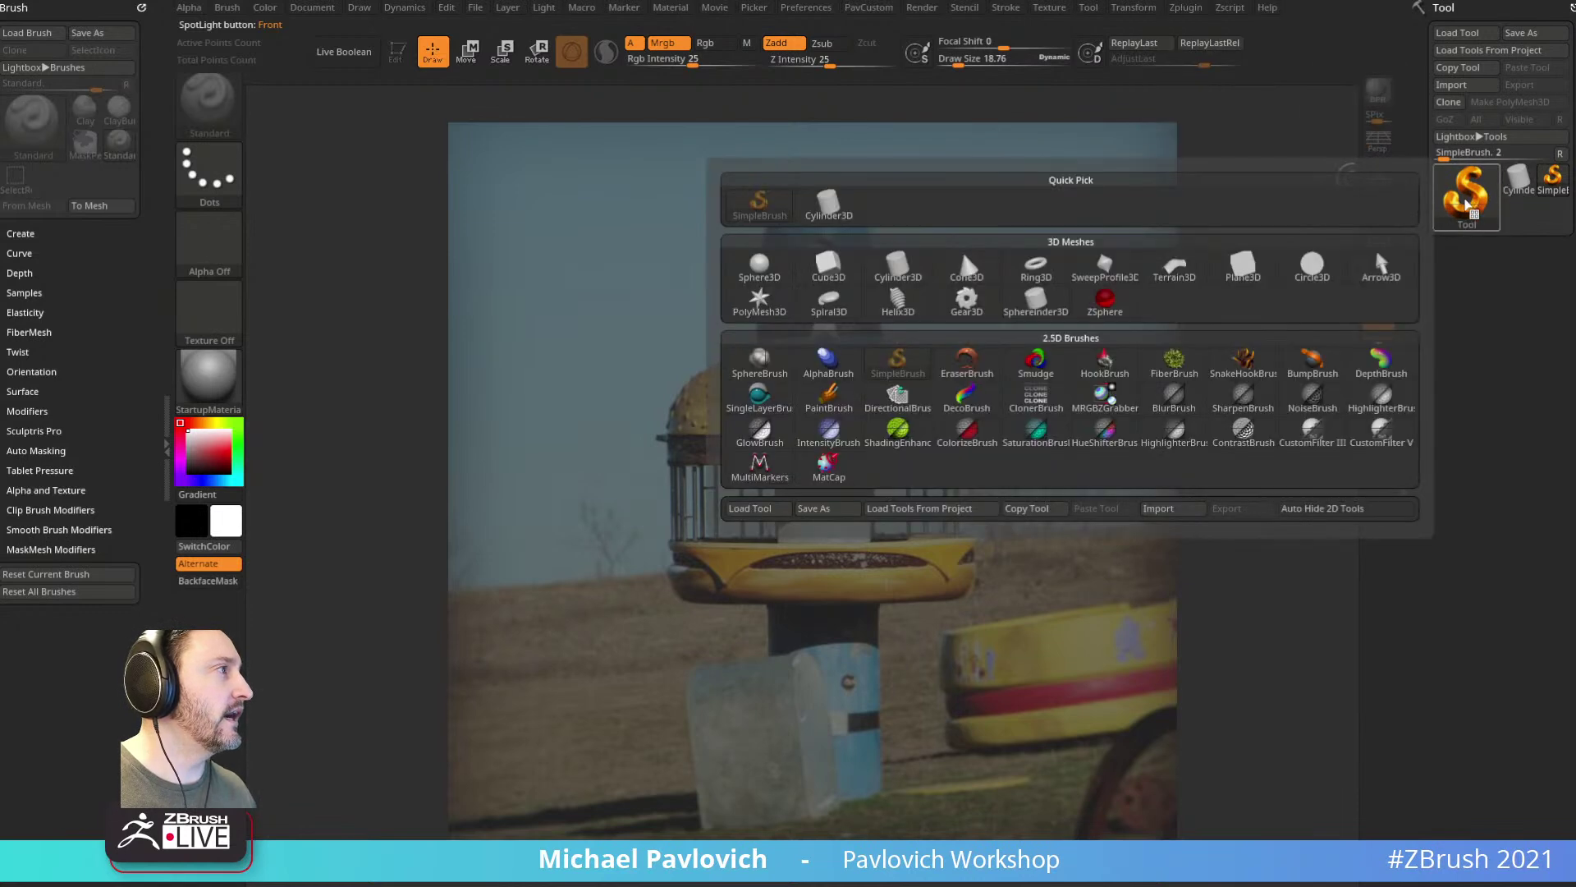
click(897, 264)
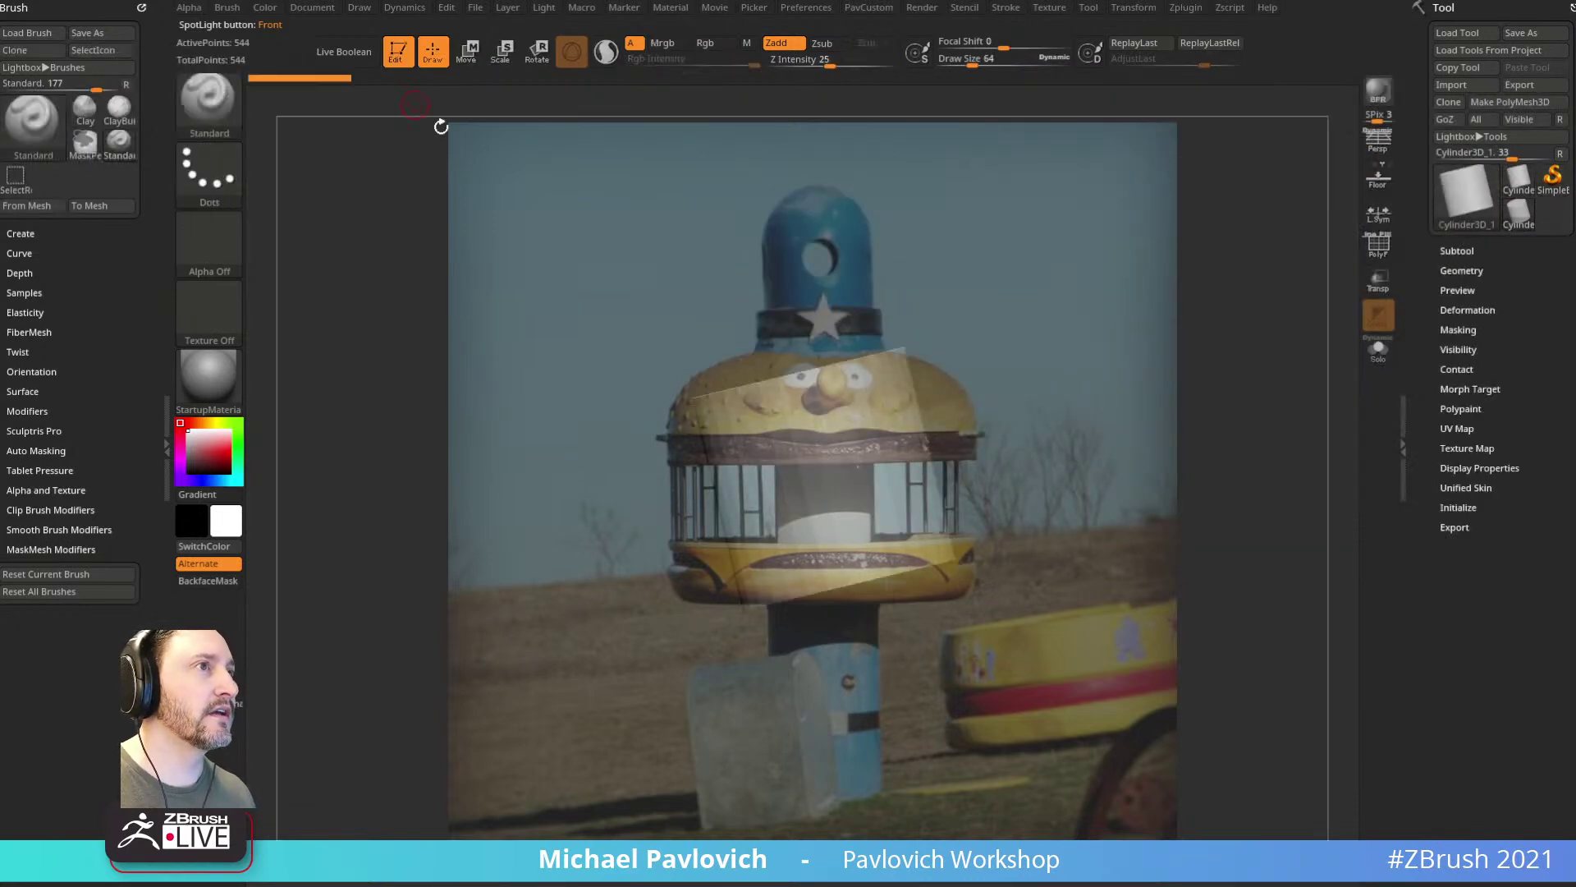
click(209, 376)
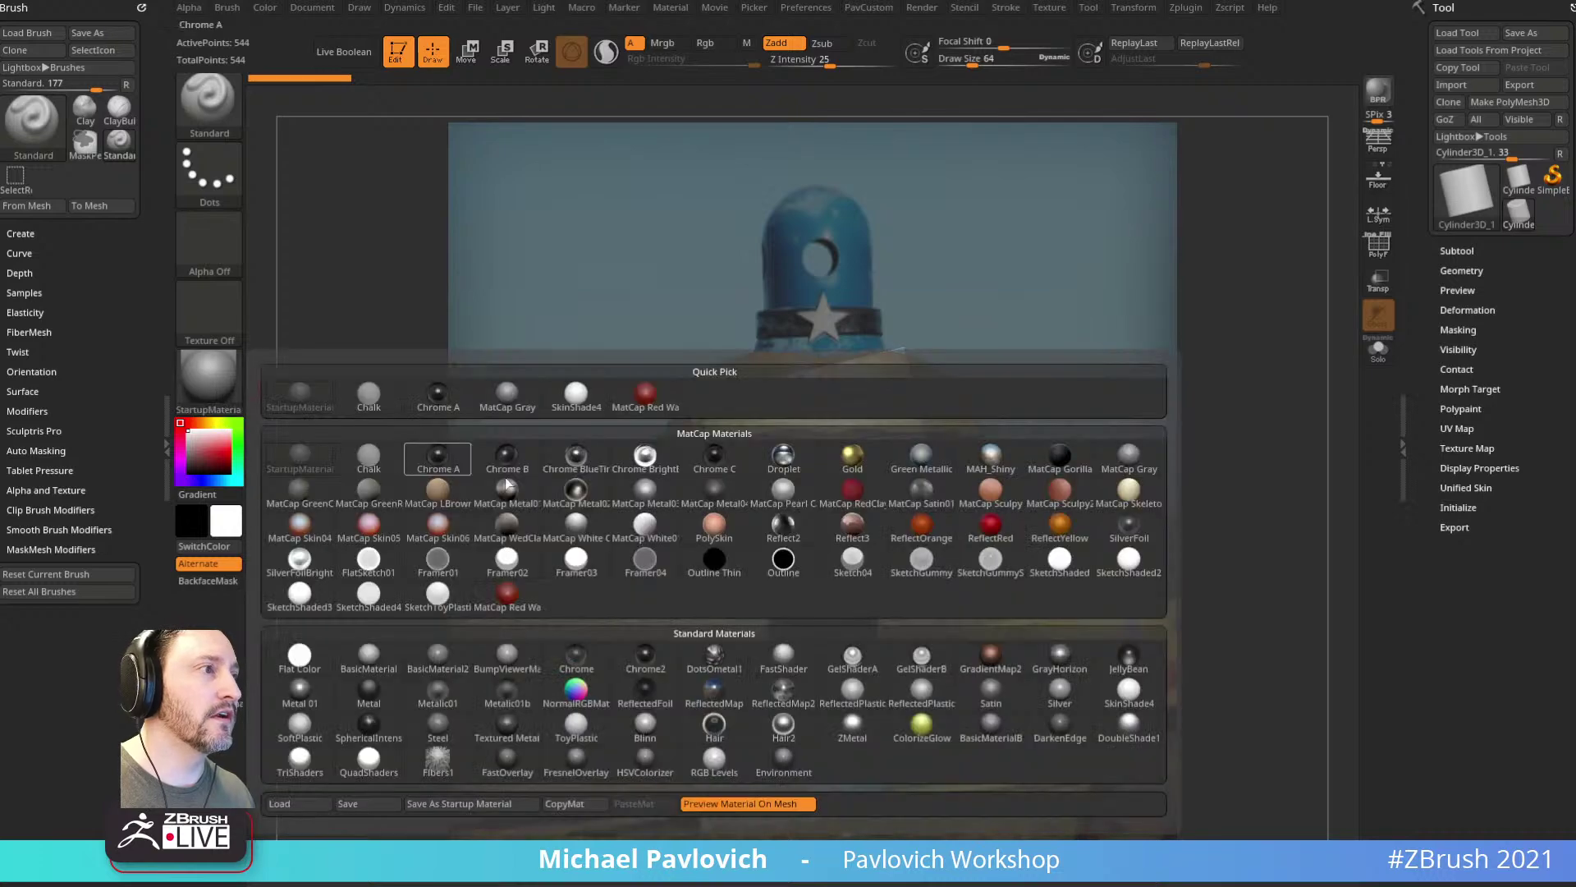
click(902, 636)
click(1379, 244)
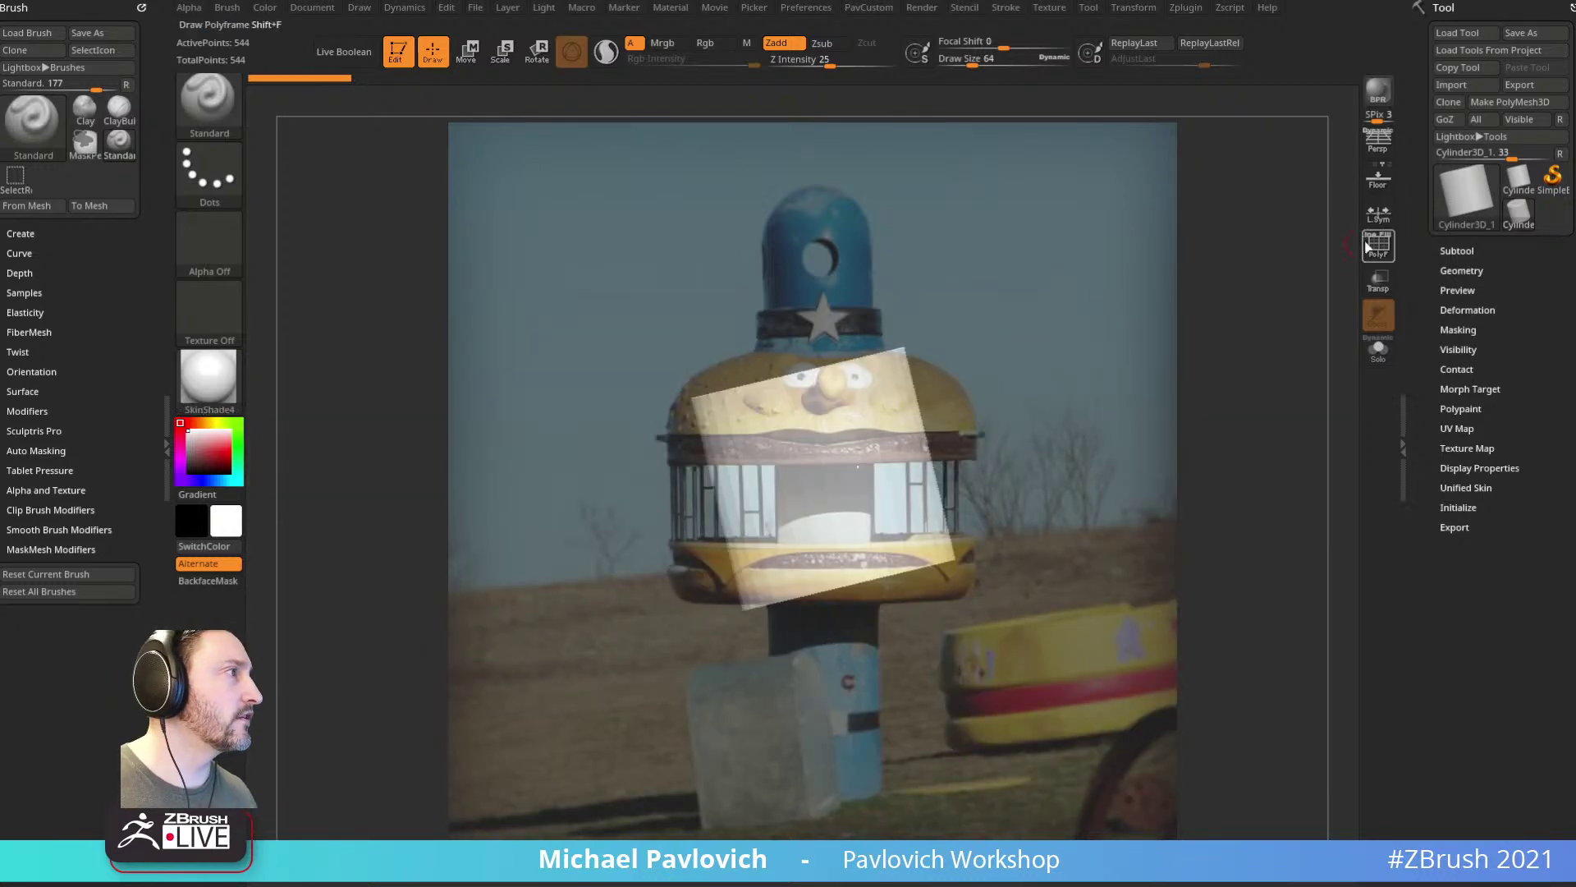
Step: Align the view squarely to the cylinder, set its VDivide to 4 and convert it to a PolyMesh3D
mouse_move(1161, 376)
mouse_down()
mouse_move(1173, 460)
mouse_move(1166, 443)
mouse_move(1182, 451)
mouse_up()
key(shift)
click(1458, 507)
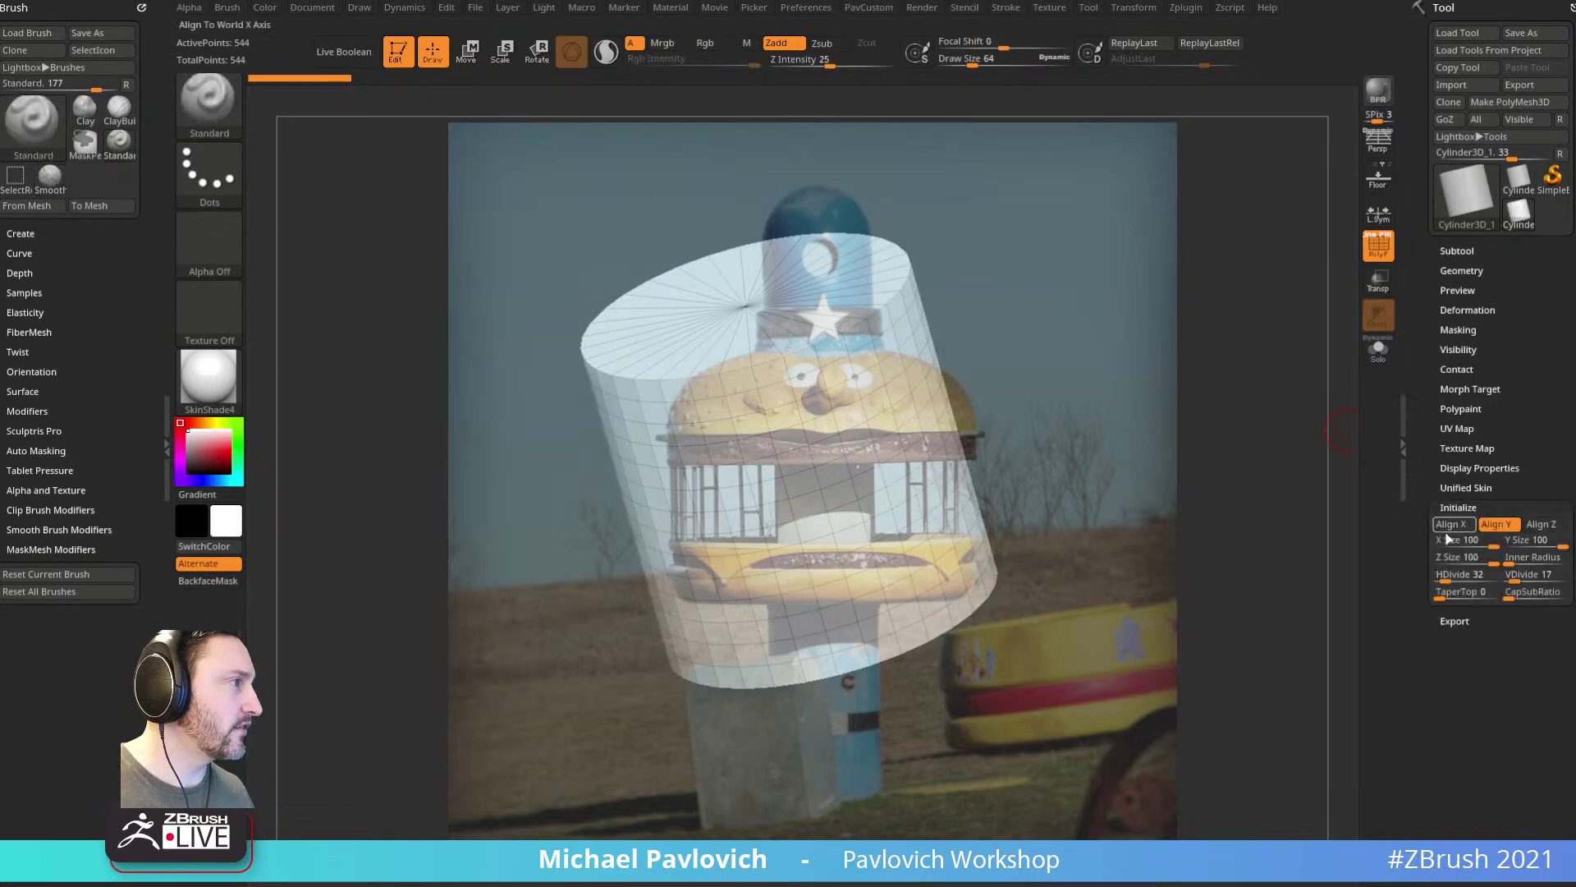
mouse_move(1149, 394)
mouse_down()
mouse_move(1112, 411)
mouse_move(1101, 372)
mouse_move(1091, 383)
mouse_move(1165, 394)
mouse_move(1147, 386)
mouse_up()
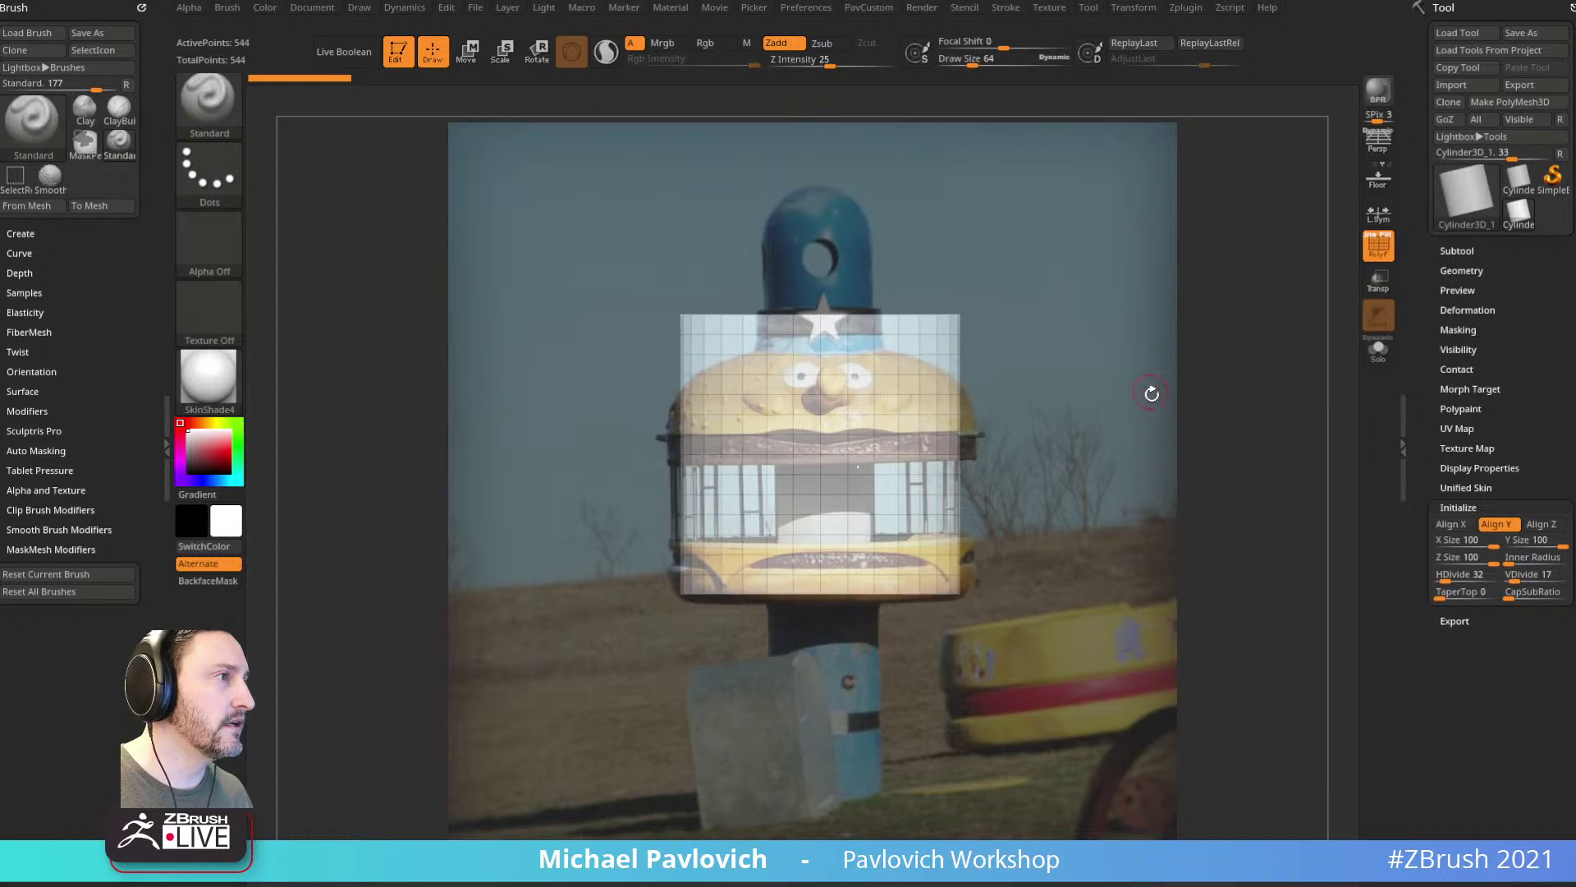
click(1528, 574)
text(3)
key(Return)
click(1510, 101)
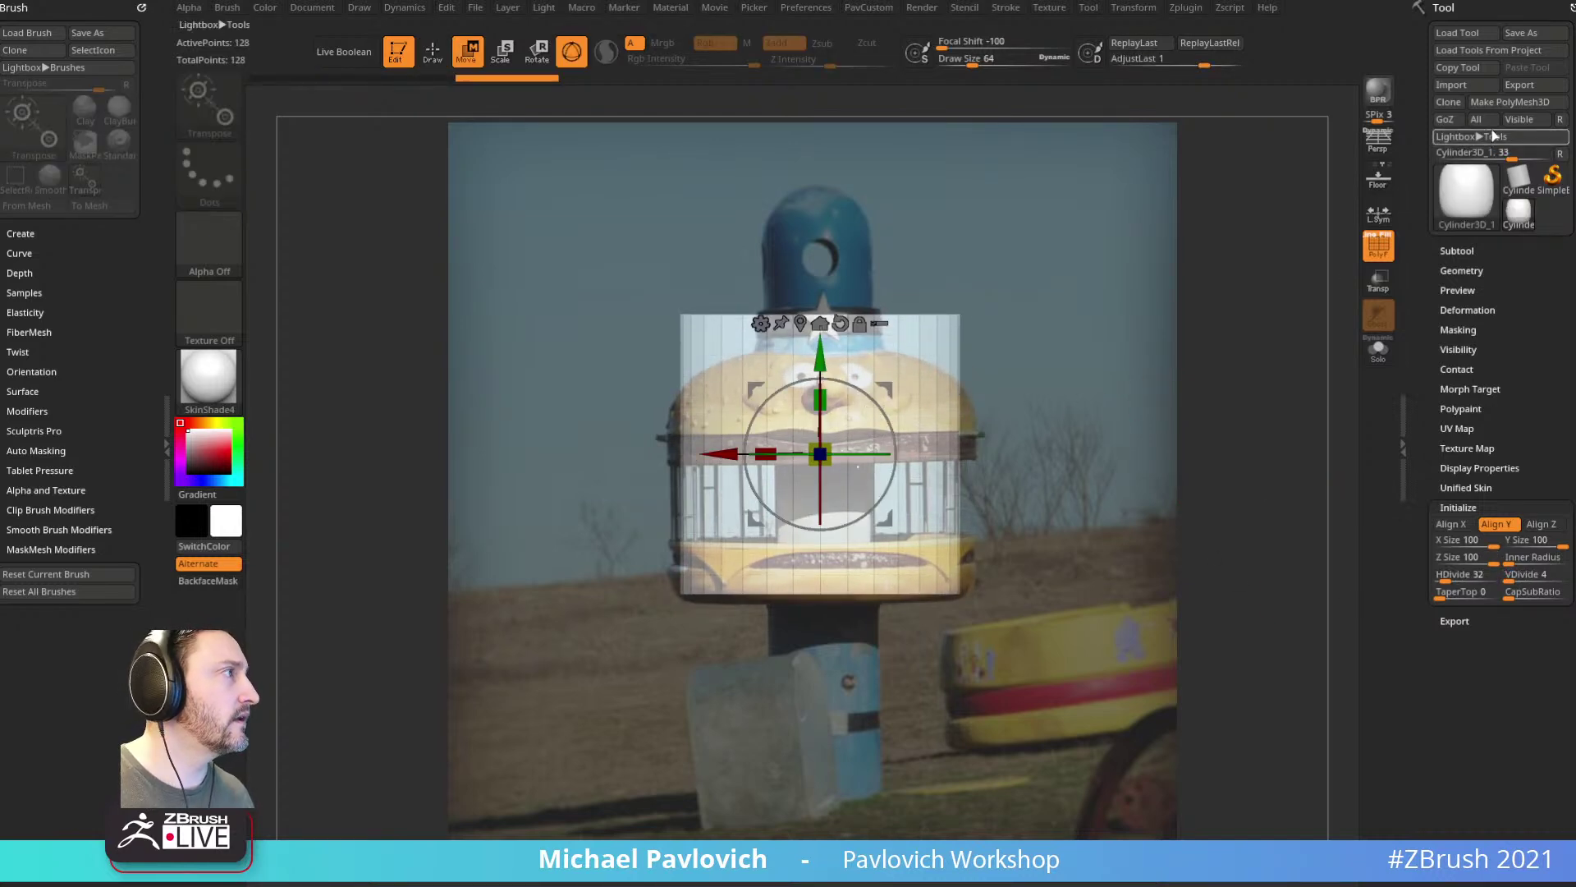
Step: Flatten, widen and move the cylinder to match the upper burger patty in the photo
key(w)
drag(826, 396, 836, 566)
drag(823, 365, 823, 360)
drag(827, 450, 823, 412)
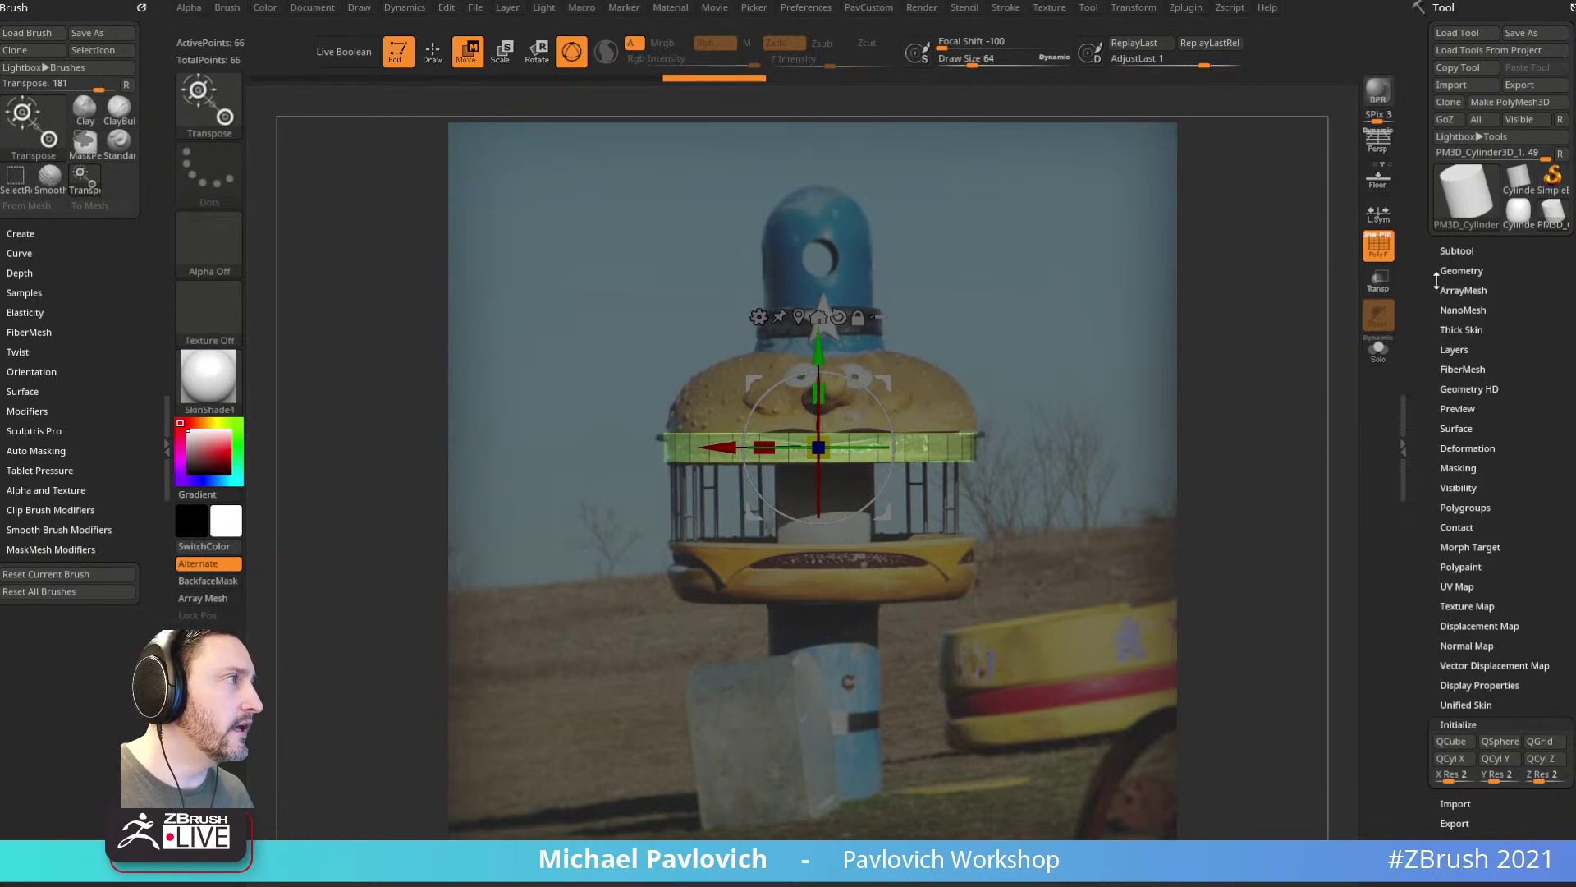
Step: Duplicate the patty cylinder subtool and move the copy up onto the base of the top bun
click(1457, 250)
click(1455, 608)
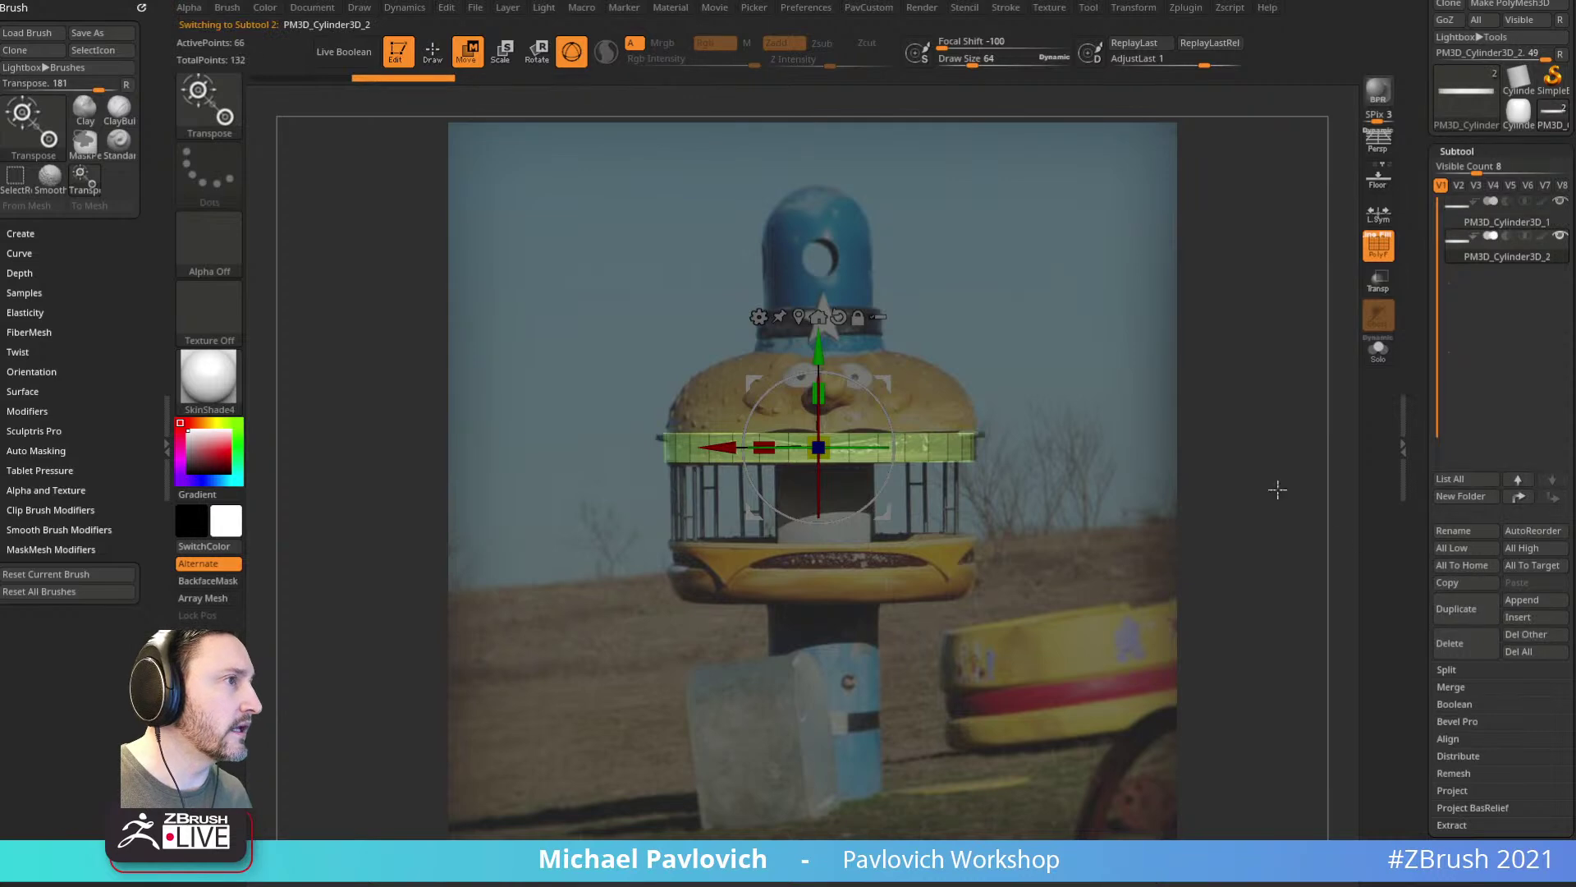
drag(821, 361, 830, 321)
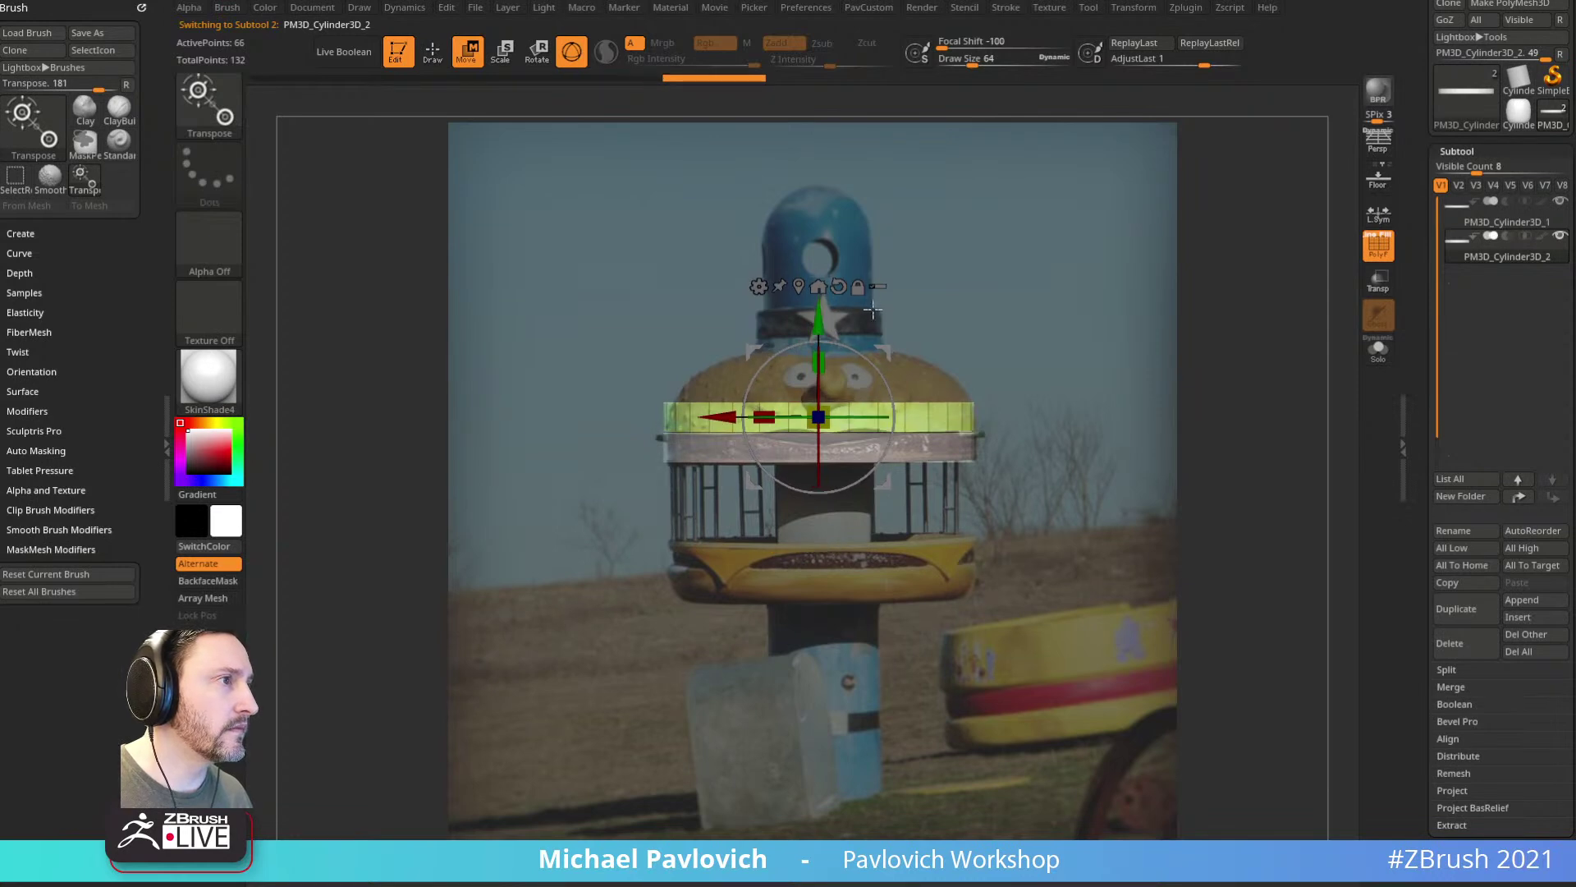
key(q)
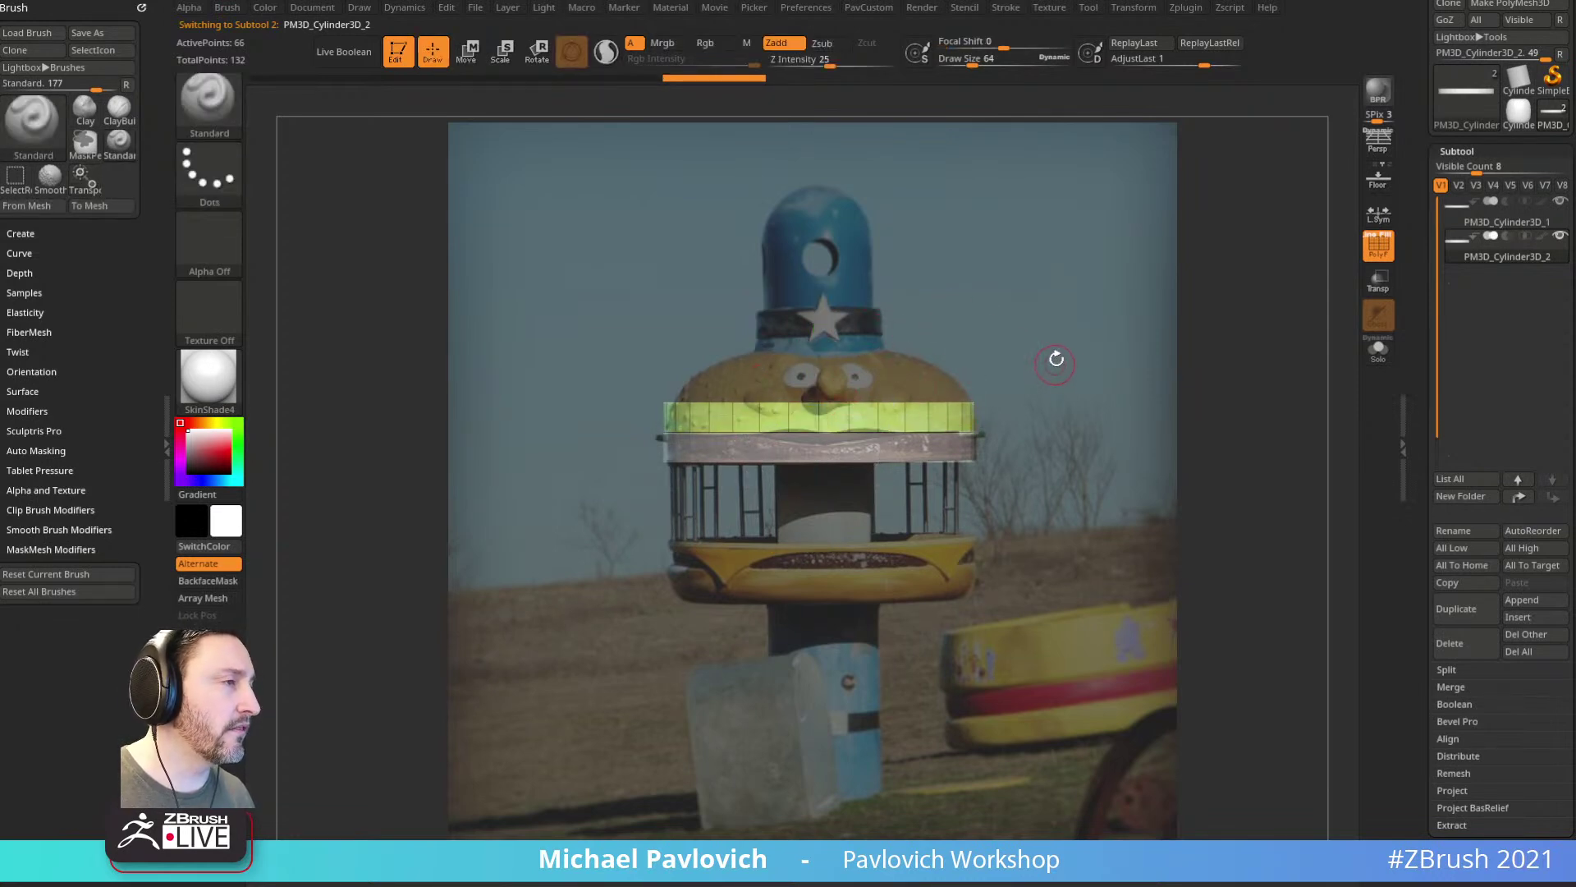
Step: Hide the top cap of the duplicated cylinder and open the Modify Topology options for removing hidden geometry
ctrl+shift+drag(1103, 270, 626, 414)
mouse_move(1071, 337)
mouse_down()
mouse_move(1164, 401)
mouse_move(1101, 370)
mouse_up()
key(2)
click(1123, 399)
drag(1428, 475, 1429, 162)
shift+click(1465, 538)
drag(1429, 546, 1428, 378)
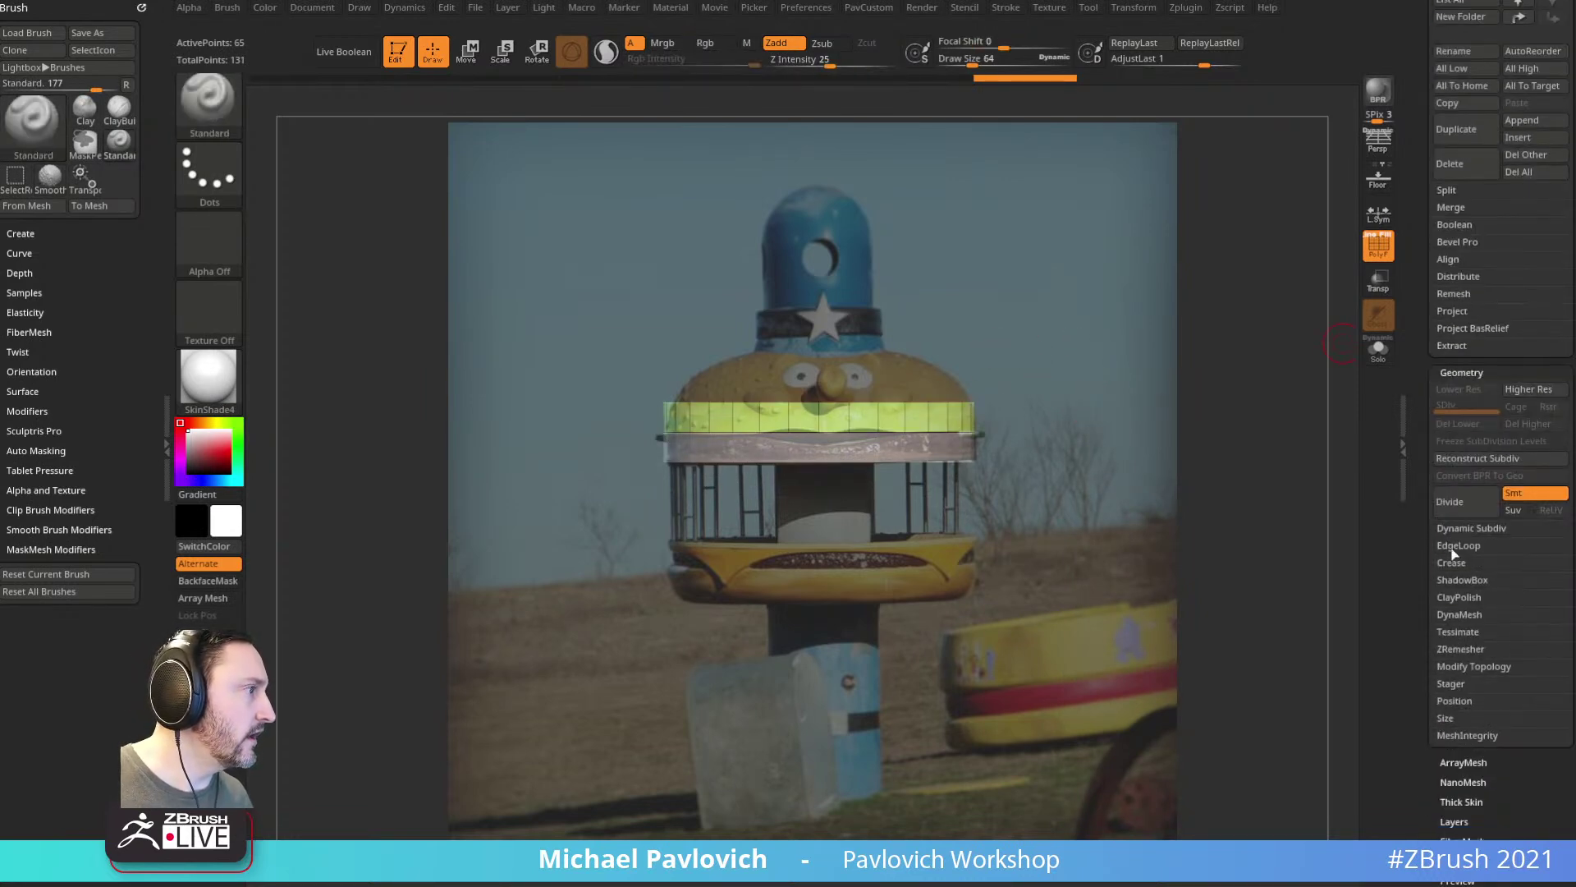
click(1467, 667)
Step: Close the bun cylinder's open top edge with ZModeler's Close action, rounding it into a dome that matches the bun
key(b)
key(z)
key(m)
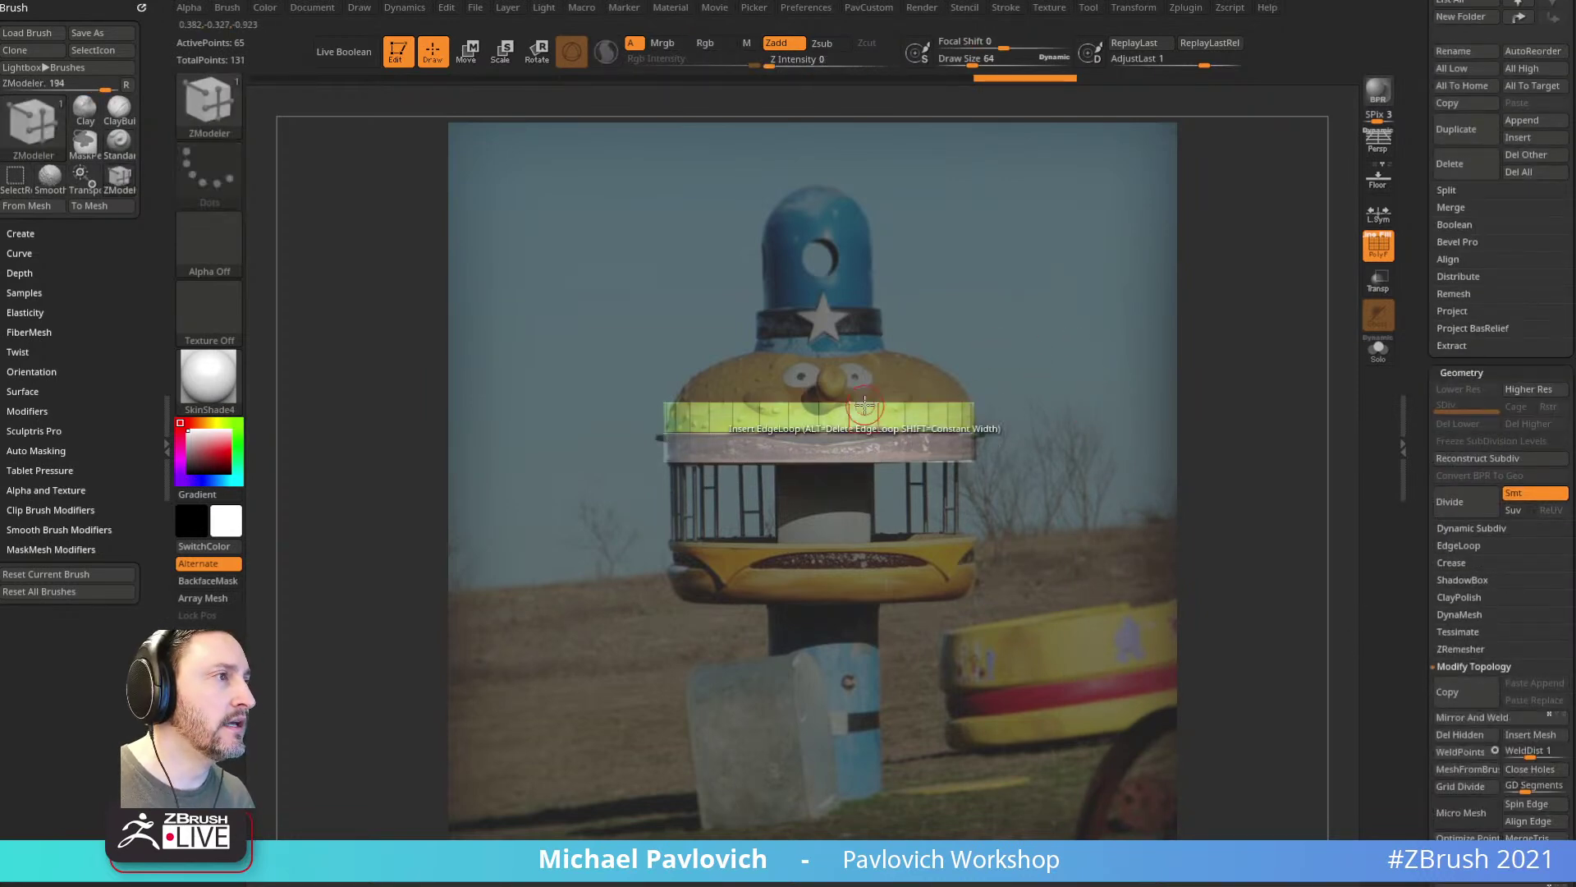
key(space)
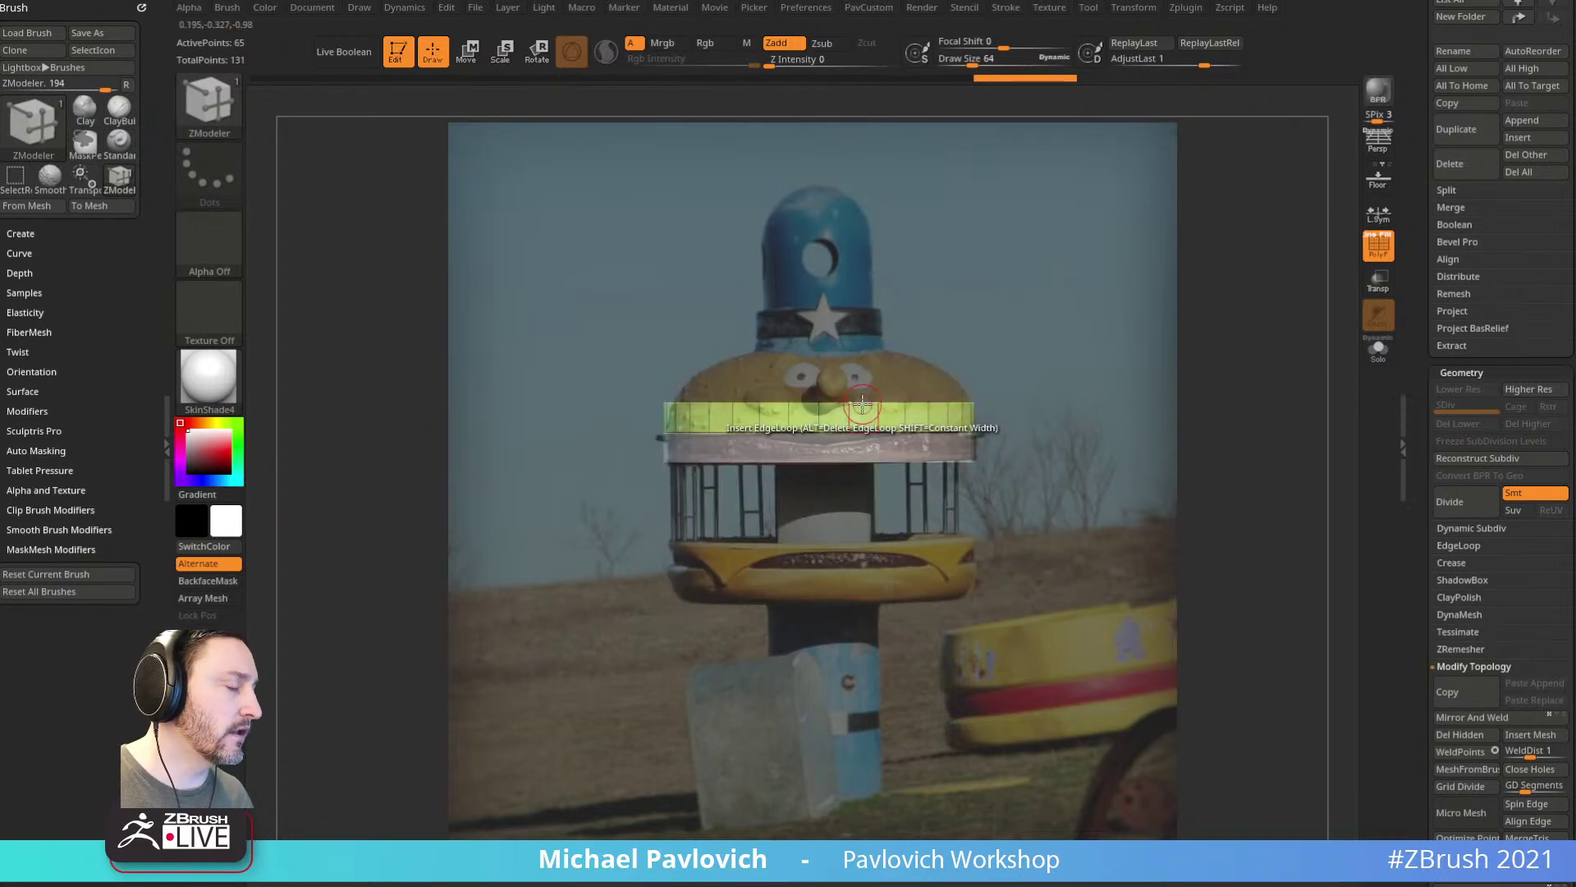
key(b)
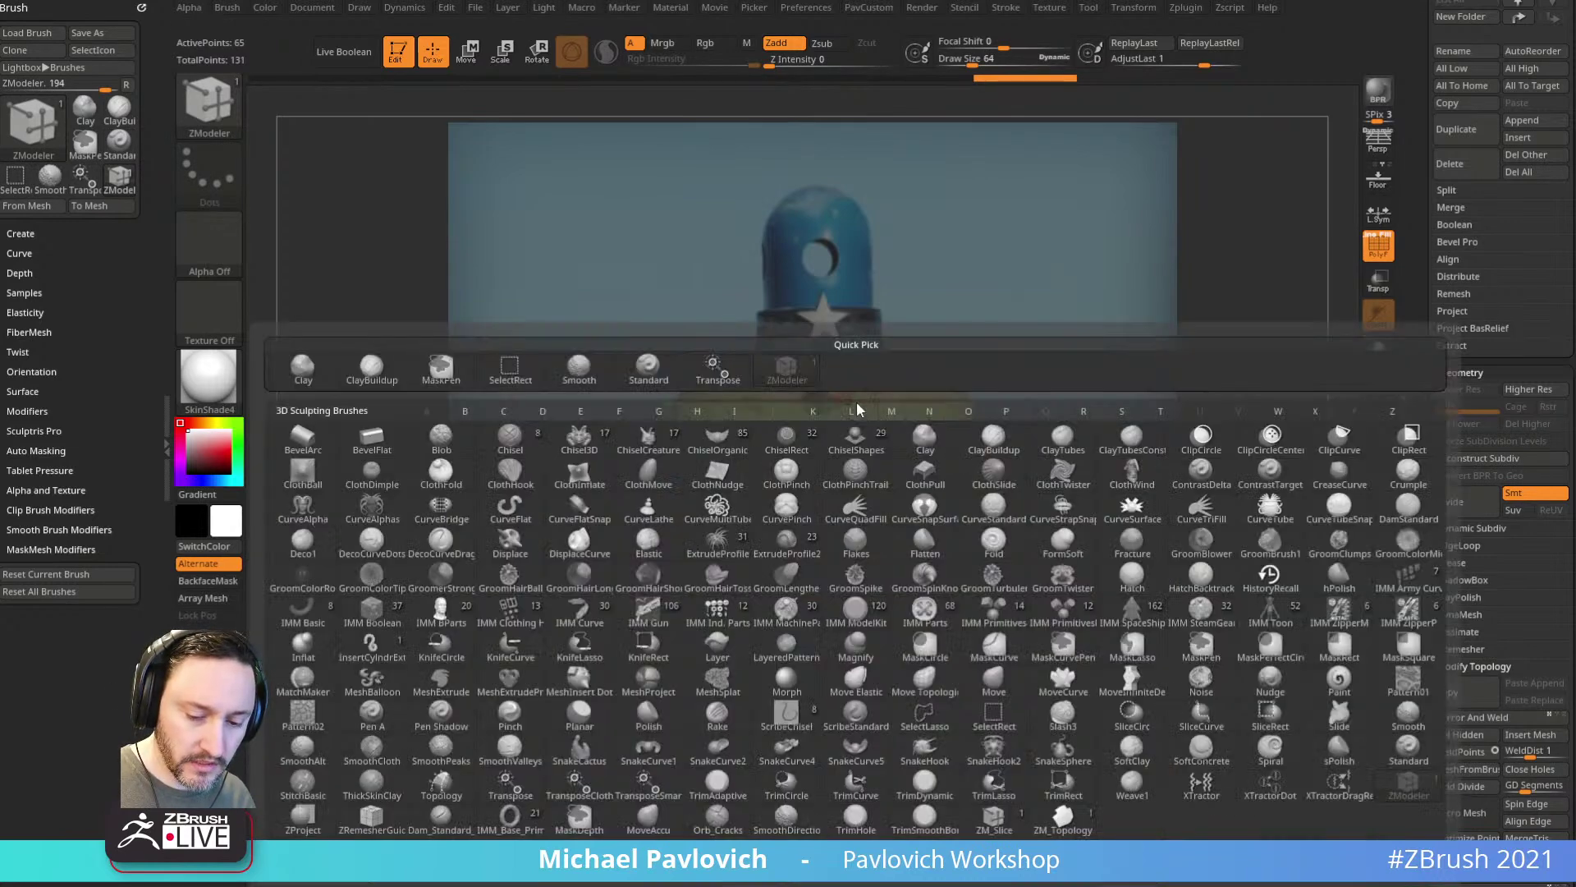
key(Escape)
key(space)
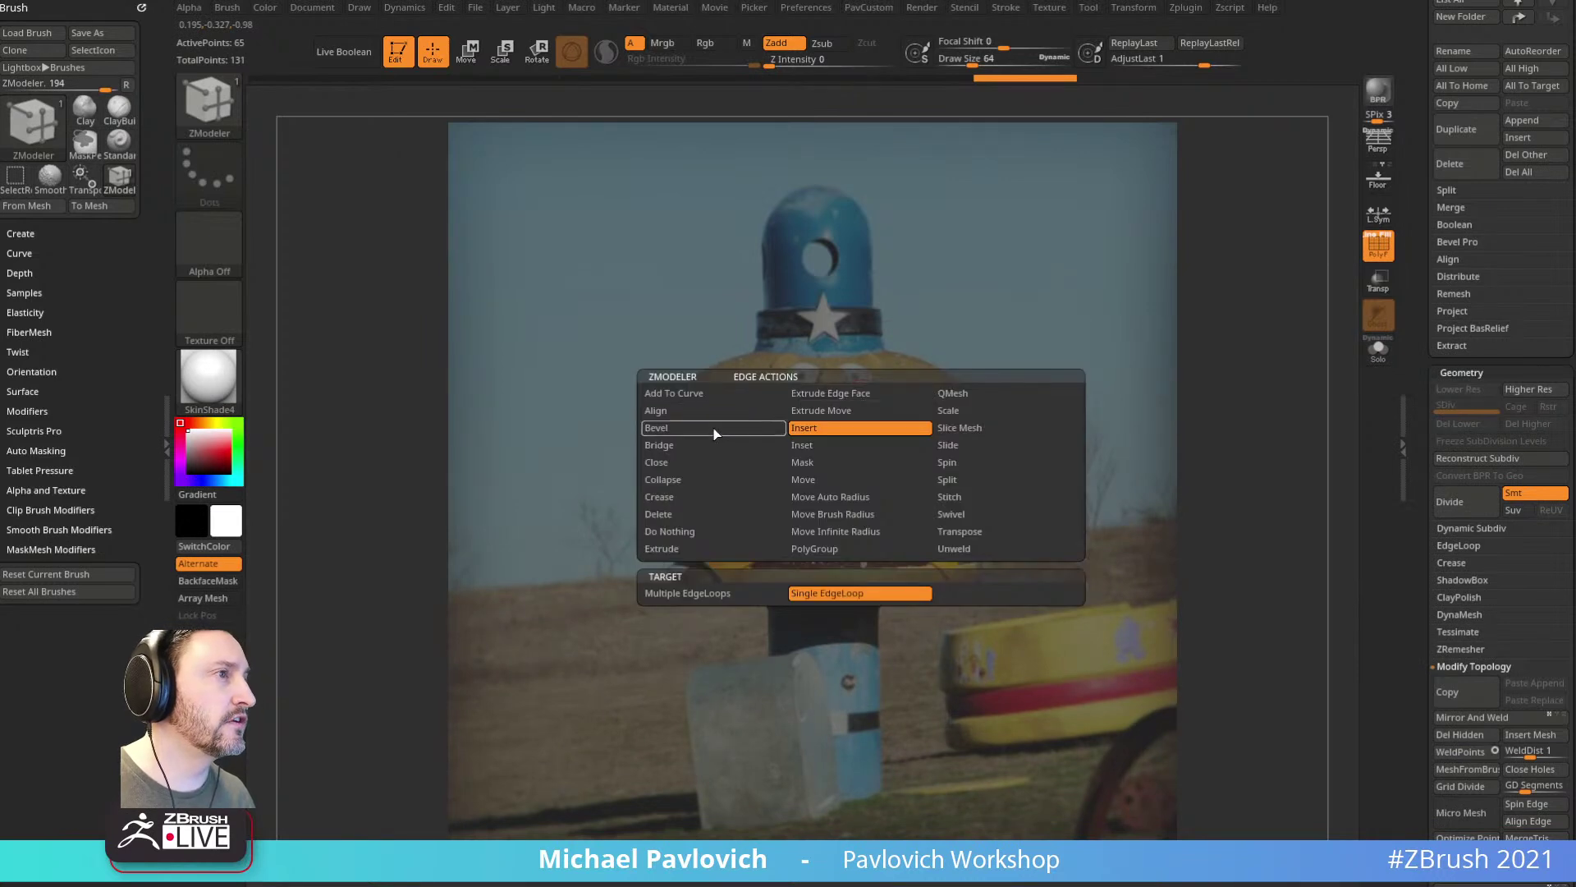
click(706, 461)
drag(877, 422, 973, 348)
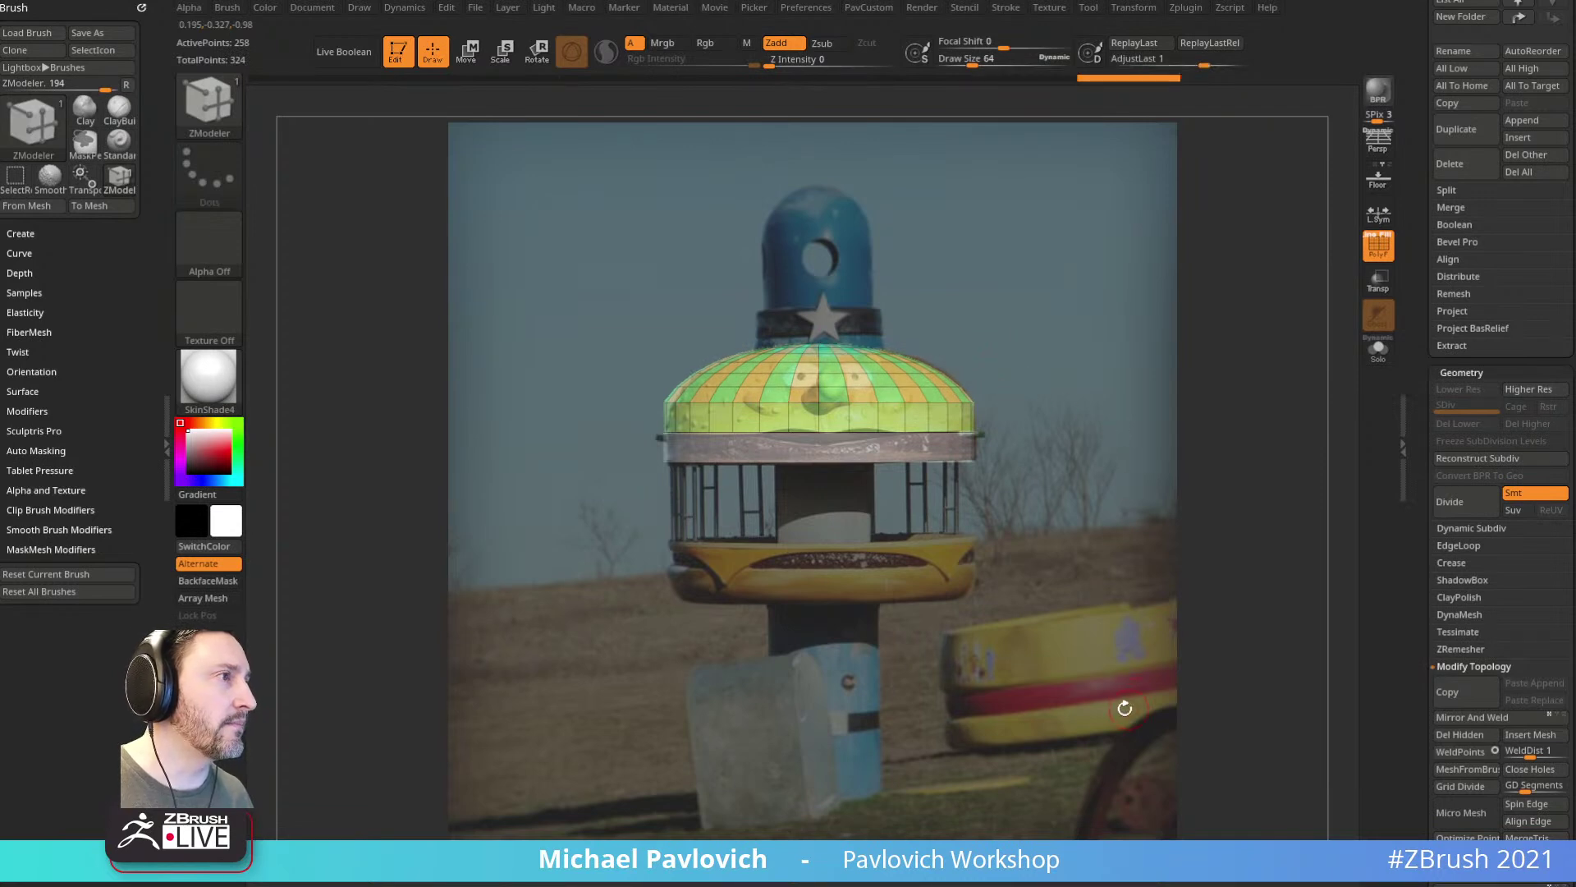
Step: Reduce the brush draw size to about 27 and make the upper patty cylinder the active subtool
key(bracketleft)
key(bracketleft)
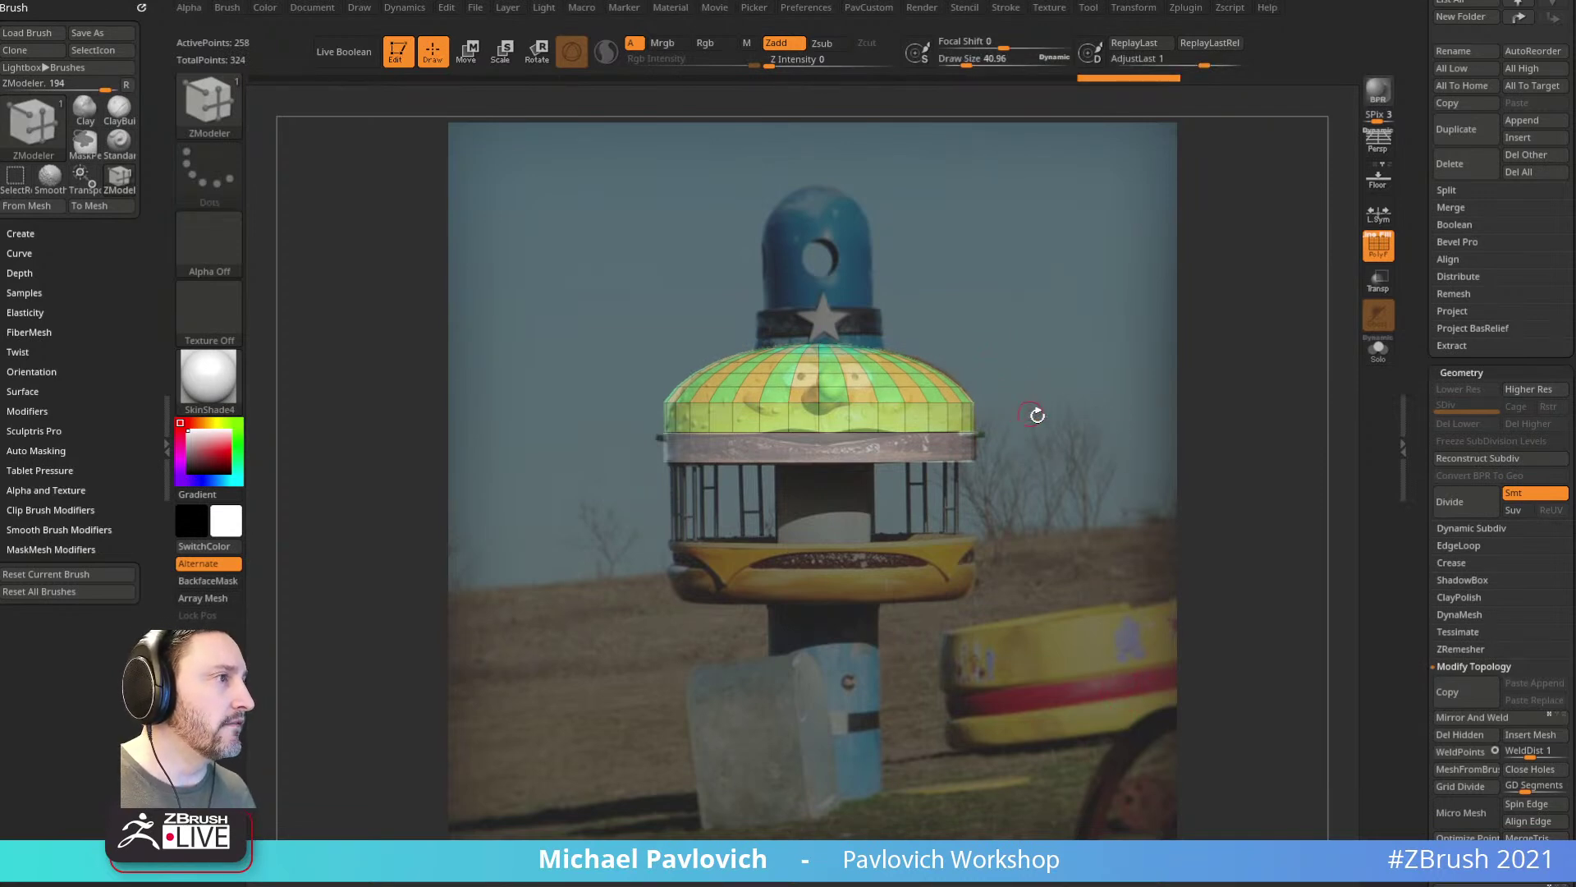
alt+click(942, 456)
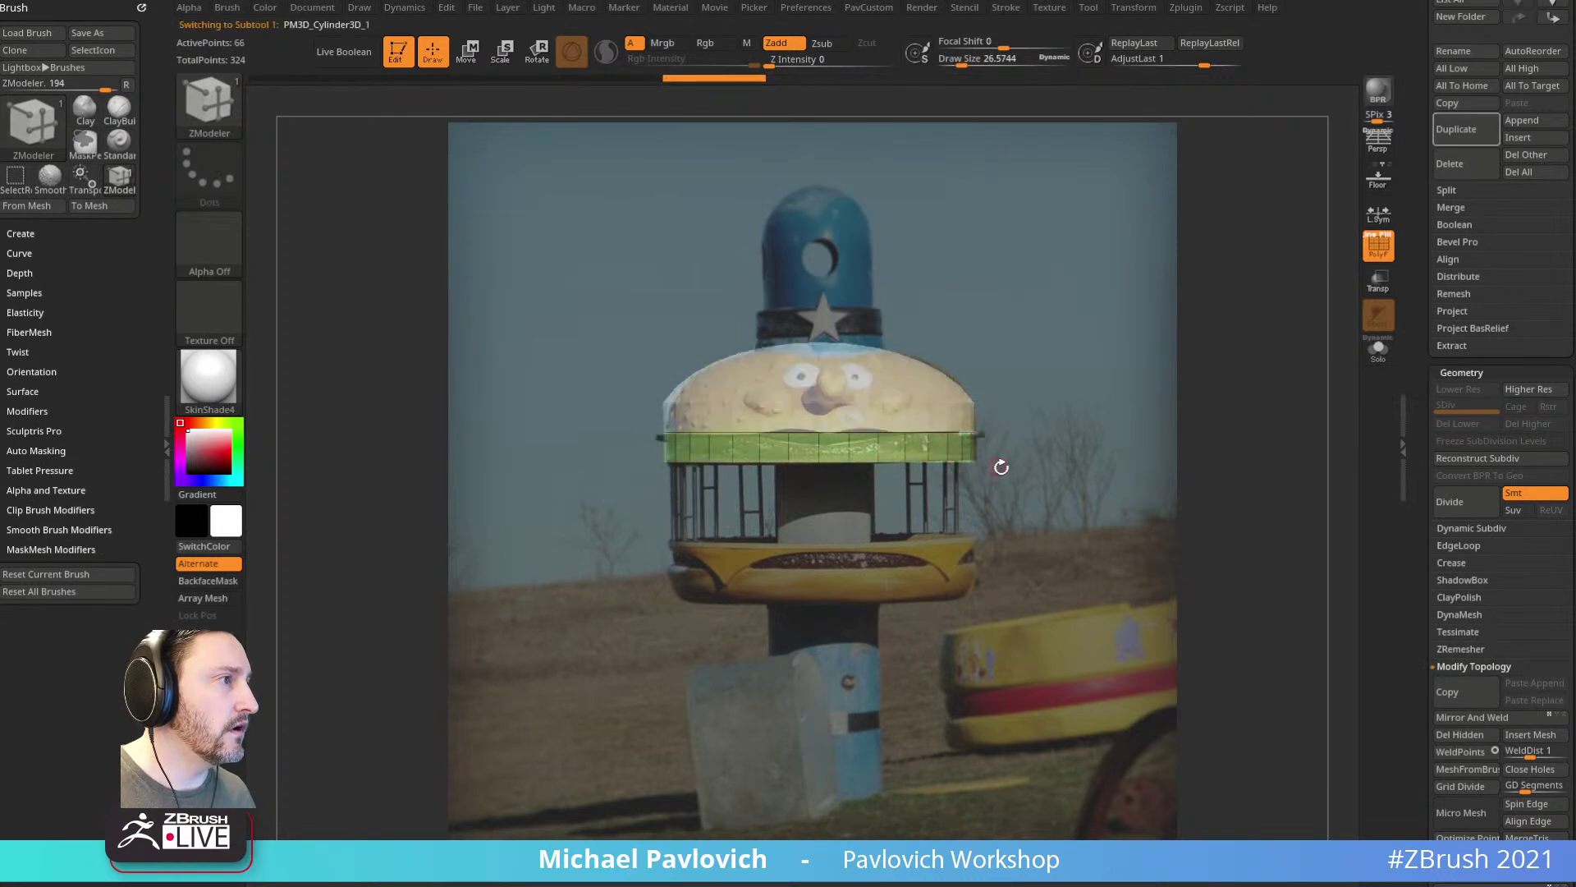
key(w)
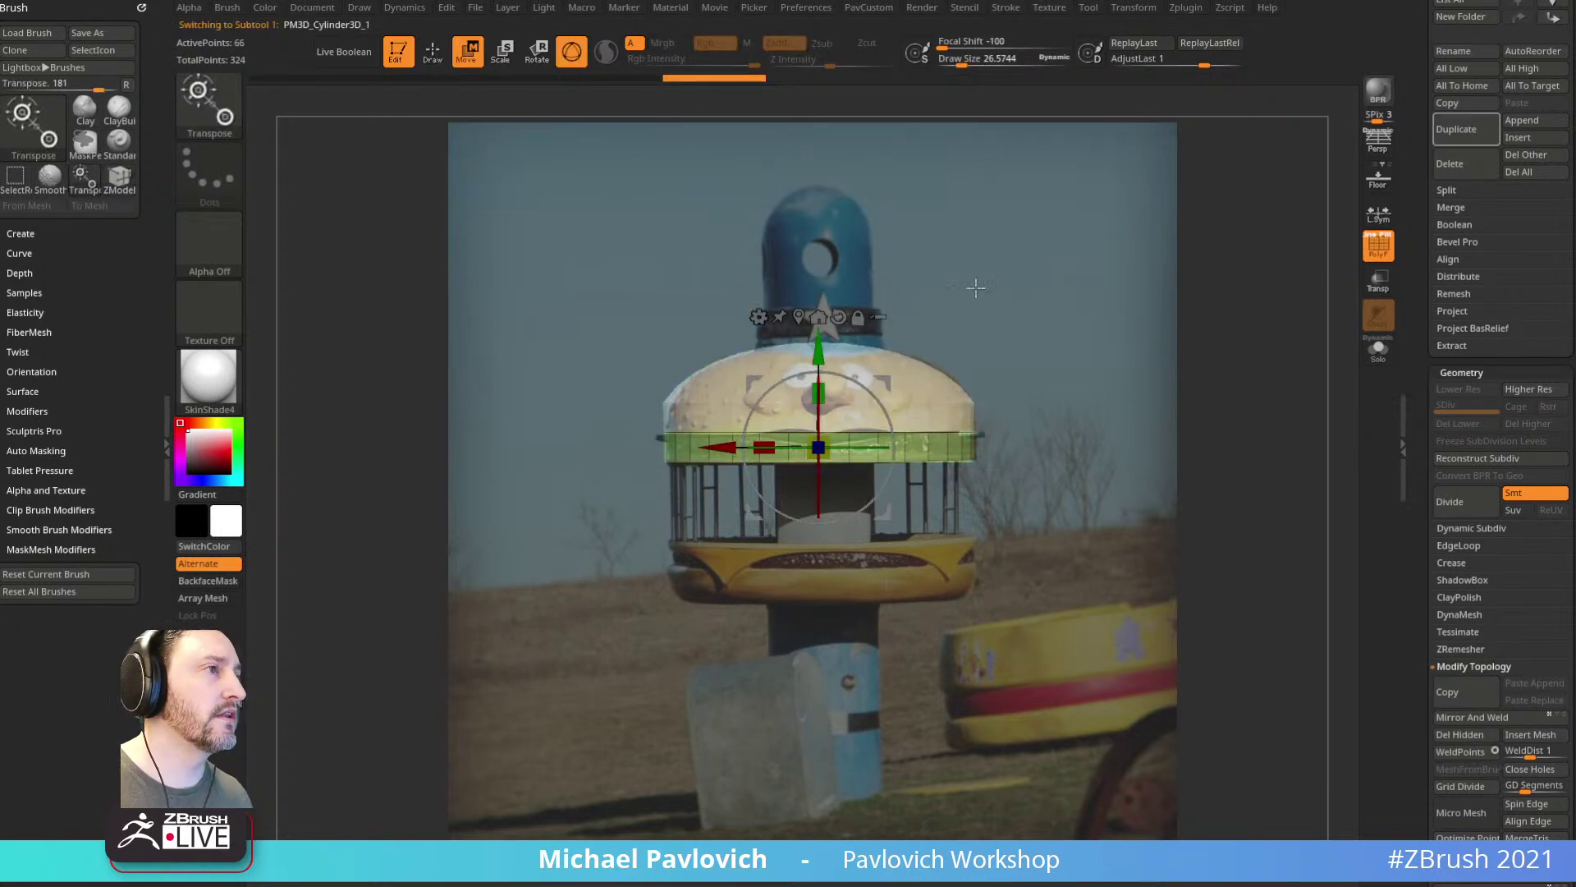
key(q)
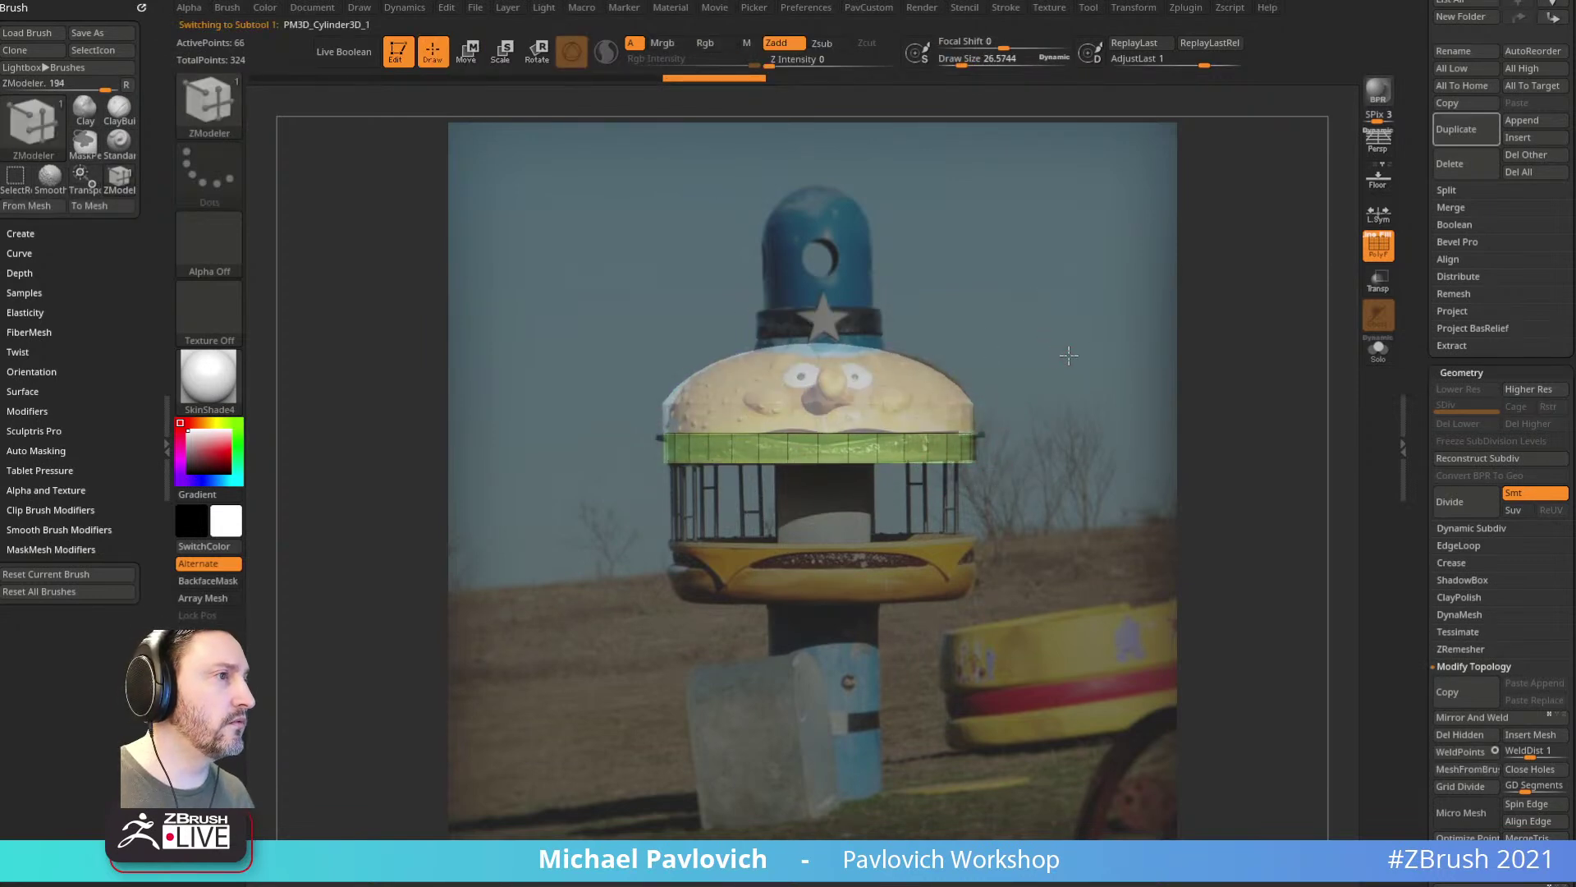
alt+drag(1075, 363, 1076, 367)
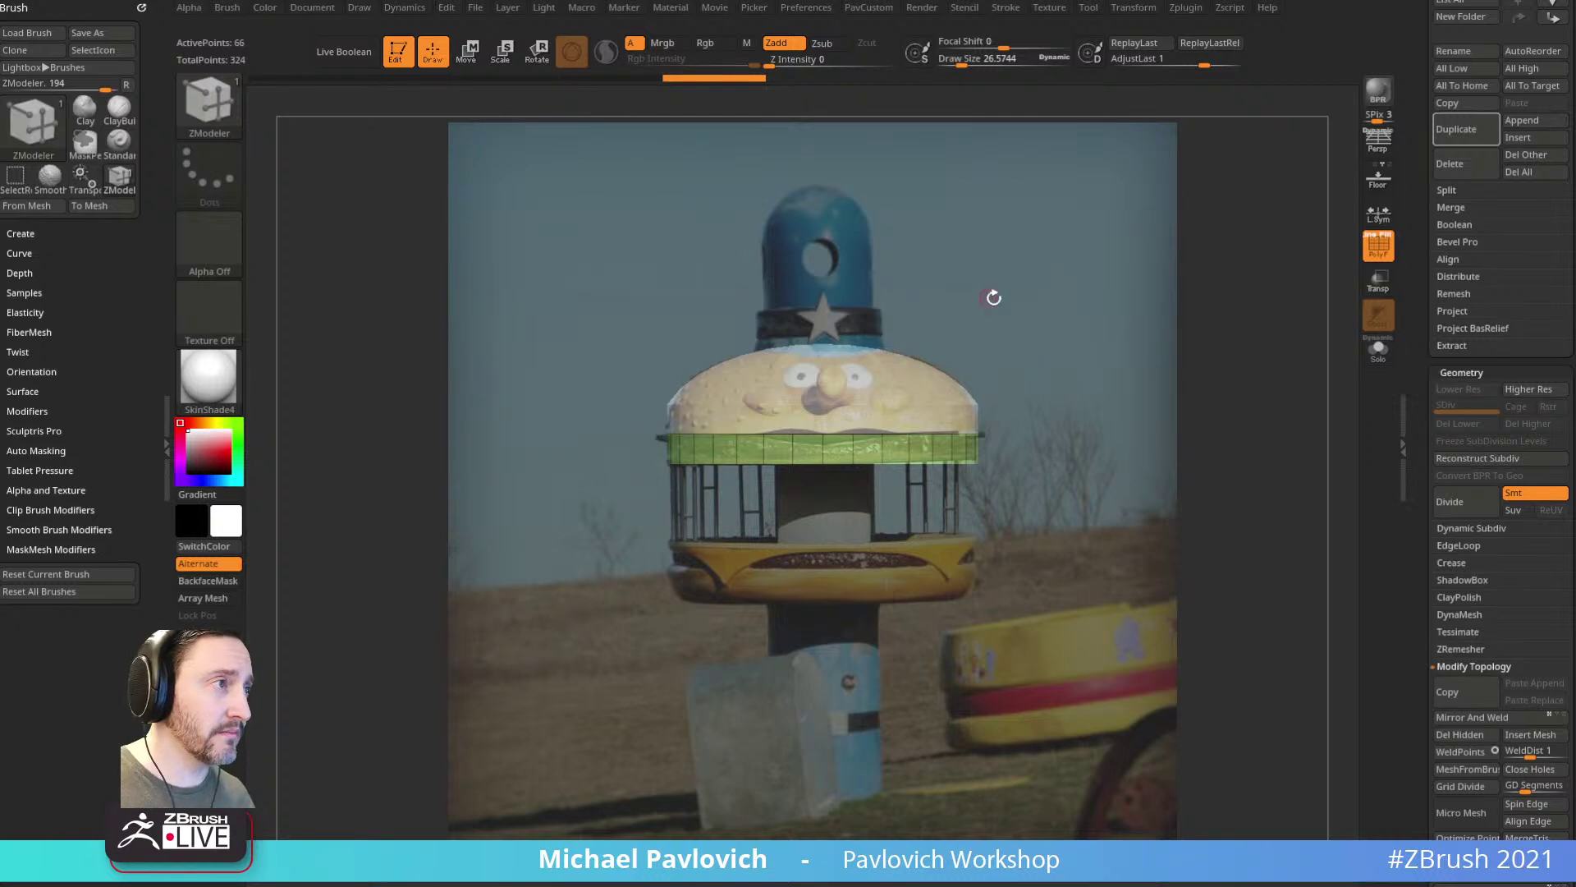
key(z)
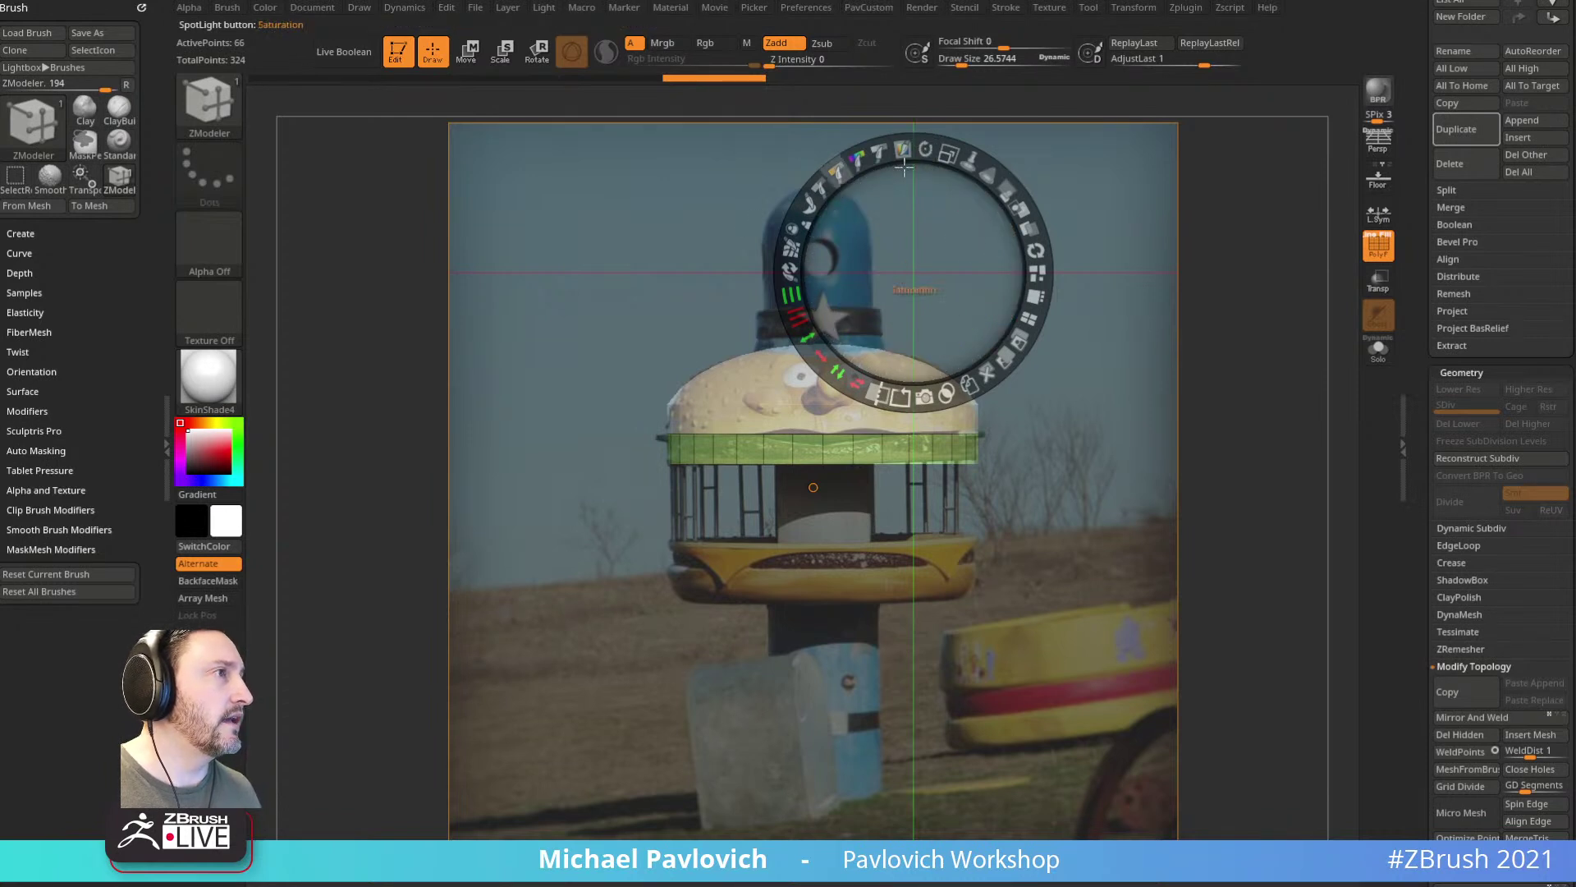
key(z)
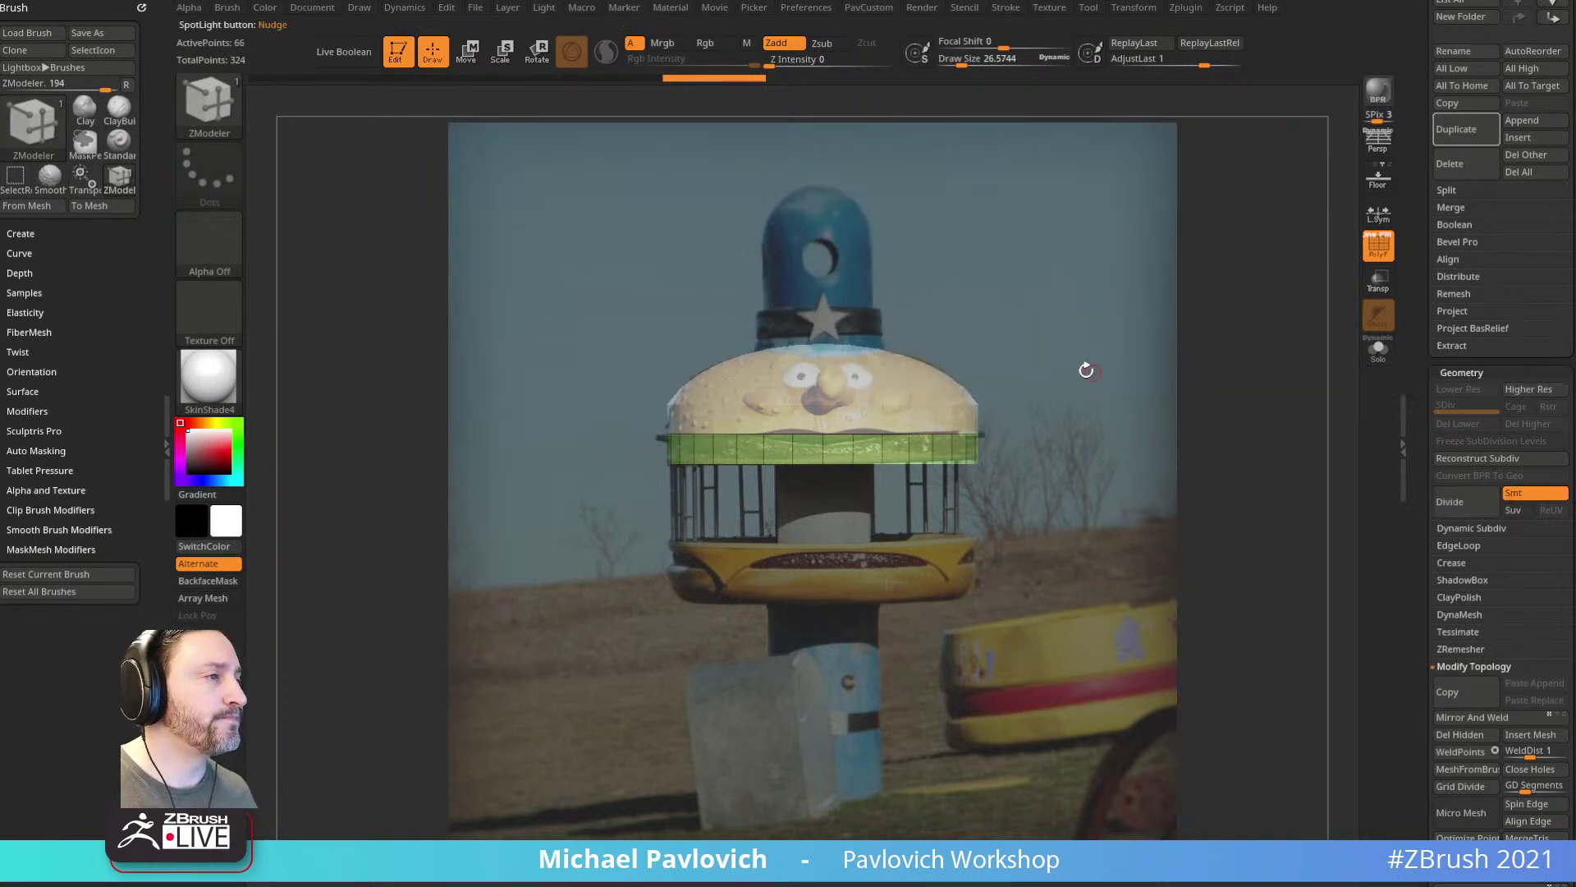
click(716, 10)
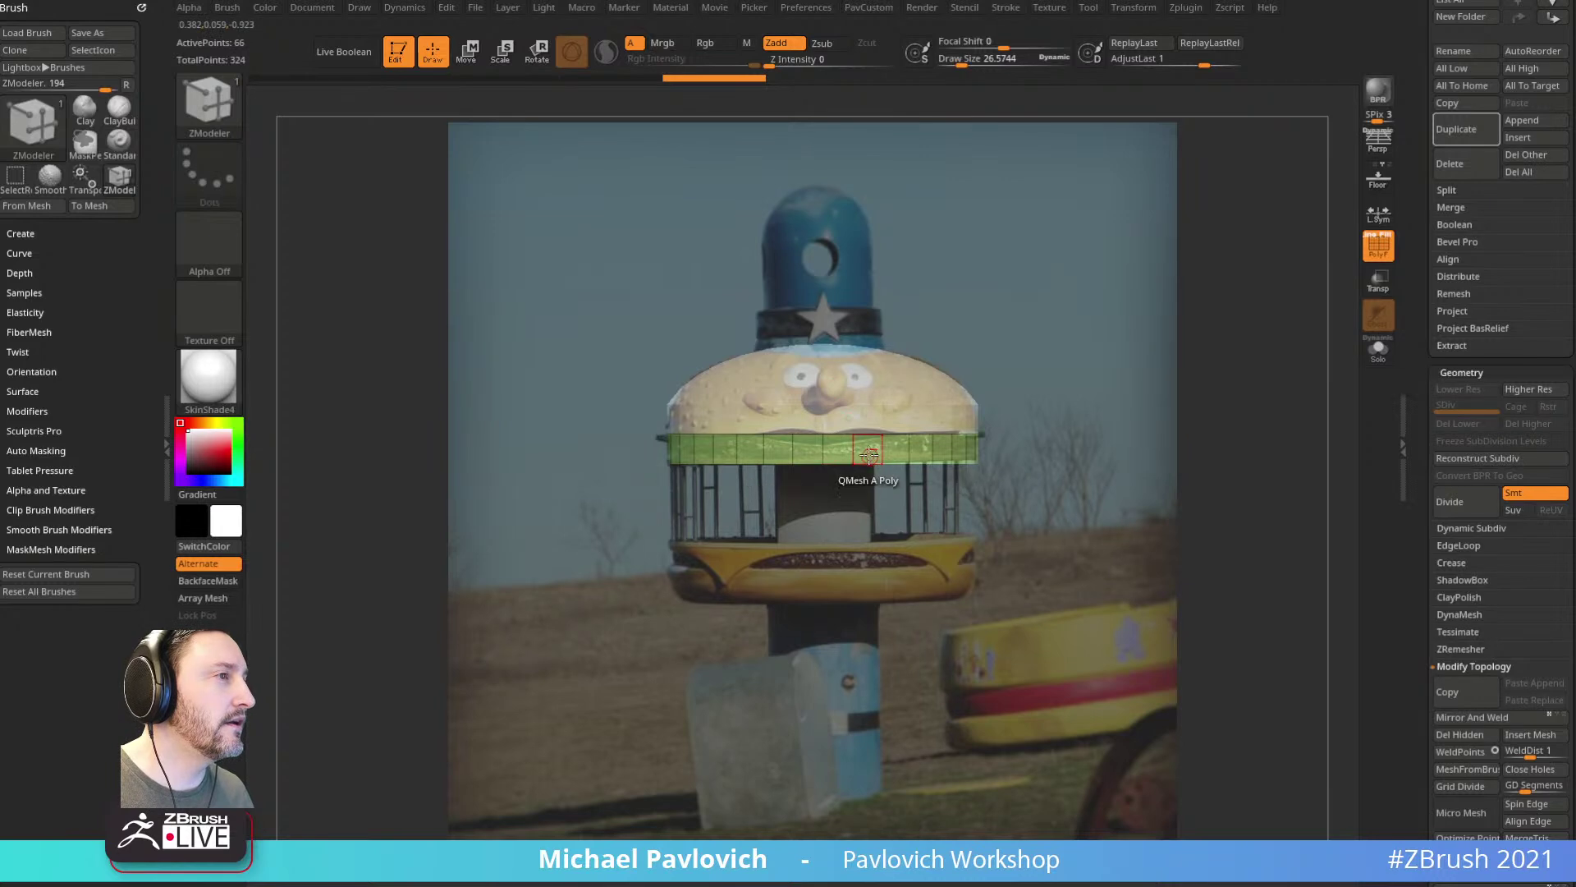
click(1182, 10)
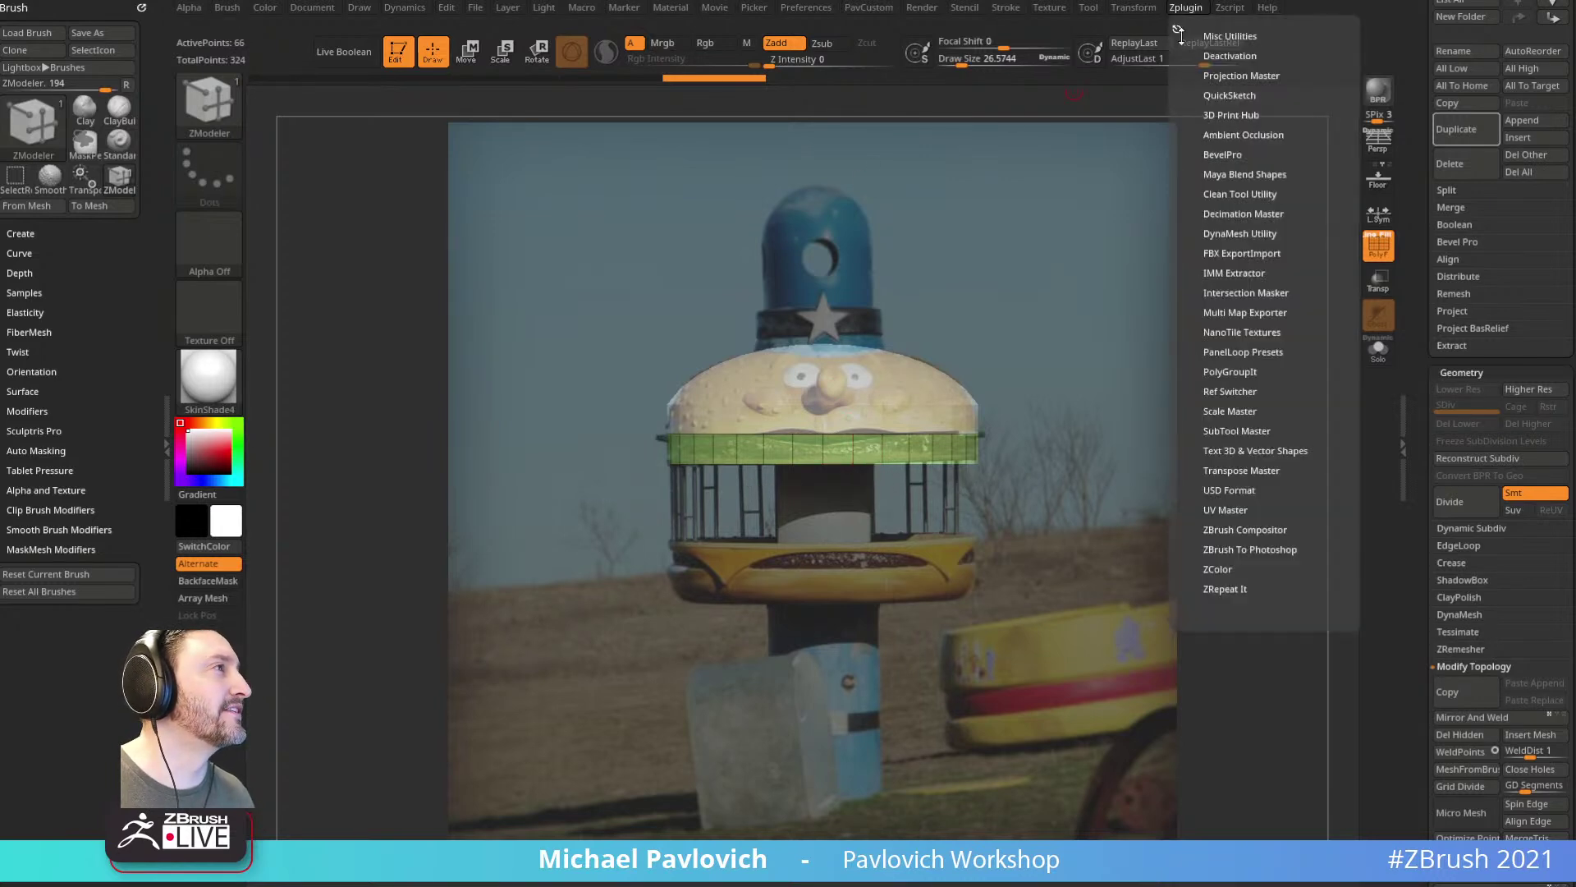
click(1230, 392)
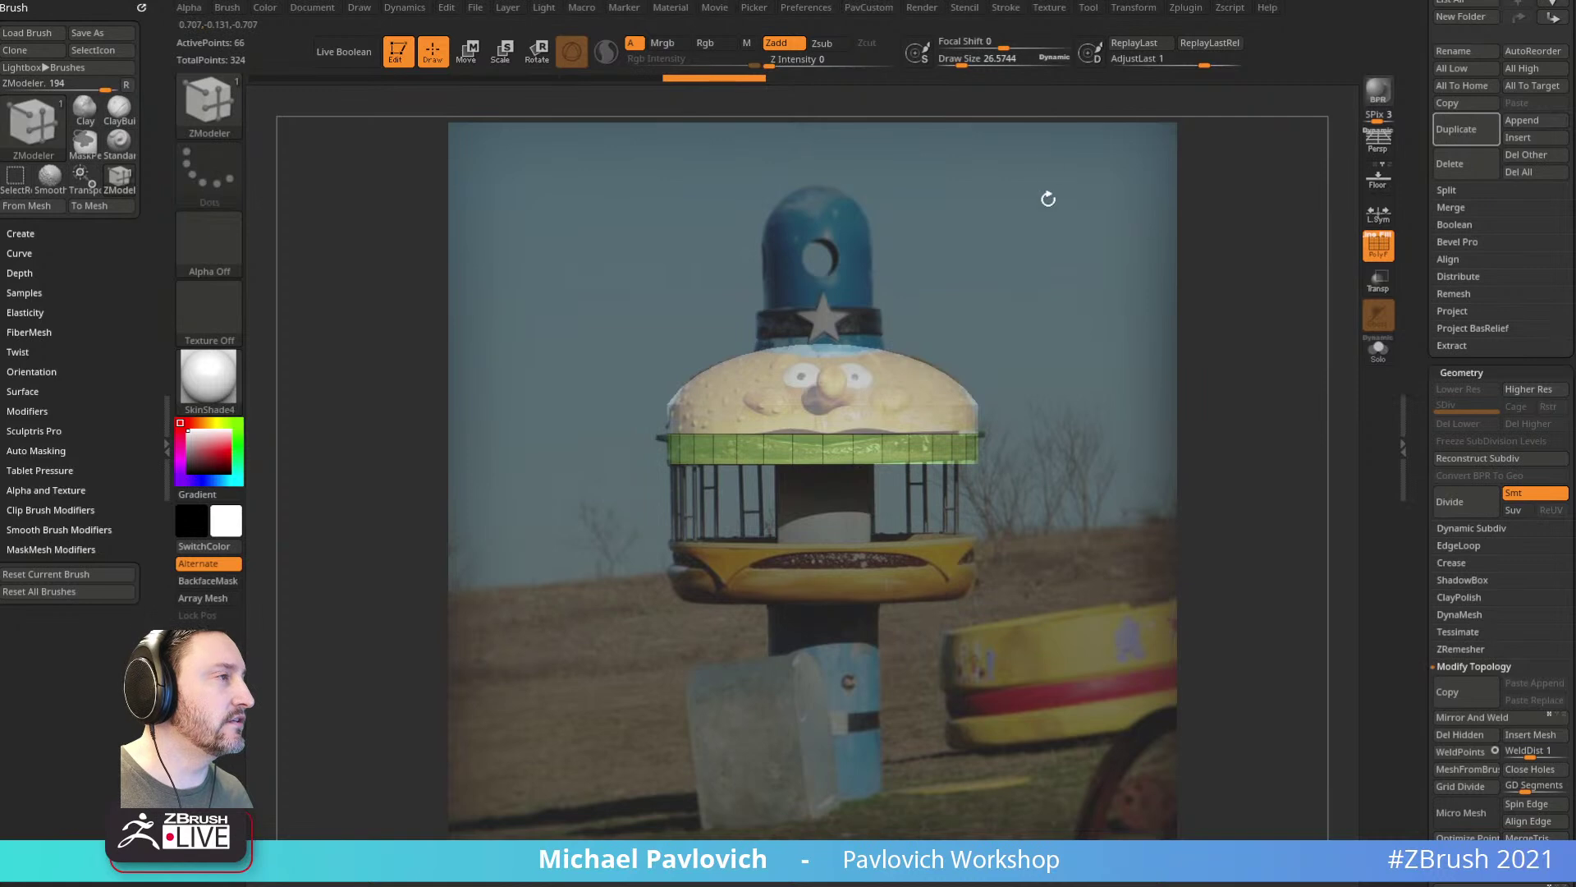
scroll(1503, 353, up, 5)
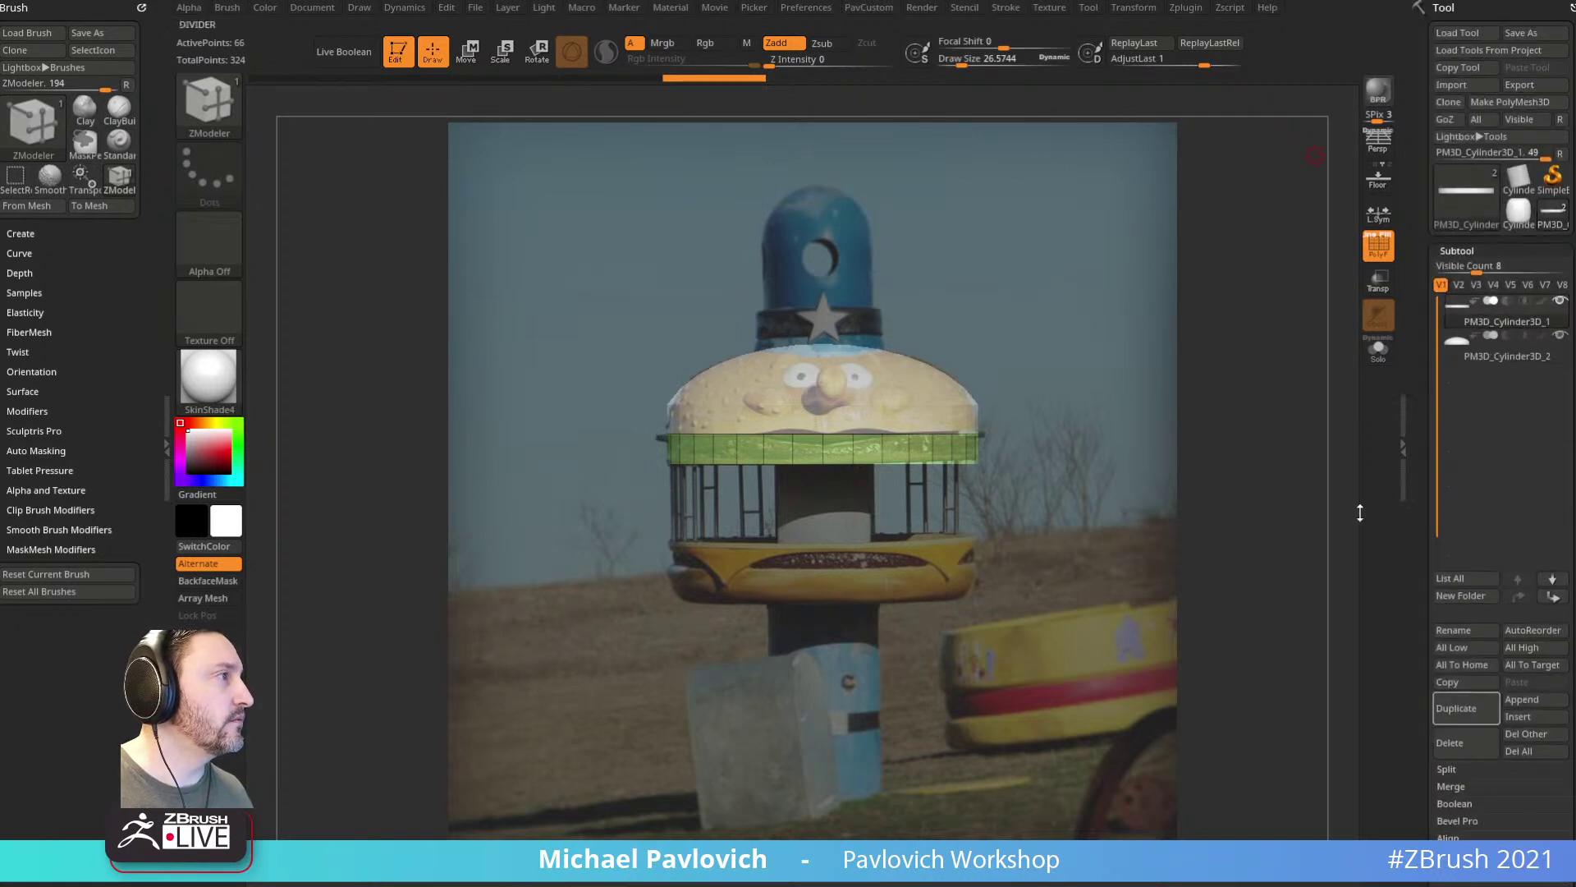
key(w)
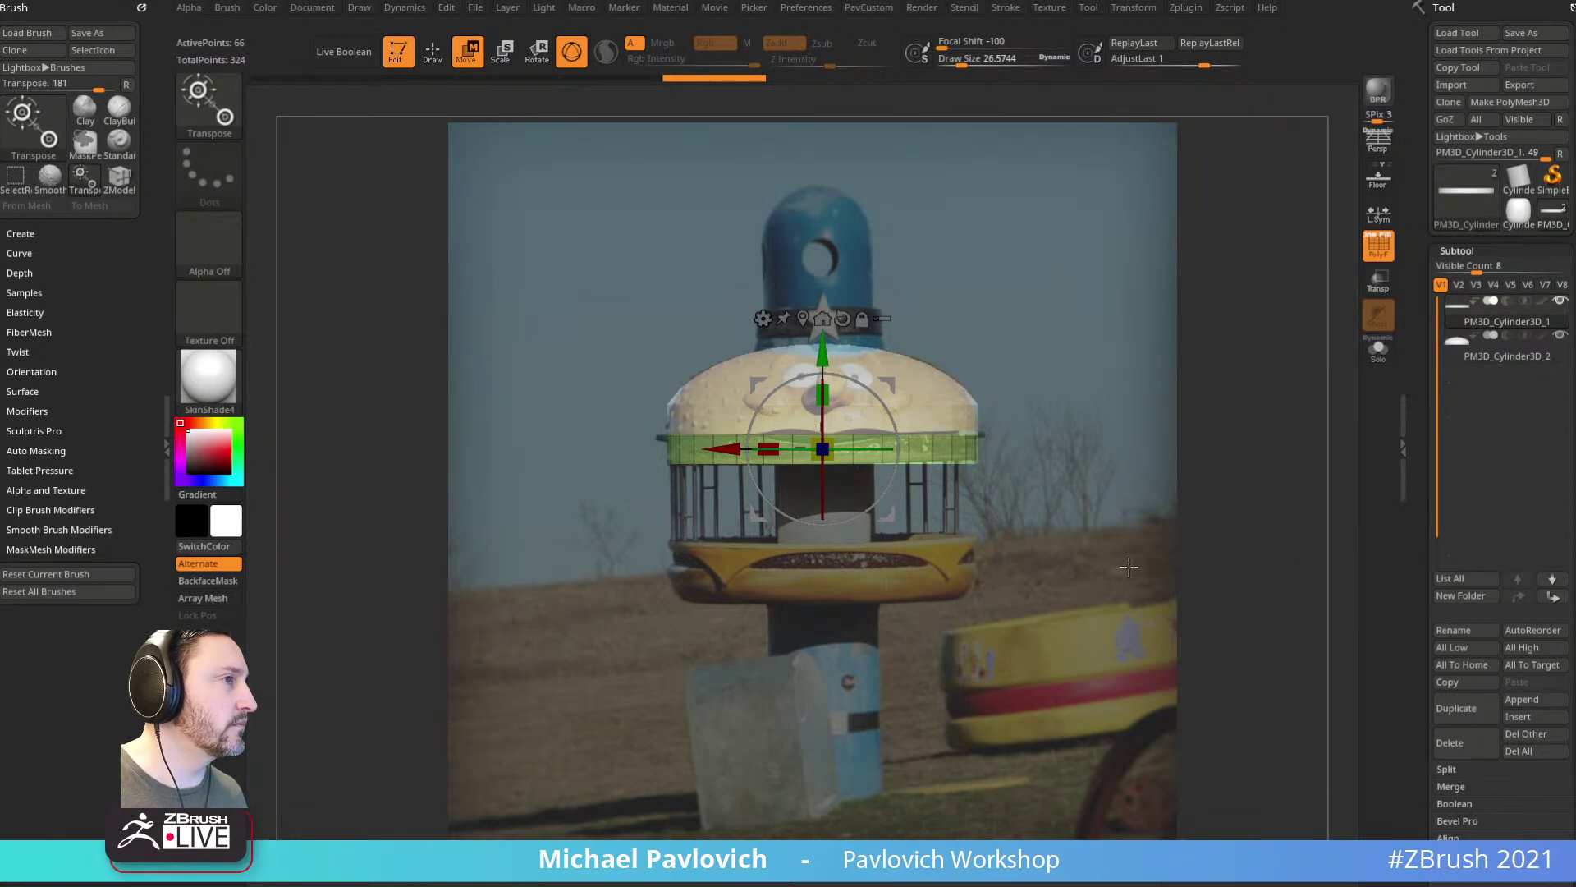
ctrl+drag(822, 353, 822, 444)
key(ctrl+z)
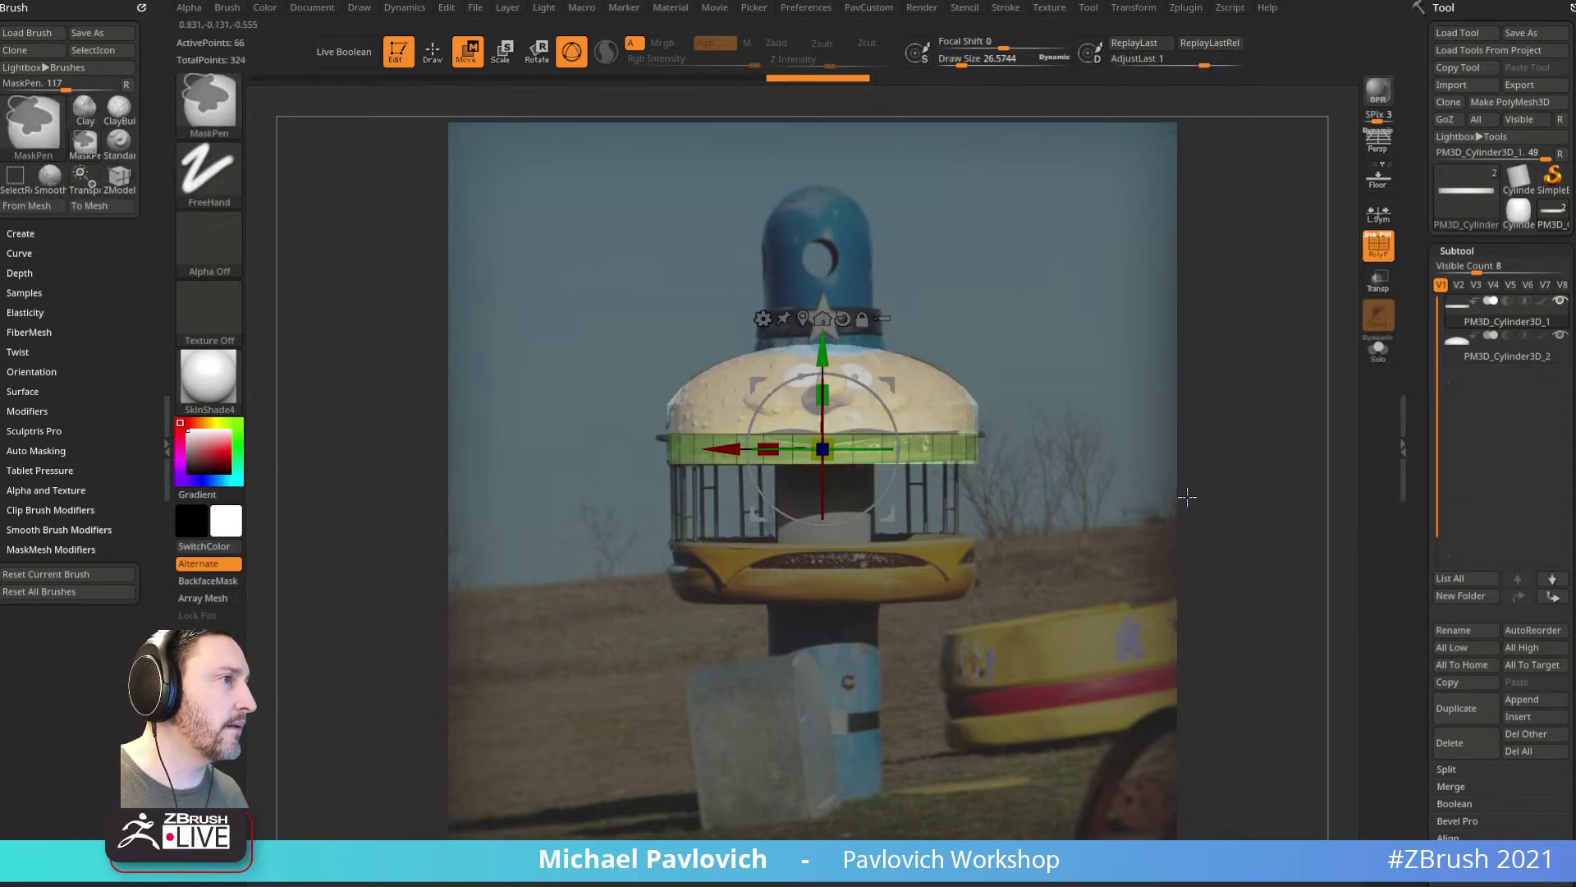
Step: Duplicate the upper patty cylinder twice, stacking the copies over the upper and lower layers of the bottom bun in the photo
click(1451, 709)
drag(822, 354, 823, 529)
drag(822, 474, 823, 463)
click(1456, 707)
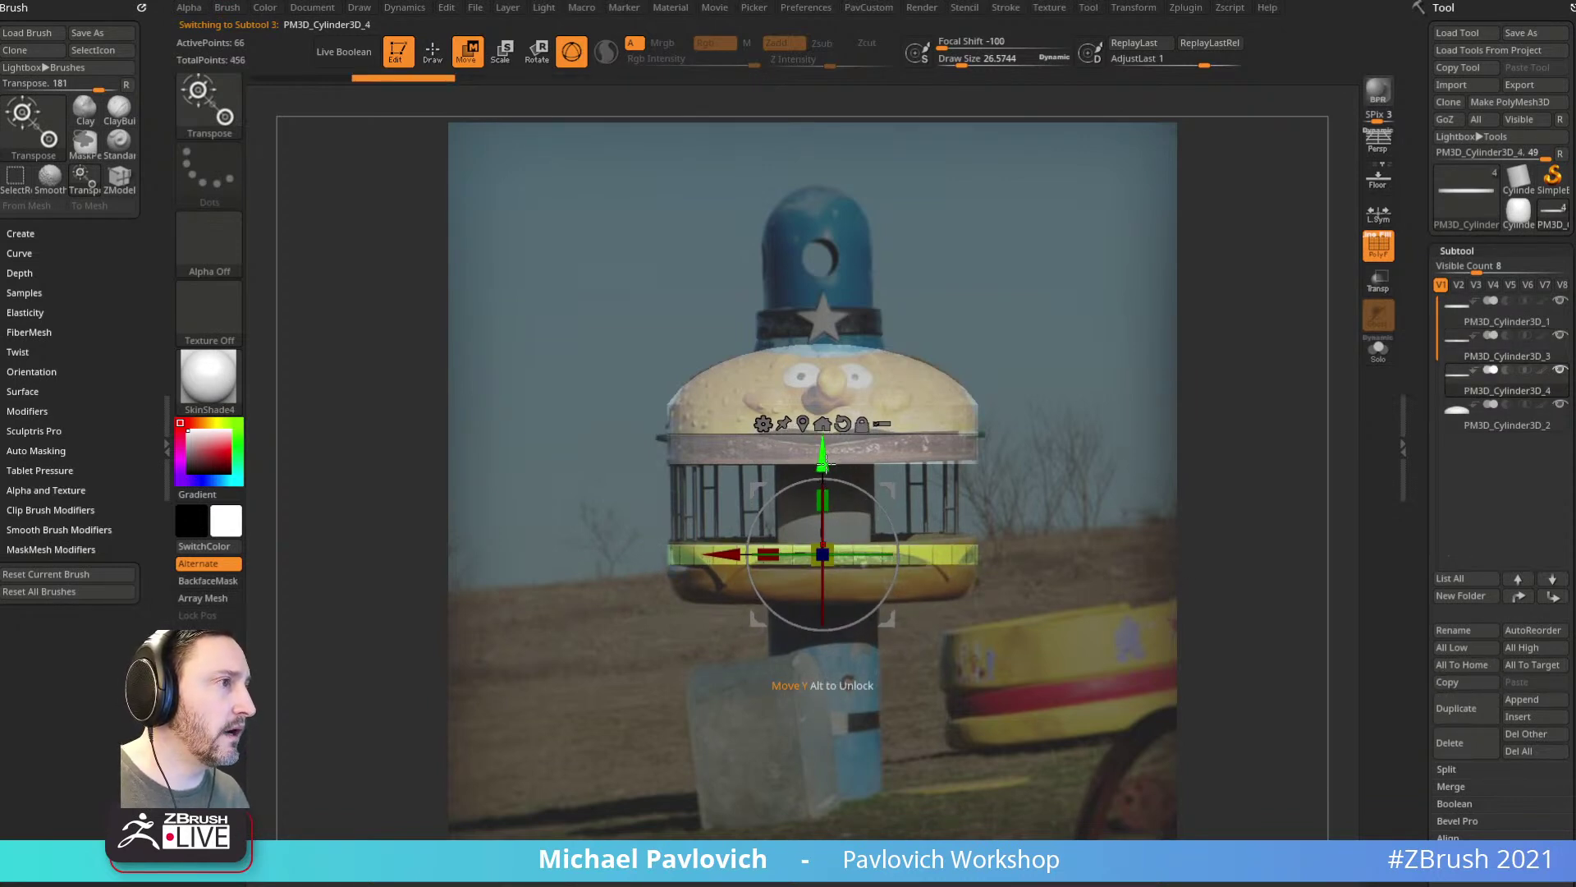
drag(822, 465, 820, 483)
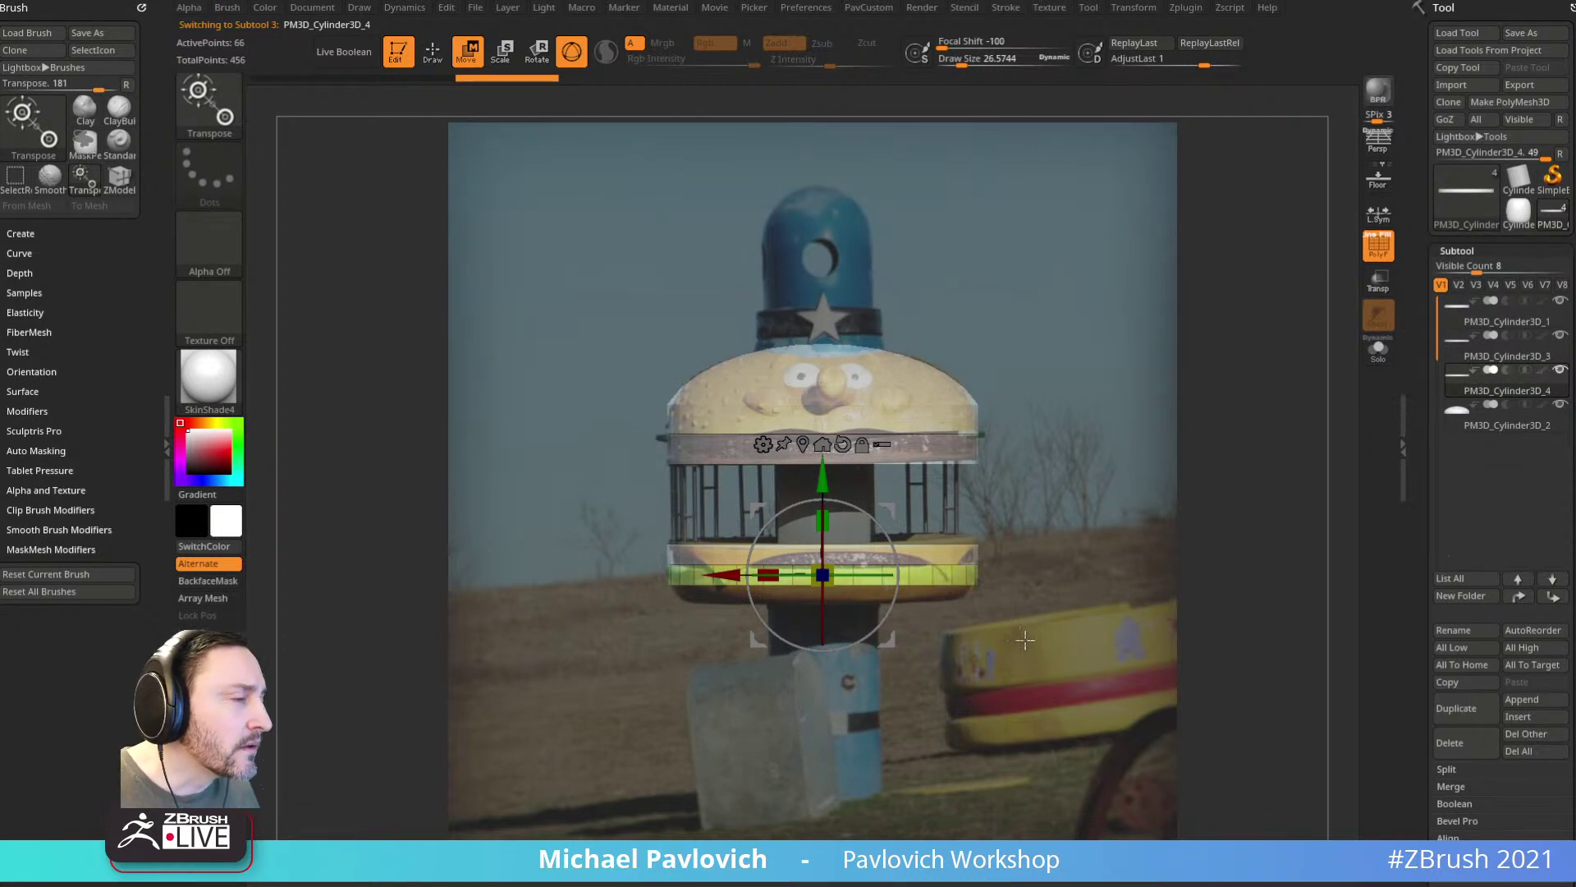
Step: Mask the upper edge of the lowest cylinder and pull its bottom edge down to the base of the bottom bun
mouse_move(1050, 663)
ctrl+mouse_down()
mouse_move(671, 606)
mouse_move(628, 577)
ctrl+mouse_up()
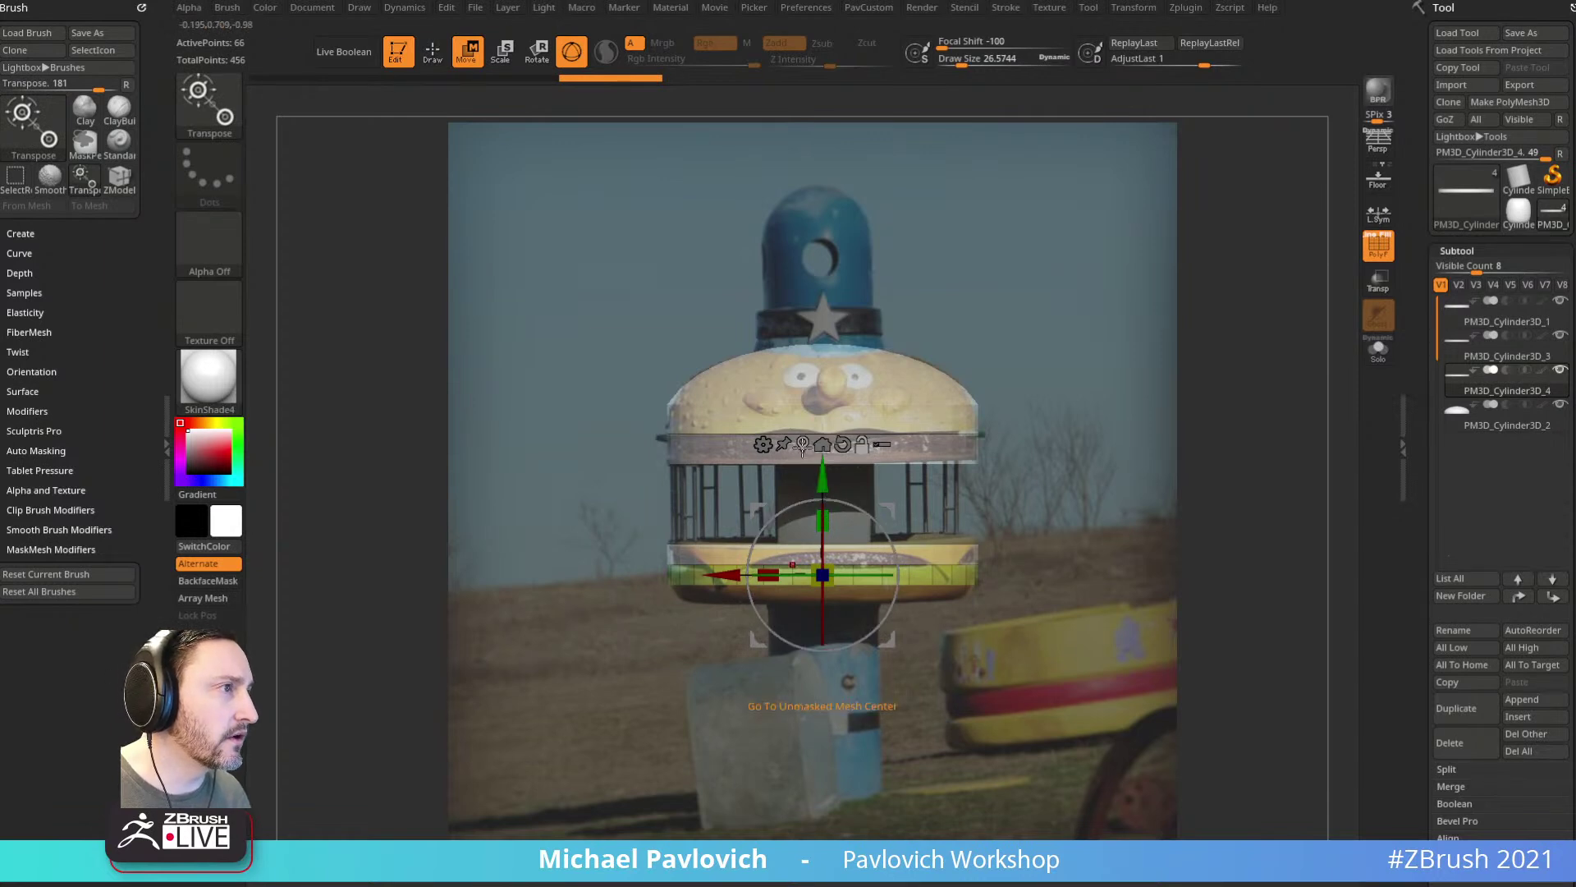
click(803, 444)
mouse_move(822, 493)
mouse_down()
mouse_move(828, 565)
mouse_move(822, 509)
mouse_up()
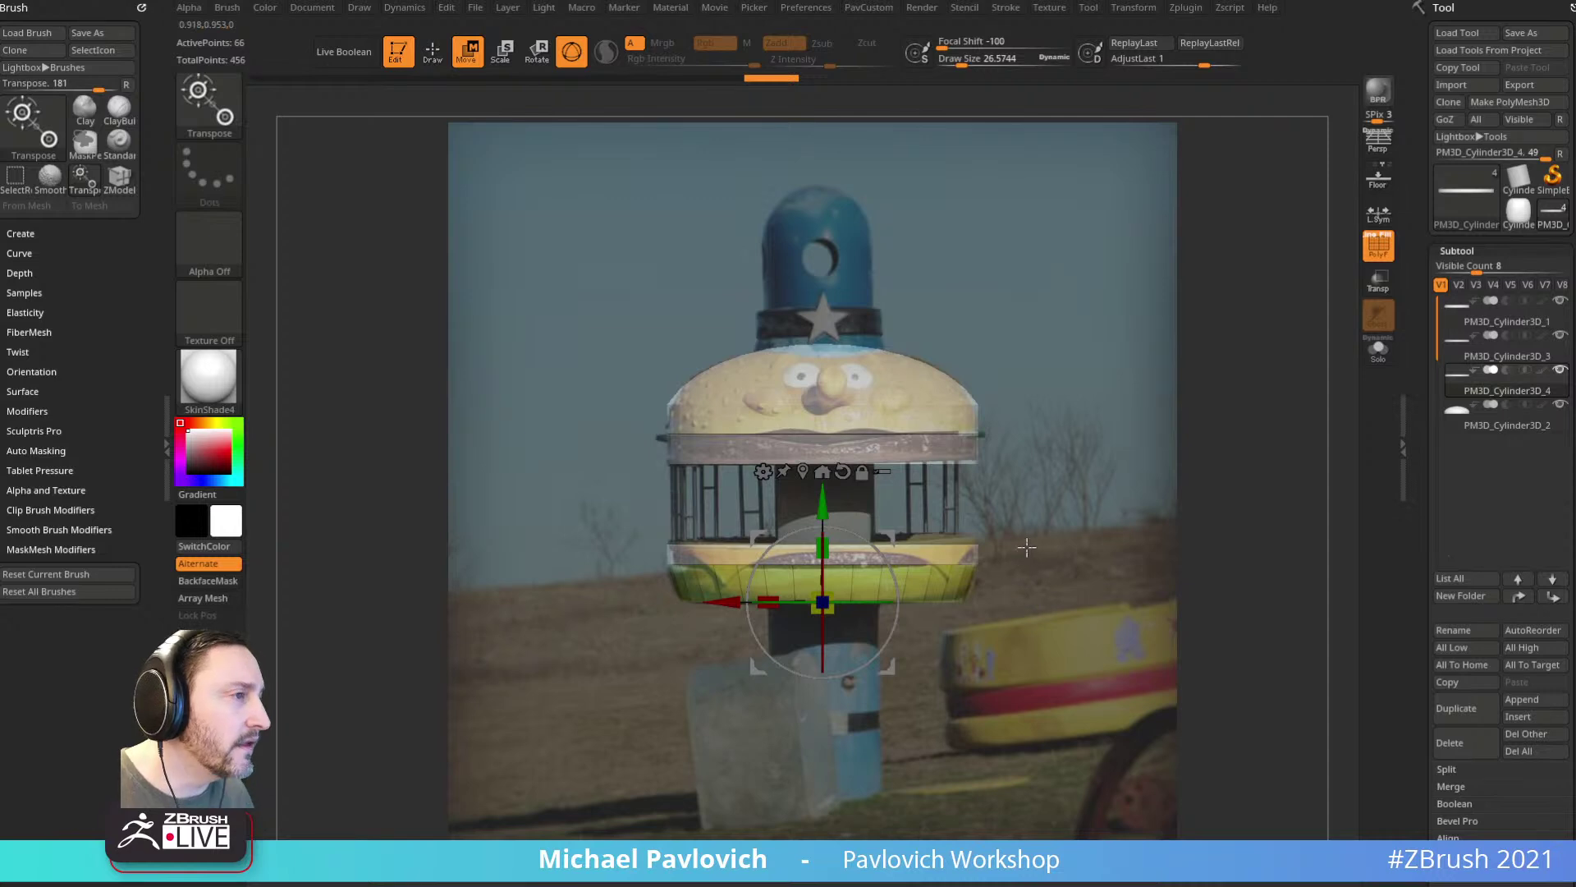
key(ctrl)
Step: Insert two horizontal edge loops around the bottom bun cylinder with a ZModeler edge action
key(q)
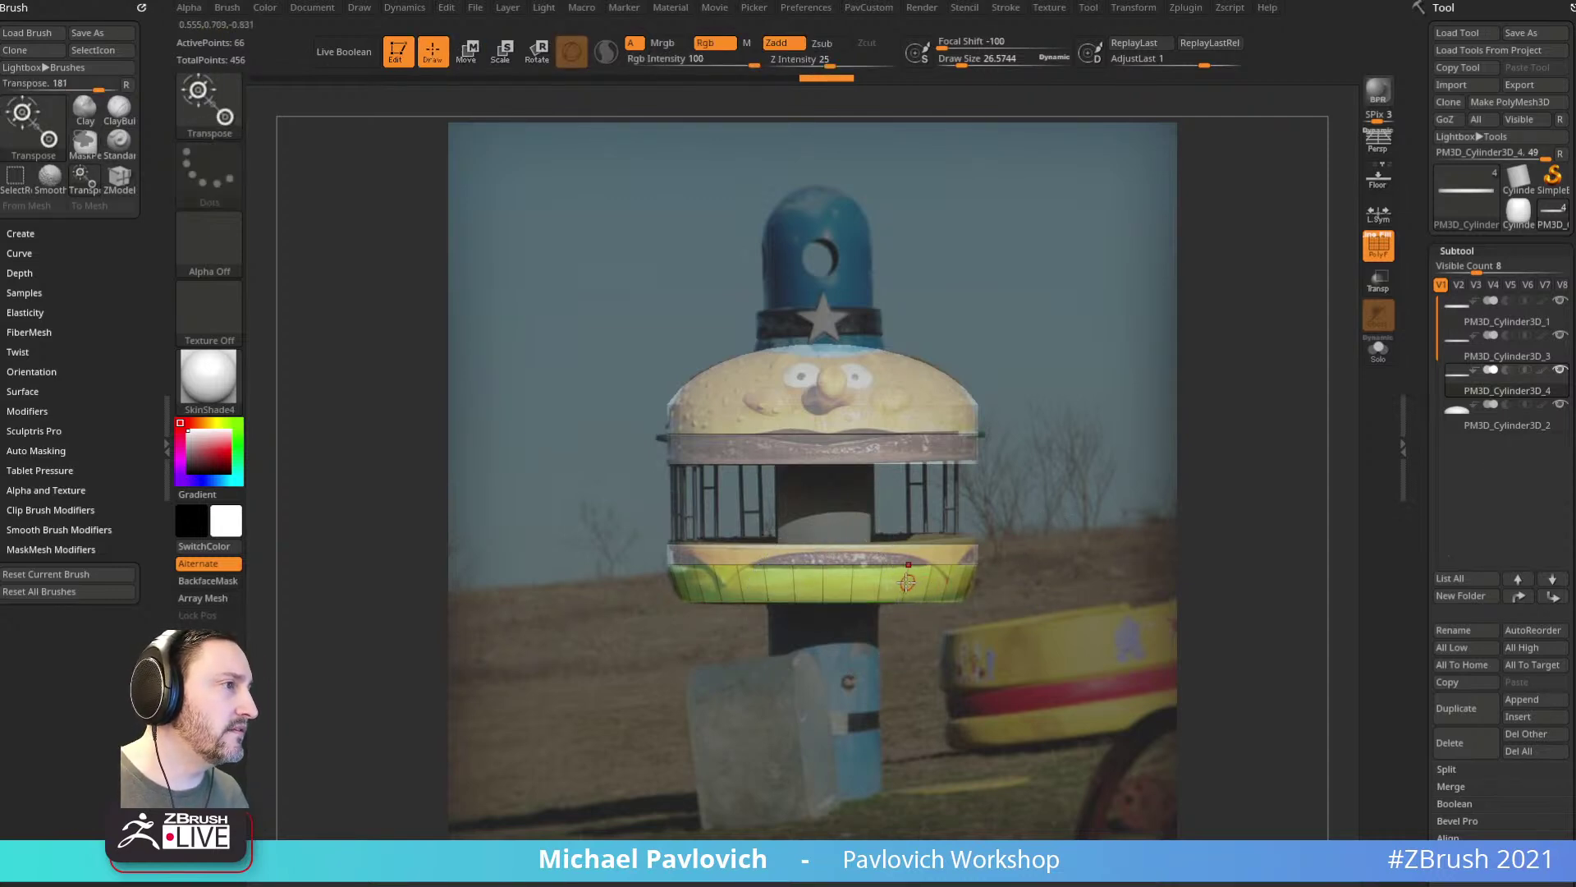
key(space)
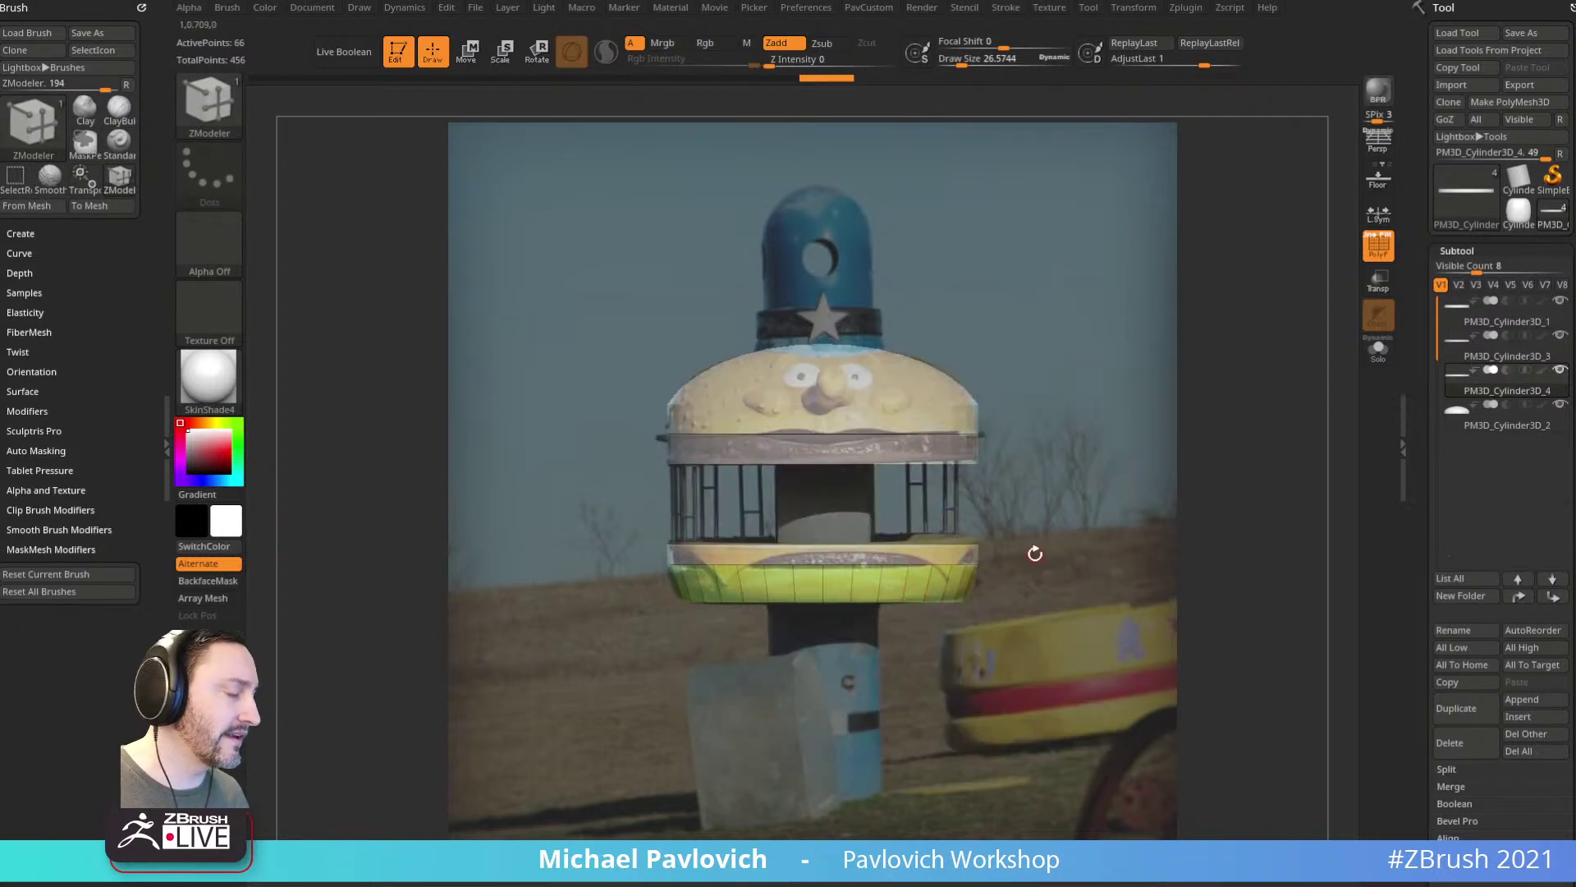
key(space)
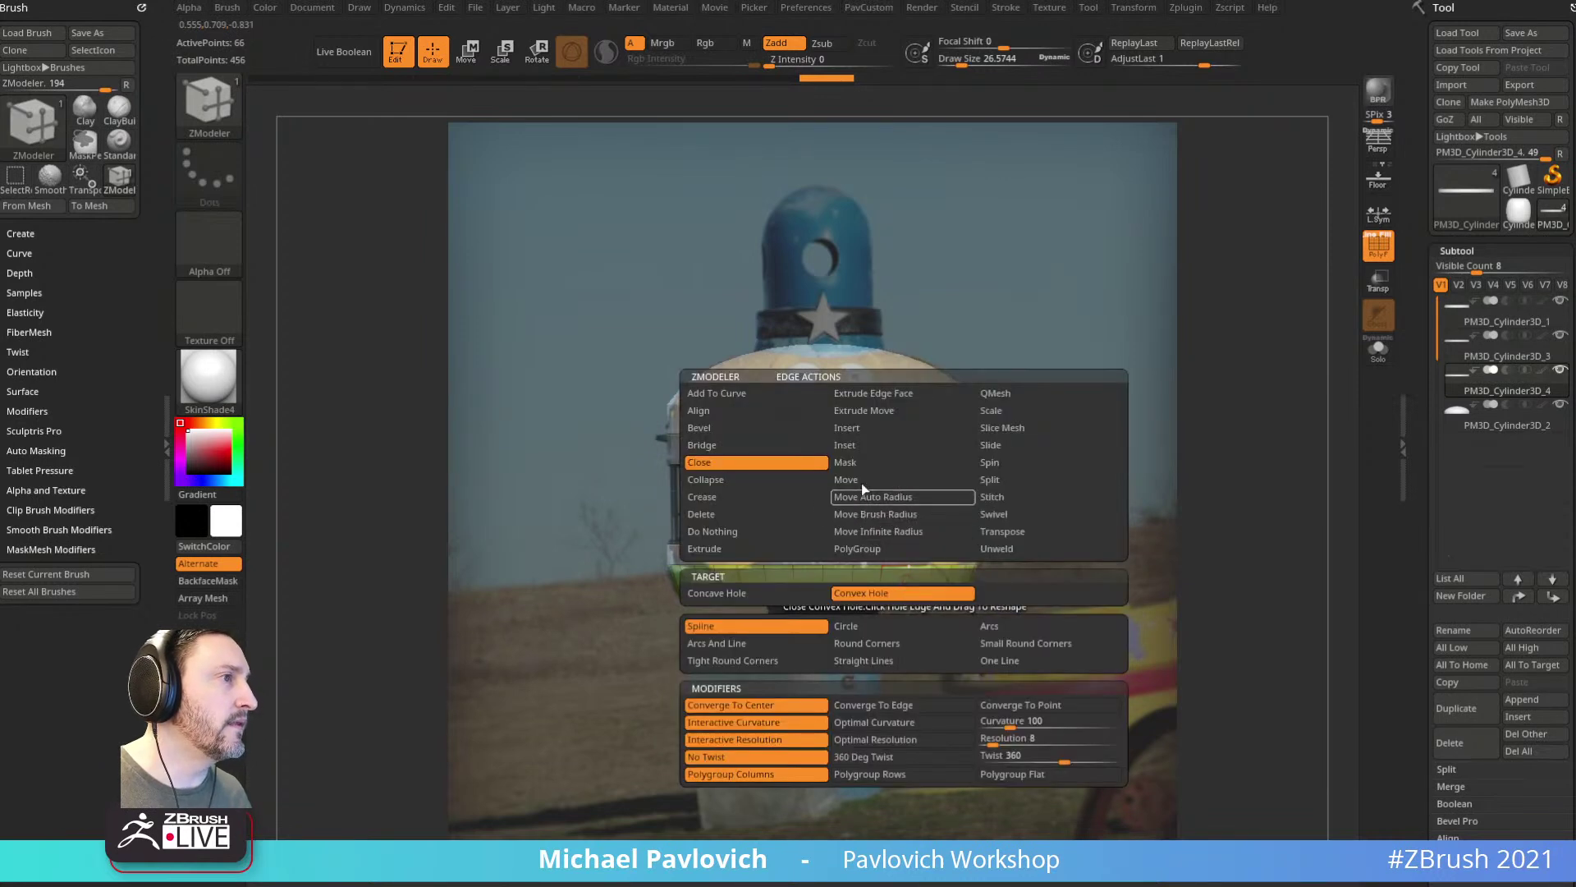
click(788, 592)
click(930, 655)
click(960, 585)
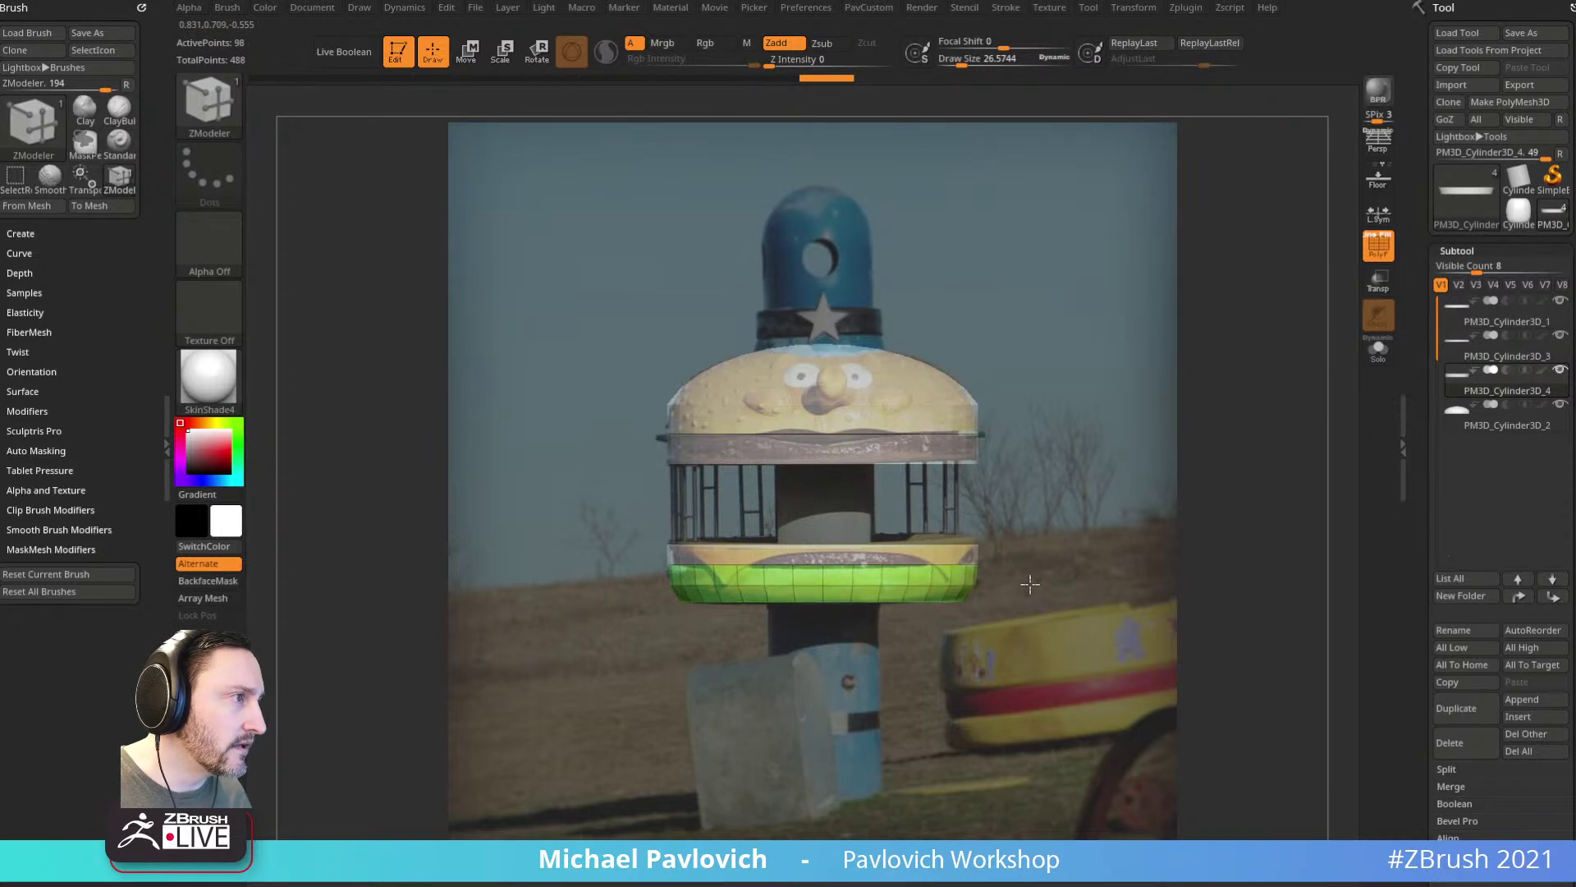
drag(1032, 563, 1043, 552)
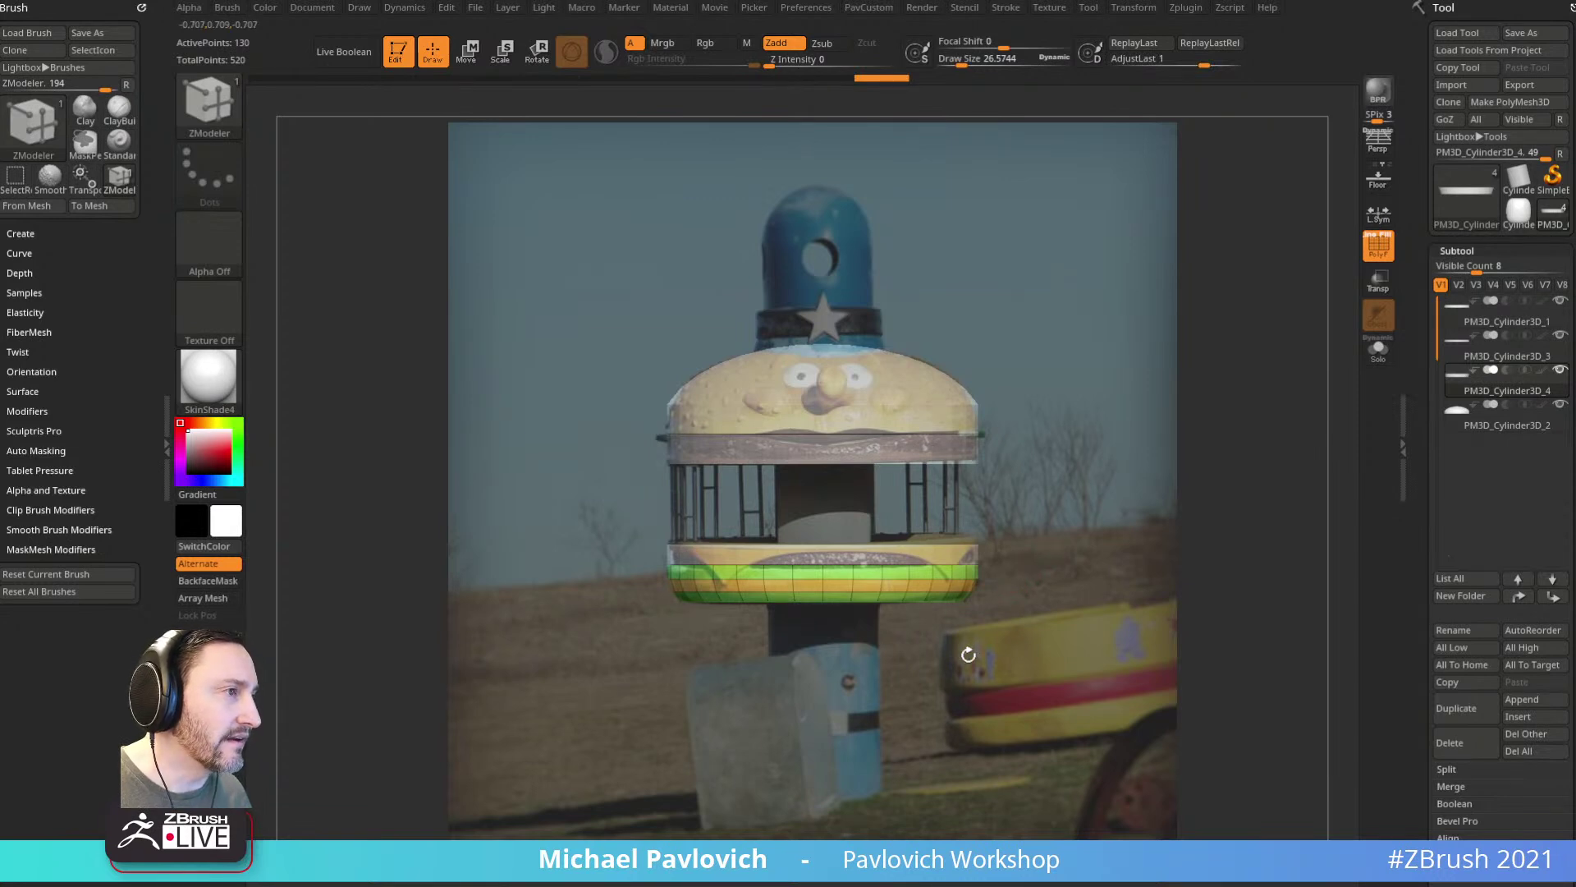
Step: Switch to the Standard brush and set its draw size to about 69
key(b)
key(s)
key(t)
ctrl+drag(1015, 573, 653, 597)
key(w)
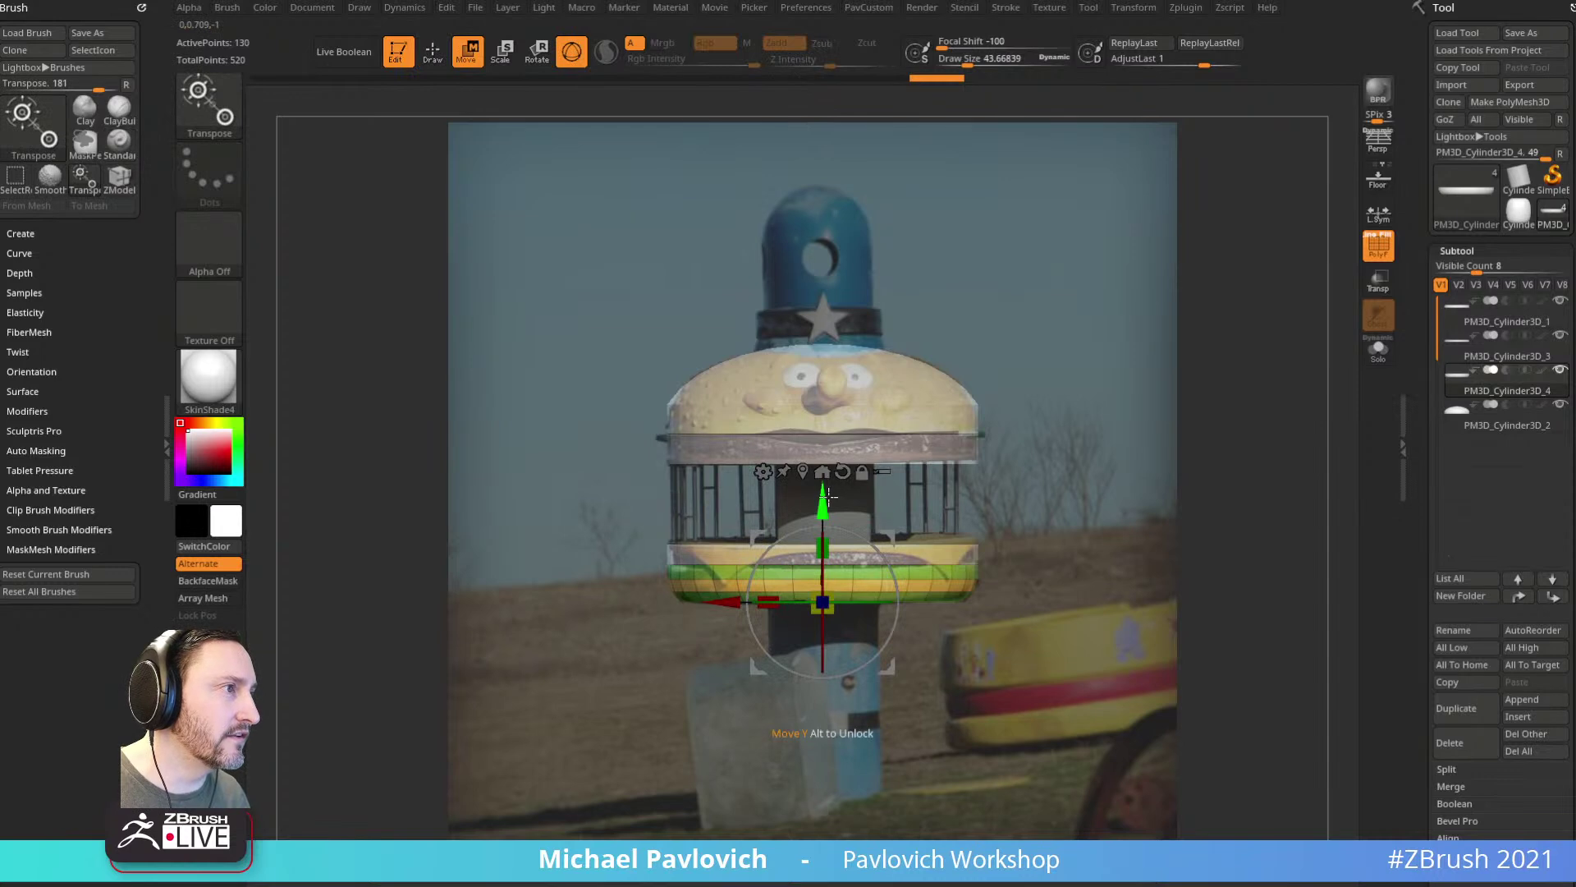
key(q)
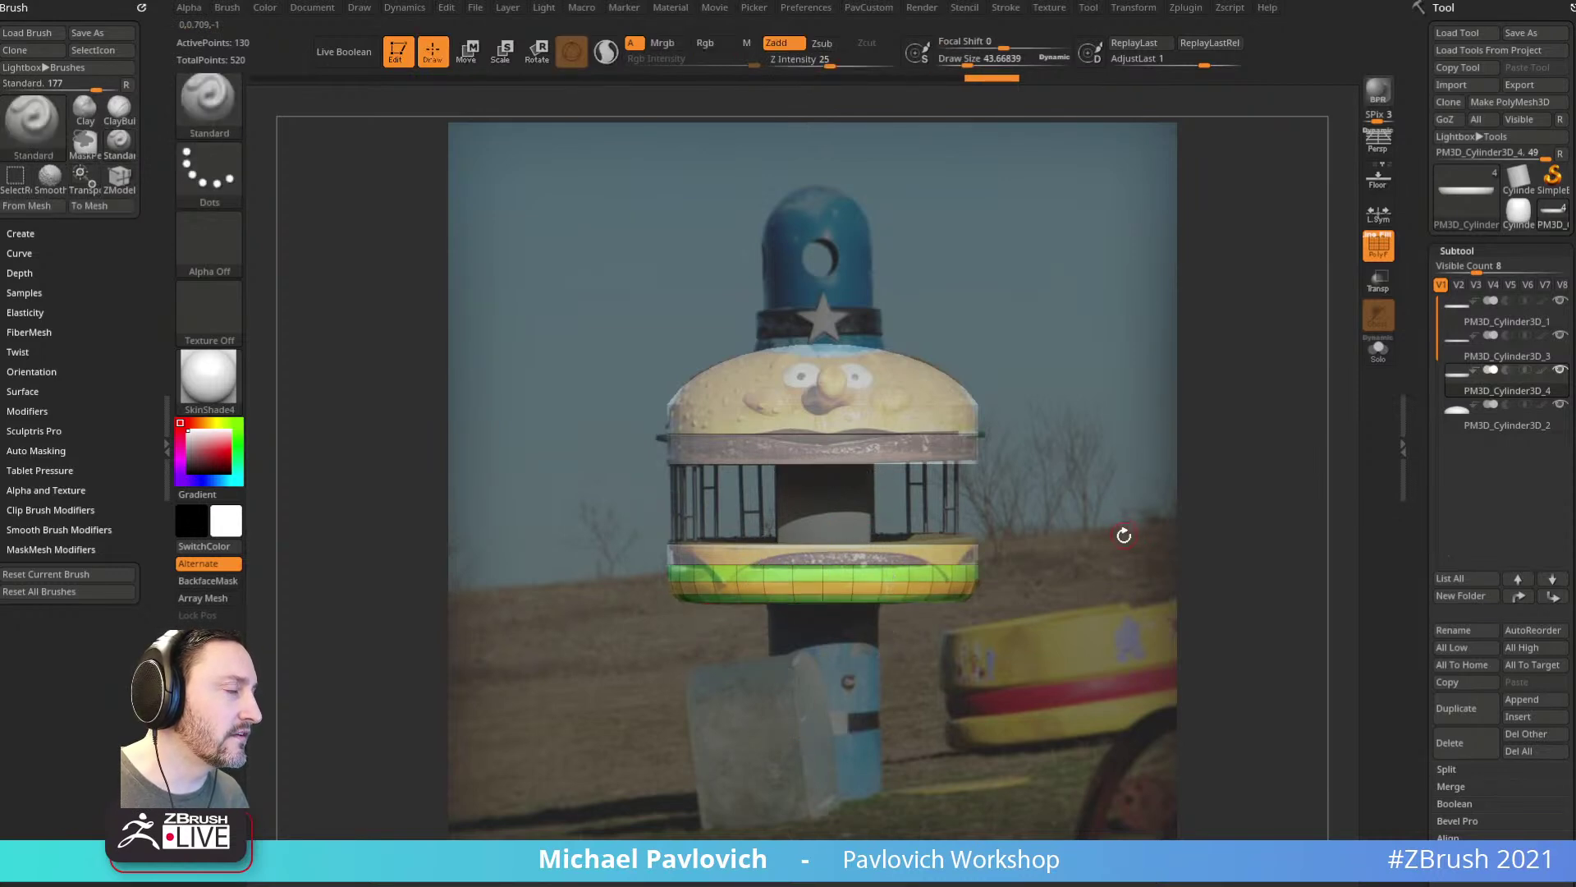
key(bracketleft)
key(bracketleft)
key(bracketleft)
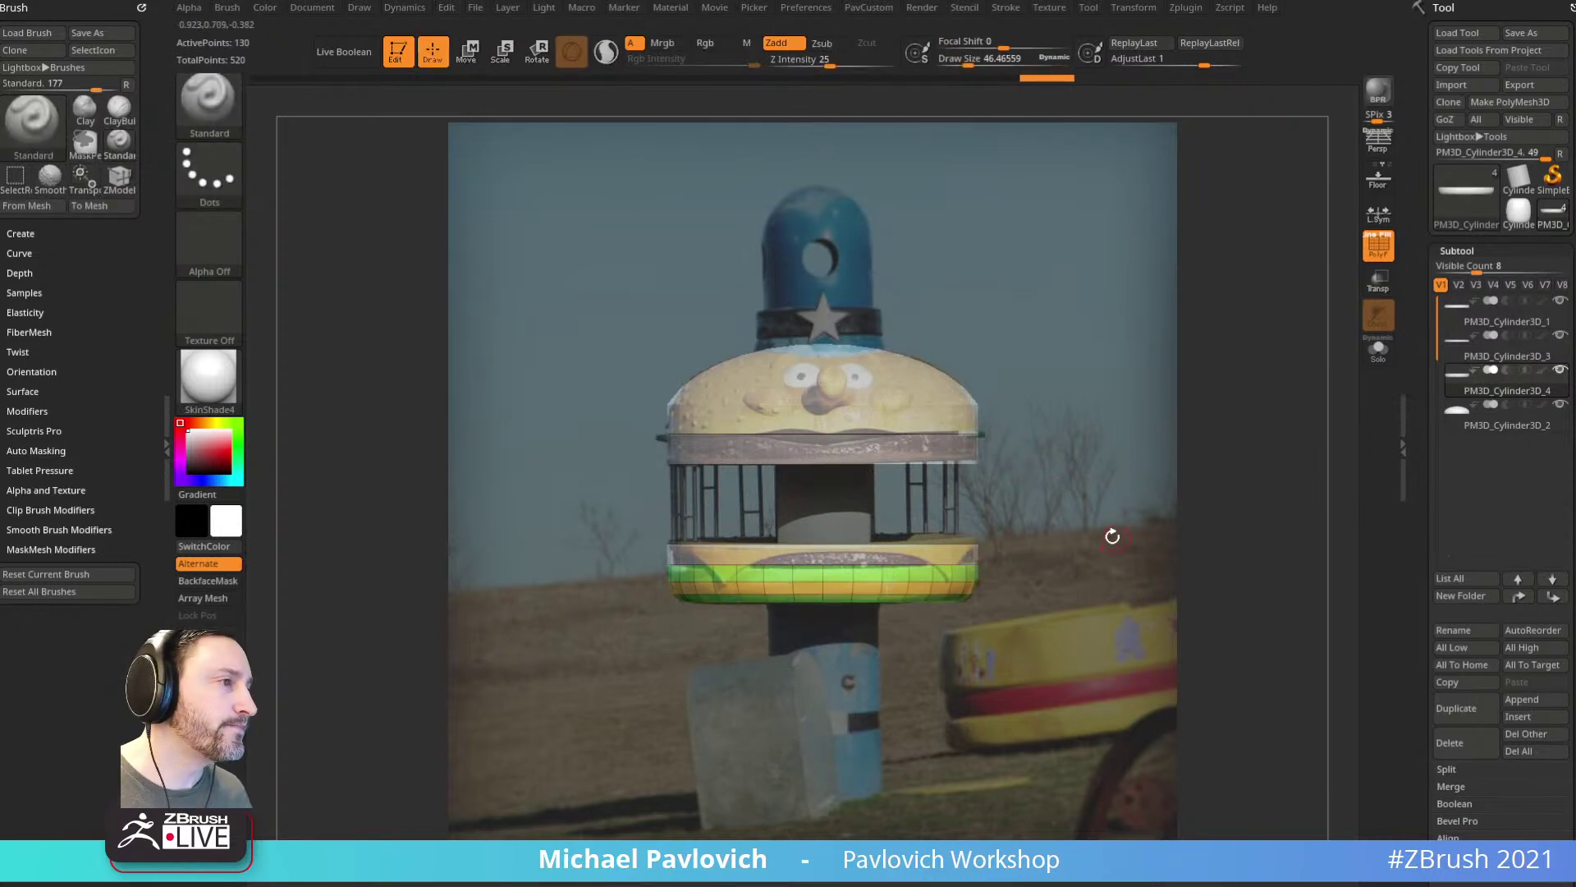
key(bracketright)
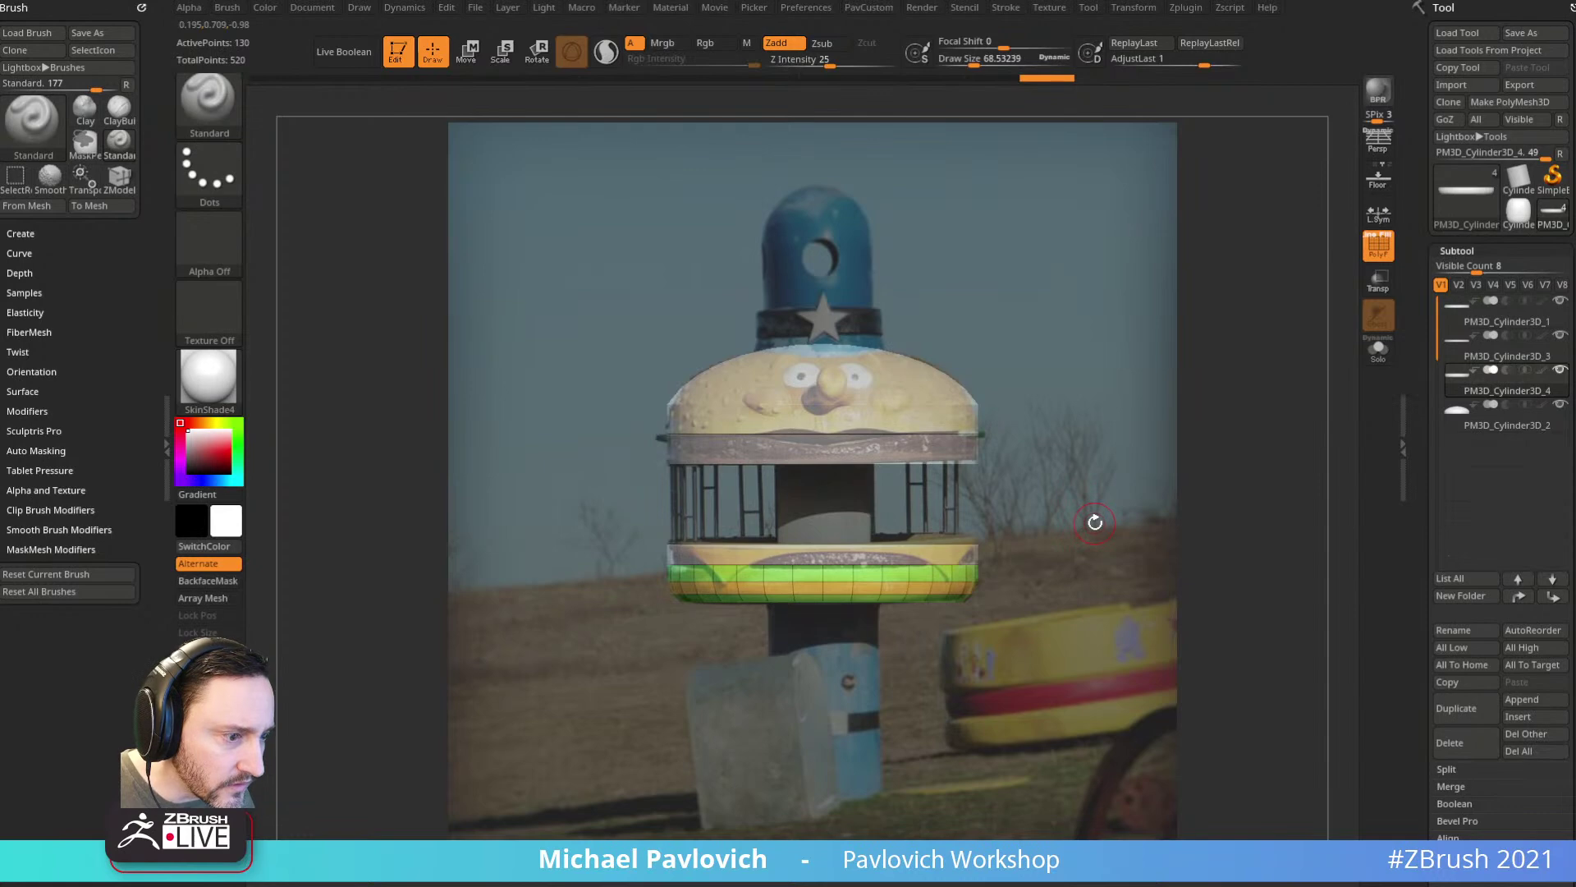
Step: Bring up the reference photos and examine the blue barrel with the oval opening
key(alt+Tab)
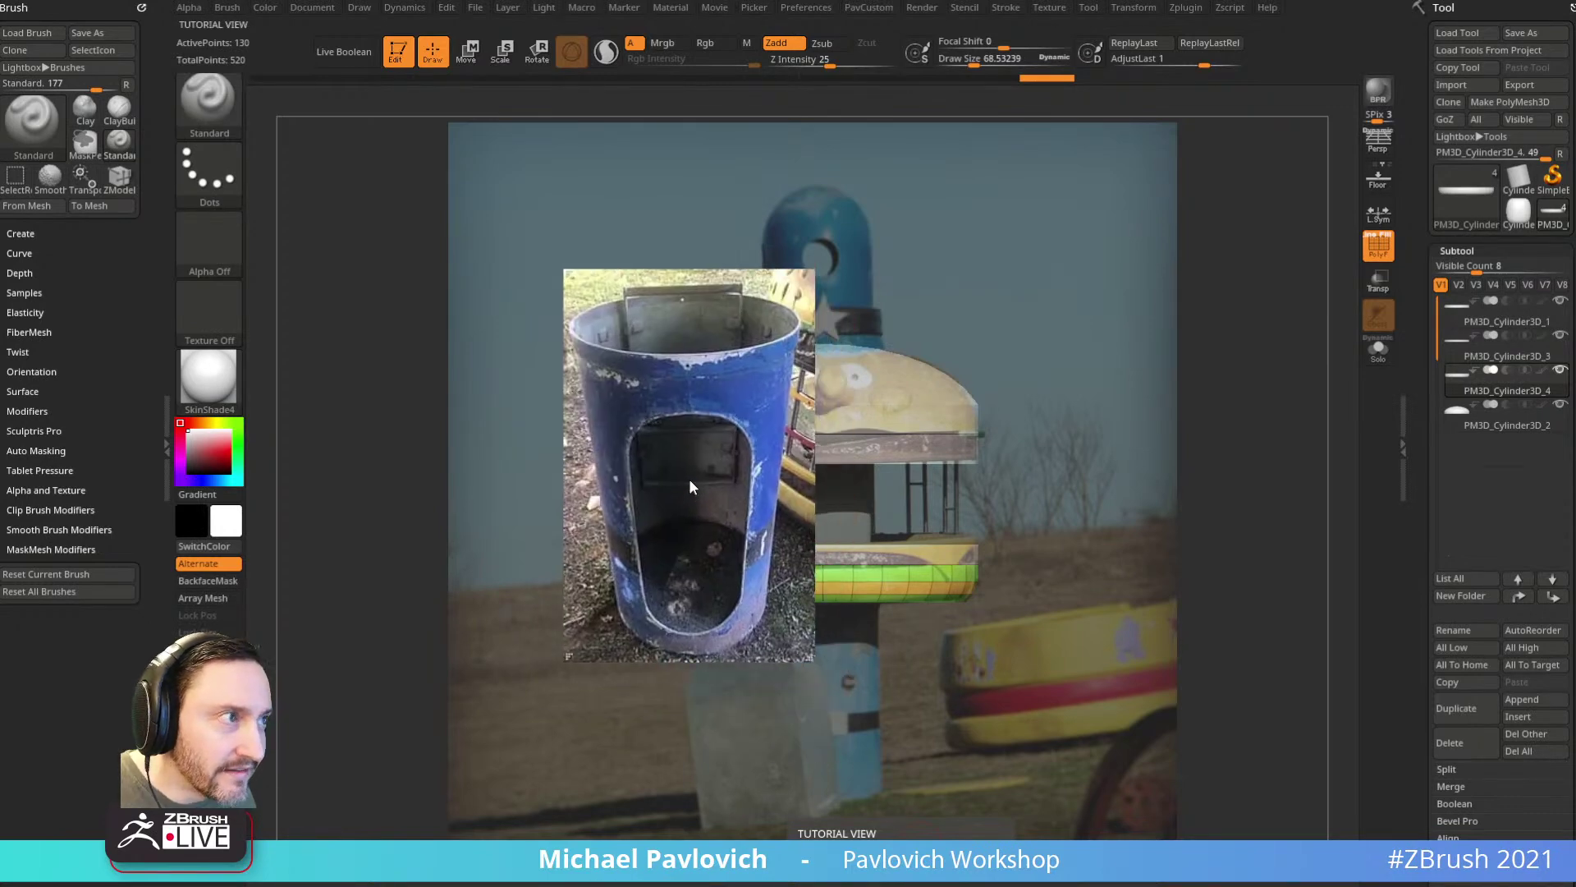
right_drag(704, 484, 552, 513)
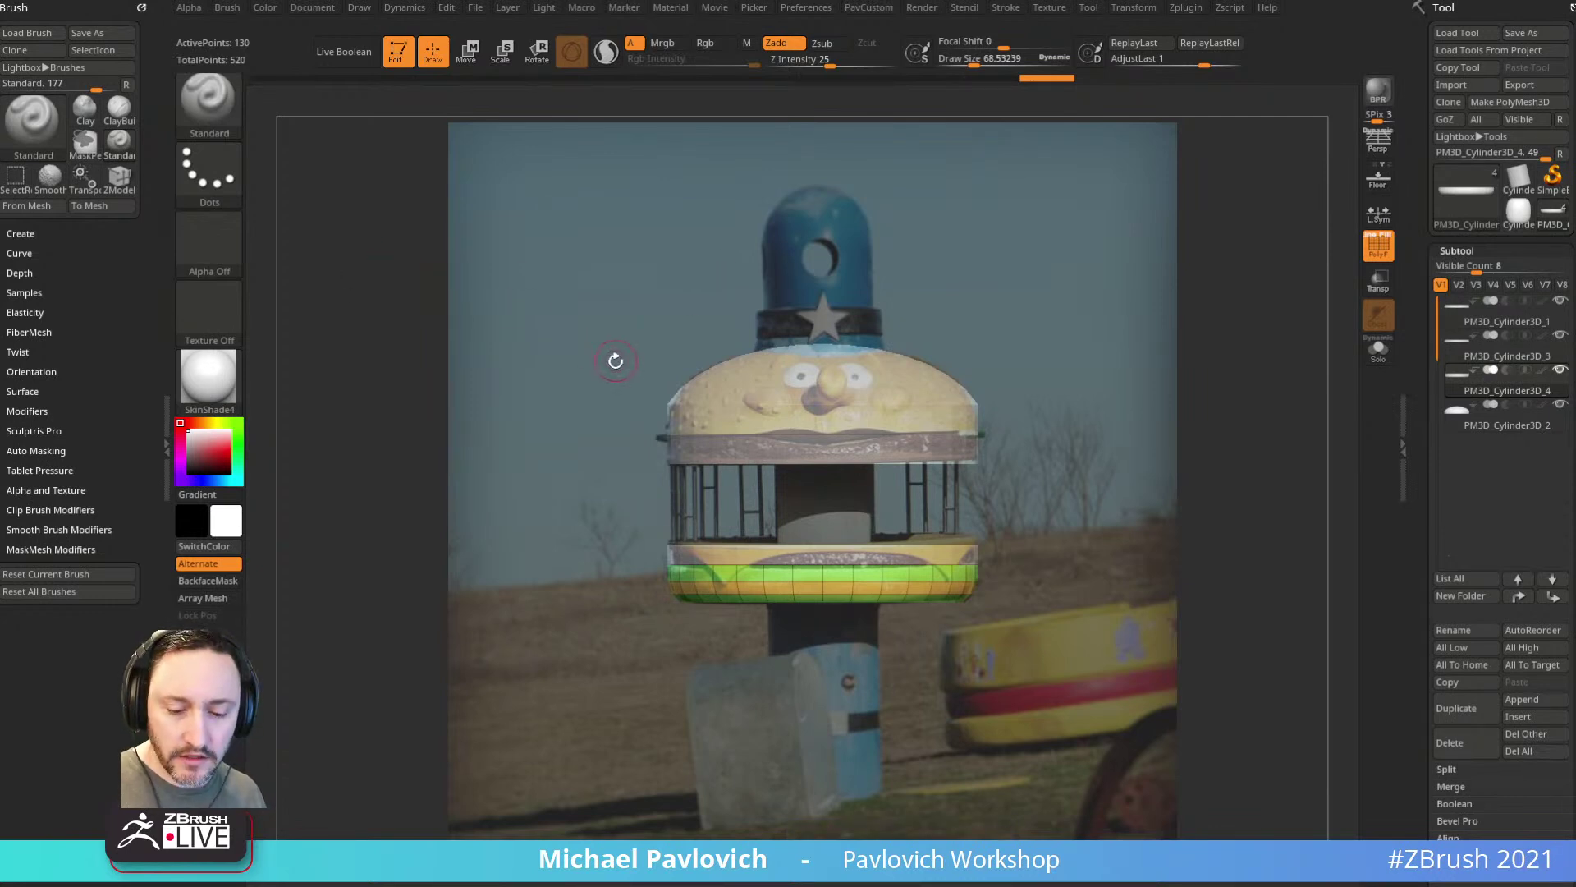
Step: Open the Standard brush's modifiers and read the help description of the Brush Modifier slider
click(31, 410)
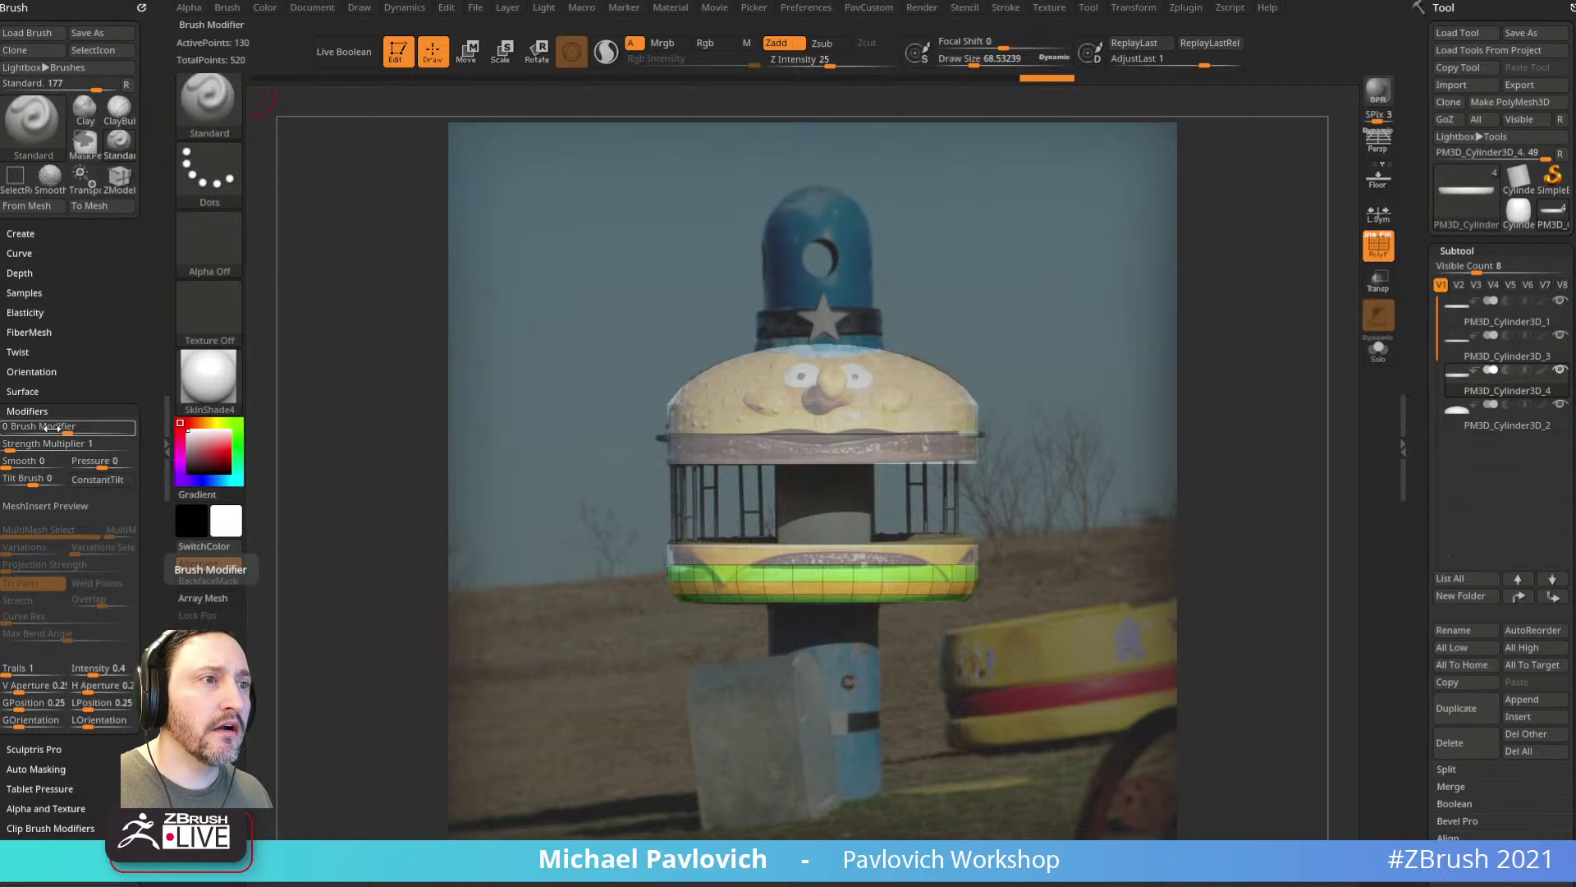
key(ctrl)
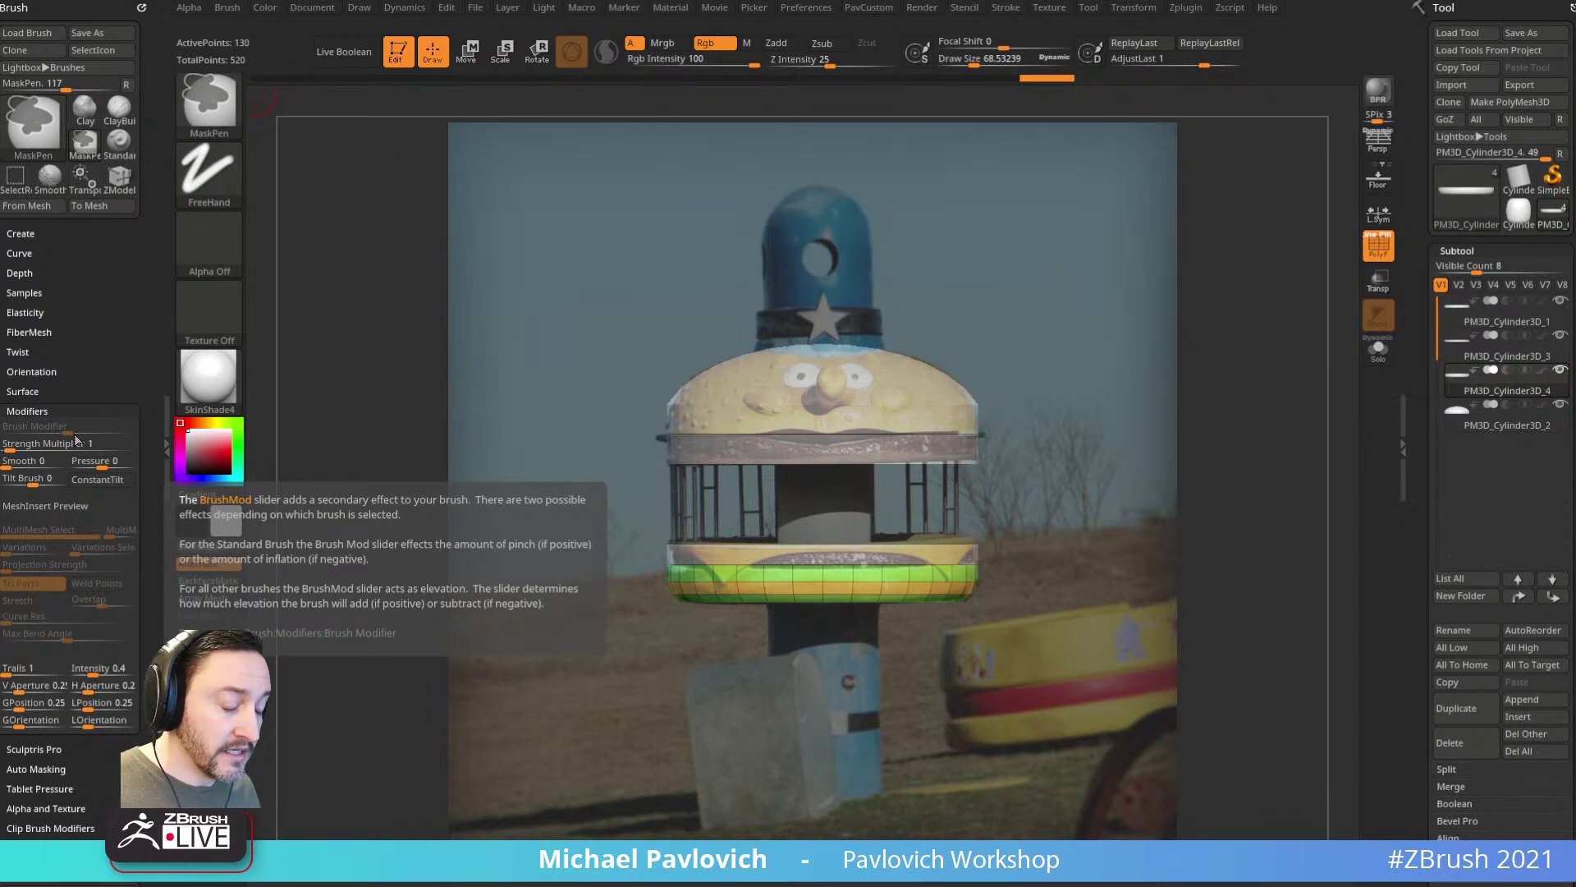
key(ctrl)
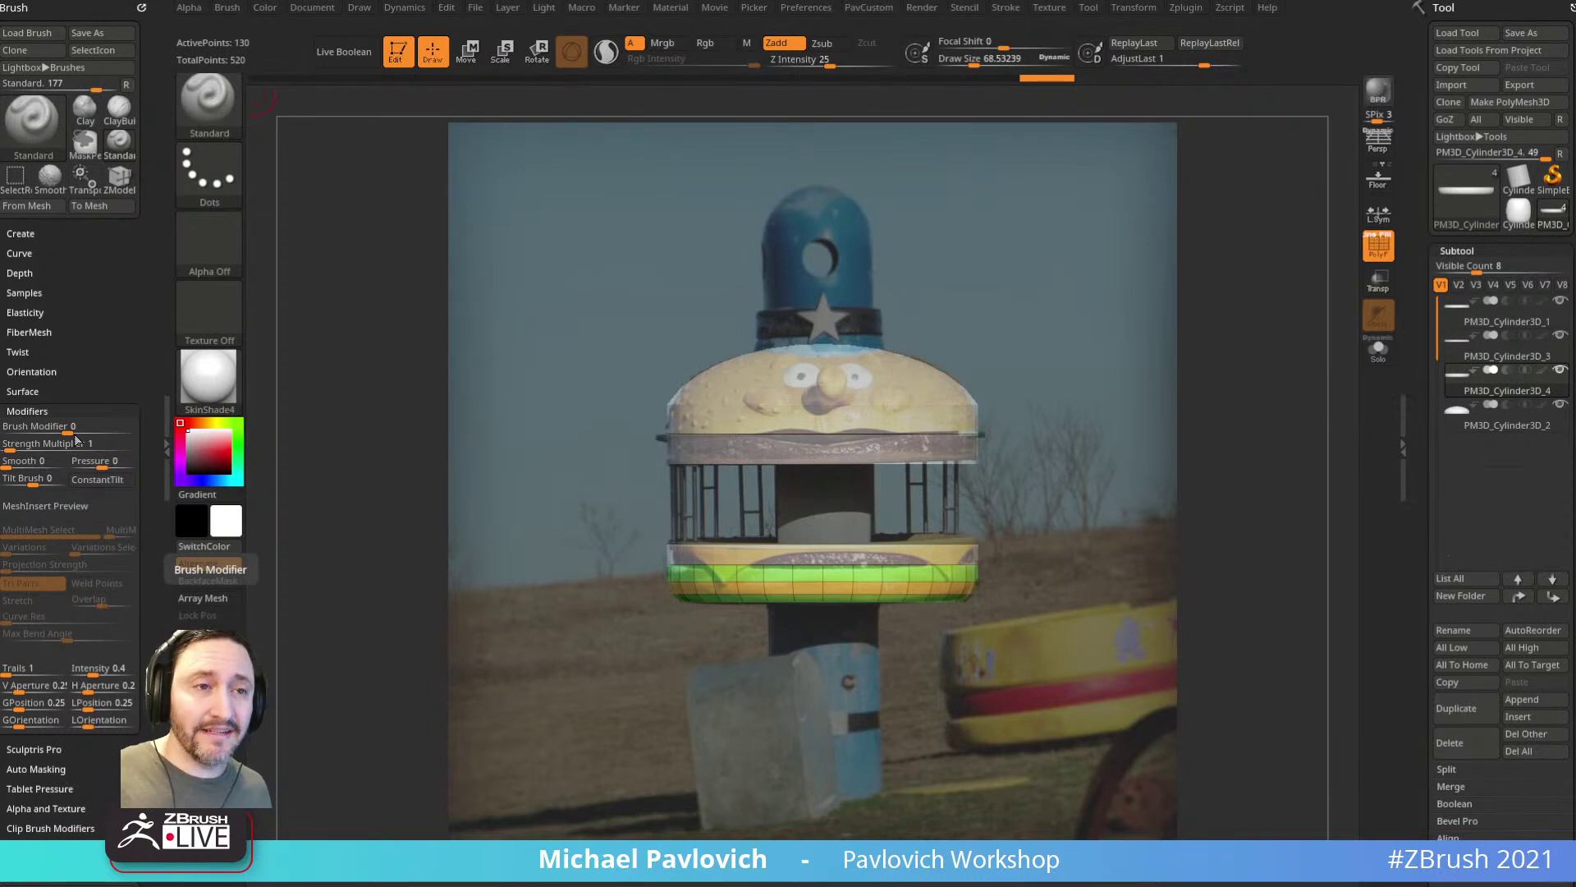
click(66, 428)
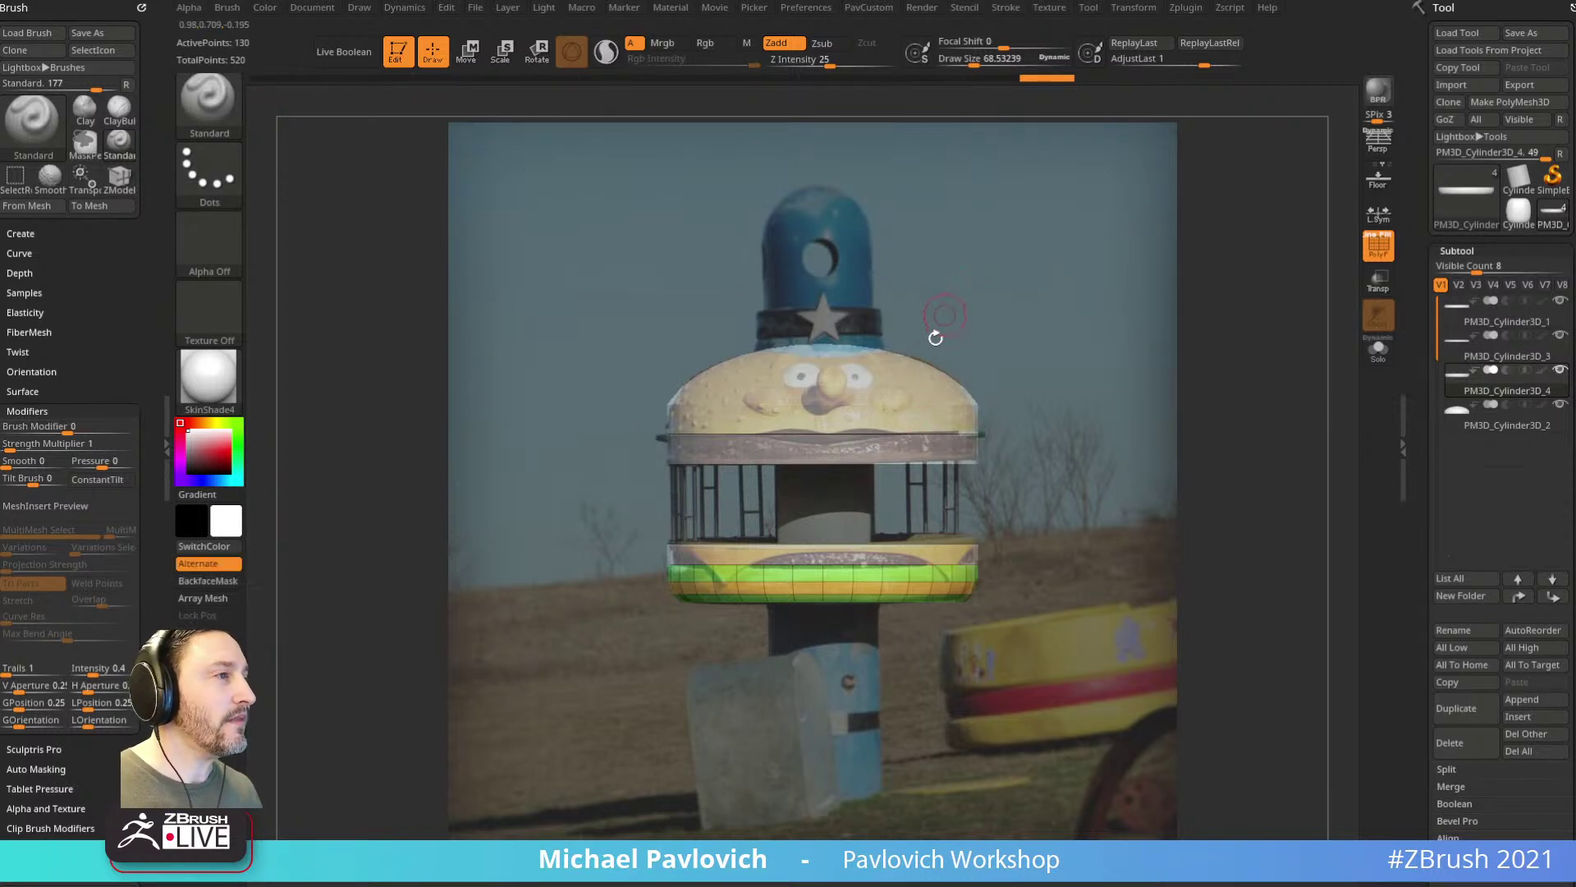
Step: Set the Standard brush's draw size to about 91 and make the upper patty cylinder the active subtool
key(s)
drag(1127, 336, 1135, 341)
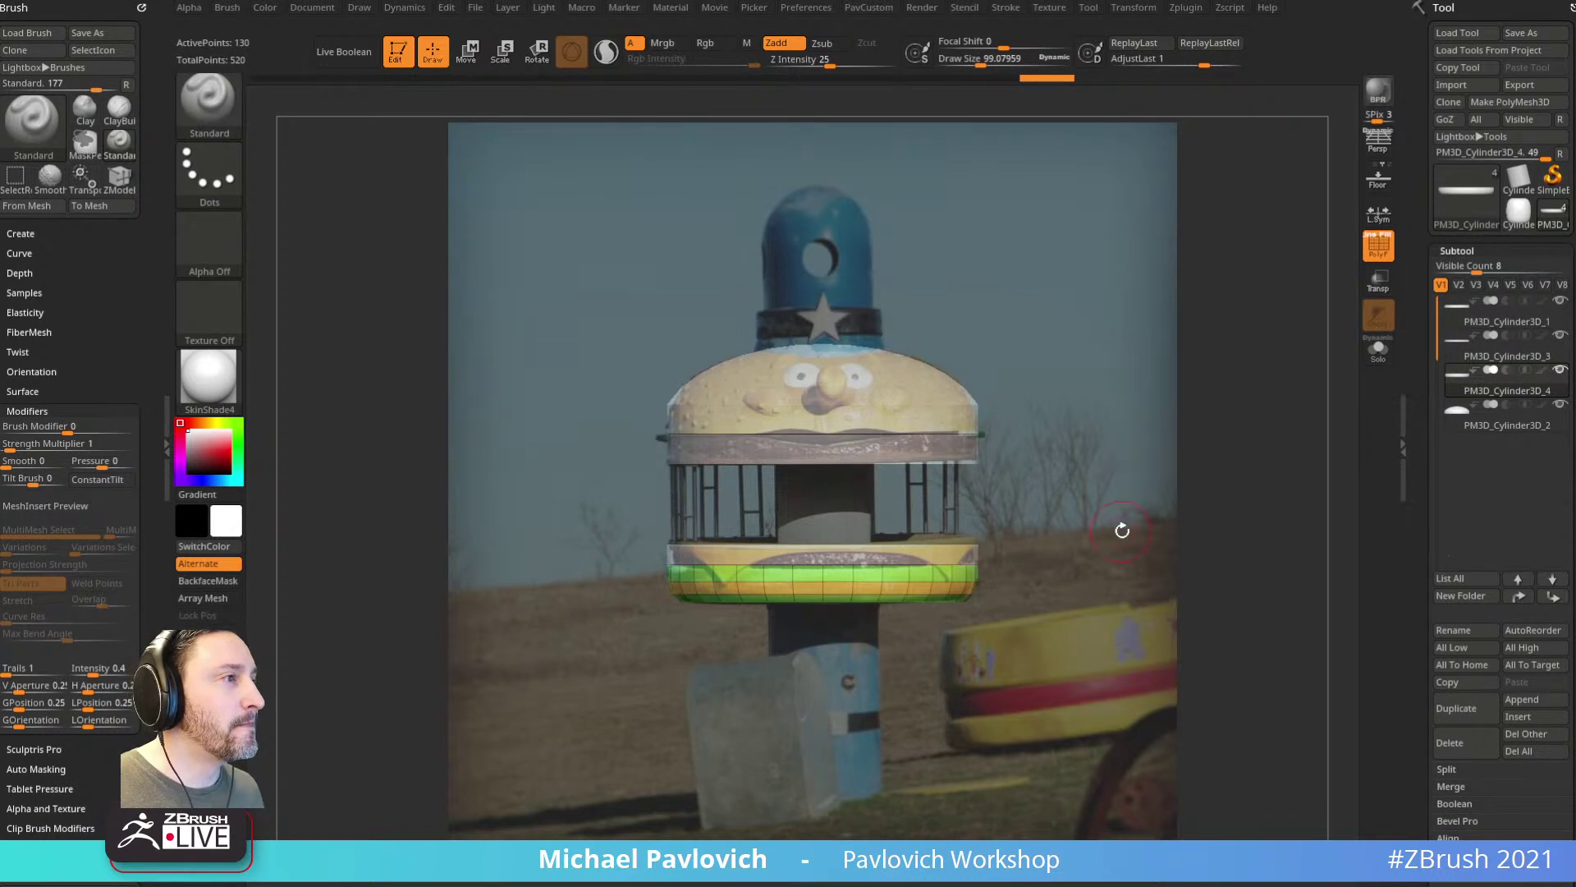
key(s)
drag(1055, 553, 1045, 554)
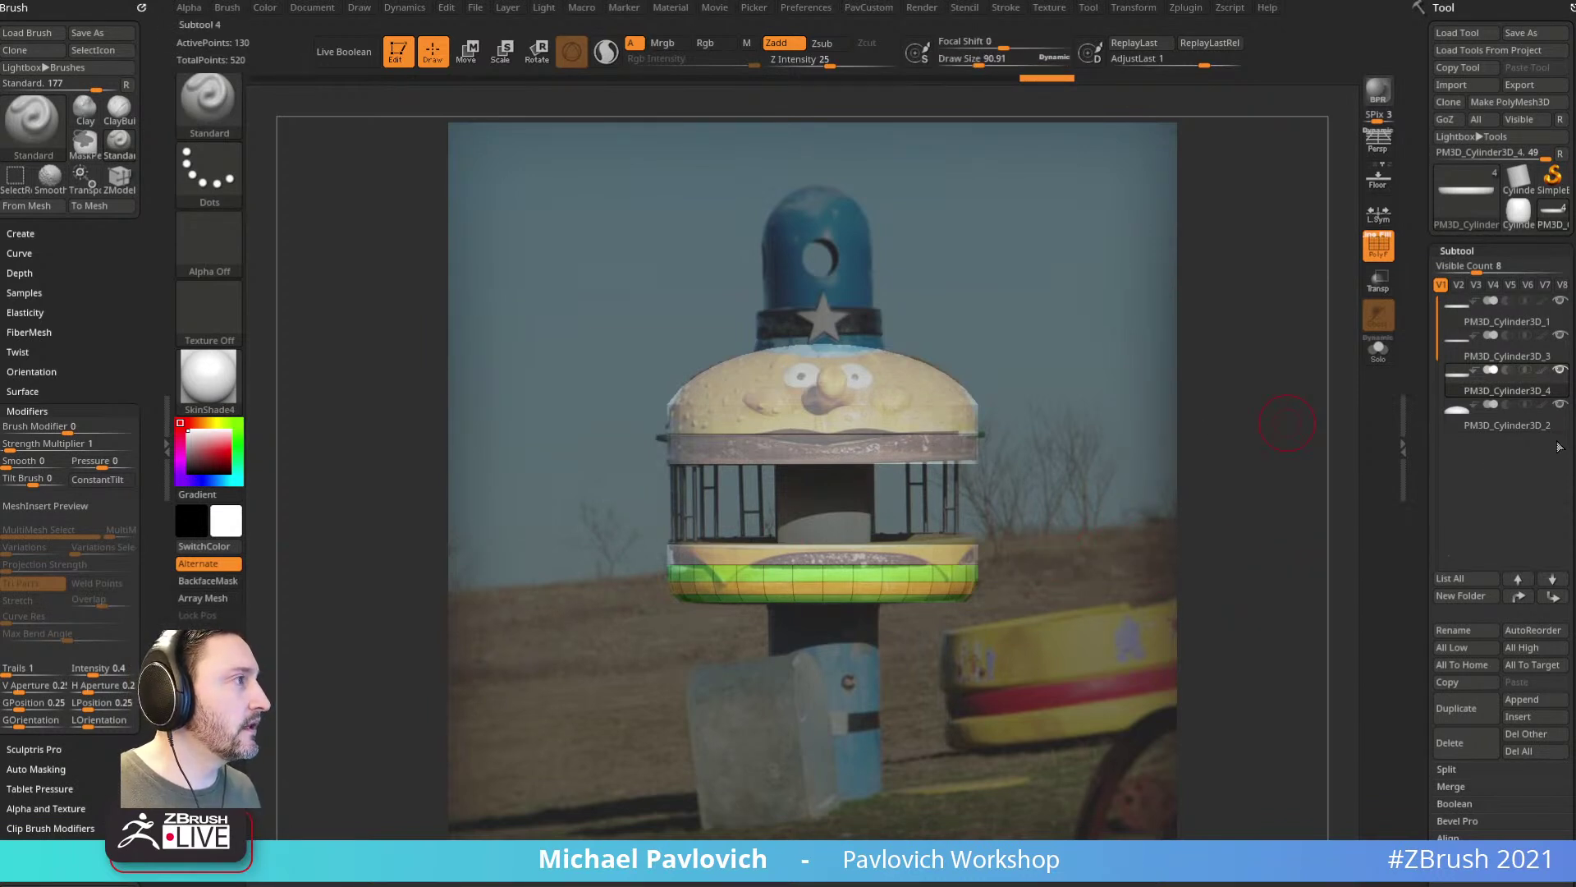
alt+click(936, 454)
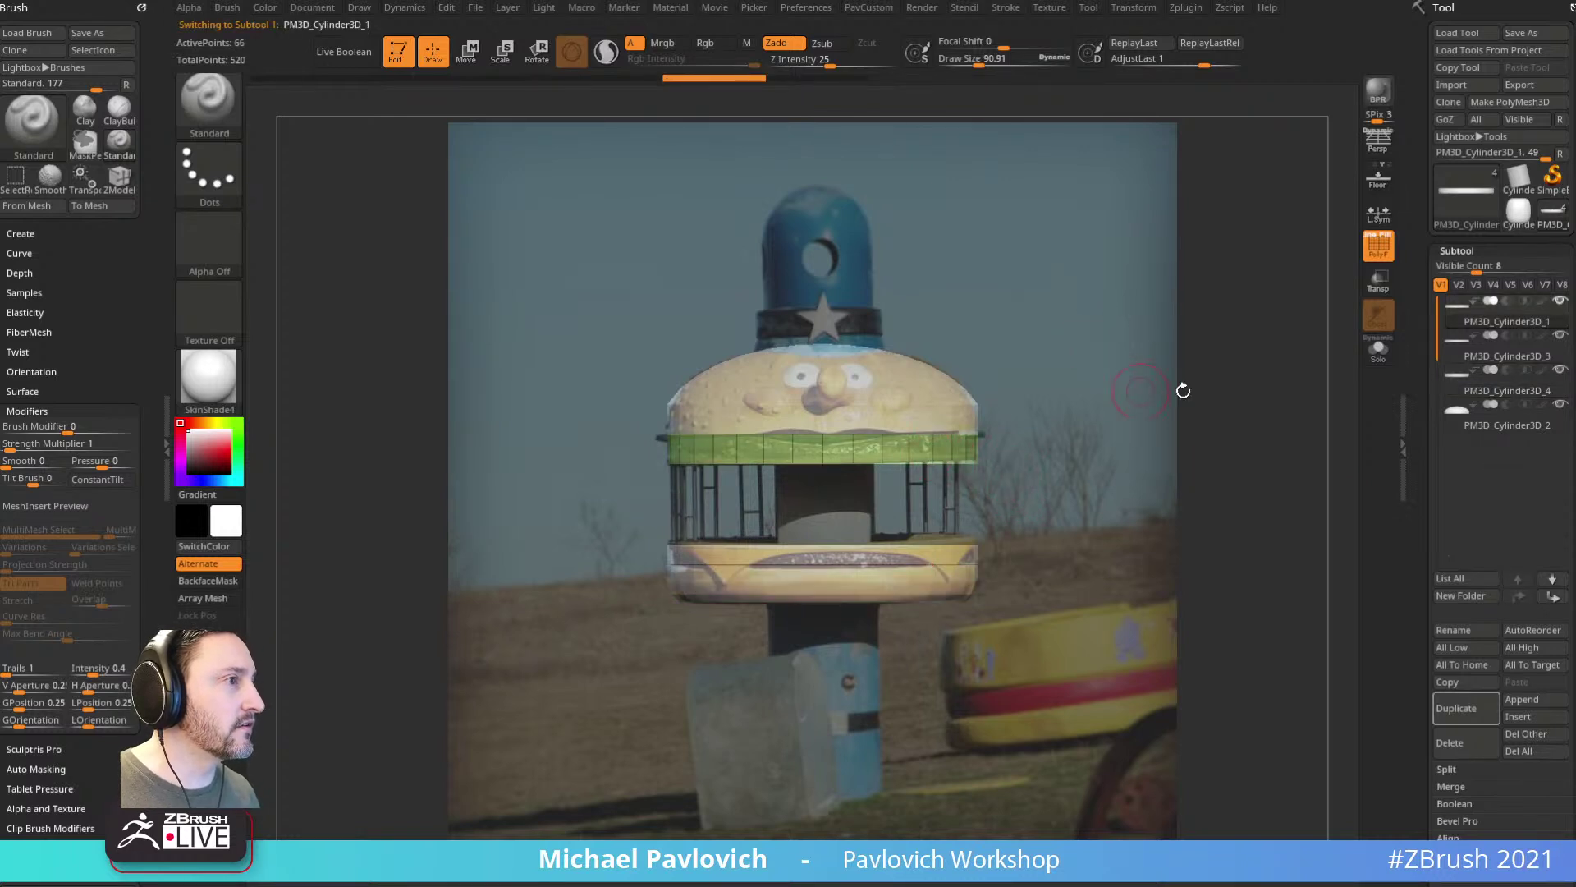
Step: Duplicate the upper patty cylinder and put the copy into Move mode
click(1456, 708)
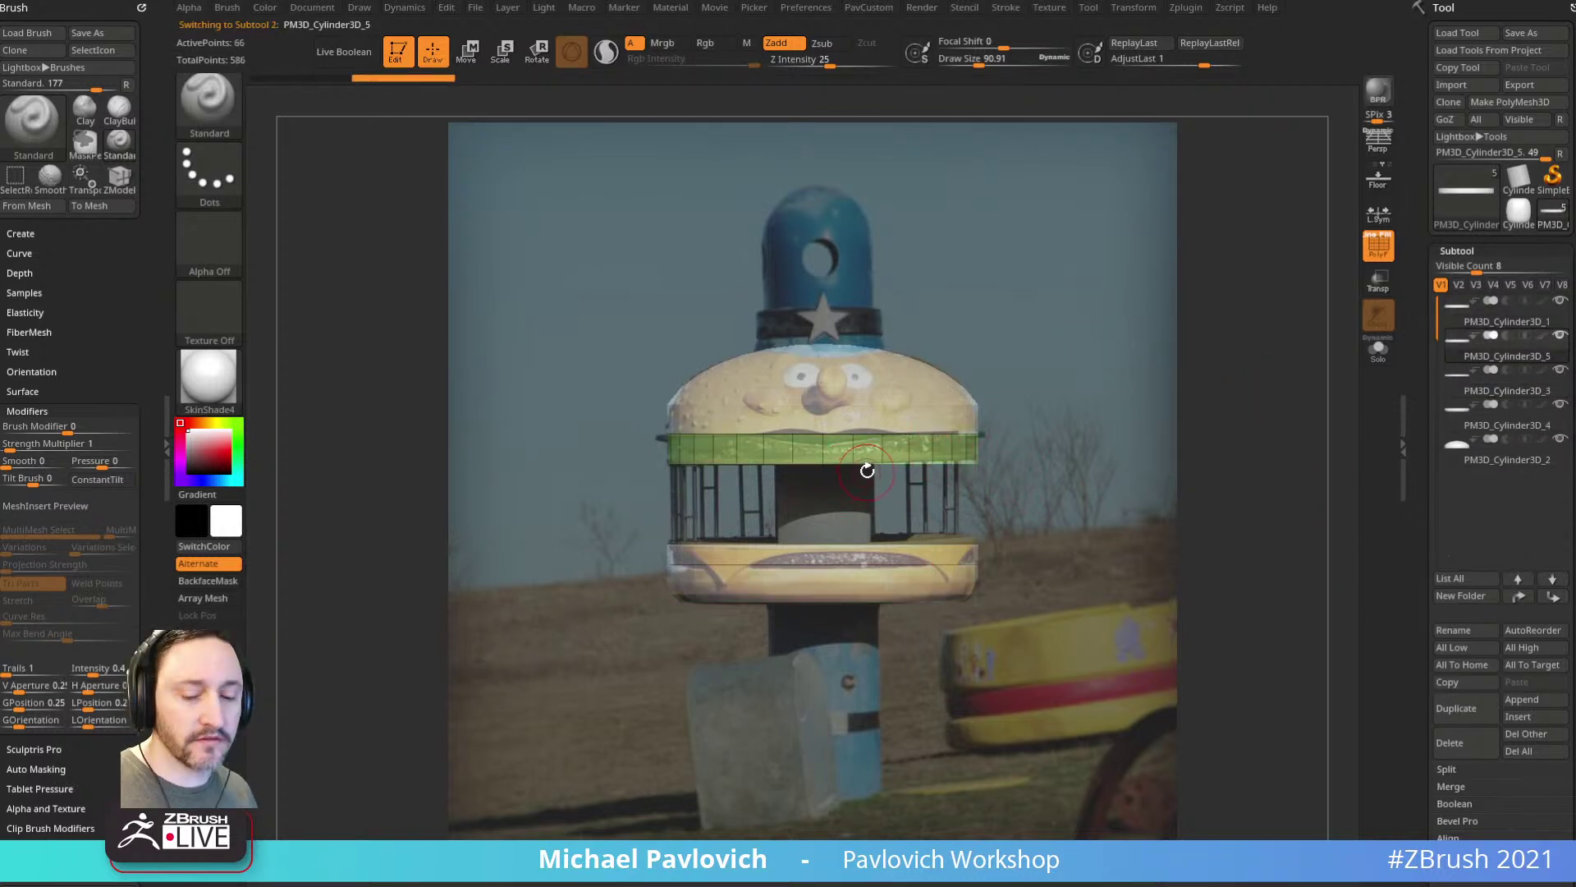
key(w)
drag(985, 316, 1034, 353)
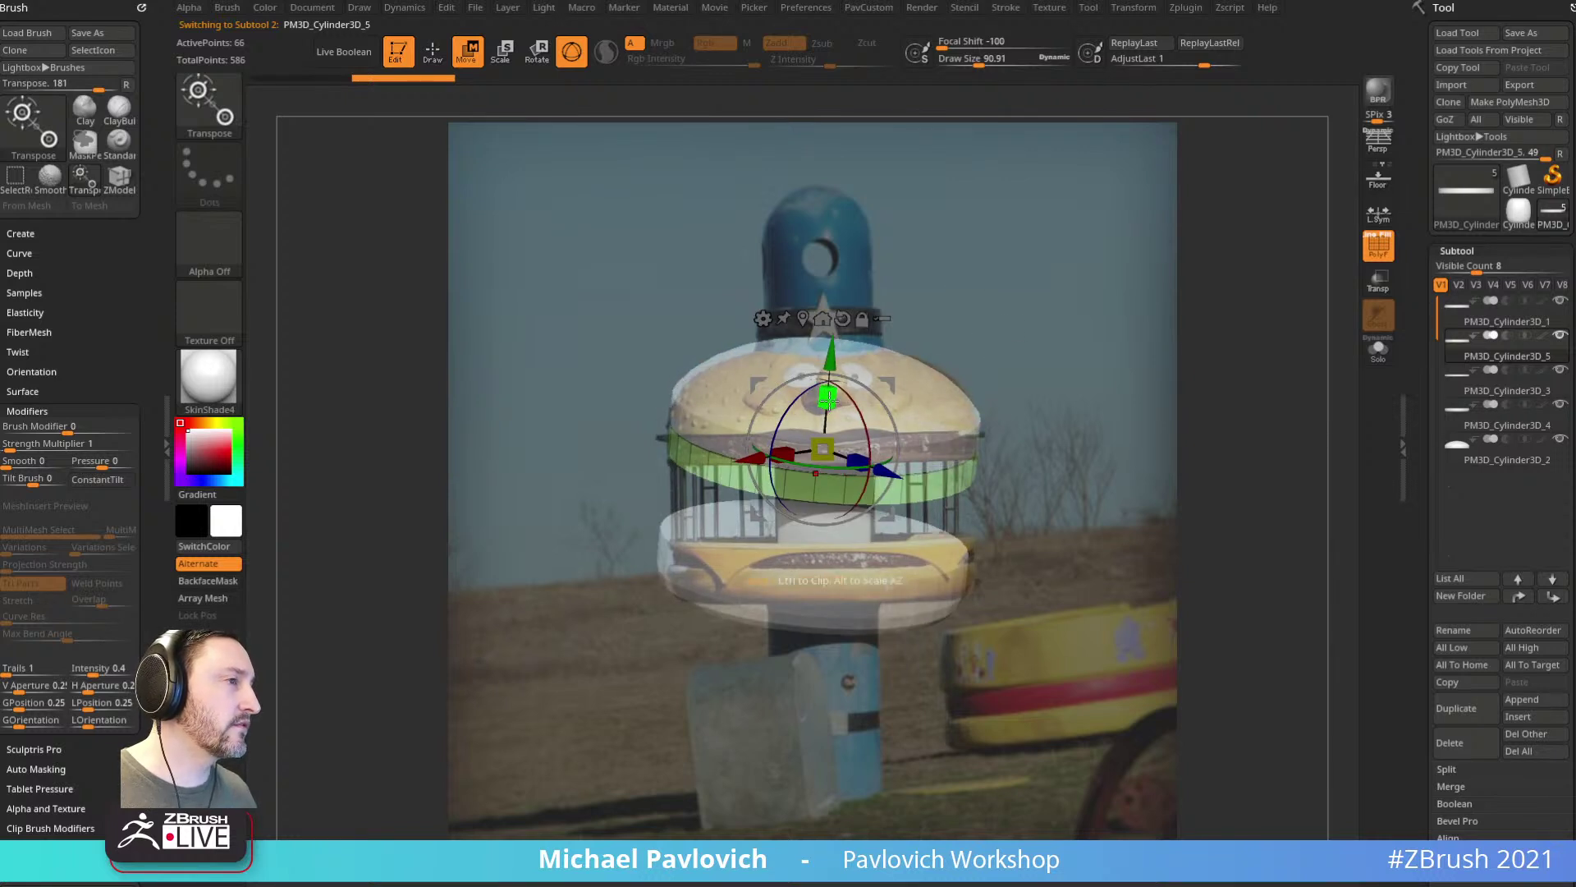
drag(828, 396, 889, 400)
key(ctrl+z)
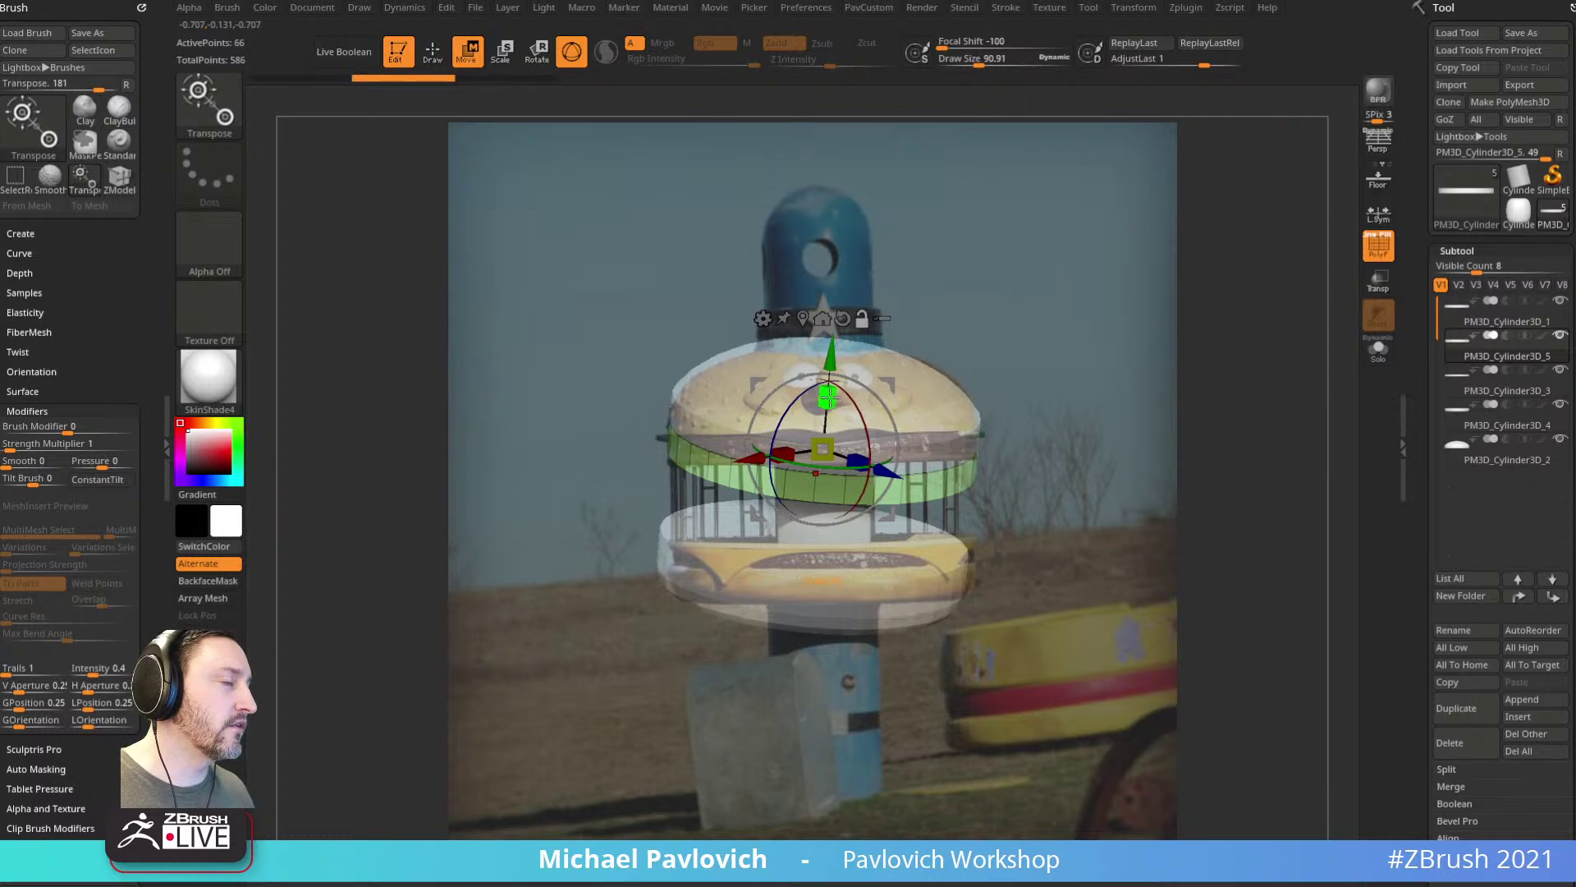
click(1378, 349)
drag(823, 447, 782, 486)
key(ctrl+z)
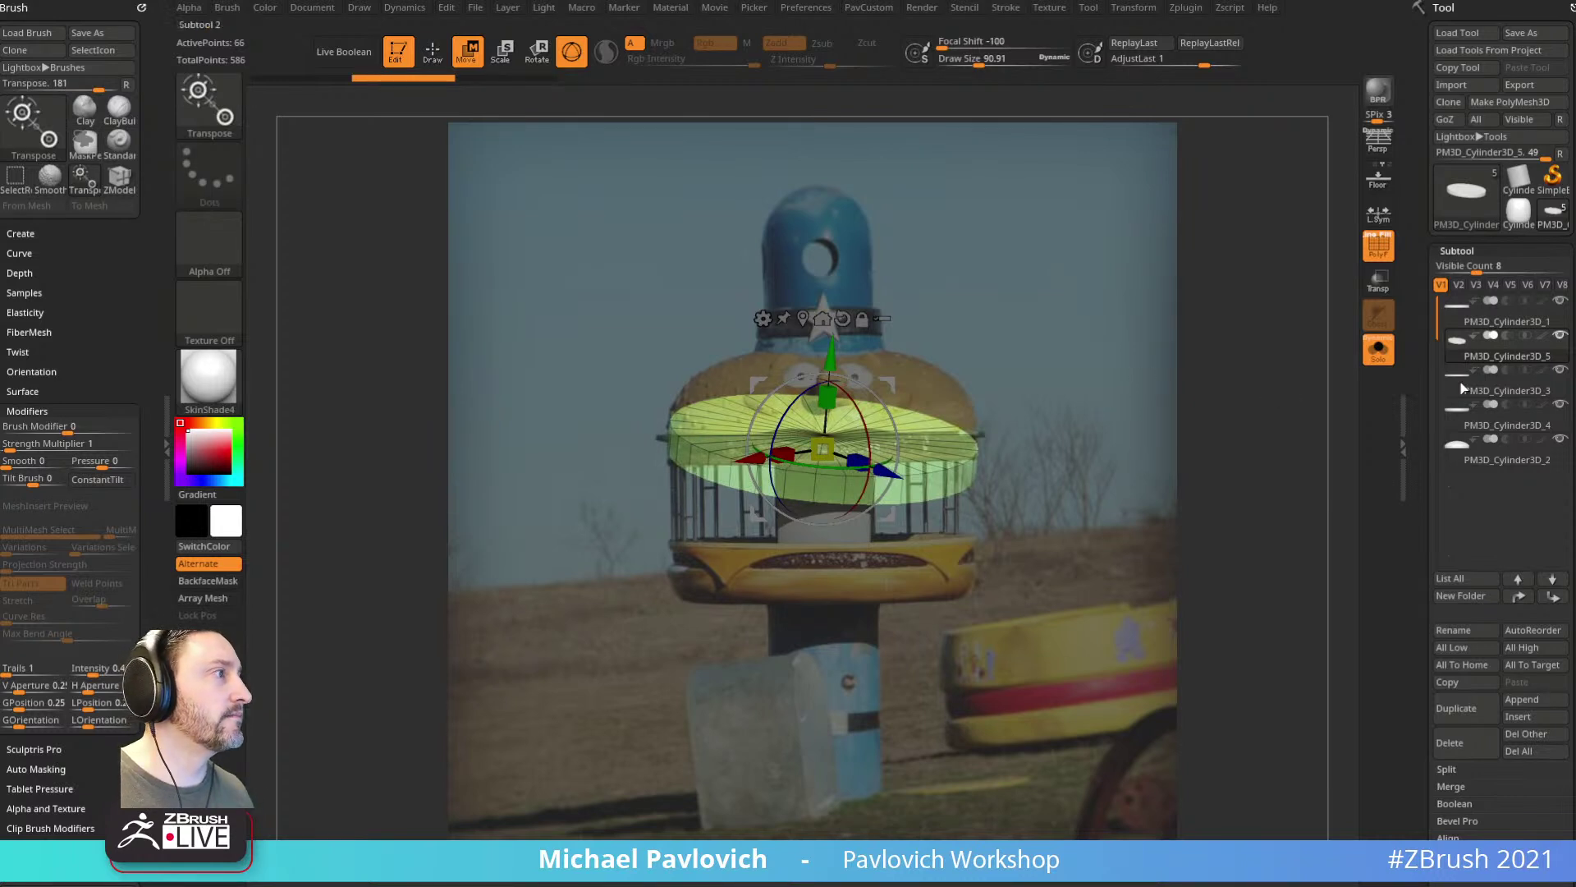
click(1379, 351)
shift+drag(1170, 373, 1147, 374)
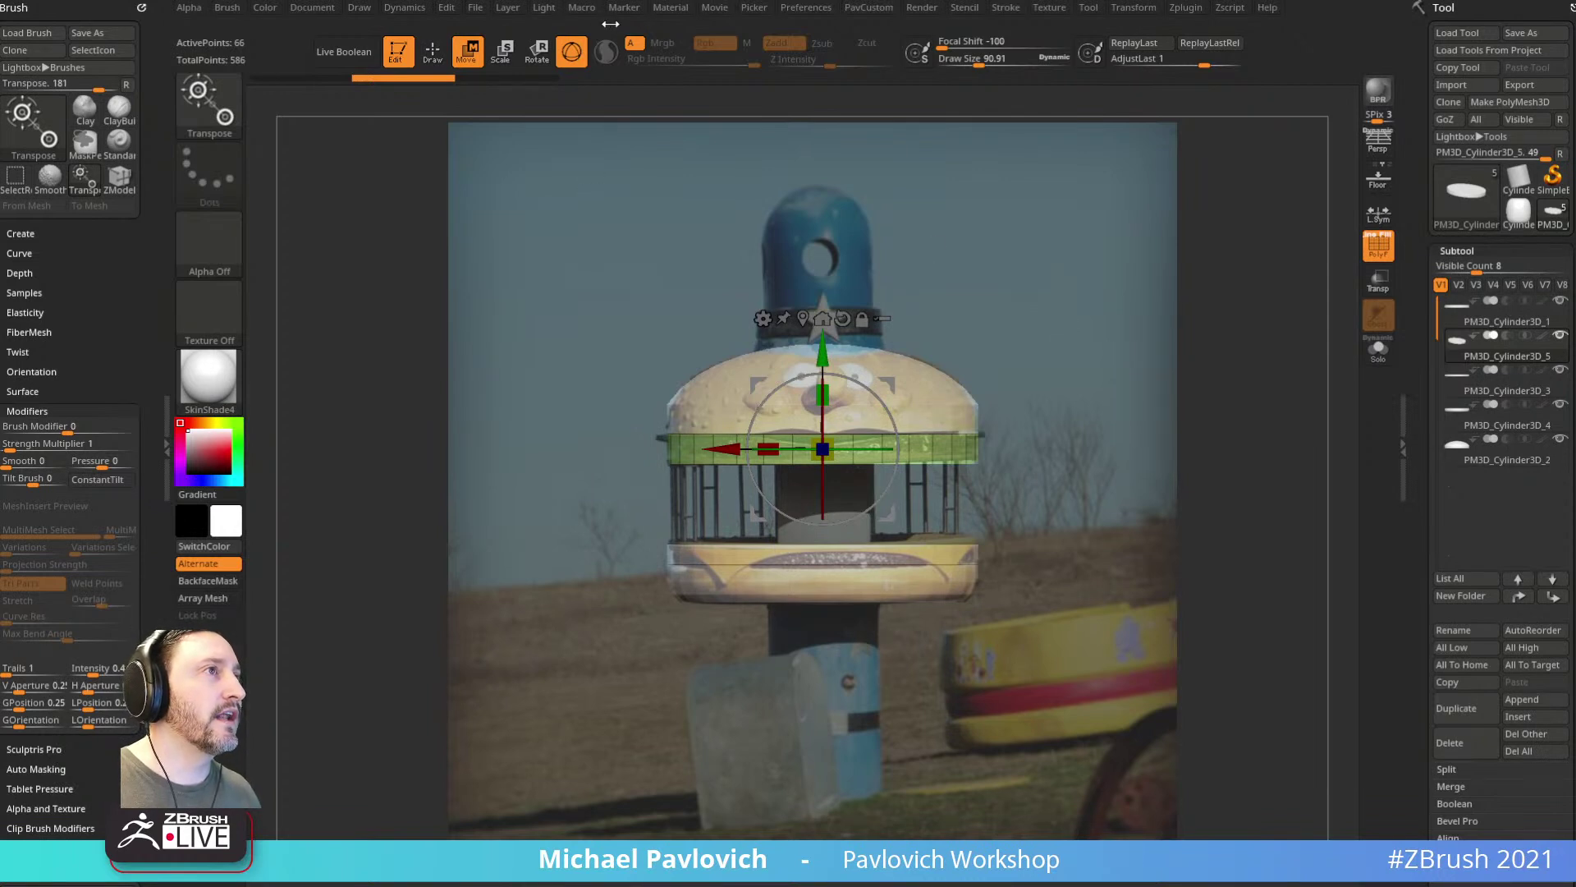
Step: Show the movie timeline and store the front view aligned with the reference photo as a Camera keyframe
click(707, 10)
click(760, 271)
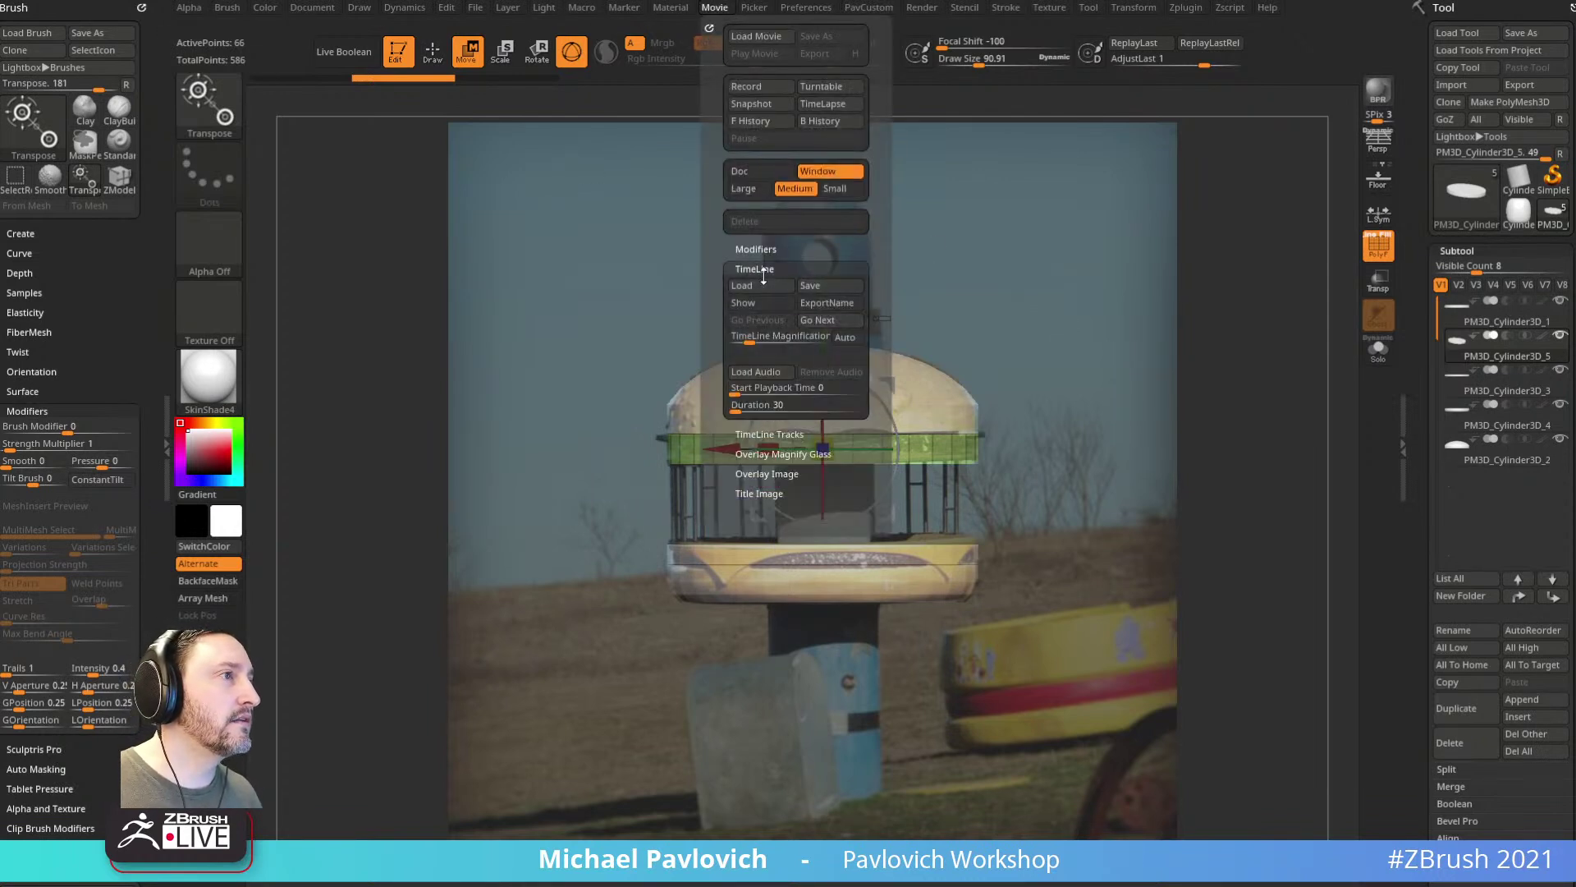
click(761, 303)
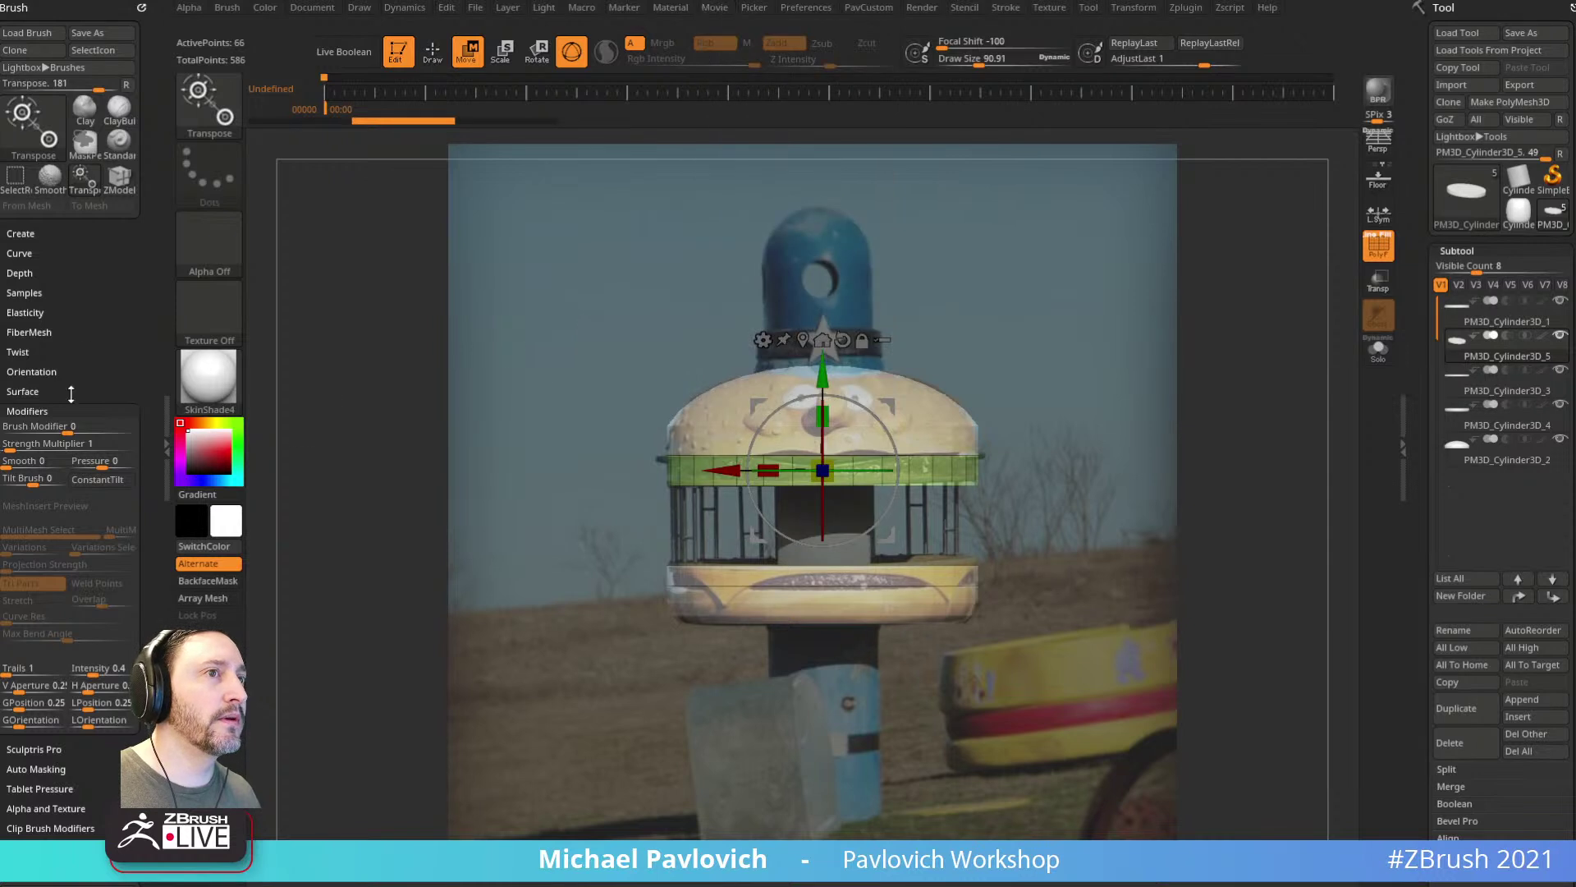
click(425, 91)
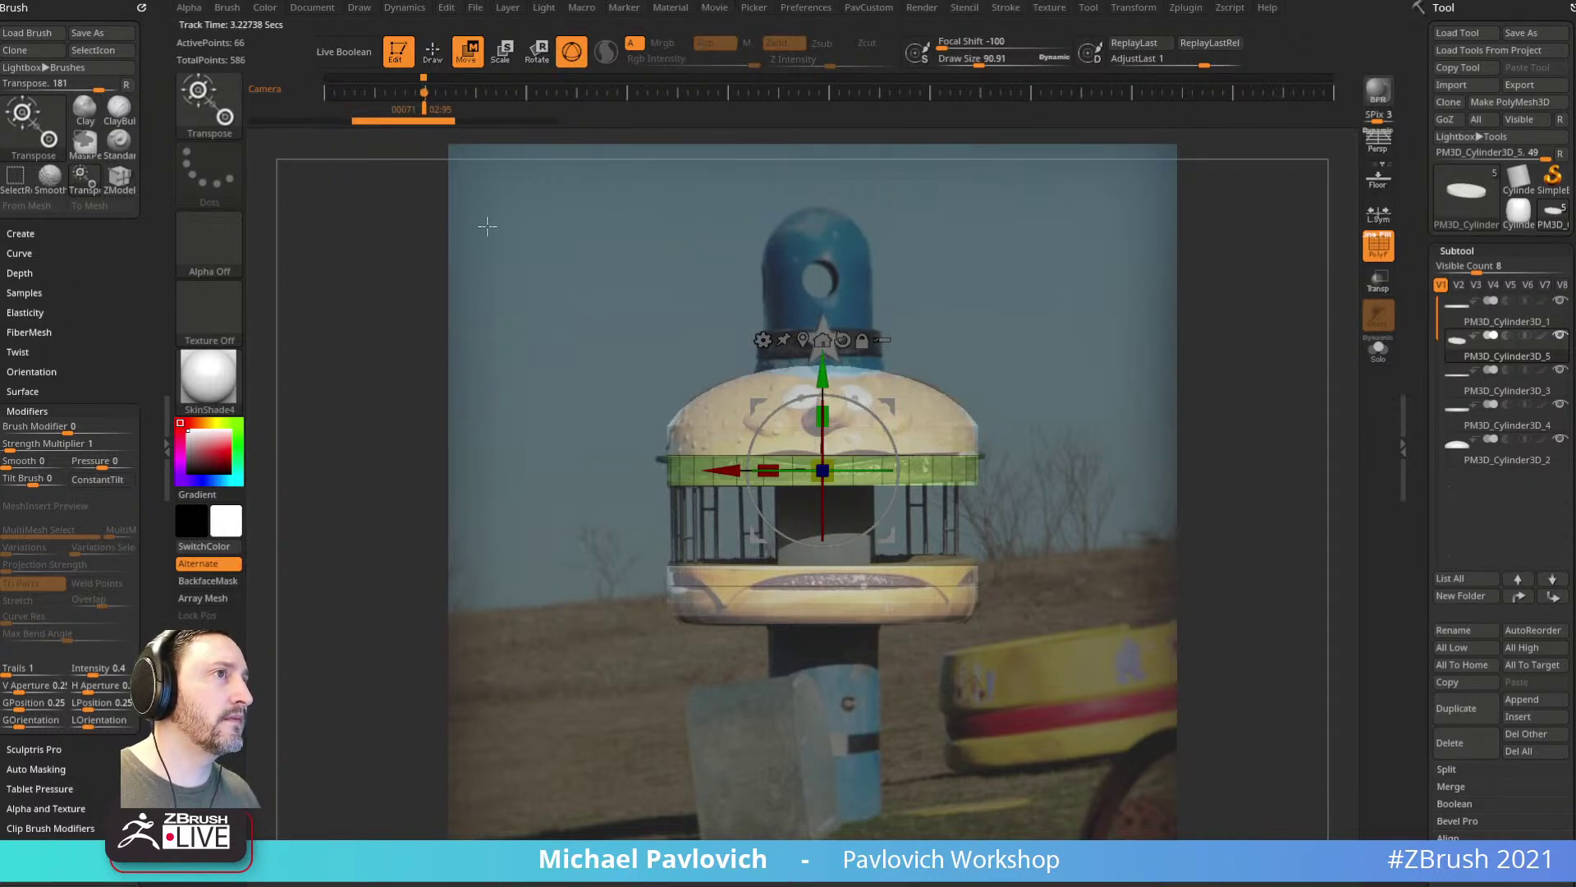
Step: Orbit away from the reference, recall the stored camera keyframe to realign the view, and hide the timeline
drag(537, 496, 997, 298)
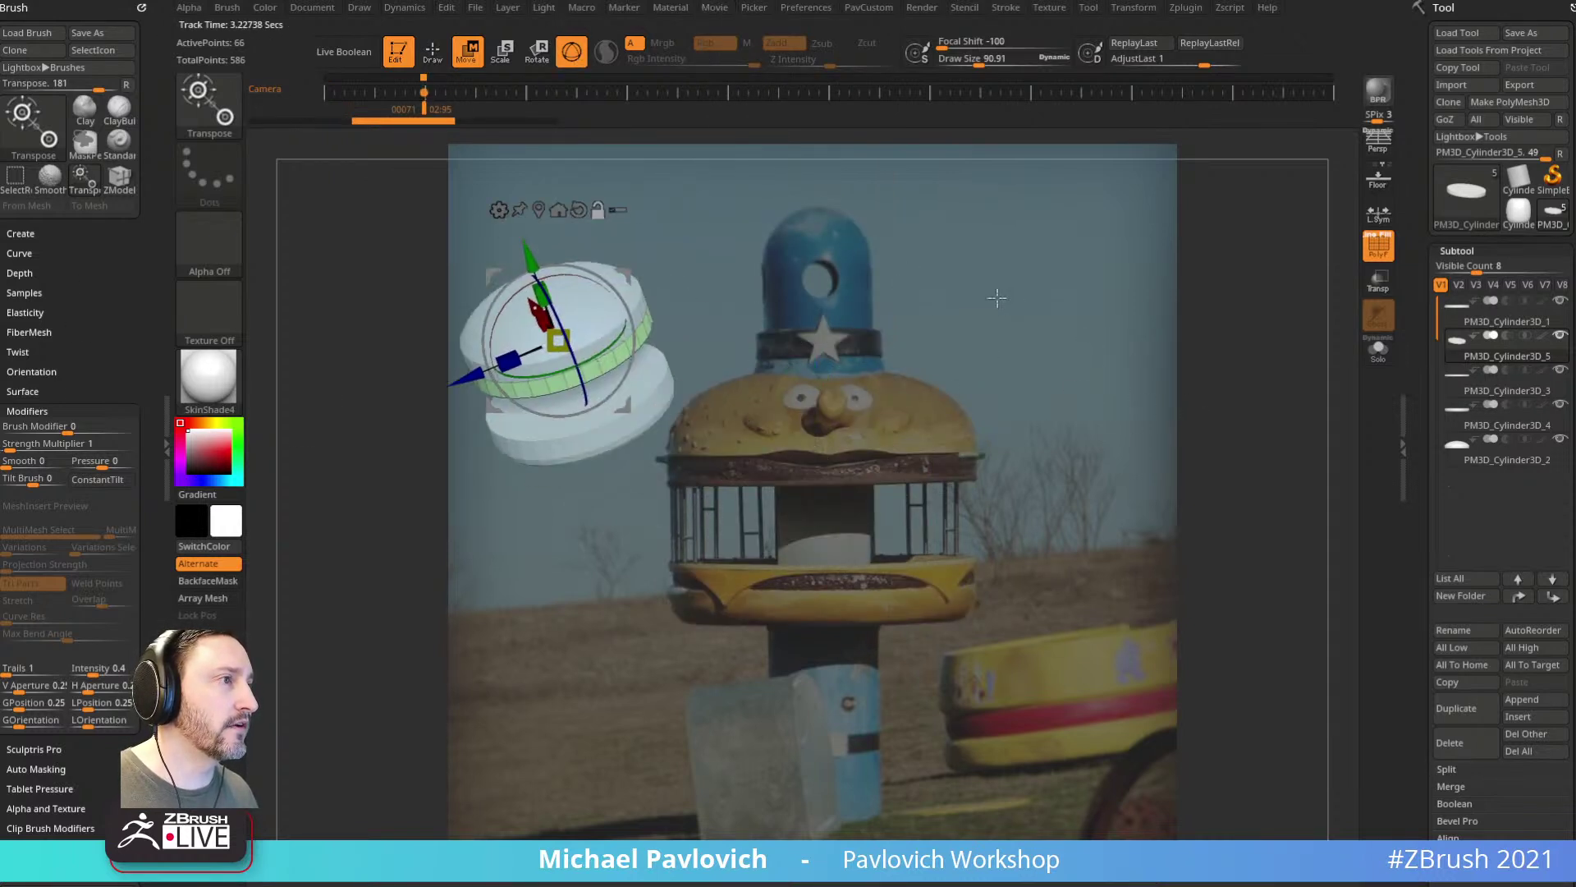
key(Right)
key(Left)
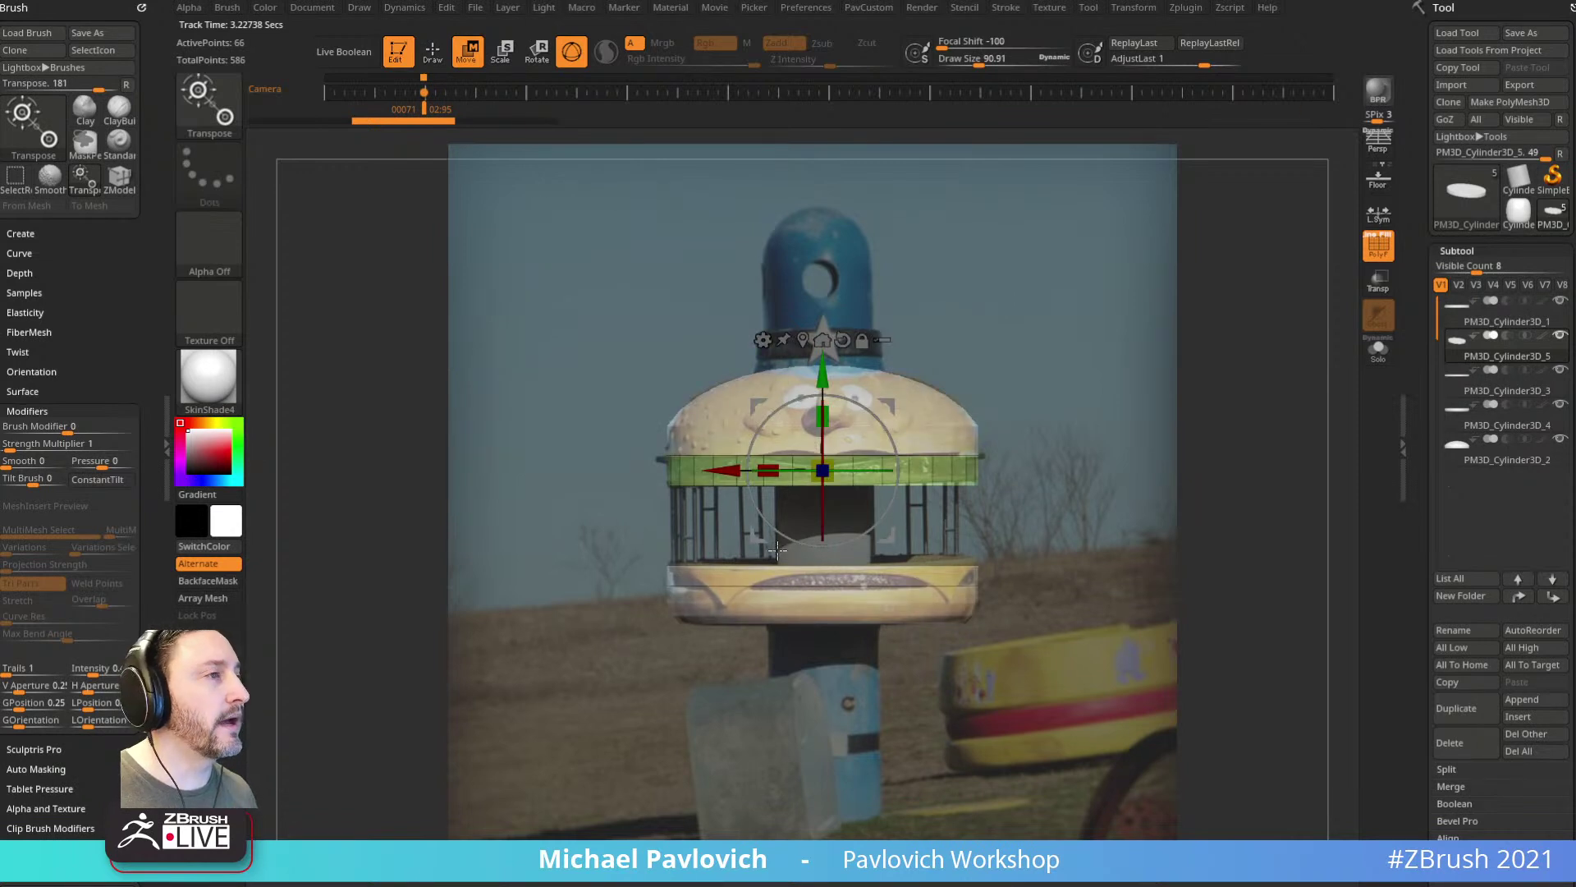
click(714, 7)
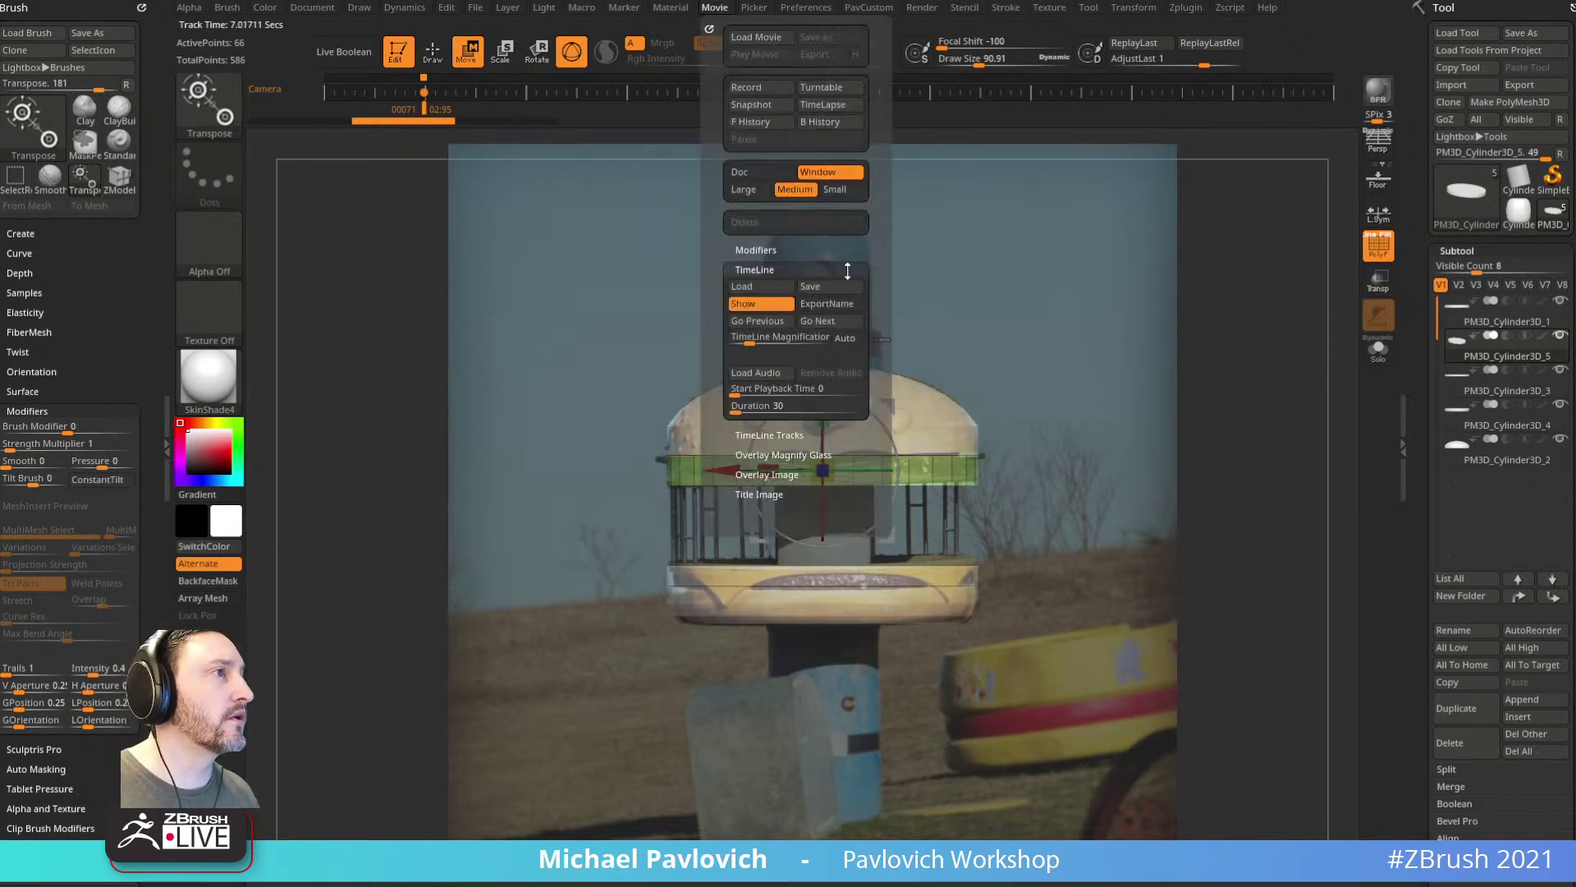
click(762, 304)
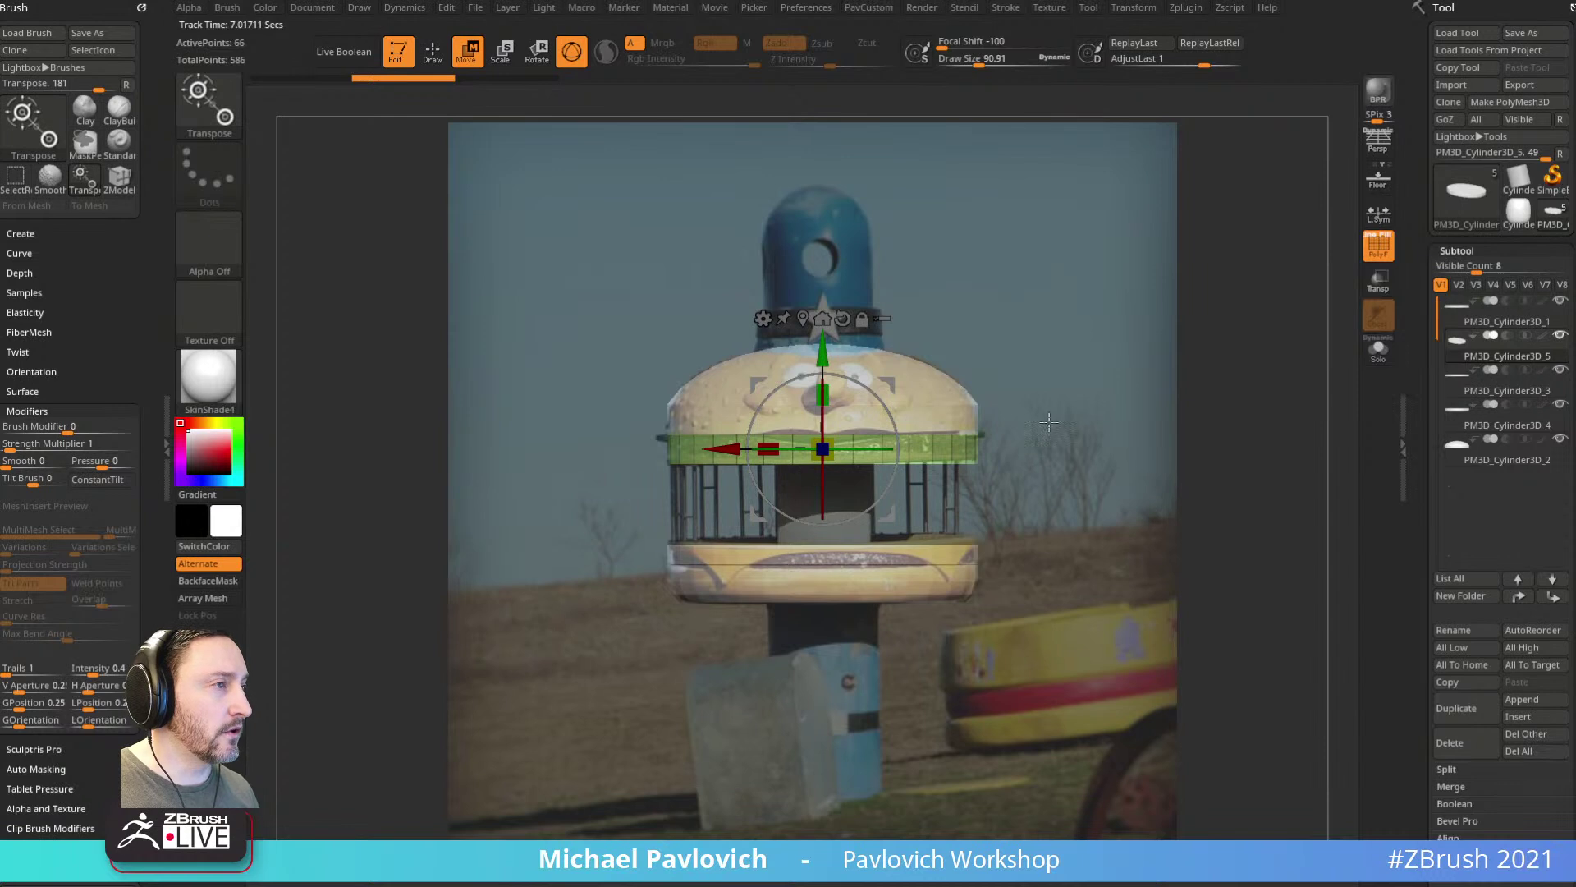
Step: Isolate the duplicated cylinder, narrow it to the central post's width and stretch it down to the lower bun with a mask
click(1379, 350)
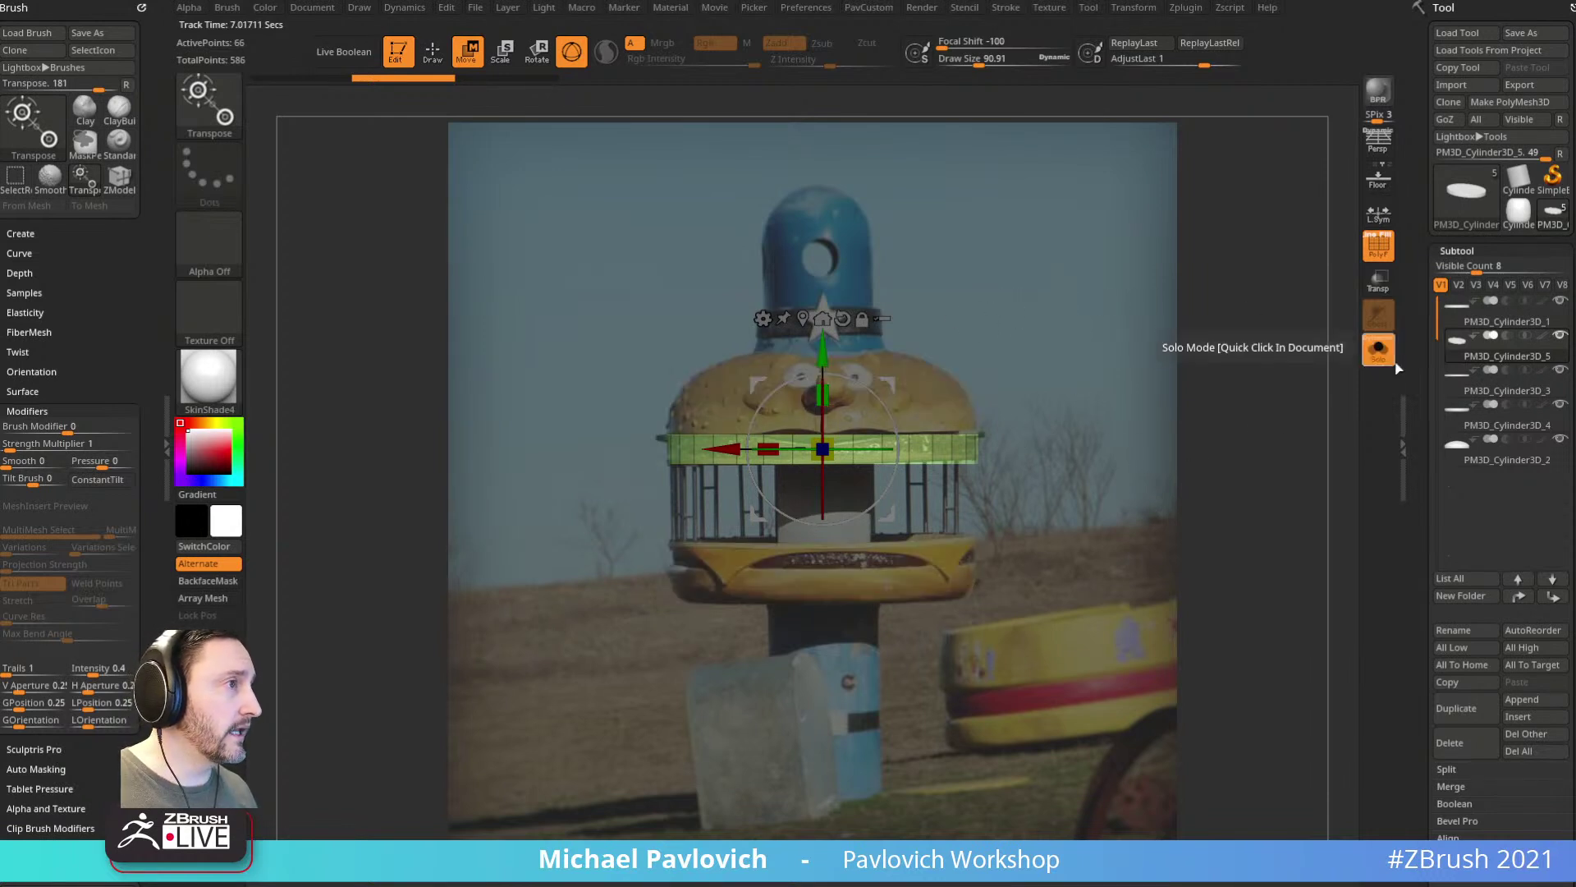
drag(830, 392, 813, 494)
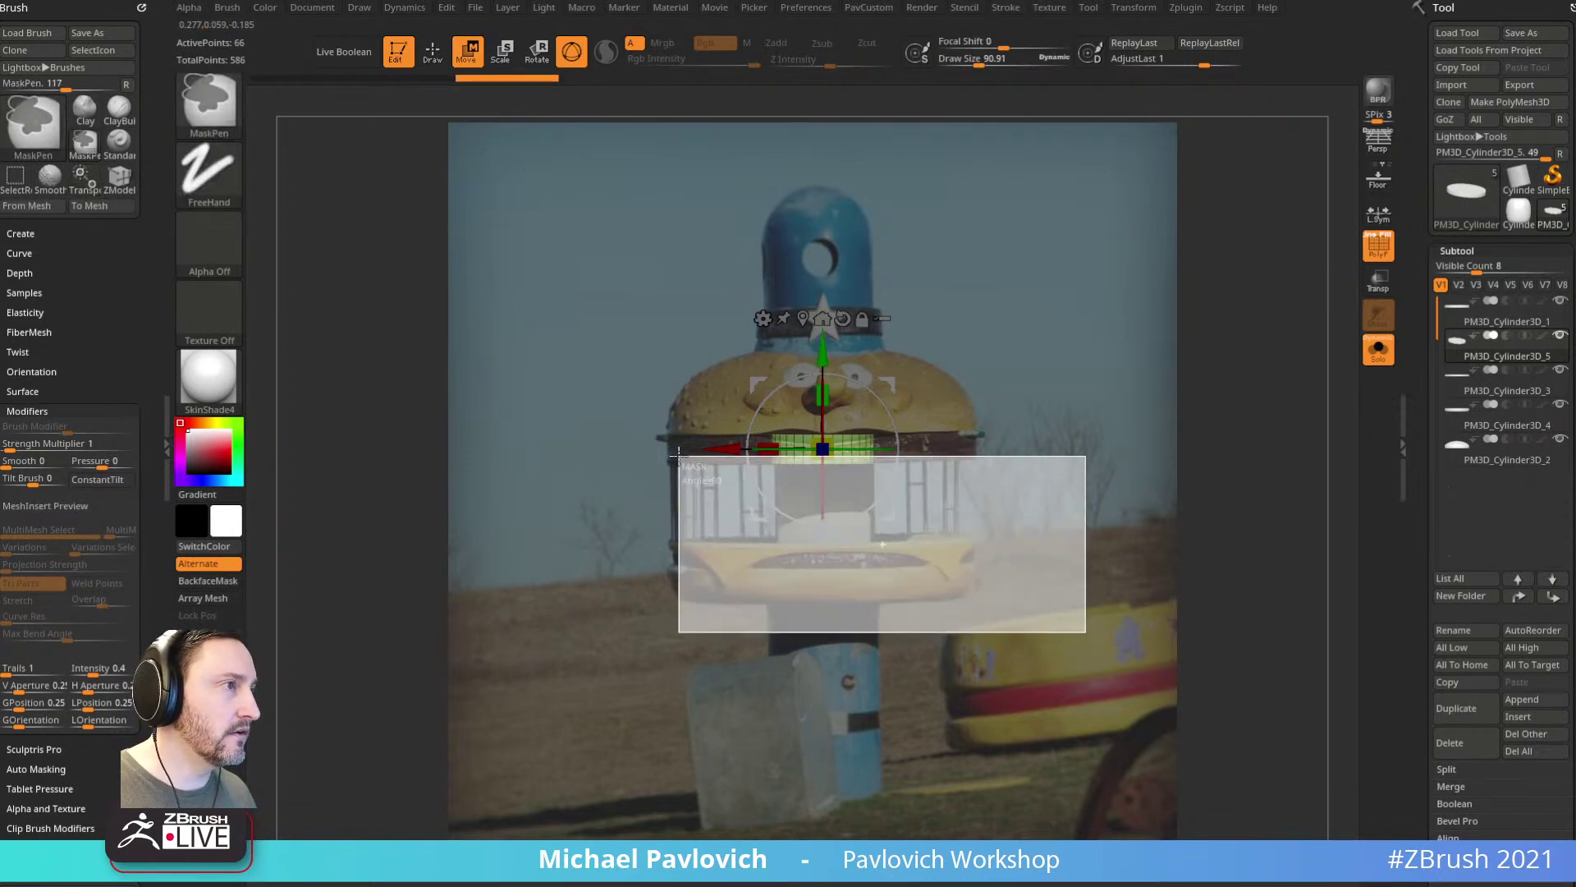
drag(824, 361, 828, 450)
key(q)
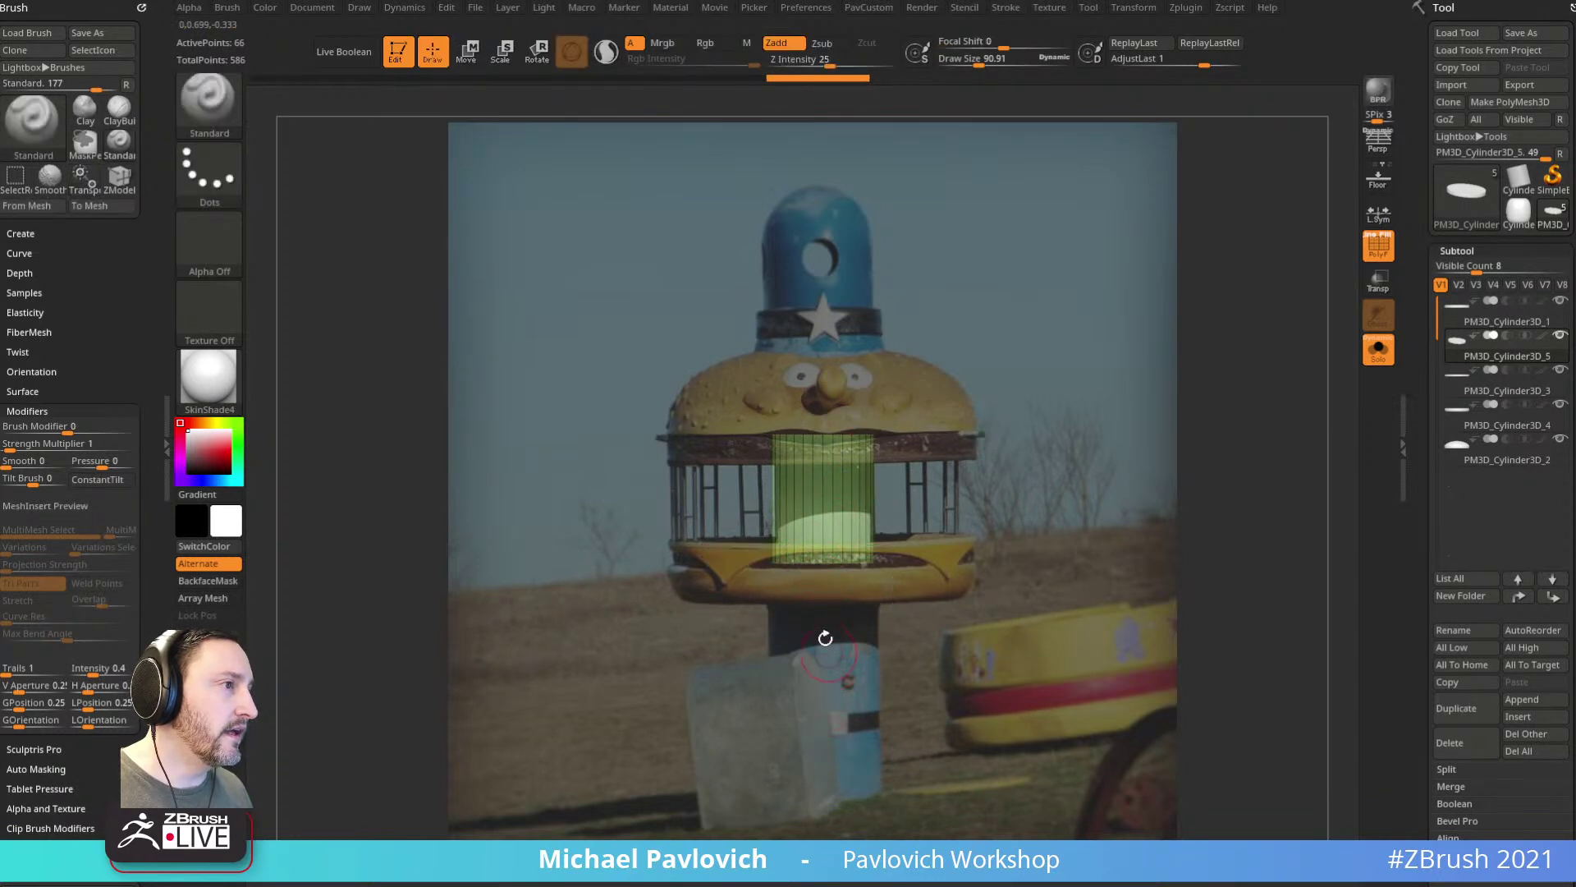
Step: Duplicate the central post cylinder, move the copy below the lower bun and resize it to match the blue lower pillar
click(1456, 707)
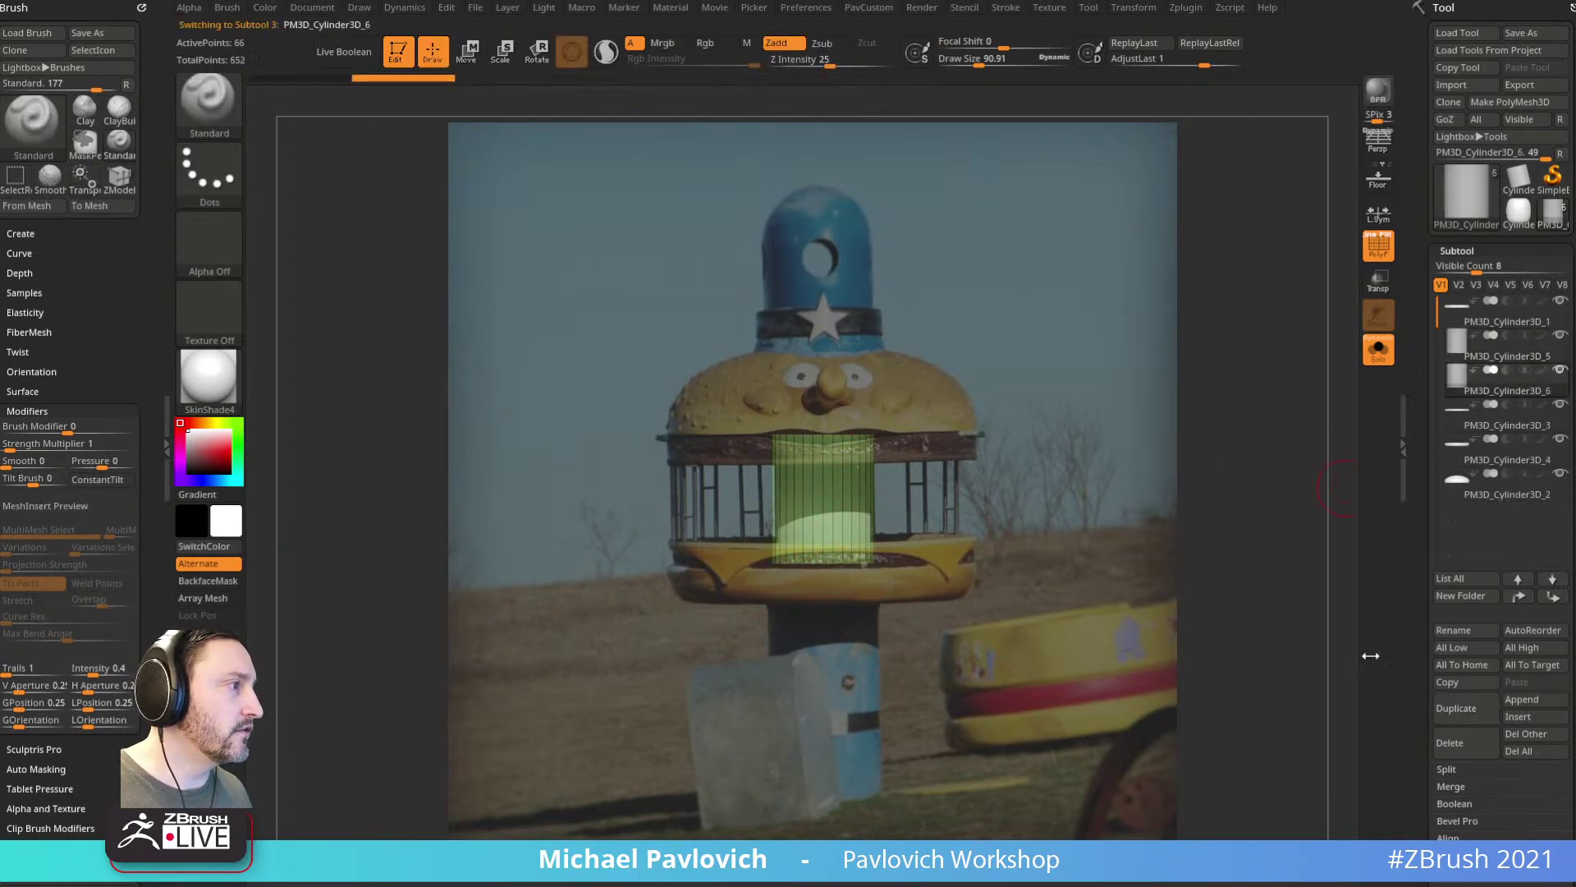
key(w)
drag(820, 451, 823, 686)
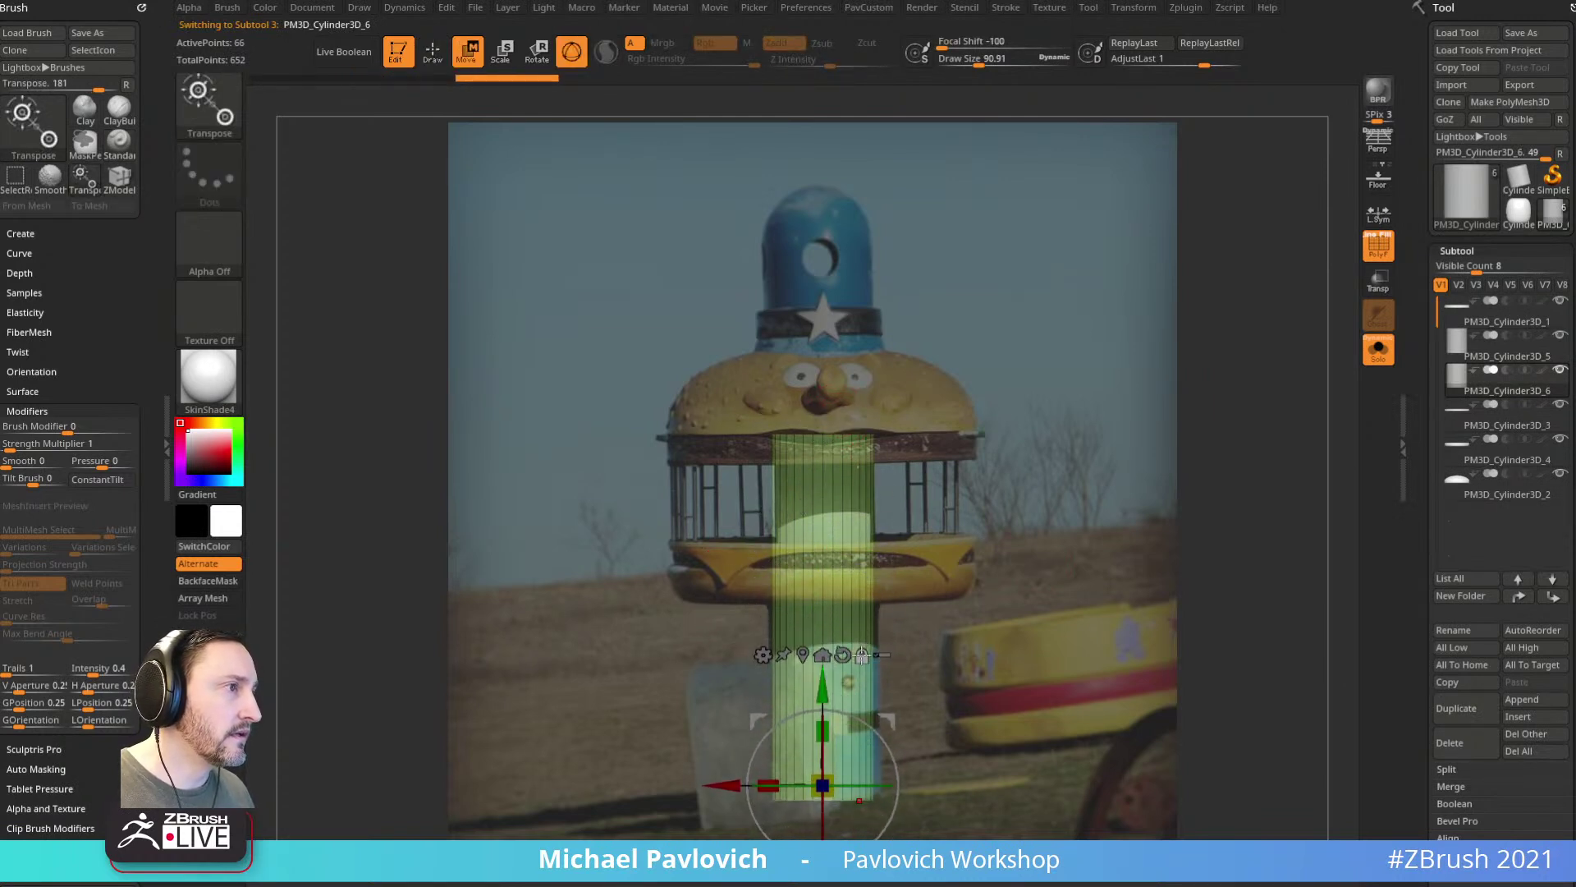
key(ctrl+z)
drag(826, 451, 813, 622)
mouse_move(823, 661)
mouse_down()
mouse_move(826, 708)
mouse_move(829, 693)
mouse_up()
key(q)
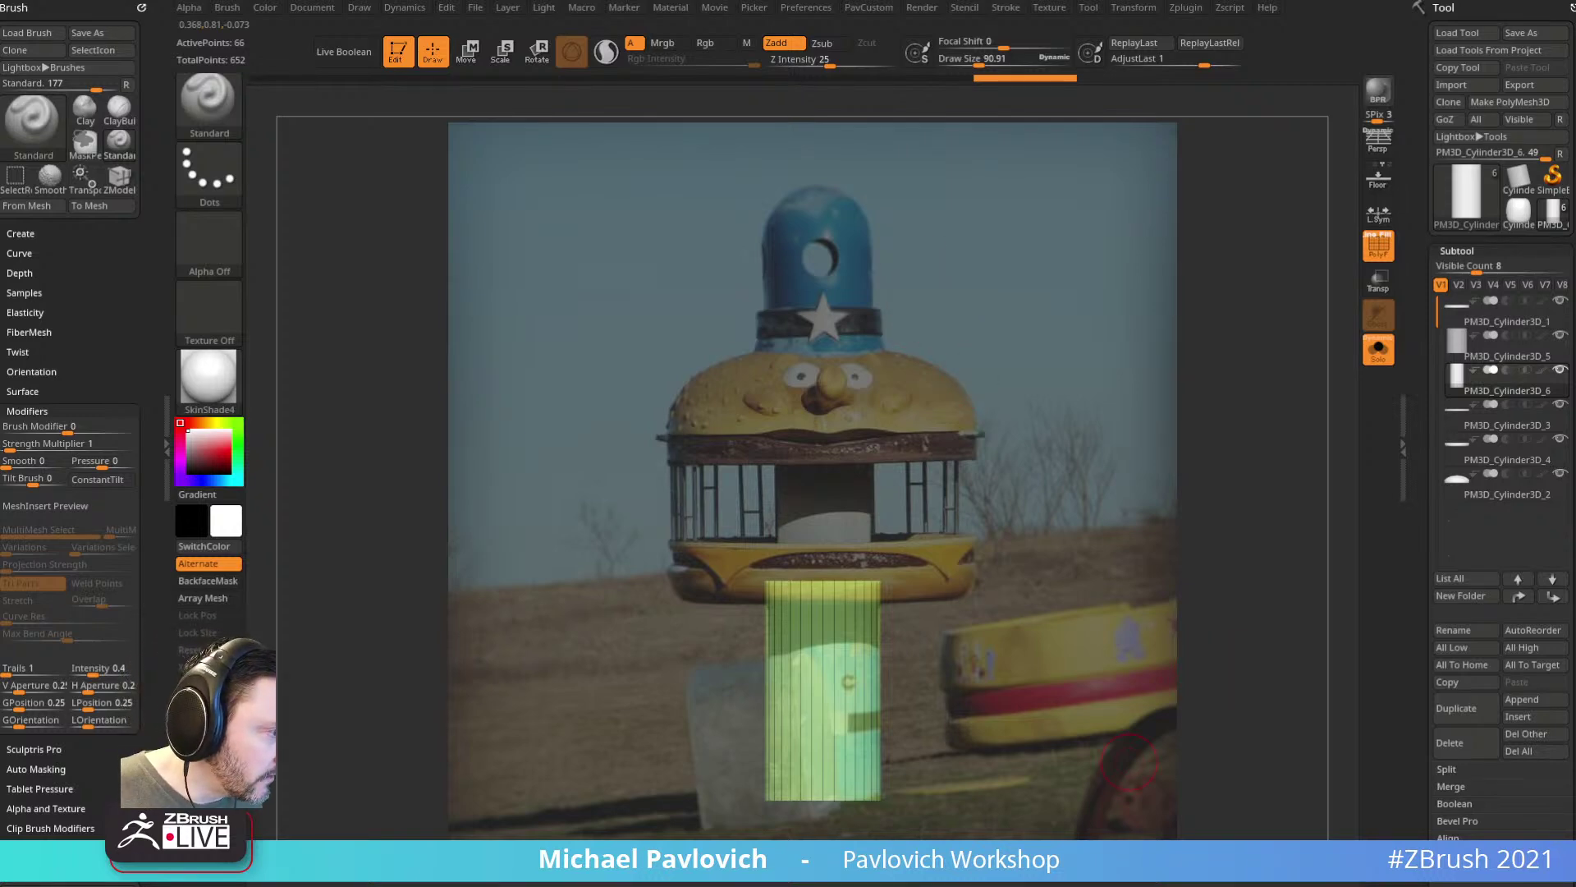
Step: Bring up the reference photos and examine the sesame bun, patty and cage bars in an enlarged close-up
key(alt+Tab)
right_drag(731, 484, 667, 544)
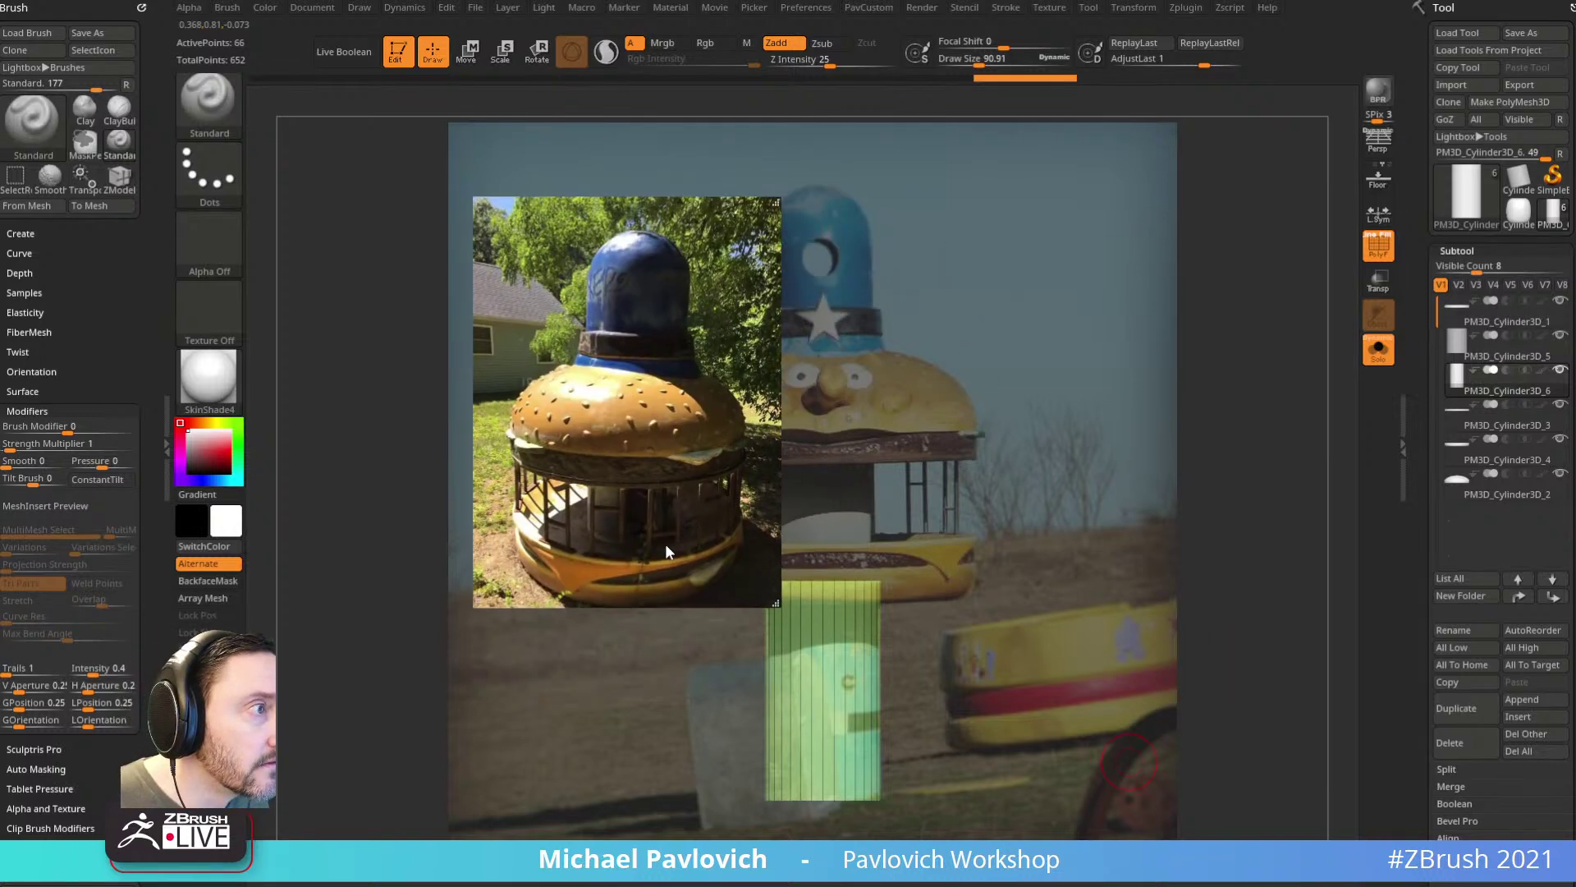
scroll(663, 534, up, 3)
drag(778, 605, 1147, 806)
scroll(837, 698, up, 3)
middle_drag(807, 584, 790, 461)
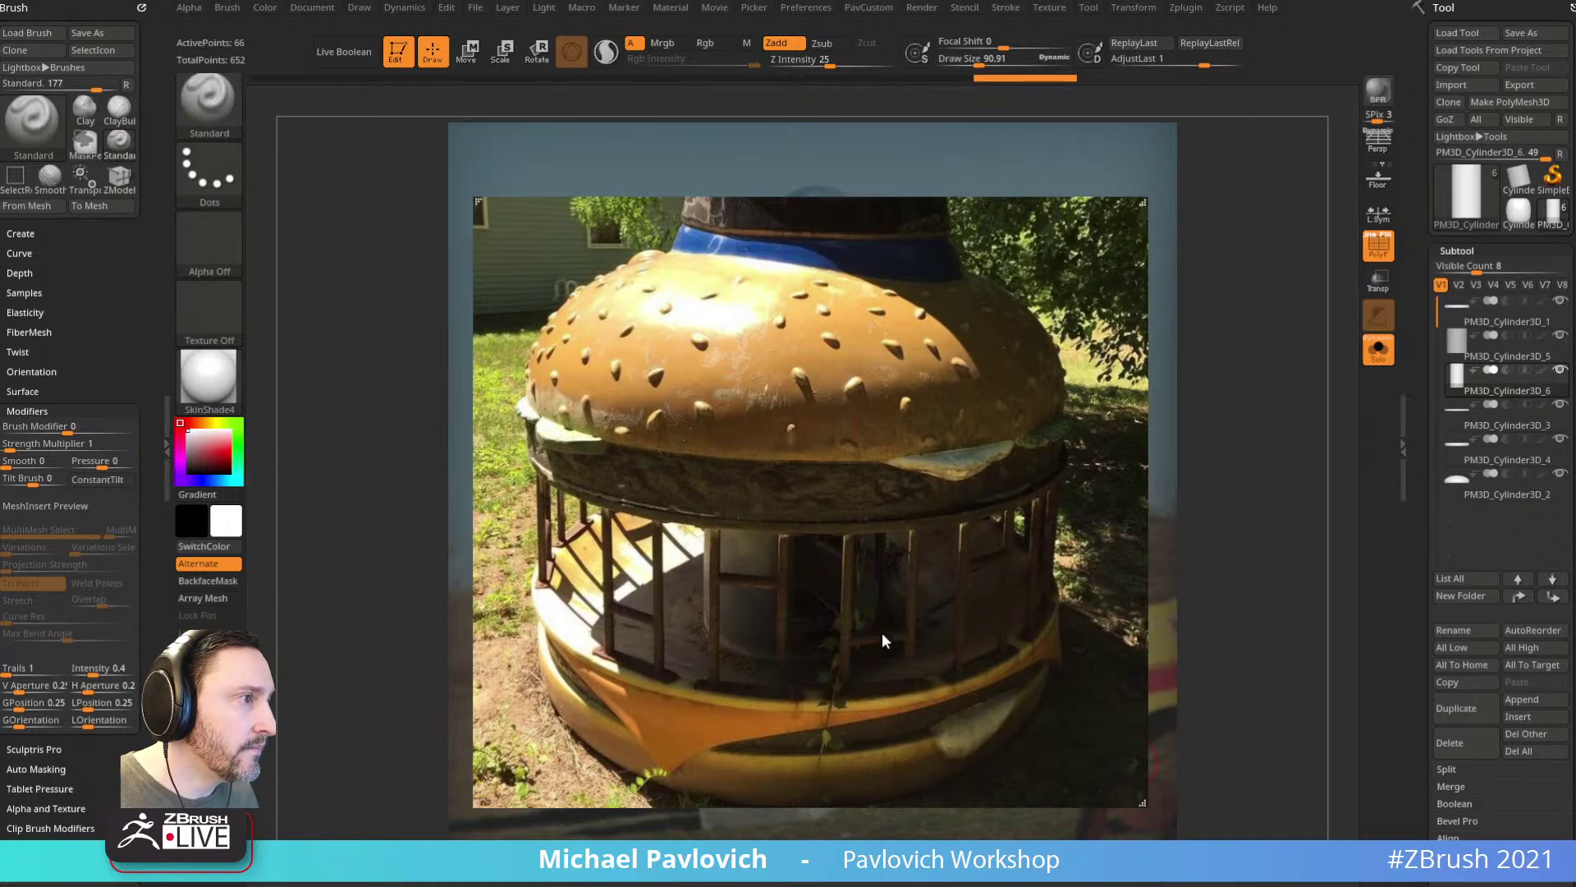
Step: Switch to Photoshop, examine the spider-legged burger robot sketch in MeetingNotes.psd at 200%, and return to ZBrush
key(alt+Tab)
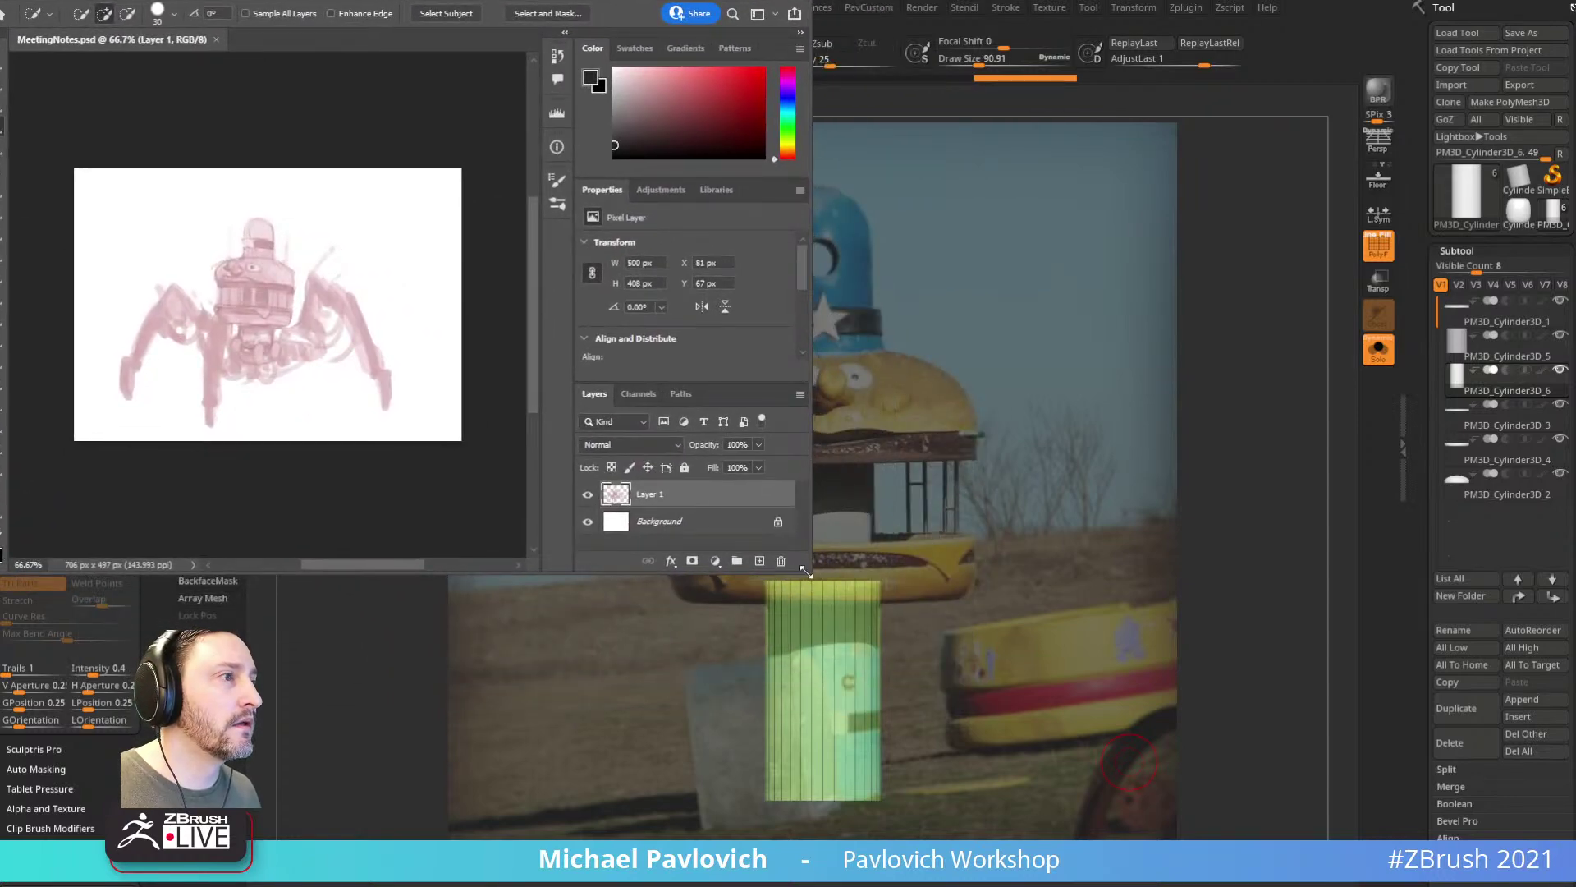
drag(806, 572, 1575, 885)
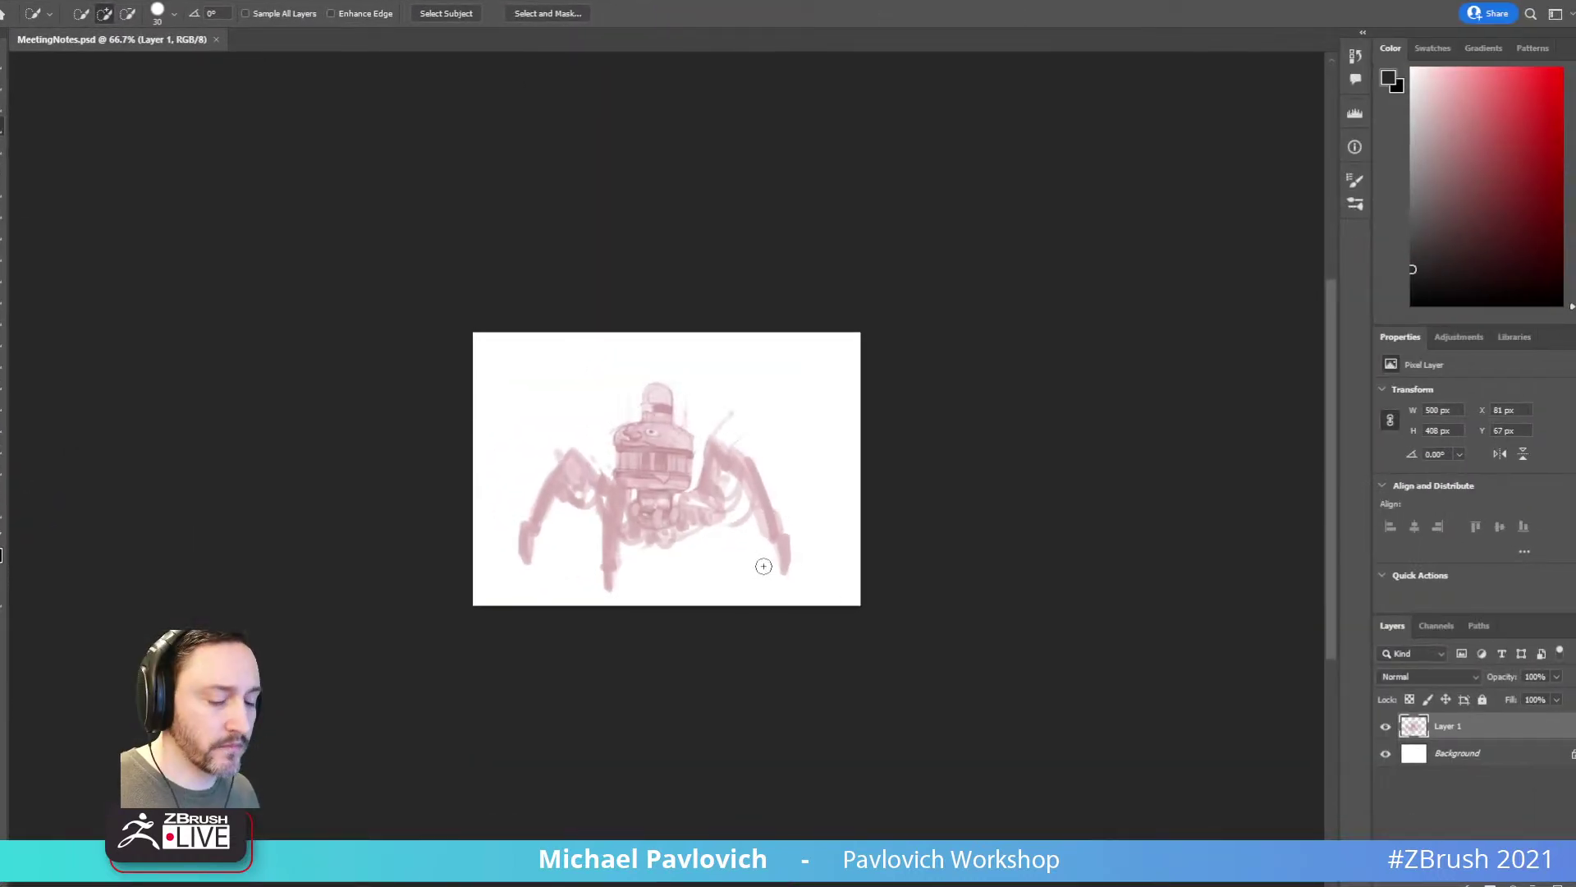
key(ctrl+plus)
key(ctrl+plus)
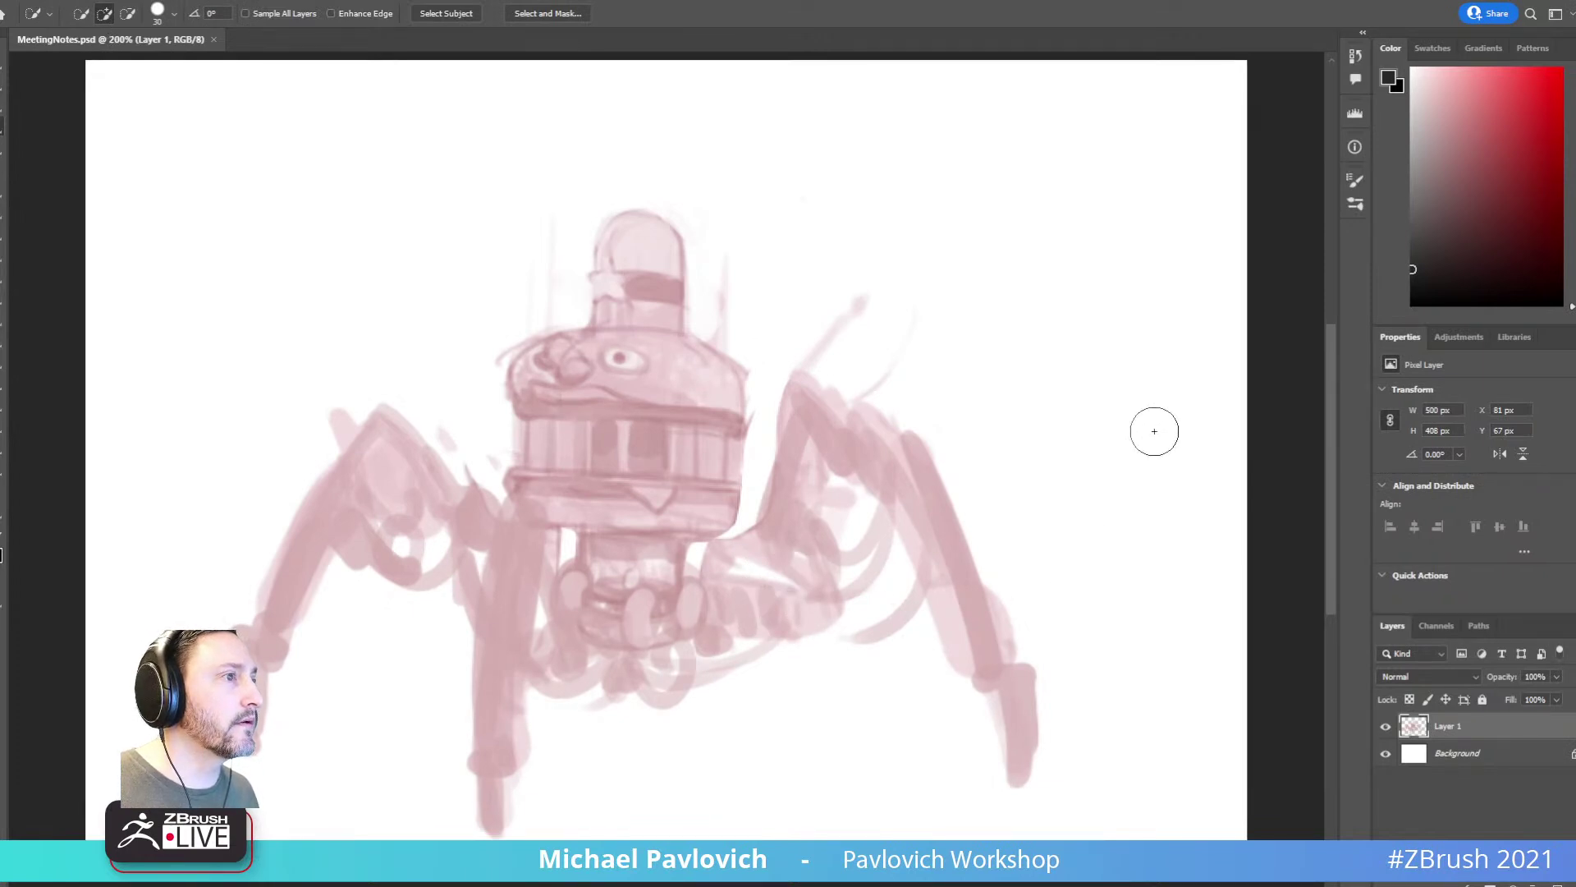
click(1501, 2)
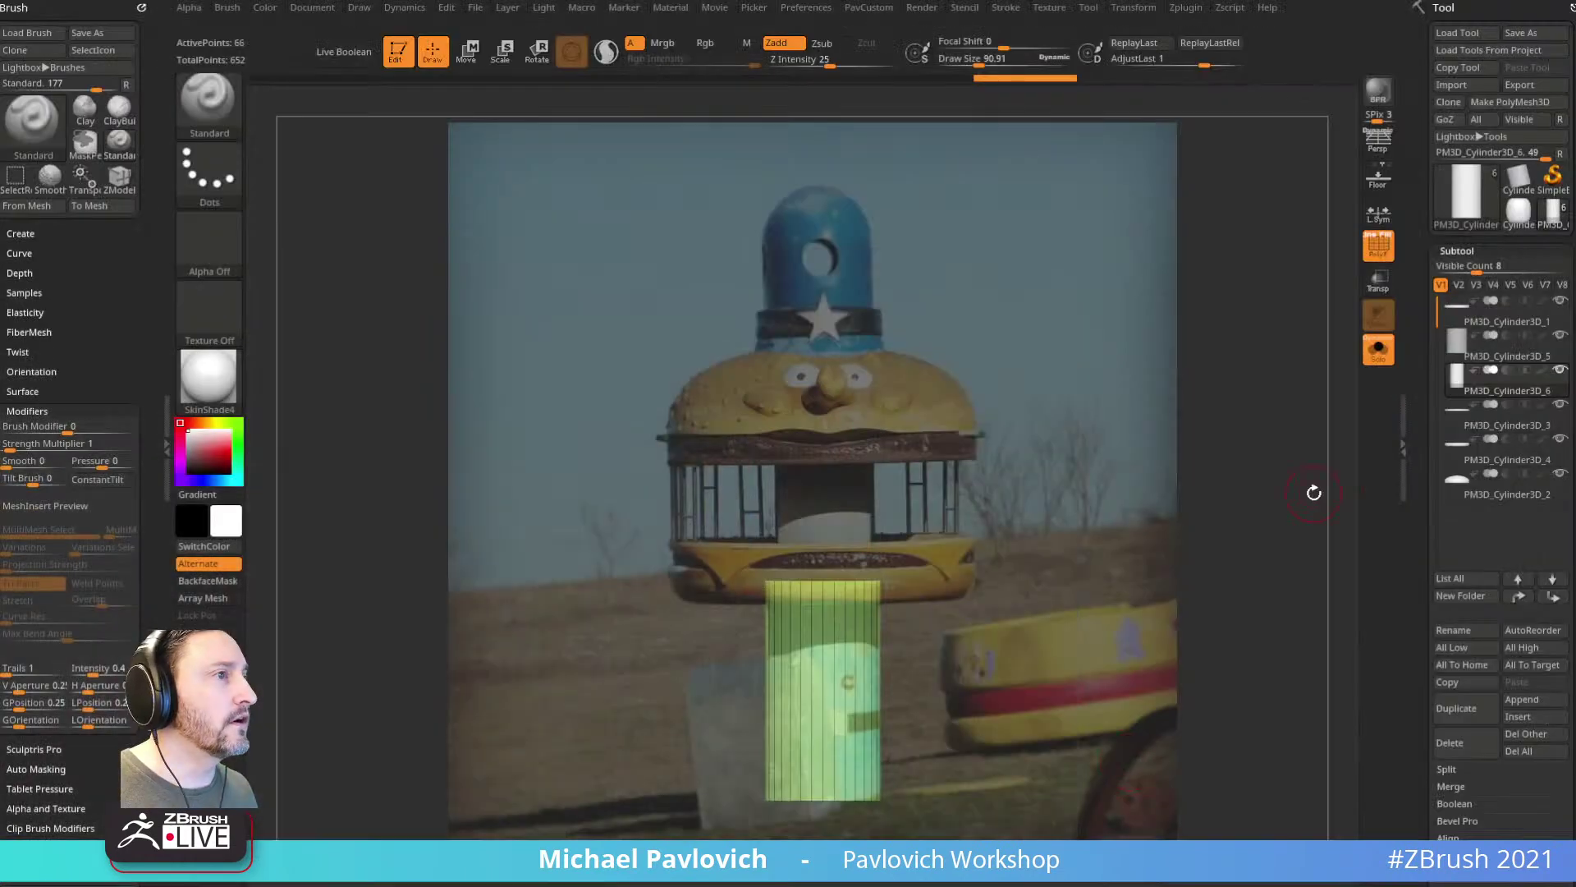
Step: Show all subtools again, duplicate the upper patty cylinder, and raise and shrink the copy to fit the hat's base
click(1379, 350)
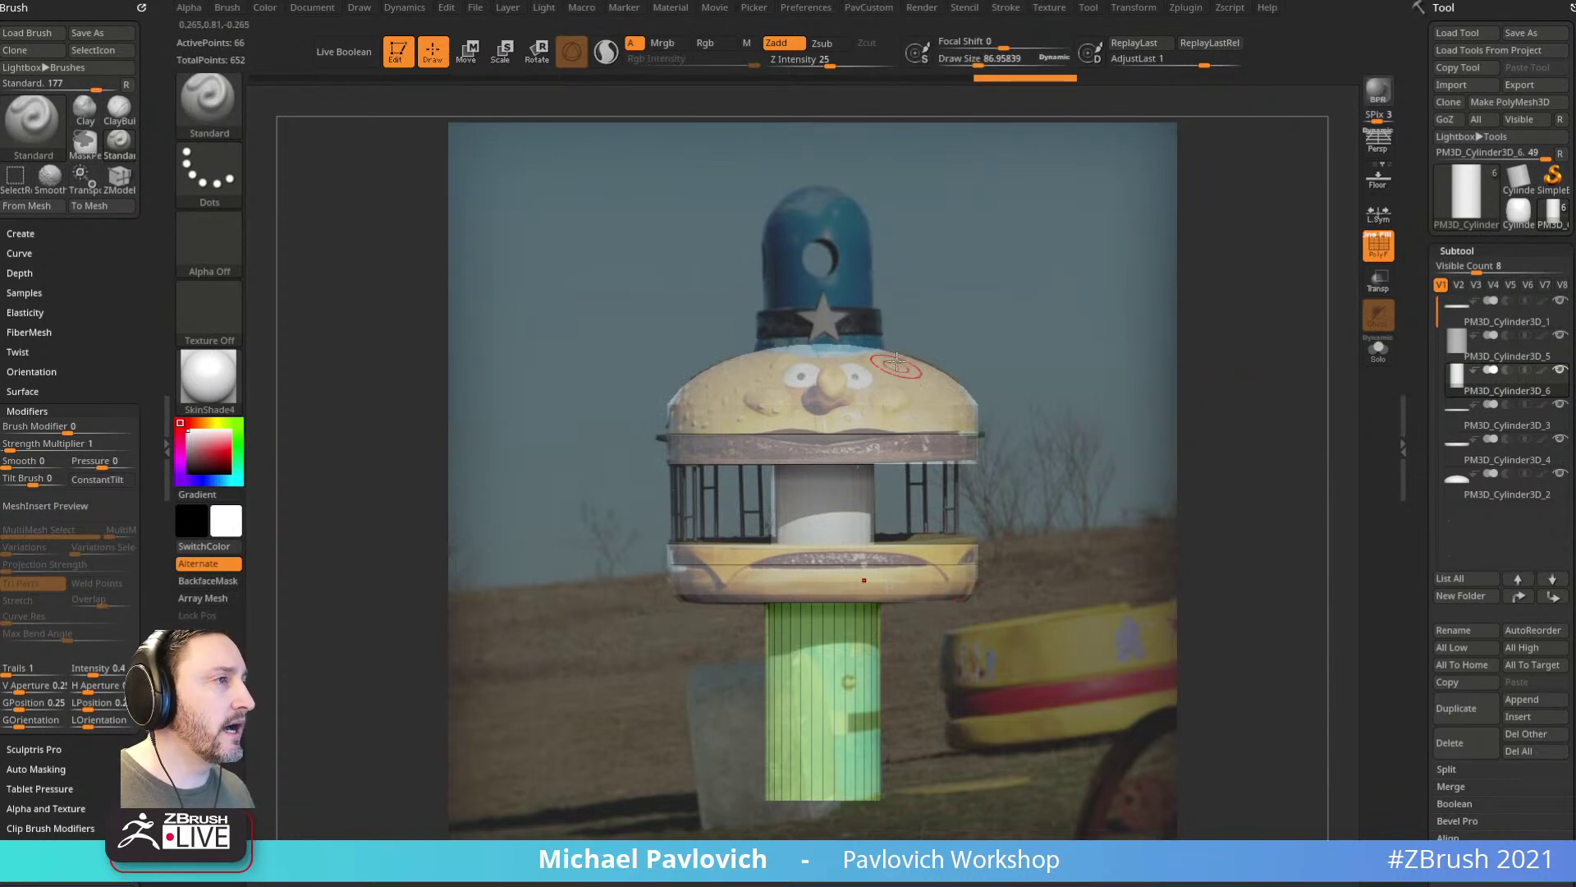
key(2)
click(882, 297)
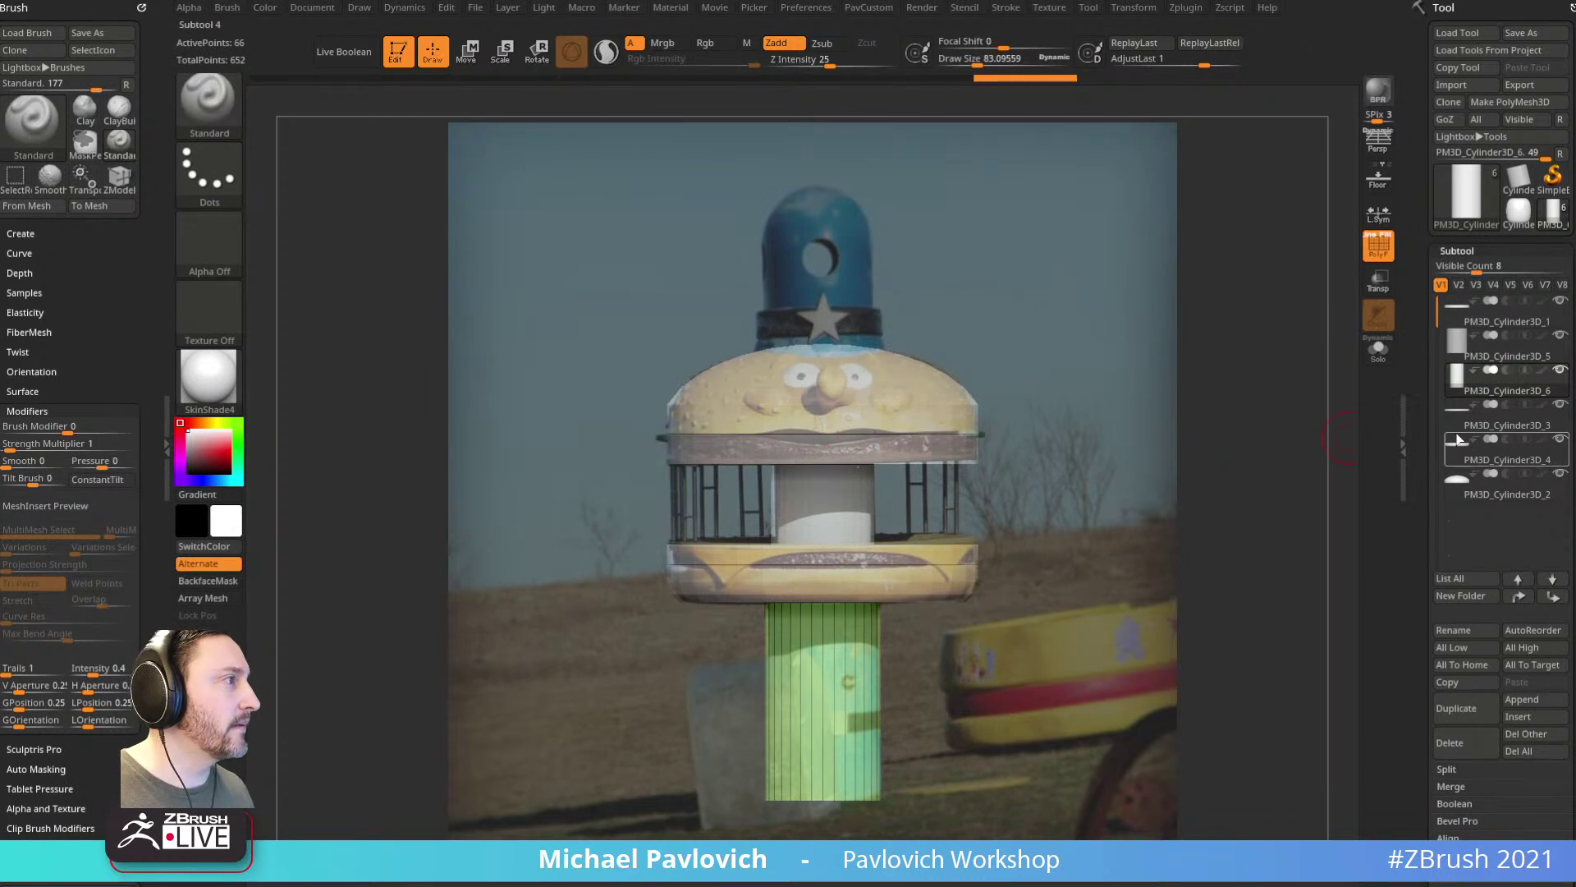
click(1490, 312)
key(w)
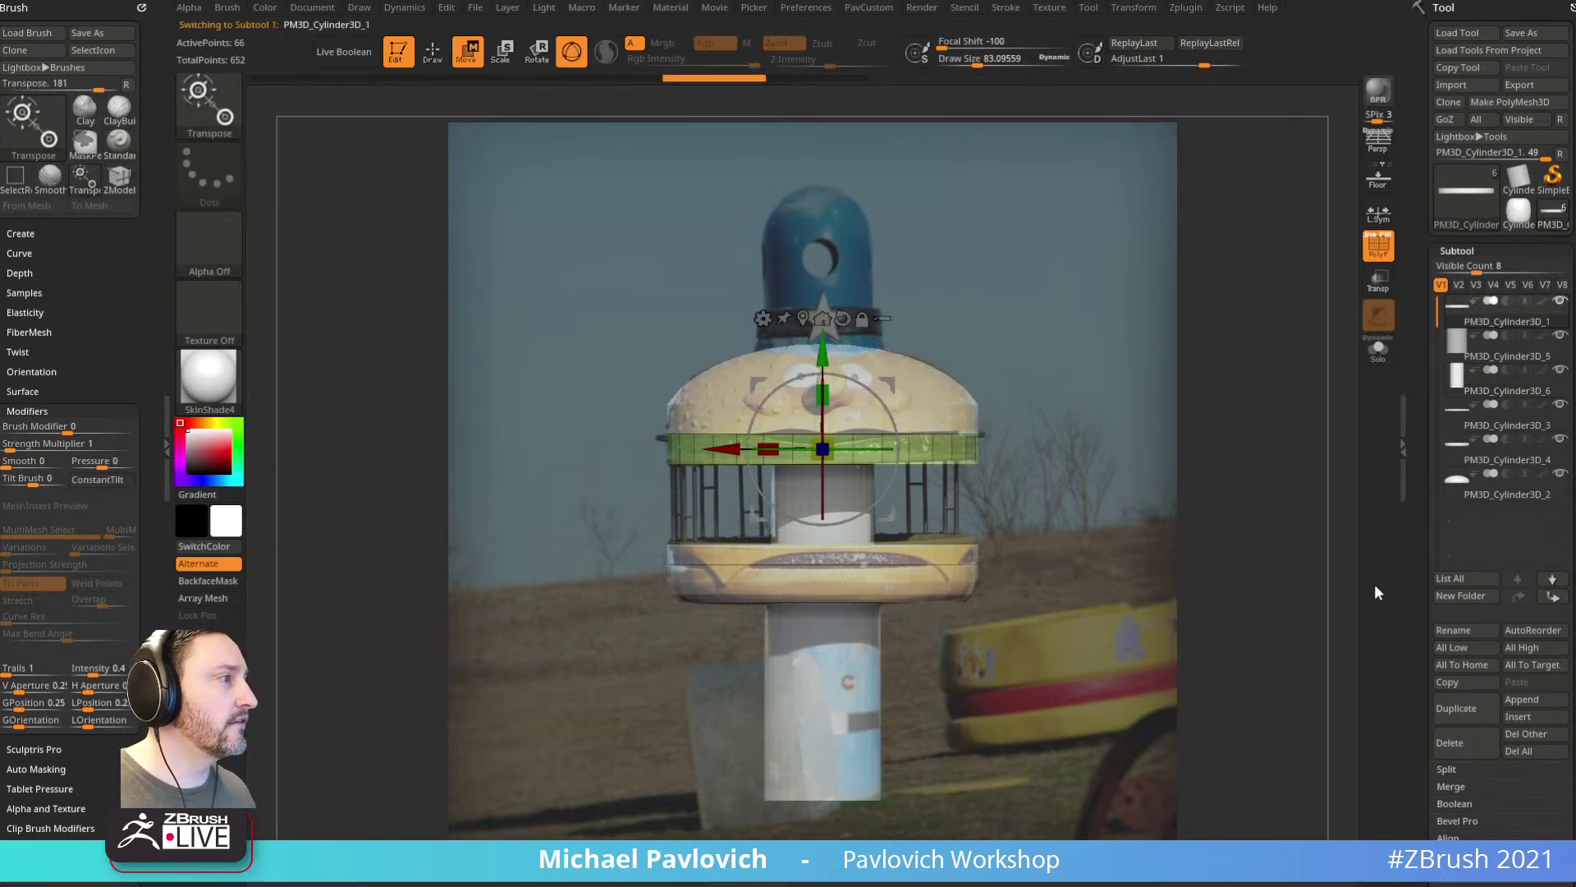
click(1452, 703)
mouse_move(824, 356)
mouse_down()
mouse_move(826, 226)
mouse_move(822, 368)
mouse_up()
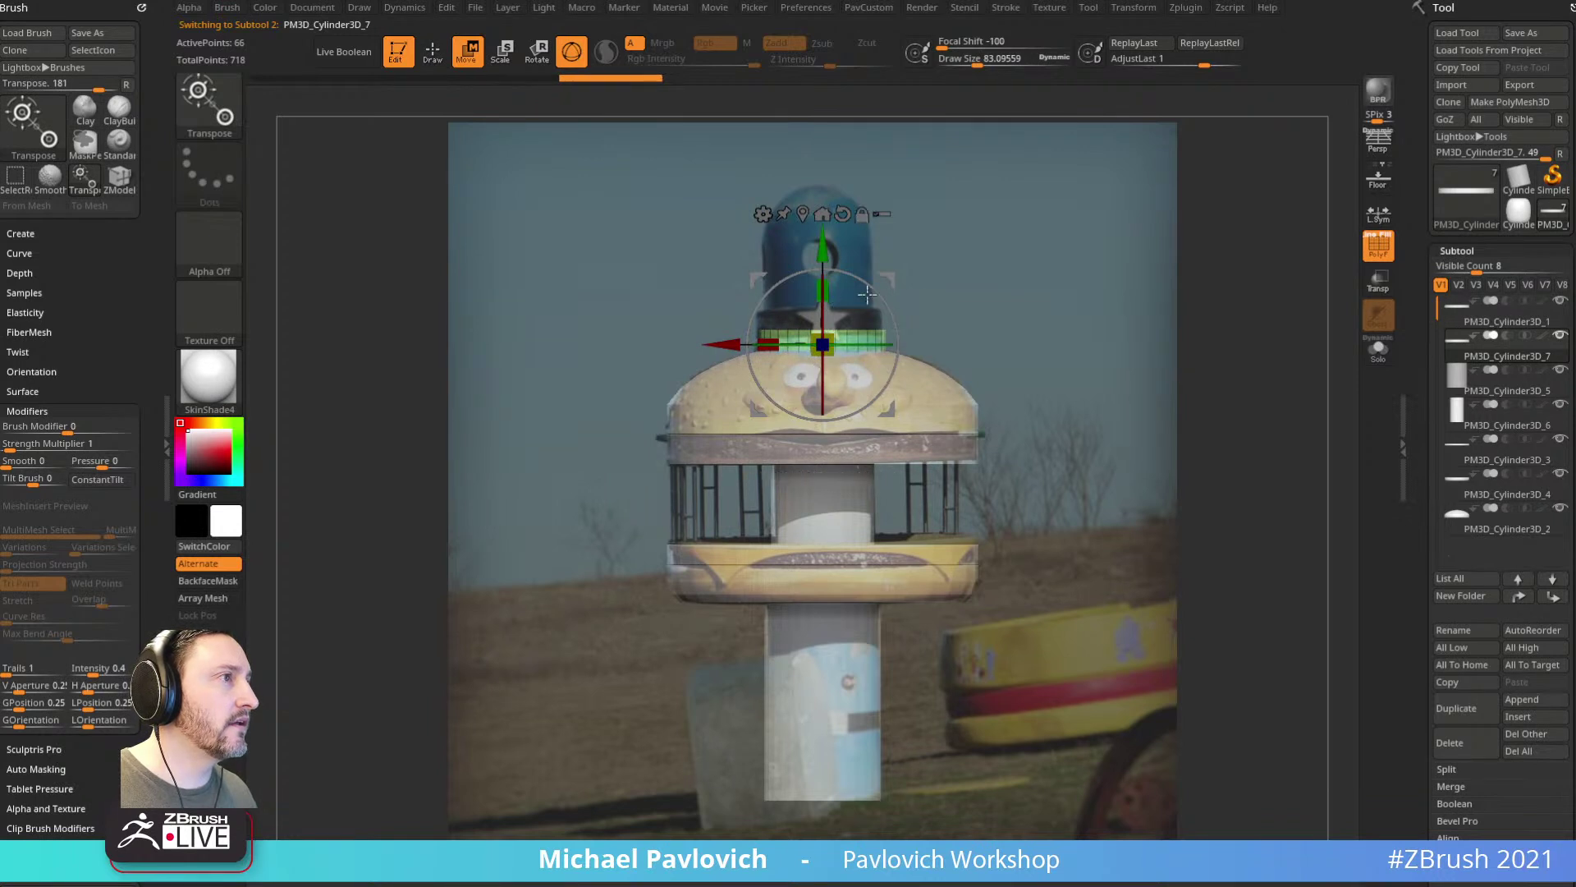
Step: Use a mask to stretch the hat cylinder's upper end to the base of the hat's dome, and clear the mask
ctrl+drag(1008, 223, 732, 323)
drag(823, 251, 822, 161)
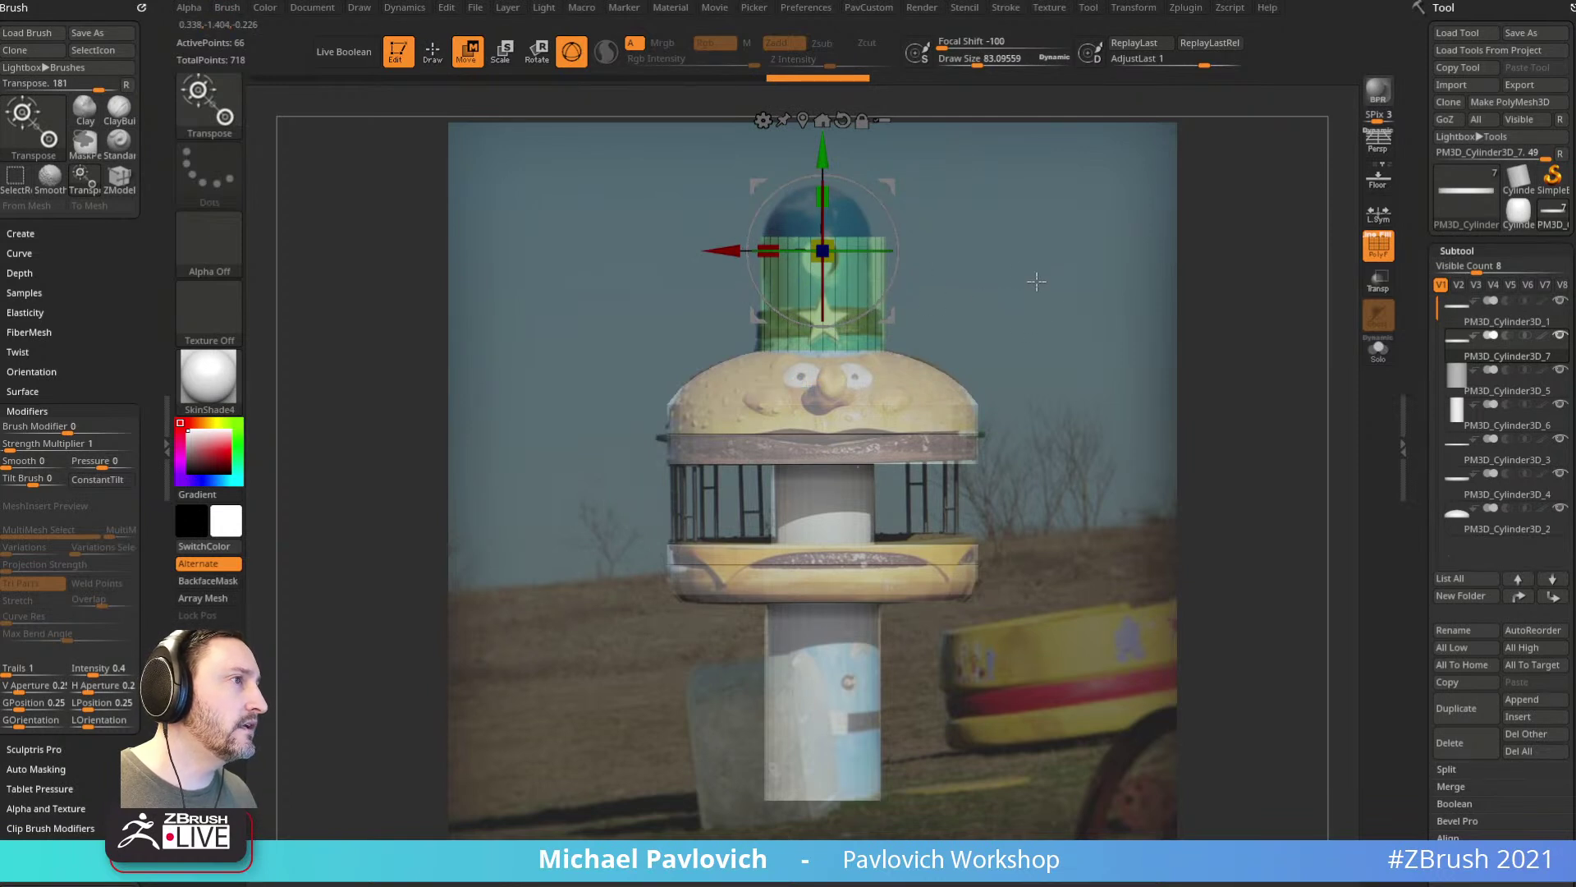
ctrl+drag(1037, 288, 1080, 301)
key(q)
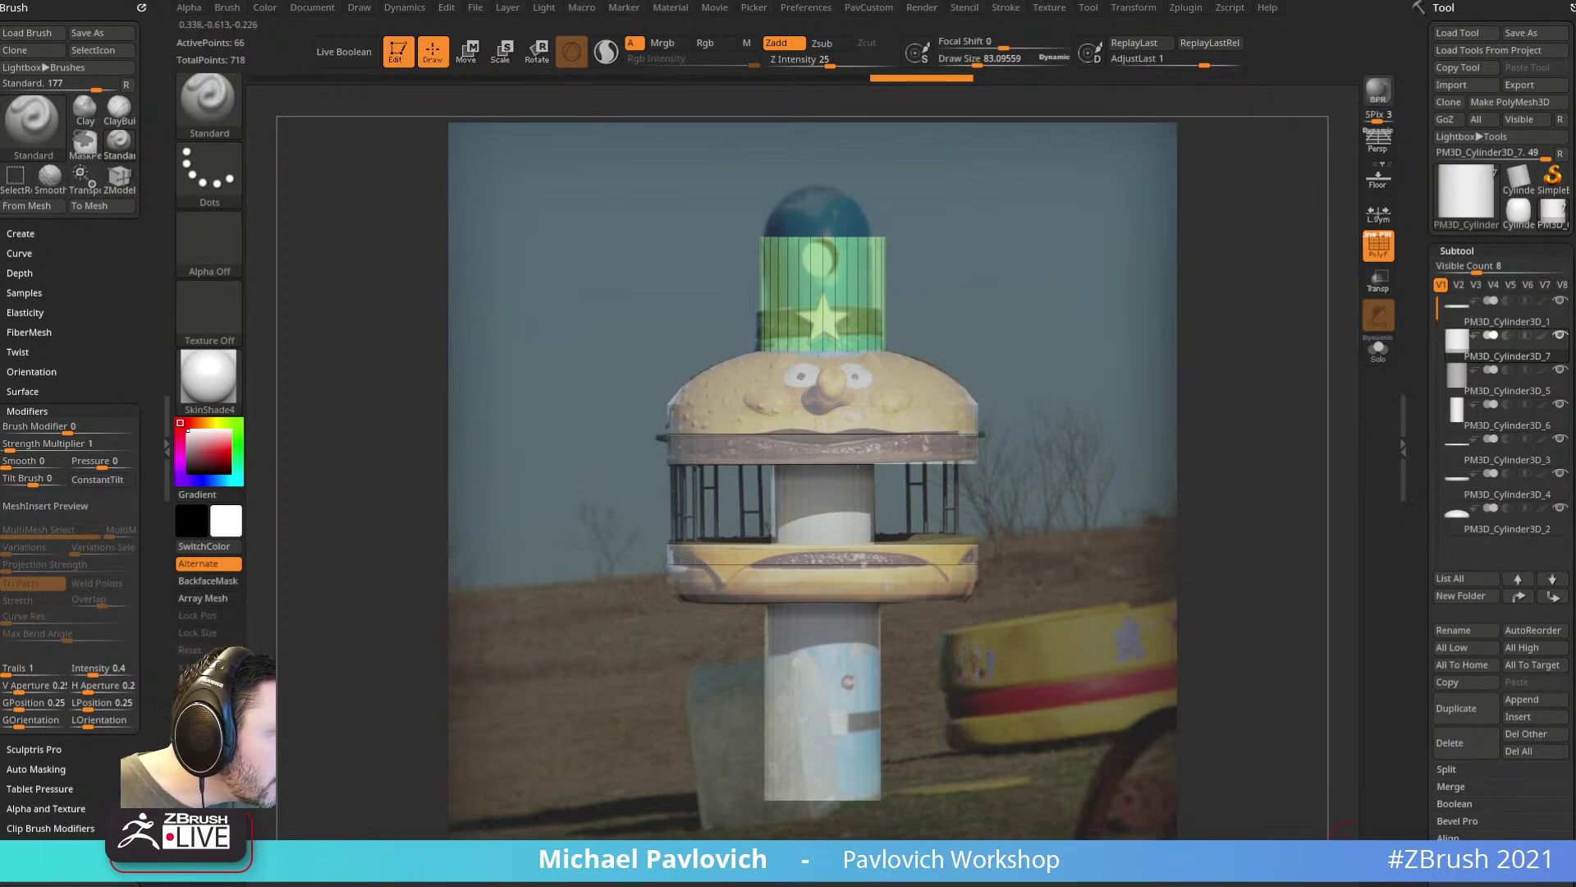
Step: Bring up the reference photos and examine the shape of the blue hat, its band and star
key(alt+Tab)
drag(1370, 882, 1020, 511)
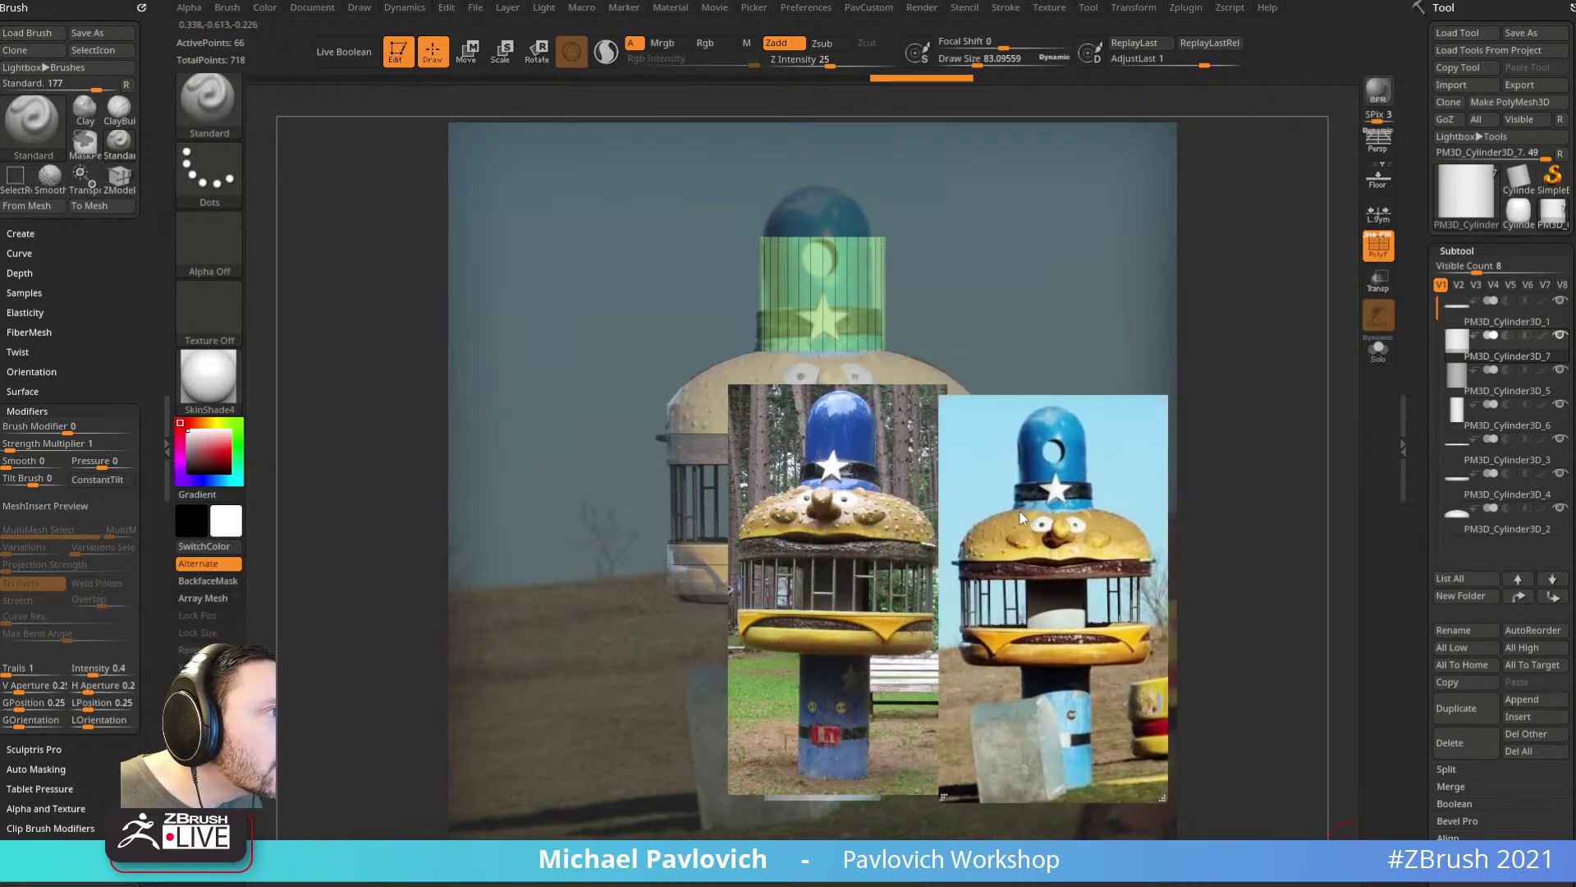
key(ctrl+w)
double_click(834, 471)
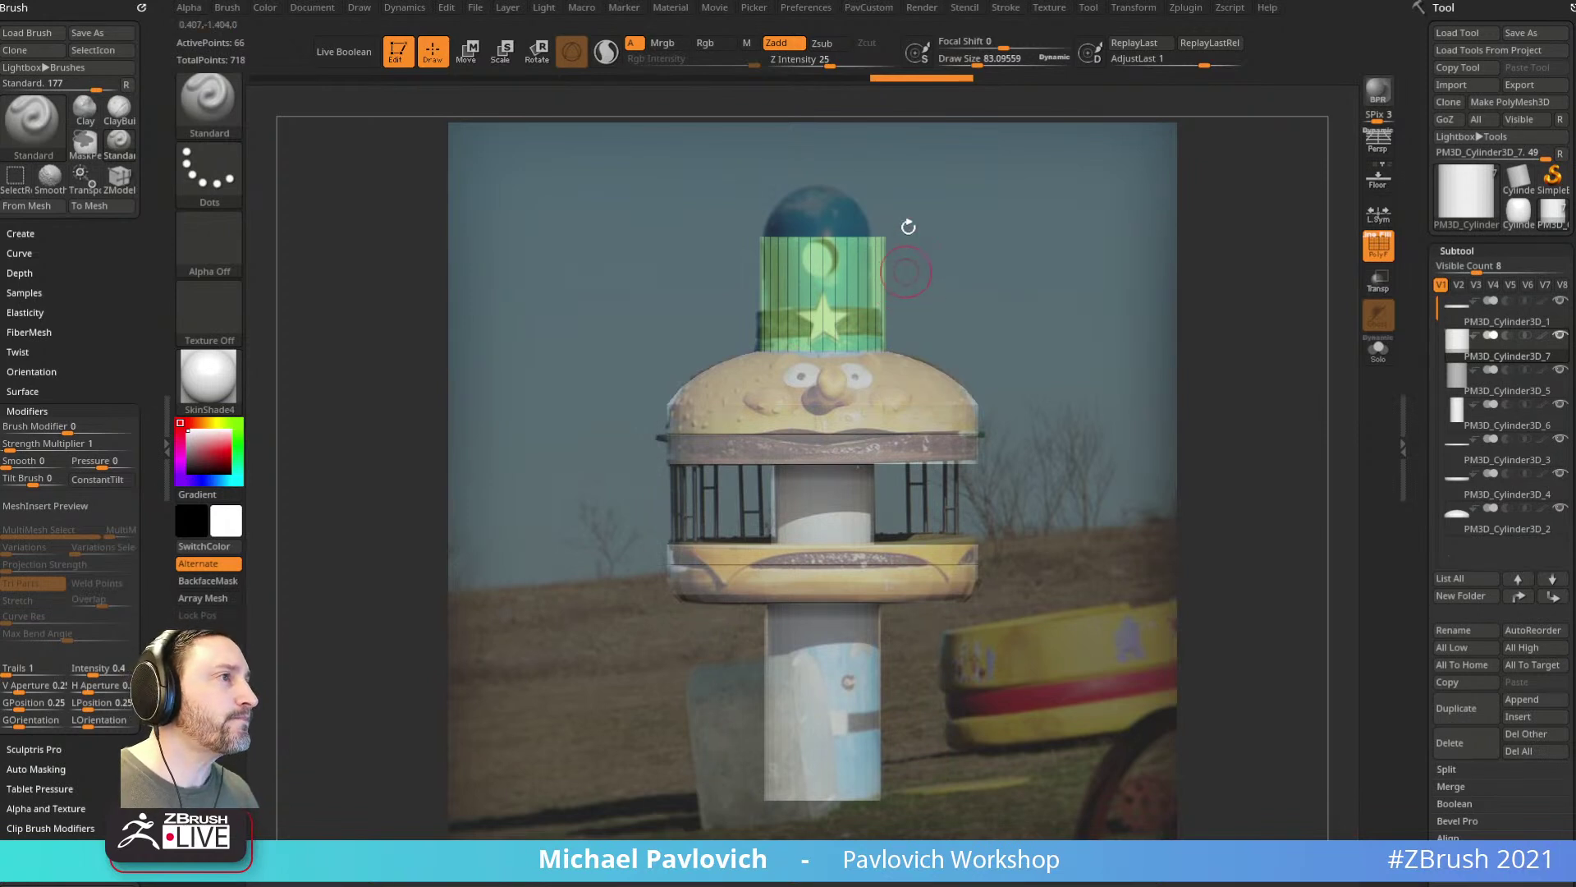
Step: Insert two edge loops around the hat cylinder with the ZModeler brush's edge Insert action
key(b)
key(z)
key(m)
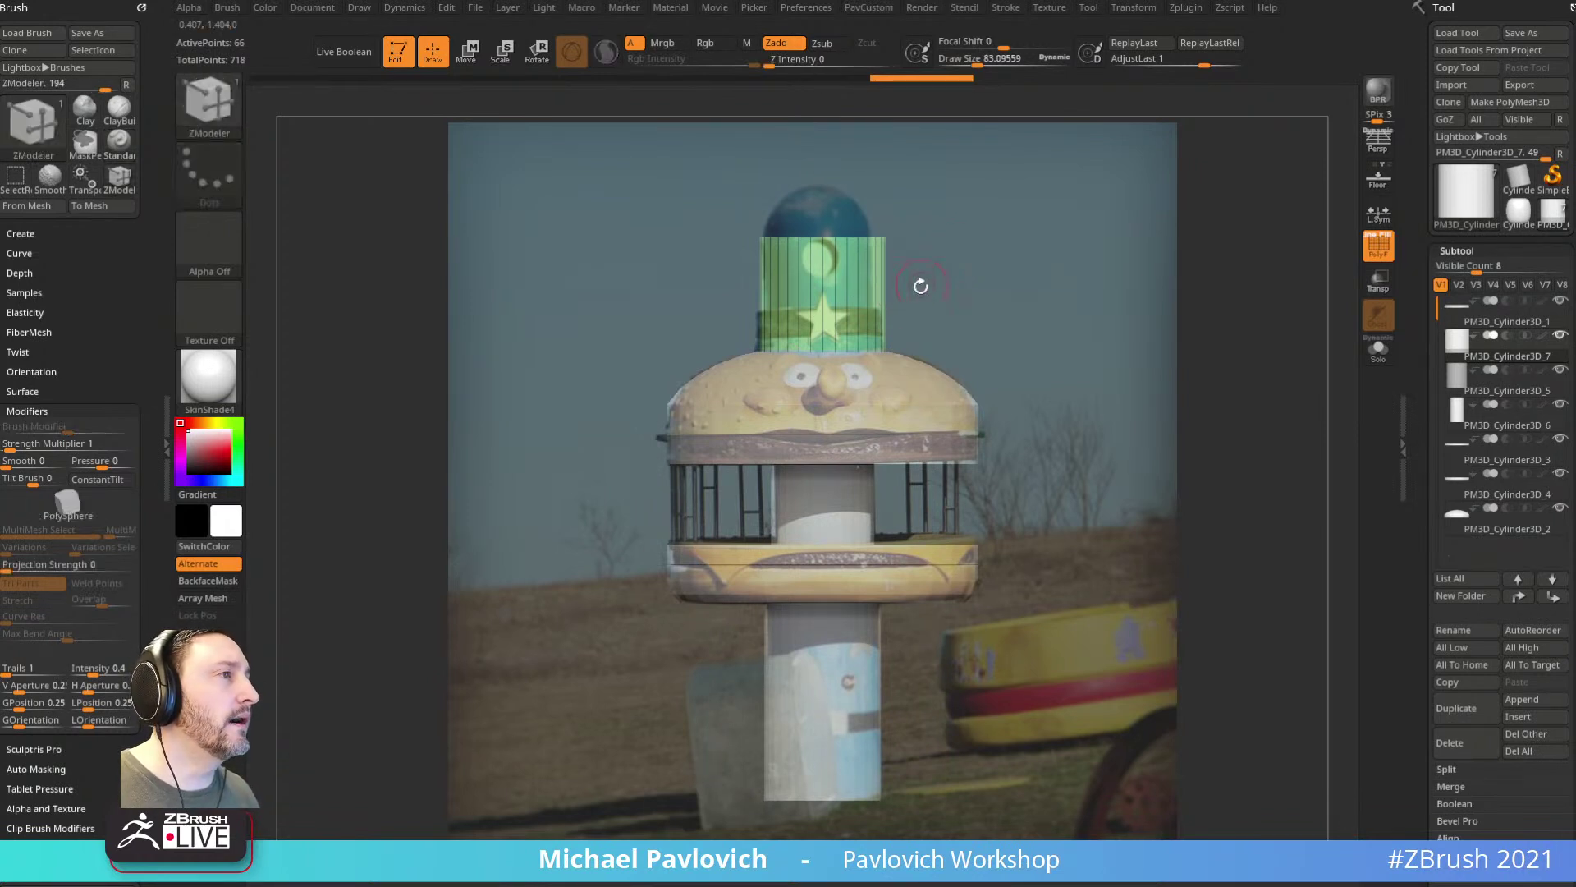
key(space)
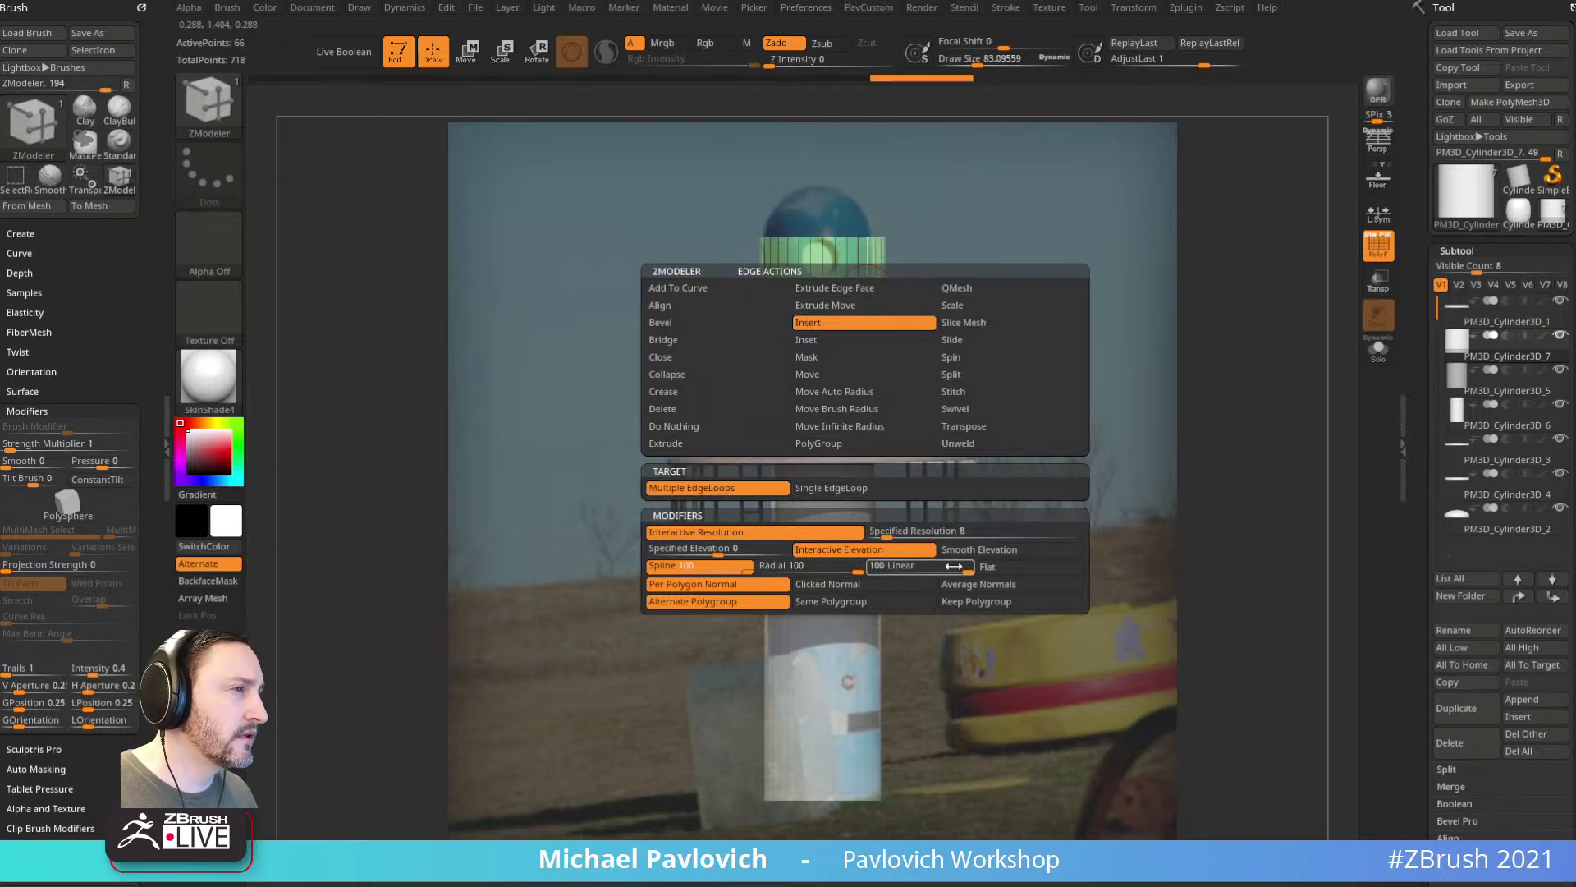
drag(857, 332, 857, 324)
click(811, 312)
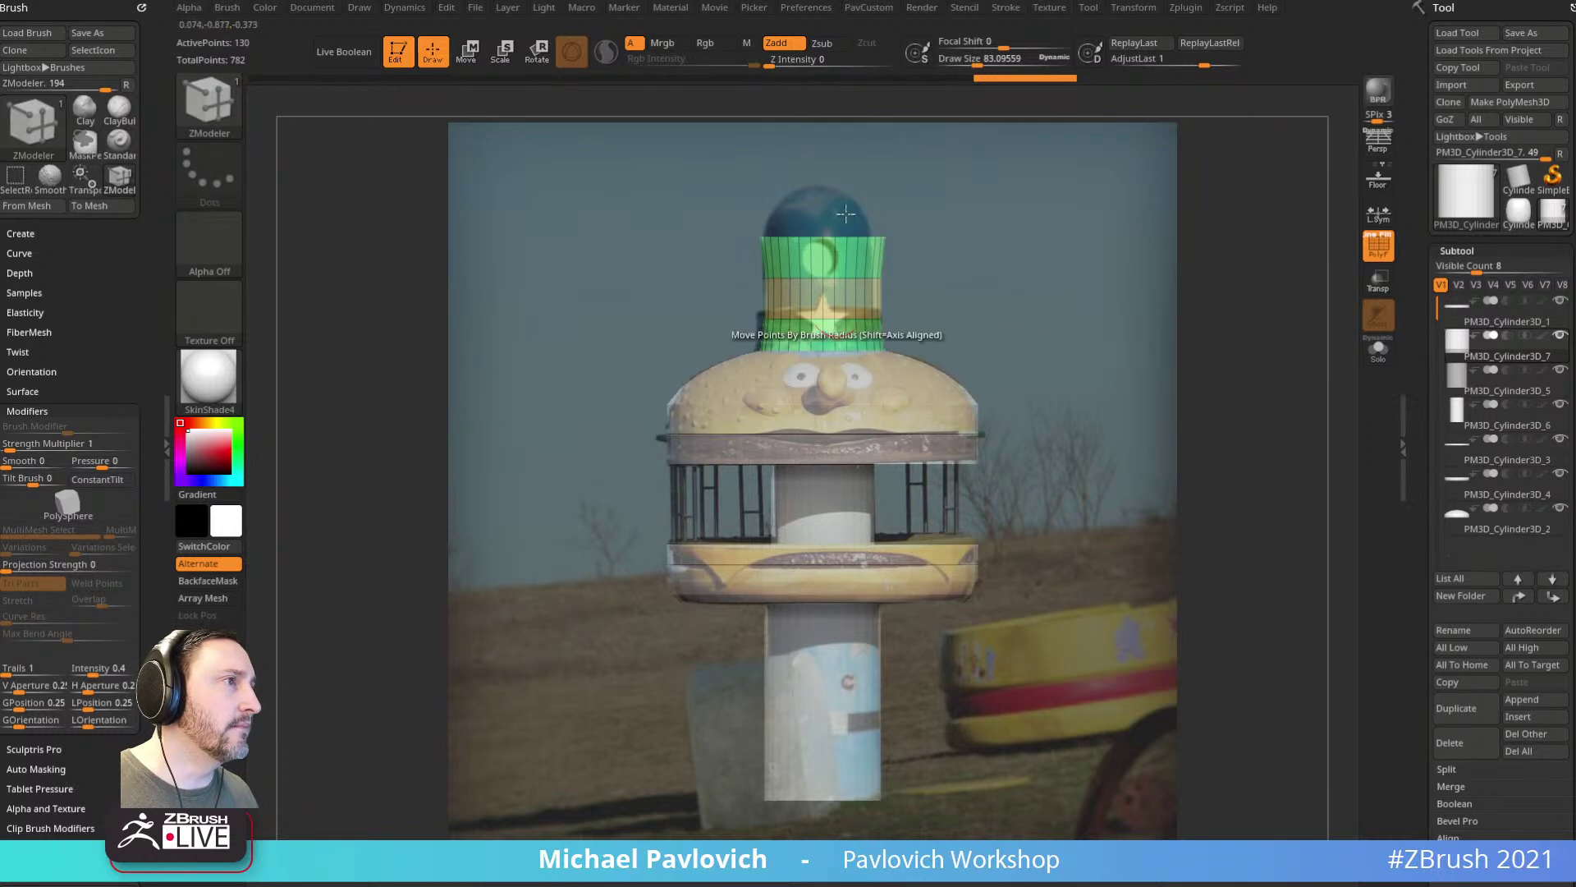
Step: Mask the hat cylinder except its upper end and narrow that end slightly to match the hat in the photo
key(ctrl)
ctrl+drag(896, 169, 716, 246)
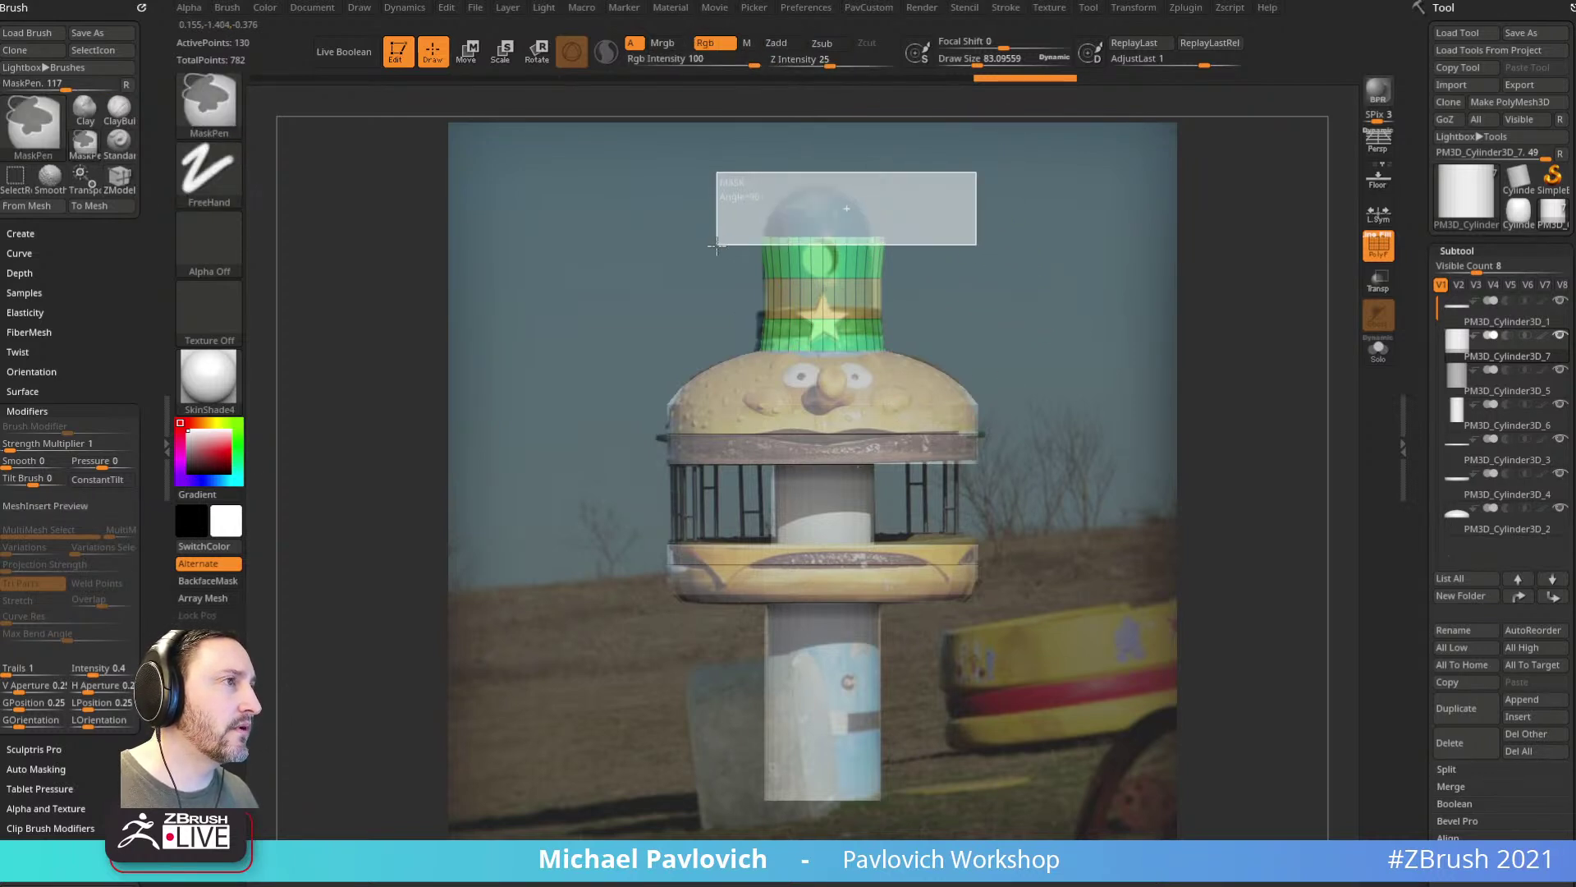
key(w)
click(802, 120)
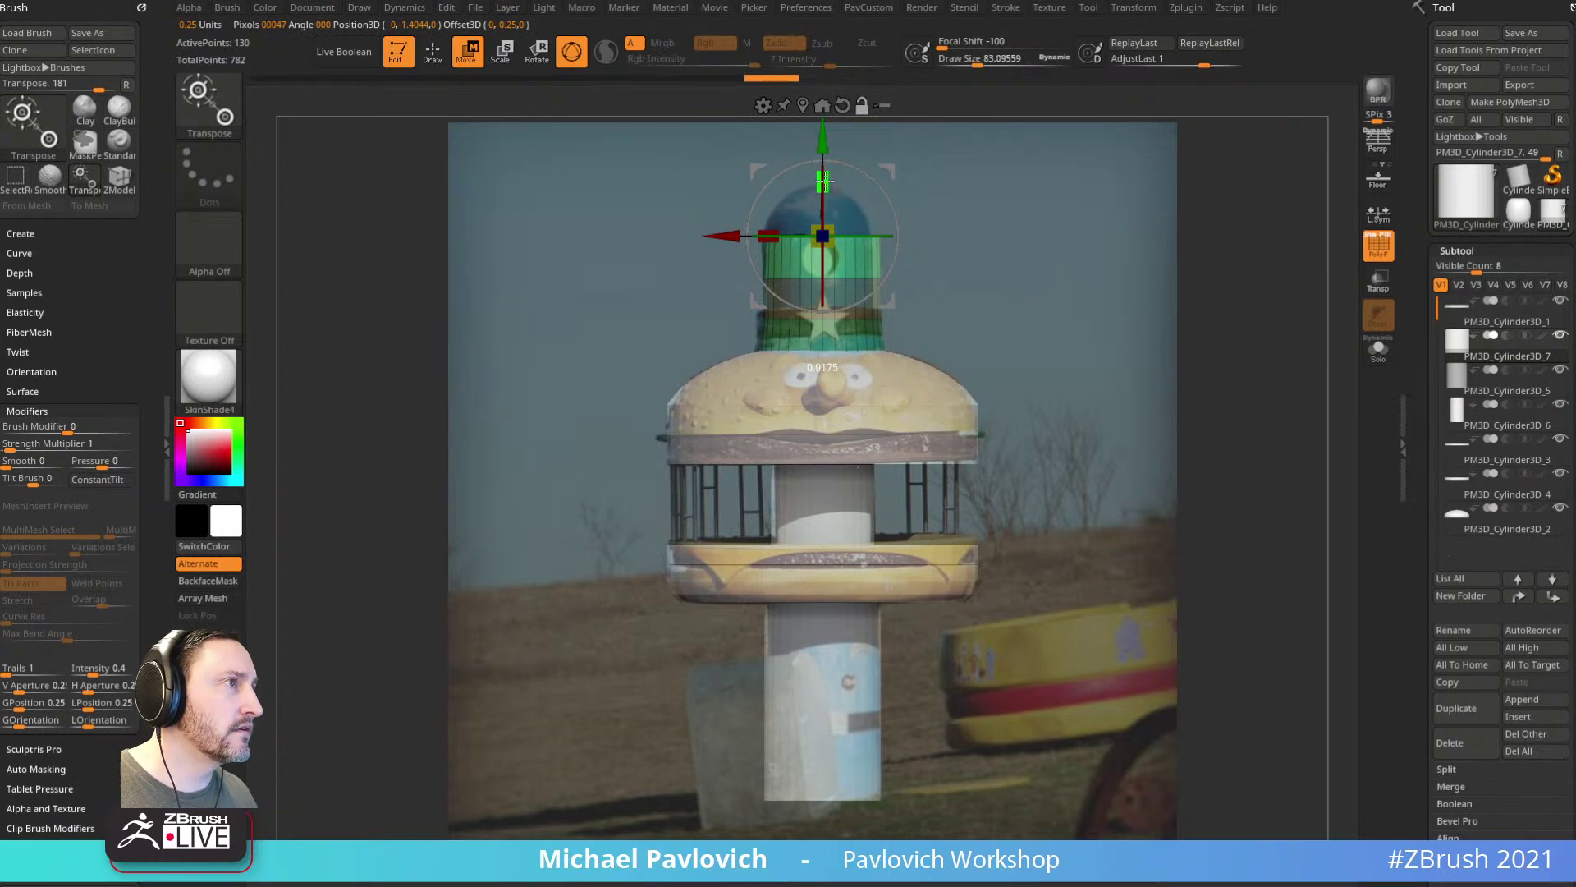
key(q)
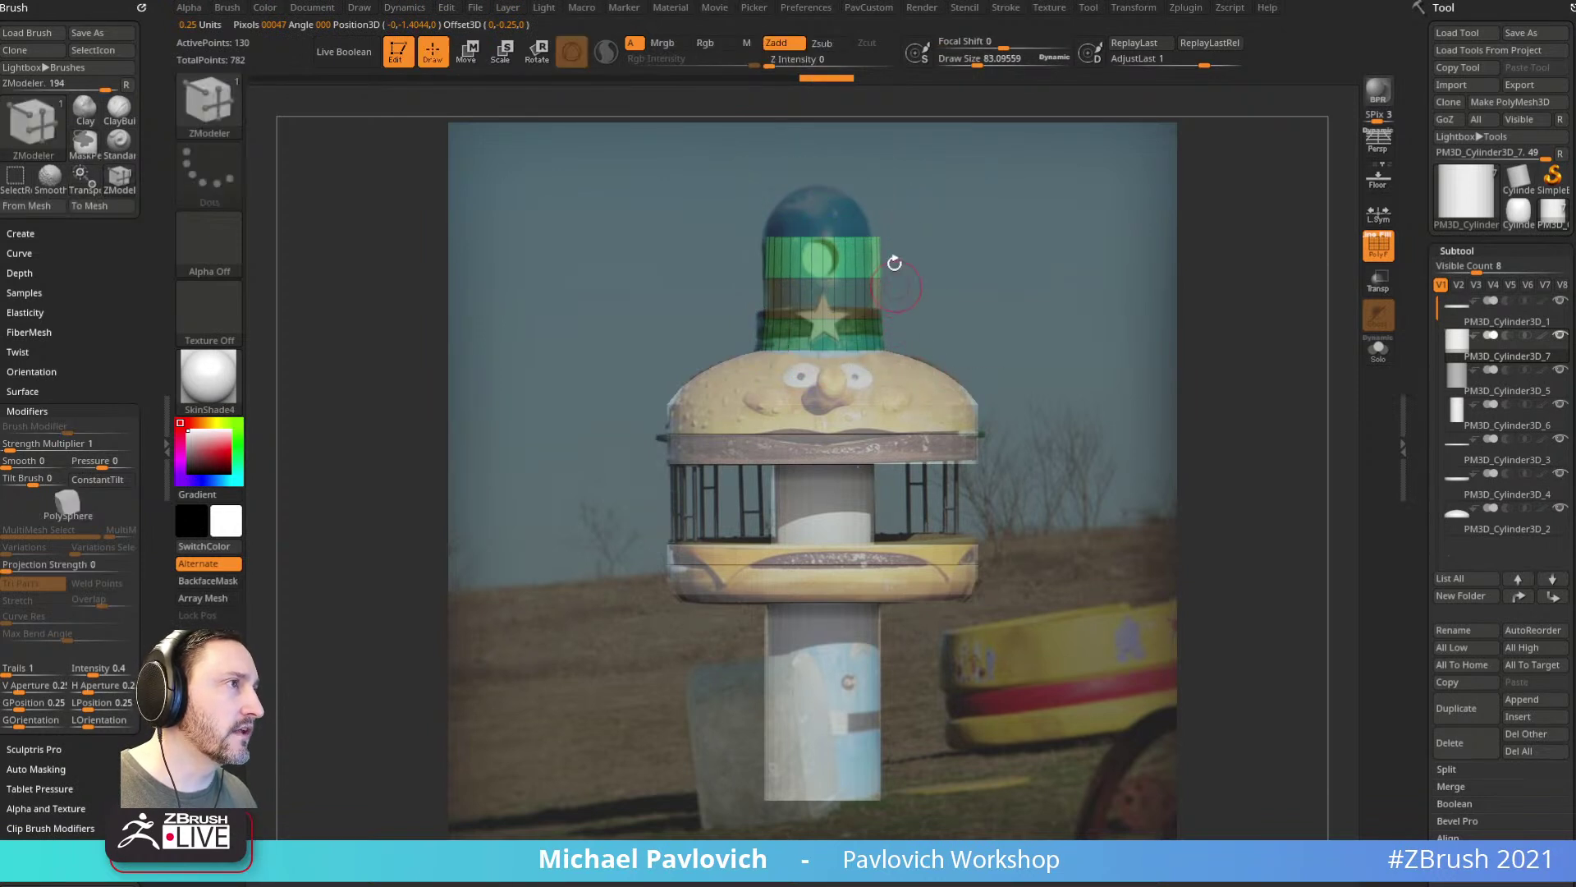
Step: Hide the cap at the upper end of the hat cylinder and delete the hidden geometry
ctrl+shift+drag(994, 172, 720, 247)
drag(969, 233, 925, 254)
ctrl+shift+drag(1059, 254, 1109, 298)
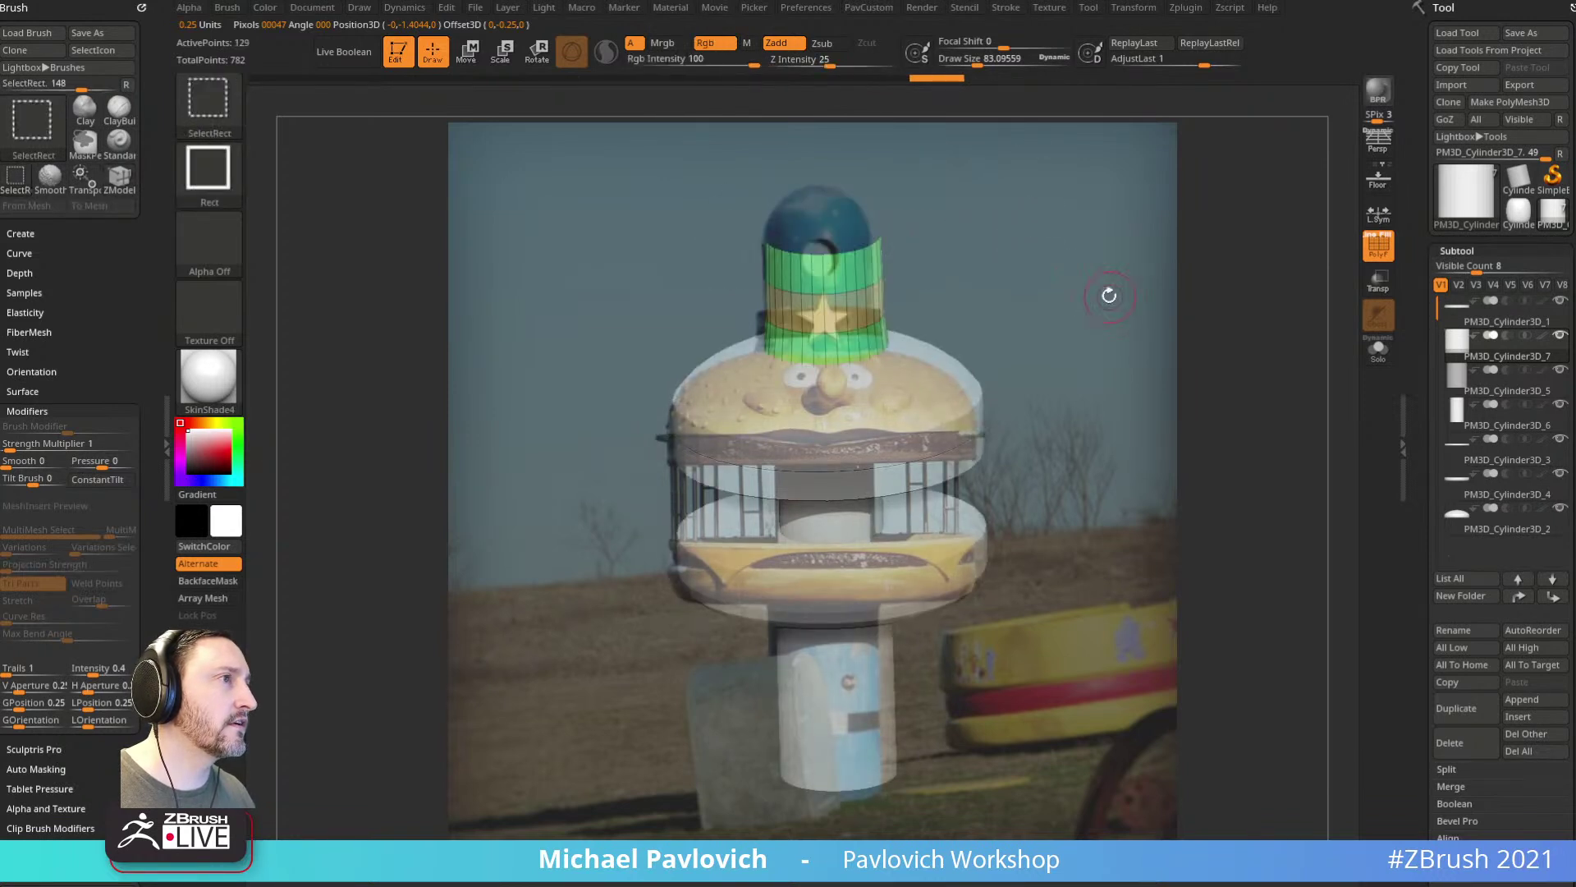
key(2)
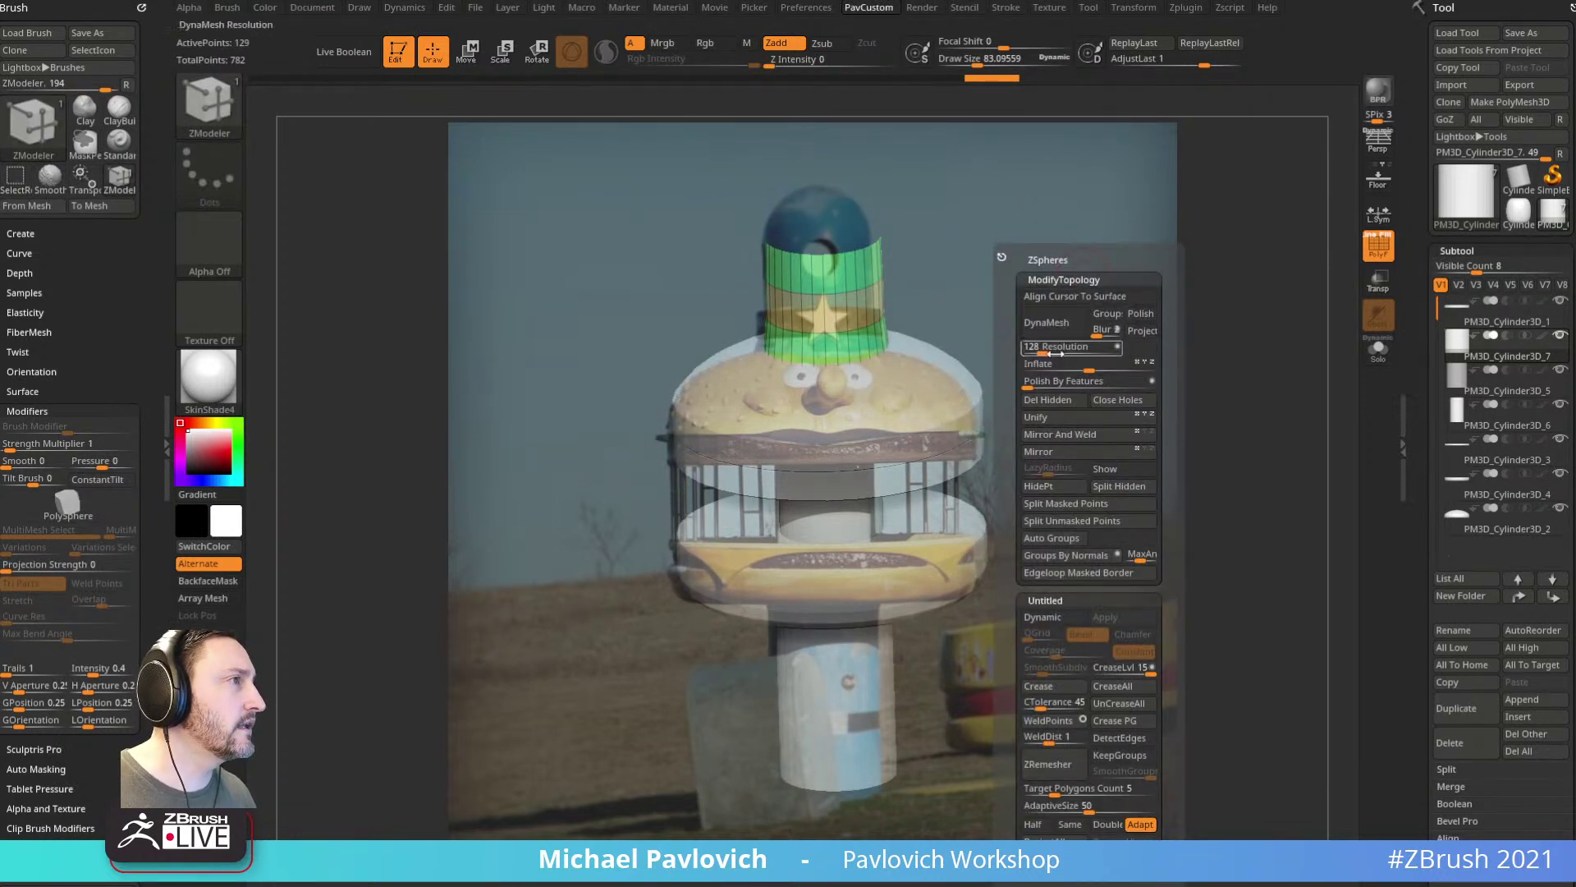
click(1047, 400)
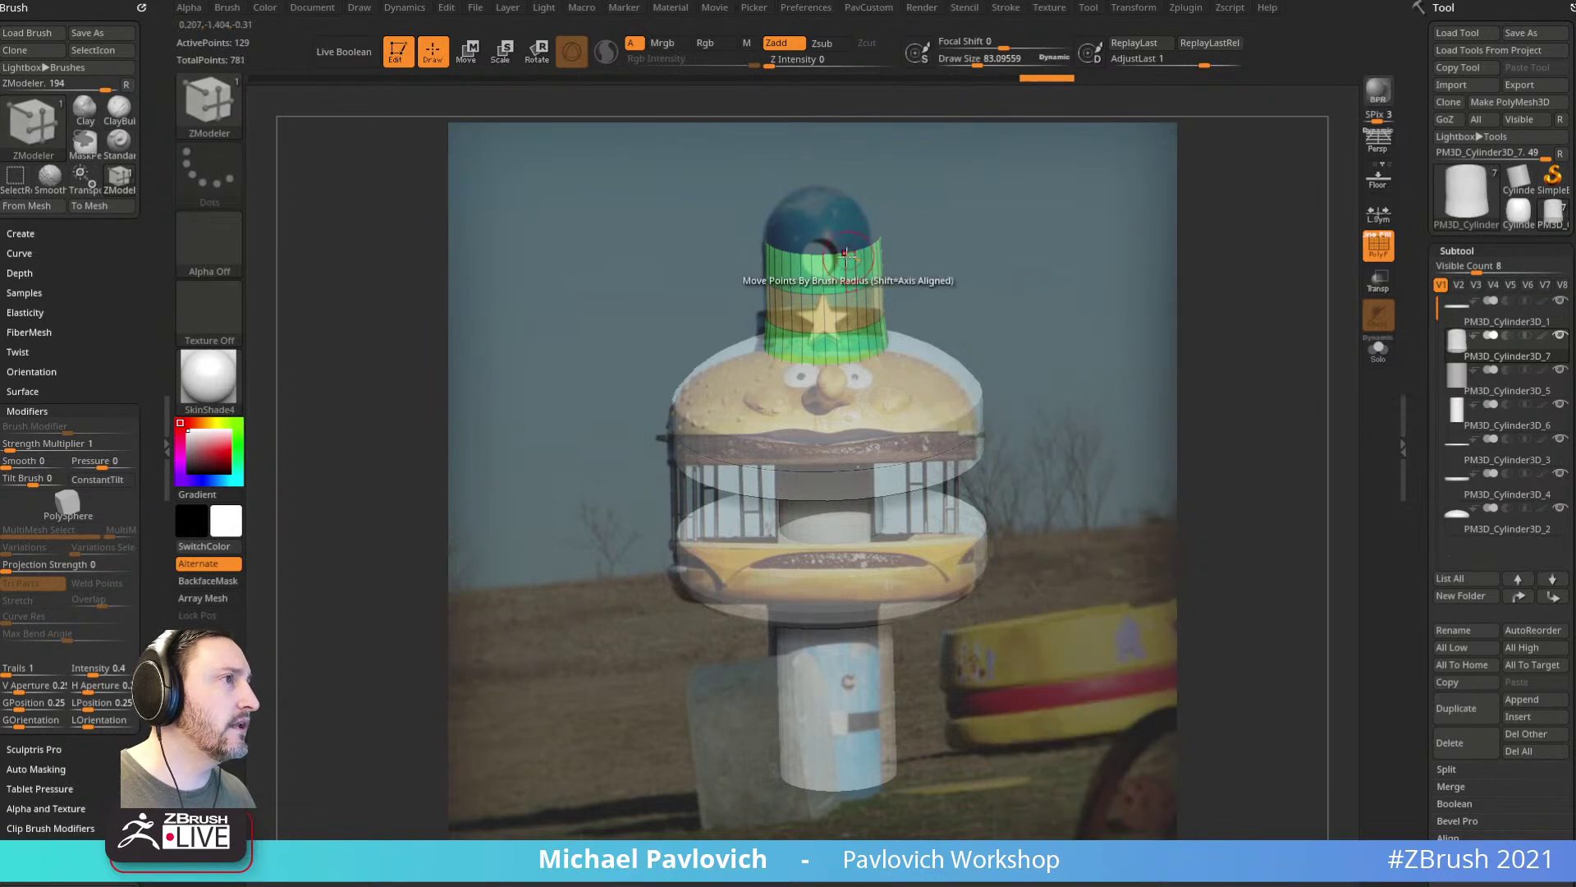
Step: Set the ZModeler edge action to Close with the Convex Hole target and try it on the hat's open upper edge
key(space)
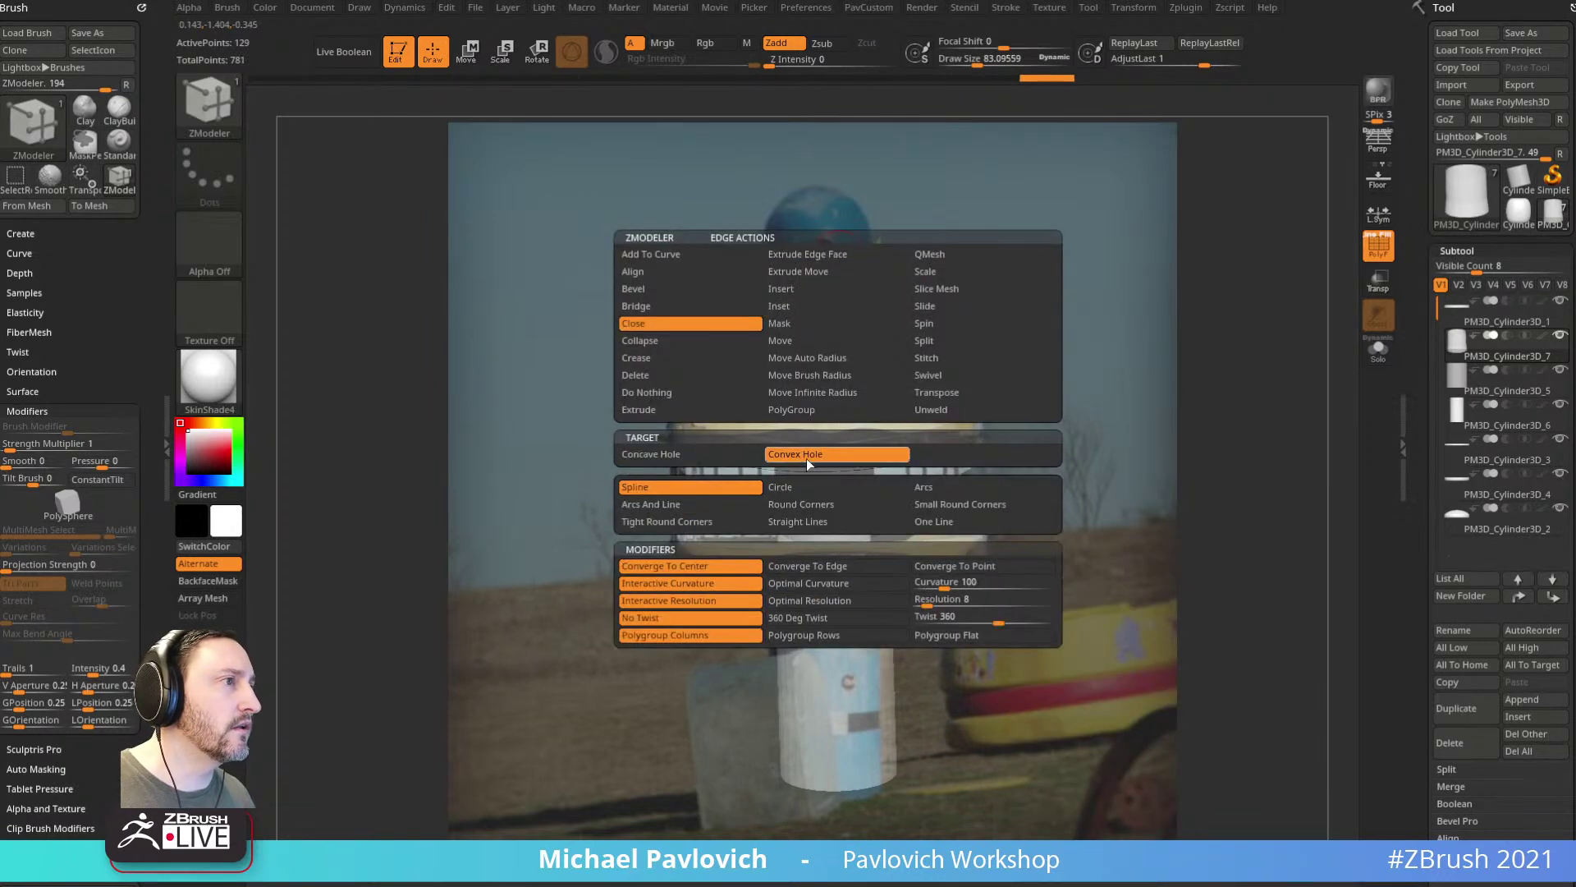
click(806, 457)
shift+click(960, 222)
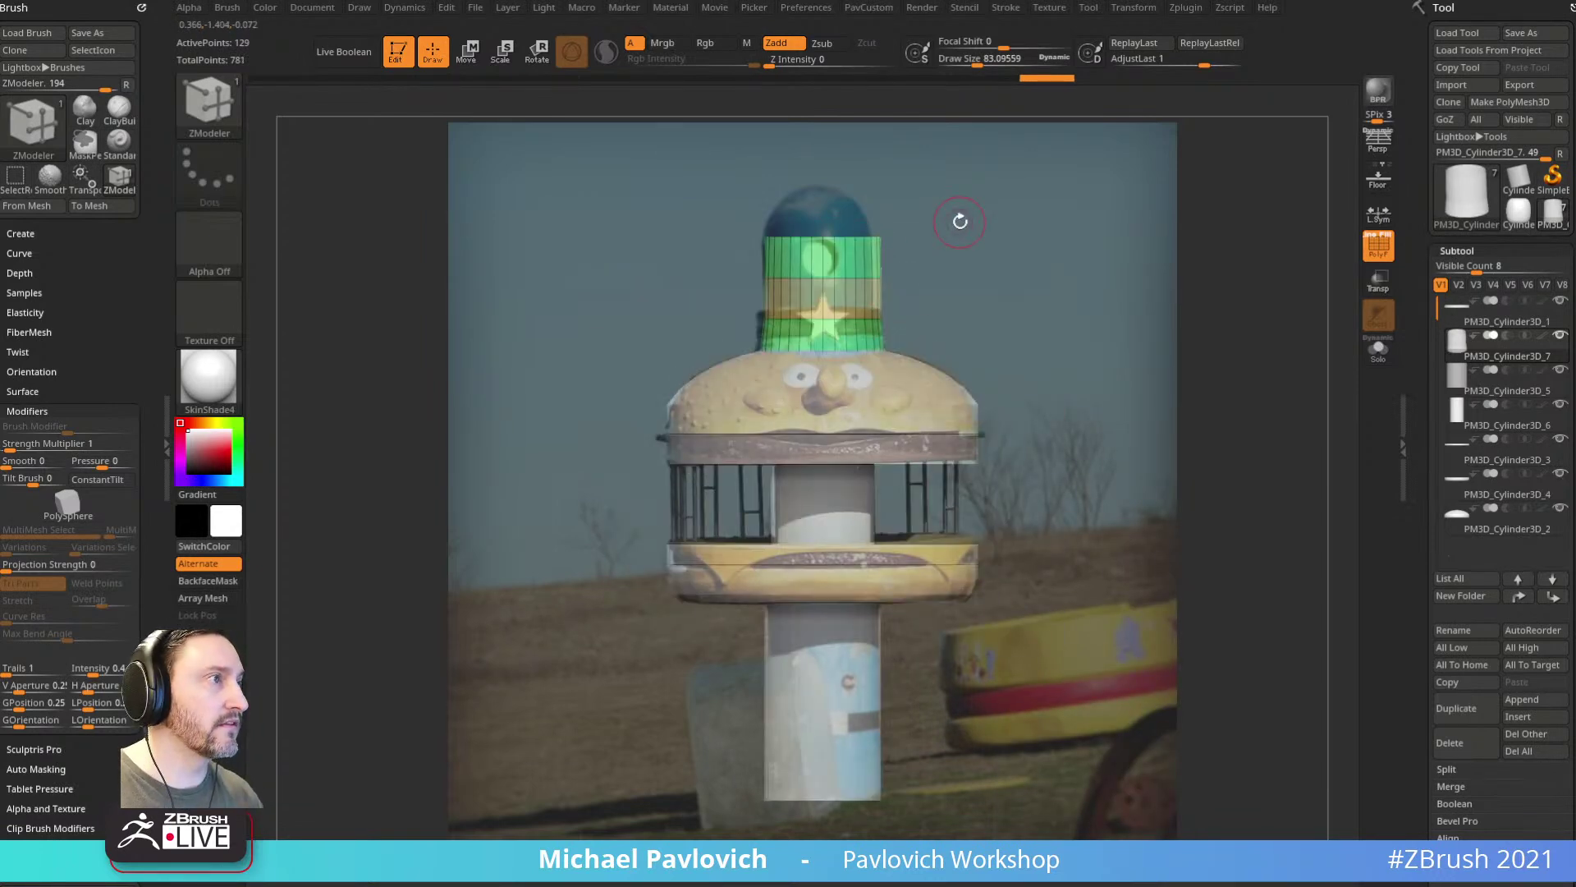
click(872, 224)
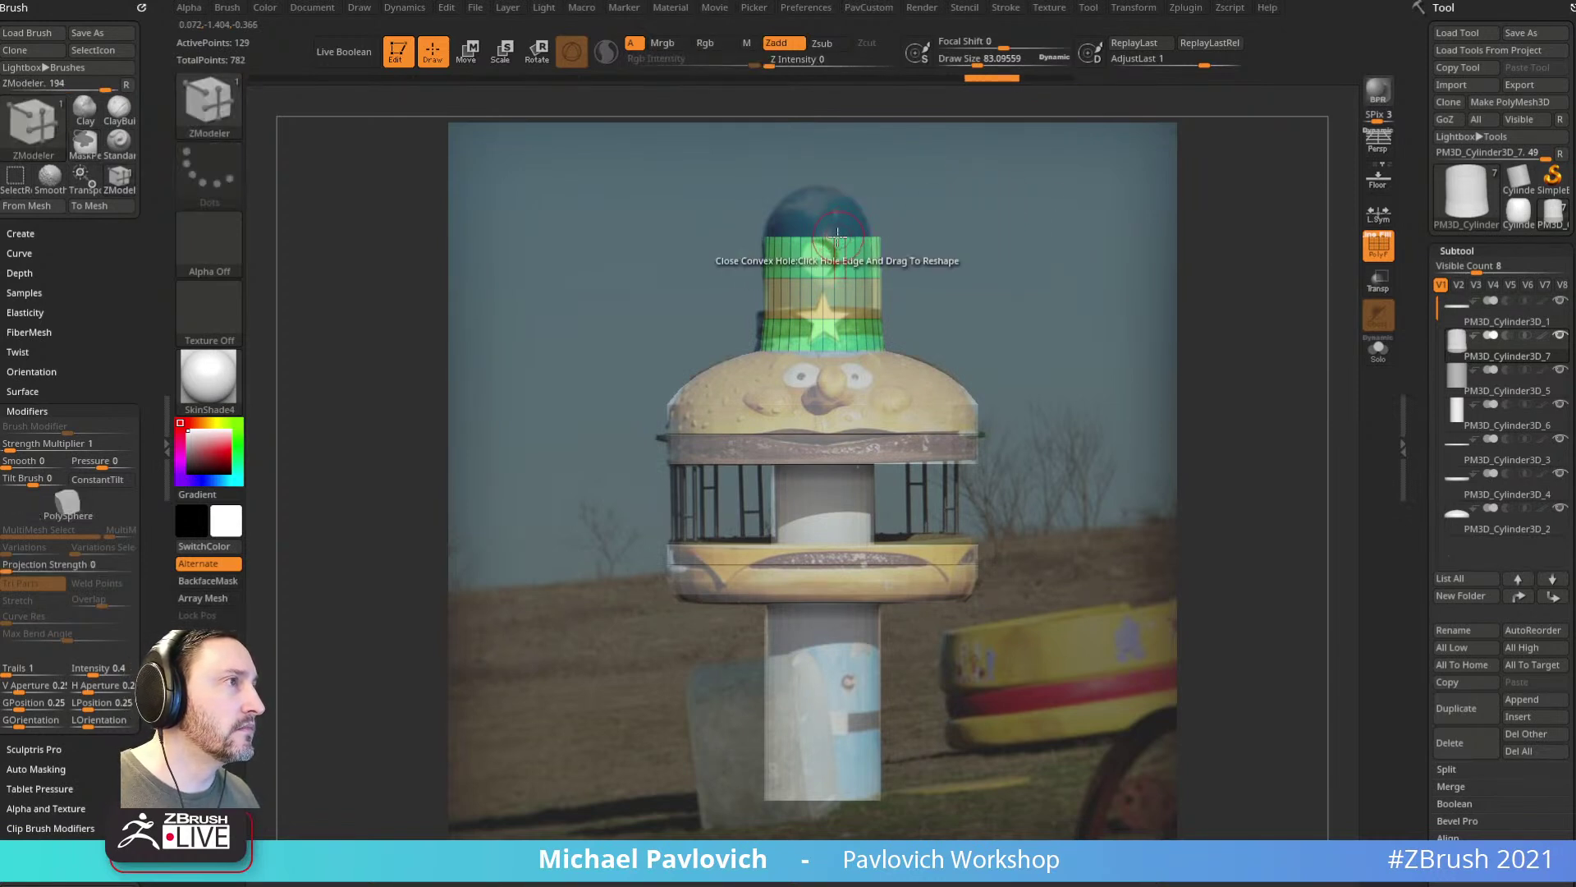
drag(1025, 210, 1019, 262)
key(ctrl+z)
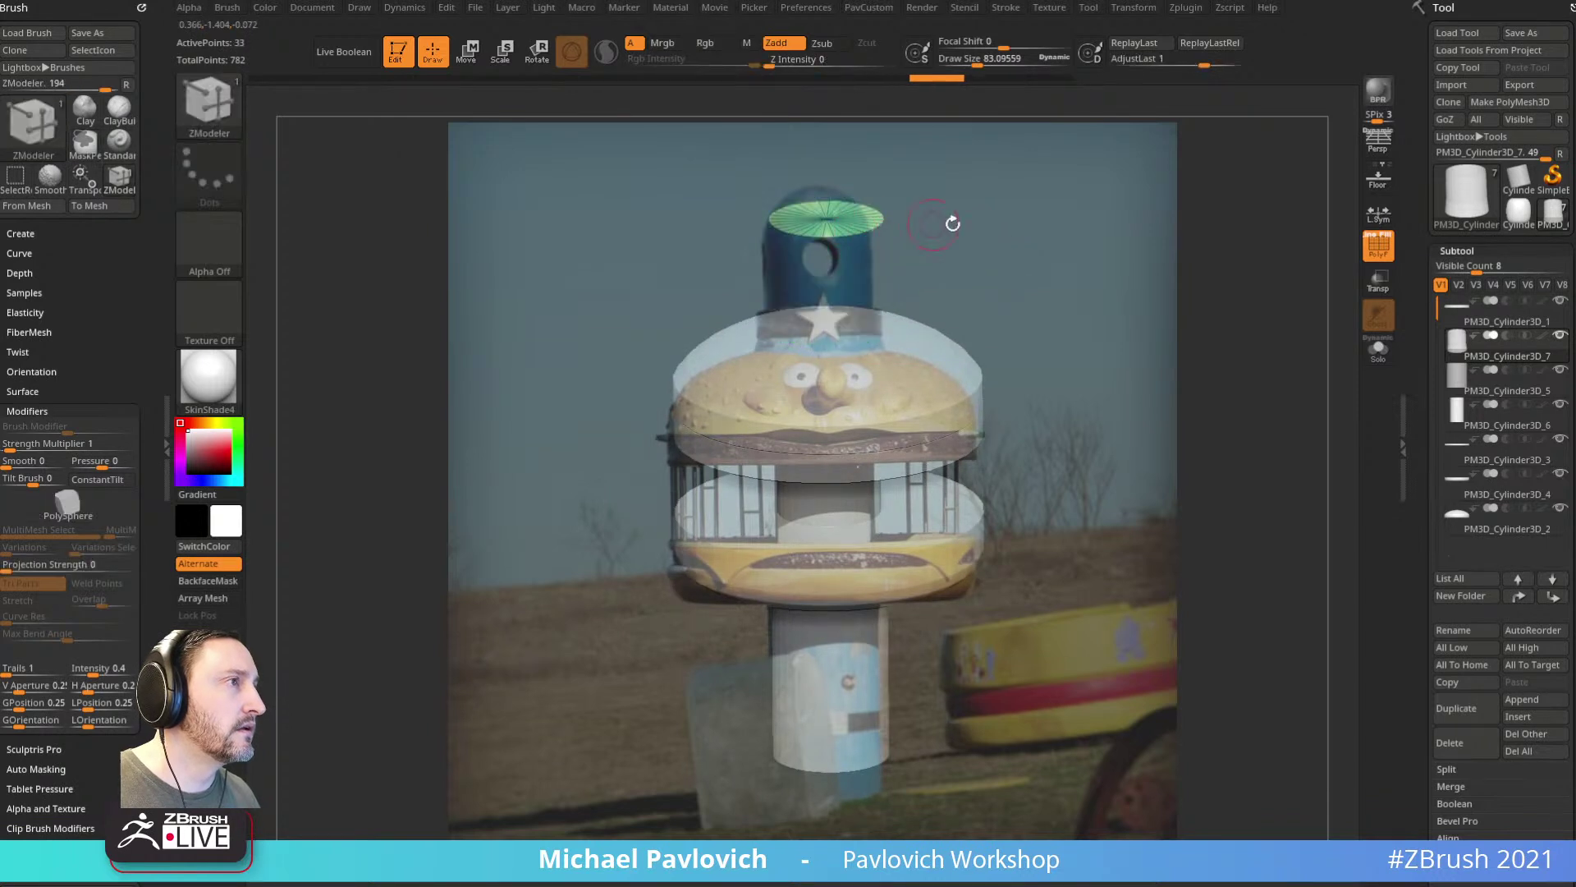
Step: Delete the hat cylinder's hidden upper cap again
key(ctrl+shift+z)
key(2)
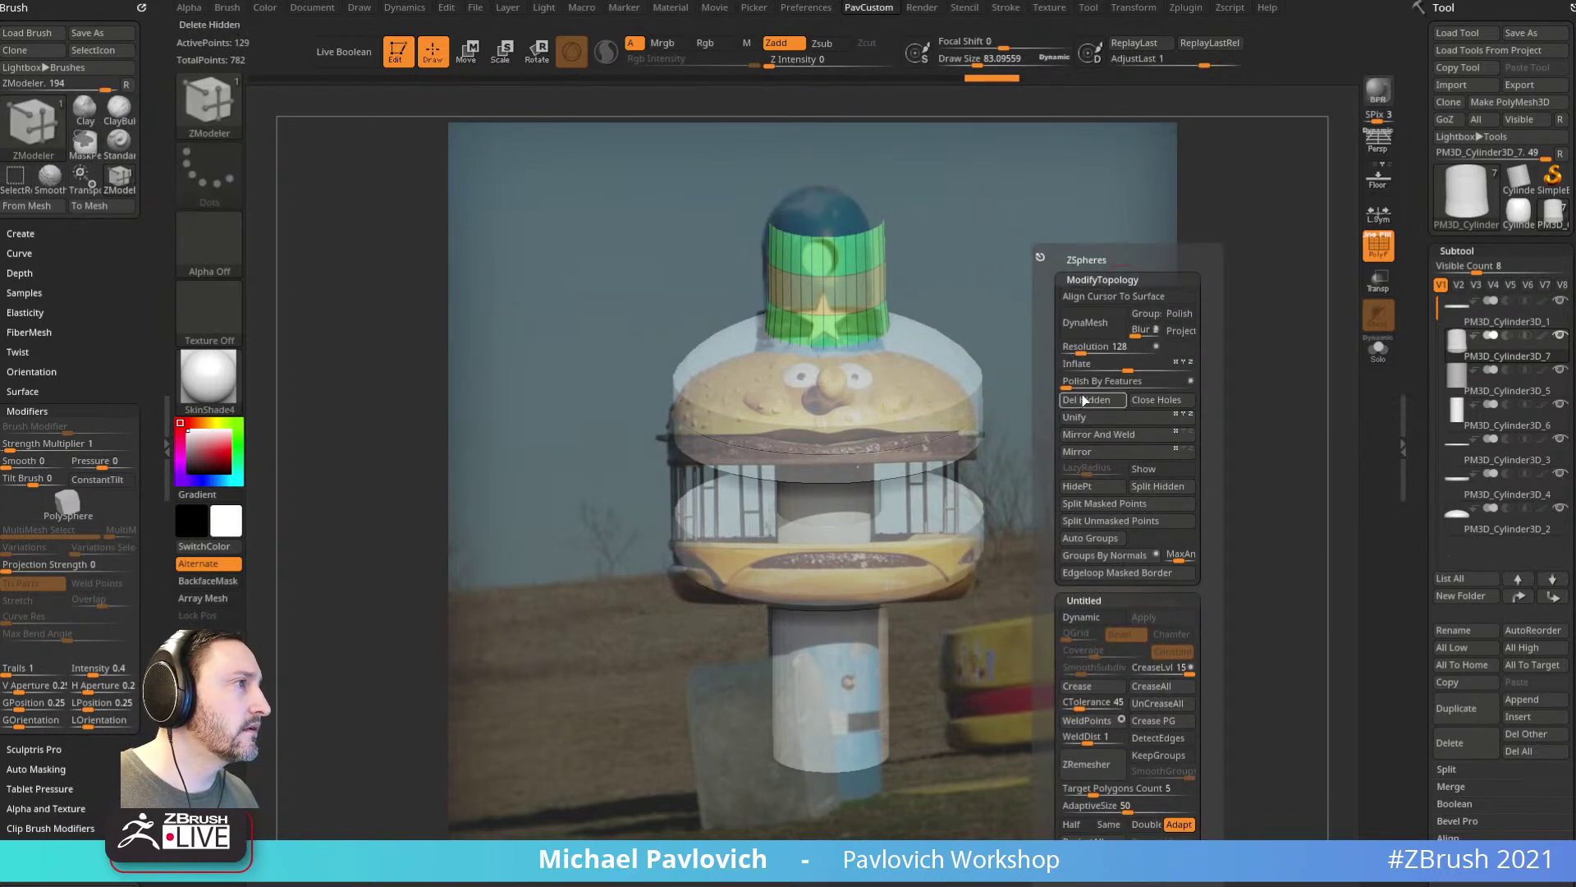
key(ctrl+shift+z)
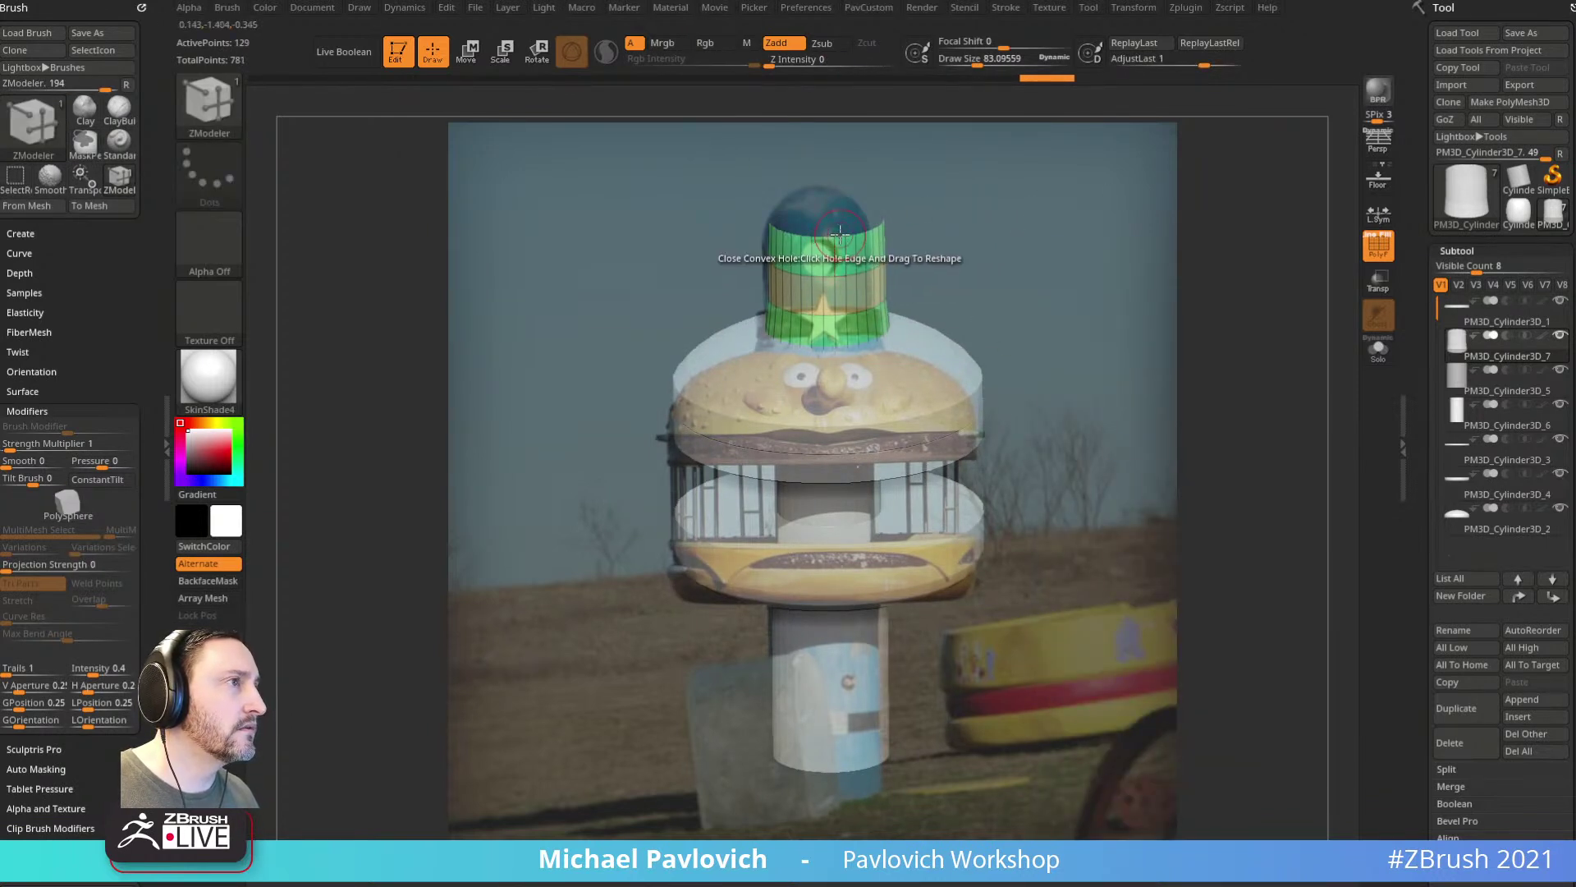
Step: Solo the hat and close its open upper end with a Convex Hole dome shaped to the photo's dome
click(1378, 349)
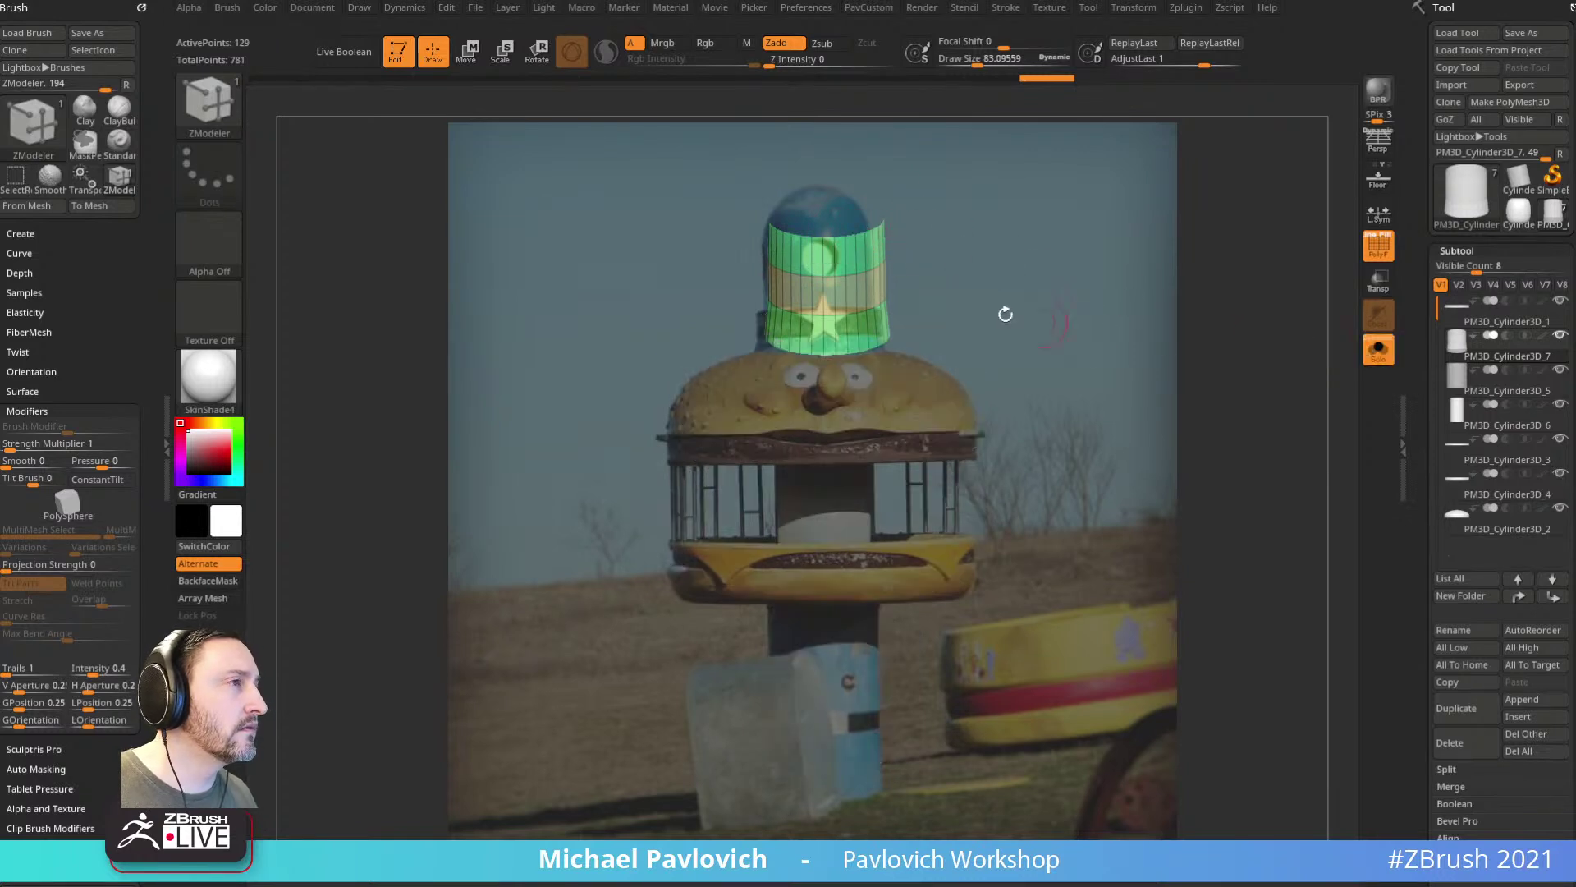
click(839, 233)
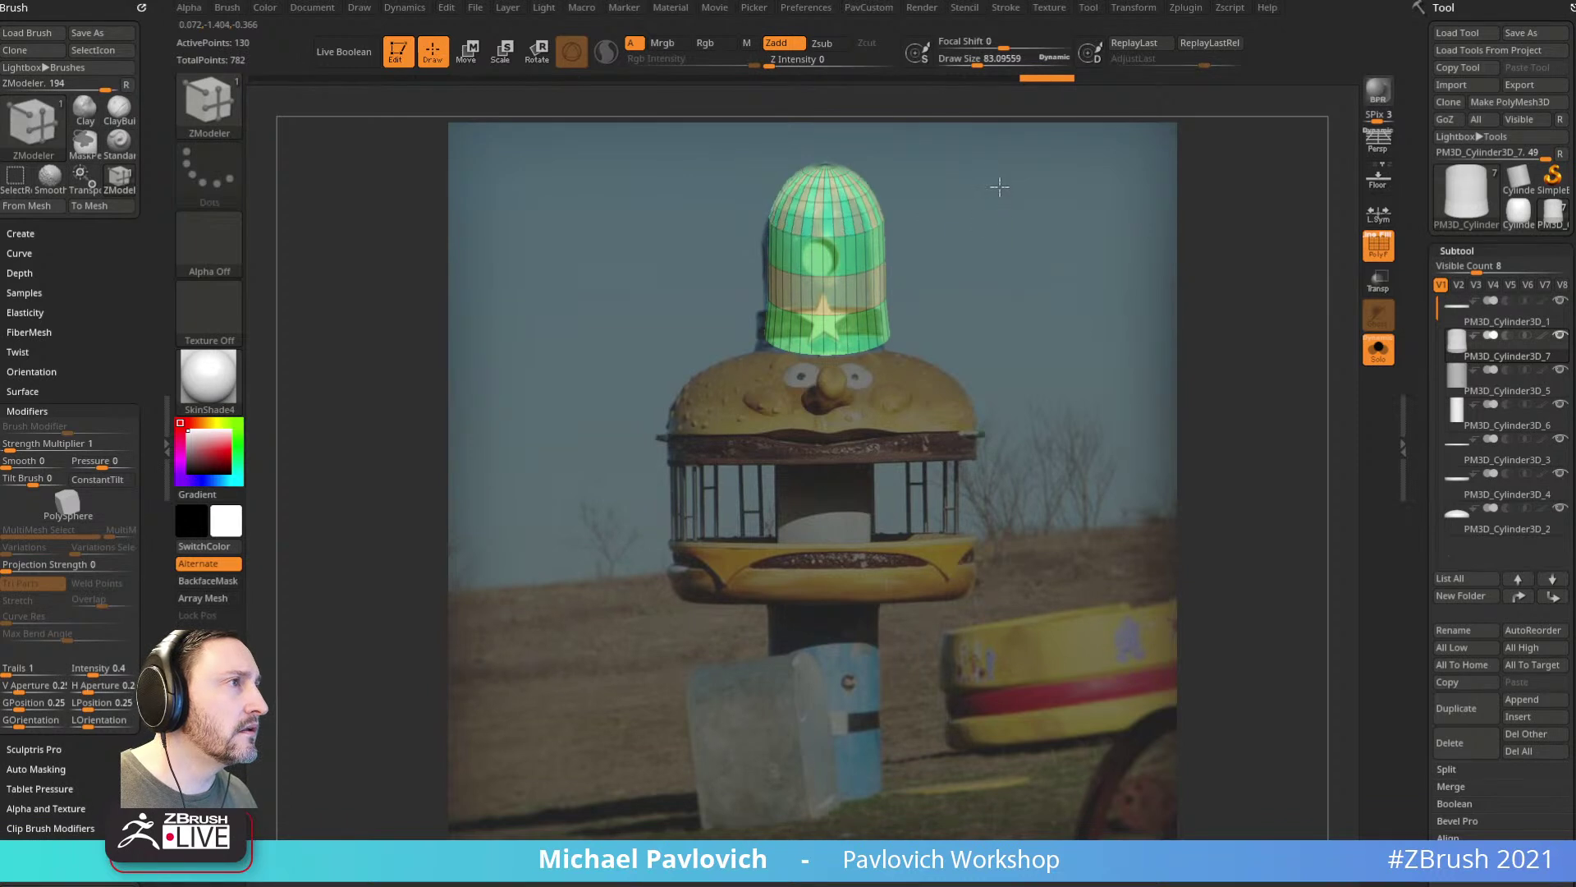
key(ctrl+z)
key(ctrl+z)
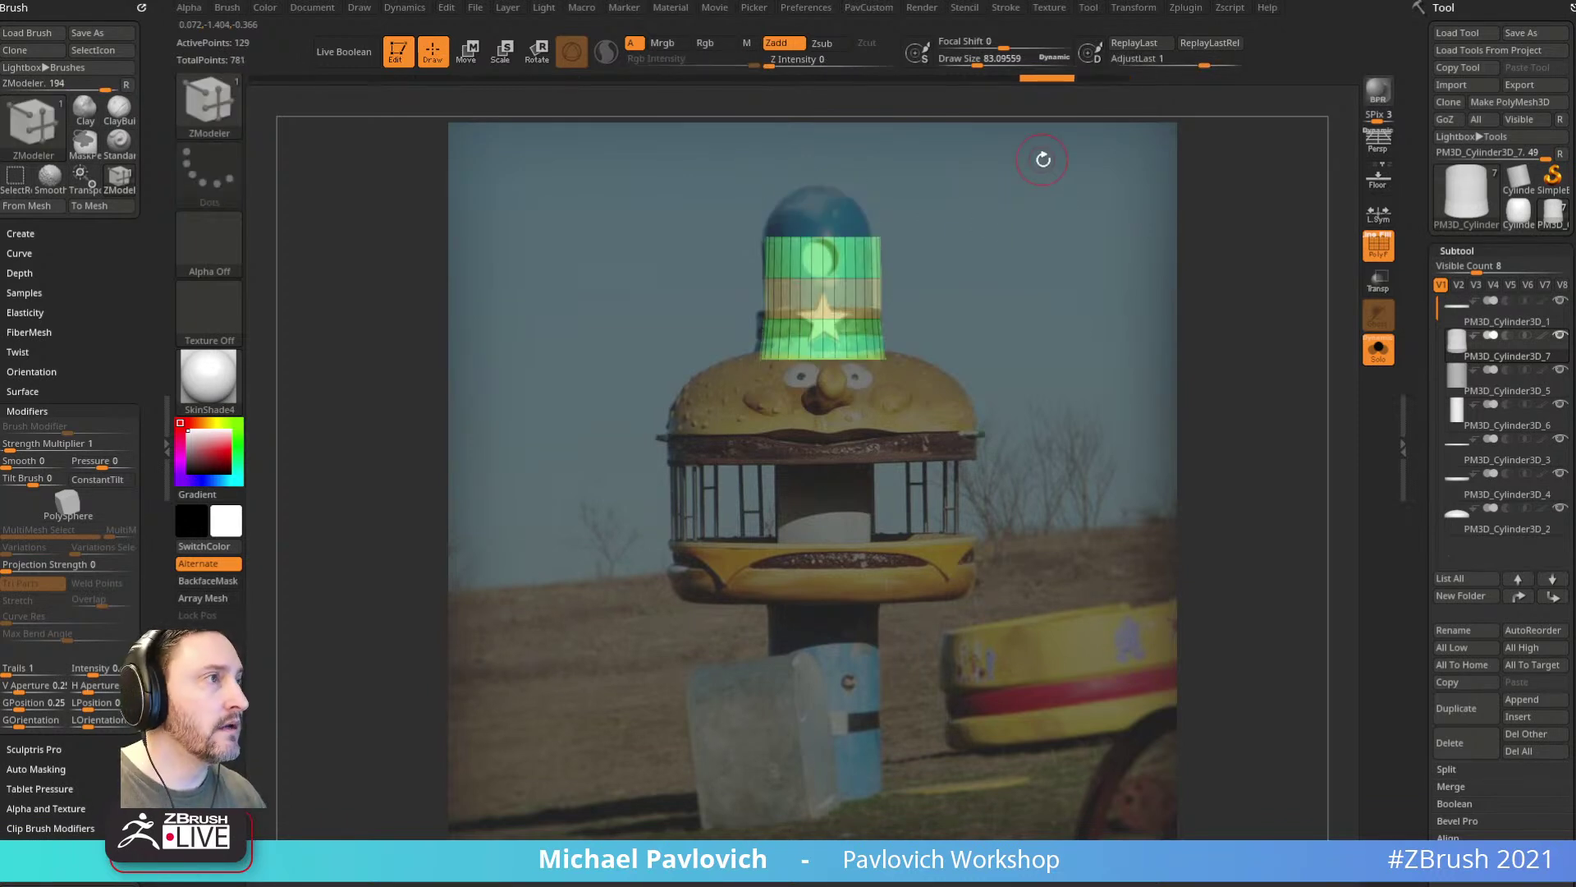
drag(843, 238, 995, 182)
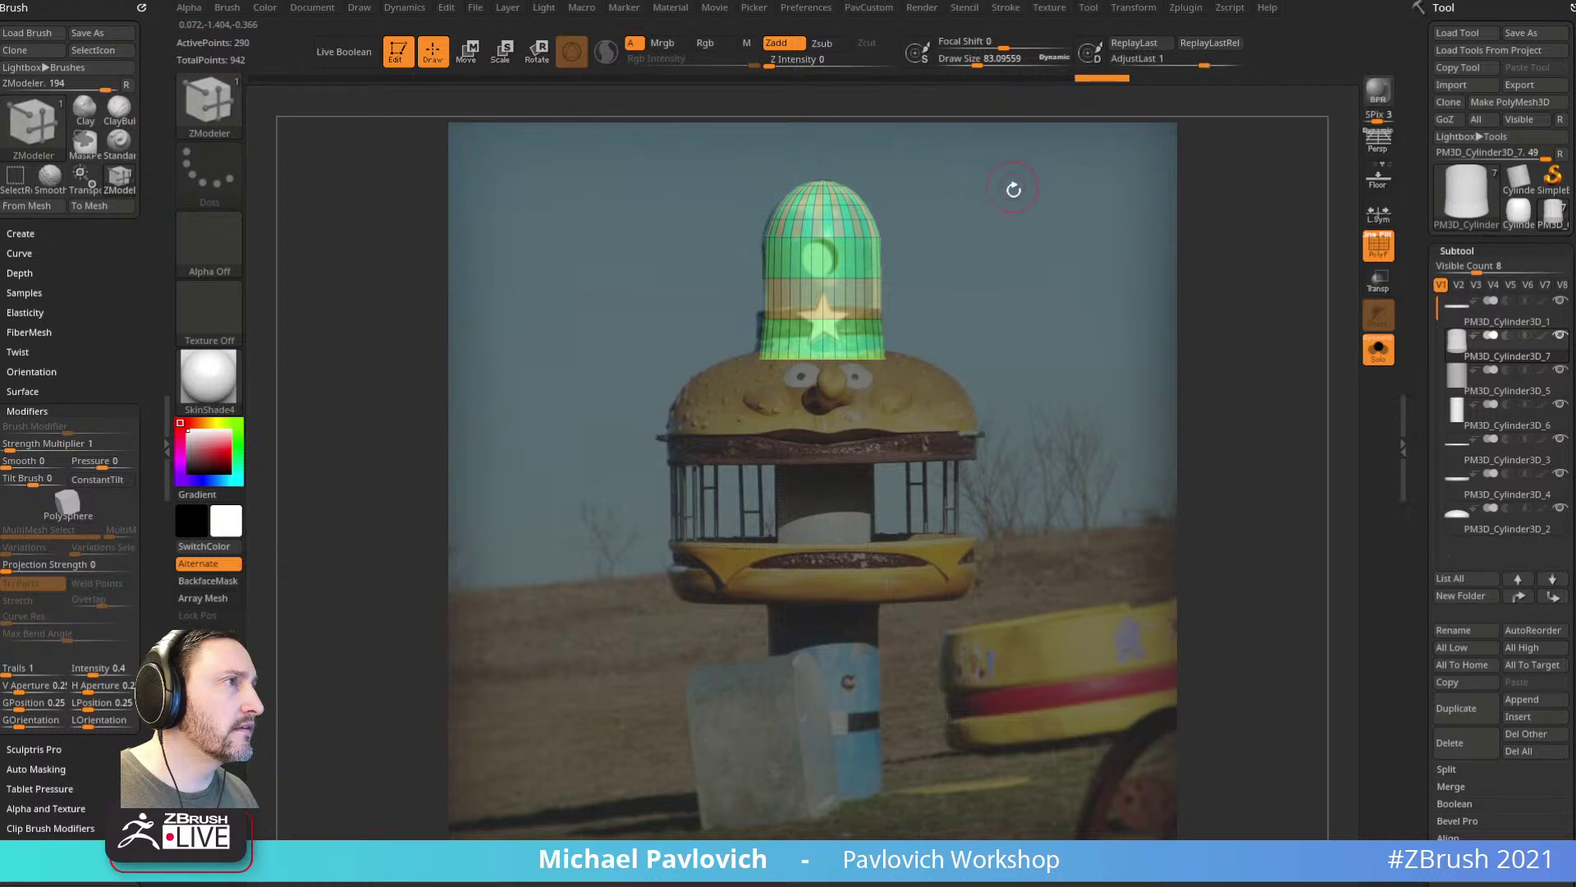
Step: Isolate the hat's dome, assign it to a single polygroup, and show the whole hat again
key(ctrl+shift)
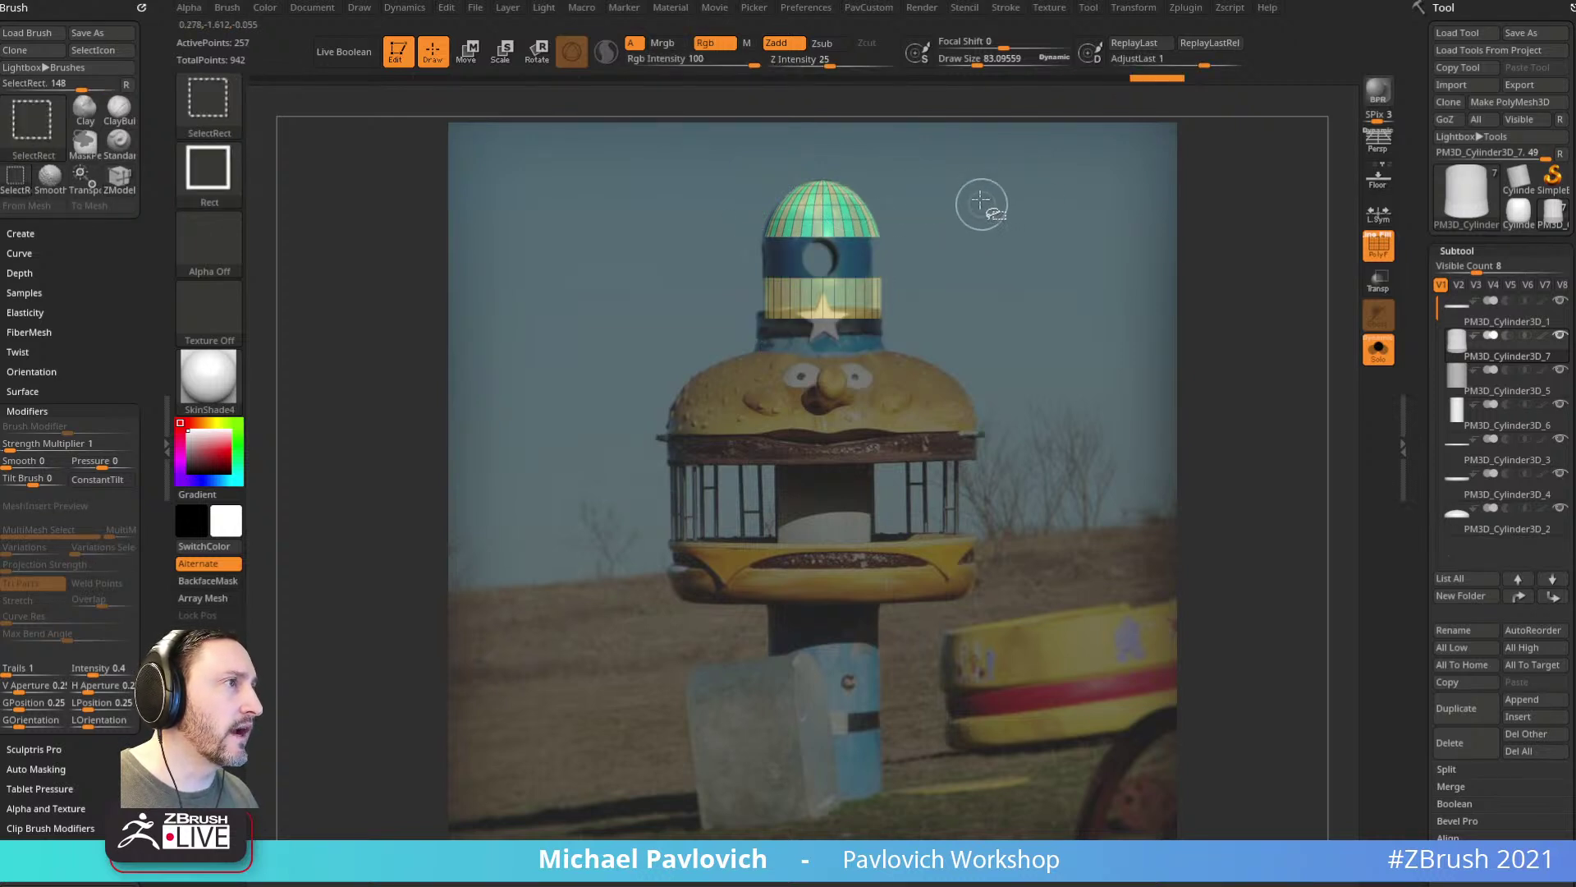
ctrl+shift+drag(936, 145, 722, 246)
key(ctrl+w)
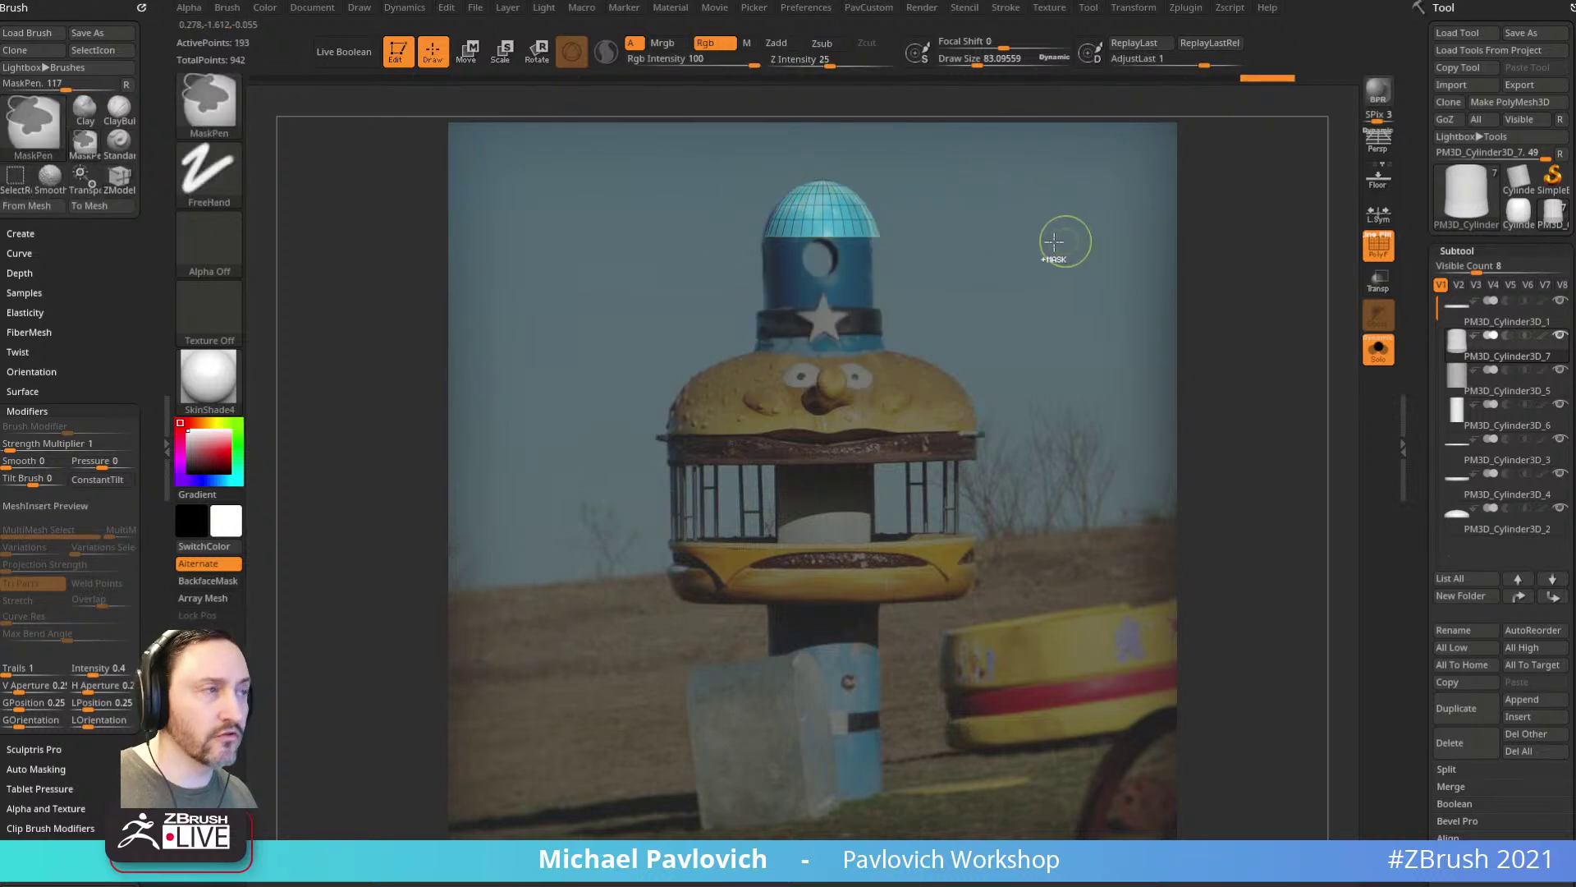
ctrl+shift+click(1063, 233)
Step: Mask everything but the dome, adjust its height to match the photo, and clear the mask
key(w)
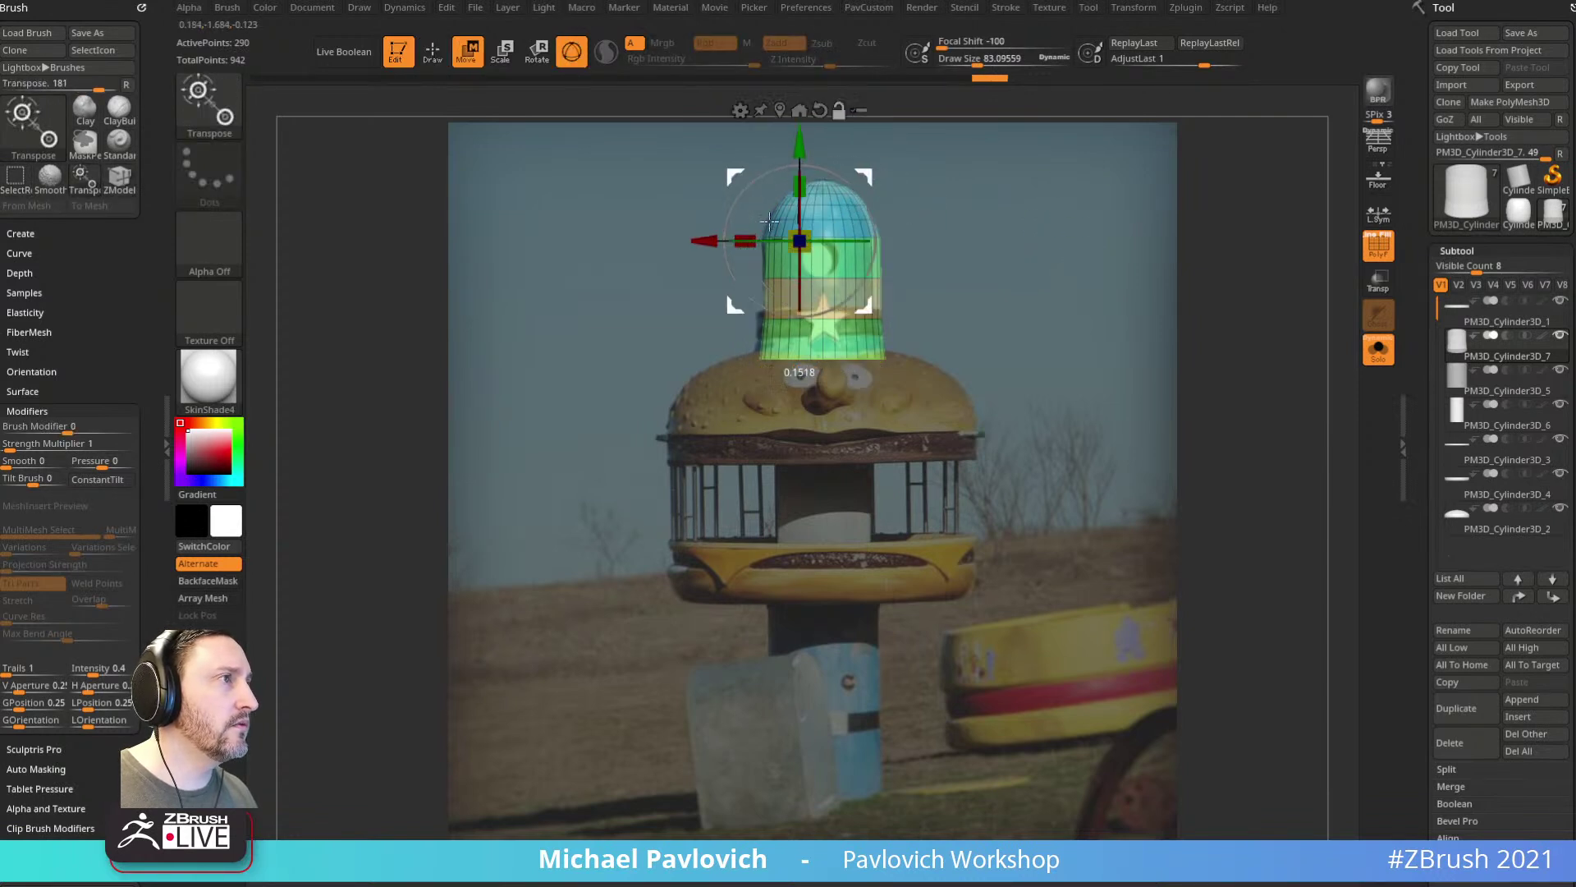
ctrl+click(825, 213)
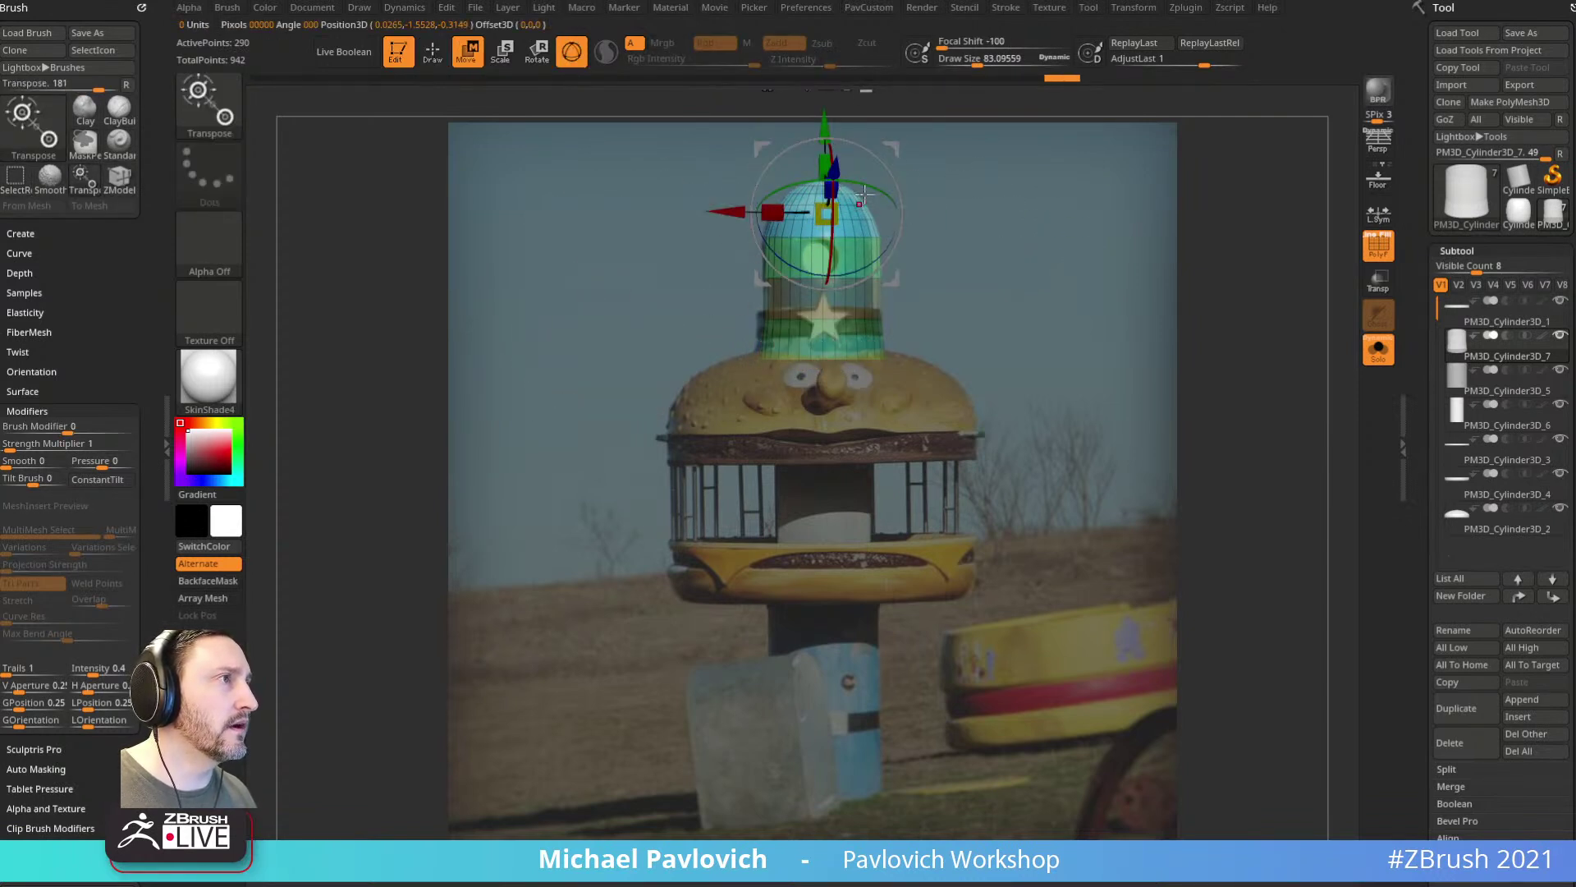
alt+drag(886, 157, 825, 337)
click(822, 212)
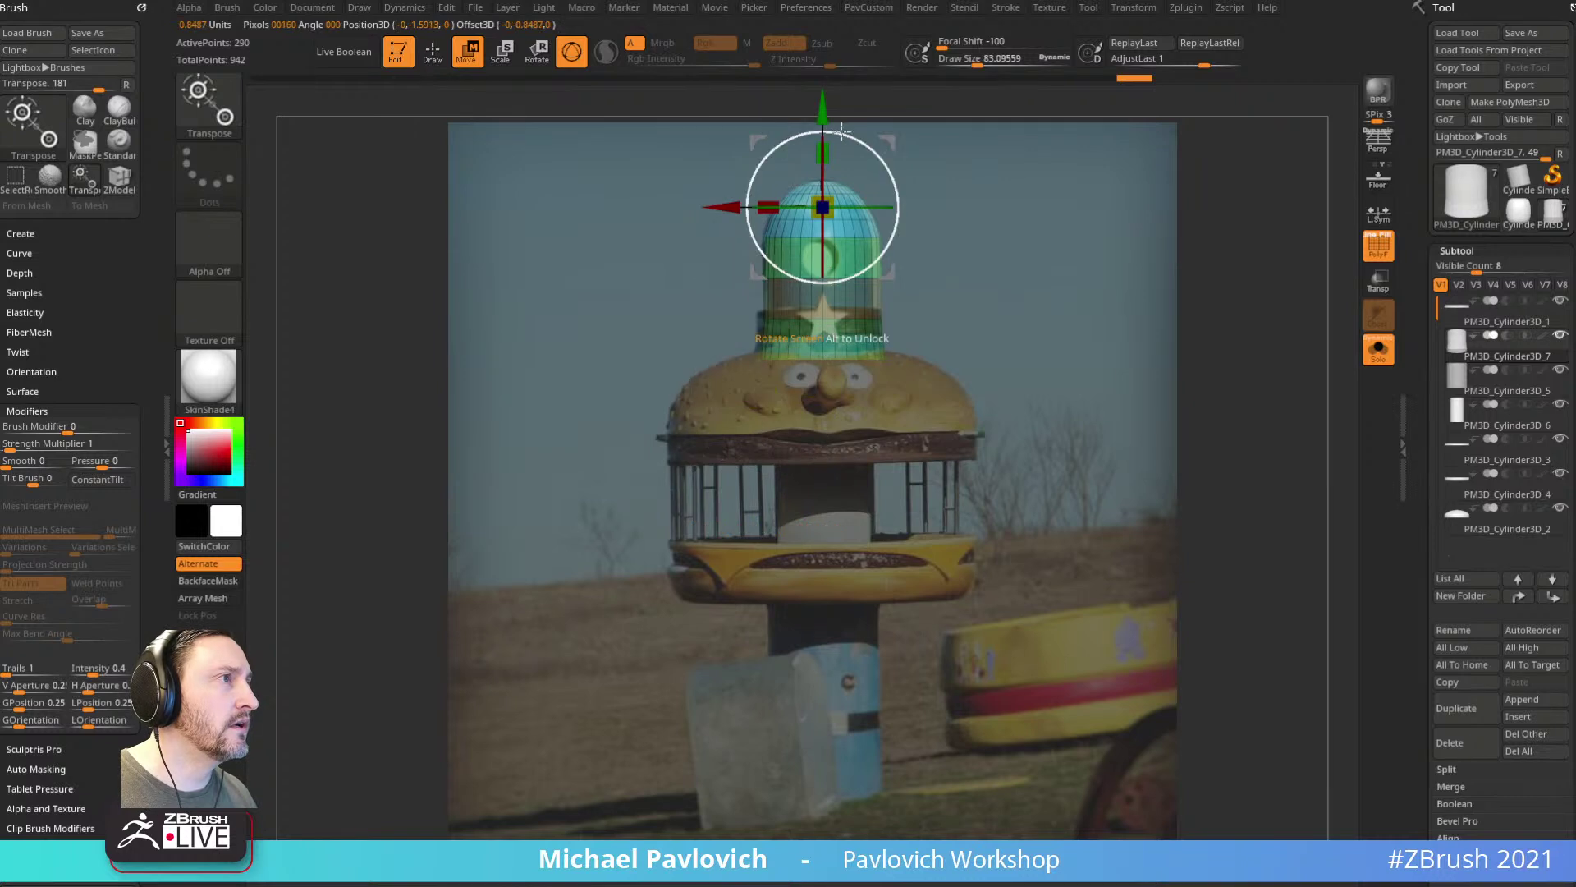
drag(827, 128, 830, 184)
ctrl+drag(1068, 266, 1100, 296)
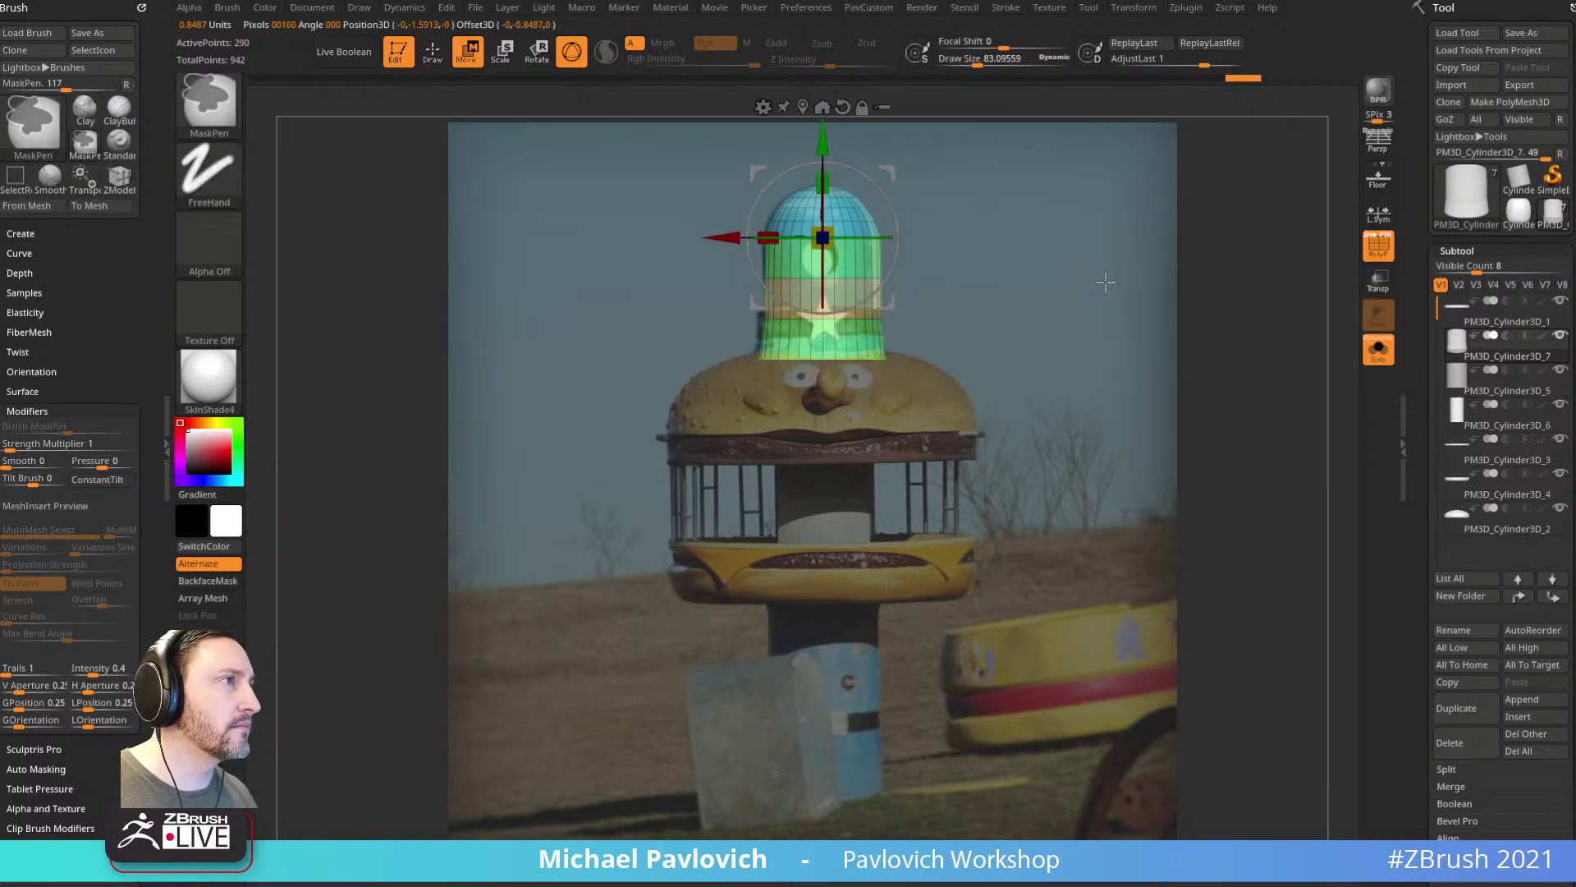
key(q)
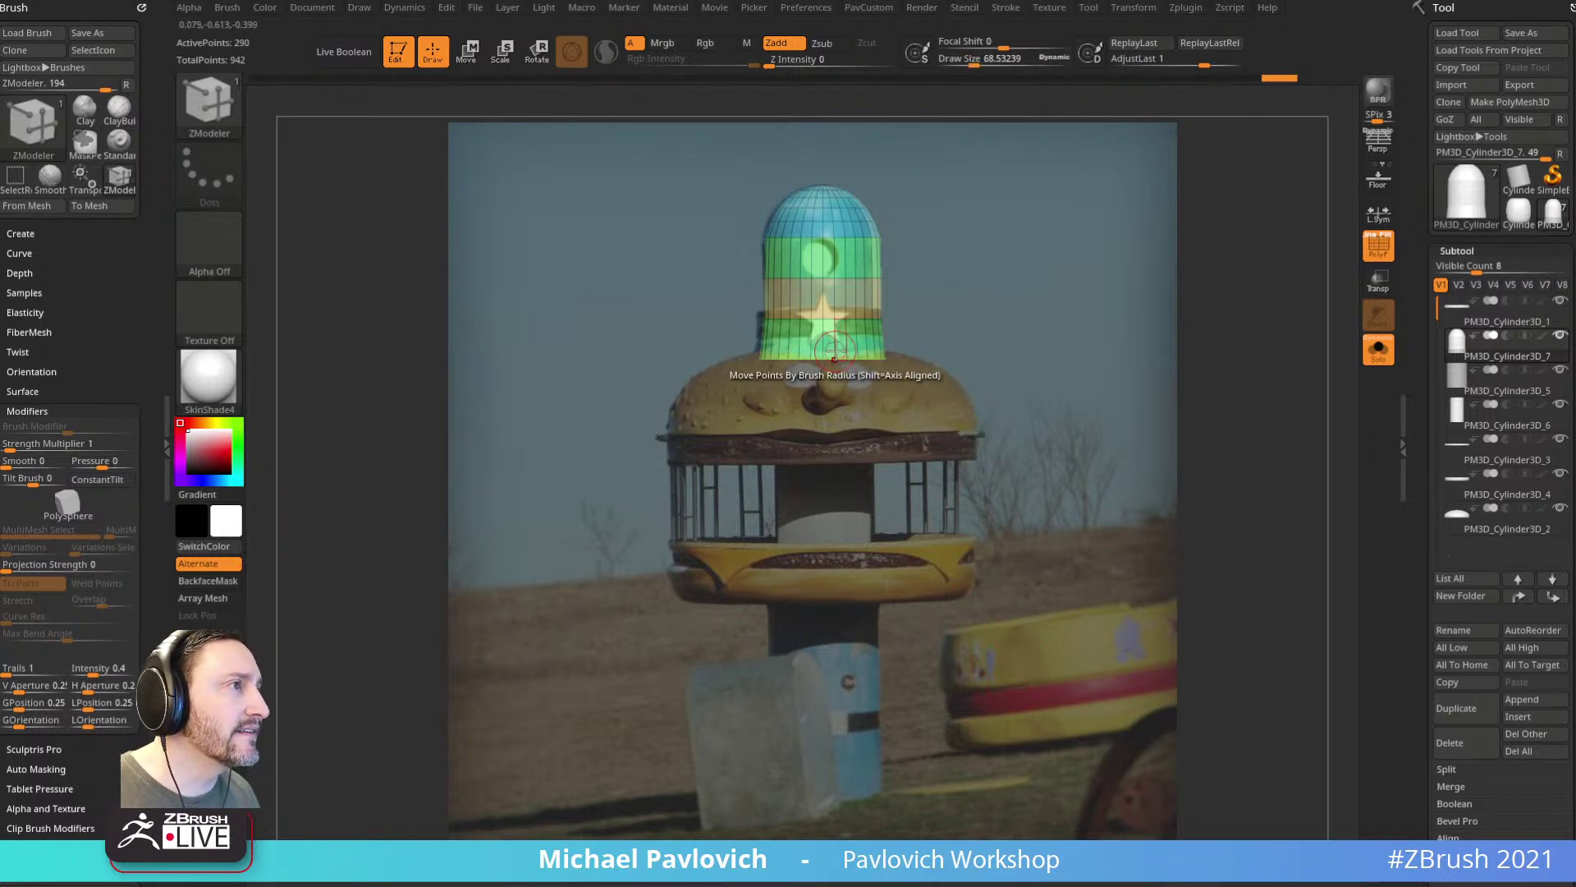
Step: Set the ZModeler edge action to Insert with Single EdgeLoop and add a loop between the hat's band and its lower rim
key(space)
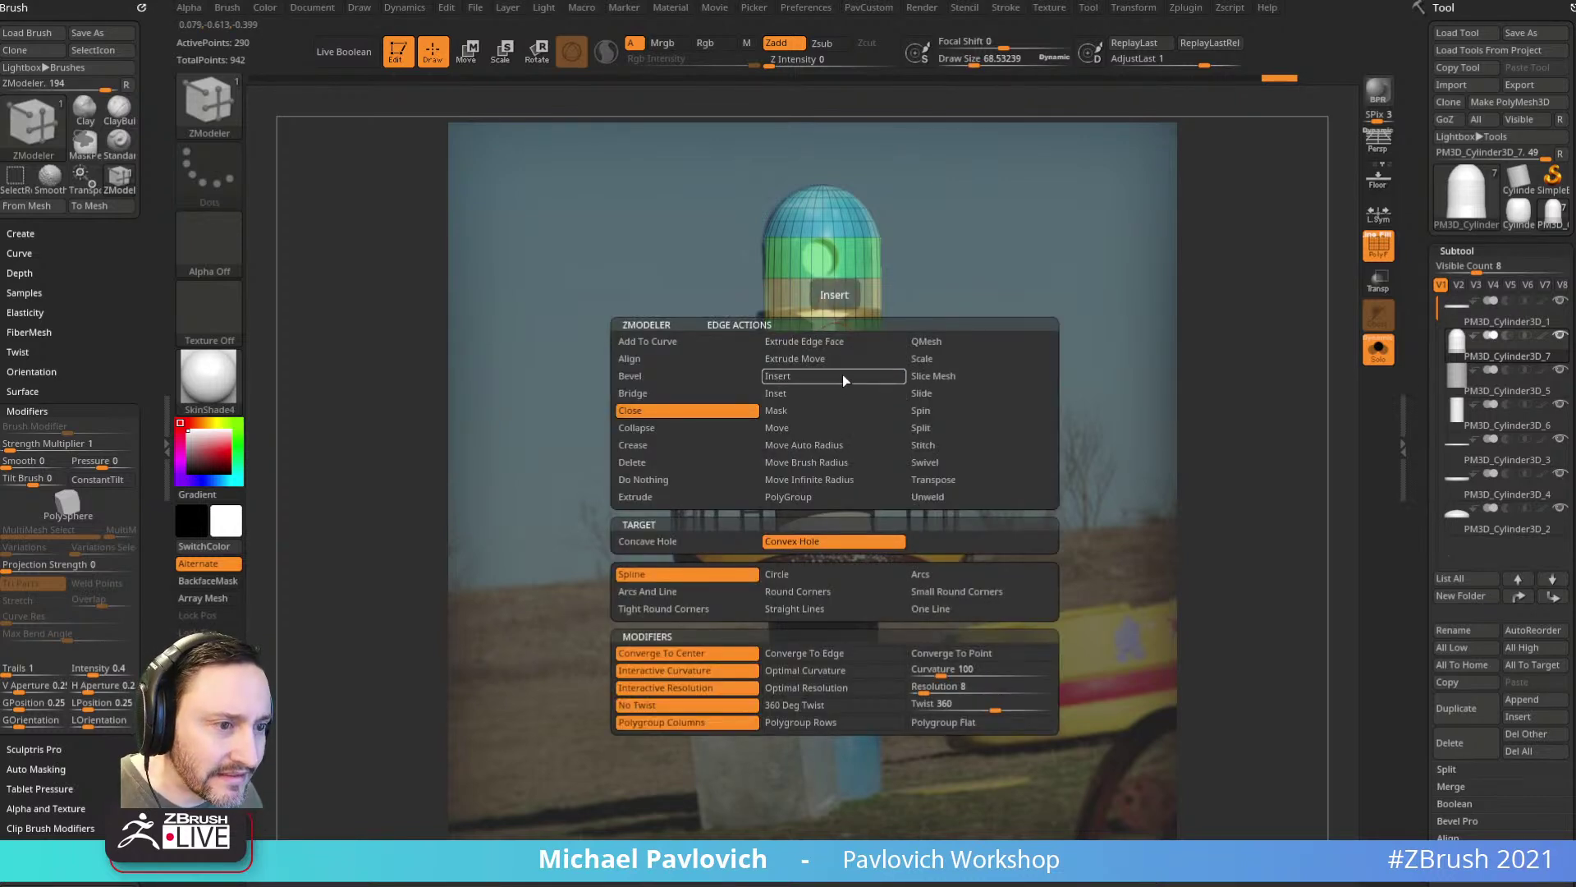
click(824, 376)
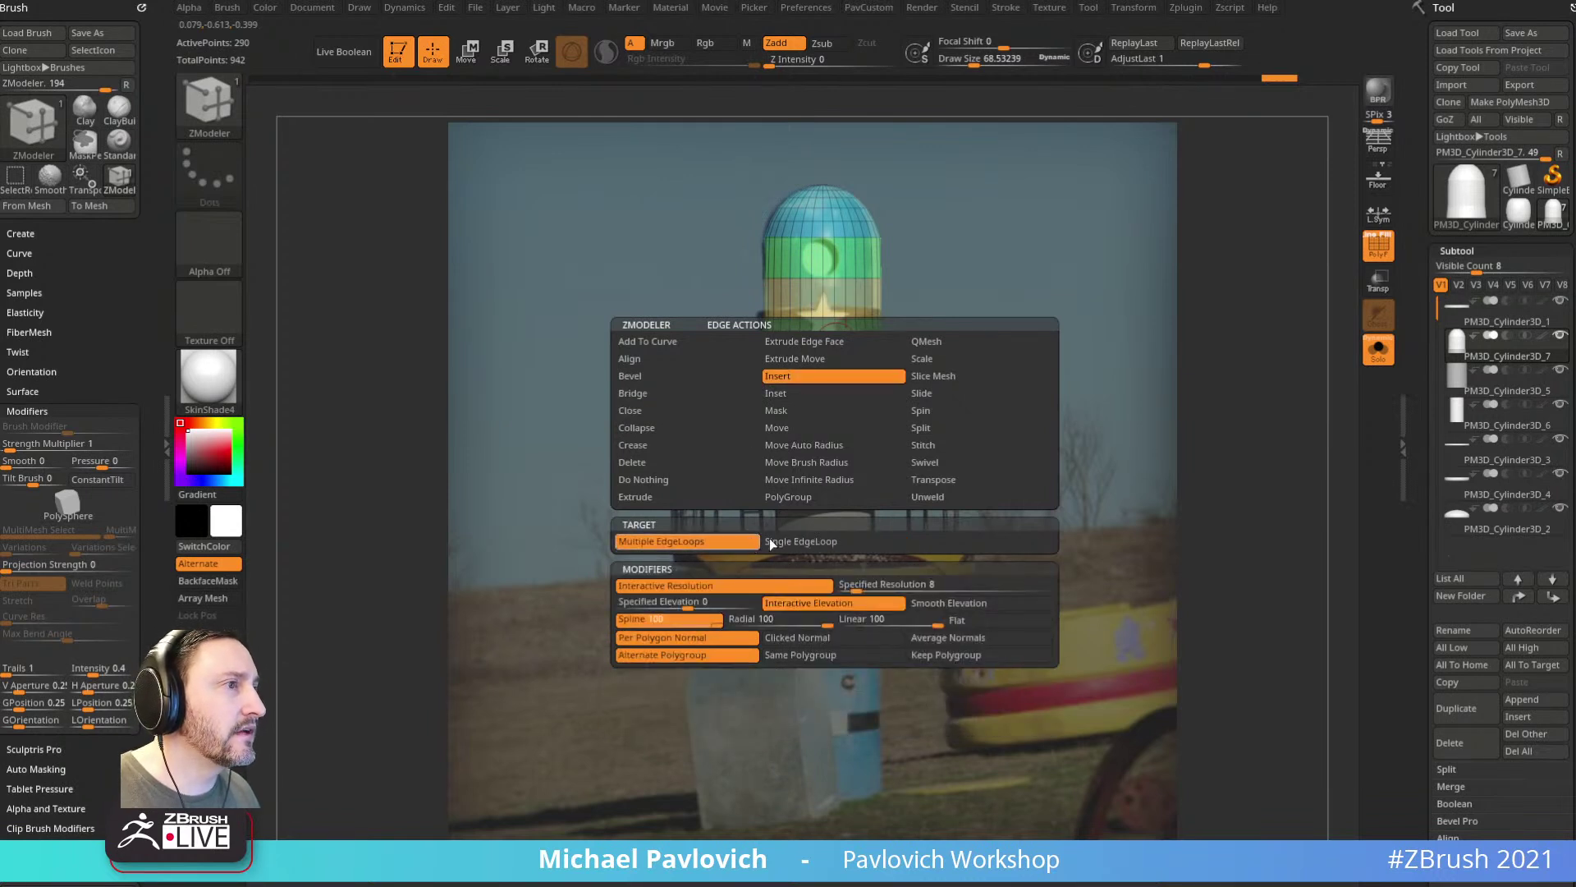
click(813, 541)
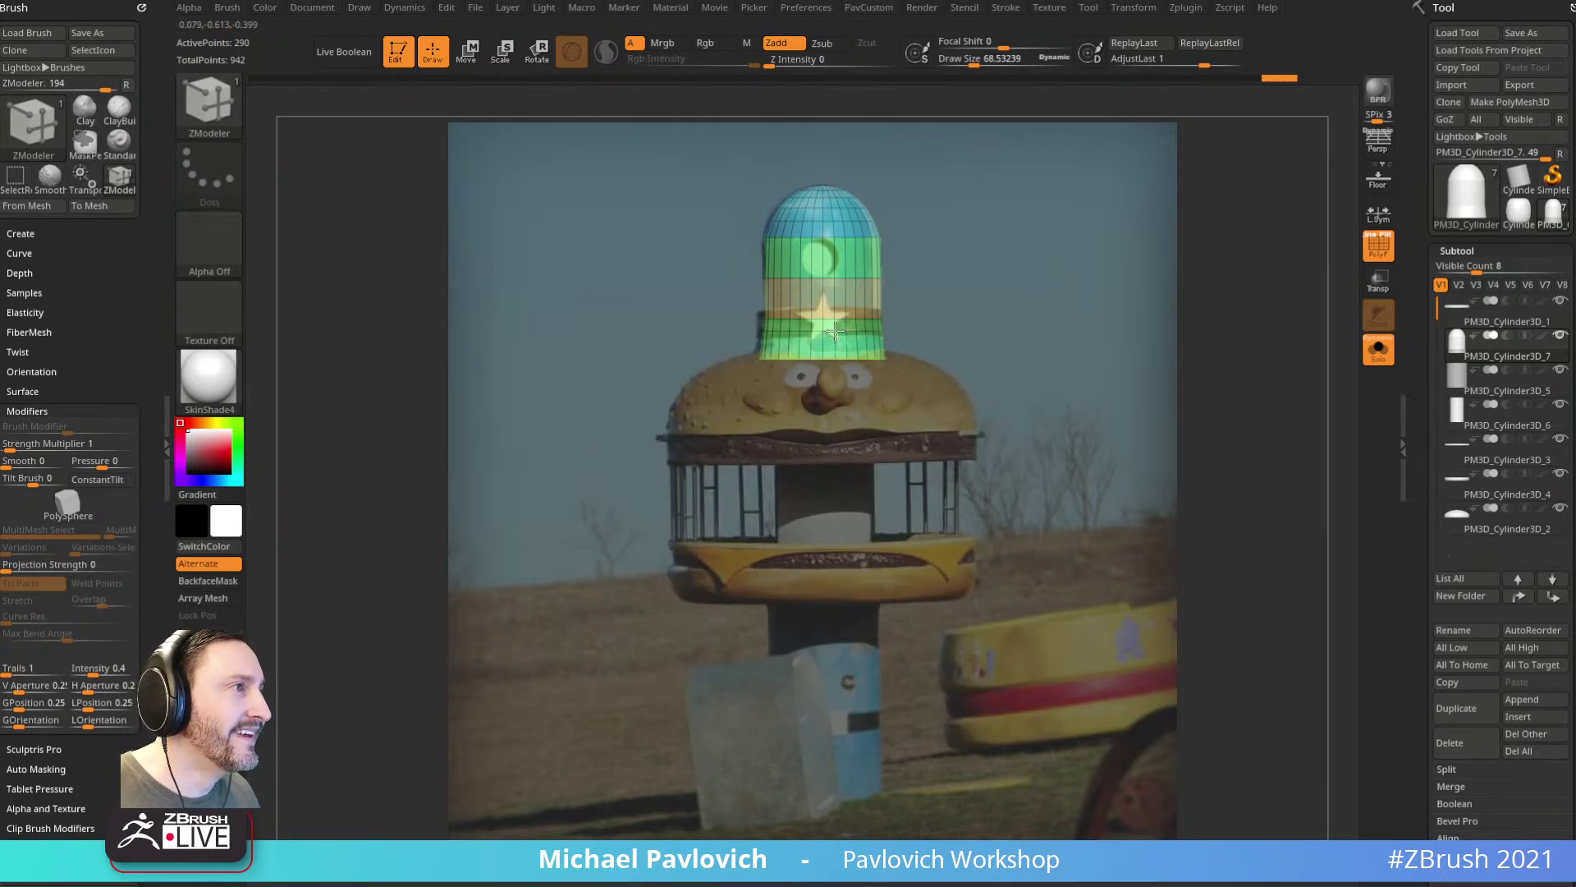
click(833, 335)
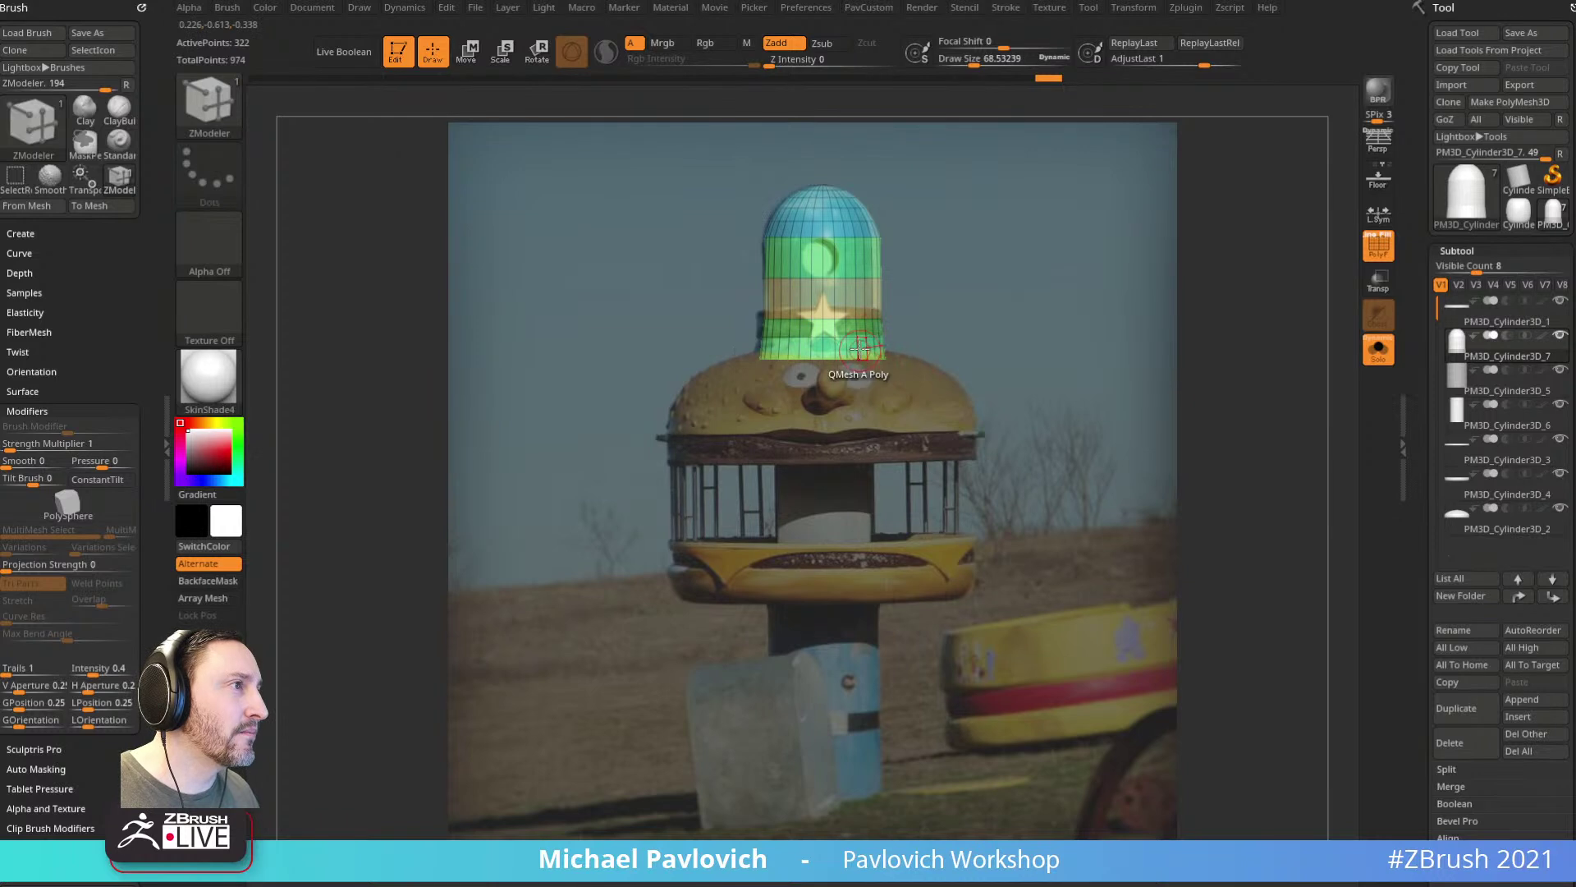
Step: Hide the reference photo and give the lowest polyloop of the hat its own polygroup with the edge PolyGroup action
key(shift)
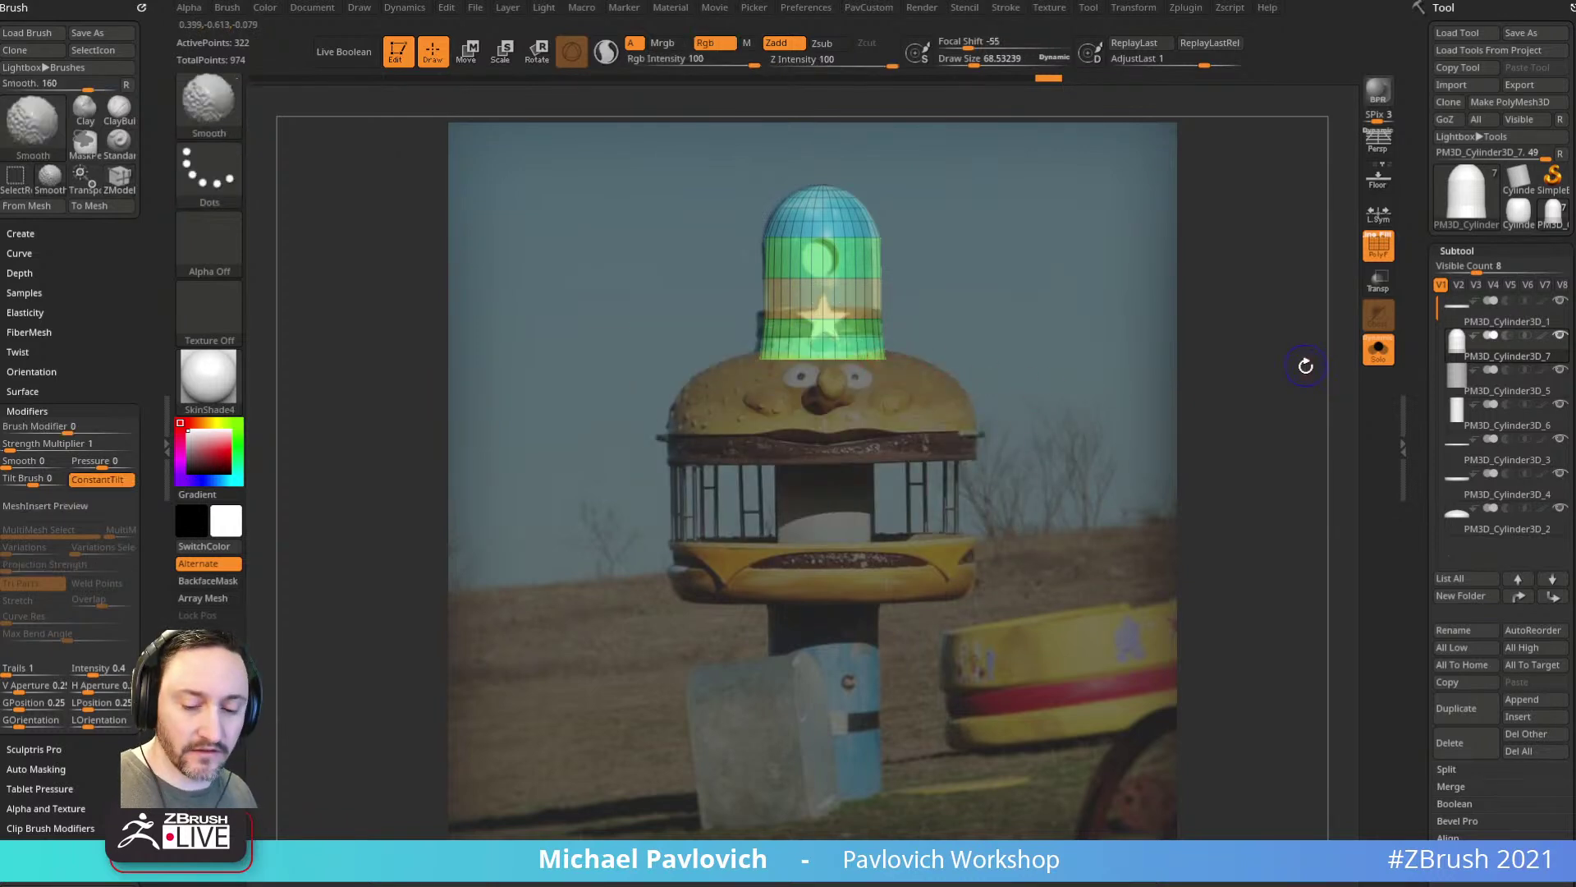
right_click(835, 345)
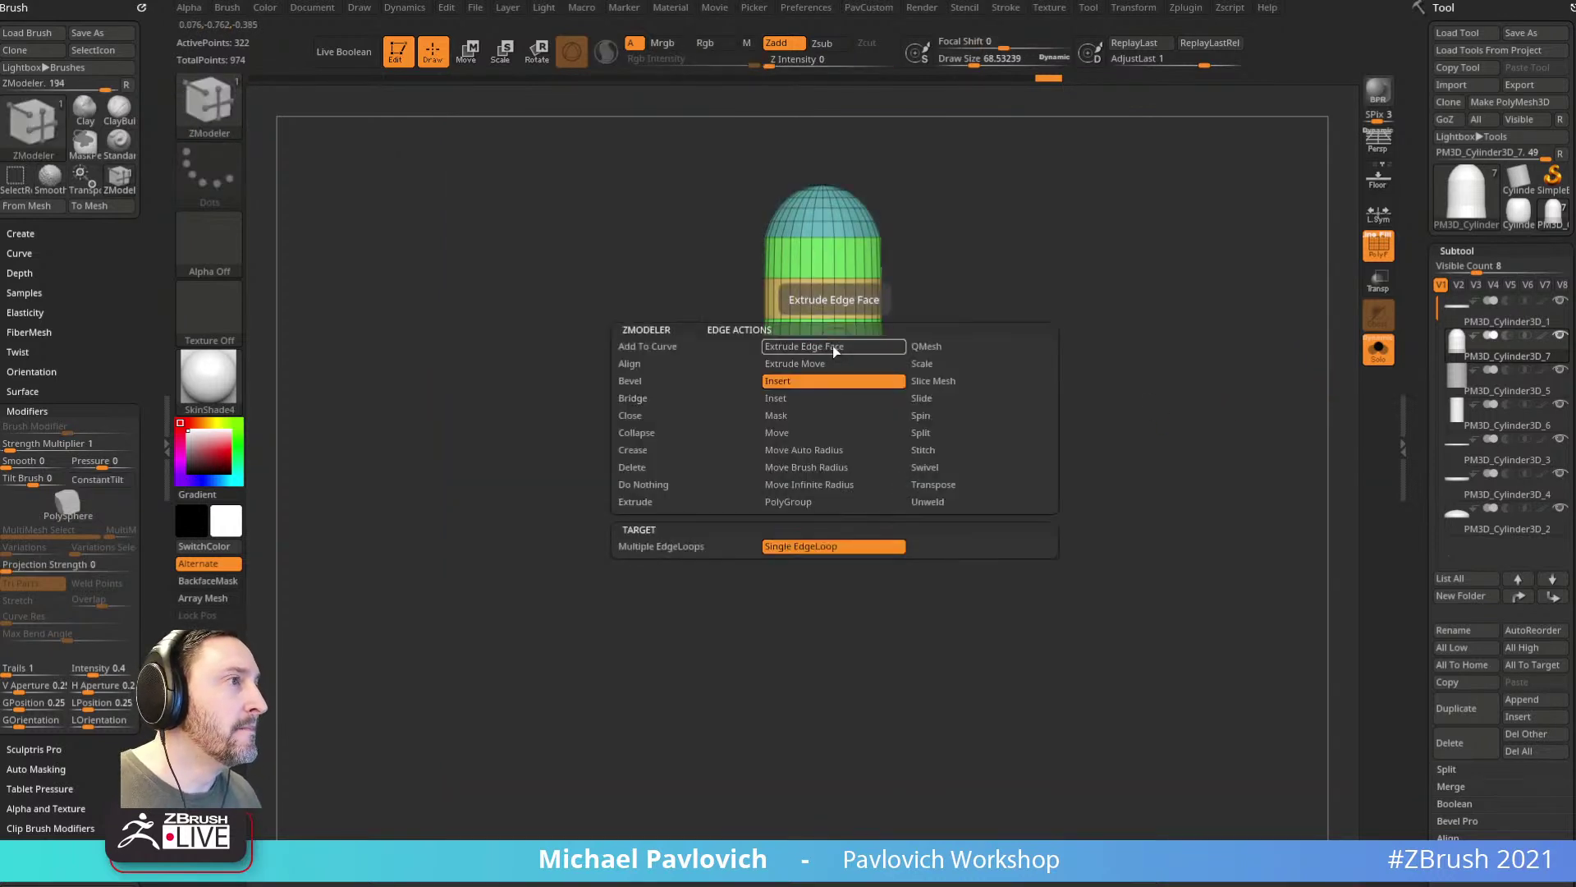
click(764, 501)
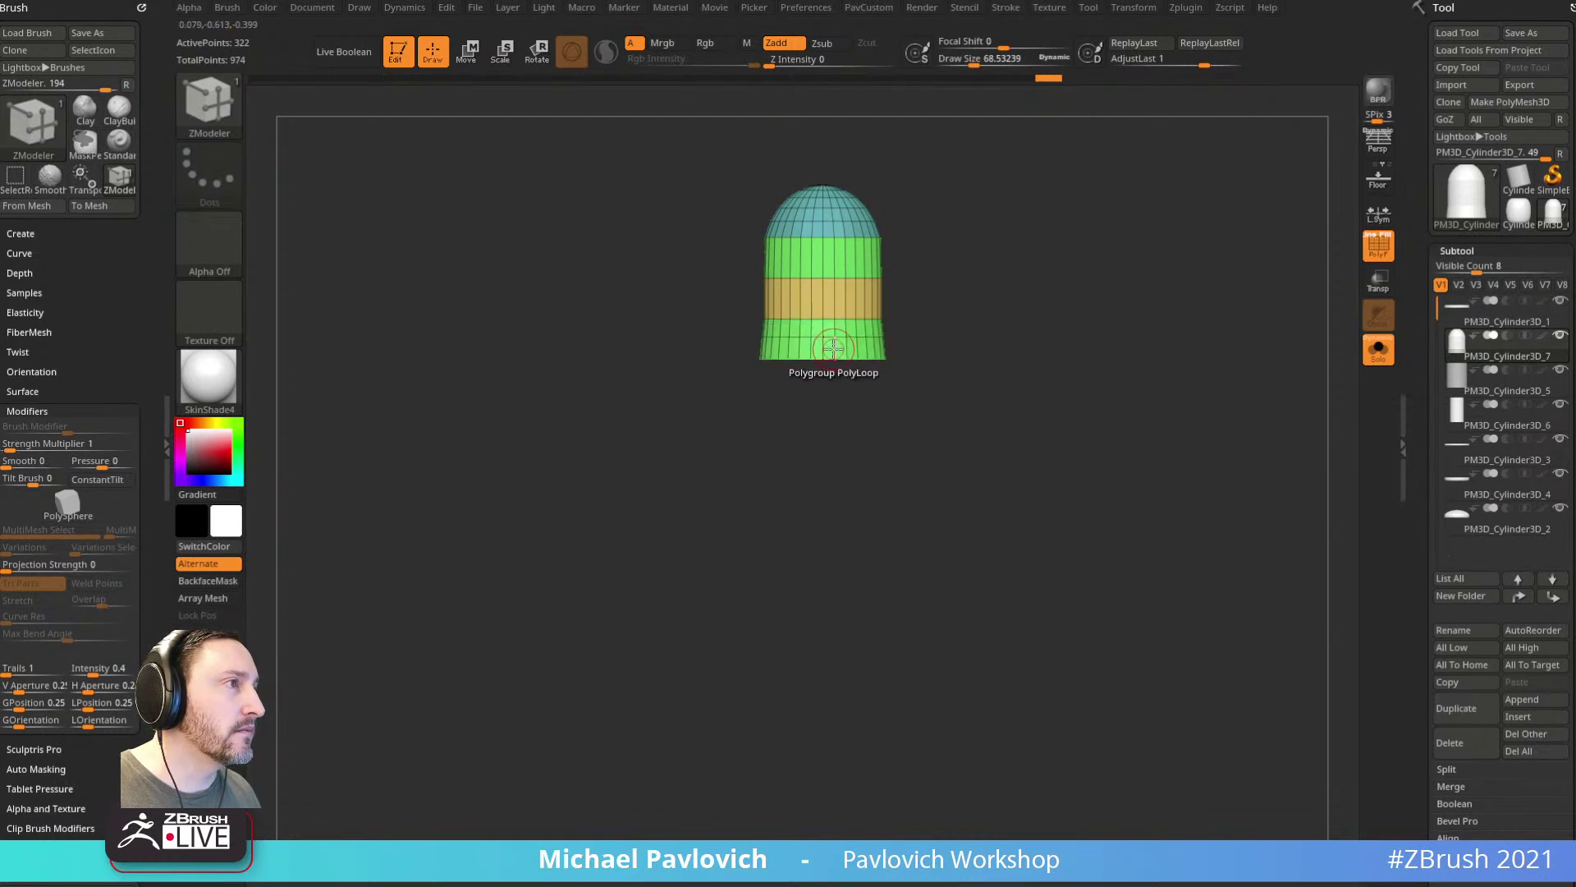
Step: Set the polygon QMesh target to Polygroup All and try it on the hat's lowest band, undoing the attempt
right_click(856, 346)
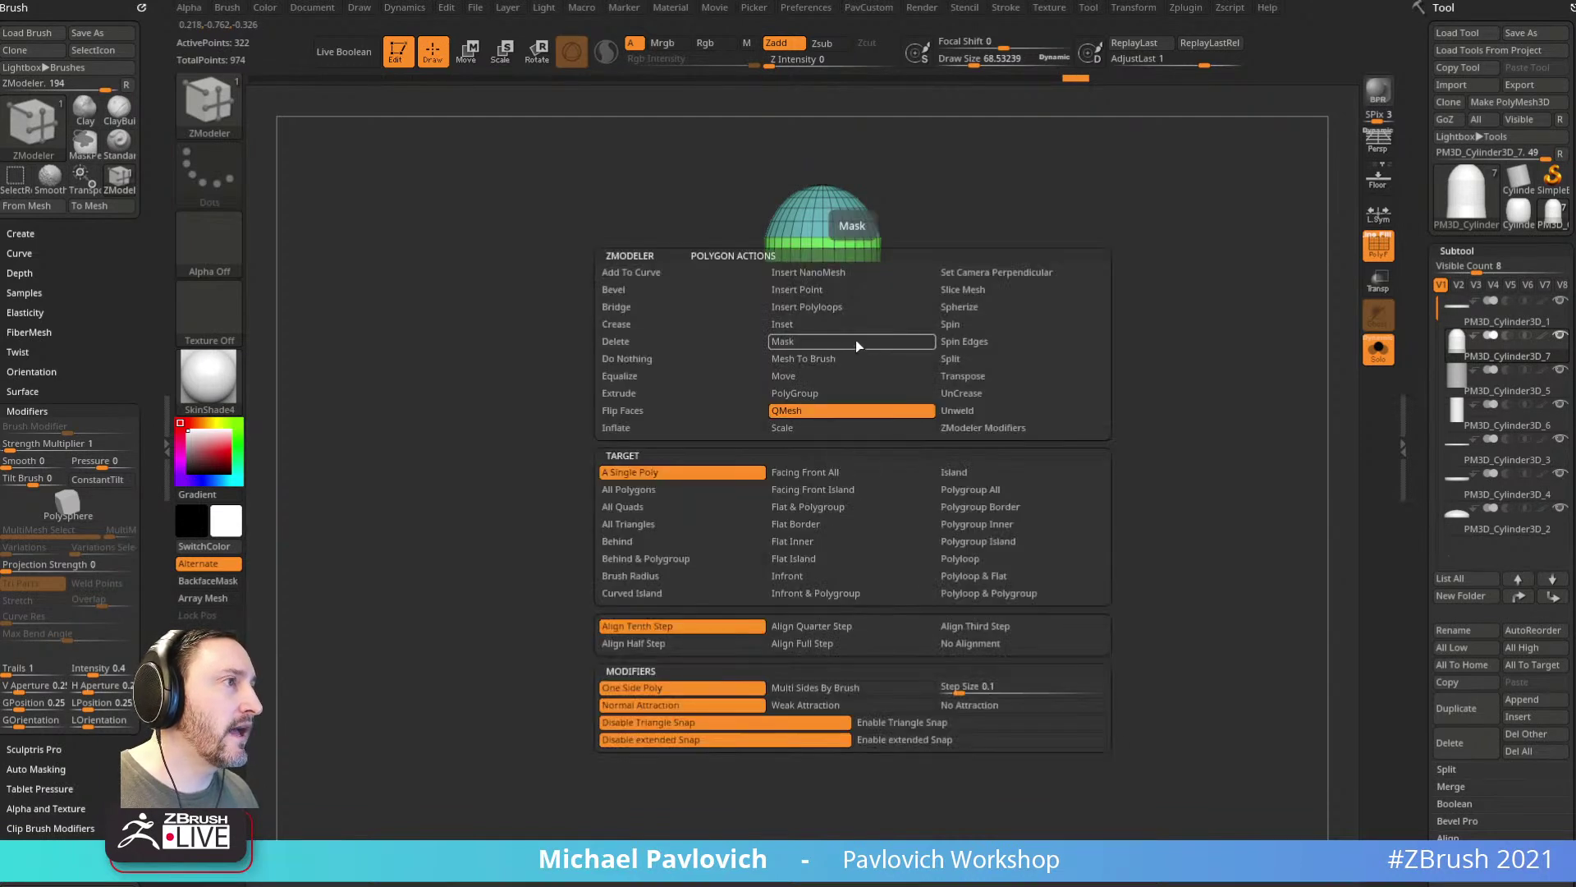
click(977, 489)
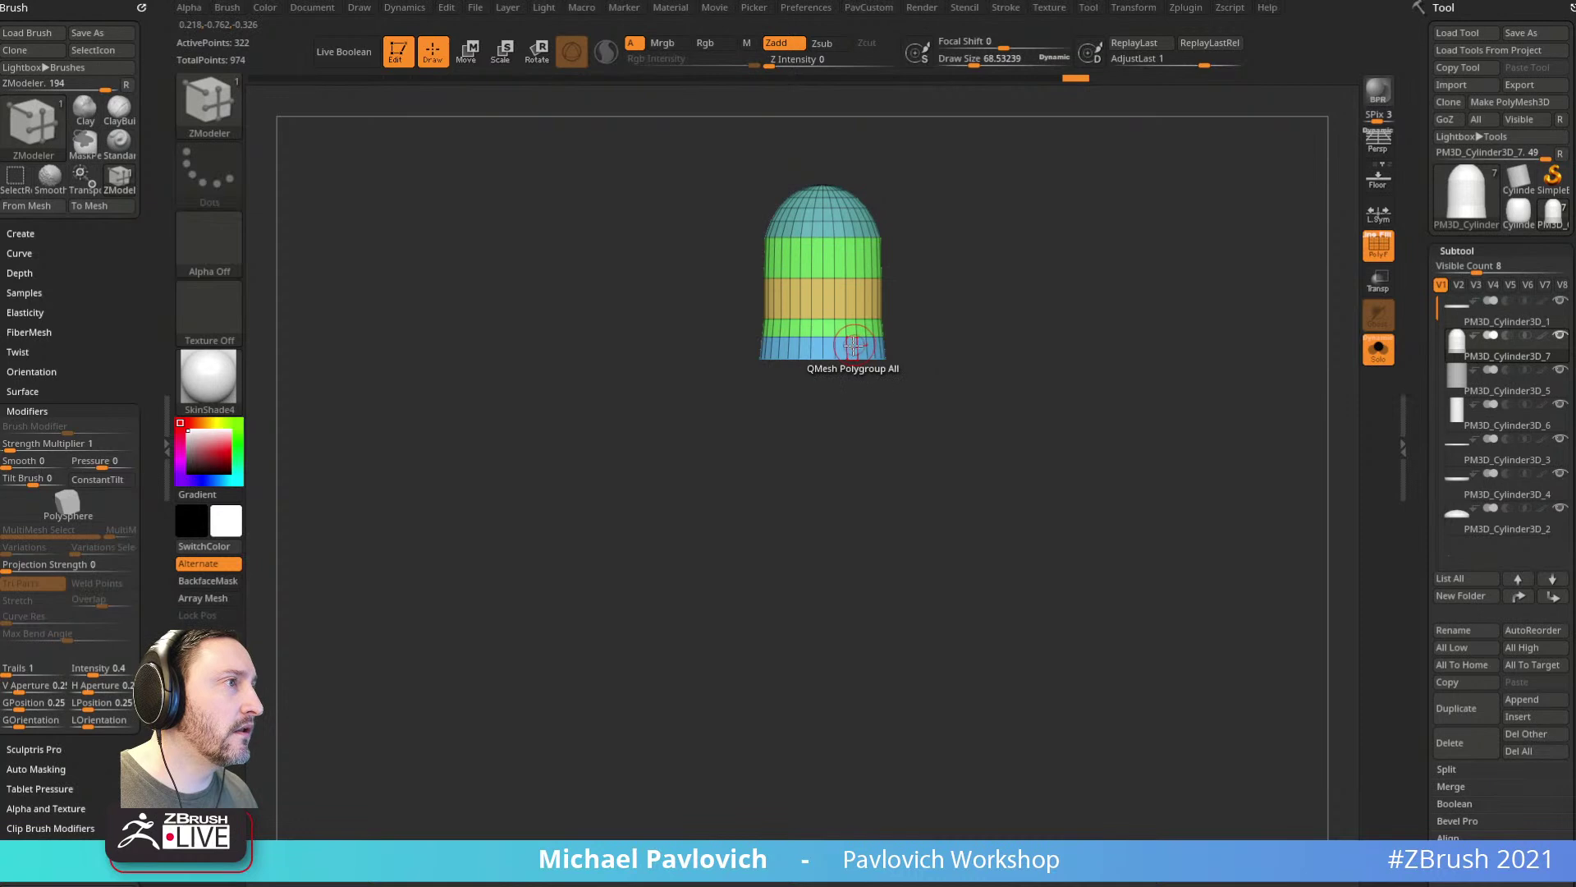
click(854, 346)
key(ctrl+z)
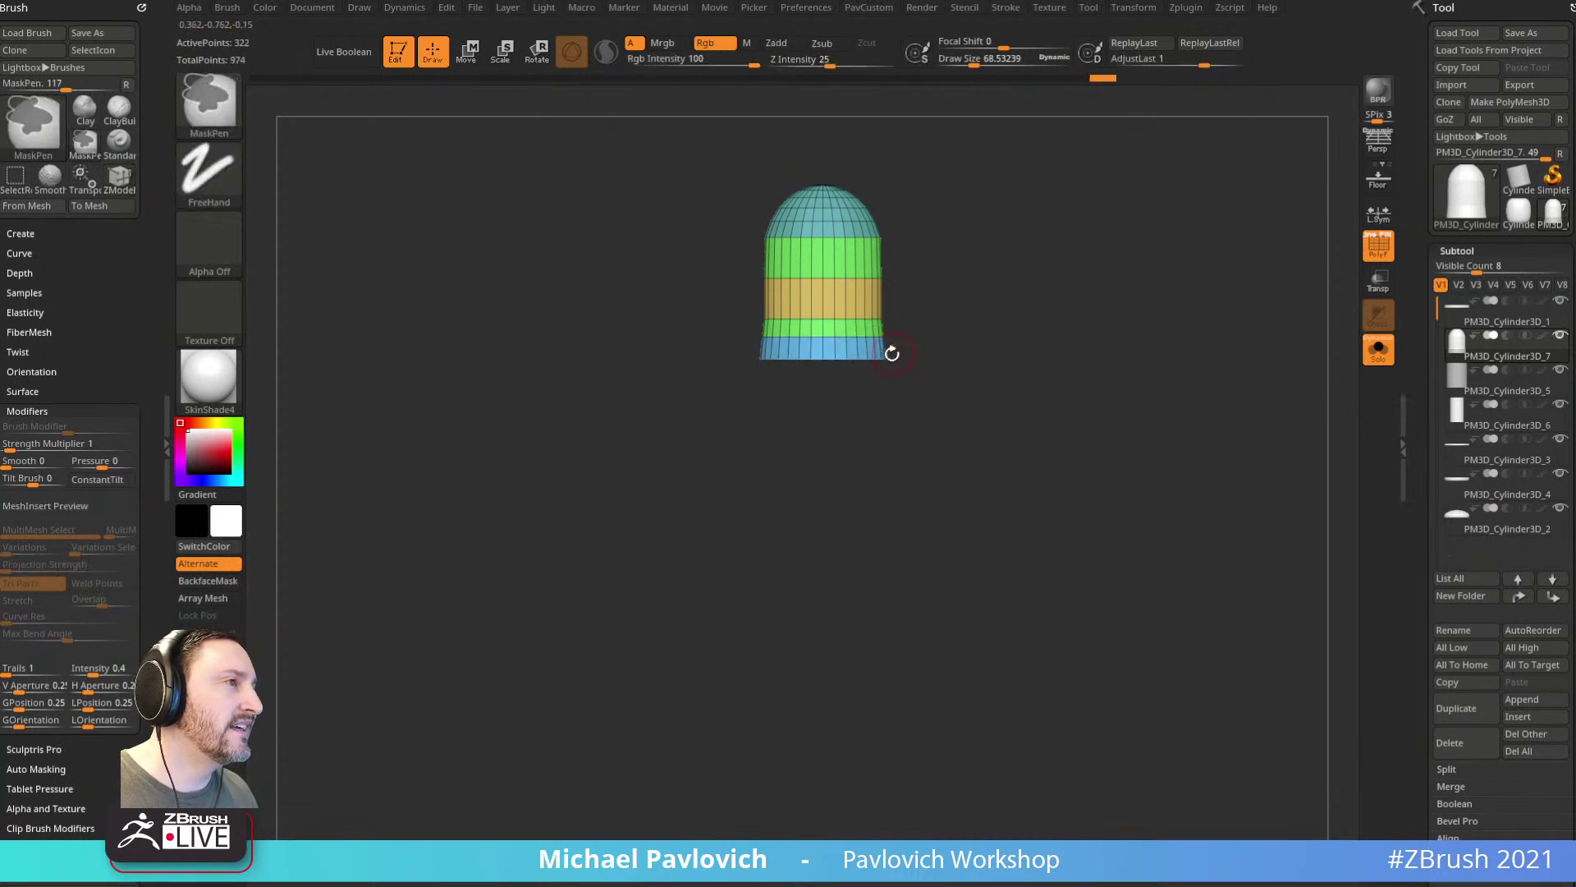
Step: Insert a single edge loop into the hat's narrow green band, just above its lowest band
key(space)
click(820, 358)
click(836, 329)
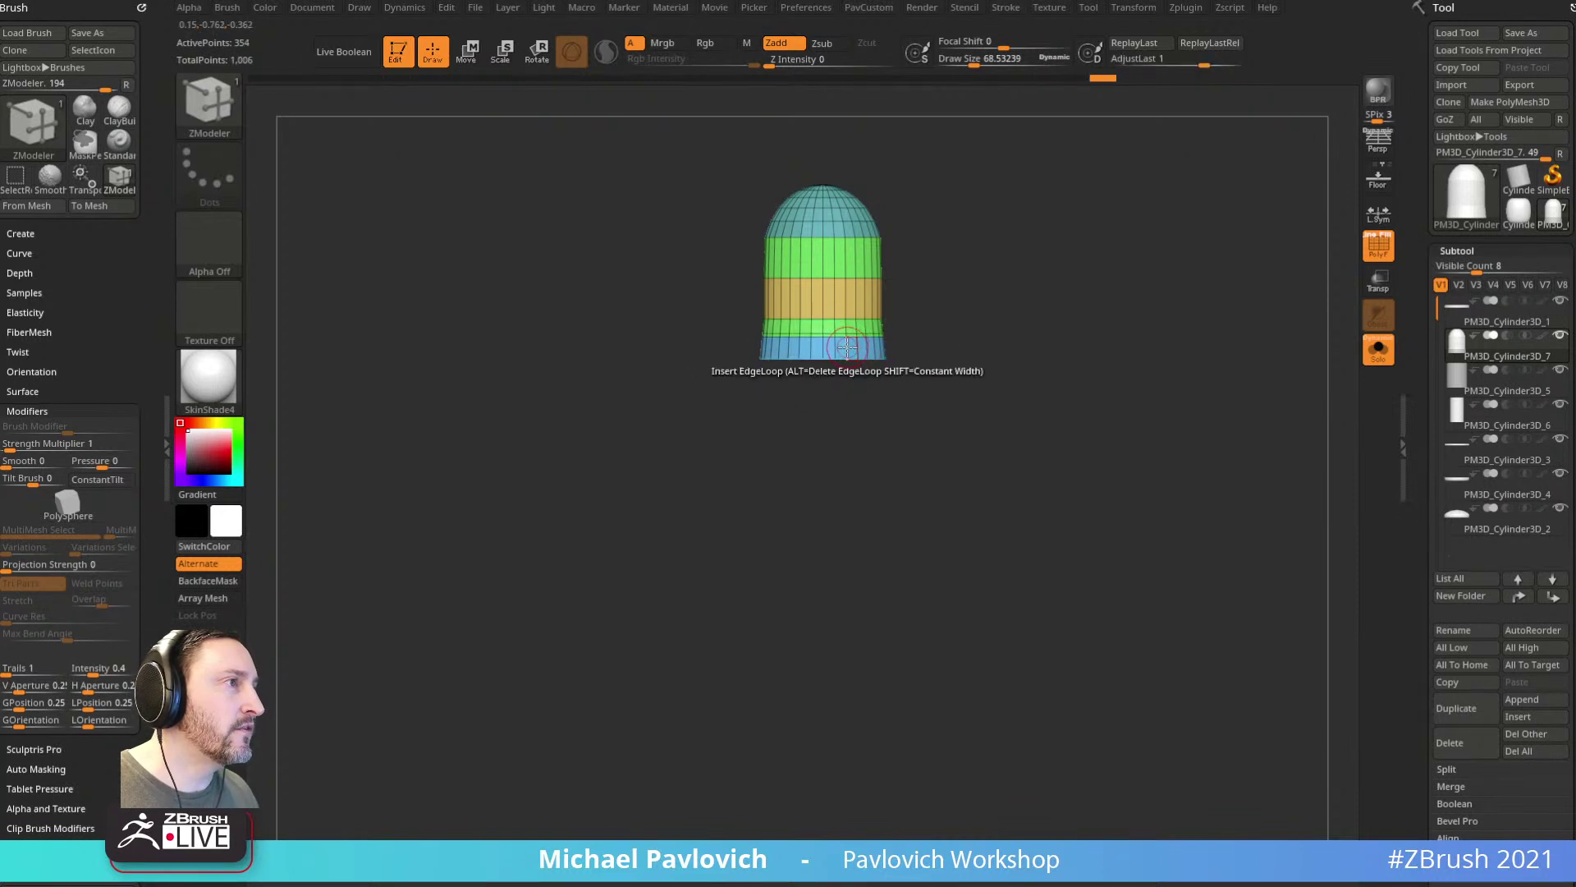
Step: Set the ZModeler polygon action to Transpose with the Polygroup Island target
key(space)
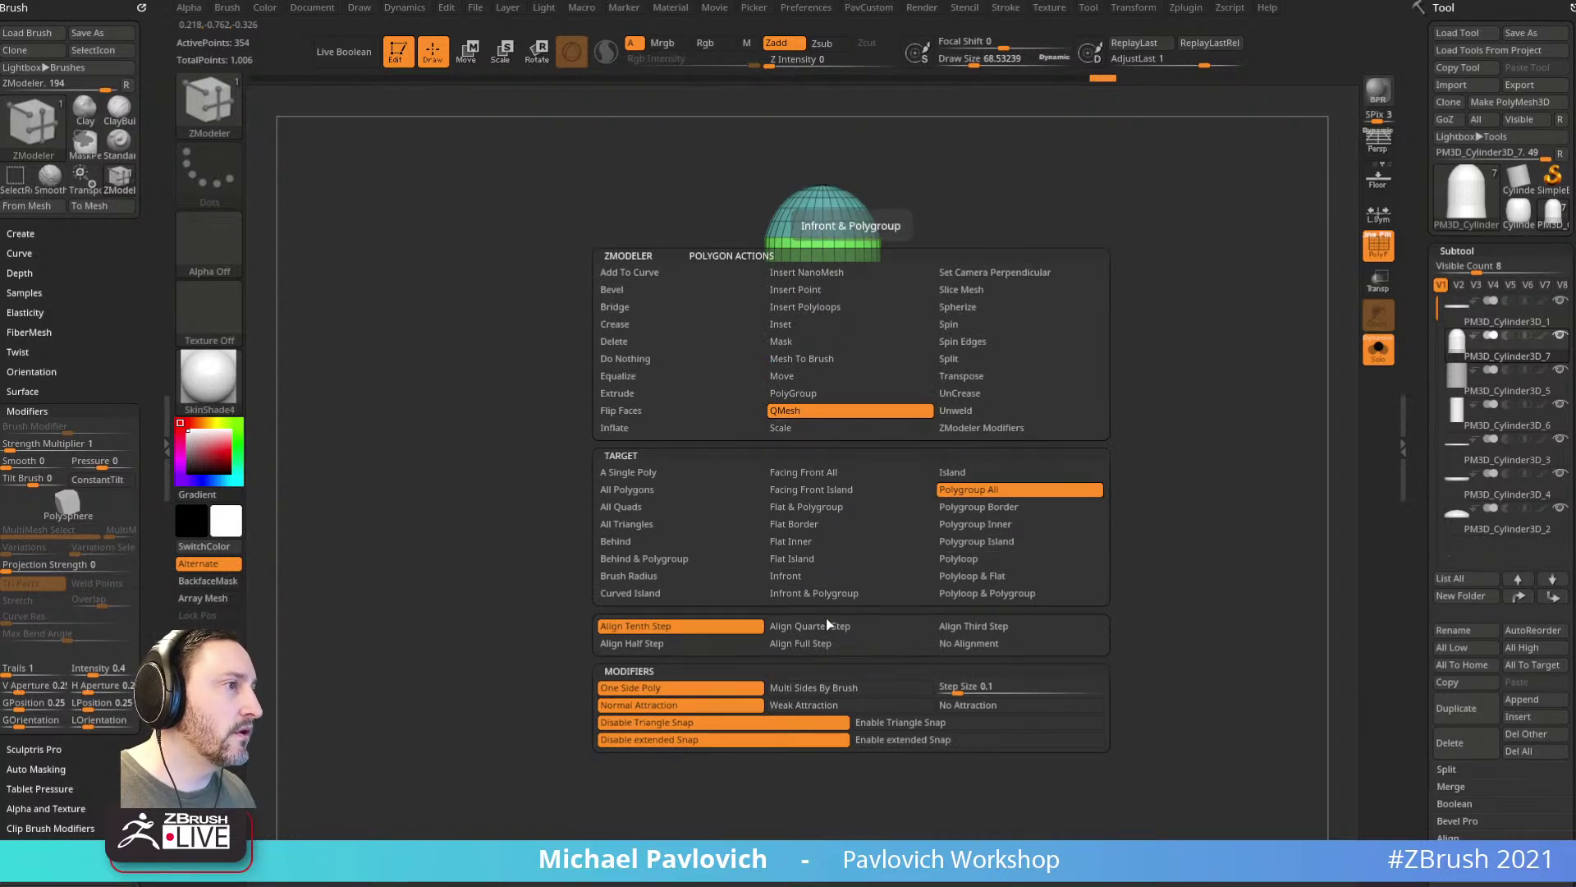
click(985, 592)
mouse_move(1119, 442)
mouse_down()
mouse_move(1129, 344)
mouse_move(1116, 436)
mouse_move(1138, 425)
mouse_up()
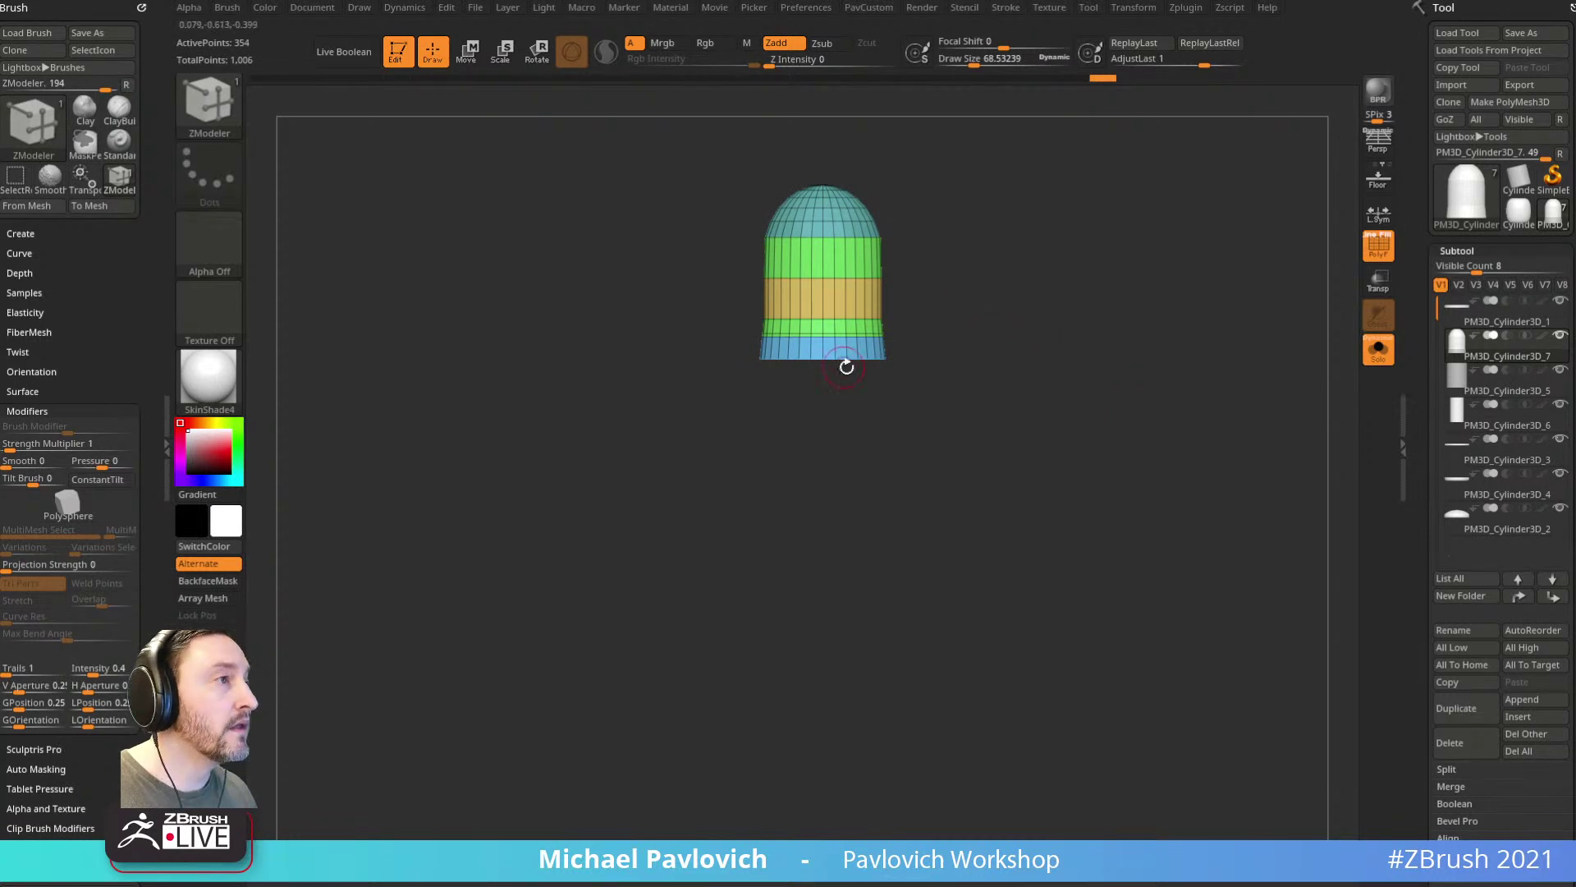
key(space)
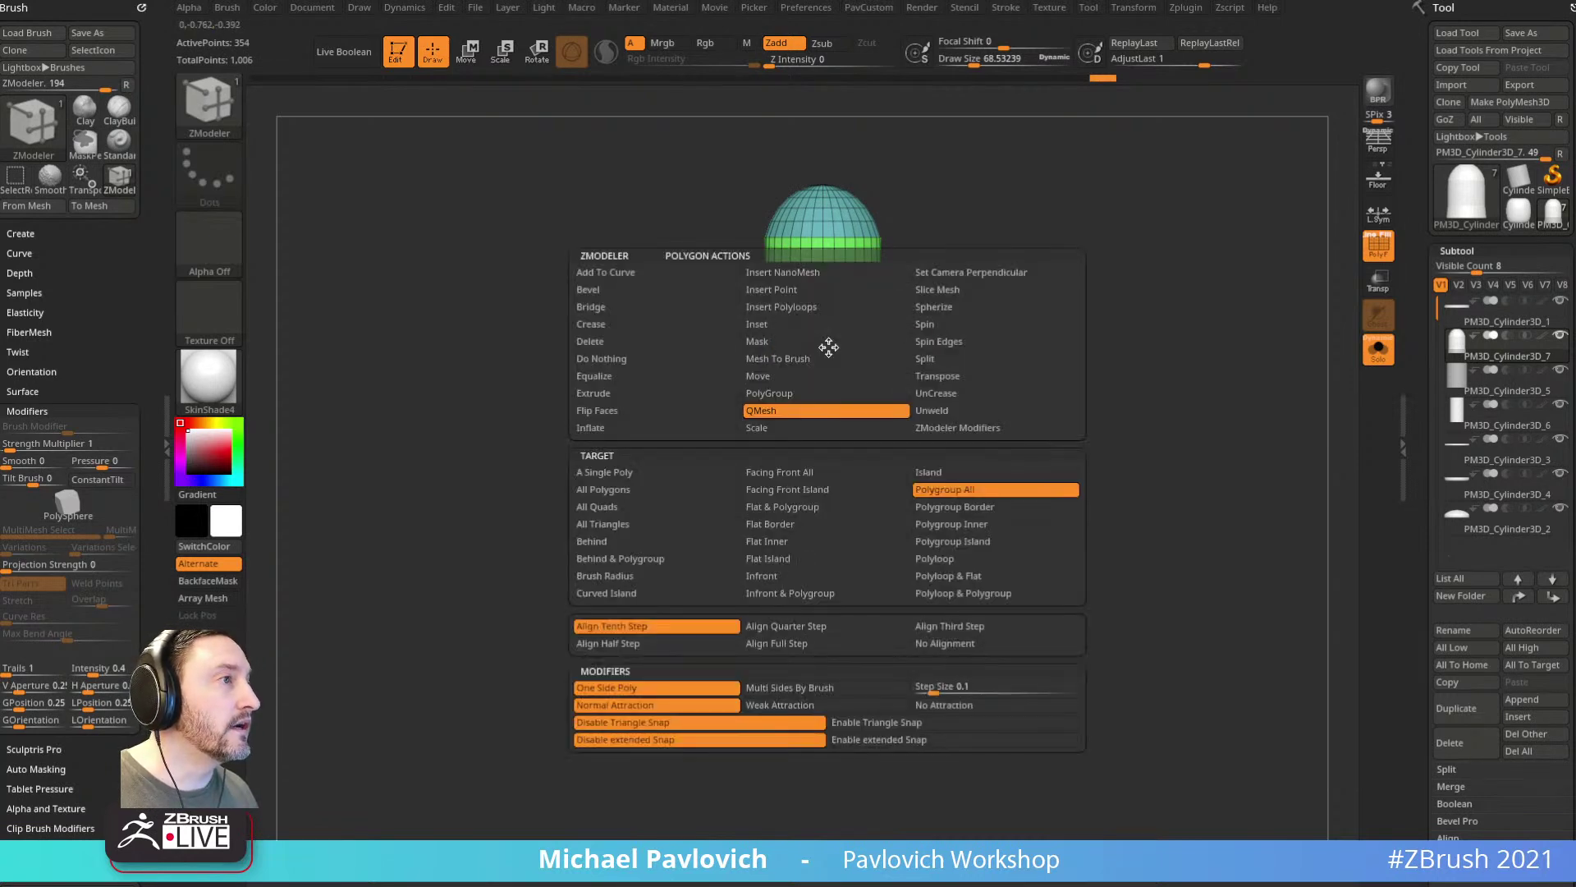
click(936, 376)
click(975, 541)
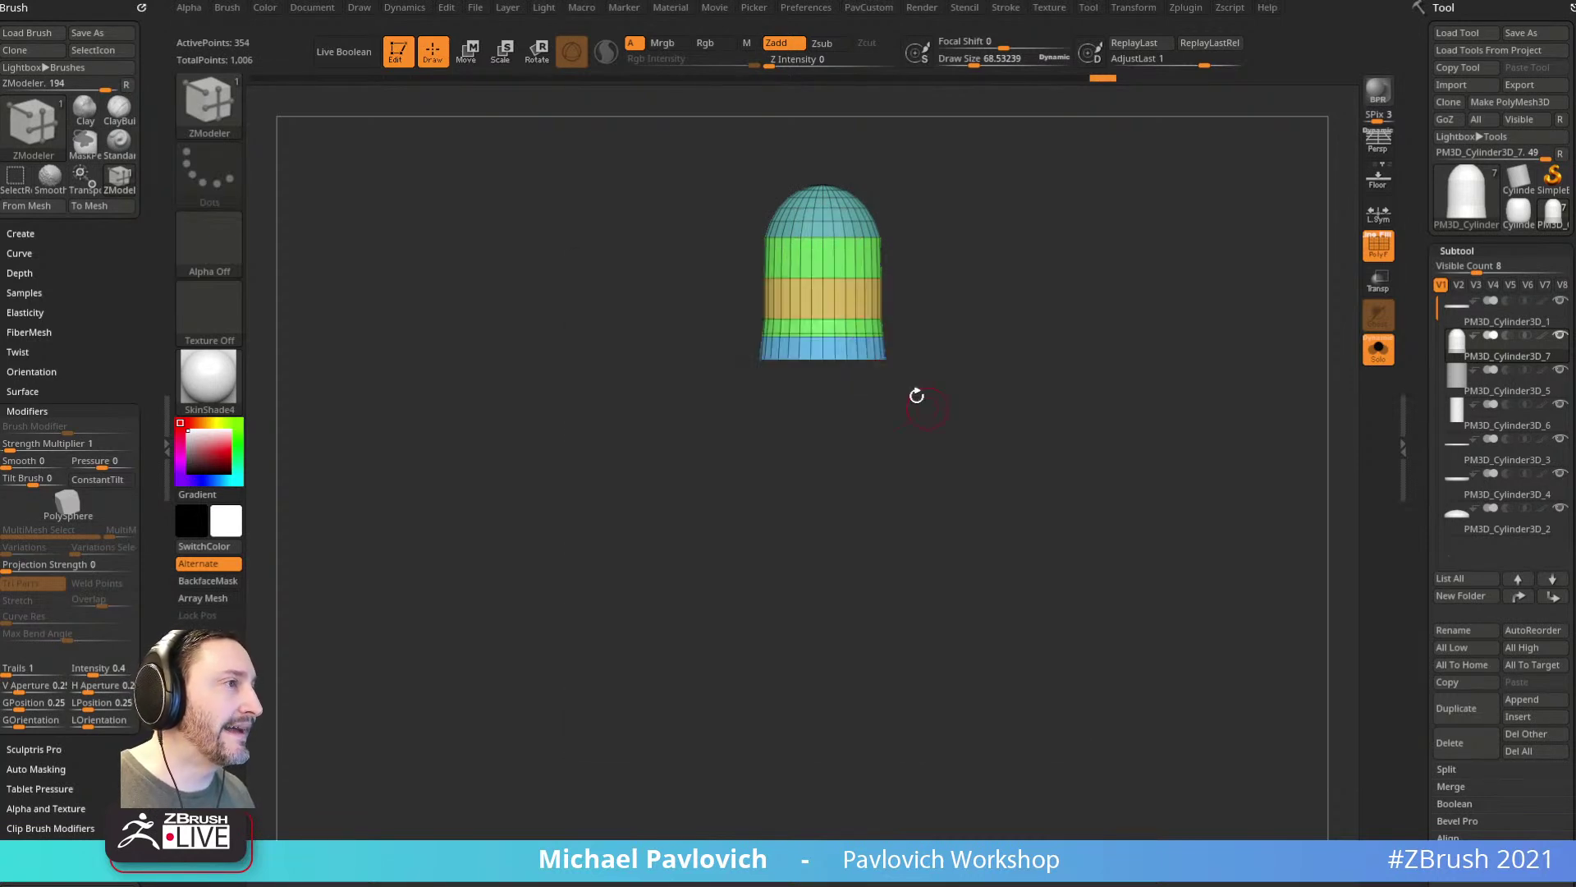
Step: Isolate the hat's lowest band with Transpose, scale it slightly outward, and return to Draw mode
click(834, 344)
alt+click(848, 217)
alt+click(807, 217)
key(ctrl+z)
alt+drag(824, 291, 825, 286)
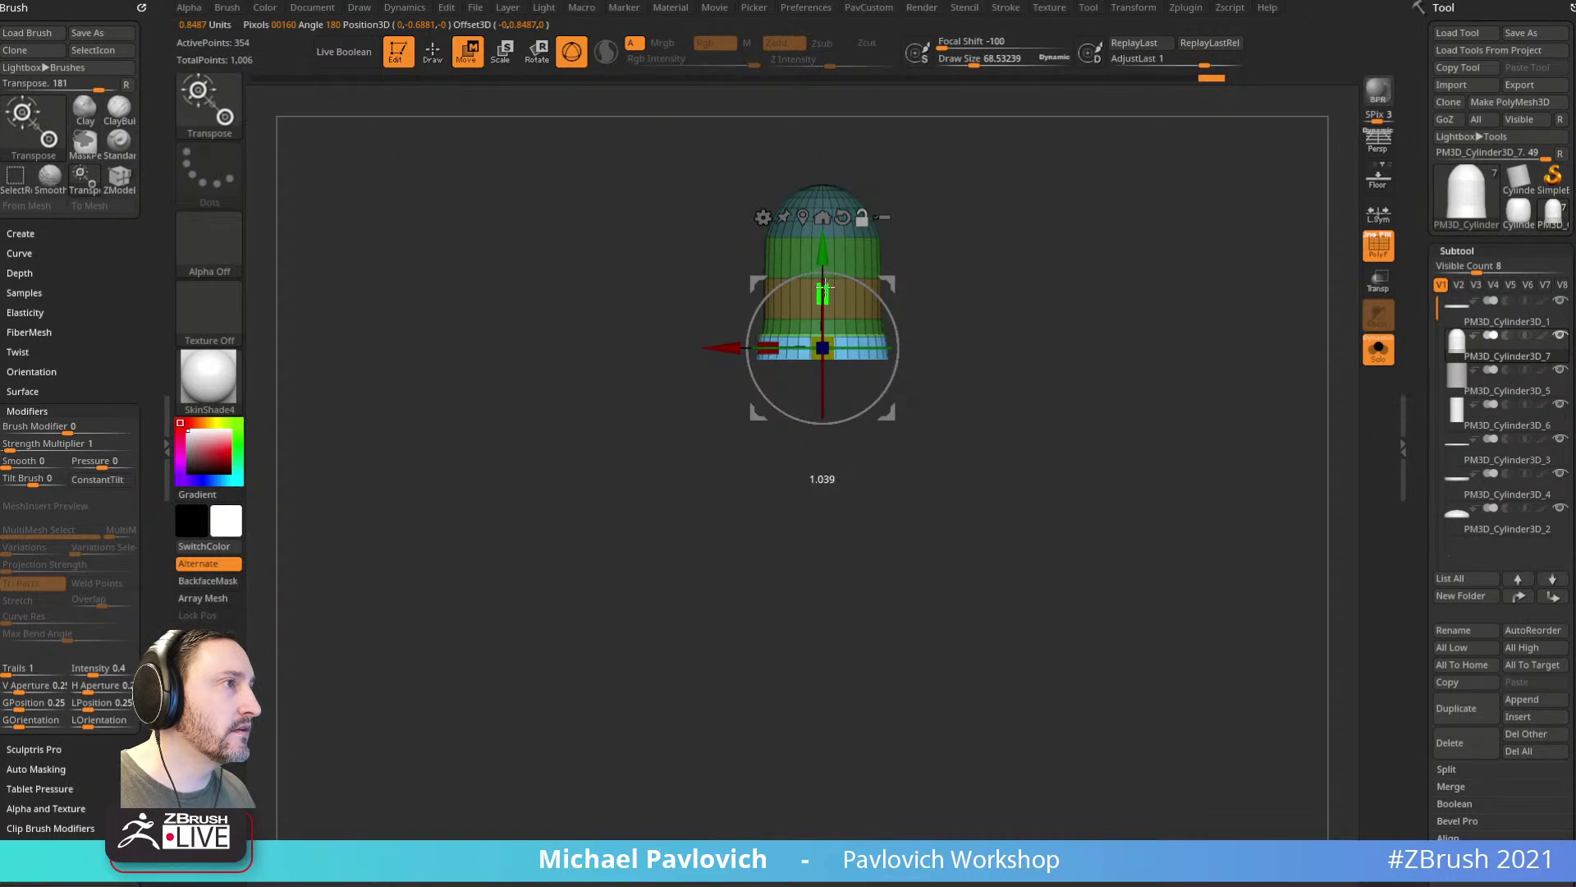
key(q)
Step: Show the other subtools and the reference photo again, and clear the mask on the hat
click(1374, 356)
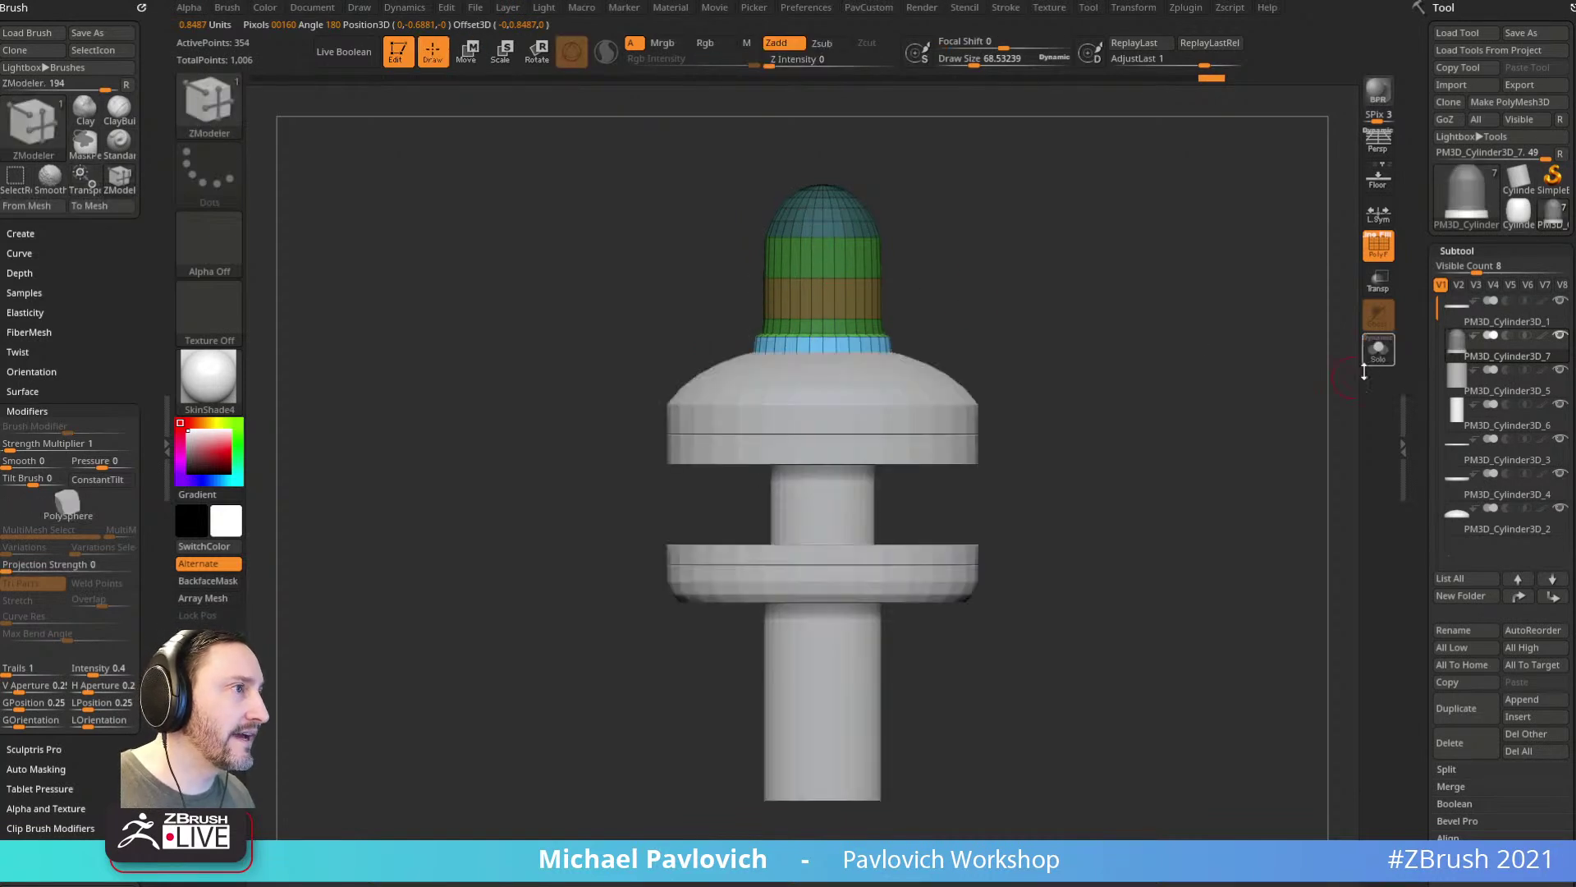
key(shift+z)
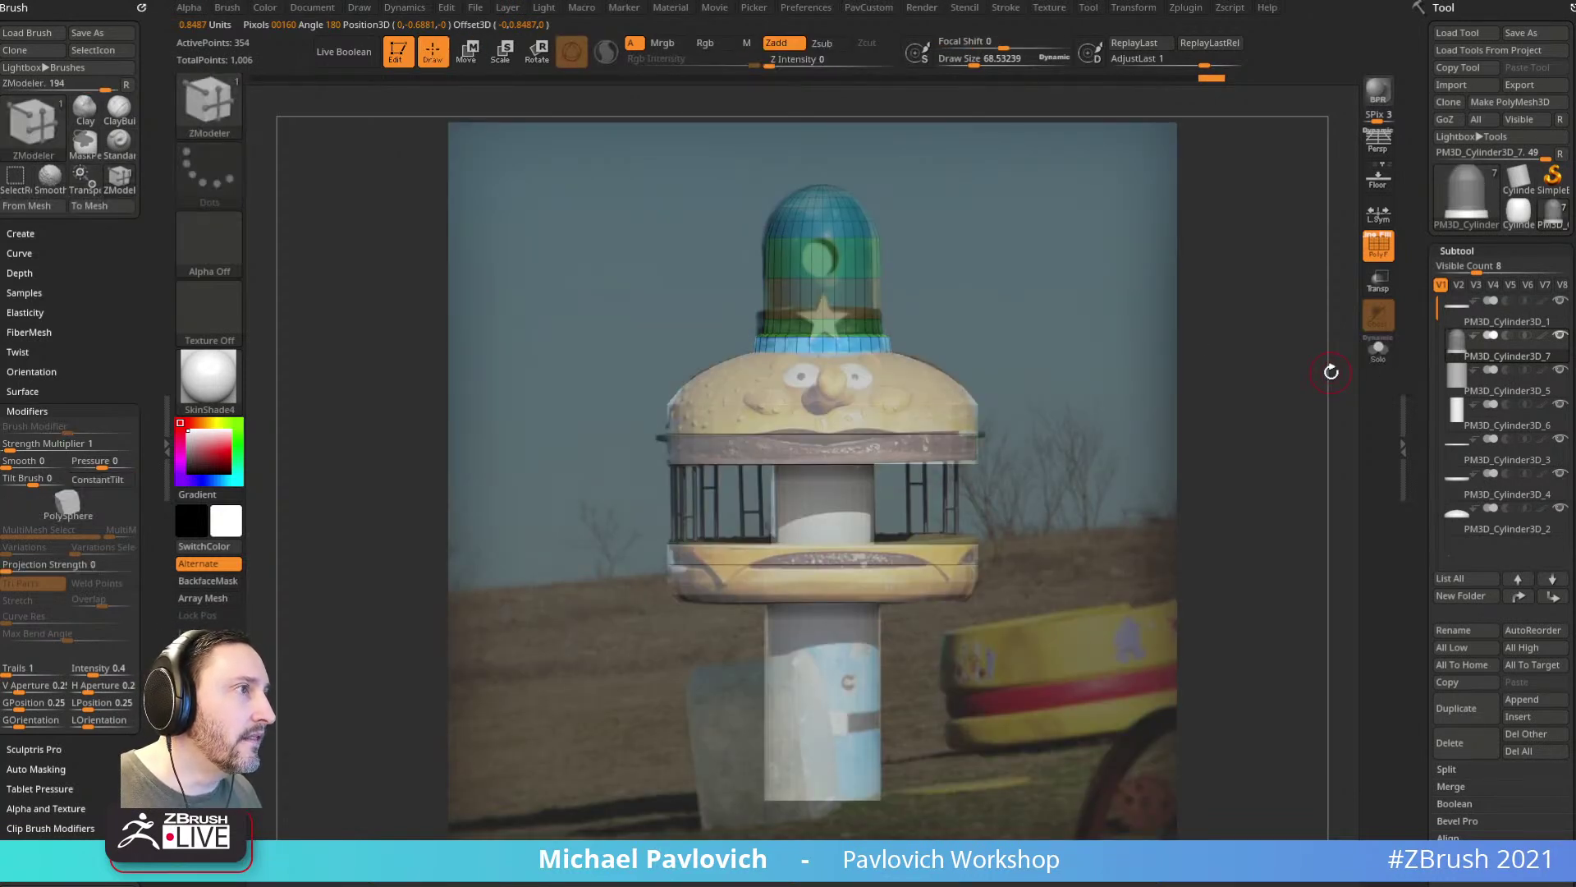
ctrl+drag(1082, 255, 1153, 351)
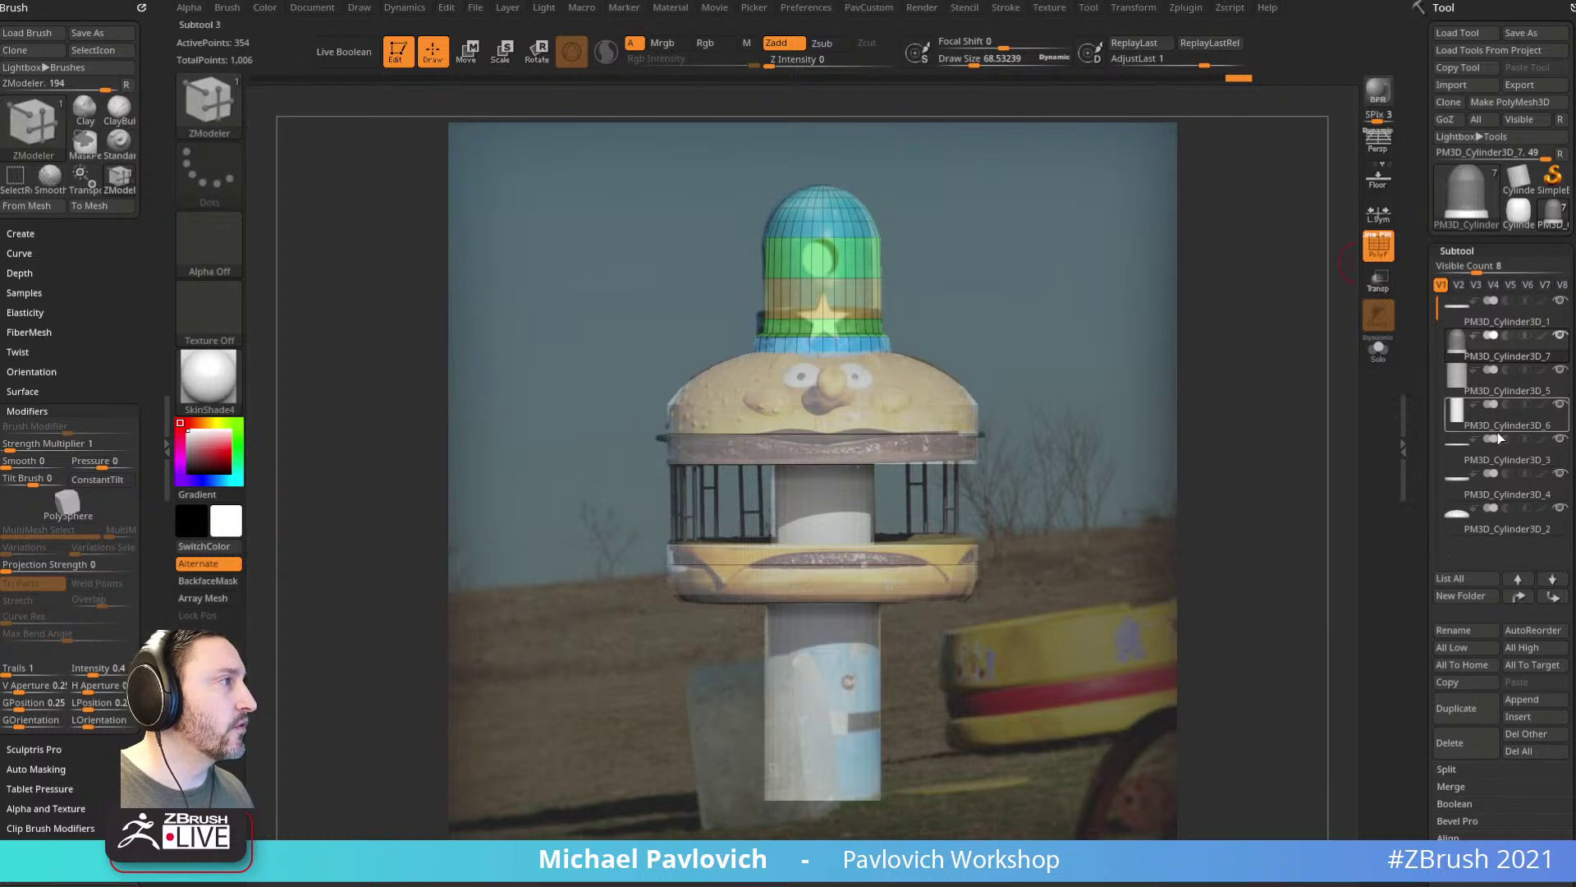
Step: Duplicate the hat subtool and add an edge loop near the photo's dark band, then return to the original hat
click(1453, 711)
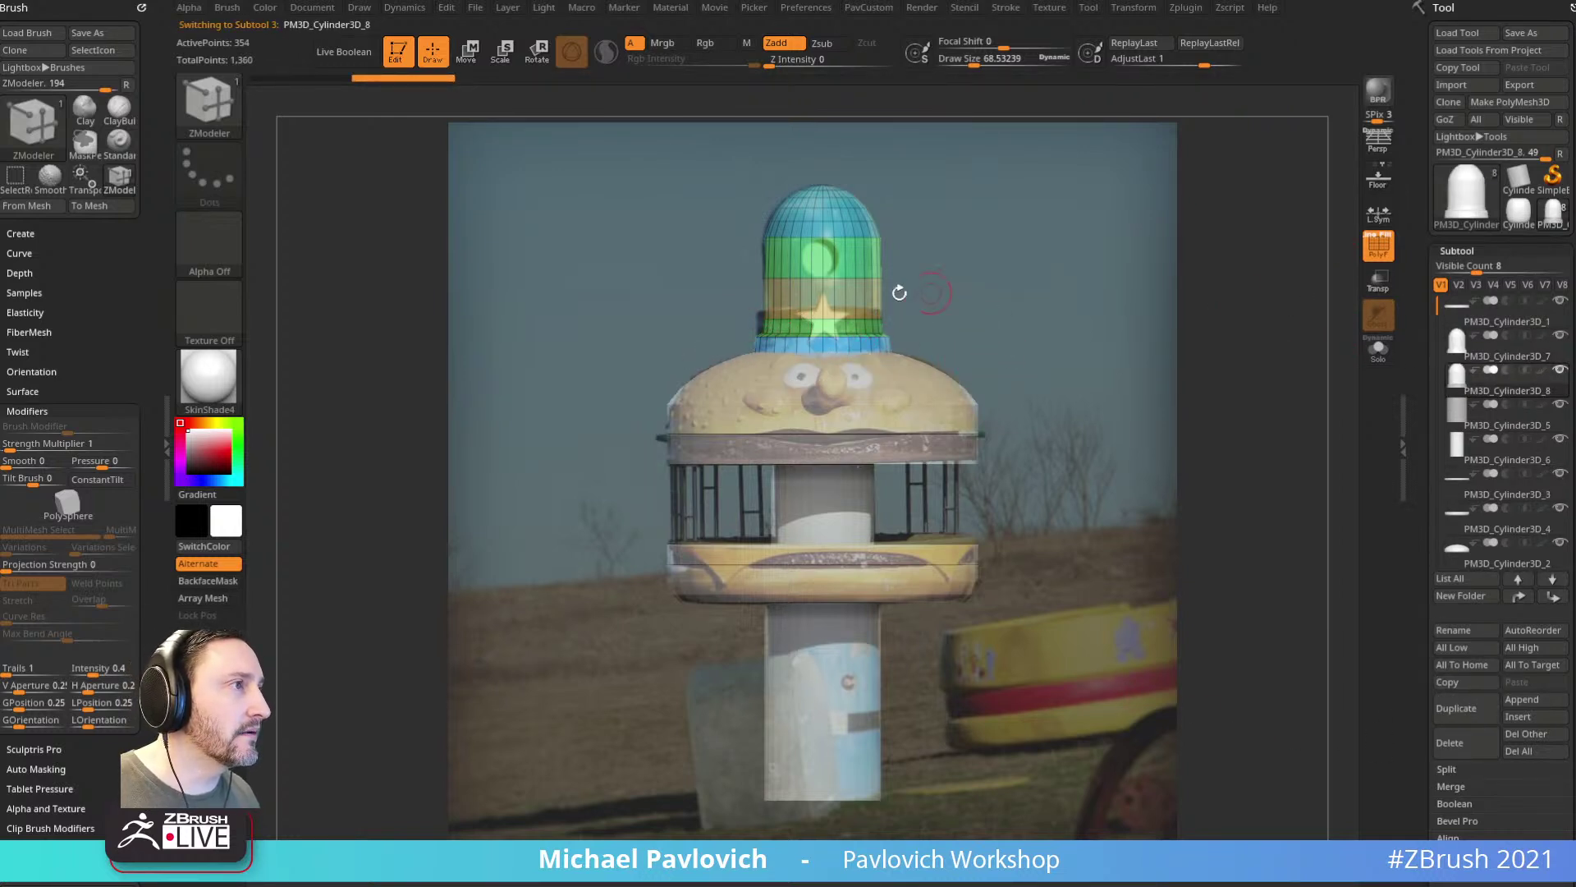
key(space)
click(854, 304)
click(821, 324)
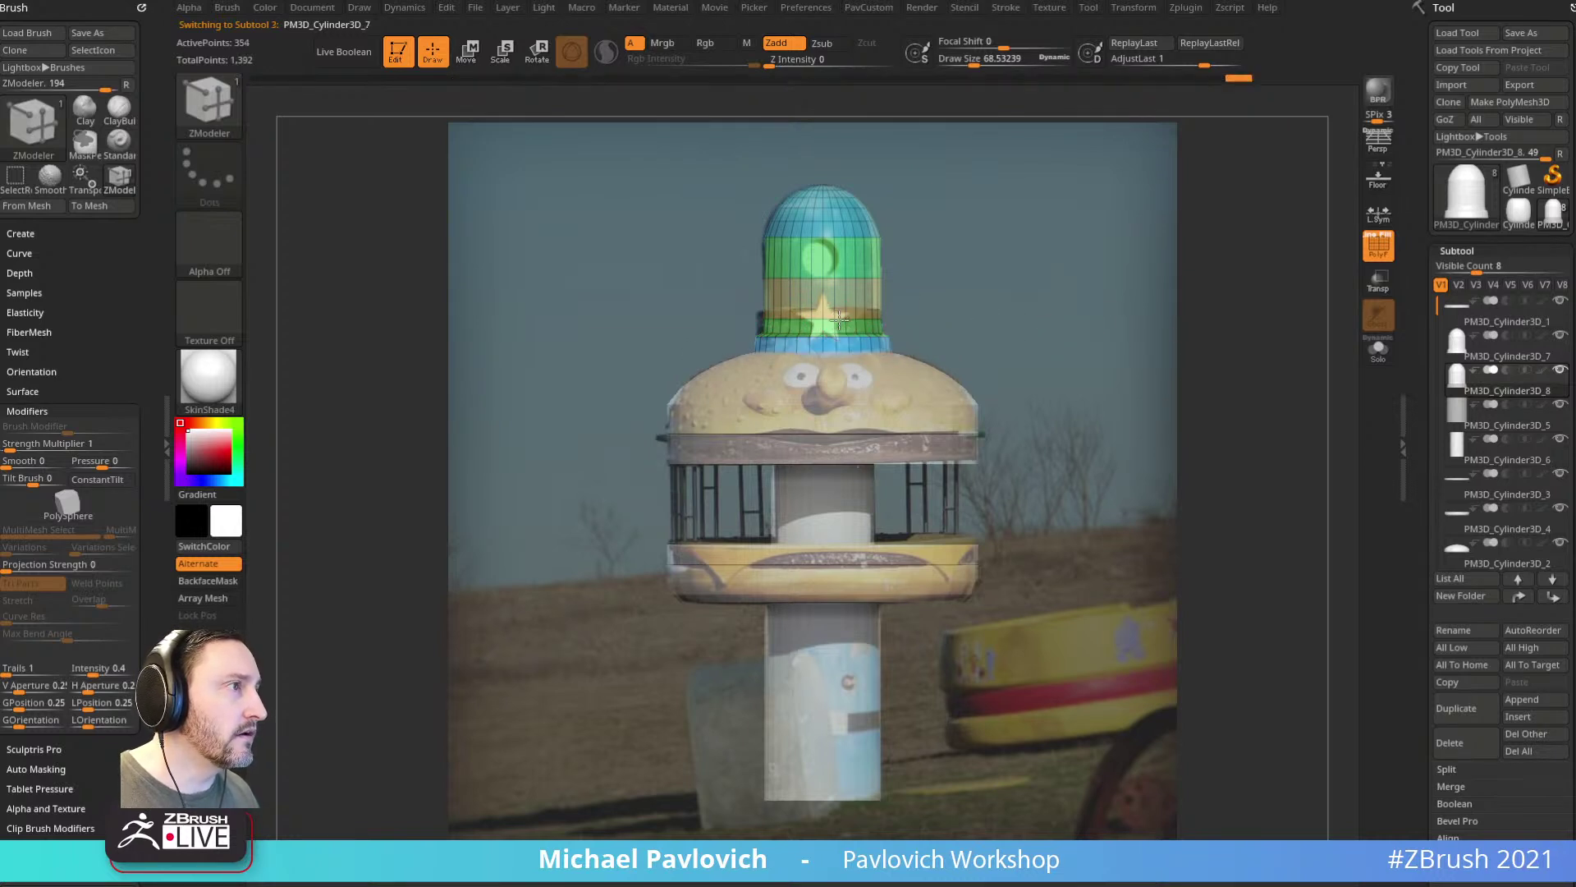
key(ctrl+z)
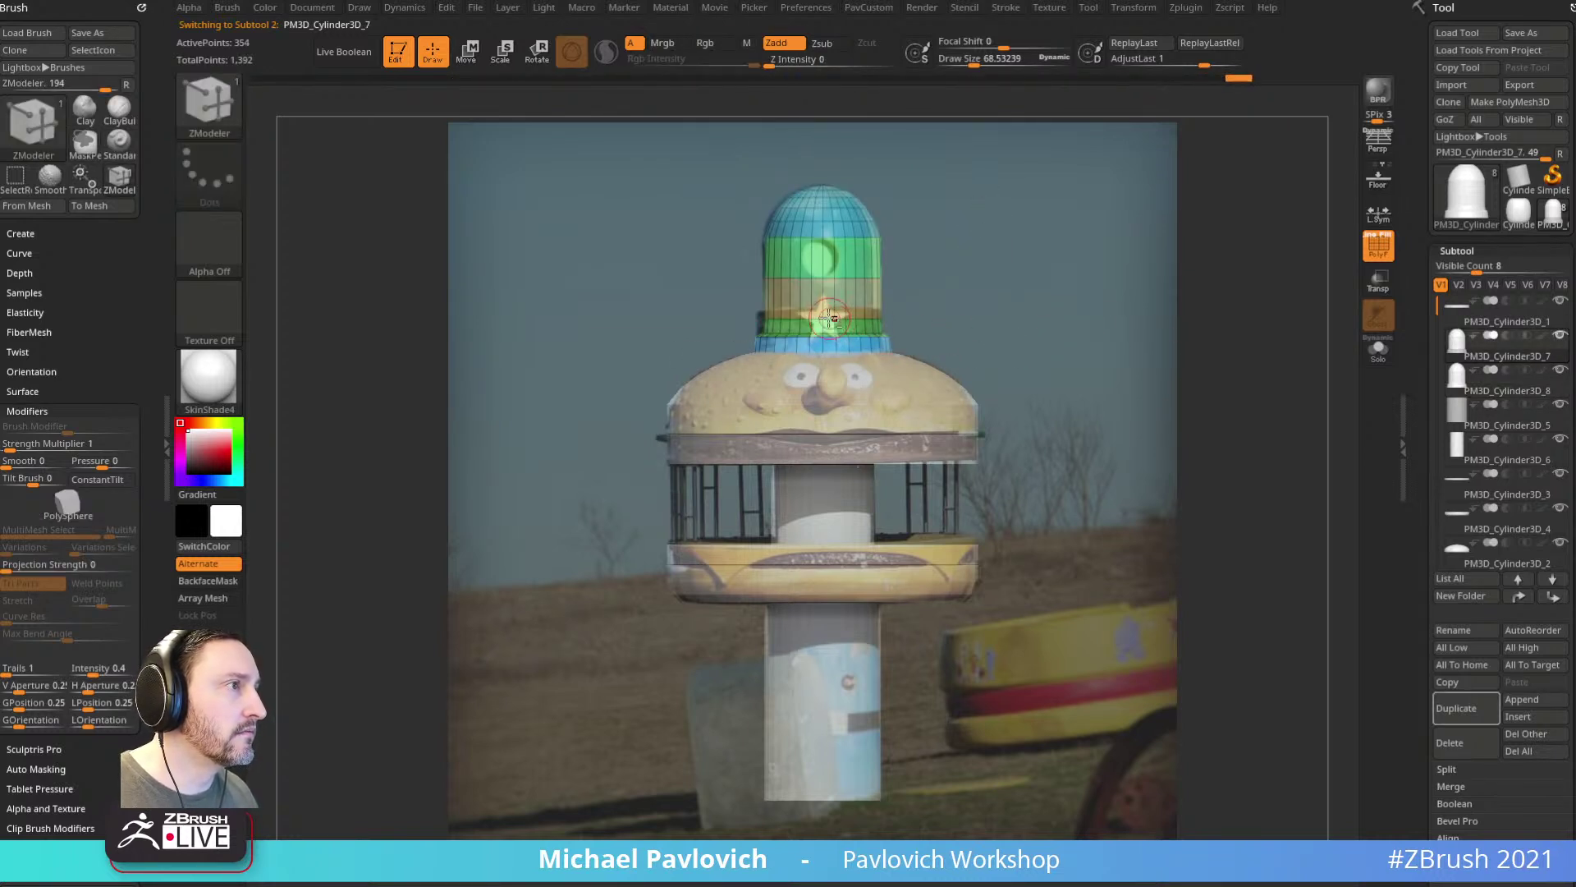
Step: Solo the original hat, insert an edge loop at the dark band's upper edge, and delete the loop just below it
click(1380, 340)
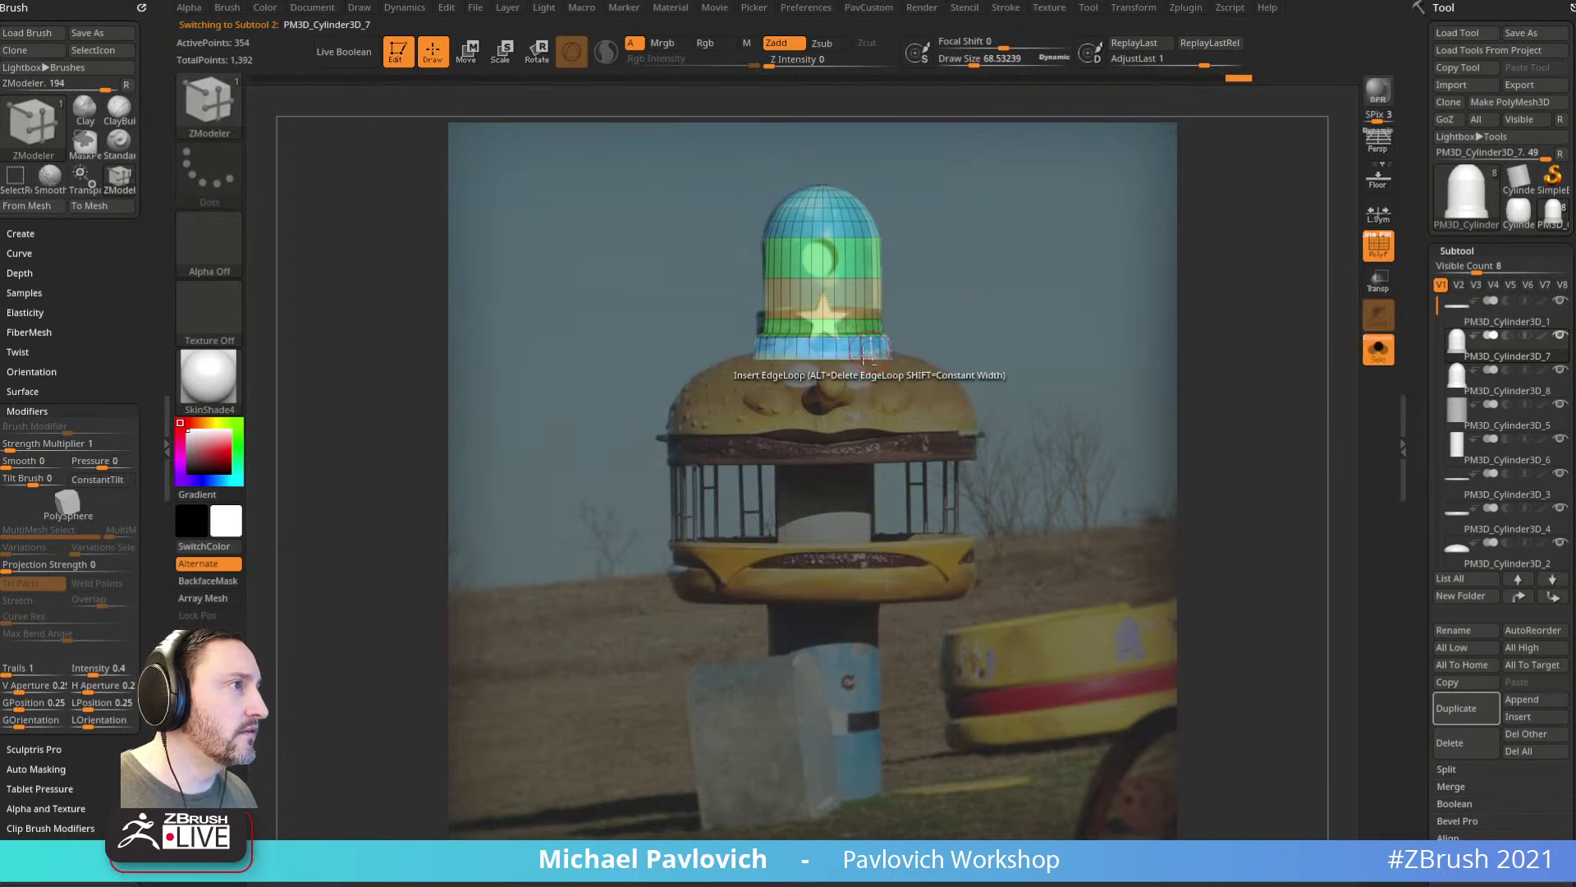
click(821, 308)
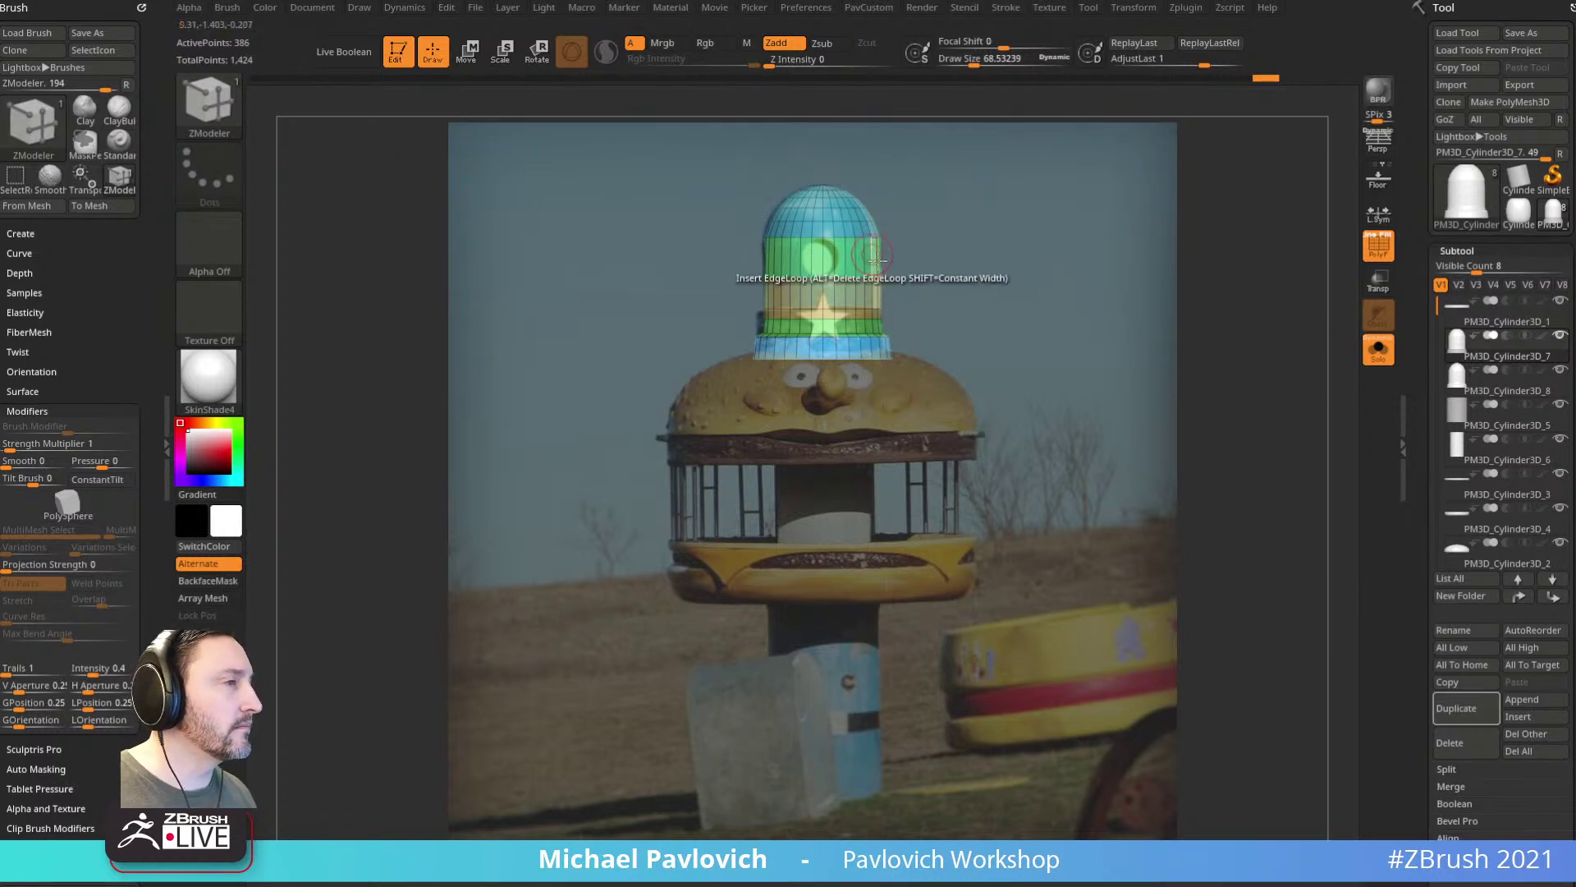
alt+click(823, 320)
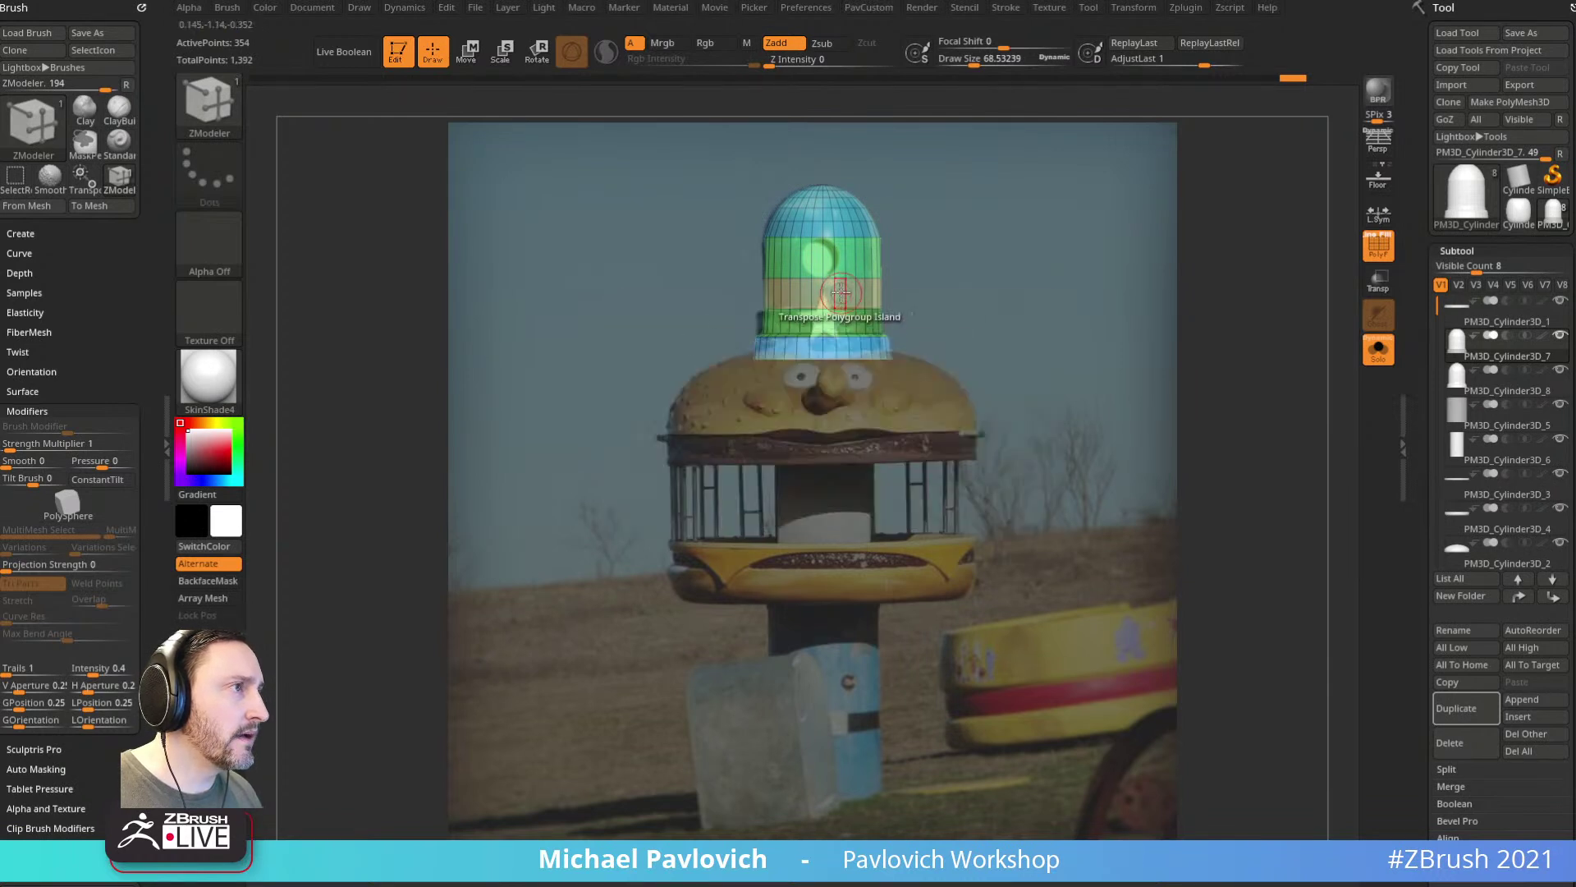
Step: Switch the selection brush to SelectLasso, show only the hat's dark-band polygroup, and delete the hidden geometry
key(ctrl+shift)
click(208, 100)
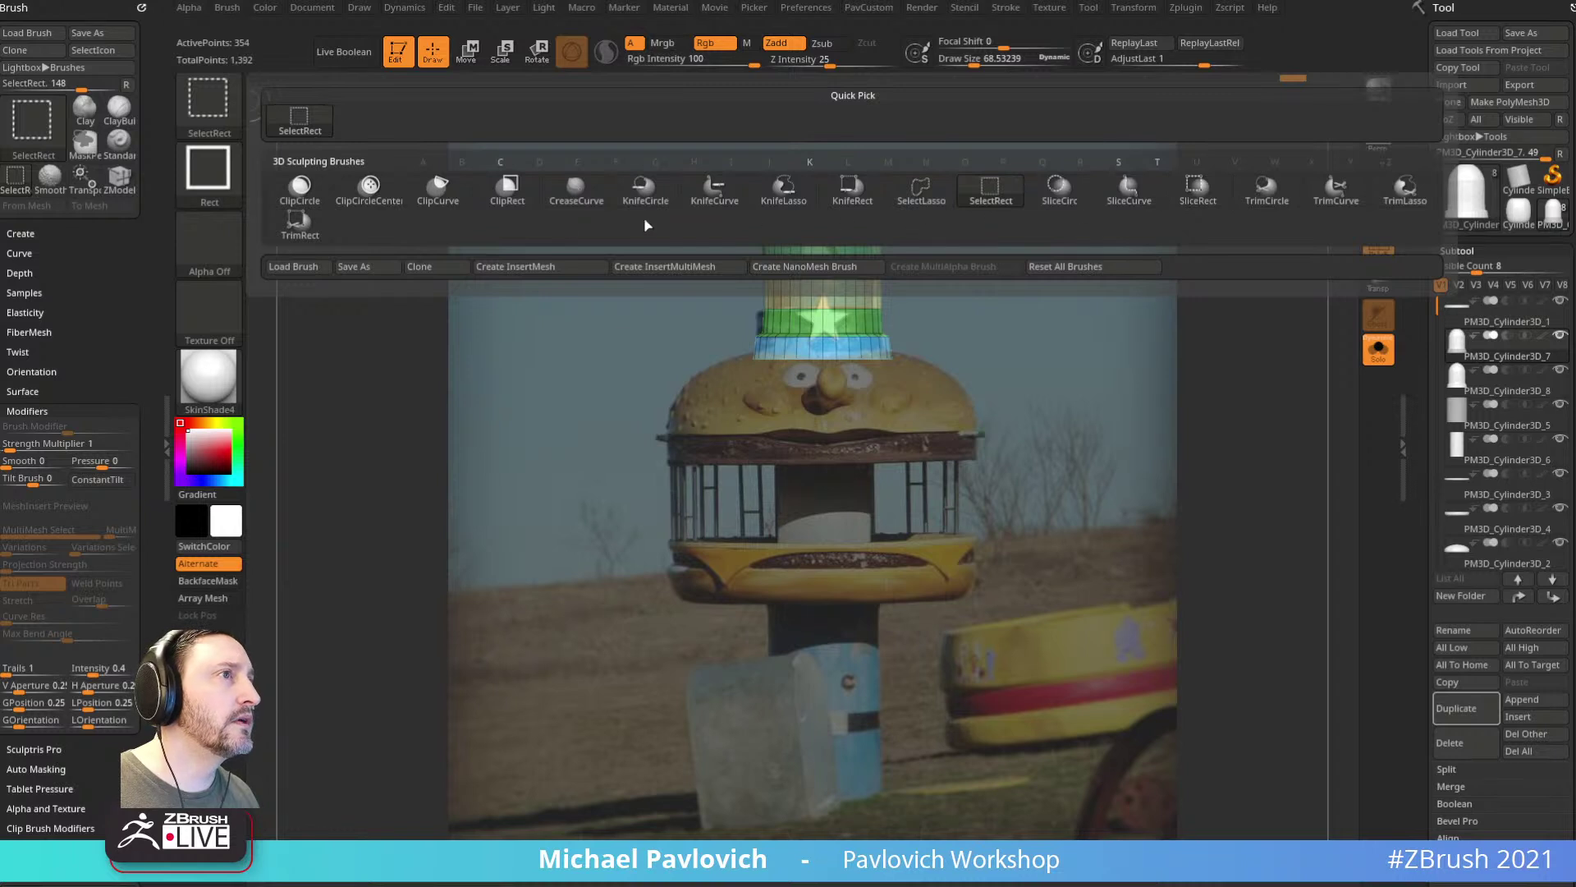
click(921, 201)
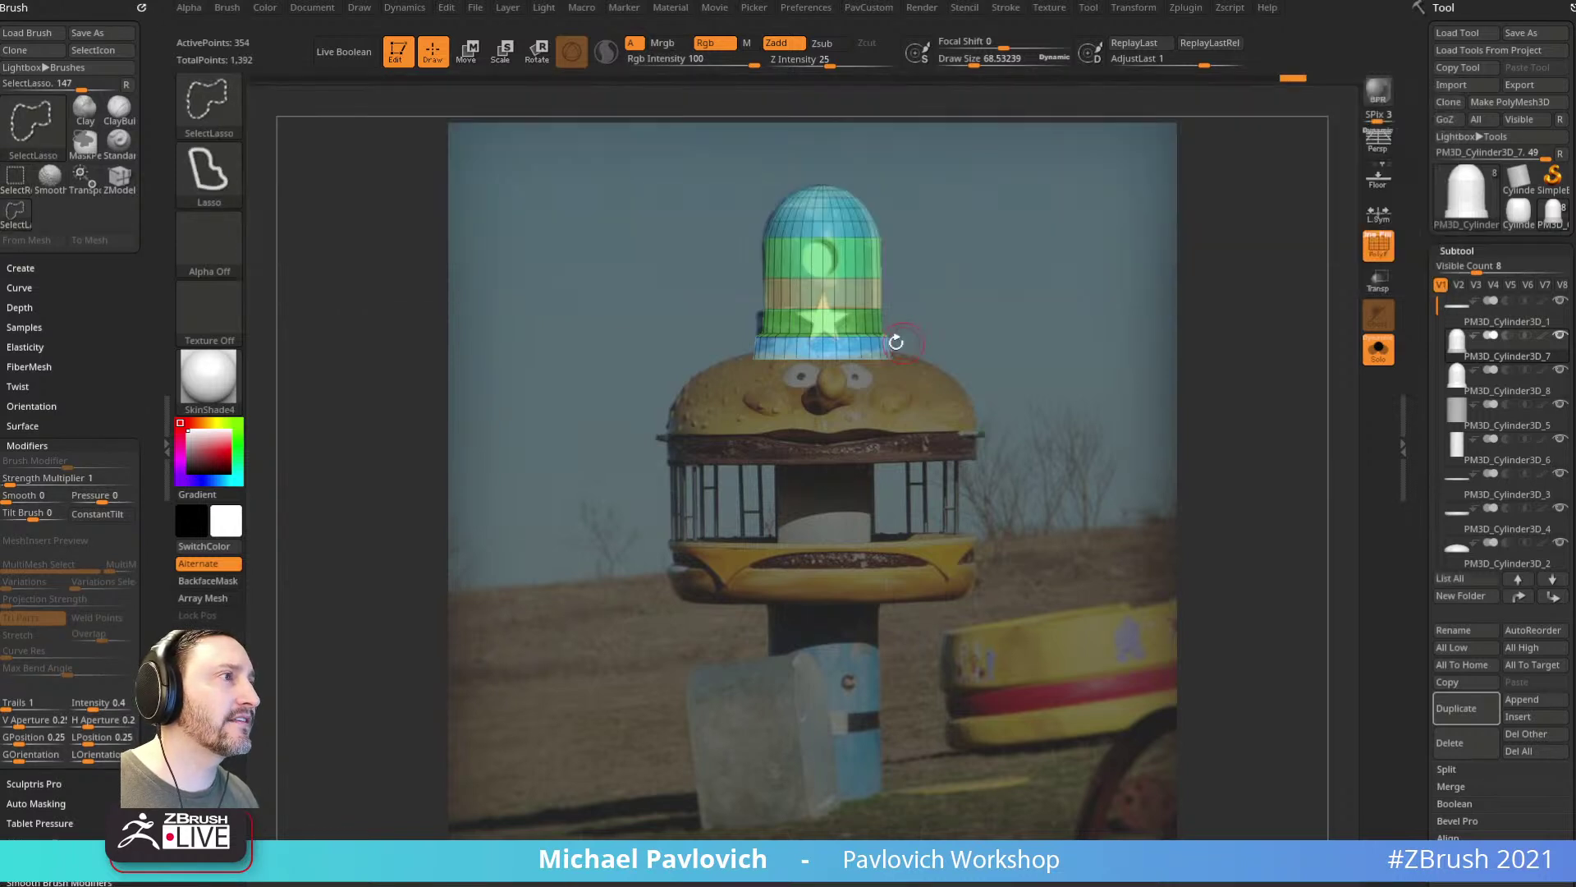
ctrl+shift+click(834, 321)
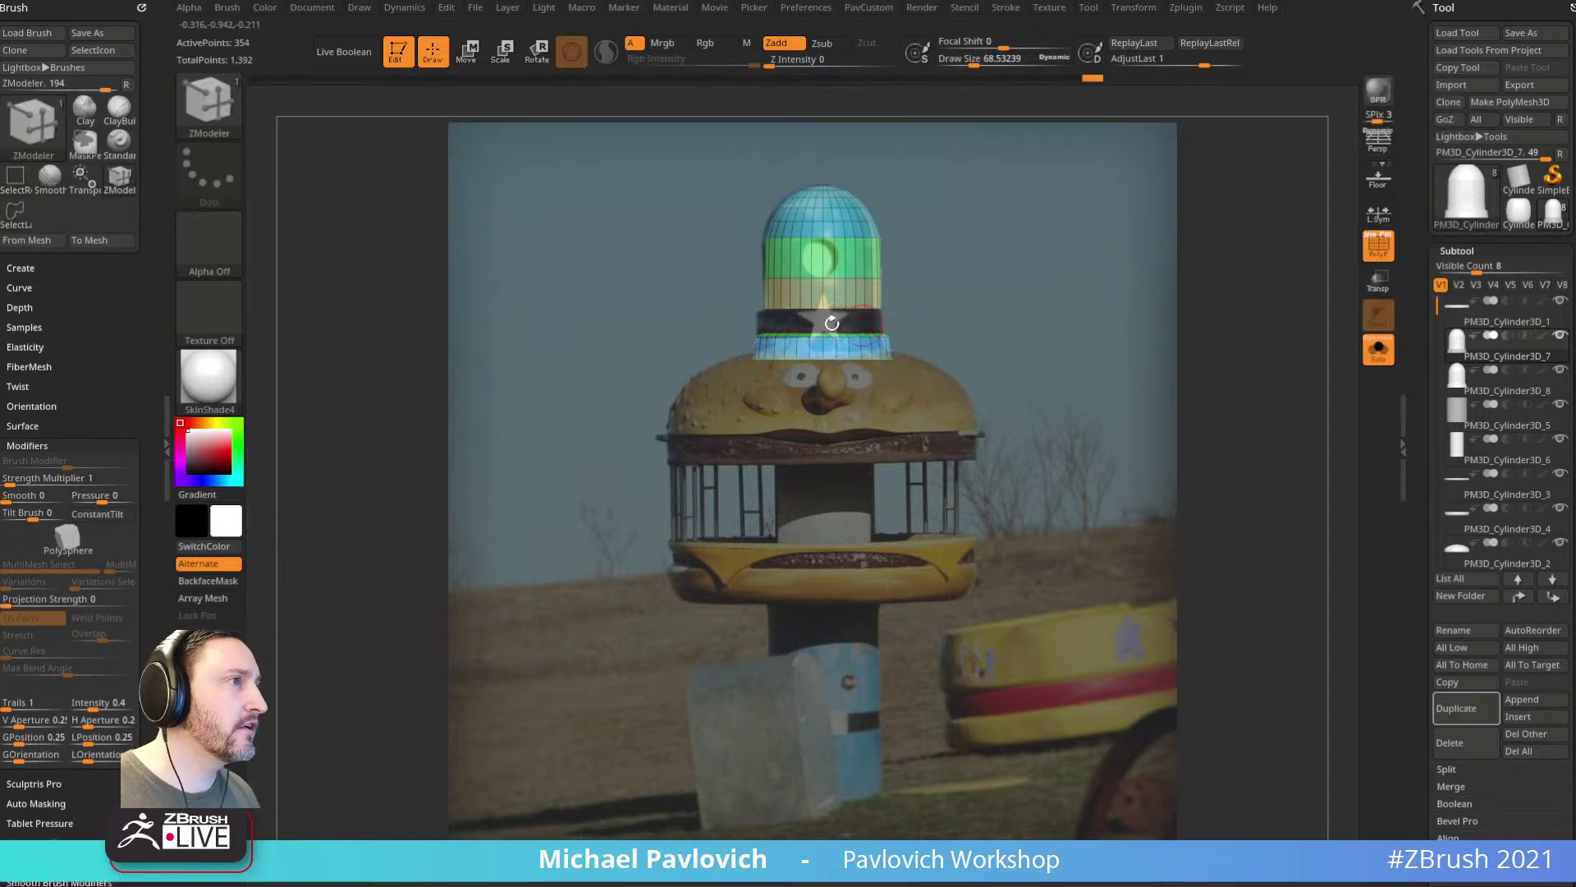
ctrl+shift+drag(1097, 211, 1157, 368)
key(2)
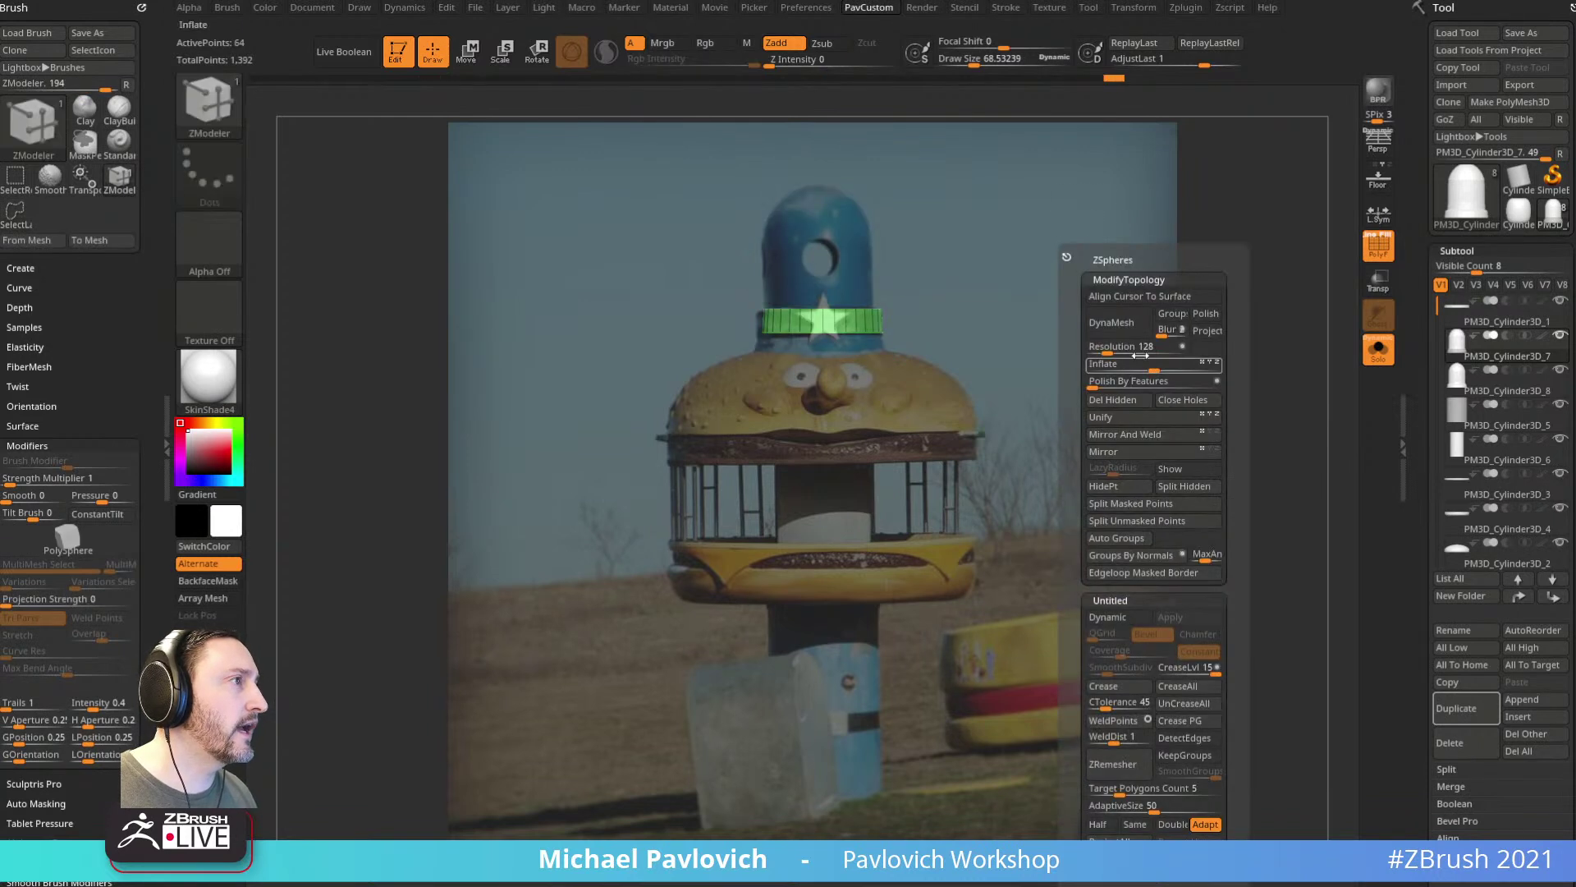
click(1127, 400)
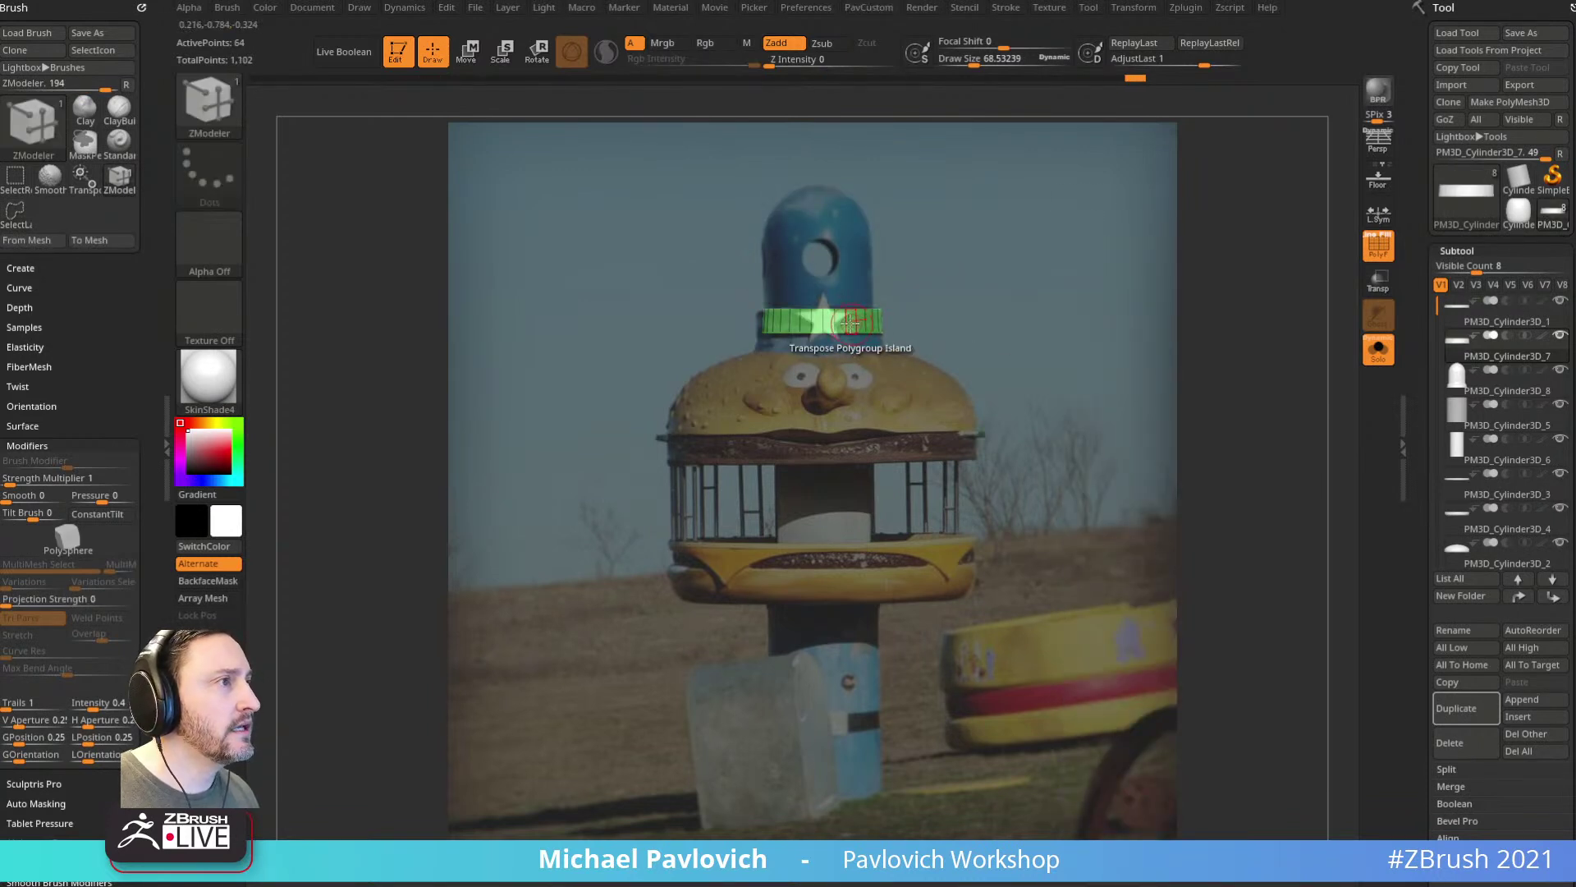
Step: Set the polygon action to QMesh with the Island target, extrude the hatband outward, and turn Solo off
key(space)
click(790, 410)
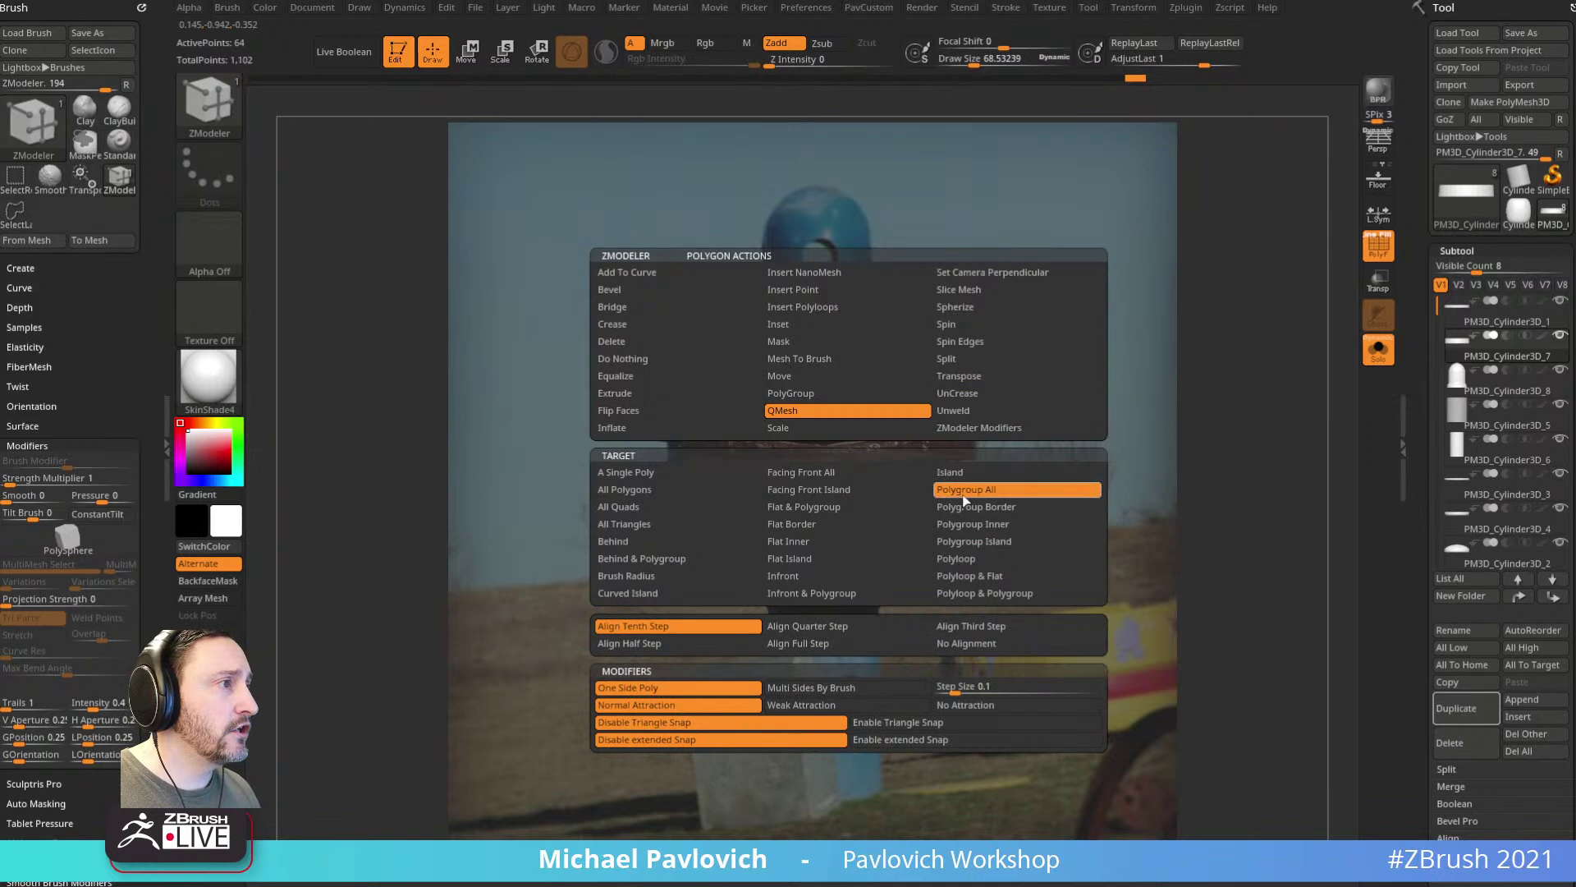
click(968, 474)
click(868, 318)
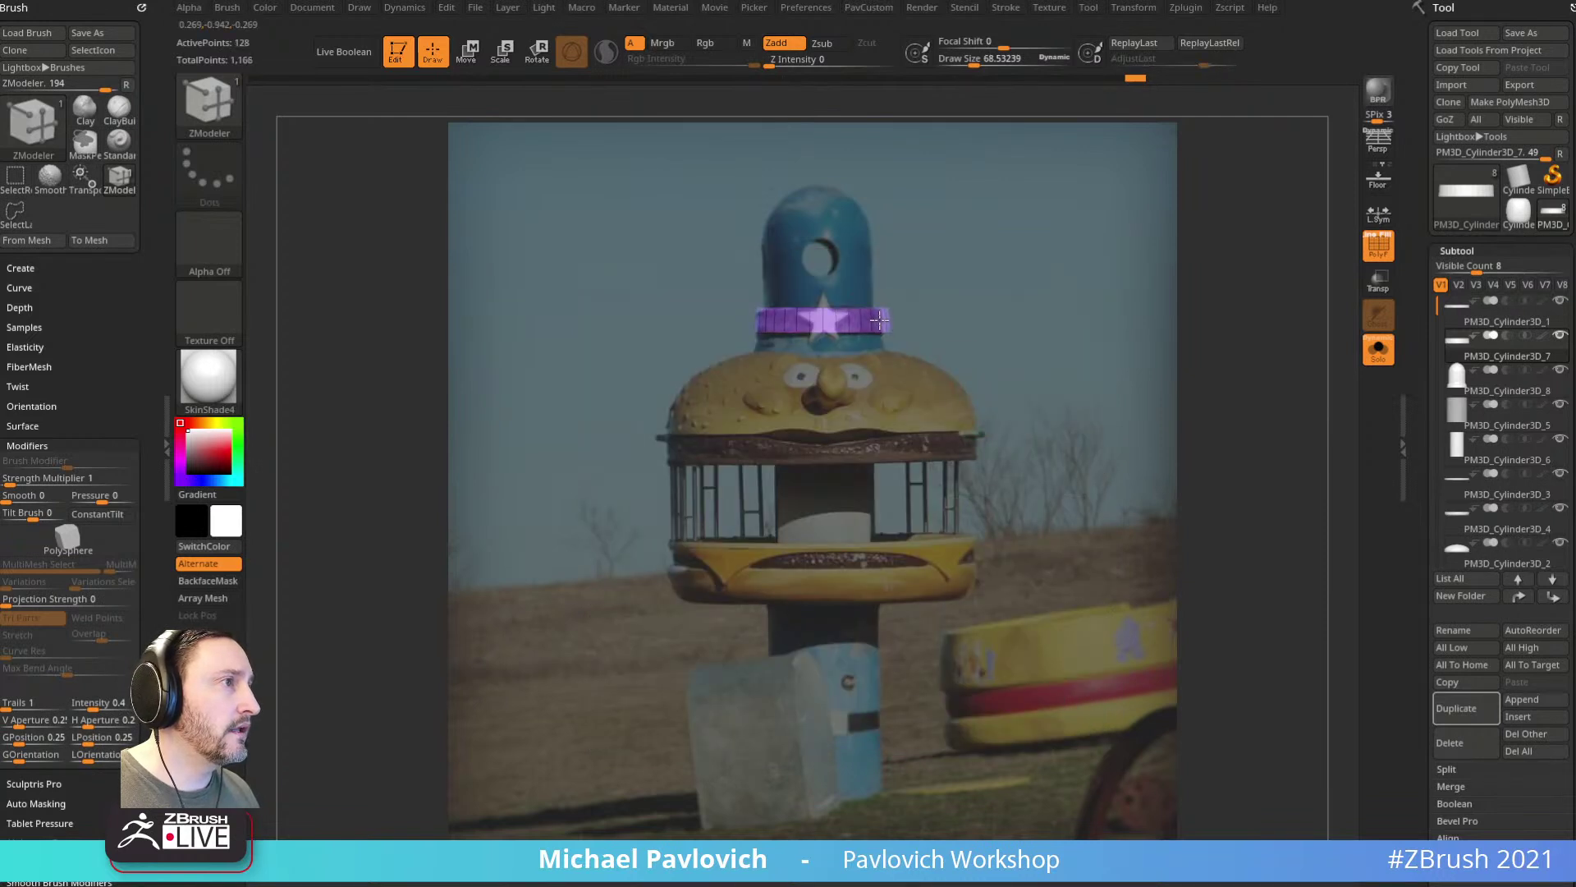
key(w)
key(q)
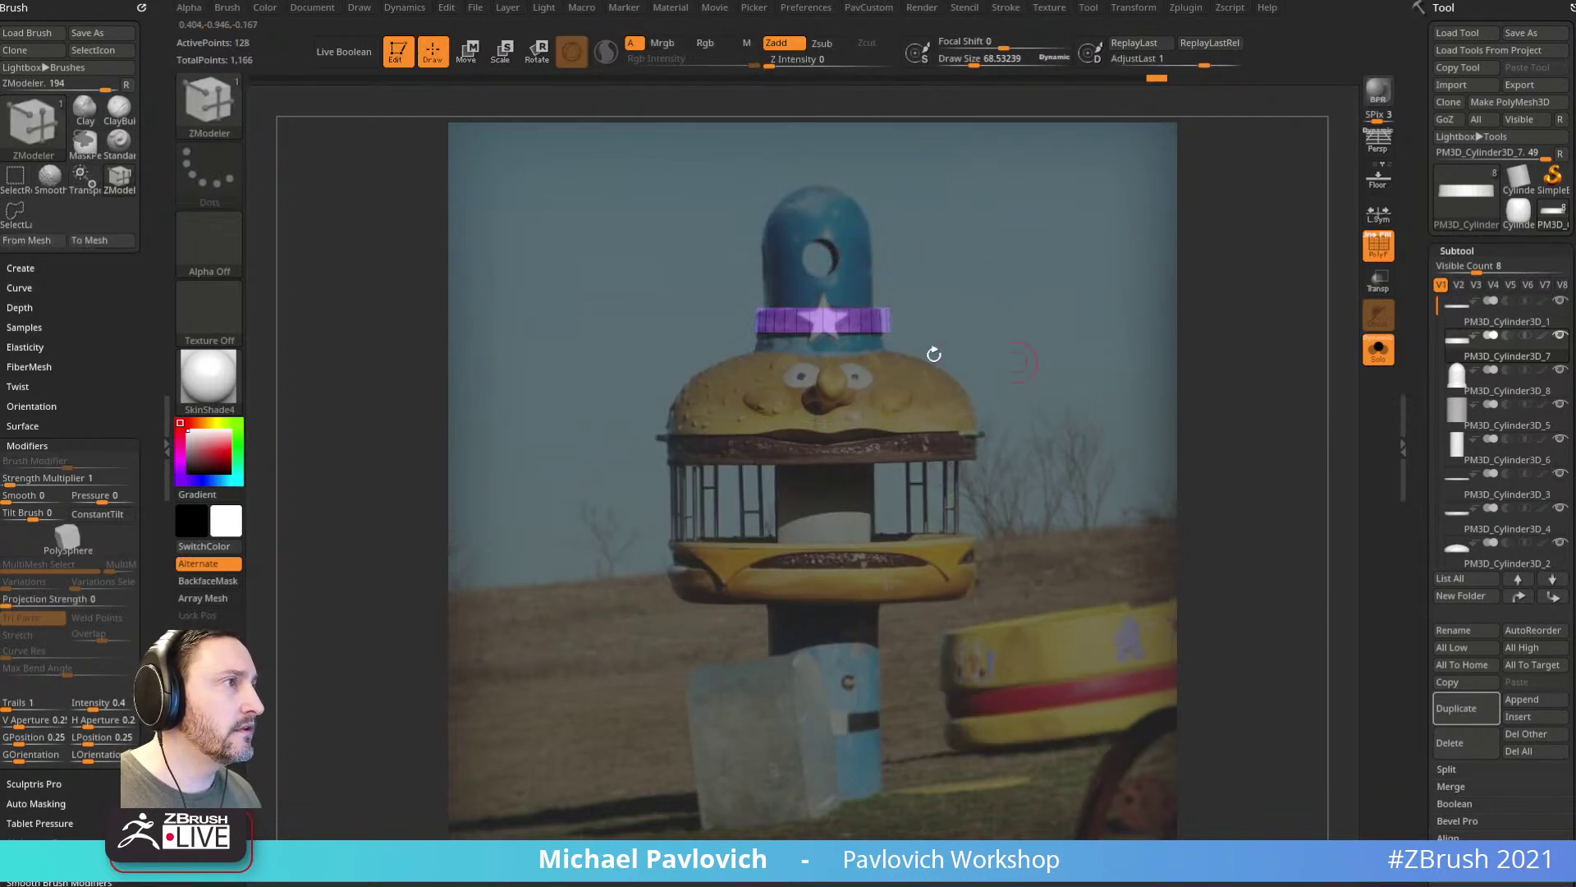
click(1375, 357)
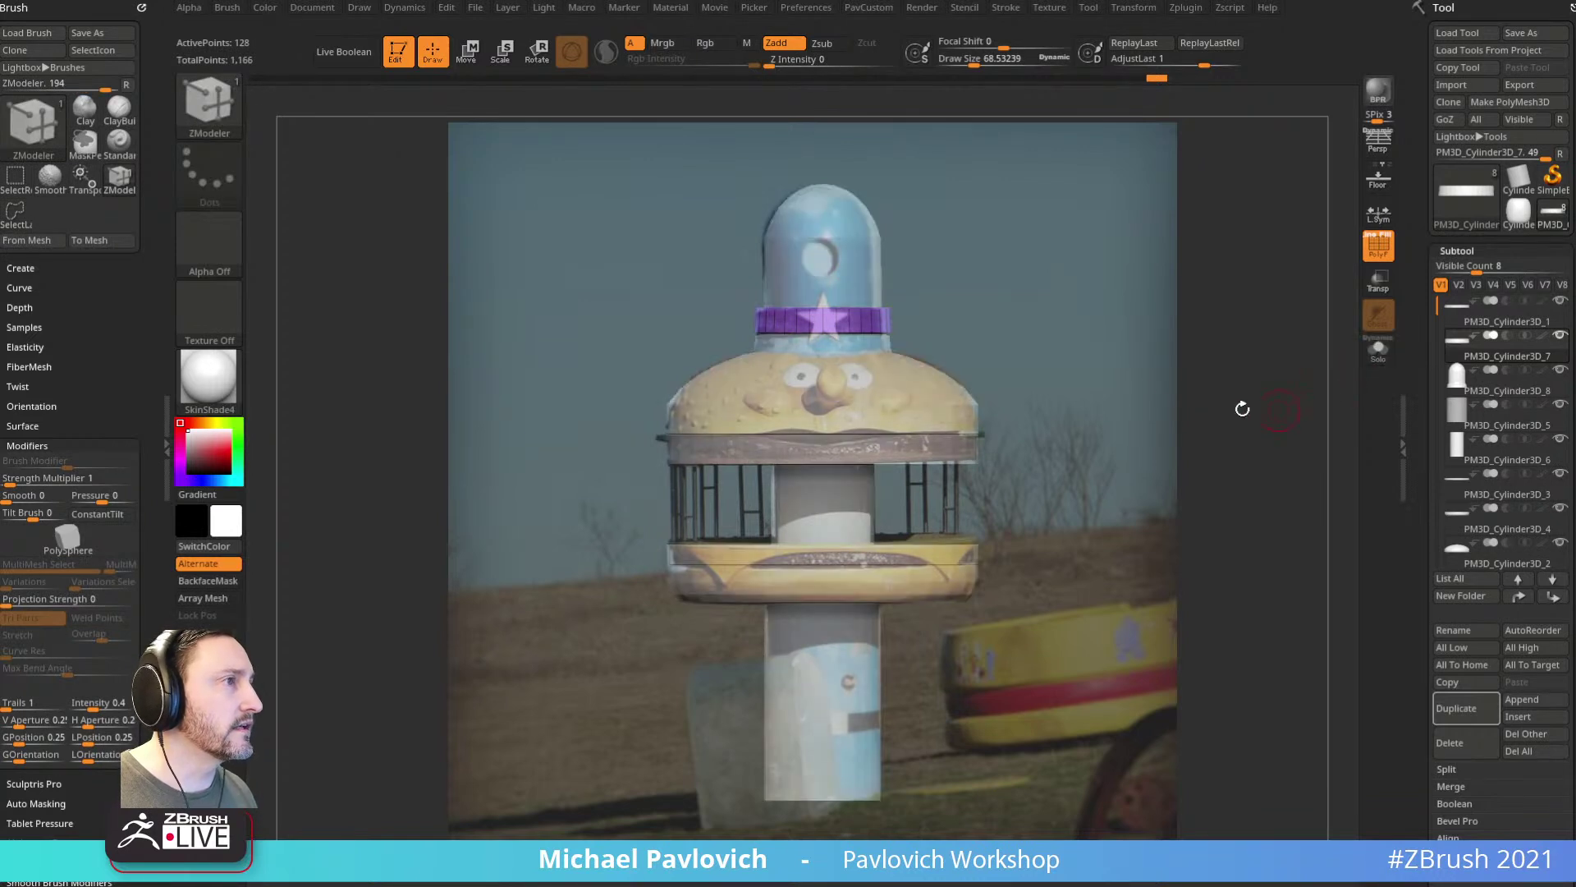
Step: Switch from ZModeler to the Standard brush
key(b)
key(s)
key(t)
key(bracketleft)
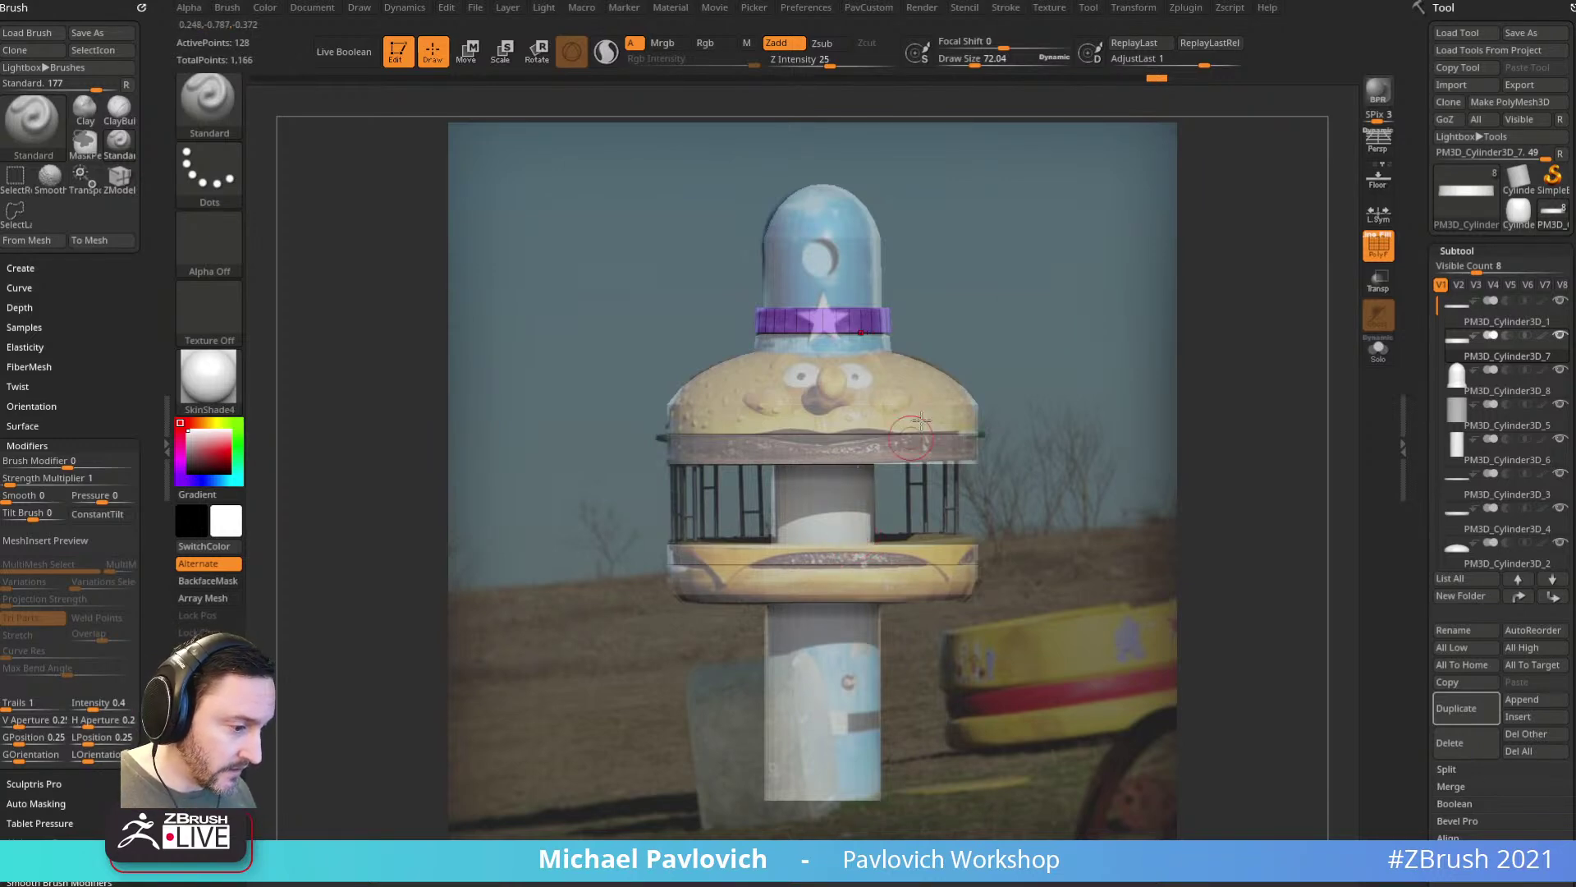
key(b)
key(i)
click(977, 374)
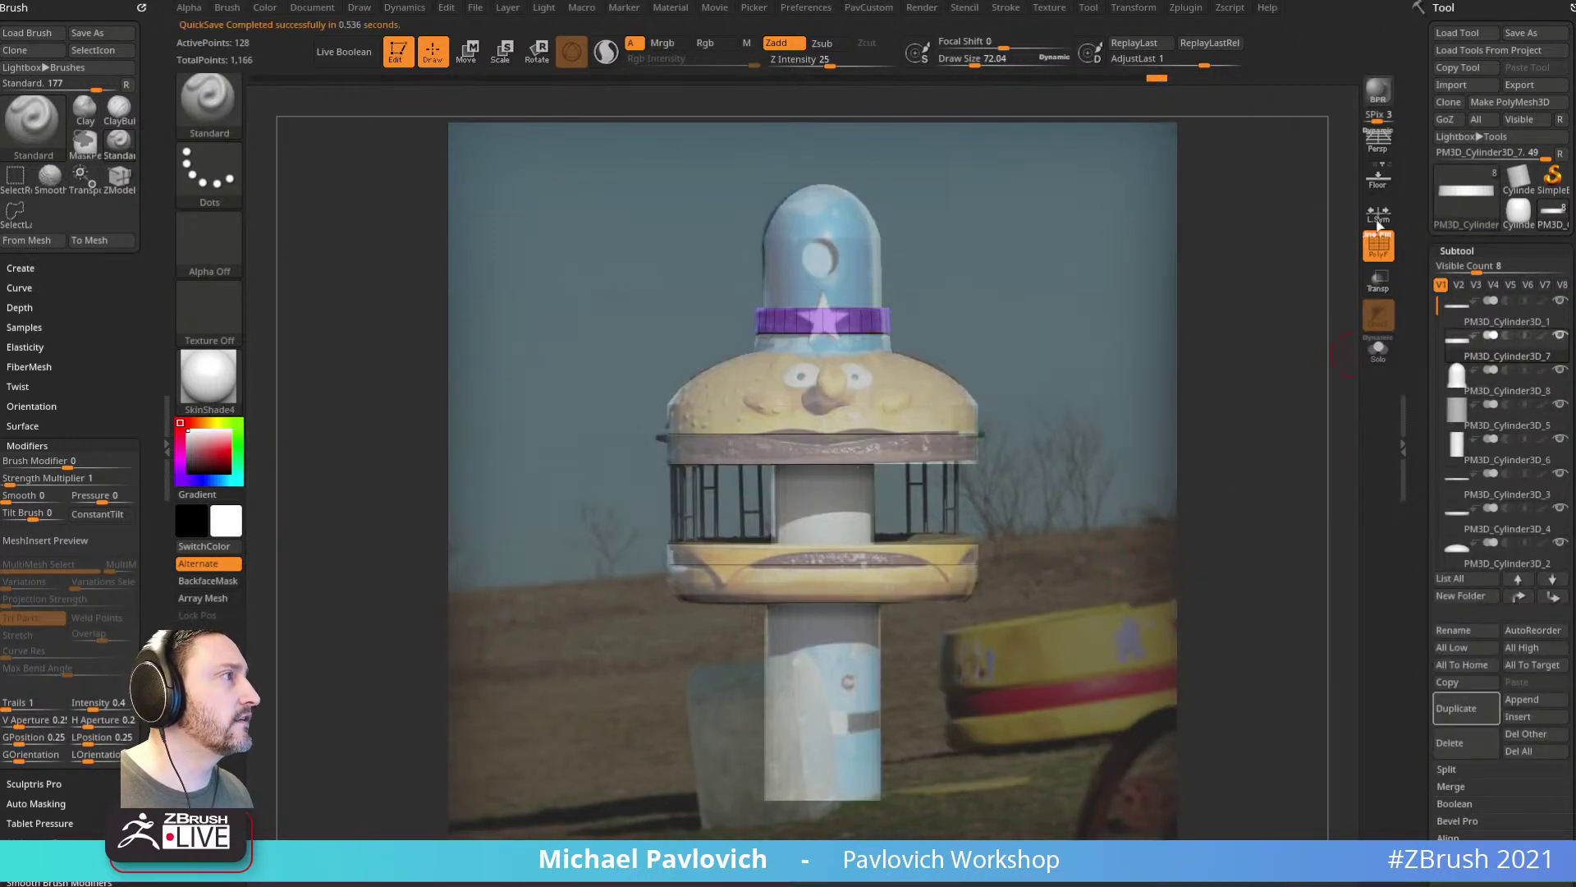
Step: Leave Edit mode, clear the canvas, and draw a PolyMesh3D star as a new editable tool in front view
click(395, 51)
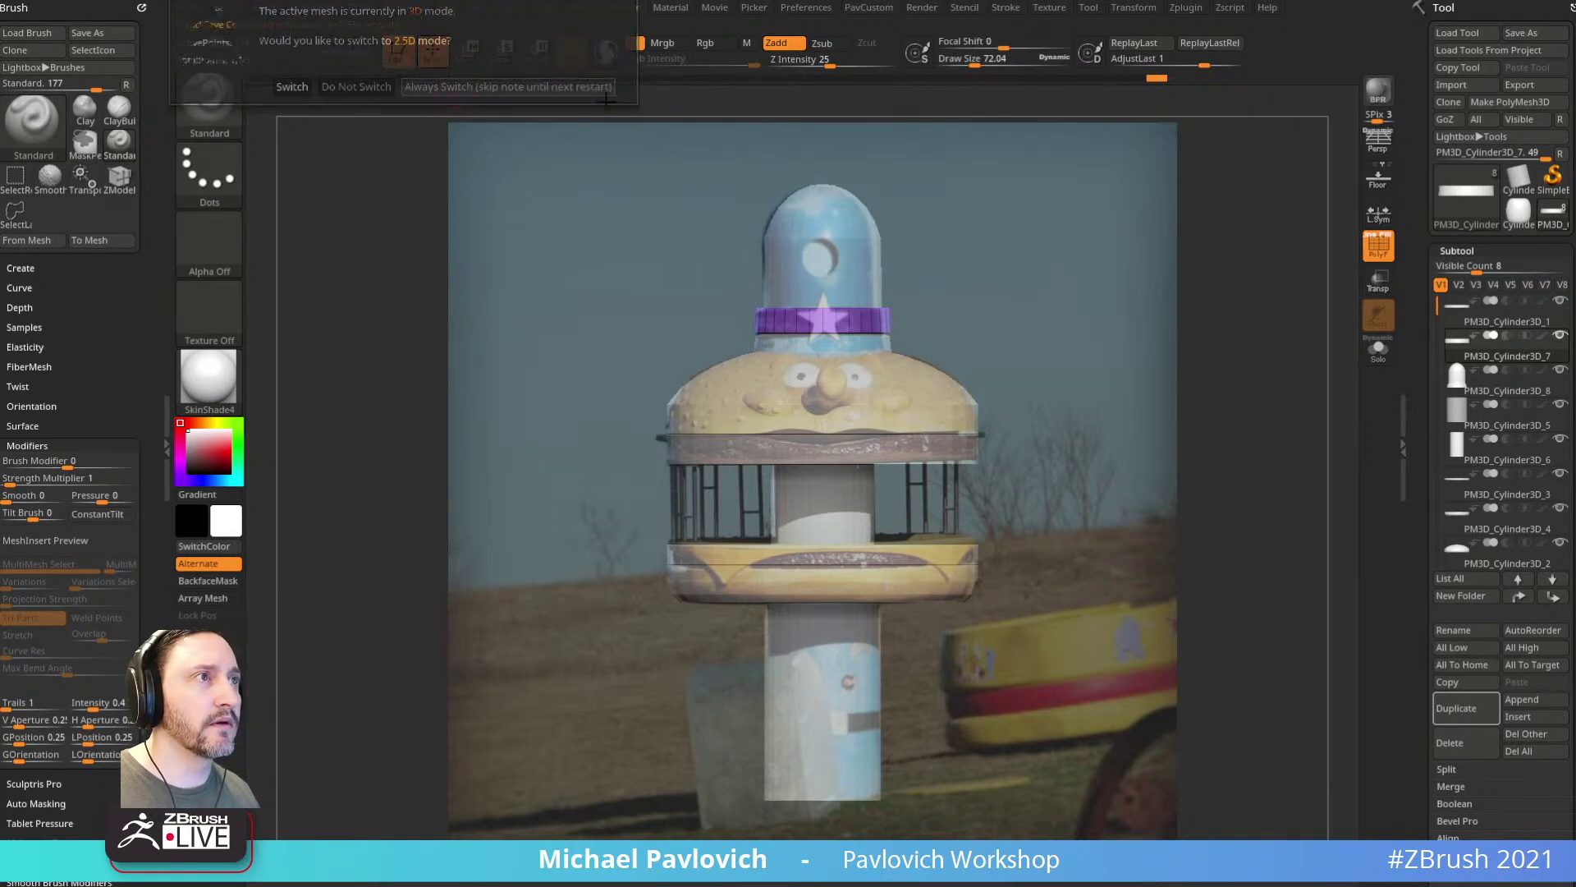
key(ctrl+n)
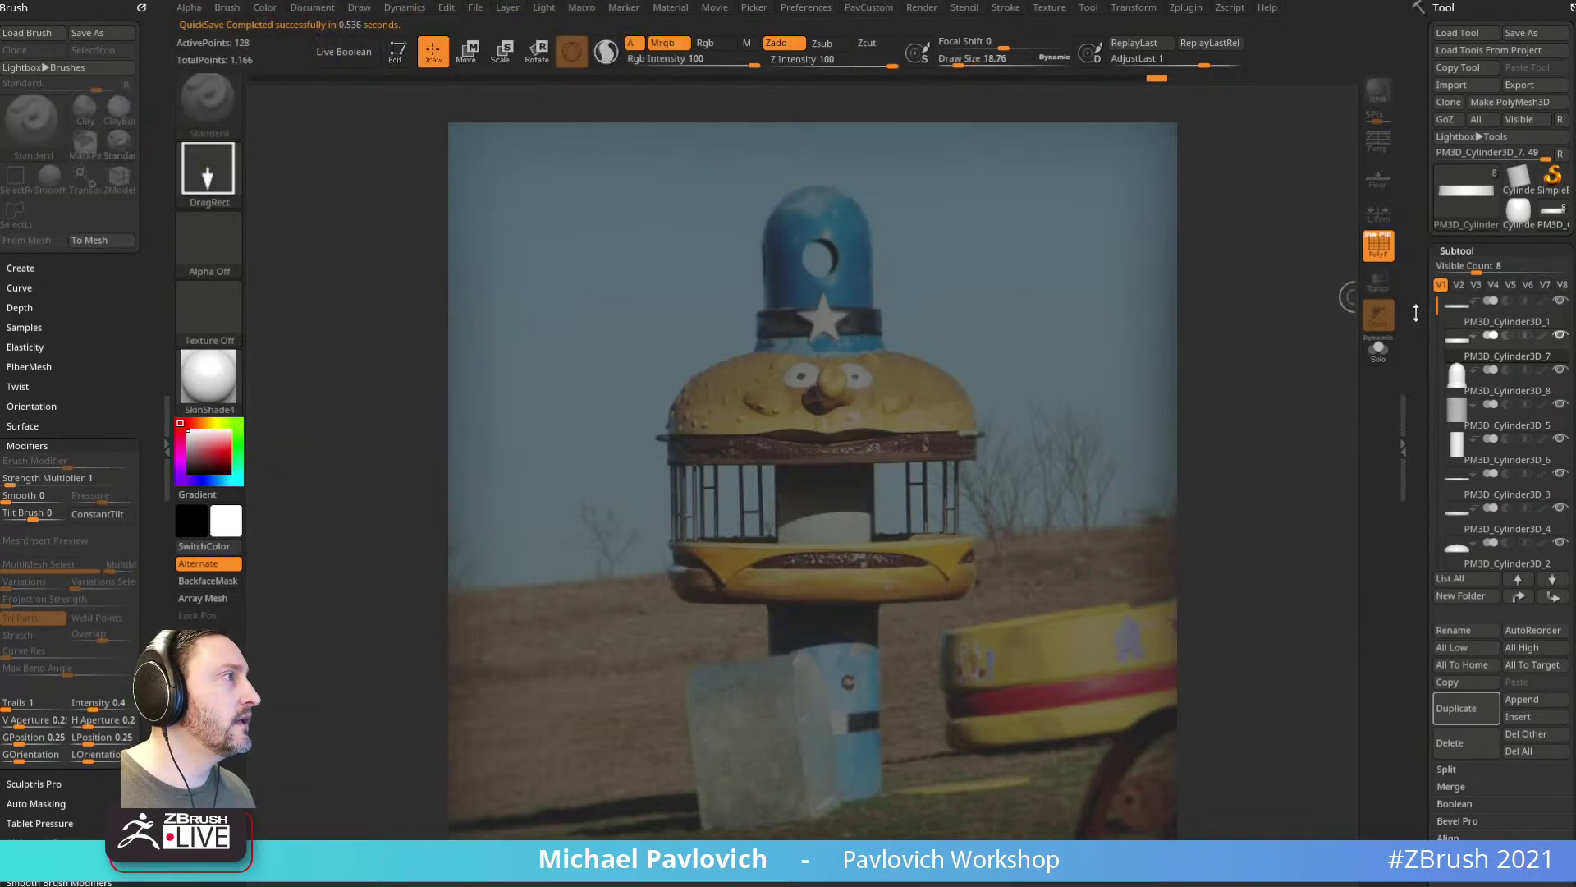
click(1466, 193)
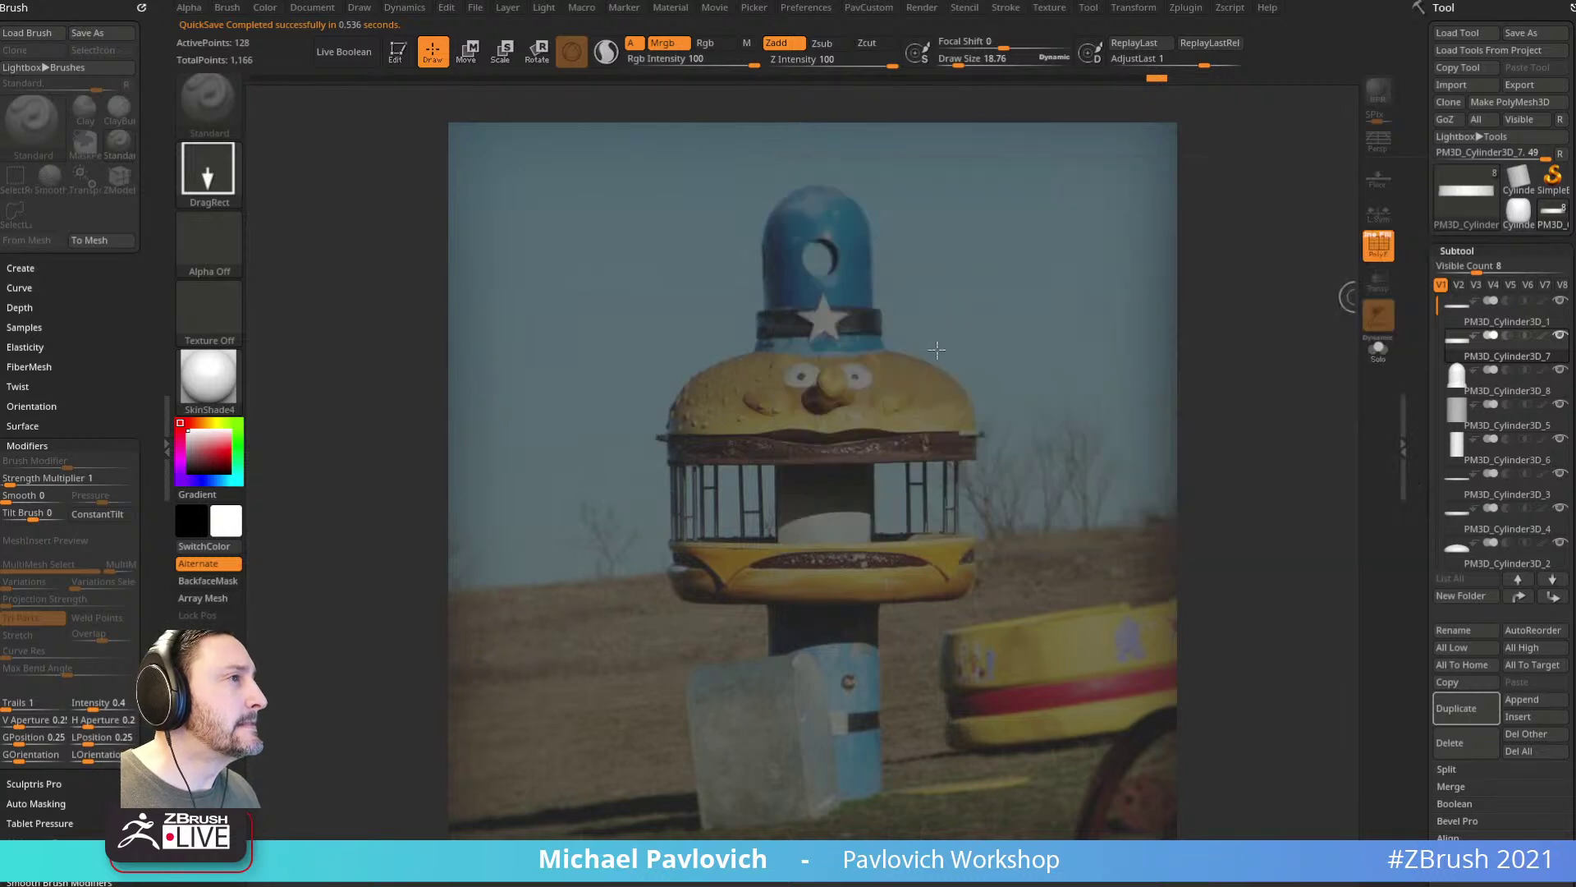
drag(806, 462, 862, 614)
click(397, 52)
mouse_move(1067, 337)
shift+mouse_down()
mouse_move(1103, 343)
mouse_move(1056, 387)
mouse_move(1112, 310)
mouse_move(1107, 321)
shift+mouse_up()
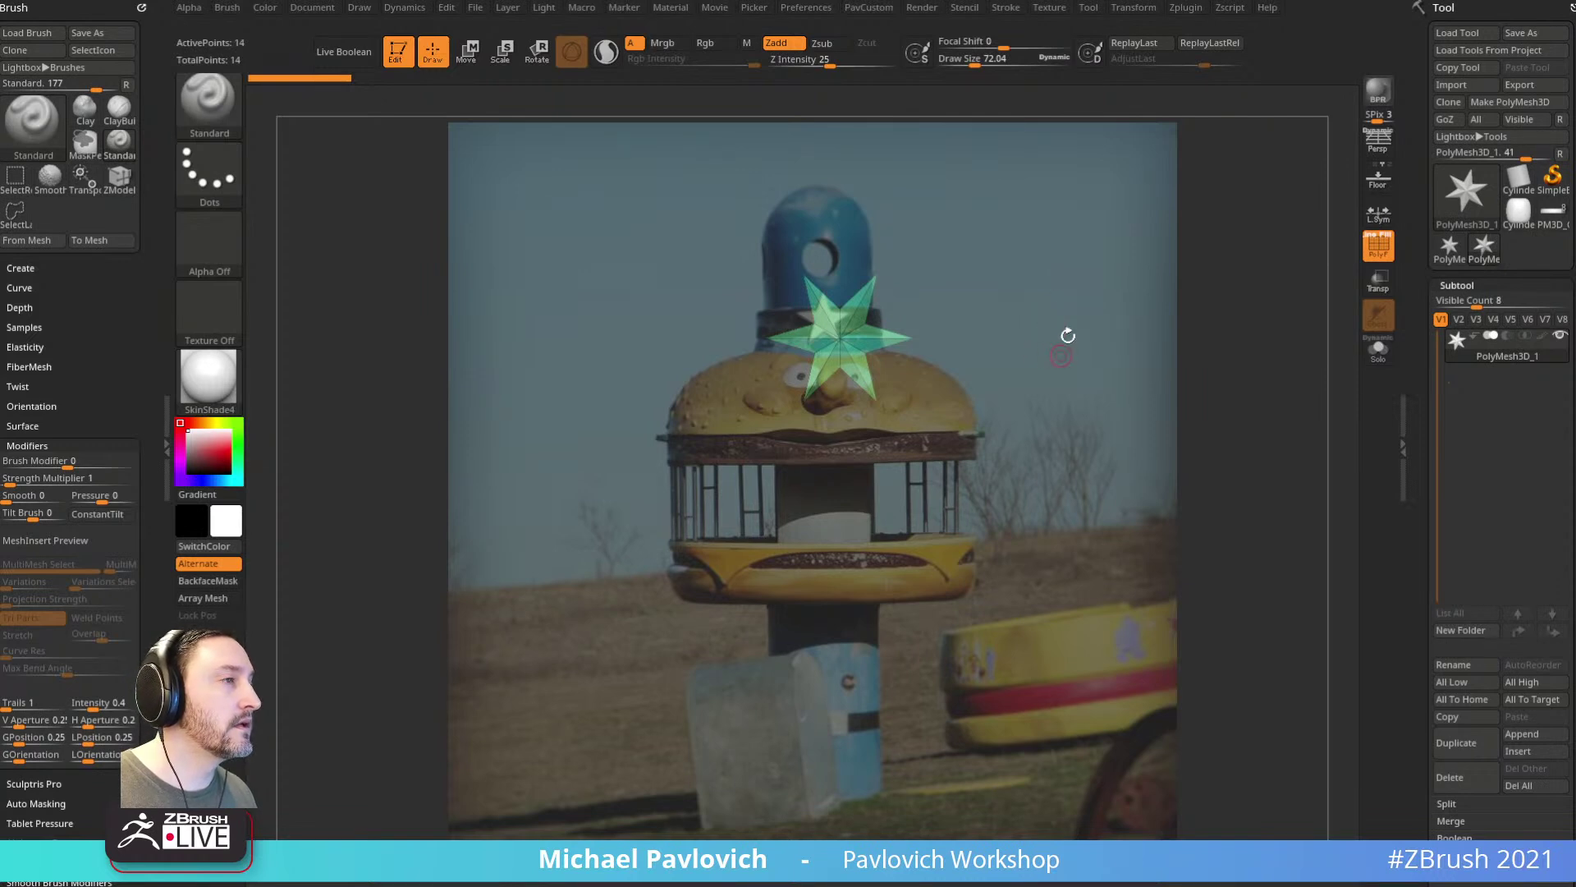
drag(1067, 302, 1087, 362)
Step: Replace the star with a PolyCylinder through the gizmo and reduce it to five sides, viewed end-on
key(w)
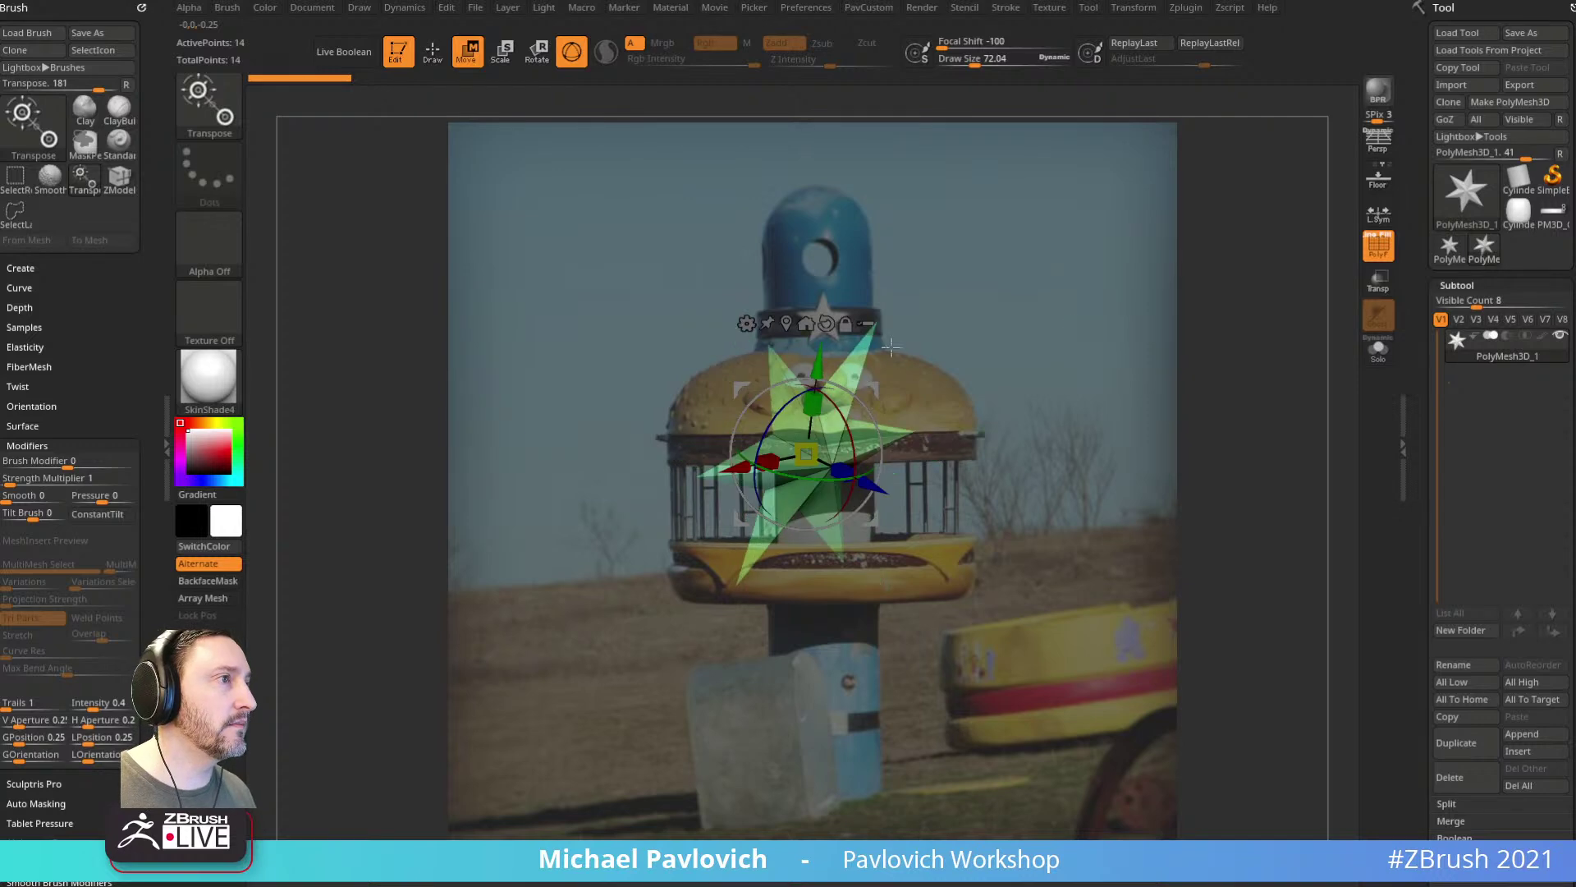
click(747, 324)
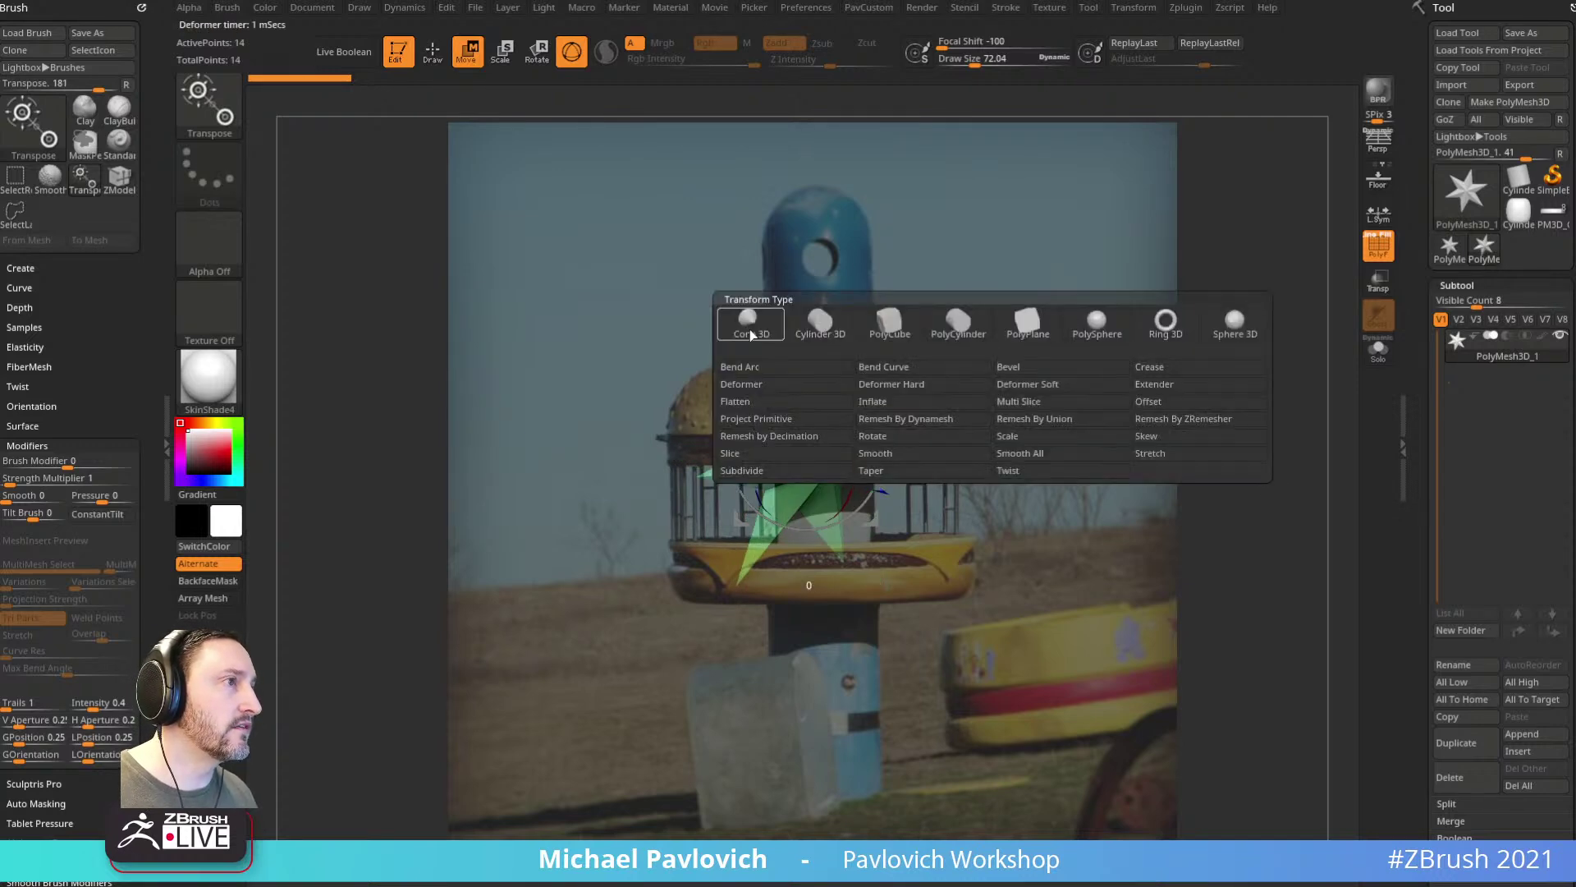
click(959, 324)
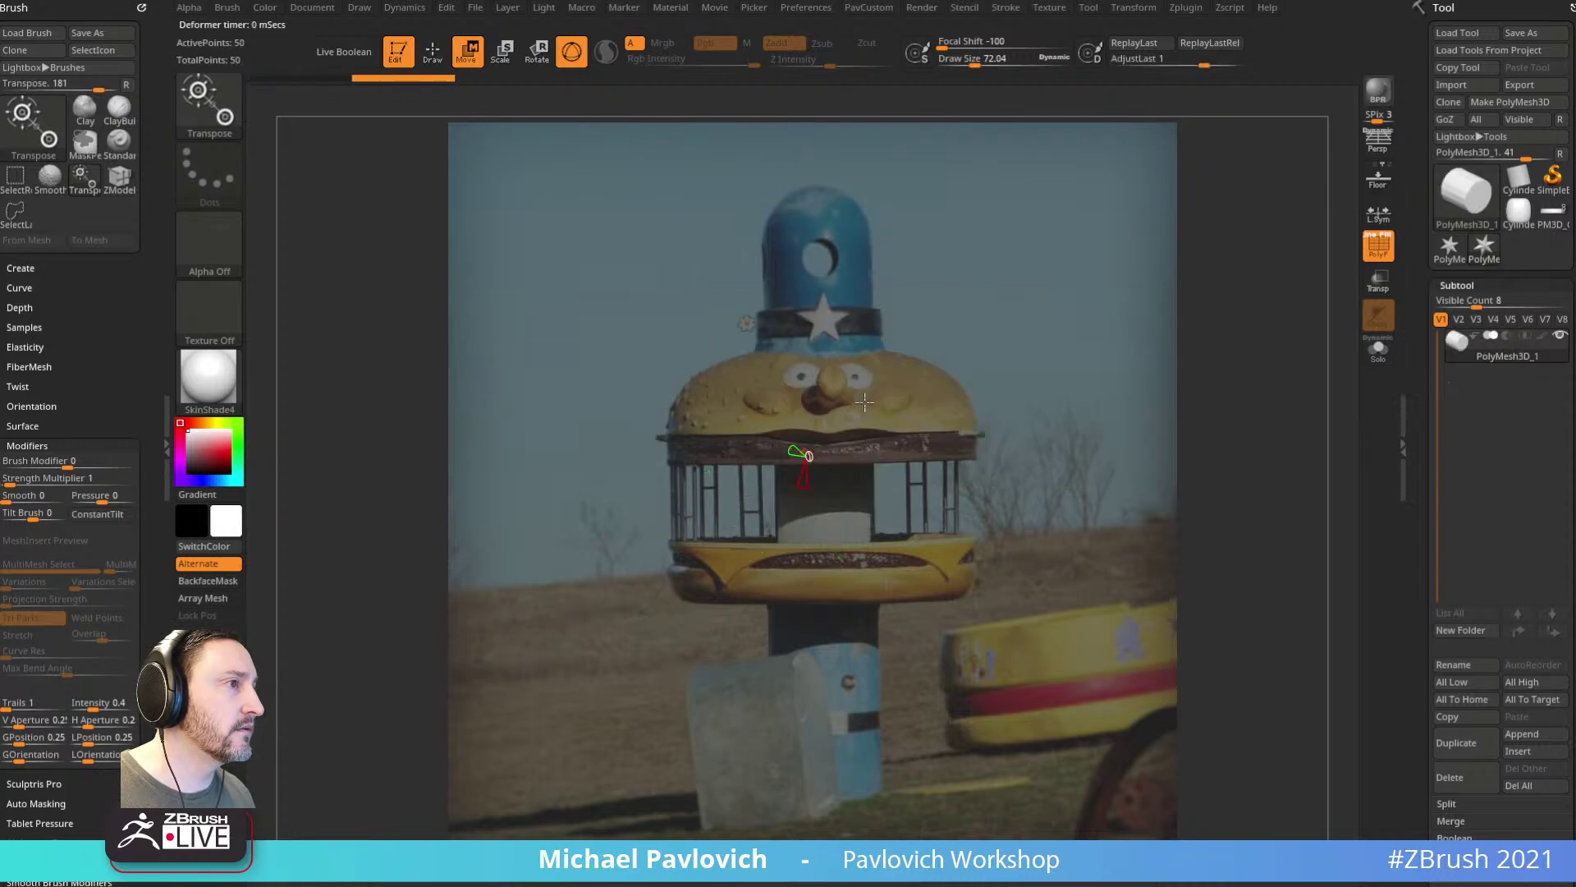
right_drag(919, 360, 1059, 321)
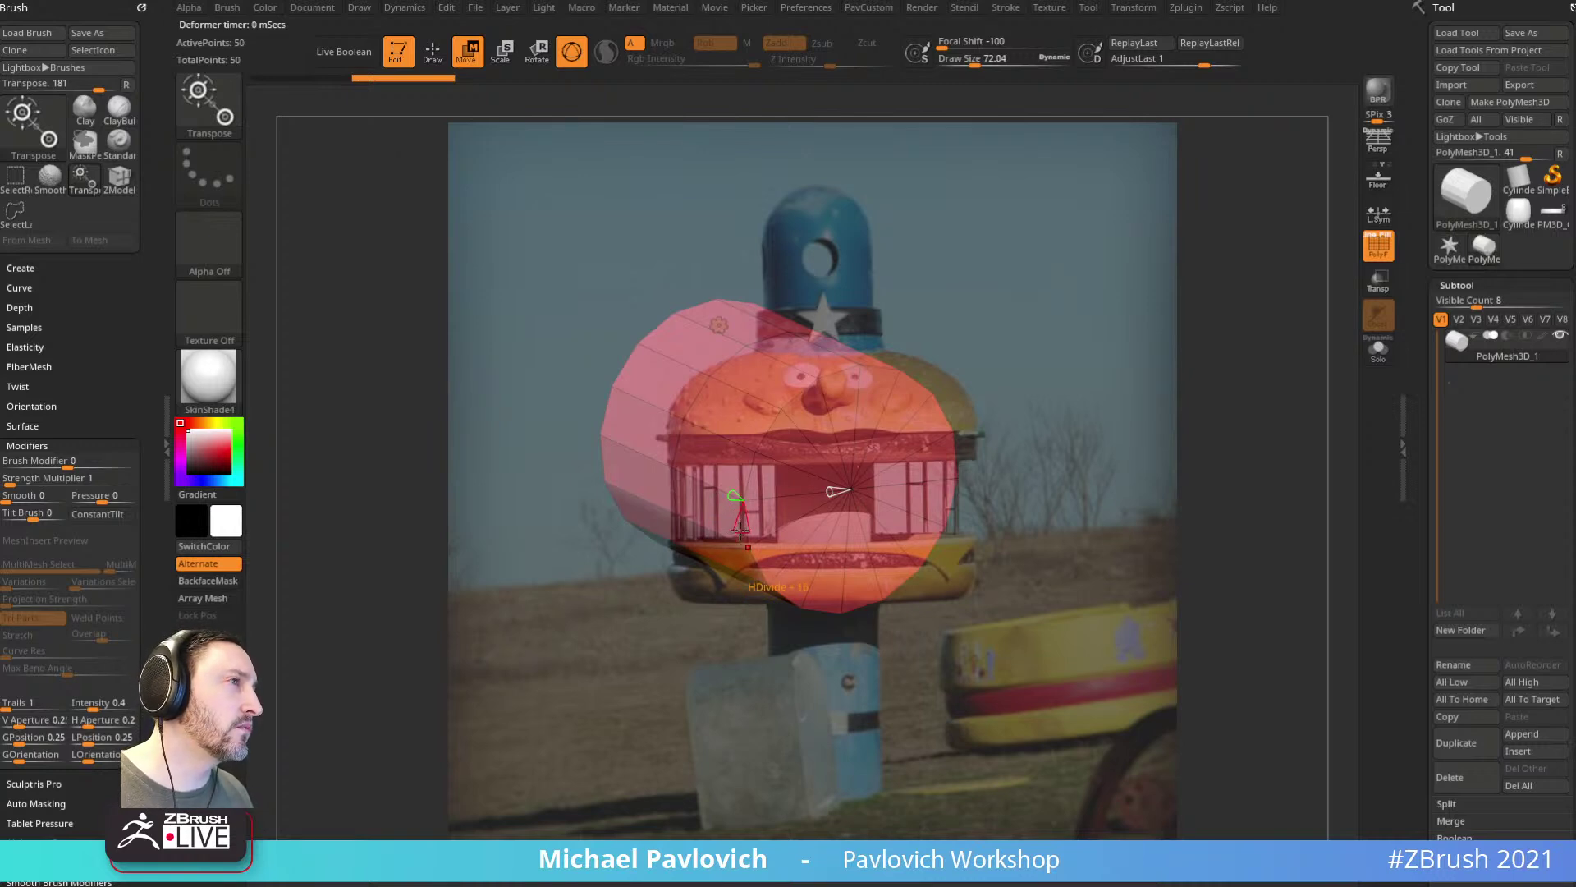
drag(740, 530, 743, 517)
drag(1036, 333, 1084, 338)
text(q)
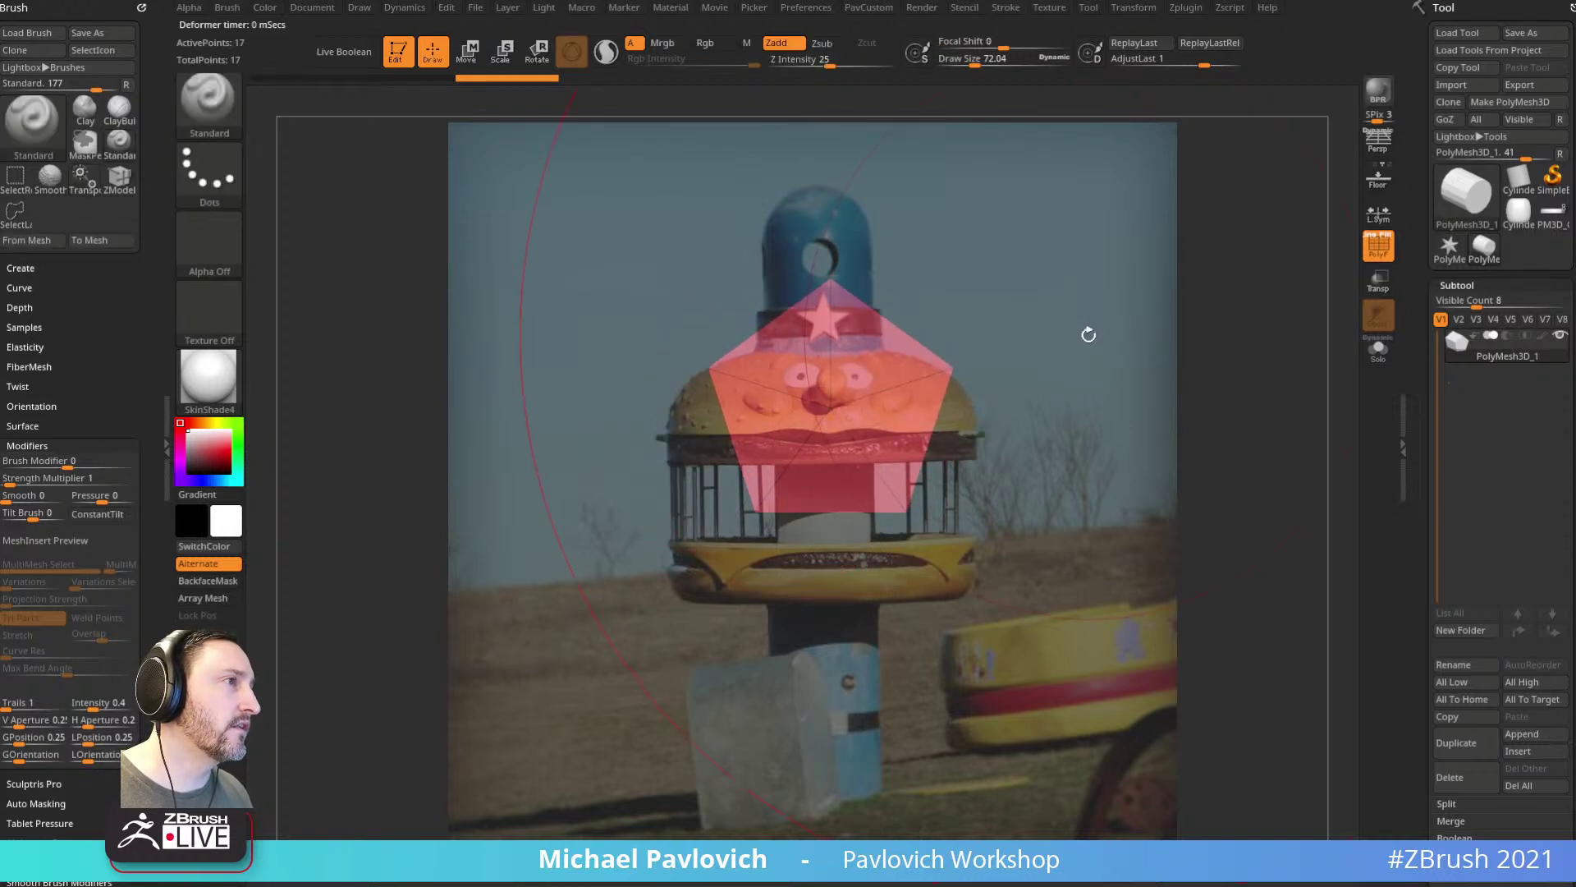
Step: Switch to ZModeler, set the point action to Split, and split the pentagon's centre point into a smaller inner pentagon
text(s1)
drag(1052, 349, 1064, 349)
key(b)
key(z)
key(m)
key(space)
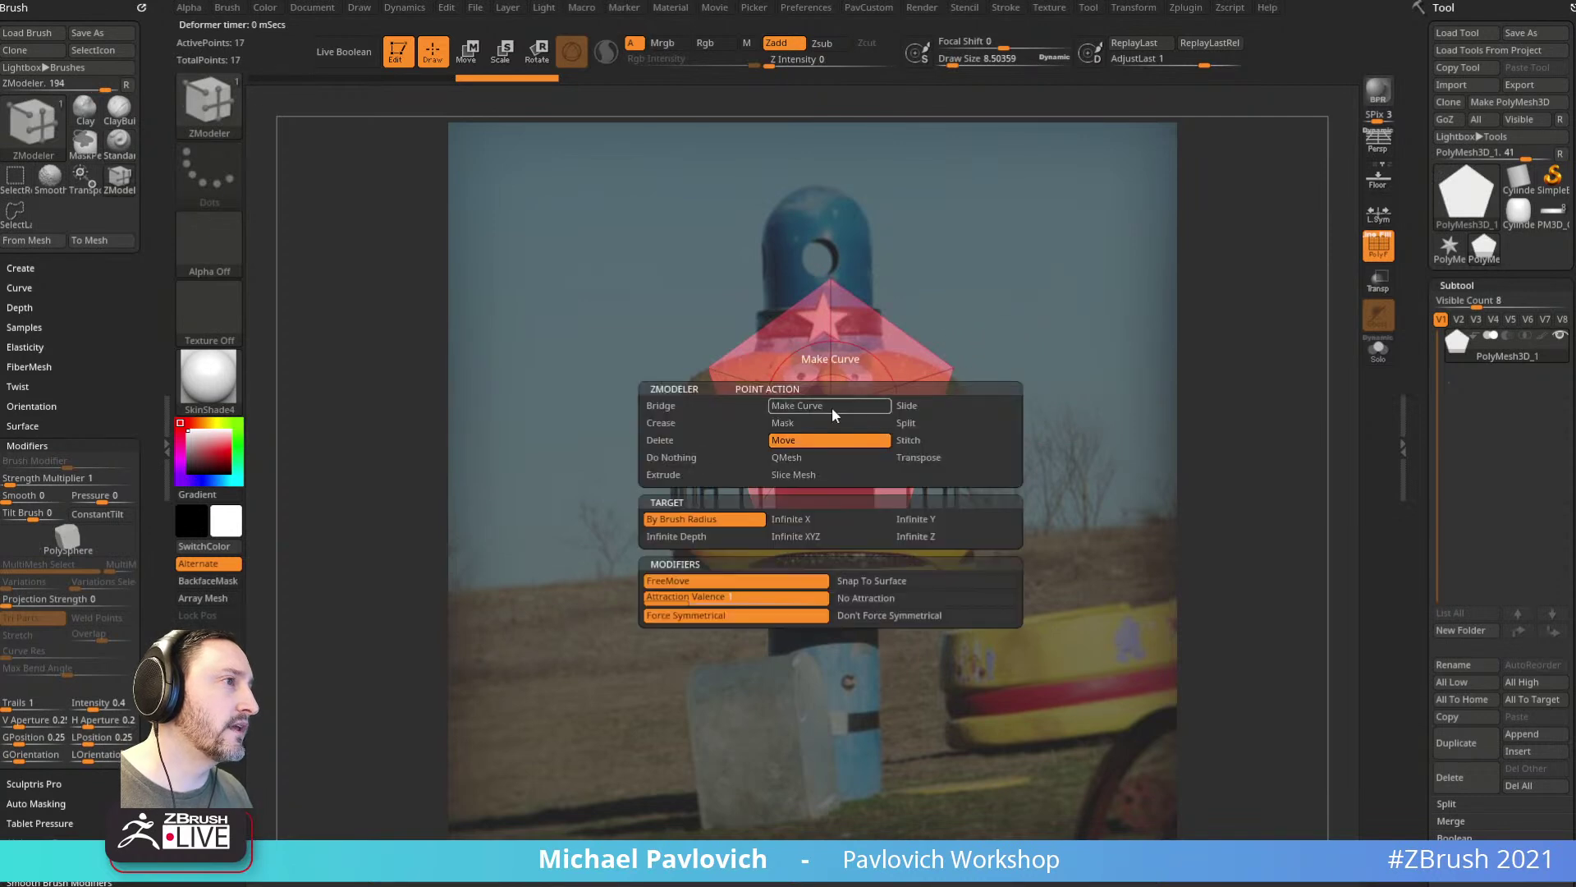
click(906, 422)
drag(831, 405, 866, 415)
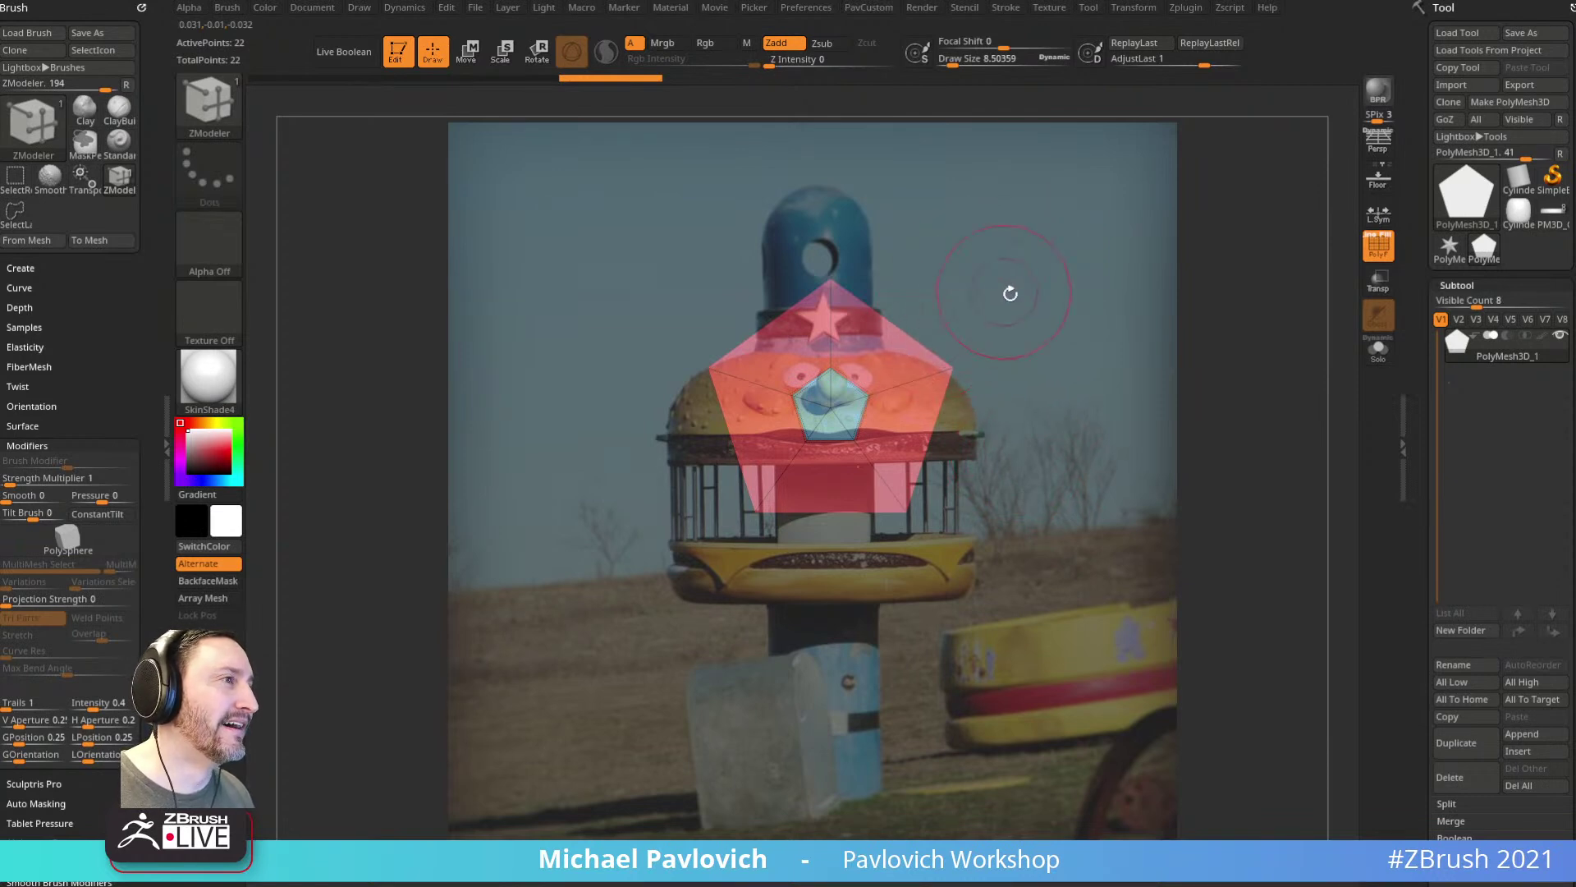
Step: Hide everything except the pentagon's front face and delete the hidden geometry
shift+drag(1000, 292, 1090, 313)
mouse_move(985, 282)
ctrl+shift+mouse_down()
mouse_move(805, 644)
mouse_move(946, 237)
ctrl+shift+mouse_up()
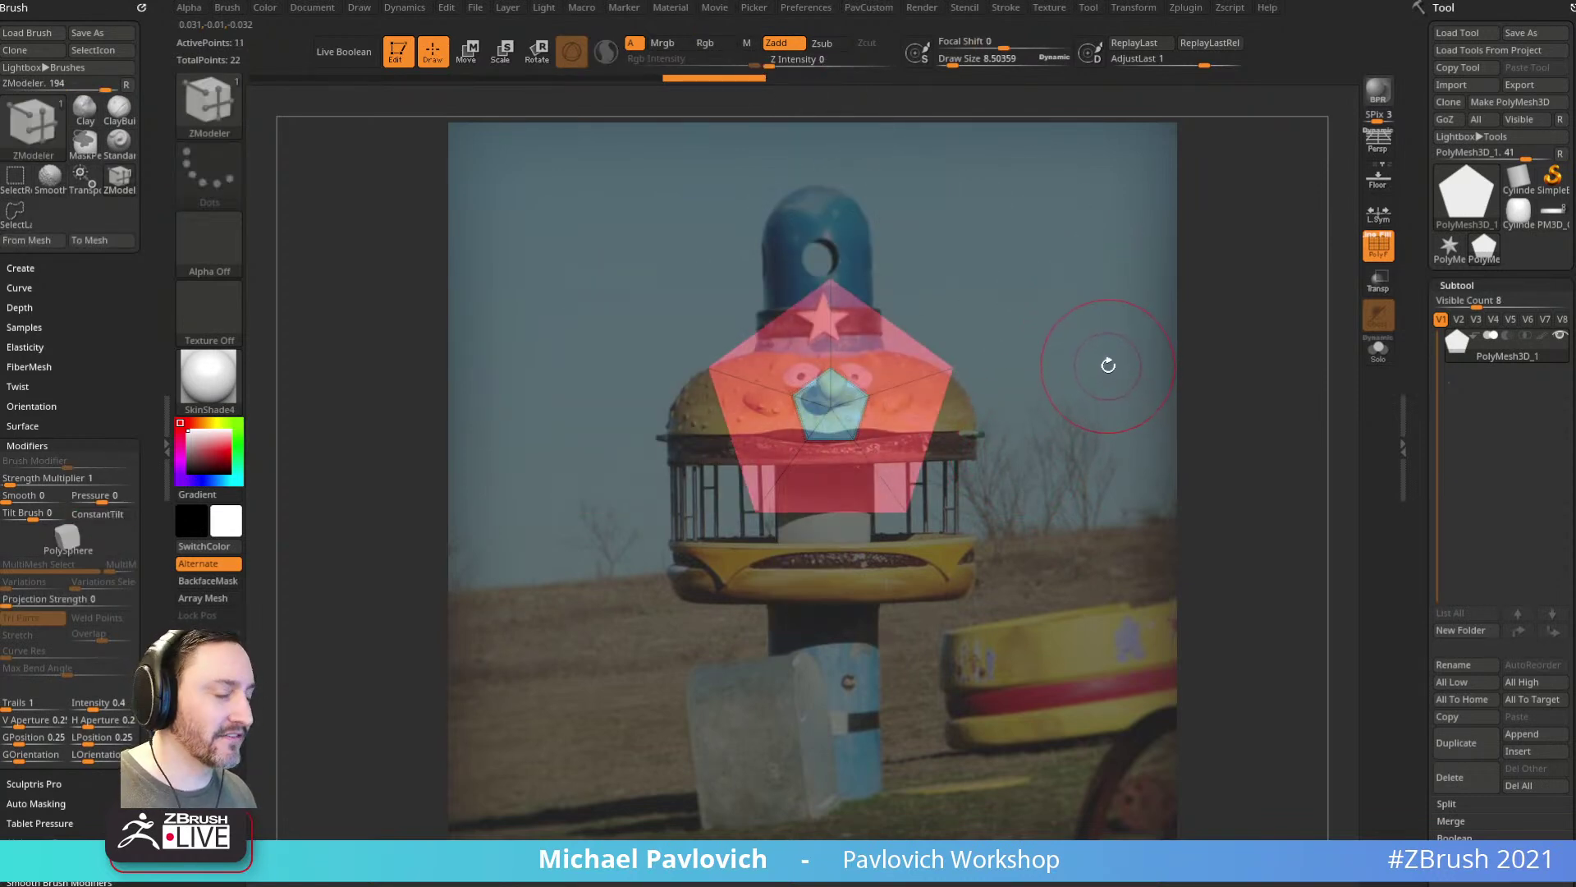
key(2)
click(1074, 402)
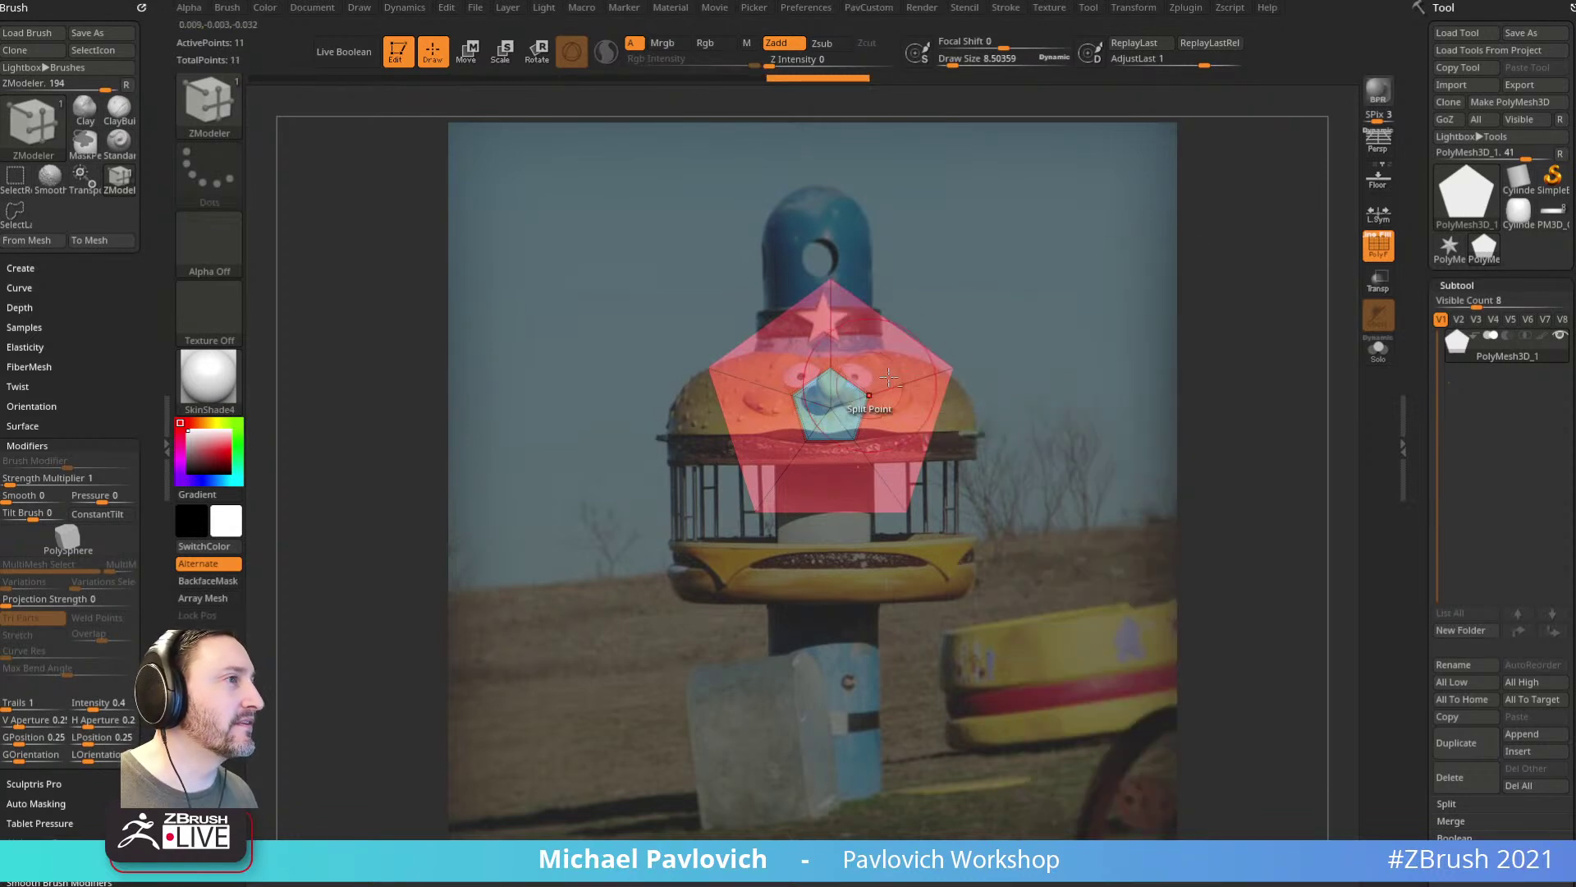
key(space)
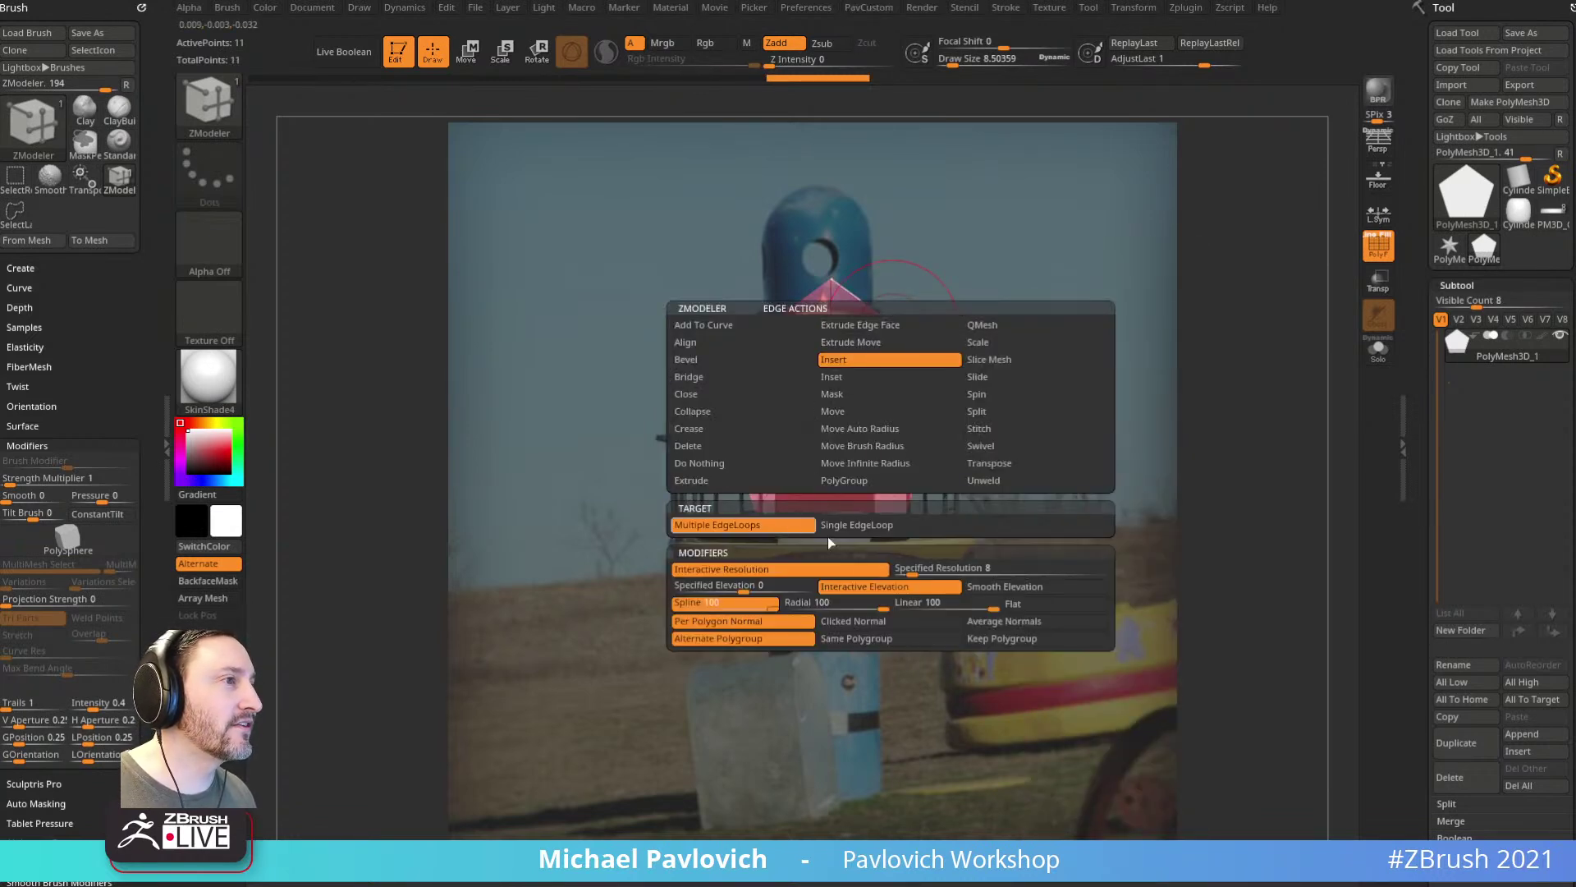
click(716, 585)
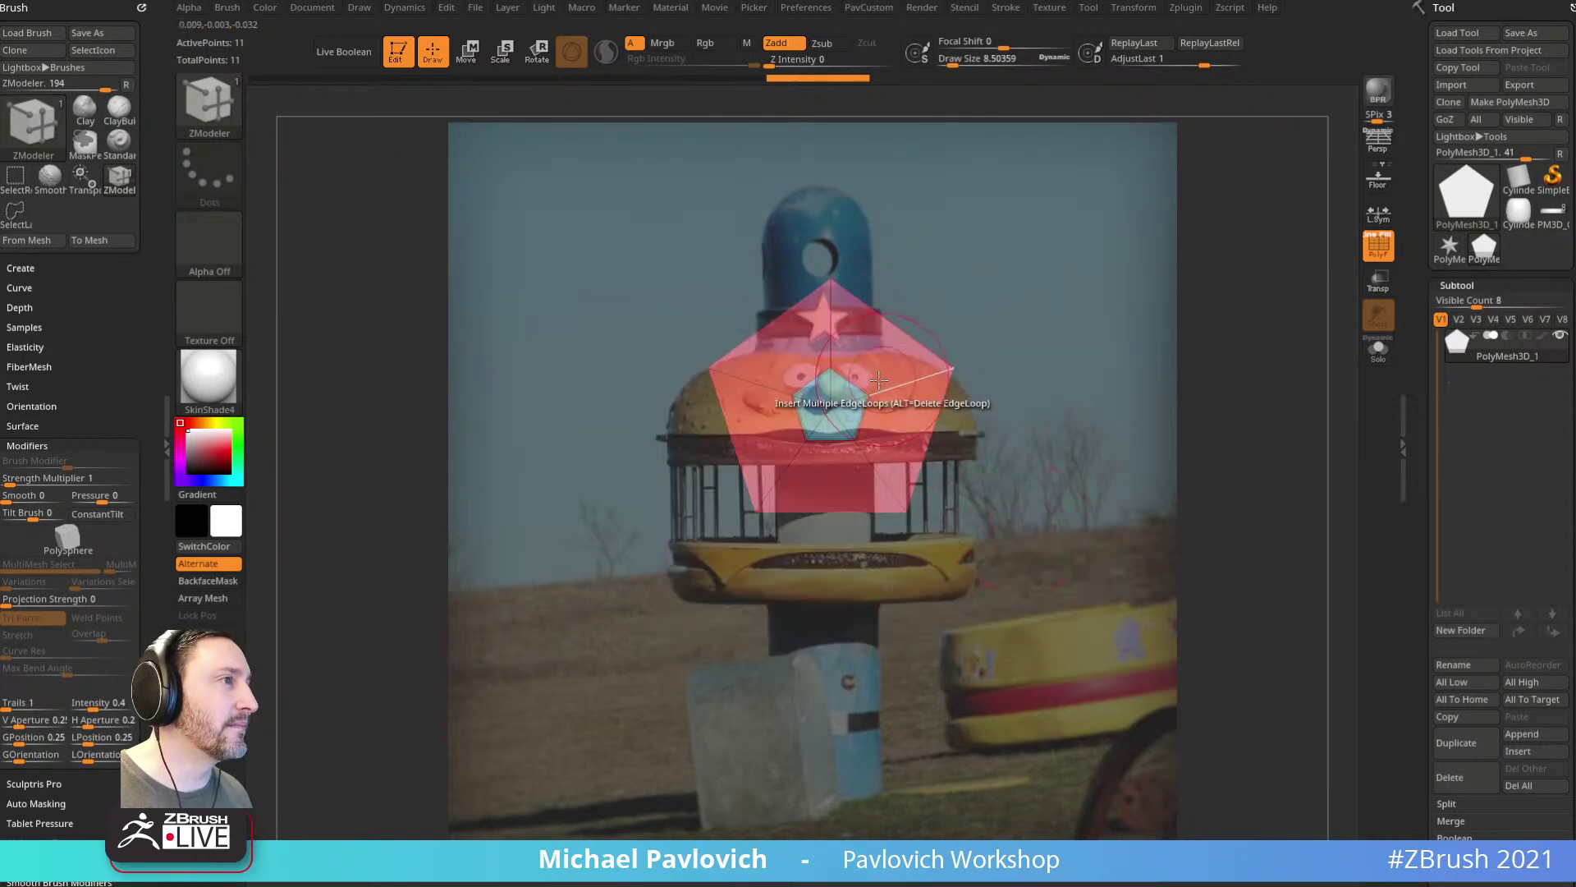
click(839, 382)
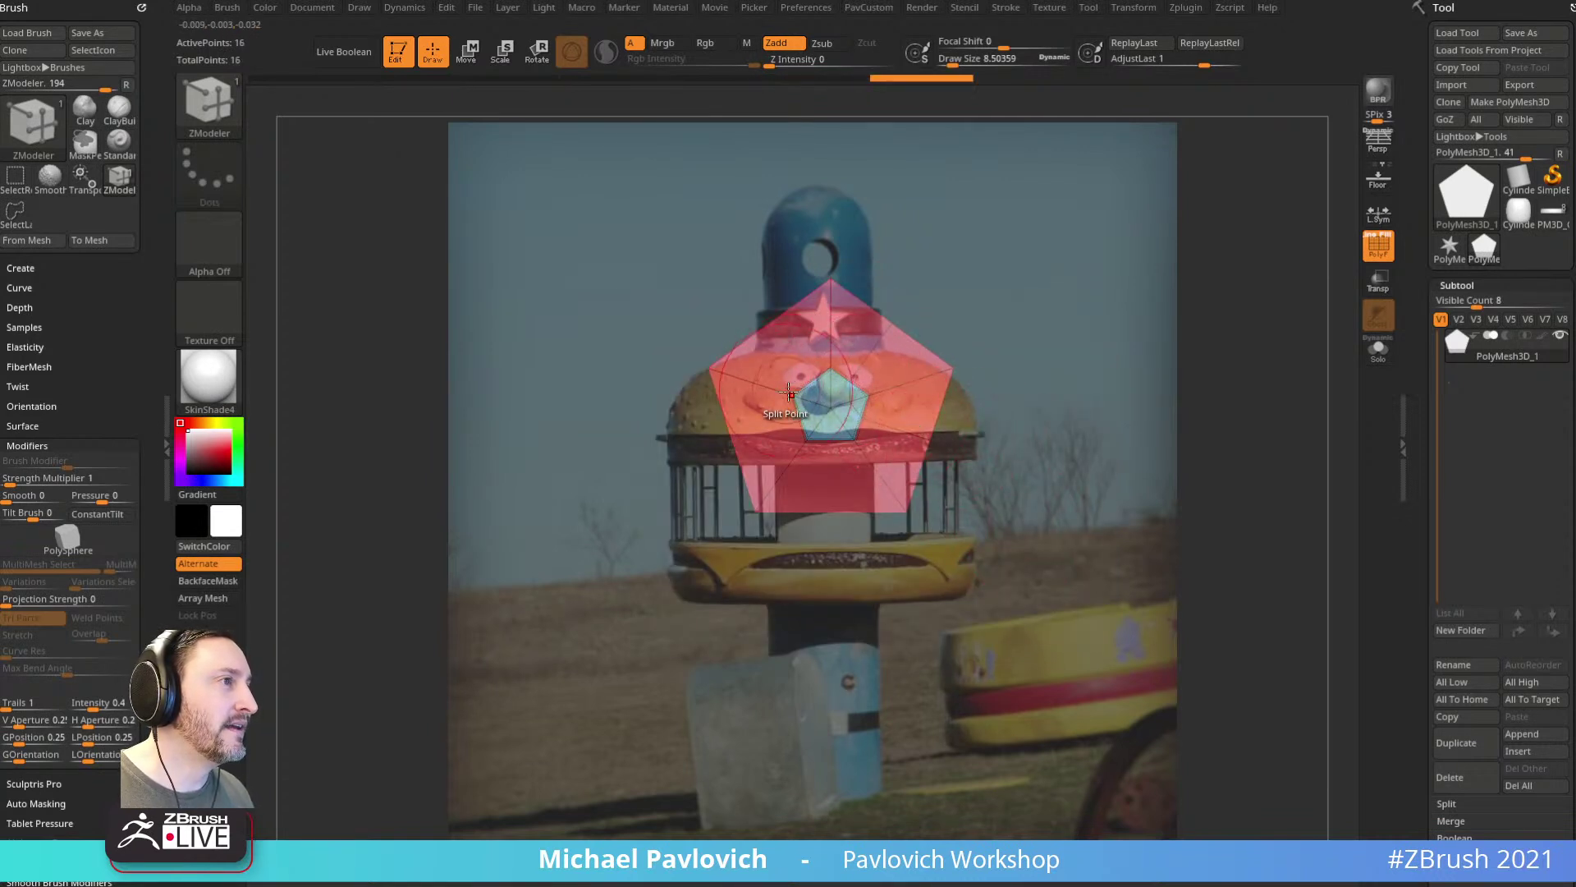
click(917, 458)
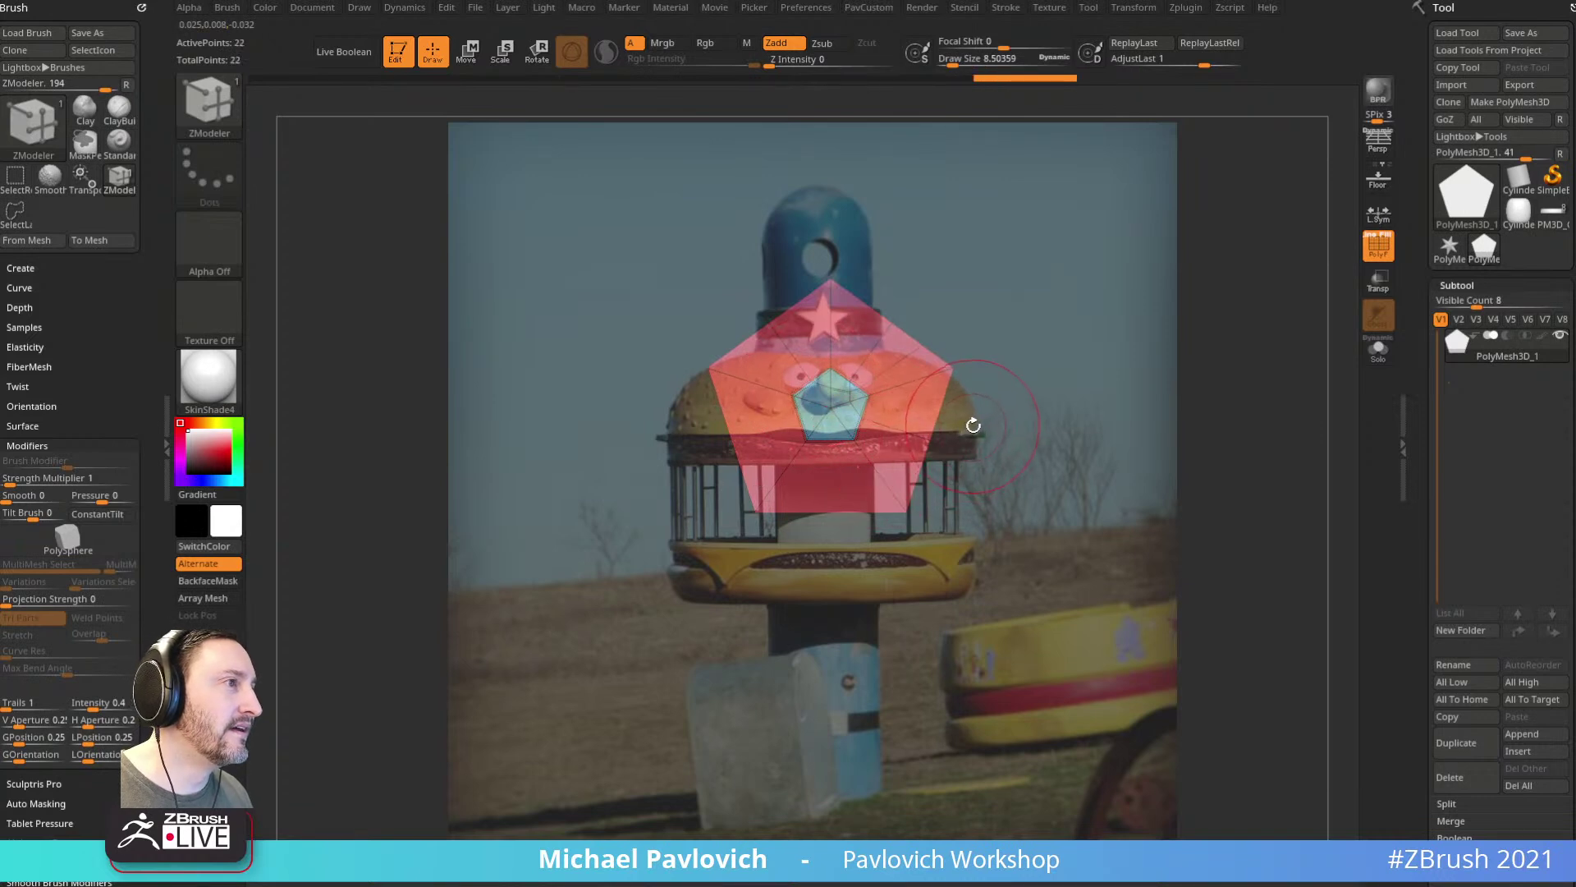
click(858, 425)
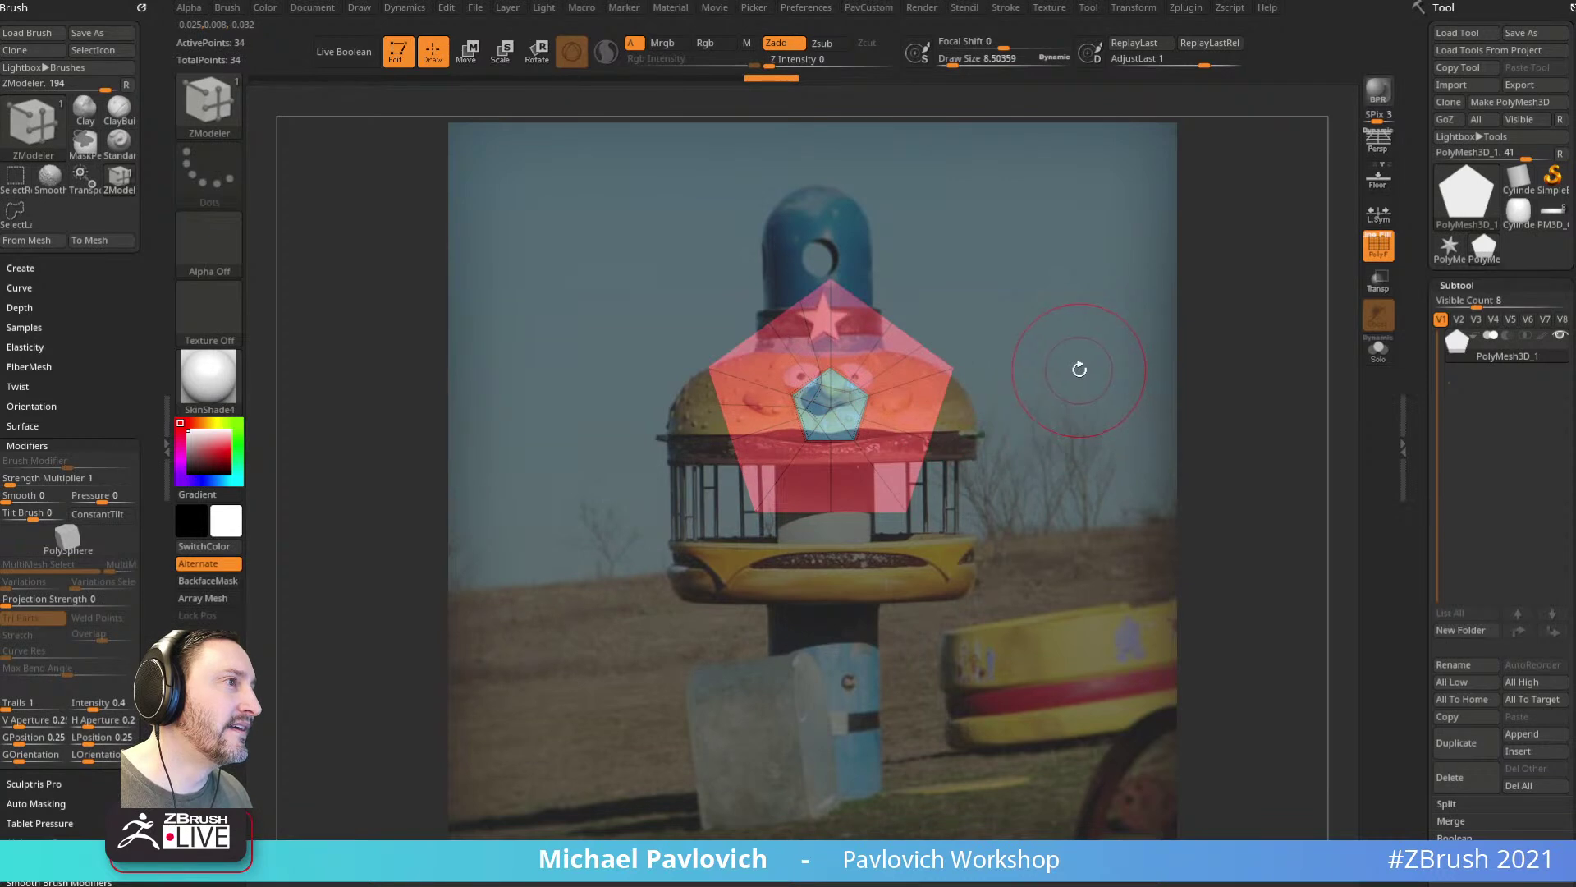
key(ctrl+z)
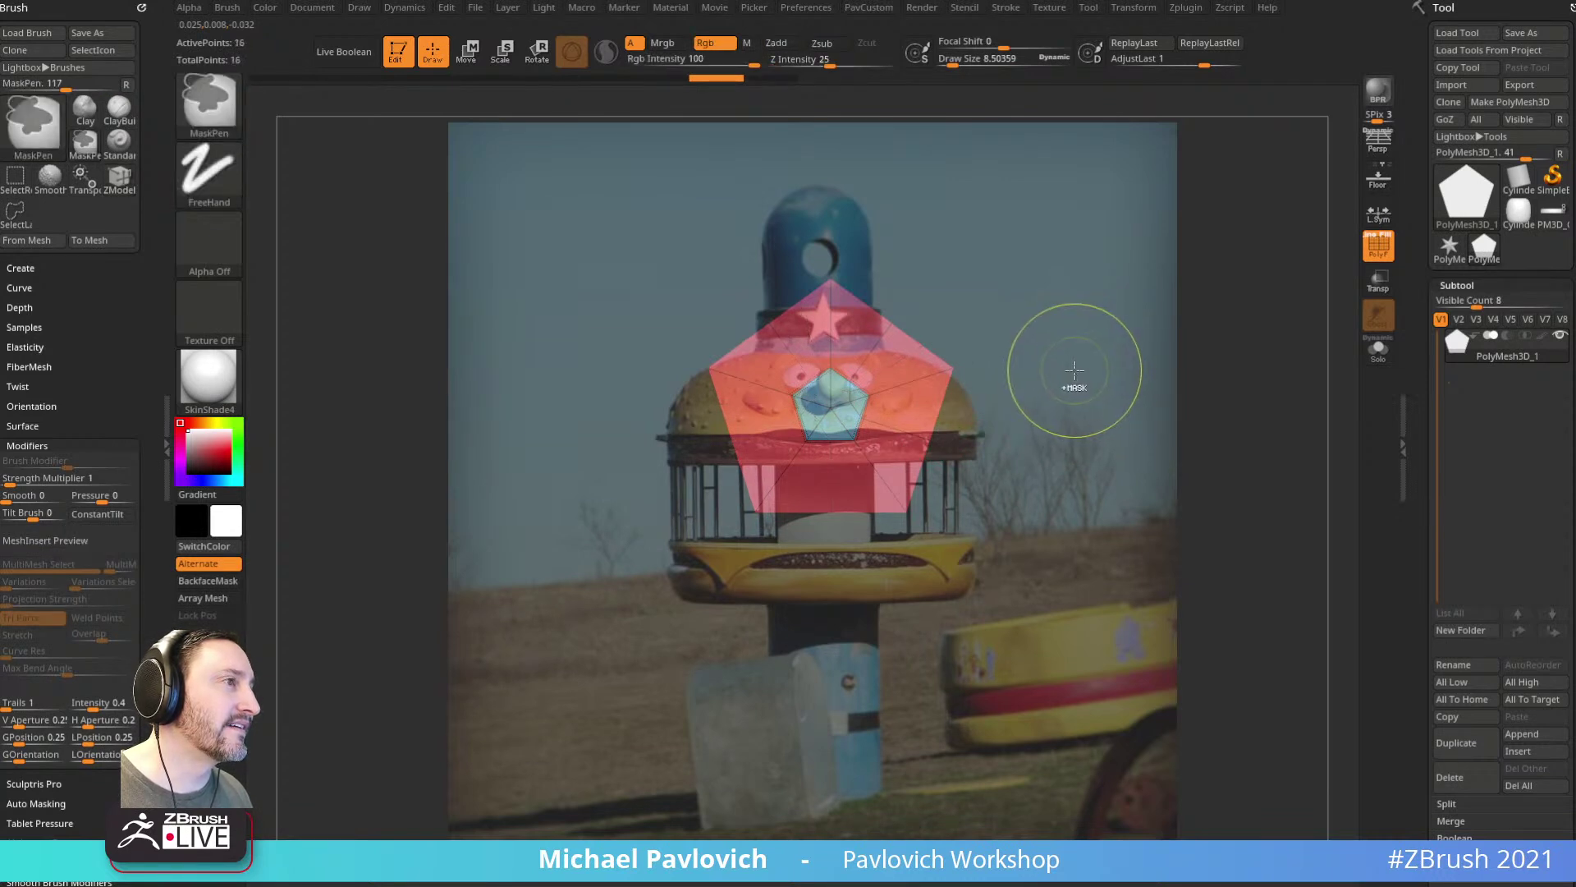
key(ctrl+z)
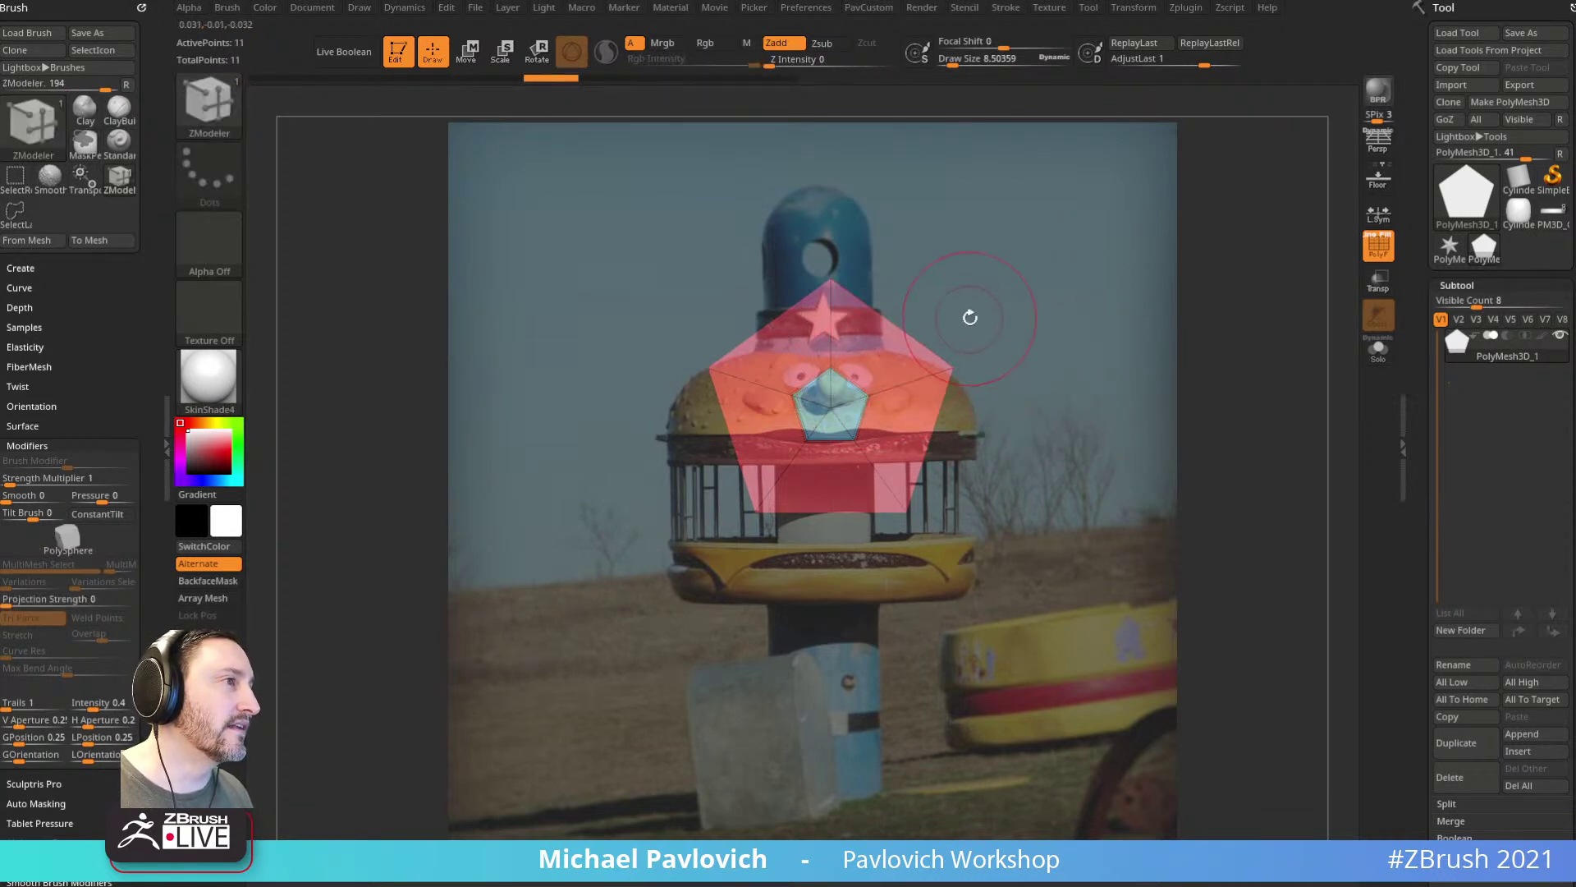
Step: Hide the pentagon's outer geometry on one side of the vertical centre line and delete the hidden part
ctrl+alt+shift+drag(686, 312, 772, 439)
key(2)
mouse_move(774, 279)
ctrl+alt+shift+mouse_down()
mouse_move(792, 427)
mouse_move(808, 411)
ctrl+alt+shift+mouse_up()
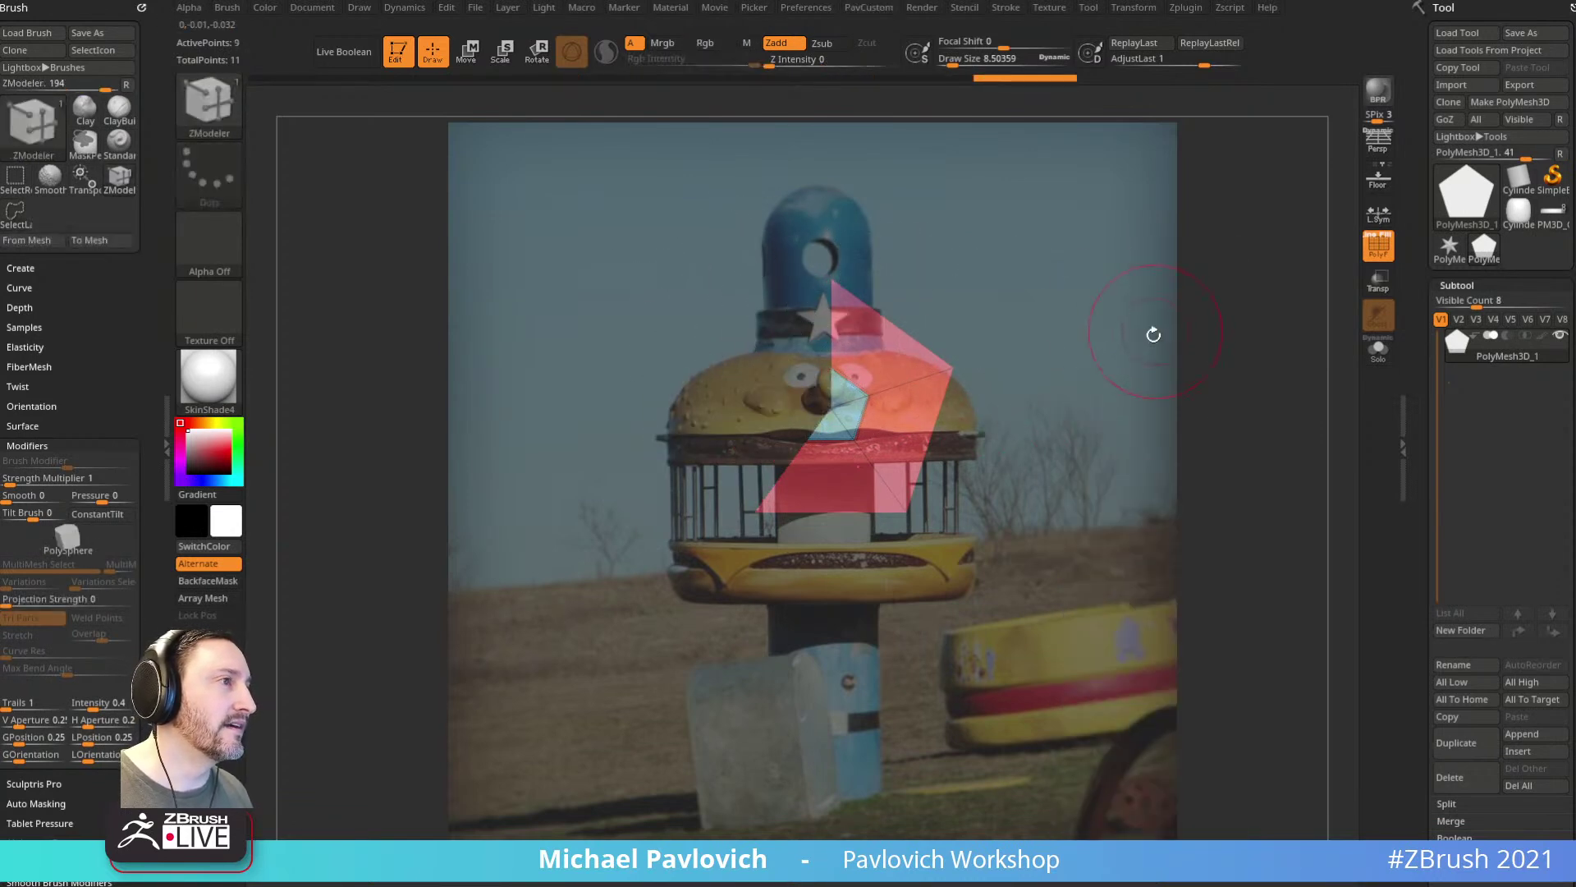
key(2)
click(1111, 401)
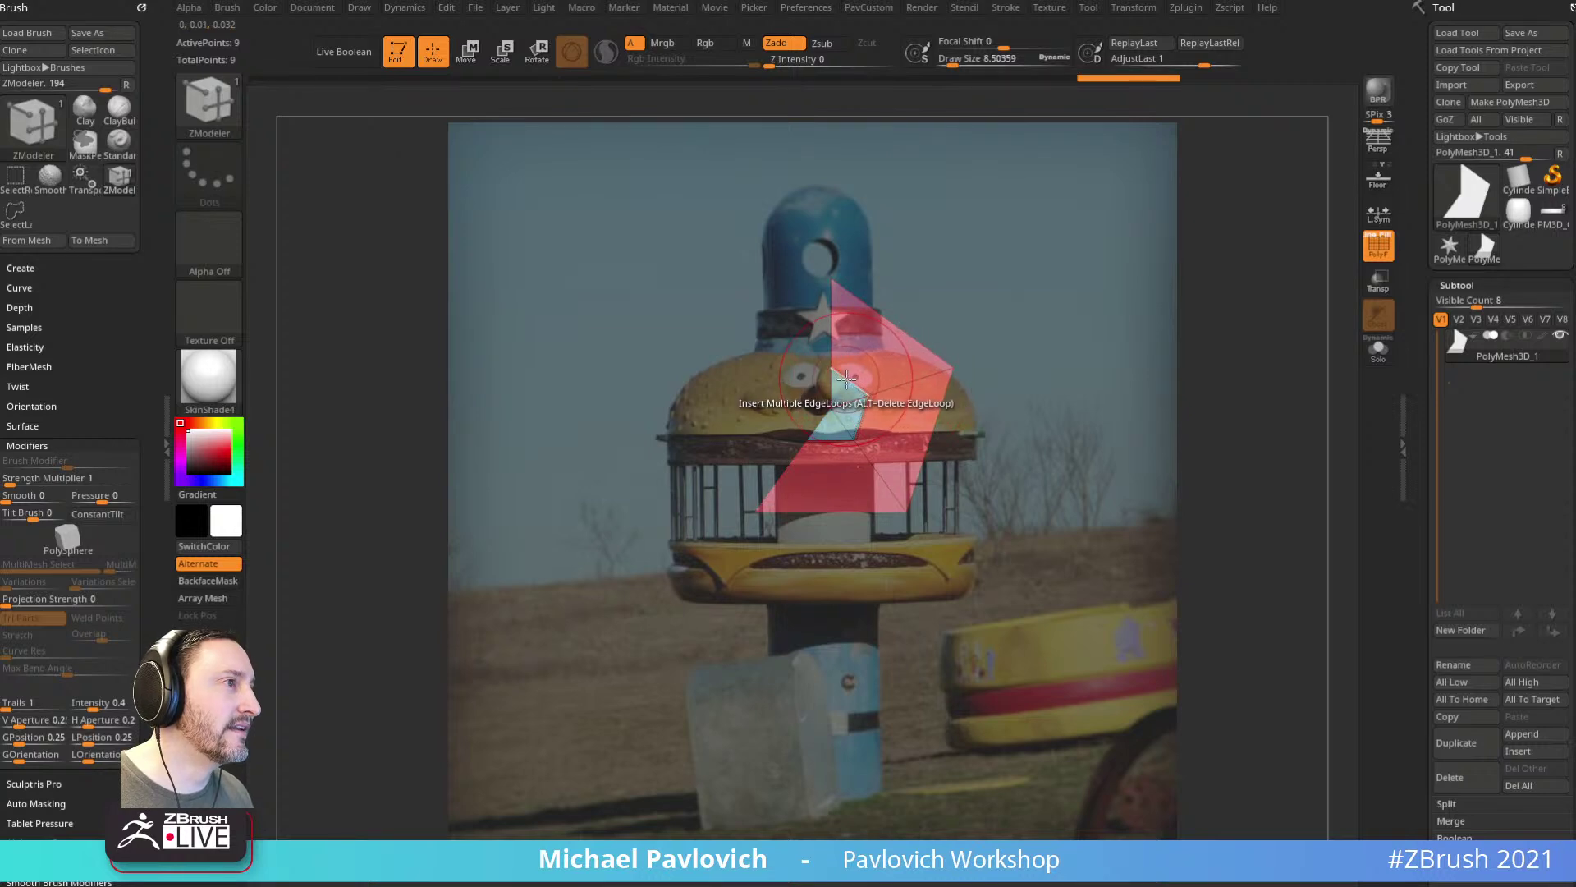
Step: Insert edge loops through the middle of the remaining sides and bridge the outer midpoints to the inner pentagon's corners with Two Points
click(922, 456)
click(831, 440)
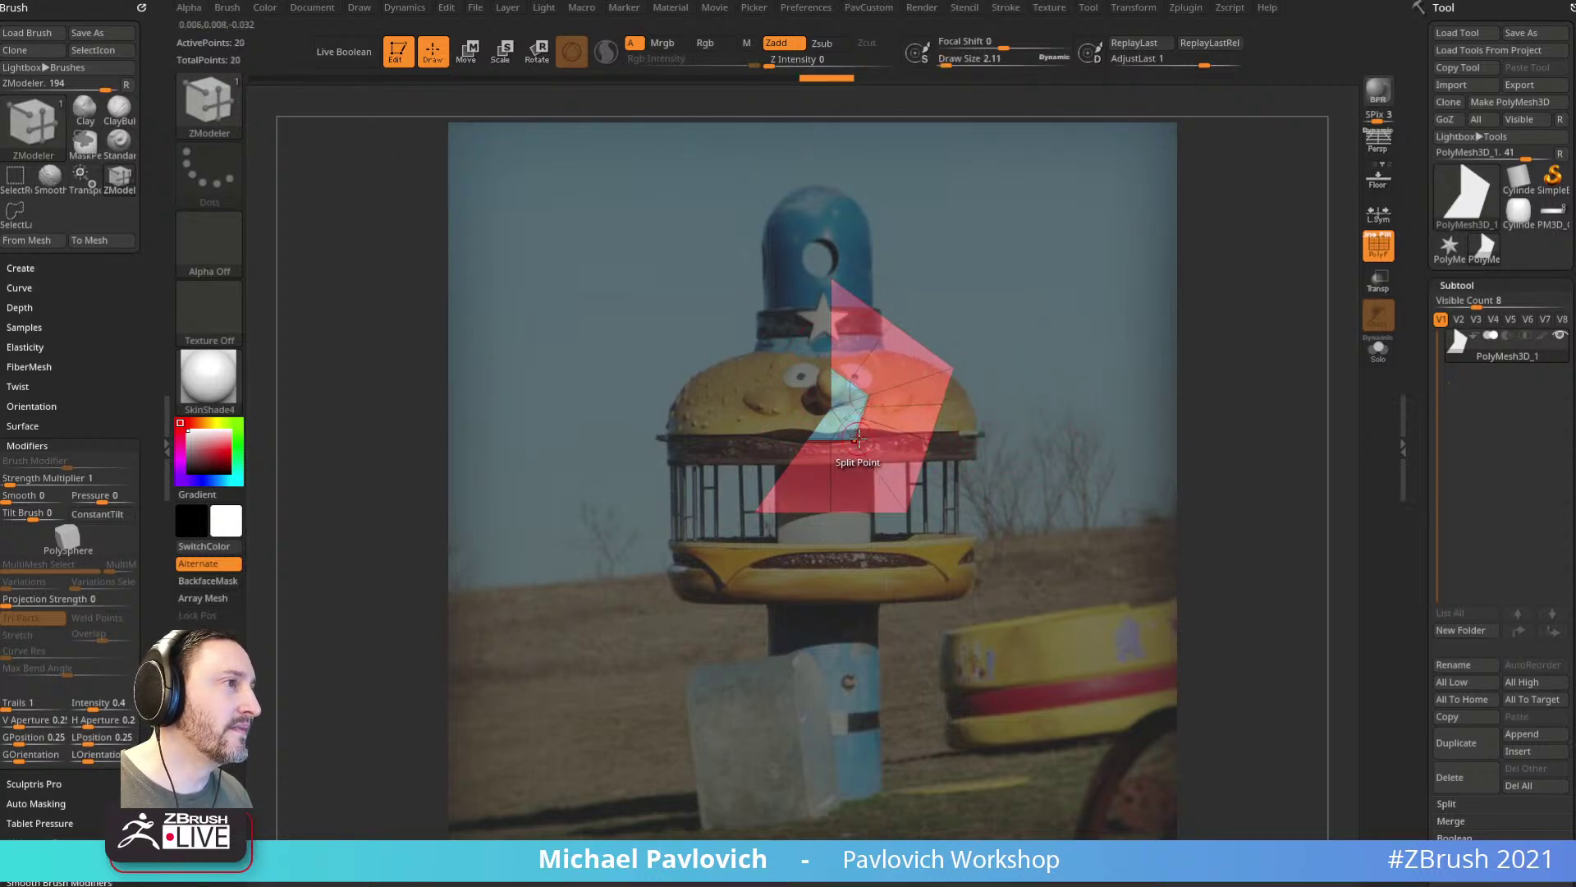
key(space)
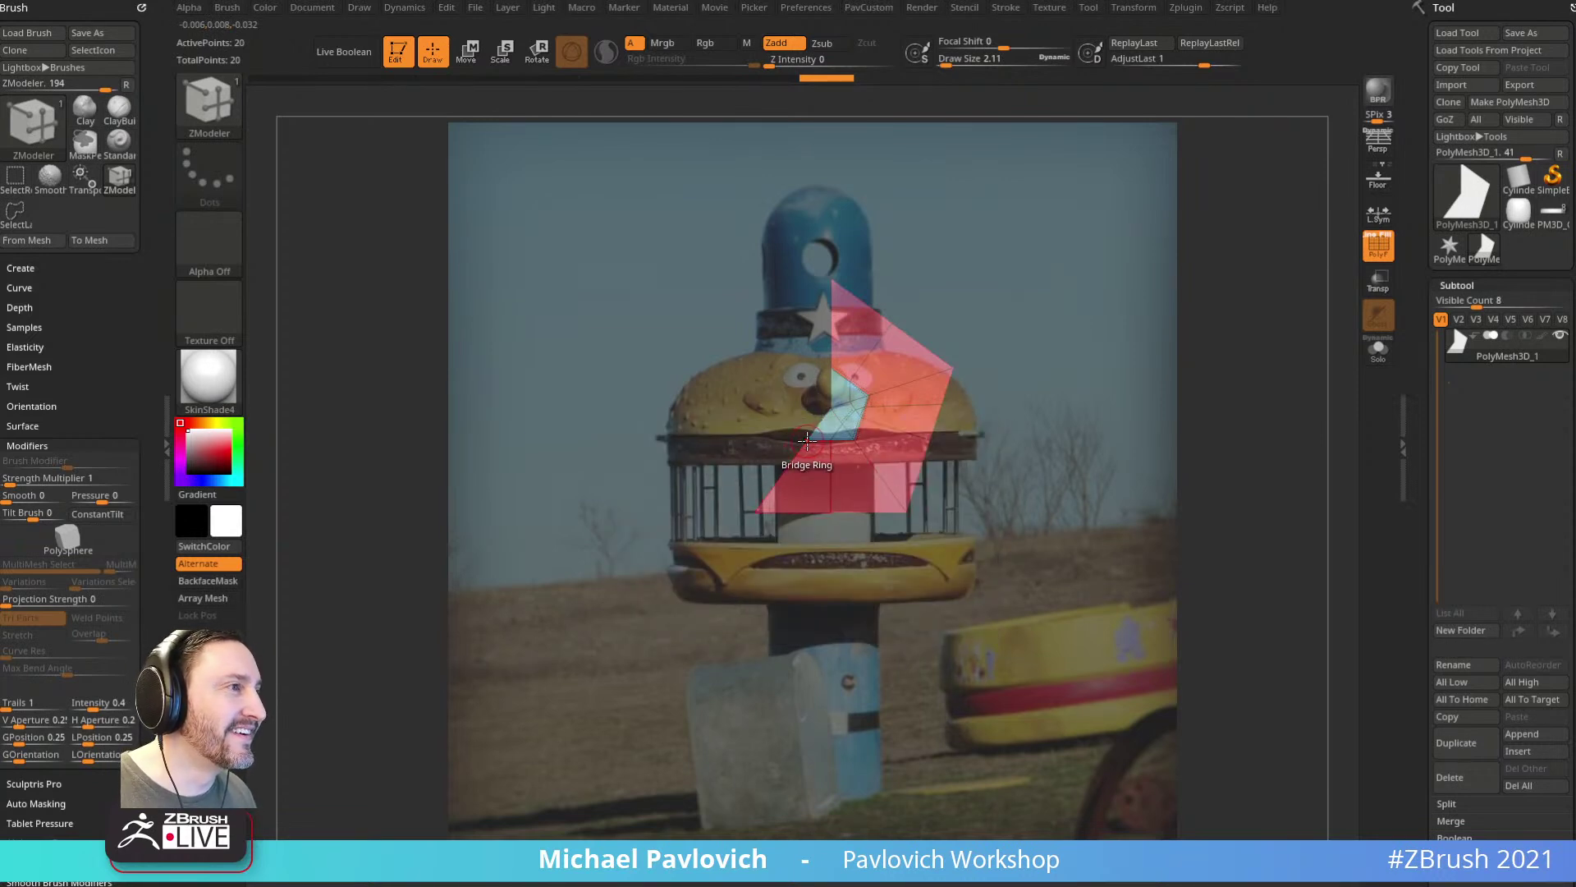
key(space)
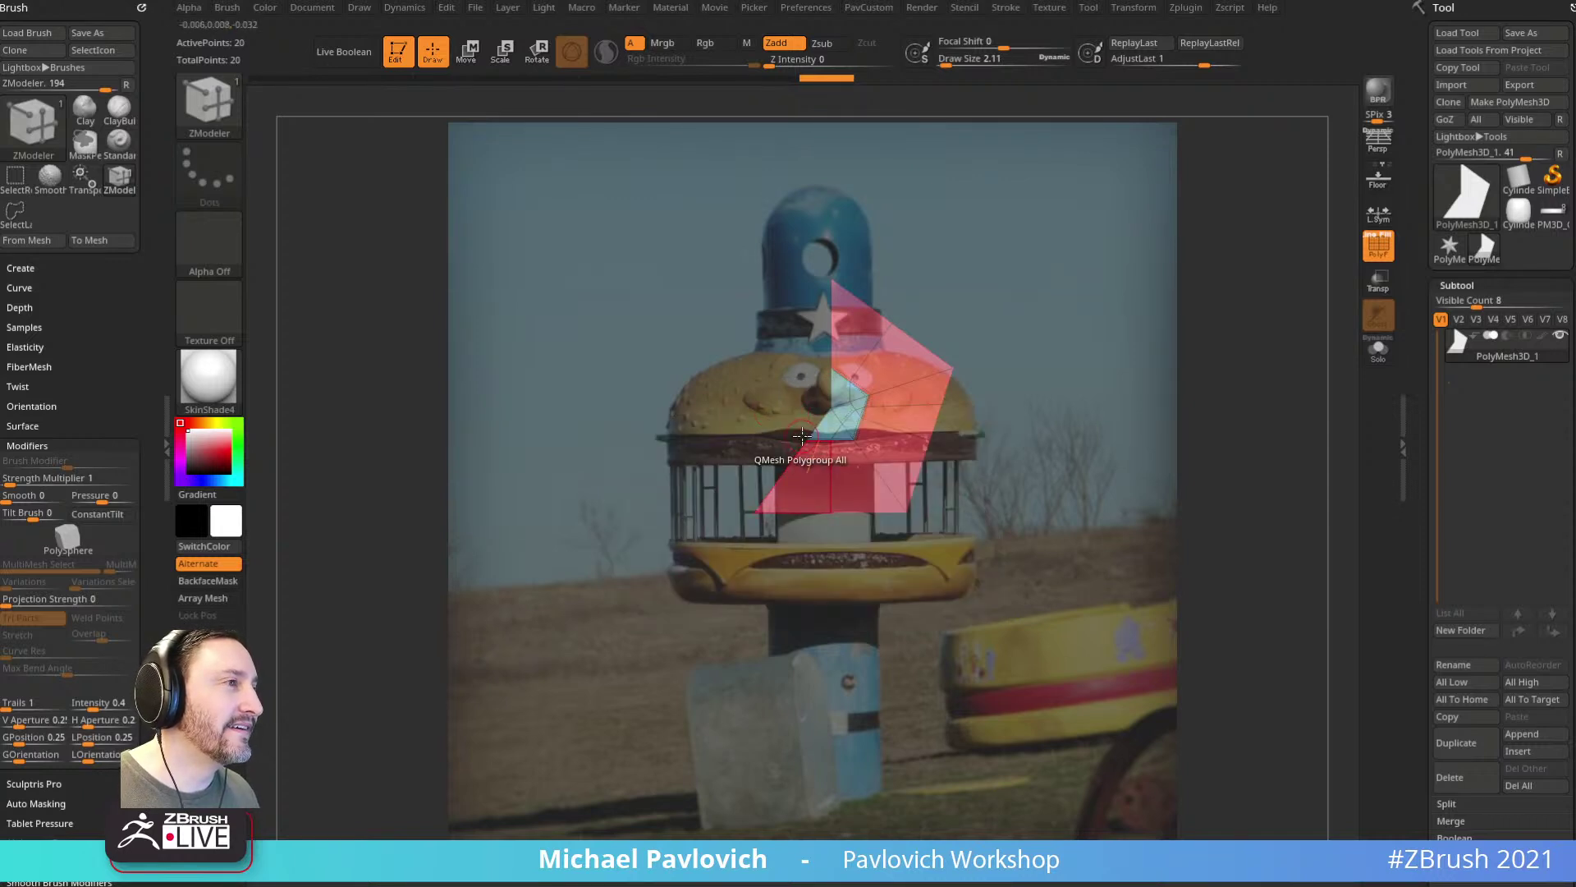
key(space)
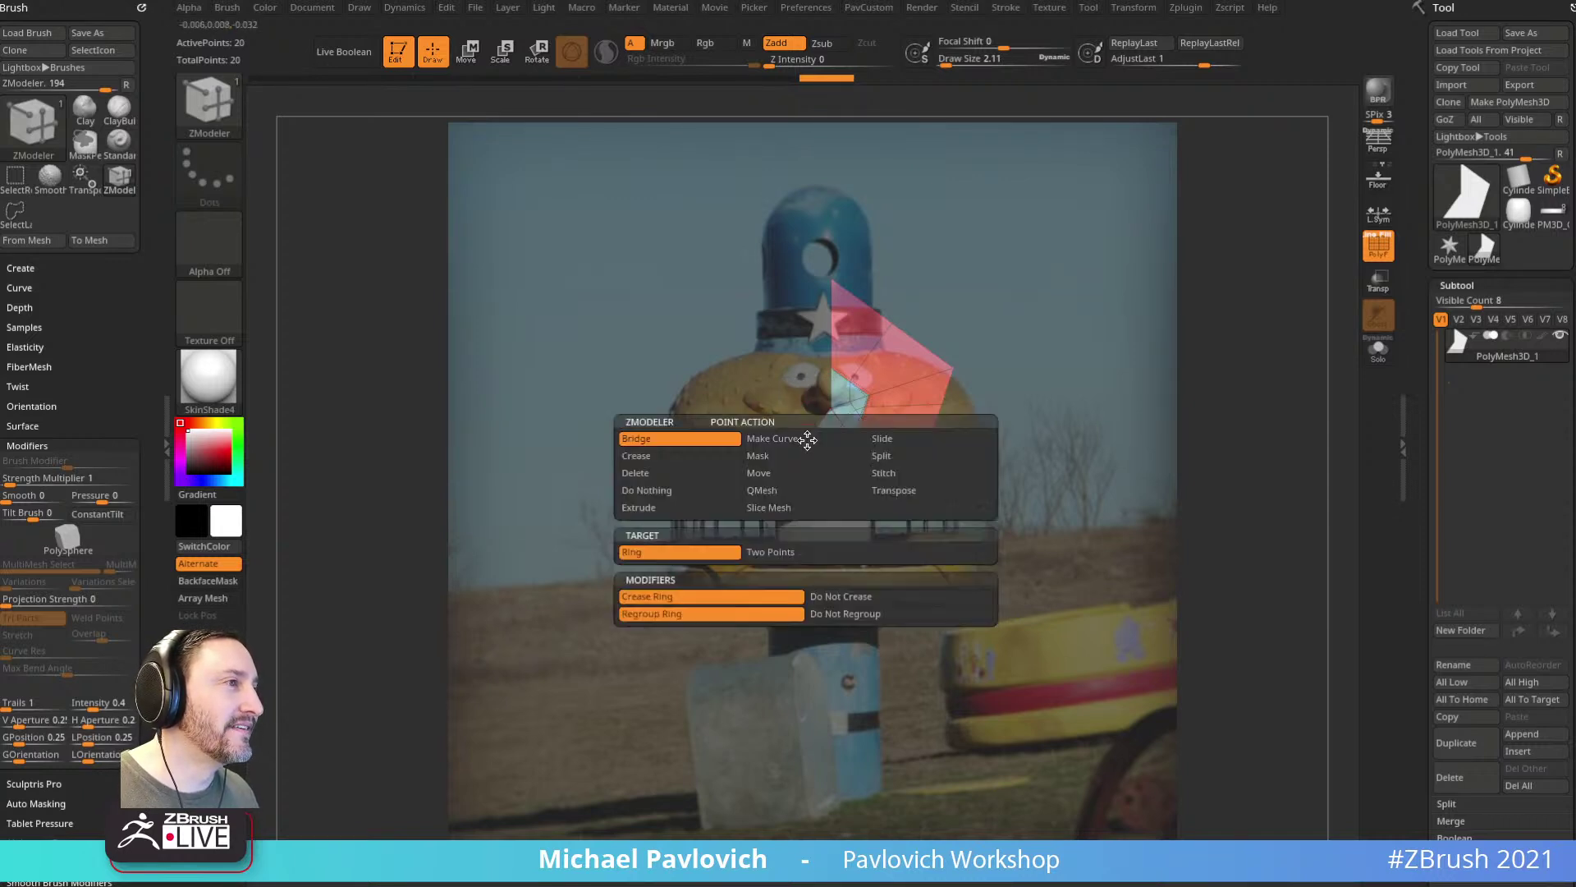
click(870, 458)
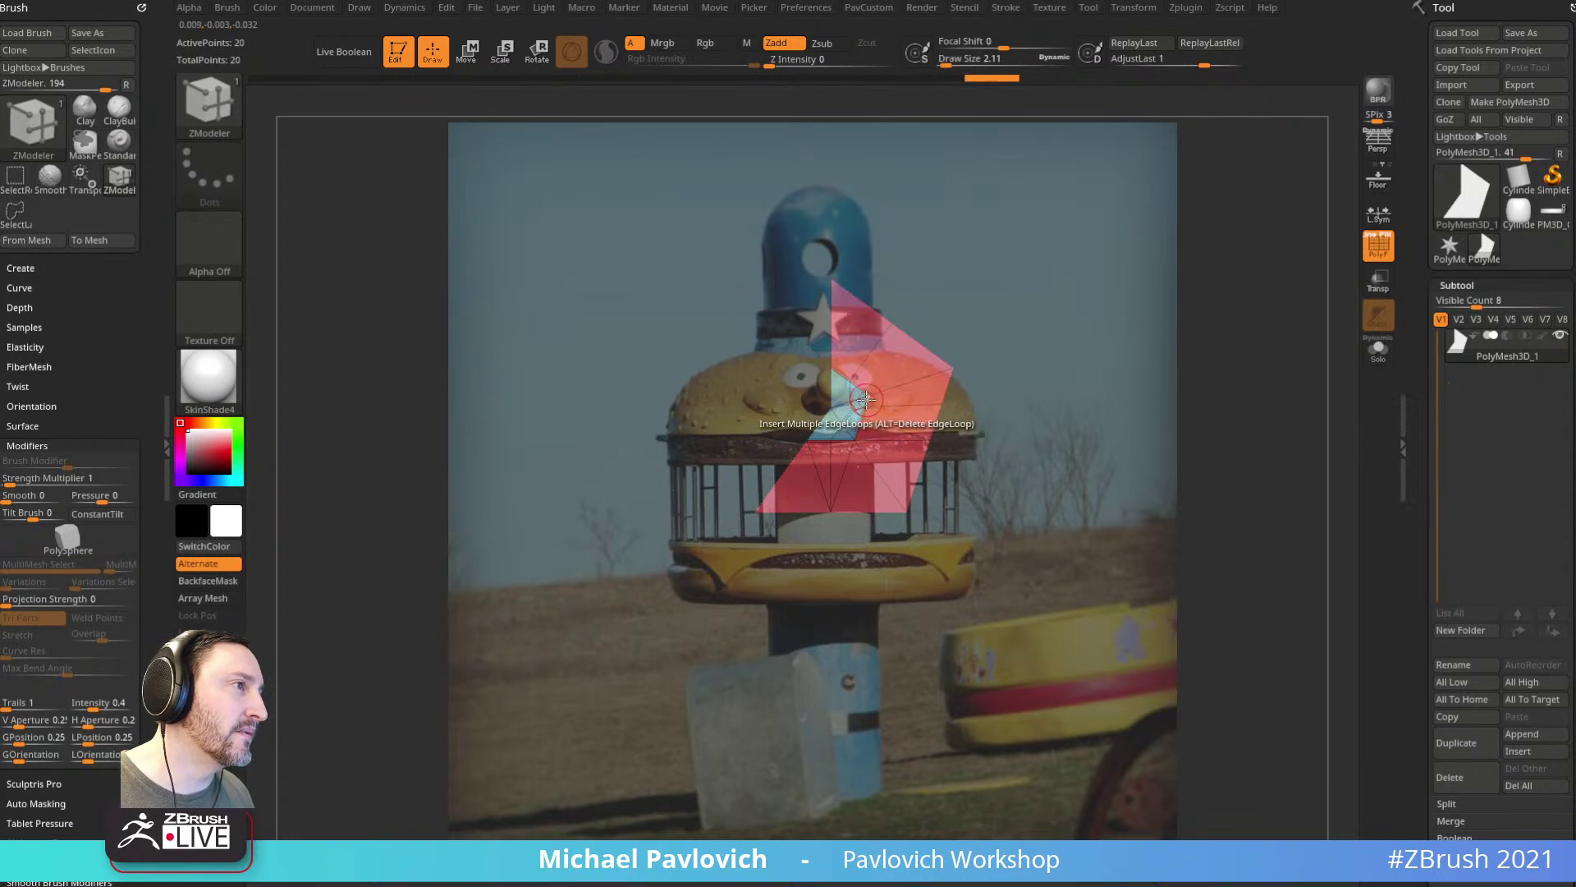
Step: Set the edge action to Collapse, collapse the surplus edges around the inner pentagon, and finish connecting its corners to the outer side midpoints
key(space)
click(706, 480)
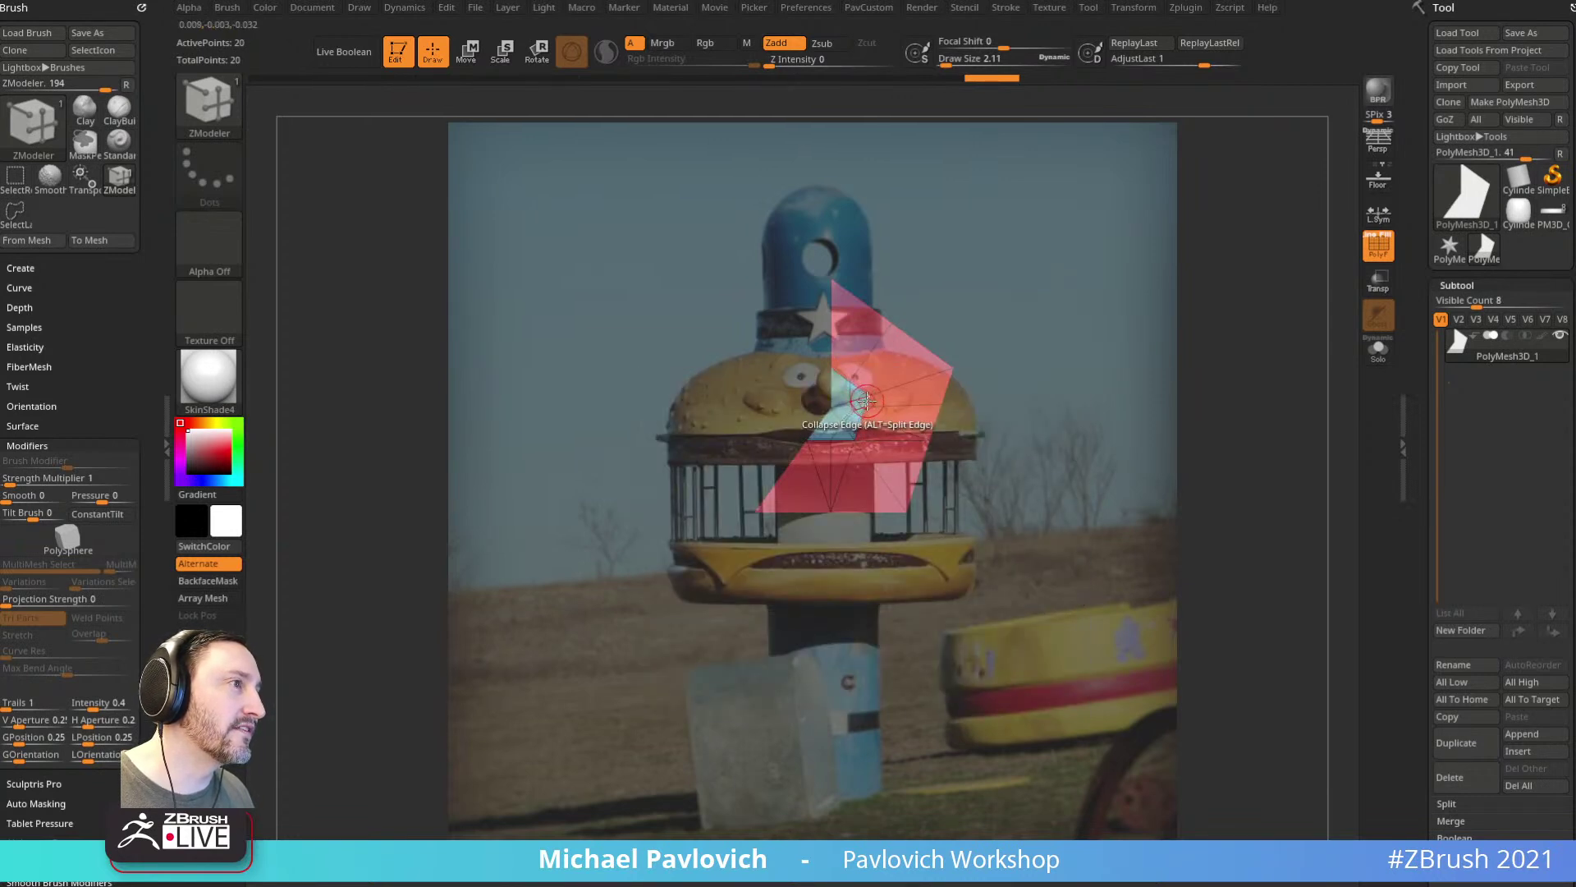
click(851, 404)
click(843, 420)
click(916, 443)
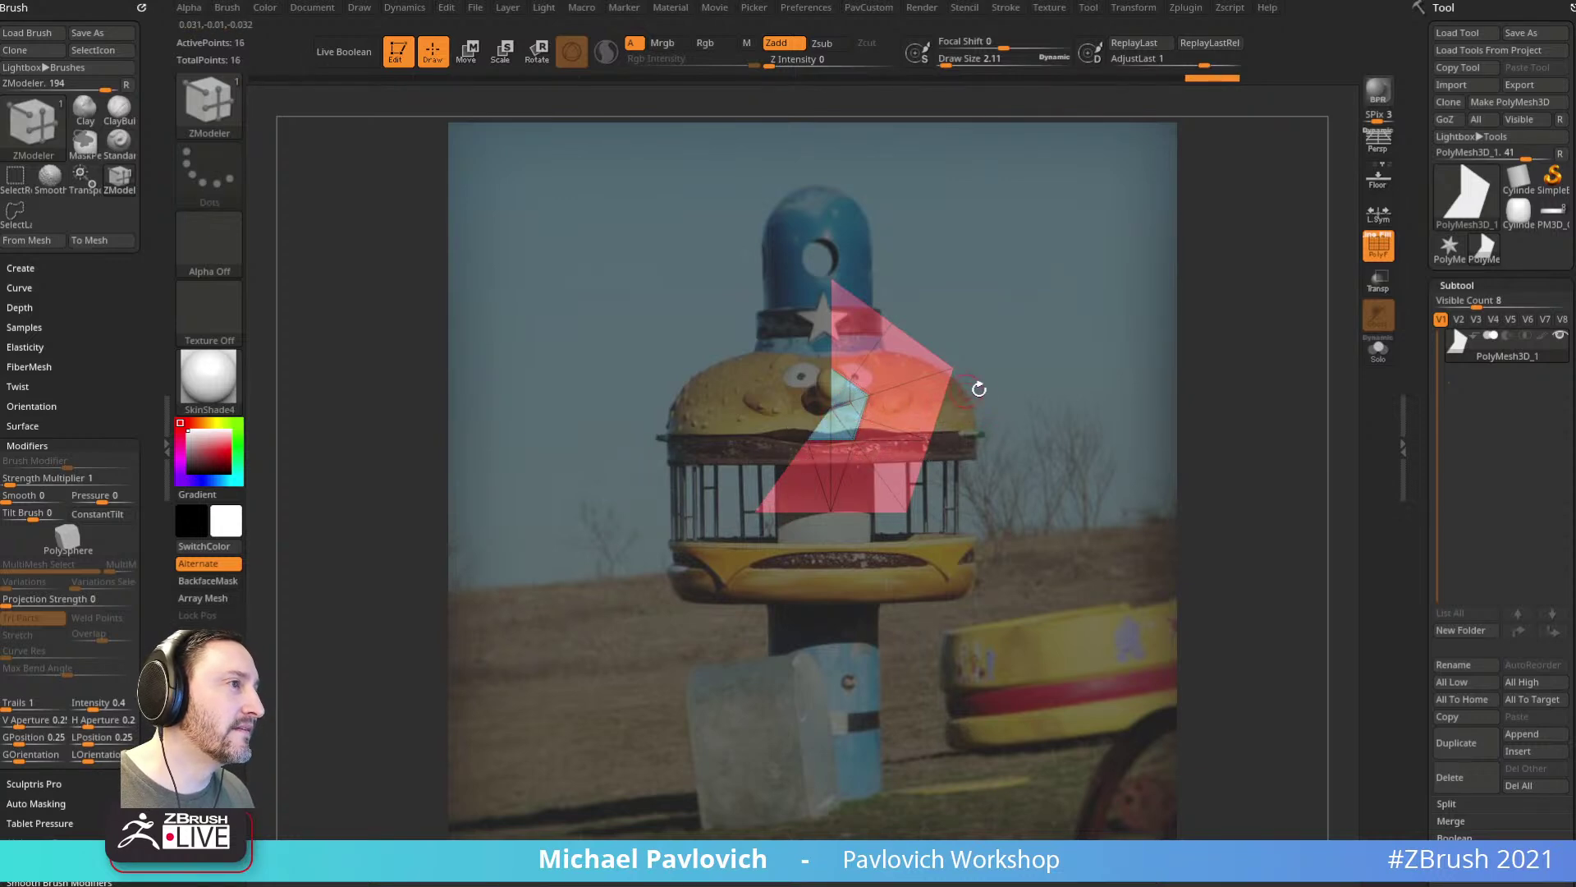
key(space)
click(748, 445)
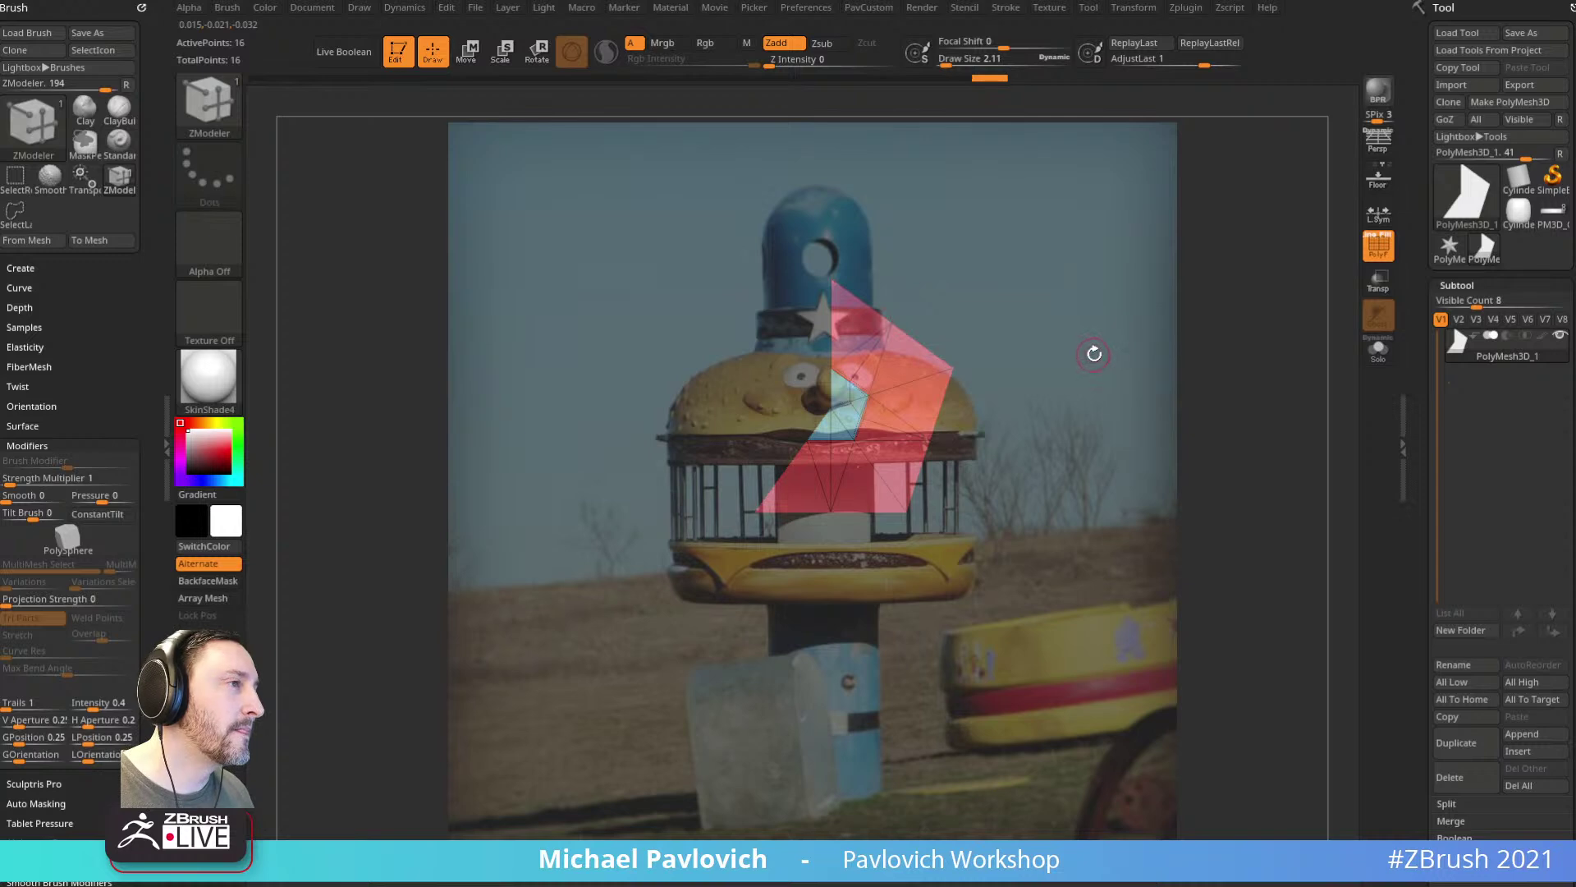
key(3)
click(1074, 436)
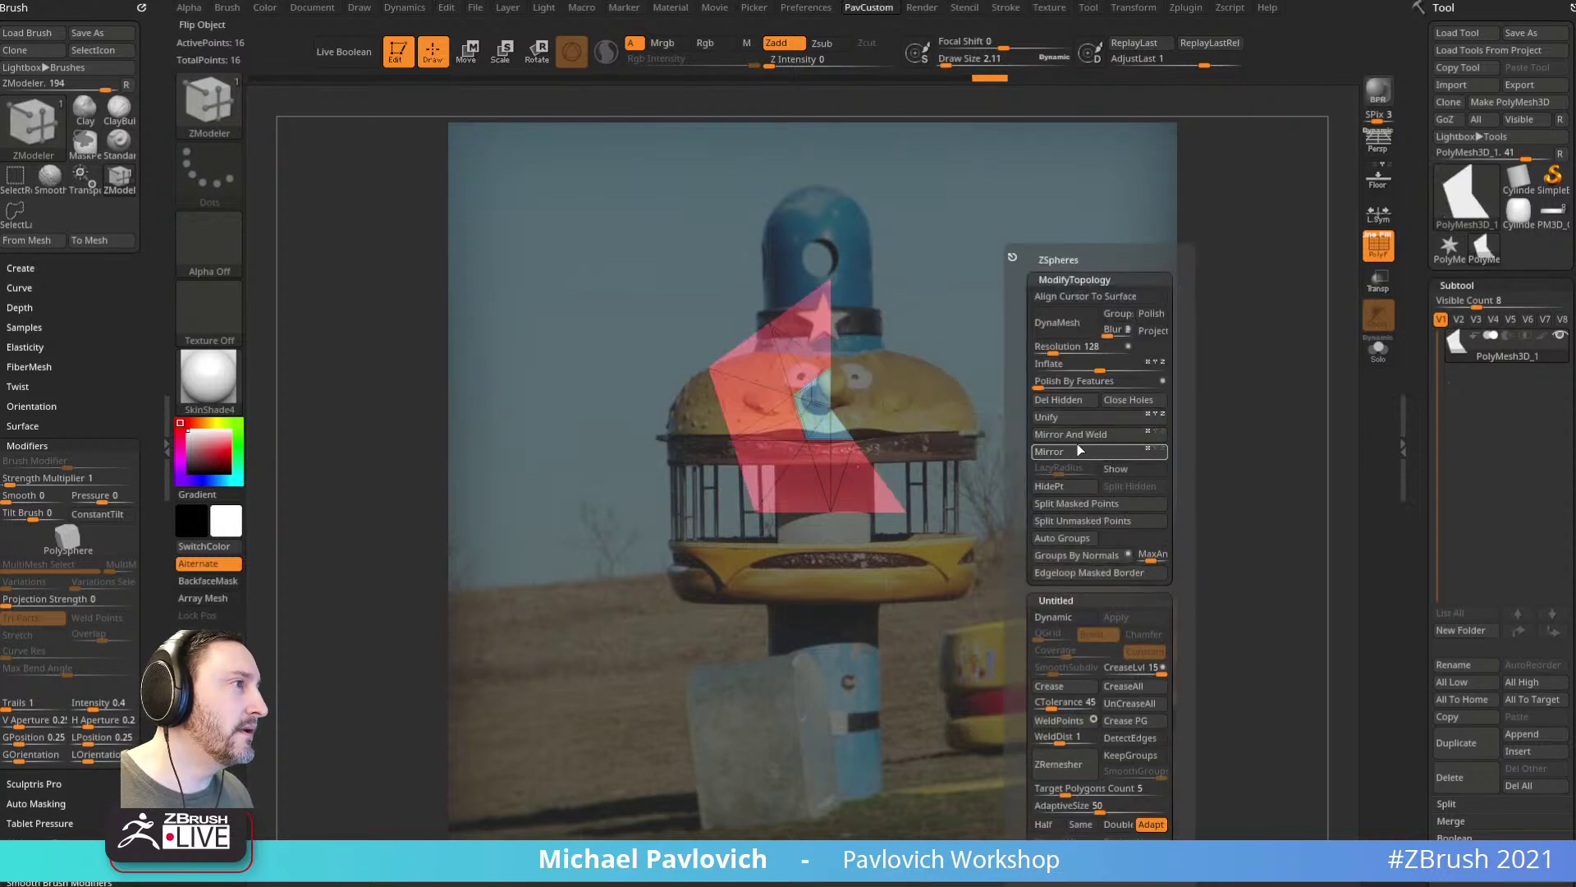
click(1080, 432)
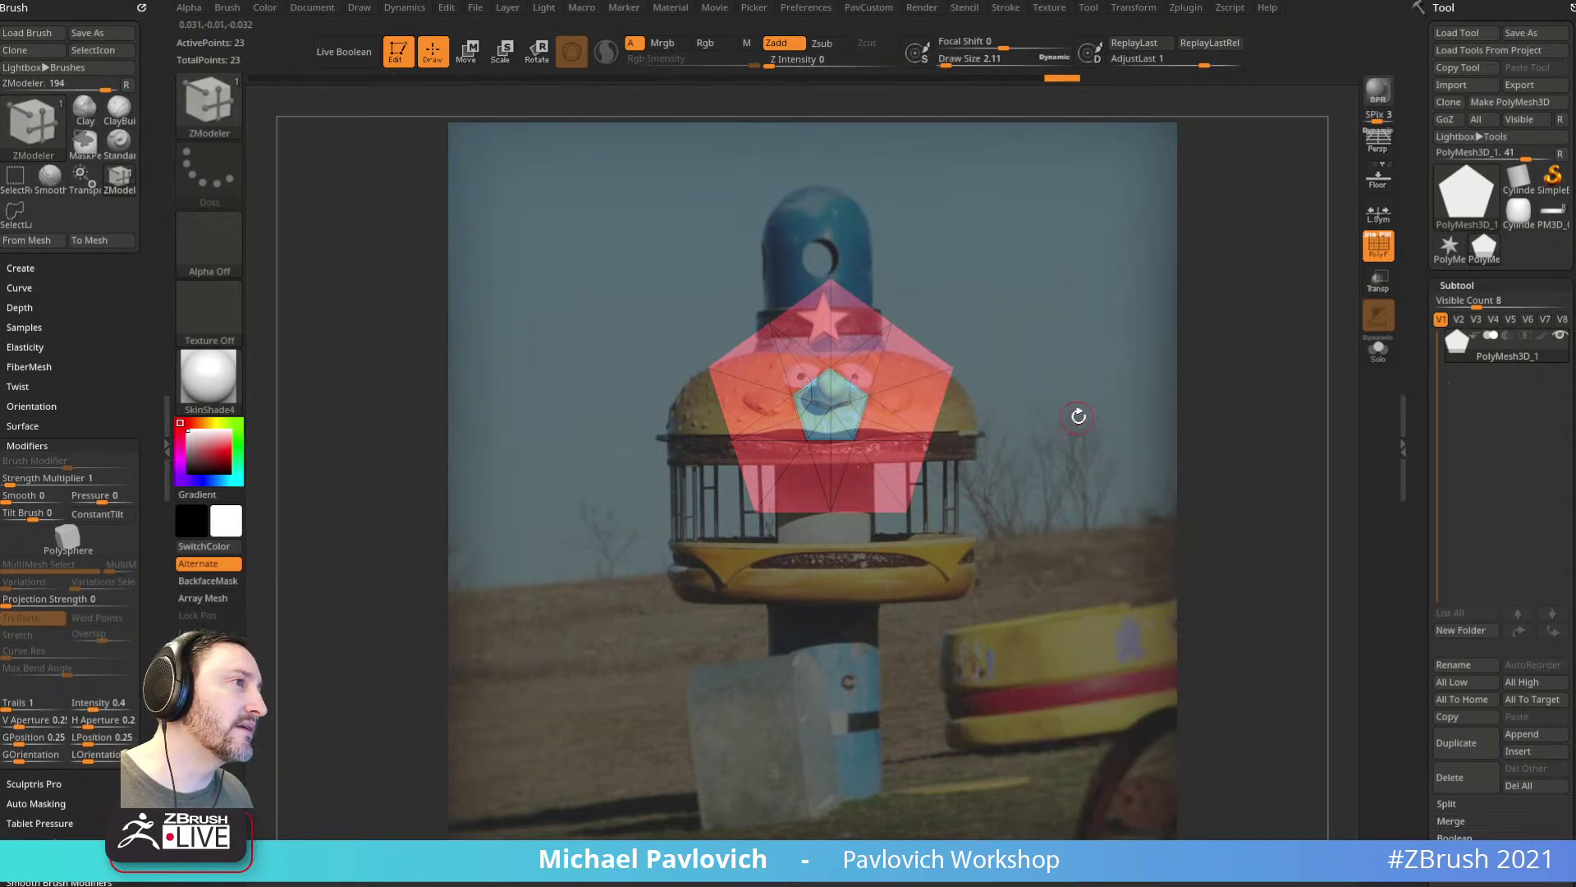
key(ctrl+z)
key(ctrl+z)
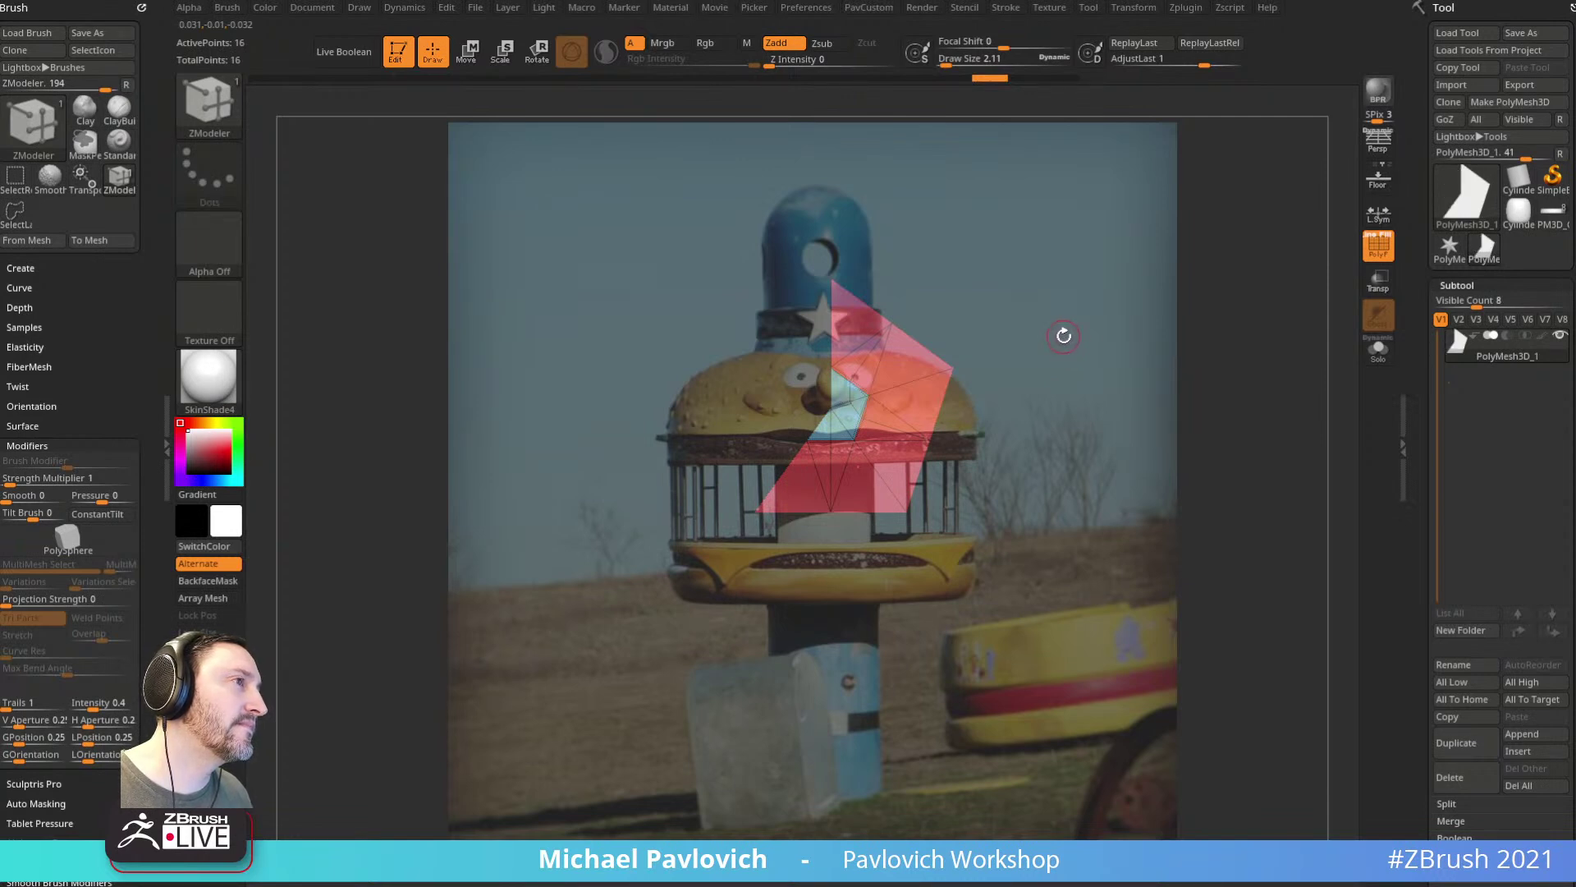
Step: Mirror the half pentagon and apply Mirror And Weld to rebuild the full symmetrical shape
drag(1064, 336, 1094, 419)
alt+drag(1148, 352, 1031, 479)
key(grave)
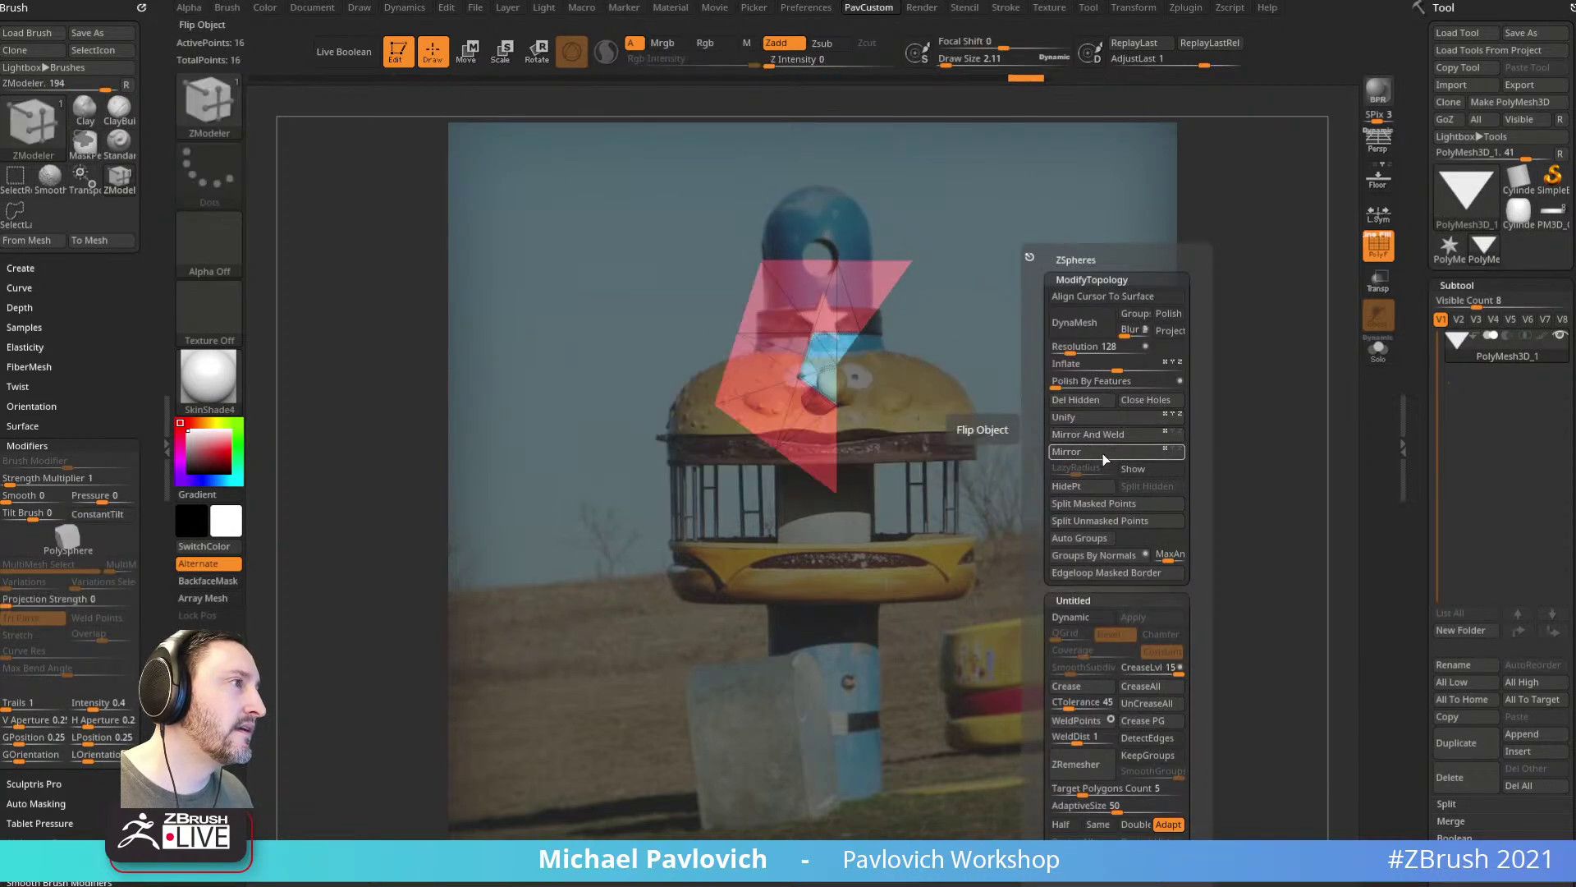
click(1105, 450)
click(1108, 436)
Step: Hide the corner triangles outside the star with SelectLasso and delete the hidden geometry
mouse_move(1037, 345)
mouse_down()
mouse_move(1048, 388)
mouse_move(1014, 266)
mouse_move(985, 247)
mouse_move(1041, 310)
mouse_up()
key(ctrl+shift)
ctrl+shift+click(1043, 312)
mouse_move(936, 206)
ctrl+alt+shift+mouse_down()
mouse_move(974, 383)
mouse_move(911, 414)
ctrl+alt+shift+mouse_up()
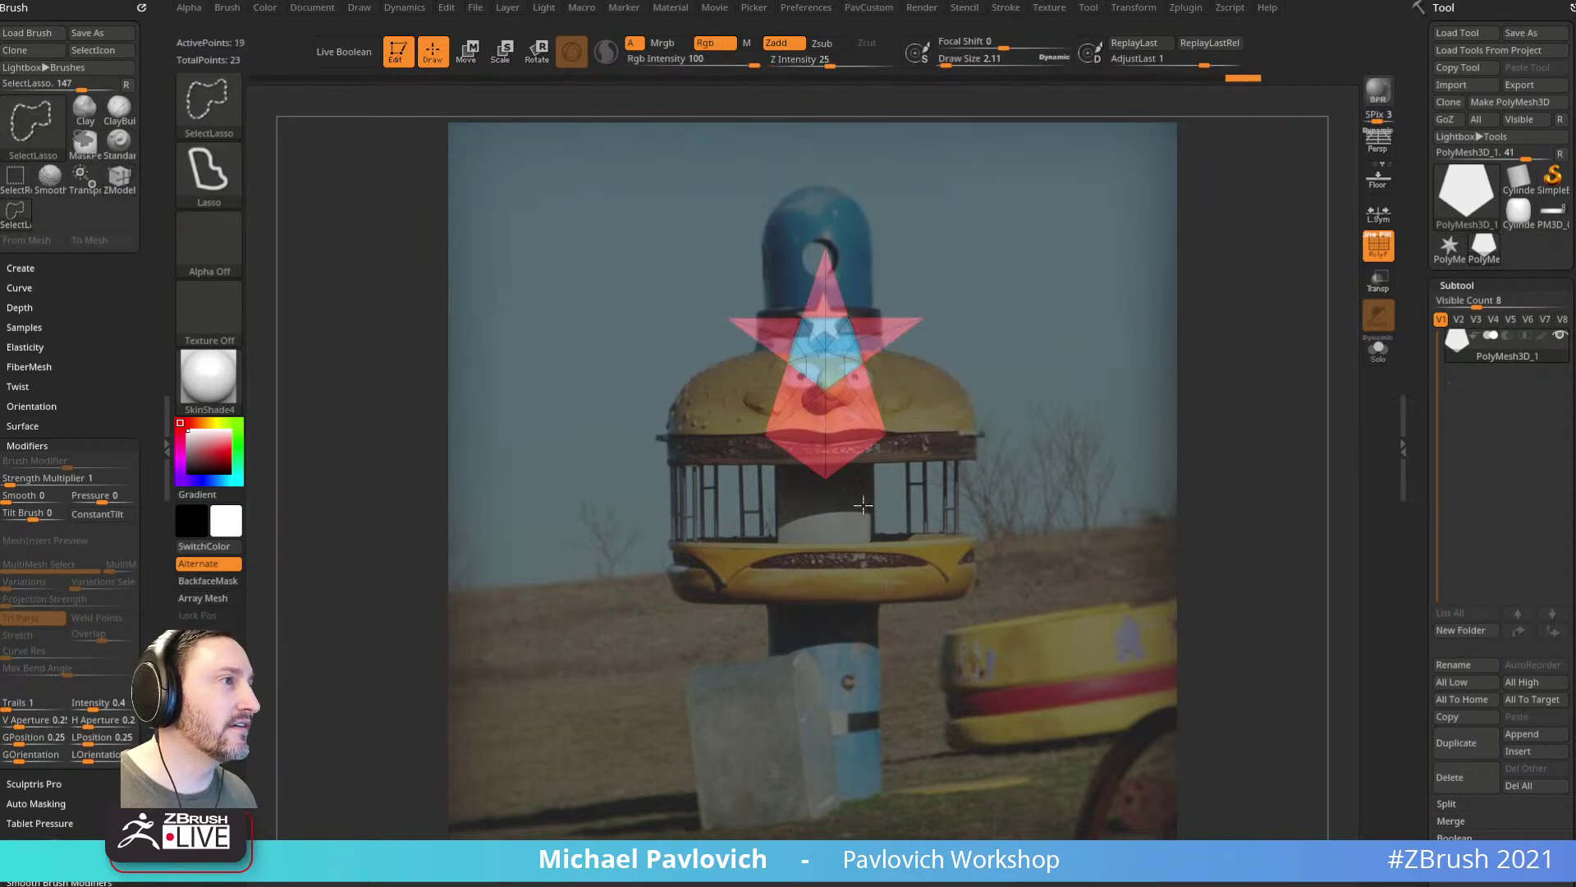
ctrl+shift+click(826, 471)
key(space)
click(1024, 407)
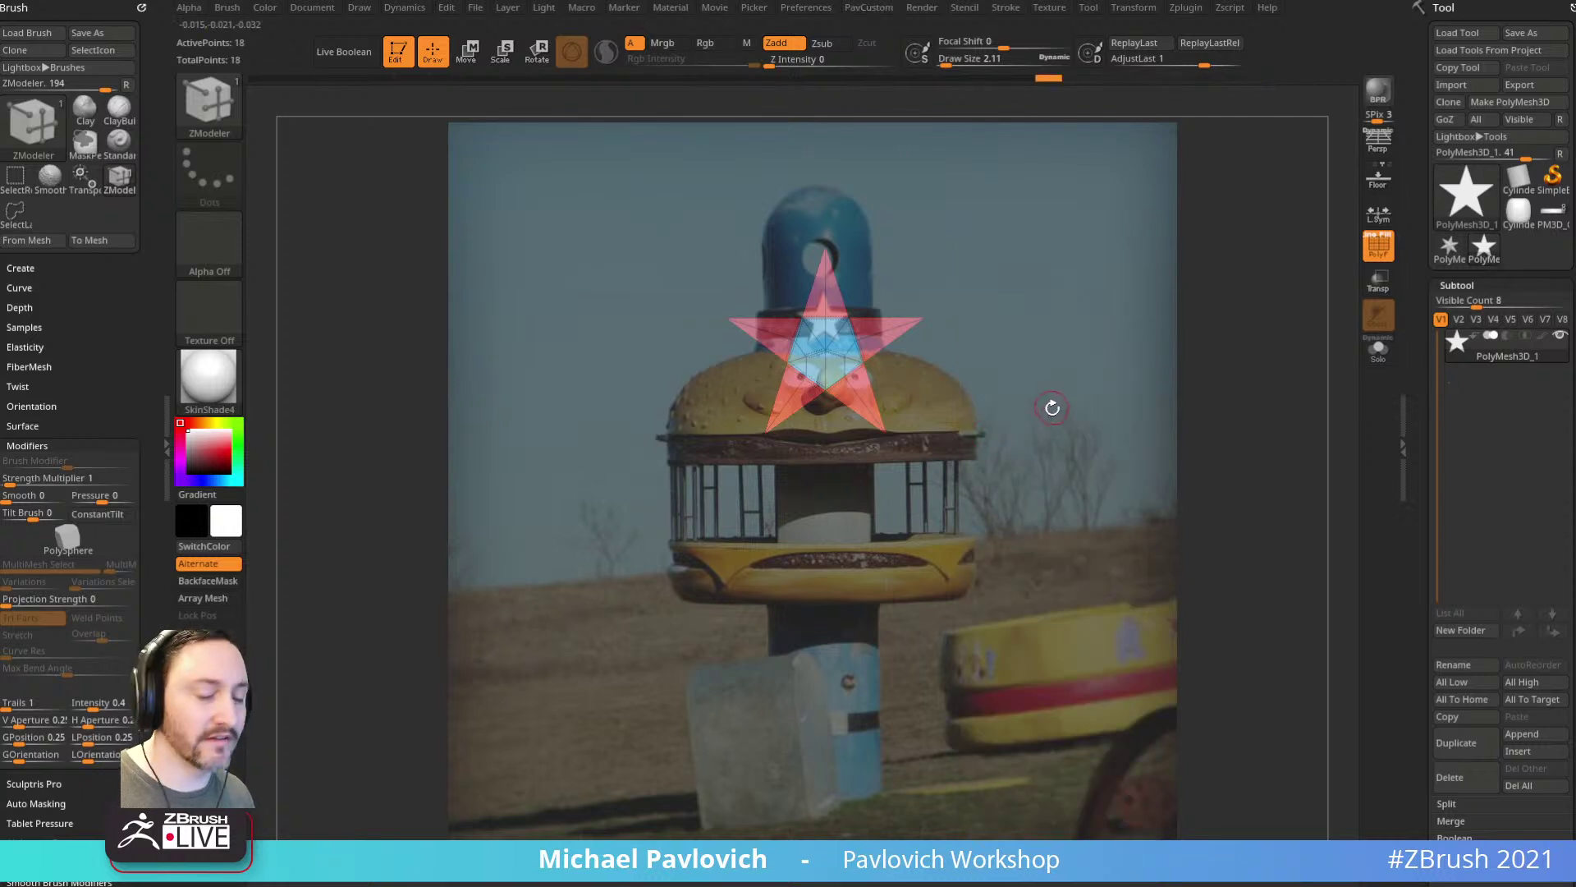
Step: Hide the reference image and collapse the inner pentagon's edges into the star's centre point
key(shift+z)
alt+drag(1033, 354, 1051, 468)
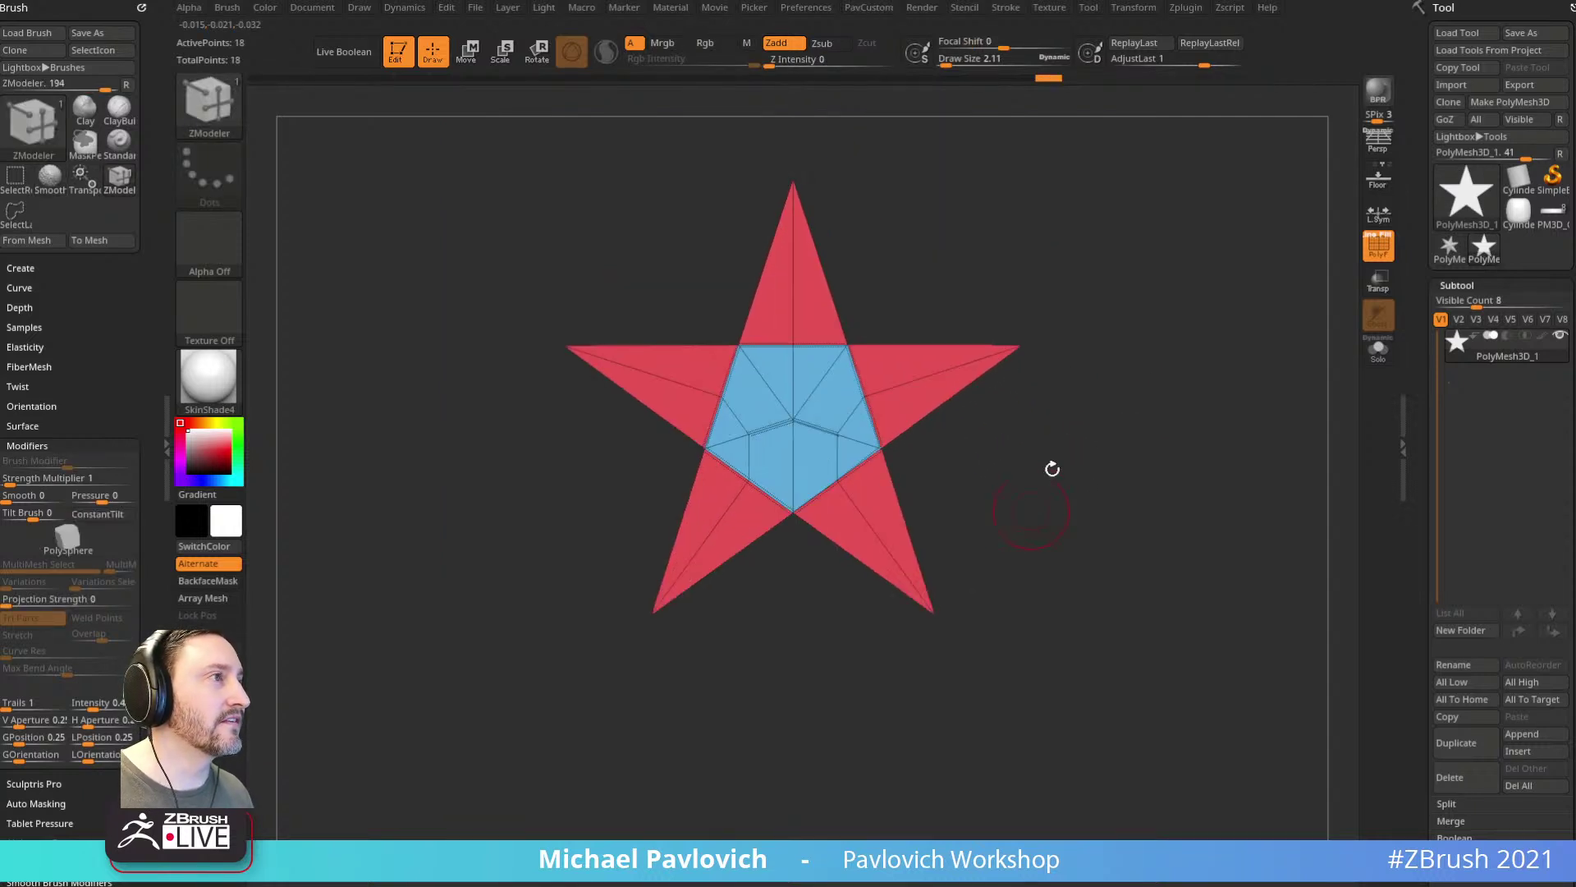
key(space)
click(738, 418)
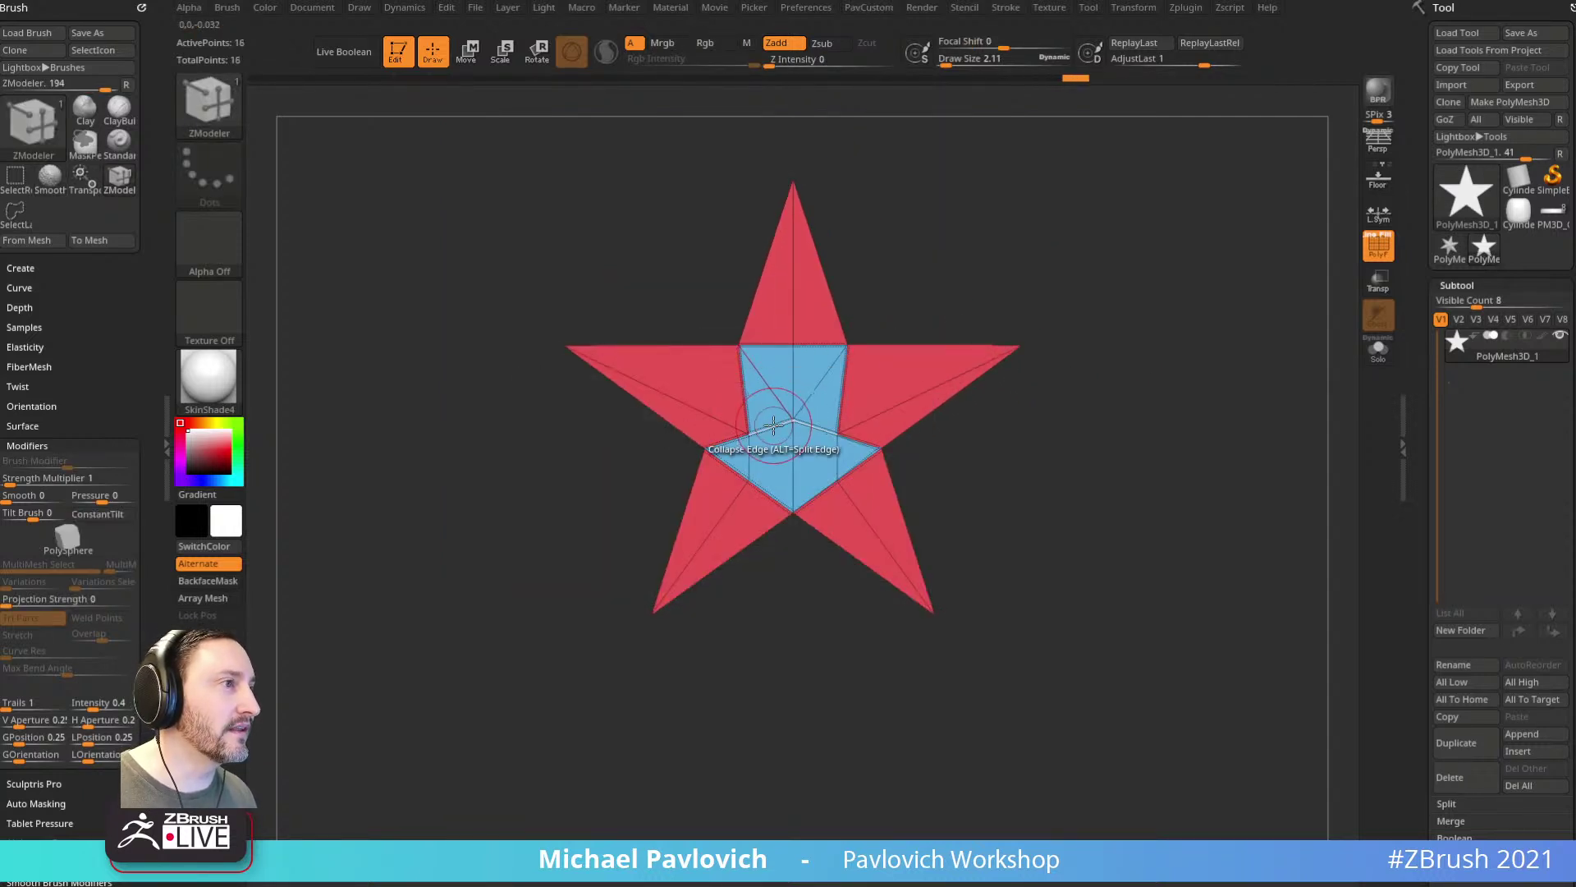
click(773, 426)
click(793, 362)
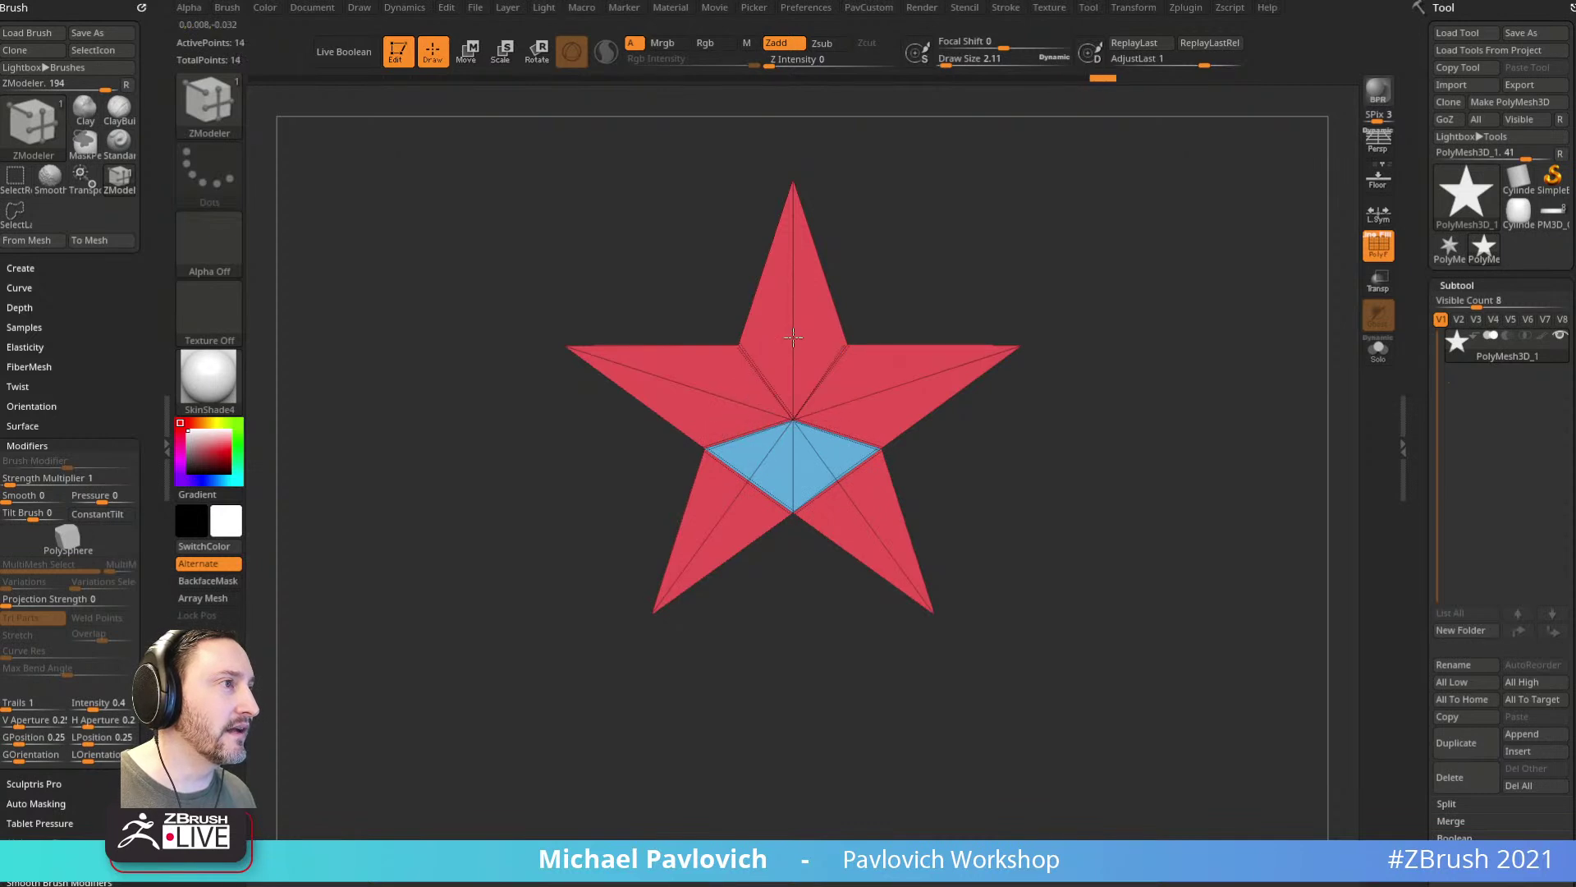
click(767, 454)
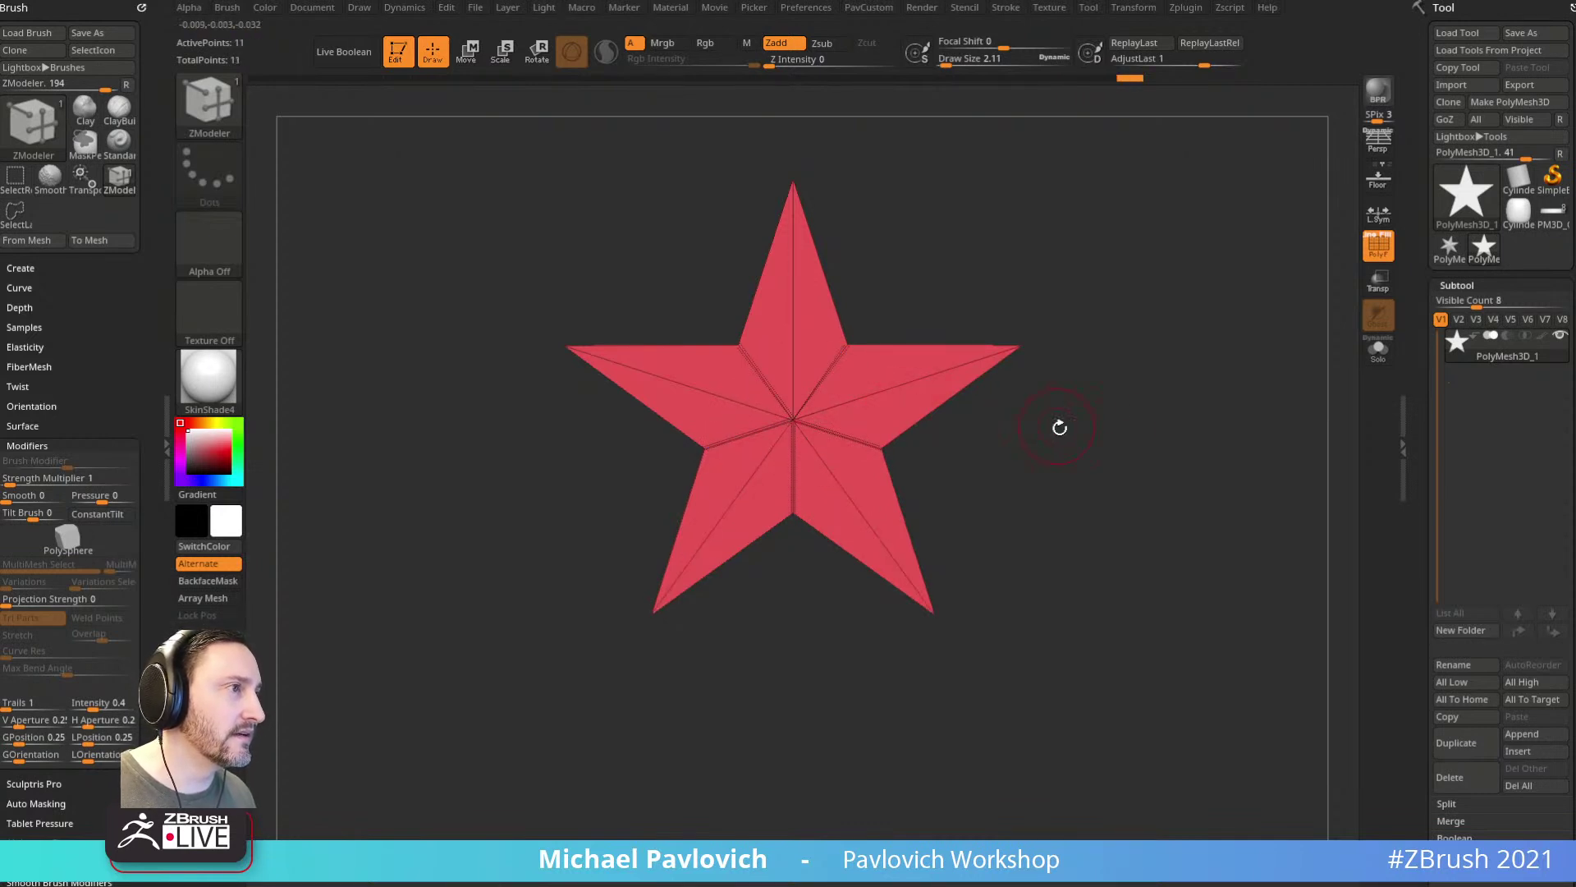
Step: Assign the whole star to a single new polygroup and uncrease all its edges
key(ctrl+w)
key(2)
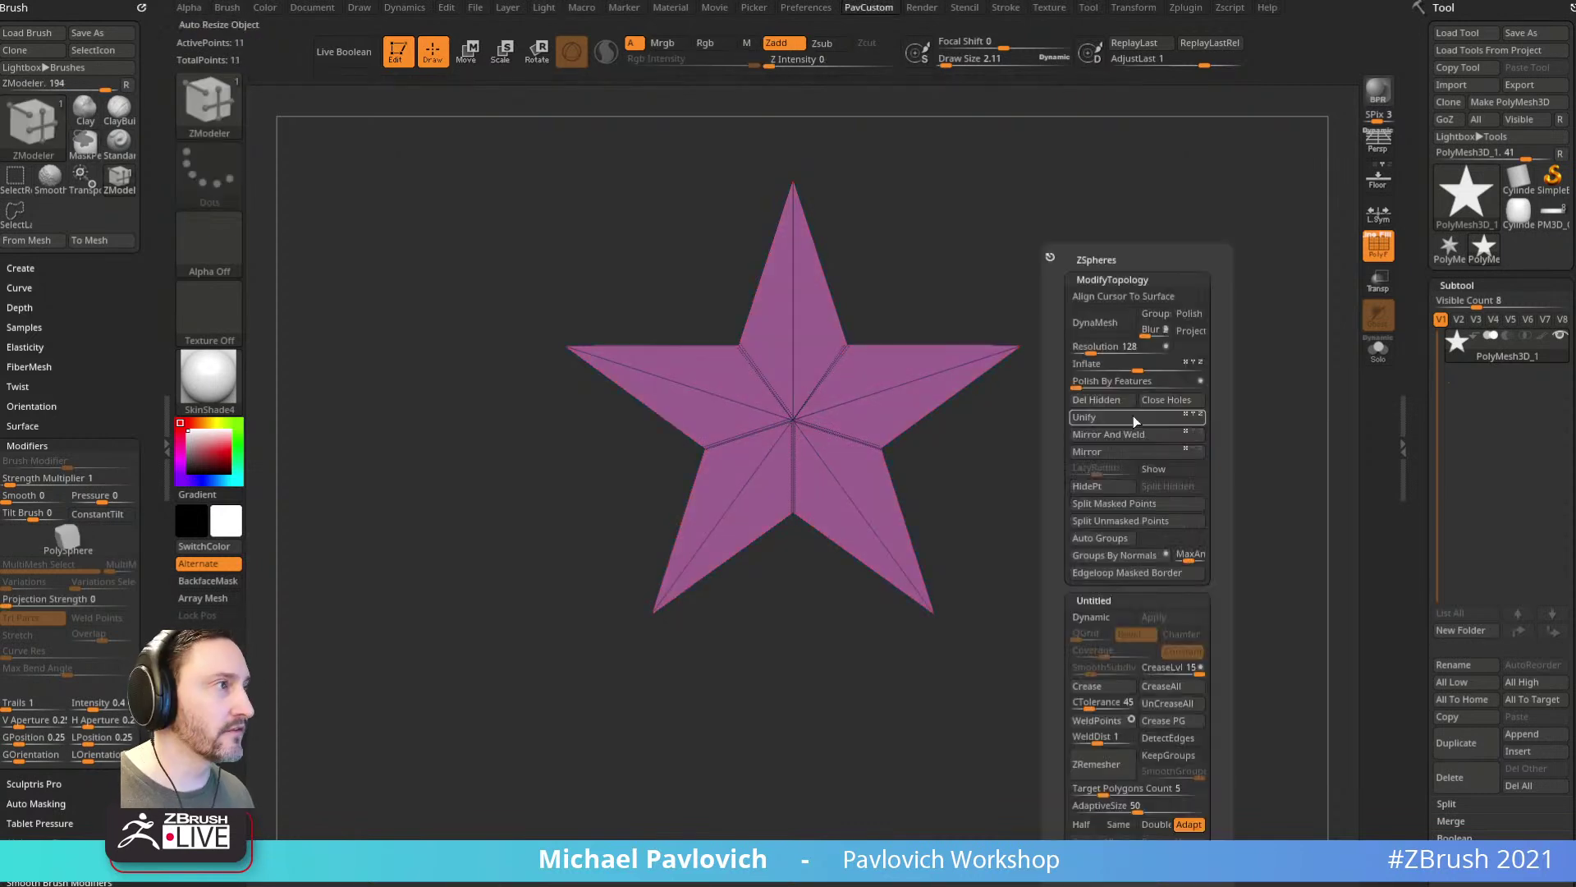
click(1161, 704)
ctrl+right_drag(1088, 490, 1162, 442)
drag(1162, 442, 1190, 460)
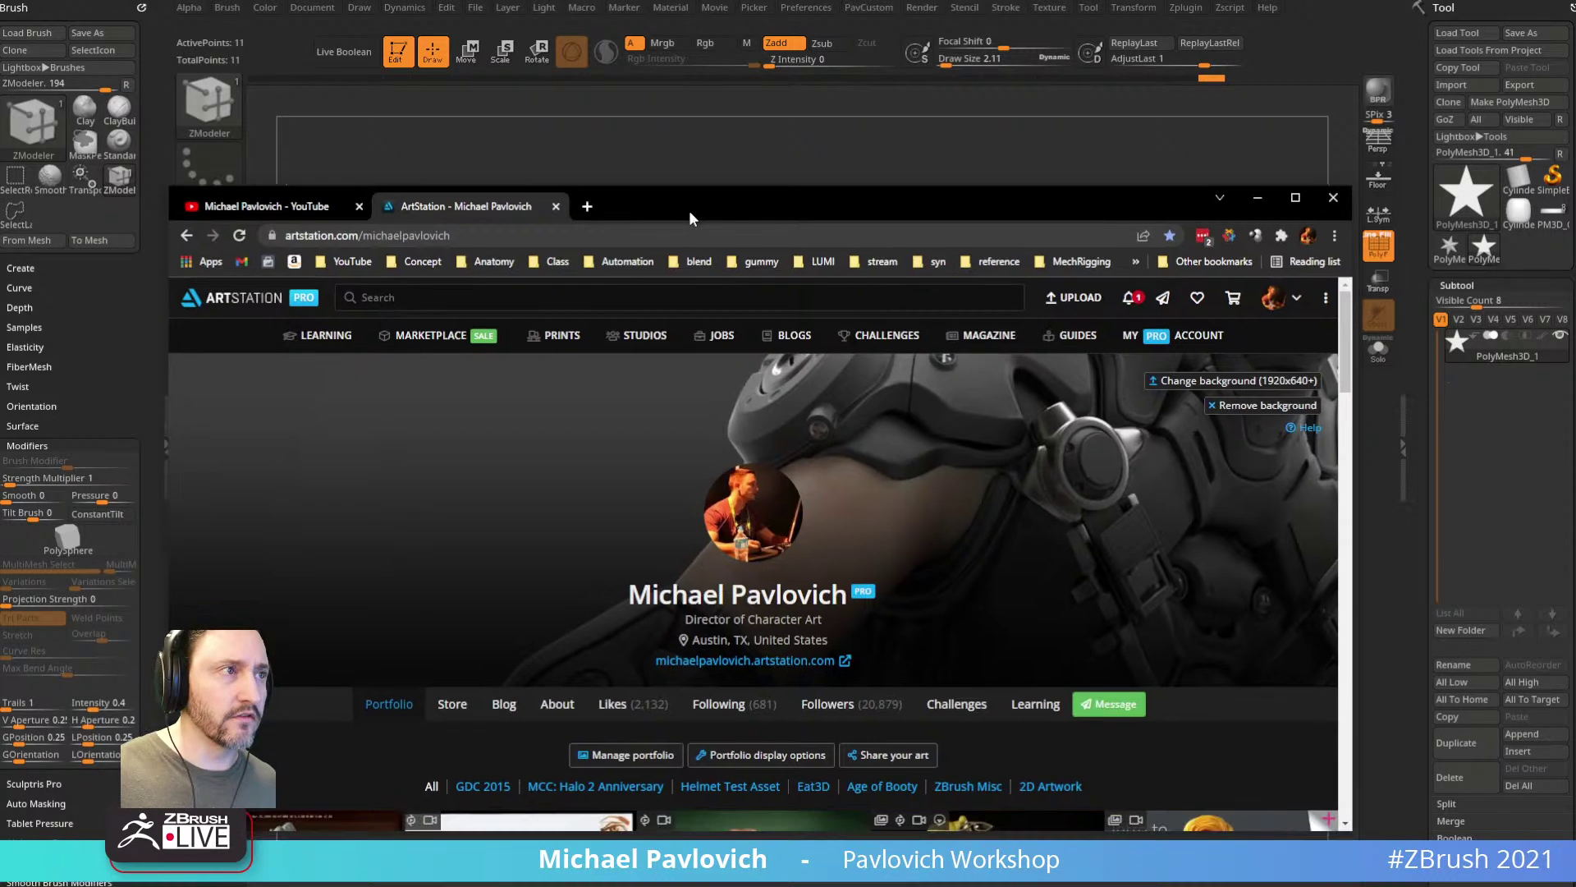
Step: Switch to the web browser and look through the playlists on the YouTube channel page
drag(689, 217, 680, 169)
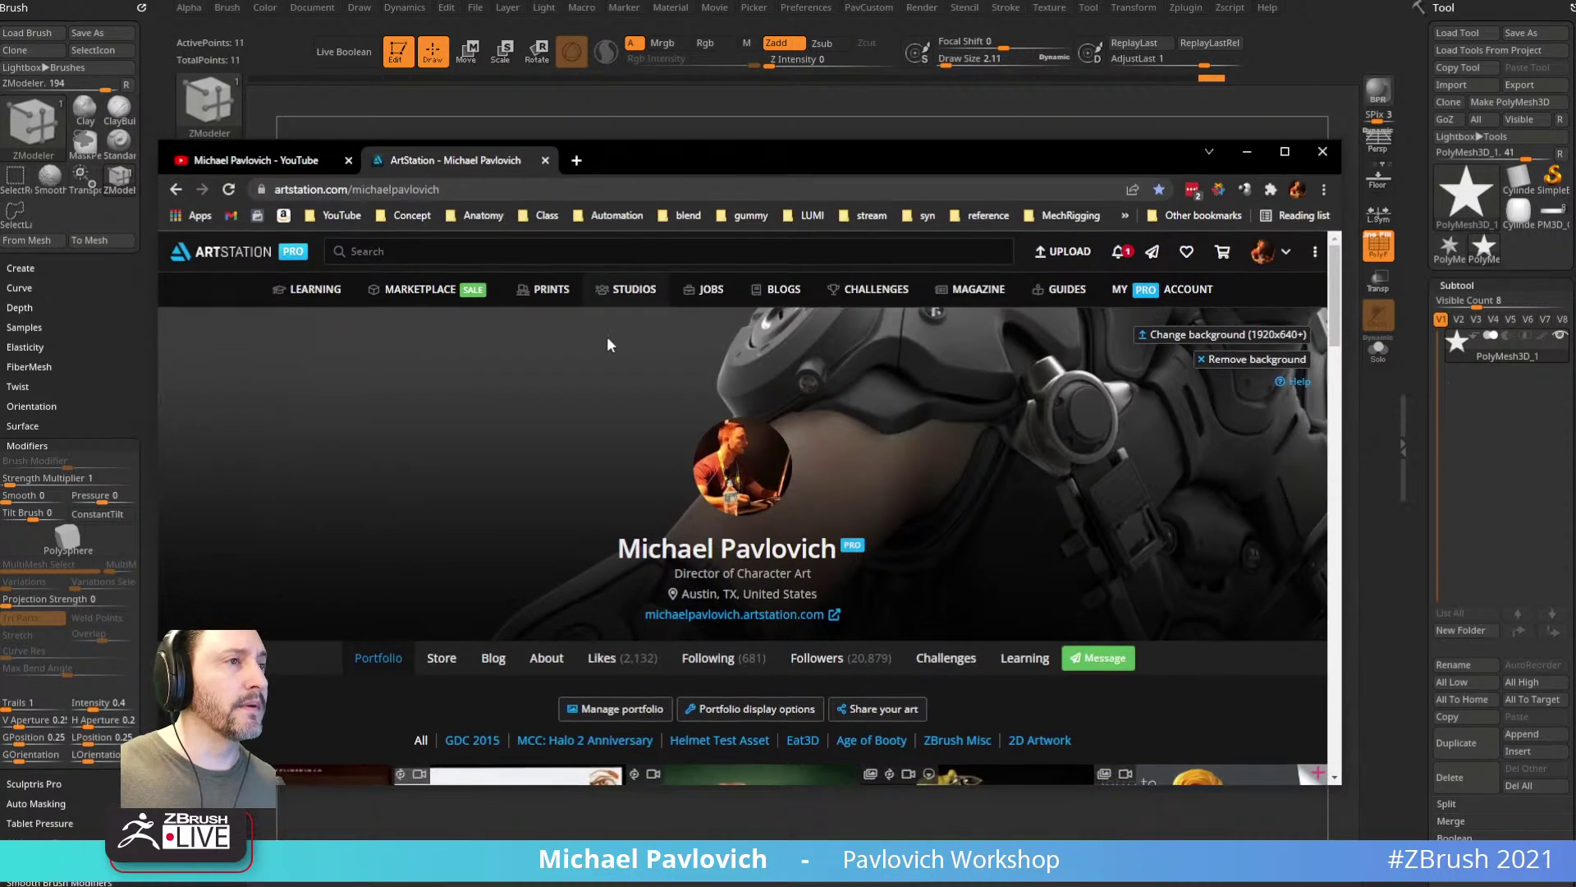
click(293, 161)
scroll(642, 389, down, 4)
scroll(642, 394, up, 4)
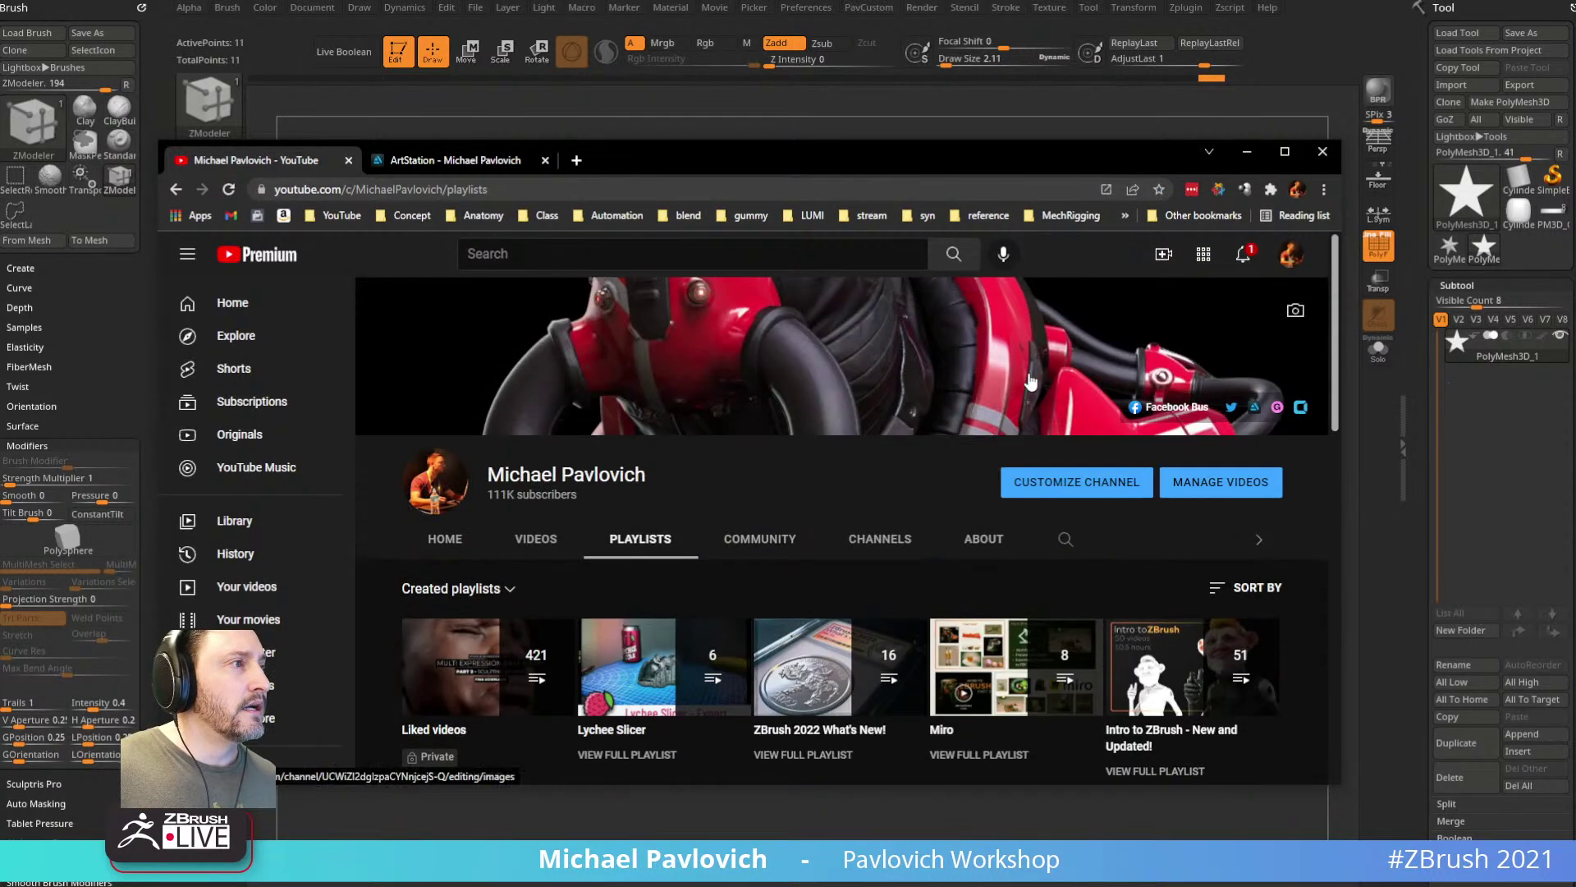
Step: Search the YouTube channel for "rip" and look through the listed videos
click(1065, 540)
text(riop)
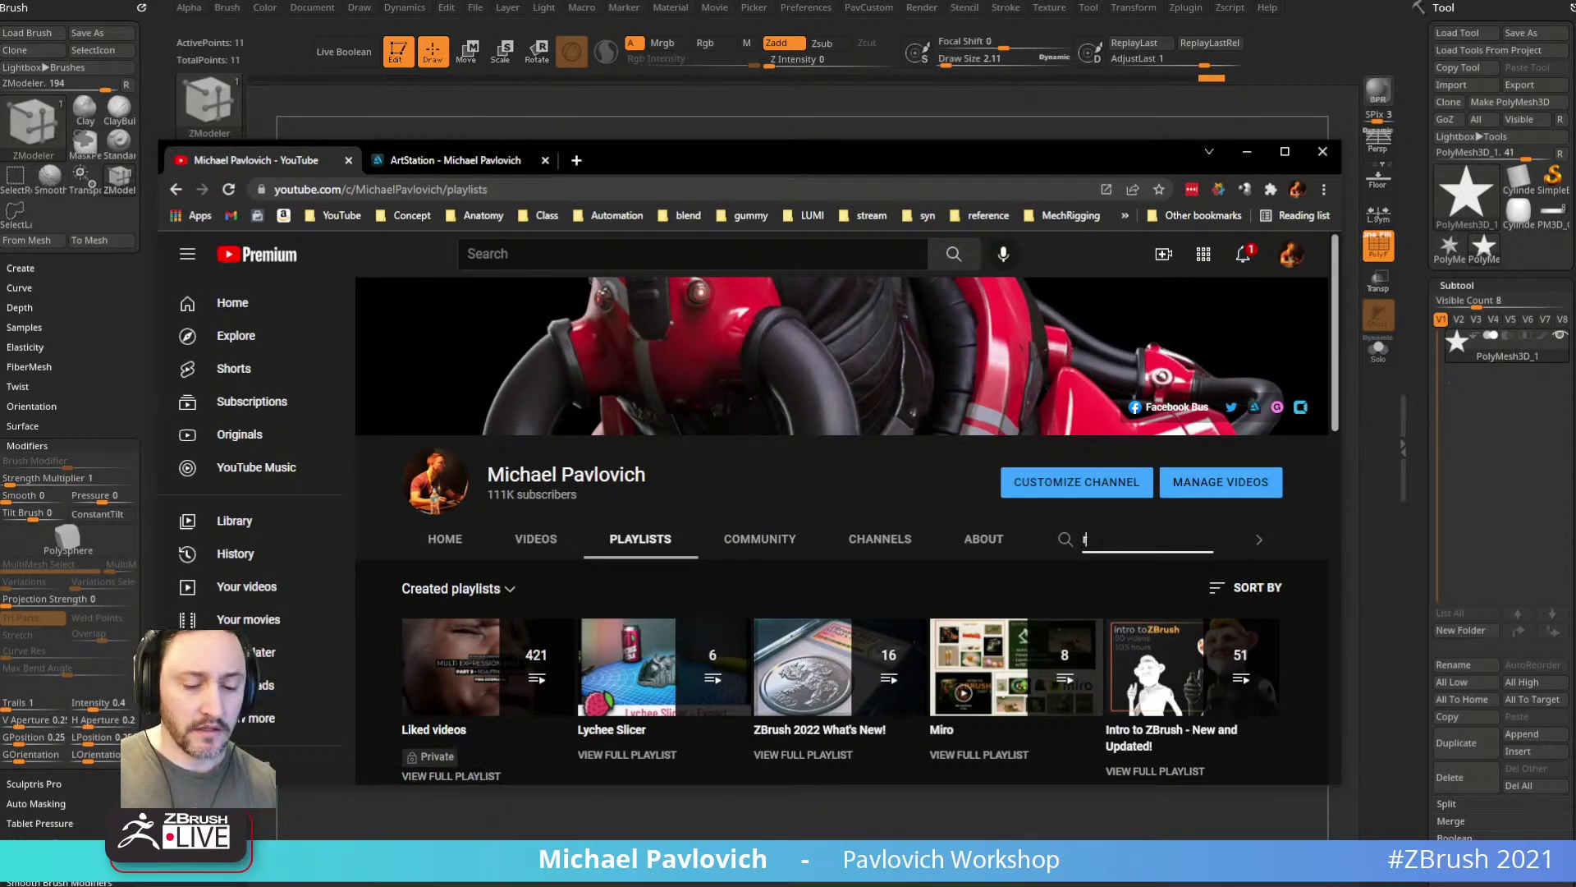
key(Return)
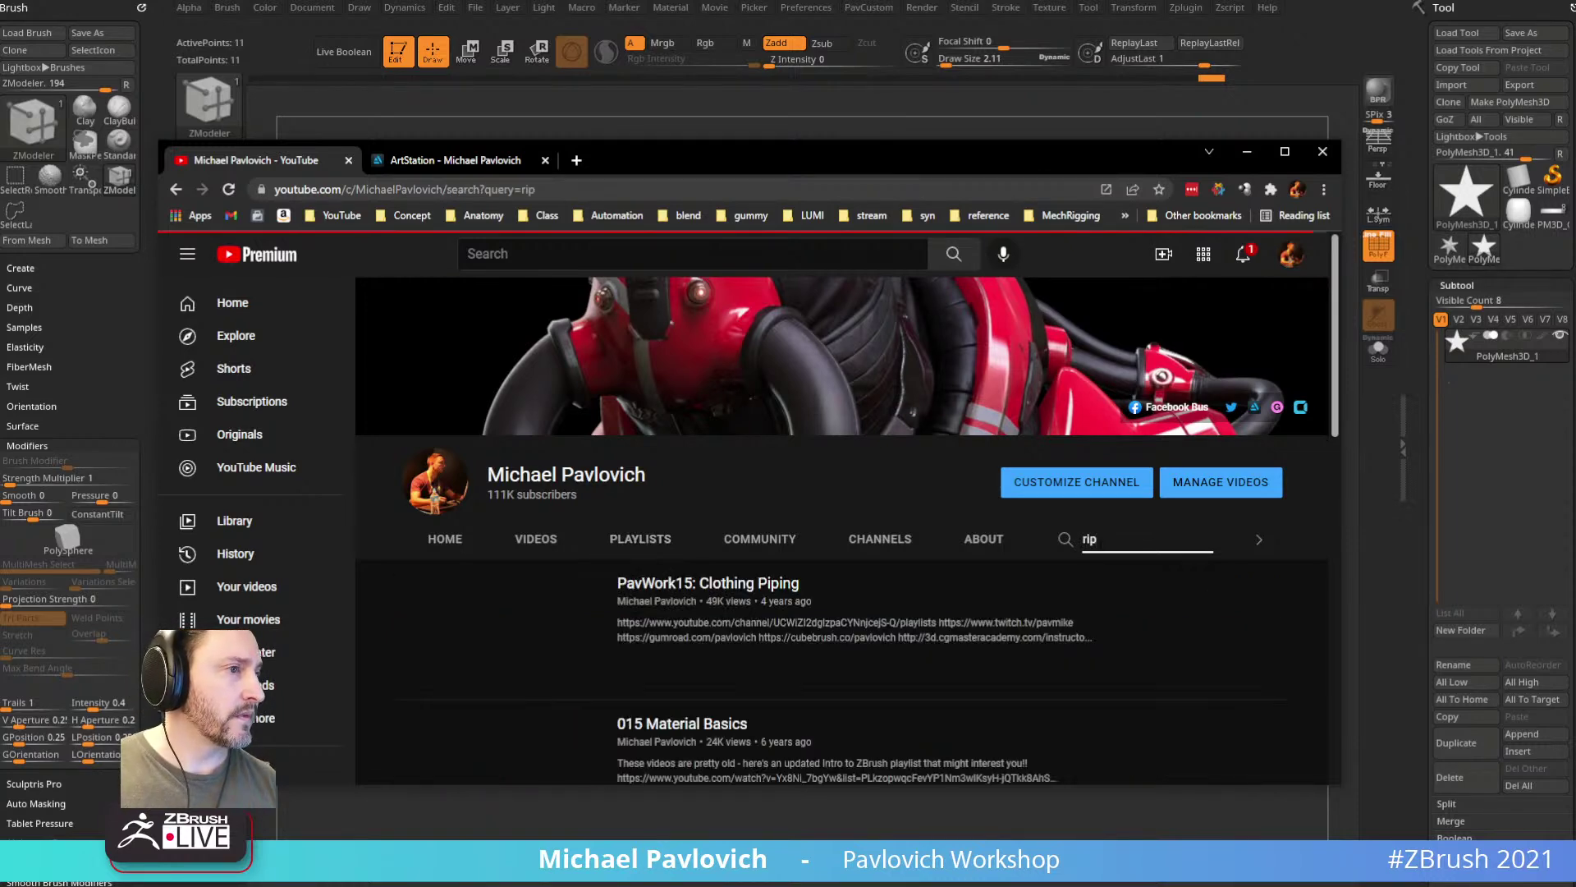
scroll(1048, 558, down, 3)
scroll(1046, 576, down, 5)
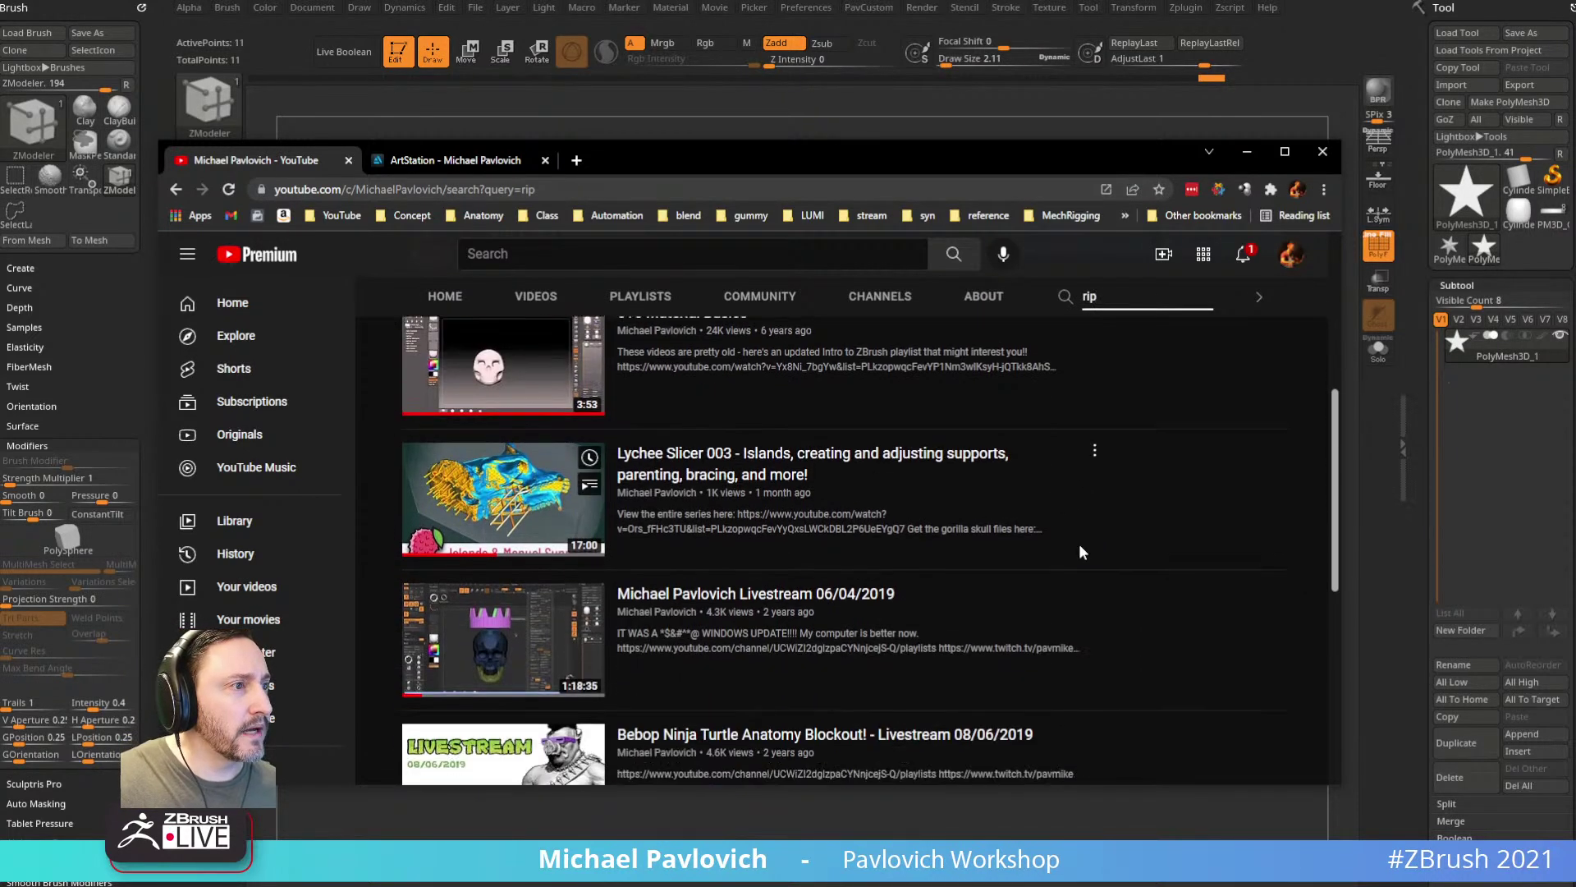
scroll(954, 550, down, 3)
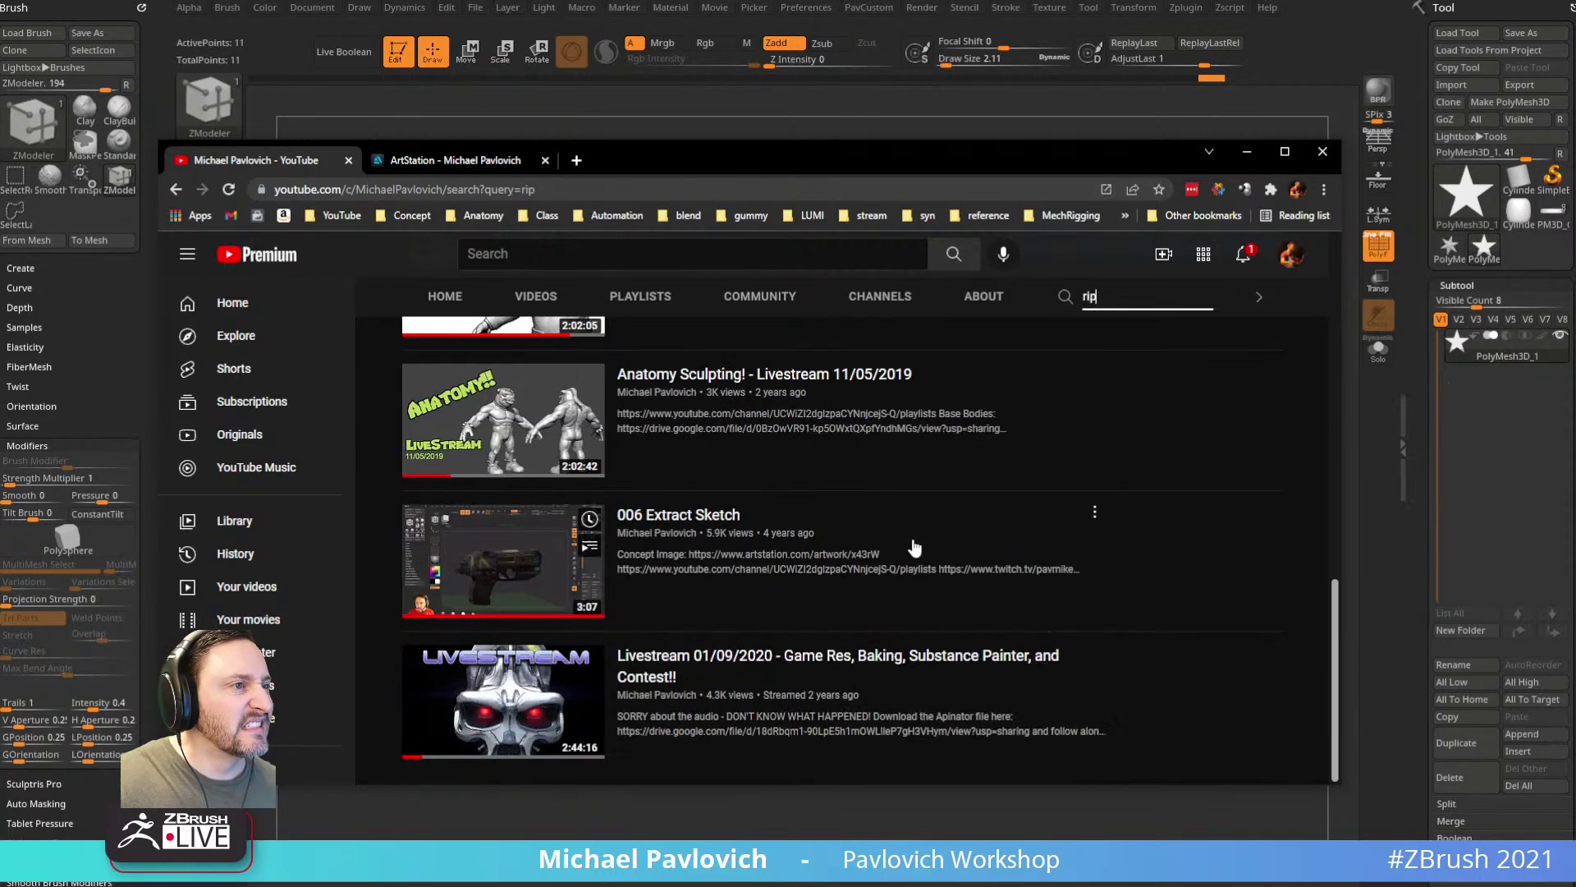
Step: Open the Biker Death Sculpt artwork from the ArtStation portfolio, examine its images, and move the browser window out of the way
click(182, 191)
click(454, 161)
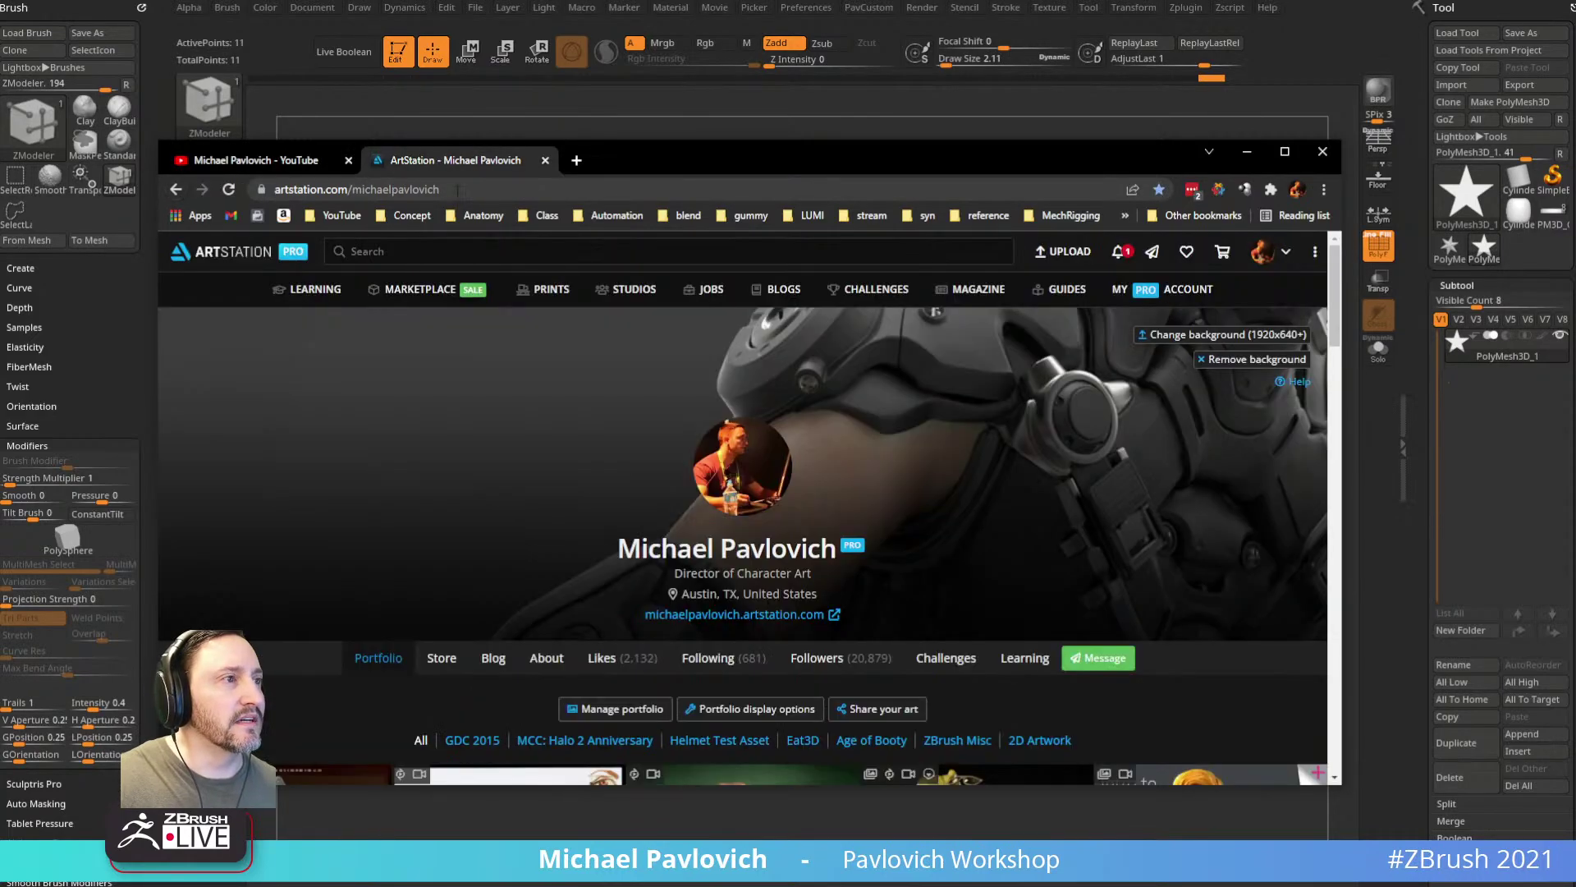
scroll(745, 633, down, 10)
scroll(746, 632, down, 10)
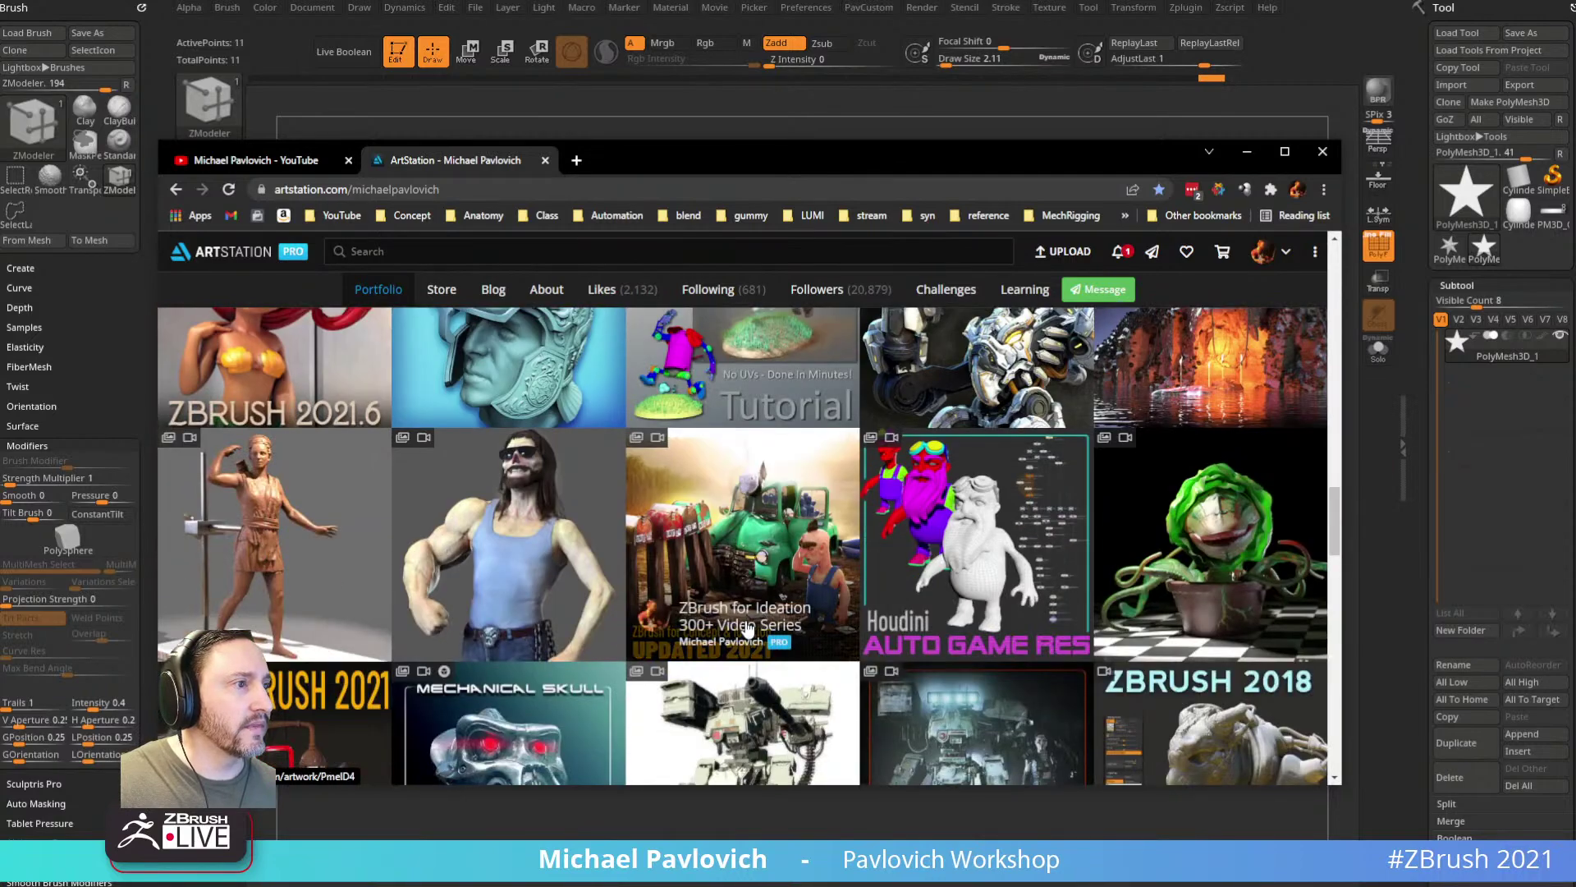
click(531, 567)
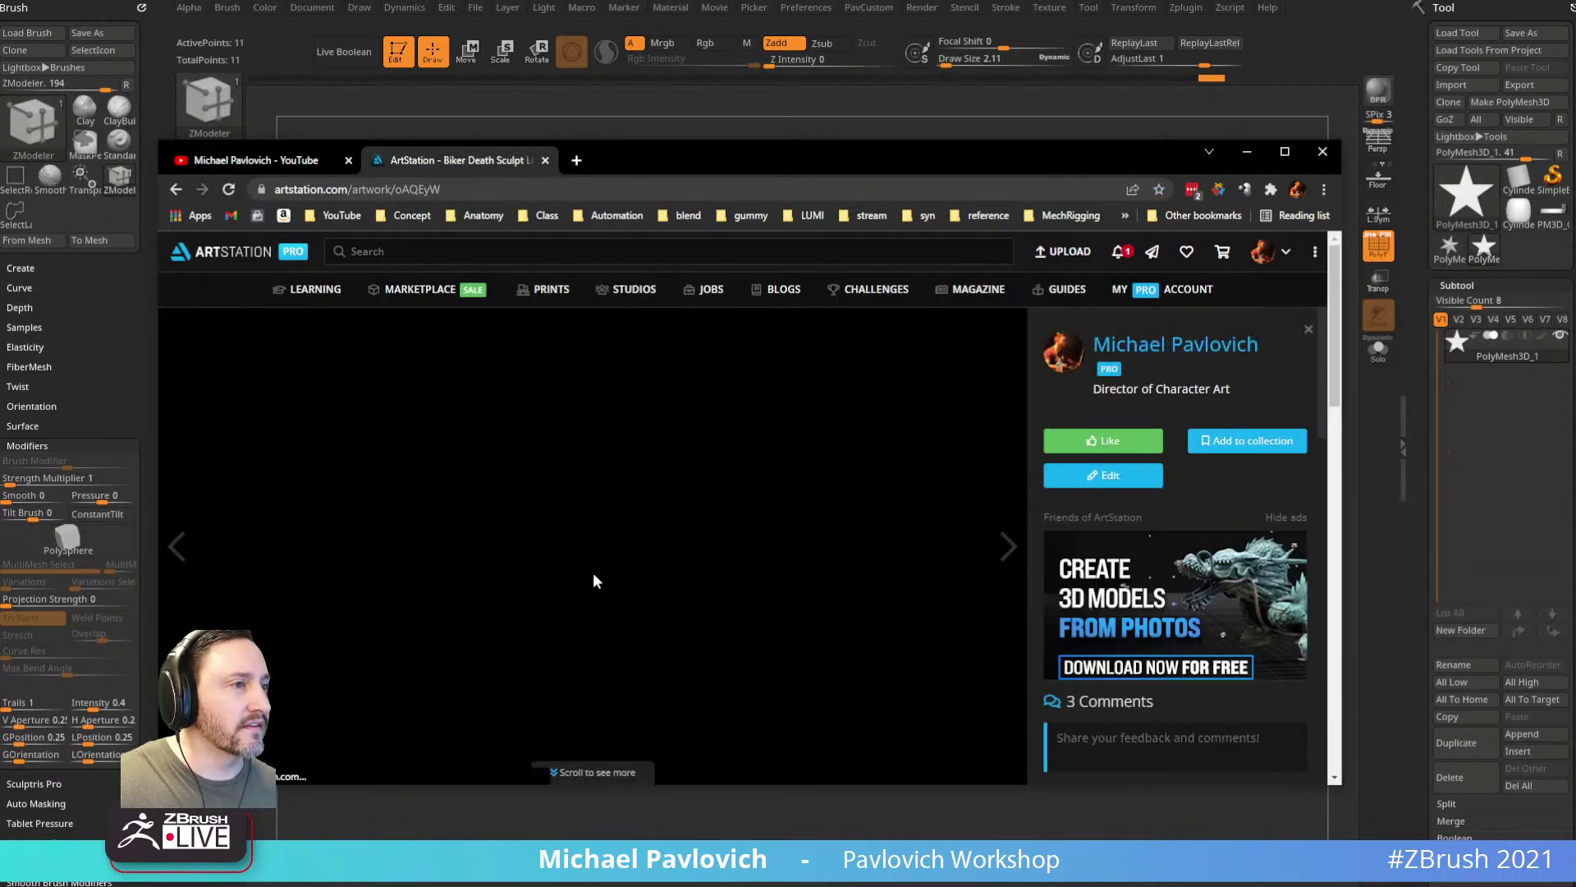
scroll(563, 573, down, 5)
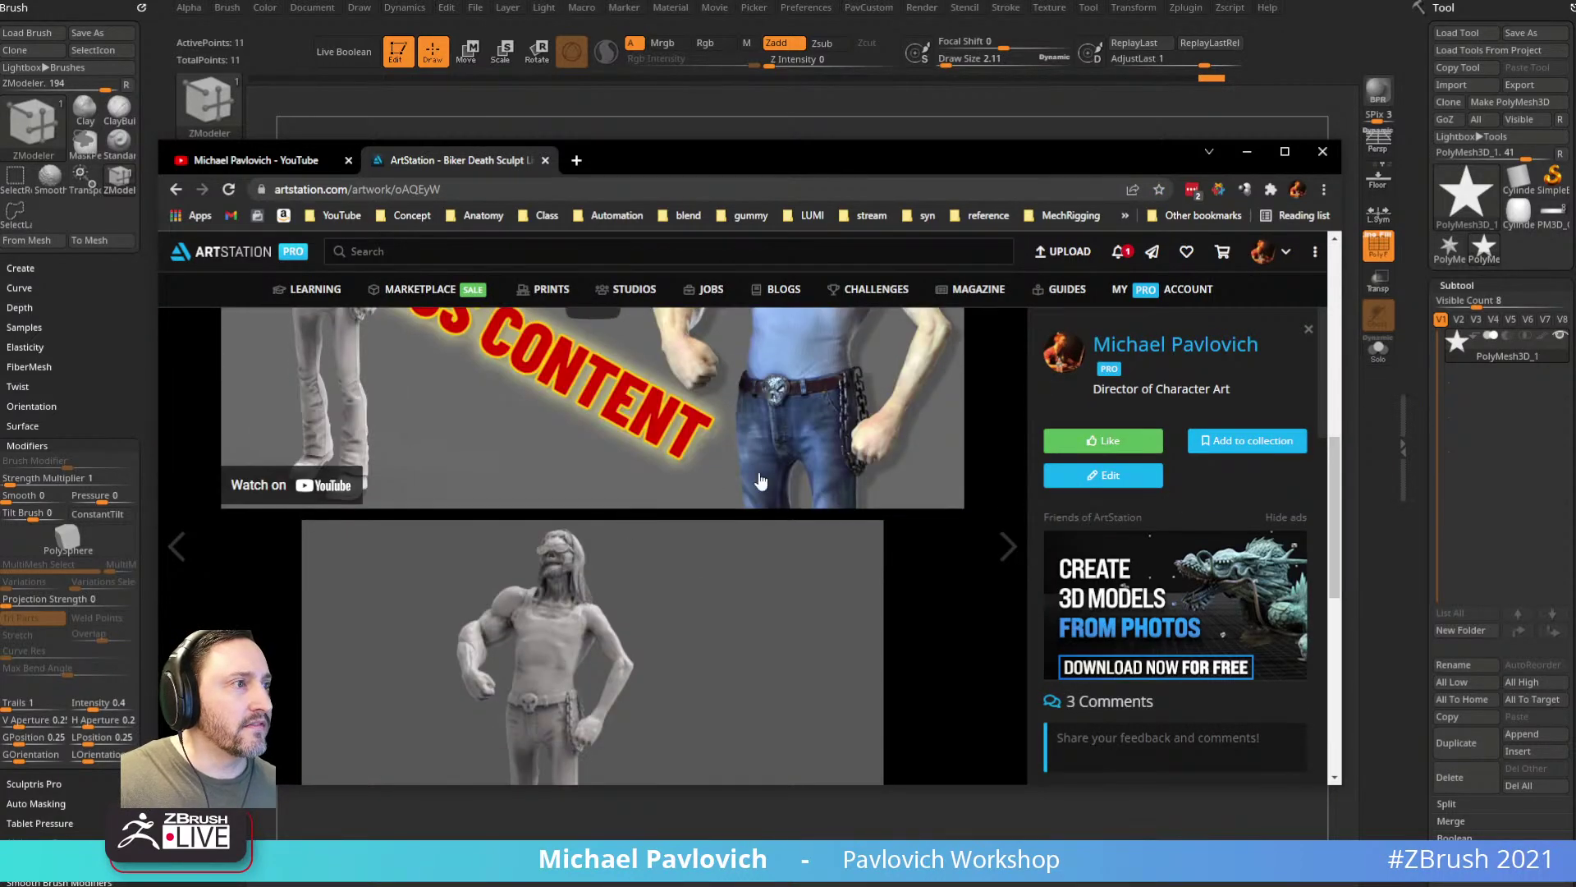
scroll(774, 508, up, 2)
scroll(608, 587, down, 4)
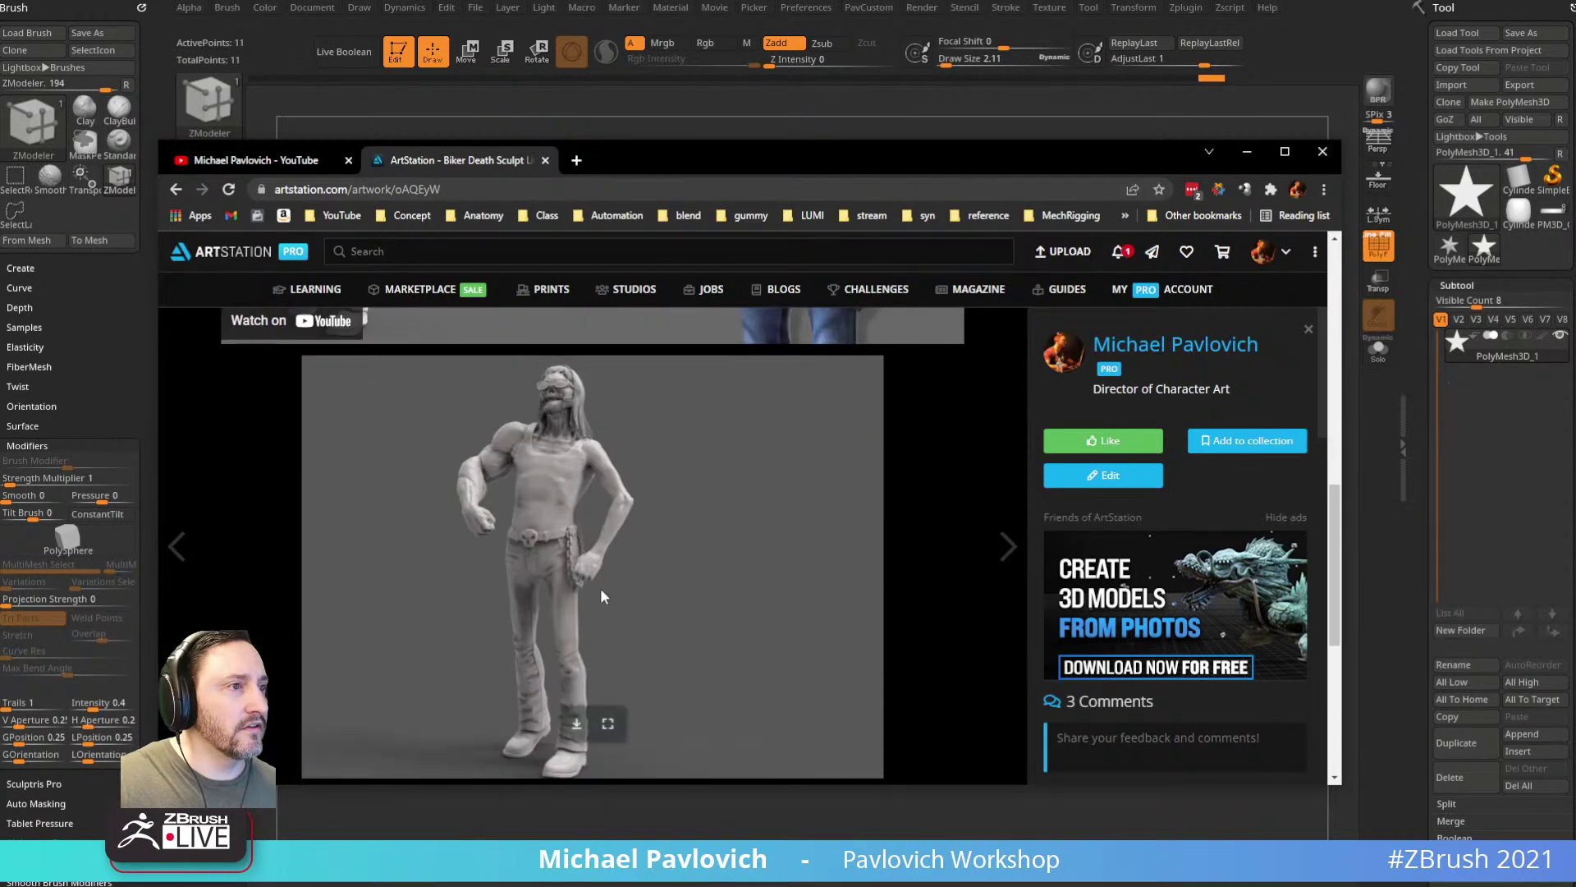
scroll(607, 591, down, 3)
scroll(604, 634, down, 2)
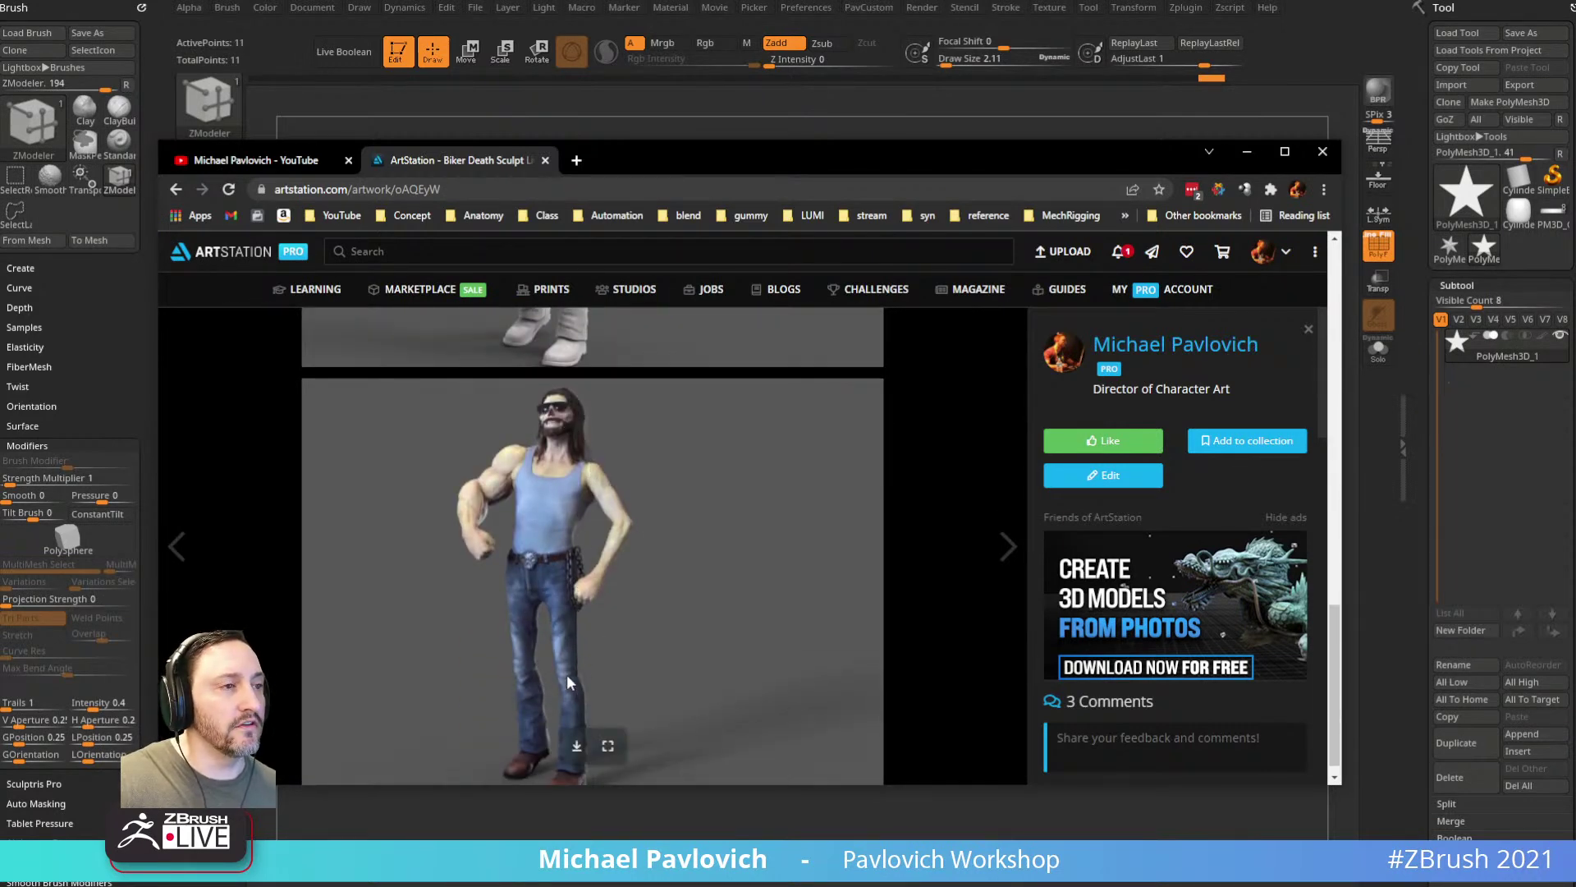
drag(780, 163, 0, 520)
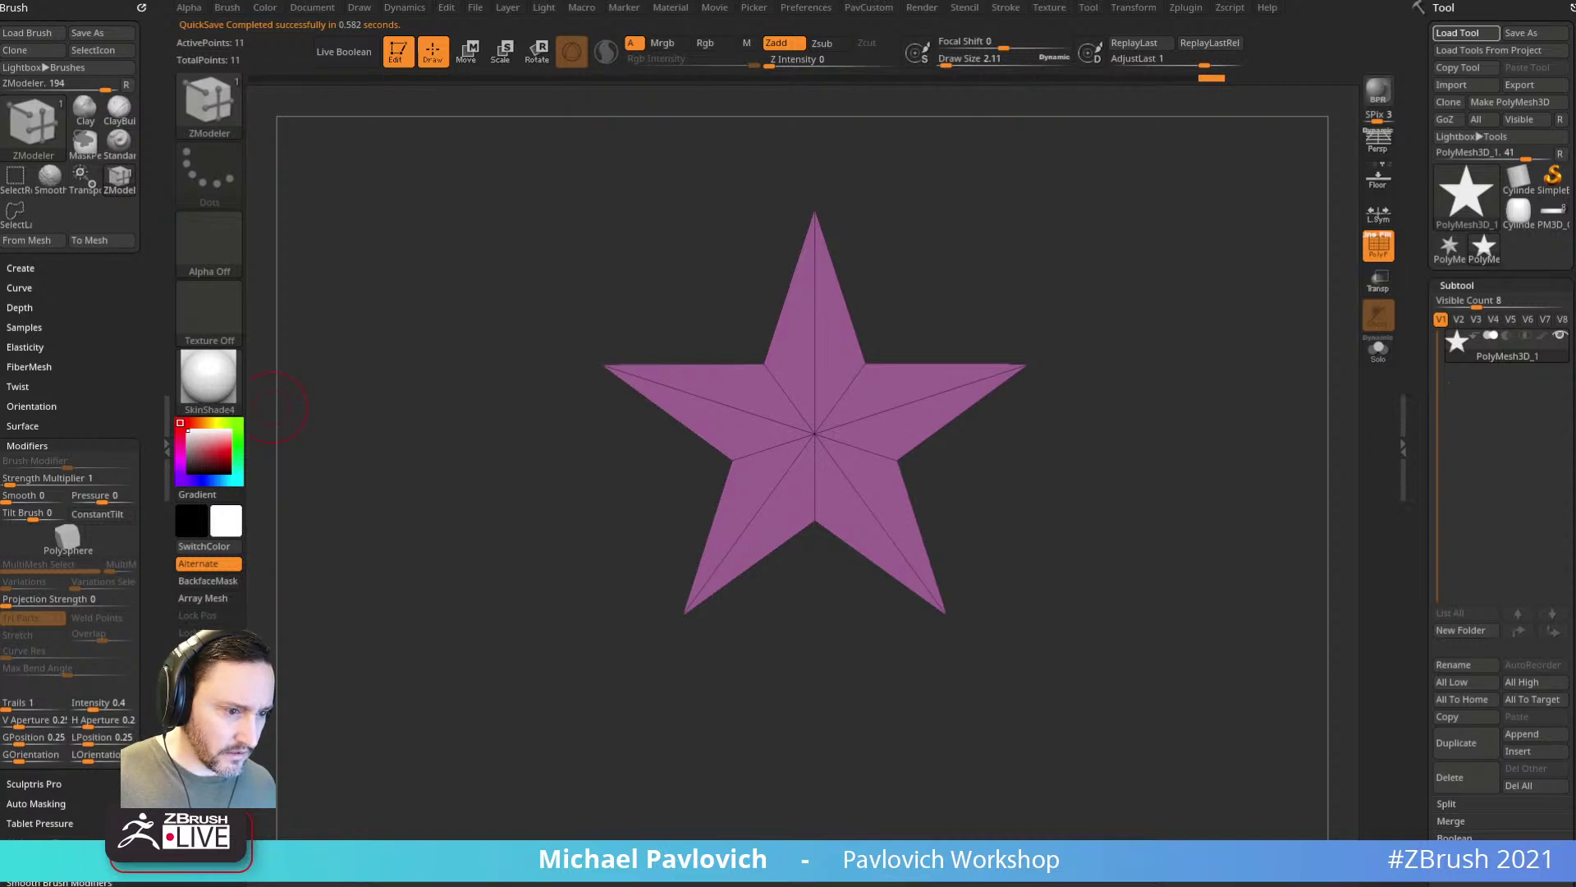
Step: Bring up the biker Death figure in ZBrush, turn off its polyframe, and inspect the ribbed tank top around the torso
key(alt+Tab)
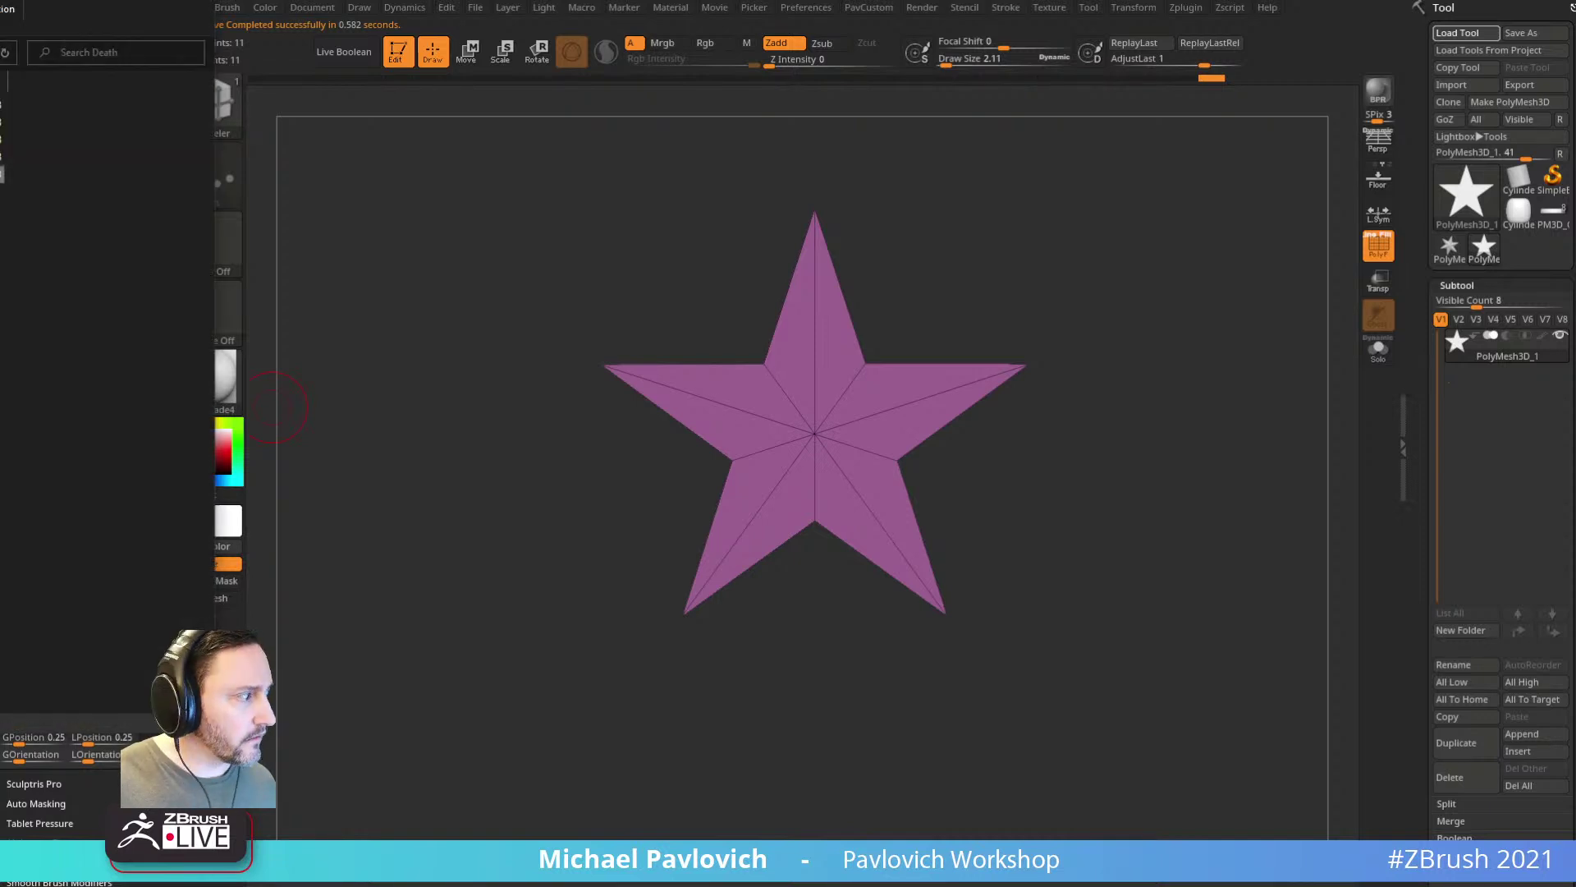
key(alt+Tab)
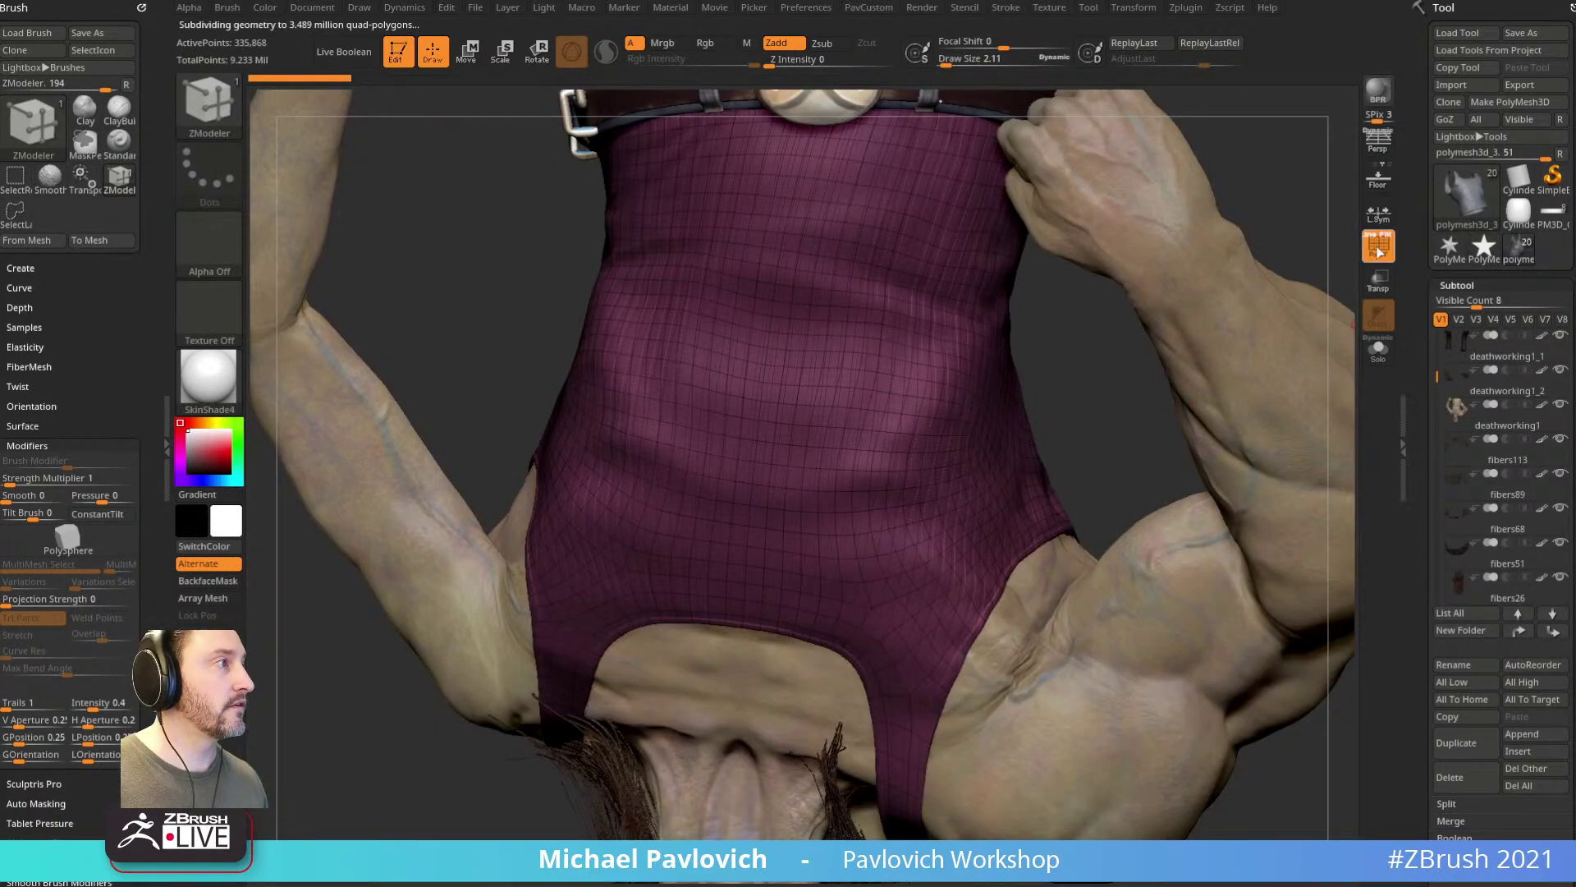
click(1379, 252)
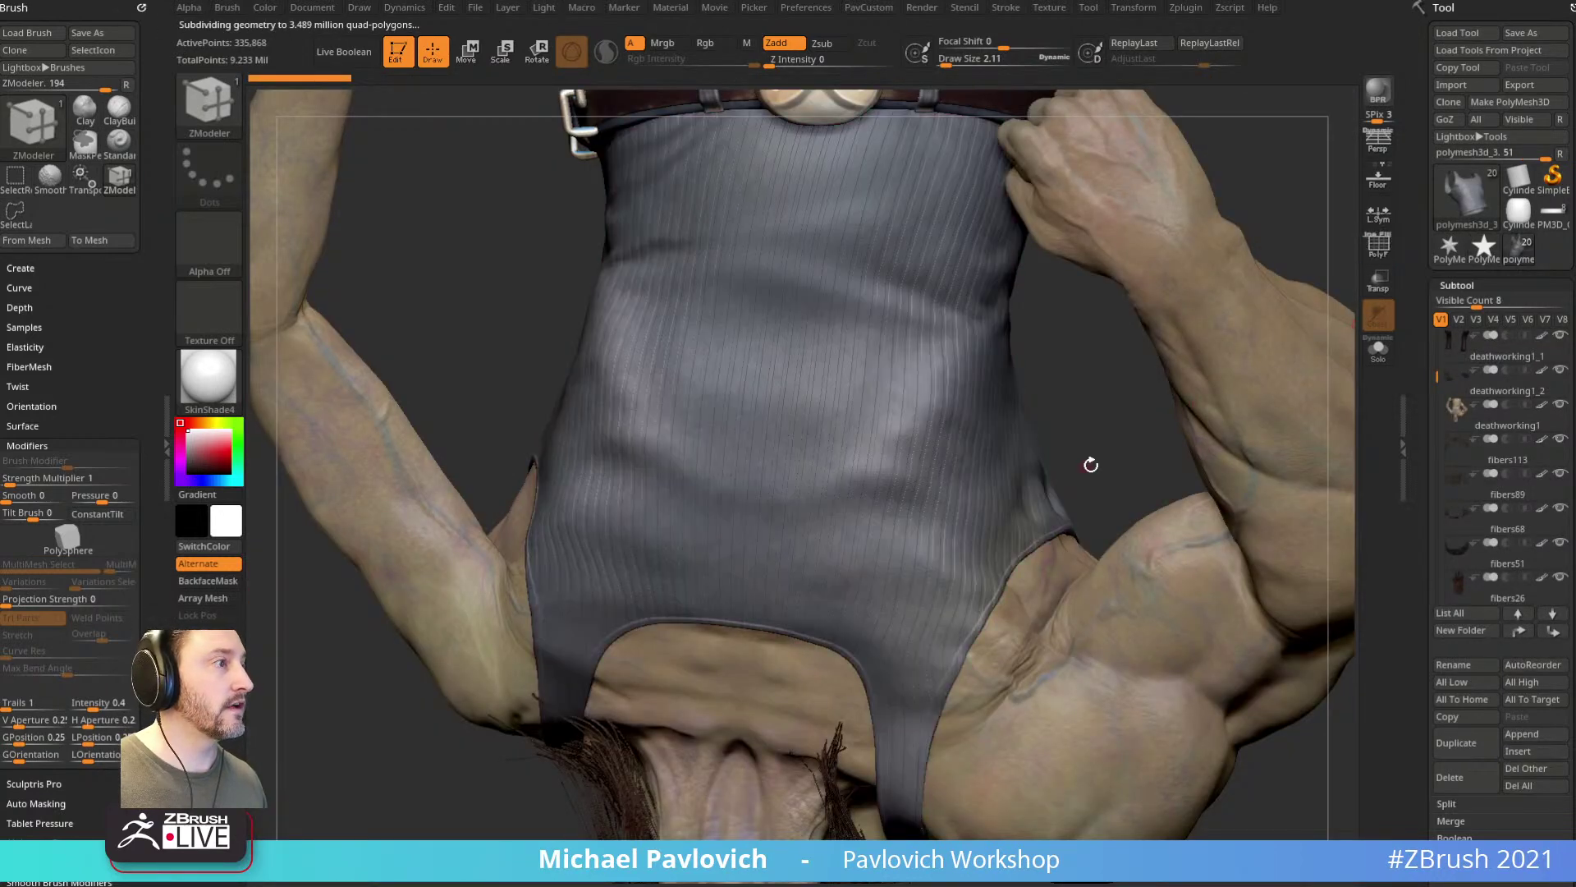
drag(1087, 468, 1066, 28)
drag(608, 657, 779, 642)
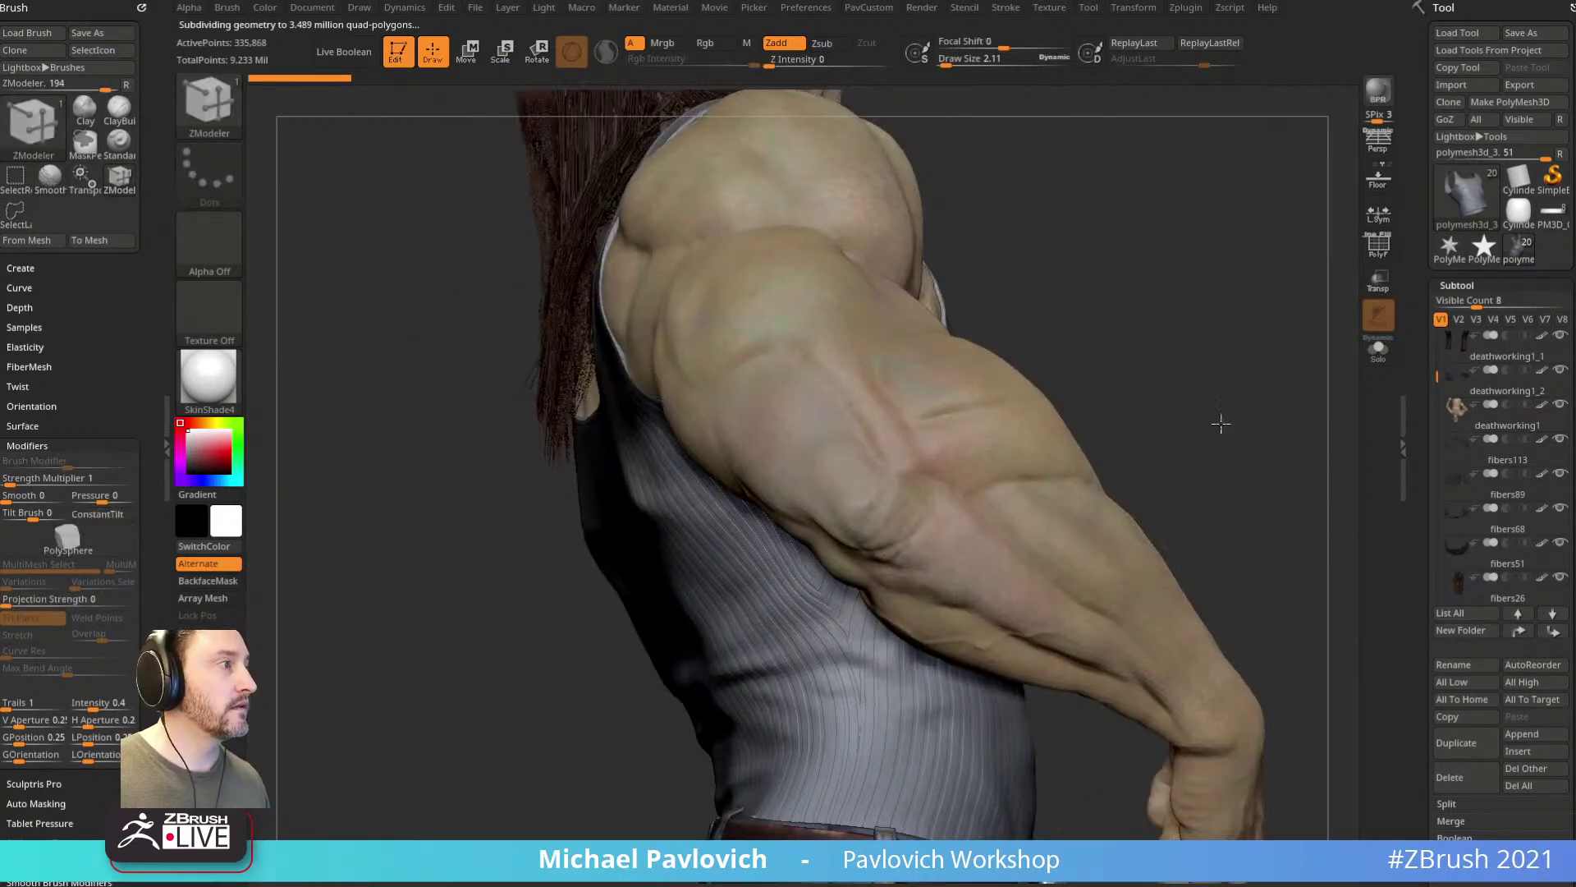
drag(1239, 422, 1067, 422)
Step: Turn off the painted colour on all subtools and inspect the figure's tank top, belt and jeans in plain material
shift+click(1541, 335)
key(f)
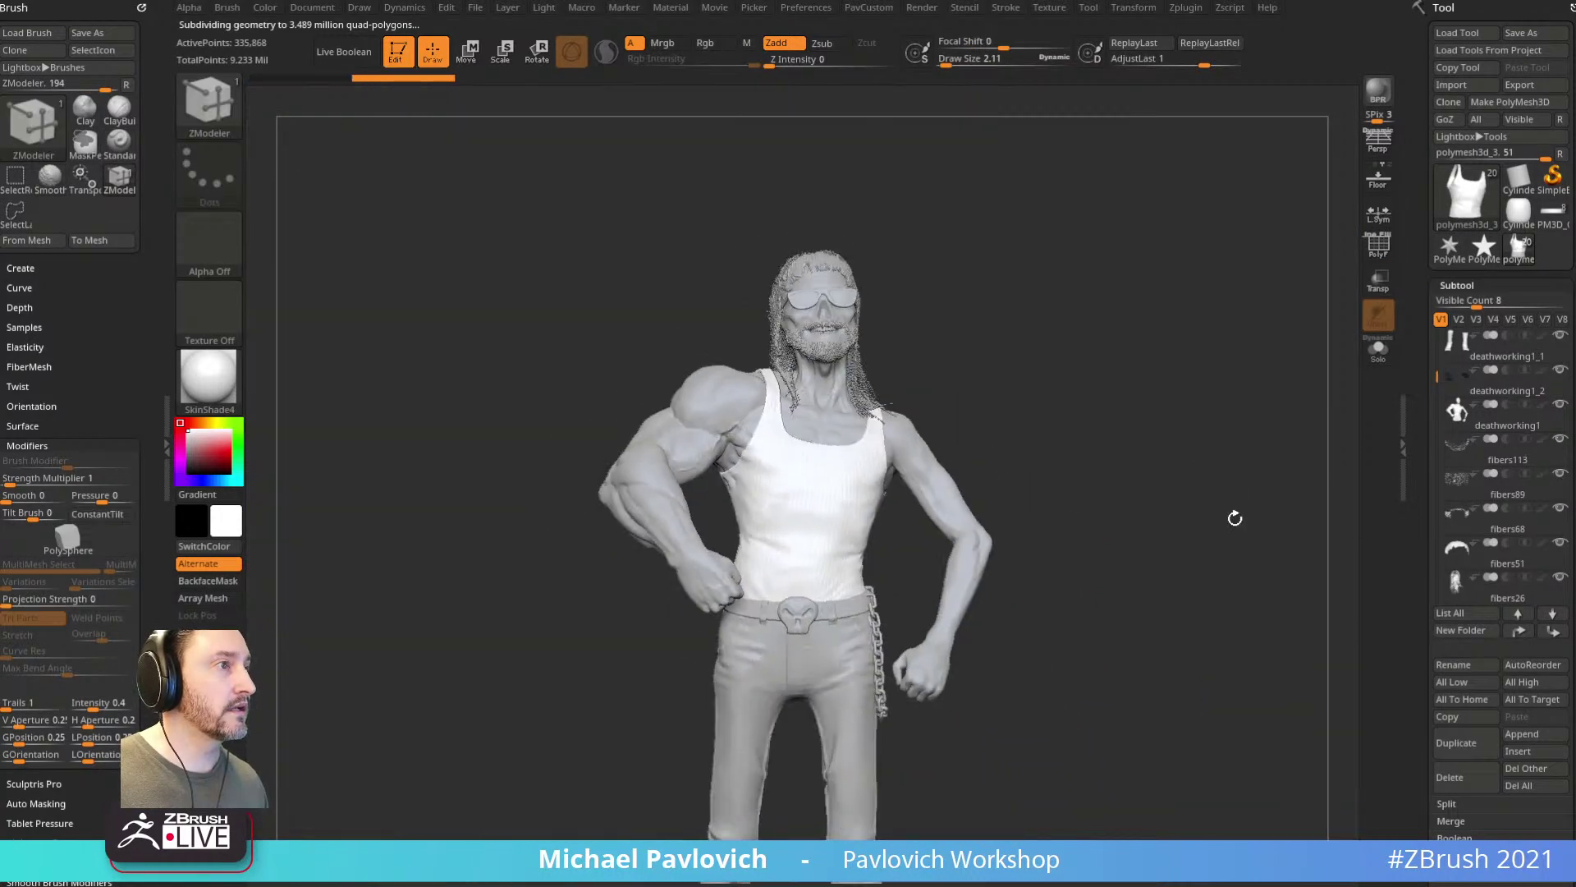
drag(1231, 485, 936, 405)
alt+drag(1181, 535, 977, 511)
click(977, 510)
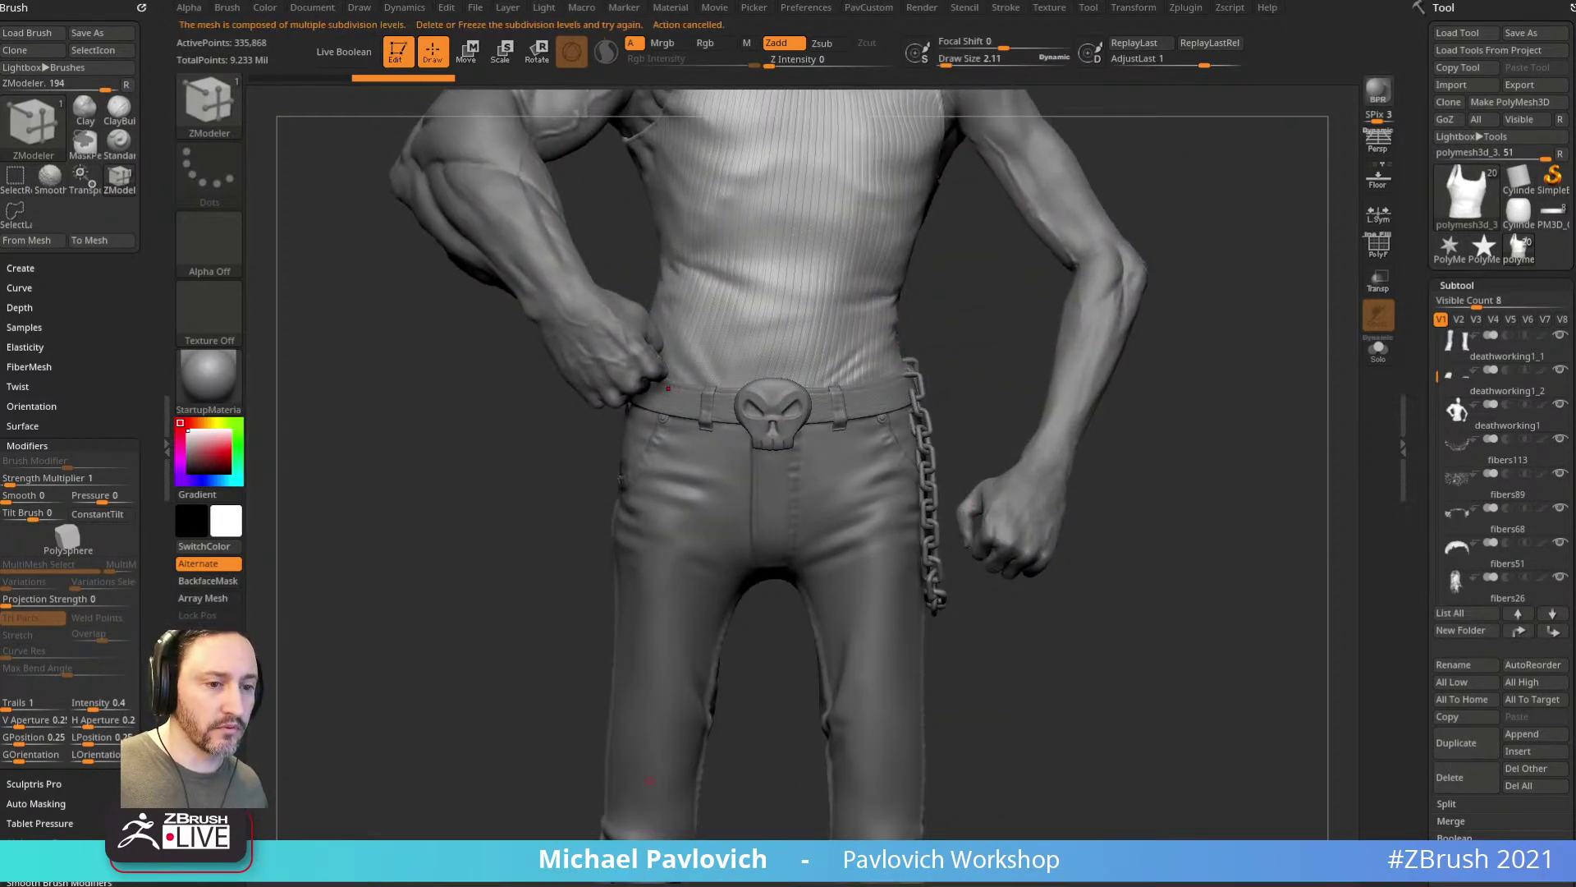
Step: Switch to the web browser, return to the ArtStation portfolio, select its page address and go to the profile header
key(alt+Tab)
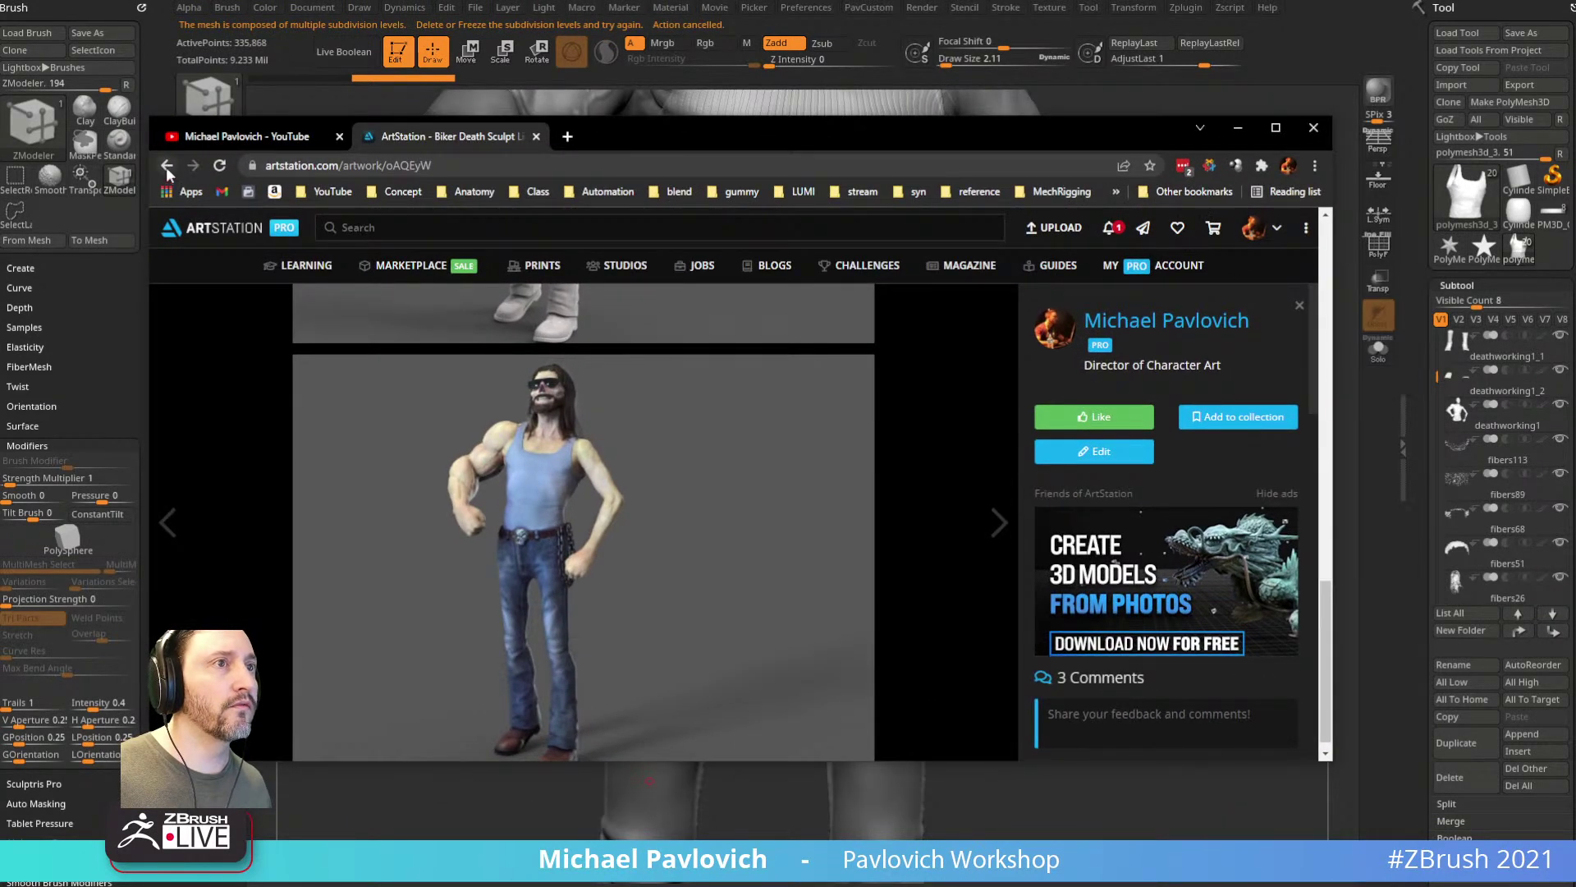
click(167, 165)
scroll(406, 434, up, 15)
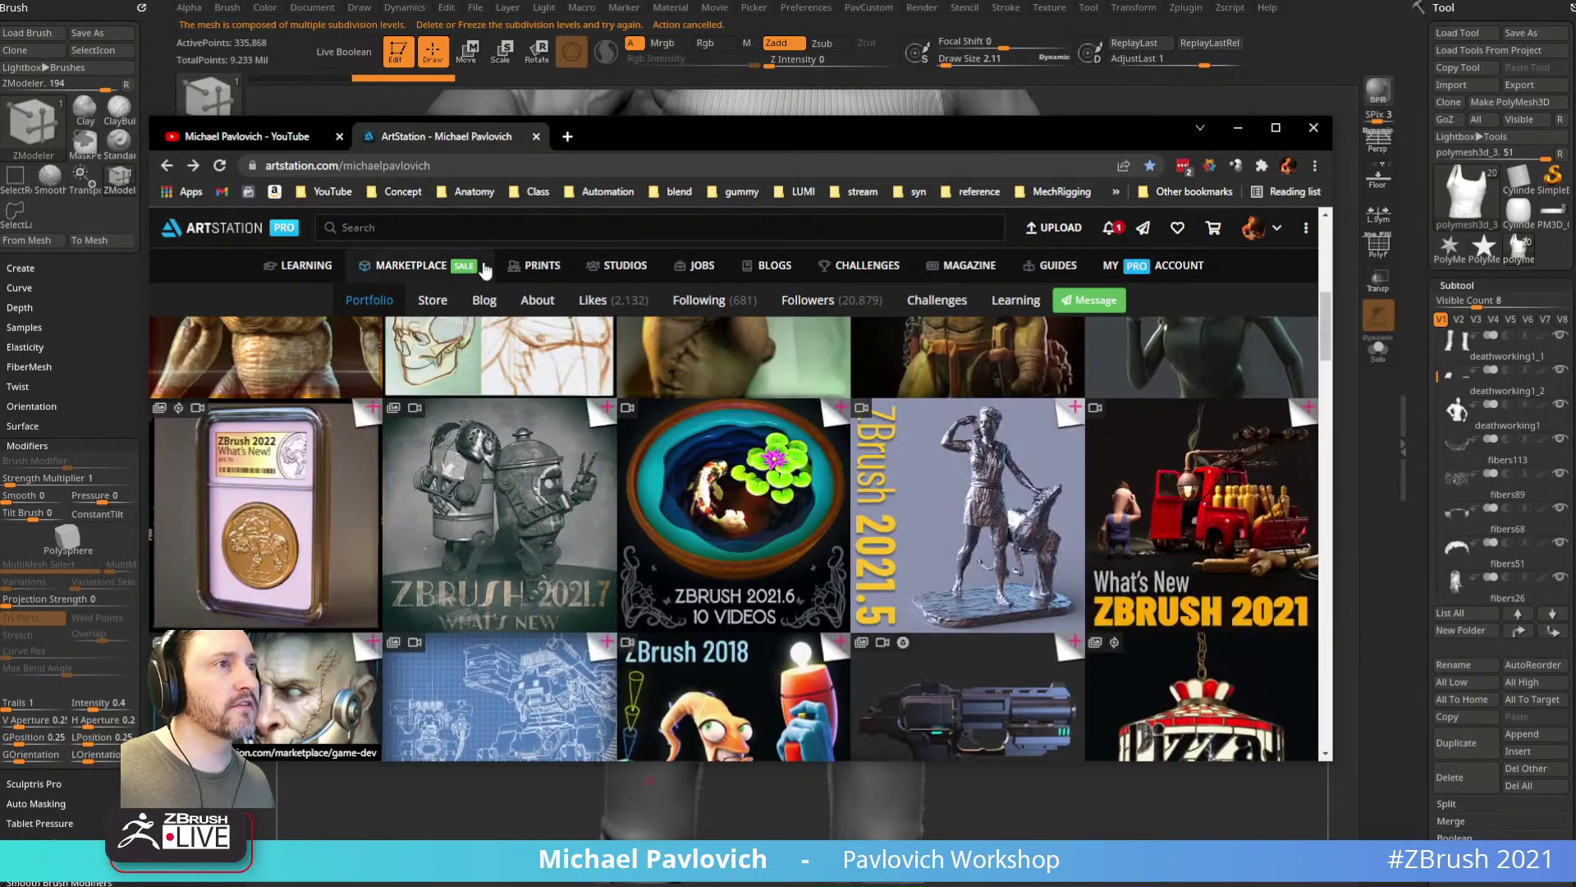
click(503, 166)
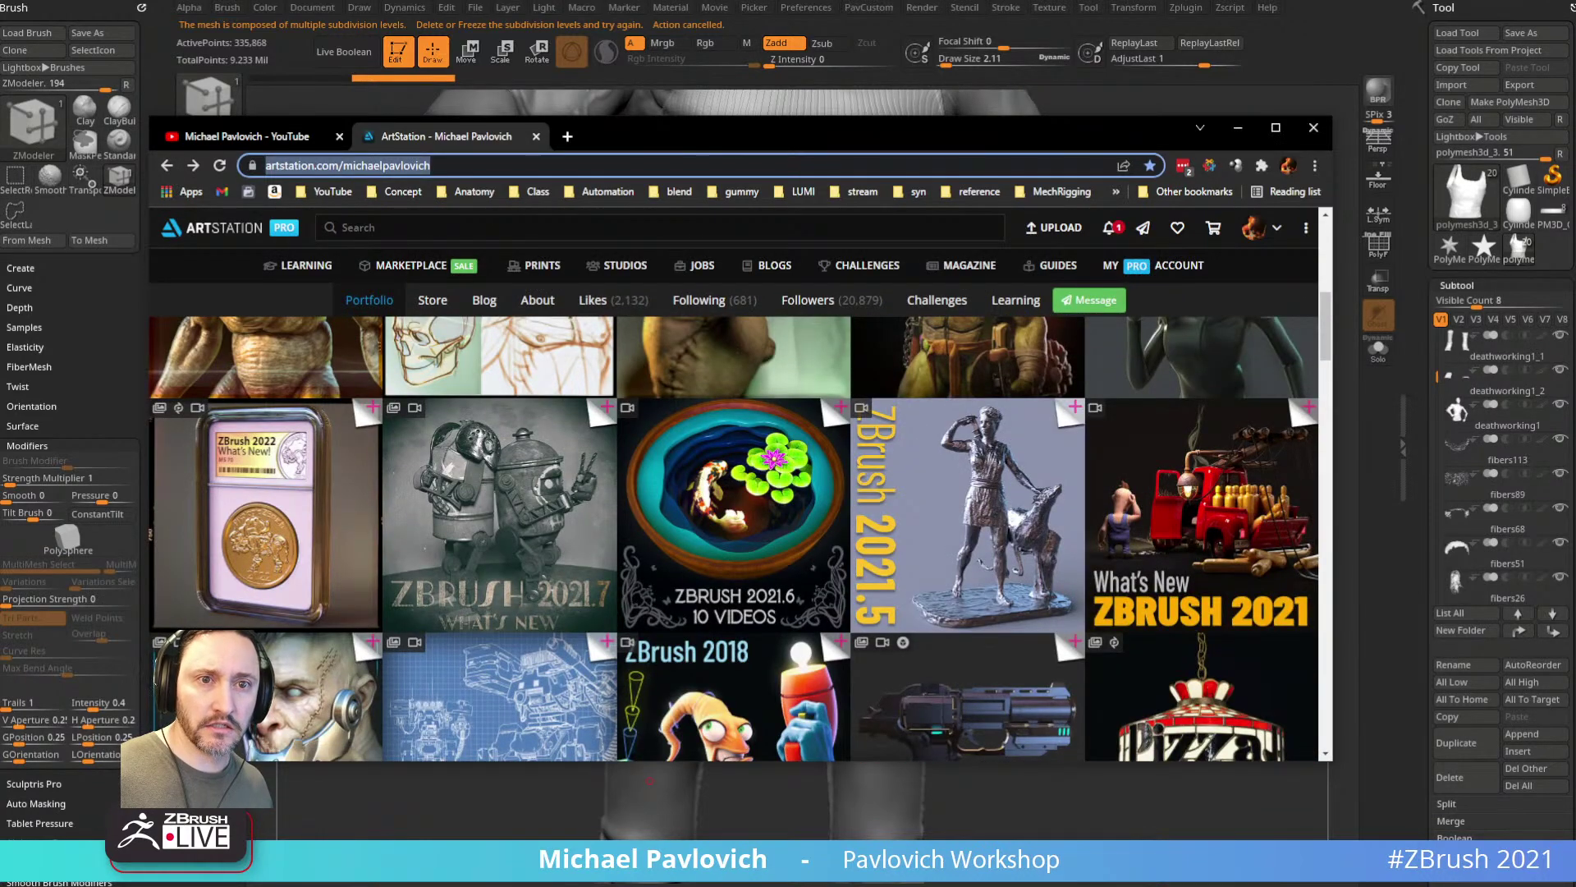
click(649, 781)
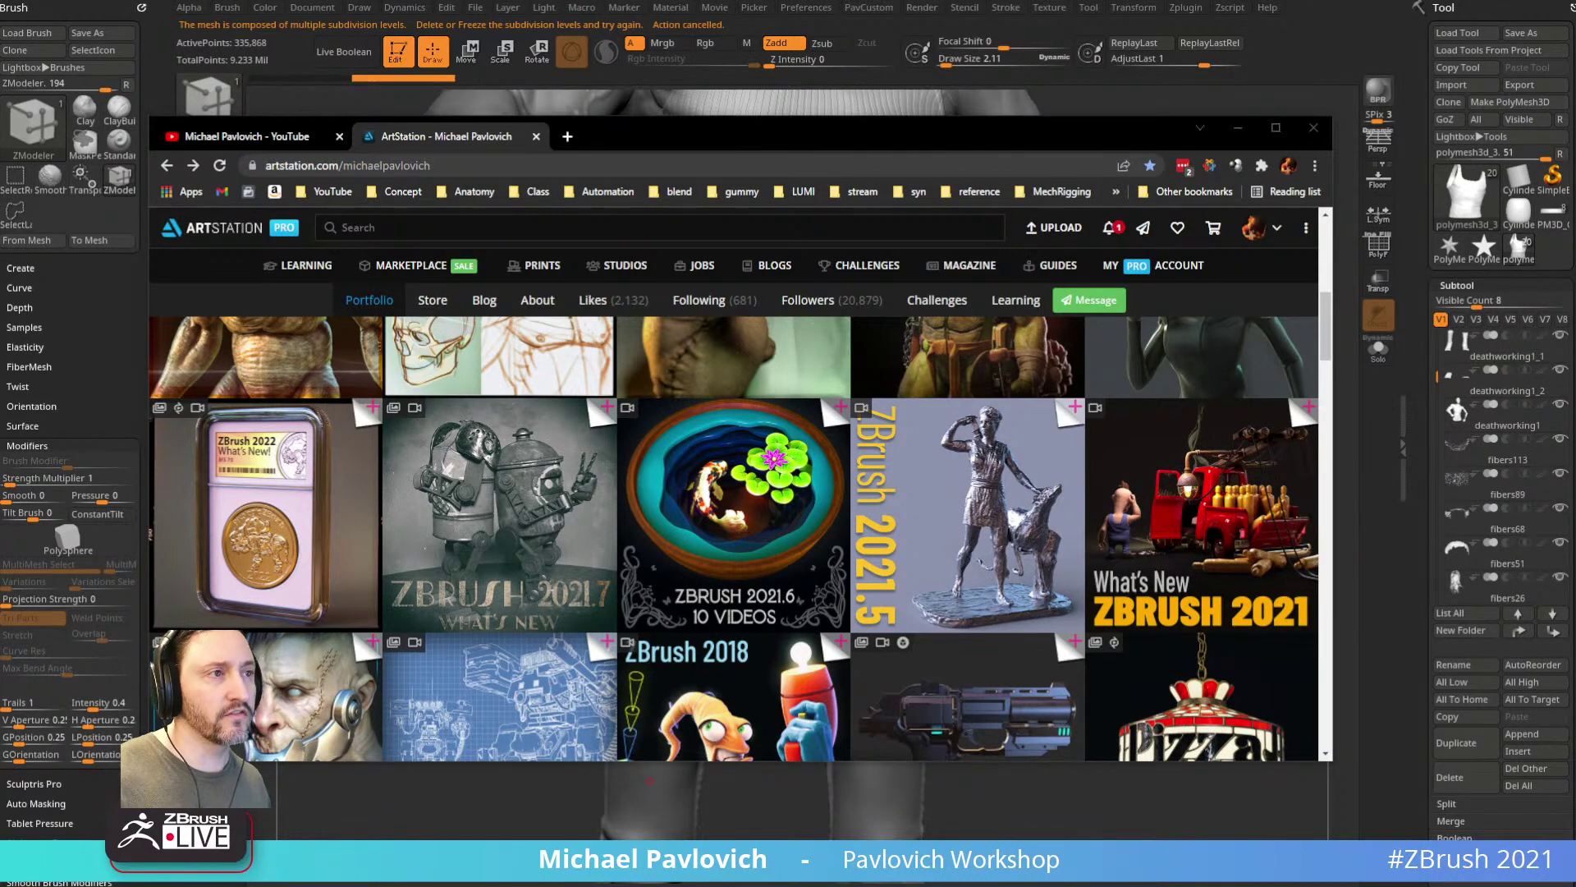
scroll(731, 632, up, 6)
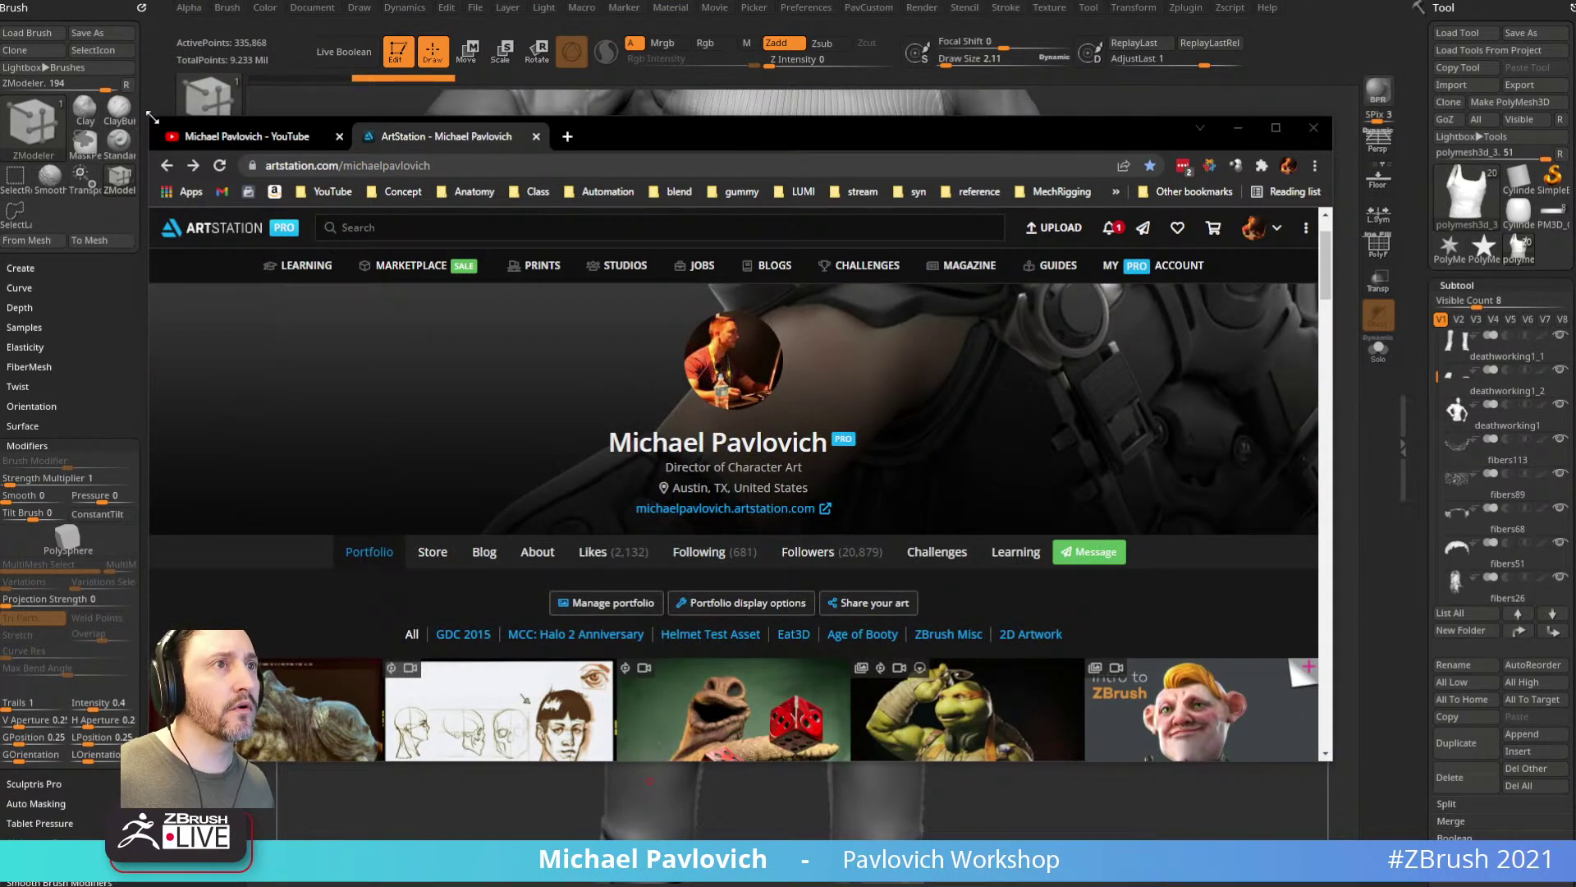
Step: Enlarge and reposition the browser window, and look over the first rows of portfolio artworks
drag(152, 117, 280, 4)
drag(548, 2, 564, 37)
scroll(619, 359, down, 5)
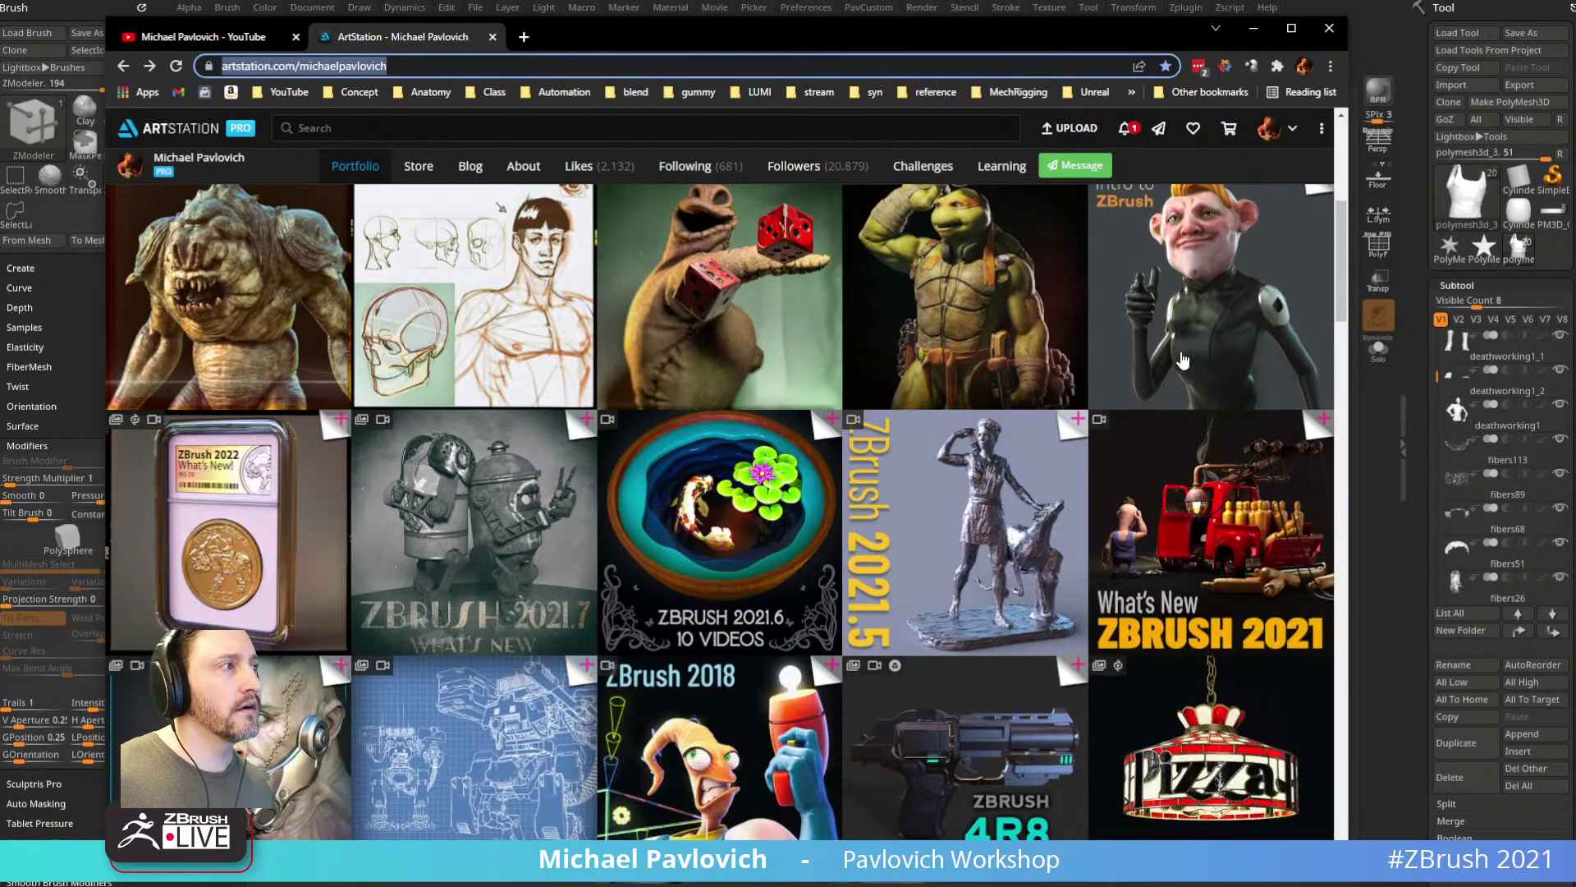
scroll(1149, 353, up, 1)
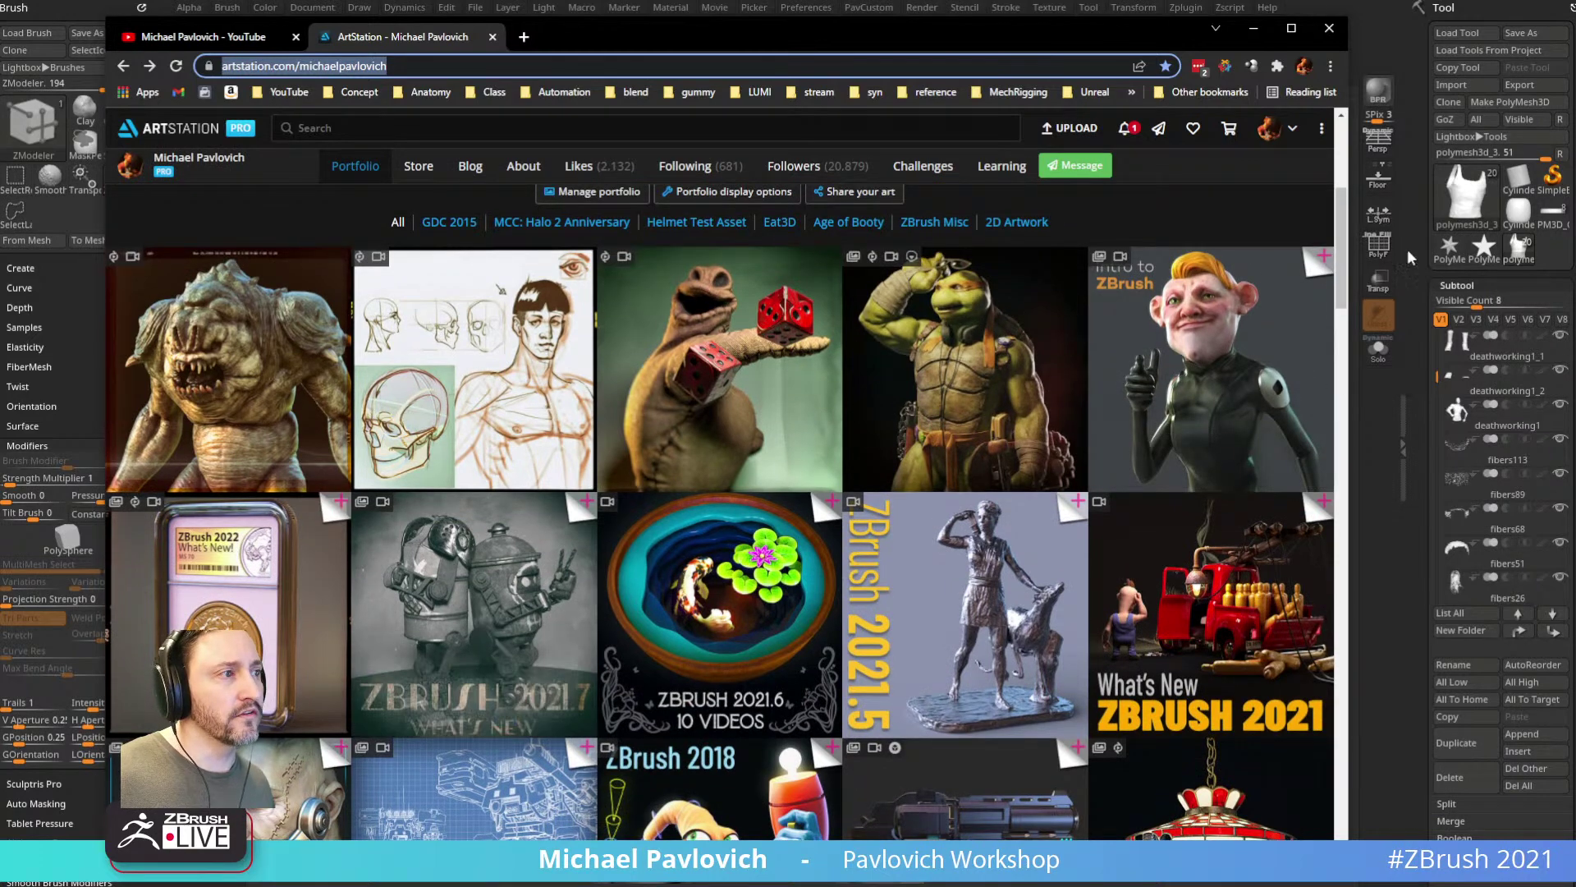
Step: Open the Intro to ZBrush artwork, look through its video list and images, and return to the portfolio
click(1221, 307)
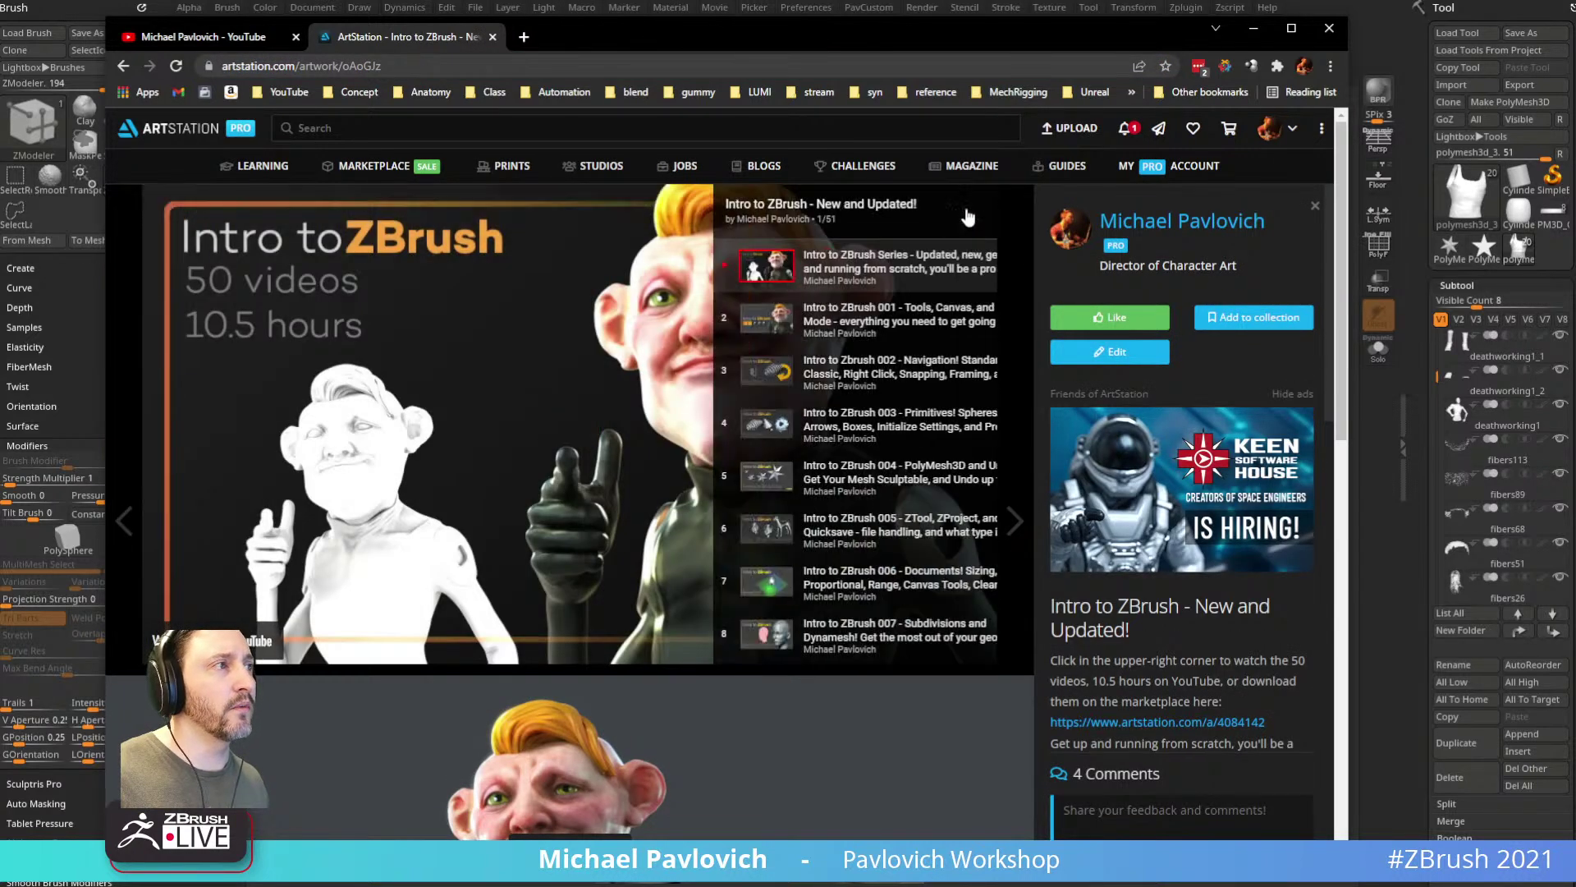
scroll(903, 369, down, 10)
scroll(494, 588, down, 10)
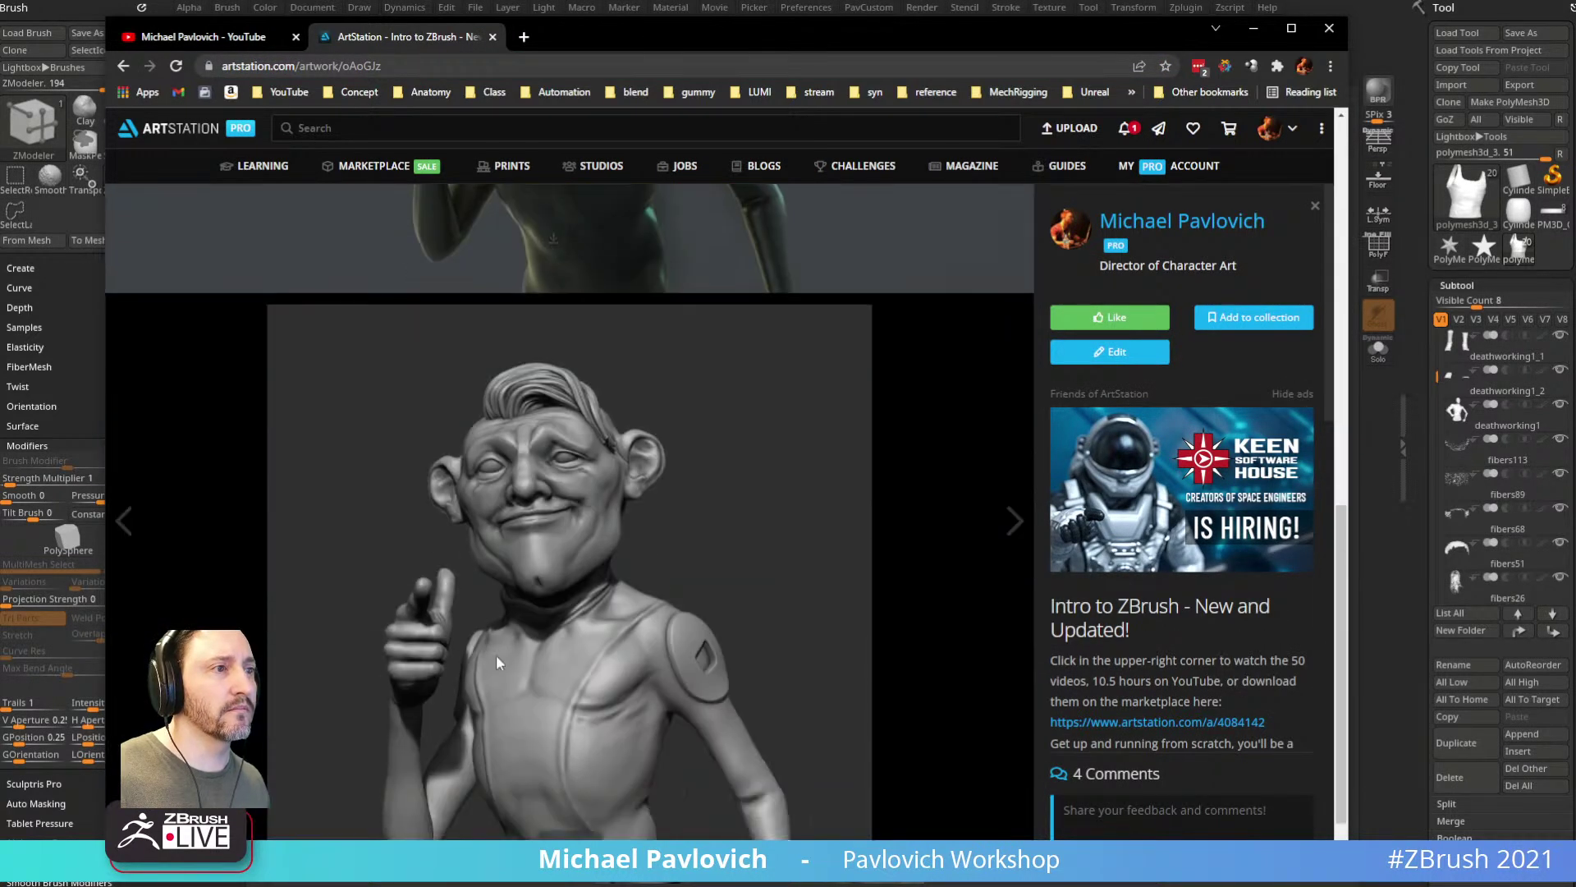
click(124, 66)
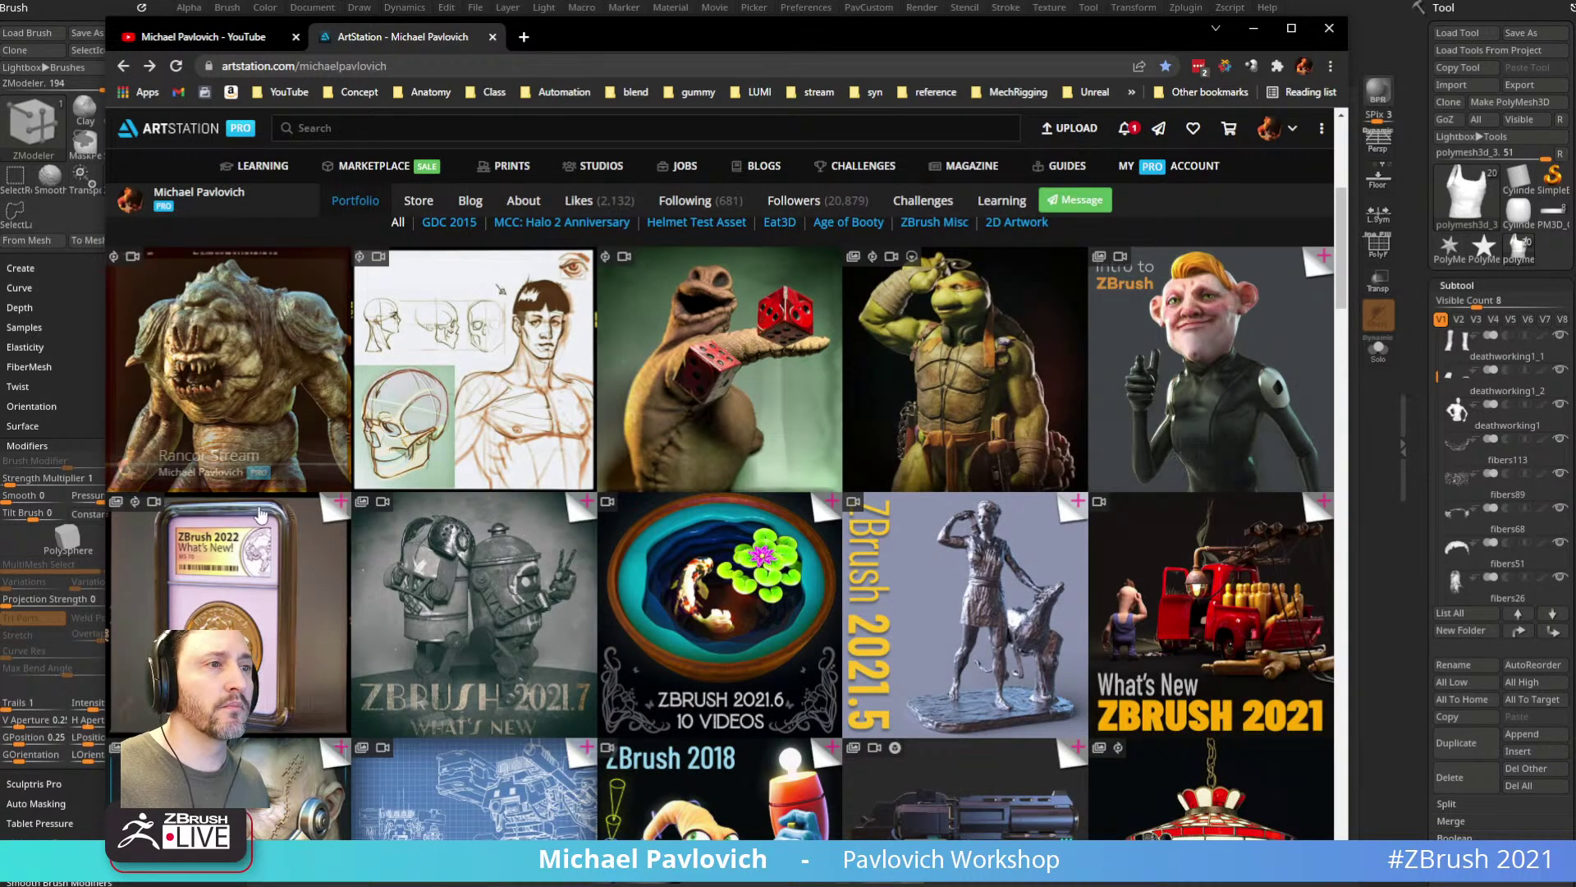
Step: Look through the What's New ZBrush artworks in the portfolio grid
scroll(261, 511, down, 4)
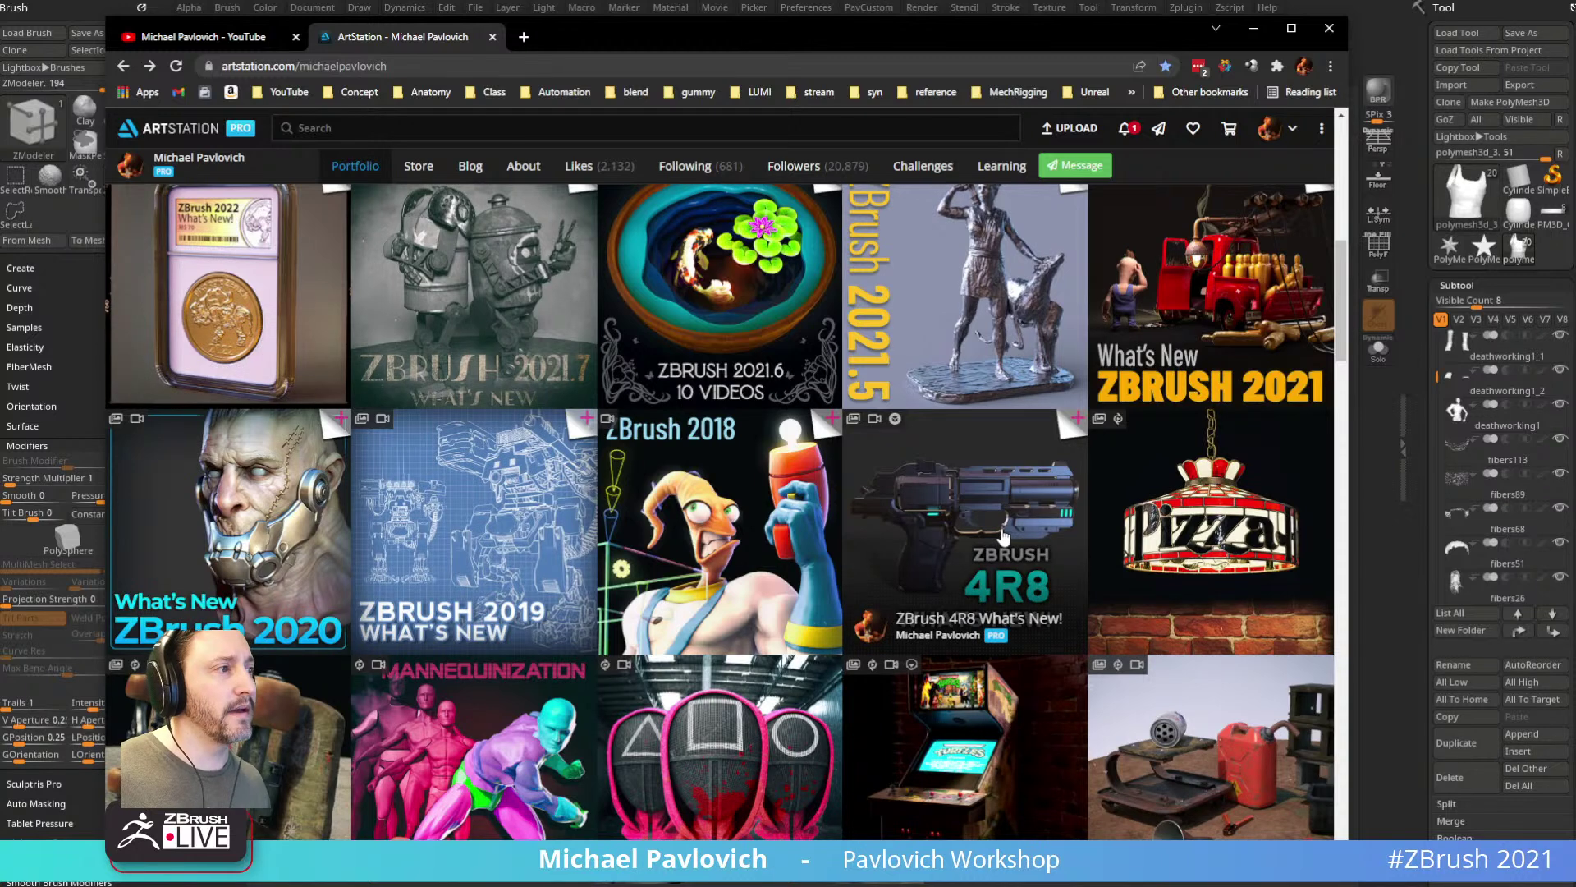
scroll(1004, 538, up, 1)
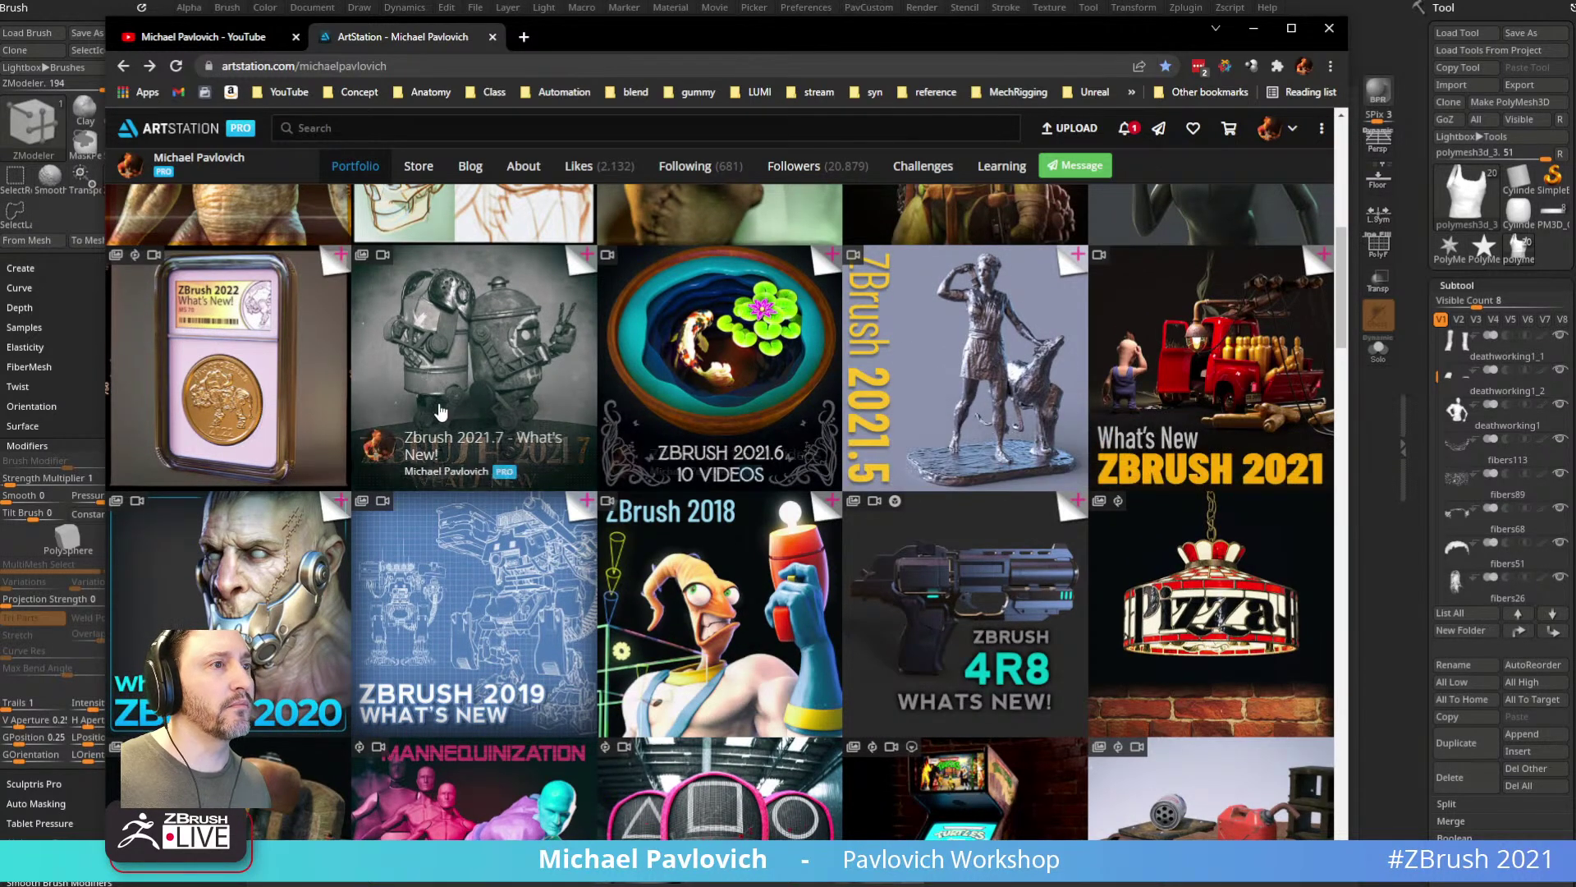
scroll(776, 433, up, 2)
scroll(776, 434, down, 2)
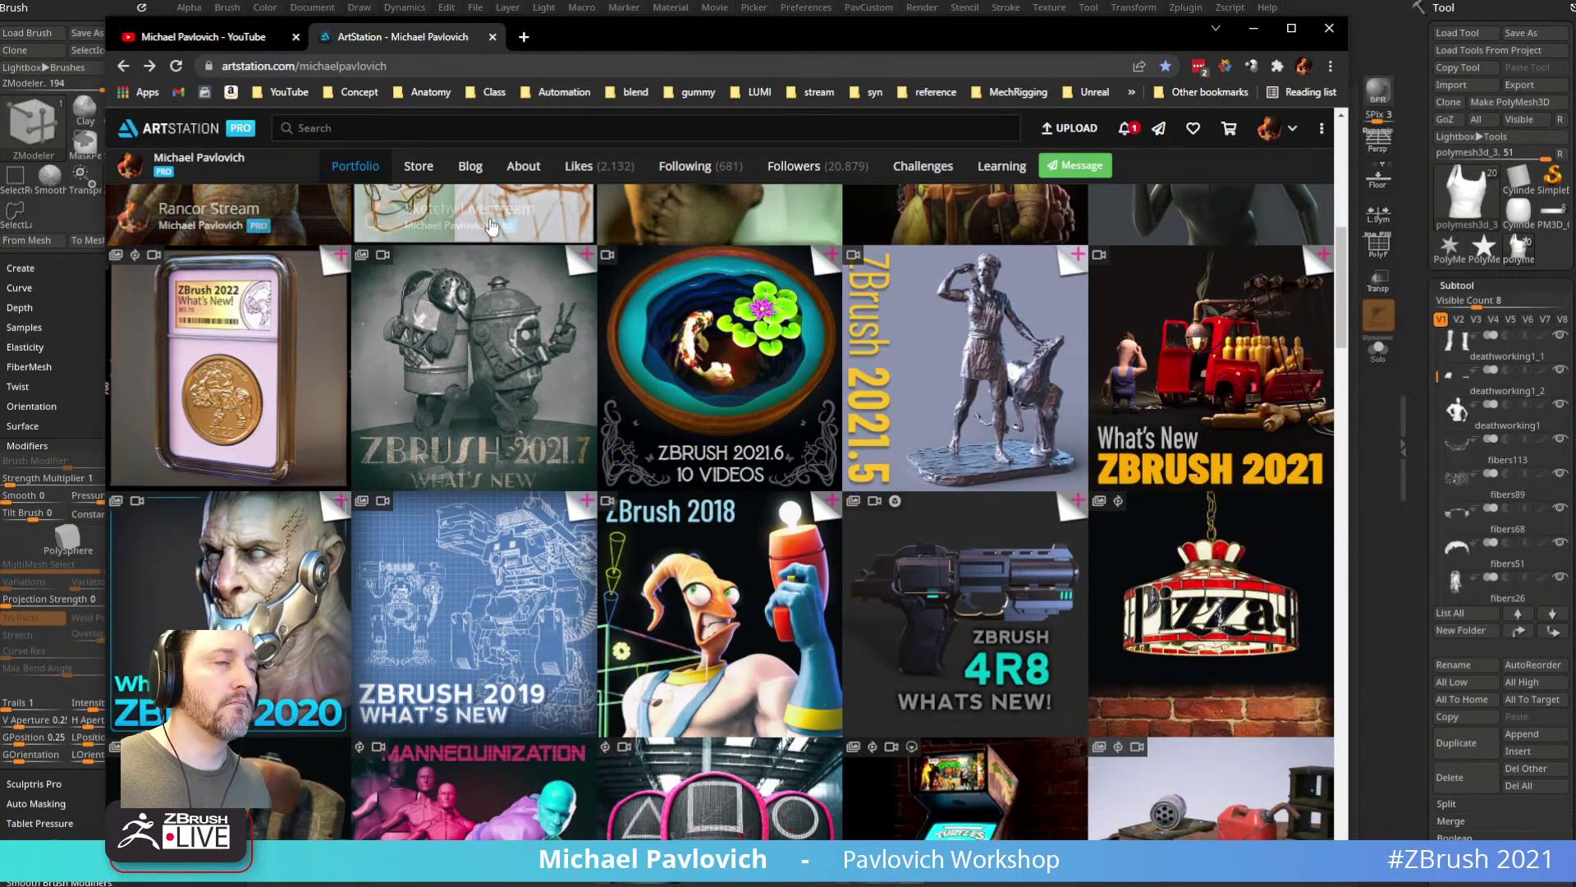
Step: Return to the YouTube channel page, look over its playlists and select the page address
click(204, 37)
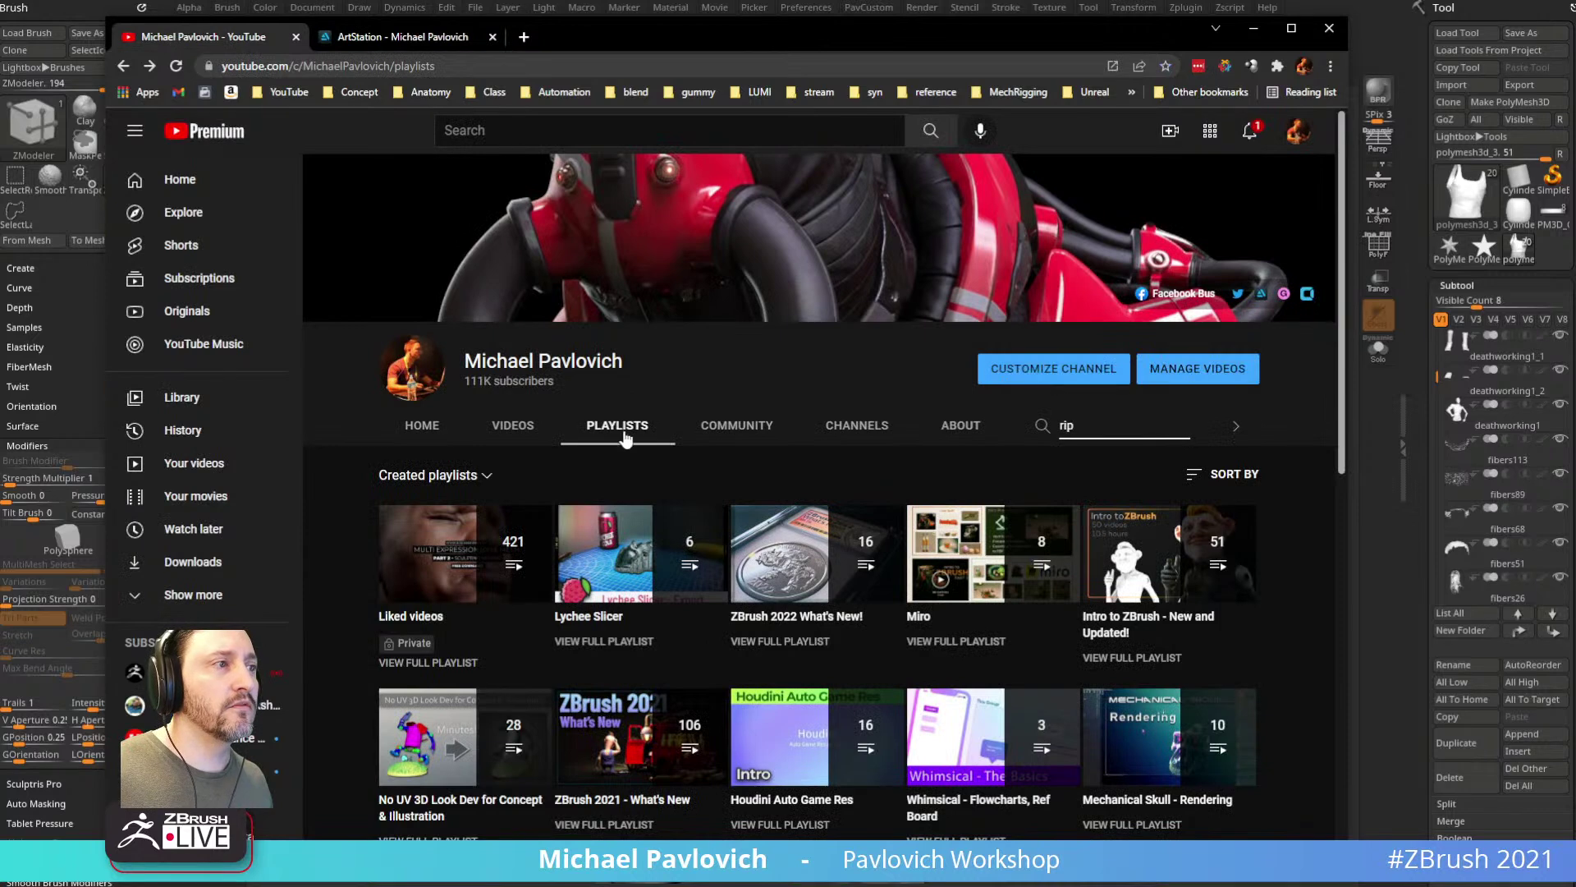
scroll(624, 438, down, 2)
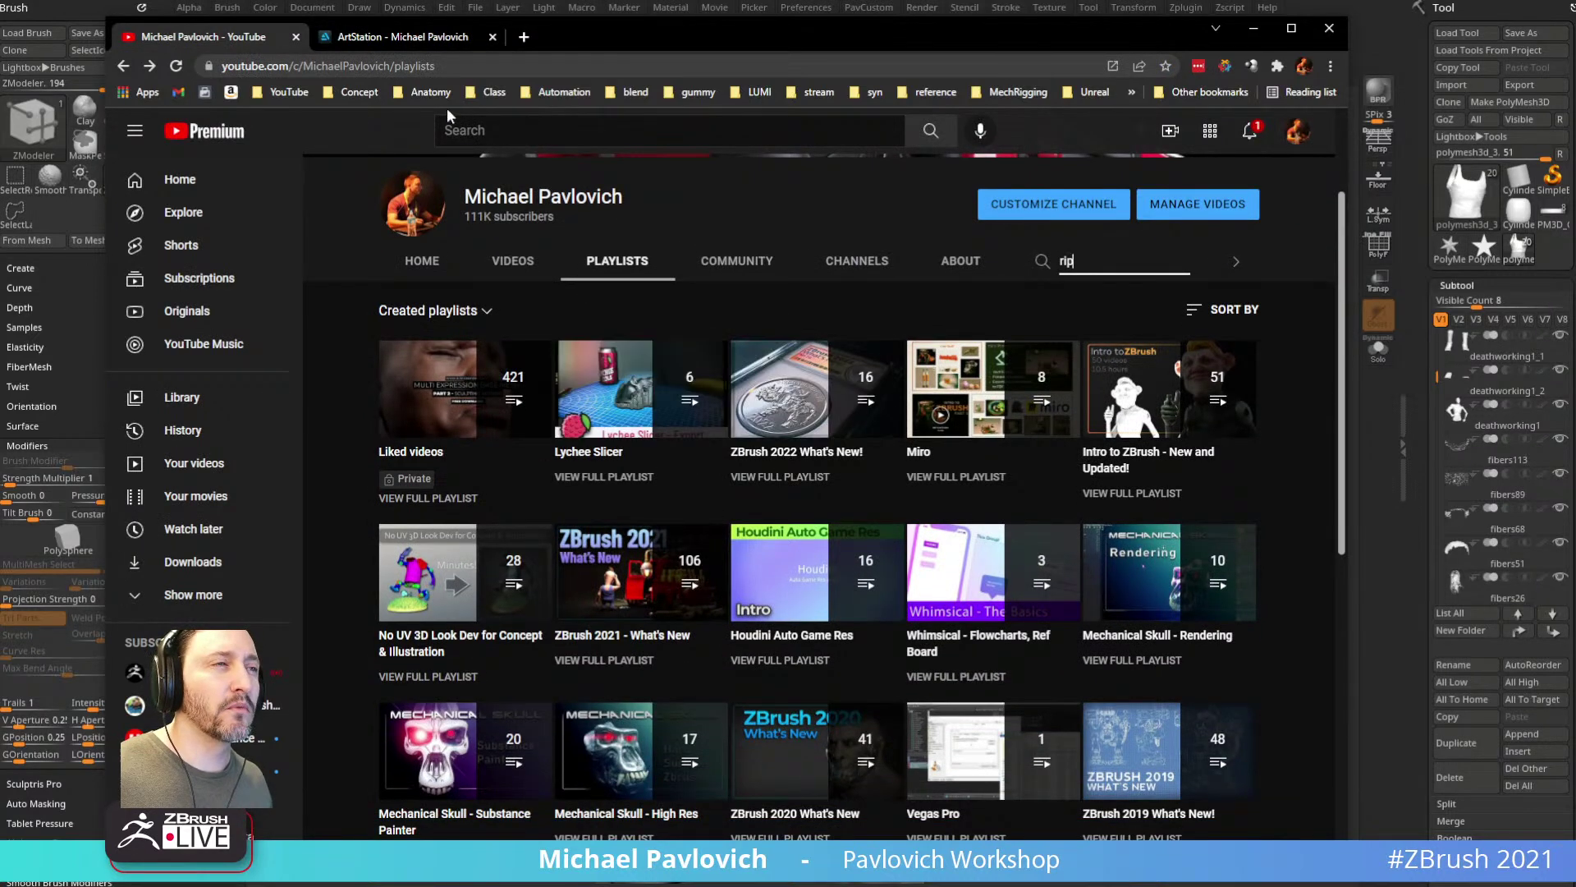
click(466, 69)
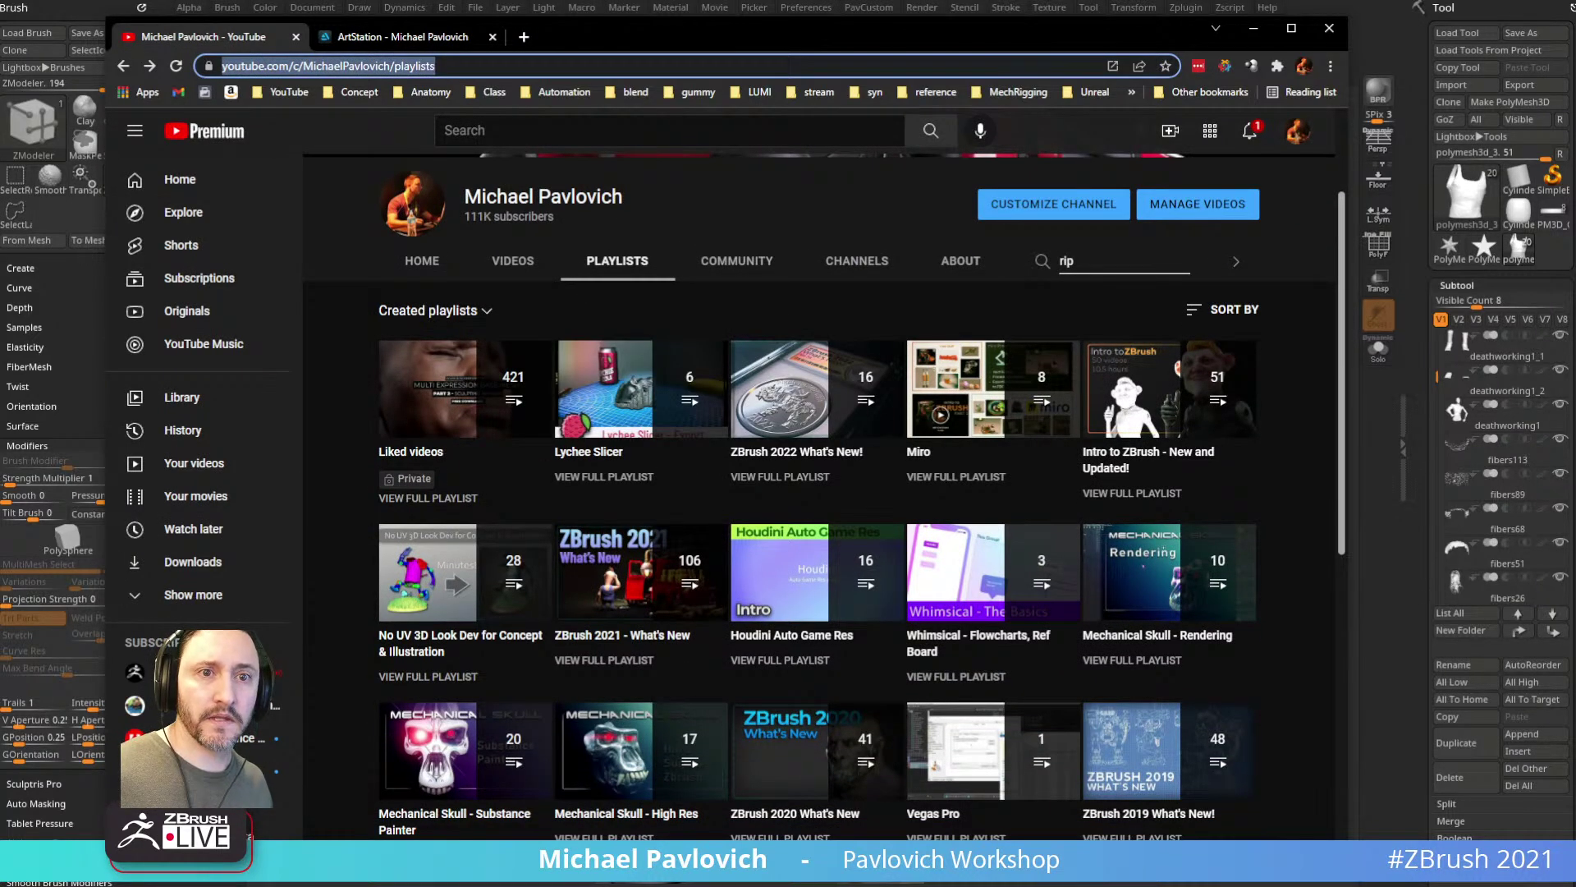
key(alt+Tab)
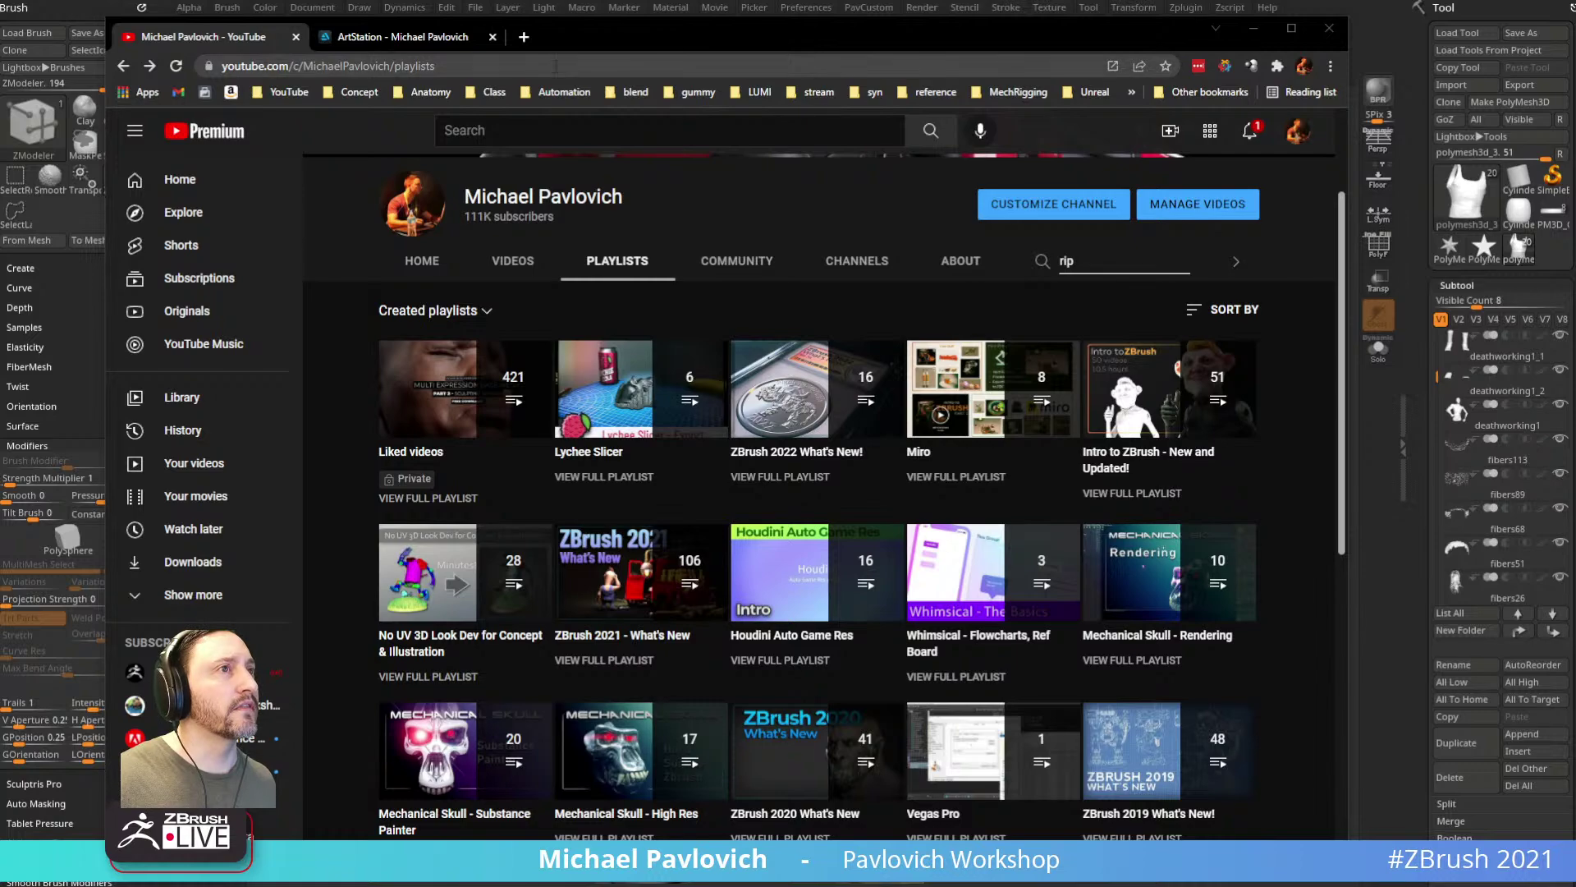
scroll(712, 309, up, 2)
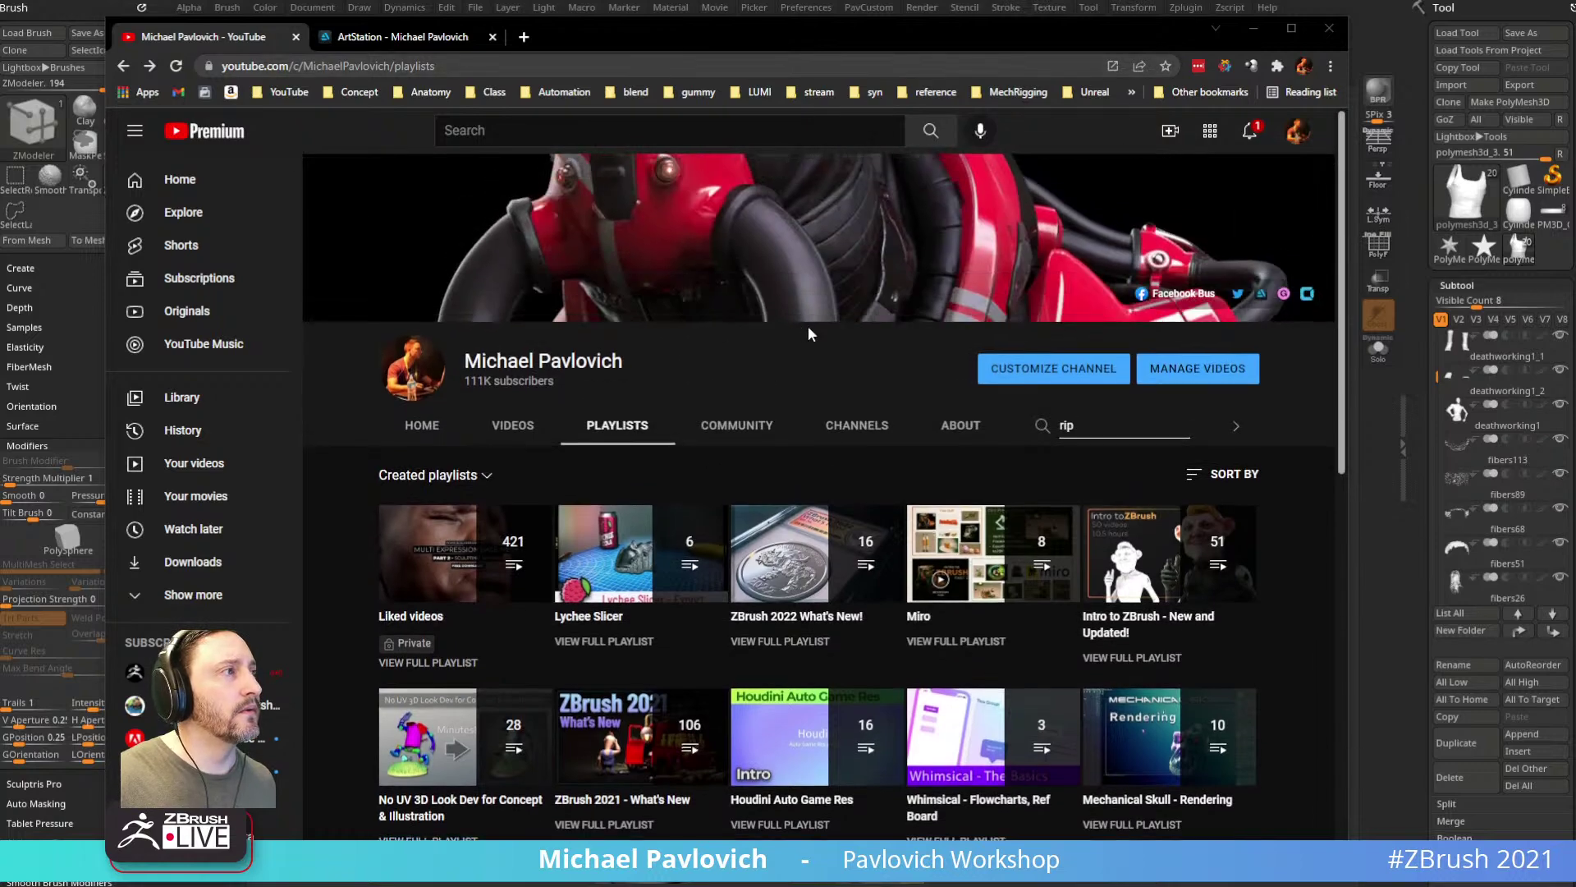
Step: Switch back to ZBrush, select the example figure's jeans subtool and set the draw size to about 8.5
click(424, 38)
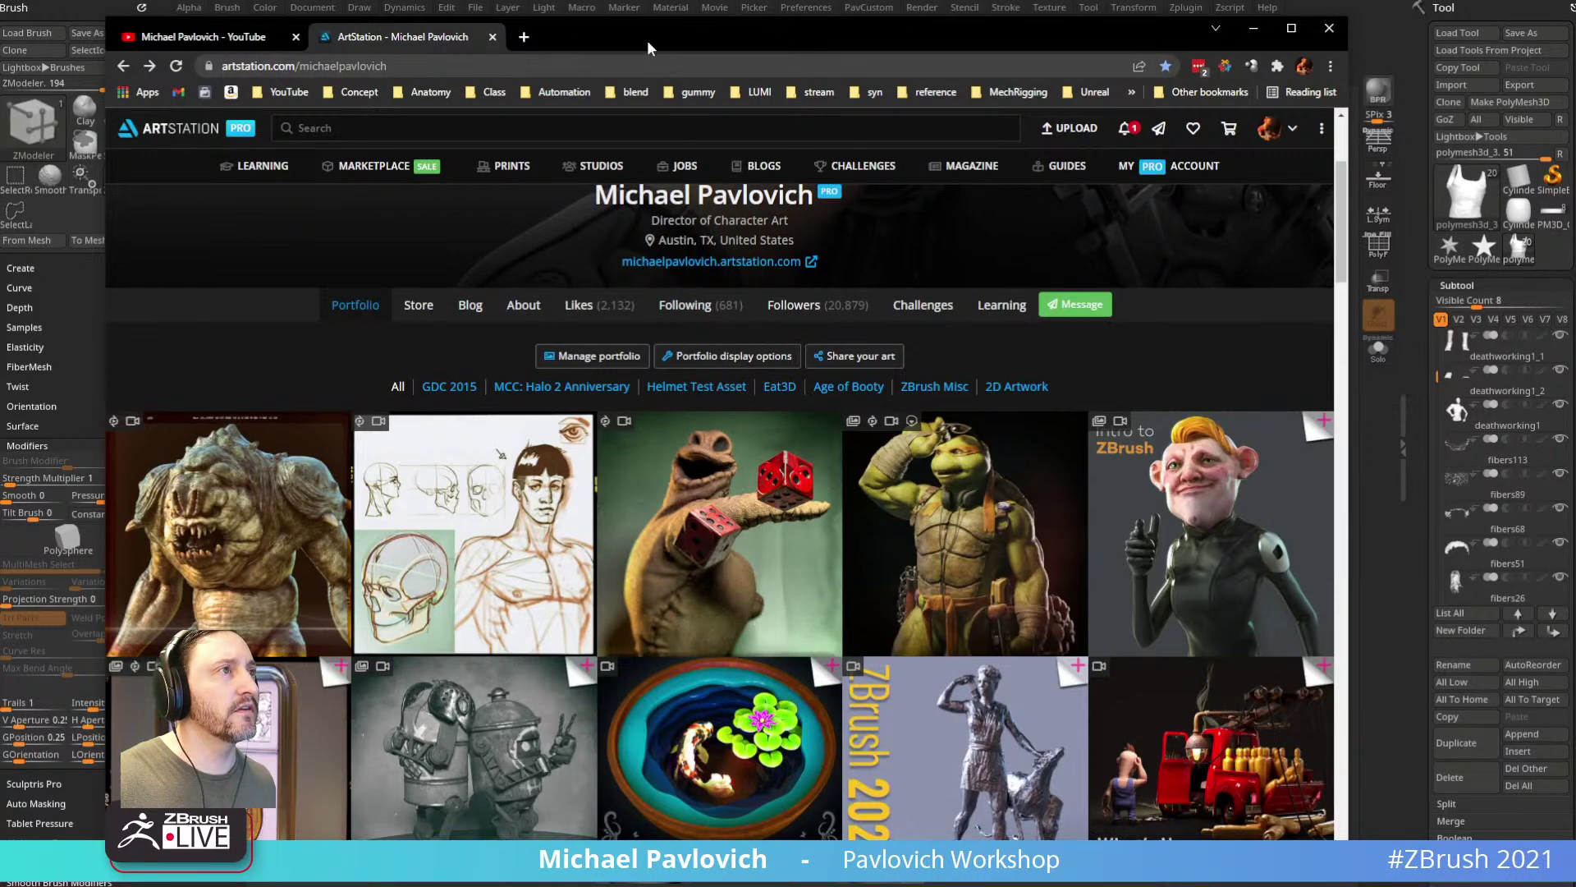
key(alt+Tab)
alt+click(899, 578)
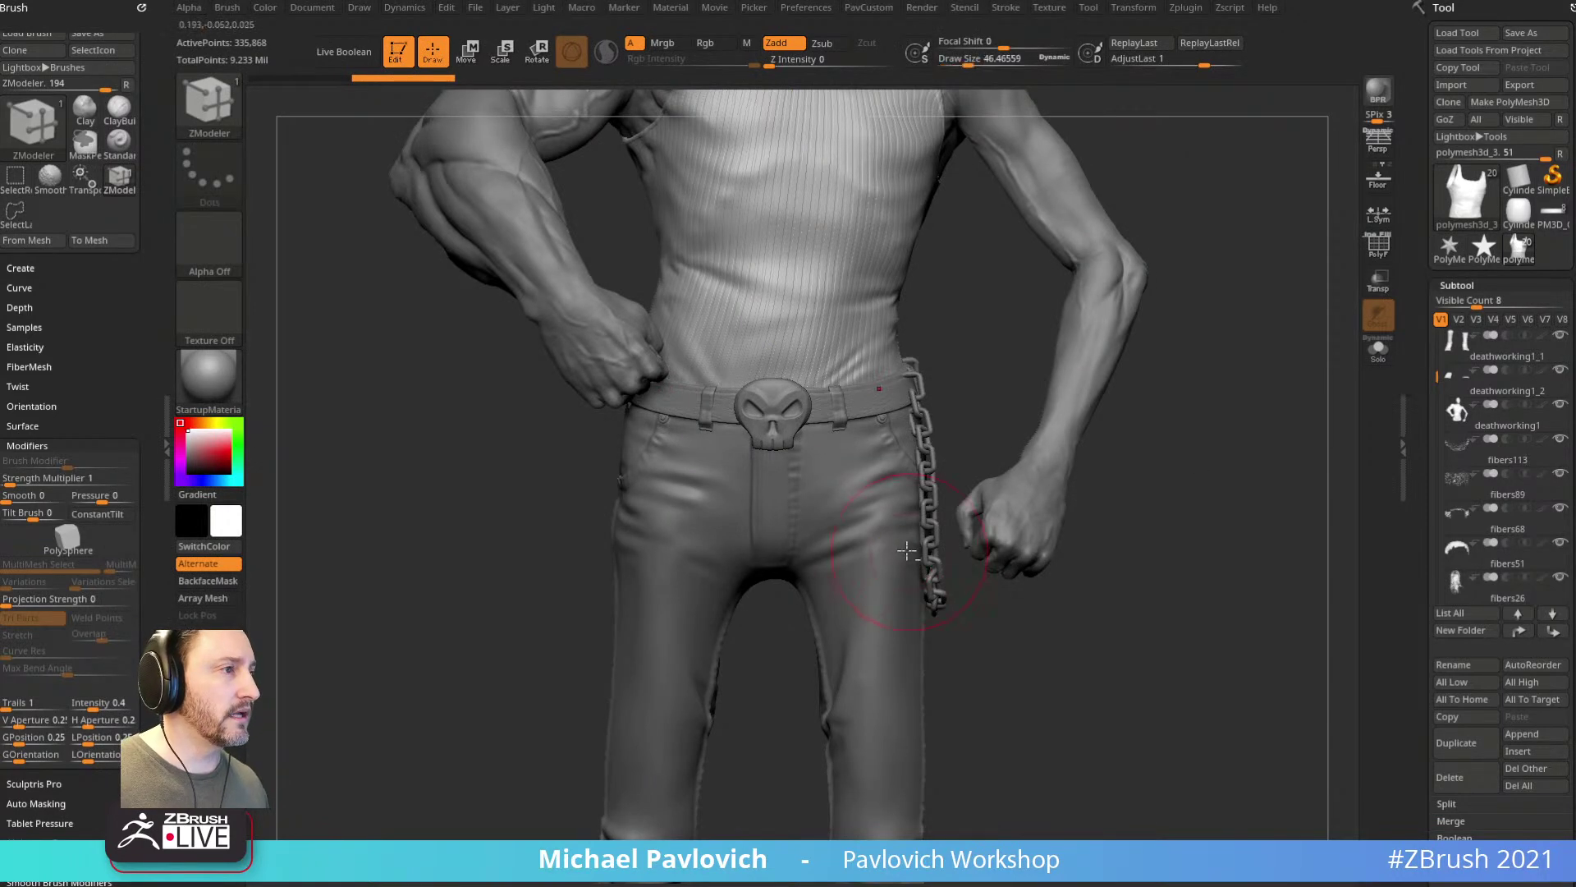
drag(1127, 621, 996, 496)
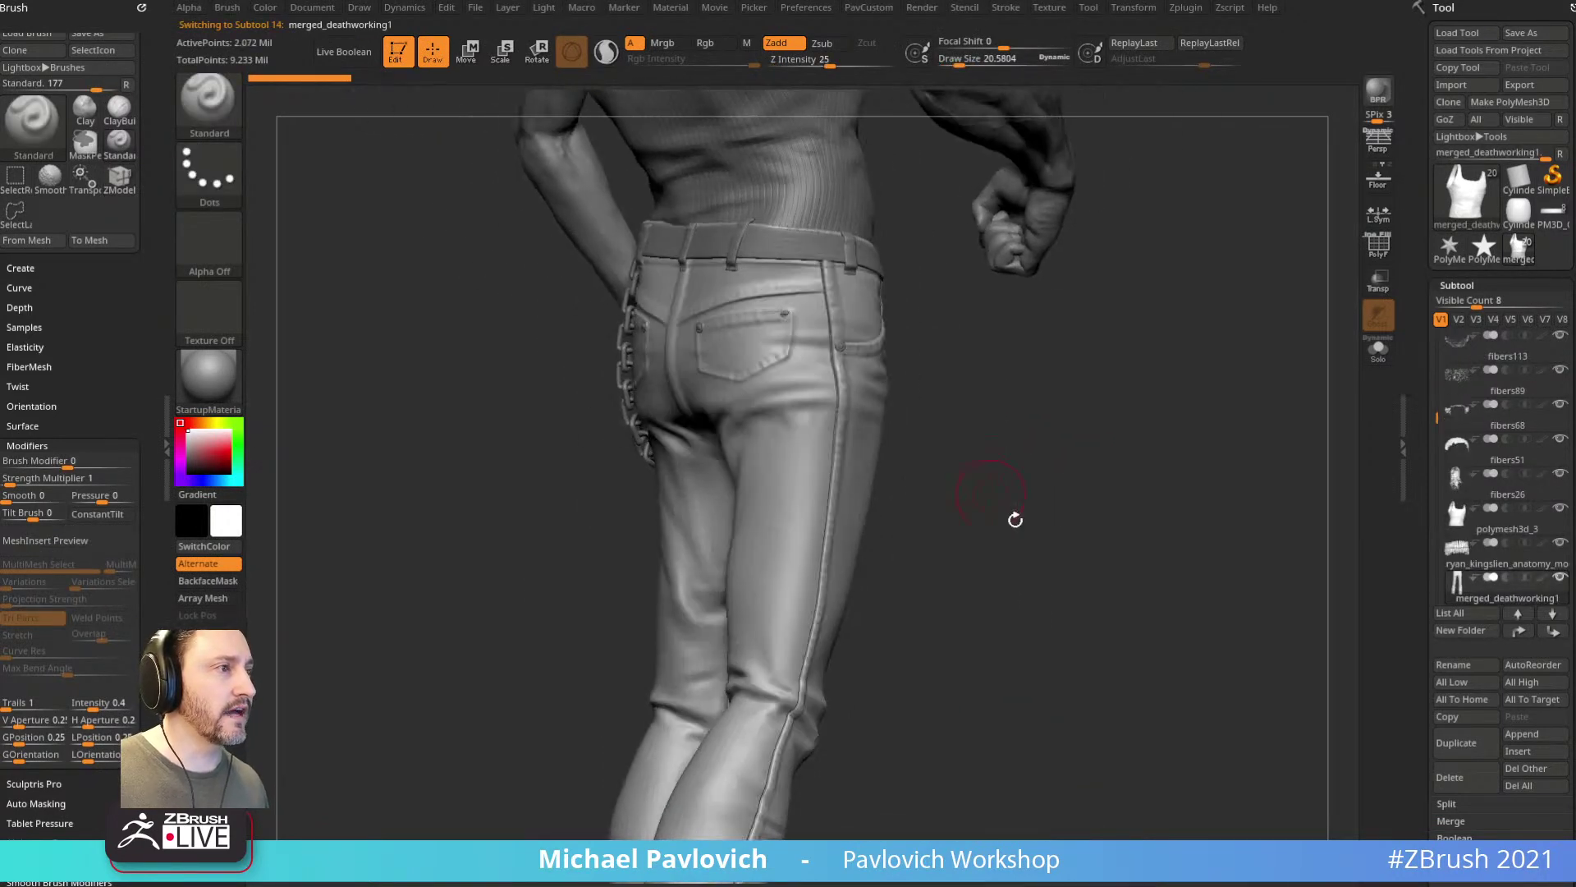
mouse_move(1087, 430)
mouse_down()
mouse_move(985, 446)
mouse_move(988, 545)
mouse_move(1031, 552)
mouse_move(1031, 454)
mouse_move(982, 377)
mouse_move(944, 466)
mouse_move(962, 459)
mouse_up()
key(s)
key(s)
drag(962, 458, 1004, 476)
key(s)
Step: Check the jeans' subdivision level in the Geometry settings
drag(1418, 525, 1409, 354)
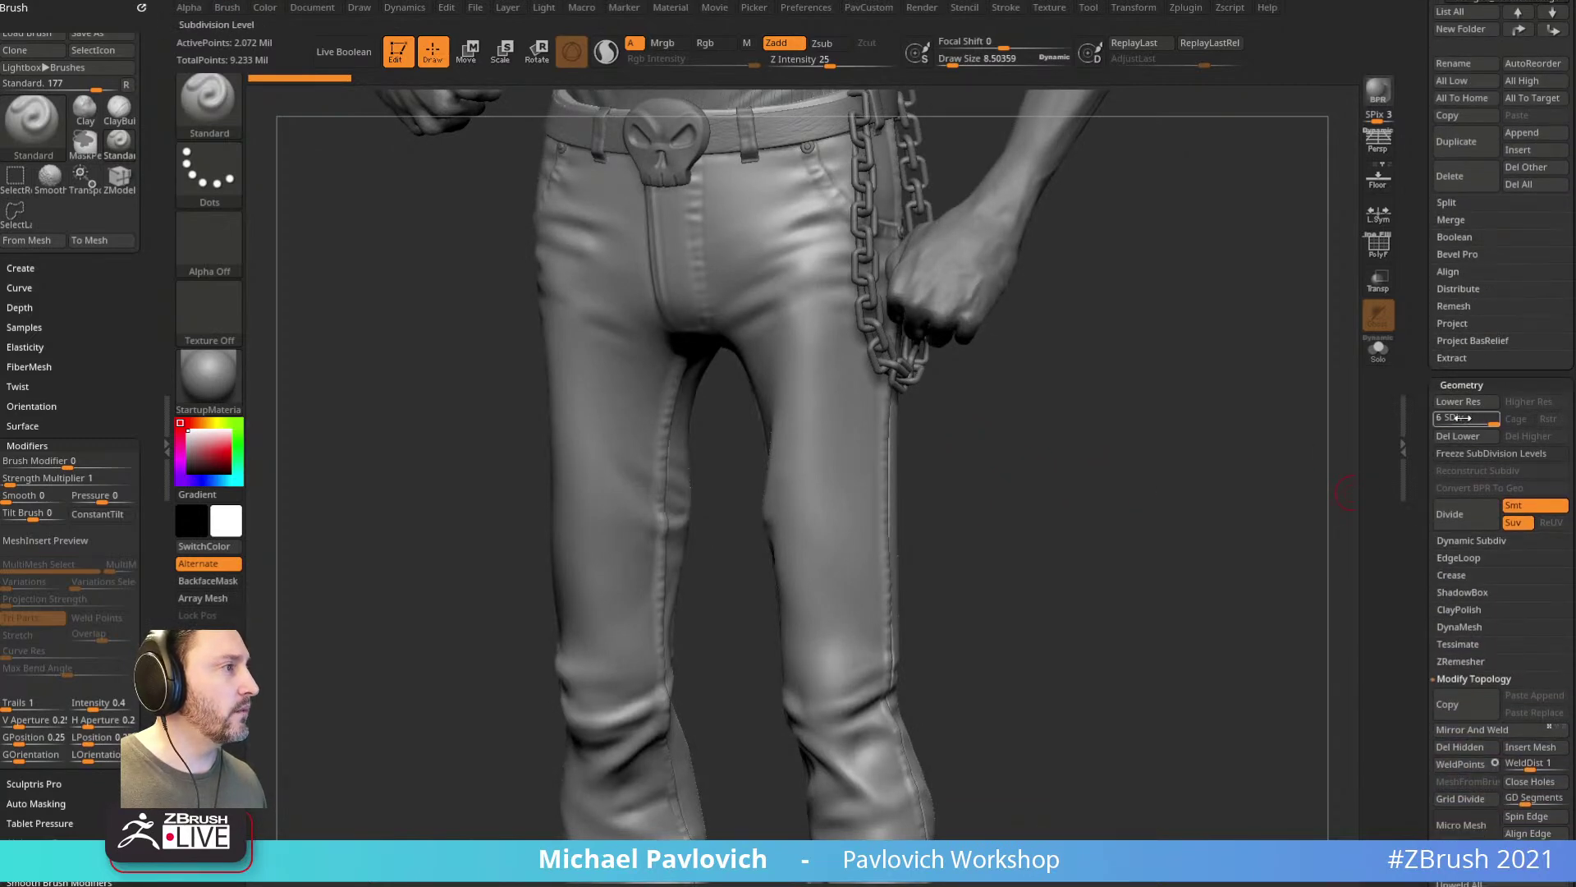
mouse_move(1470, 419)
mouse_down()
mouse_move(1454, 419)
mouse_move(1496, 419)
mouse_up()
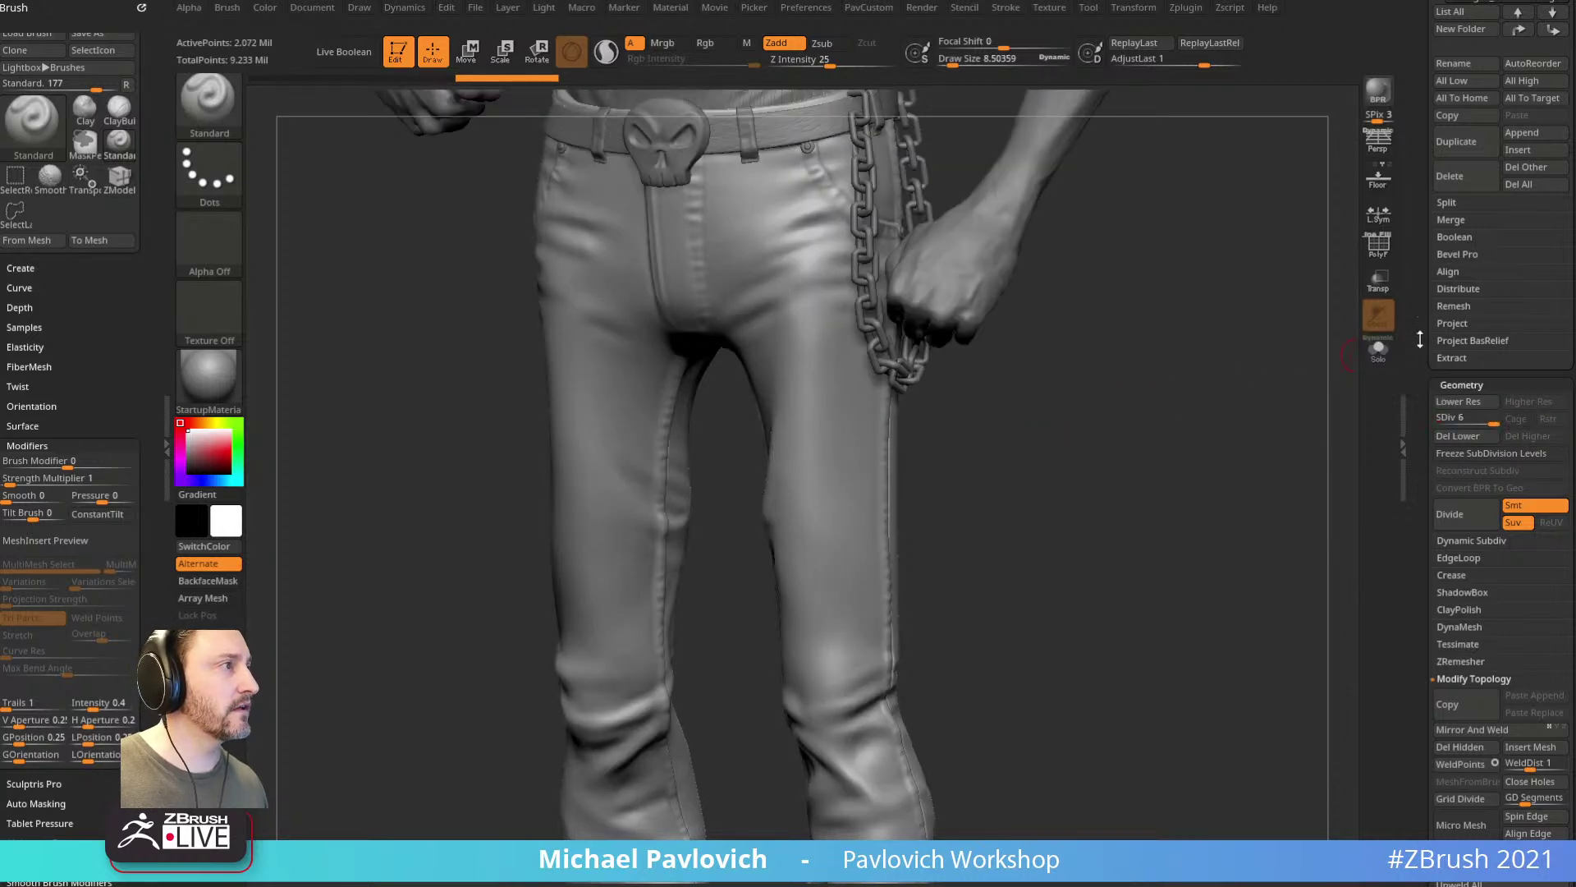
drag(1420, 344, 1430, 563)
click(1502, 585)
Step: Try an inward sculpting stroke on the jeans leg beside the chain with draw size about 6.4, and undo it
mouse_move(984, 520)
mouse_down()
mouse_move(952, 515)
mouse_move(982, 494)
mouse_up()
key(s)
drag(990, 499, 968, 498)
alt+drag(985, 460, 975, 486)
mouse_move(845, 517)
alt+mouse_down()
mouse_move(840, 551)
mouse_move(830, 543)
alt+mouse_up()
key(ctrl+z)
alt+drag(979, 489, 939, 433)
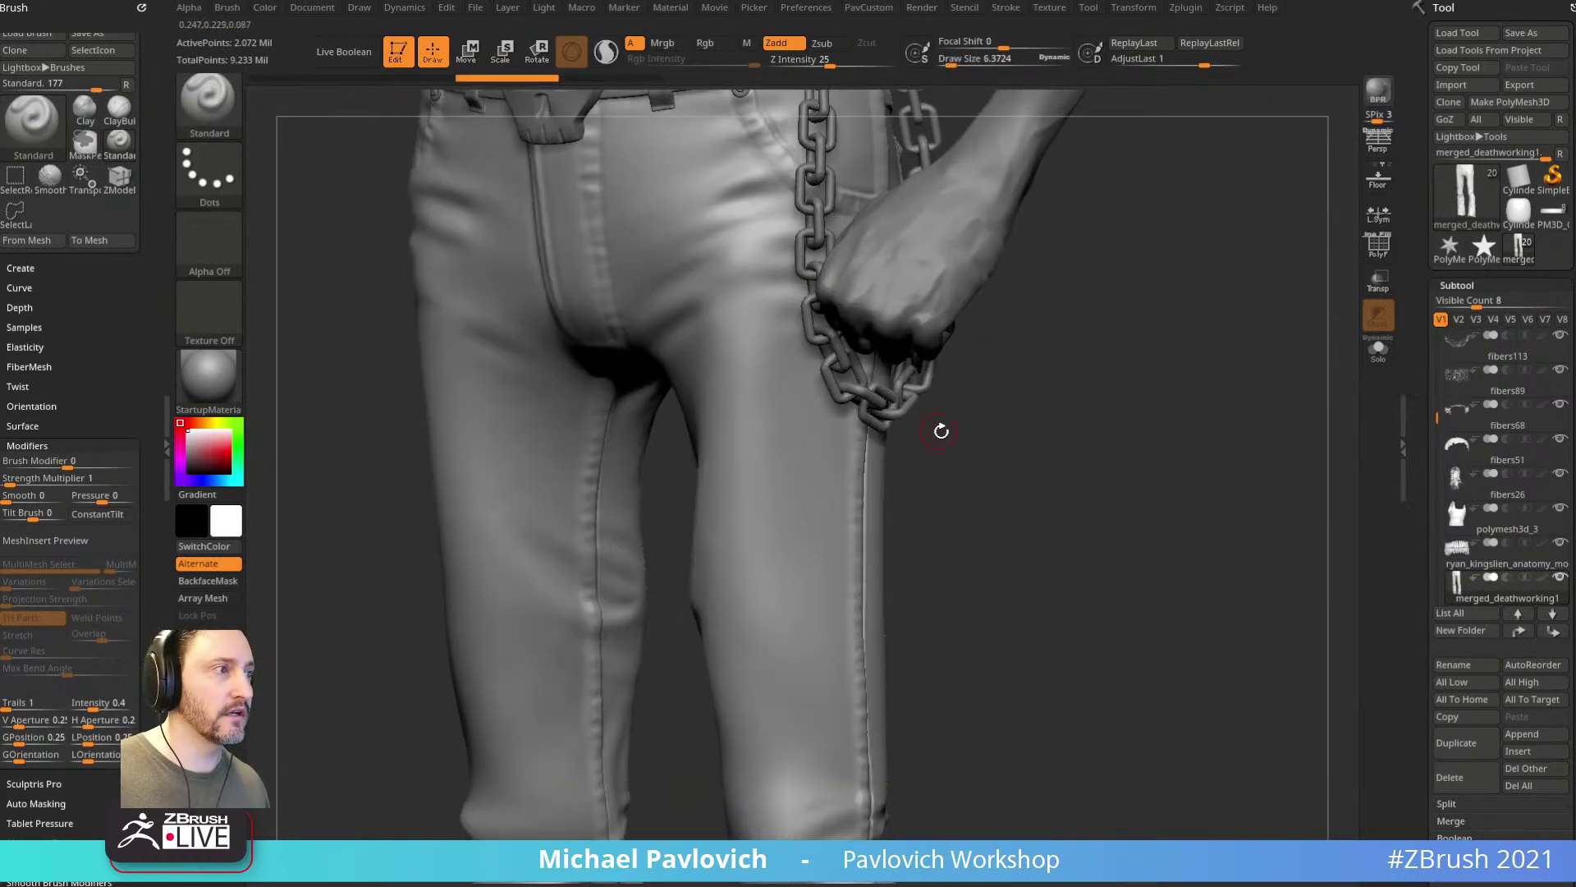
key(2)
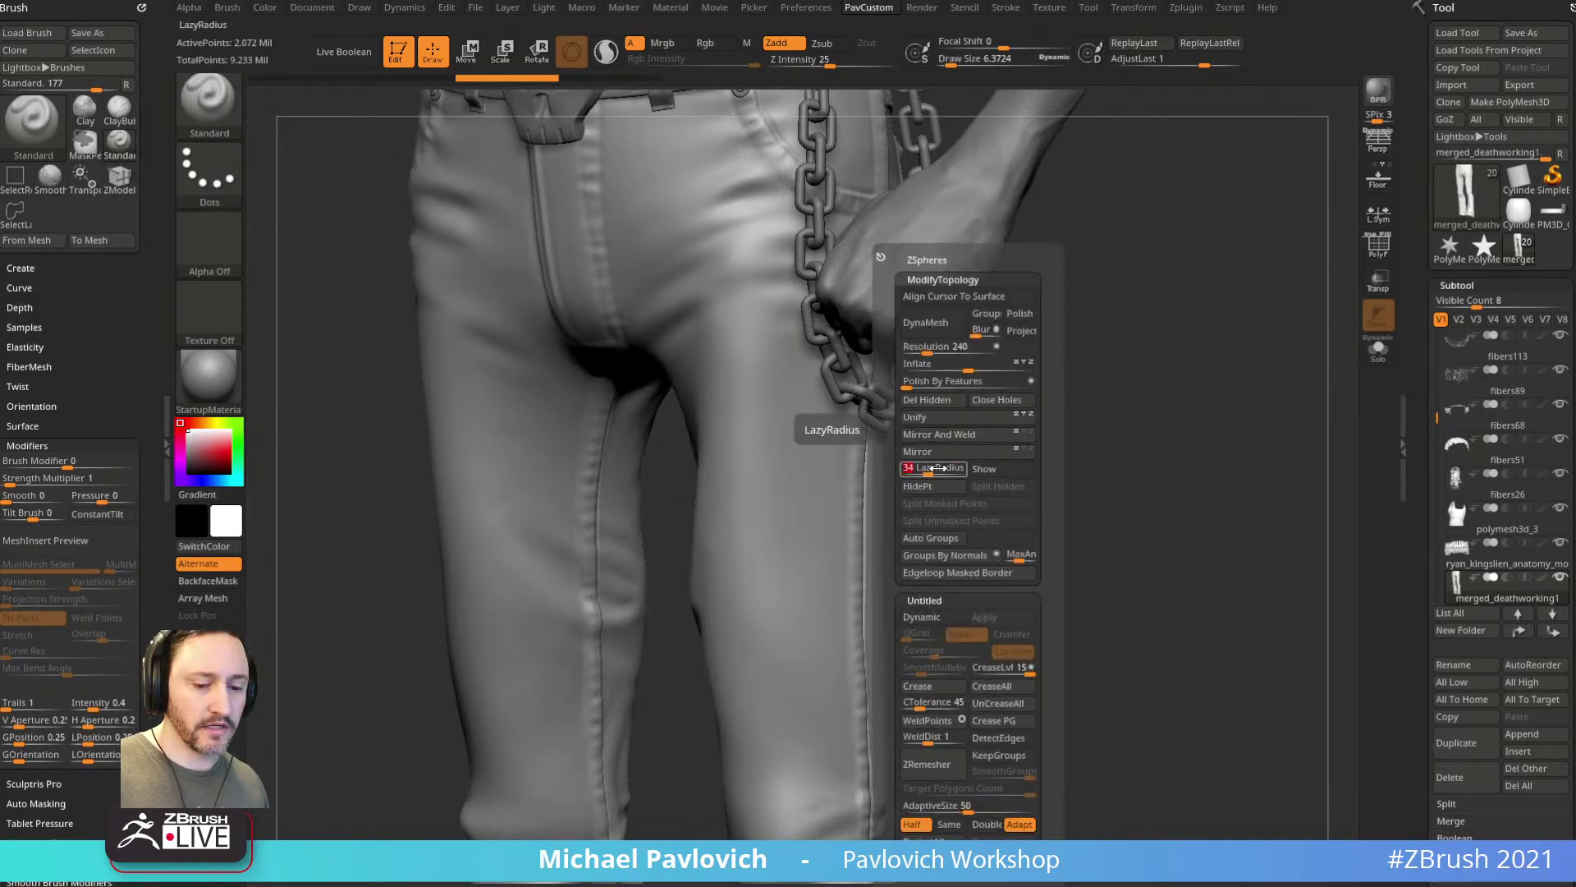
Step: Carve rough tear marks into the jeans leg beside the chain, reducing the draw size to about 3.2
mouse_move(819, 538)
alt+mouse_down()
mouse_move(797, 547)
mouse_move(808, 522)
alt+mouse_up()
right_drag(821, 534, 860, 556)
key(s)
drag(835, 573, 815, 576)
alt+click(819, 599)
right_drag(890, 534, 1079, 484)
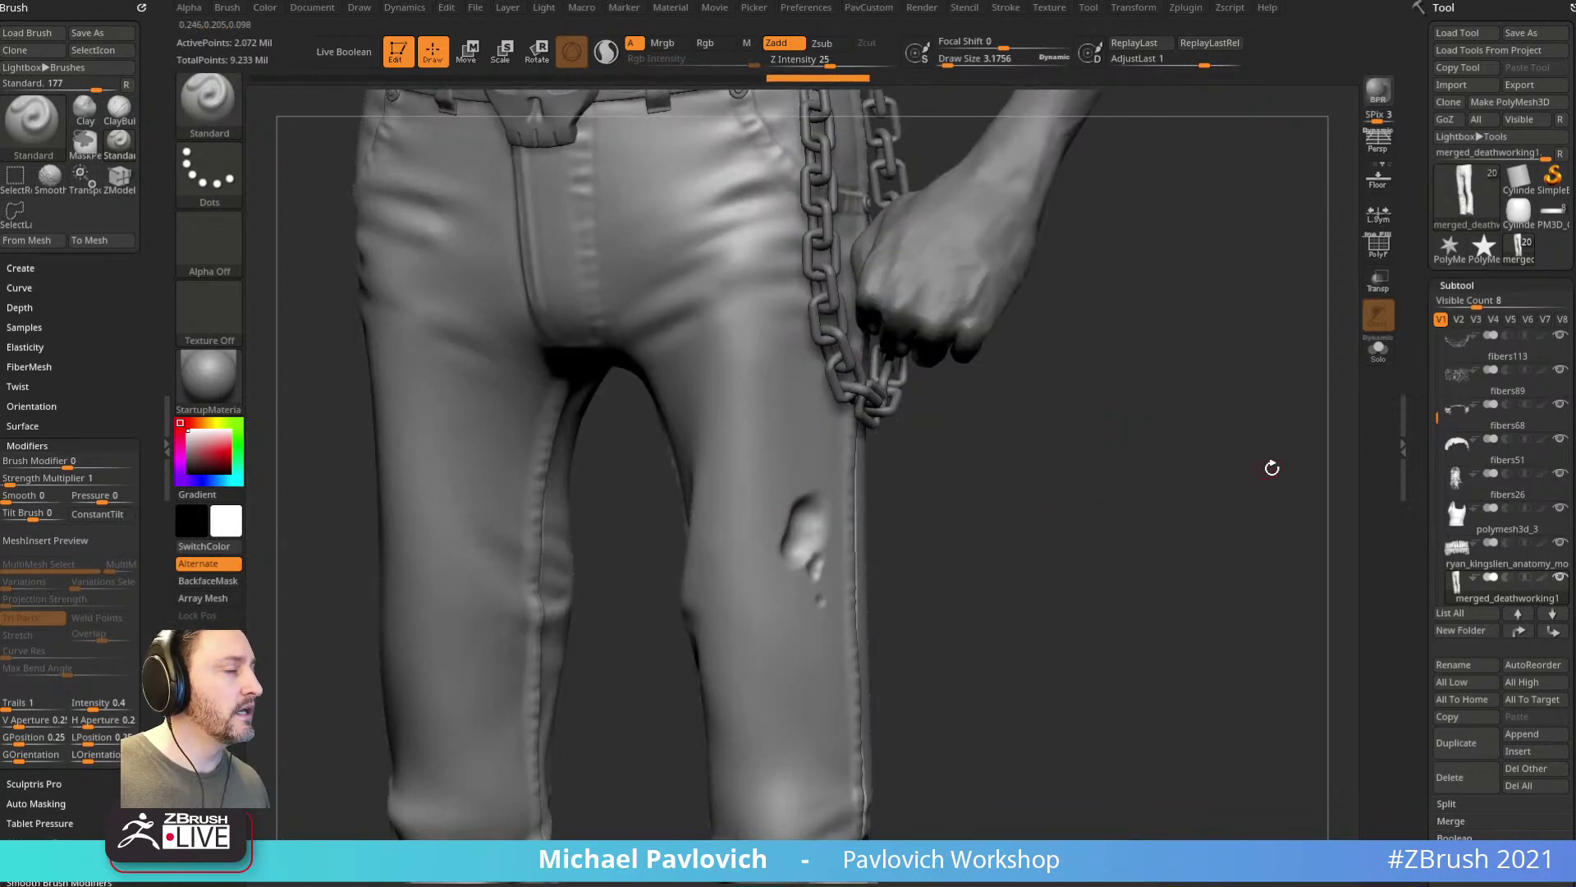
Step: Drop the jeans to their lowest subdivision level, freeze the subdivision levels and show the polyframe
key(shift+d)
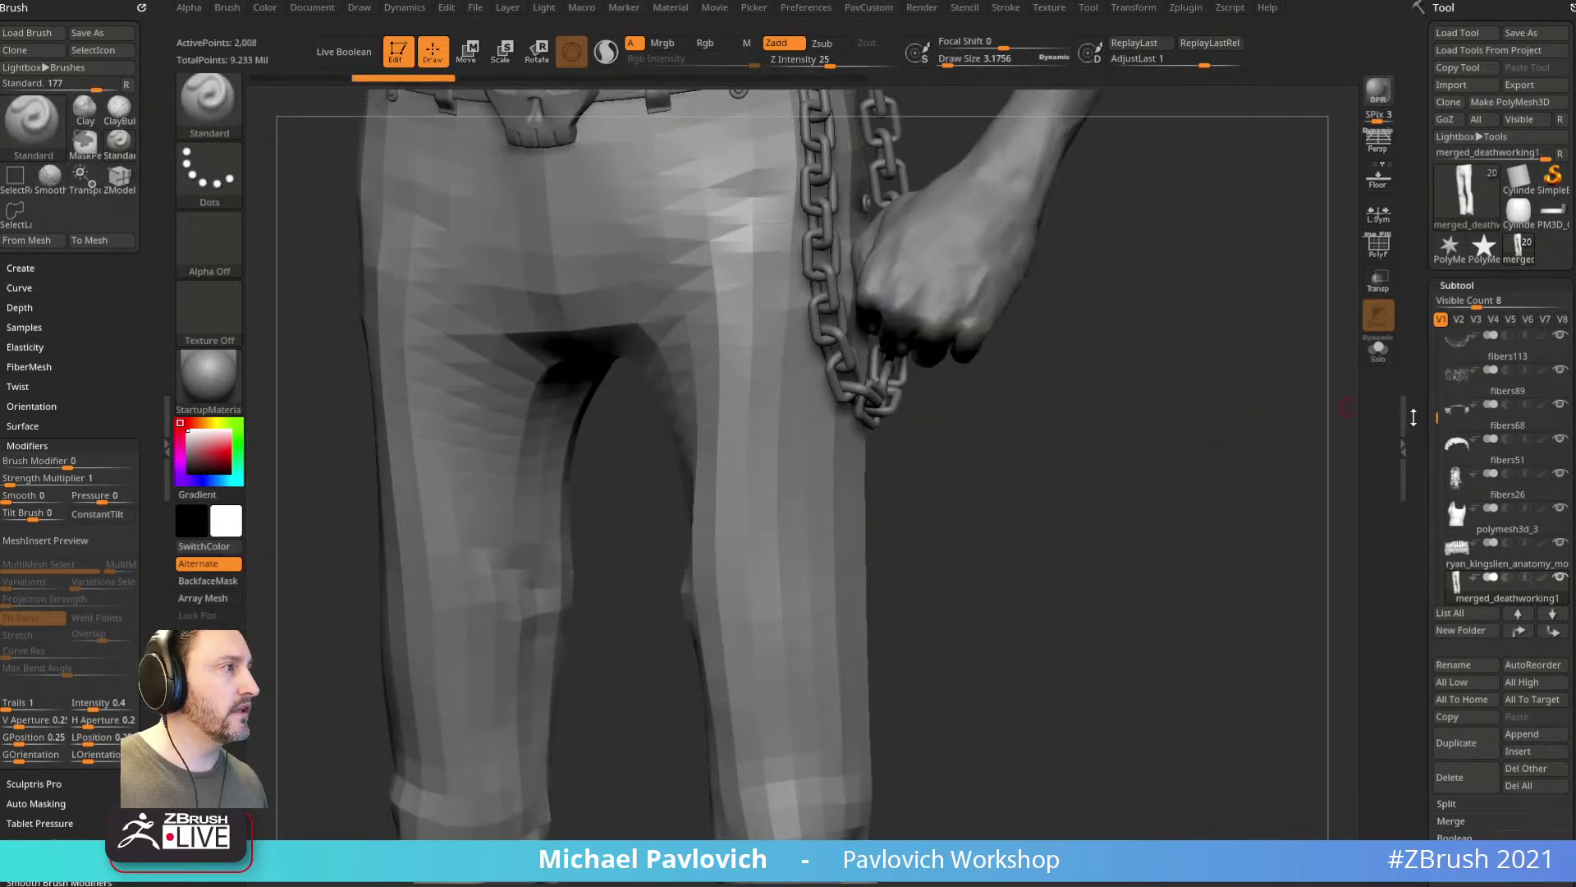
scroll(1413, 412, down, 5)
scroll(1433, 646, down, 1)
click(1469, 606)
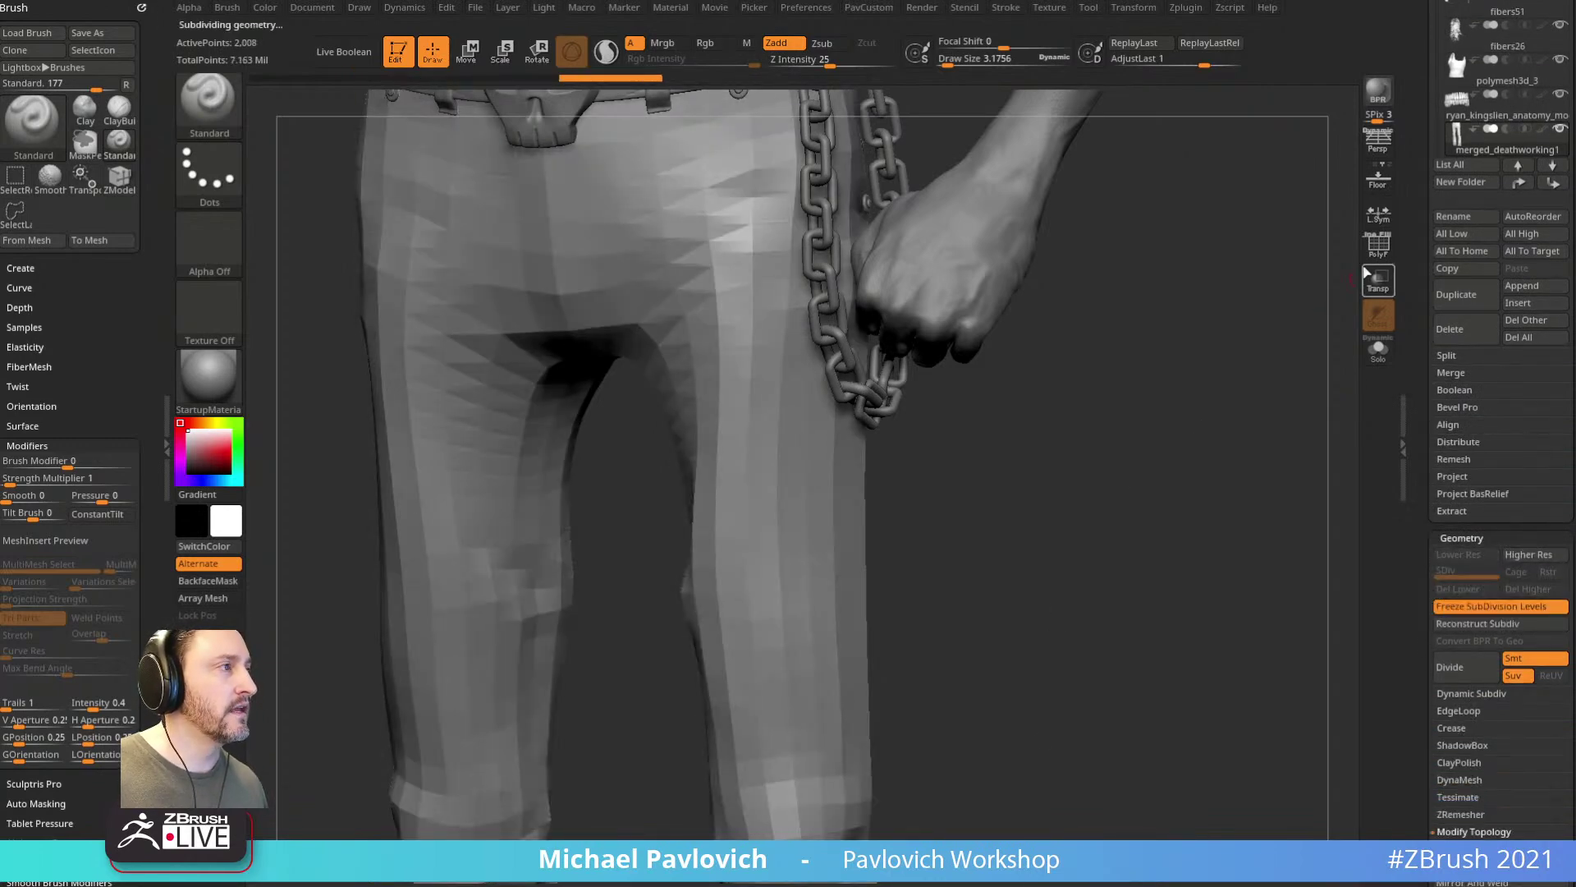
click(1378, 244)
mouse_move(1042, 549)
mouse_down()
mouse_move(1031, 403)
mouse_move(1077, 509)
mouse_up()
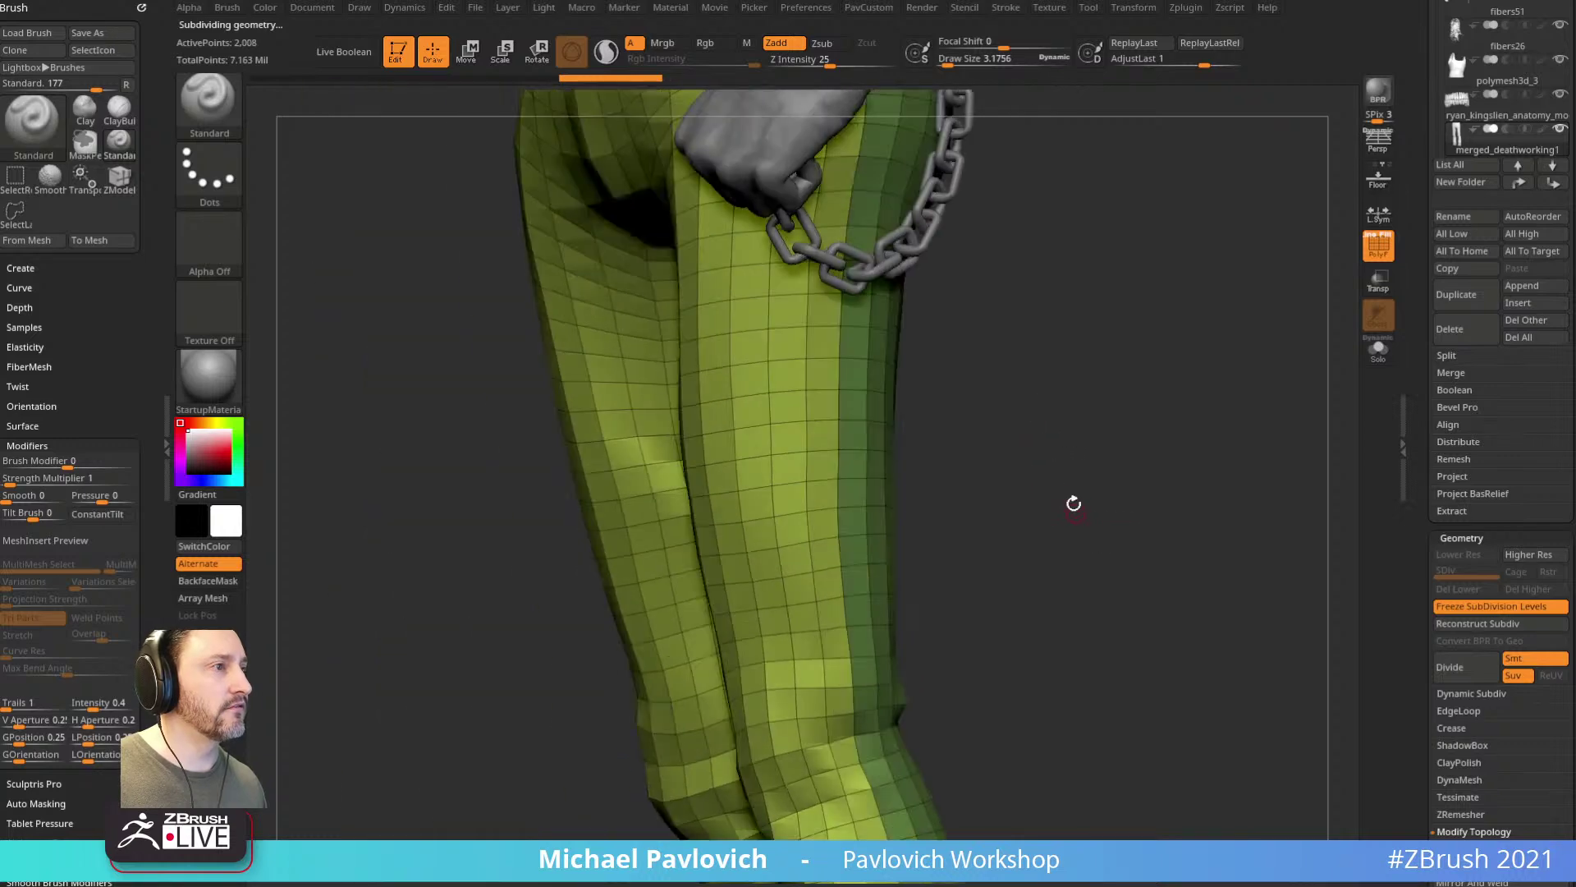
Step: With the ZModeler brush, mark three patches of polygons on the leg below the chain with a temporary polygroup
key(b)
key(z)
key(m)
alt+drag(796, 470, 792, 450)
mouse_move(928, 443)
mouse_down()
mouse_move(1055, 502)
mouse_move(1016, 378)
mouse_up()
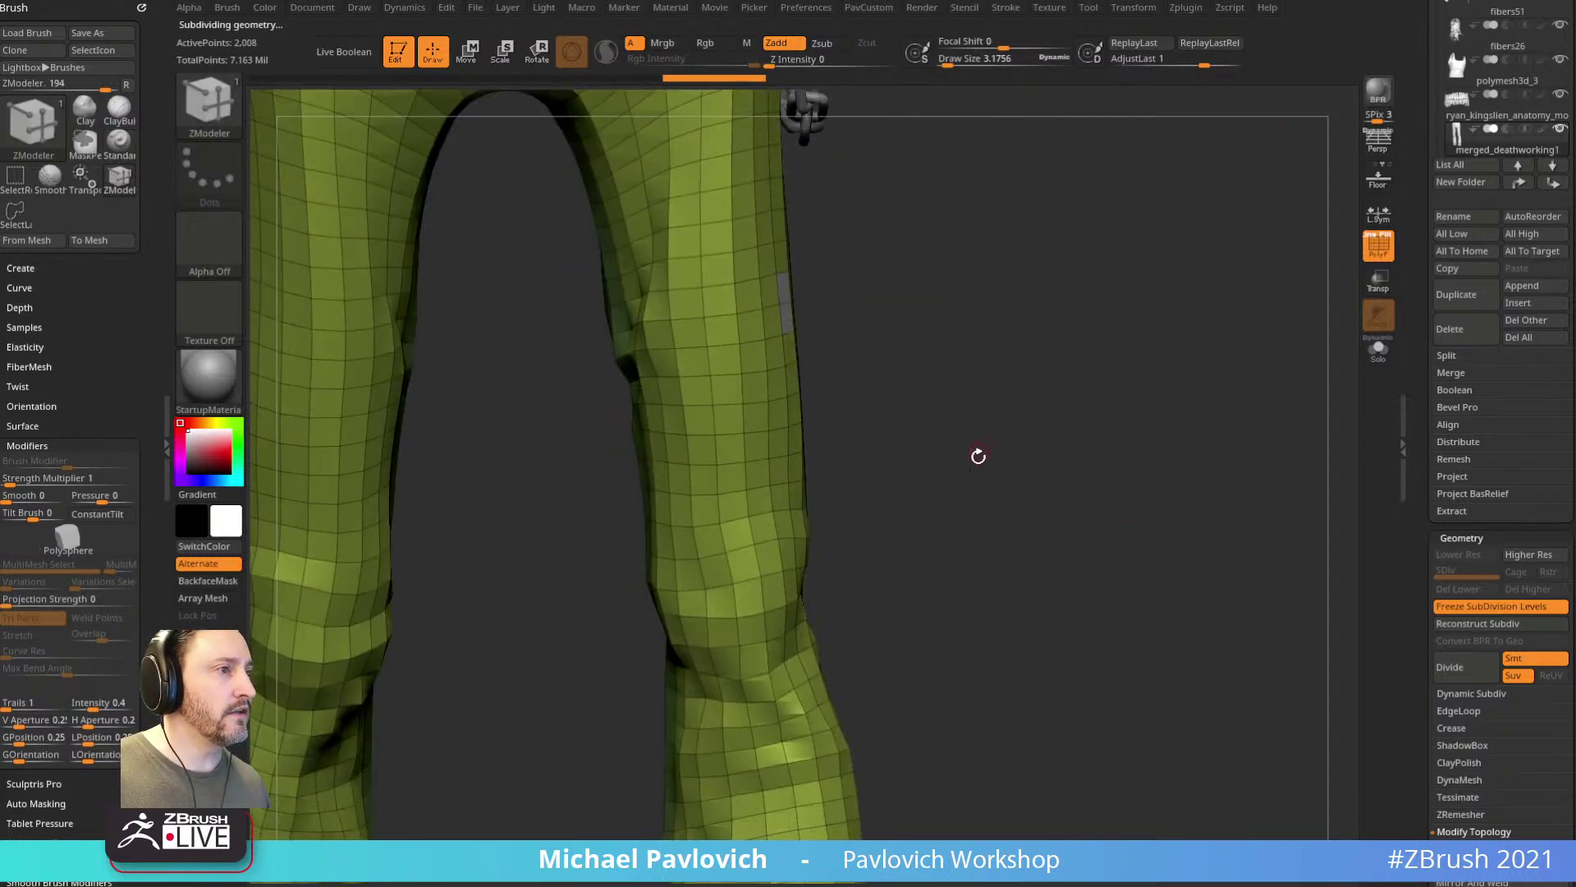
drag(978, 451, 917, 424)
alt+click(760, 385)
drag(1006, 458, 767, 535)
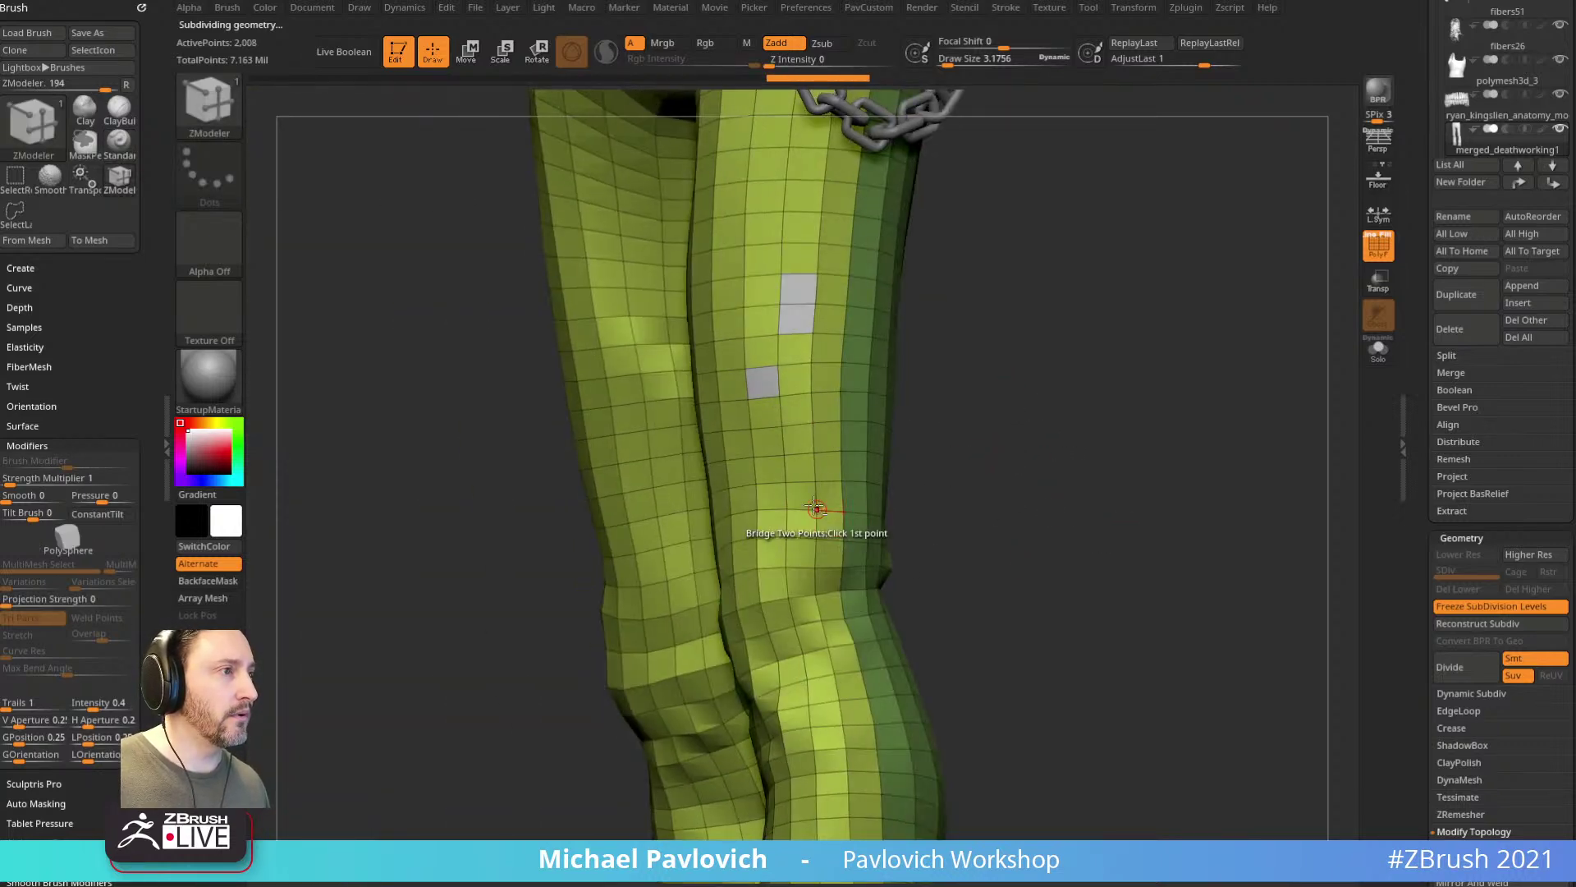
drag(952, 435, 1024, 411)
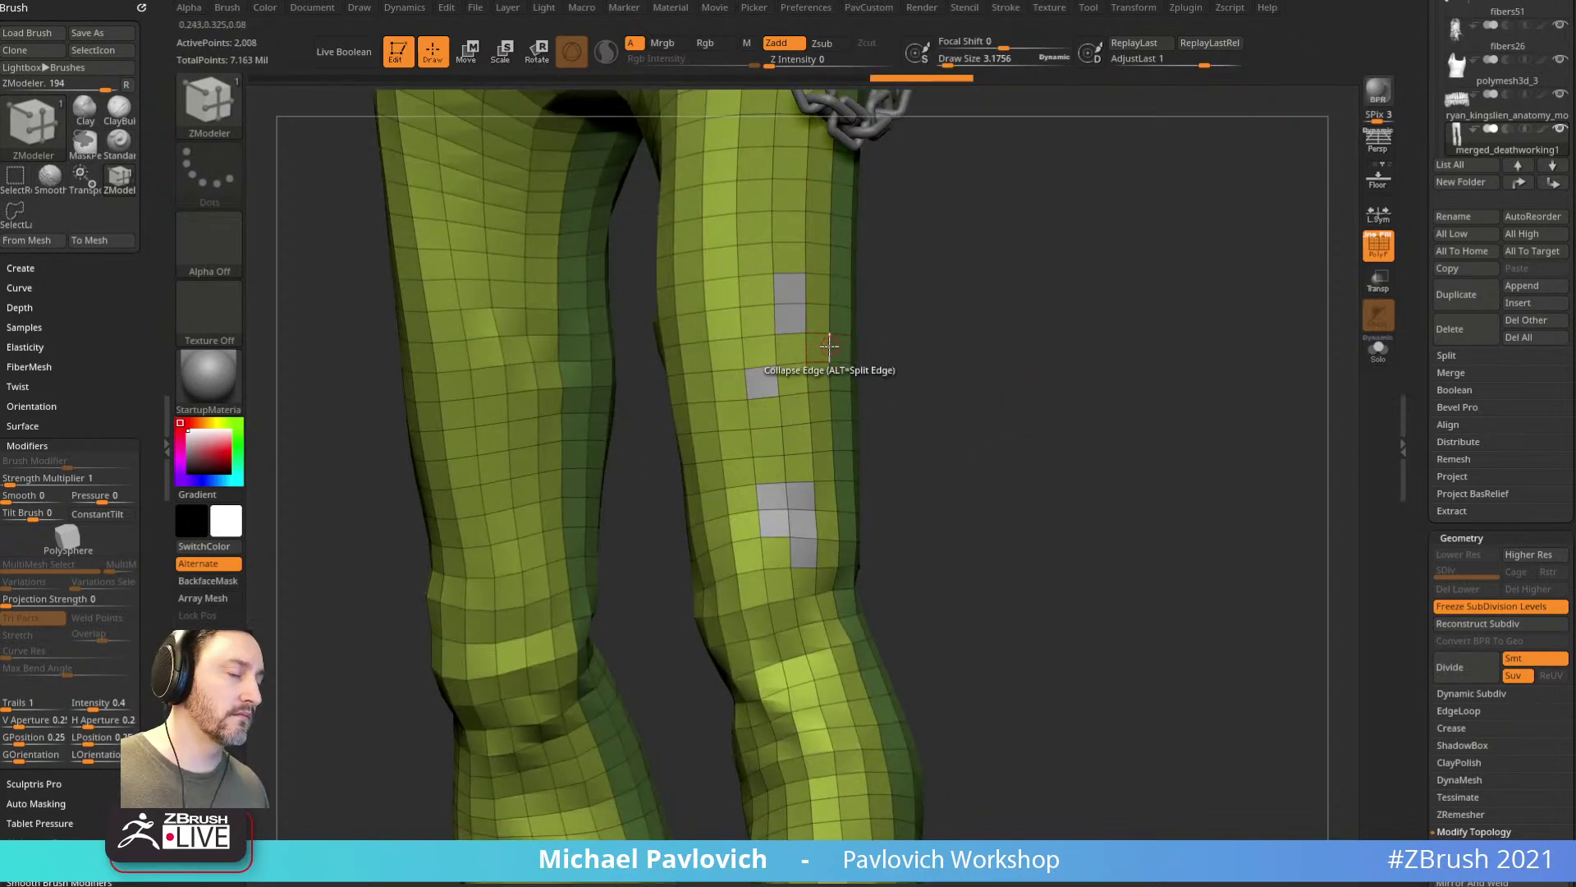
Step: Set the ZModeler polygon action to Delete and remove the marked patches to open holes in the leg
key(space)
click(523, 341)
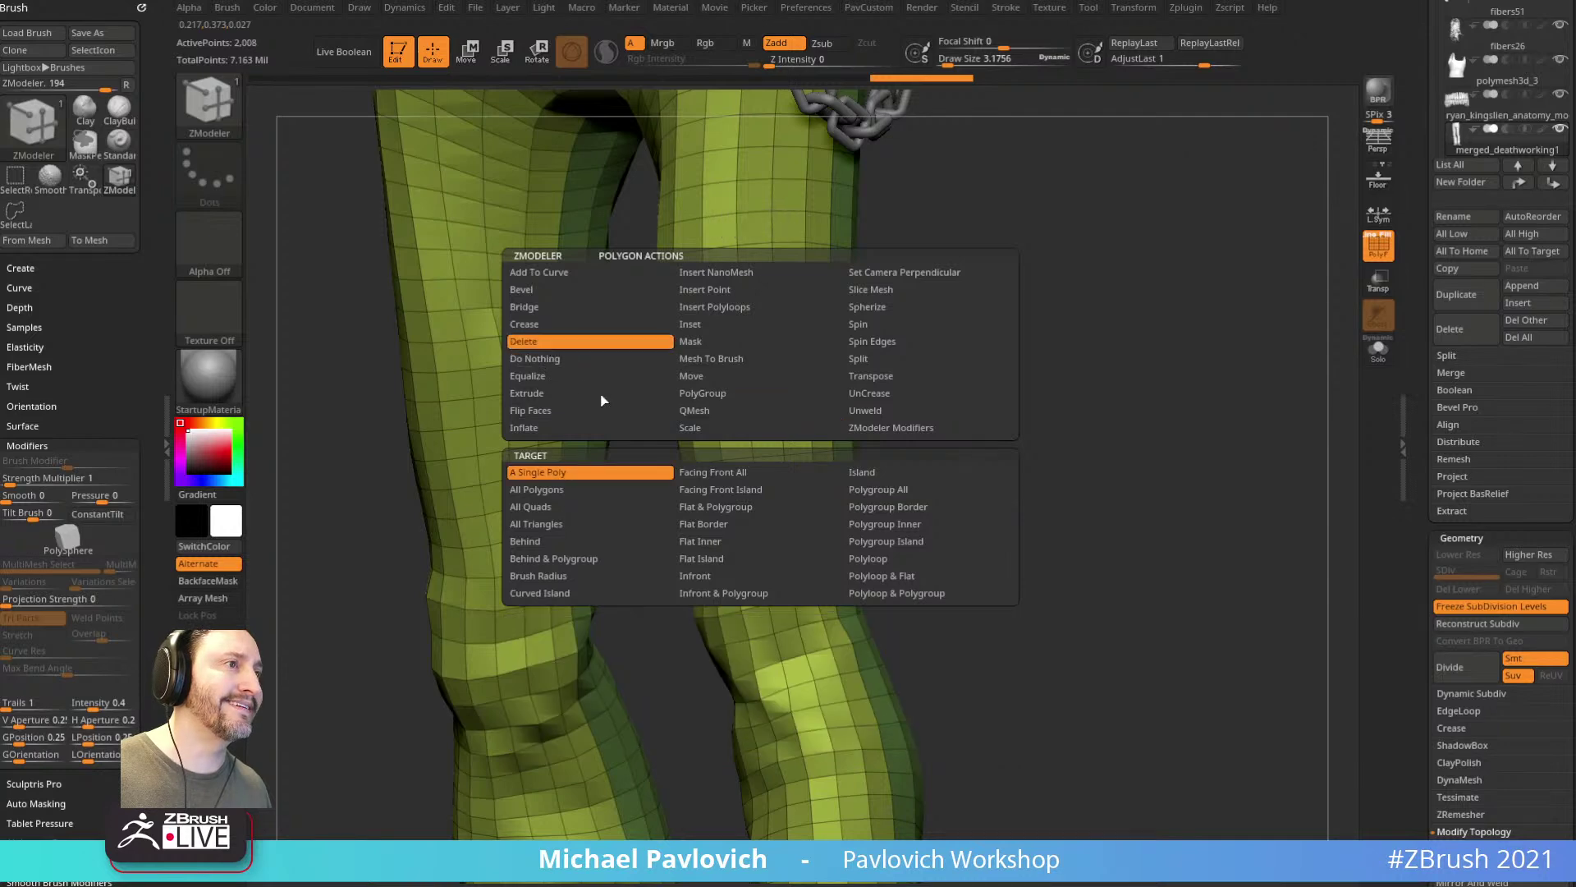
click(880, 489)
click(811, 397)
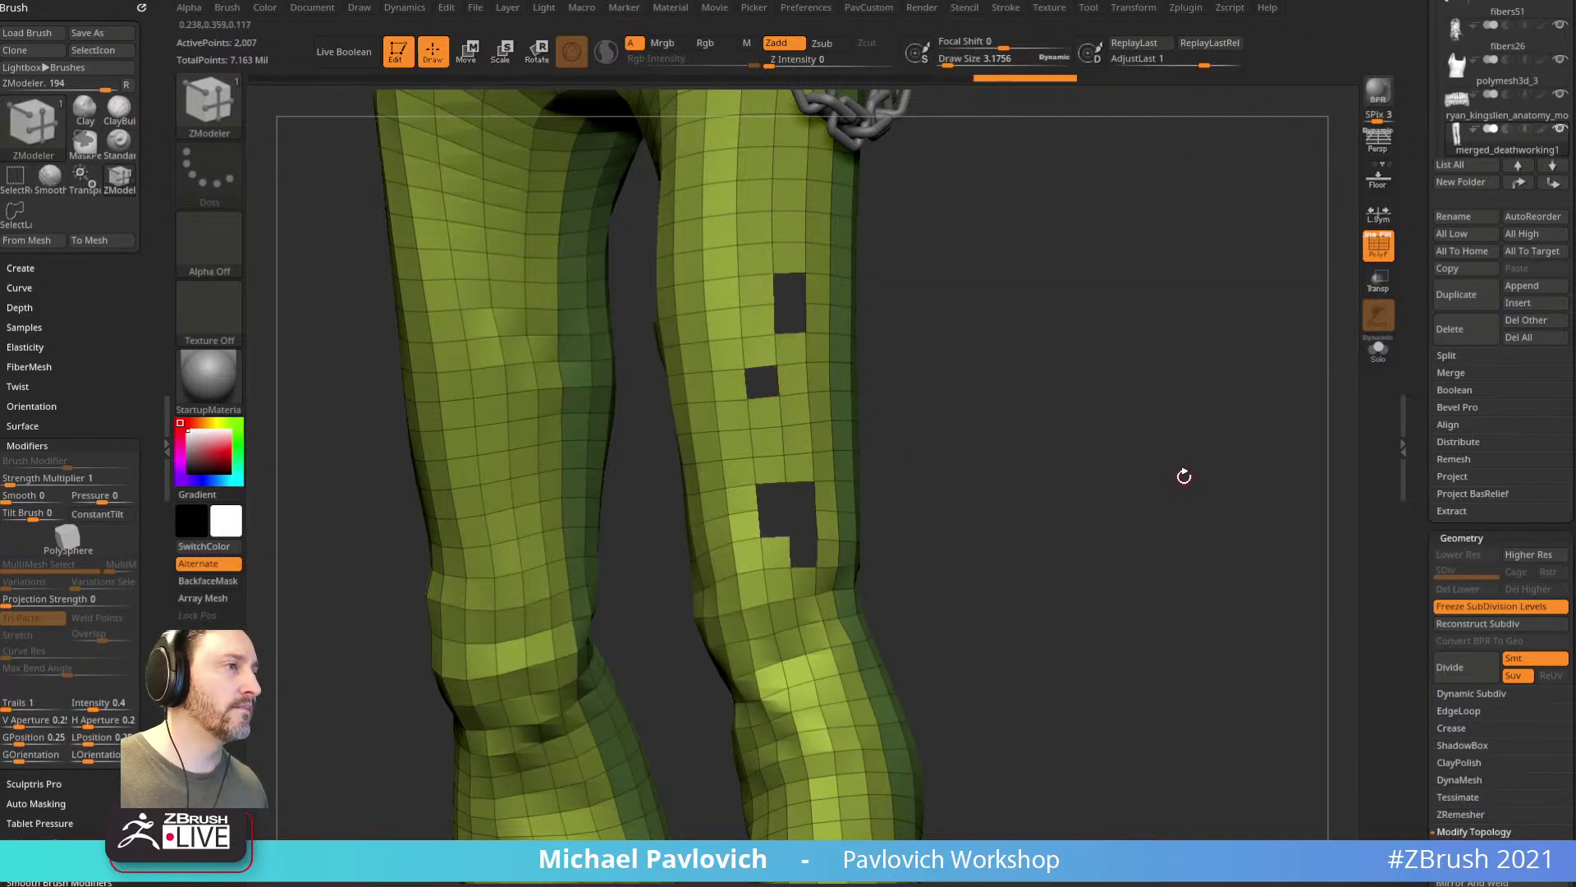
Step: Unfreeze the subdivision levels to restore the jeans' detail around the holes, clearing the mask and hiding the polyframe
key(2)
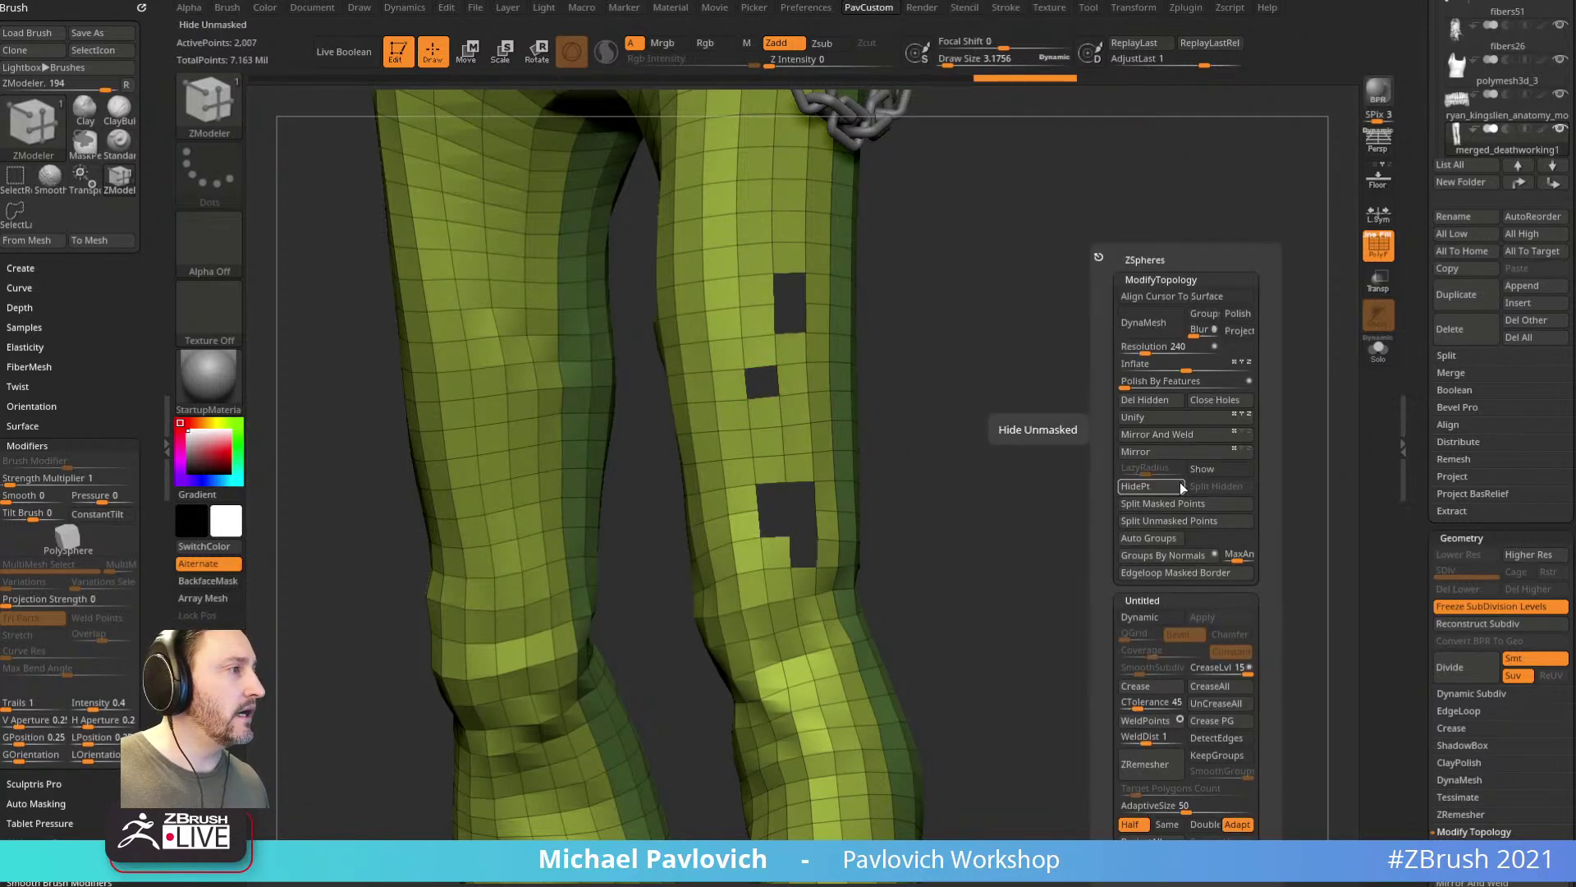
alt+drag(874, 455, 869, 531)
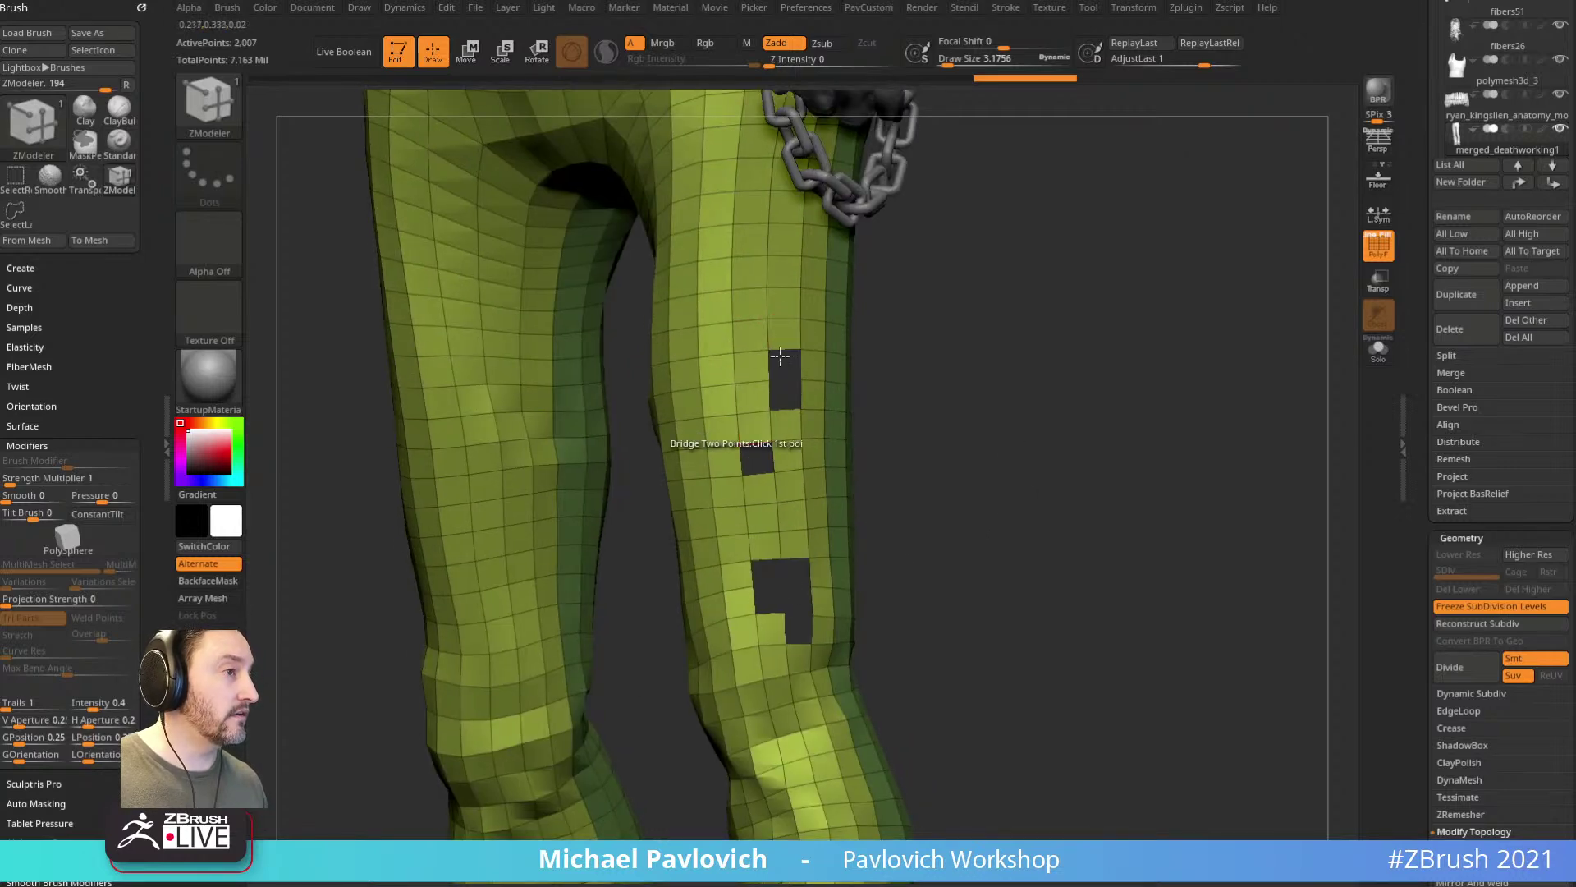
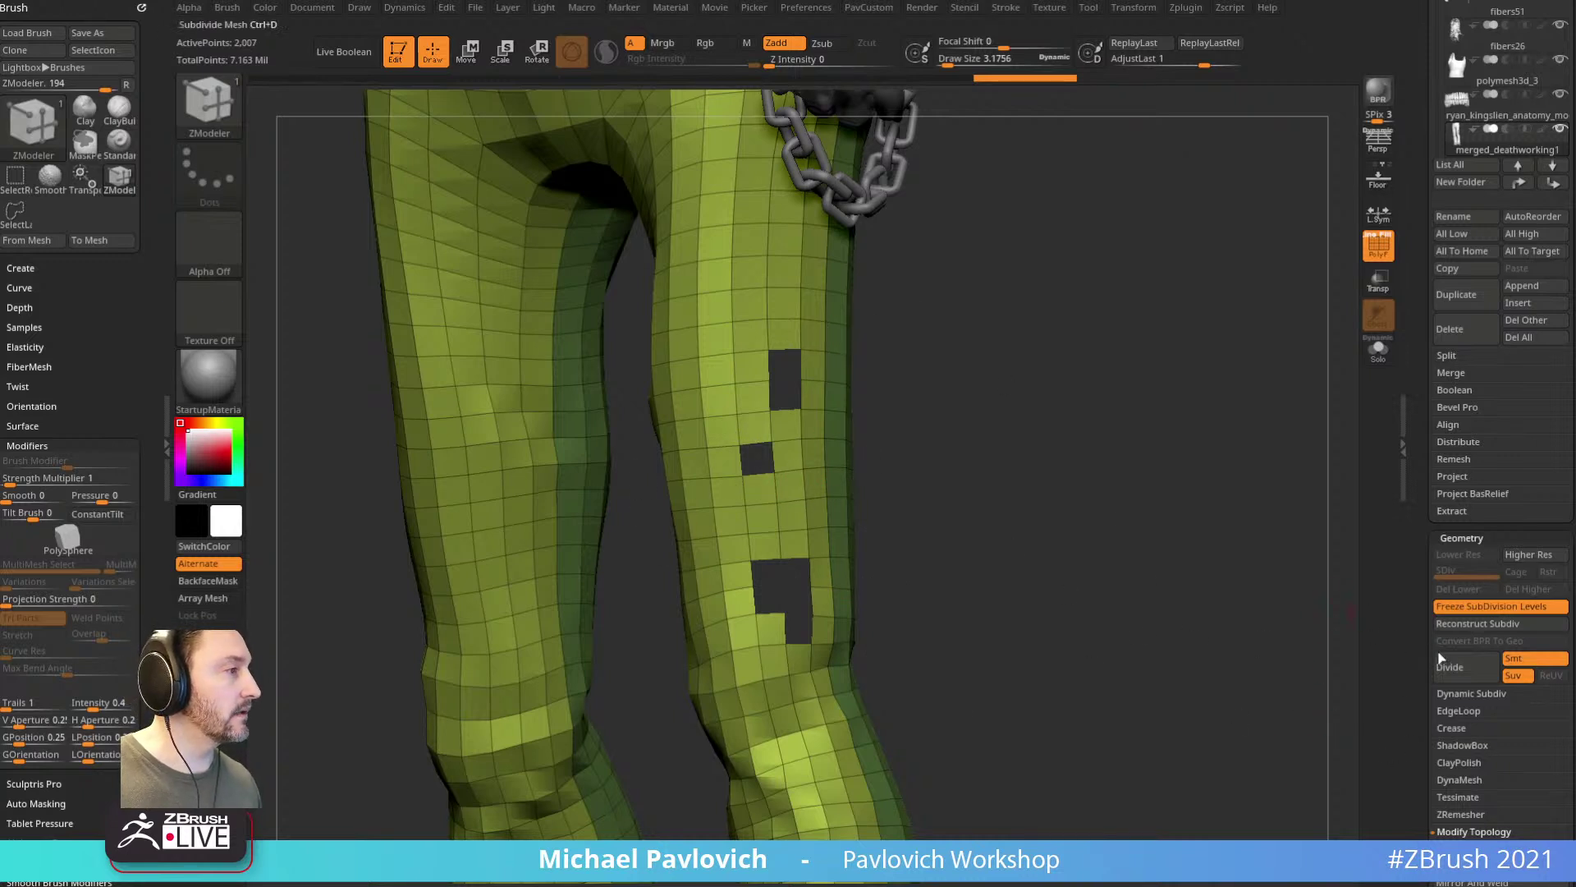
click(1450, 665)
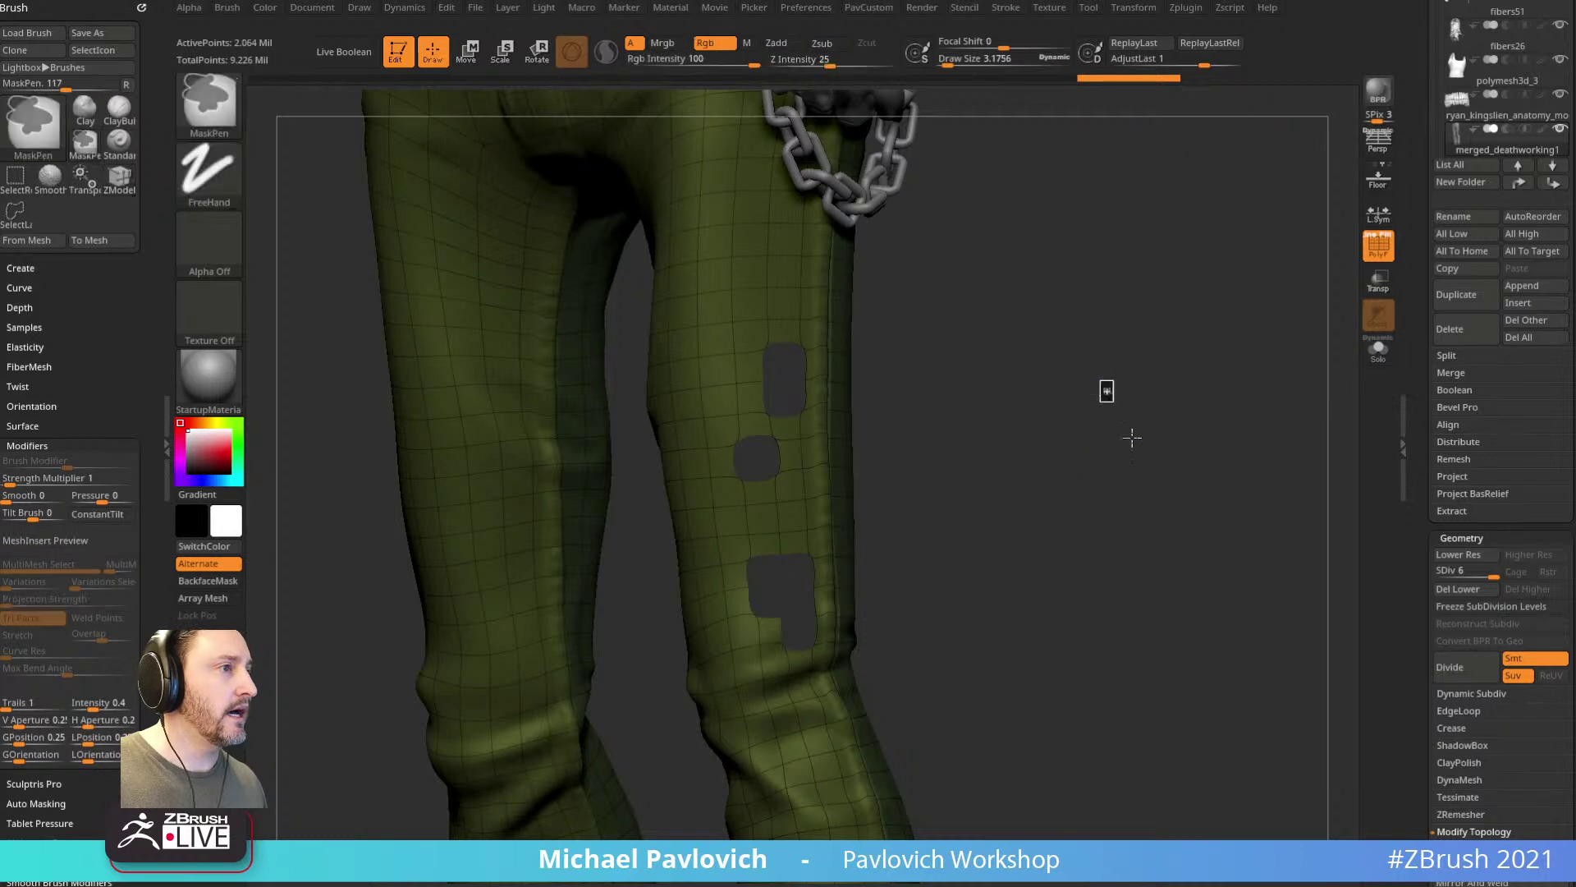
ctrl+click(1098, 381)
click(1369, 250)
drag(1171, 404, 1221, 422)
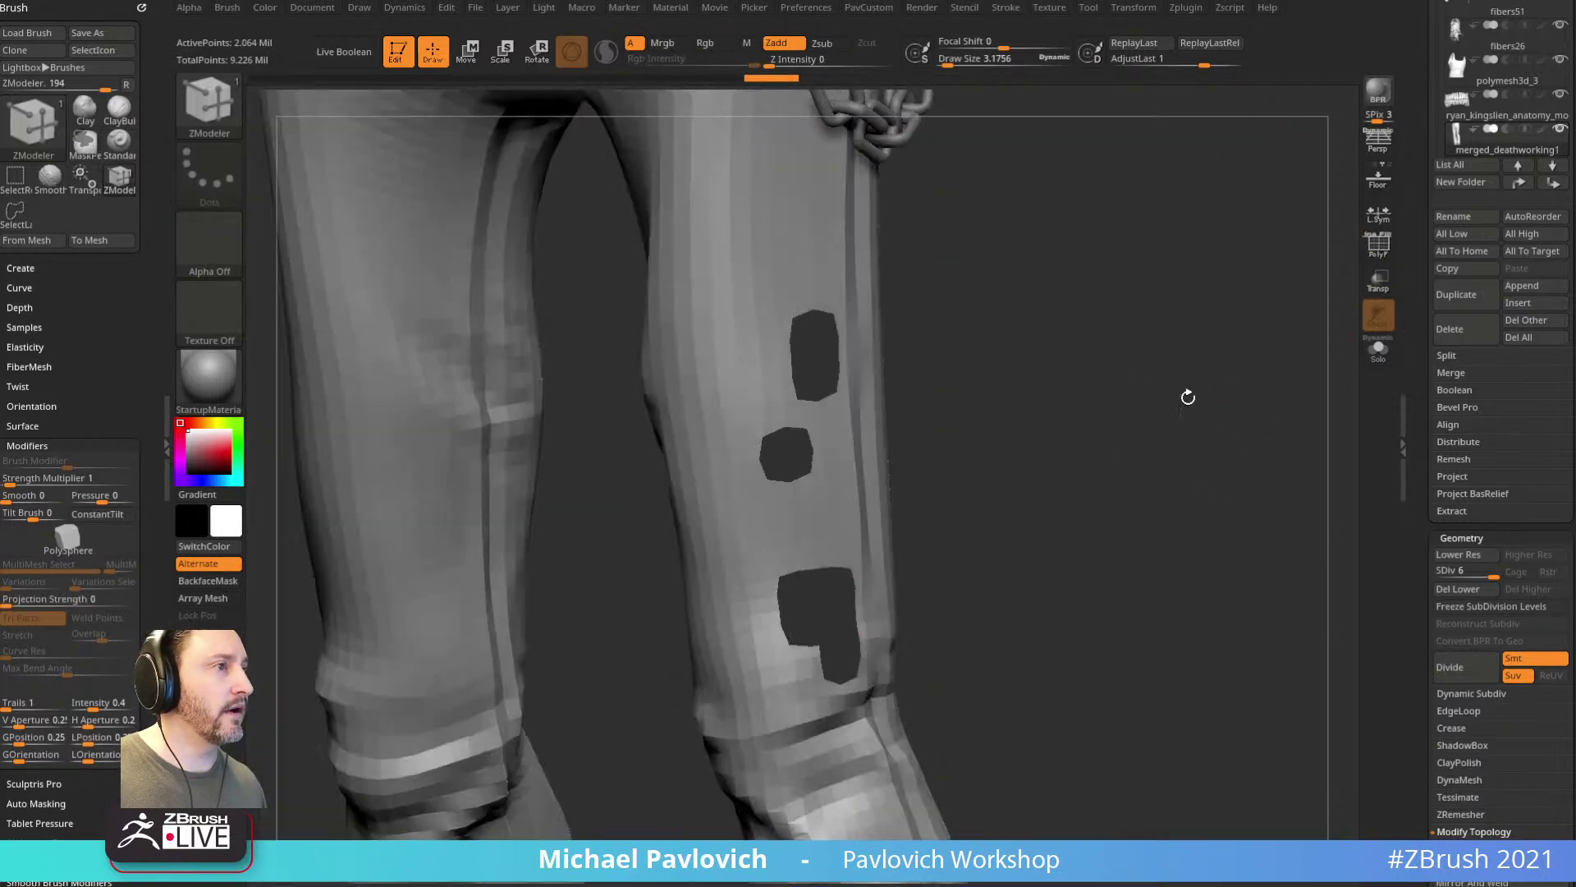
Step: Try smoothing the hole edges and examine the Smooth brush's modifiers, including Weighted Smooth Mode
shift+drag(802, 475, 799, 475)
shift+right_drag(797, 456, 824, 426)
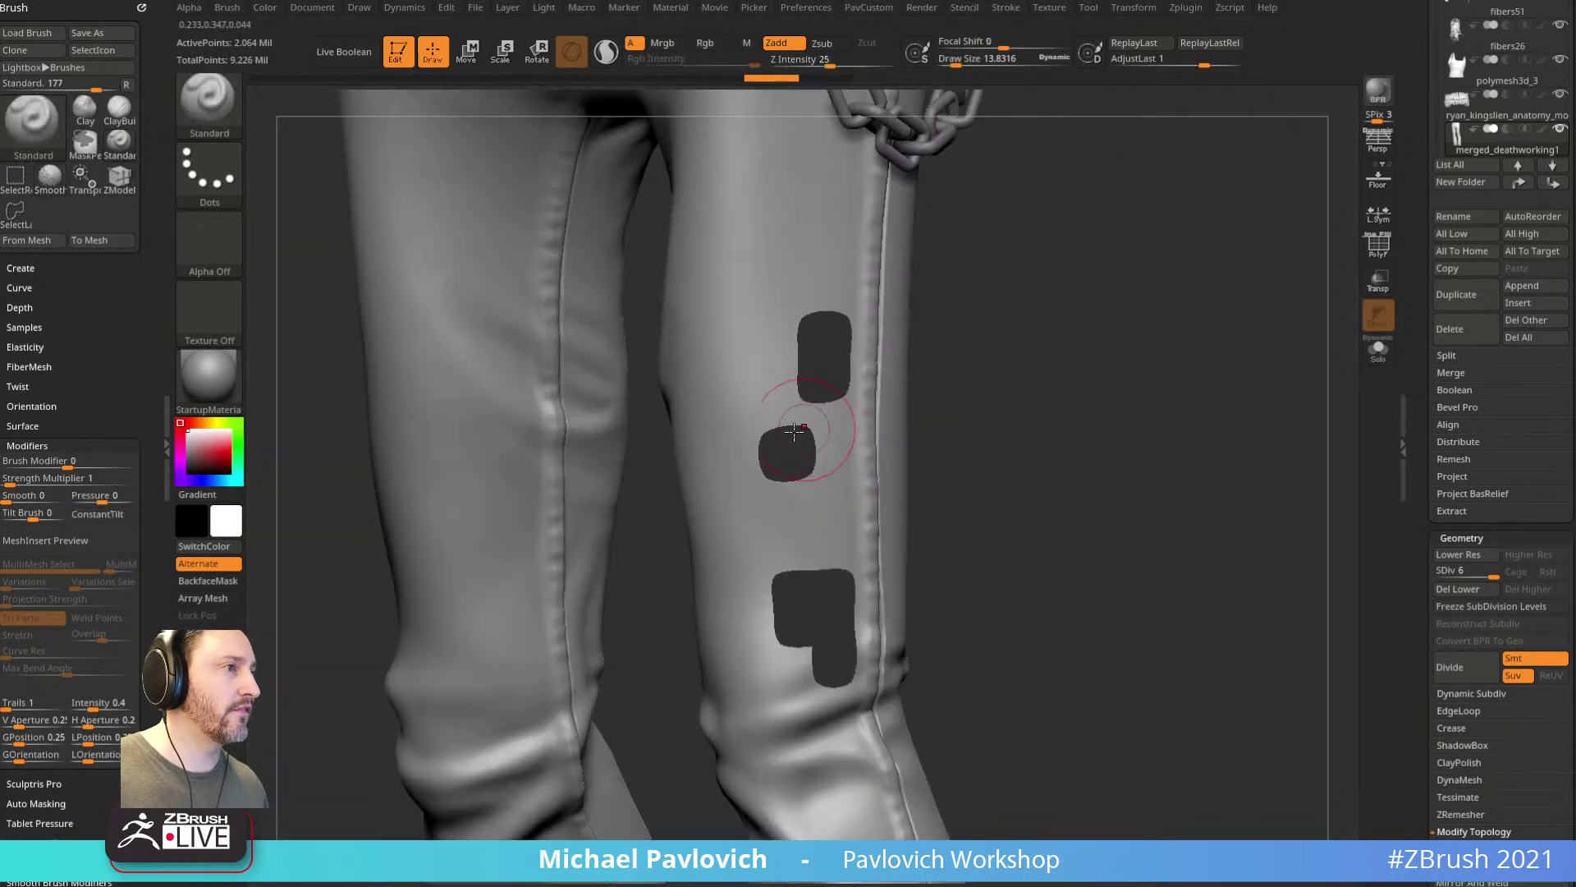
key(shift)
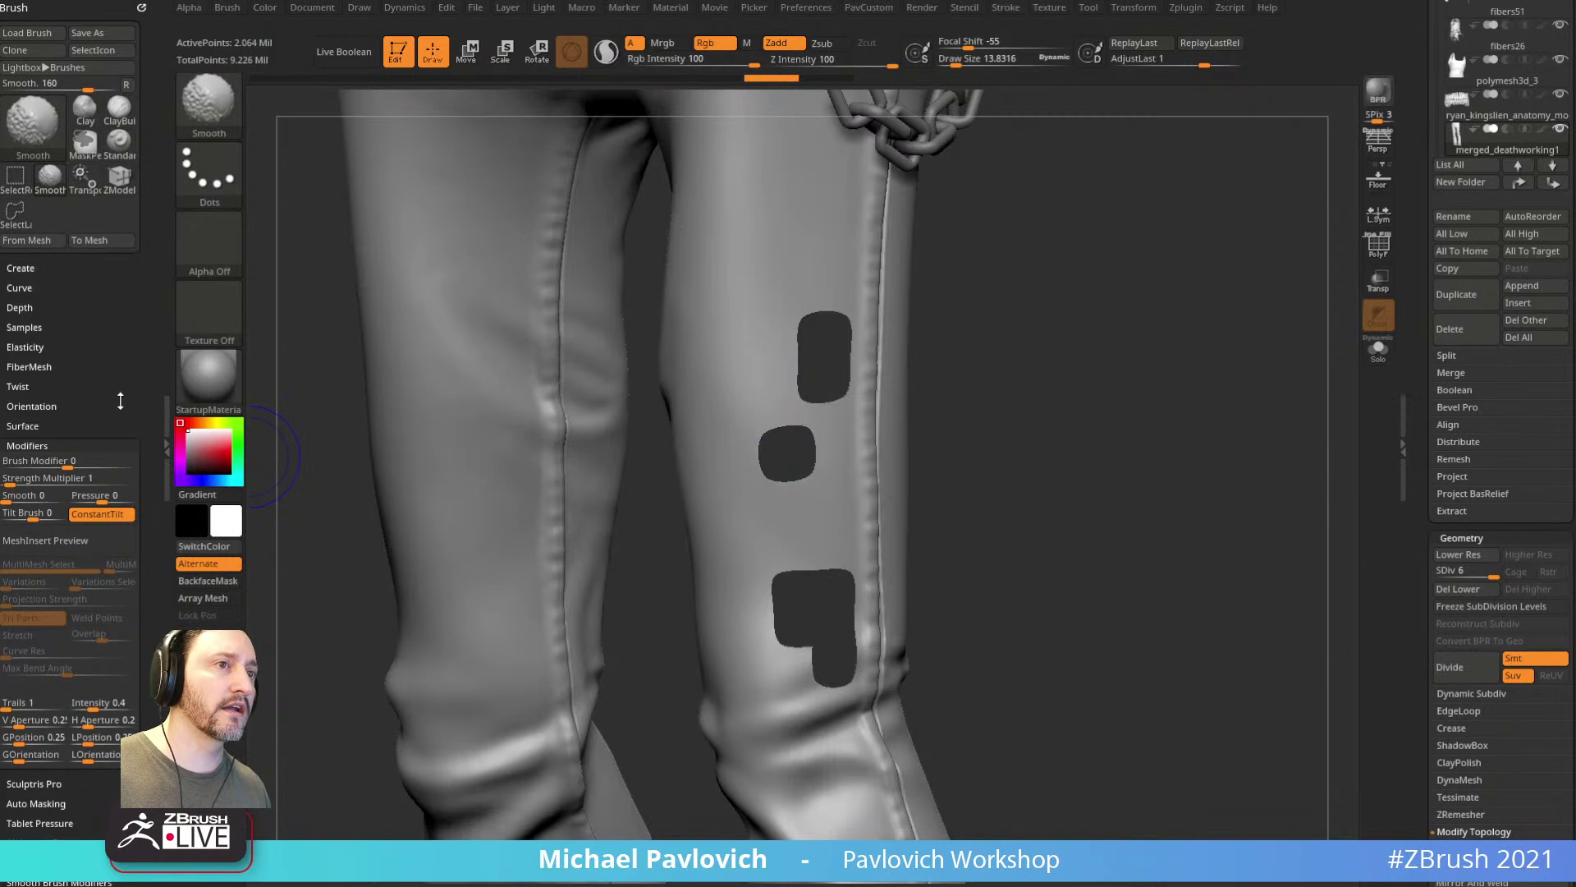
scroll(121, 399, down, 5)
click(37, 584)
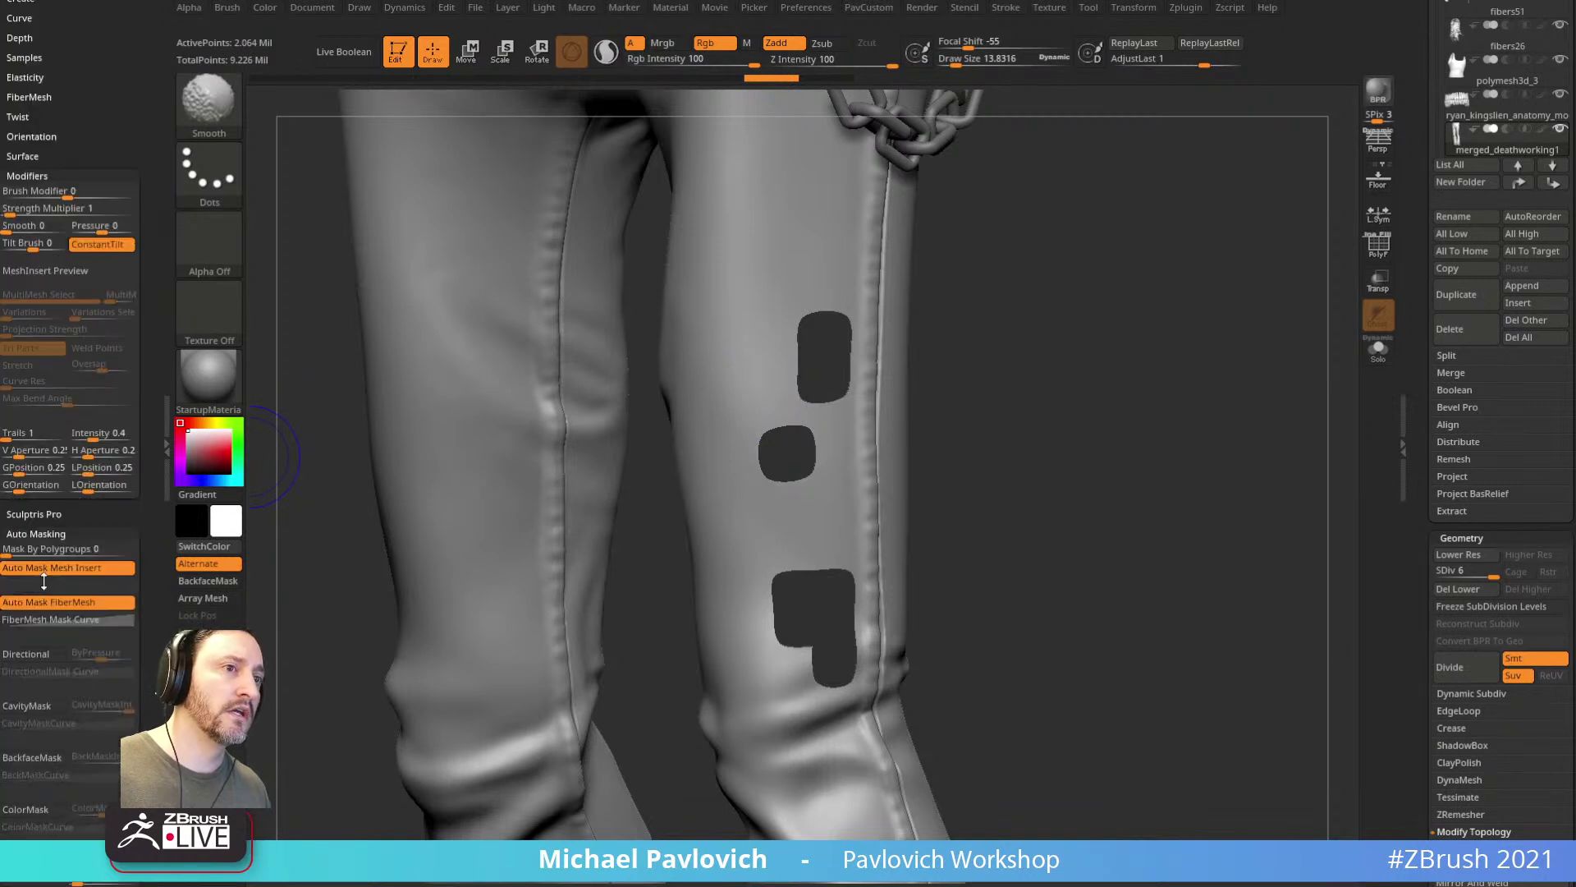
click(54, 530)
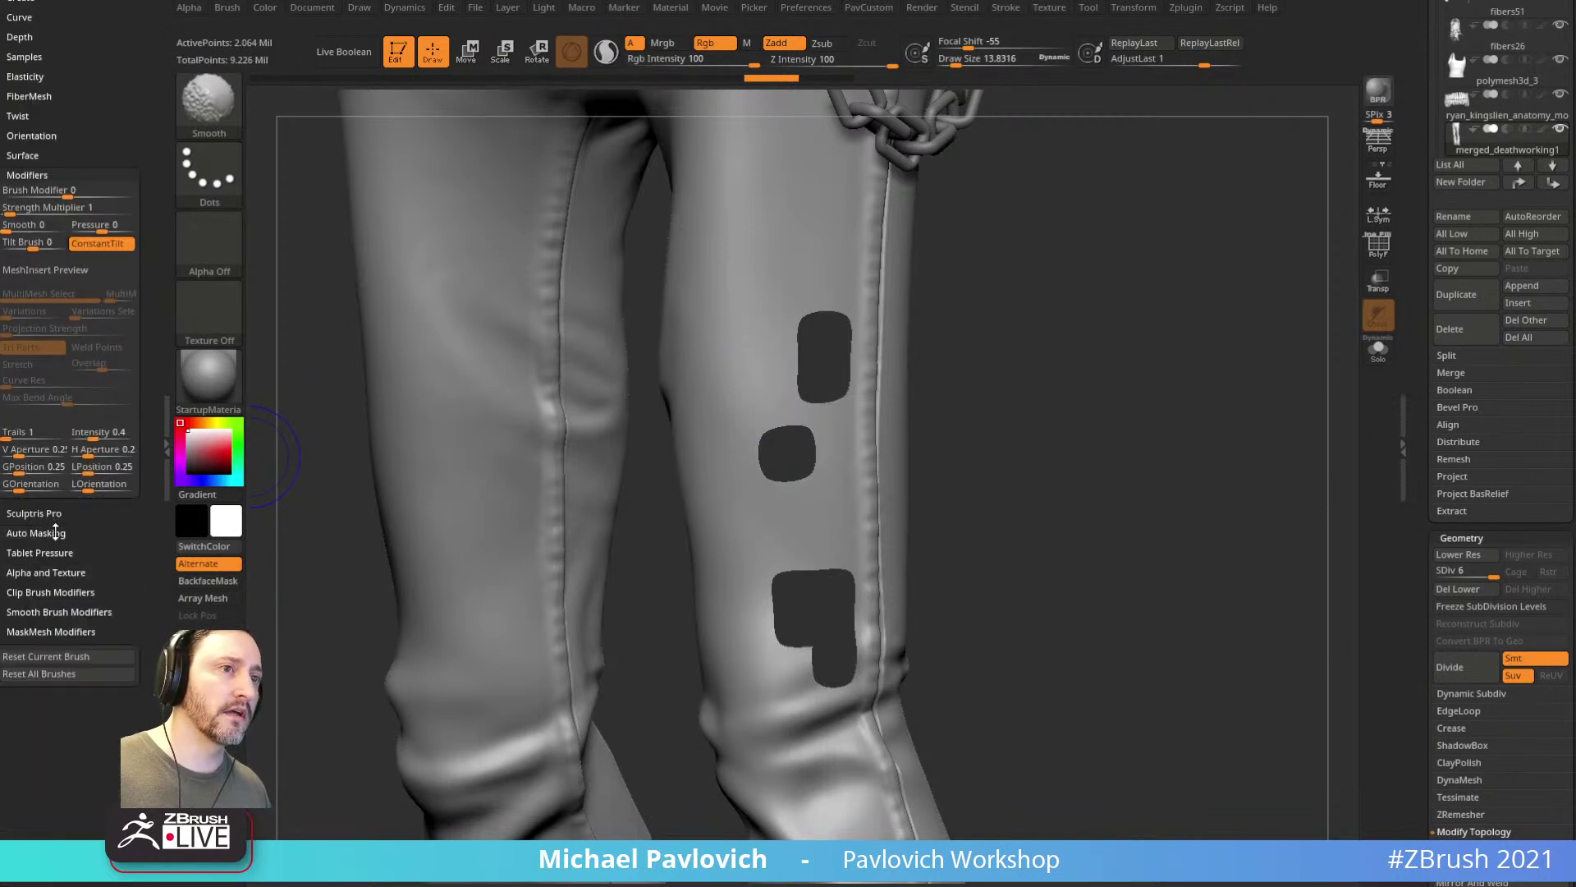
click(50, 611)
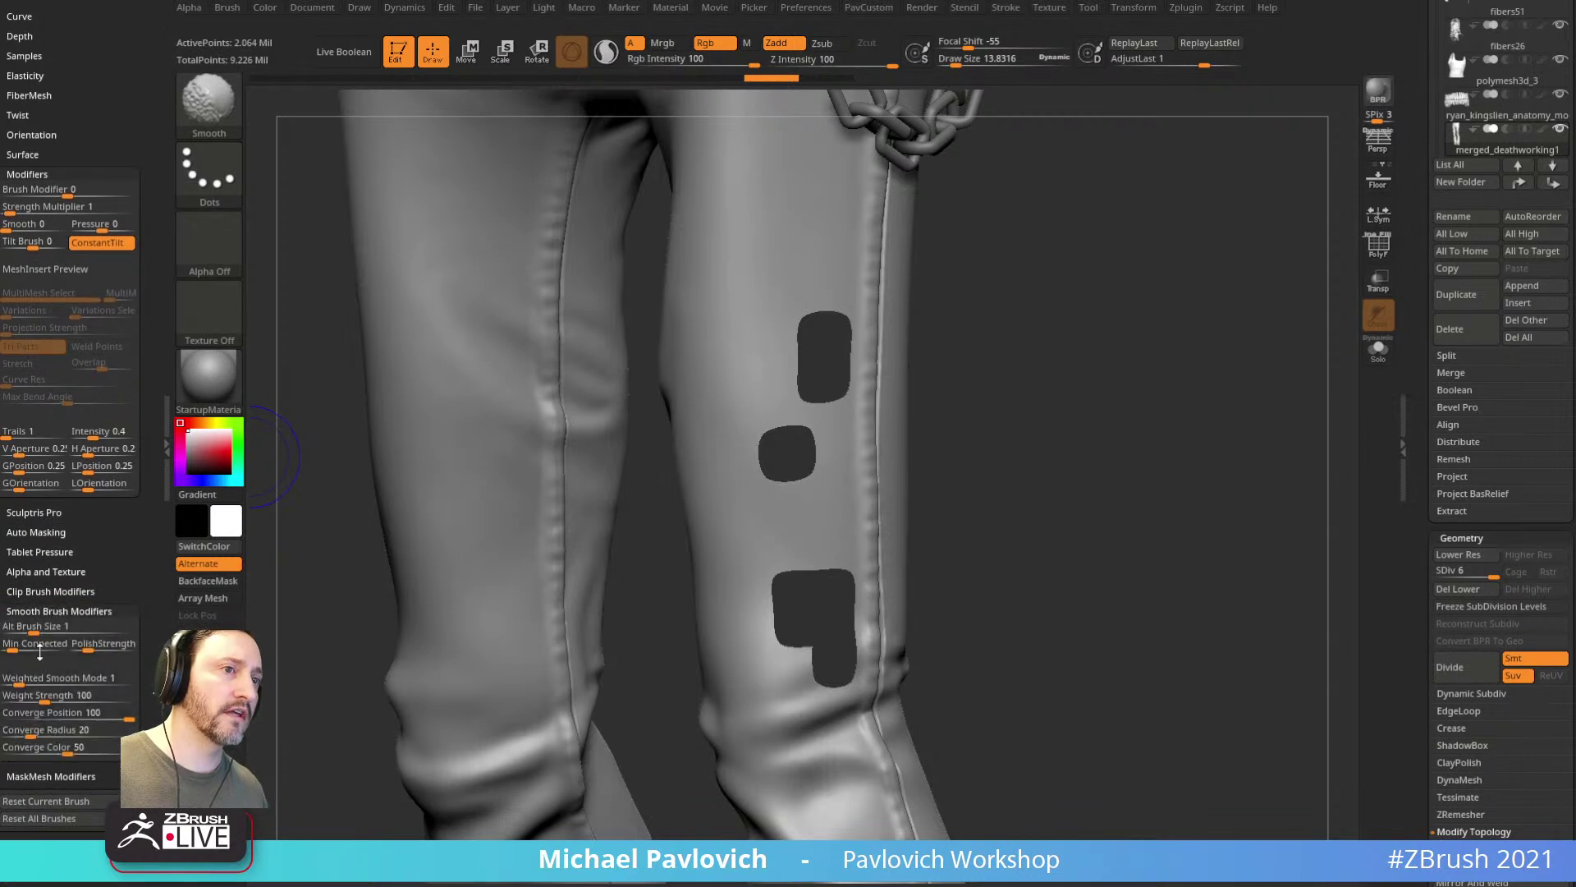
right_drag(714, 353, 821, 317)
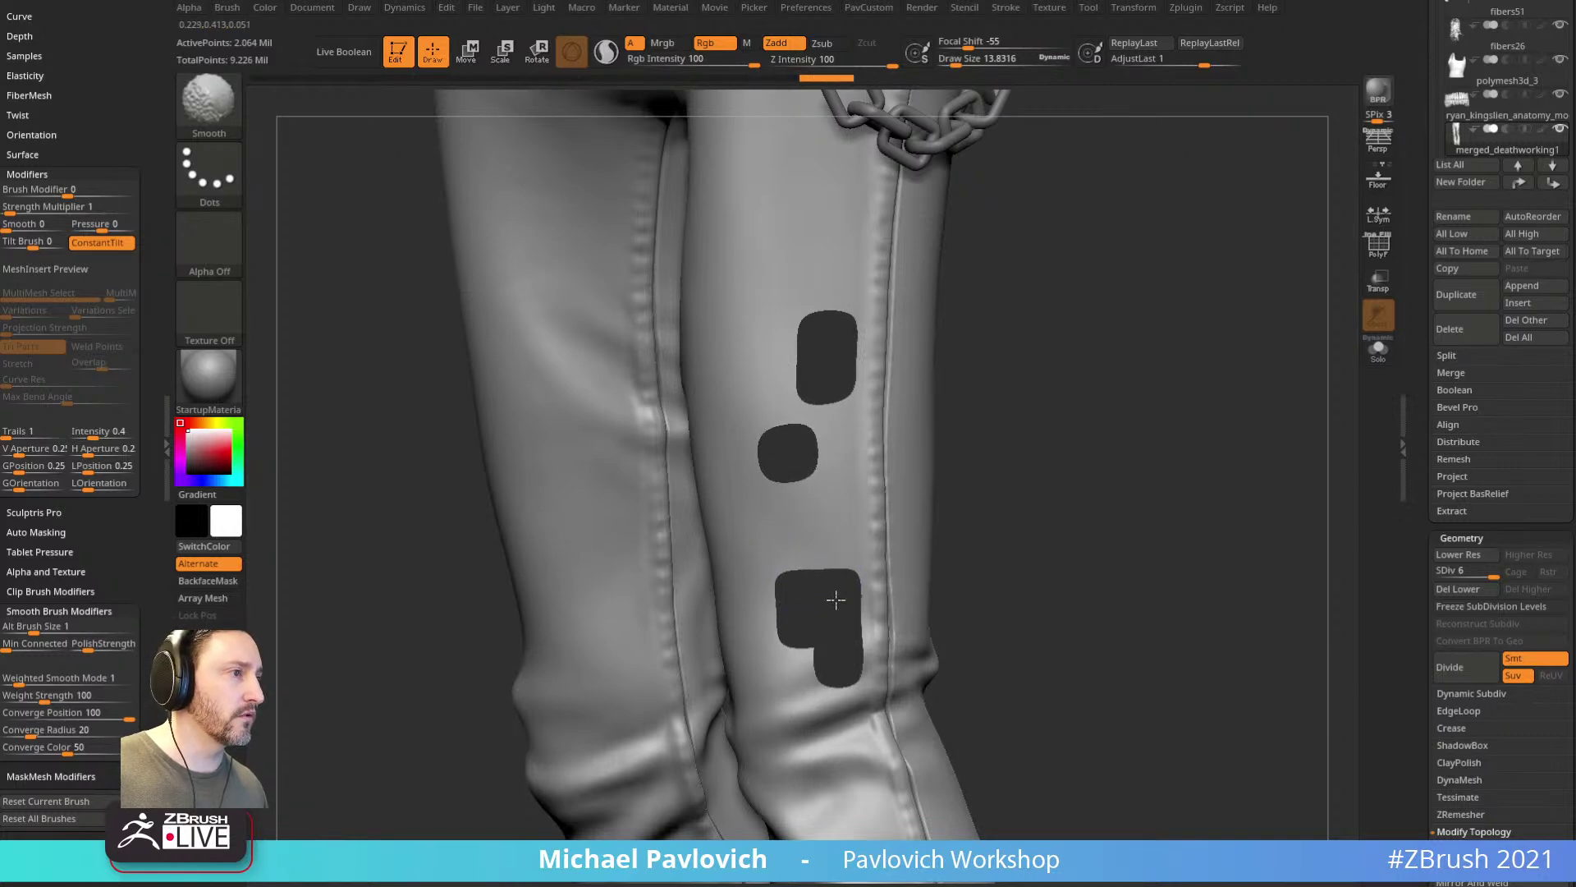
mouse_move(812, 617)
right_down()
mouse_move(1025, 475)
mouse_move(814, 514)
right_up()
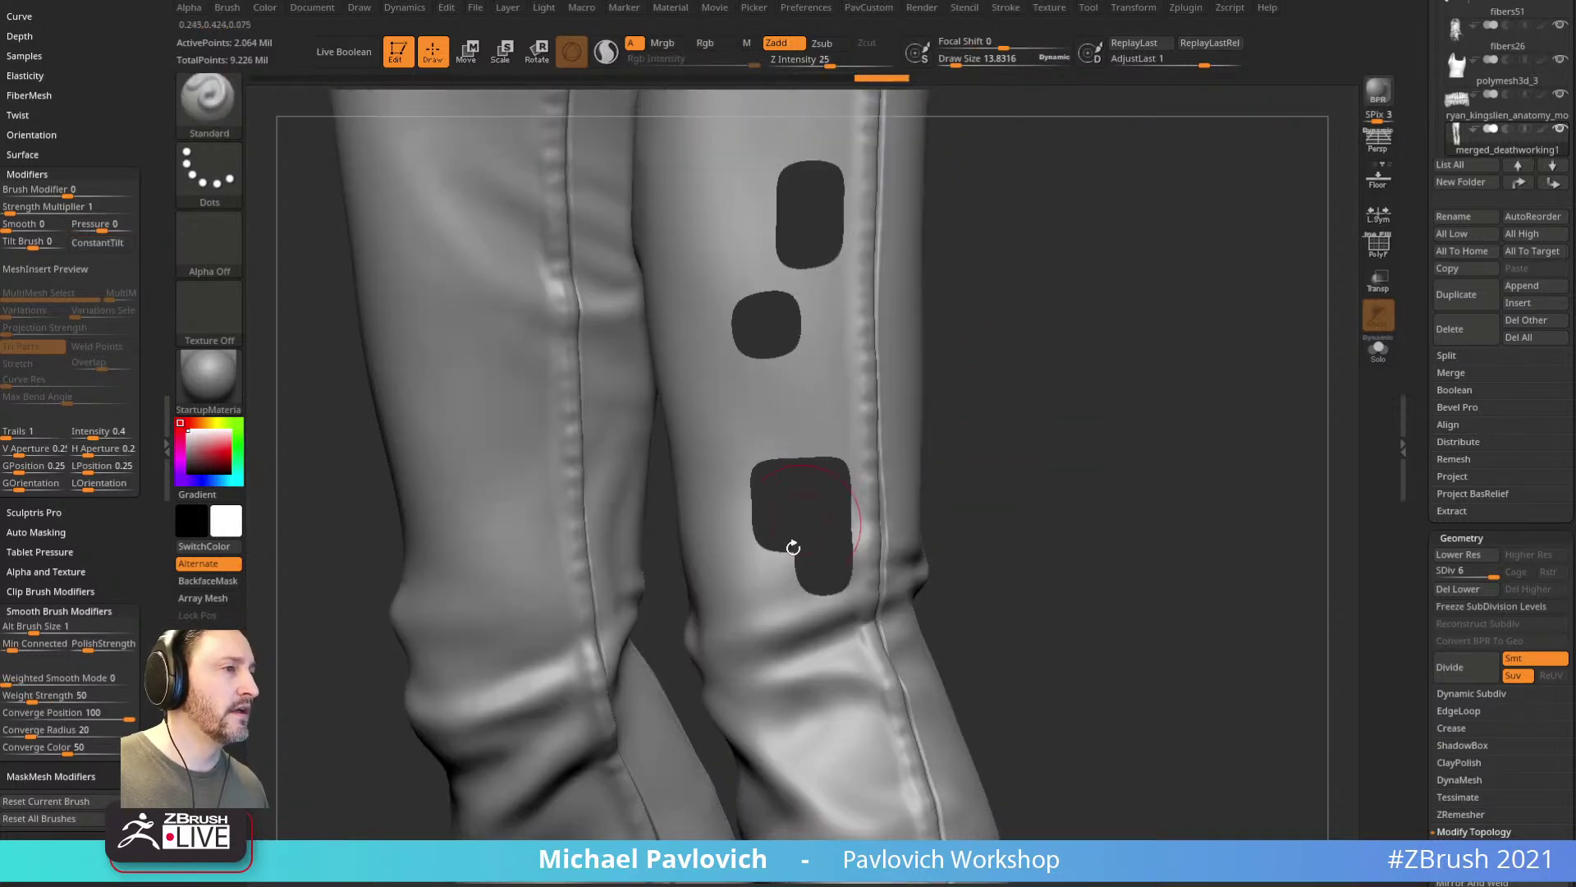
Step: Switch to the MoveAccu brush and pull the lower hole's edges into an irregular, torn outline
key(b)
key(m)
key(v)
mouse_move(792, 452)
mouse_down()
mouse_move(791, 505)
mouse_move(770, 487)
mouse_up()
drag(752, 552, 777, 529)
right_drag(798, 578, 867, 515)
drag(824, 450, 823, 471)
right_drag(823, 471, 827, 480)
Step: Pull the edges of the middle hole inward to make its outline ragged
drag(756, 360, 761, 399)
right_drag(957, 297, 754, 282)
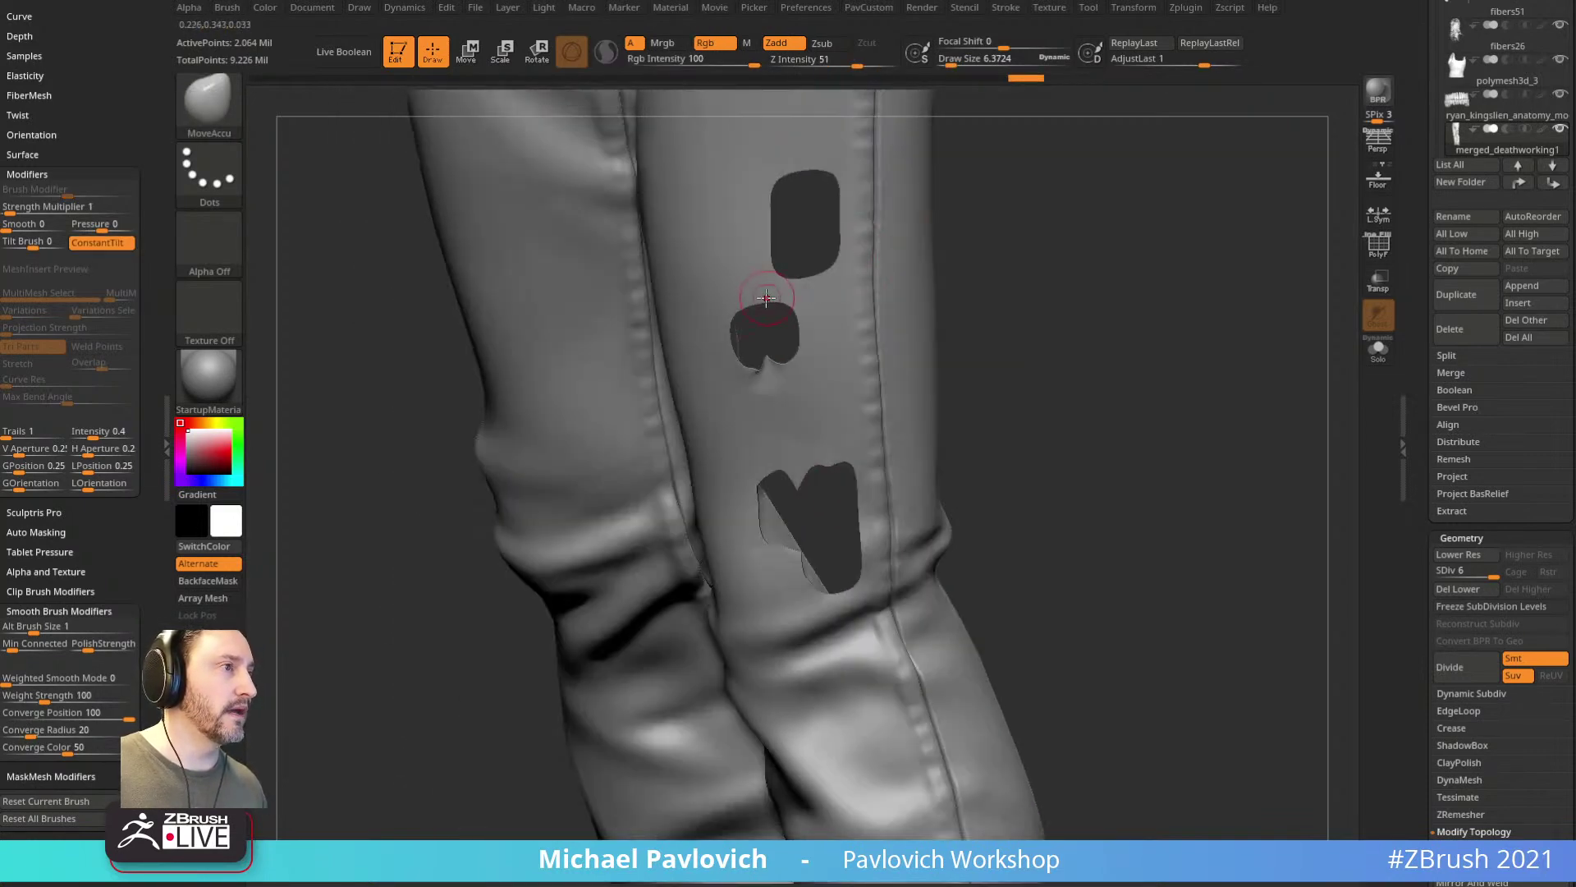
drag(803, 356, 789, 347)
drag(747, 372, 750, 361)
mouse_move(925, 274)
right_down()
mouse_move(780, 357)
mouse_move(781, 278)
right_up()
Step: Push and pull the upper hole's top and bottom edges into a ragged tear
drag(781, 319, 776, 278)
mouse_move(771, 257)
right_down()
mouse_move(799, 250)
mouse_move(800, 216)
right_up()
drag(800, 216, 796, 258)
mouse_move(810, 235)
right_down()
mouse_move(816, 254)
mouse_move(820, 235)
right_up()
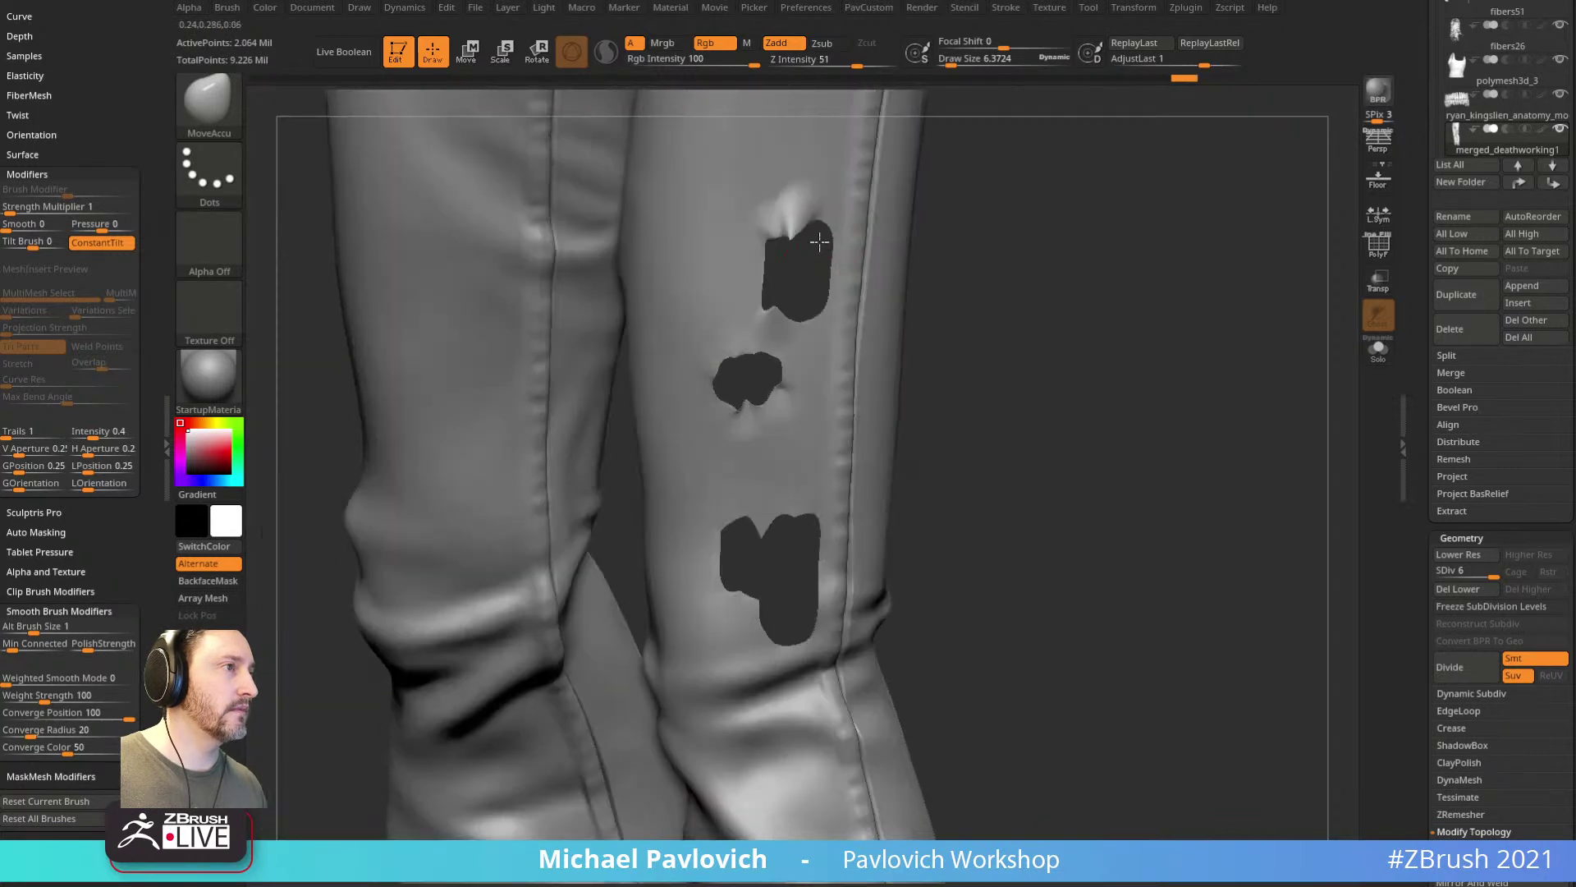
right_drag(897, 312, 1333, 257)
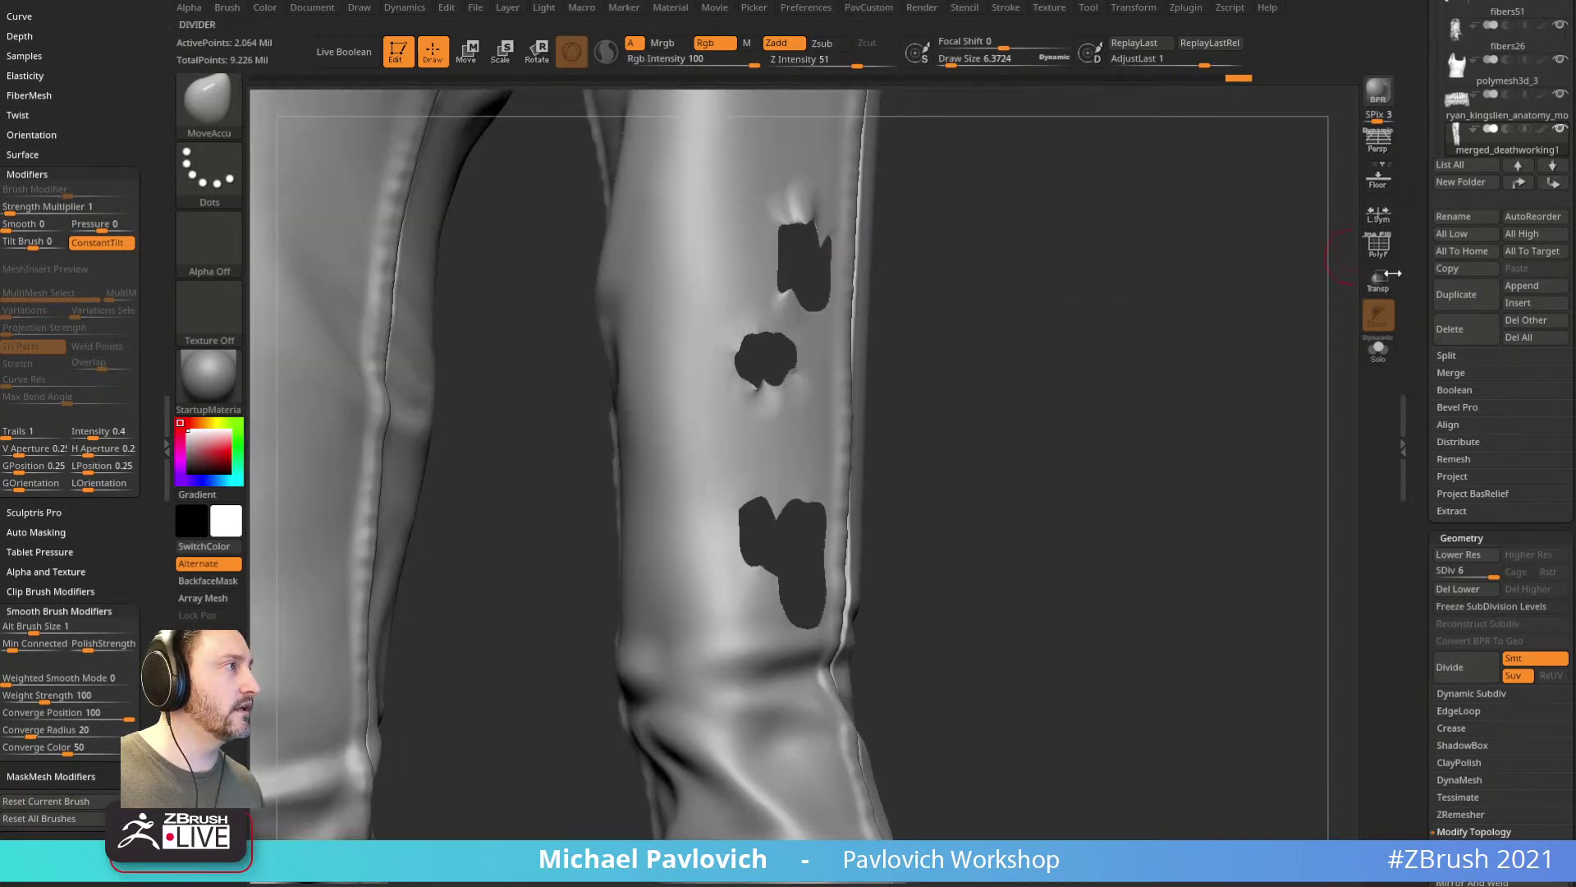
Step: Switch to the Standard brush, select the DeathPosed body subtool and delete its higher subdivision levels
ctrl+right_drag(1270, 304, 876, 186)
mouse_move(1026, 263)
alt+right_down()
mouse_move(1052, 369)
mouse_move(925, 373)
alt+right_up()
key(b)
key(s)
key(t)
alt+click(809, 316)
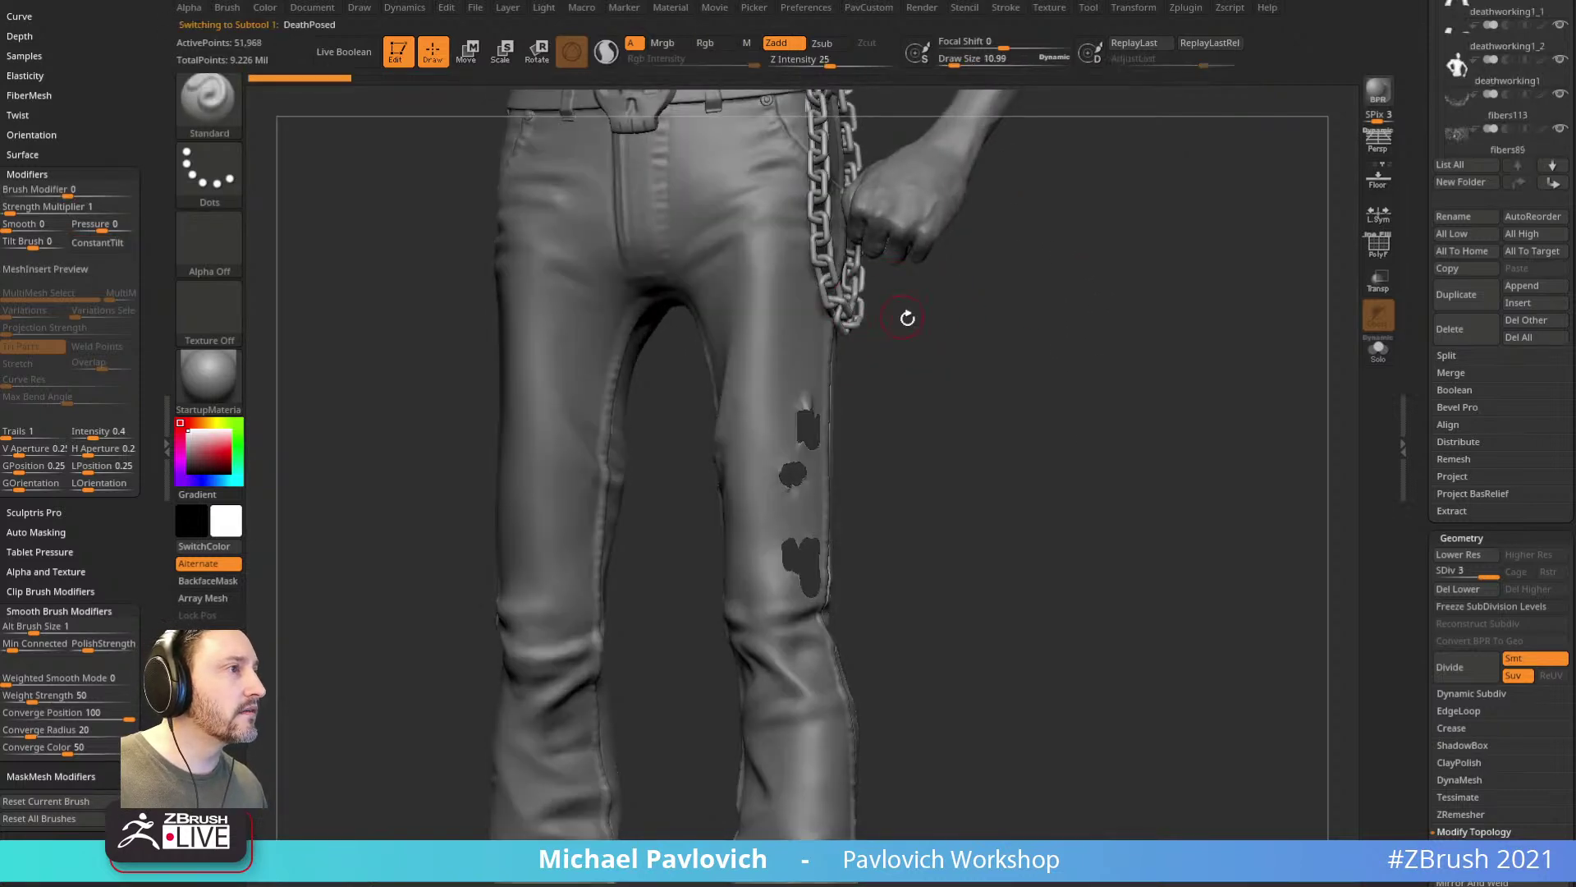
click(1459, 606)
Step: Reduce the draw size to 1 and switch to the CurveStrapSnap brush for bridging the holes in the jeans
mouse_move(1005, 417)
ctrl+right_down()
mouse_move(1048, 362)
mouse_move(1032, 415)
ctrl+right_up()
key(s)
drag(1032, 415, 1021, 415)
right_drag(1084, 410, 1047, 405)
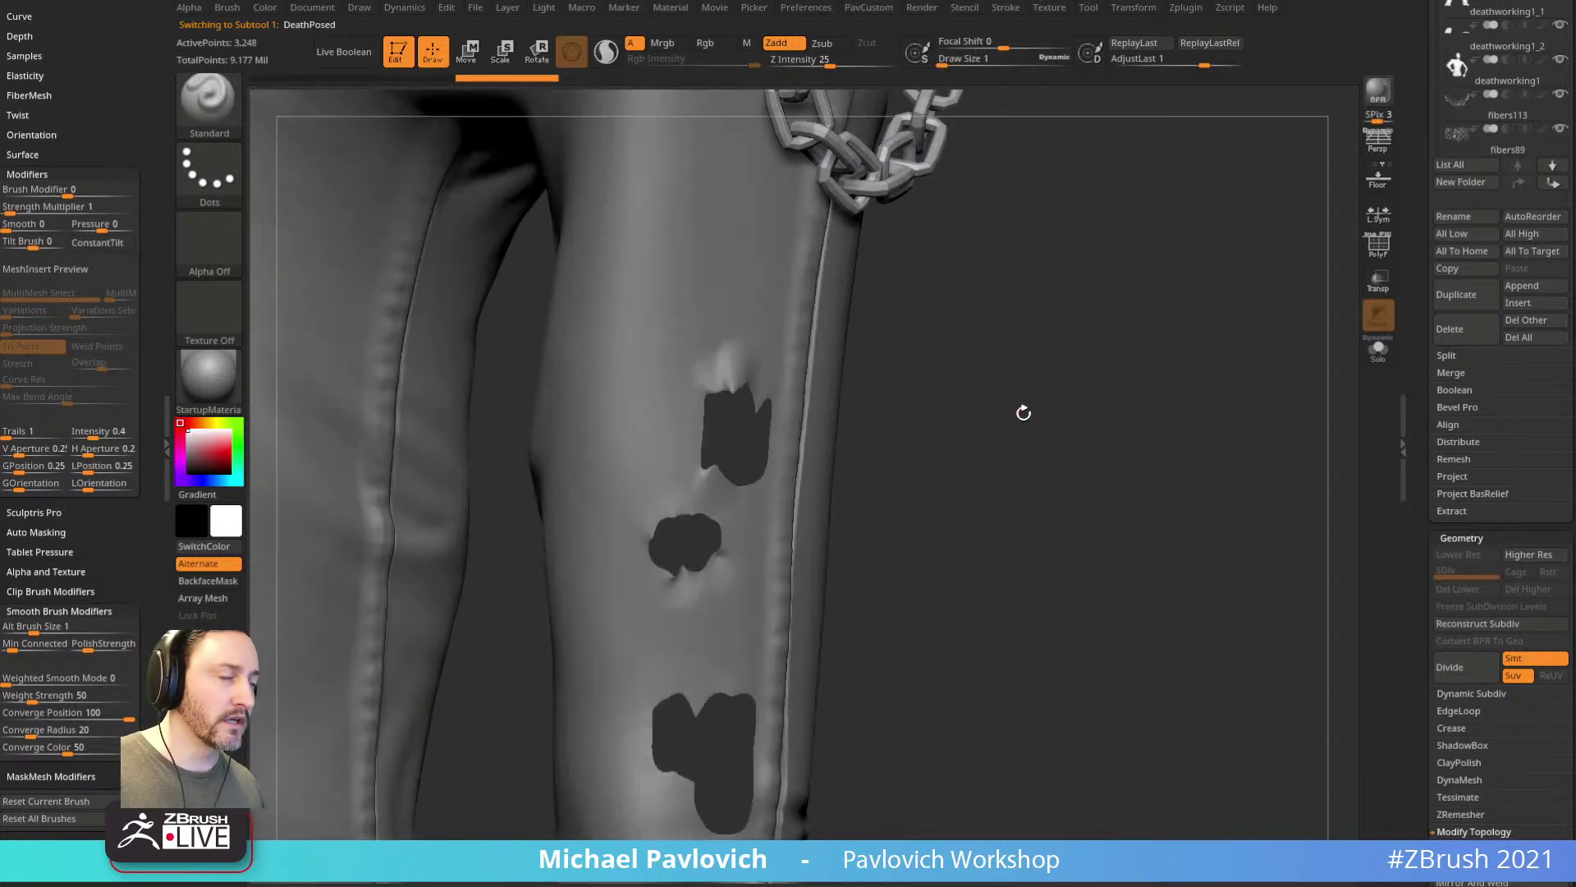
key(b)
key(c)
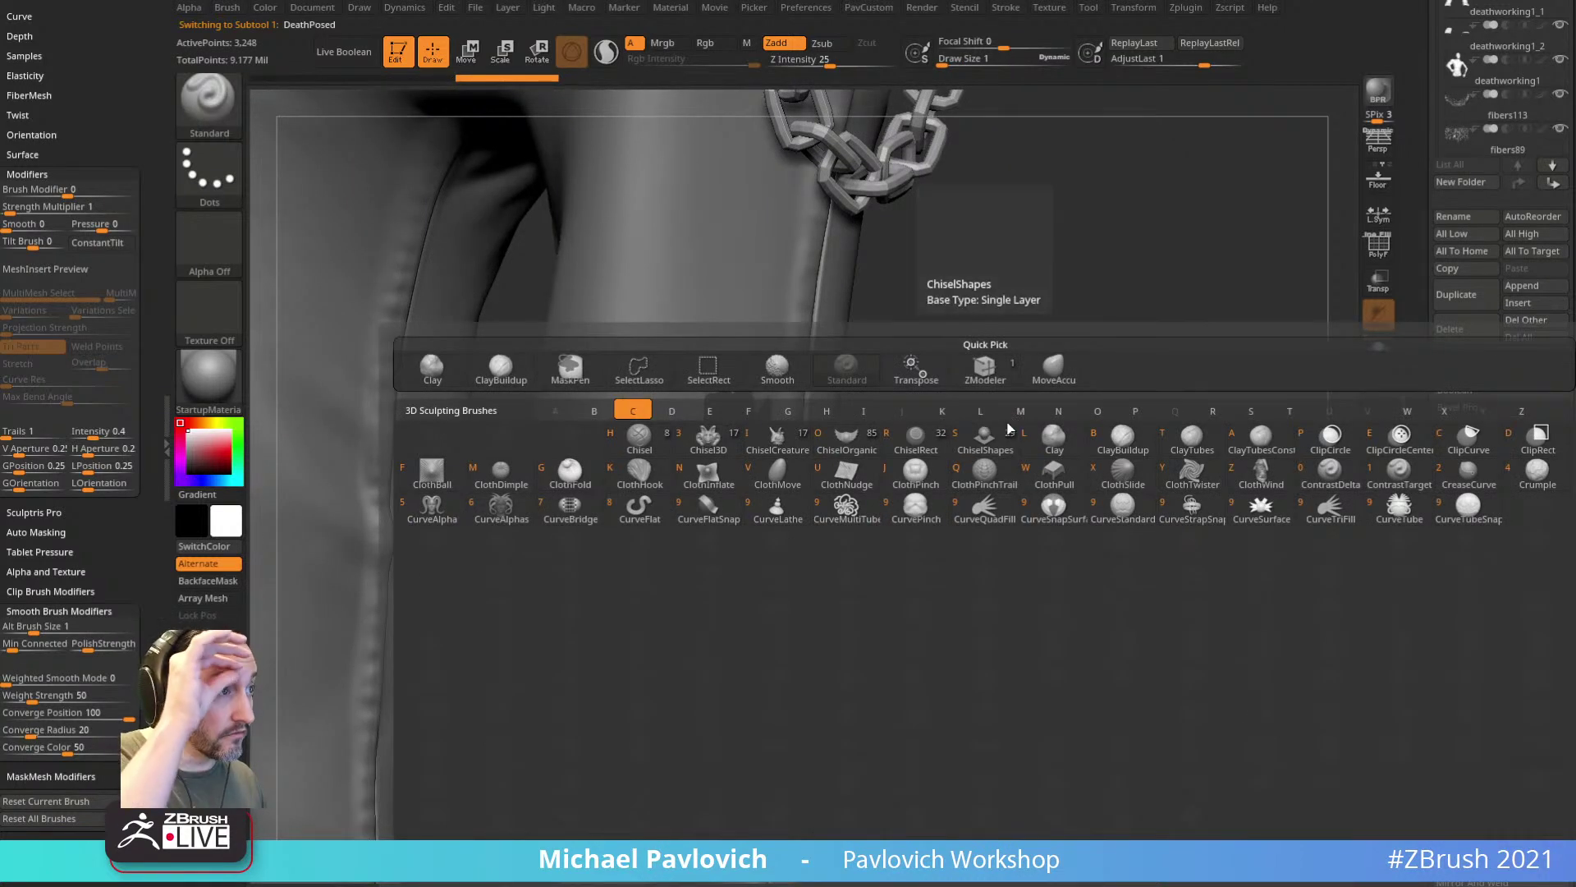
click(1191, 519)
right_drag(960, 499, 1083, 422)
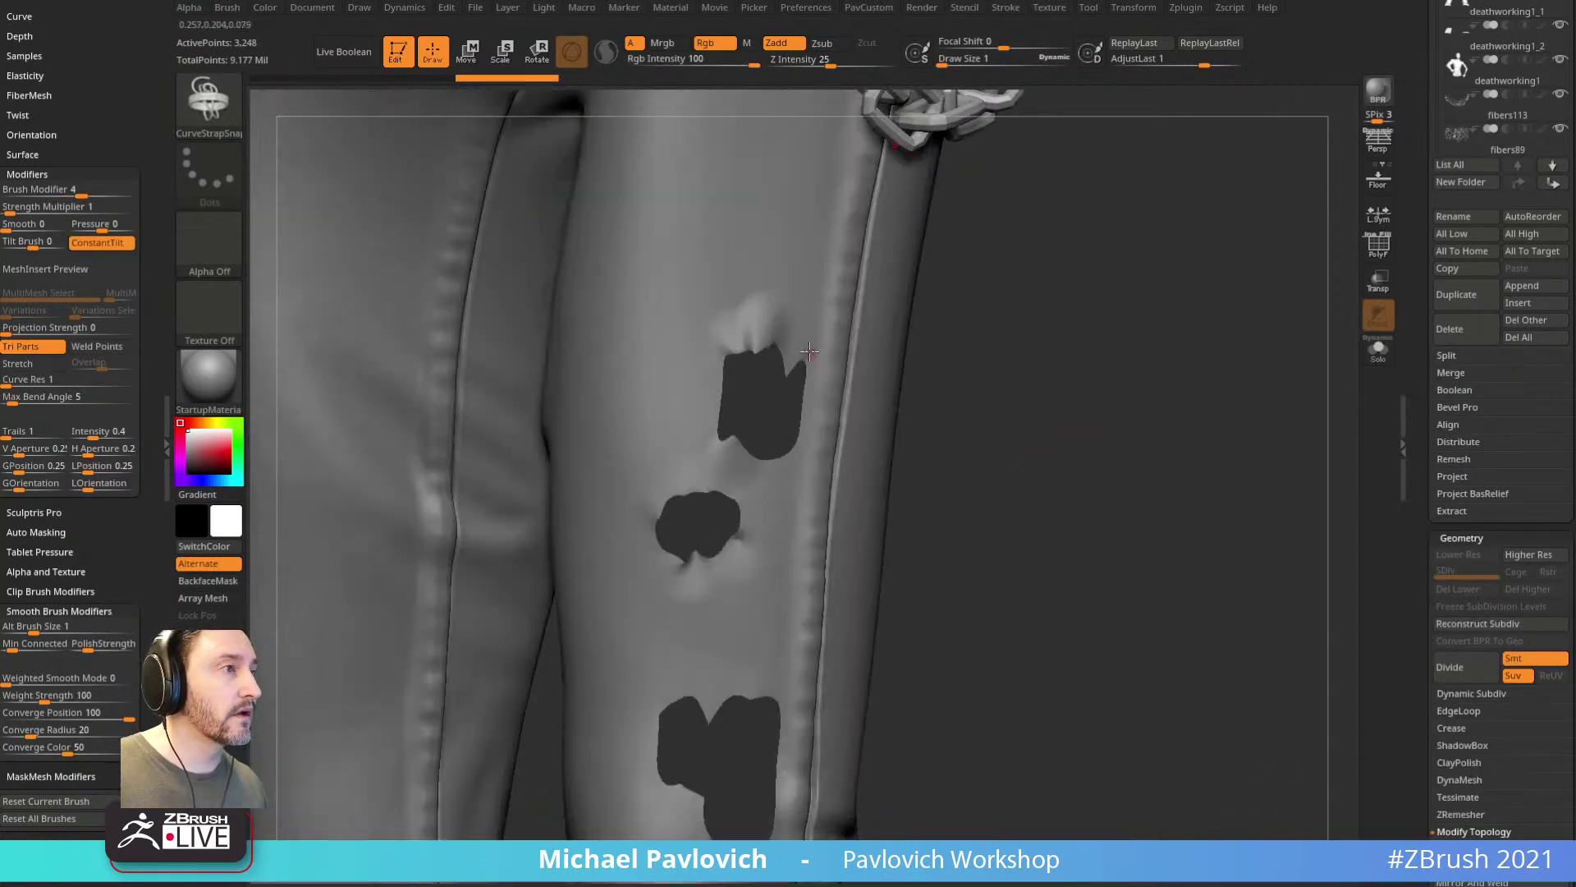
drag(806, 341, 743, 454)
drag(992, 430, 1031, 386)
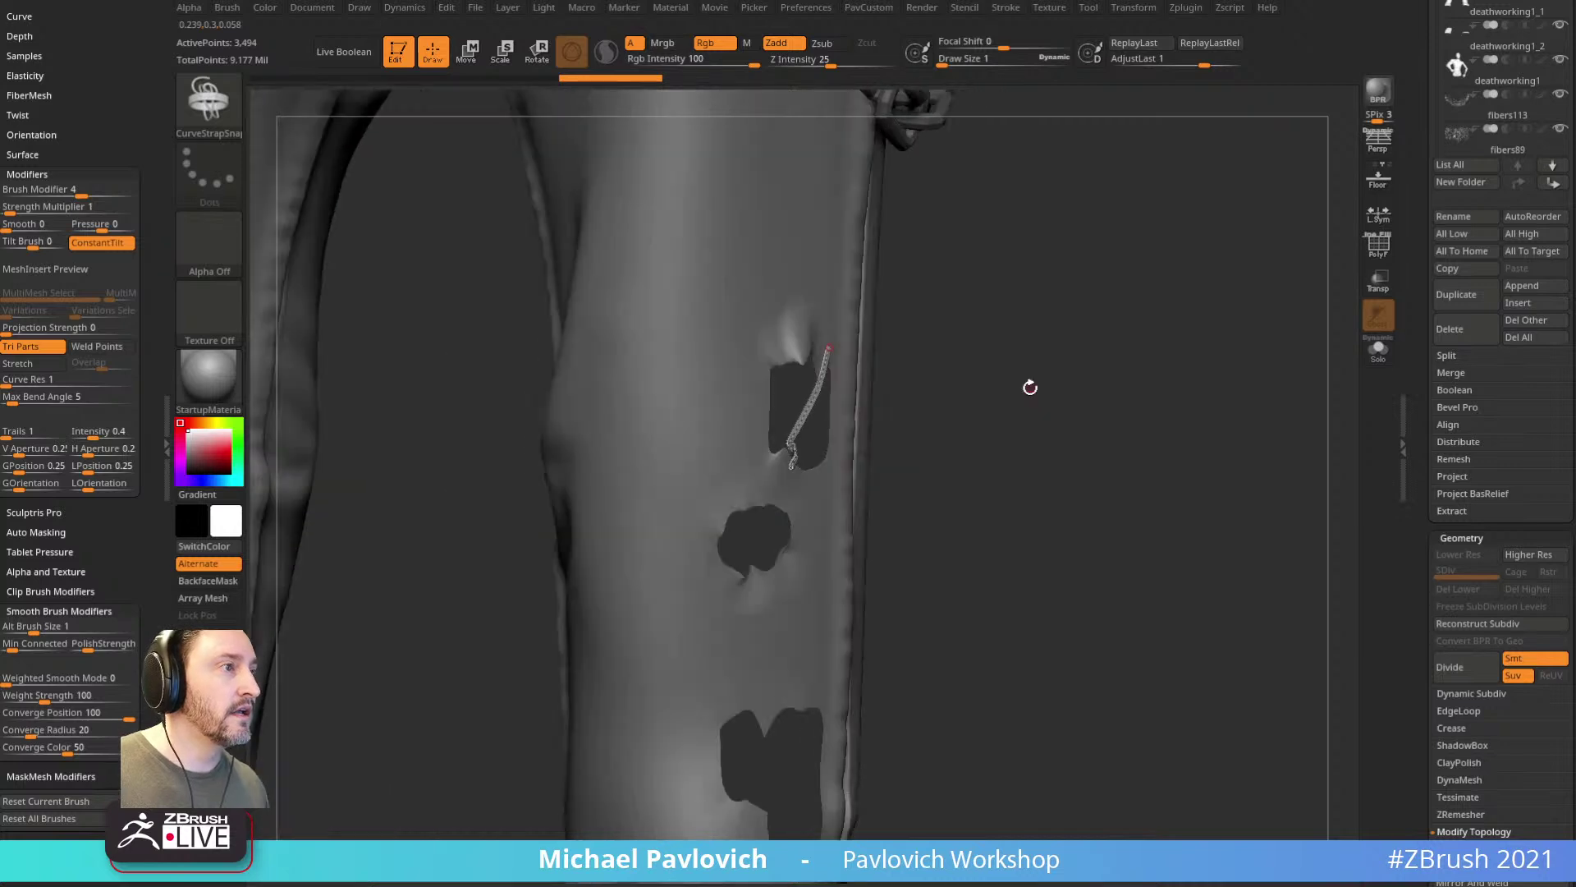
key(ctrl+z)
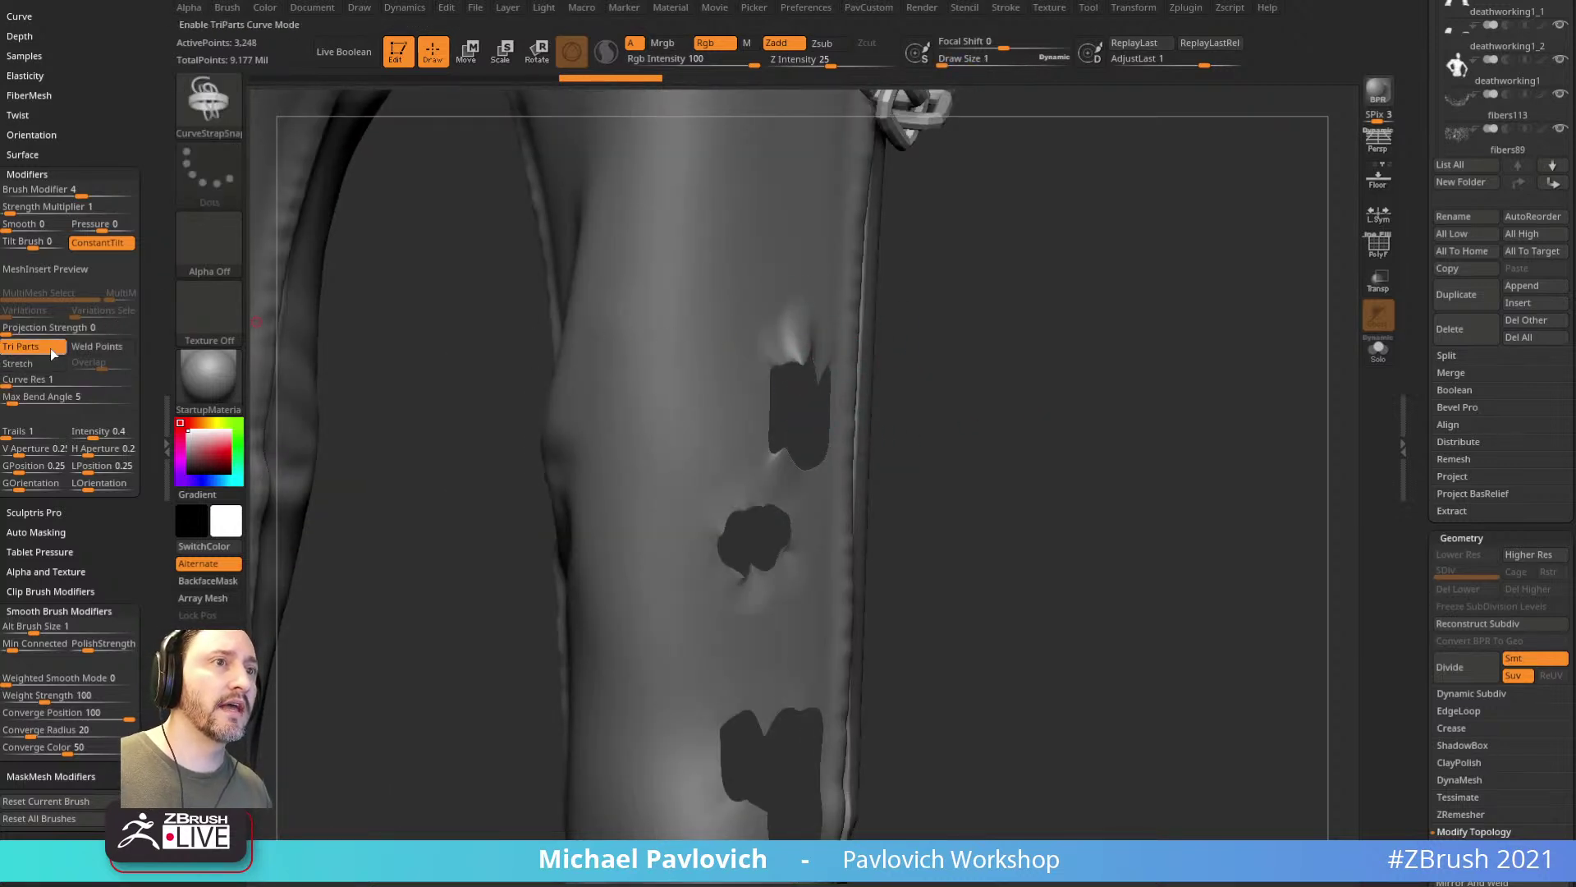
Step: Dock the Stroke palette beside the canvas, expand its curve settings and enable AsLine for the strap brush
scroll(87, 260, up, 5)
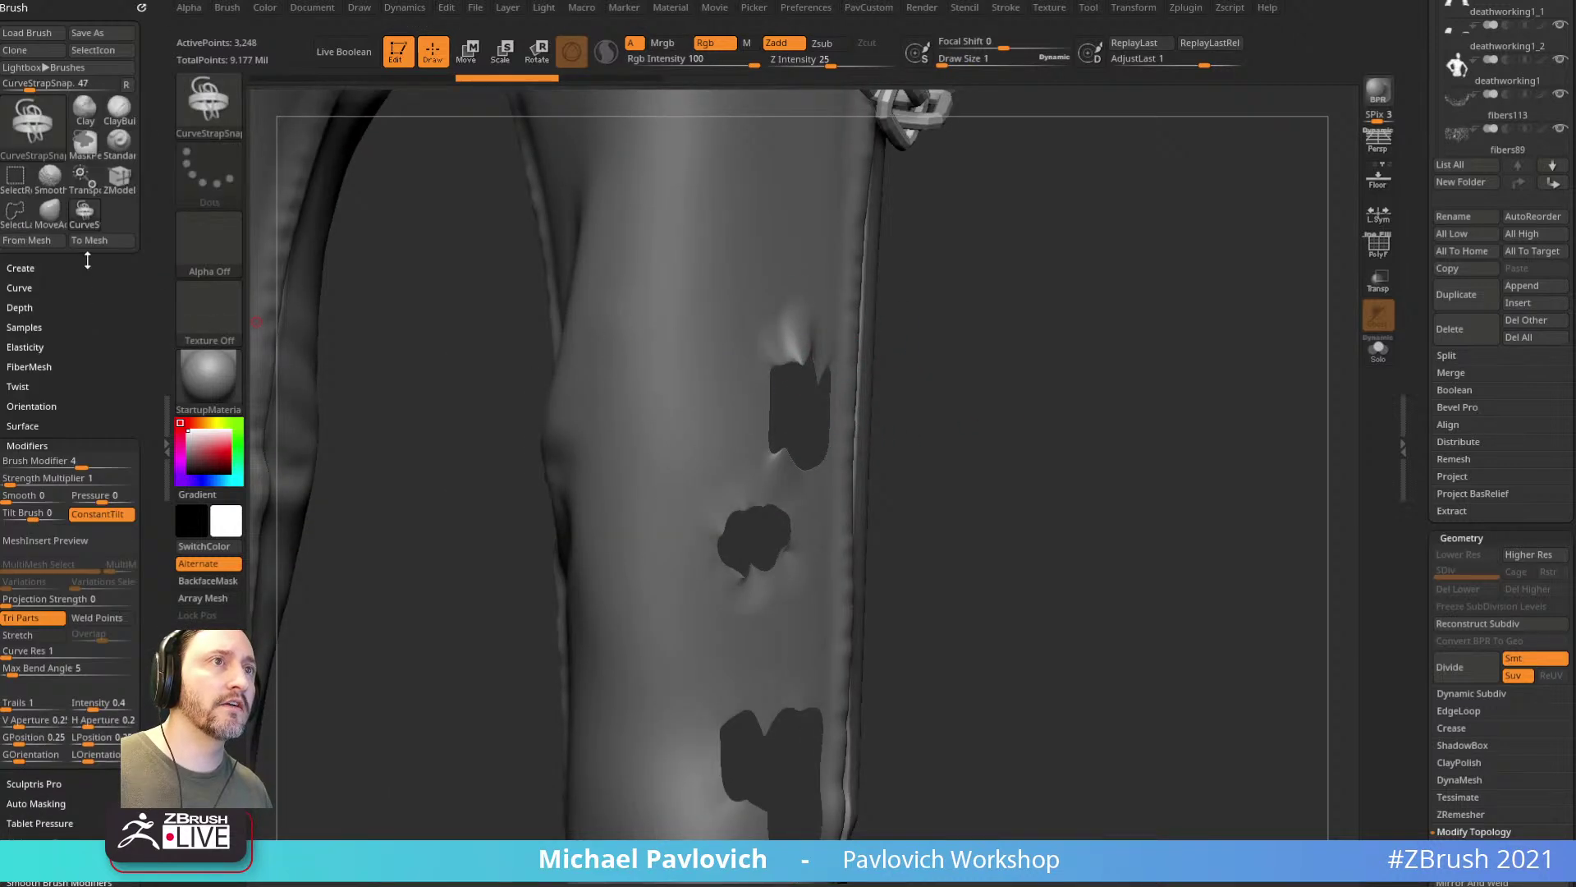
click(1003, 8)
mouse_move(998, 19)
mouse_down()
mouse_move(353, 123)
mouse_move(81, 241)
mouse_up()
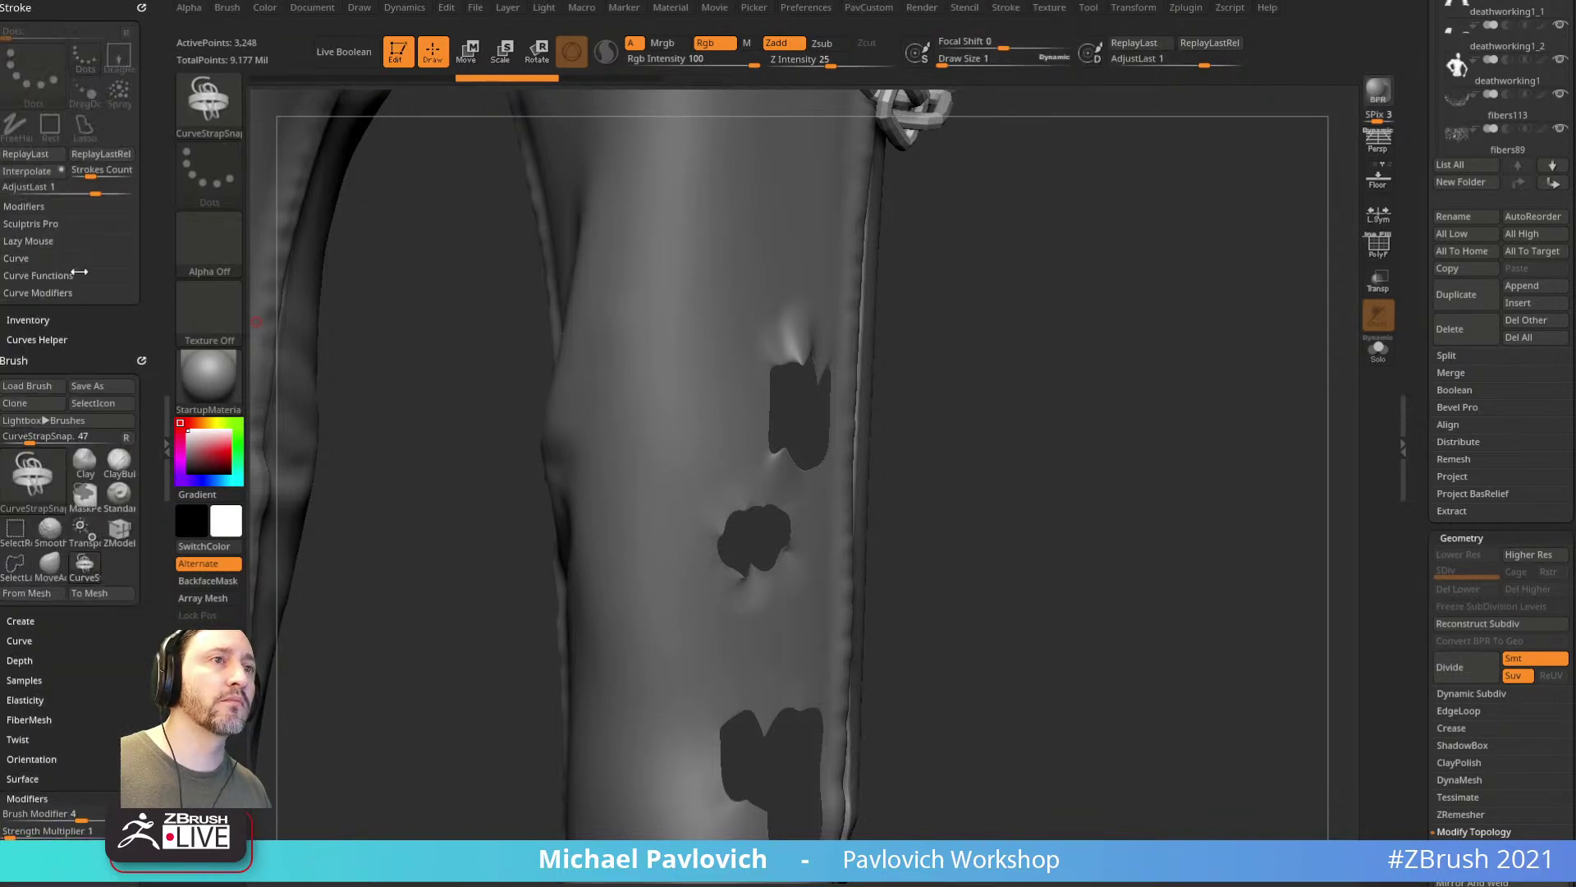
key(shift)
click(36, 292)
click(36, 275)
click(36, 257)
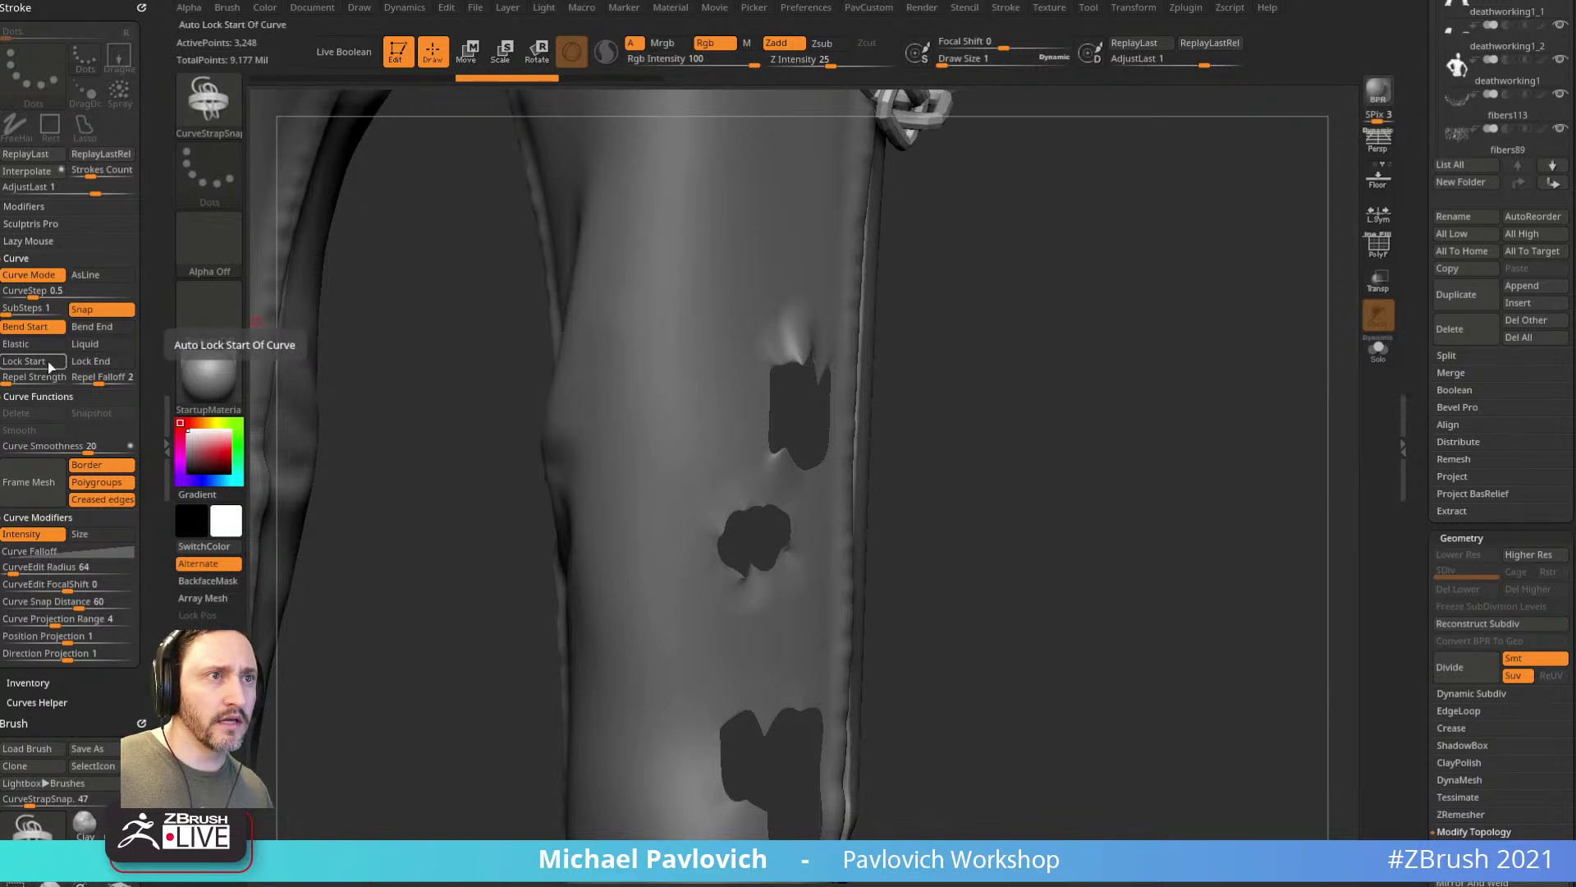
click(95, 275)
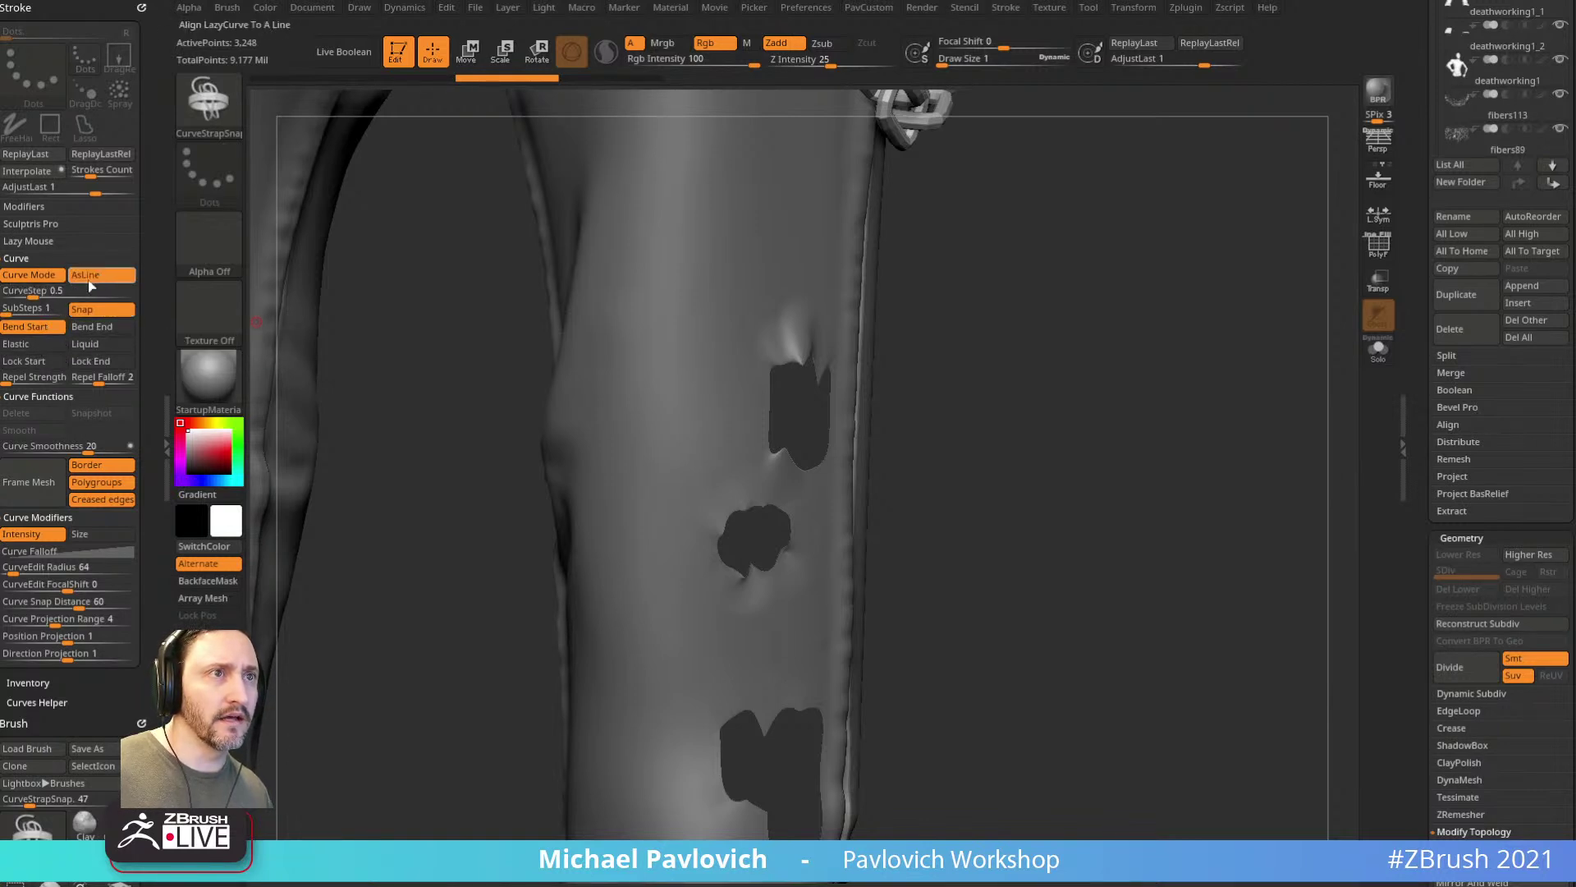
drag(988, 298, 928, 316)
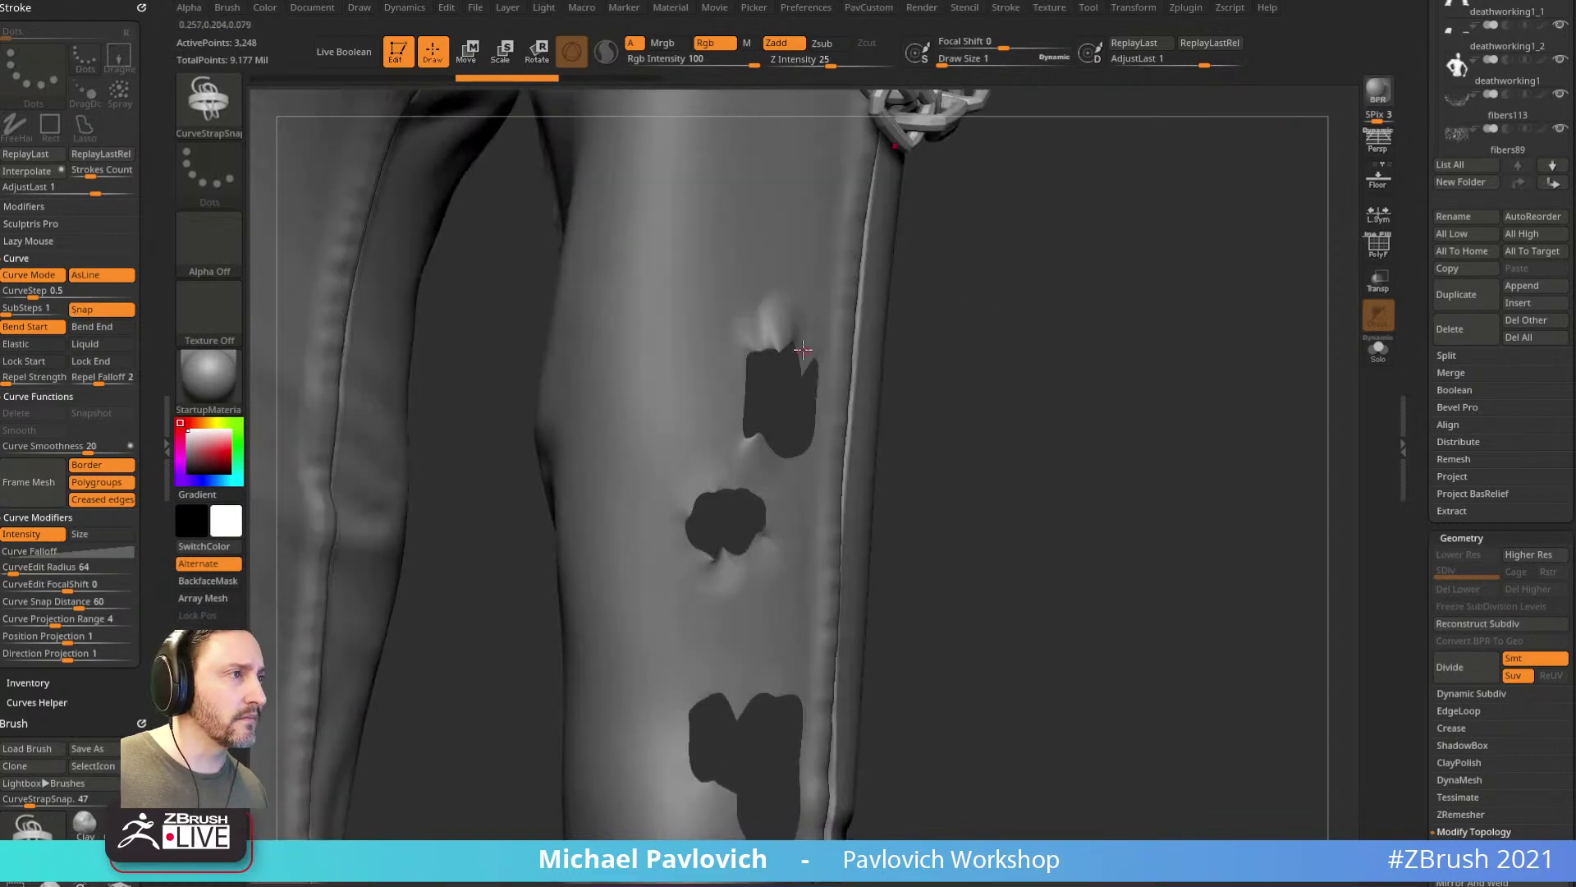
drag(766, 452, 767, 454)
drag(964, 469, 830, 462)
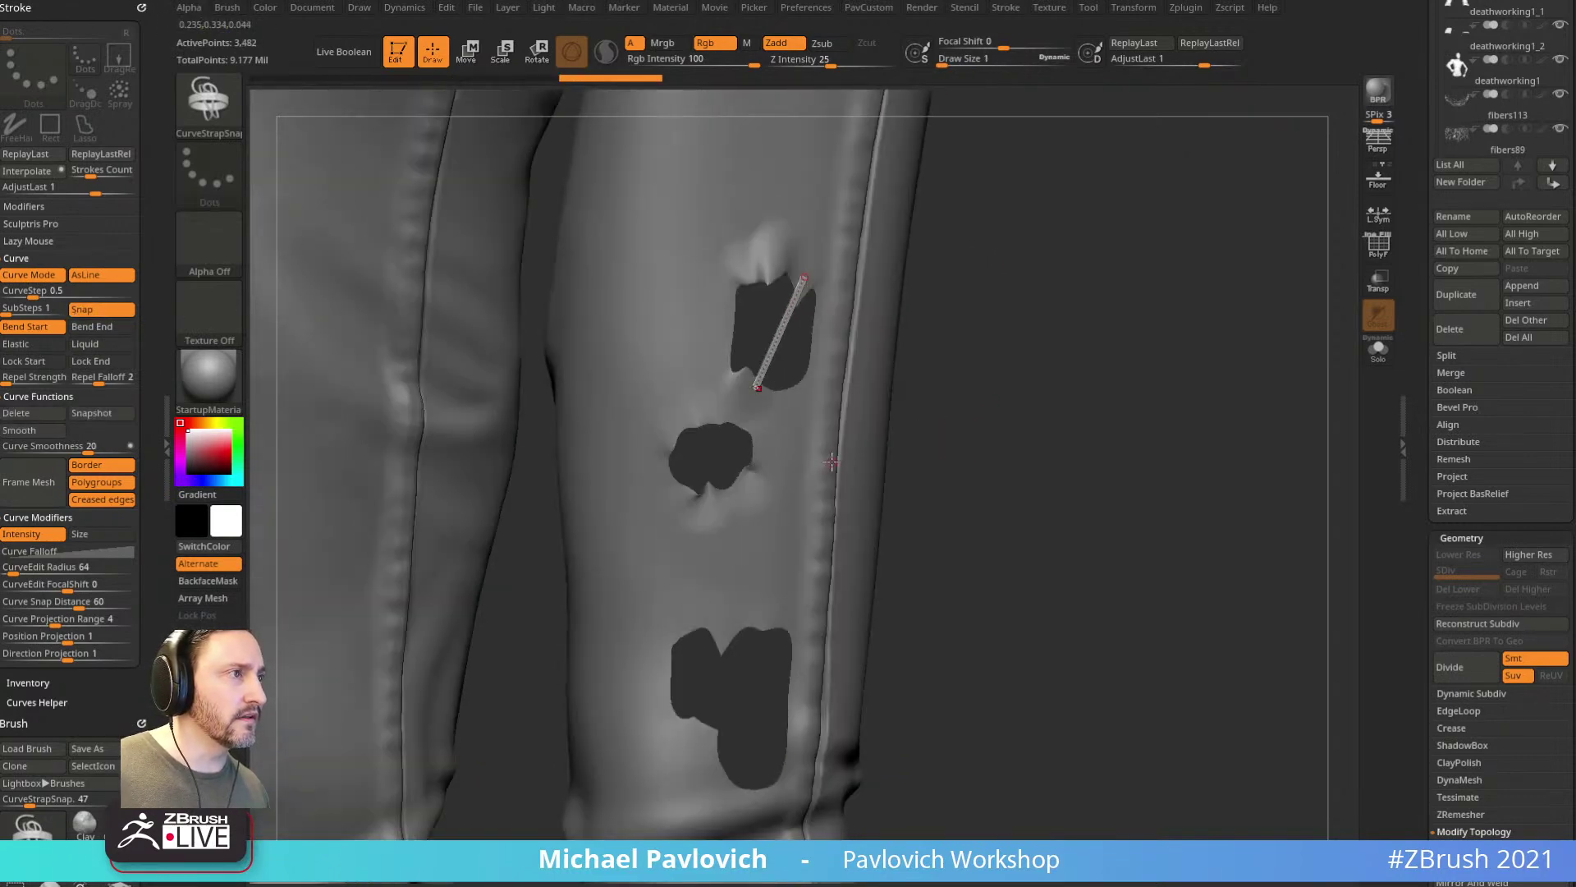
key(ctrl+z)
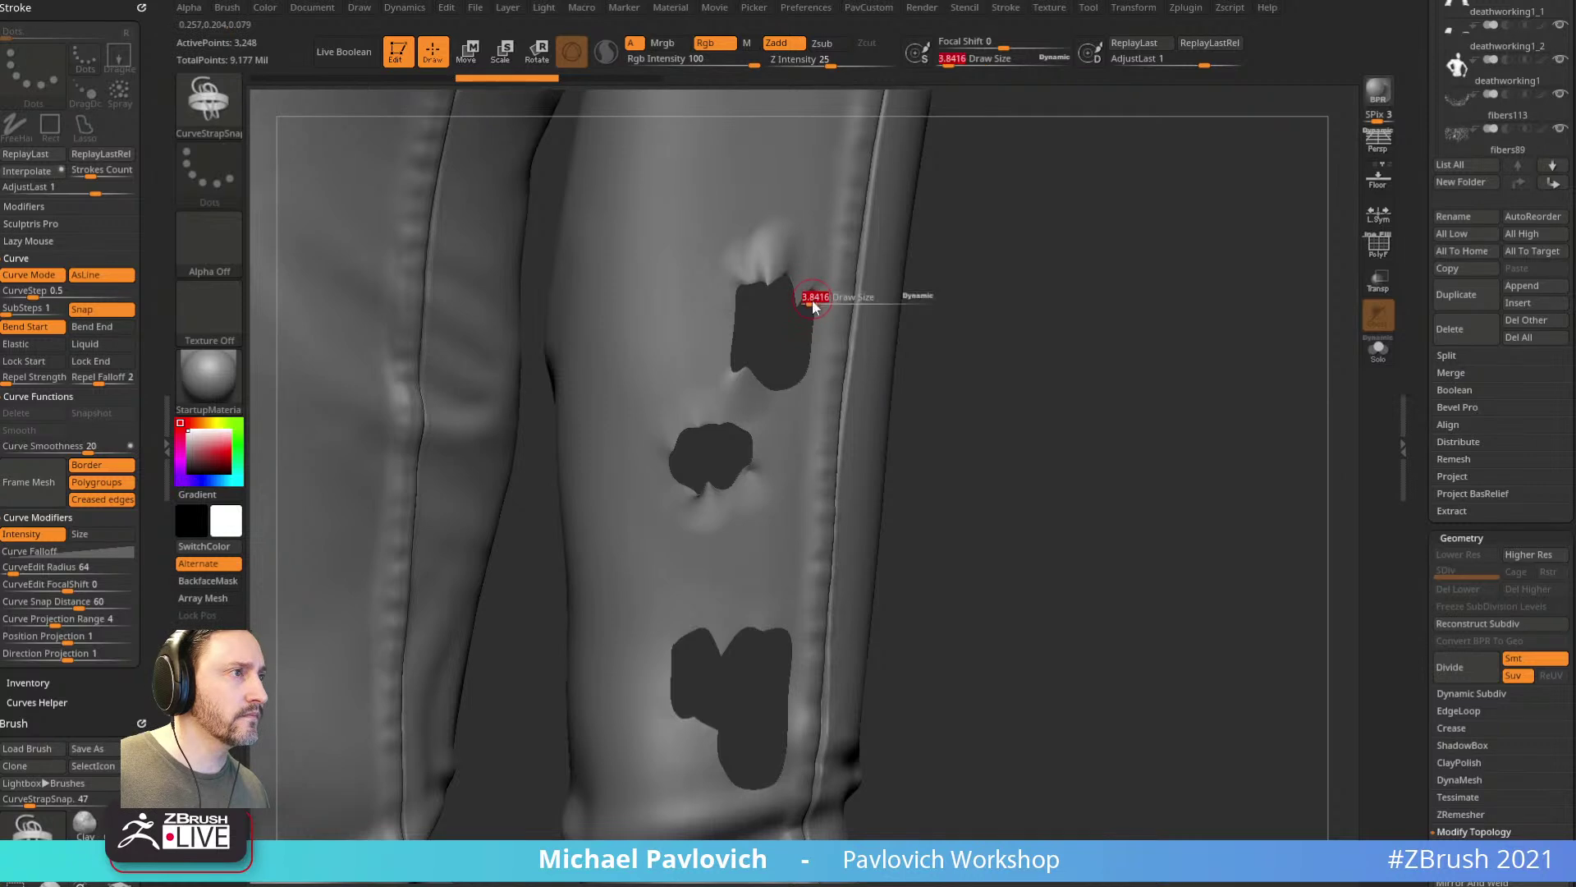
Step: Draw straight fabric strips across the upper and middle holes with a draw size of about 1.7
drag(799, 283, 753, 402)
drag(773, 259, 683, 511)
click(700, 409)
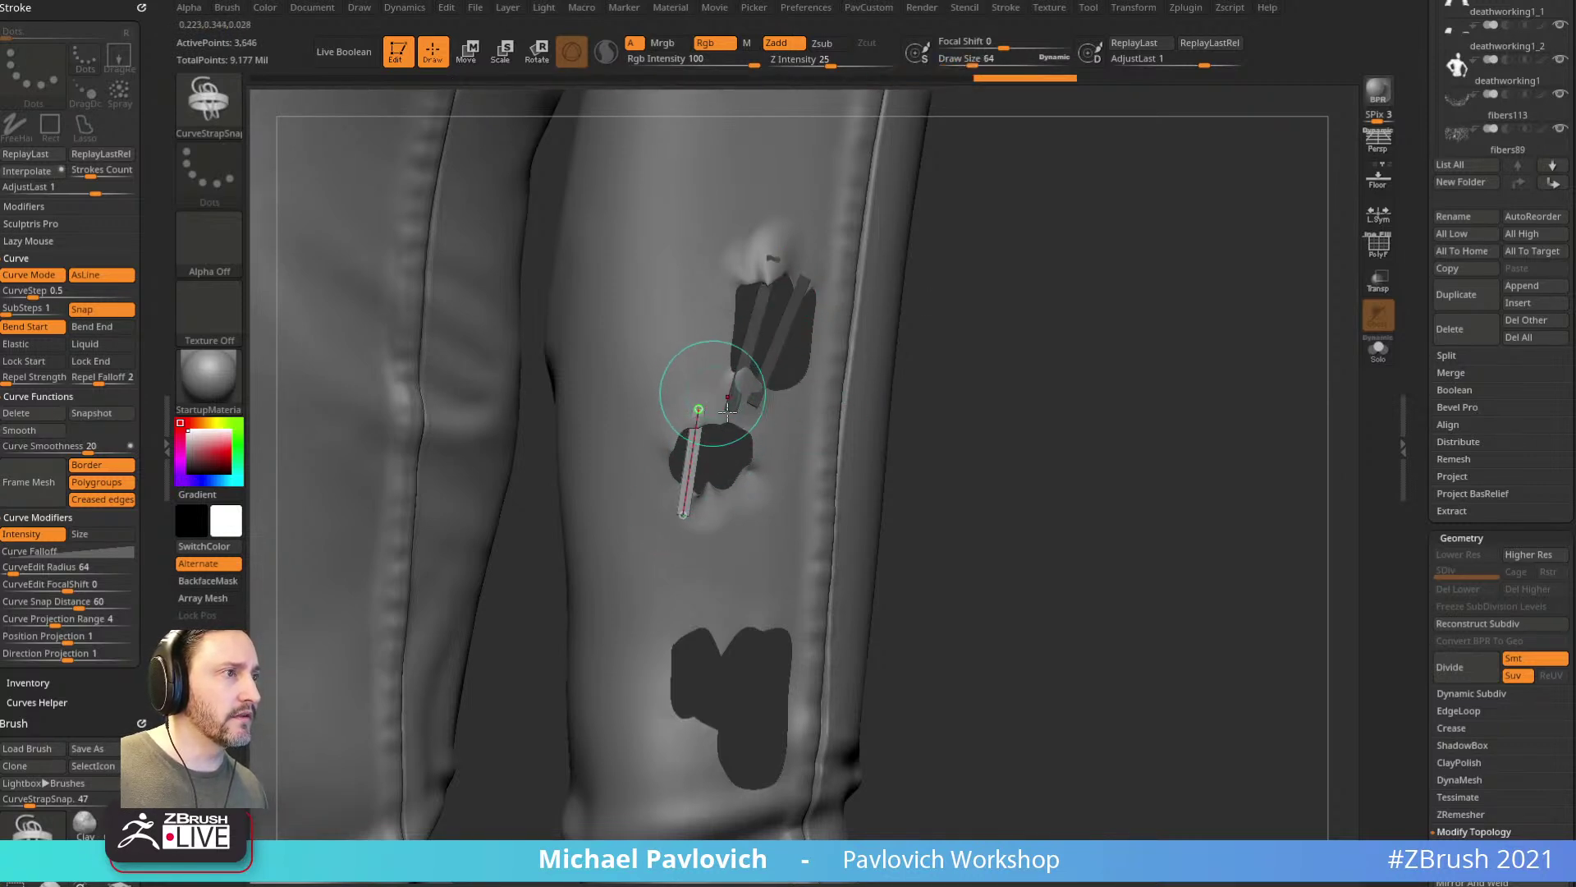
drag(753, 406, 719, 518)
Step: Add straight strips across the upper and lower parts of the lowest hole
alt+drag(918, 513, 914, 421)
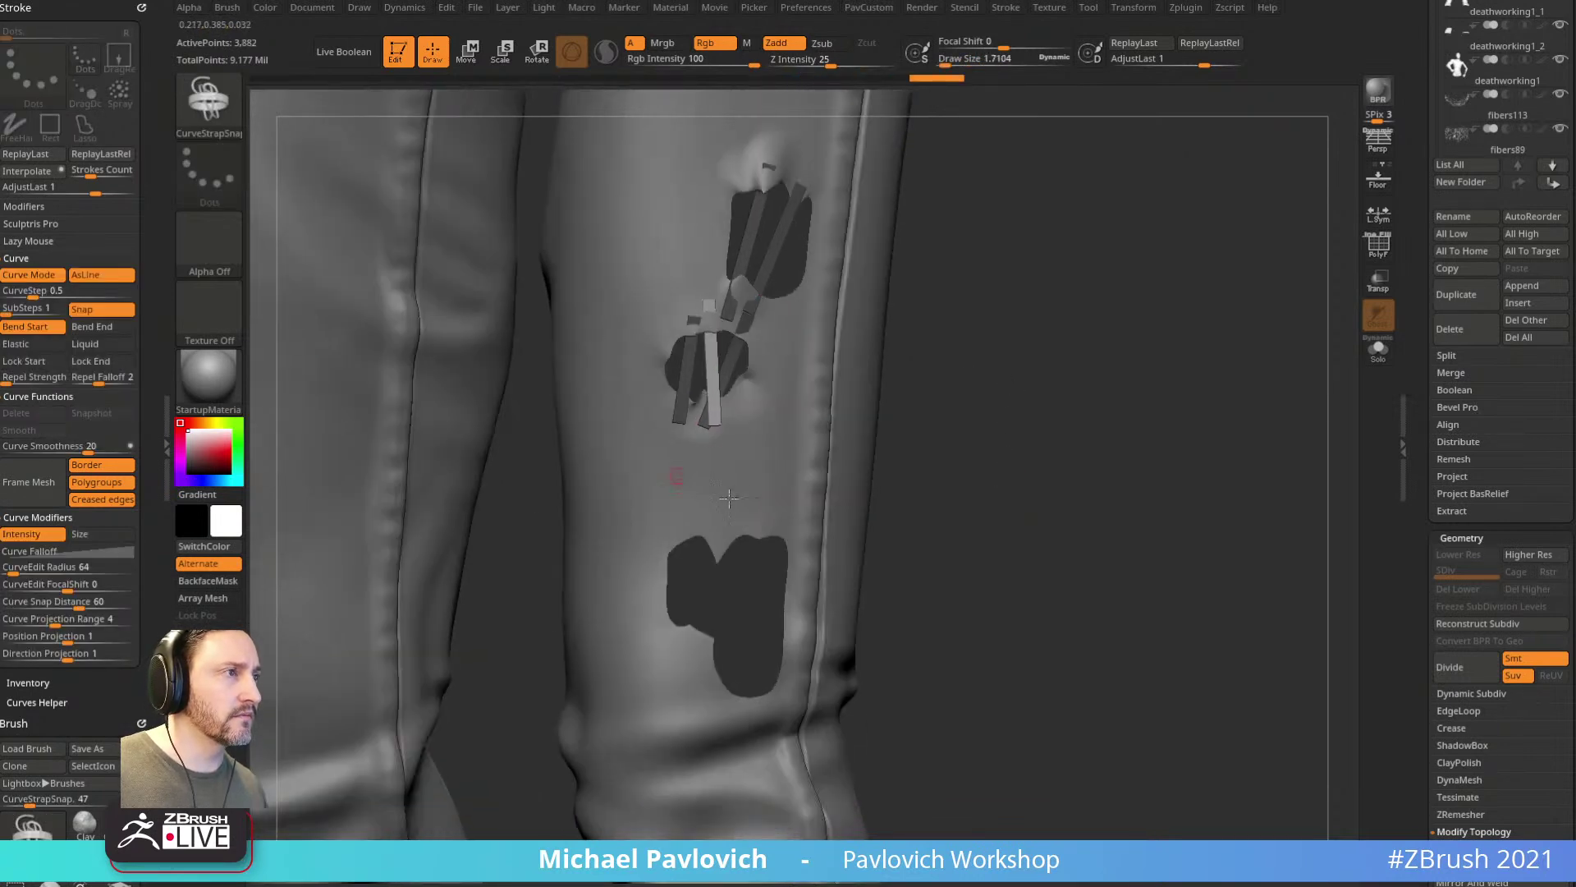
drag(714, 537, 738, 529)
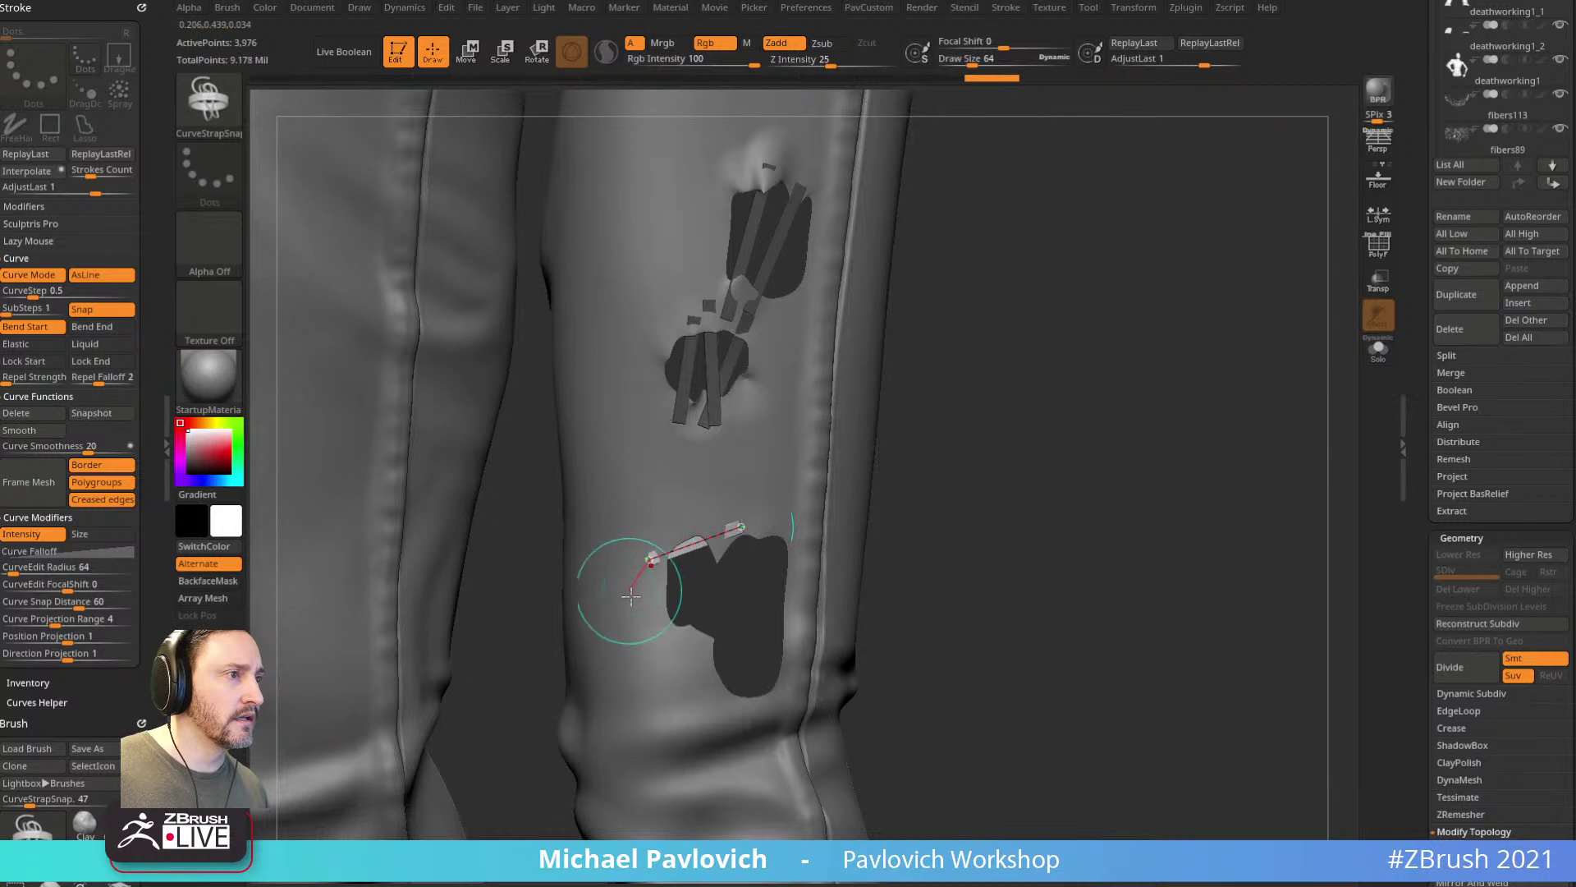
click(645, 522)
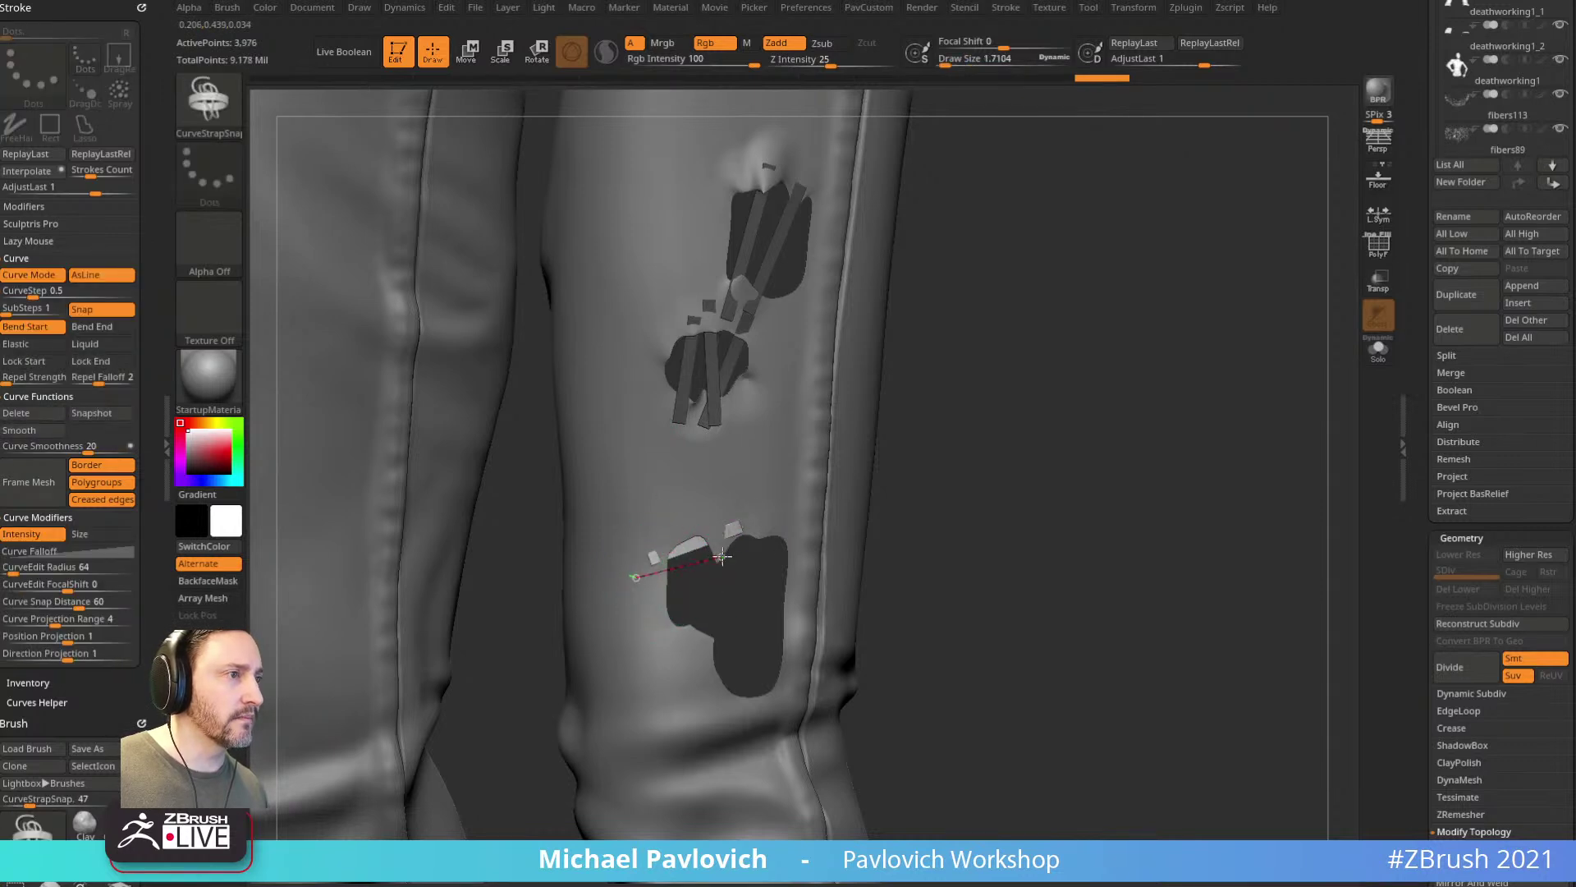
drag(808, 538, 808, 538)
drag(763, 680, 793, 686)
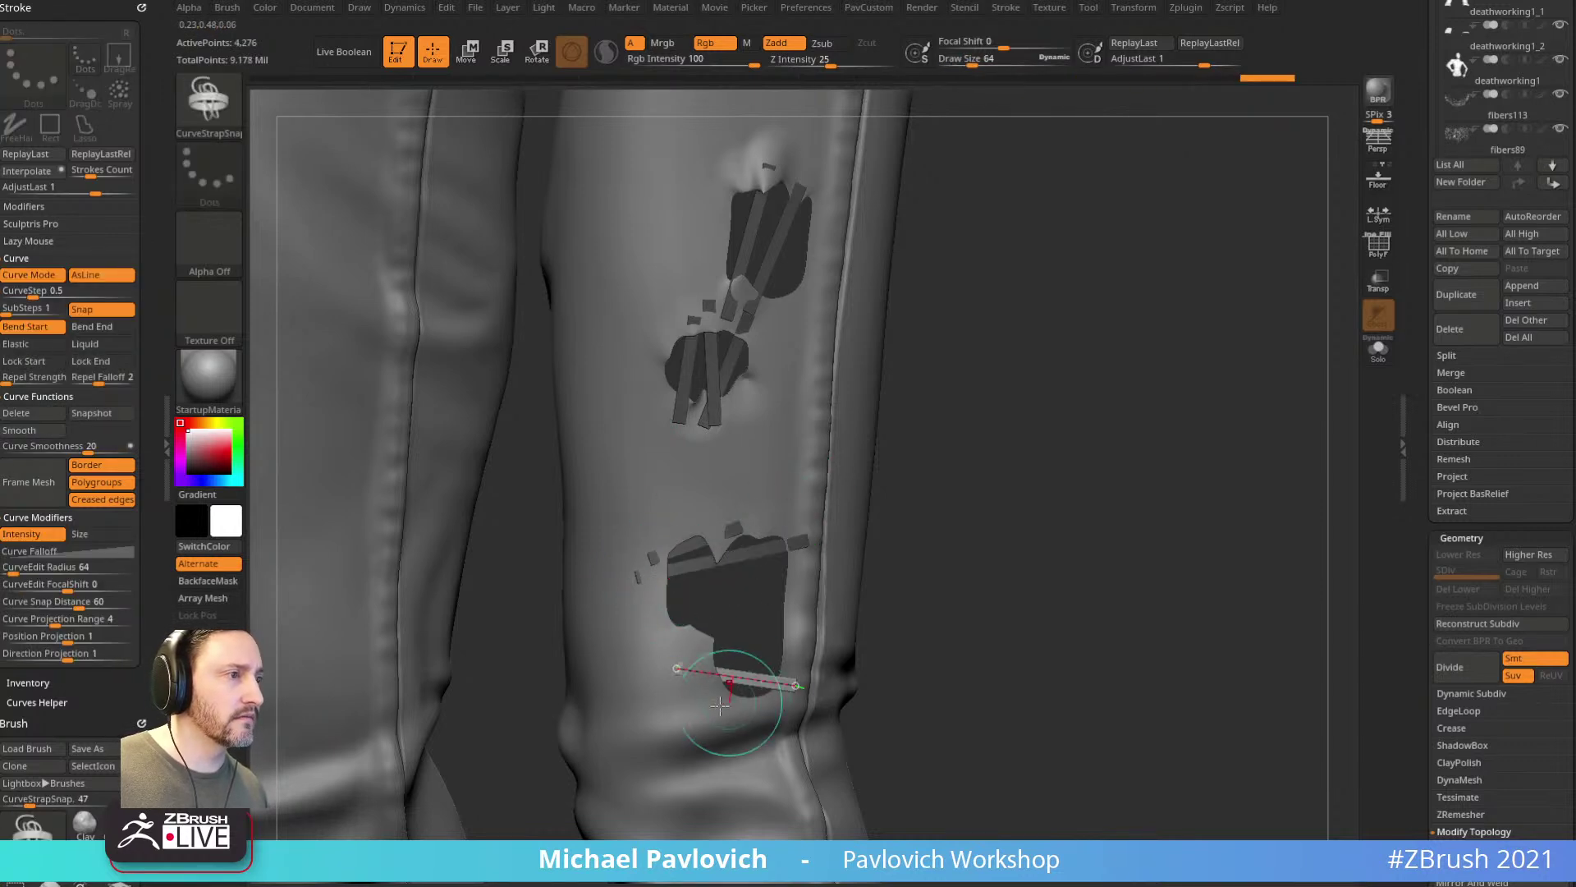
mouse_move(675, 669)
mouse_down()
mouse_move(625, 612)
mouse_move(799, 683)
mouse_up()
Step: Isolate the fabric strips, split them from the body into their own subtool and subdivide them once
drag(901, 497, 1062, 401)
mouse_move(960, 173)
ctrl+shift+mouse_down()
mouse_move(766, 362)
mouse_move(936, 672)
mouse_move(965, 628)
ctrl+shift+mouse_up()
mouse_move(1030, 439)
ctrl+shift+mouse_down()
mouse_move(998, 650)
mouse_move(1063, 479)
ctrl+shift+mouse_up()
key(3)
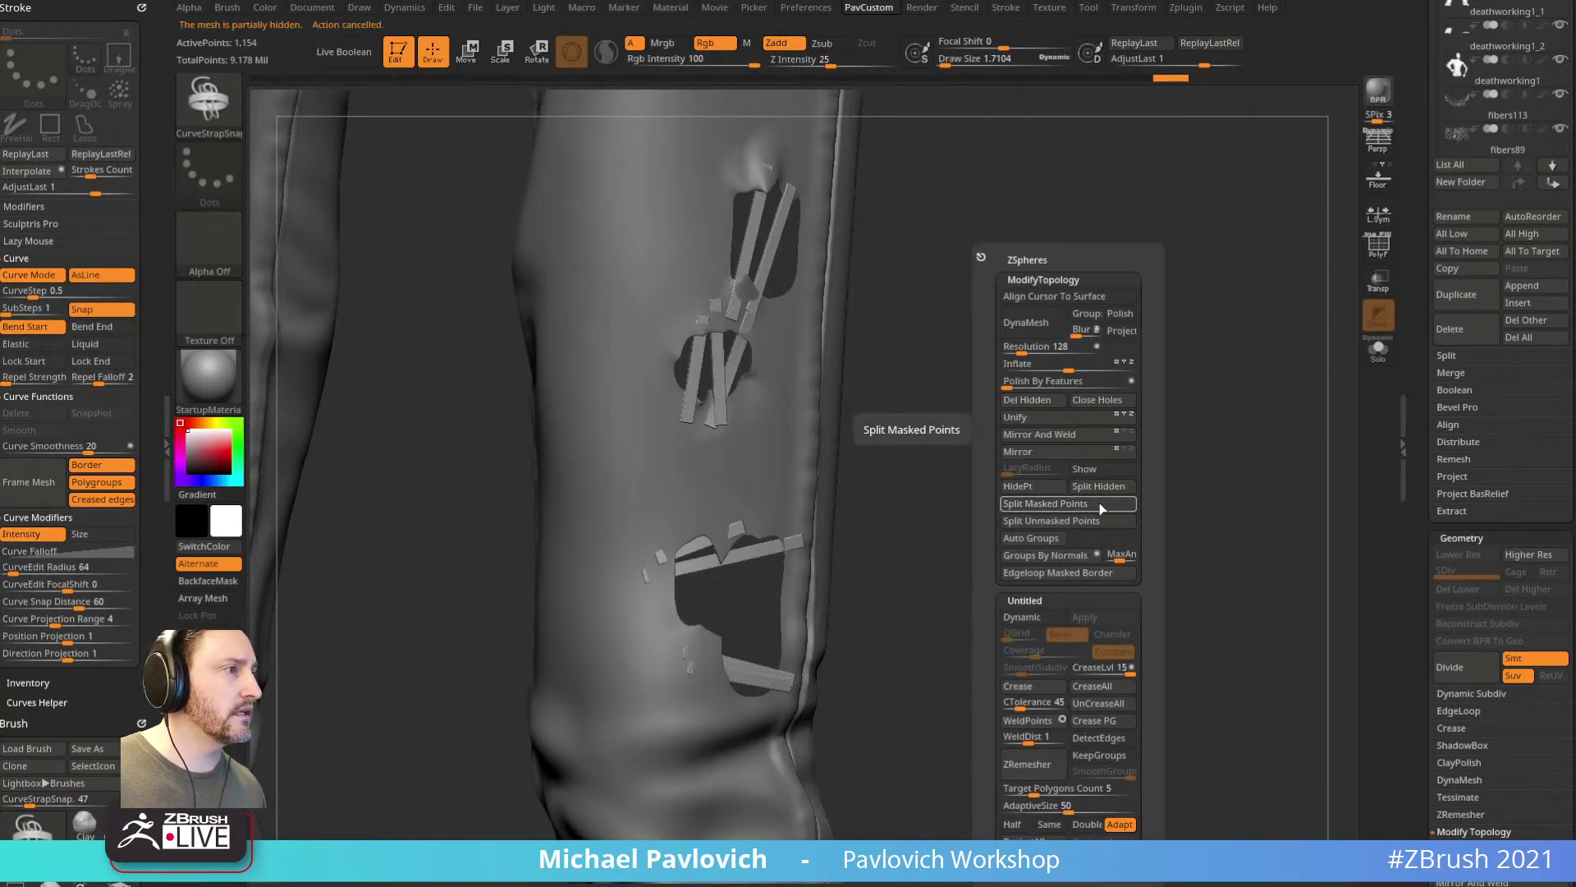
key(ctrl)
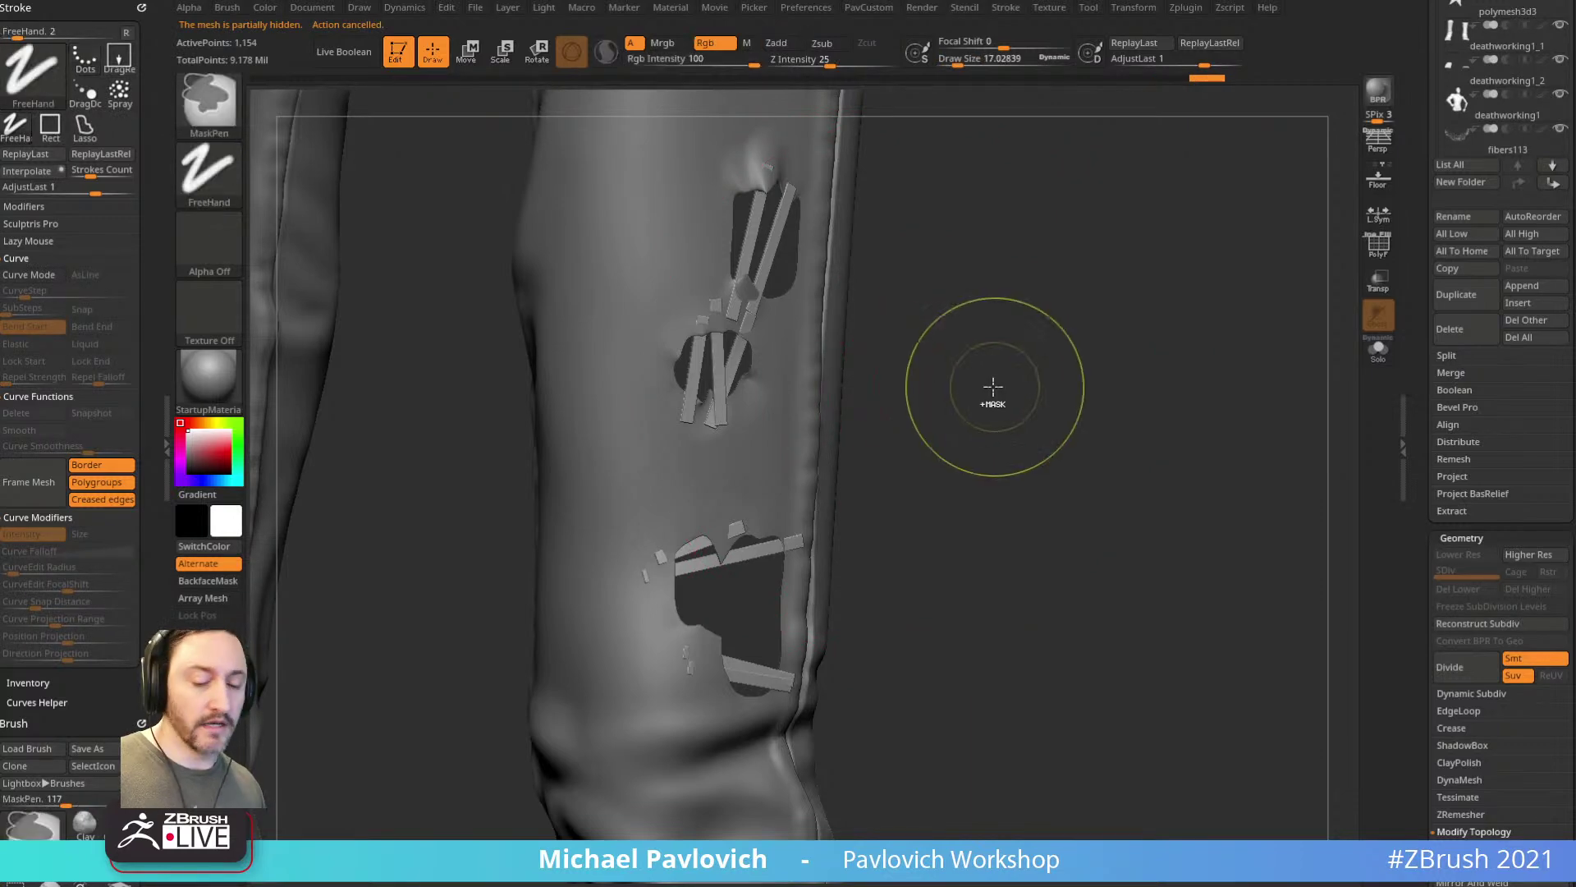
key(d)
Step: Smooth the strips over the lowest hole and reduce the draw size to about 7.4
shift+drag(793, 564, 741, 540)
shift+right_drag(741, 540, 746, 663)
shift+drag(746, 663, 781, 667)
mouse_move(780, 667)
ctrl+right_down()
mouse_move(1105, 465)
mouse_move(845, 482)
mouse_move(968, 476)
ctrl+right_up()
mouse_move(969, 476)
right_down()
mouse_move(591, 480)
mouse_move(1051, 472)
right_up()
key(s)
drag(1039, 506, 1035, 506)
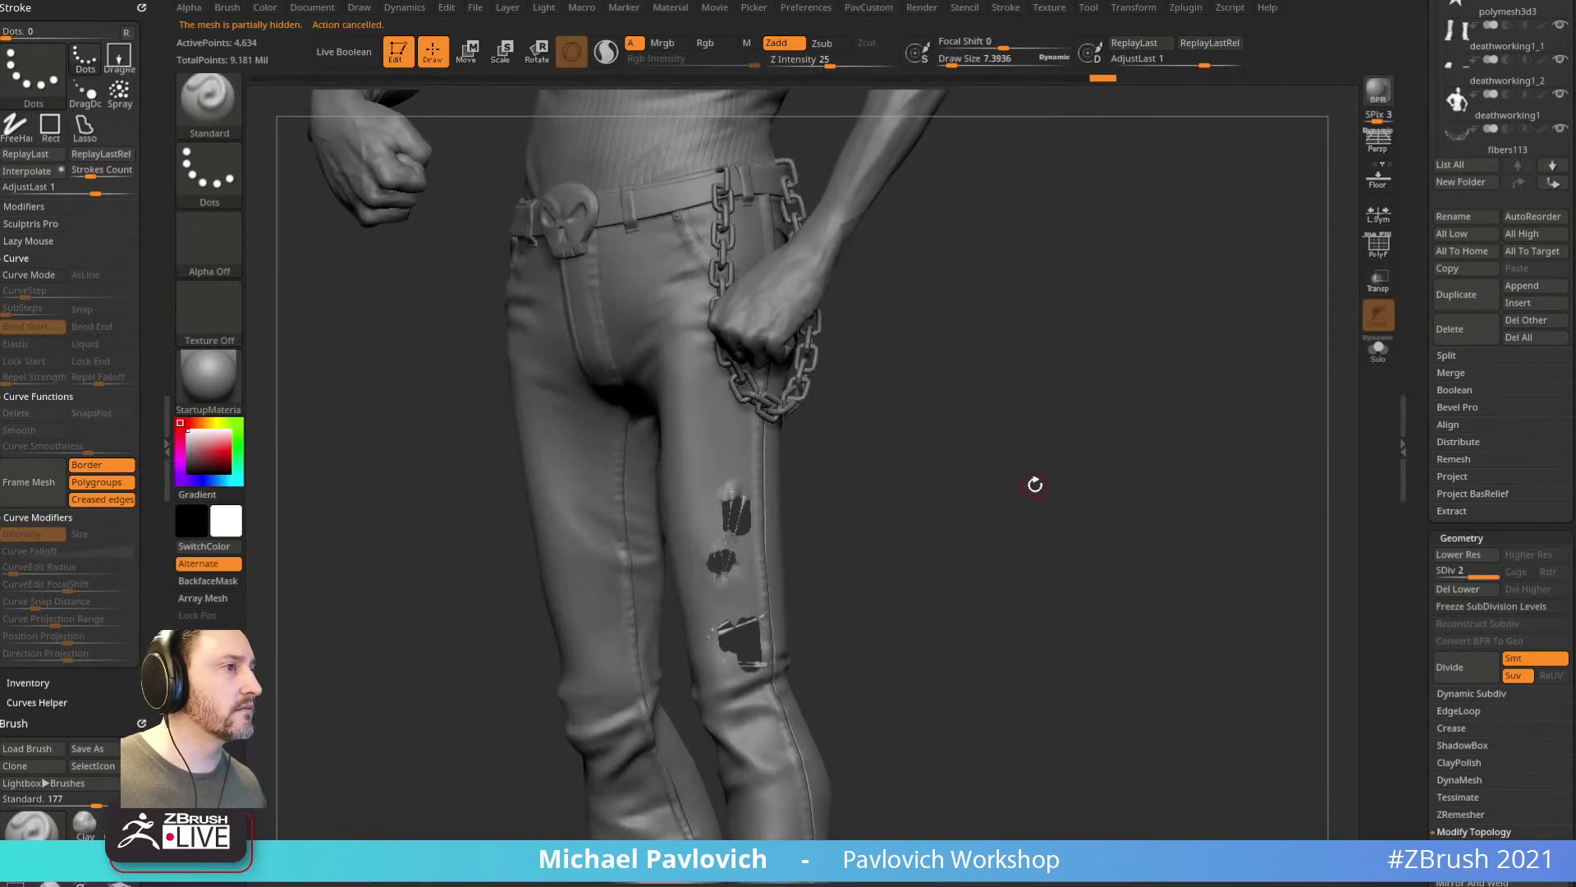
Step: Permanently delete all subtools of the example character and switch to the multi-part cylinder tool PM3D_Cylinder3D_7
click(1518, 337)
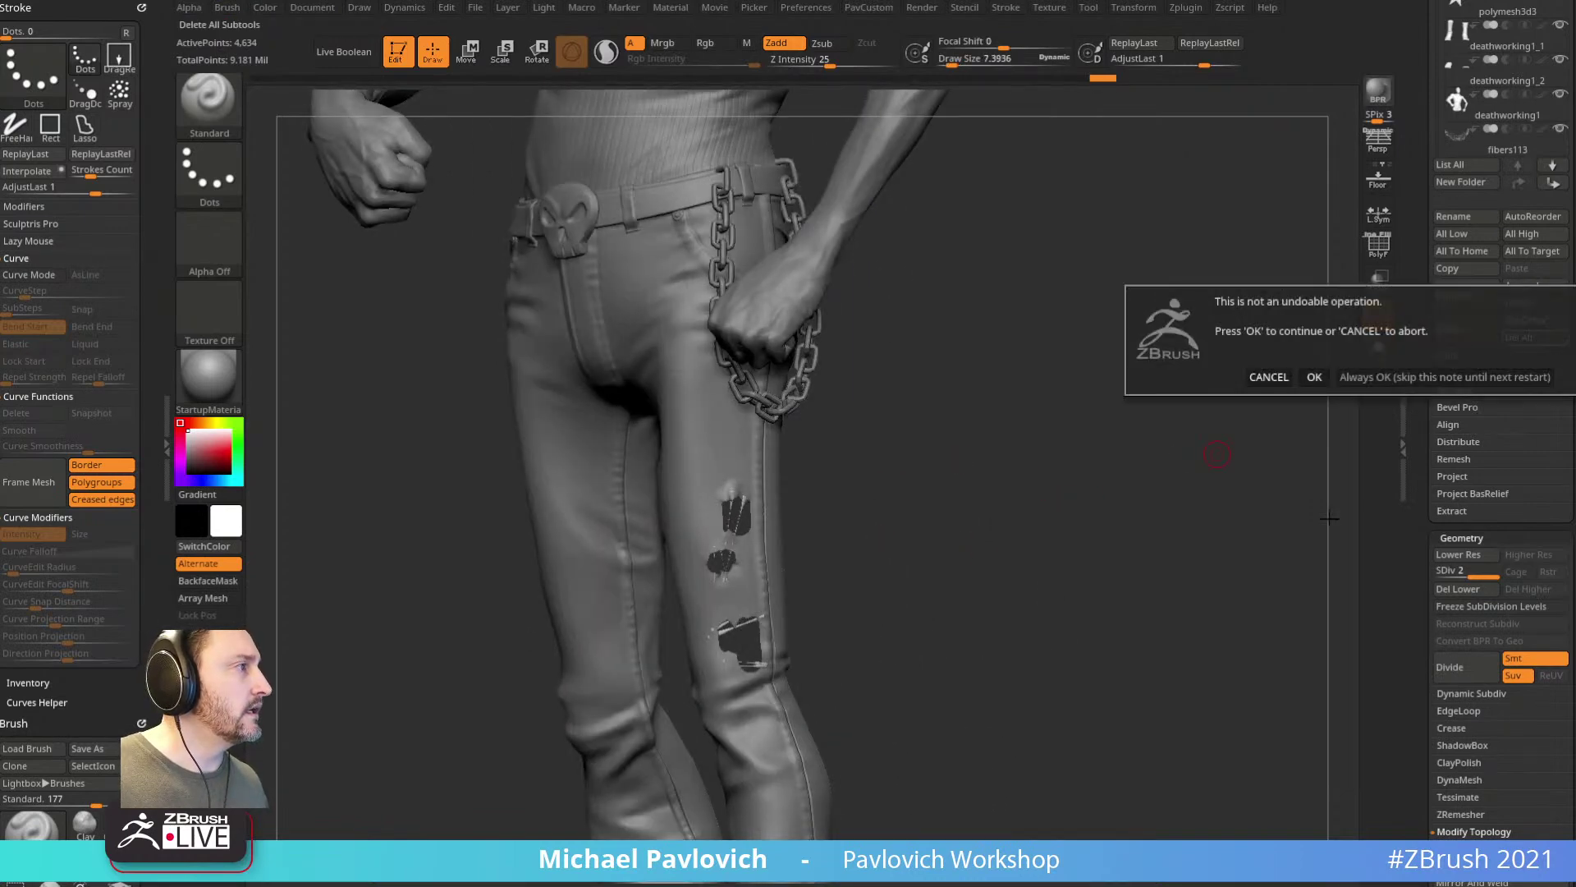
click(1397, 378)
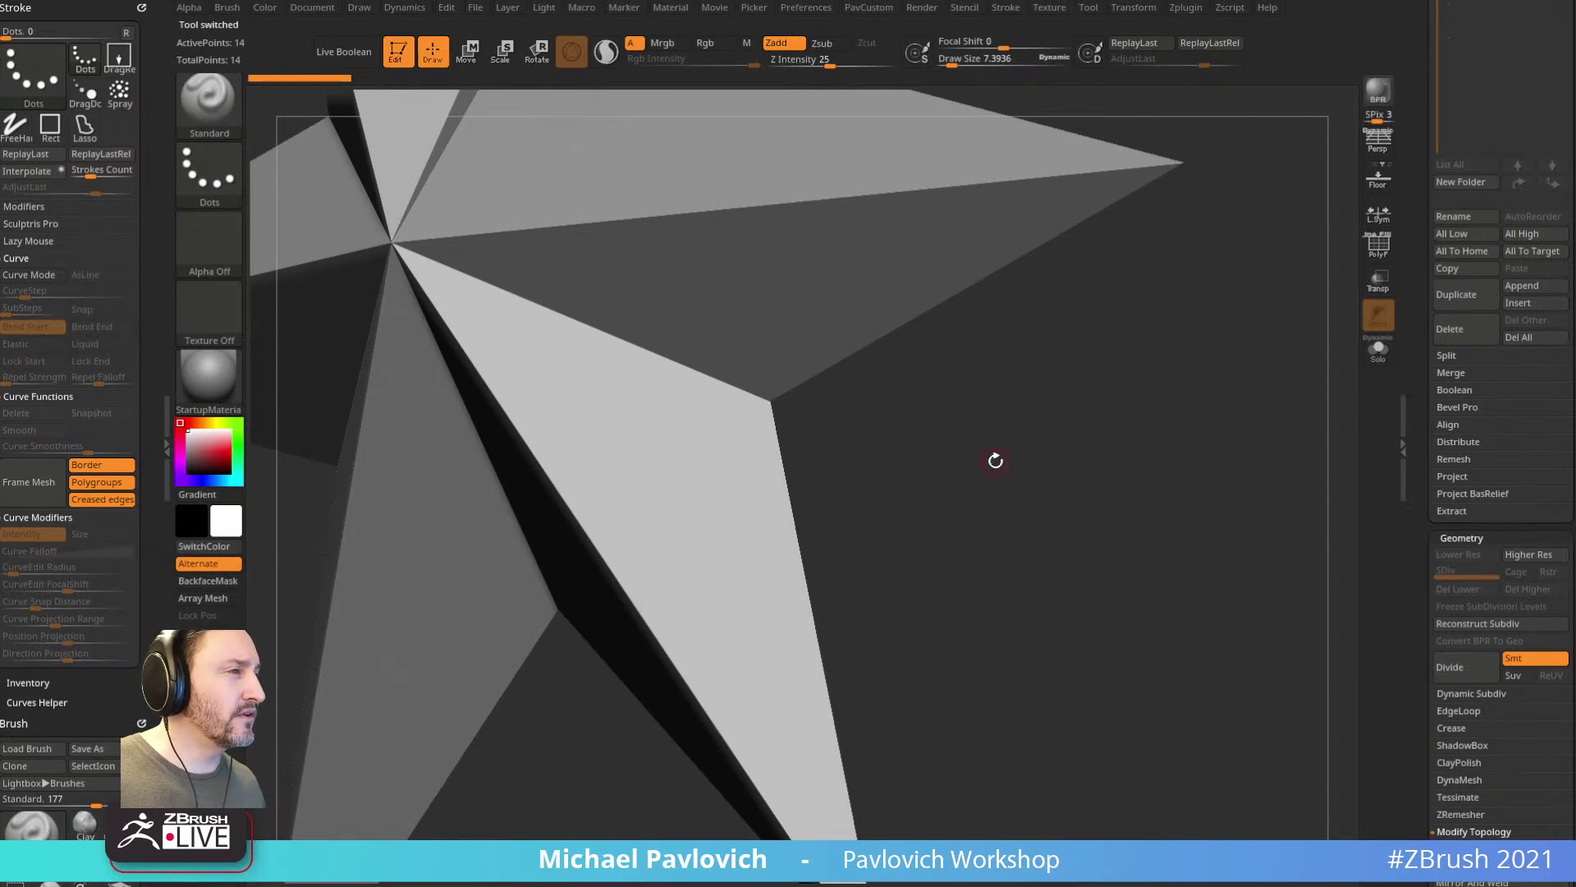
drag(1418, 234, 1366, 463)
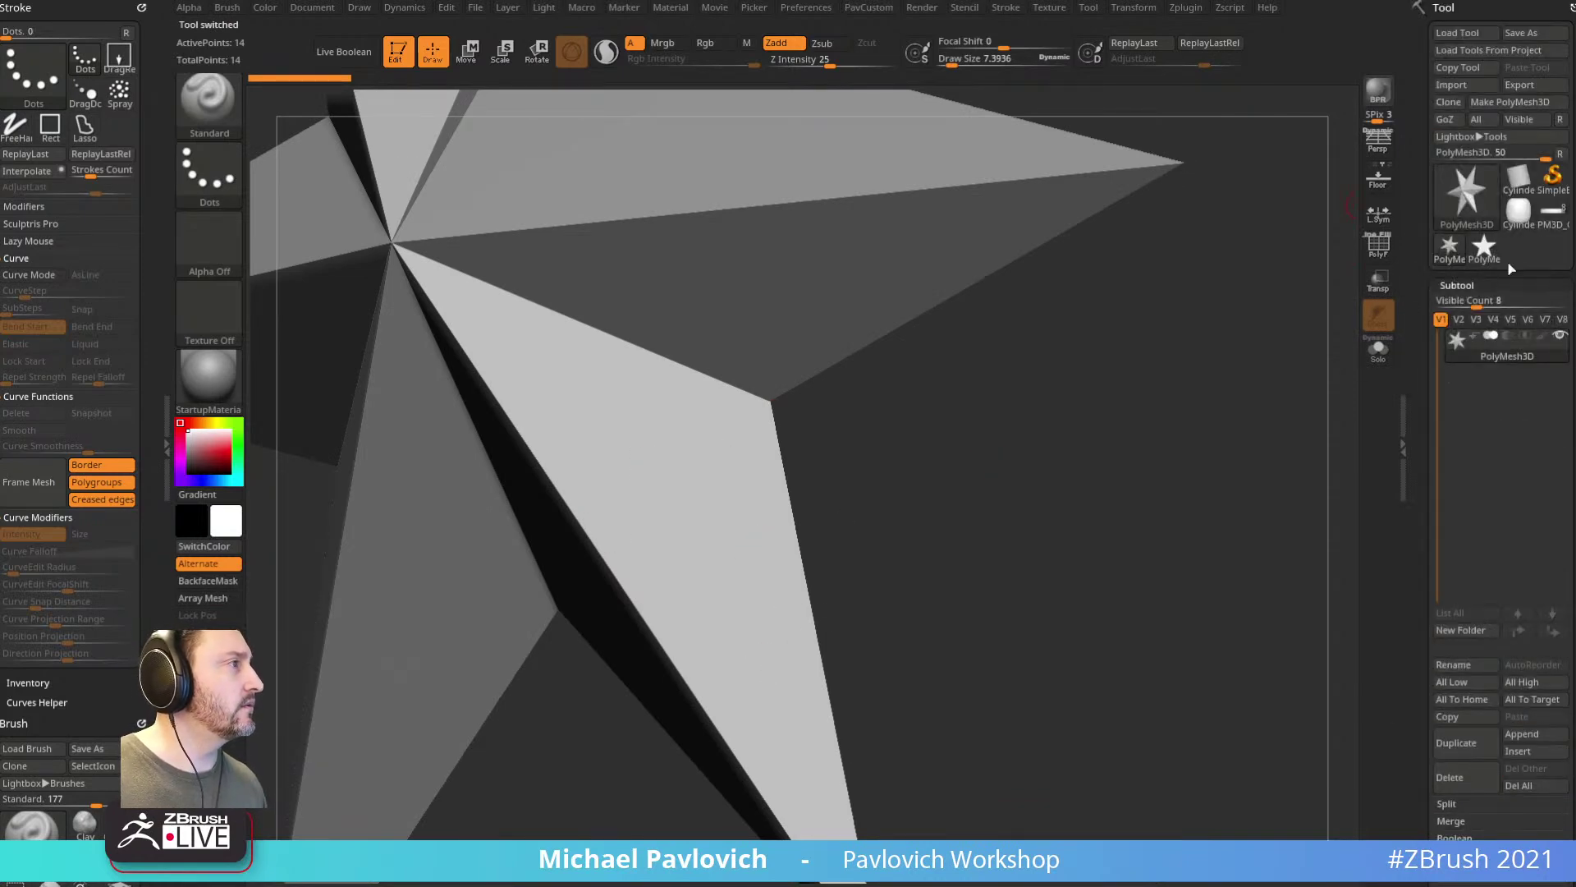
click(1535, 215)
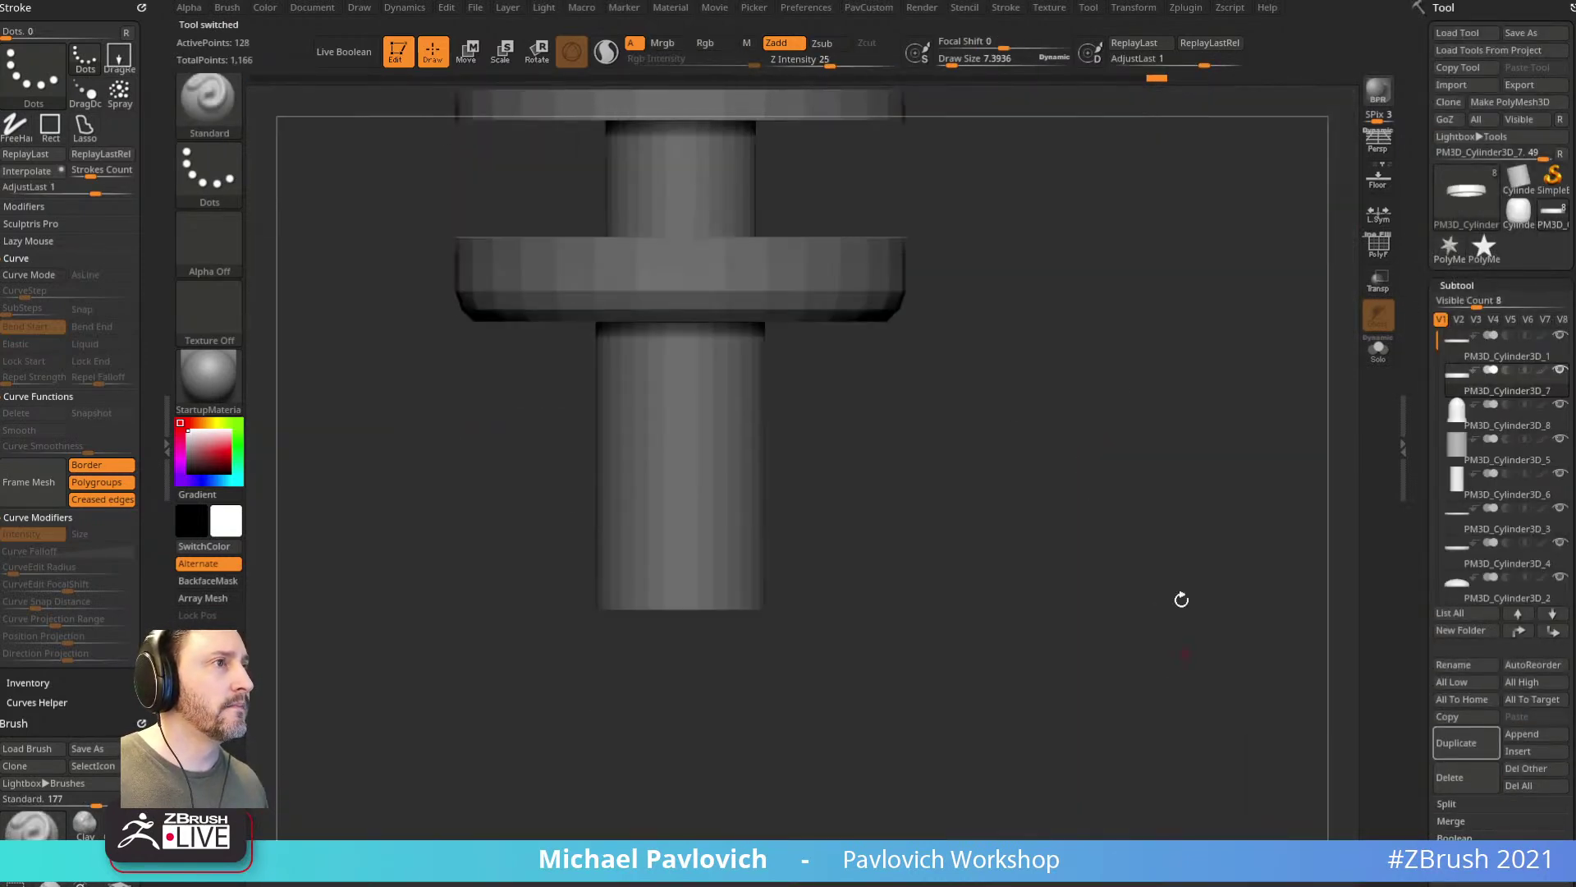
drag(1125, 425, 1152, 408)
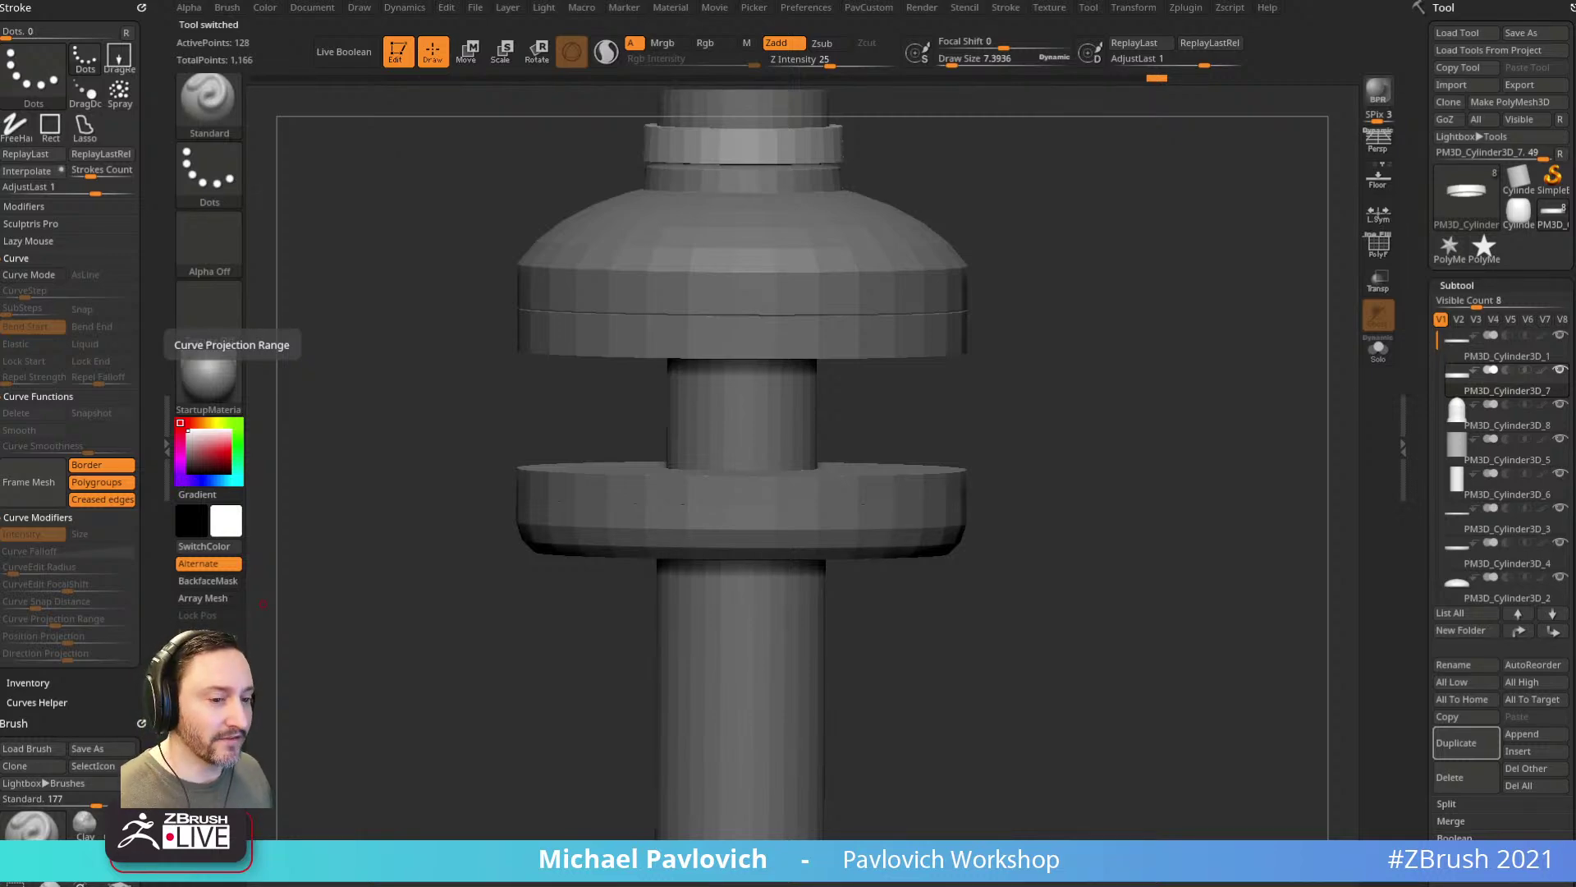
Step: Switch to the browser, look through the ArtStation portfolio and open the "Full ArtStation ZBrush Couse" artwork
drag(361, 886, 903, 53)
scroll(923, 400, down, 1)
scroll(925, 399, down, 9)
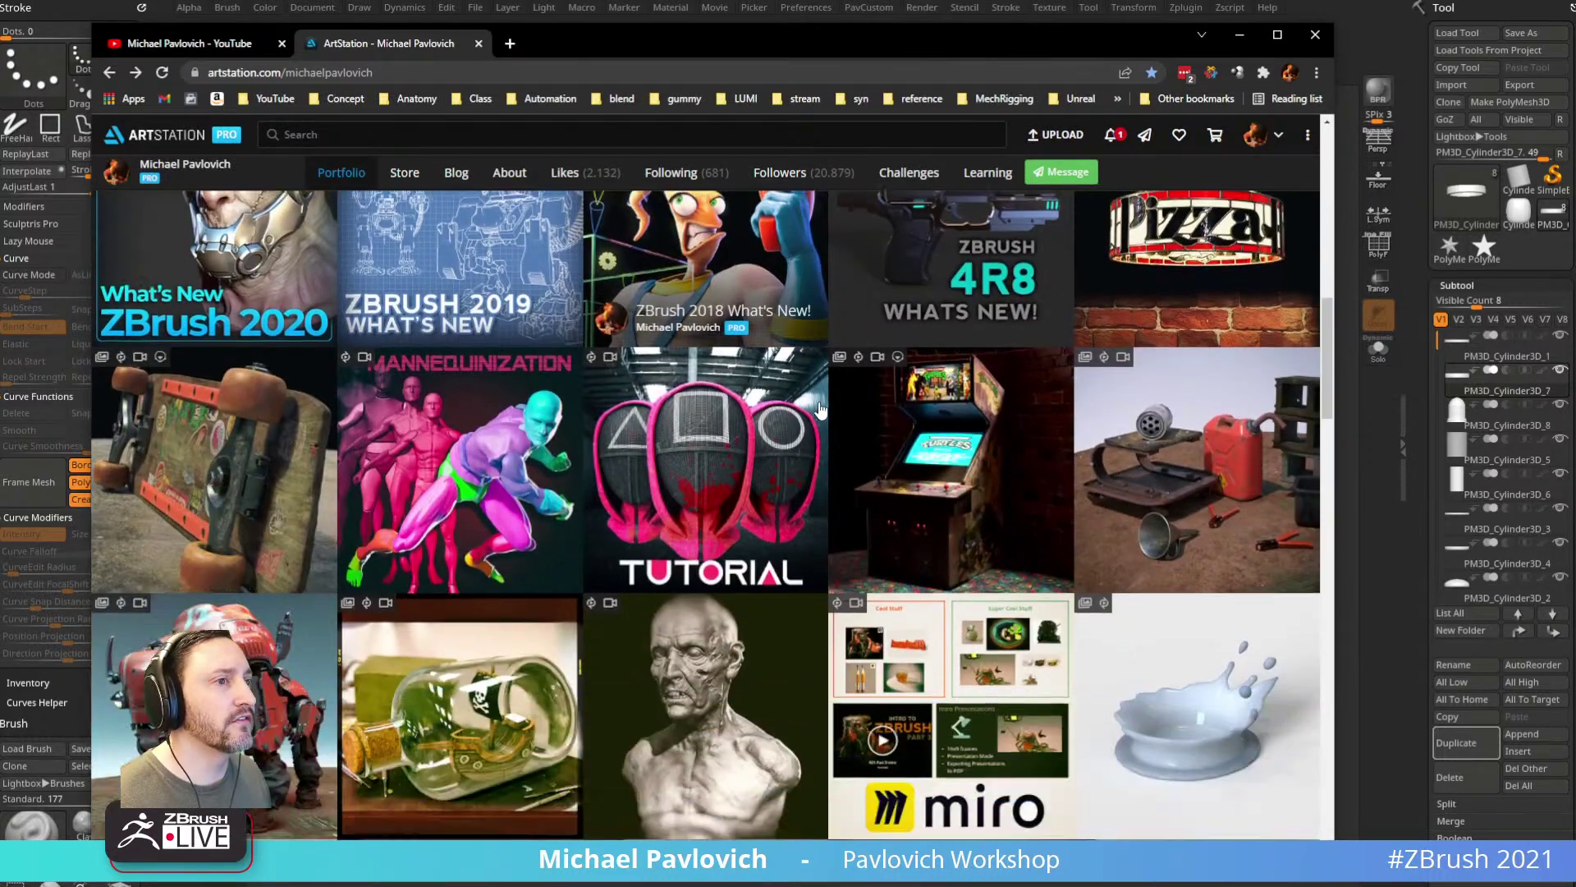
scroll(819, 408, down, 5)
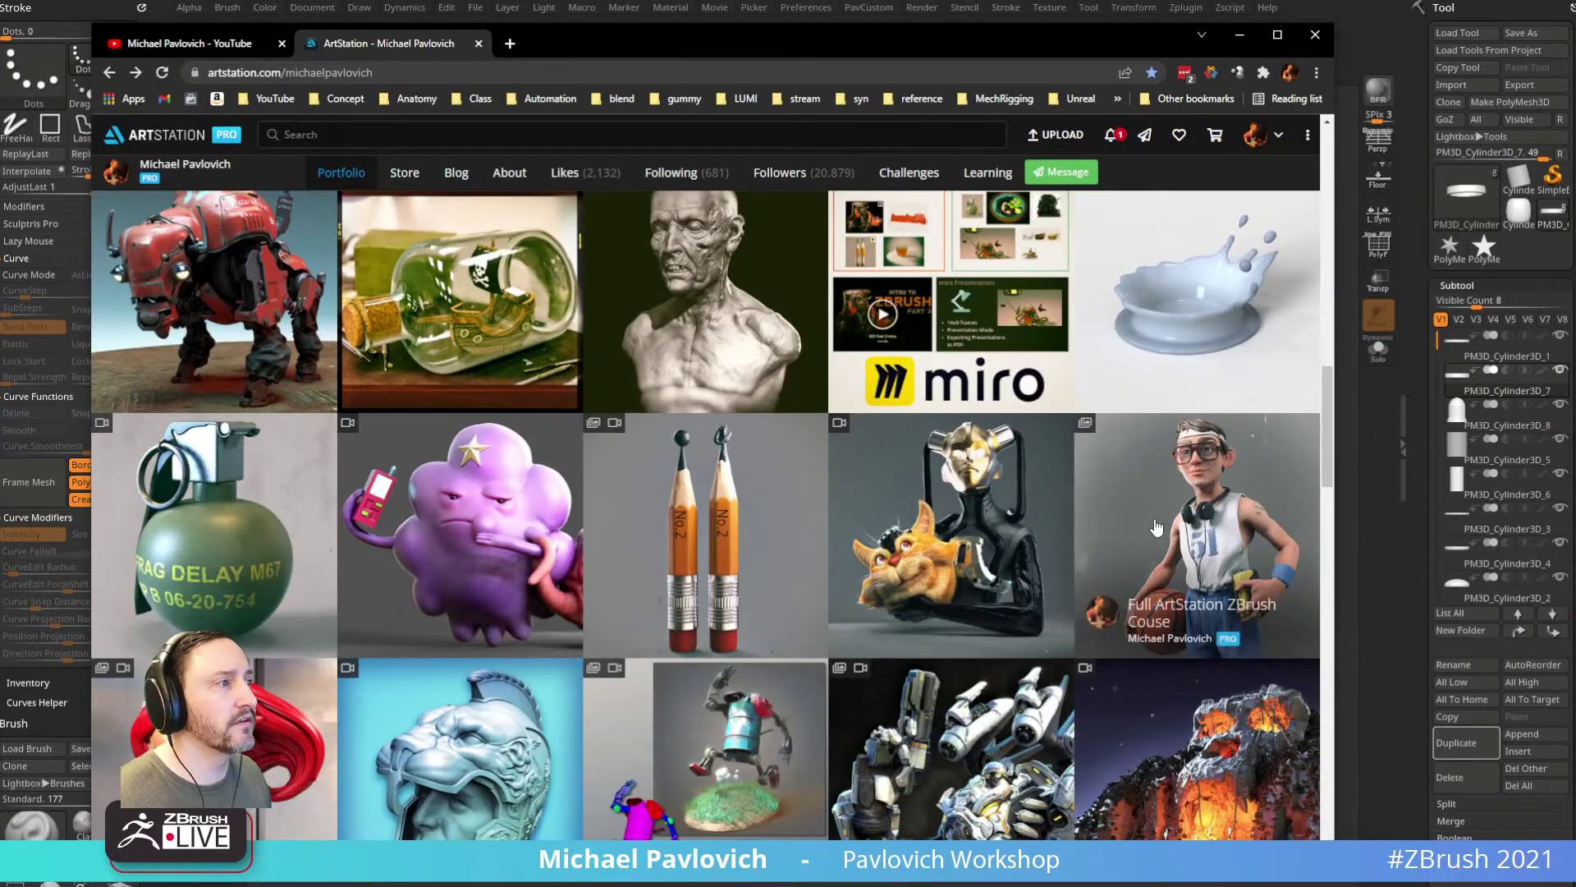
click(1156, 515)
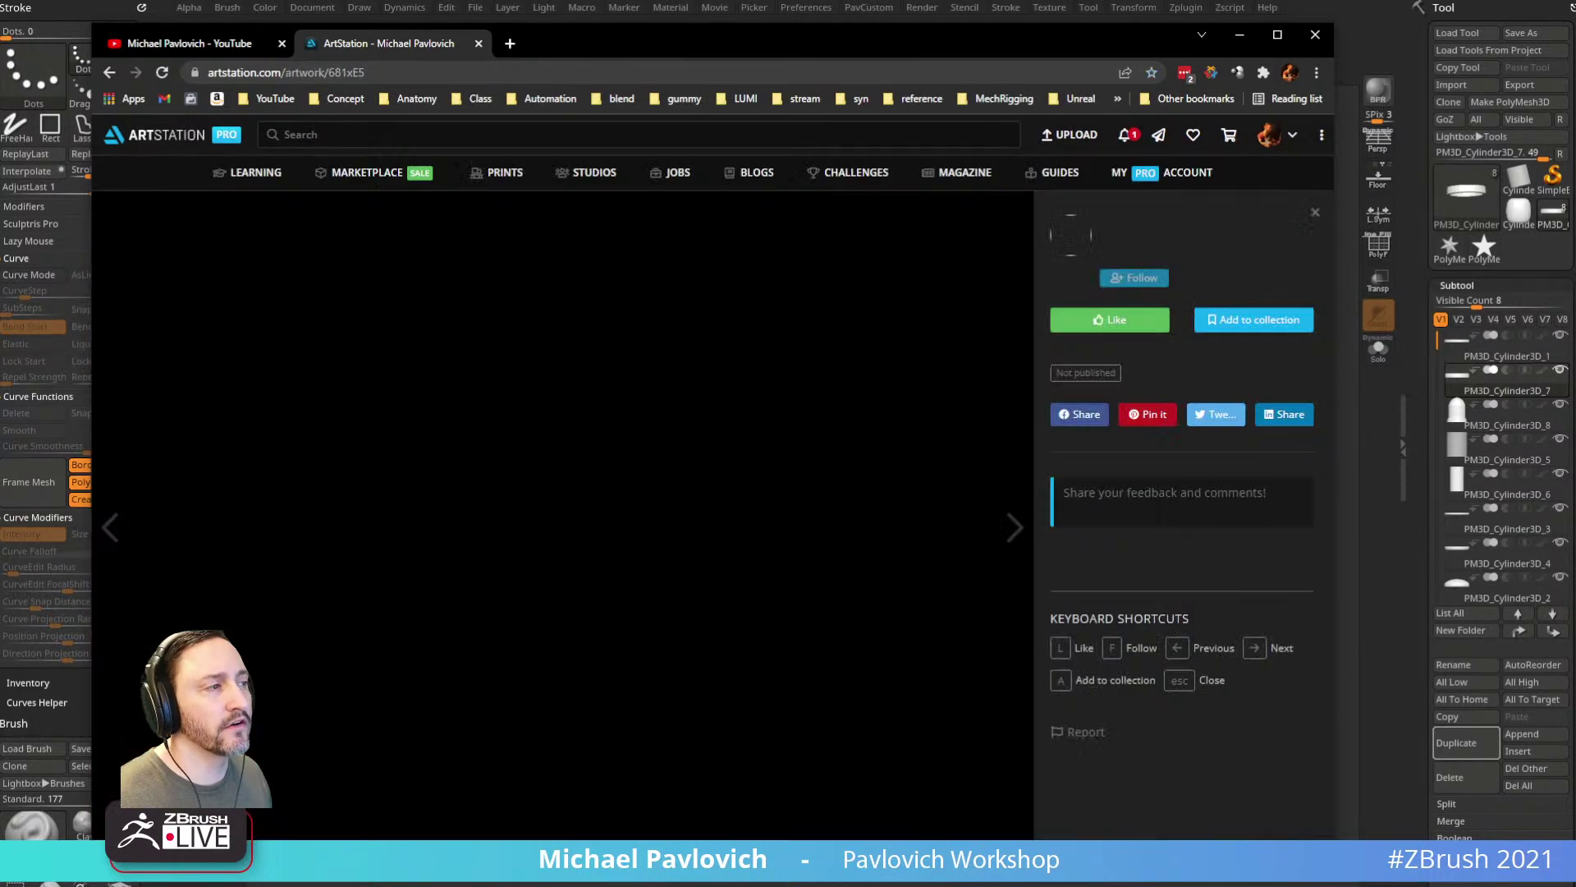
Step: Examine the course artwork's images and description, then return to ZBrush
scroll(636, 410, down, 10)
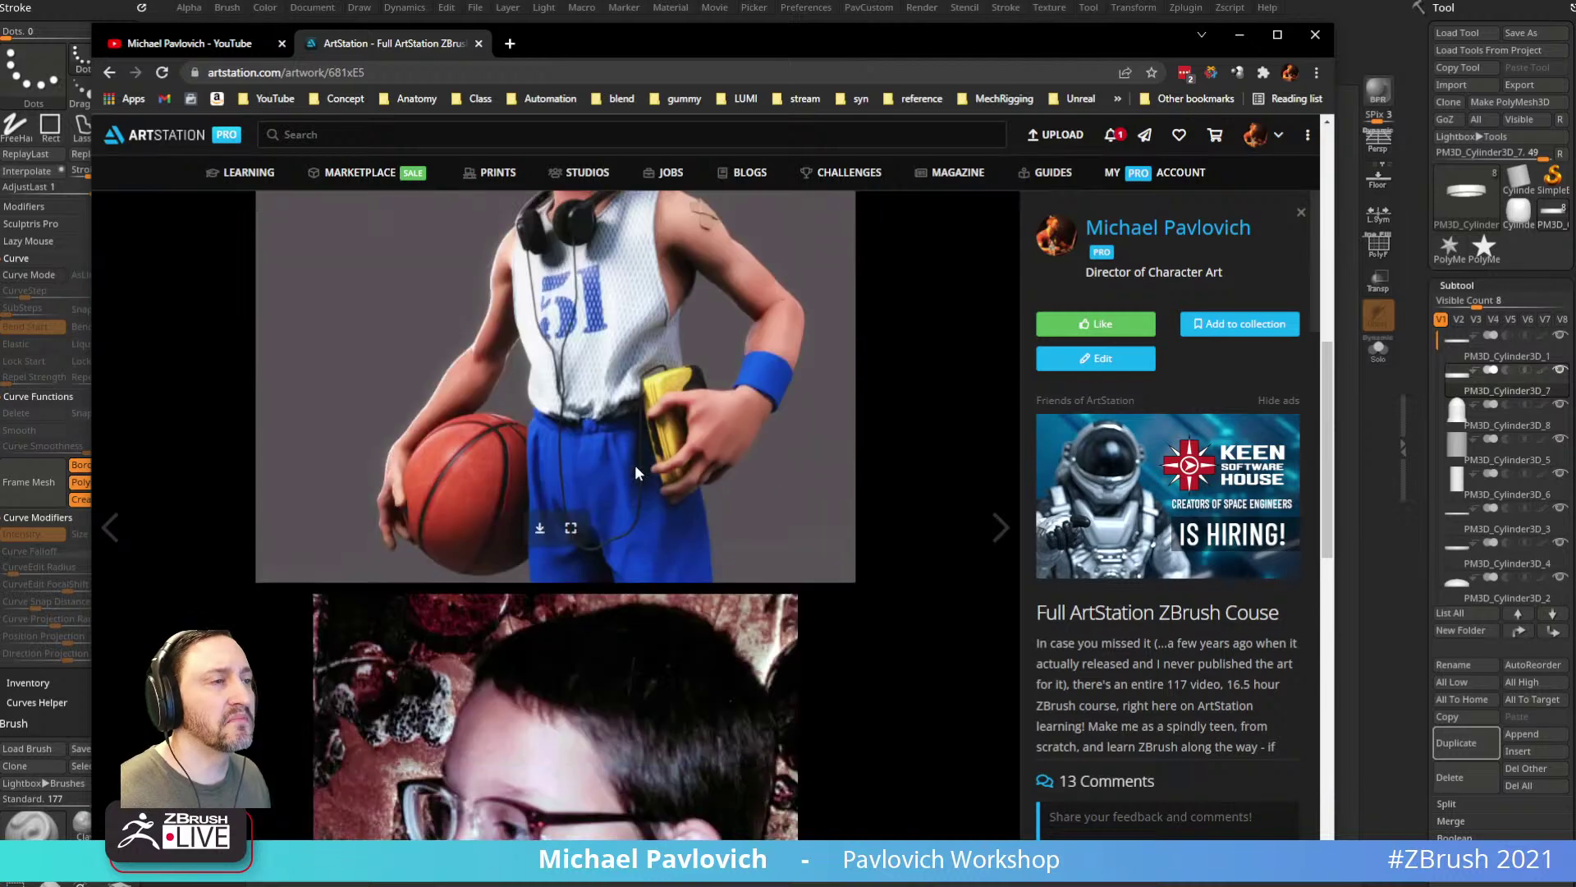
scroll(1113, 567, down, 2)
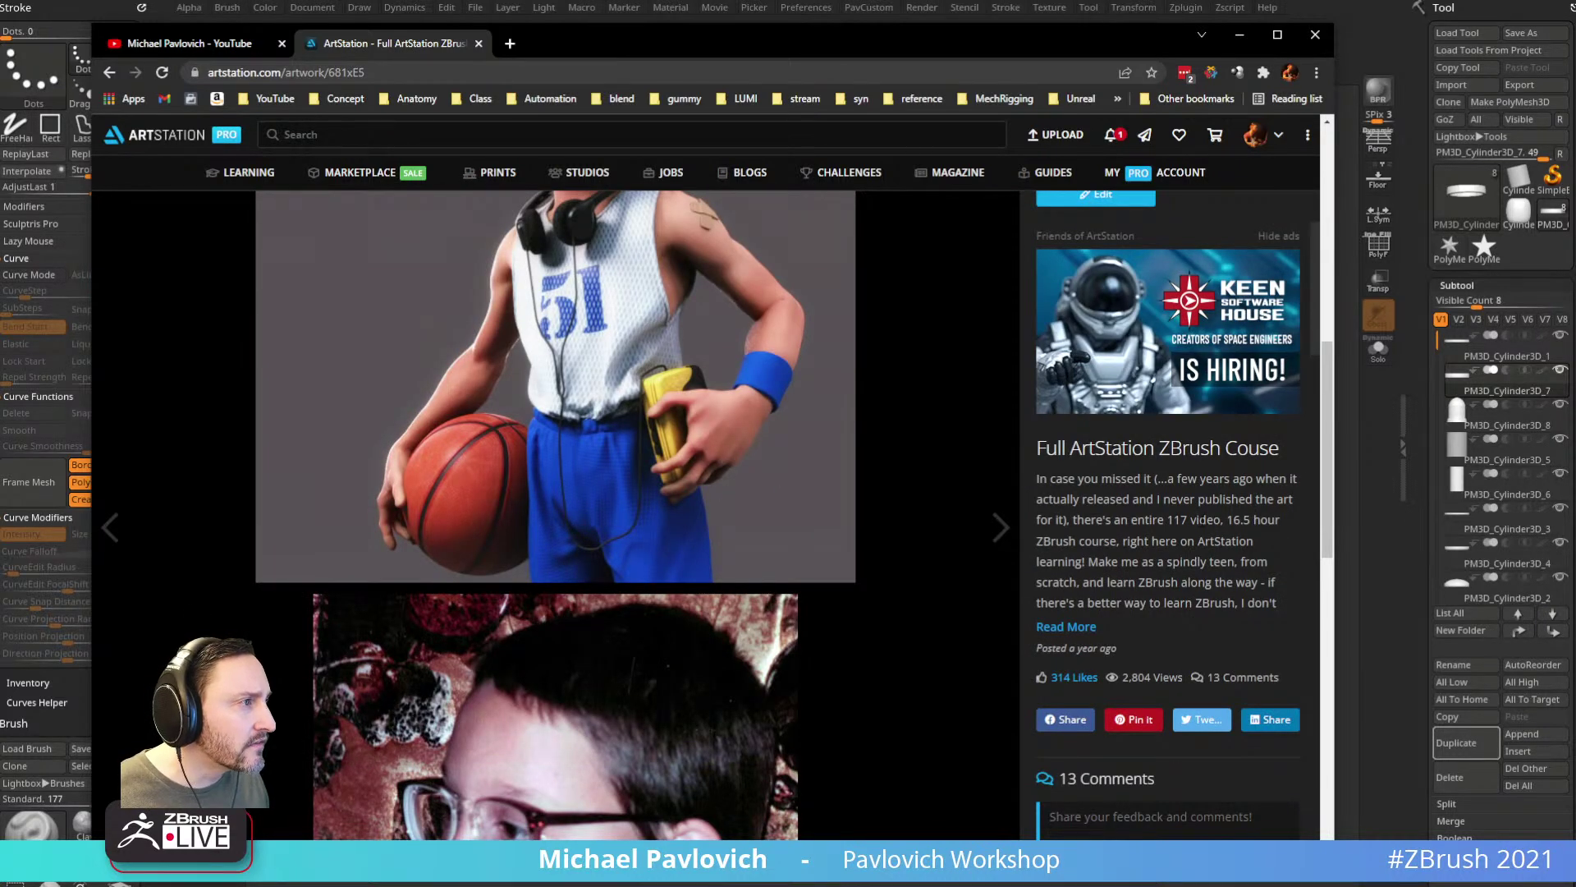
scroll(570, 465, down, 3)
scroll(607, 493, up, 15)
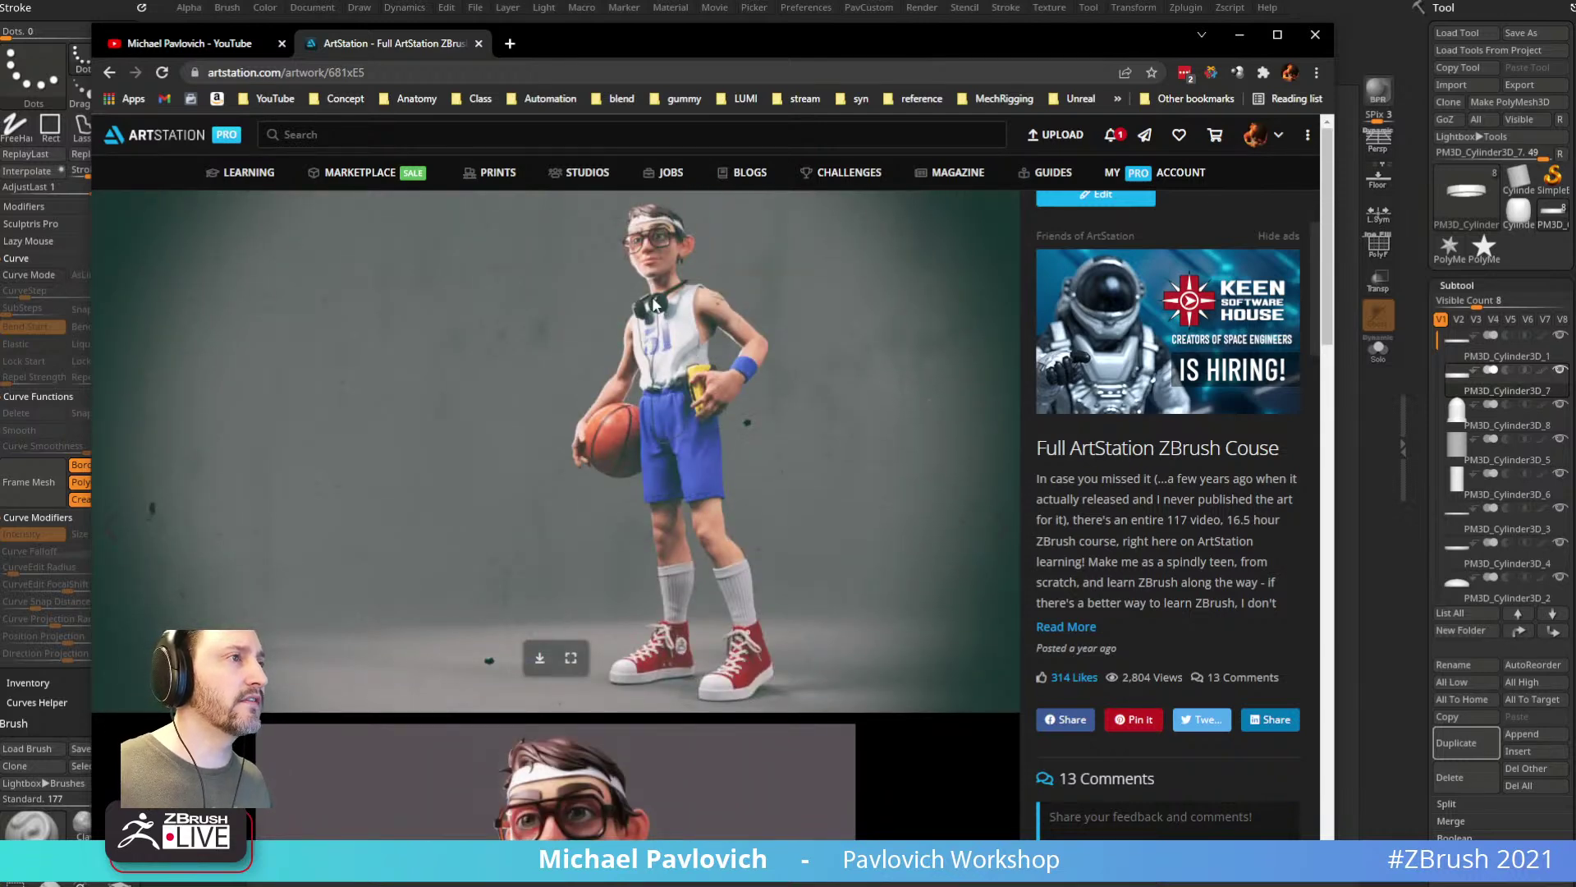
drag(565, 43, 0, 43)
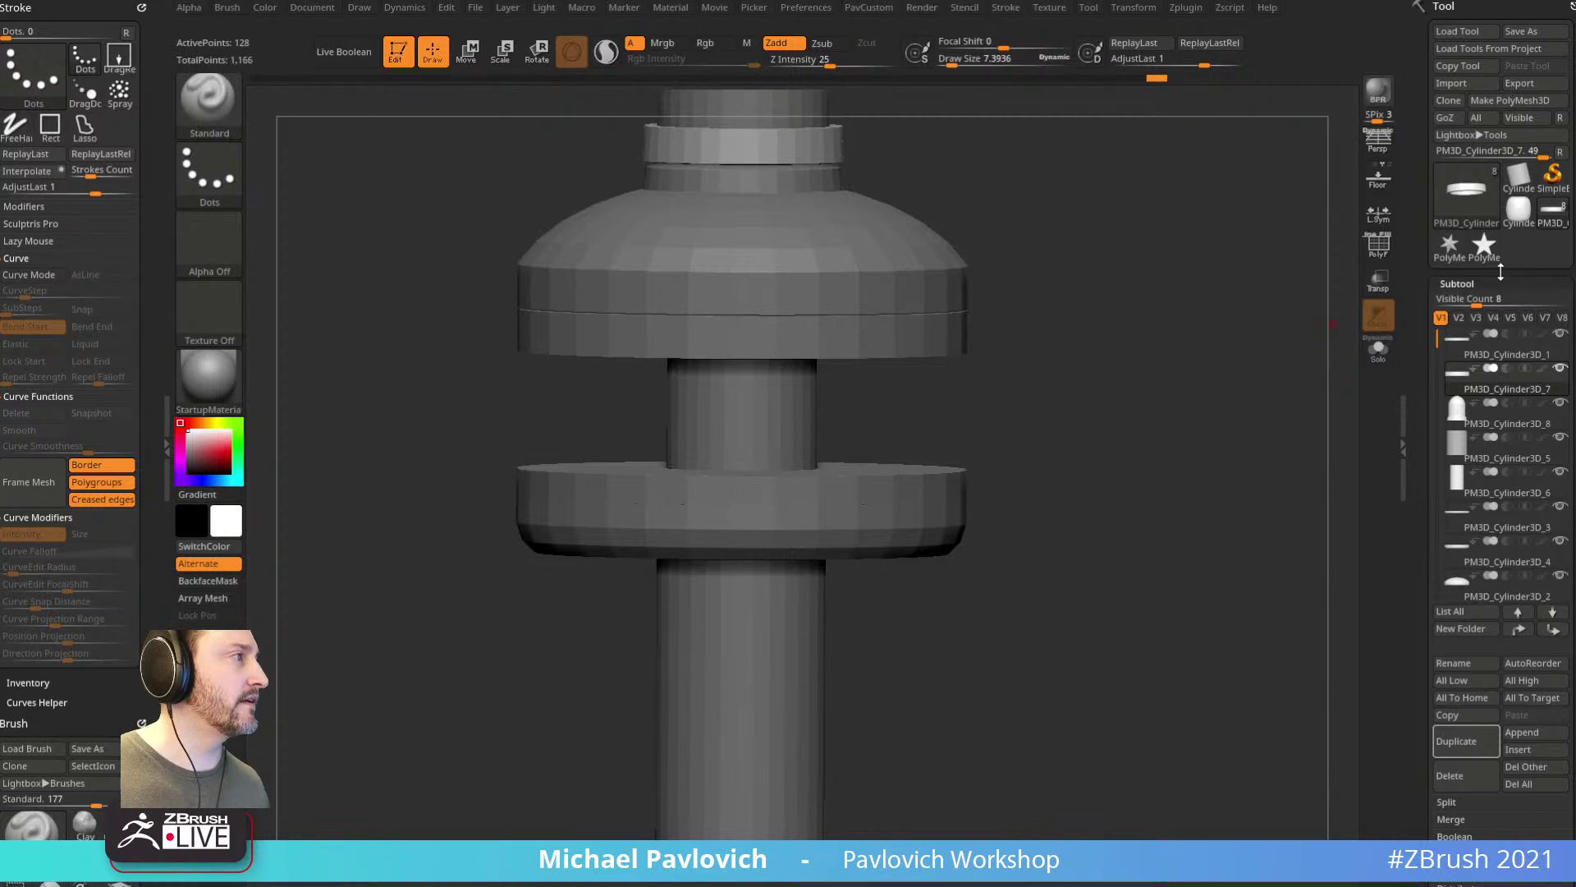
Step: Switch to the PolyMesh3D star tool and unify the star's size and position
click(1483, 246)
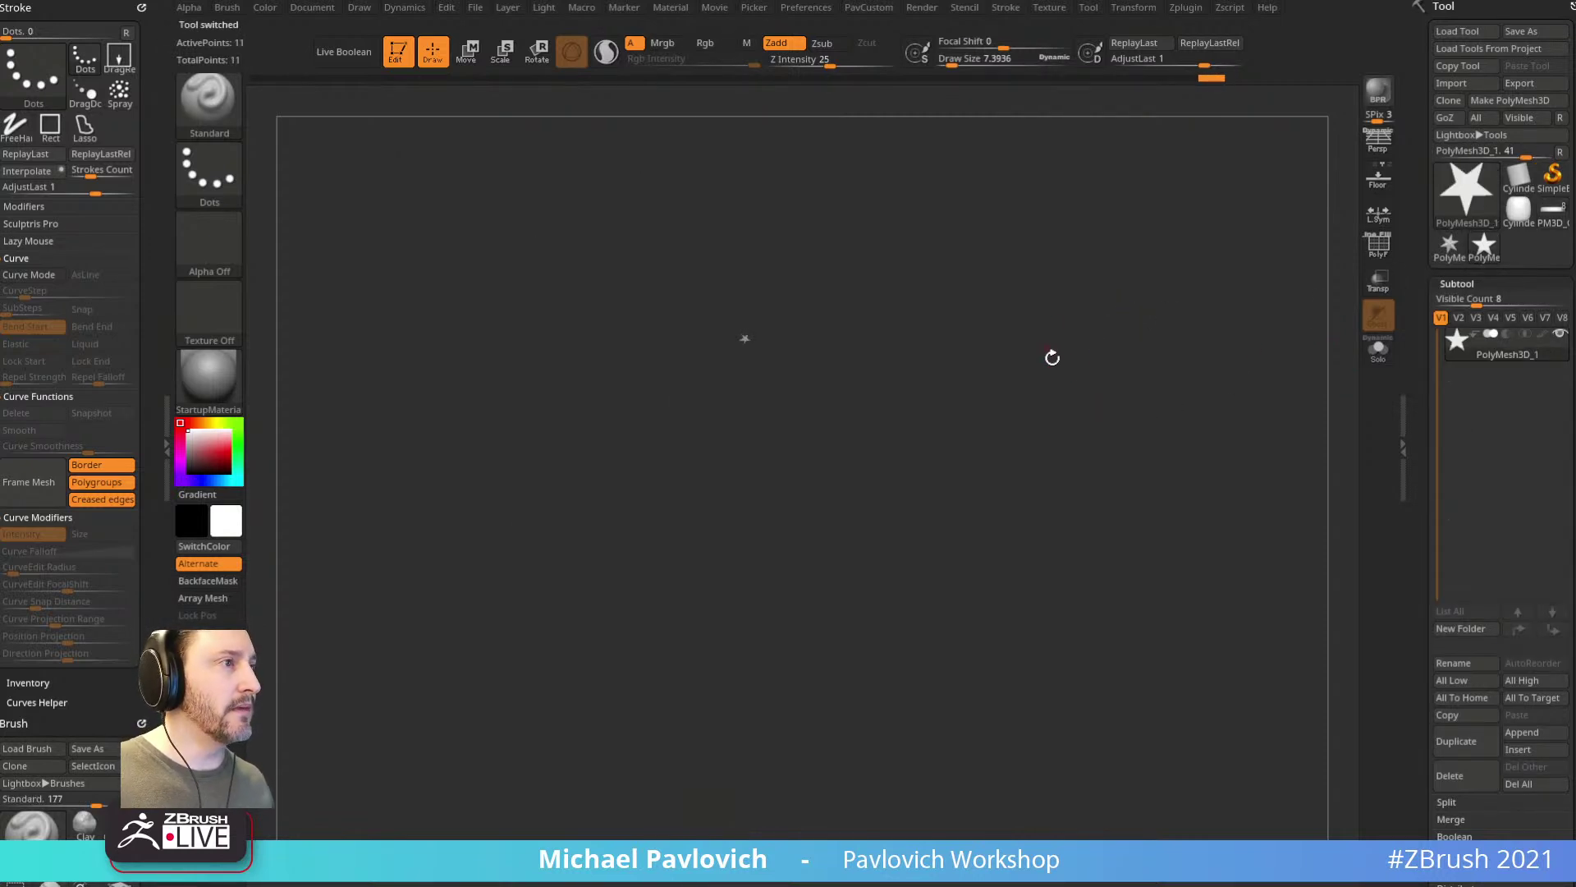
key(2)
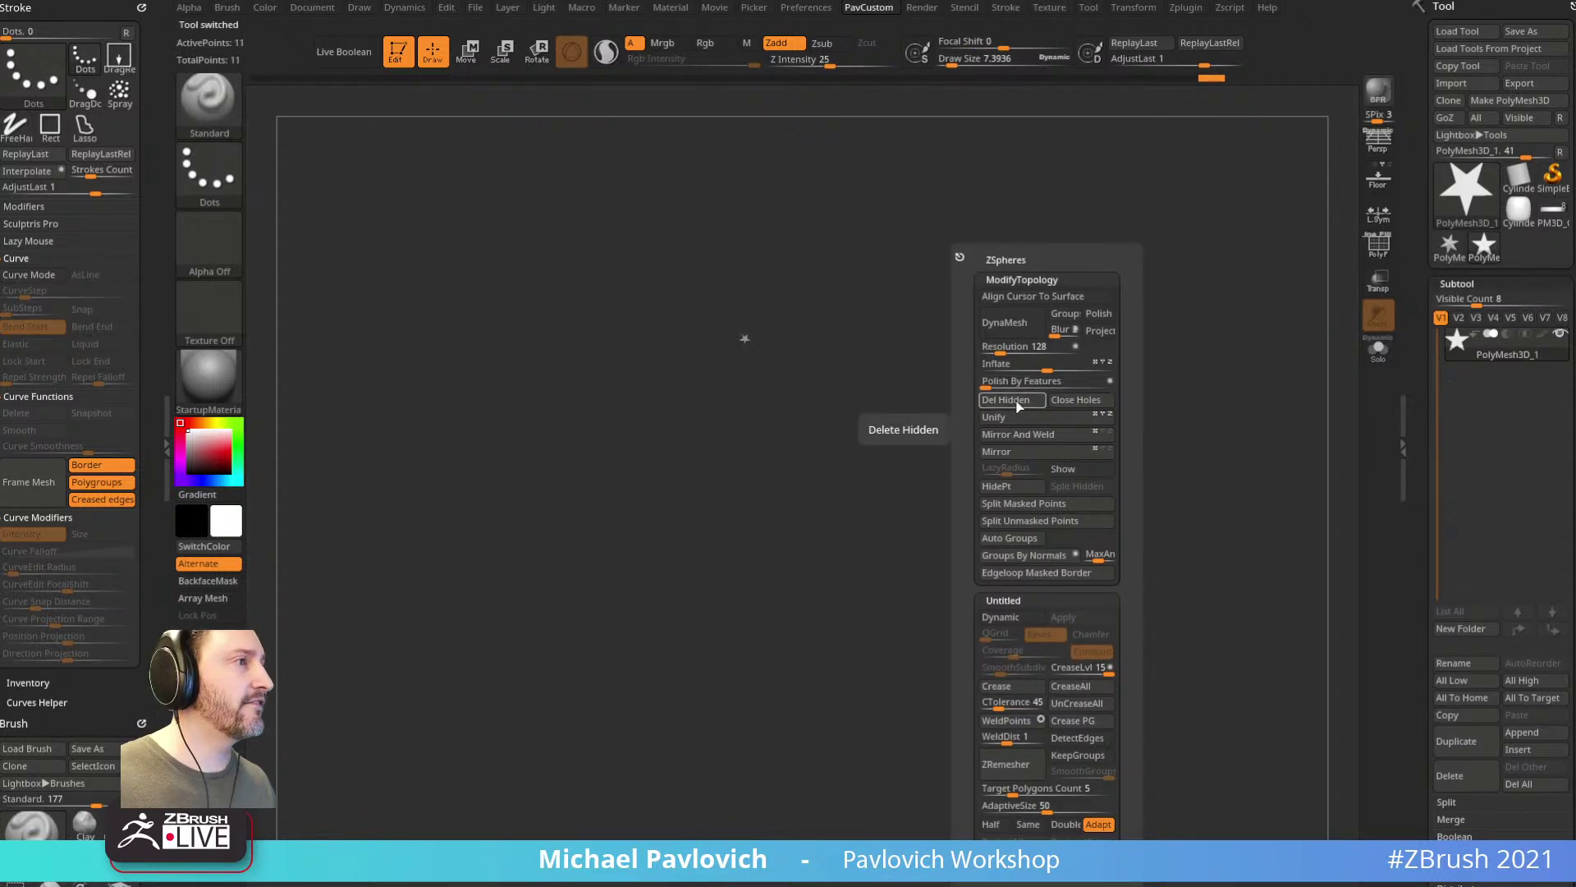
click(1016, 399)
key(space)
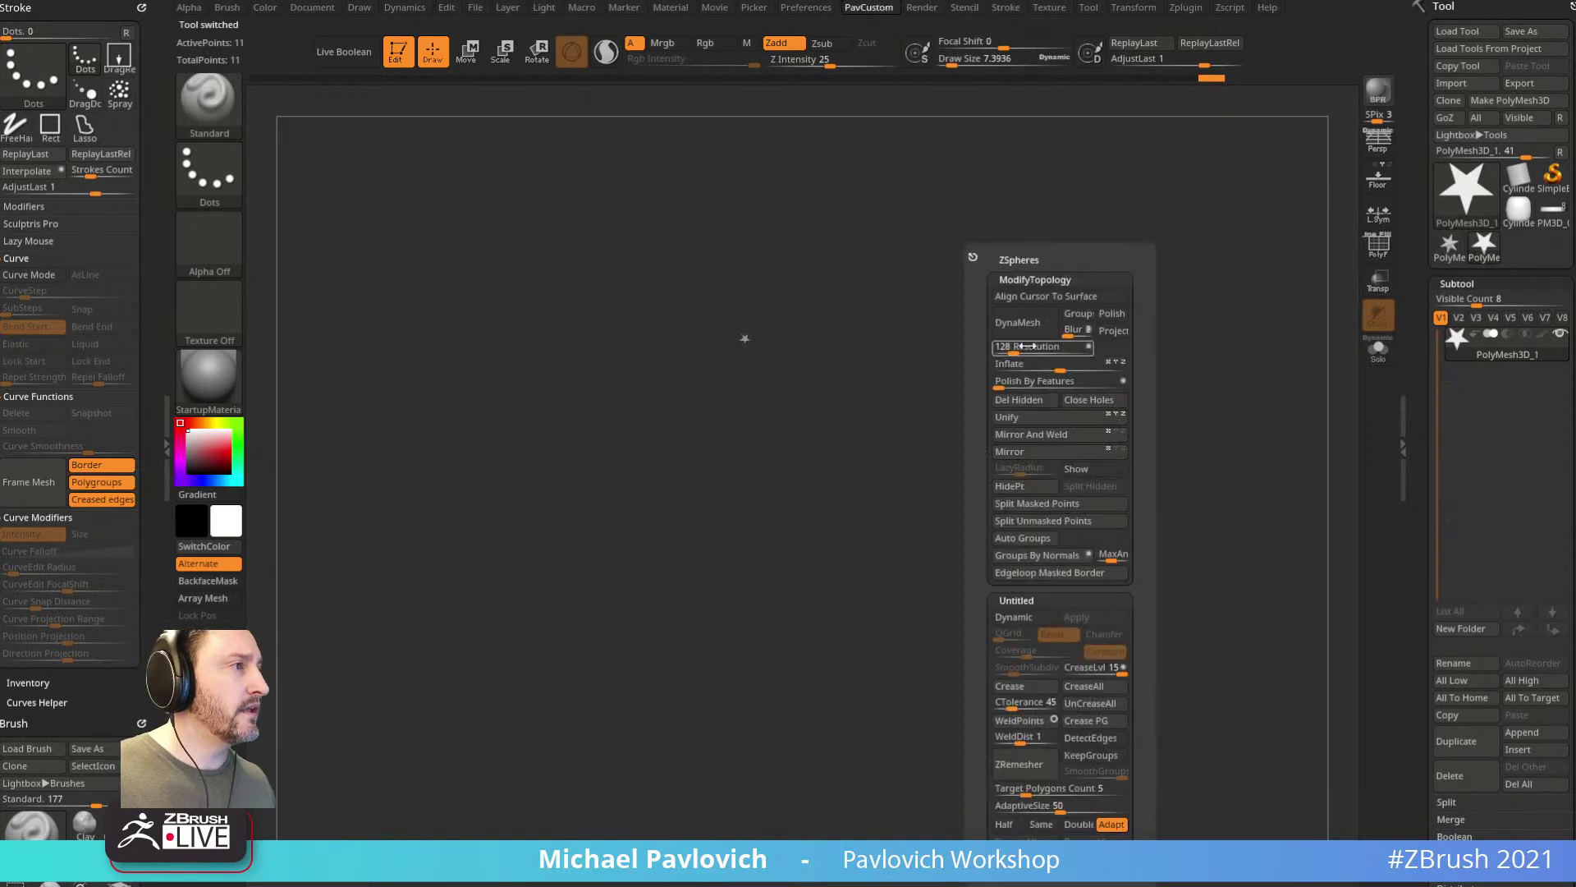
click(1033, 419)
ctrl+right_drag(1094, 348, 1094, 287)
alt+right_drag(1095, 287, 1094, 373)
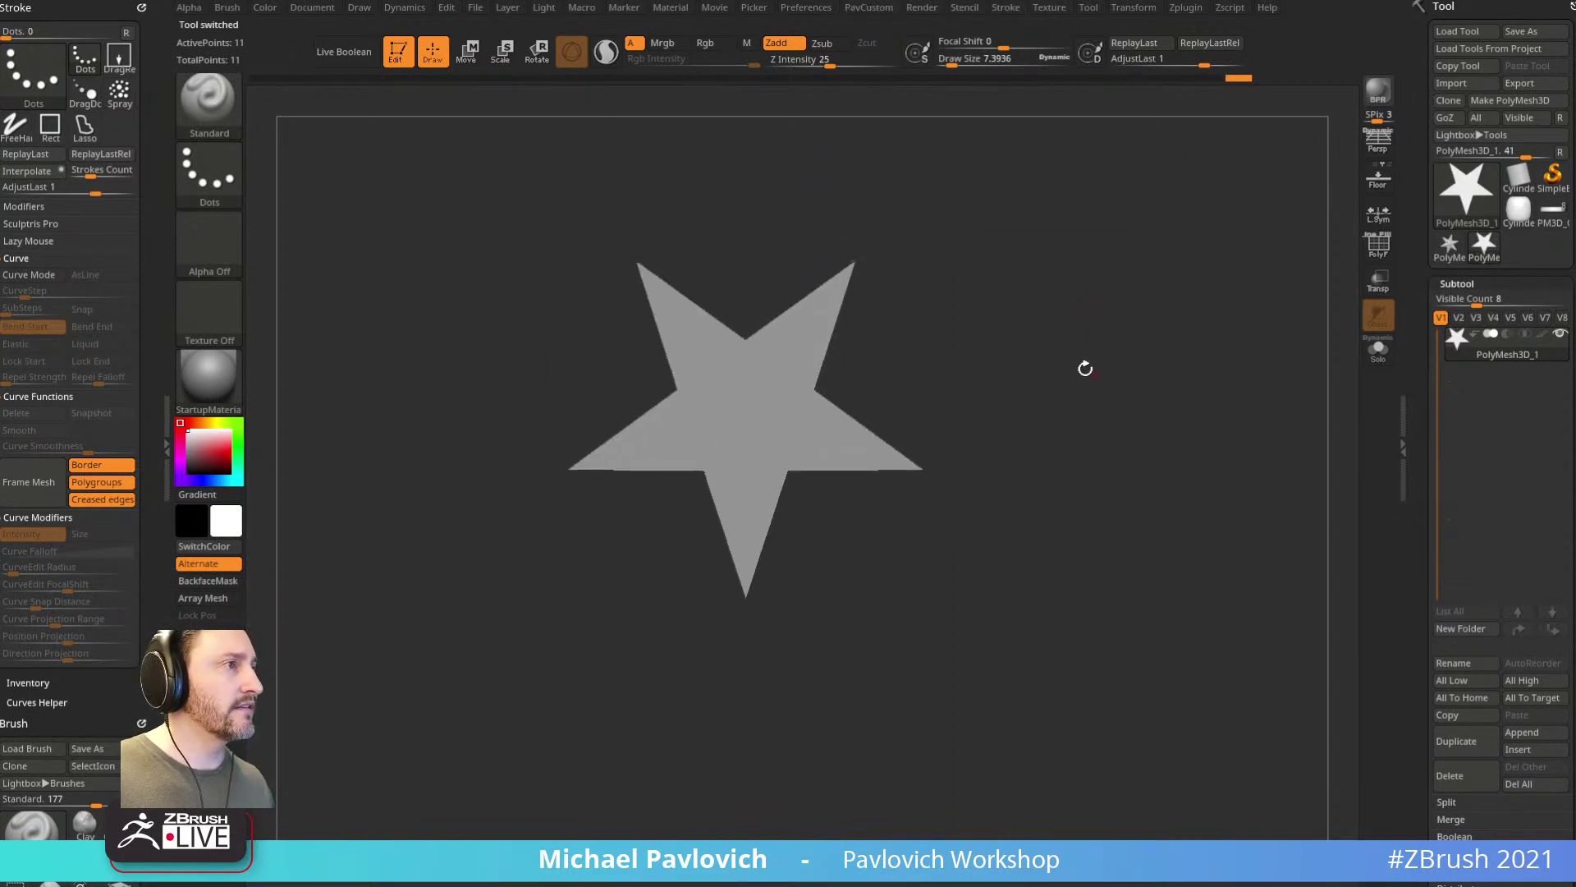
Step: Rotate the star until one point faces straight up and raise the draw size to about 79
key(w)
drag(789, 367, 650, 628)
key(q)
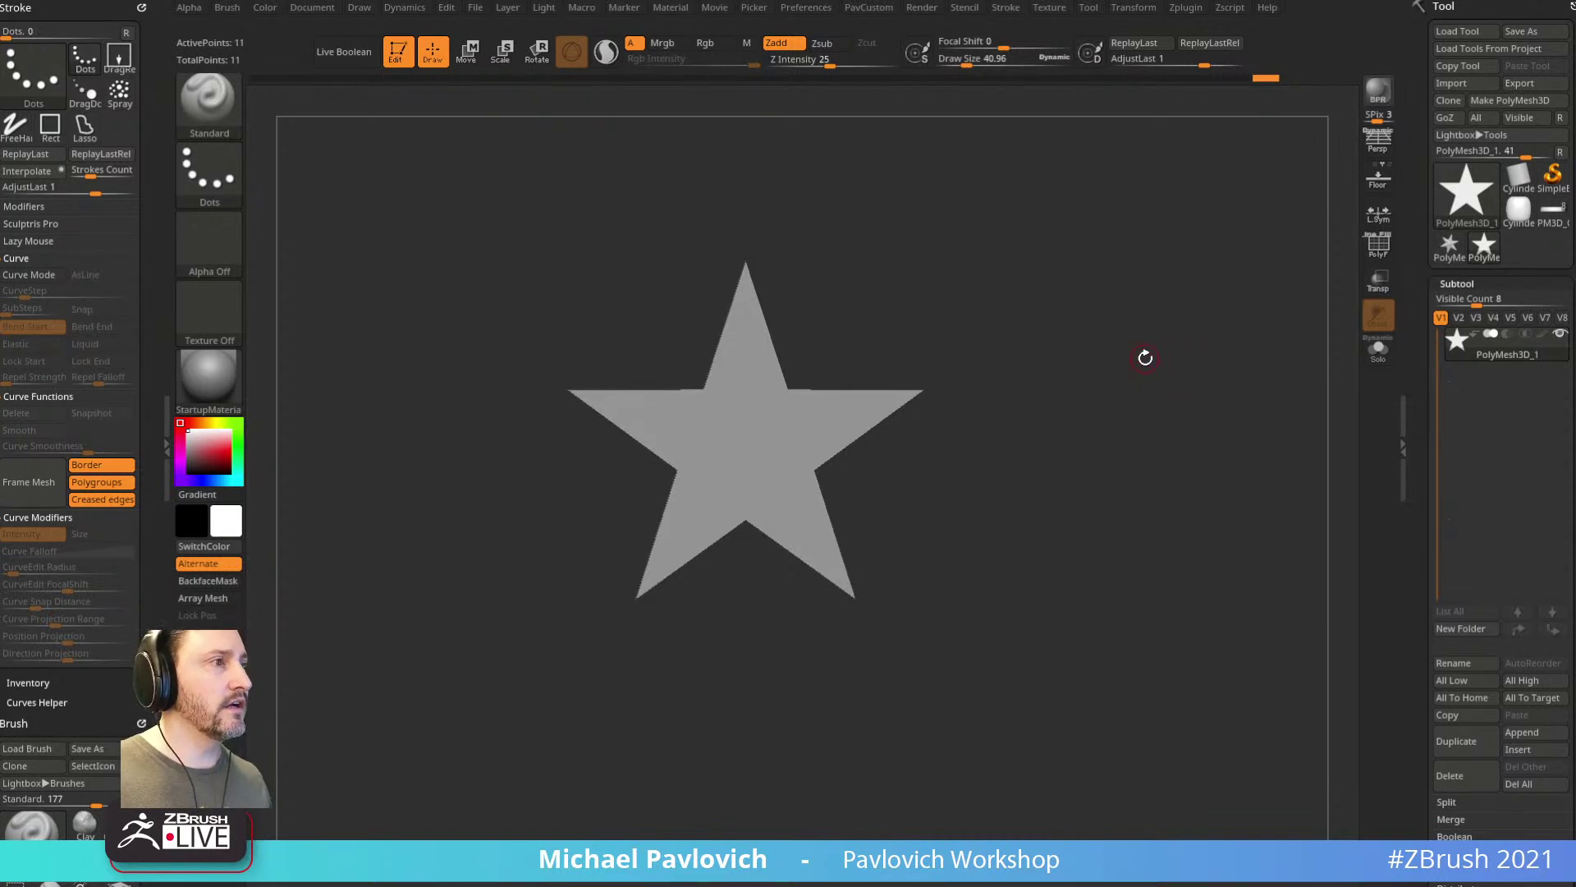
click(1378, 246)
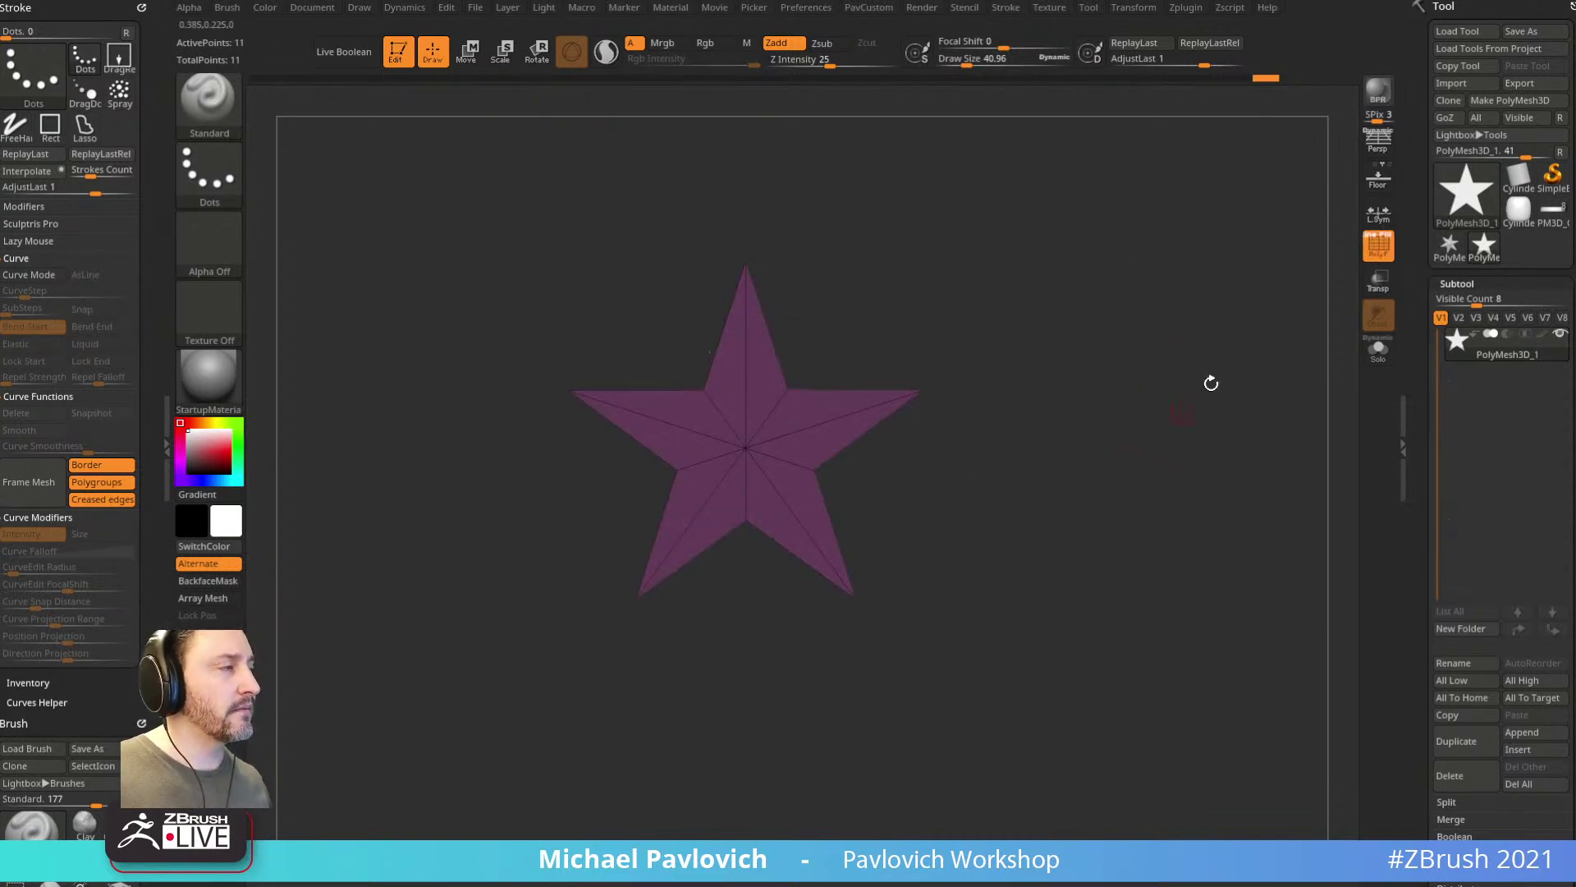
click(1386, 261)
key(s)
key(s)
drag(1048, 420, 1060, 420)
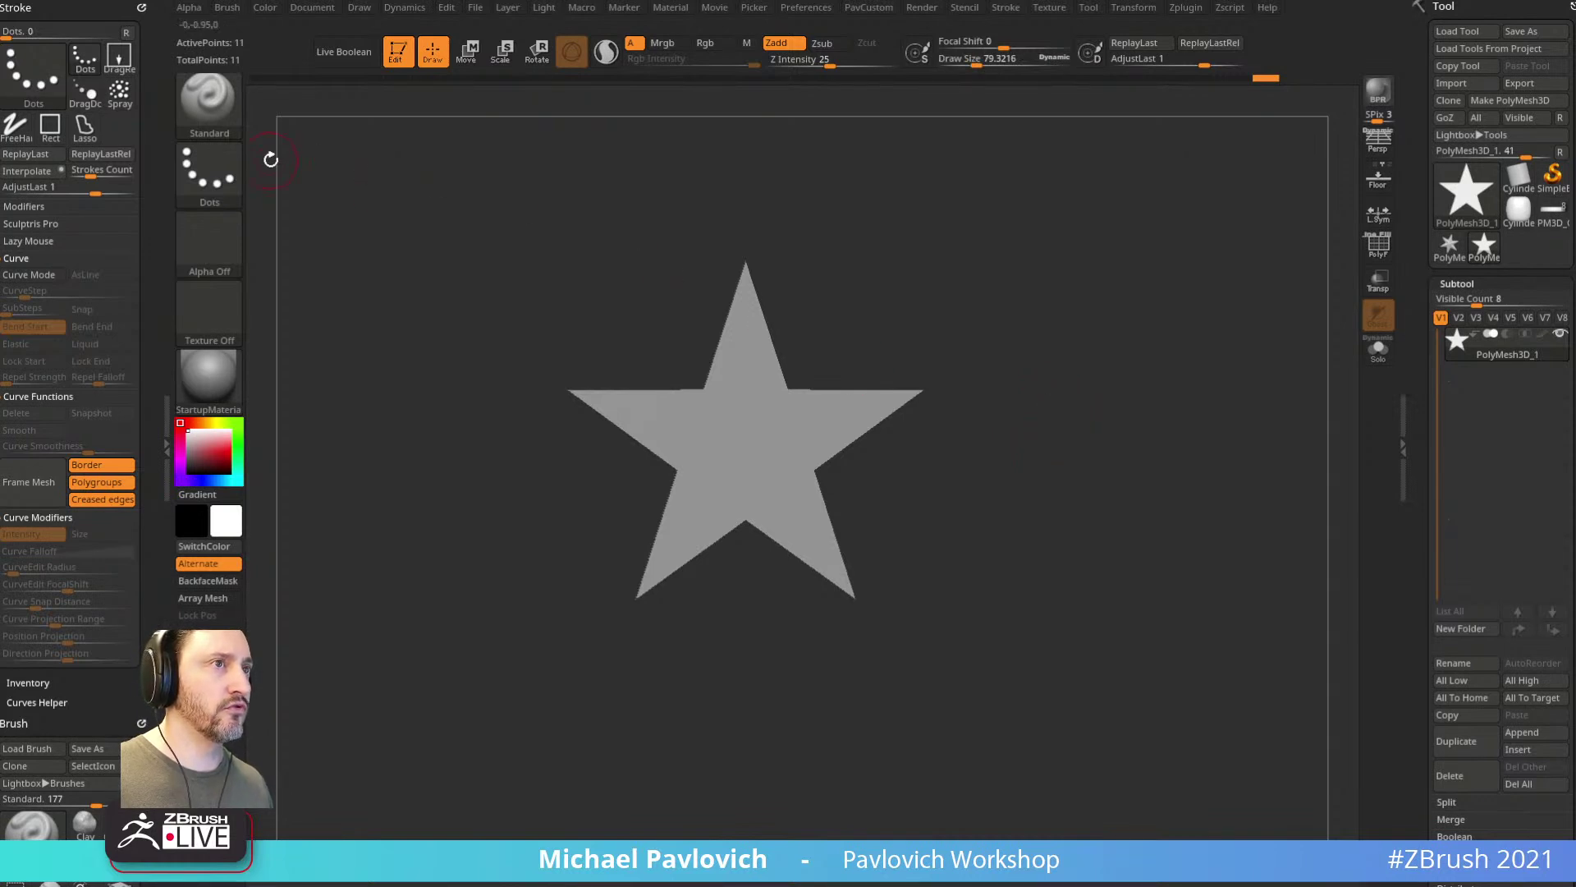
Step: Load the star-shaped Alpha 10 and dock the Alpha palette in place of the Stroke palette
click(230, 246)
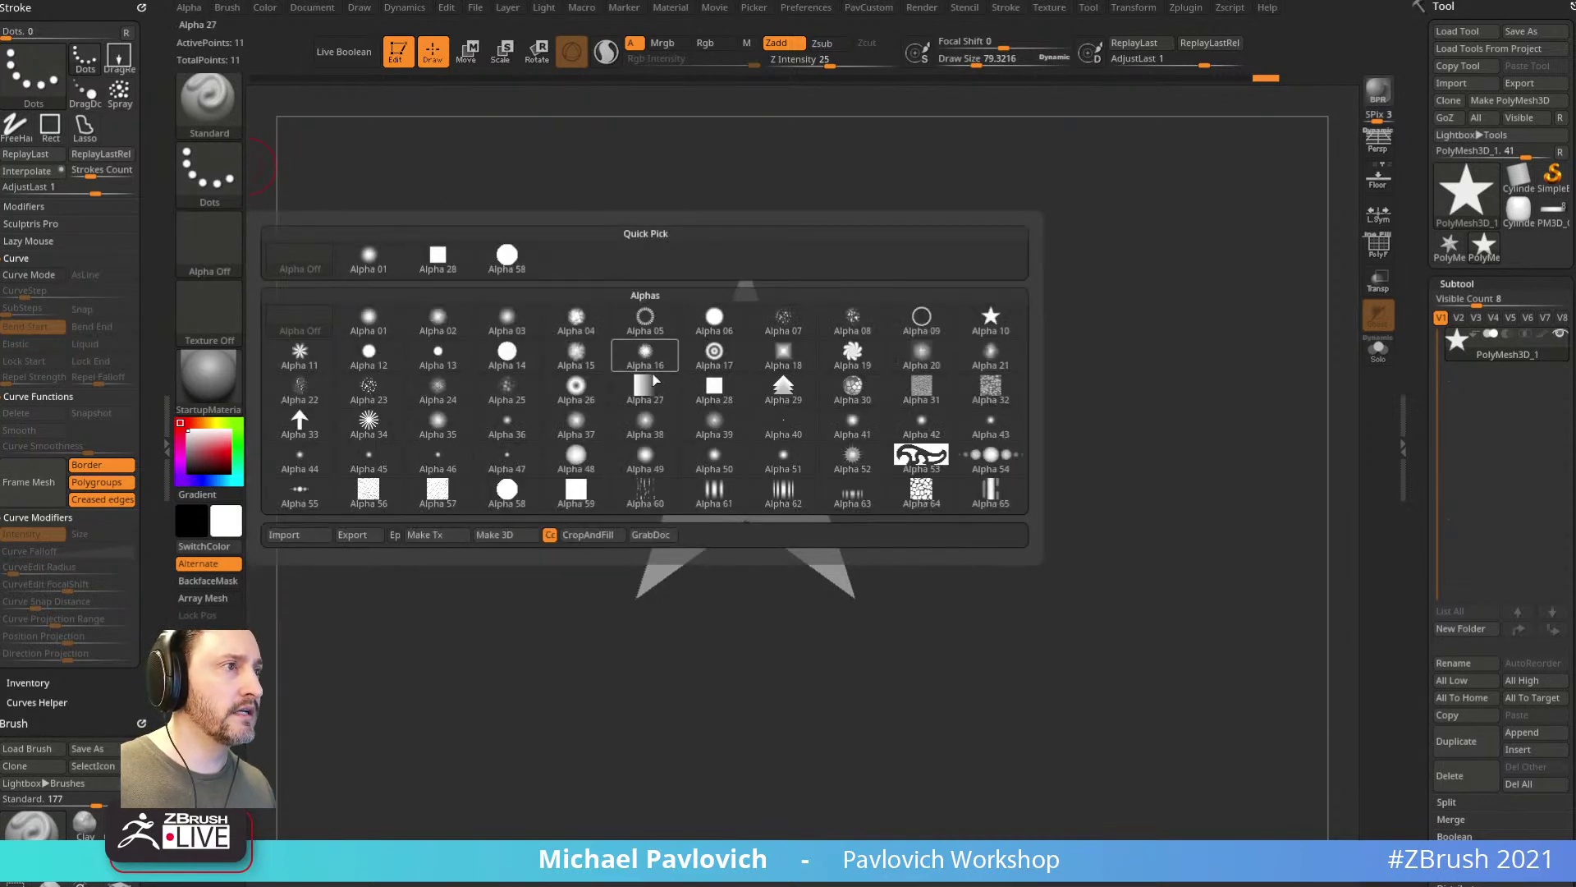
click(992, 318)
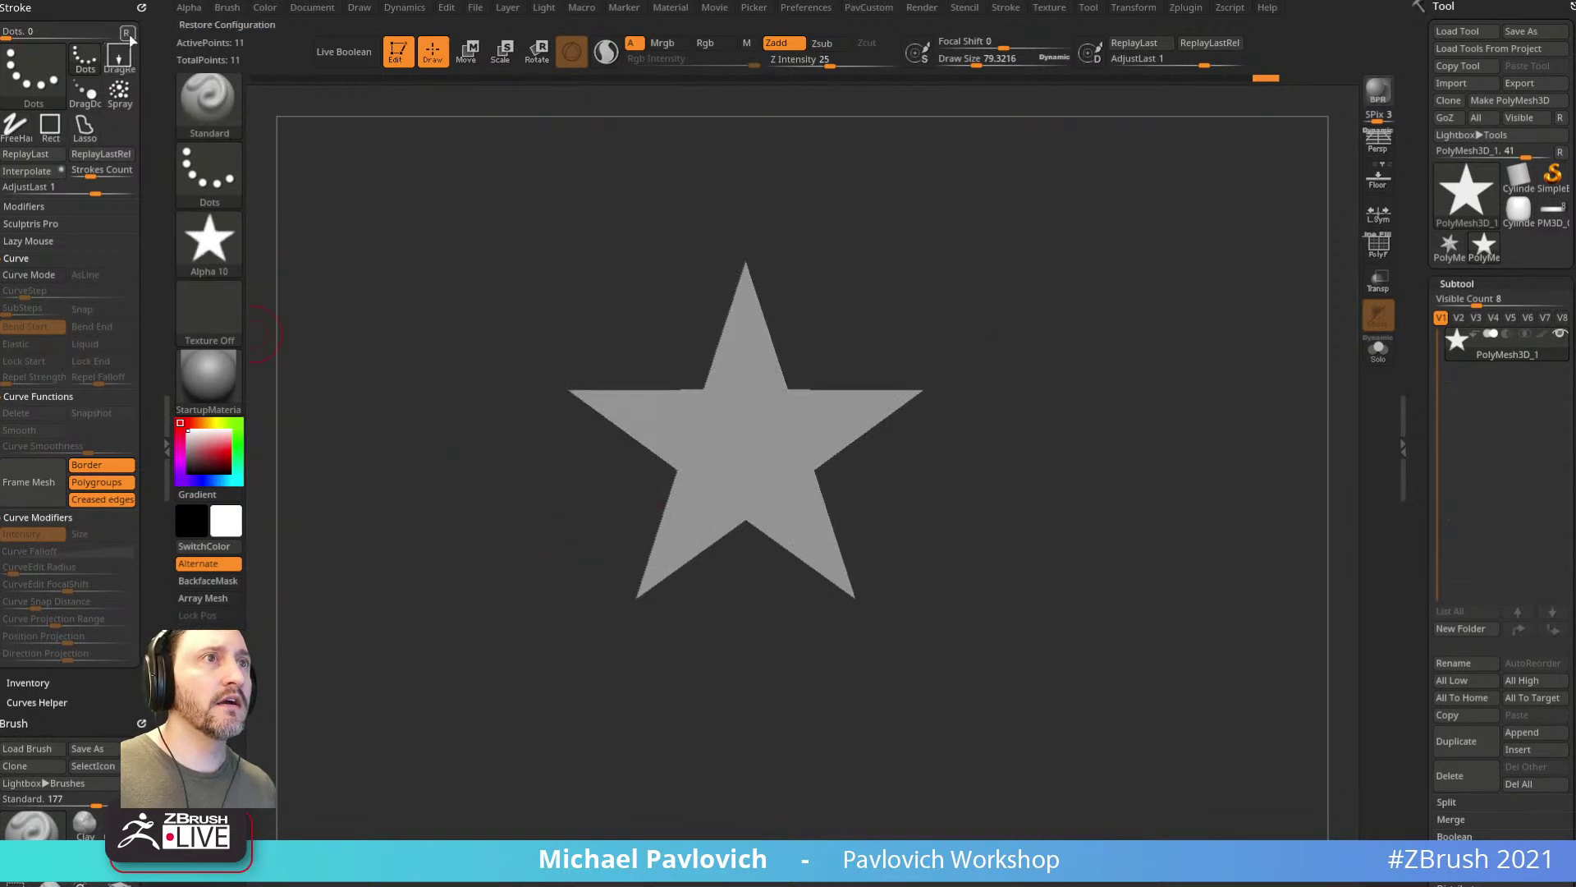
click(139, 8)
click(188, 8)
drag(183, 29, 41, 107)
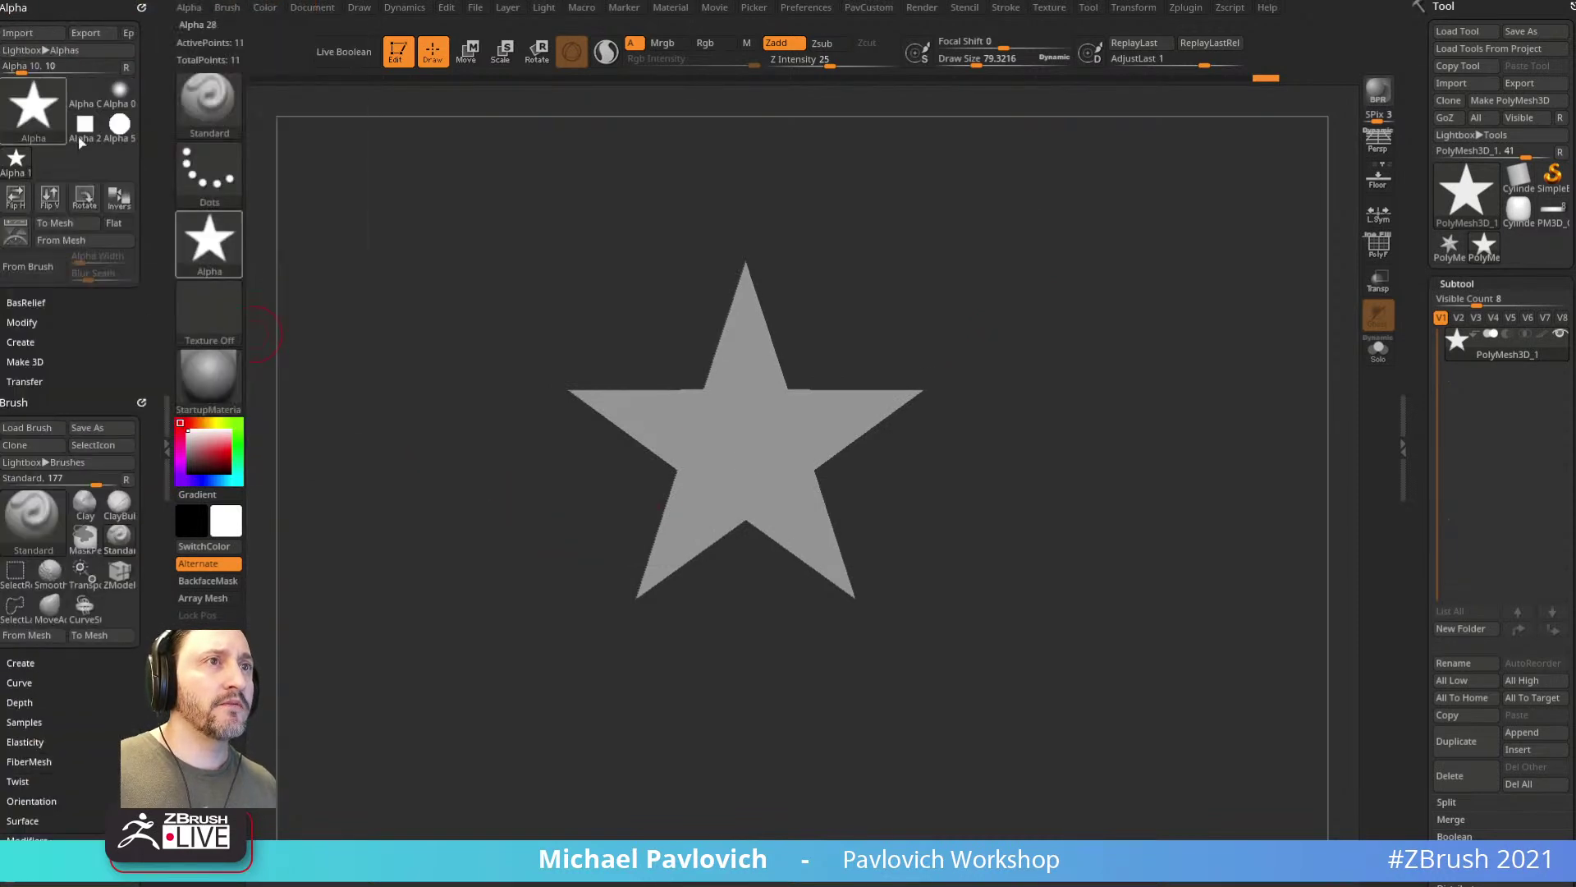
Step: Convert the star alpha into a single-sided 3D mesh with a mesh resolution of 128
click(32, 341)
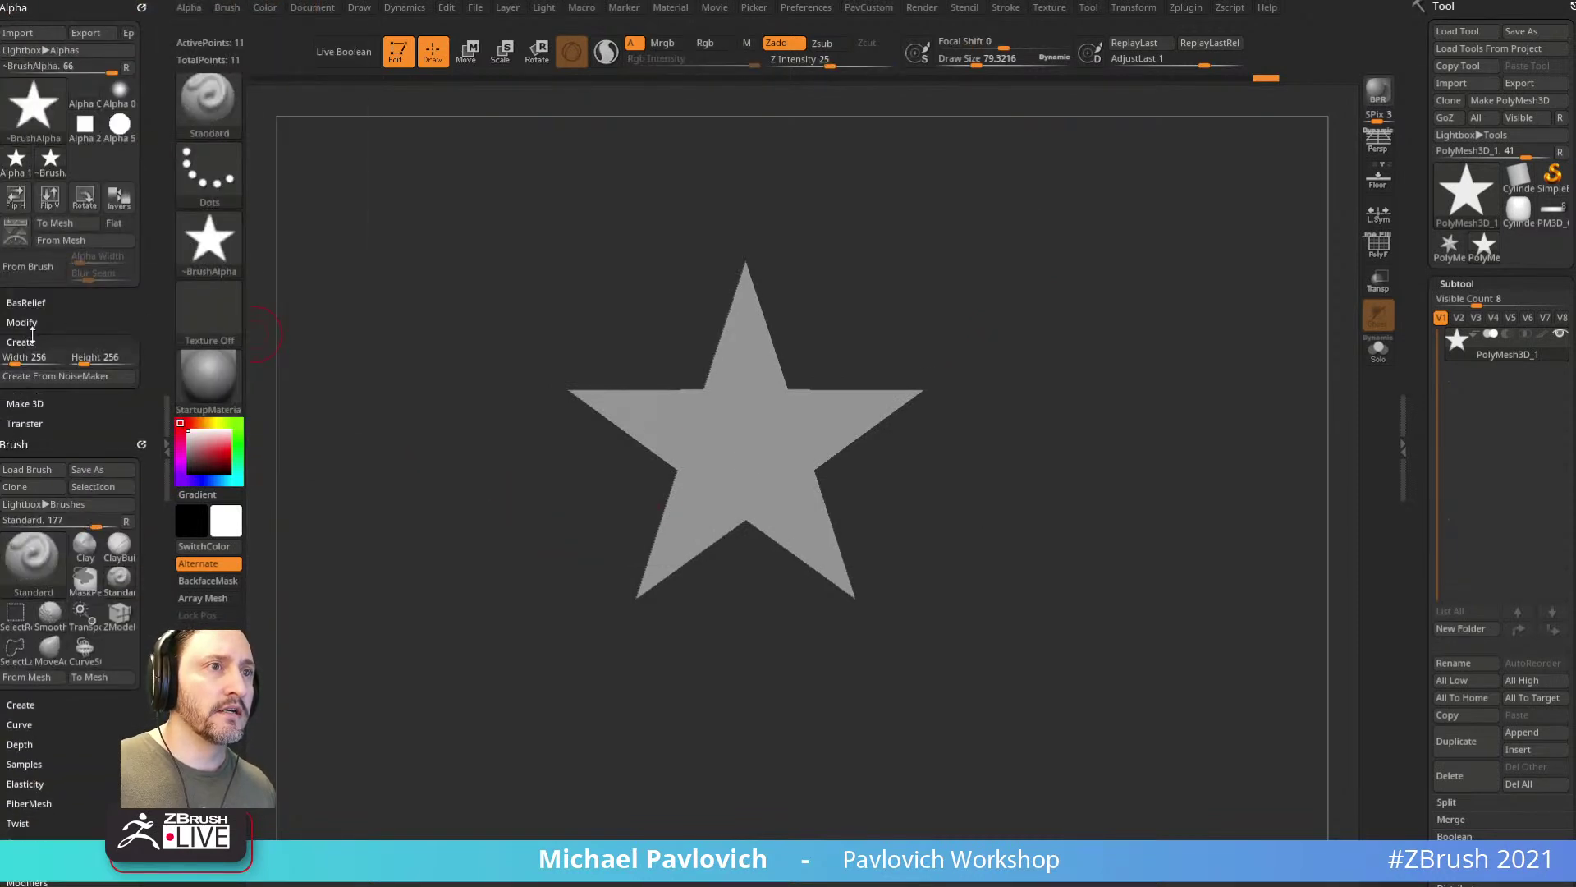
click(25, 403)
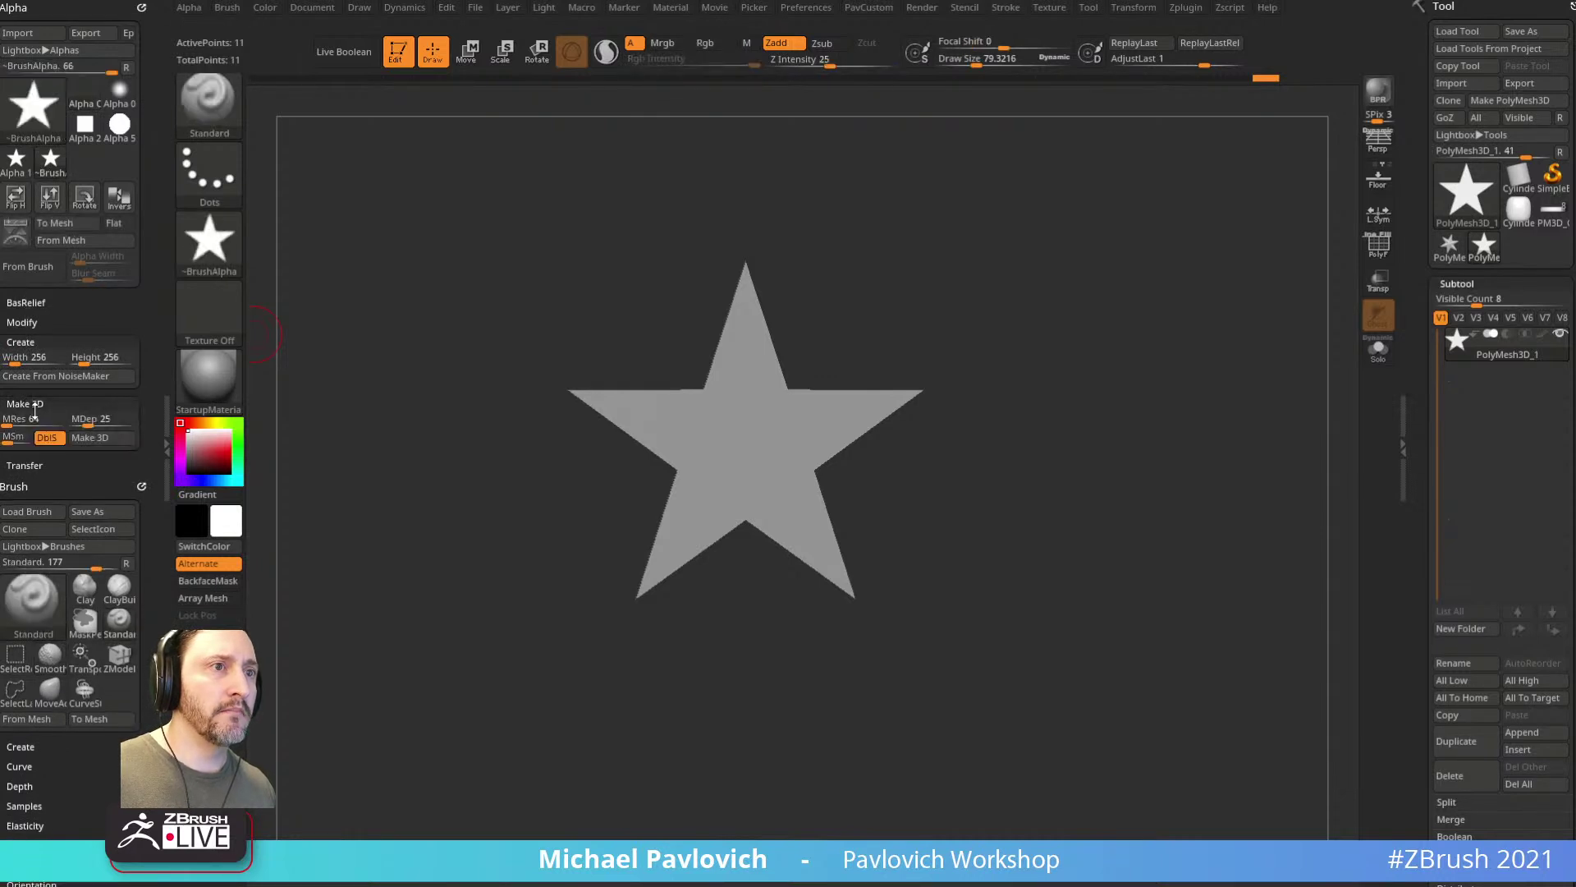
text(193)
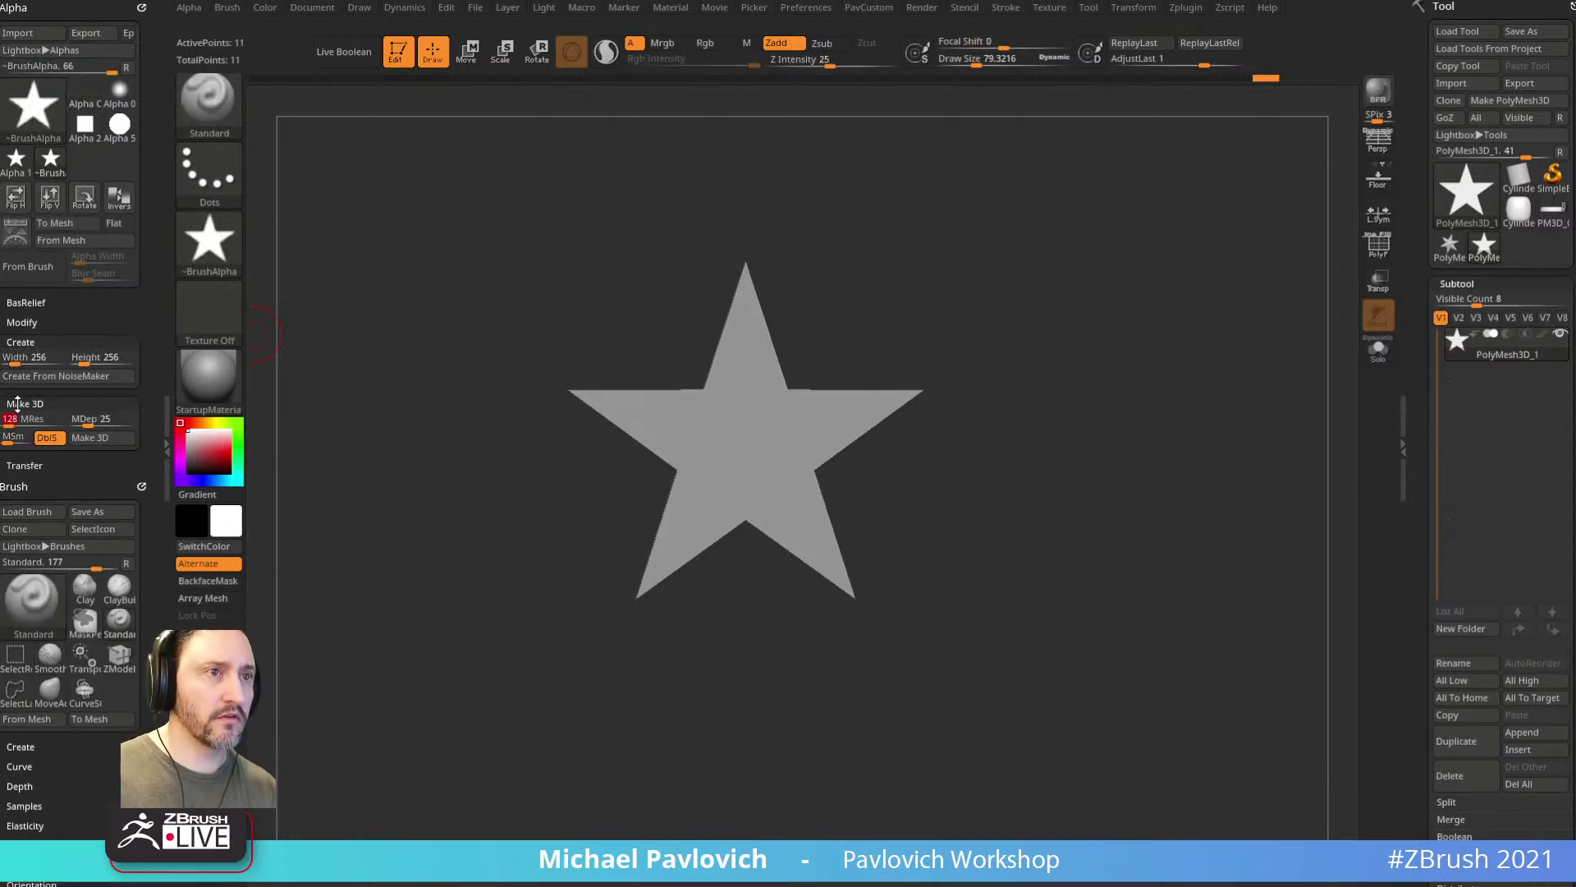
click(90, 439)
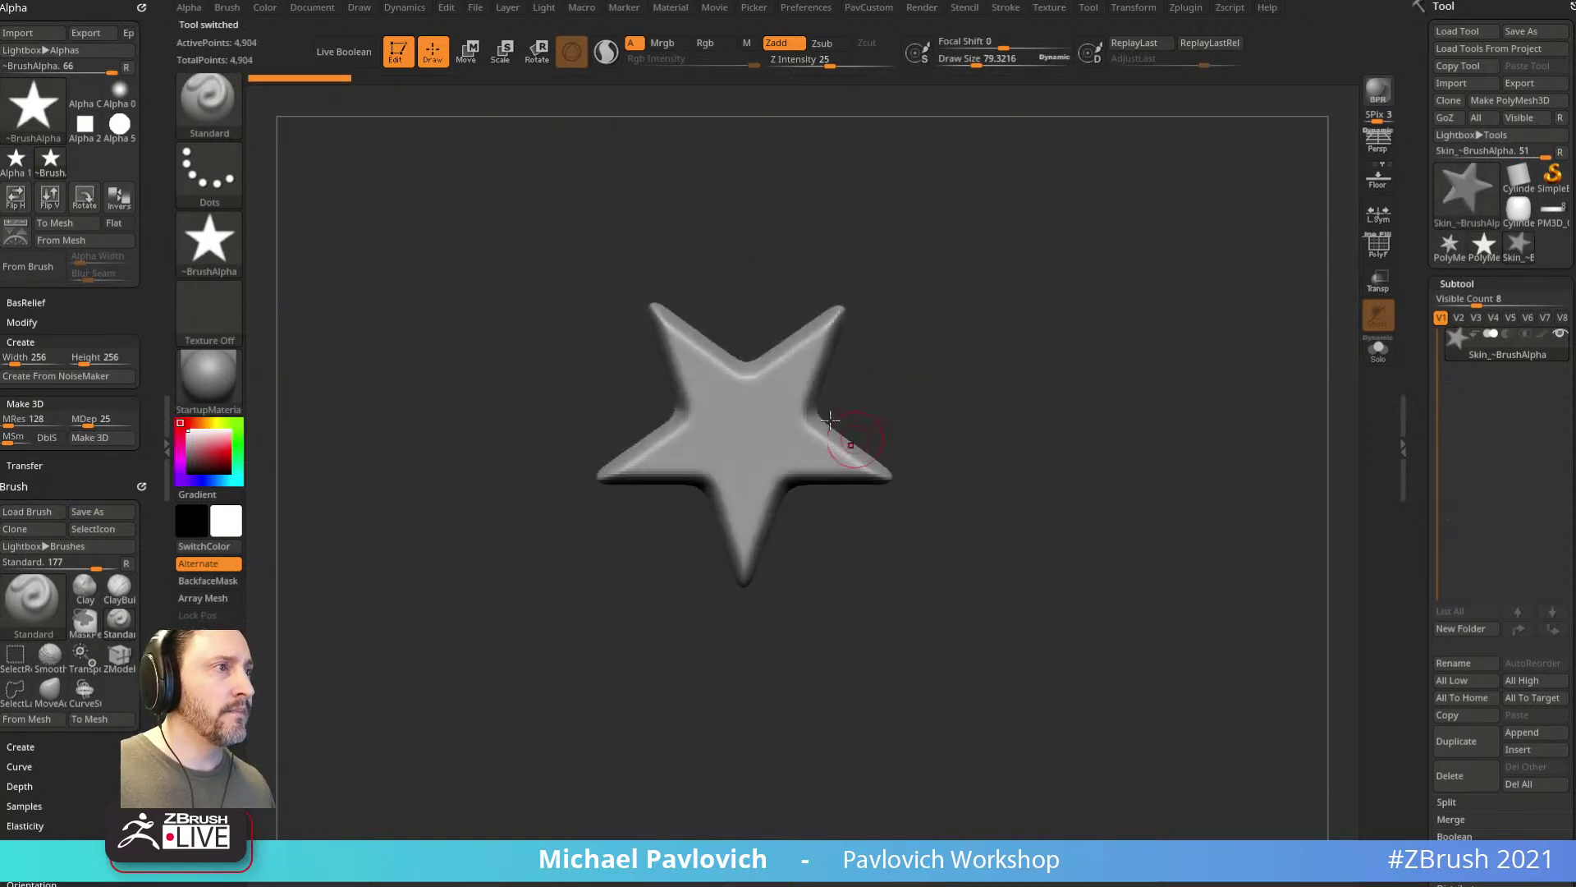
Step: Turn on the polygon wireframe display and make another 3D mesh from the star alpha with double-sided enabled
click(1378, 244)
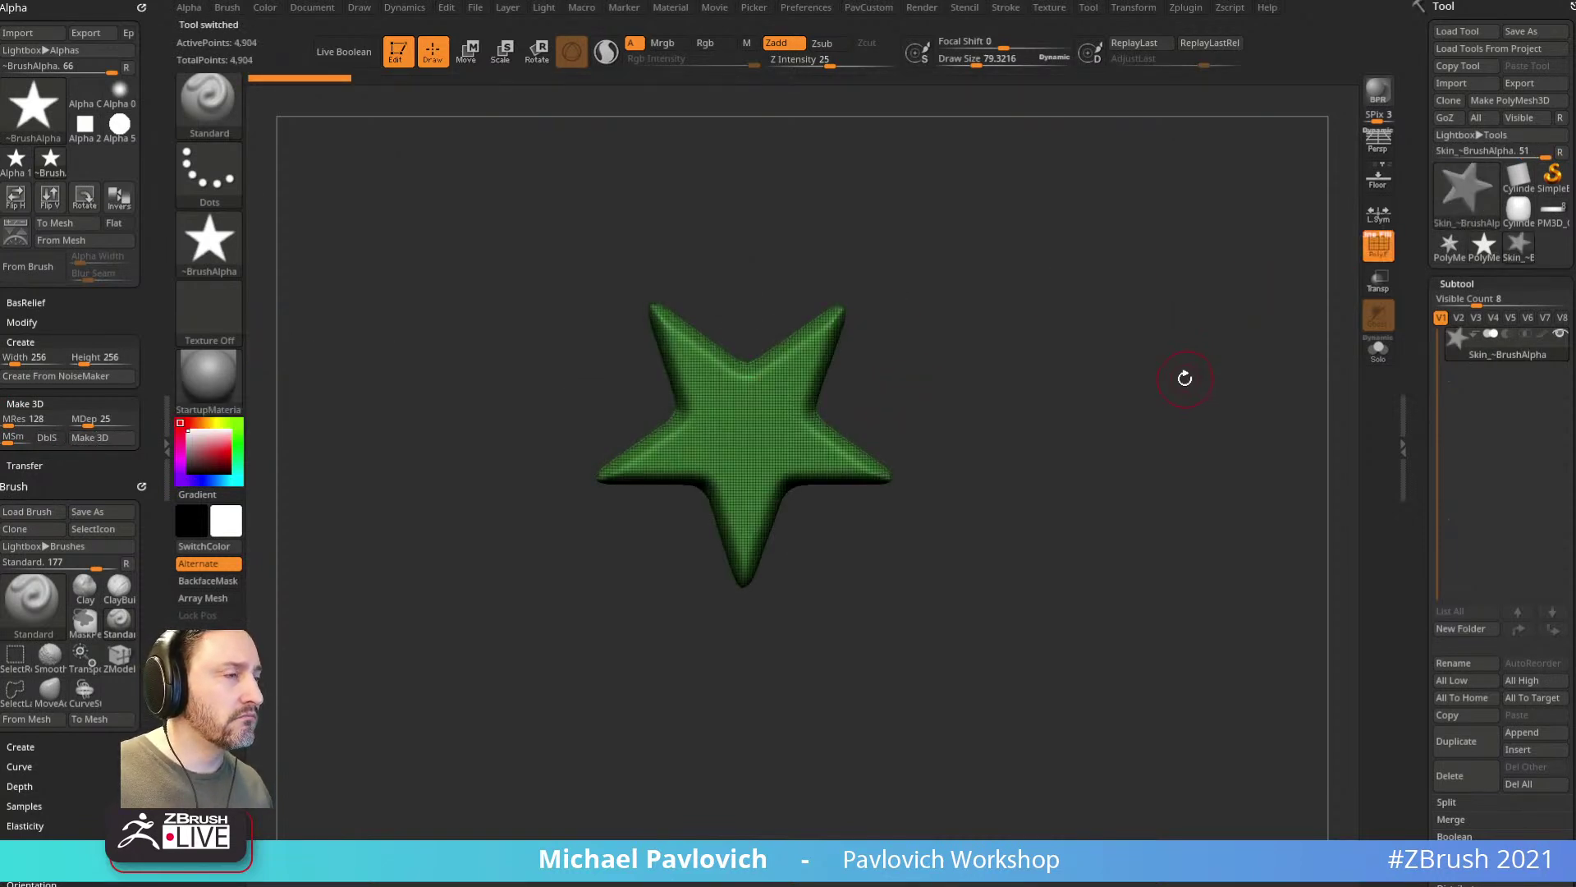
drag(896, 513, 1002, 362)
click(48, 440)
click(125, 437)
shift+drag(922, 323, 901, 329)
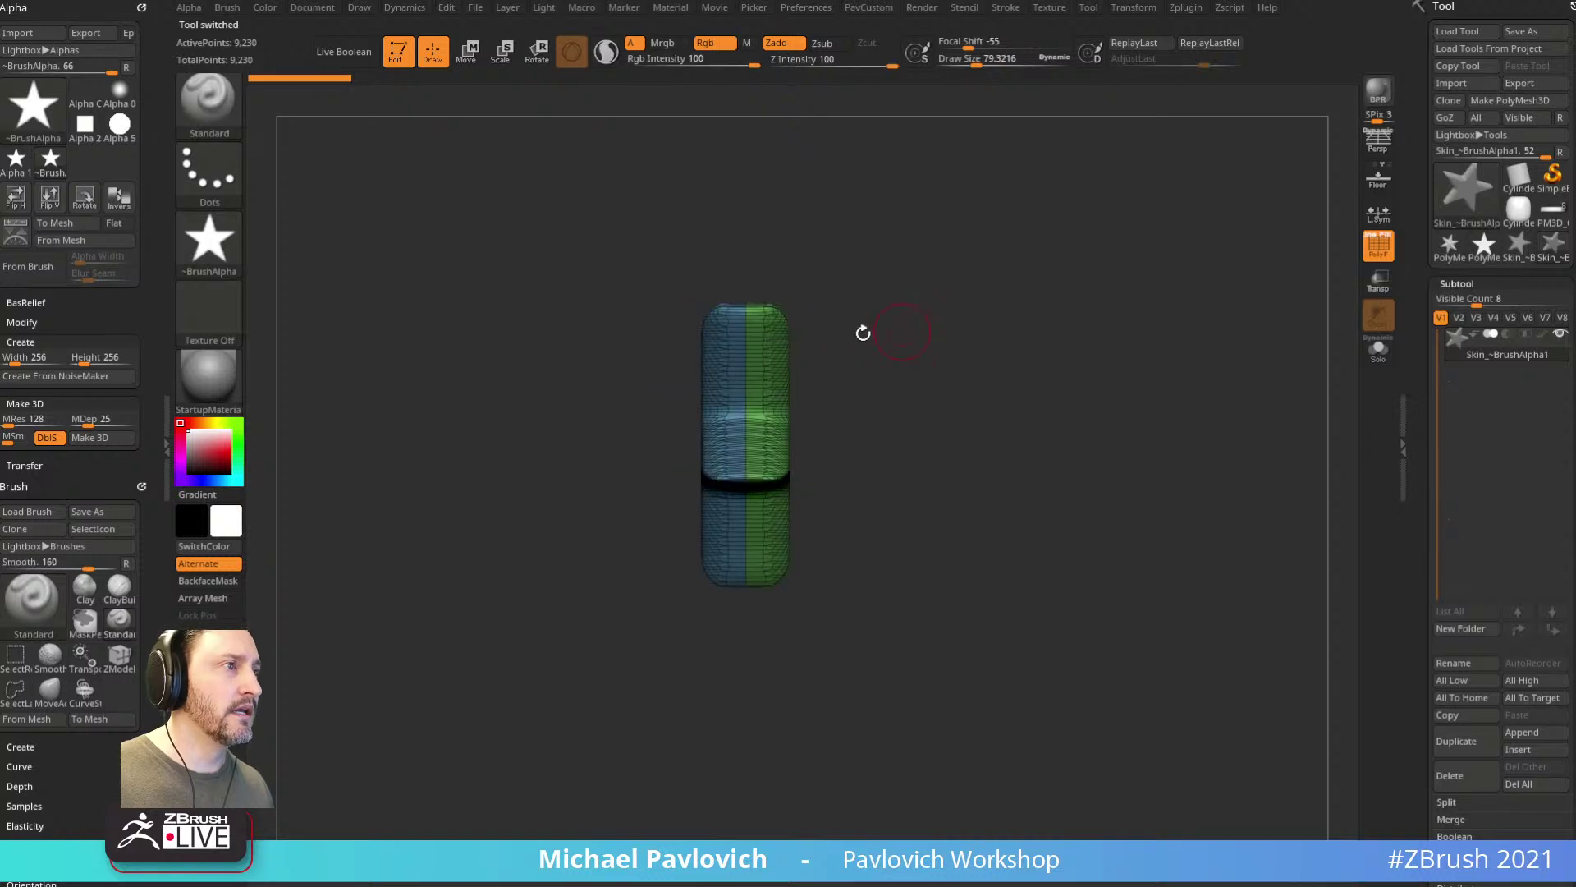
Step: Slice off both rounded faces of the star in side view with the KnifeCurve brush, leaving a thin flat slab
ctrl+shift+click(234, 124)
click(722, 201)
mouse_move(728, 204)
ctrl+shift+mouse_down()
mouse_move(711, 619)
mouse_move(722, 731)
ctrl+shift+mouse_up()
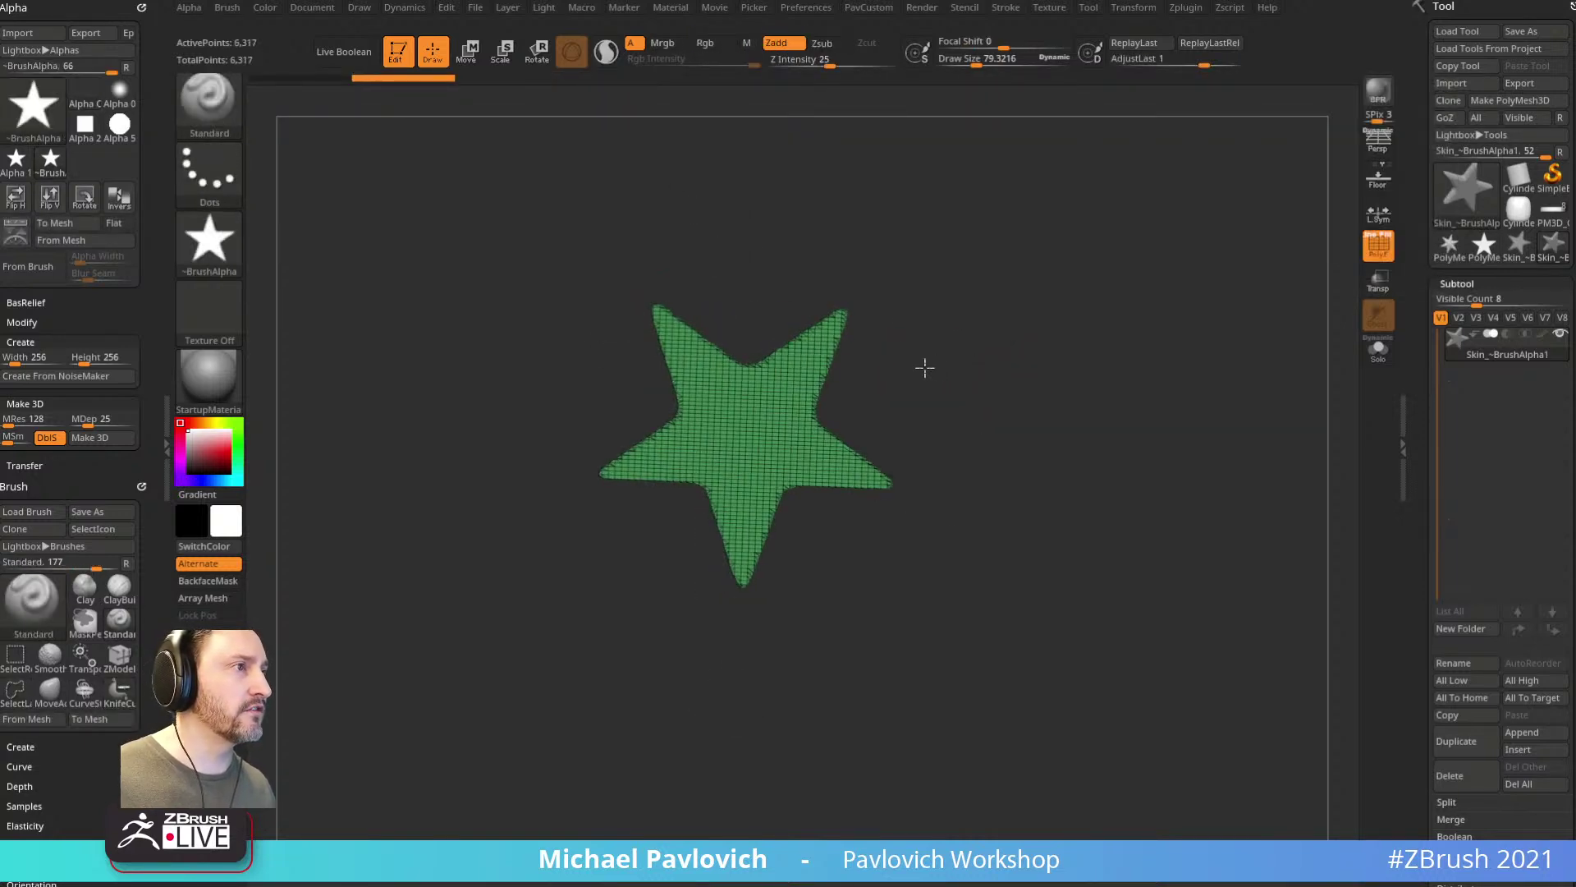
drag(1043, 328, 952, 337)
mouse_move(714, 682)
ctrl+shift+mouse_down()
mouse_move(711, 160)
mouse_move(694, 160)
ctrl+shift+mouse_up()
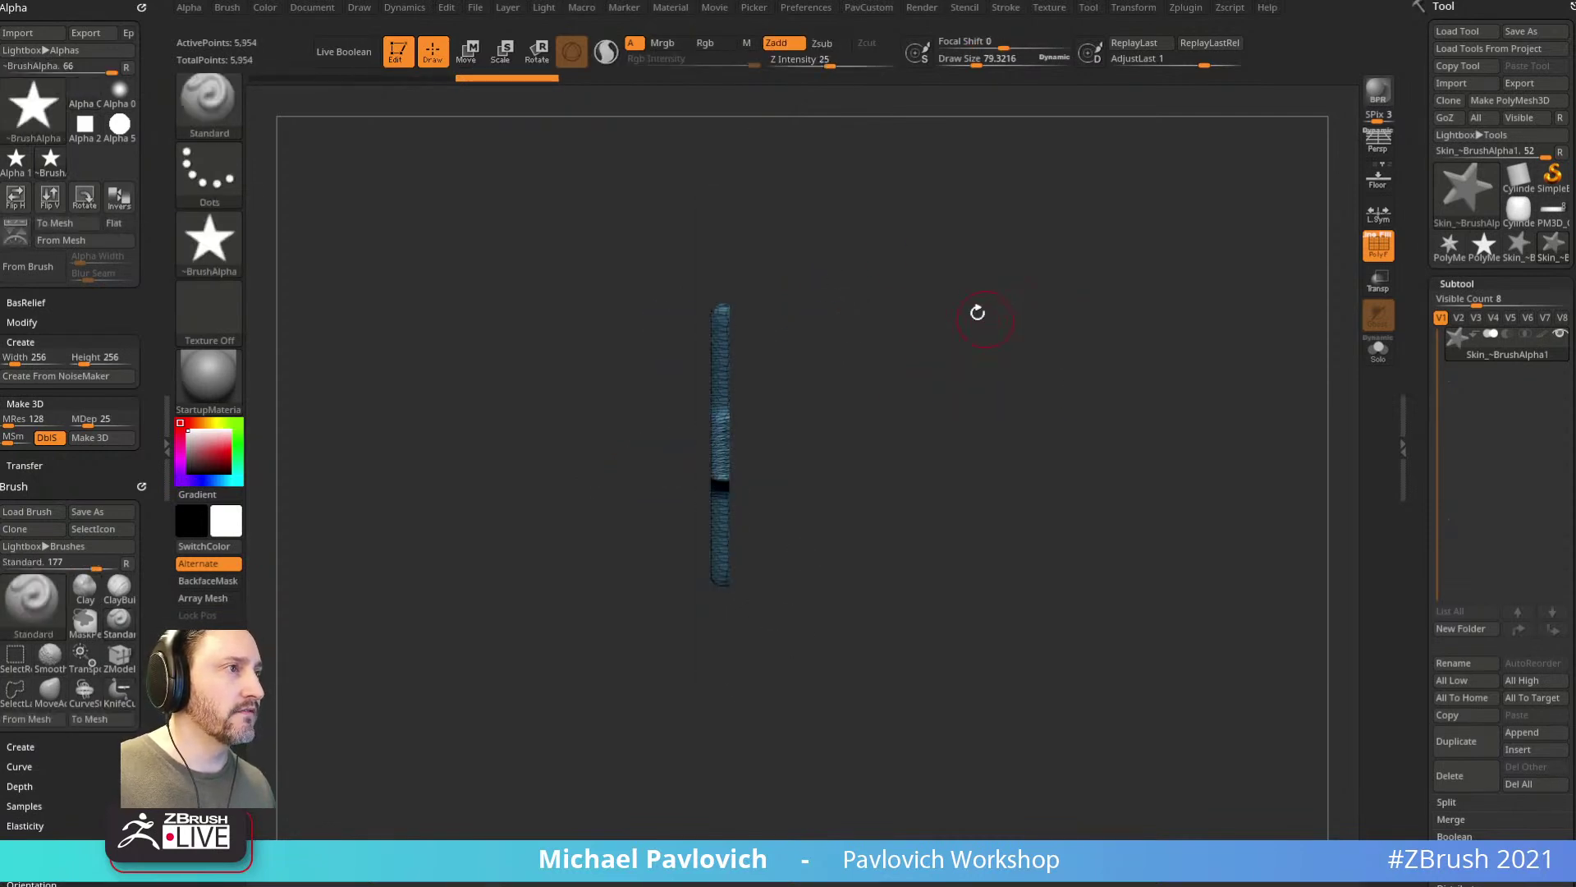
Step: Turn the star slab to the front view and apply Mirror And Weld to make it symmetrical
shift+drag(985, 317, 1048, 325)
key(2)
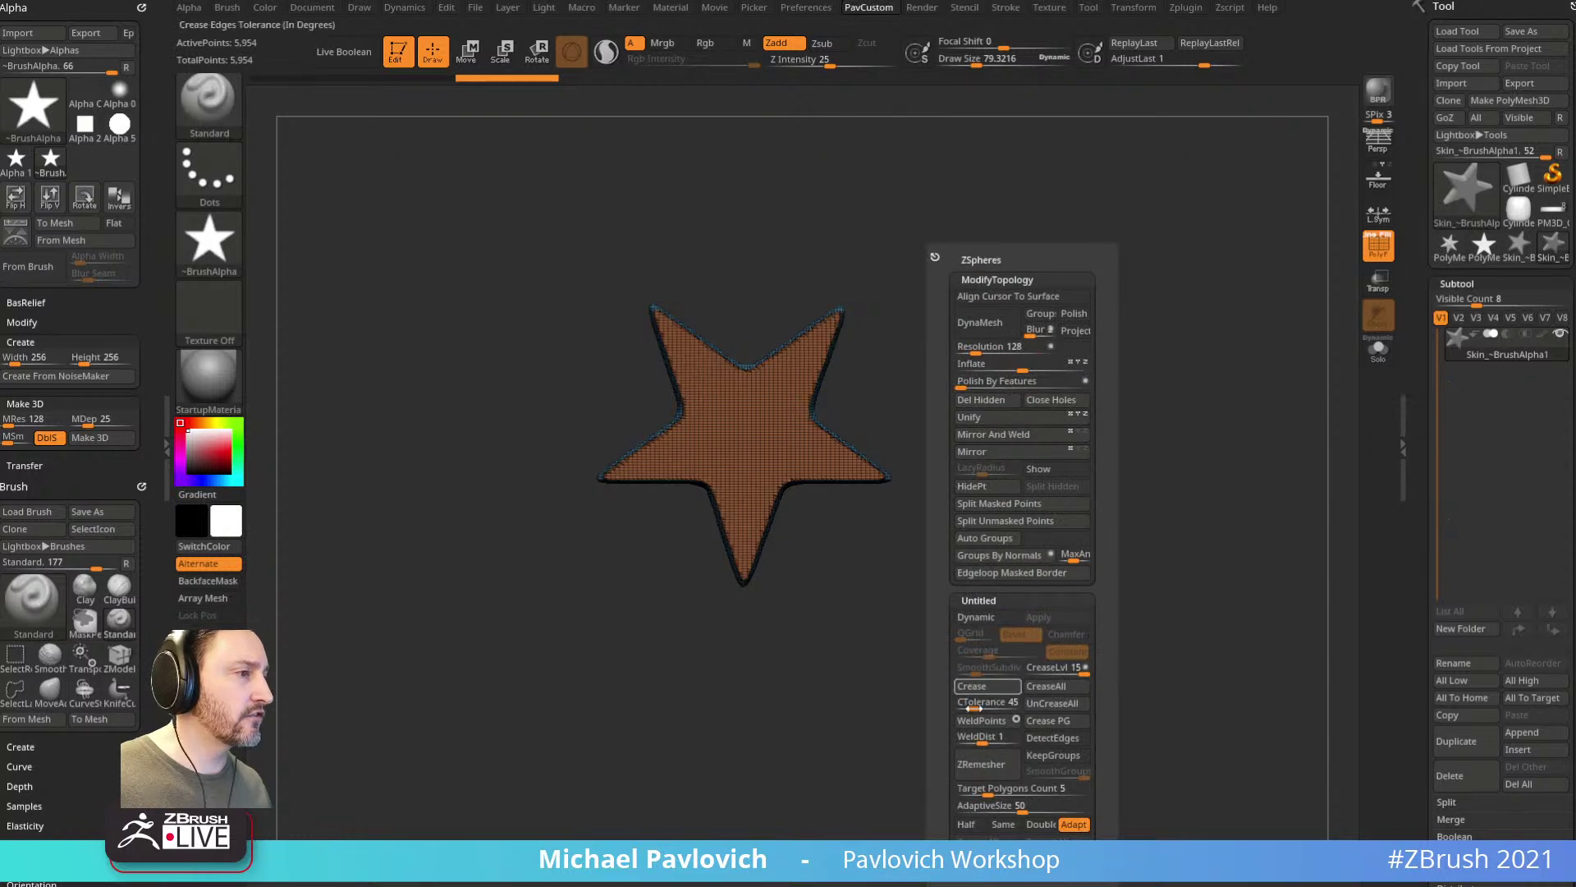
key(space)
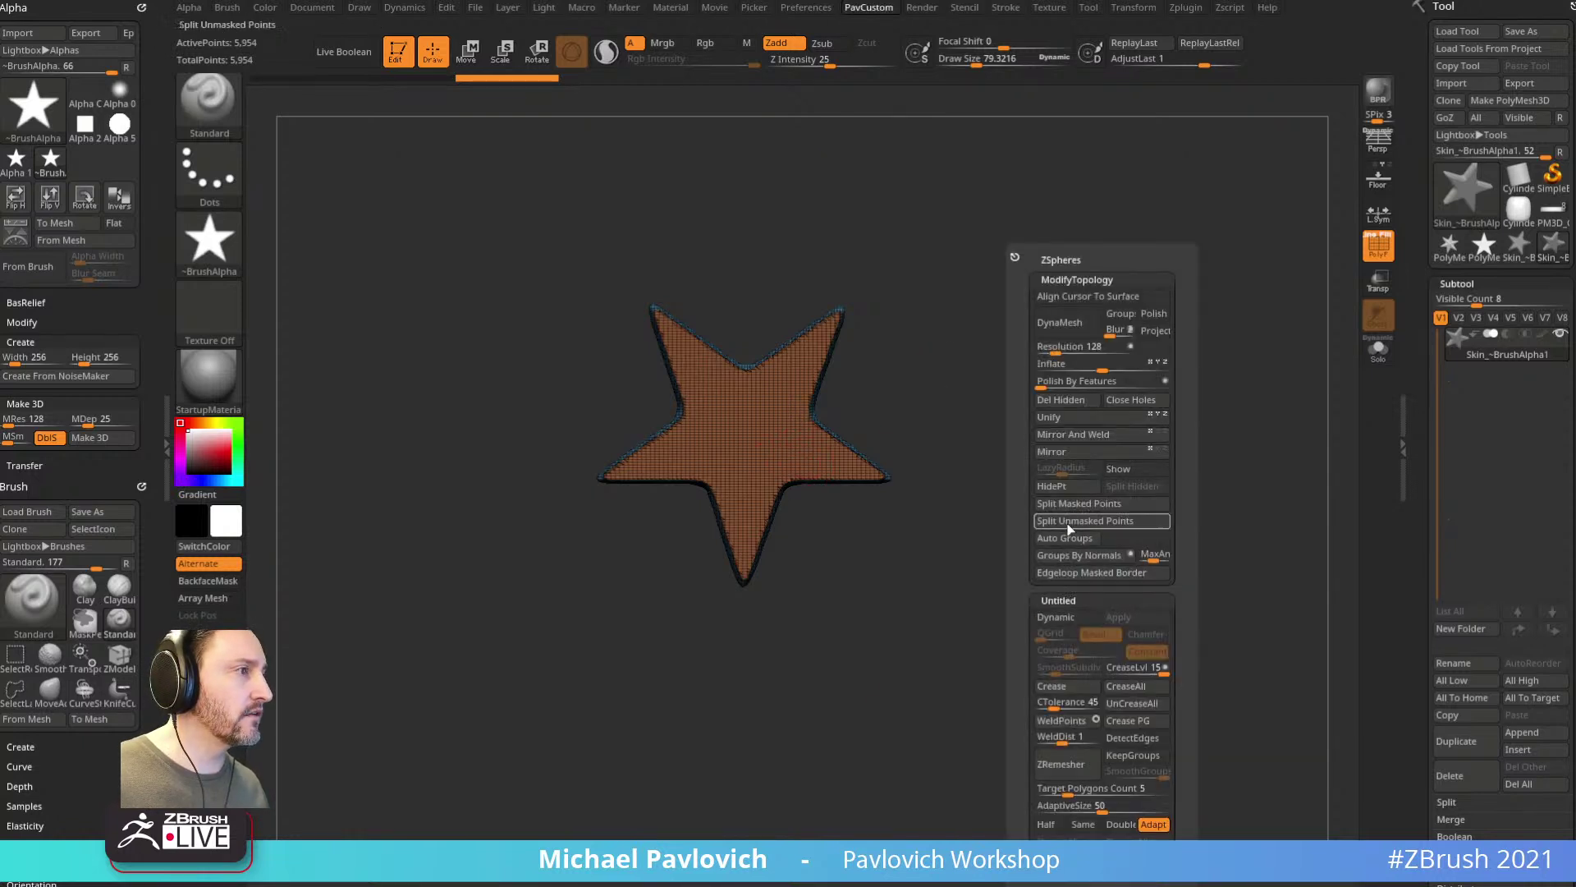
click(1080, 435)
Step: ZRemesh the star repeatedly at half density with adaptive size 0, KeepGroups on and reduced group smoothing
key(space)
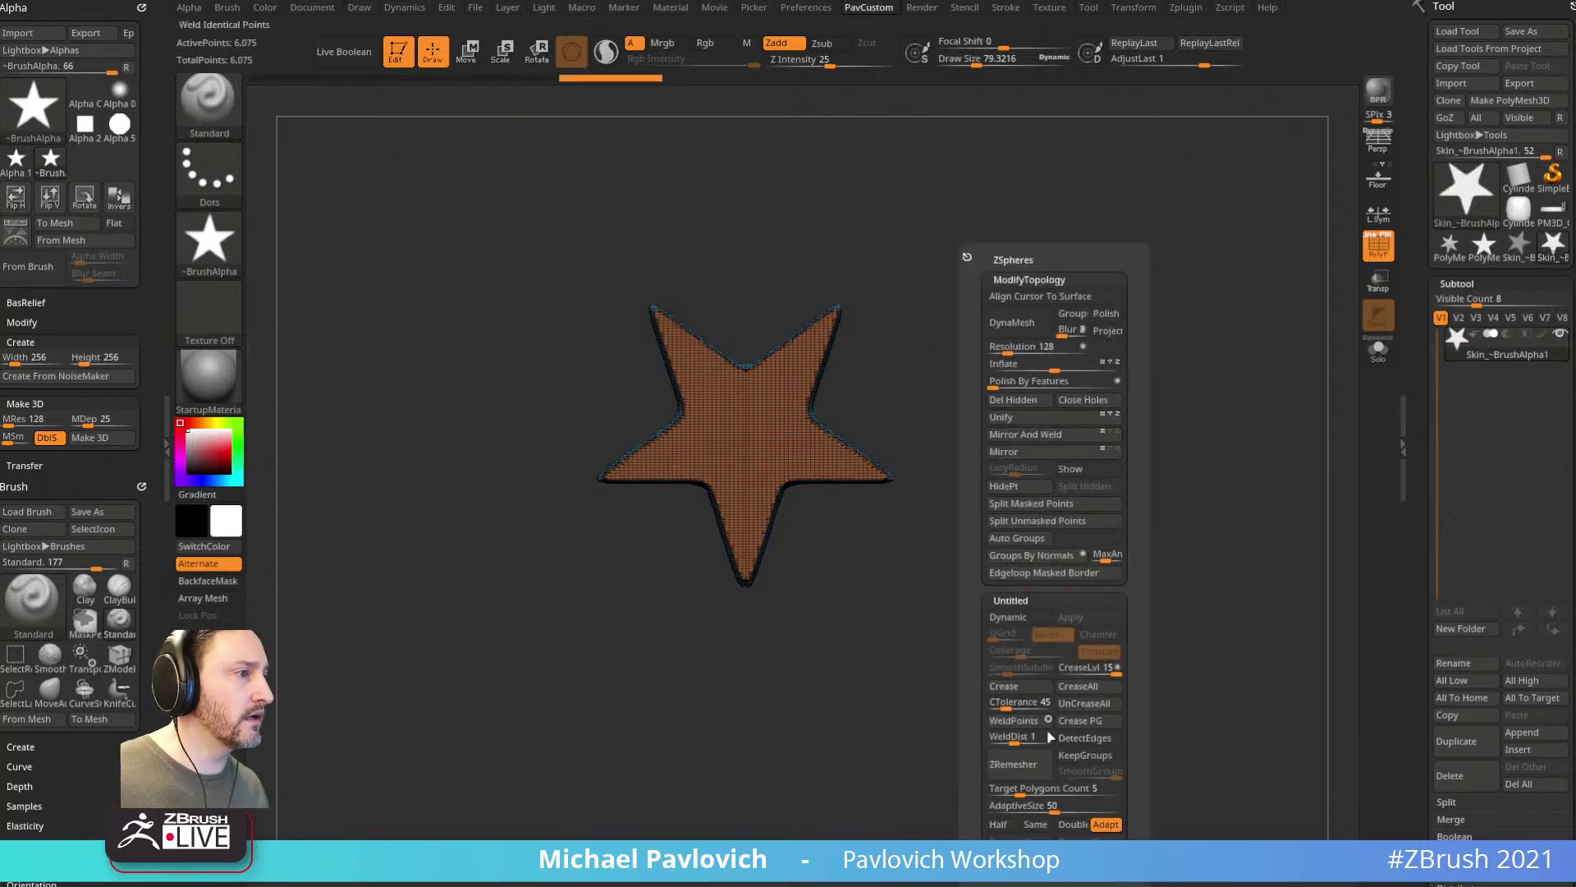
click(1008, 824)
click(1027, 807)
text(0)
click(1084, 755)
drag(1072, 771, 1079, 776)
click(1048, 774)
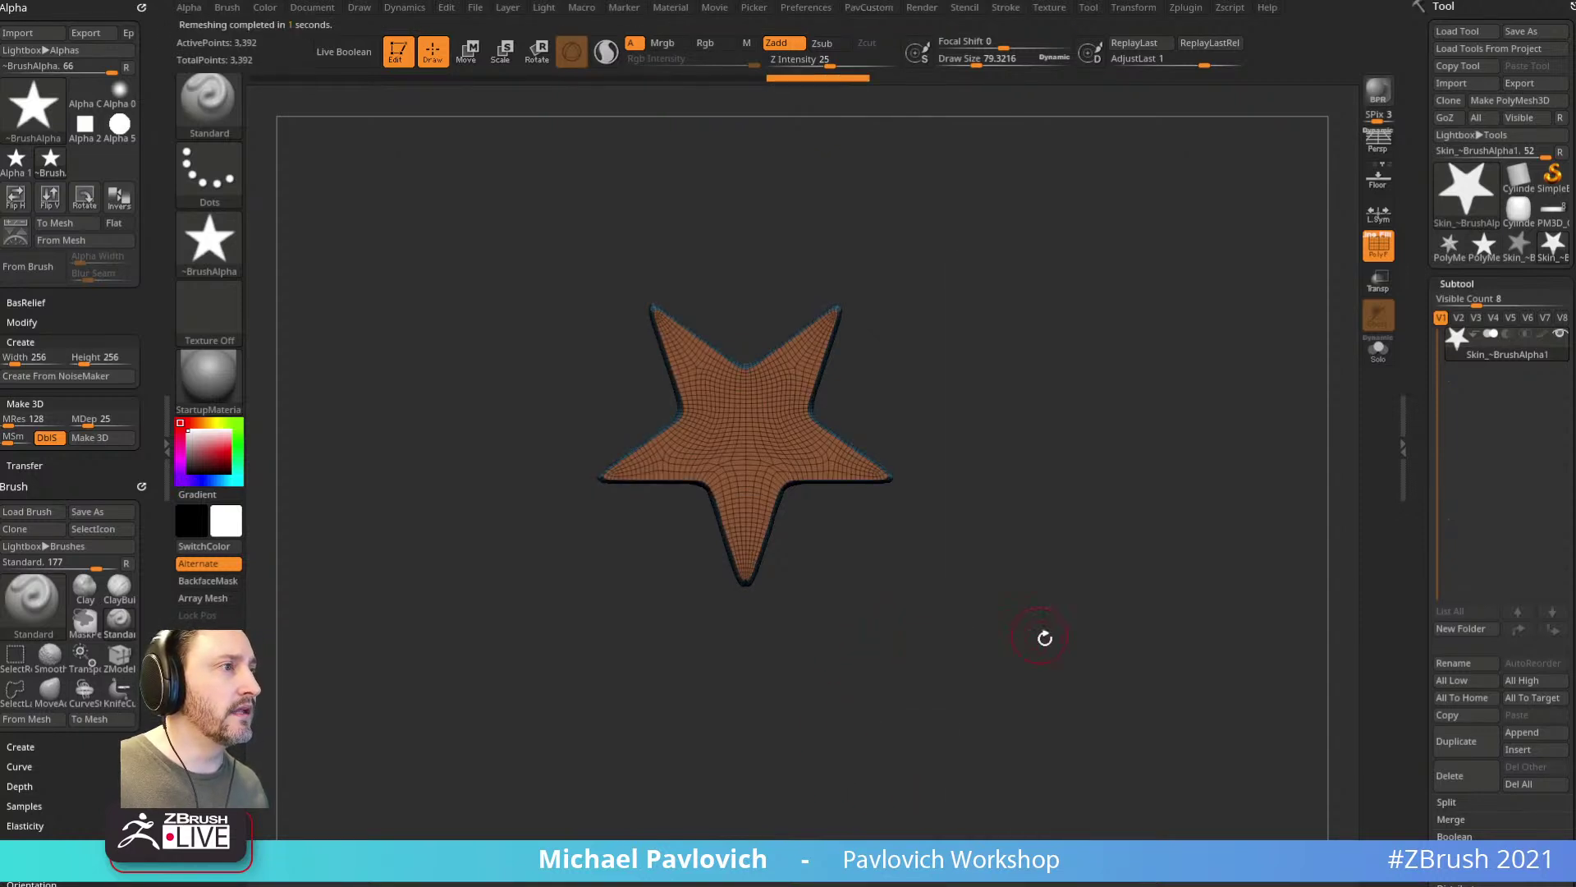
click(1009, 765)
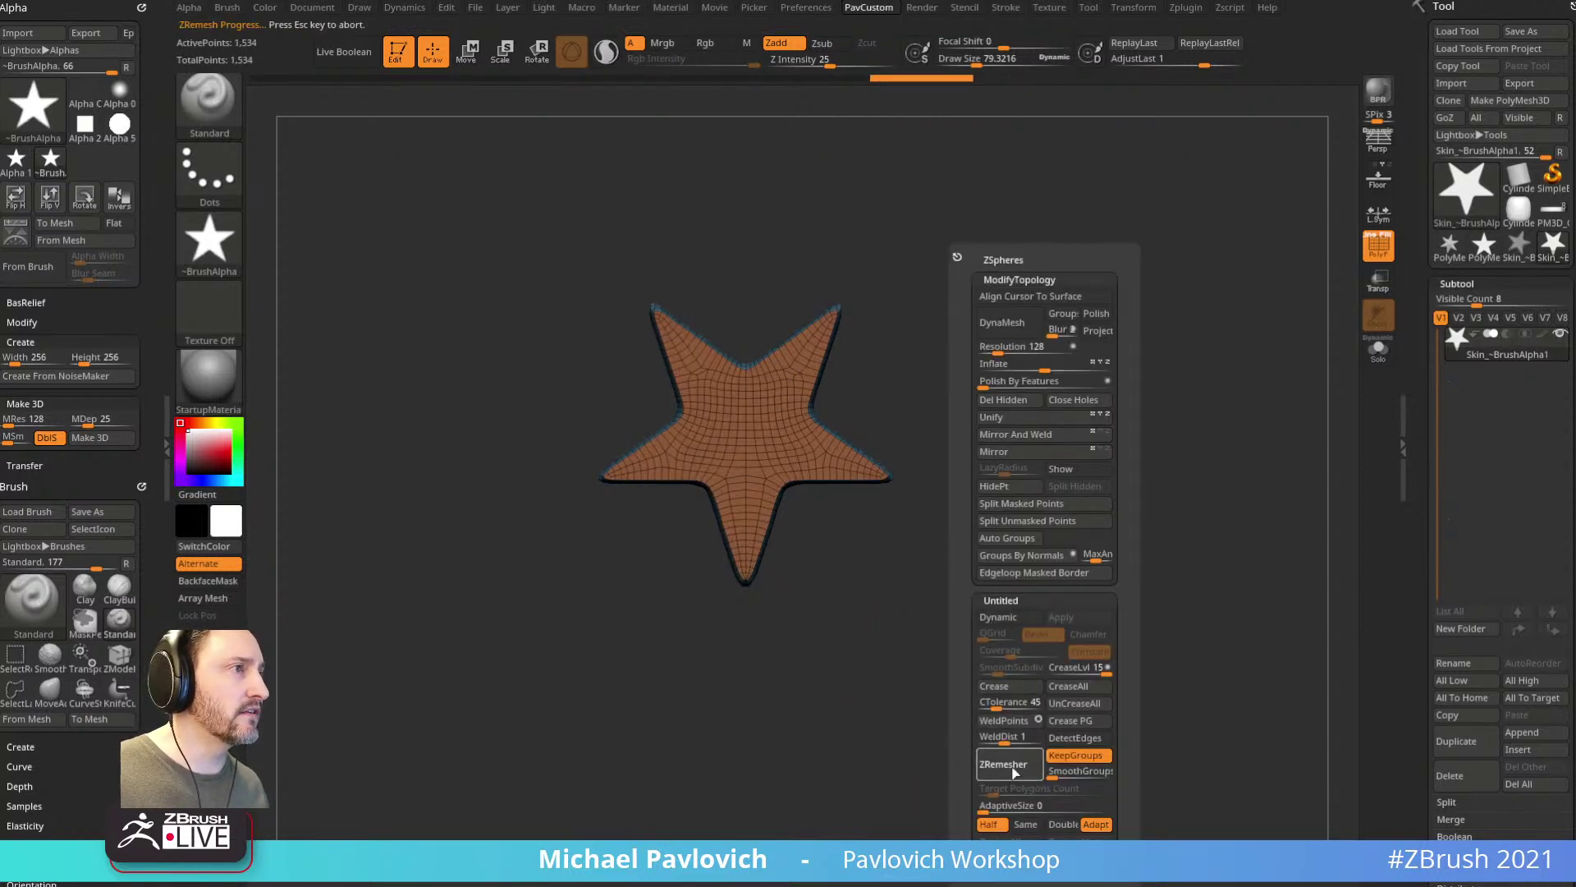
Step: Isolate the star's front-face polygroup and delete the hidden rest of the mesh
drag(843, 601, 901, 396)
ctrl+shift+click(736, 433)
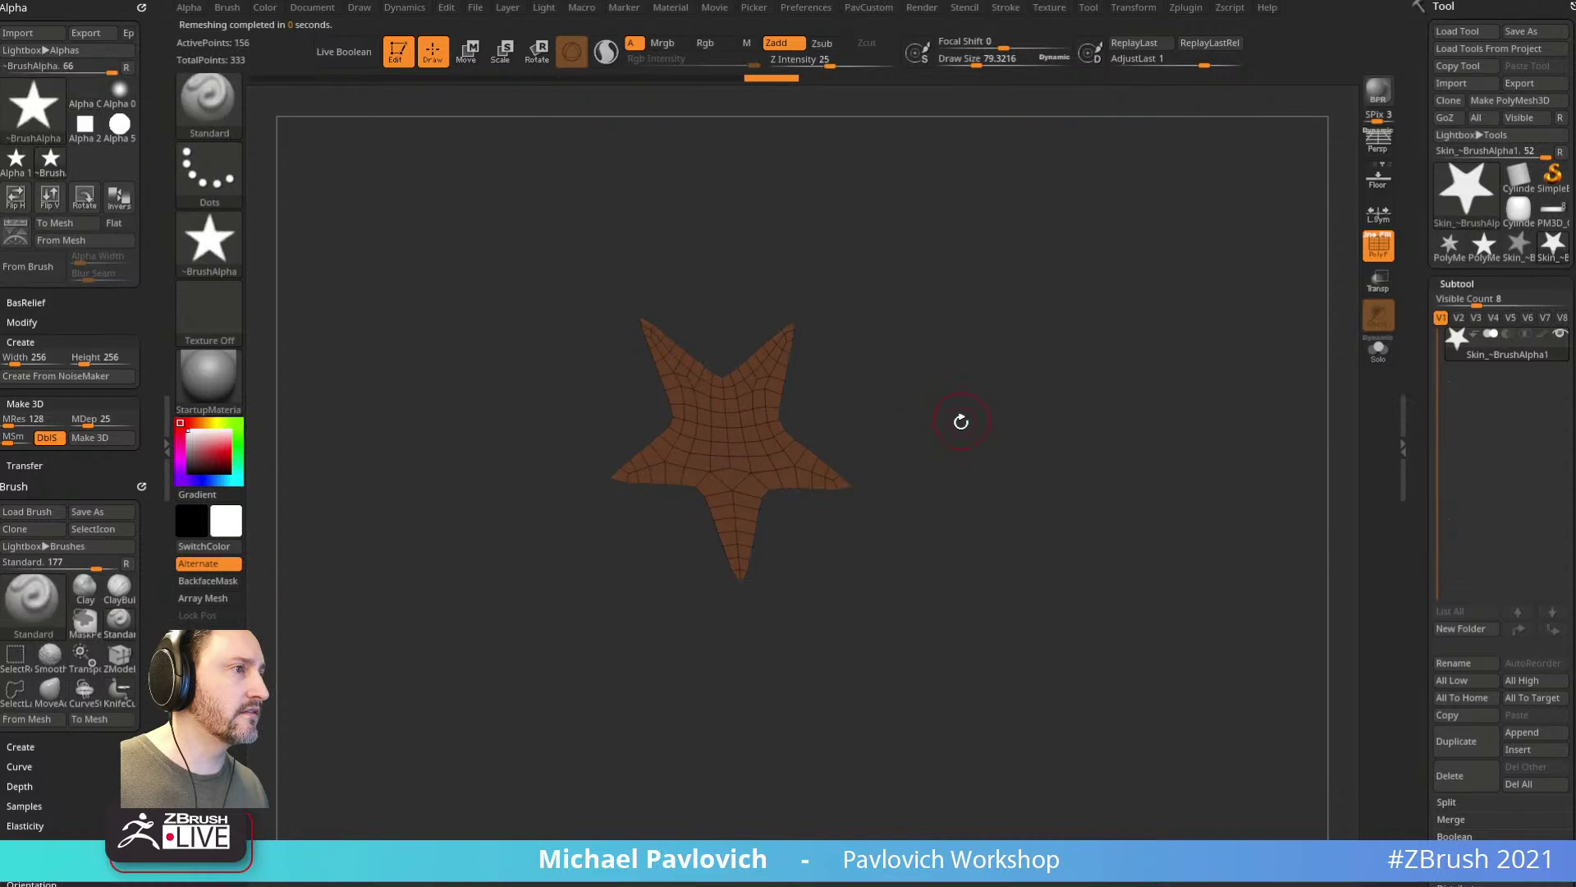
key(2)
click(929, 401)
Step: Extrude the flat star into a solid slab with the ZModeler brush's QMesh action targeting Polygroup All
key(b)
key(z)
key(m)
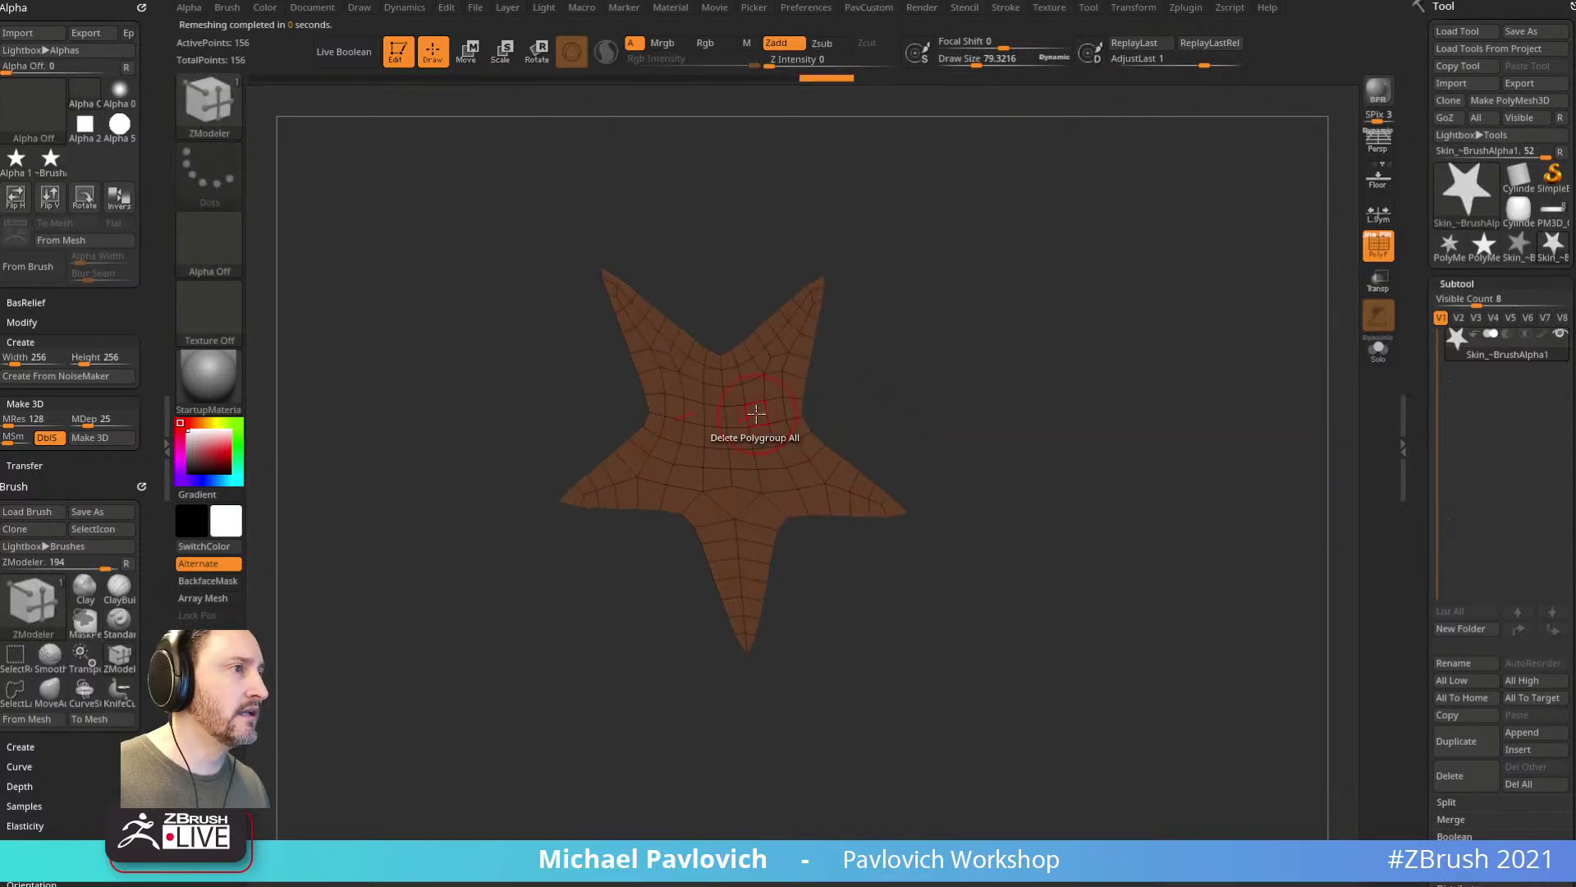
key(space)
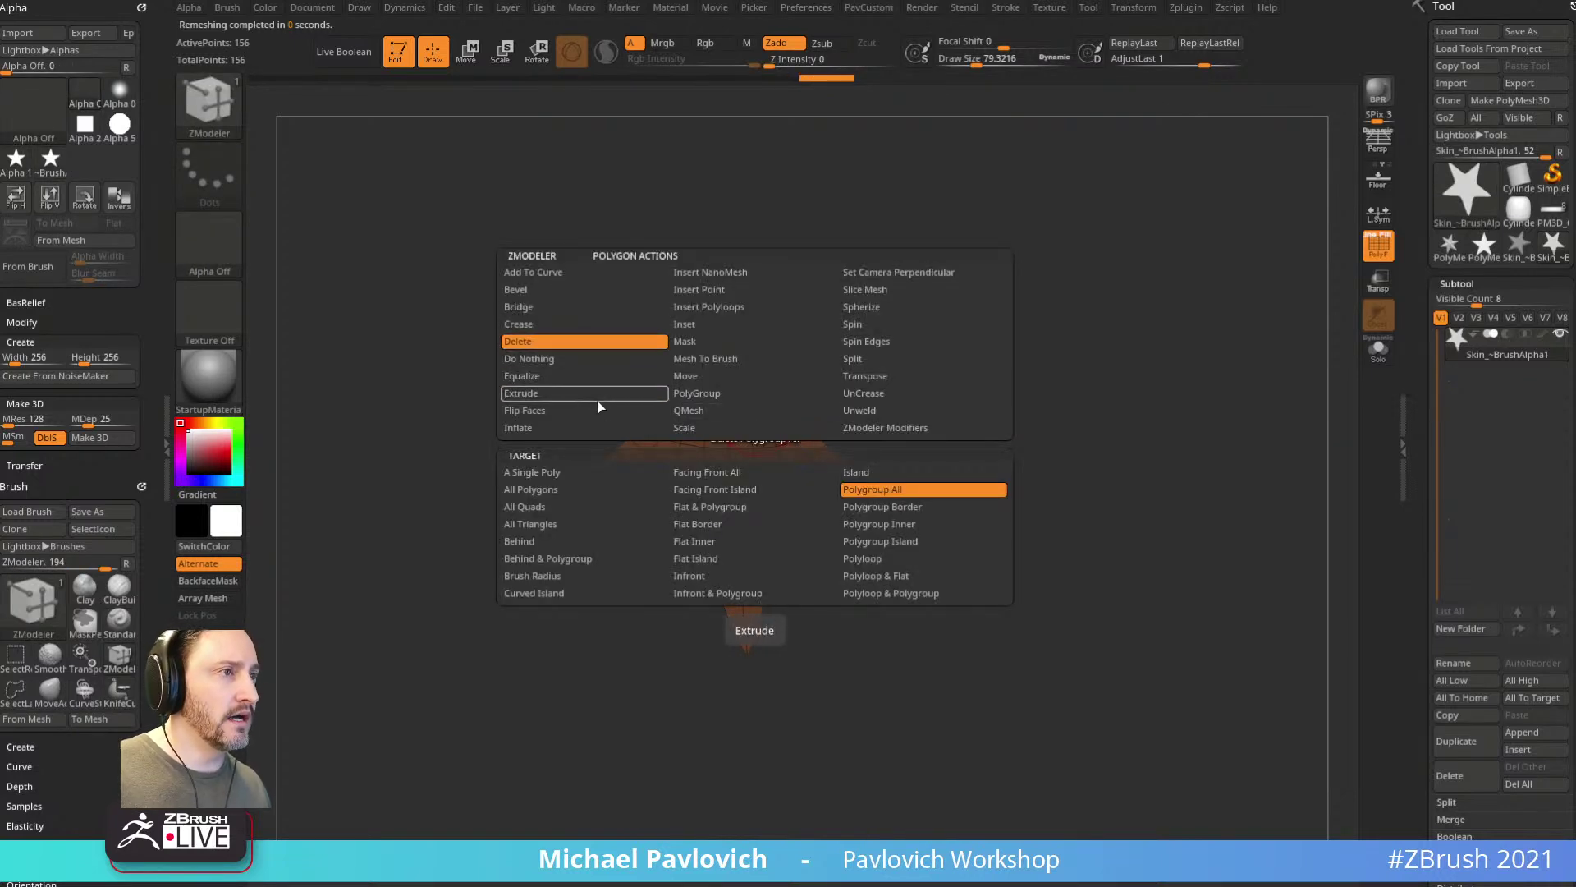
click(743, 410)
drag(973, 485, 936, 426)
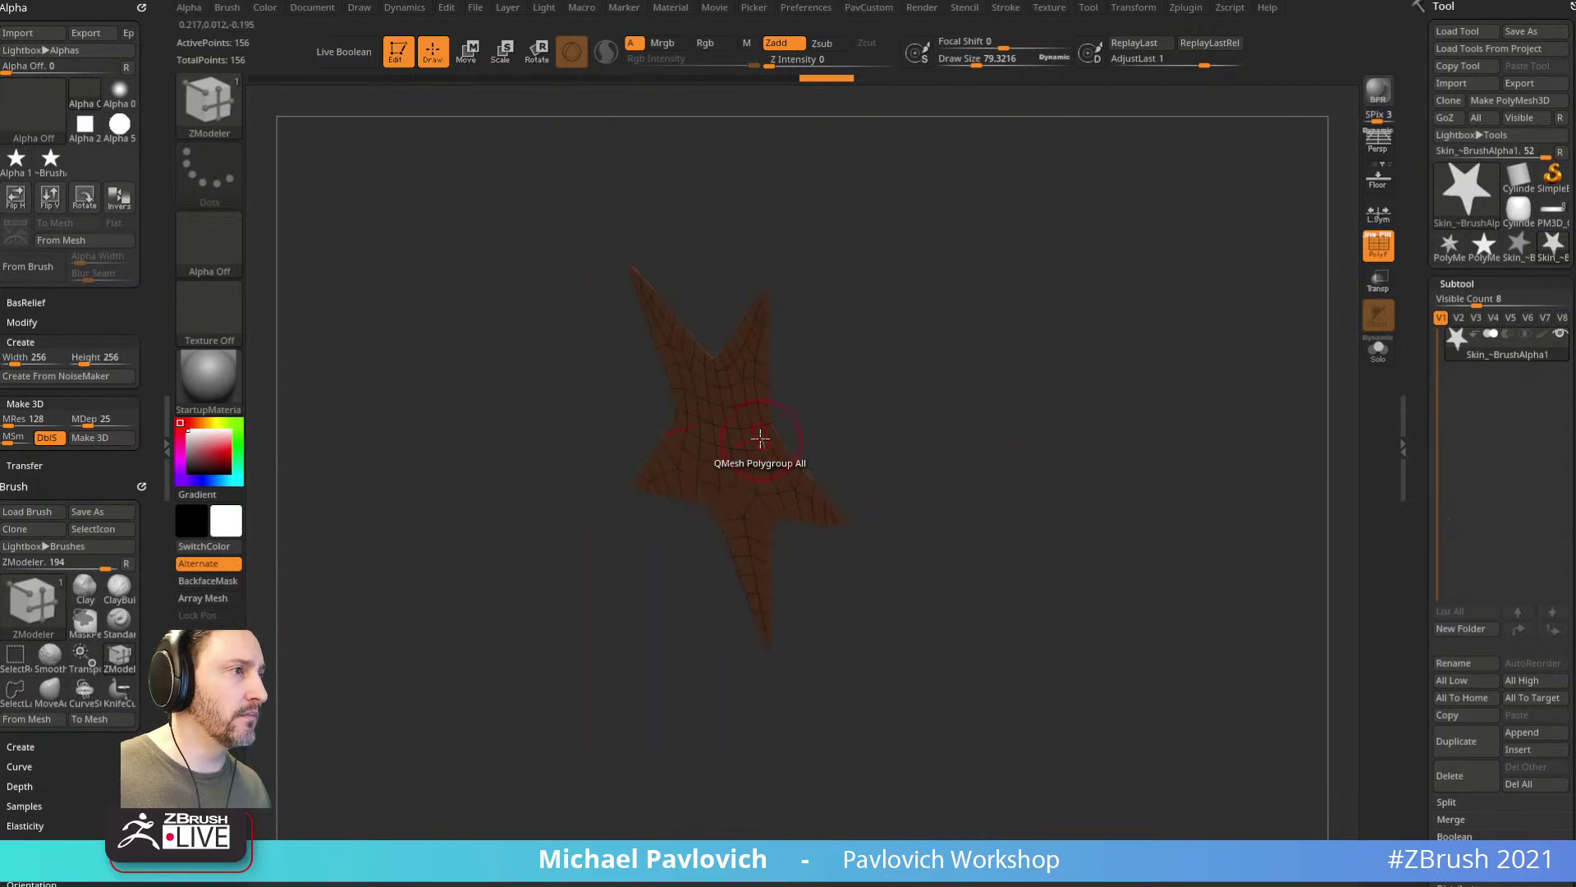
drag(746, 440, 712, 417)
shift+drag(845, 389, 939, 339)
key(4)
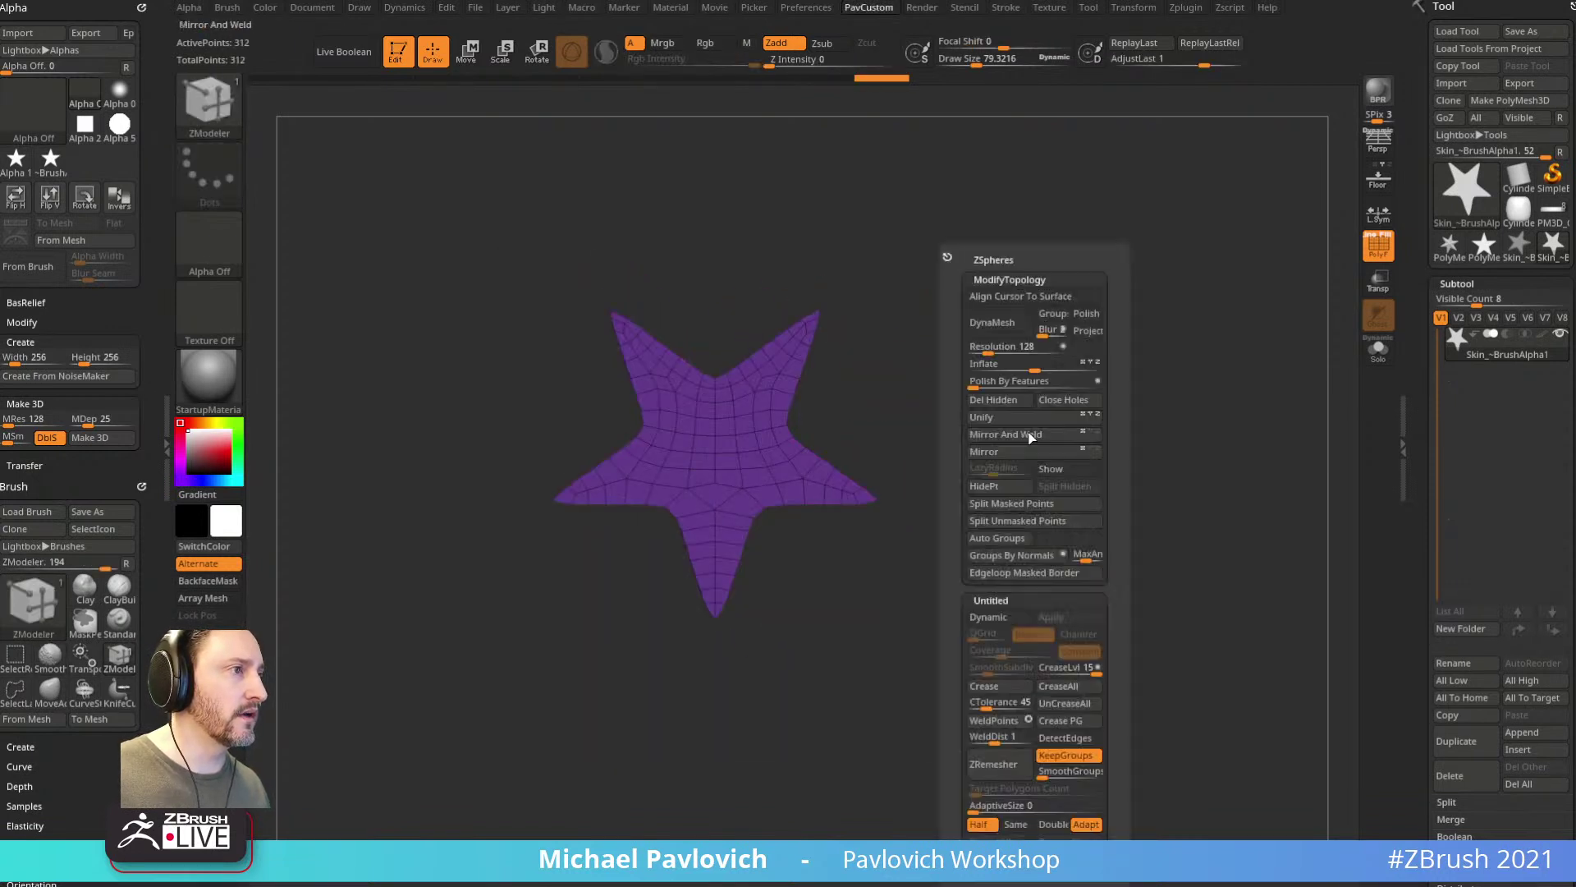
drag(919, 426, 697, 377)
right_drag(723, 468, 988, 451)
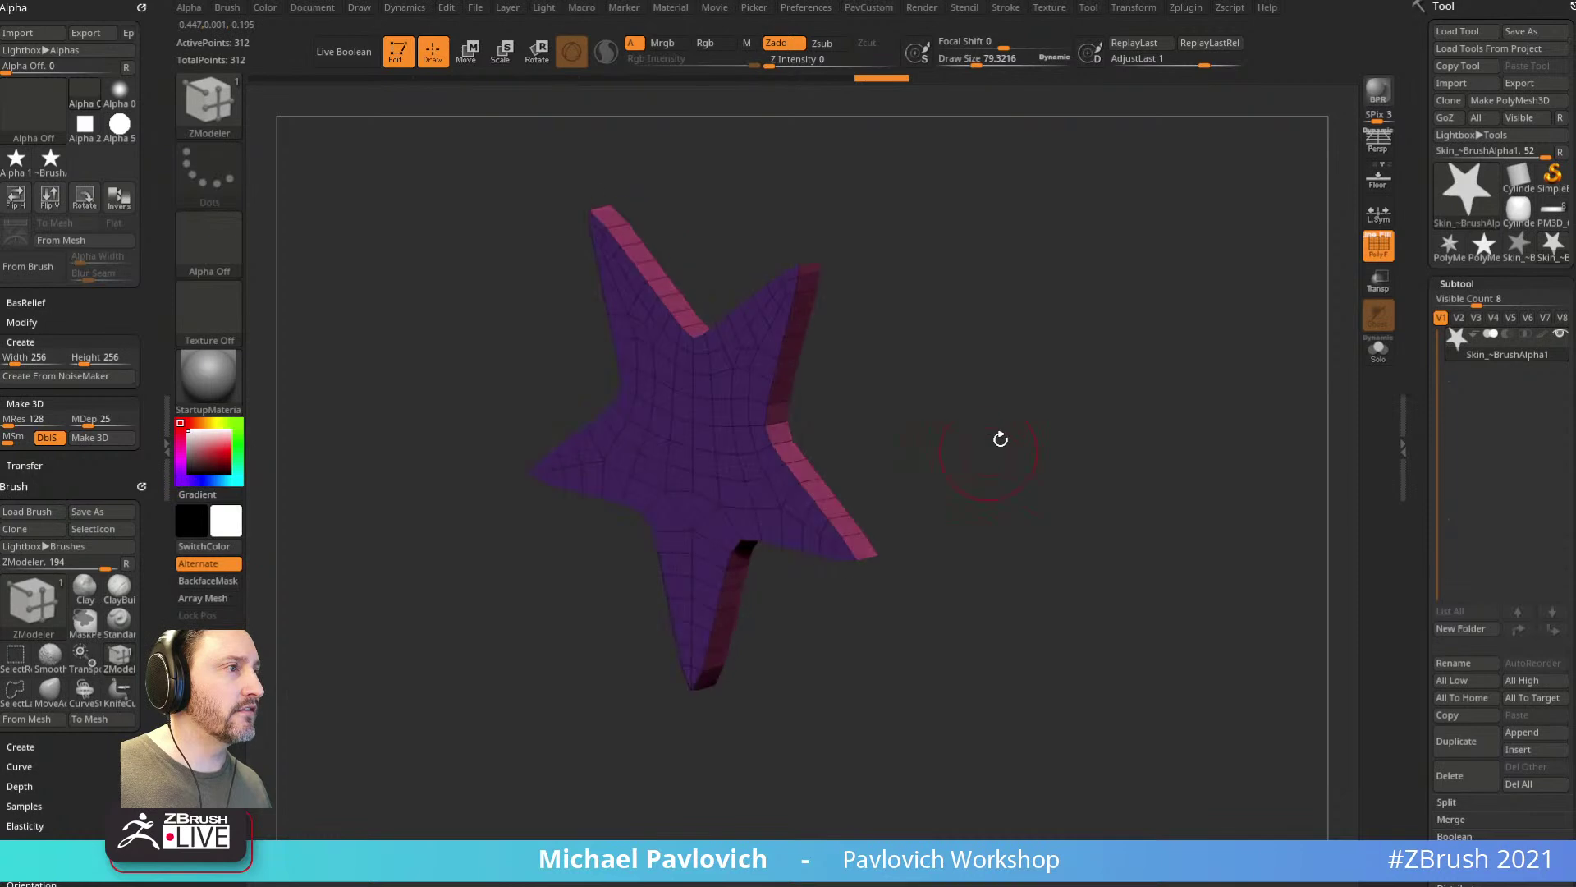
Step: Bevel the star slab's edges with a bevel width of 0.1351
drag(1414, 530, 1410, 365)
scroll(1409, 365, down, 1)
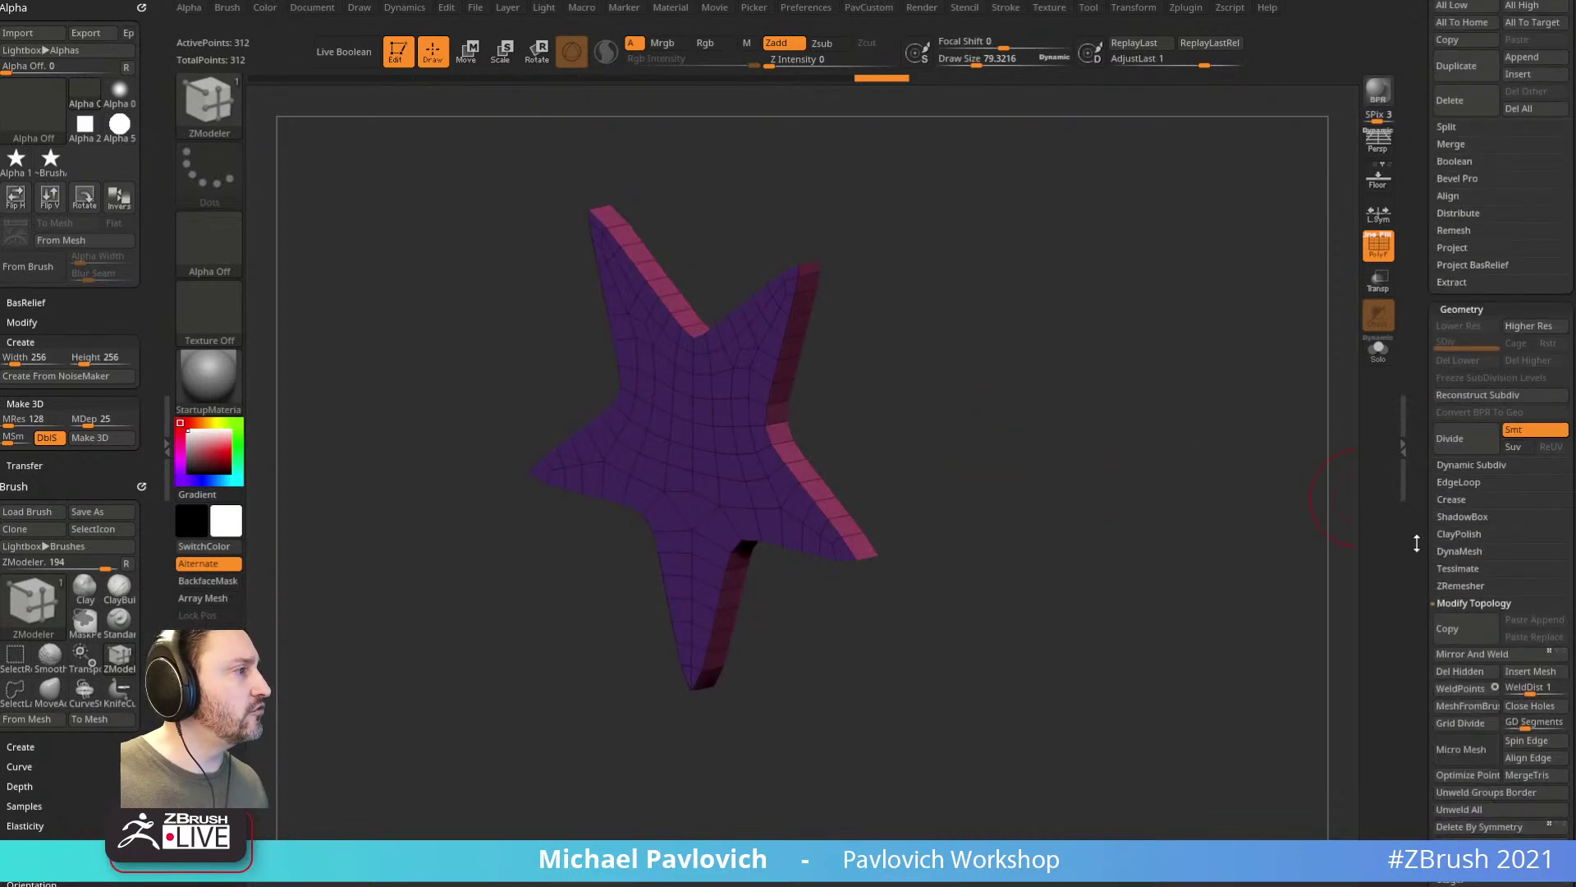
scroll(1437, 628, down, 4)
scroll(1408, 542, down, 3)
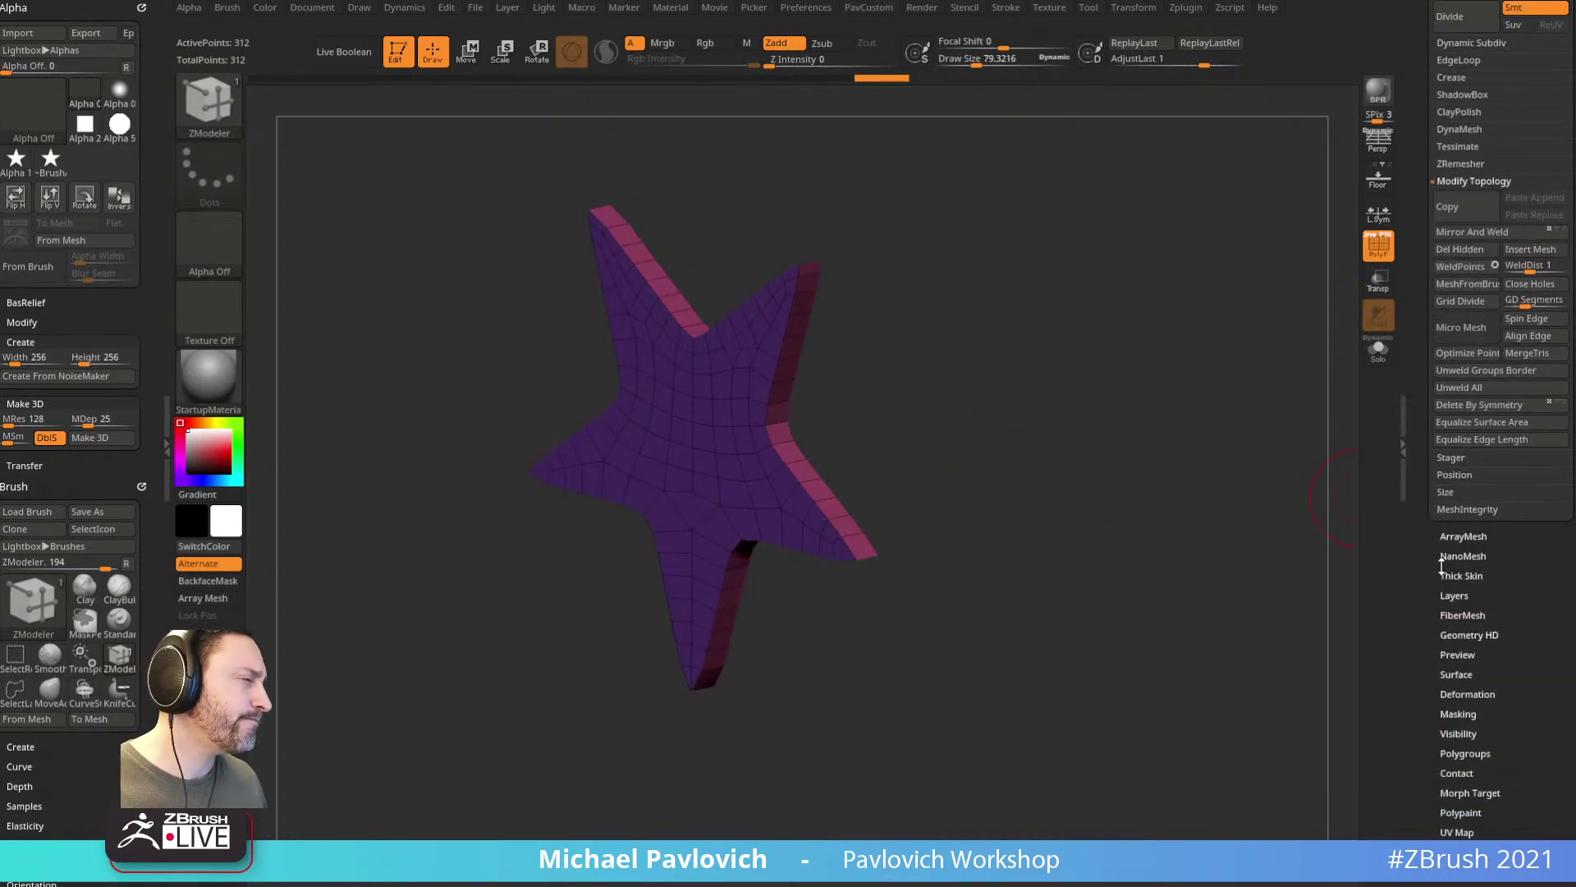
click(1452, 77)
ctrl+drag(1507, 200, 1529, 199)
drag(1150, 370, 1228, 367)
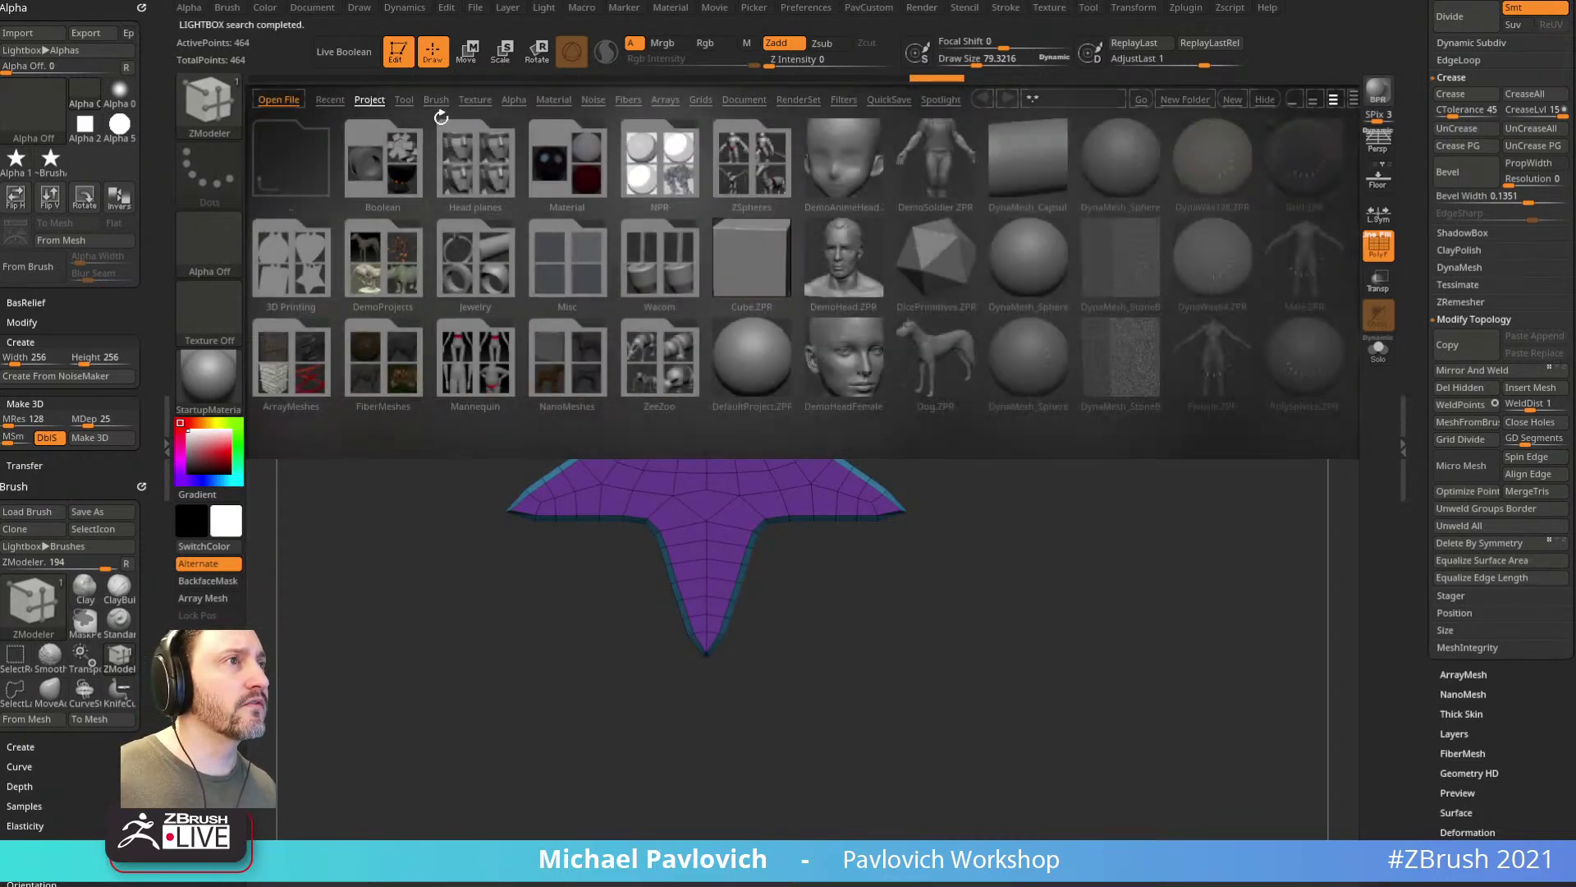
Step: Browse the ready-made tools and projects in LightBox
click(405, 99)
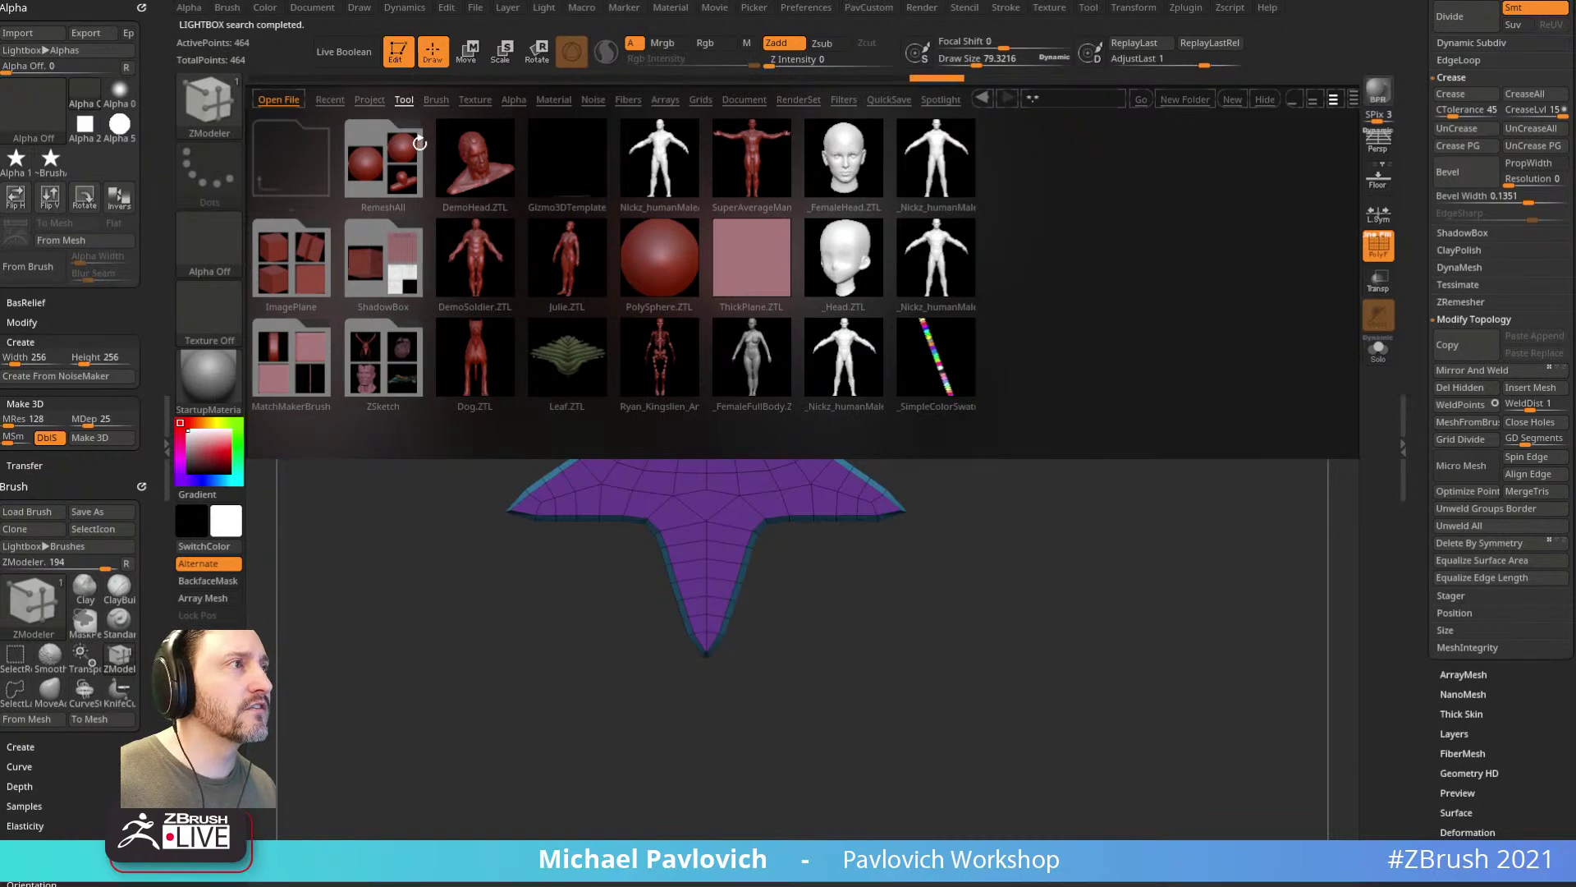
click(376, 99)
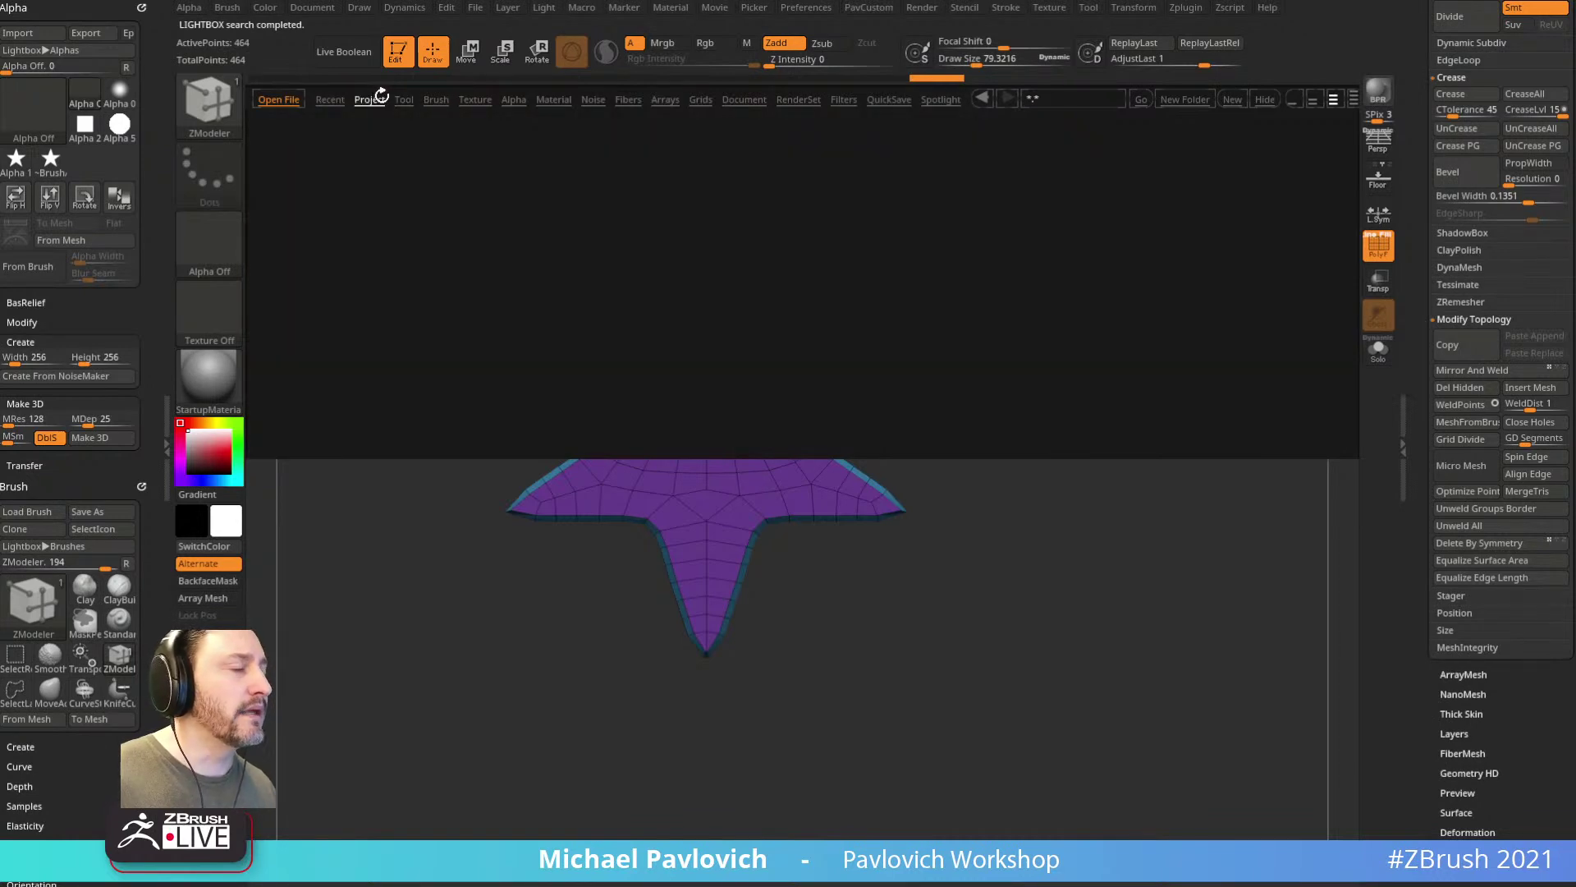
drag(711, 261, 772, 276)
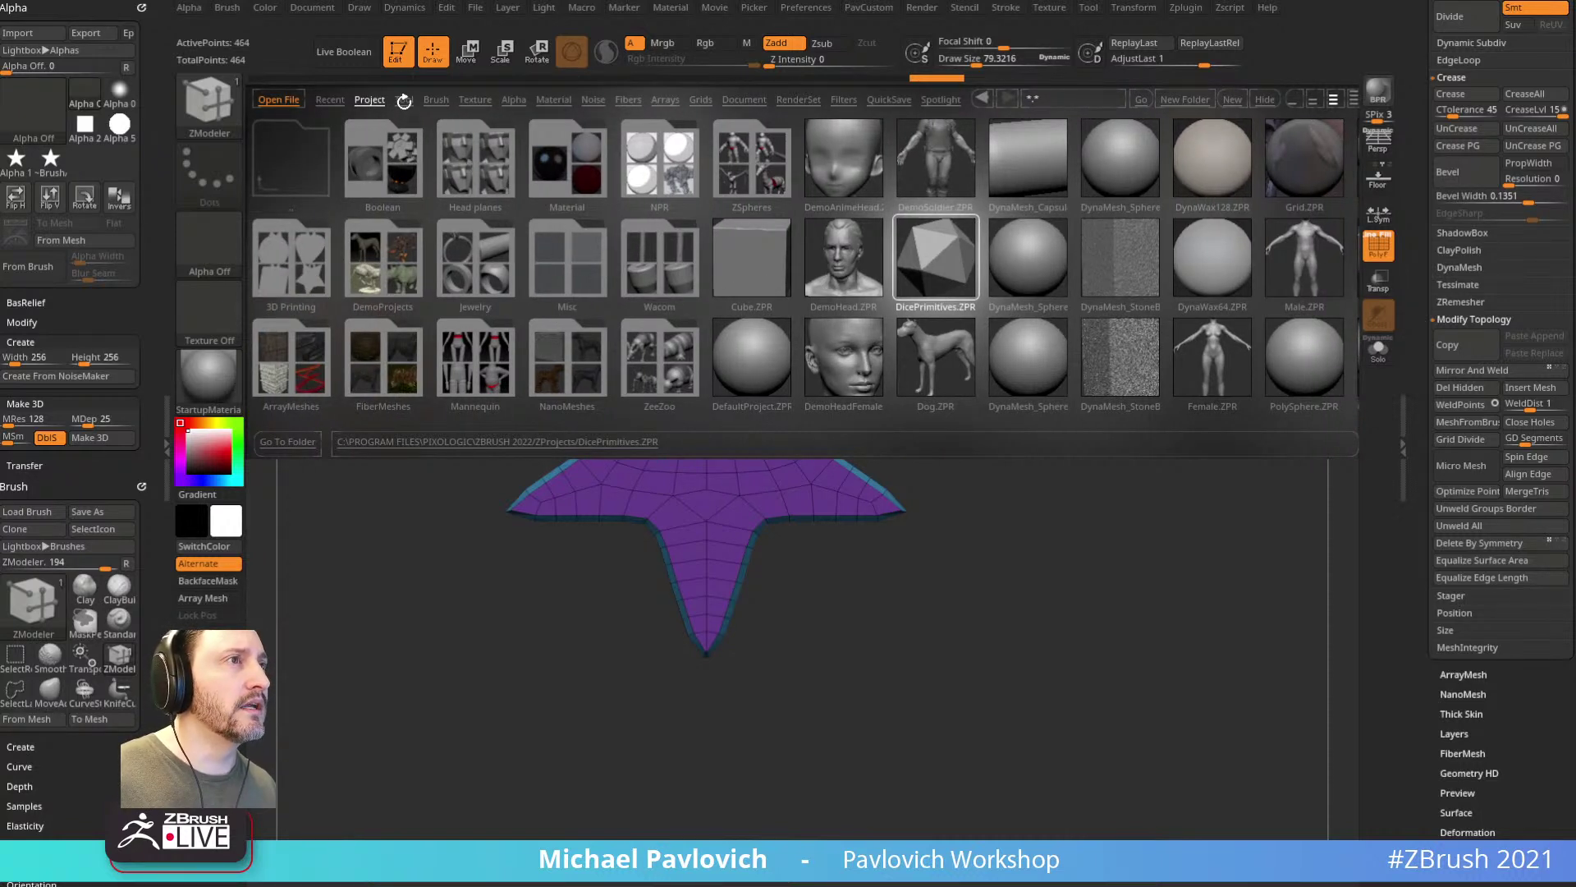
Step: Switch to the Standard brush and show the Spotlight files in LightBox
key(comma)
key(s)
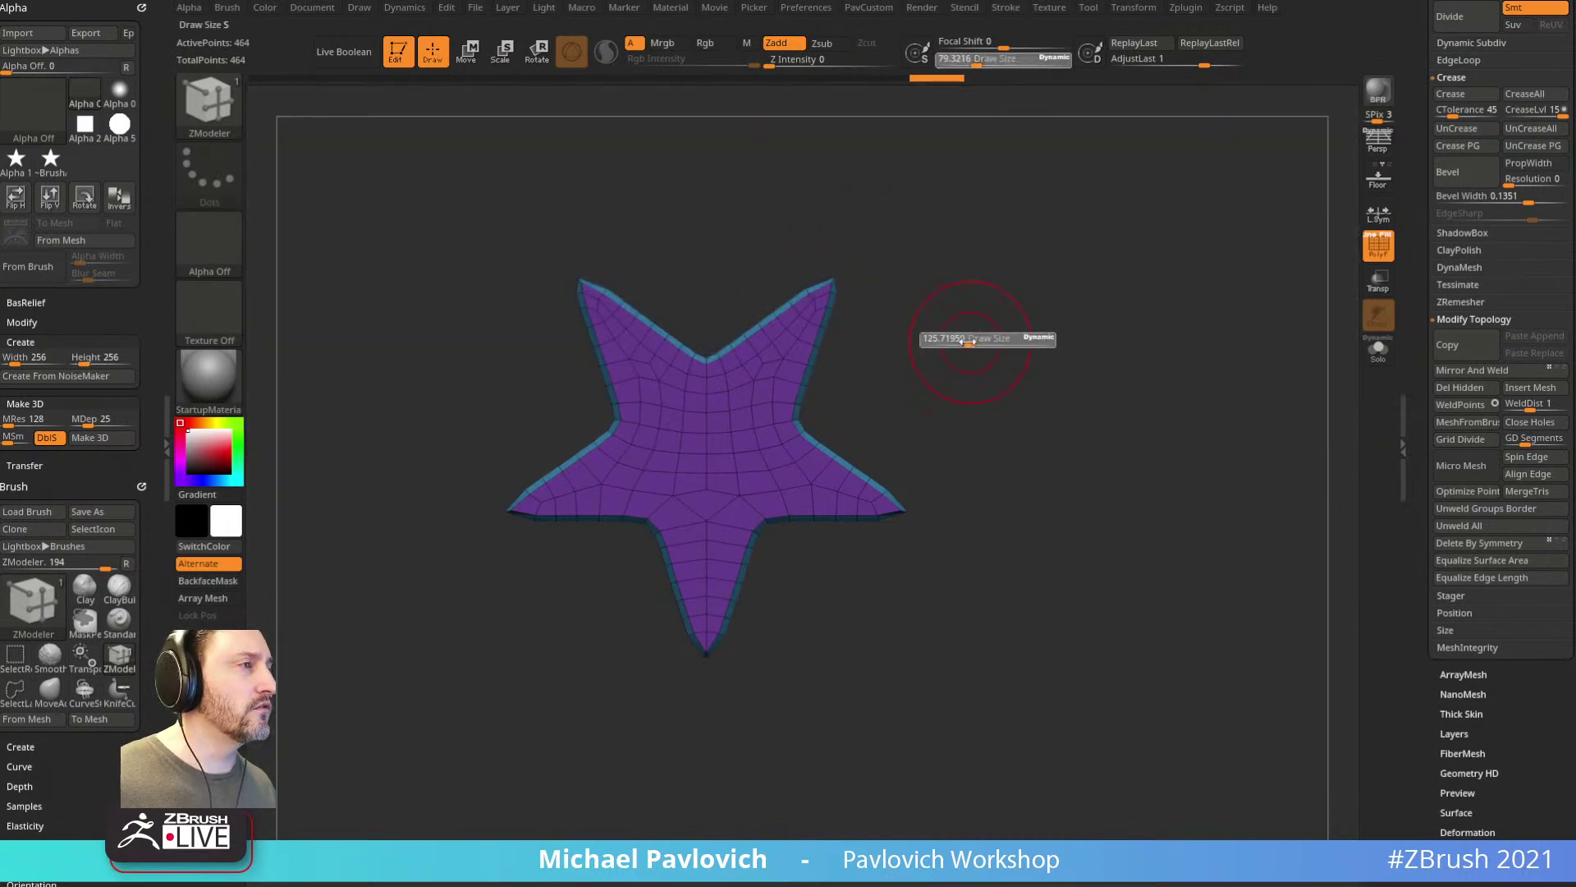
key(b)
key(s)
key(t)
key(s)
mouse_move(1427, 250)
mouse_down()
mouse_move(1427, 464)
mouse_move(1393, 729)
mouse_up()
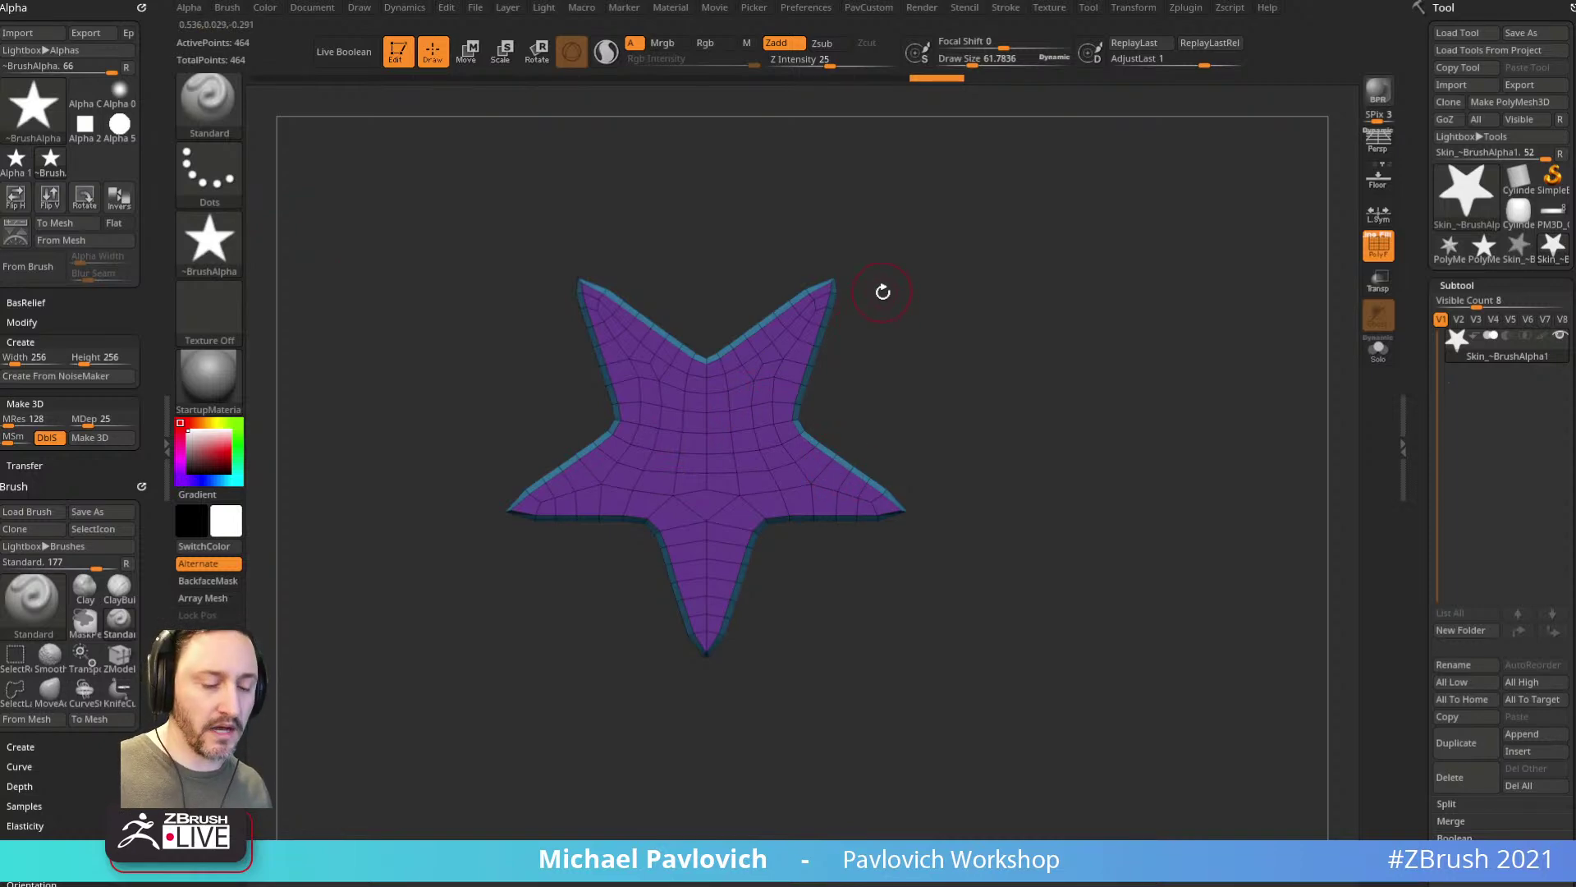
key(comma)
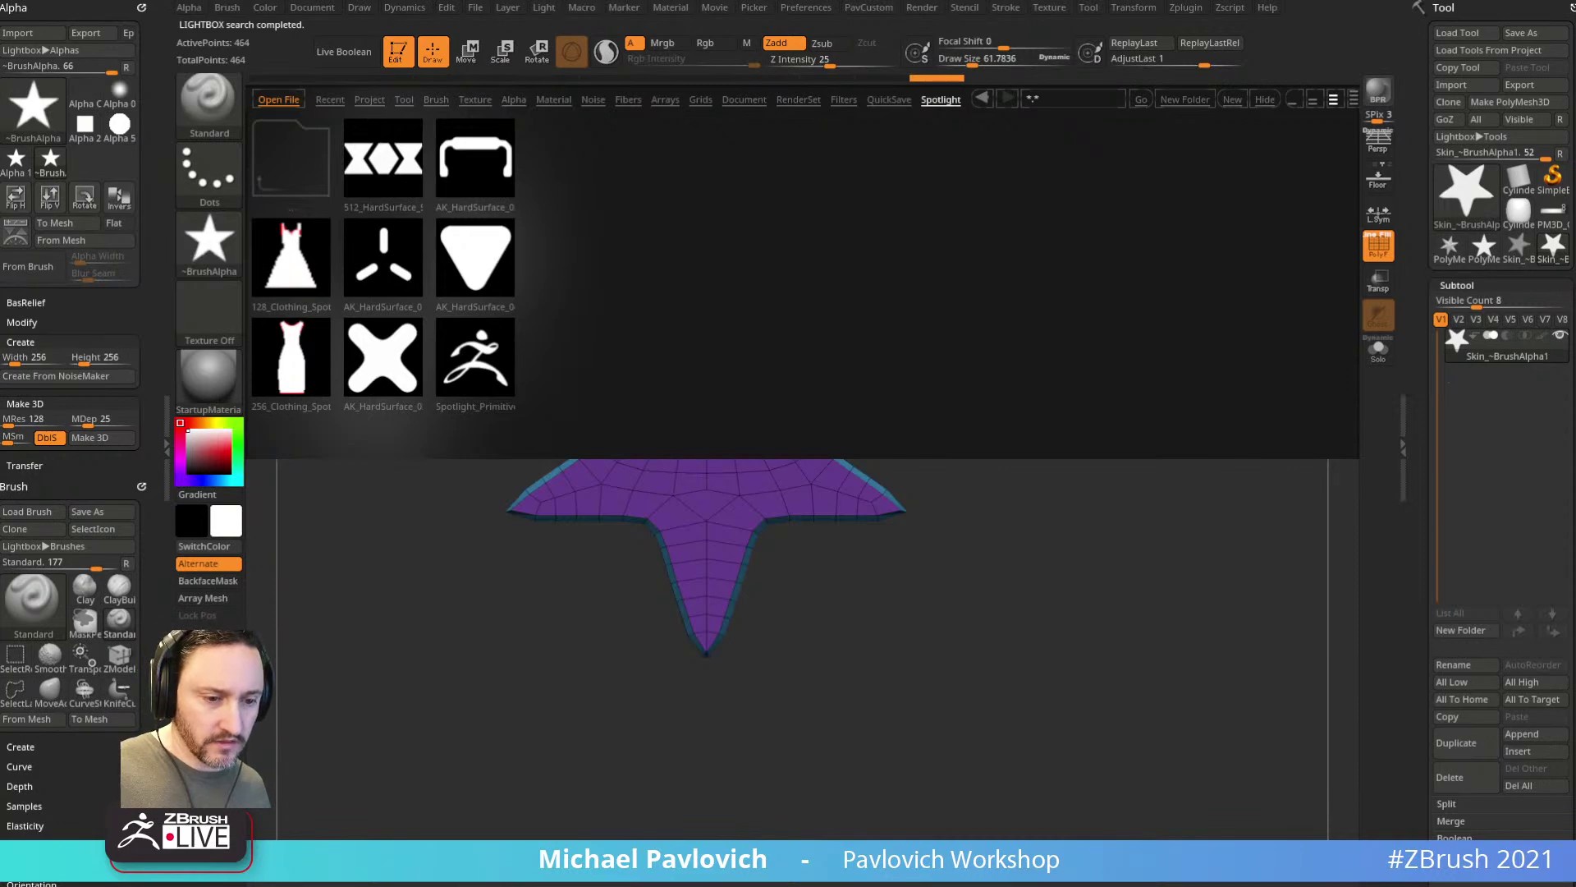
Step: Switch to Chrome and search the YouTube channel's videos for "spotlight 3.0"
key(alt+Tab)
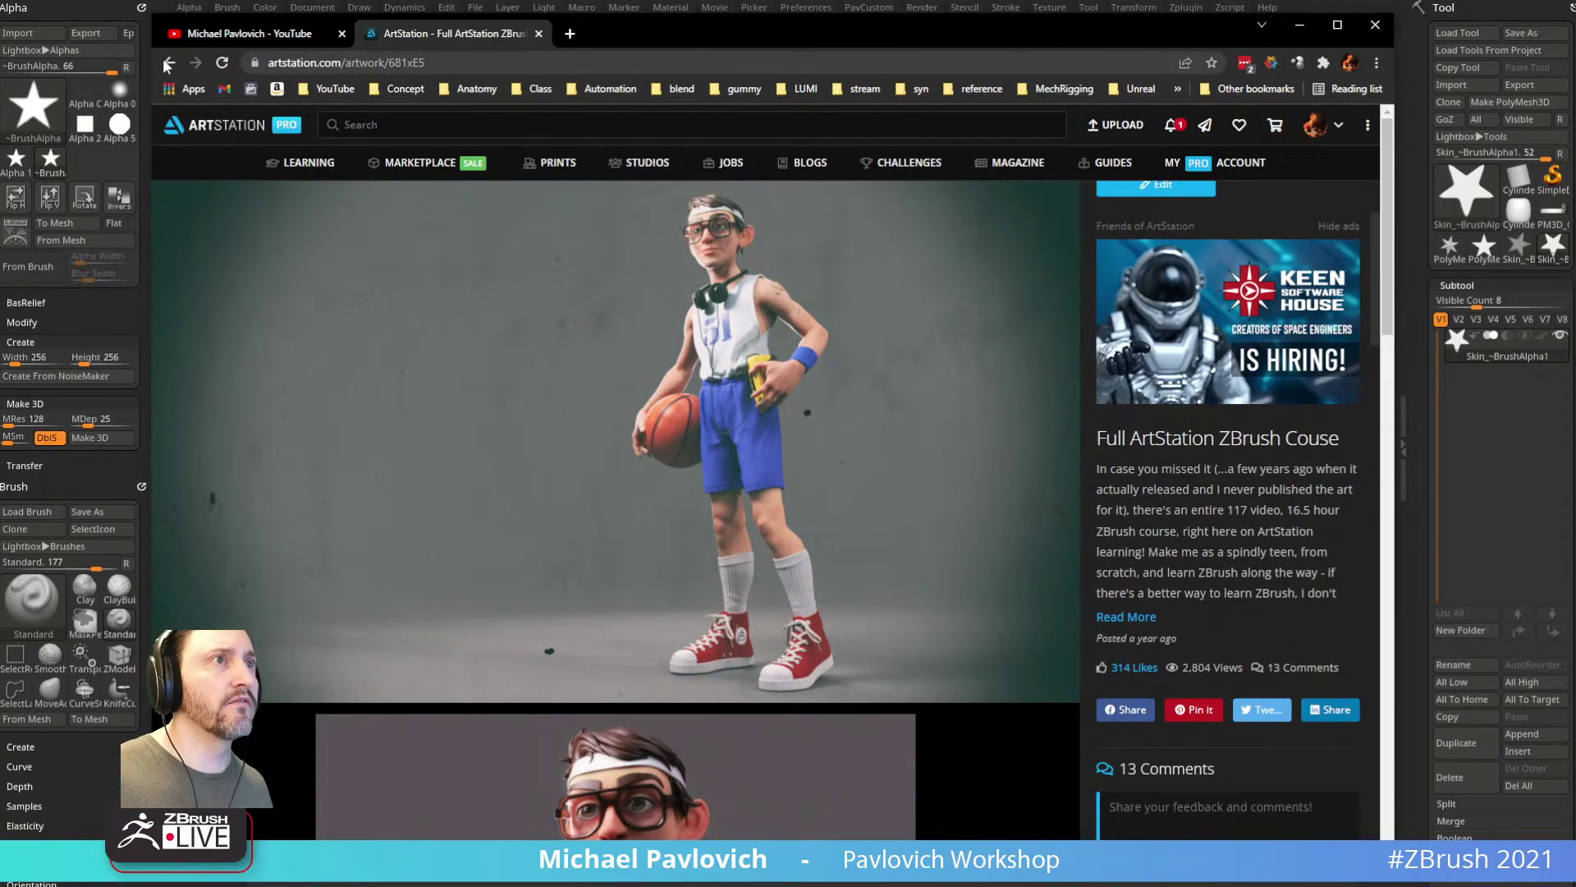
click(168, 63)
scroll(835, 470, down, 5)
scroll(841, 468, down, 10)
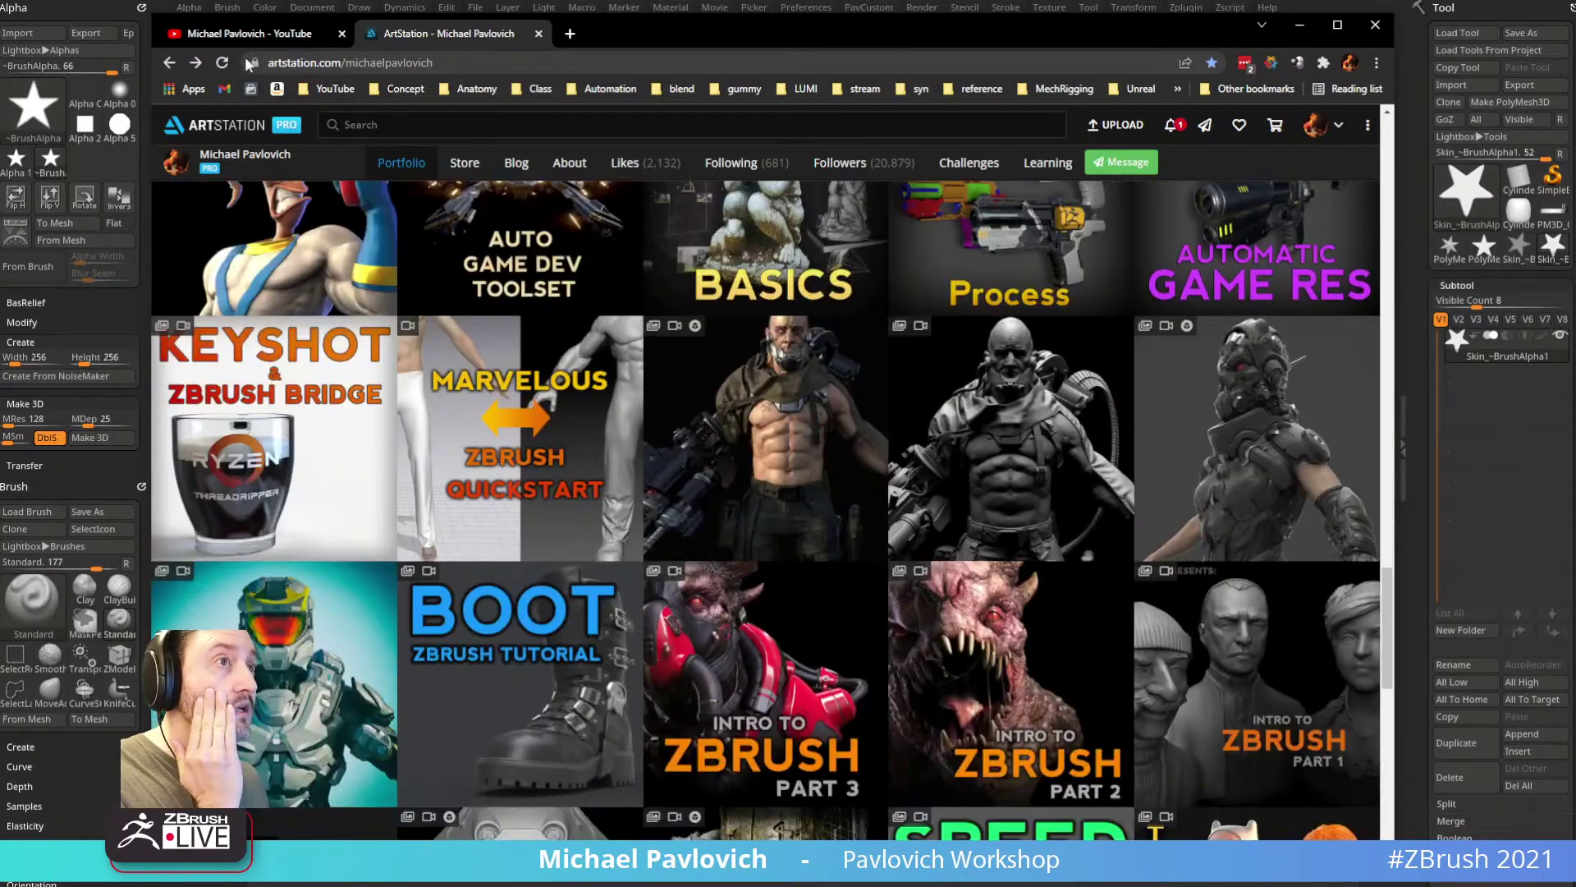
click(246, 33)
click(1085, 422)
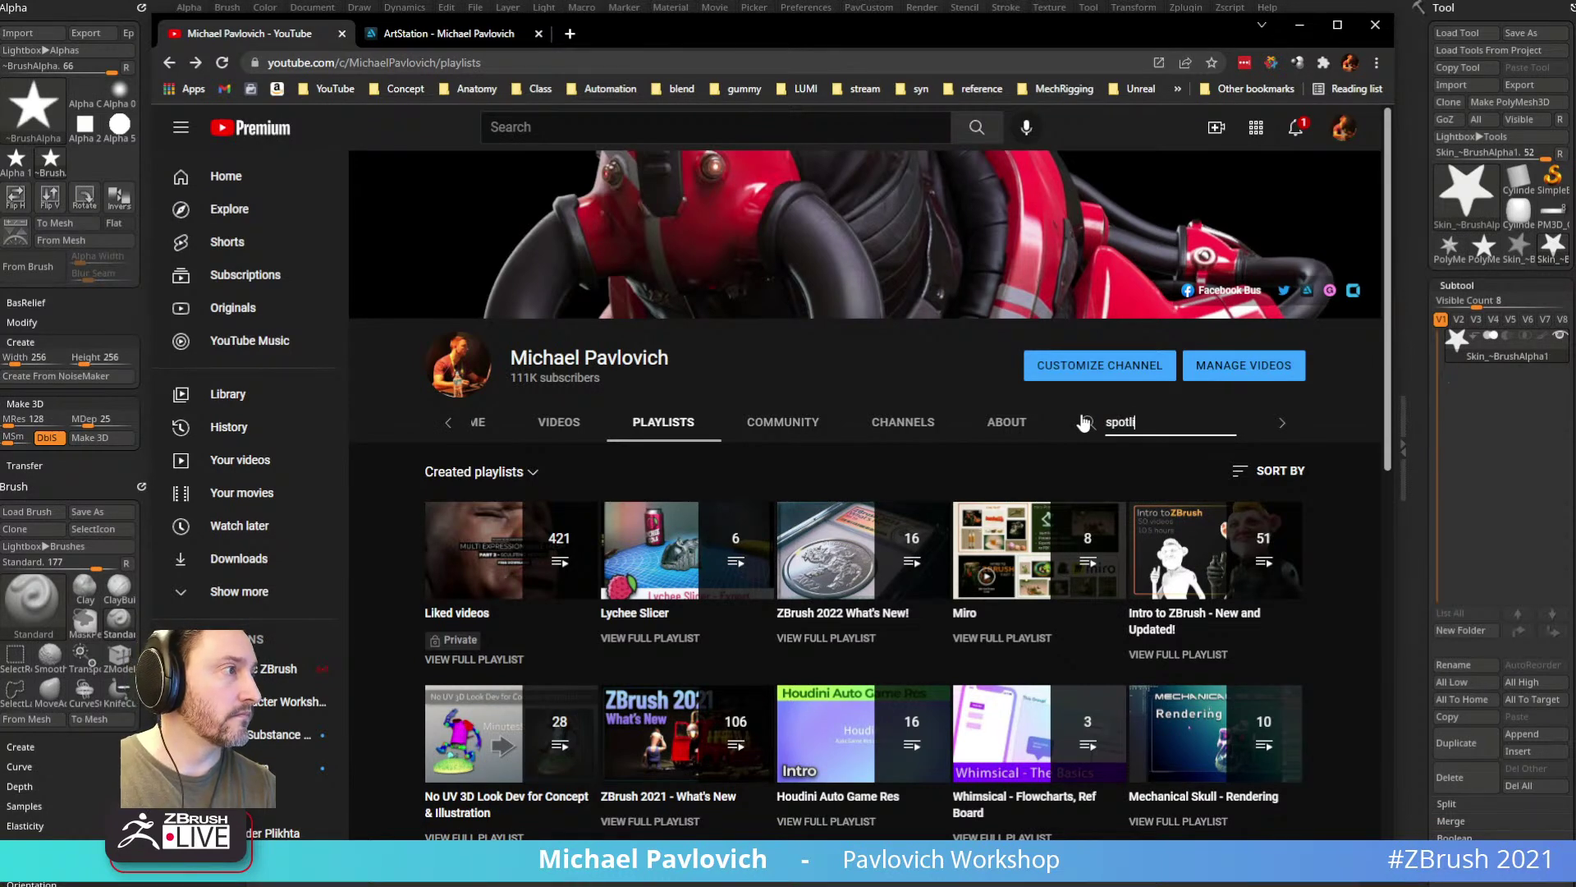
text(spotlight 3.0)
key(Return)
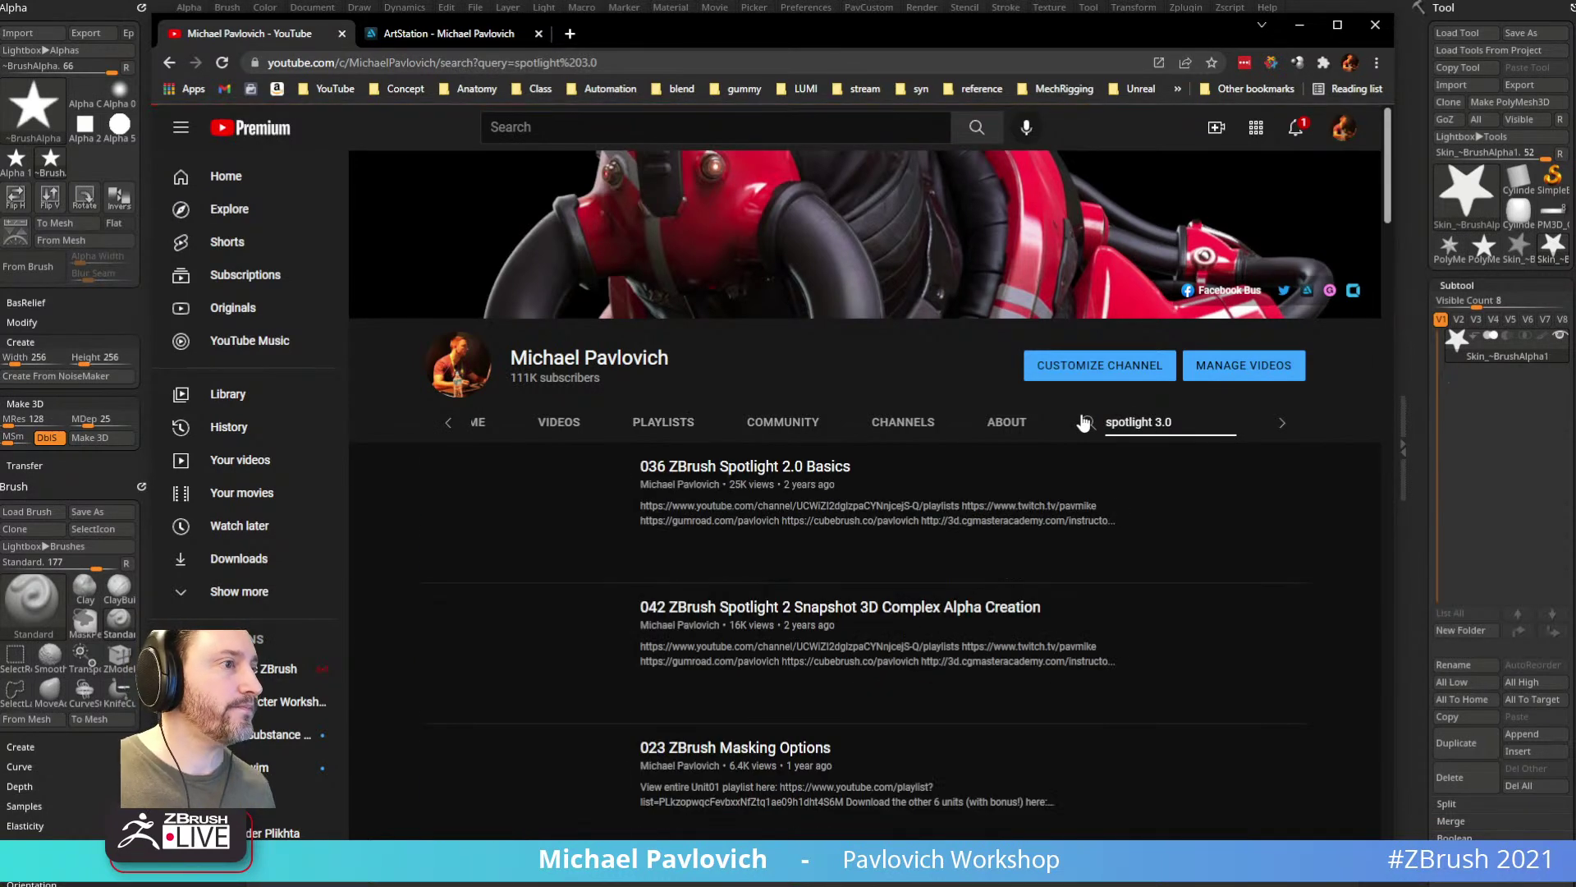
scroll(895, 623, down, 2)
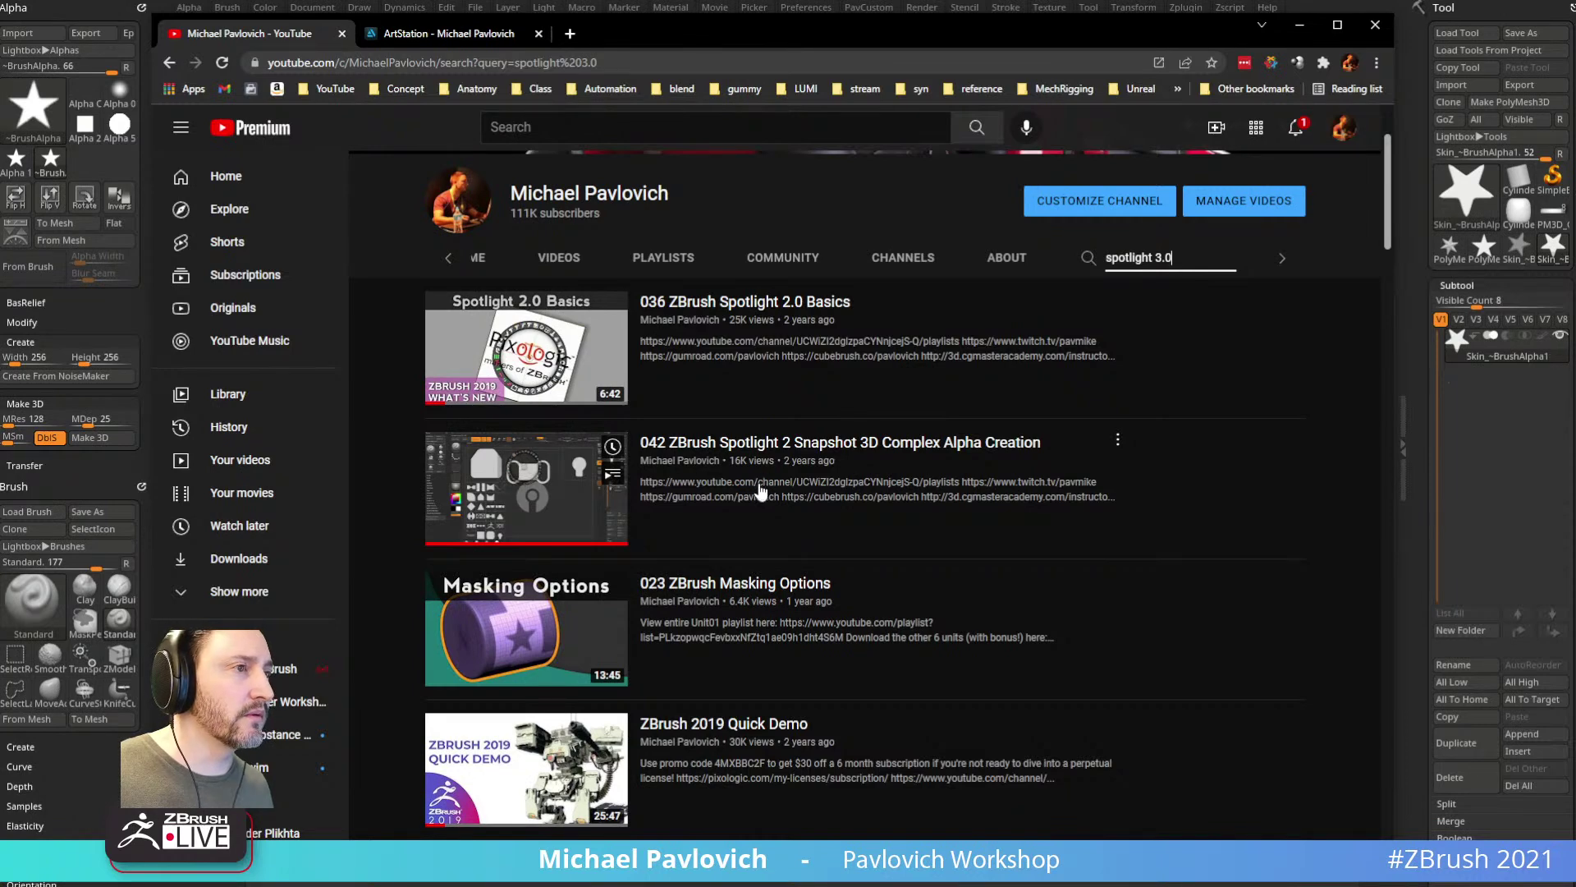
Step: Skim the video "042 ZBrush Spotlight 2 Snapshot 3D Complex Alpha Creation", pause it and move the browser window away
click(872, 446)
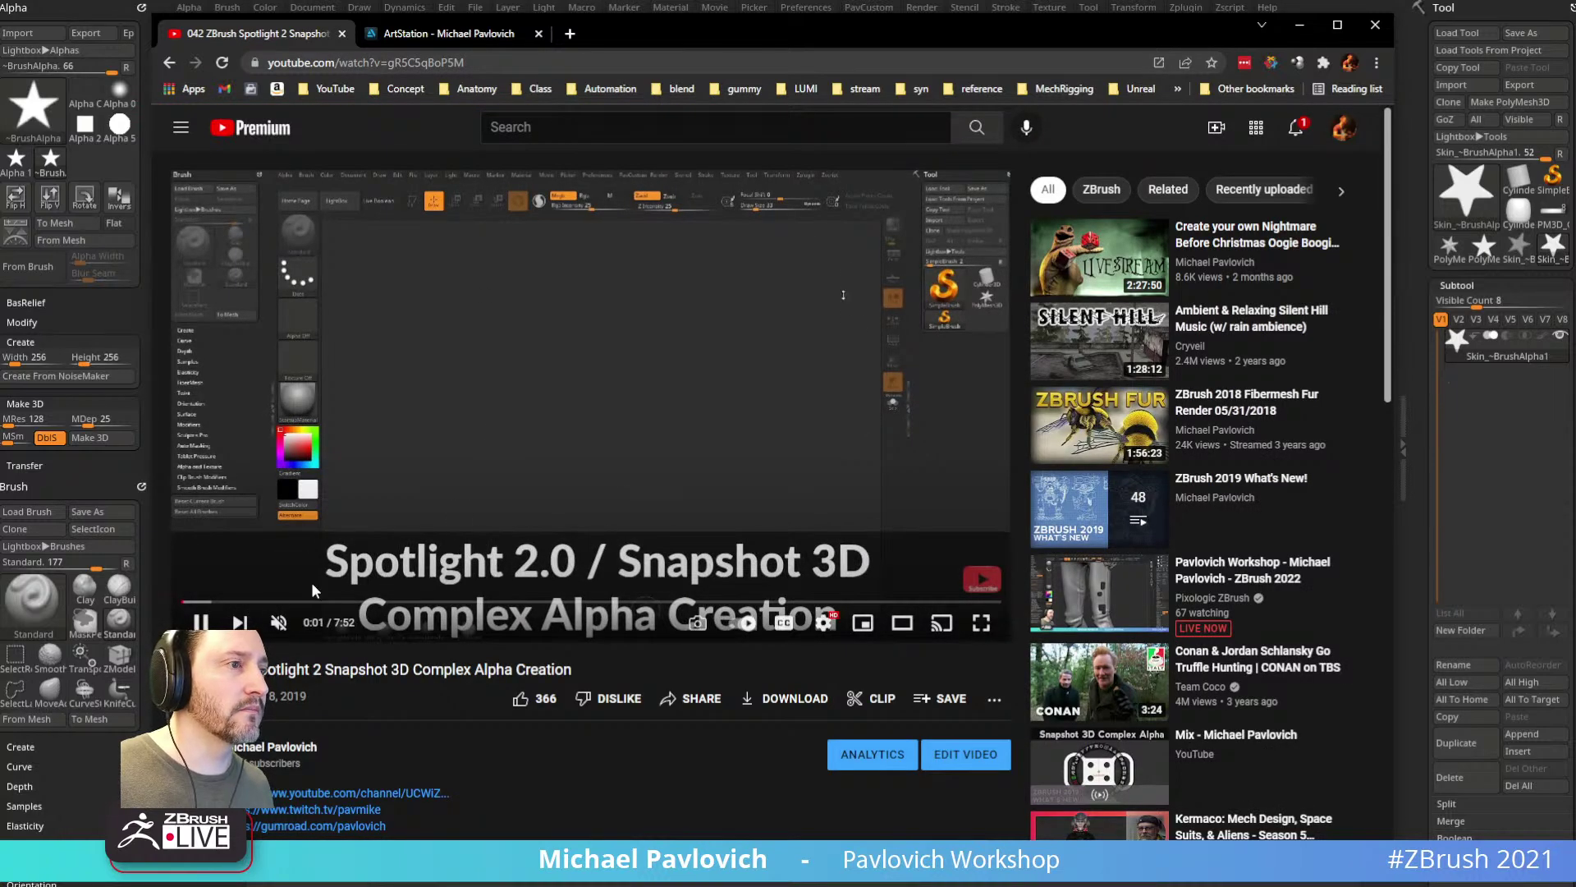
click(263, 604)
click(359, 604)
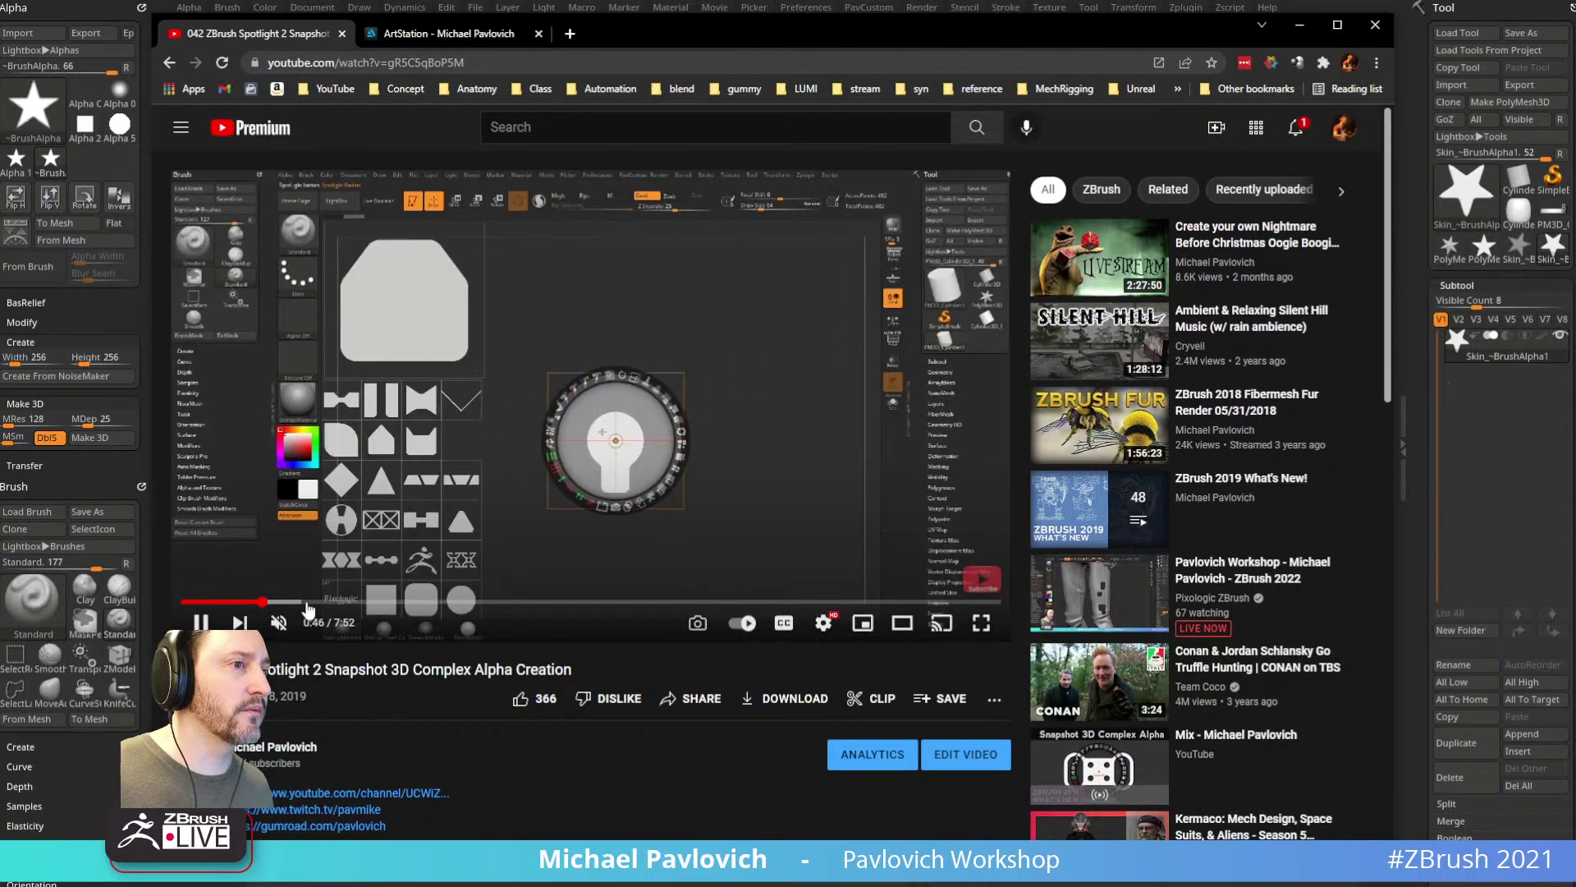
click(417, 605)
click(462, 602)
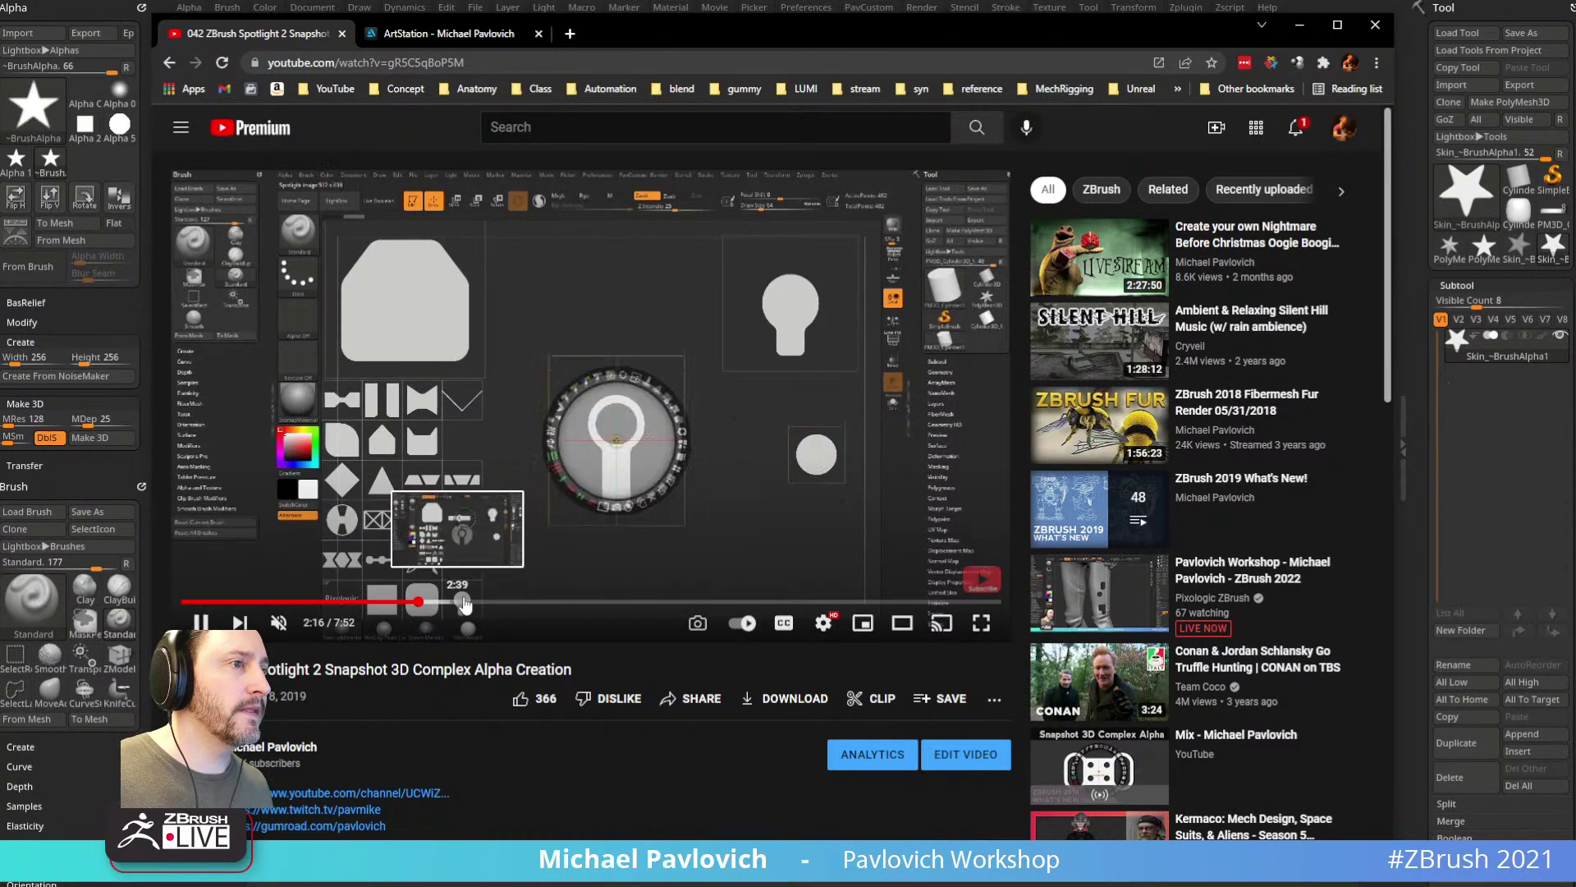
click(518, 602)
click(559, 601)
drag(560, 602, 696, 604)
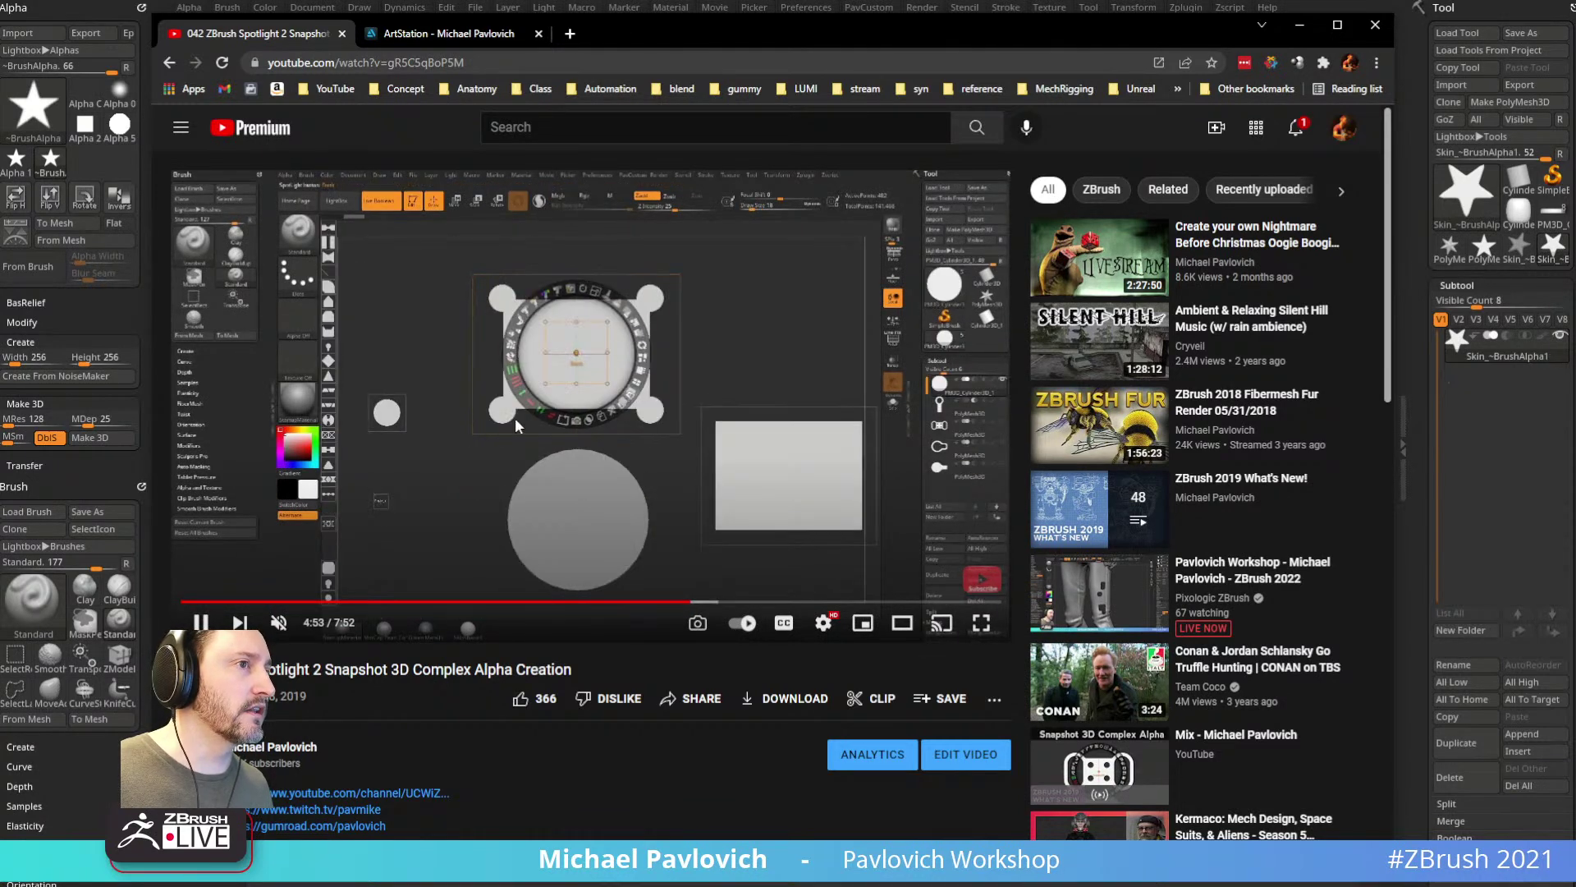
key(space)
drag(777, 39, 1575, 39)
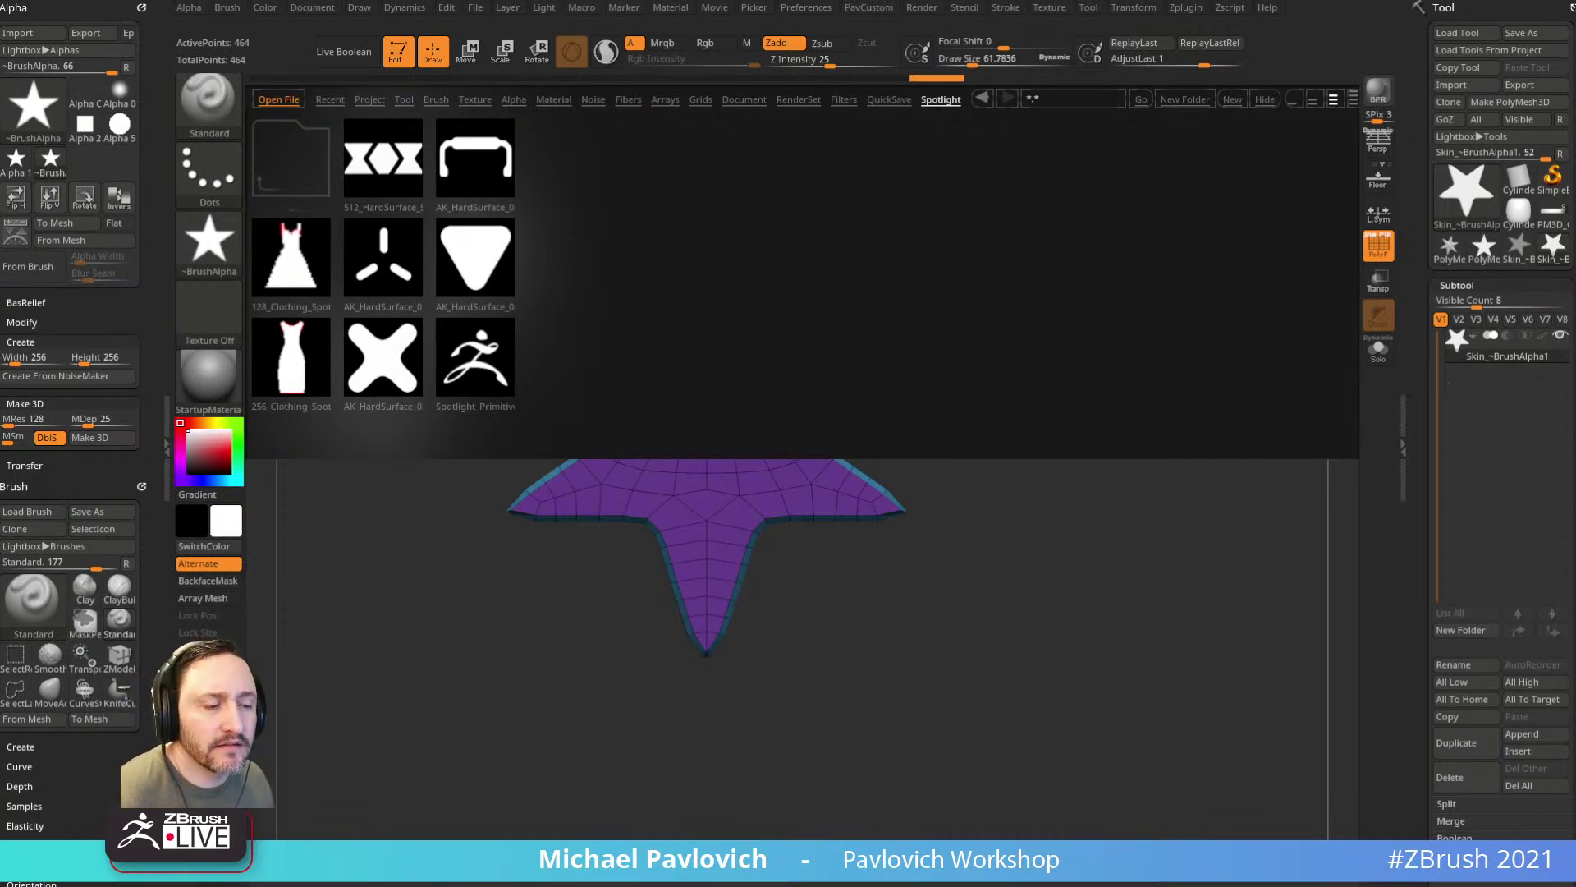
Step: Bring the browser back and look through the Mechanical Skull Series post from the ArtStation portfolio
drag(672, 0, 665, 70)
click(394, 58)
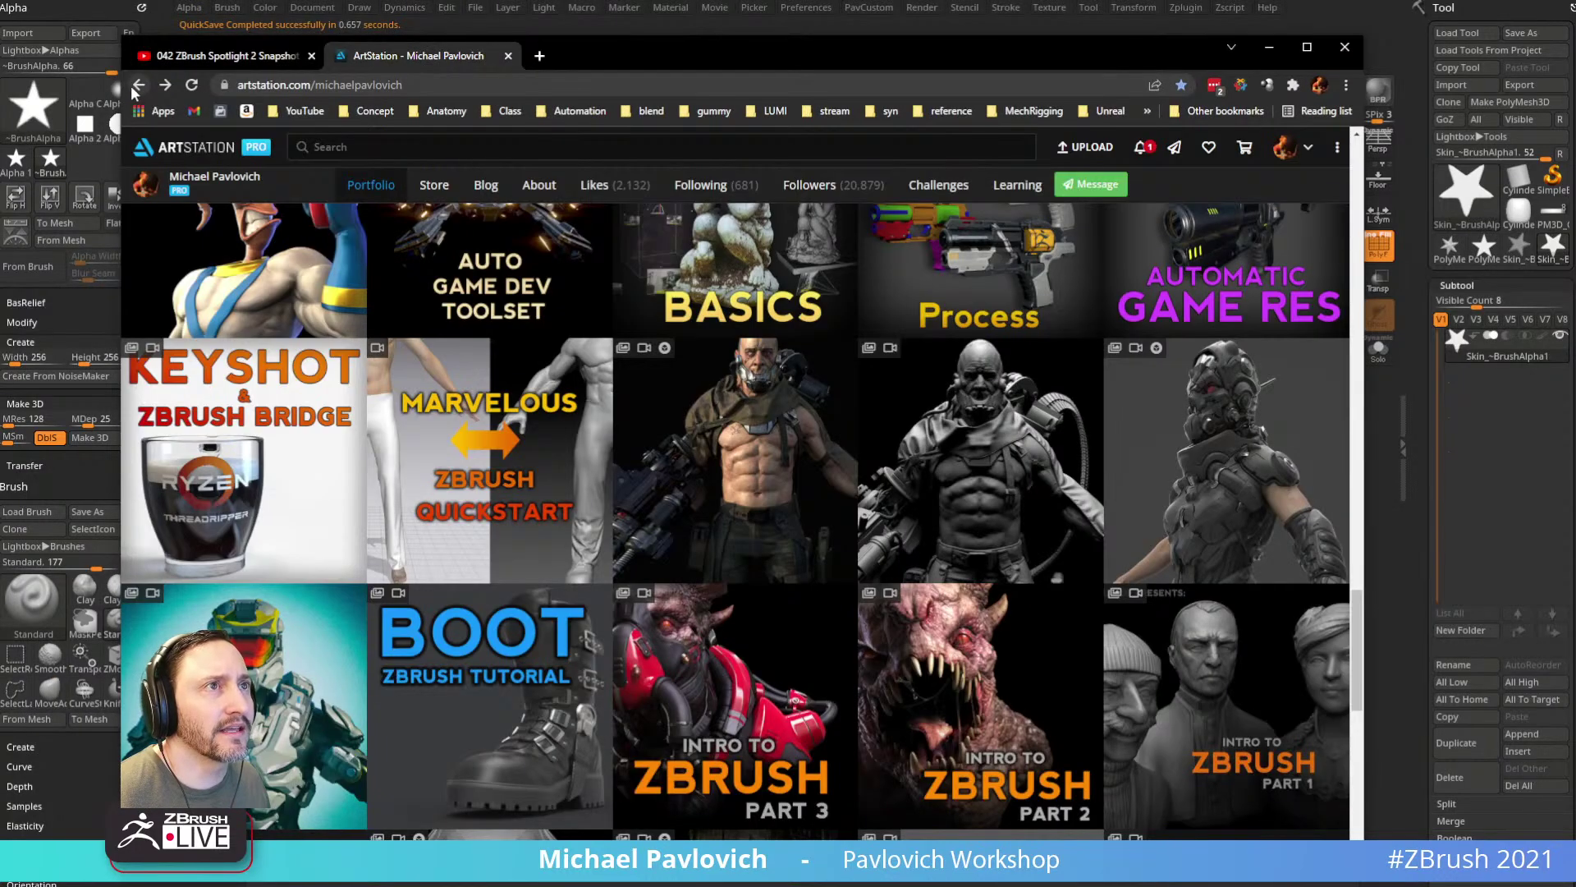
scroll(651, 506, down, 3)
scroll(651, 507, up, 4)
scroll(654, 507, up, 3)
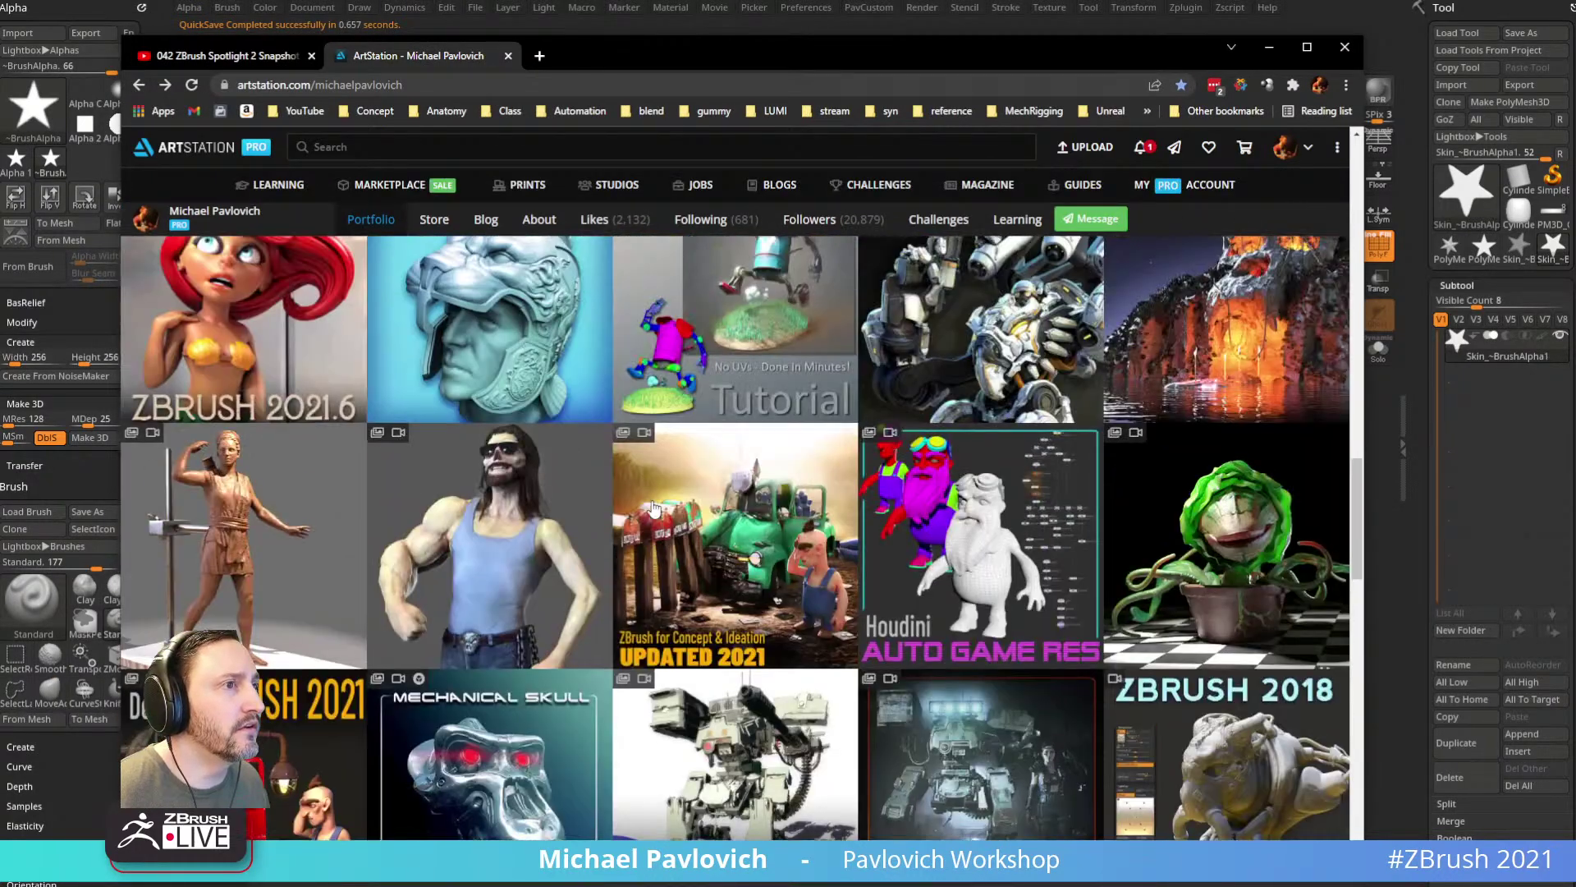
scroll(575, 493, down, 3)
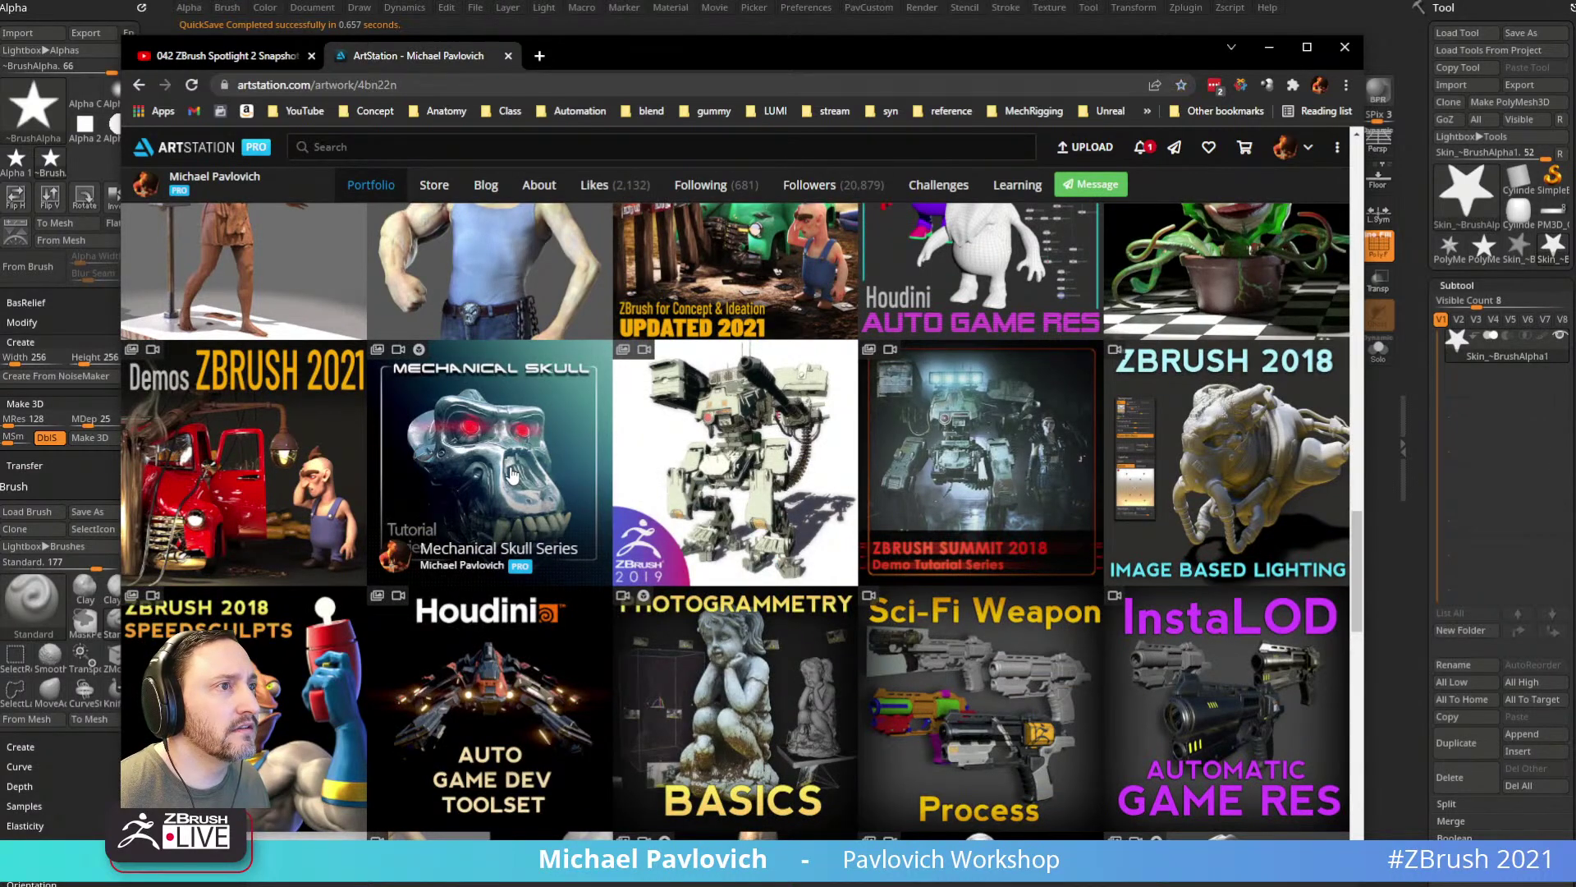
click(510, 474)
scroll(618, 407, down, 10)
scroll(617, 406, down, 5)
scroll(619, 406, up, 6)
scroll(1260, 509, down, 7)
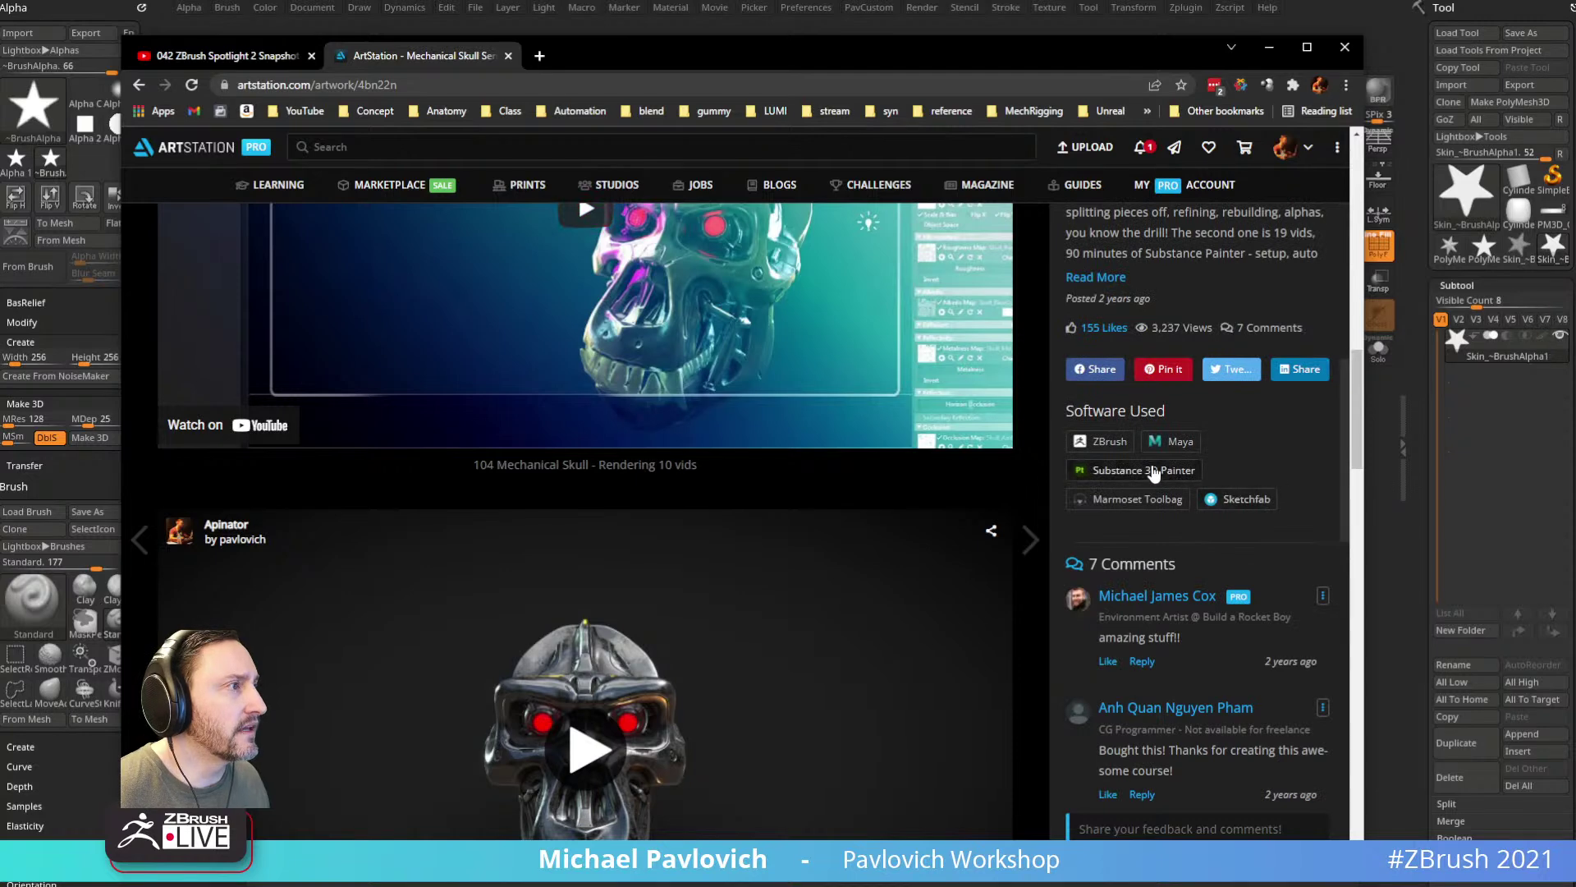
Step: Open the full video list linked in the post's description, review the spreadsheet and close it
click(1105, 278)
click(1139, 545)
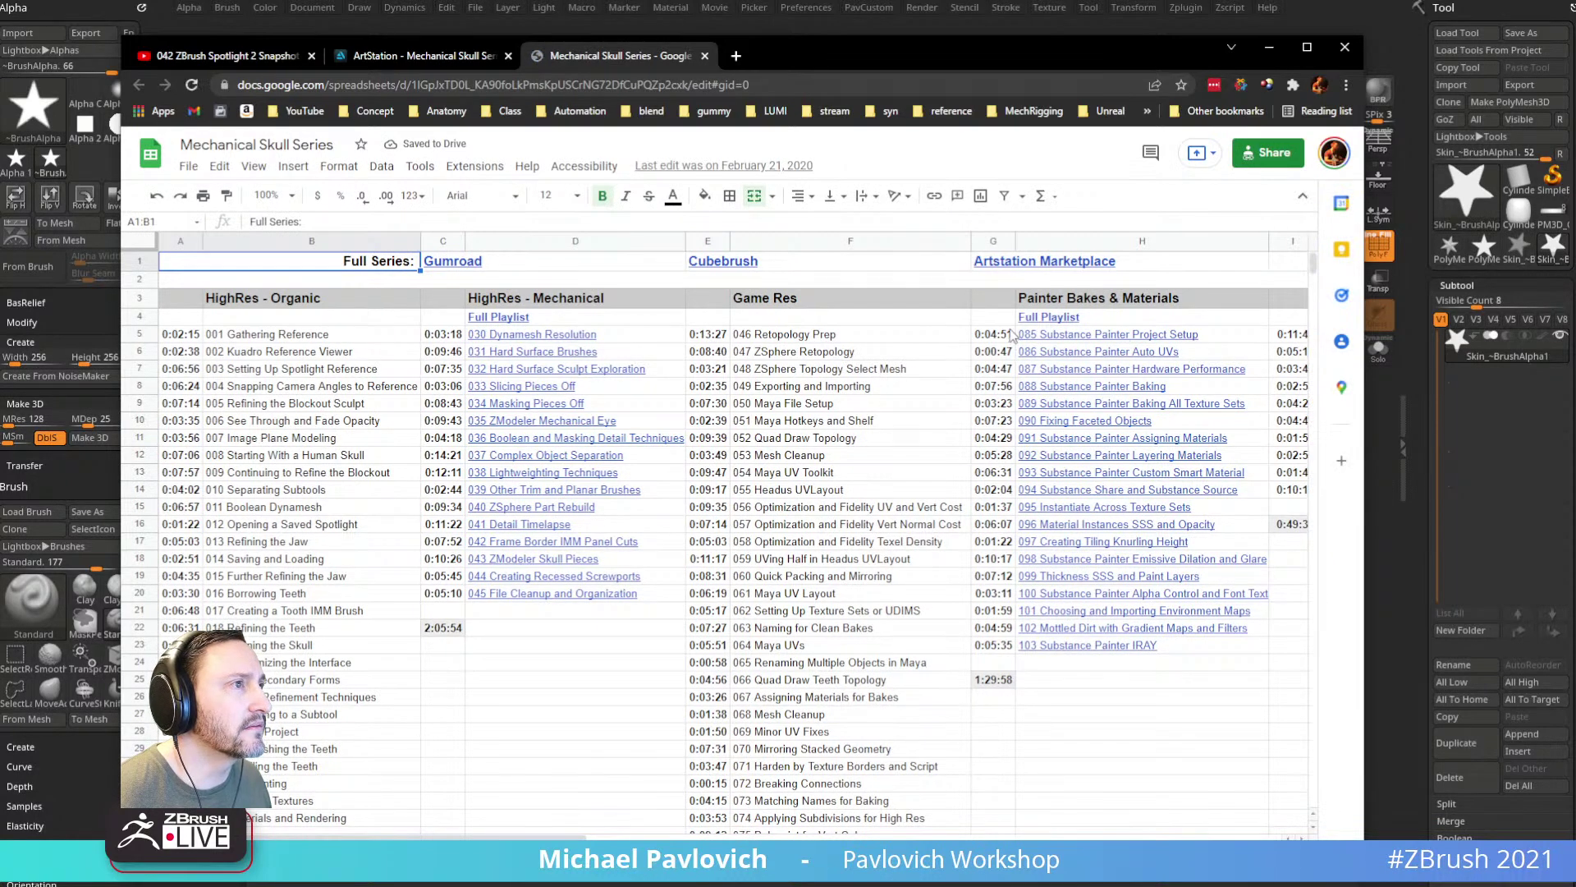
scroll(848, 395, down, 3)
scroll(847, 403, up, 3)
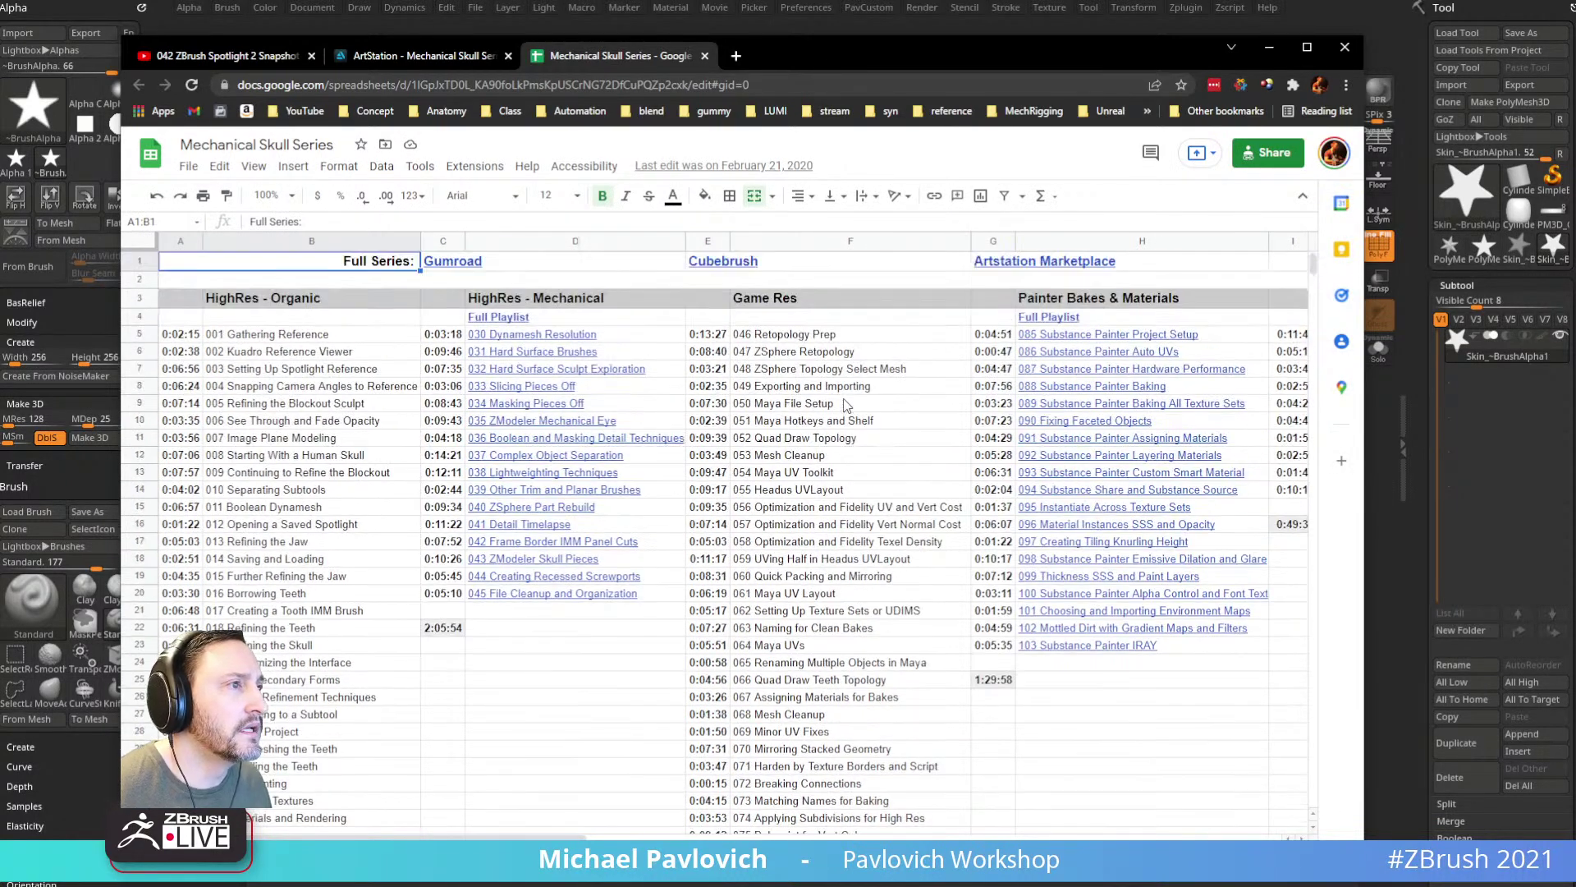
click(704, 56)
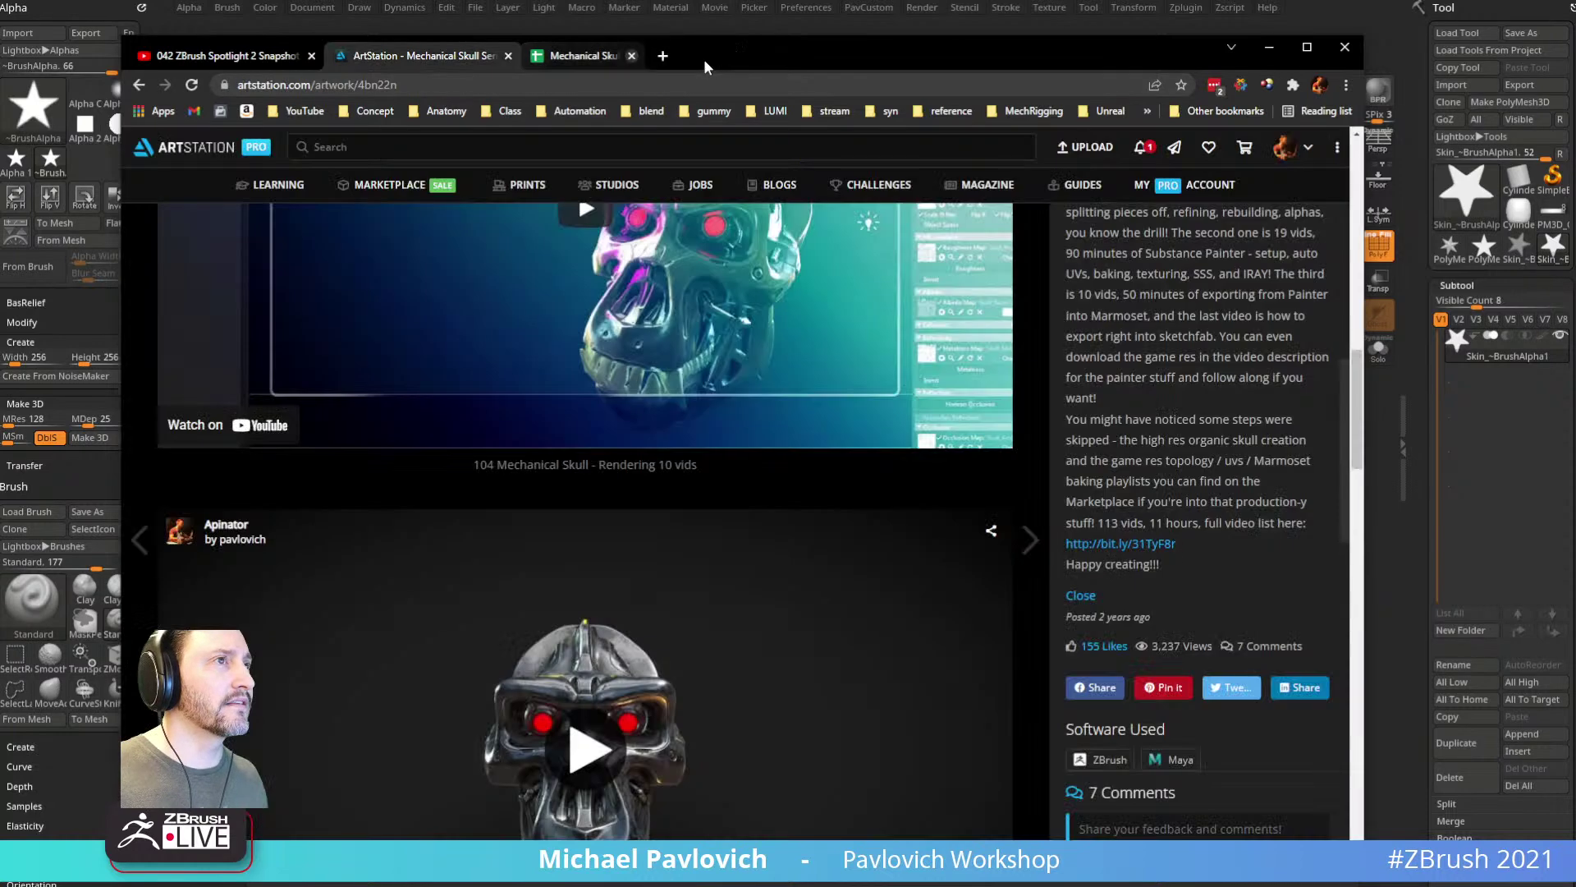
Step: Show the post's Mechanical Skull Hard Surface video and return to ZBrush
scroll(702, 491, down, 3)
scroll(701, 490, up, 10)
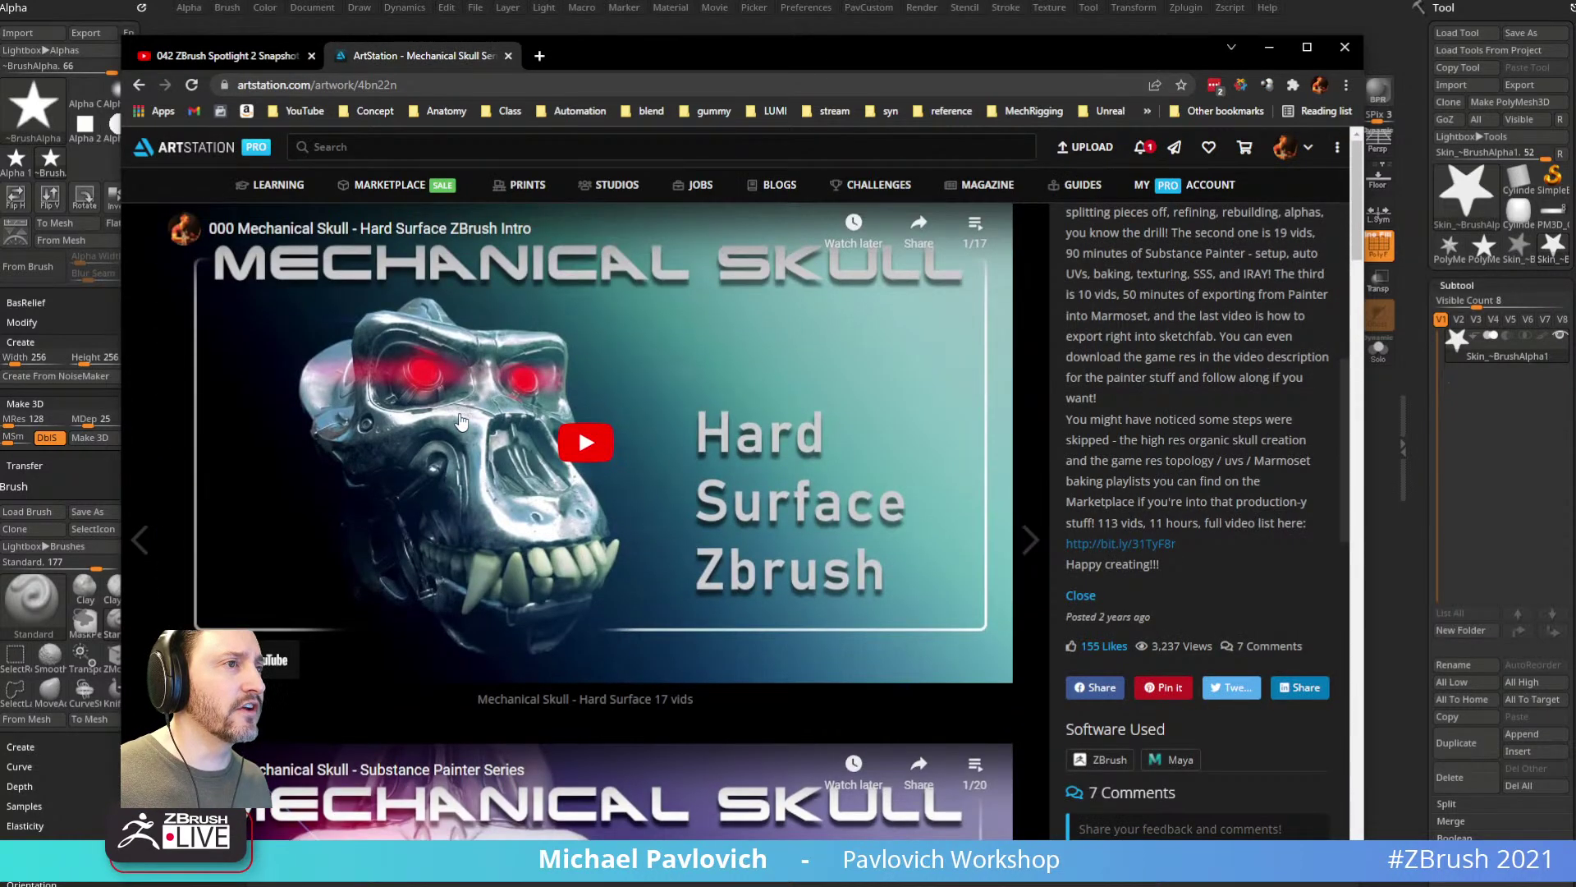
key(alt+Tab)
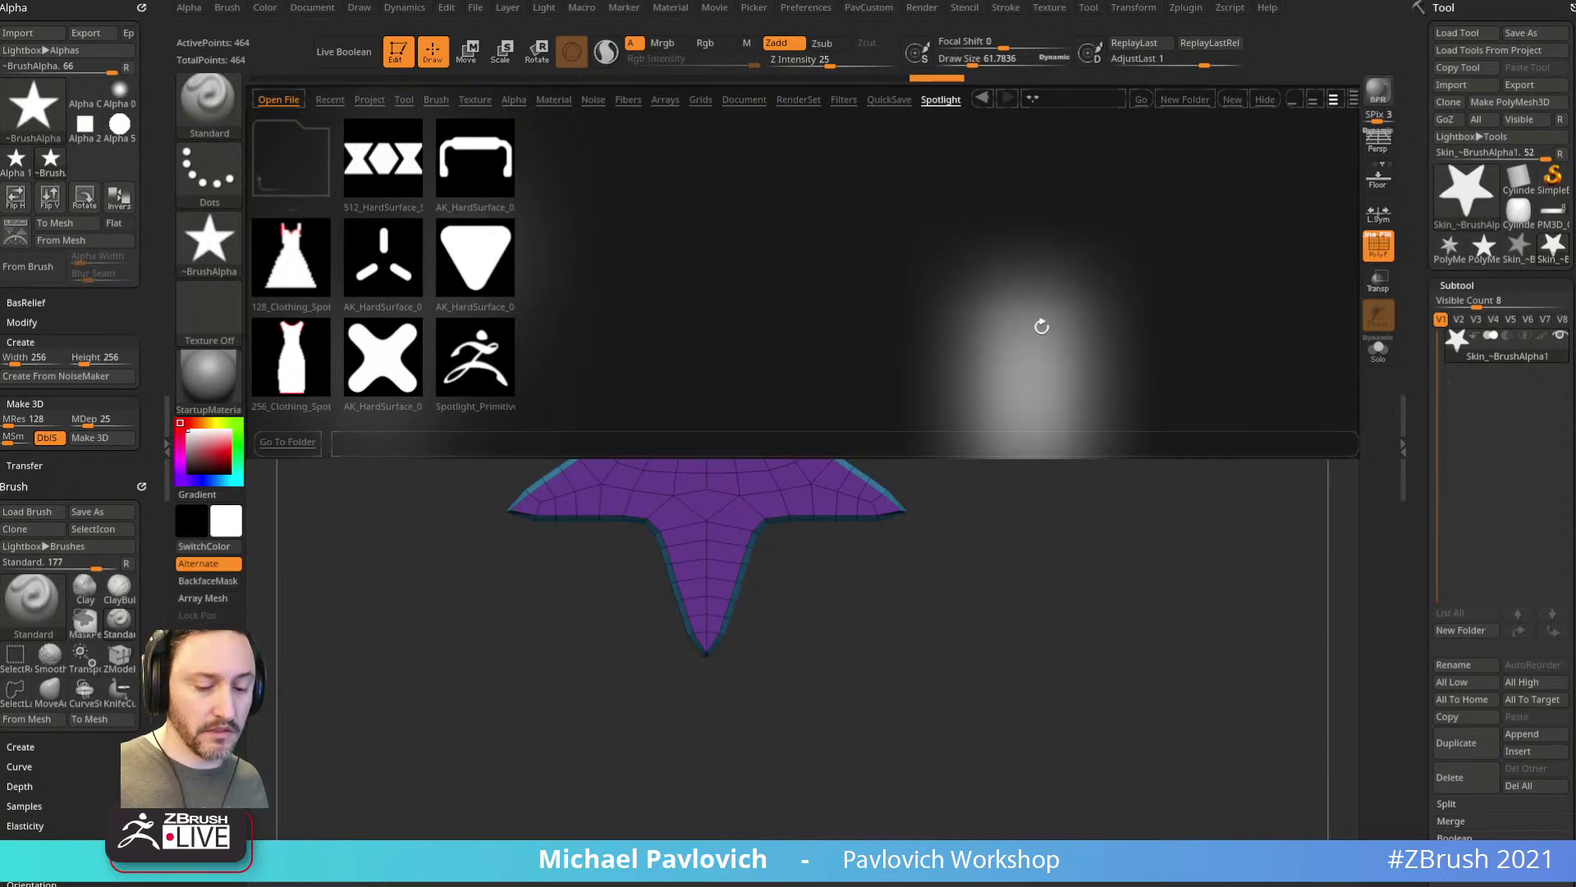
Step: Close LightBox and display the PolyMesh3D_1 star for inspection
key(comma)
key(s)
click(1466, 190)
click(1484, 247)
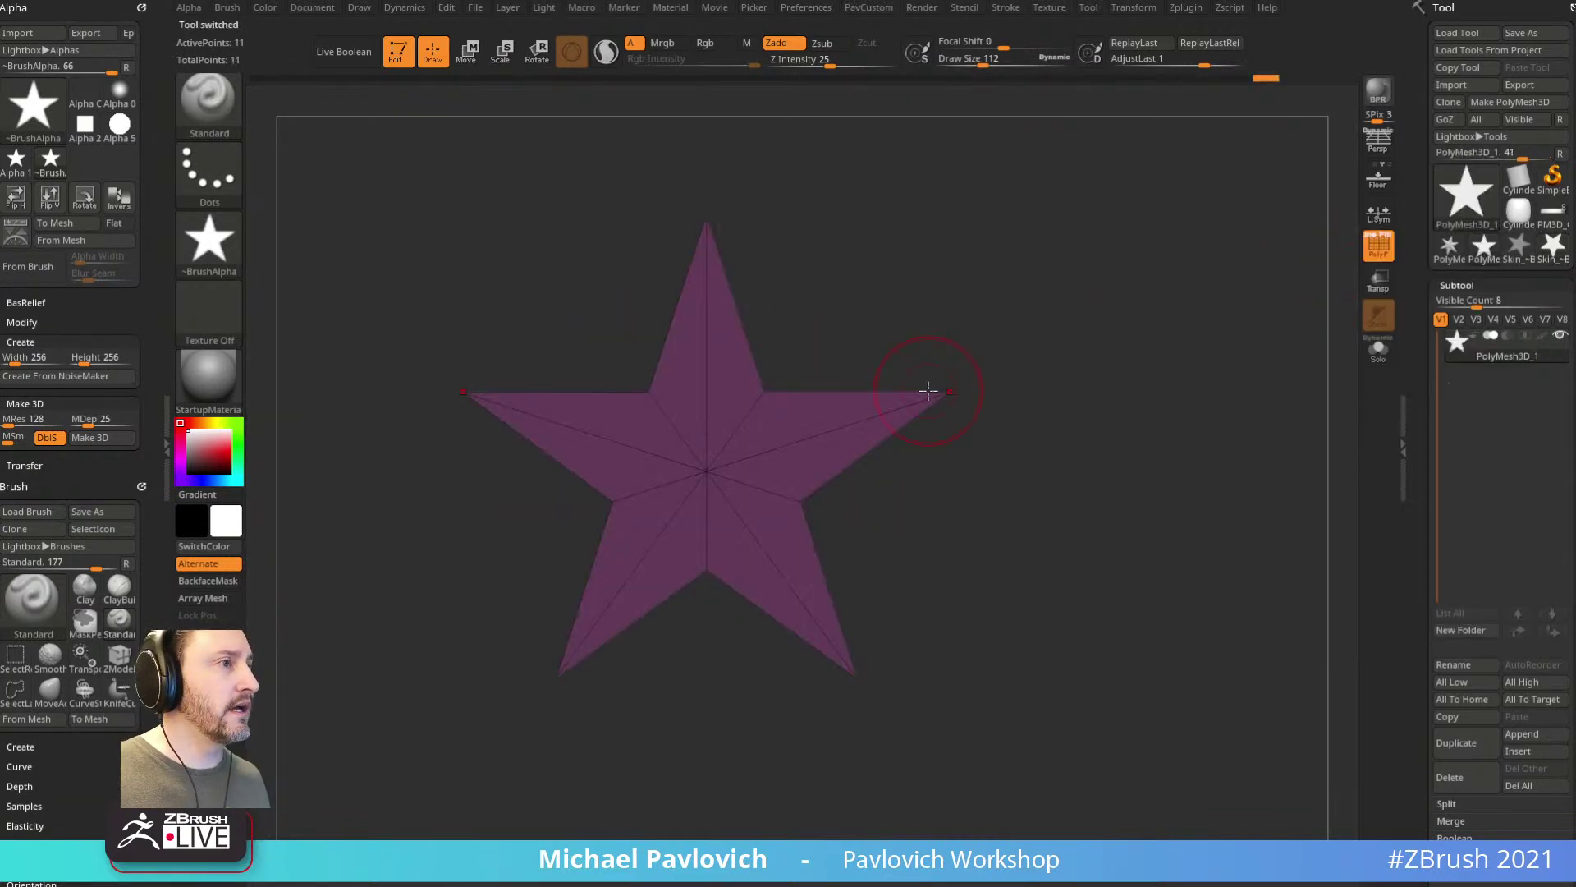
Step: Clear the canvas and draw a Cylinder3D primitive in Edit mode
key(t)
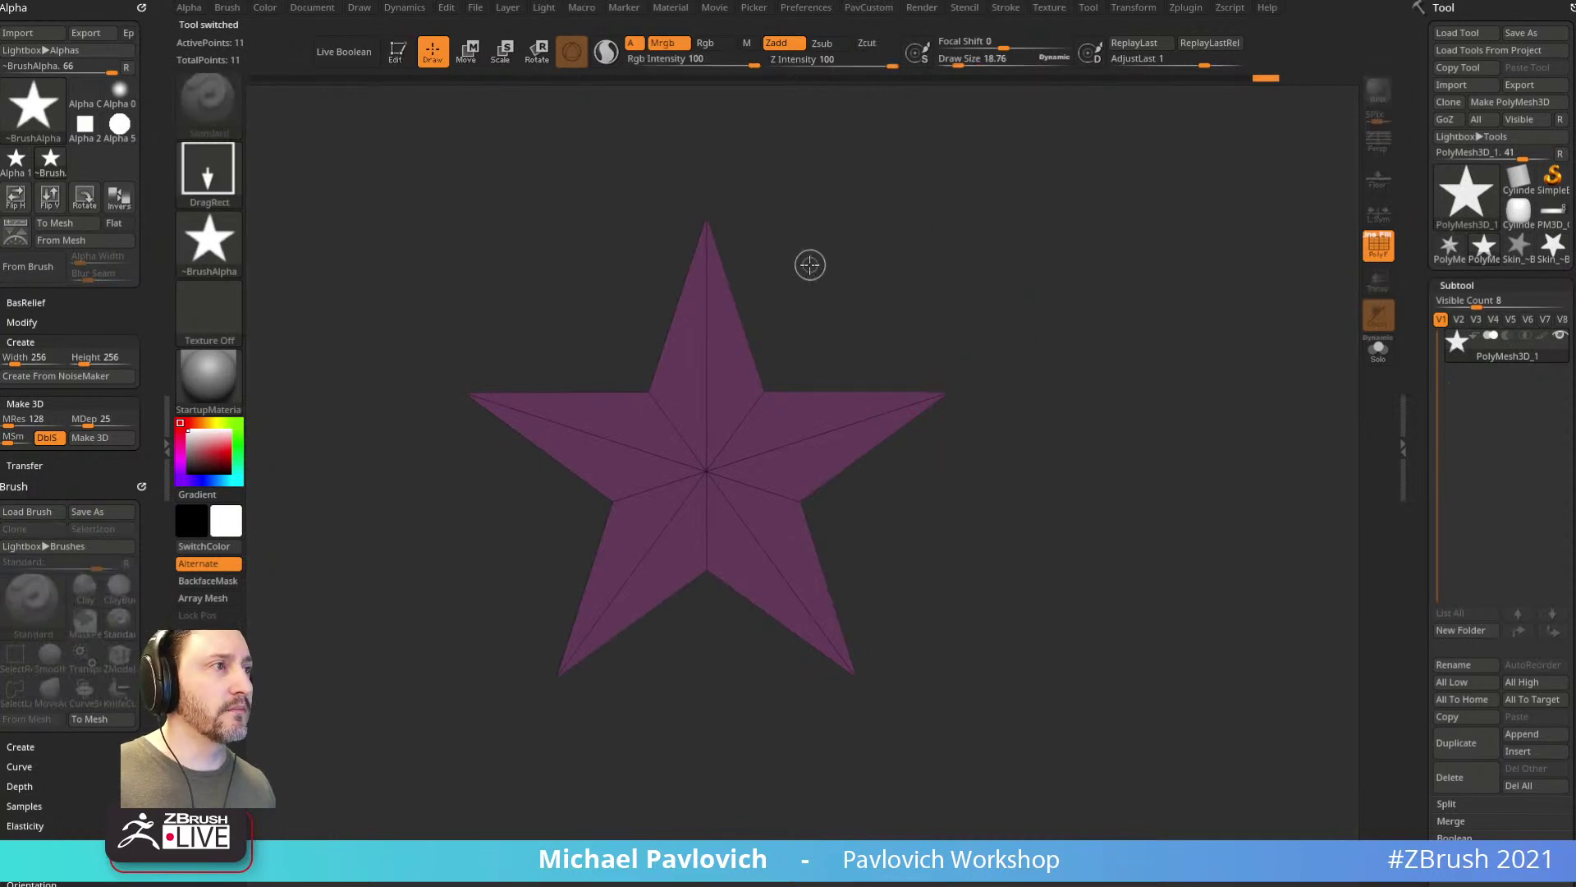
key(ctrl+n)
click(1466, 191)
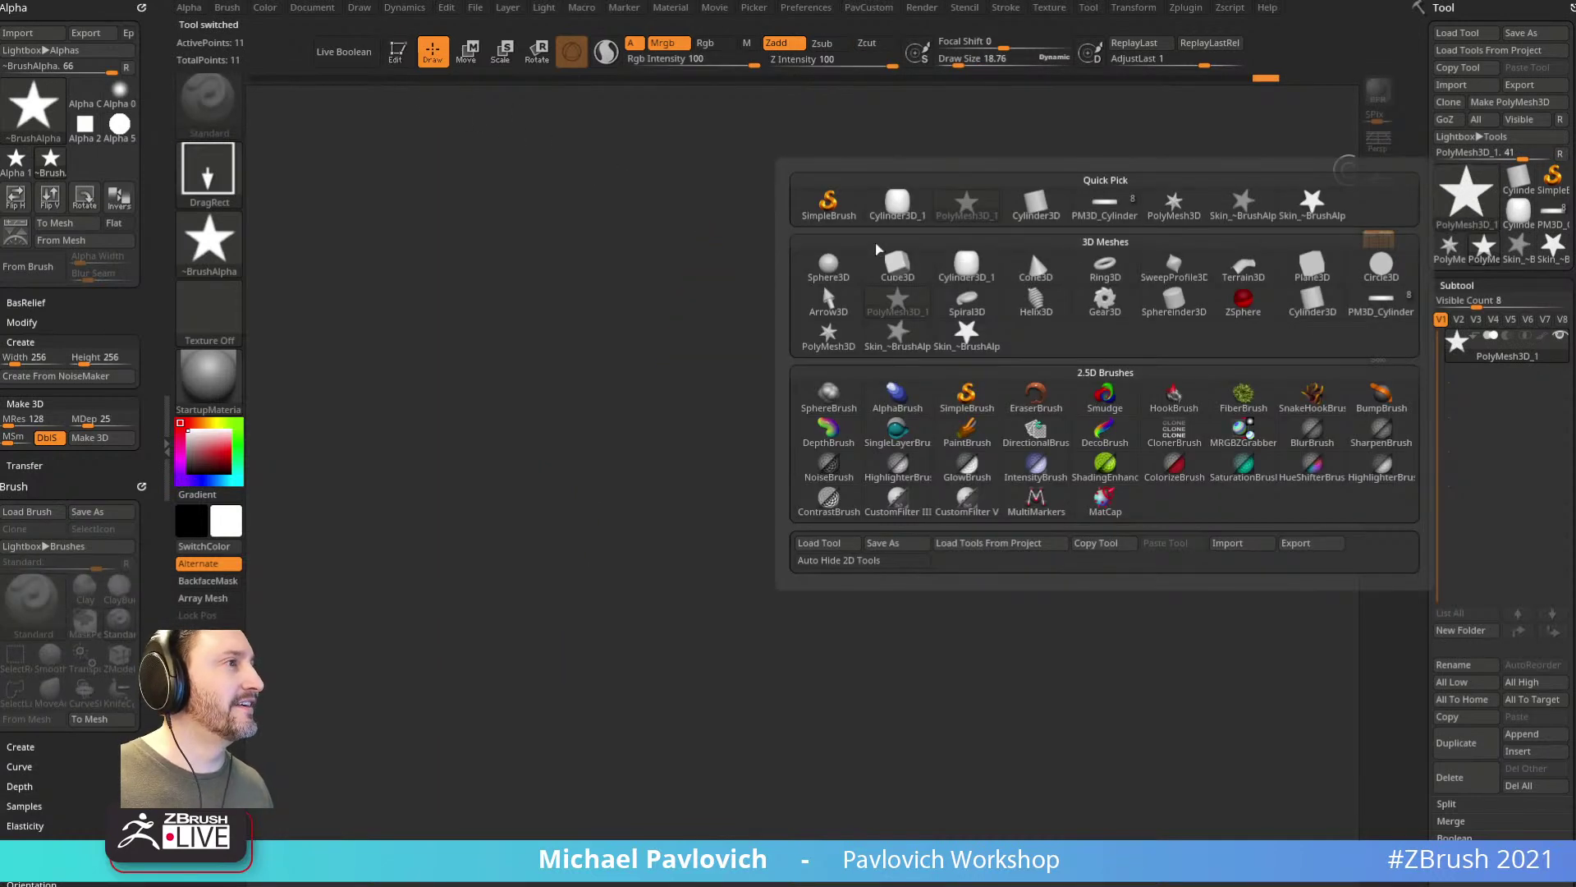
click(1306, 312)
drag(756, 485, 799, 608)
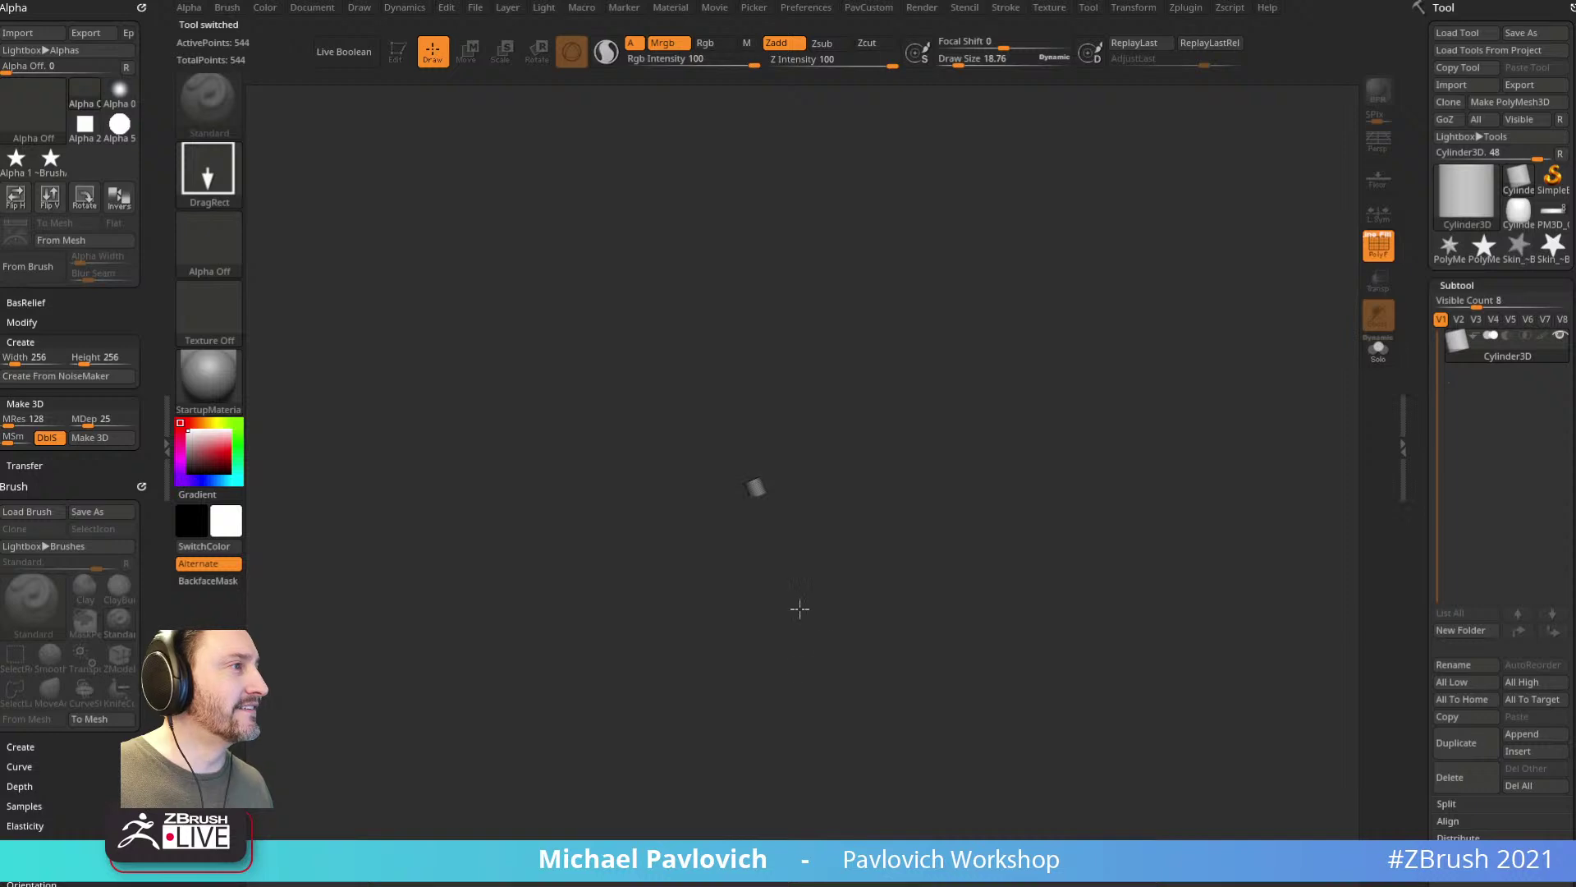
click(398, 52)
Step: Reduce the cylinder's divisions, with HDivide at 10, and convert it to a PolyMesh3D
drag(996, 246, 1305, 393)
drag(1415, 457, 1422, 241)
click(1456, 363)
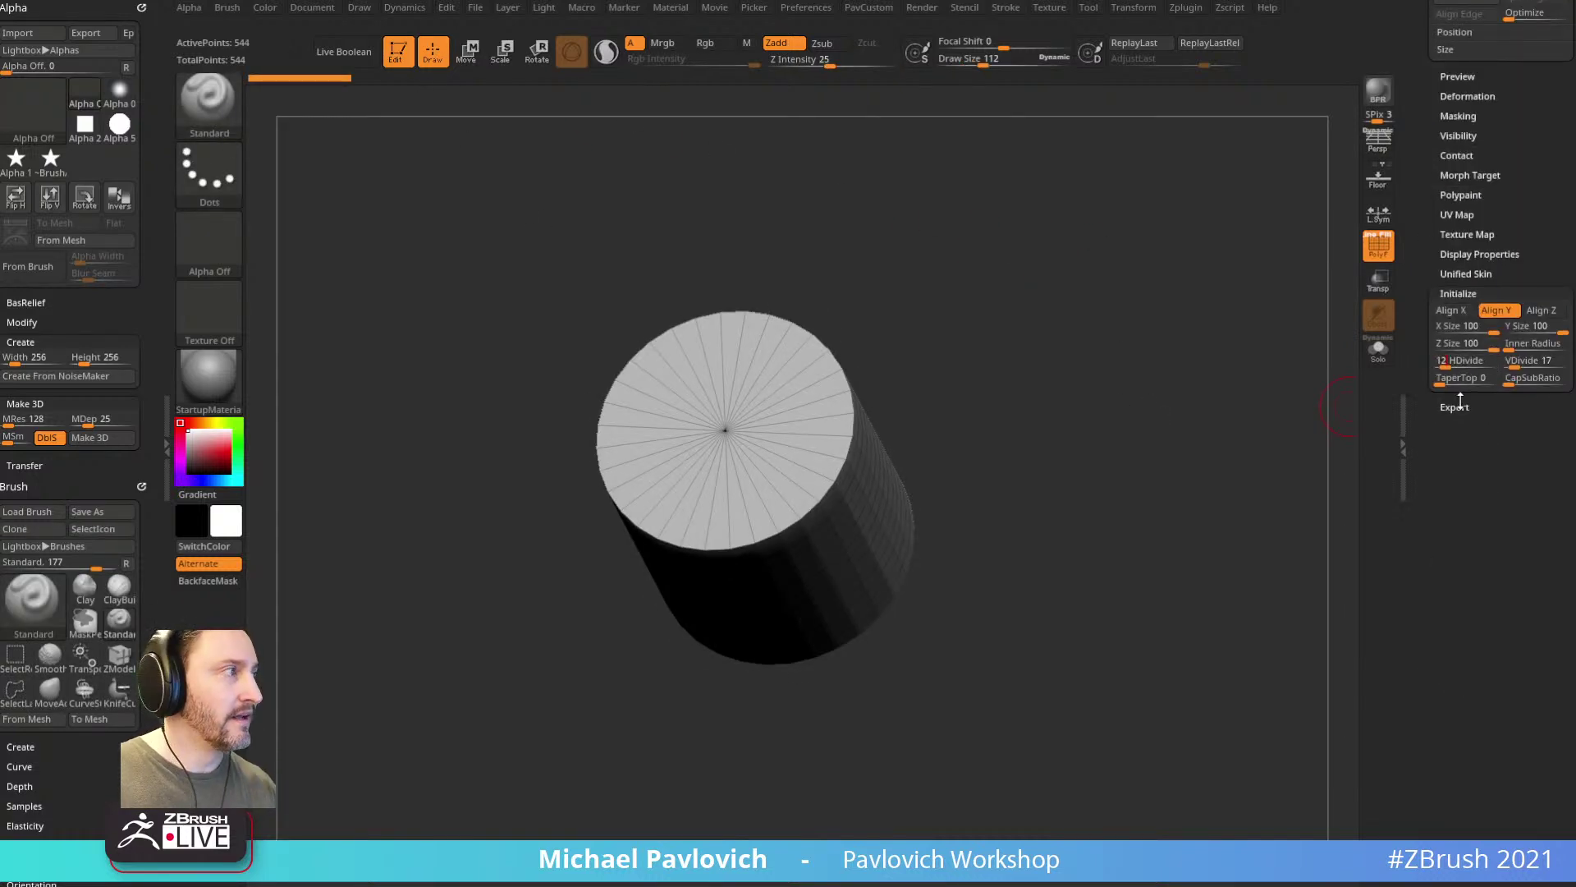
key(Return)
key(Return)
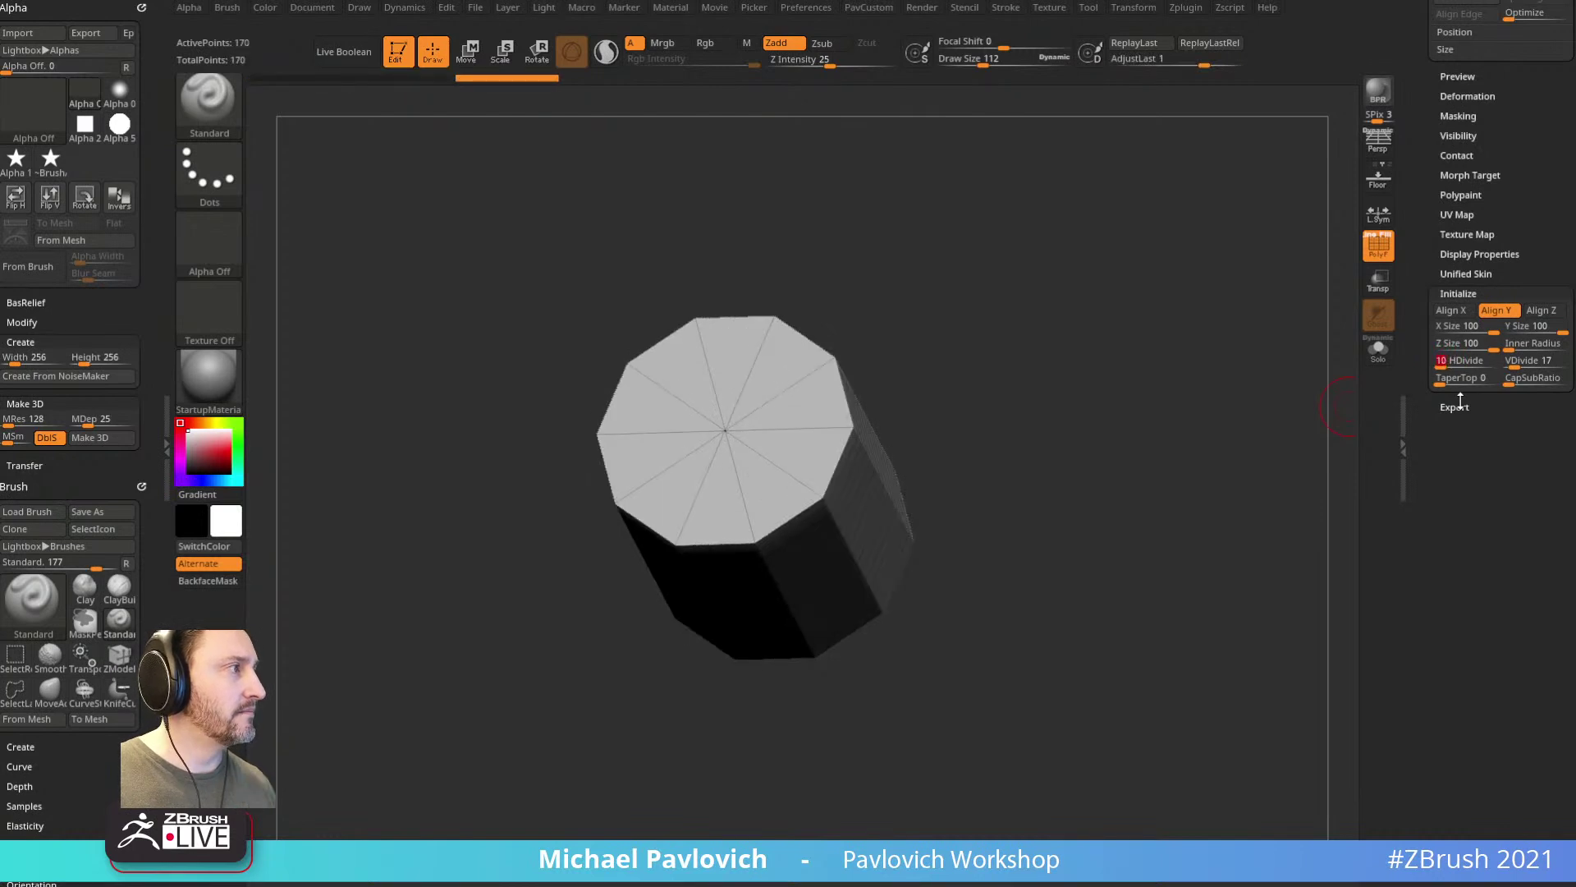
drag(1431, 204, 1431, 134)
drag(1346, 348, 1323, 312)
drag(1524, 292, 1445, 575)
click(1502, 102)
mouse_move(1118, 222)
mouse_down()
mouse_move(1076, 369)
mouse_move(988, 373)
mouse_up()
Step: Mask alternate corners around the ten-sided cylinder with the MaskPen and activate the Move gizmo
key(s)
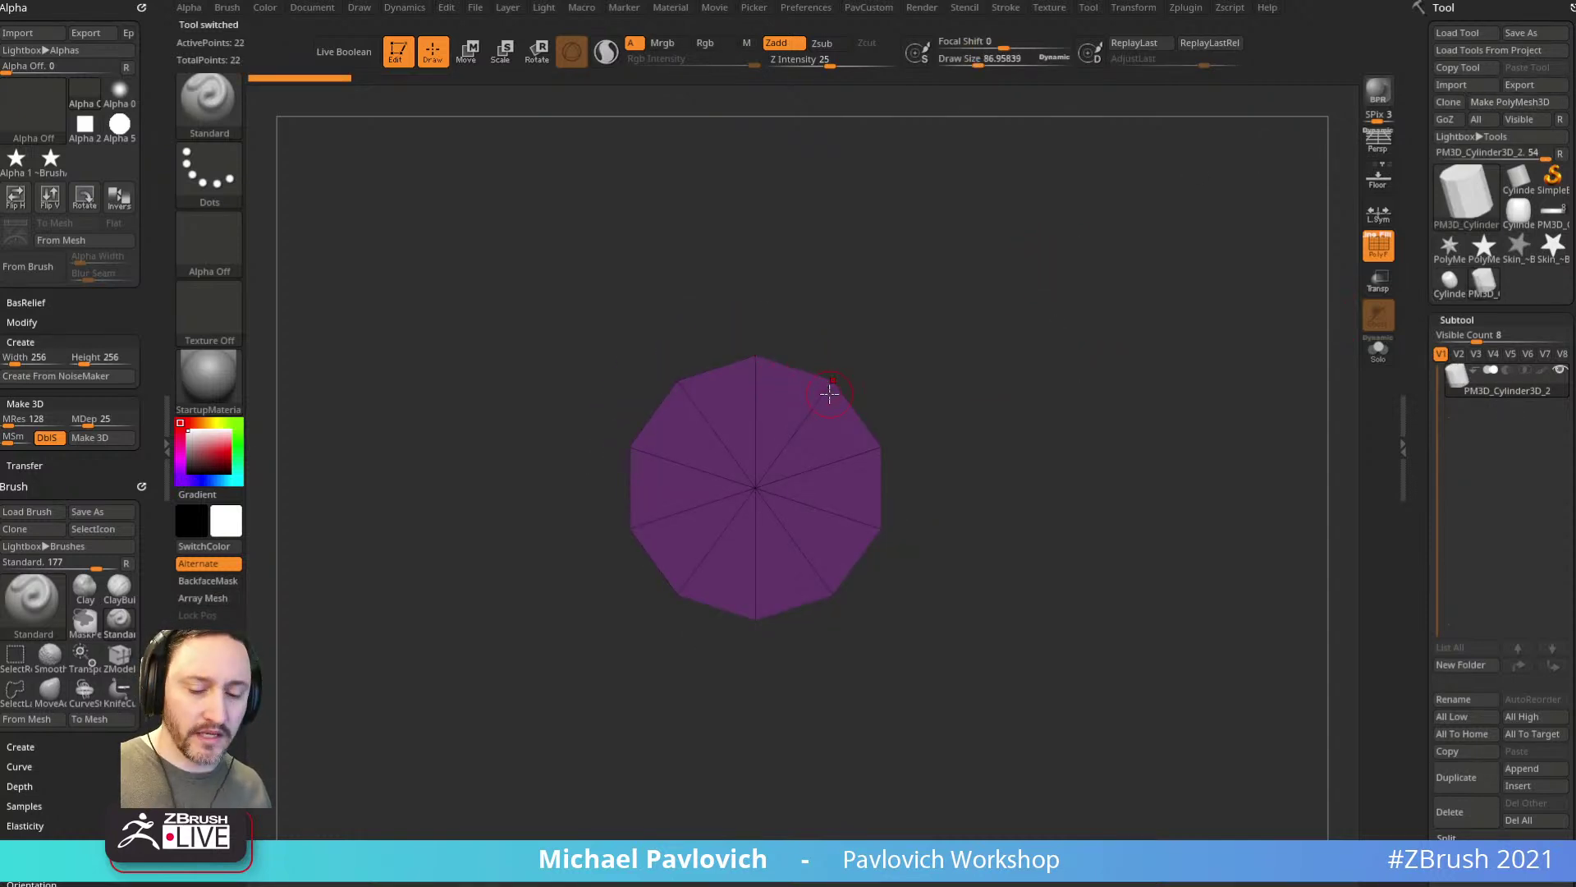
ctrl+drag(908, 329, 831, 391)
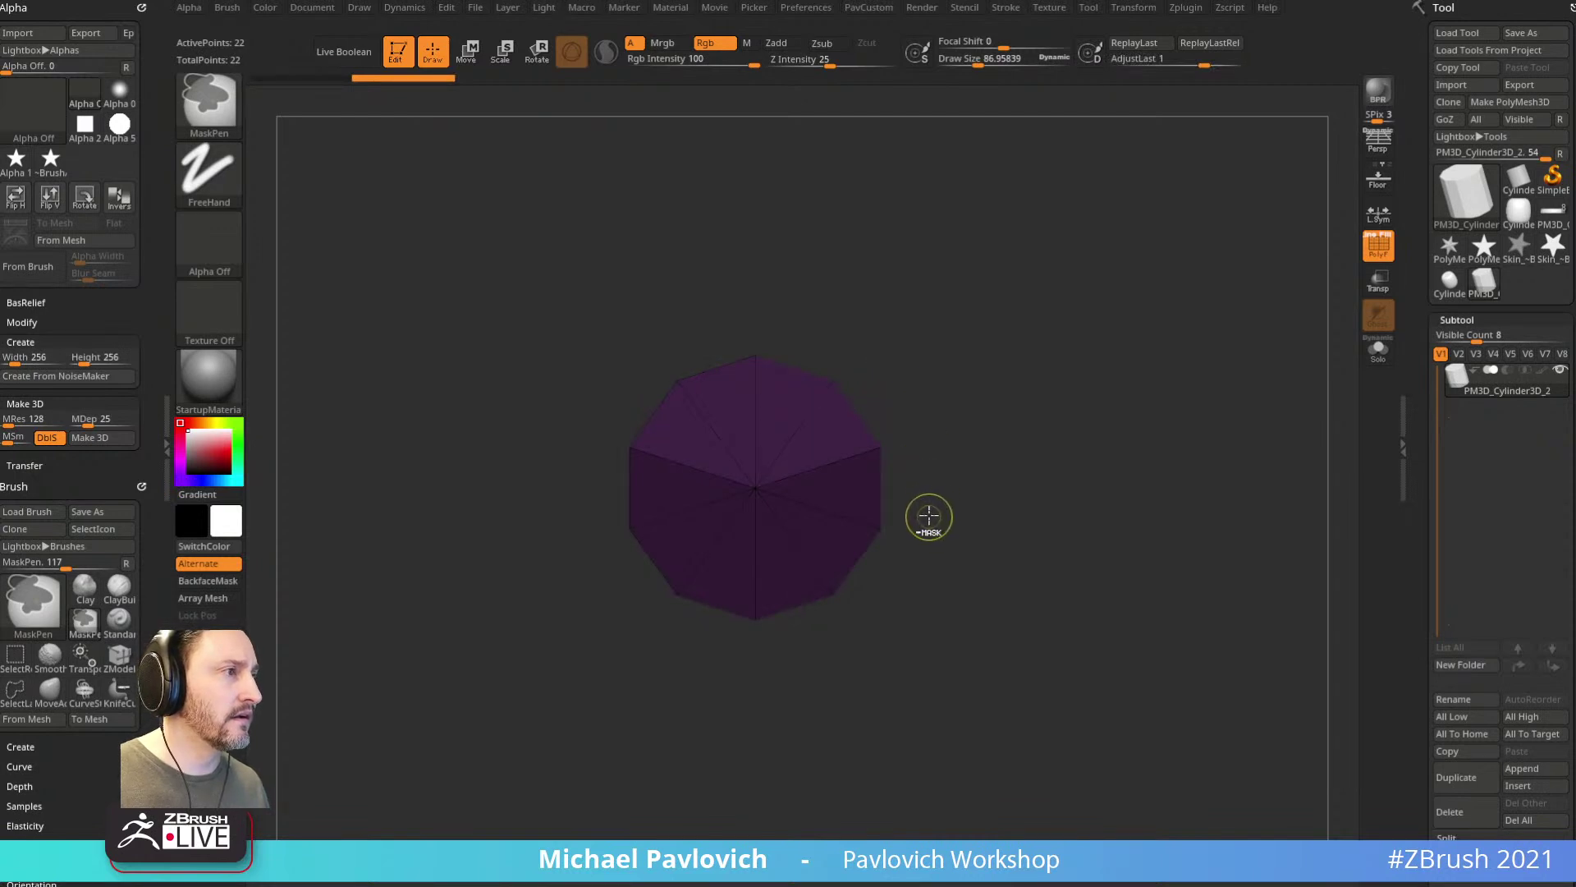
ctrl+alt+drag(917, 500, 874, 543)
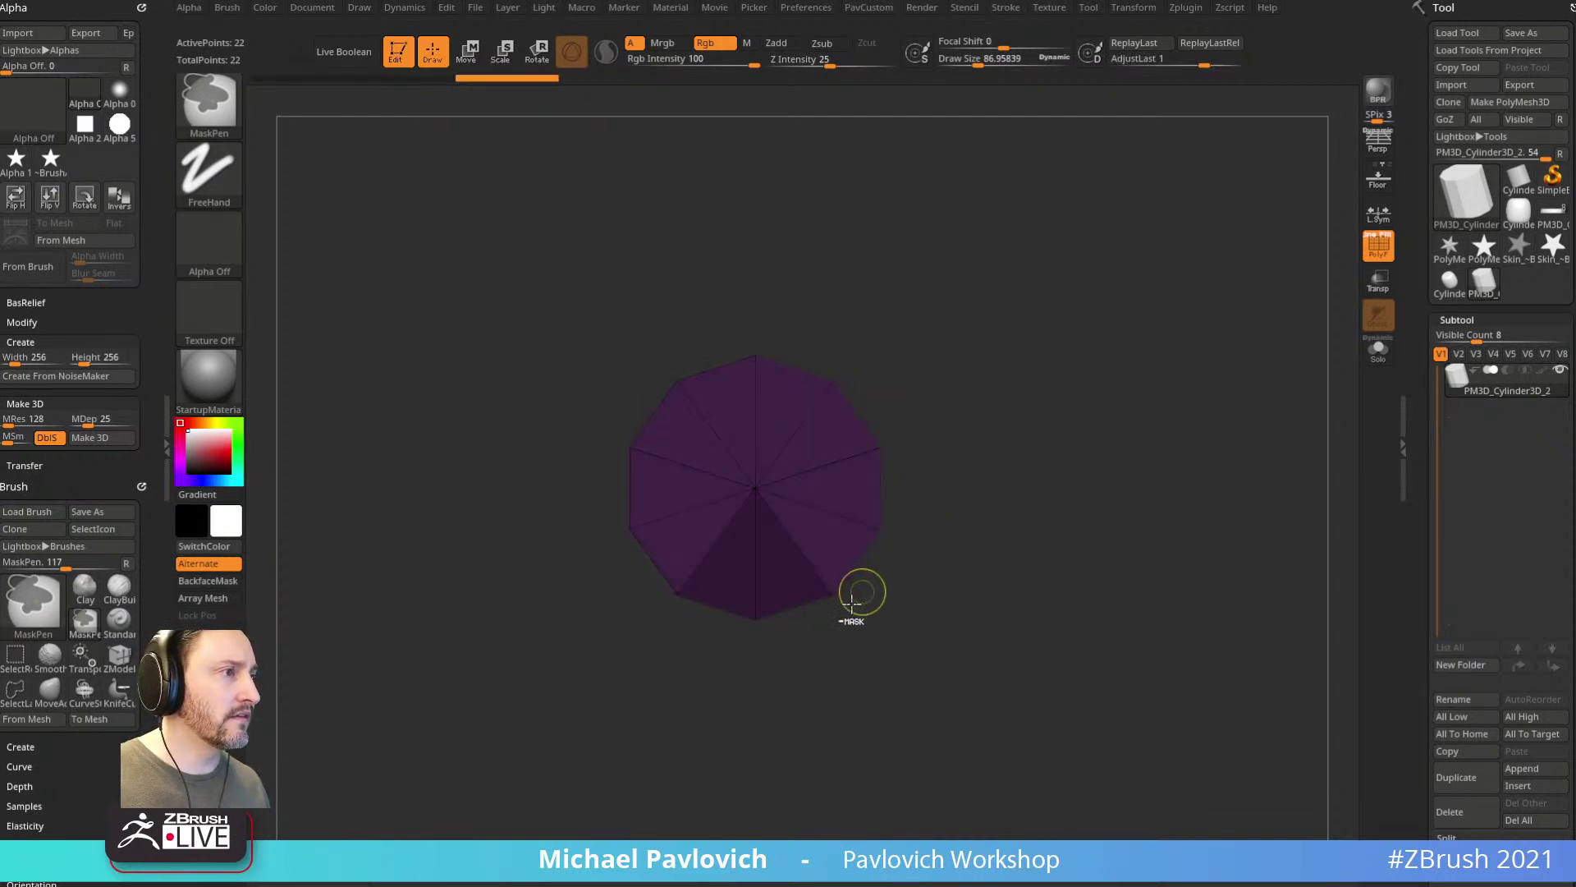
ctrl+drag(763, 634, 1017, 429)
key(w)
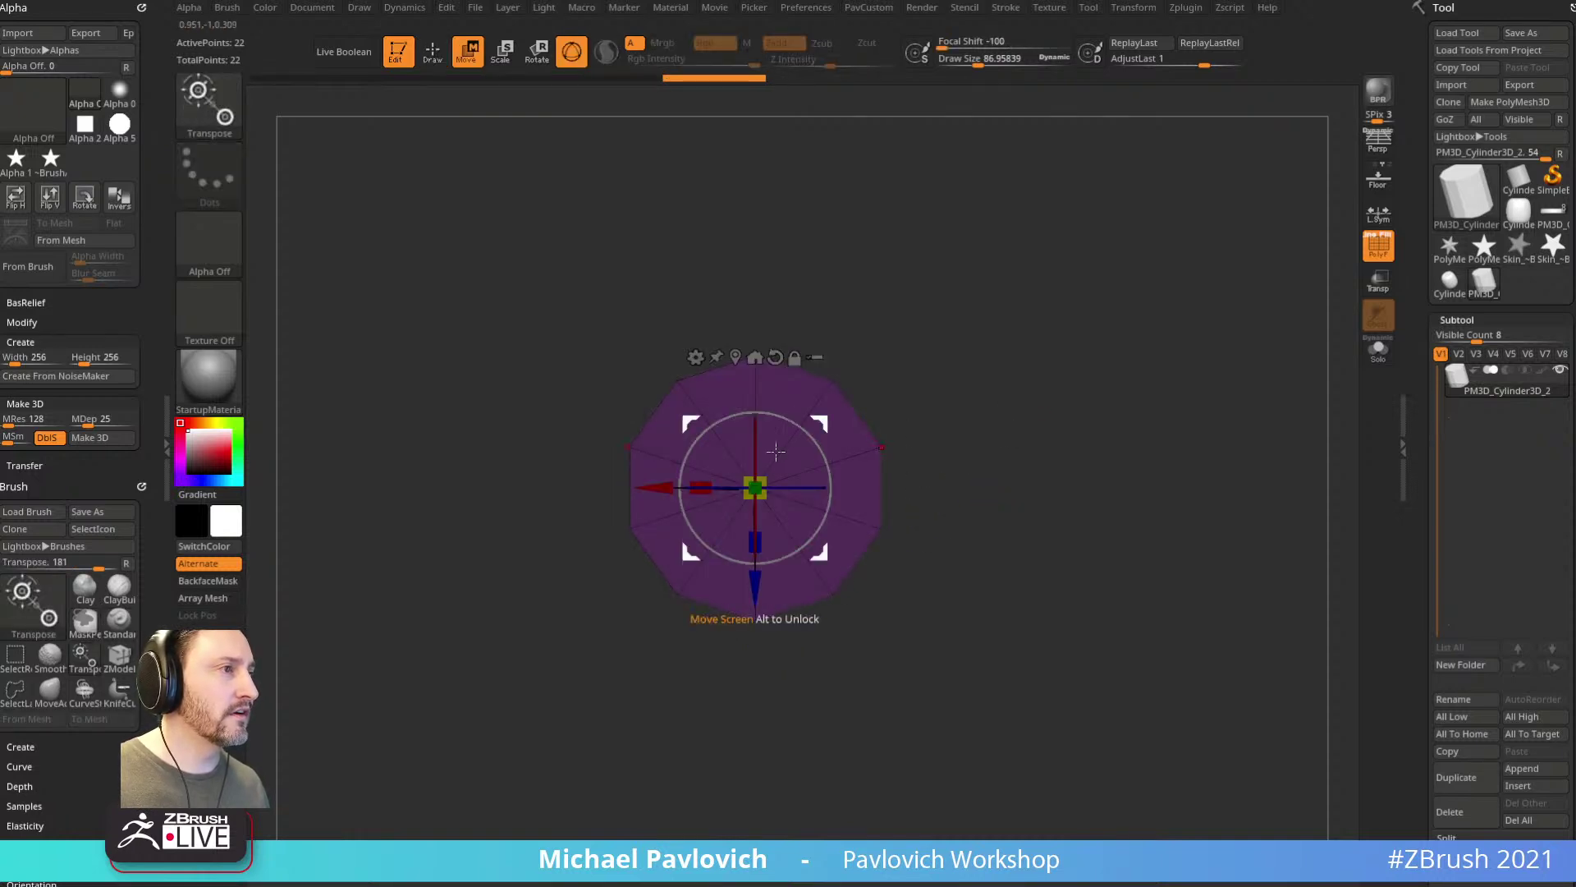
Step: Scale the unmasked points of the ten-sided cylinder inward to turn its outline into a star
drag(894, 359, 985, 403)
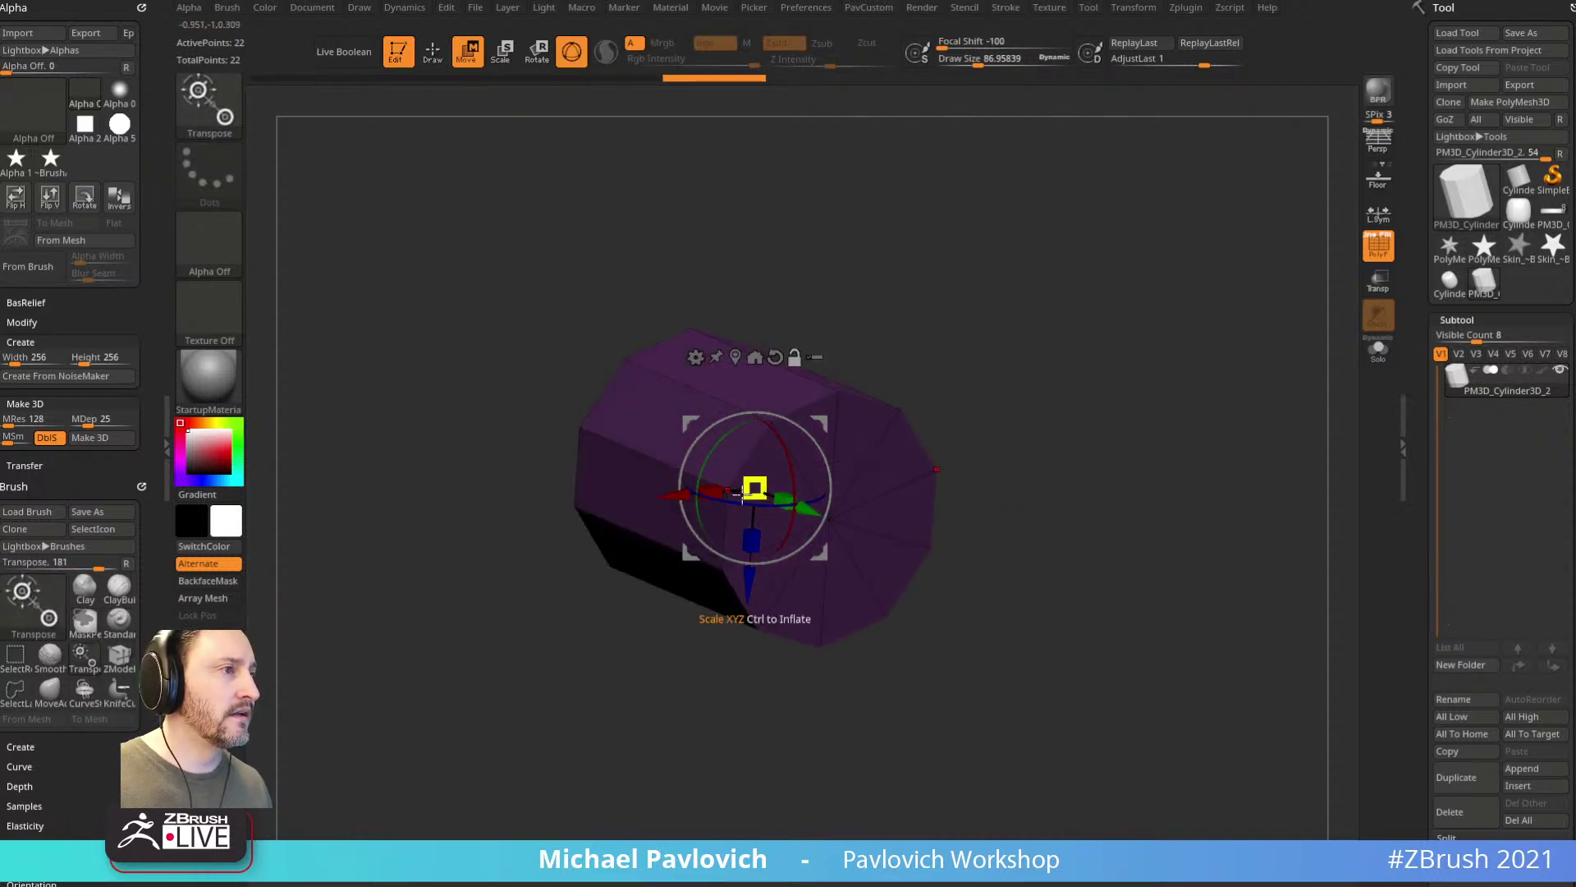
drag(782, 498, 687, 404)
key(q)
Step: Hide one end of the star-shaped cylinder together with its sides and delete the hidden geometry
mouse_move(1032, 397)
shift+mouse_down()
mouse_move(985, 373)
mouse_move(1052, 395)
mouse_move(1136, 229)
mouse_move(1150, 324)
mouse_move(1178, 315)
mouse_move(1105, 330)
shift+mouse_up()
ctrl+shift+drag(1113, 200, 716, 698)
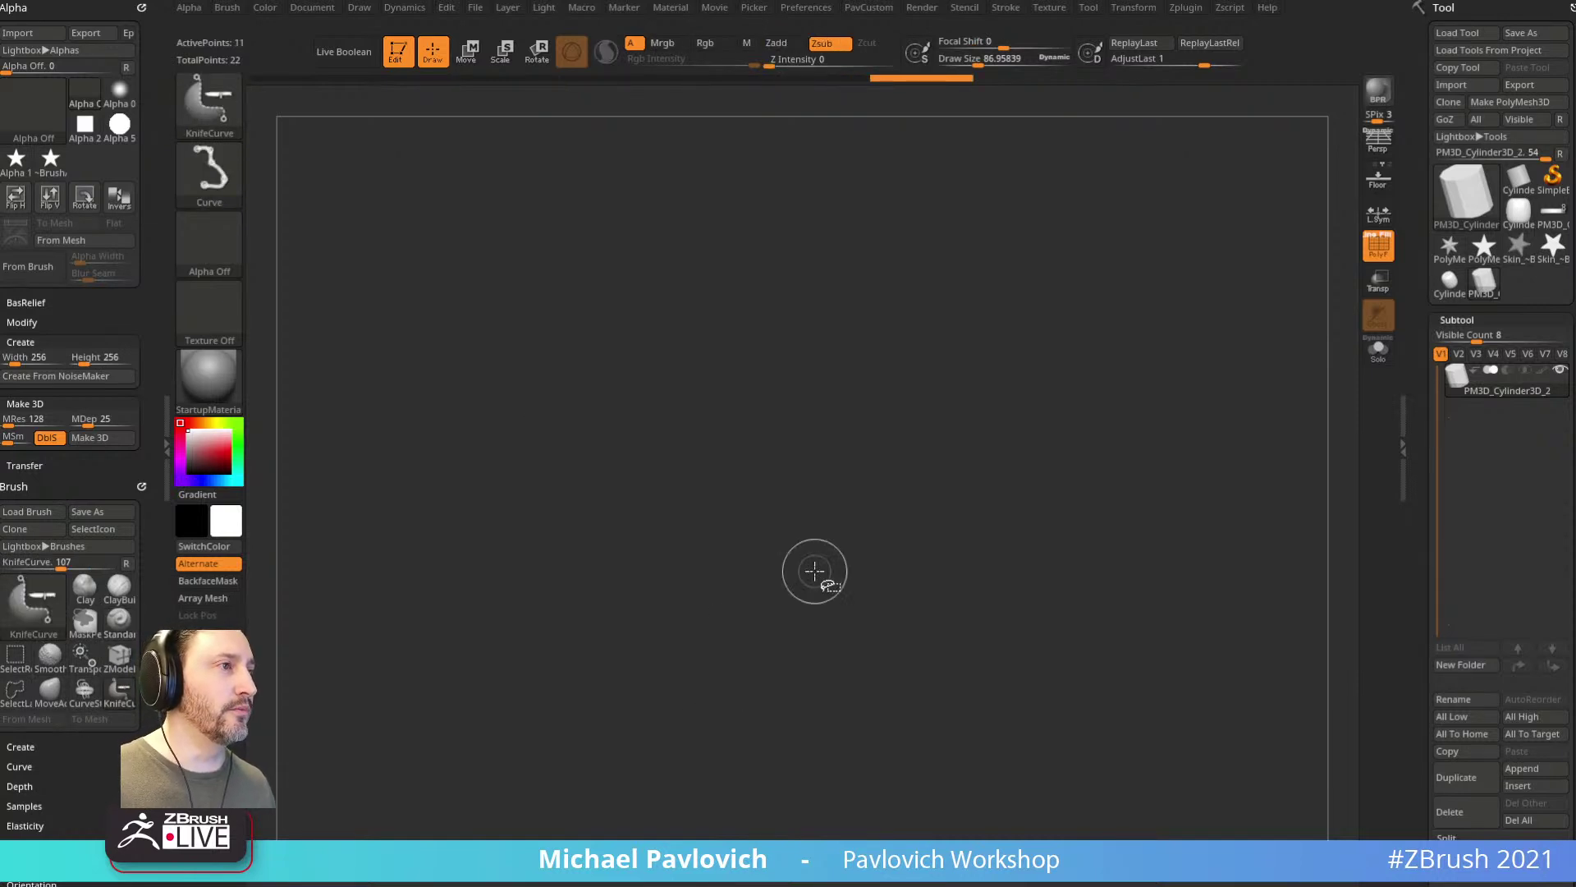
ctrl+shift+click(814, 571)
key(2)
click(1126, 401)
drag(968, 353, 1090, 320)
Step: Switch to the Skin_BrushAlpha1 tool and delete it
click(1519, 247)
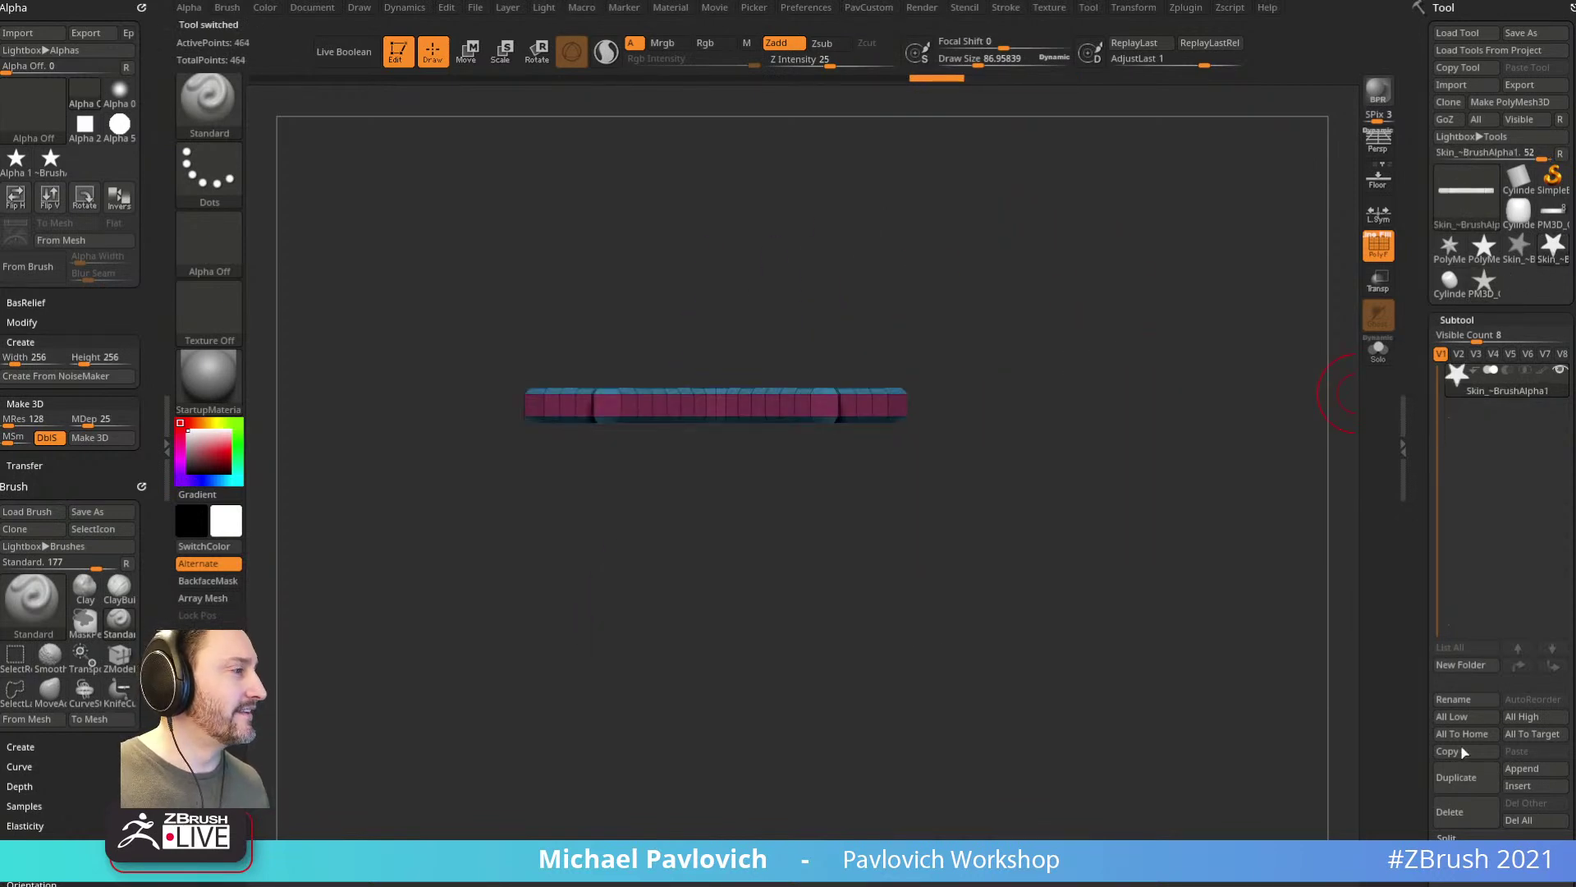
click(1457, 805)
click(1450, 844)
Step: Check the PolyMesh3D_1 star and switch back to the tower tool made of several cylinder subtools
click(1484, 247)
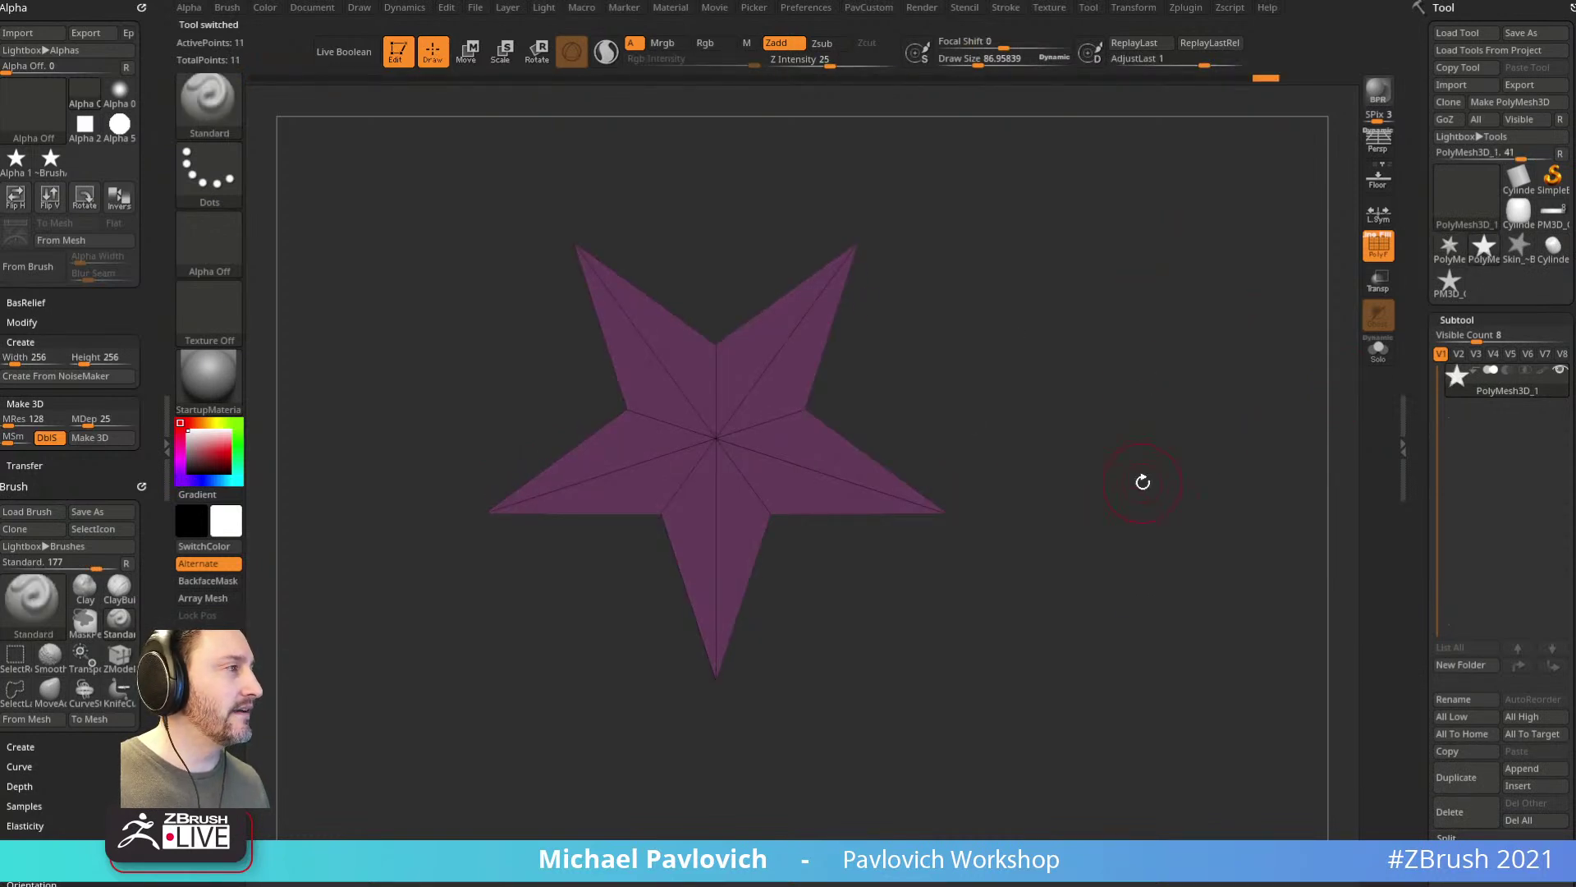
drag(1137, 294, 1202, 332)
click(1551, 212)
Step: Turn on the floor grid and show the reference photo overlay with the tower
click(1379, 179)
drag(1143, 397, 1107, 296)
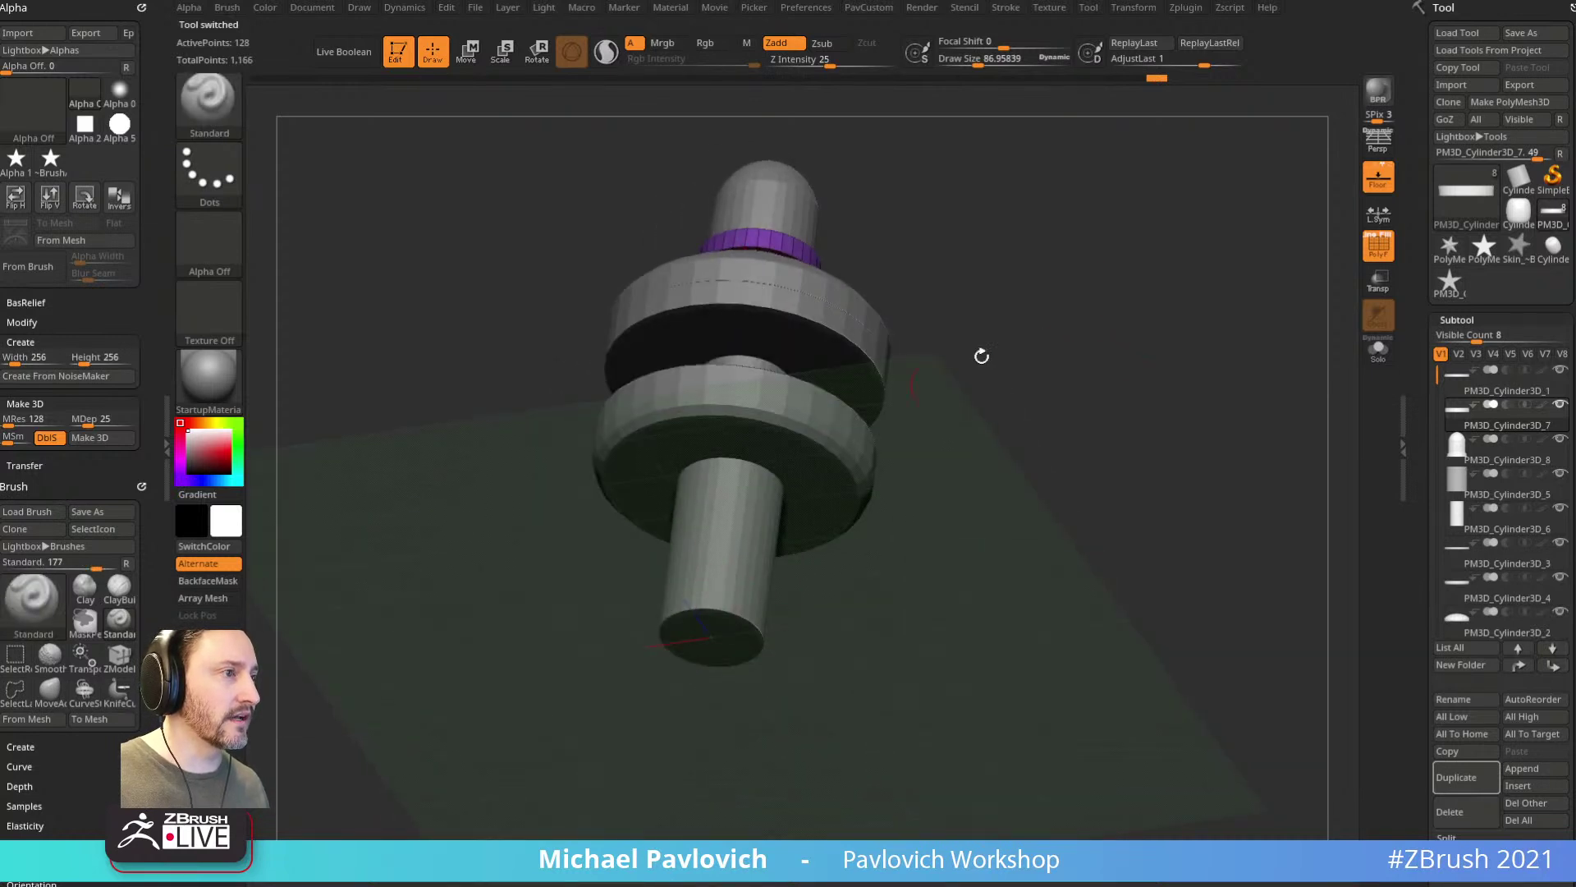
drag(1022, 344, 1164, 404)
key(shift+z)
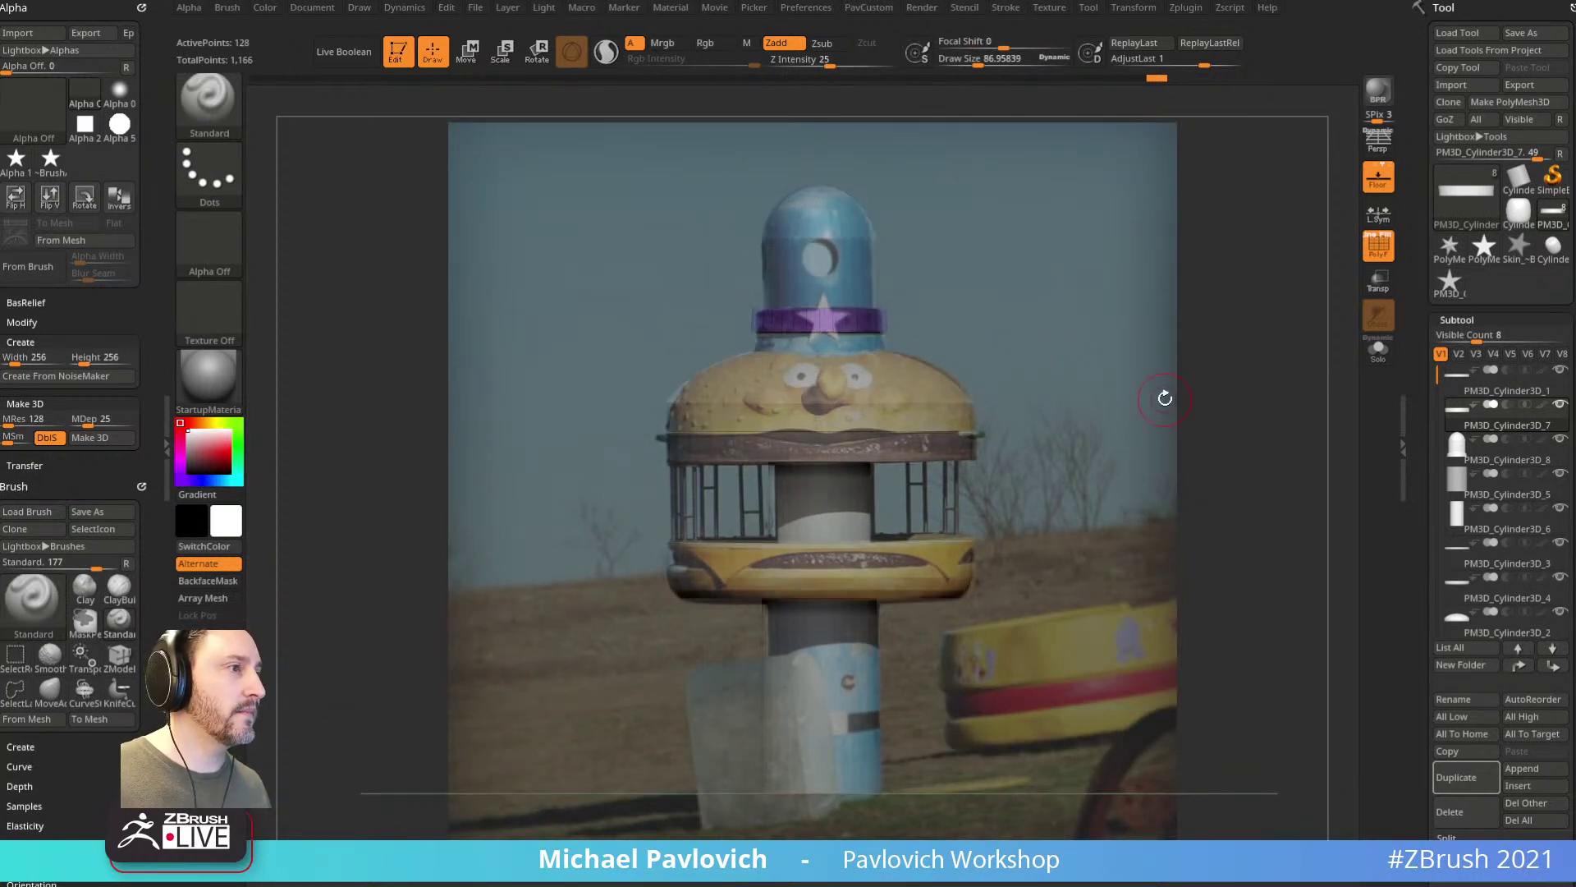
click(634, 10)
key(2)
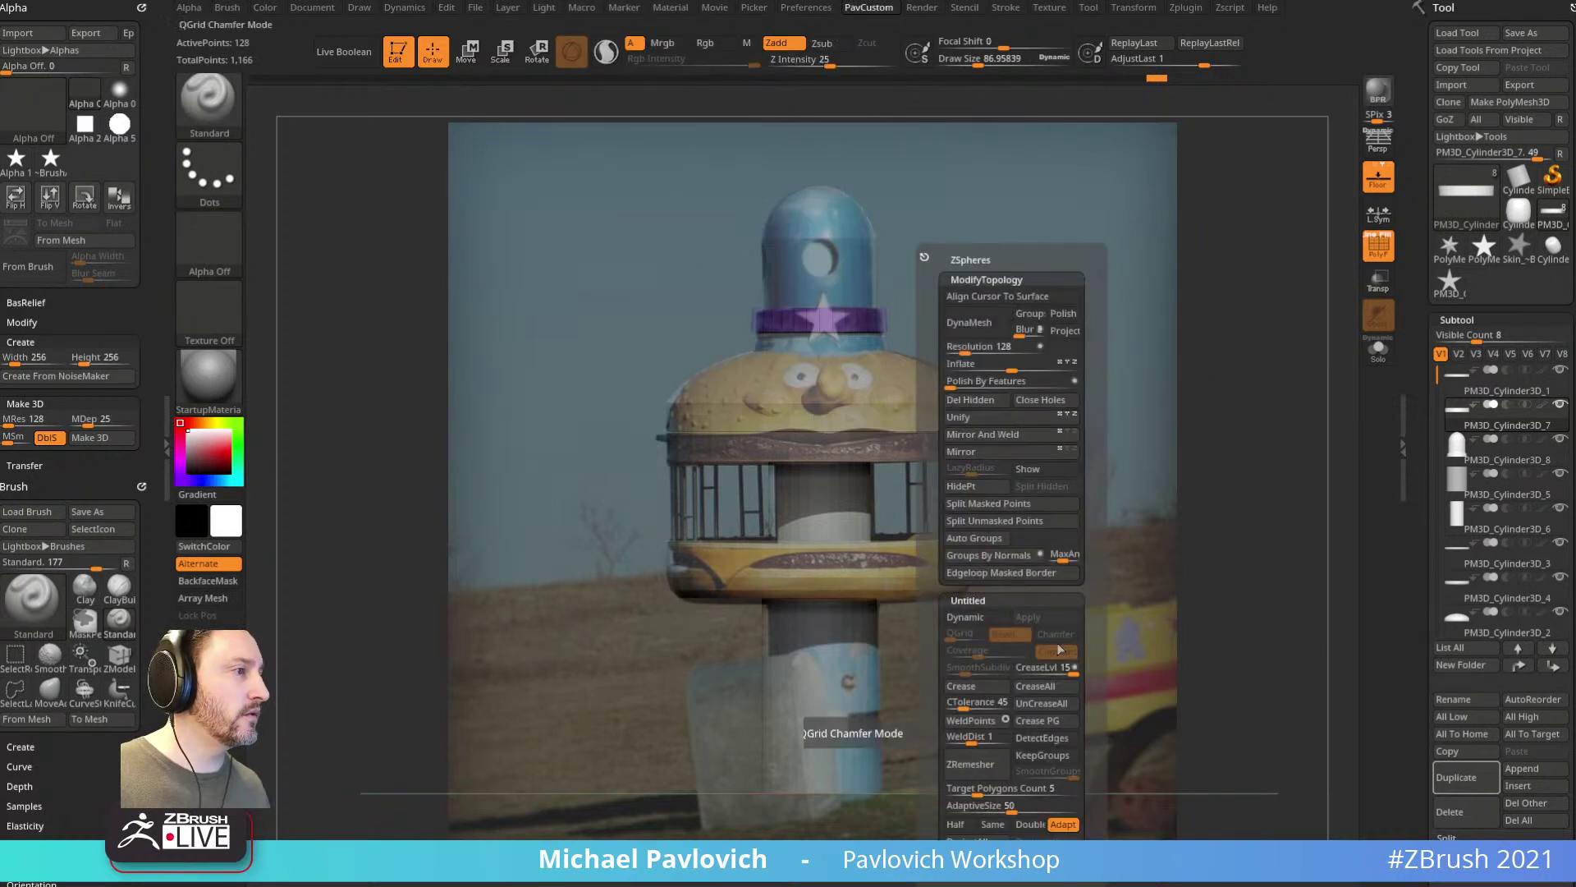
click(1041, 468)
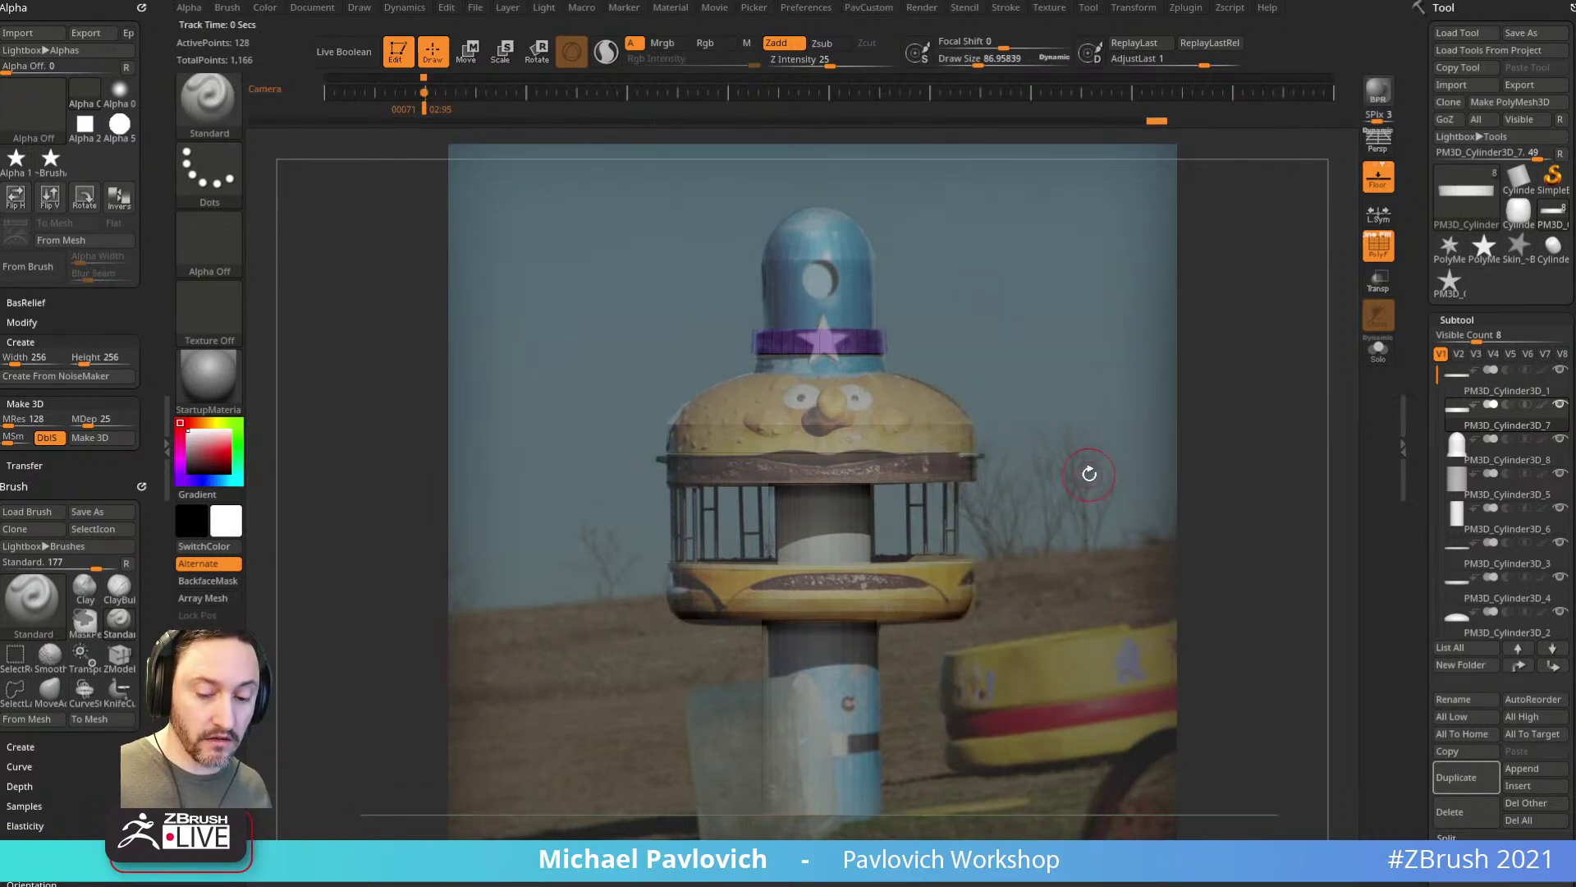
key(2)
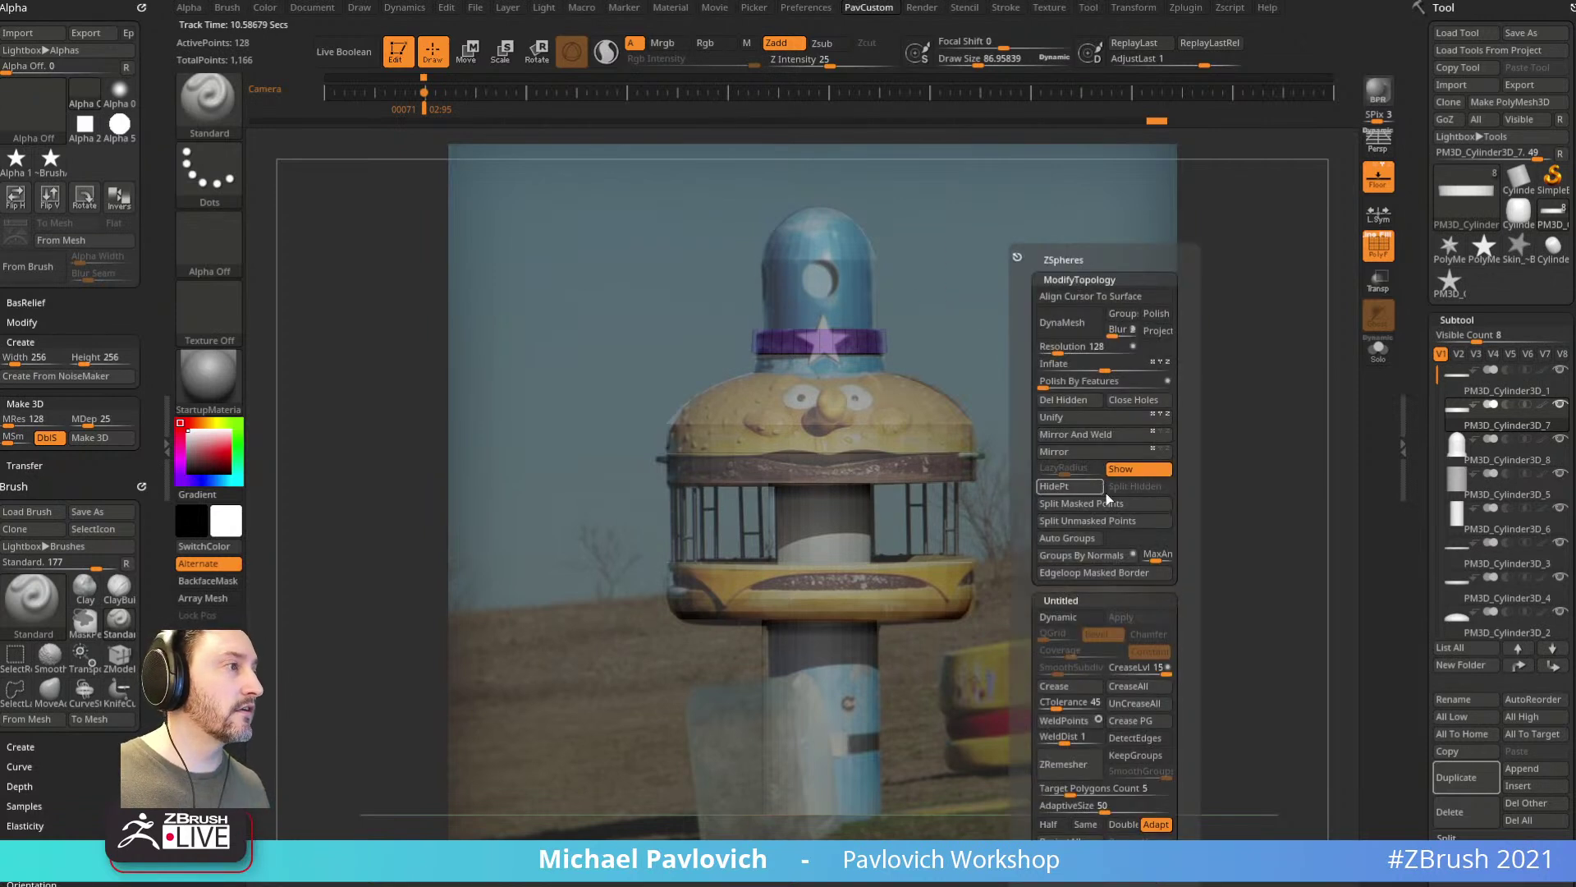
click(1135, 471)
Step: Set the brush draw size to about 62
key(s)
drag(1112, 389, 1102, 389)
key(s)
drag(1028, 352, 1033, 352)
Step: Append the 11-point PM3D_Cylinder3D_2 star mesh as a subtool of the tower and make it the active subtool
scroll(1428, 446, down, 3)
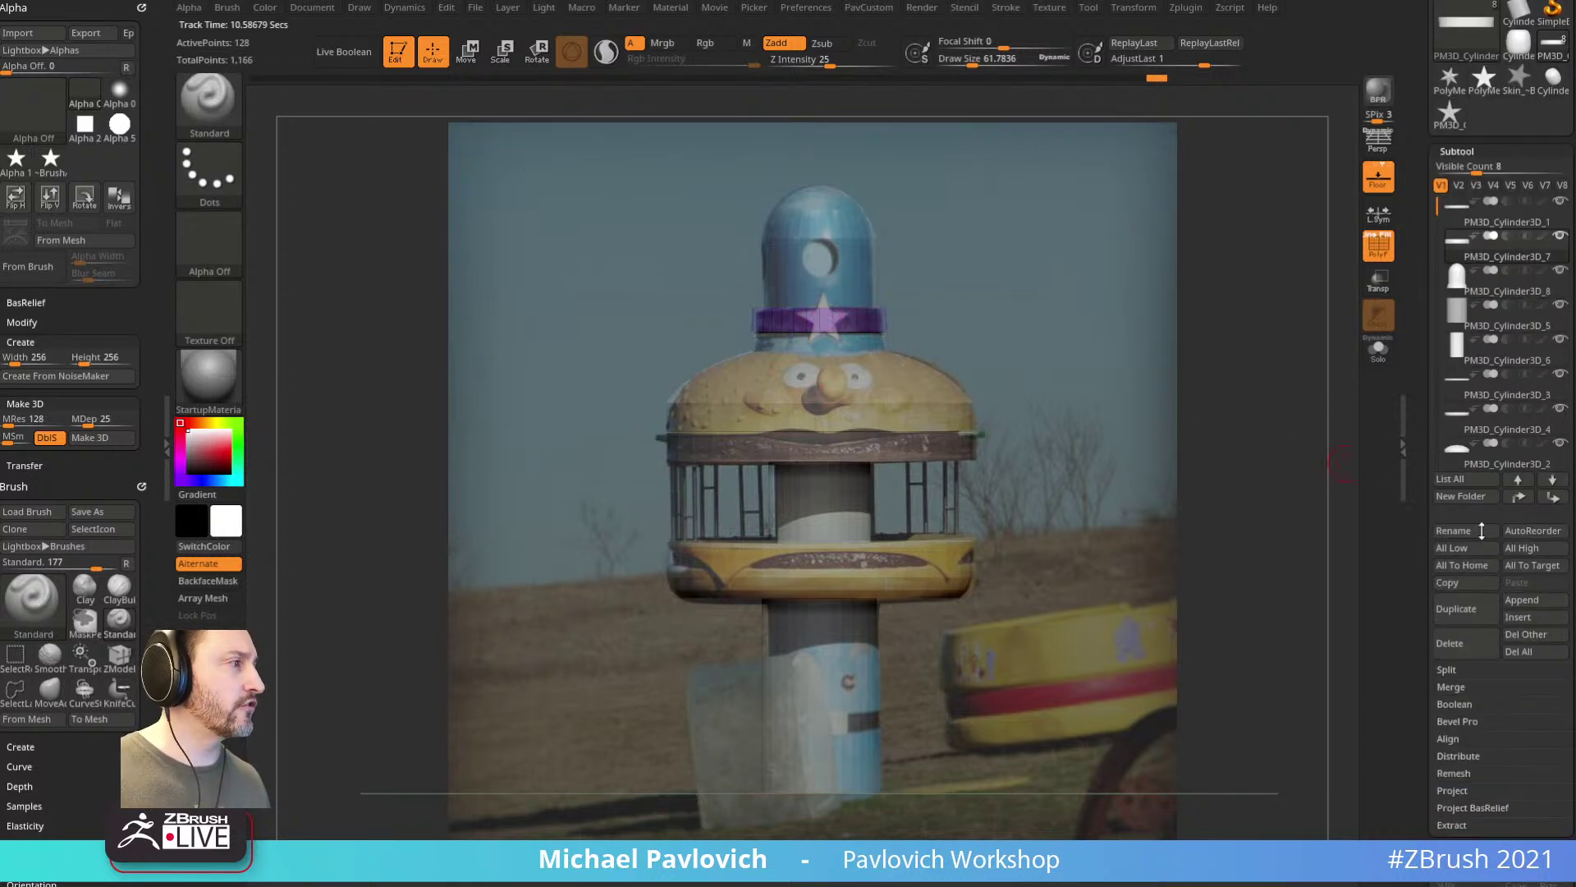
click(1522, 597)
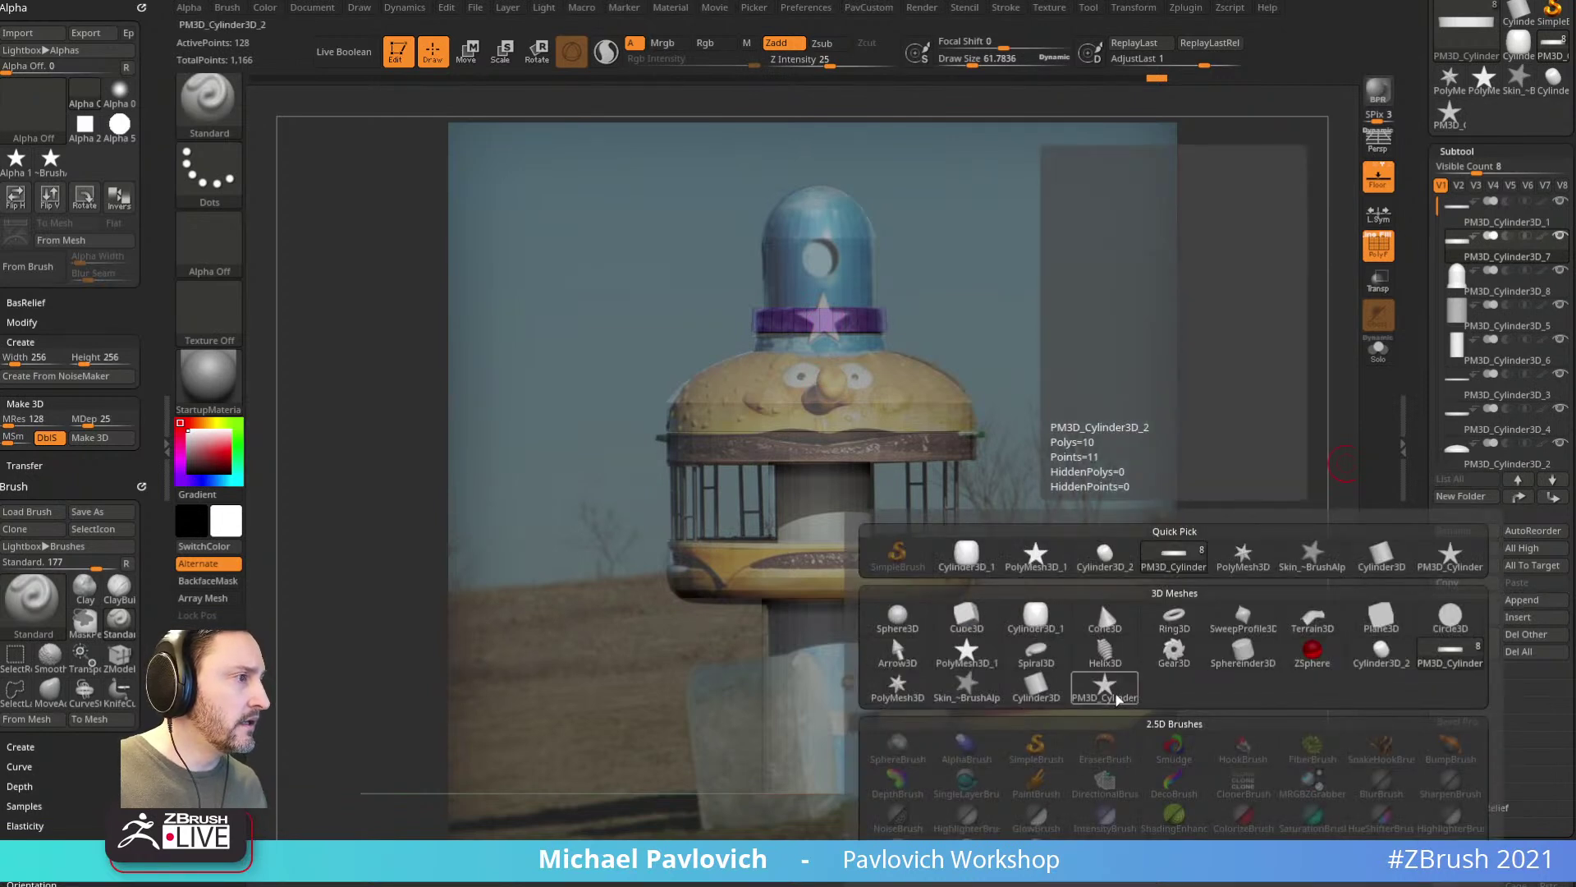
click(1097, 597)
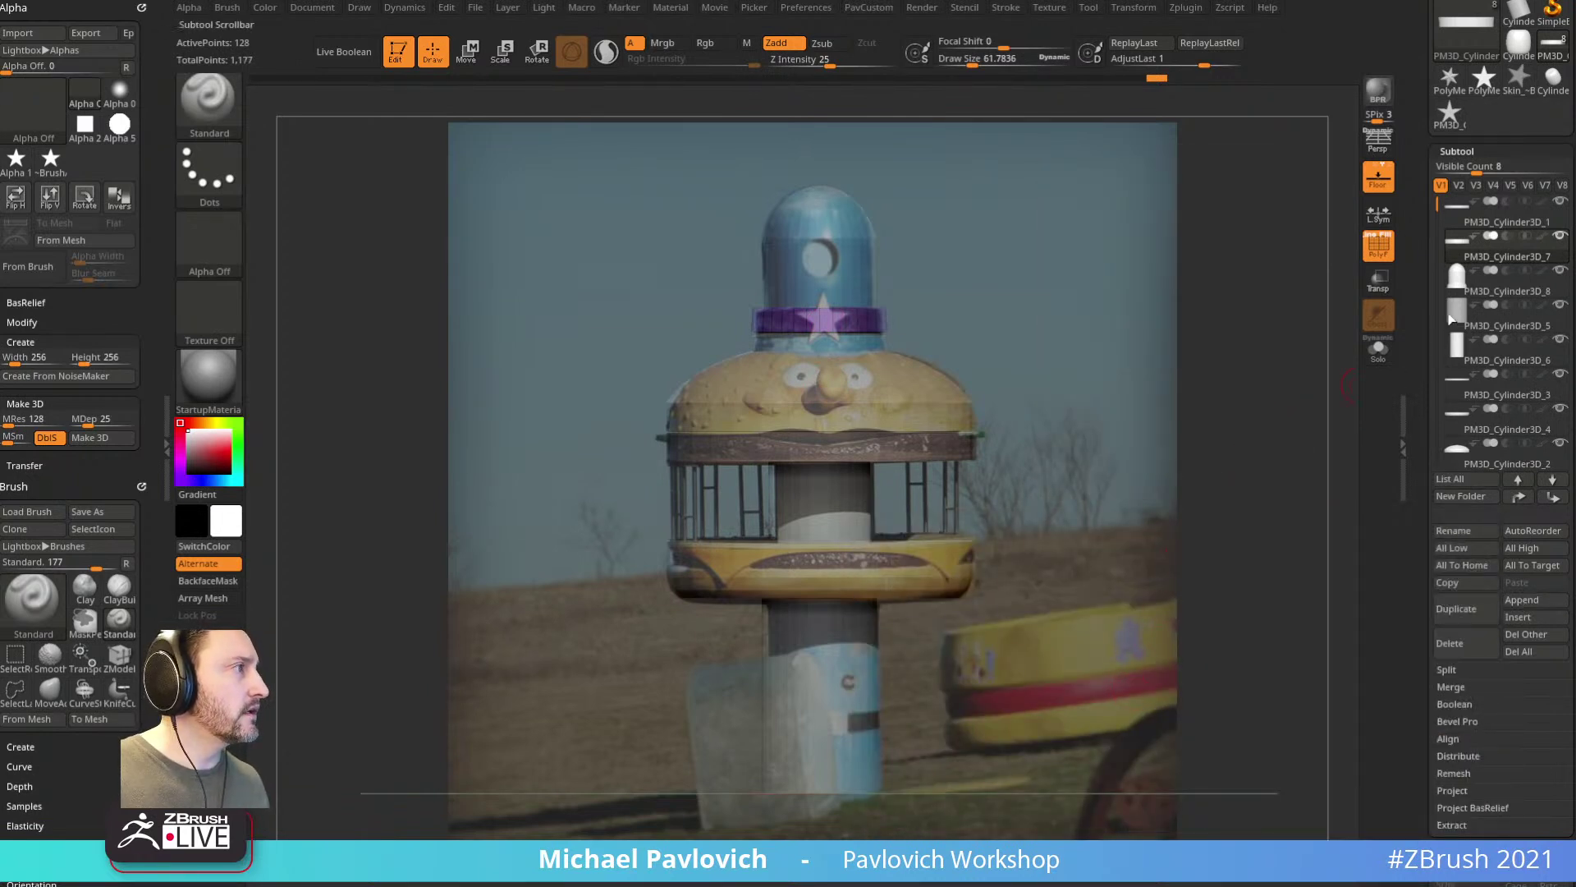
drag(1437, 205, 1424, 335)
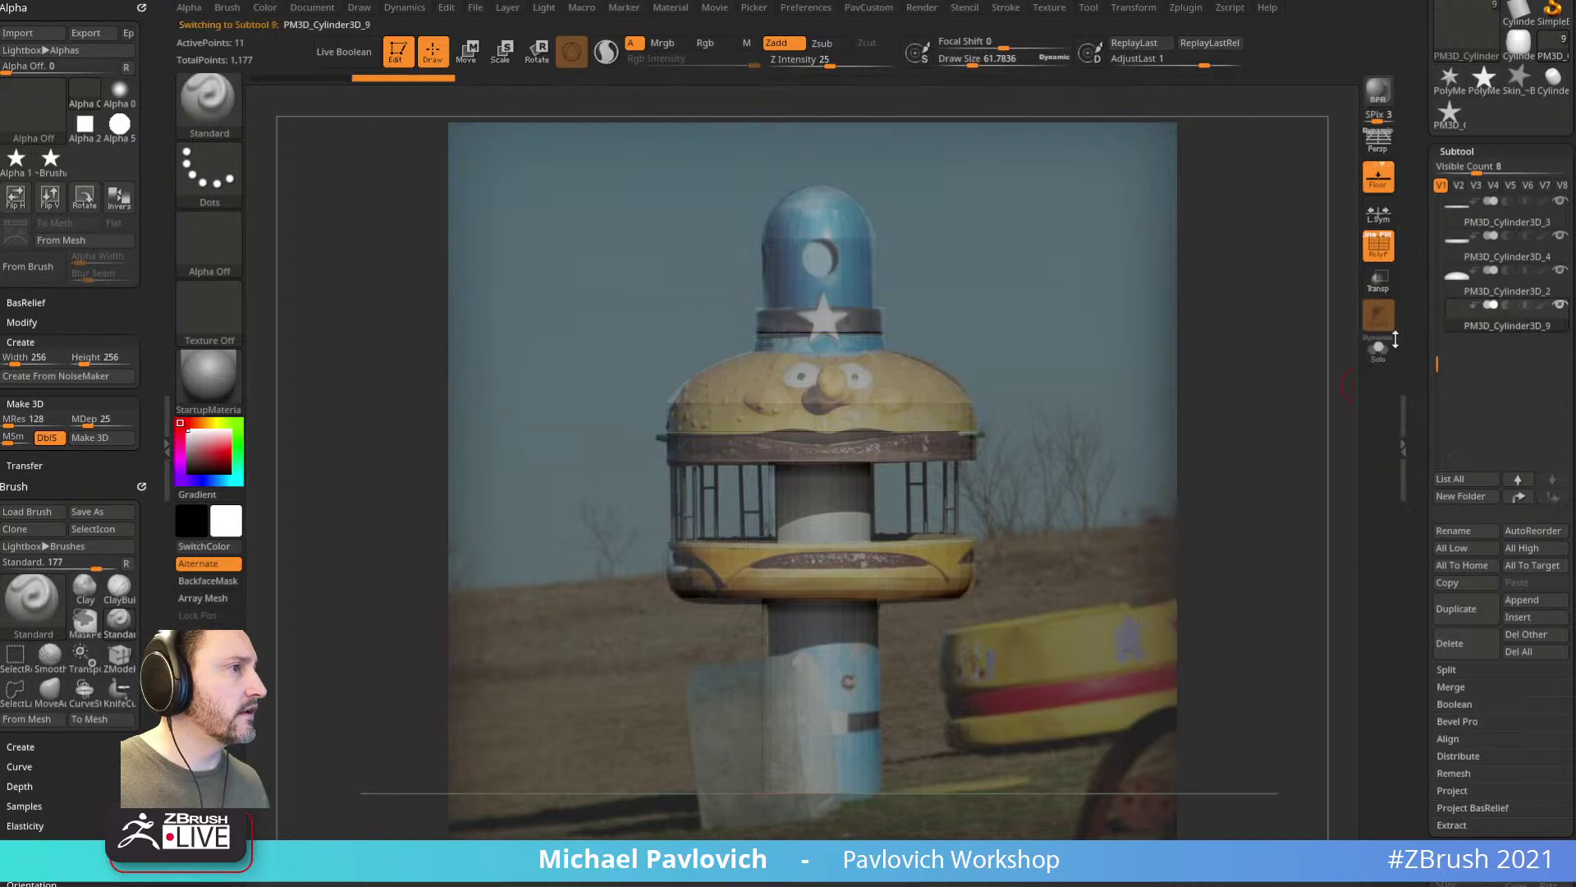
right_click(1066, 470)
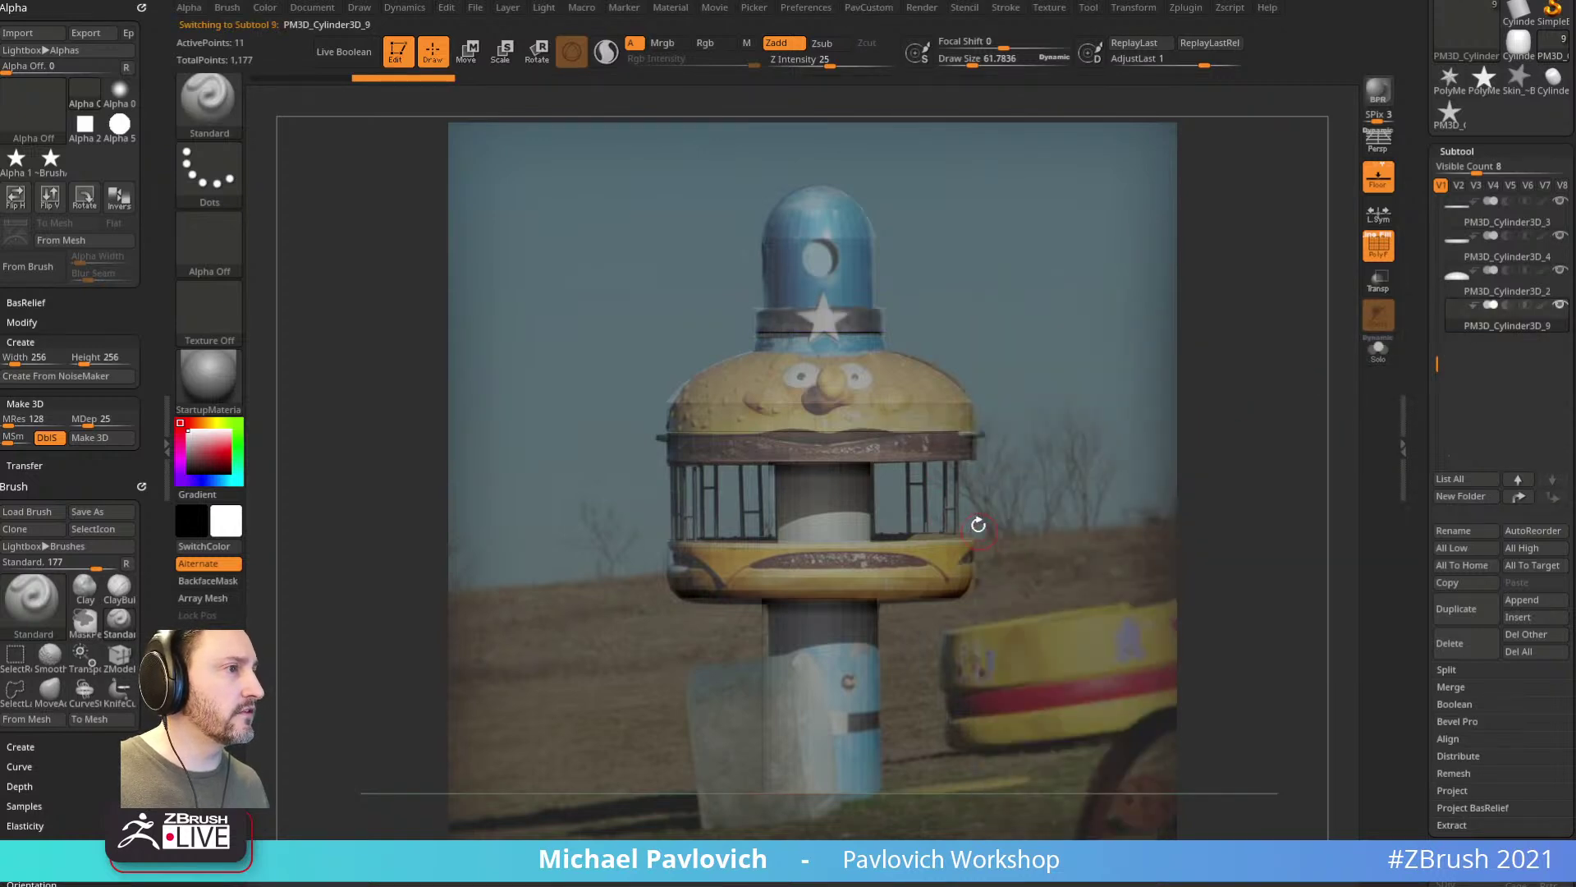
Step: Move the star subtool up about 0.85 units to the height of the hat band
key(w)
drag(833, 408, 833, 278)
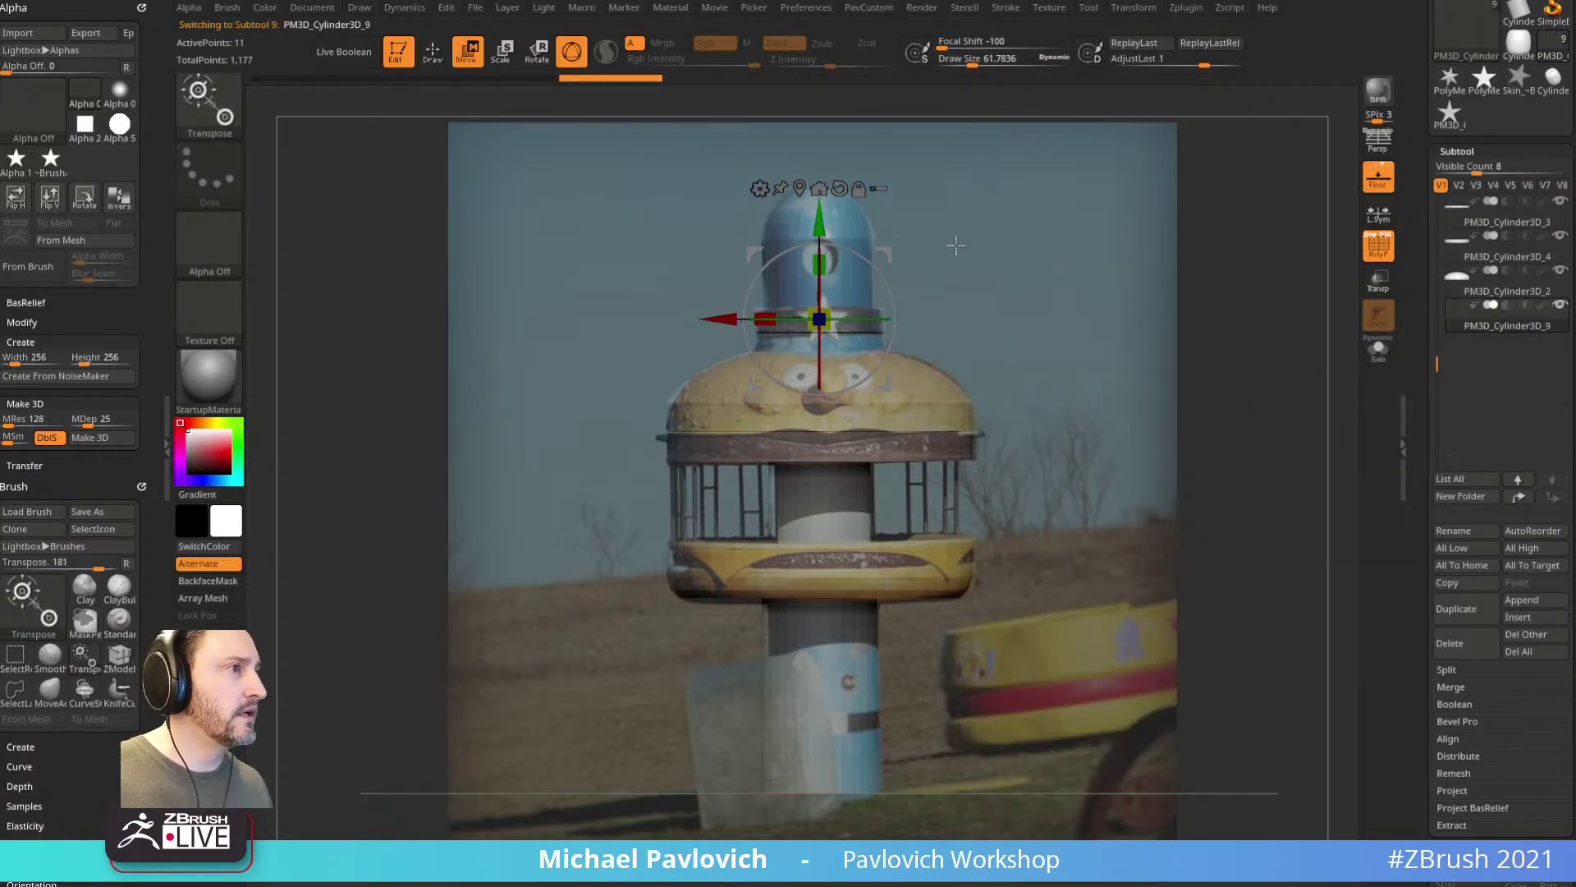
drag(952, 262, 1231, 381)
Step: Undo and redo the star's move, and isolate the star in Solo mode
key(ctrl+z)
key(ctrl+z)
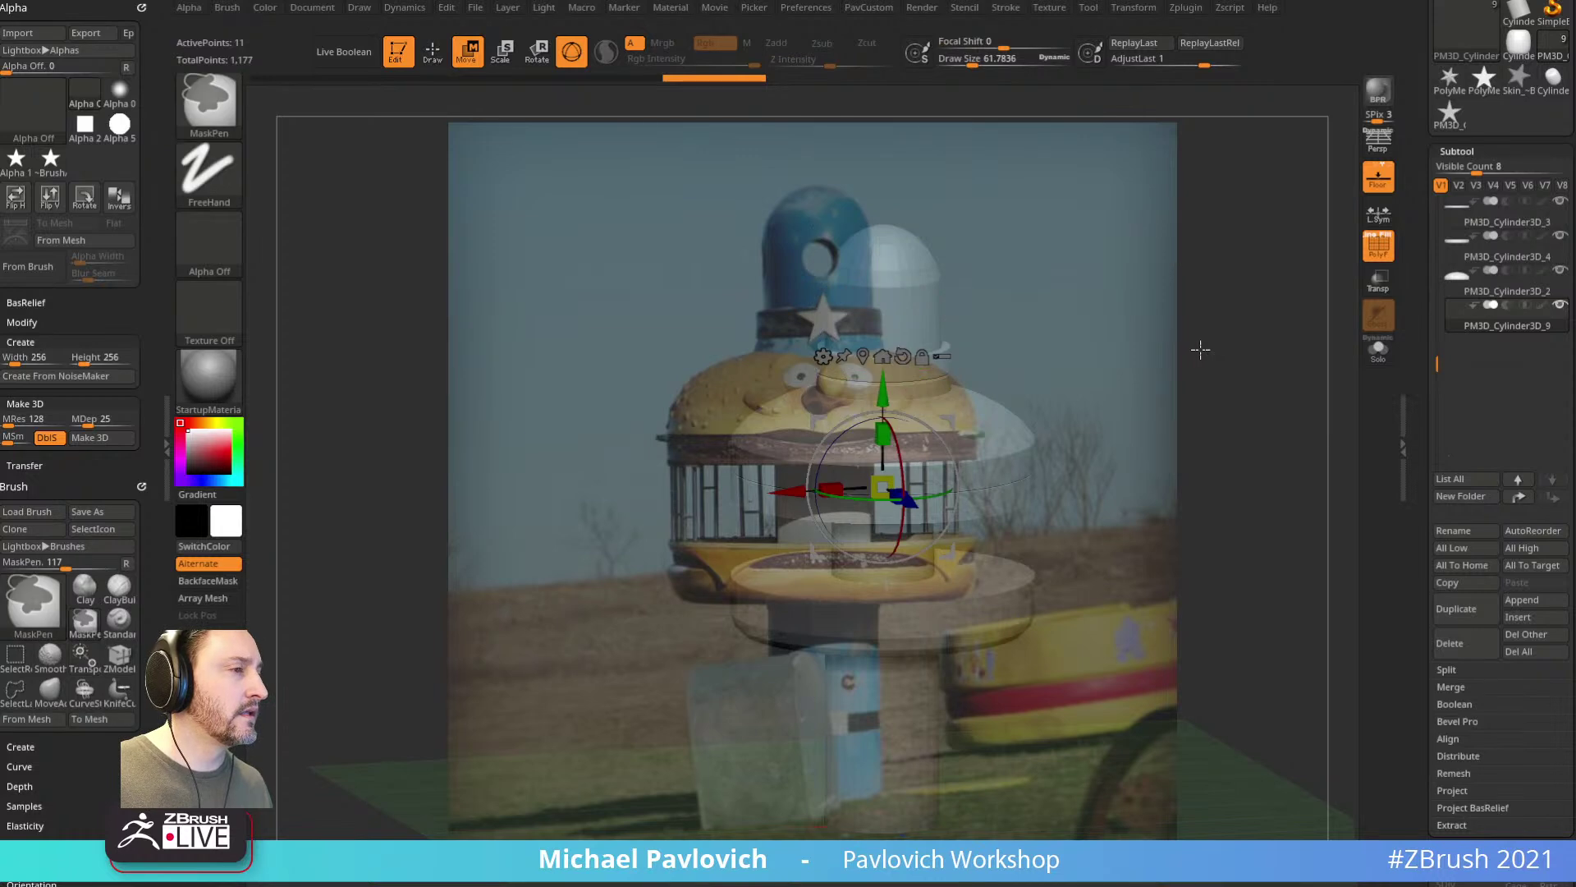
key(ctrl+z)
click(1371, 355)
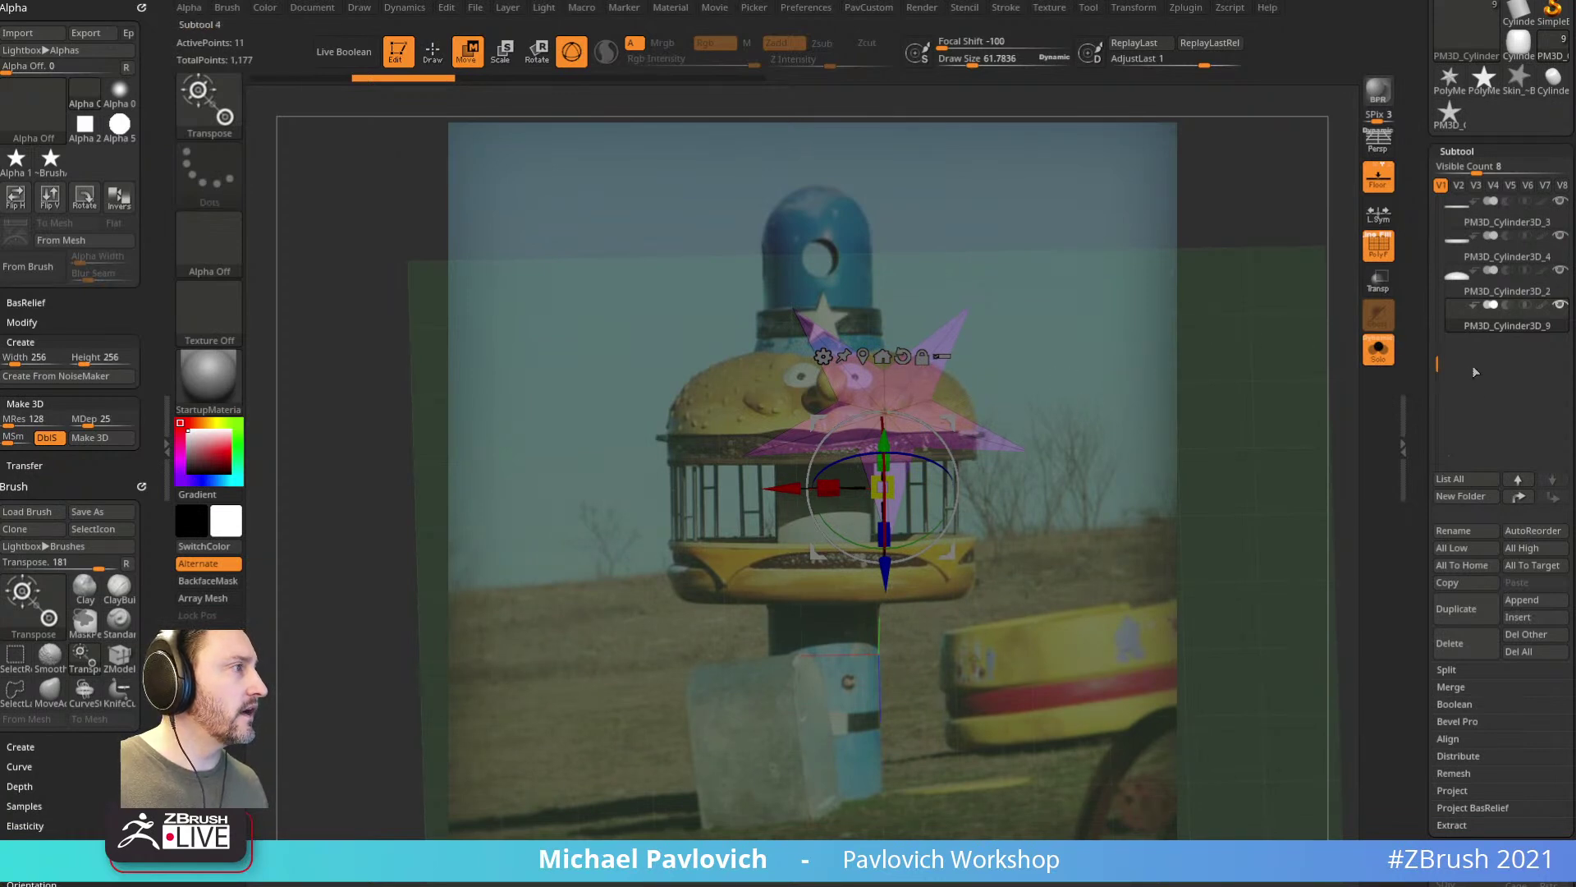
key(ctrl+shift+z)
Step: Reset the gizmo's orientation, centre it on the star, and rotate the star so one tip points straight up
shift+drag(1229, 422, 1172, 352)
click(864, 354)
shift+drag(1045, 282, 952, 435)
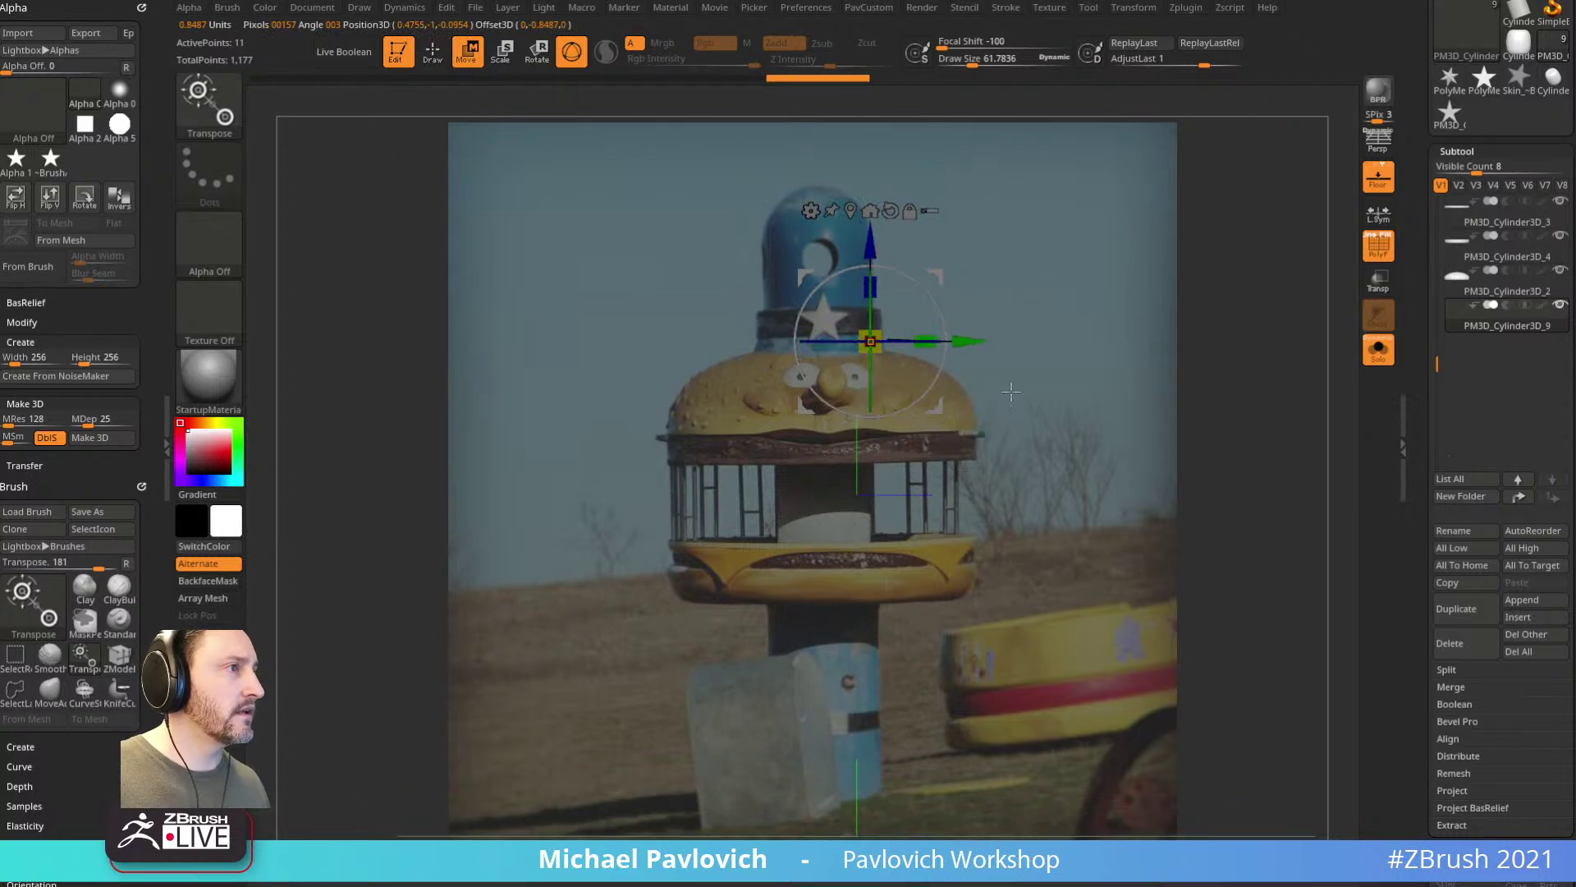
shift+drag(1018, 379, 1090, 363)
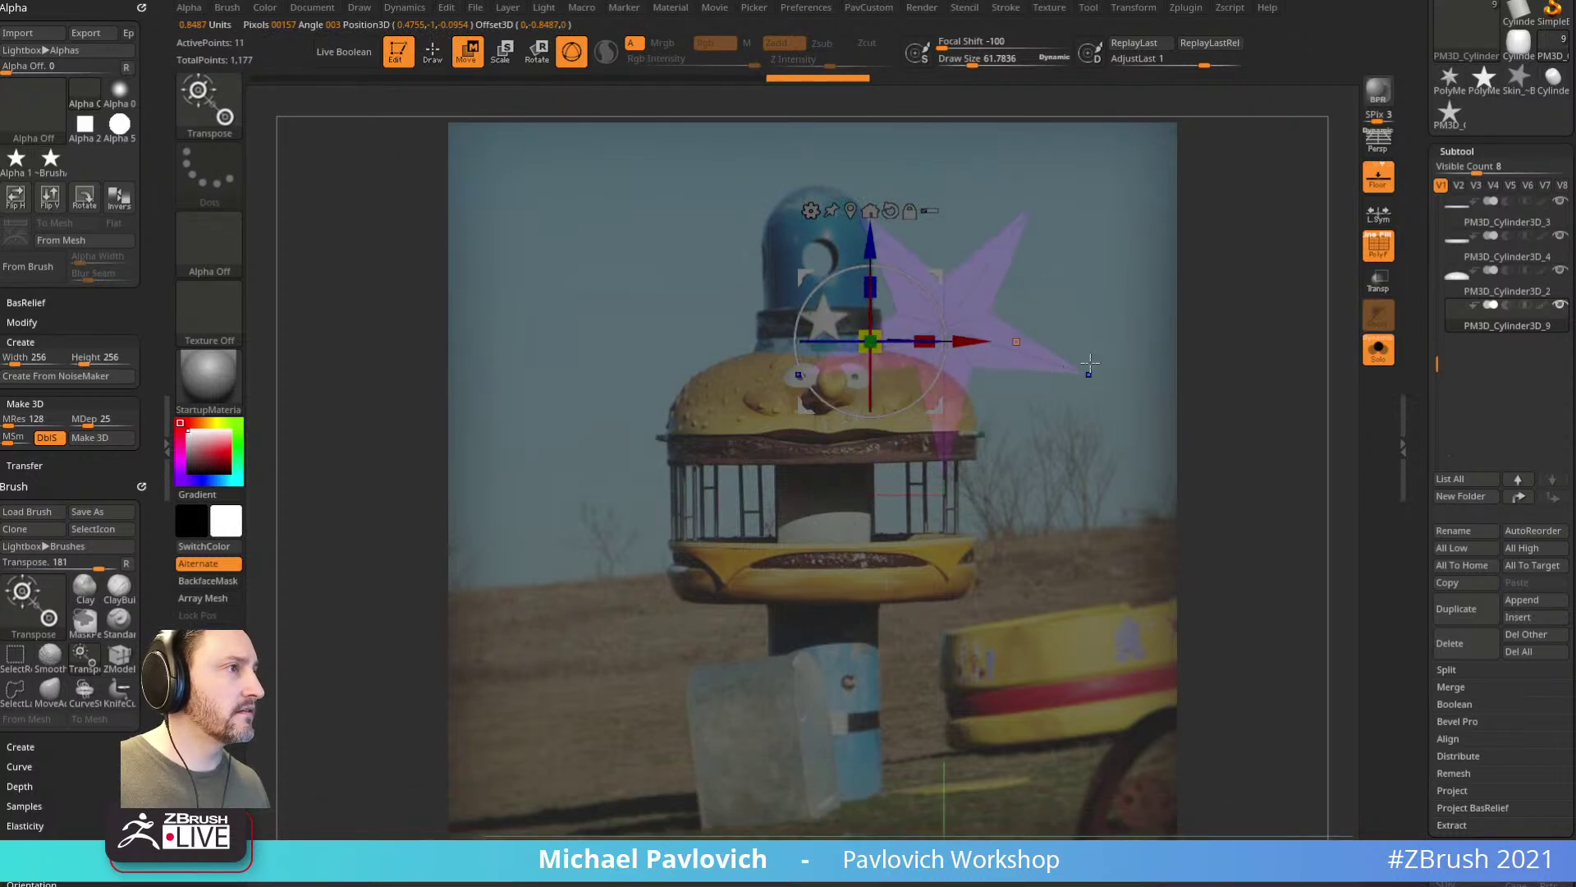
alt+click(891, 211)
click(916, 255)
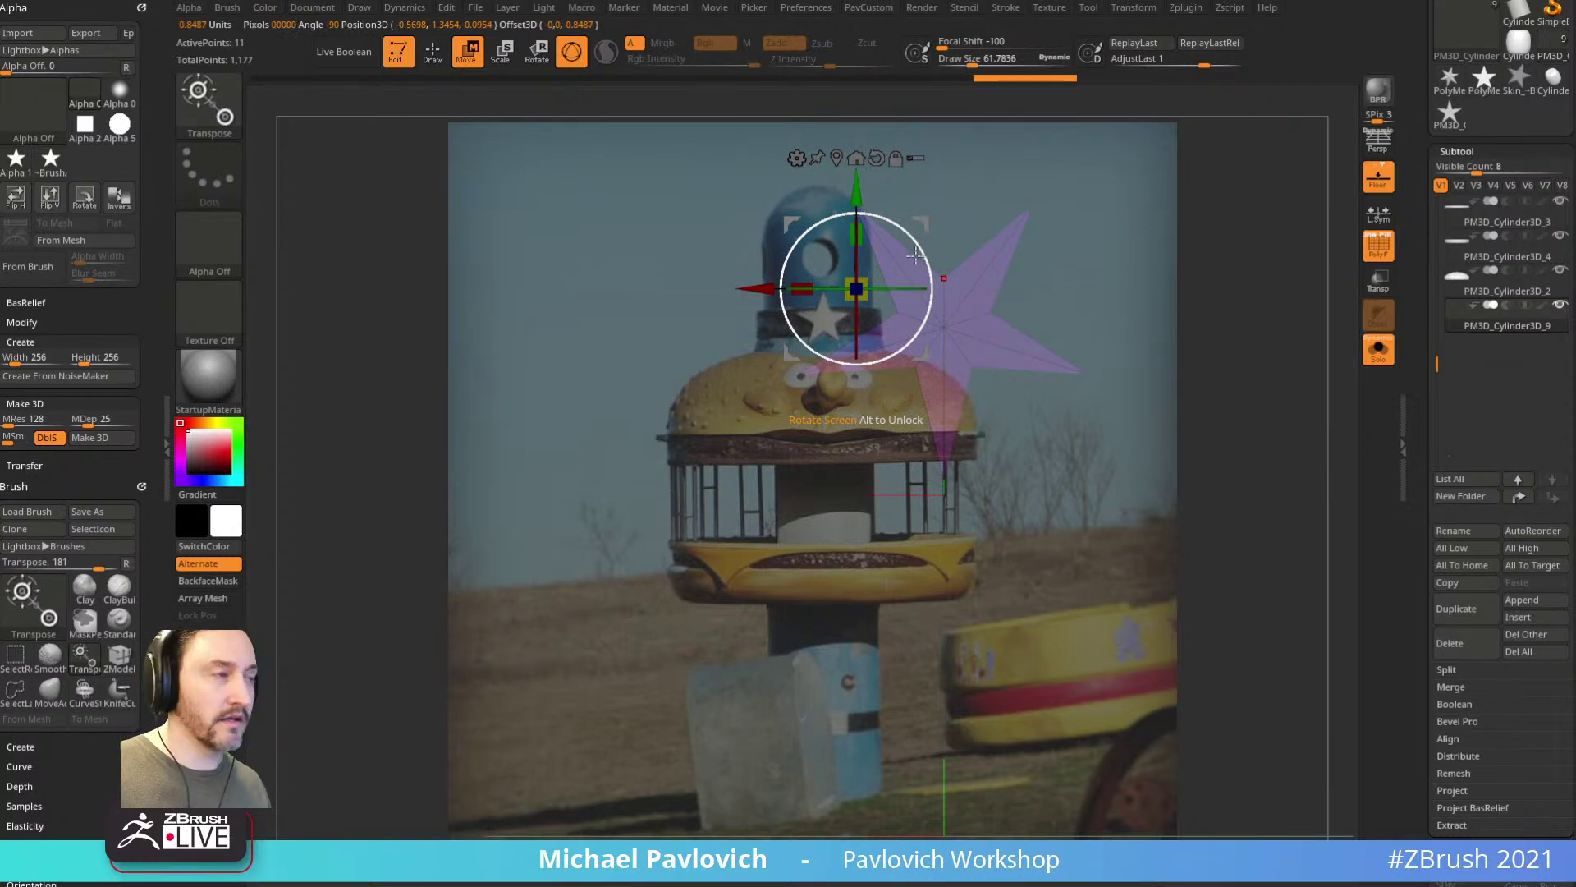
click(837, 159)
mouse_move(964, 270)
mouse_down()
mouse_move(816, 412)
mouse_move(882, 531)
mouse_up()
Step: Leave Solo mode and move the star forward so it sits in front of the tower's hat
click(1378, 349)
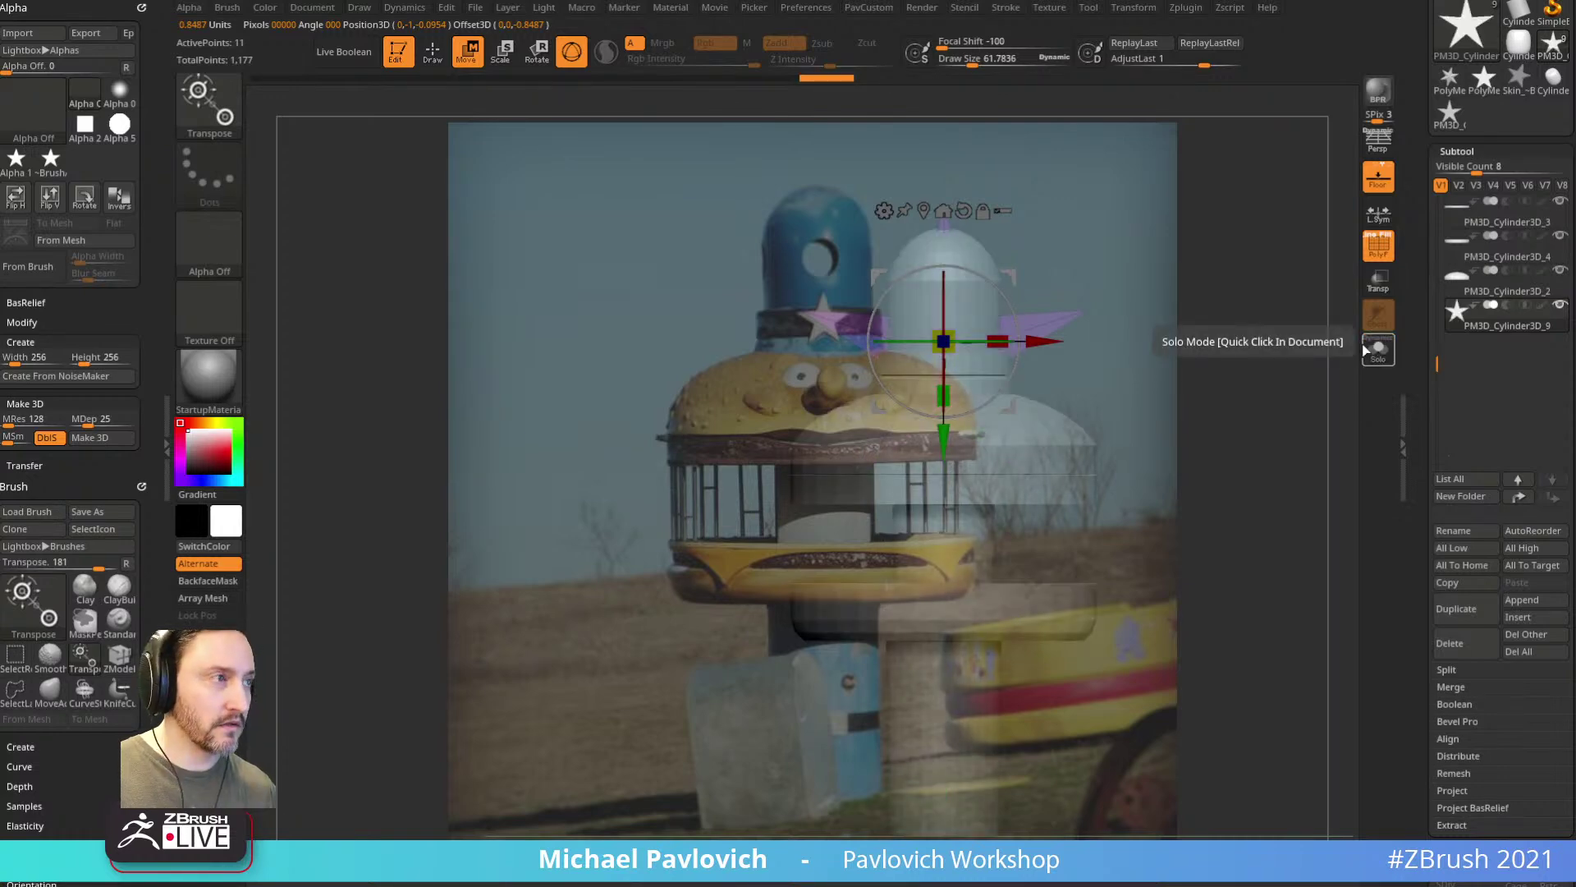
drag(1200, 288, 1264, 325)
drag(887, 342, 927, 361)
shift+drag(1022, 315, 1031, 309)
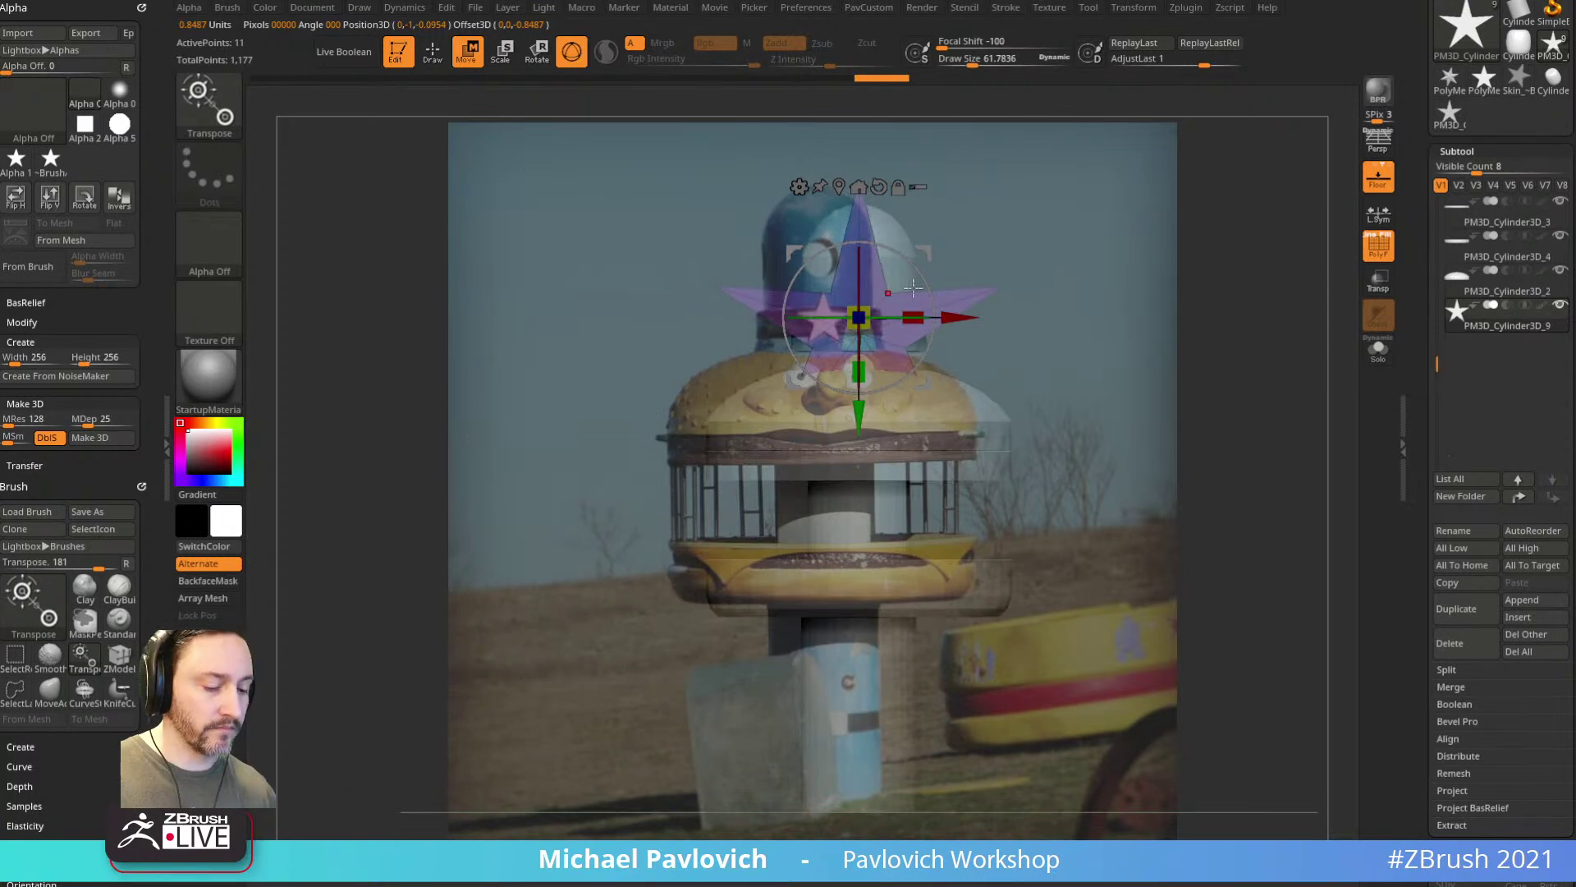
Step: Return to the reference camera view, then scale down and position the star to match the photo's star on the hat band
key(ctrl+shift+Left)
drag(827, 294, 769, 321)
drag(822, 393, 823, 407)
drag(831, 310, 820, 314)
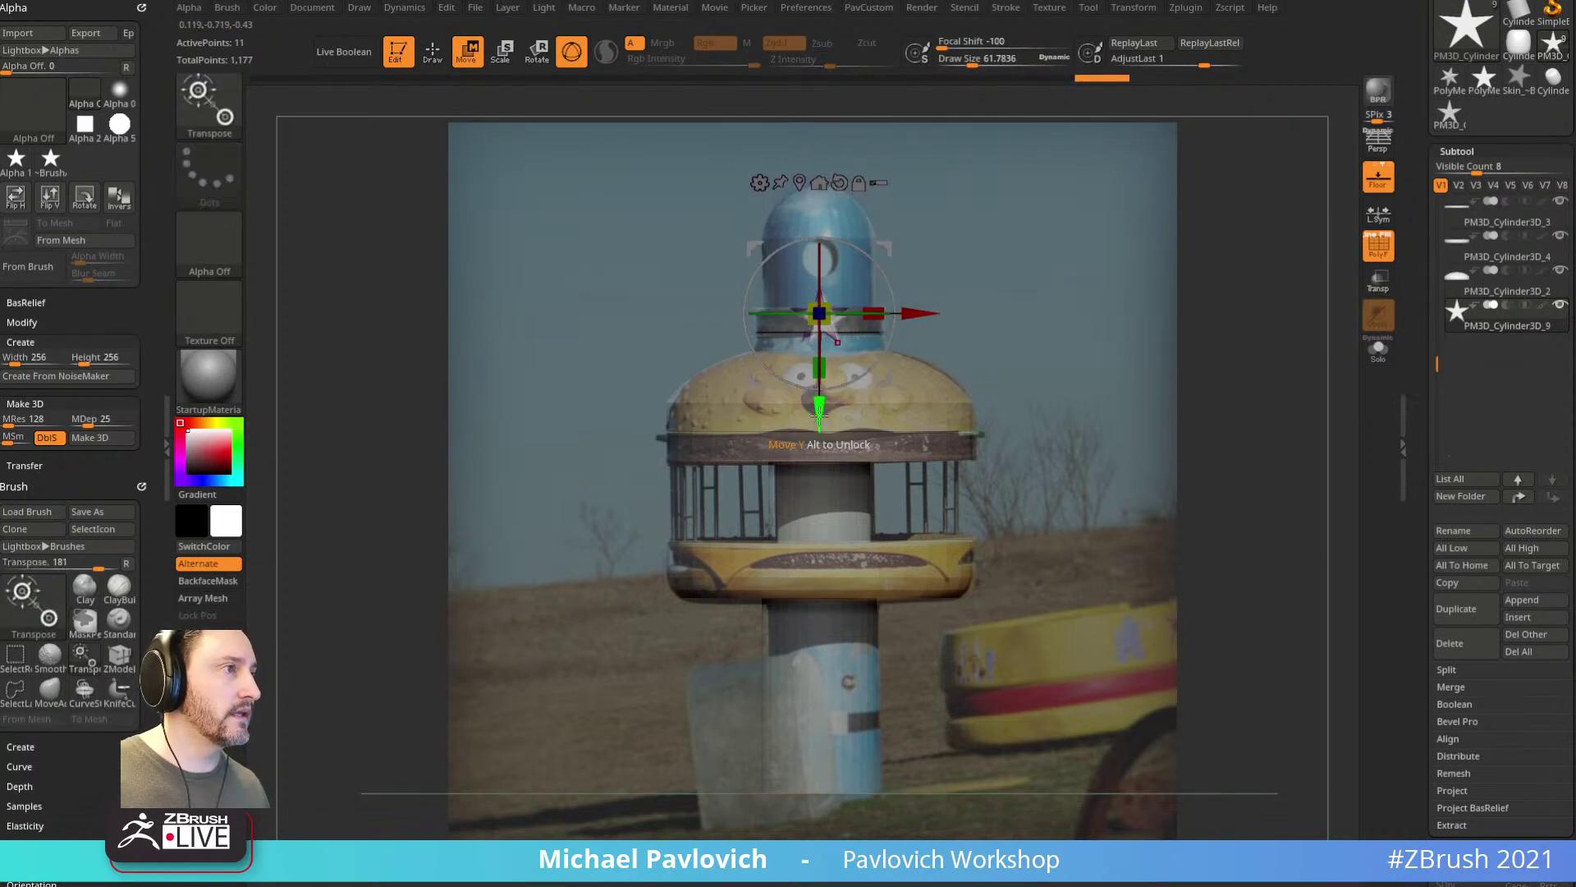
key(q)
Step: Increase the brush draw size to about 126
key(s)
drag(1016, 330, 1021, 297)
key(s)
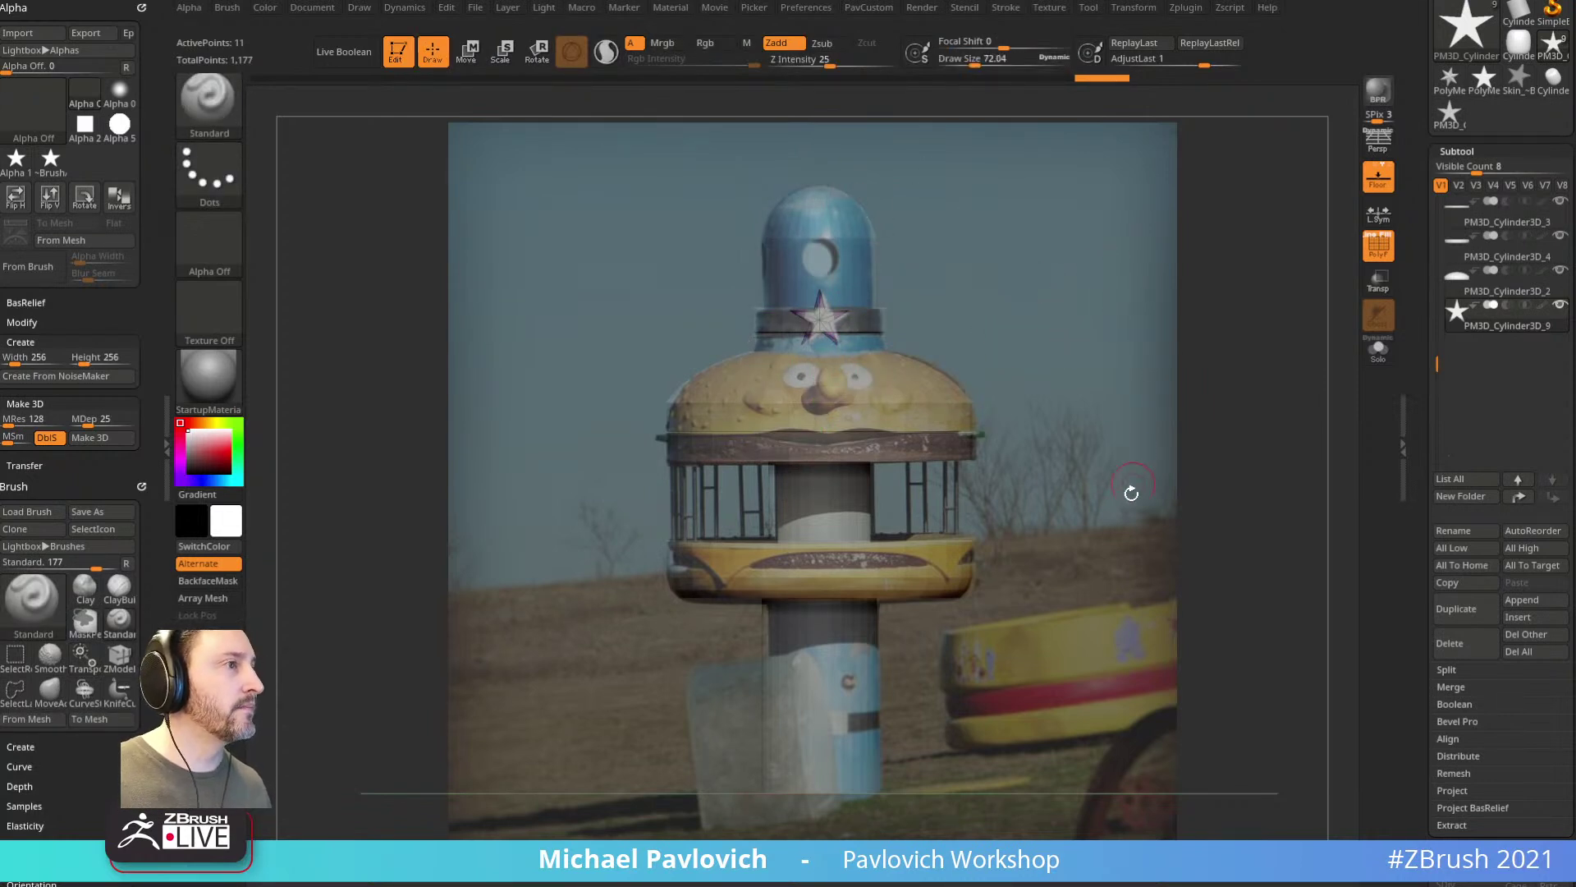
key(bracketright)
key(bracketright)
key(bracketright)
key(bracketright)
key(bracketright)
key(bracketright)
key(bracketright)
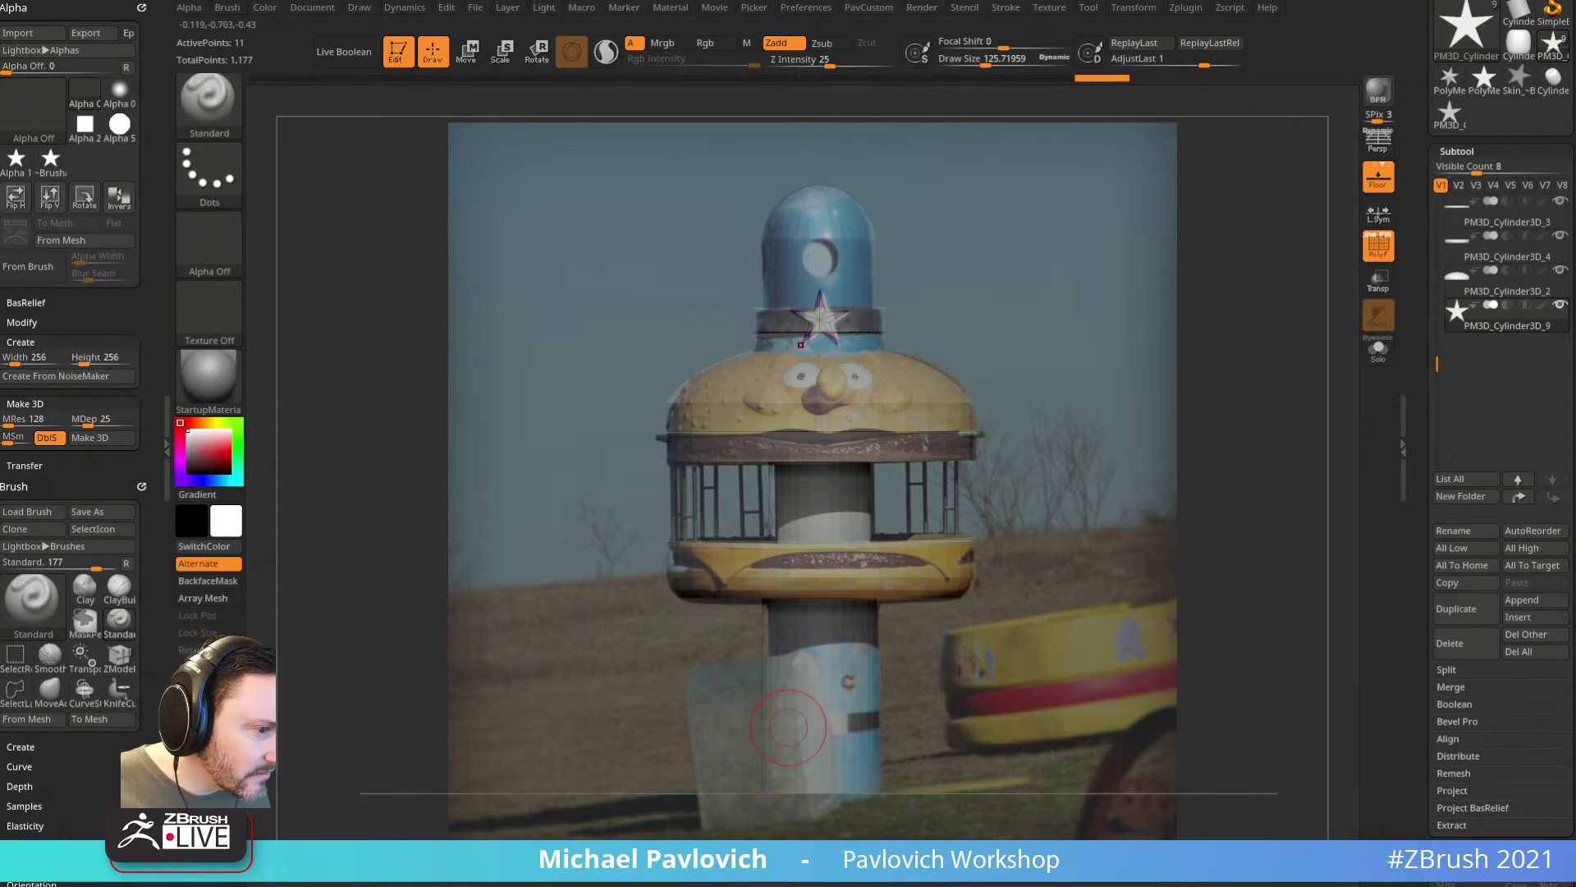
Step: Examine the additional reference photos of the burger tower for the hat, star, bun, bars and column from several angles
right_drag(998, 882, 969, 556)
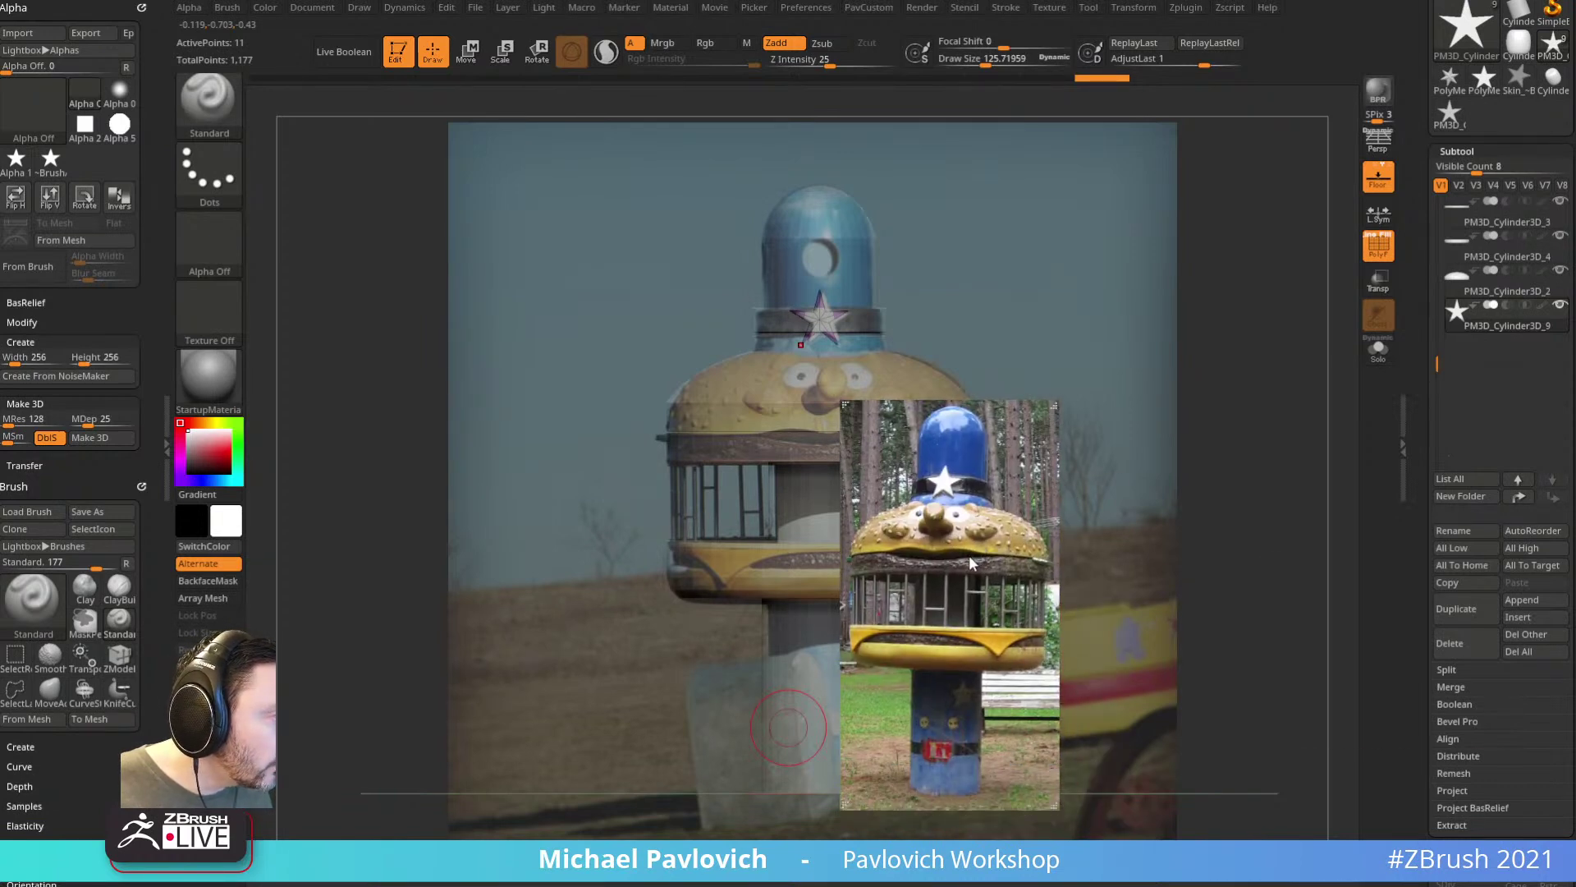
right_drag(970, 556, 1196, 886)
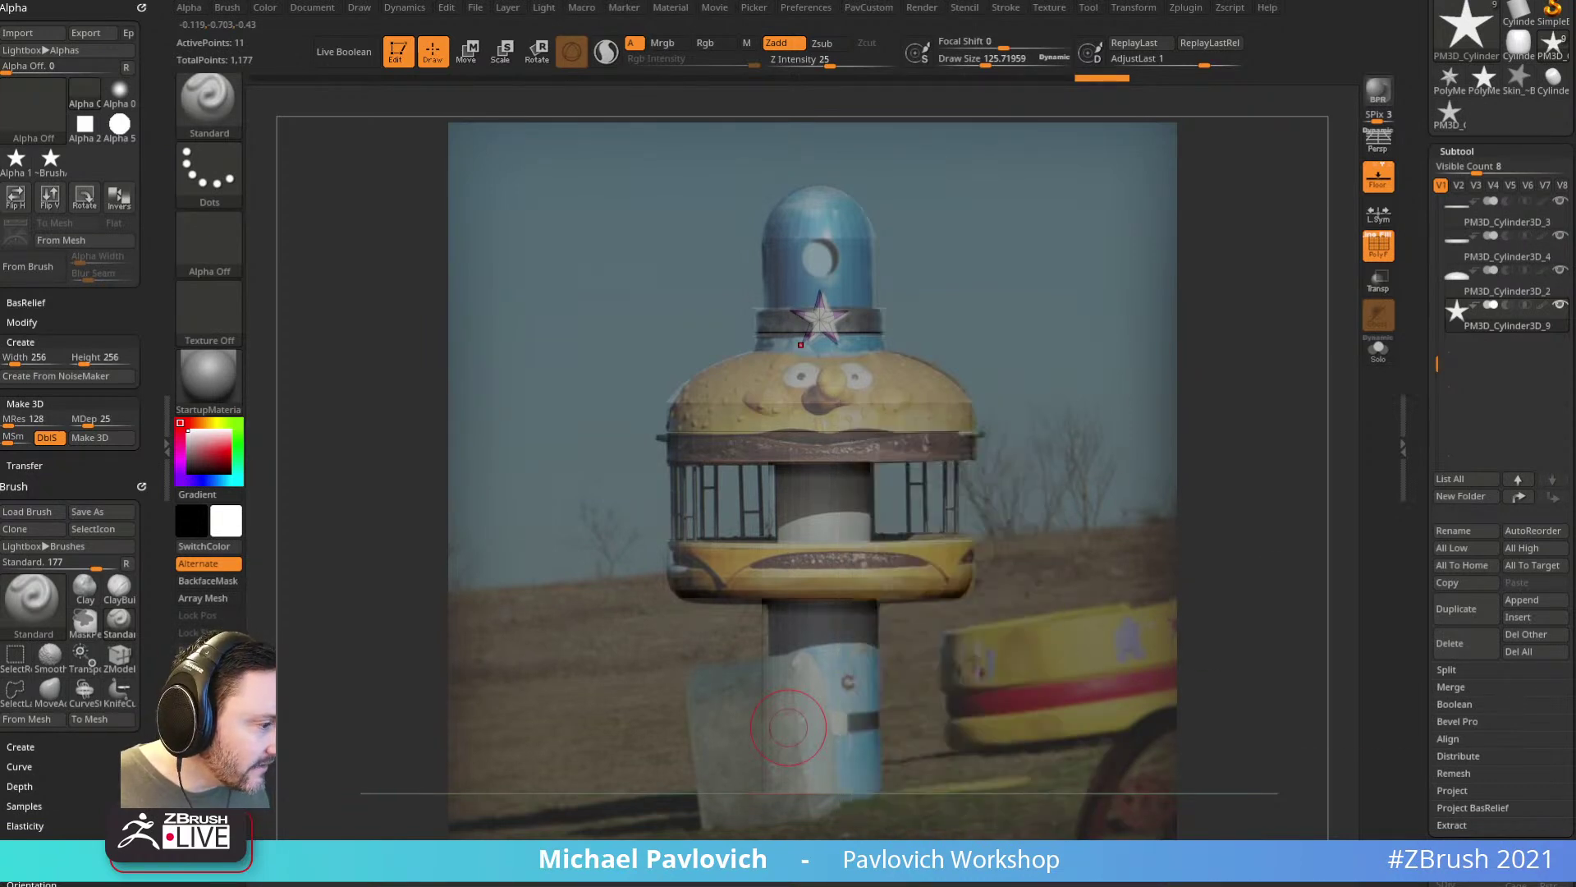
right_drag(870, 883, 573, 480)
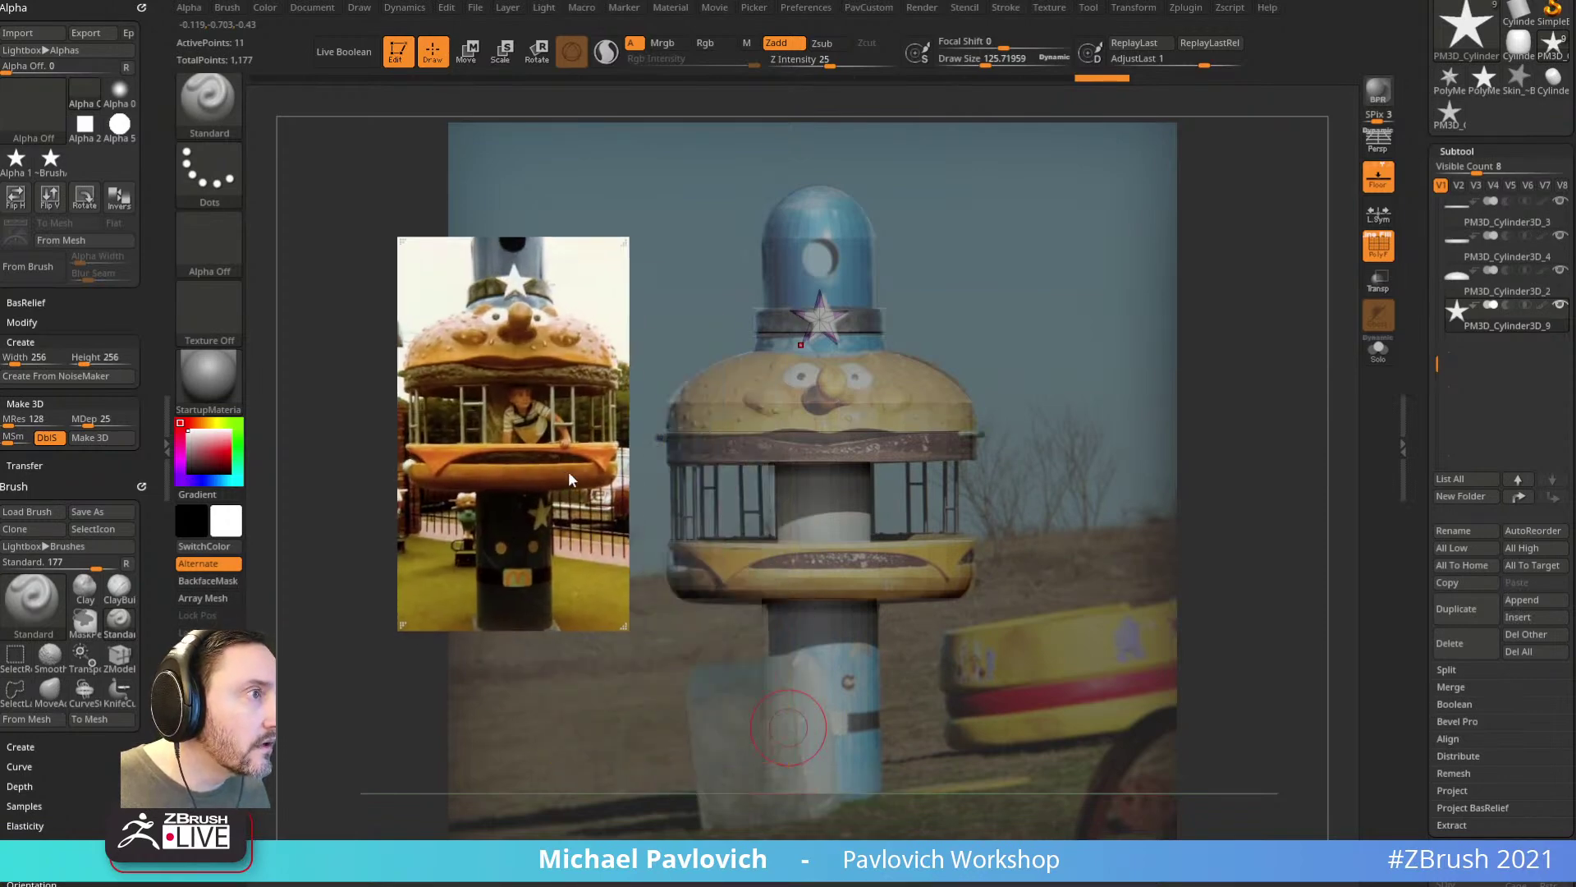
drag(624, 628, 764, 811)
right_drag(1575, 886, 957, 497)
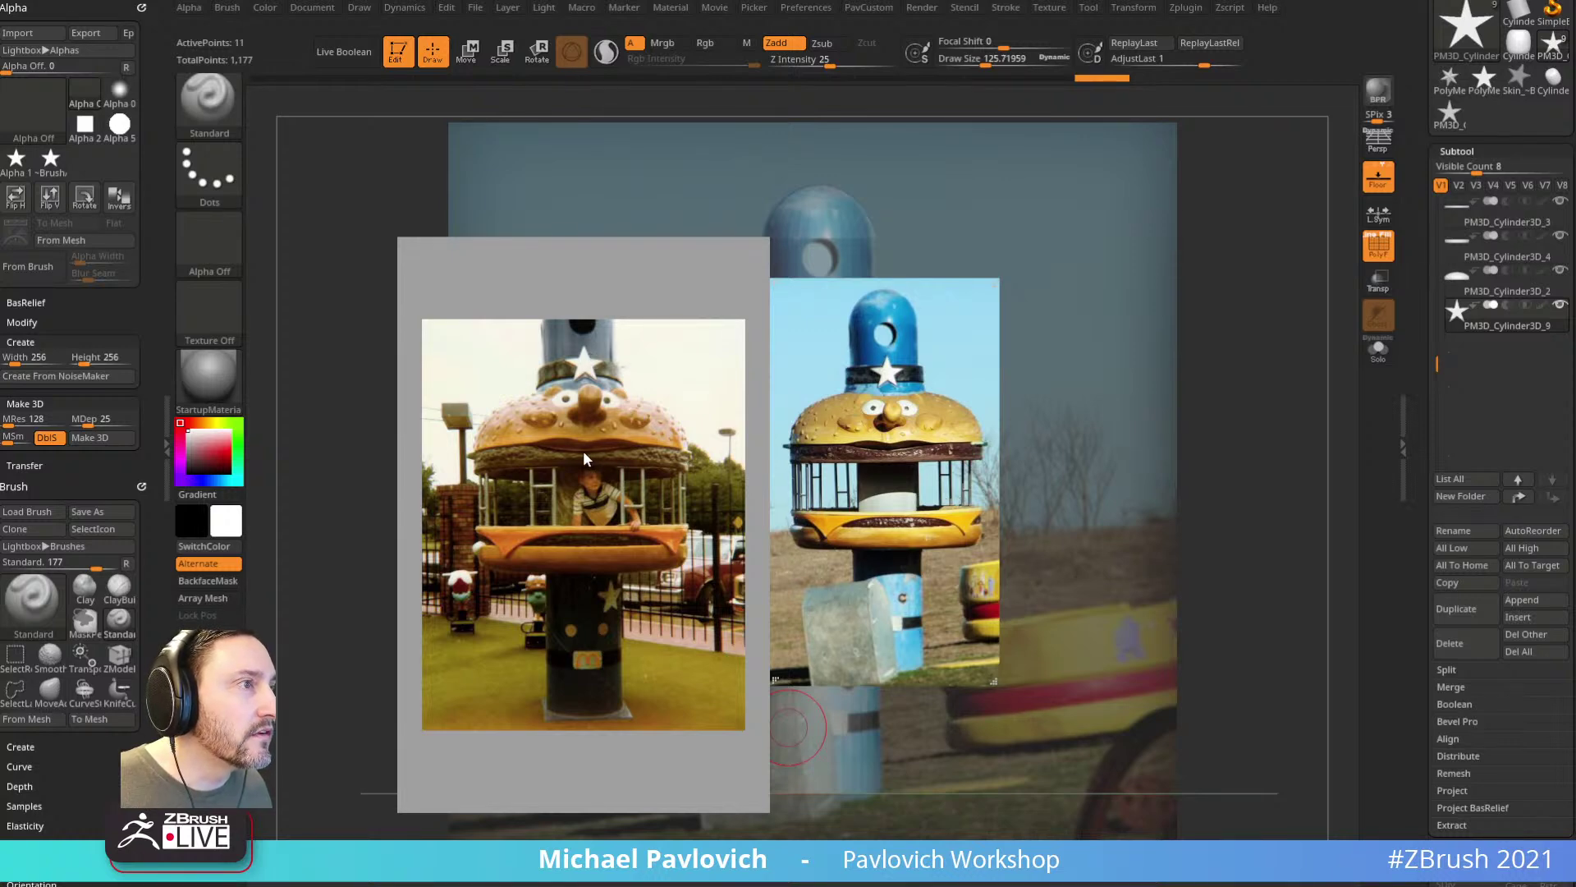
right_drag(895, 368, 1575, 886)
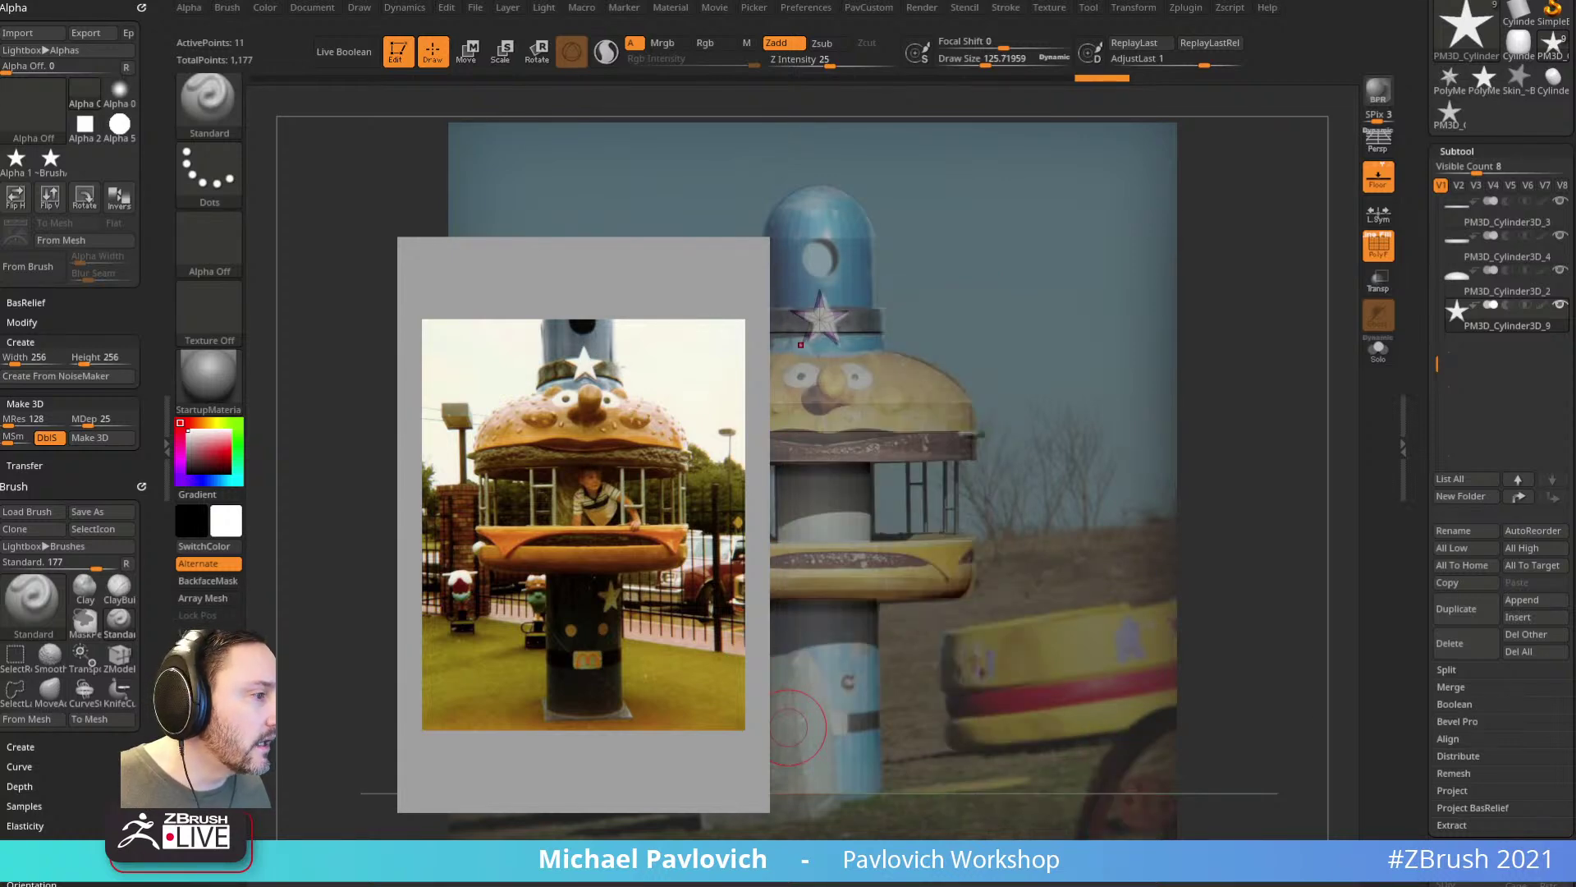
right_drag(599, 515, 1575, 466)
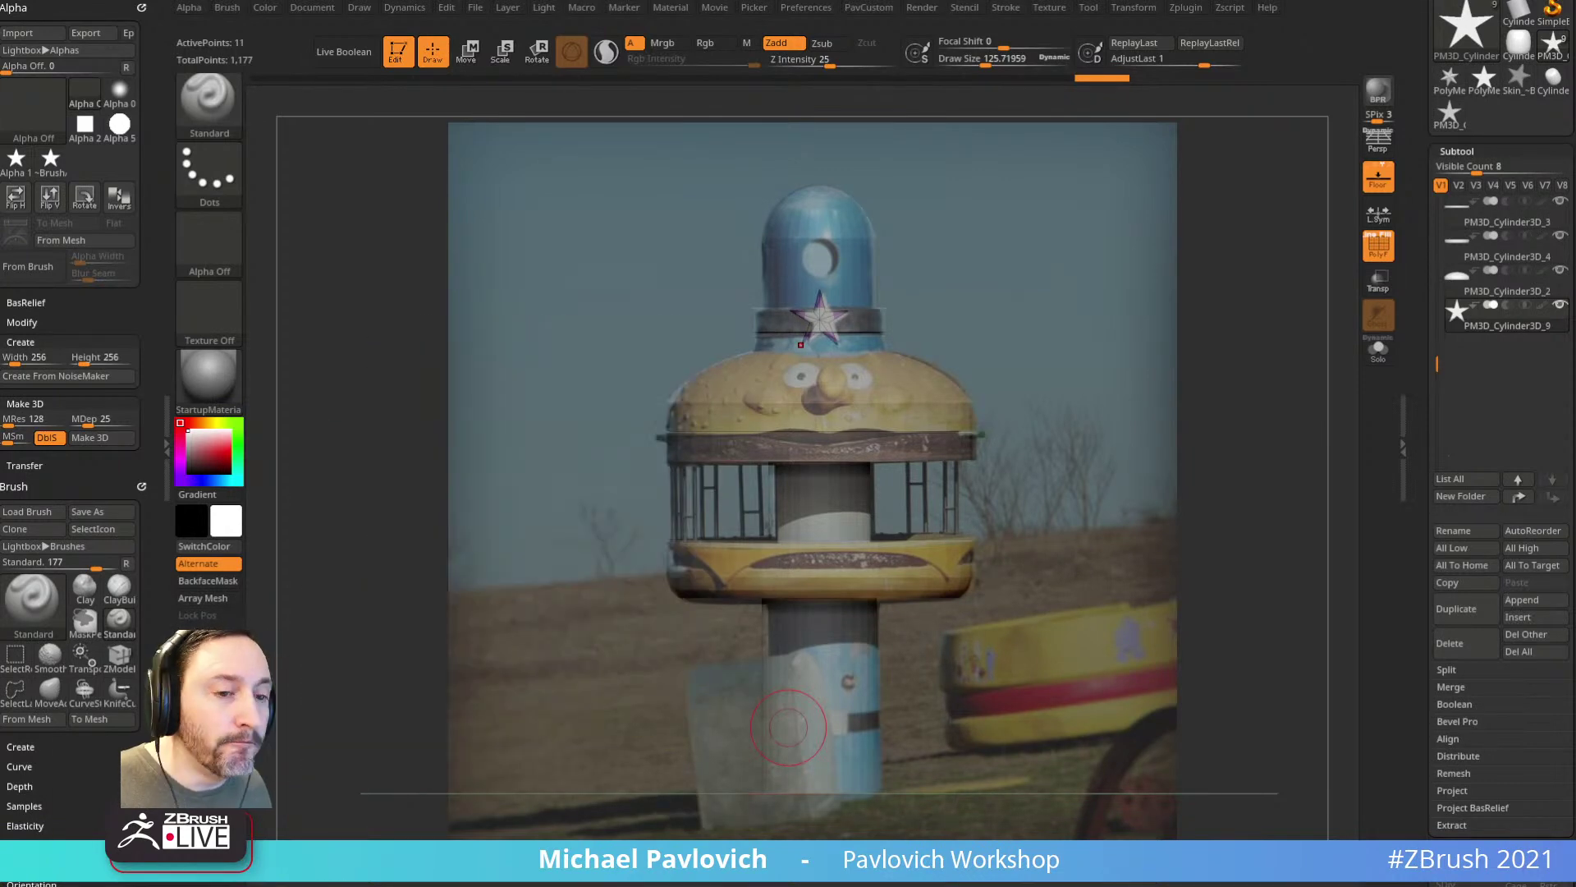
right_drag(1575, 399, 402, 398)
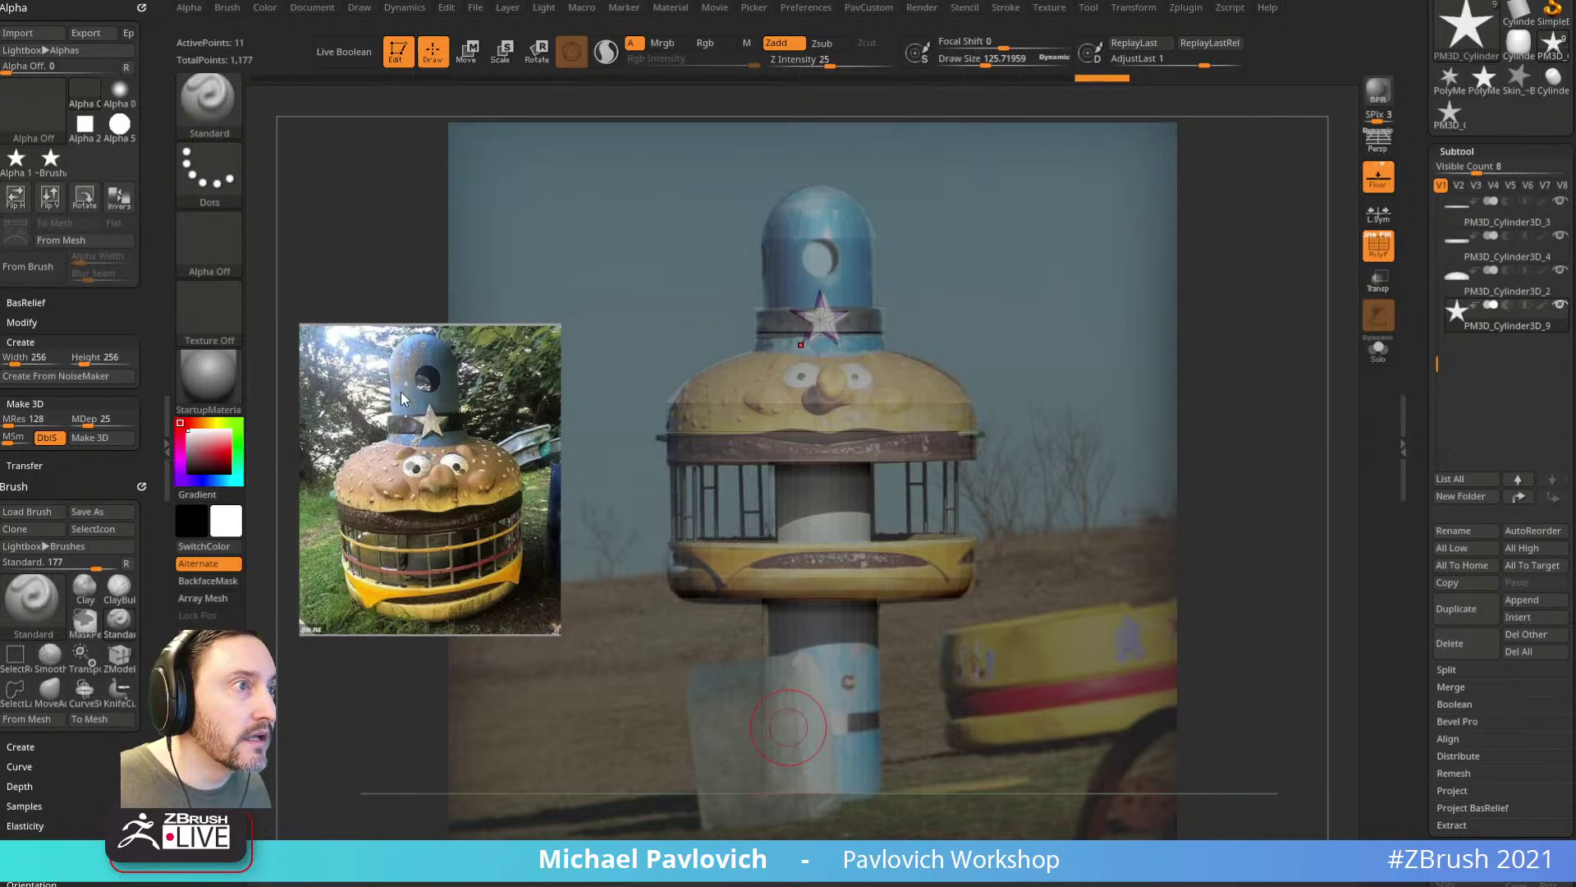
drag(402, 399, 435, 400)
right_drag(458, 424, 1575, 424)
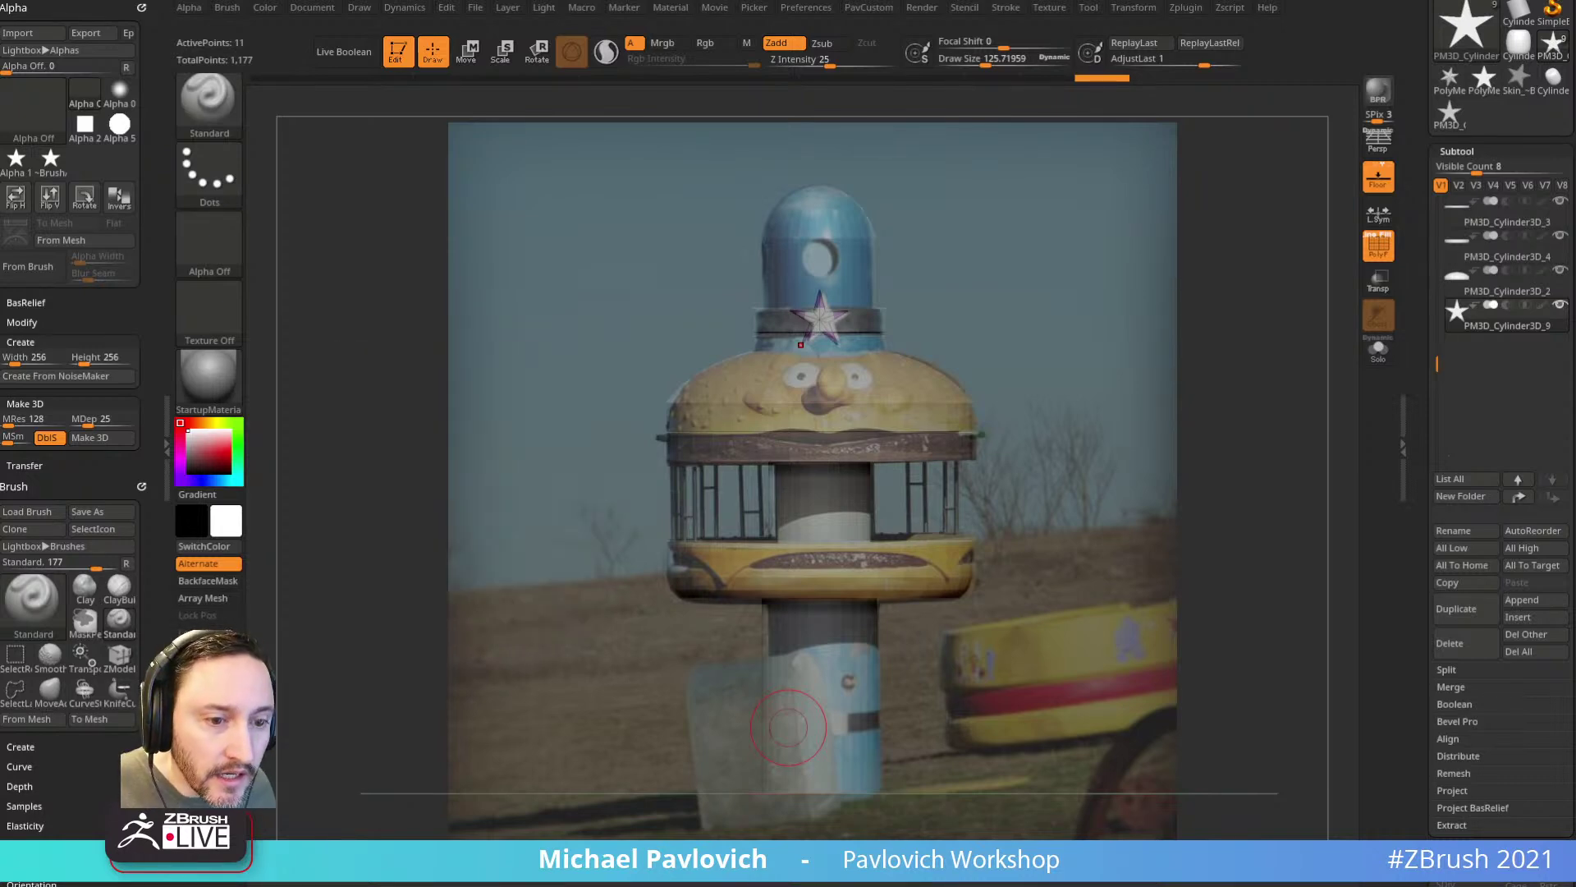
key(alt+Tab)
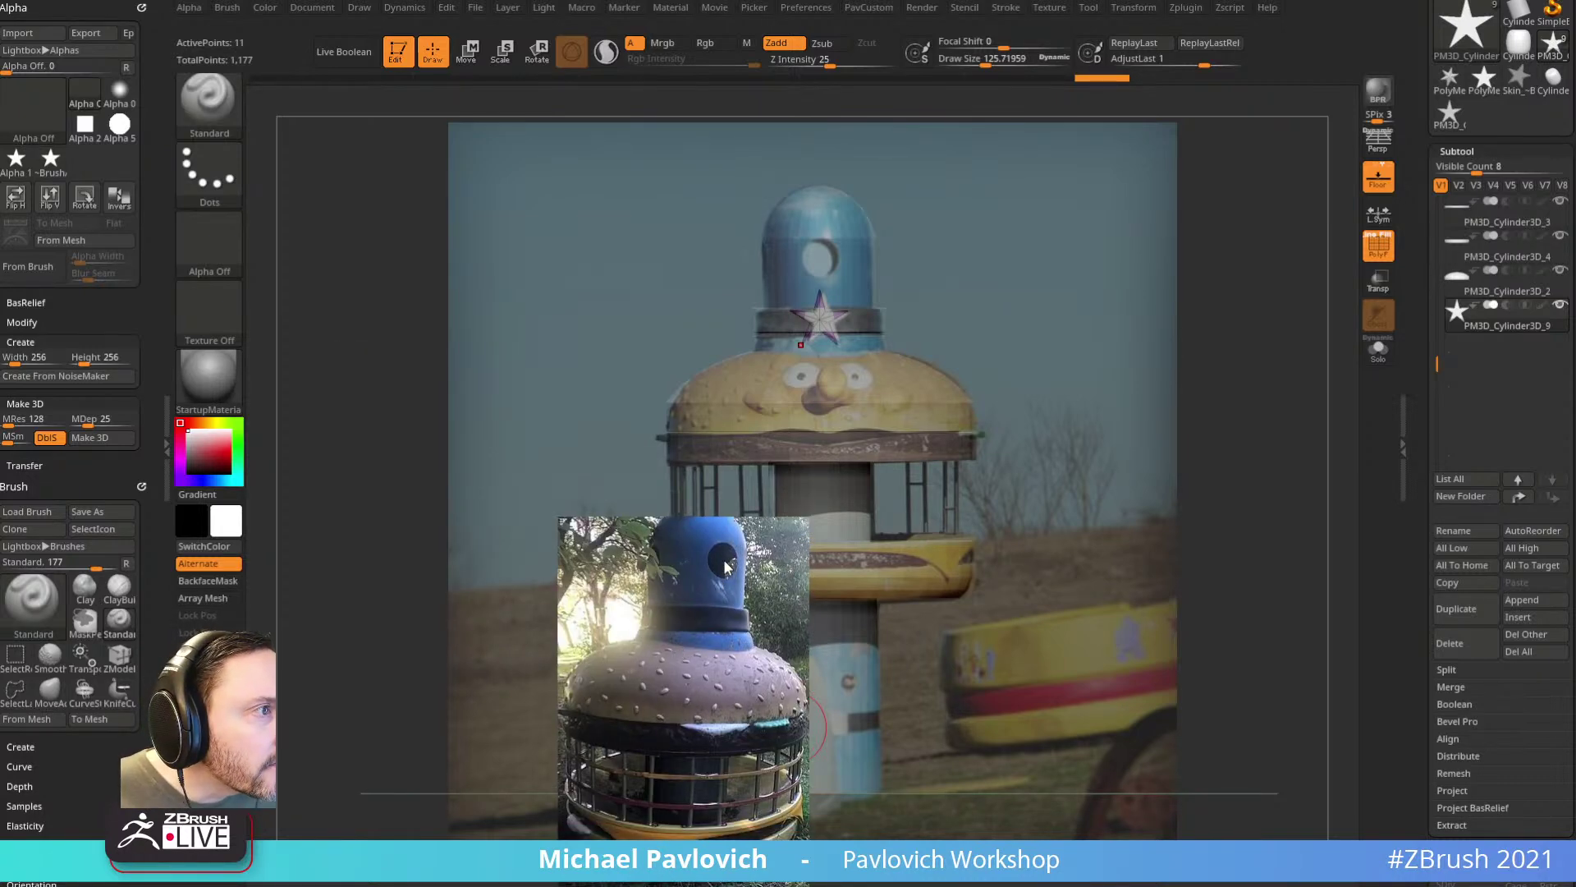
right_drag(722, 559, 766, 886)
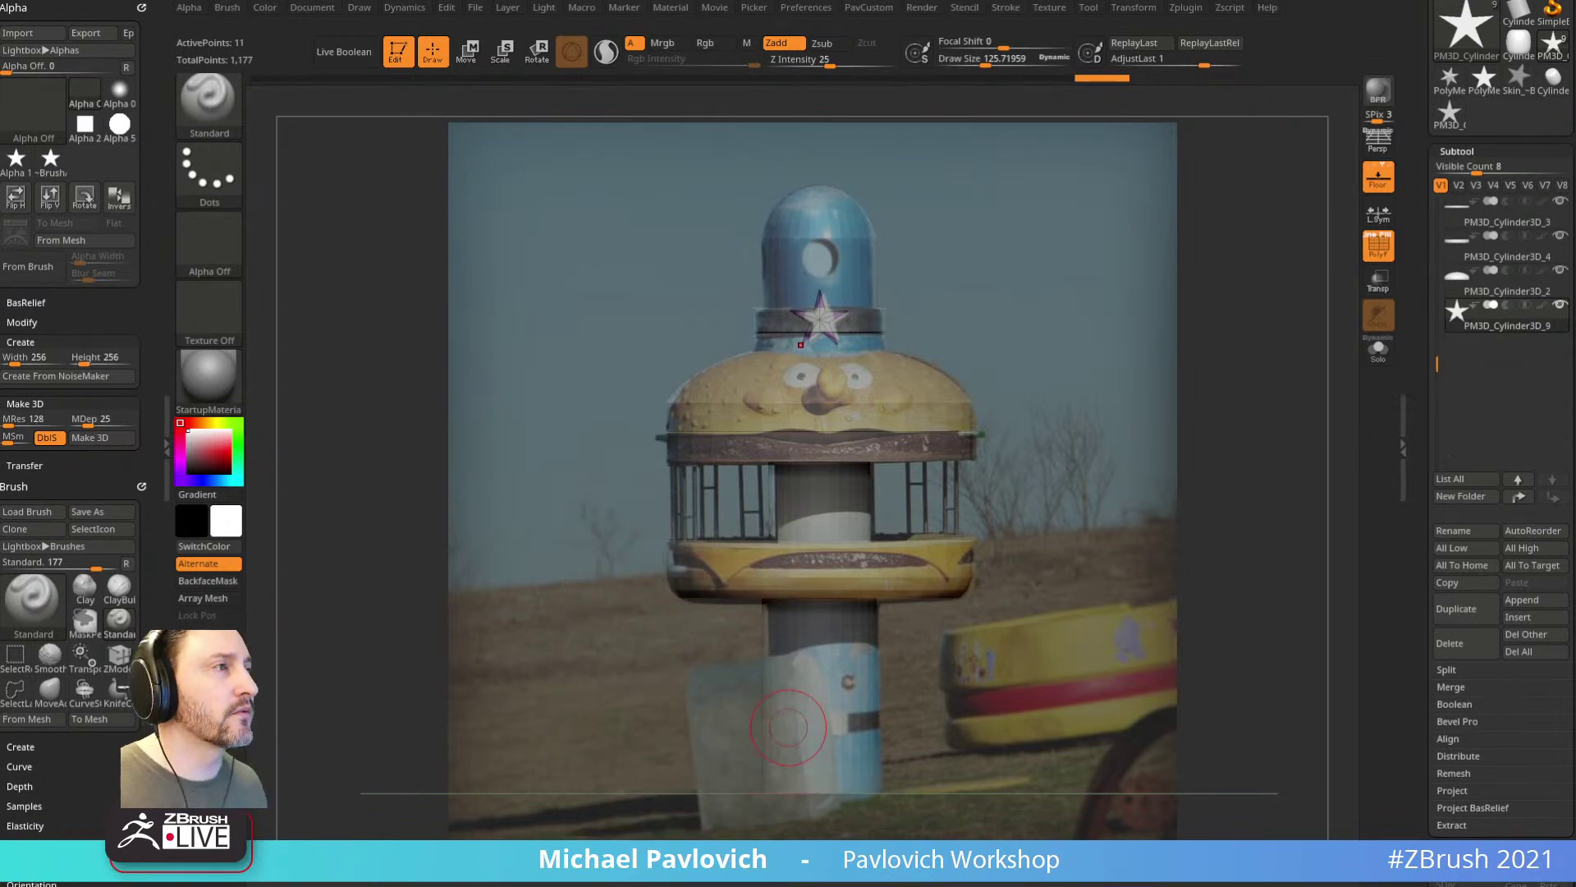
Step: Reduce the brush draw size to about 99, append a Cylinder3D as a new subtool and select it
key([)
key(s)
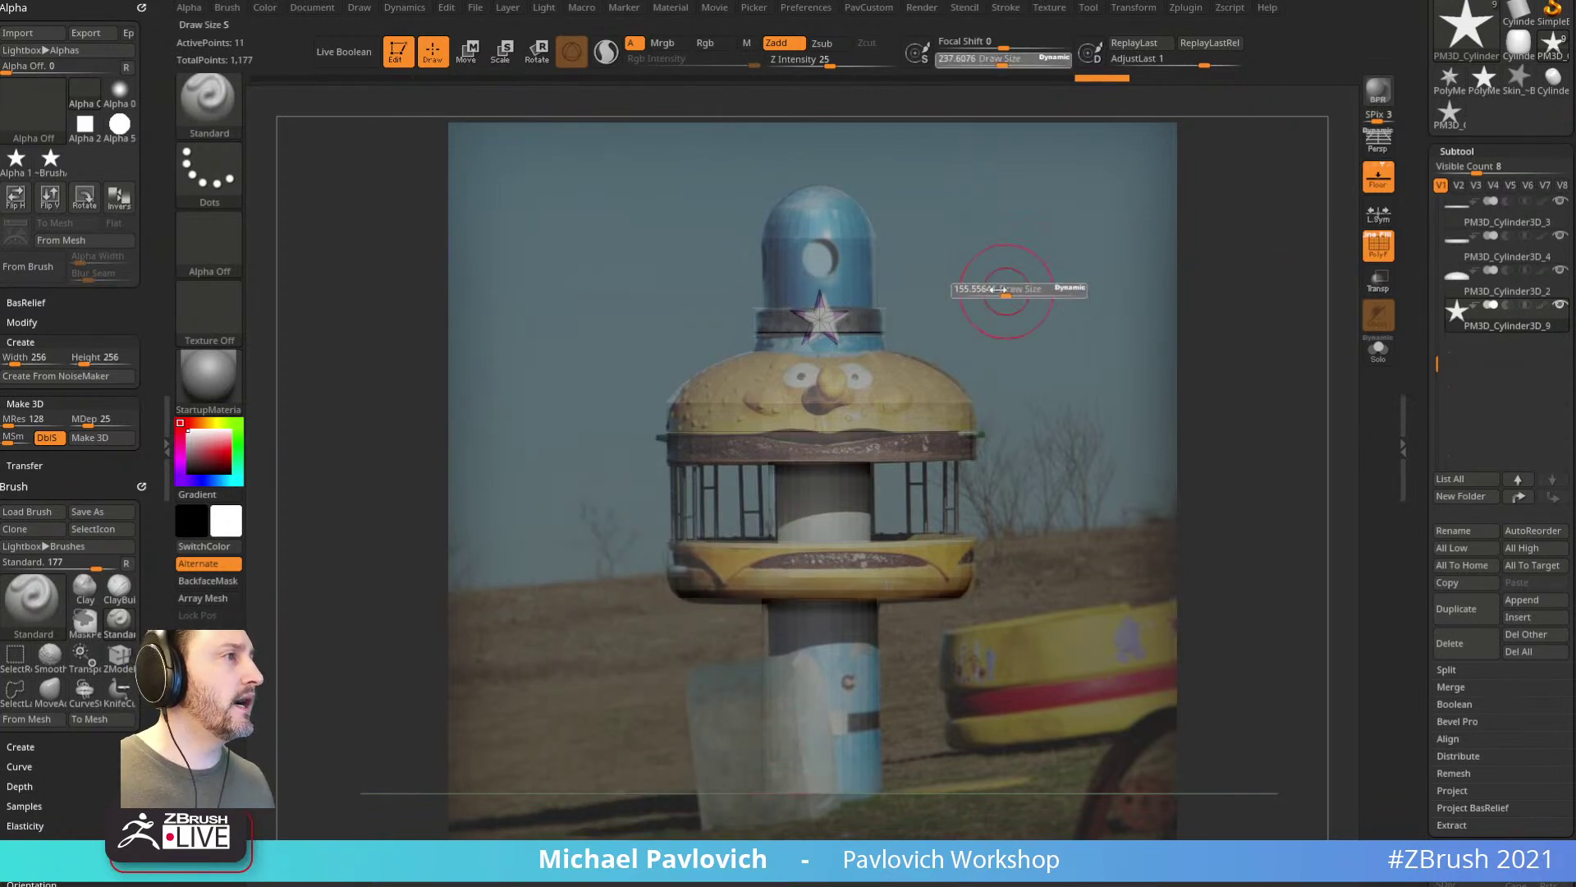
drag(1410, 392, 1410, 352)
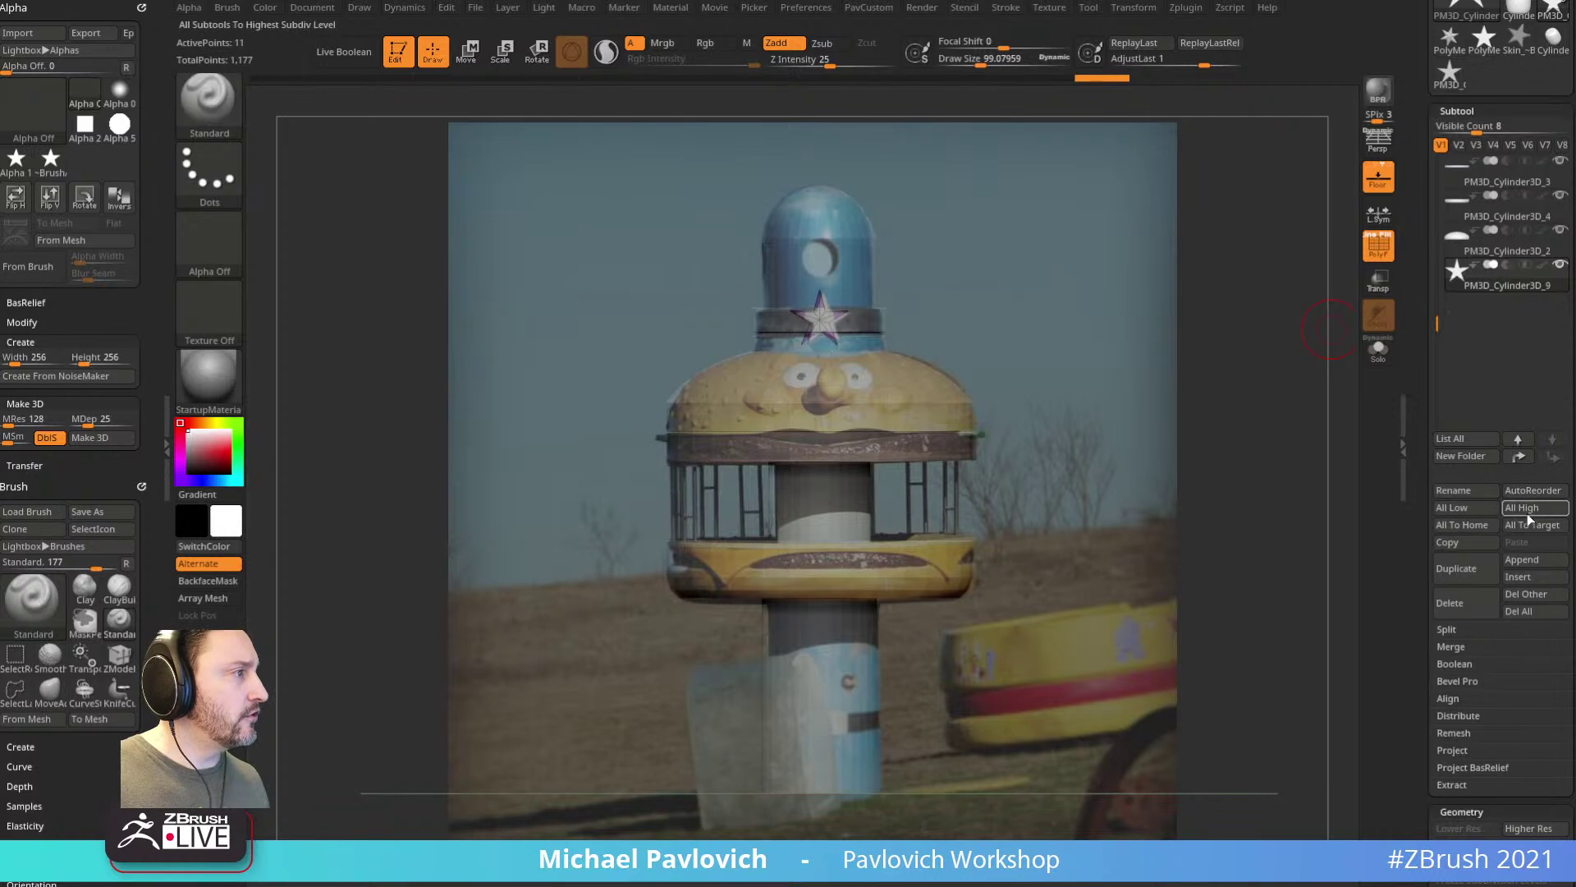
click(1530, 563)
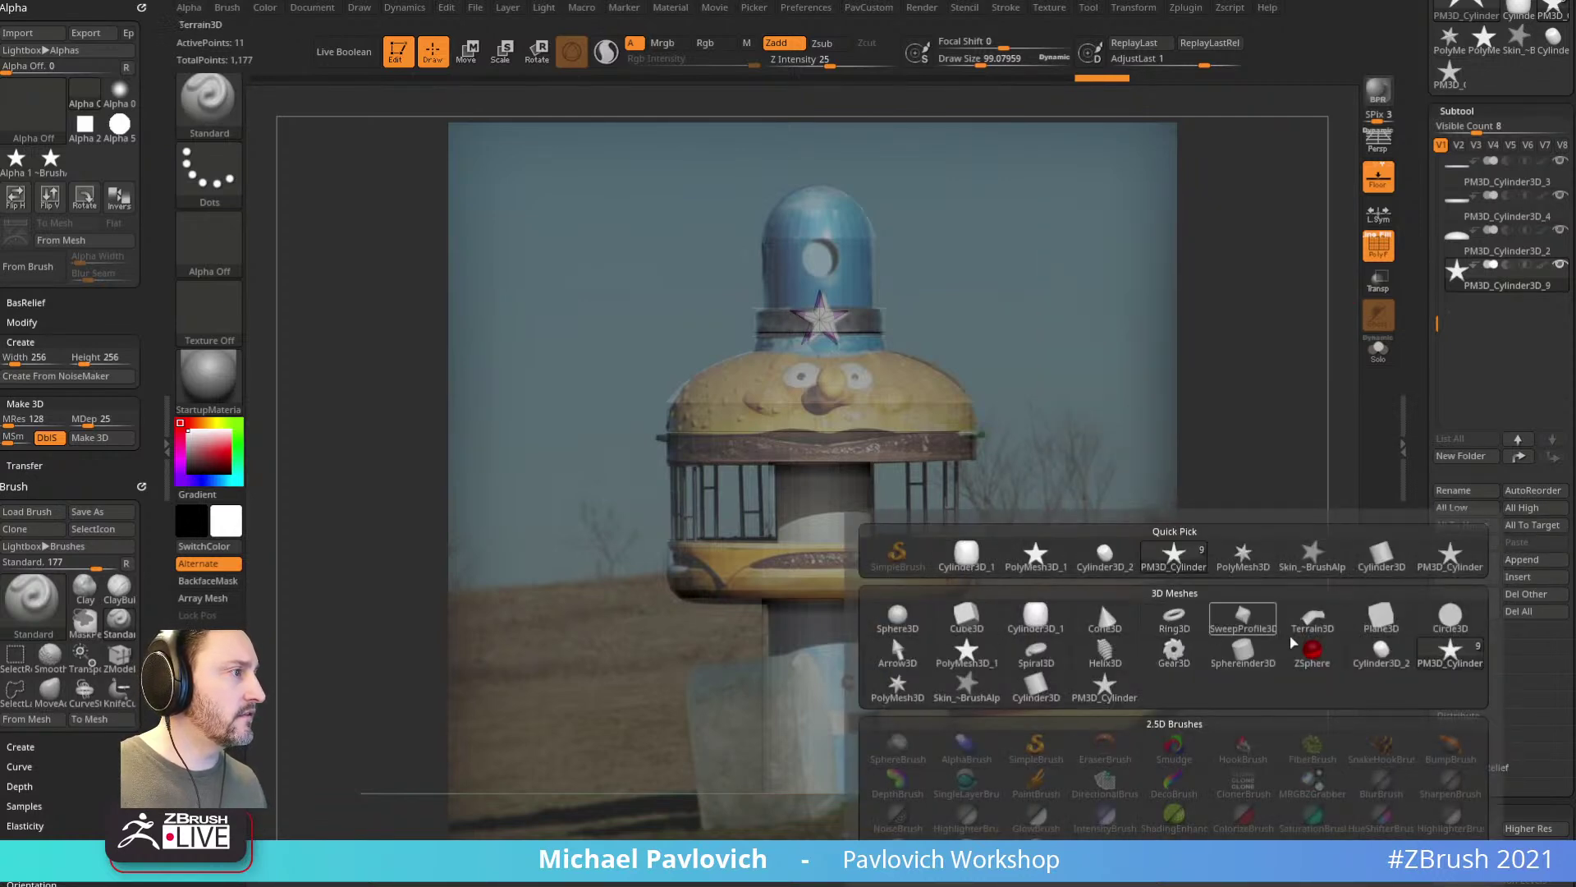
click(1036, 621)
click(1448, 324)
Step: Scale down, rotate and position the new cylinder over the photo's round hat hole, and lengthen it so it passes through the hat
key(w)
drag(817, 468, 814, 595)
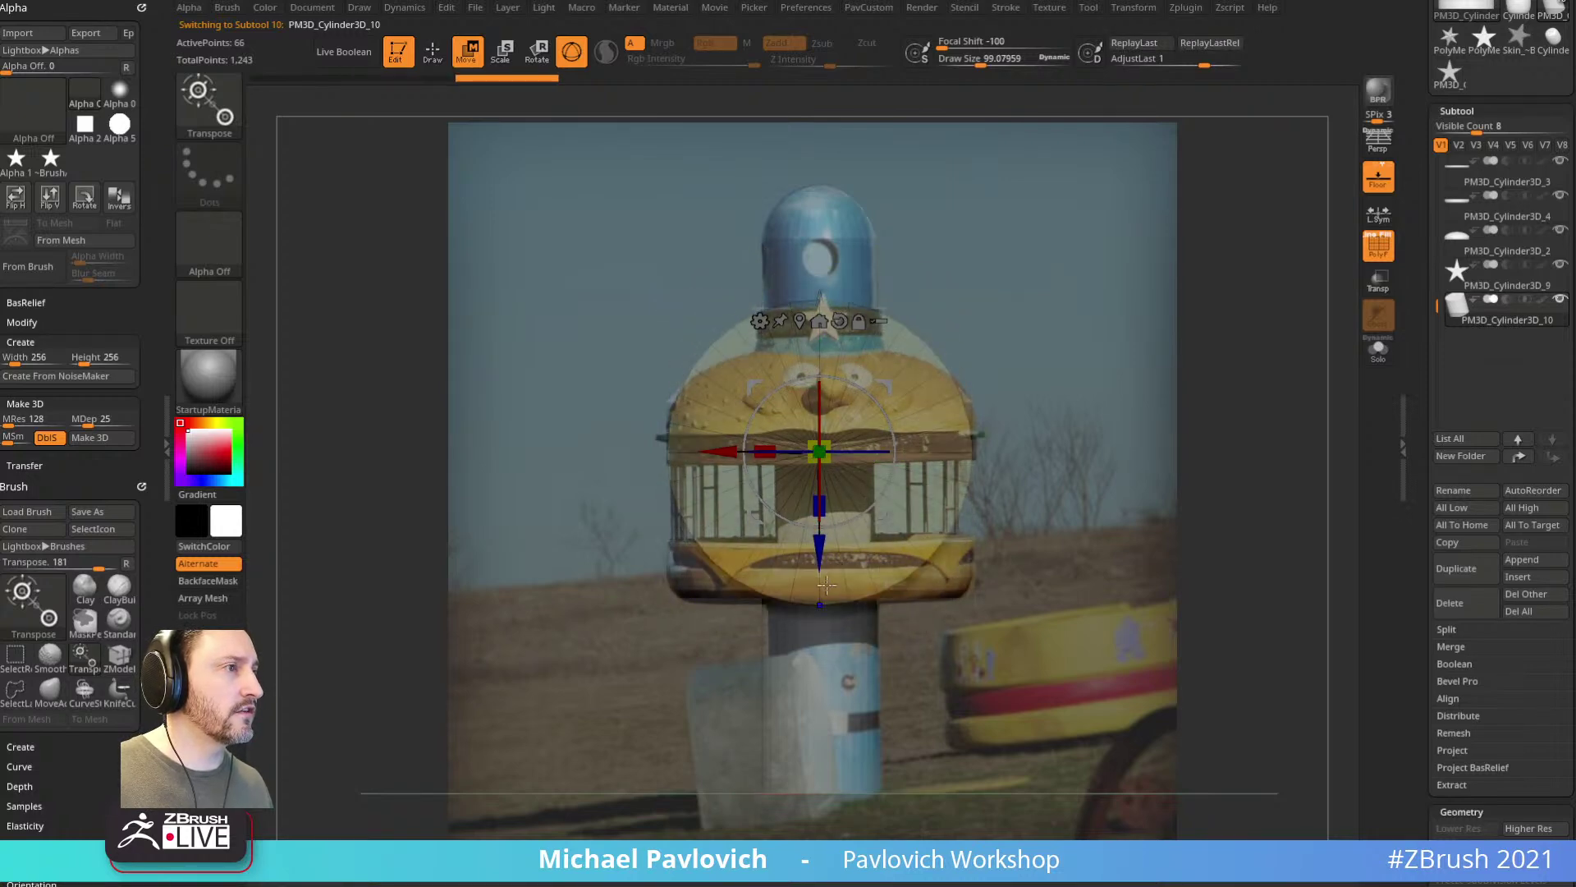
mouse_move(824, 456)
mouse_down()
mouse_move(768, 470)
mouse_move(827, 464)
mouse_move(819, 454)
mouse_up()
shift+drag(1010, 320, 985, 313)
drag(820, 549, 837, 347)
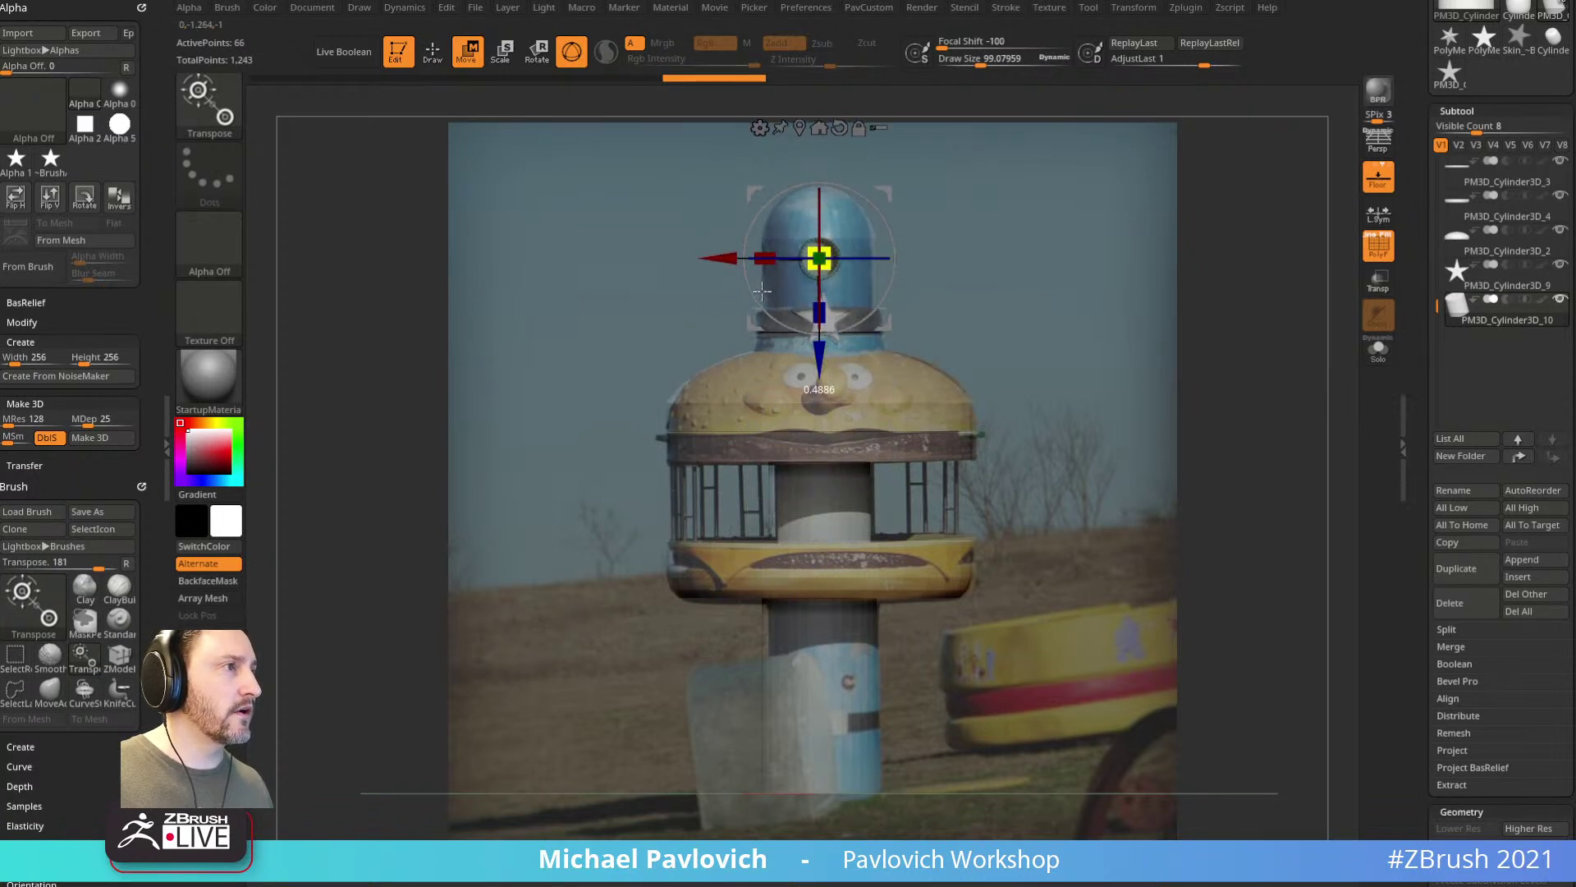
key(q)
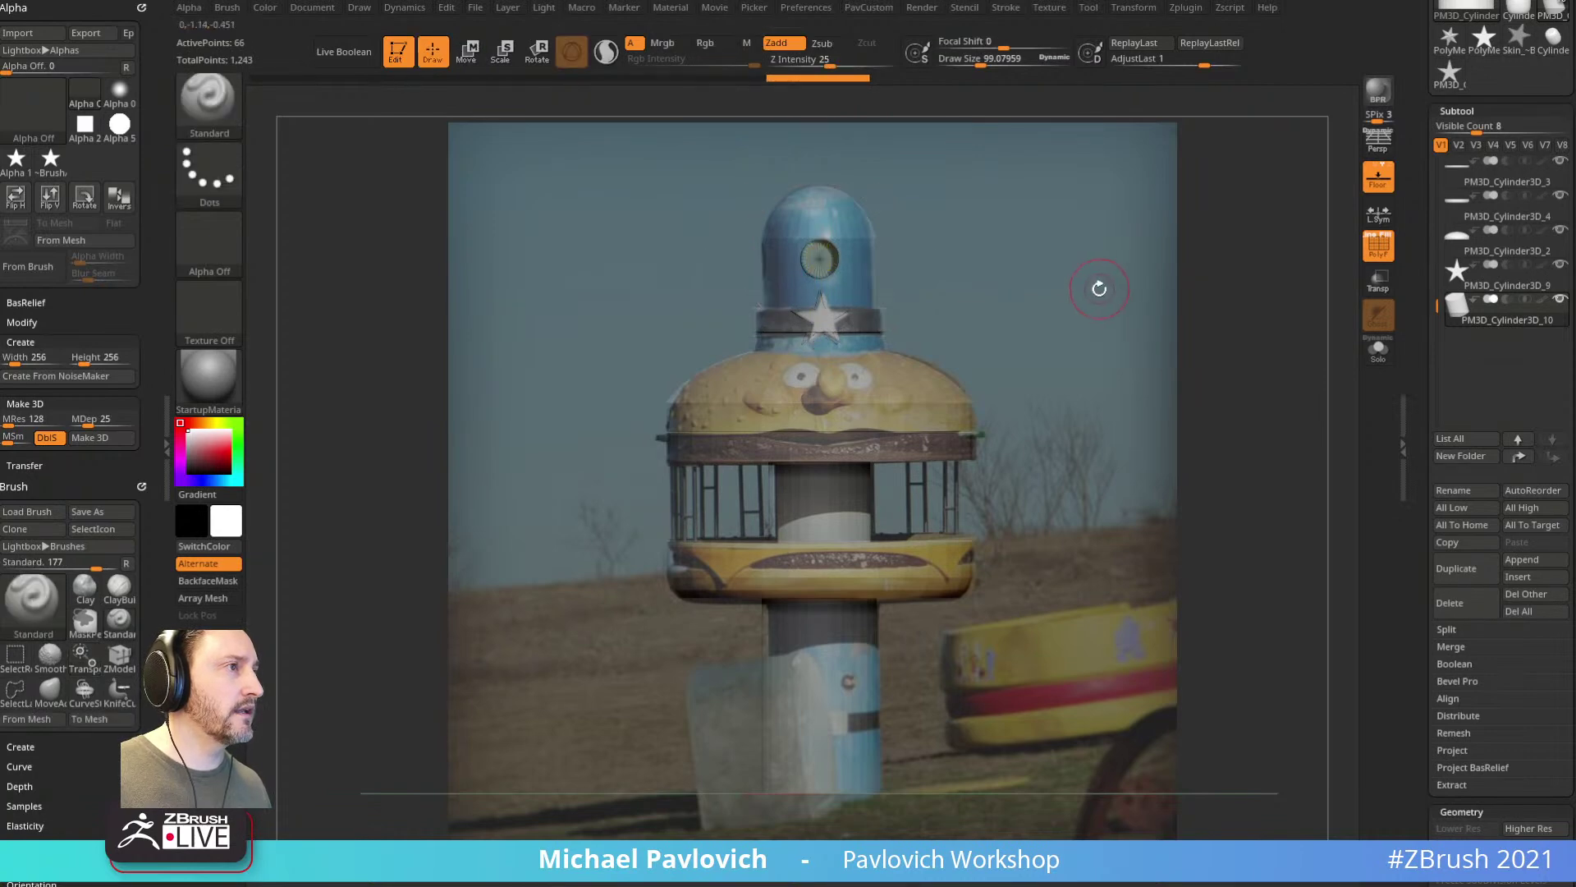
key(w)
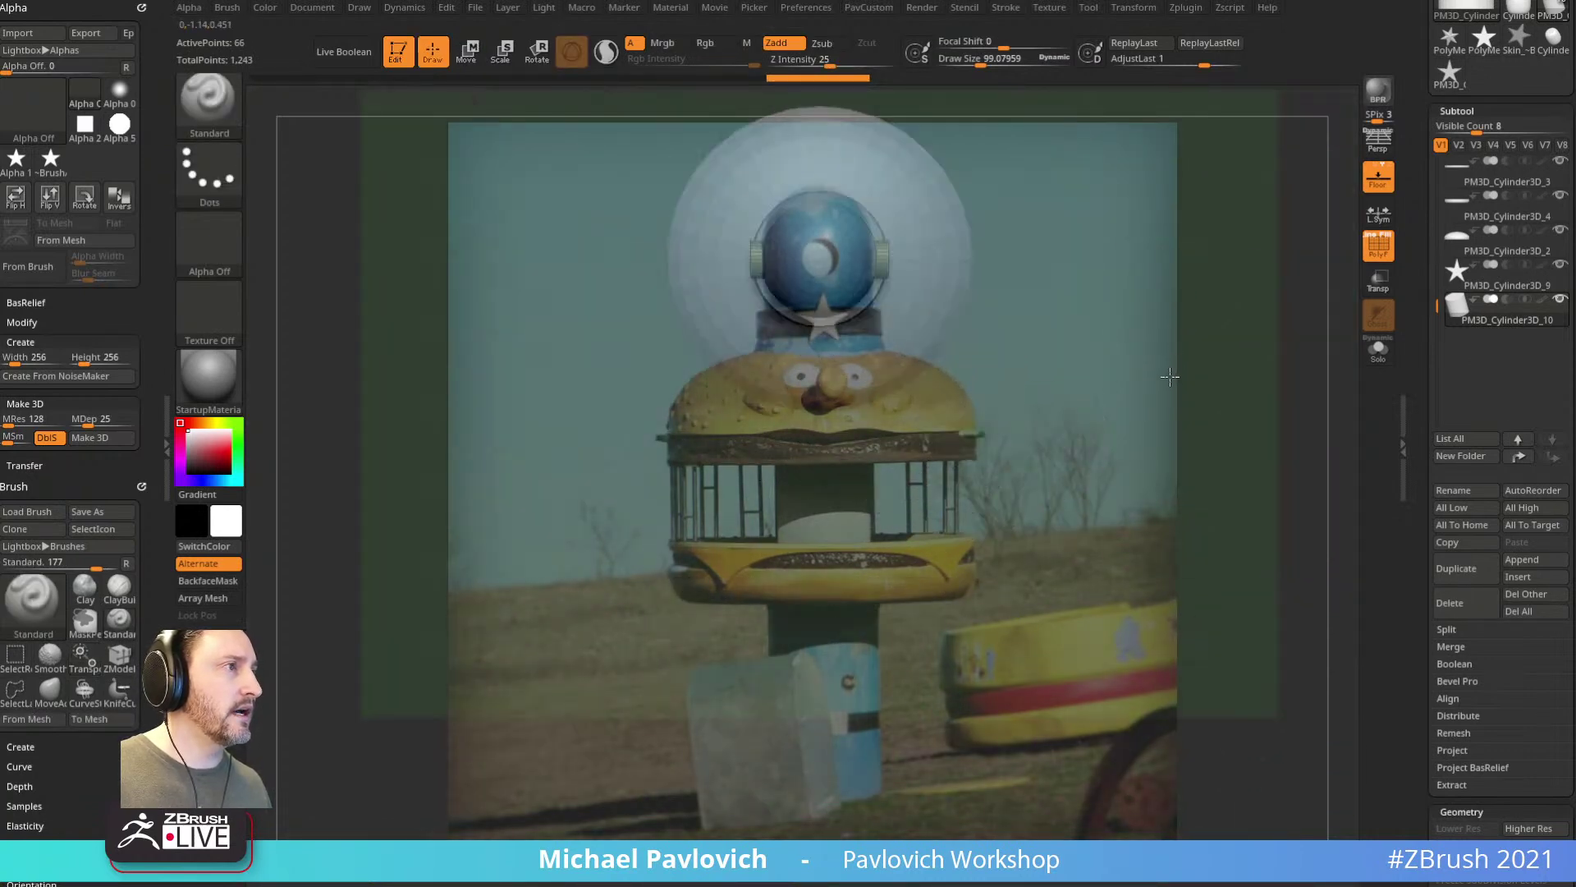
key(q)
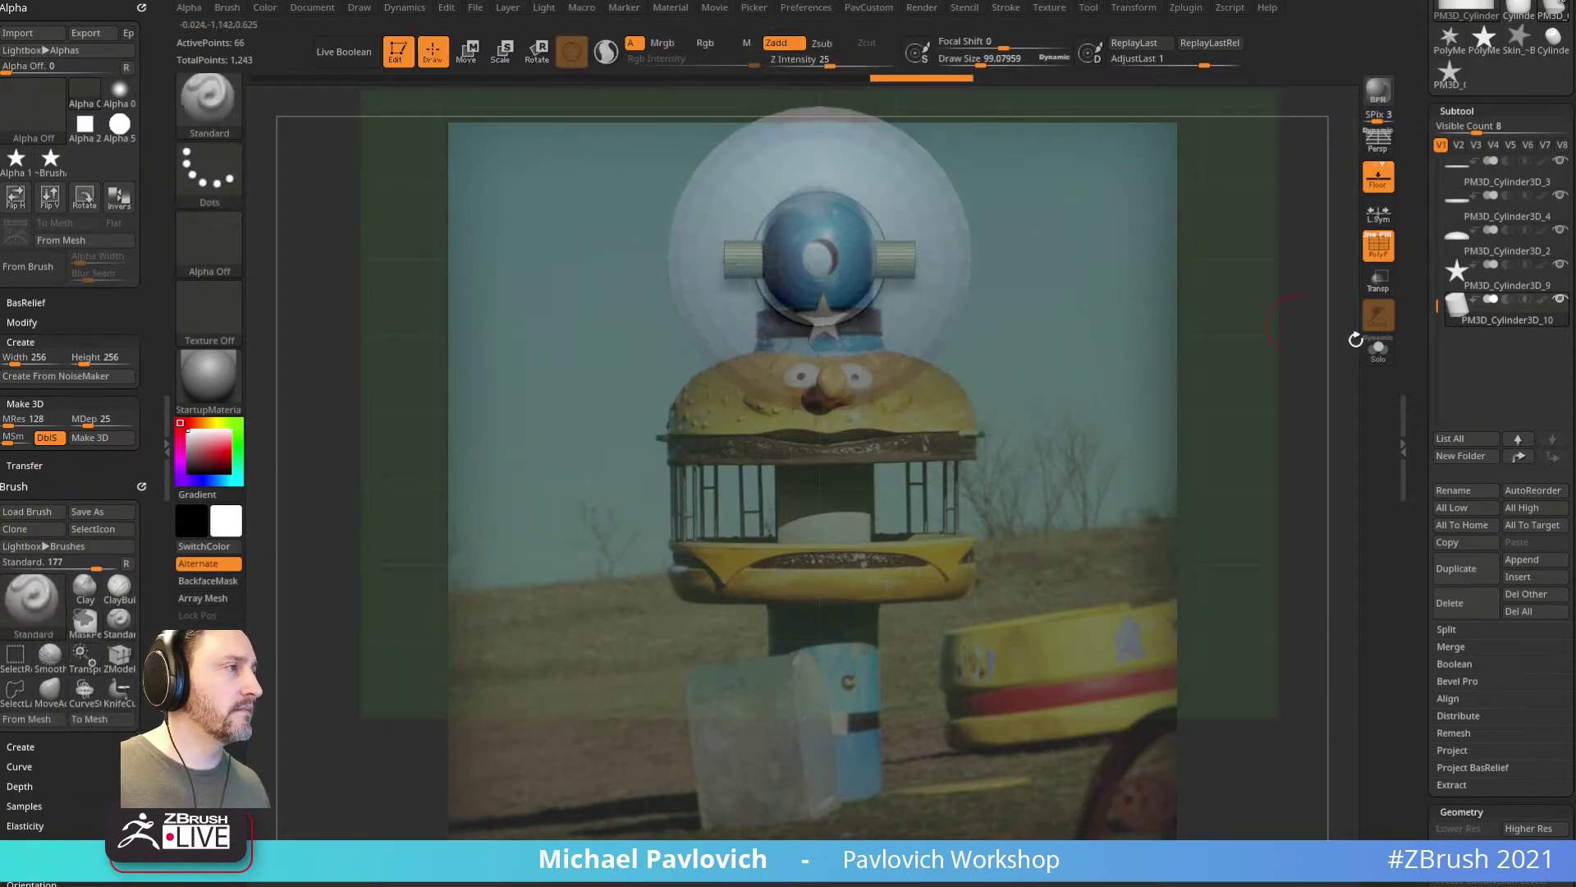
Step: Duplicate the hole cylinder and rotate the copy -90 degrees so the two cross inside the hat
click(1464, 577)
key(w)
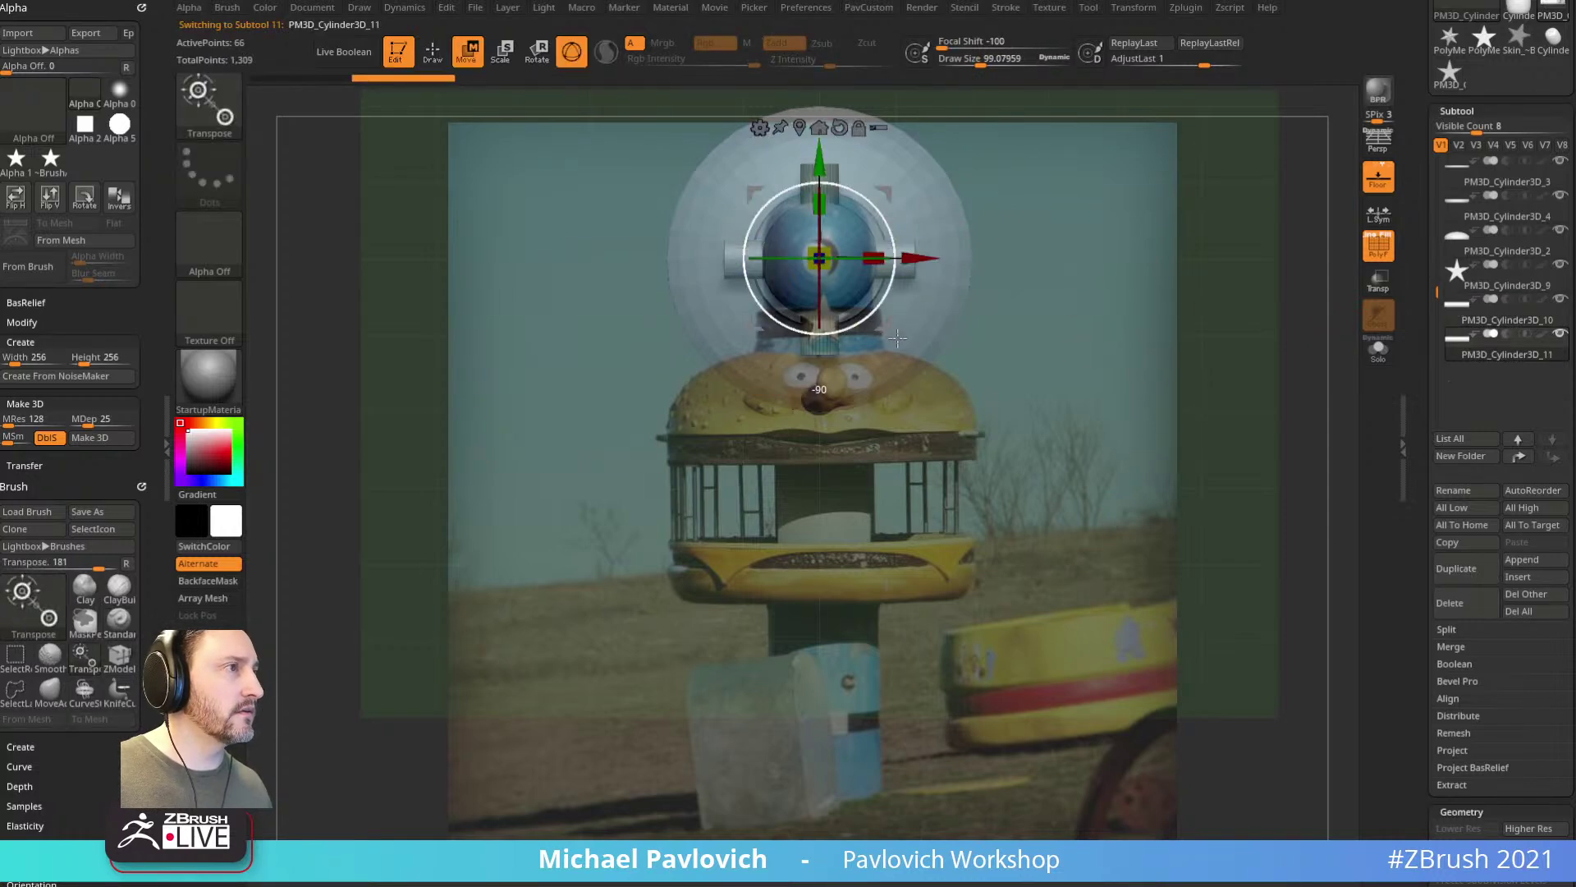
key(q)
click(1491, 322)
Step: Select the domed hat, isolate it in Solo mode and turn off the floor grid to view it from below
mouse_move(1203, 447)
shift+mouse_down()
mouse_move(1248, 353)
mouse_move(1139, 403)
shift+mouse_up()
alt+click(861, 417)
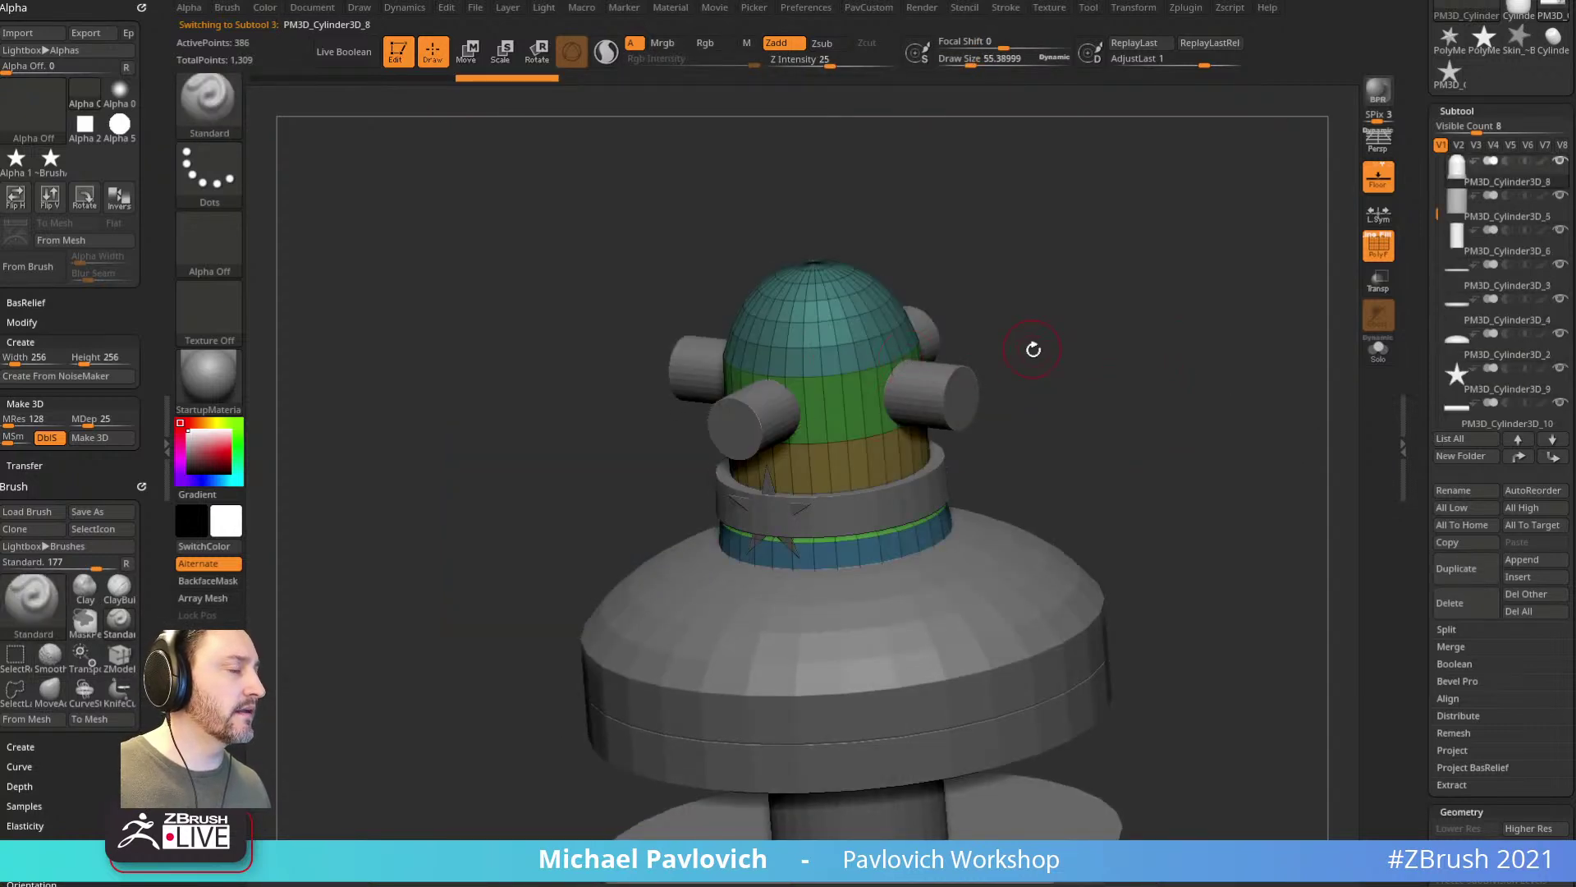
shift+drag(1046, 356, 1115, 342)
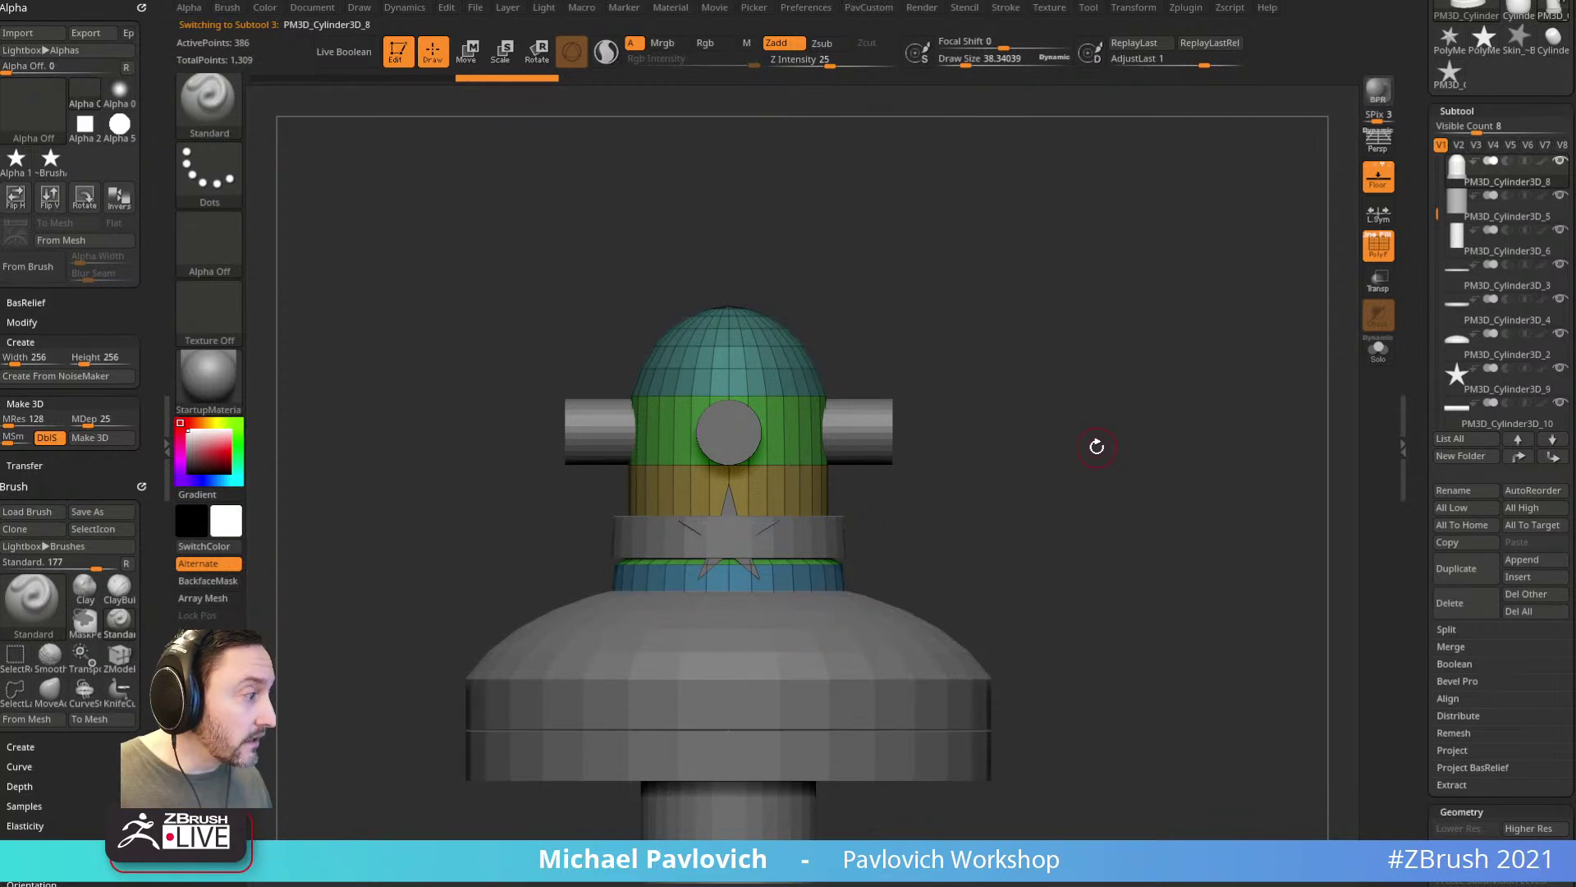
drag(1094, 531, 1354, 411)
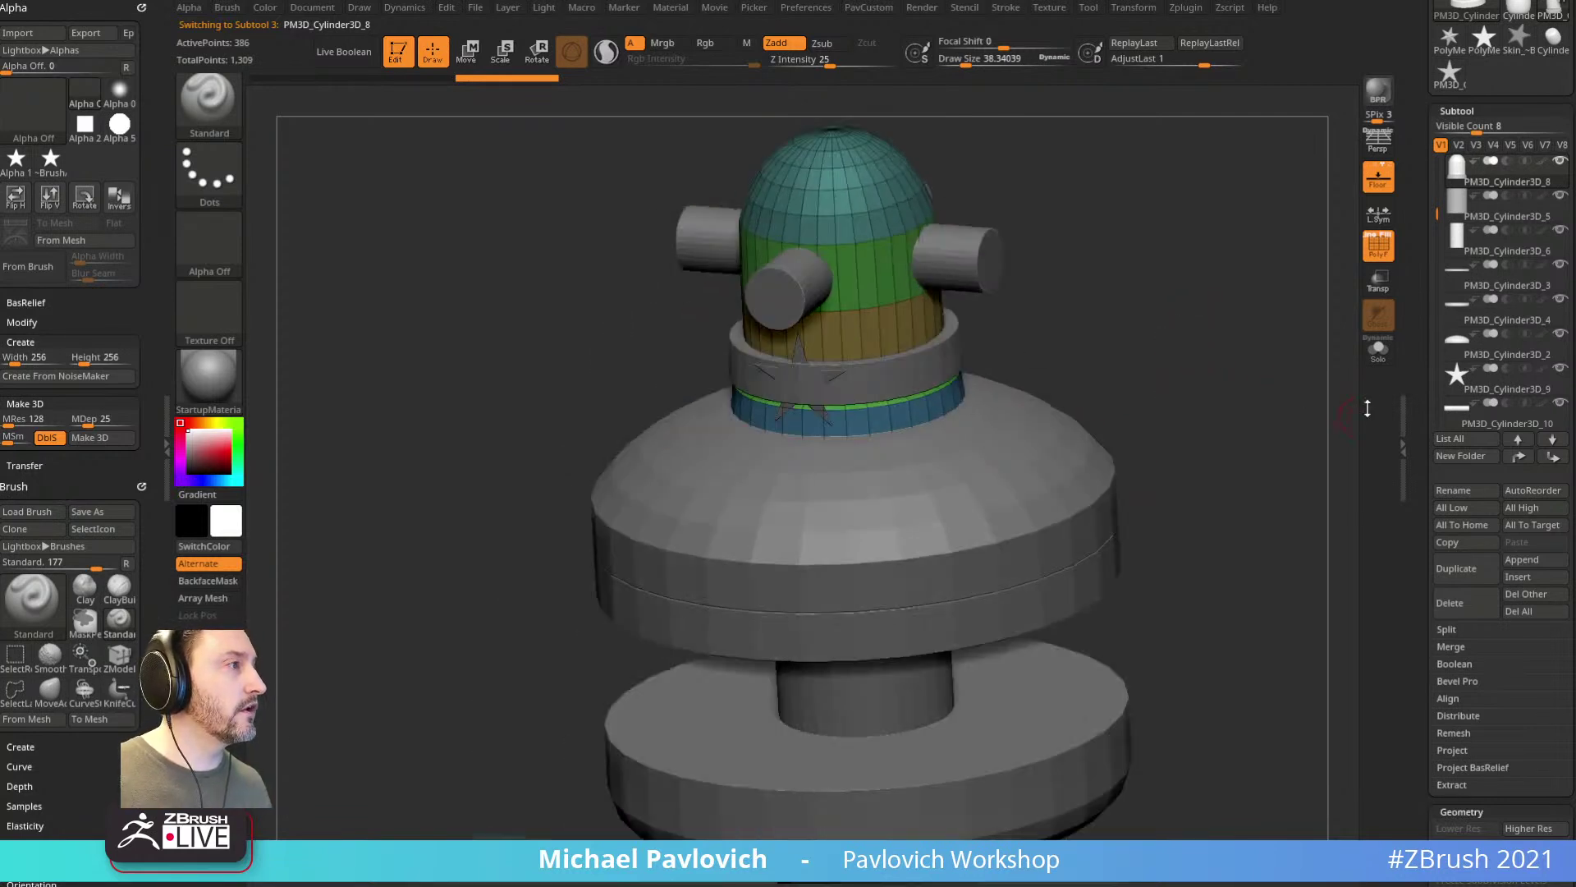
click(1379, 349)
drag(1259, 402, 762, 286)
drag(1077, 362, 1272, 310)
click(1378, 184)
drag(1144, 281, 1131, 272)
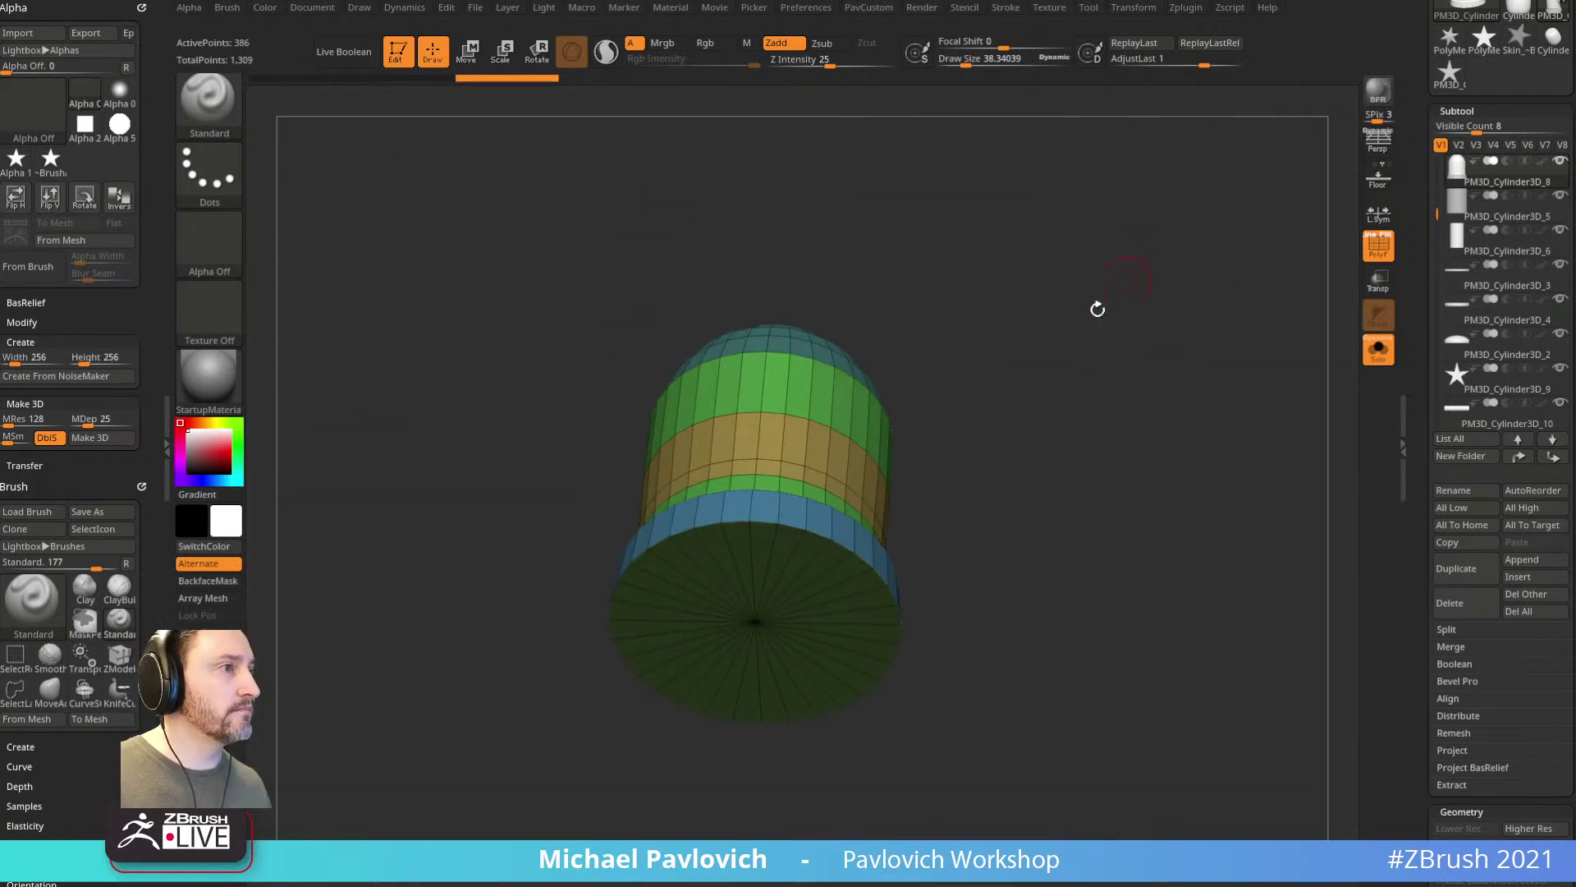
Step: Regroup the hat's polygons with Groups By Normals and check the polygroups around its rim
key(5)
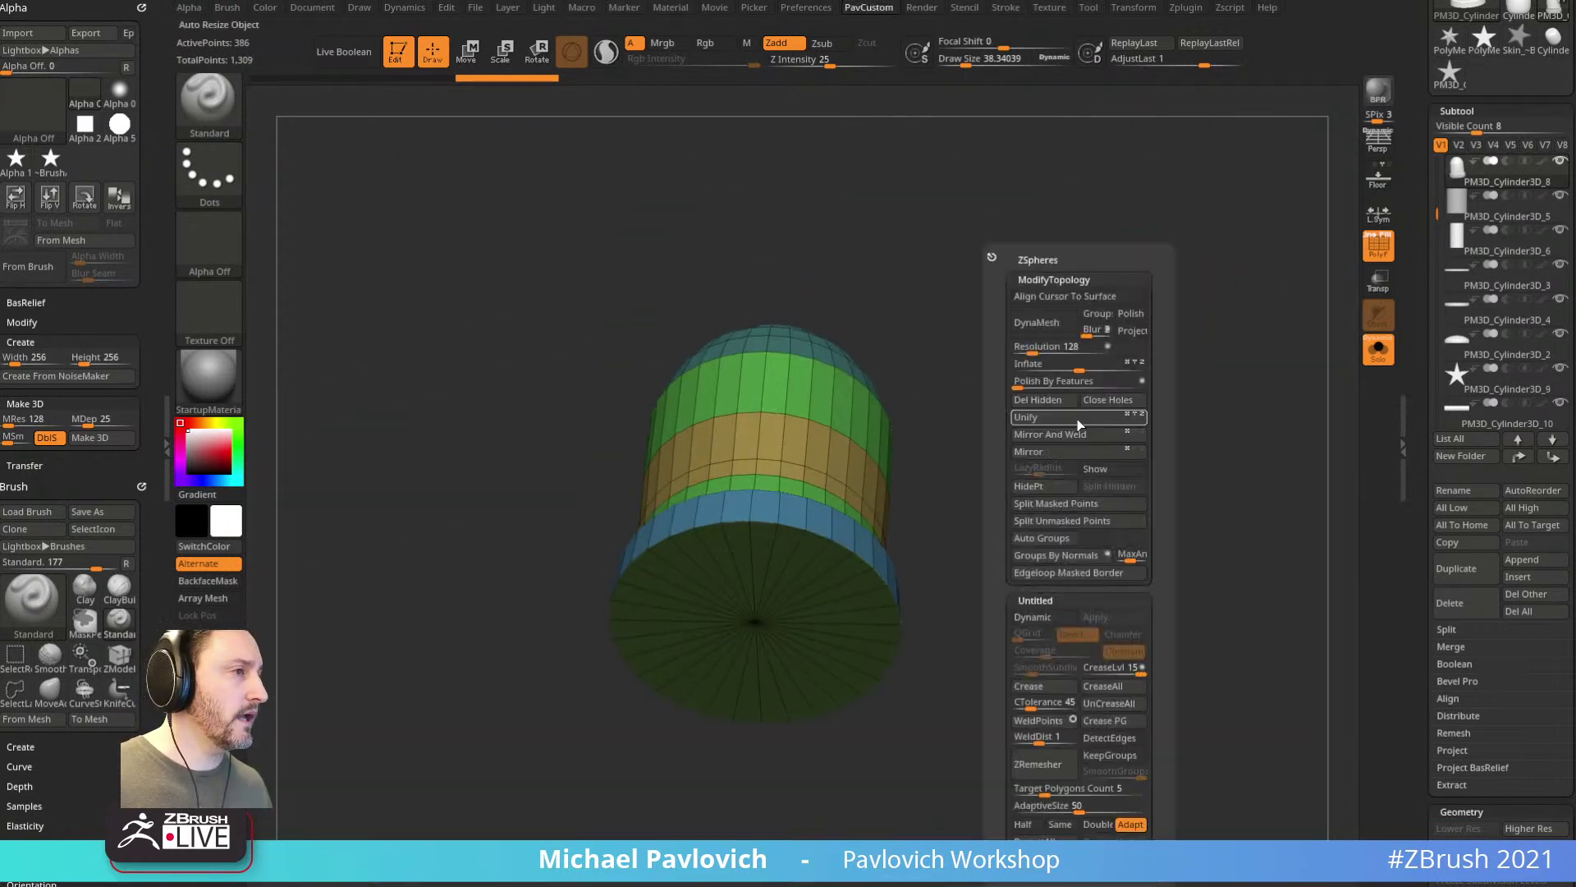
click(1055, 555)
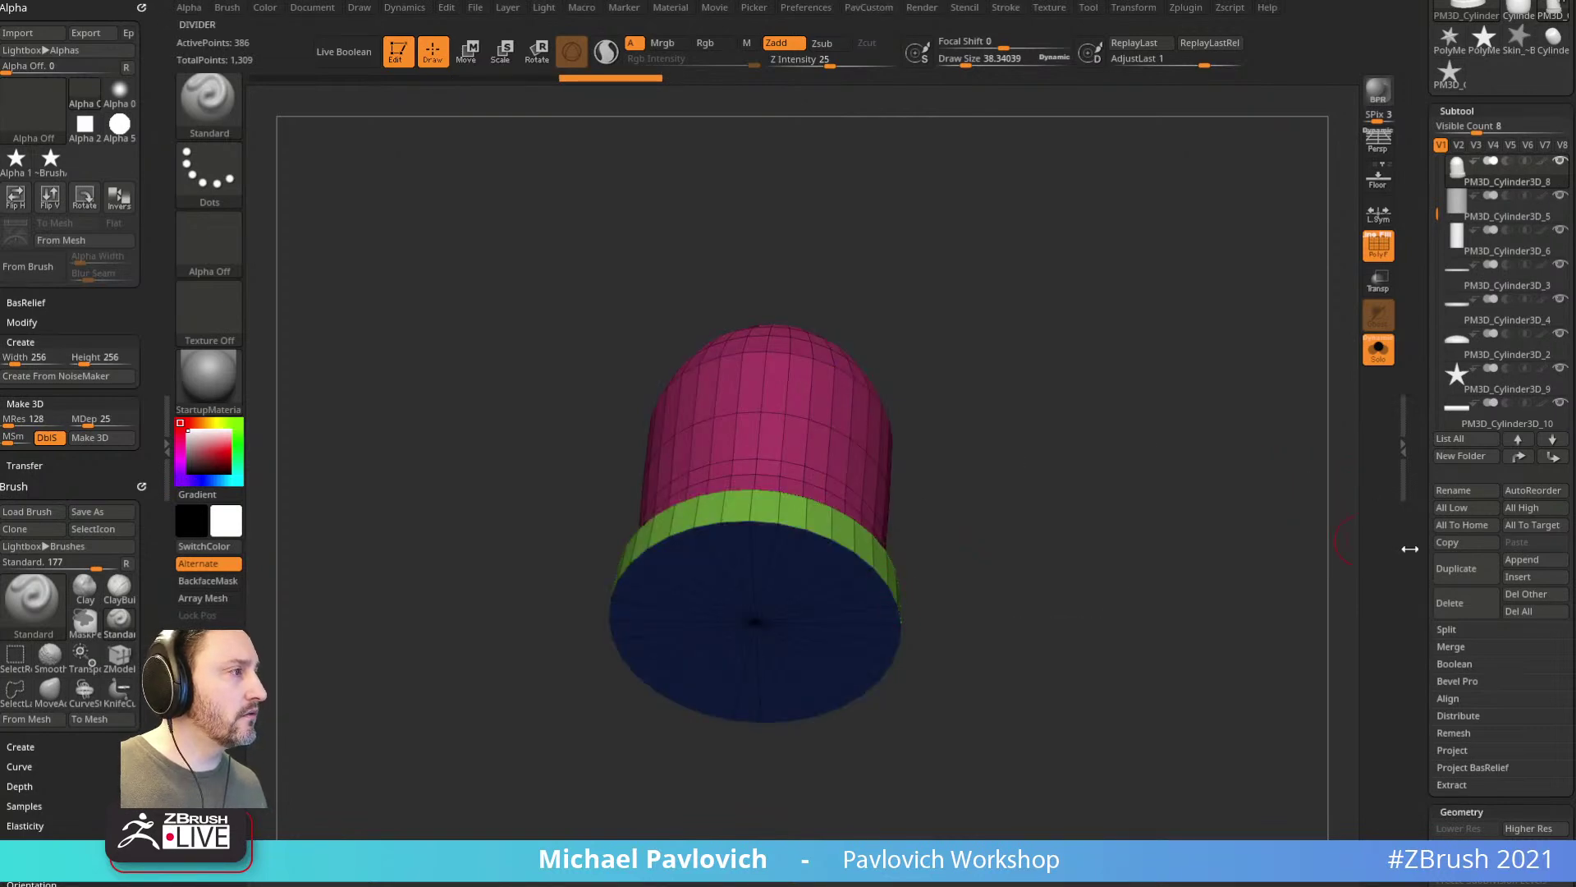
scroll(1445, 546, down, 5)
drag(1132, 394, 863, 528)
key(shift+f)
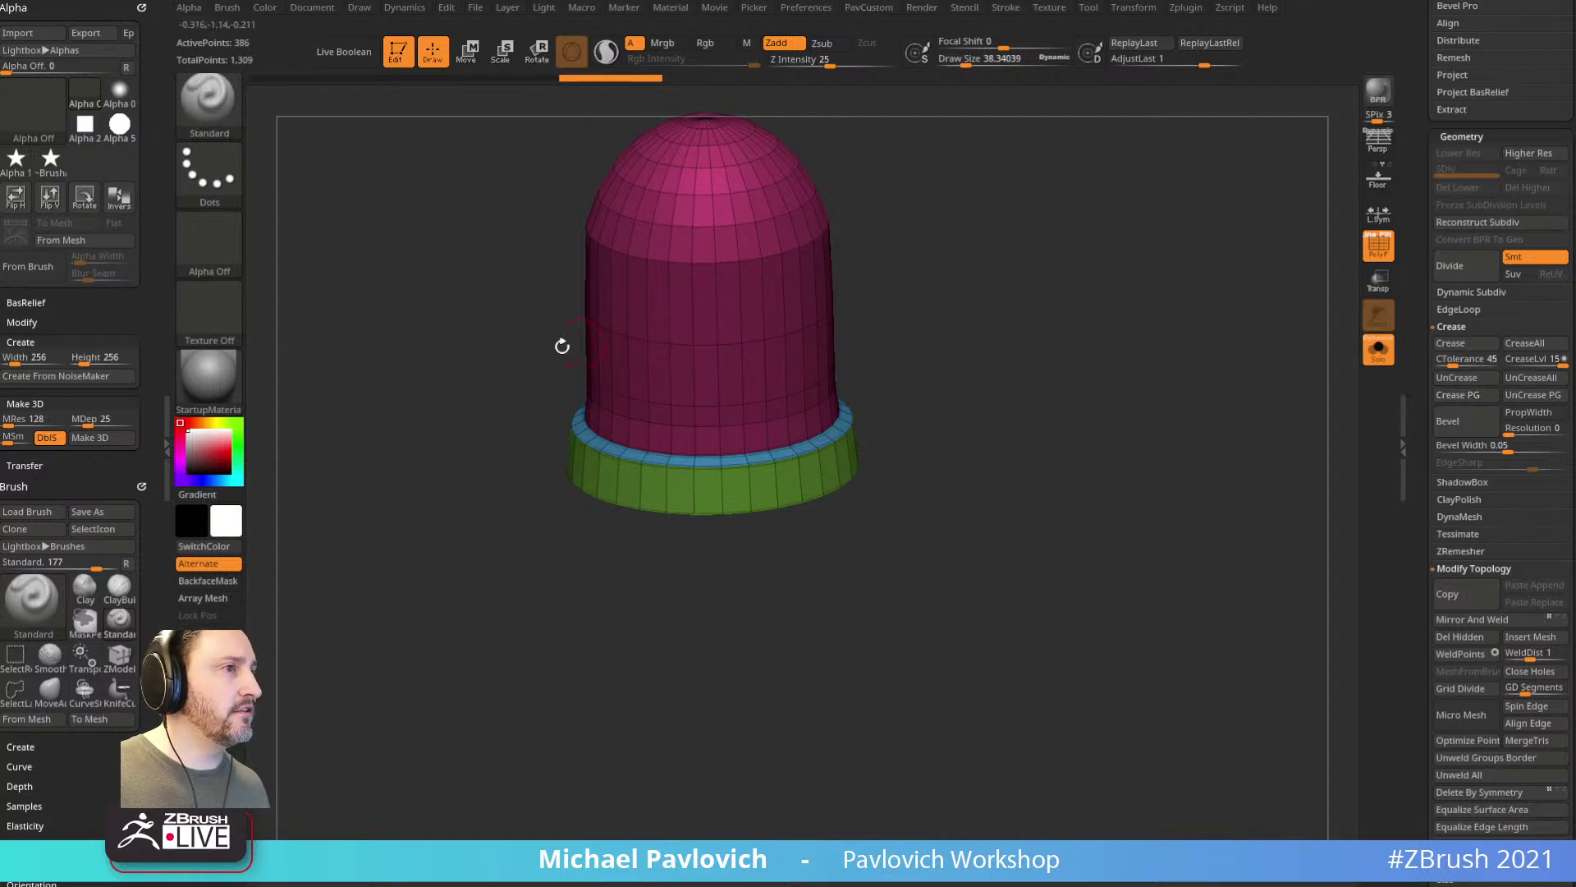
Step: Set the hat's crease level to 3 and turn on dynamic subdivision with a smooth subdivision level of 4
drag(1133, 517, 1119, 468)
key(shift+f)
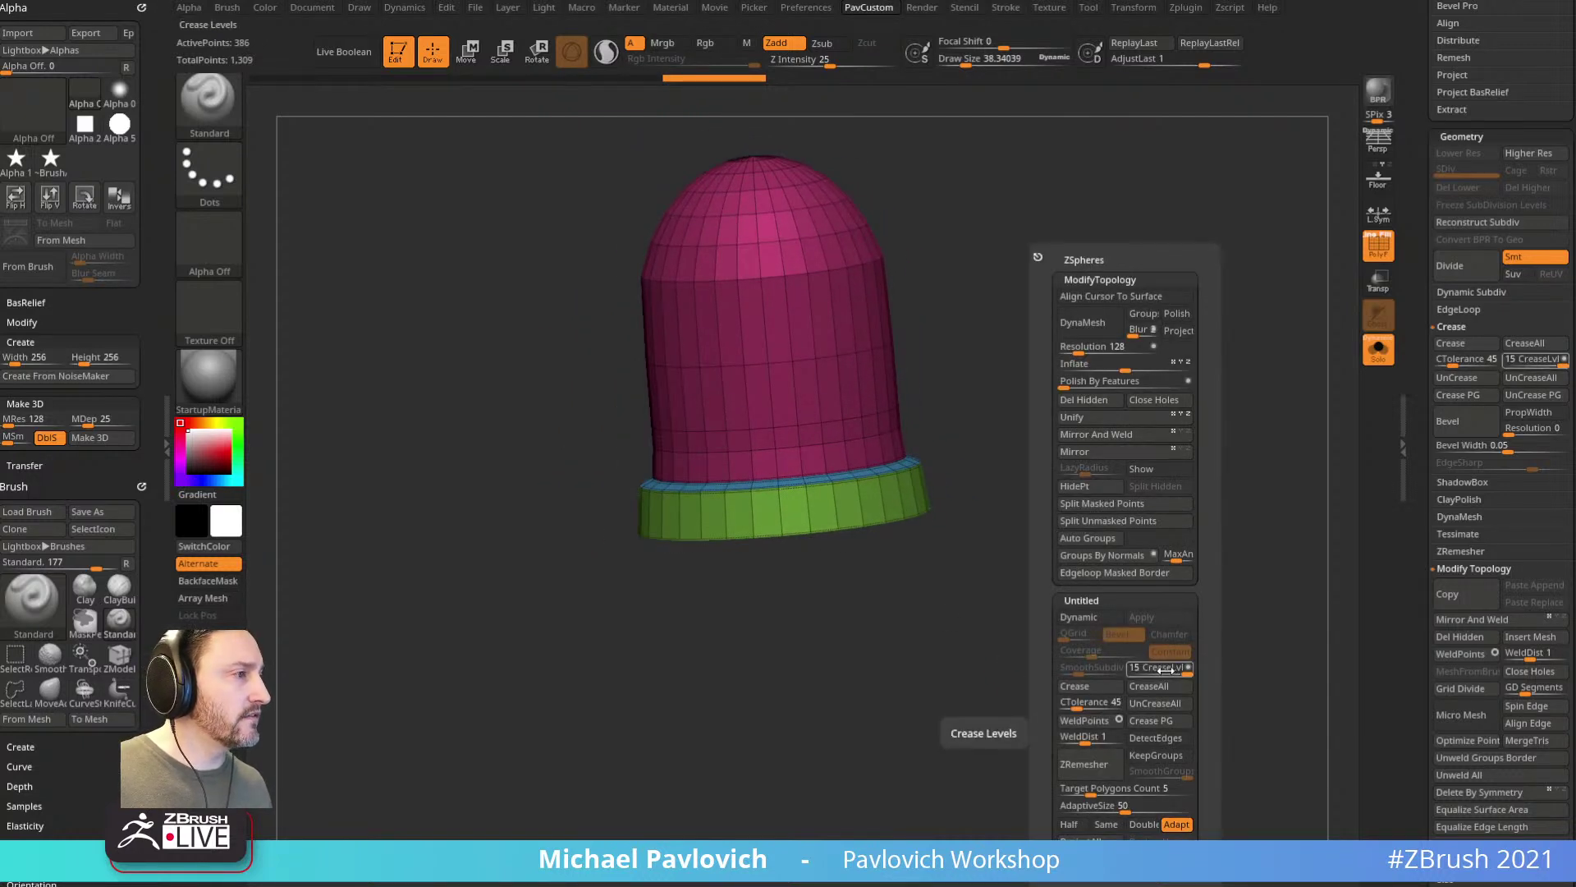
drag(1157, 674, 1094, 673)
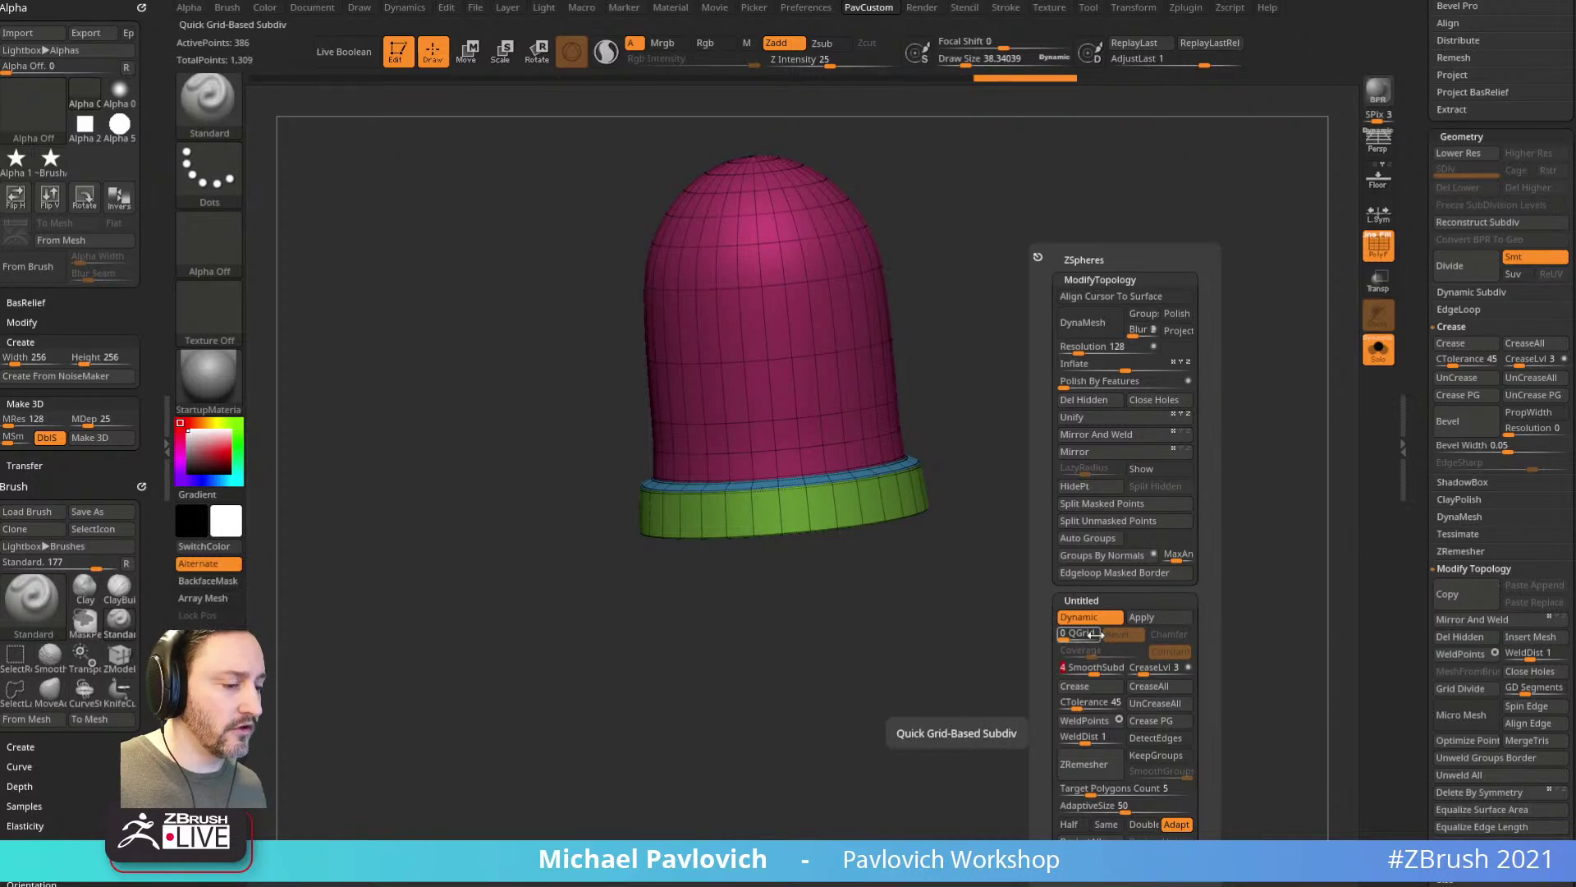
Step: Switch to the browser and look through the Intro to ZBrush YouTube playlist for the Dynamic Subdivisions and Creasing video
key(alt+Tab)
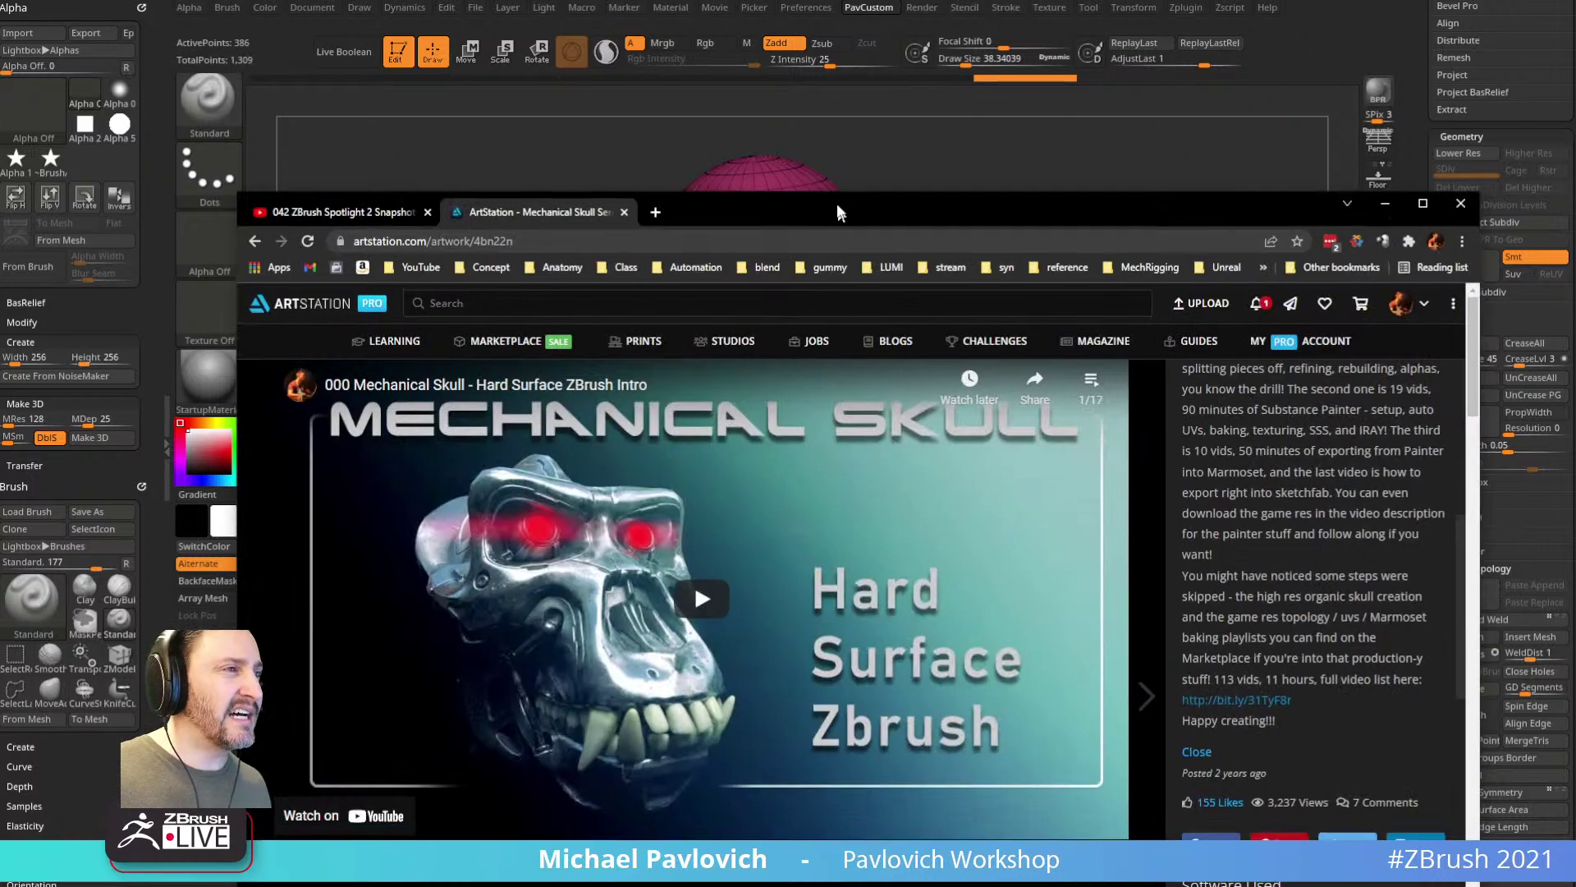
click(271, 83)
click(212, 112)
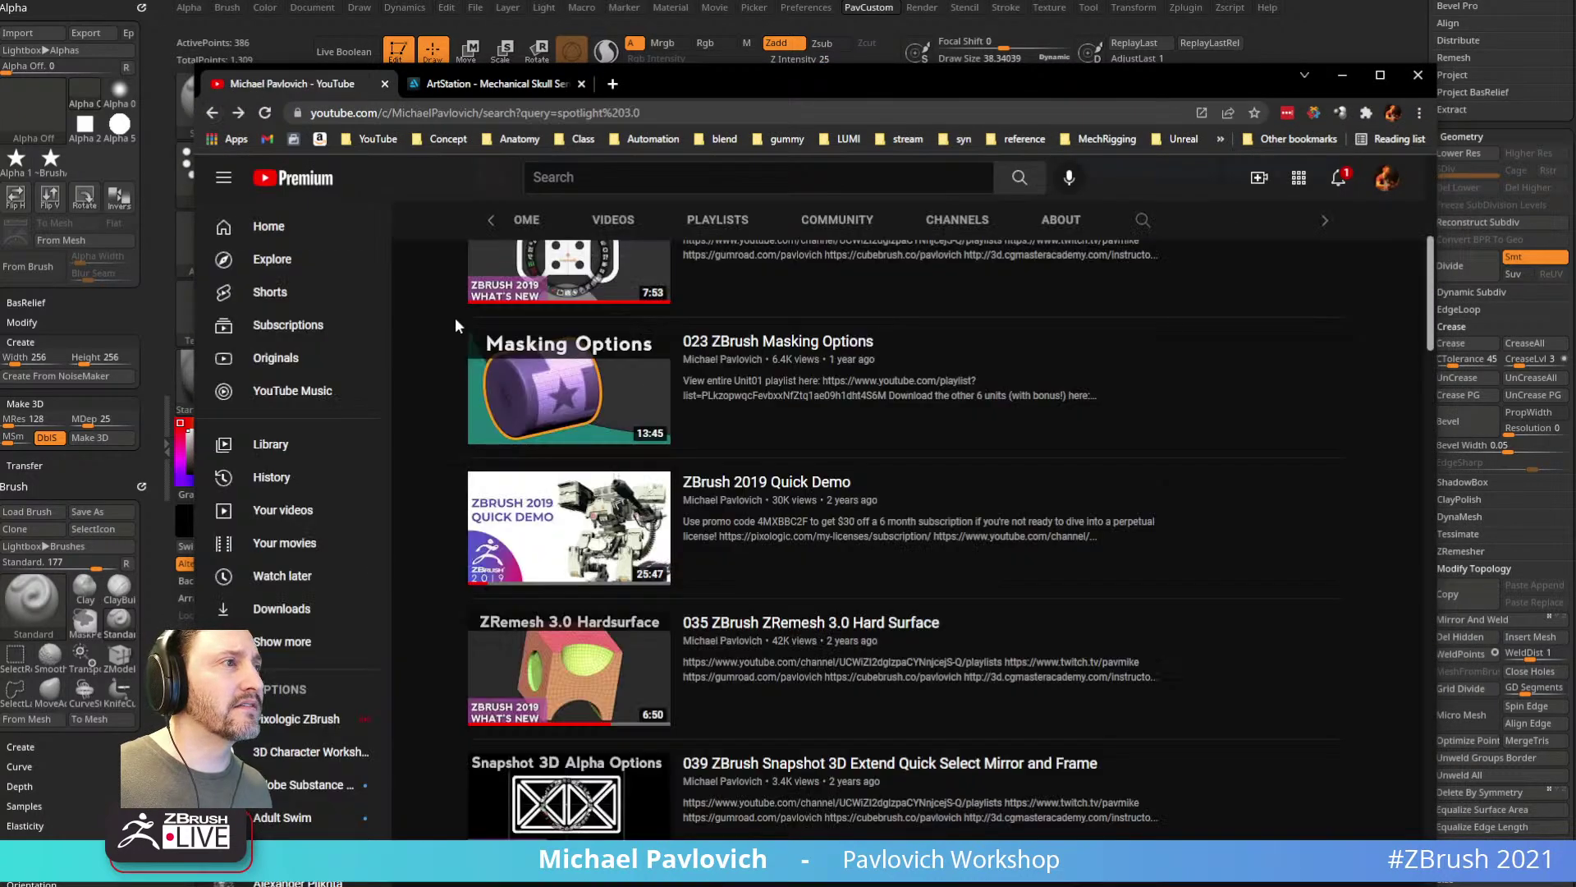
click(212, 113)
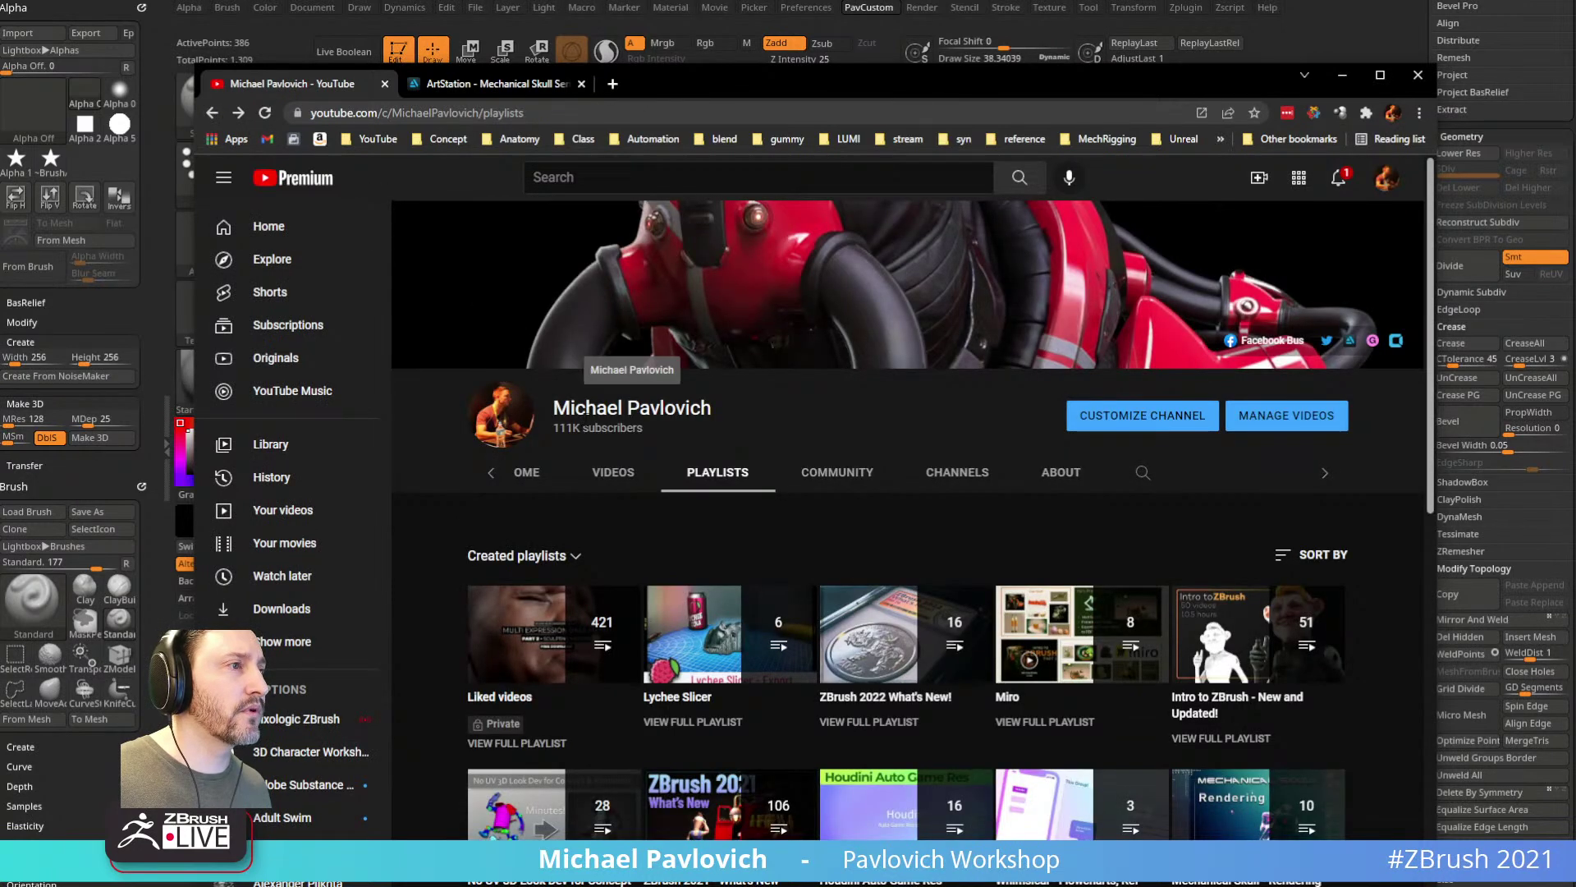
click(1188, 719)
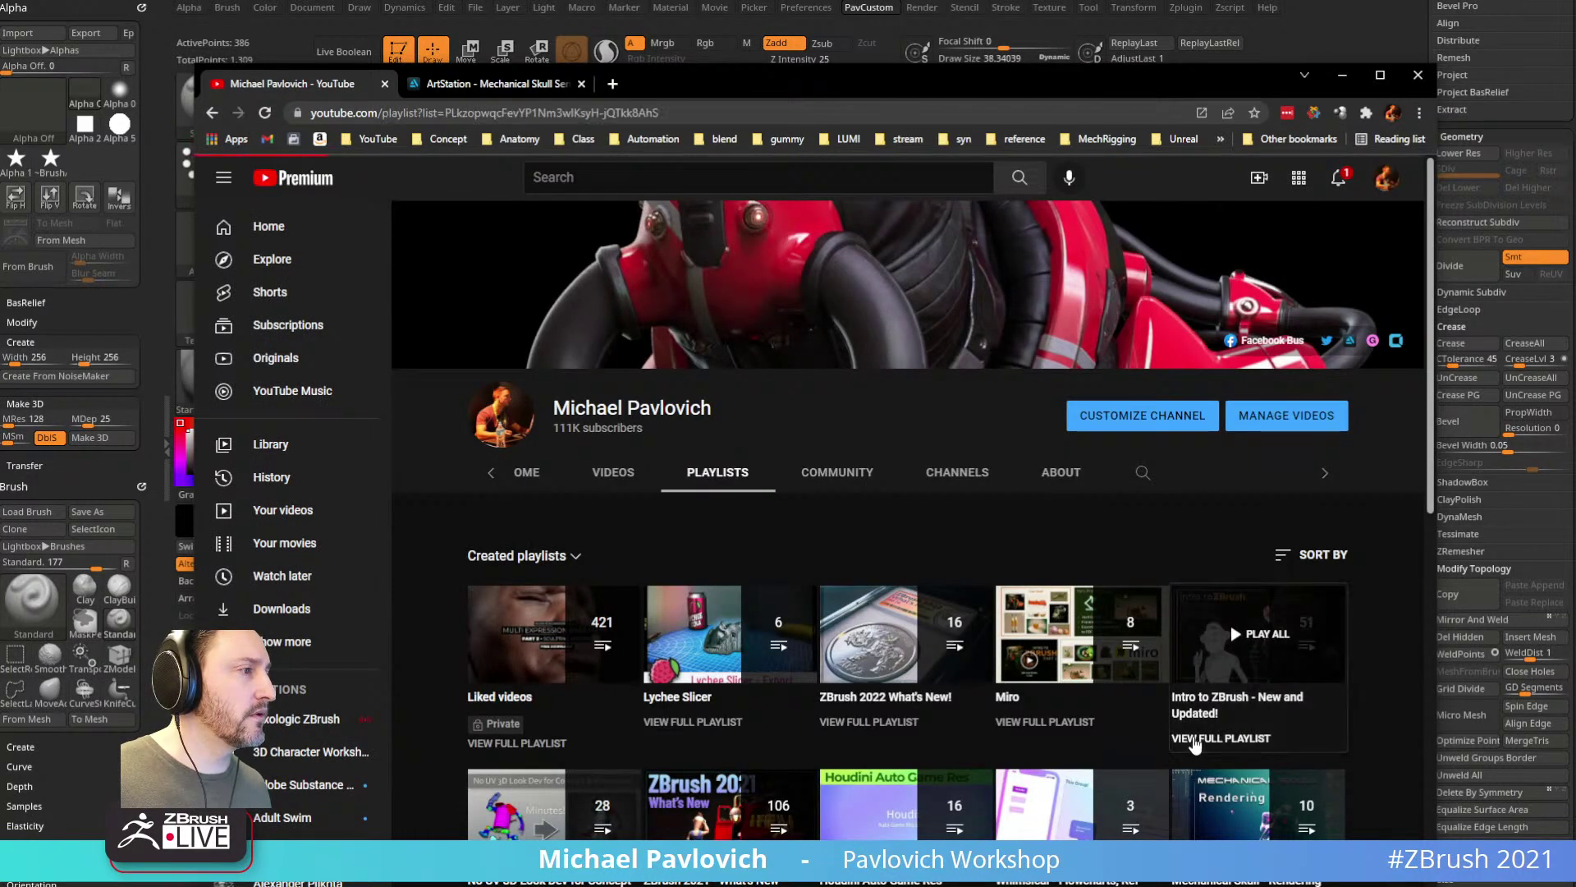
scroll(776, 580, down, 5)
scroll(776, 580, down, 20)
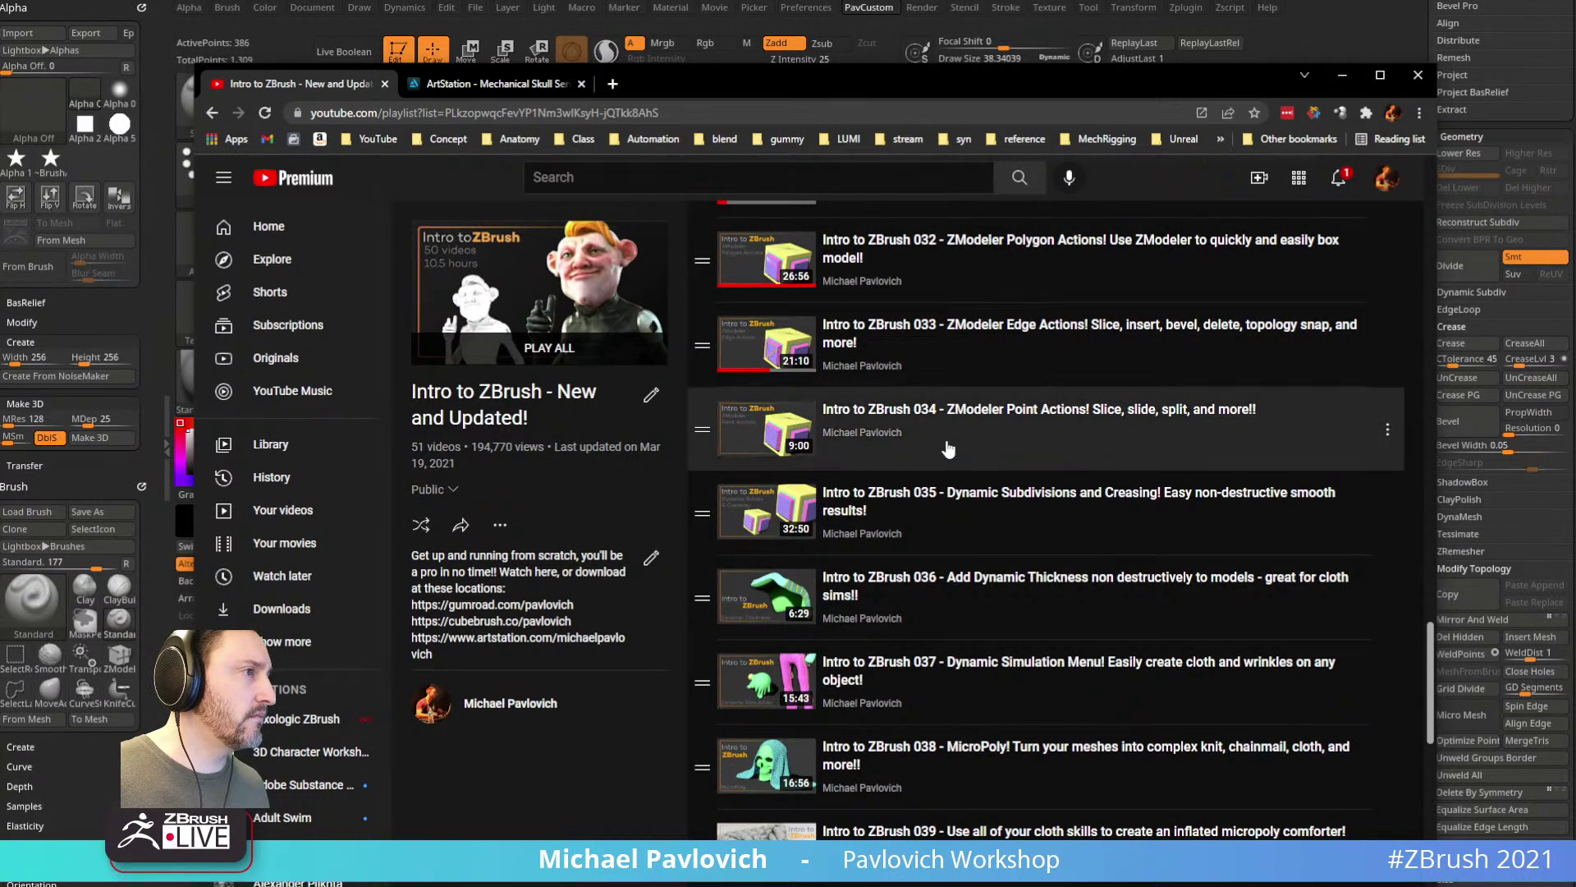
Step: Select the playlist's web address and switch back to ZBrush
click(688, 114)
key(alt+Tab)
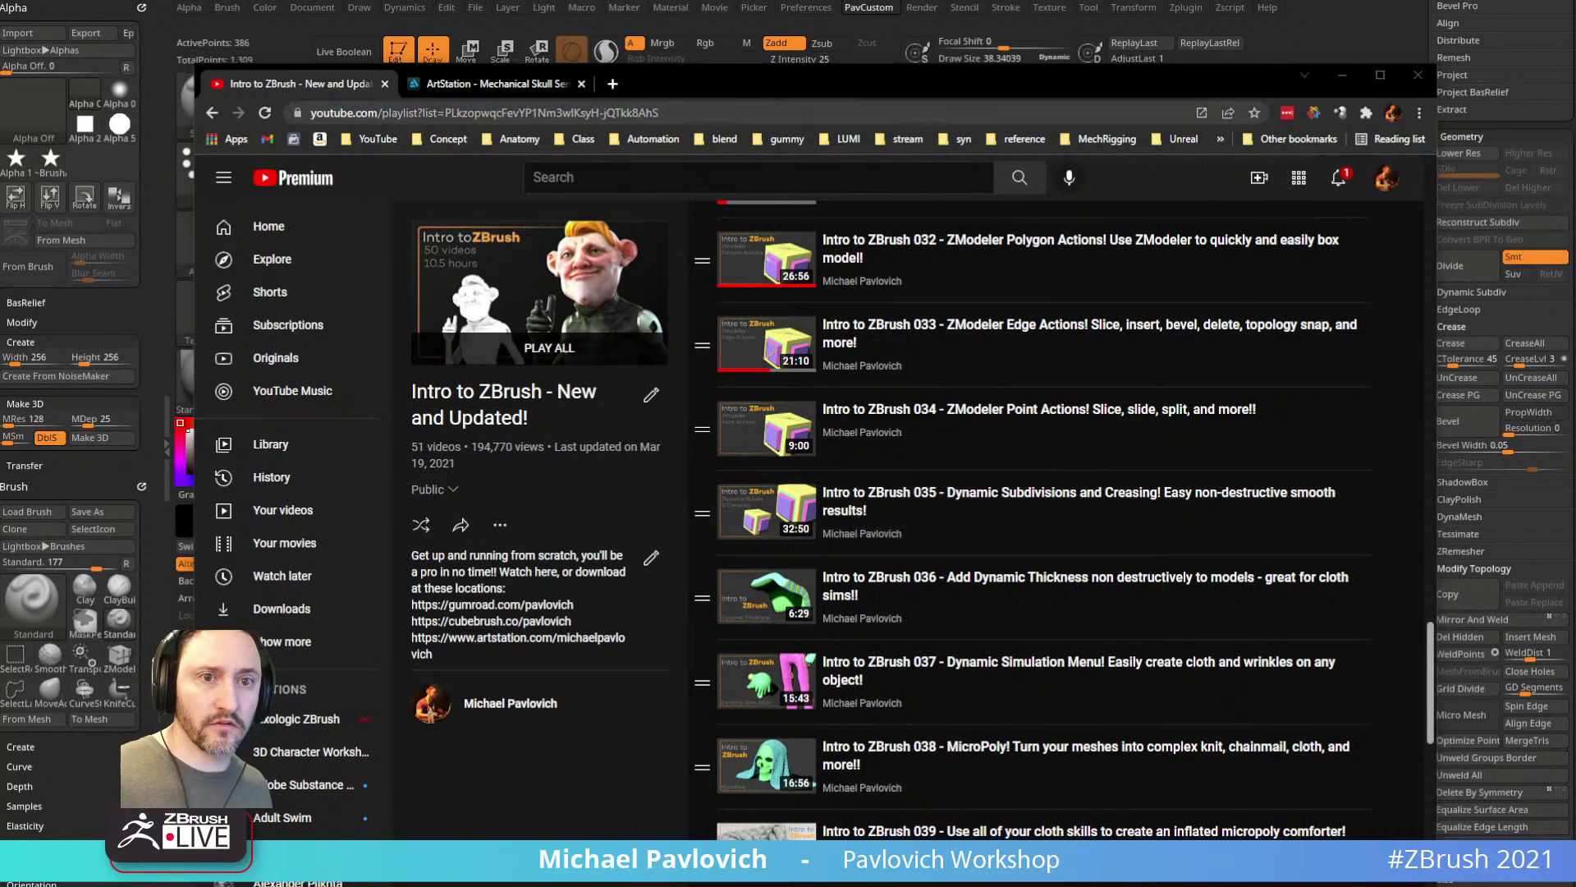
key(alt+Tab)
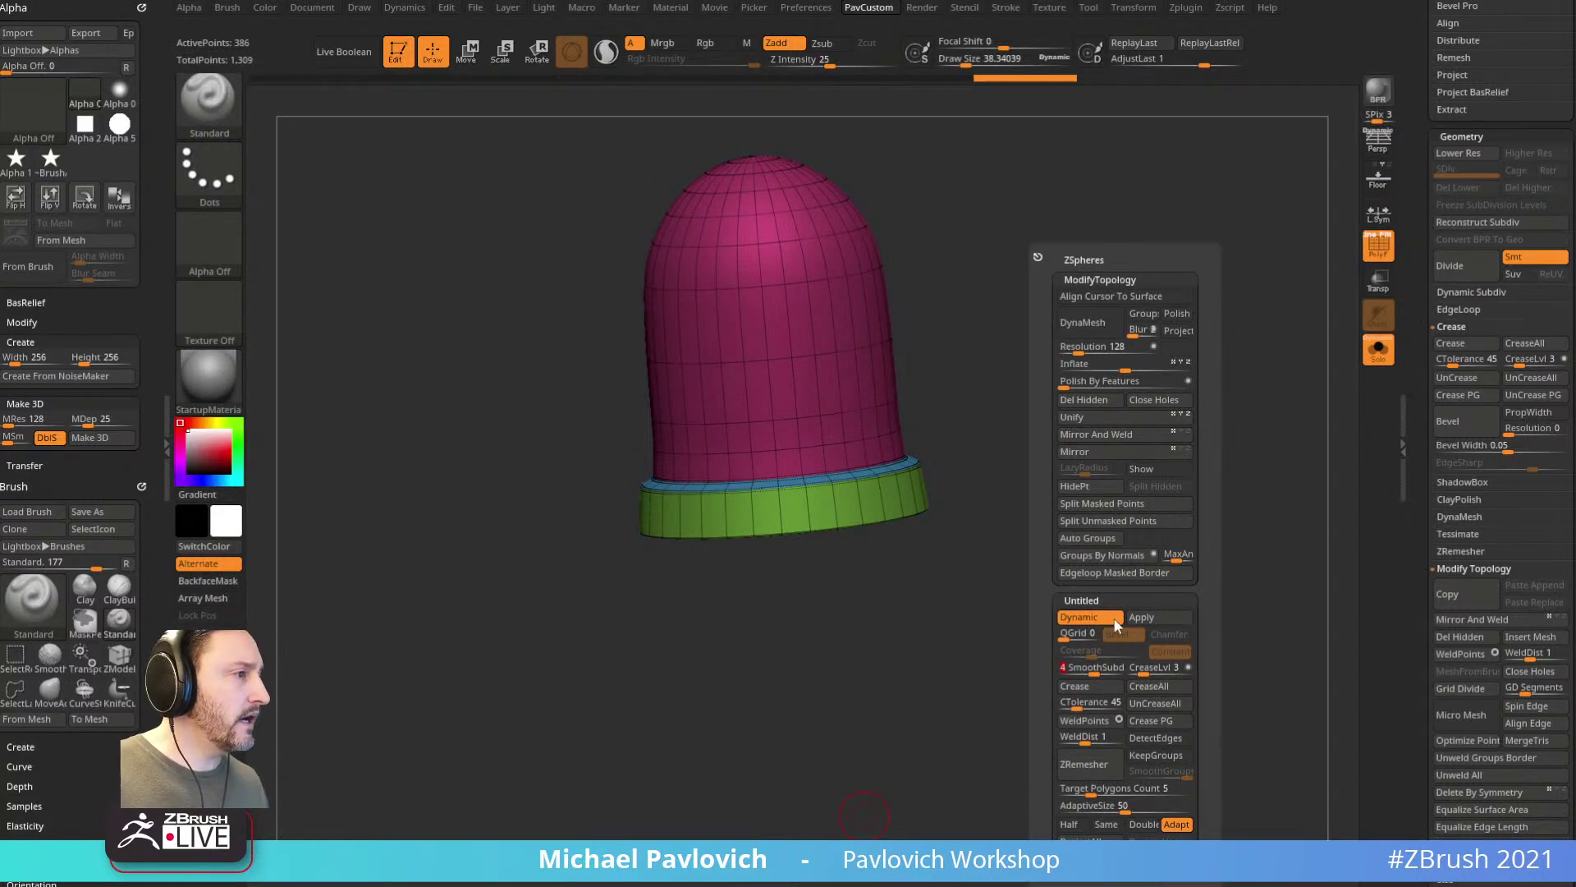
Step: Turn off the polyframe display and check the smoothed hat's edges from a straight side view
key(Return)
click(1068, 673)
click(1378, 246)
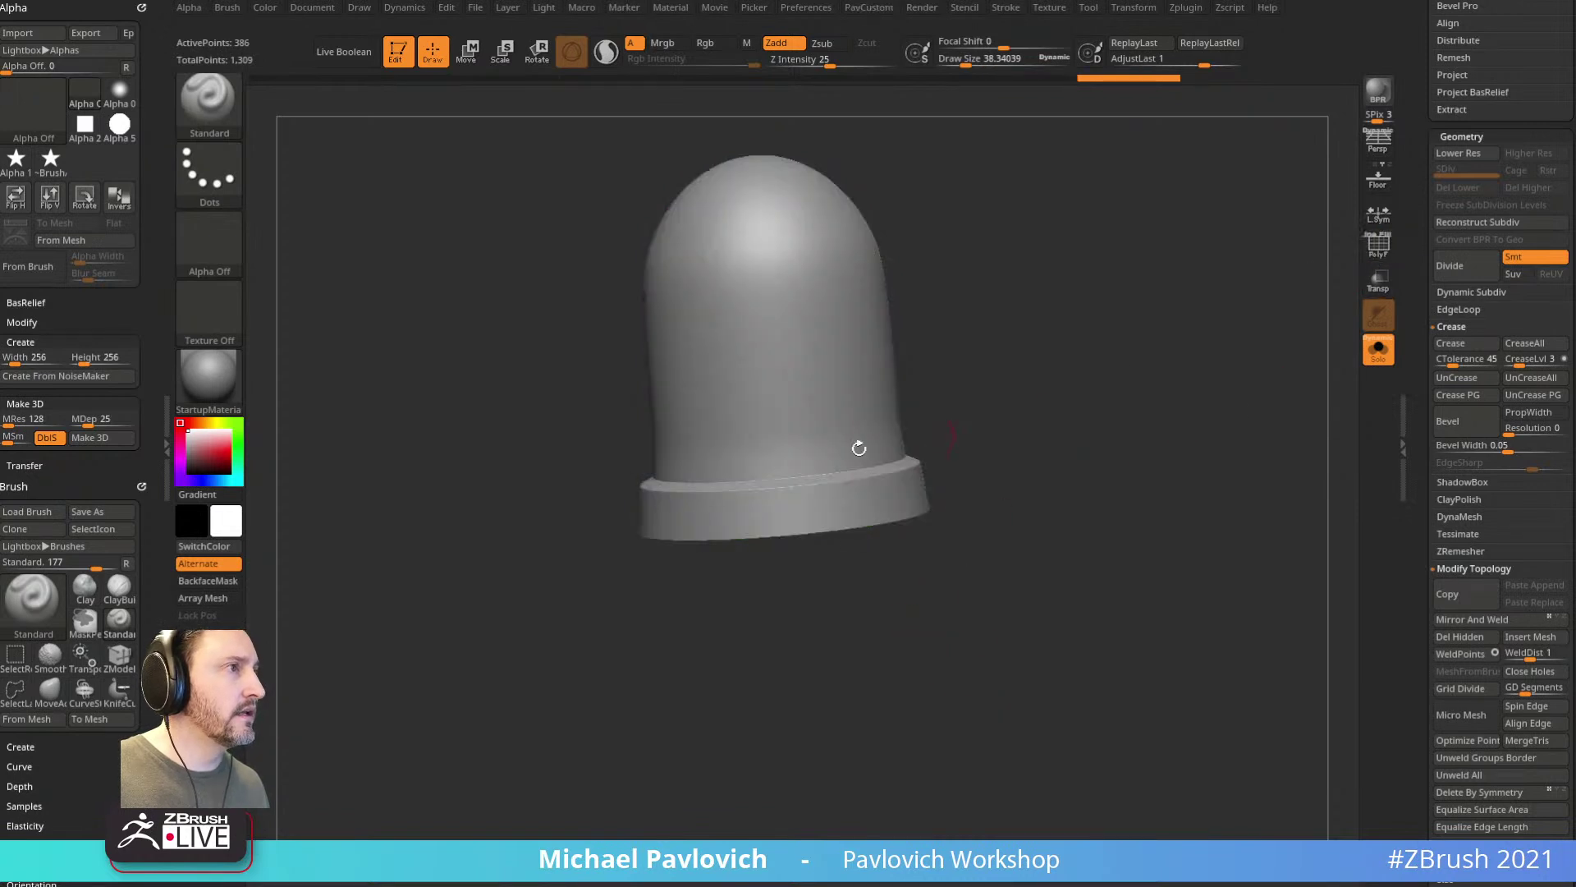
shift+drag(1027, 462, 1043, 456)
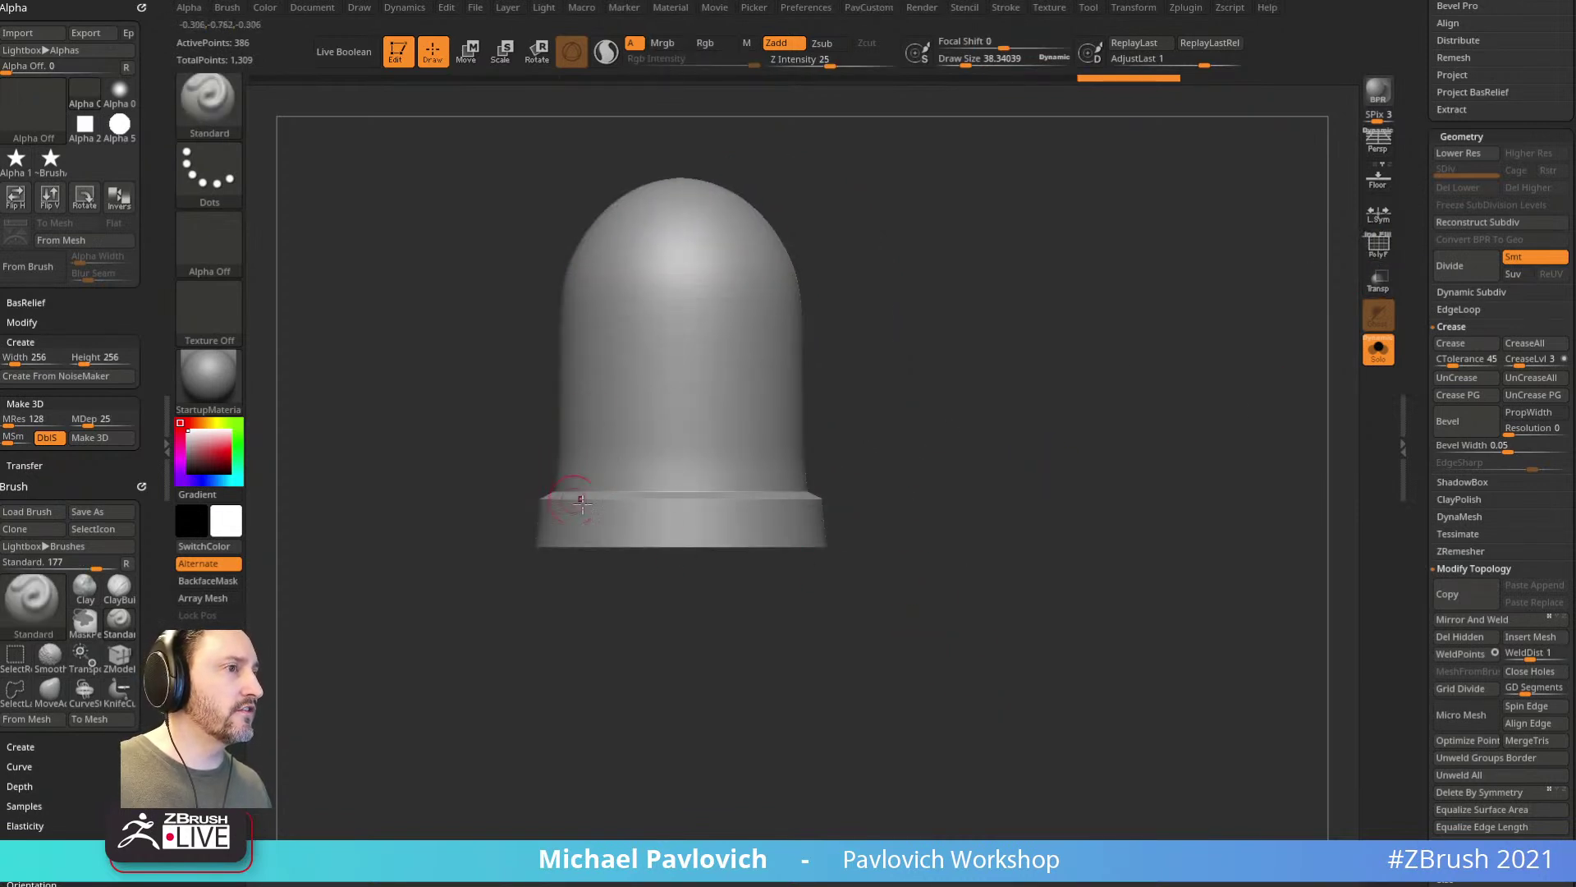
mouse_move(1100, 309)
mouse_down()
mouse_move(1048, 342)
mouse_move(1032, 421)
mouse_move(1083, 323)
mouse_up()
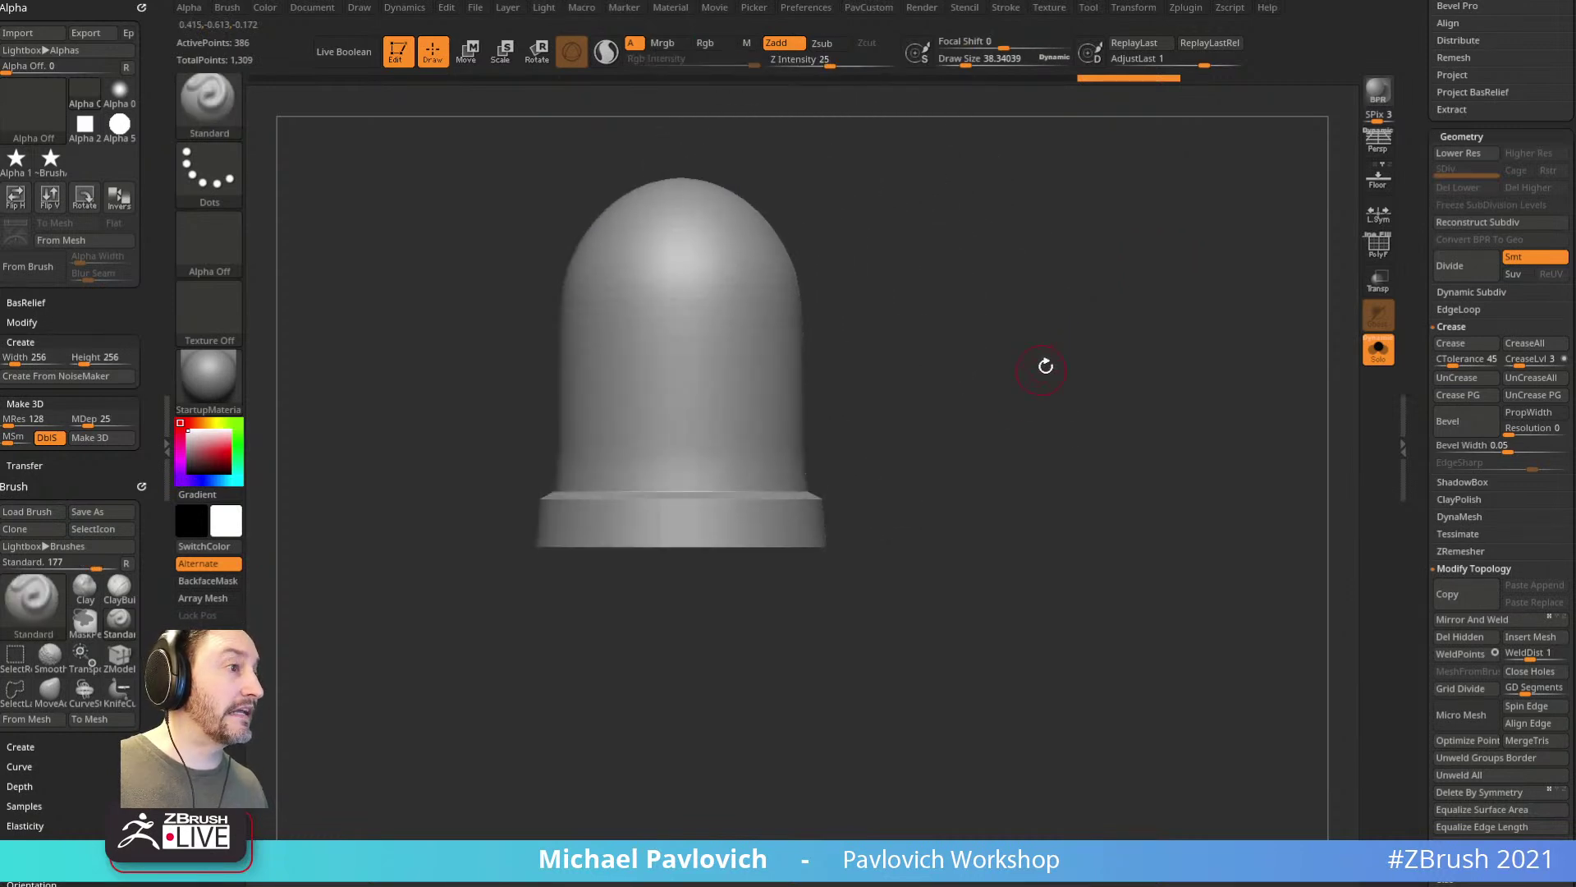
Step: Leave Solo mode and reorder the hat in the subtool list so it sits directly above the two crossing cylinders
click(1387, 348)
drag(1423, 327, 1438, 590)
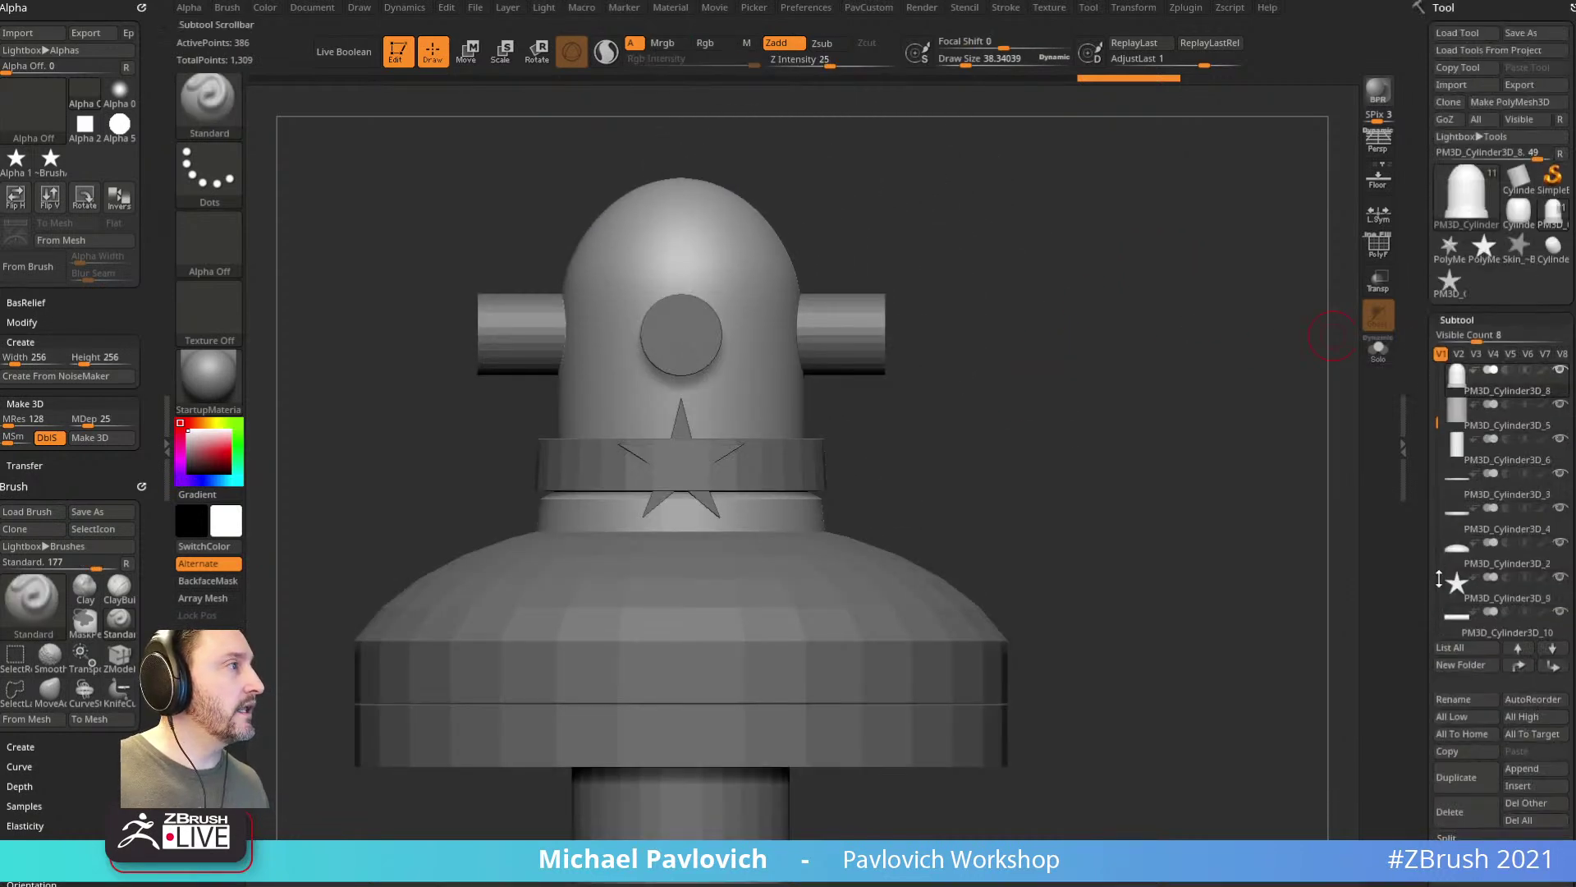
shift+click(1552, 665)
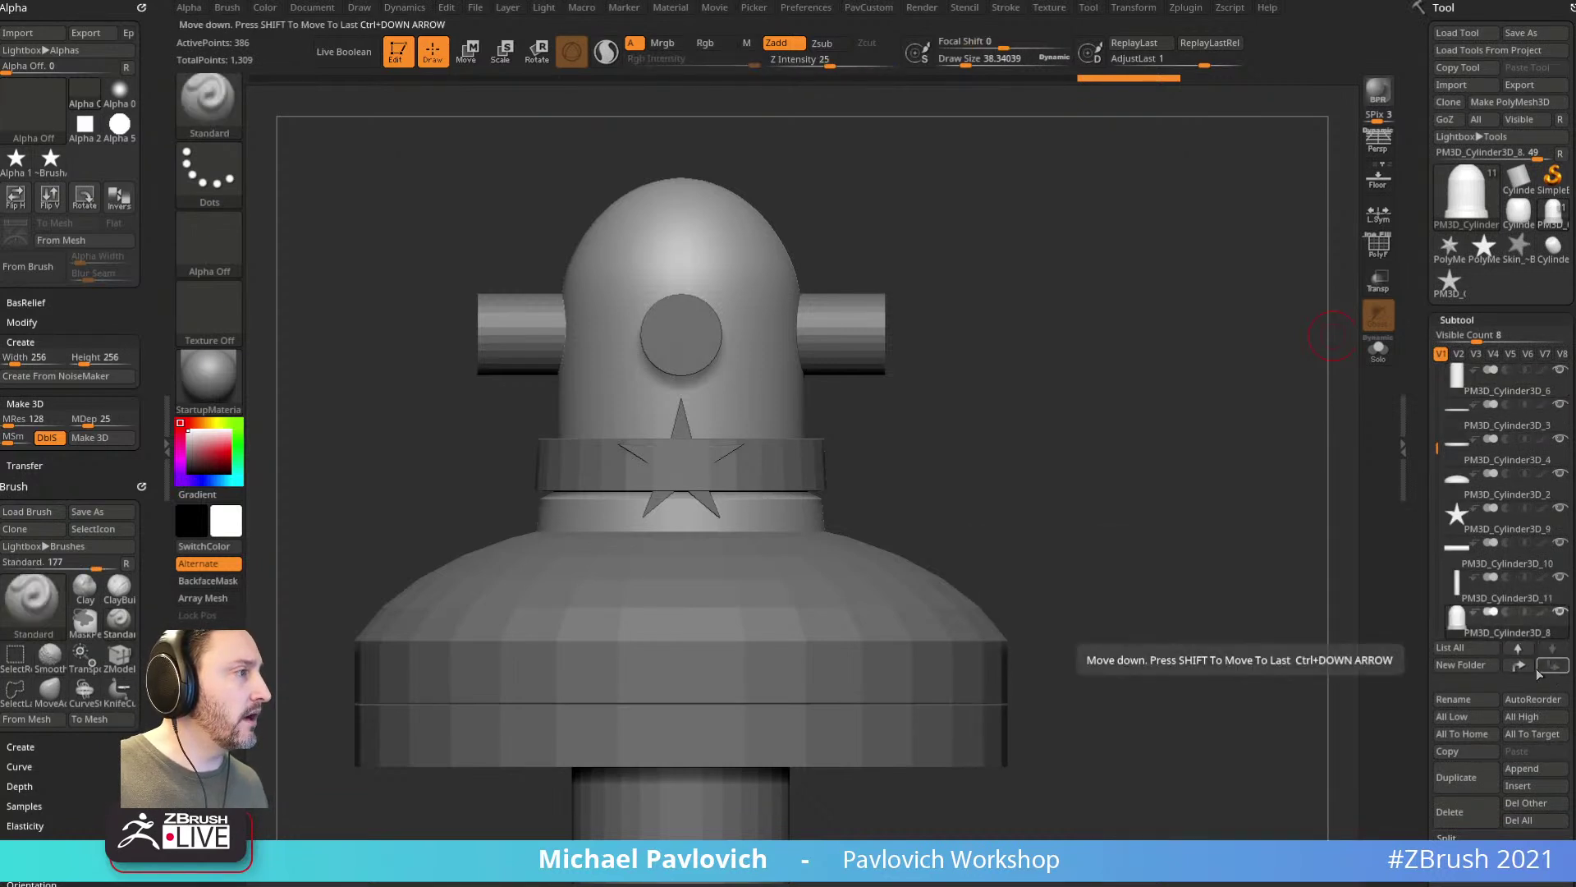
click(1518, 665)
click(1519, 665)
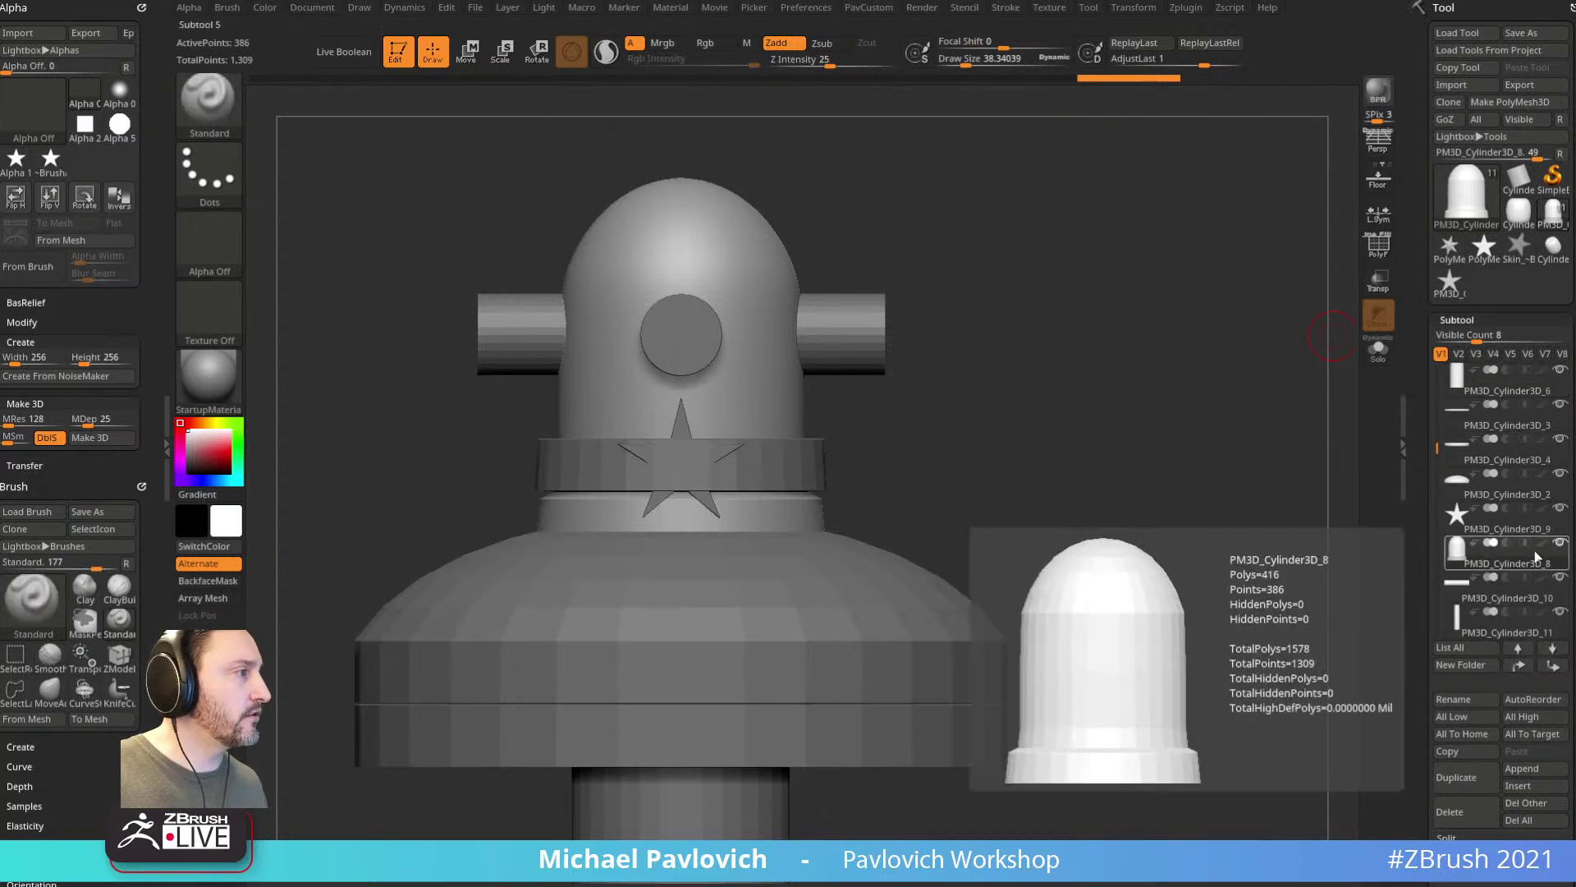
Step: Hide every subtool except the hat and the two crossing cylinders
shift+click(1559, 542)
click(1559, 578)
click(1561, 611)
mouse_move(1133, 379)
mouse_down()
mouse_move(1132, 468)
mouse_move(1142, 431)
mouse_move(1189, 464)
mouse_up()
Step: Select the first crossing cylinder, merge it down with the second into one subtool, and open the Merge options
alt+click(943, 387)
click(1455, 581)
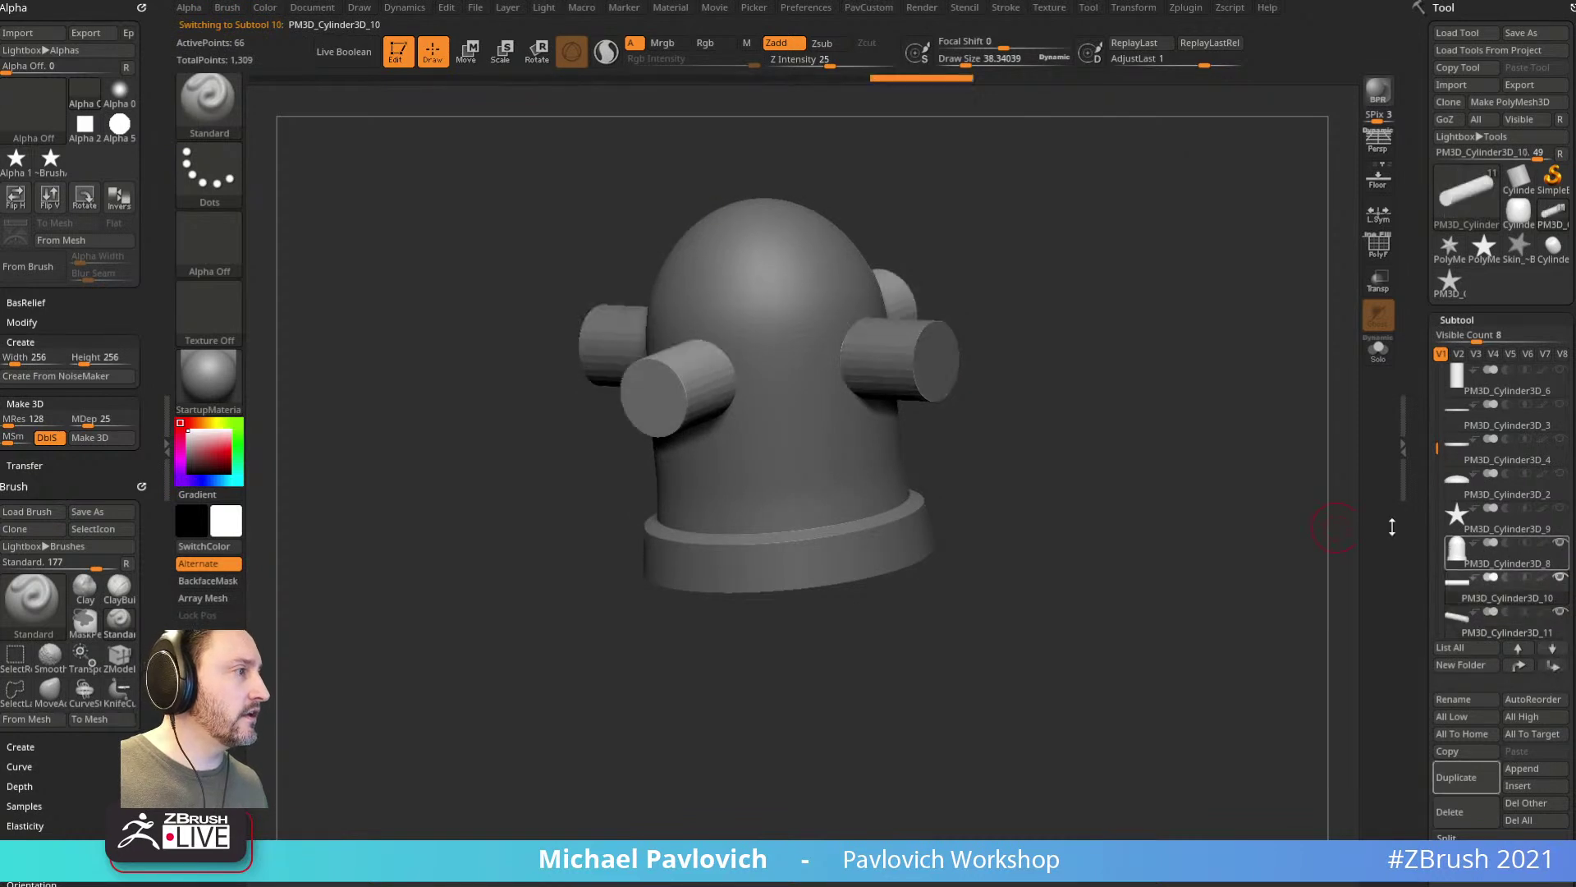
key(ctrl+m)
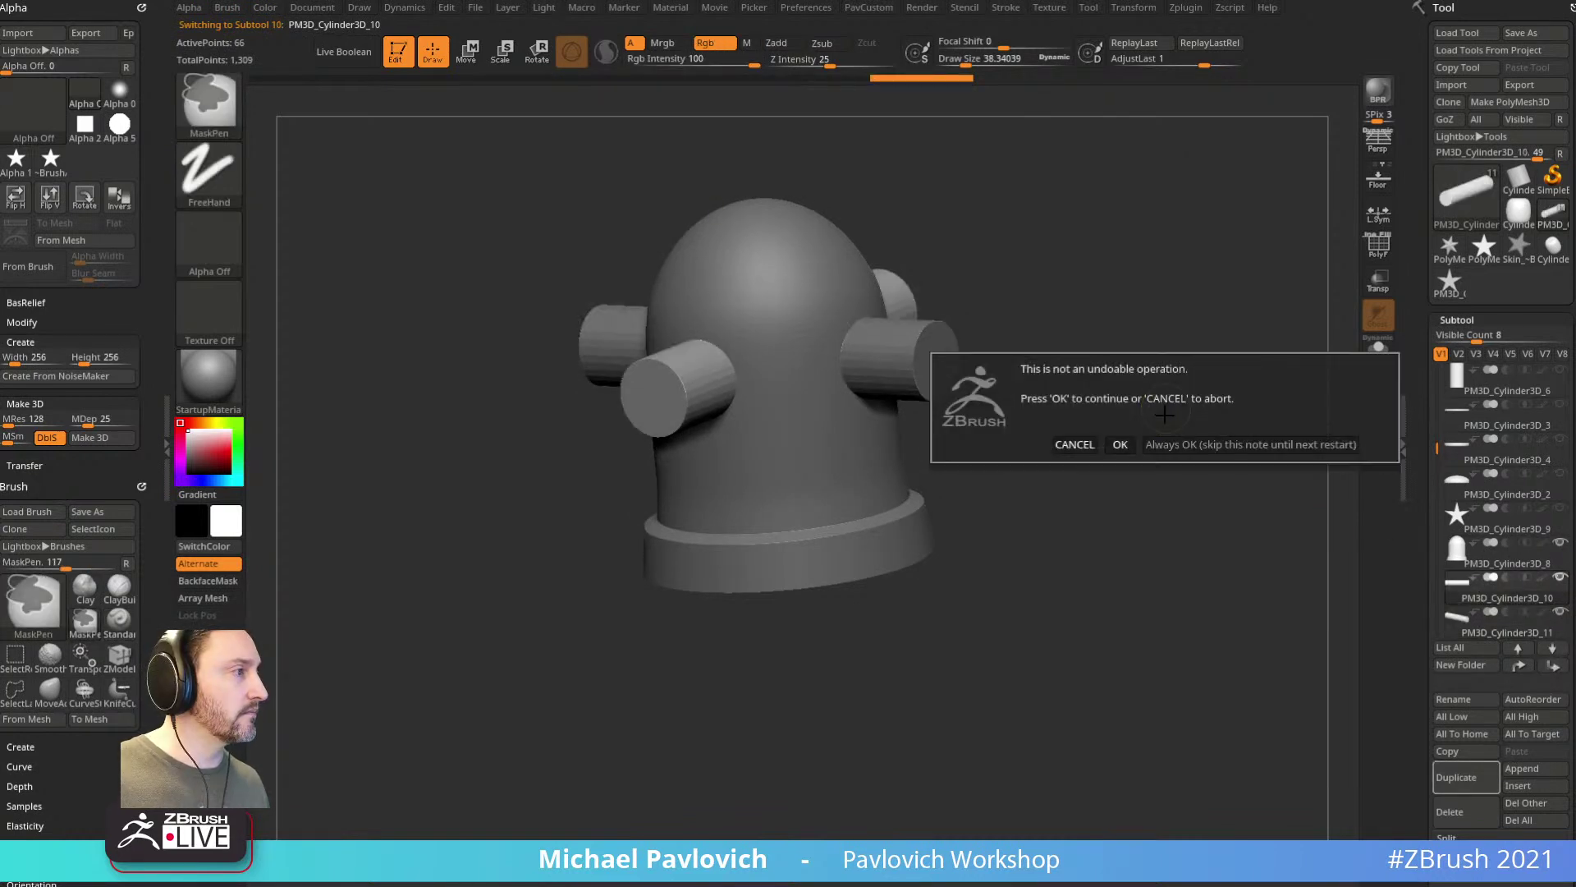
click(1190, 457)
drag(1416, 588, 1421, 509)
key(shift)
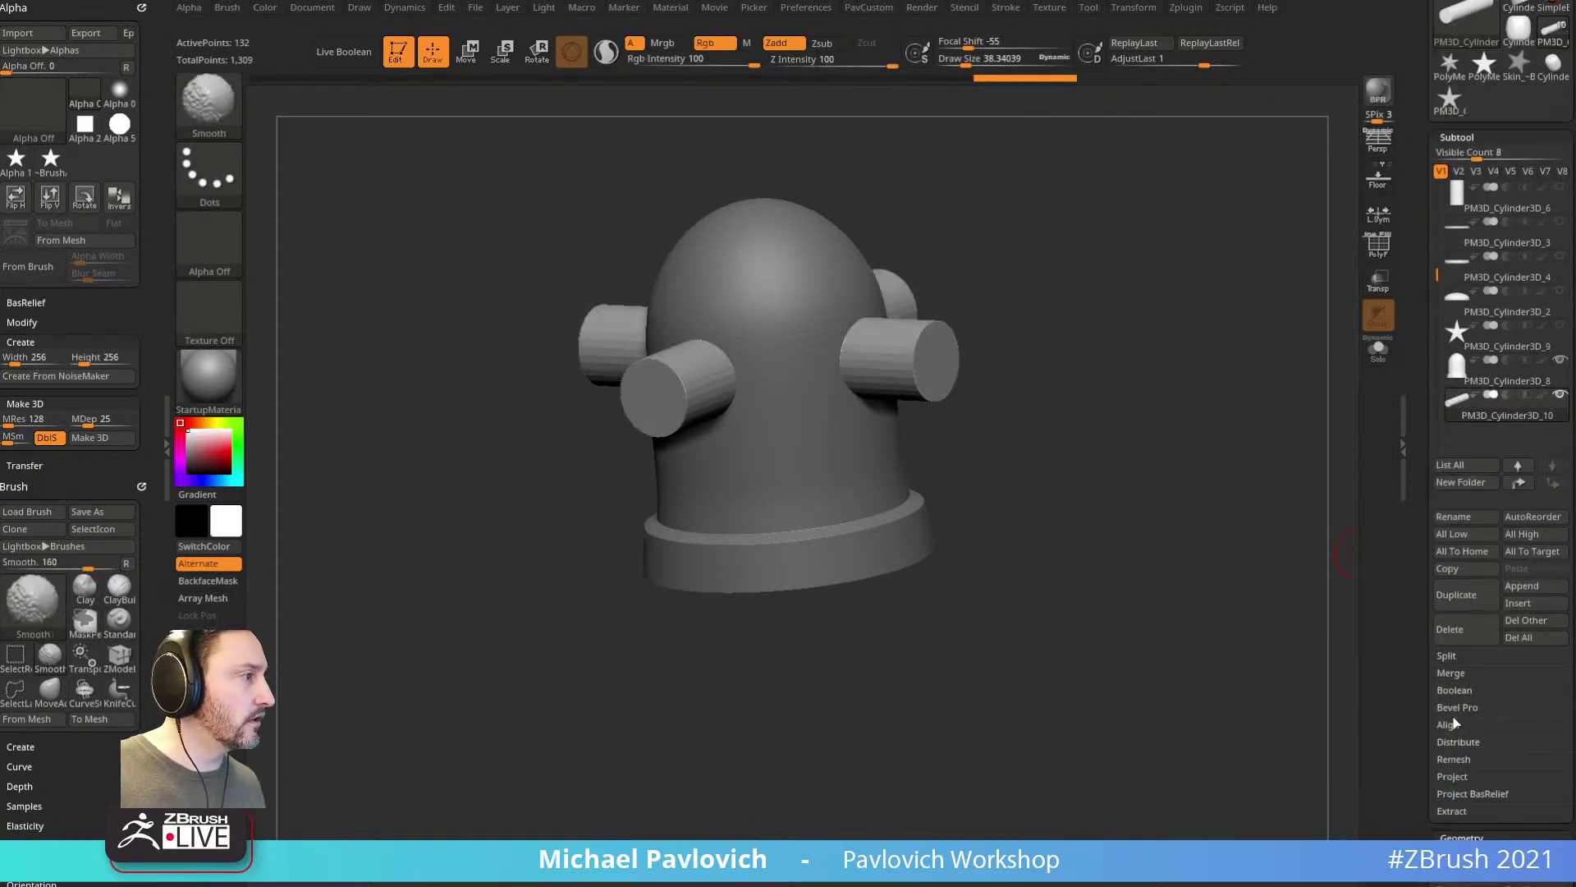
shift+click(1449, 672)
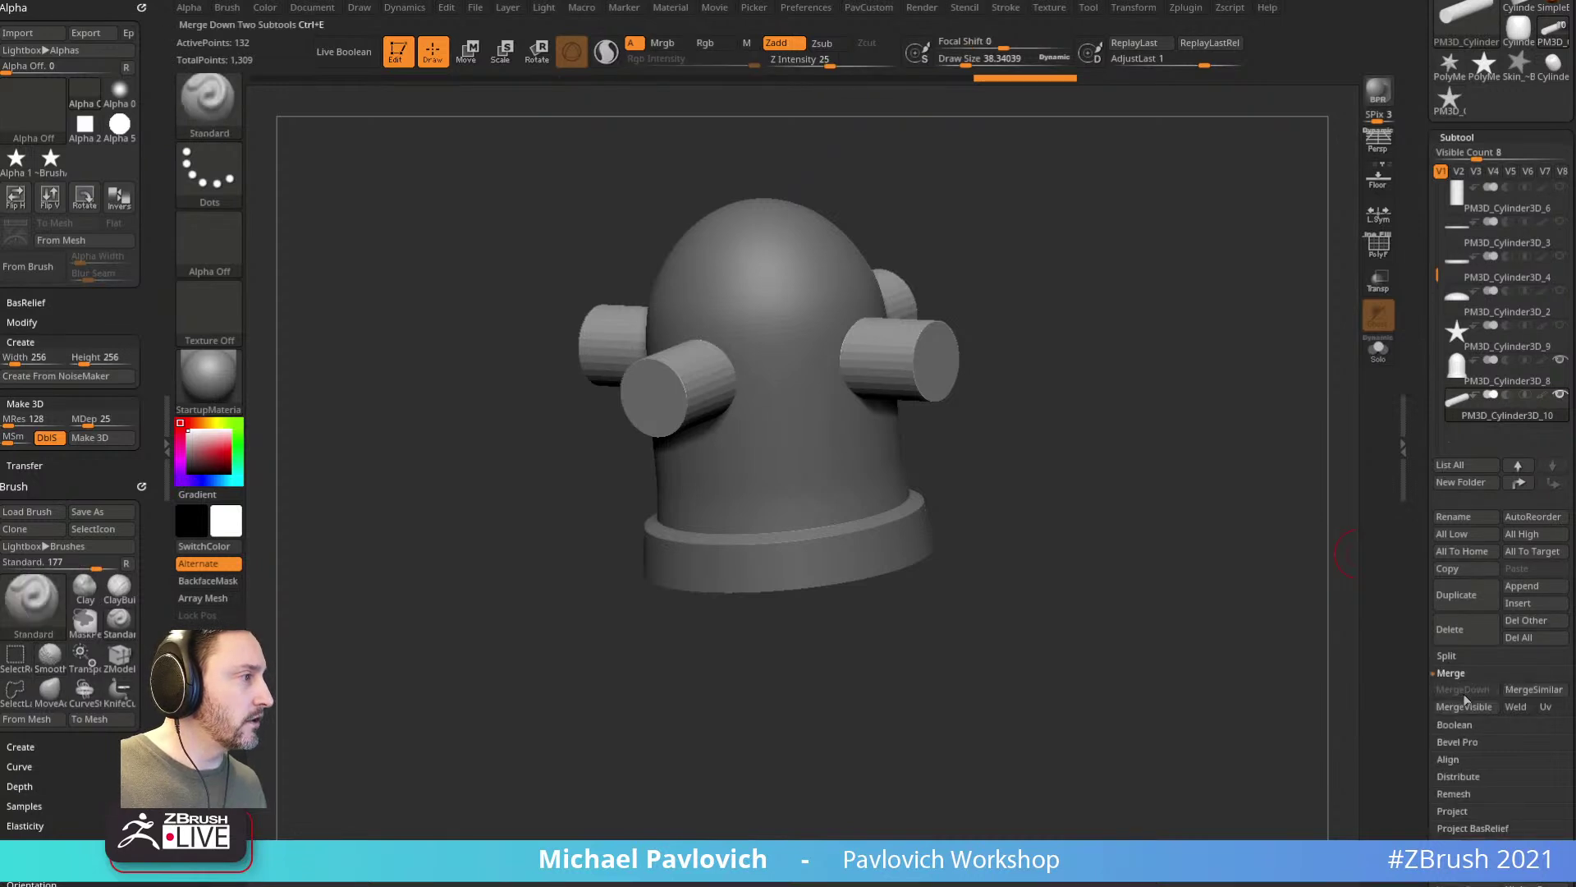
Step: Crease the sharp edges of the merged crossing cylinders at a tolerance of 45 and turn on their dynamic subdivision
drag(1314, 447, 1136, 337)
key(shift+f)
key(f)
drag(1235, 425, 1239, 435)
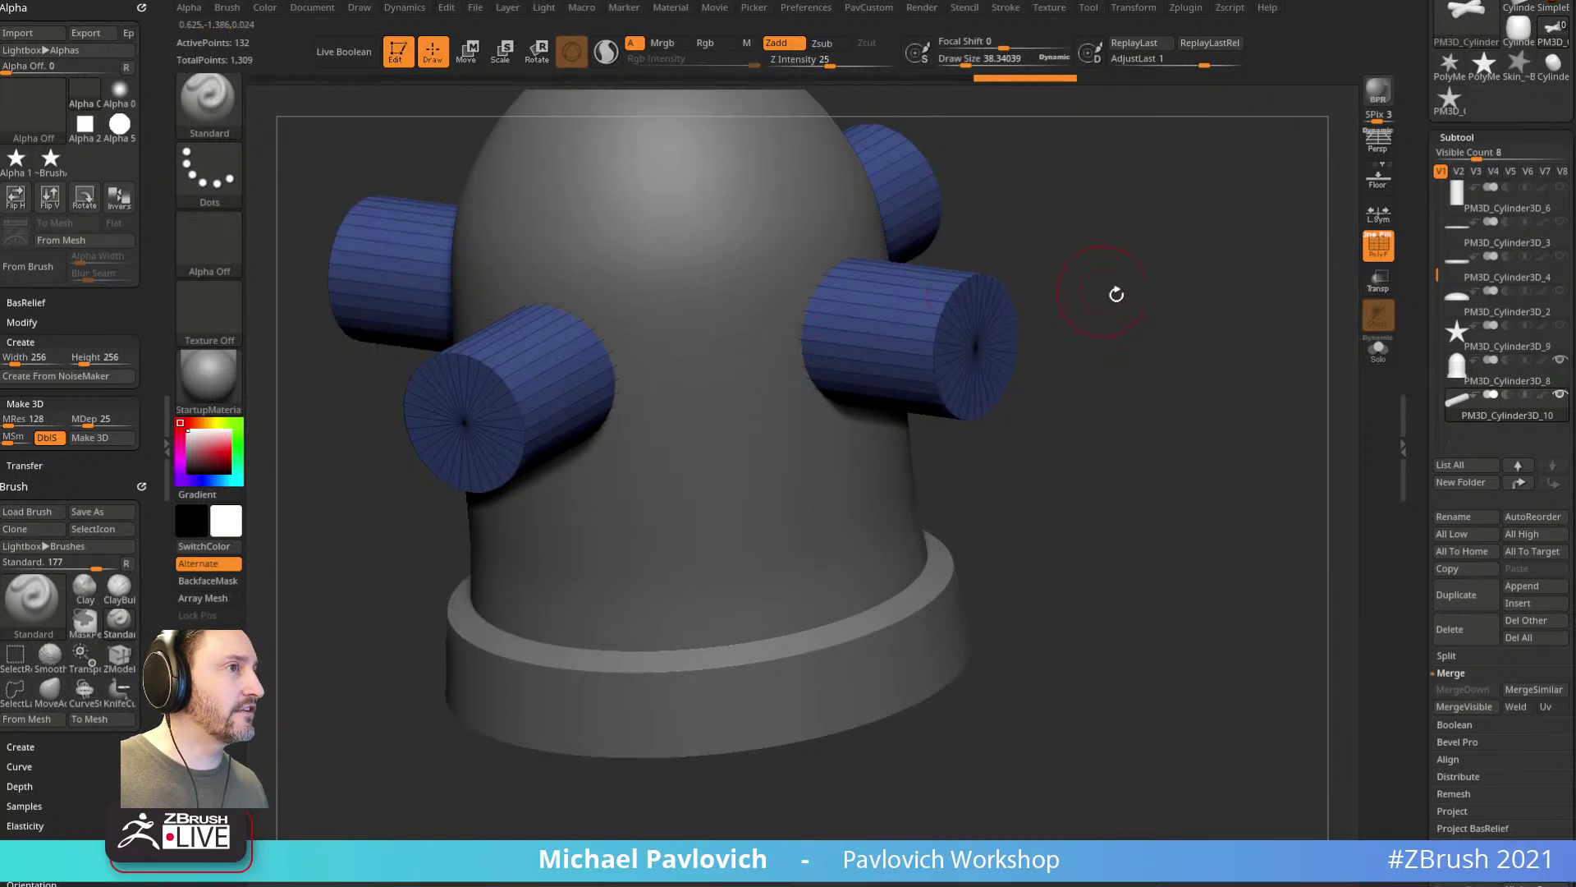
drag(1102, 290, 1185, 269)
key(shift+f)
drag(1224, 353, 1124, 356)
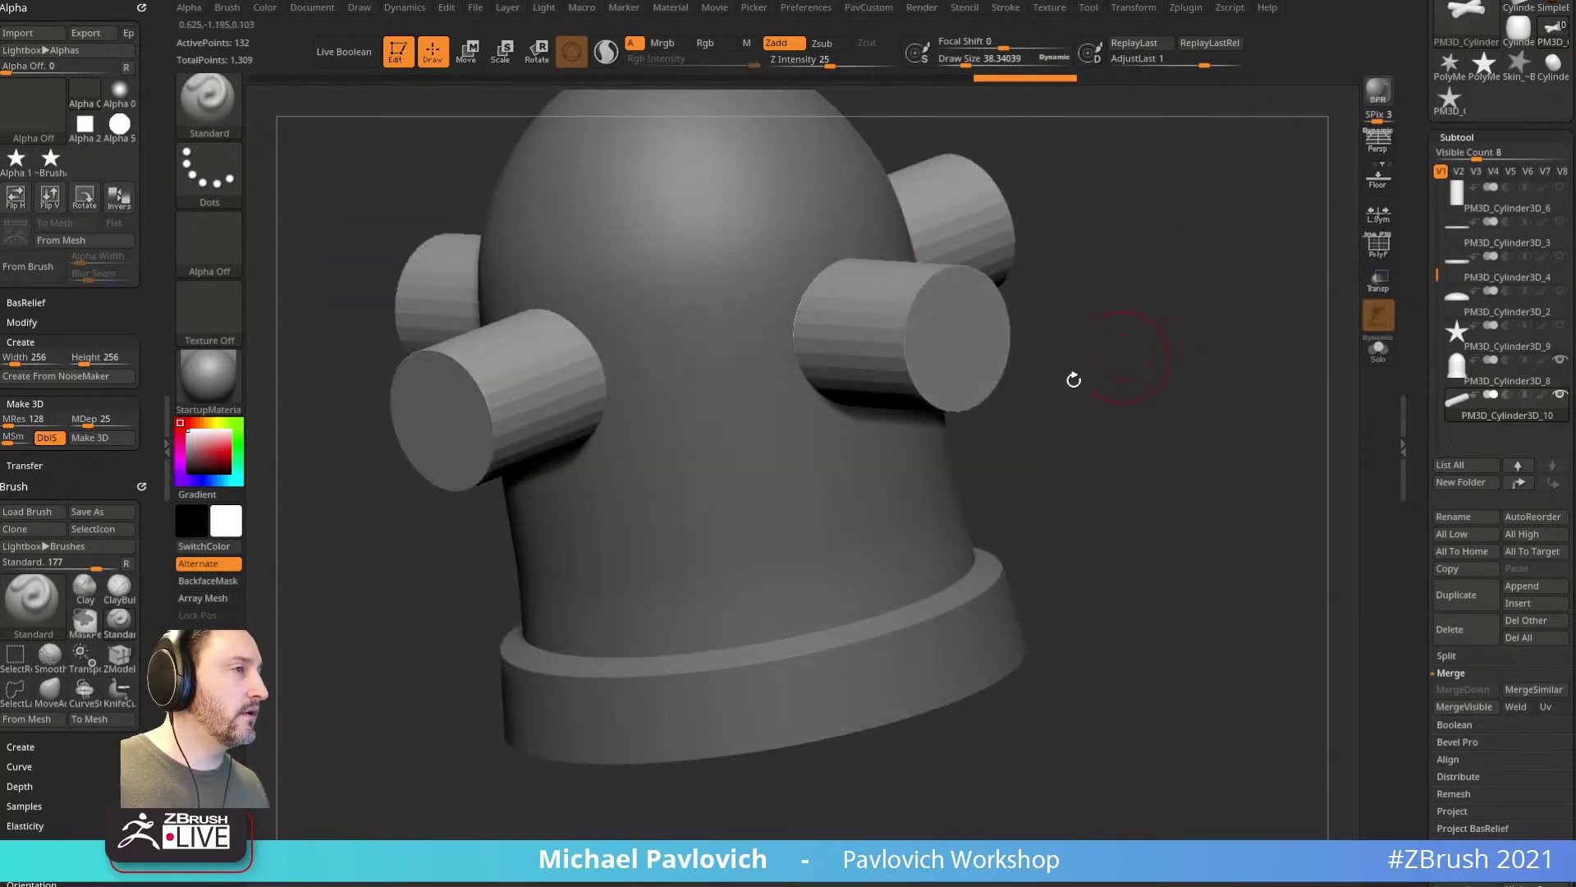
key(2)
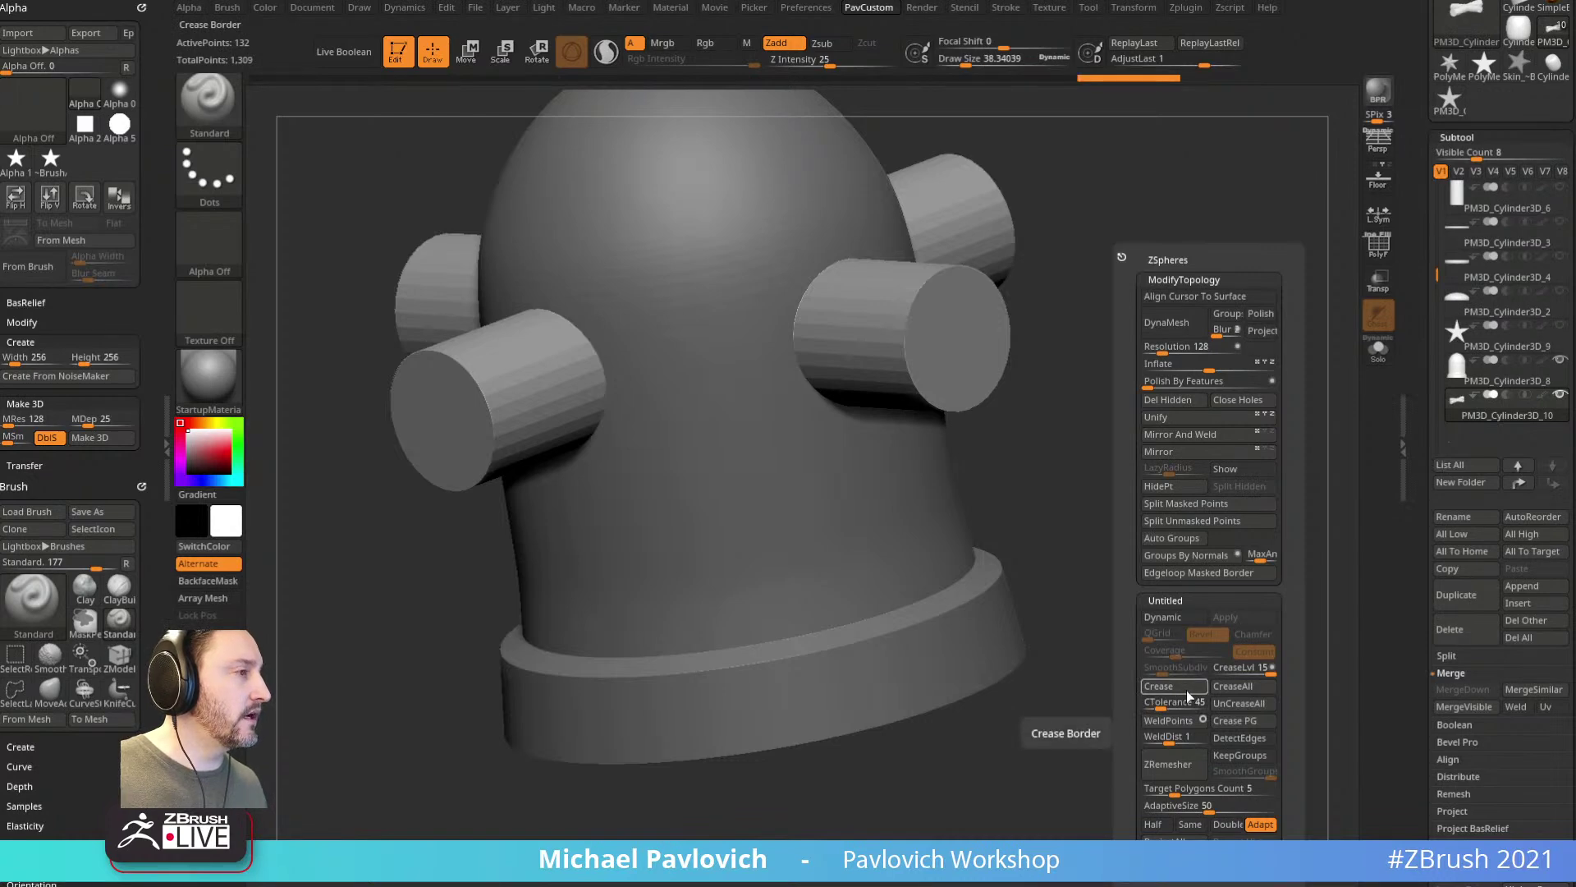
drag(1417, 667, 1417, 642)
scroll(1416, 641, down, 10)
key(space)
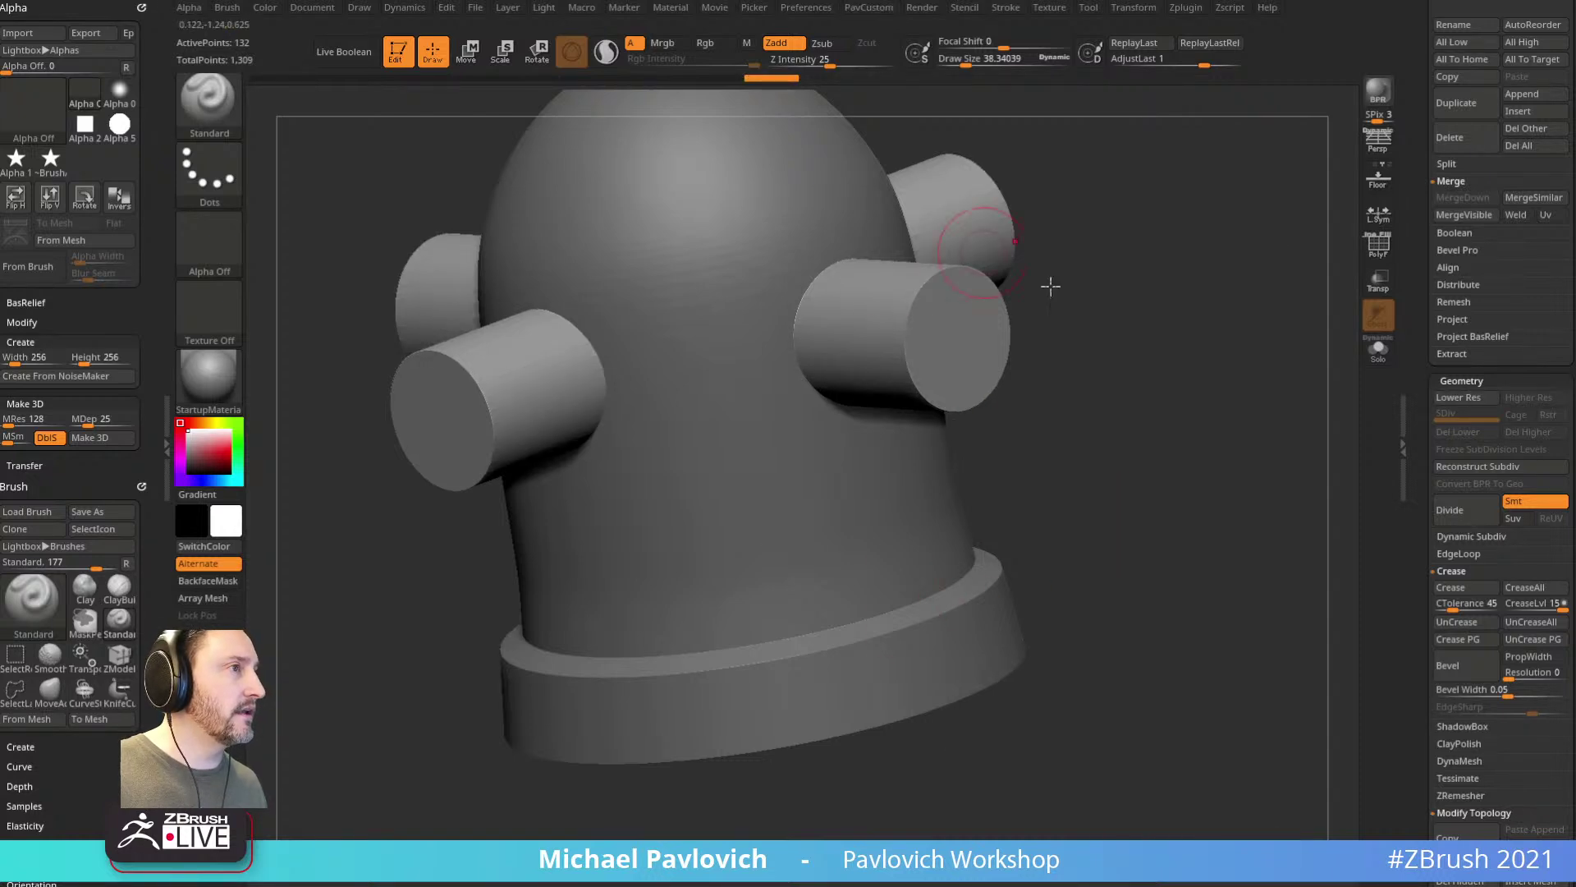
Step: Select the hat subtool and raise its SmoothSubdiv level to soften the creased rim edges
alt+click(739, 334)
key(space)
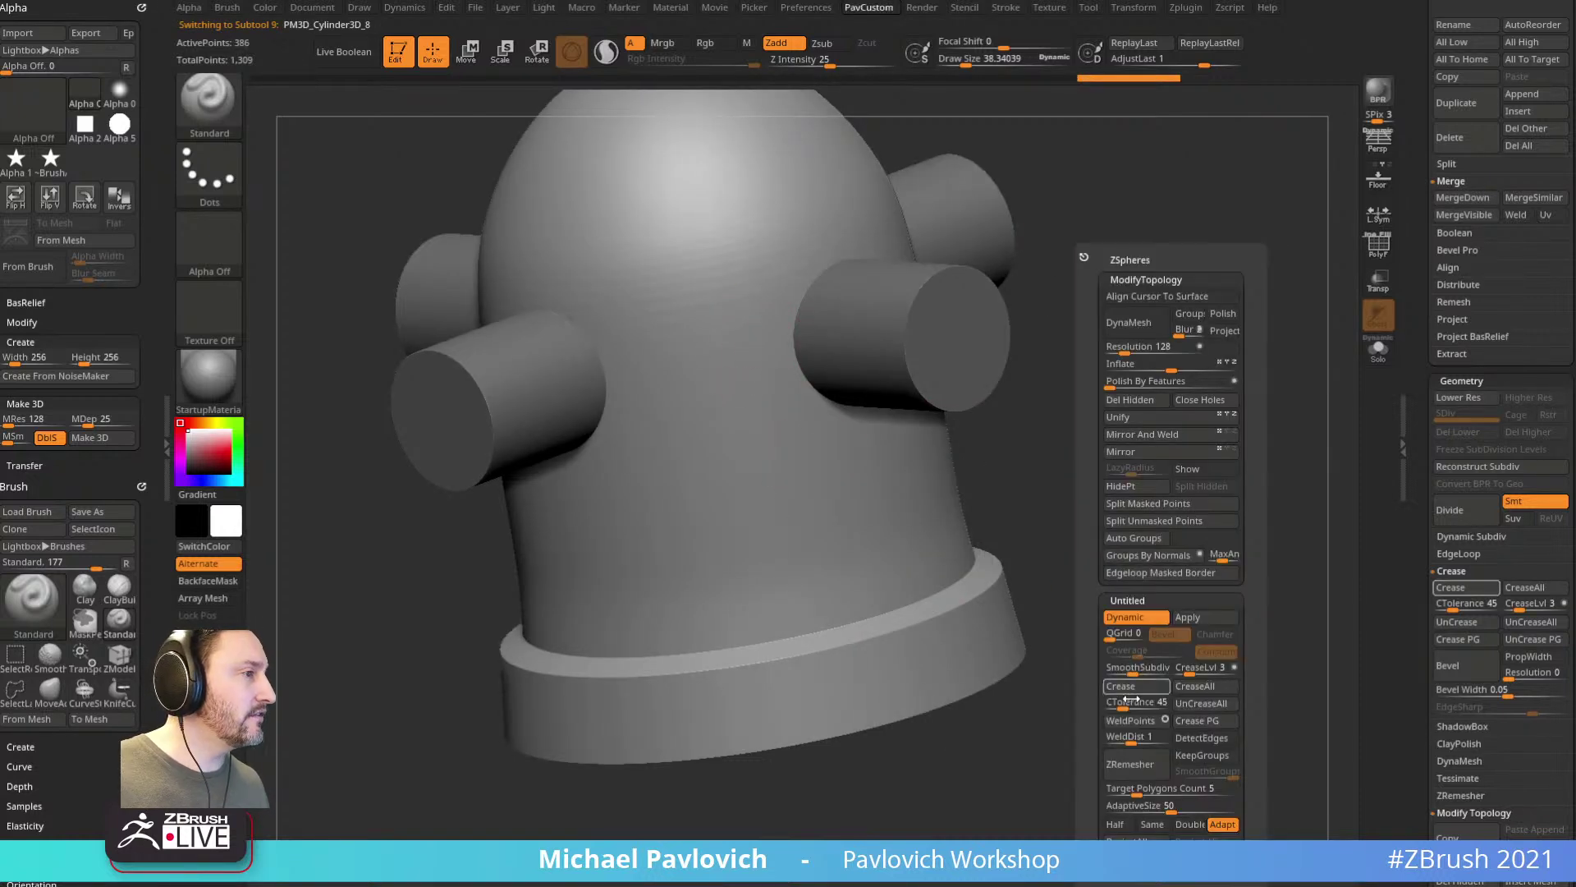
drag(1135, 671, 1152, 672)
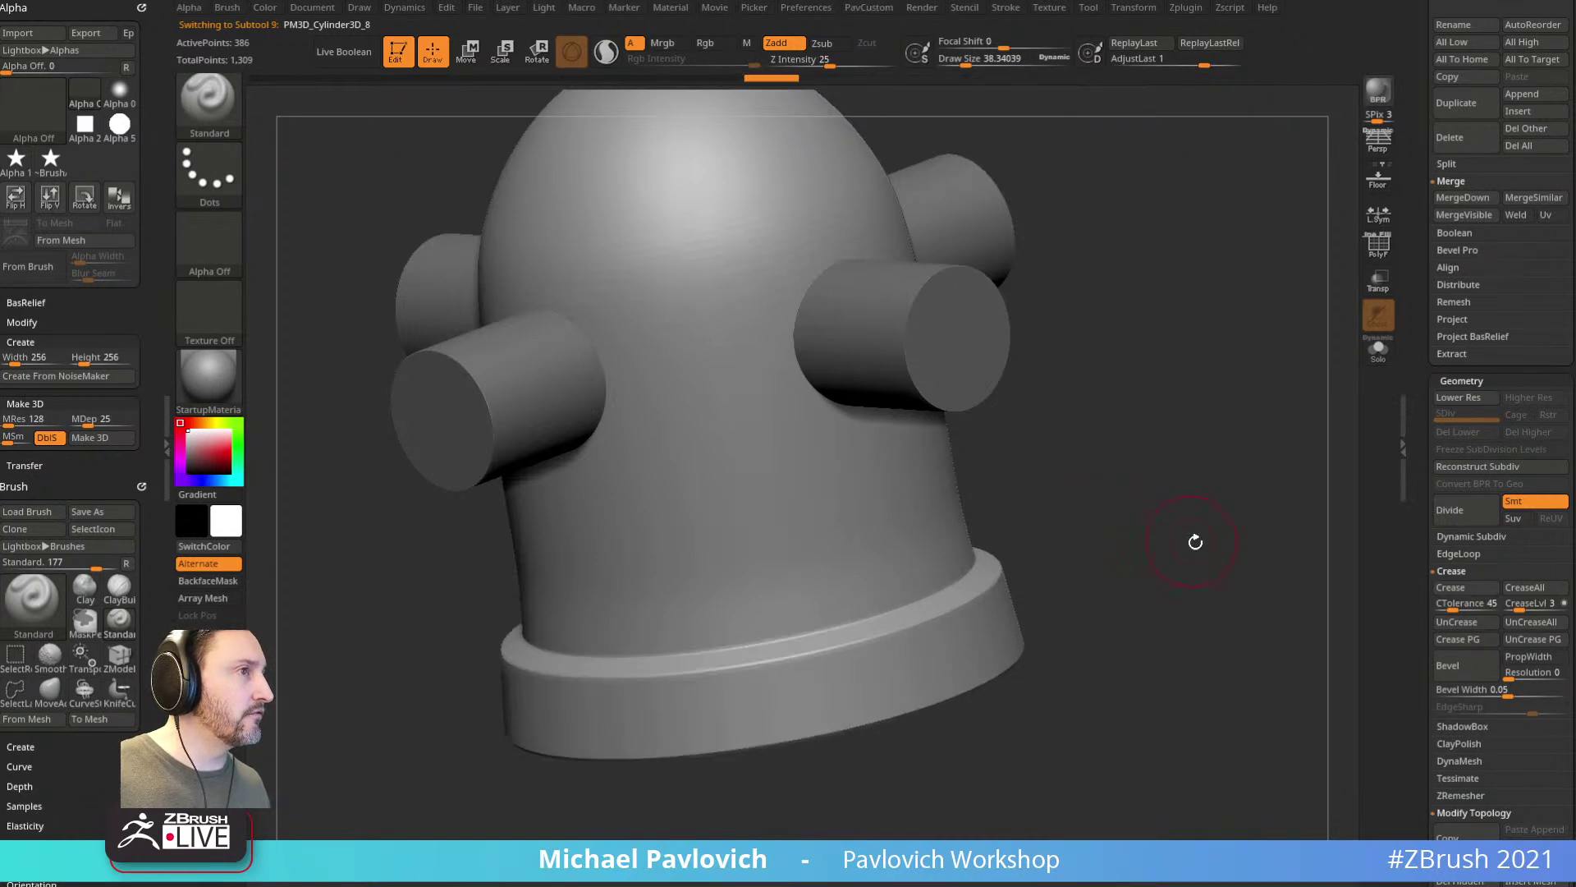
Step: With ZModeler's Insert edge action set to Single EdgeLoop, add an edge loop around the hat's bottom cap near its outer edge
drag(1186, 563, 1212, 489)
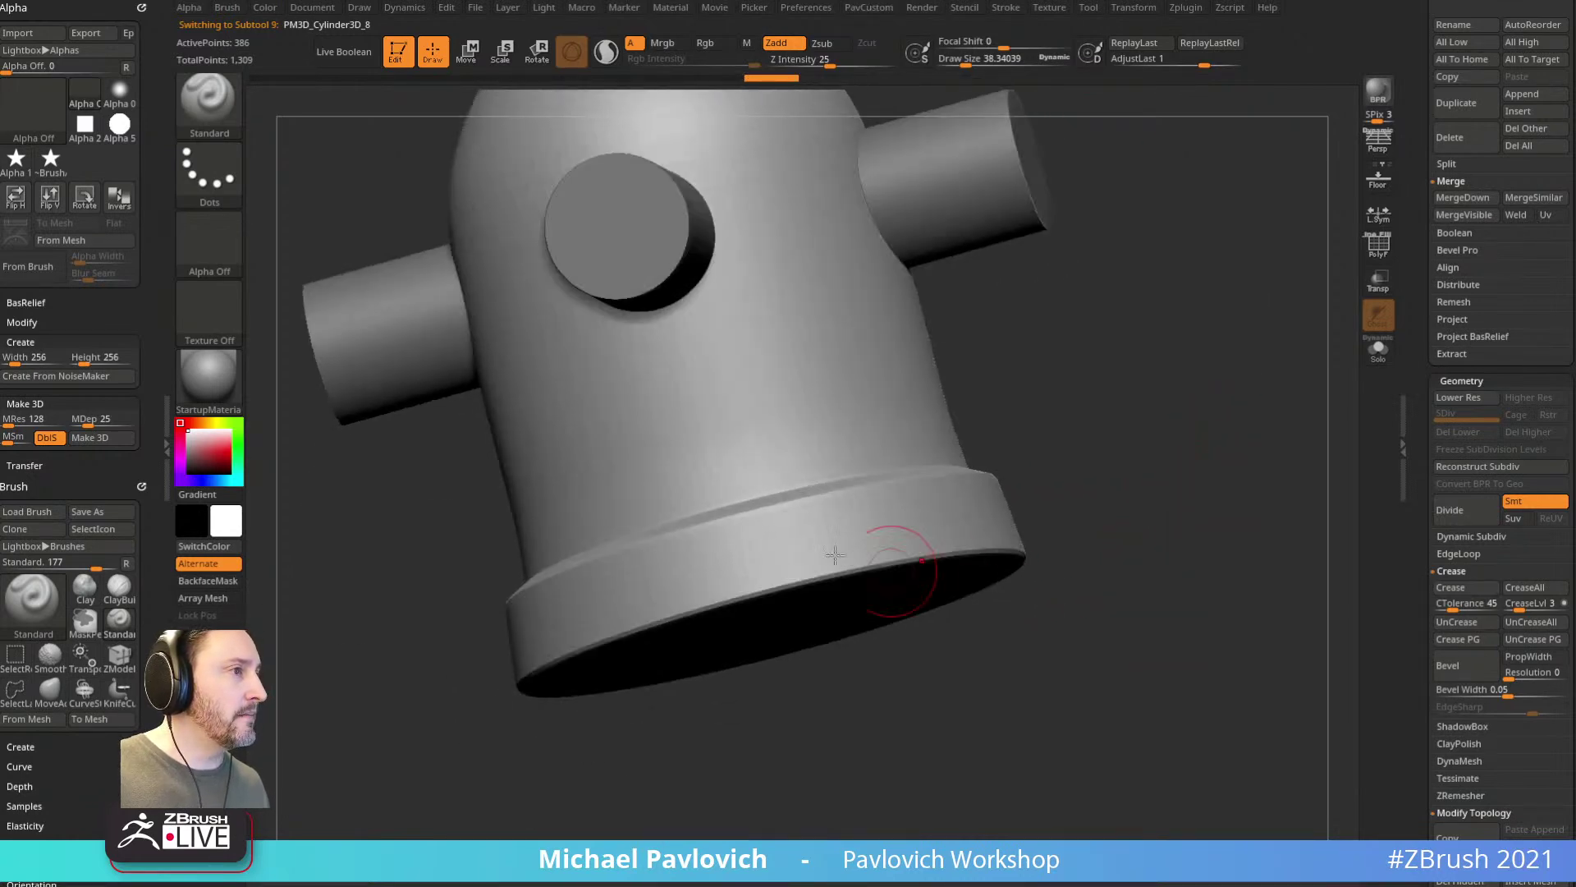
drag(1083, 558, 1122, 528)
key(b)
key(z)
key(m)
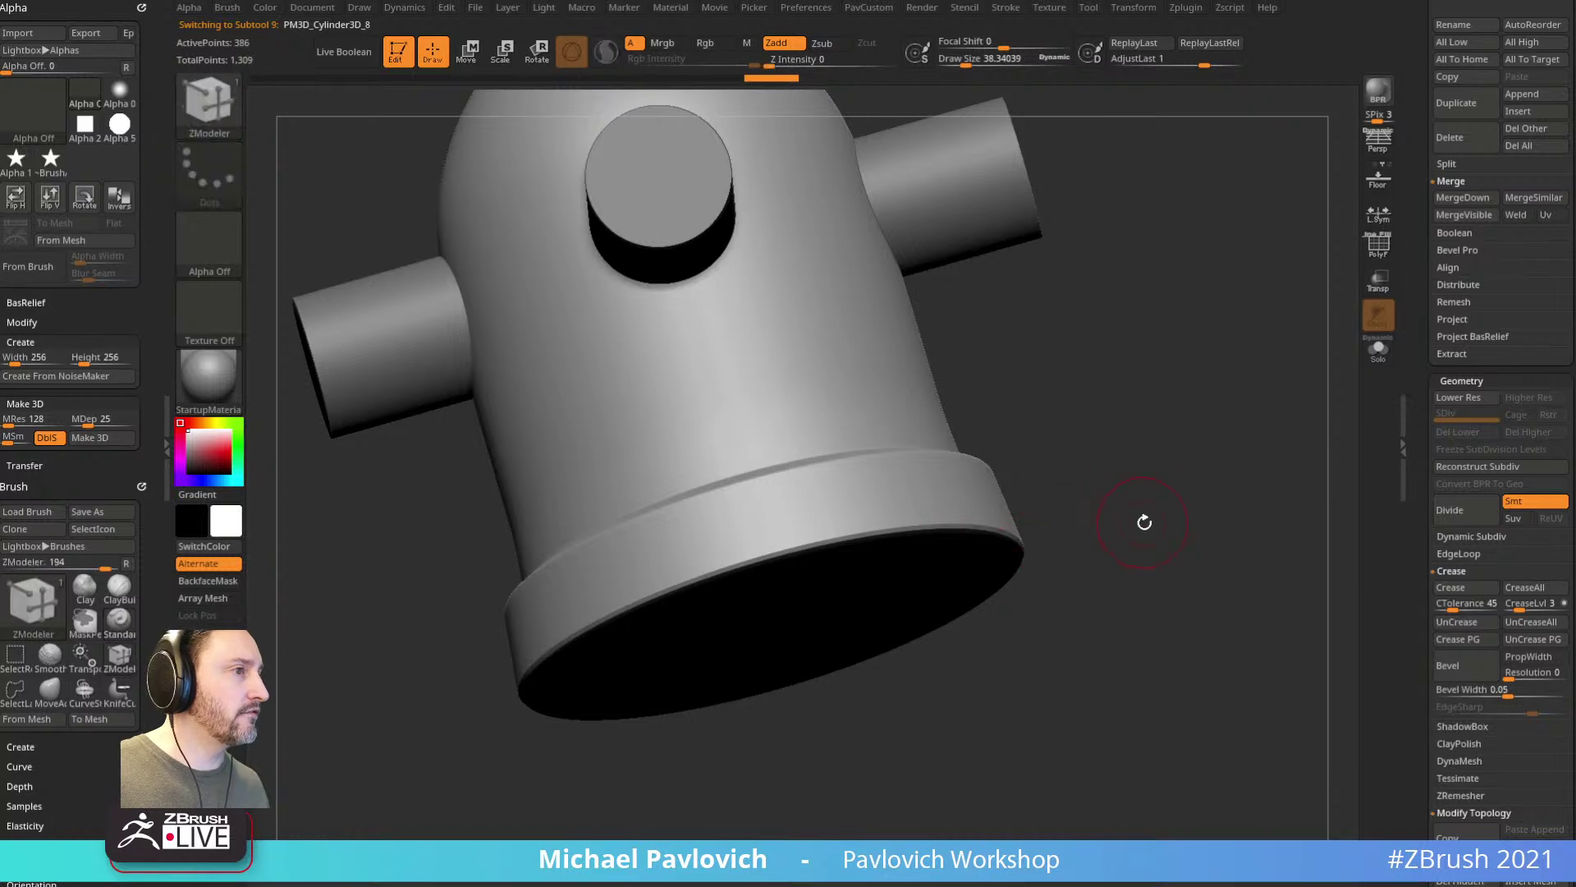
key(shift+f)
drag(1344, 283, 1228, 397)
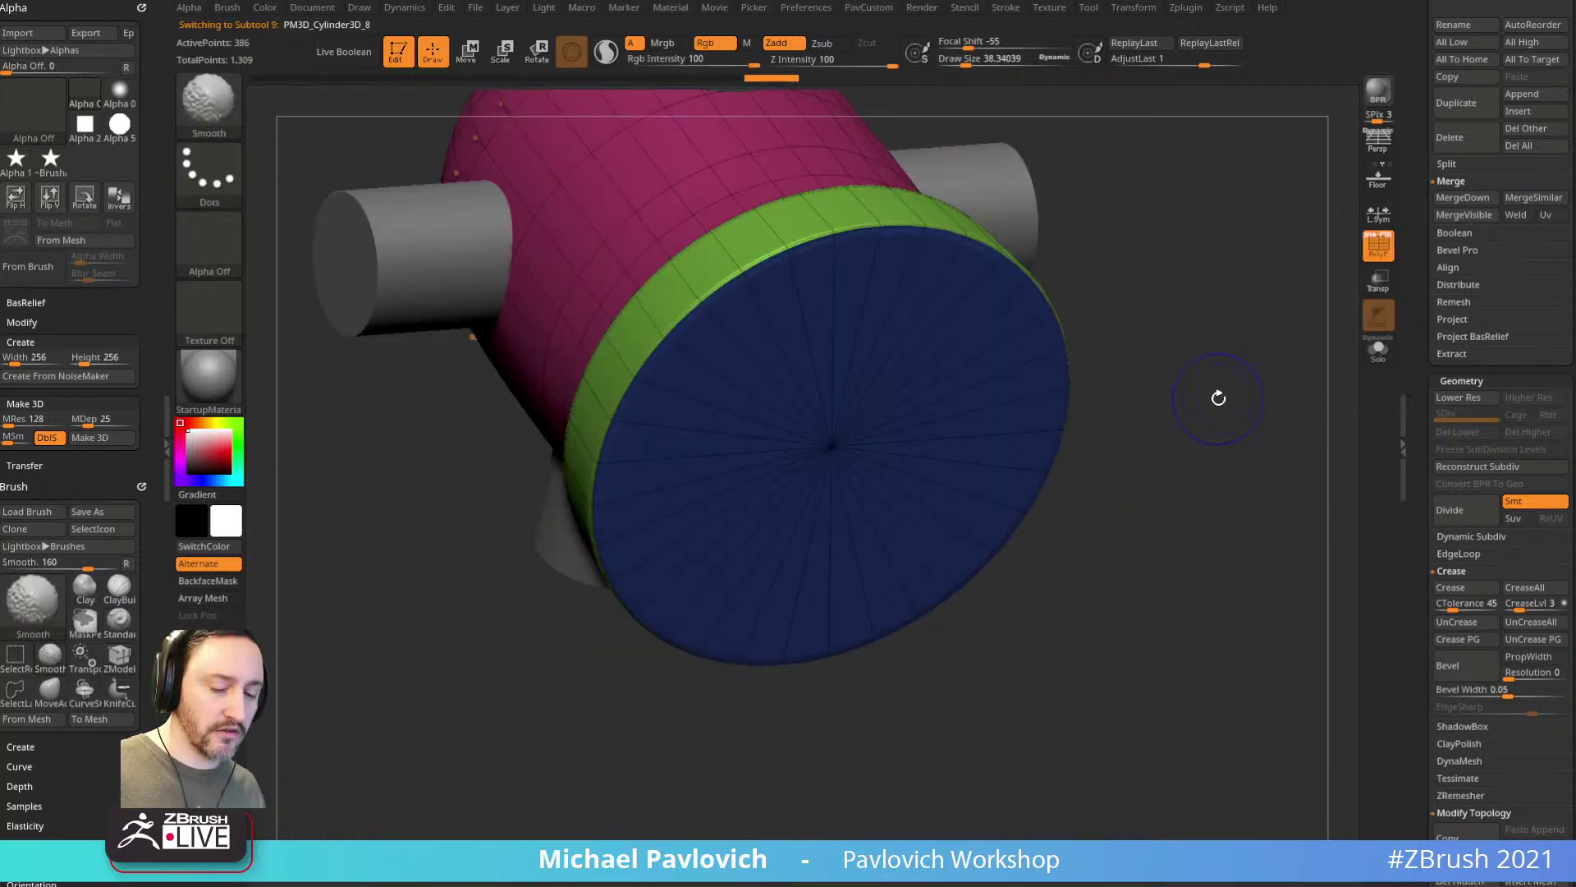
key(space)
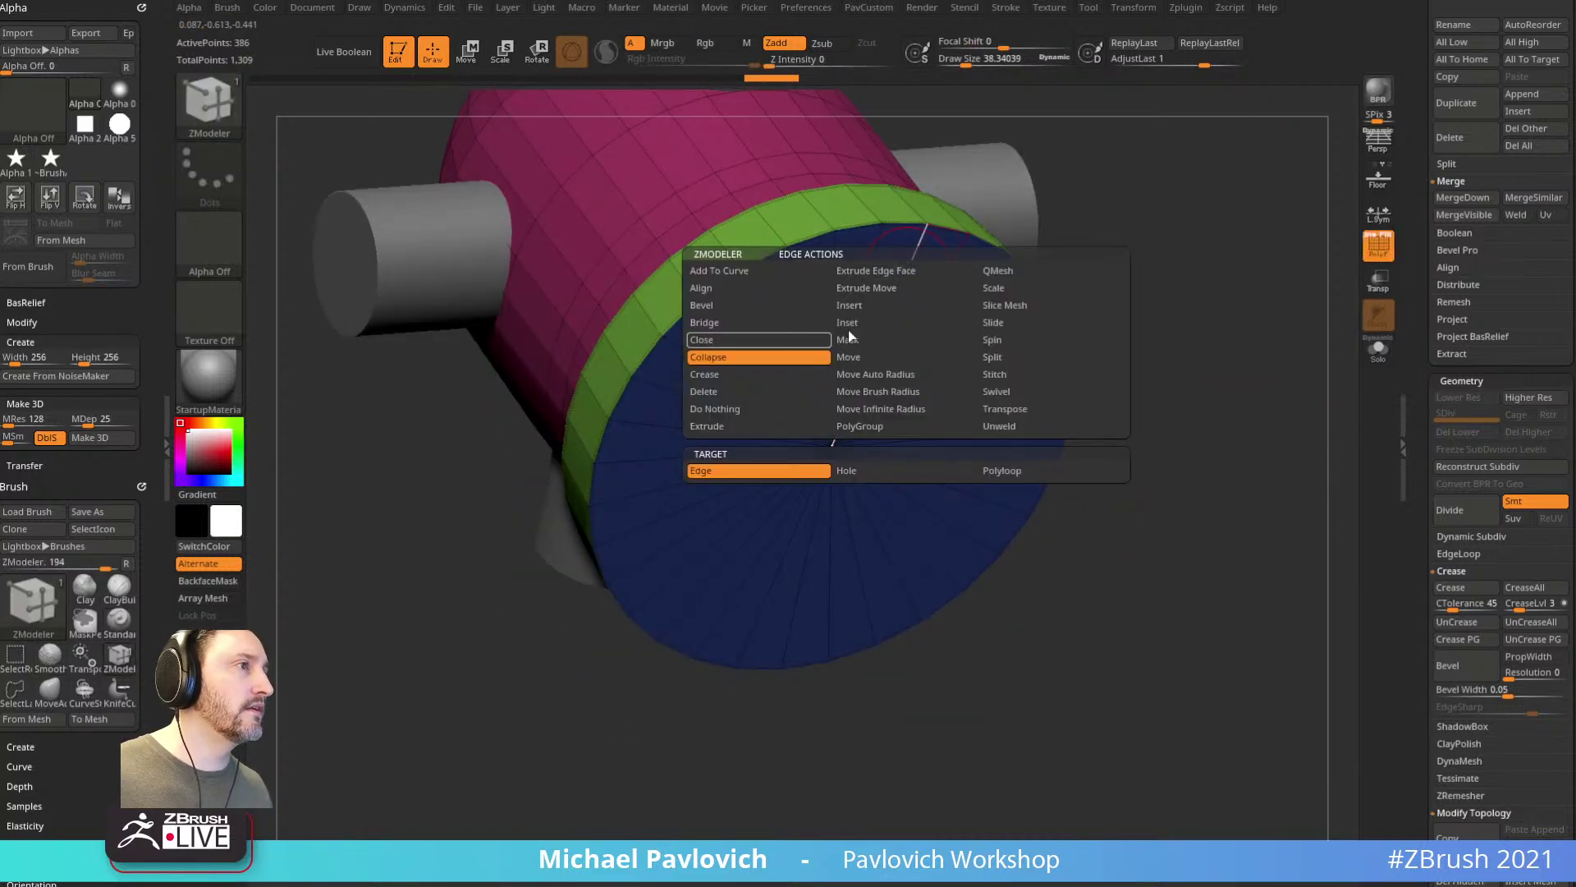
click(861, 306)
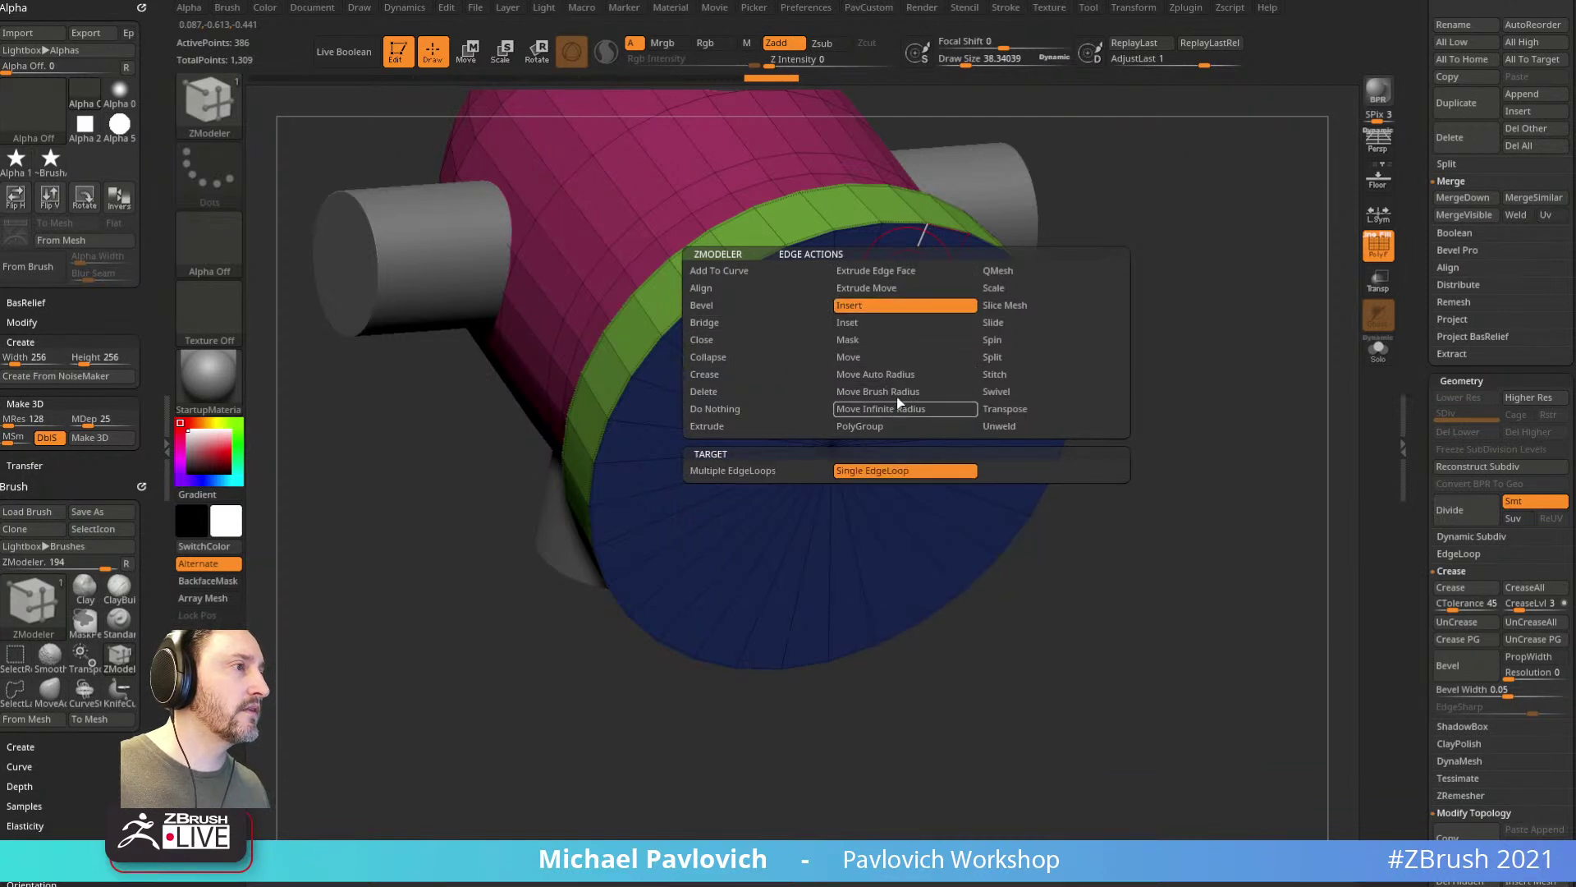
click(921, 222)
Step: Insert further single edge loops around the hat's raised rim and turn off the polyframe display
drag(1116, 175, 953, 241)
click(857, 202)
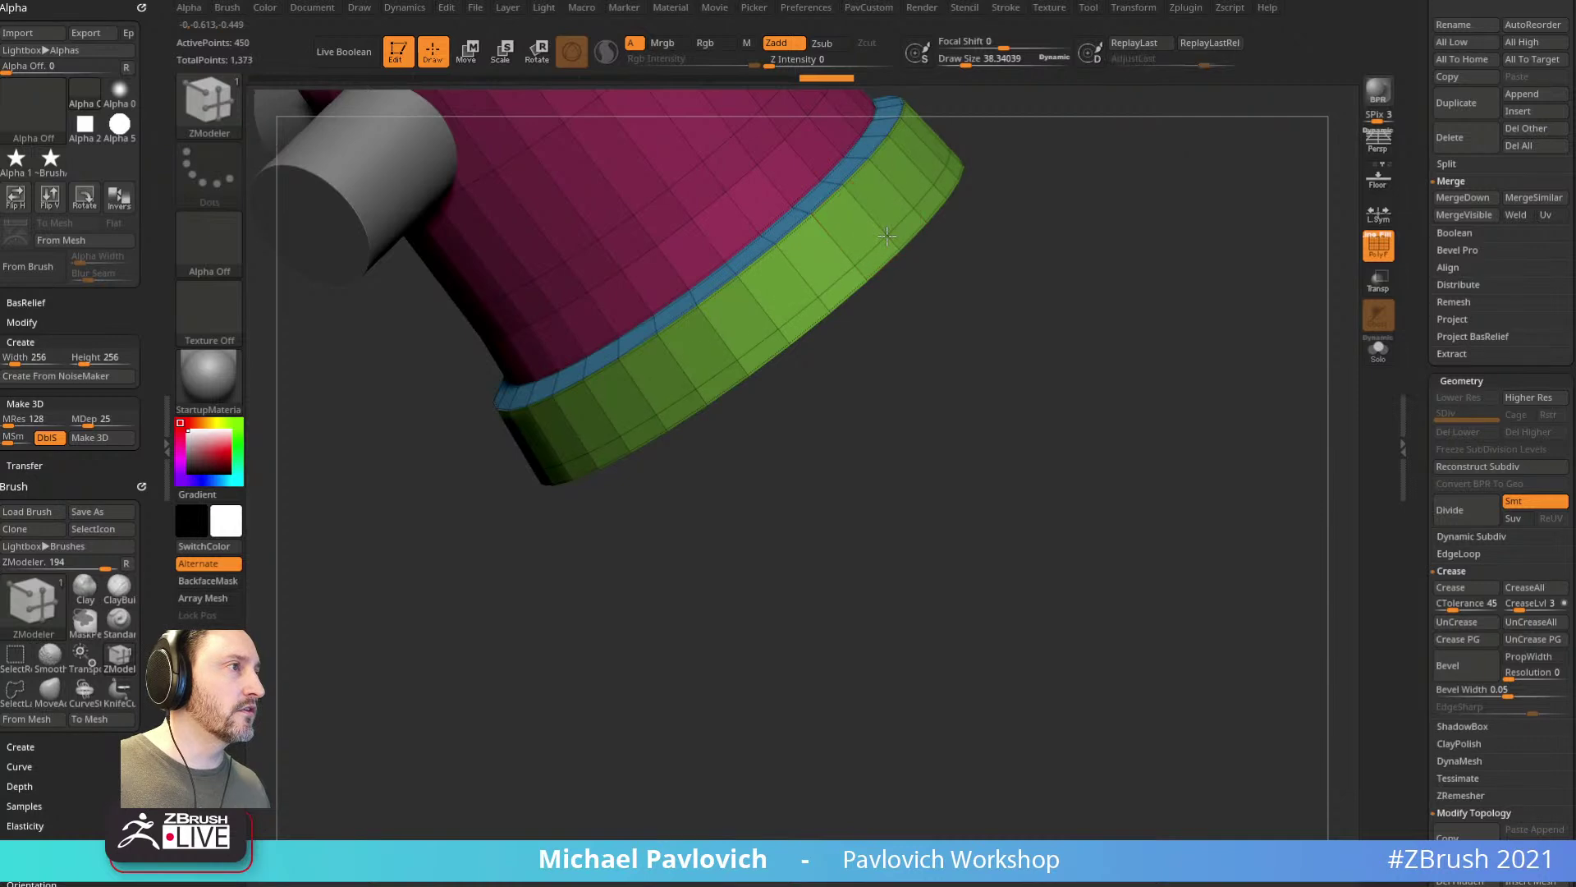
drag(1144, 269, 1204, 428)
key(d)
click(895, 280)
click(1379, 246)
scroll(1413, 568, up, 10)
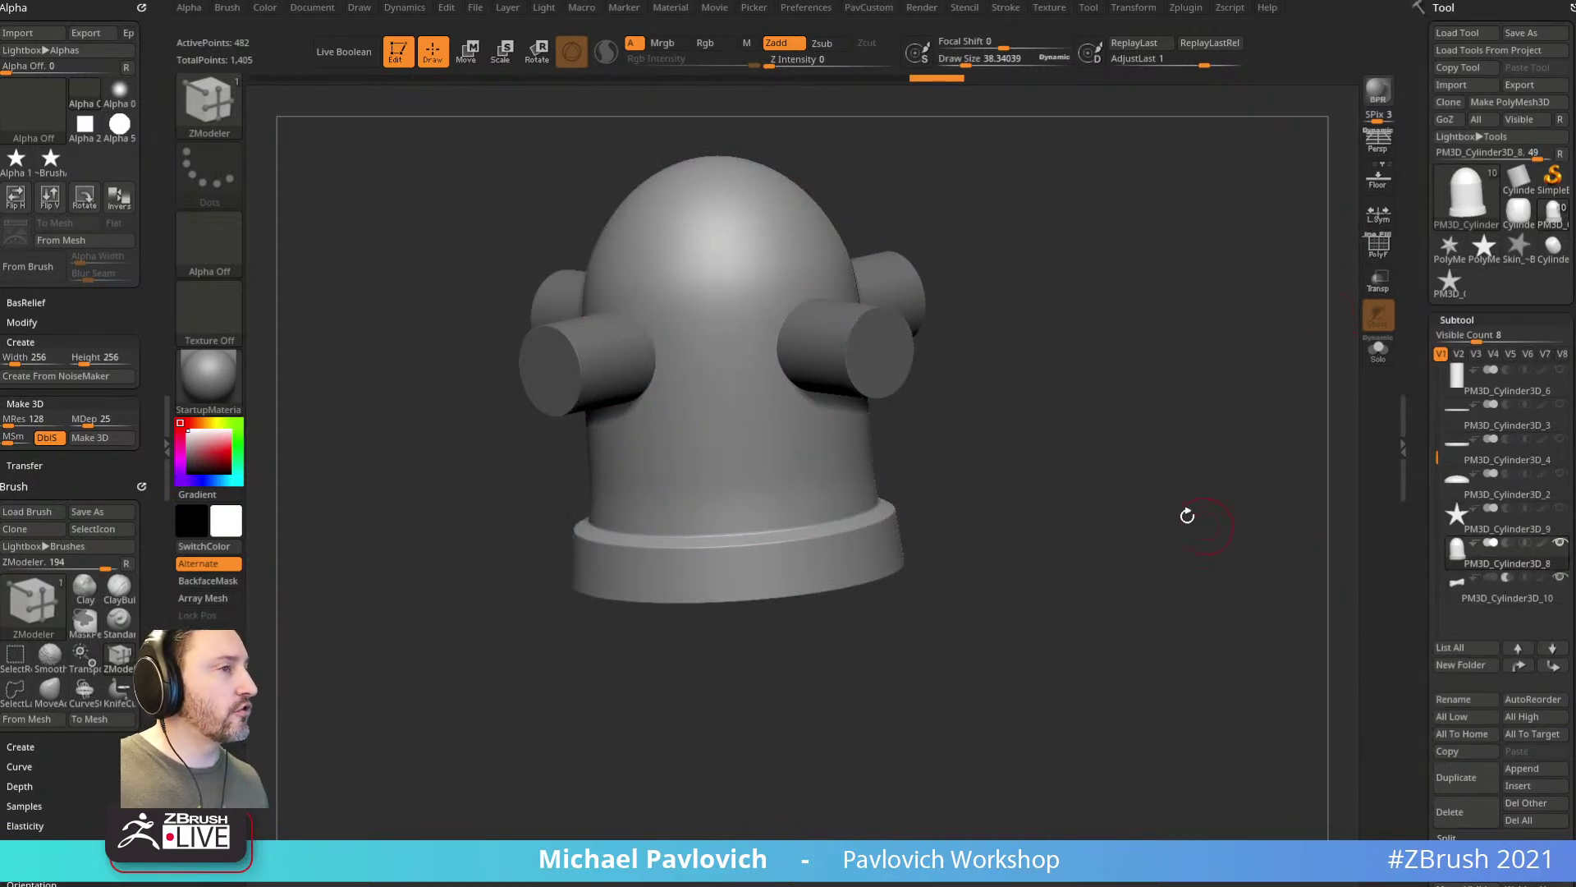
Step: Turn on Live Boolean to preview the cylinders as round holes through the hat, and switch back to the Standard brush
click(344, 52)
drag(1157, 407, 1146, 400)
key(s)
click(1145, 401)
key(b)
key(s)
key(t)
key(s)
click(1122, 398)
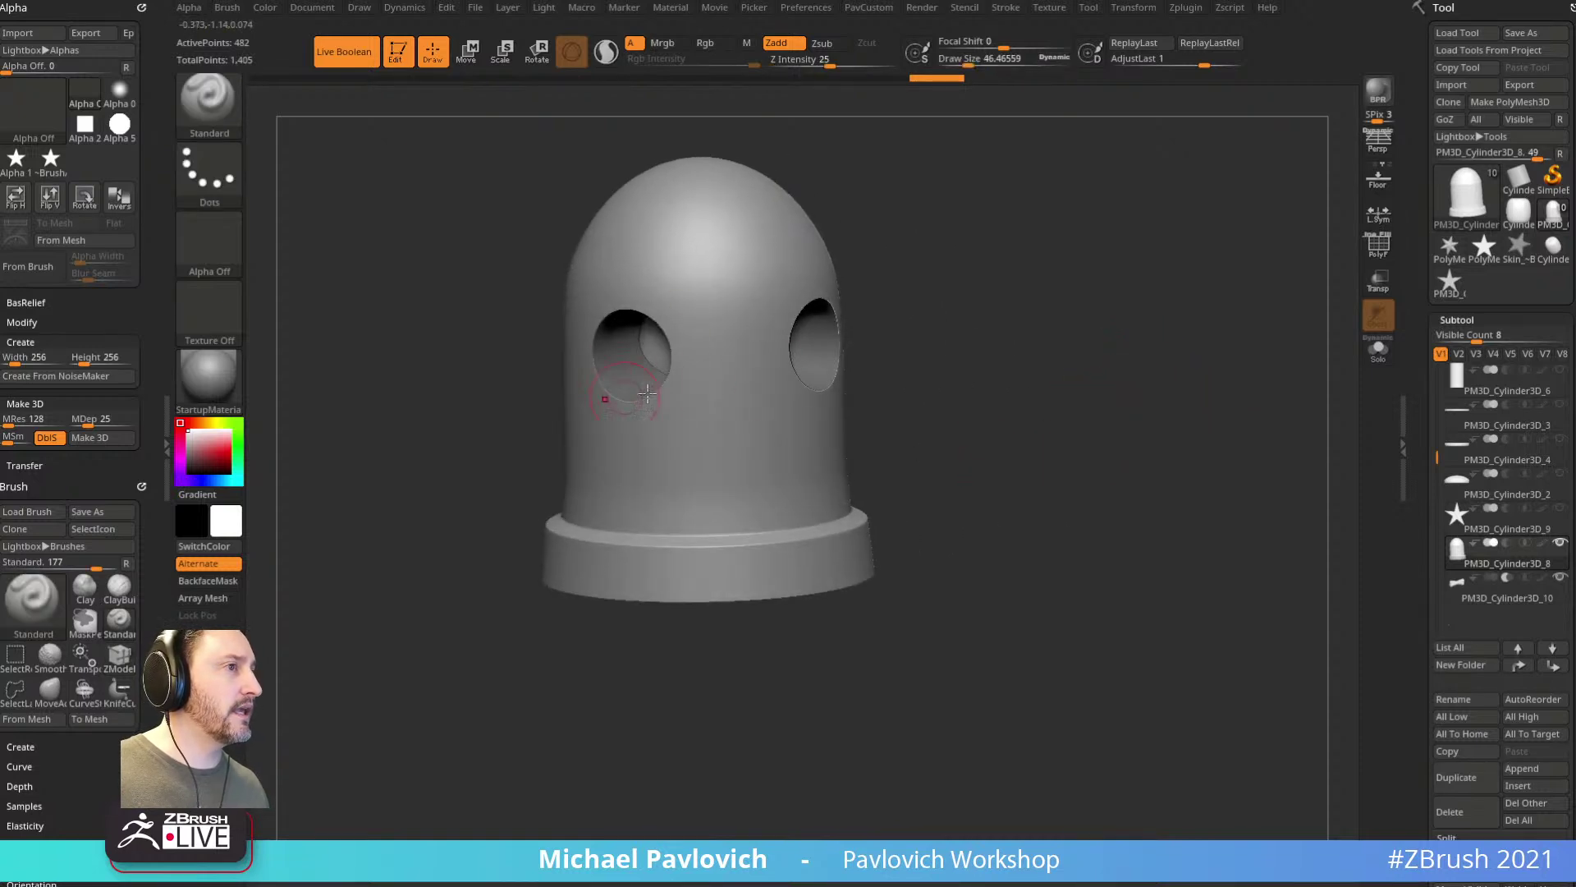
drag(878, 361, 1003, 341)
key(s)
drag(1071, 400, 1078, 400)
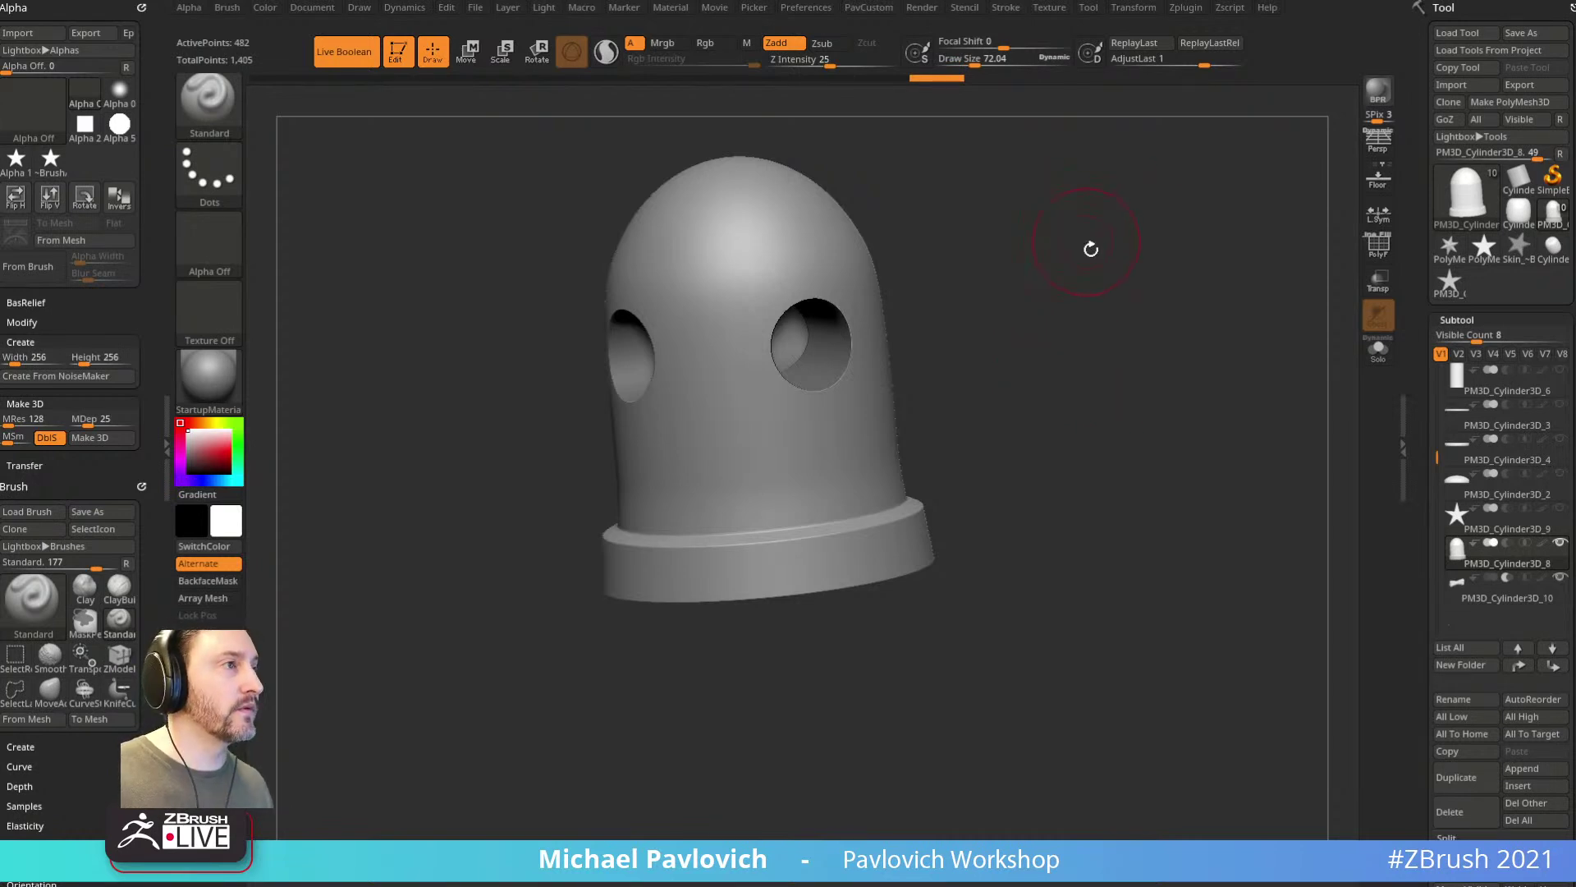
click(1376, 255)
drag(1092, 327, 1266, 281)
click(1375, 251)
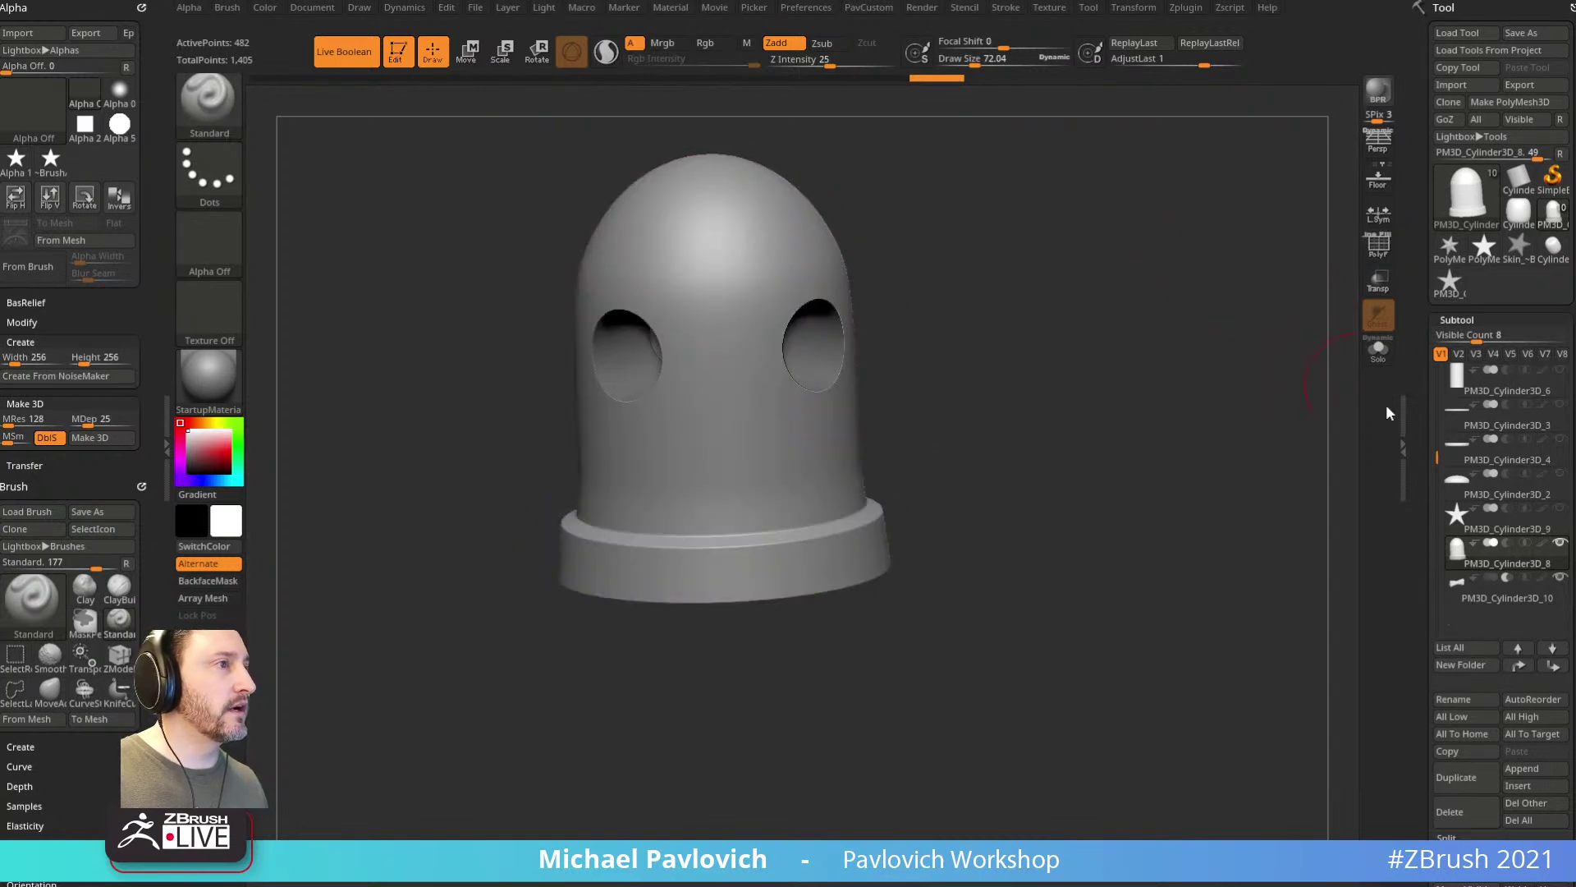
Step: Select the crossing cylinders subtool and try shifting it to reposition the holes in the hat
click(1514, 600)
key(w)
mouse_move(731, 435)
mouse_down()
mouse_move(727, 546)
mouse_move(722, 351)
mouse_move(726, 424)
mouse_up()
key(ctrl+z)
drag(670, 313, 678, 374)
key(ctrl+z)
key(q)
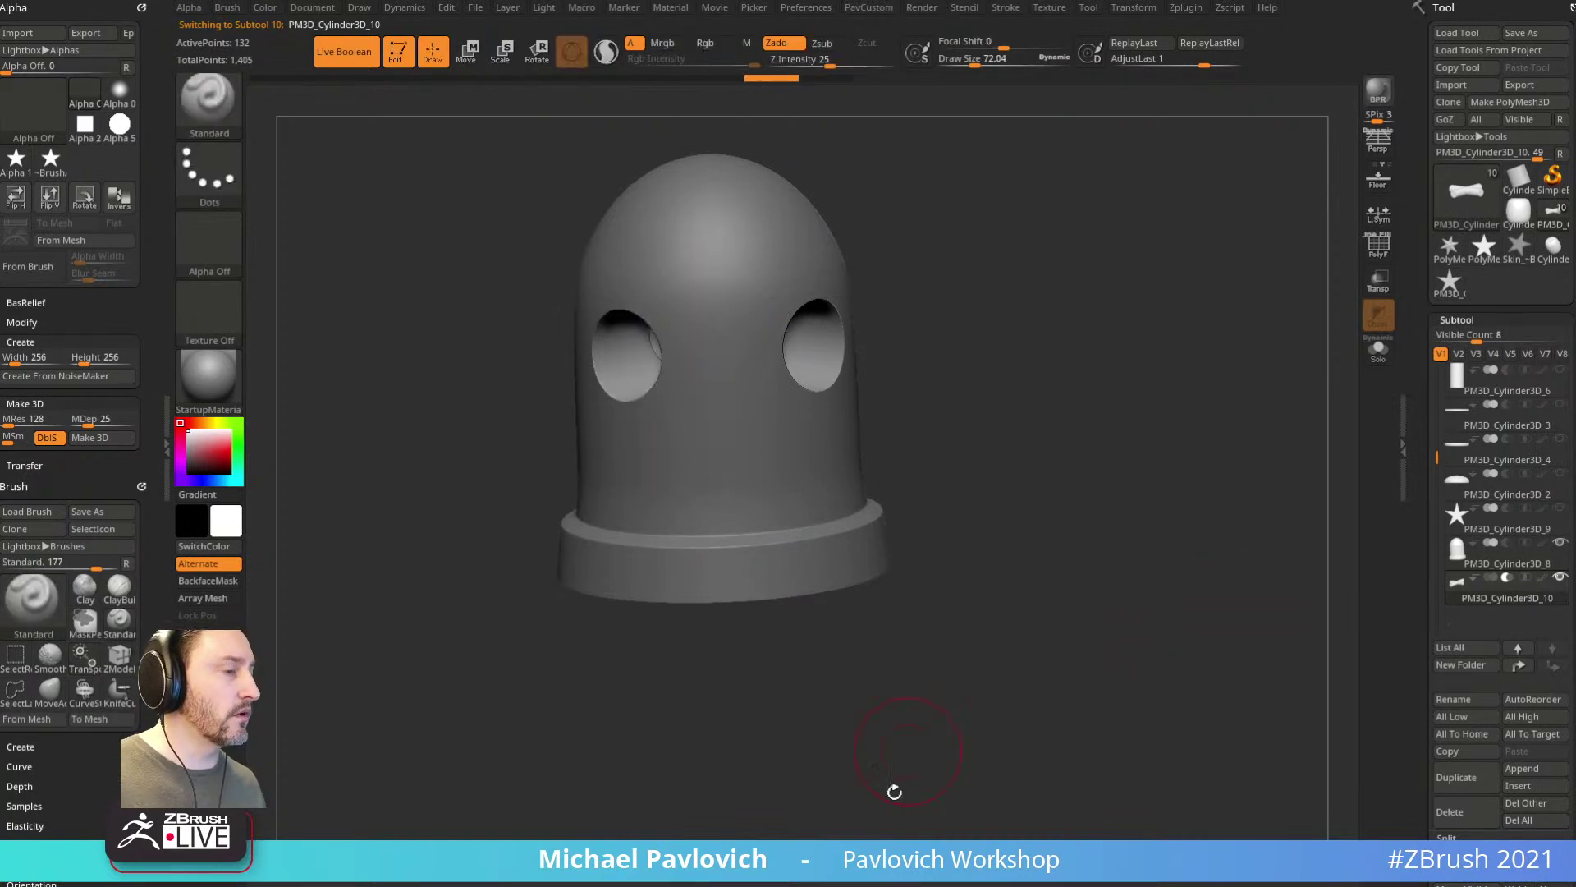
Step: Make a Boolean mesh from the hat and the subtracted cylinders, and switch to the resulting UMesh tool
key(shift+z)
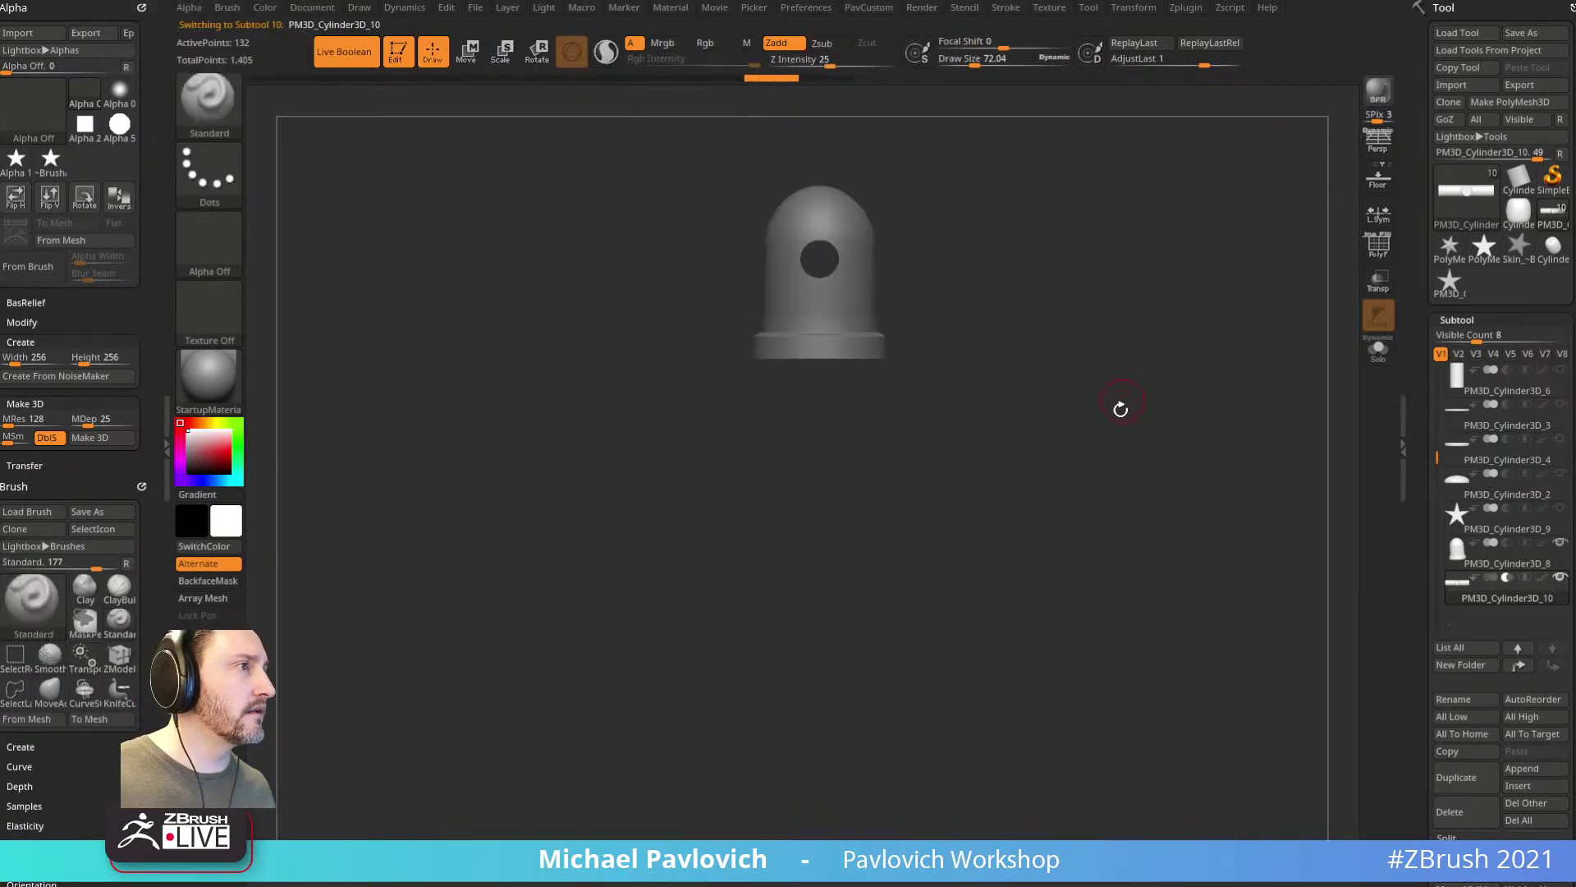
ctrl+right_drag(1142, 351, 1244, 545)
right_drag(1244, 545, 1196, 545)
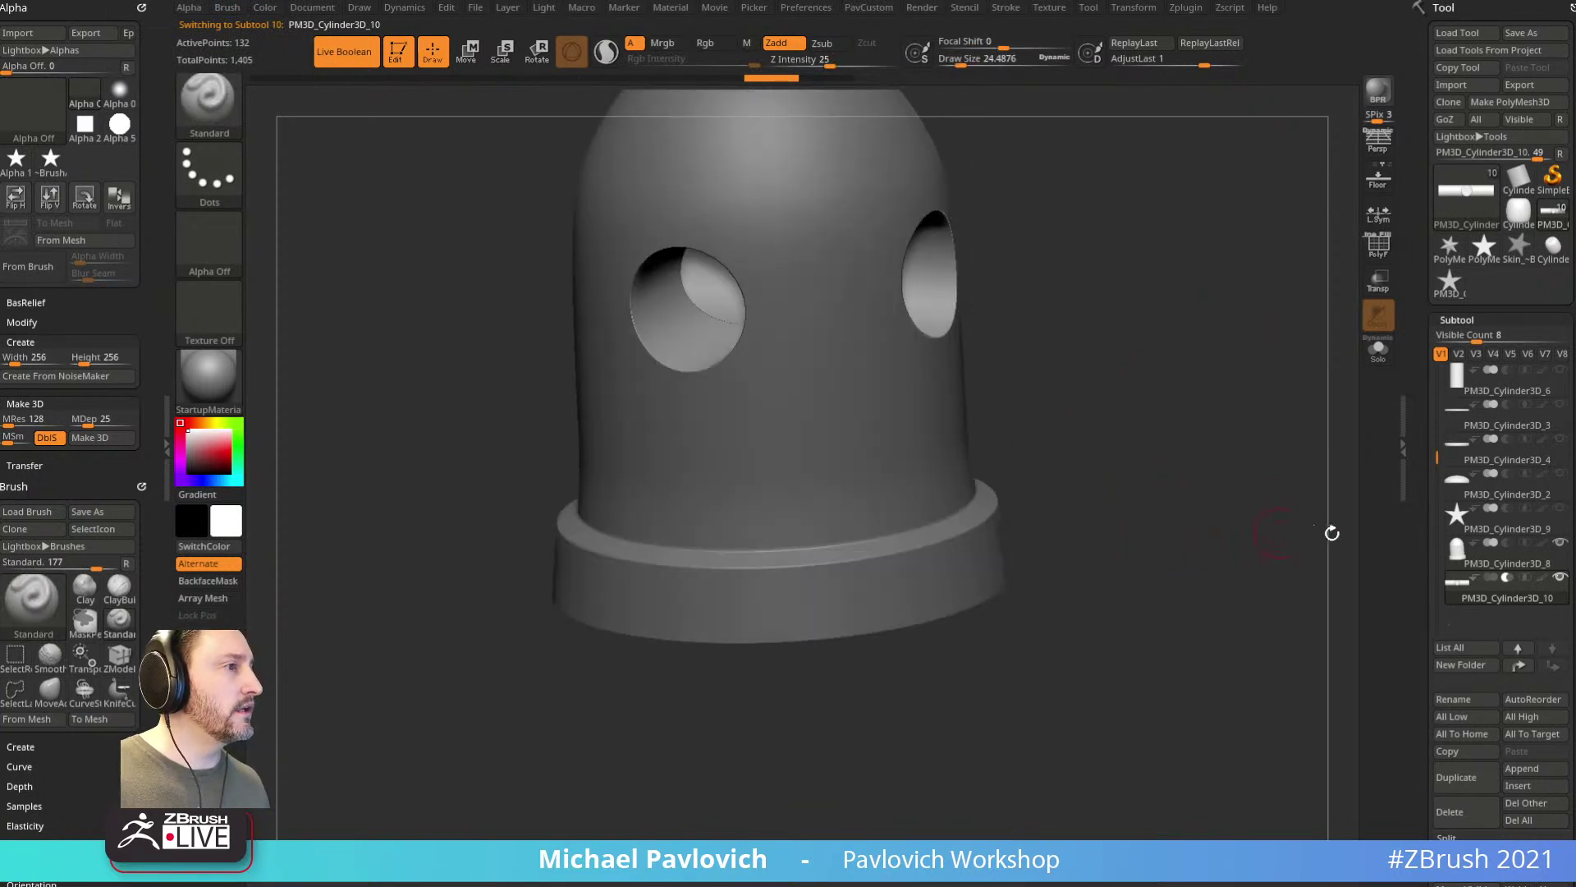
scroll(1437, 578, down, 10)
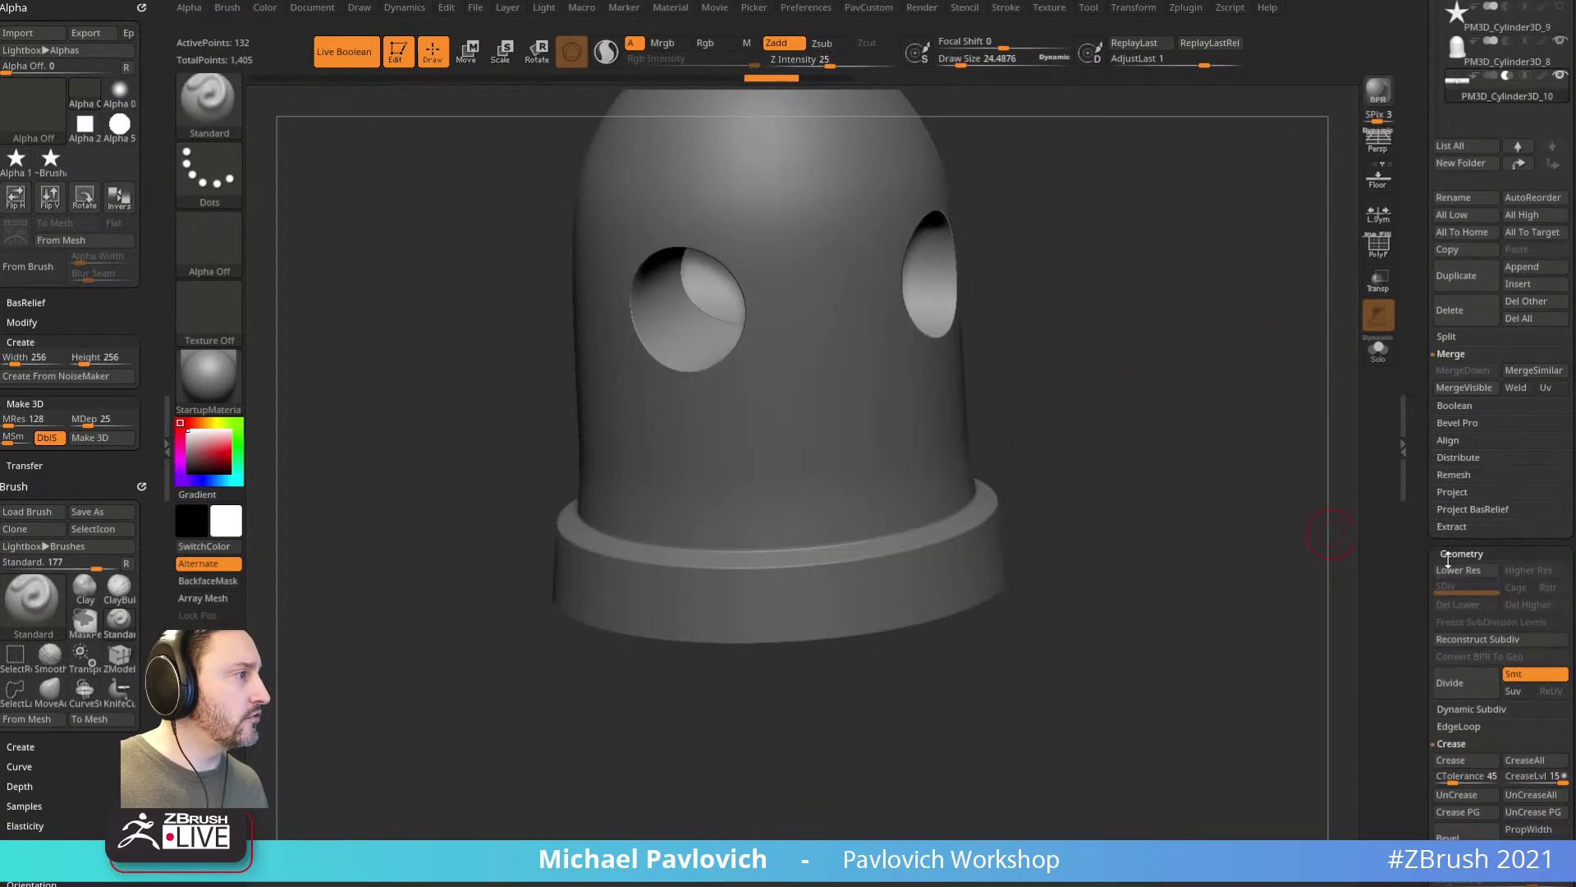
key(shift)
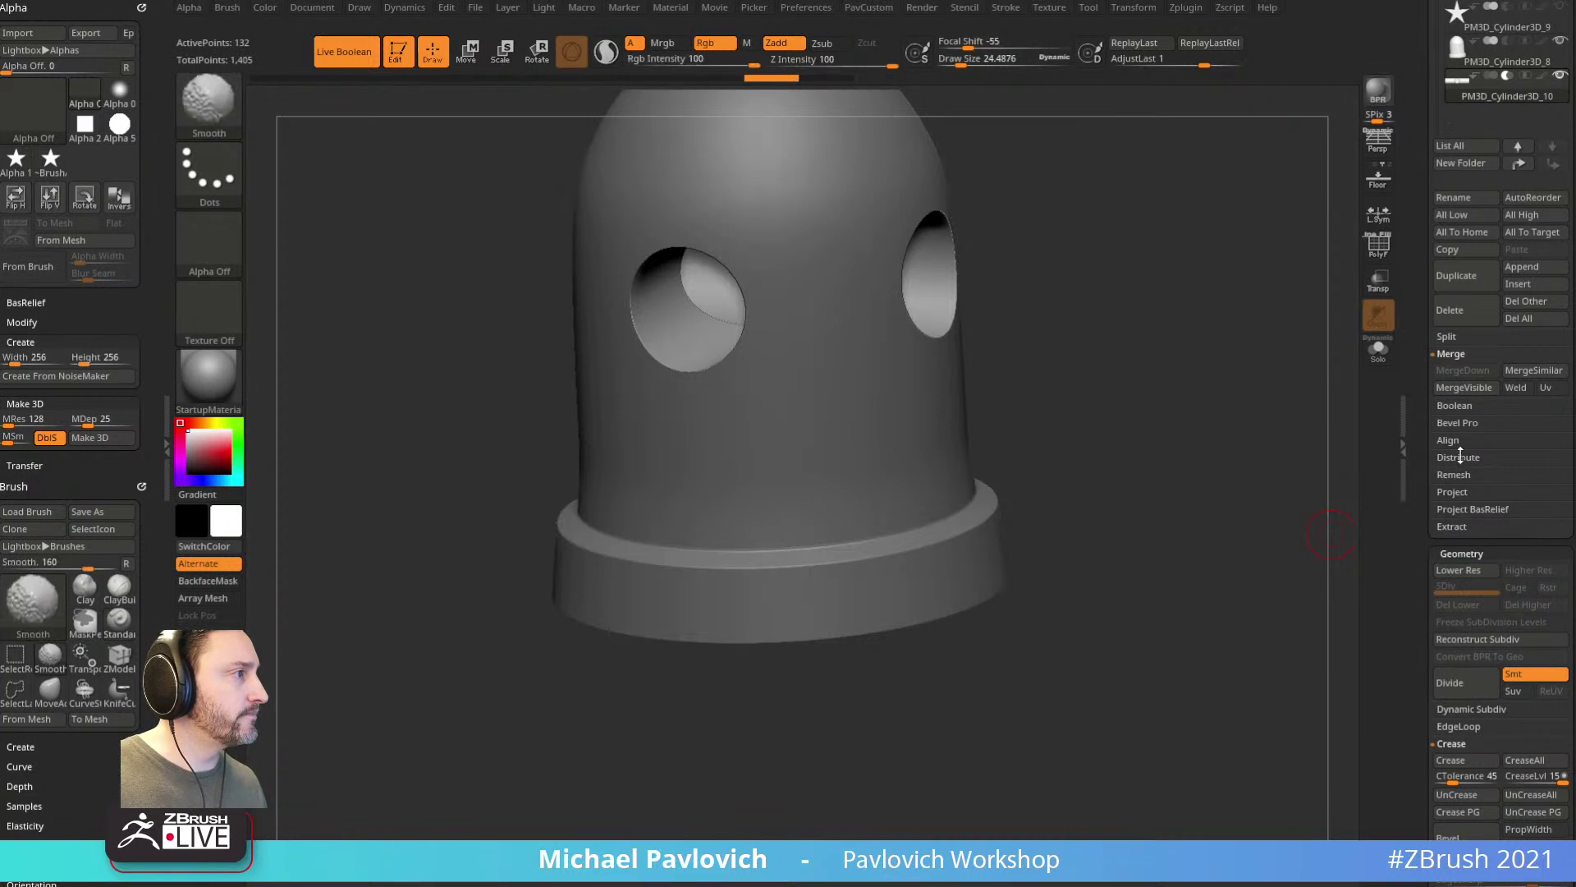
click(1454, 406)
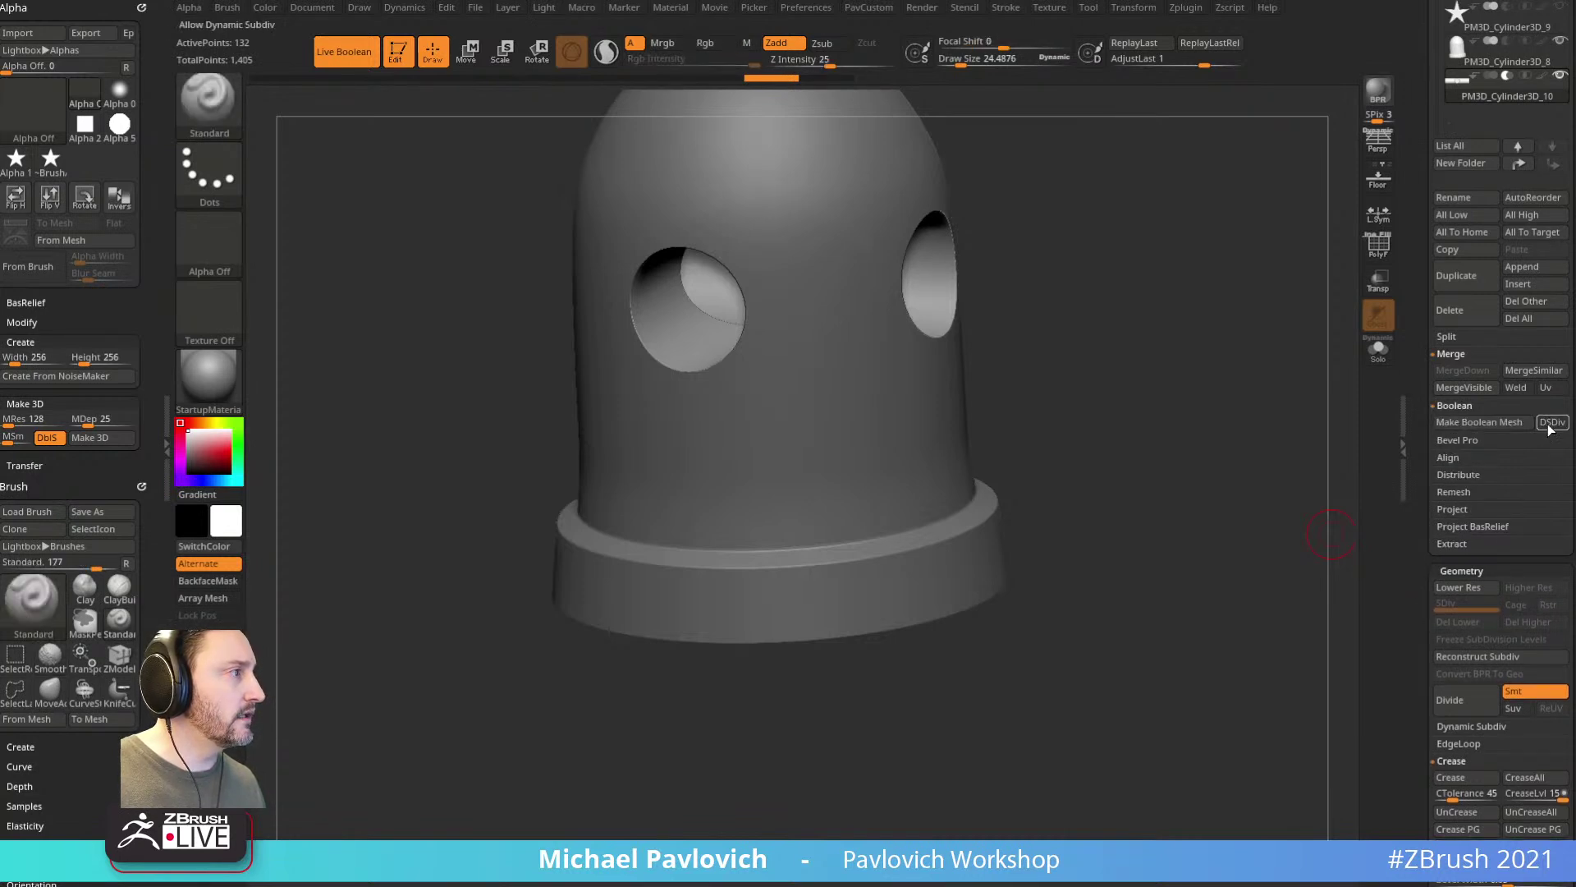
click(1478, 422)
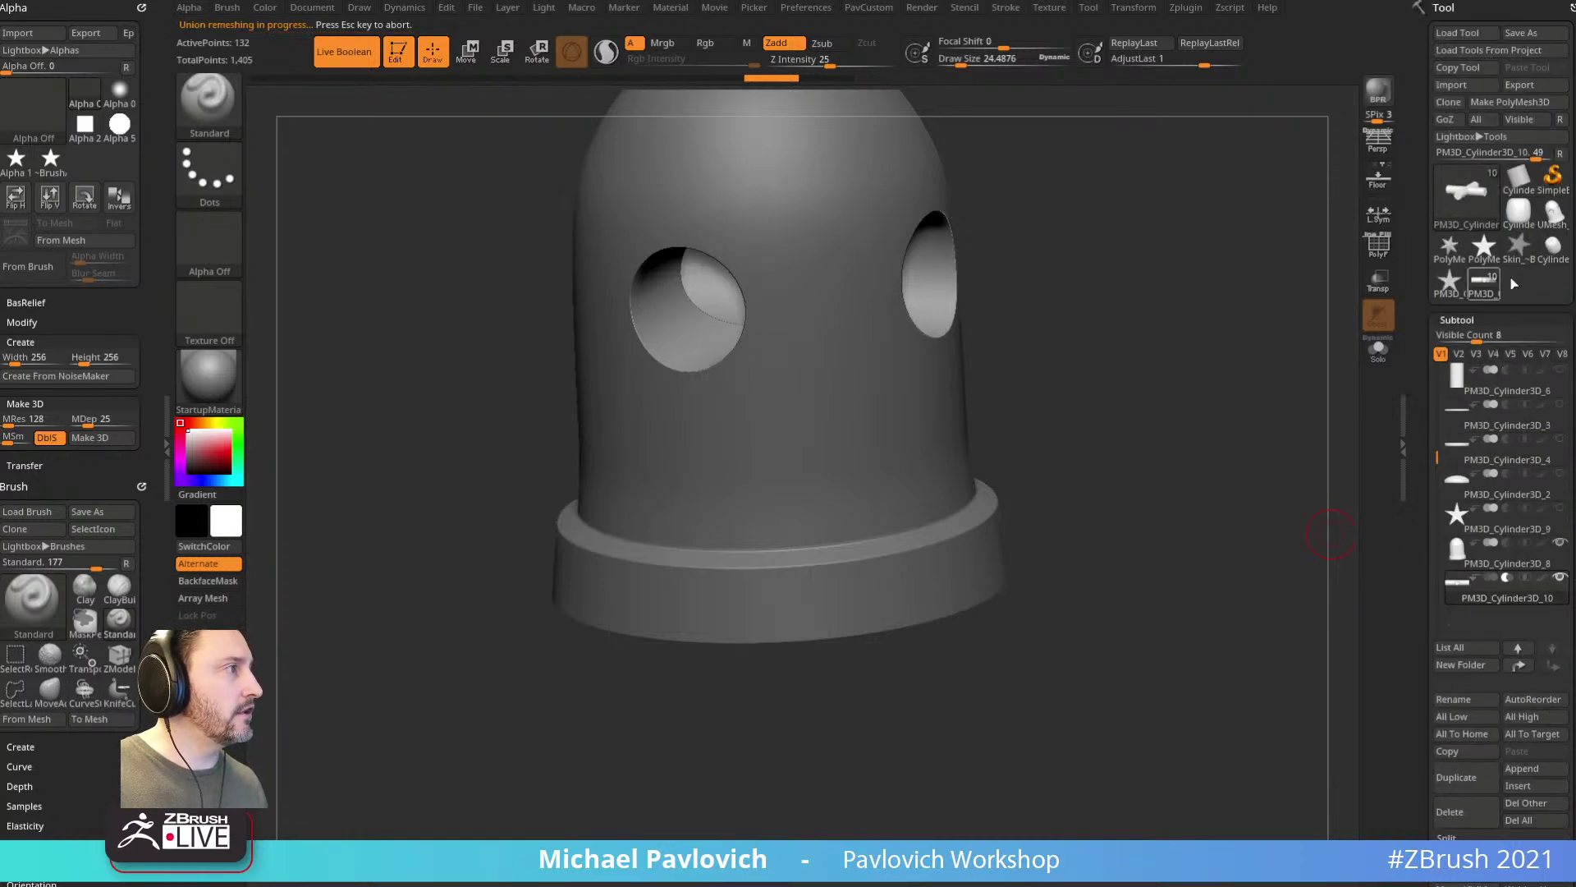
mouse_move(1552, 262)
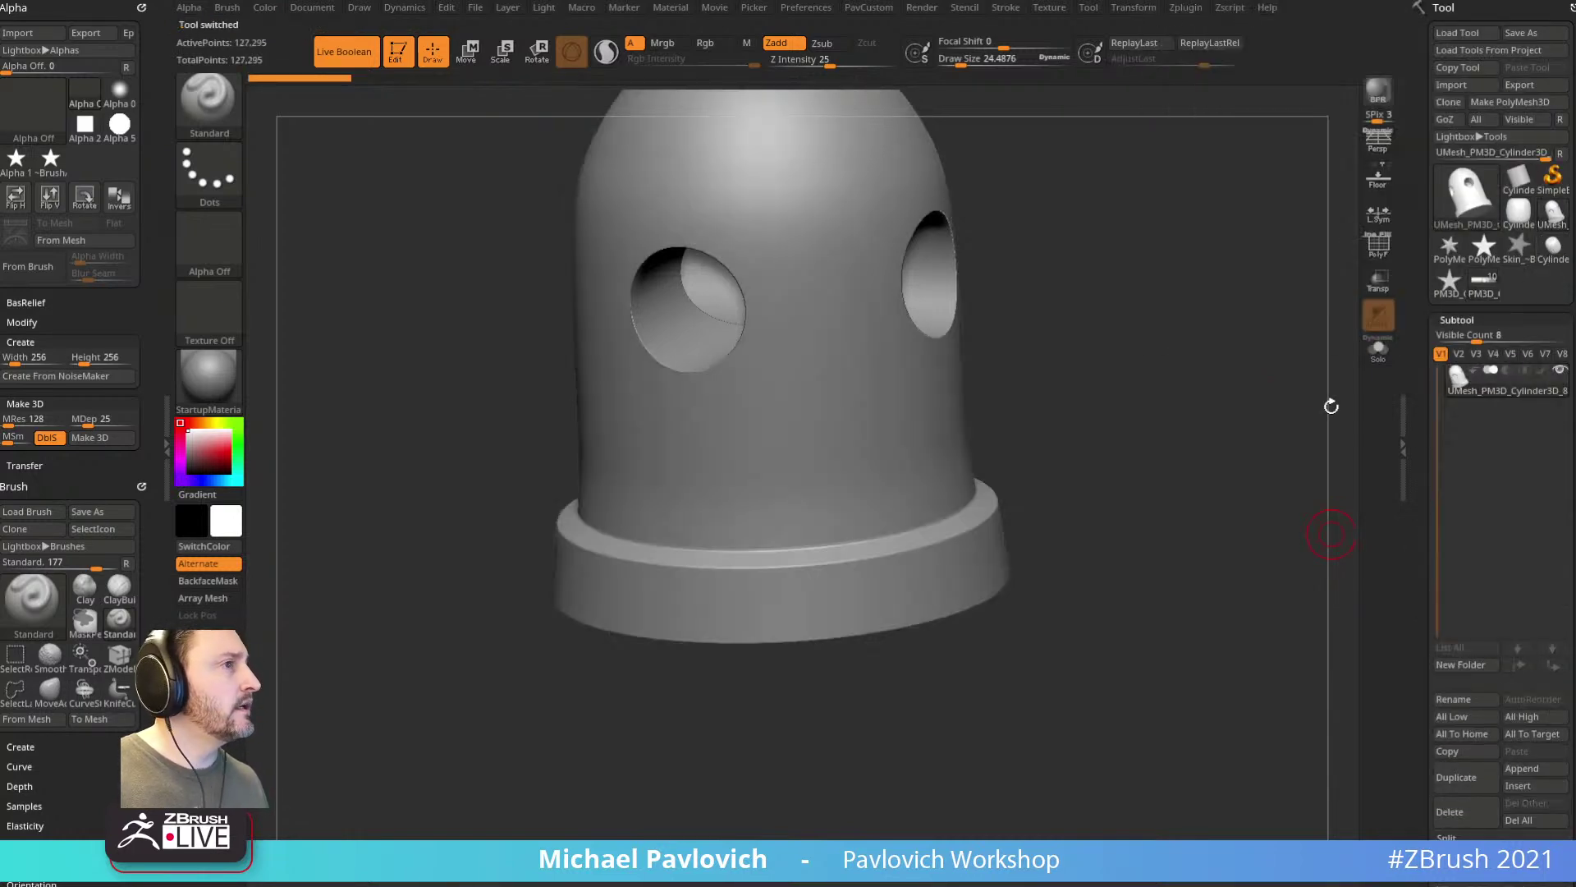
Step: Show the polyframe and use SelectRect on the polygroups to hide the inner hole walls and bottom cap, keeping the outer shell
key(shift+f)
mouse_move(1277, 380)
mouse_down()
mouse_move(1165, 389)
mouse_move(1267, 377)
mouse_up()
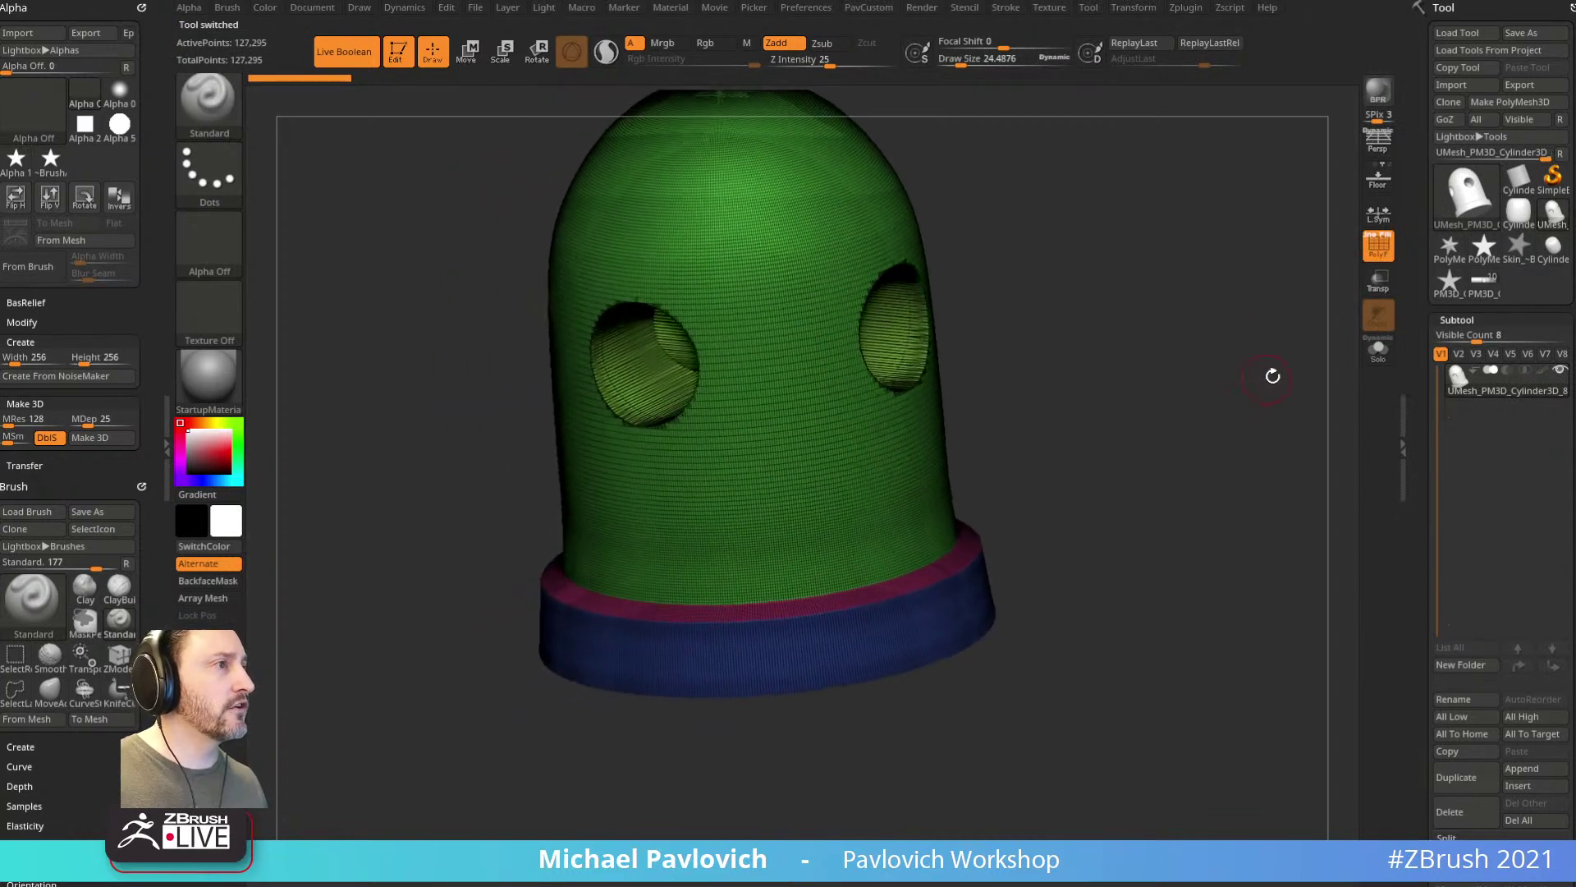
ctrl+shift+click(220, 111)
click(431, 129)
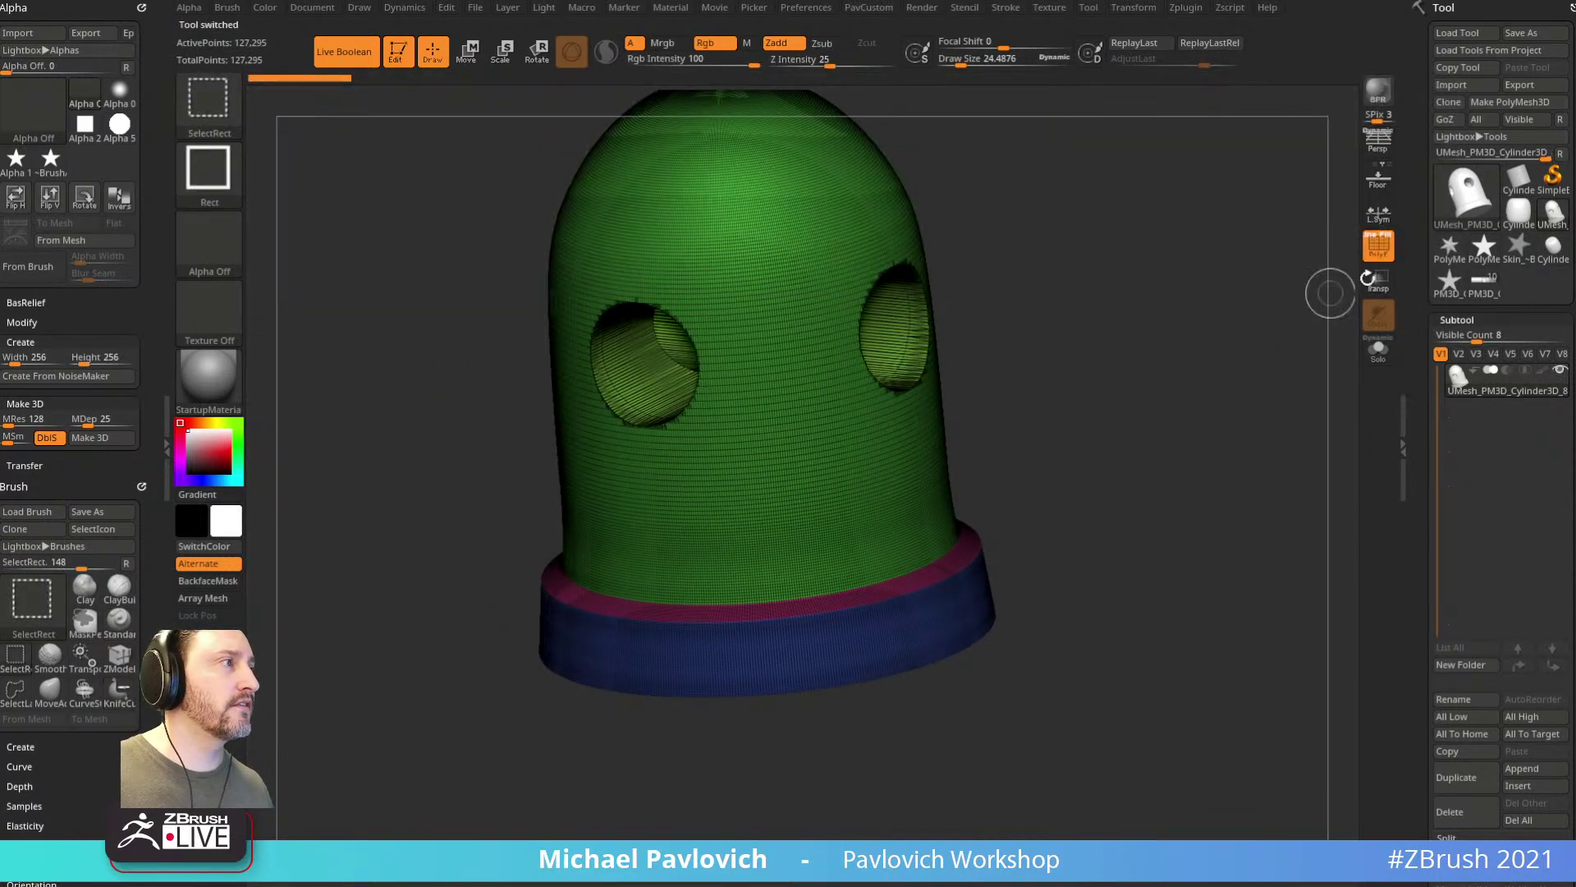
ctrl+shift+click(802, 386)
mouse_move(1117, 525)
ctrl+shift+mouse_down()
mouse_move(1100, 567)
mouse_move(1013, 545)
ctrl+shift+mouse_up()
ctrl+shift+click(943, 563)
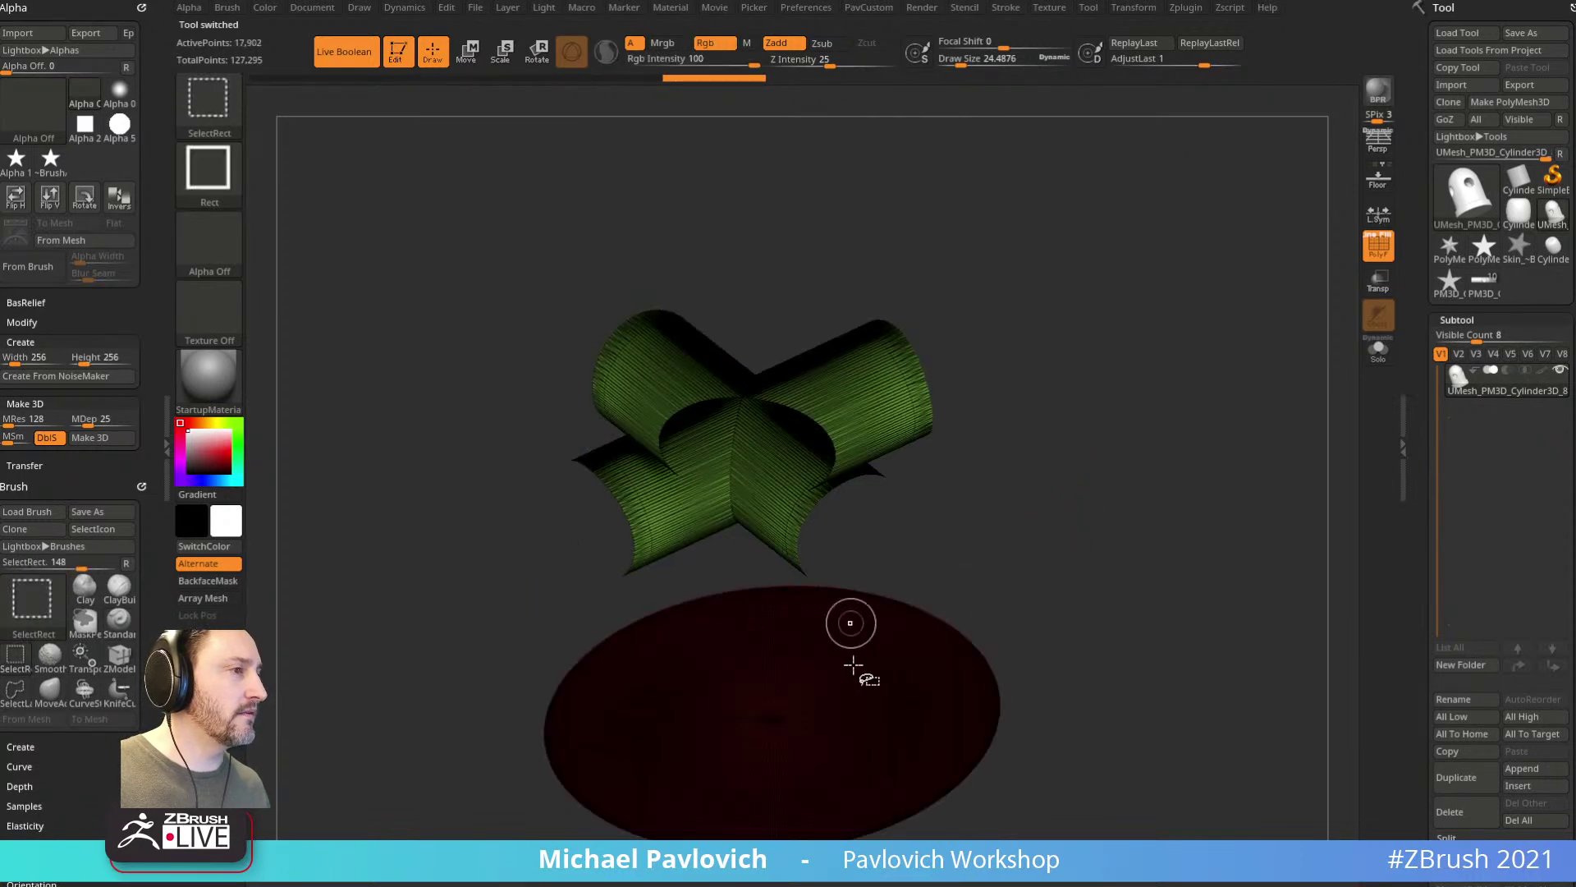
ctrl+shift+click(1210, 355)
drag(1210, 356, 1212, 419)
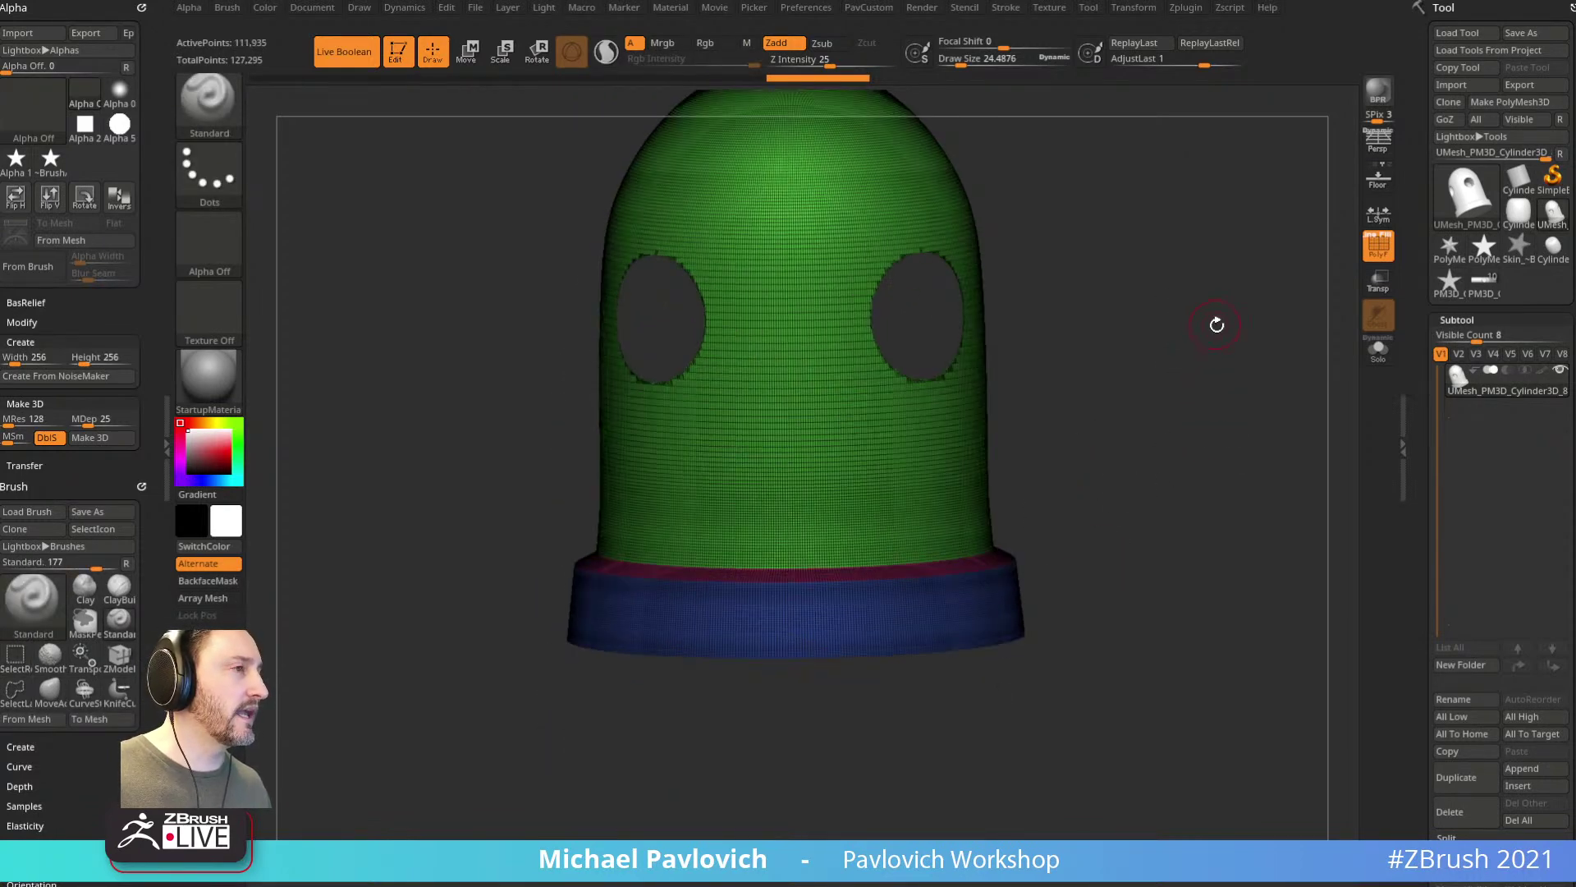
Step: Delete the hidden geometry from the cut hat and display its polygroup colours without the wireframe lines
key(2)
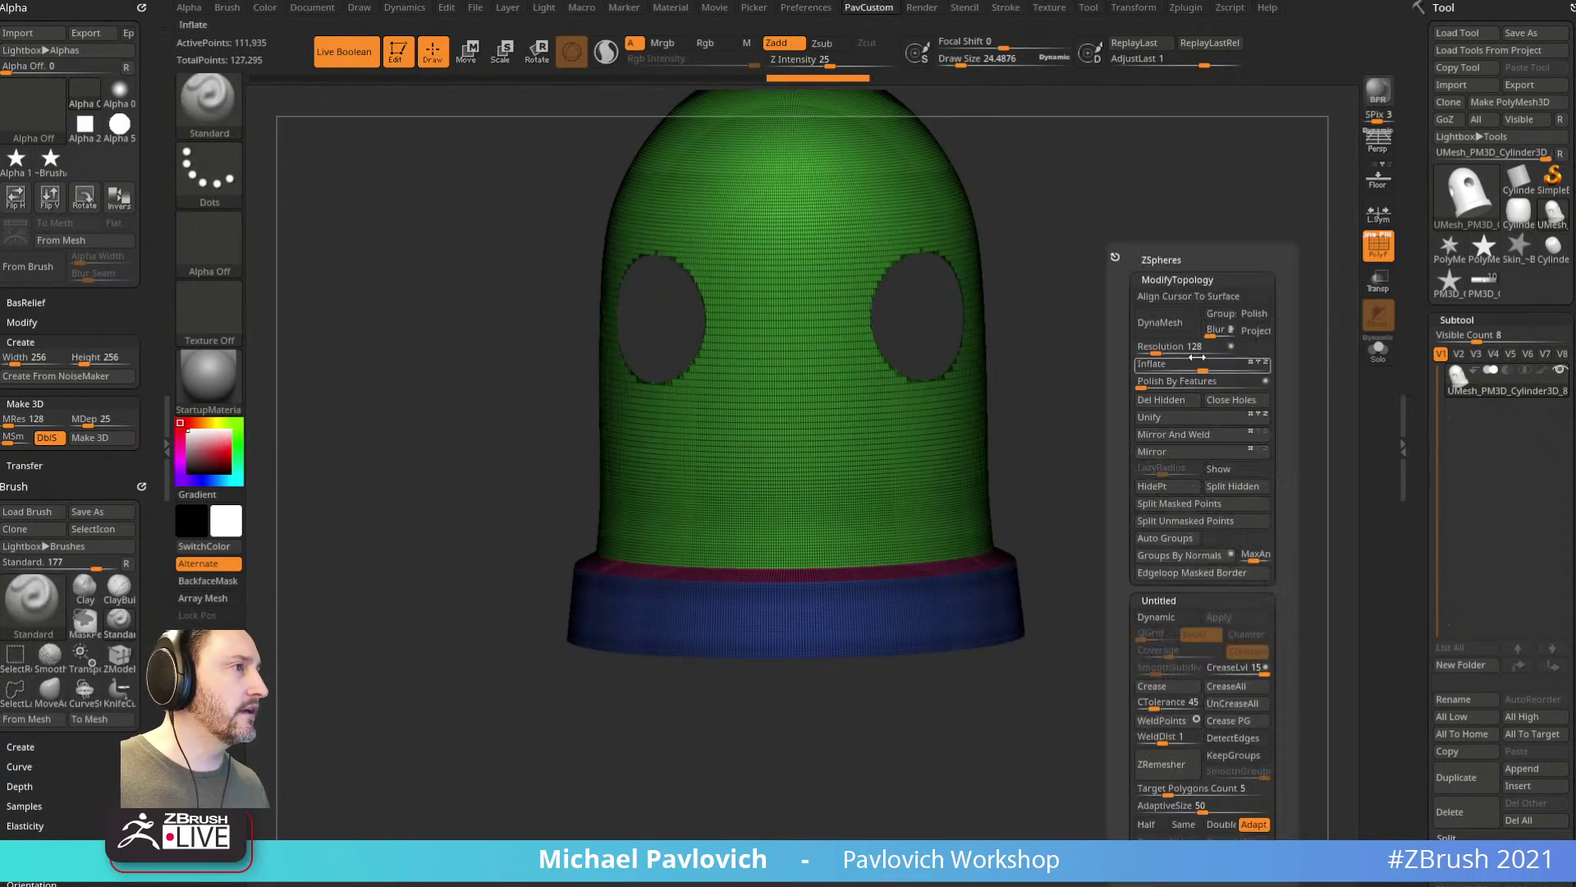
click(1176, 401)
alt+drag(1133, 356, 974, 319)
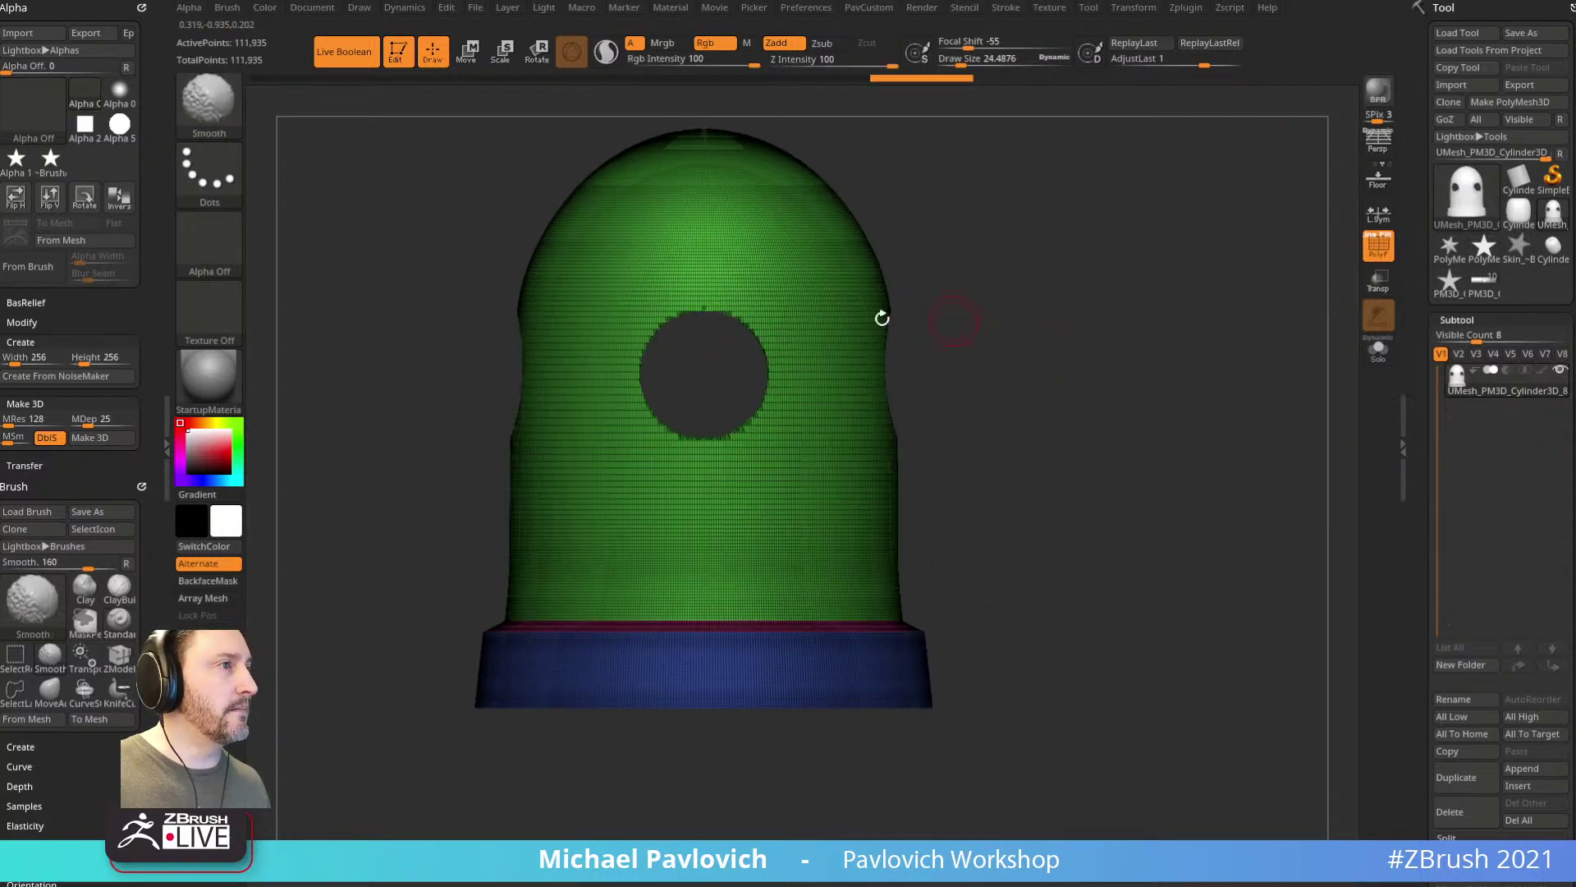
drag(1121, 250, 1305, 247)
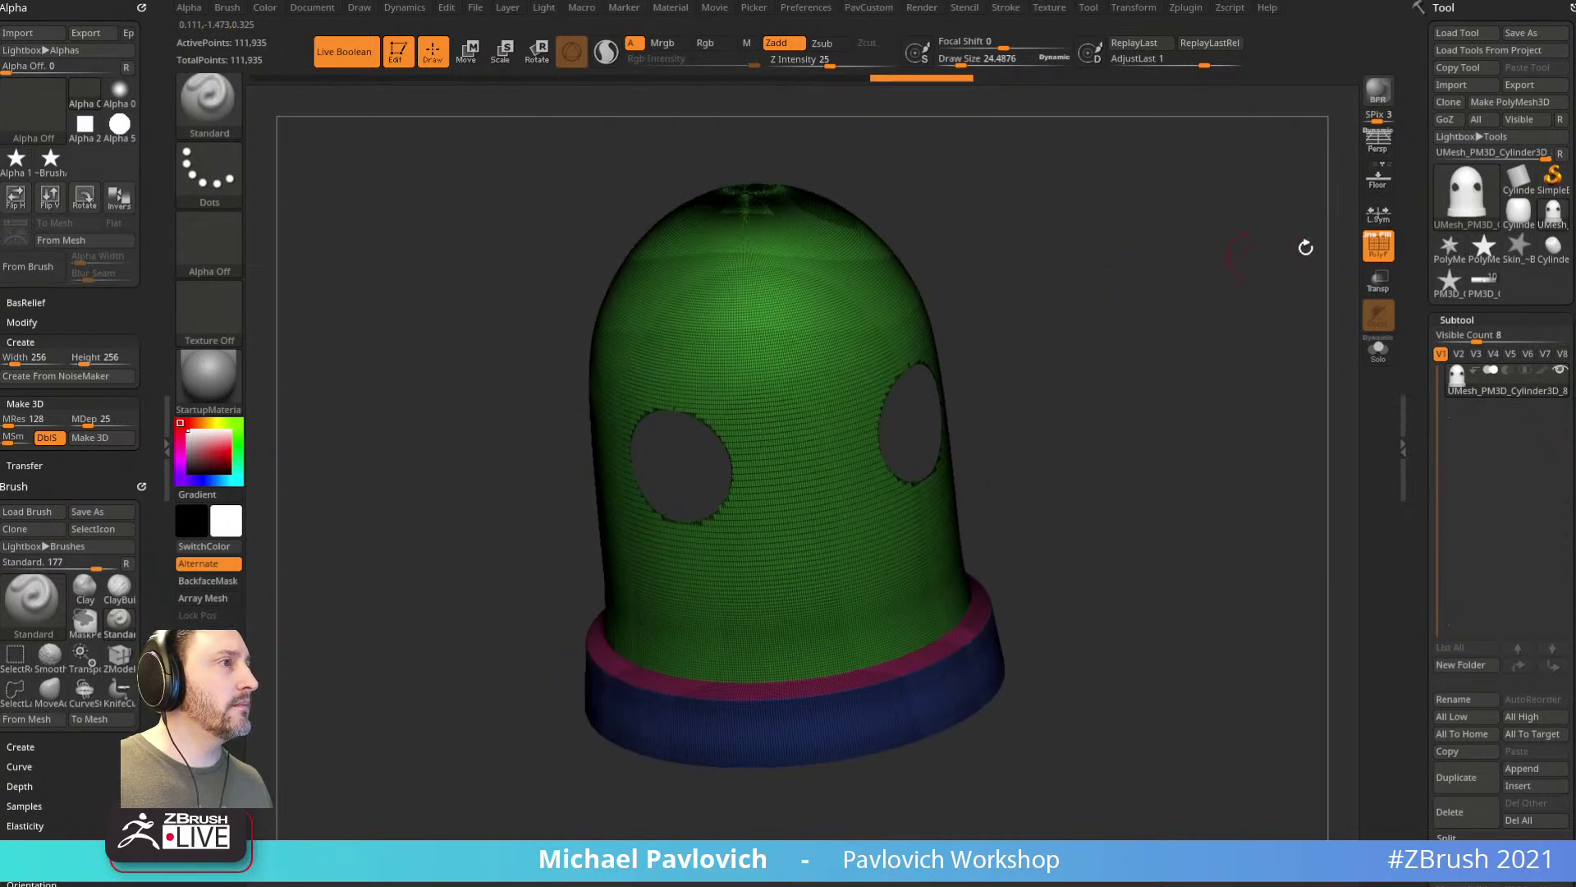
click(1373, 236)
alt+drag(1169, 320, 1057, 326)
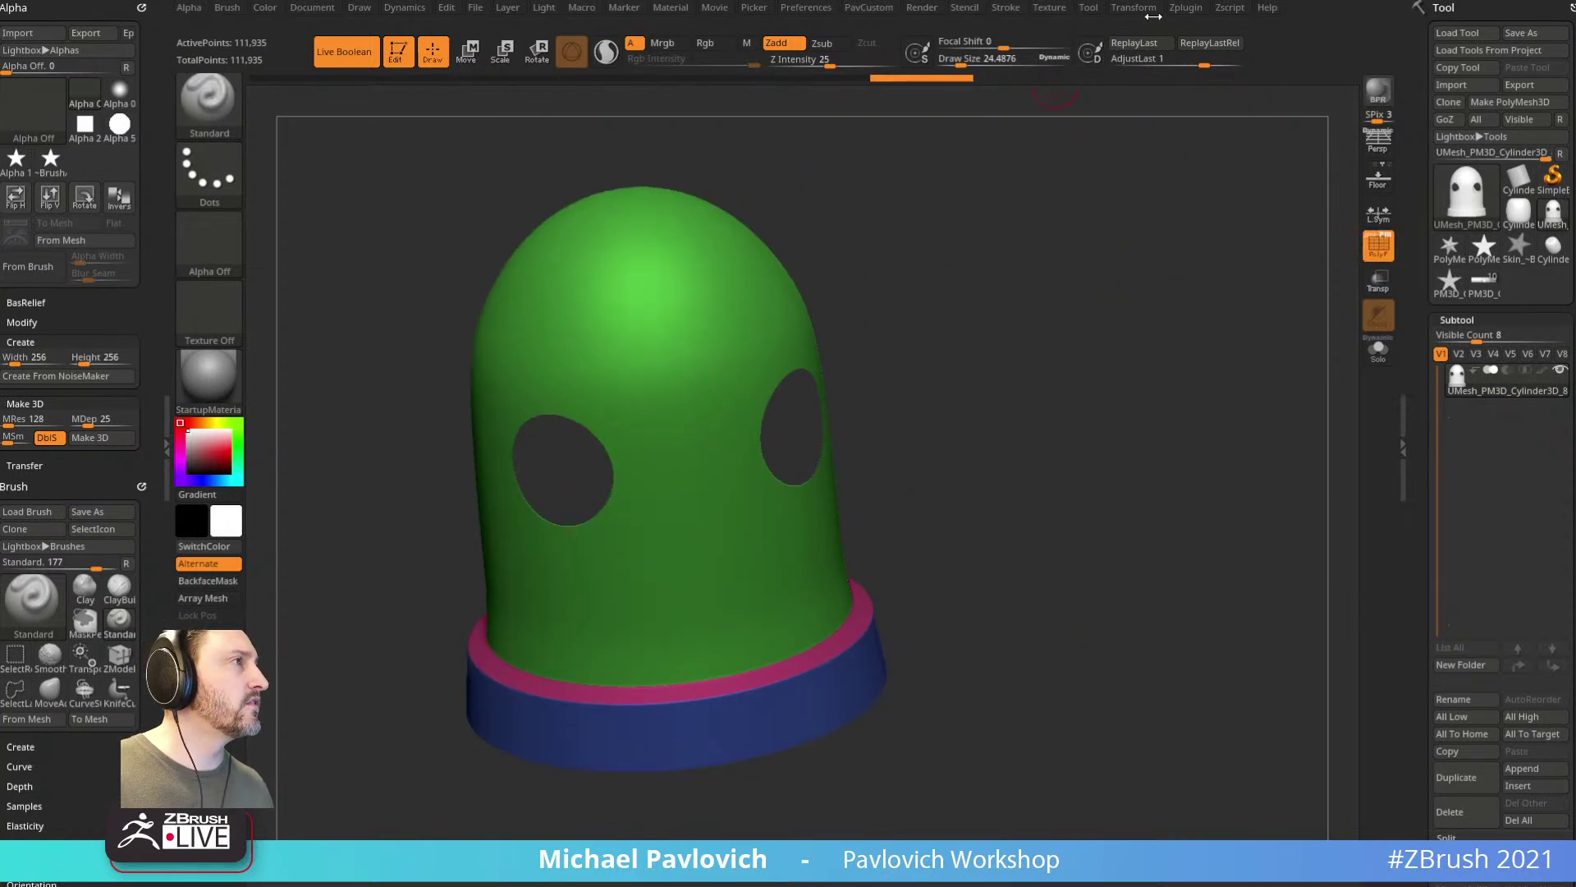
Step: Enable Z symmetry in addition to X for the hat and show the floor grid to check the axes
click(1137, 7)
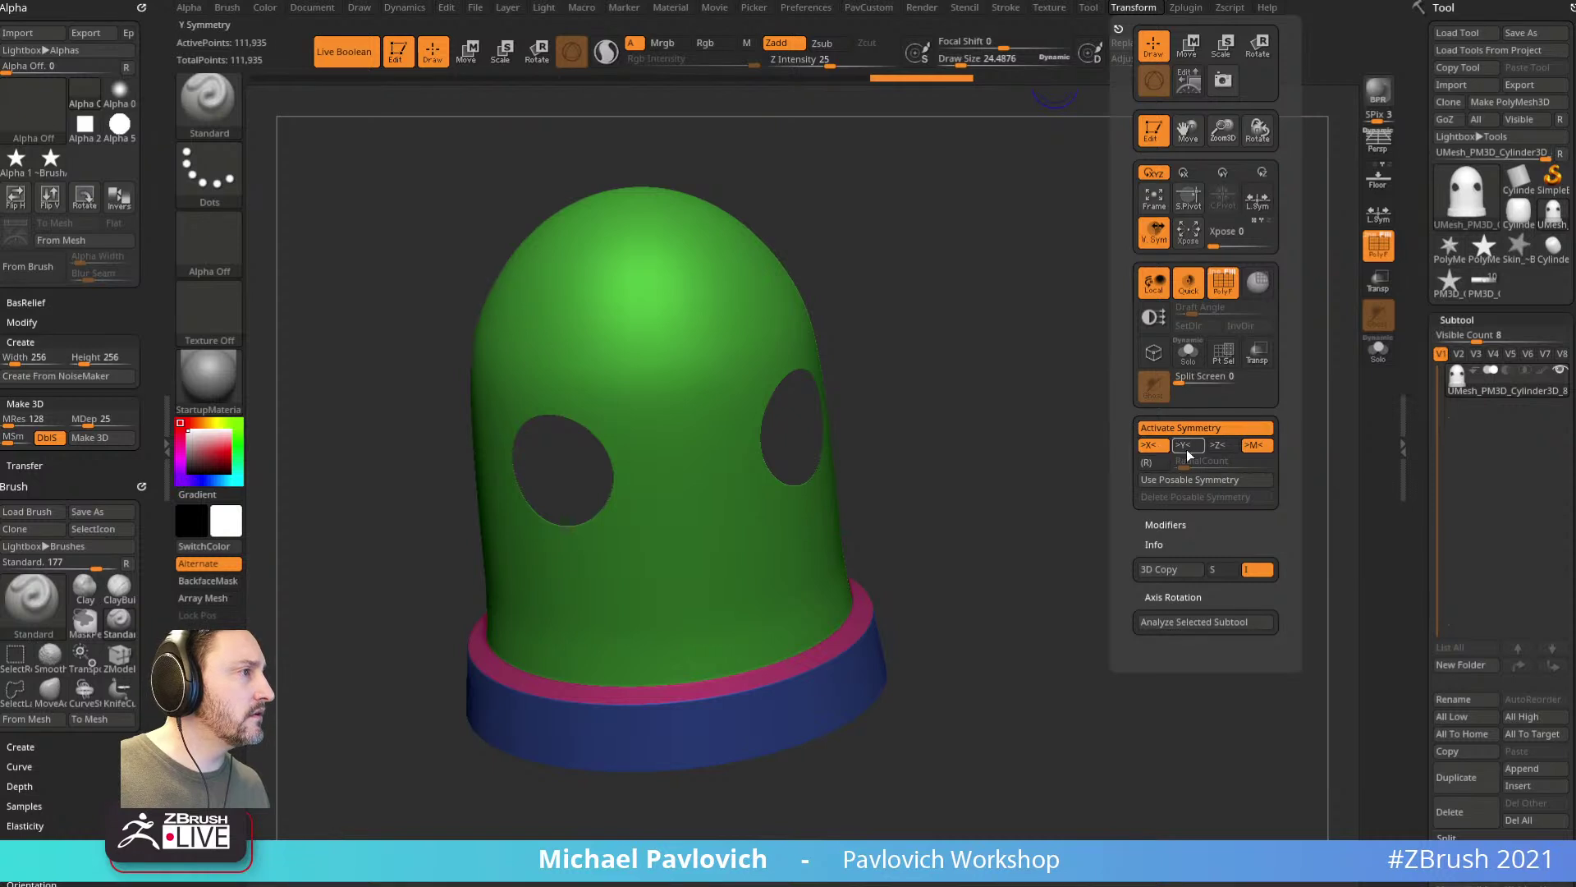
click(1219, 447)
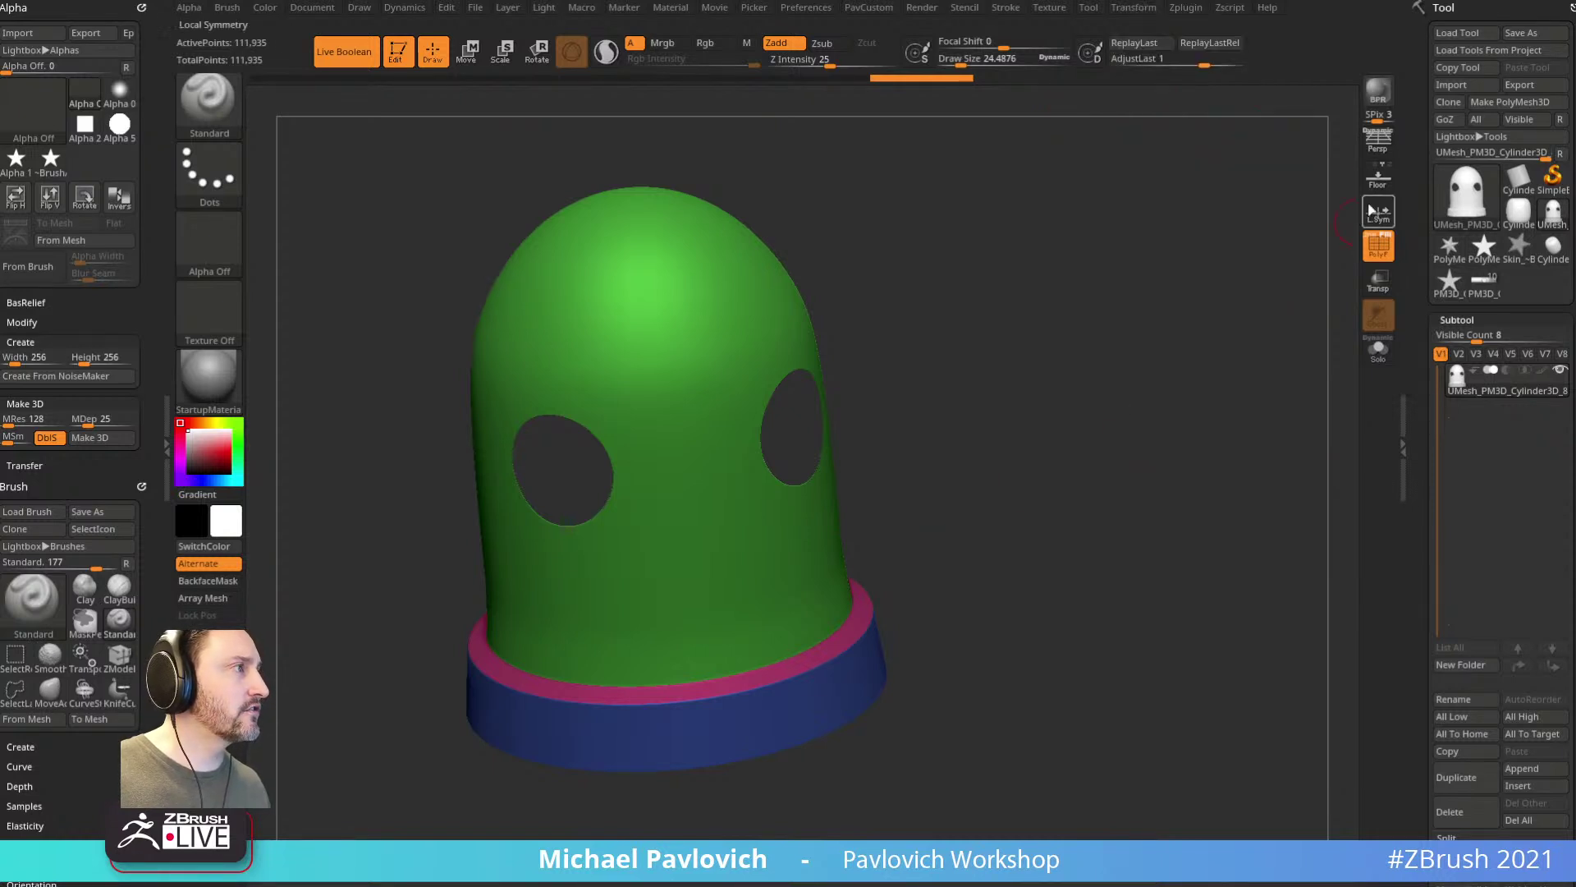
click(1378, 178)
drag(1181, 324, 1136, 293)
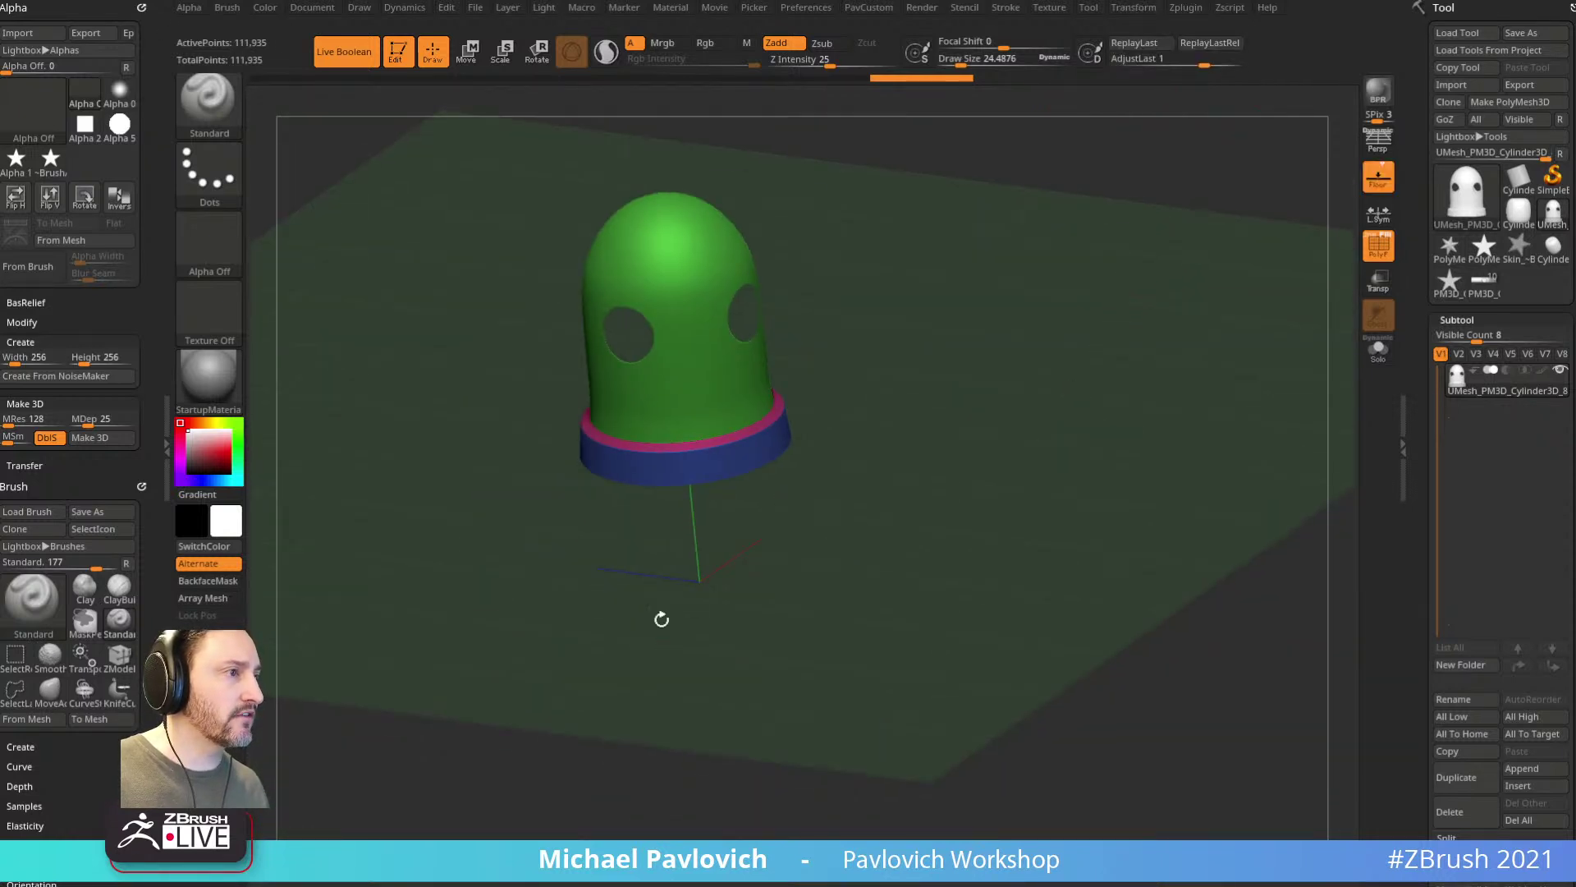
Step: Mirror and weld the hat along the Z axis as well, and display its wireframe lines
drag(833, 525, 1141, 433)
key(2)
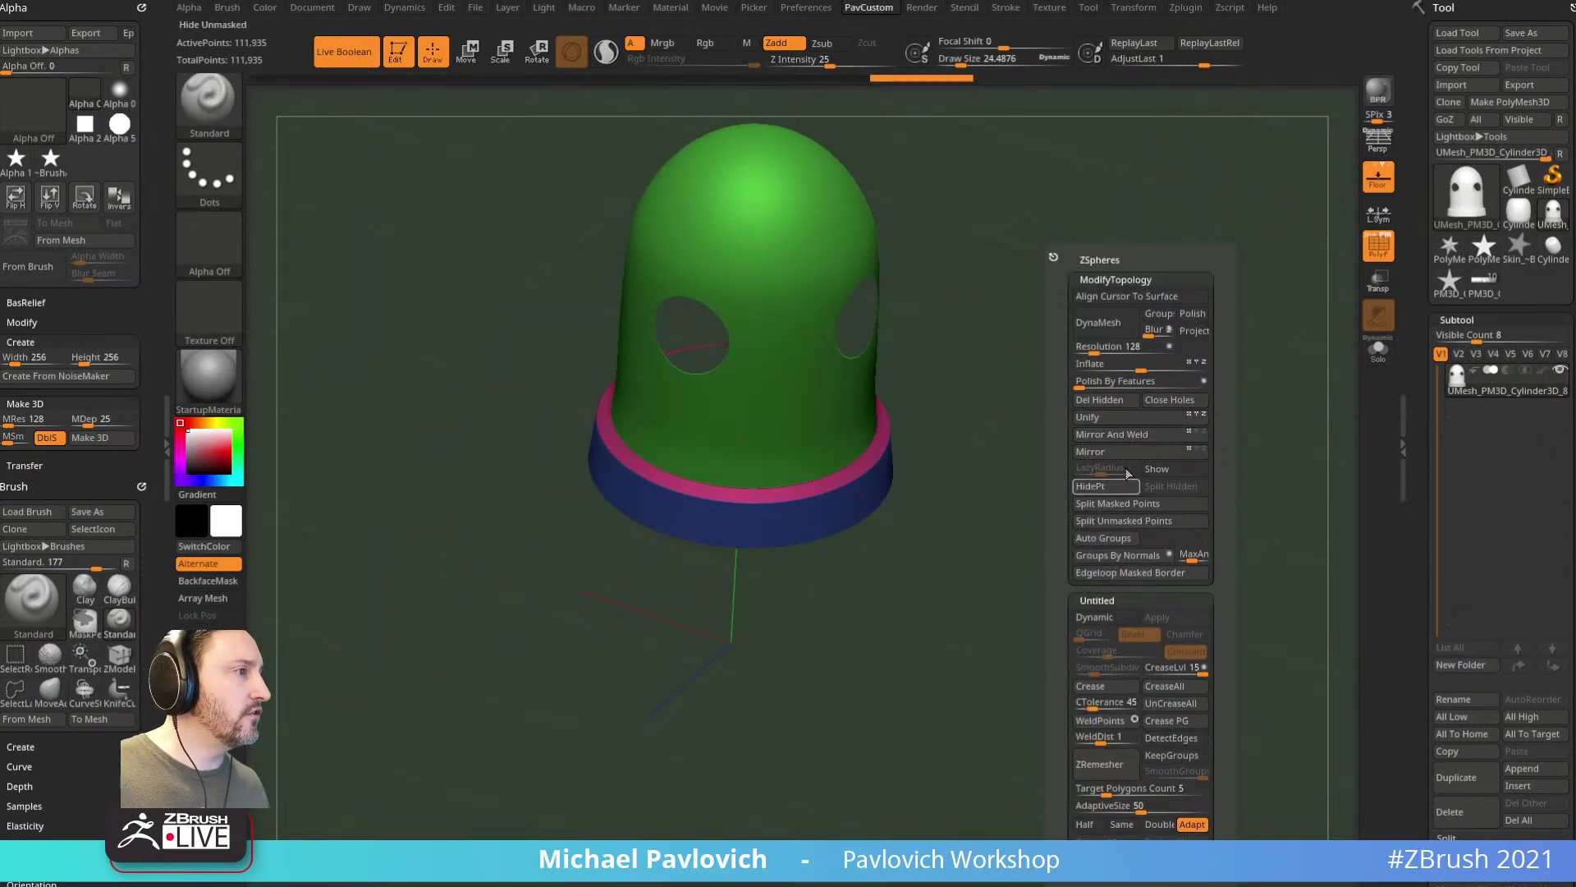
click(1202, 431)
click(1156, 435)
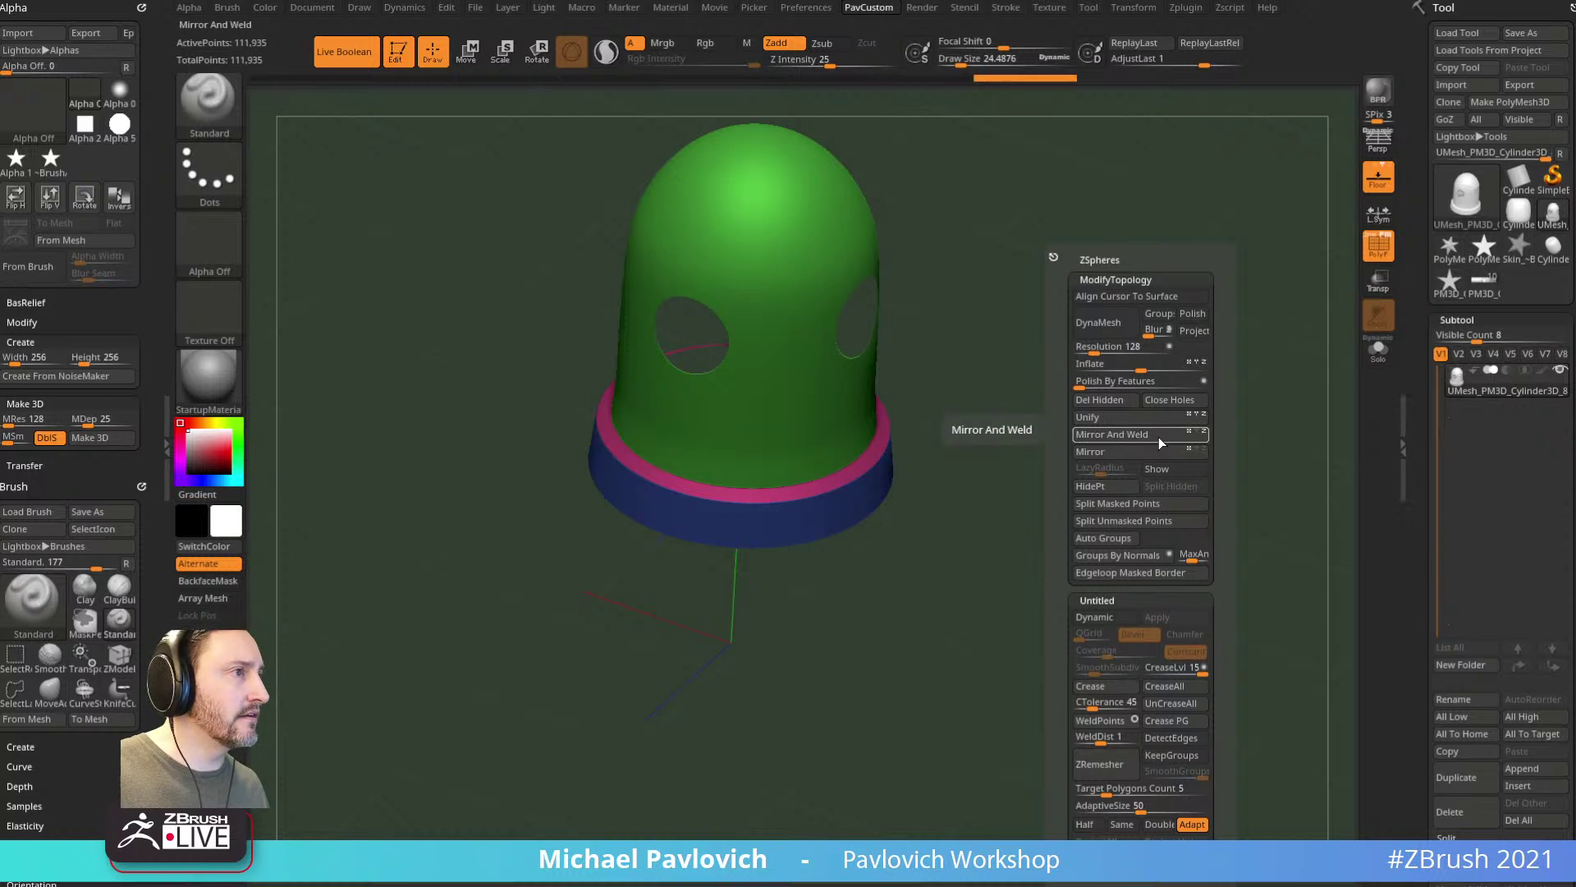
click(1369, 236)
drag(1256, 328, 742, 352)
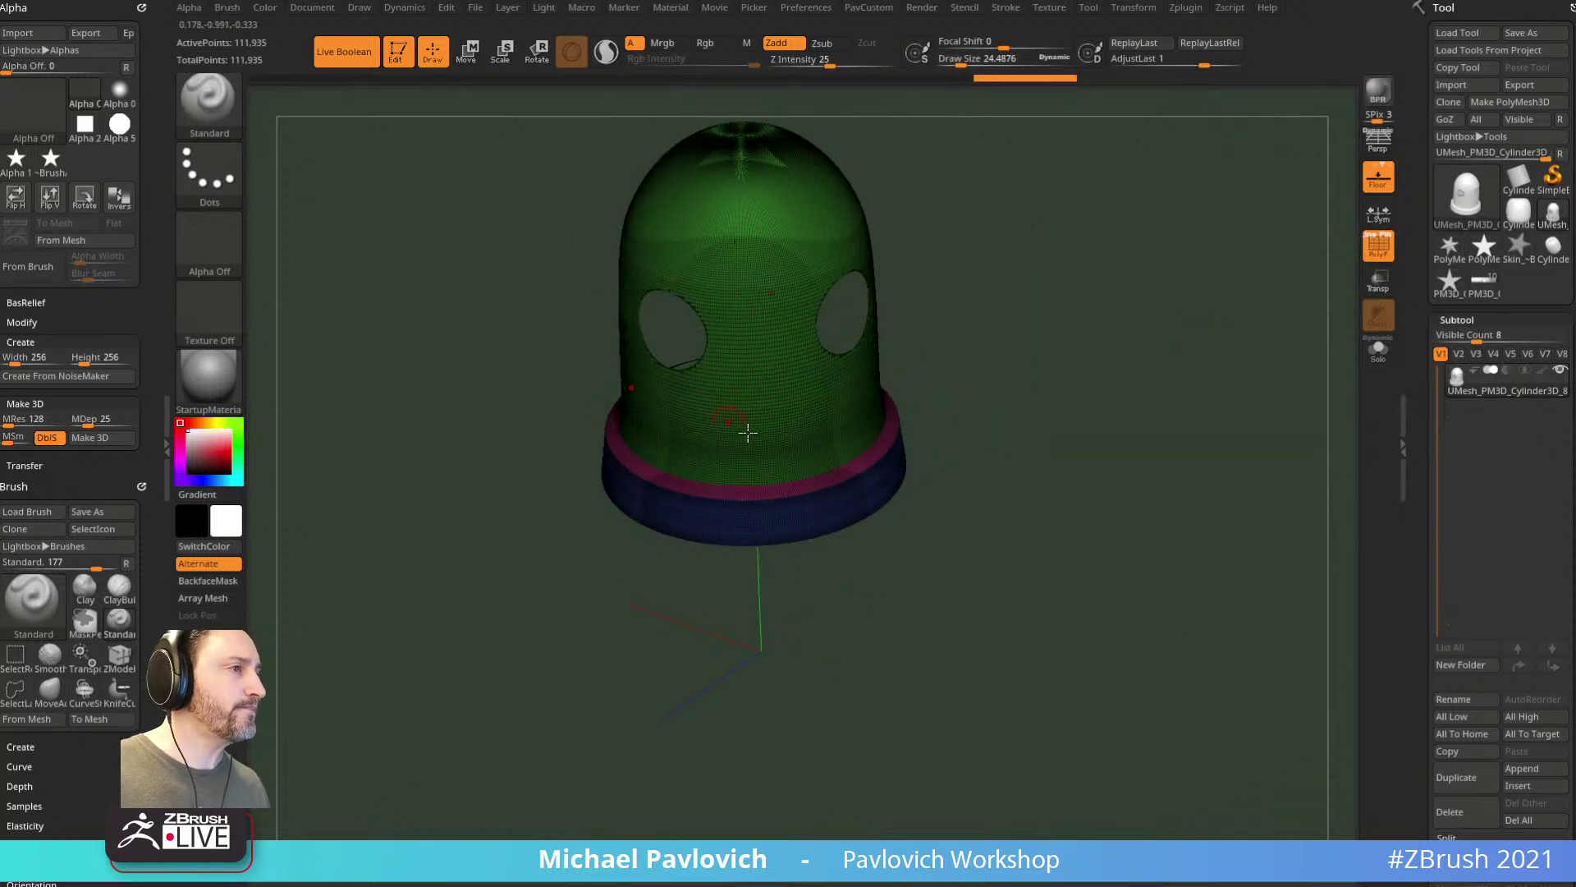
alt+right_drag(770, 401, 771, 443)
Step: ZRemesh the hat with AdaptiveSize 0 and KeepGroups enabled, and hide the floor grid
click(1133, 7)
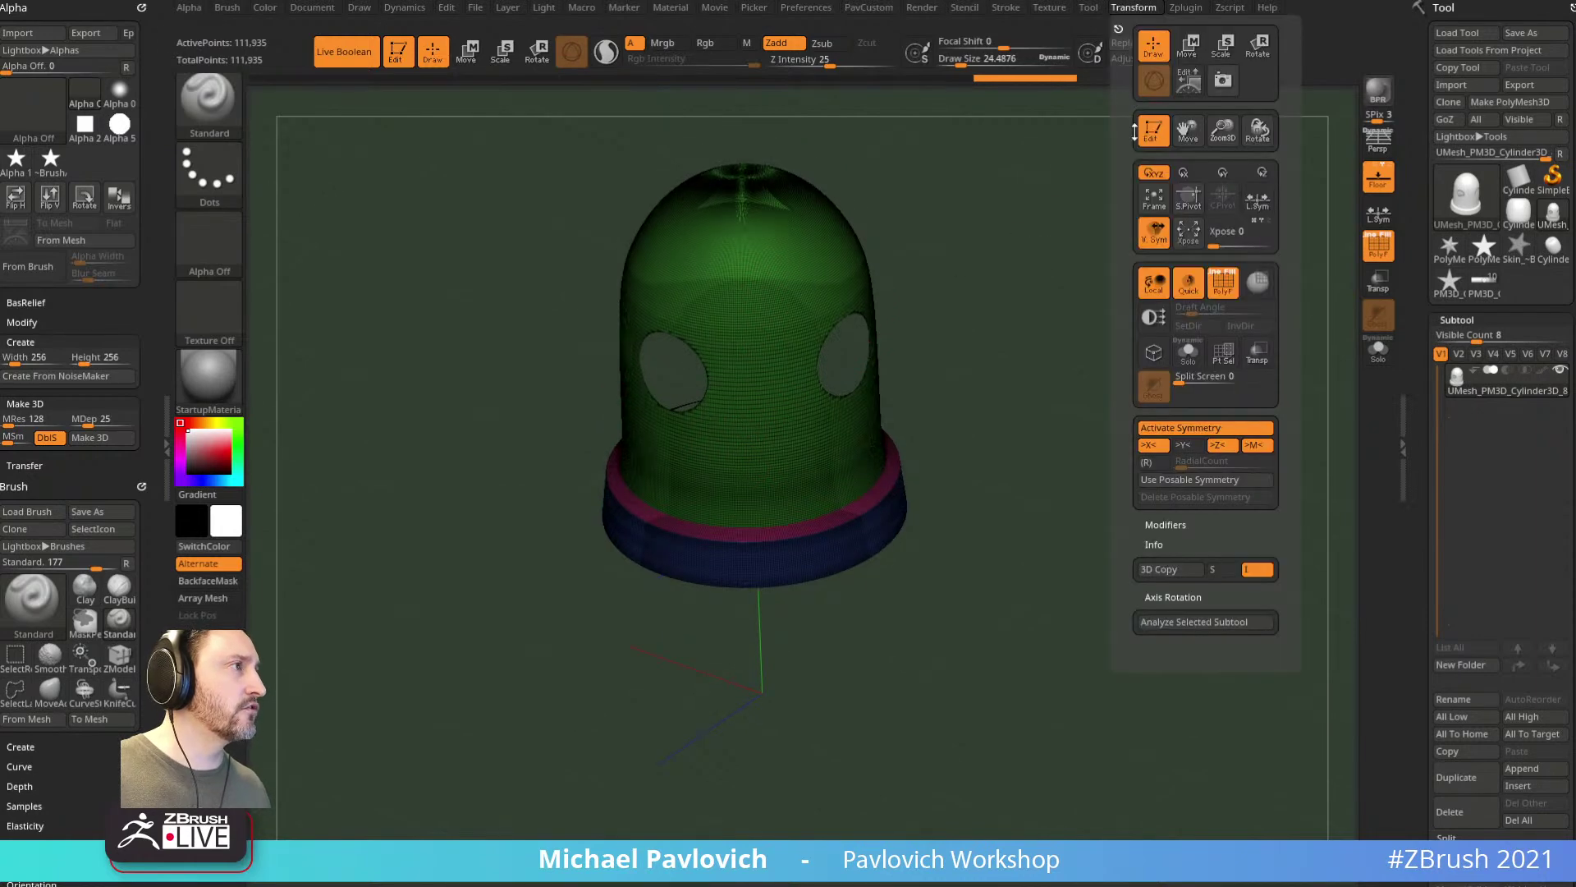
drag(1420, 484, 1413, 242)
drag(1425, 508, 1428, 246)
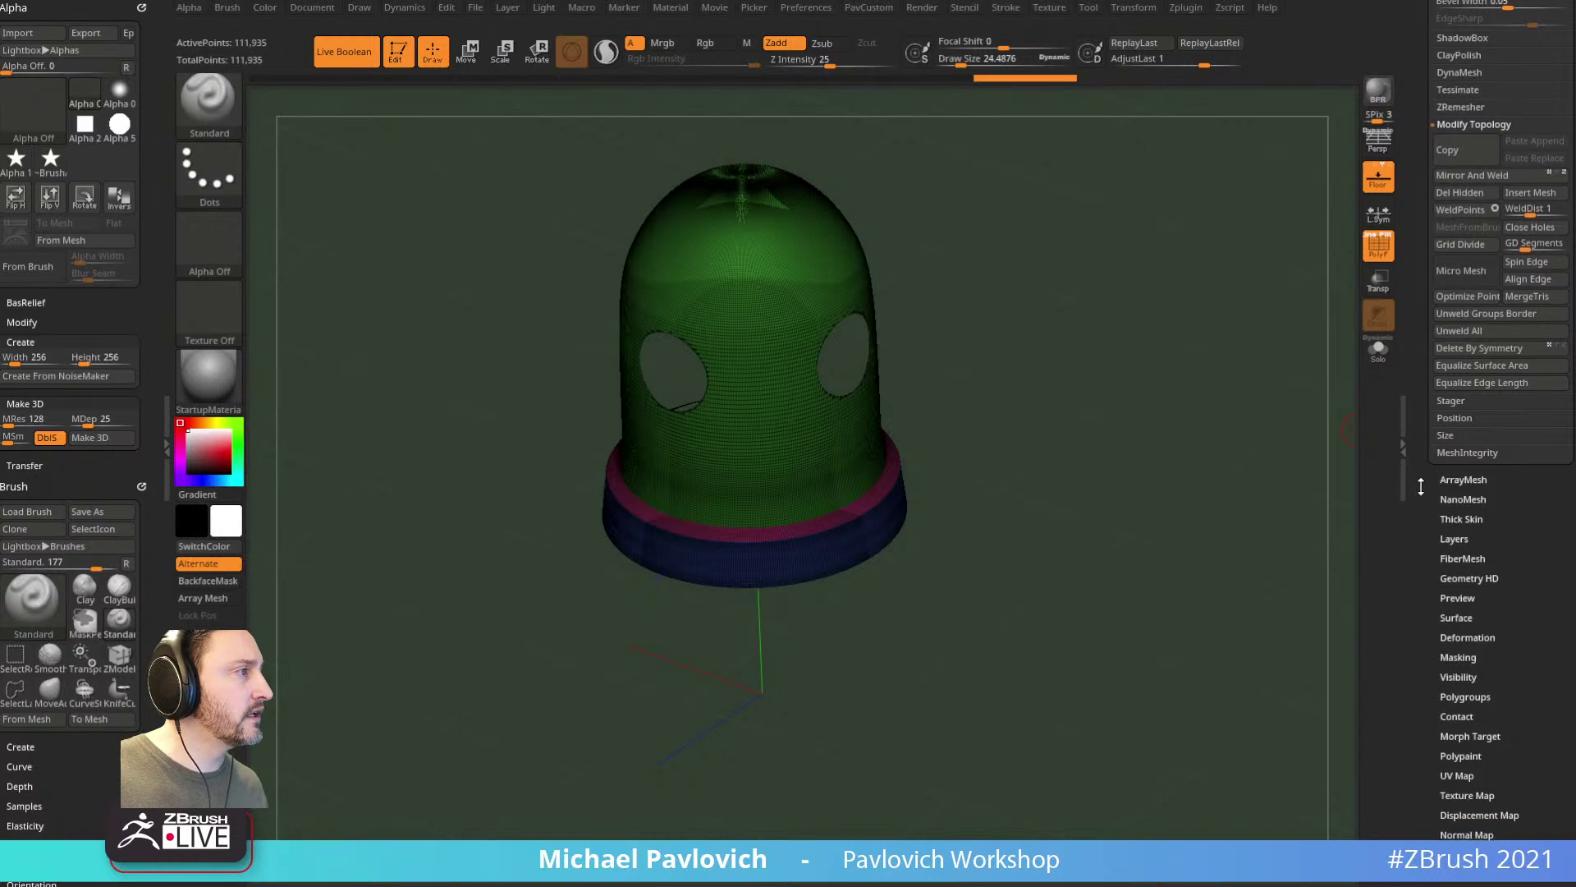
click(1451, 107)
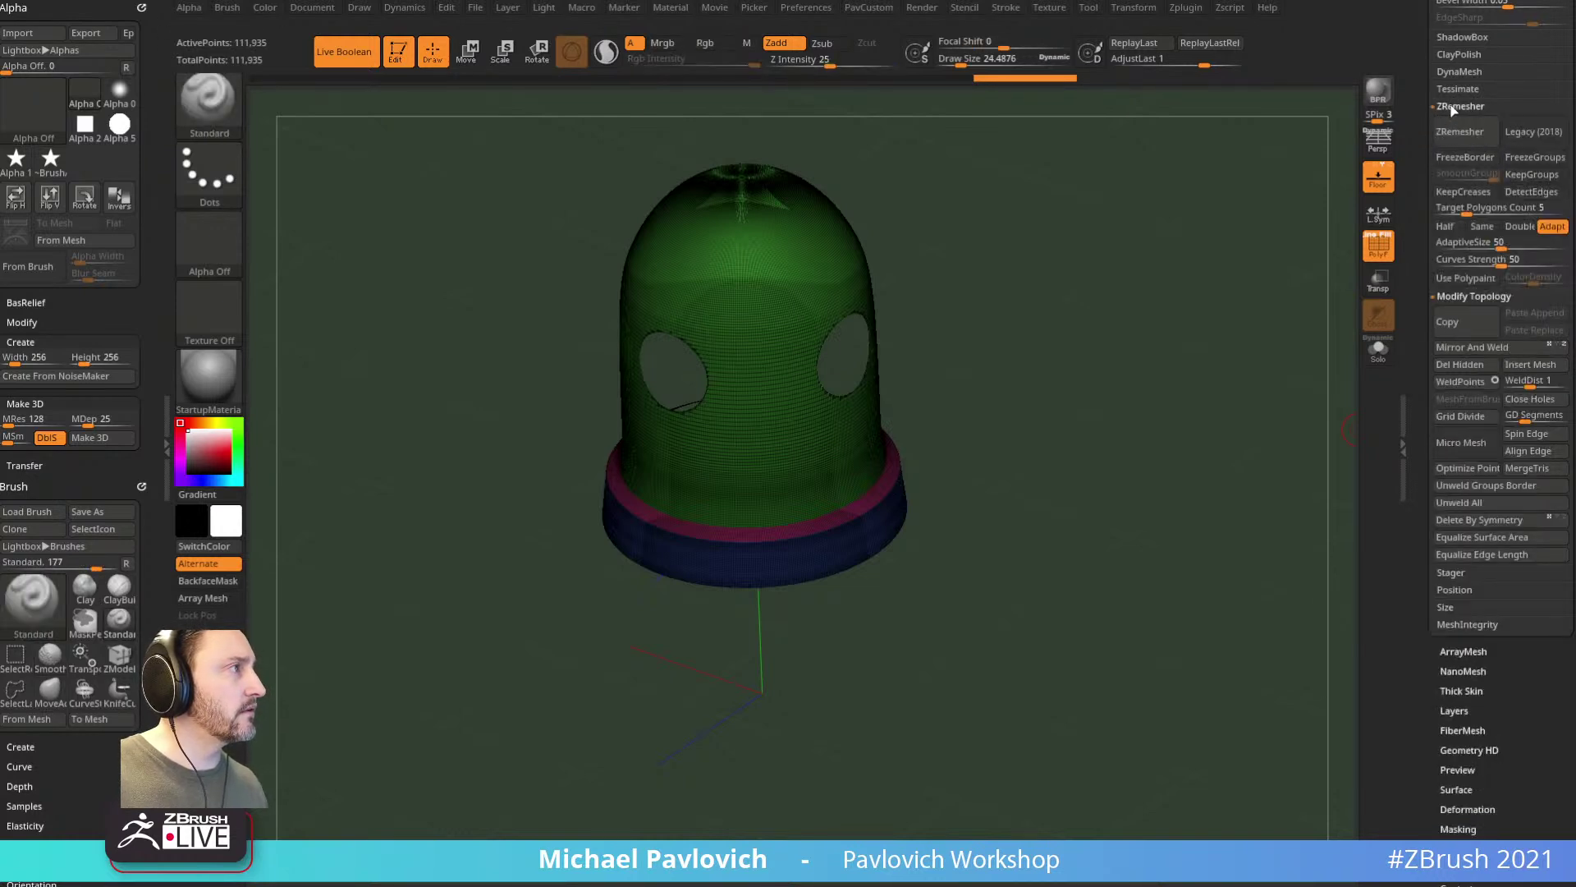
click(1477, 242)
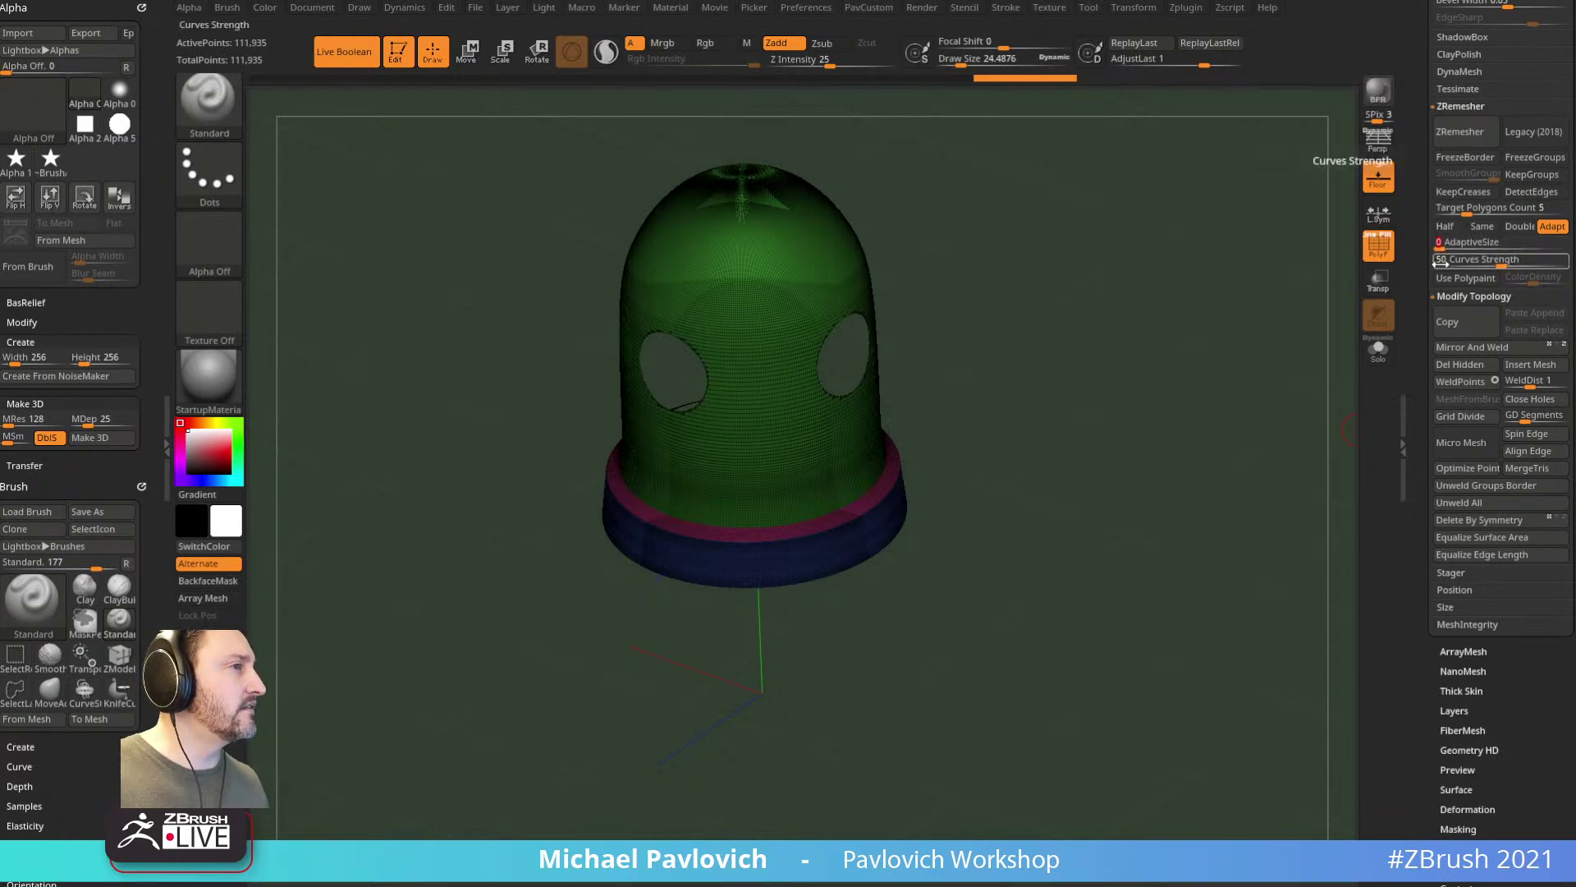
click(1513, 243)
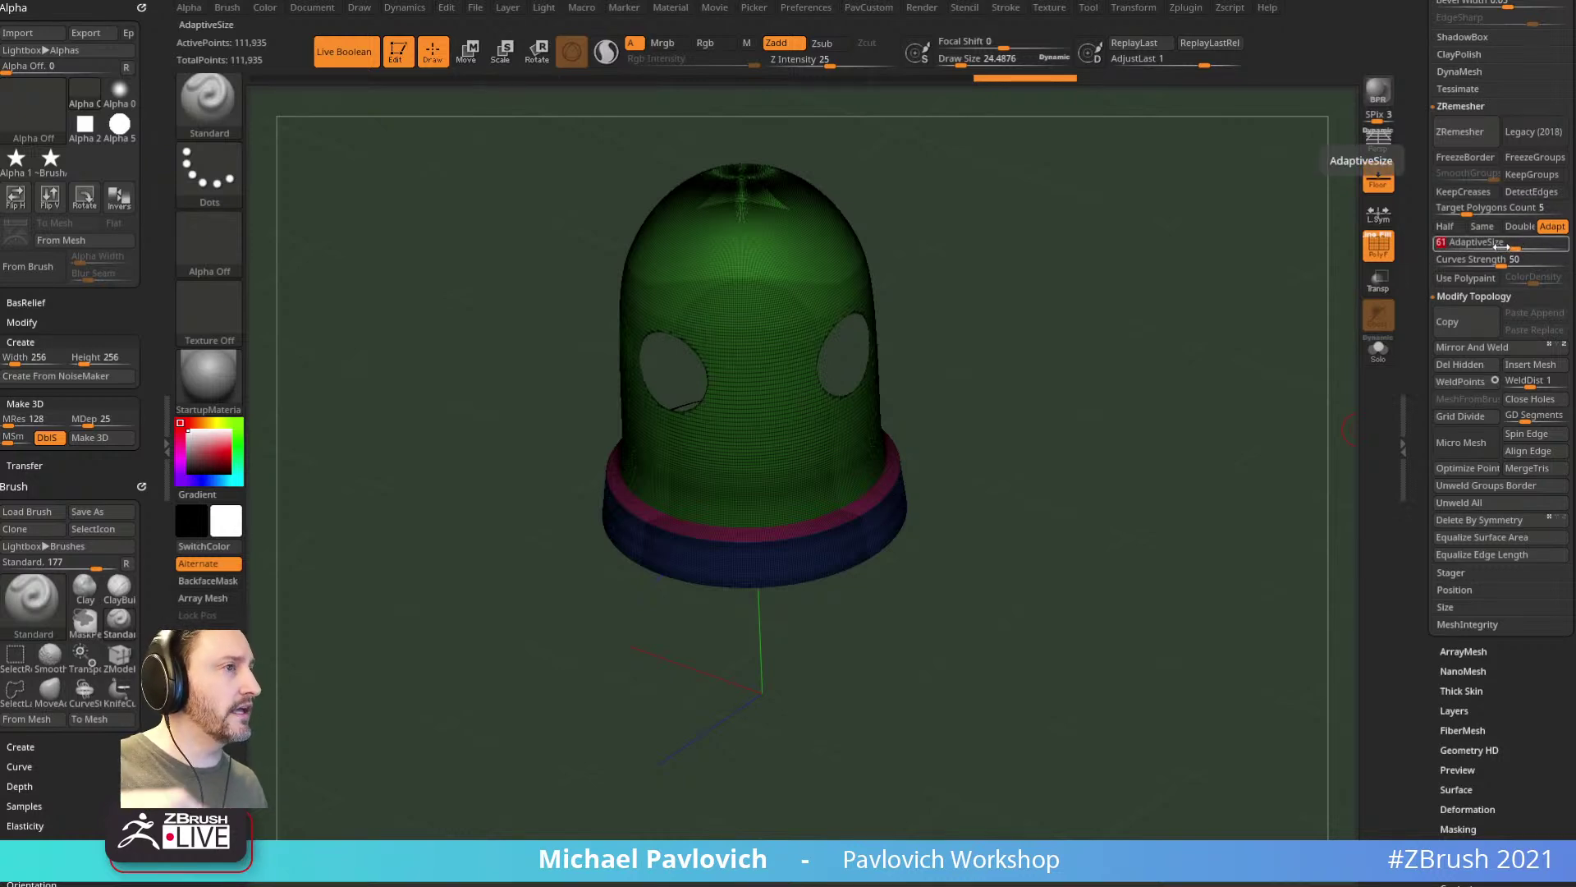
drag(1468, 243, 1437, 251)
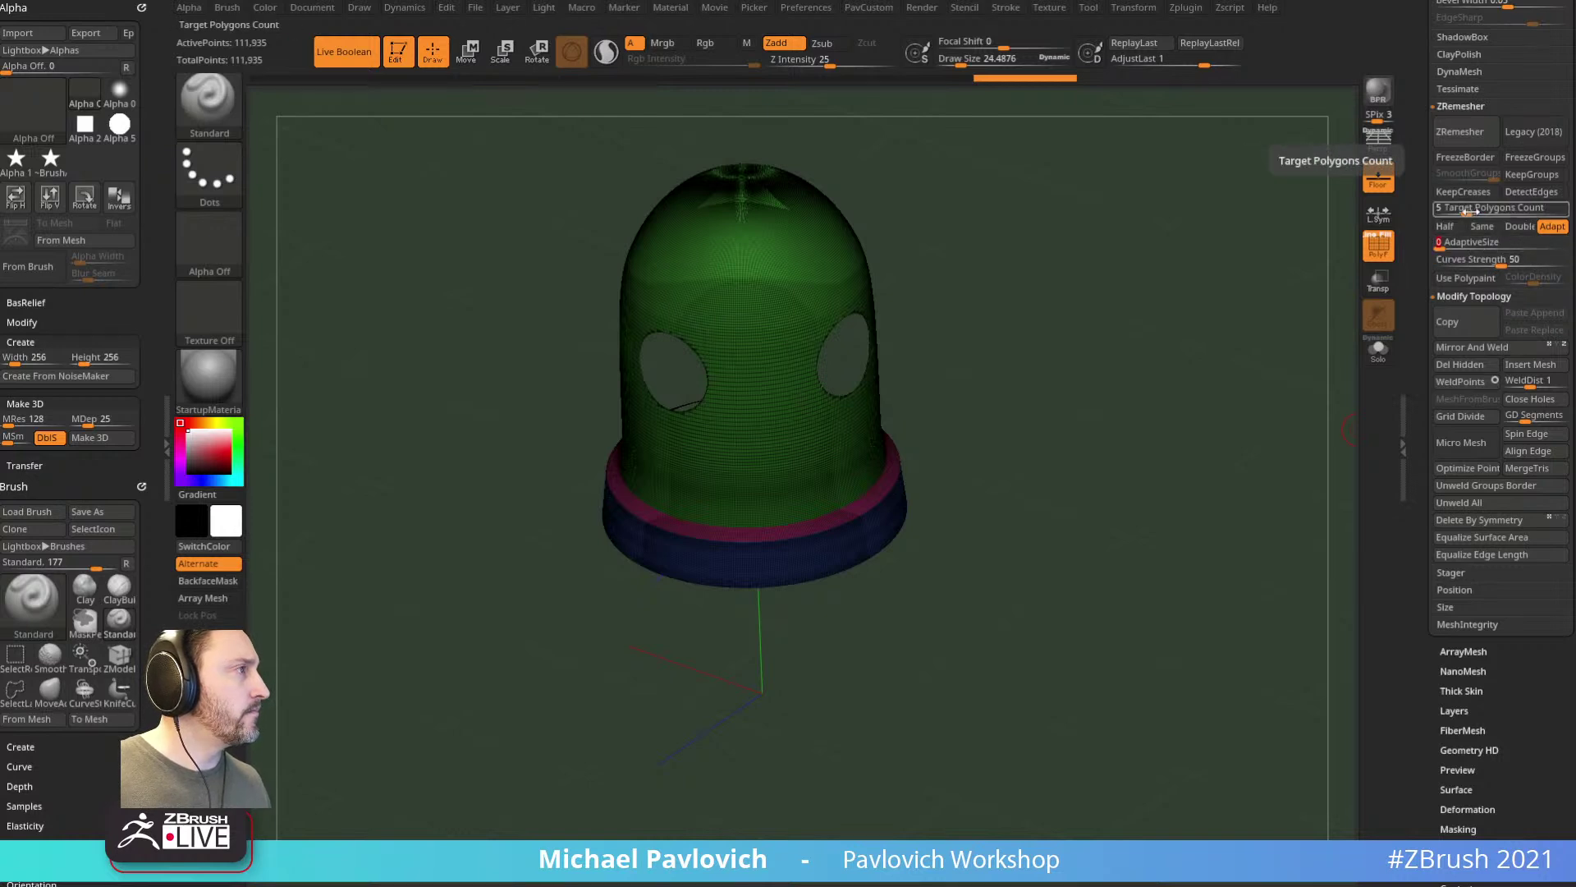
click(1529, 175)
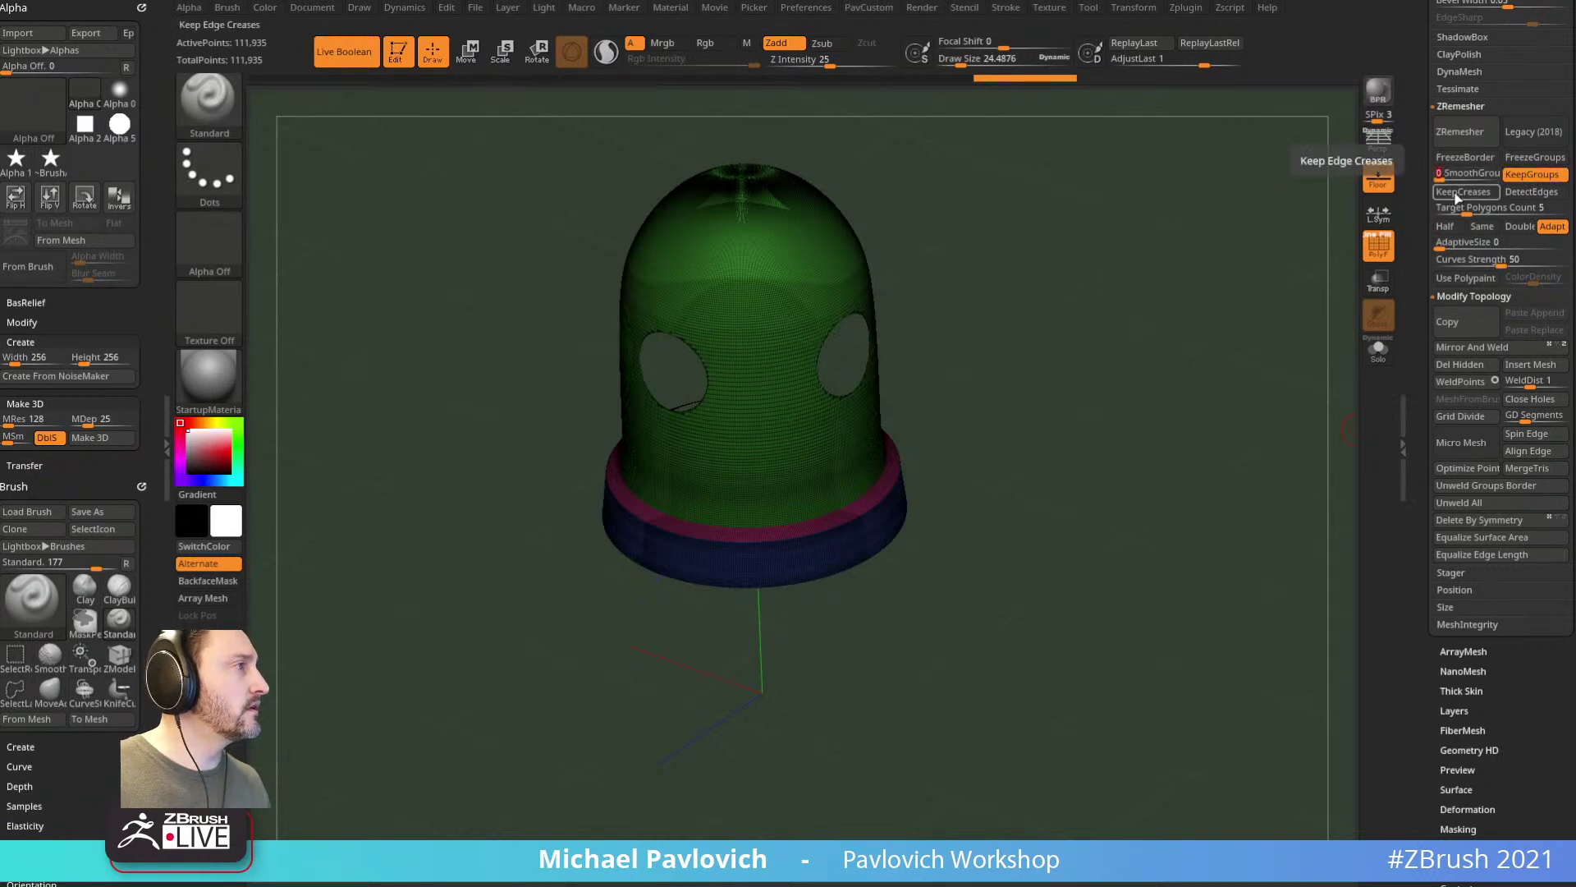
click(1464, 132)
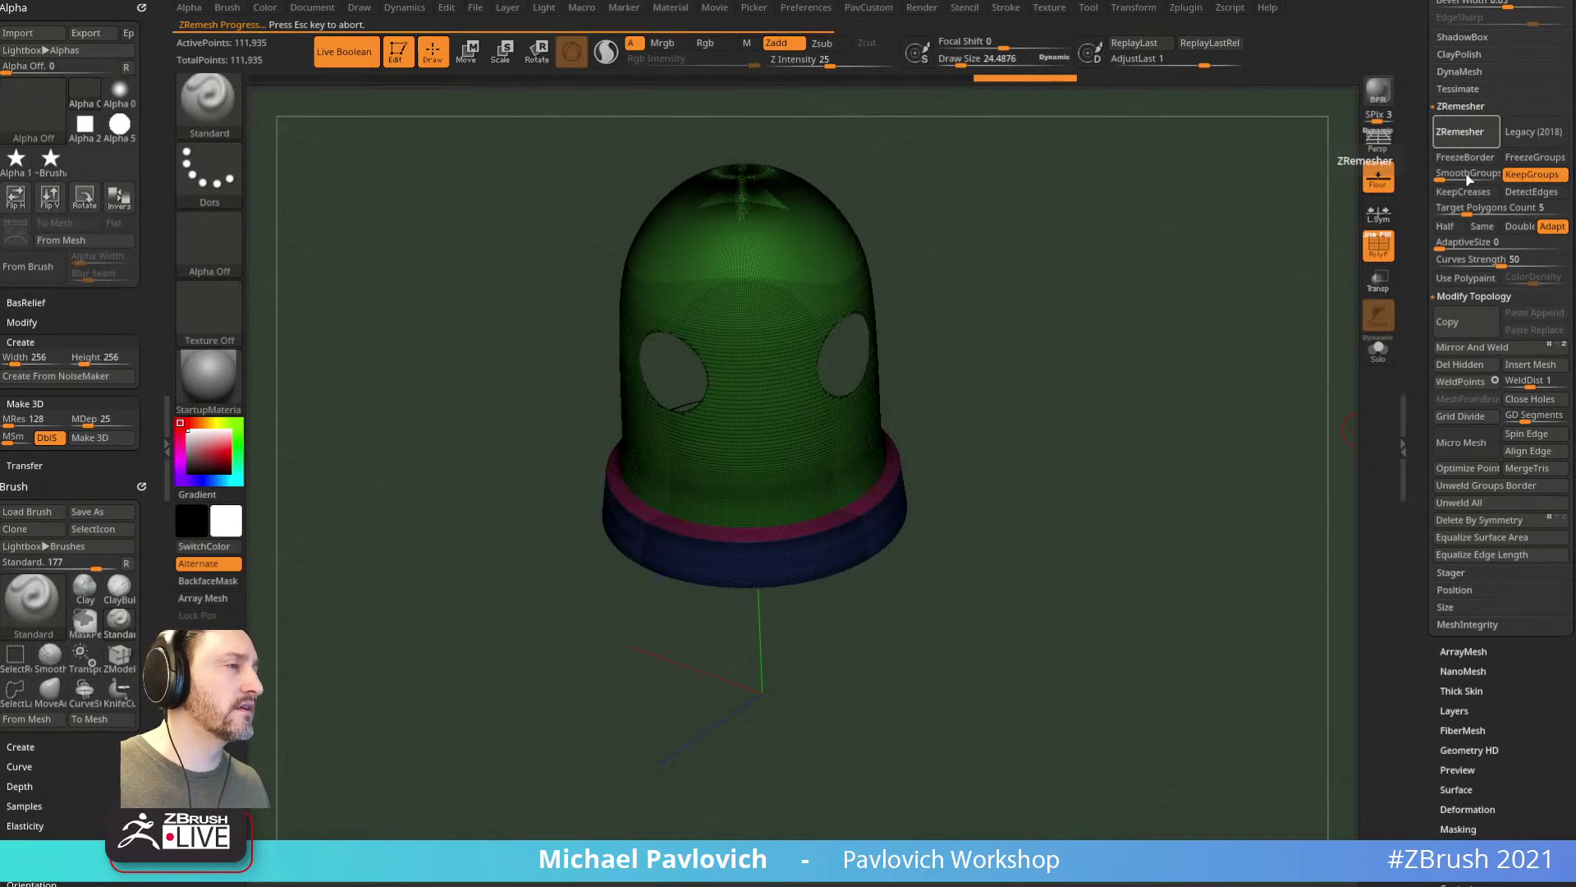
alt+drag(1097, 249, 1214, 328)
click(1378, 178)
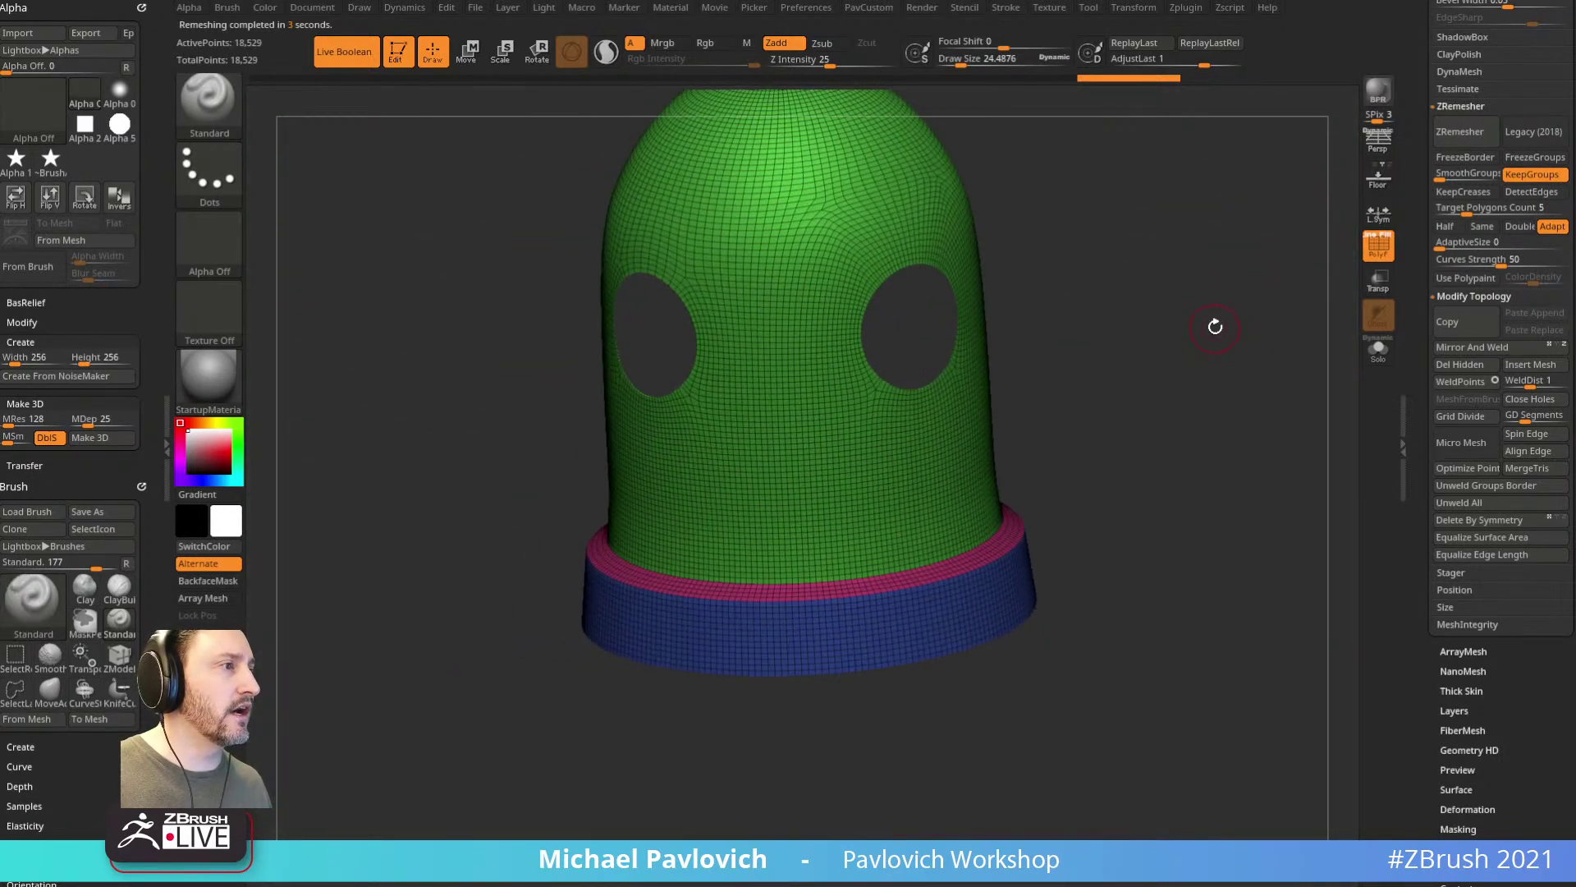
Step: Set ZRemesher to Half and remesh the hat repeatedly to reduce it to about 2,000 points
key(3)
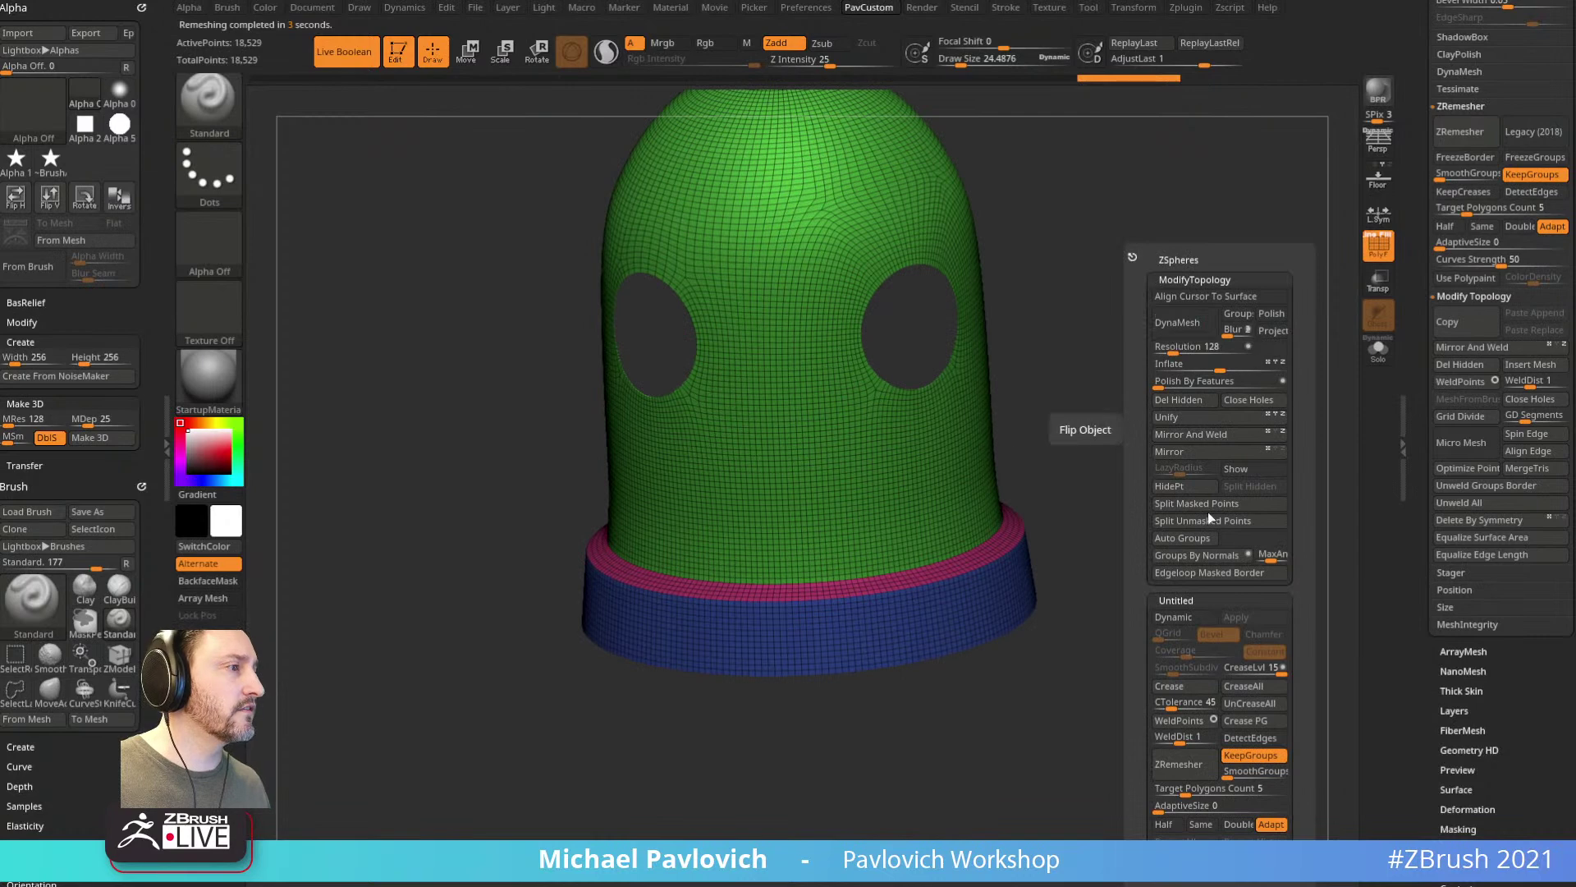
click(1164, 824)
click(1194, 766)
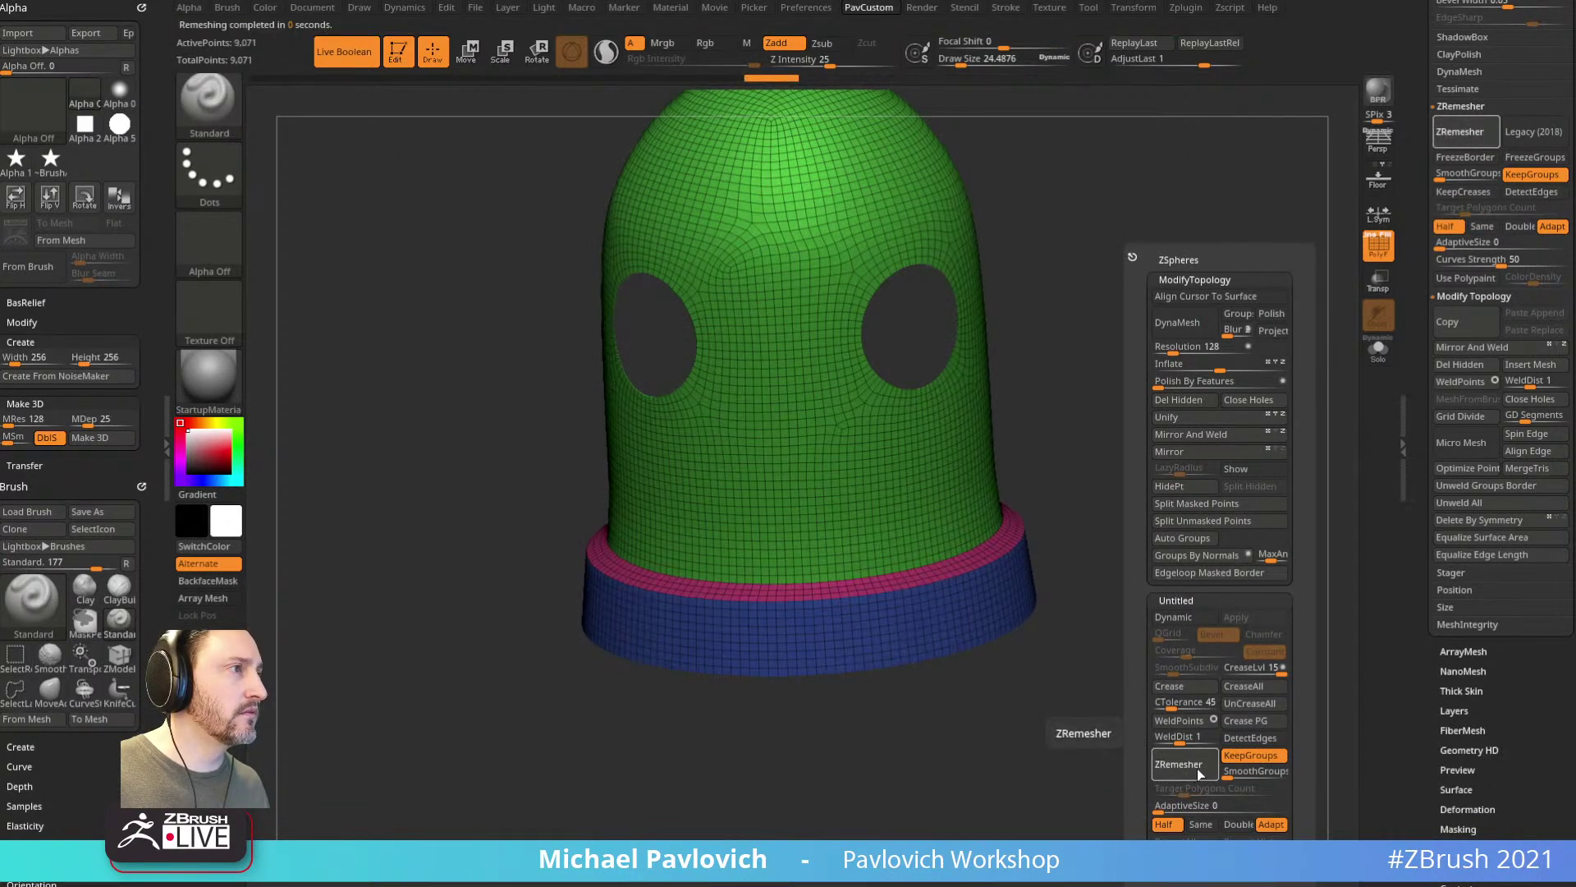
click(1195, 770)
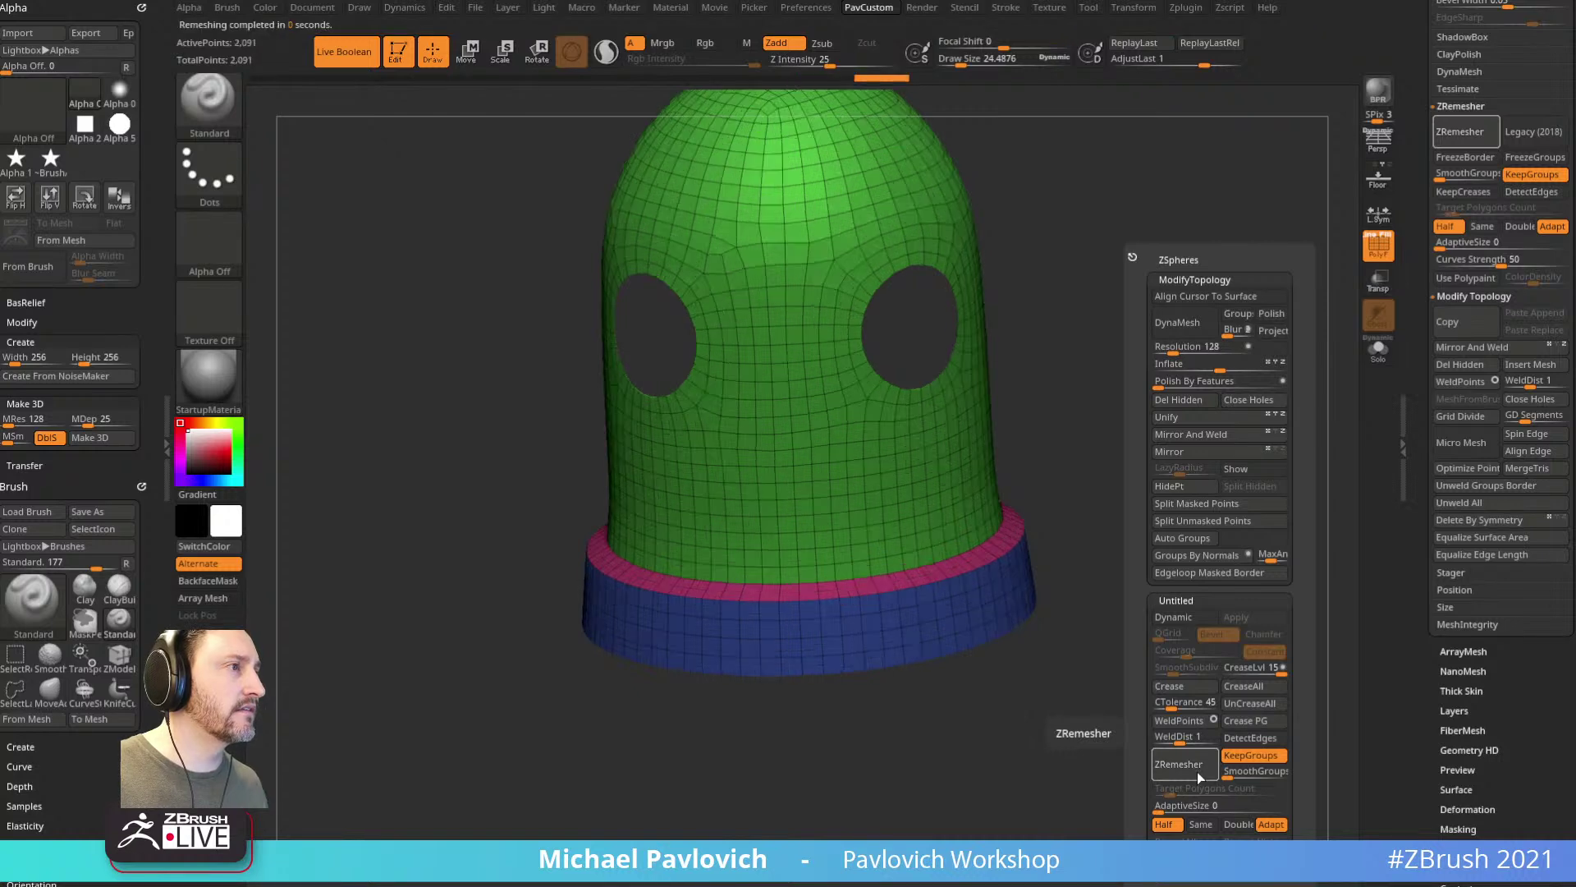
drag(1116, 763, 1214, 538)
Step: Try one more Half-density ZRemesher pass on the hat, and undo it
key(space)
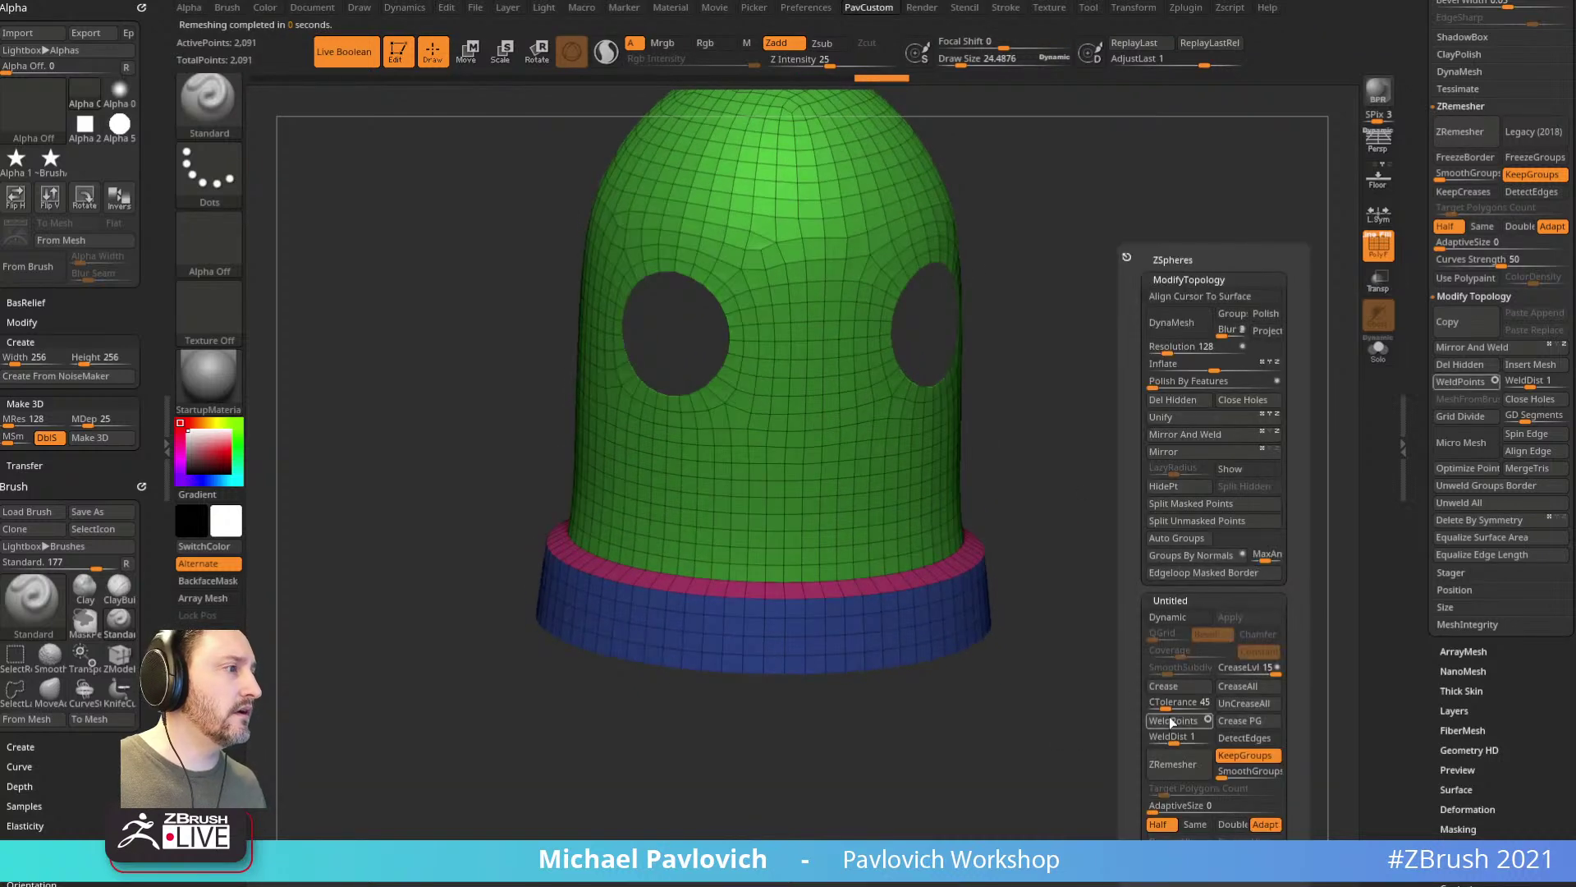
click(1180, 765)
drag(1133, 523, 1265, 452)
key(ctrl+z)
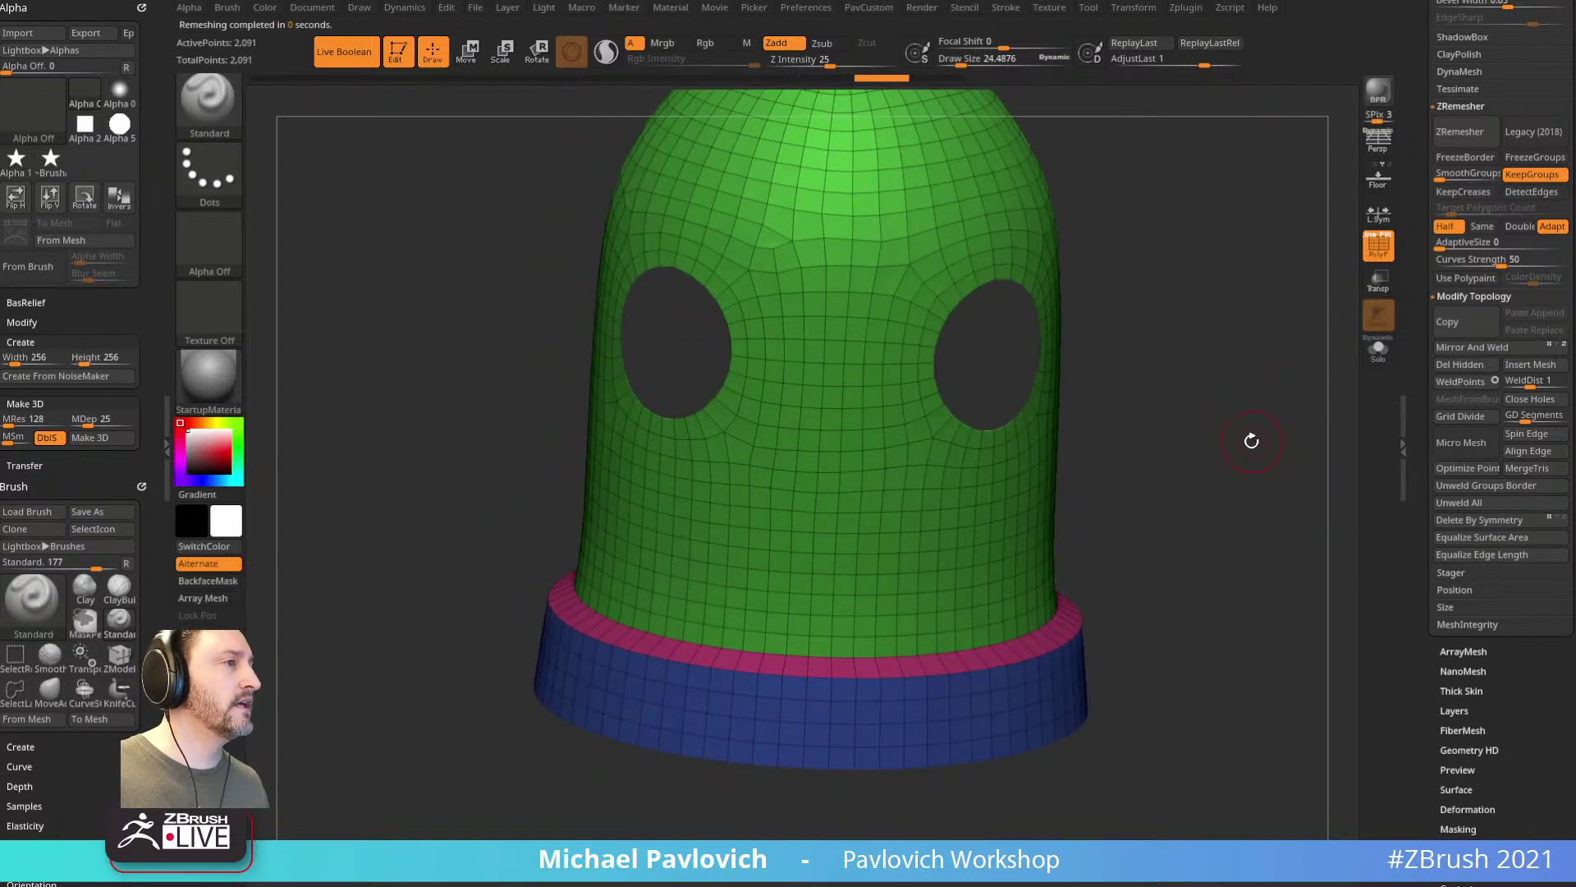
Step: Consult the hat reference photo and thicken the shell inward with the ZModeler Extrude action on All Polygons
drag(1182, 886, 924, 558)
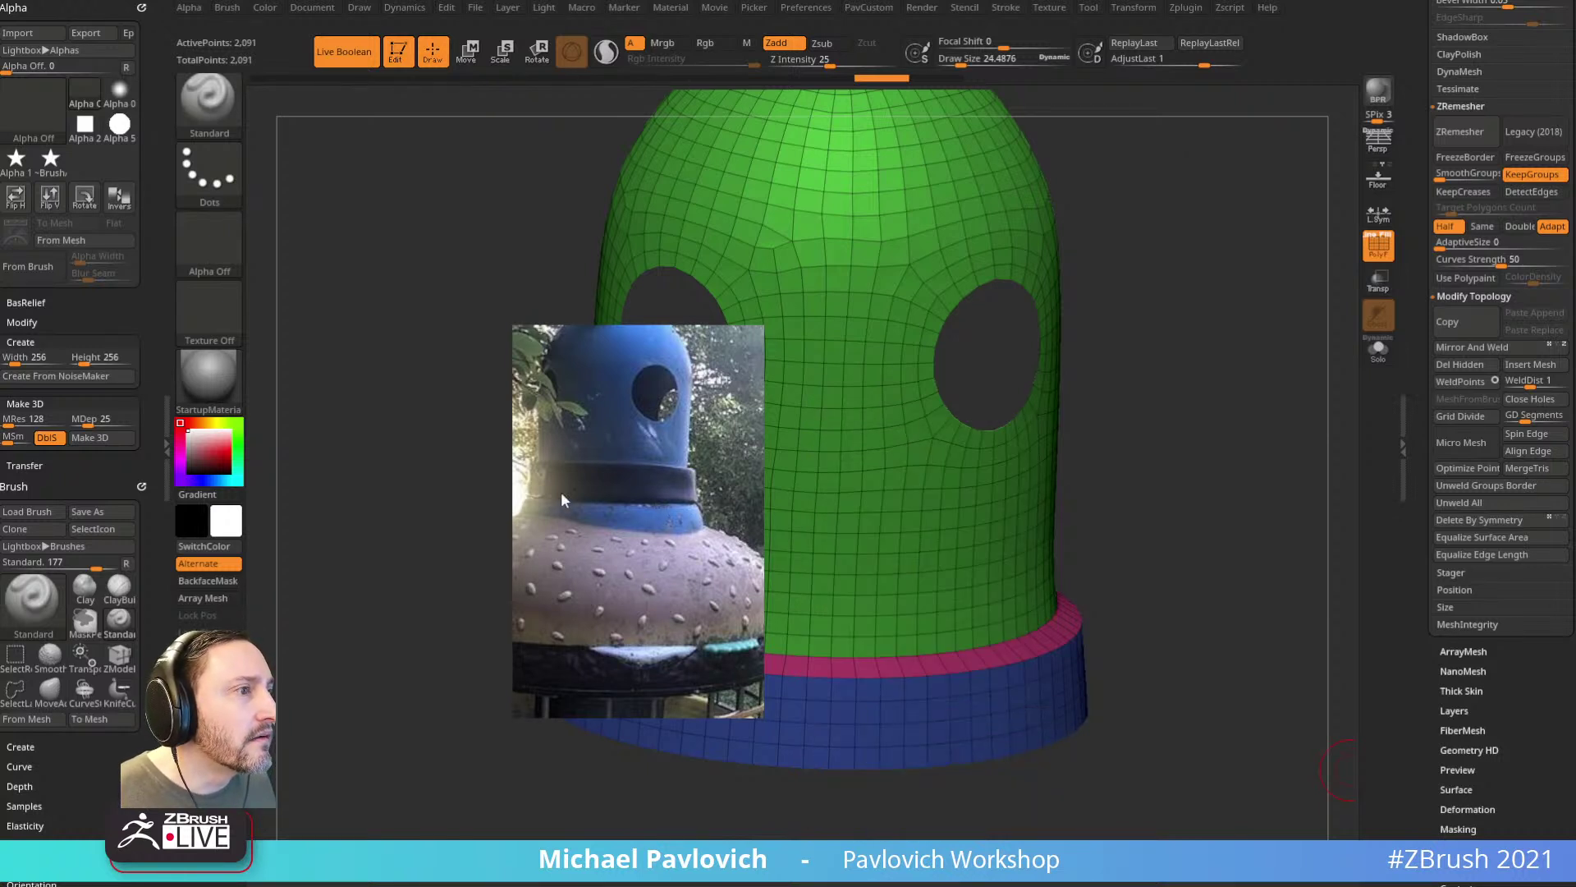
mouse_move(1170, 179)
mouse_down()
mouse_move(1203, 307)
mouse_move(1189, 292)
mouse_up()
key(b)
key(z)
key(m)
key(space)
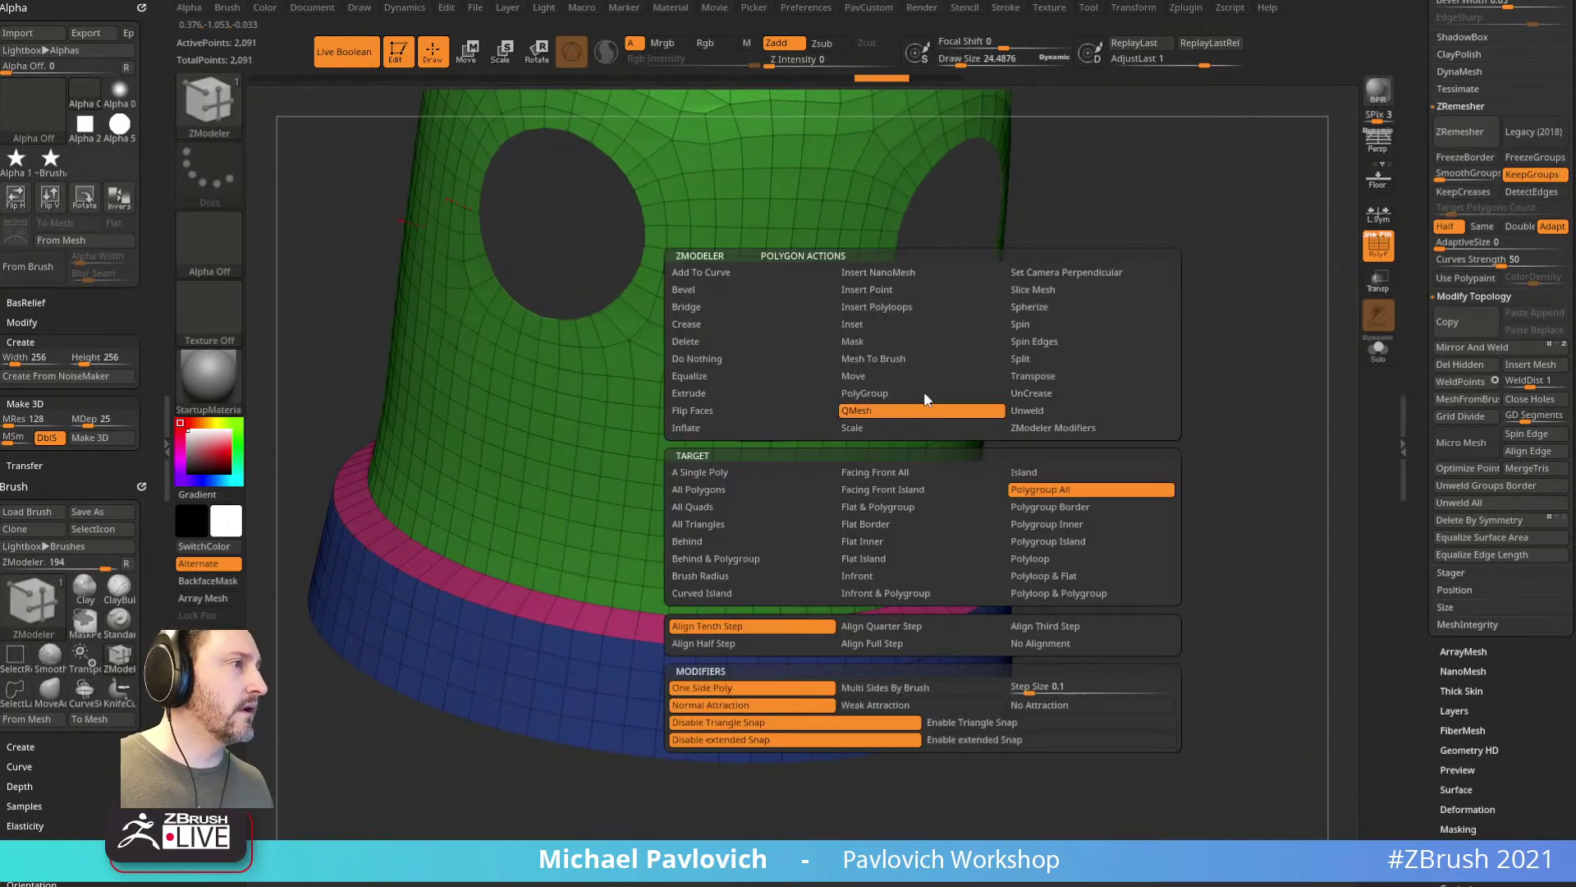
click(754, 391)
click(743, 473)
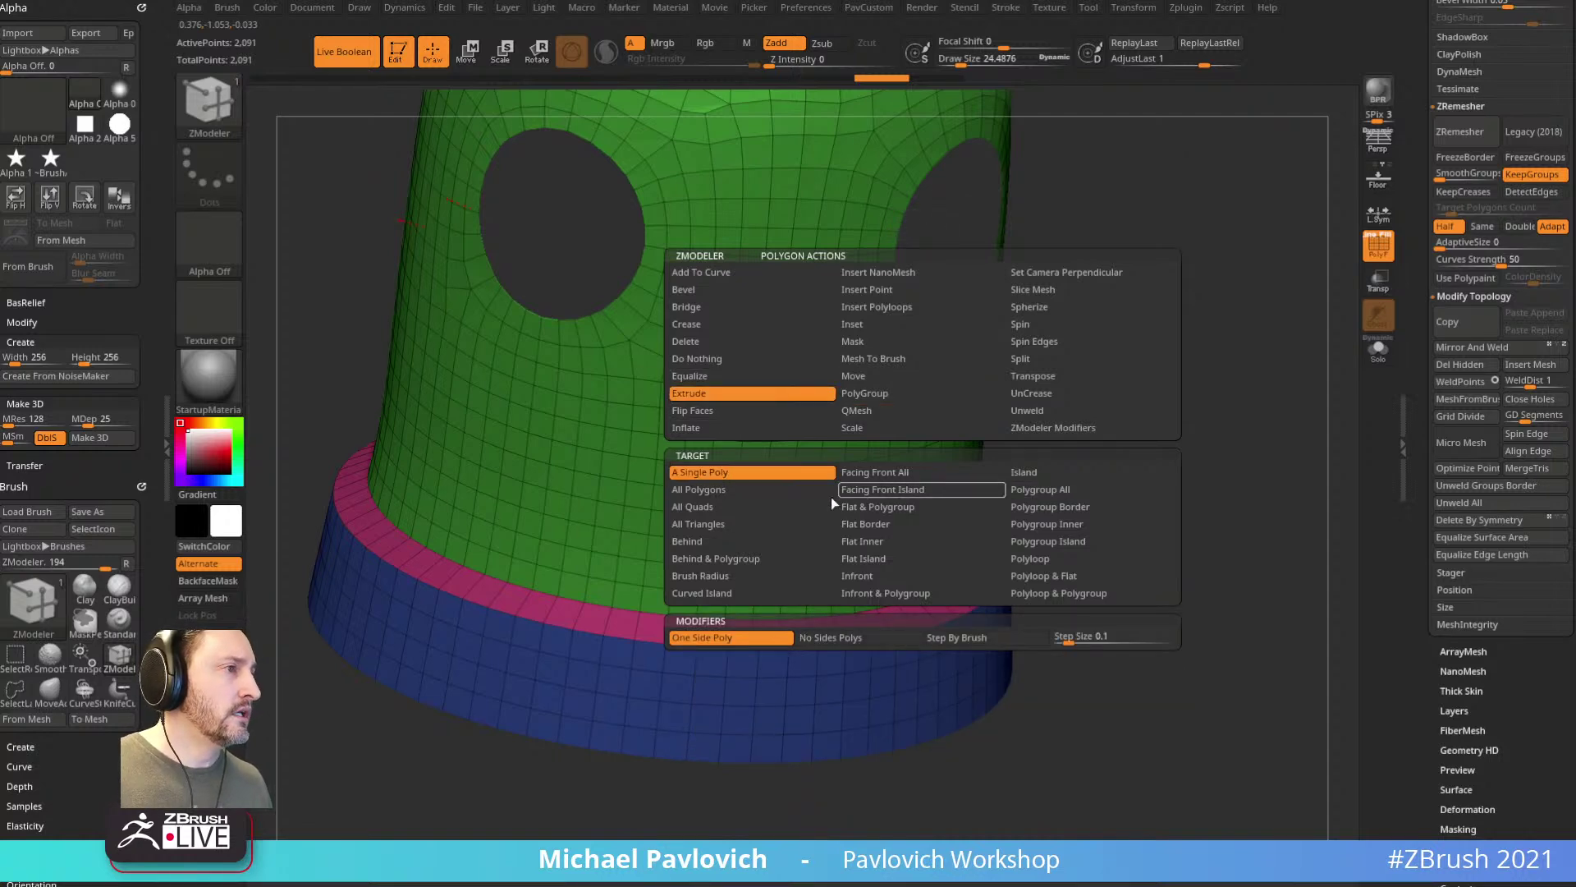
click(802, 491)
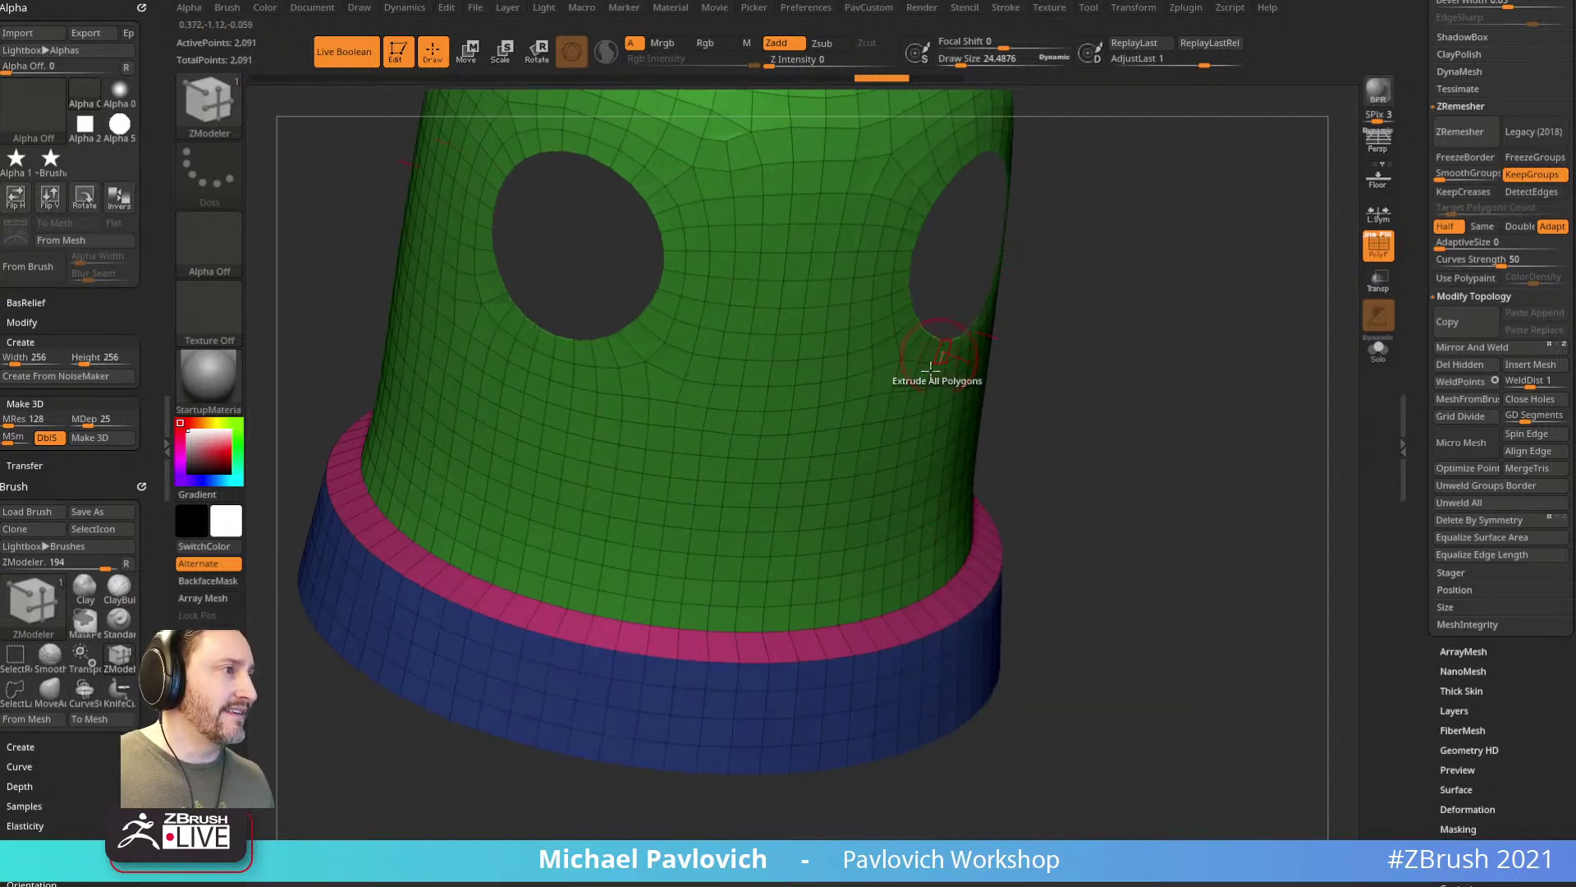
click(920, 443)
drag(915, 441, 903, 436)
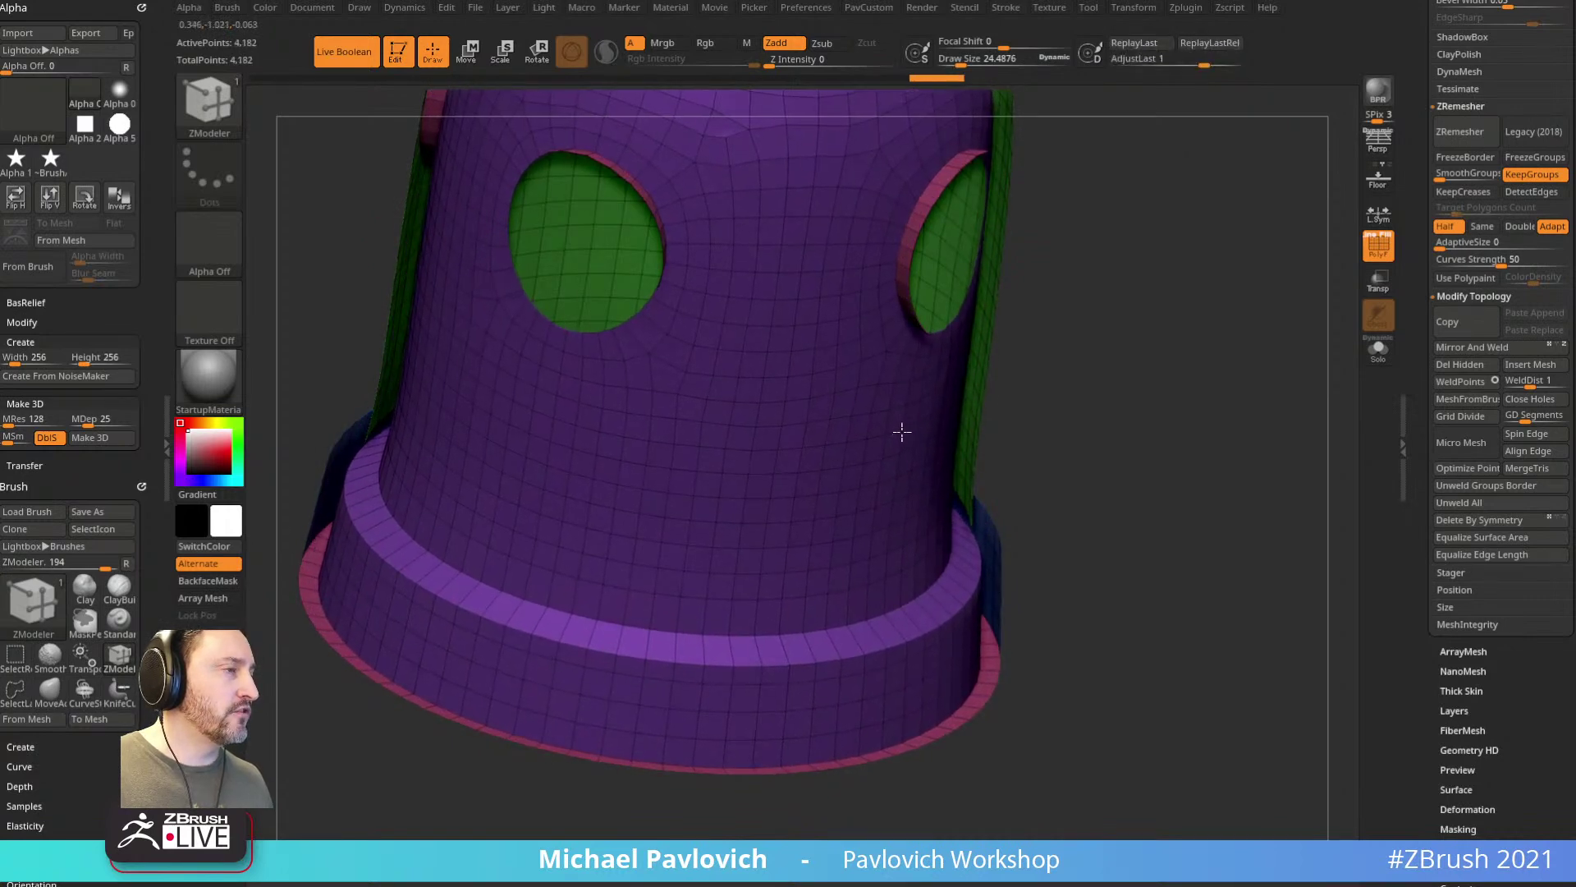
Step: Flip the surface normals of the thickened hat through its Display Properties
drag(1168, 440, 1183, 394)
drag(1422, 511, 1422, 333)
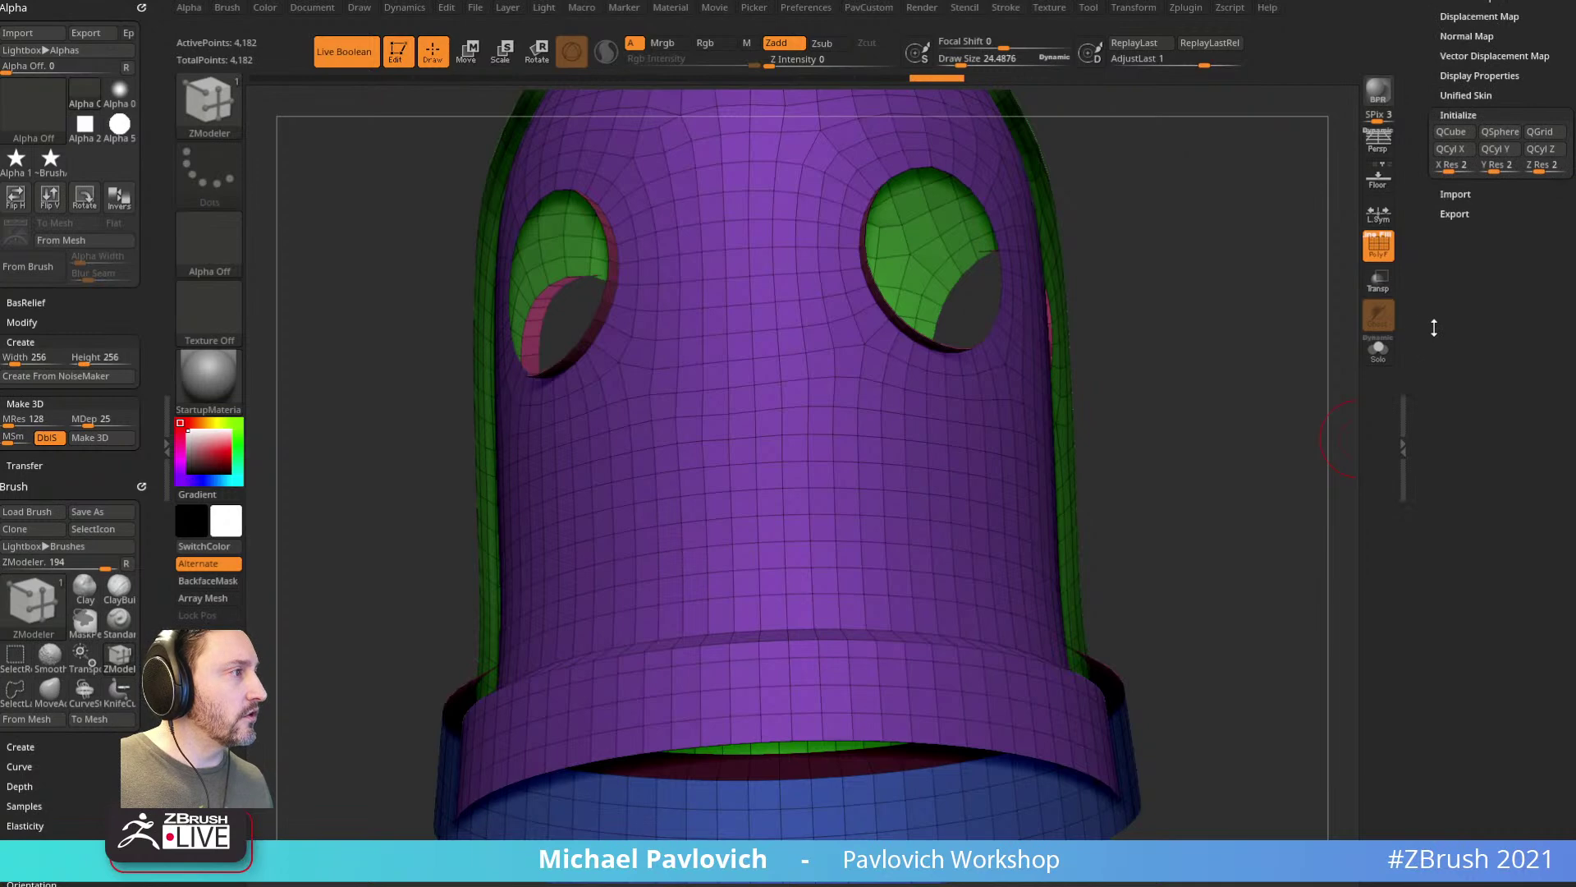
key(shift)
click(1459, 76)
drag(1264, 394, 1225, 416)
Step: Crease the hat's polygroup borders, set the crease level to 2, enable dynamic subdivision smoothing, and hide the polyframe
key(2)
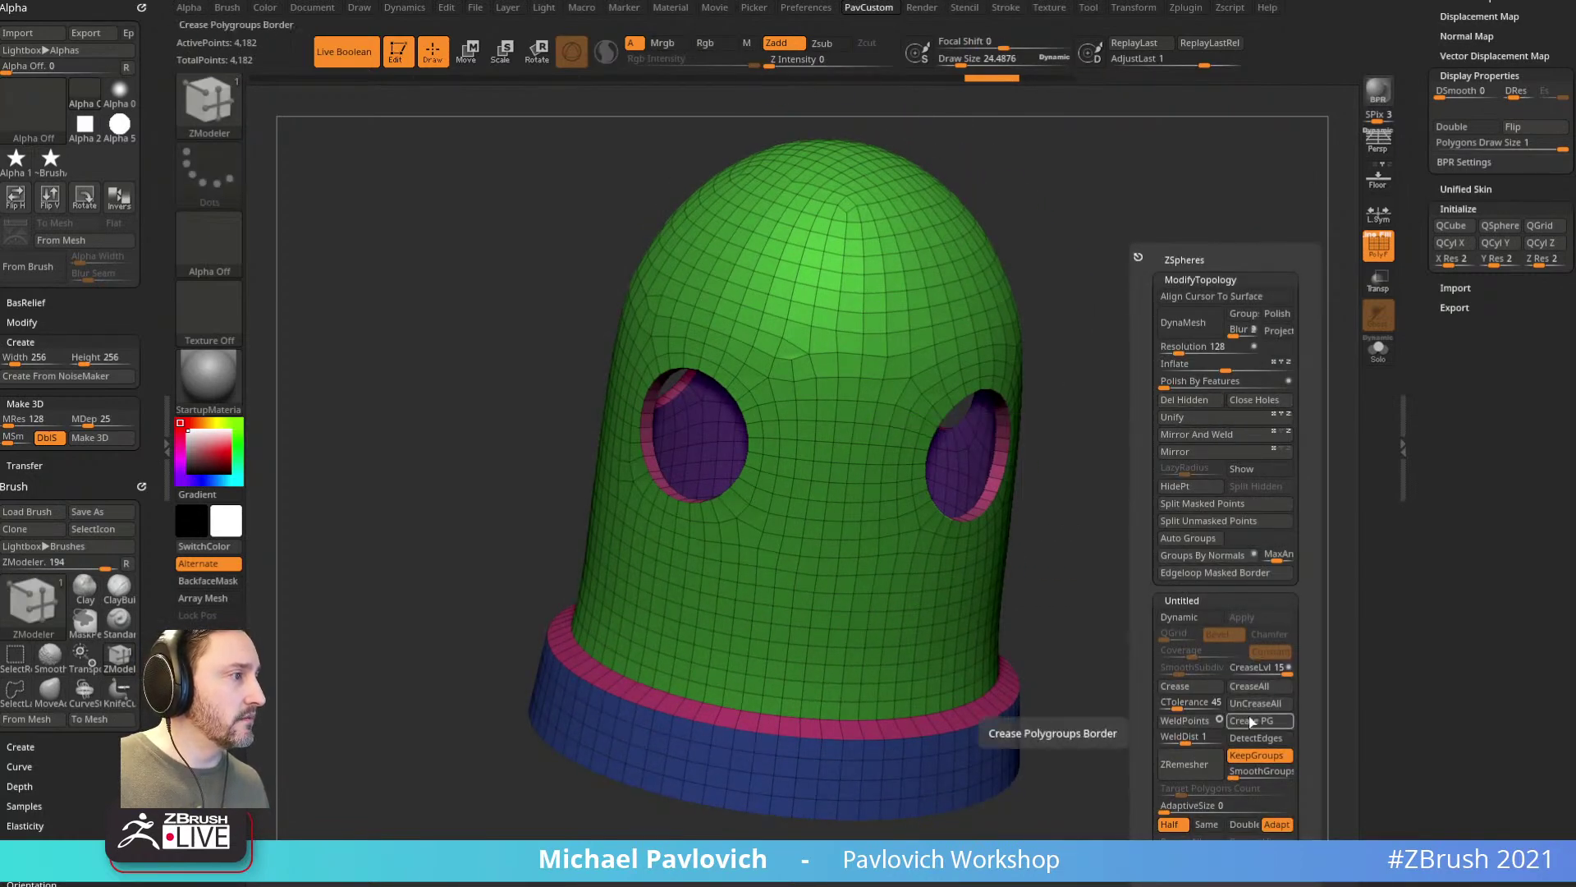
drag(1258, 672, 1241, 677)
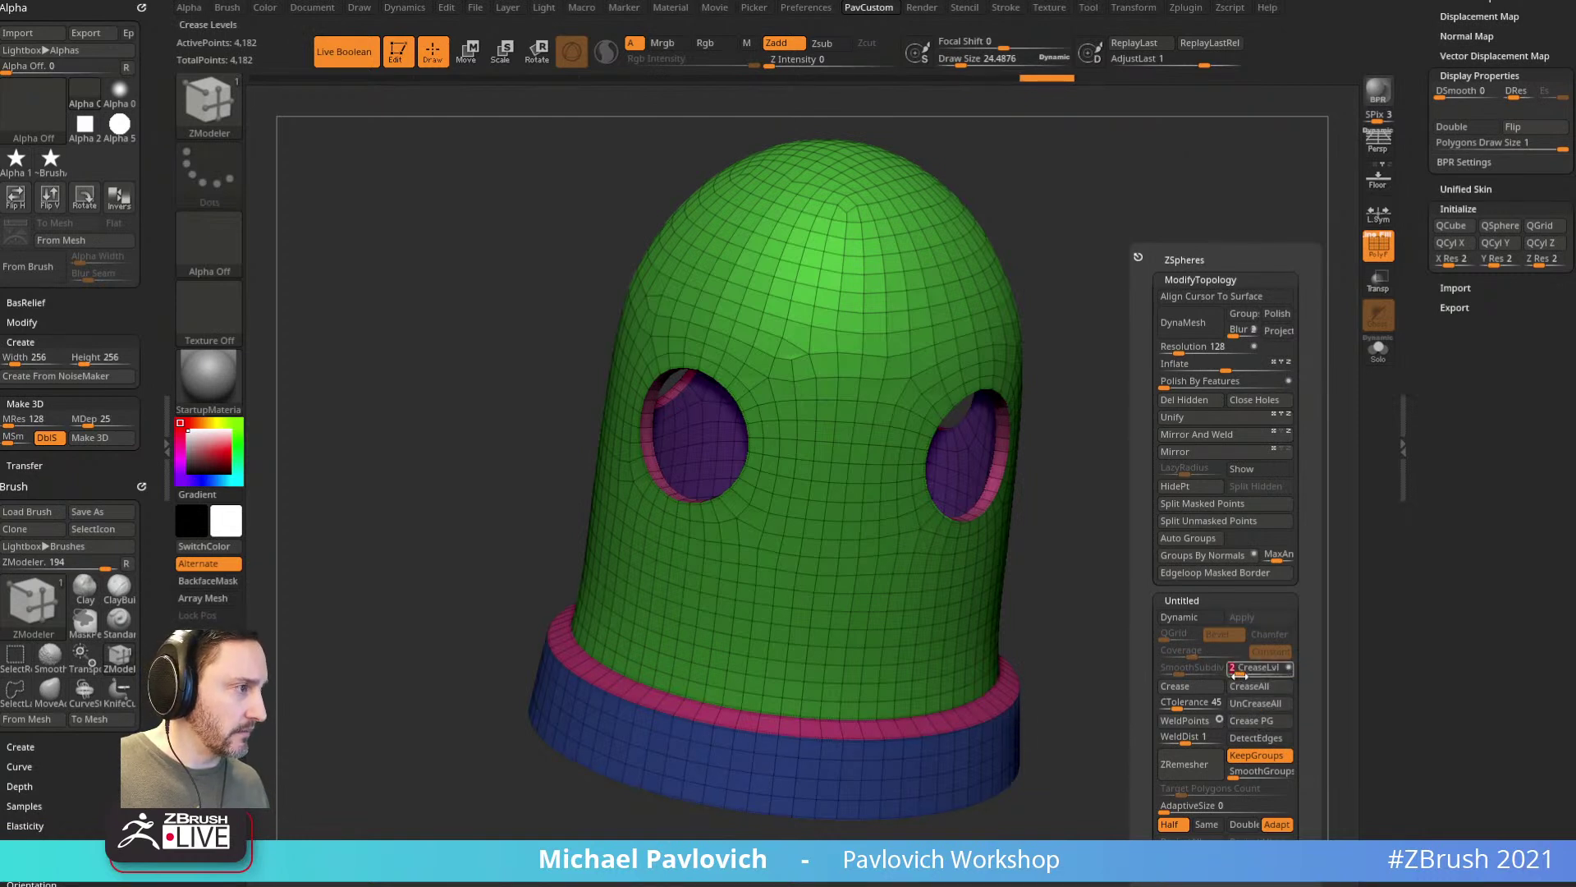
click(1179, 618)
click(1190, 668)
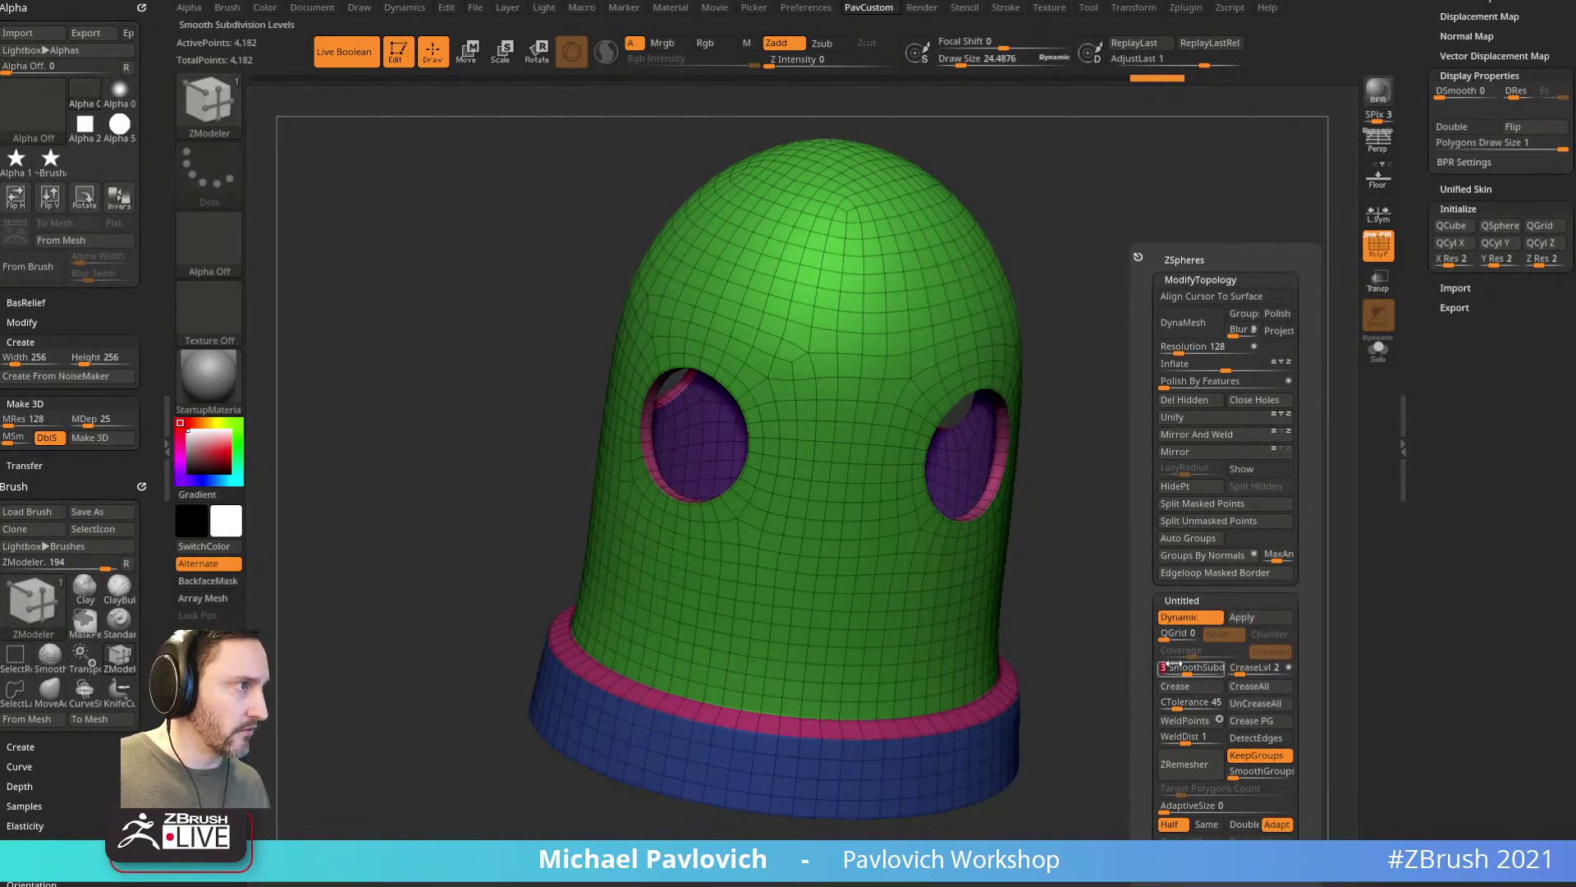
key(shift+f)
drag(1133, 533, 1191, 452)
Step: Switch back to the tower tool and delete the old hat PM3D_Cylinder3D_8 and the hole-cutting cylinder PM3D_Cylinder3D_10
drag(1442, 376, 1438, 591)
shift+drag(1218, 472, 1256, 464)
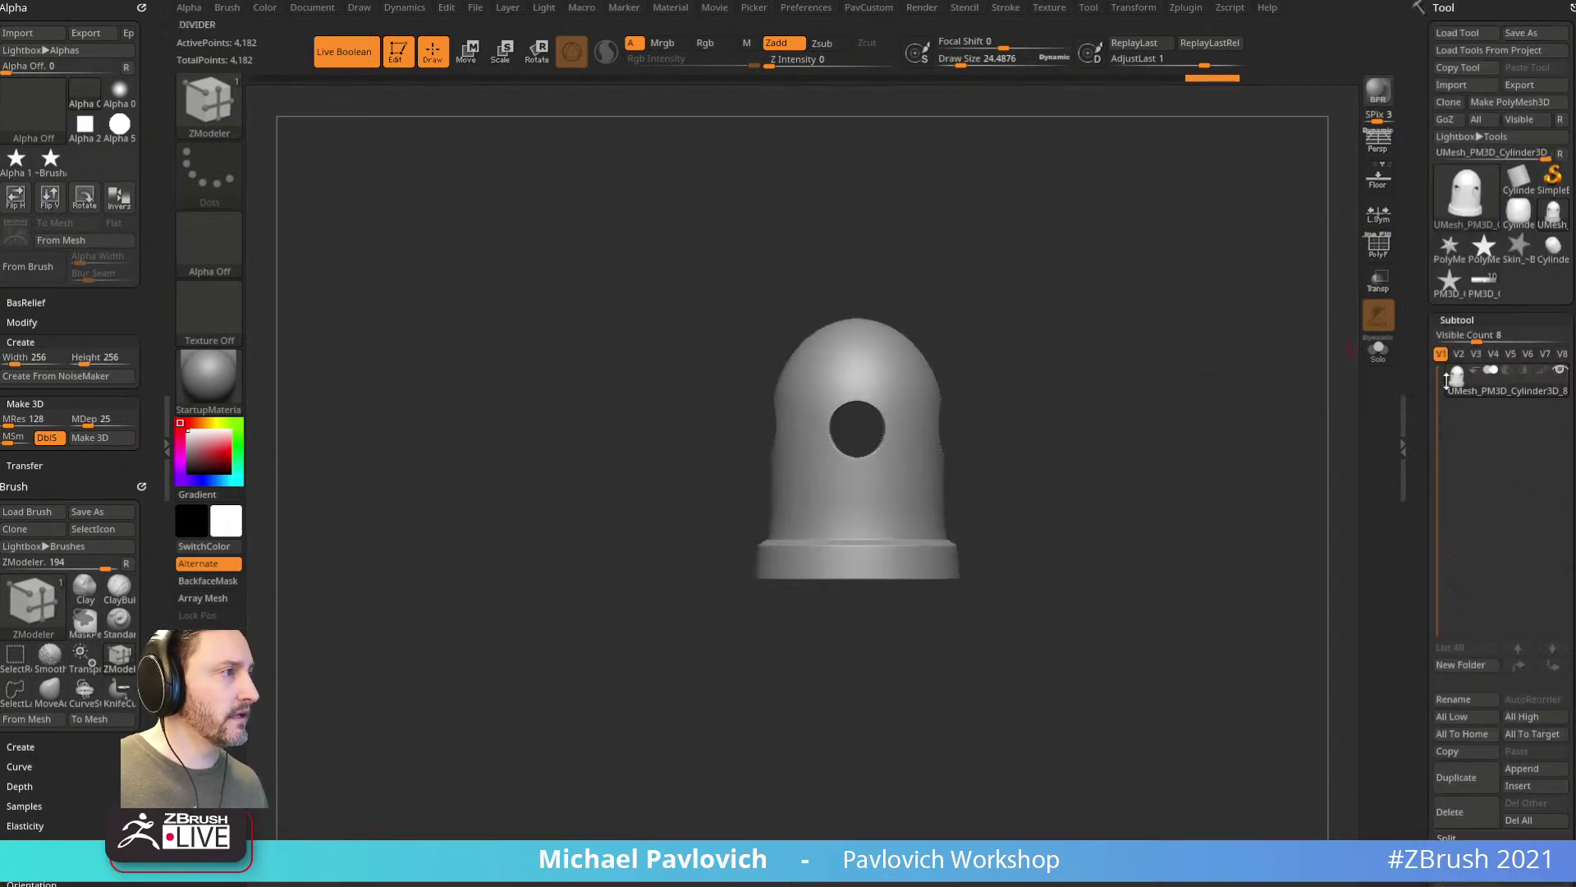
click(1487, 289)
drag(1420, 374, 1420, 358)
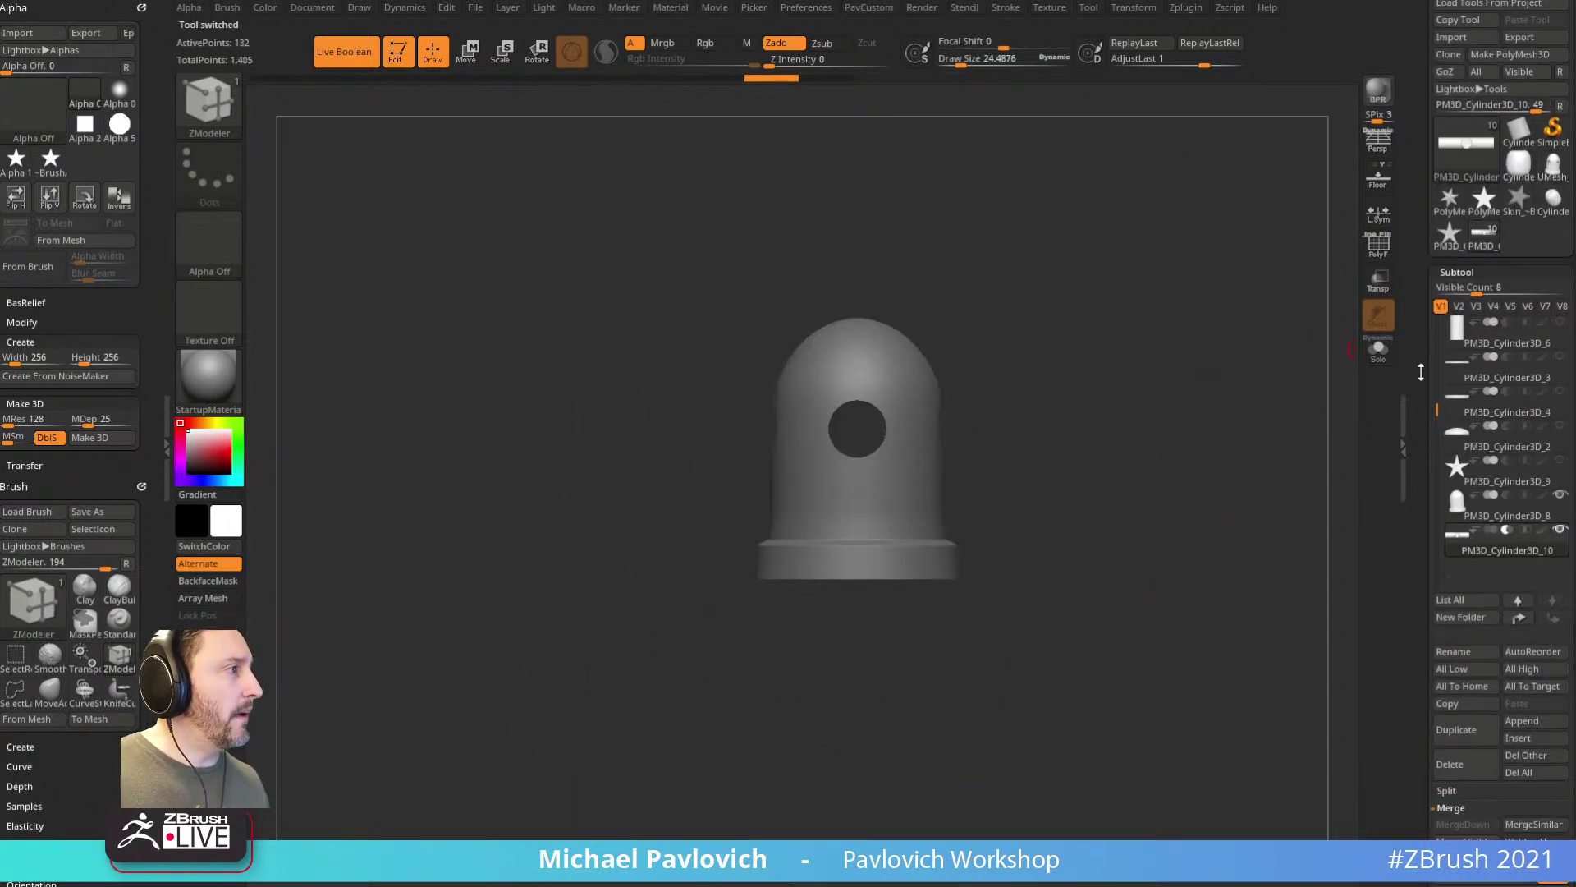
click(1504, 512)
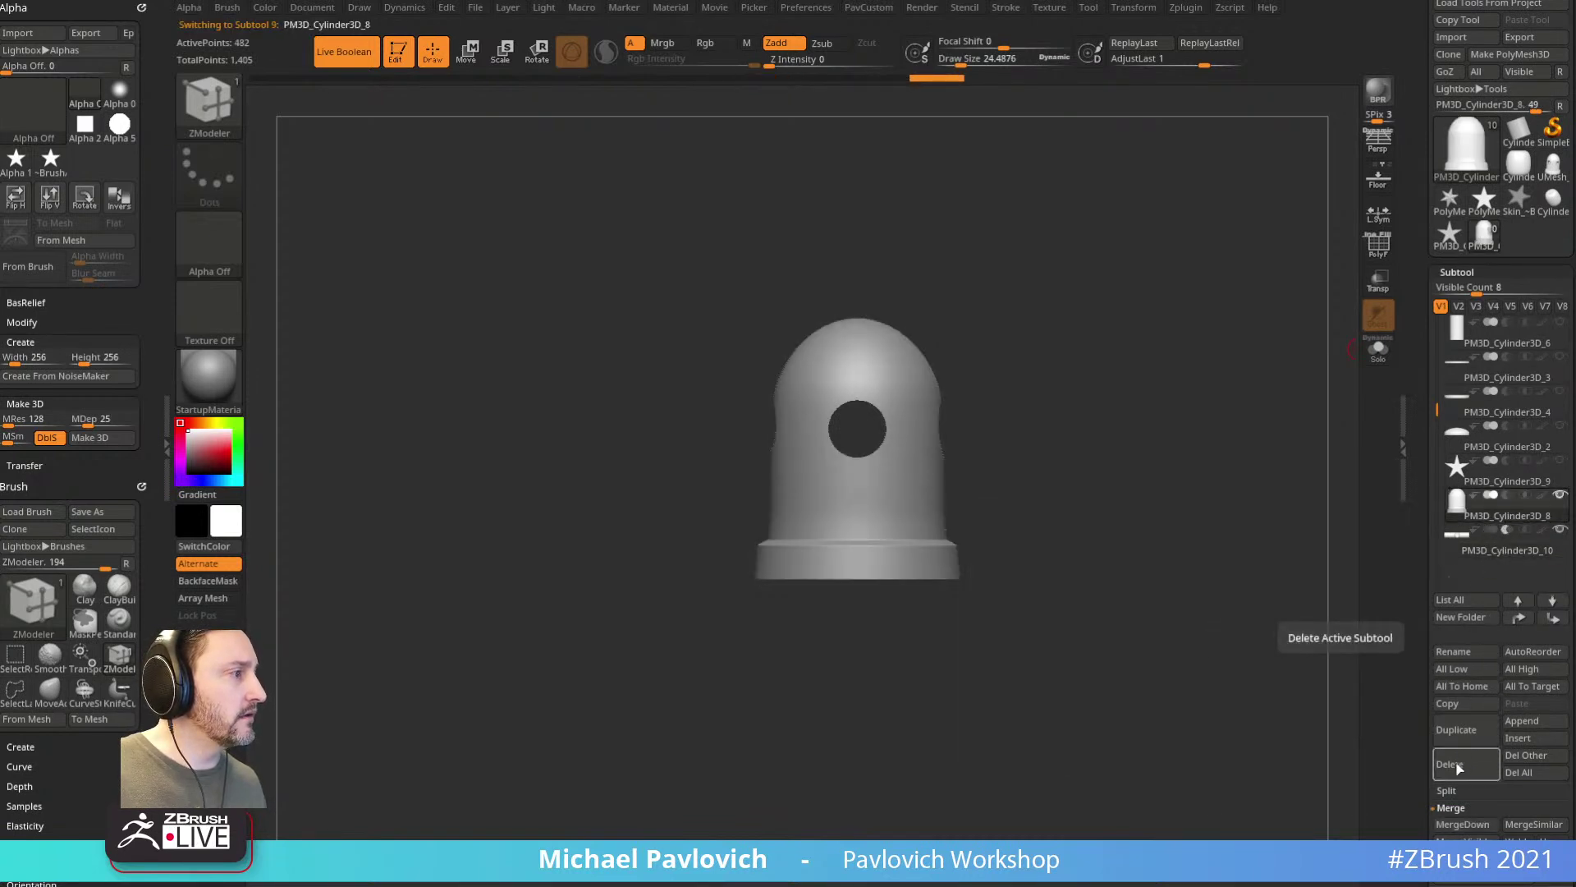
click(1460, 766)
click(1460, 766)
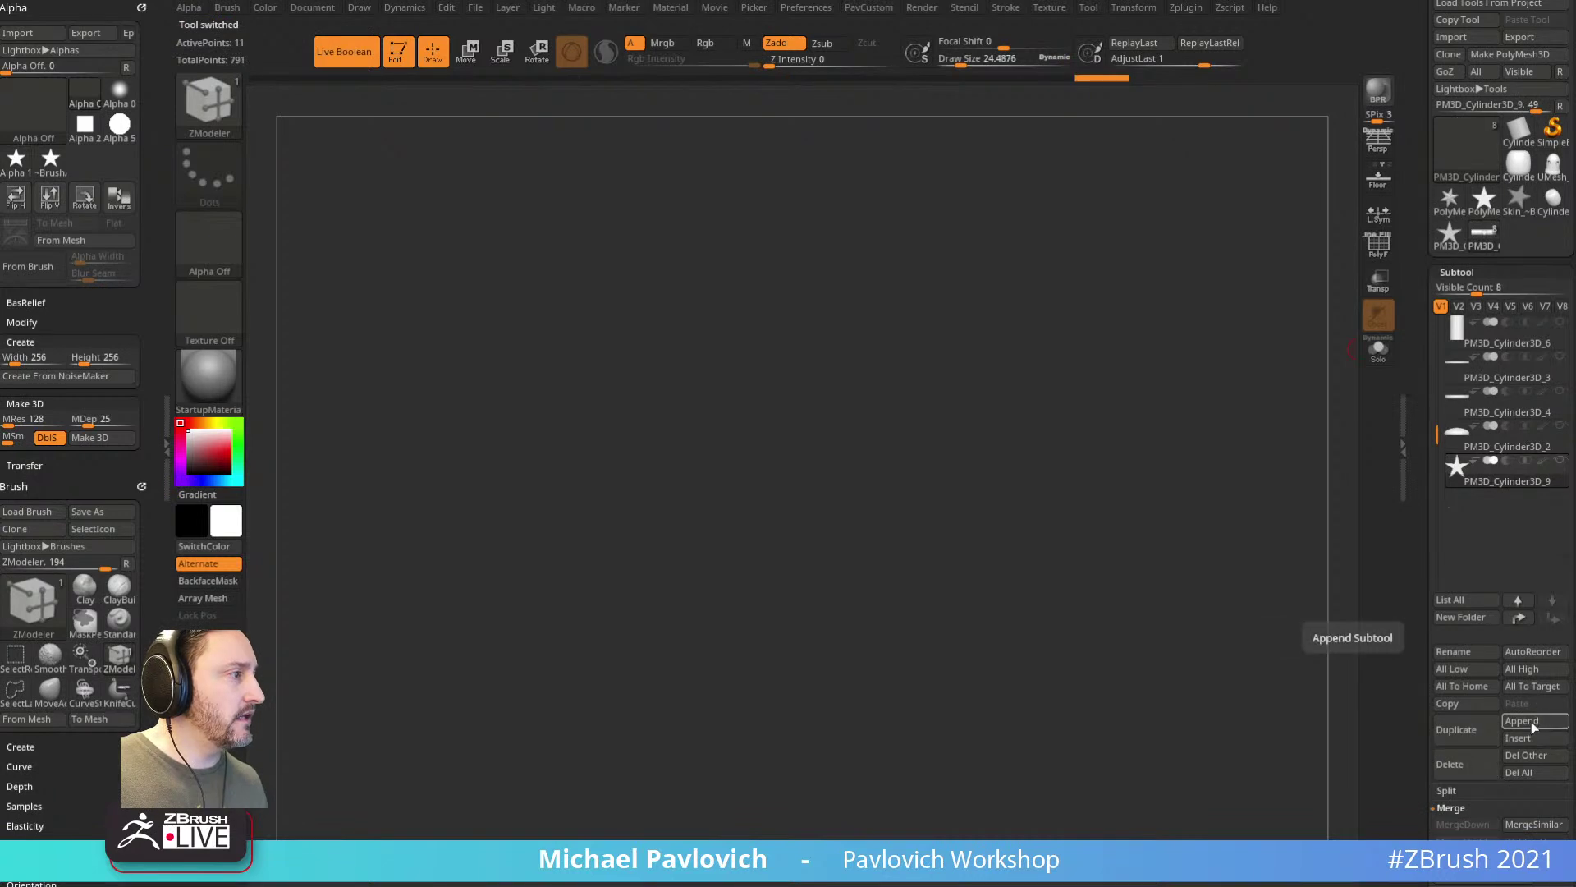
Step: Append the finished hat UMesh to the tower tool and show all subtools over the Spotlight reference image
click(1529, 721)
click(994, 695)
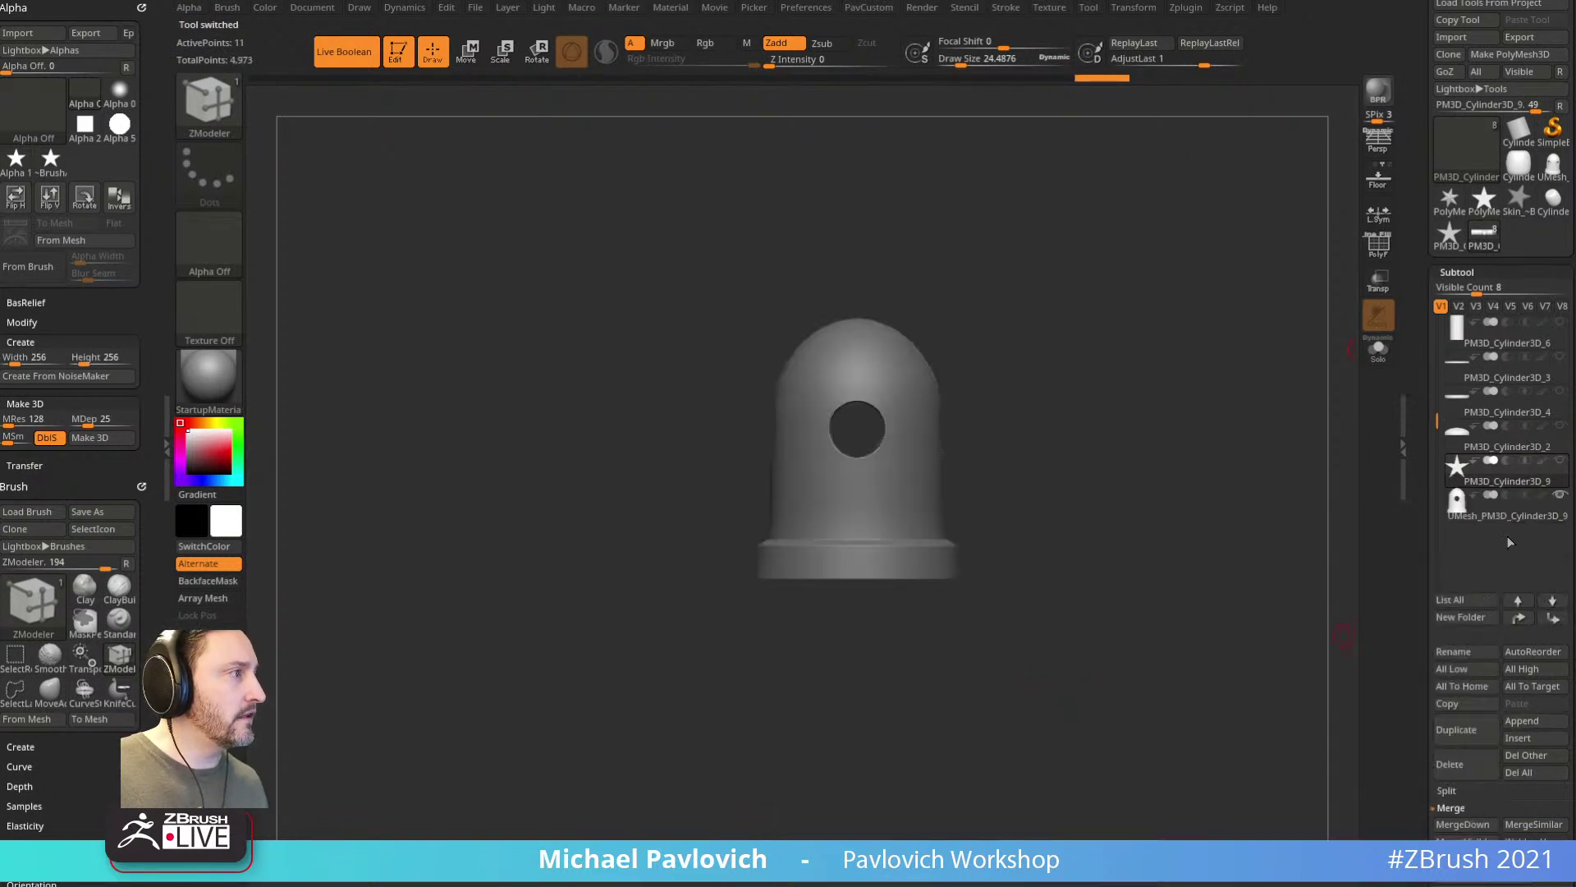
alt+drag(1165, 415, 1066, 216)
key(f)
key(shift+z)
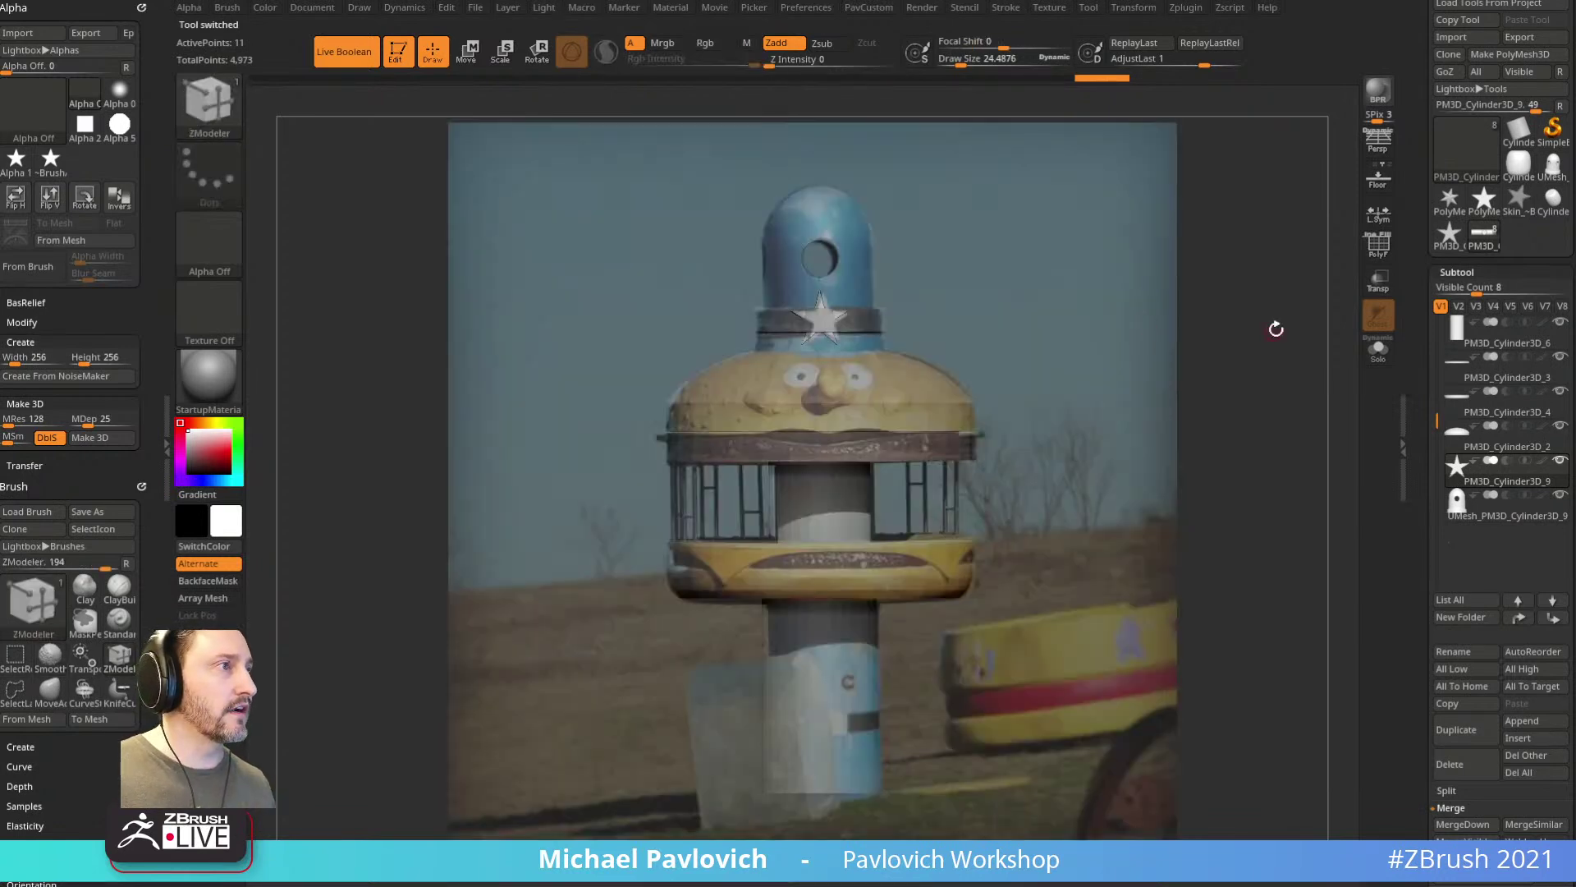
Step: Activate the Standard brush and lower the opacity of the Spotlight reference image so the tower reads more clearly over it
key(b)
key(s)
key(t)
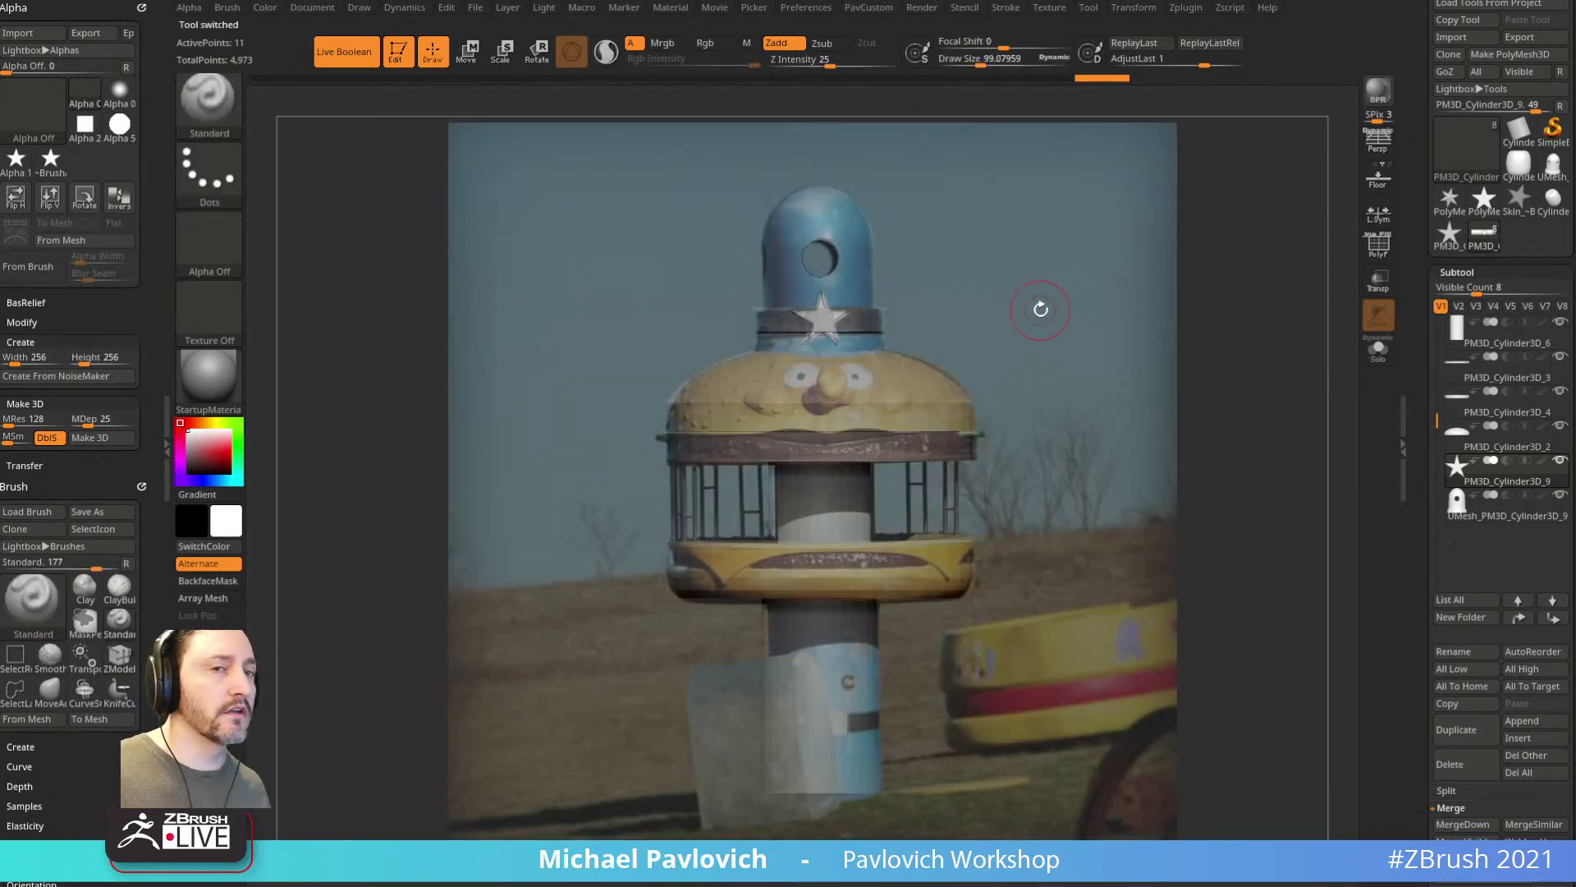
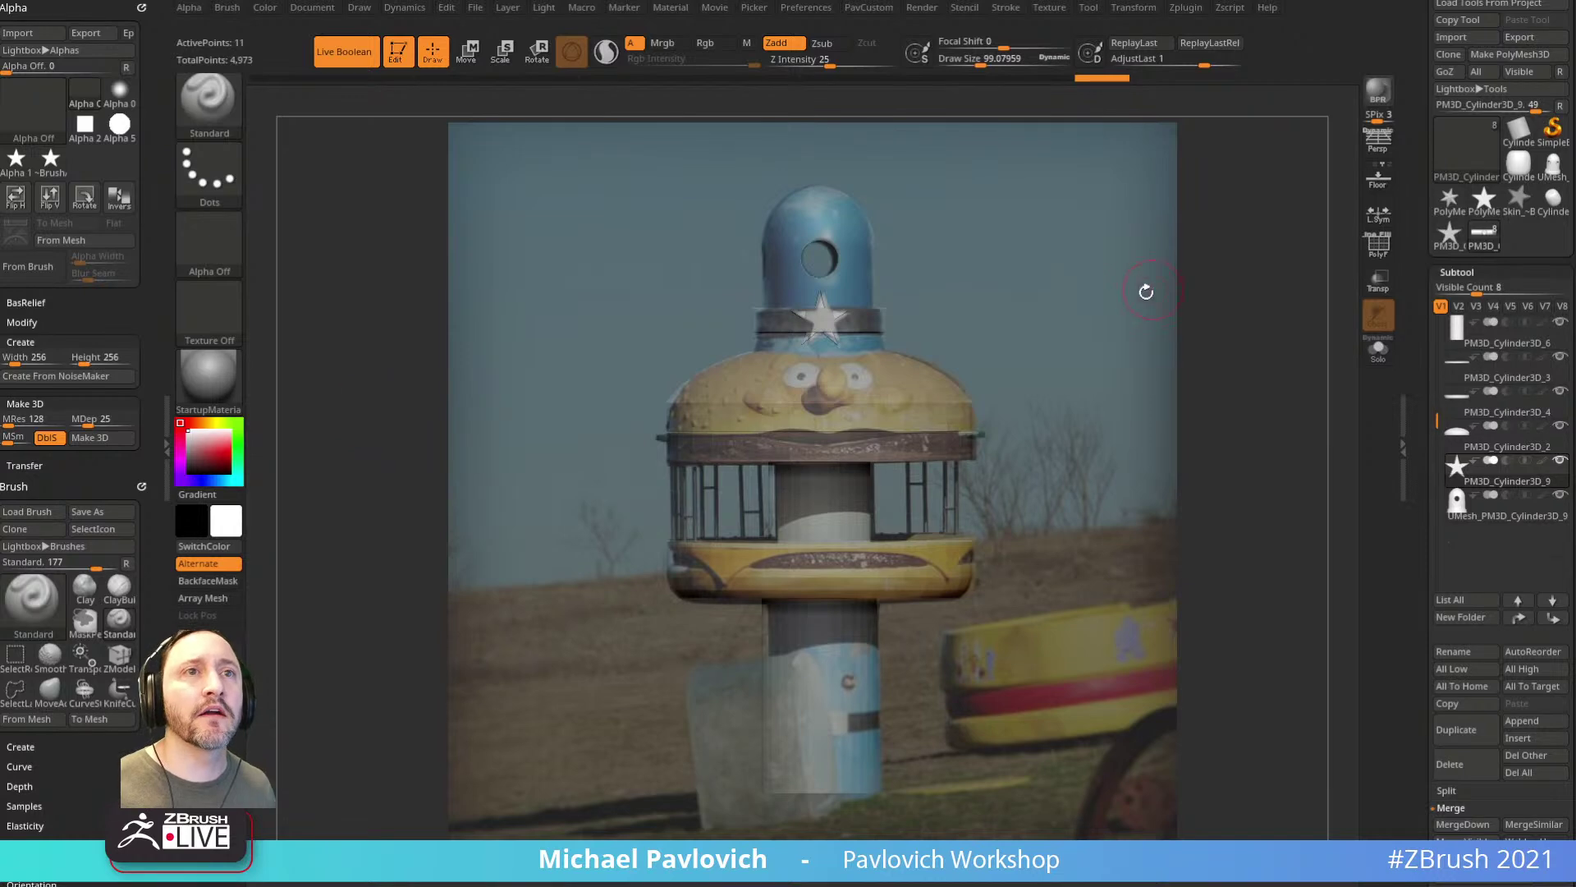
drag(1152, 289, 1198, 302)
key(z)
mouse_move(837, 370)
mouse_down()
mouse_move(765, 379)
mouse_move(833, 391)
mouse_up()
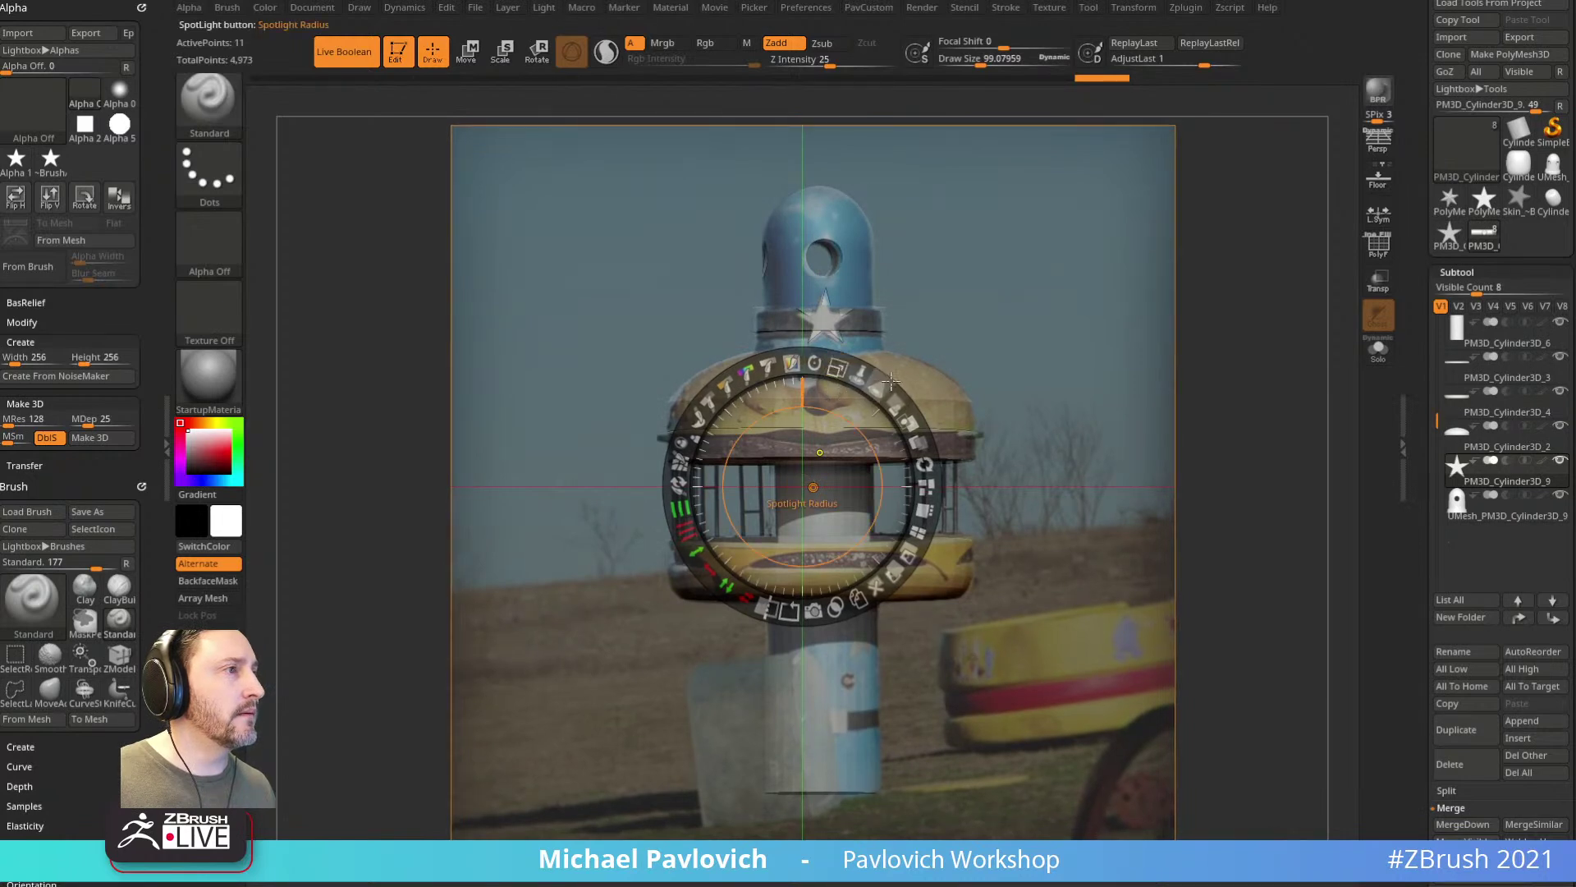
drag(895, 398, 883, 386)
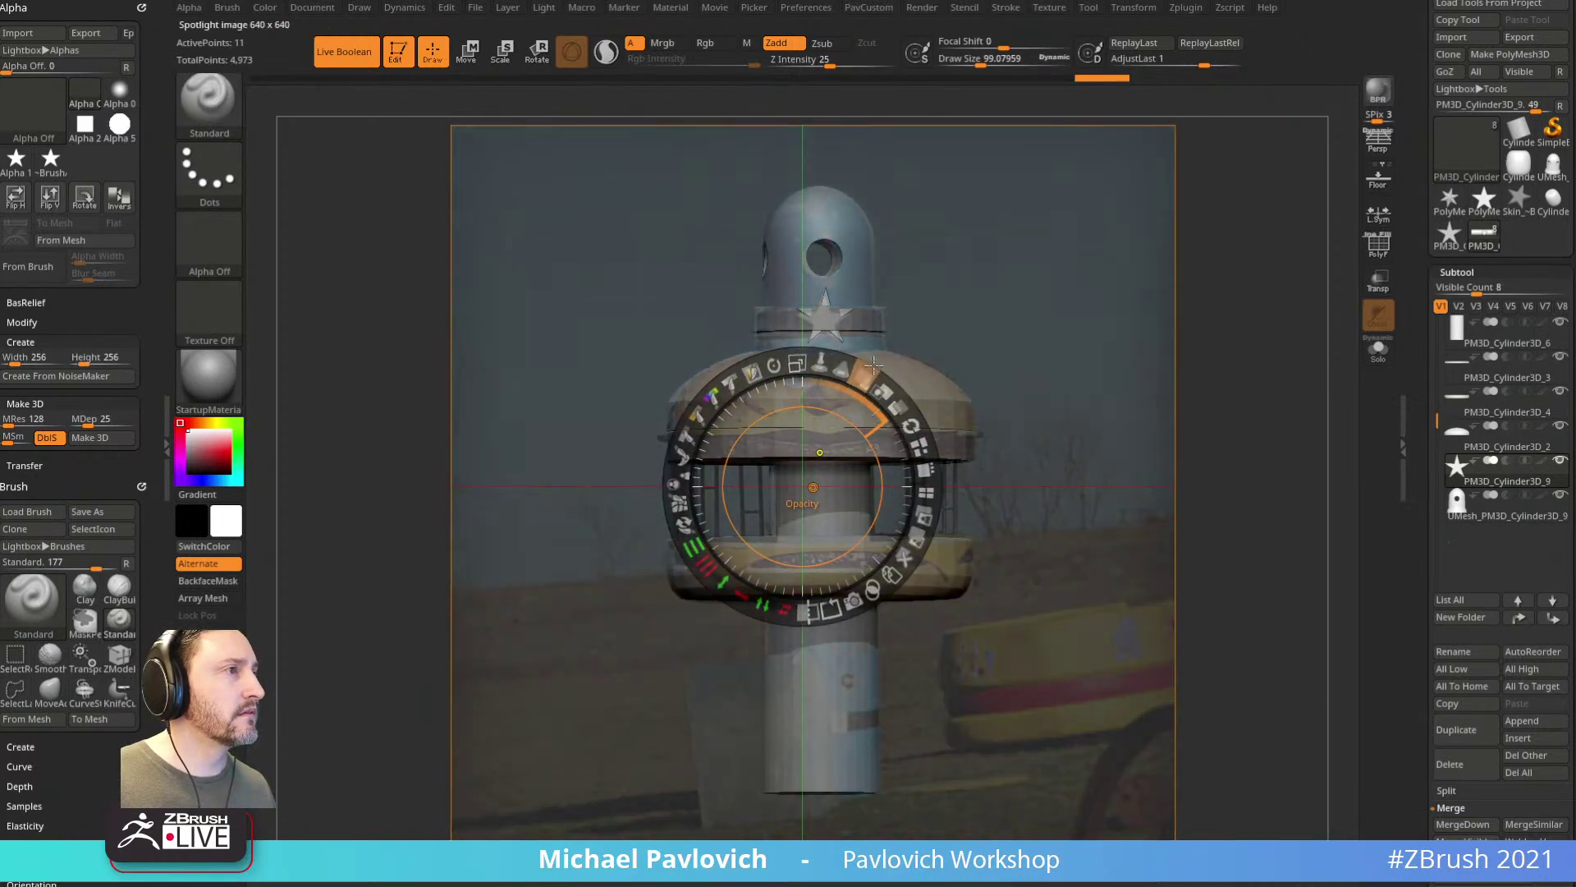
key(z)
key(s)
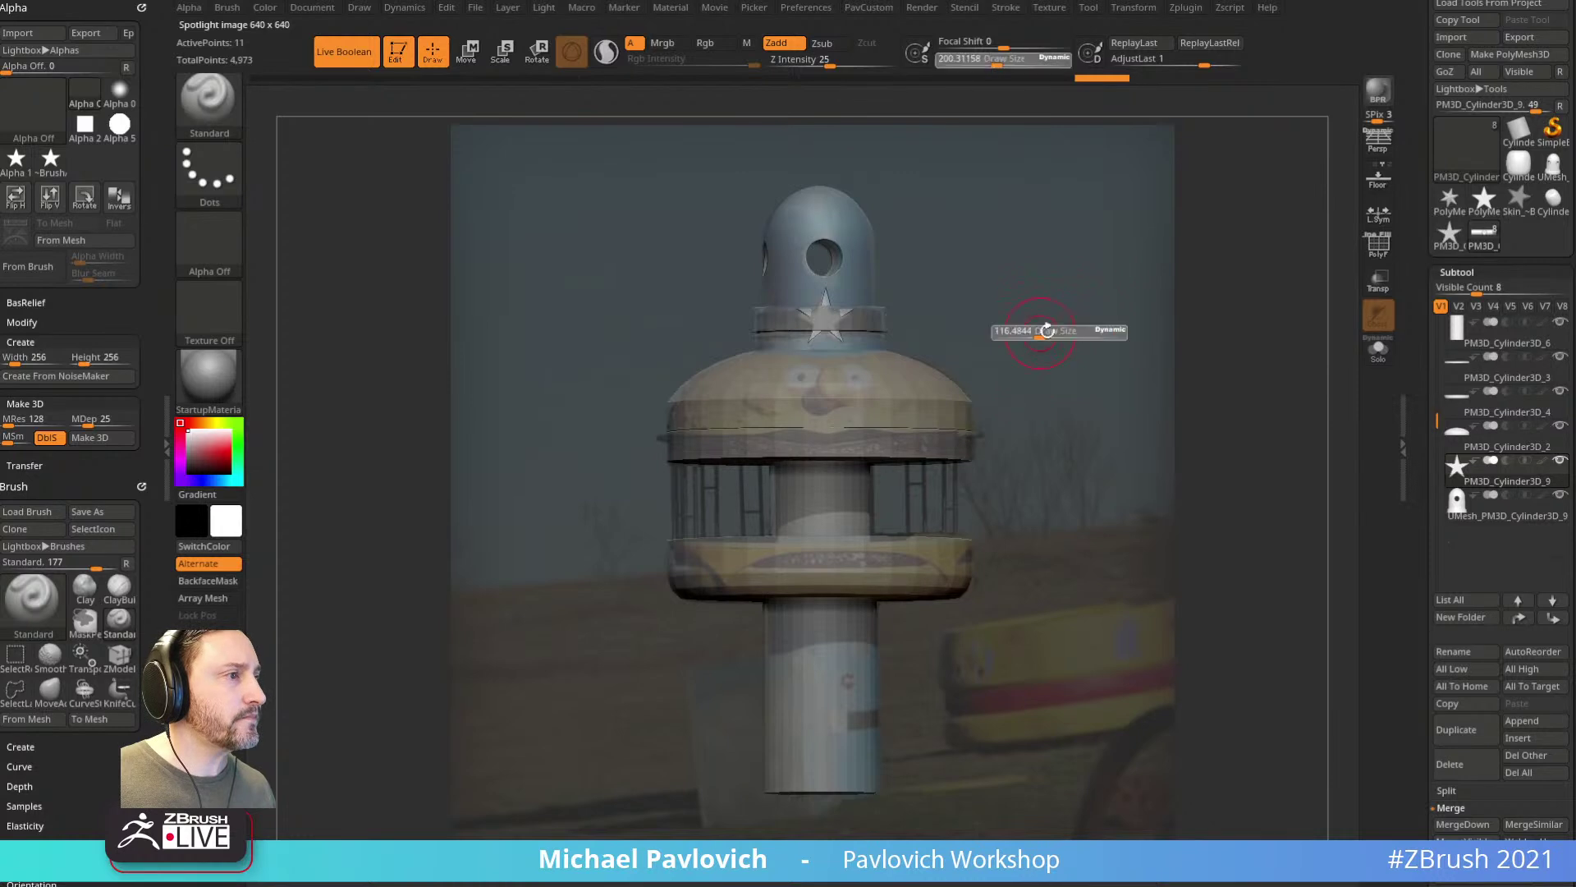
shift+click(1069, 310)
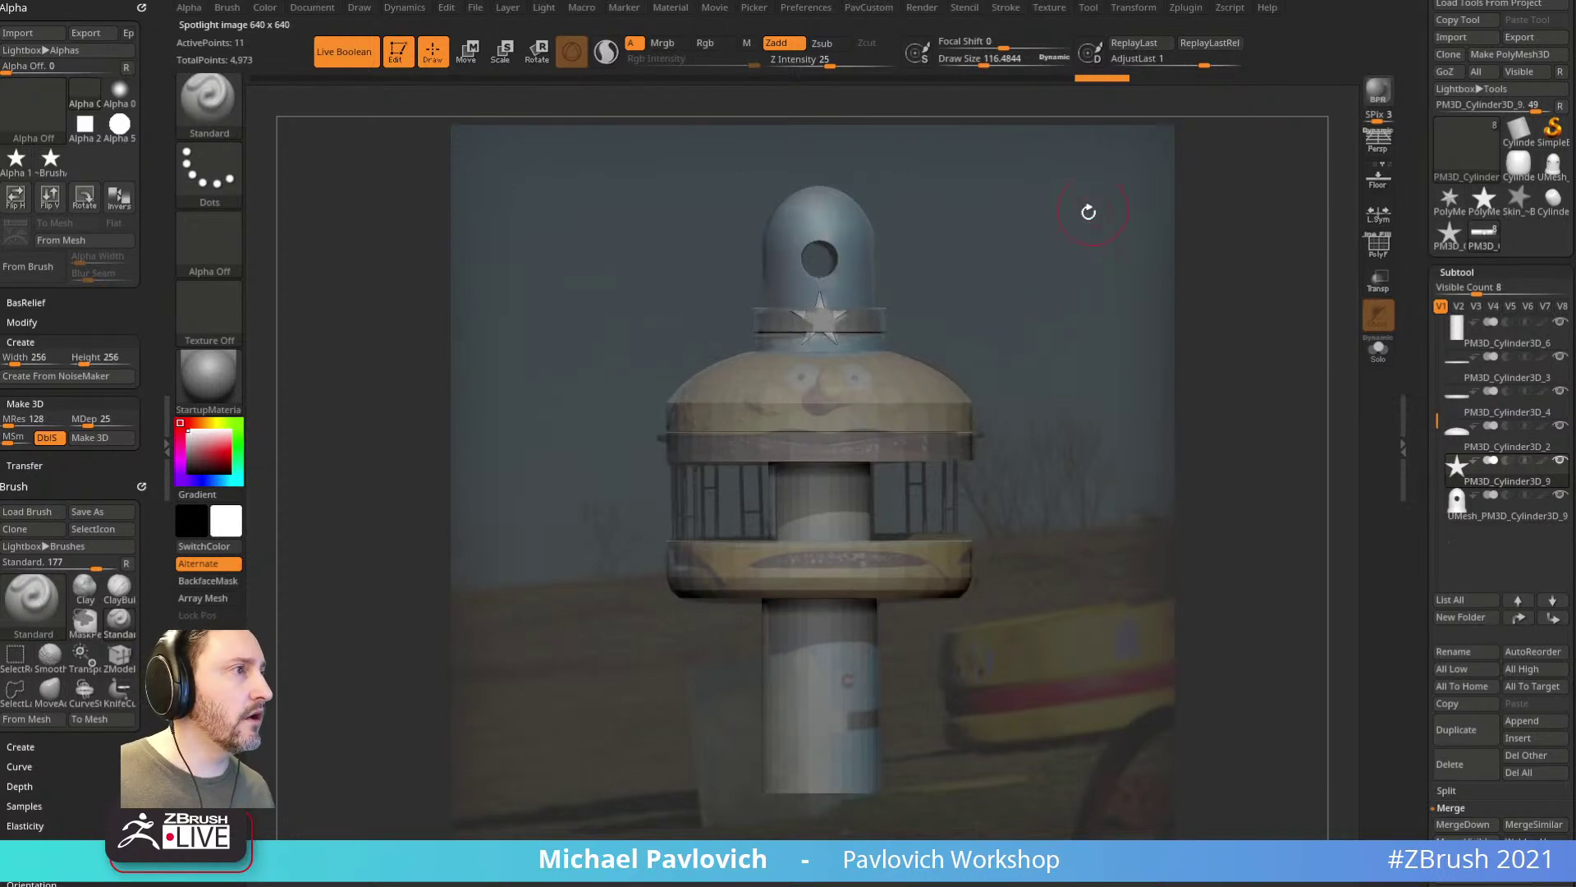
key(shift+z)
key(shift+z)
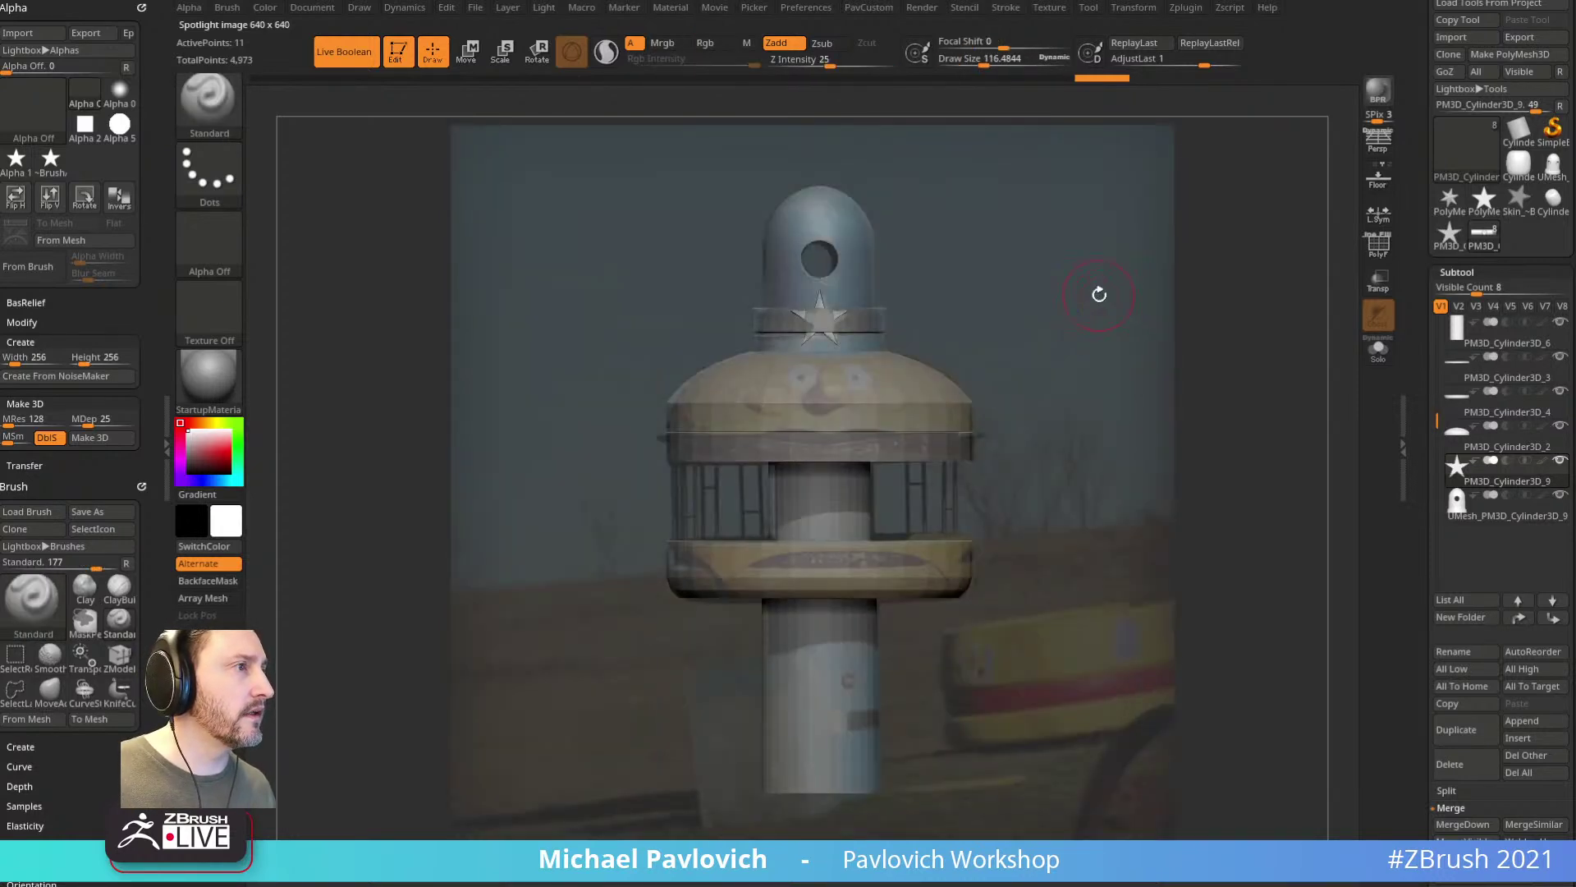
key(s)
key(s)
key(s)
drag(1023, 317, 1006, 318)
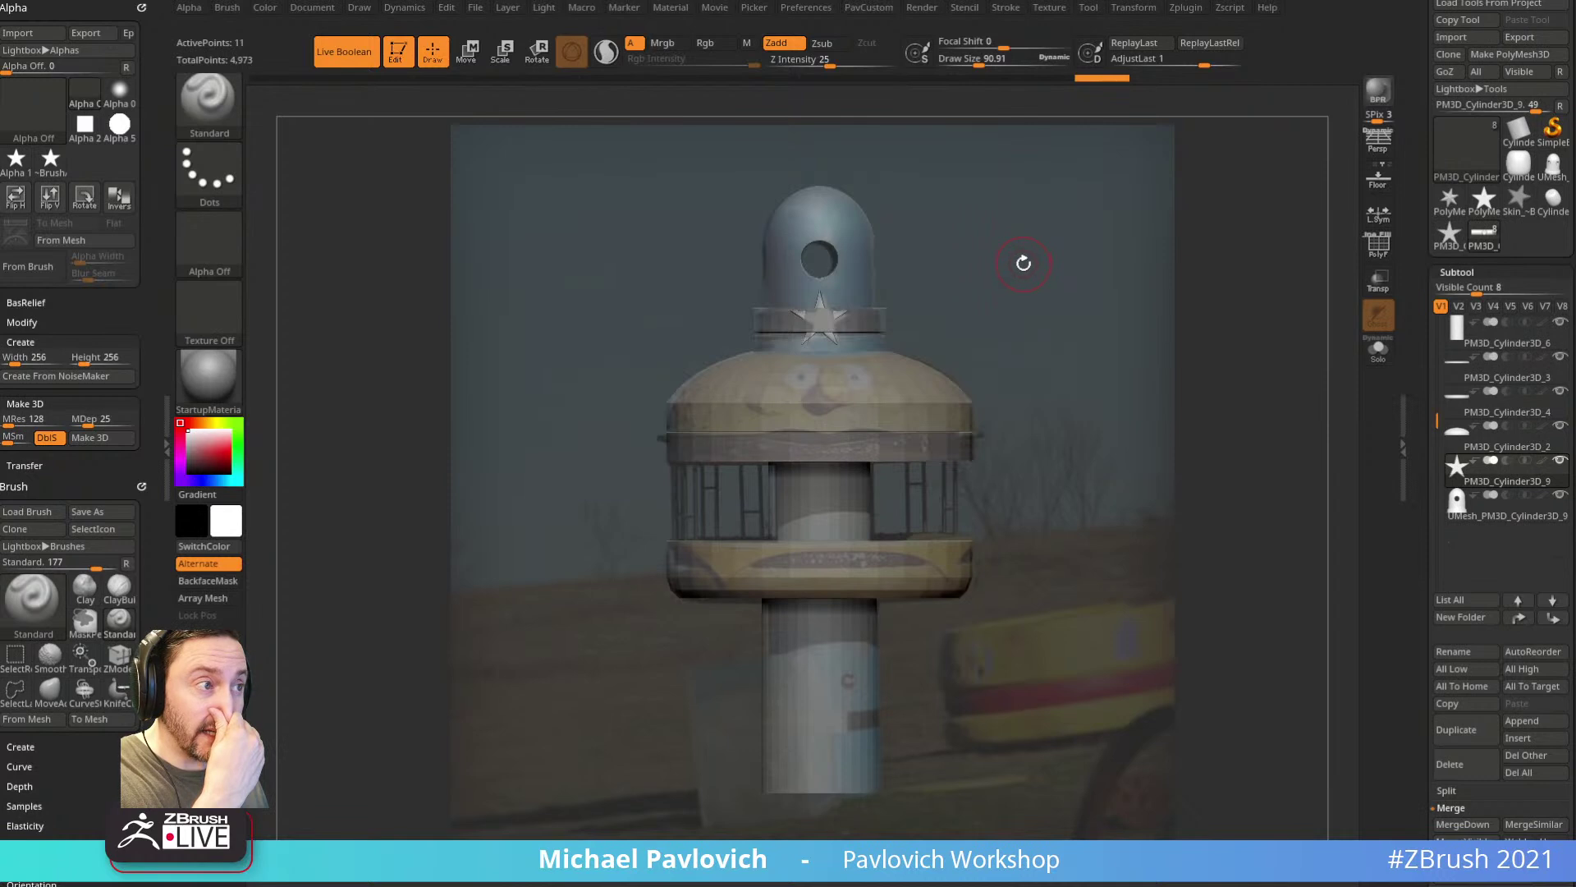
key(s)
mouse_move(1017, 330)
mouse_down()
mouse_move(1027, 323)
mouse_move(987, 334)
mouse_up()
key(s)
key(s)
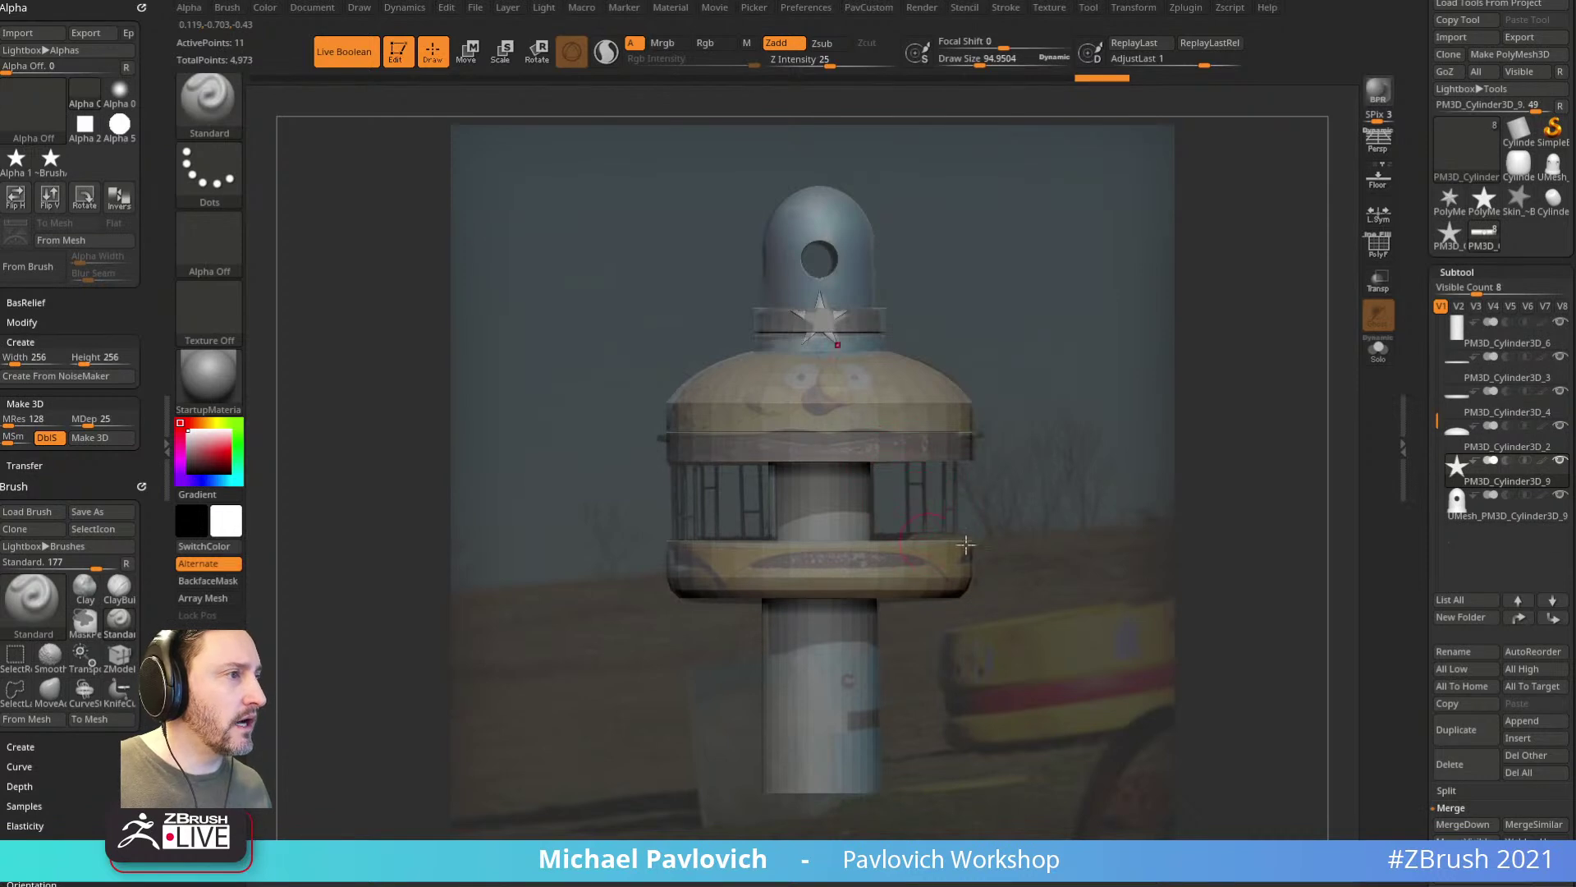
Step: Select the thin disc subtool PM3D_Cylinder3D_3 at the top of the lower bun
alt+click(894, 559)
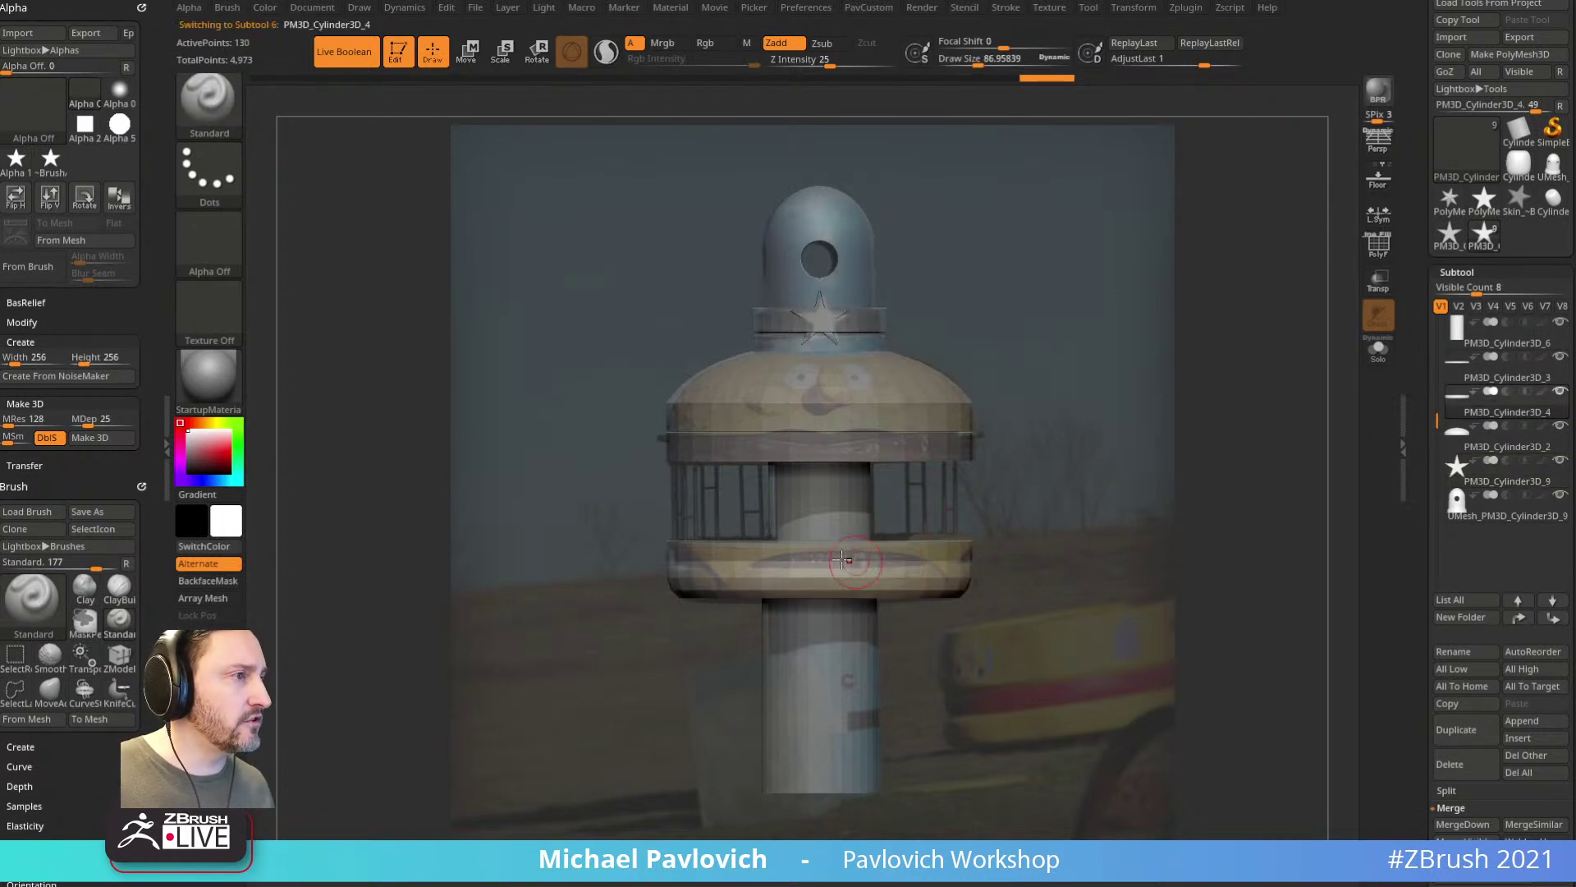
alt+click(865, 551)
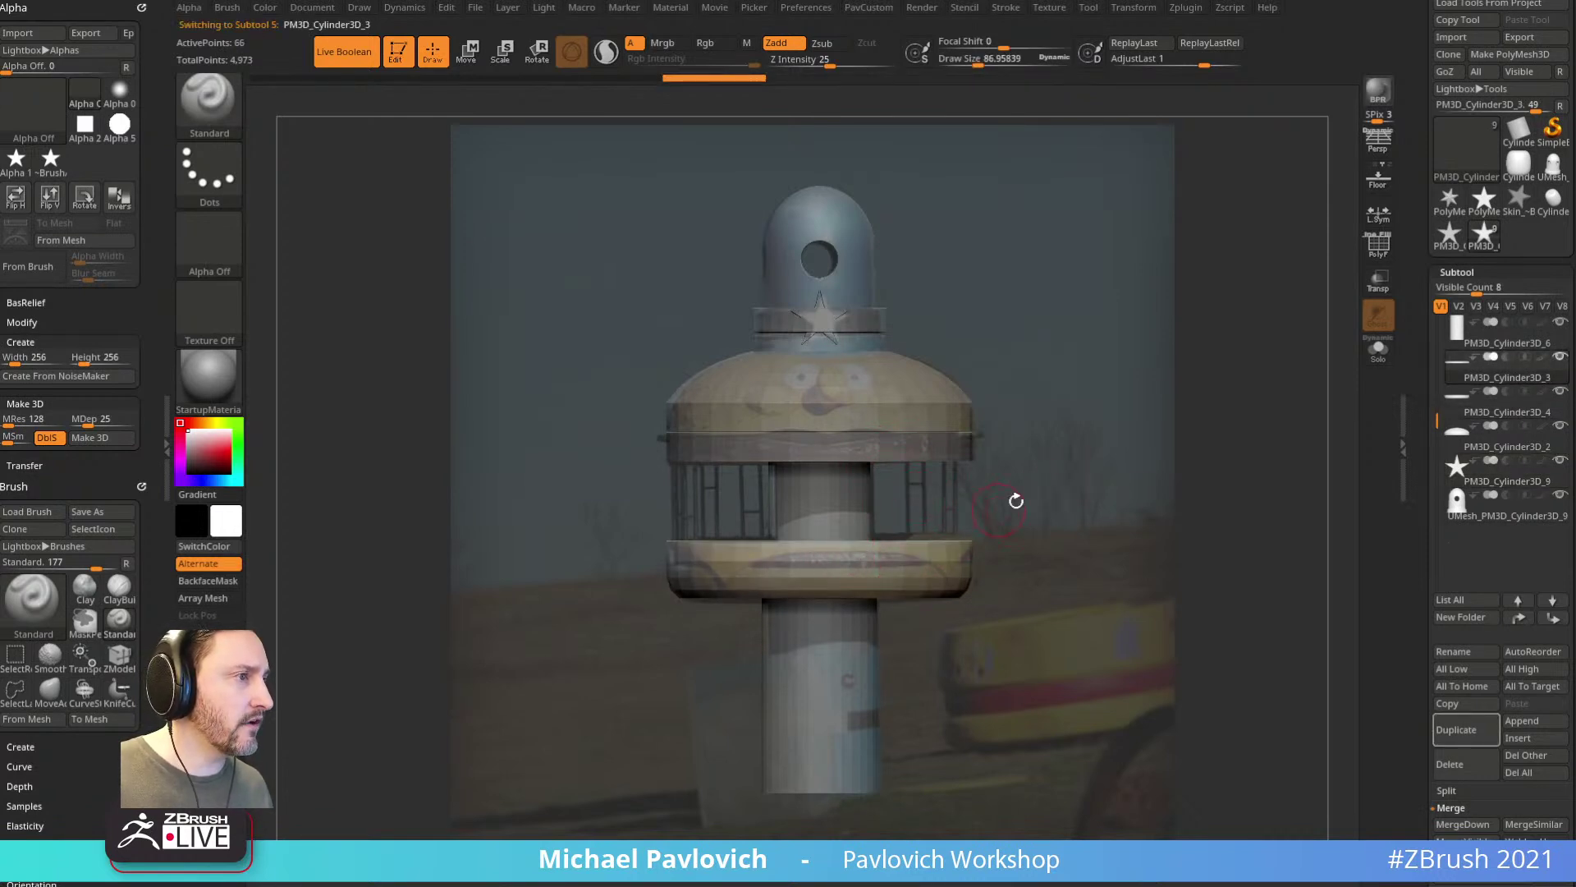
alt+drag(1085, 344, 1088, 349)
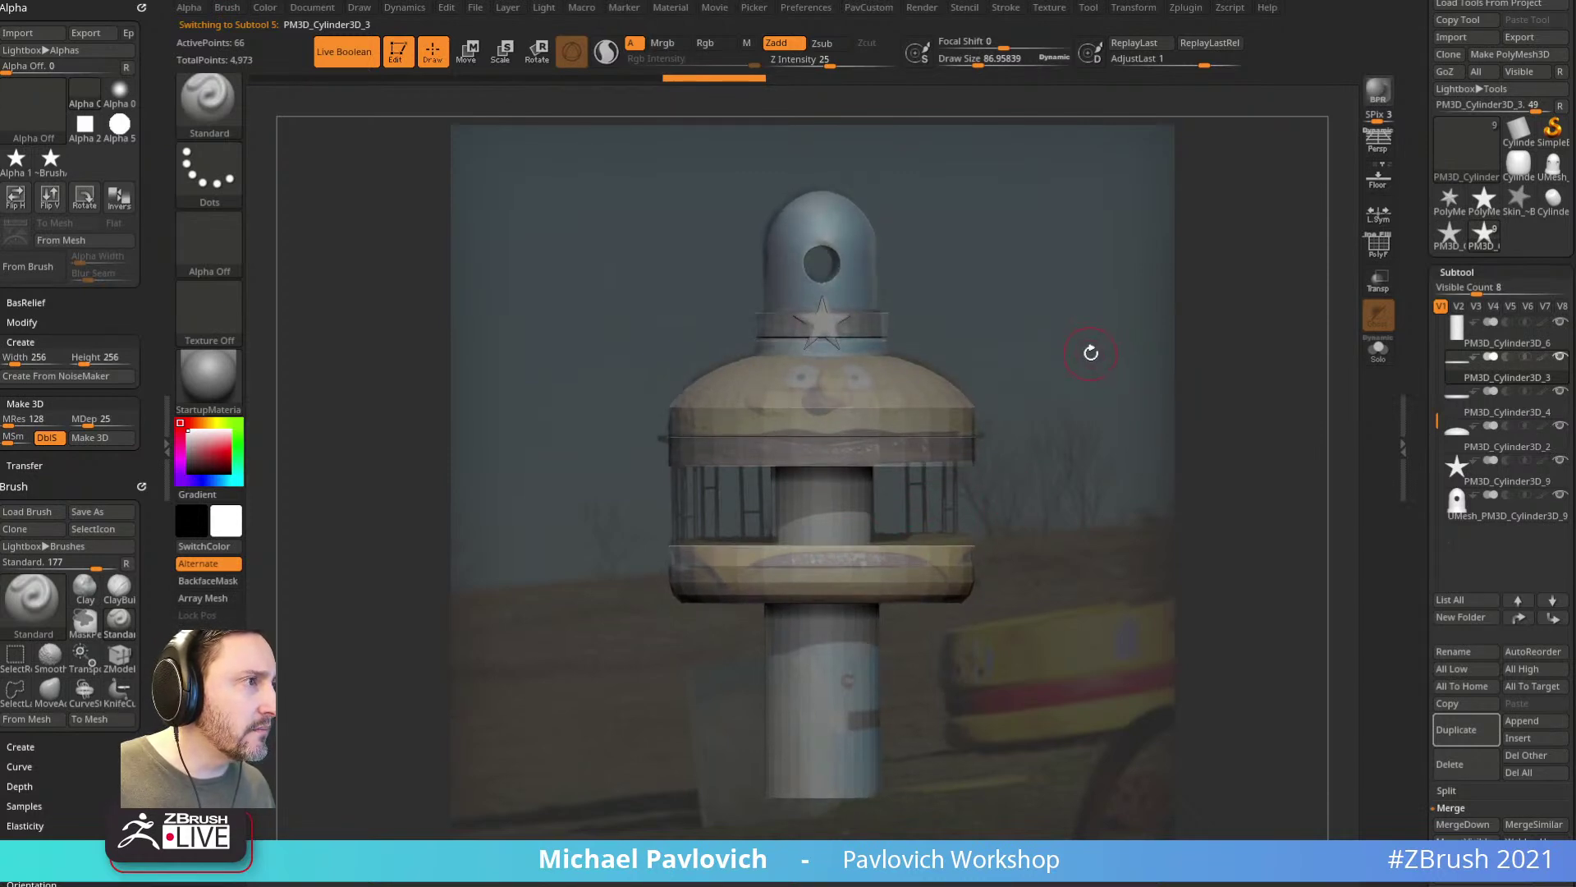
Step: Turn off Live Boolean and hide the animation timeline after briefly showing it
key(2)
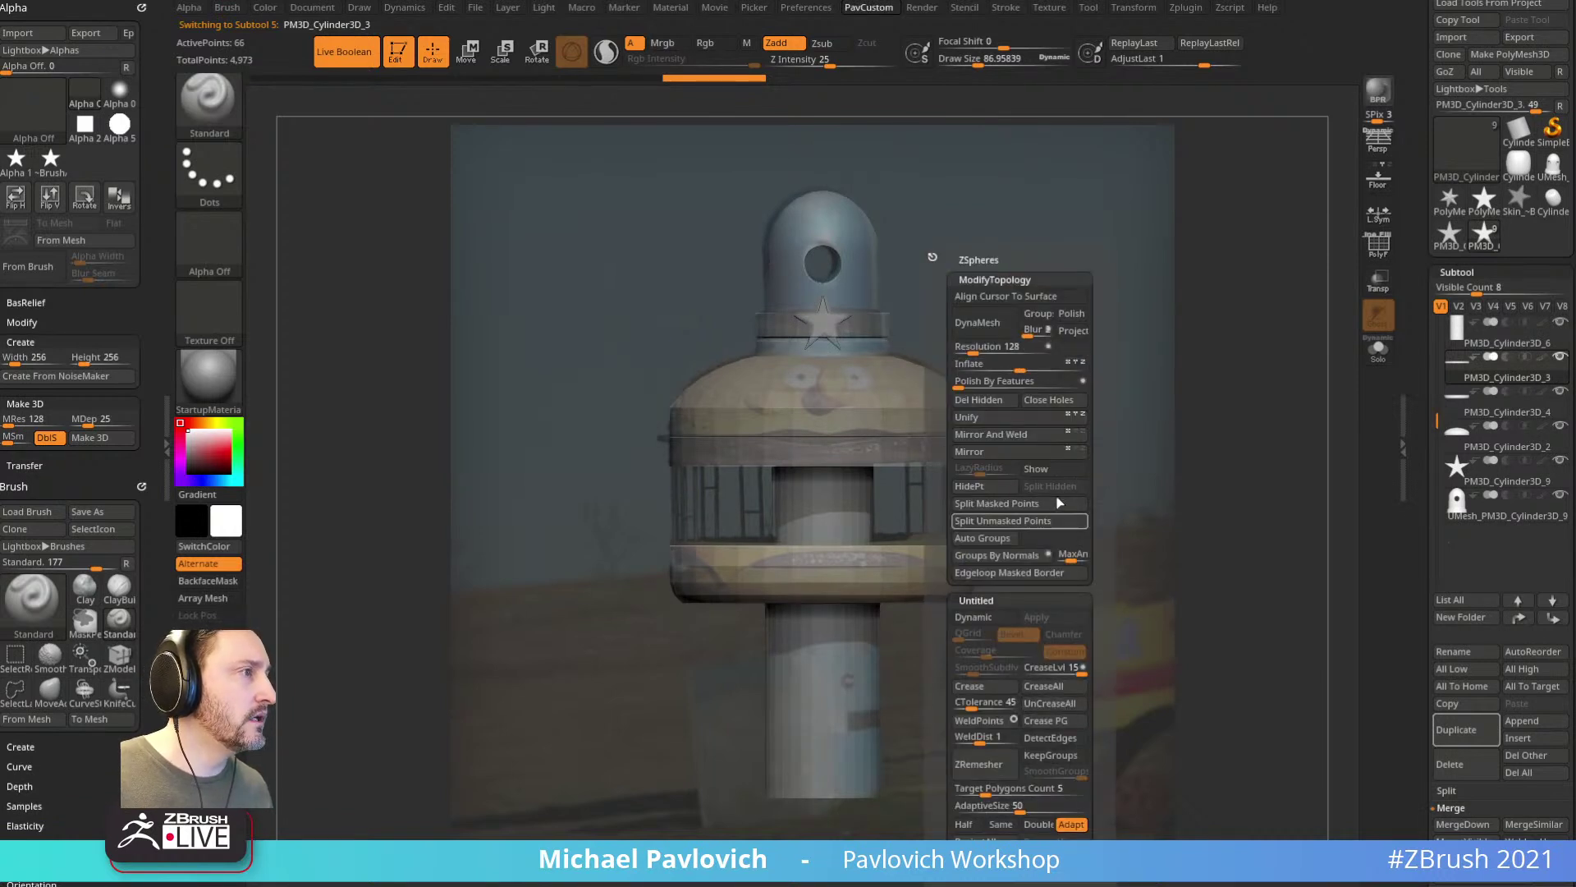
click(1036, 469)
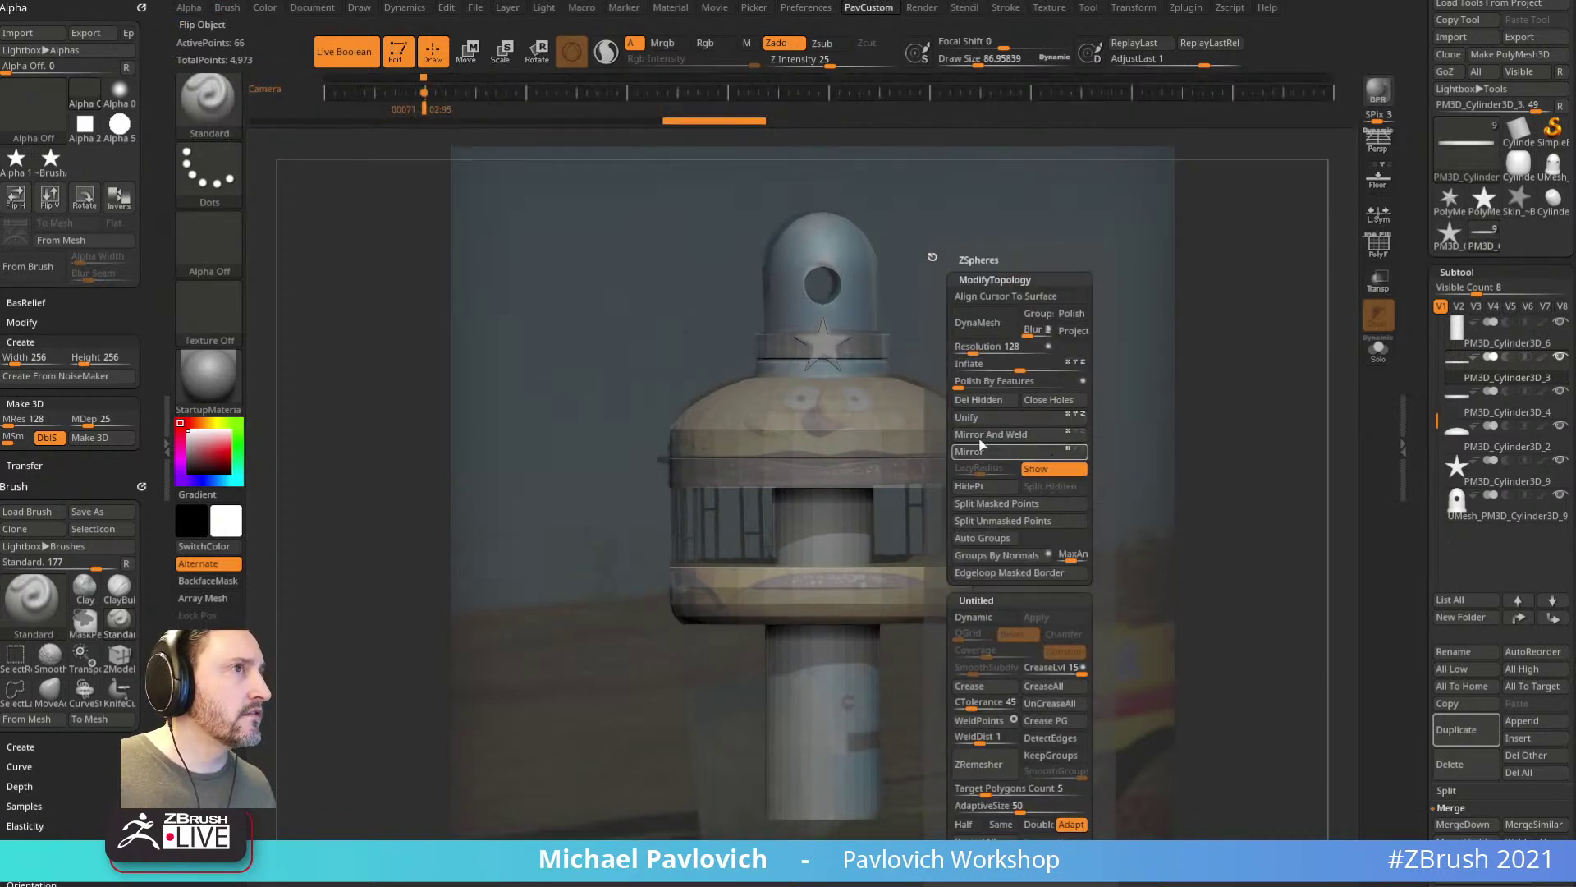
click(425, 102)
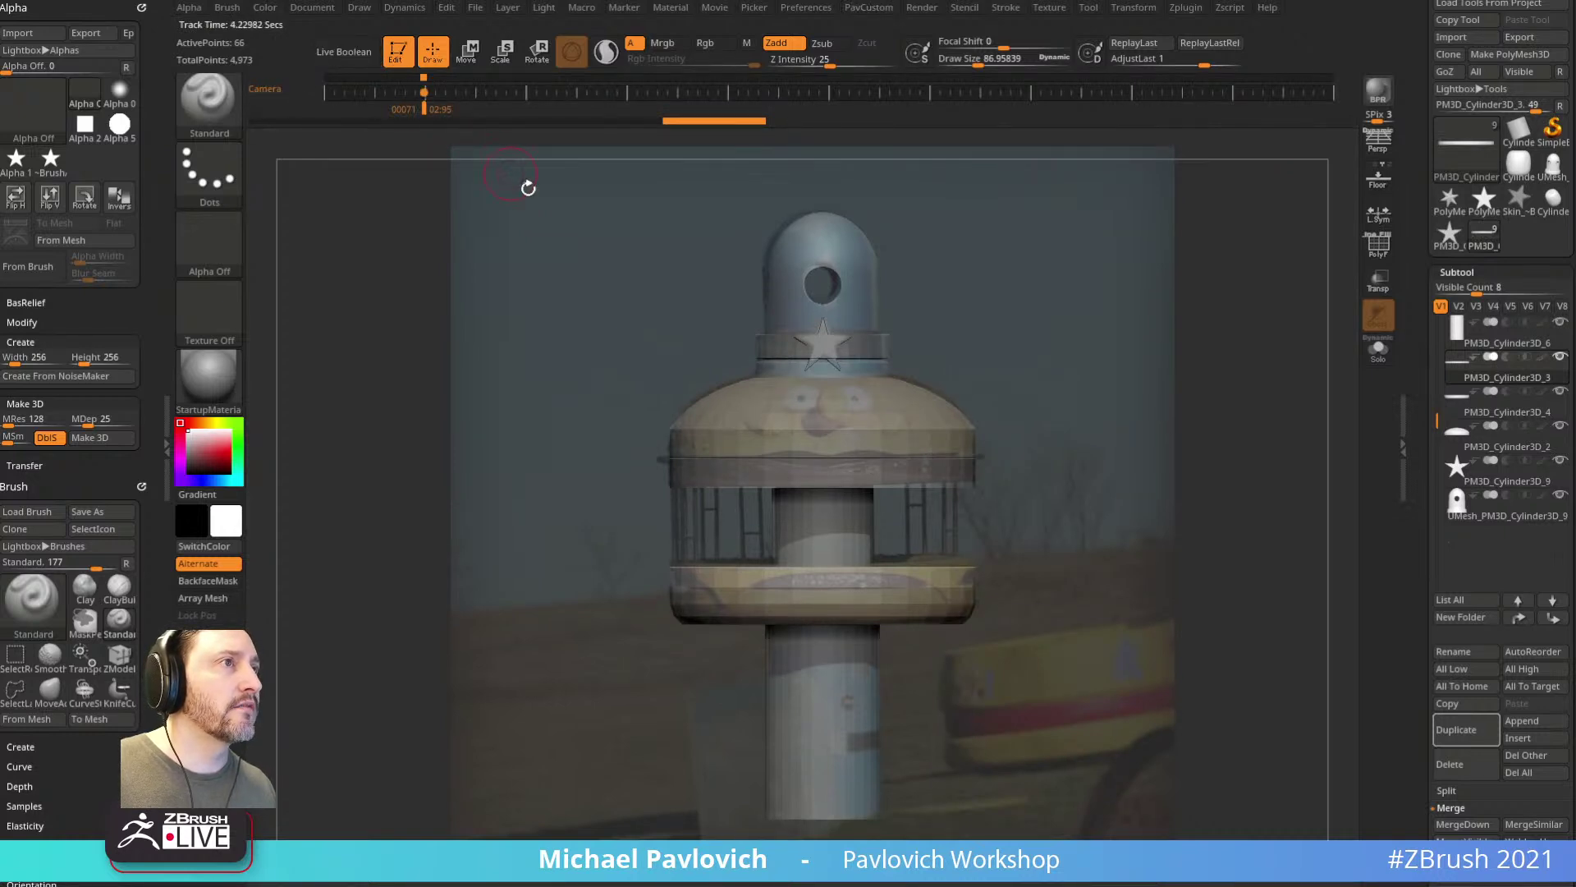
key(space)
click(1003, 469)
key(s)
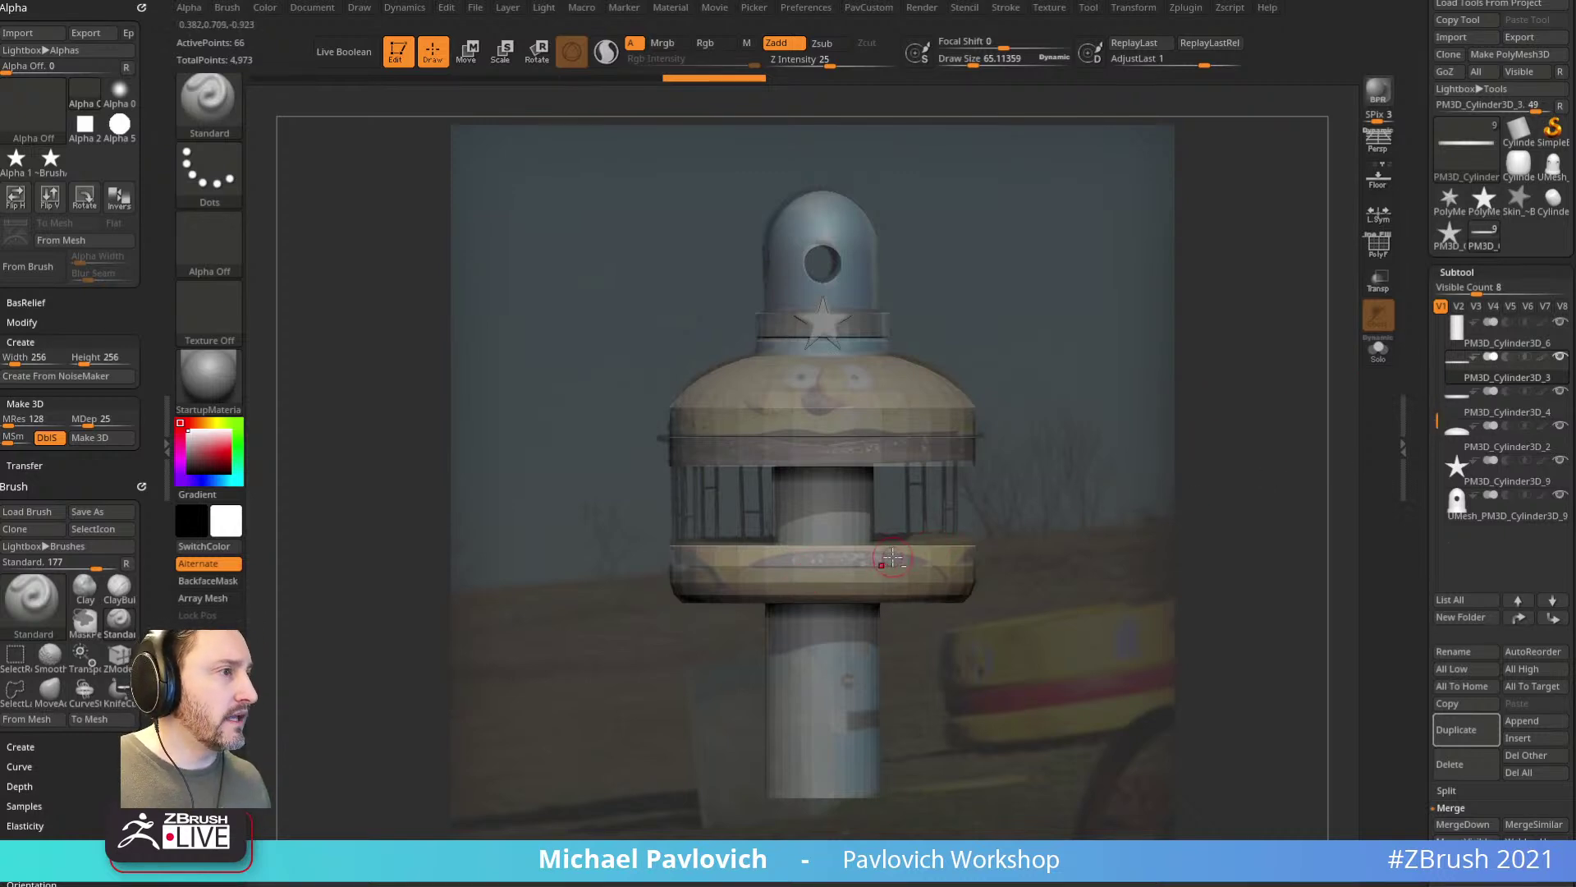
Step: Isolate the lower bun's thin disc PM3D_Cylinder3D_3 and hide the Spotlight reference image
key(s)
alt+click(906, 455)
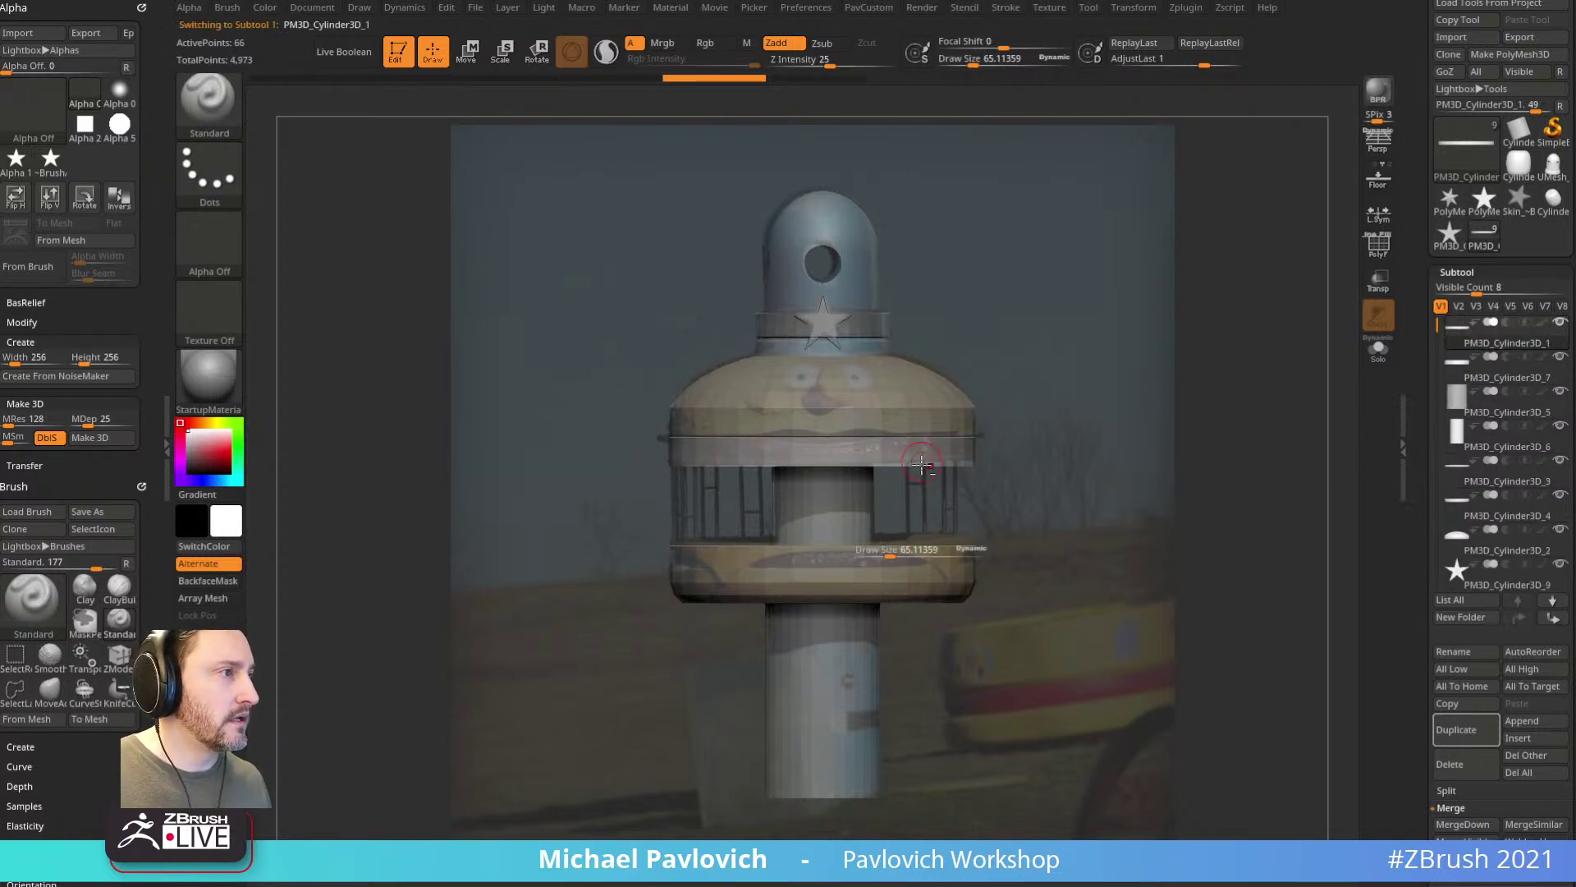
alt+click(870, 564)
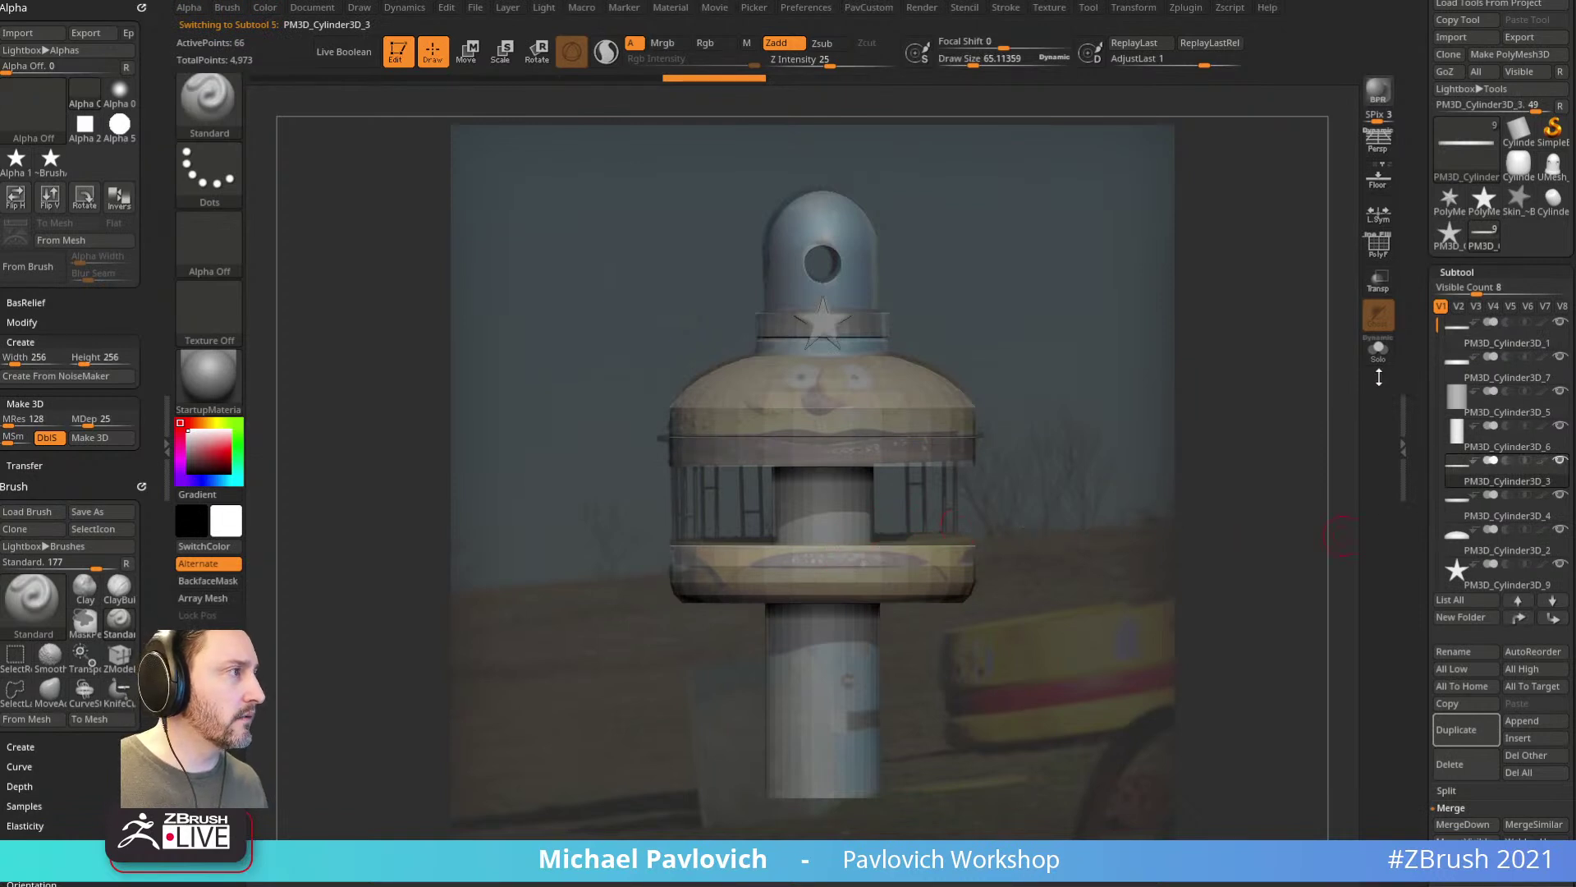
click(1378, 349)
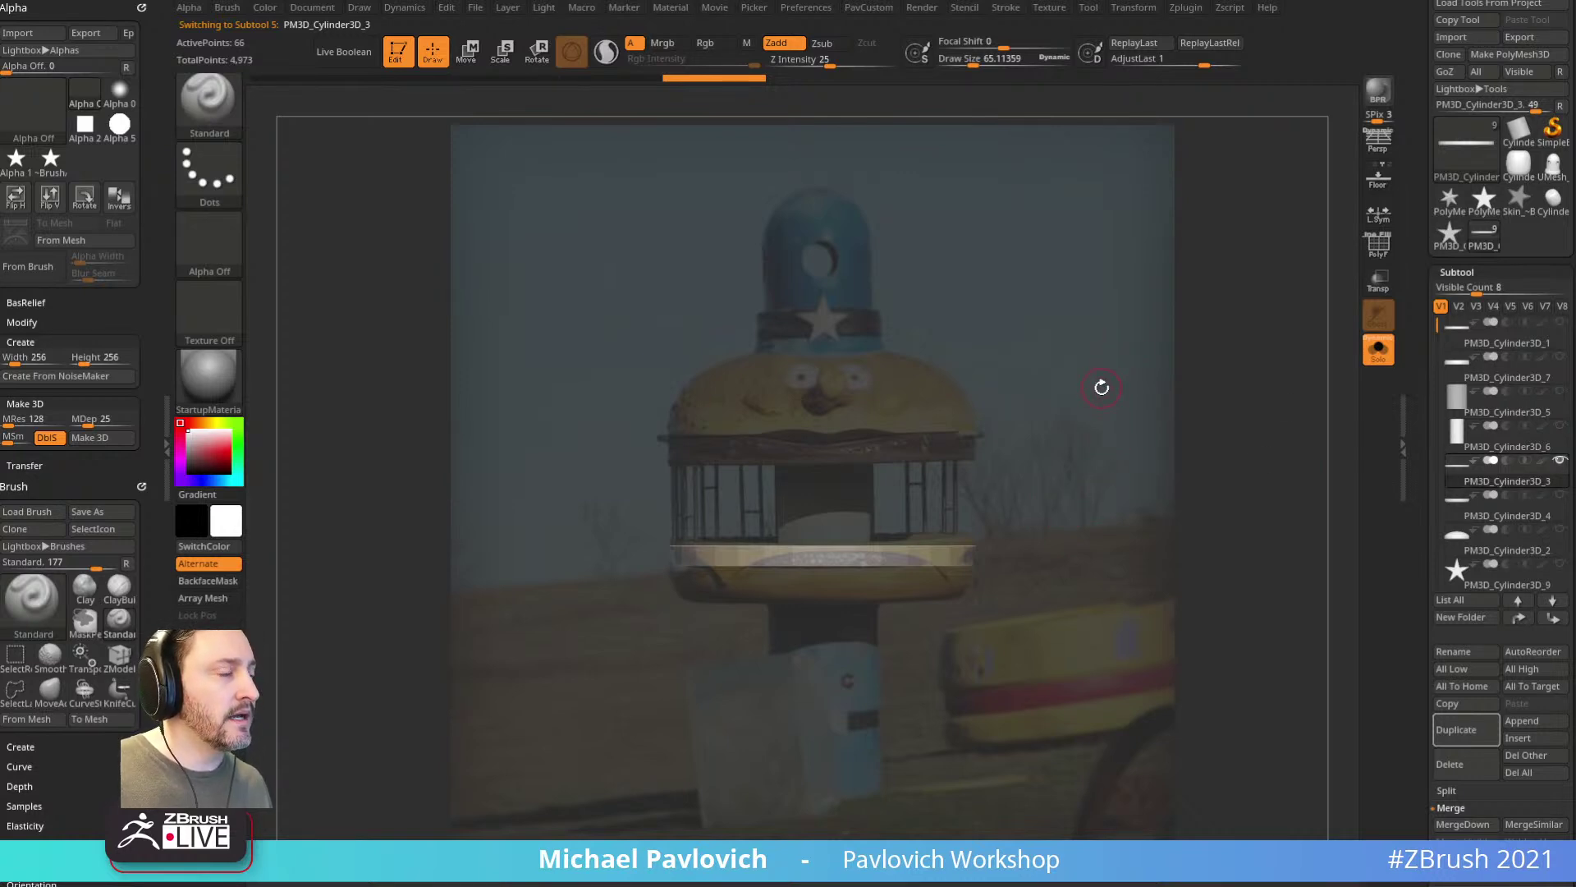
key(shift+z)
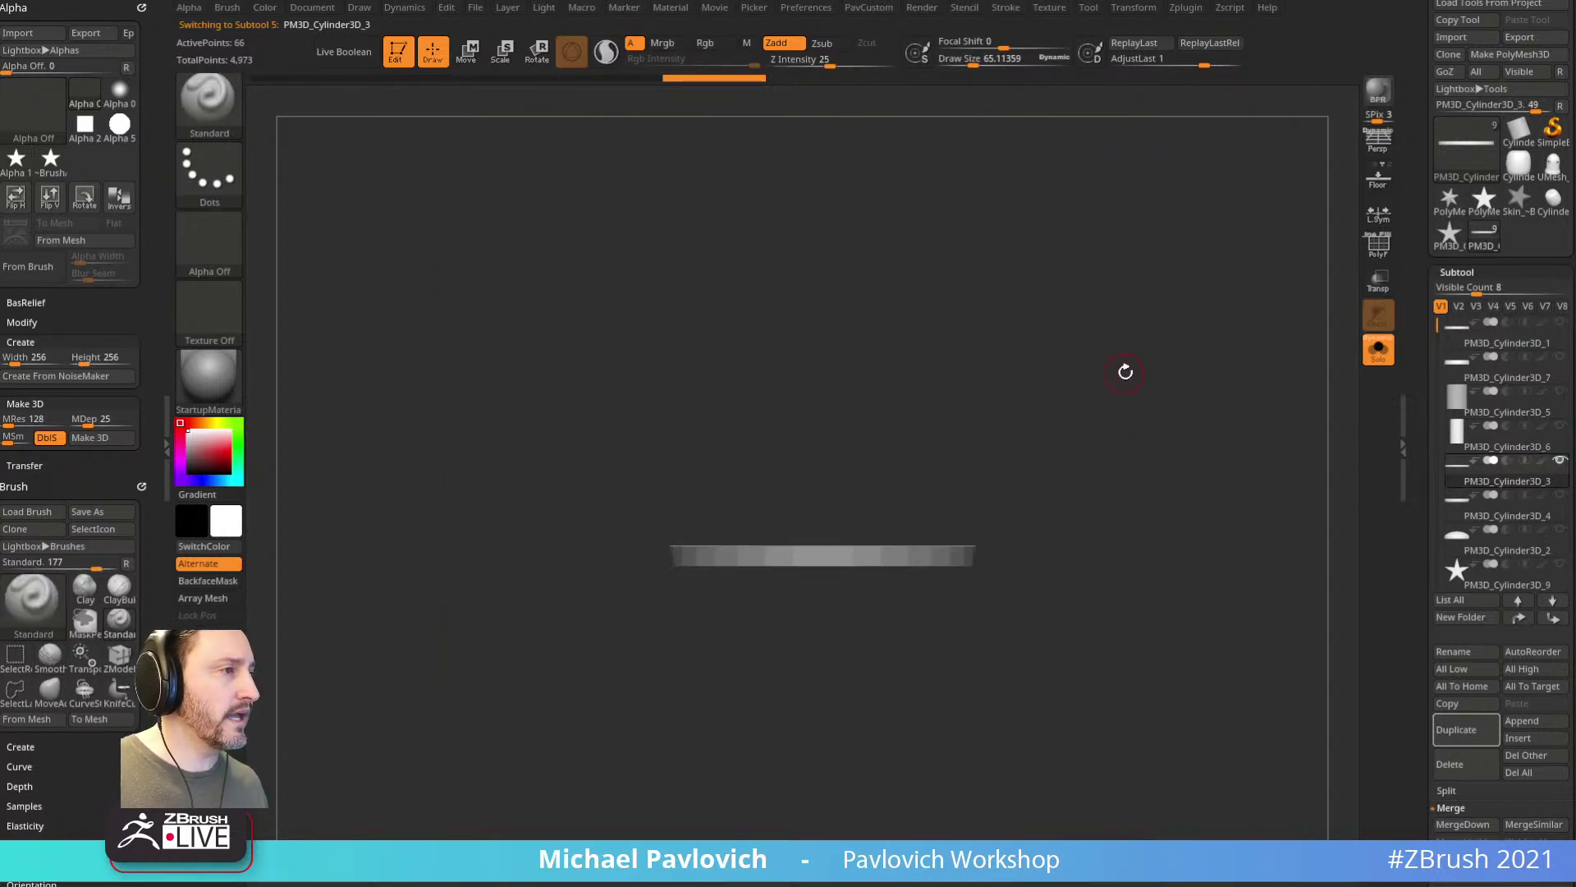
drag(1124, 372, 1126, 447)
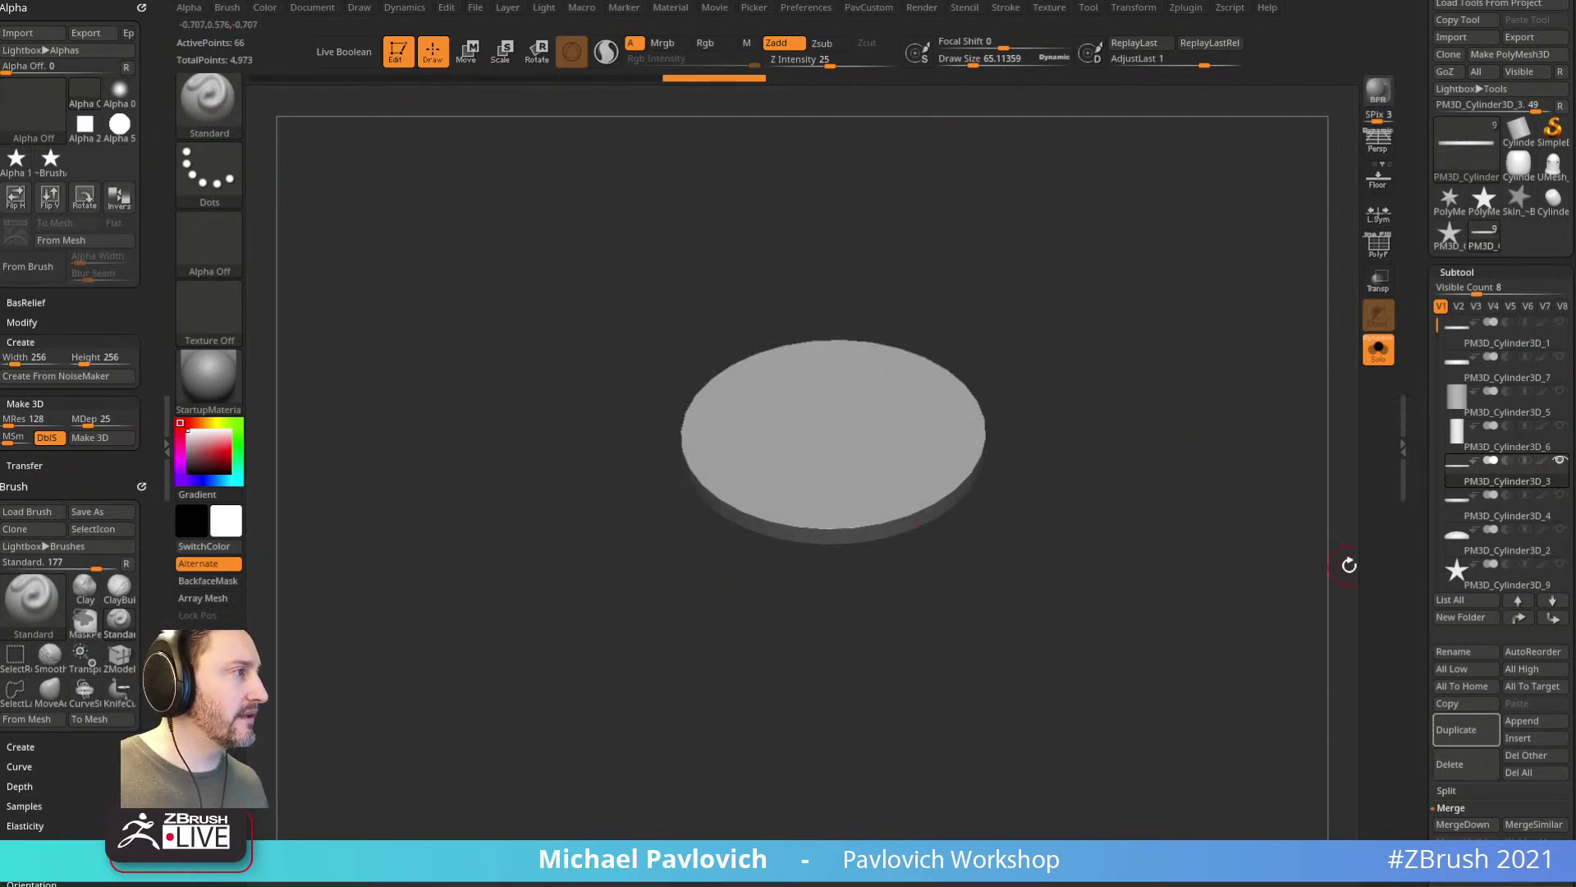
Step: Insert a Plane3D subtool after the disc and leave Solo mode to view both together
click(1519, 739)
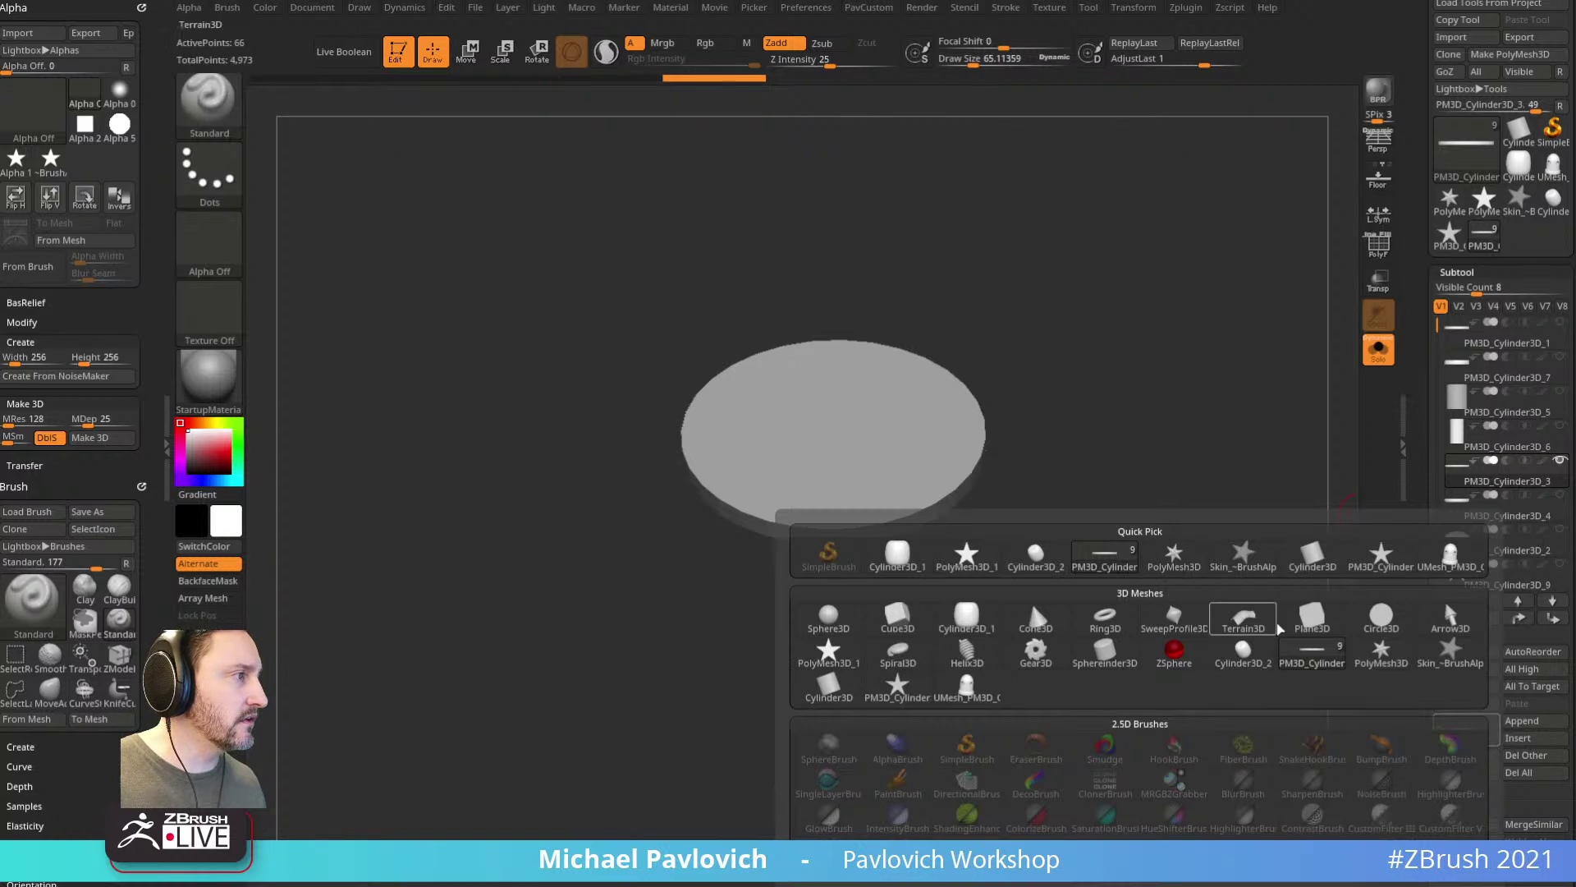
click(1314, 622)
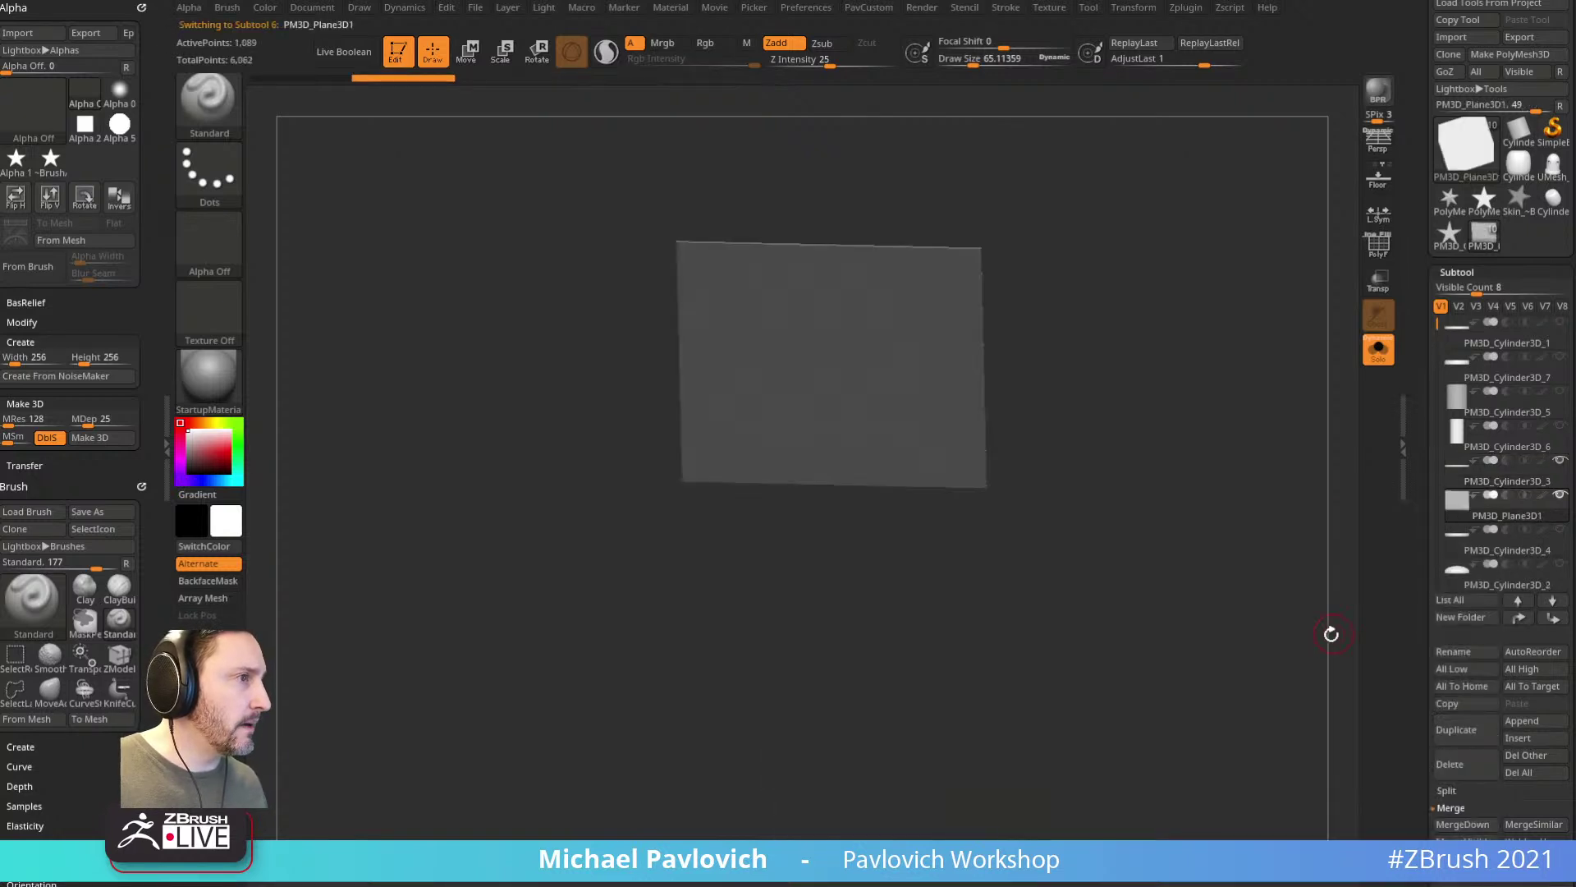
click(1378, 349)
mouse_move(1188, 392)
mouse_down()
mouse_move(1140, 317)
mouse_move(1226, 319)
mouse_move(1144, 408)
mouse_move(1031, 383)
mouse_move(1093, 424)
mouse_move(1017, 416)
mouse_up()
key(w)
drag(878, 466, 928, 549)
key(ctrl+z)
drag(1077, 429, 1140, 454)
key(q)
Step: Enable Dynamic Subdiv on the plane and set its thickness to about 0.0144
mouse_move(1422, 537)
mouse_down()
mouse_move(1414, 352)
mouse_move(1428, 336)
mouse_up()
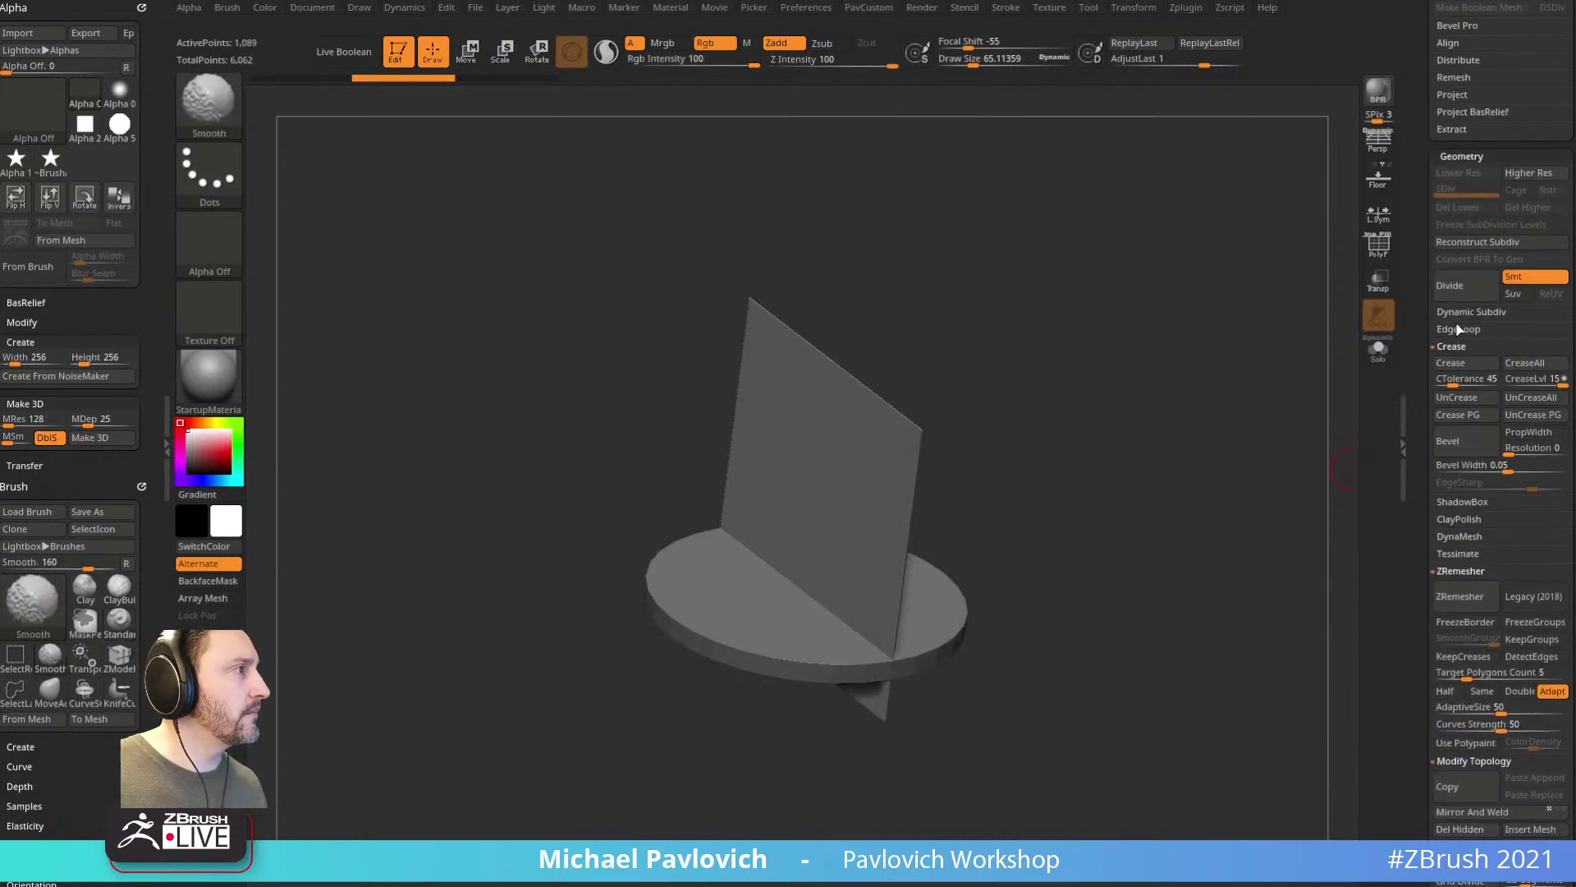
click(1466, 313)
click(1466, 328)
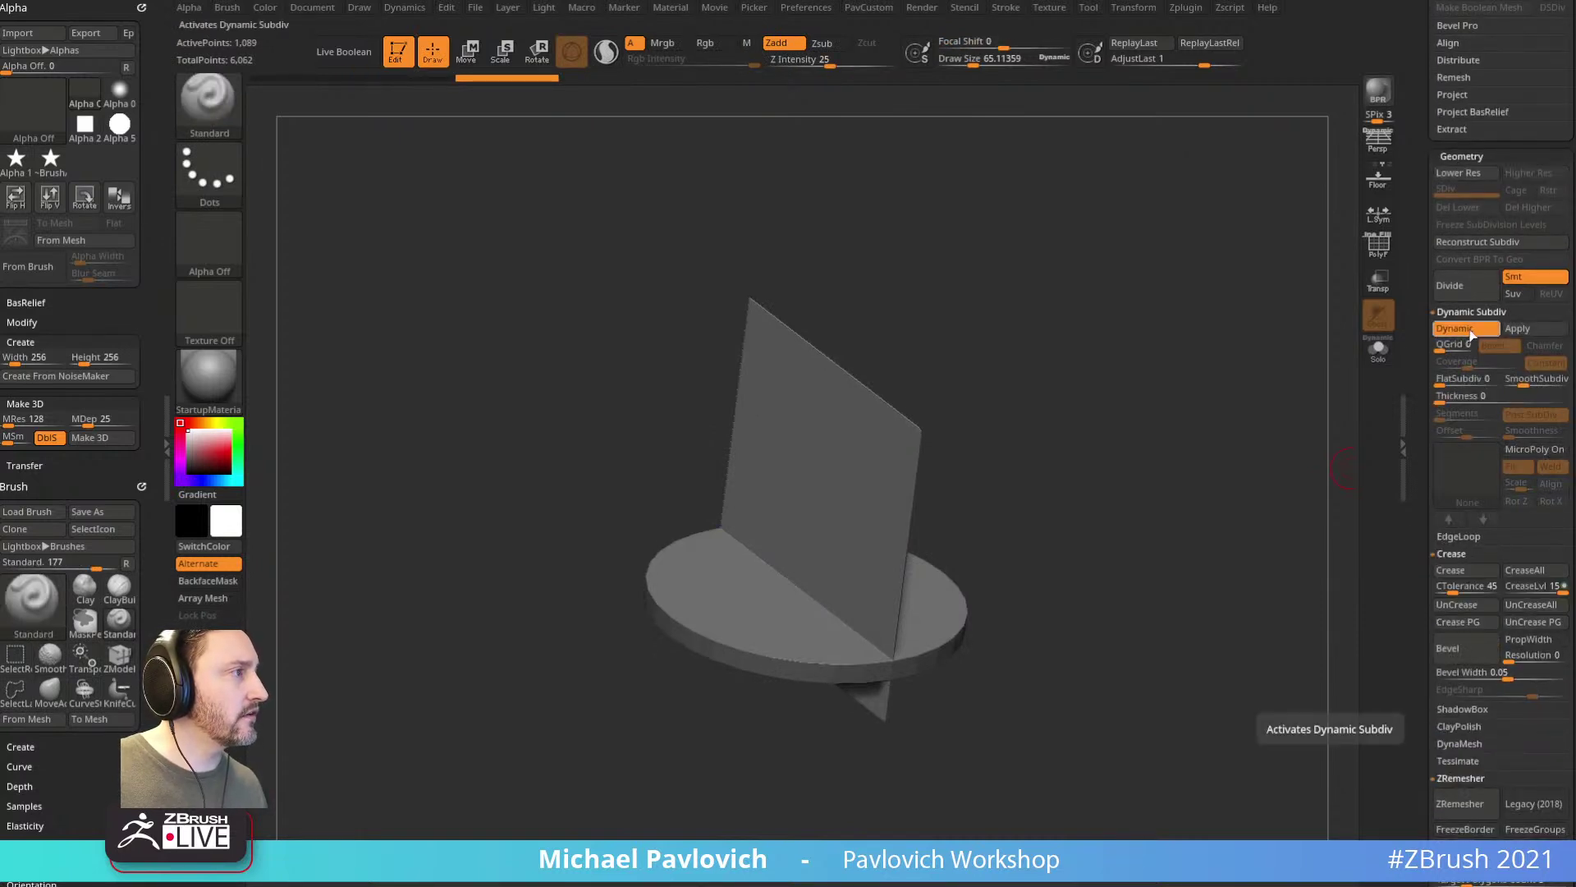
click(1508, 380)
drag(1443, 390, 1472, 397)
drag(1333, 422, 1240, 447)
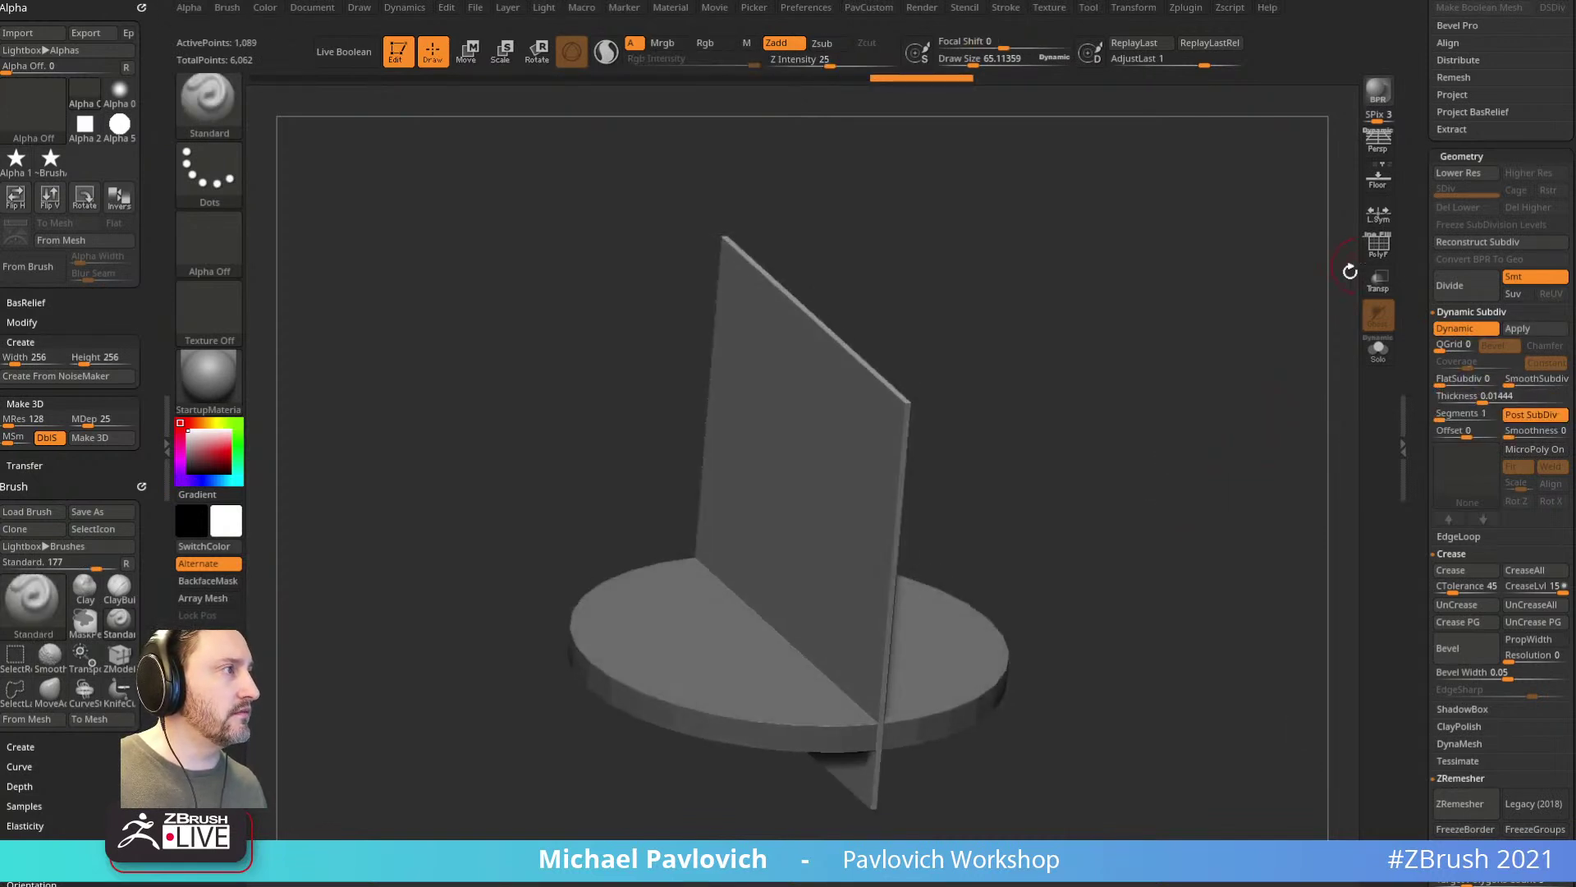
key(shift+d)
key(d)
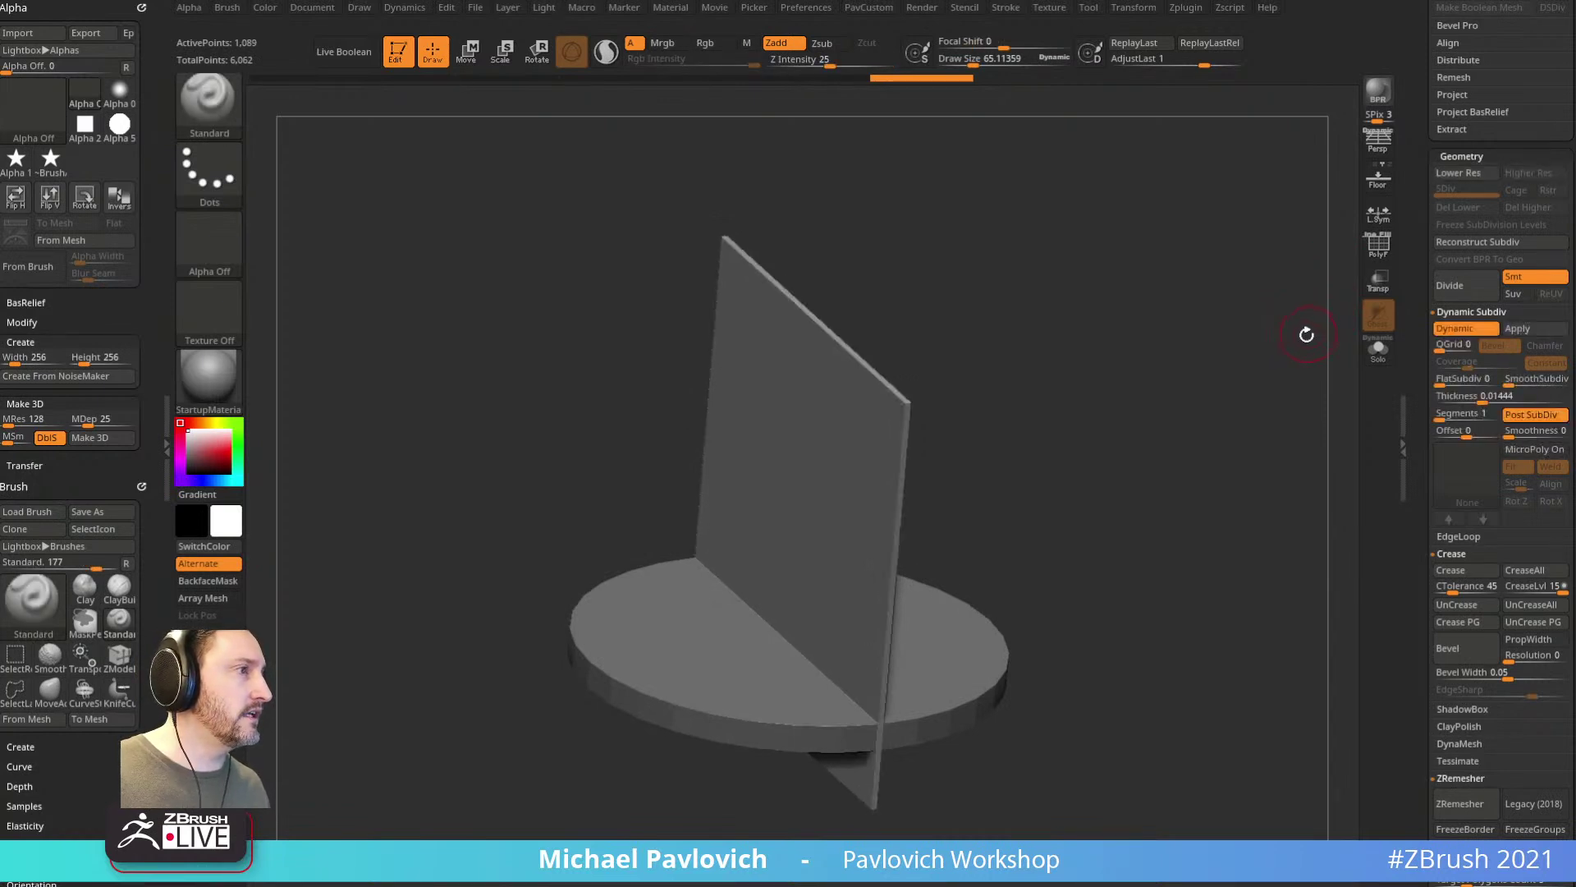
Step: Rotate the upright plane 90 degrees so that it lies horizontally above the disc
shift+drag(1219, 368, 1157, 368)
alt+drag(1083, 316, 1101, 348)
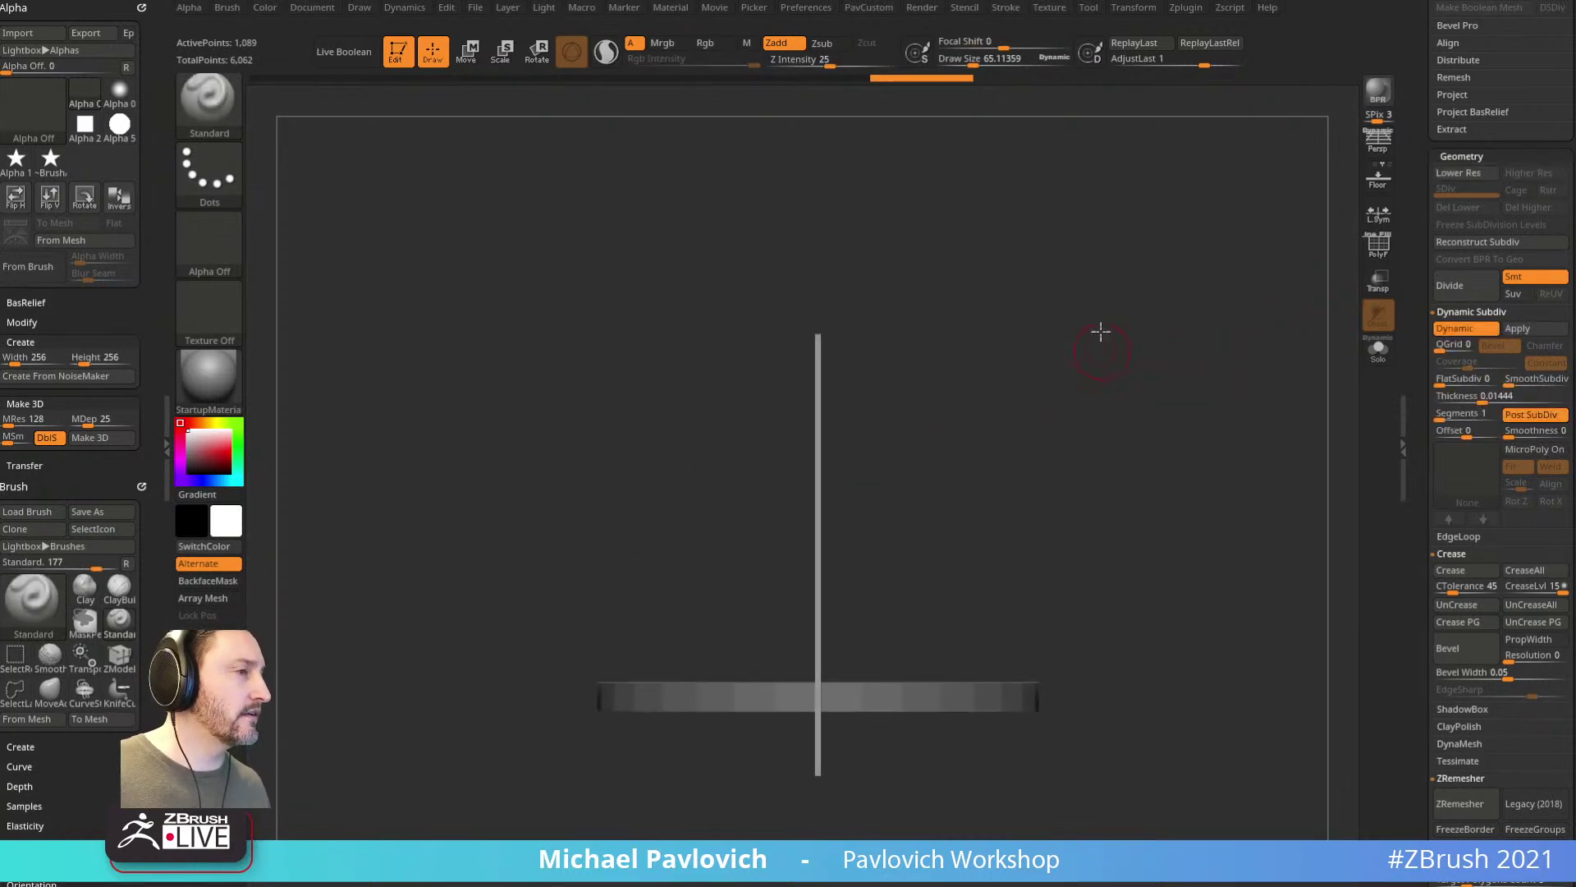
key(w)
shift+drag(857, 490, 922, 627)
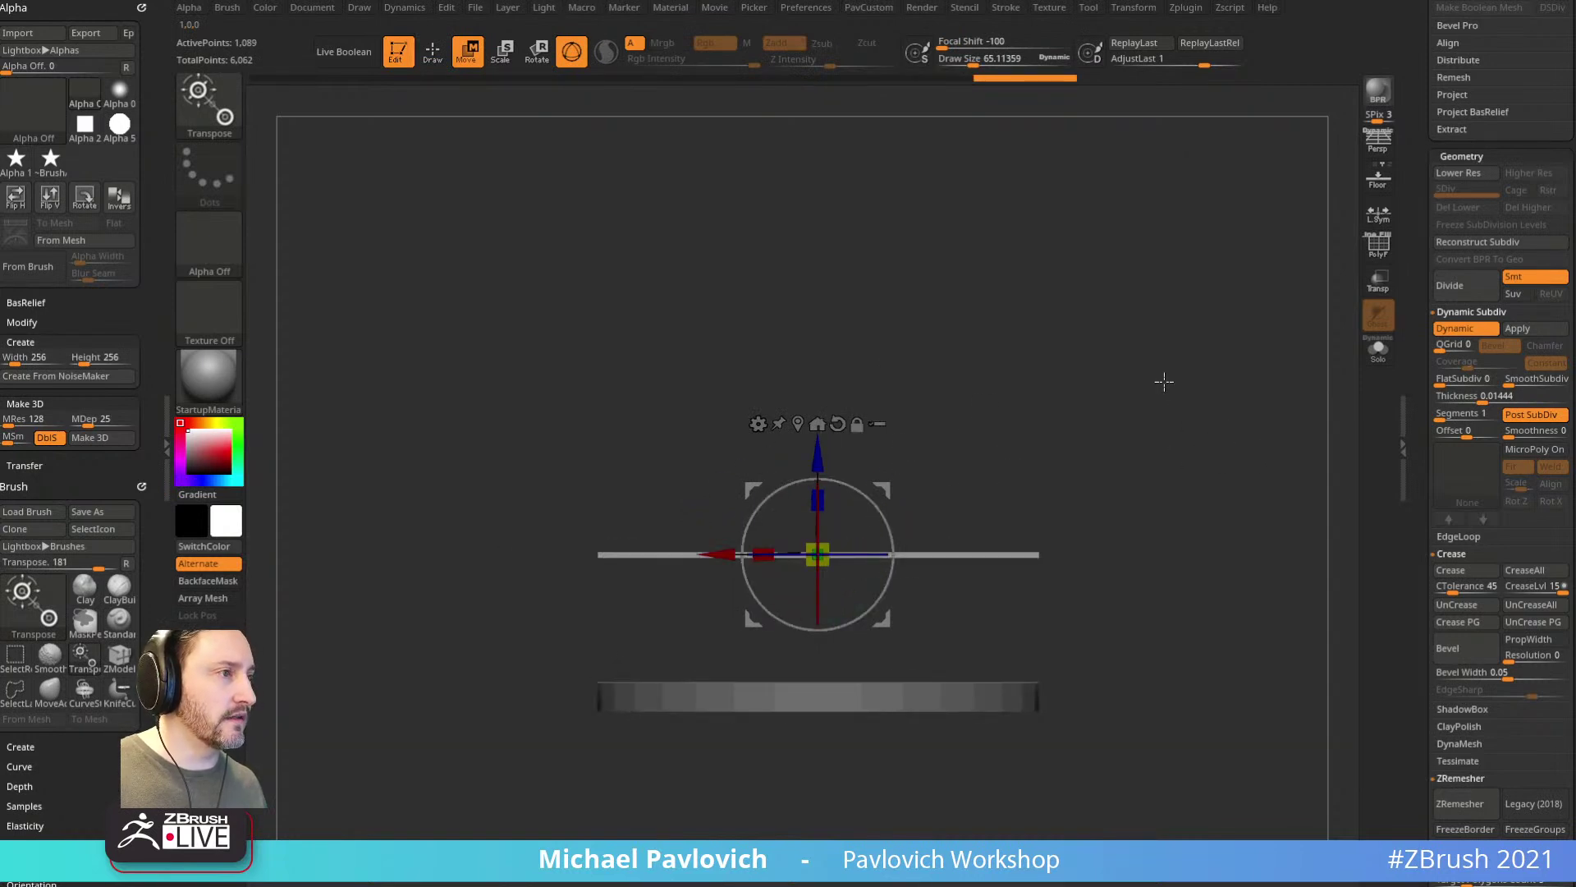
Step: Try turning the horizontal plane 45 degrees with the Spotlight reference shown, and return it to its square orientation
key(shift+z)
mouse_move(1074, 426)
alt+mouse_down()
mouse_move(1042, 498)
mouse_move(1055, 421)
alt+mouse_up()
drag(1128, 342, 1140, 521)
drag(884, 503, 915, 553)
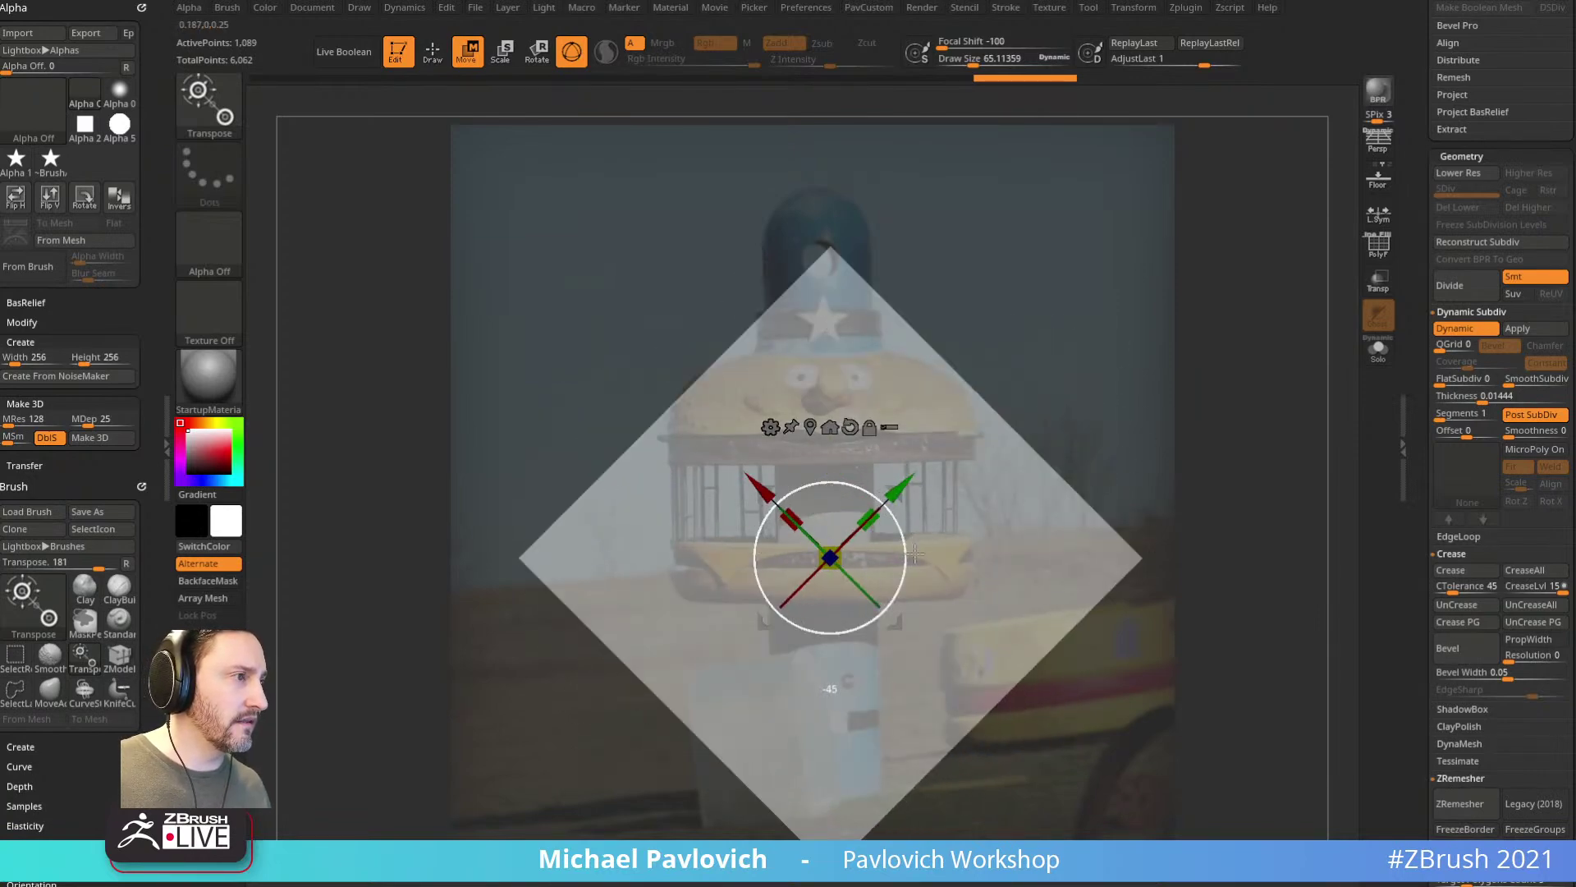
key(q)
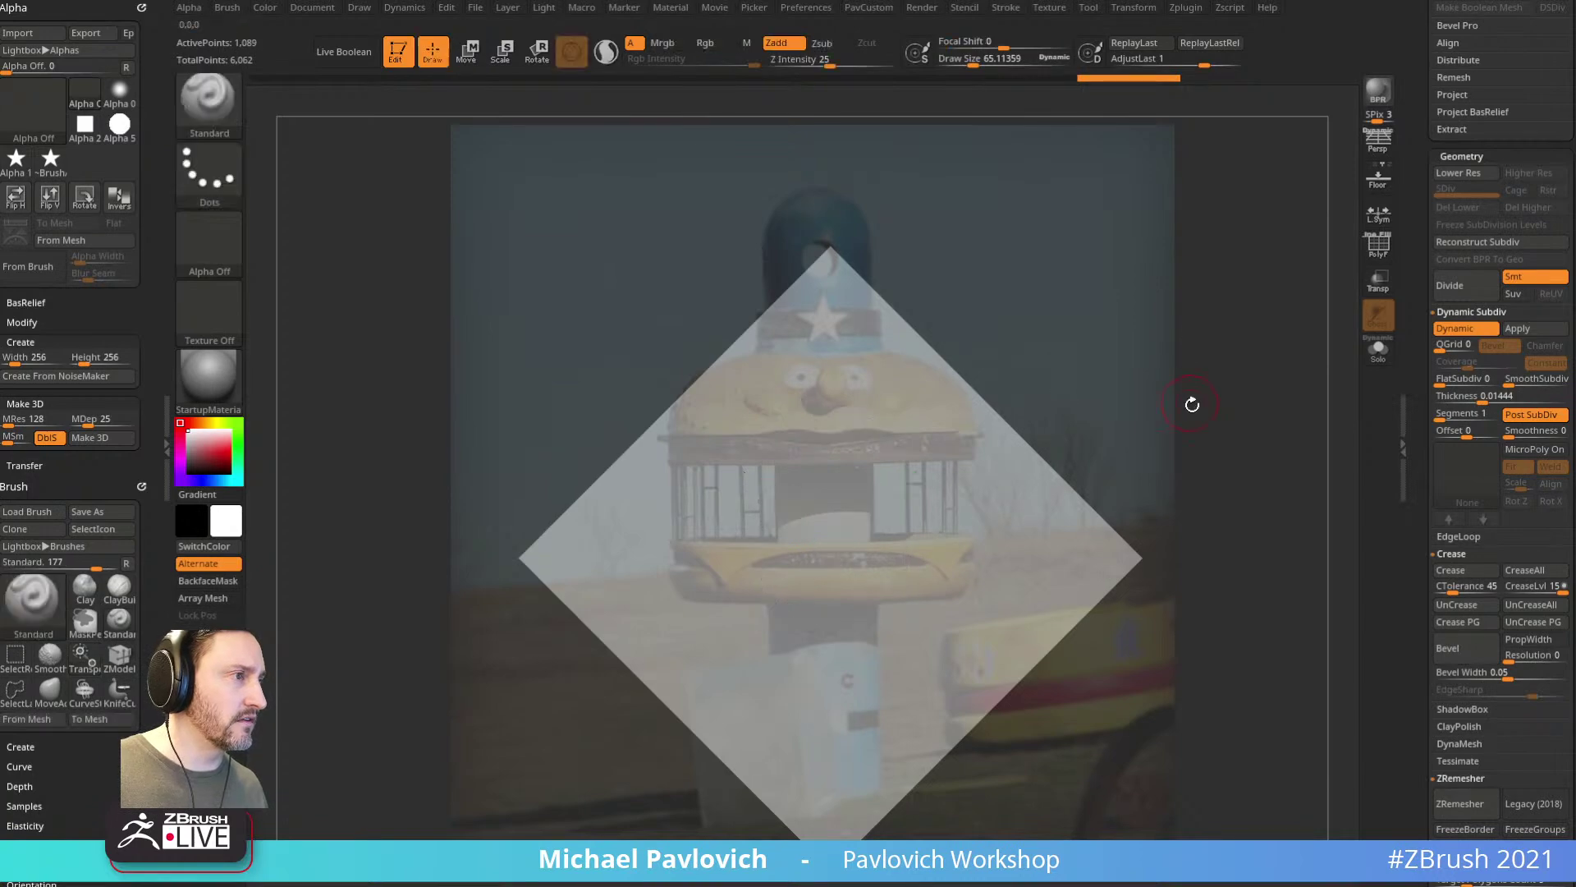
drag(1201, 456, 1190, 511)
key(w)
mouse_move(901, 518)
mouse_down()
mouse_move(911, 572)
mouse_move(901, 520)
mouse_up()
key(q)
drag(1153, 511, 1150, 350)
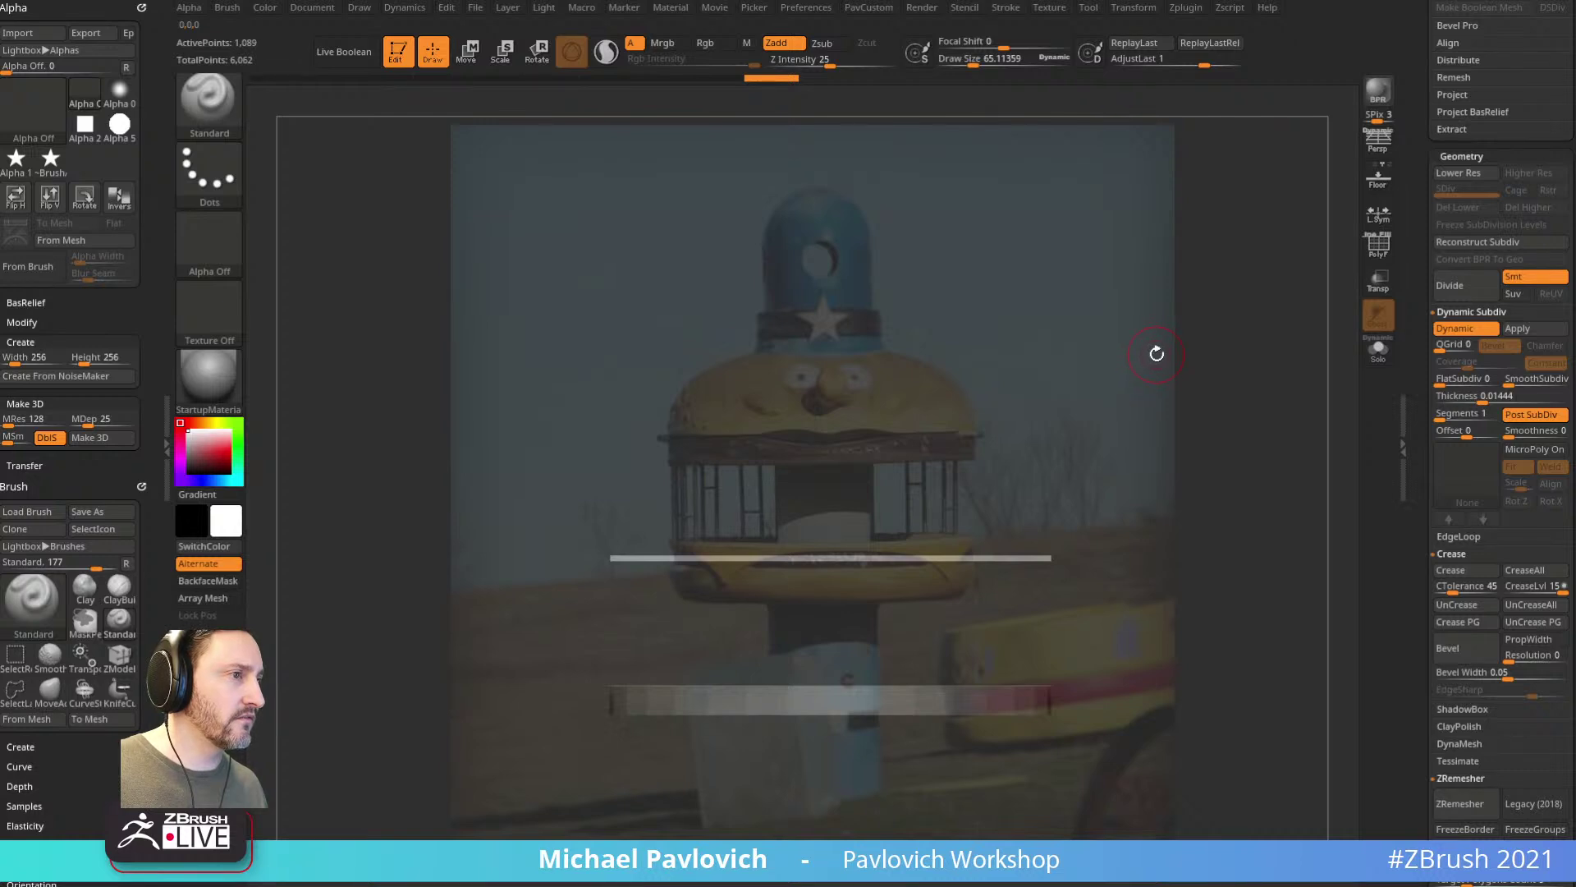
Step: Select the disc beneath the plane, display its polyframe, and hide the Spotlight reference image
drag(950, 581, 1133, 503)
alt+click(989, 628)
drag(1106, 601, 1201, 528)
mouse_move(1123, 605)
mouse_down()
mouse_move(1264, 506)
mouse_move(1263, 491)
mouse_move(1286, 572)
mouse_up()
click(1377, 252)
key(shift+z)
mouse_move(1268, 504)
alt+mouse_down()
mouse_move(1251, 490)
mouse_move(1270, 476)
alt+mouse_up()
key(s)
Step: Polygroup the disc by its normals and bevel its rim edges with a bevel width of about 0.0996
key(5)
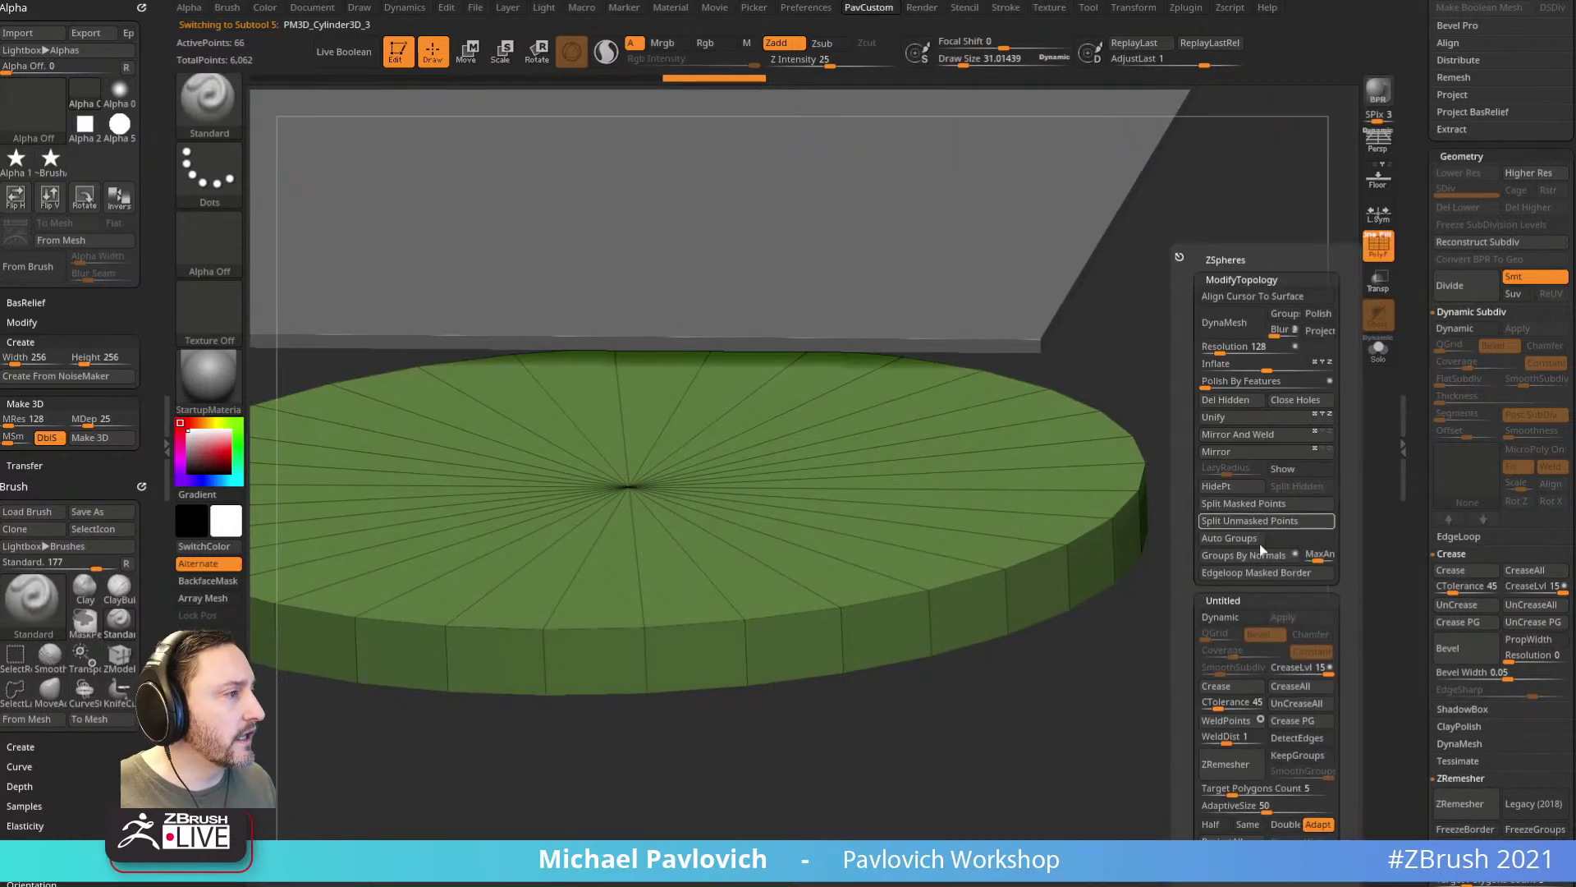
click(1244, 555)
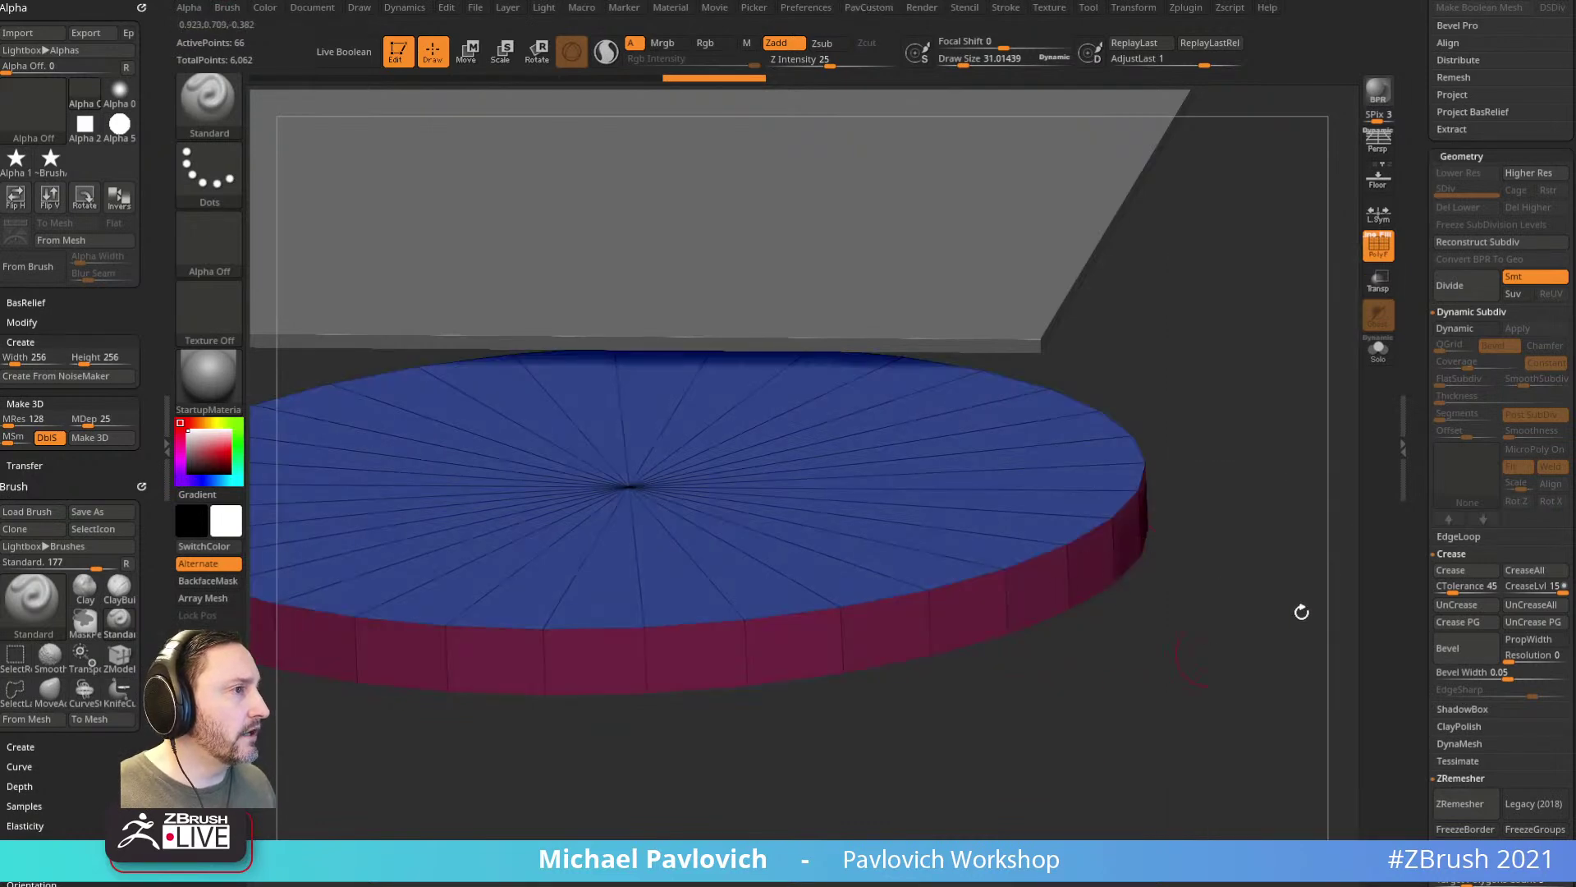
scroll(1461, 525, down, 3)
ctrl+drag(1509, 573, 1522, 573)
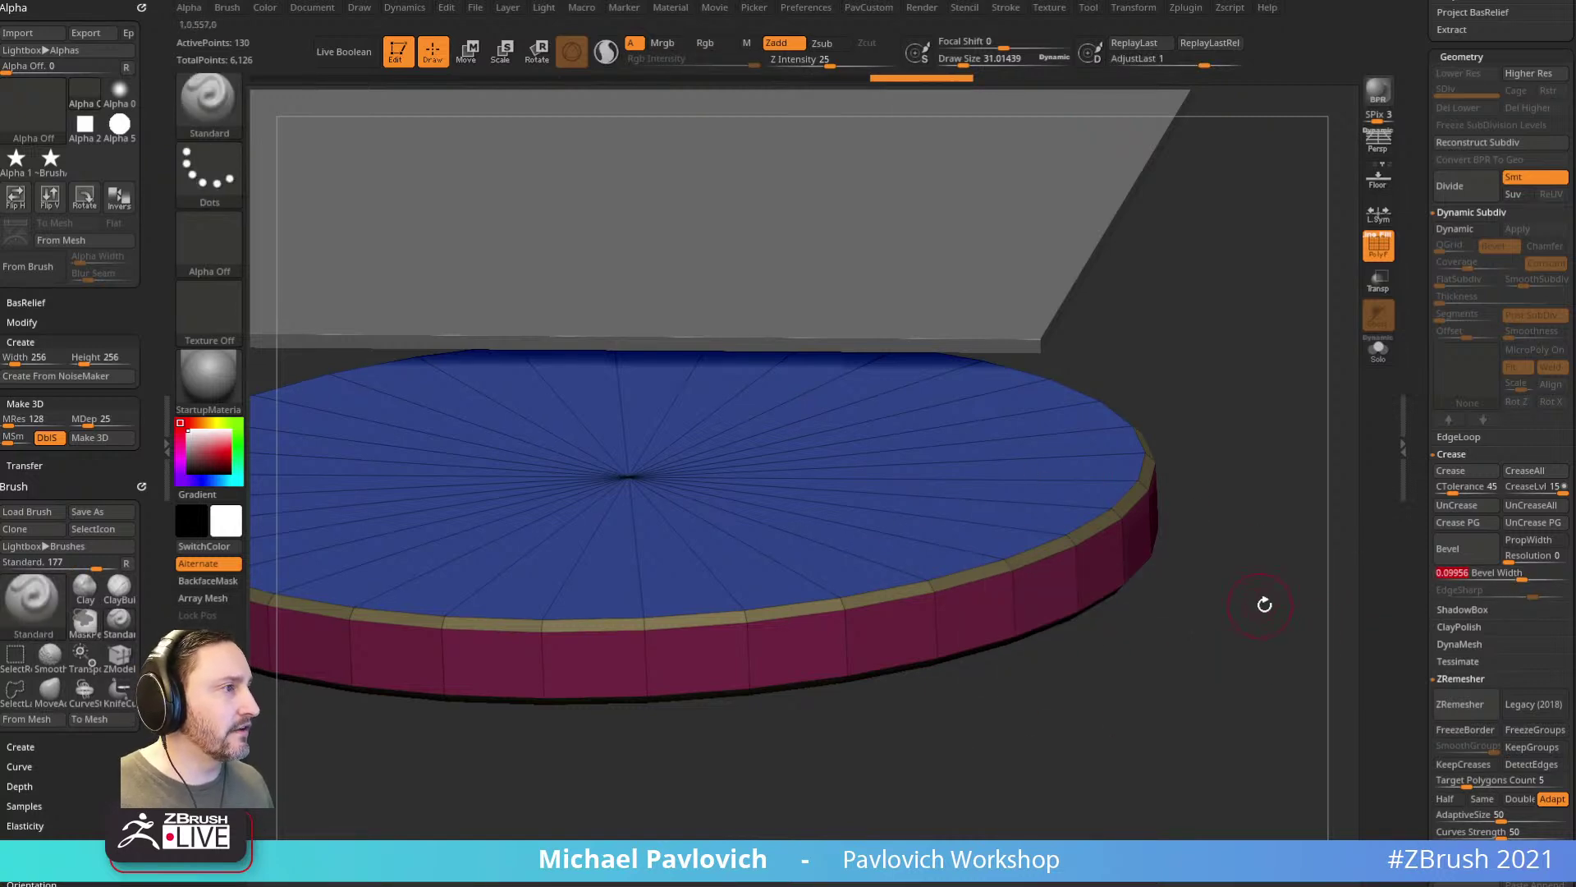
Step: Undo the disc's rim bevel, and bevel its upper and lower rim edge loops with the ZModeler Bevel EdgeLoop Complete action instead
key(ctrl+z)
alt+drag(1232, 594, 1297, 590)
key(b)
key(z)
key(m)
key(space)
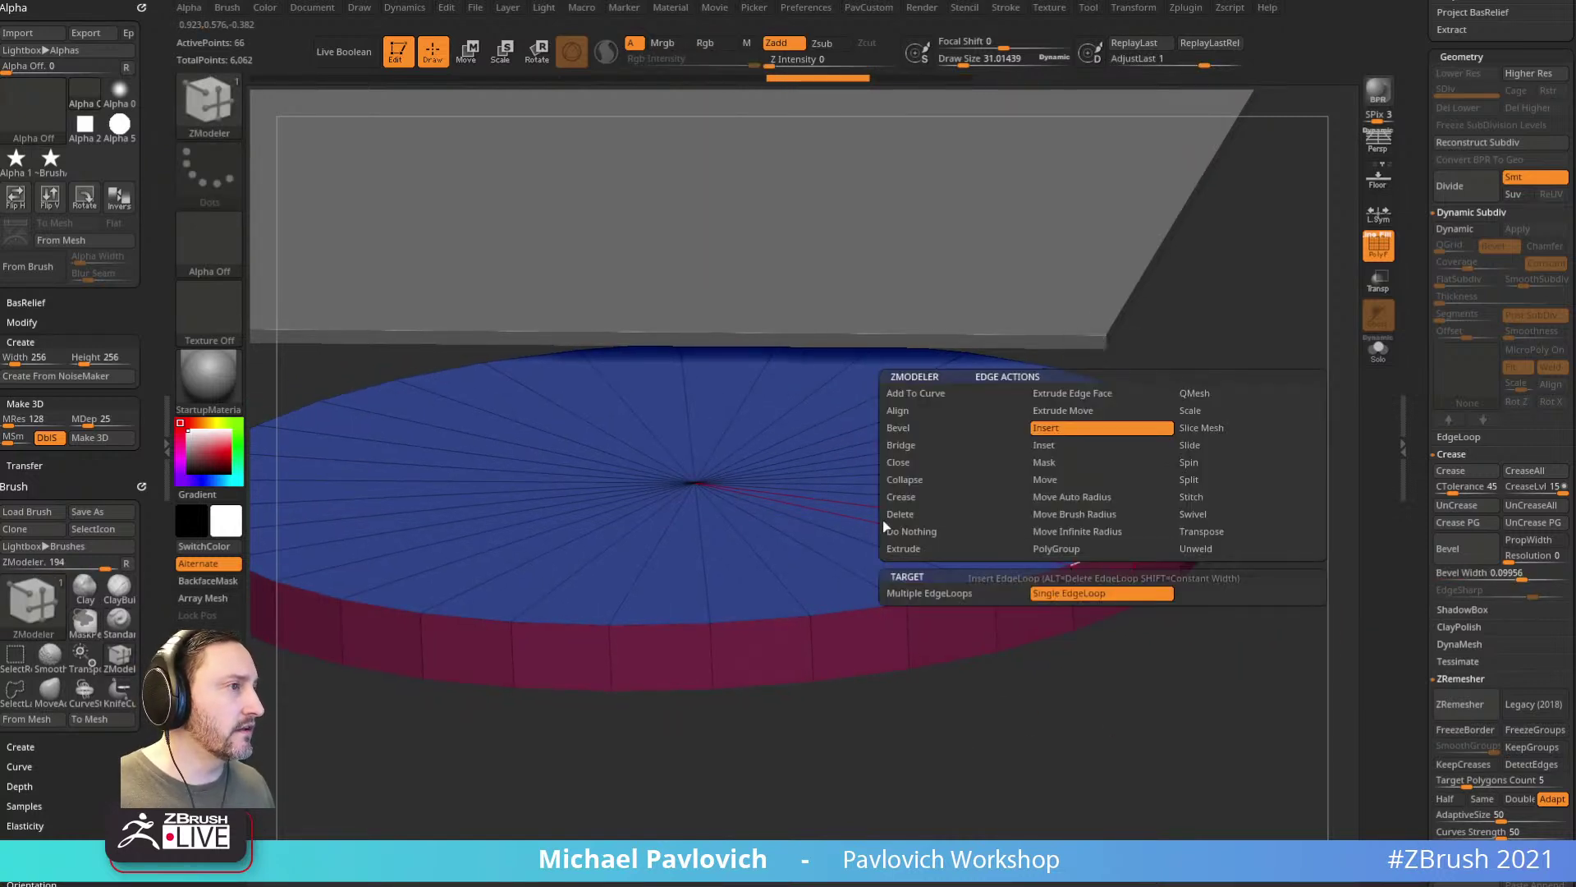
click(922, 431)
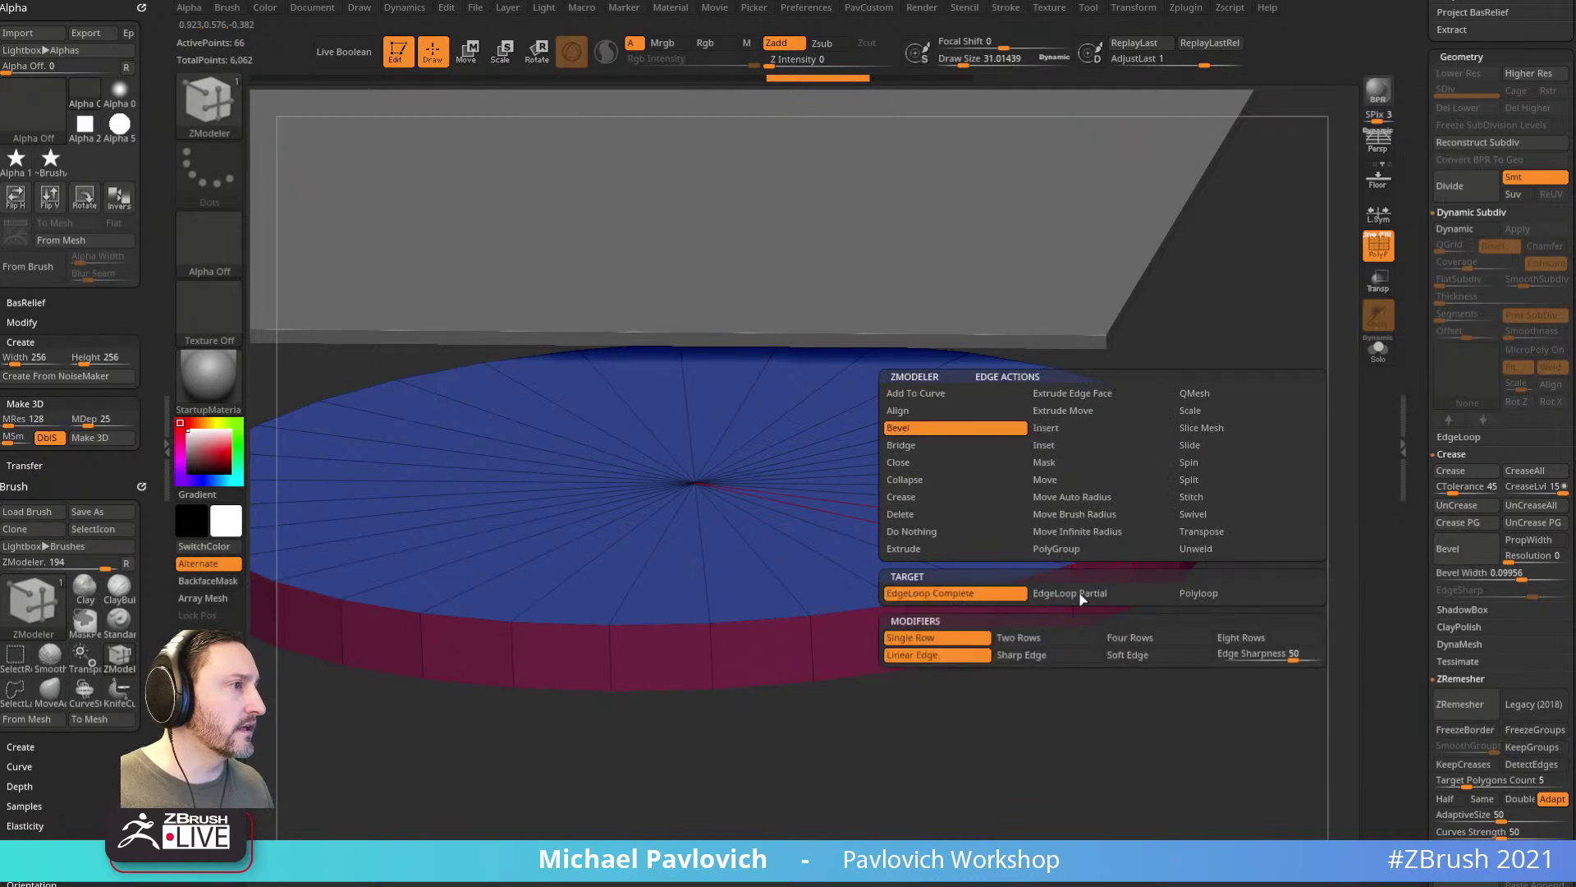
drag(1098, 554, 1109, 549)
drag(1176, 628, 1153, 518)
click(1095, 644)
drag(1319, 509, 1341, 586)
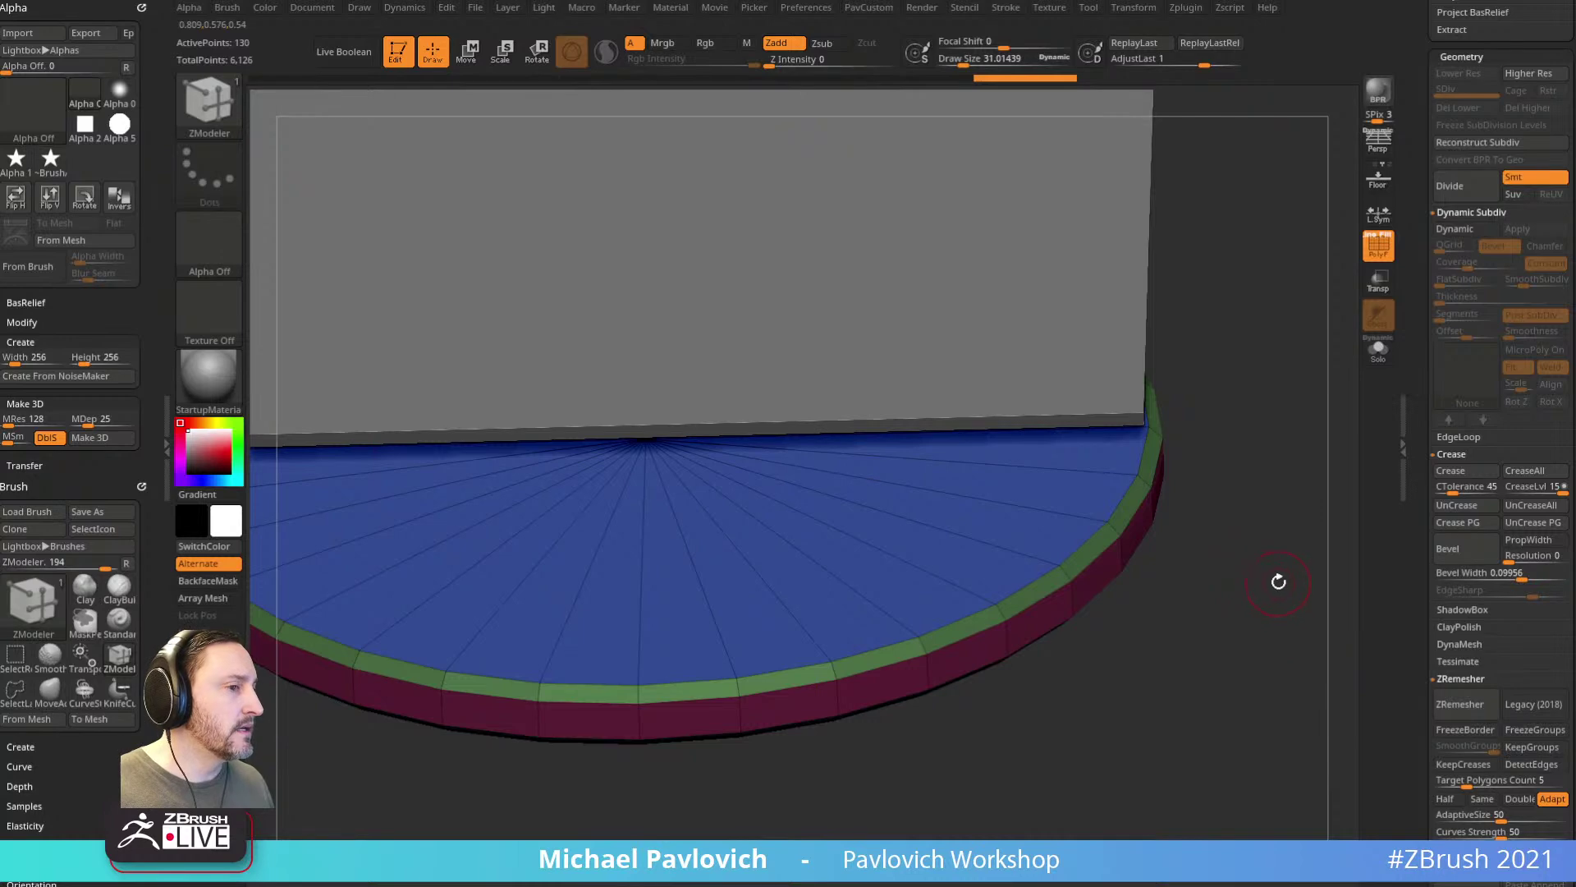
Step: Try inserting a single edge loop around the disc's upper bevelled strip with ZModeler
drag(1266, 537, 1248, 571)
key(space)
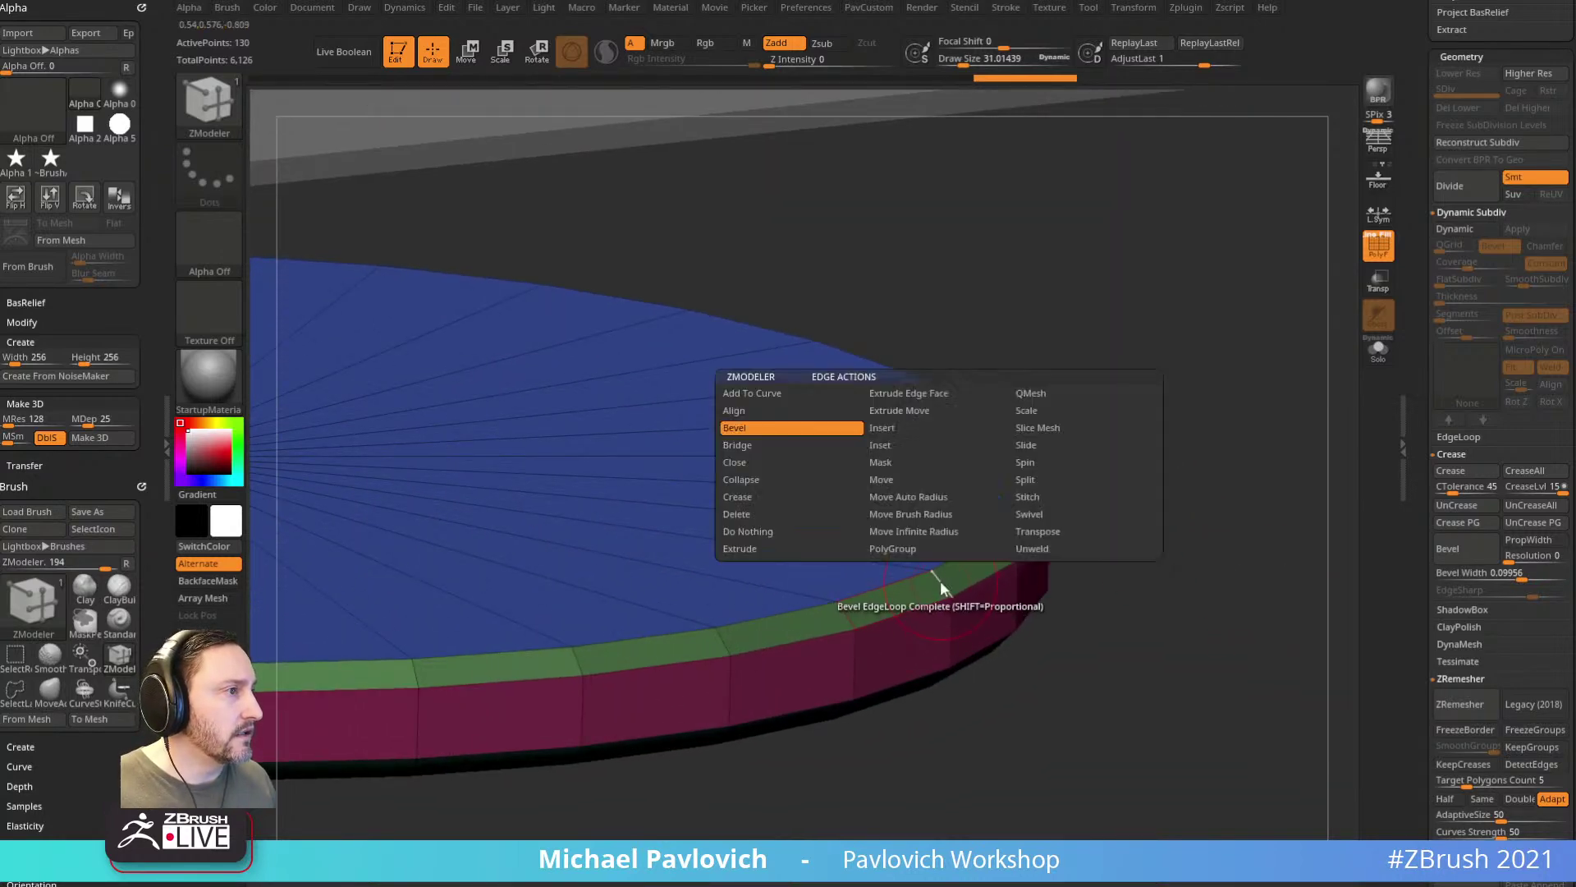
click(887, 427)
click(837, 595)
click(953, 641)
mouse_move(1009, 545)
mouse_down()
mouse_move(1097, 561)
mouse_move(1103, 509)
mouse_move(1106, 559)
mouse_move(1106, 522)
mouse_move(1109, 538)
mouse_move(996, 539)
mouse_move(1030, 543)
mouse_up()
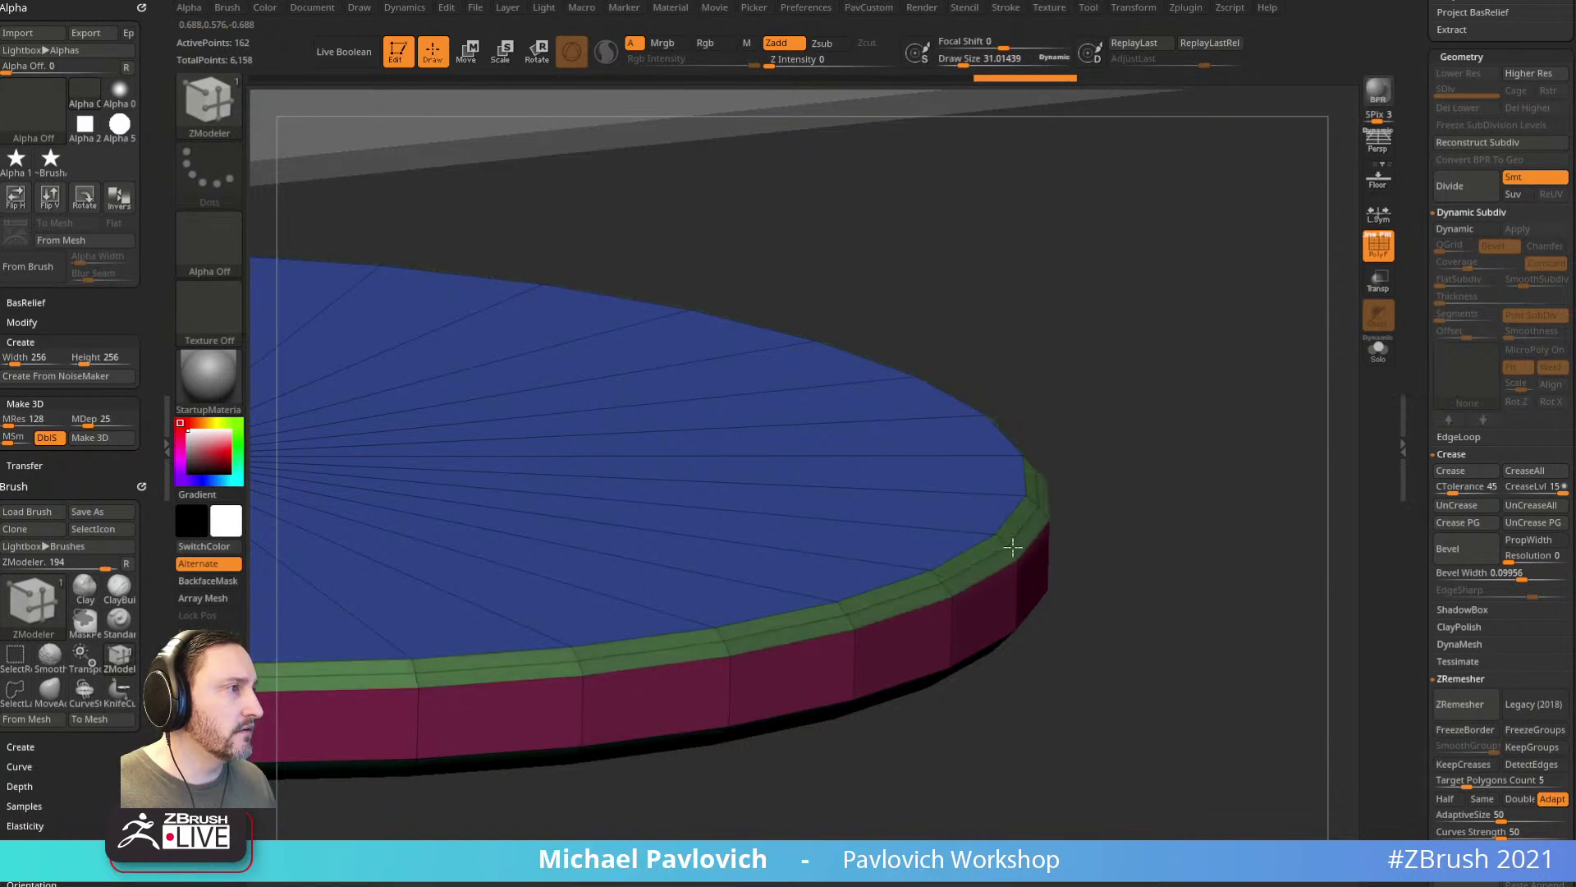
alt+click(1005, 543)
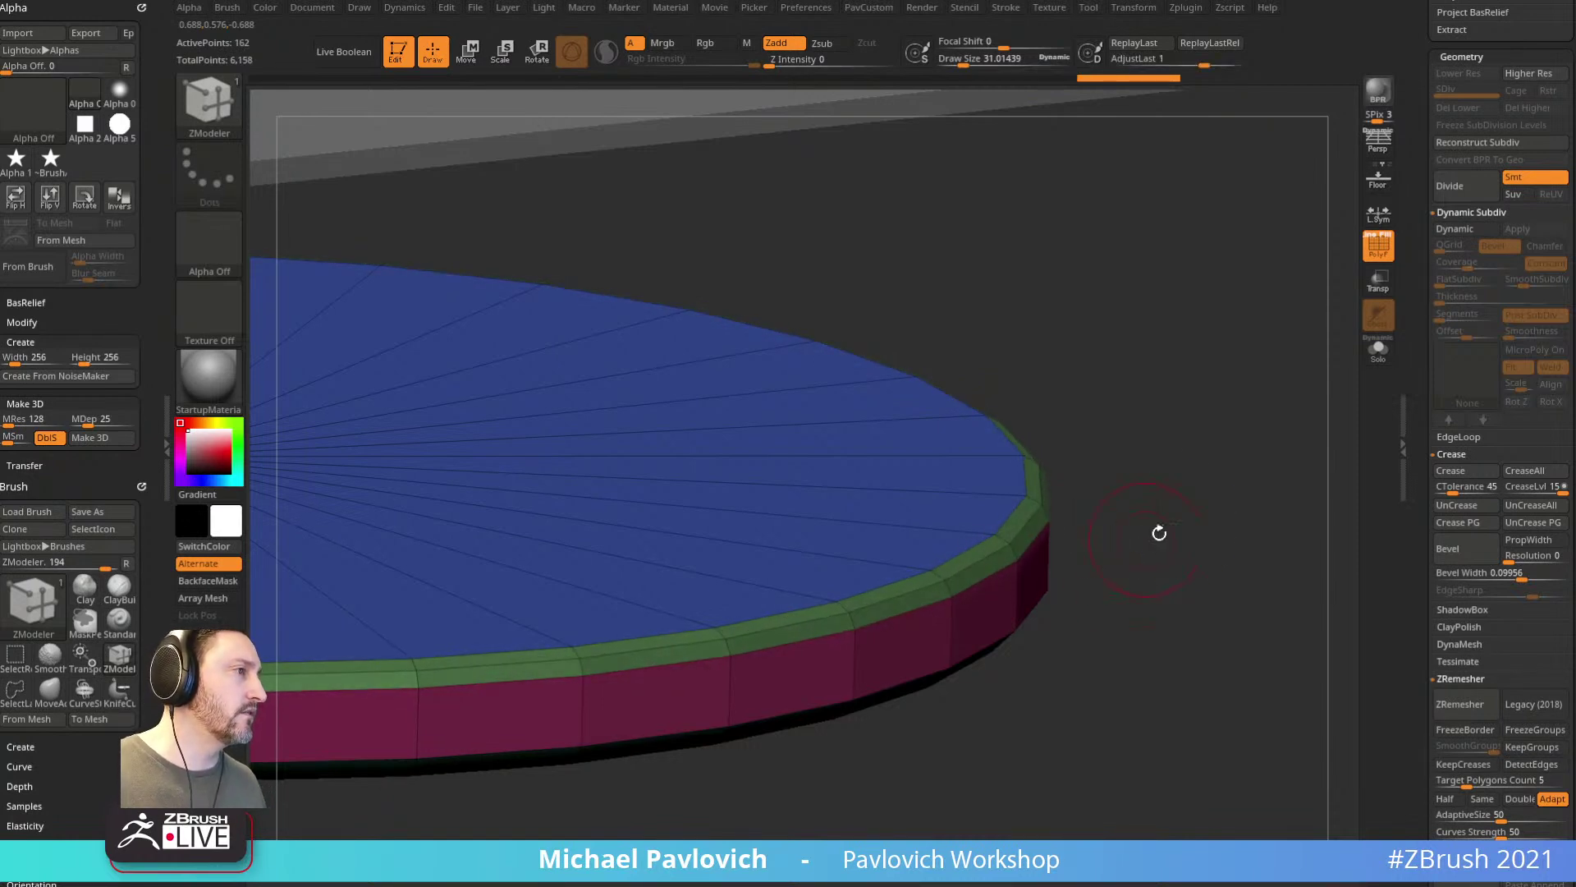
mouse_move(1195, 519)
ctrl+right_down()
mouse_move(1150, 432)
mouse_move(1149, 497)
mouse_move(1169, 468)
mouse_move(1214, 500)
mouse_move(1190, 533)
ctrl+right_up()
key(v)
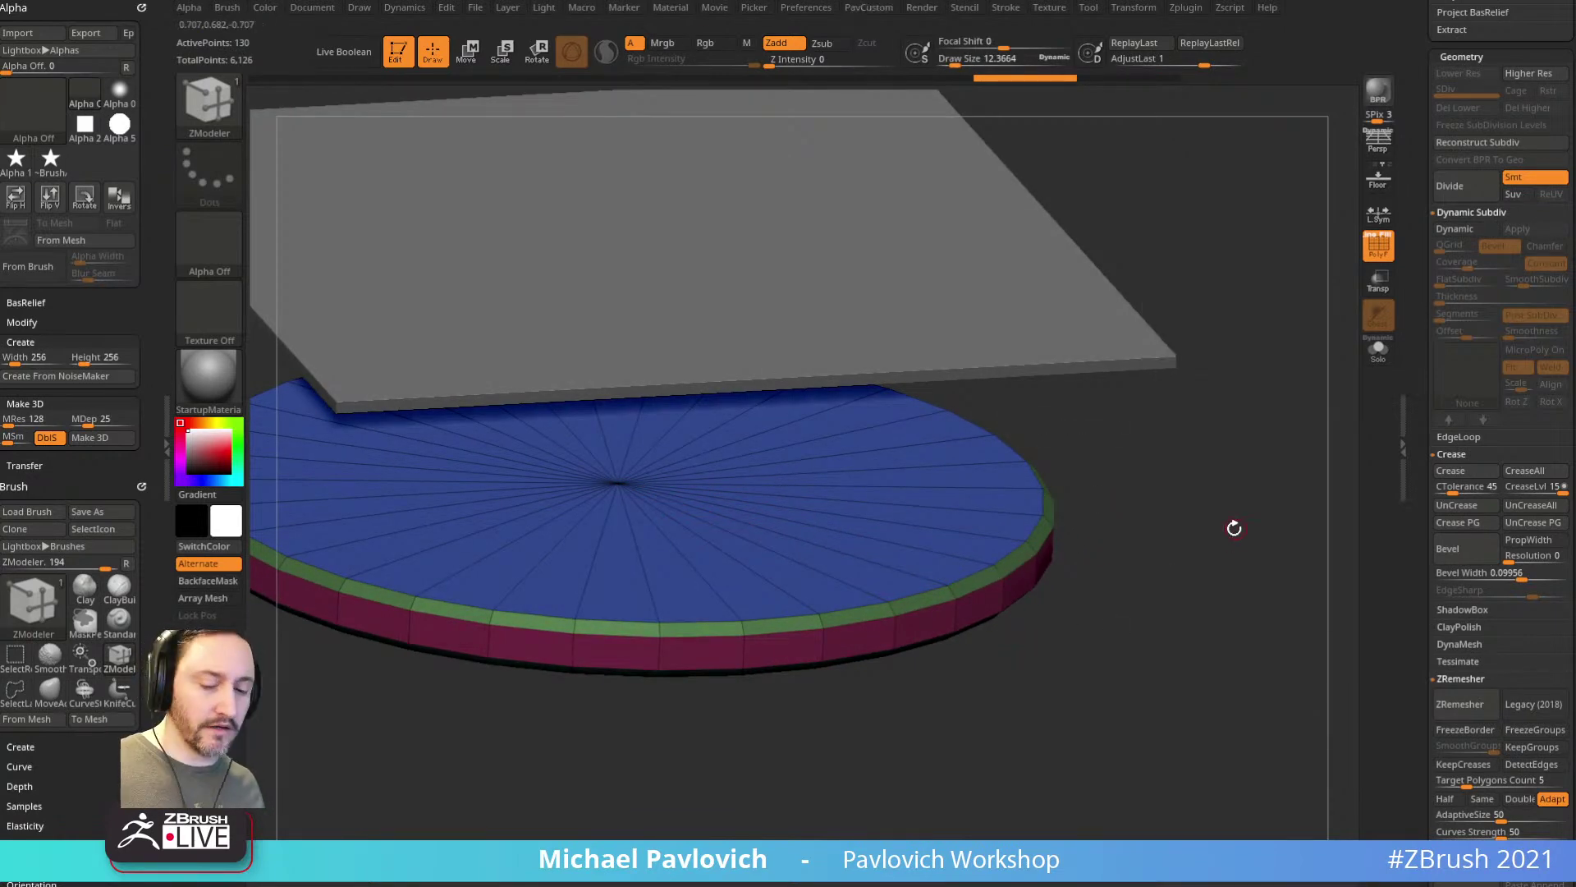
Step: Turn on dynamic subdivision for the disc and inspect its smoothed rim with the polyframe hidden
key(d)
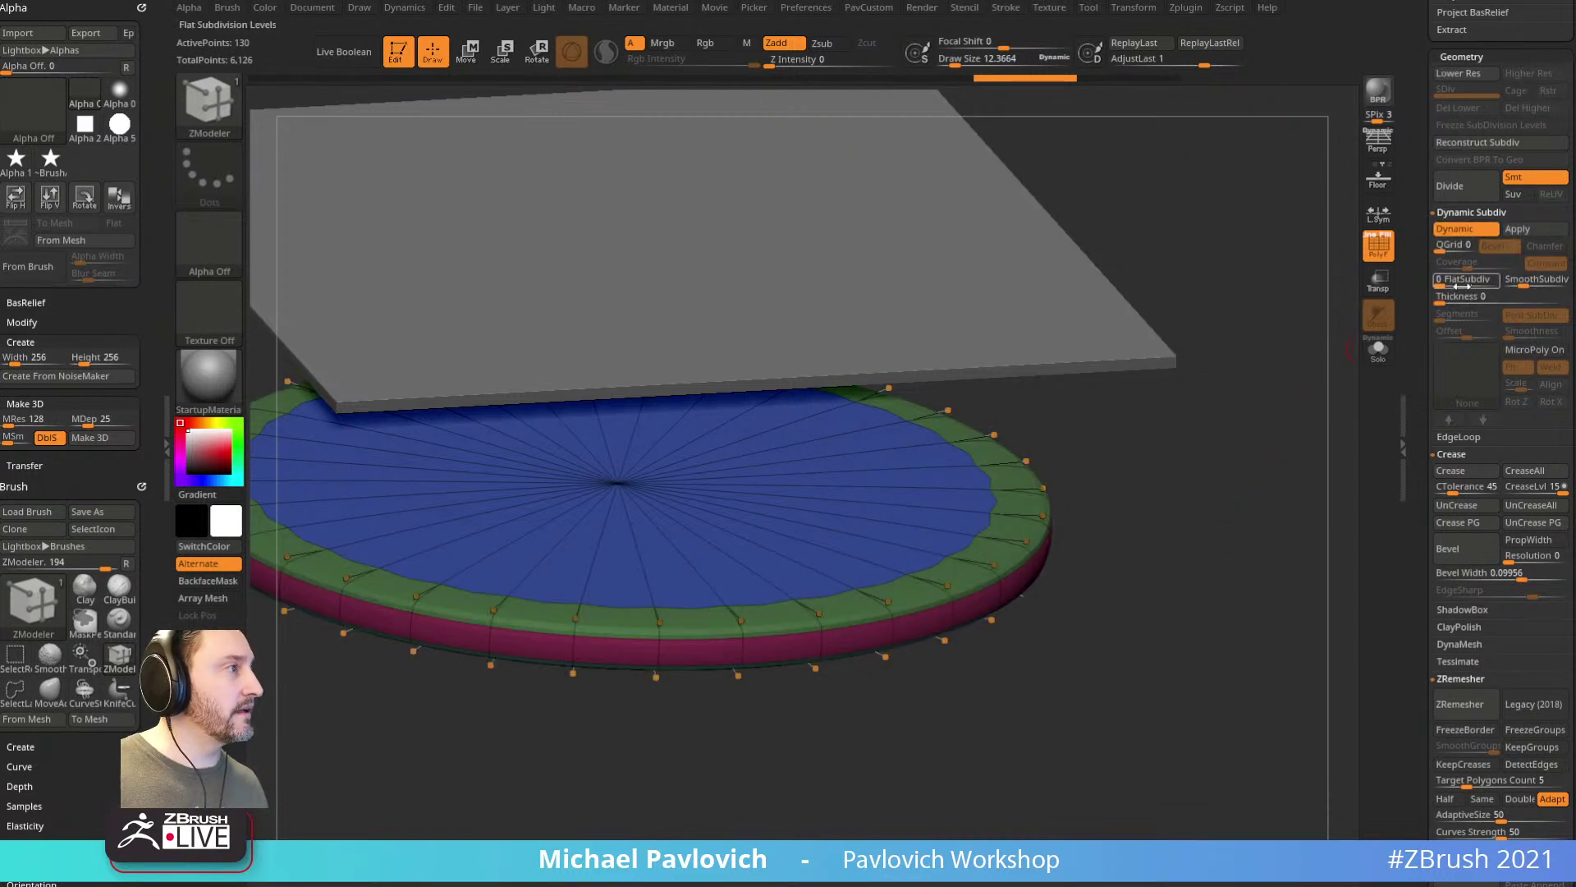
drag(1519, 282, 1528, 284)
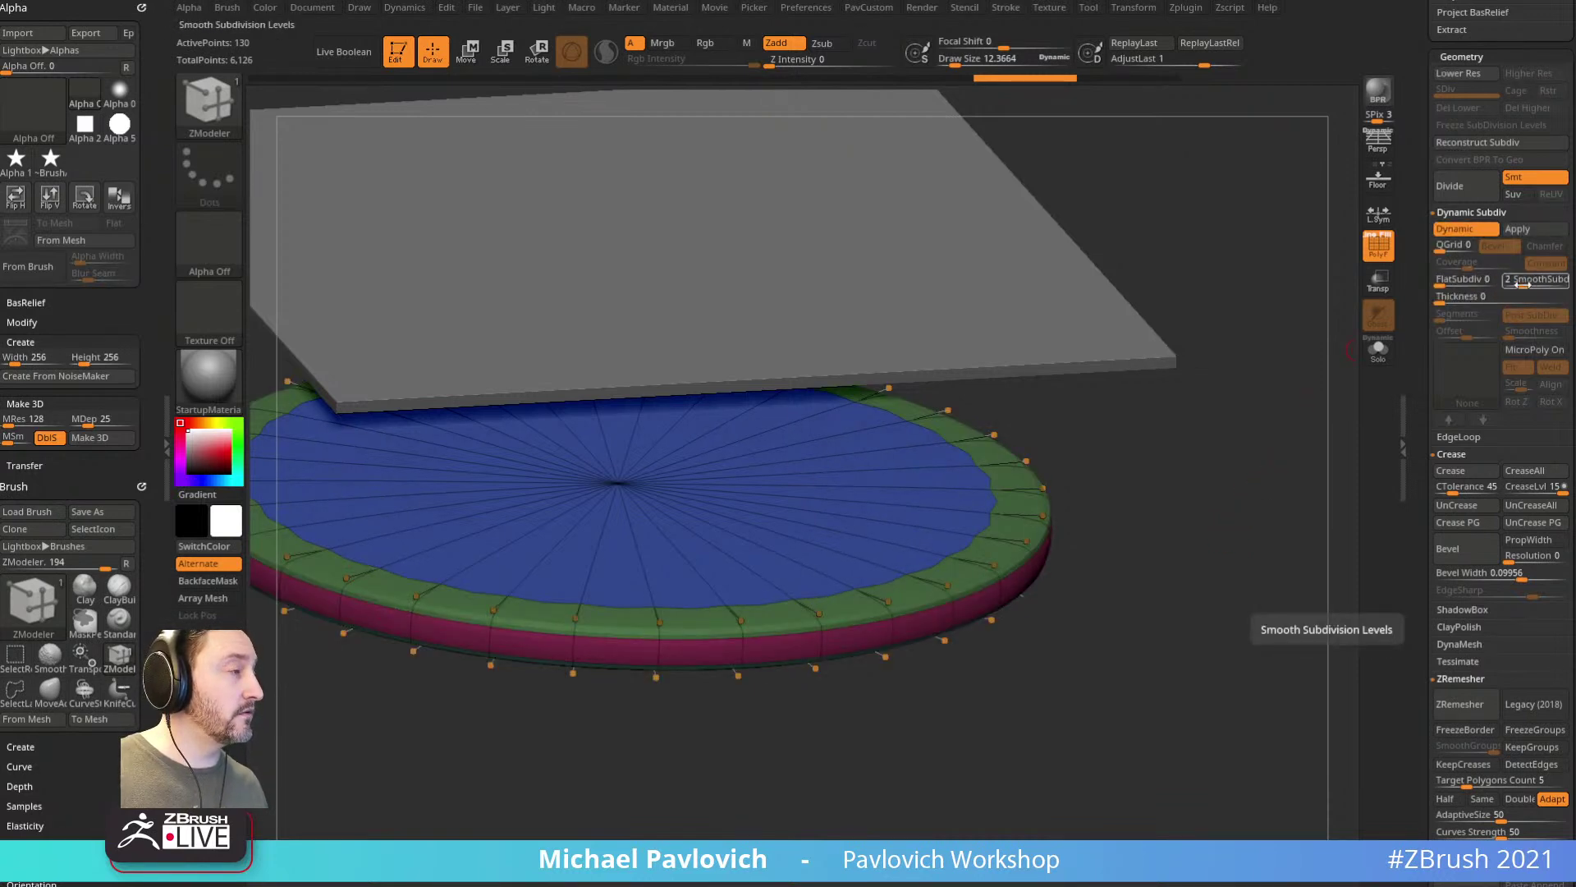
drag(1221, 528, 1238, 519)
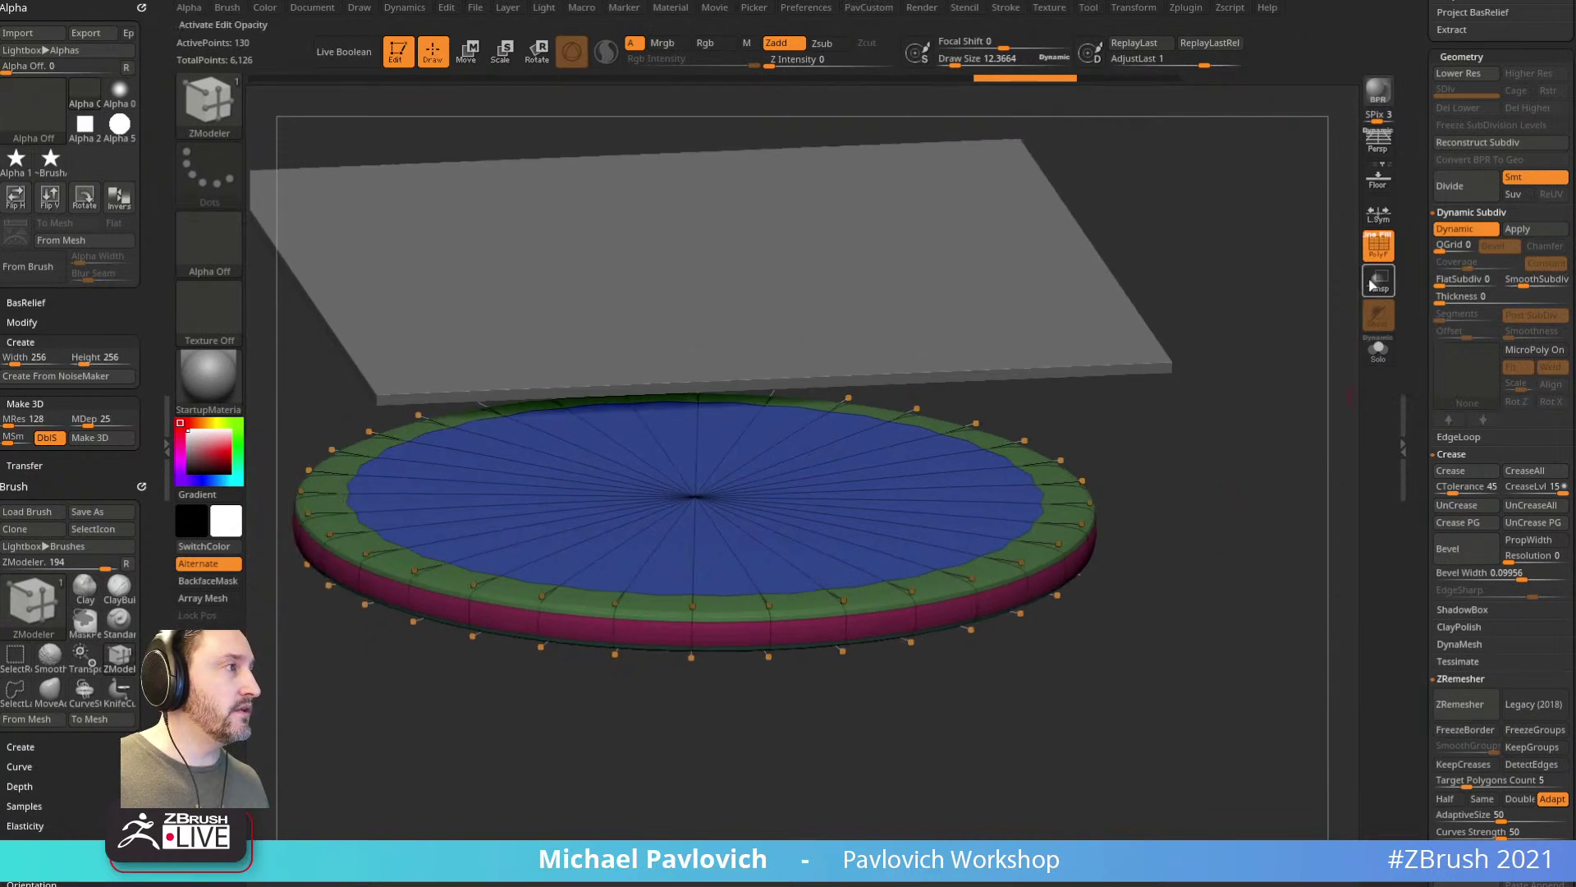
click(1378, 247)
drag(1120, 427, 1166, 470)
mouse_move(1138, 535)
mouse_down()
mouse_move(1099, 537)
mouse_move(1144, 532)
mouse_up()
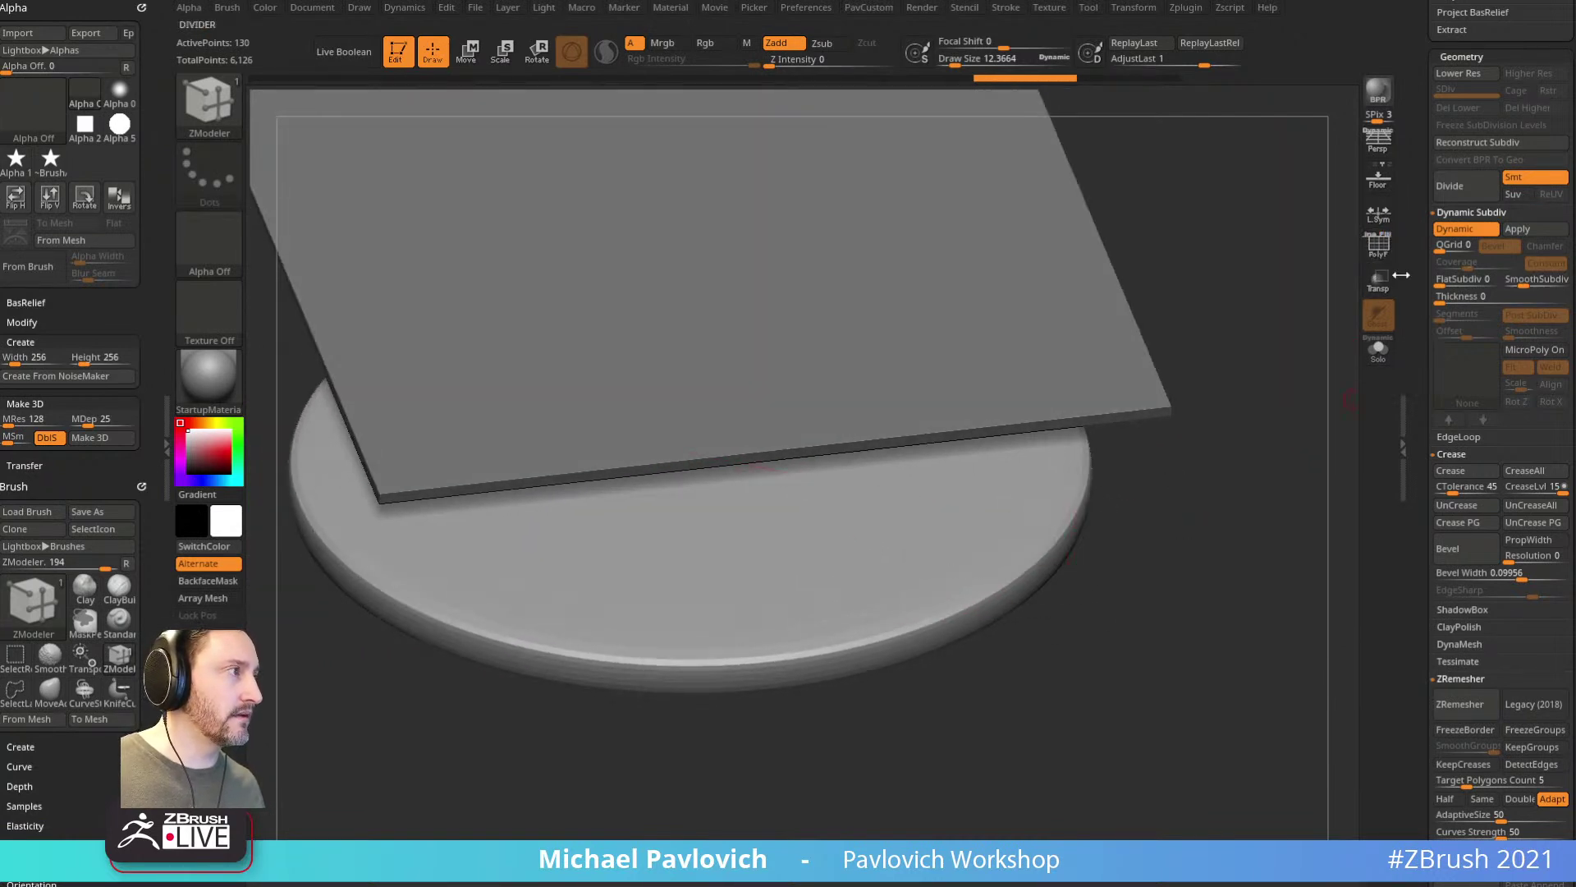
click(1379, 244)
Step: Insert a single edge loop near the rim on both the top and bottom faces of the disc with ZModeler
key(space)
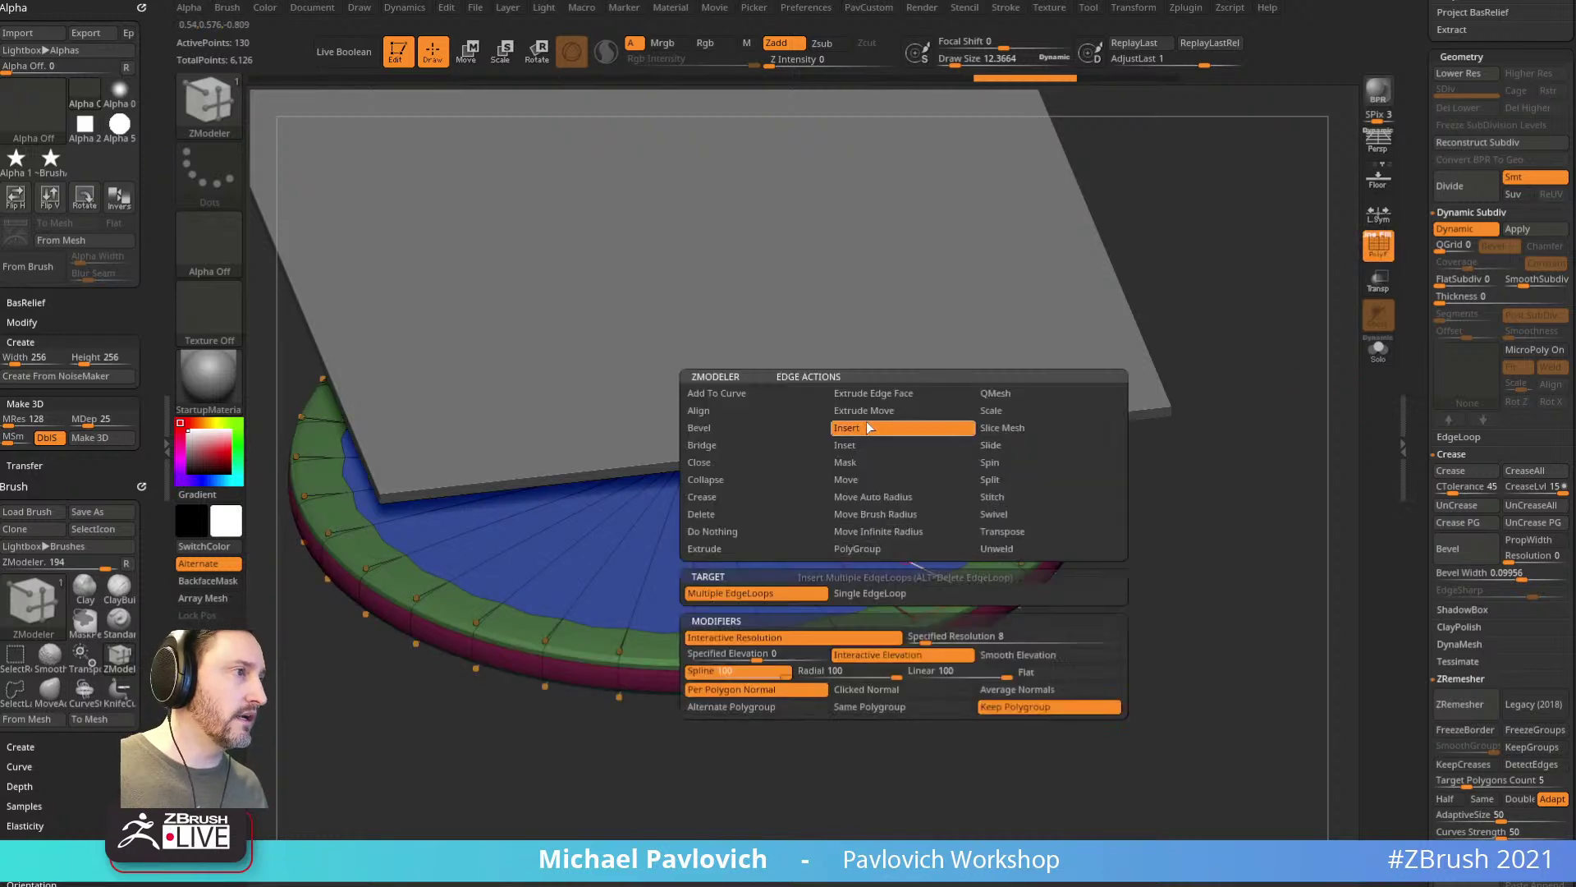
click(858, 591)
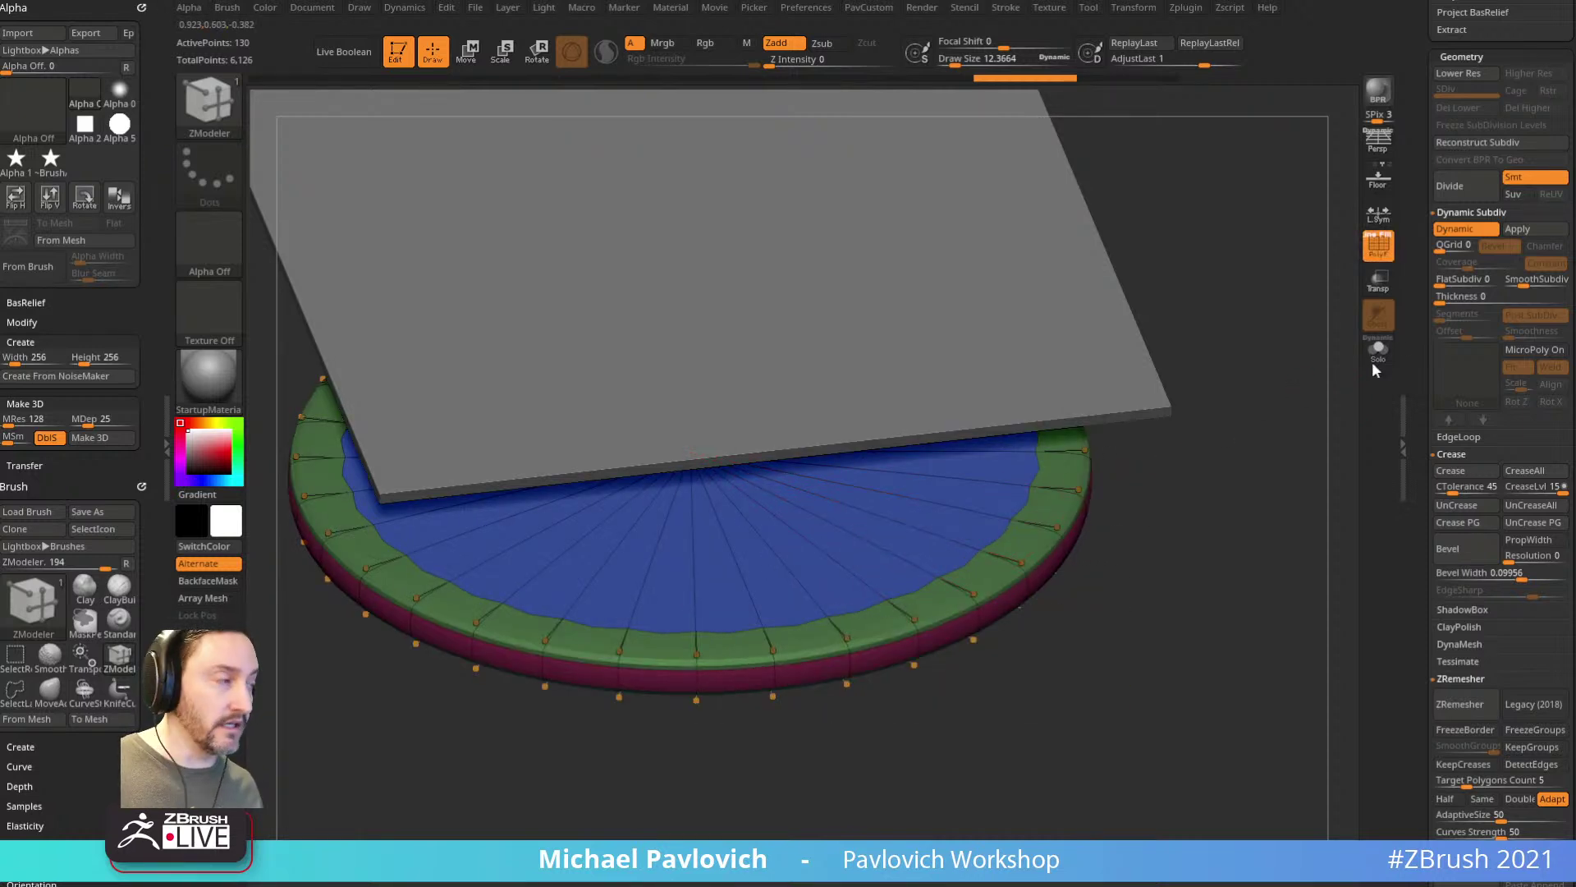
click(1371, 254)
click(870, 517)
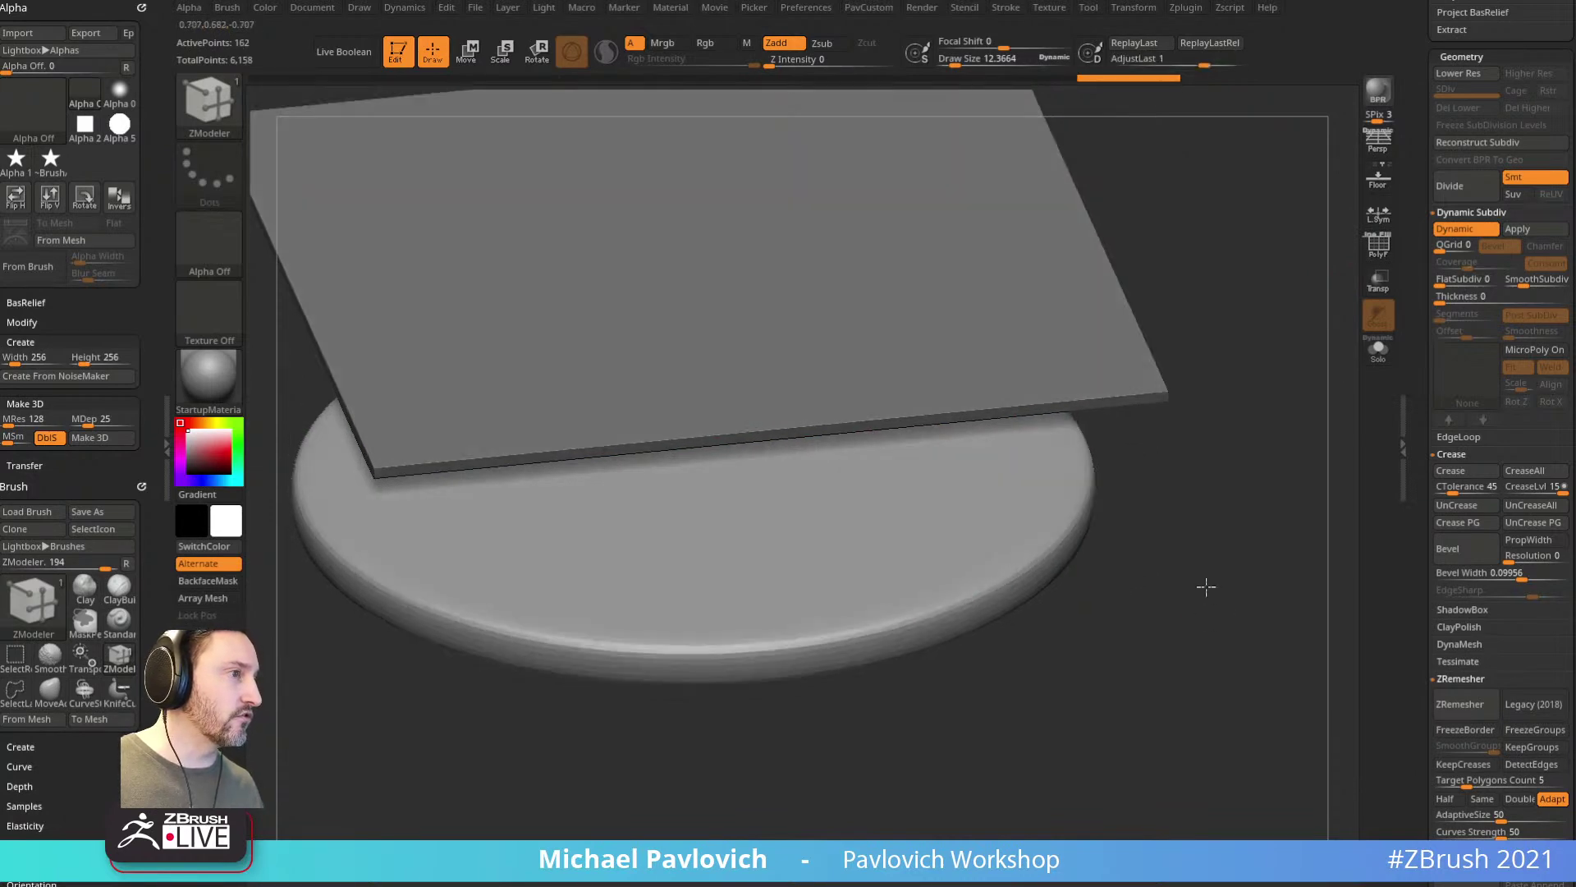
drag(1202, 612, 1126, 447)
click(925, 502)
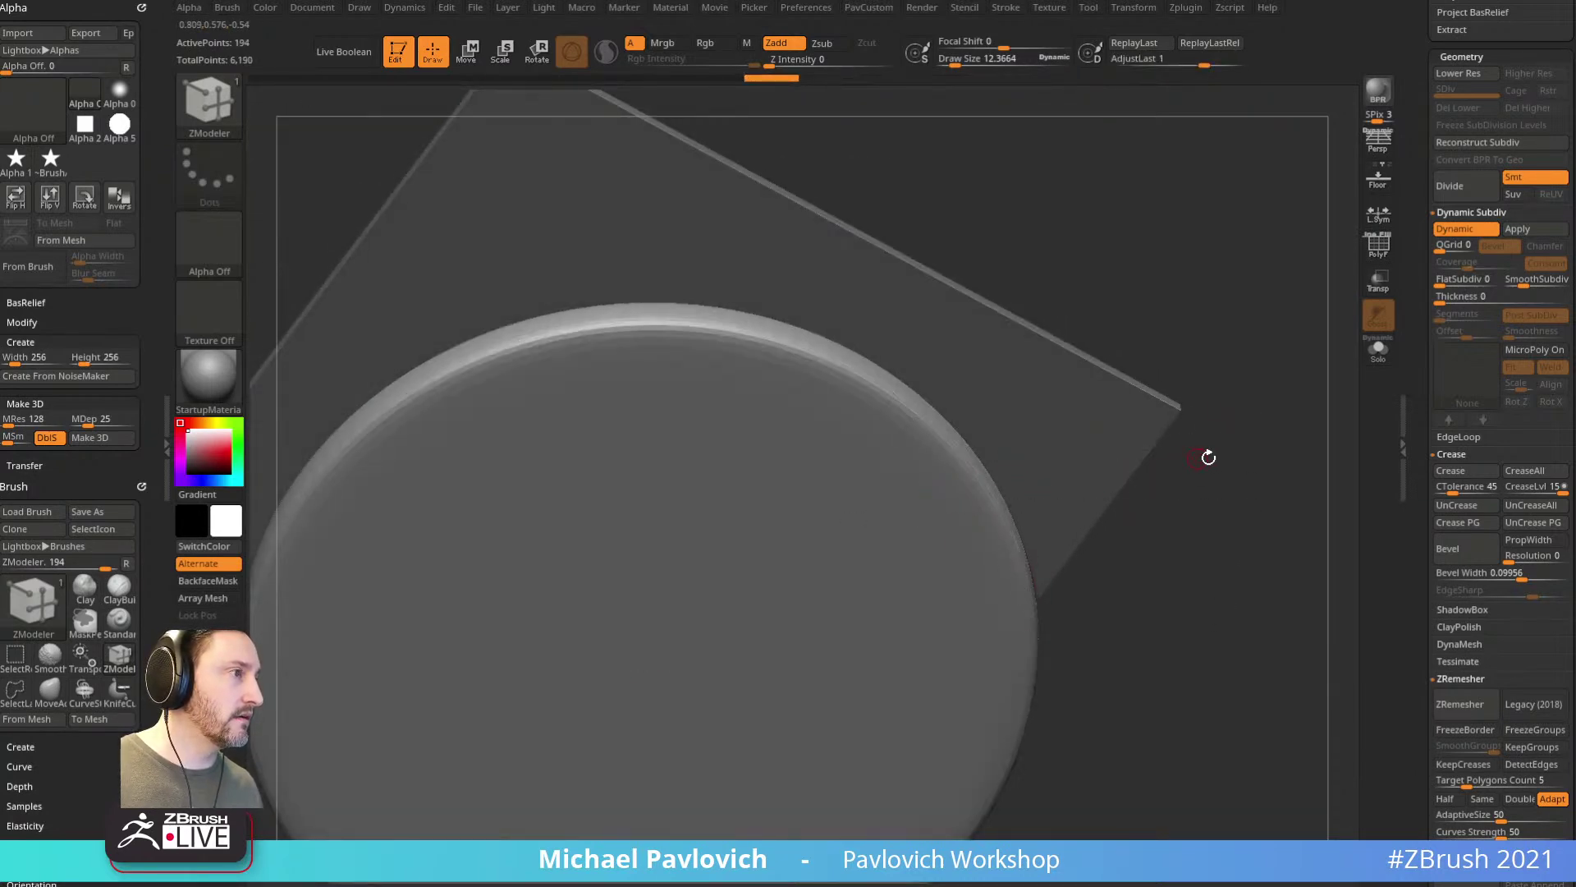
key(ctrl+z)
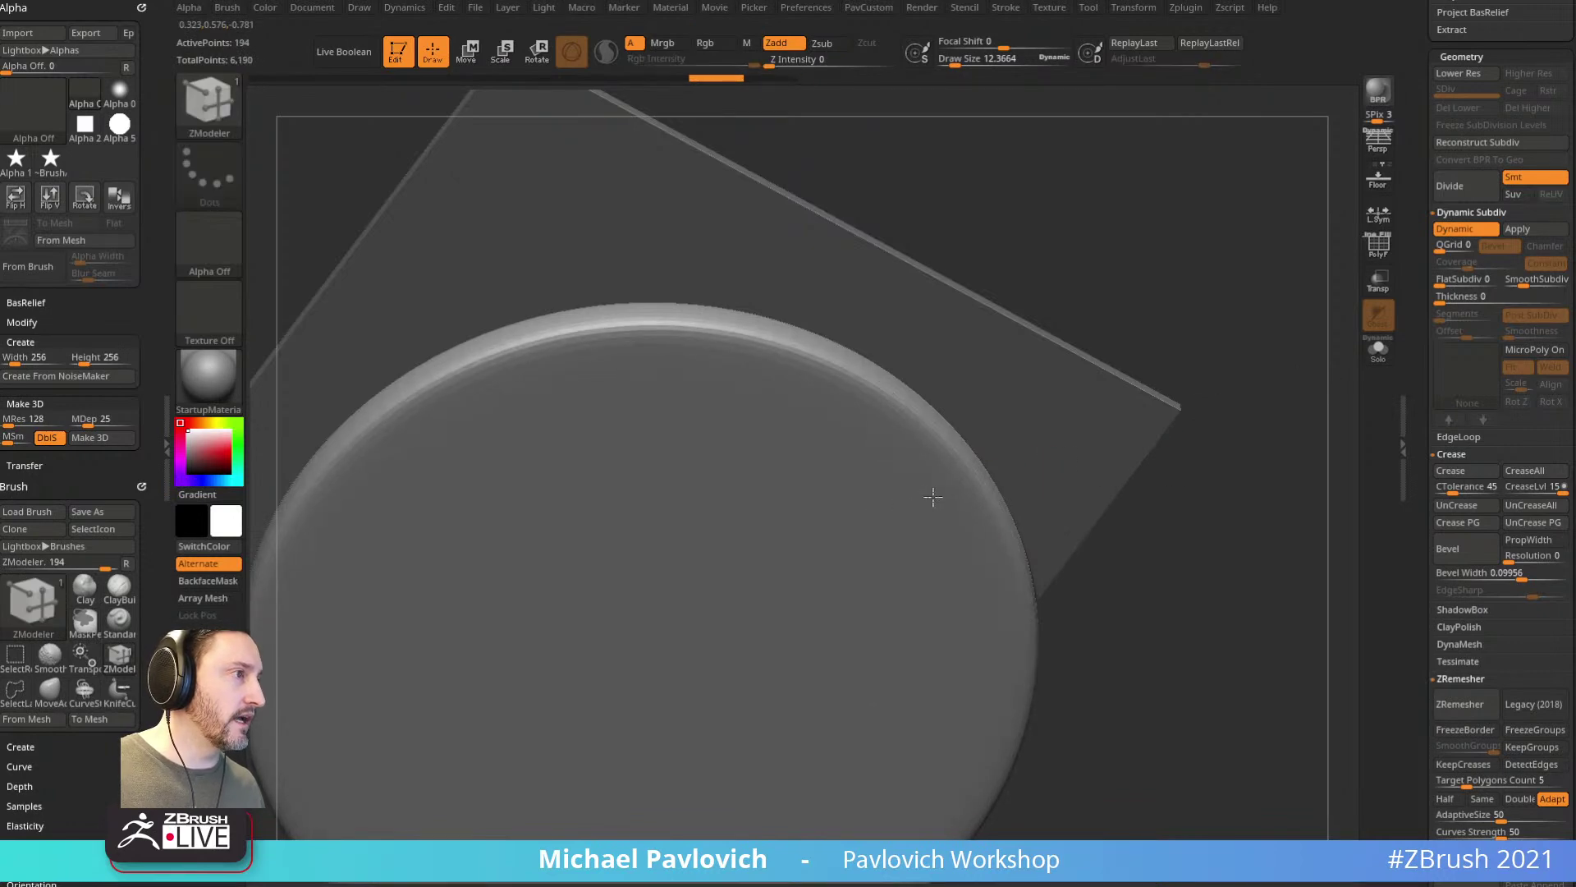
Step: Display the disc's polyframe and turn off dynamic subdivision to examine the inserted edge loops
key(shift+f)
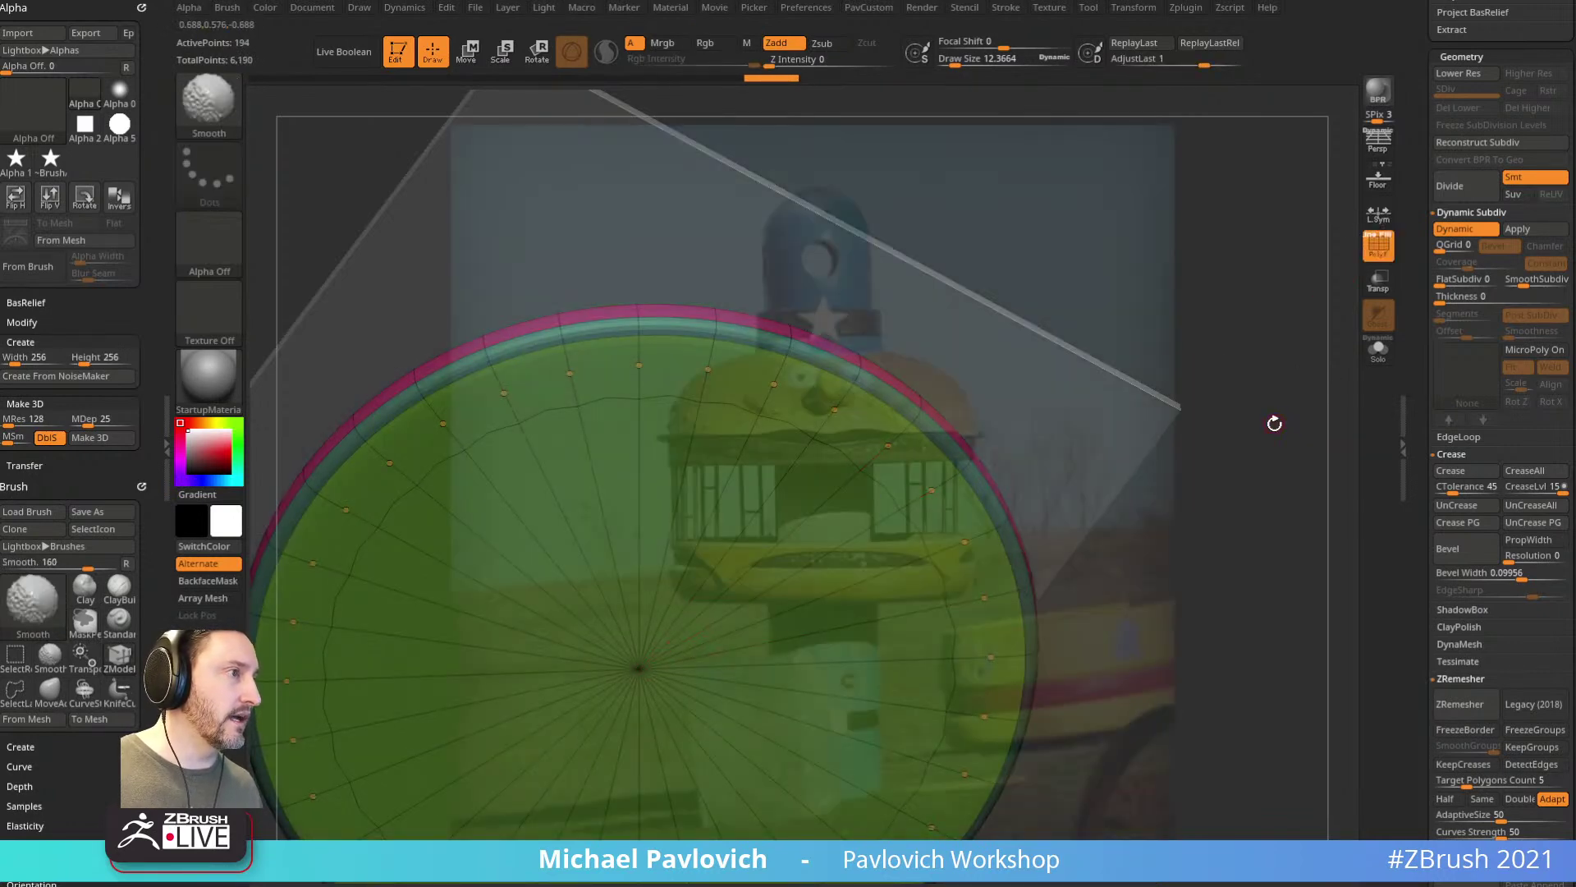
key(shift+d)
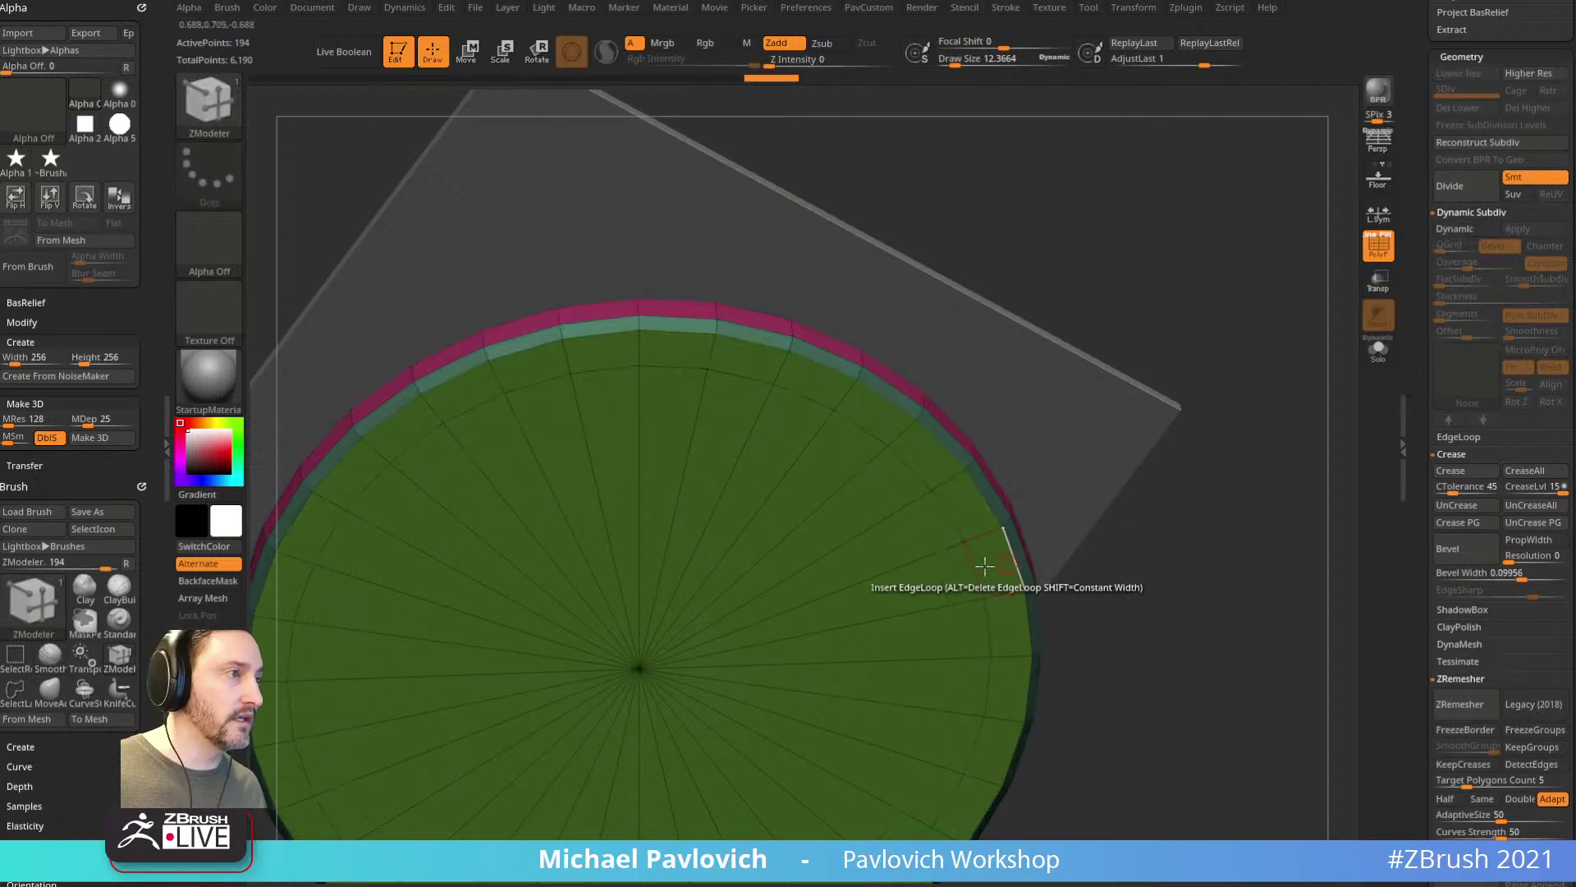
drag(1311, 435, 1184, 520)
drag(1213, 464, 926, 598)
drag(1153, 546, 1140, 492)
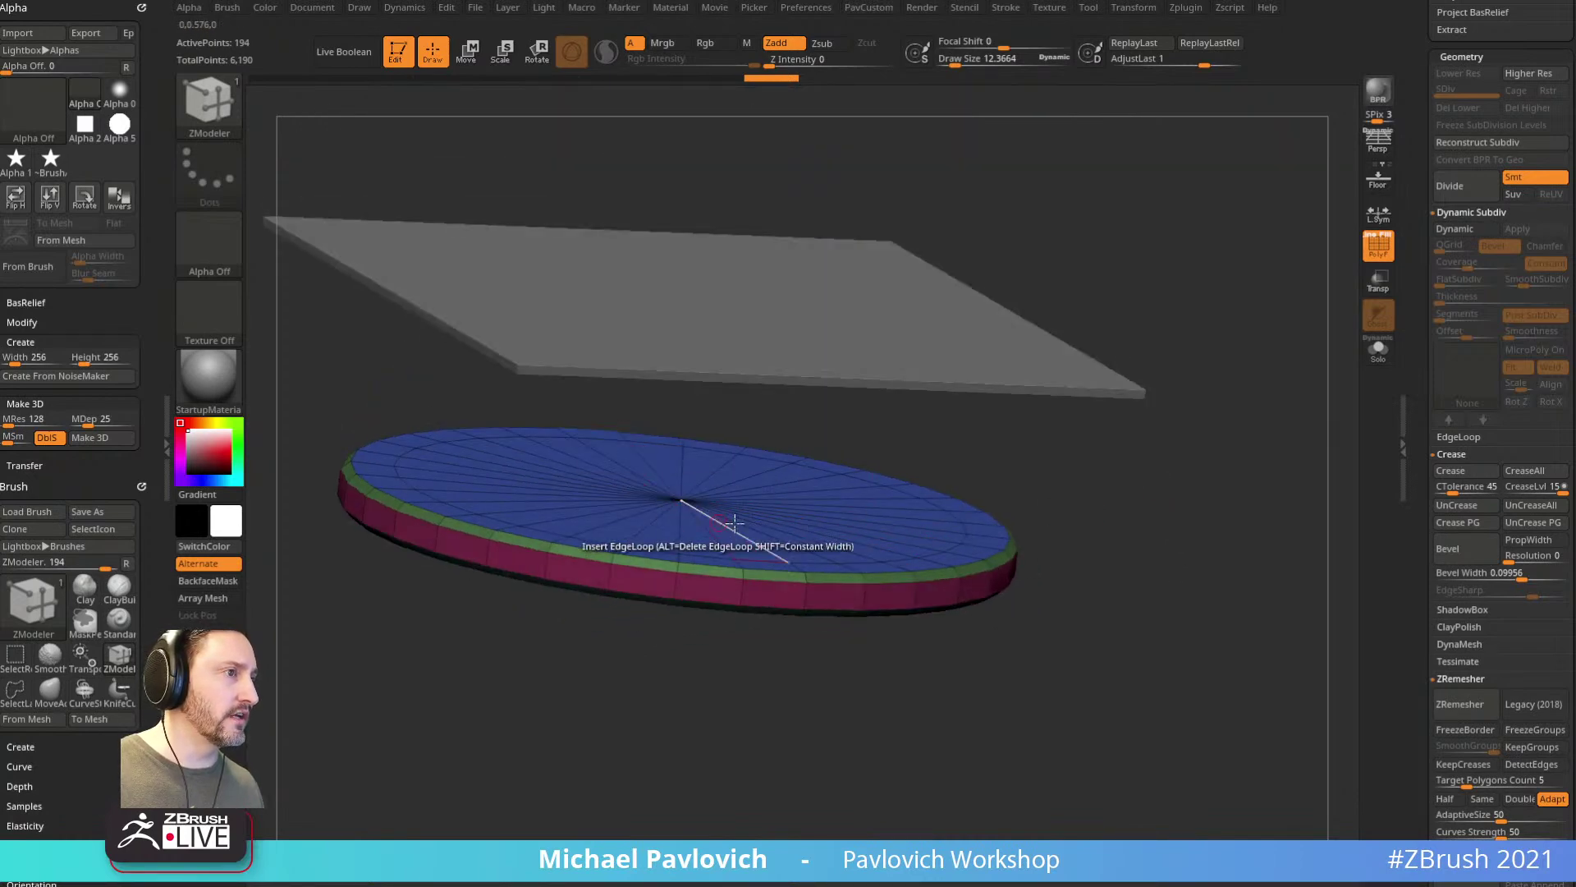
mouse_move(1217, 546)
mouse_down()
mouse_move(1219, 387)
mouse_move(1207, 485)
mouse_move(1237, 550)
mouse_up()
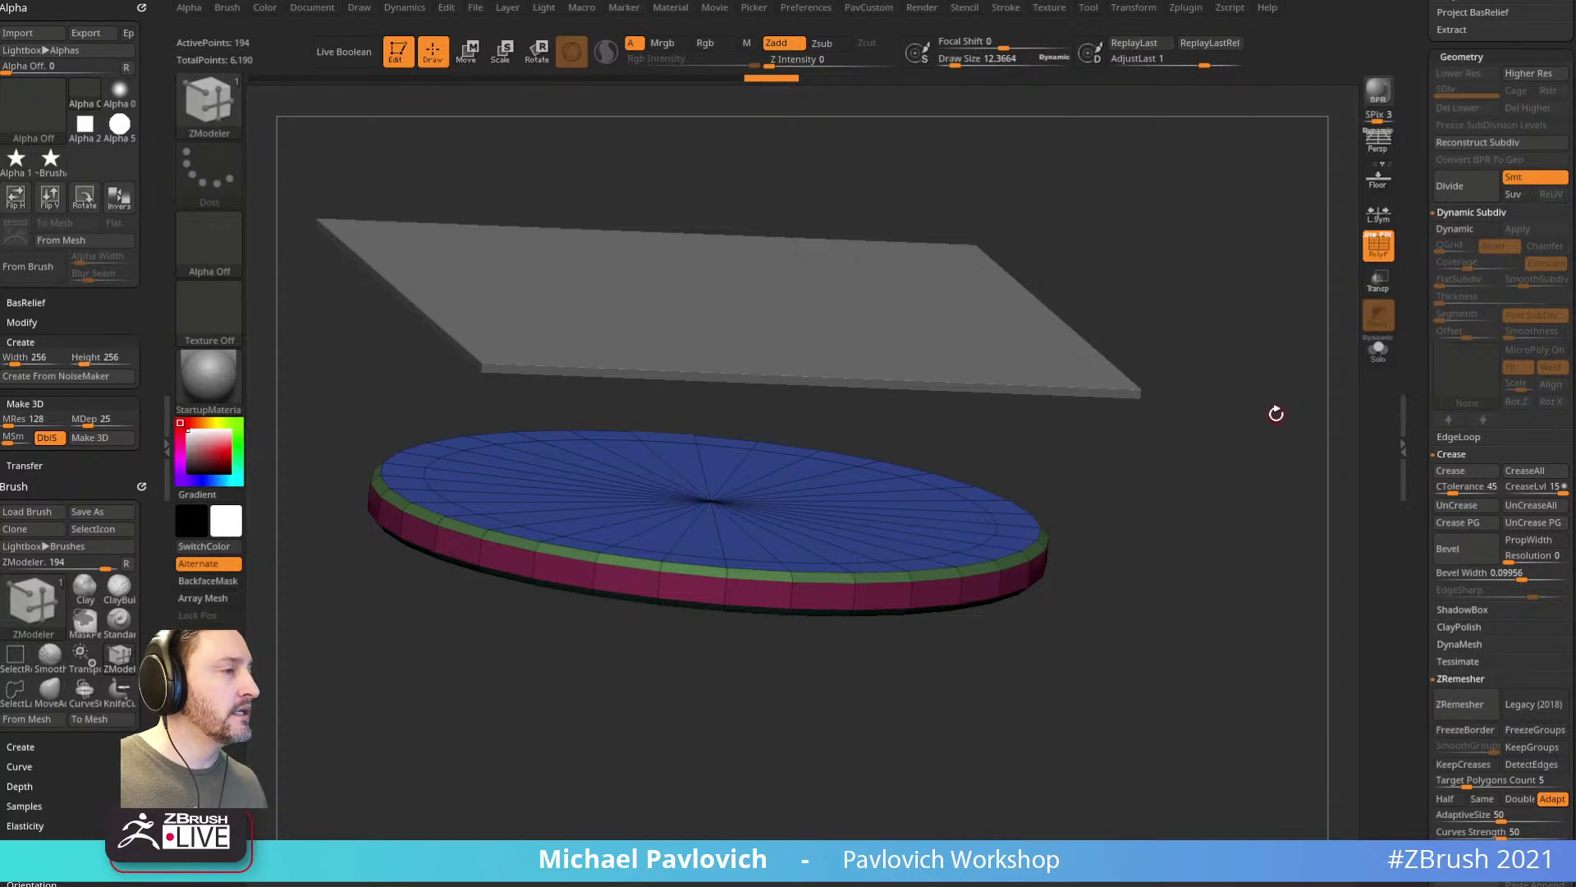
Step: Set the disc's crease level to 1 and check its rounded profile under dynamic subdivision with the polyframe hidden
key(2)
click(1309, 724)
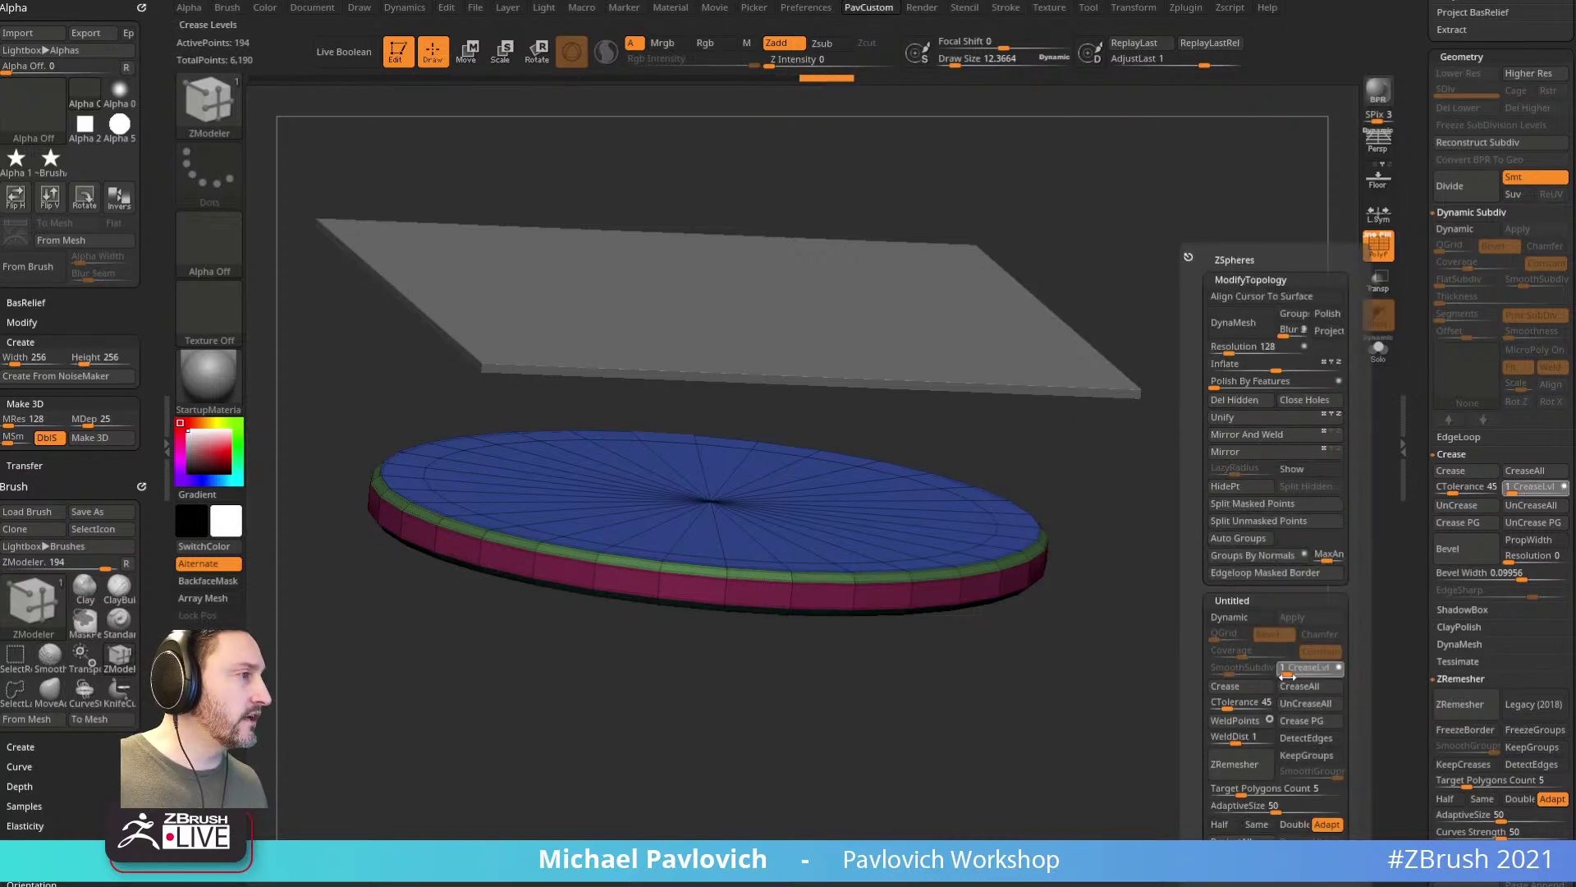
click(1229, 617)
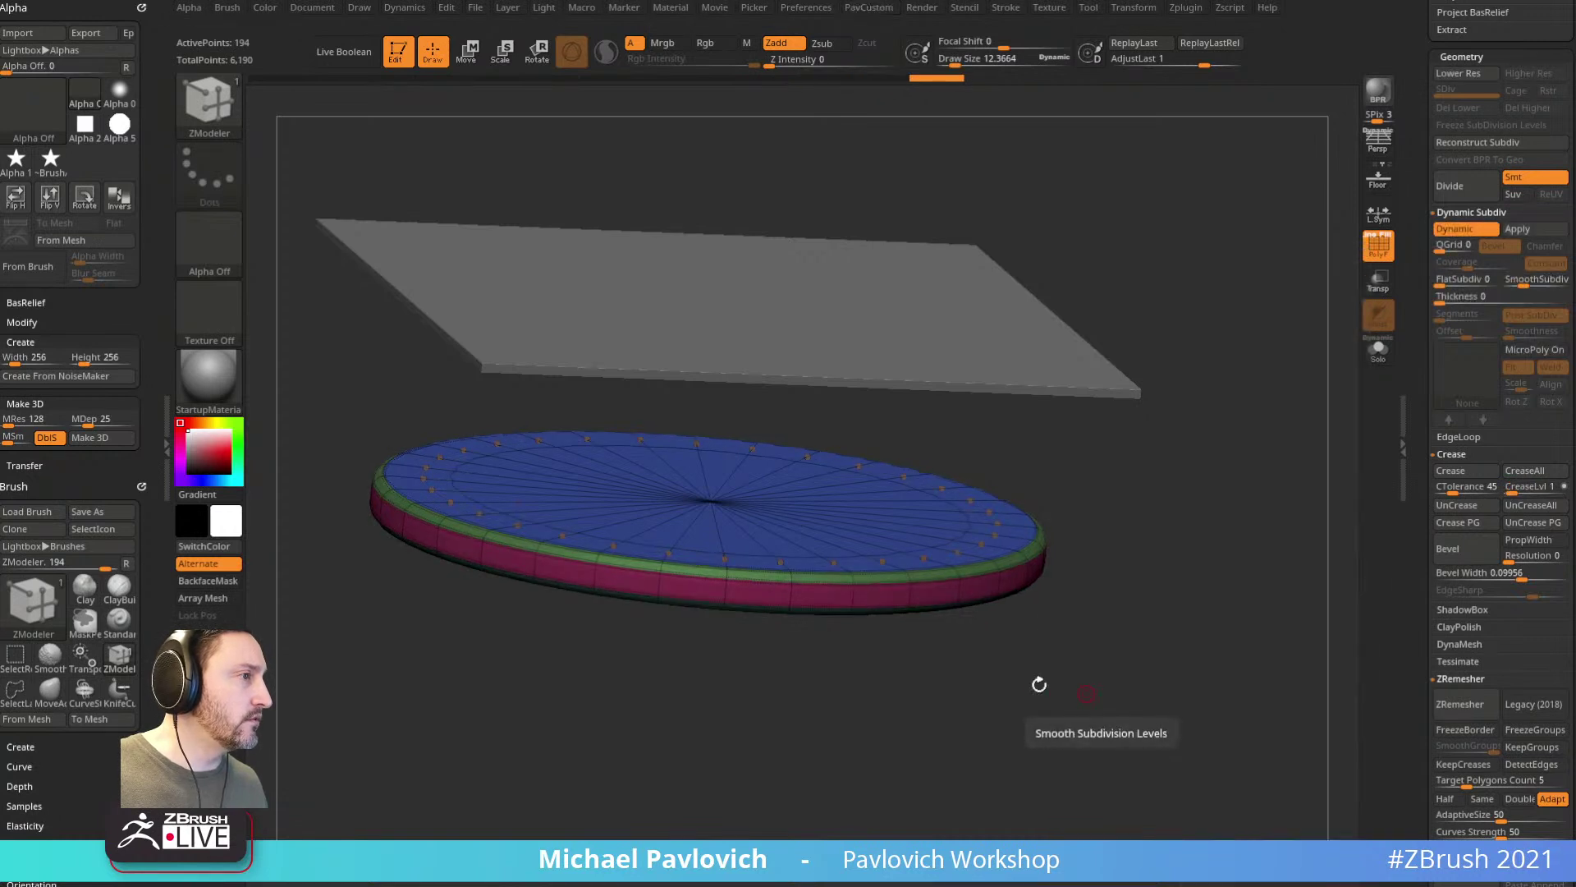
click(1369, 251)
shift+drag(1309, 542, 1043, 598)
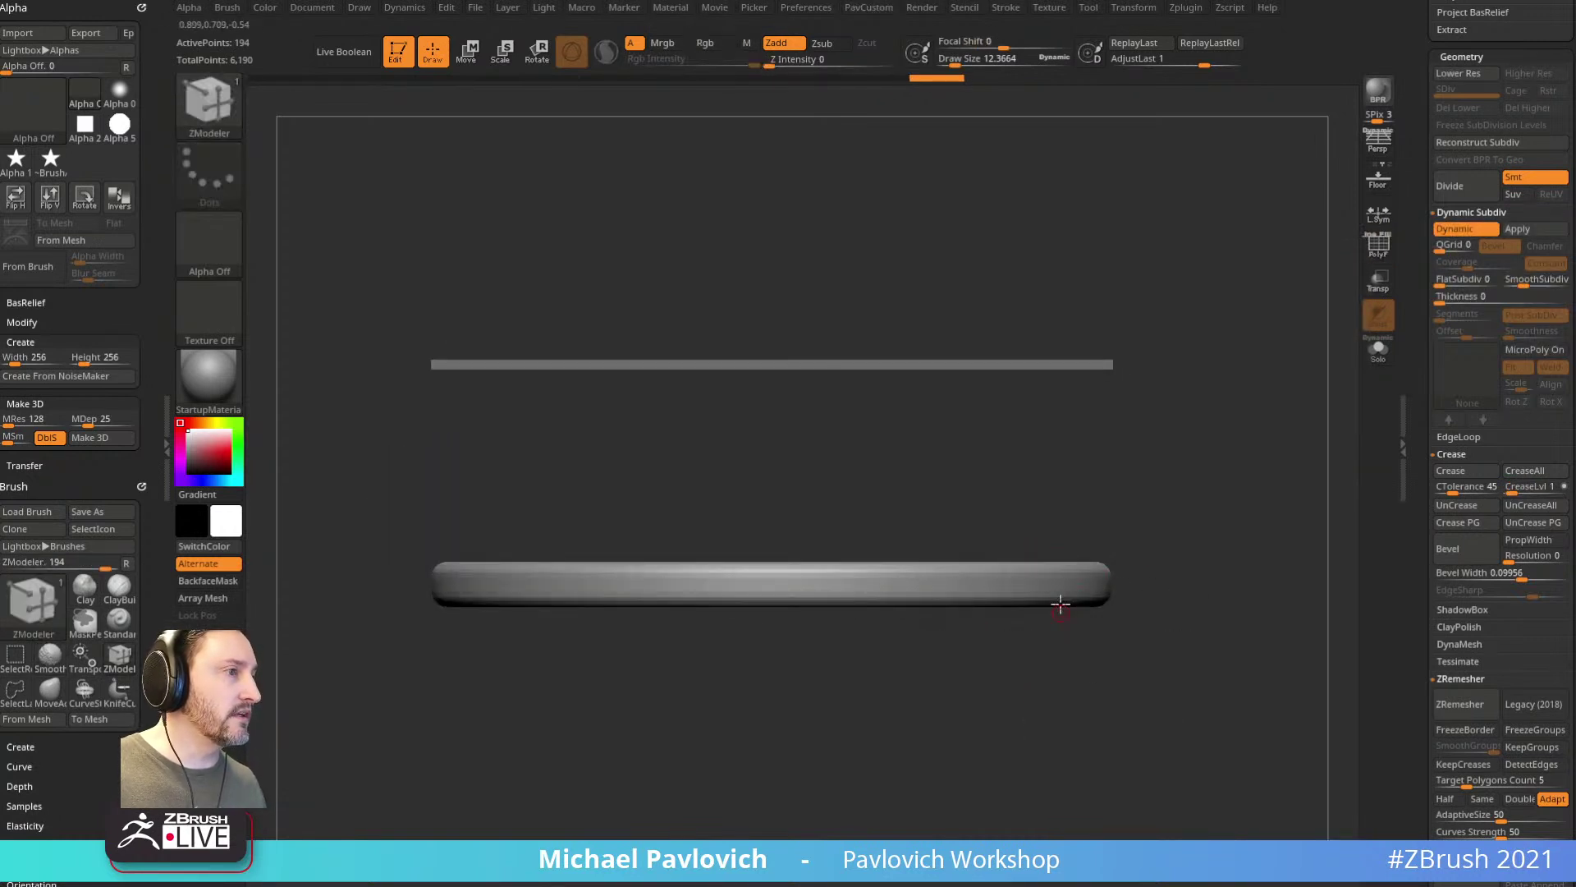
drag(1190, 505, 1028, 575)
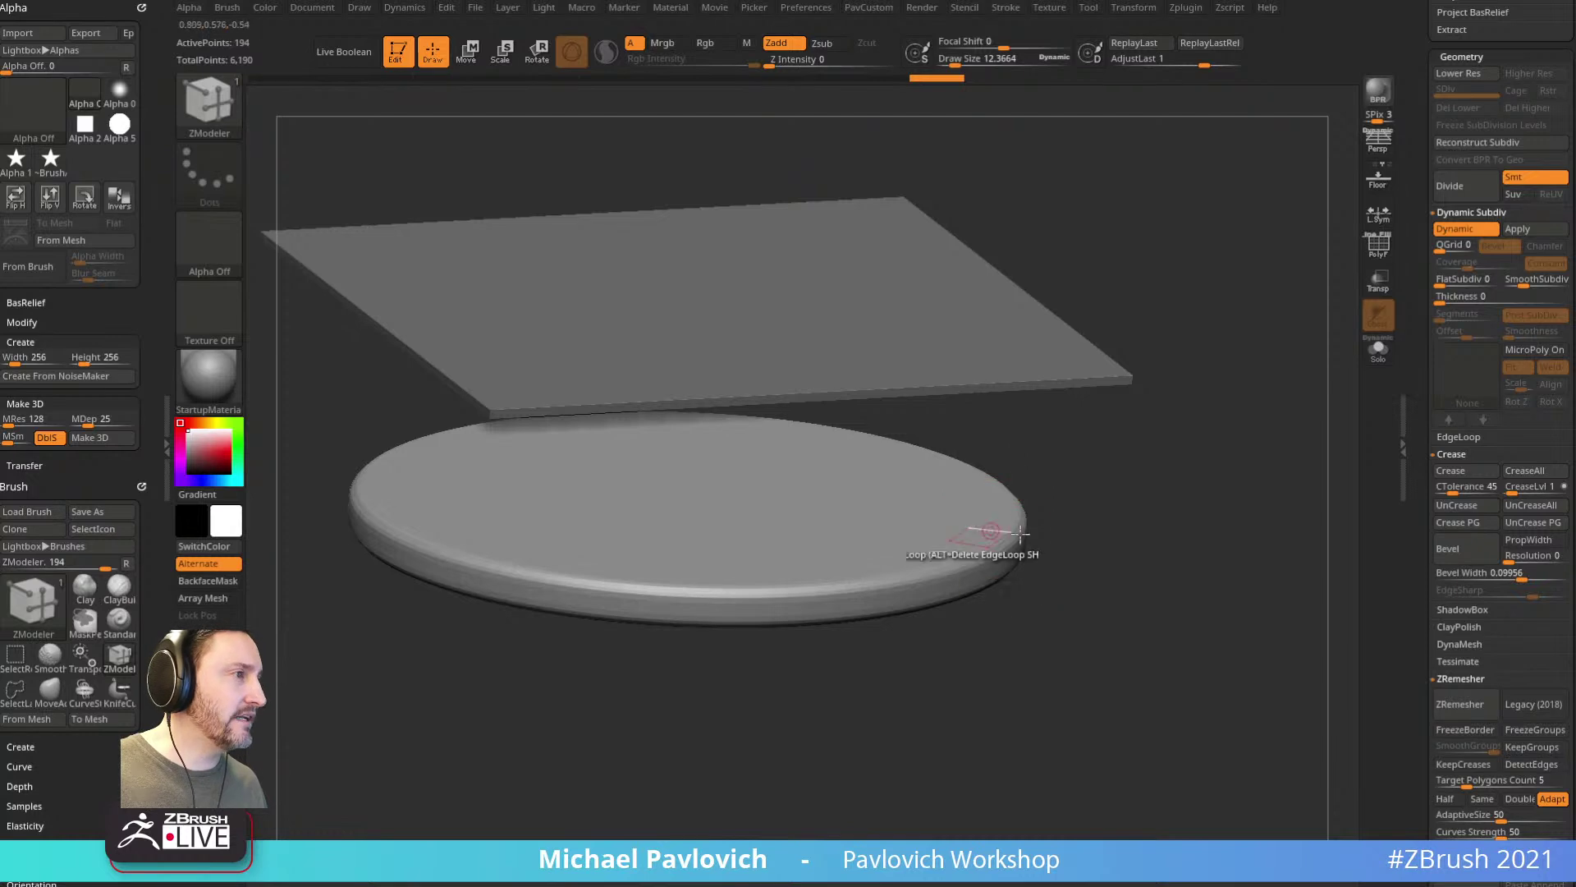
drag(1239, 563, 1217, 565)
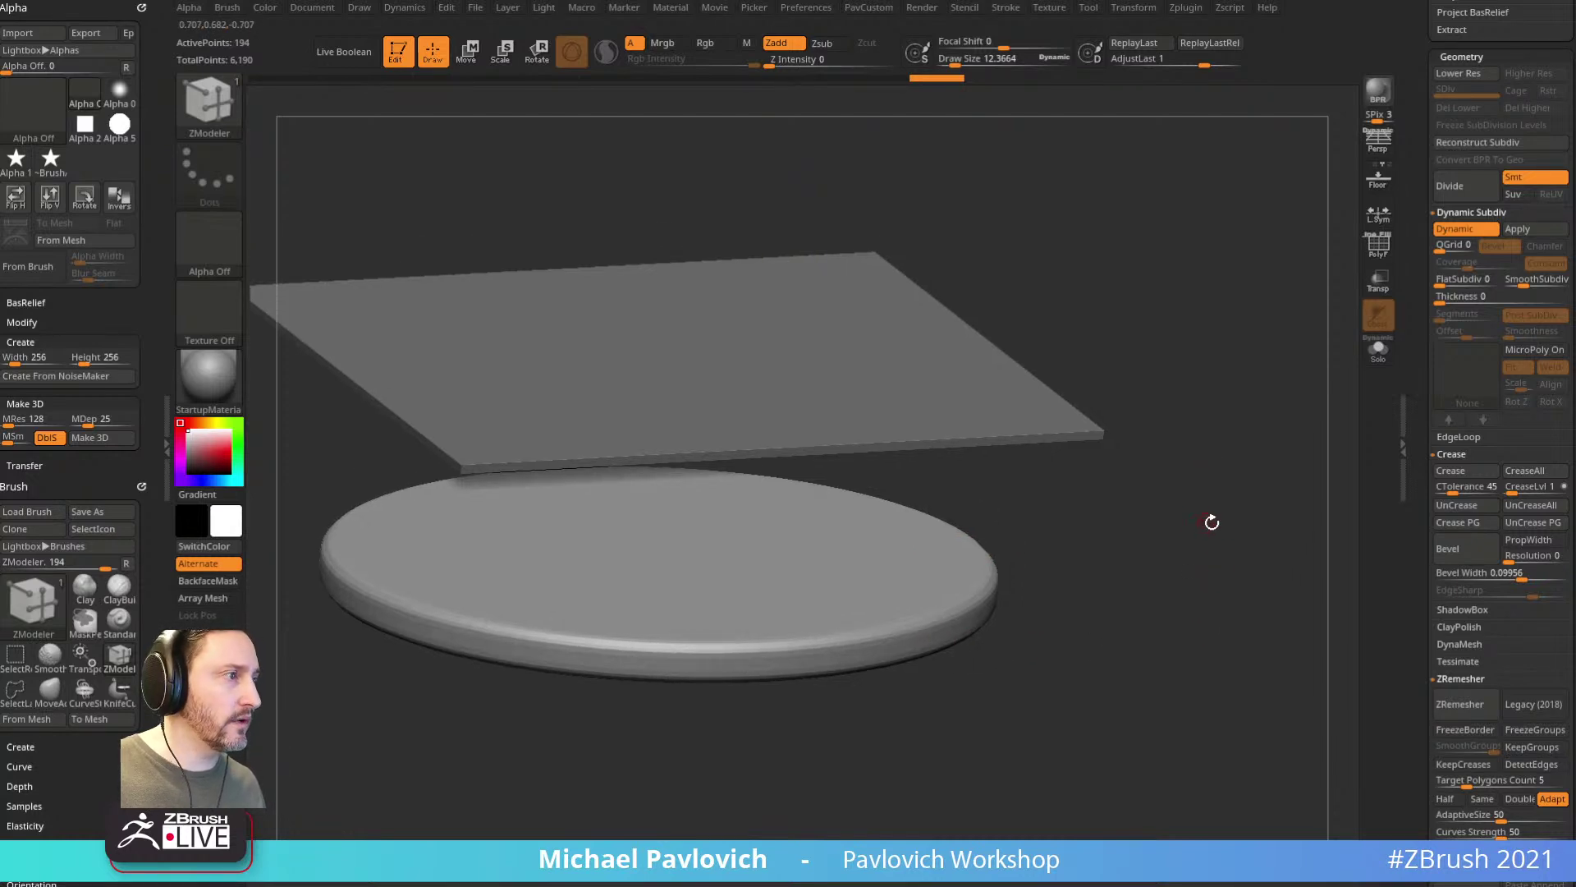
Step: Return the disc to its unsubdivided polyframe display and insert a second edge loop near the rim of its top and bottom faces
key(space)
key(shift+f)
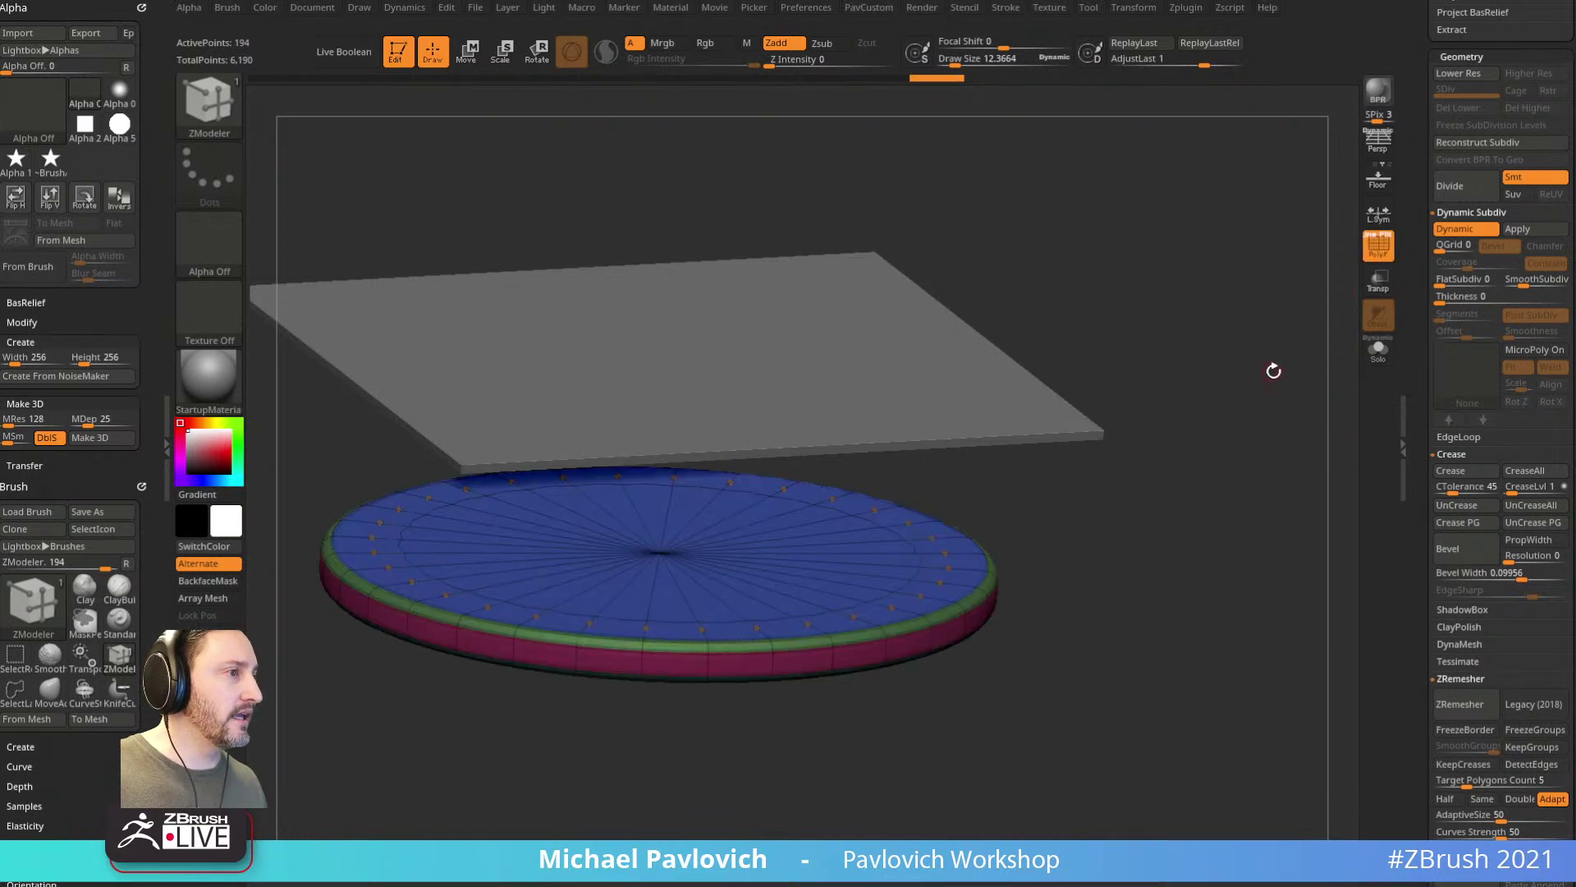
drag(1273, 370, 1279, 403)
key(shift+d)
alt+drag(1196, 524, 1275, 493)
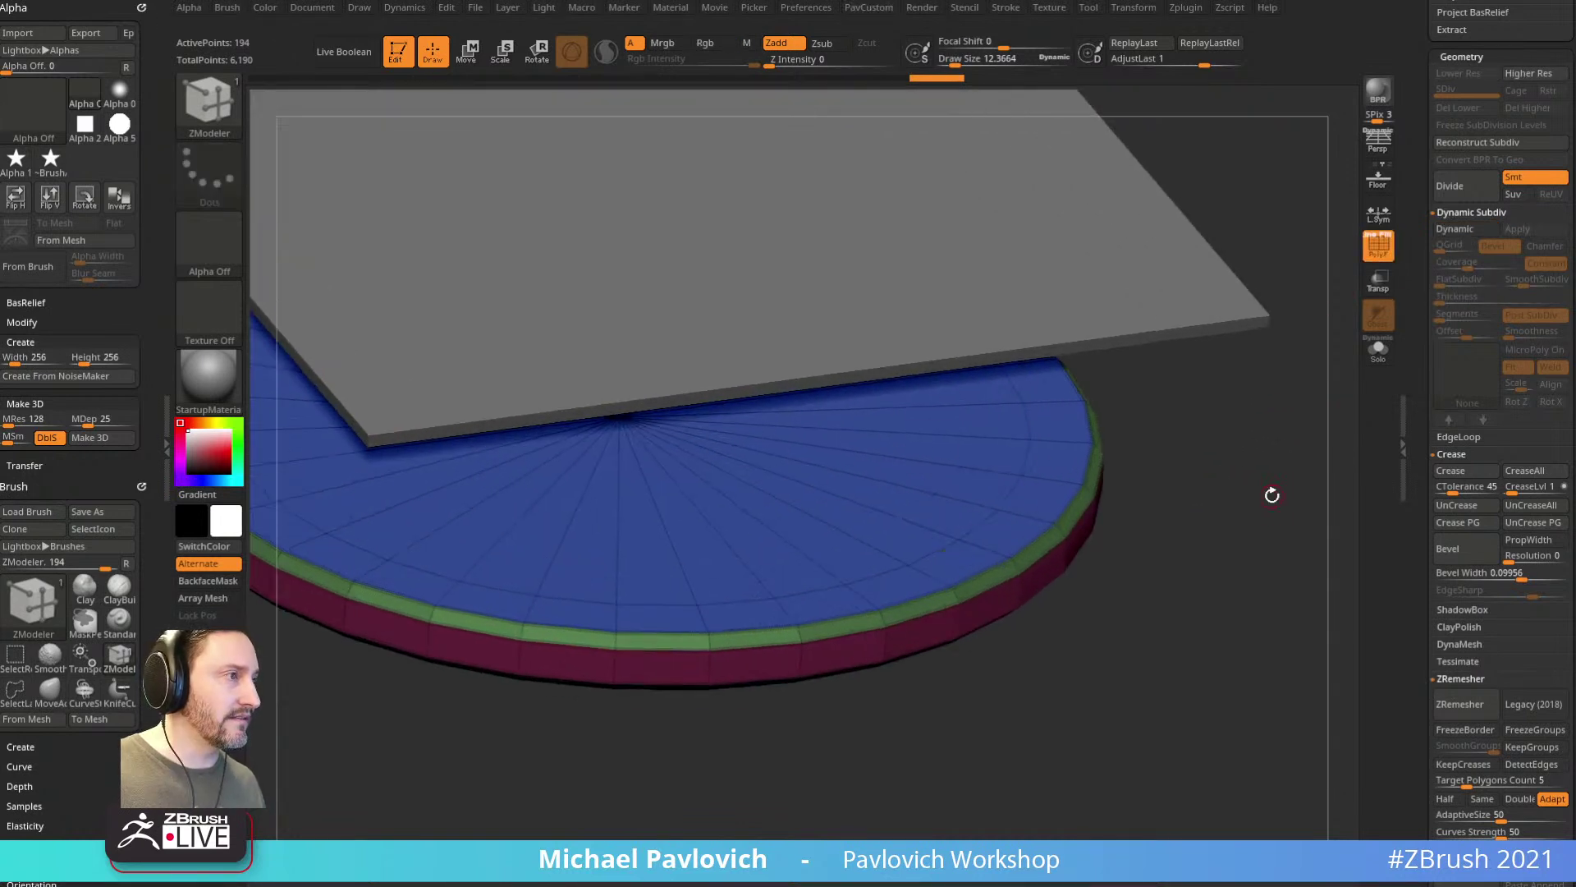
key(space)
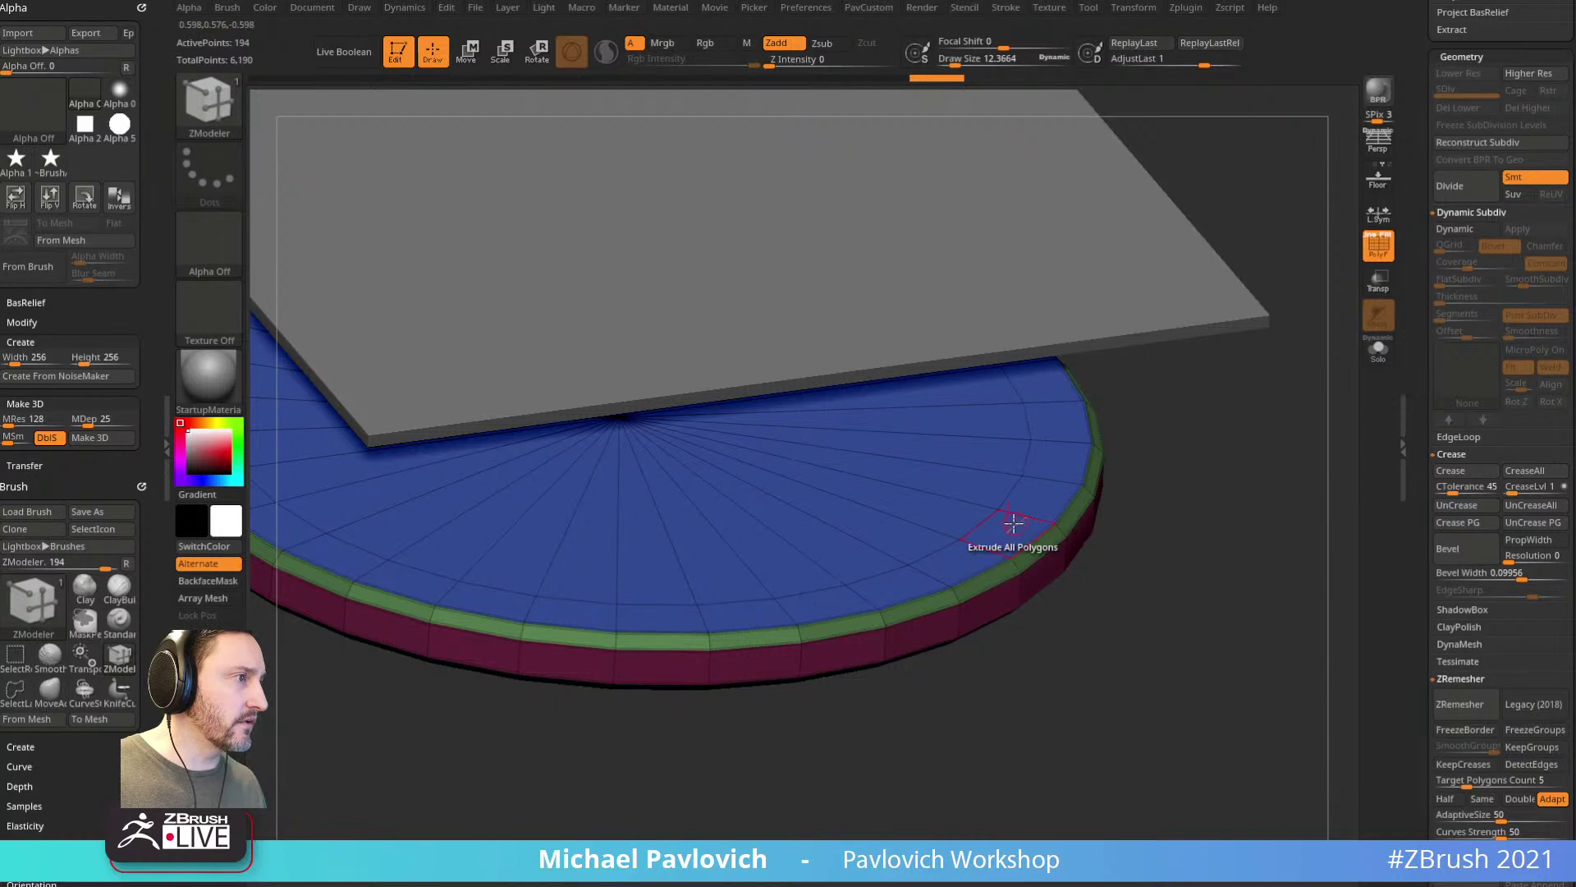
drag(1150, 532, 1188, 358)
click(1032, 364)
drag(1263, 323, 1173, 465)
drag(1092, 500, 1053, 537)
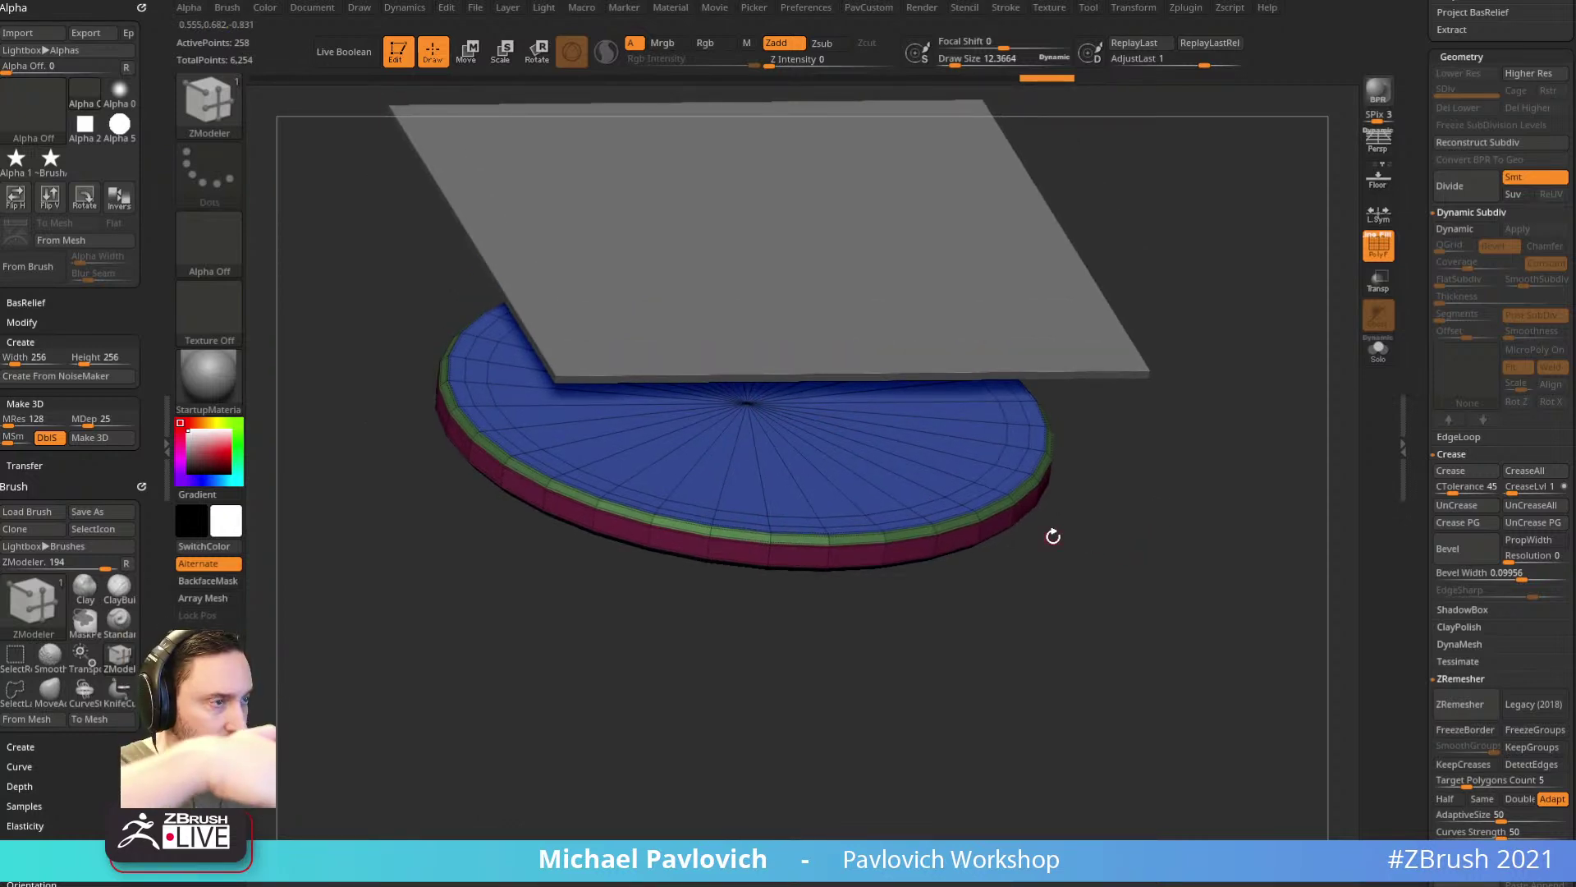
Step: Isolate the disc in Solo mode
mouse_move(1214, 482)
mouse_down()
mouse_move(1213, 443)
mouse_move(1246, 444)
mouse_move(1221, 327)
mouse_up()
click(1379, 359)
Step: Use a mask to try moving the disc's centre points downward, and inspect the dished shape with the polyframe hidden
mouse_move(737, 289)
ctrl+mouse_down()
mouse_move(834, 386)
mouse_move(863, 325)
ctrl+mouse_up()
drag(1235, 380, 1185, 353)
key(w)
drag(678, 473, 684, 548)
key(q)
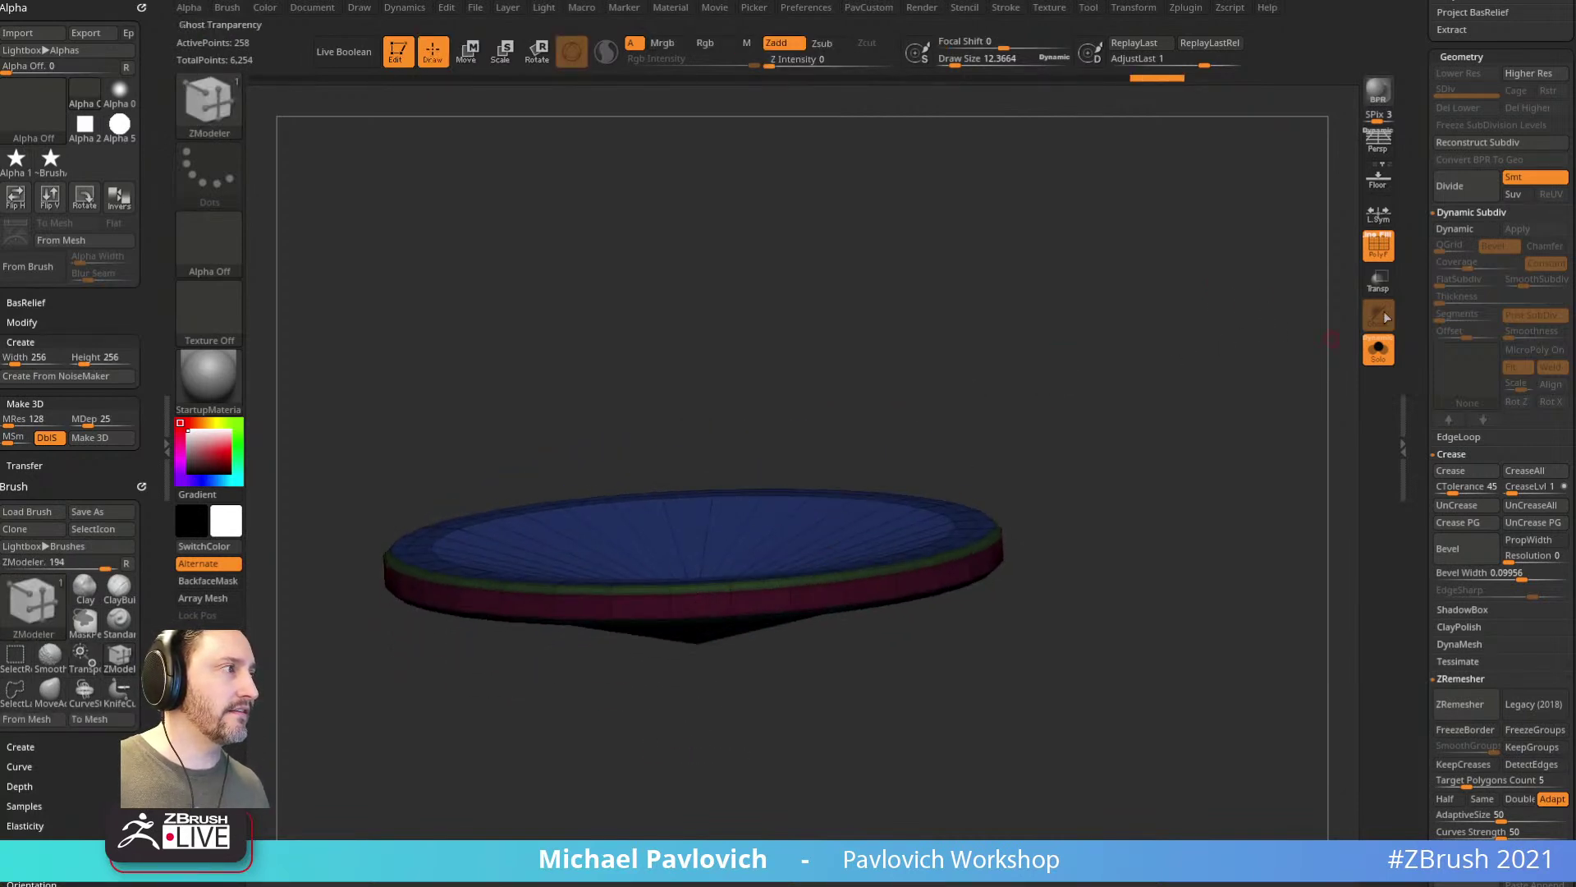
click(1388, 256)
drag(1180, 401, 1157, 435)
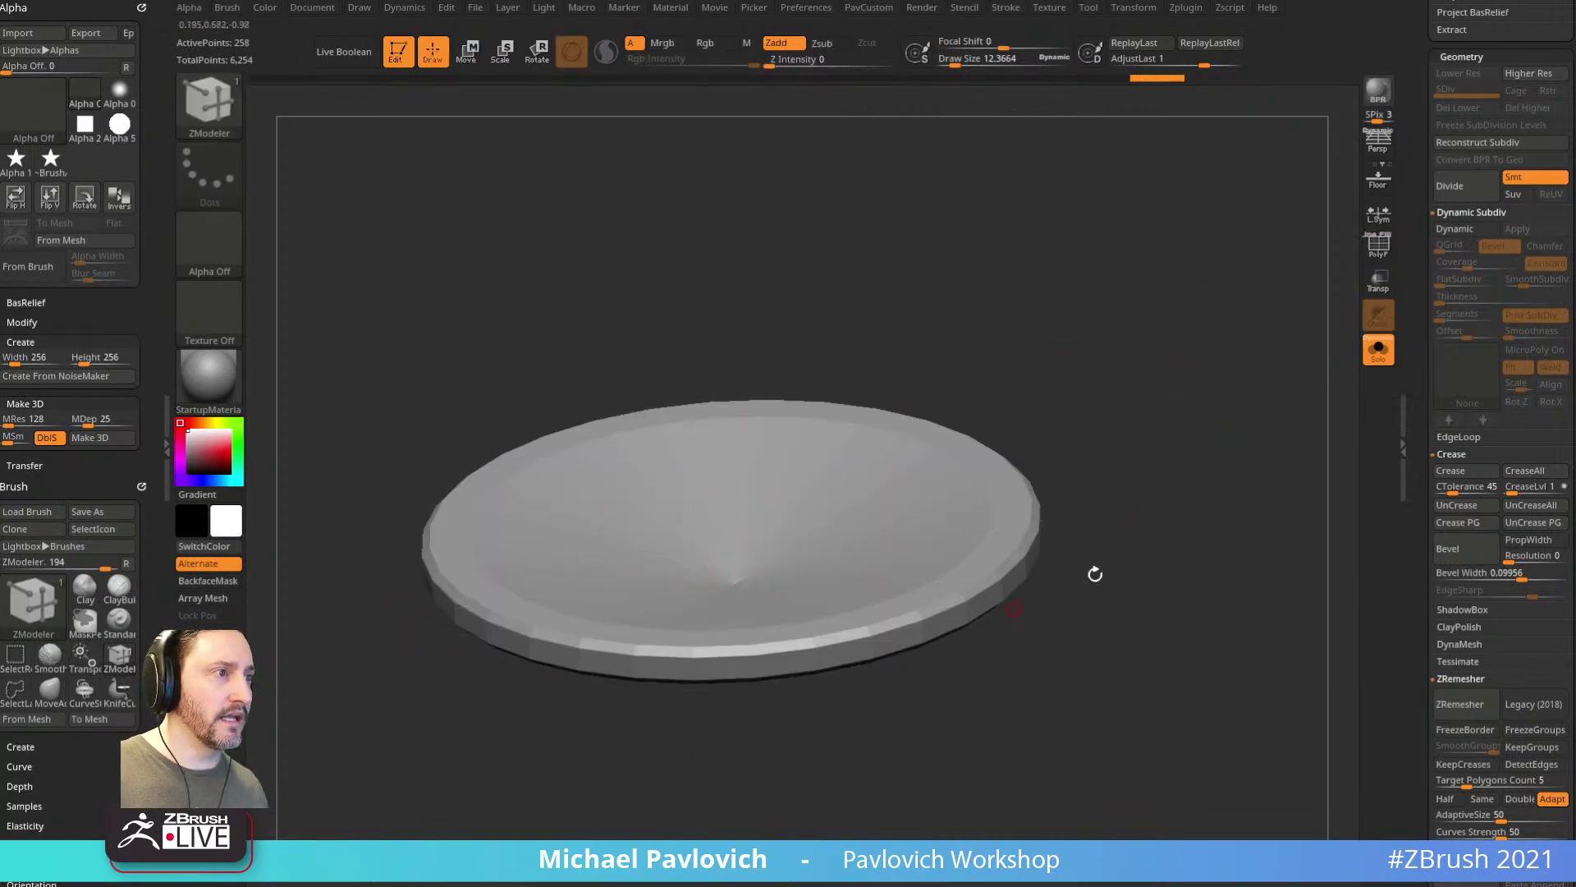
drag(1152, 514, 1159, 510)
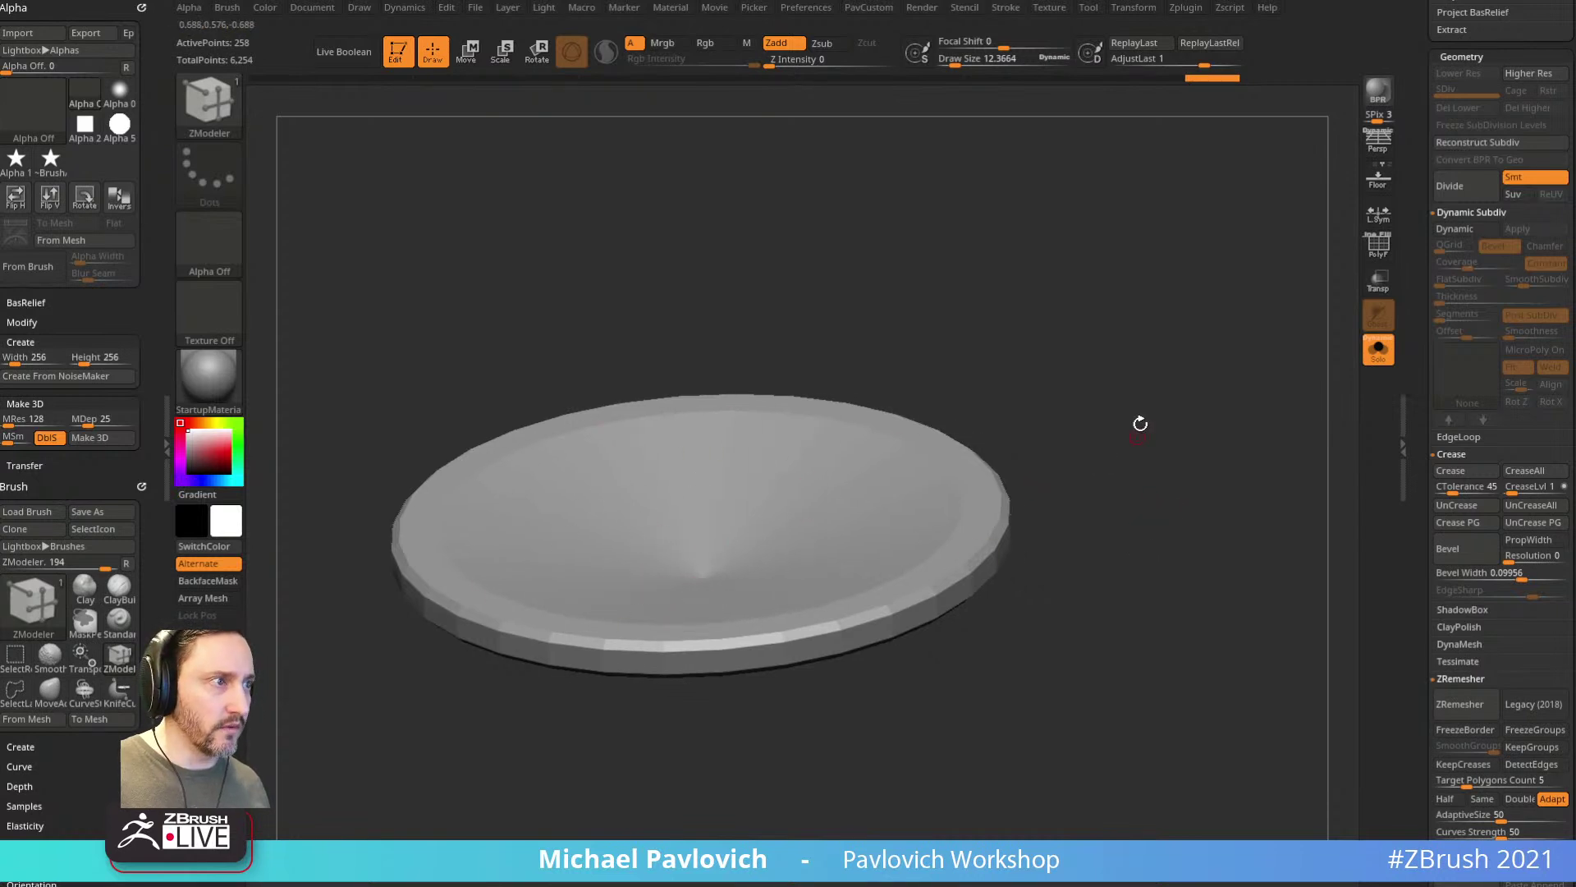
click(1369, 257)
Step: Assign the disc's central fan of polygons to a separate polygroup with ZModeler
drag(1232, 415, 1262, 312)
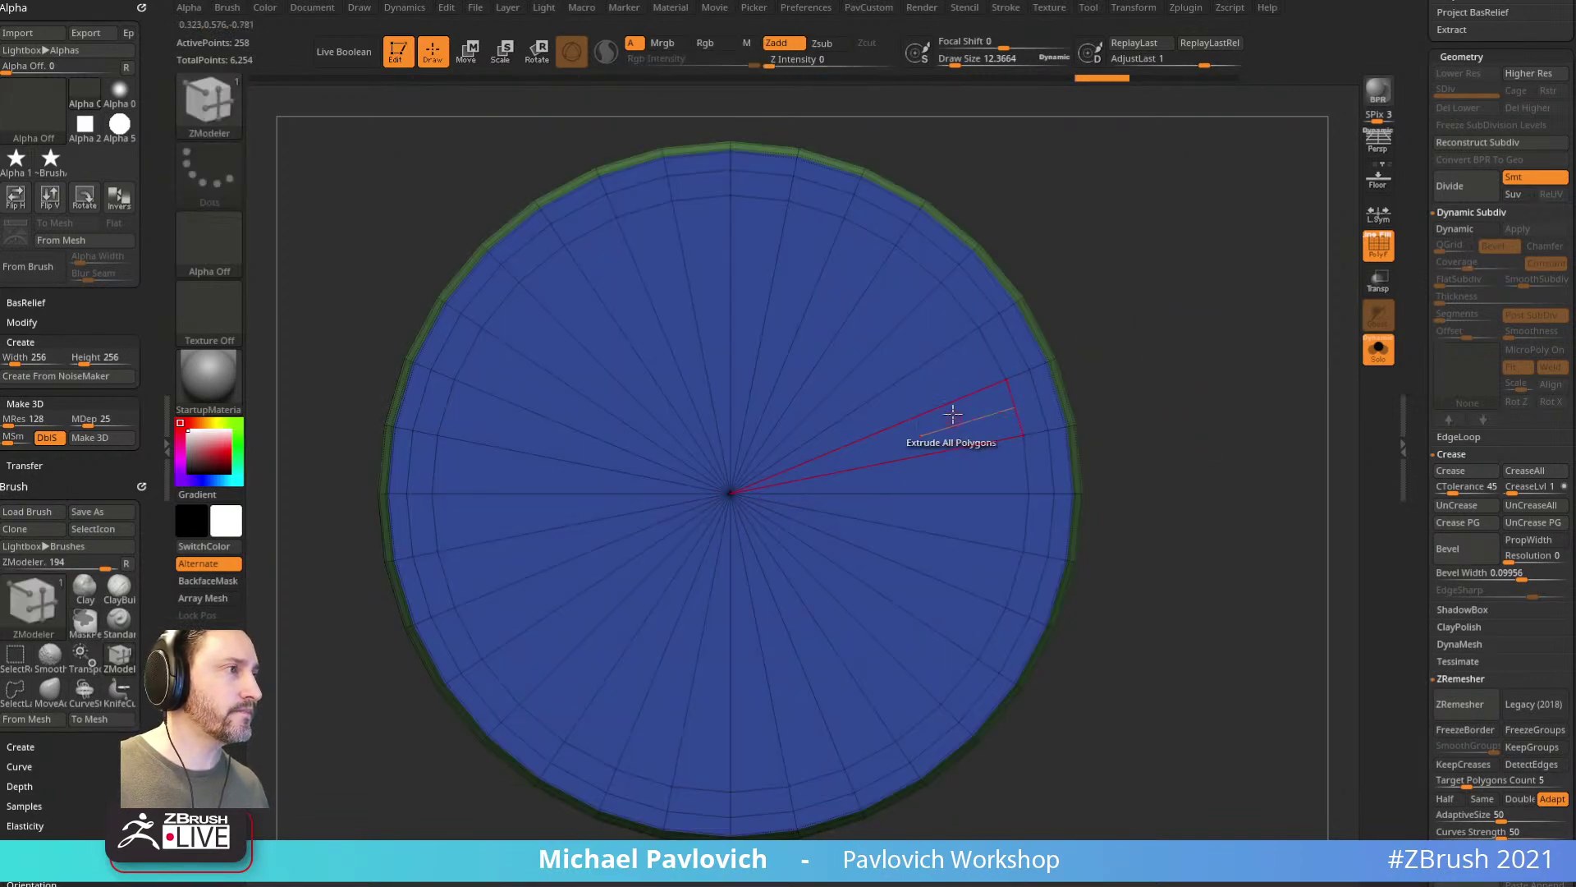
key(space)
click(901, 549)
click(820, 630)
click(933, 454)
drag(1199, 419, 1045, 411)
drag(773, 484, 965, 396)
key(space)
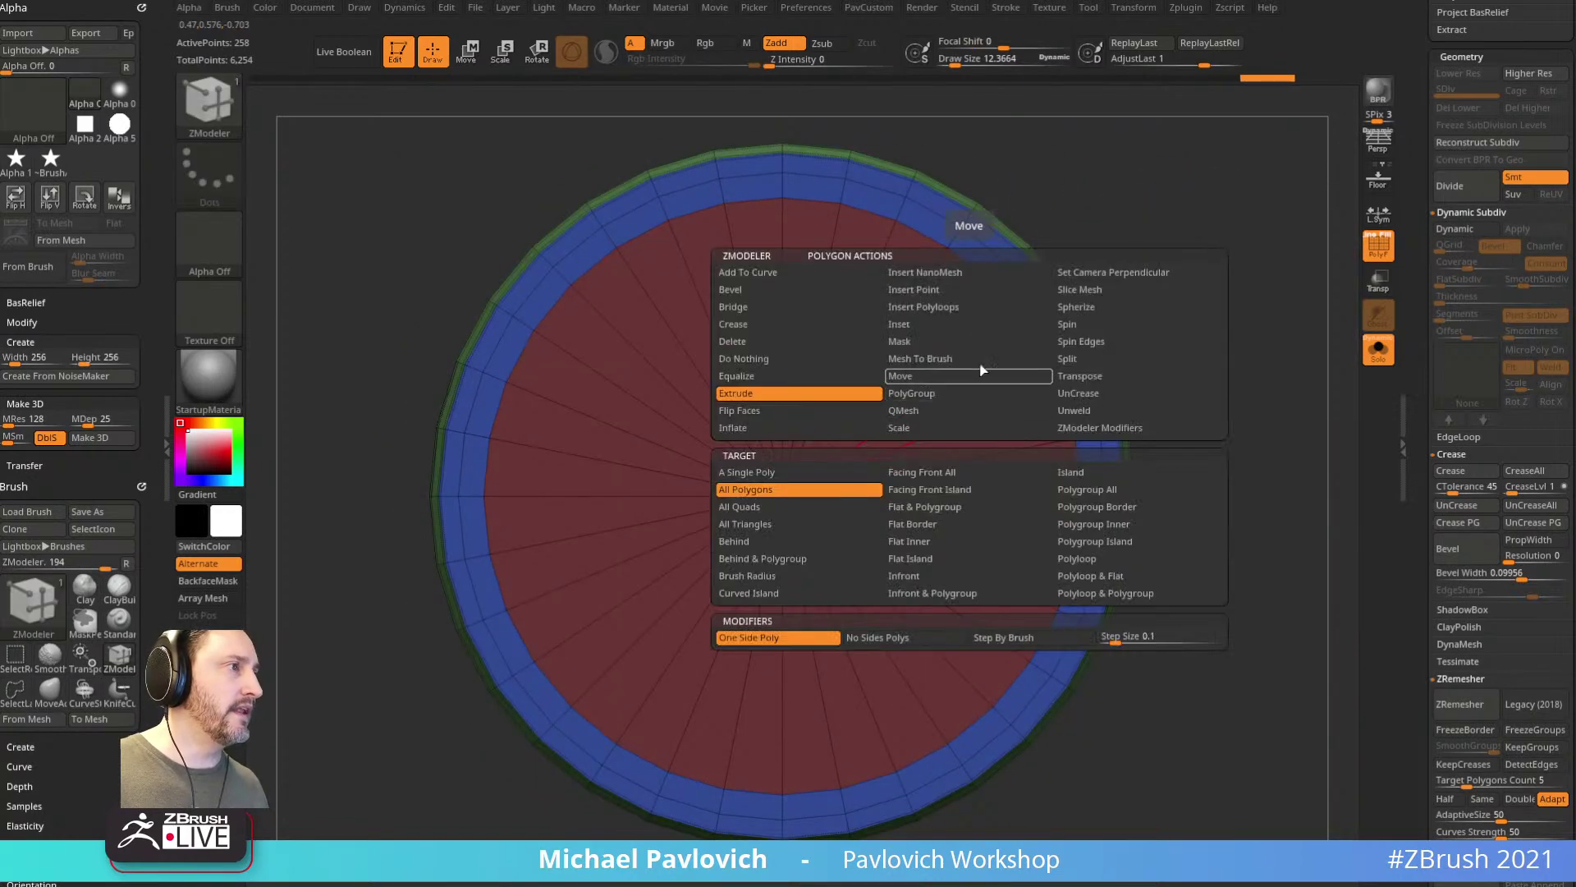
drag(1100, 288, 1234, 367)
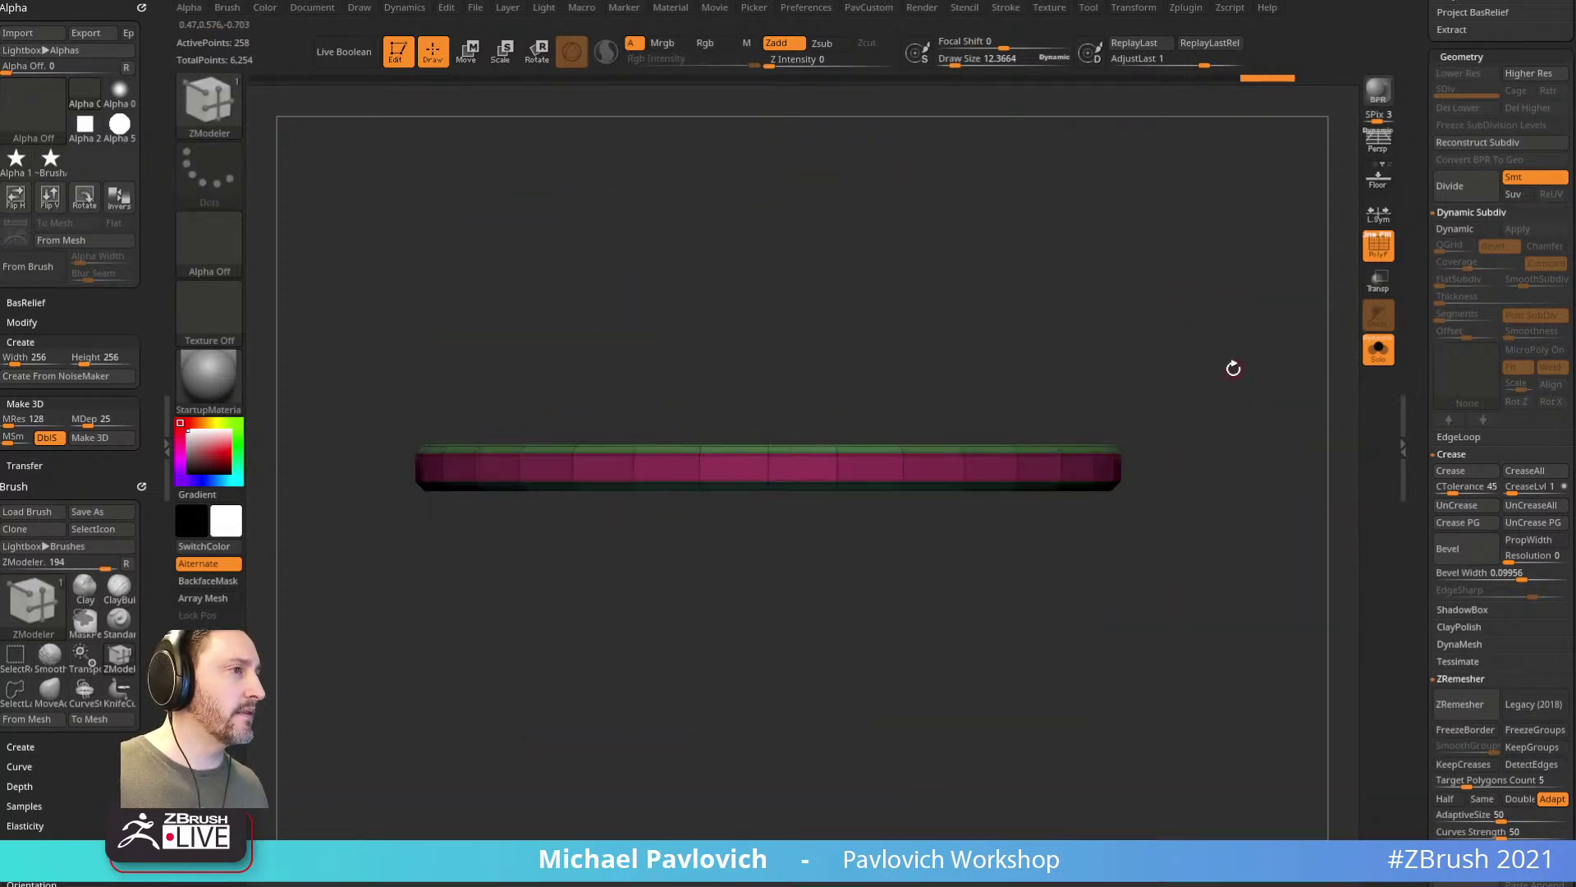
Step: Mirror and weld the disc vertically, and delete the seam edge loop around its outer side
key(2)
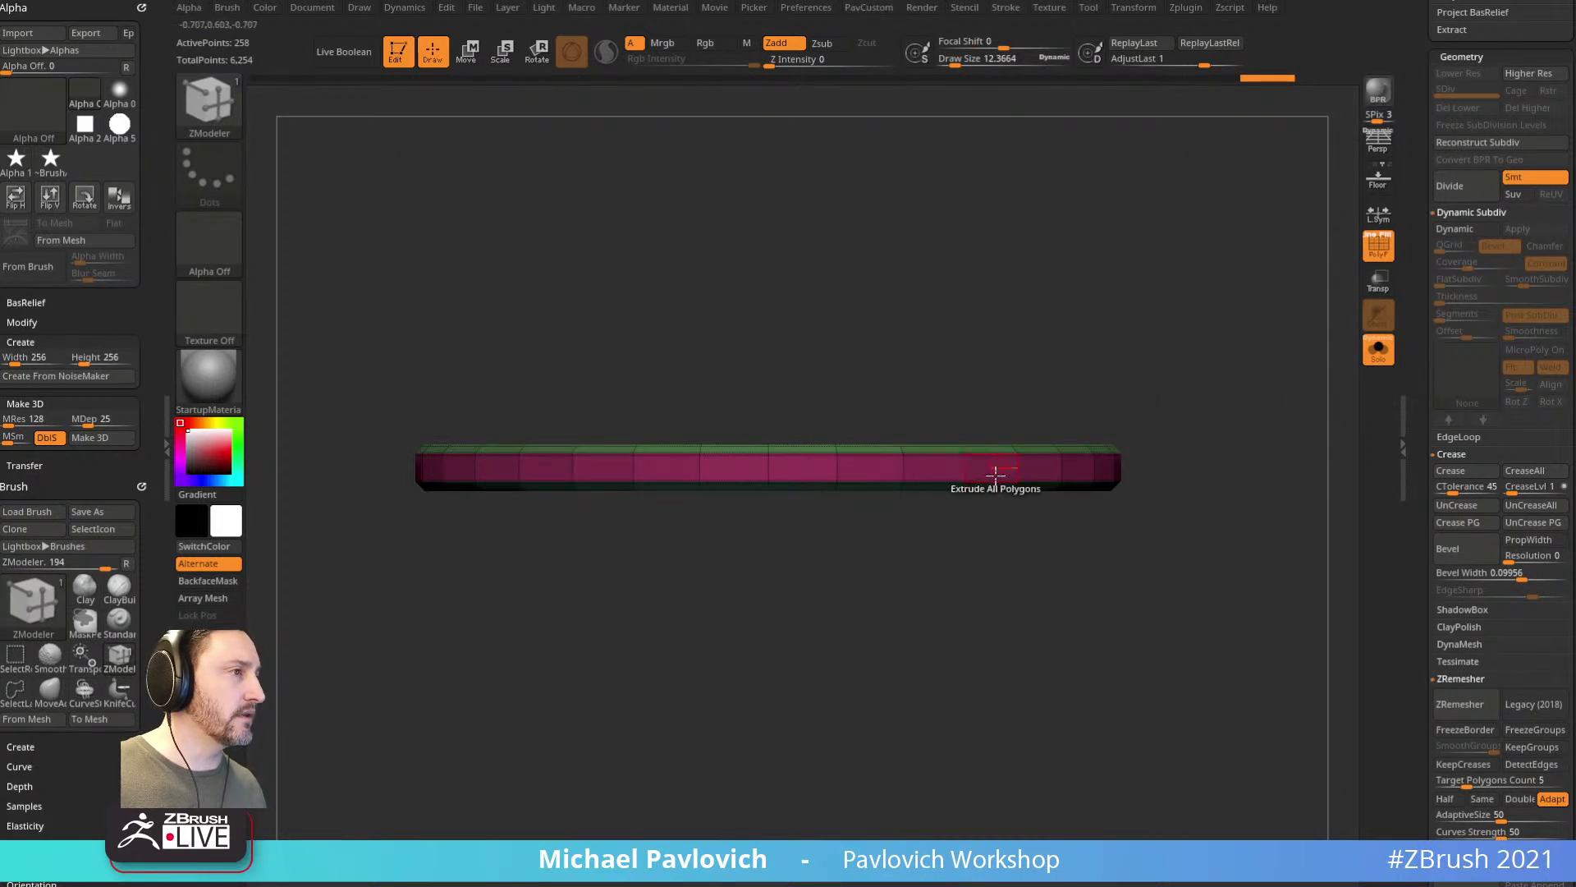
key(2)
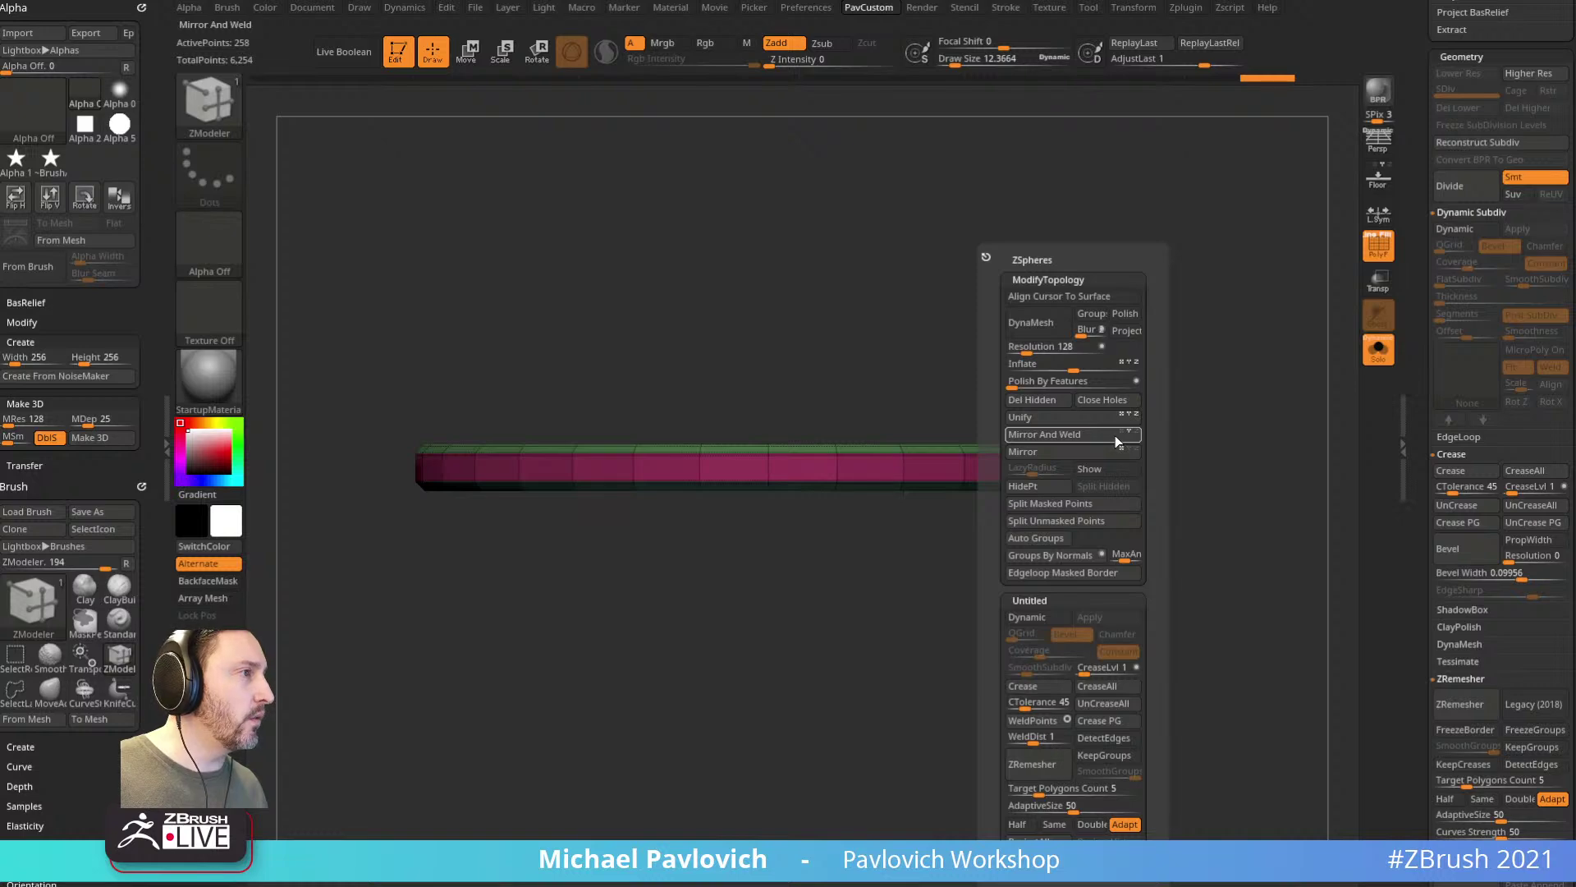
key(2)
click(1138, 437)
drag(1024, 295, 1000, 516)
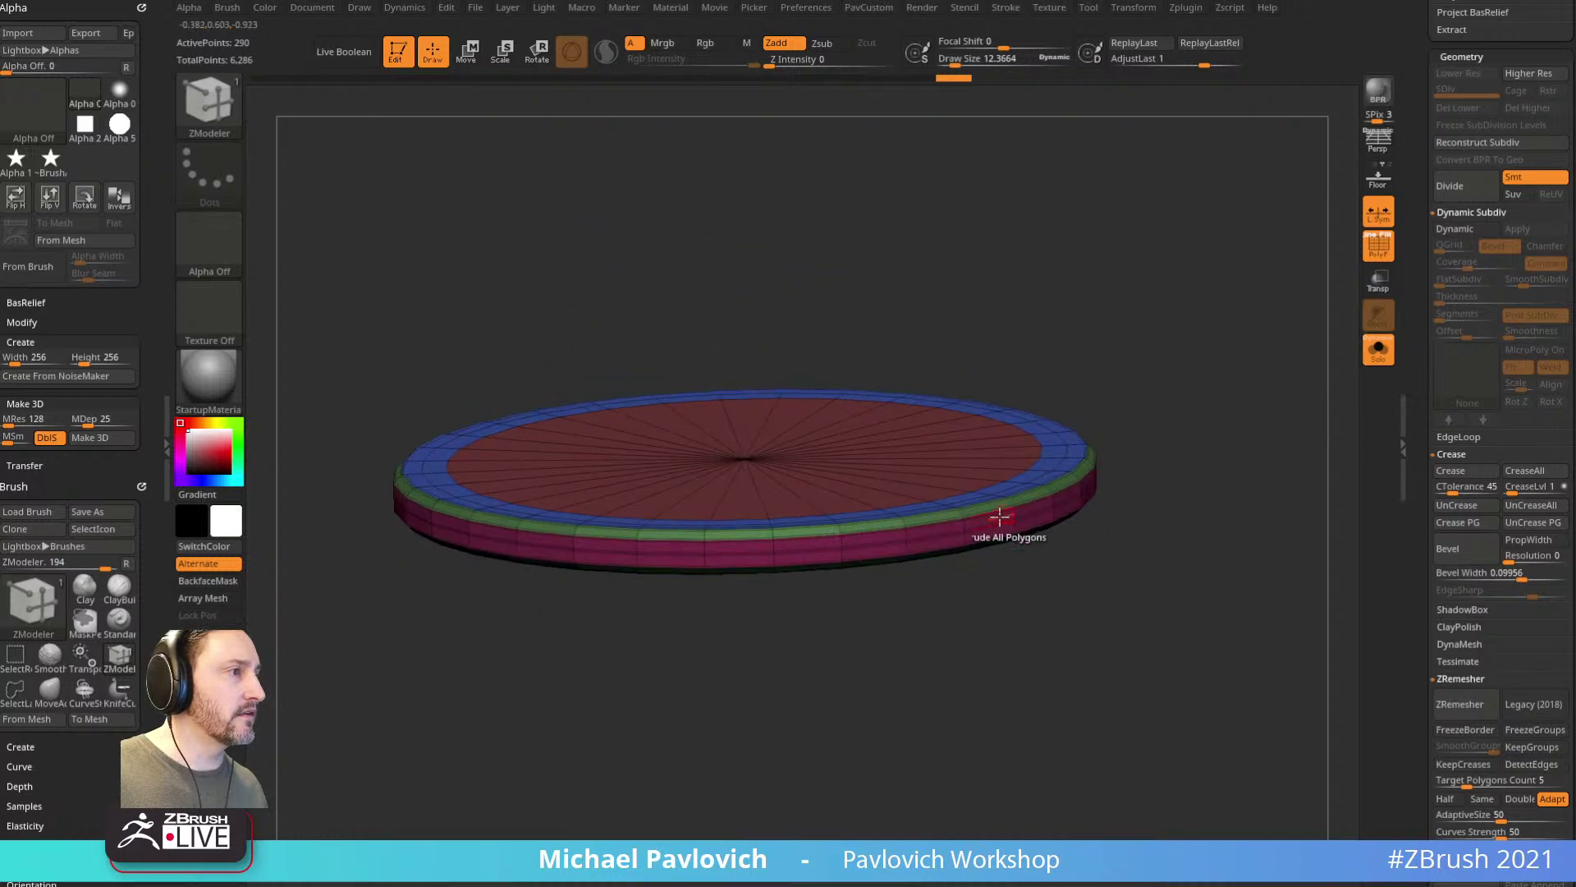
key(space)
alt+click(933, 535)
Step: Inset the disc's central fan with ZModeler, targeting the polygroup island with the Legacy option
drag(1150, 359, 918, 454)
key(space)
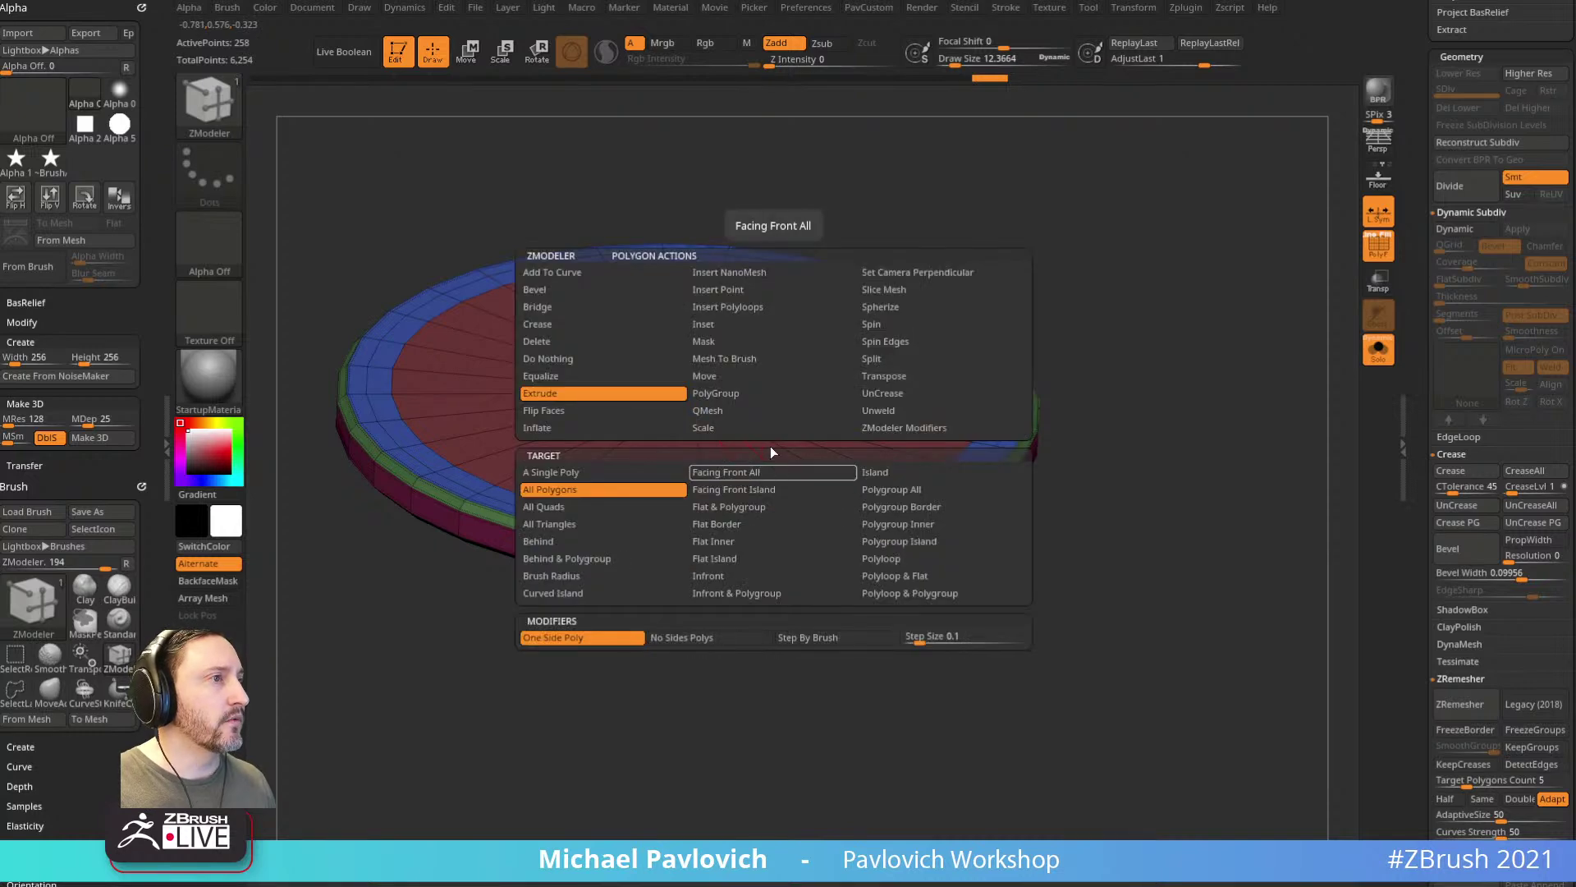
click(722, 324)
click(909, 490)
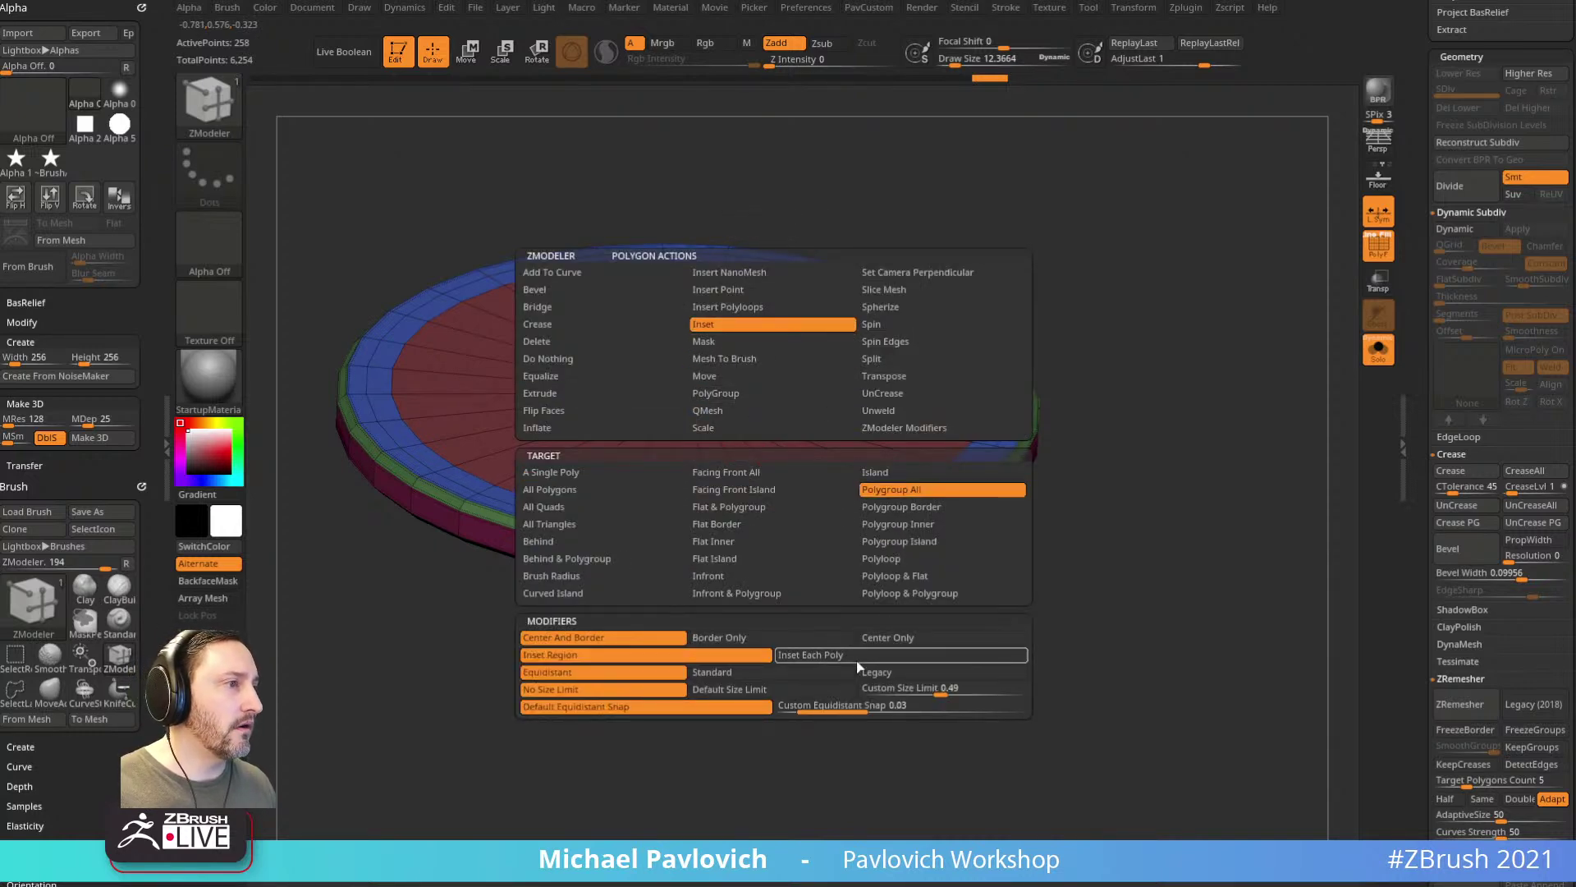
click(907, 541)
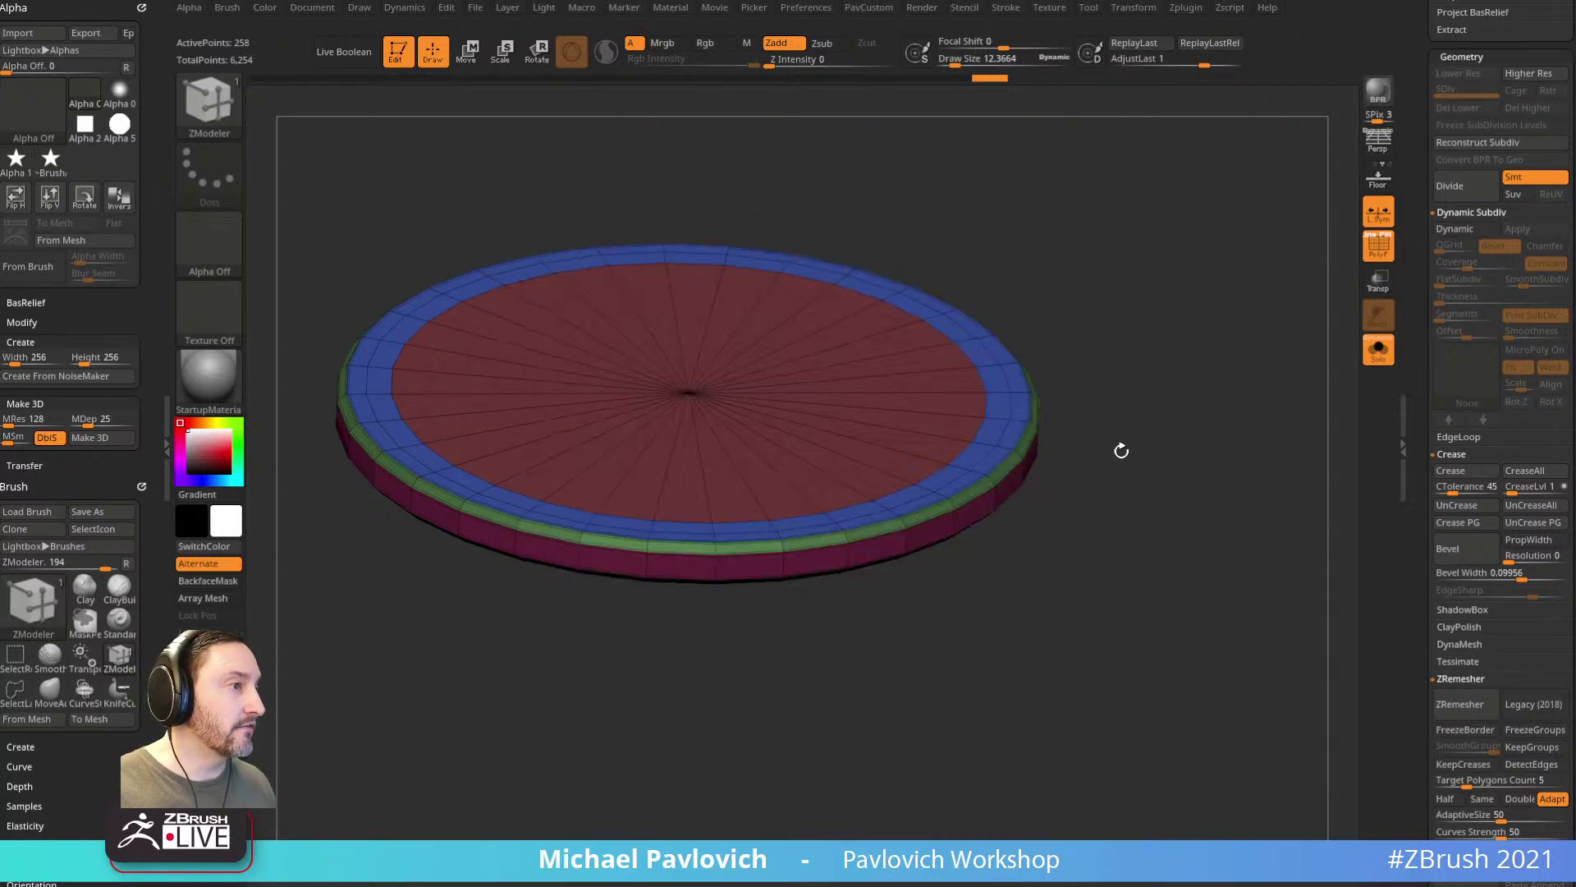
key(f)
drag(808, 468, 737, 322)
Step: Leave Solo mode and hide the flat plane subtool while showing the tower parts
click(1378, 351)
scroll(1472, 533, up, 5)
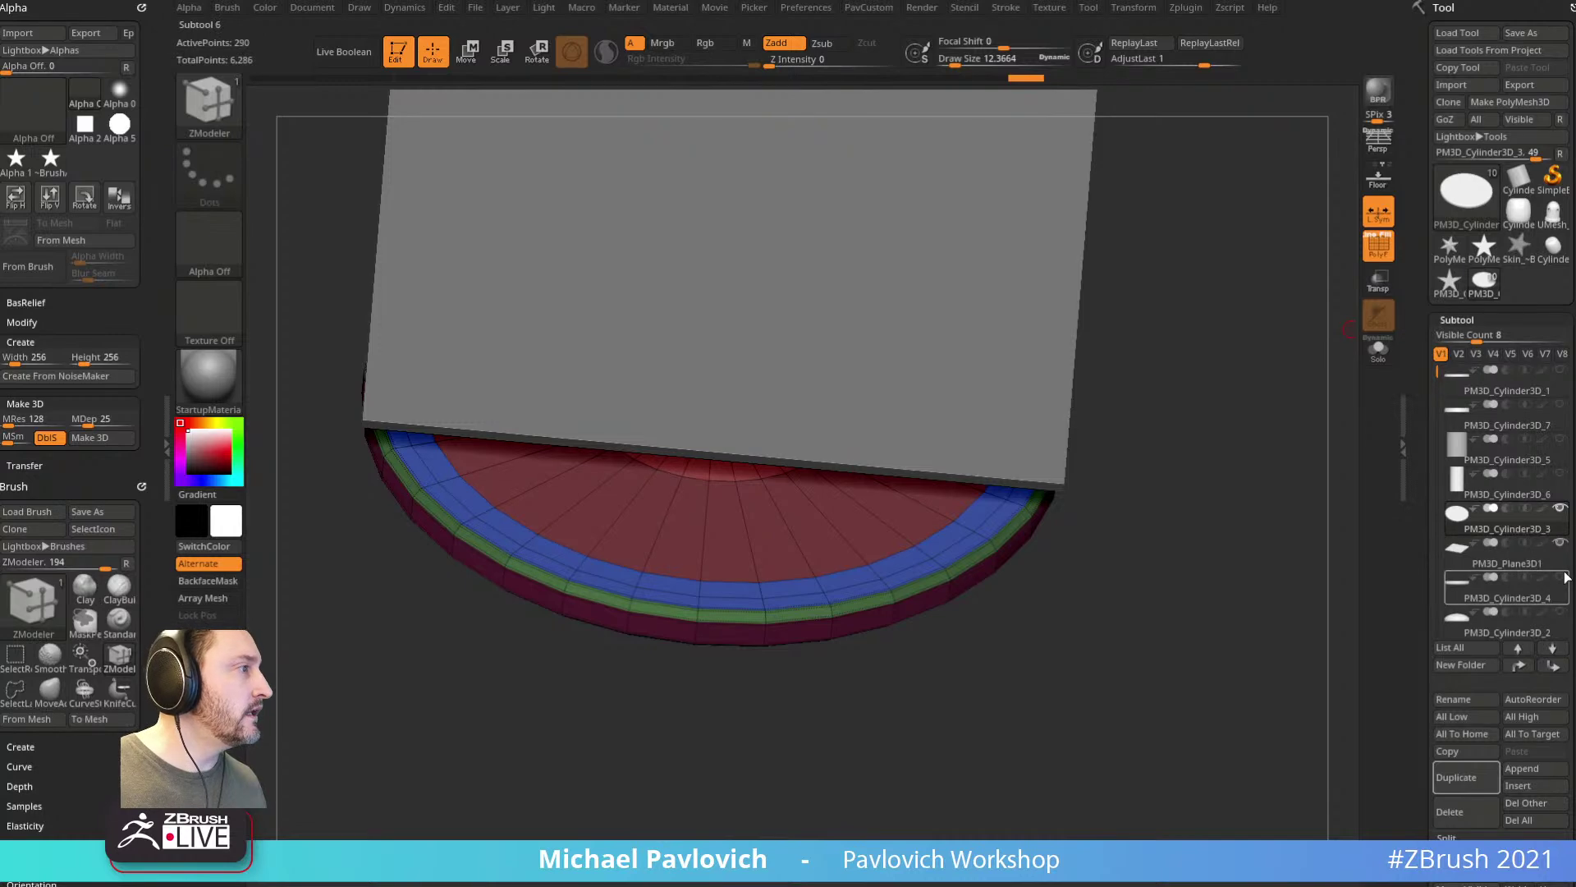
click(1564, 512)
click(1561, 509)
click(1559, 542)
Step: Undo the central inset and redo it to meet the outline of the central pillar
drag(1264, 558, 1277, 521)
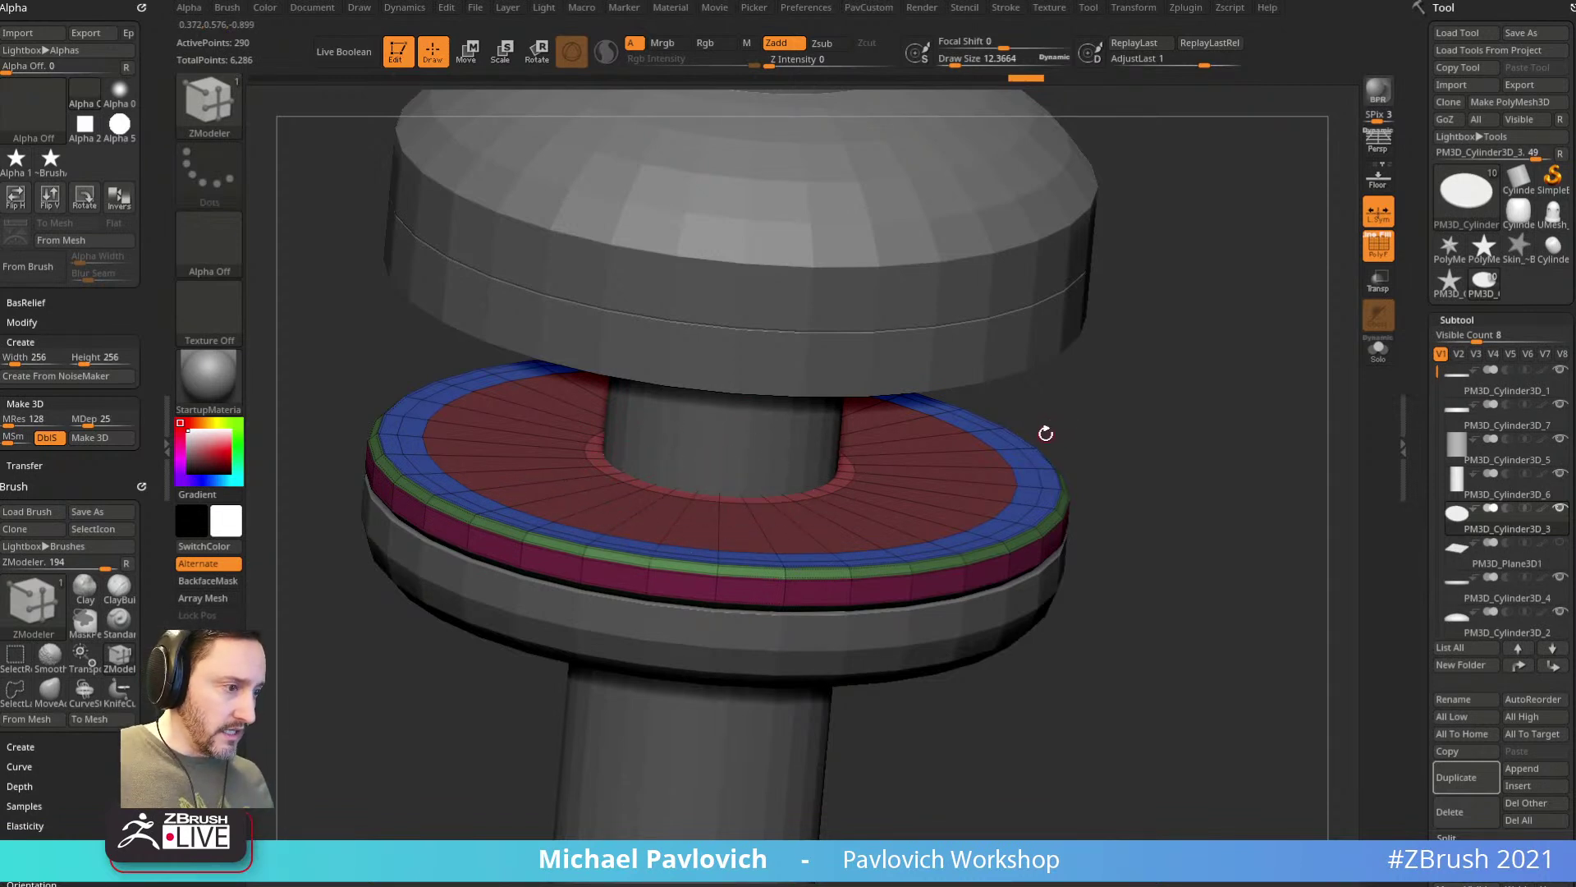
drag(1176, 369, 1137, 374)
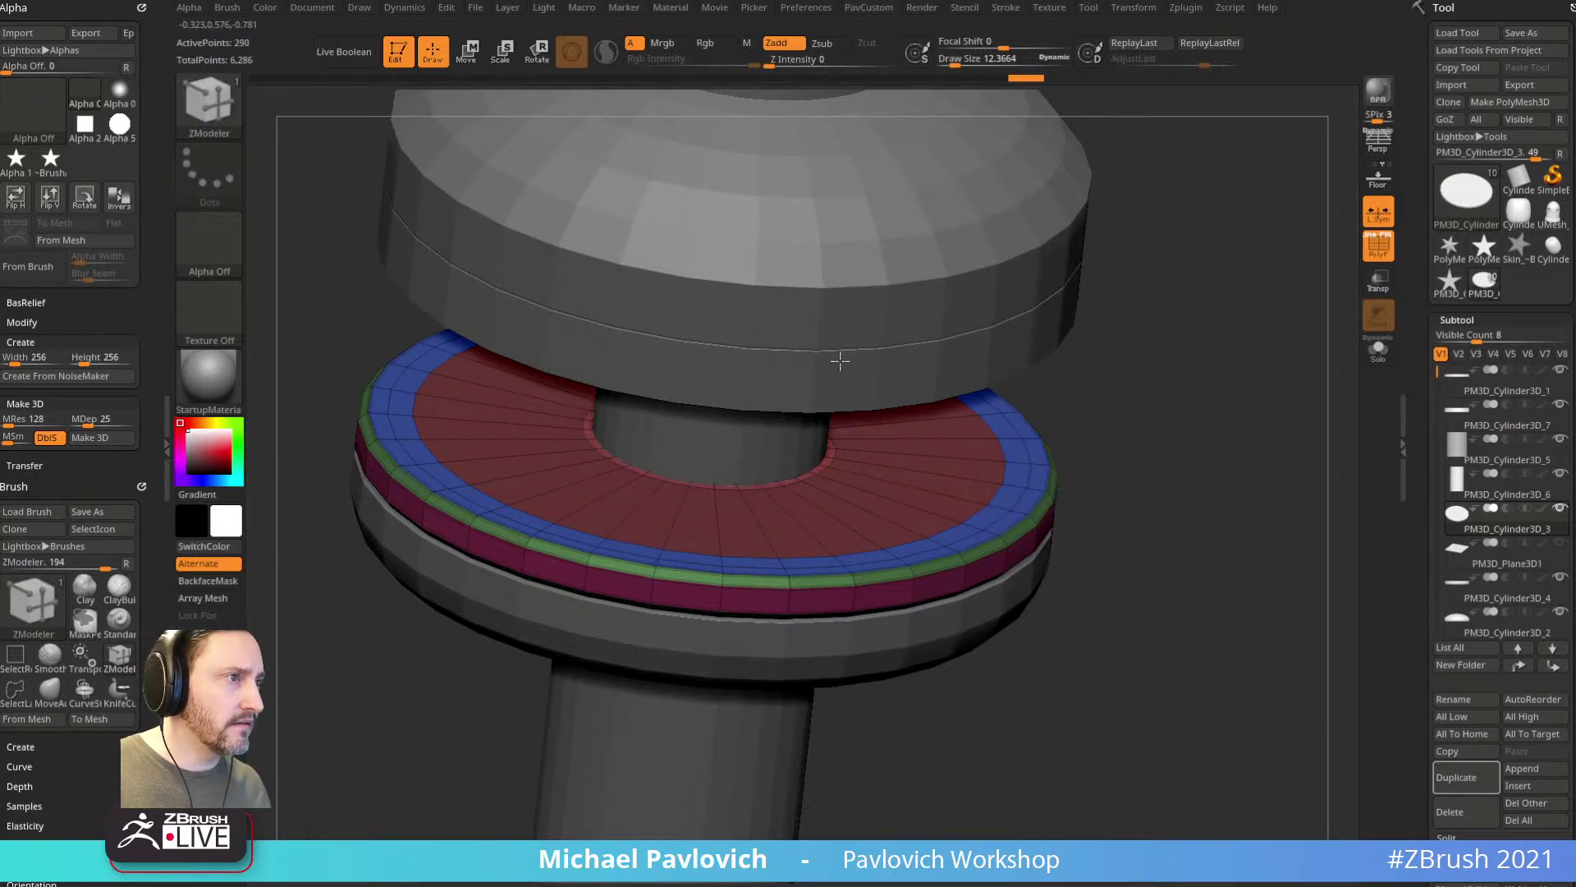
key(ctrl+z)
key(ctrl+z)
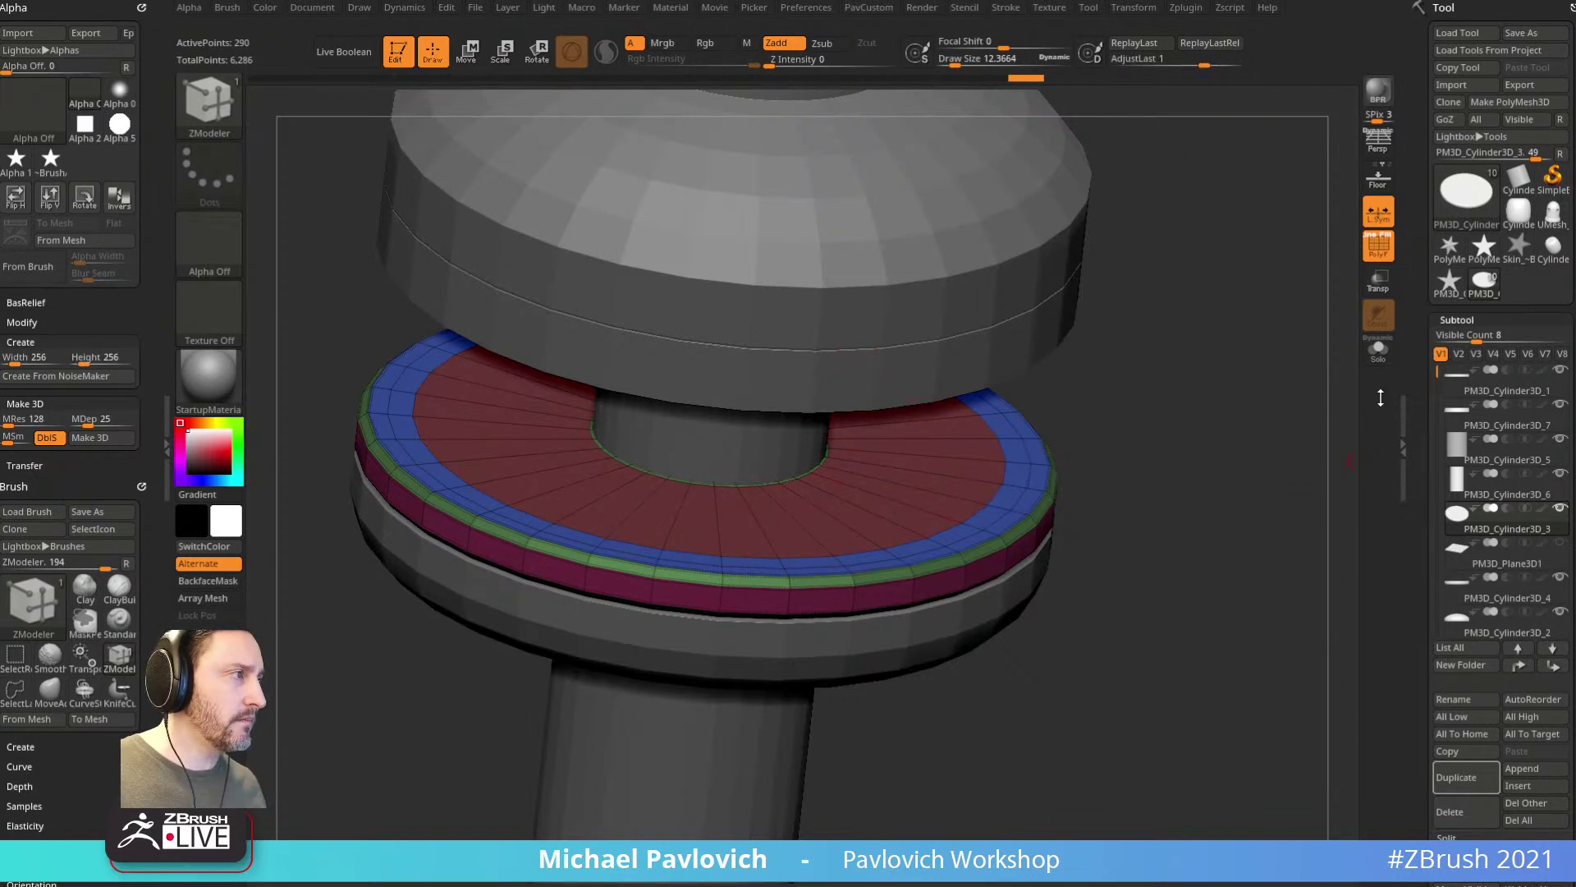
Step: Isolate the disc in Solo mode and repeat the central inset on its underside
click(1378, 350)
drag(1220, 547, 1199, 353)
click(899, 443)
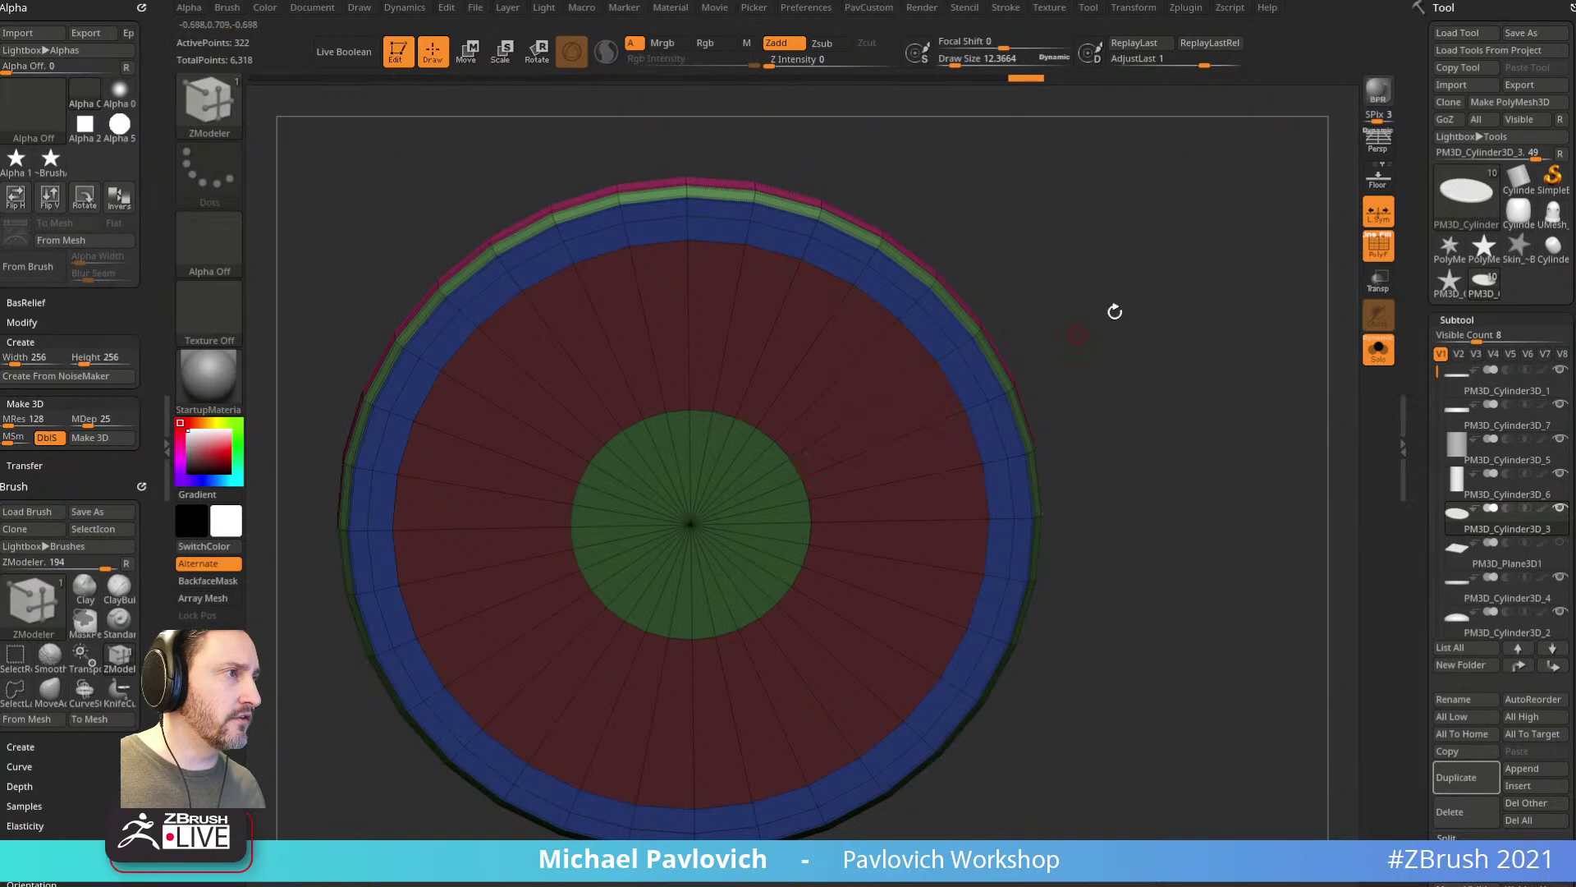
Step: Push the central polygroup through the disc with QMesh to cut a hole
drag(1066, 338, 1062, 531)
key(space)
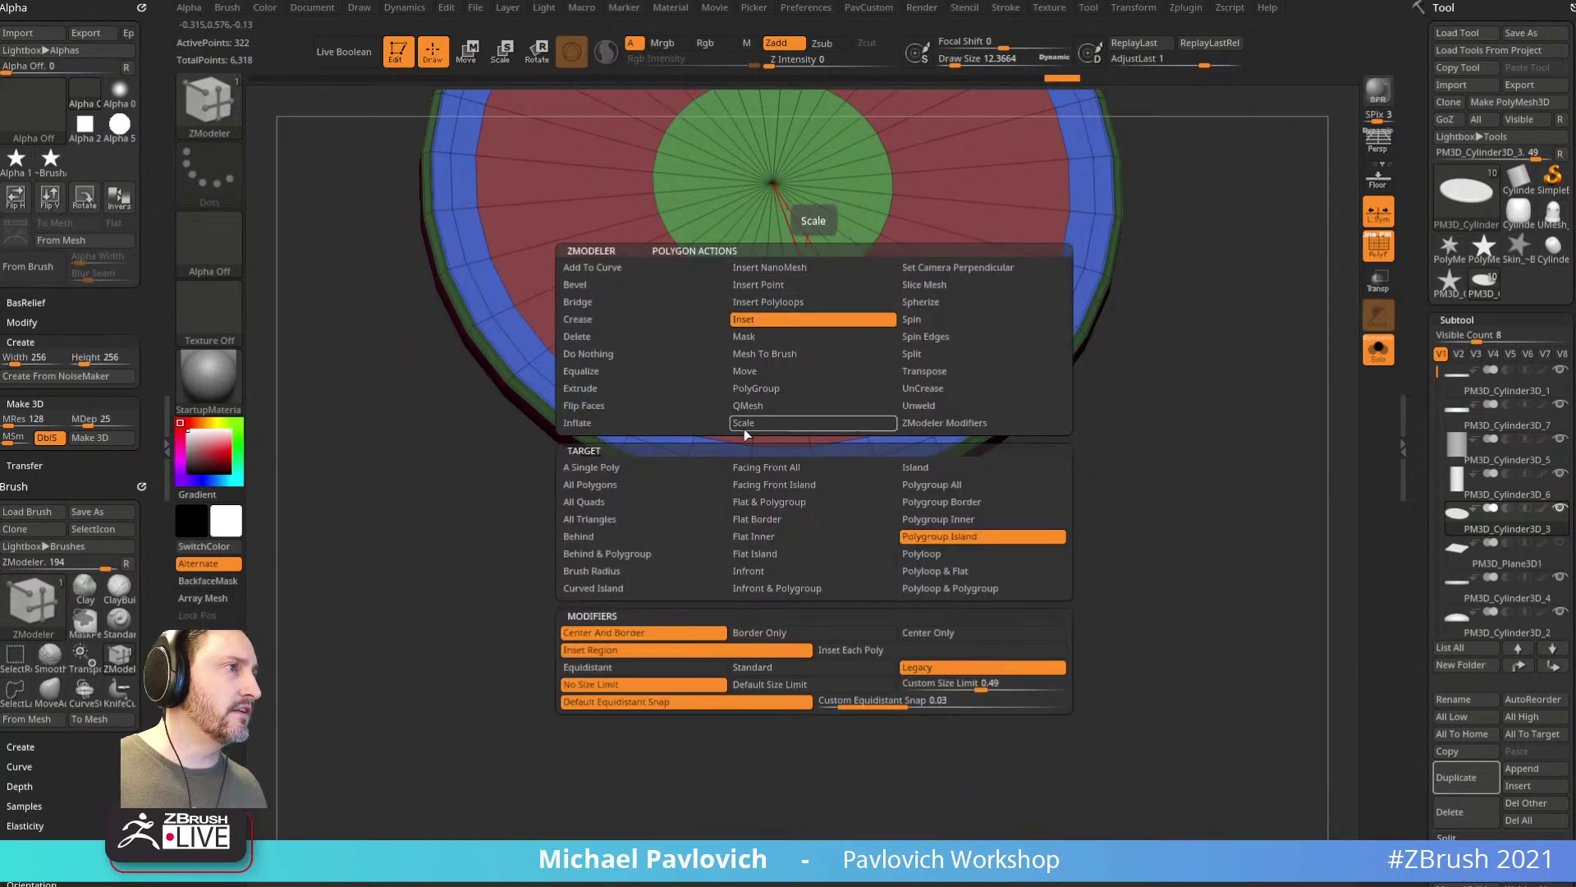
click(772, 406)
drag(812, 262, 809, 376)
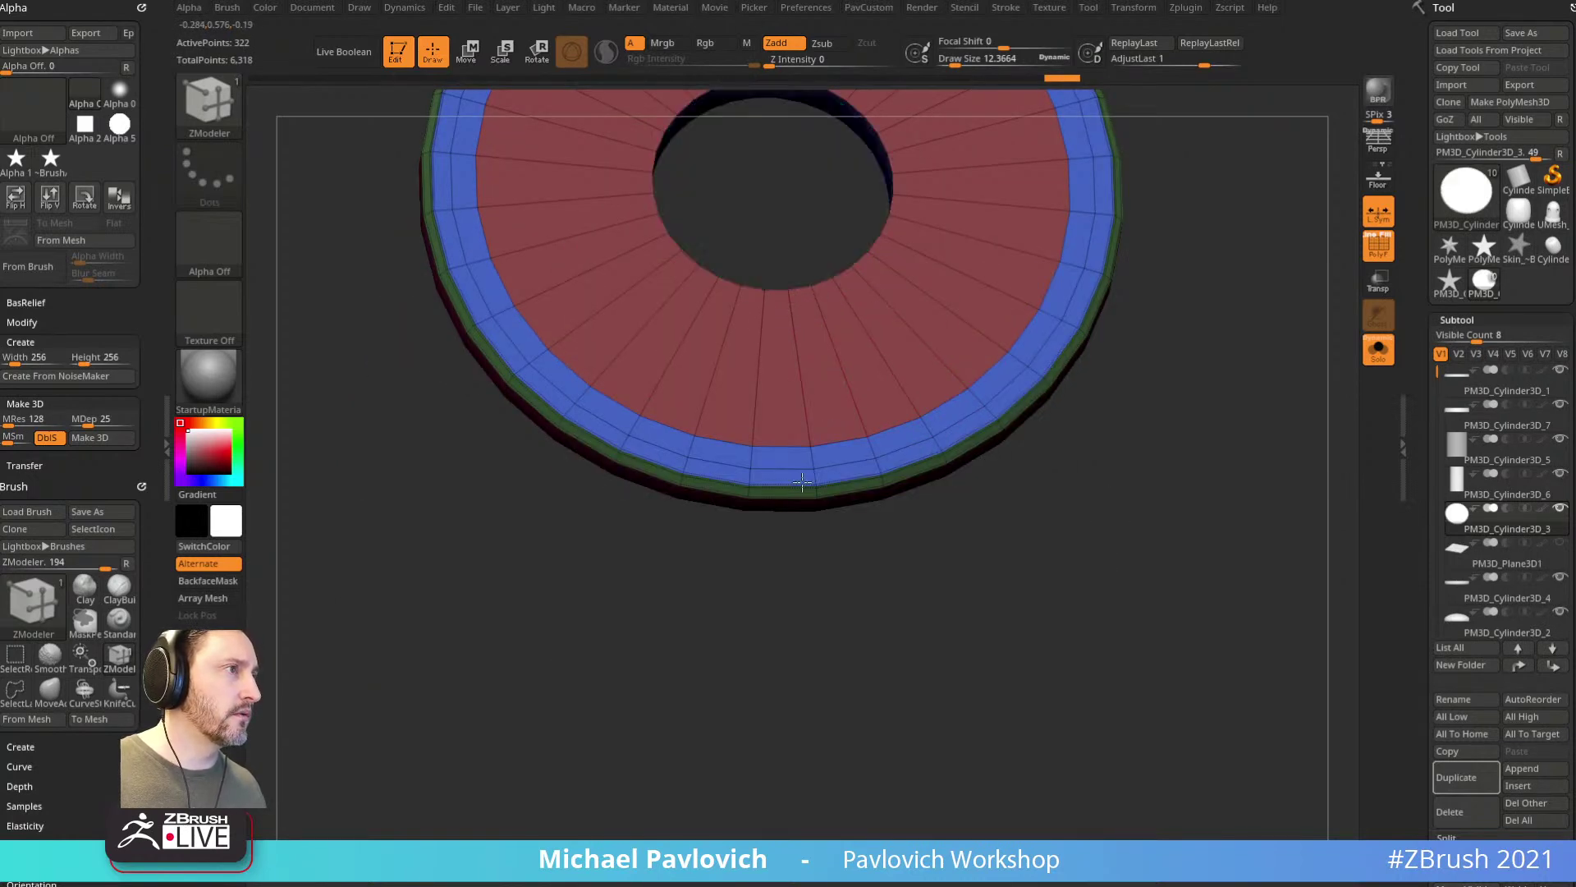
Step: Delete the extra edge loop inside the hole and preview the disc with dynamic subdivision
drag(1229, 336, 1207, 369)
drag(721, 317, 954, 230)
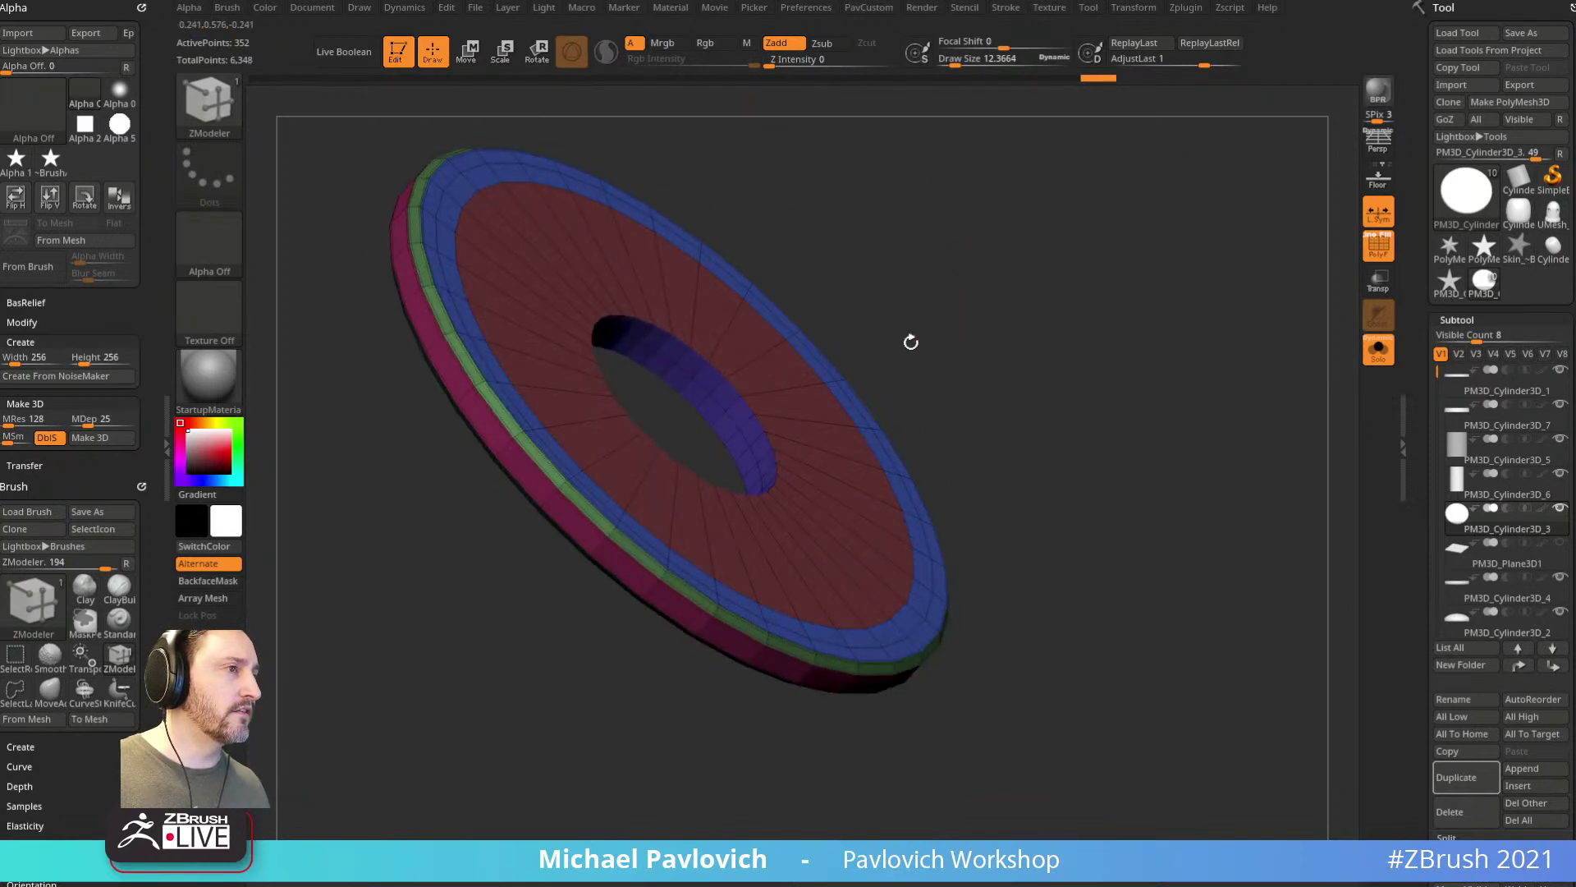
key(space)
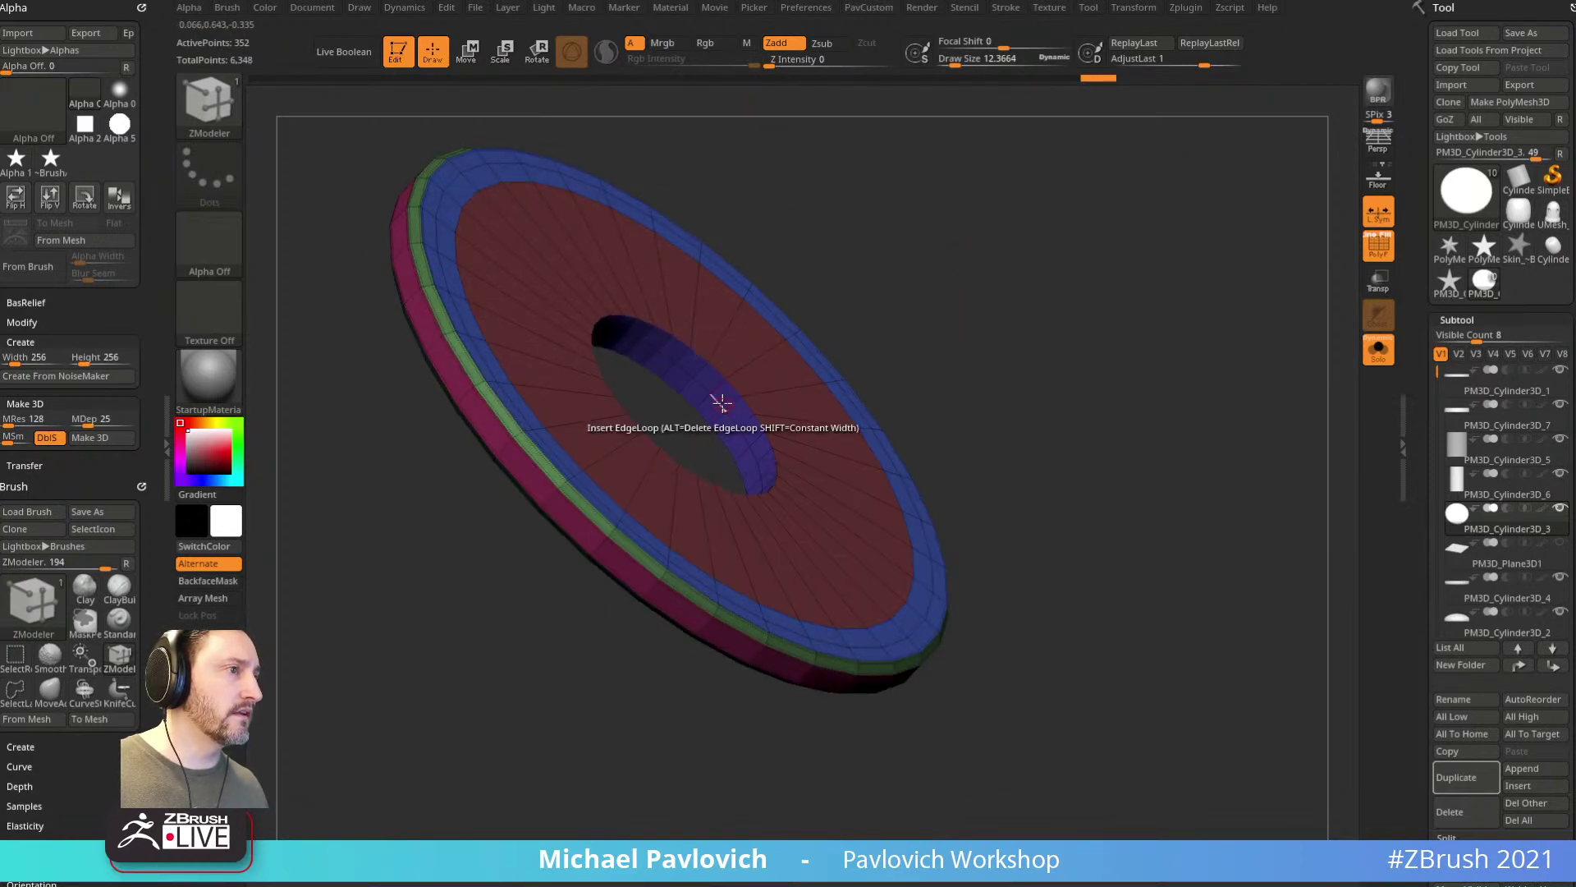
drag(1068, 334, 1128, 316)
key(2)
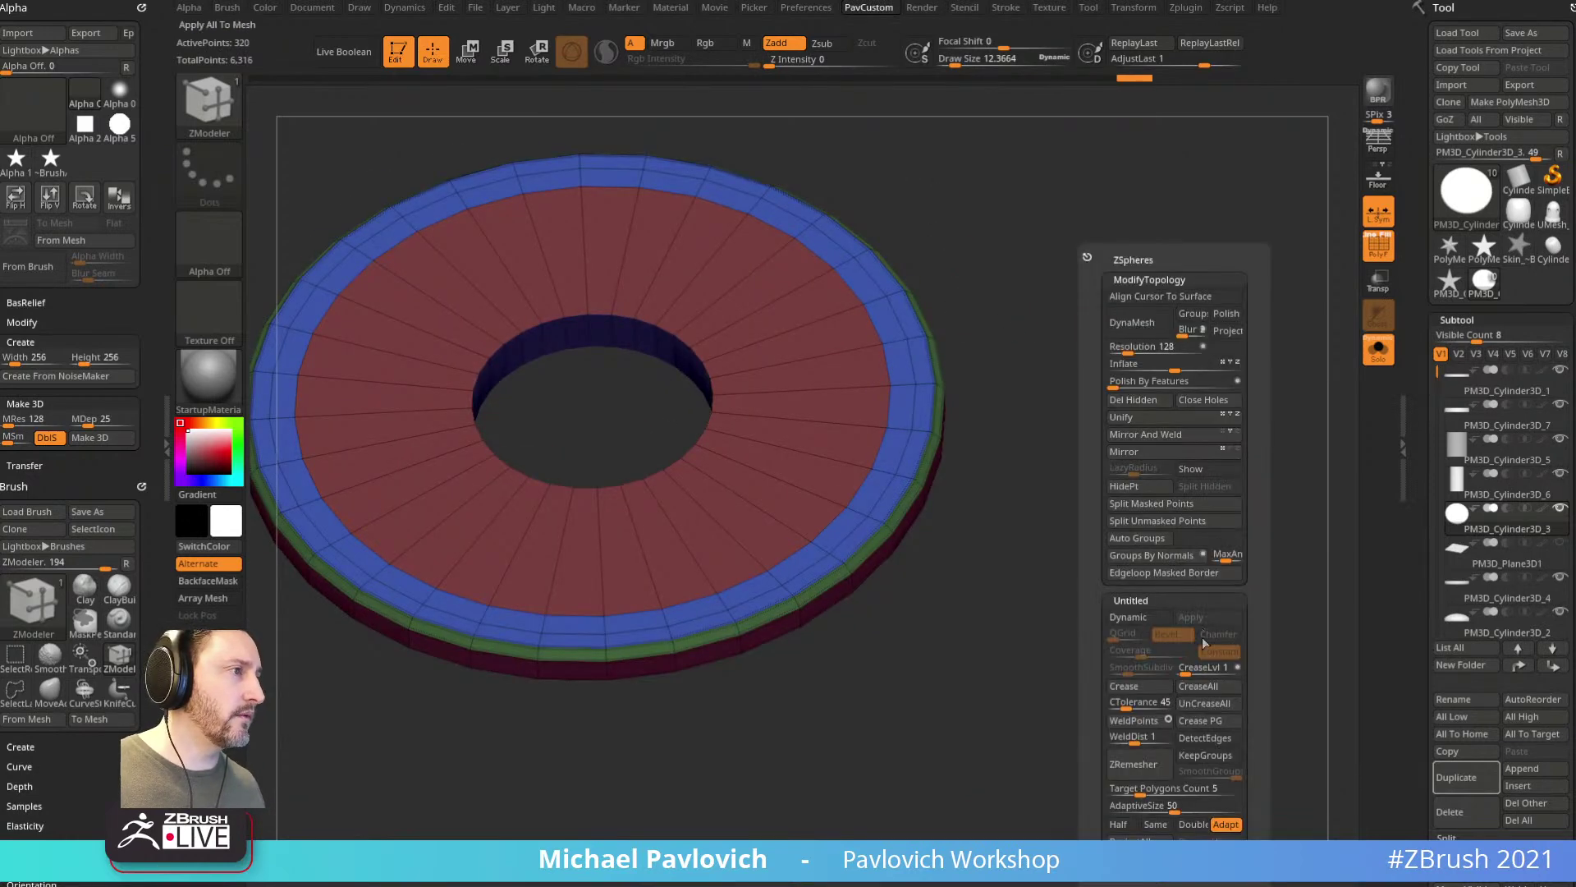
click(1203, 721)
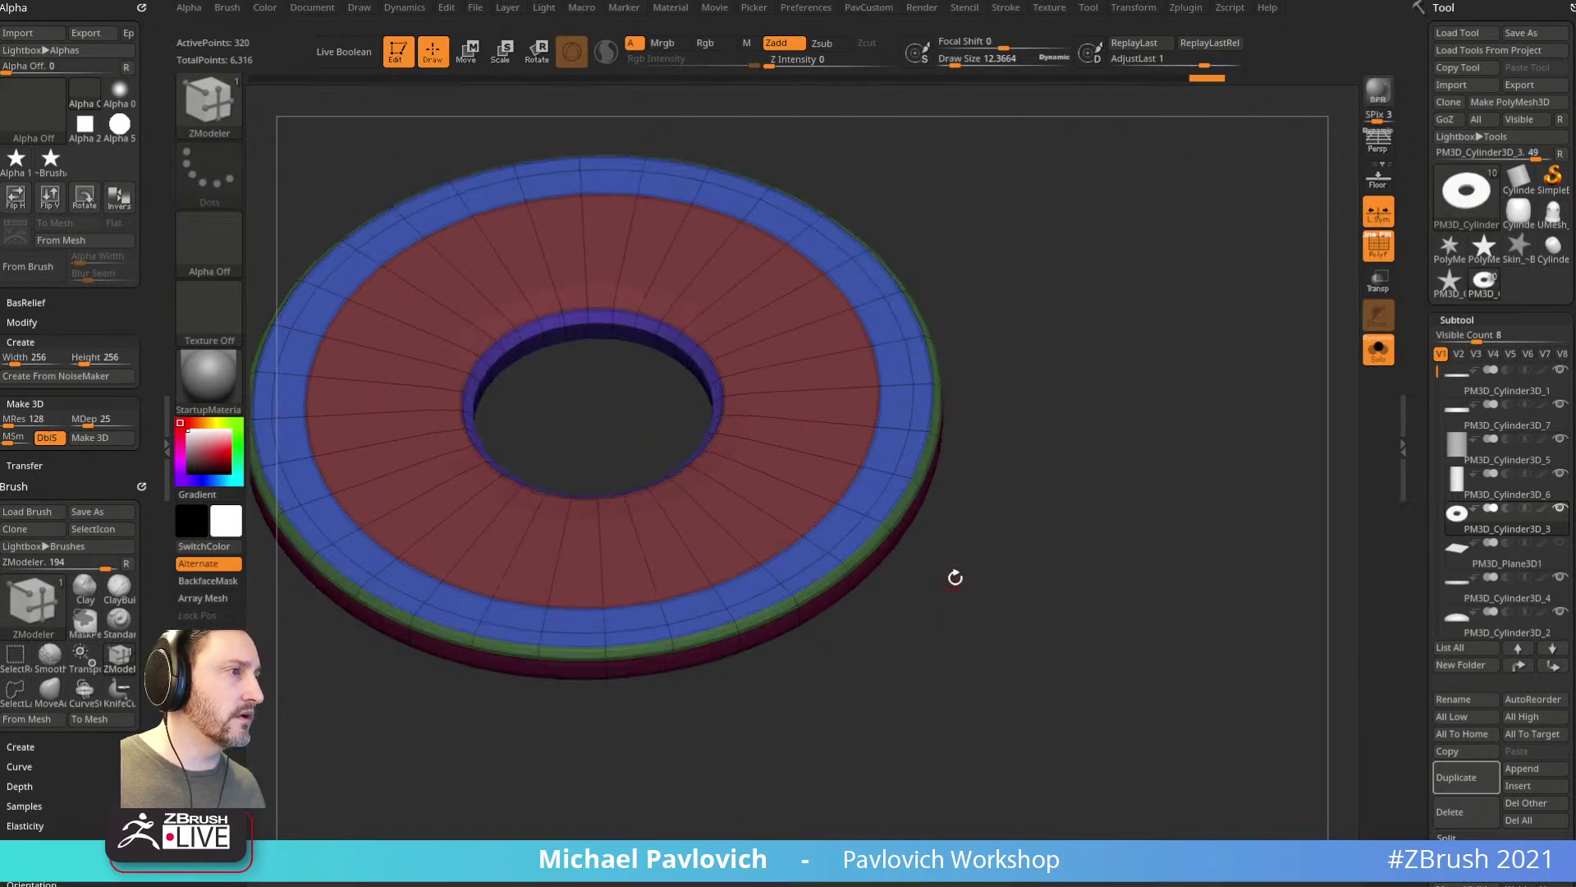
Step: Try insetting the ring-shaped polygroup islands on the disc's top and bottom faces
drag(943, 584, 1179, 552)
key(space)
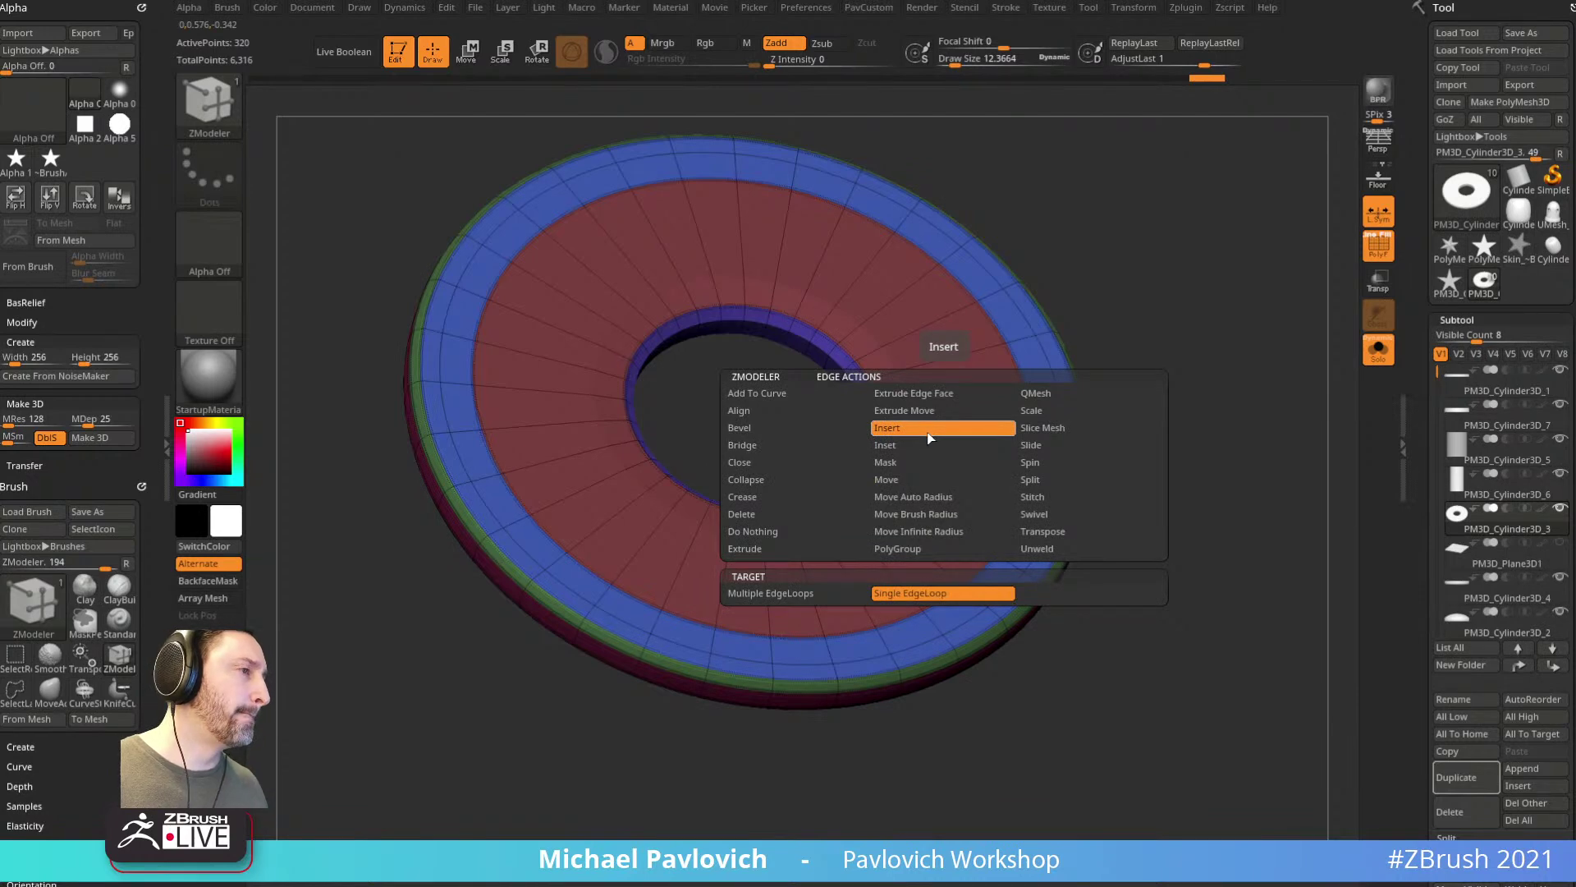
click(928, 429)
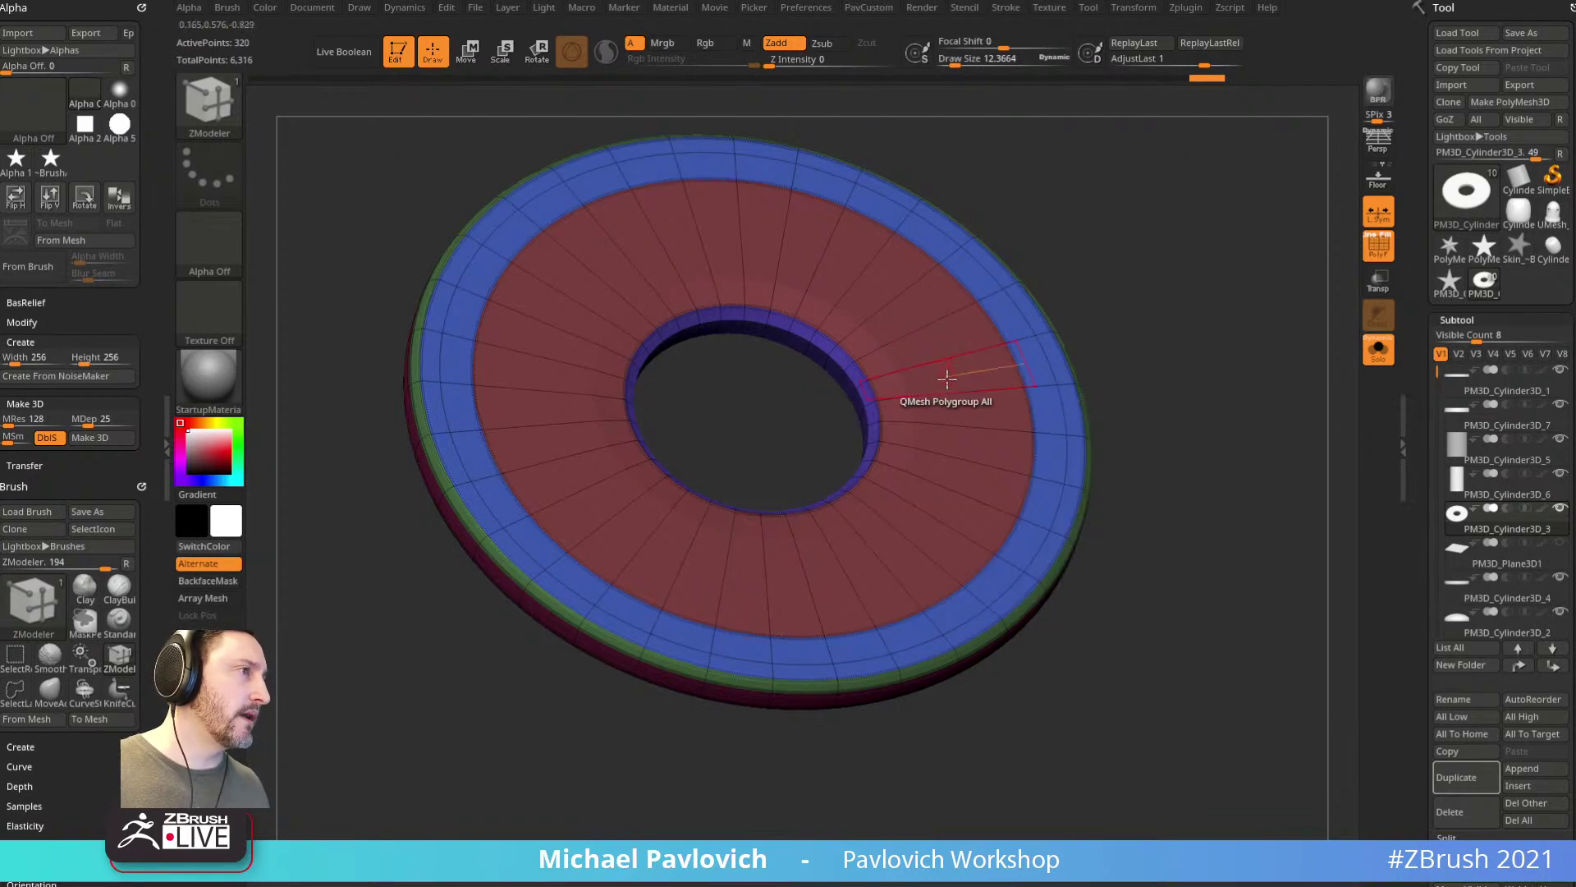
key(space)
click(901, 323)
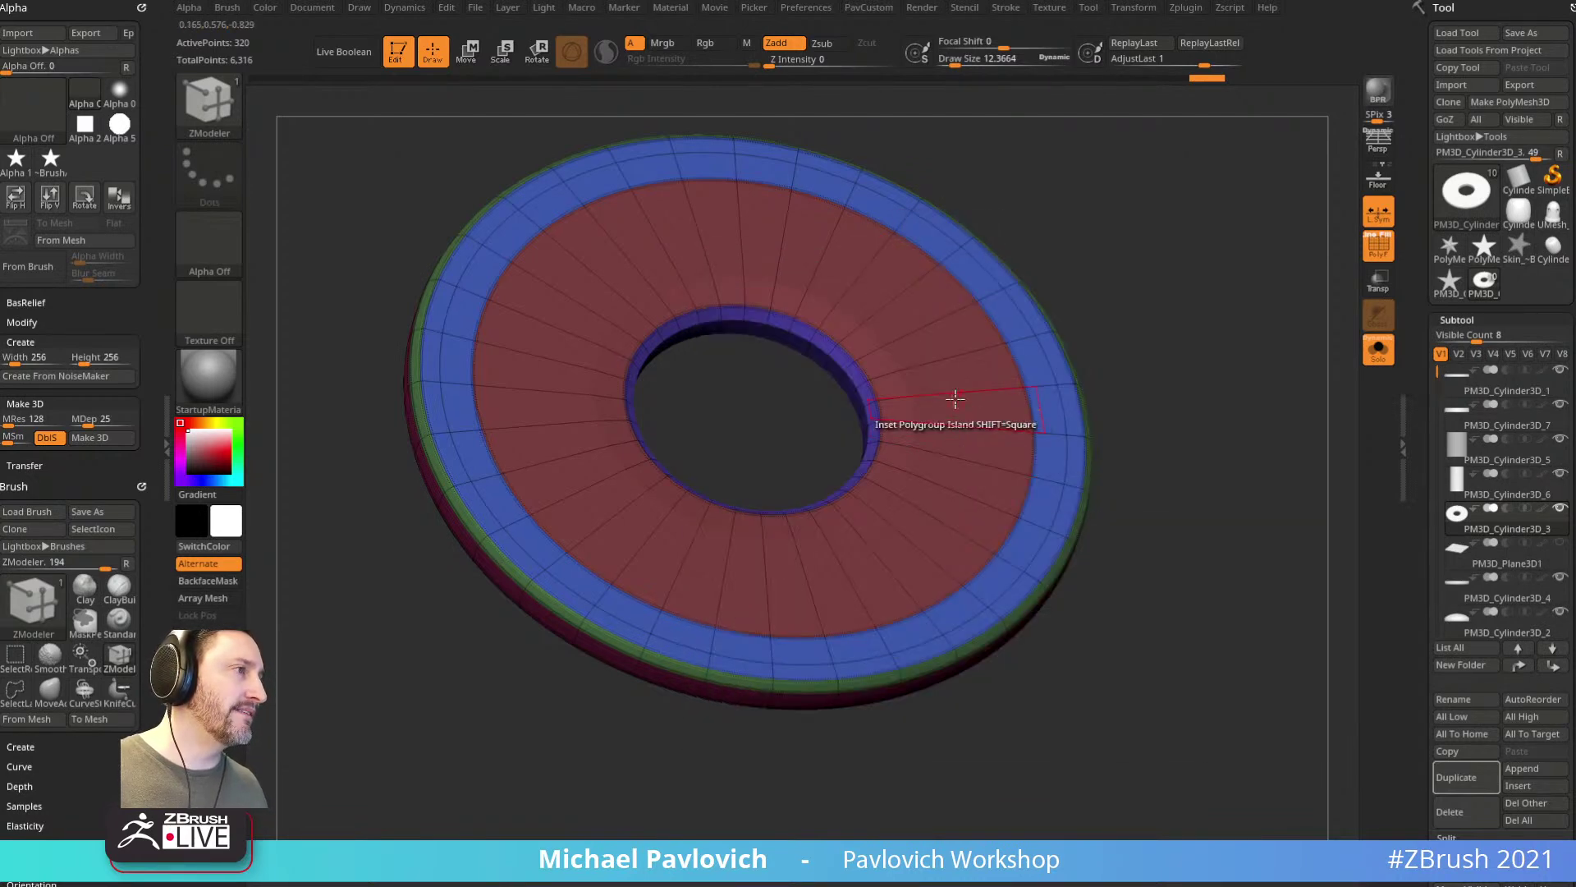
drag(958, 375, 955, 379)
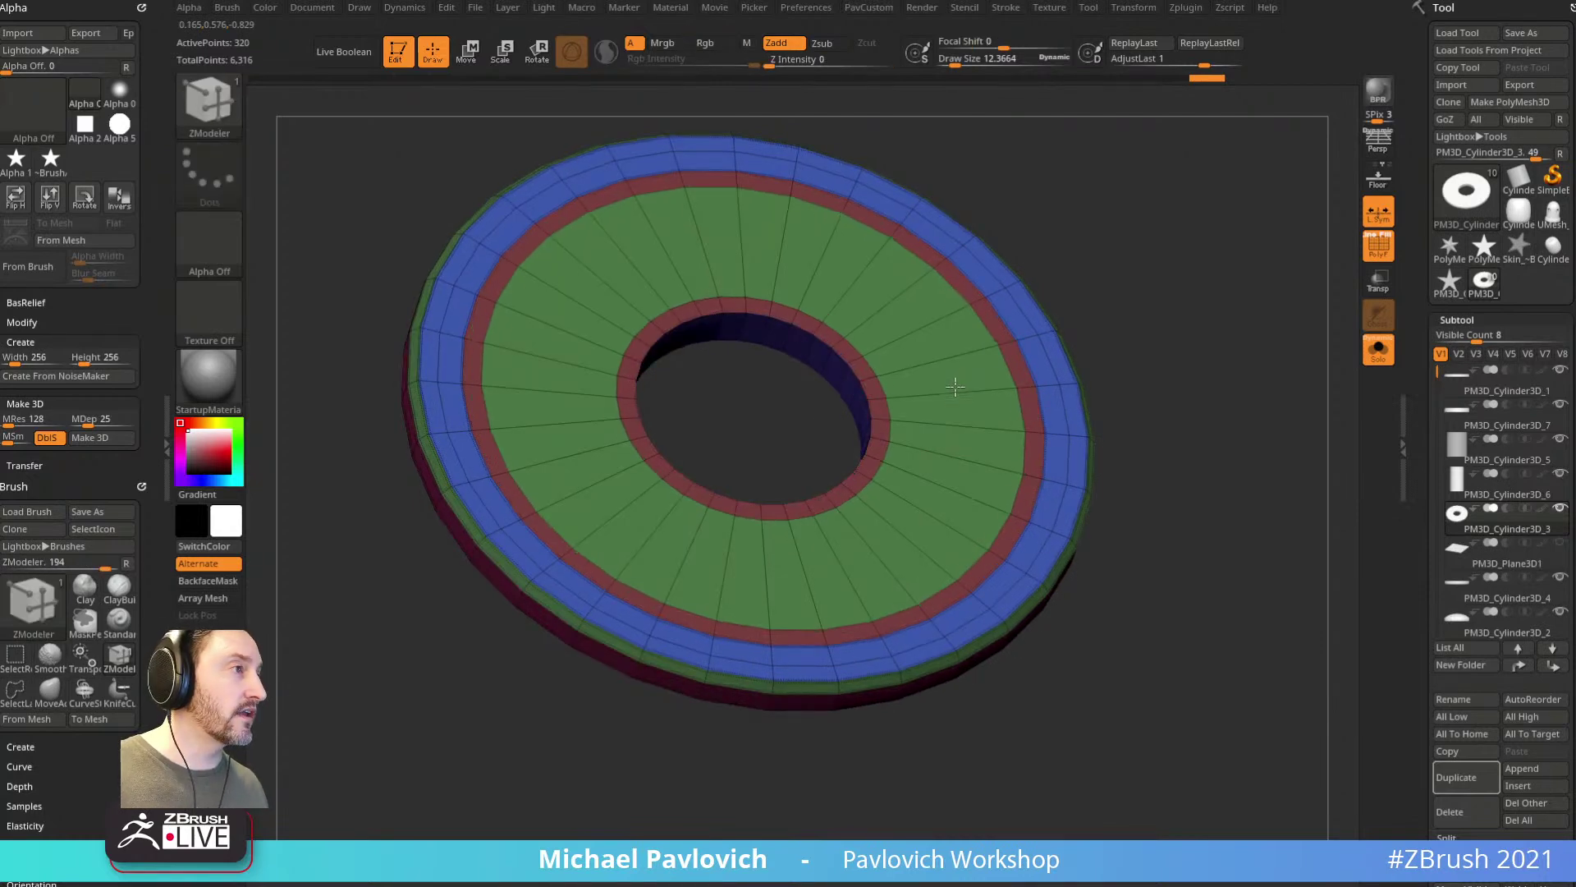
drag(1208, 415, 1213, 176)
click(989, 252)
Step: Inspect the smoothed disc with the polyframe hidden, and undo the insets on both faces
drag(1189, 257, 1082, 472)
key(d)
click(1372, 256)
shift+drag(1225, 367, 1211, 428)
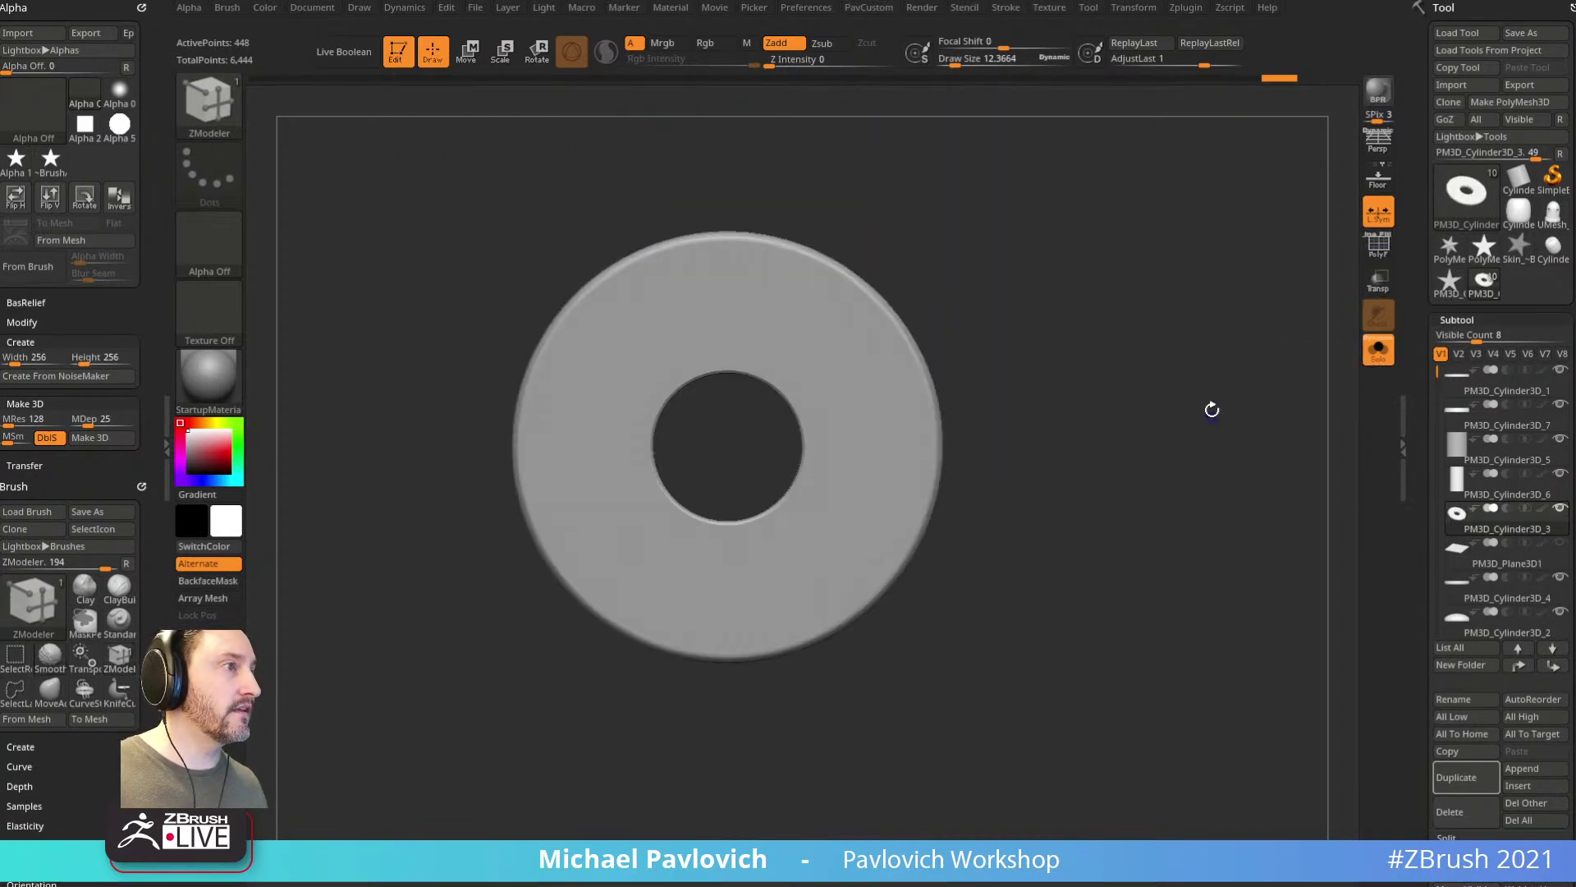
click(1377, 246)
mouse_move(1214, 348)
alt+mouse_down()
mouse_move(1262, 369)
mouse_move(1248, 306)
mouse_move(1232, 362)
alt+mouse_up()
key(ctrl+z)
key(ctrl+z)
key(ctrl+z)
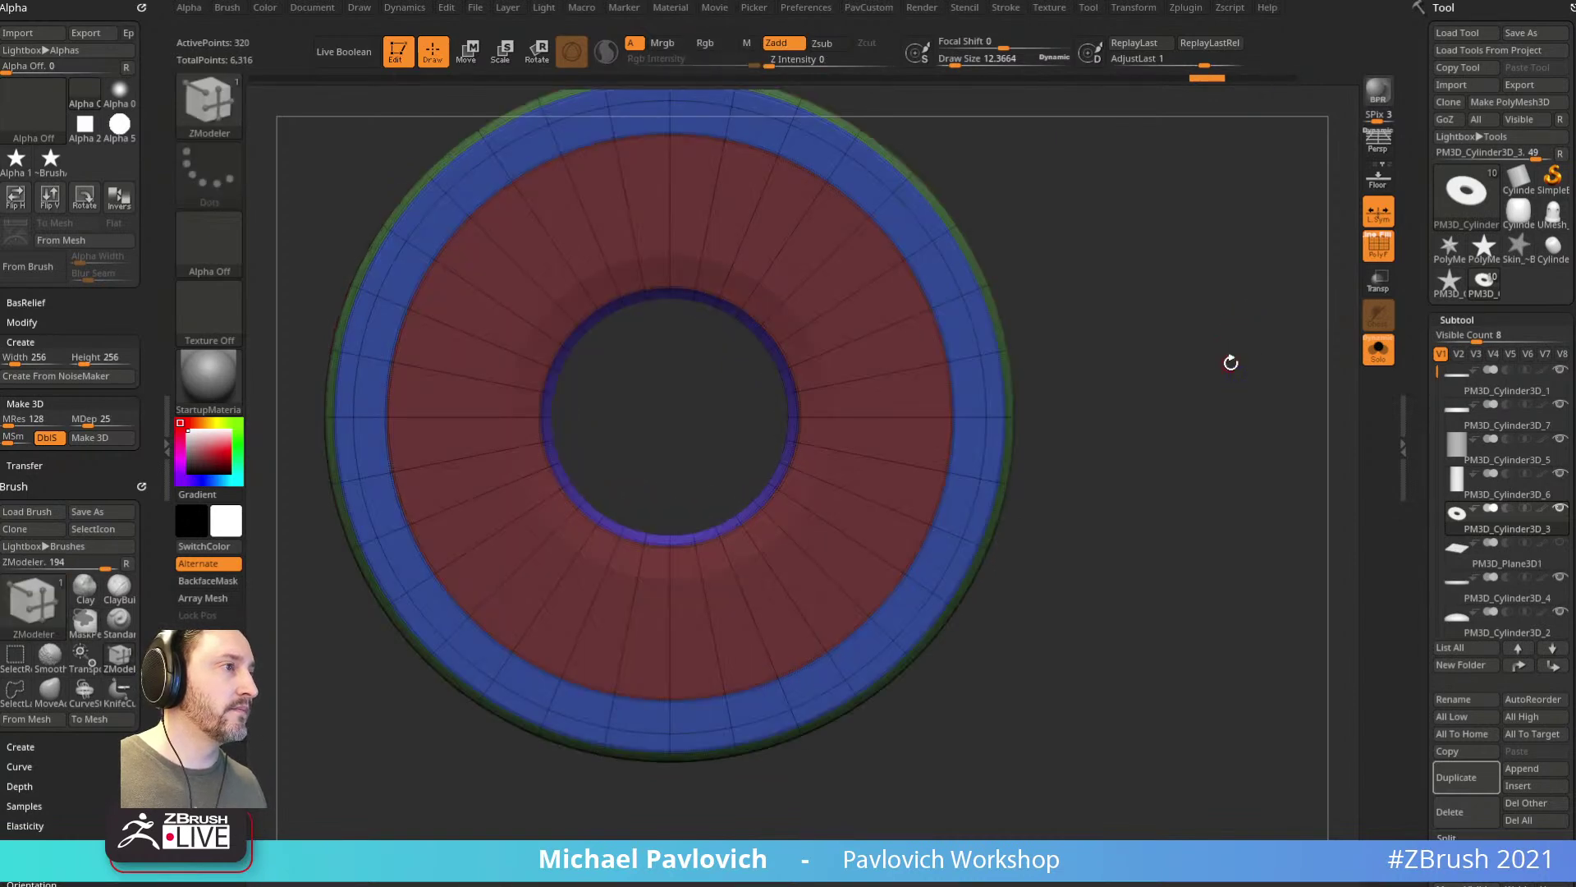
Step: Mask everything except the edges around the disc's hole and move them downward to dish the disc among the tower parts
mouse_move(669, 327)
ctrl+mouse_down()
mouse_move(747, 416)
mouse_move(627, 345)
mouse_move(819, 567)
ctrl+mouse_up()
ctrl+click(1150, 415)
key(w)
drag(1151, 415, 1232, 353)
click(1378, 353)
drag(727, 381, 711, 435)
Step: Return to drawing with the ZModeler brush and clear the disc's mask
key(b)
key(z)
key(m)
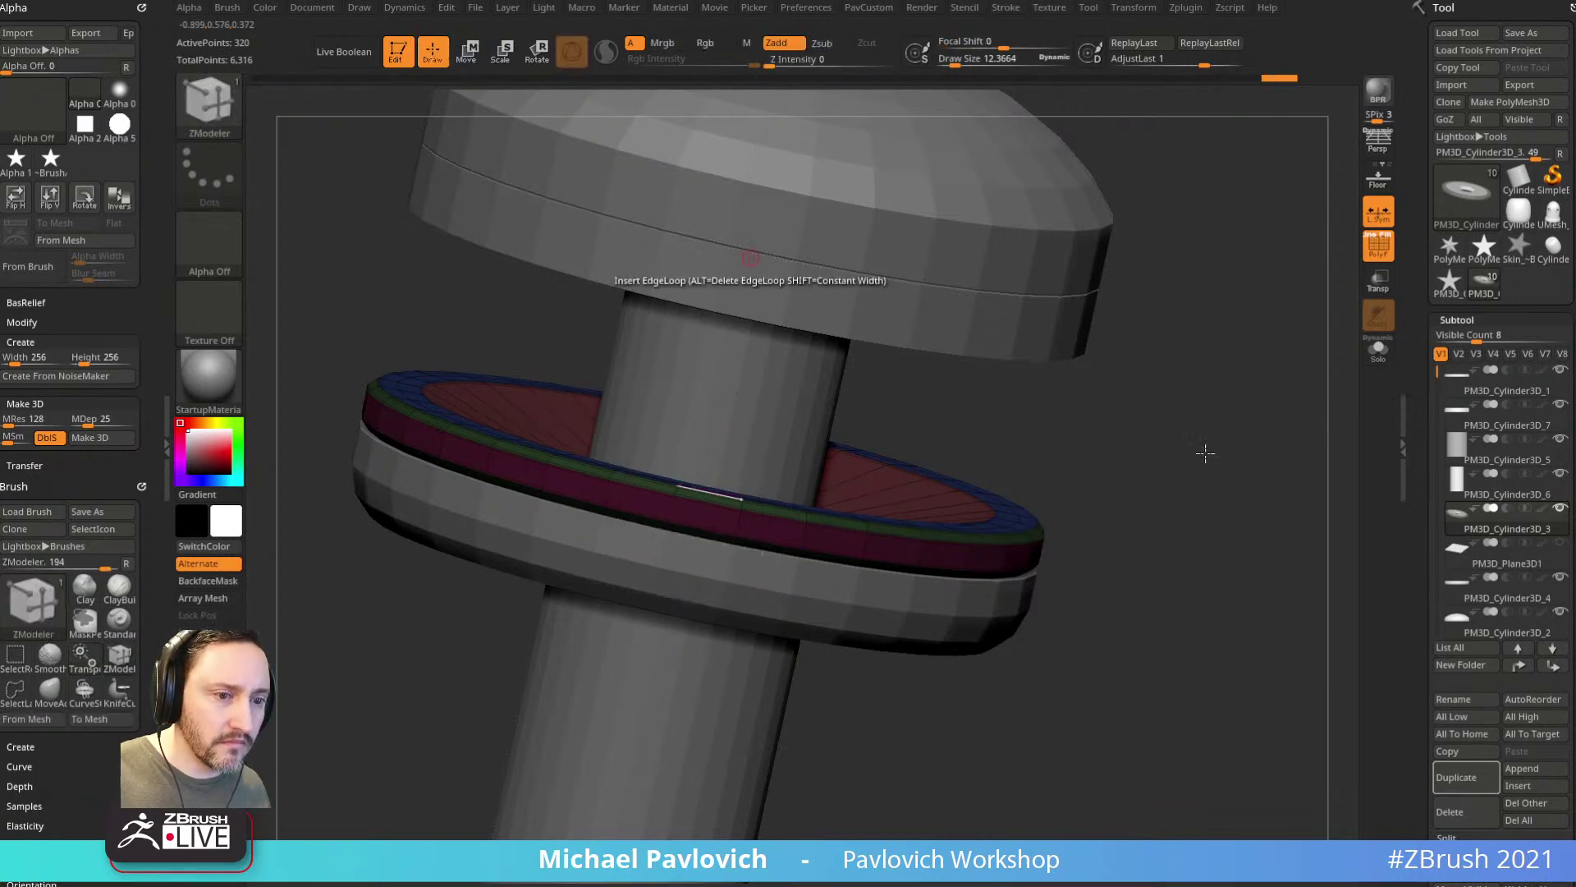
mouse_move(922, 883)
mouse_down()
mouse_move(908, 524)
mouse_move(911, 885)
mouse_up()
mouse_move(1151, 331)
mouse_down()
mouse_move(1119, 436)
mouse_move(1133, 386)
mouse_move(1100, 412)
mouse_move(1143, 408)
mouse_move(1149, 362)
mouse_up()
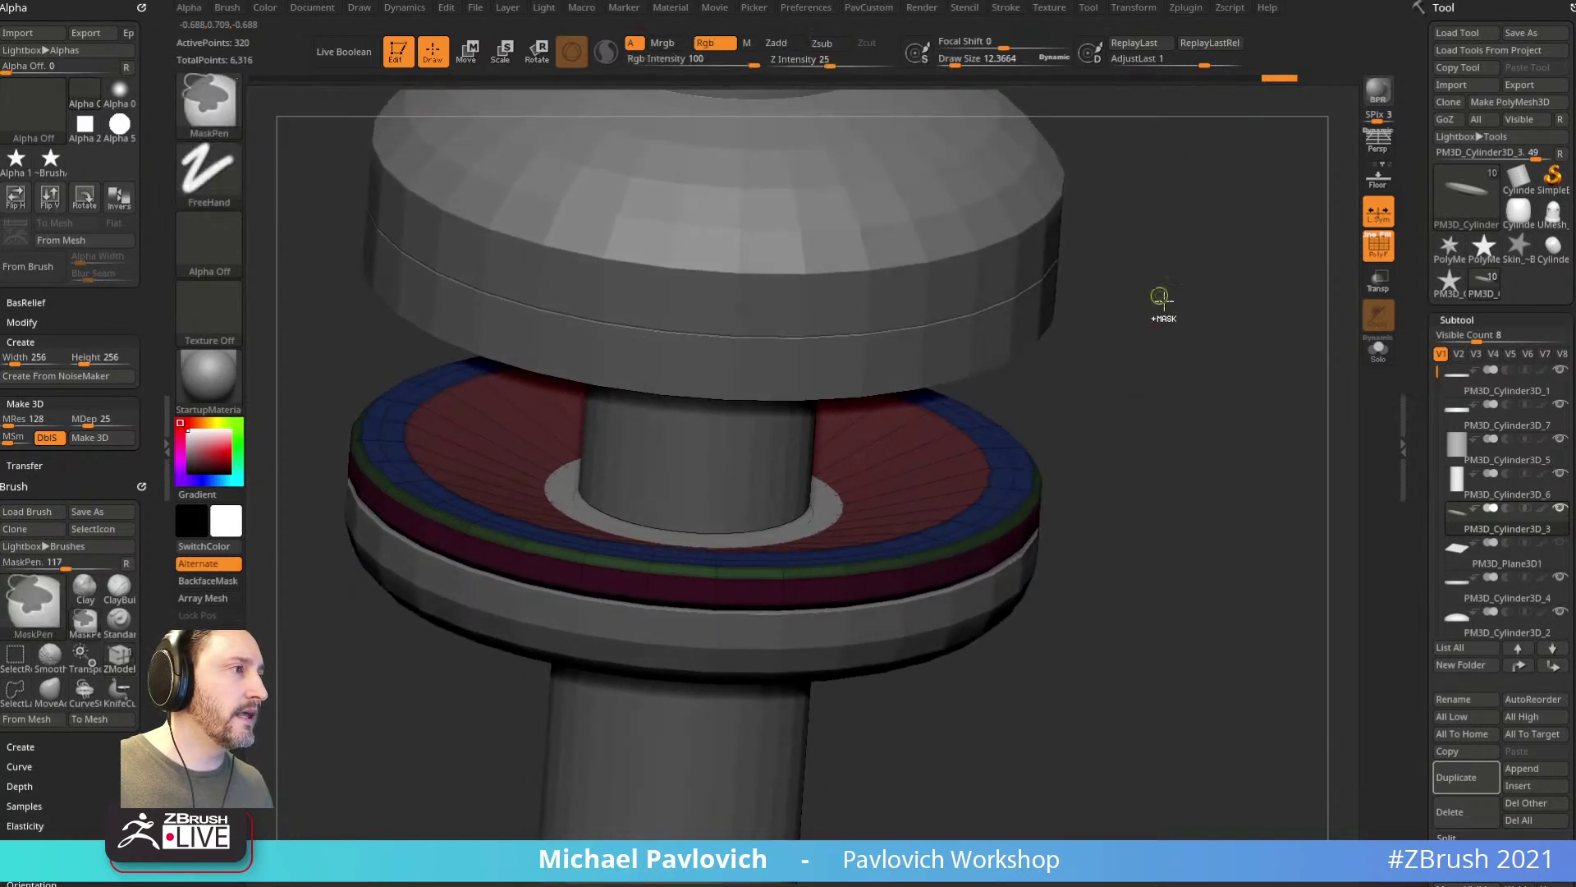
ctrl+drag(1158, 299, 1201, 406)
Step: Switch to the Standard brush, select the disc underneath, and reselect the dished disc
key(b)
key(s)
key(t)
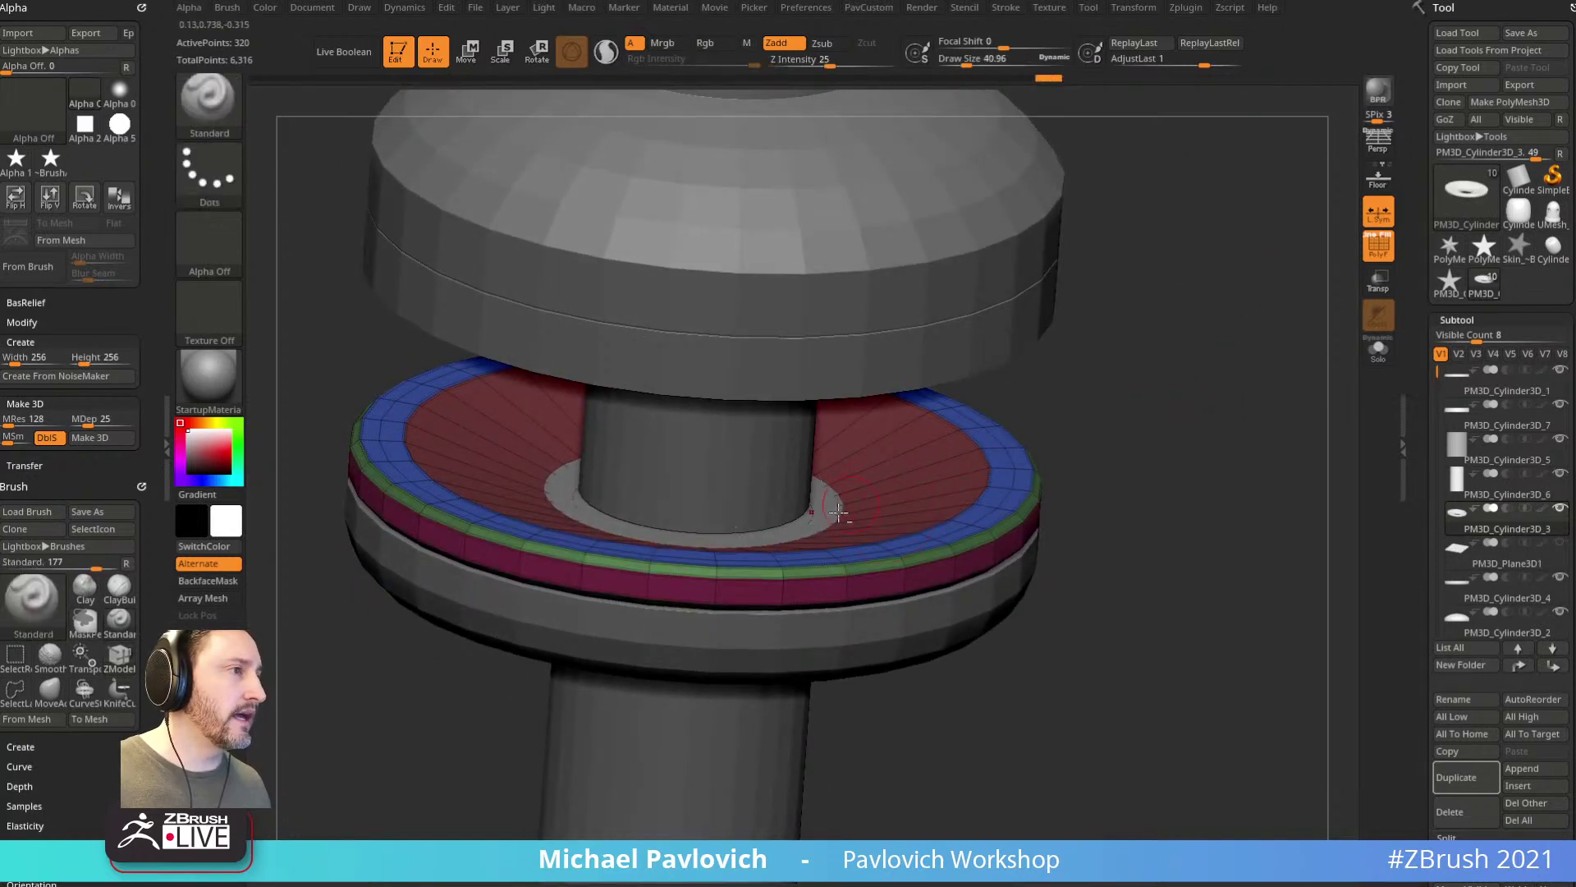
alt+click(851, 595)
drag(1094, 510, 1126, 417)
alt+click(891, 474)
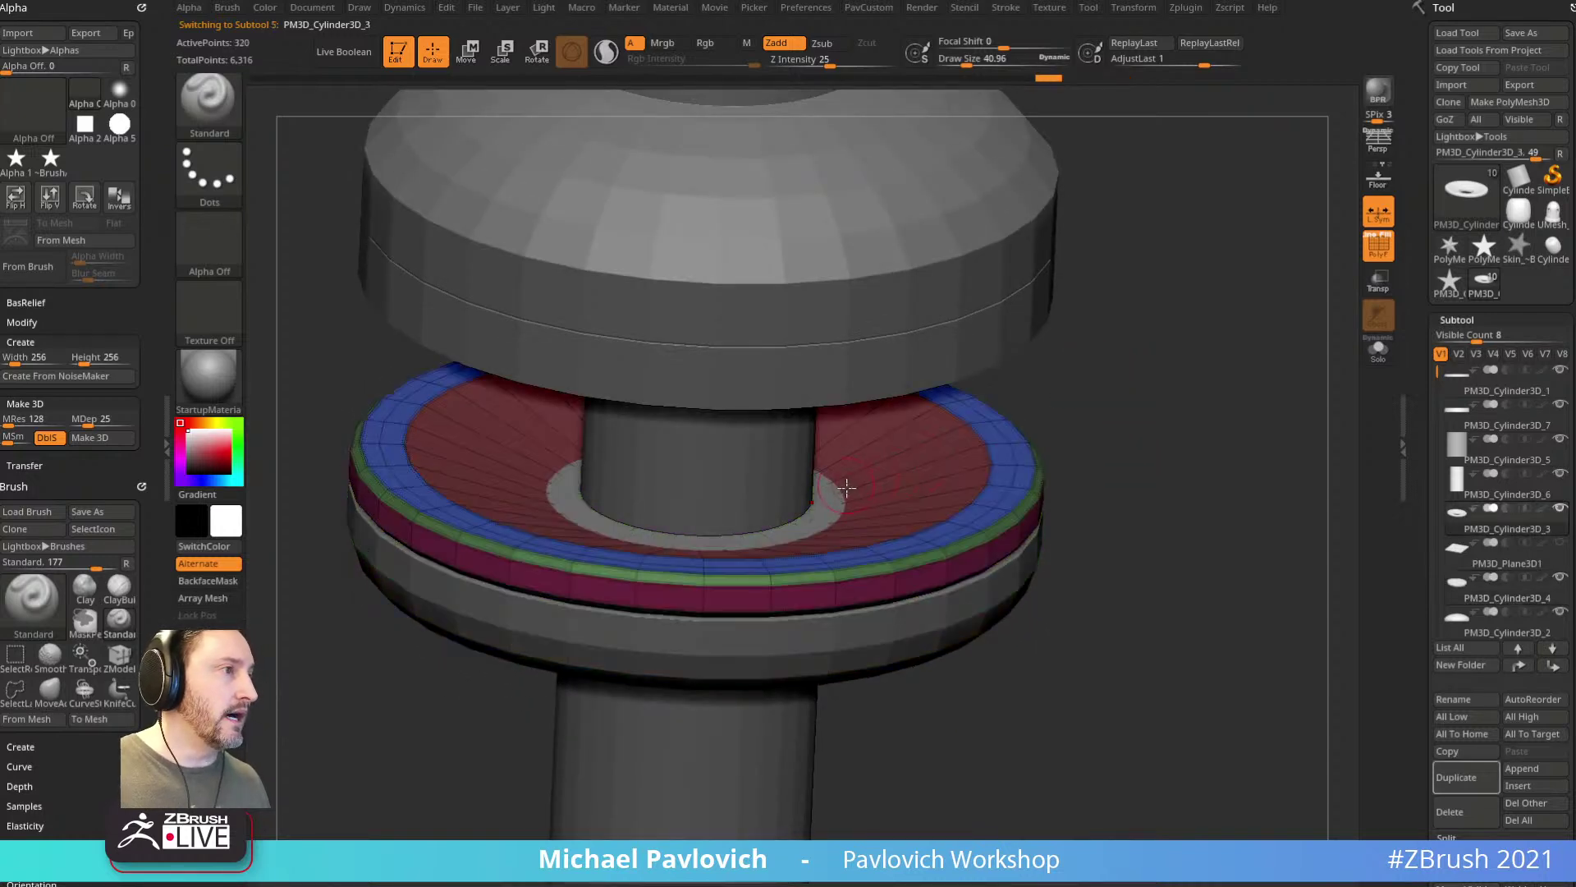
Step: Isolate the dished disc and inset its sloped ring polygroups on the top and bottom faces with ZModeler
click(1386, 353)
drag(1247, 395, 1253, 425)
key(b)
key(z)
key(m)
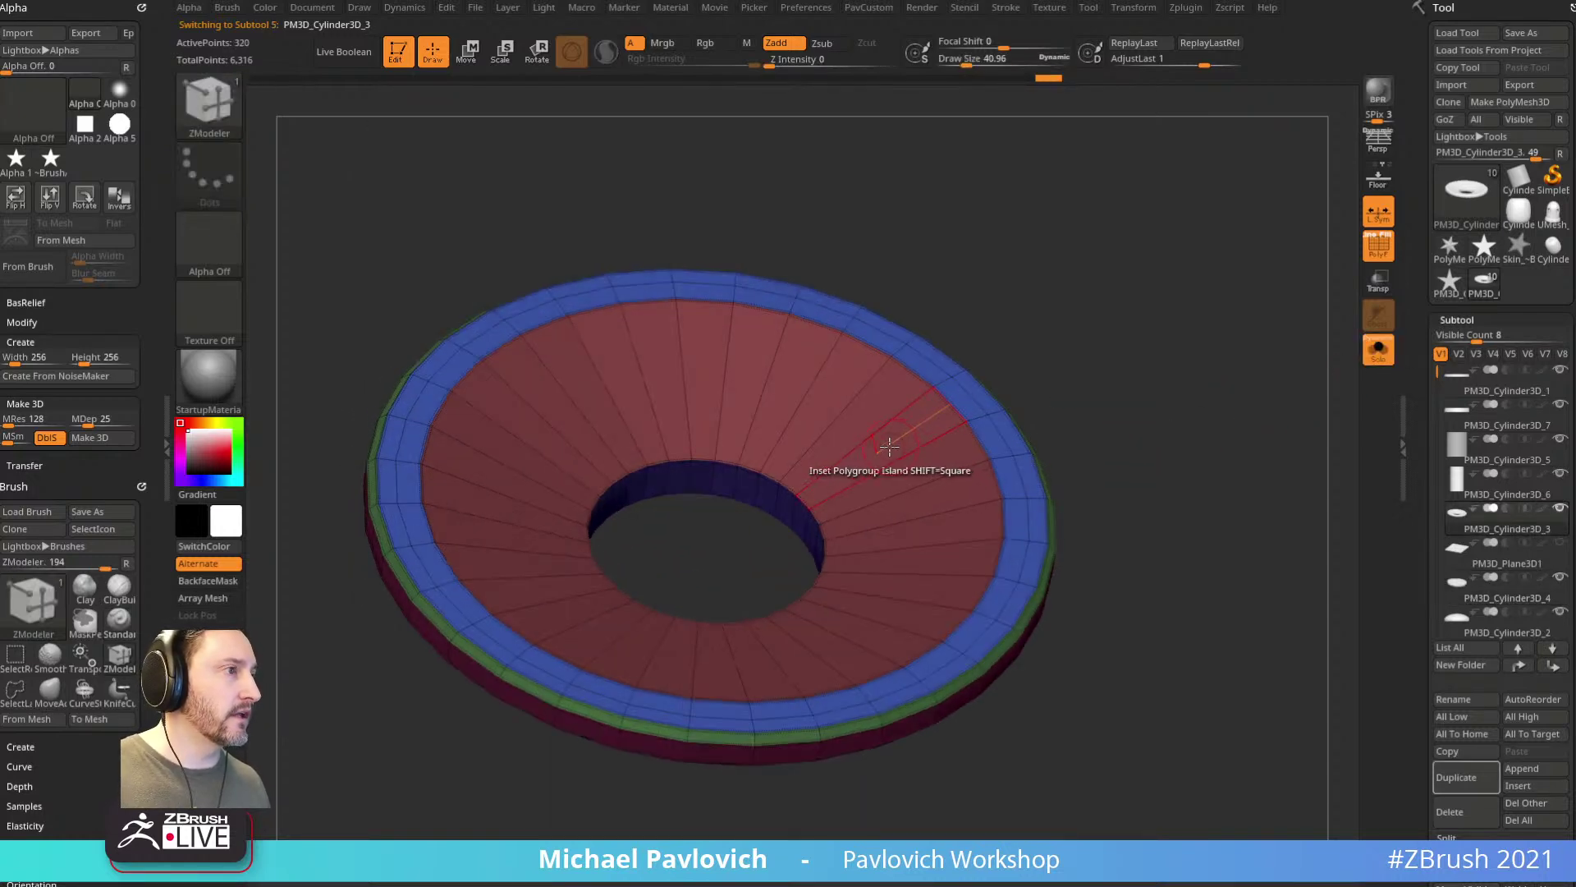
drag(888, 447, 896, 463)
click(897, 353)
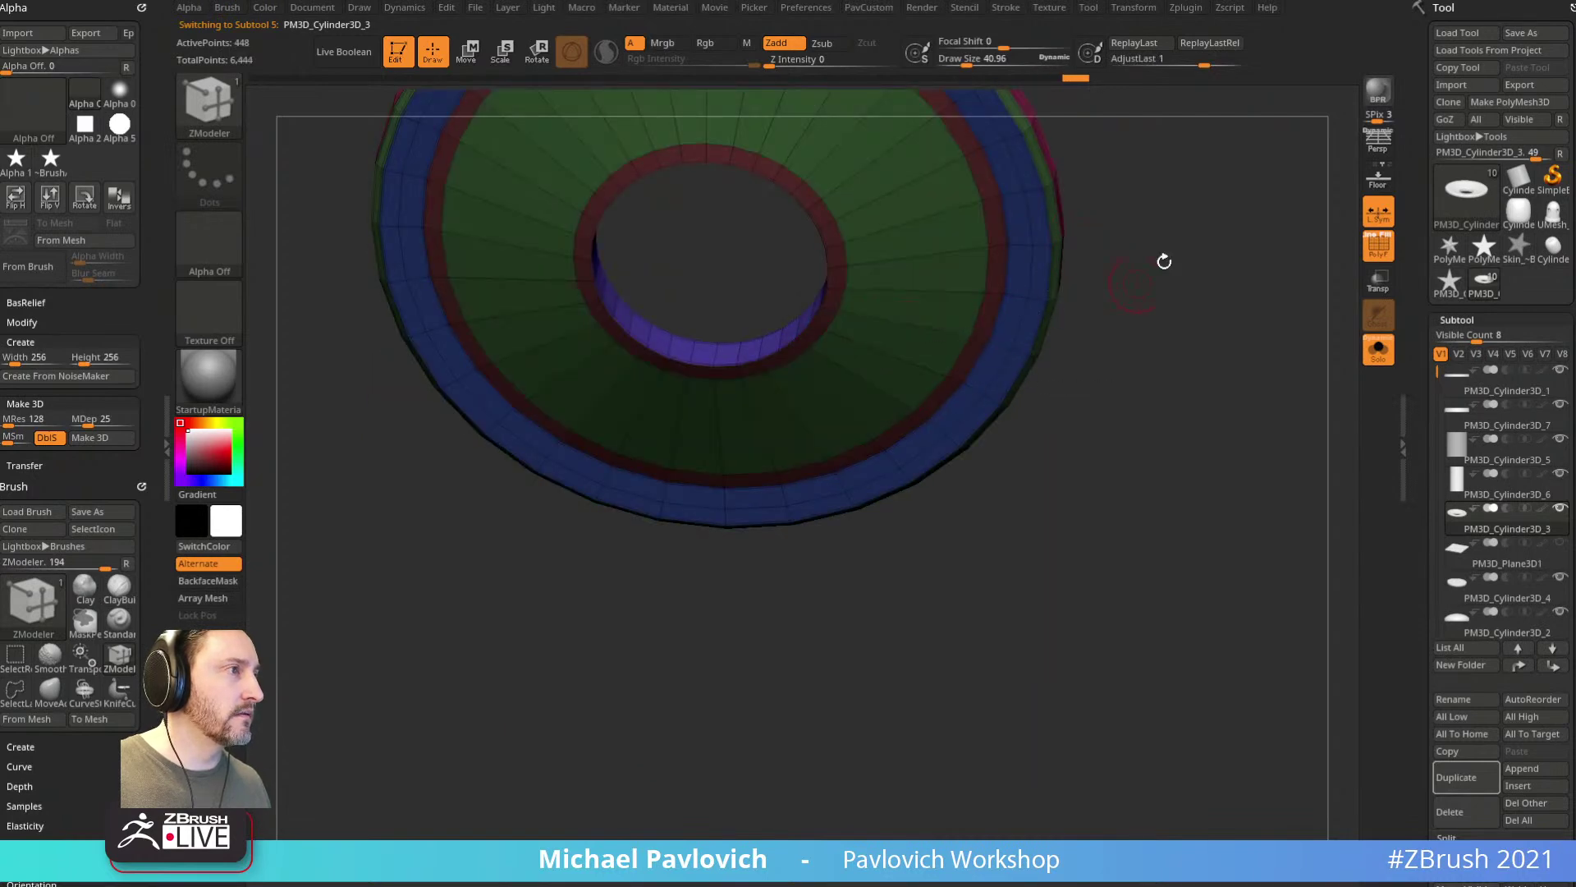
Step: Turn on dynamic subdivision for the dished disc and check its smoothed rings
drag(1136, 282, 1143, 472)
key(d)
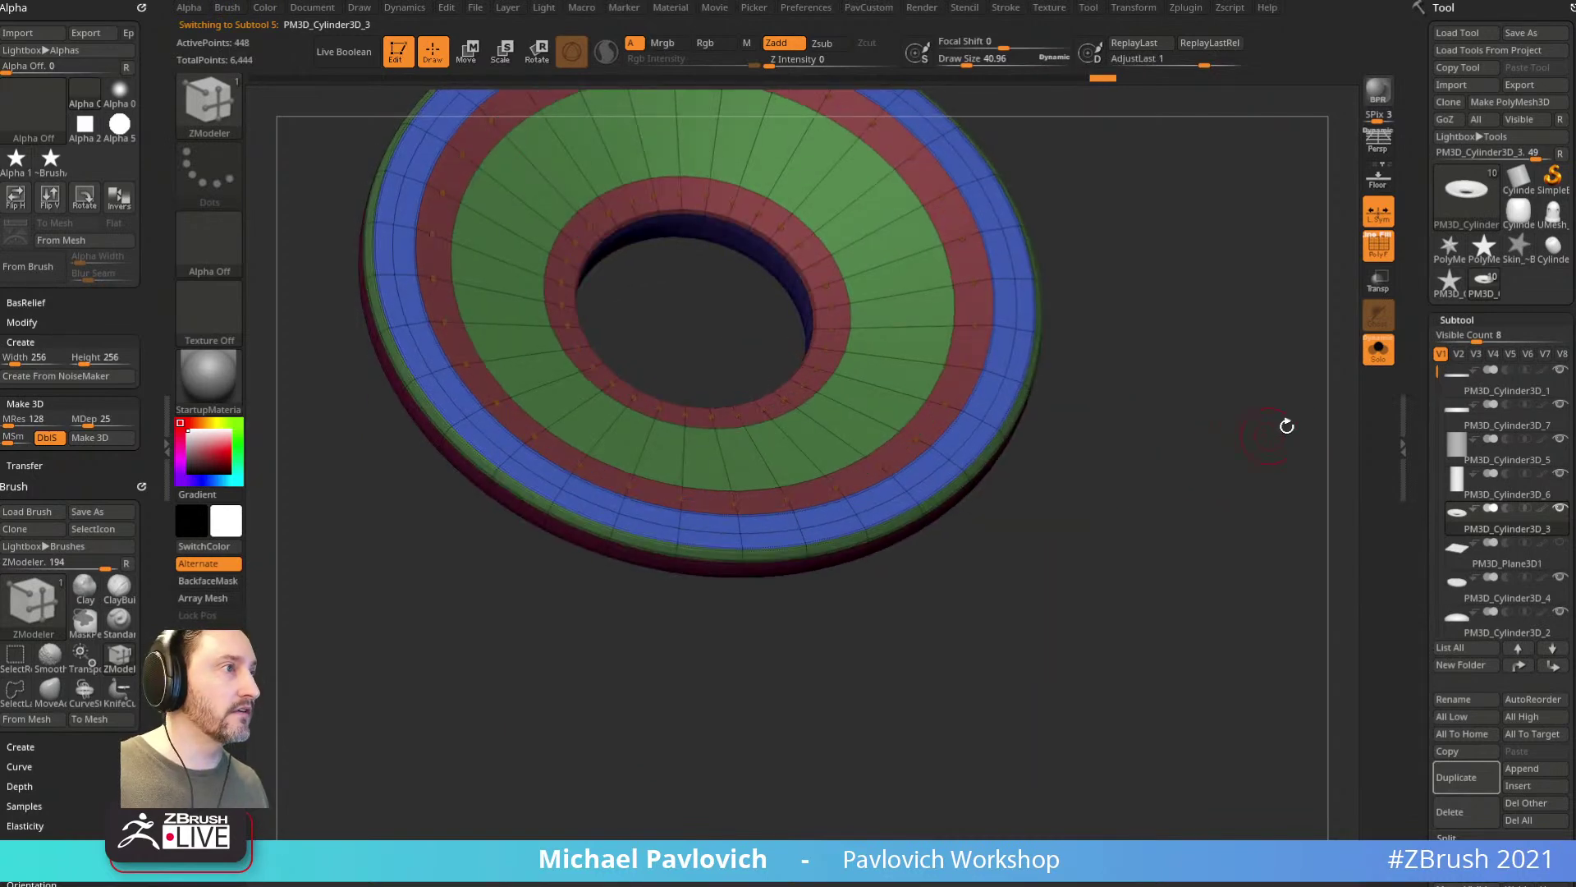
key(2)
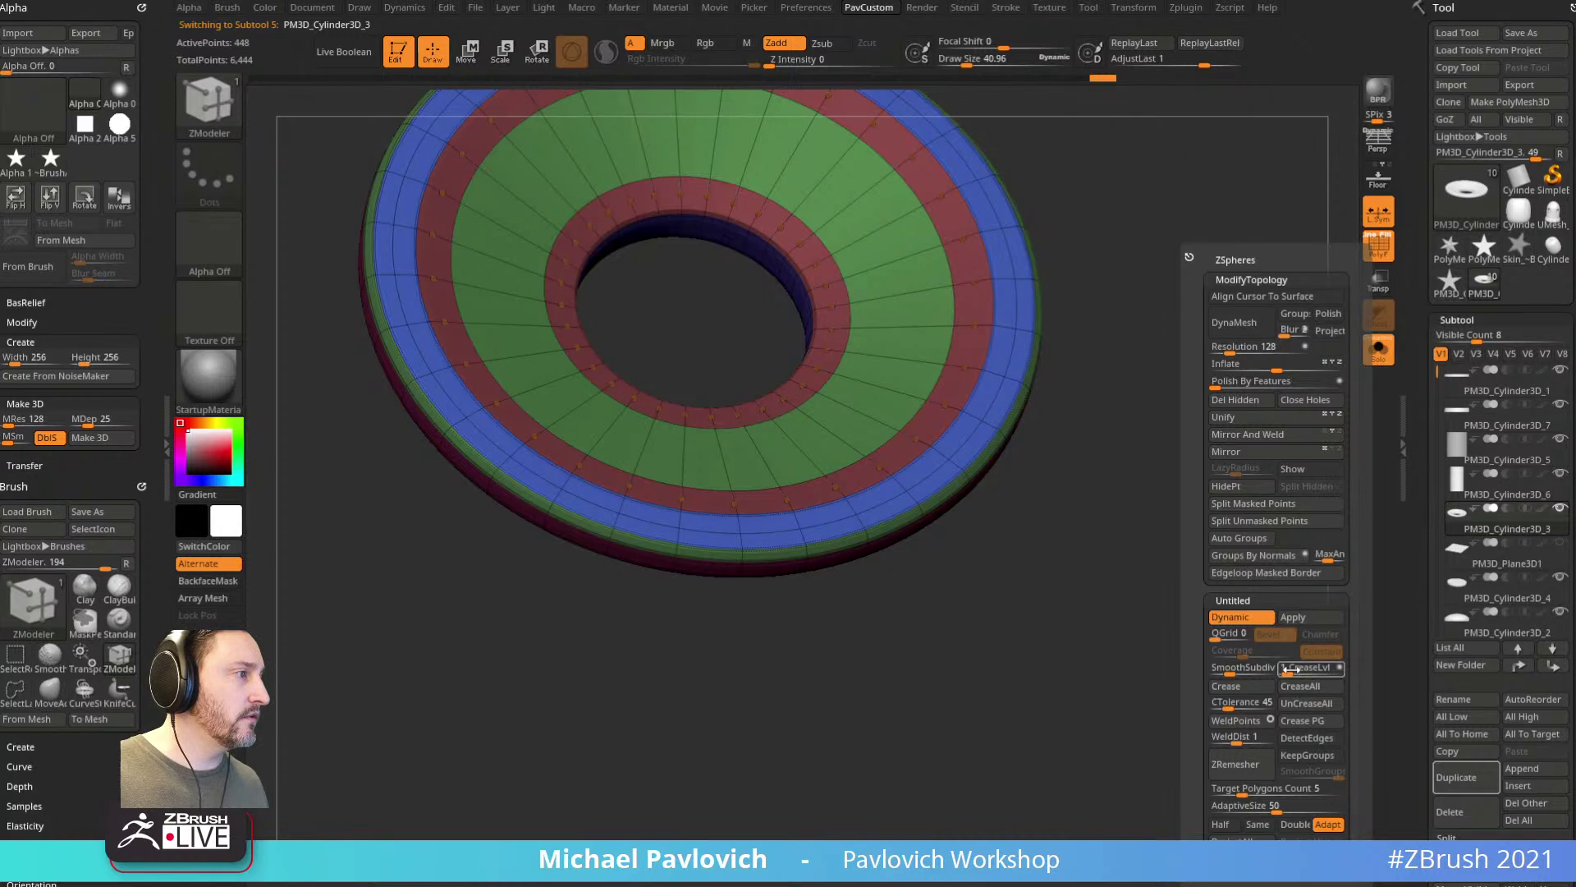
alt+drag(1094, 605, 1103, 679)
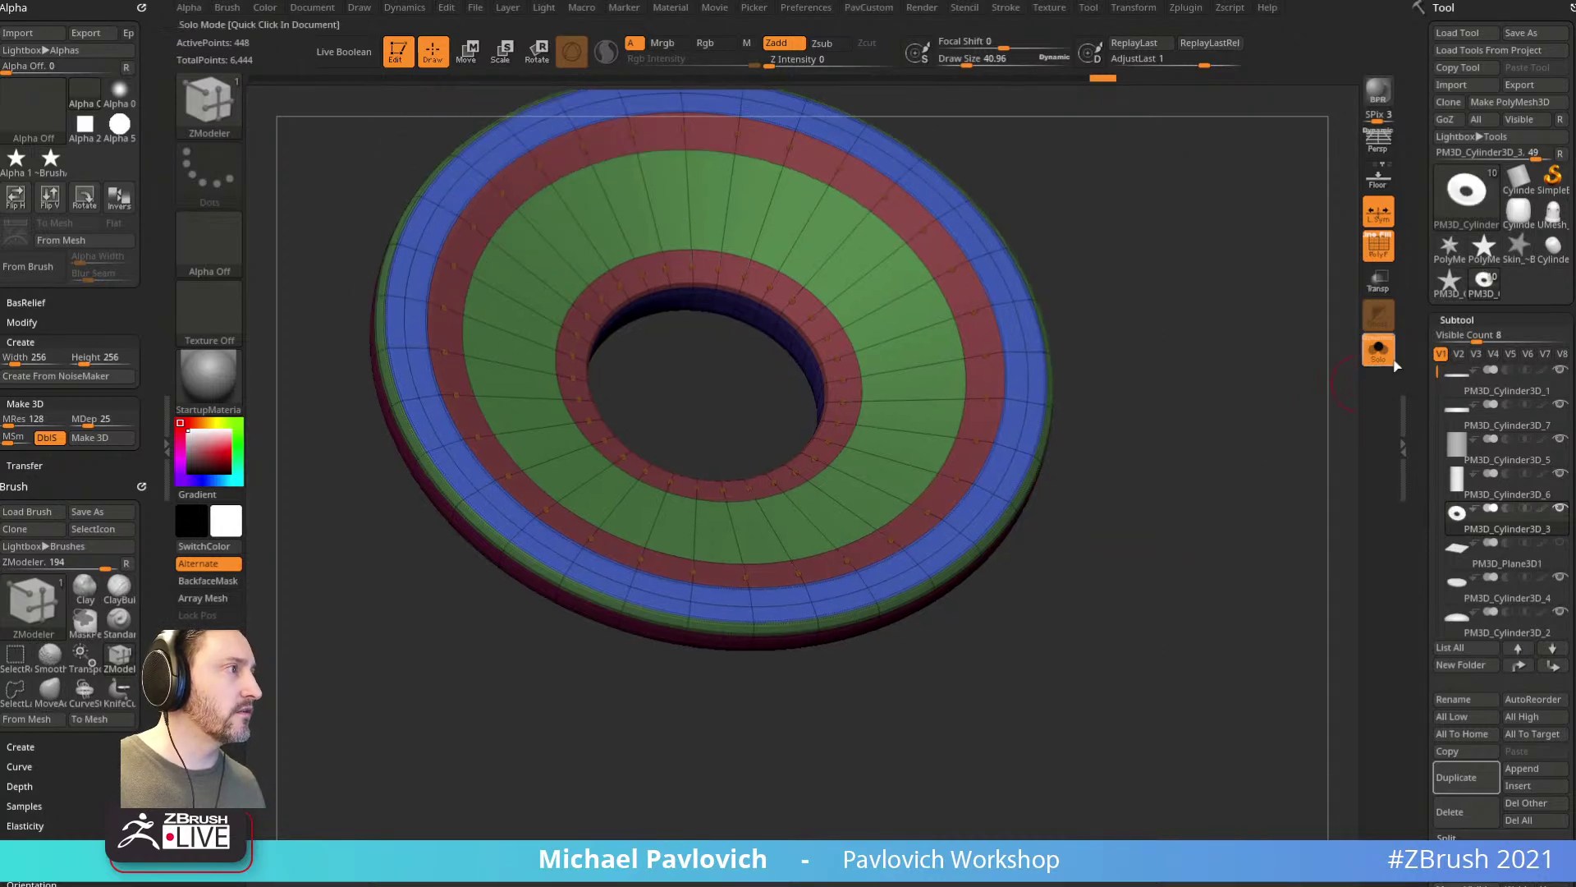
Step: Leave Solo mode to show the disc within the tower and switch to the Standard brush
click(1383, 357)
alt+drag(1143, 465, 1241, 497)
key(s)
alt+drag(1261, 442, 1170, 463)
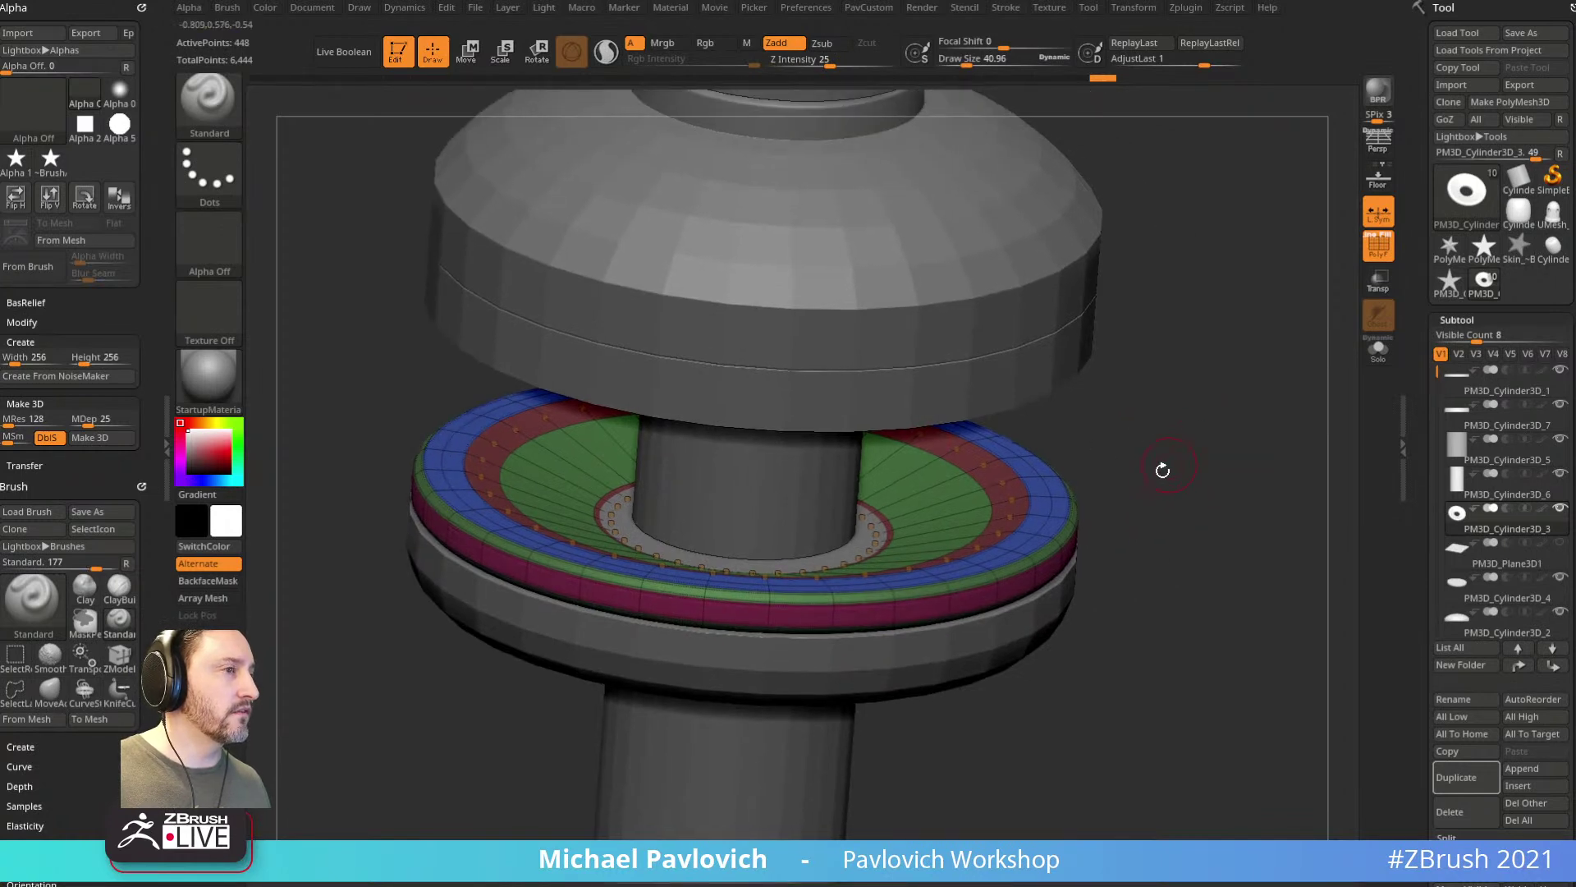
Step: Compare the dished disc and the parts around it with the tower reference photo
mouse_move(959, 490)
mouse_down()
mouse_move(1185, 387)
mouse_move(1154, 394)
mouse_move(1207, 447)
mouse_move(1160, 433)
mouse_move(1228, 397)
mouse_move(1218, 466)
mouse_move(1178, 458)
mouse_move(1196, 500)
mouse_up()
key(s)
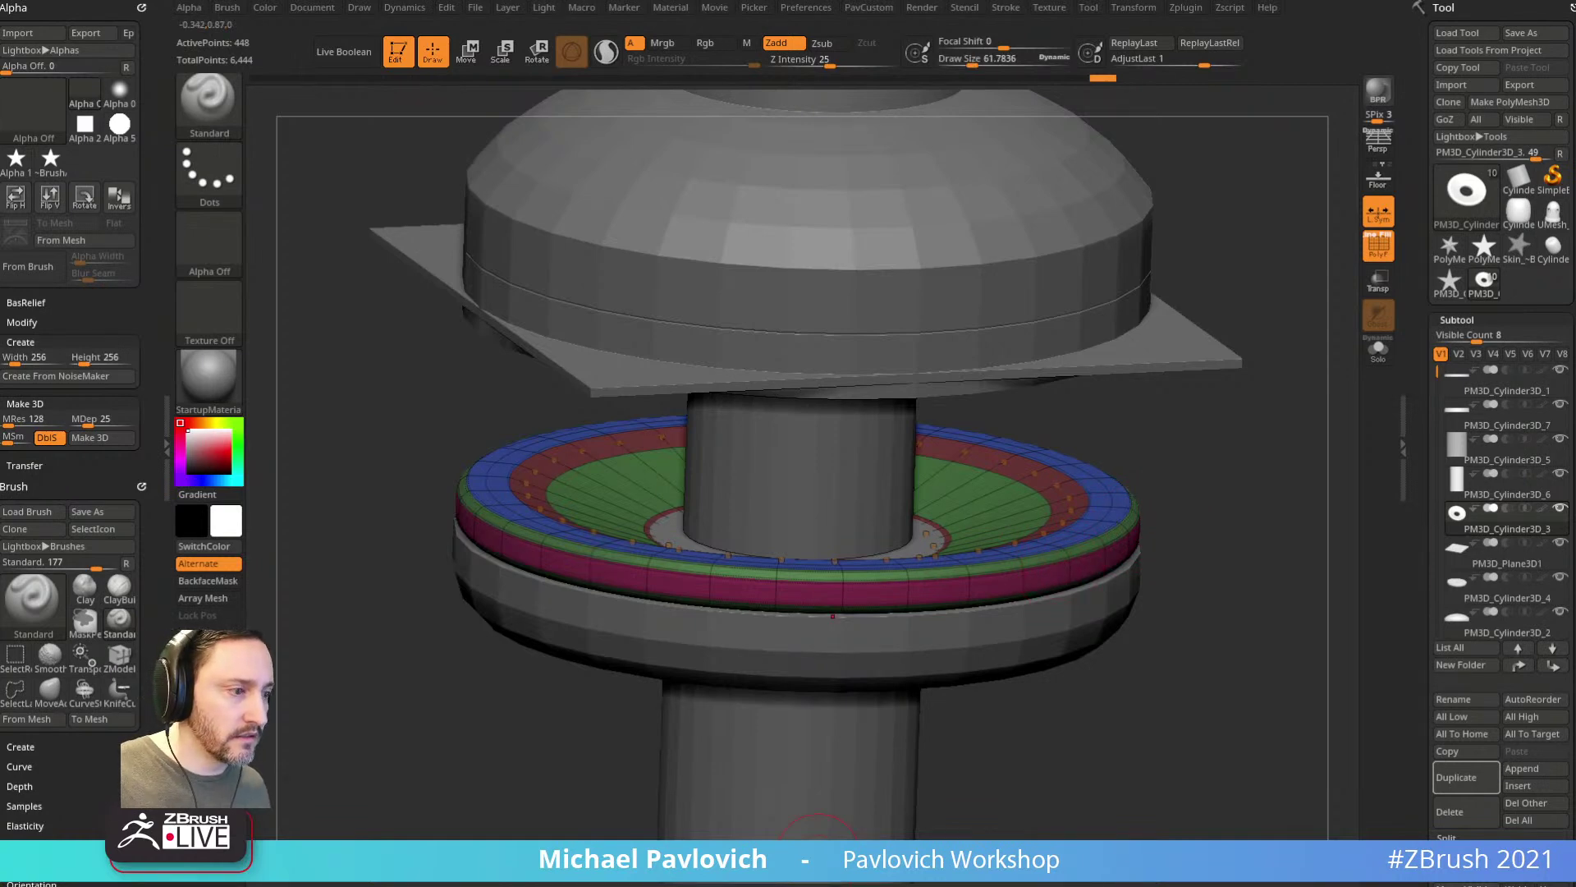
key(alt+Tab)
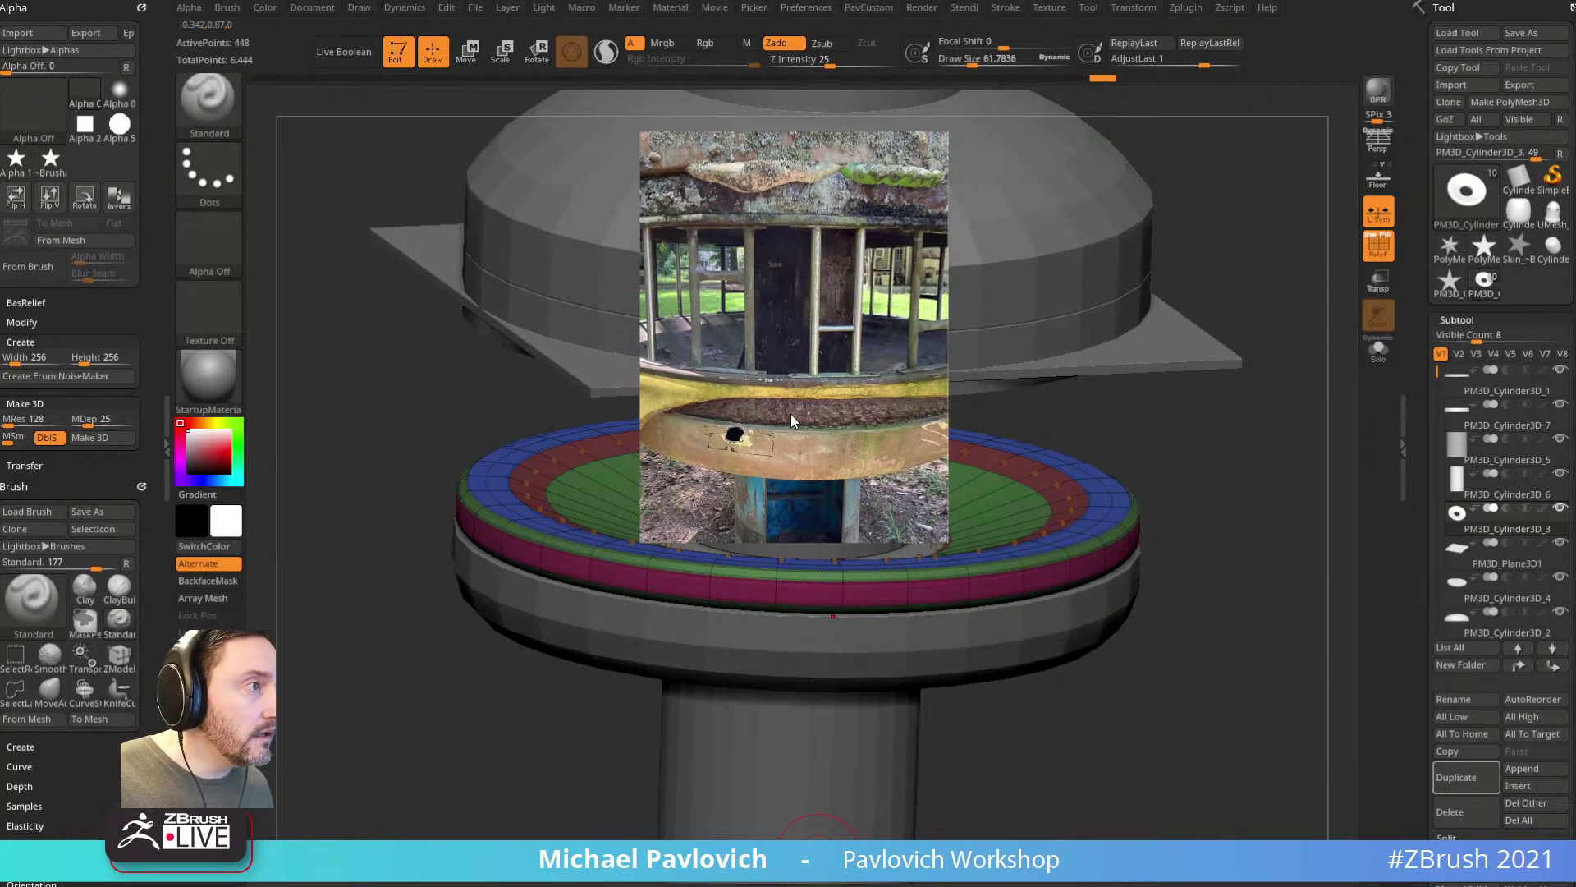
Step: Put the reference photo away, duplicate the dished disc, and isolate the copy with dynamic subdivision off
drag(803, 375, 803, 886)
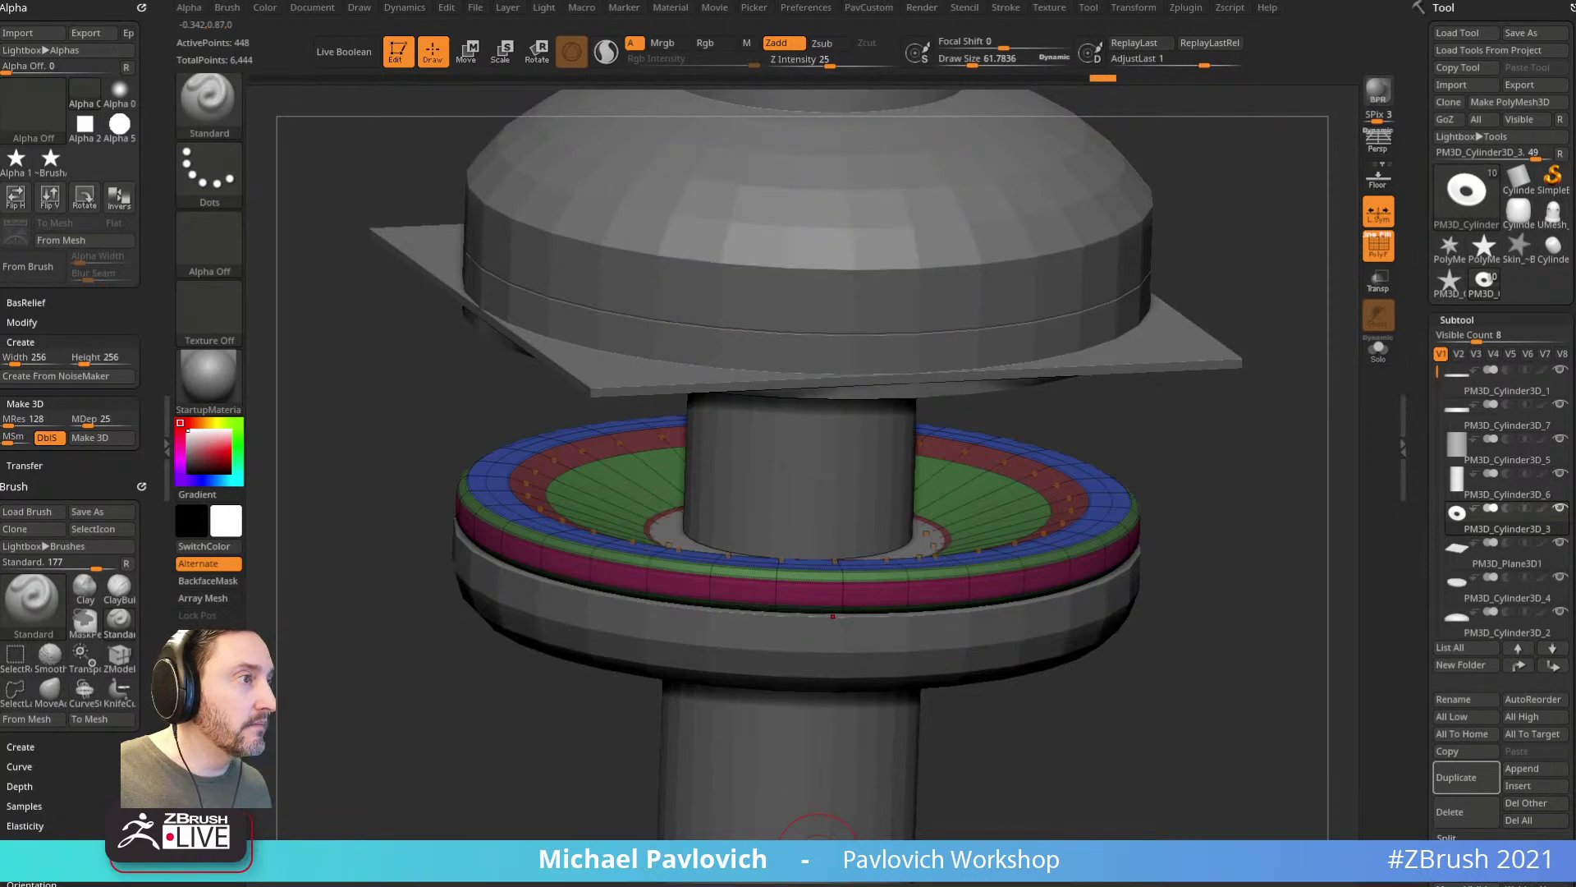
click(1457, 780)
mouse_move(1288, 485)
mouse_down()
mouse_move(1287, 427)
mouse_move(1281, 443)
mouse_move(1251, 431)
mouse_up()
click(1377, 349)
key(s)
mouse_move(1251, 431)
mouse_down()
mouse_move(1237, 433)
mouse_move(1267, 433)
mouse_up()
key(shift)
key(shift+d)
Step: Isolate the upper blue, red and green ring surface of the duplicated disc and delete the hidden polygons
ctrl+shift+click(1128, 478)
mouse_move(1207, 322)
ctrl+shift+mouse_down()
mouse_move(1214, 431)
mouse_move(1289, 435)
mouse_move(1244, 317)
mouse_move(1245, 268)
mouse_move(1252, 308)
mouse_move(1216, 441)
ctrl+shift+mouse_up()
ctrl+shift+click(1095, 486)
key(2)
click(1246, 407)
key(2)
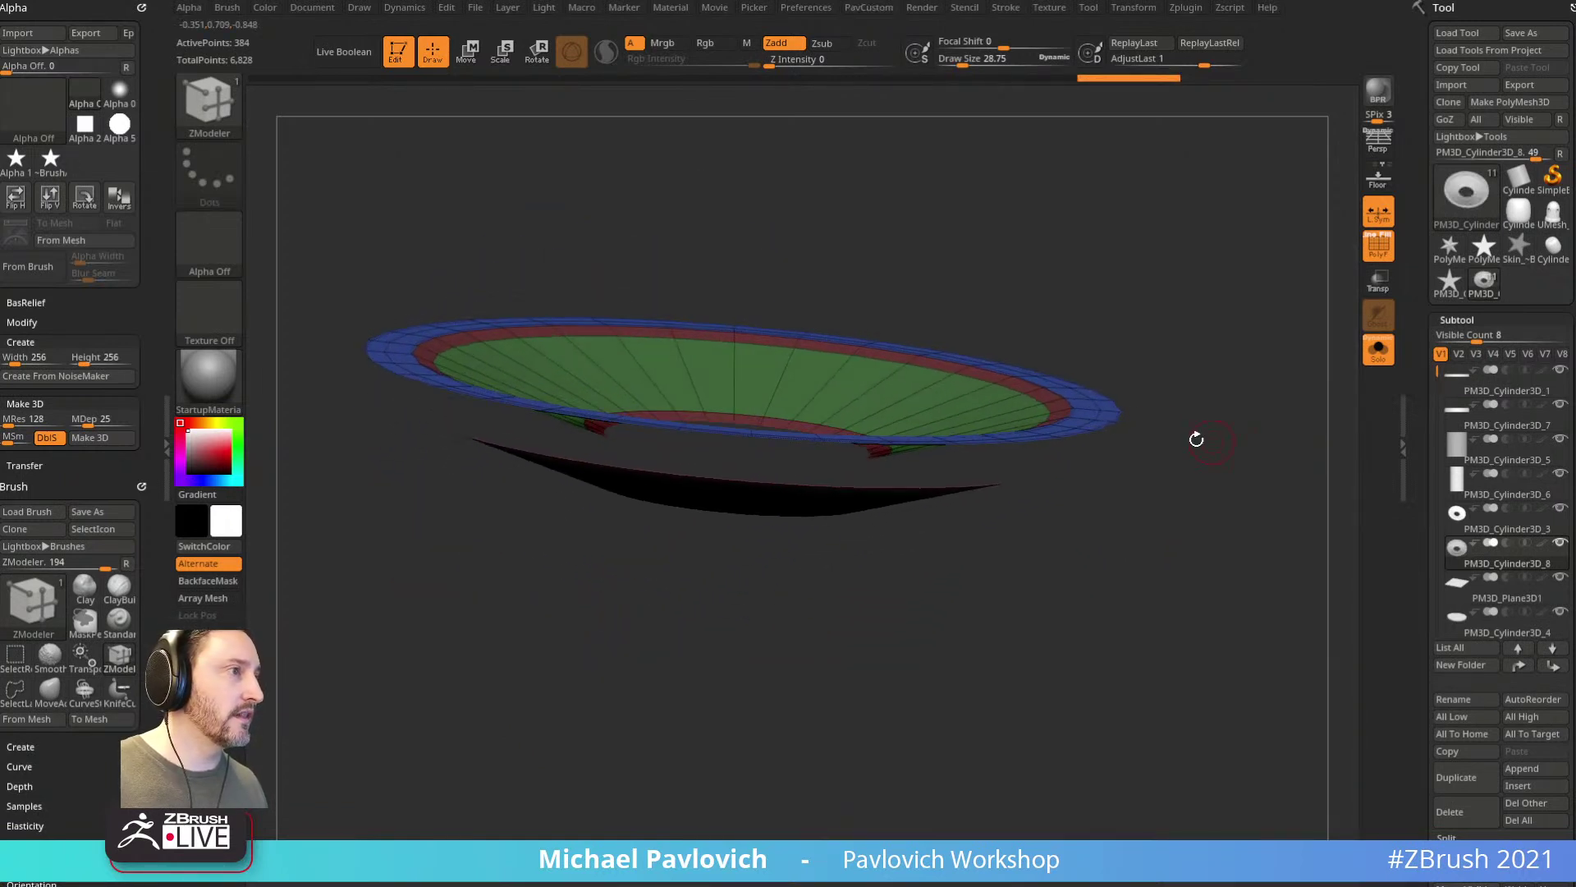
ctrl+shift+drag(823, 509, 883, 573)
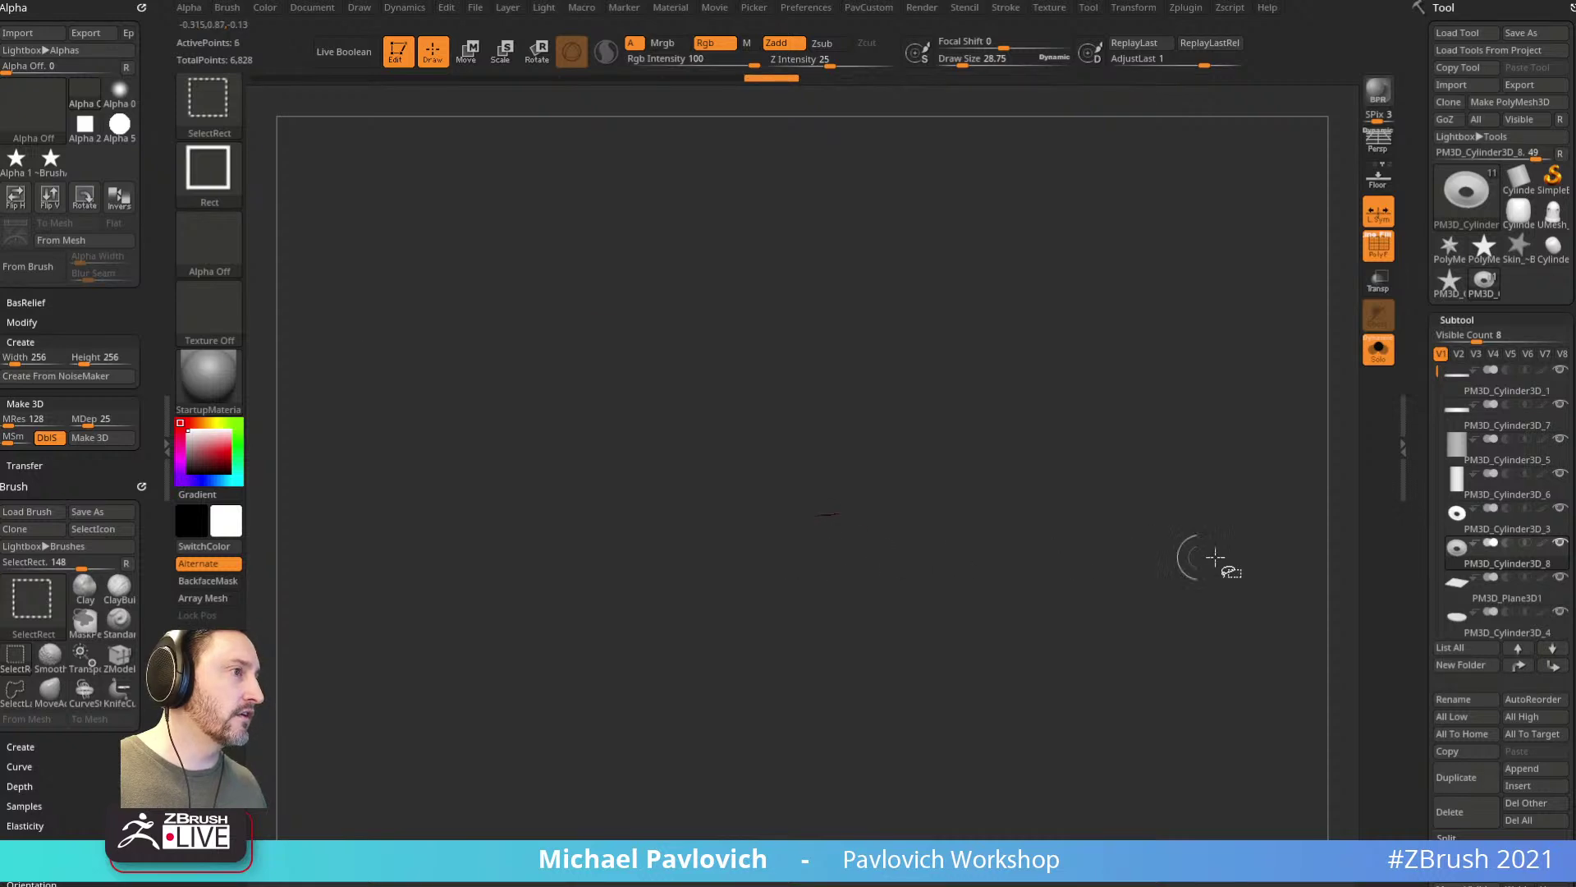
key(ctrl+shift+a)
ctrl+shift+drag(1267, 417, 1291, 574)
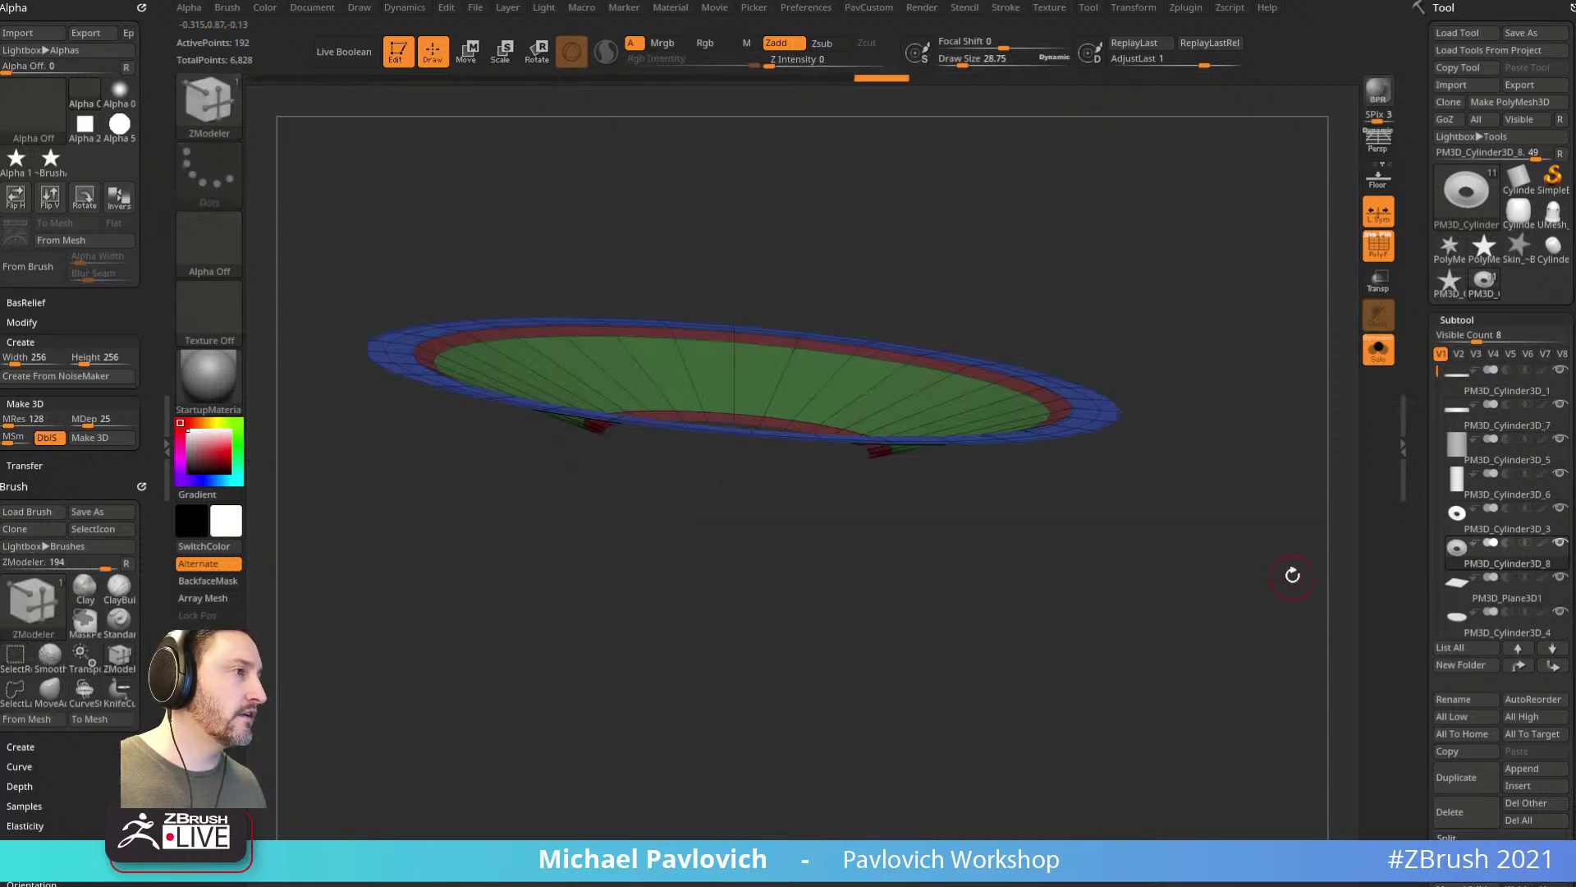
key(2)
click(1258, 401)
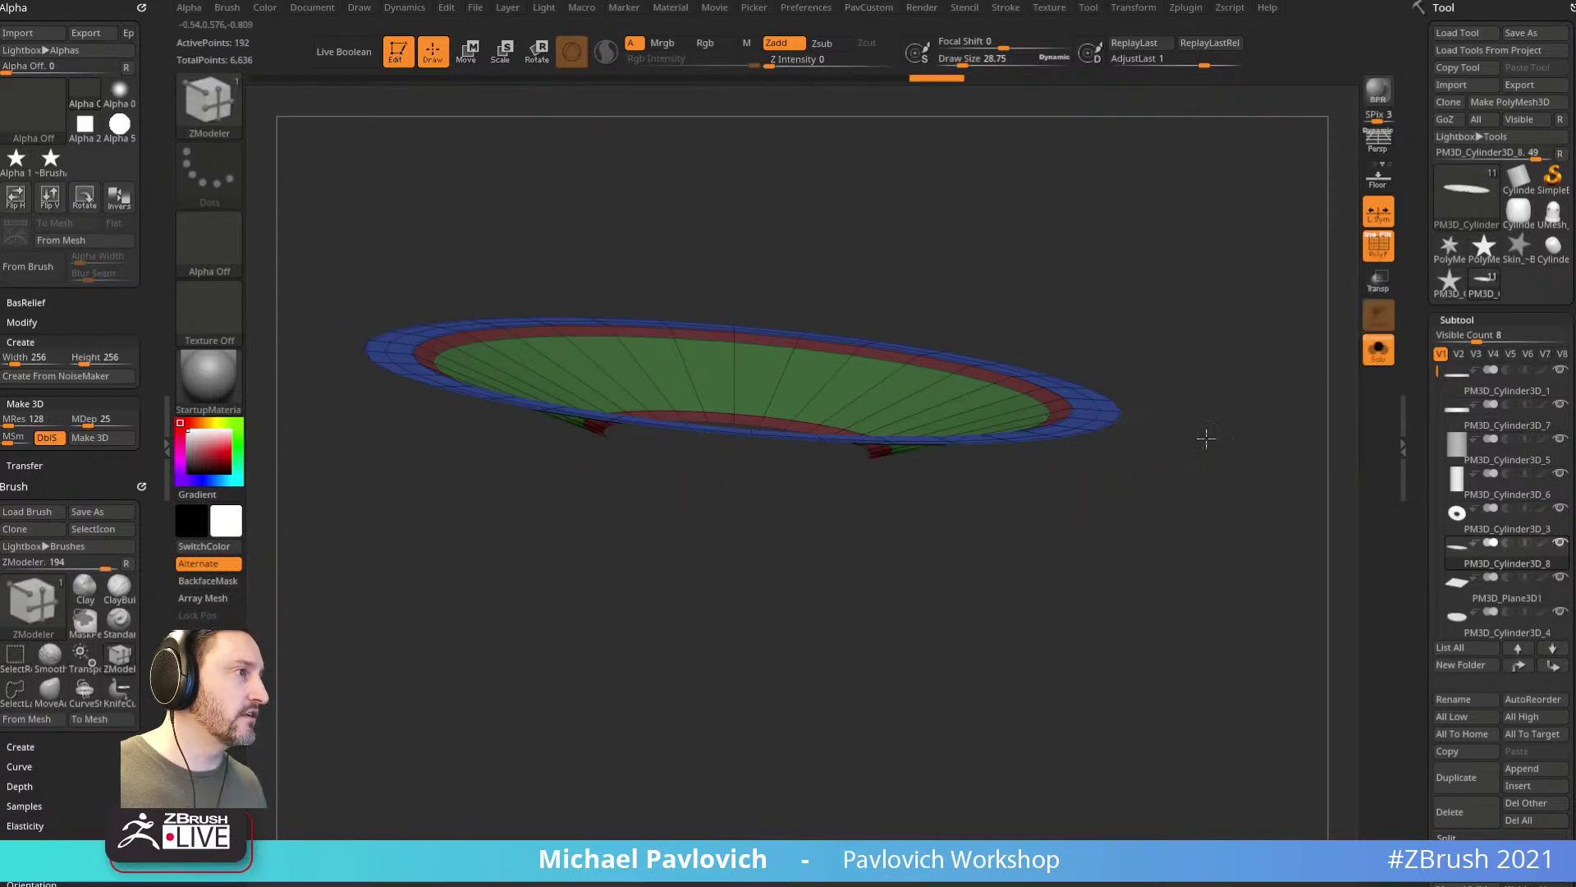
Step: Thicken the remaining ring surface into a thin slab with ZModeler's Extrude on All Polygons
drag(1207, 437, 1210, 457)
key(space)
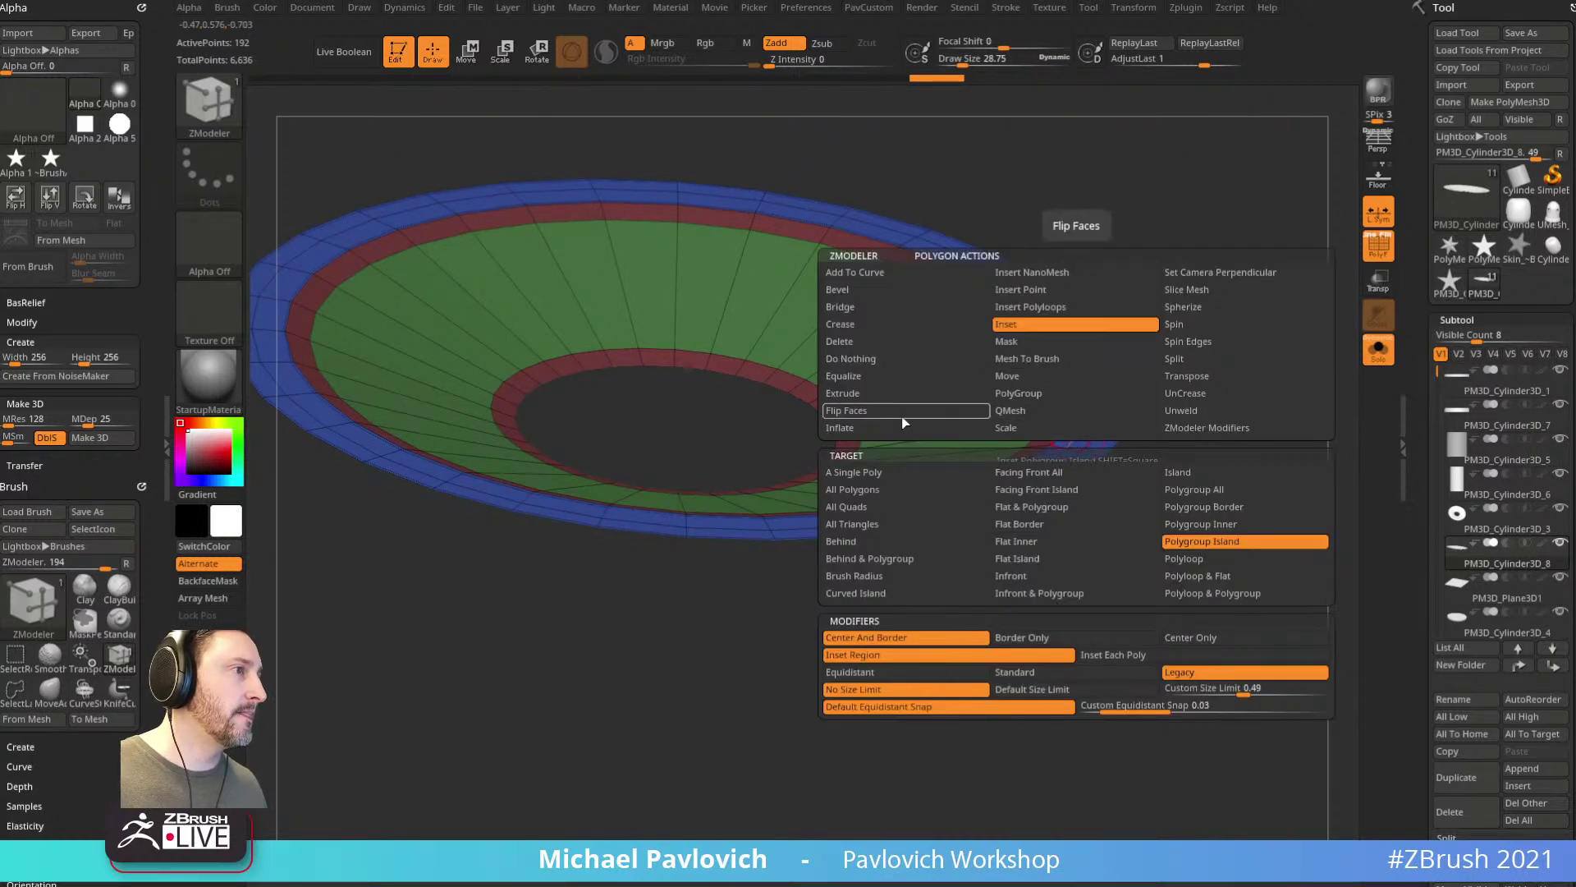
click(906, 489)
drag(1067, 478, 1076, 492)
key(2)
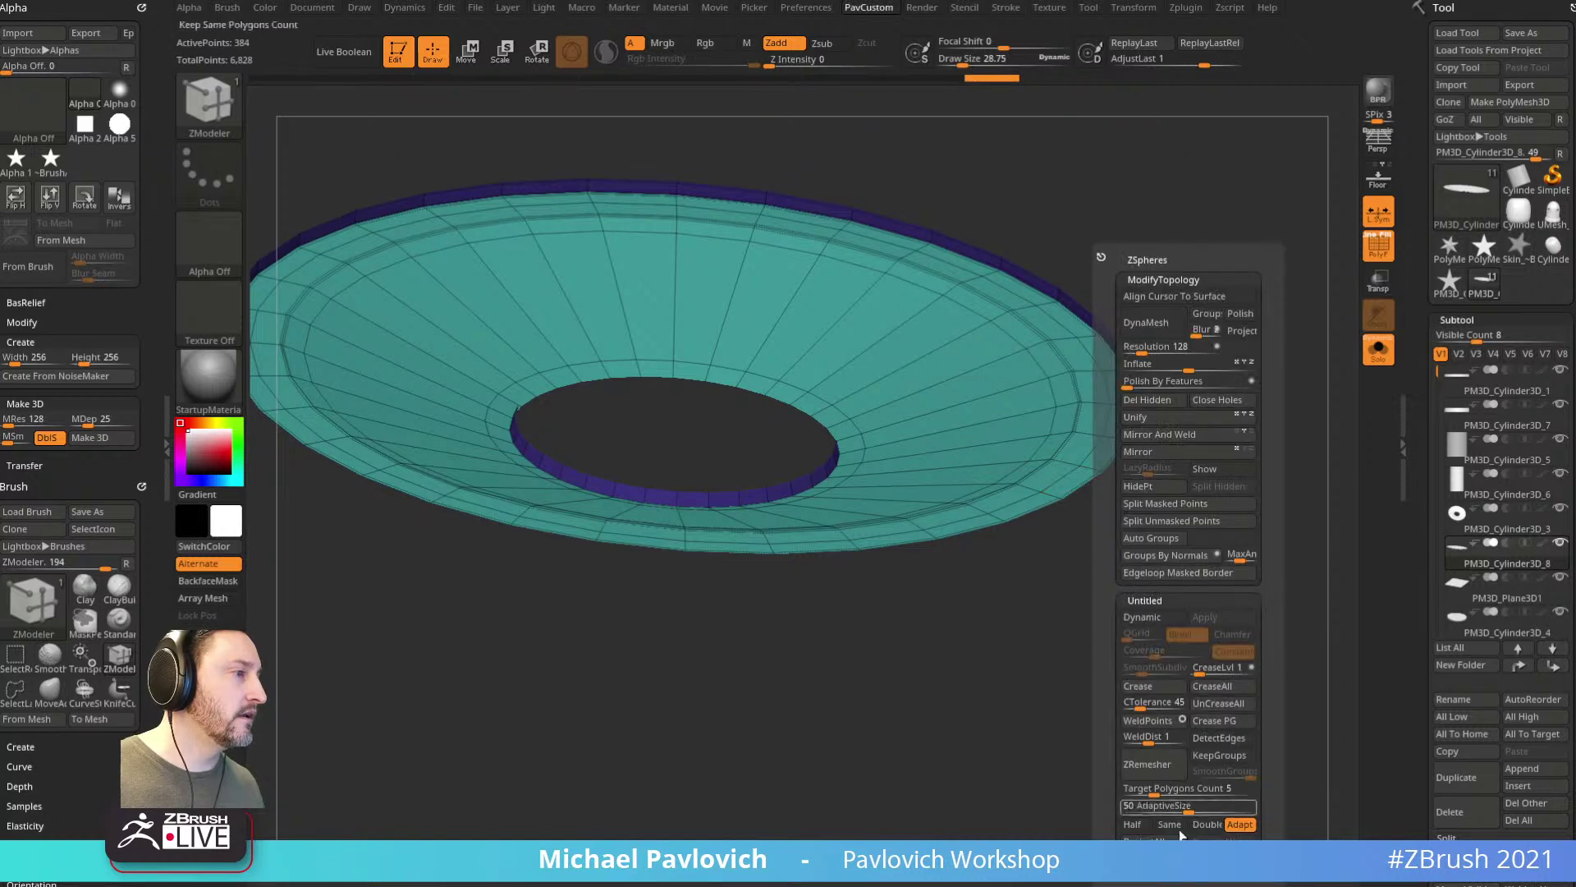
click(1223, 858)
Step: Leave Solo mode and raise the thin slab slightly above the dished disc
drag(1254, 567, 1323, 451)
click(1375, 355)
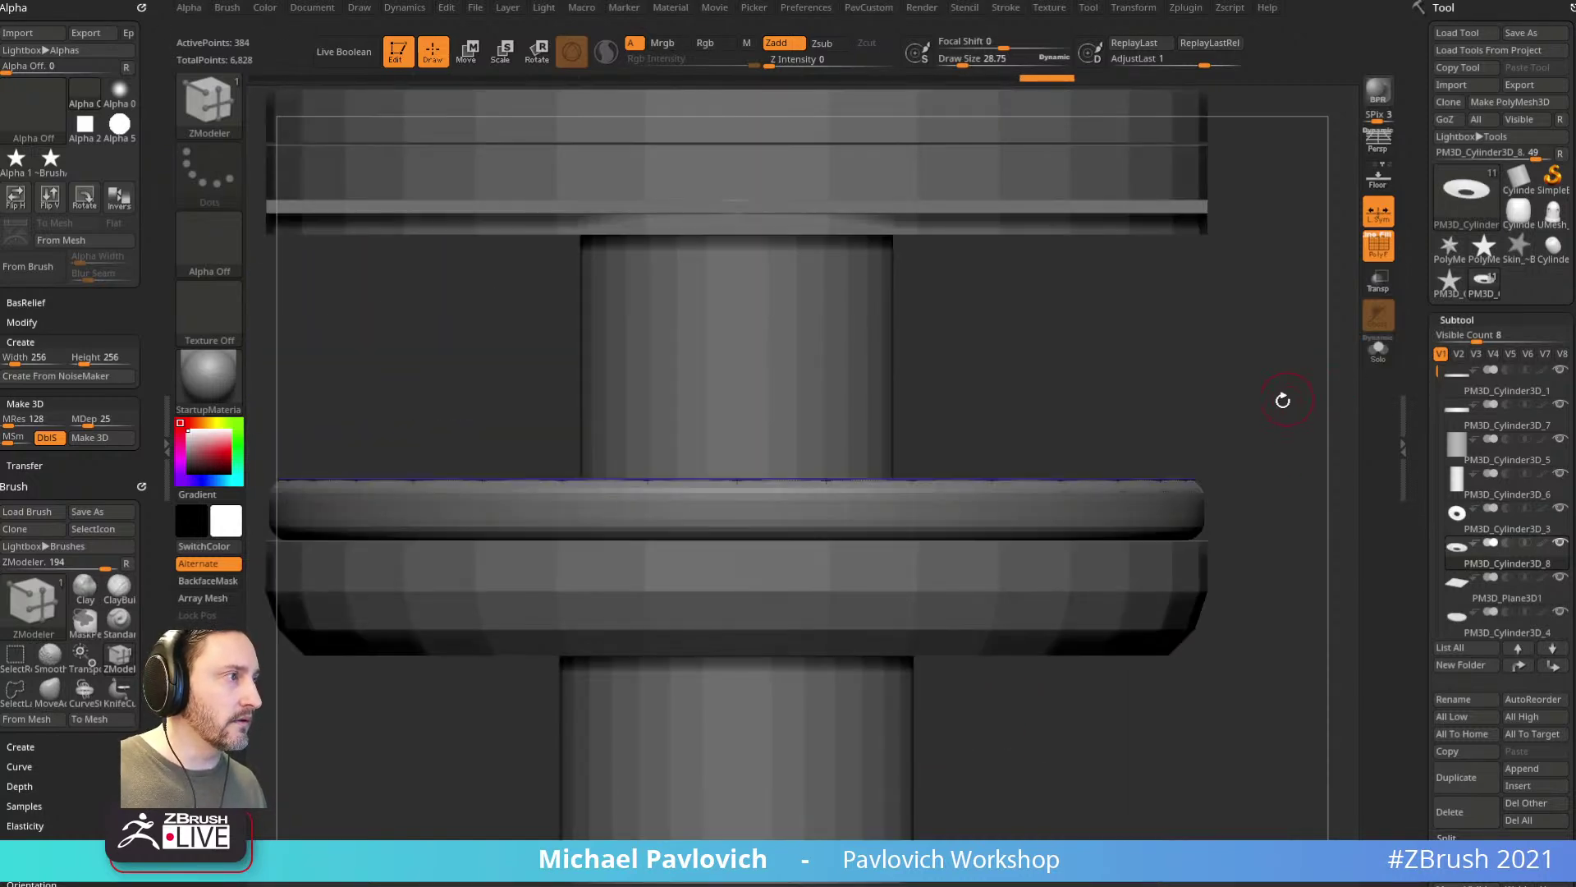
key(w)
key(q)
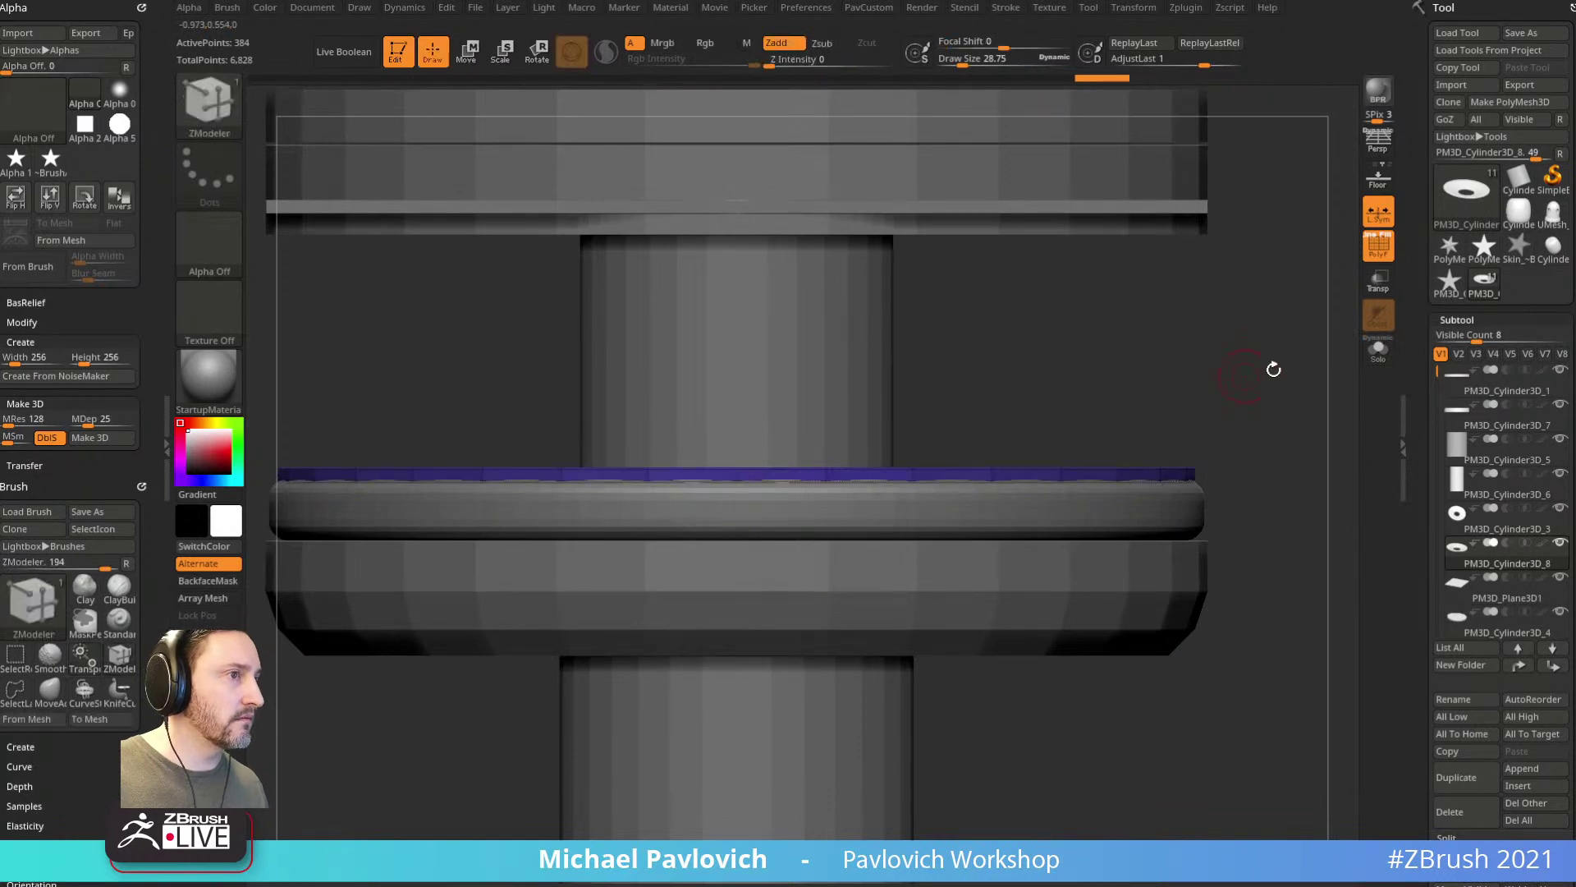
drag(1246, 379, 1269, 404)
Step: Widen the thin slab's outer rim slightly with a ZModeler polygroup action and set Extrude as the polygon action
drag(1275, 487, 1140, 450)
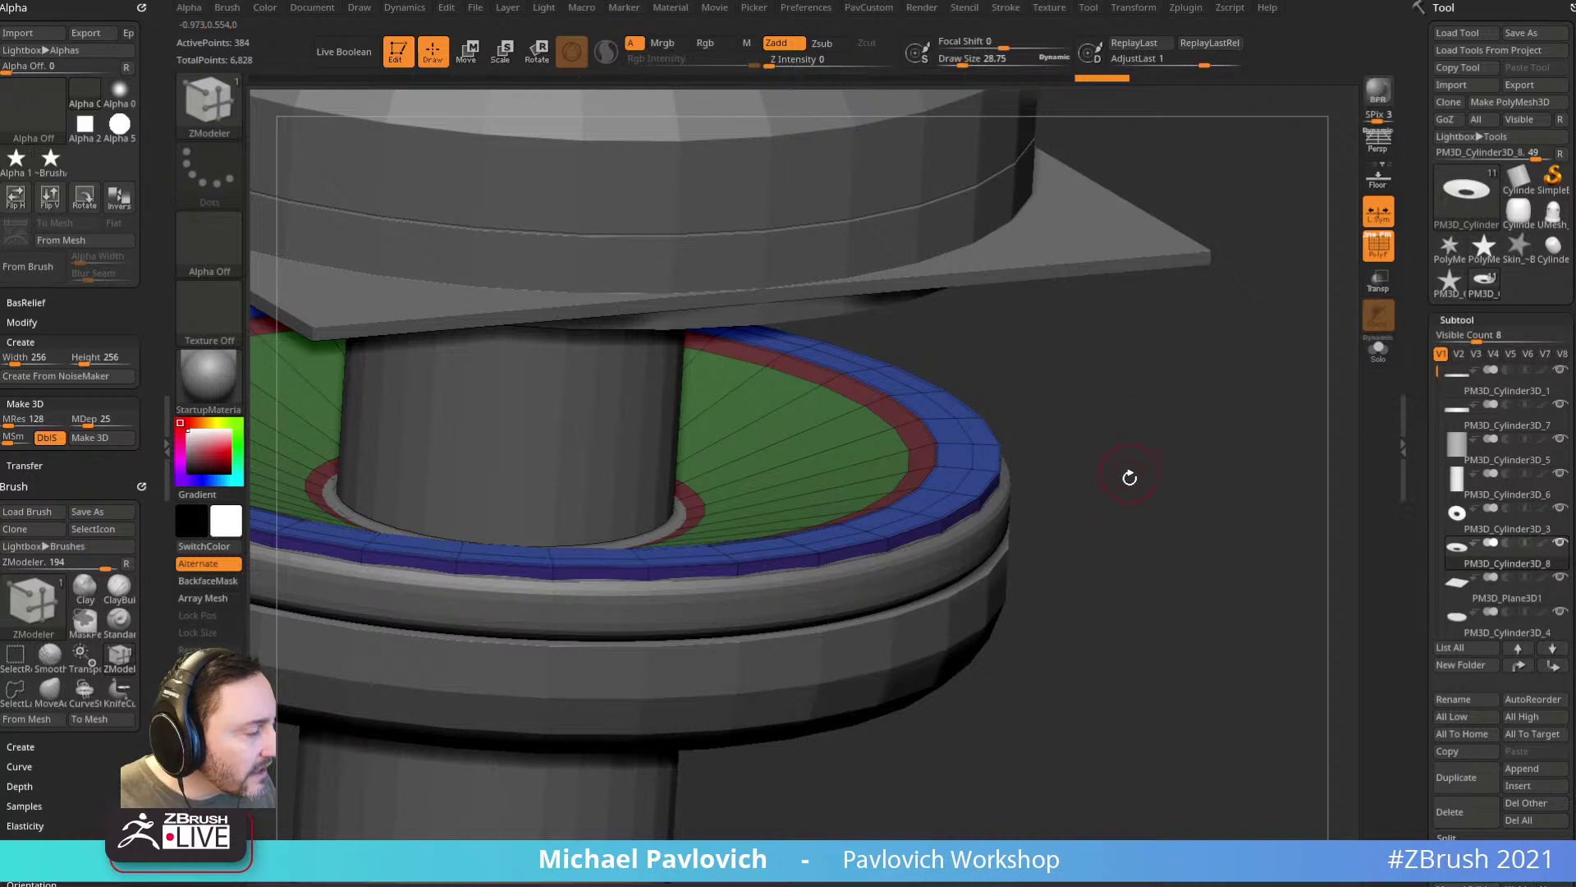
shift+drag(1129, 472, 1122, 457)
key(space)
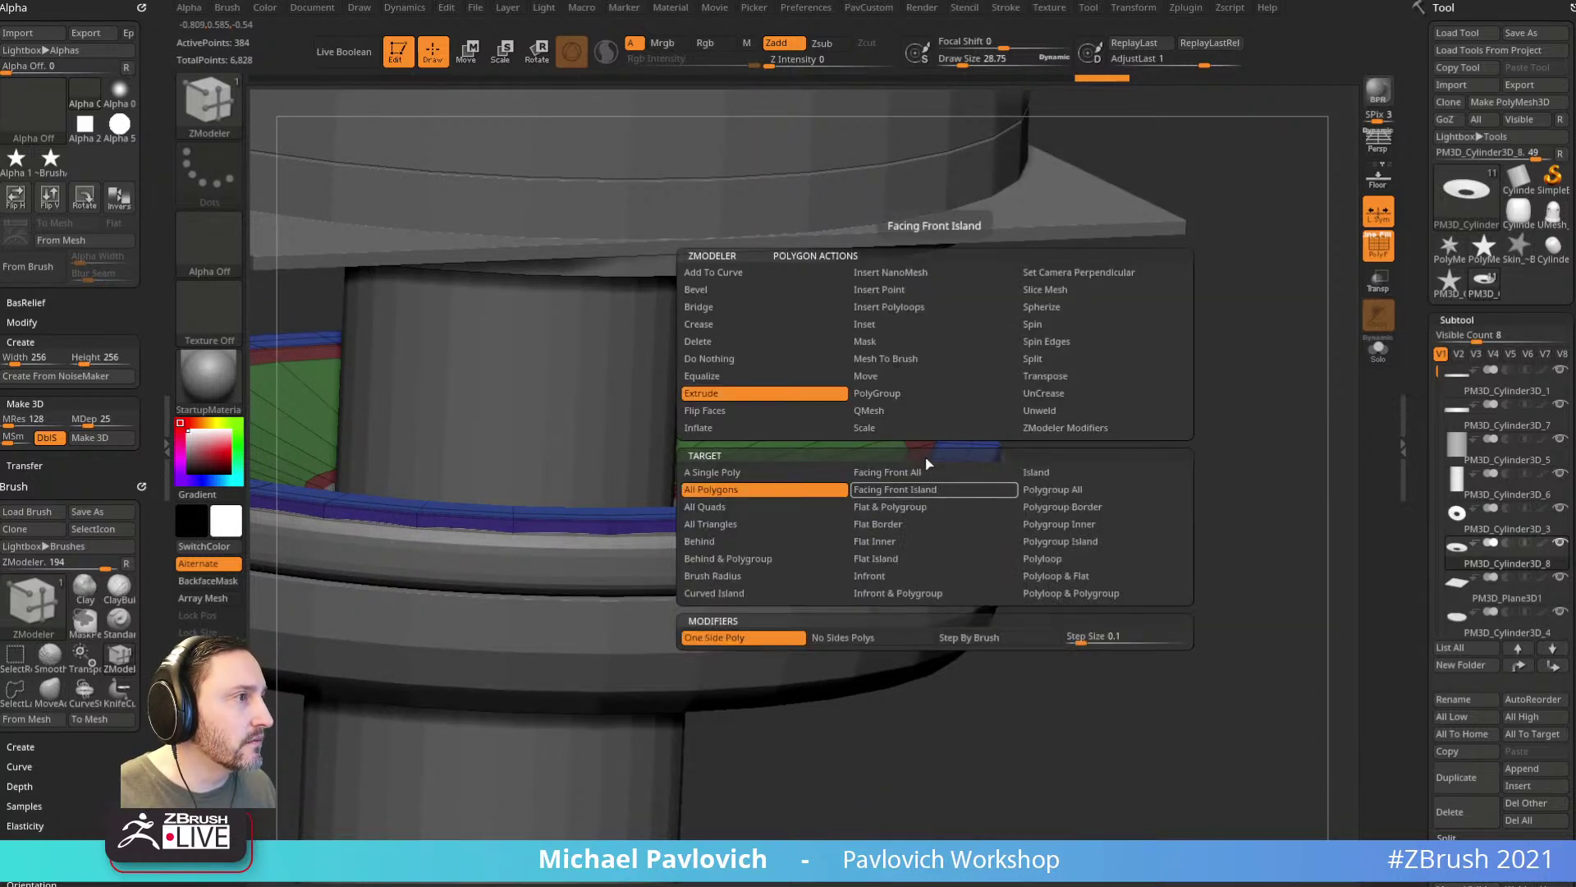
click(1055, 490)
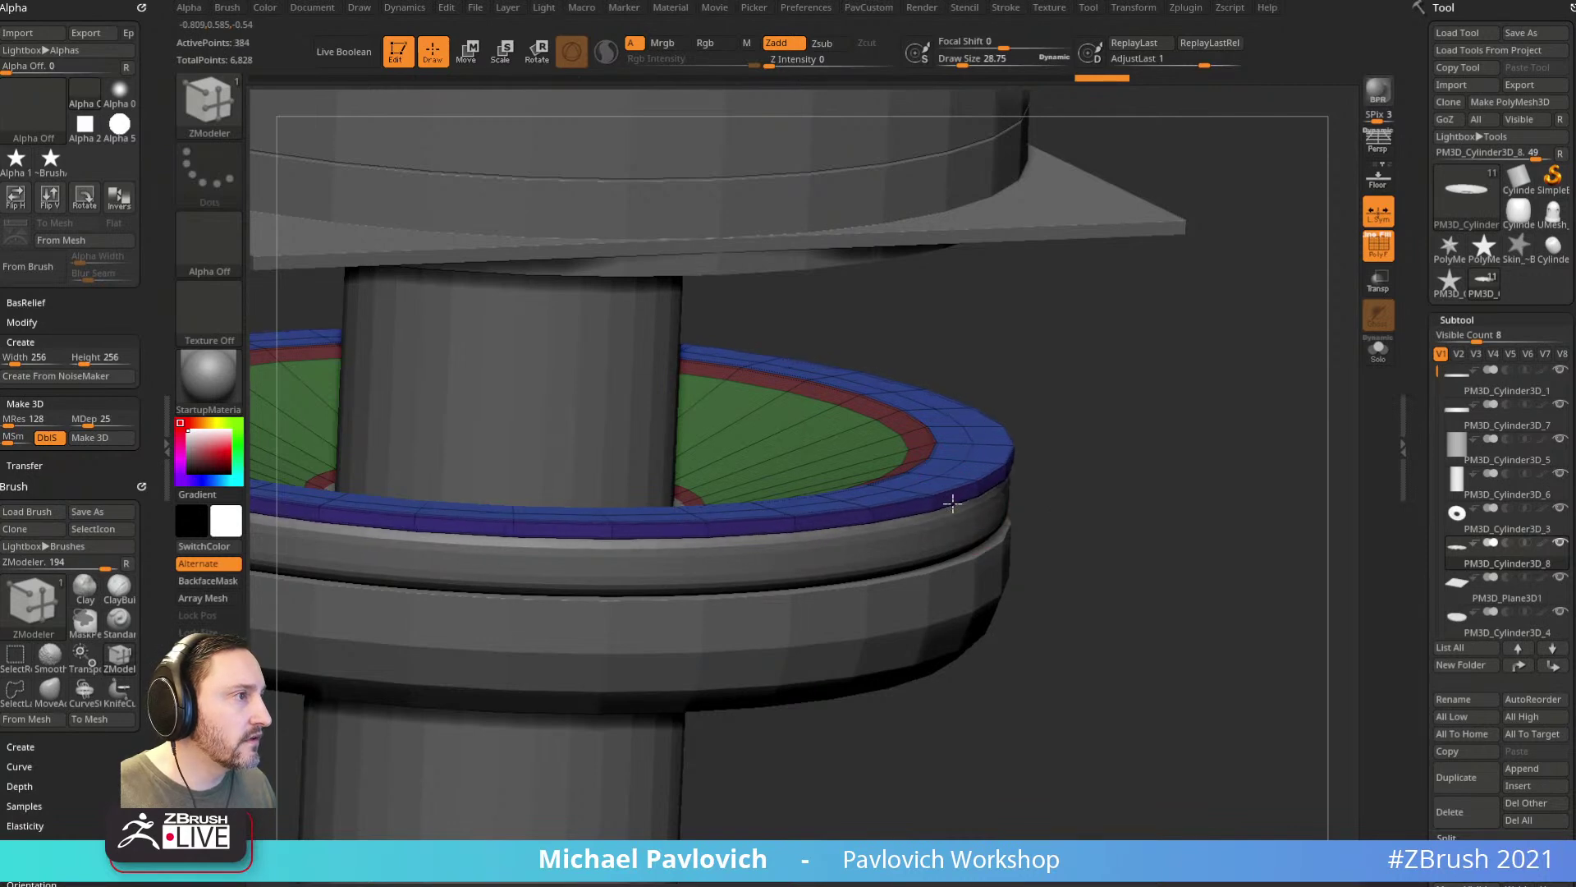
drag(1059, 452, 1041, 504)
key(space)
click(720, 392)
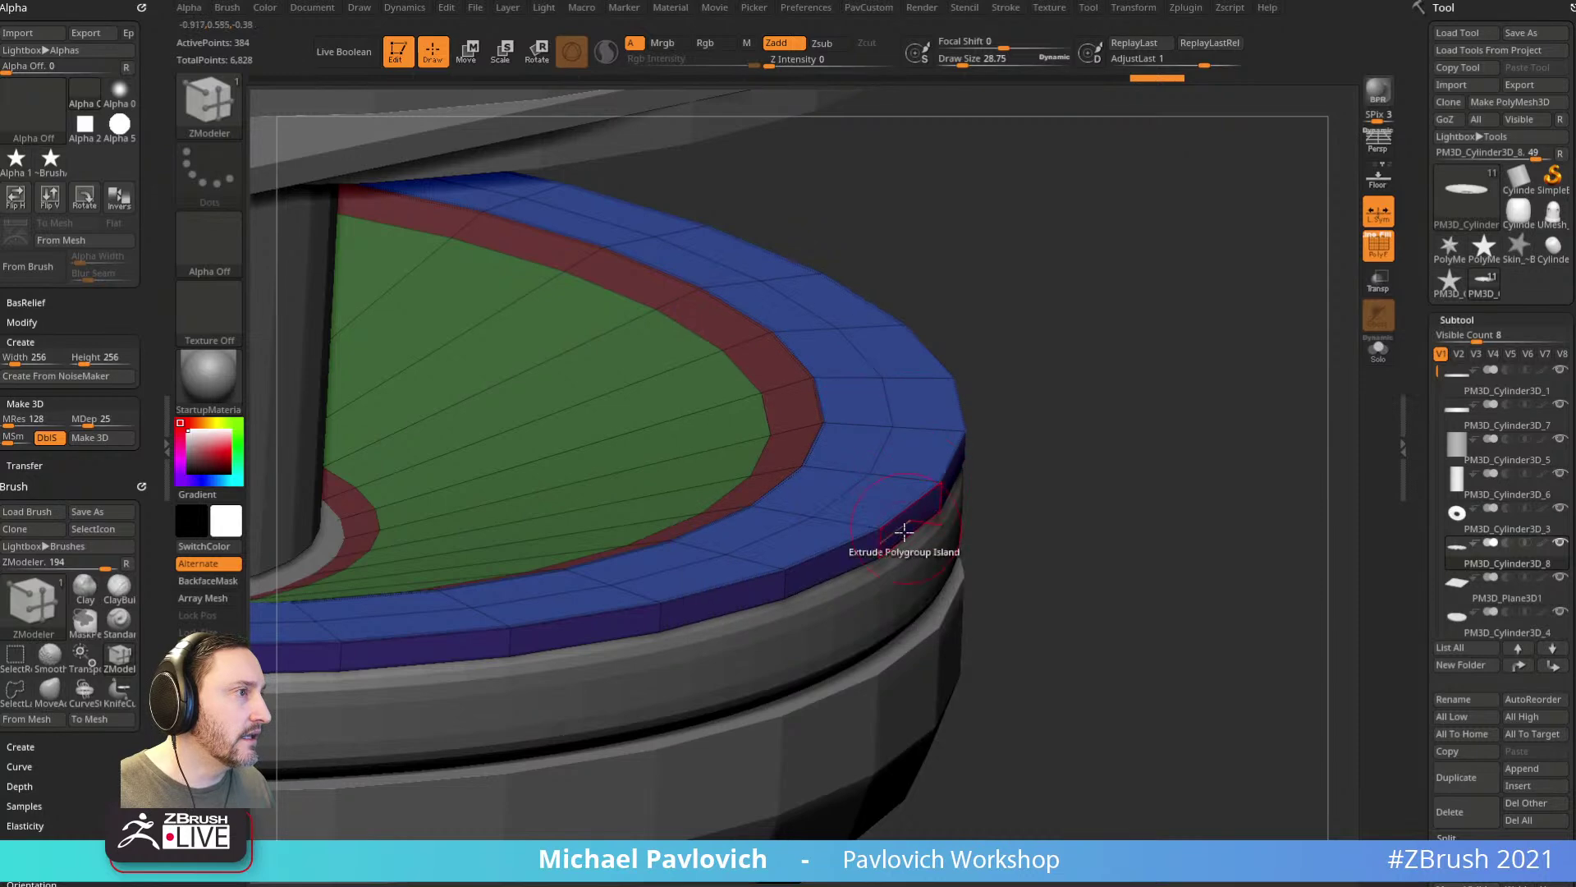
Step: Insert an edge loop with interactive elevation around the thin slab's outer side, bulging it slightly outward
key(space)
click(877, 427)
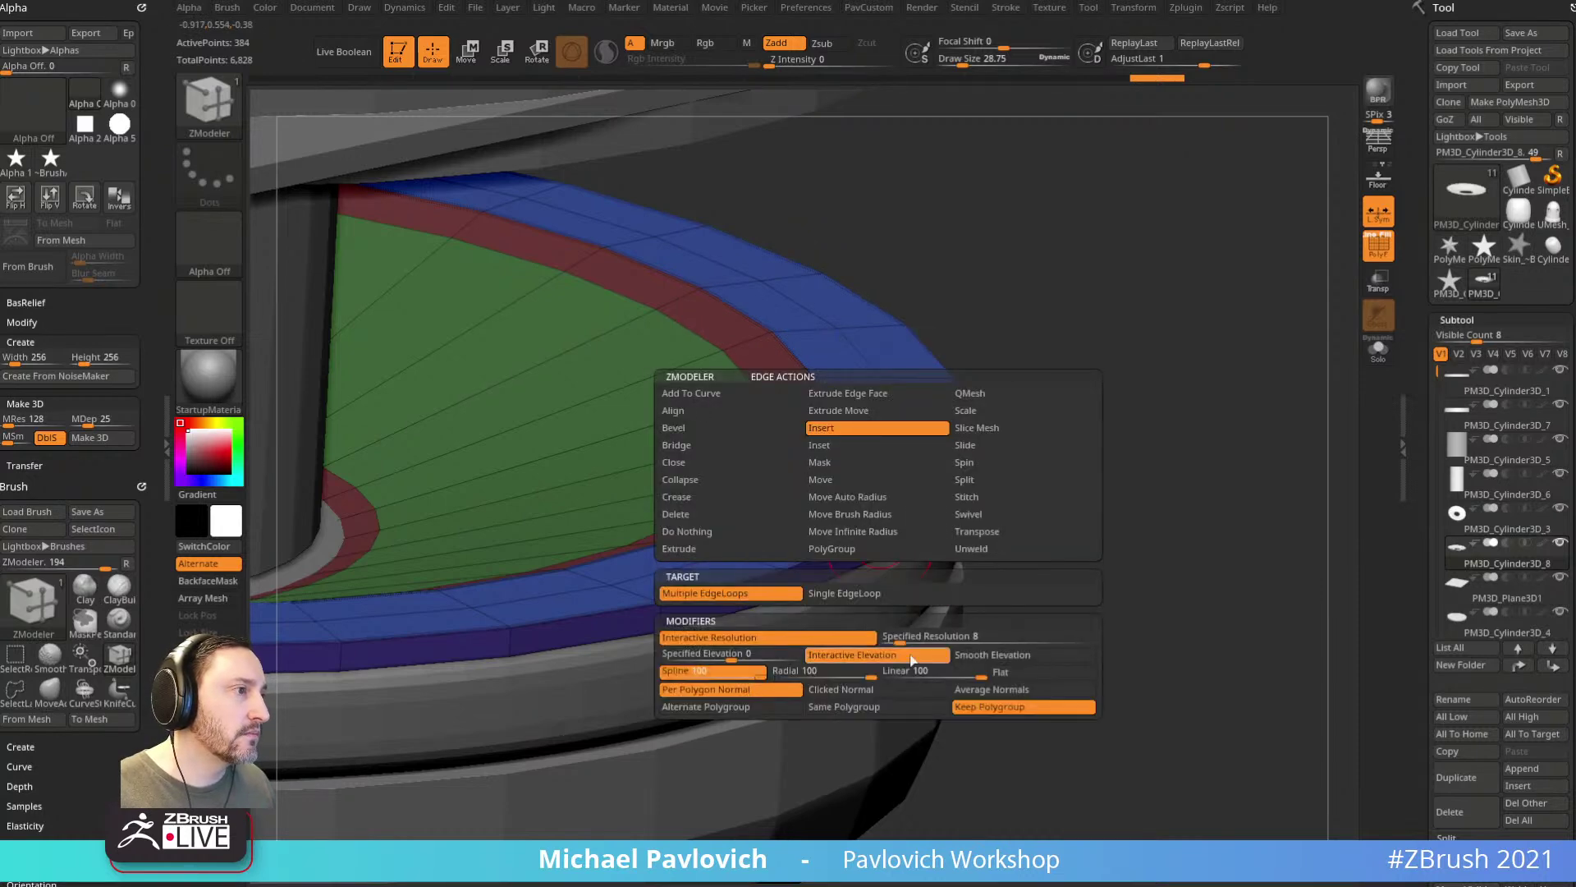
drag(1036, 566, 1027, 464)
drag(897, 511, 1022, 530)
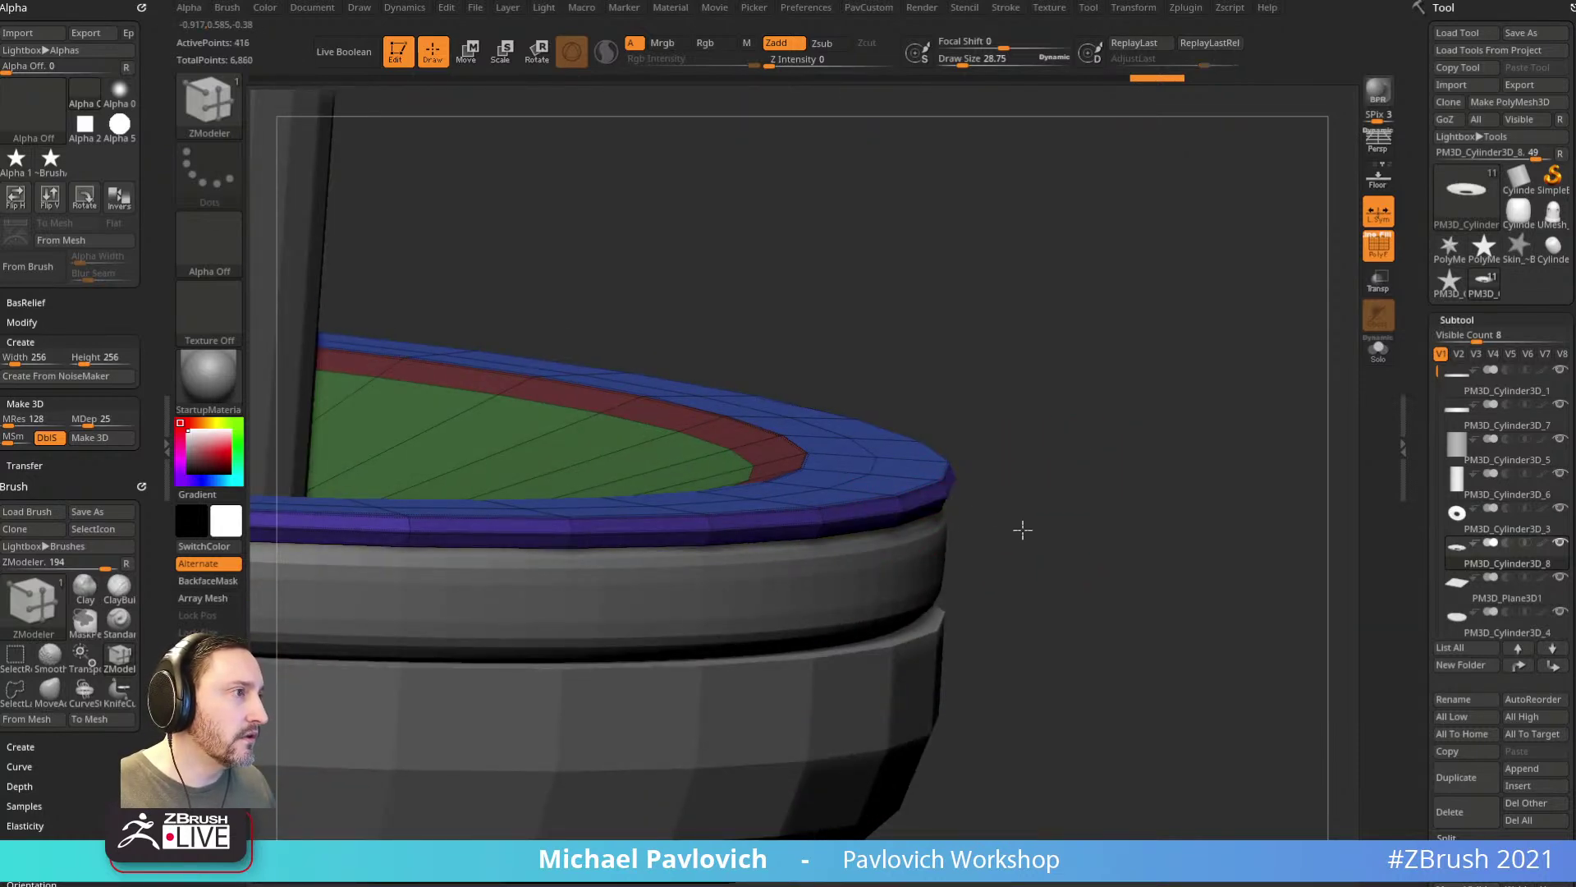
Step: Smooth the thin slab with dynamic subdivision and turn off the polyframe to check it in the tower
key(2)
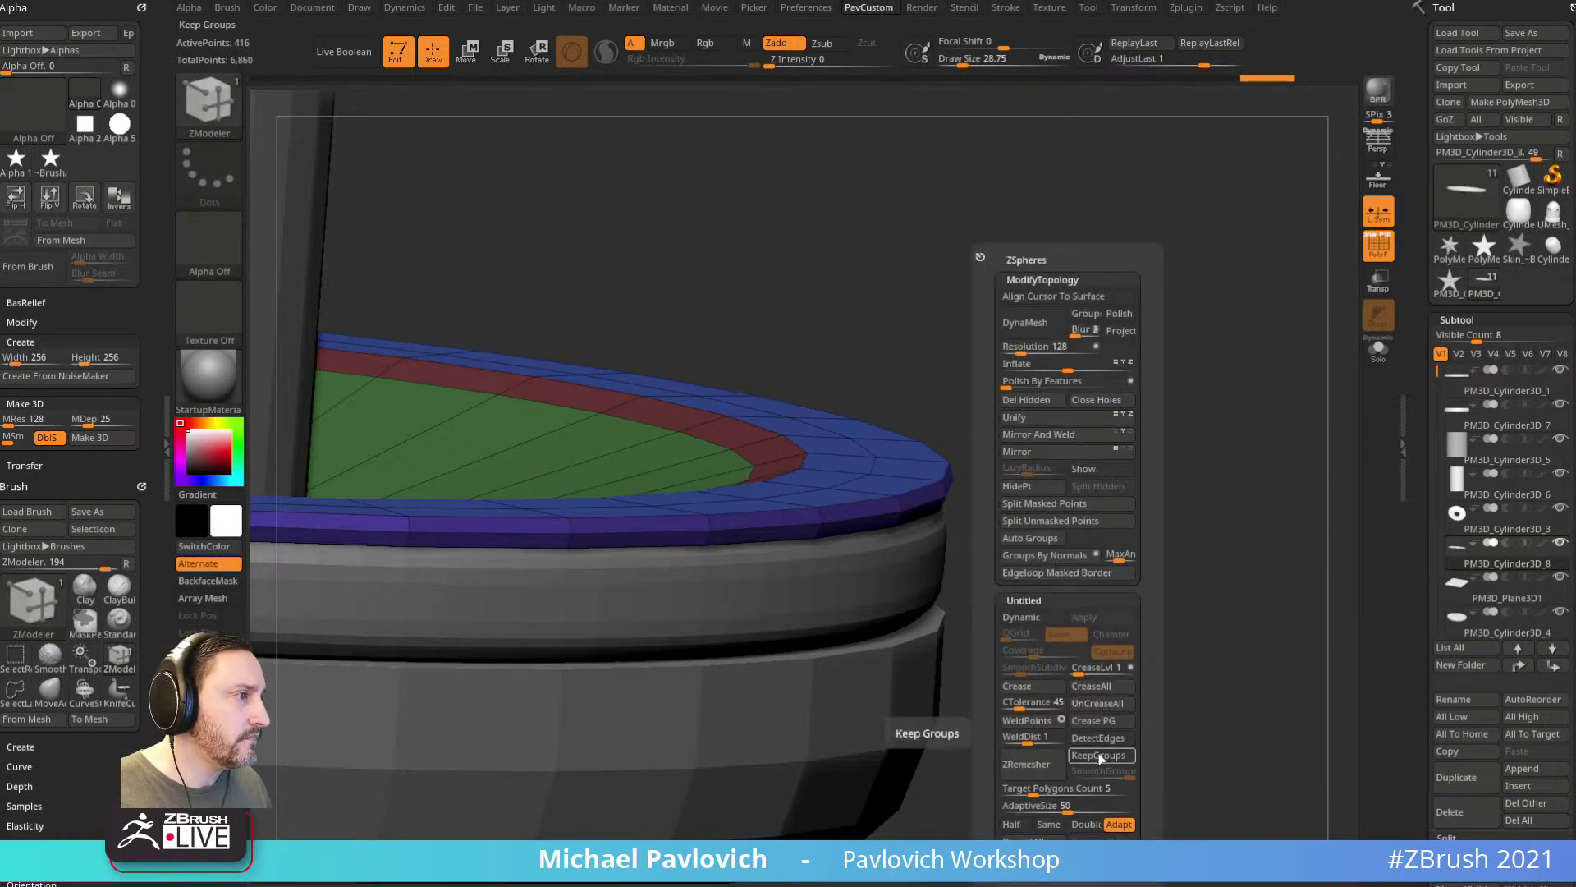
drag(929, 662, 1261, 406)
click(1376, 256)
drag(1264, 349, 1238, 474)
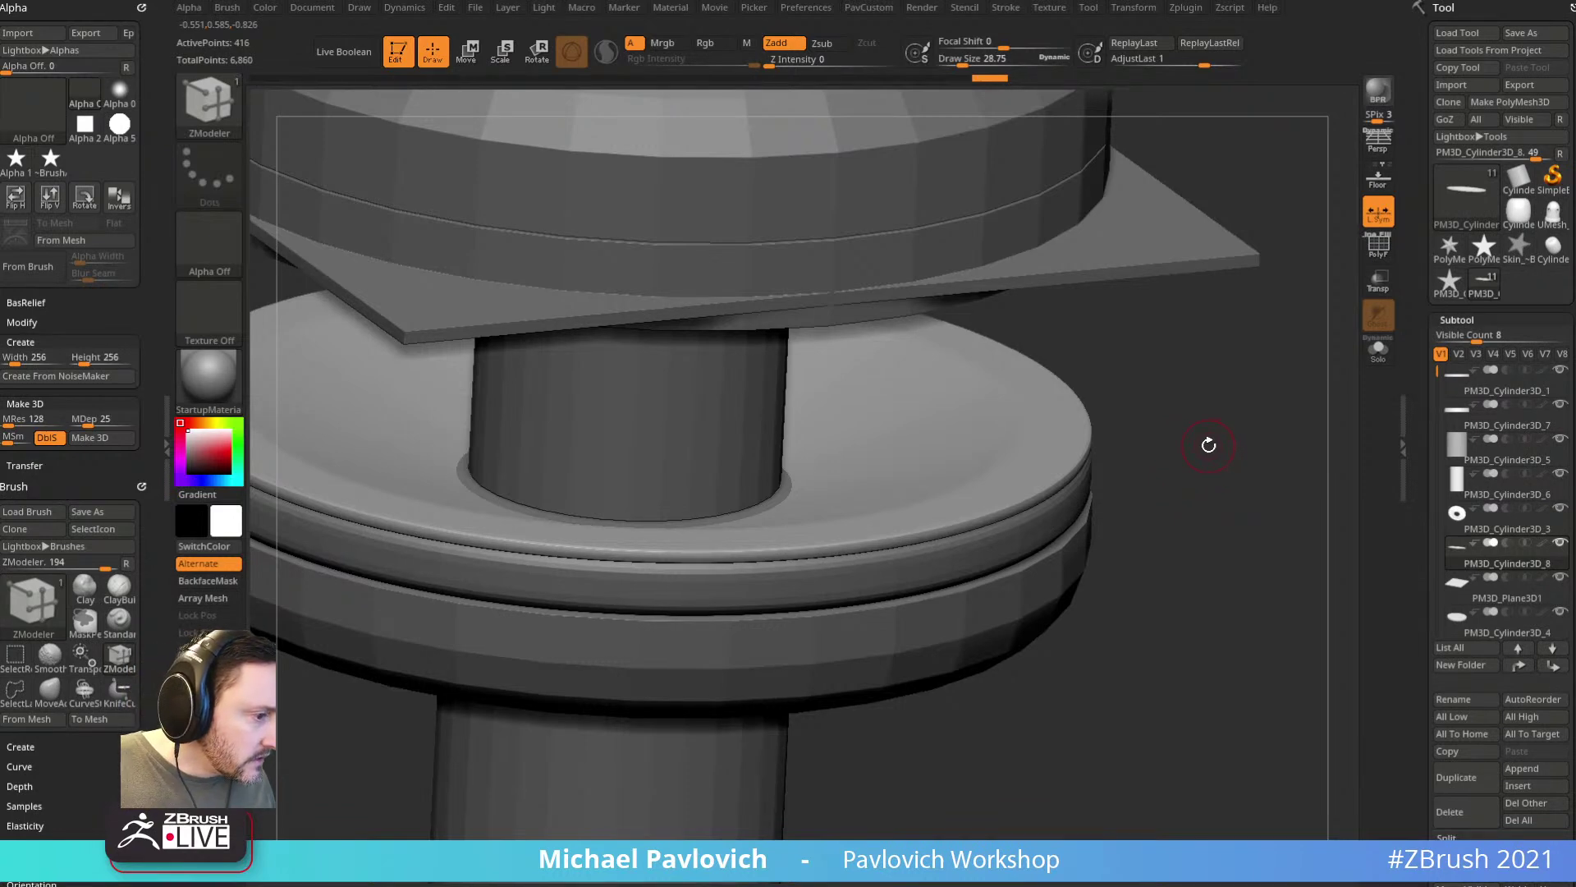
shift+drag(1206, 404, 1229, 410)
Step: Switch to the Standard brush, select the dished disc, and move it slightly down along Y
key(s)
key(b)
key(s)
key(t)
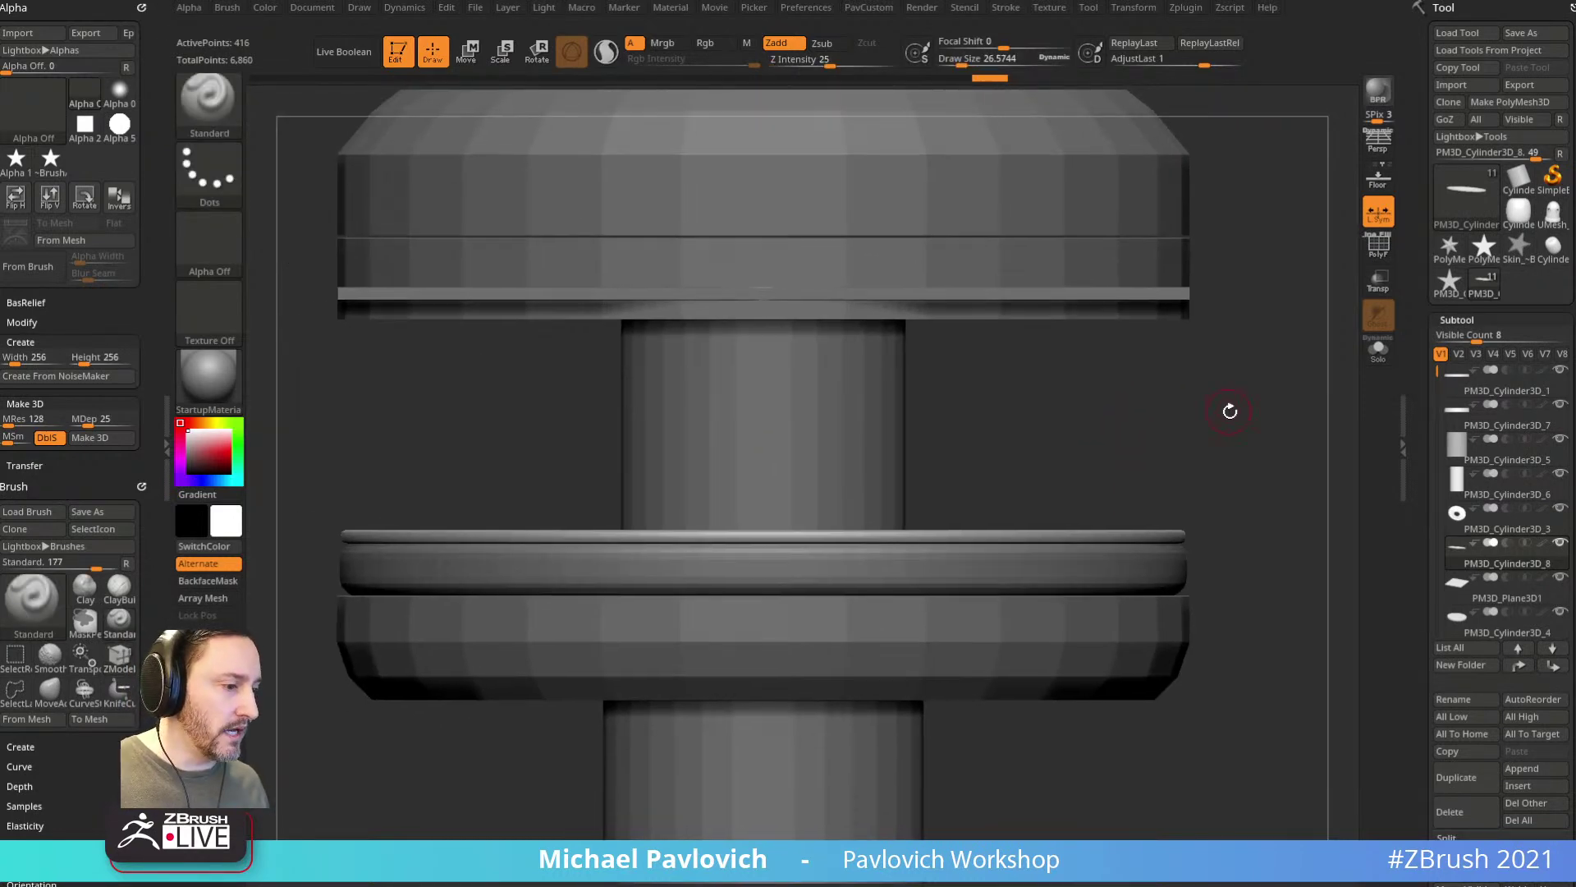
alt+click(1062, 566)
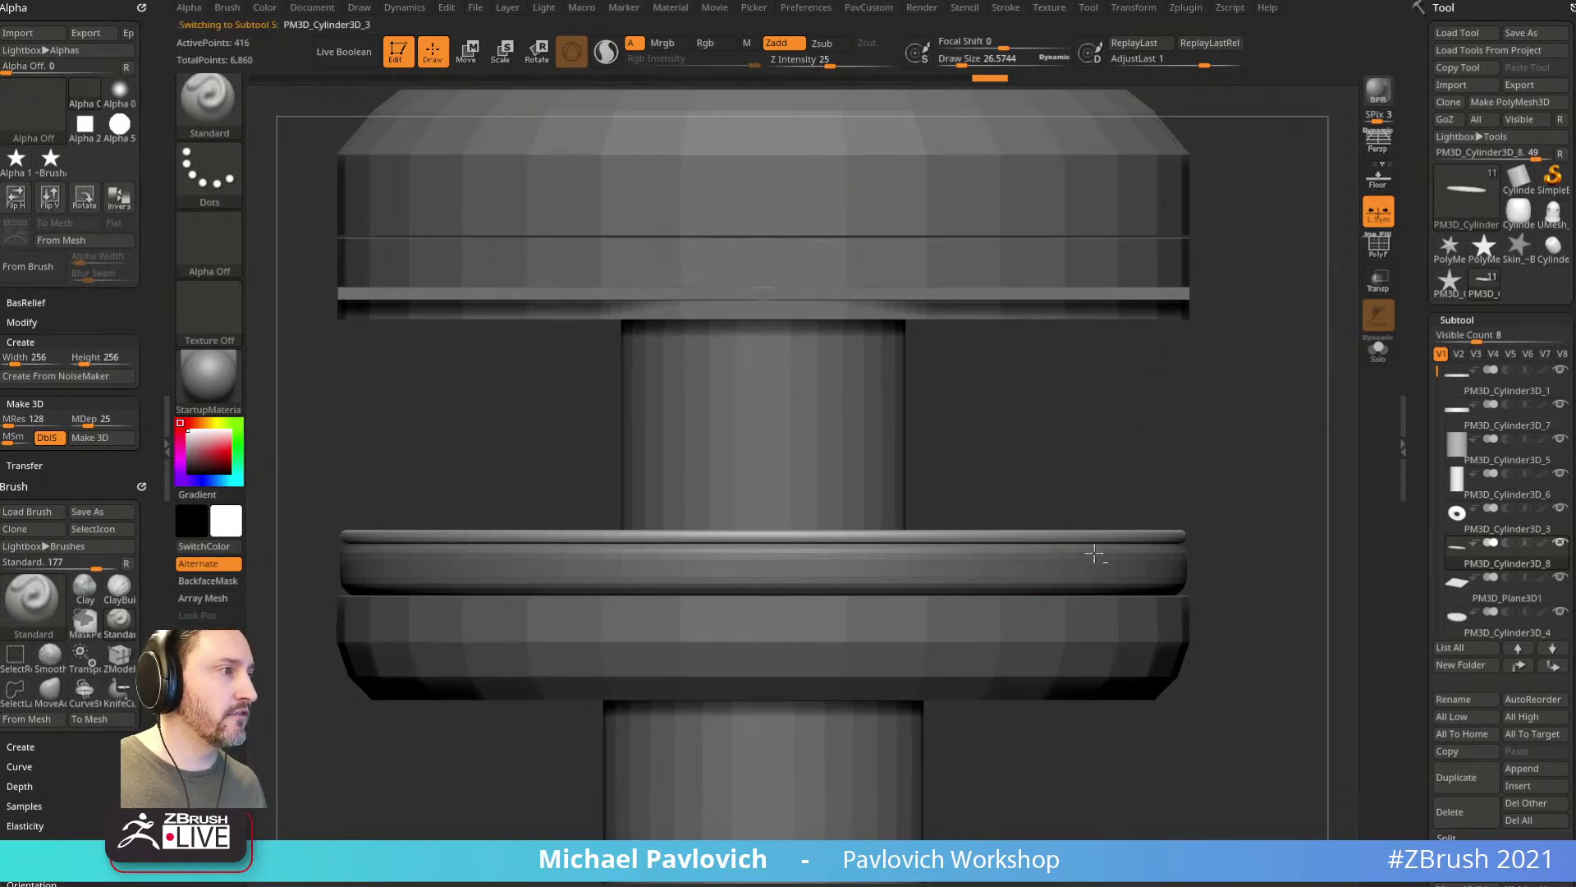
key(w)
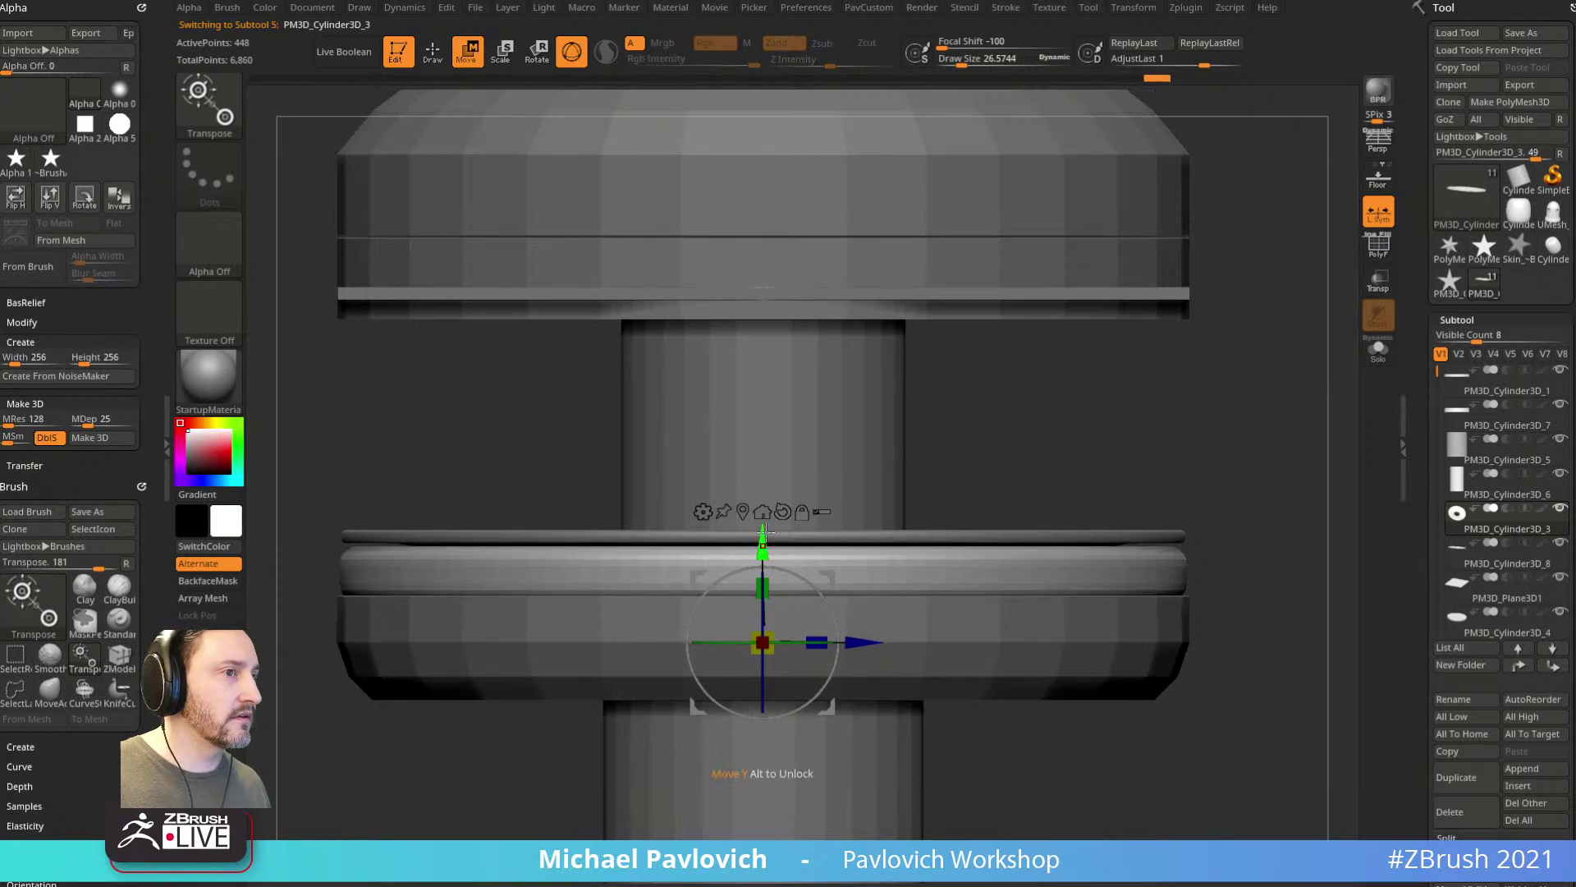
key(q)
drag(1196, 472, 1207, 485)
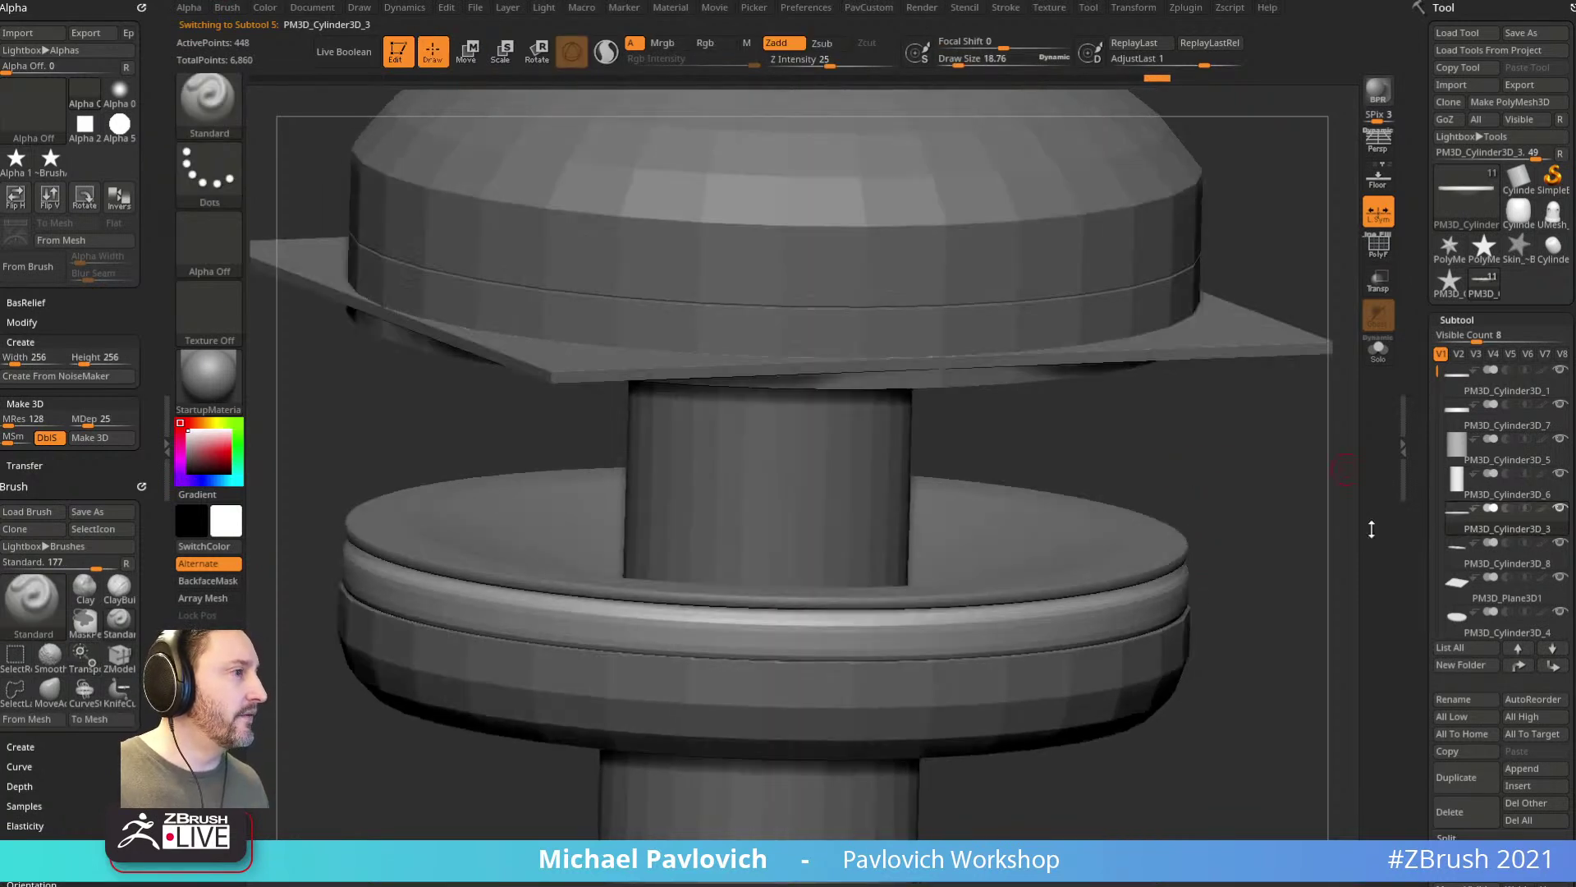
Step: Show only the dished disc and square plane, reorder the plane directly above the disc, and turn on the polyframe
click(1559, 509)
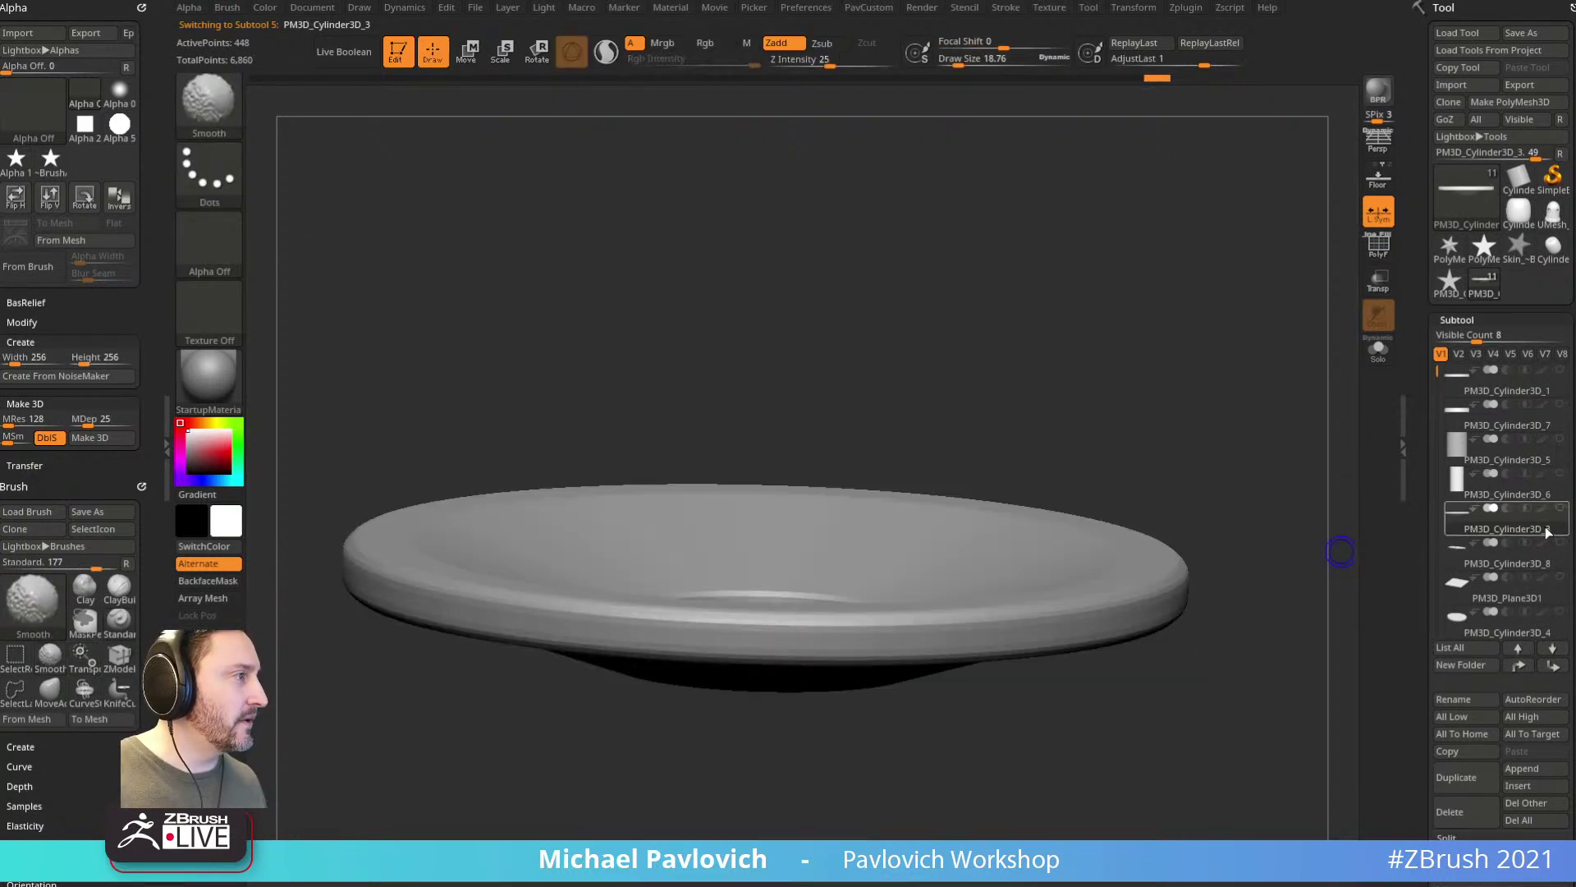
click(1559, 577)
click(1542, 596)
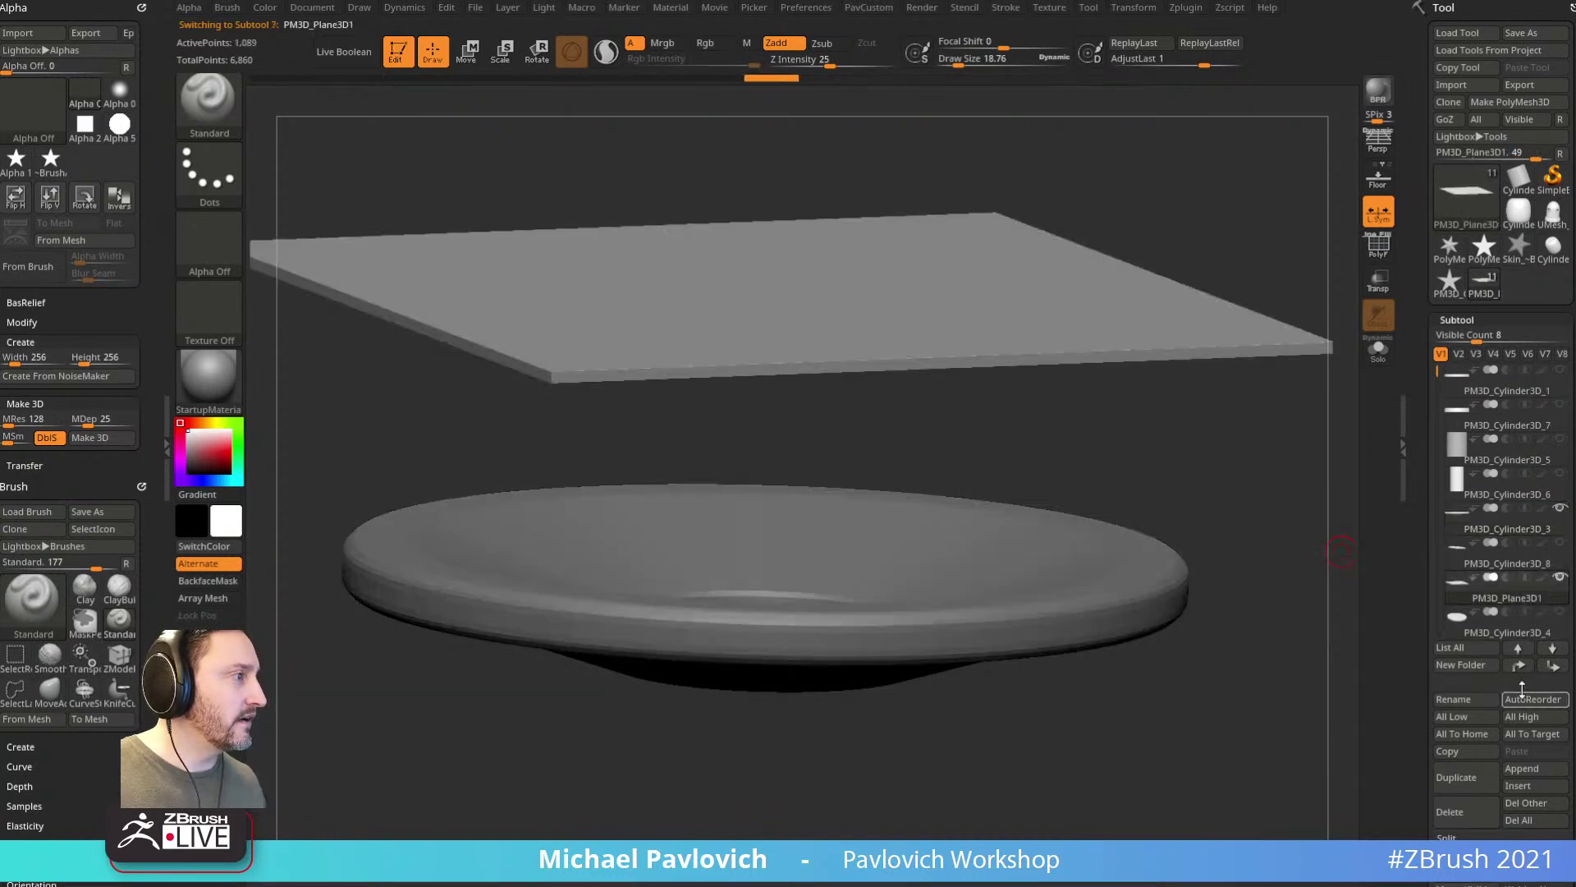
click(1520, 666)
click(1519, 666)
shift+drag(1192, 612, 1256, 408)
key(shift+f)
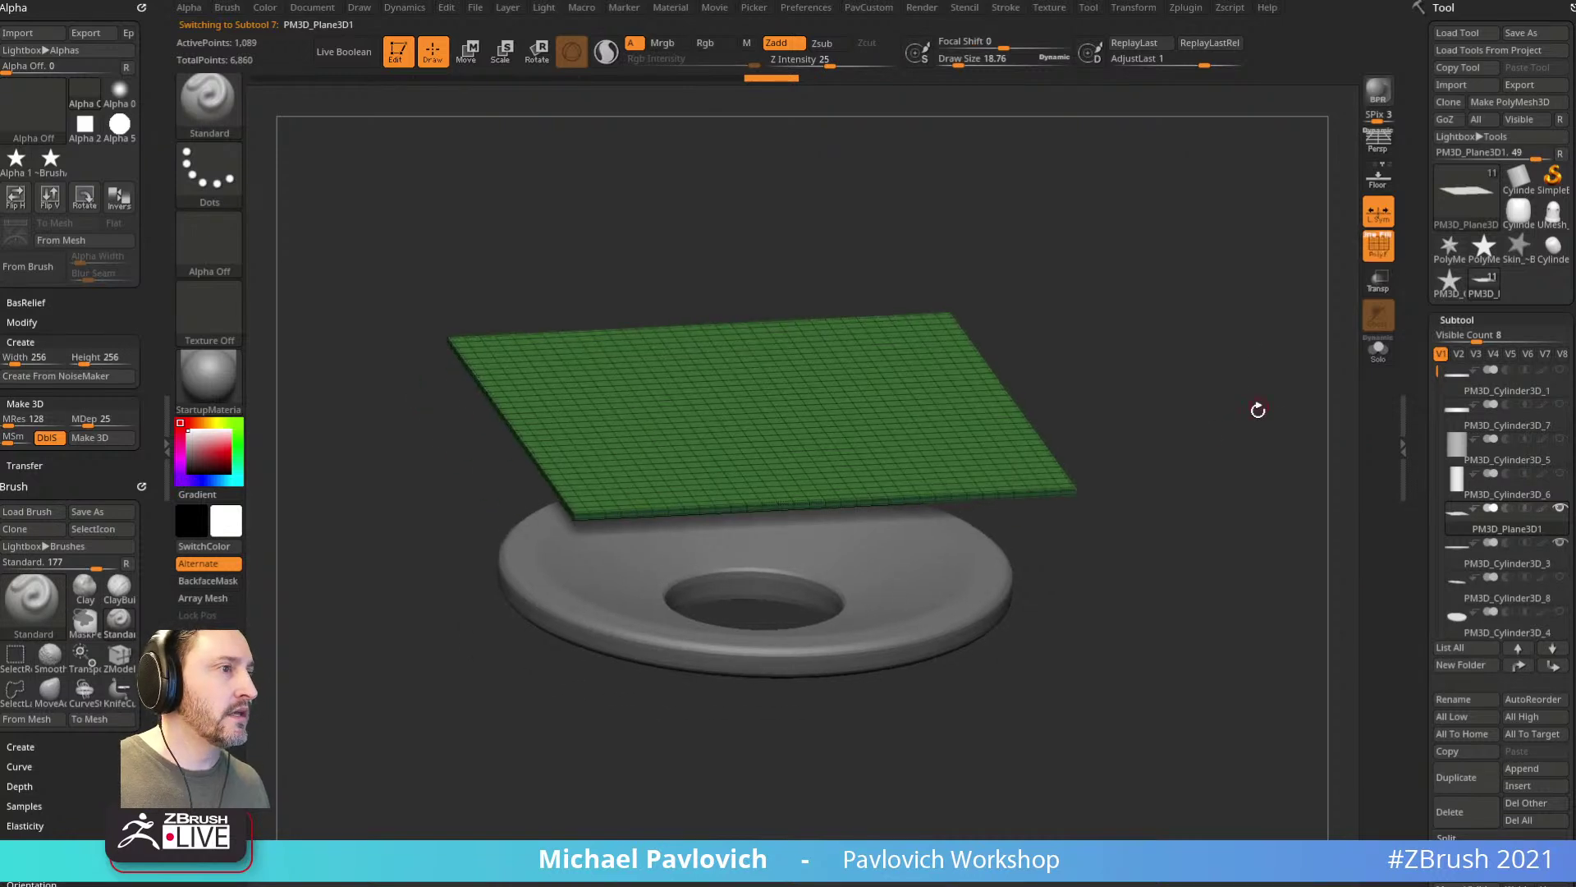
drag(1146, 500, 1263, 489)
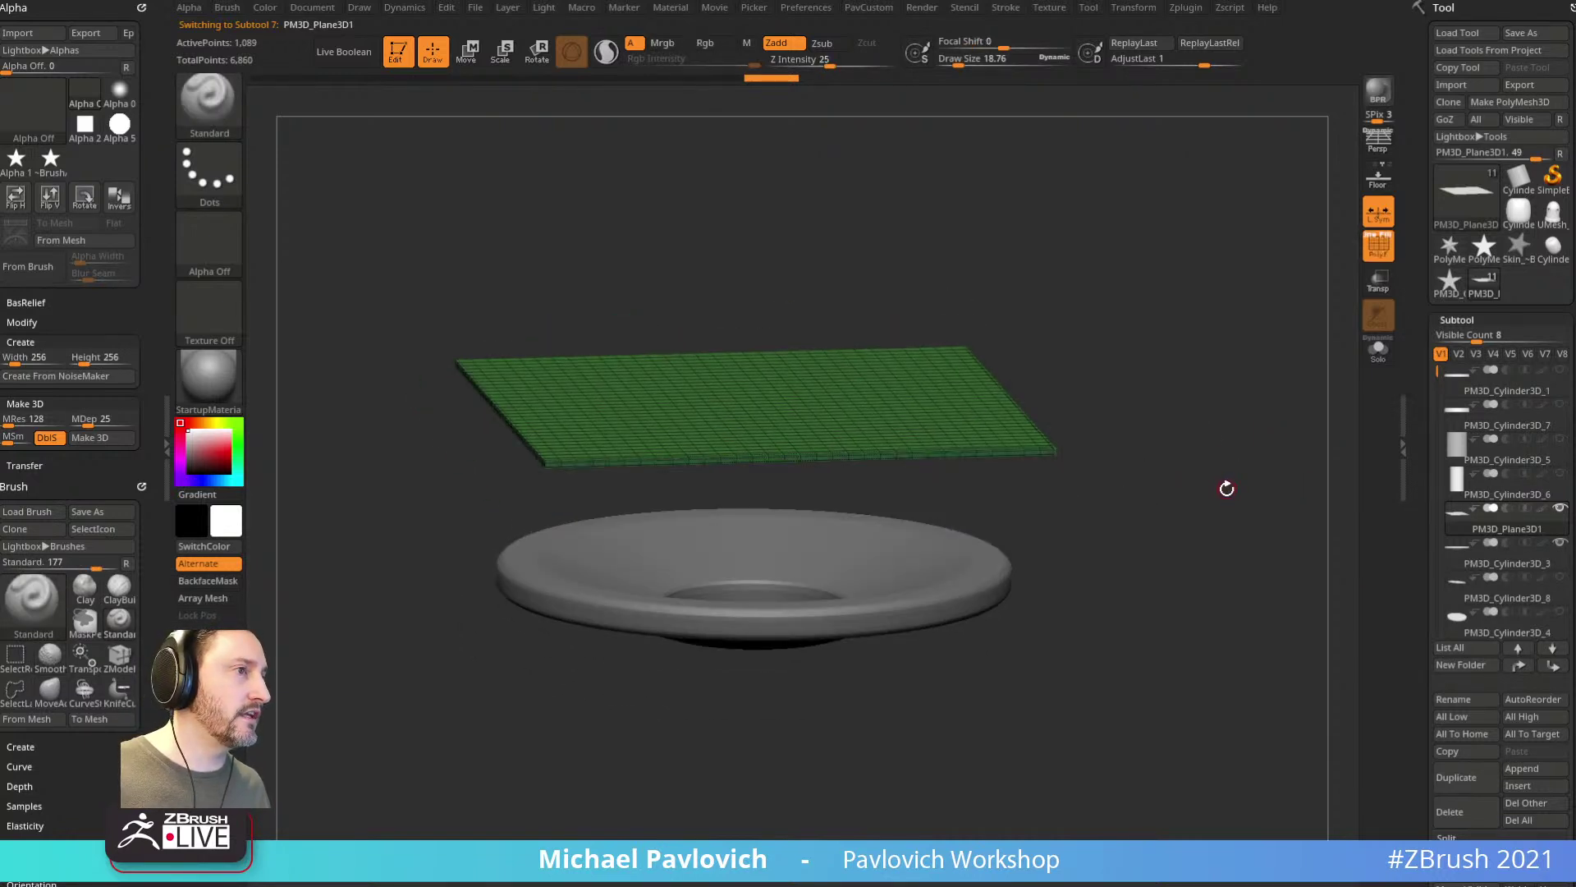
Step: Dock the Dynamics settings beside the canvas and switch the material to SkinShade4
click(405, 8)
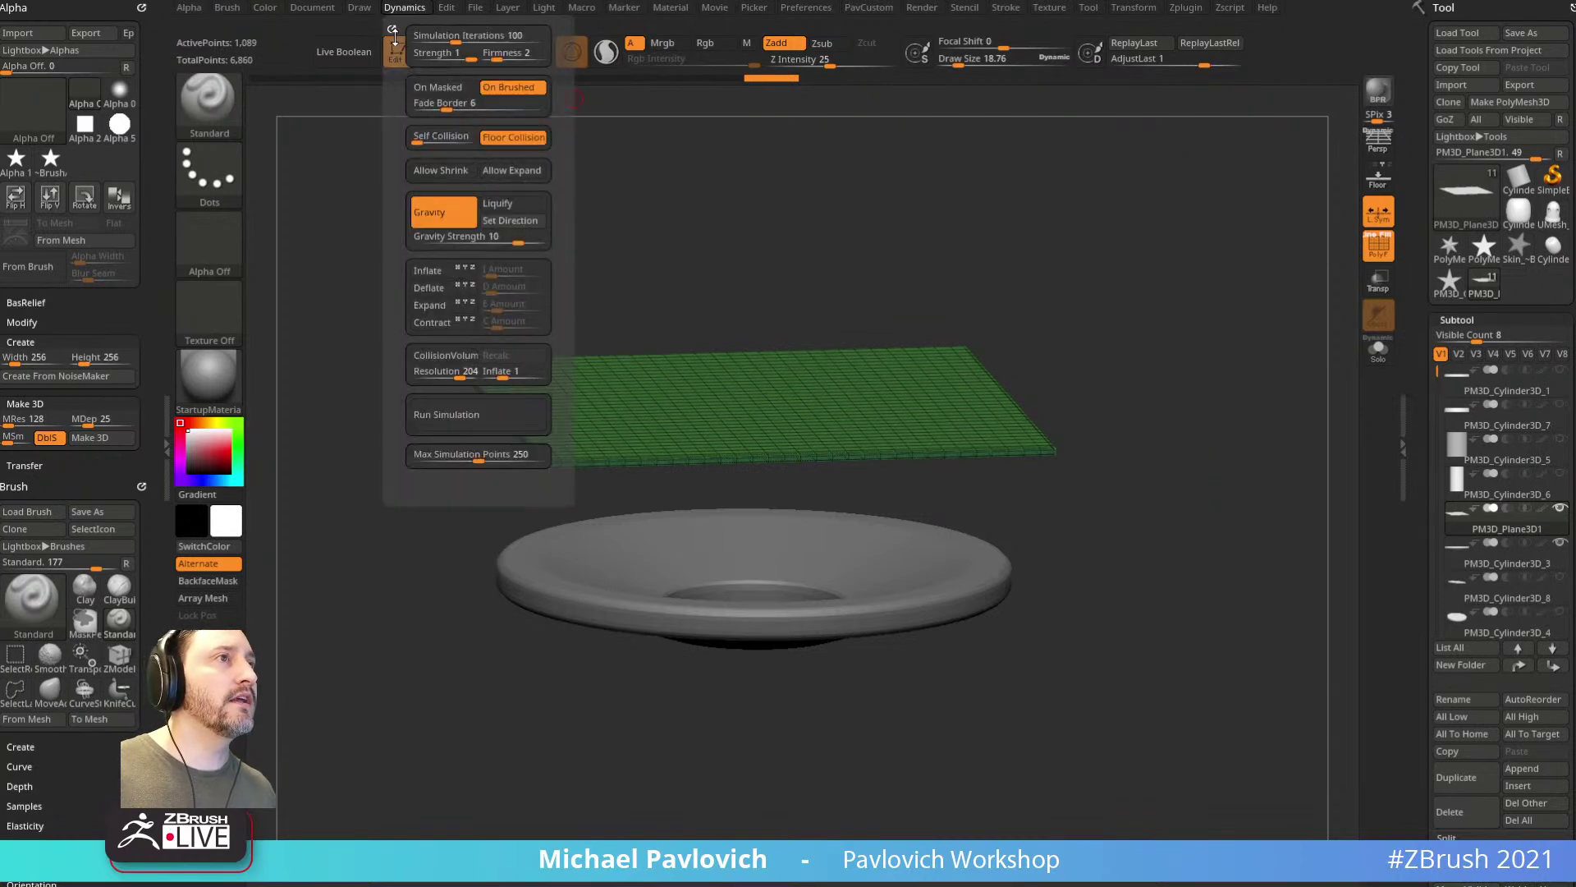
click(391, 25)
click(206, 376)
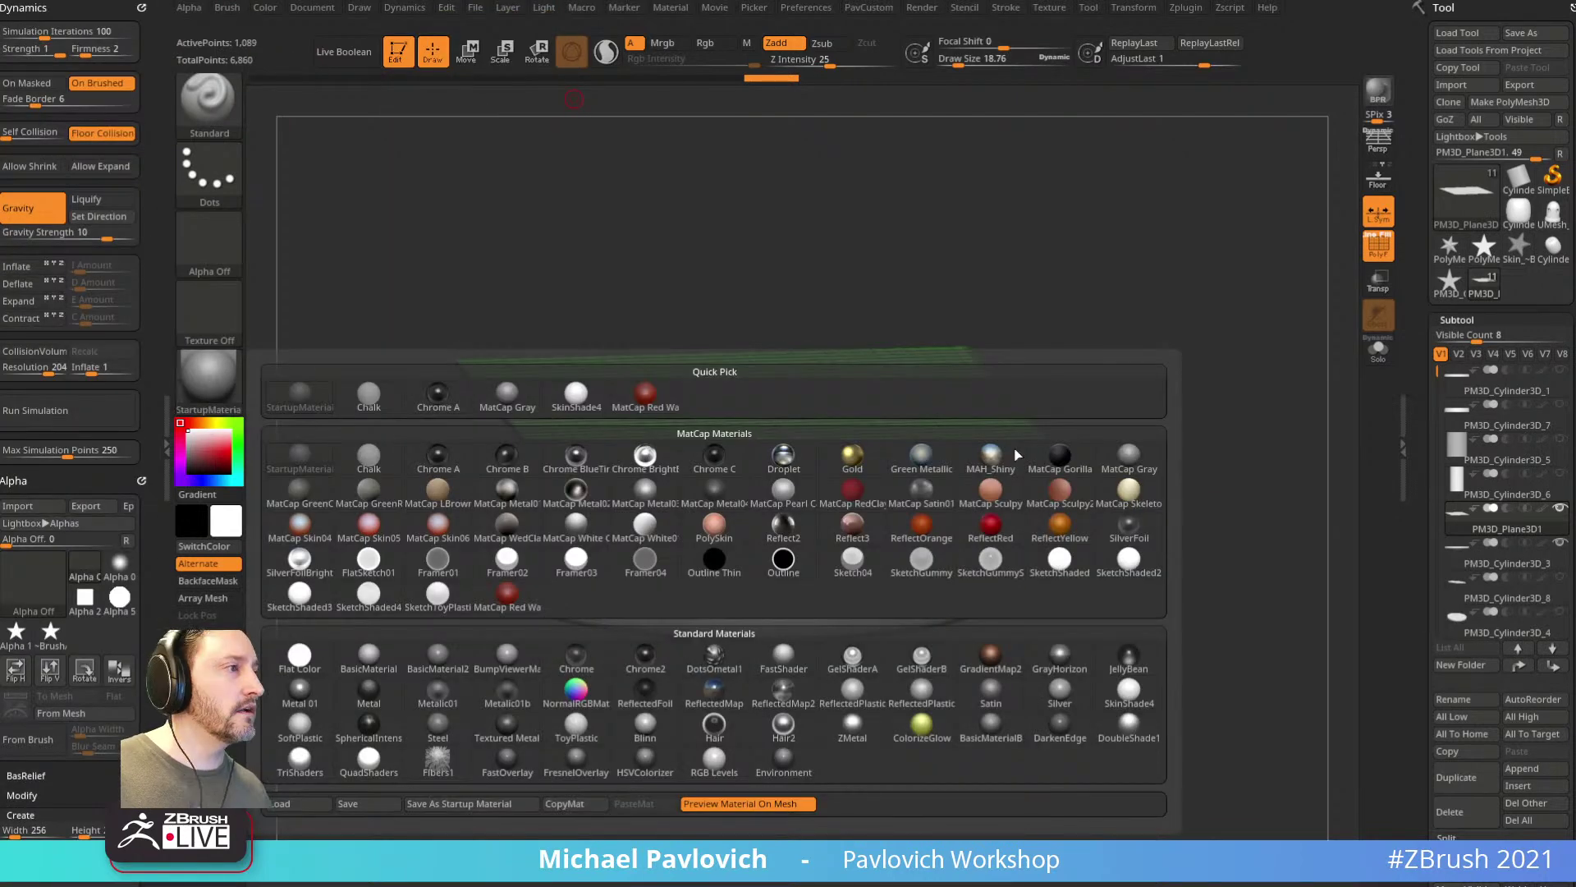
click(1131, 692)
drag(1142, 620, 1220, 473)
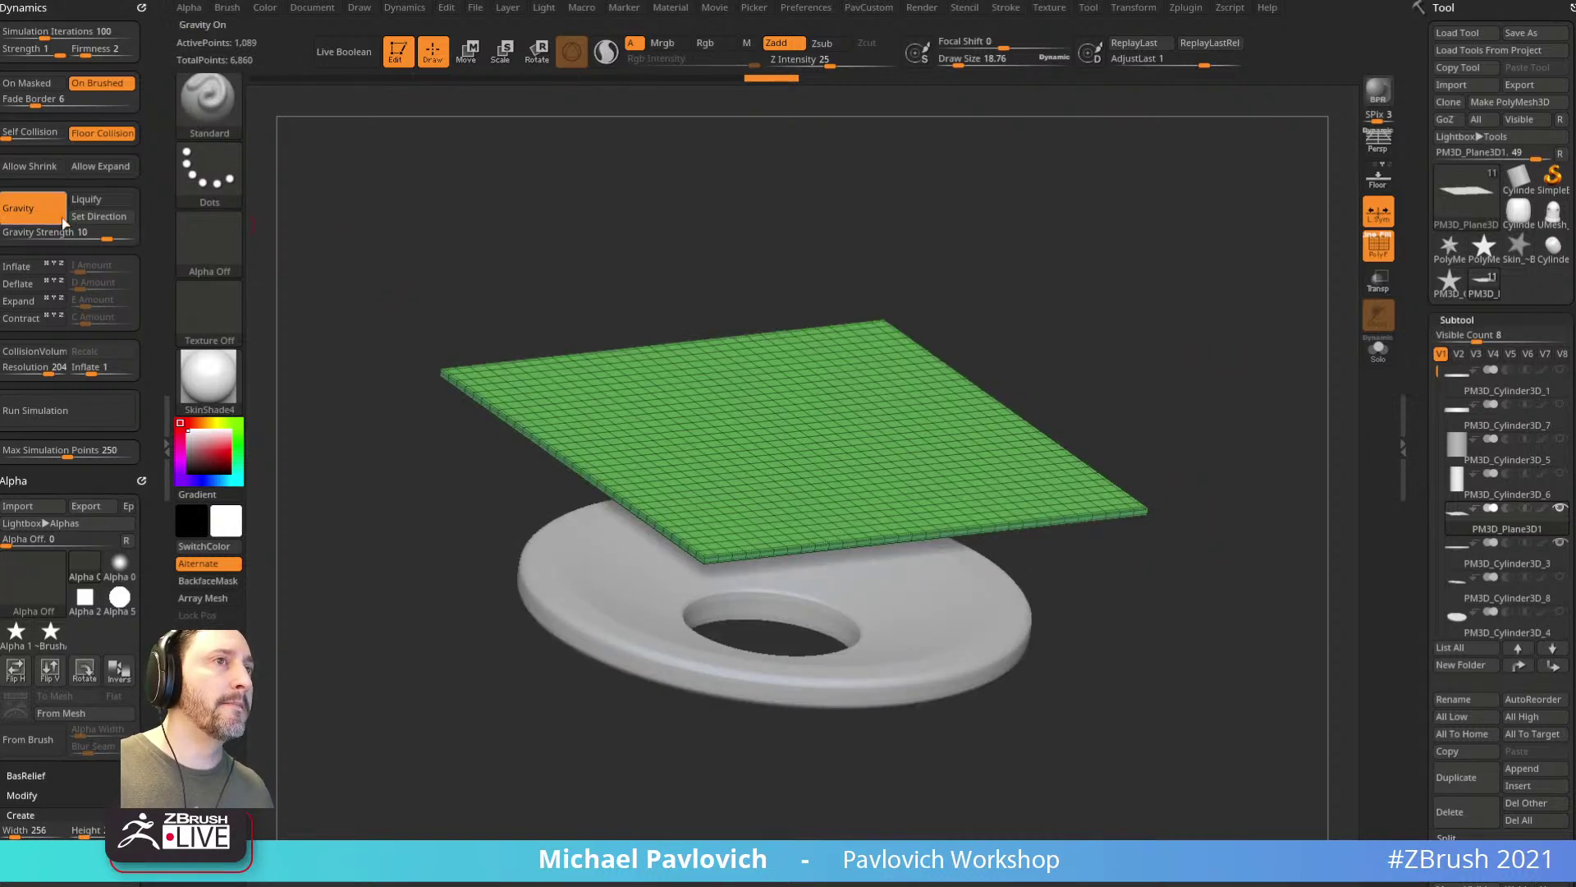
Step: Set Gravity Strength to 1.8102 and the collision Inflate to 0.22956, and enable the collision volume
drag(105, 239, 95, 238)
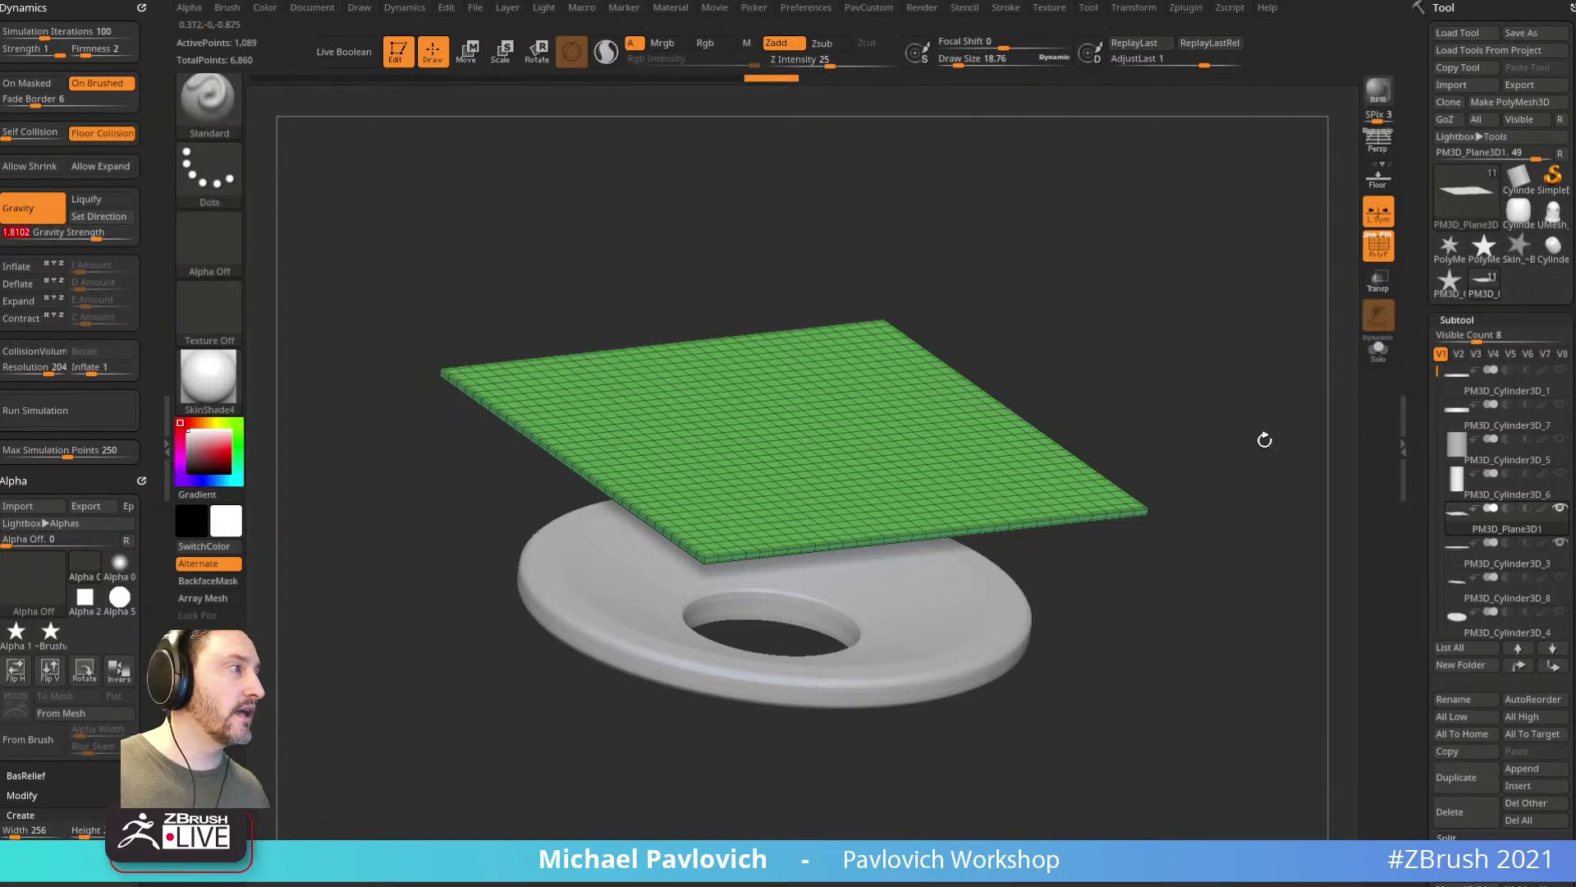
drag(89, 372, 83, 375)
click(42, 355)
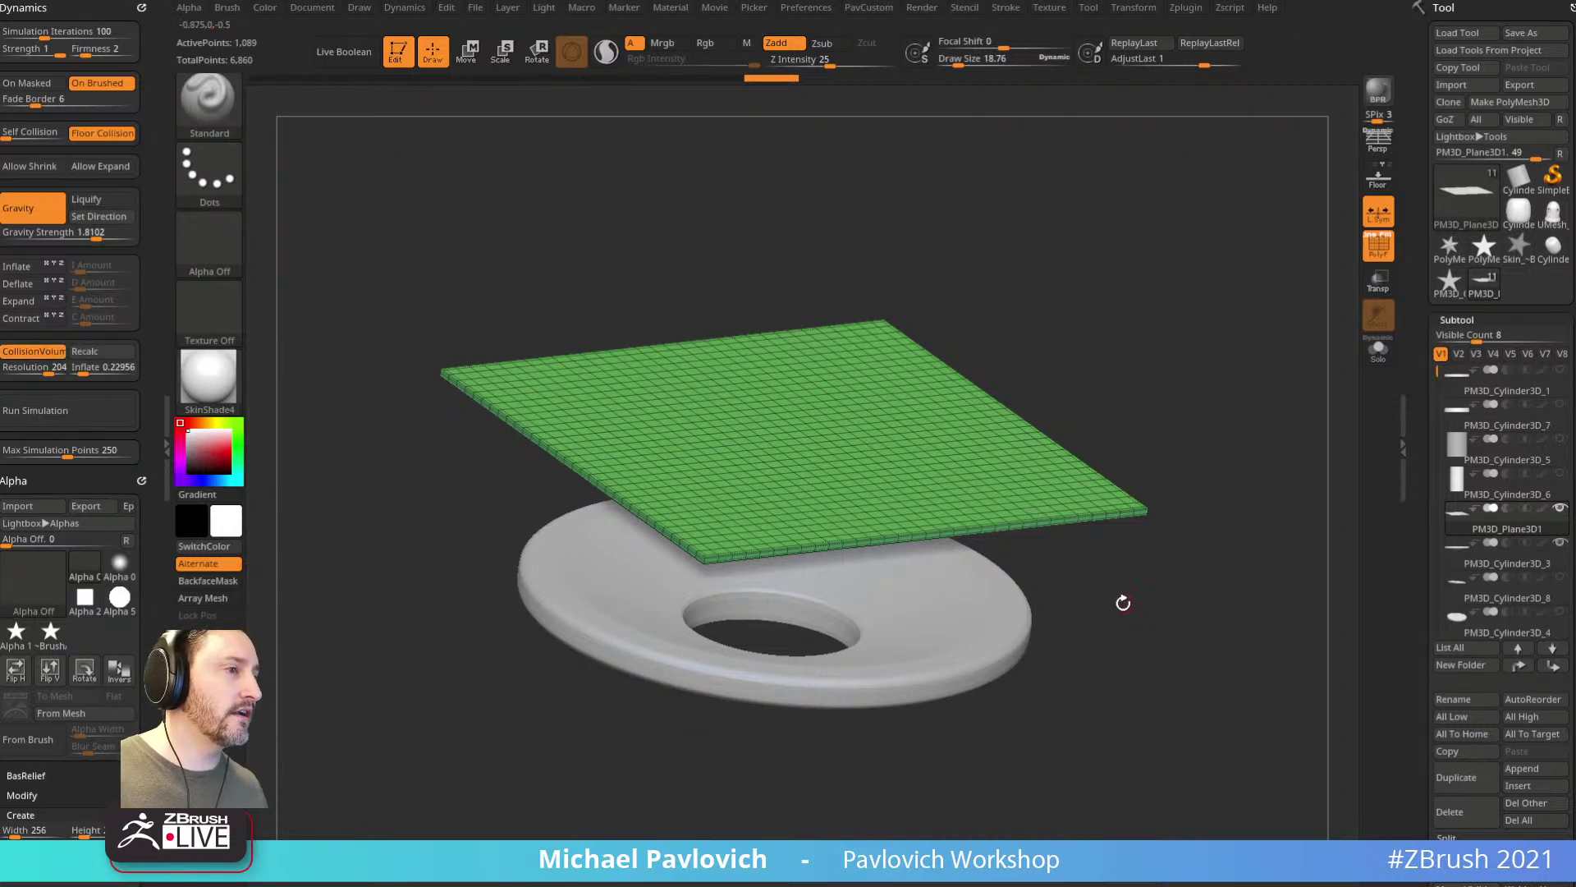
Step: Select the dished disc under the plane and duplicate it
alt+click(1008, 617)
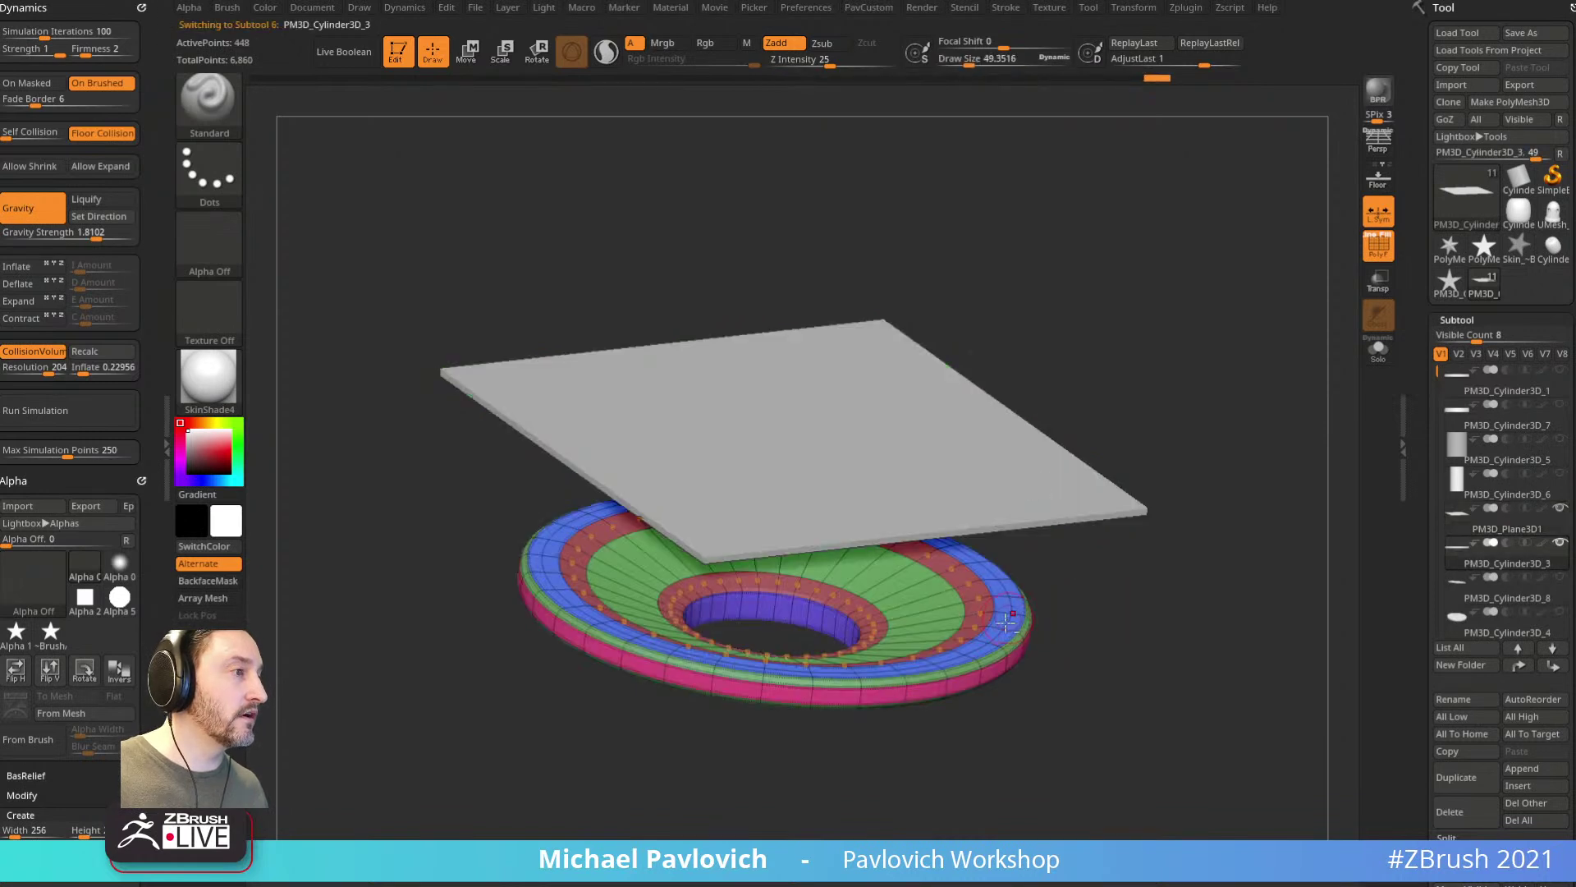
drag(1104, 605, 1141, 567)
drag(1410, 564, 1412, 481)
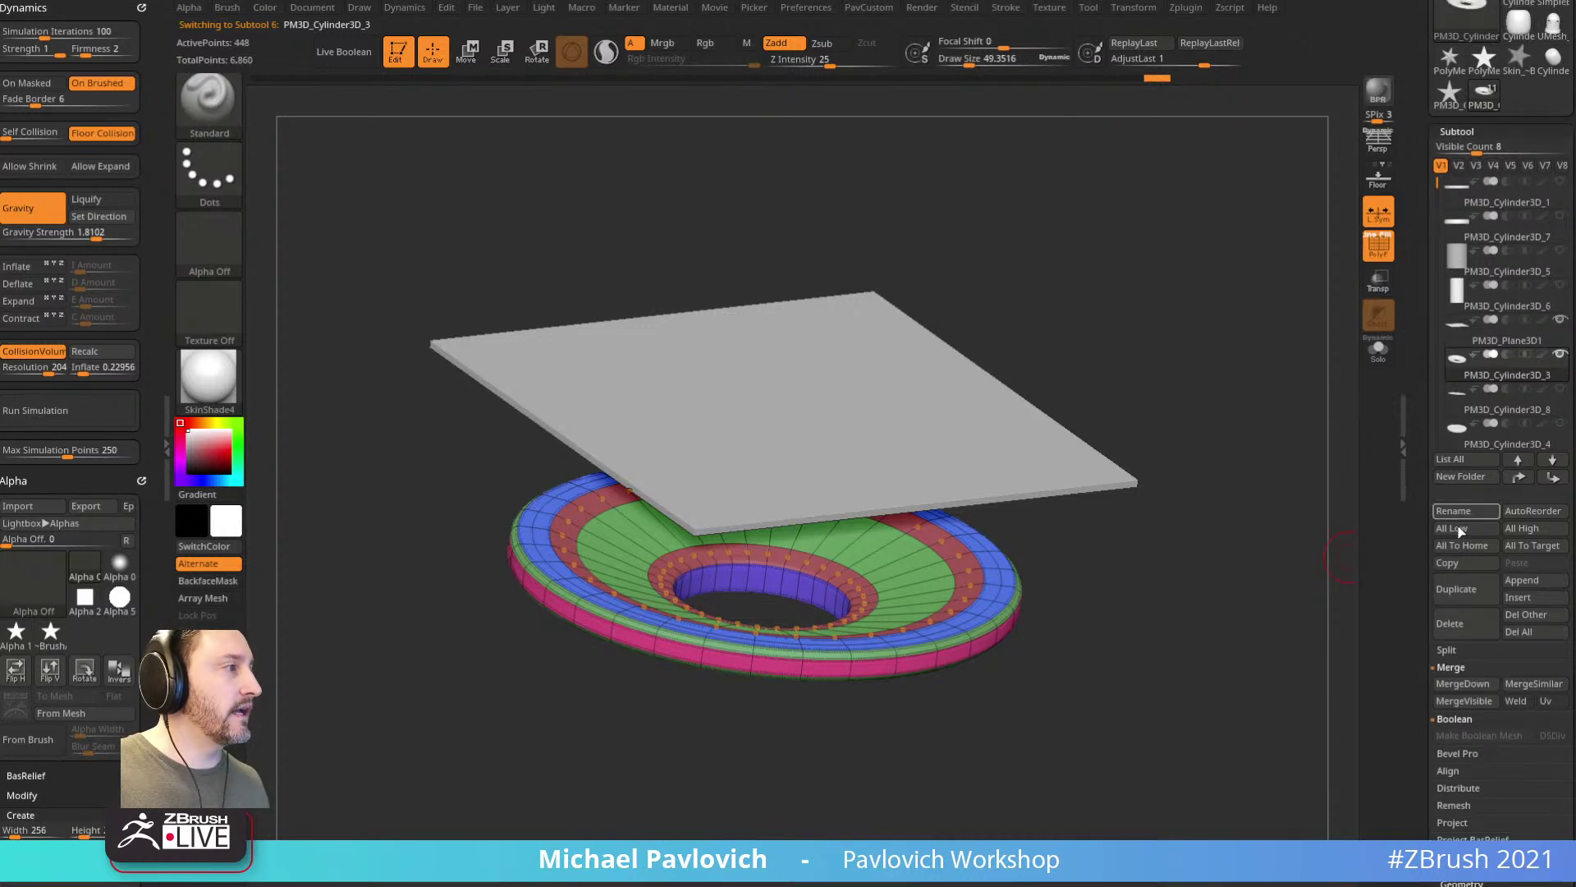
click(1460, 589)
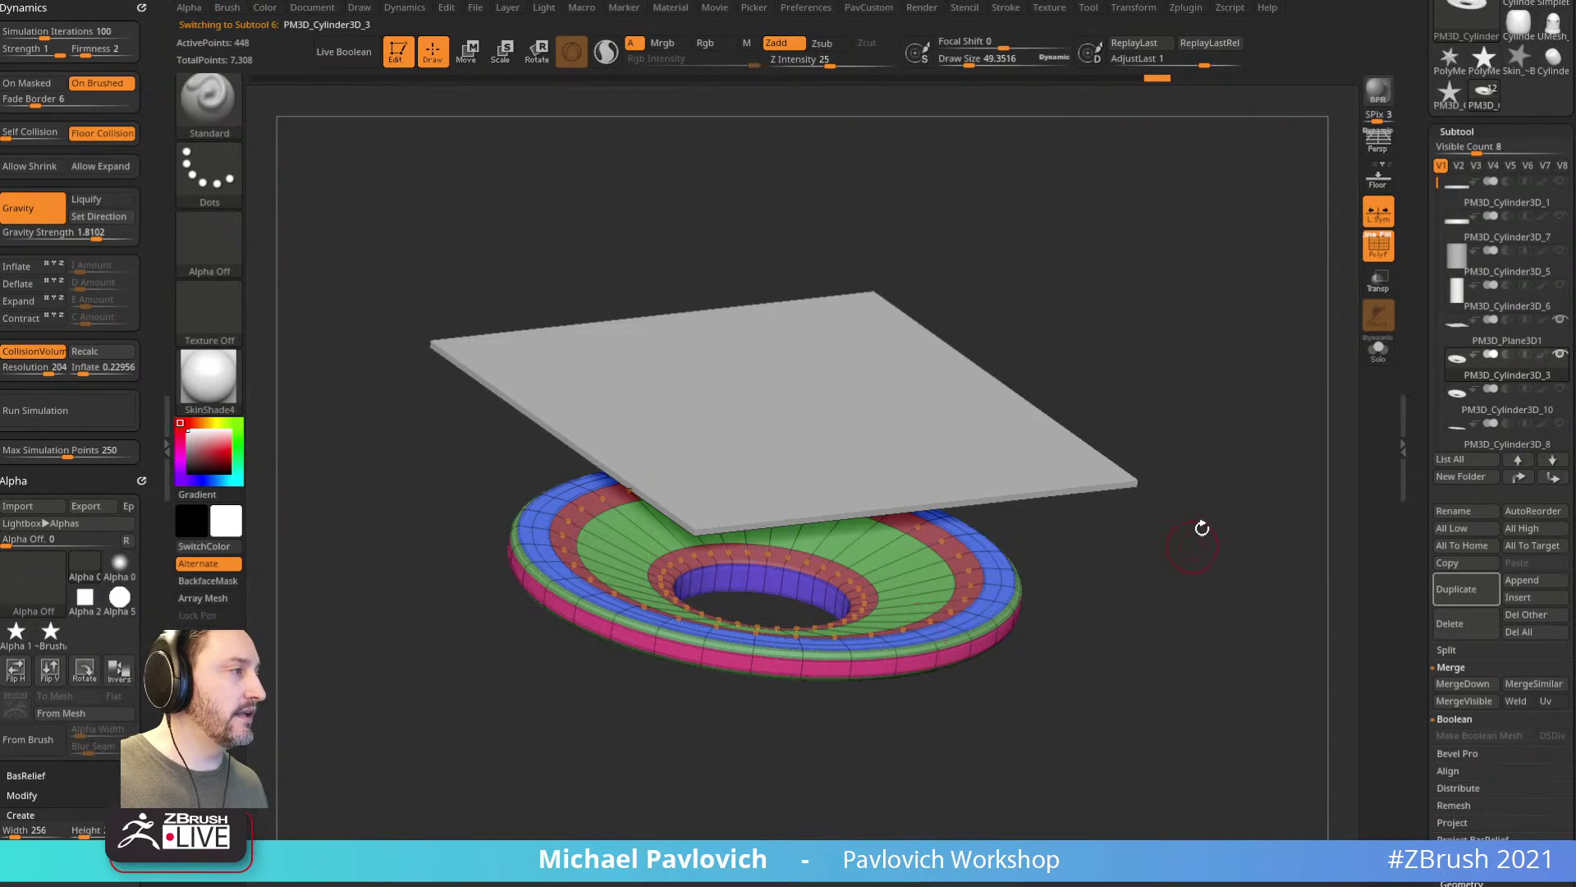
Step: Apply the dished disc's dynamic subdivision as real geometry and make the square plane active again
key(grave)
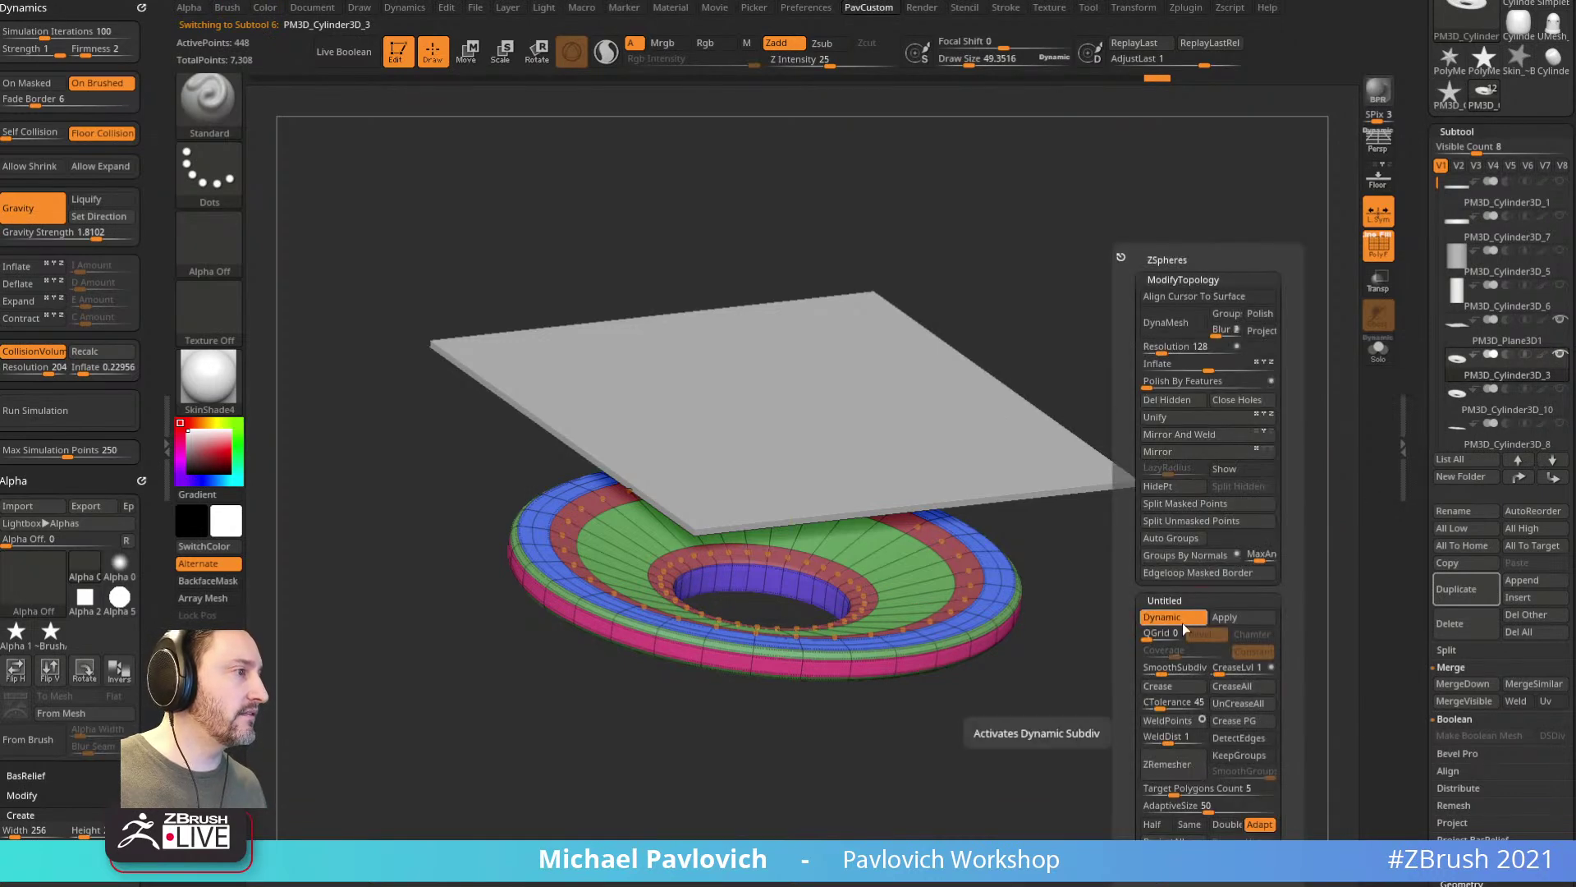
click(1234, 622)
drag(1411, 613, 1418, 423)
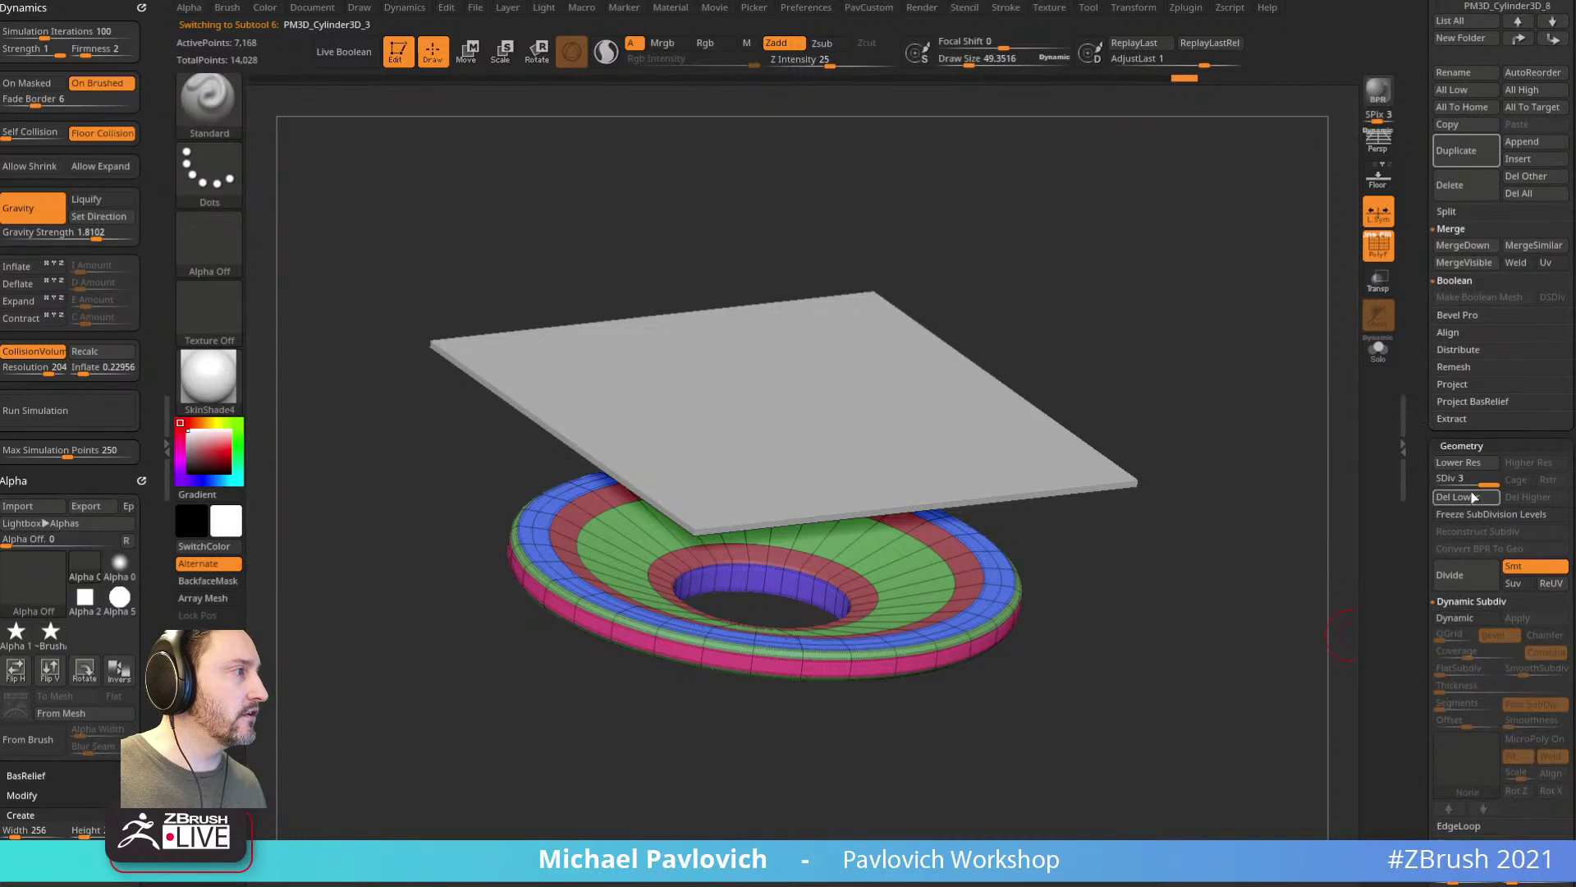
scroll(1397, 551, up, 10)
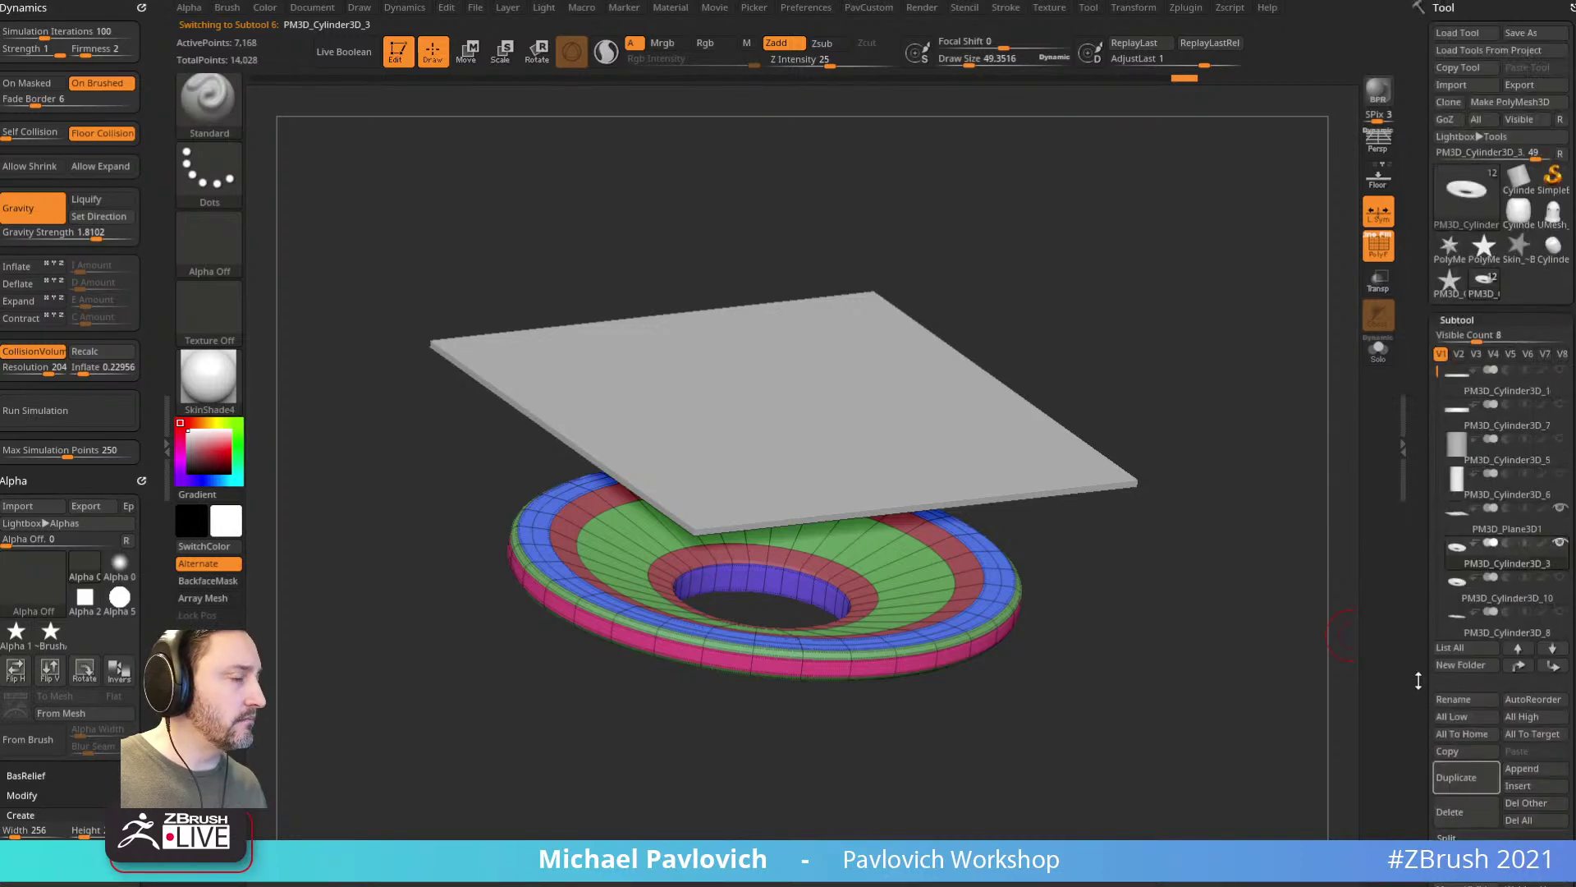
click(1512, 530)
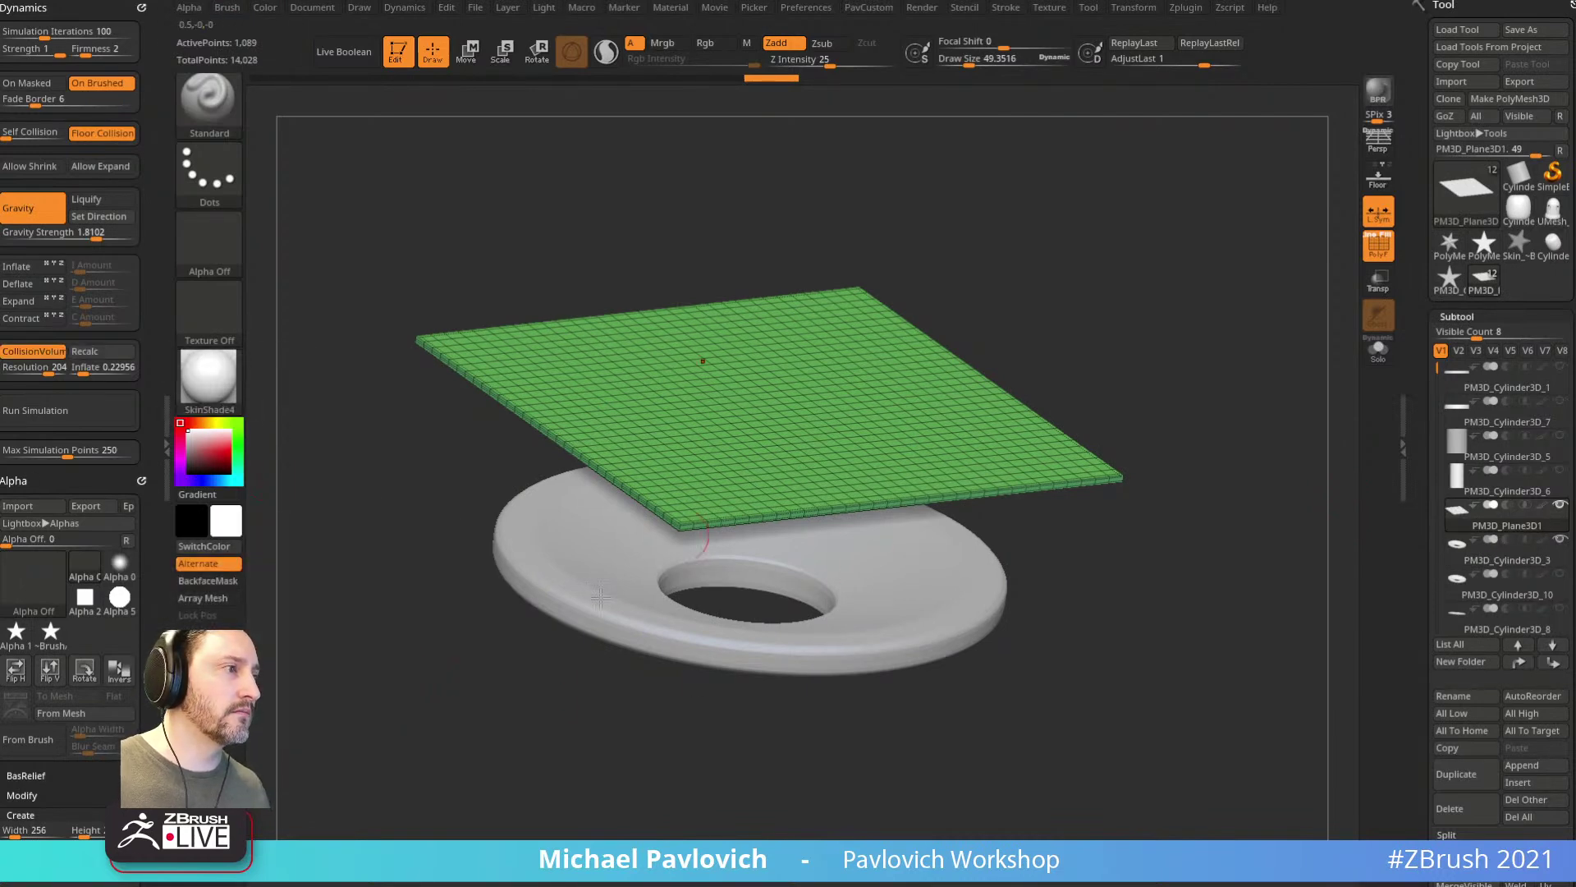
Step: Run the gravity cloth simulation to drape the square plane over the dished disc
drag(1233, 558, 1243, 525)
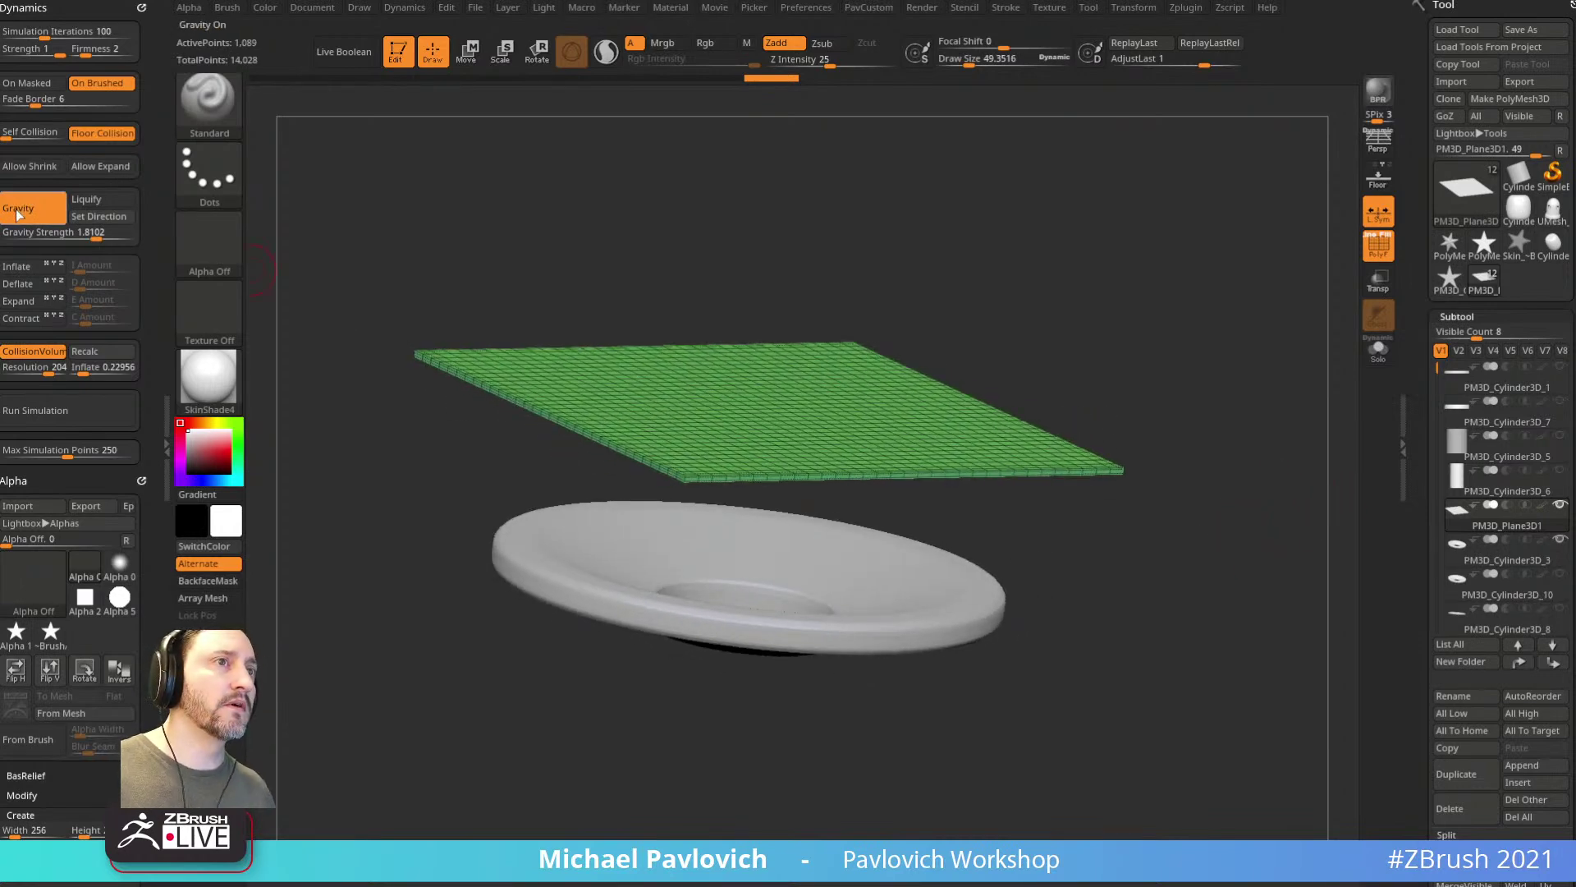
drag(914, 254, 1067, 307)
click(52, 408)
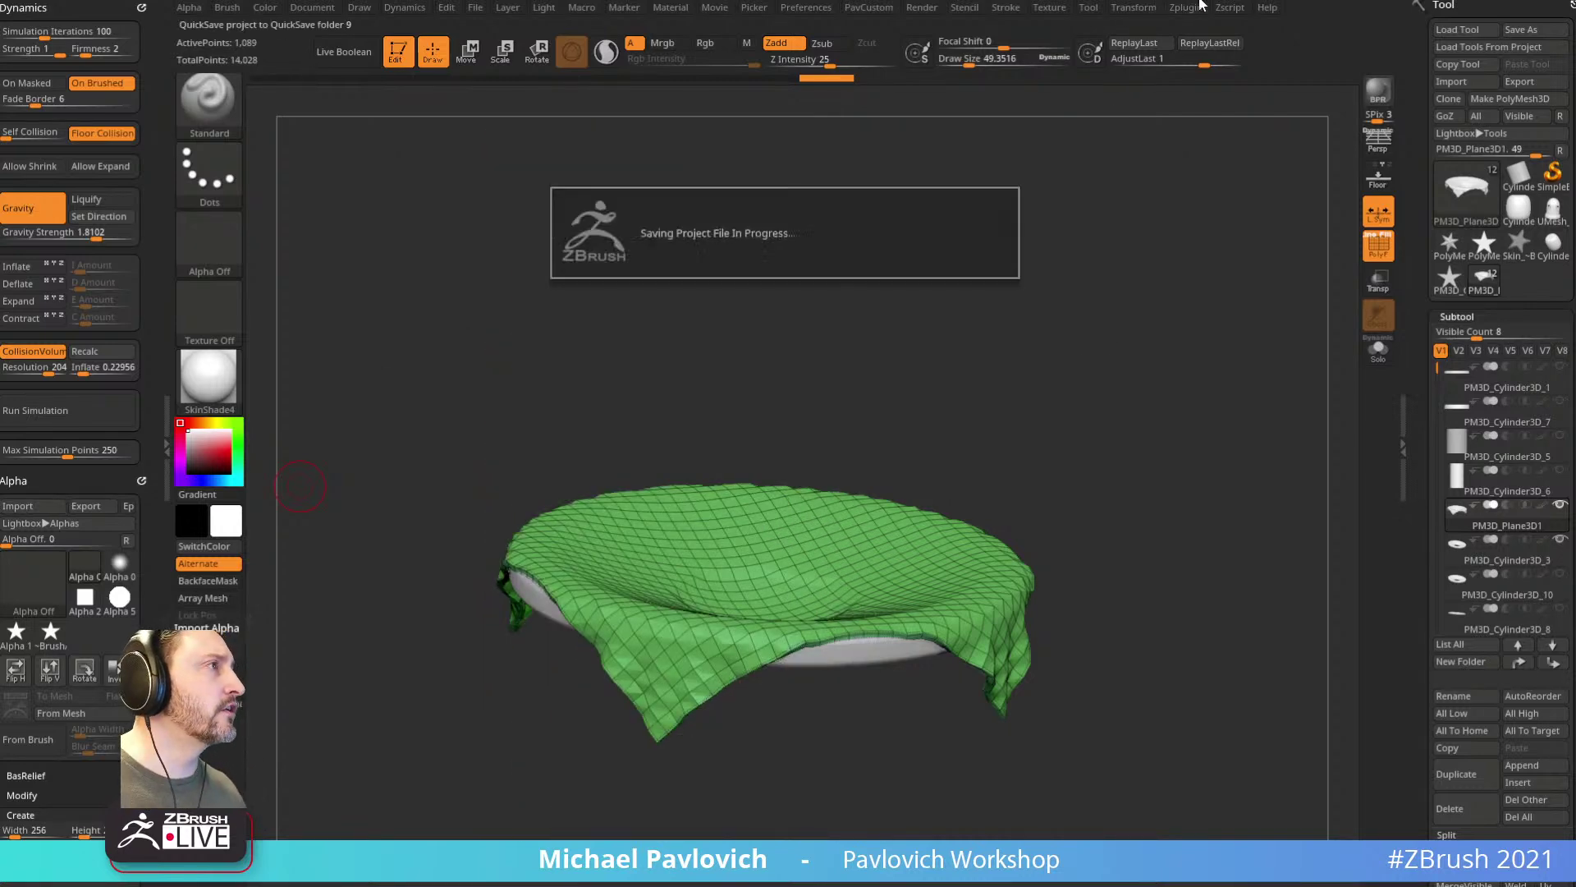
Step: Switch to the PolyMesh3D star, snap it to a side view and activate Move
click(1452, 259)
mouse_move(1067, 402)
shift+mouse_down()
mouse_move(1080, 358)
mouse_move(1069, 398)
shift+mouse_up()
key(w)
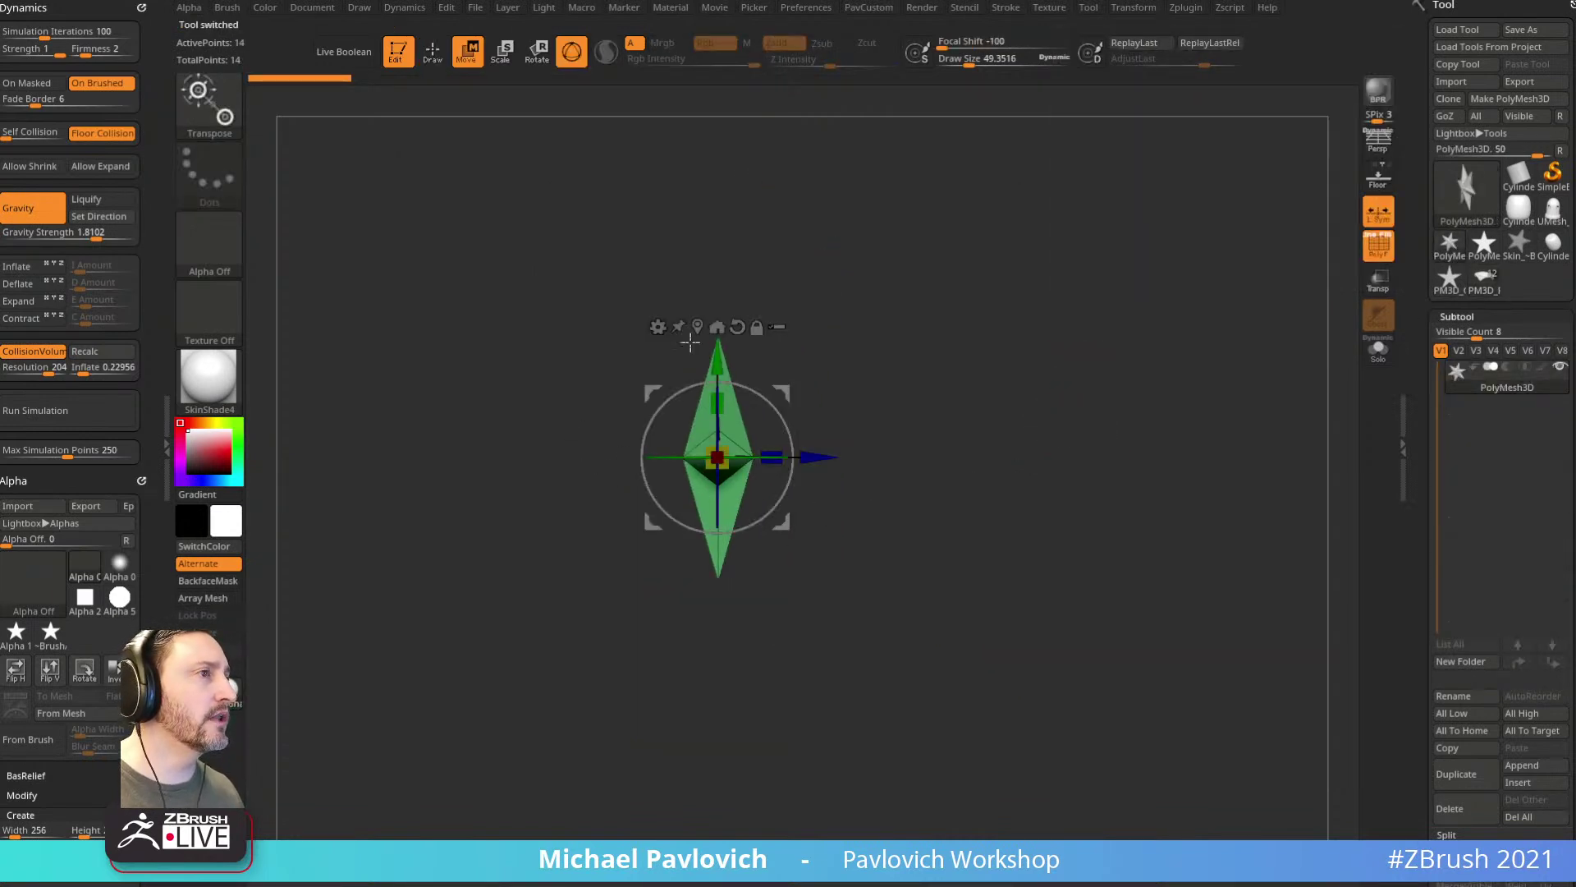
Step: Try building a row of five evenly spaced stars by duplicating one sideways and repeating the move, and undo it
ctrl+drag(806, 417, 1007, 429)
key(1)
key(1)
key(1)
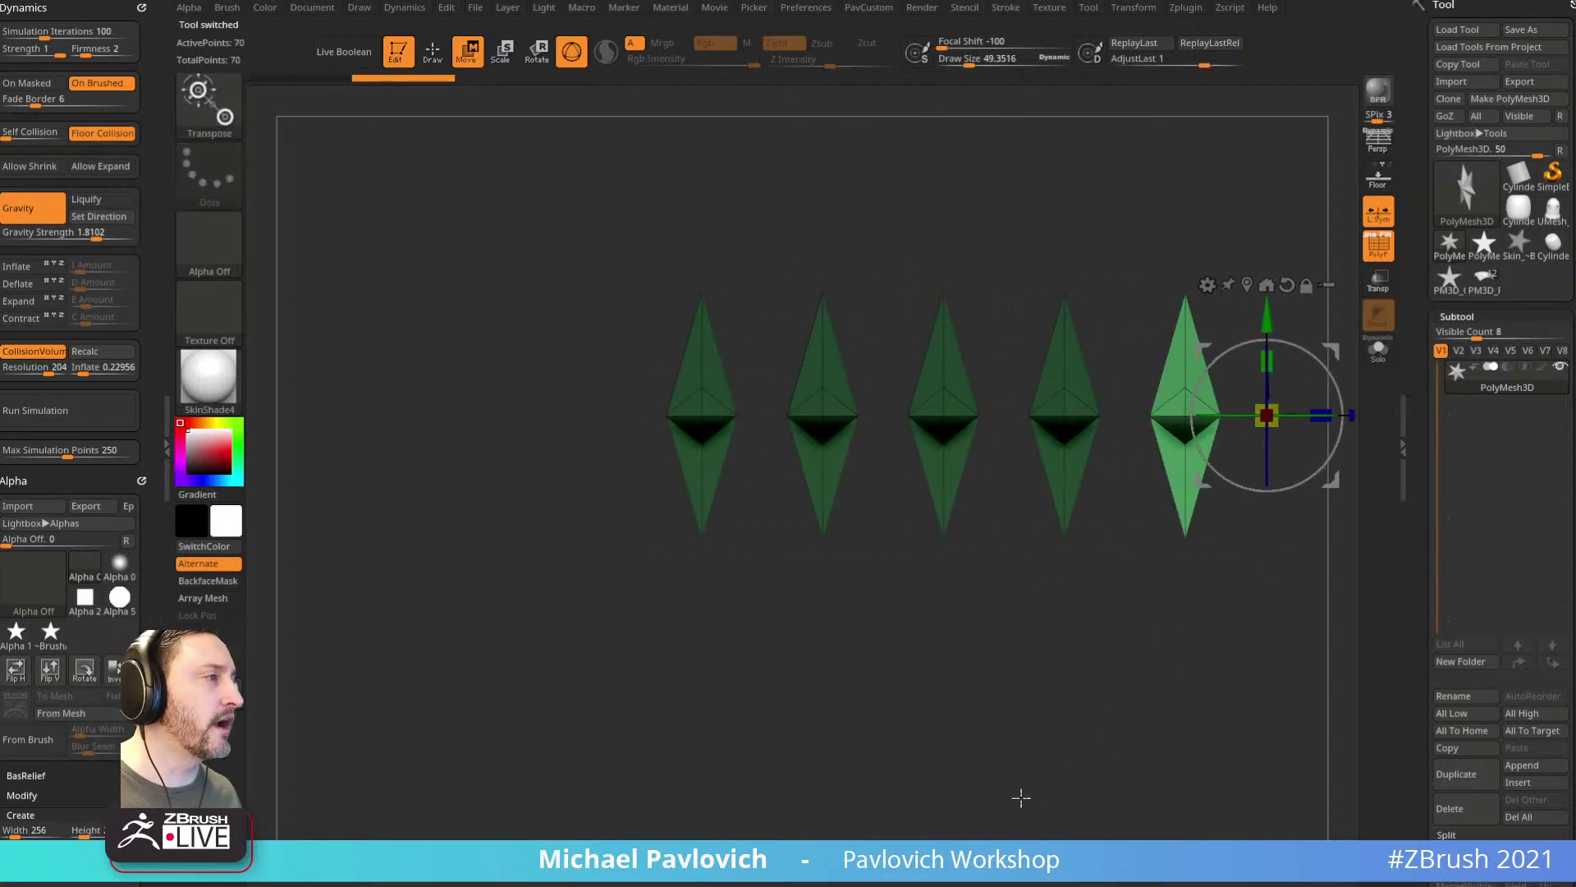
key(ctrl+z)
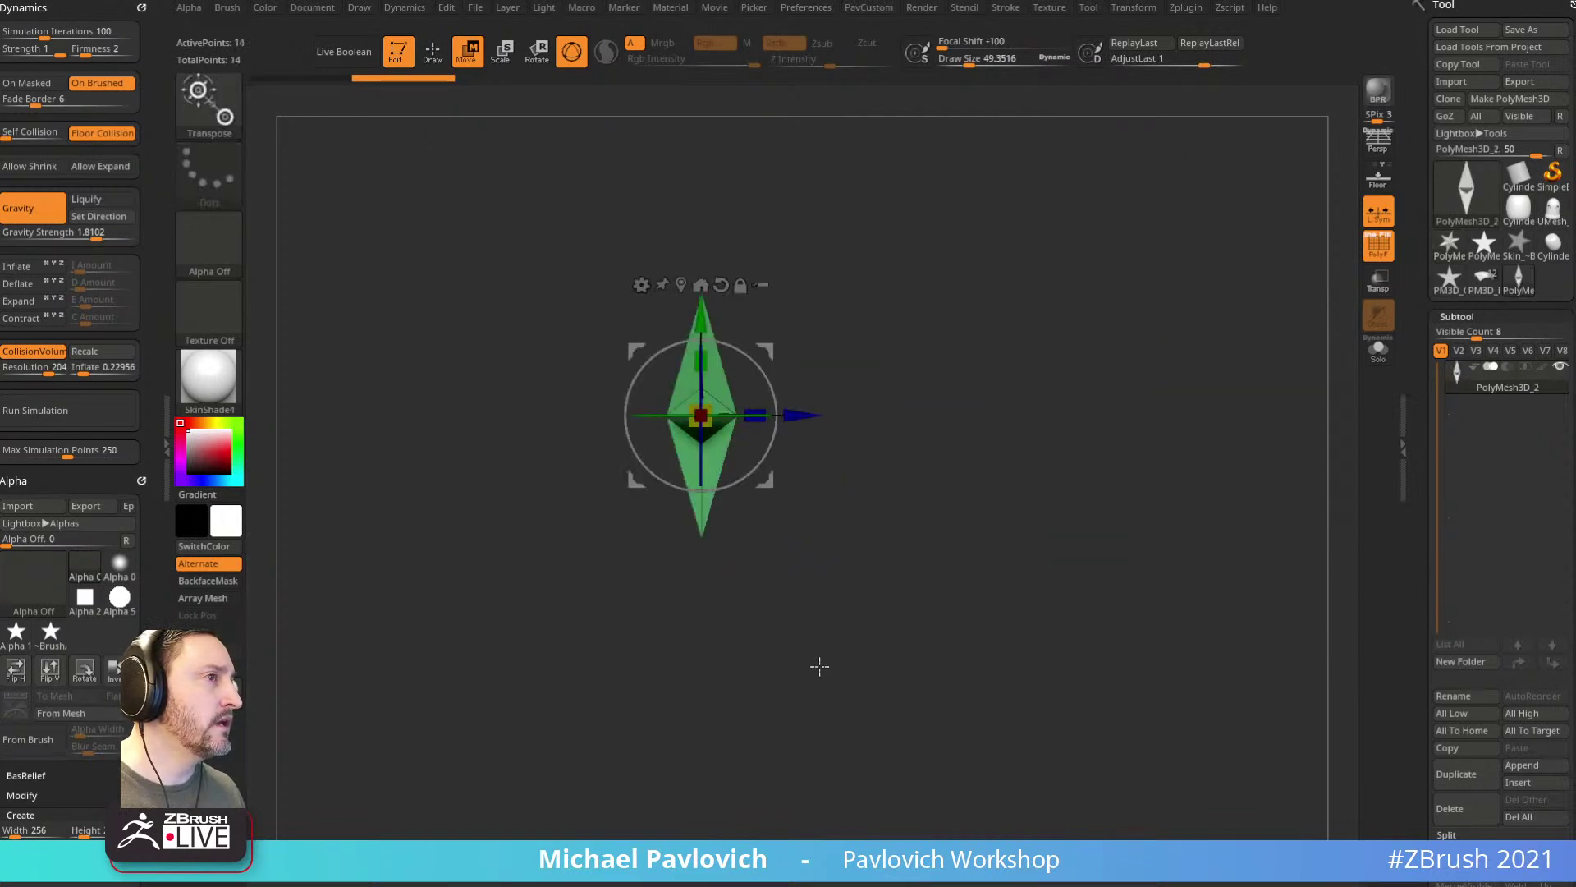
Step: Try a tighter row of nine stars from repeated duplicates of the single star, and undo it
alt+drag(858, 616, 764, 649)
ctrl+drag(525, 395, 605, 397)
key(1)
key(1)
key(1)
key(1)
key(1)
key(1)
key(1)
key(1)
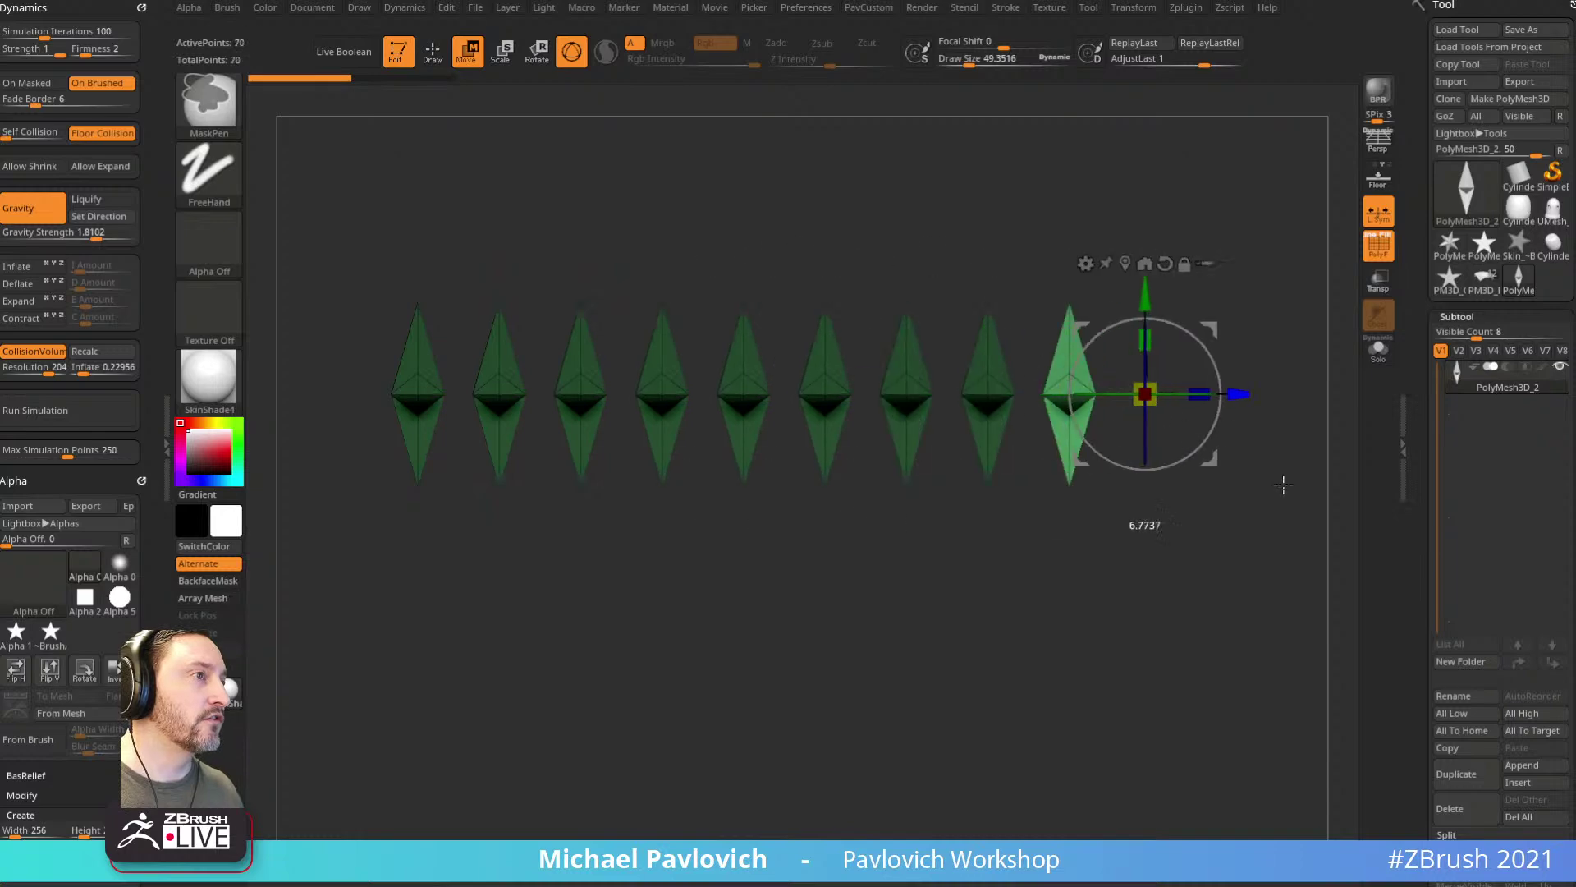
key(ctrl+z)
Step: Turn on Array Mesh for the star, with Lock Pos and Lock Size enabled
mouse_move(904, 706)
mouse_down()
mouse_move(932, 697)
mouse_move(918, 682)
mouse_up()
key(q)
drag(1423, 538, 1412, 215)
drag(1421, 358, 1415, 249)
click(1463, 228)
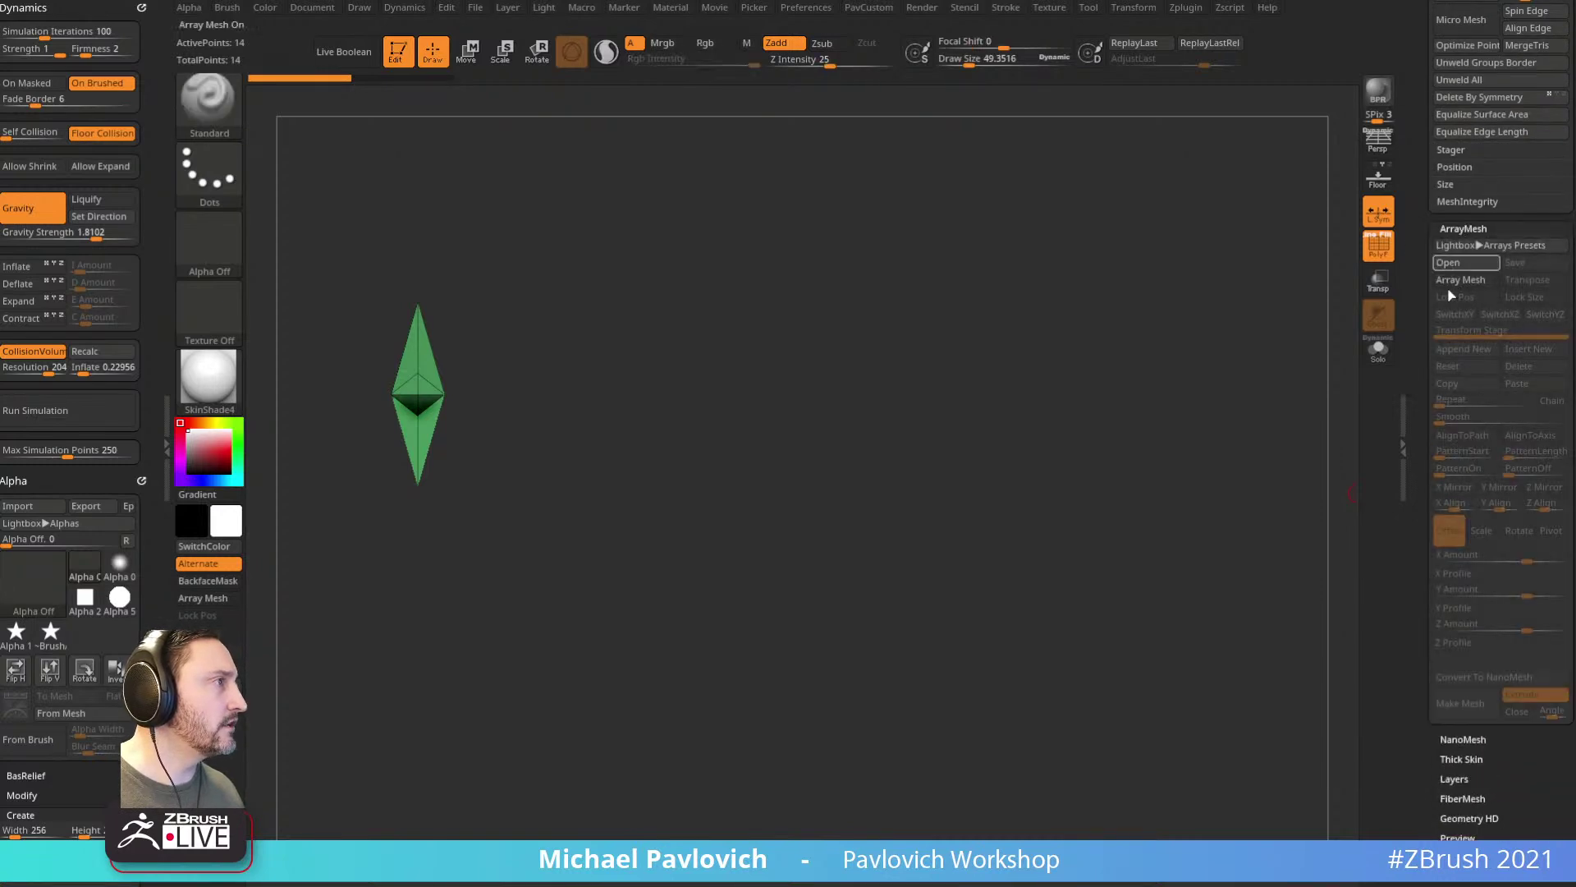
click(1466, 280)
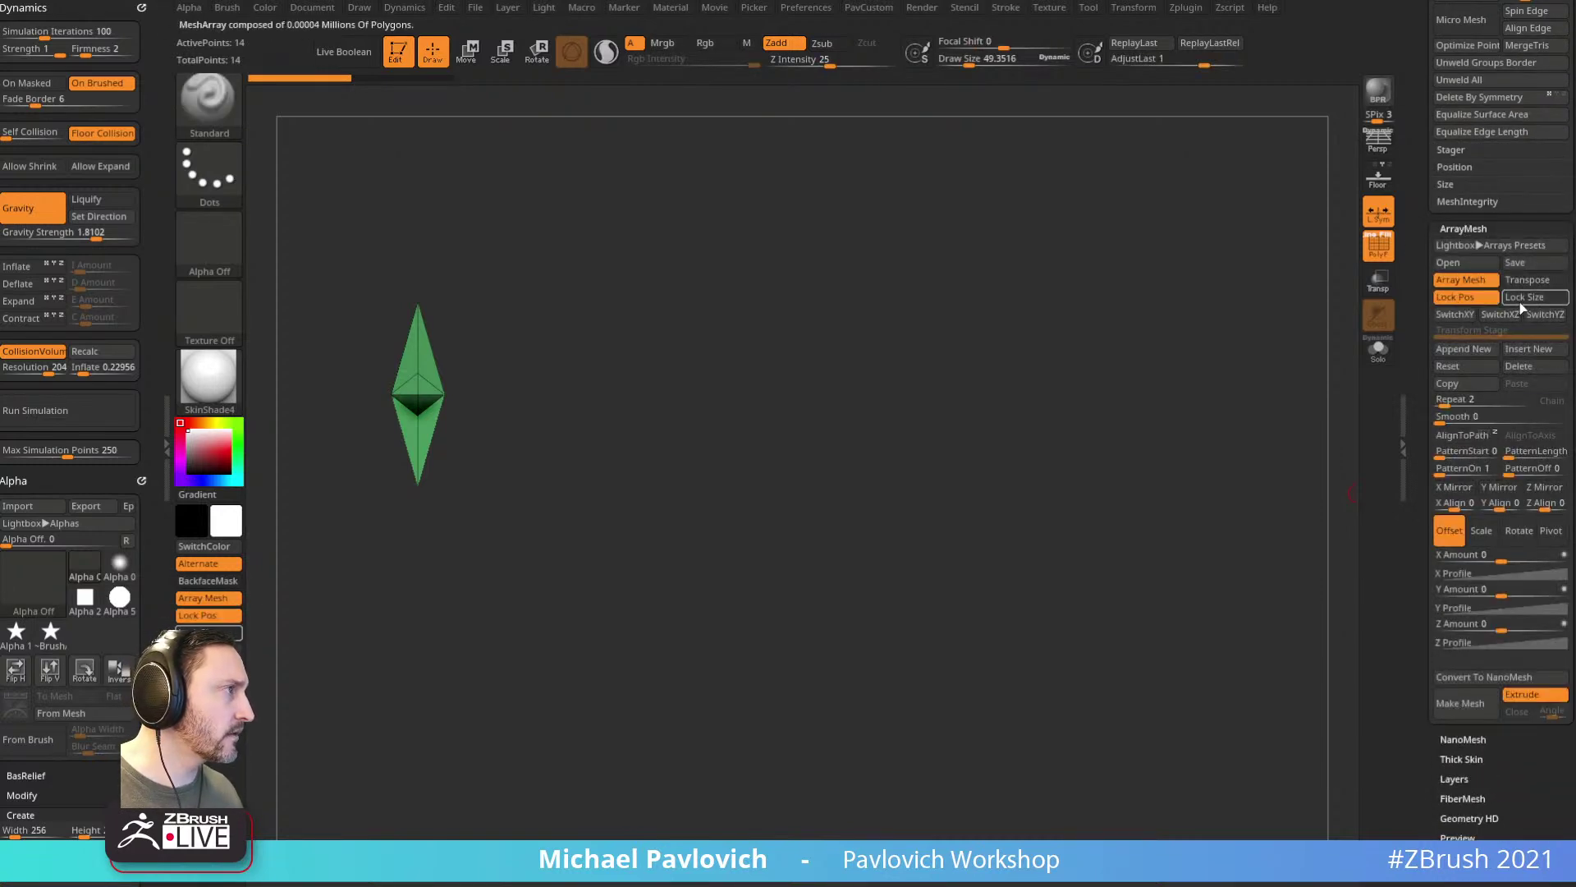
Step: Set the array's Y rotation amount to 360
click(1518, 530)
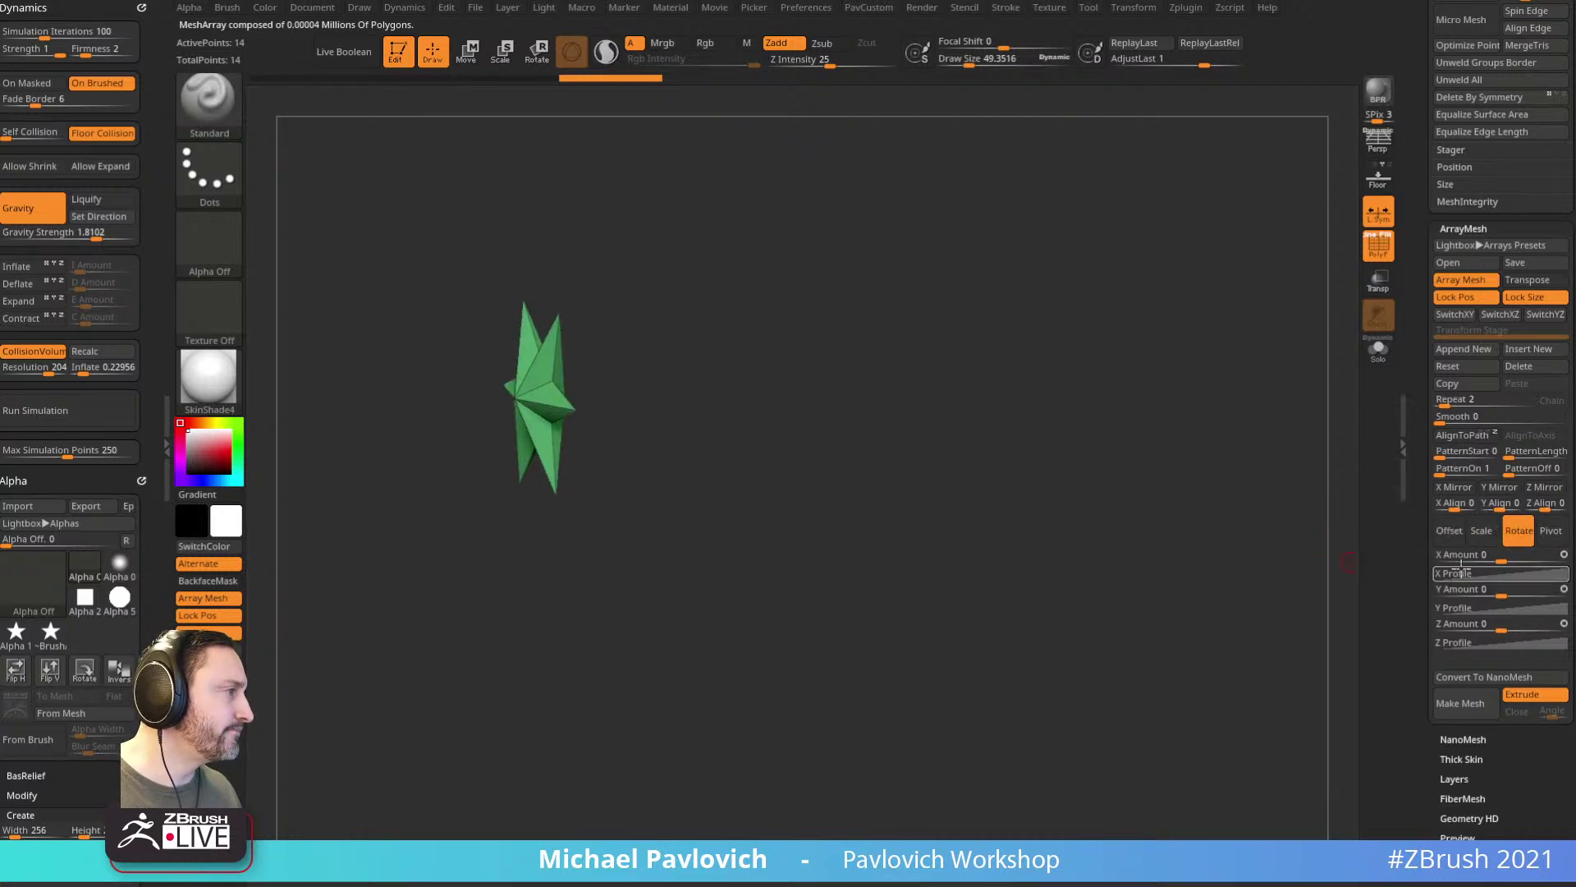
drag(1509, 592, 1532, 592)
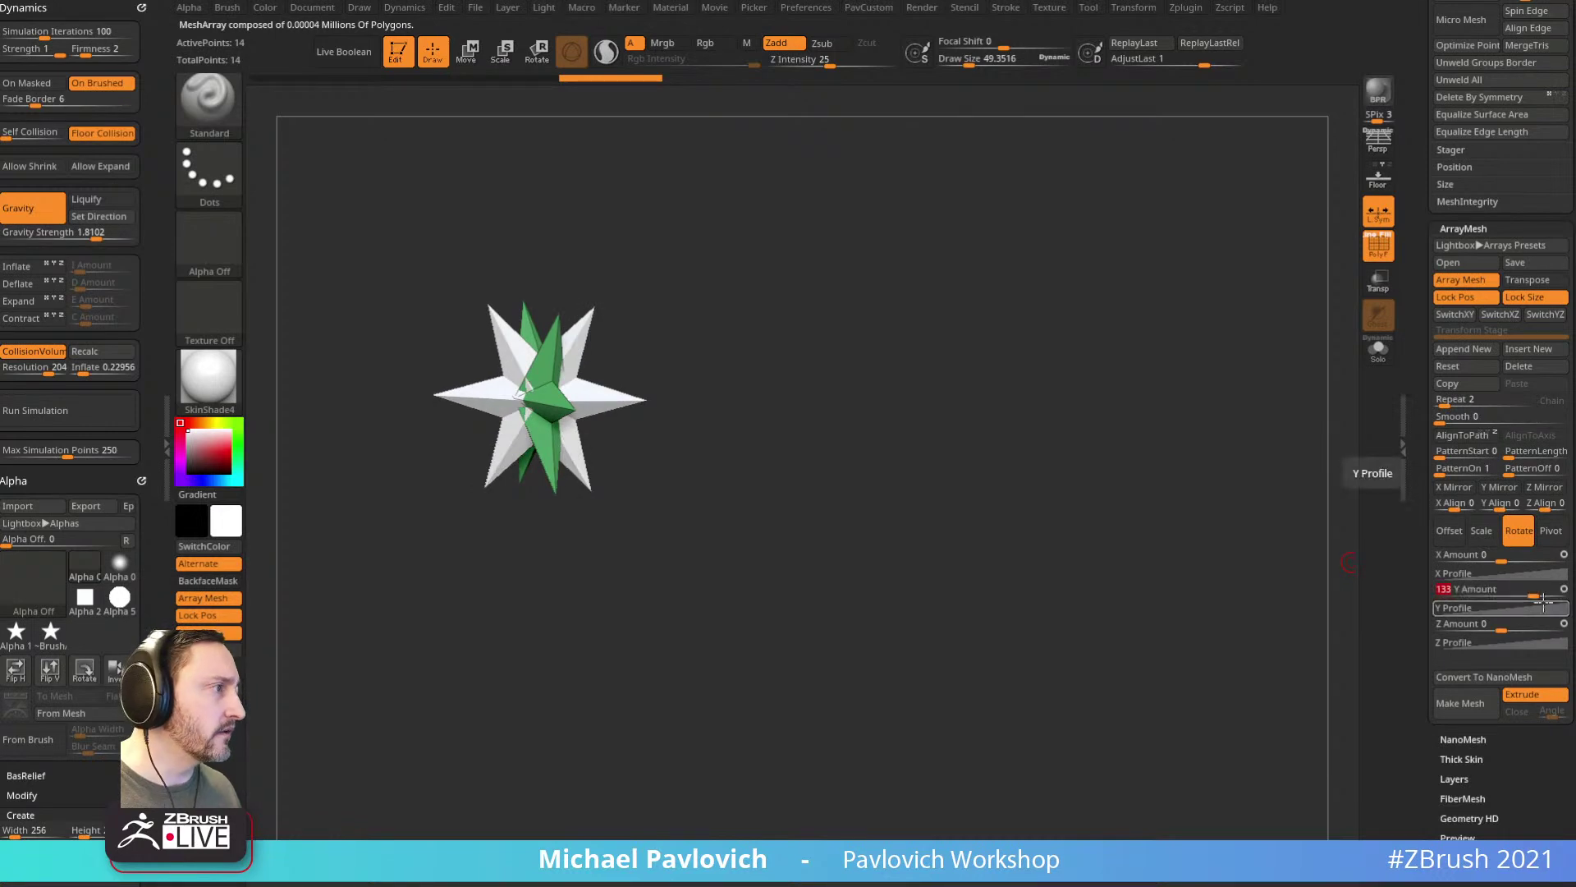
click(1544, 597)
Step: Enable Transpose for the array and use the transpose line to move its rotation pivot away from the star
click(1534, 280)
key(w)
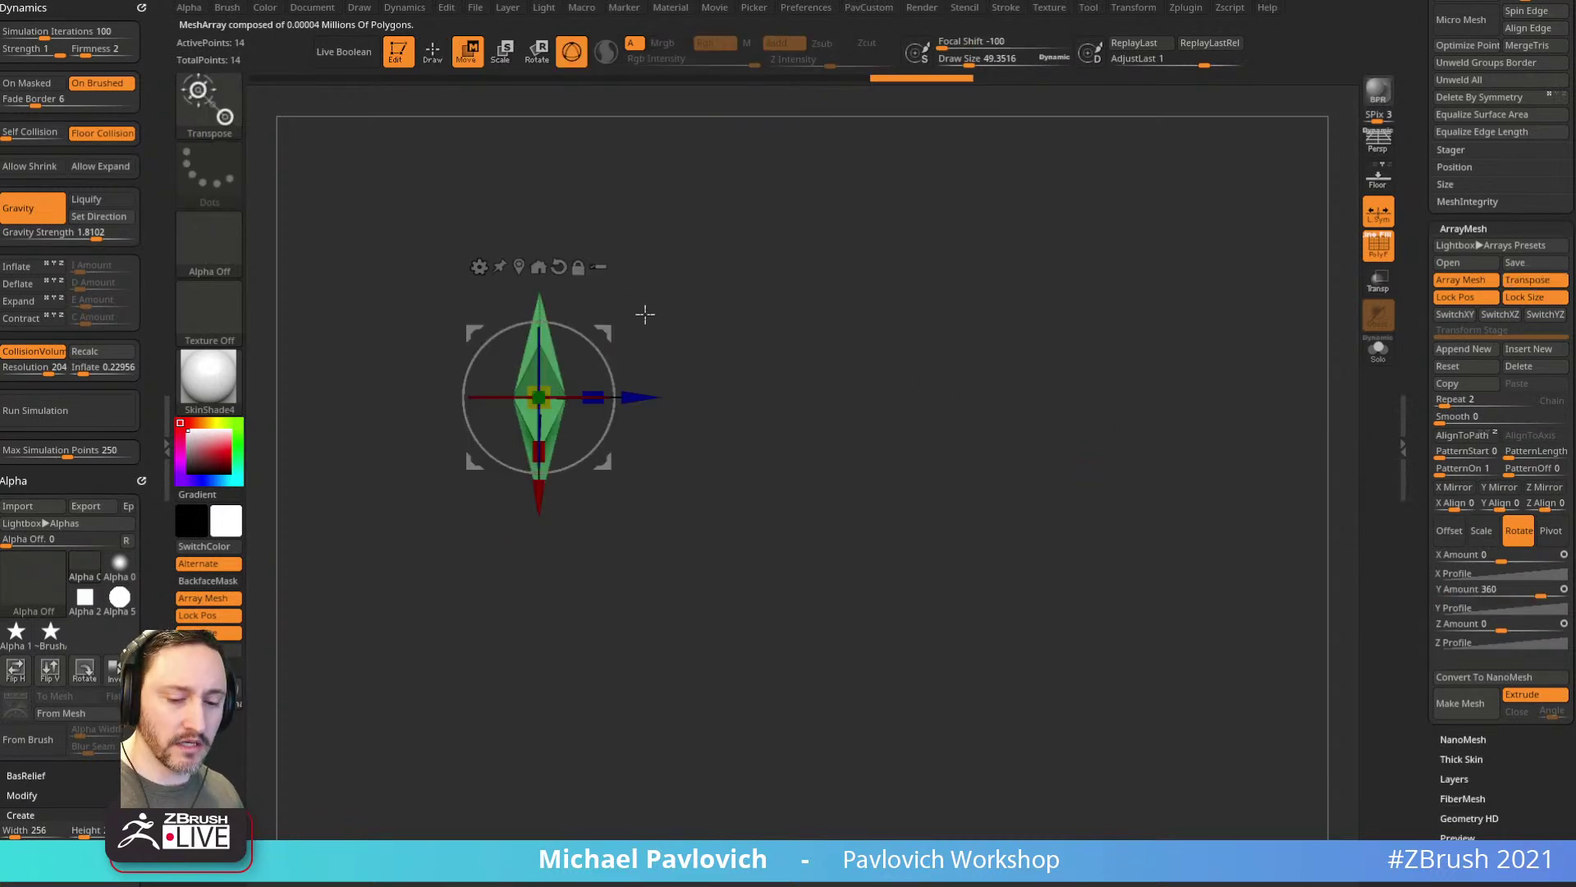
key(y)
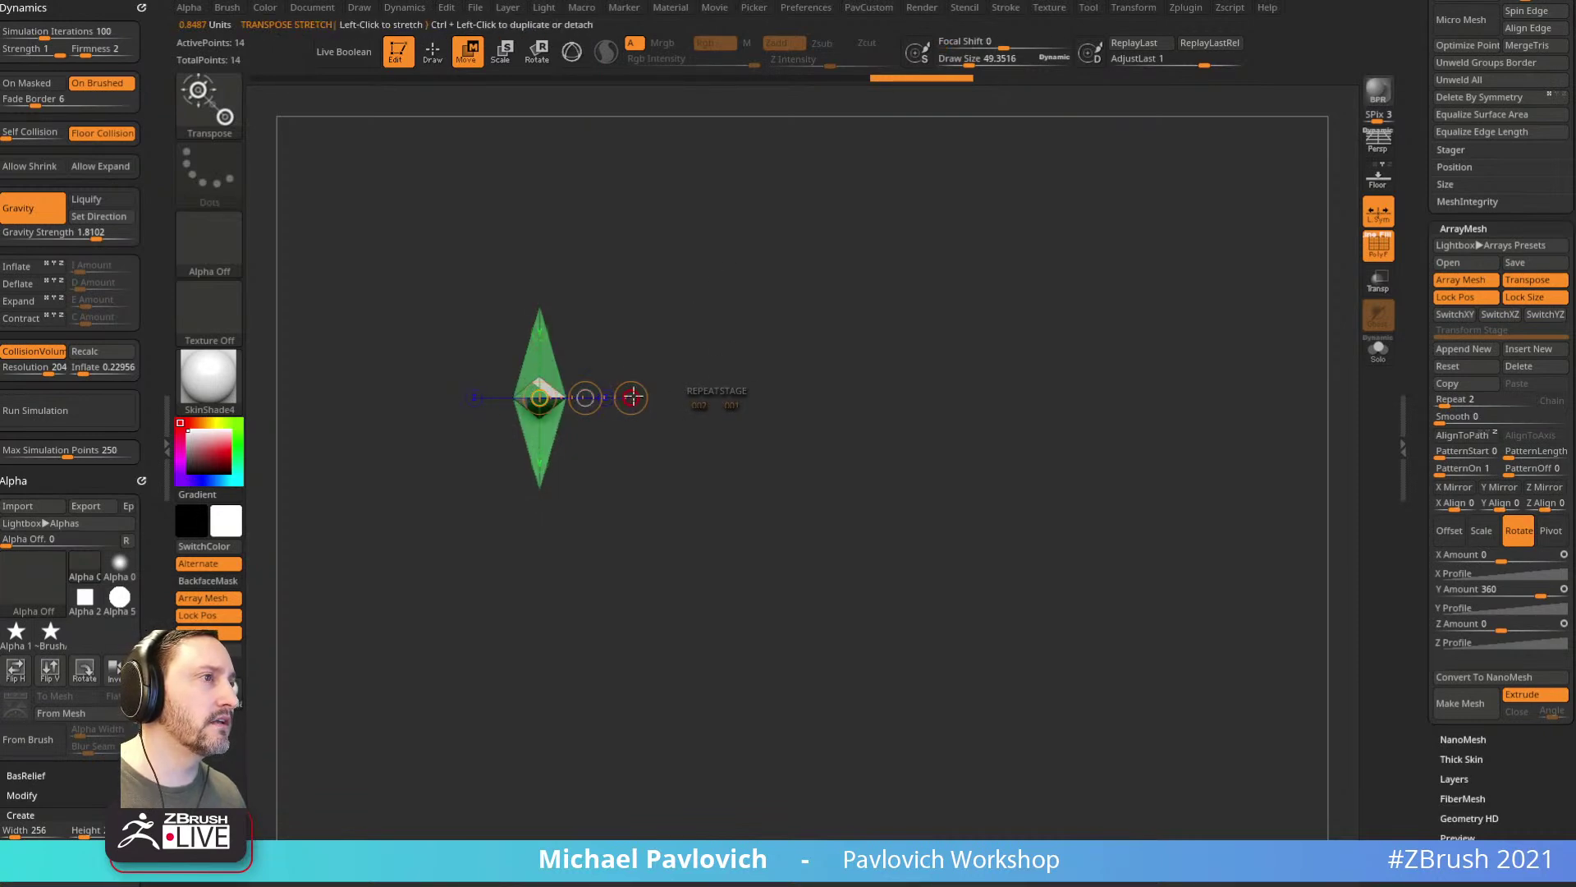
ctrl+drag(585, 398, 720, 404)
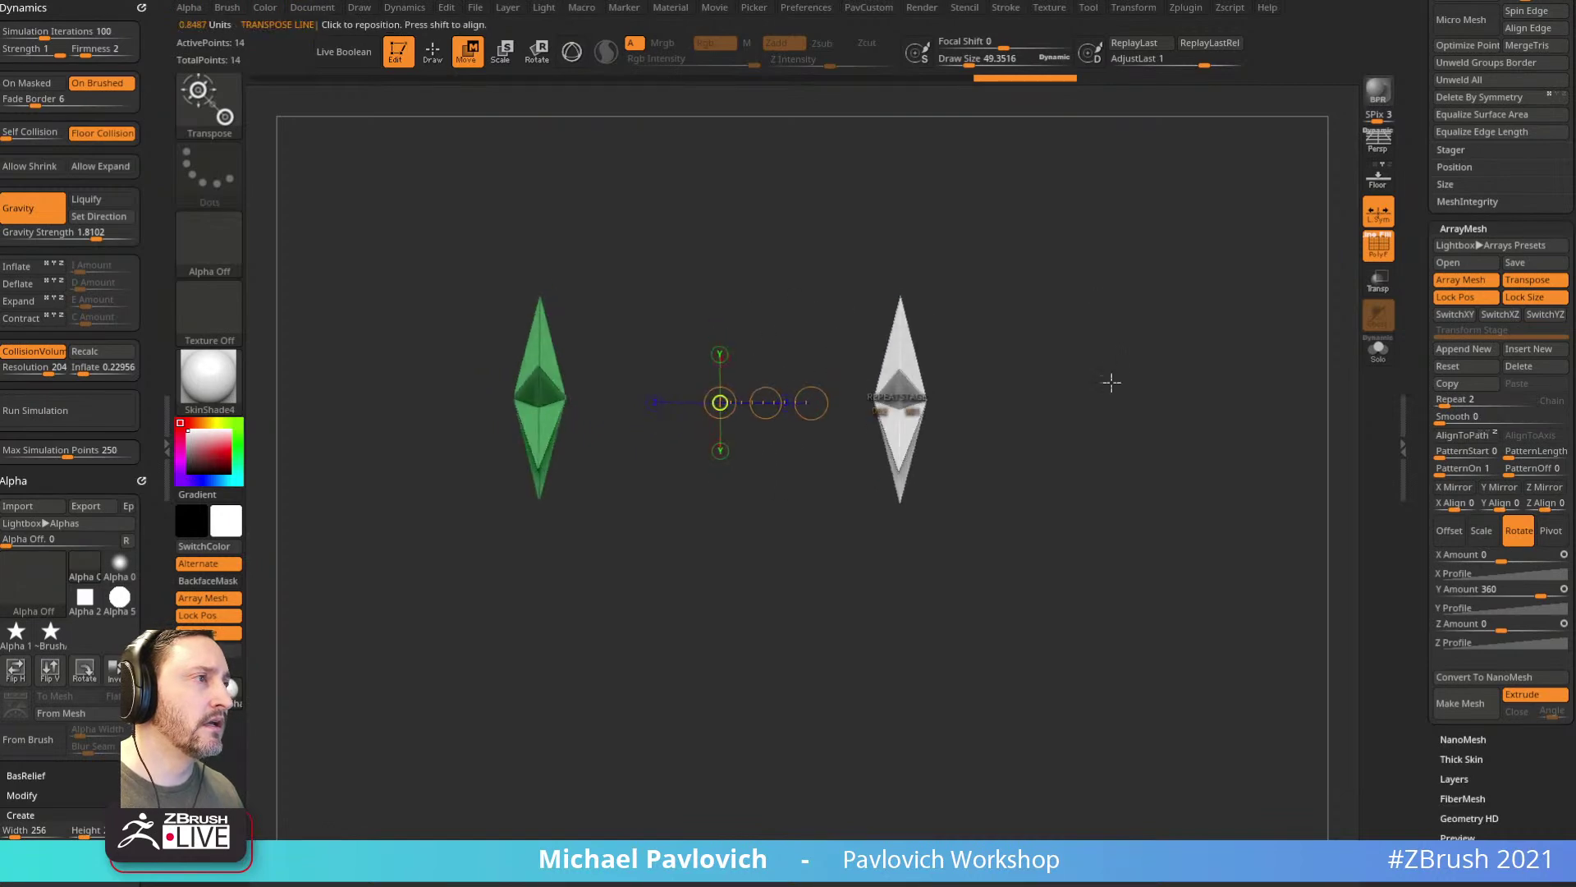
Step: Set the array's Repeat to 18, widen it into a full ring of stars and view it at an angle
drag(1454, 398, 1462, 398)
drag(1126, 418, 1114, 501)
drag(720, 403, 1138, 428)
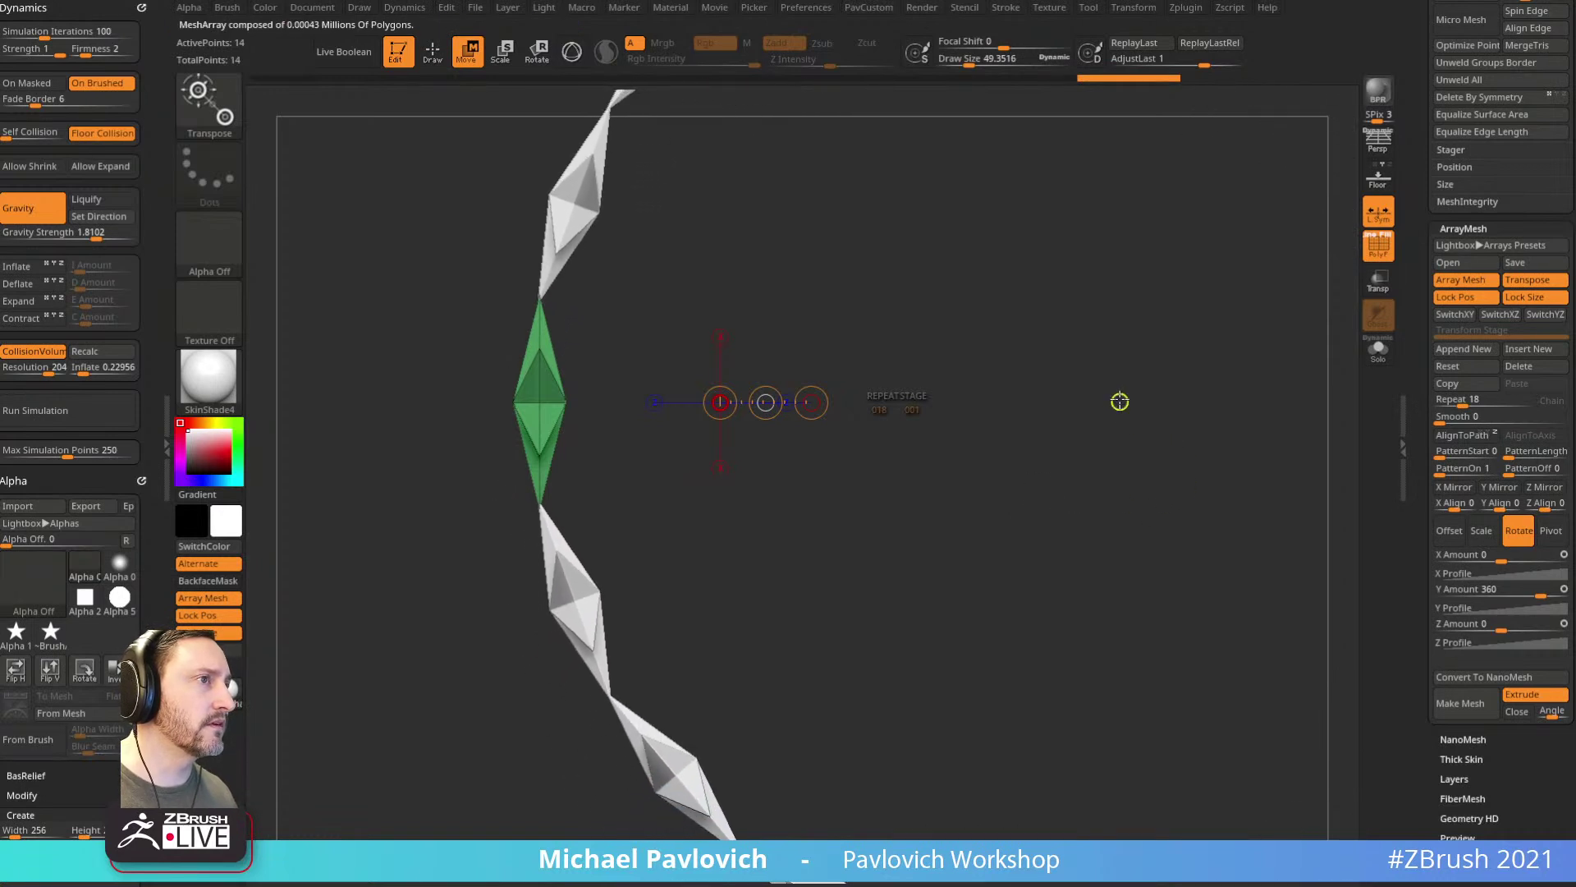
click(1133, 403)
key(q)
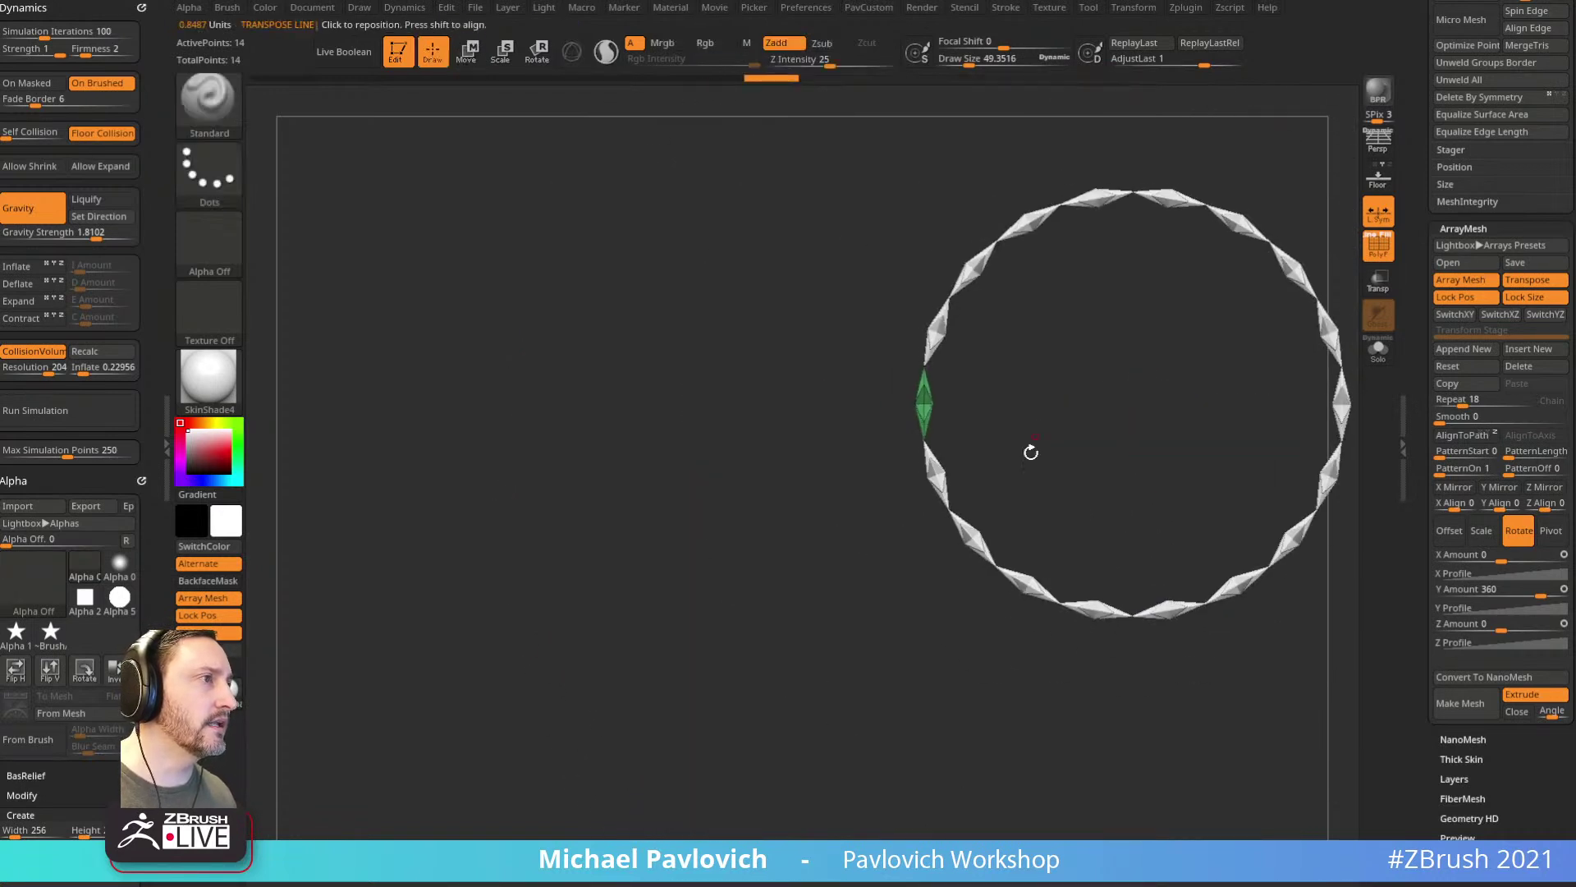
drag(1075, 441, 1080, 352)
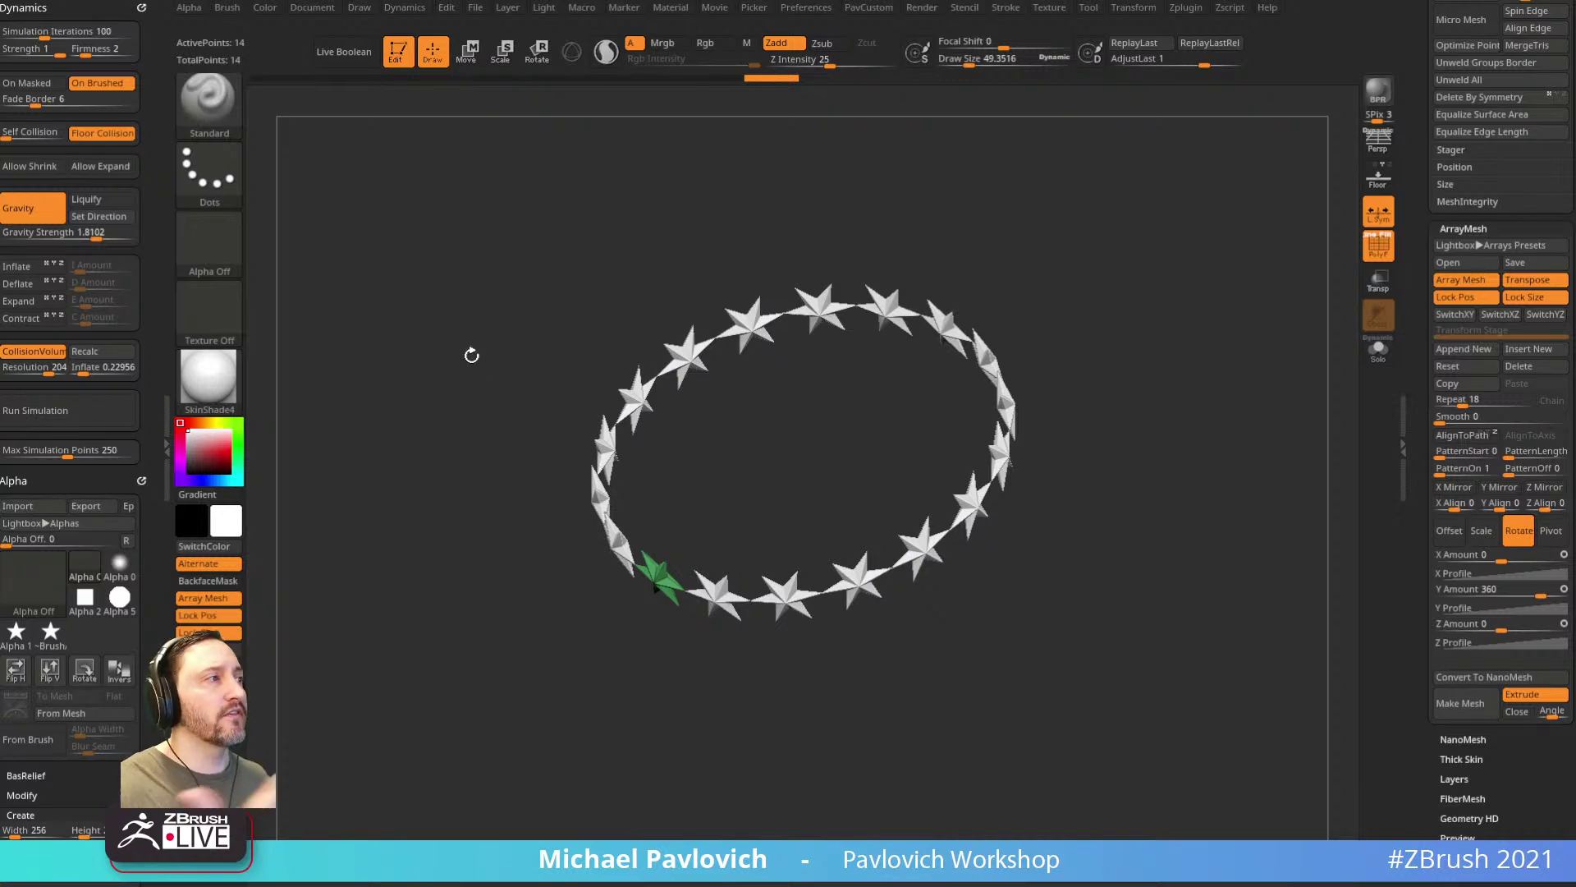
Step: Switch to the domed tower mesh and examine its round window openings up close
scroll(1432, 464, up, 5)
click(1433, 464)
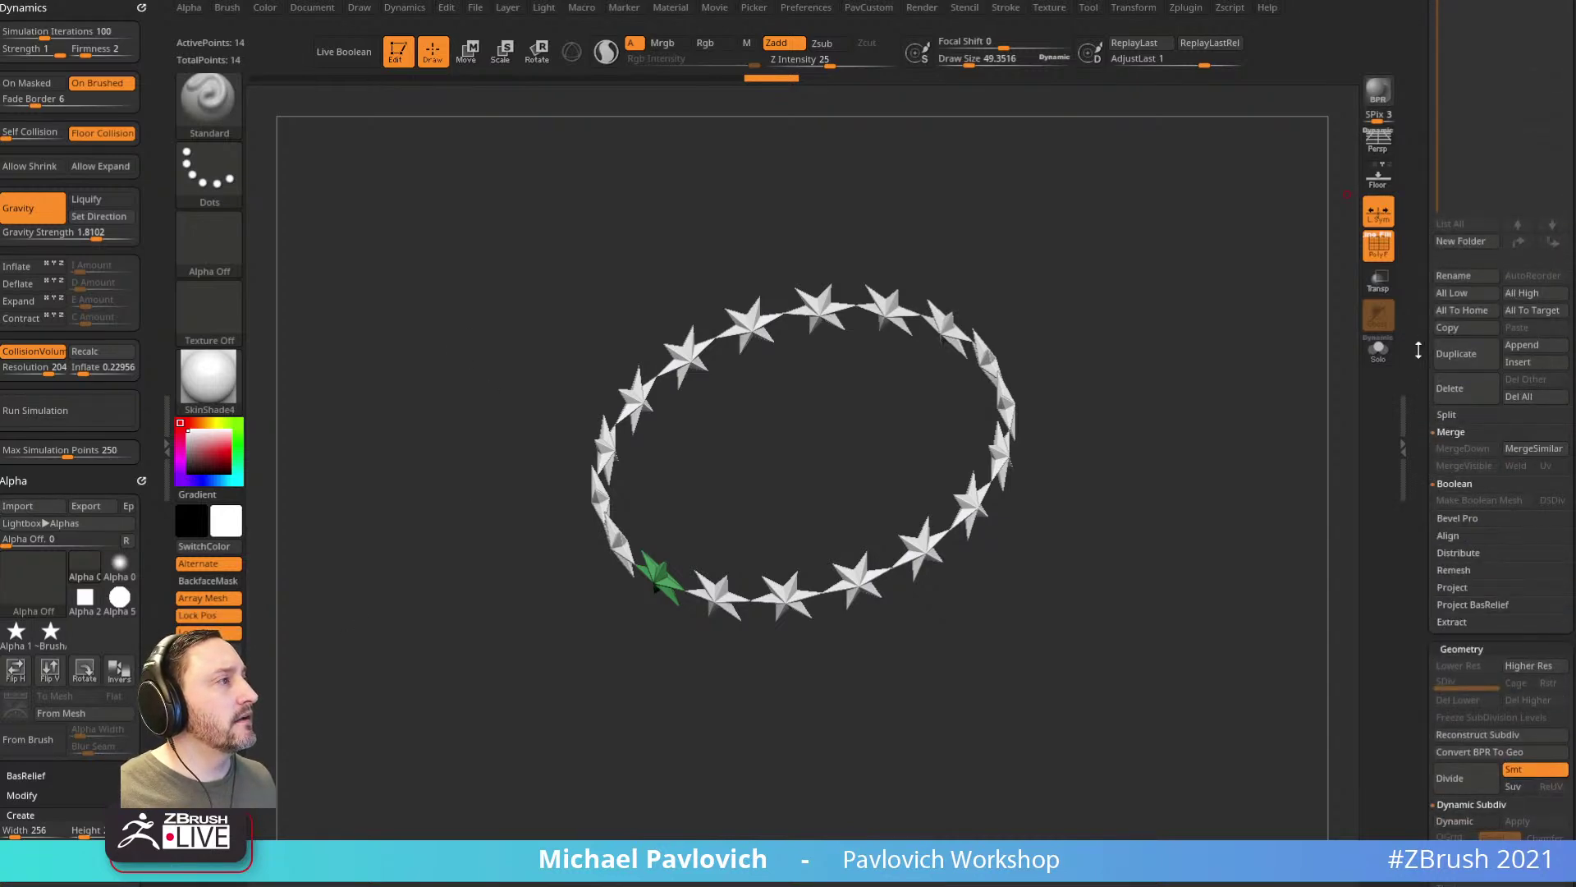
ctrl+right_drag(991, 387, 1111, 500)
drag(1112, 555, 1105, 506)
mouse_move(1231, 416)
mouse_down()
mouse_move(1203, 262)
mouse_move(915, 372)
mouse_move(1091, 338)
mouse_move(1274, 395)
mouse_move(1076, 415)
mouse_up()
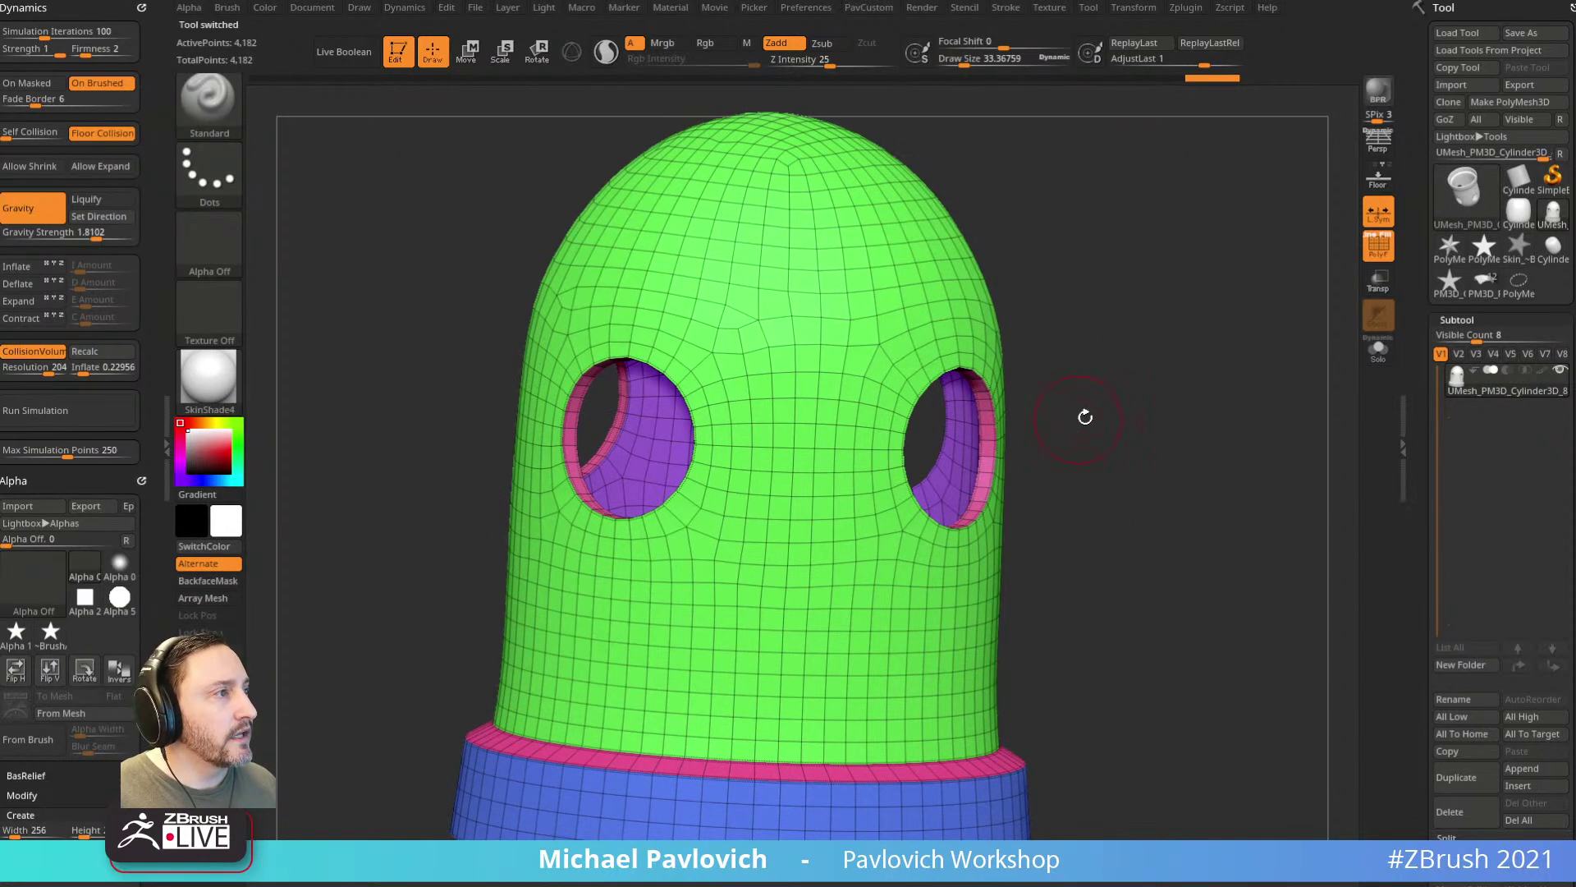
mouse_move(1237, 392)
alt+mouse_down()
mouse_move(1087, 386)
mouse_move(1238, 402)
mouse_move(1237, 422)
alt+mouse_up()
Step: With the ZModeler brush, try extruding all the pink window rims using the Polygroup All target
key(b)
key(z)
key(m)
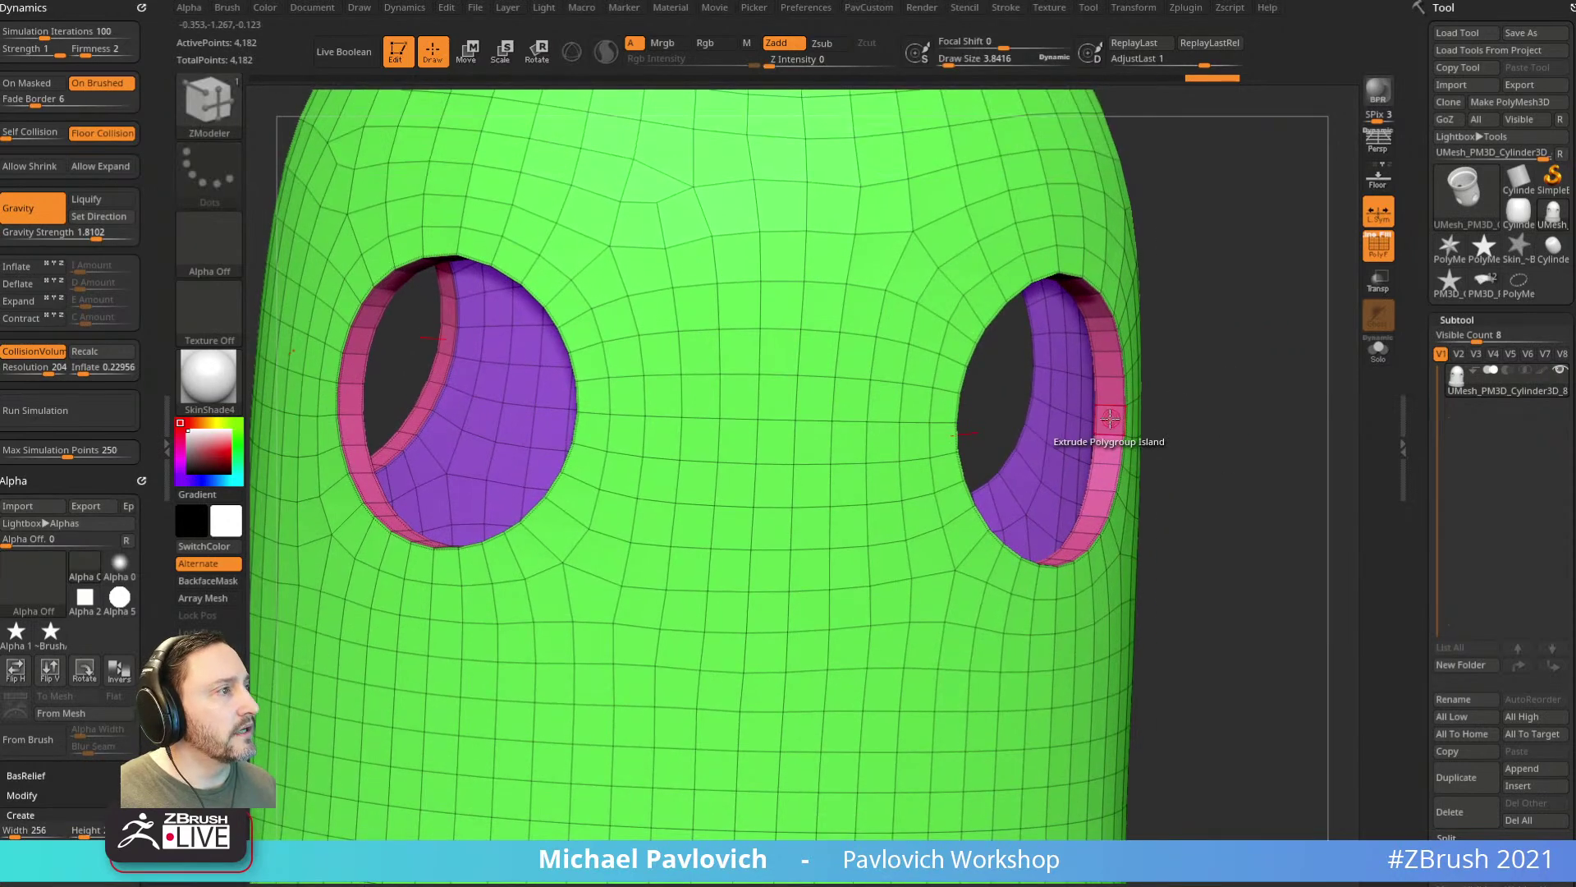
key(space)
key(space)
click(1228, 489)
drag(1055, 446, 1091, 443)
Step: Try QMesh with the Polygroup All target on the dome's window rims, and undo all the rim edits
key(space)
click(1092, 412)
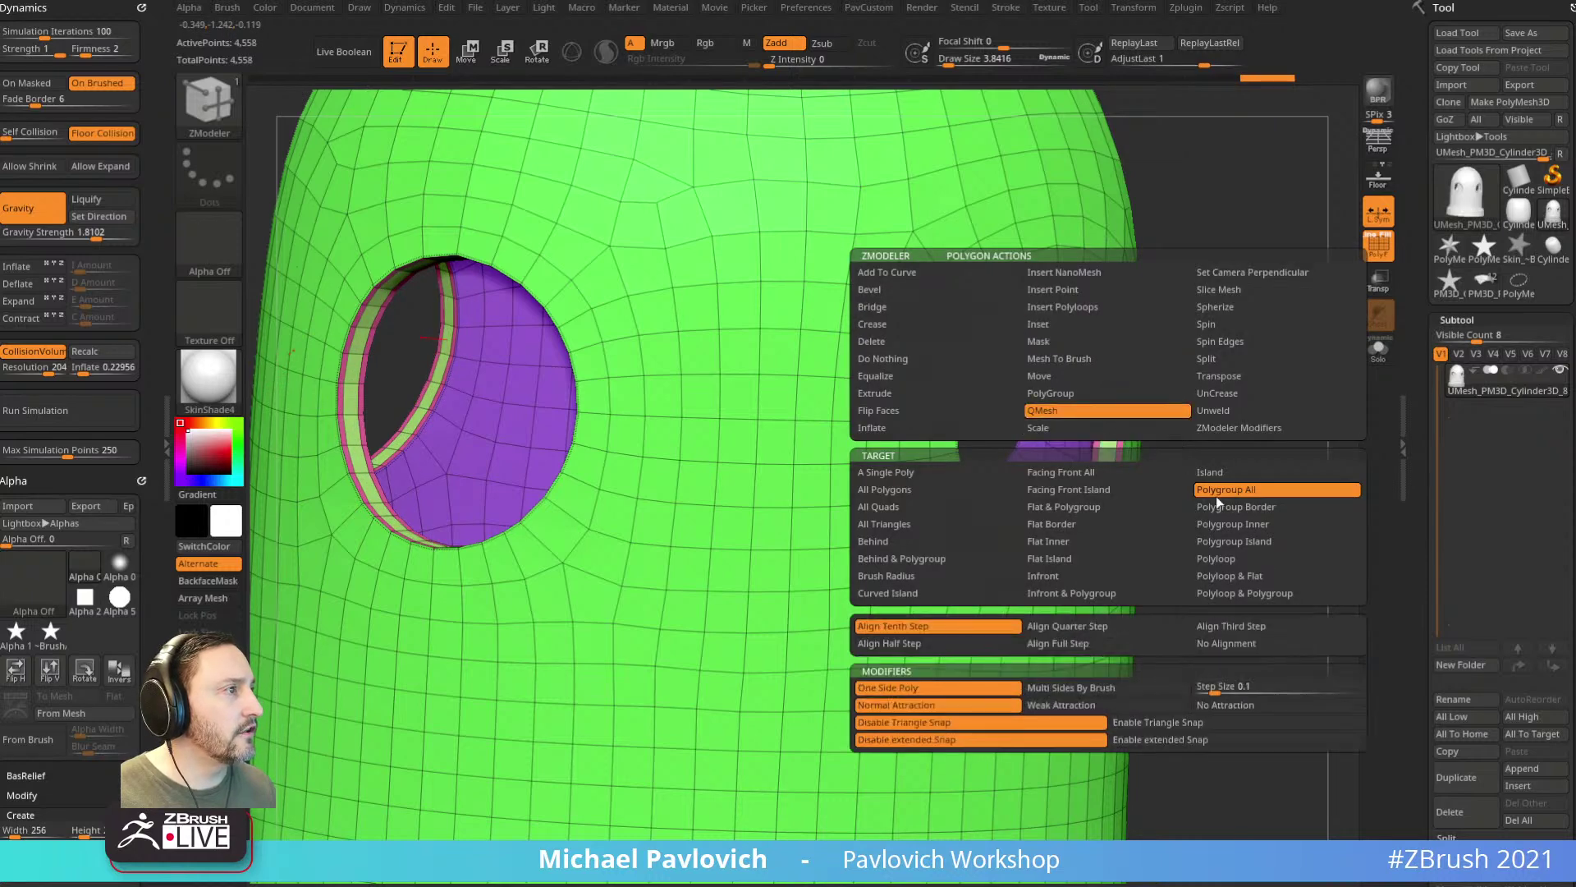
drag(1260, 399, 1214, 397)
drag(1108, 435, 1253, 366)
key(ctrl+z)
key(ctrl+z)
key(ctrl+z)
alt+drag(1281, 450, 1092, 423)
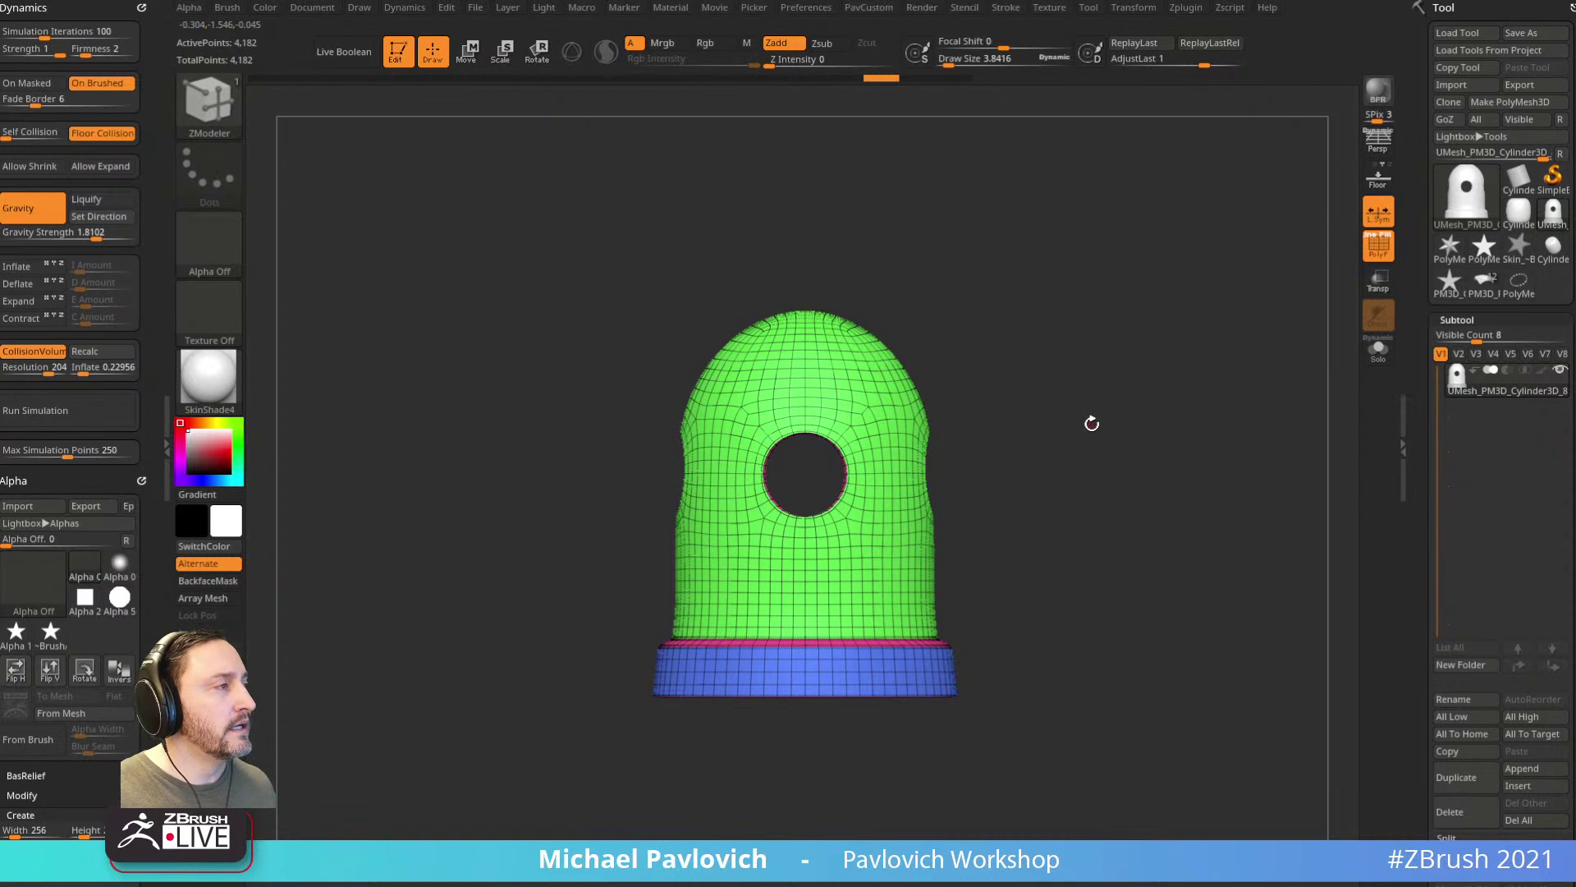
Step: Return to the tool with the draped plane and reframe the cloth and disc
click(1485, 288)
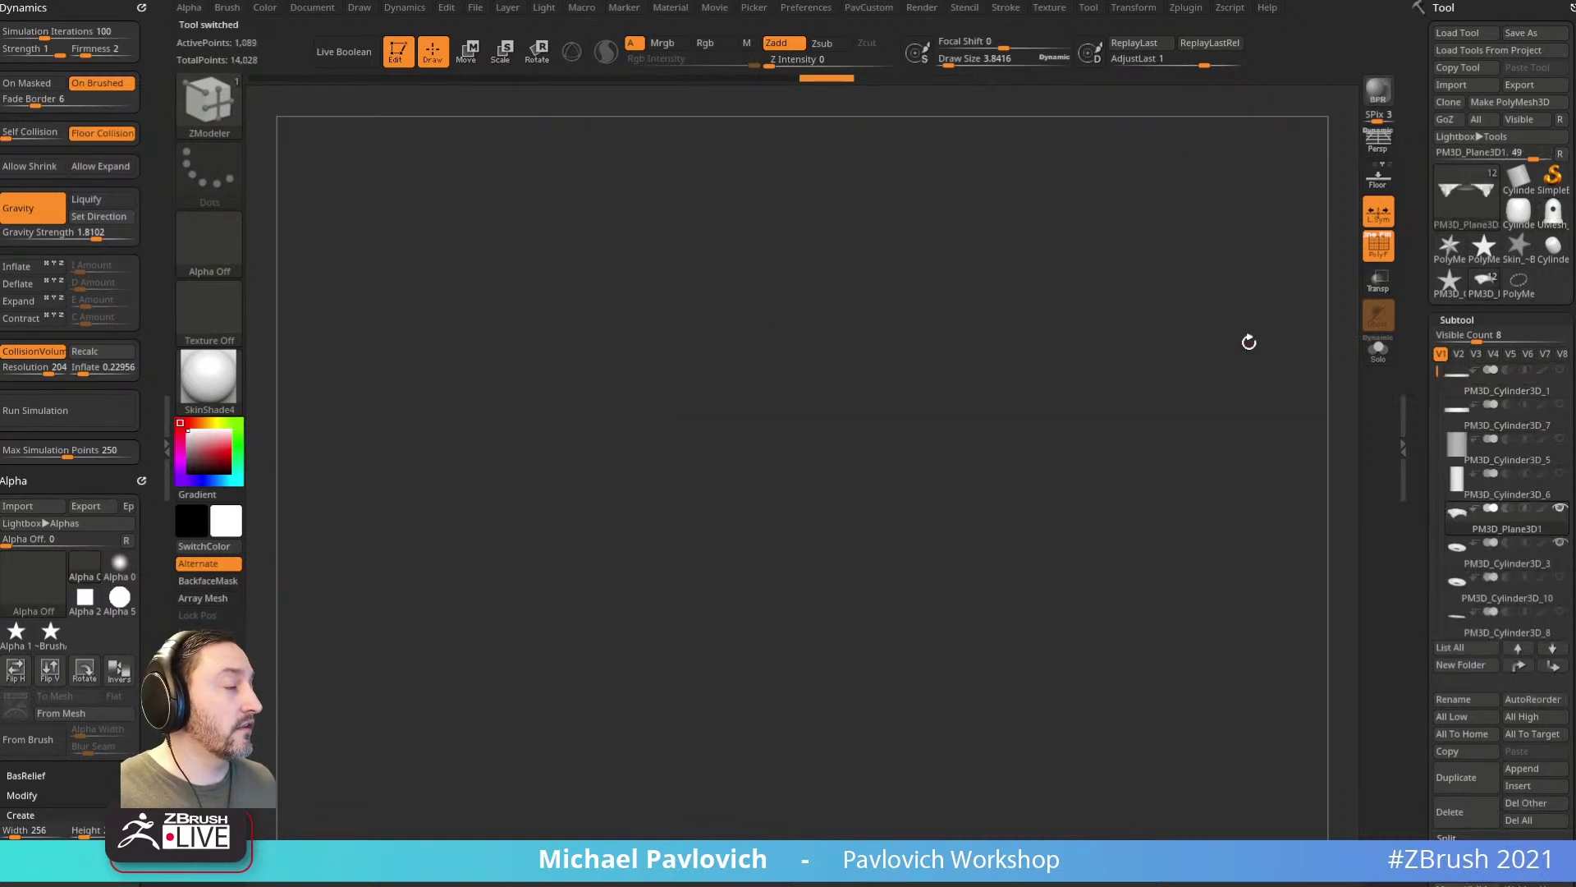
key(f)
mouse_move(1143, 236)
alt+mouse_down()
mouse_move(1010, 186)
mouse_move(1017, 174)
alt+mouse_up()
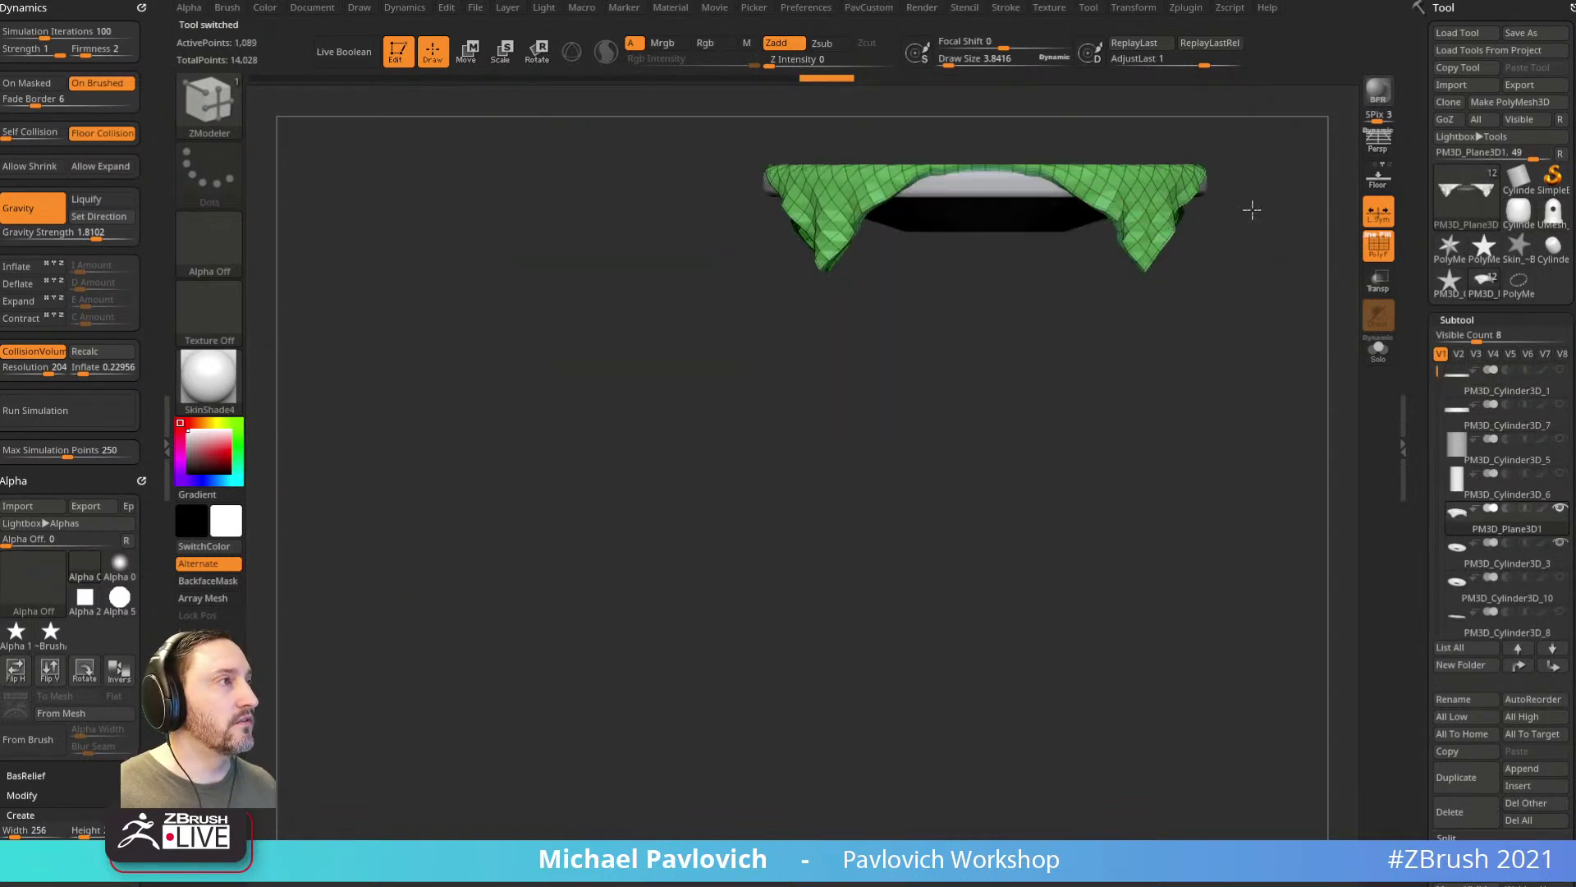
alt+drag(1266, 187, 1115, 492)
Step: Switch to the Standard brush and set its Draw Size to about 46.47
key(s)
key(b)
key(s)
key(t)
key(s)
mouse_move(1151, 392)
alt+mouse_down()
mouse_move(1144, 377)
mouse_move(1171, 387)
mouse_move(1124, 340)
alt+mouse_up()
key(s)
key(bracketleft)
key(s)
click(1222, 555)
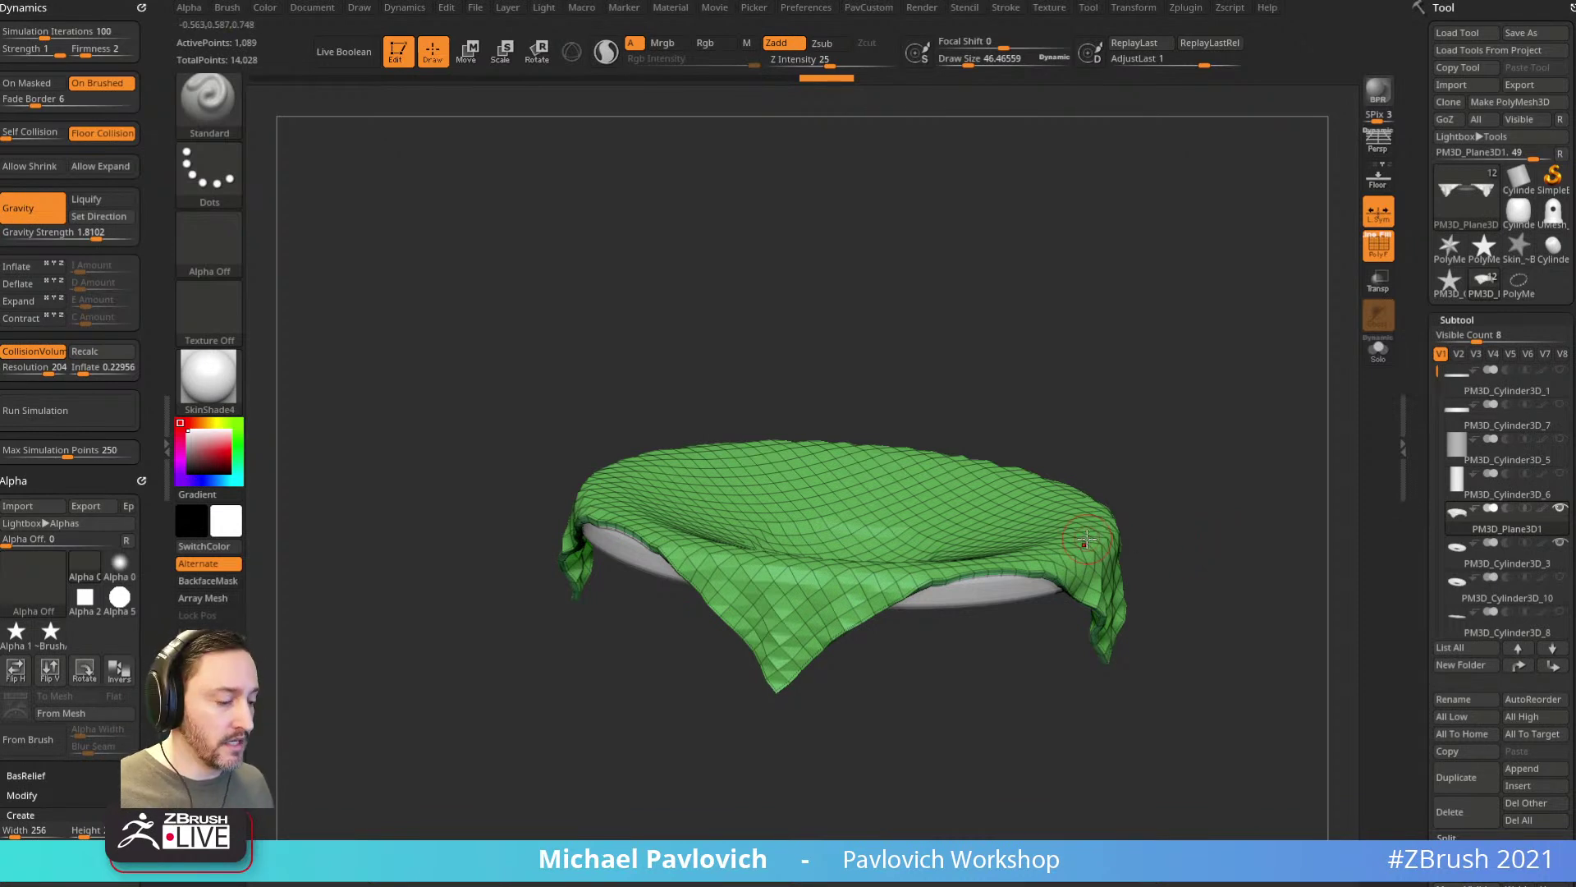
Step: Undo the cloth drape to flatten the plane, show the Move gizmo and choose the TransposeCloth brush
key(alt+r)
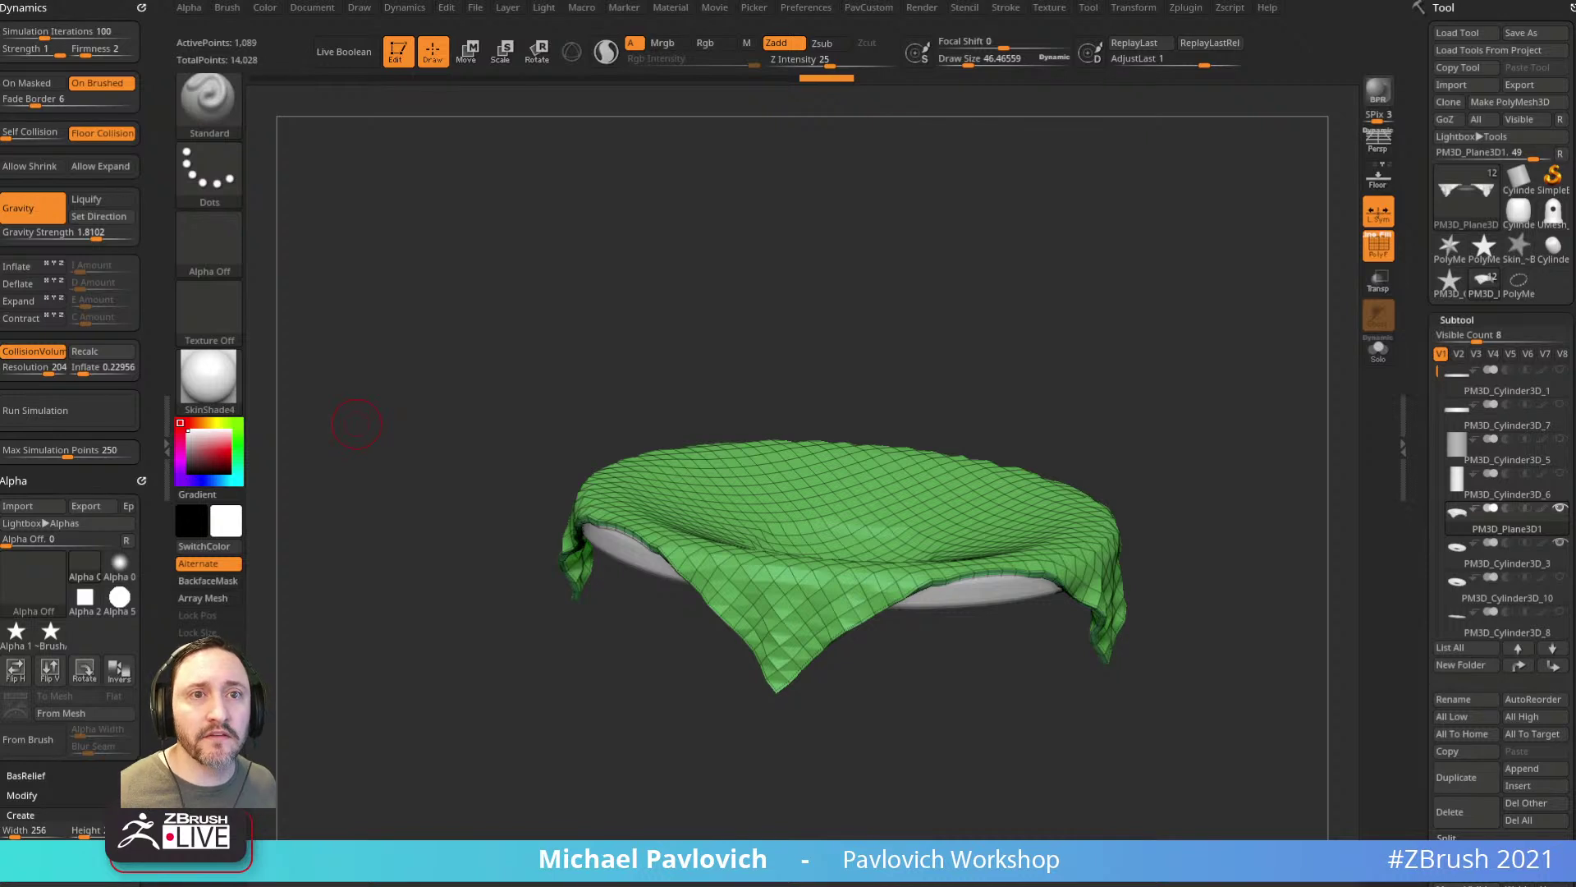
key(ctrl+z)
key(w)
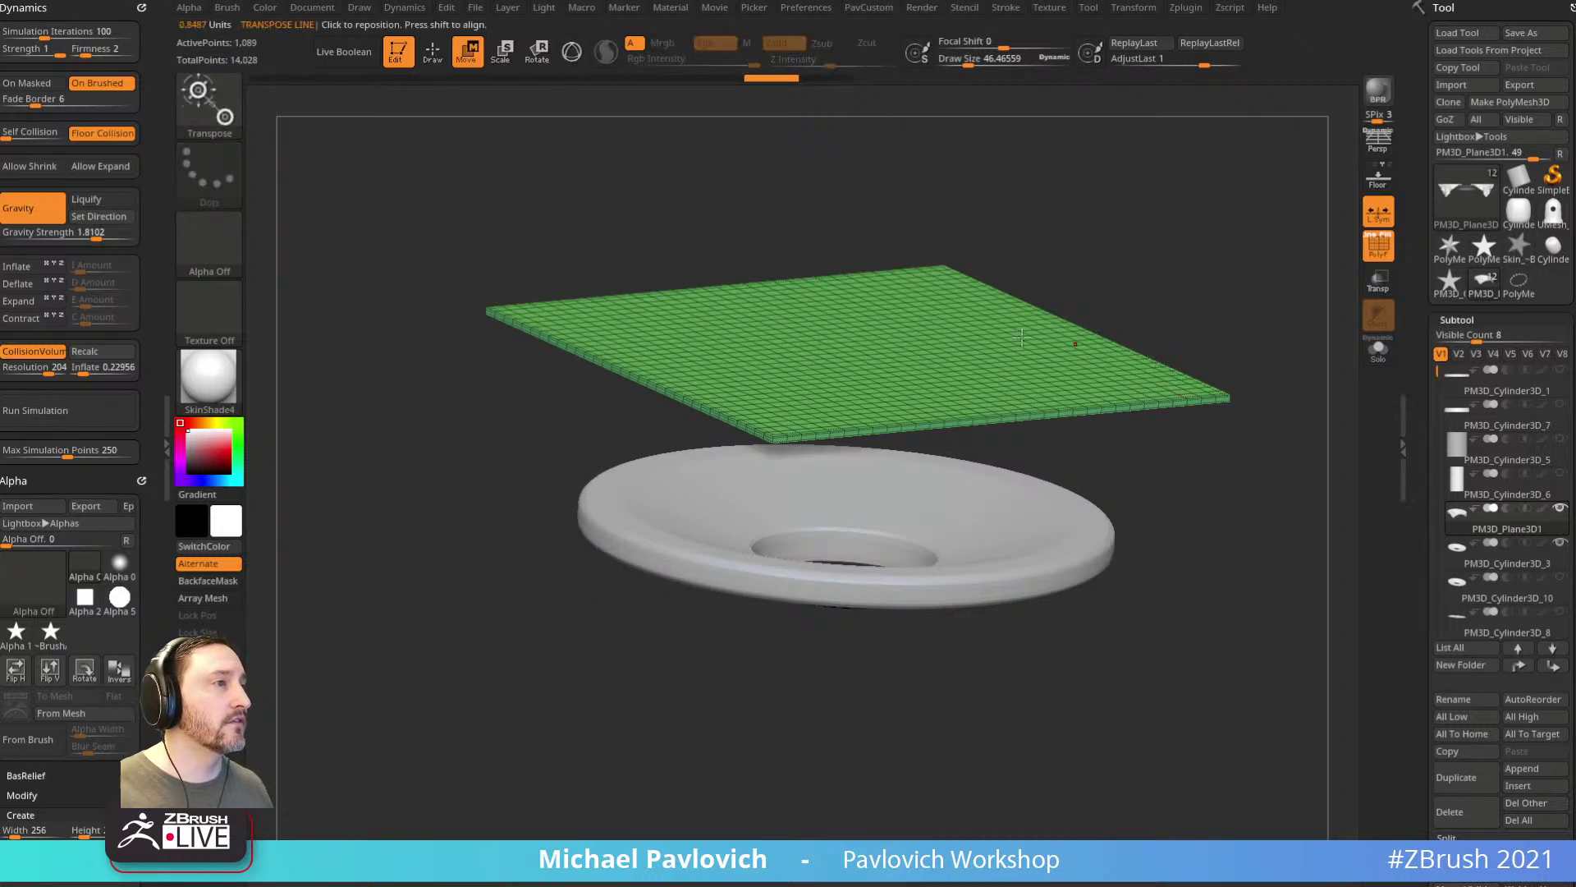
key(y)
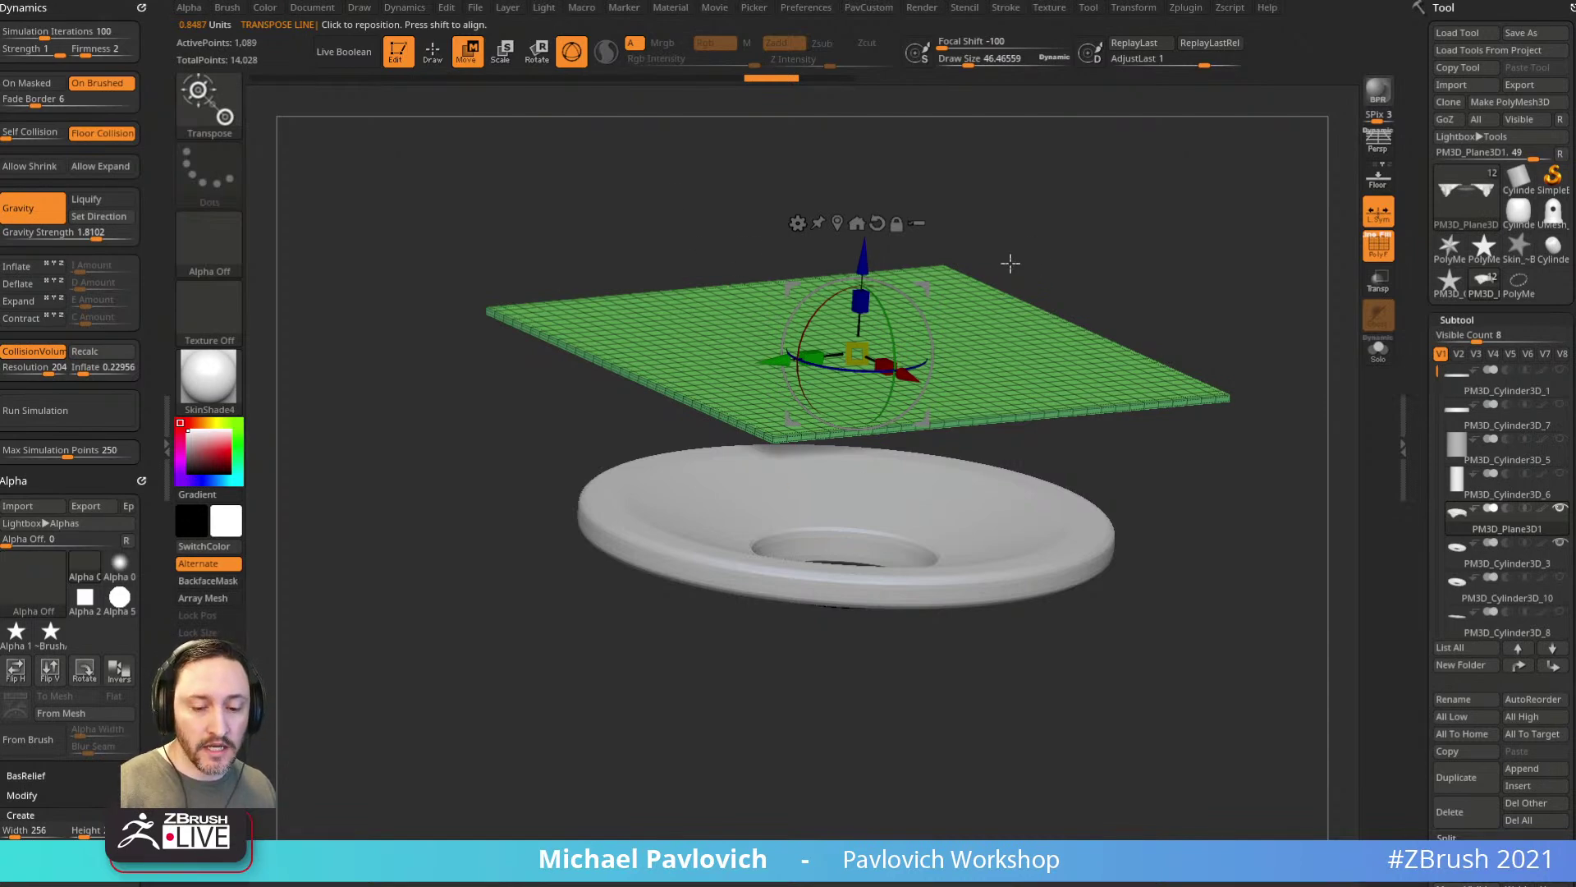
key(b)
key(t)
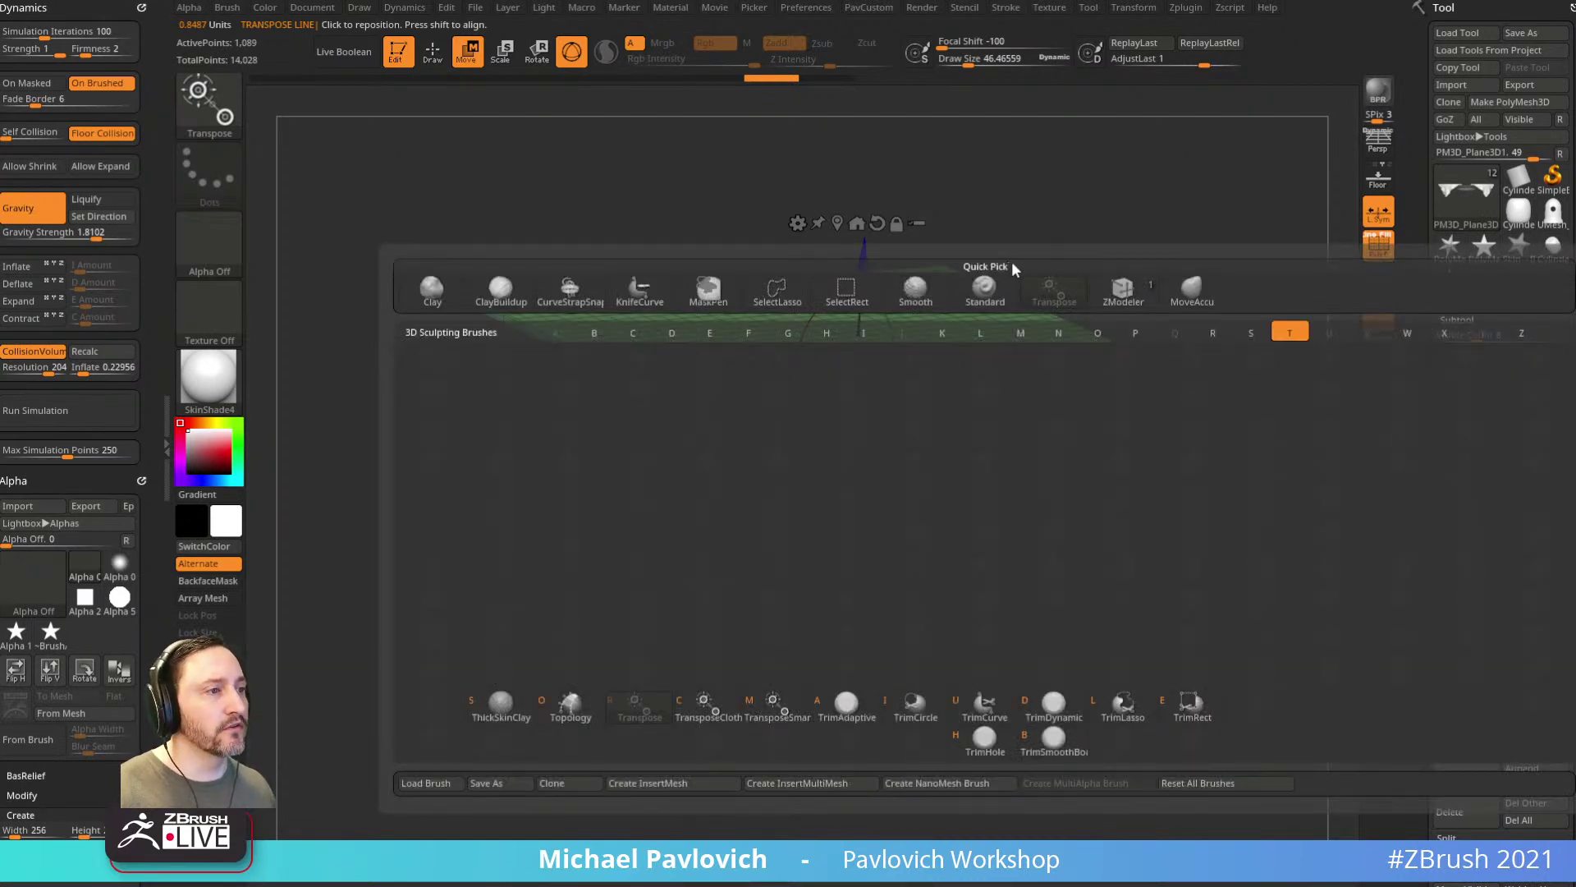
click(704, 706)
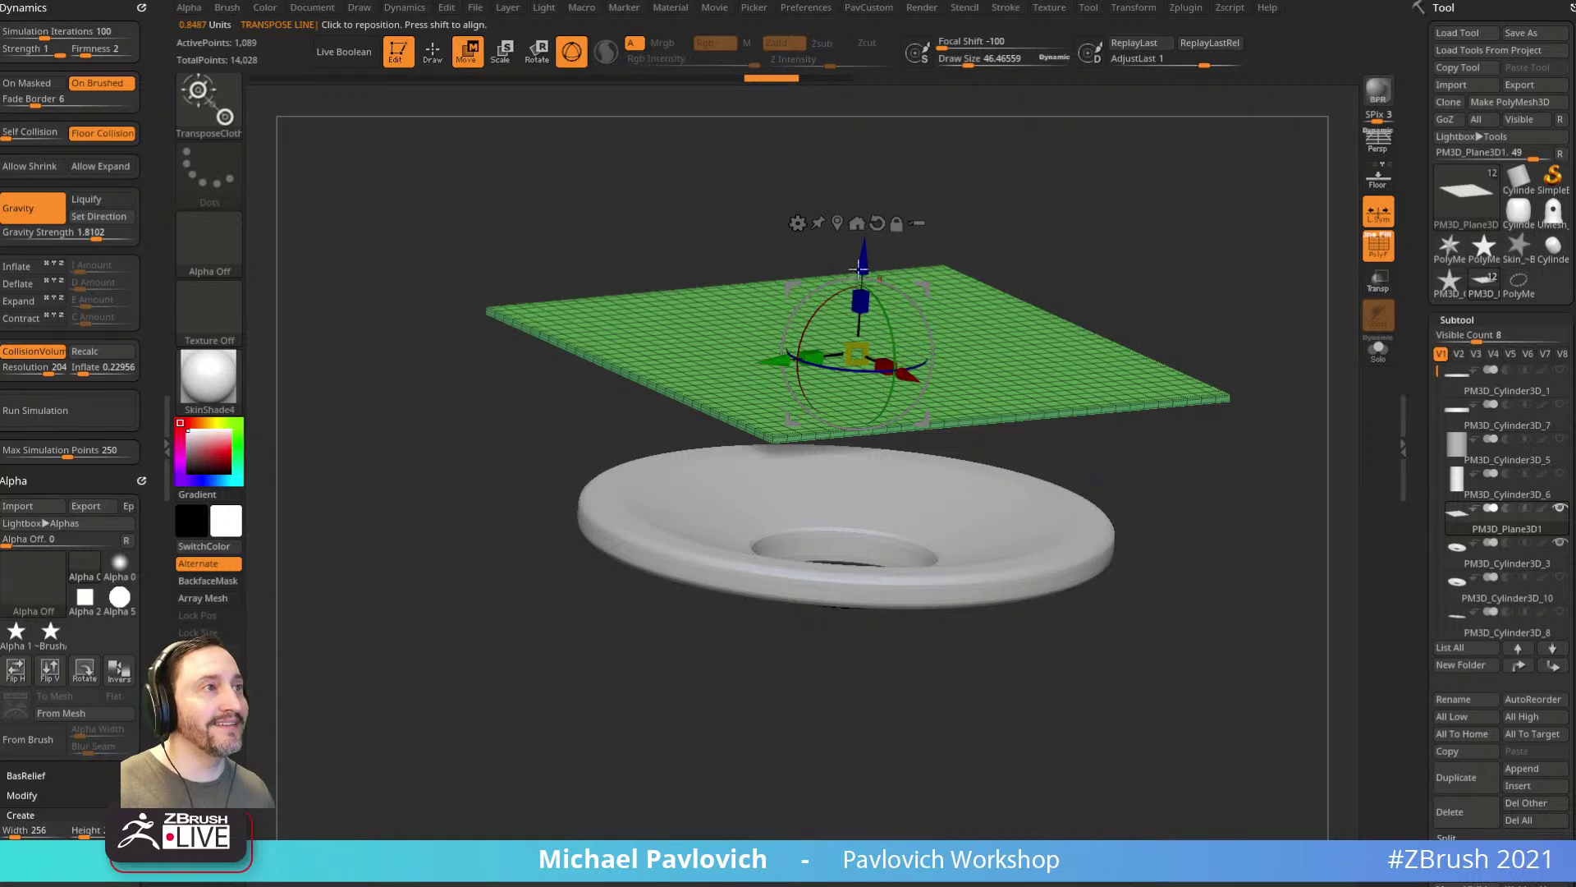
Step: Try lowering the plane through the dished disc with TransposeCloth, and undo each attempt
drag(885, 265, 862, 599)
key(ctrl+z)
key(ctrl+z)
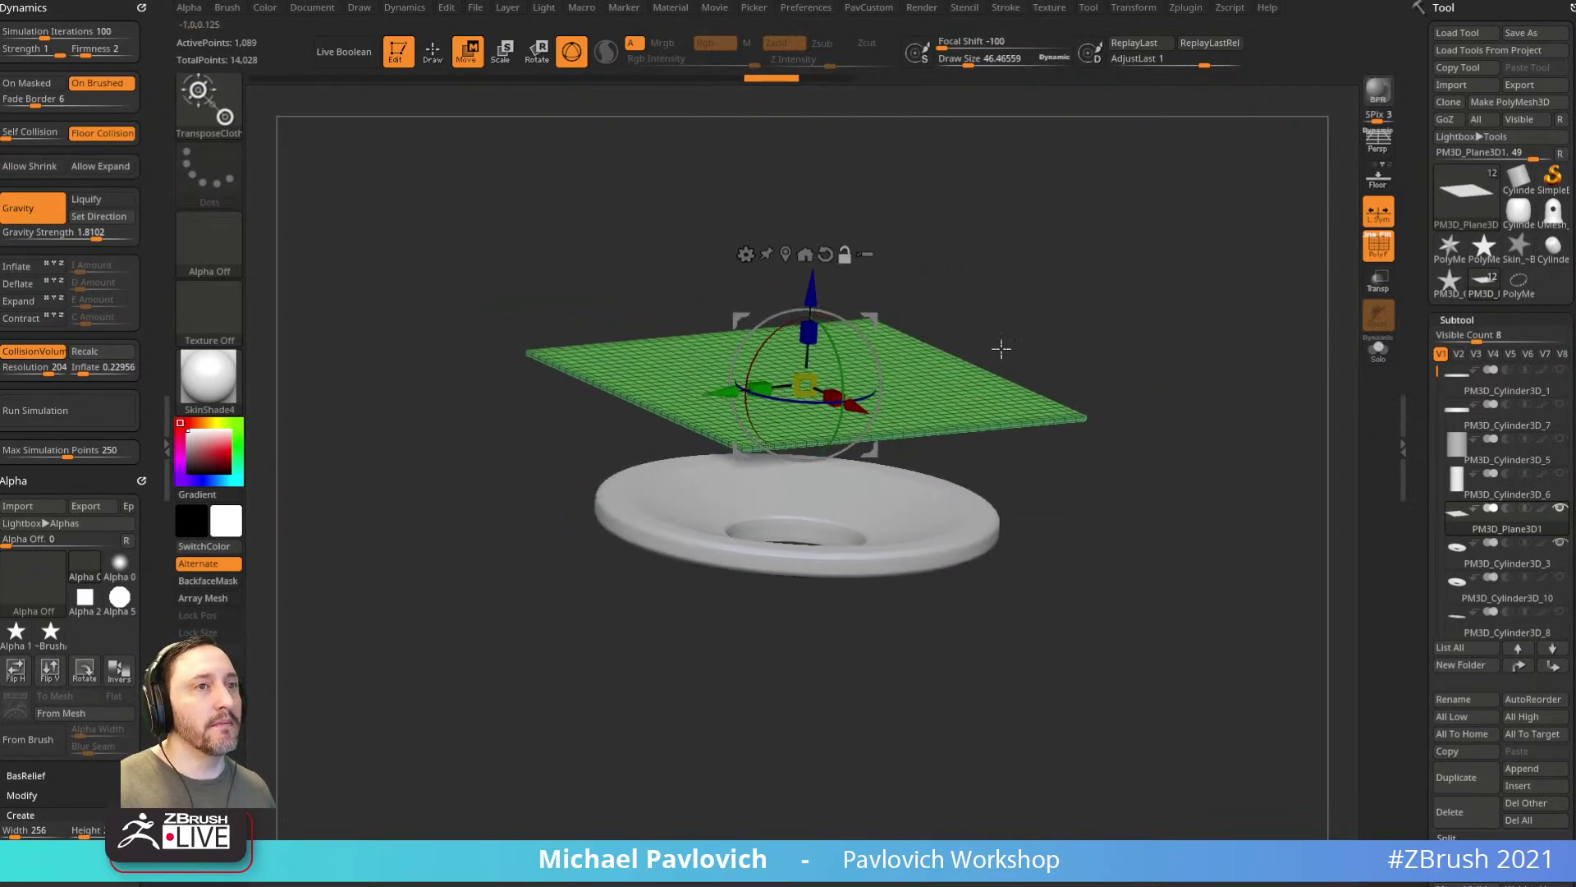
drag(812, 289, 820, 769)
key(ctrl+z)
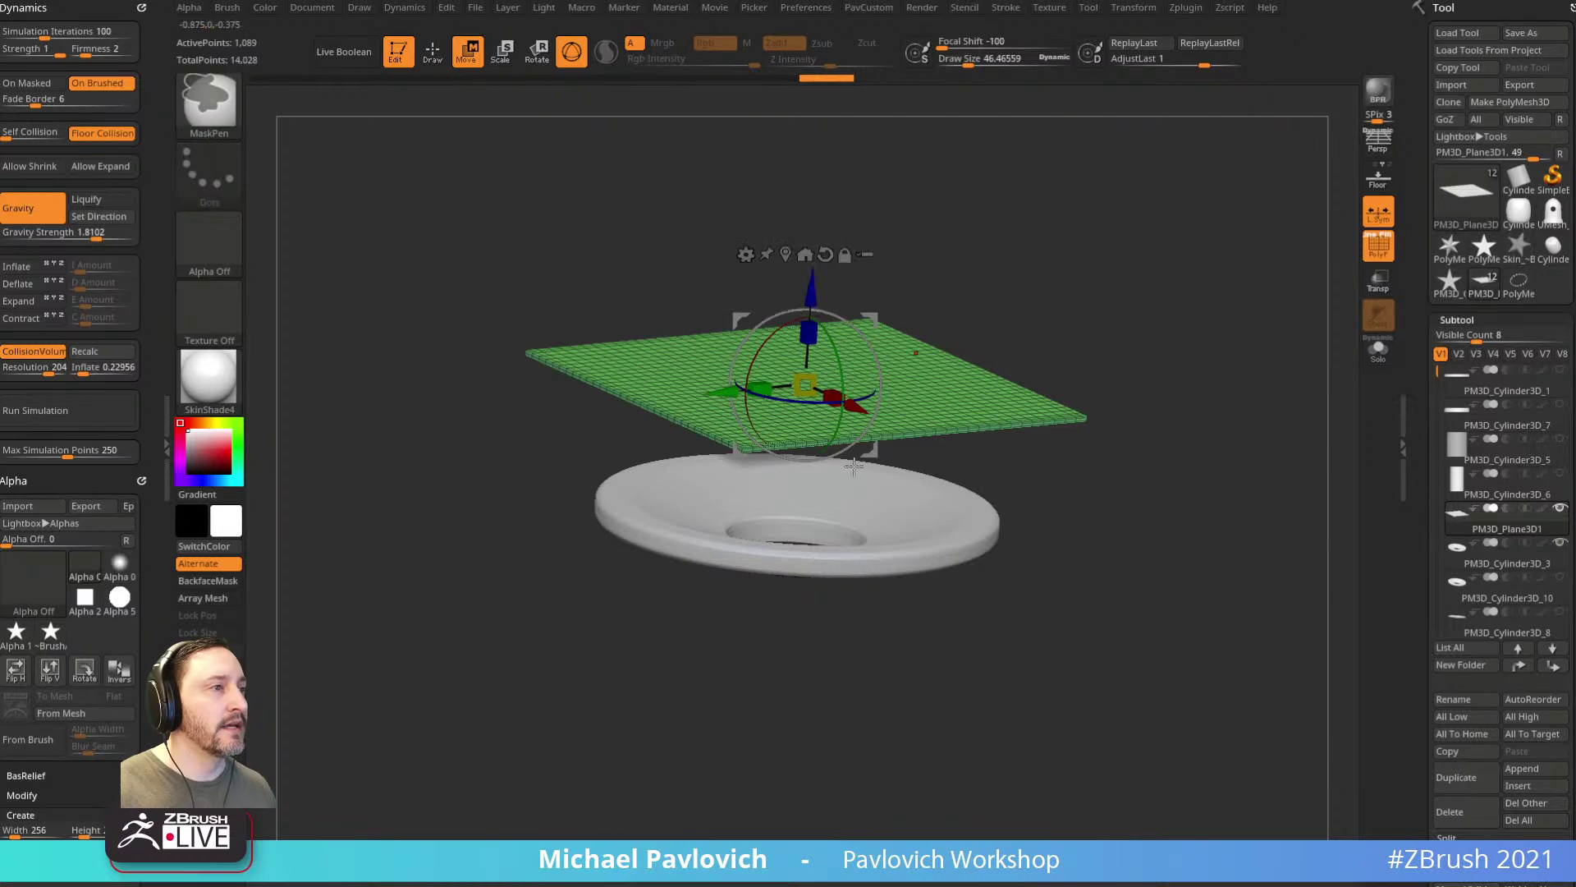
Step: Try one more TransposeCloth drop of the plane through the dished disc, and undo it
drag(810, 293, 809, 686)
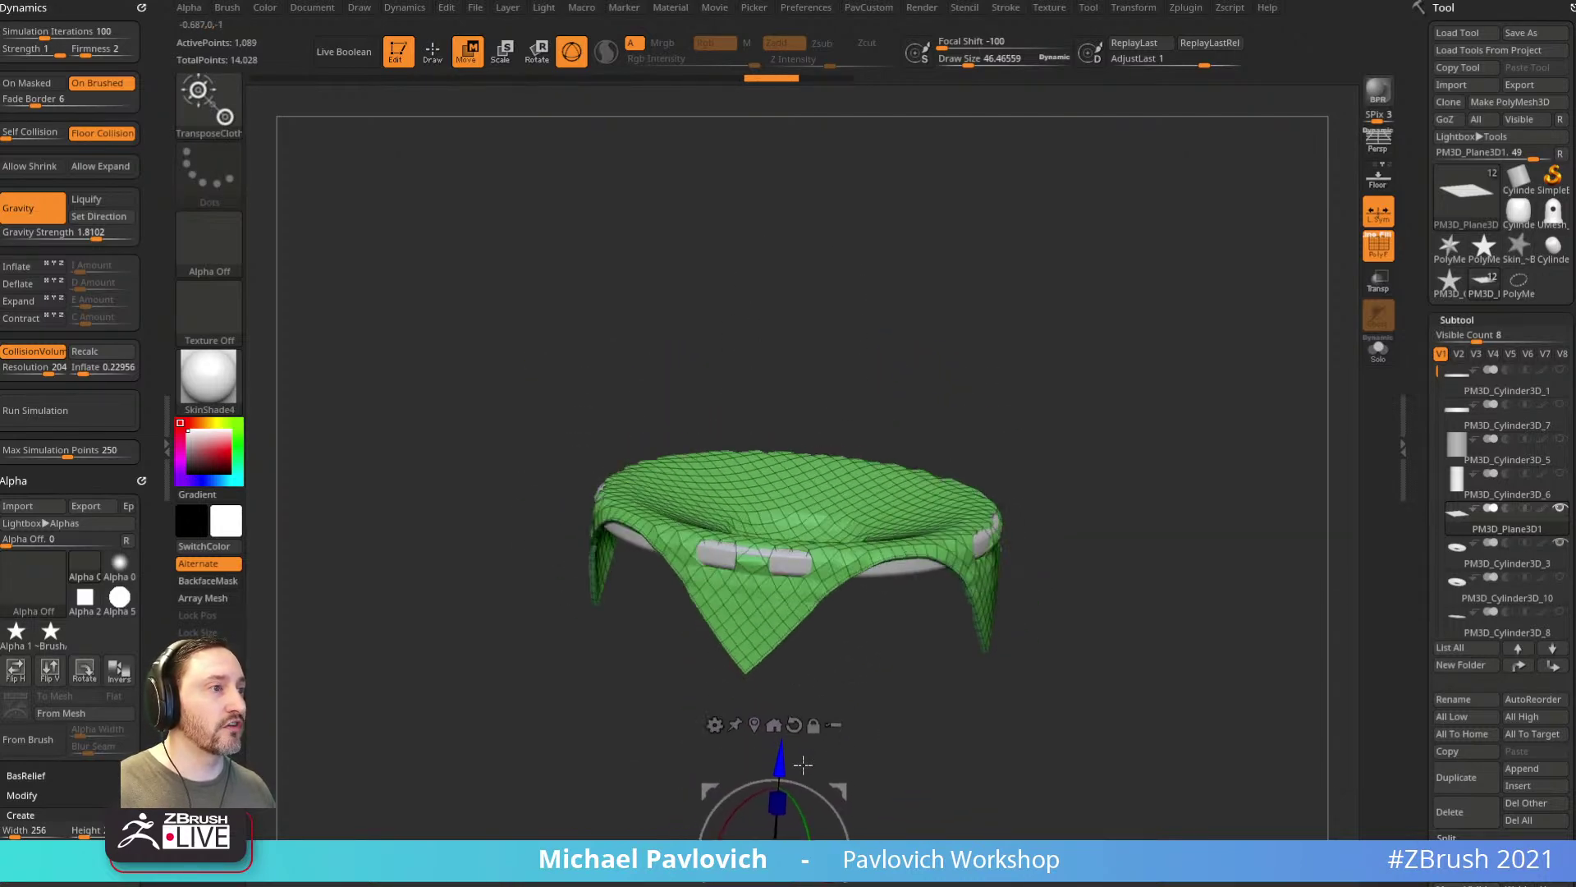
drag(1101, 490, 1075, 505)
key(ctrl+z)
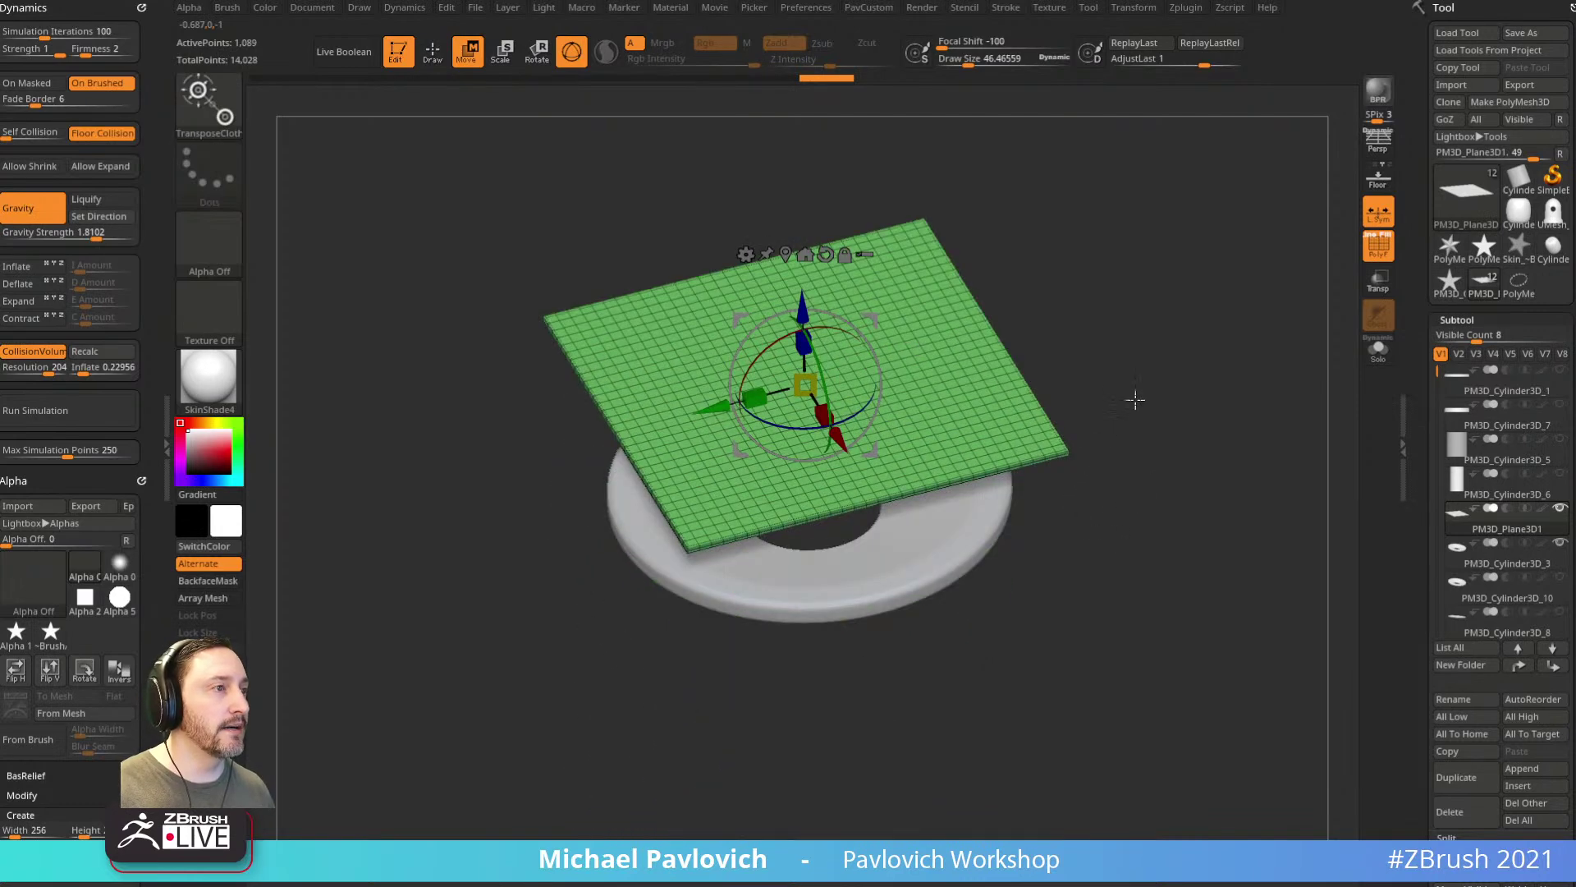
Step: Drape the plane over the dished disc with TransposeCloth, return to Draw mode and inspect the hanging folds
drag(1130, 411, 1143, 356)
drag(788, 349, 775, 688)
key(q)
mouse_move(1095, 461)
mouse_down()
mouse_move(1133, 422)
mouse_move(1220, 451)
mouse_move(1181, 439)
mouse_move(1018, 575)
mouse_move(1179, 639)
mouse_up()
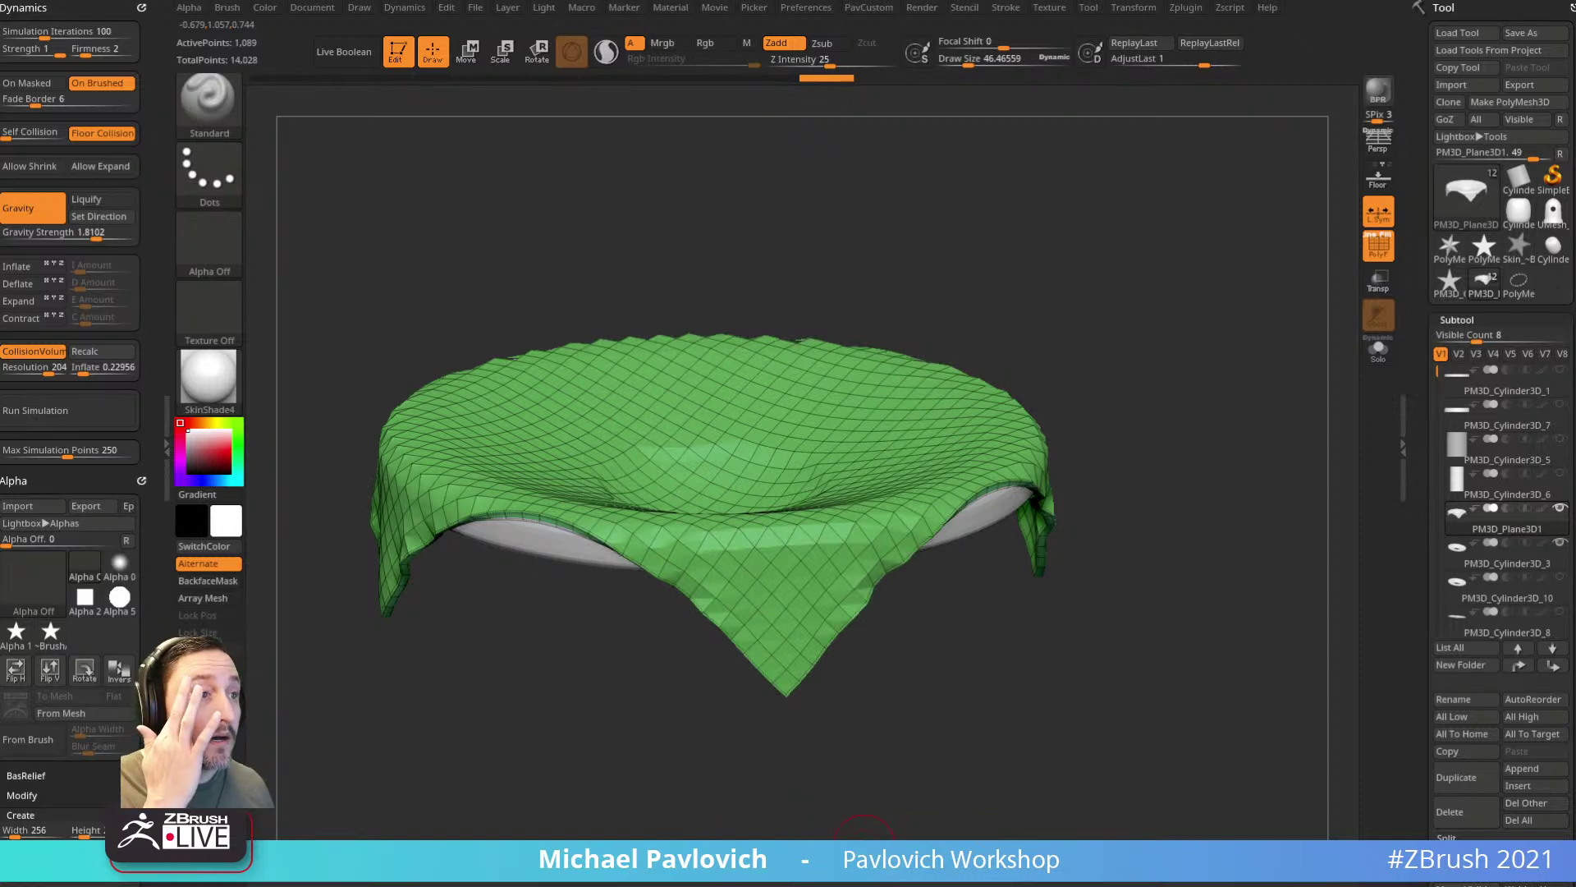
drag(1116, 378, 1200, 320)
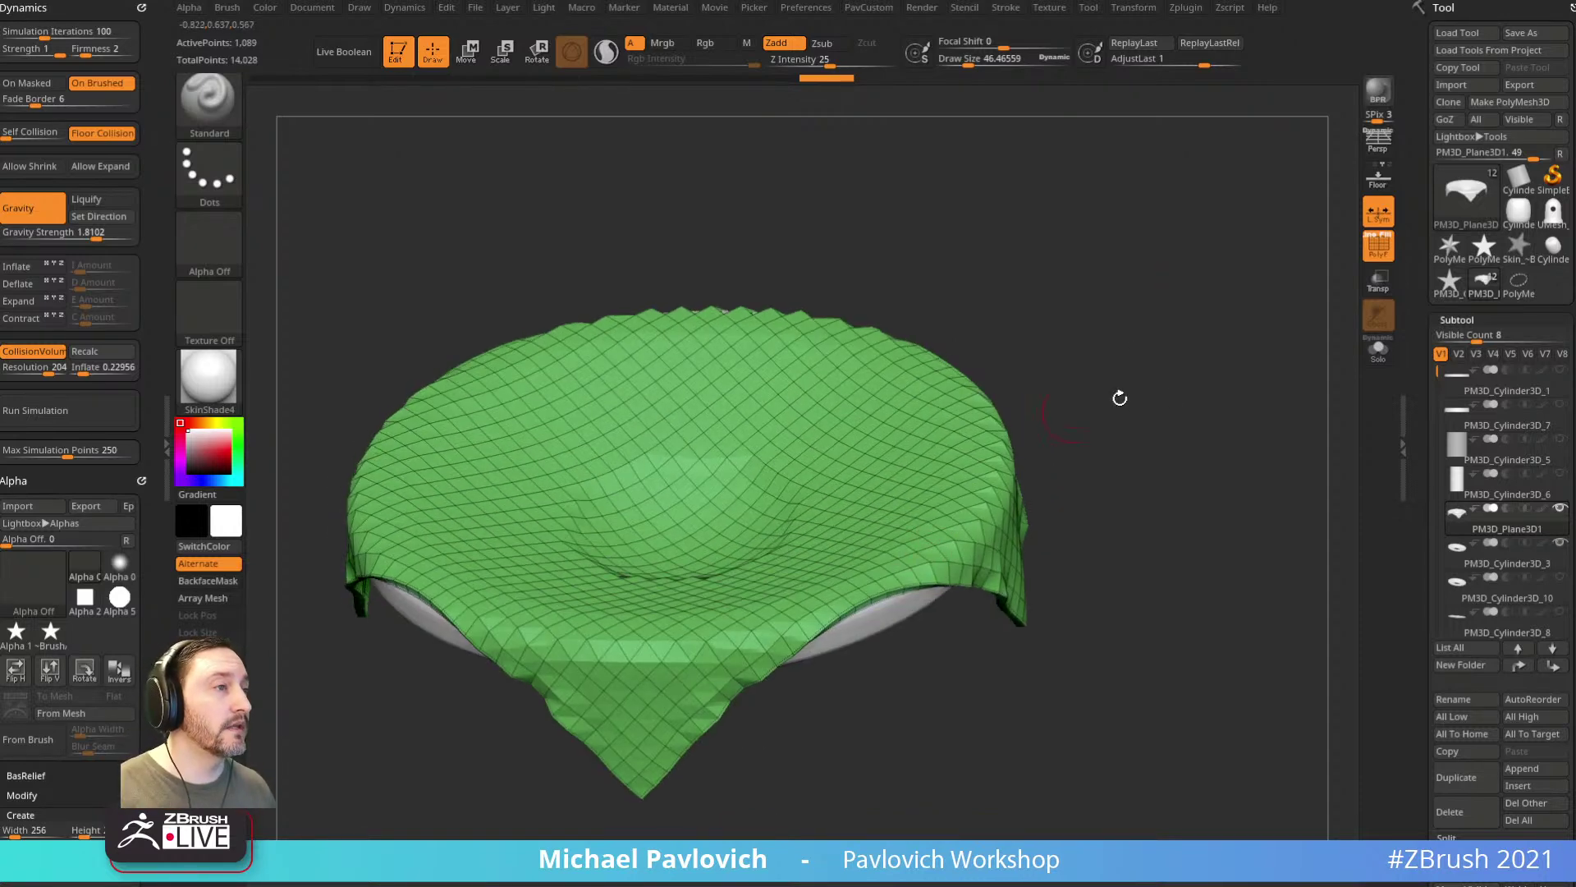
drag(1057, 420, 1223, 341)
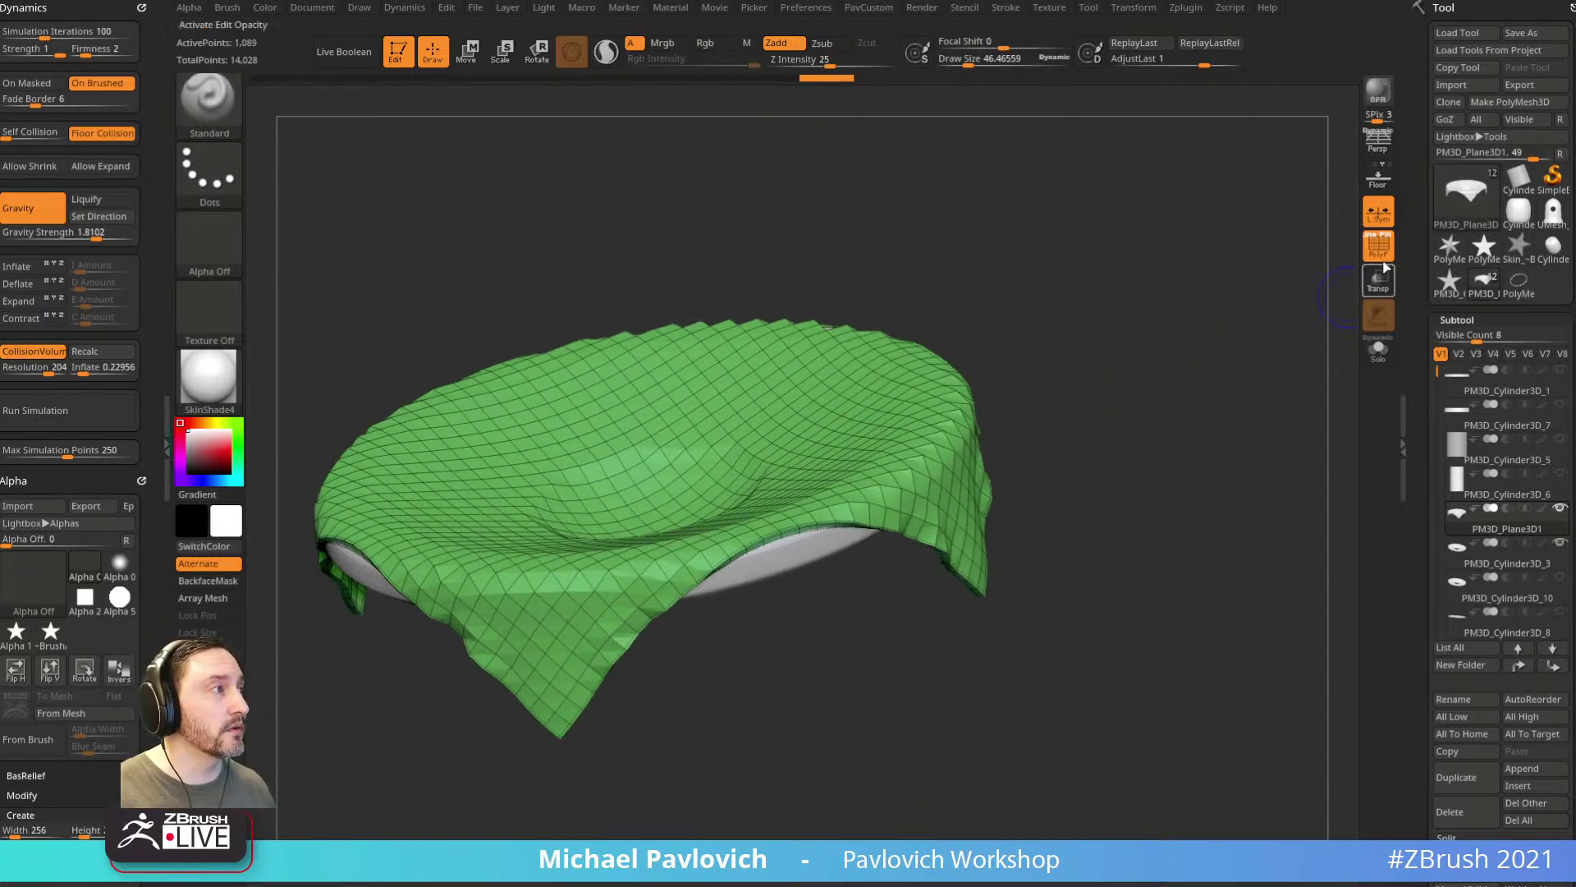
Step: Show all the tower's subtools over the front reference, undo the cloth drape and bring back the Move gizmo
click(1560, 509)
mouse_move(1264, 345)
alt+mouse_down()
mouse_move(1193, 391)
mouse_move(1254, 358)
alt+mouse_up()
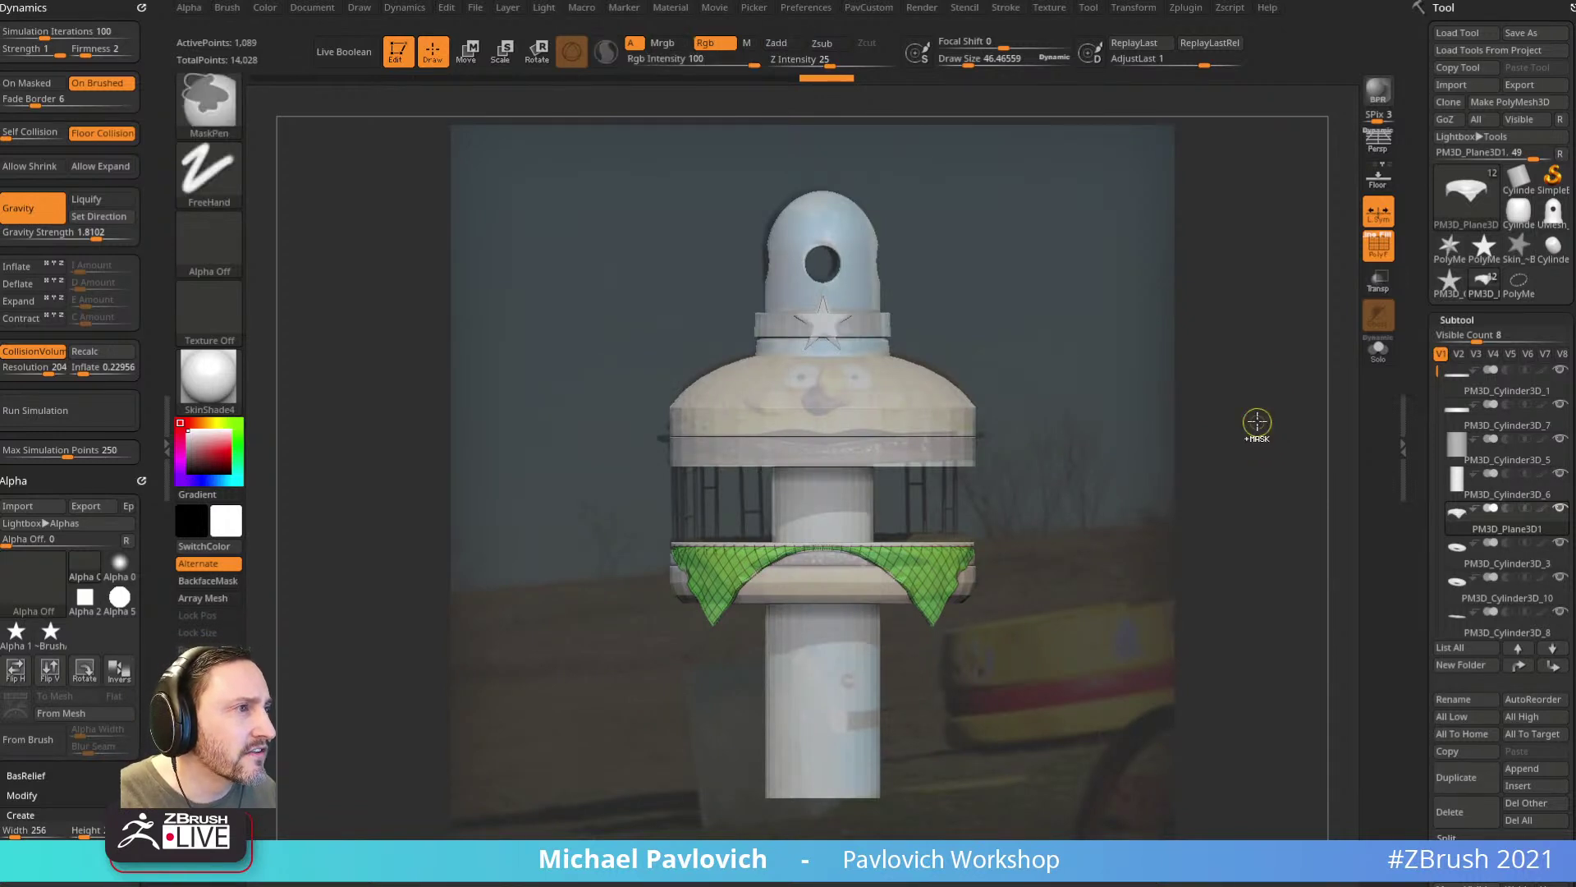
key(ctrl+z)
key(w)
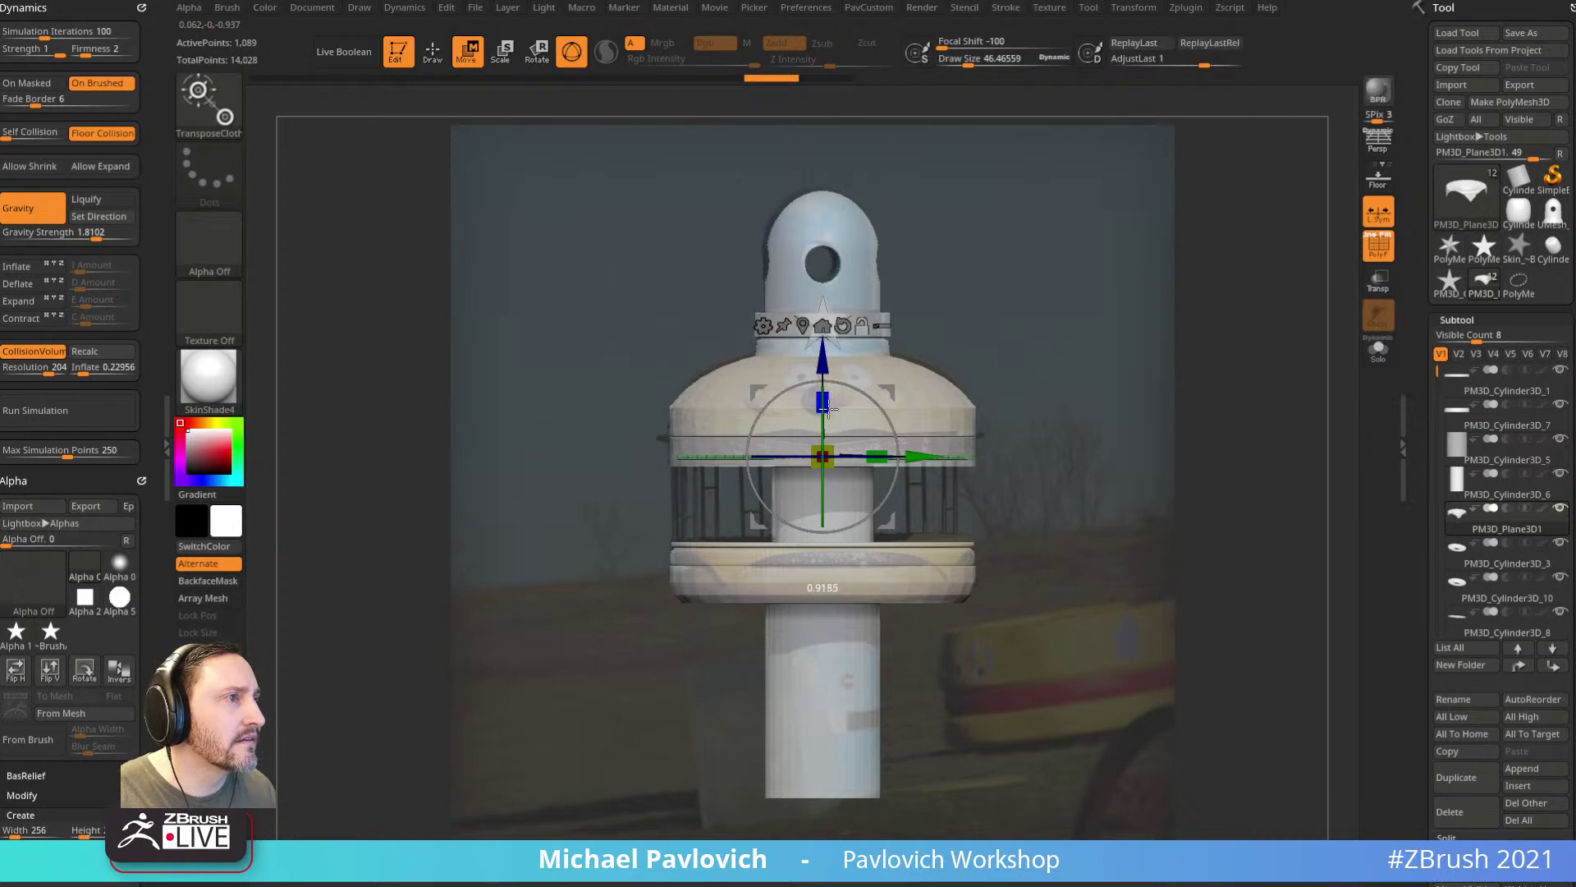
Step: Try lowering and shrinking the flat plane over the lower disc with TransposeCloth, and undo the attempts
drag(829, 415, 847, 542)
key(ctrl+z)
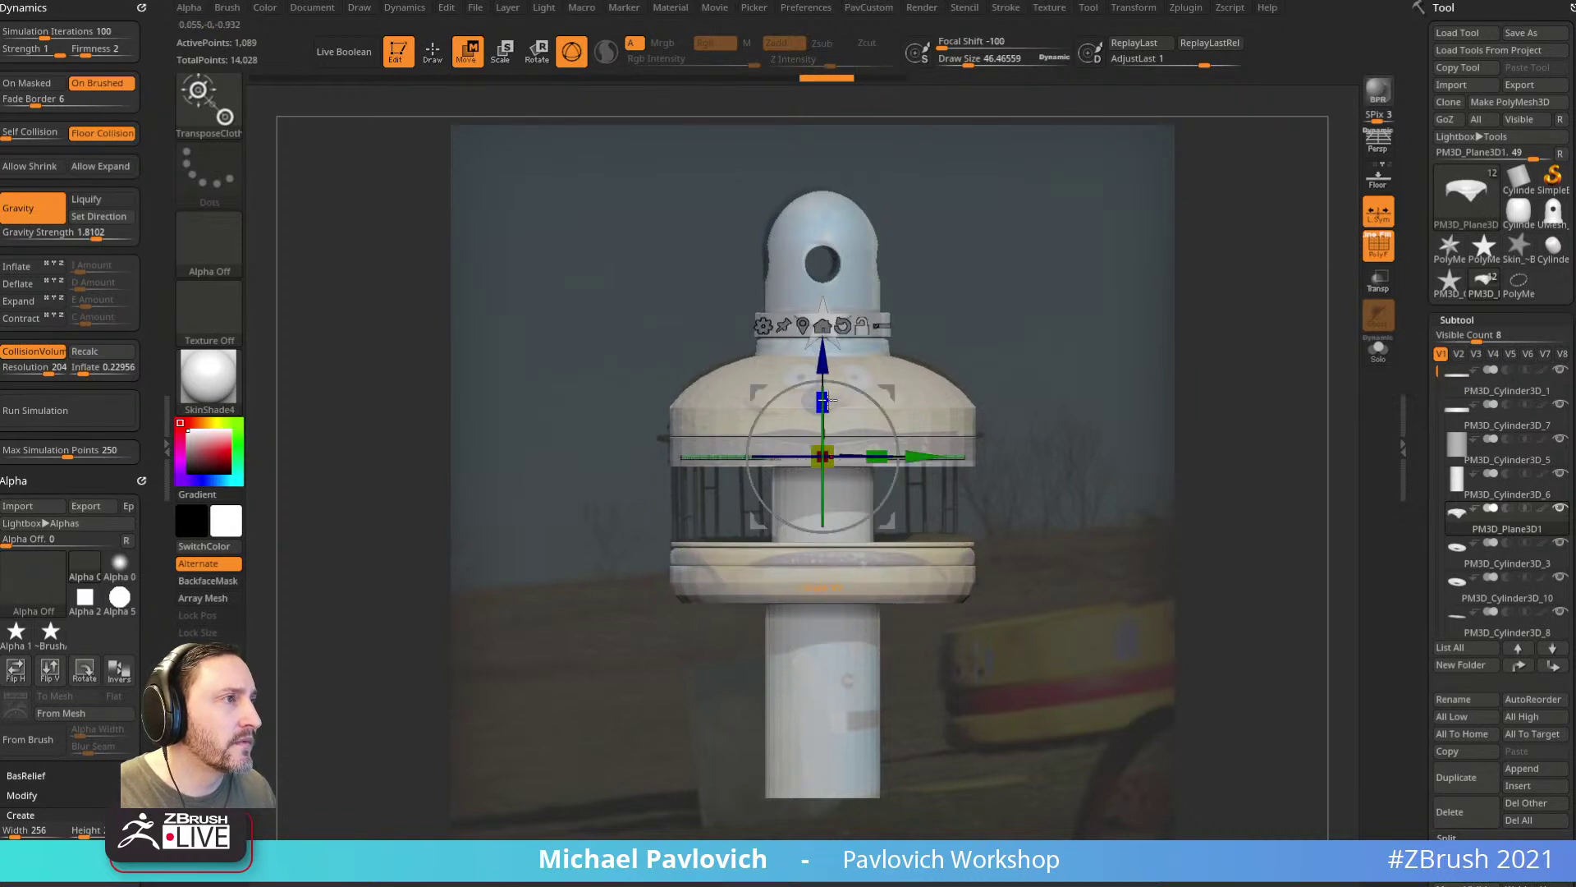
drag(828, 415, 845, 527)
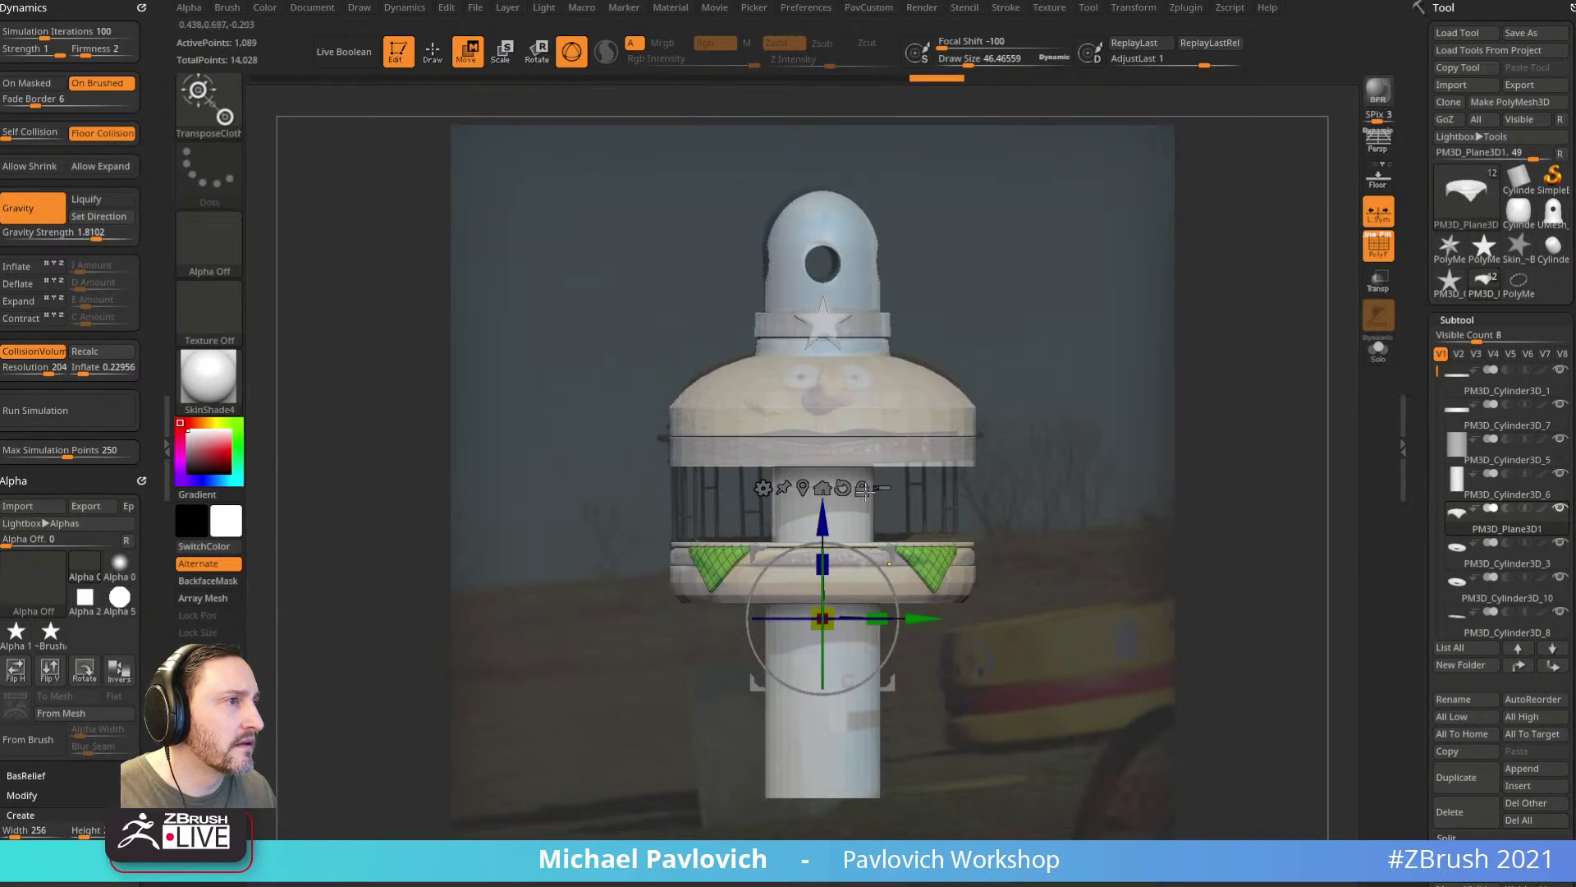
key(ctrl+z)
drag(823, 389, 830, 404)
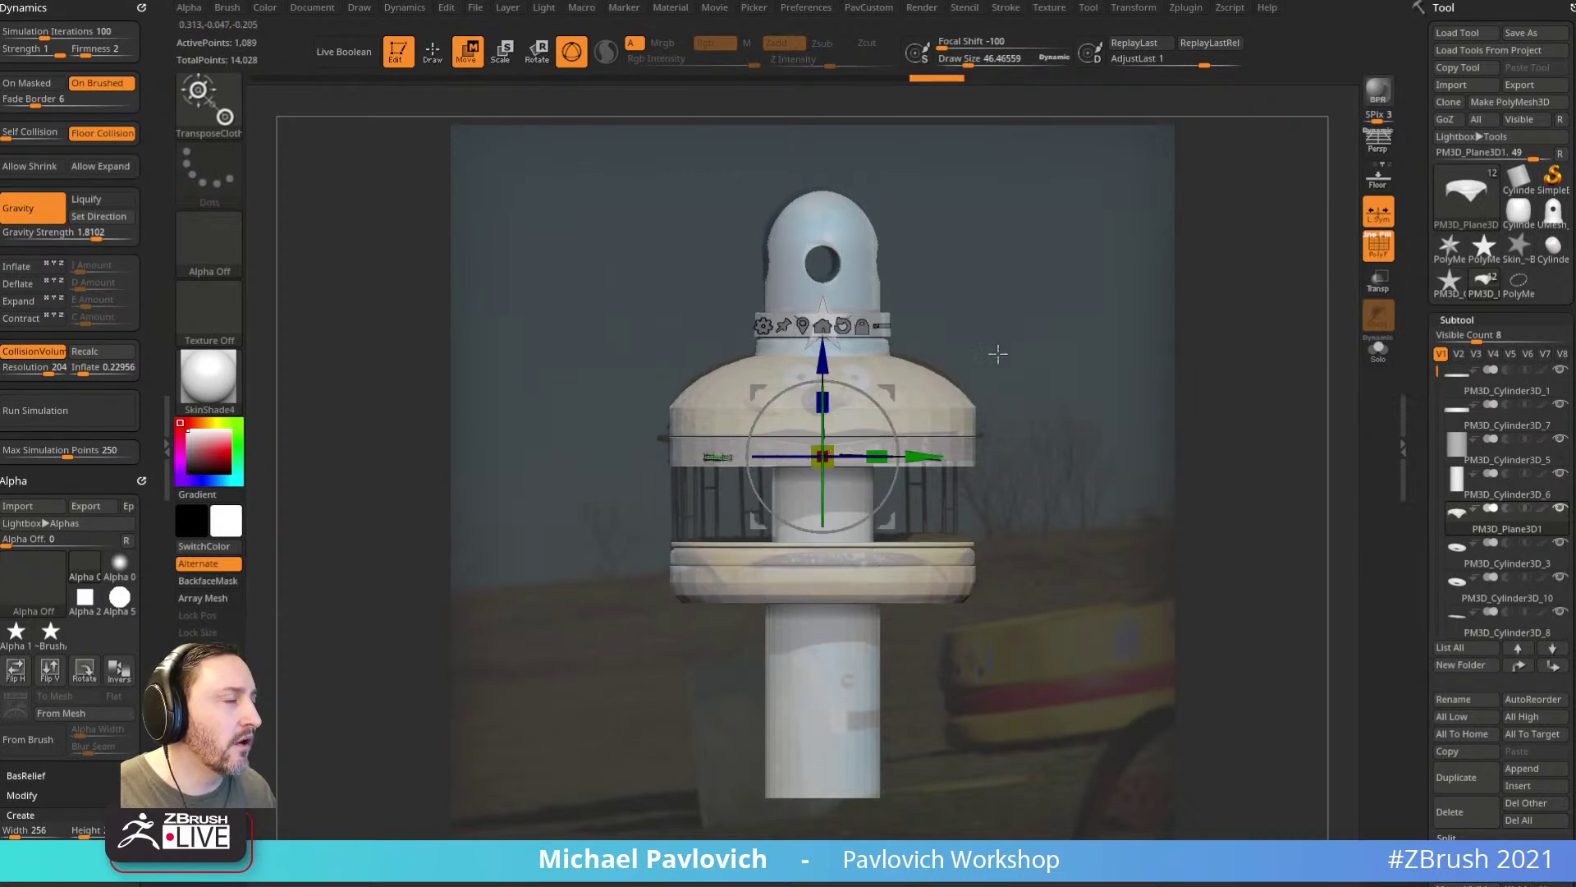
Step: Isolate the plane with Solo, try scaling it down with TransposeCloth, and undo the scaling
click(1378, 350)
drag(1200, 377, 1193, 454)
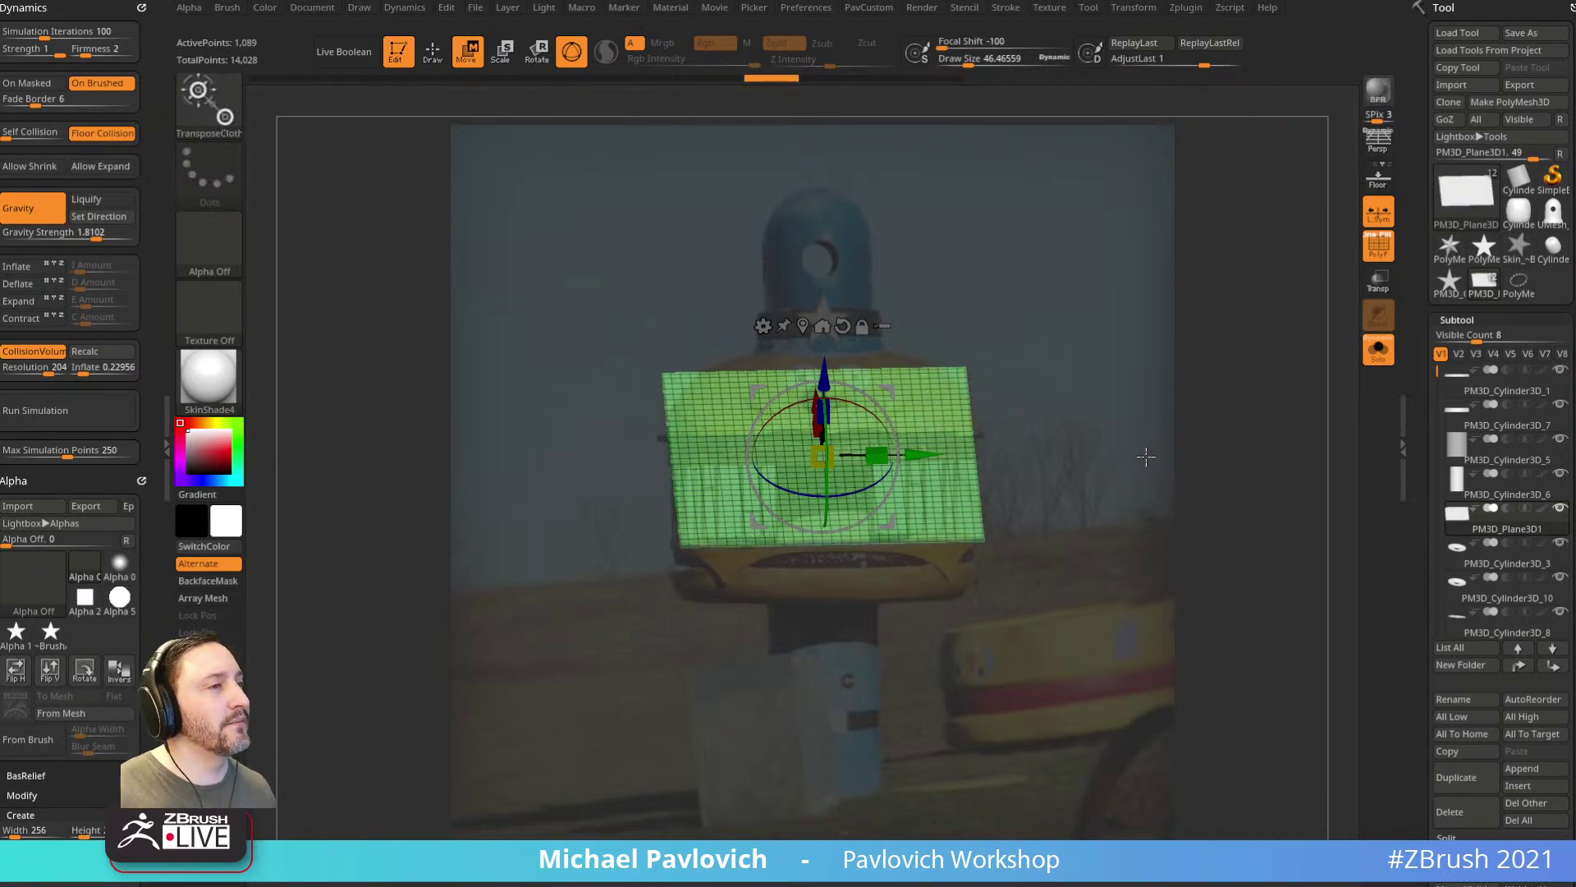
drag(976, 345, 976, 352)
mouse_move(878, 455)
mouse_down()
mouse_move(843, 472)
mouse_move(891, 464)
mouse_up()
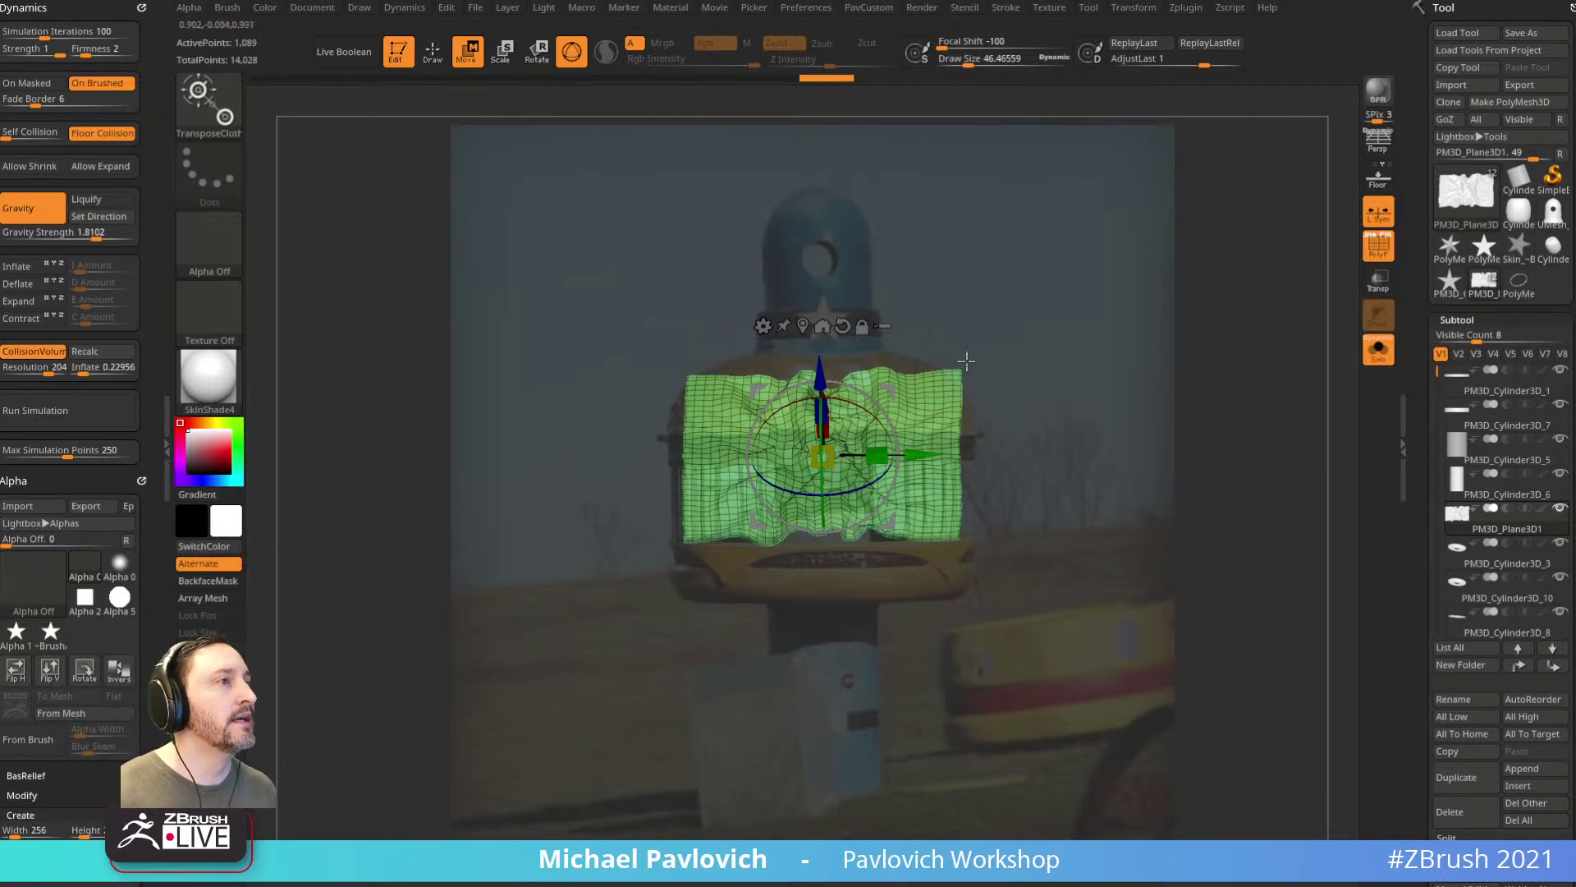
key(ctrl+z)
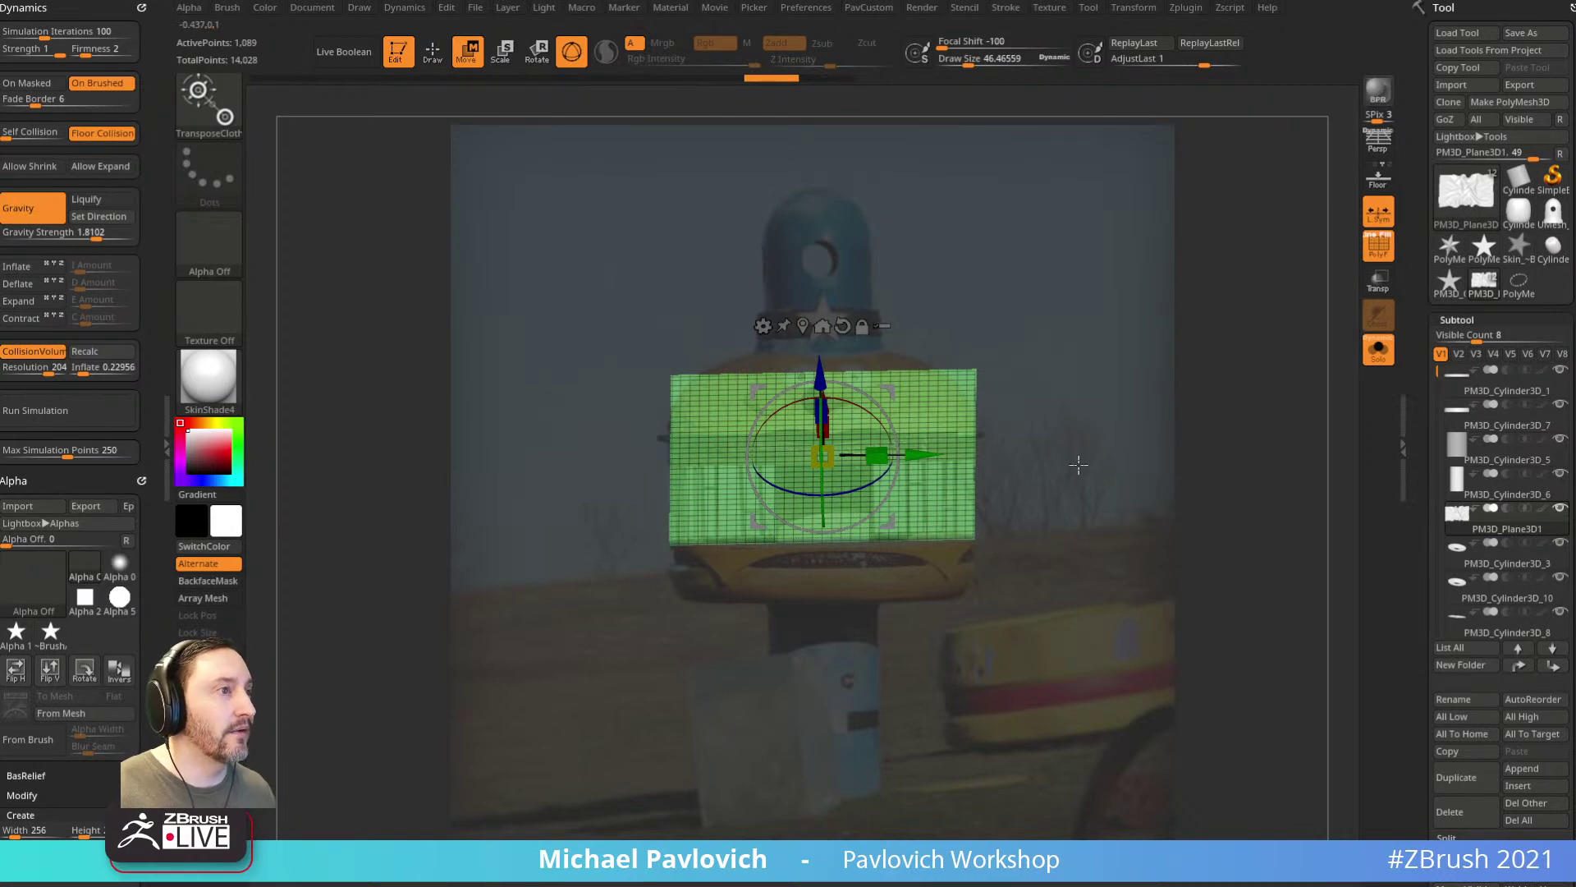
Step: Switch to the Transpose brush and scale the isolated plane down so it is narrower than the burger head
key(b)
key(t)
key(r)
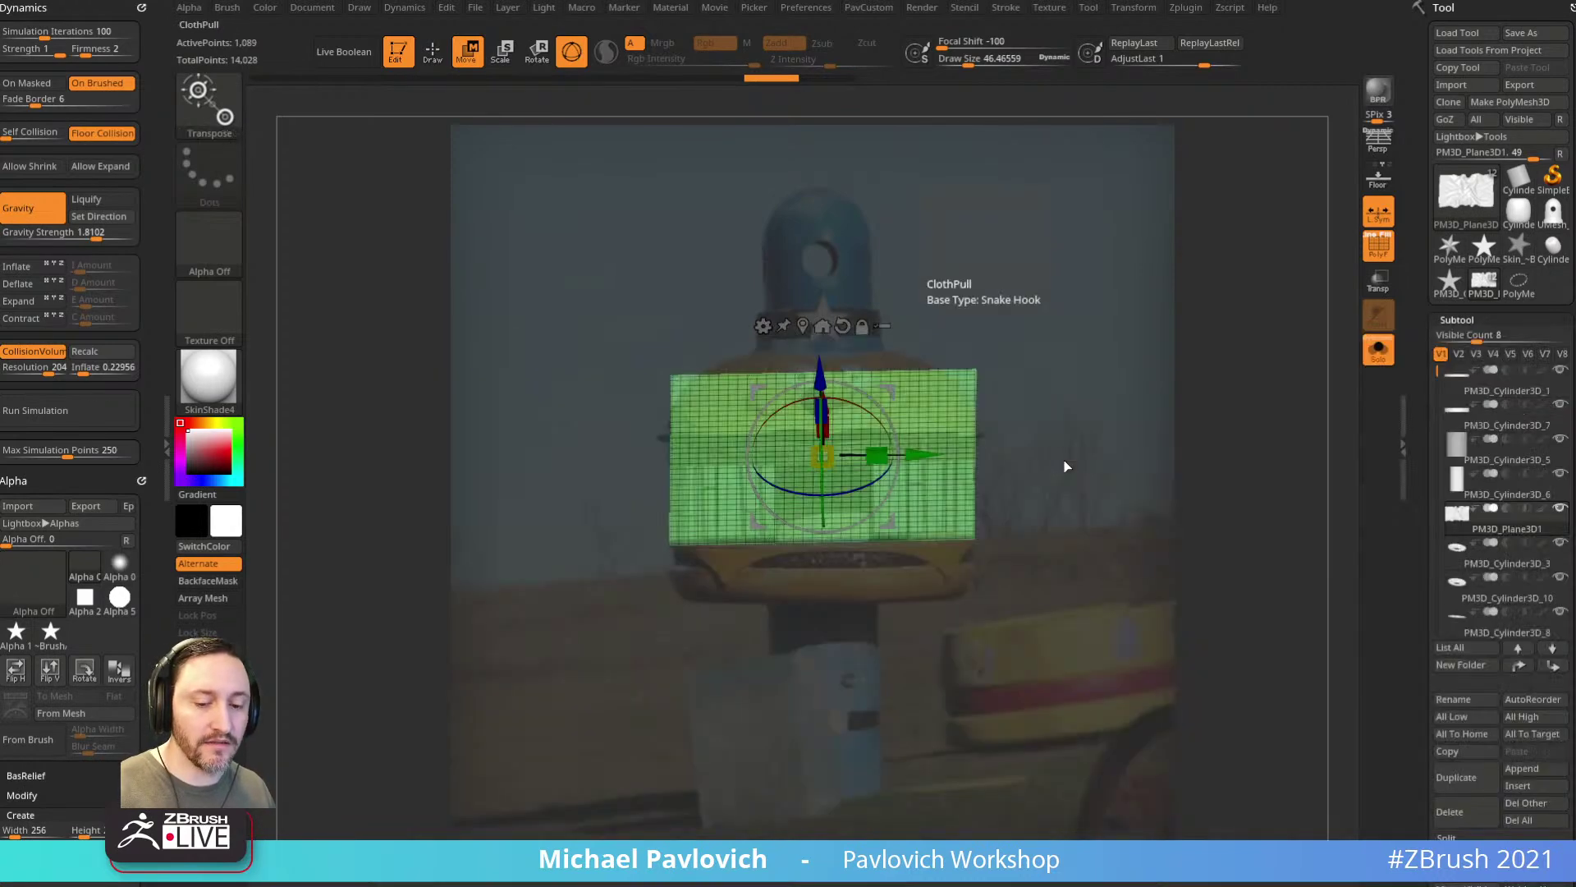
mouse_move(999, 318)
mouse_down()
mouse_move(992, 257)
mouse_move(985, 276)
mouse_up()
drag(905, 351, 825, 399)
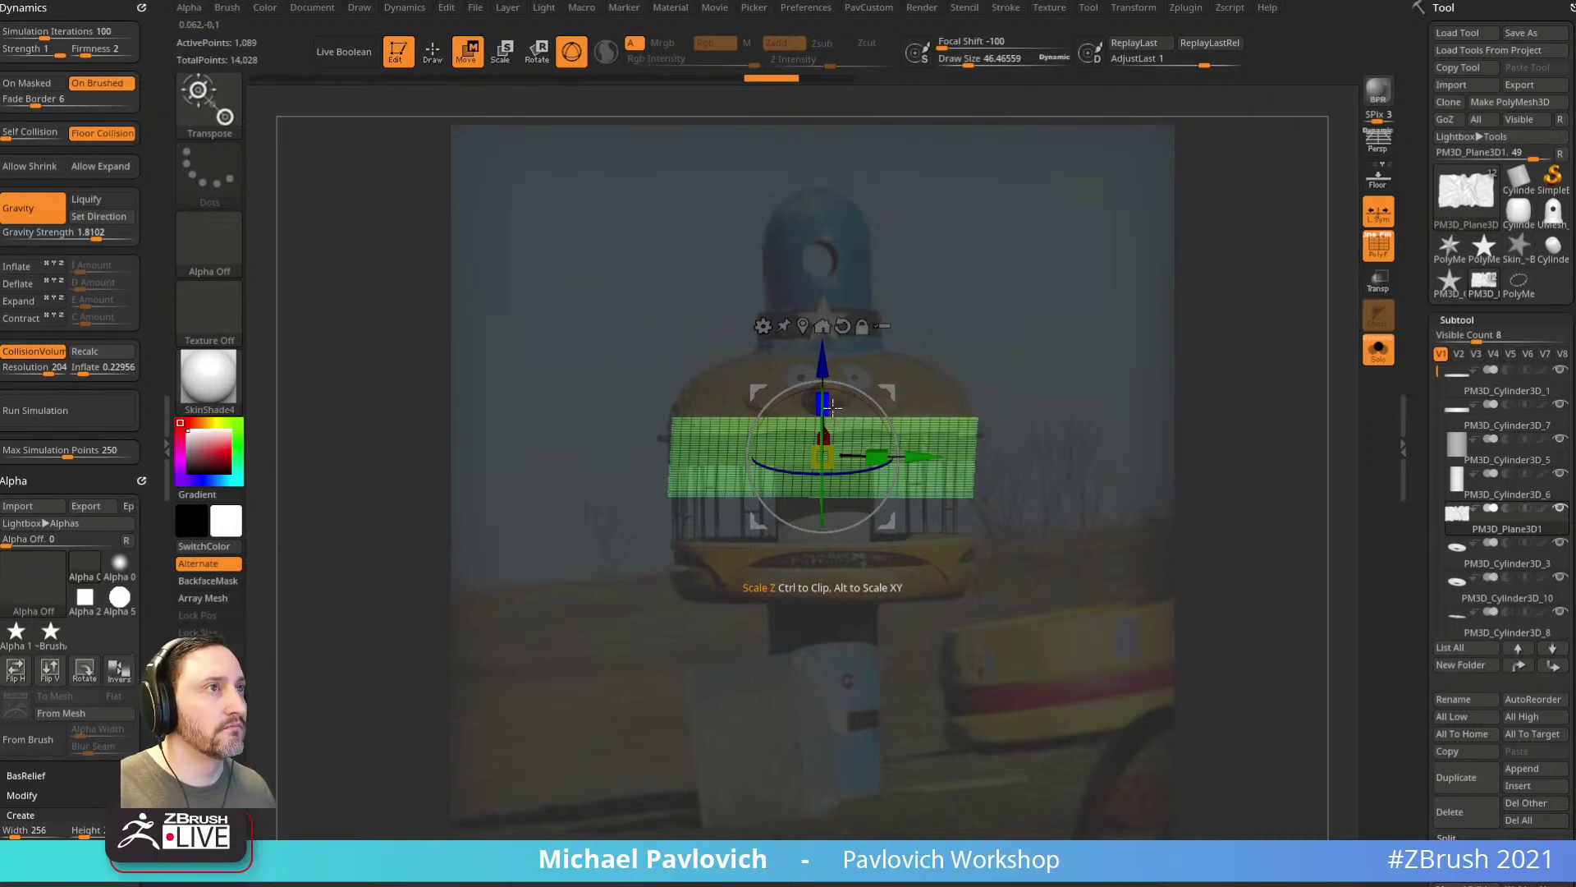
drag(825, 402, 829, 423)
Step: Switch back to TransposeCloth, snap to the front view and turn Solo off to show the whole tower
key(b)
key(t)
key(c)
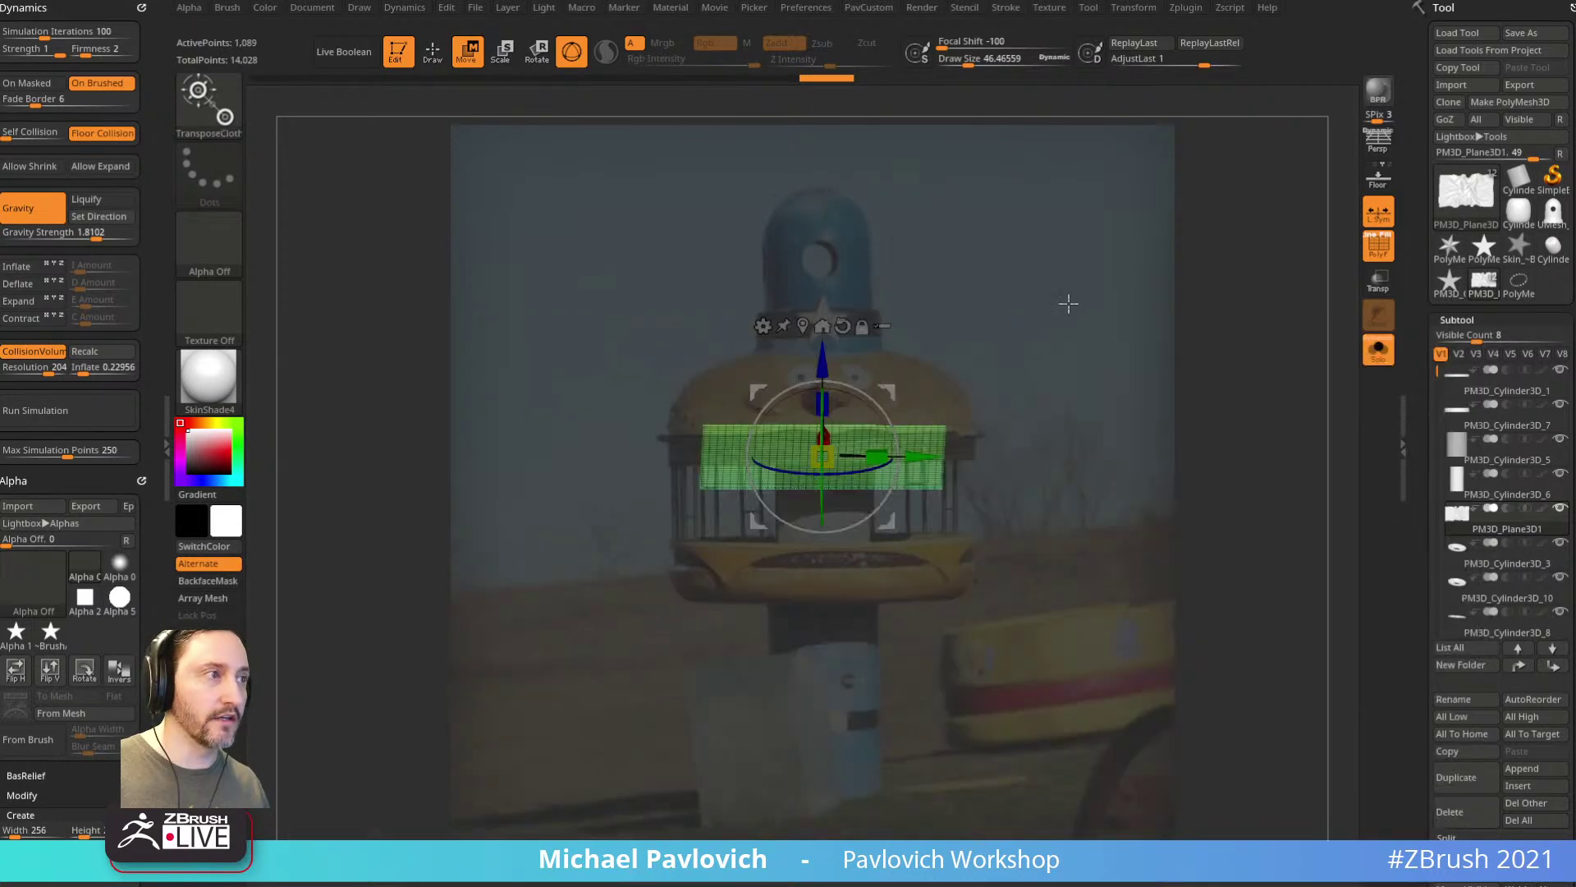
shift+click(1074, 294)
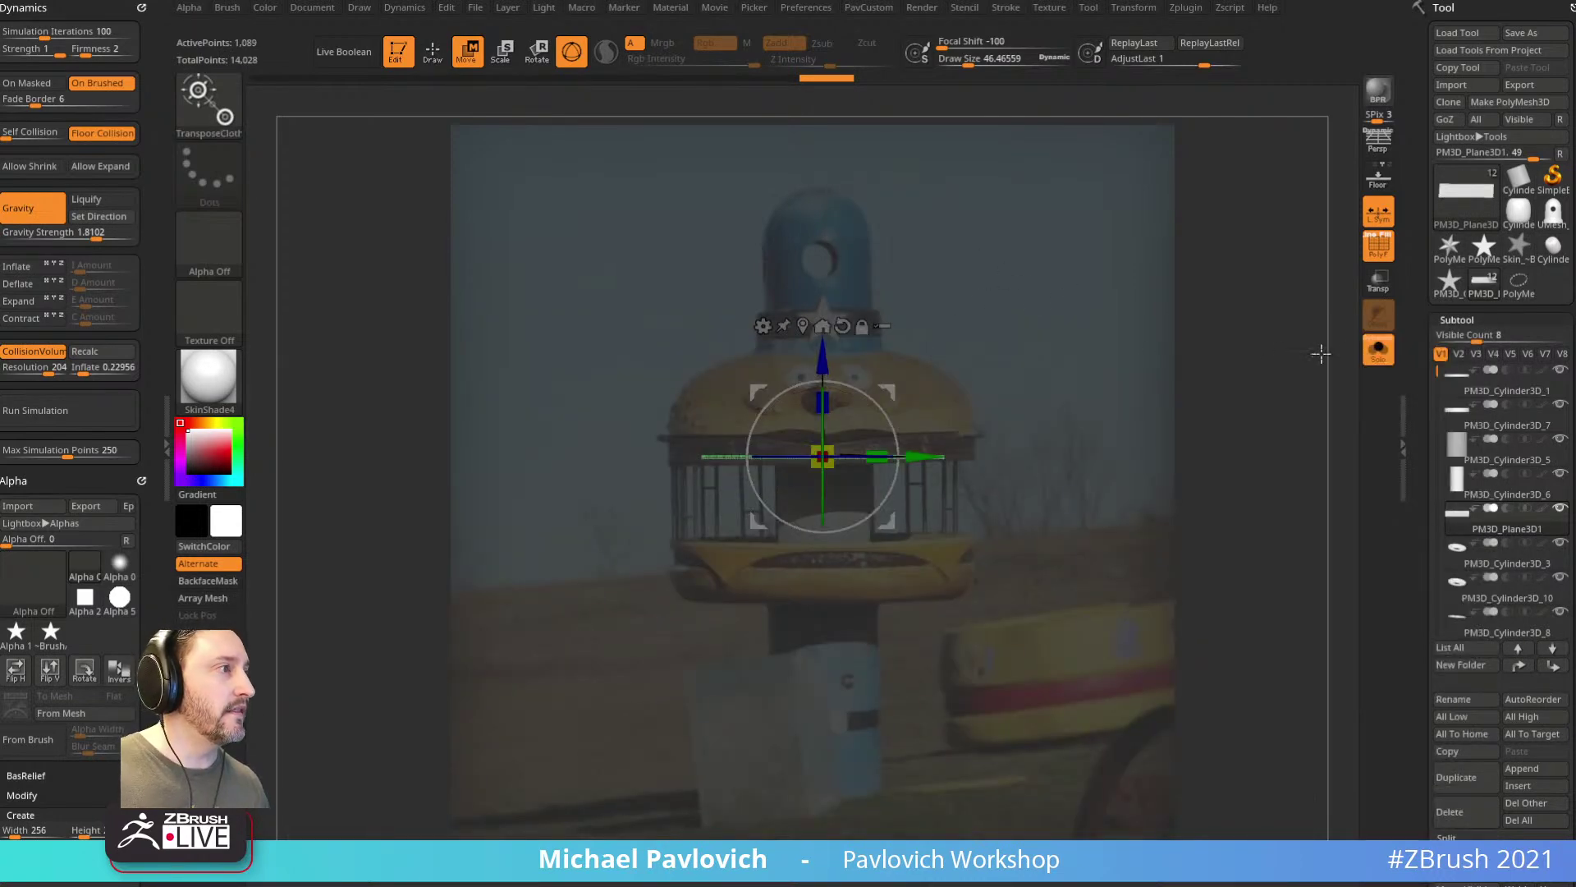
click(1378, 348)
Step: Try dropping the smaller plane onto the lower disc, undo it, and enlarge the plane slightly with the Transpose brush
drag(822, 363, 862, 482)
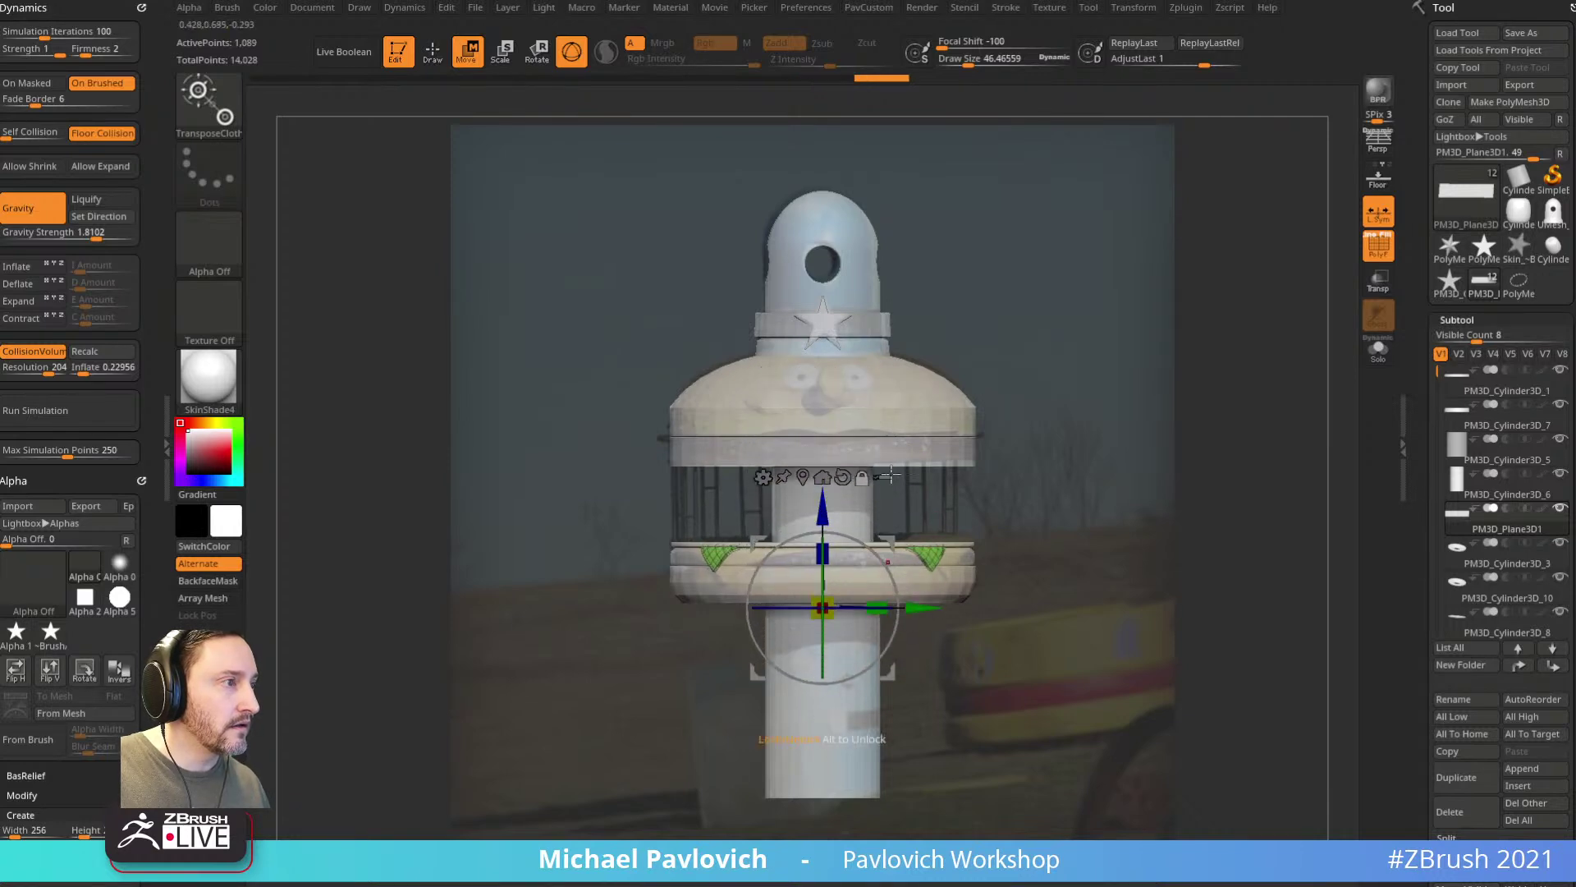
key(ctrl+z)
key(b)
key(t)
key(r)
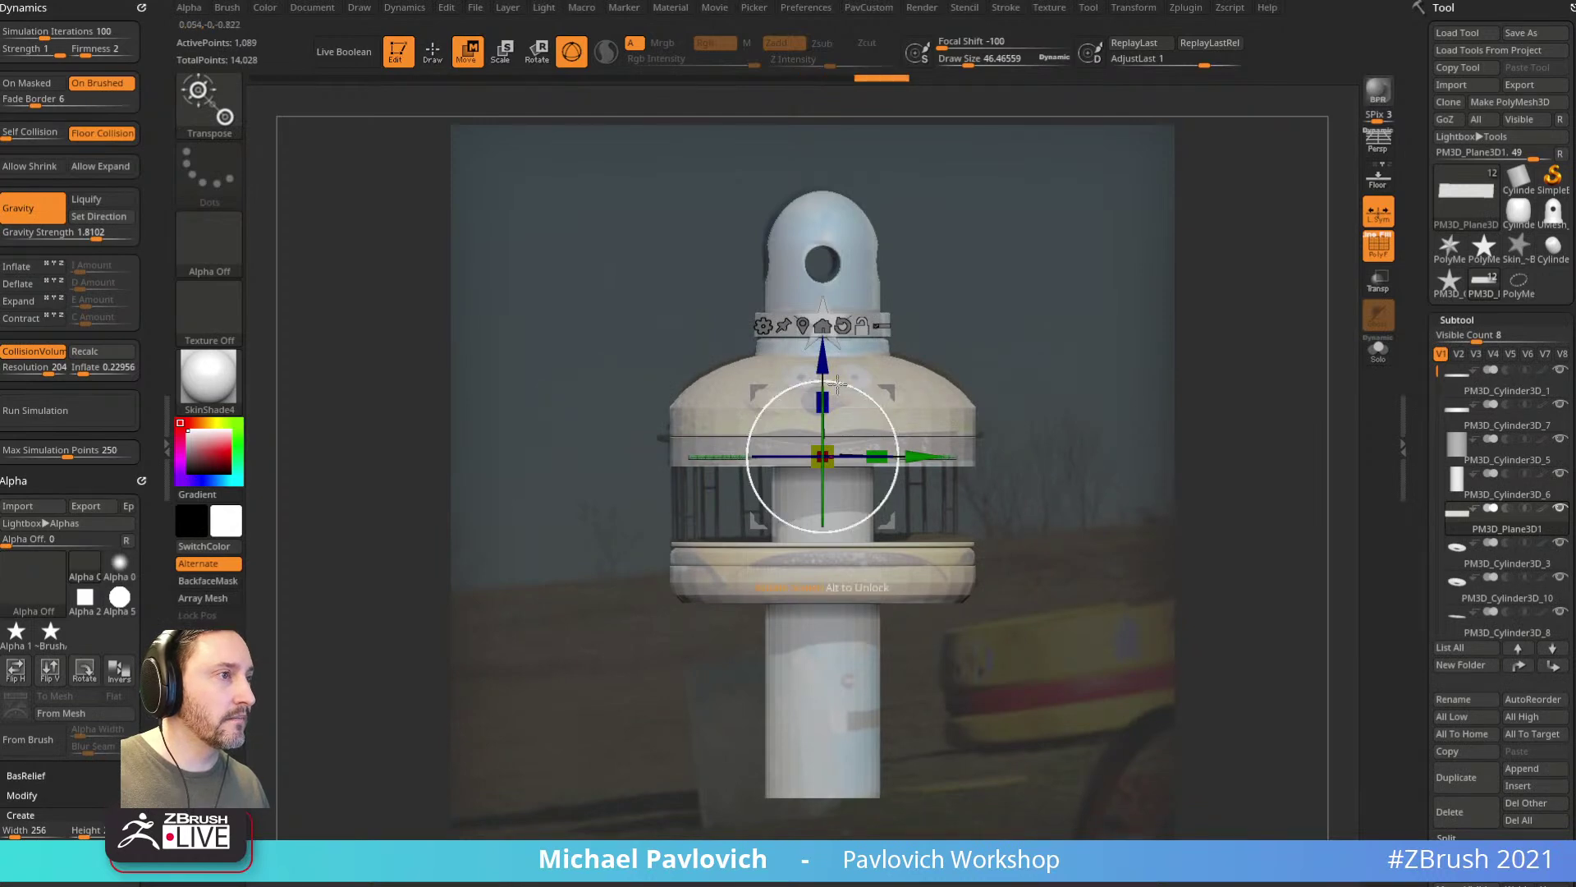
Step: Lower the plane through the lower disc with TransposeCloth so its corners hang over the rim, and return to Draw mode
key(b)
key(c)
drag(828, 370, 847, 558)
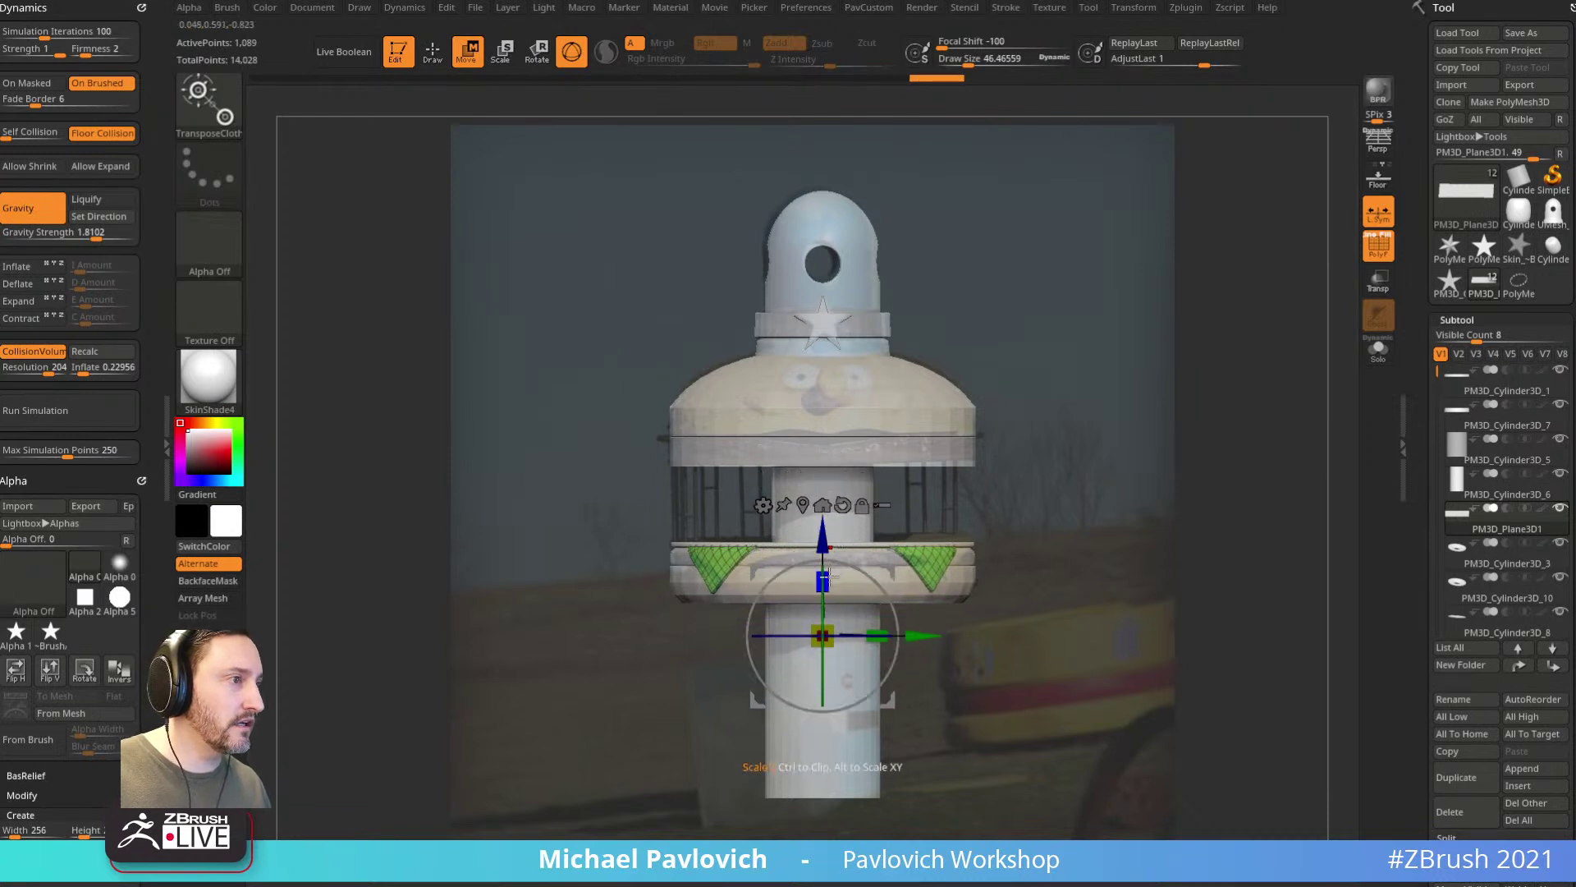
mouse_move(1099, 454)
mouse_down()
mouse_move(1136, 464)
mouse_move(1180, 444)
mouse_move(1113, 447)
mouse_move(1084, 417)
mouse_up()
key(q)
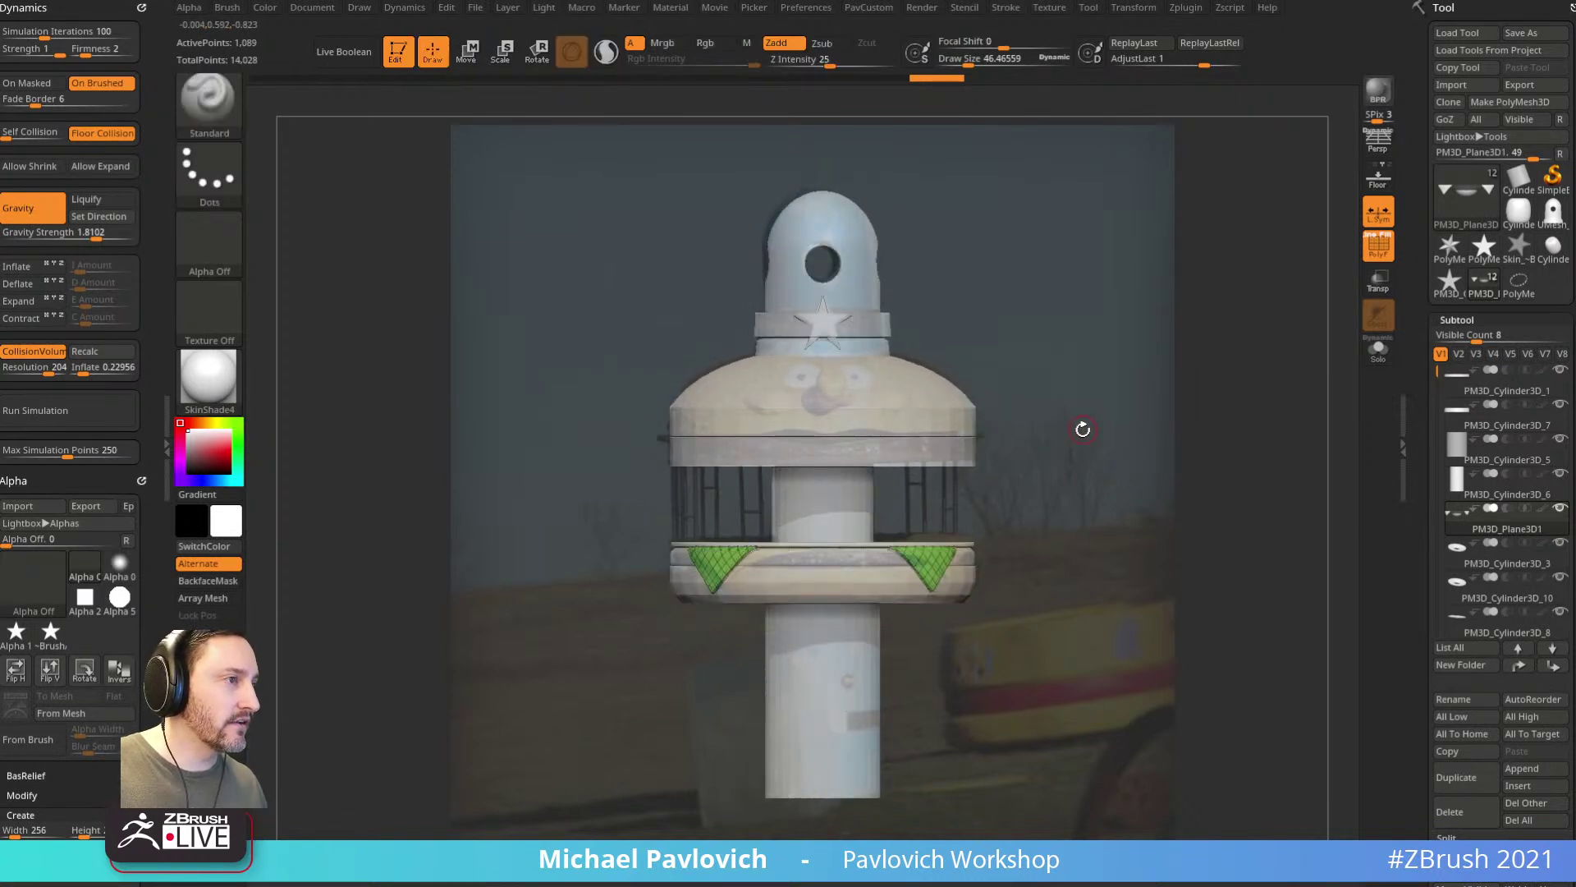
Step: Increase the Standard brush's Draw Size to about 212
key(bracketright)
key(bracketright)
key(bracketright)
key(bracketright)
key(bracketright)
key(bracketright)
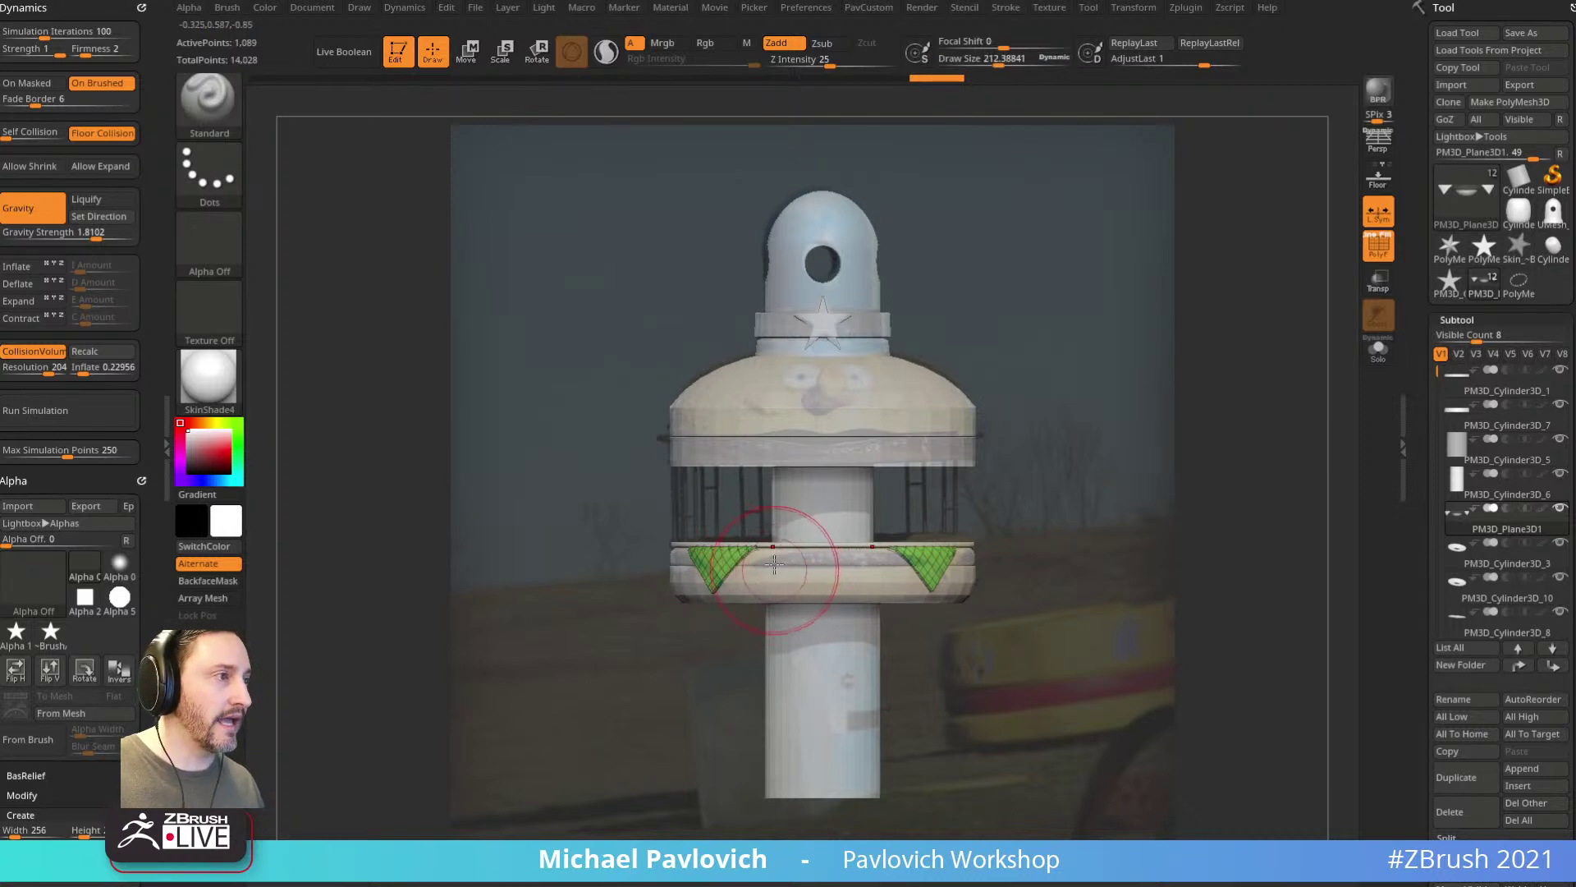
Step: Apply Mirror And Weld to the draped cloth
click(1136, 8)
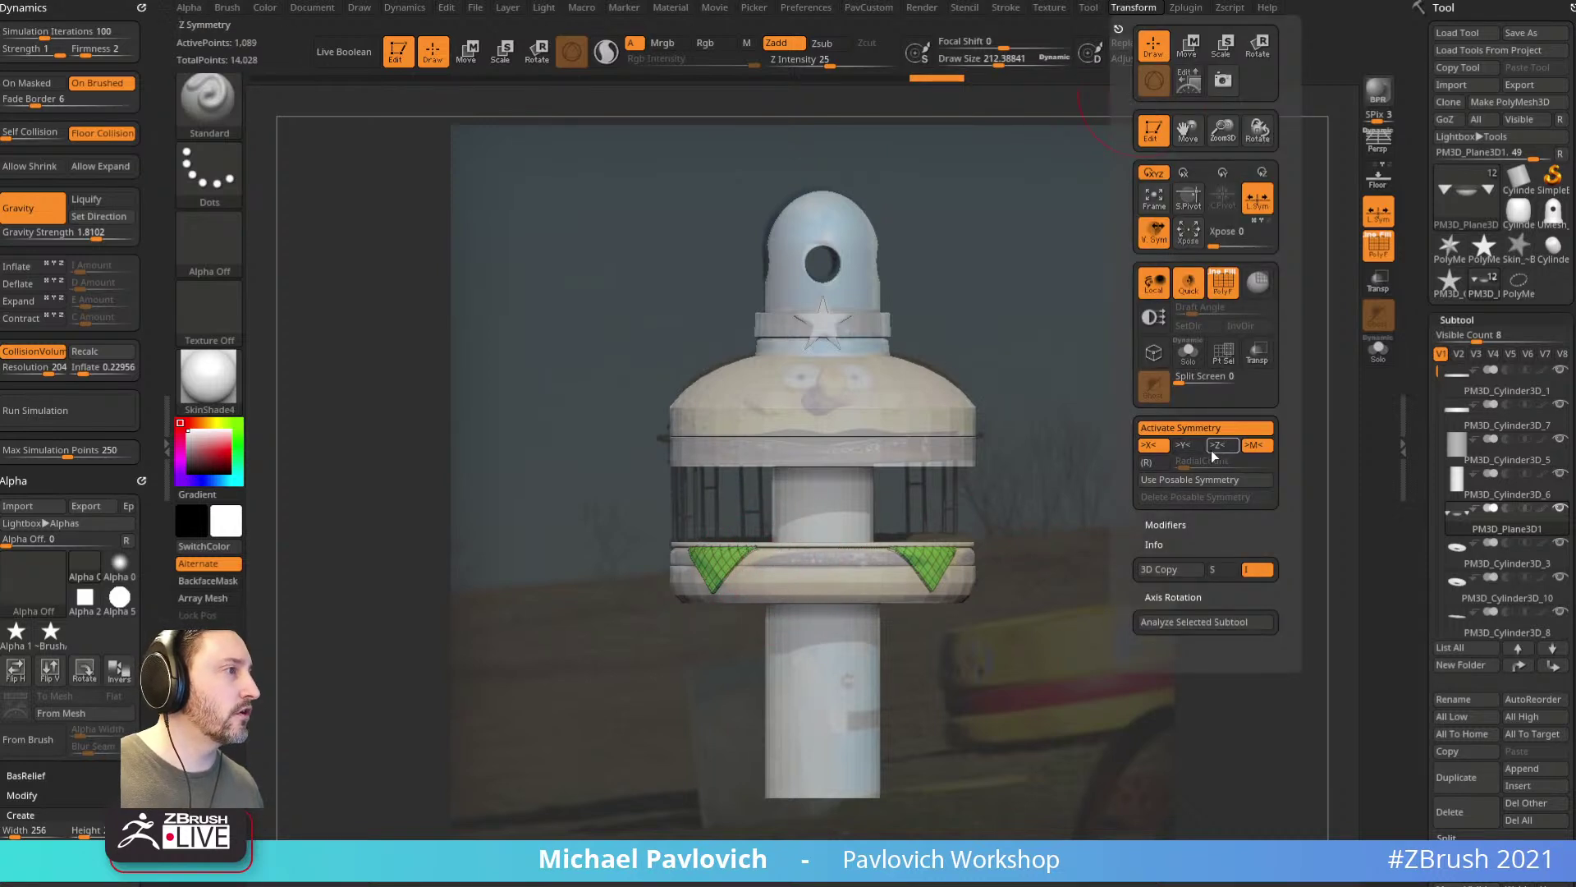
key(grave)
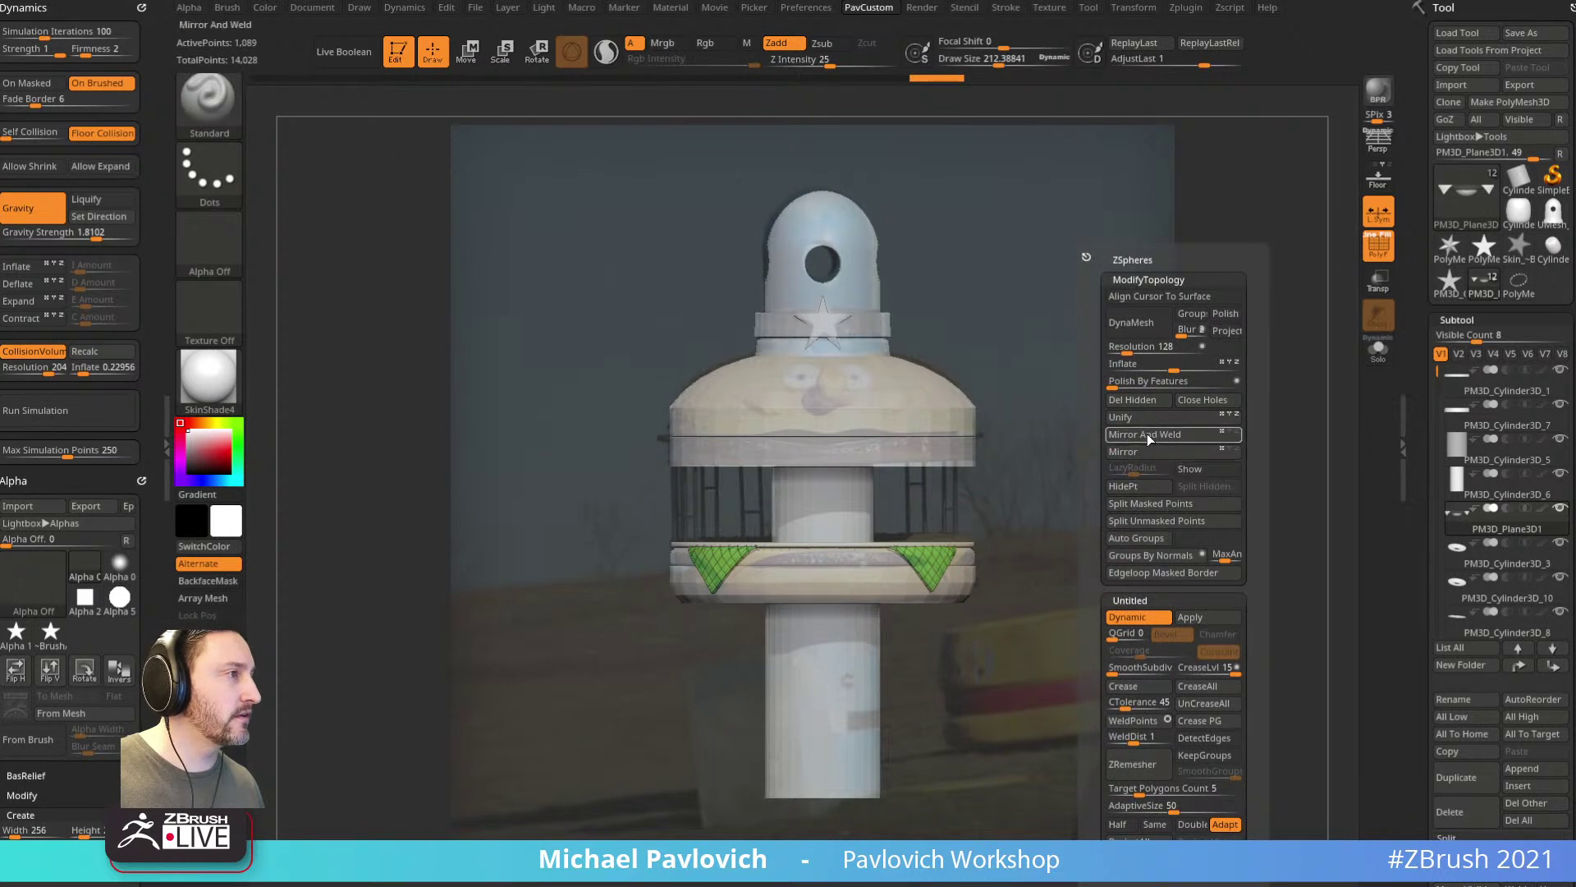
click(1231, 434)
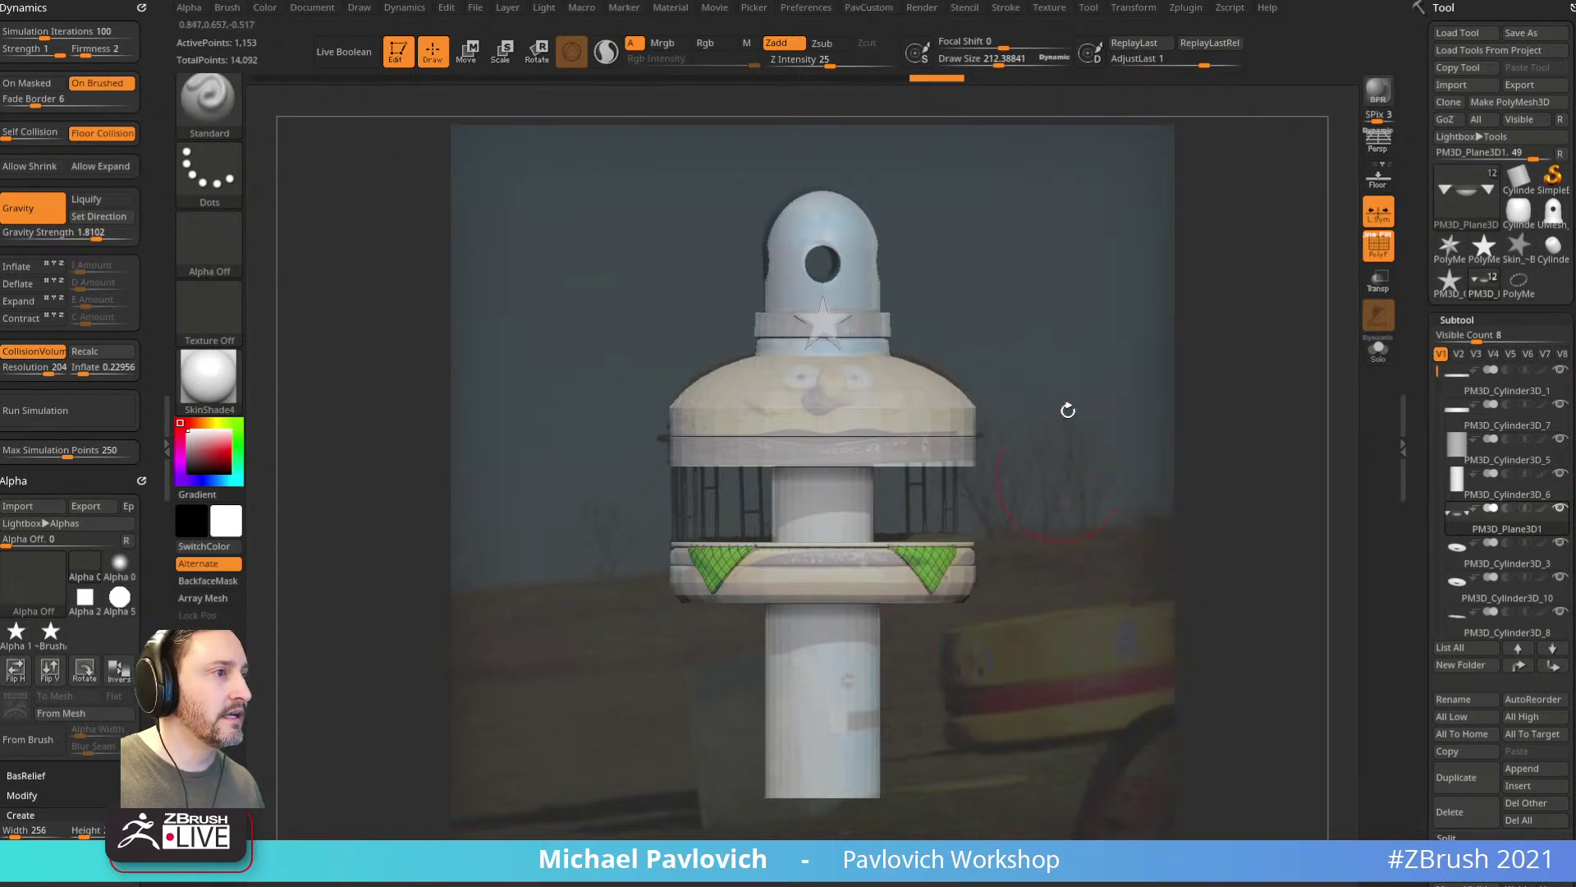
Step: Select the Move brush and pull the cloth's edge between the hanging corners out over the lower disc's rim
key(b)
key(m)
key(v)
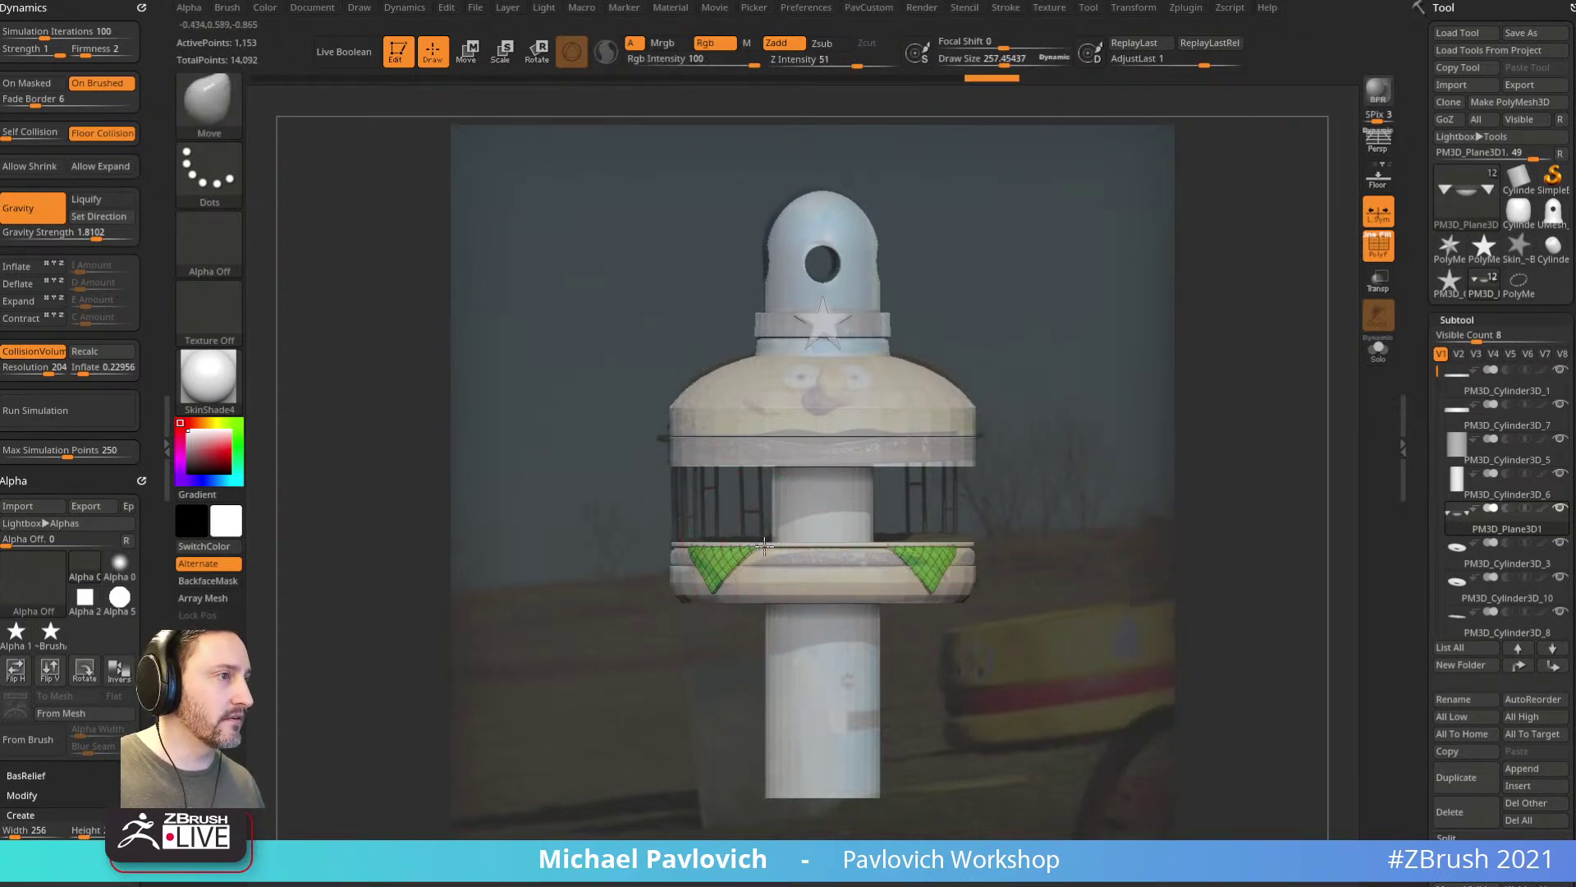
drag(1024, 440, 1076, 466)
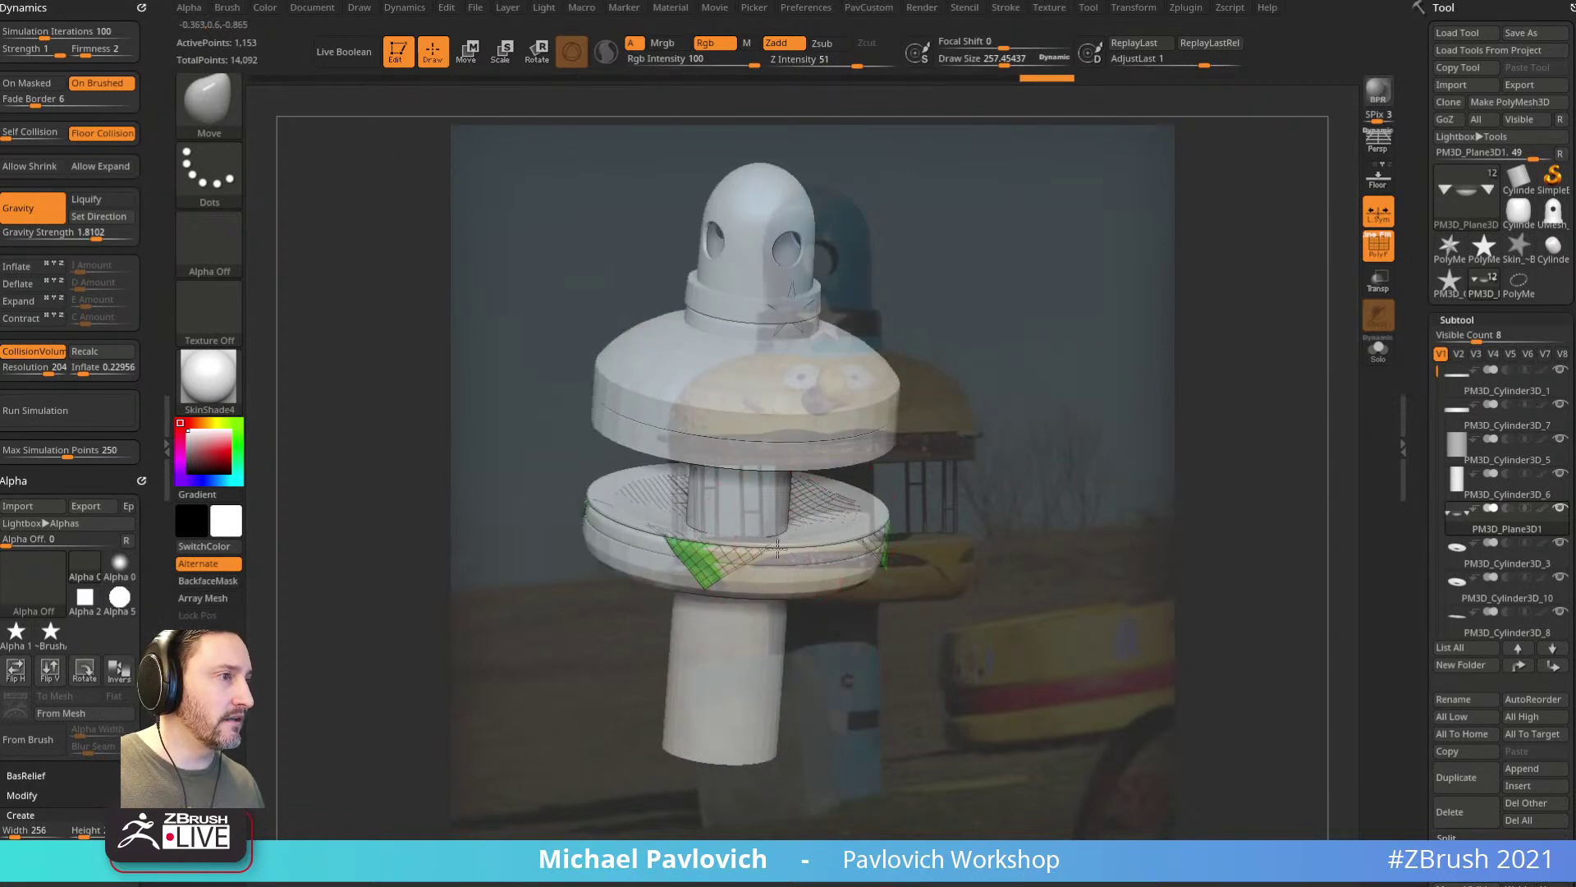
drag(944, 484, 998, 525)
drag(731, 559, 714, 575)
mouse_move(870, 525)
mouse_down()
mouse_move(830, 538)
mouse_move(798, 526)
mouse_move(811, 530)
mouse_up()
Step: Realign the tower with the front reference and reduce the Move brush's Draw Size to about 206
shift+right_drag(811, 530, 809, 535)
key(s)
drag(809, 535, 794, 529)
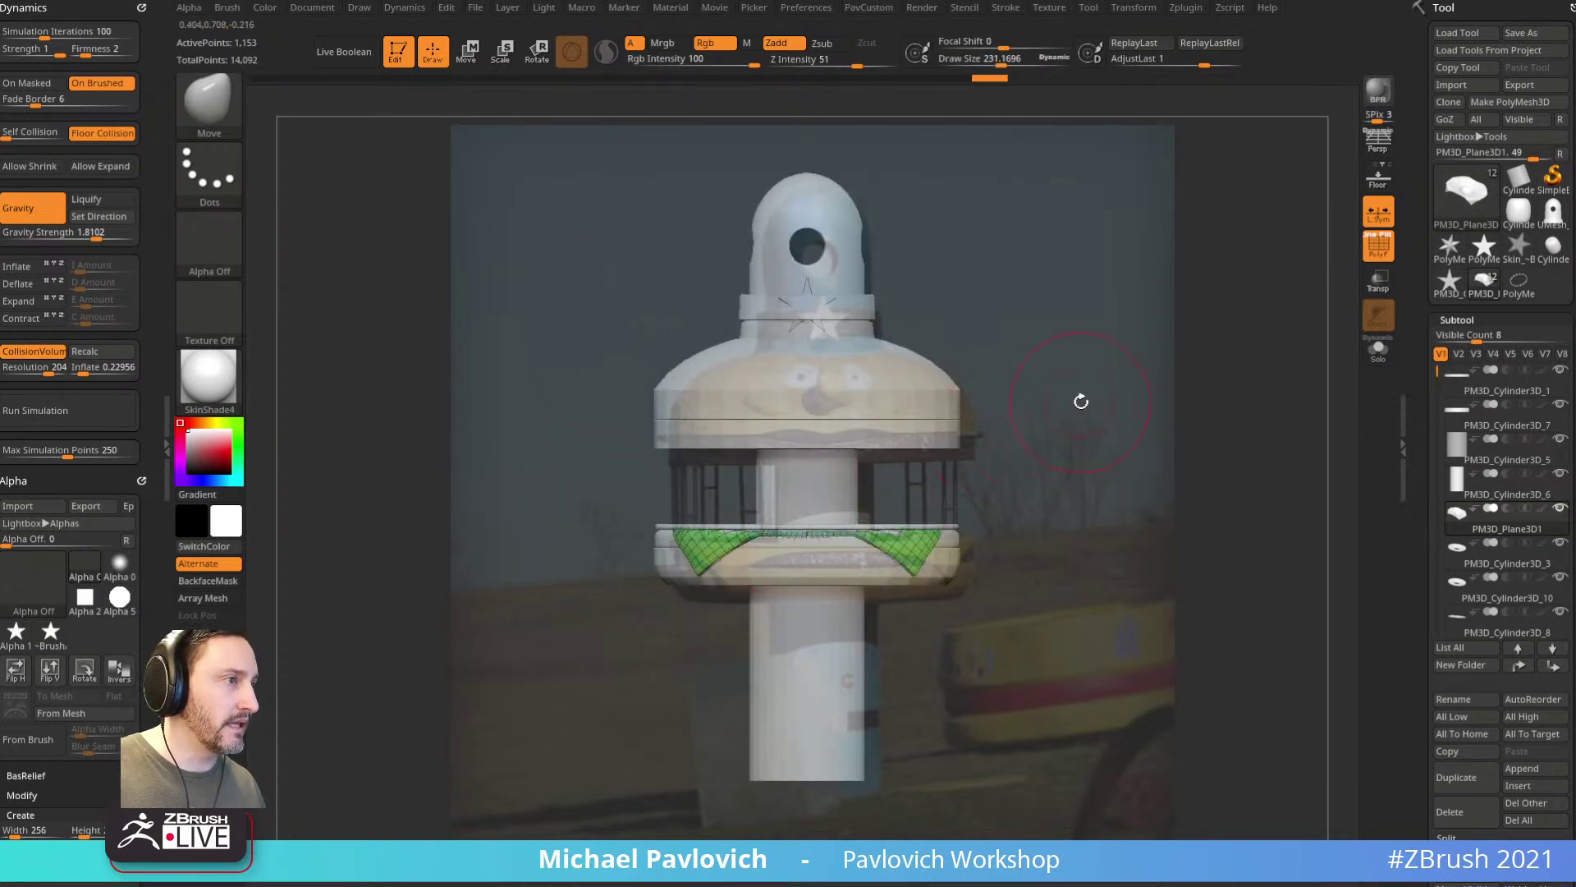
key(ctrl+1)
key(bracketleft)
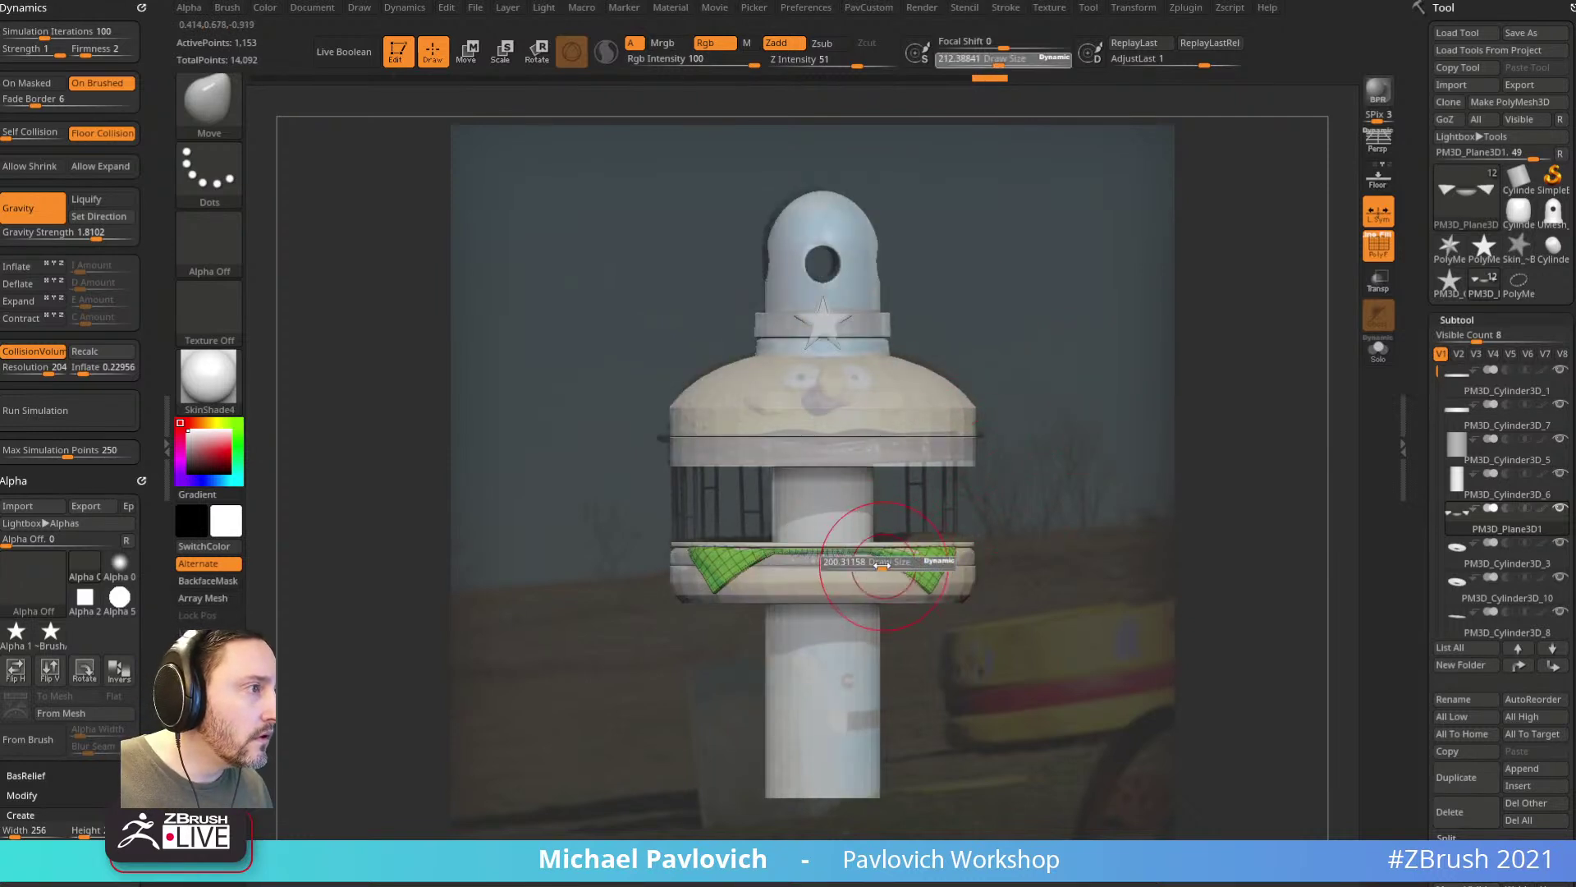
Step: Pull the cloth's edge against the disc's rim from several angles, reducing the Draw Size to about 156
drag(1123, 510, 1105, 480)
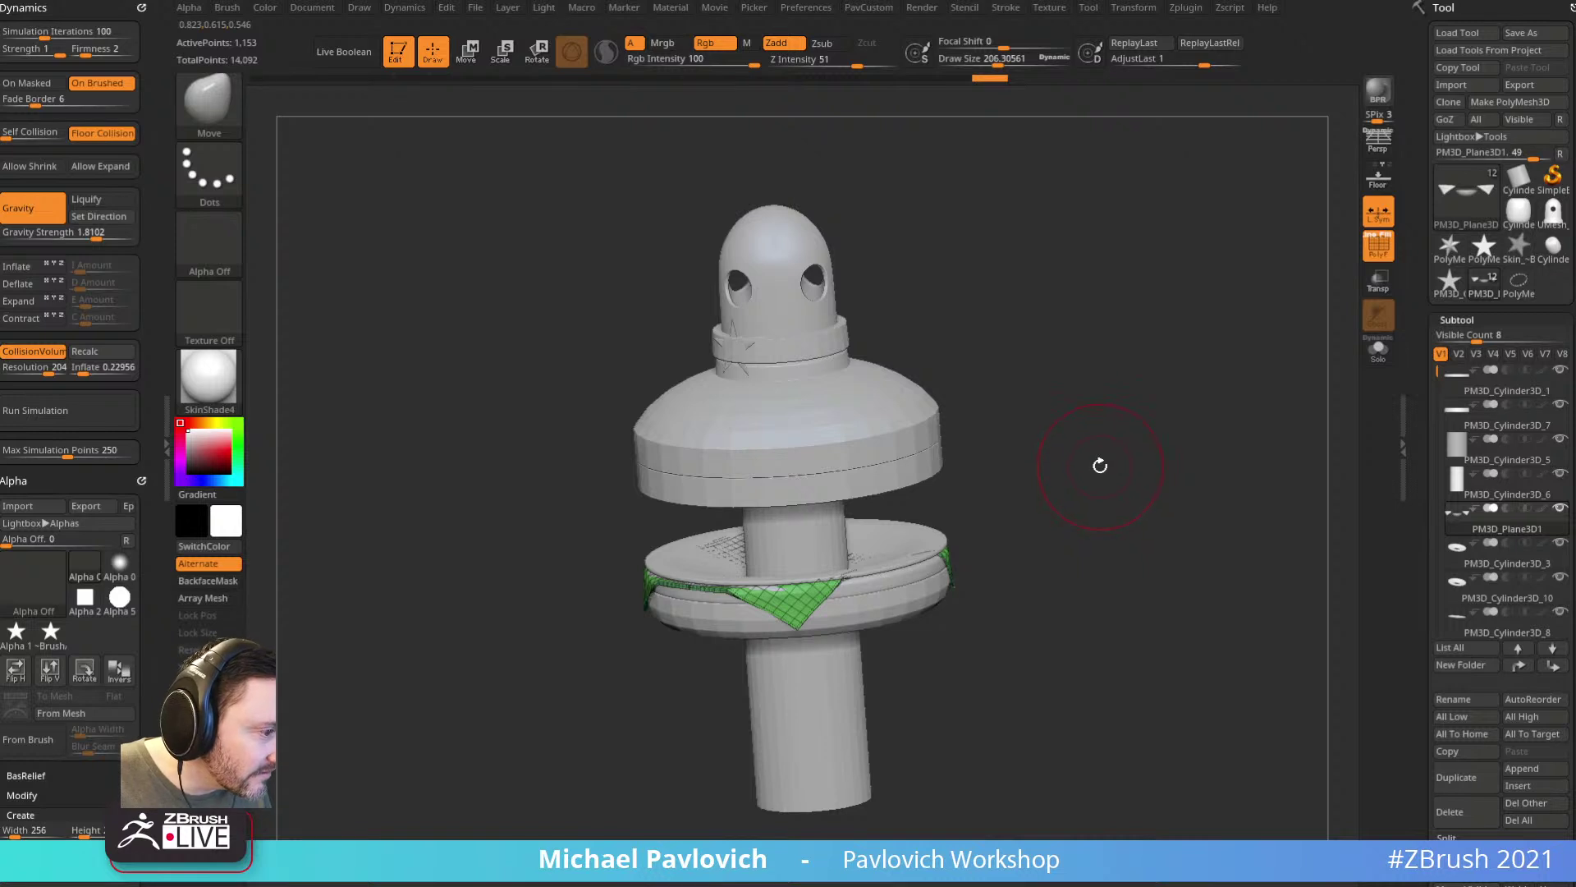
drag(1100, 467, 826, 584)
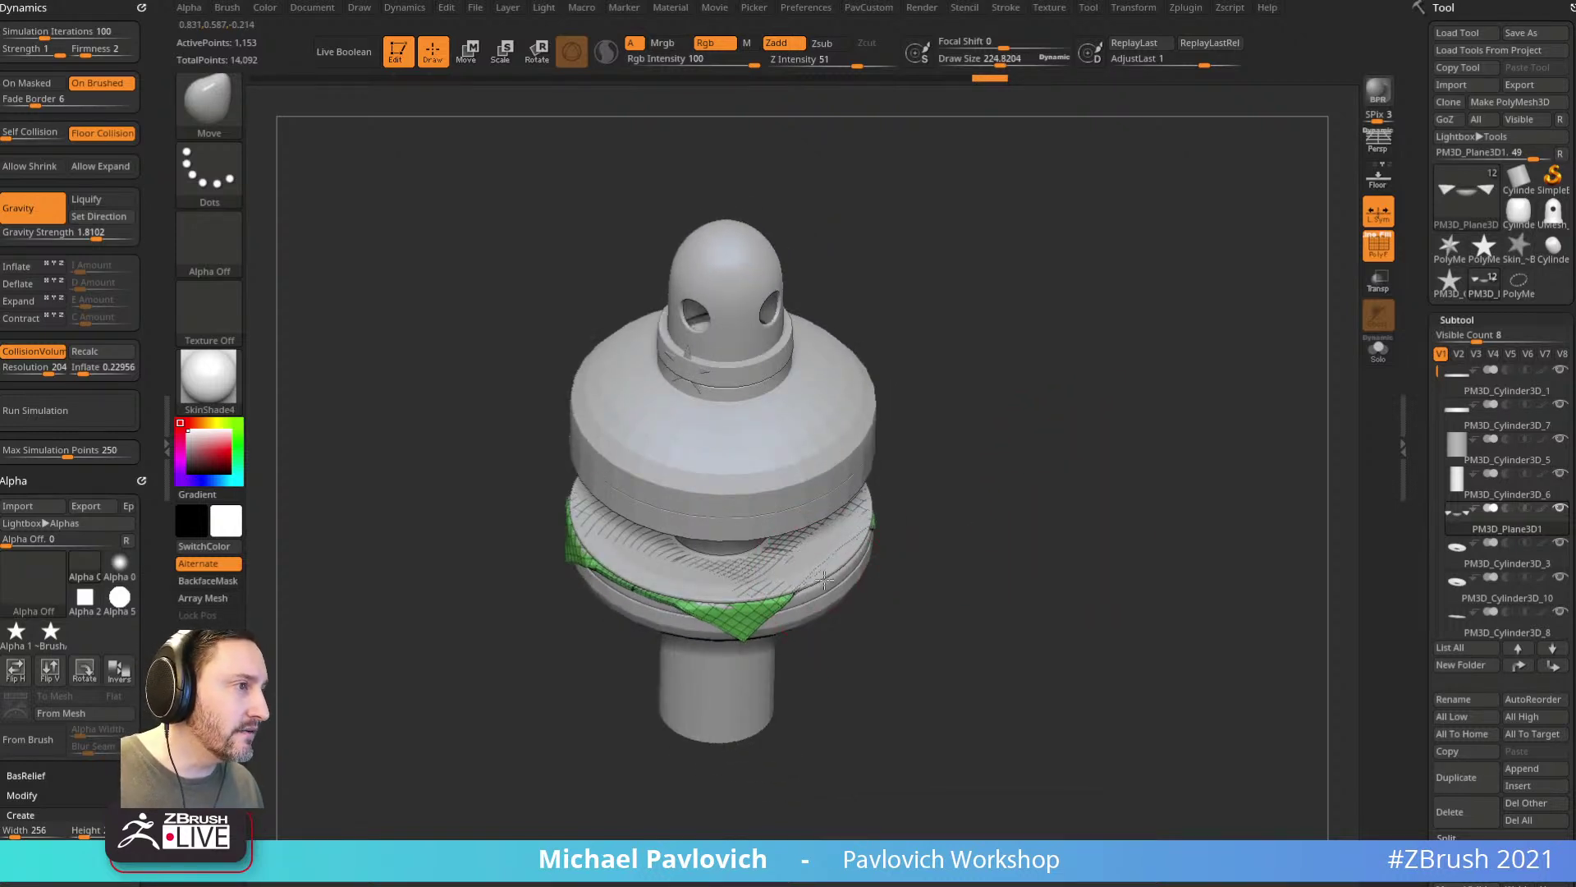
shift+drag(959, 547, 932, 520)
key(bracketleft)
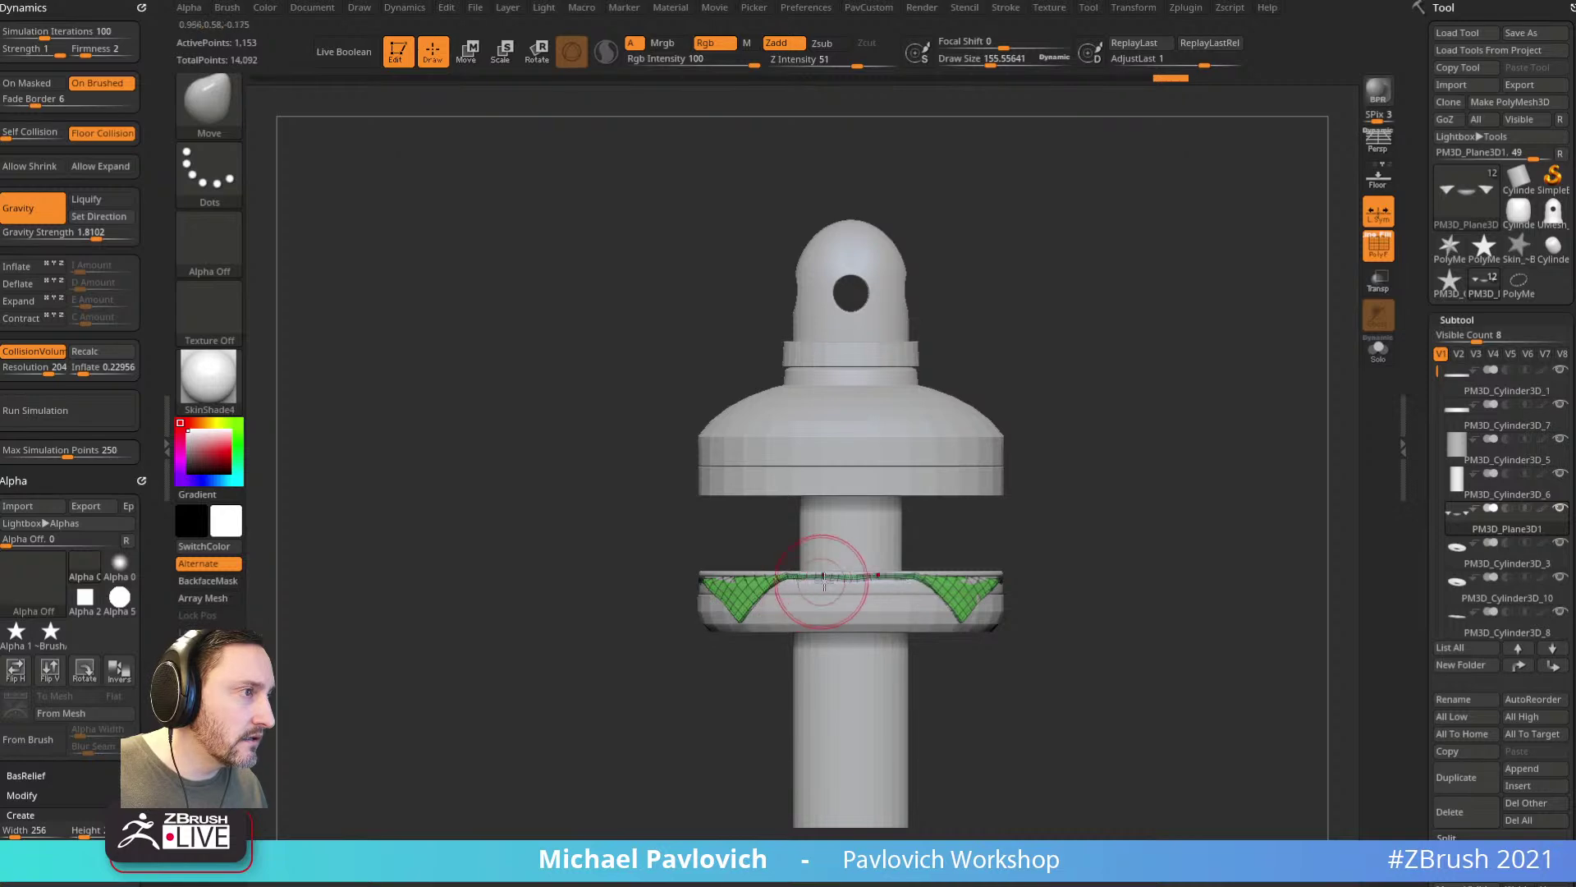
mouse_move(1157, 533)
mouse_down()
mouse_move(1179, 613)
mouse_move(1162, 564)
mouse_move(862, 569)
mouse_move(835, 598)
mouse_up()
Step: Set the Draw Size to 112 and reshape the cloth strip between the hanging corners along the rim
key(bracketleft)
key(s)
mouse_move(936, 557)
mouse_down()
mouse_move(1147, 506)
mouse_move(1141, 526)
mouse_up()
click(602, 556)
drag(1192, 428, 1097, 432)
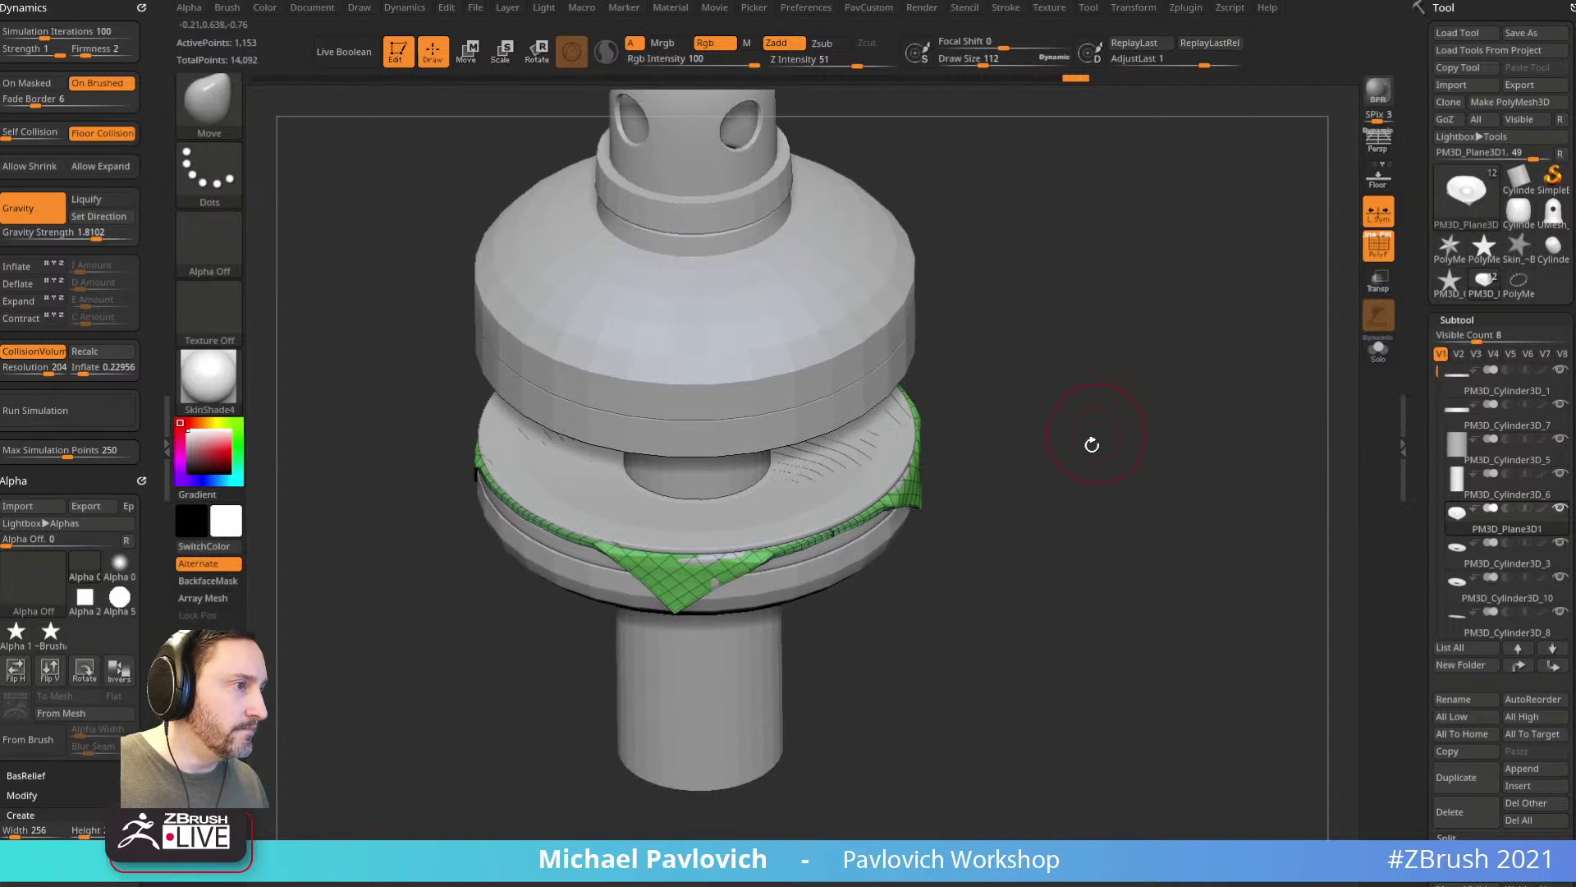
Step: Refine the cloth's rim strip and hanging corners against the disc from several angles with the Move brush
mouse_move(1113, 497)
shift+mouse_down()
mouse_move(1112, 437)
mouse_move(1235, 602)
shift+mouse_up()
drag(965, 413, 645, 503)
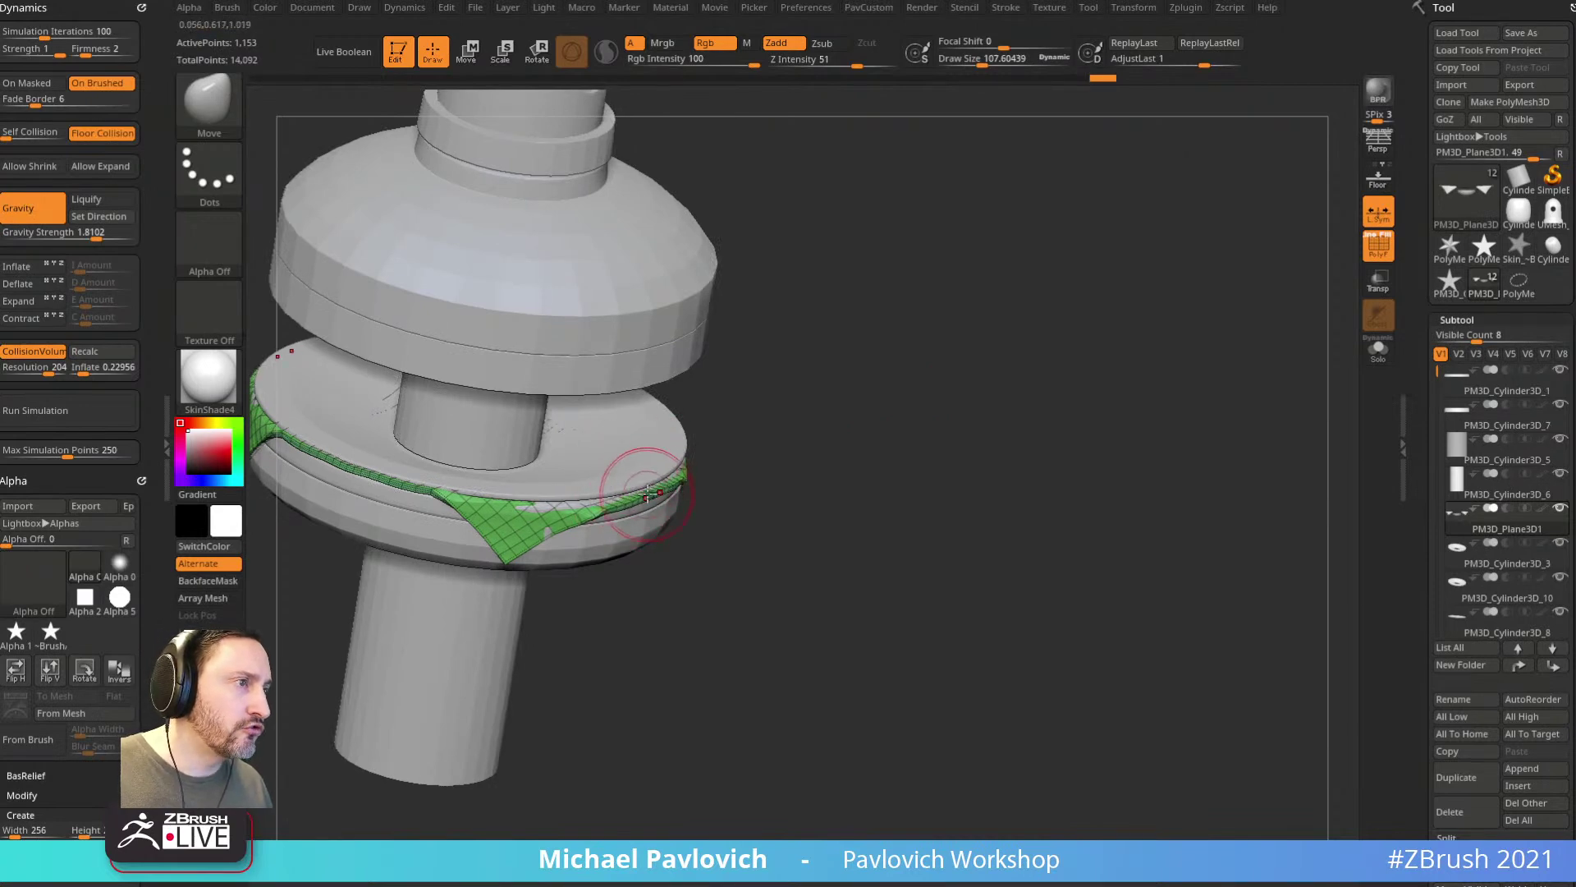
drag(834, 418, 752, 464)
drag(900, 450, 748, 544)
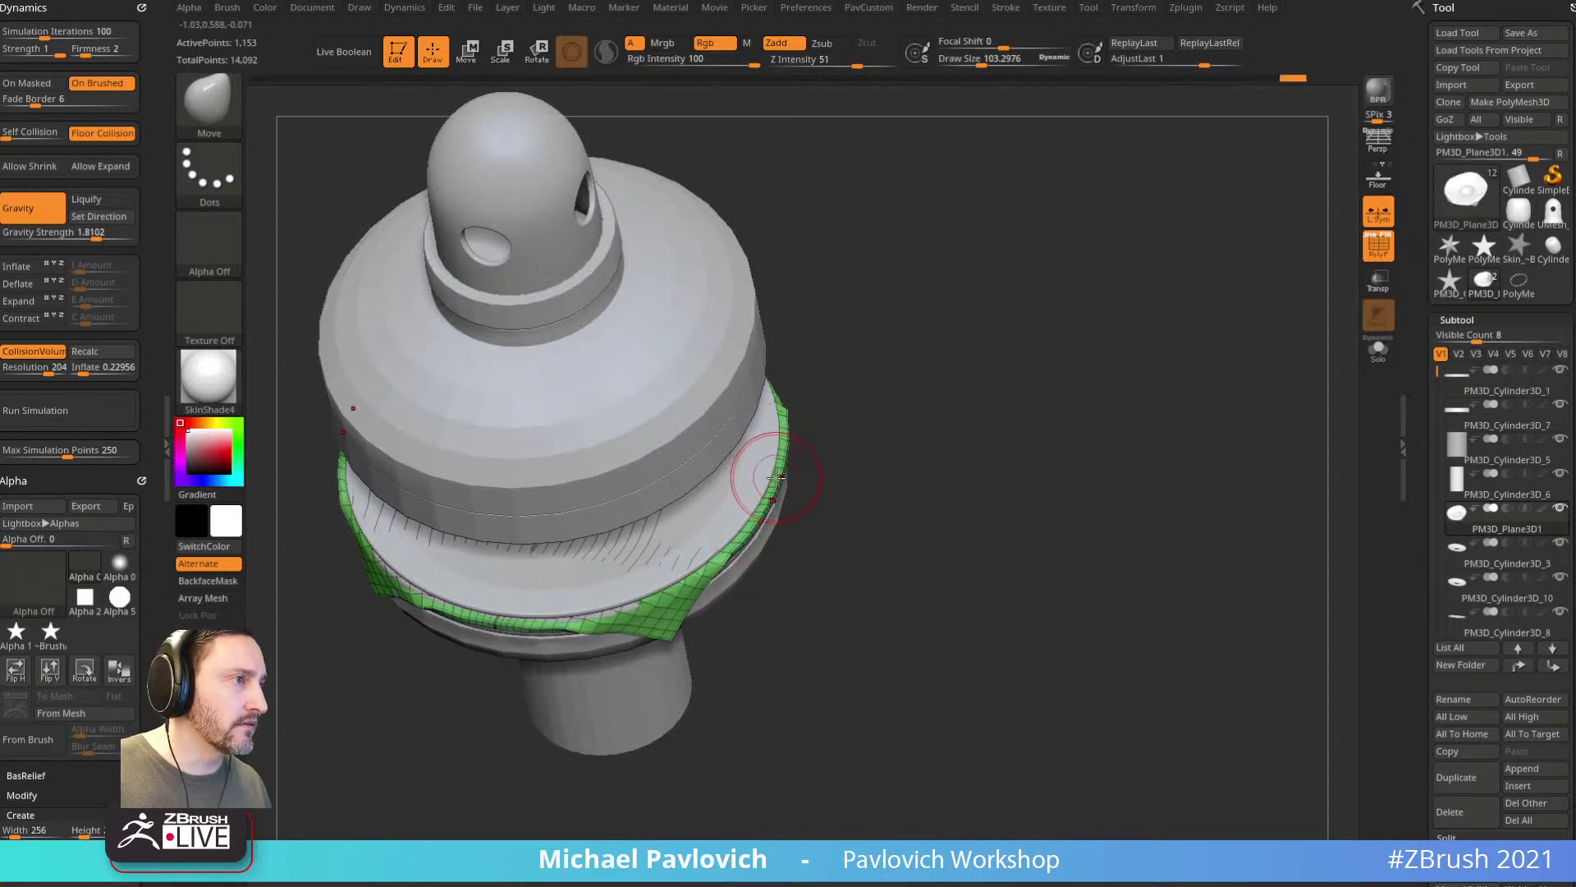
mouse_move(938, 443)
mouse_down()
mouse_move(1013, 450)
mouse_move(862, 510)
mouse_move(801, 508)
mouse_up()
mouse_move(897, 496)
mouse_down()
mouse_move(925, 496)
mouse_move(1066, 310)
mouse_move(1154, 470)
mouse_move(886, 474)
mouse_up()
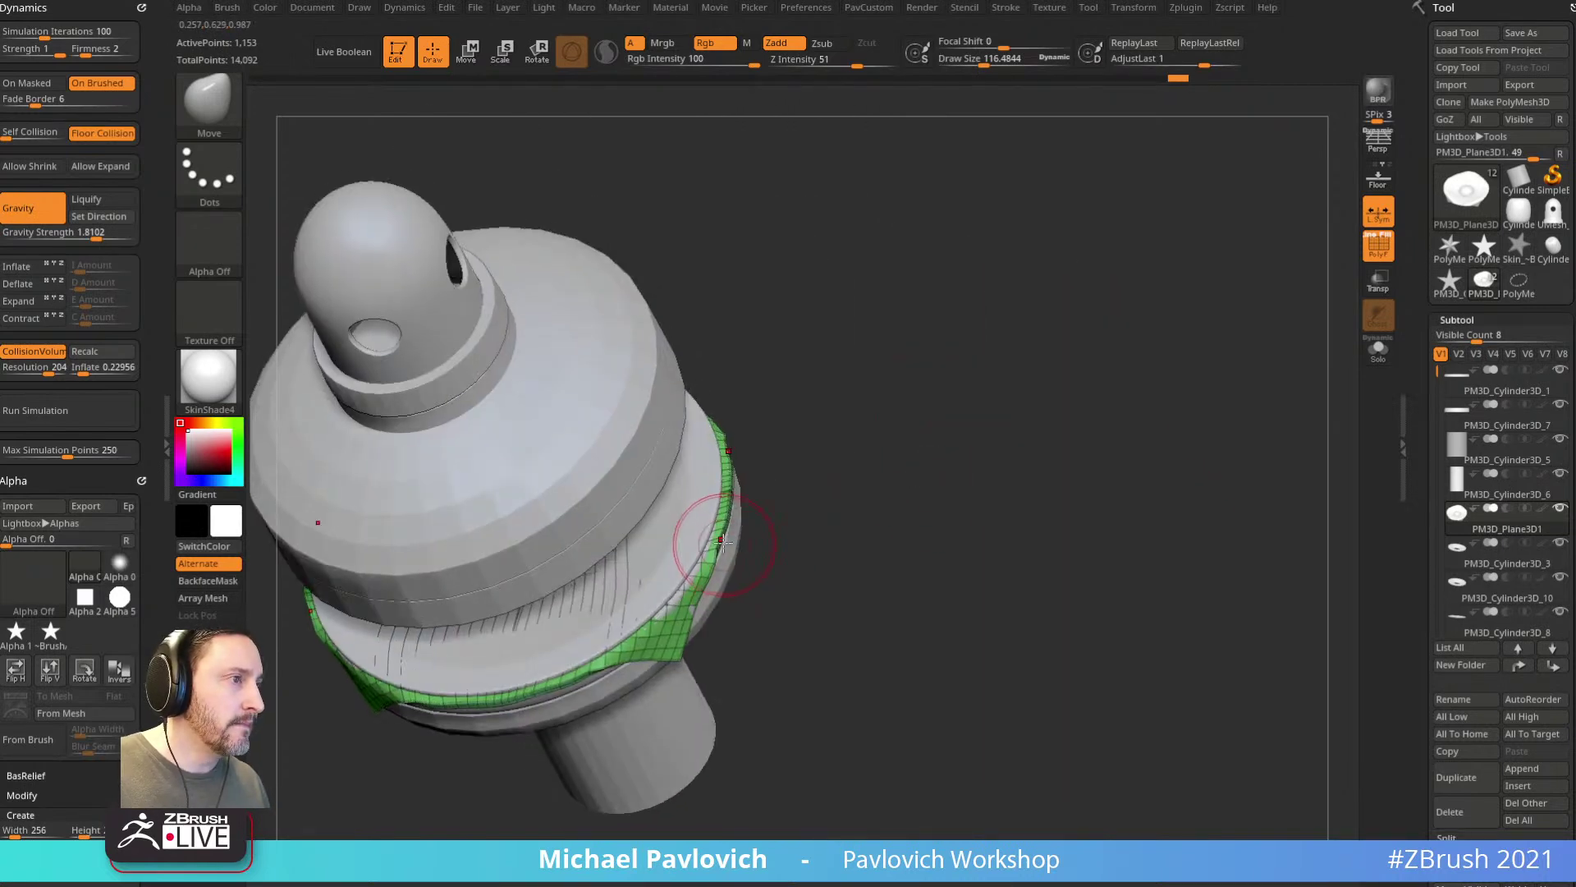
mouse_move(956, 423)
shift+mouse_down()
mouse_move(1009, 356)
mouse_move(958, 418)
shift+mouse_up()
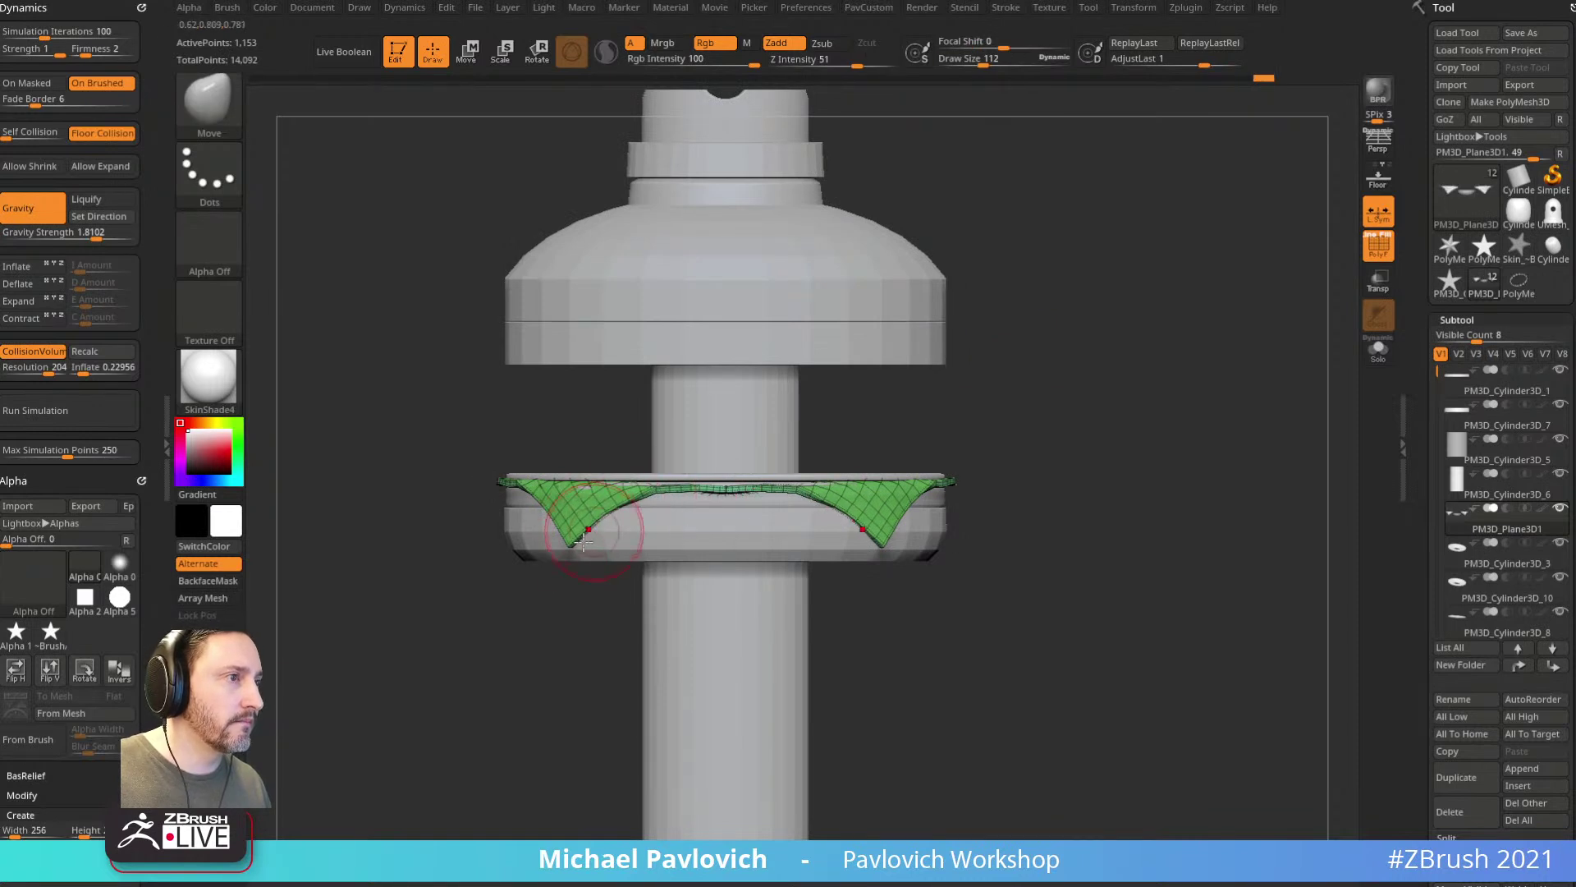
mouse_move(1010, 446)
mouse_down()
mouse_move(1094, 443)
mouse_move(939, 450)
mouse_move(986, 413)
mouse_up()
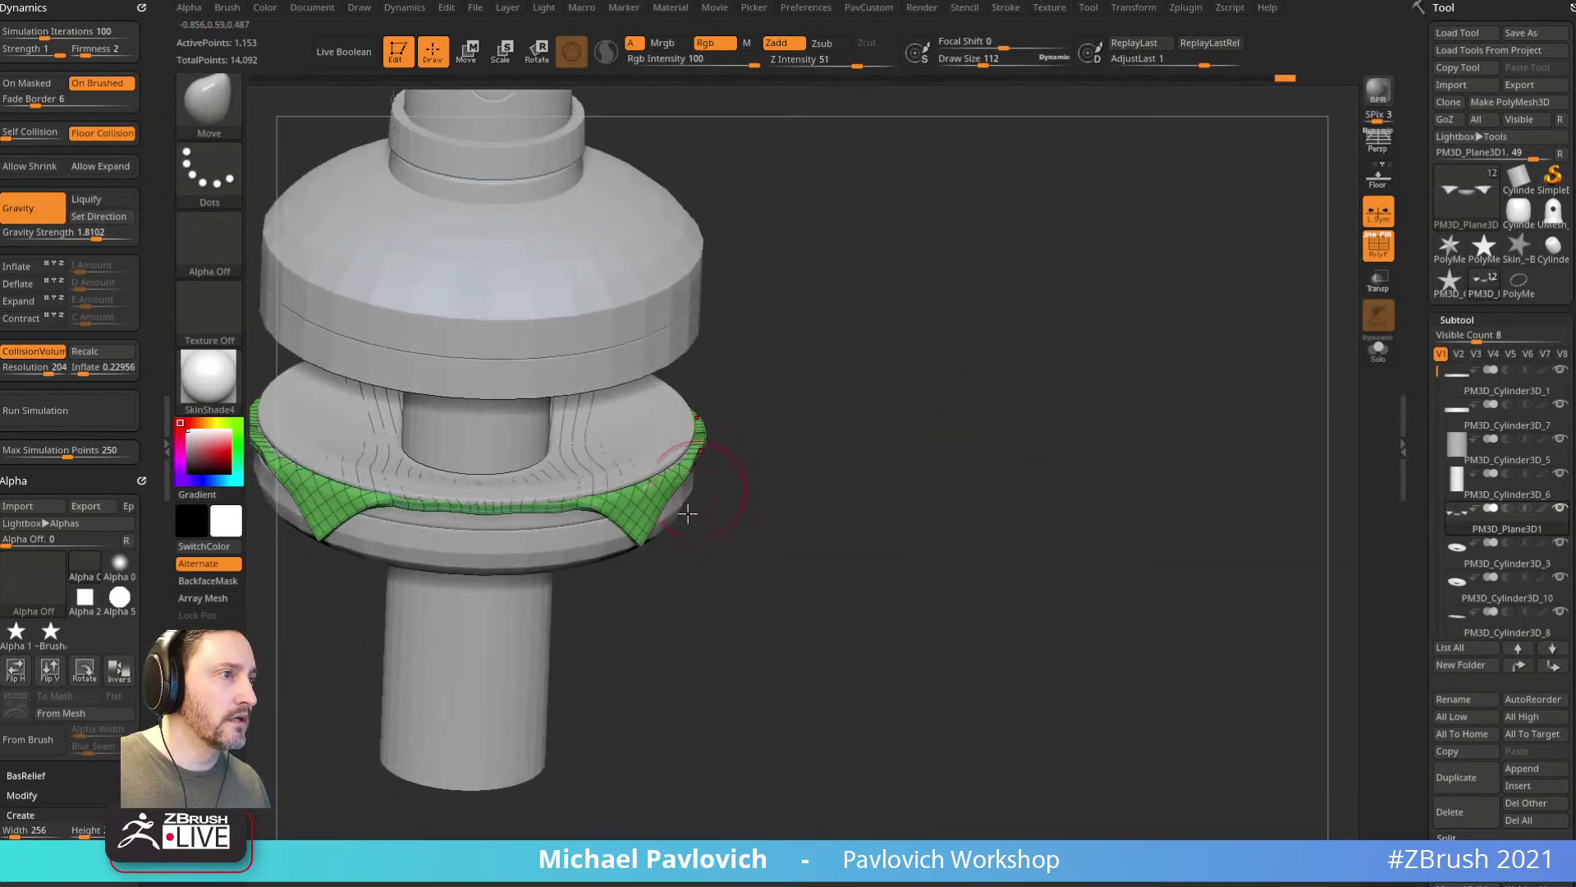
drag(671, 504, 1092, 418)
Step: Isolate the cloth subtool and weld its points with a larger weld distance
click(1379, 350)
drag(1215, 408, 1195, 474)
drag(1011, 486, 974, 684)
key(2)
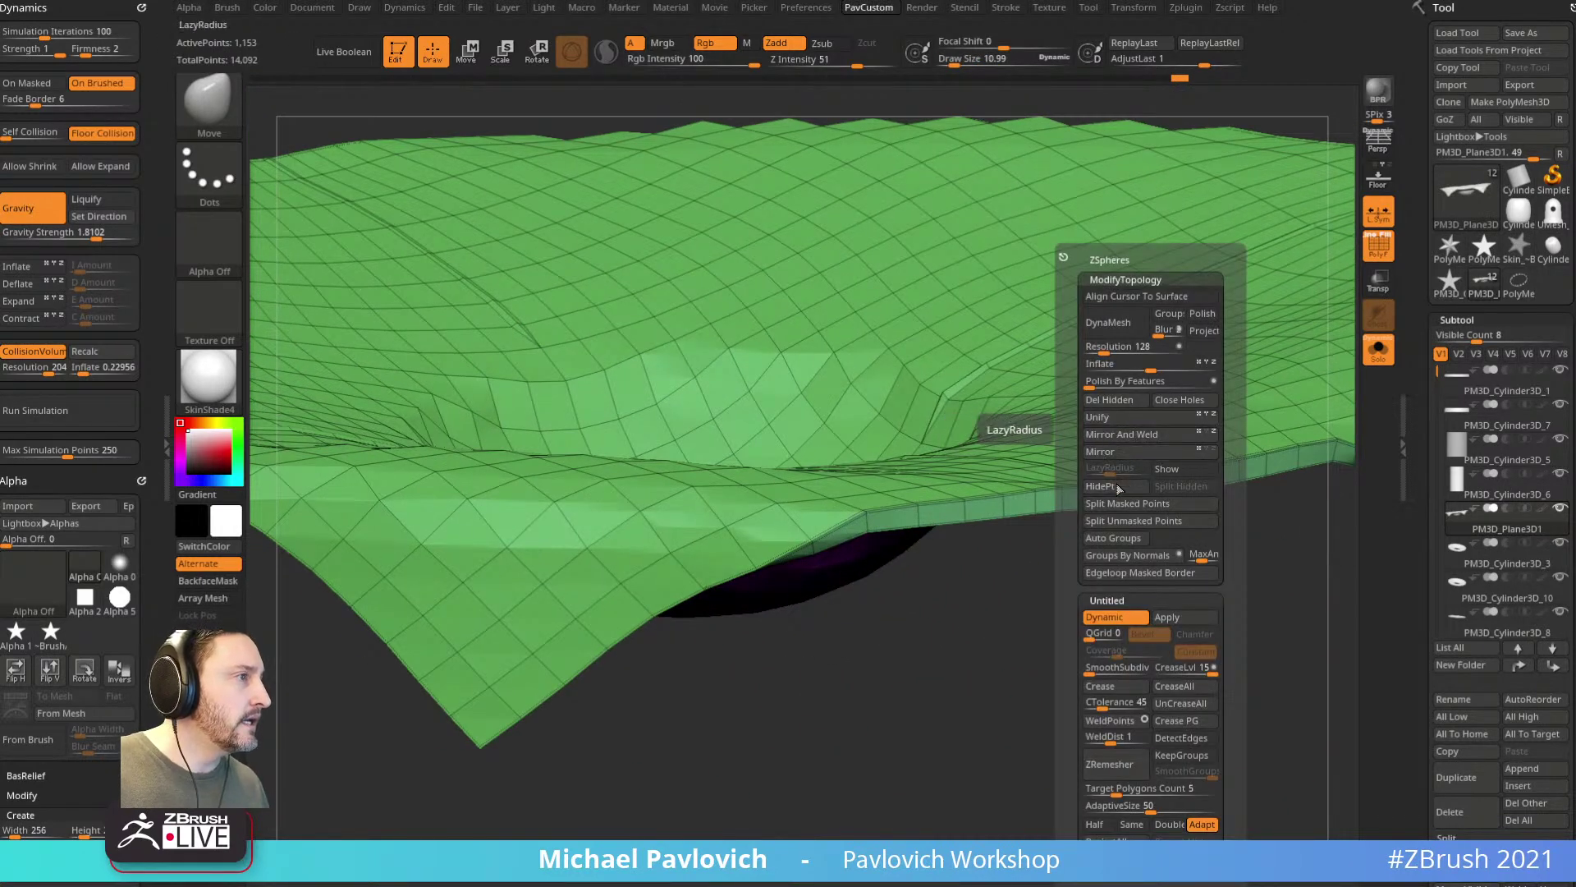
click(1112, 737)
click(1120, 723)
Step: Raise the weld distance to 14.74, weld the cloth's points again and check its border and underside
drag(1052, 729, 960, 717)
drag(977, 624, 993, 697)
key(2)
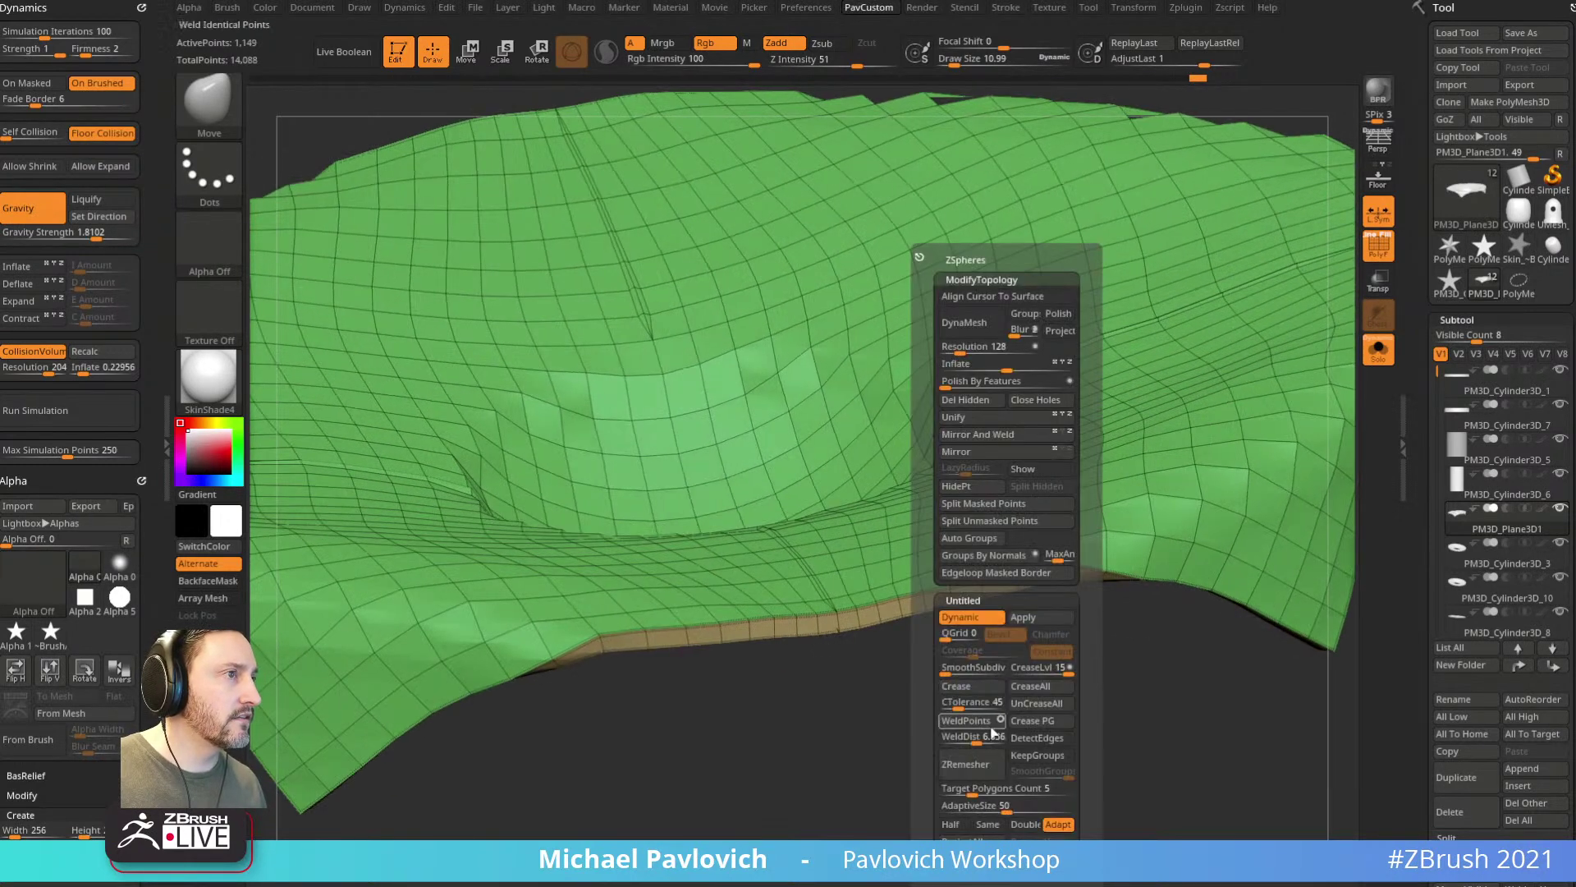
click(982, 738)
click(975, 723)
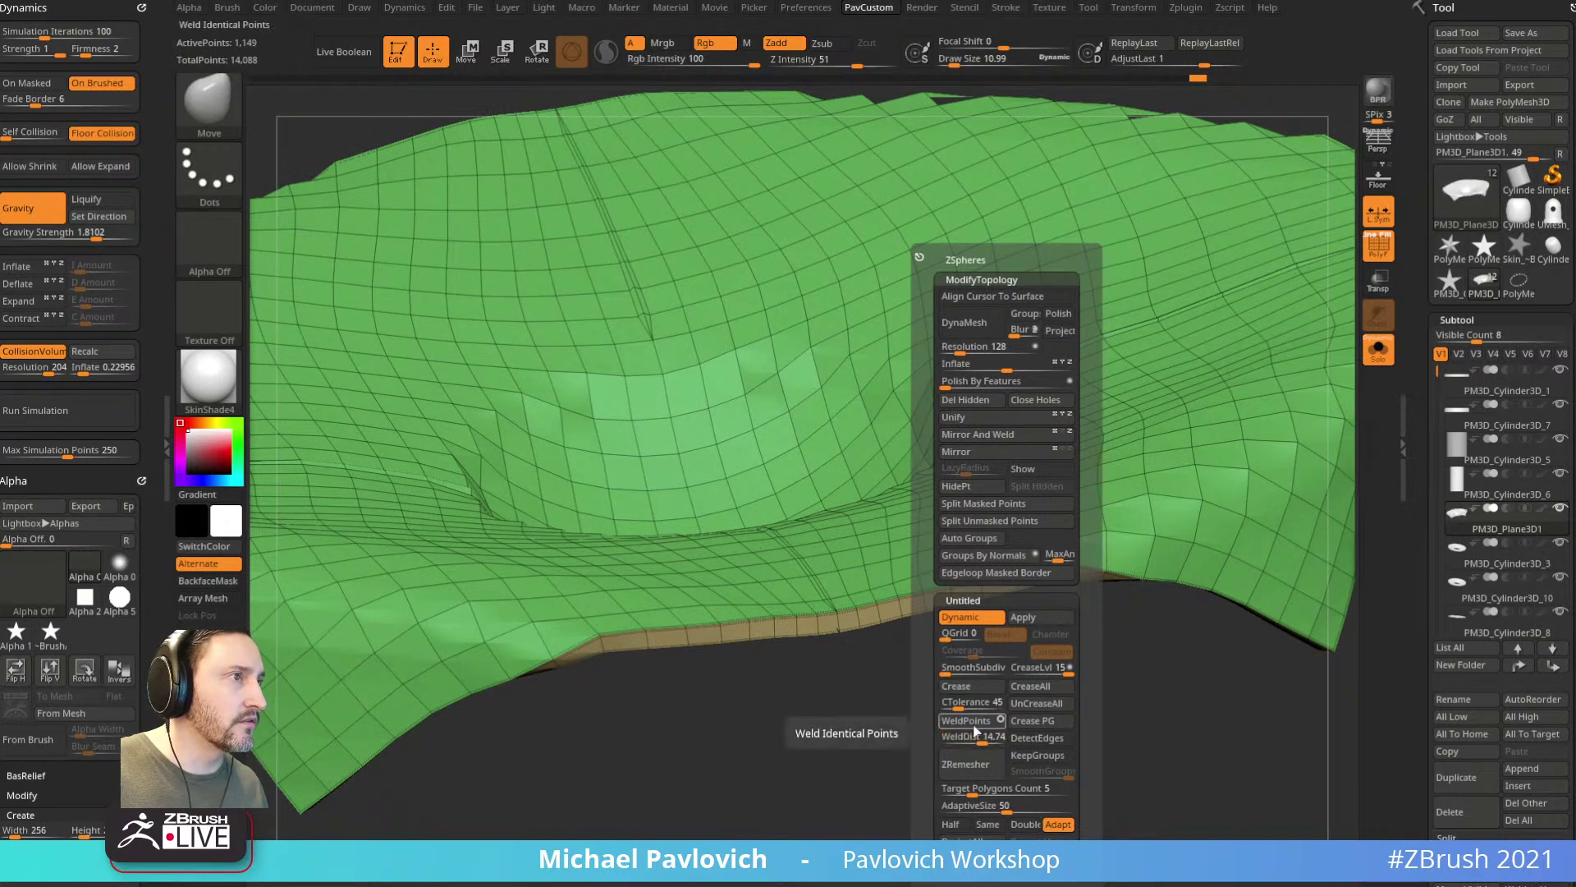
click(969, 720)
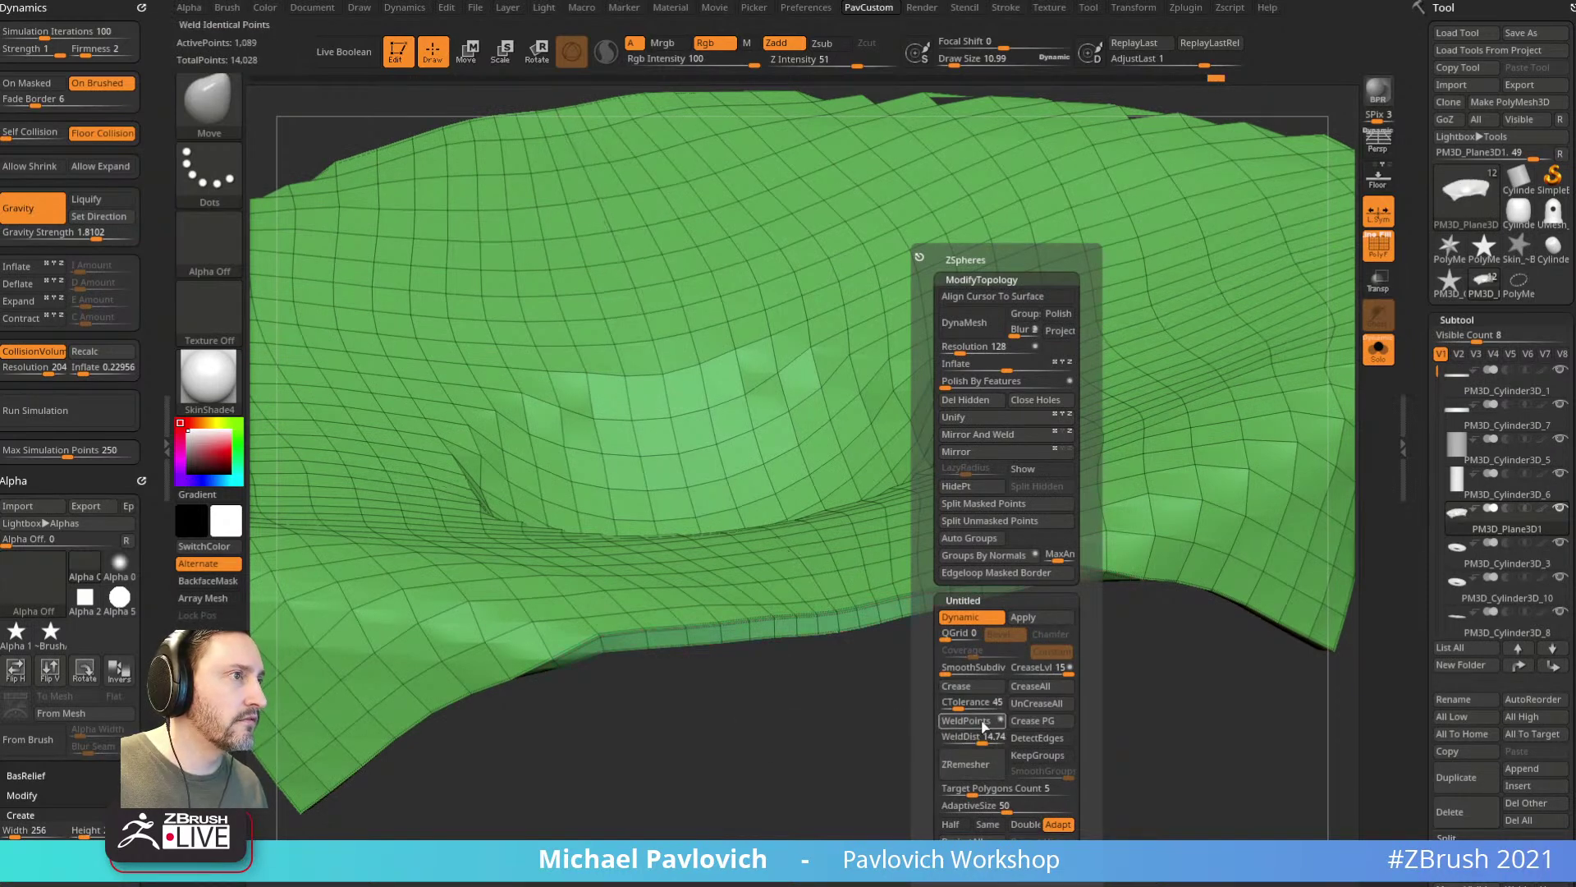
drag(896, 729, 901, 430)
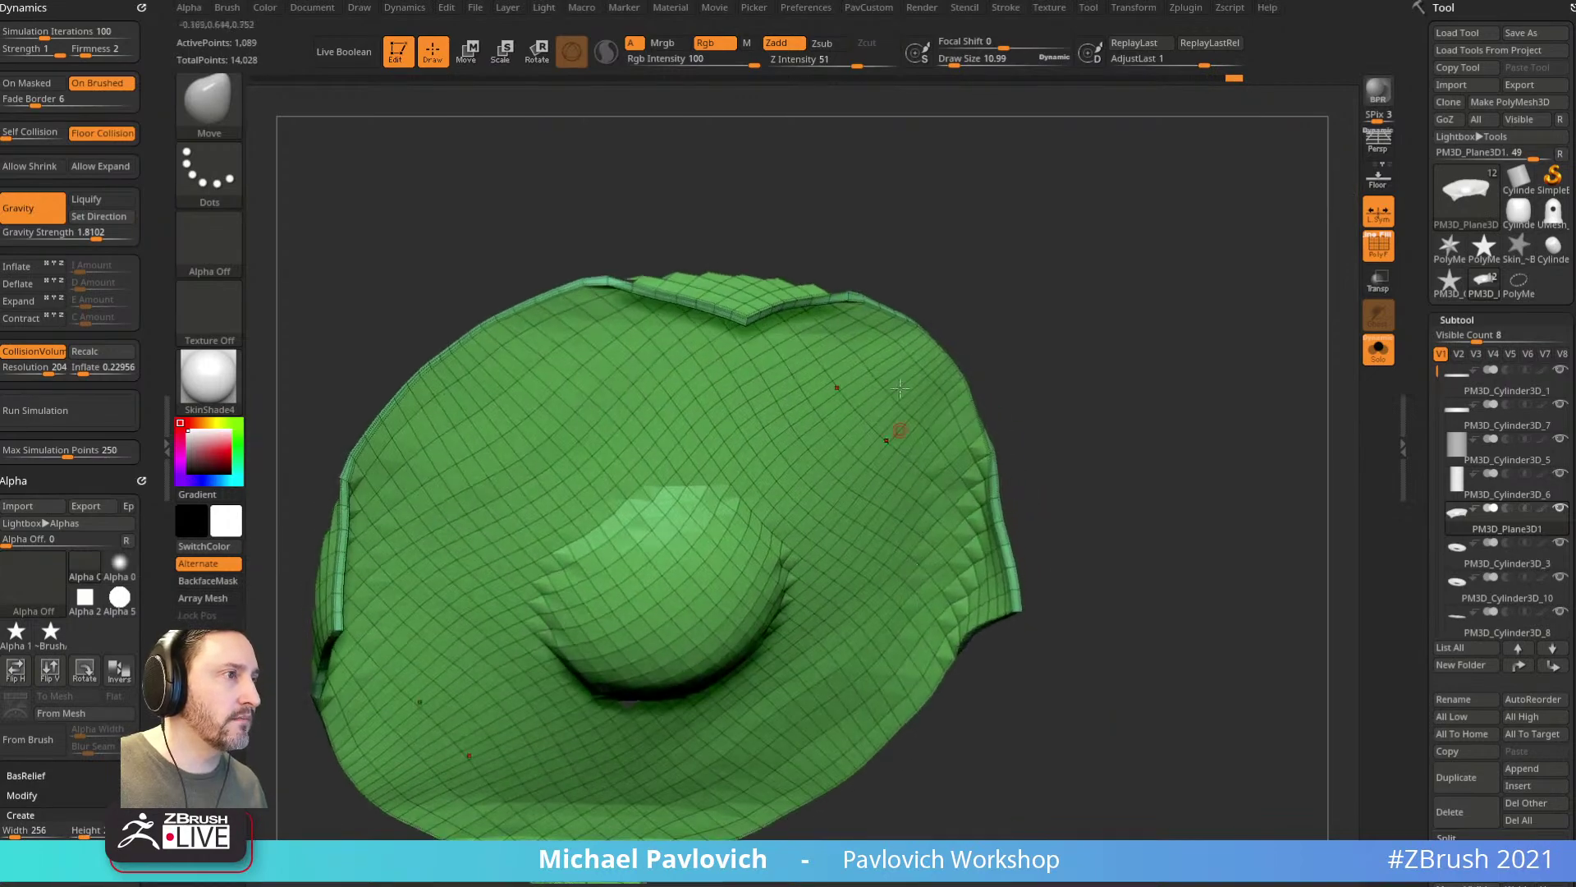
drag(353, 633, 1225, 539)
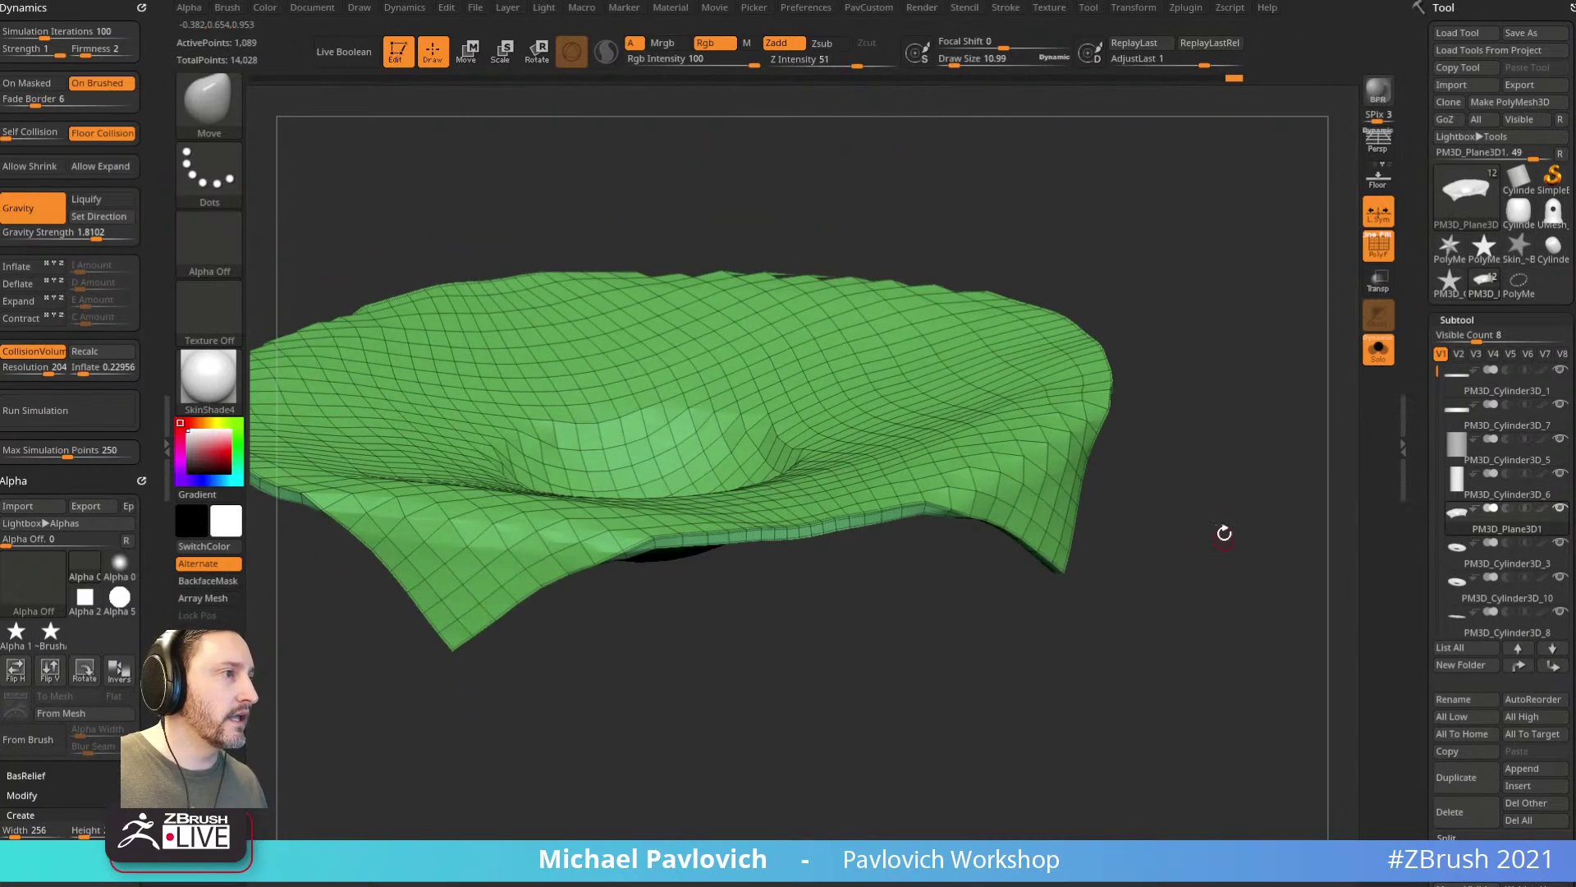
Step: Set the crease tolerance to 61 and select the ZModeler brush with the cloth's thick border in close view
drag(1419, 546, 1413, 378)
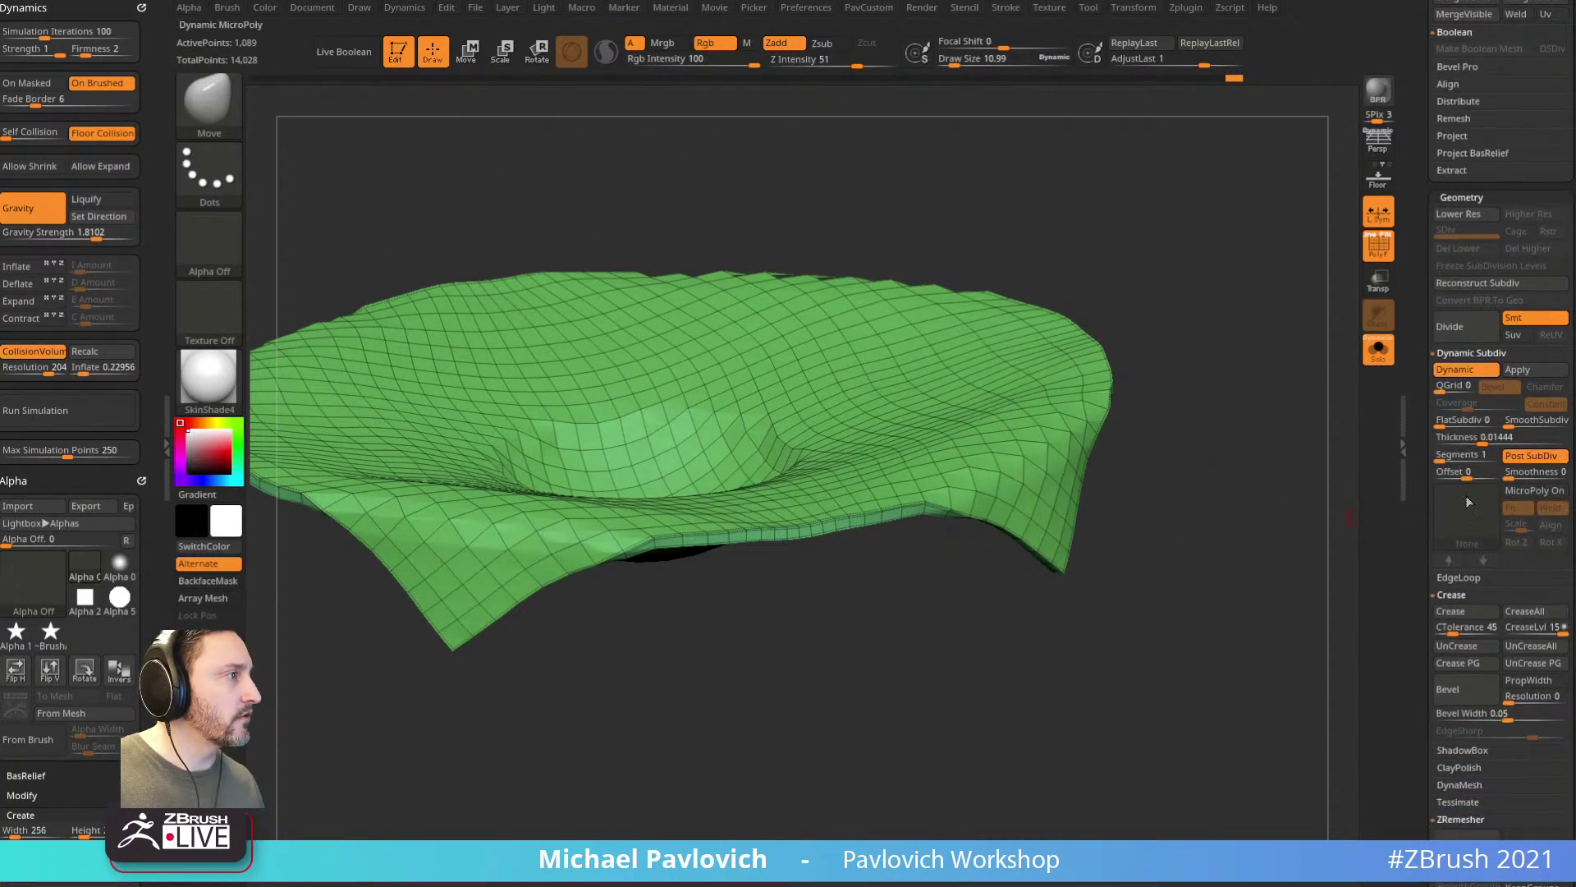
drag(1421, 601, 1421, 413)
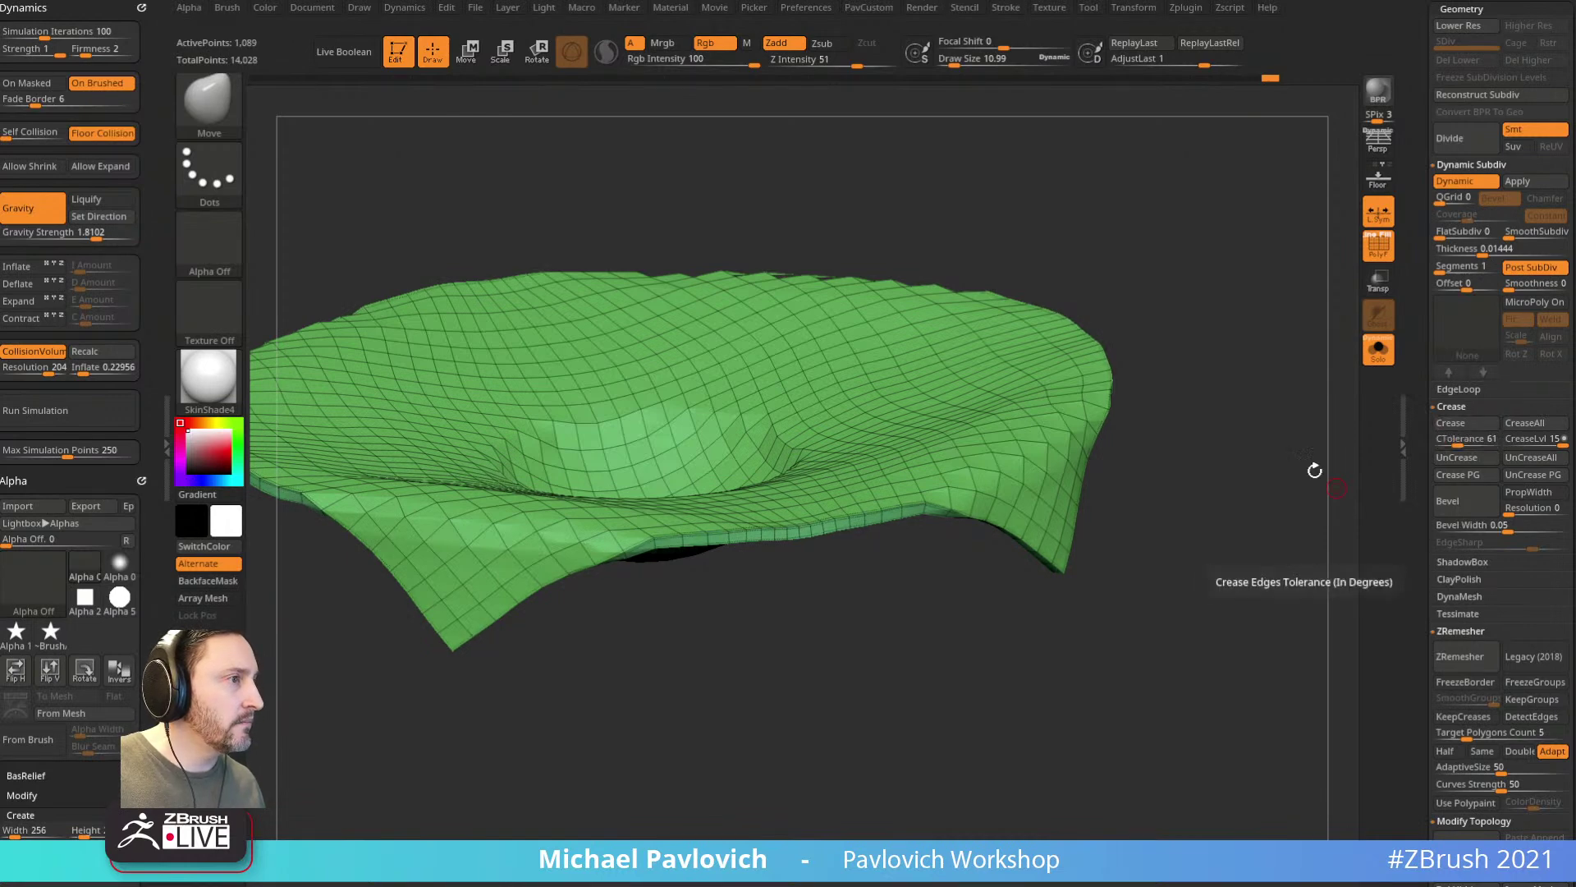
drag(1182, 466, 1073, 330)
drag(1126, 269, 1035, 197)
alt+drag(1097, 154, 1057, 480)
drag(1164, 309, 1086, 322)
key(b)
key(z)
key(m)
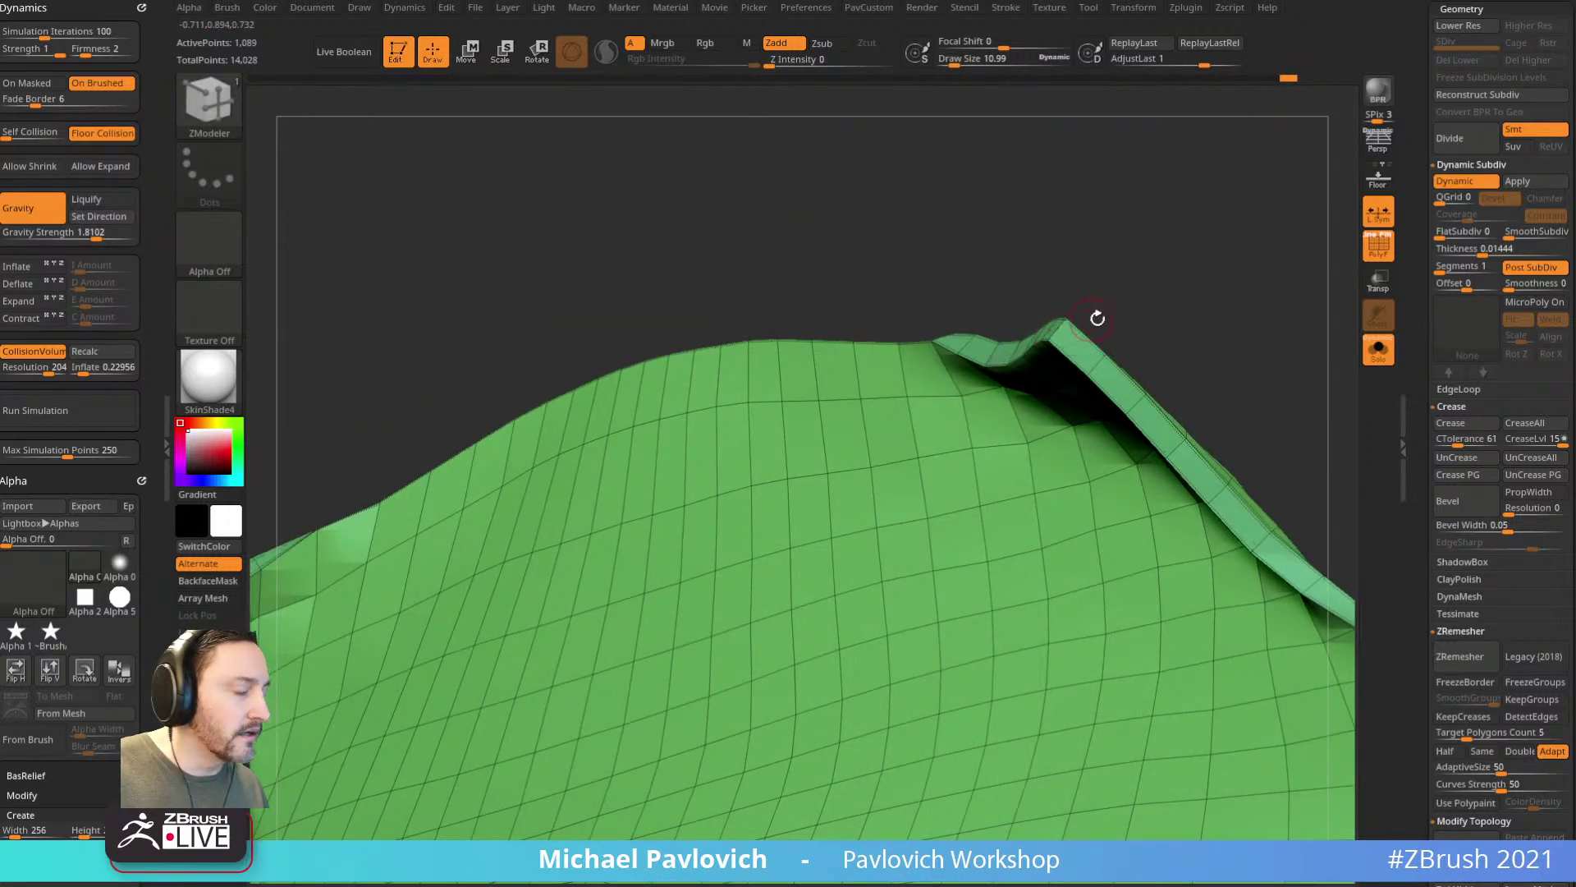
Step: Apply the cloth's Dynamic Subdiv thickness as real geometry, reset Thickness to 0 and turn Dynamic off
alt+drag(1204, 240, 1245, 420)
scroll(1424, 449, down, 2)
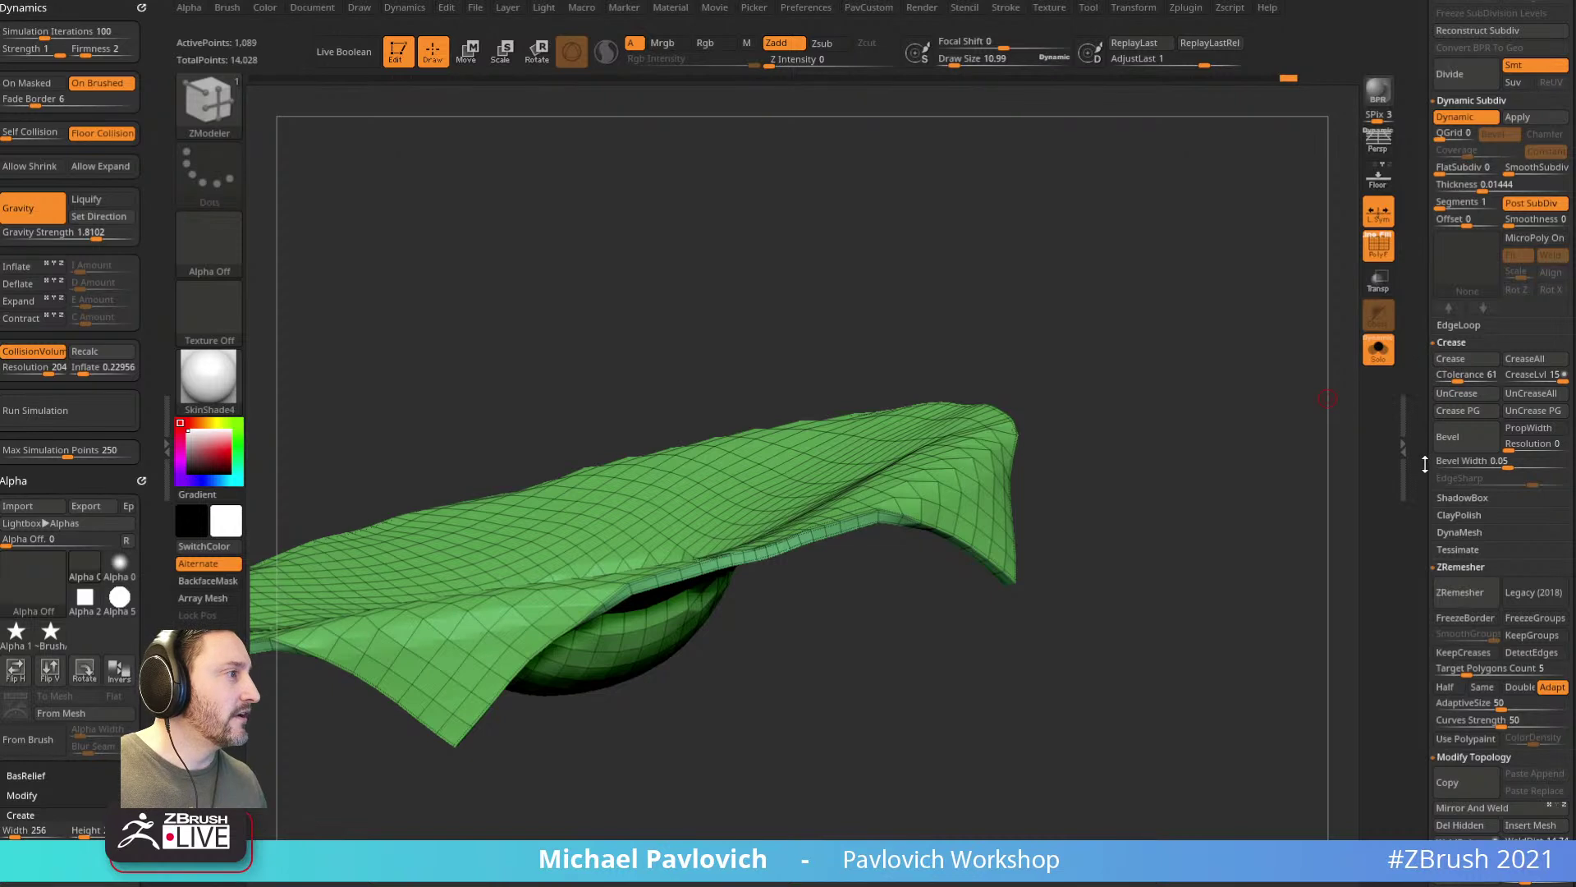
click(1515, 117)
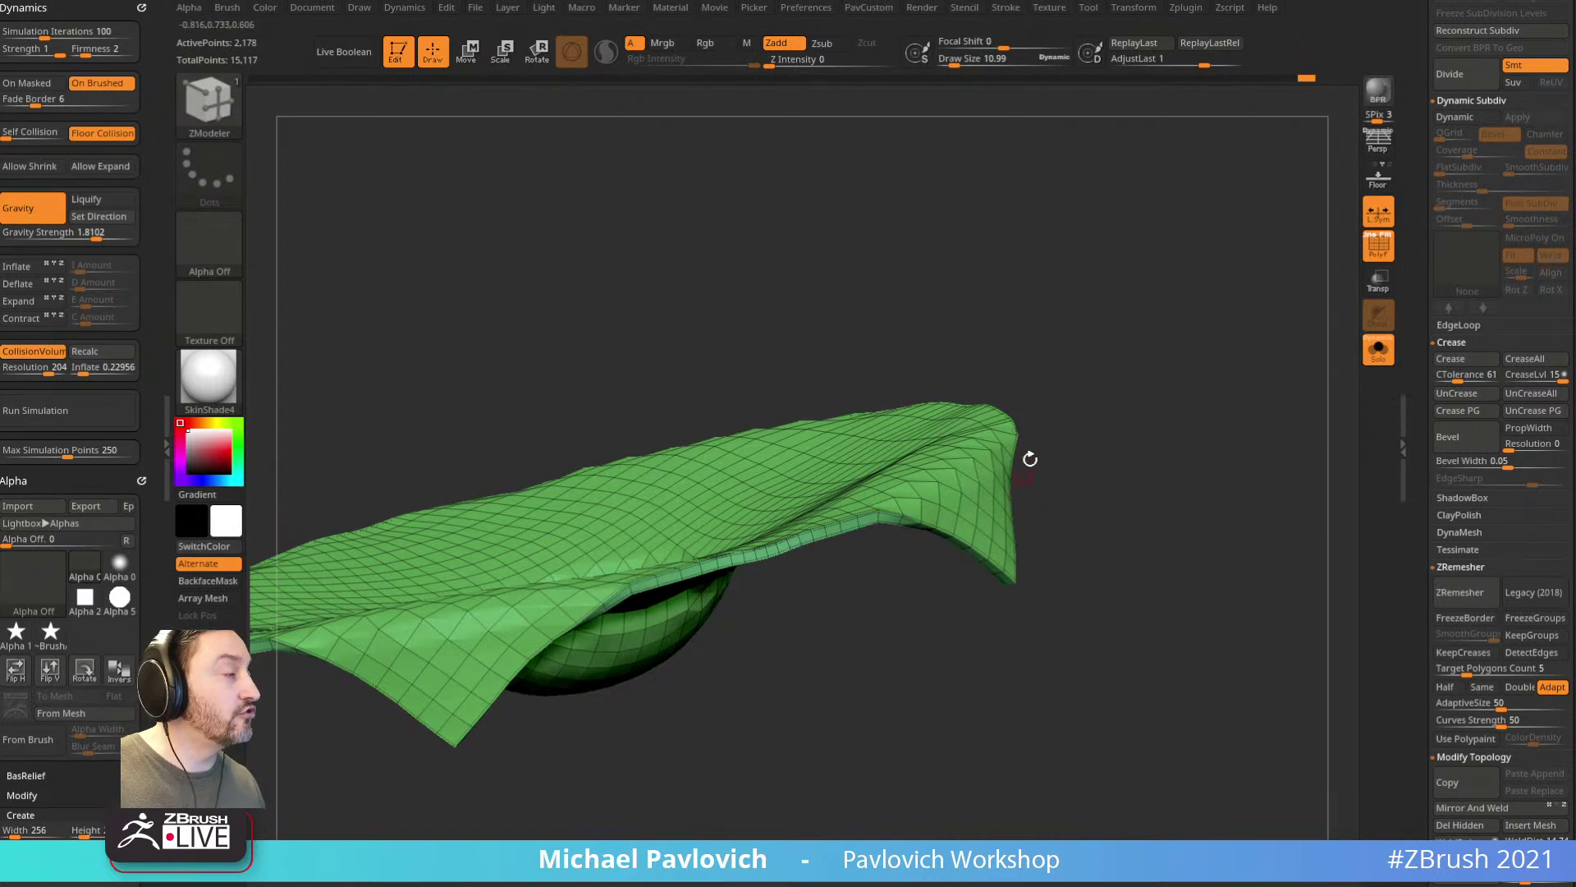
click(1463, 117)
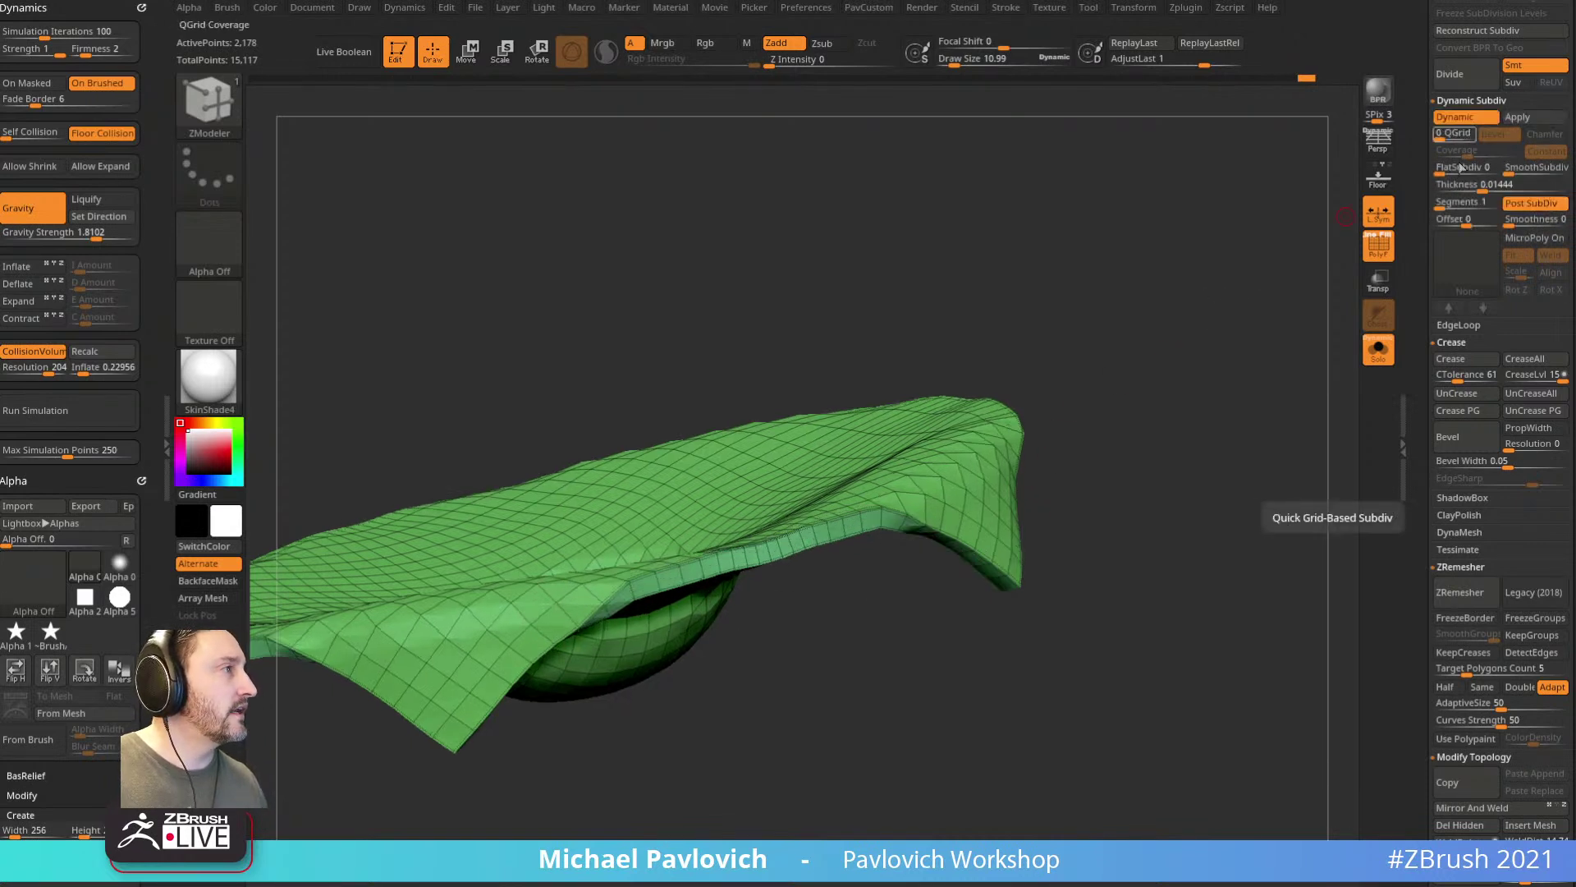
drag(1469, 188, 1435, 186)
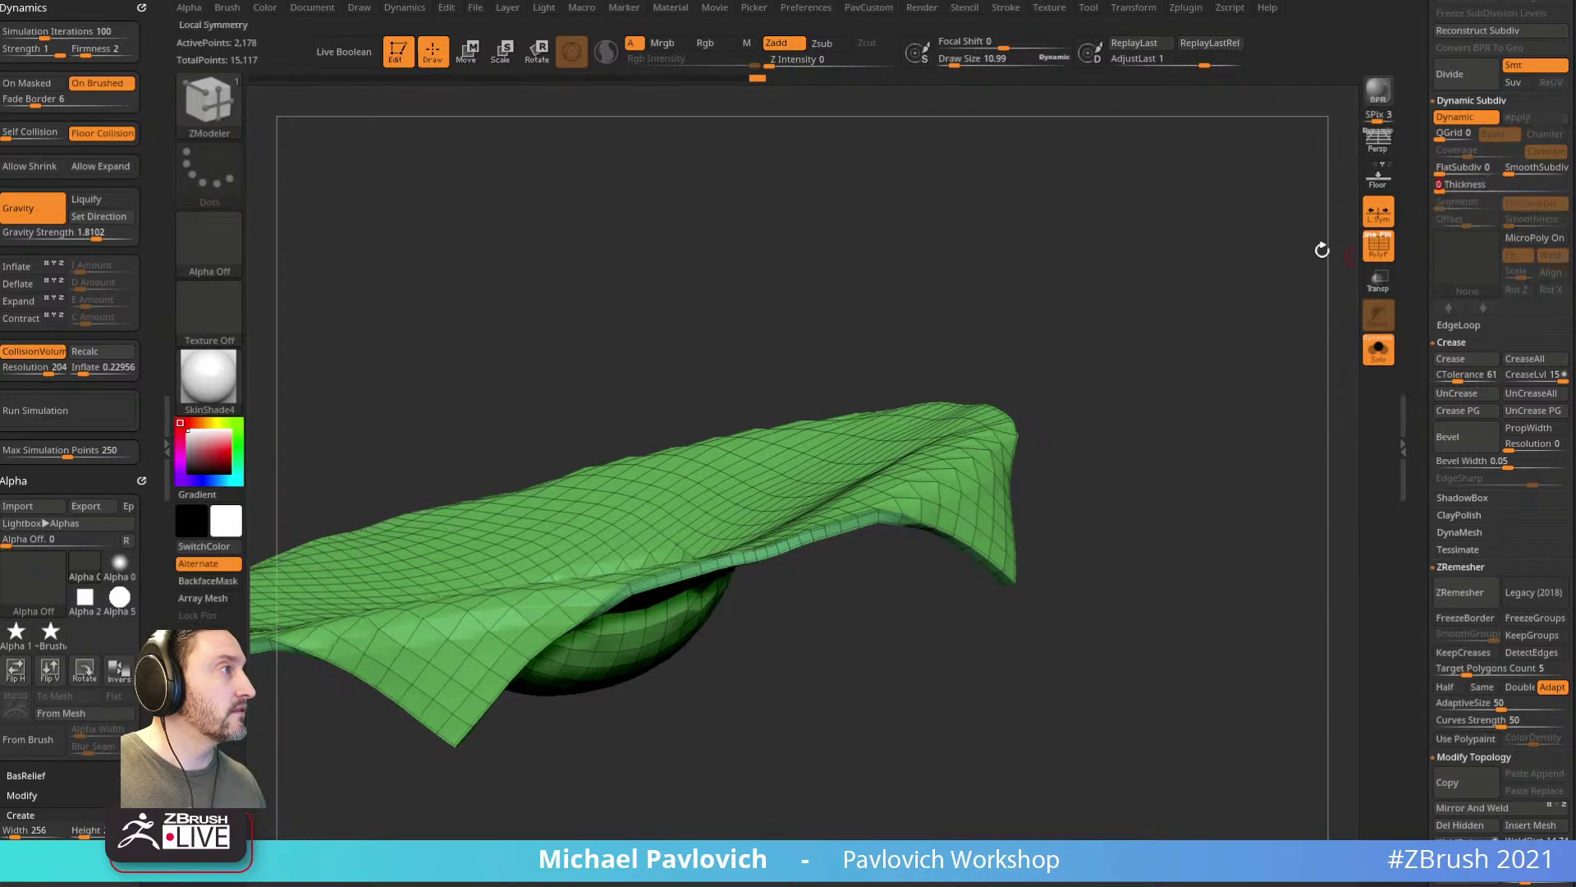
click(1461, 119)
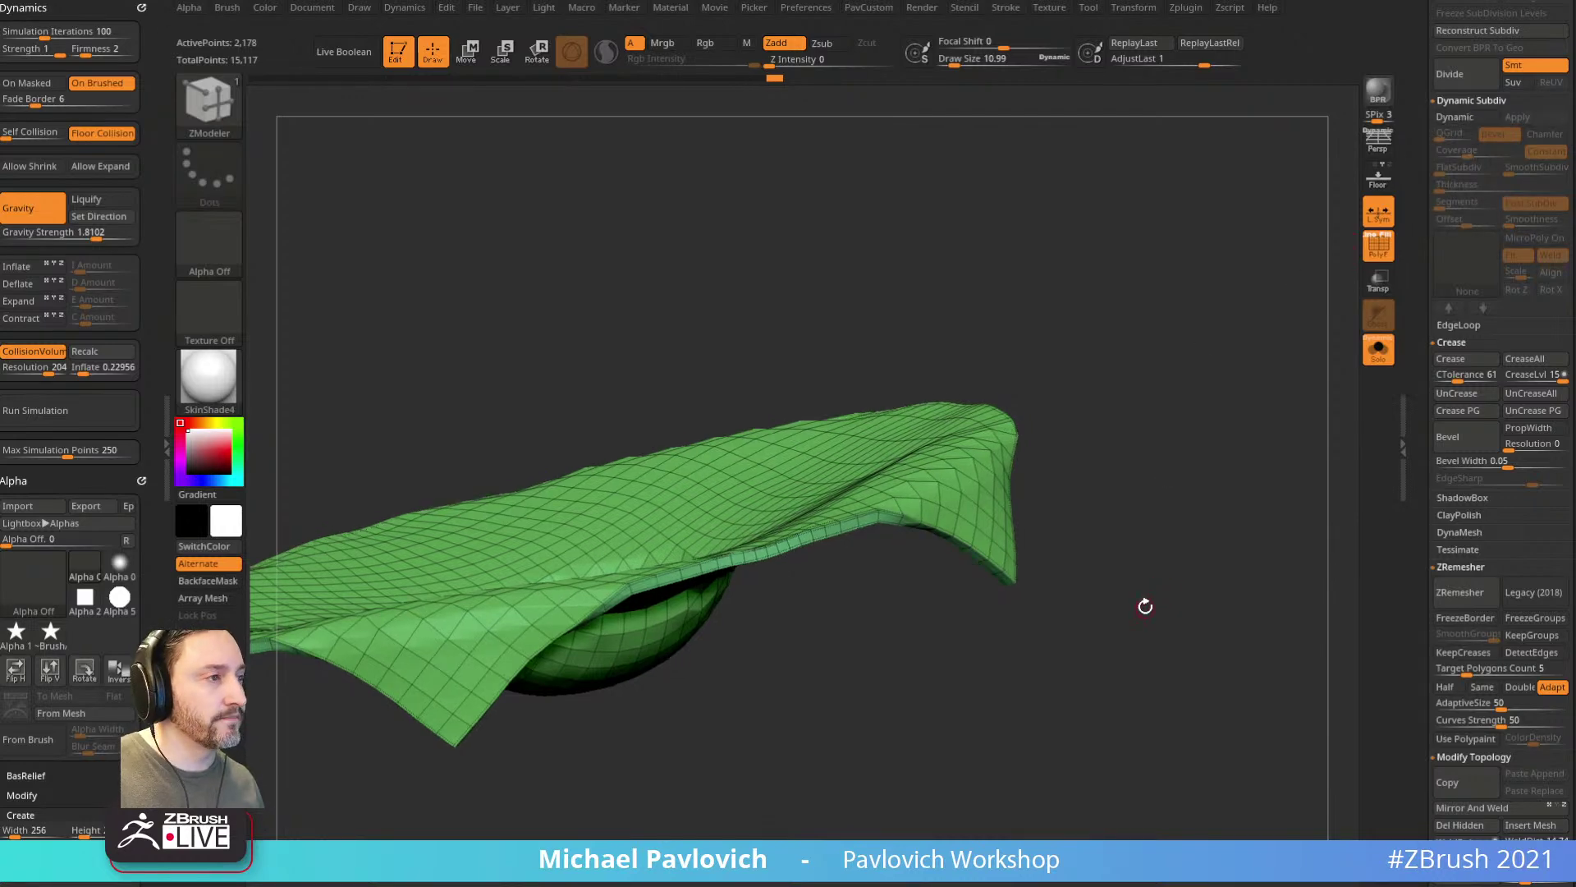
Step: Smooth the thickened cloth with Polish By Features in filled-dot mode, undoing a trial in open-circle mode, and exit Solo
drag(1155, 583, 964, 232)
drag(1196, 398, 1269, 348)
drag(1426, 381, 1414, 278)
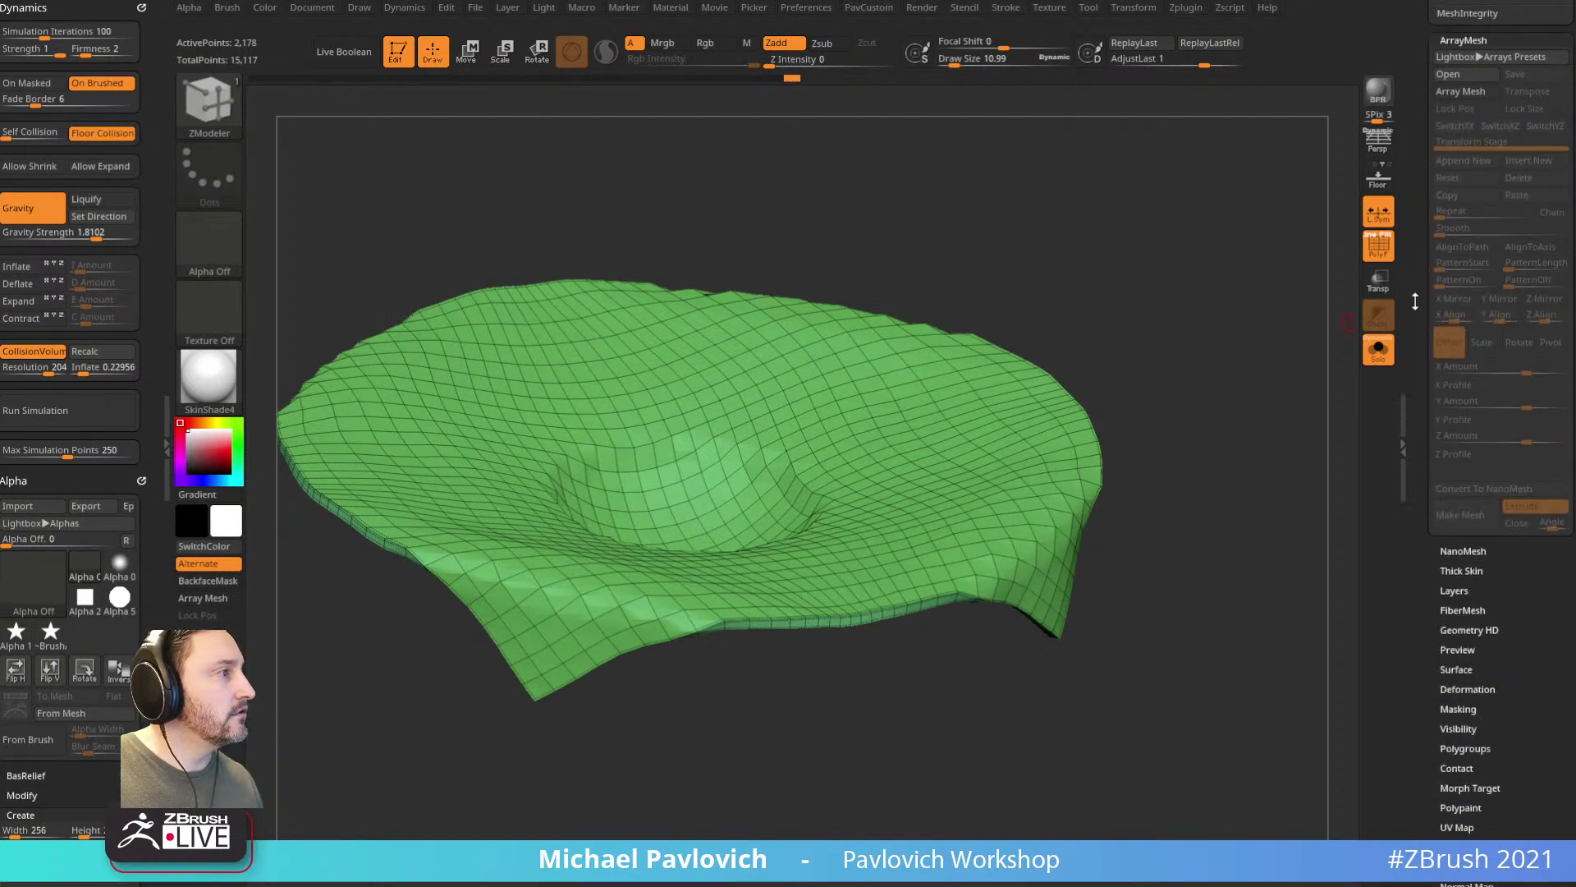
drag(1418, 551, 1417, 123)
click(1467, 256)
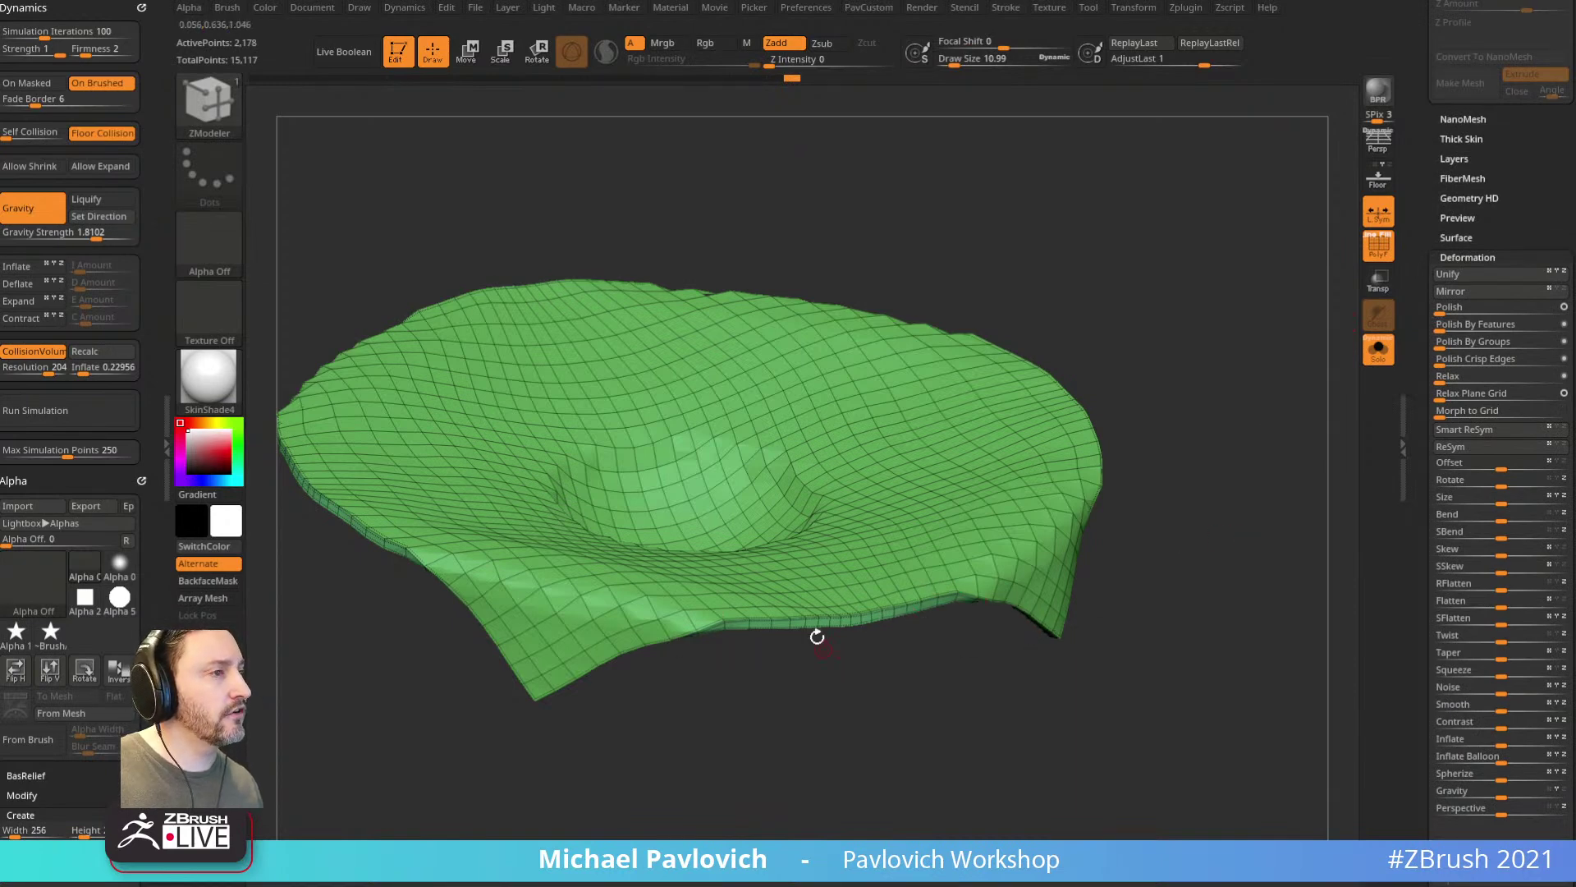
drag(864, 686, 886, 468)
drag(1124, 447, 1261, 446)
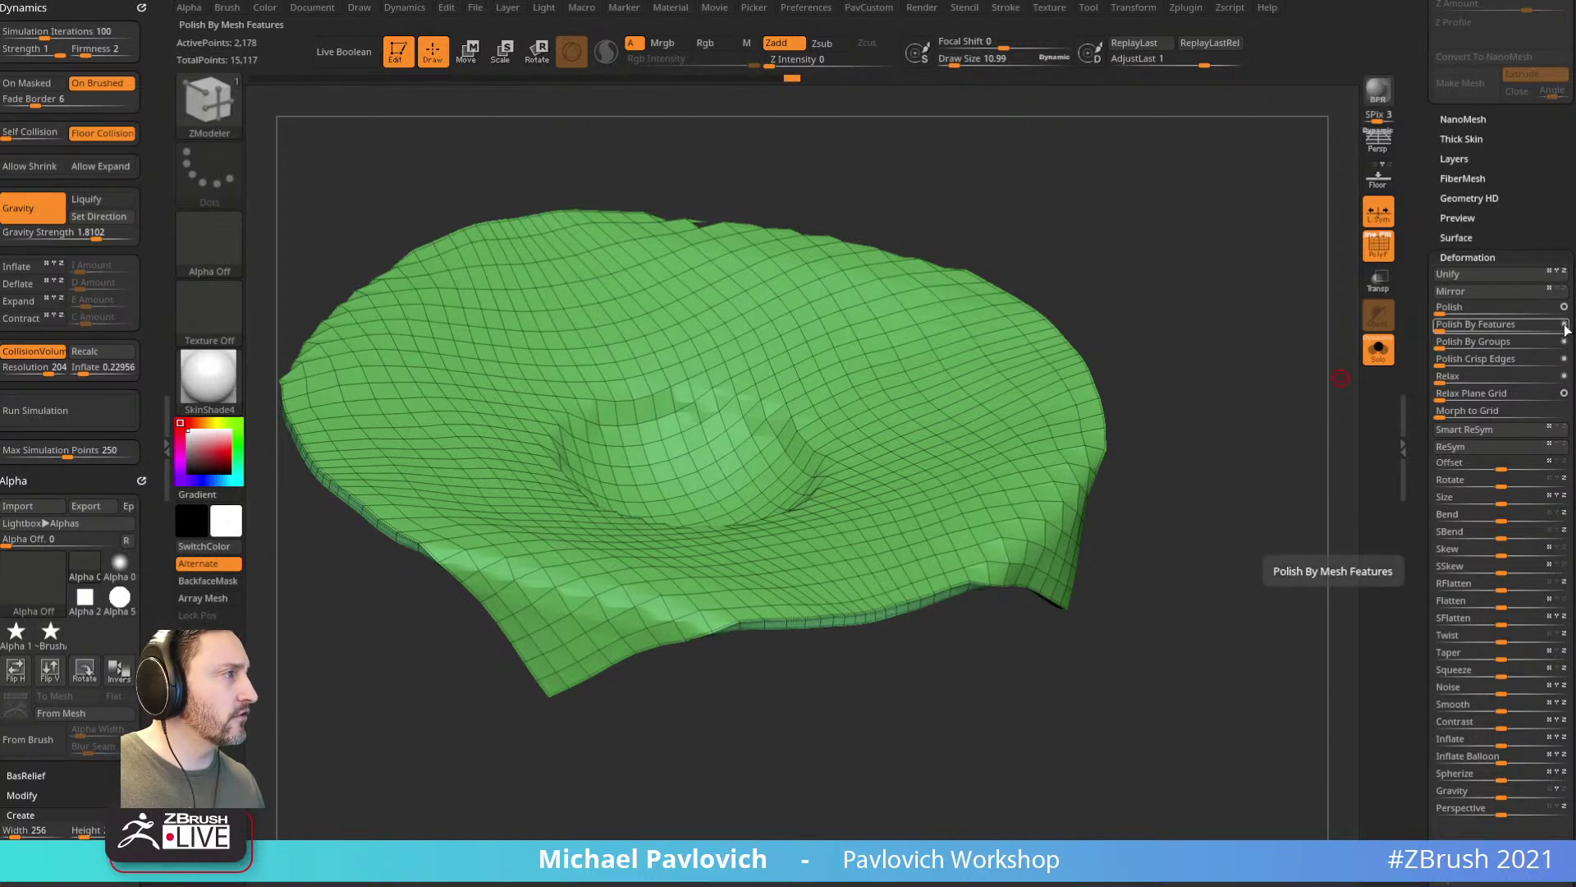
drag(1442, 329, 1518, 330)
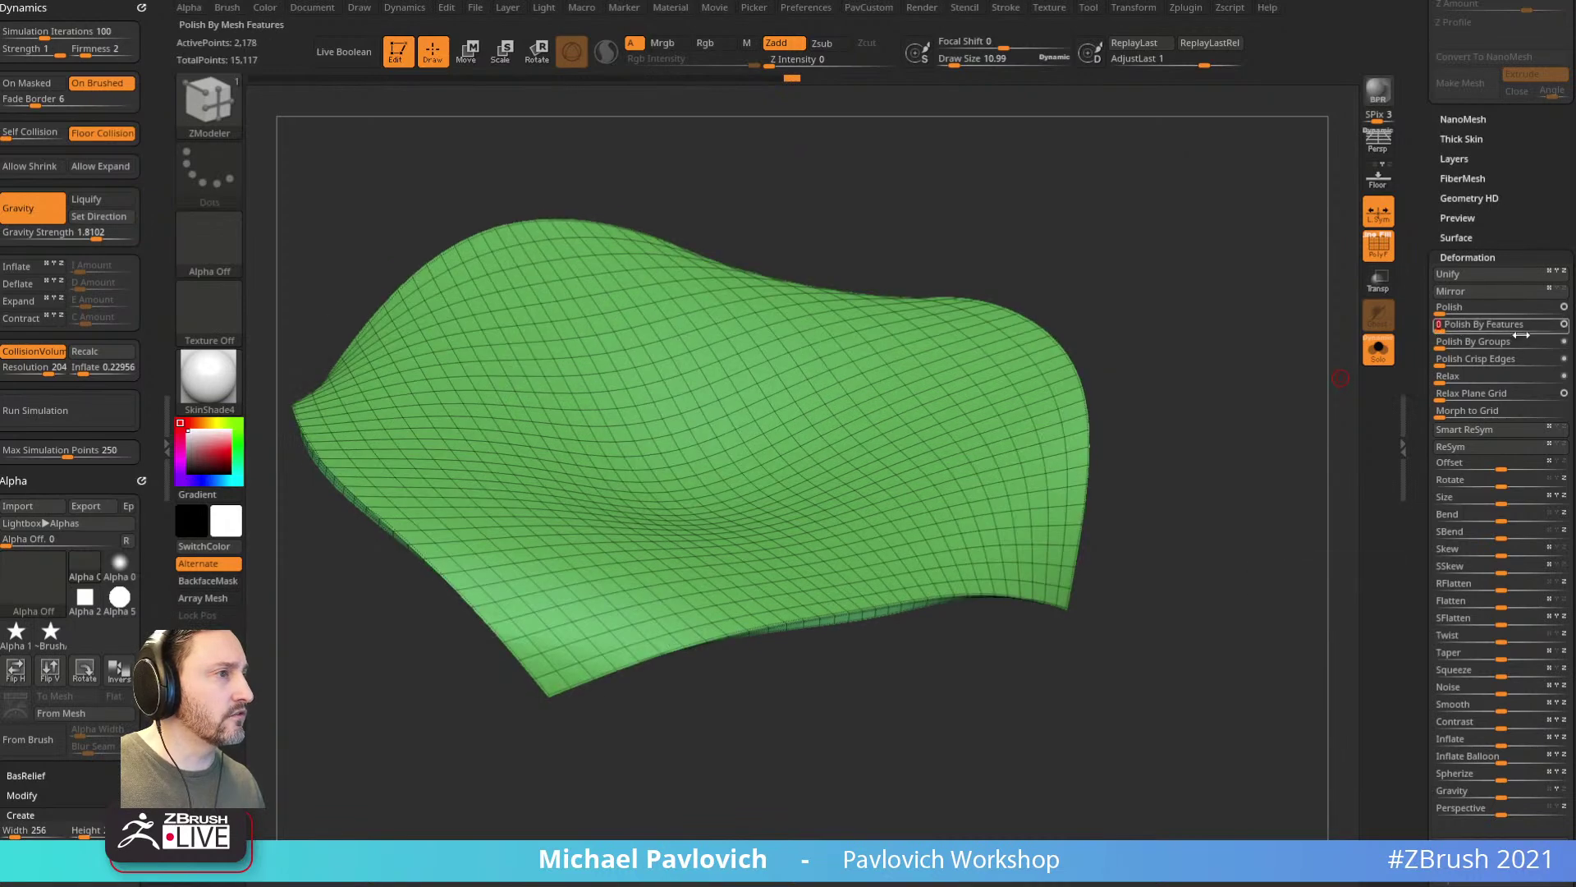
key(ctrl+z)
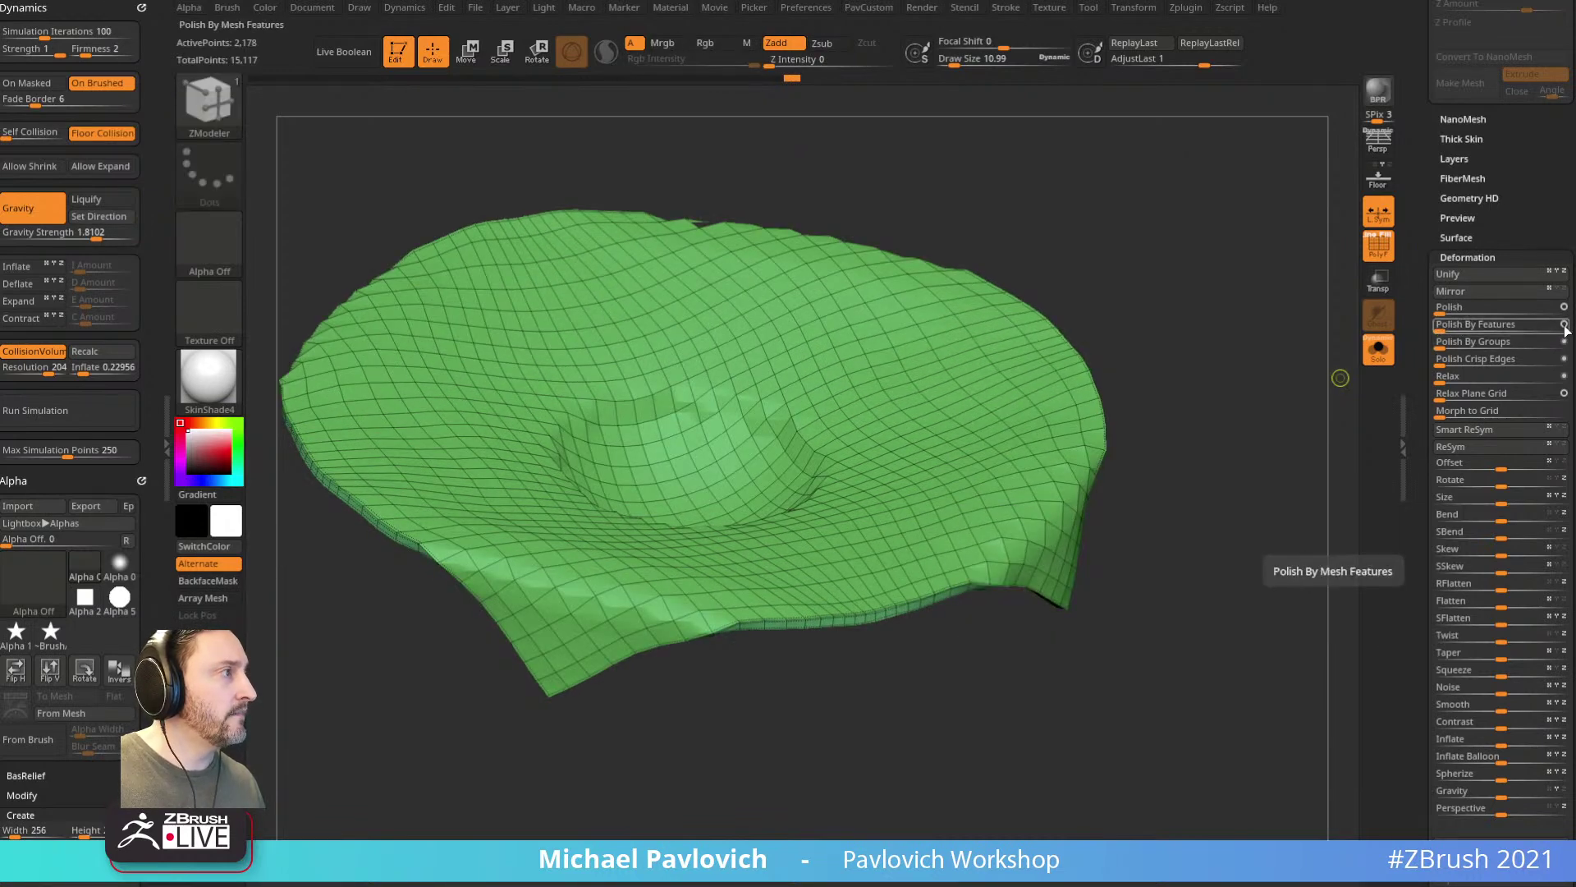
click(1443, 326)
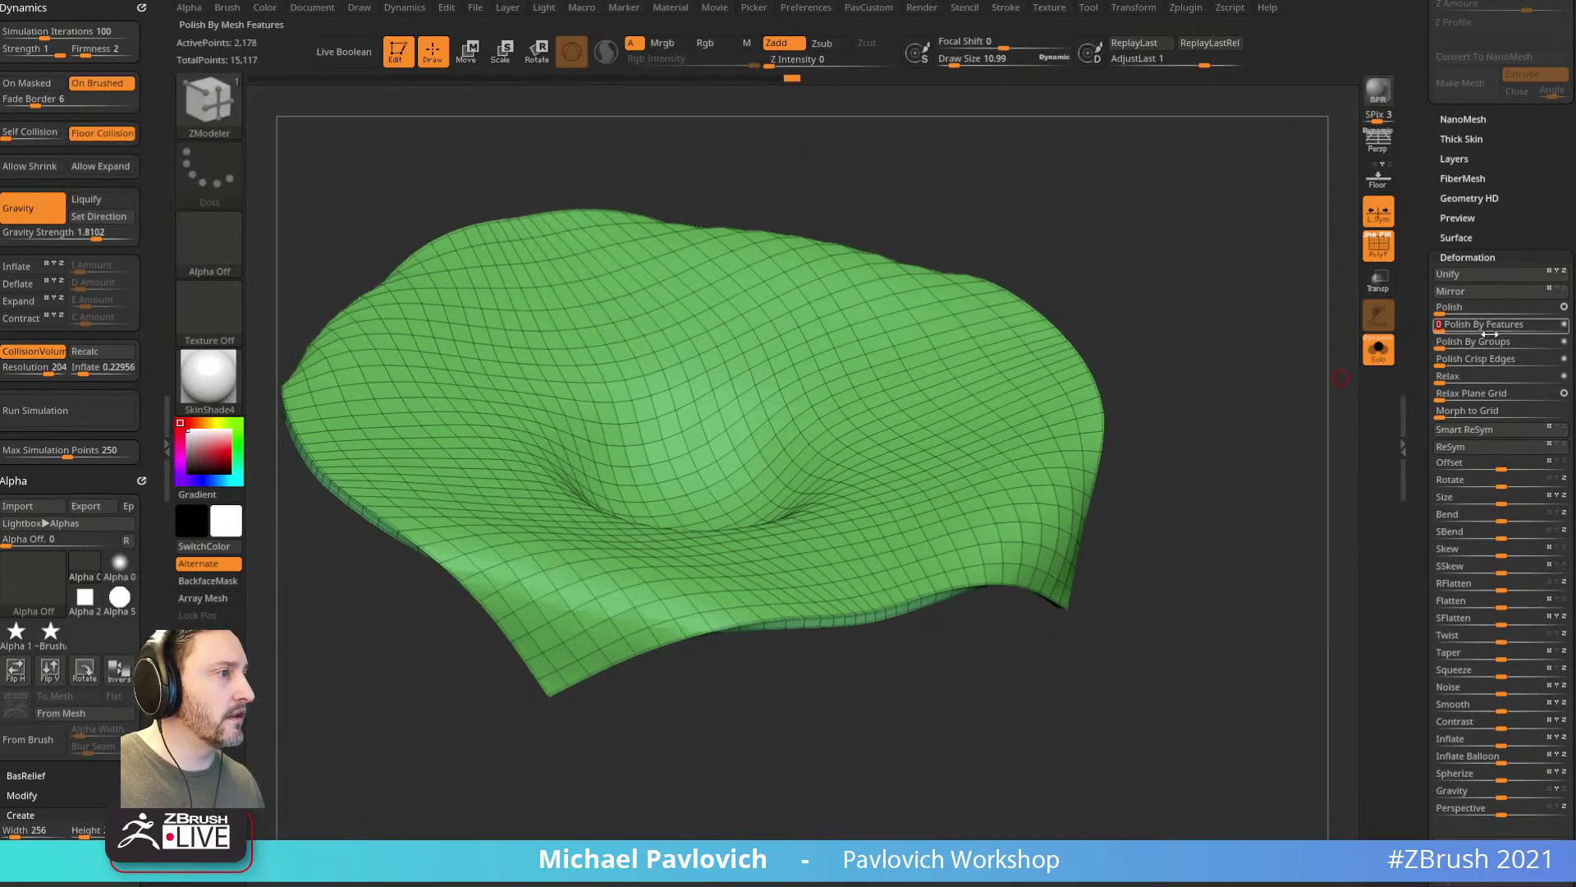
drag(1264, 476, 1263, 431)
click(1371, 360)
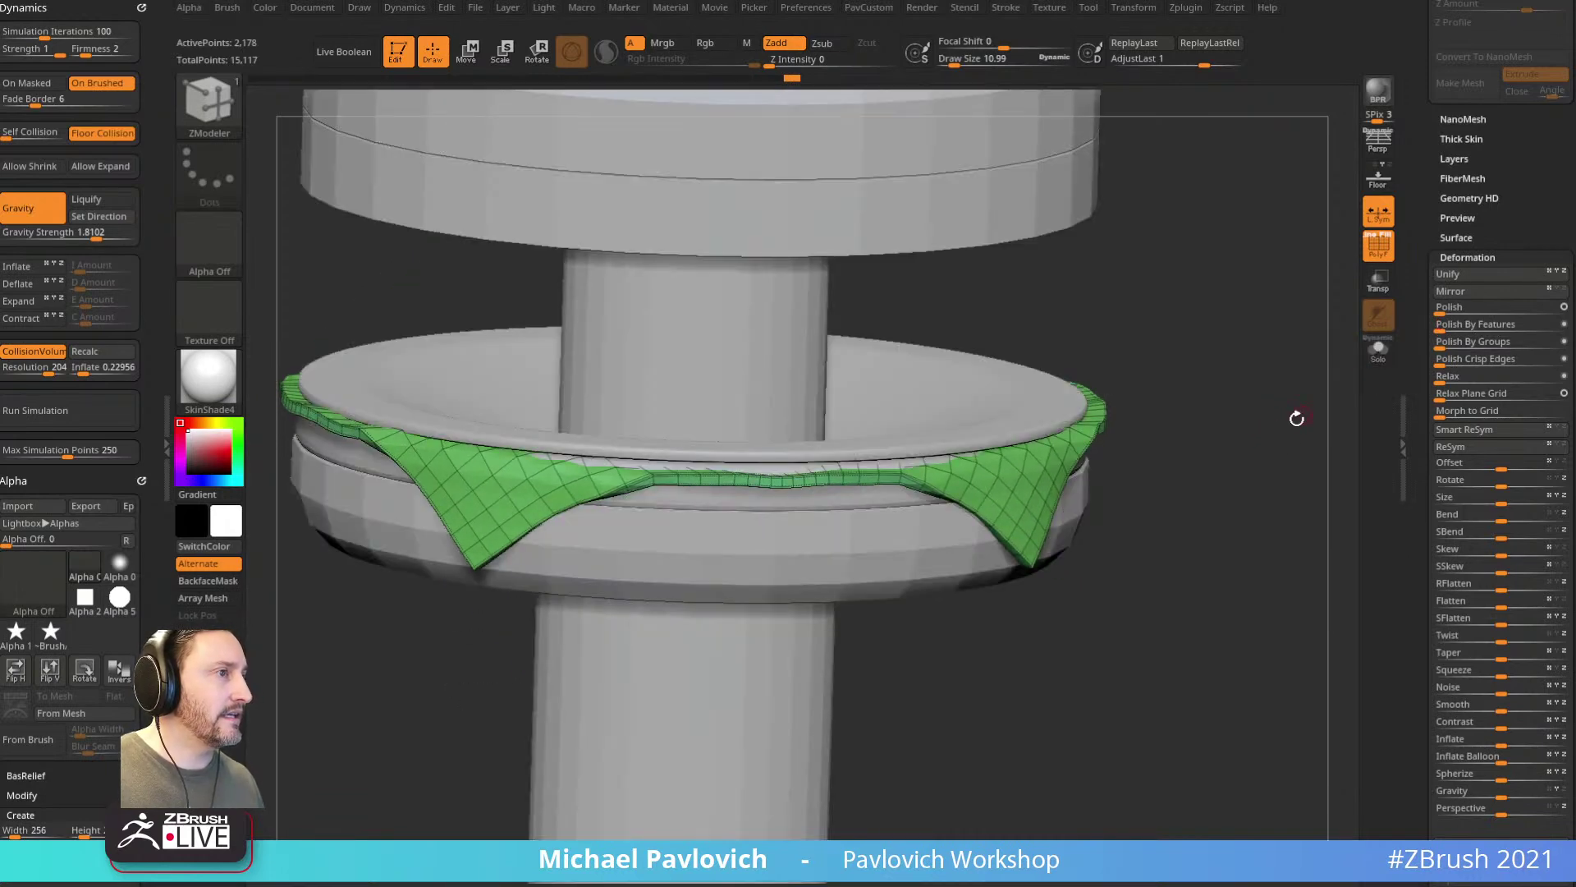
Step: Polish the cloth by features a few more times and realign the tower with the front view
click(1446, 325)
click(1449, 325)
click(1452, 327)
shift+drag(1305, 379, 1276, 384)
alt+drag(1218, 322, 1317, 360)
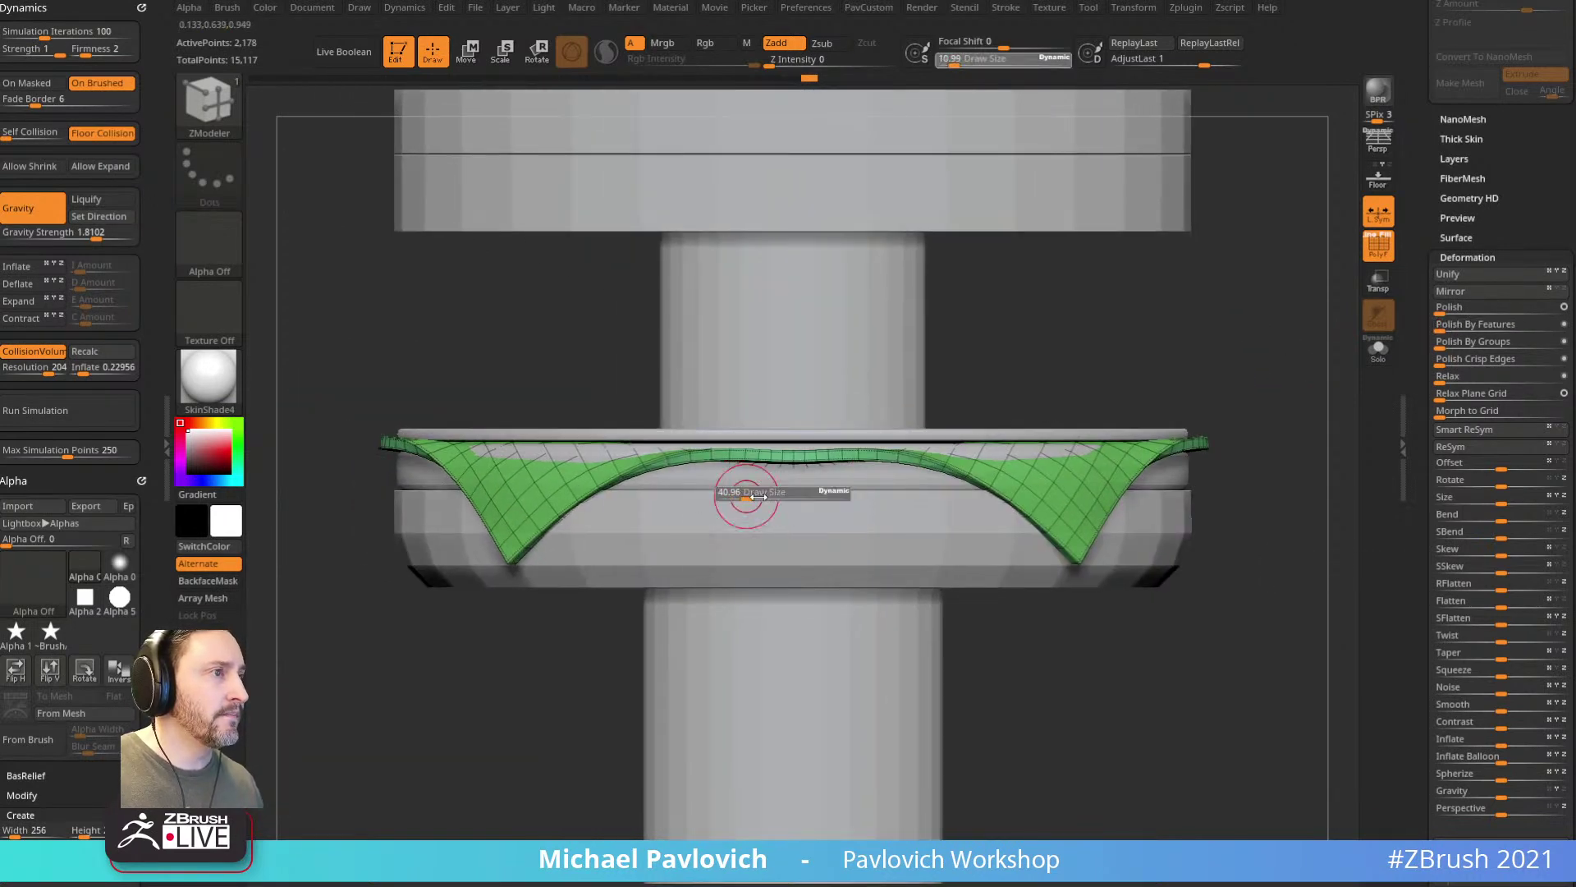
Step: Adjust the green cloth's edge along the disc's rim with the Move brush, and return to the Standard brush
key(b)
key(m)
key(v)
drag(780, 457, 793, 435)
drag(984, 460, 988, 446)
mouse_move(1190, 374)
alt+mouse_down()
mouse_move(1196, 337)
mouse_move(1240, 382)
alt+mouse_up()
mouse_move(1075, 408)
mouse_down()
mouse_move(1108, 402)
mouse_move(1098, 426)
mouse_up()
drag(965, 463, 975, 453)
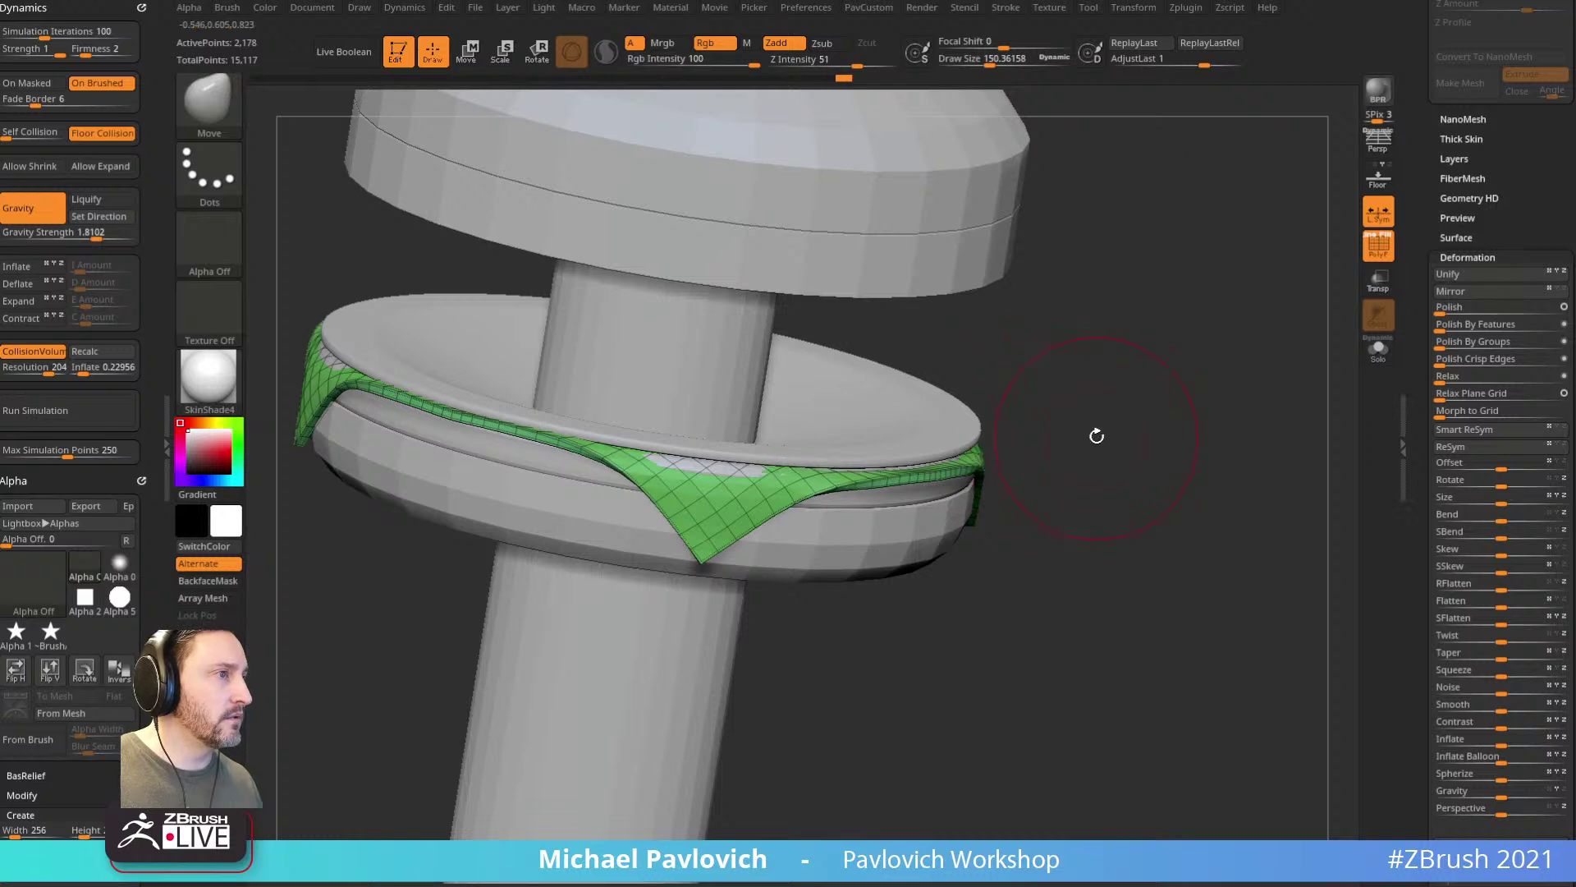
drag(1097, 437, 1036, 425)
key(b)
key(s)
key(t)
Step: Delete the PM3D_Cylinder3D_3 subtool, the disc piece beneath the cloth
drag(1424, 197, 1423, 507)
scroll(1423, 508, up, 6)
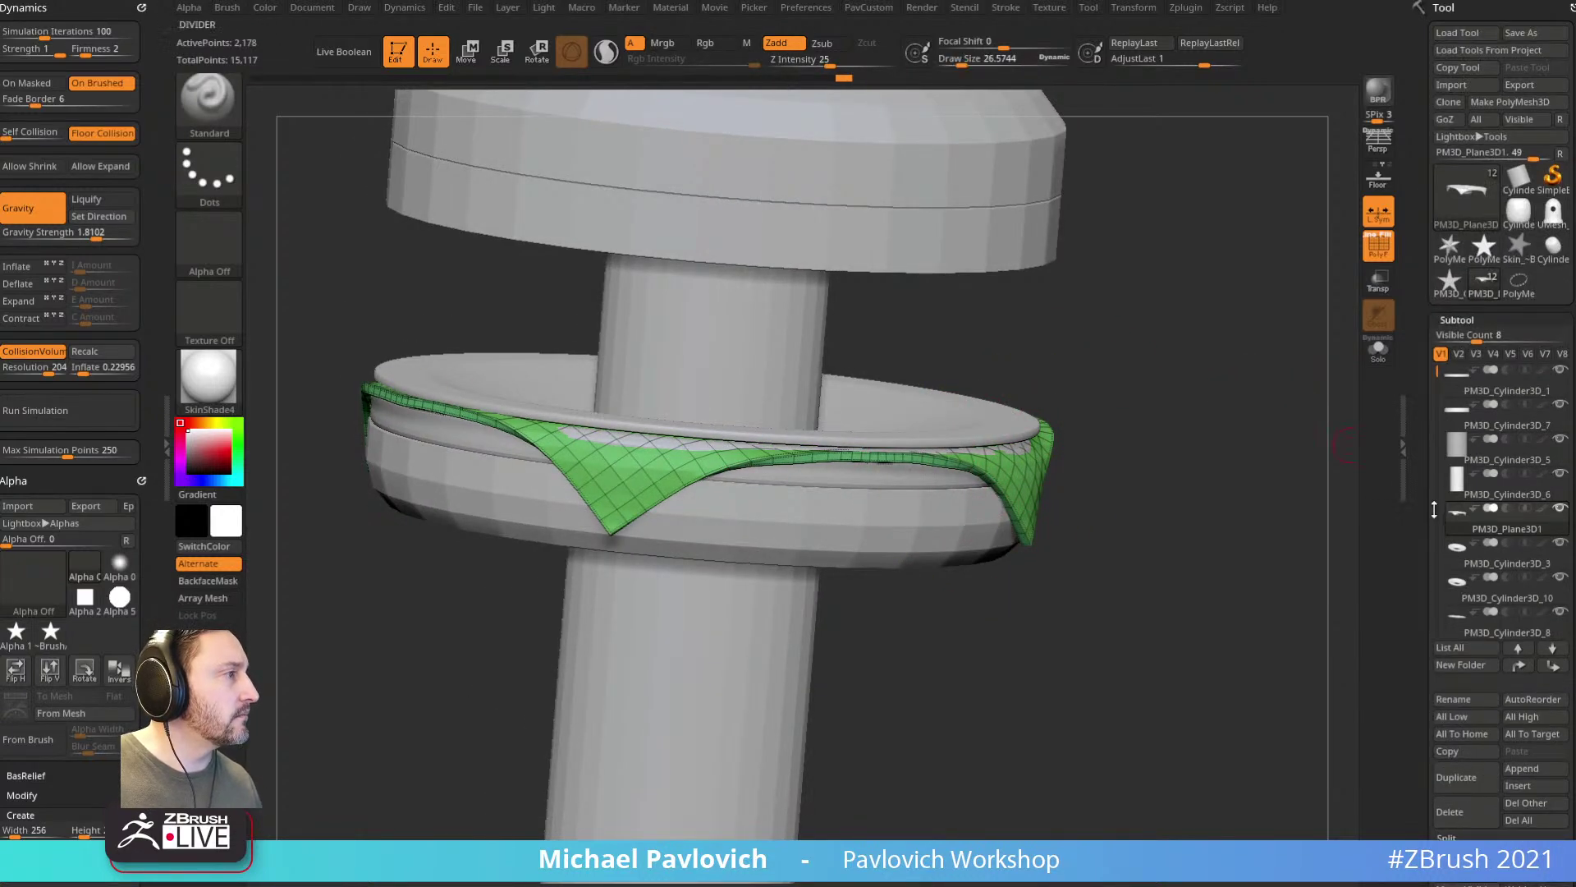
click(1492, 564)
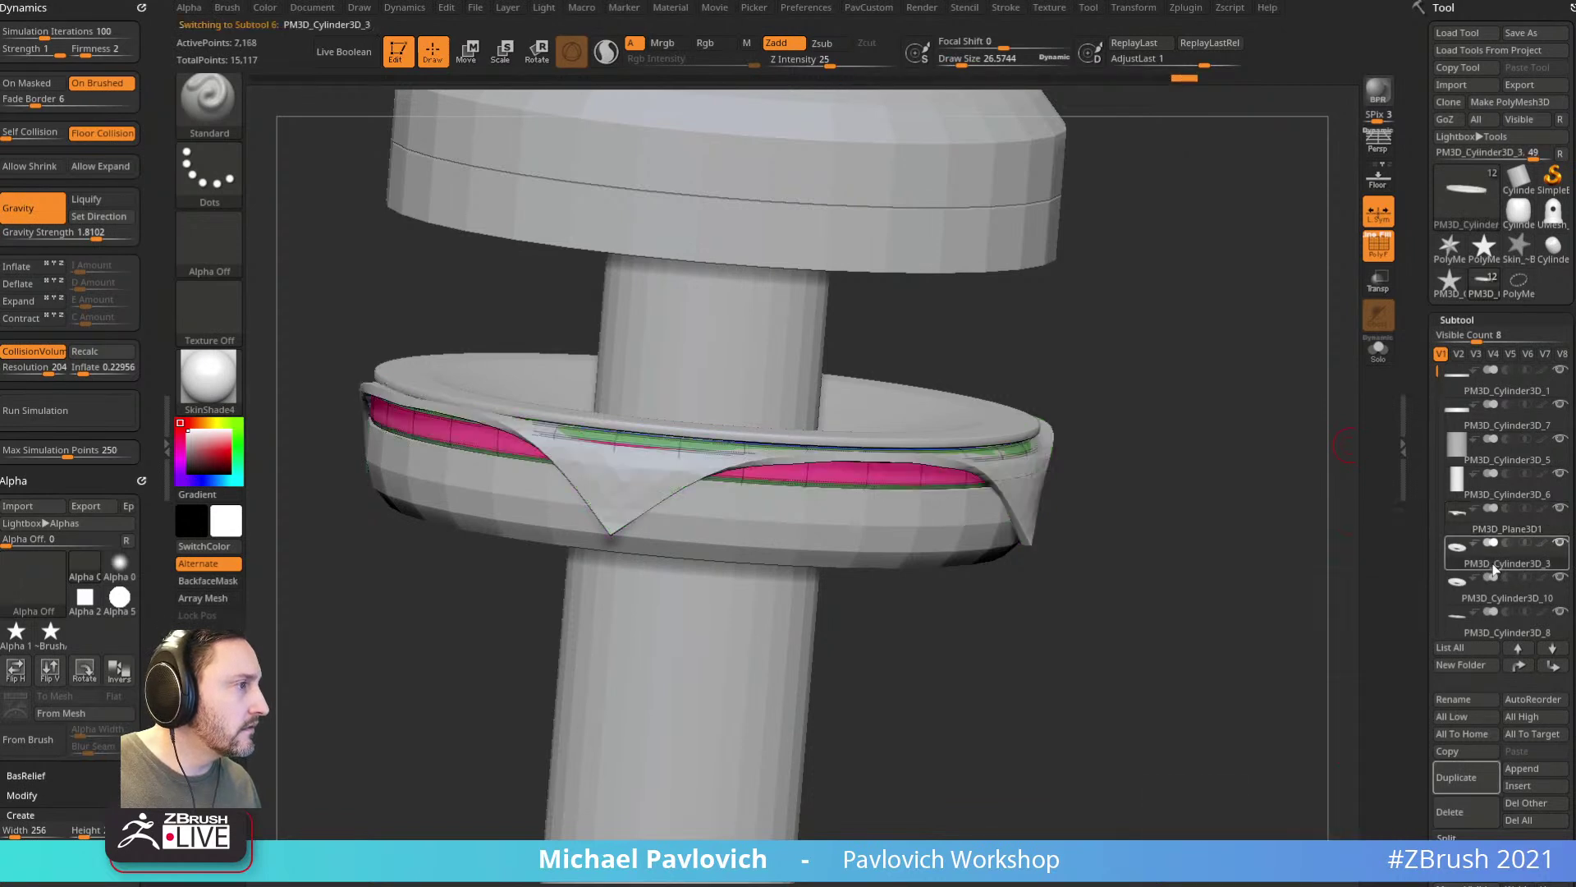
key(3)
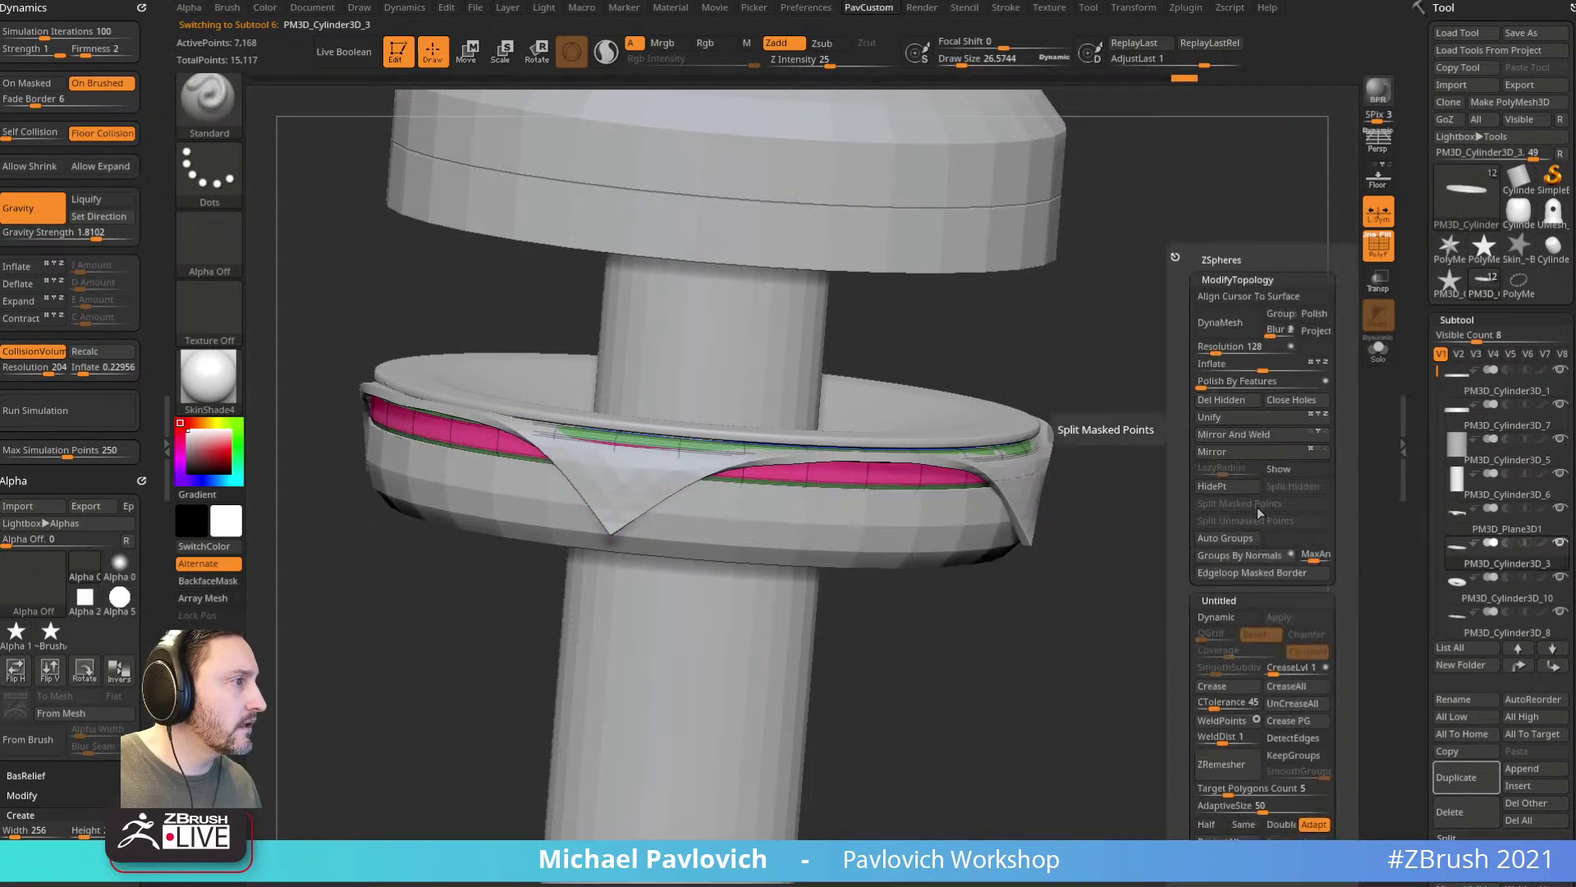
click(1473, 599)
click(1489, 561)
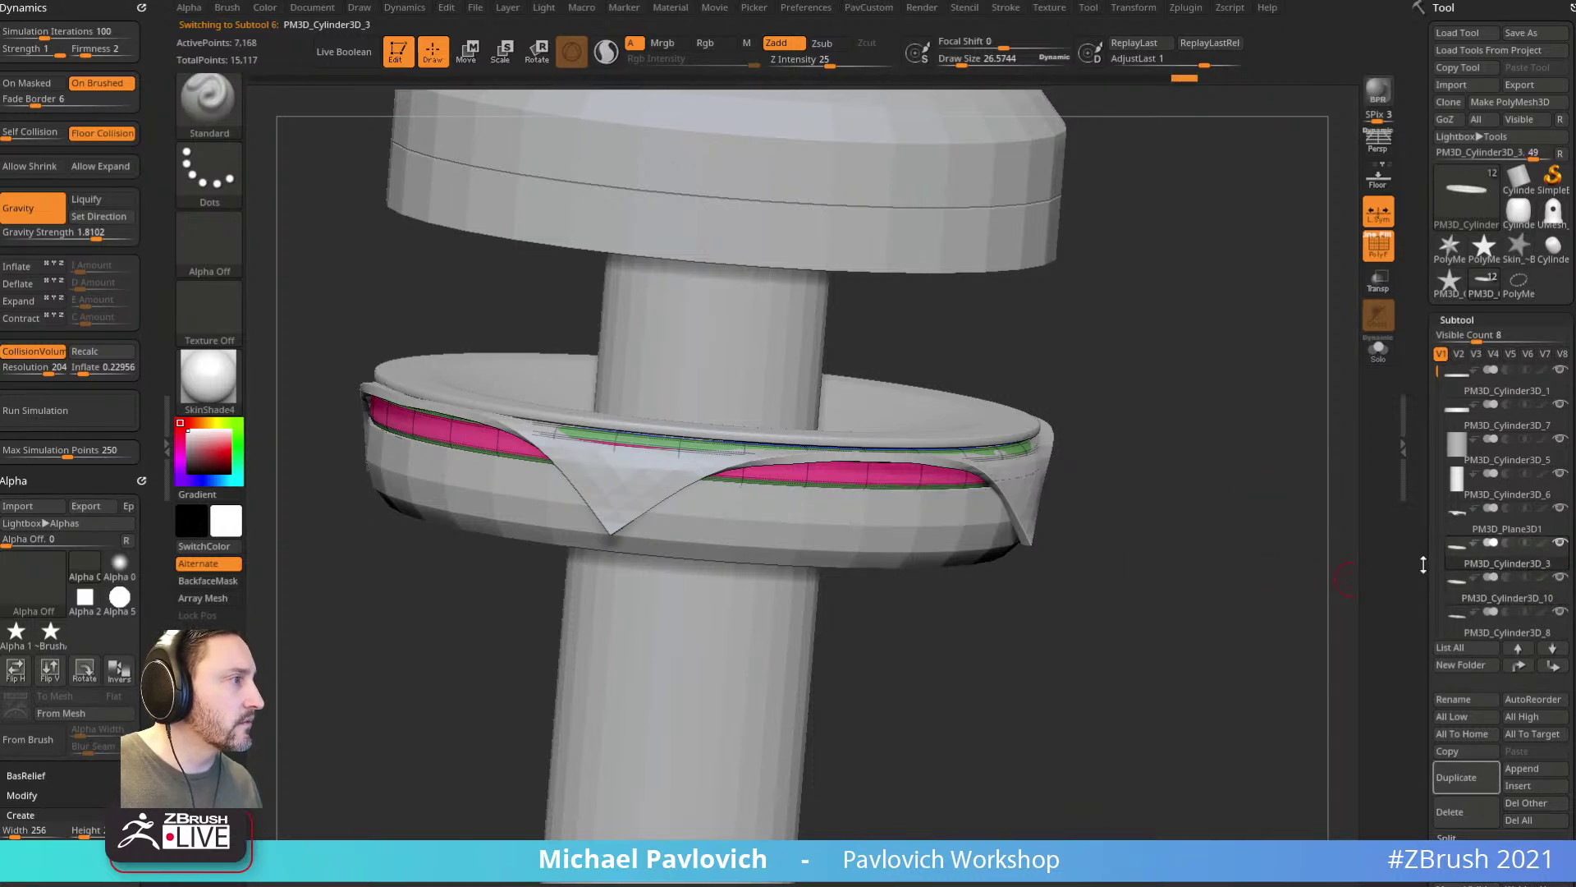
drag(1422, 563, 1423, 407)
click(1455, 654)
Step: Make the green cloth PM3D_Plane3D1 the active subtool and nudge its upper edge against the rim with the Move brush
mouse_move(1229, 435)
mouse_down()
mouse_move(1214, 411)
mouse_move(1224, 357)
mouse_move(1219, 427)
mouse_move(1232, 413)
mouse_up()
alt+click(1083, 505)
key(b)
key(m)
key(v)
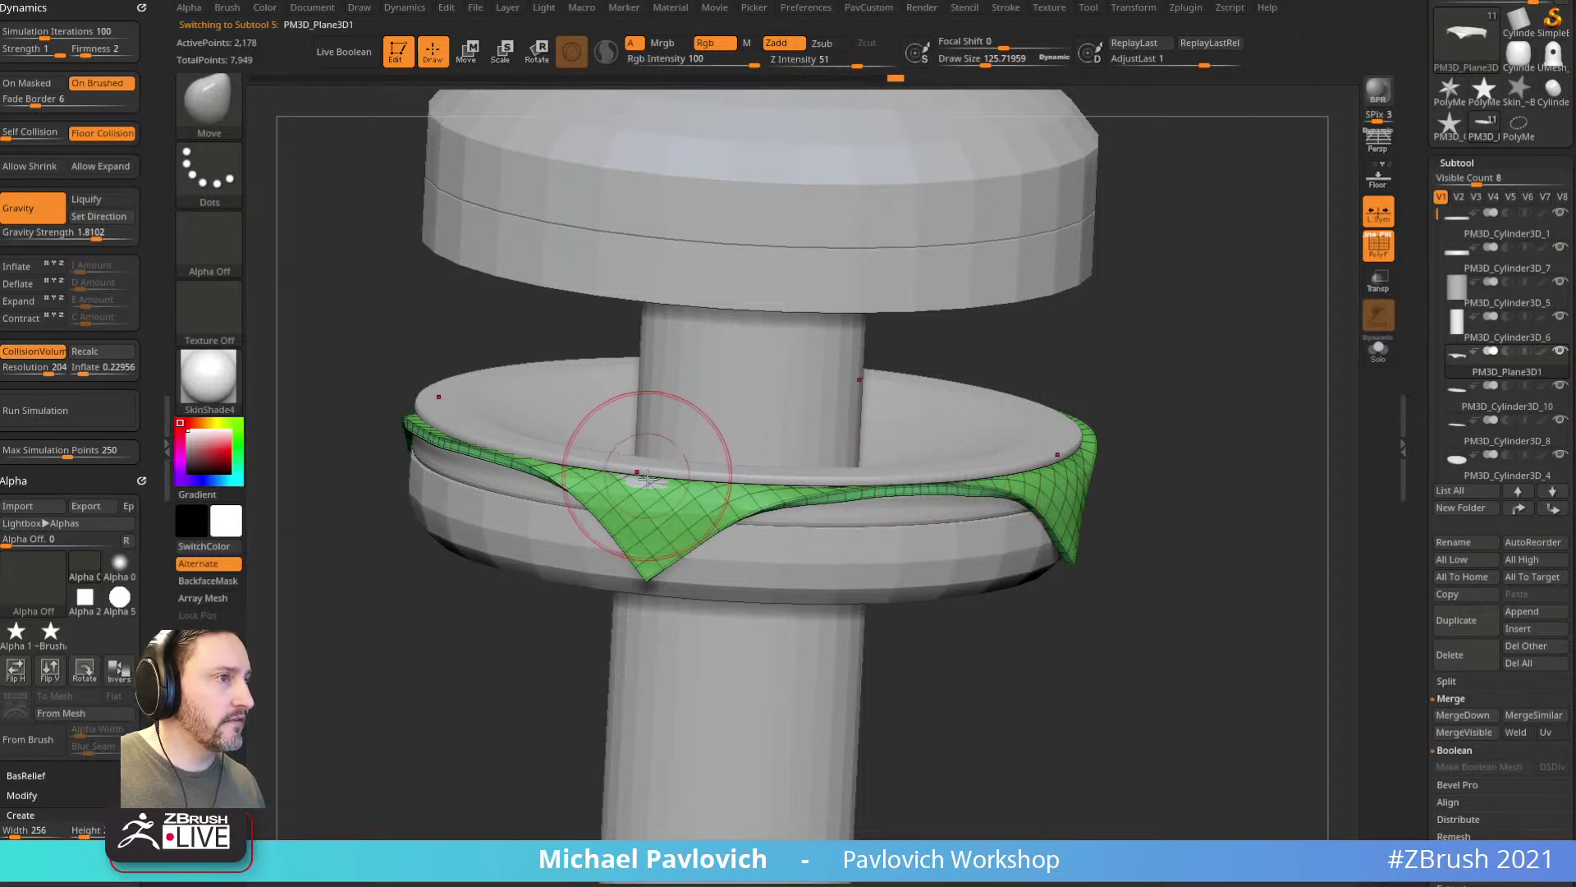
drag(1290, 464, 1172, 454)
key(s)
drag(819, 489, 808, 480)
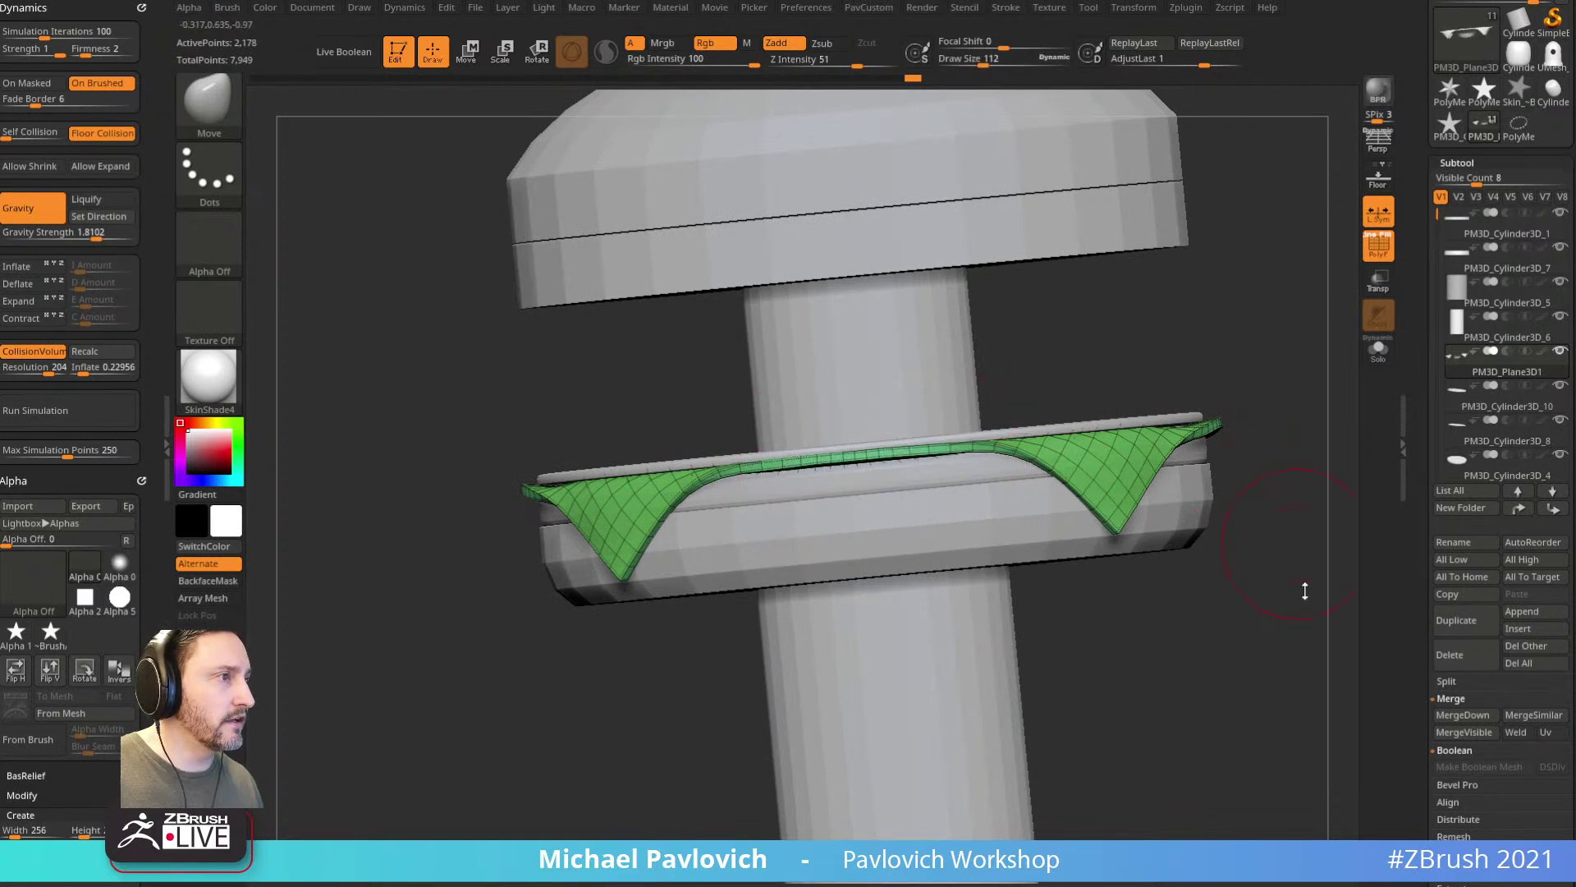
Step: Refine the cloth's corners and edge around the rest of the disc with a larger Move brush
key(5)
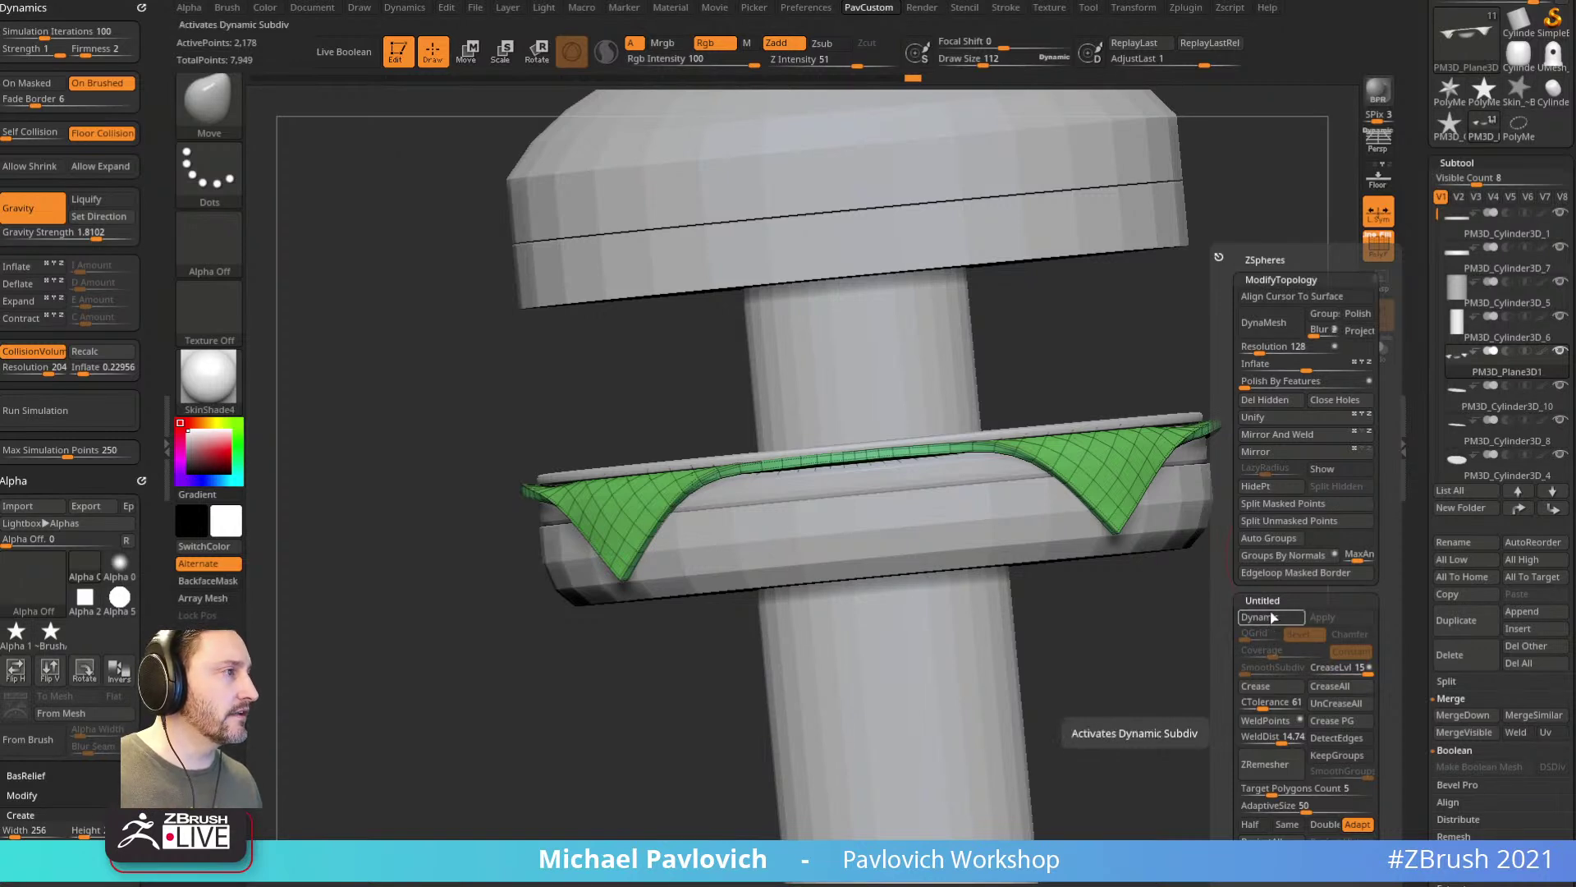
shift+drag(1256, 600, 1276, 630)
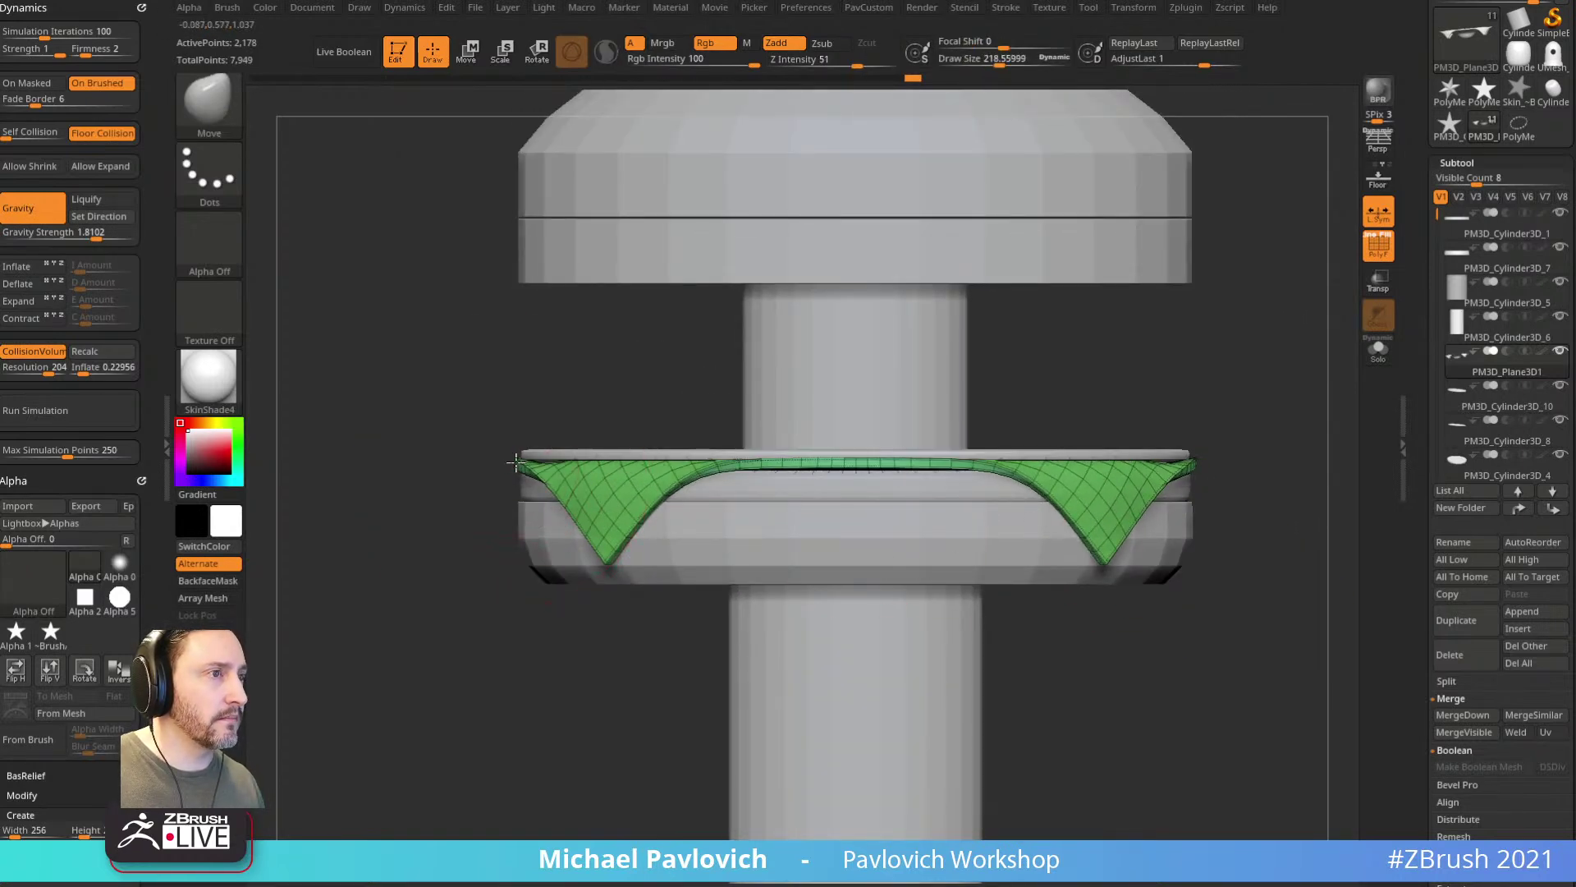
mouse_move(1161, 390)
alt+mouse_down()
mouse_move(1052, 394)
mouse_move(961, 485)
mouse_move(1010, 468)
mouse_move(908, 468)
alt+mouse_up()
drag(975, 423, 1107, 355)
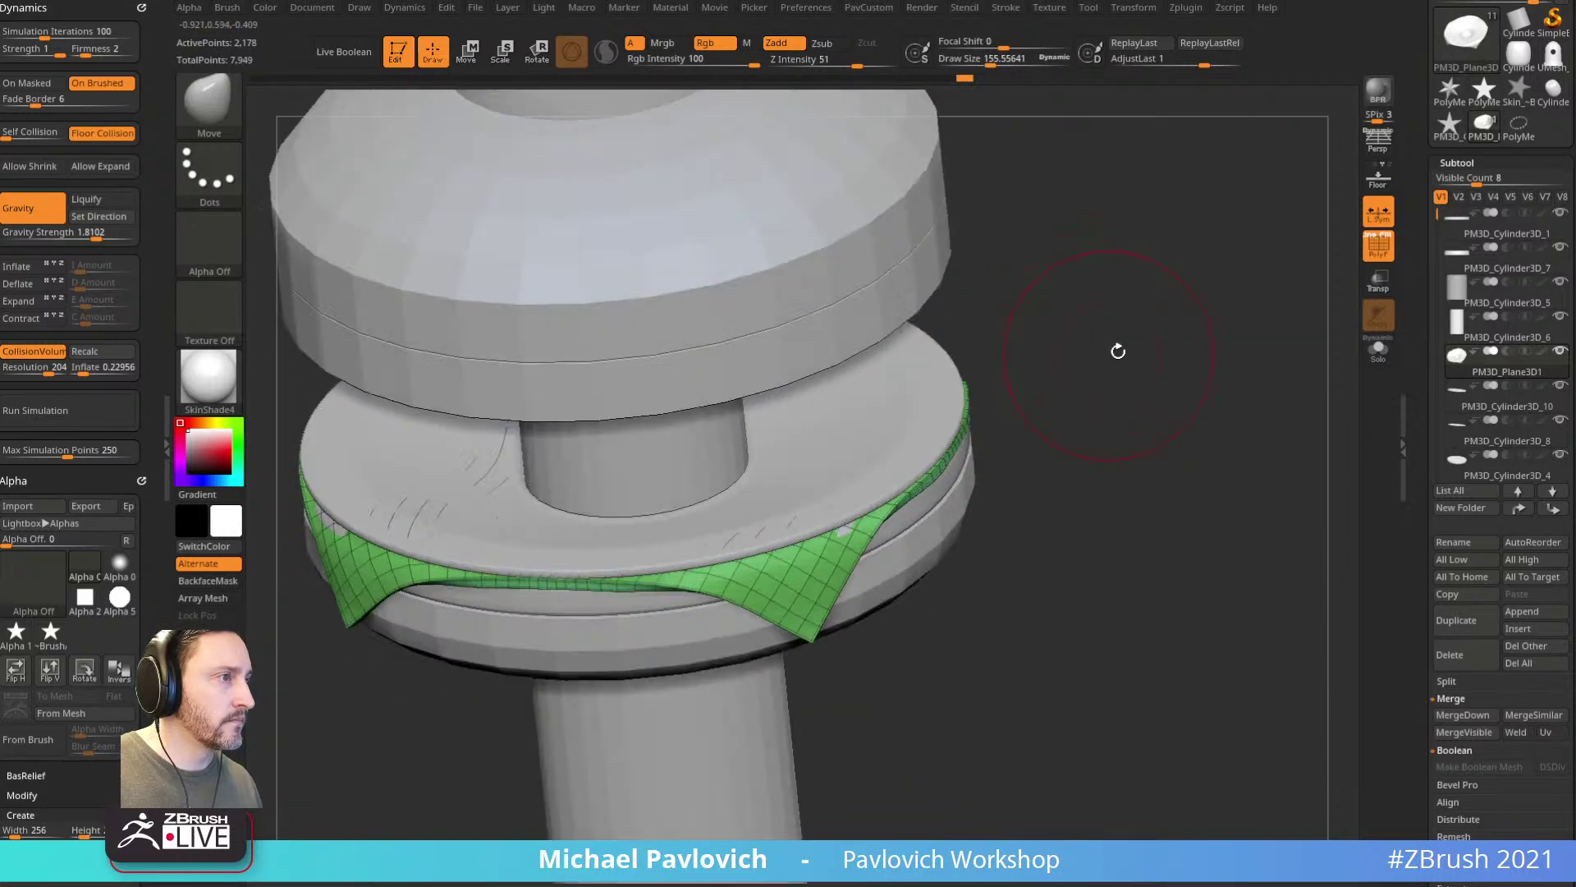
key(2)
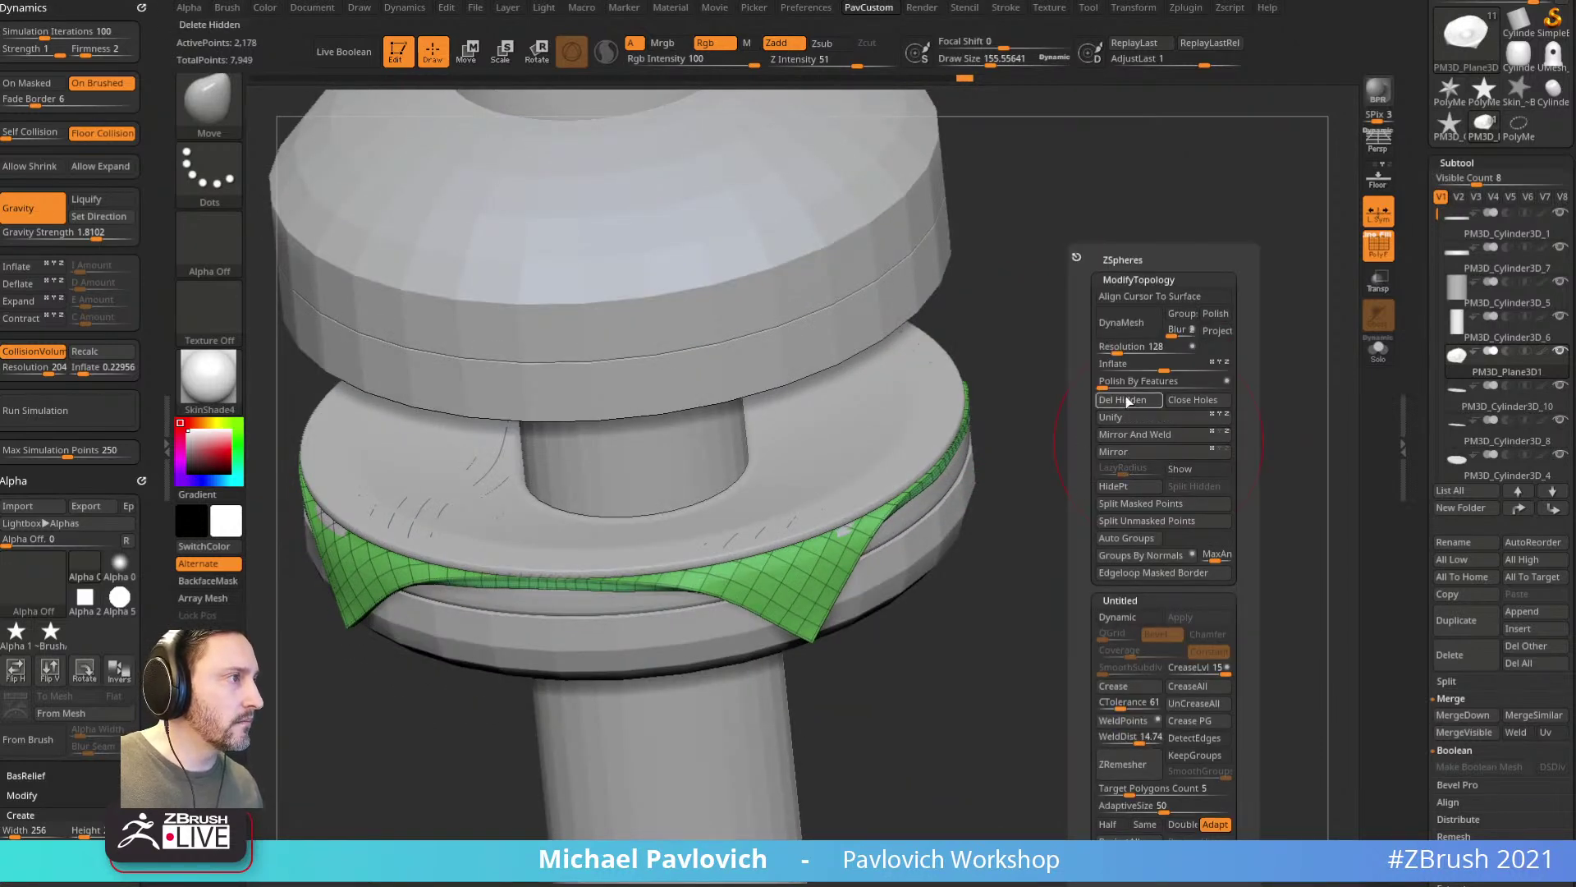
drag(984, 472, 978, 458)
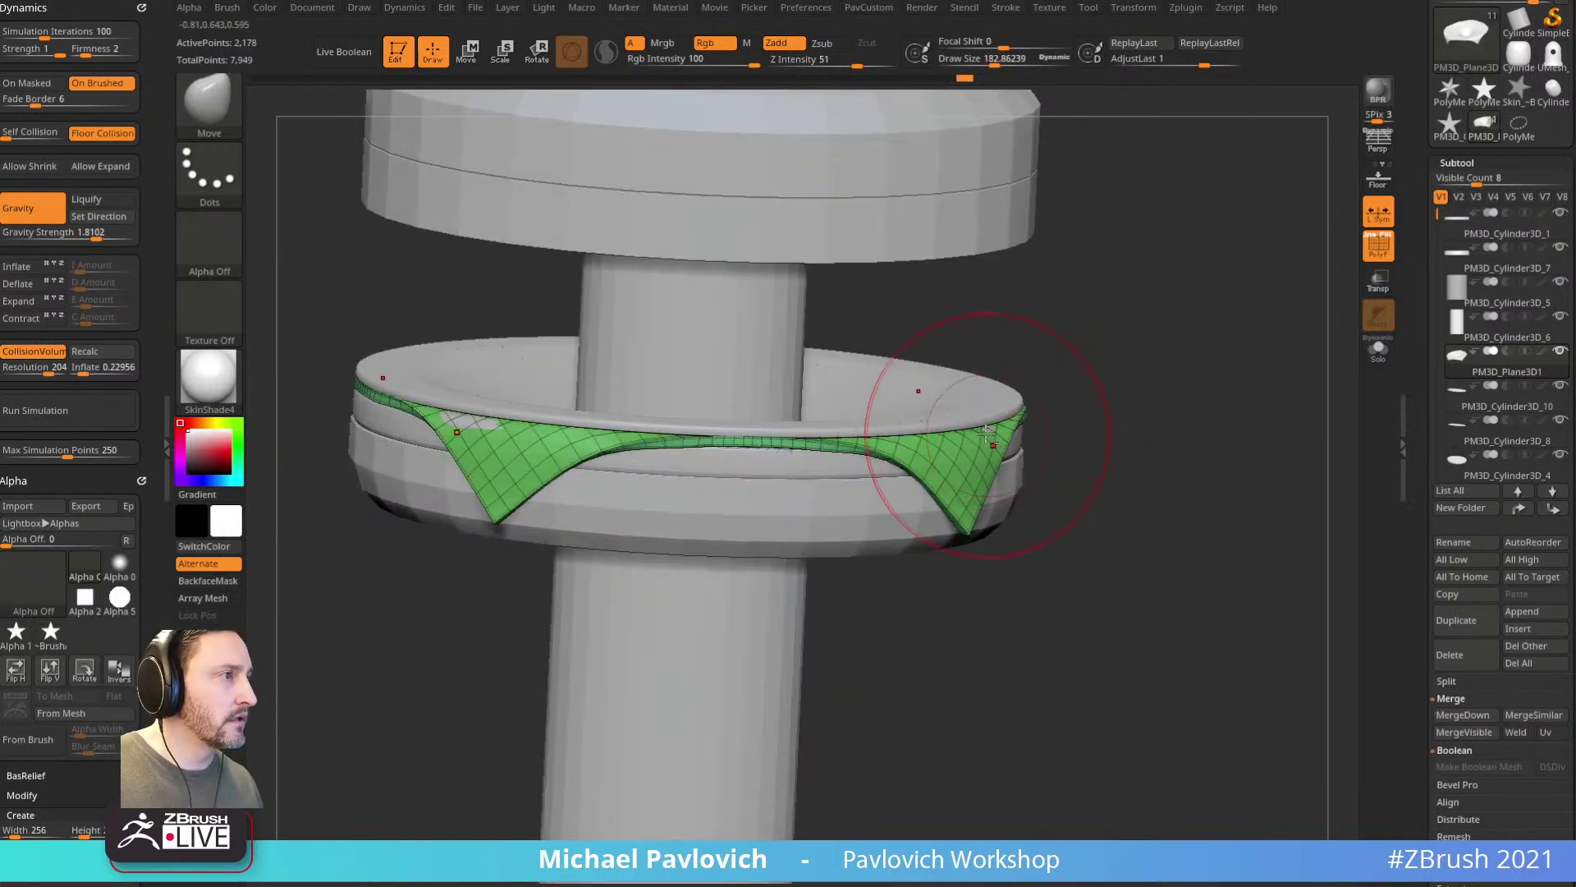
drag(541, 522, 656, 528)
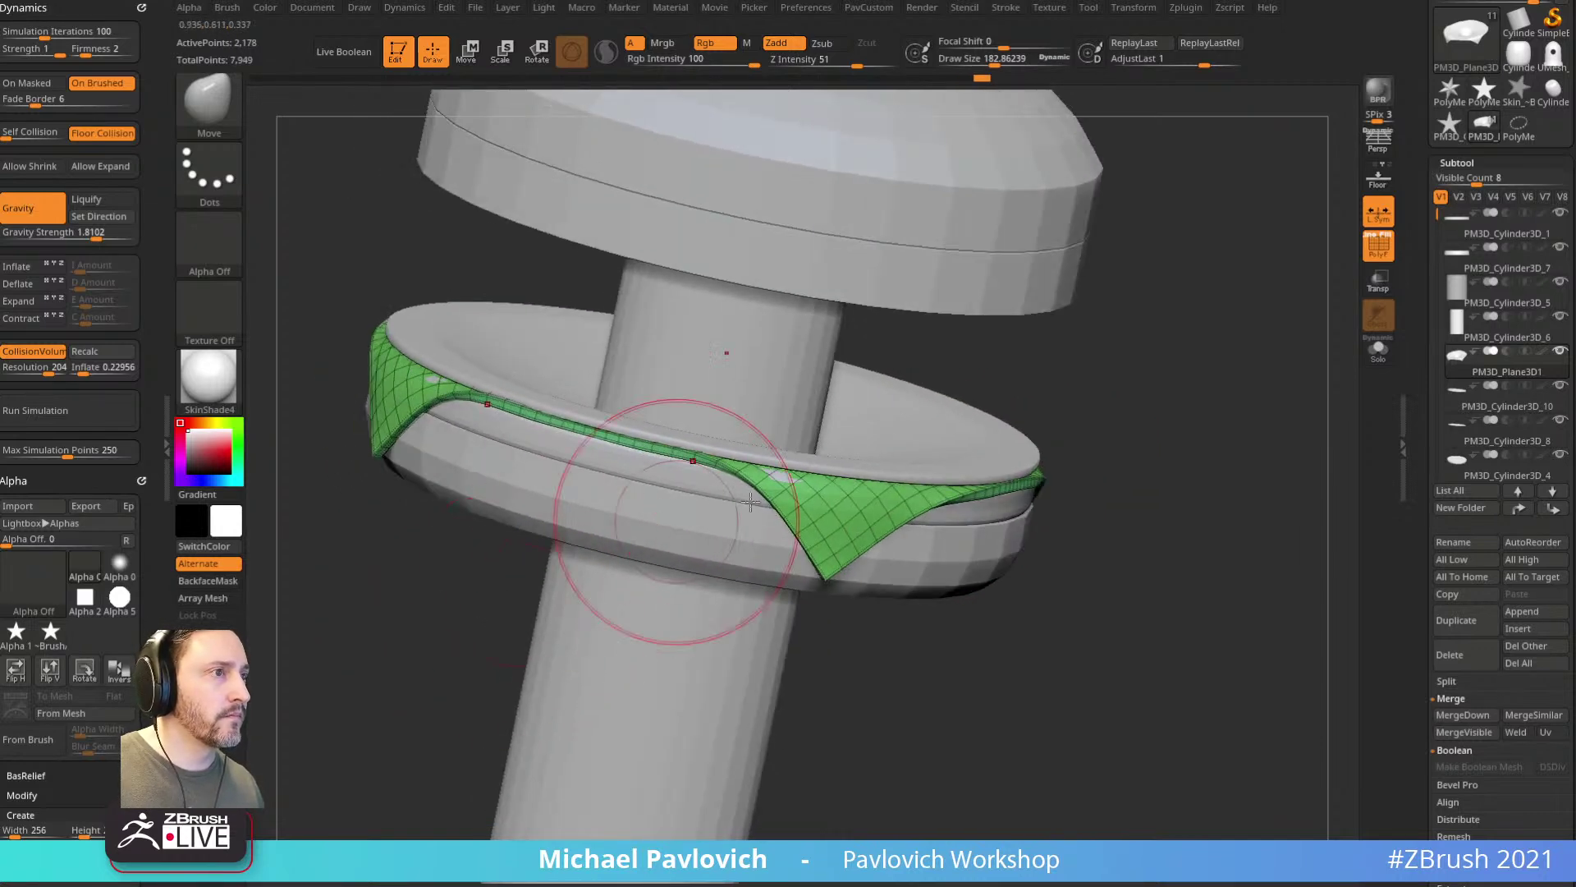
drag(1207, 430, 1084, 441)
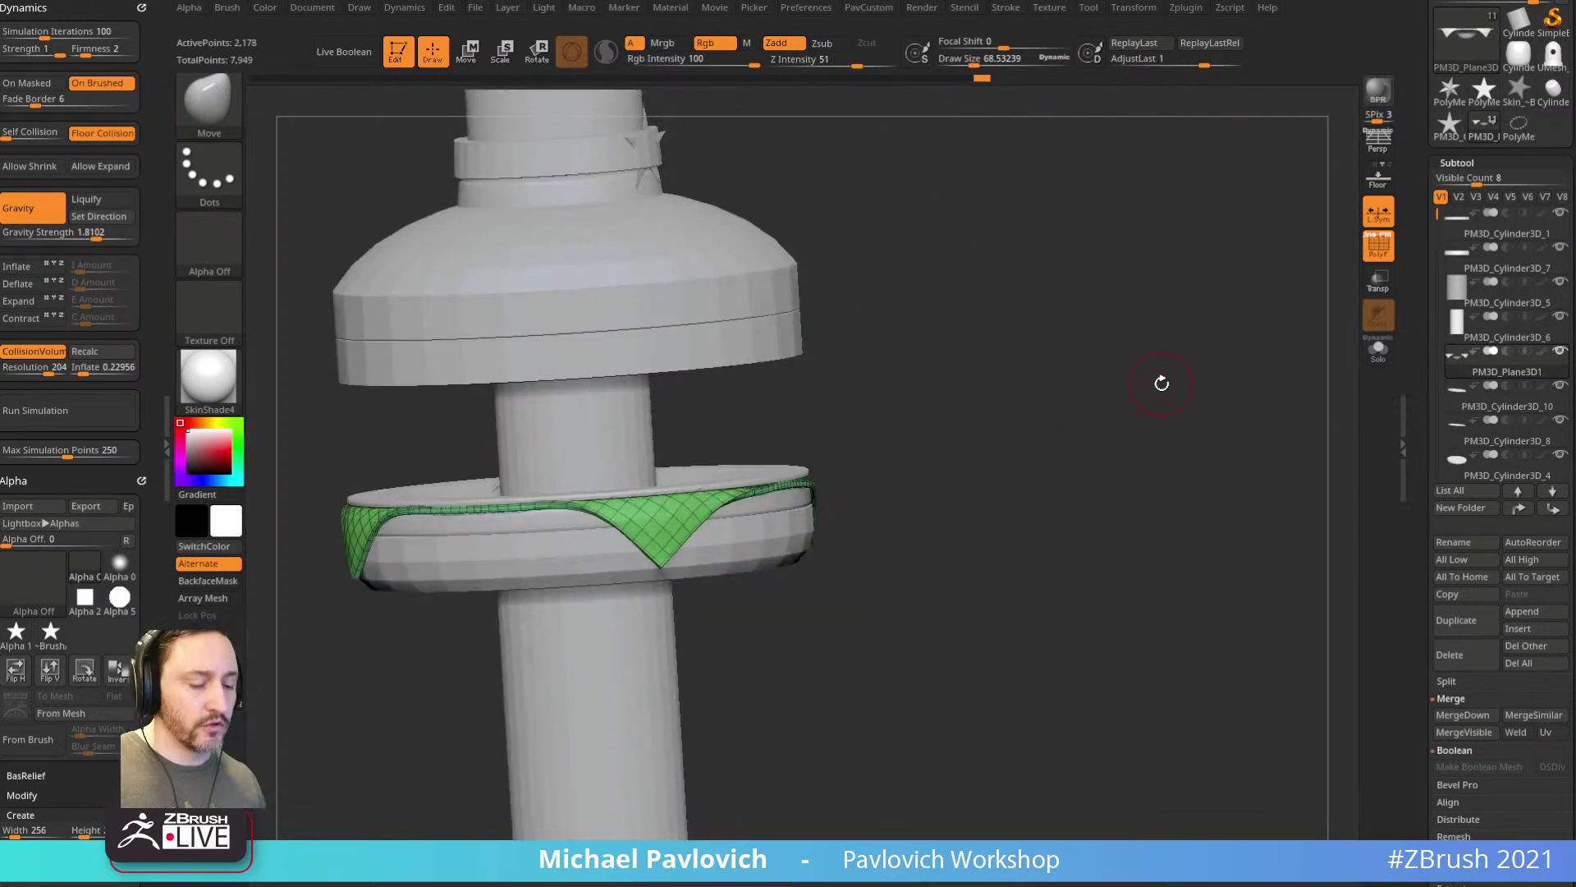
Step: Show the reference photo with the model, switch to the Standard brush and quick-save the project
key(shift+z)
key(b)
key(s)
key(t)
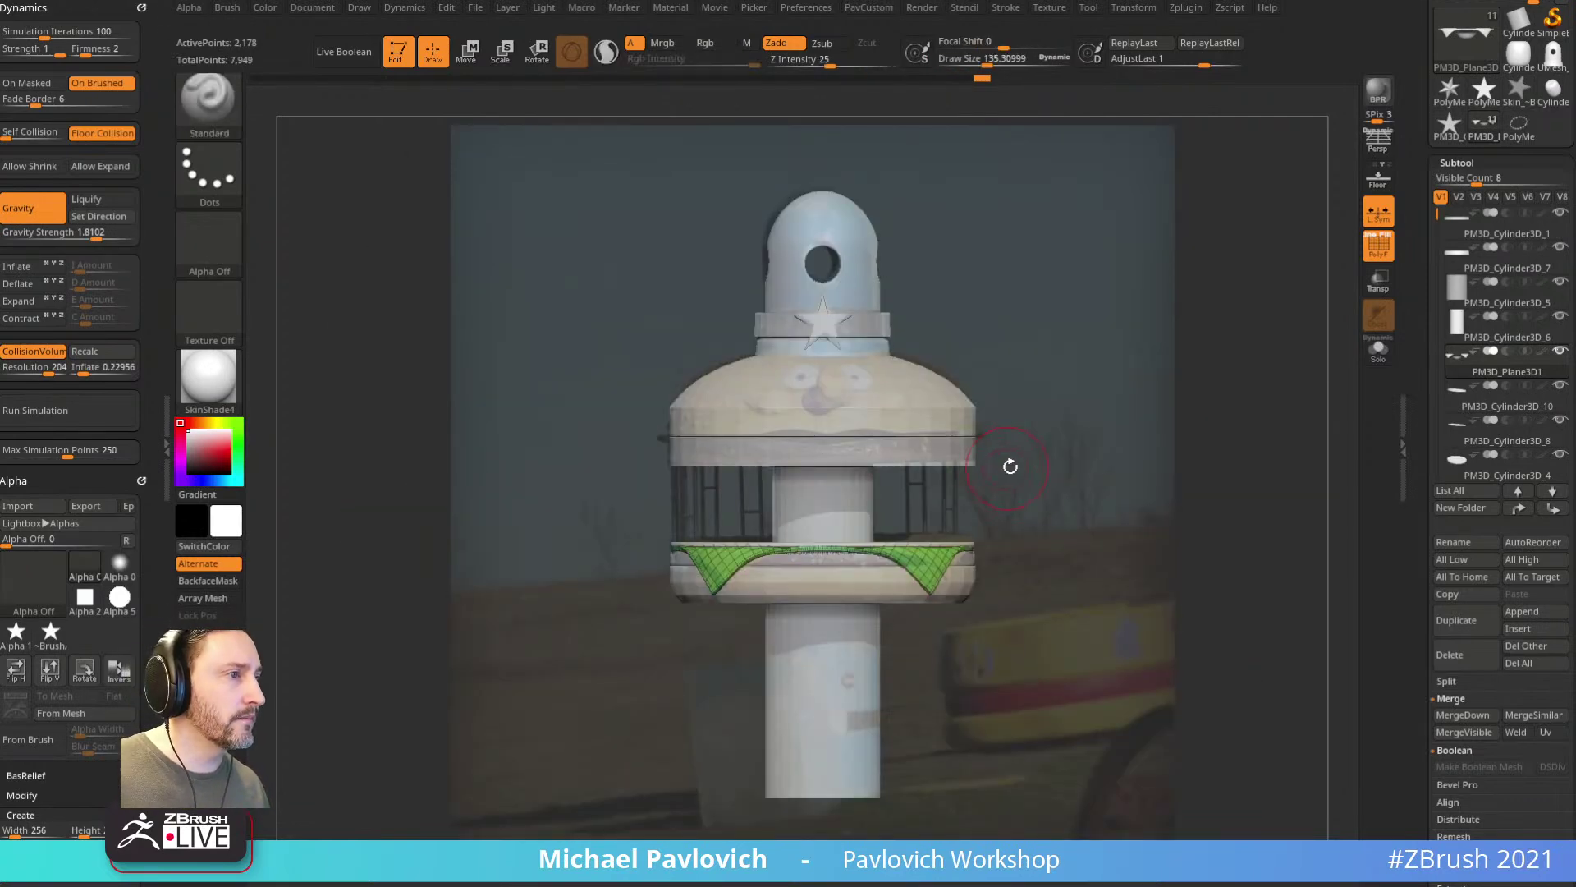
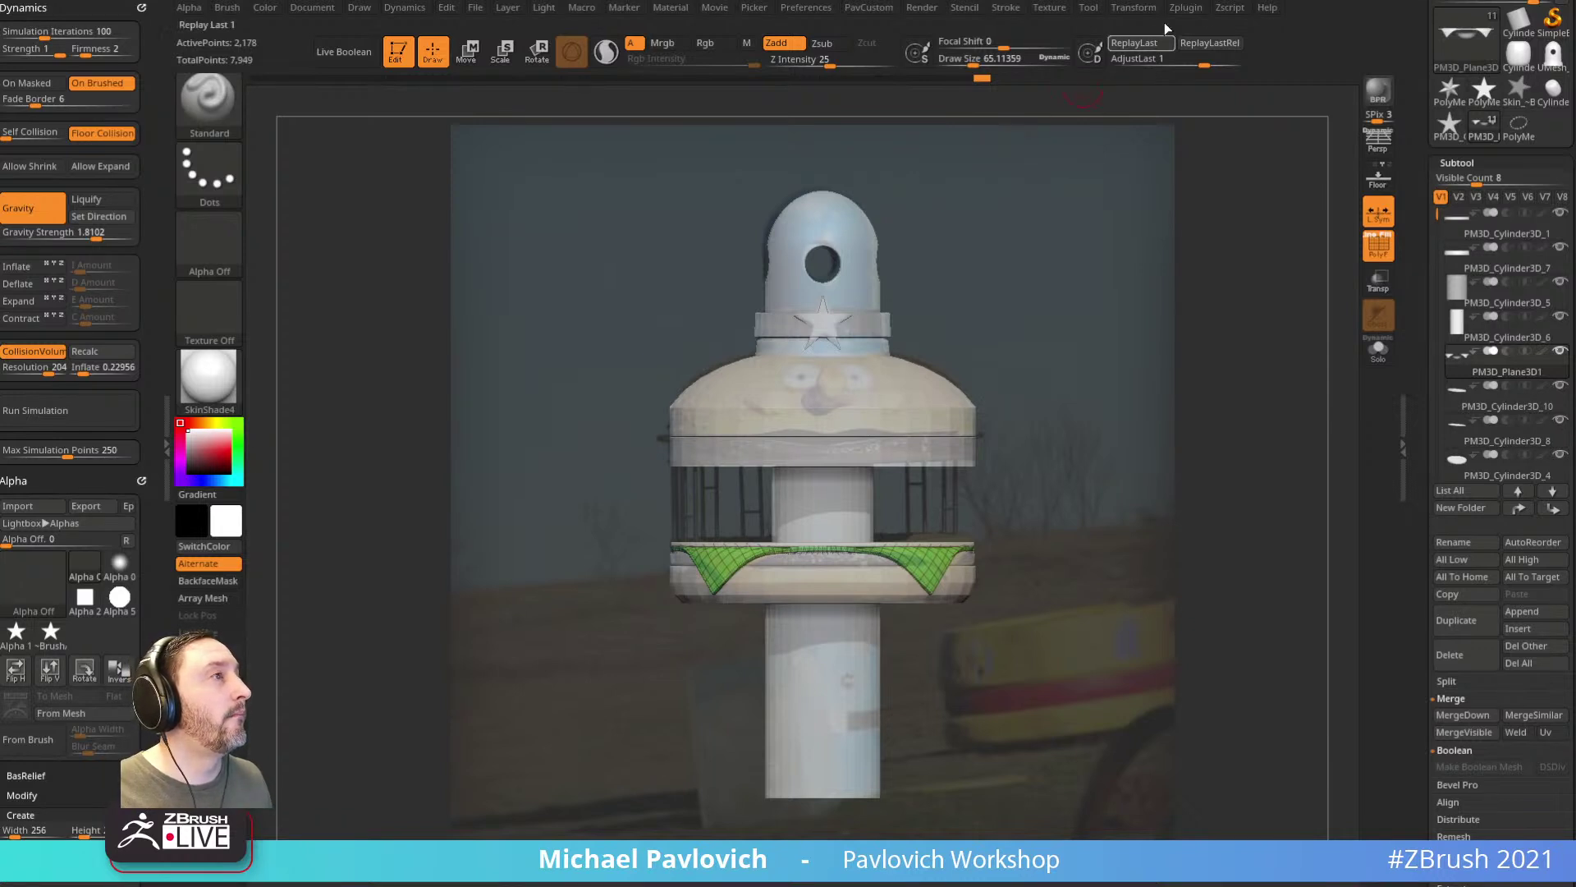
key(9)
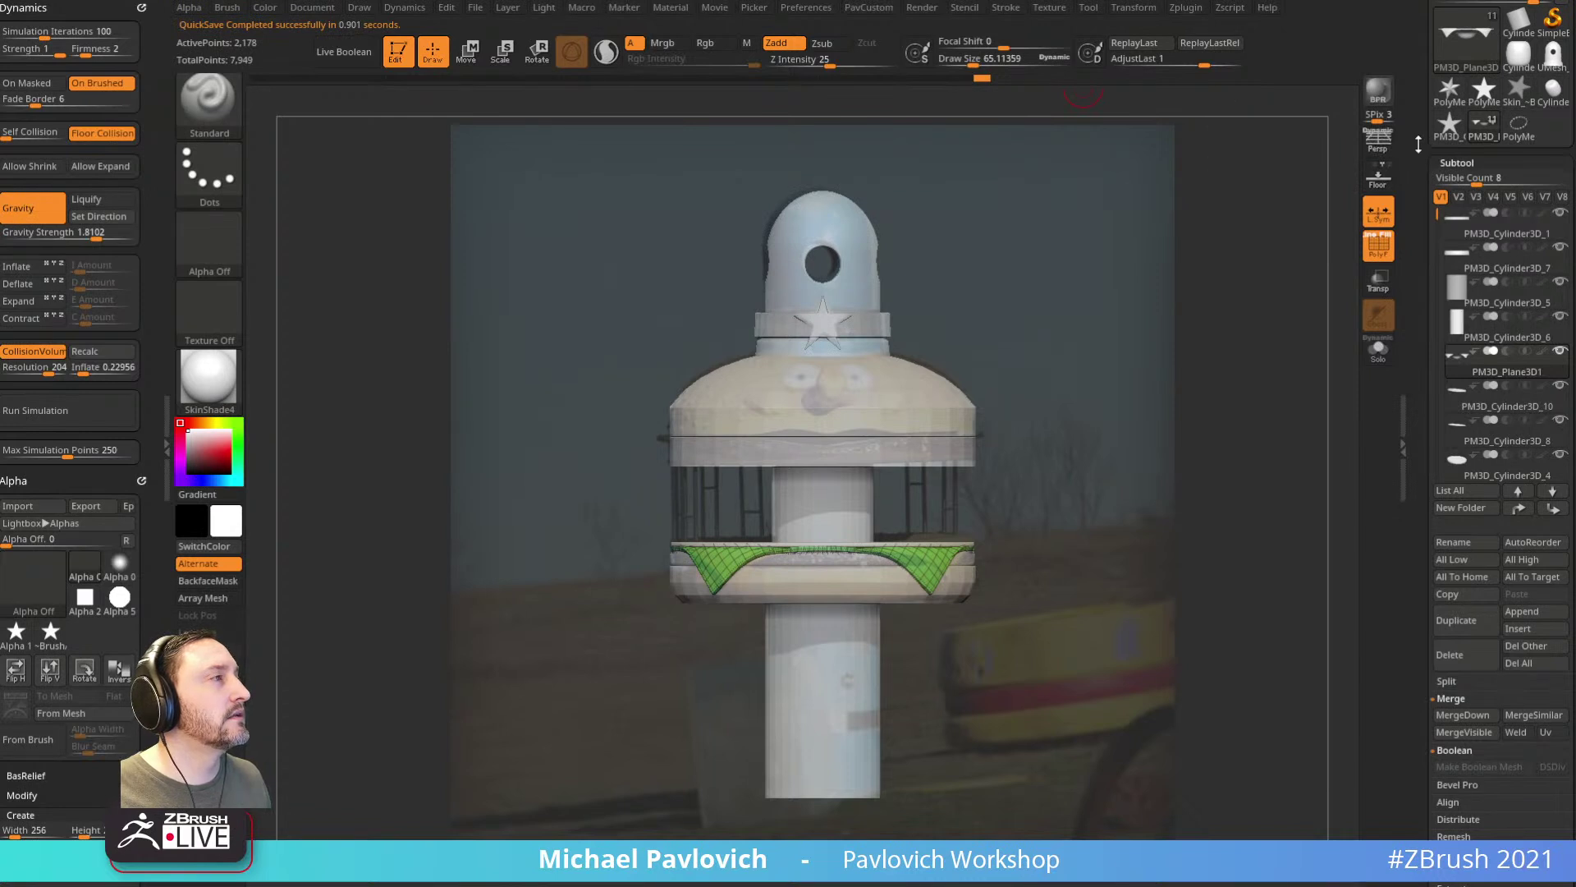
Step: Turn on interface customization in the preferences and expand the Custom UI settings
drag(1419, 144, 1372, 815)
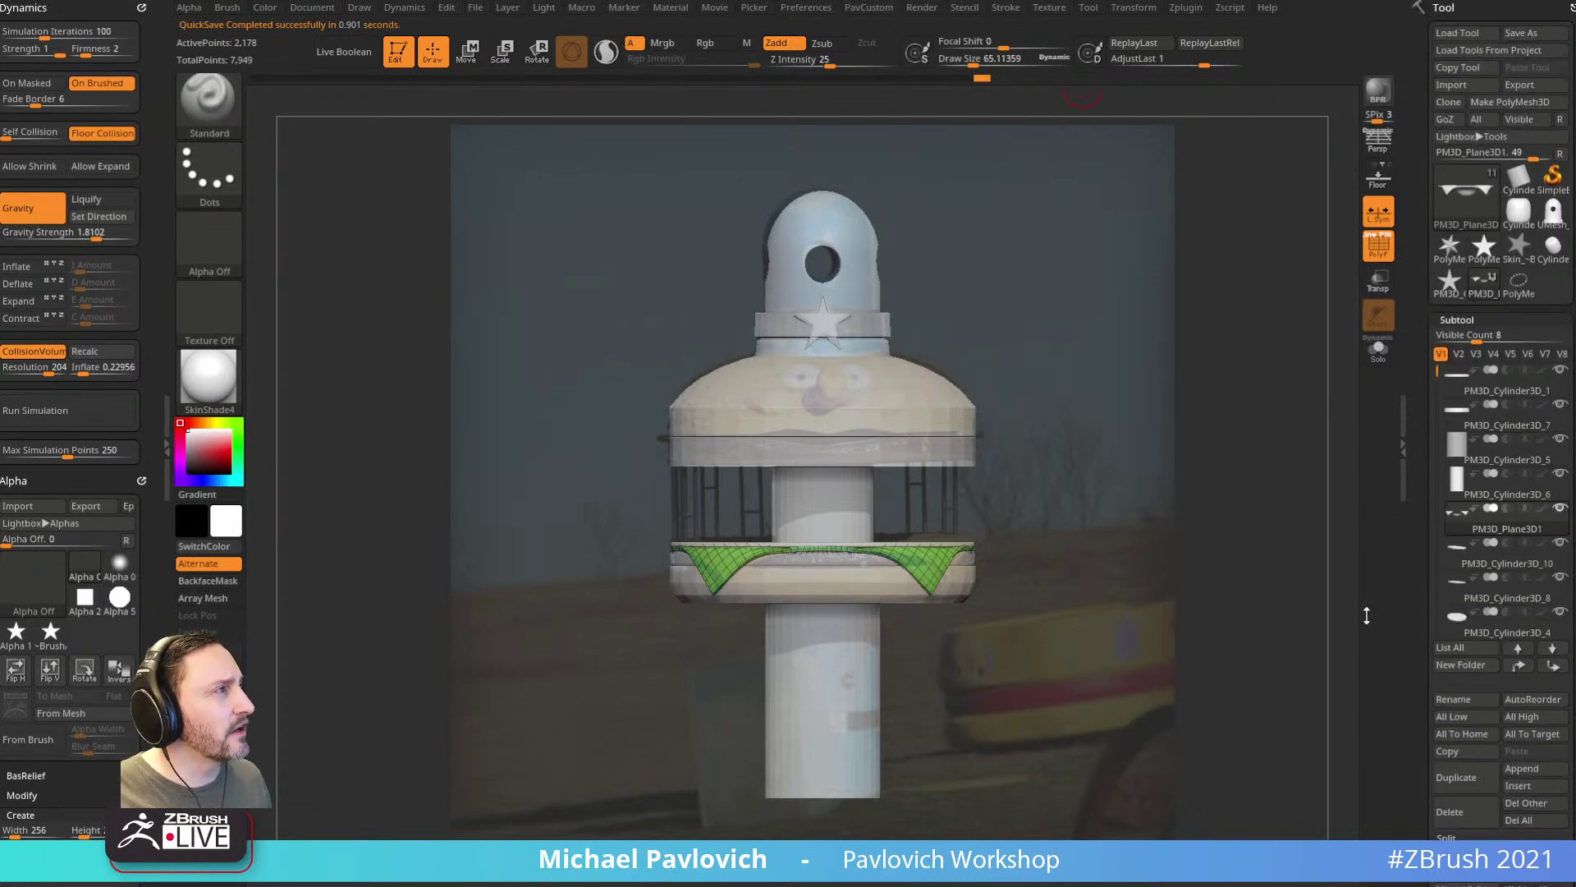
click(805, 8)
click(828, 65)
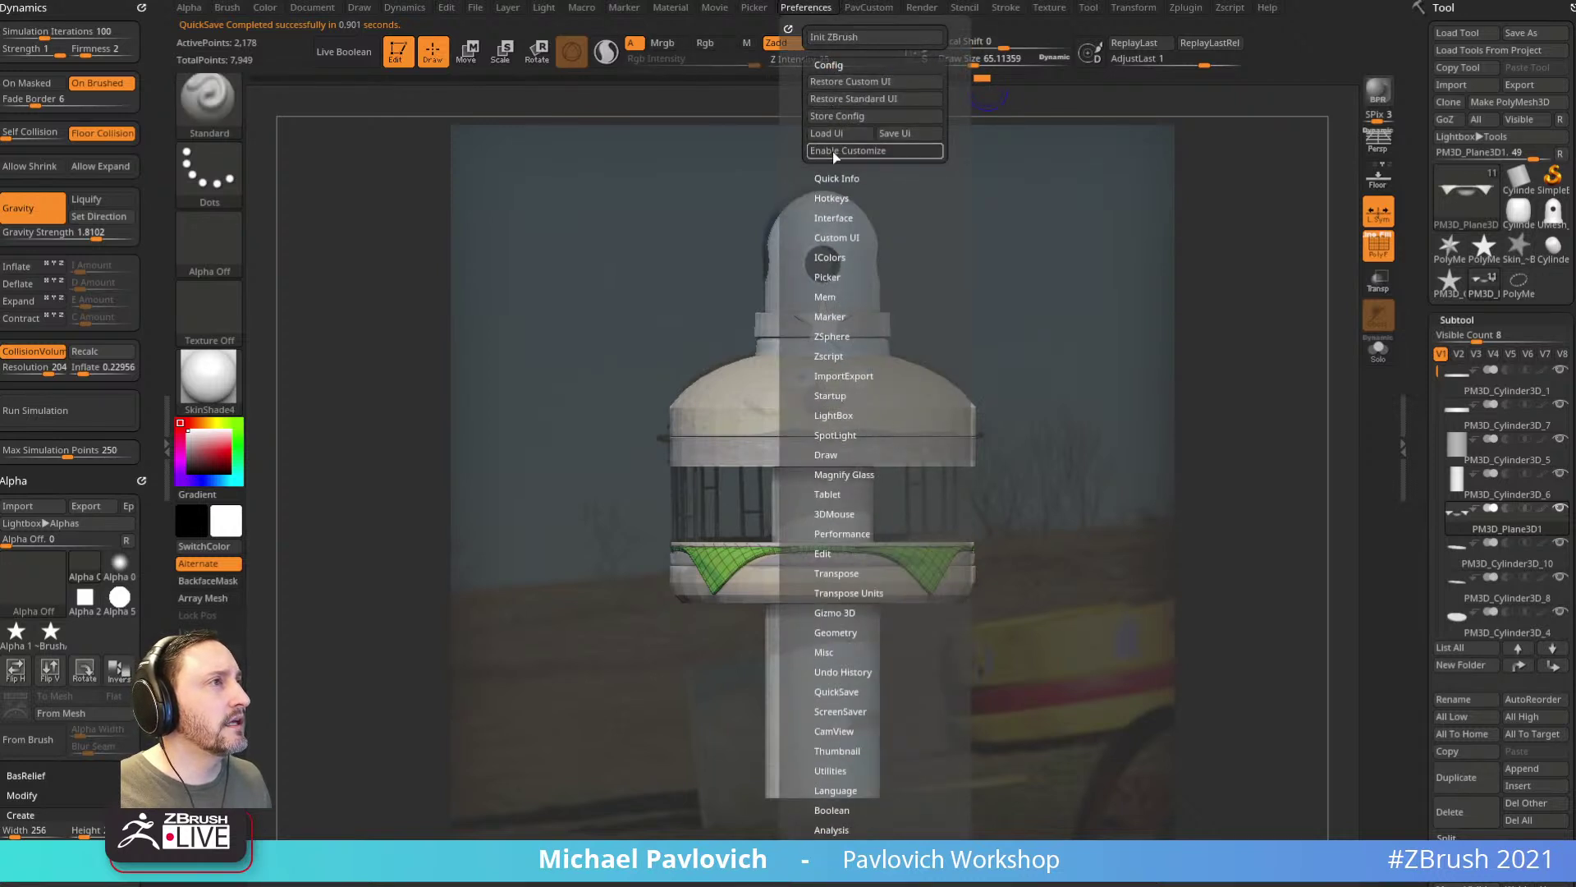
click(835, 153)
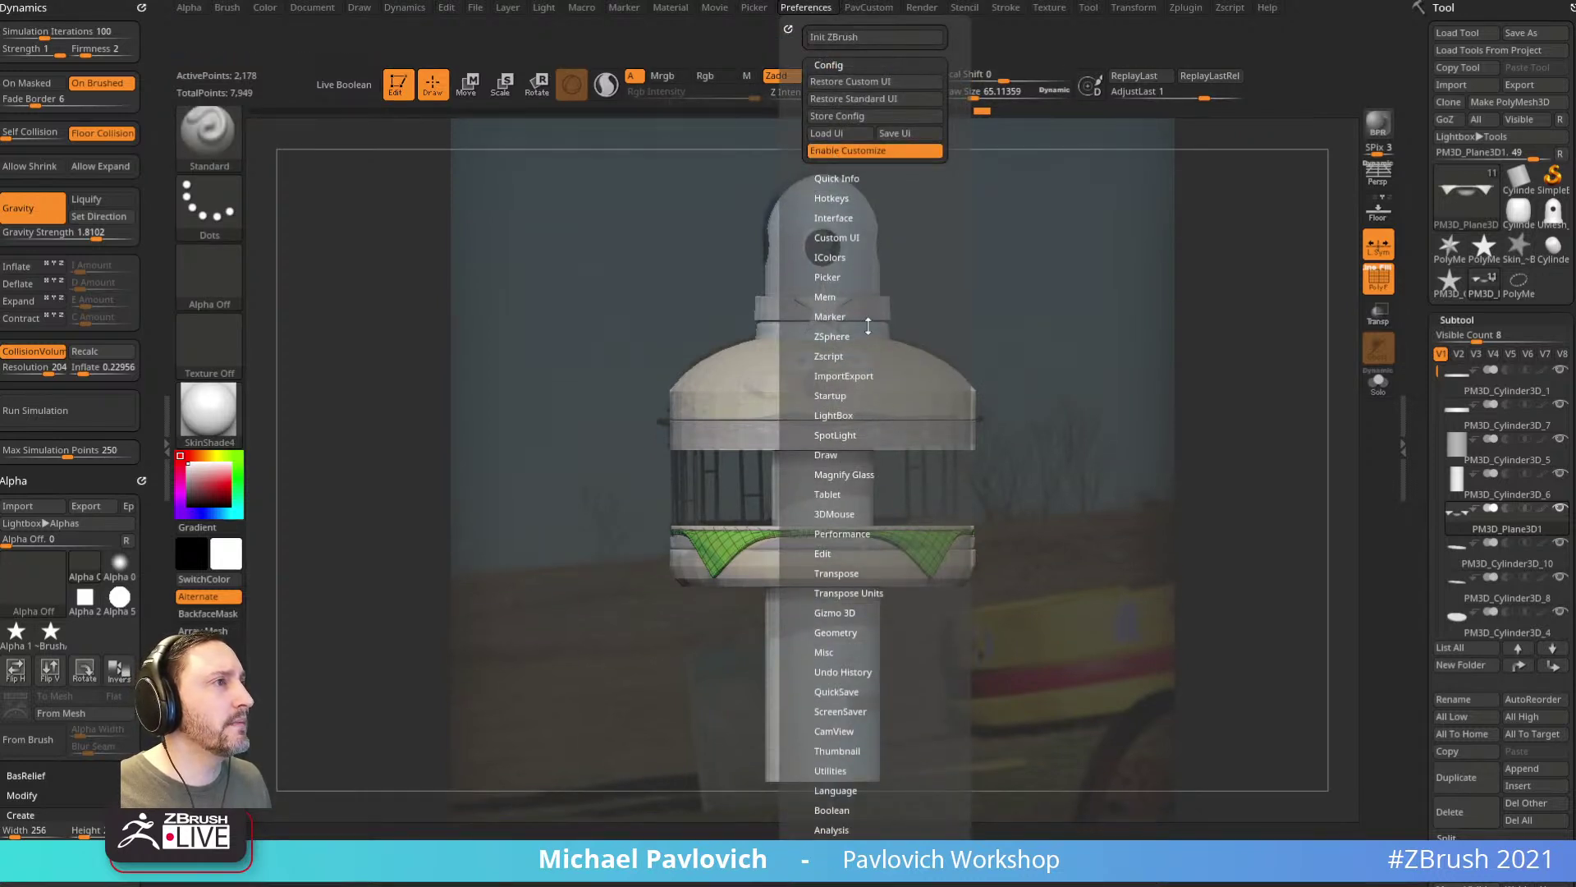
click(831, 237)
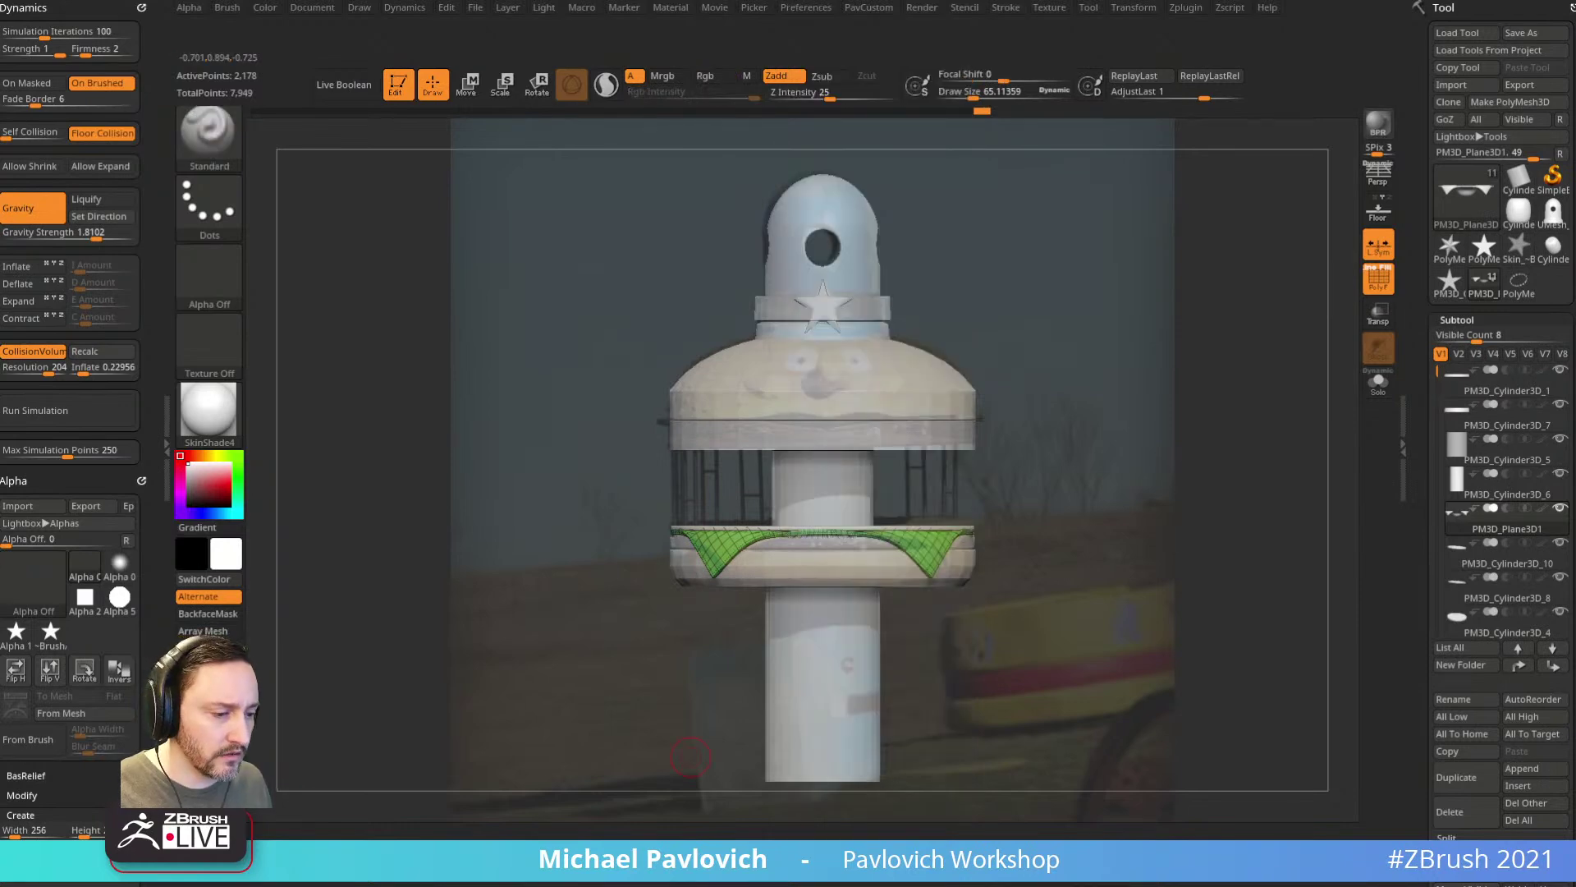
Step: Switch to the Intro to ZBrush playlist in the browser and search the page for "custom", advancing to the second match
key(alt+Tab)
scroll(859, 550, down, 7)
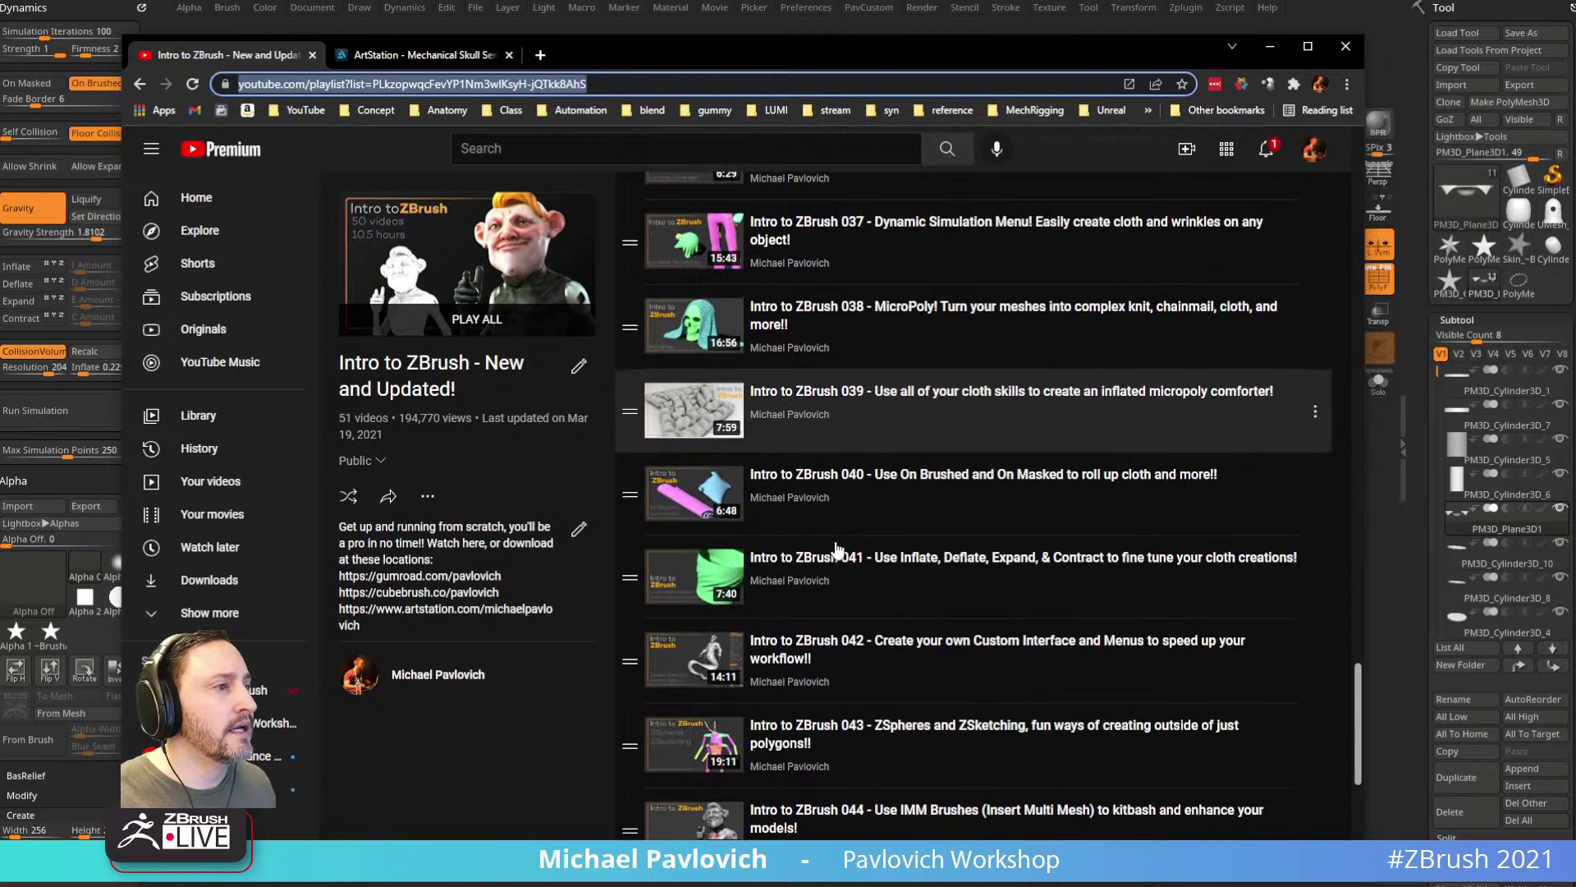
scroll(859, 550, down, 5)
scroll(866, 550, up, 8)
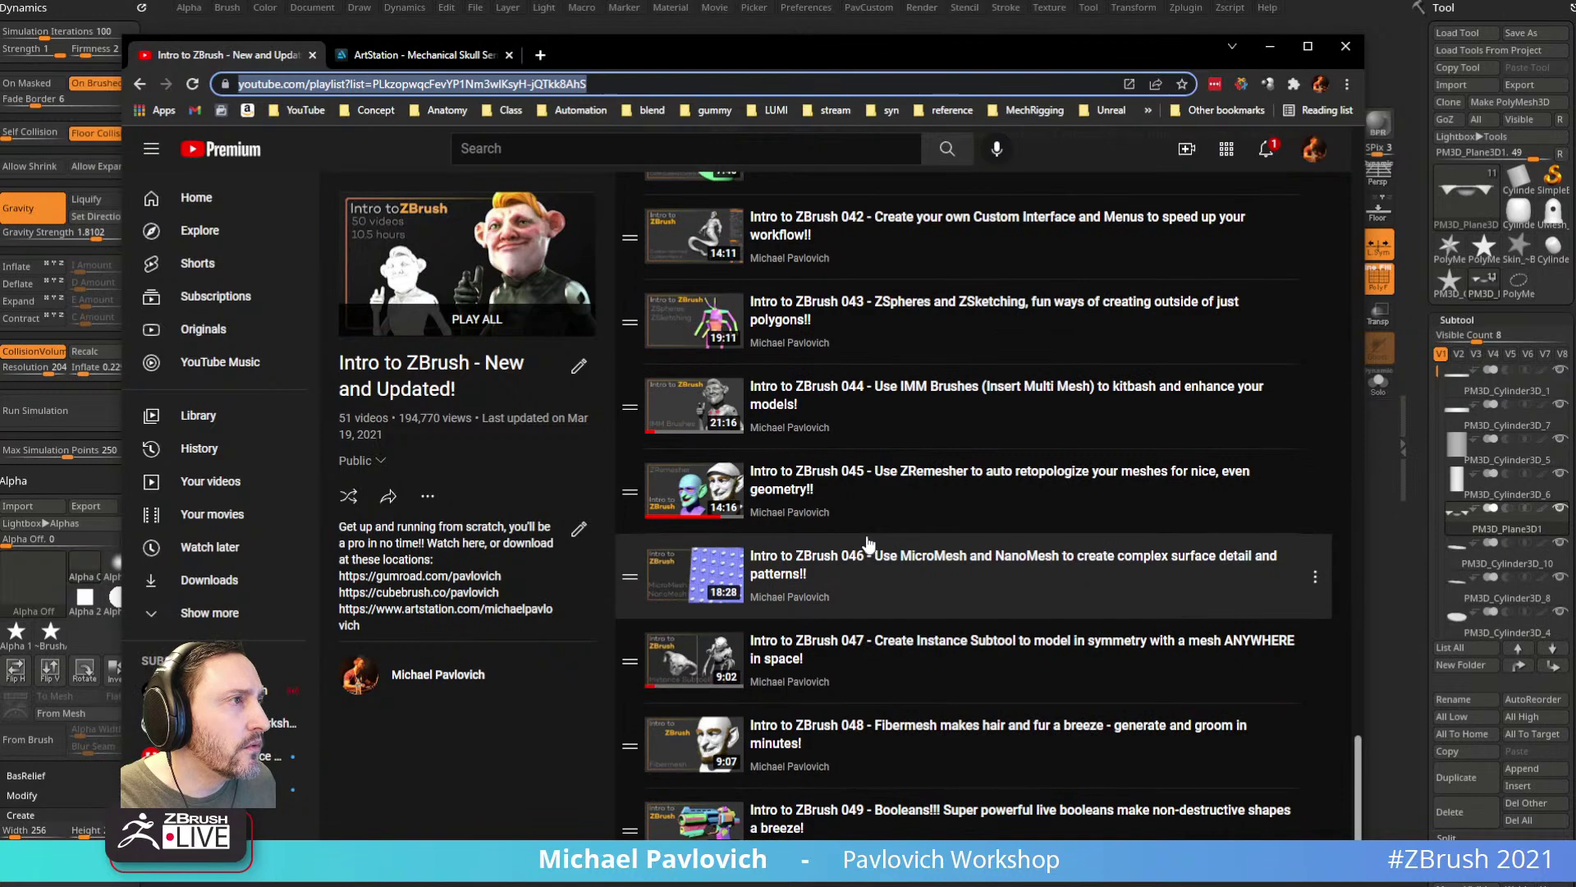
scroll(860, 546, up, 9)
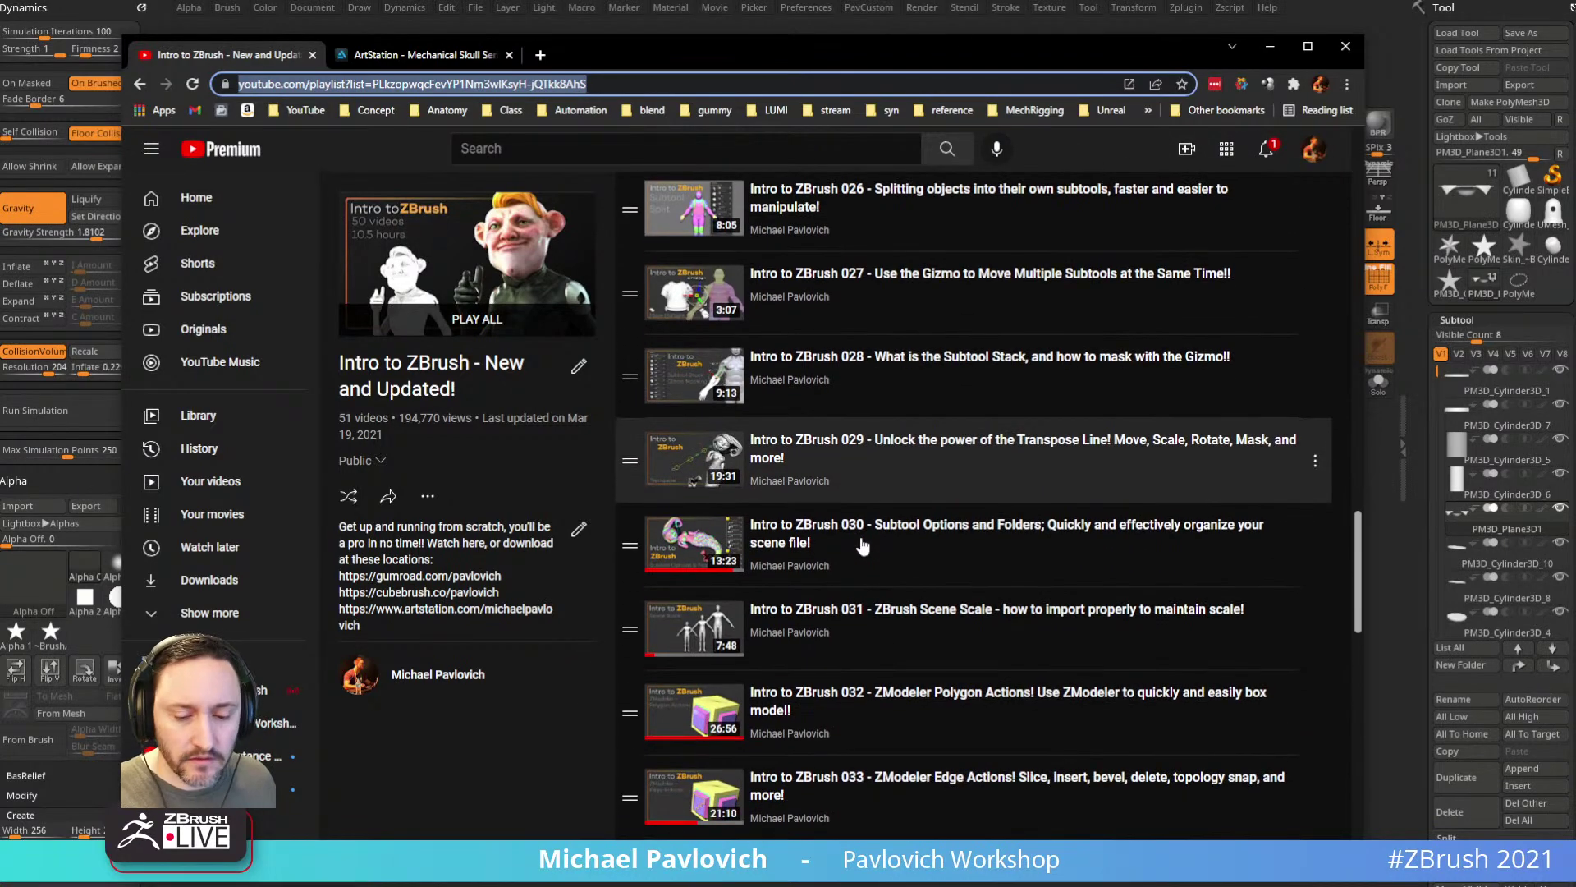
key(ctrl+f)
text(custom)
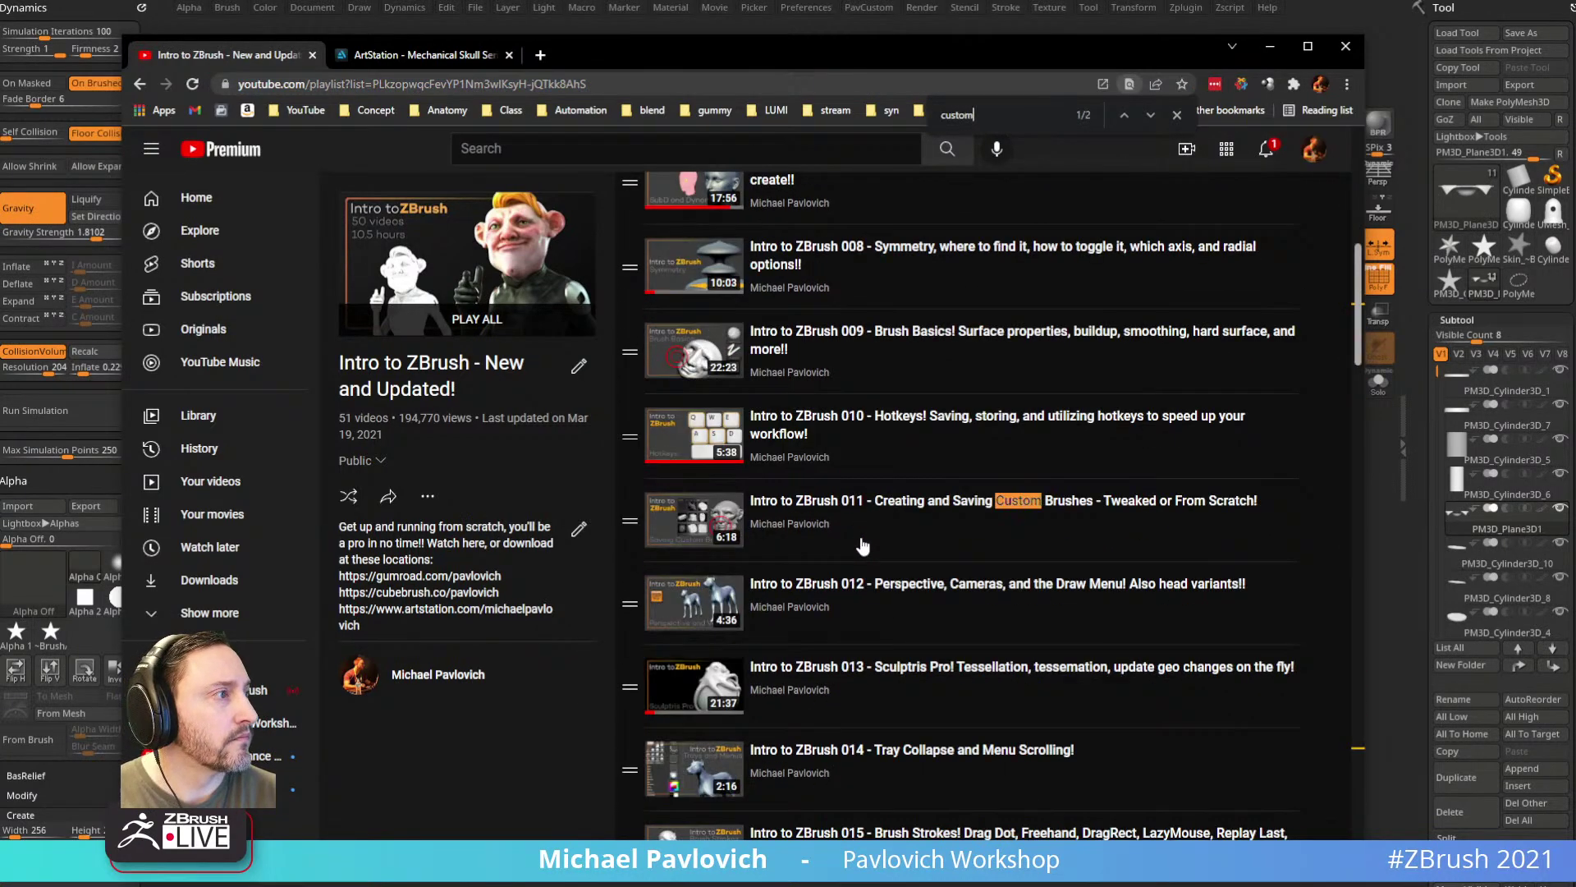
click(1150, 117)
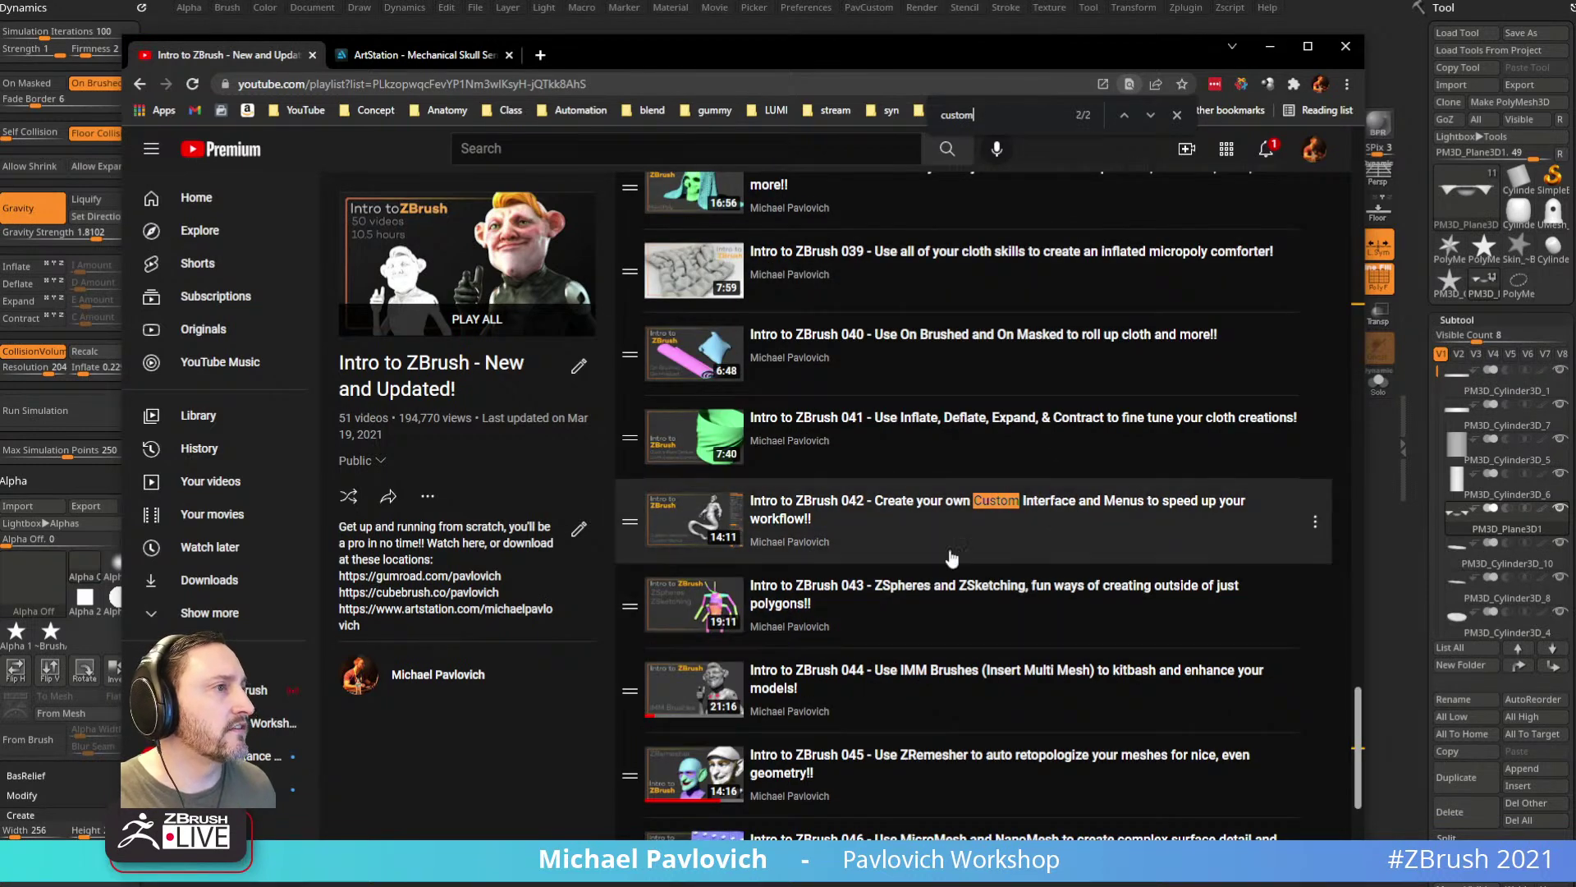
Step: Select the playlist's web address and switch back to ZBrush
key(ctrl+l)
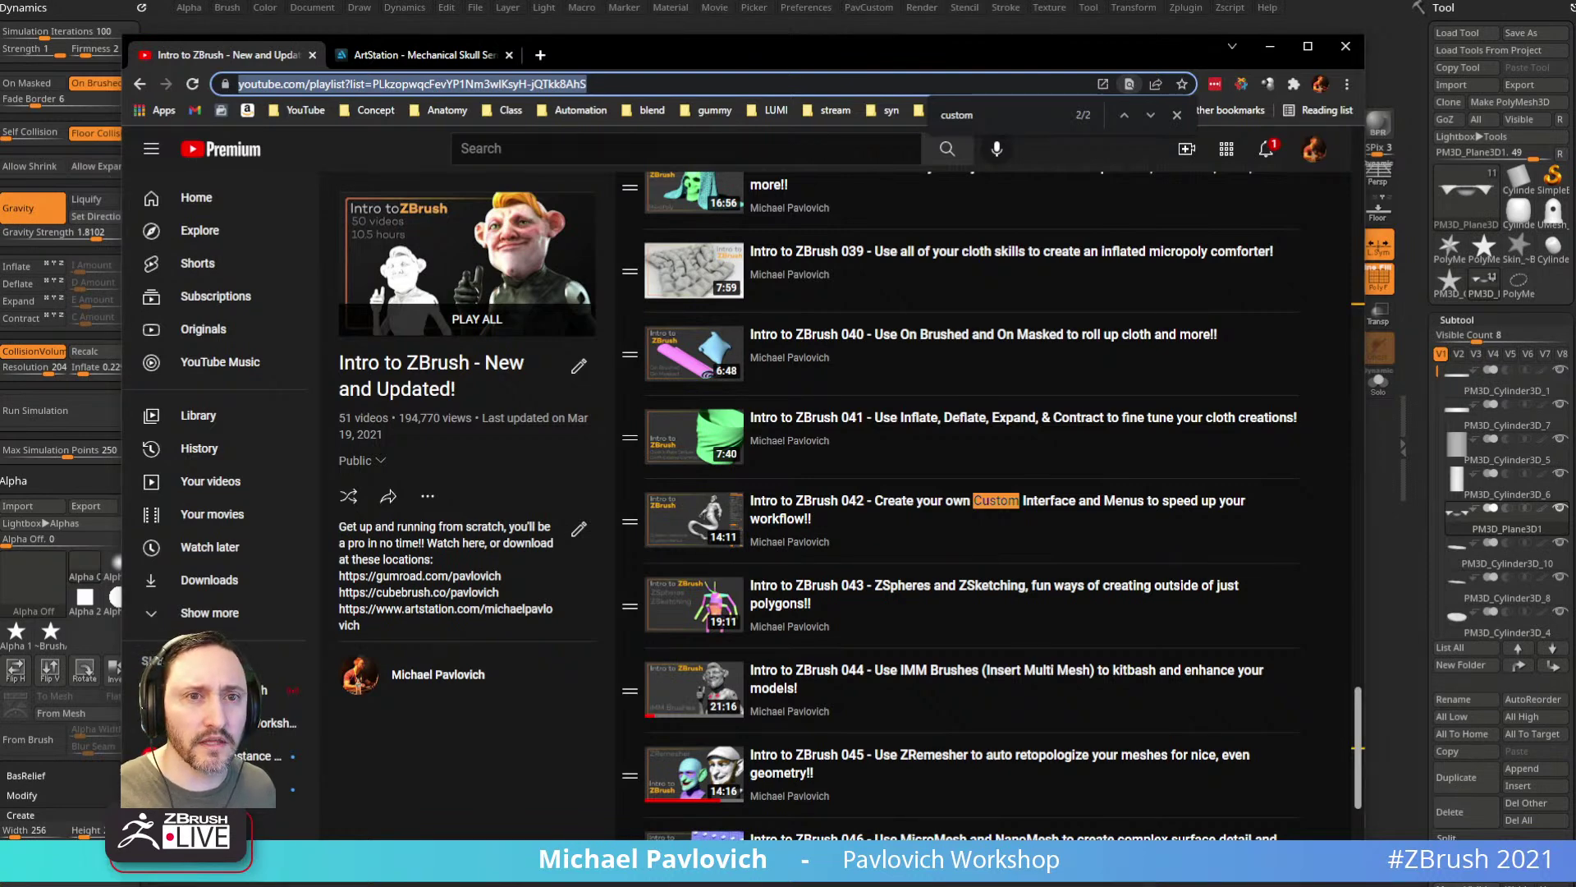
key(alt+Tab)
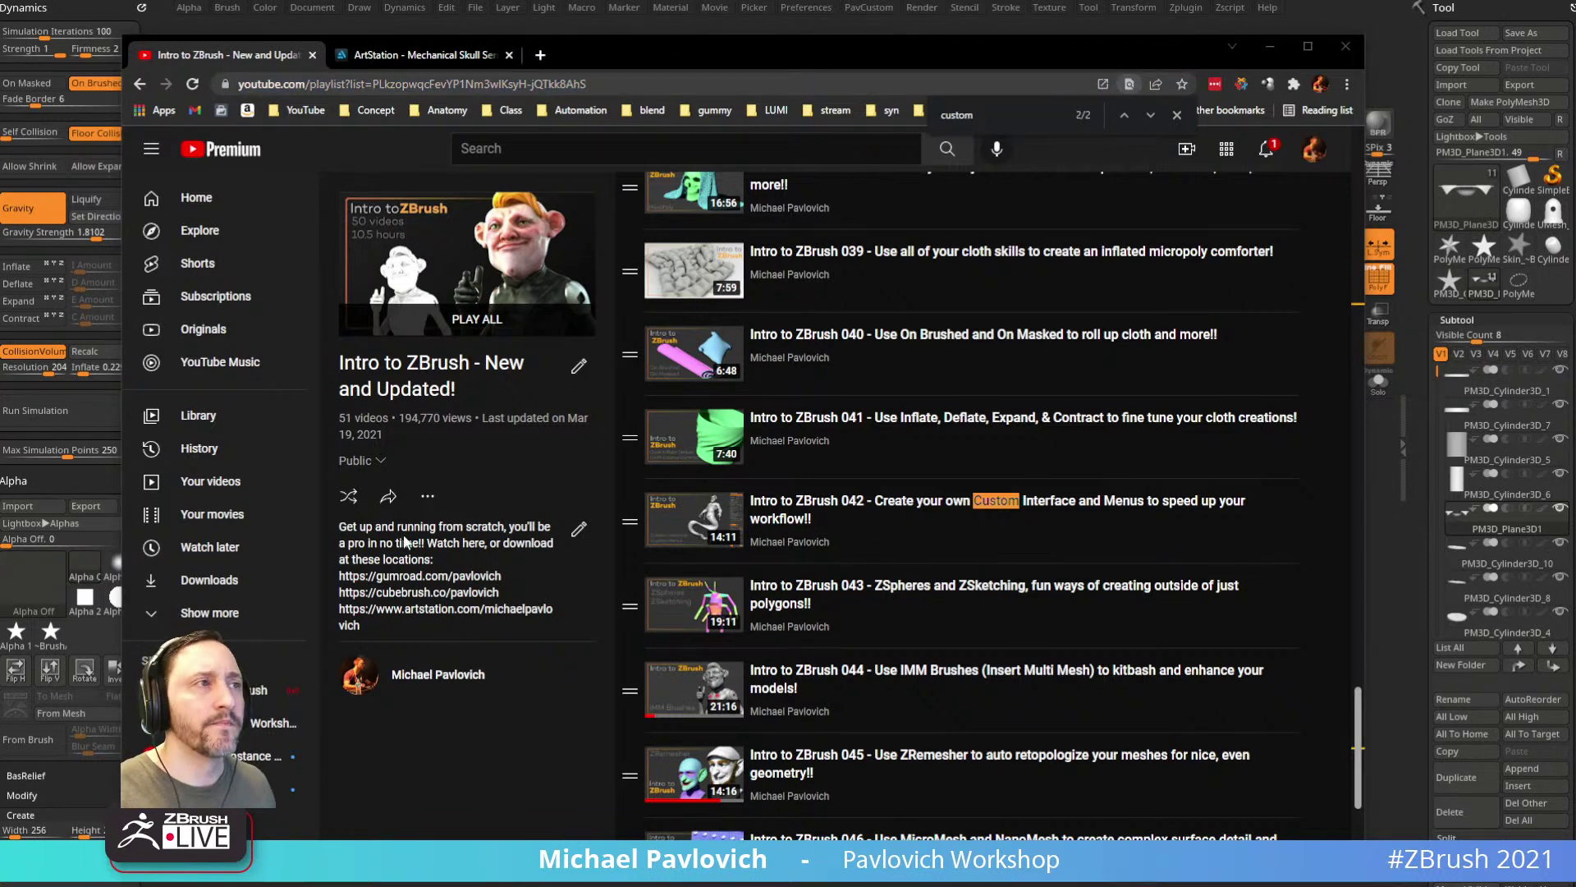
click(658, 58)
key(alt+Tab)
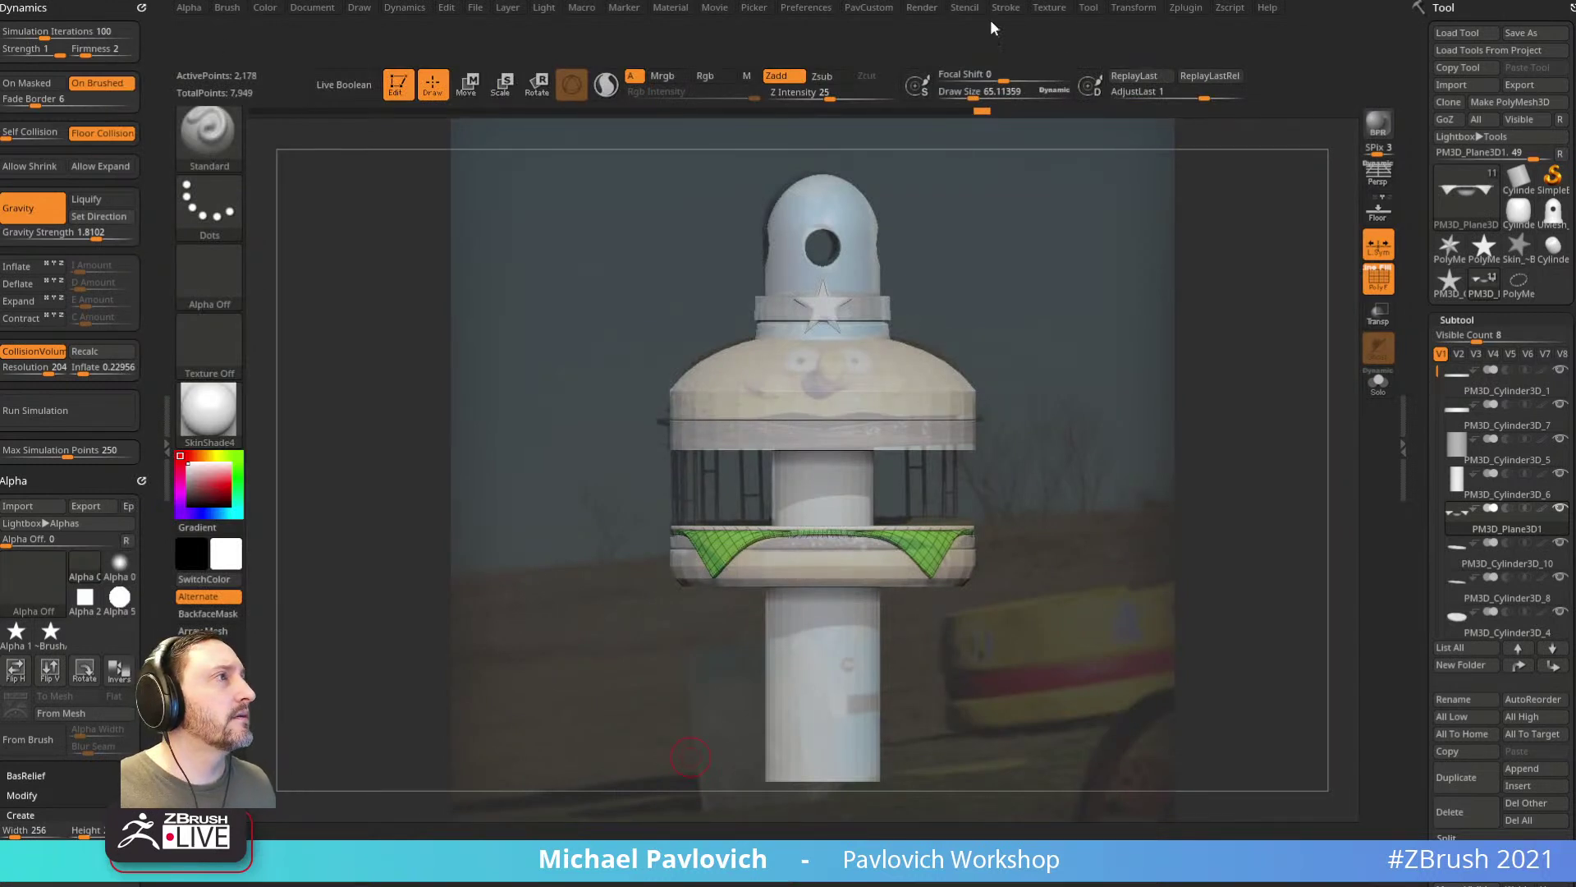
Step: Dock the Preferences palette in the side tray and create a new custom menu named "test"
click(809, 8)
drag(785, 27, 65, 21)
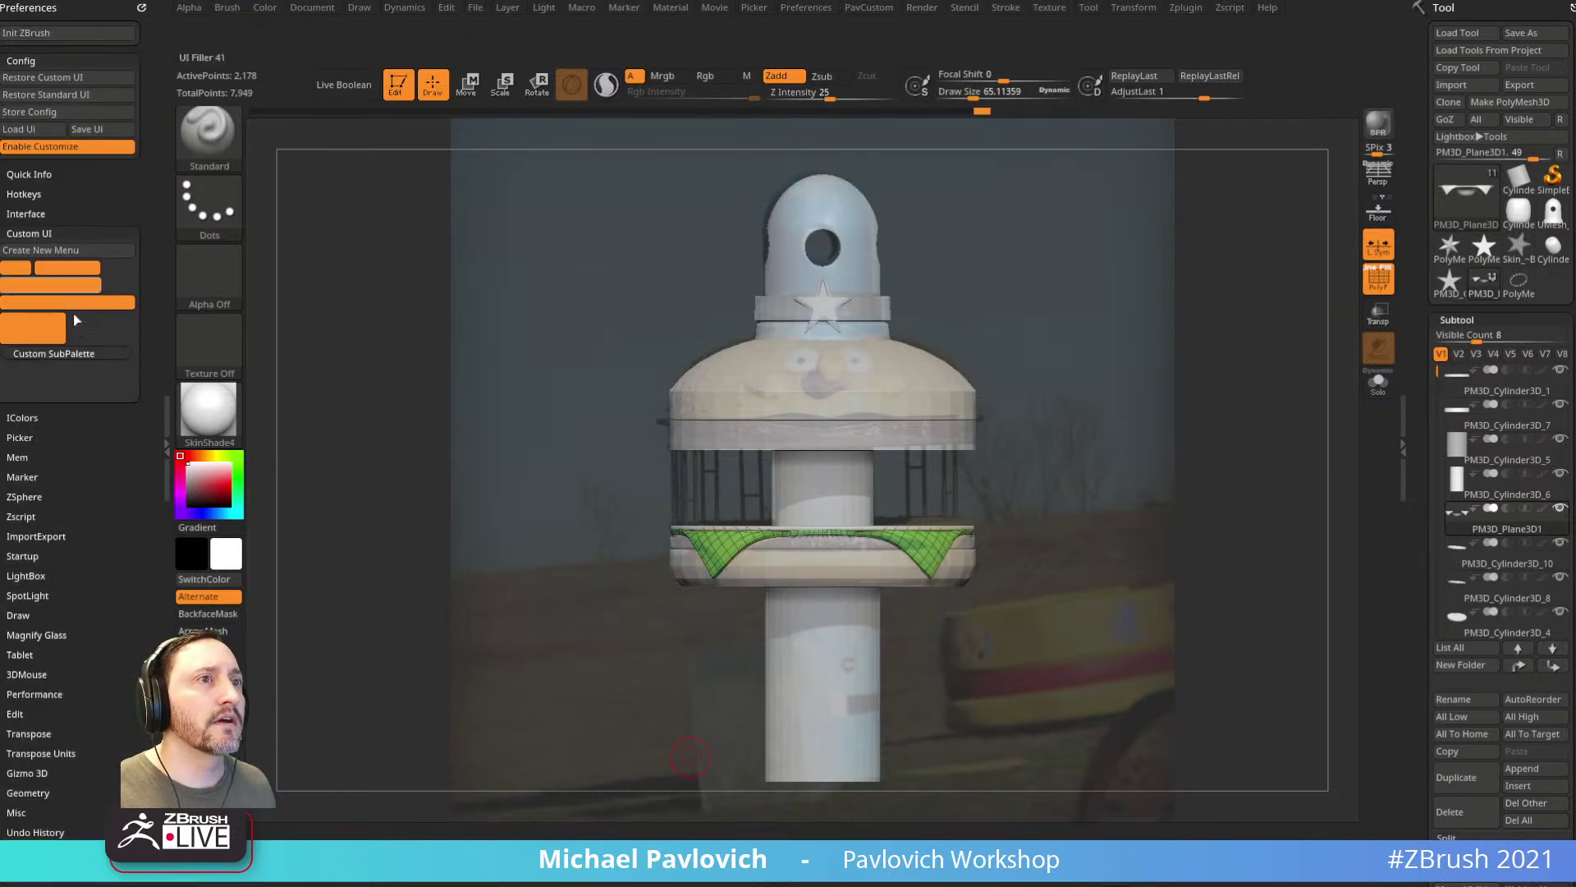
click(51, 250)
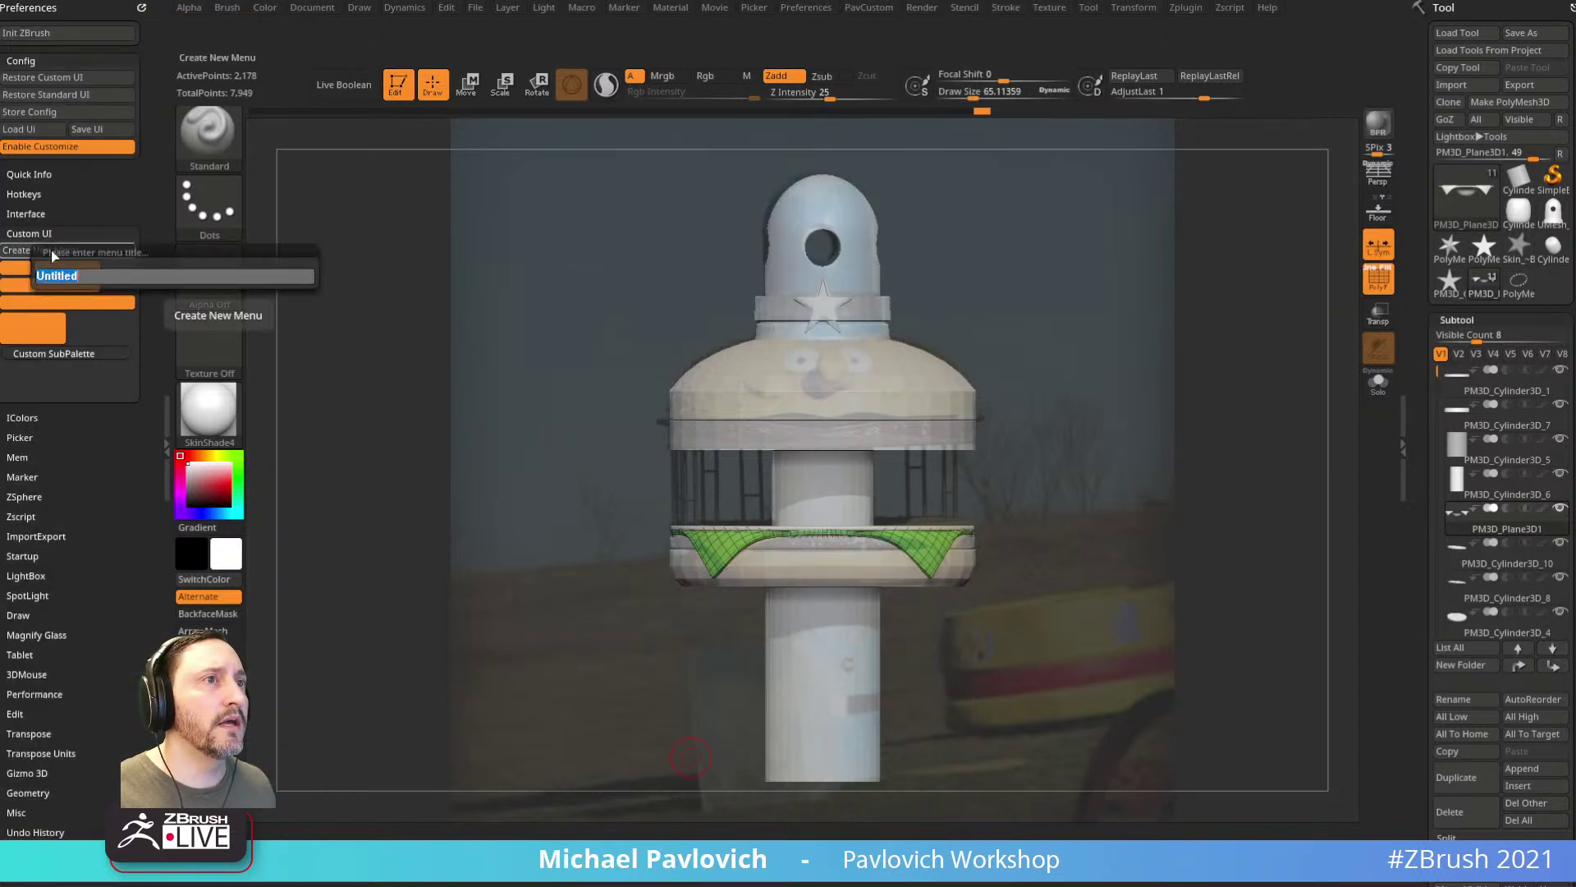
text(test)
key(Return)
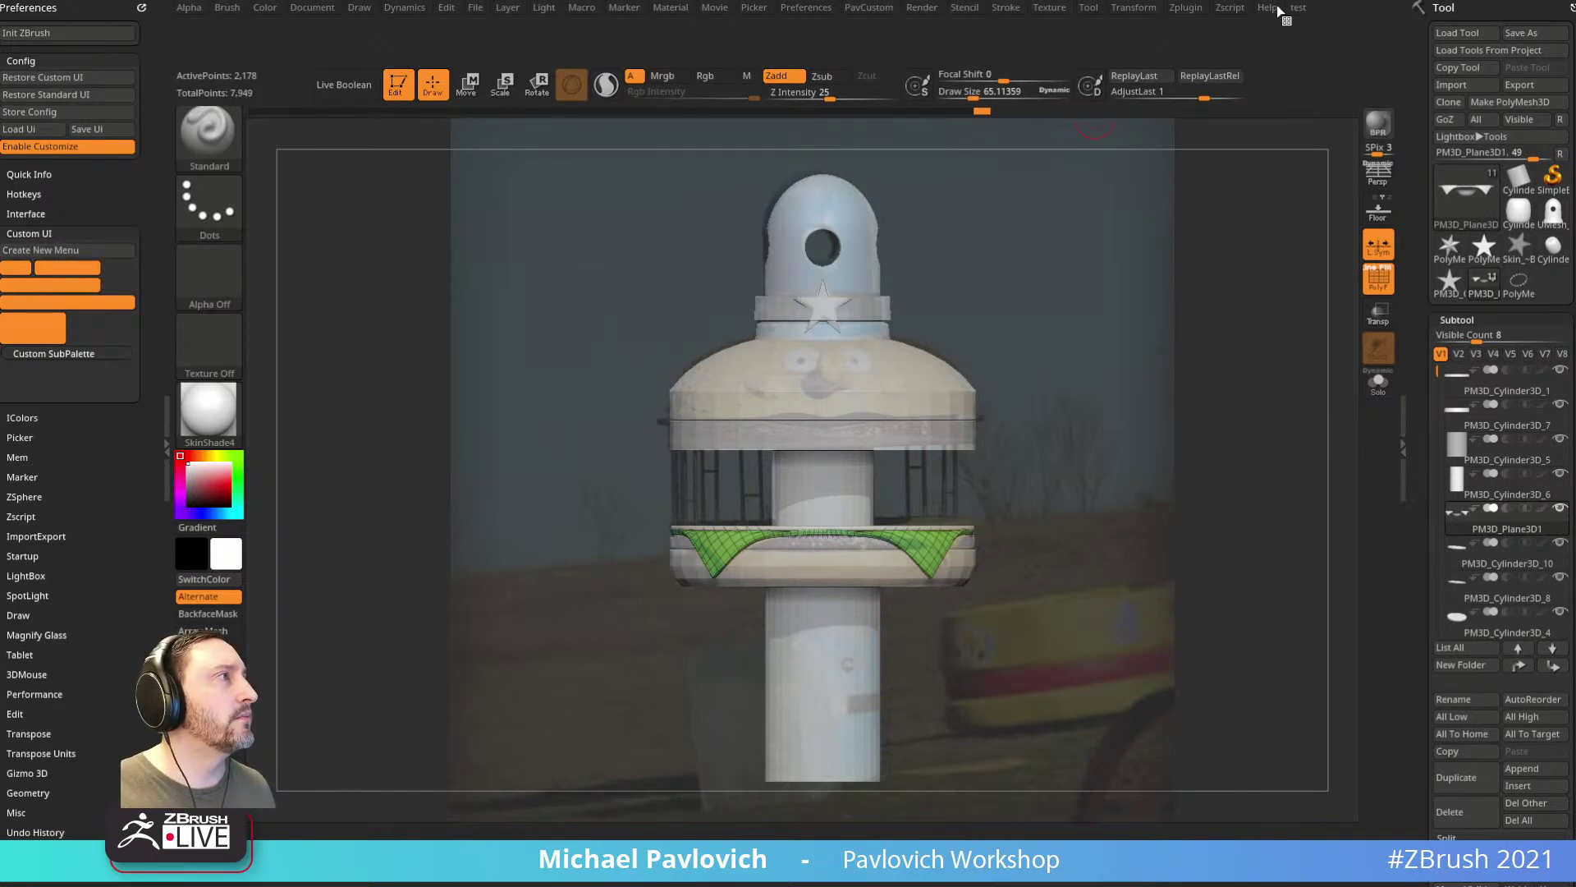
Step: Move the test menu ahead of Help and dock it in the side tray above Preferences
ctrl+alt+drag(1301, 14, 1269, 12)
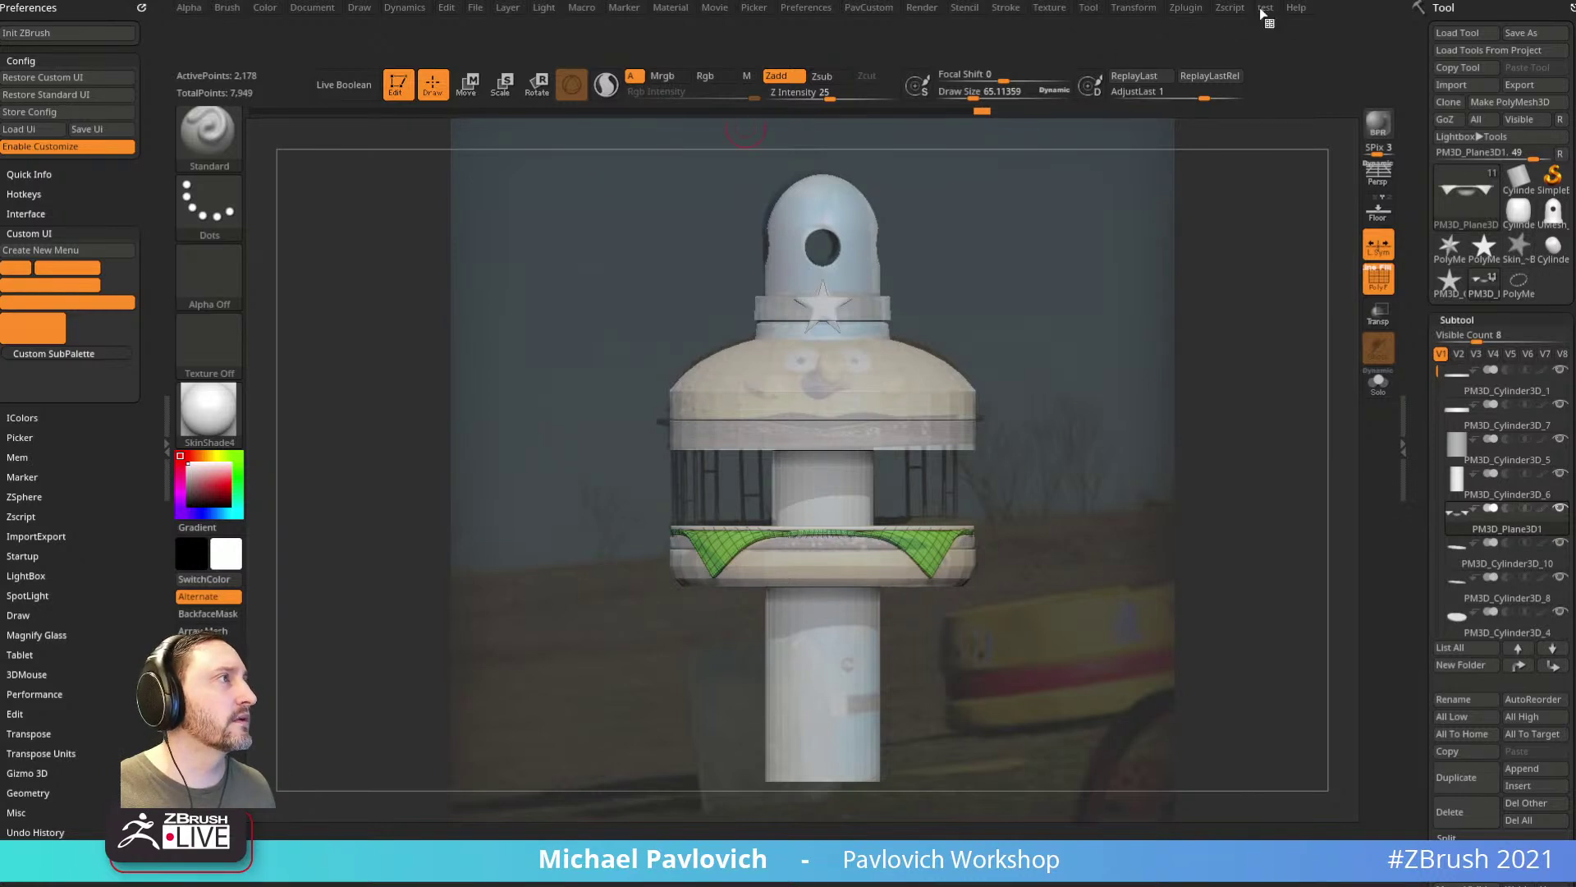
click(1263, 10)
drag(1255, 27, 26, 17)
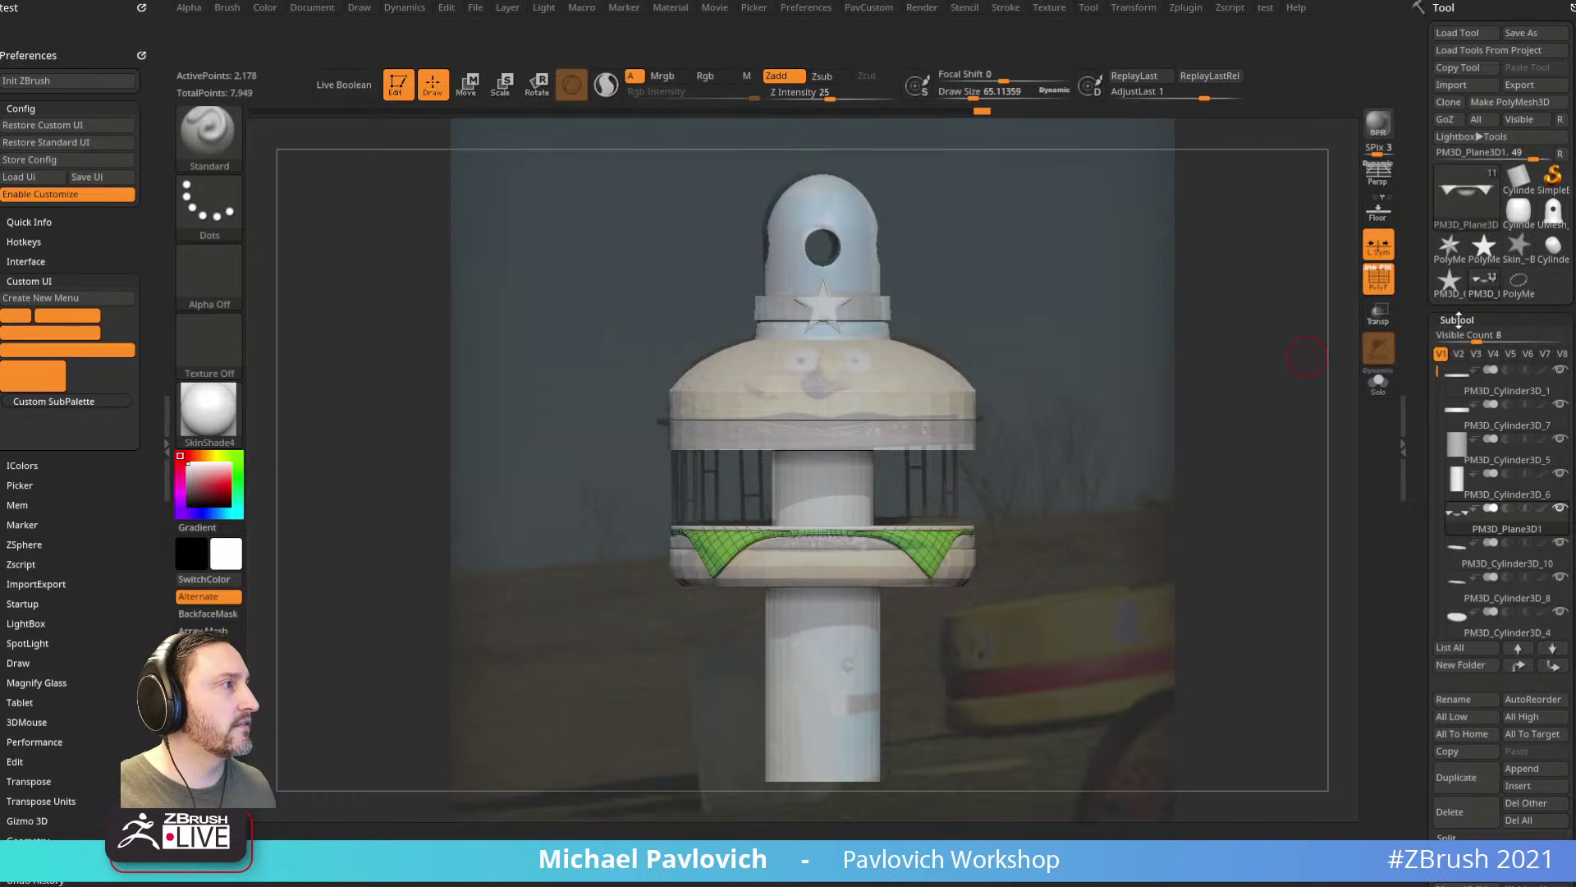
key(ctrl)
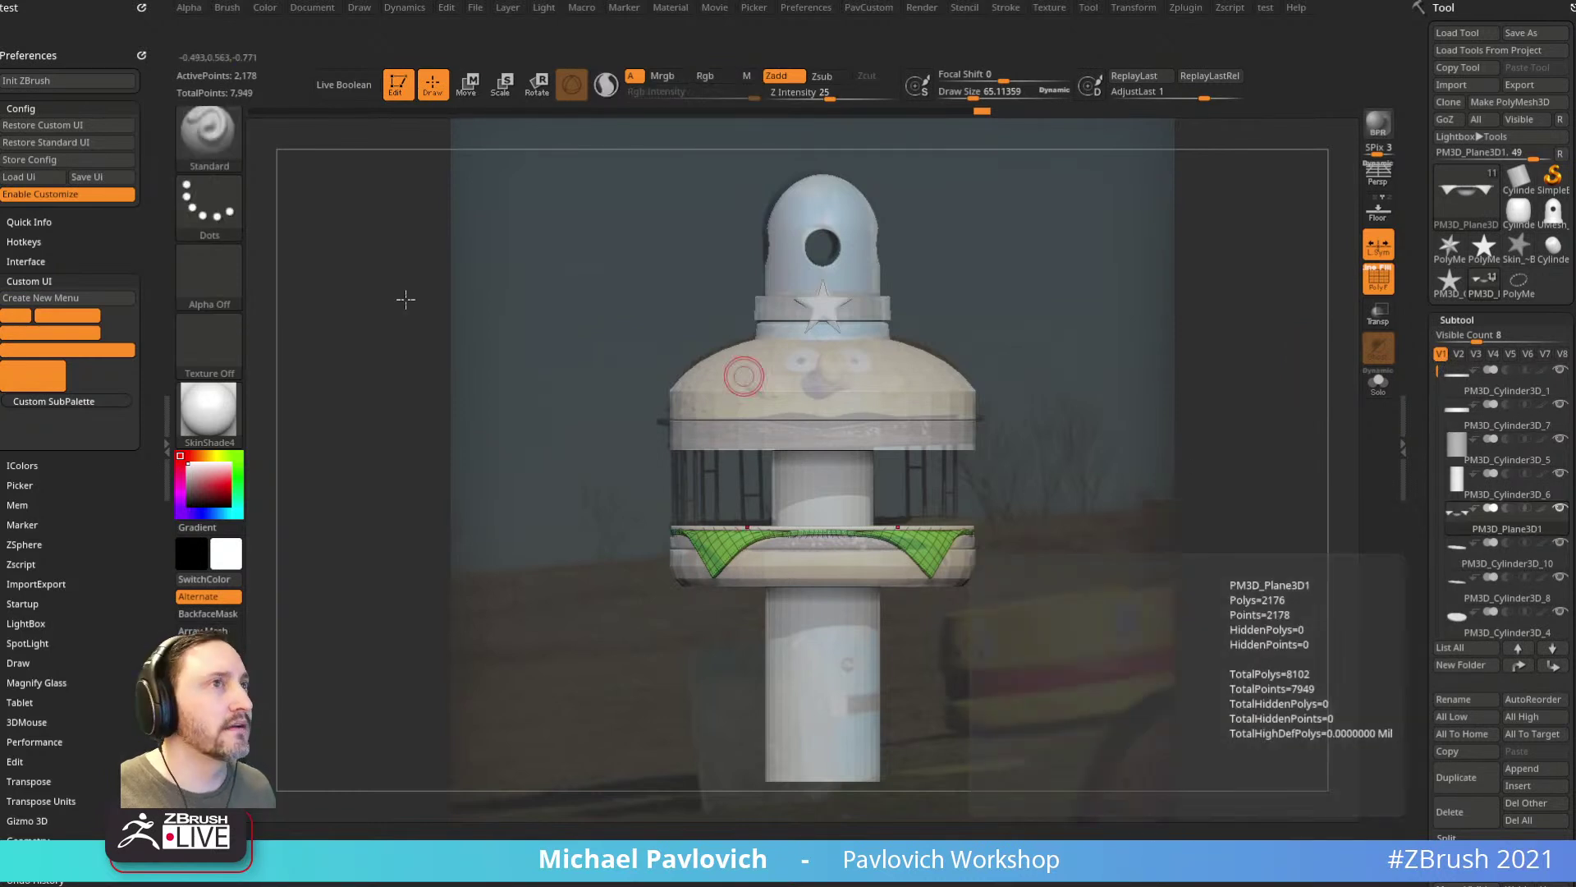
Step: Add a custom subpalette to the test menu and copy the Visible Count slider, V1 to V3 and the first subtool slot into it
key(ctrl)
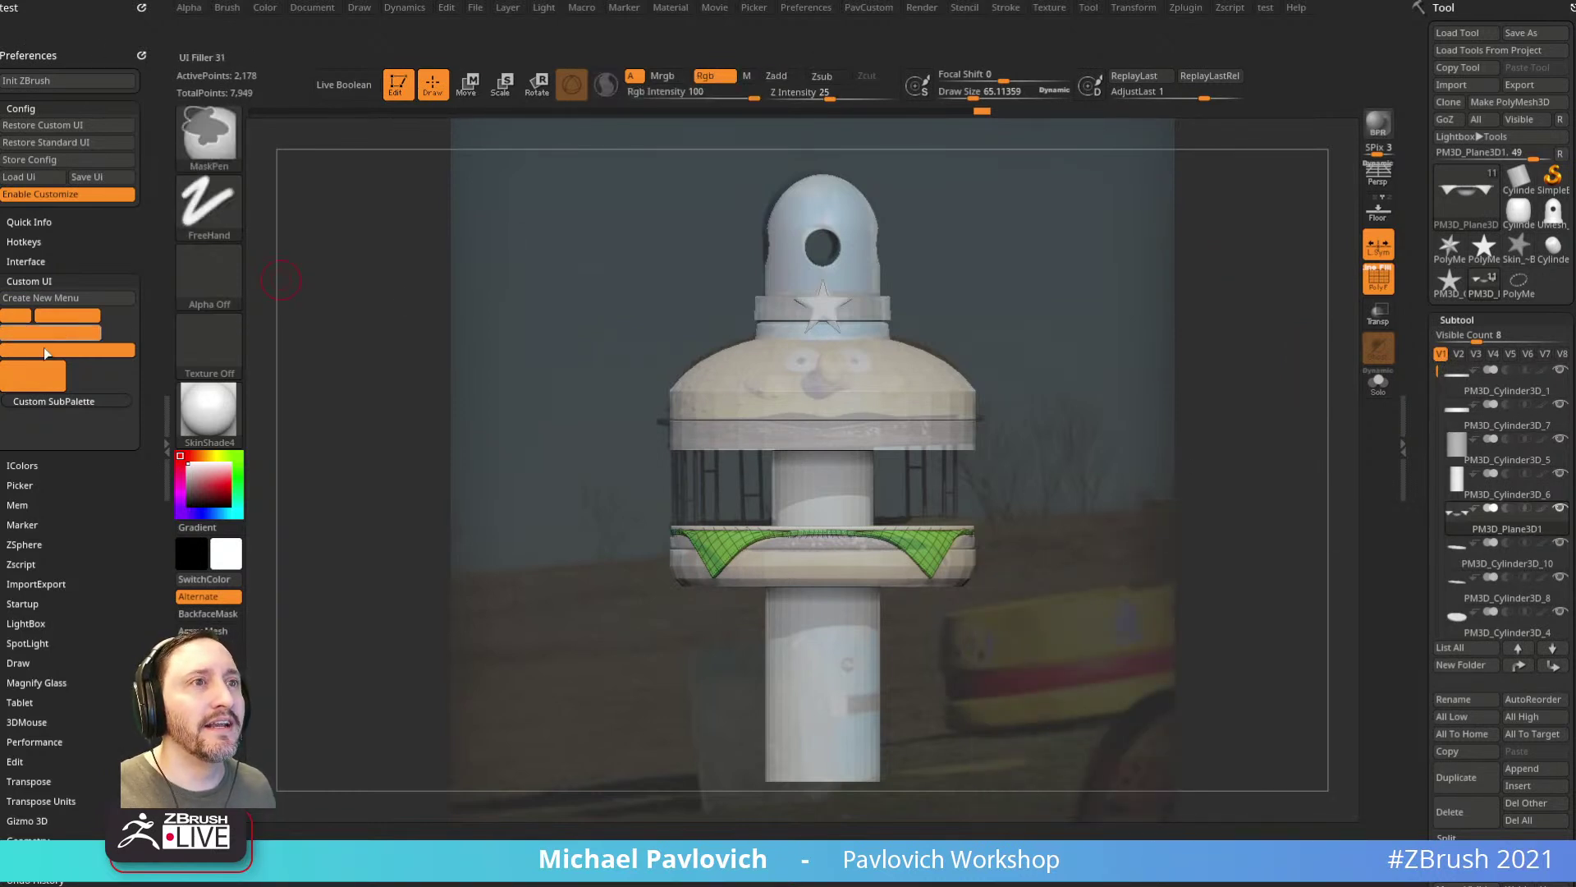
ctrl+alt+drag(44, 404, 26, 19)
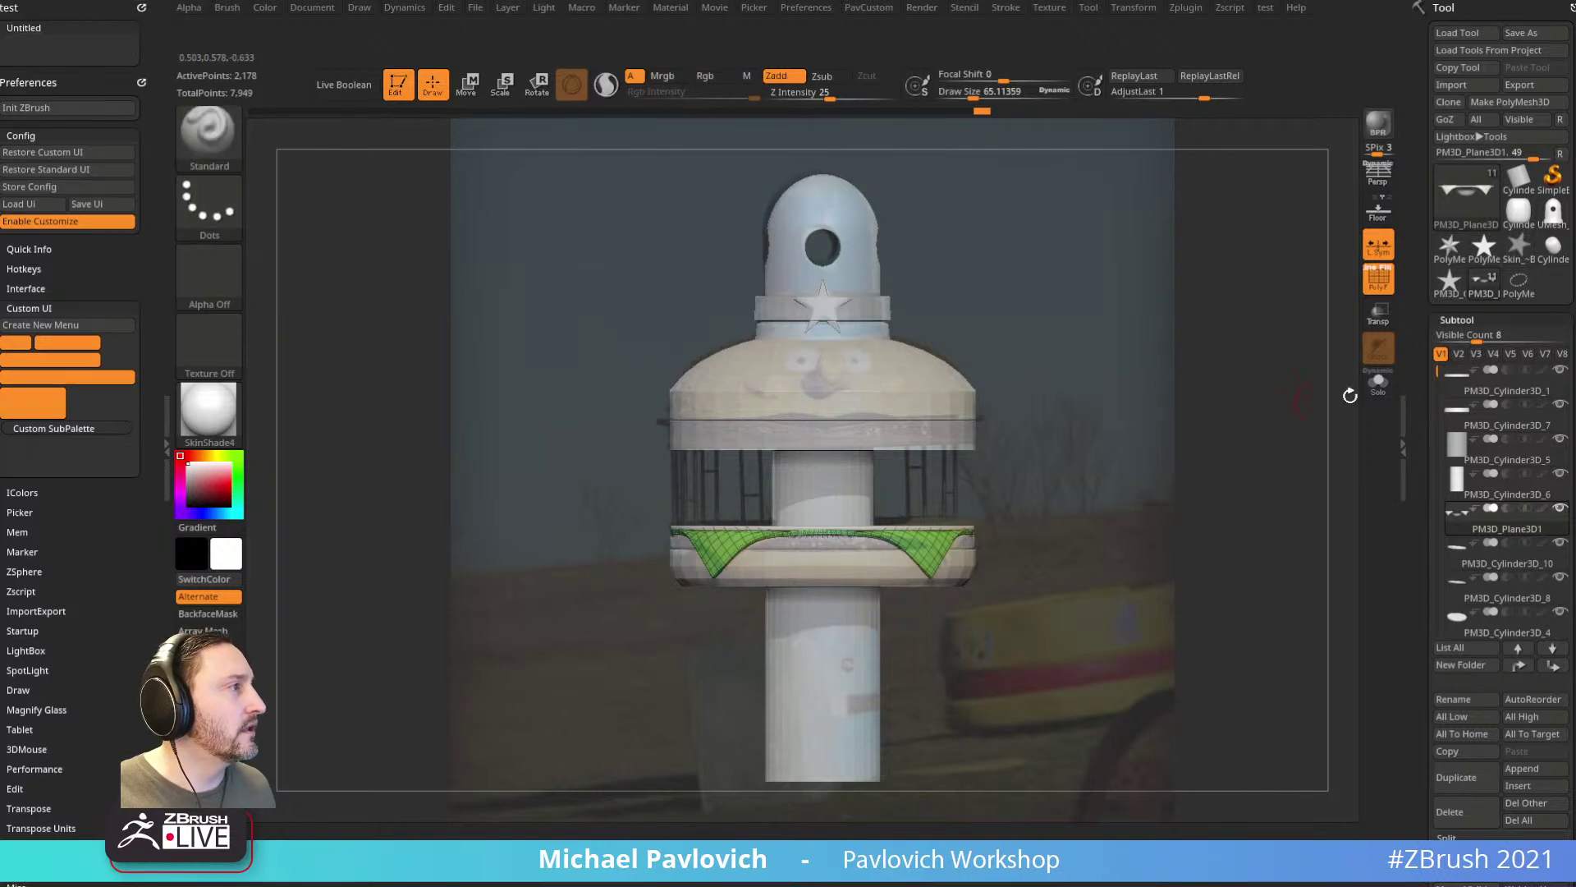
mouse_move(1478, 335)
ctrl+alt+mouse_down()
mouse_move(1346, 683)
mouse_move(488, 158)
mouse_move(71, 45)
ctrl+alt+mouse_up()
ctrl+alt+drag(1441, 353, 18, 60)
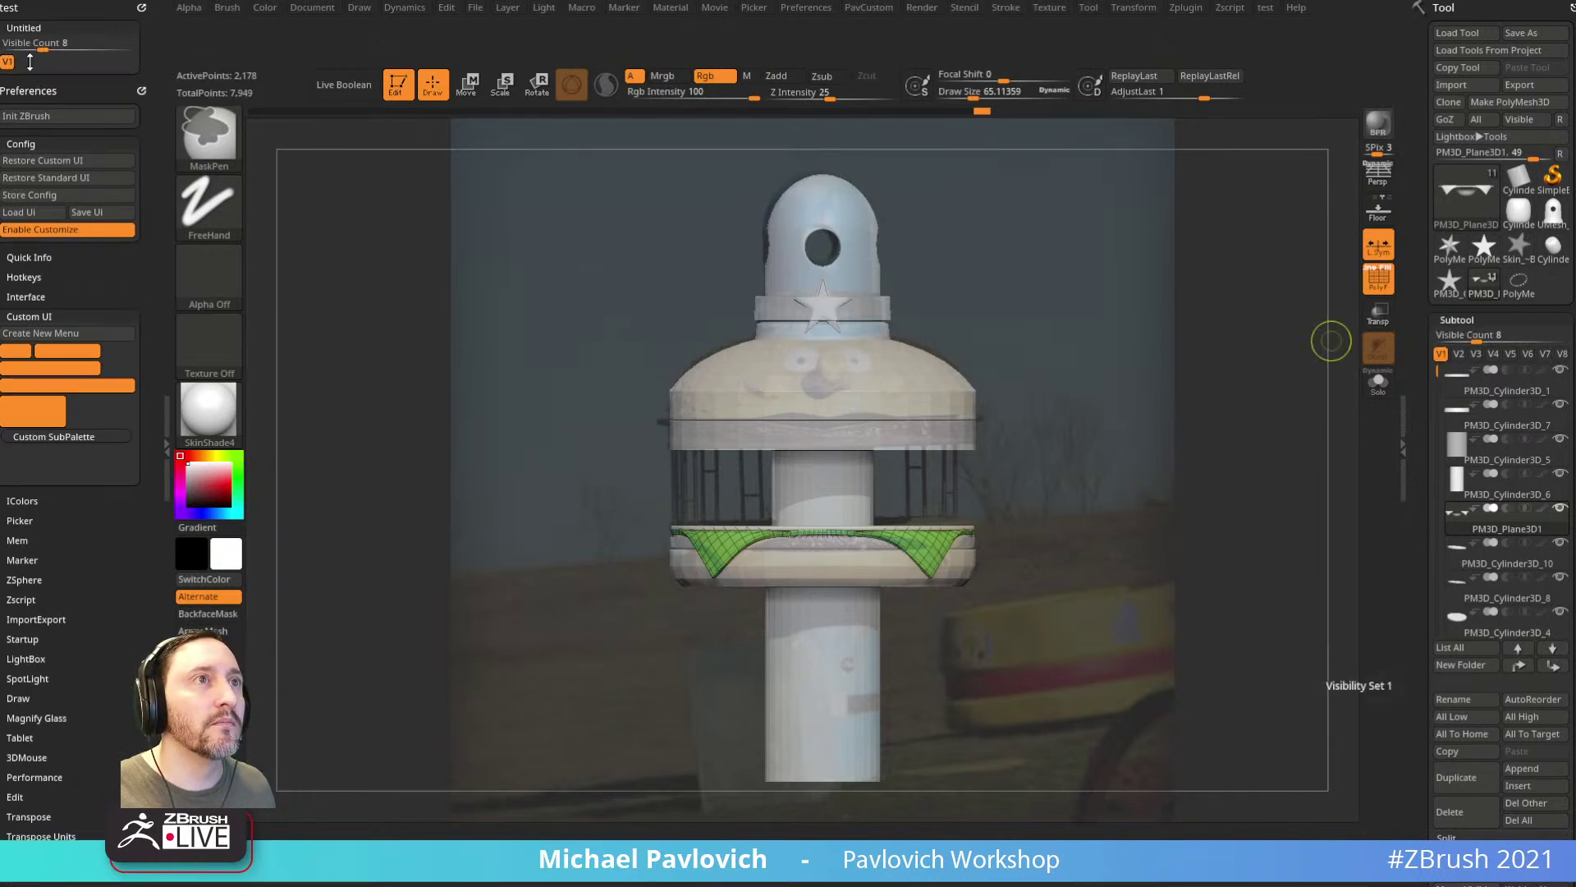
ctrl+alt+drag(1458, 353, 26, 62)
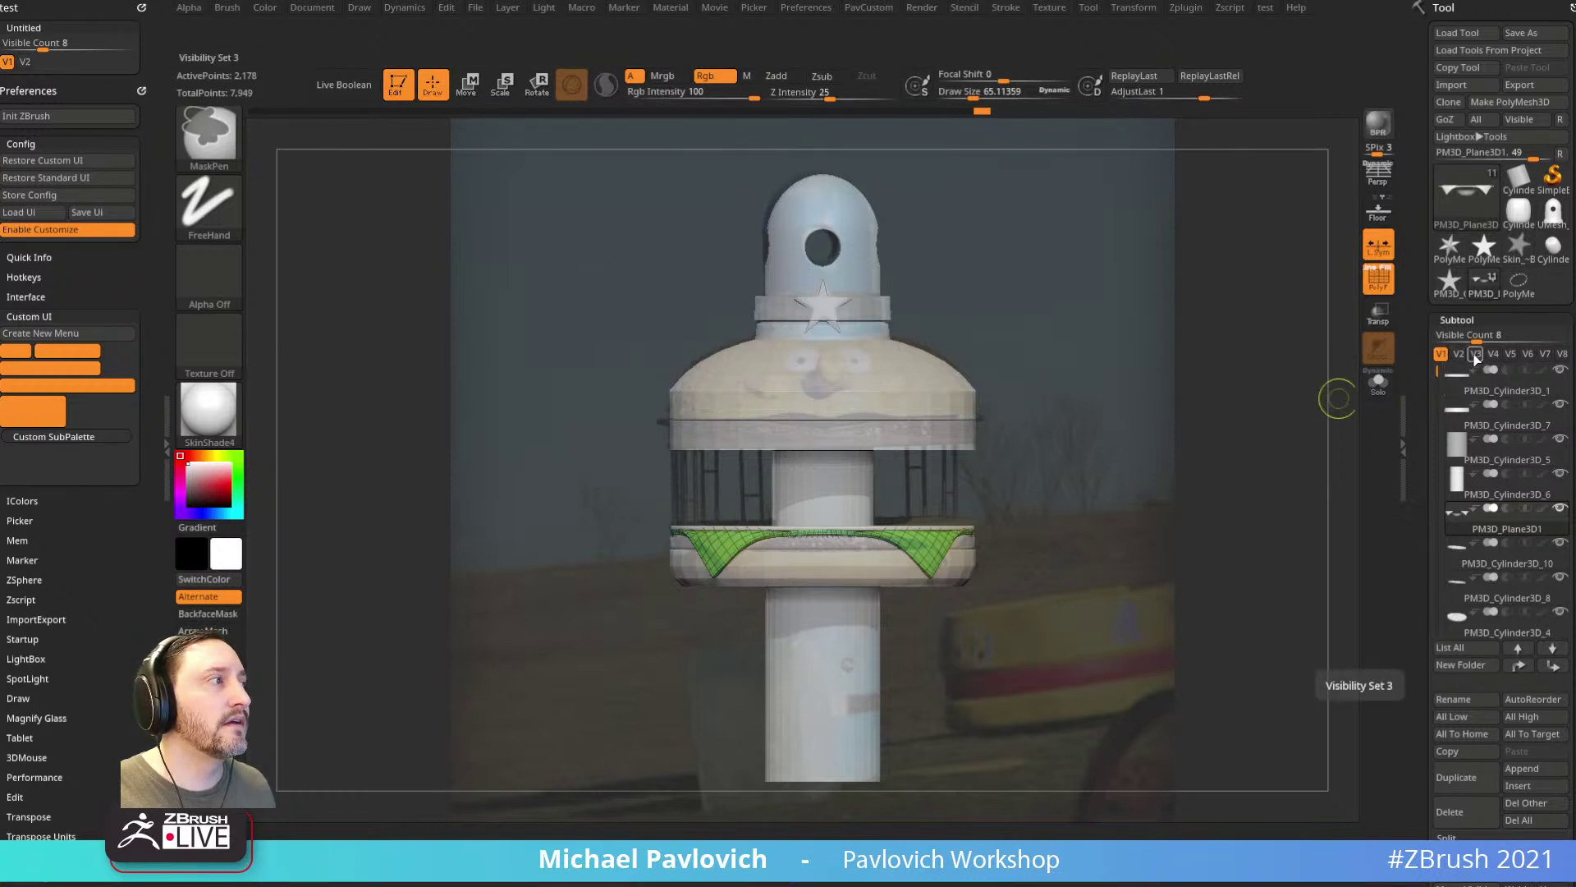
ctrl+alt+drag(1475, 355, 56, 67)
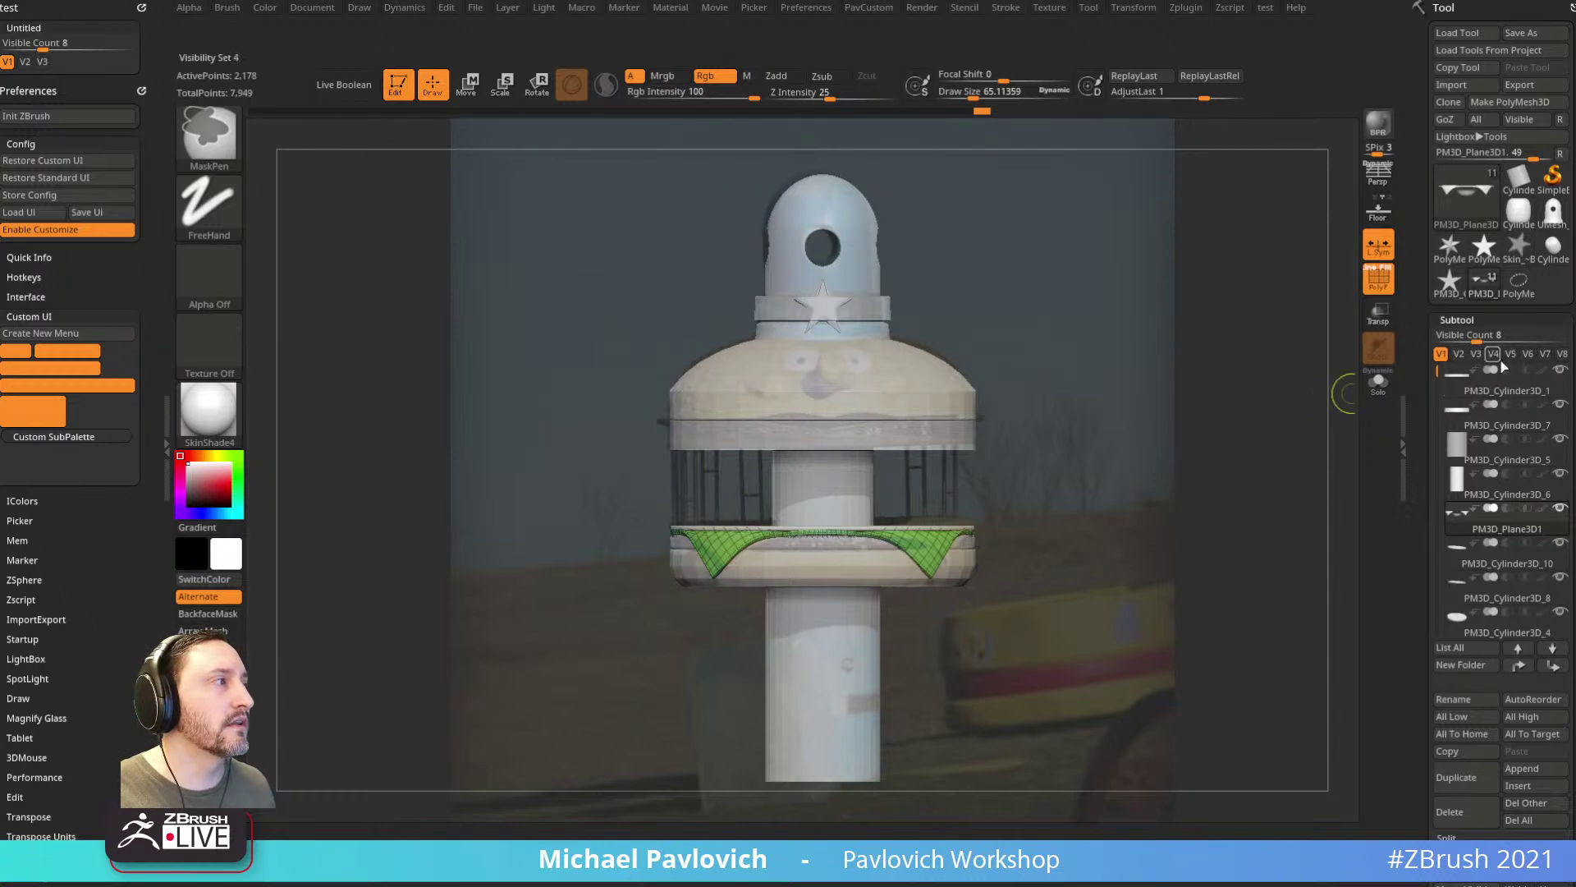
ctrl+alt+drag(1464, 388, 74, 102)
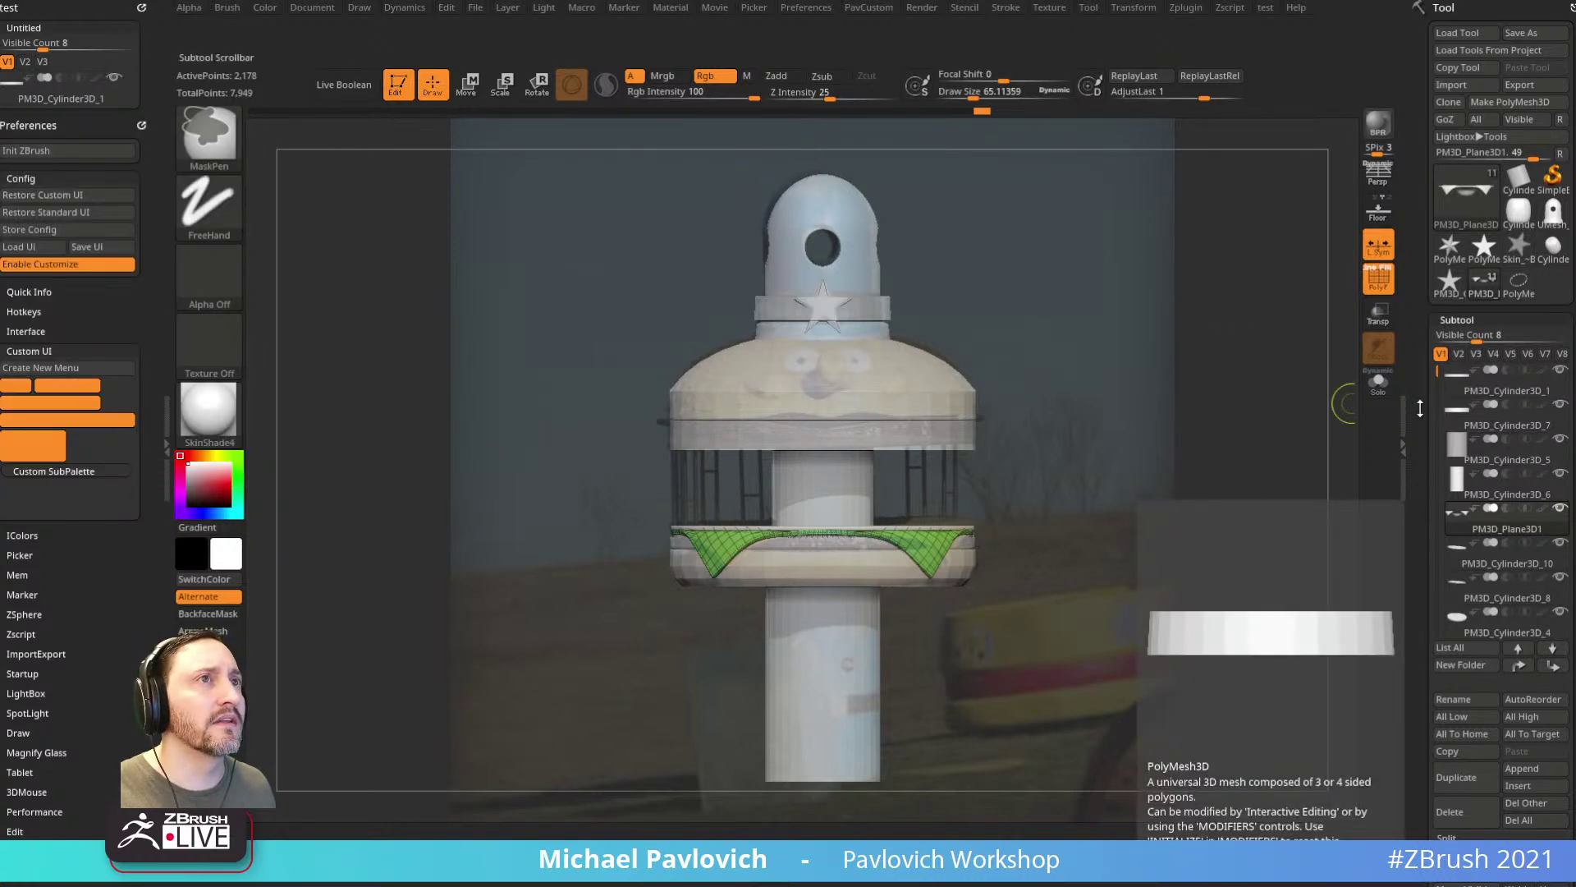
Step: Select the Standard brush and rename the custom subpalette "SubtoolTest"
key(b)
key(s)
key(t)
click(23, 27)
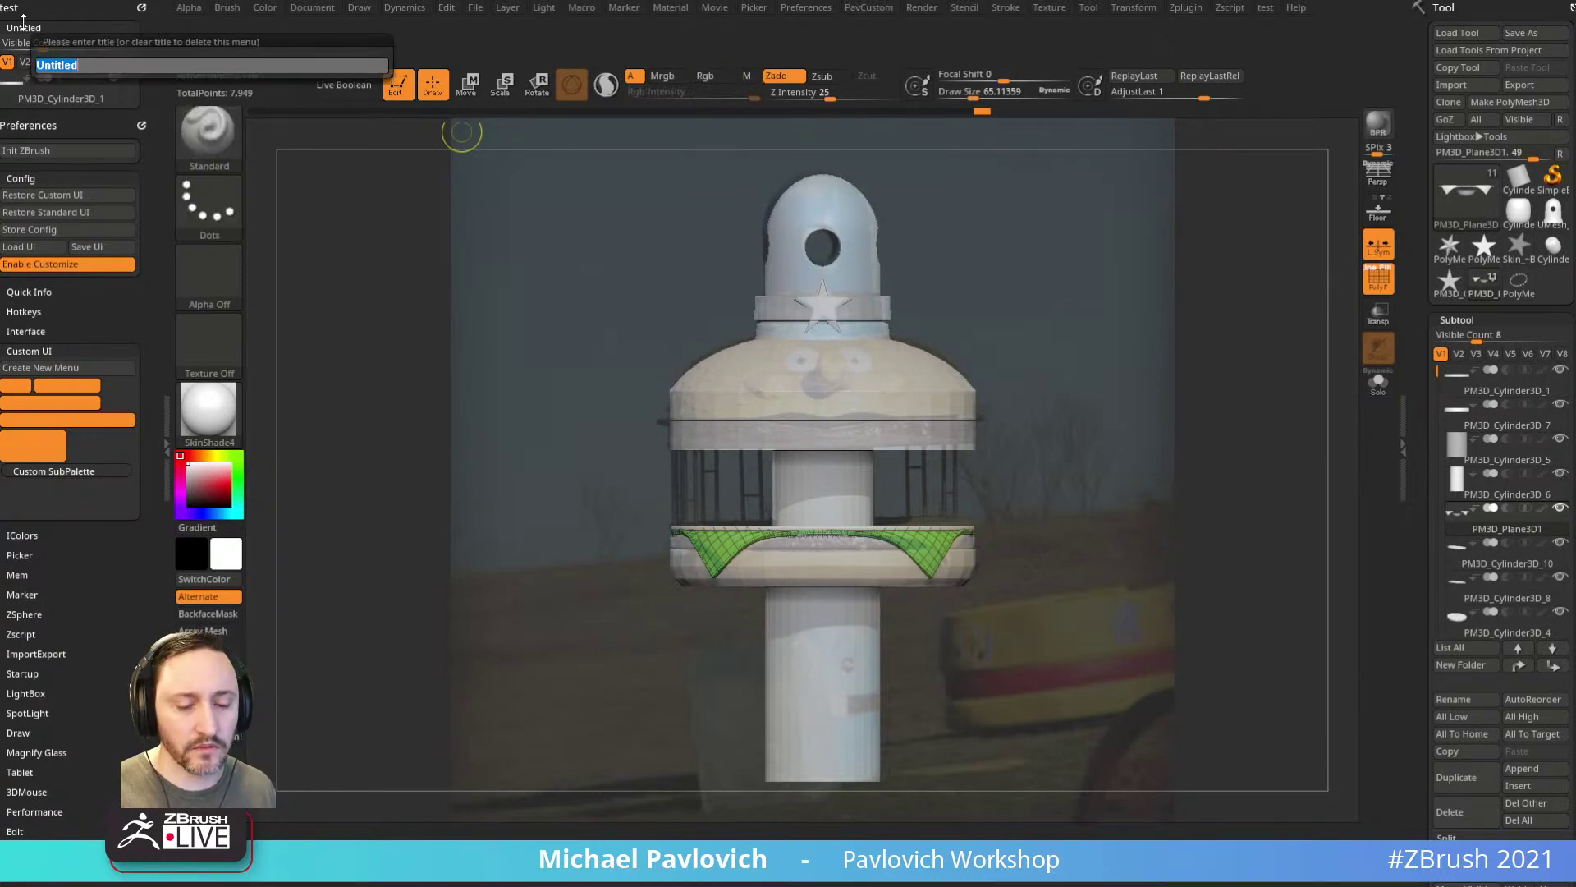
text(SubtoolTest)
key(Return)
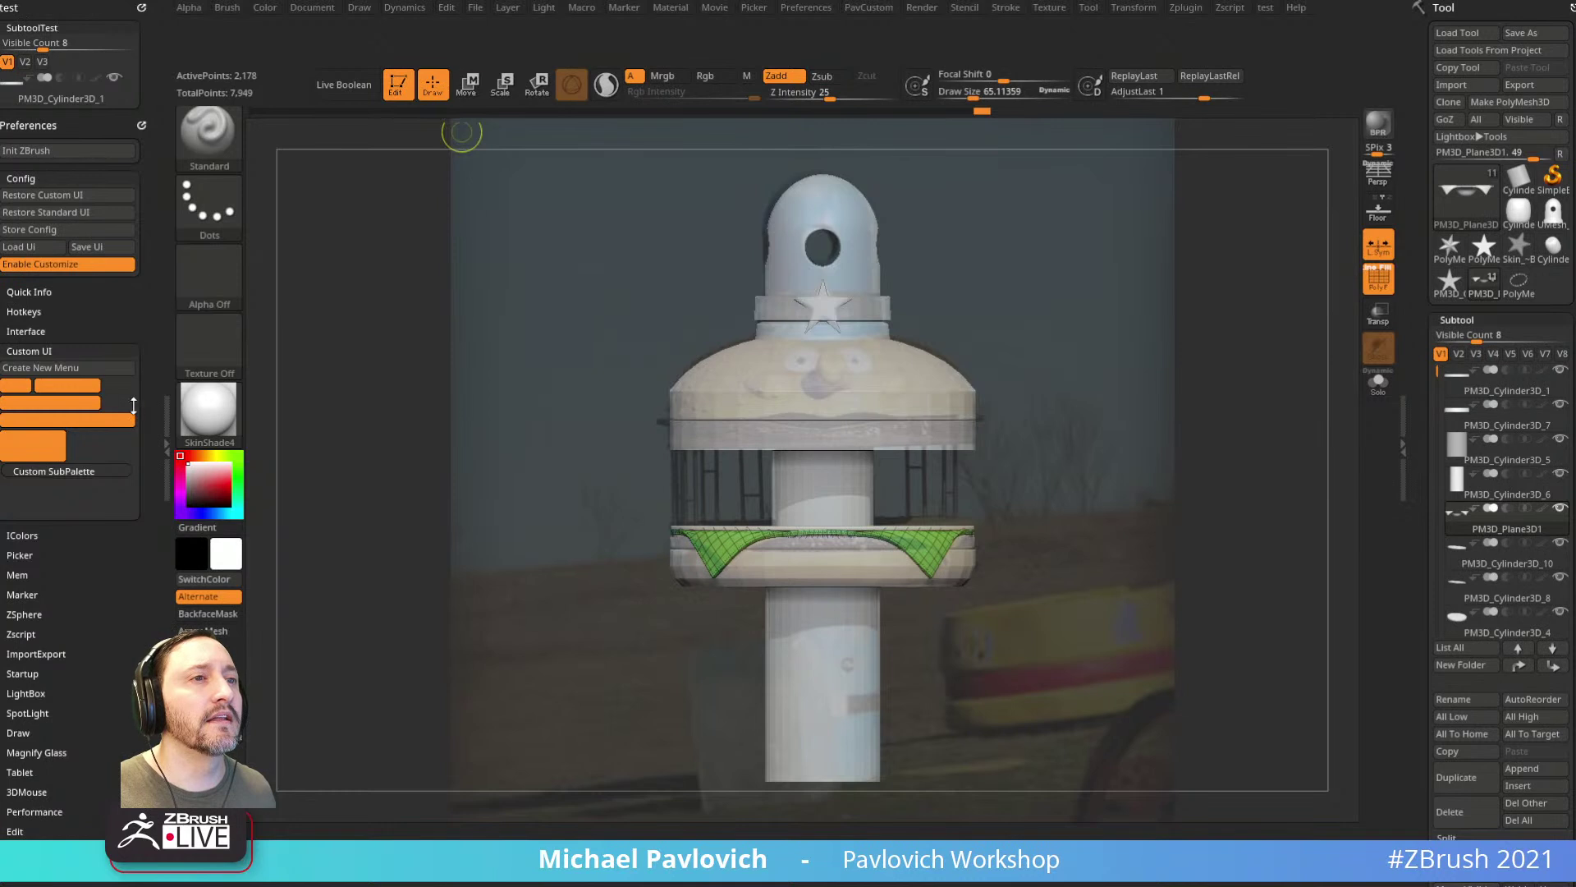
Step: Turn off interface customization, remove Preferences from the side tray, and try the Visible Count slider at 9 and 1
click(72, 265)
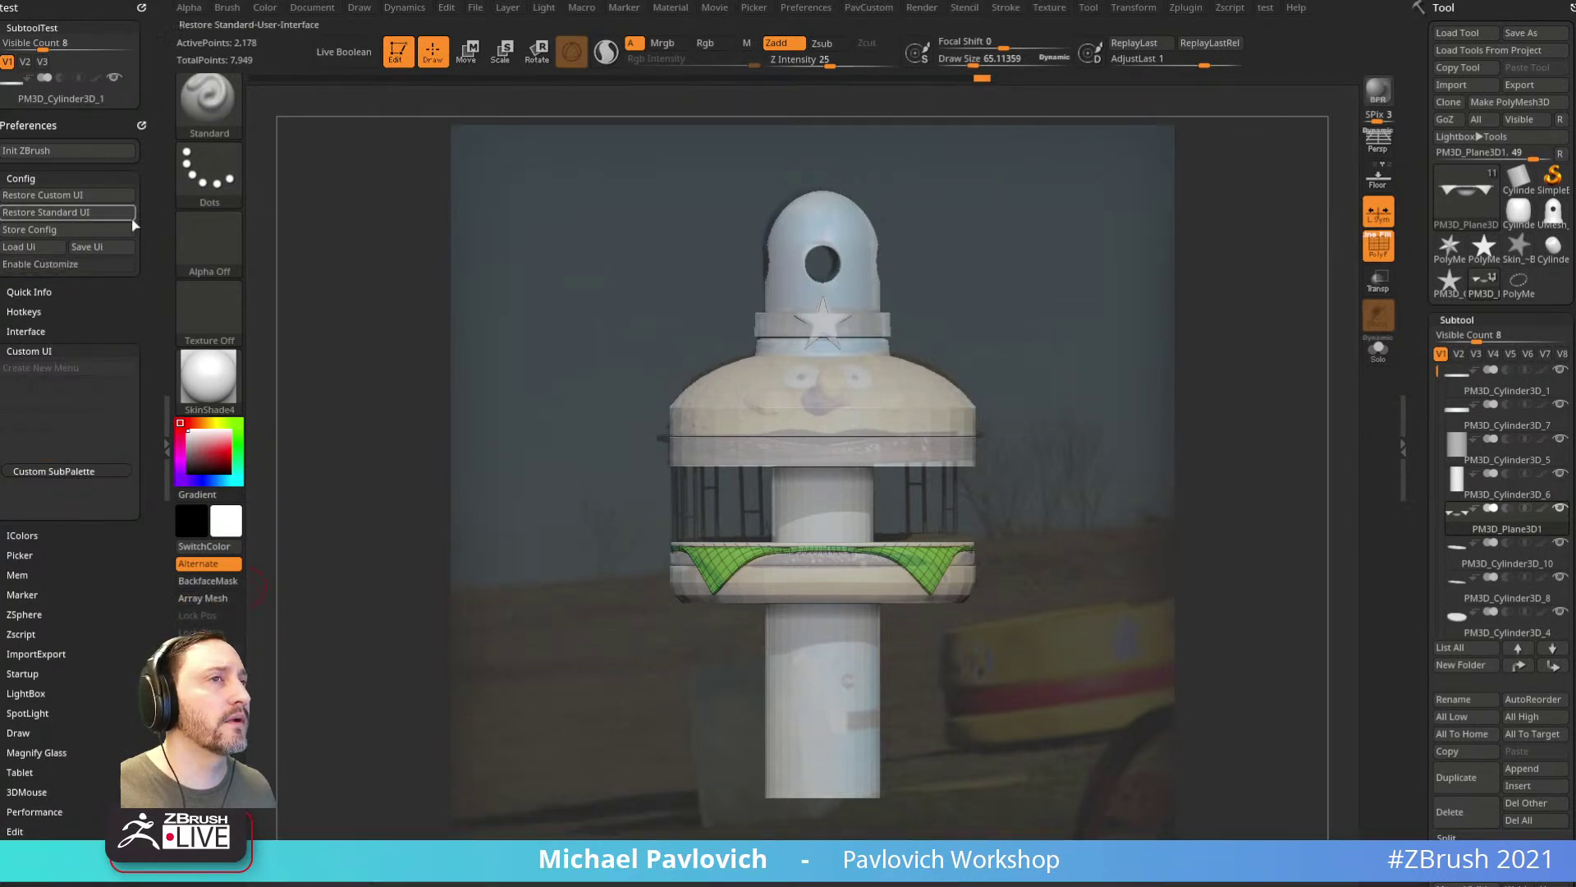
click(142, 123)
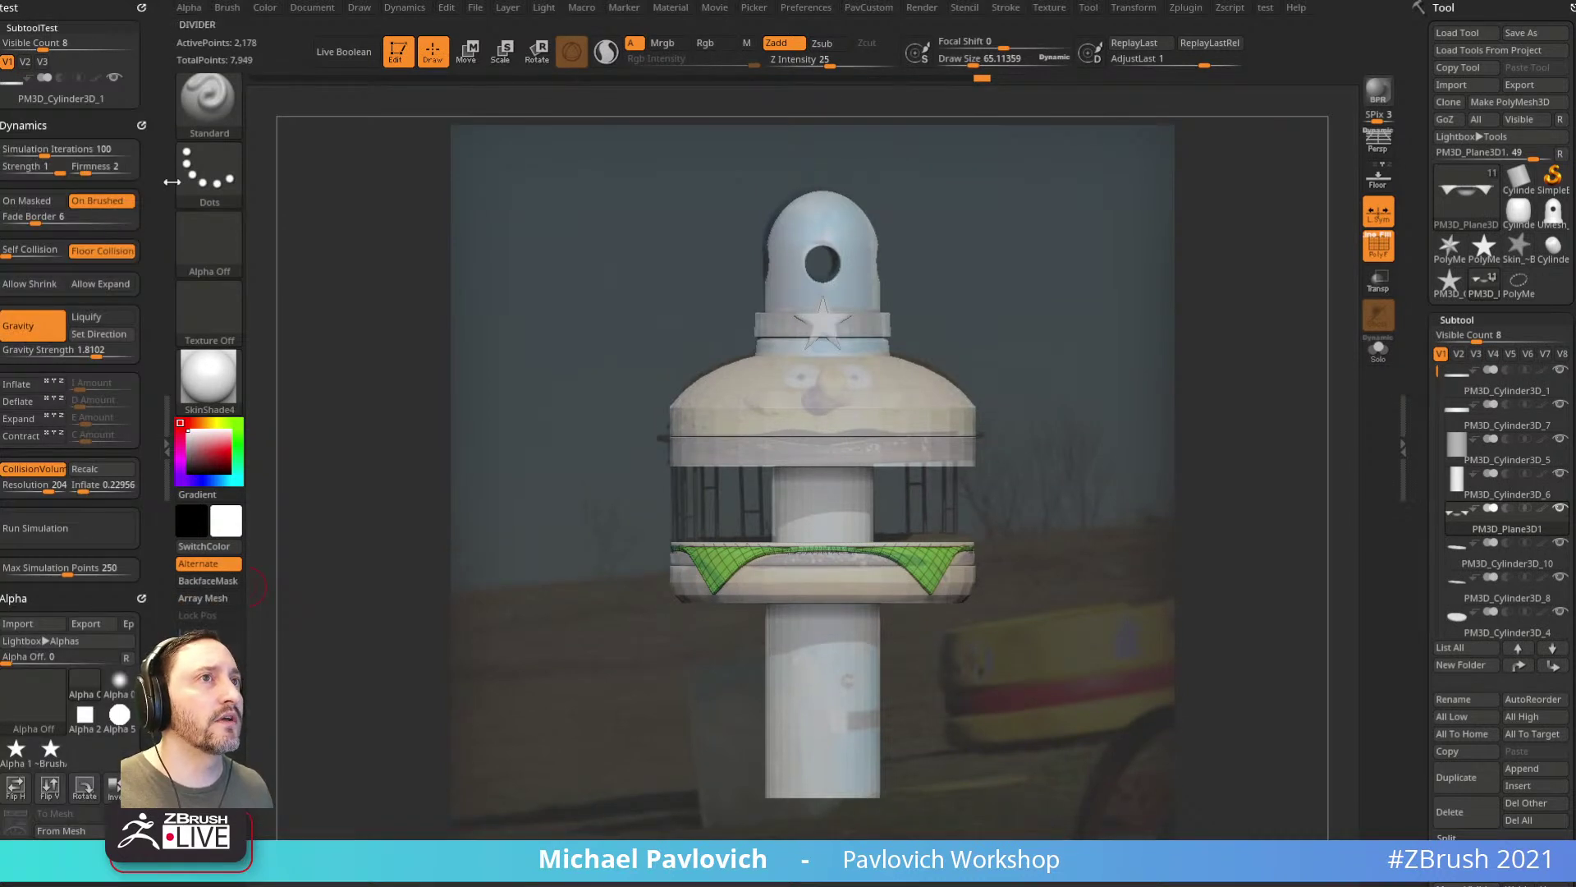
mouse_move(43, 46)
mouse_down()
mouse_move(24, 45)
mouse_move(48, 47)
mouse_up()
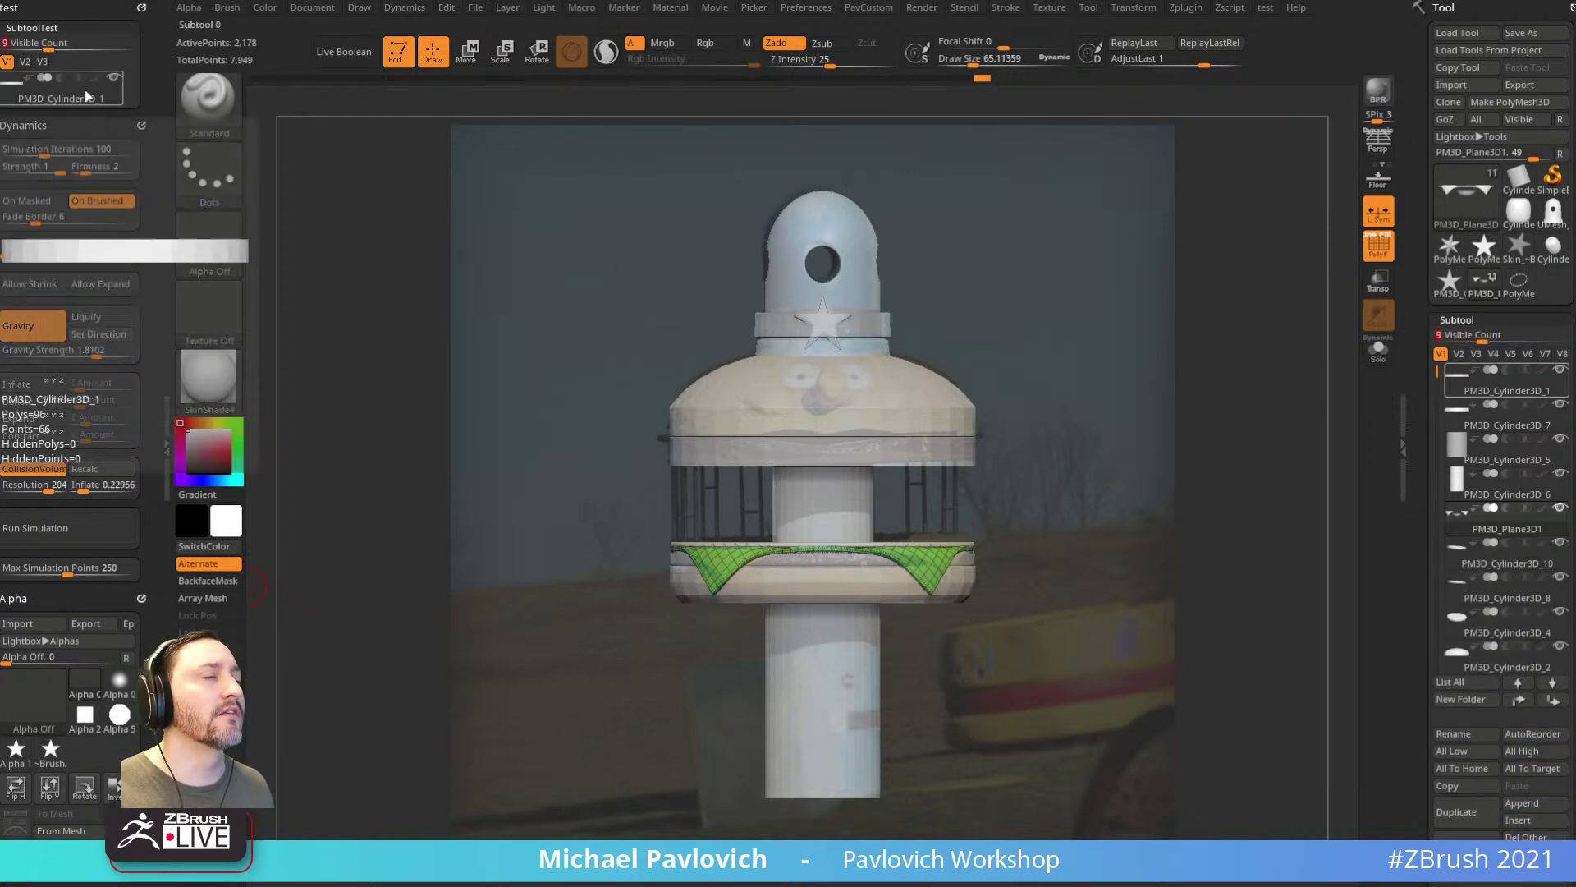
drag(1482, 337, 1430, 344)
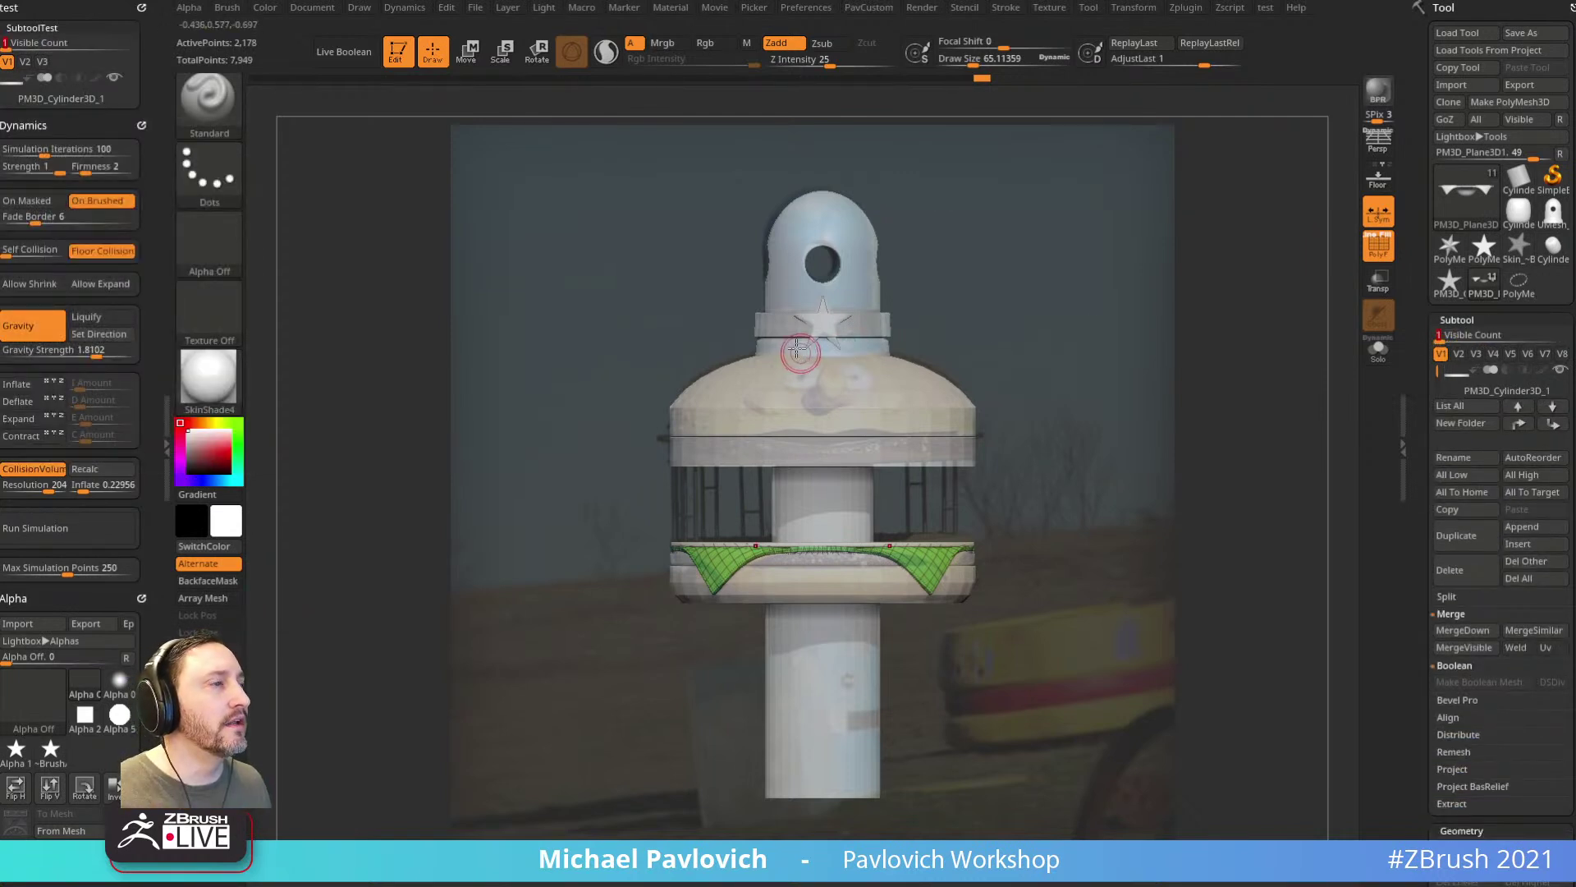
click(813, 10)
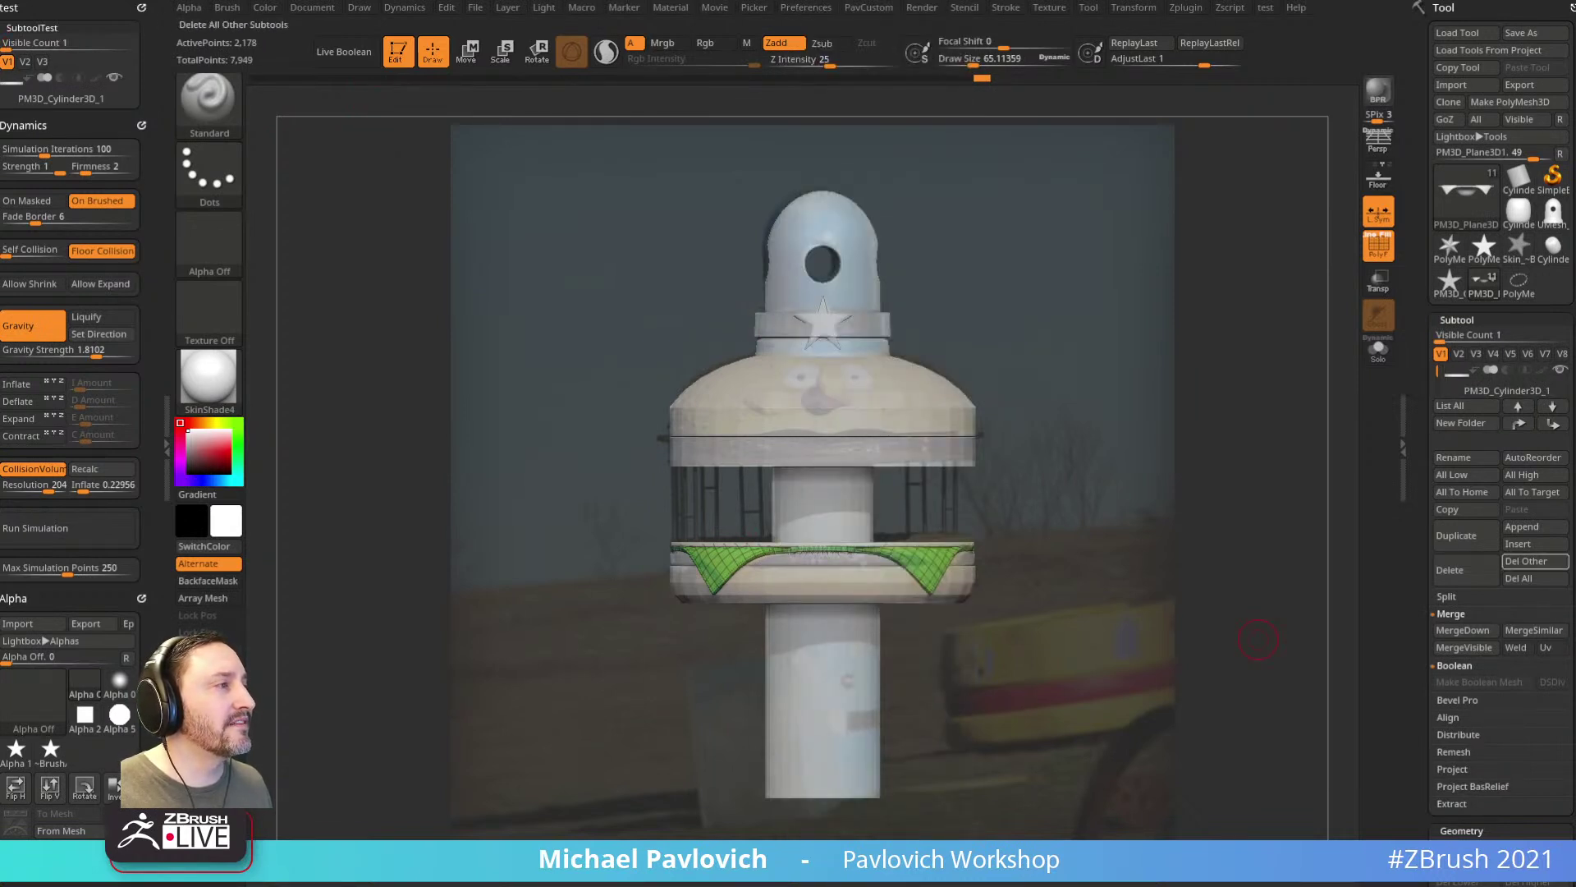
ctrl+alt+click(1451, 319)
key(Escape)
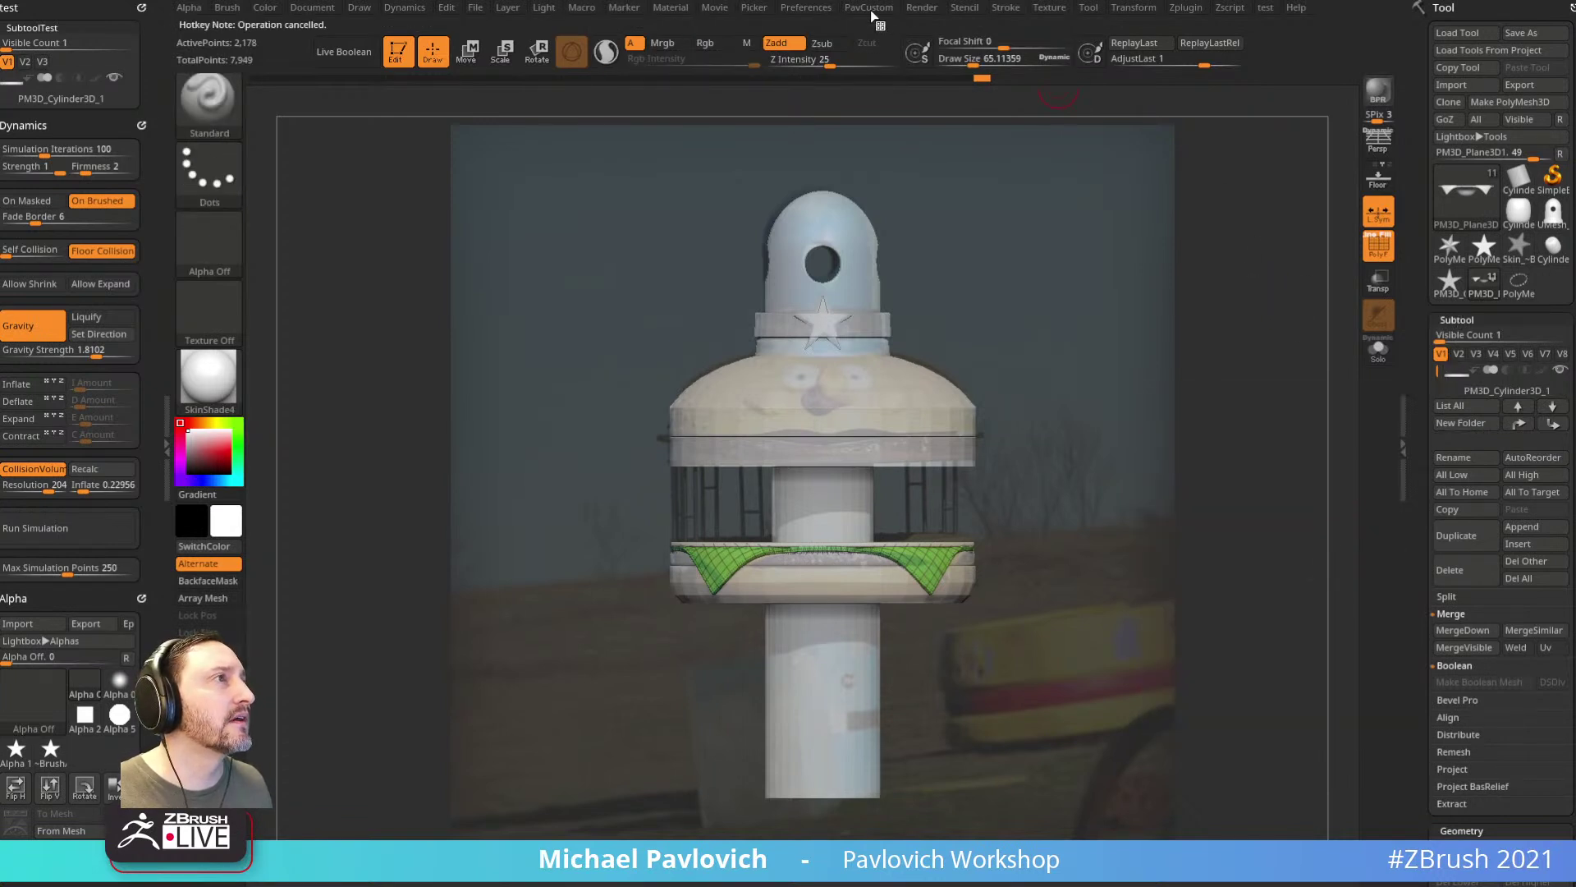
Step: Enable interface customization and open the Subtool subpalette's title for editing, cancelling the rename
click(823, 8)
click(848, 150)
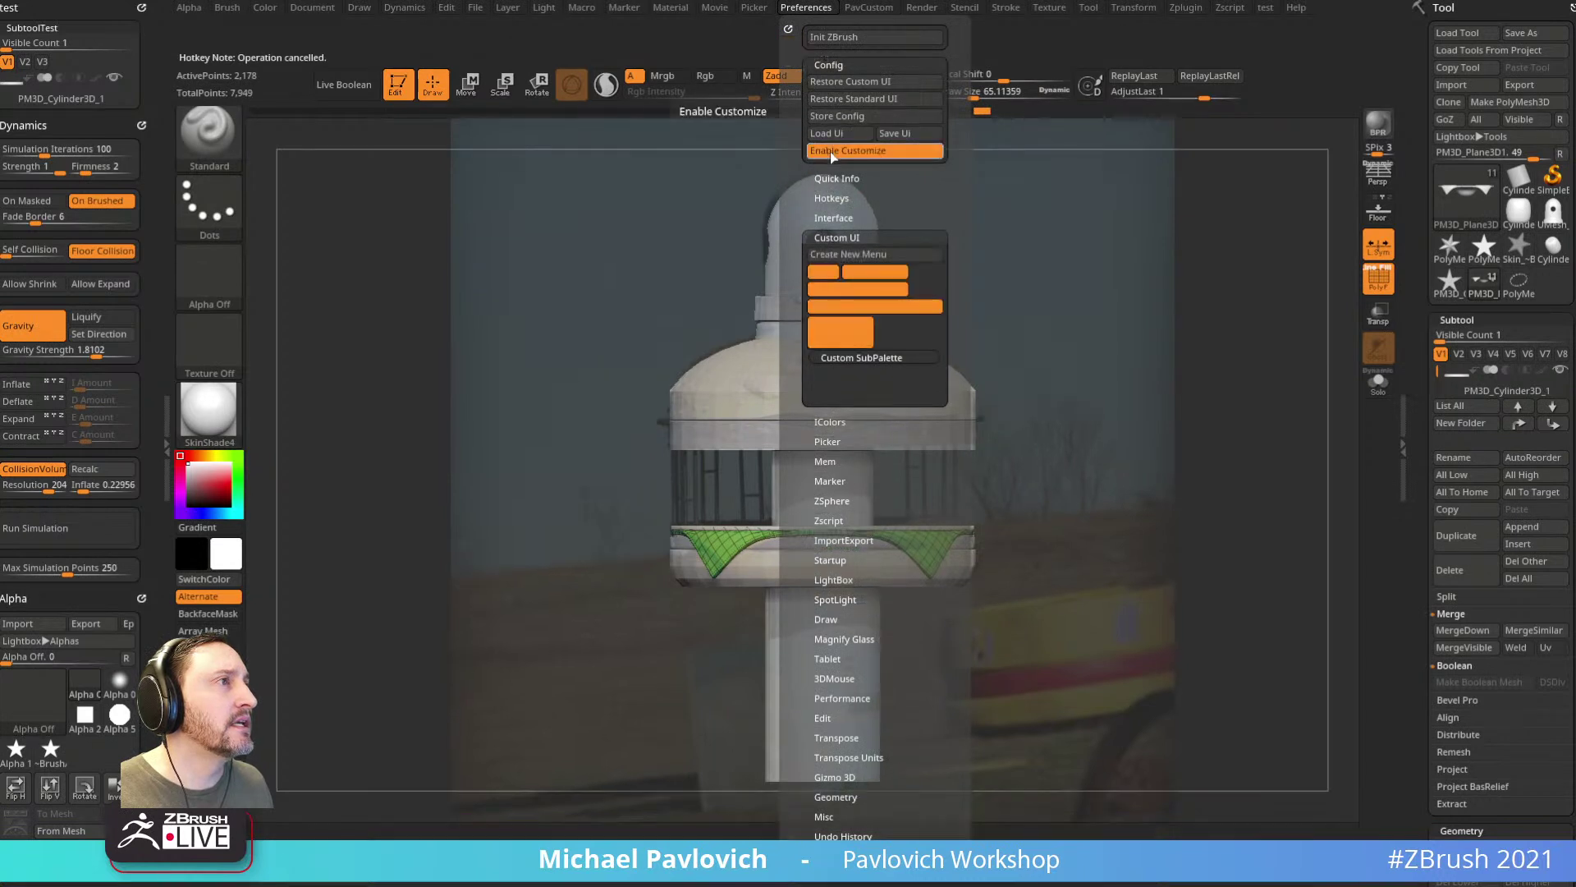
ctrl+alt+click(1457, 320)
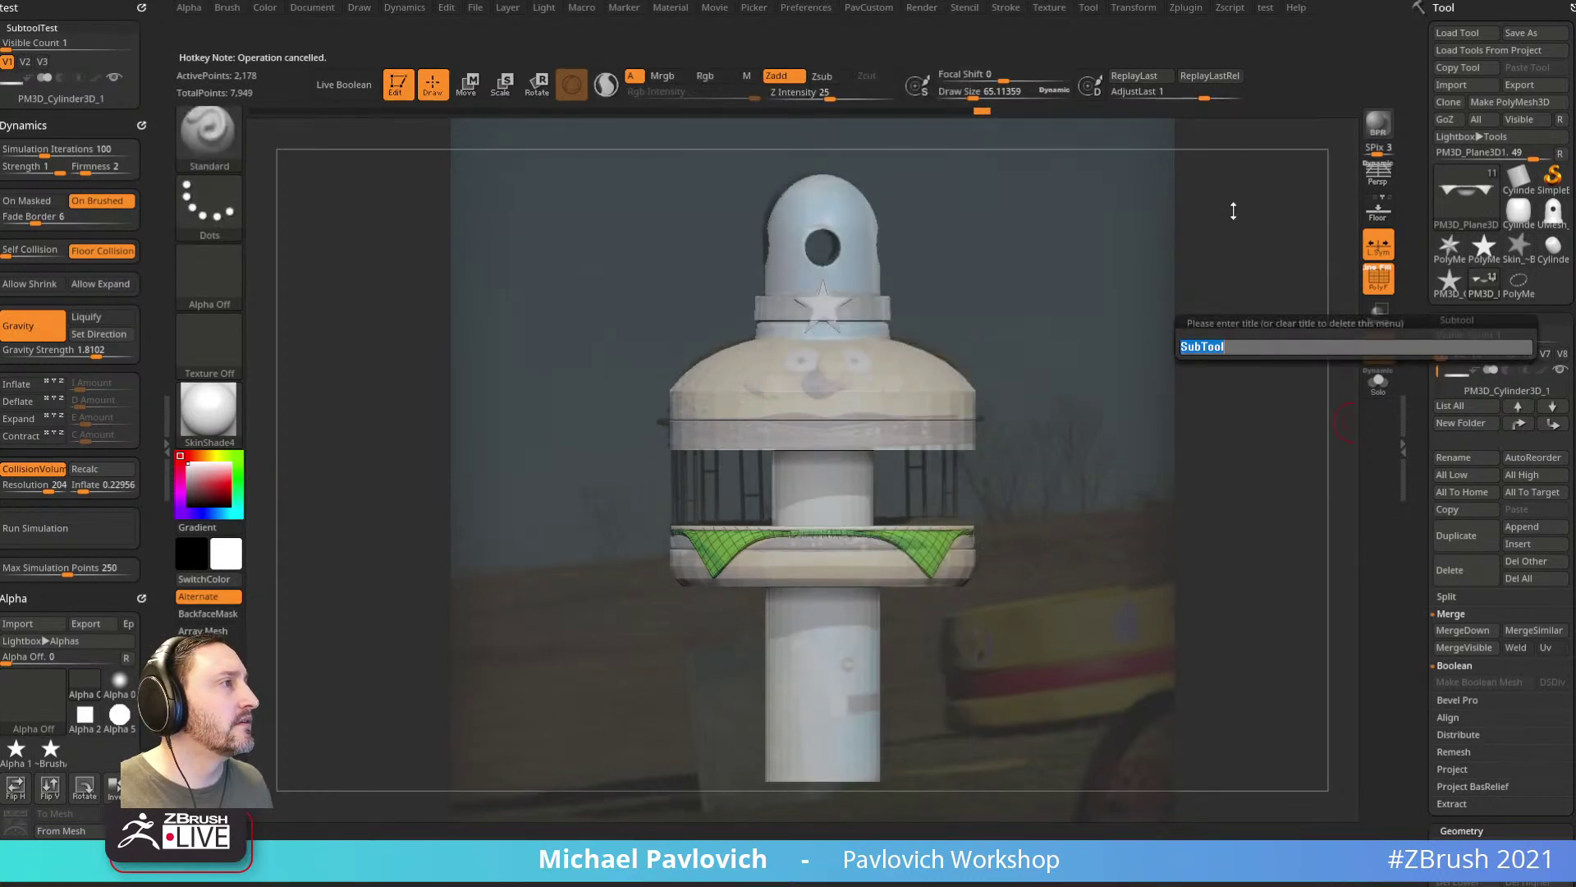
key(Escape)
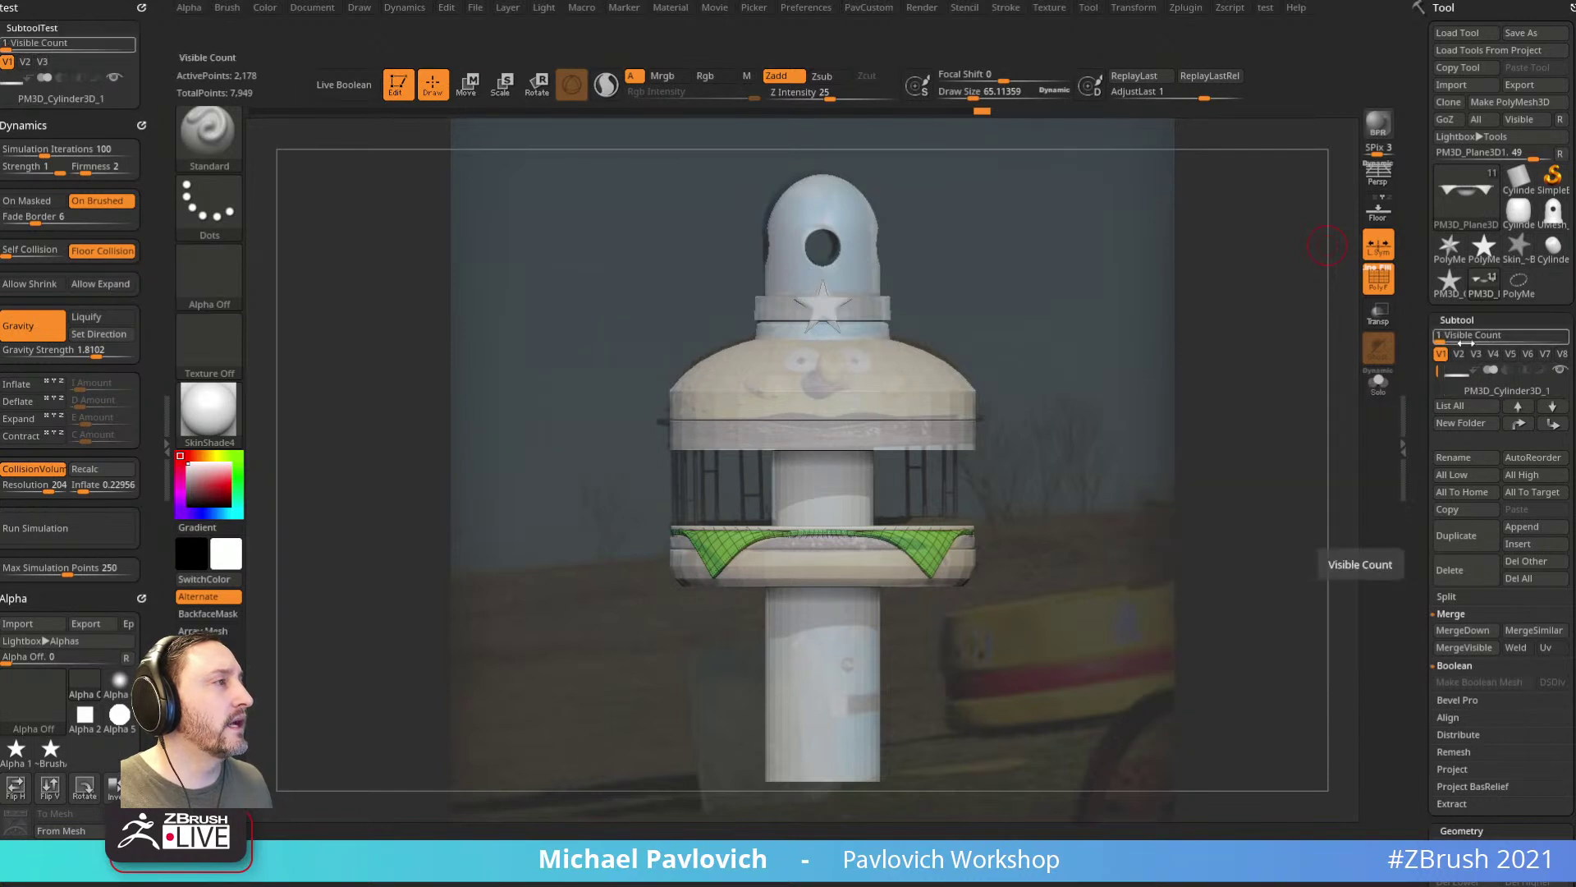
Step: Set Visible Count to 7 with the SubtoolTest slider and remove the Dynamics, Alpha and Brush palettes from the side tray
drag(10, 39, 61, 48)
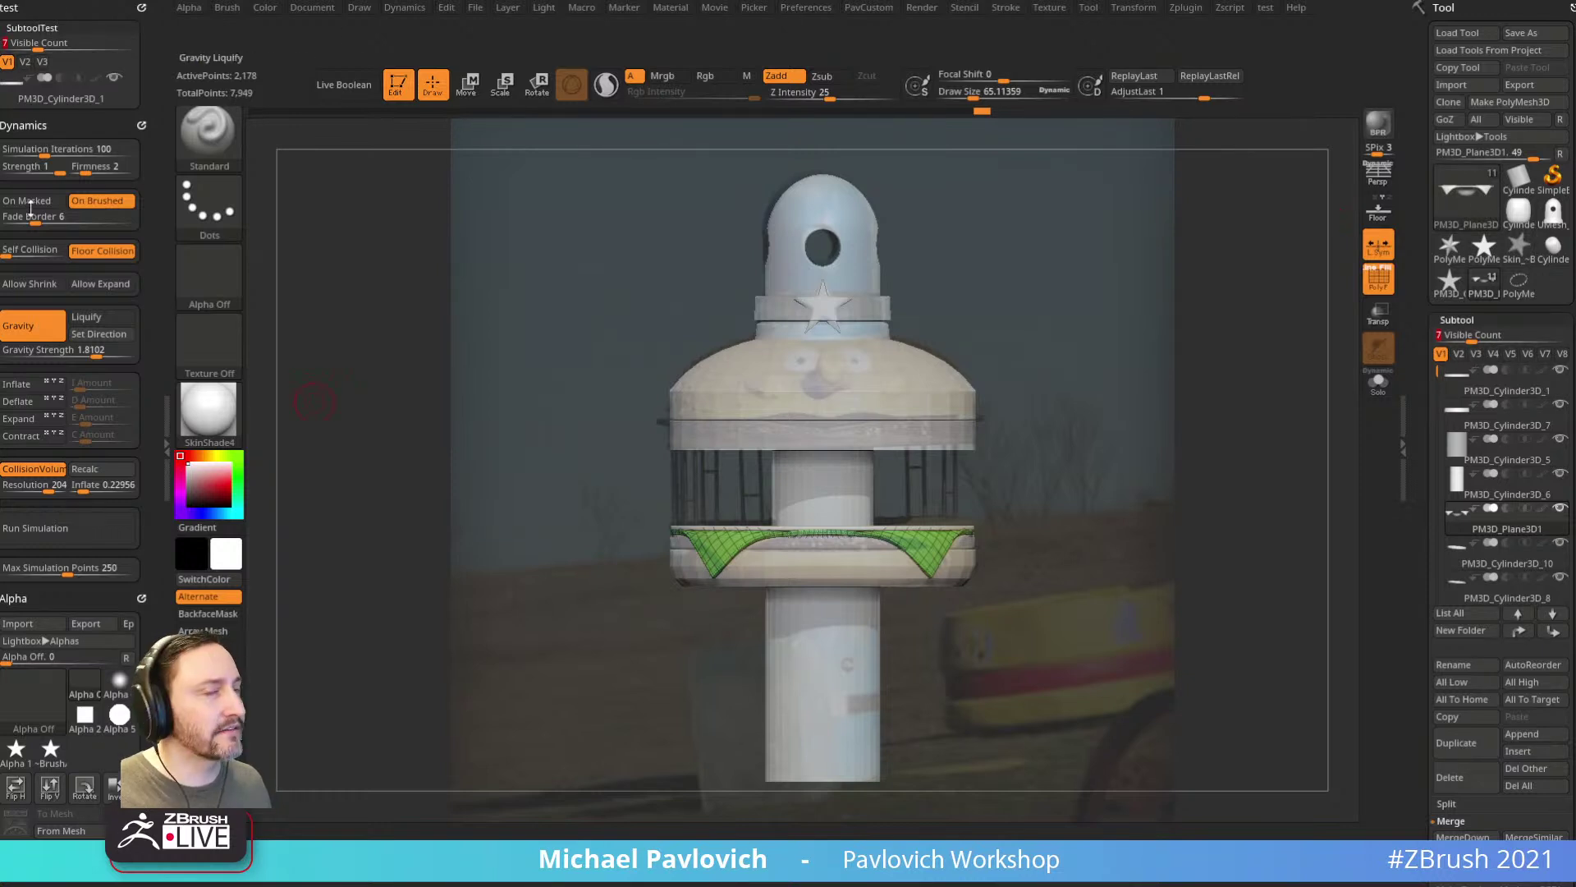
click(142, 125)
click(142, 125)
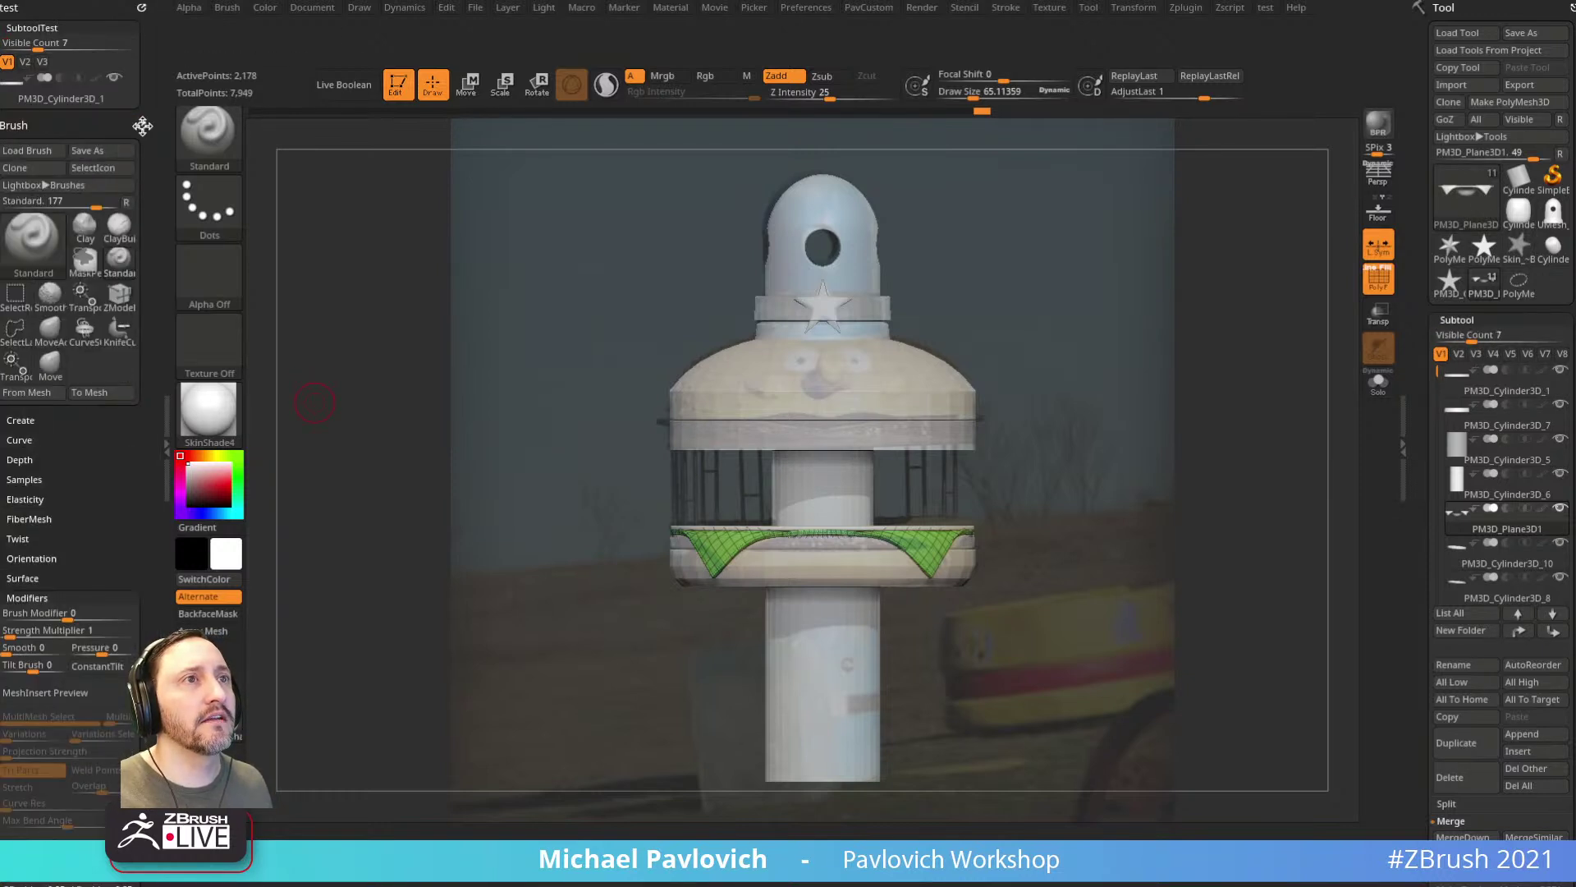
click(142, 124)
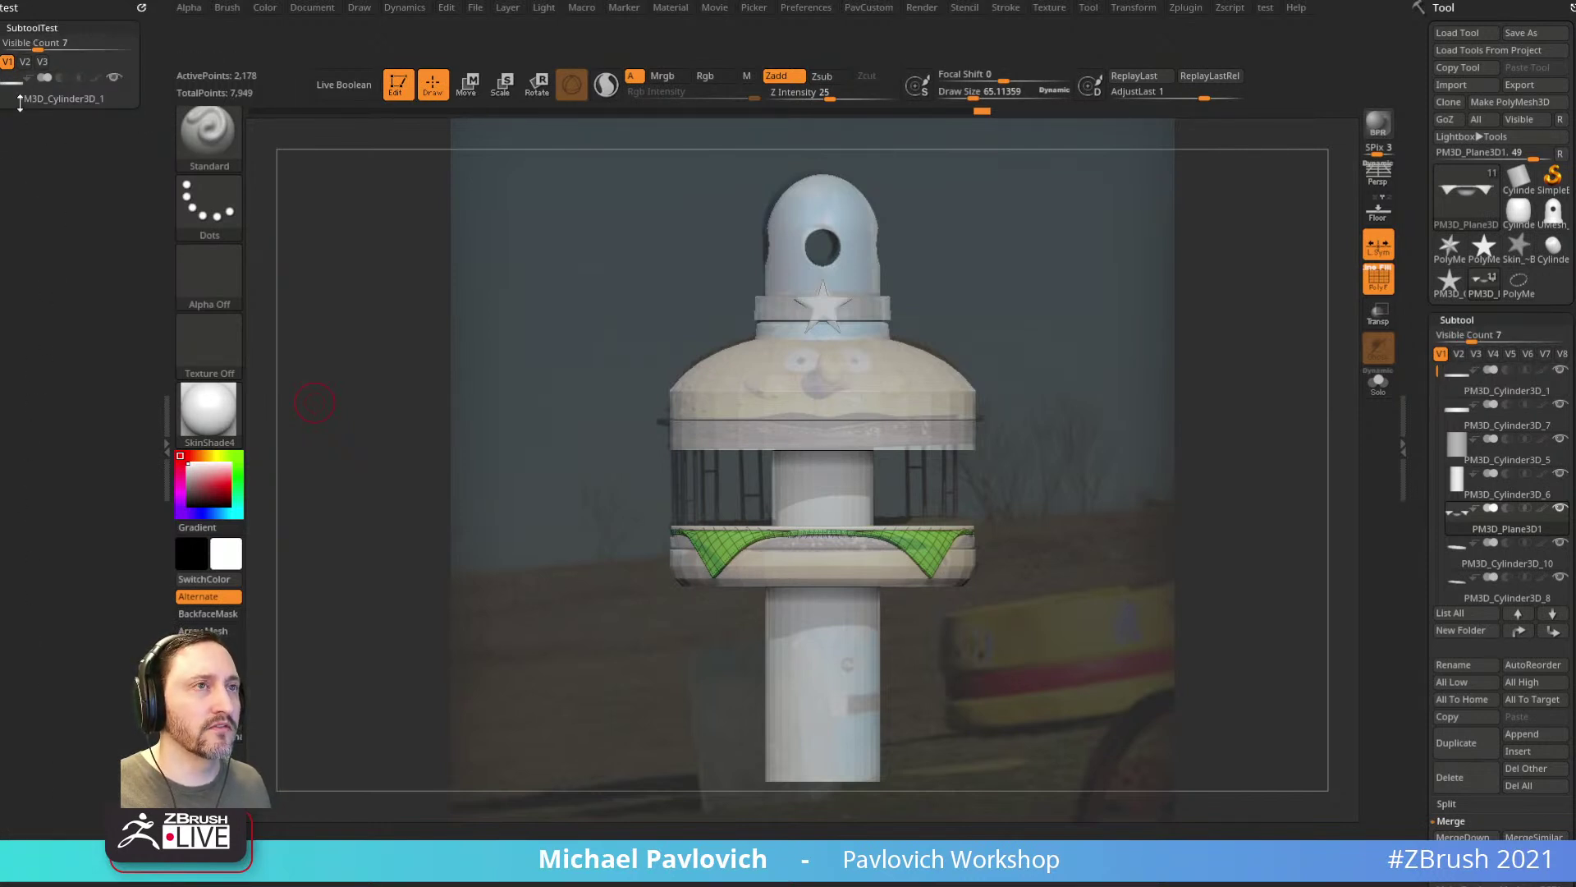
mouse_move(1430, 443)
mouse_down()
mouse_move(1440, 132)
mouse_move(1476, 141)
mouse_move(1424, 460)
mouse_up()
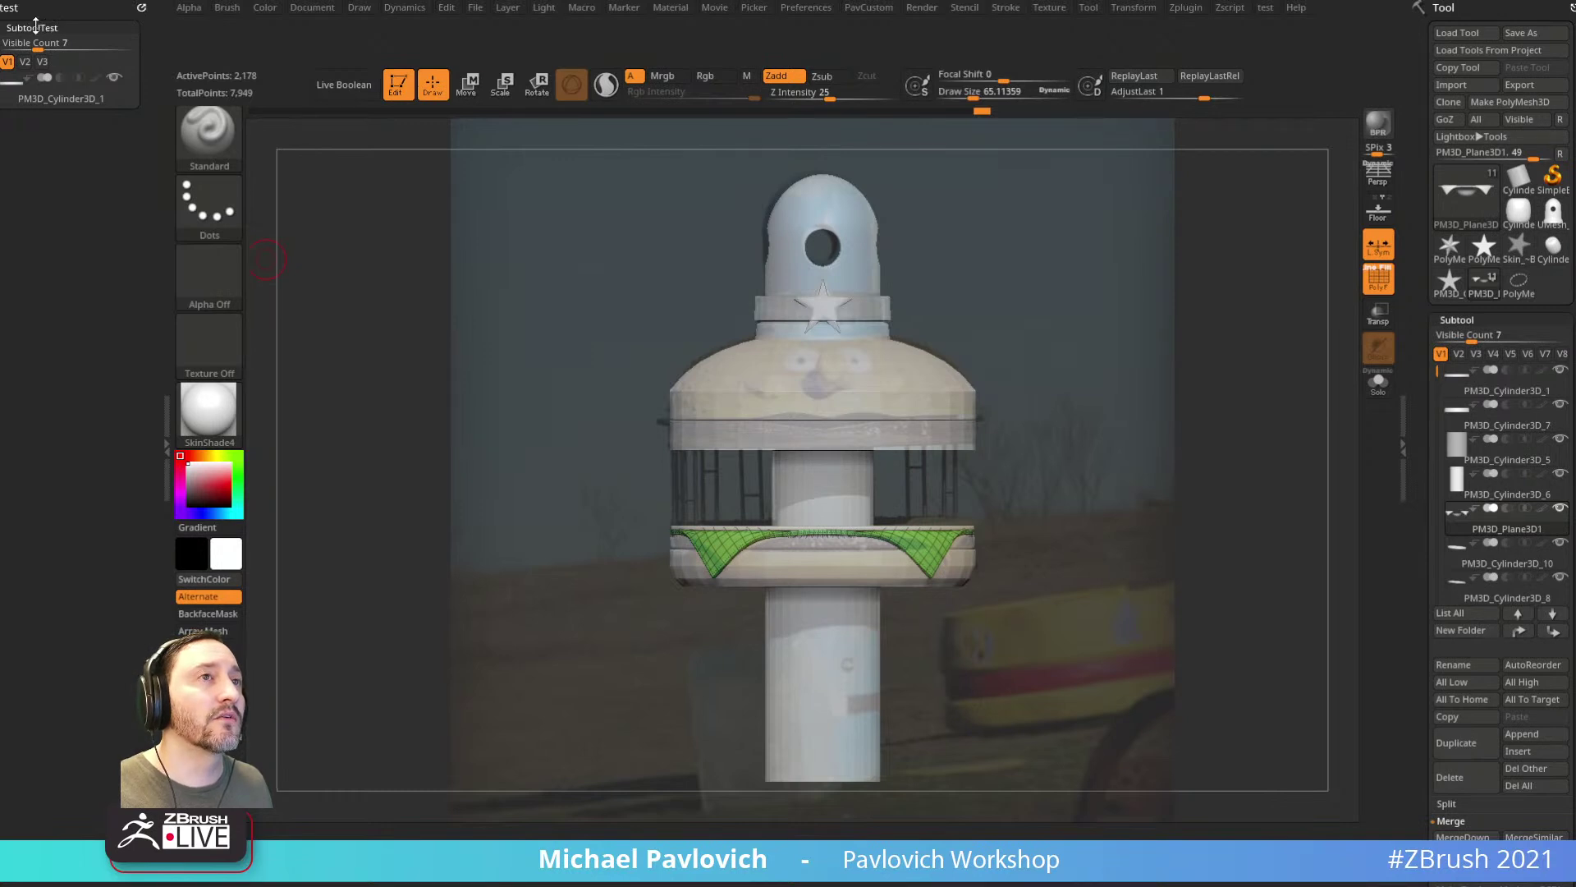
Step: Delete the test menu by clearing its title, and dock the Brush palette in the side tray
click(8, 8)
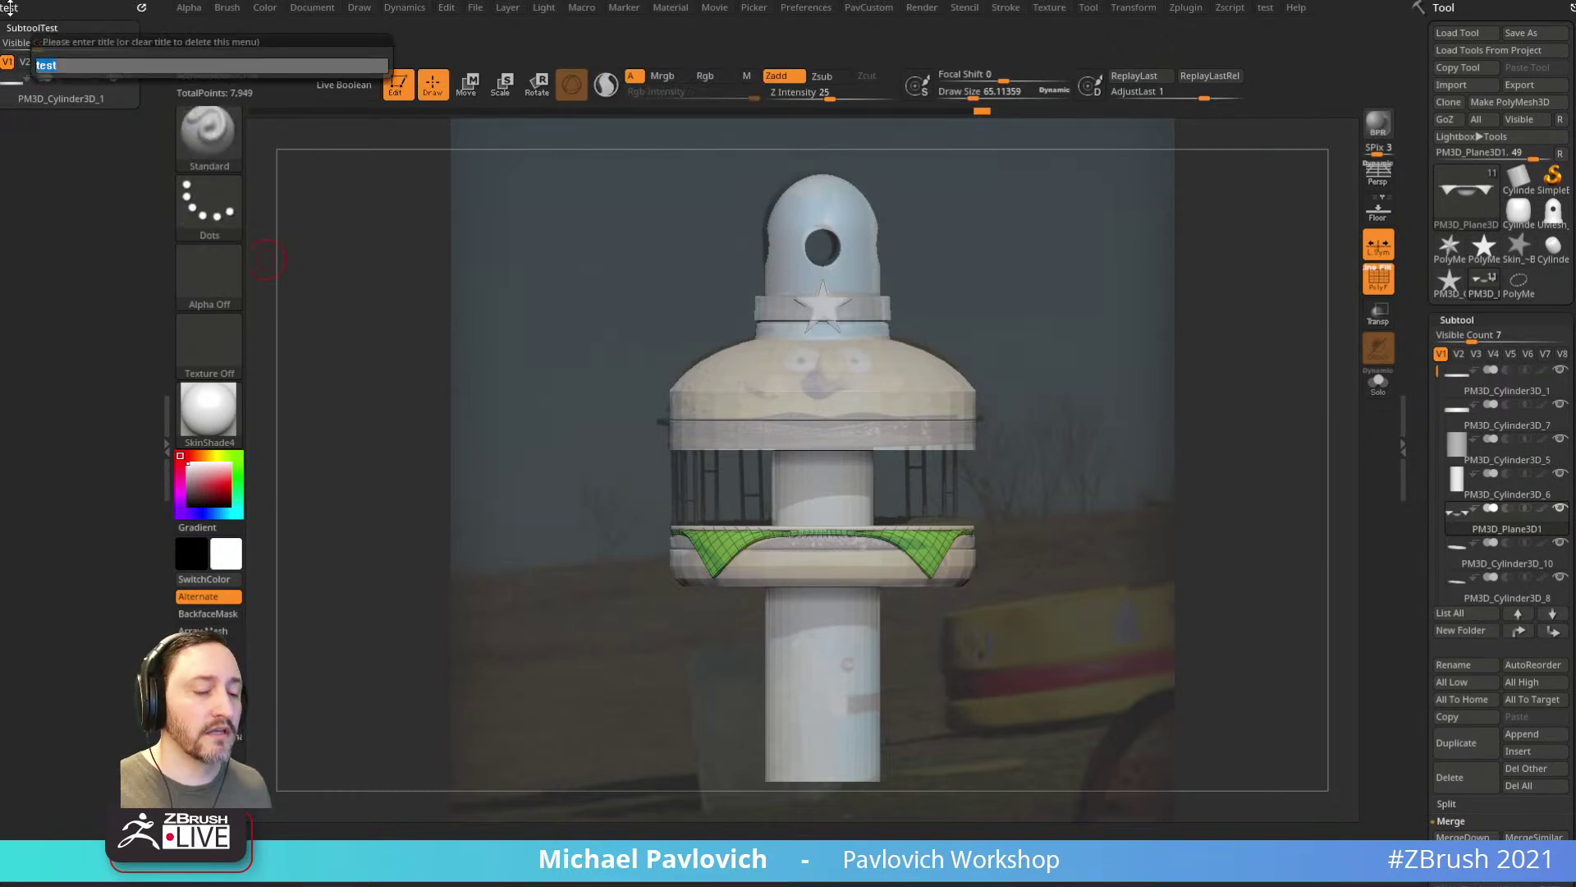
key(Return)
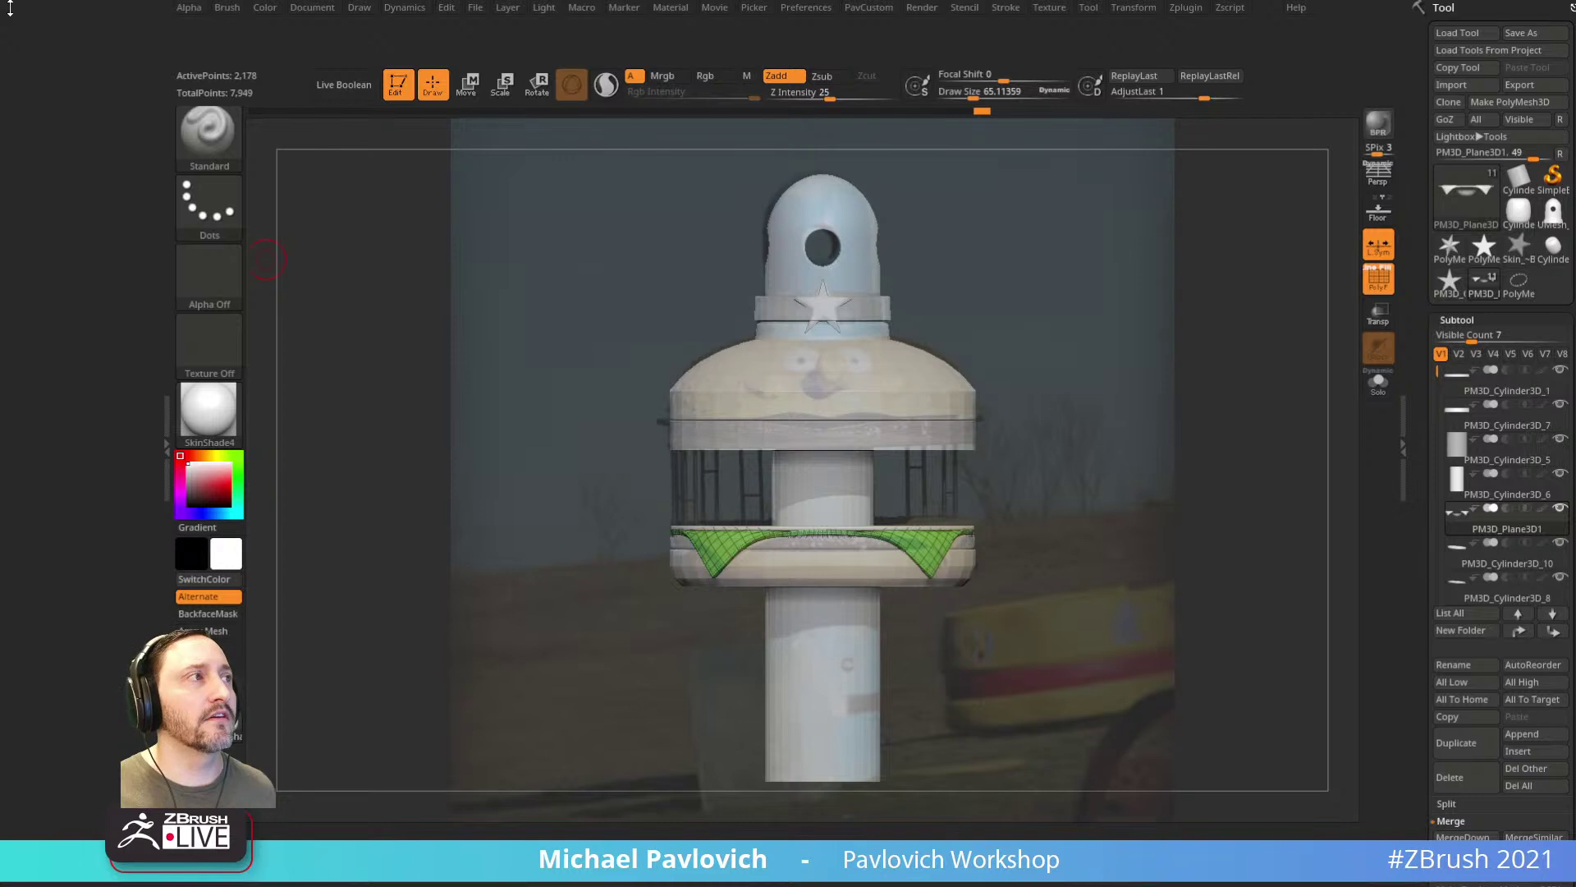
click(228, 8)
click(222, 16)
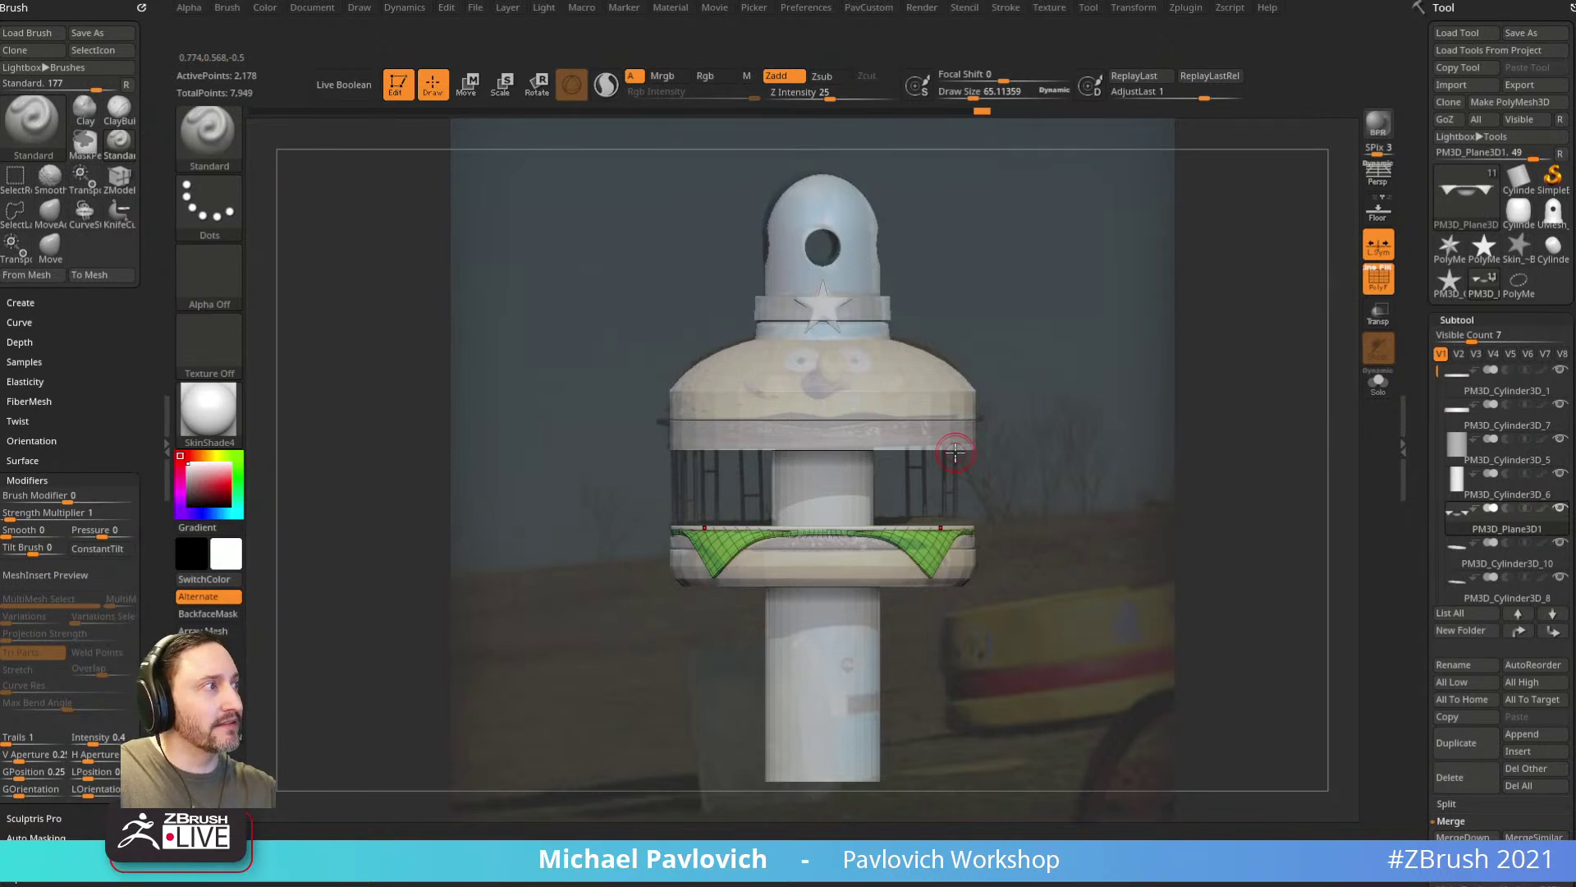
key(m)
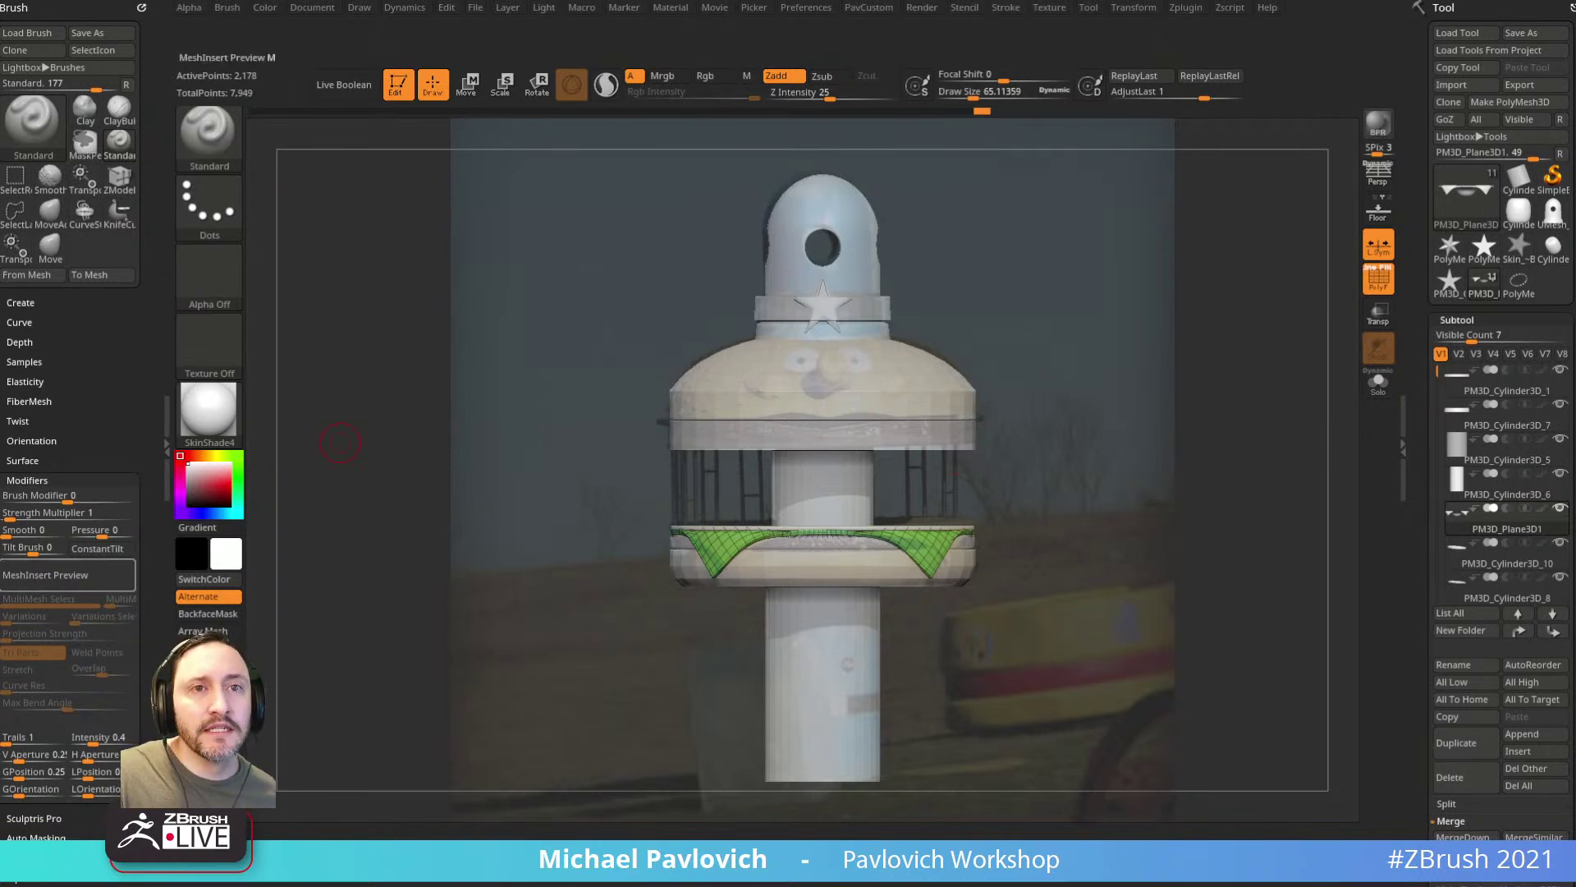
drag(1103, 335, 1101, 362)
key(2)
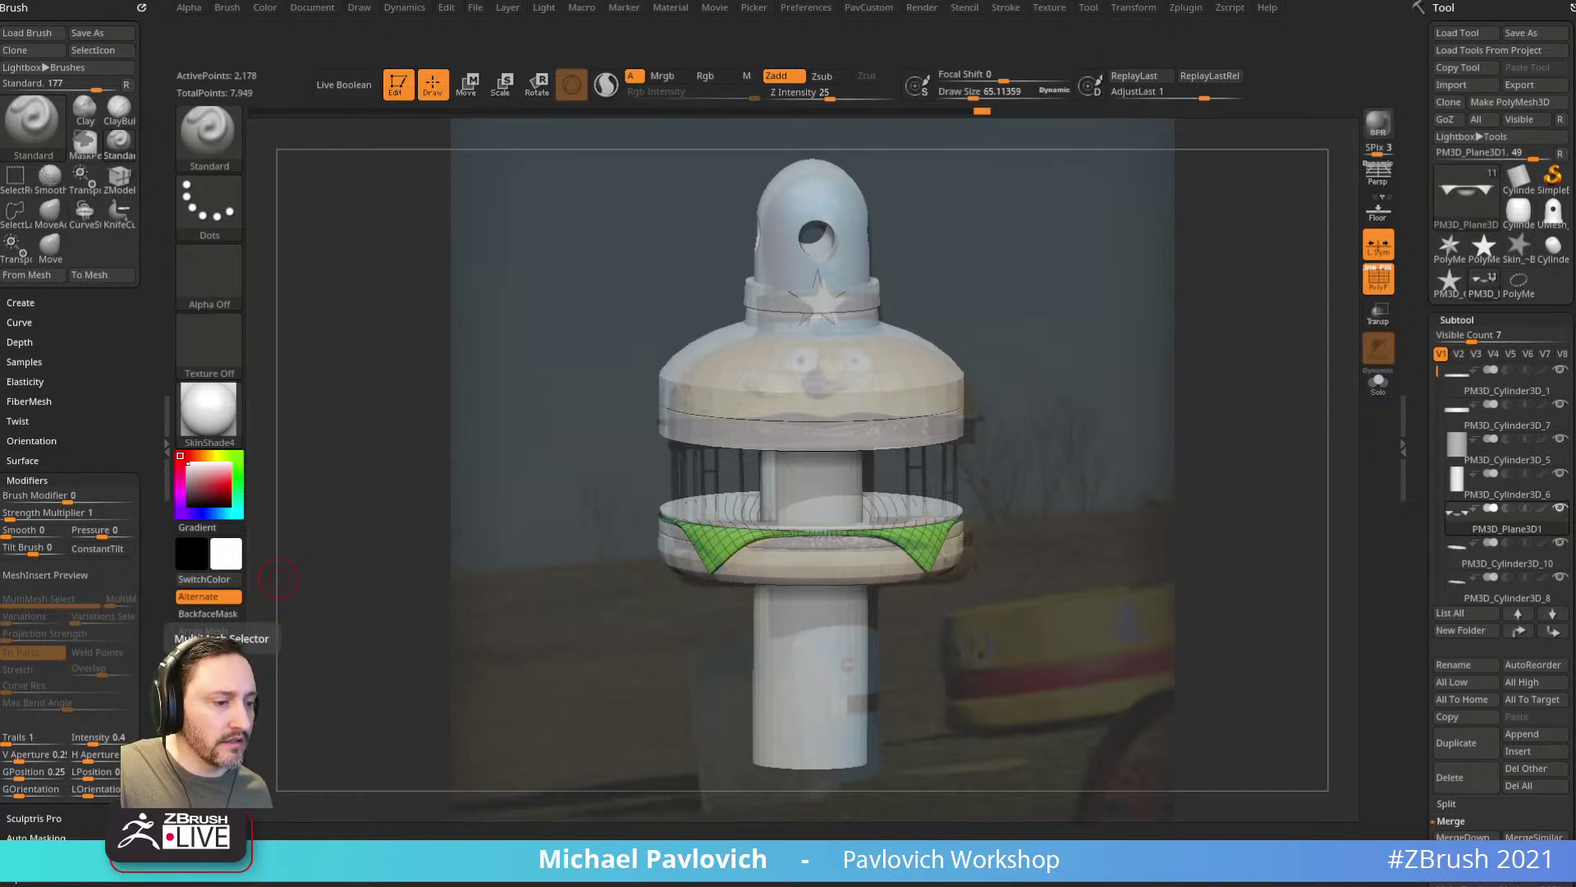
Step: Switch to the browser, return to the ArtStation portfolio and open the ZBrush Grab Bag QA project
drag(0, 65, 701, 34)
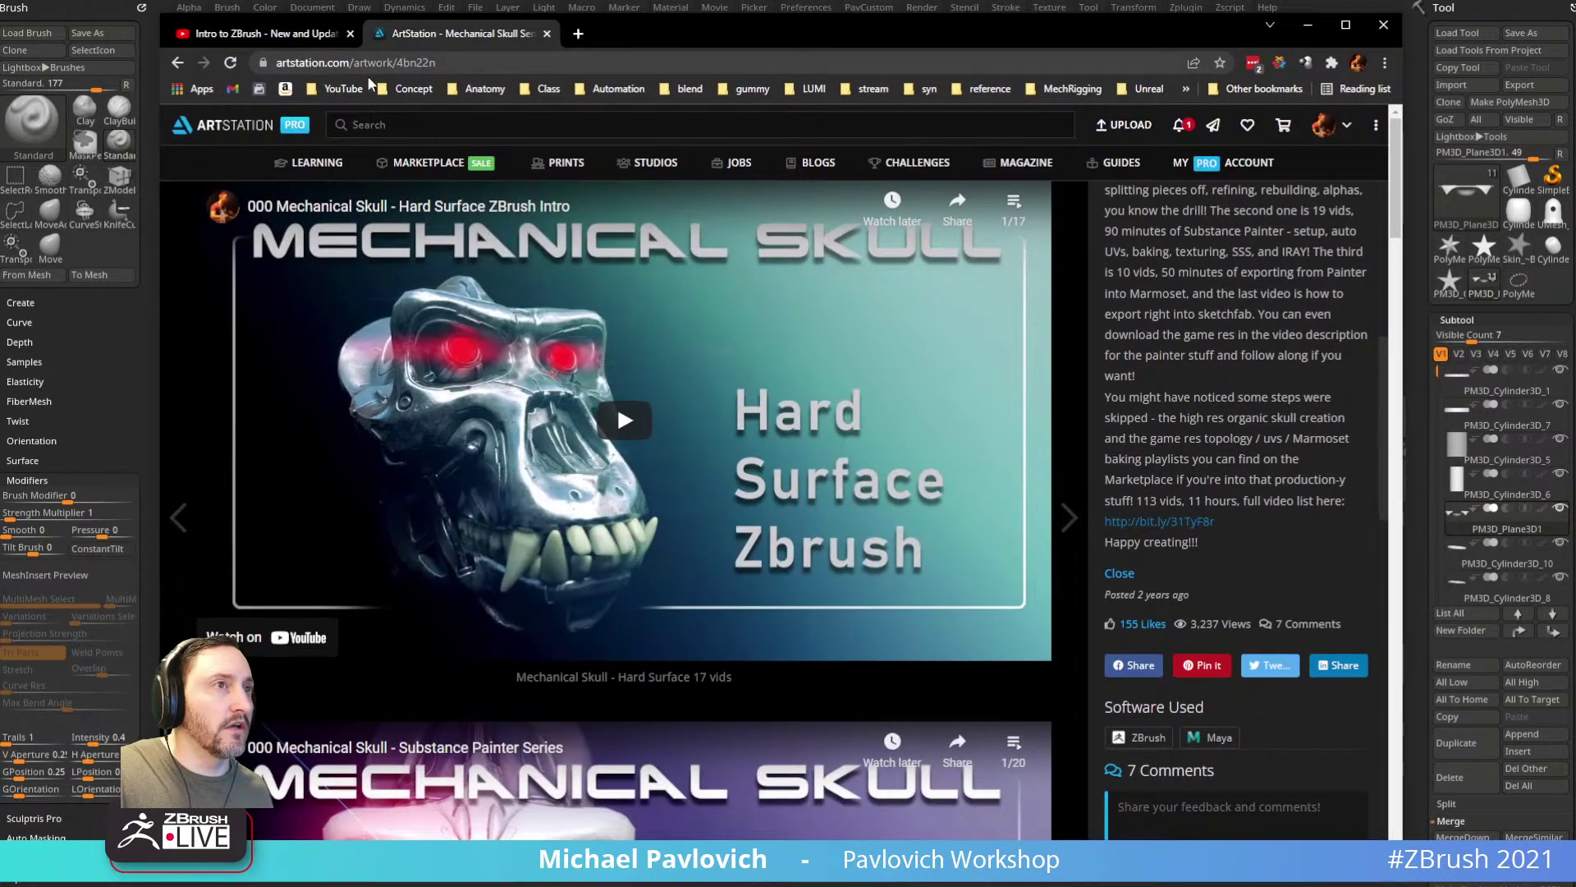
click(181, 64)
scroll(567, 429, down, 5)
scroll(575, 429, up, 12)
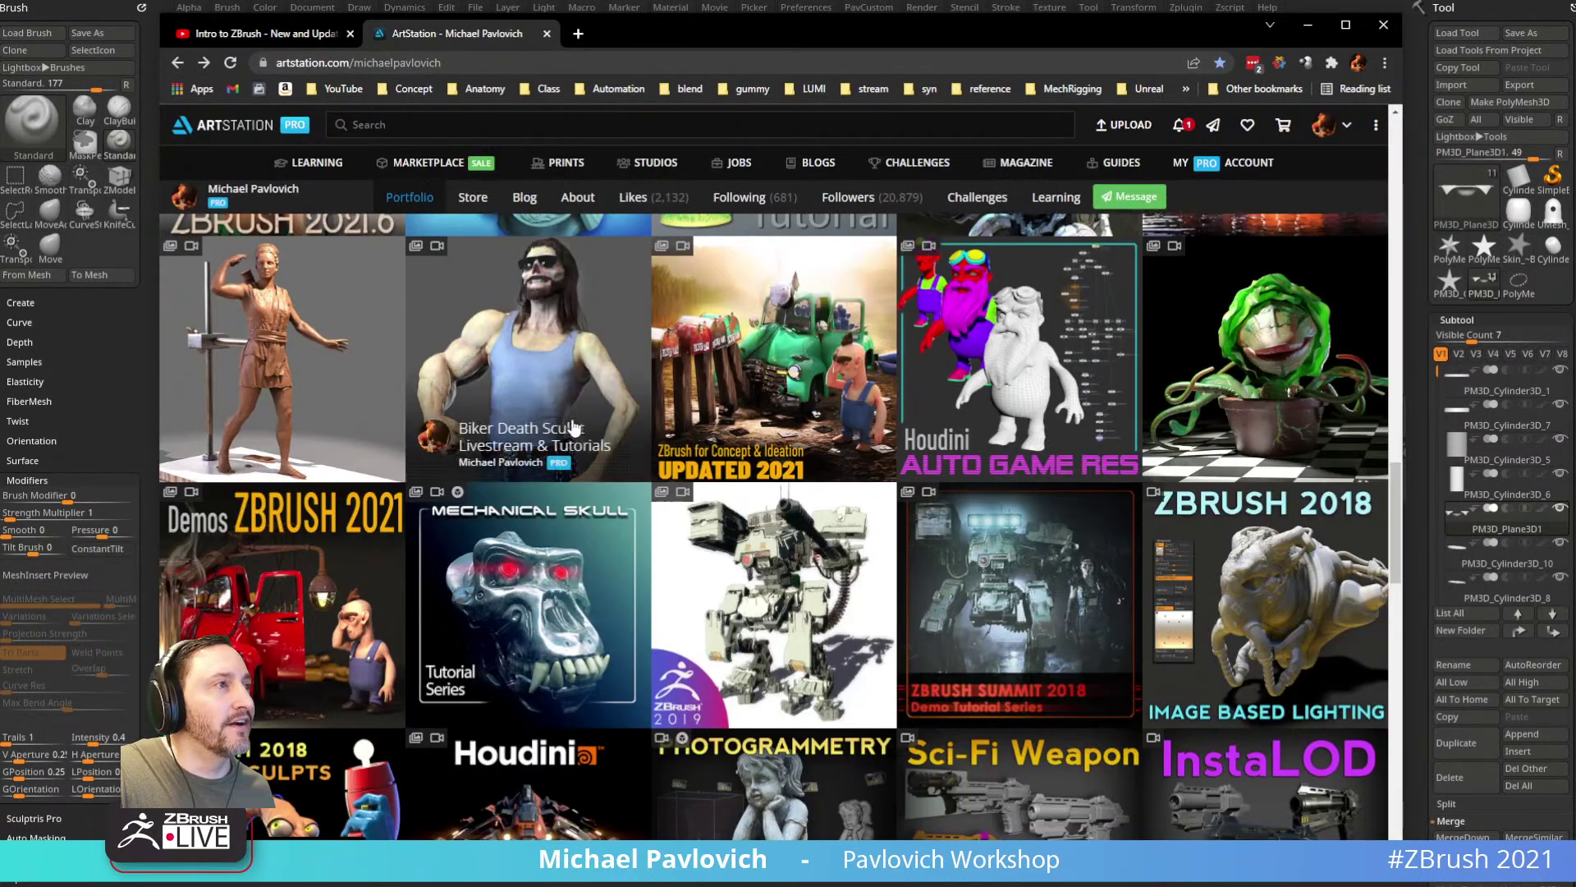
scroll(578, 427, up, 4)
click(1221, 422)
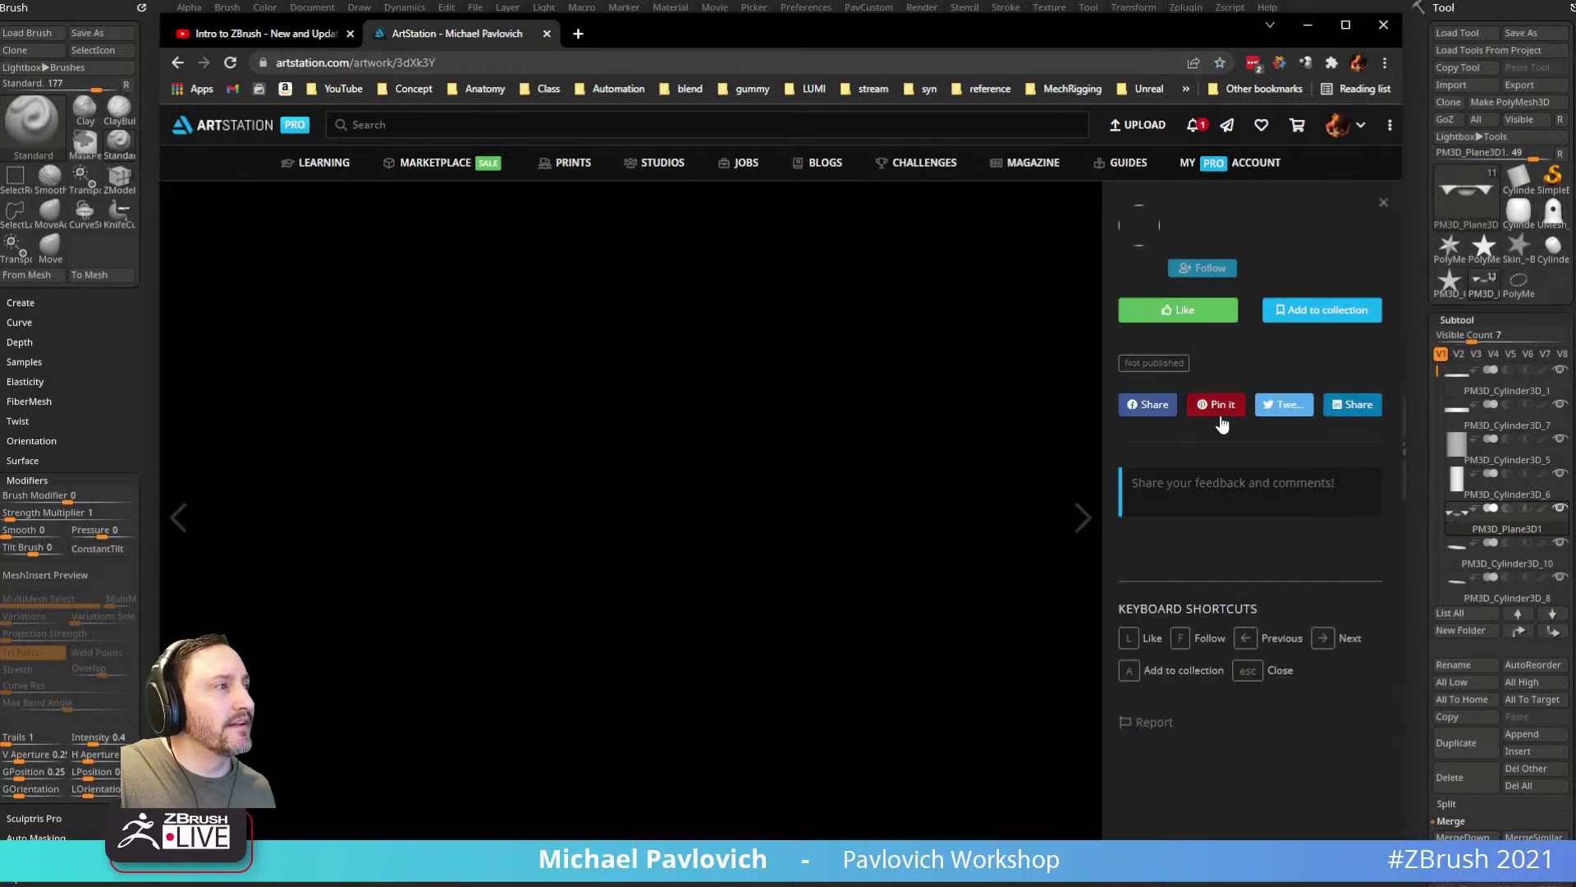
Step: Examine the project's renders of draped cloth lettering, the glass of liquid with bubbles, and the liquid splashes
scroll(601, 517, down, 10)
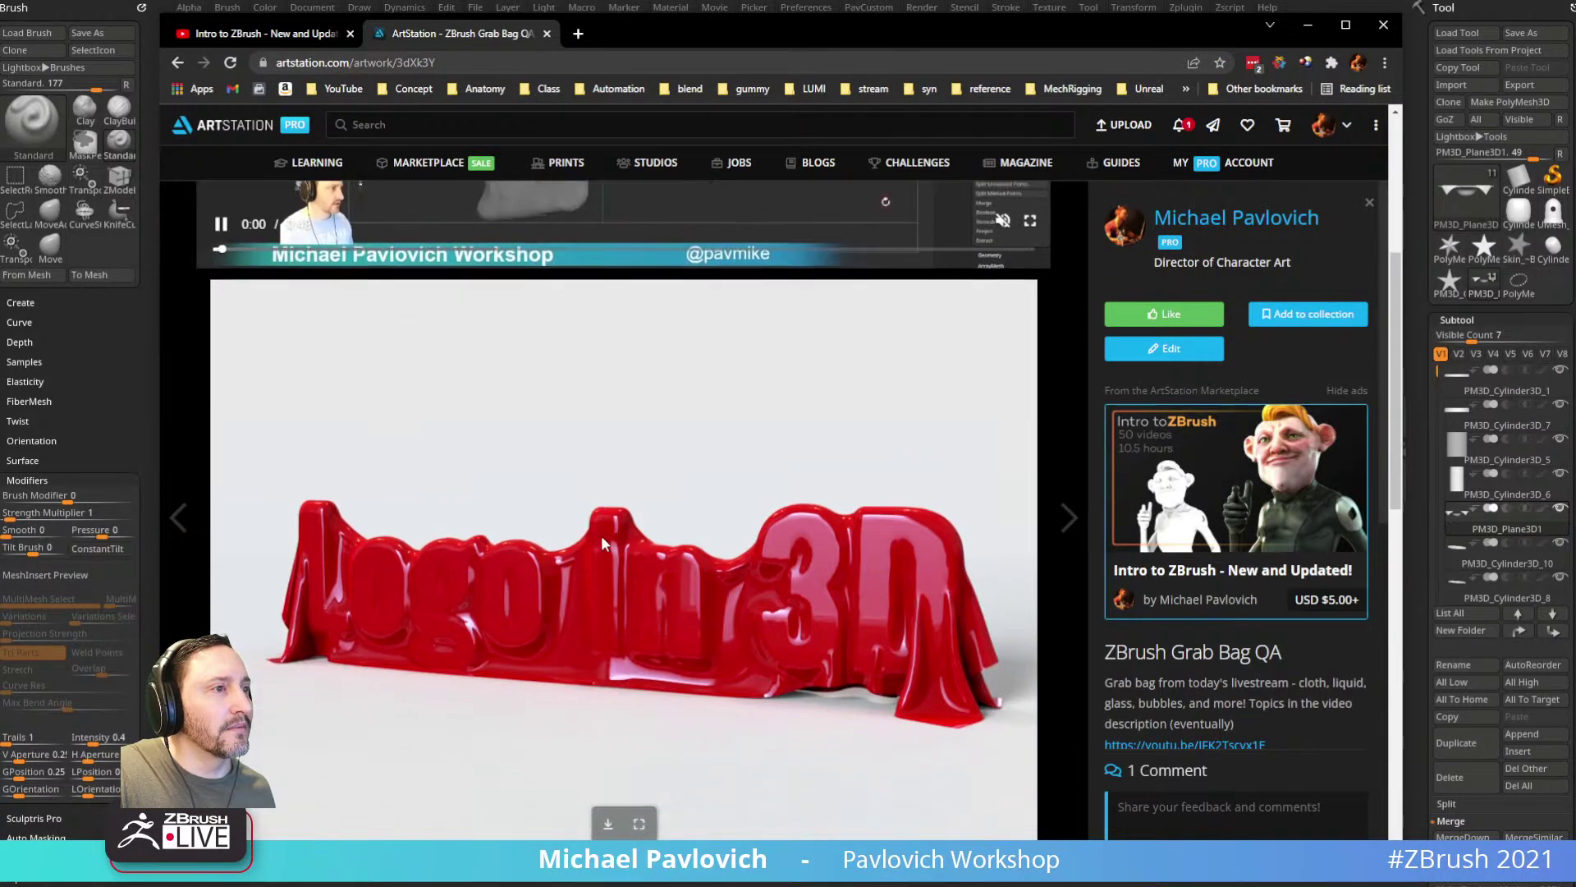
scroll(657, 517, up, 3)
scroll(673, 460, down, 7)
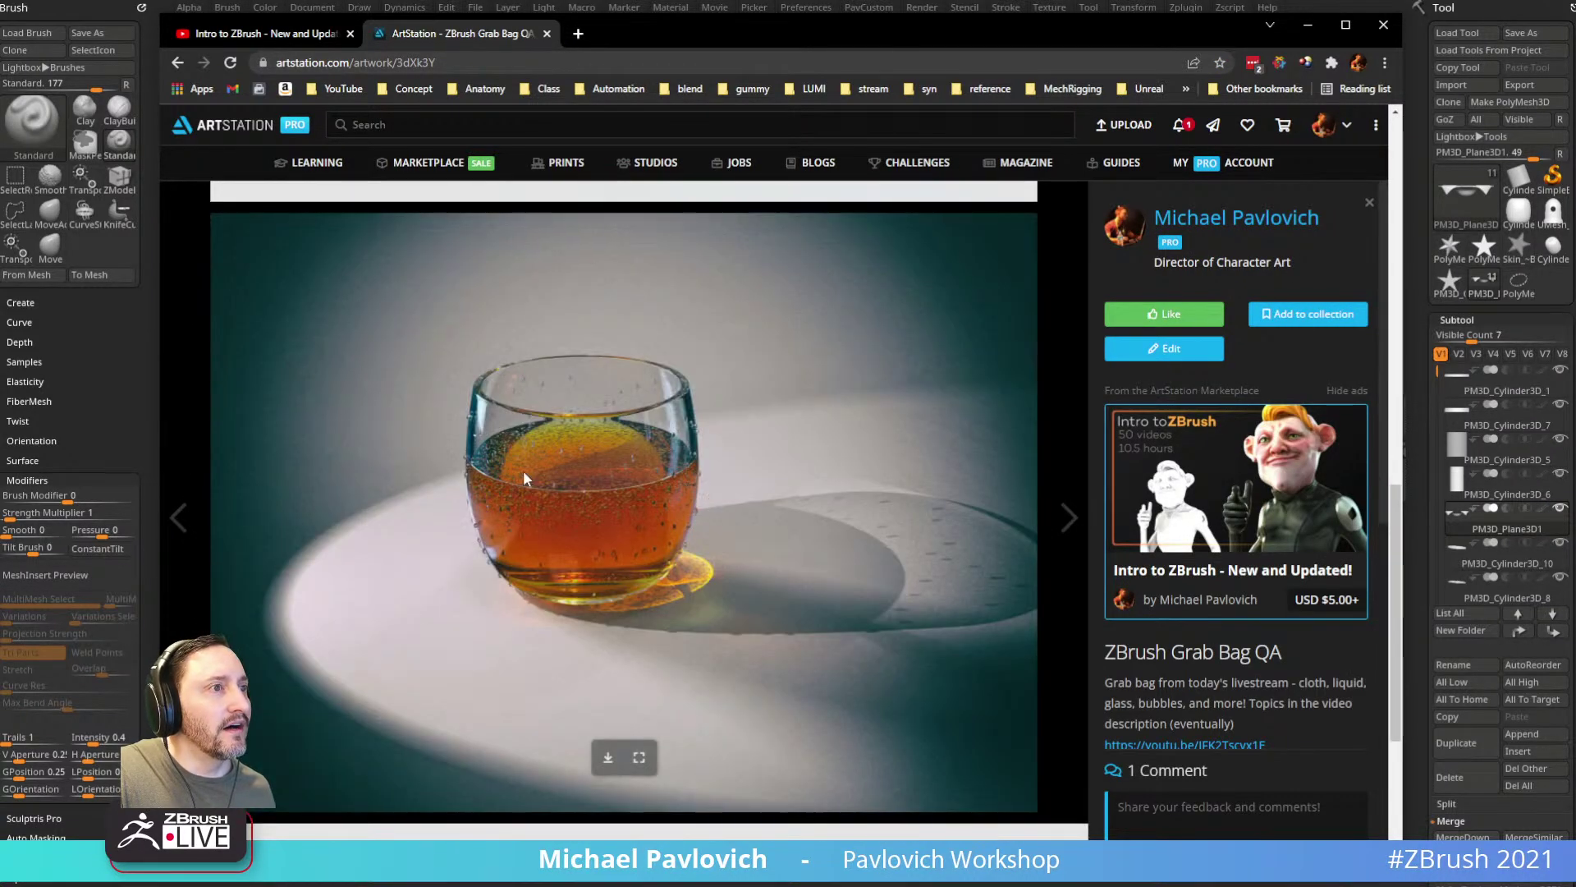
scroll(608, 495, down, 3)
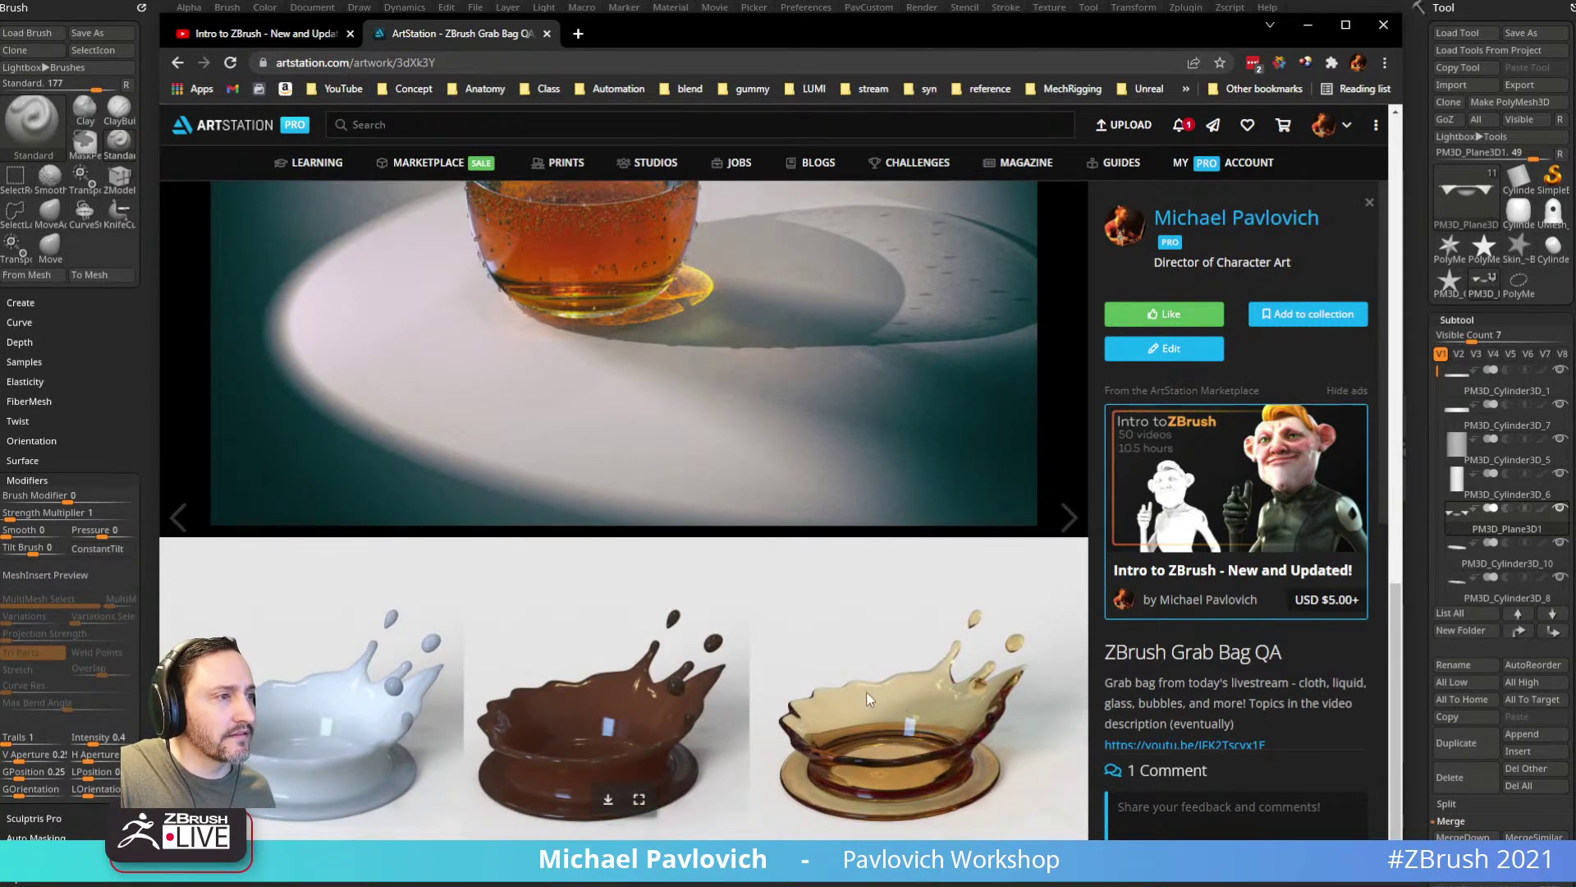
Step: Scrub the project's video to about 0:35, pause it, and select the project page's web address
scroll(794, 657, up, 10)
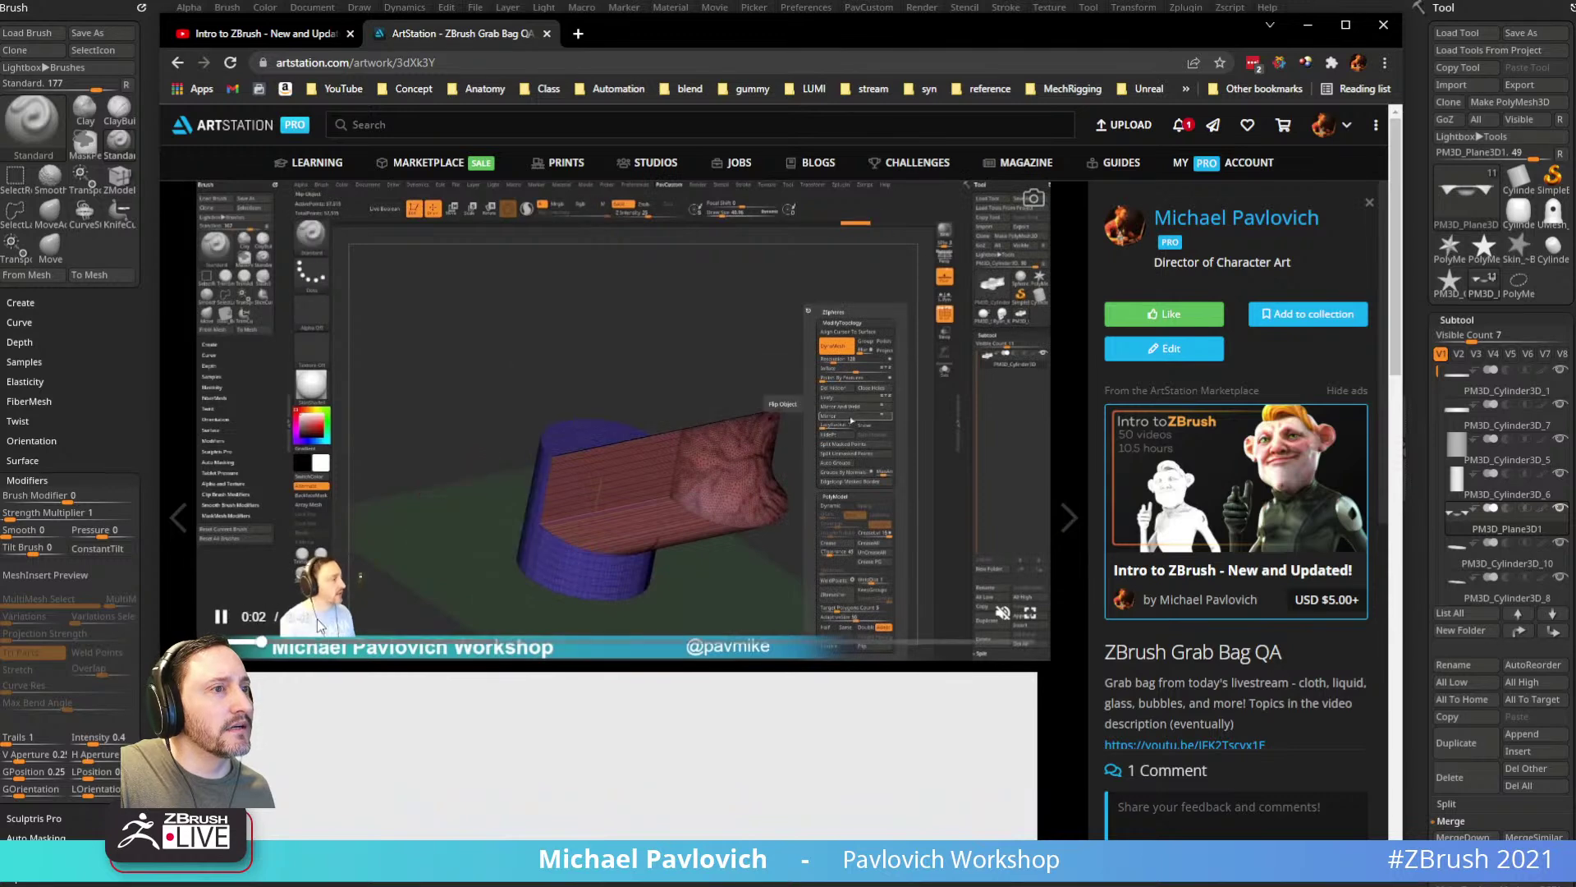
click(343, 642)
click(473, 643)
drag(642, 650, 714, 647)
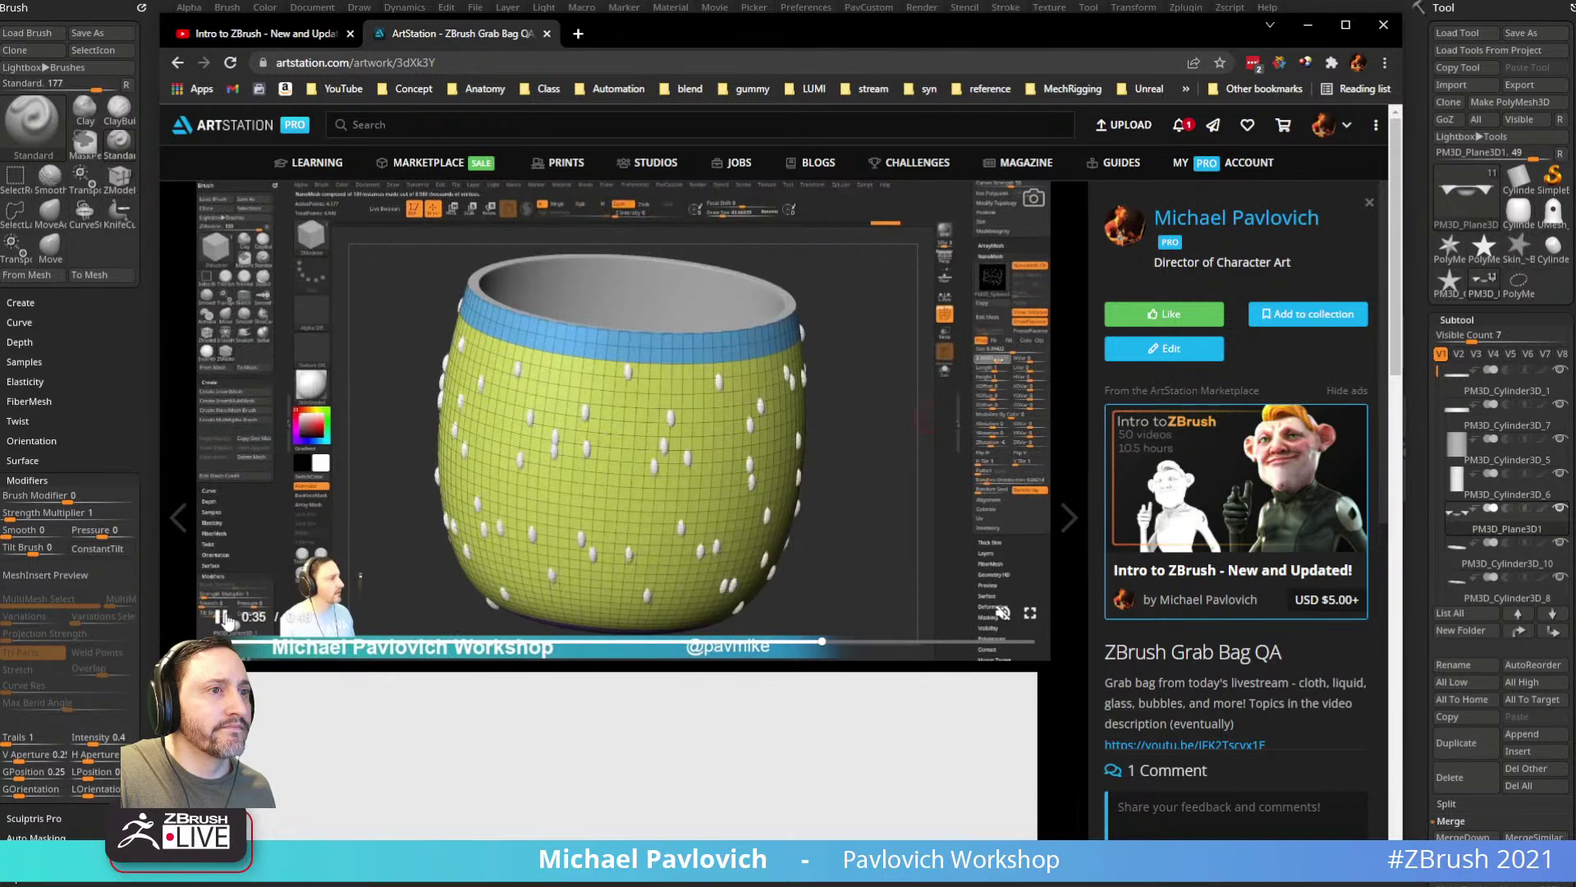
click(266, 34)
click(426, 34)
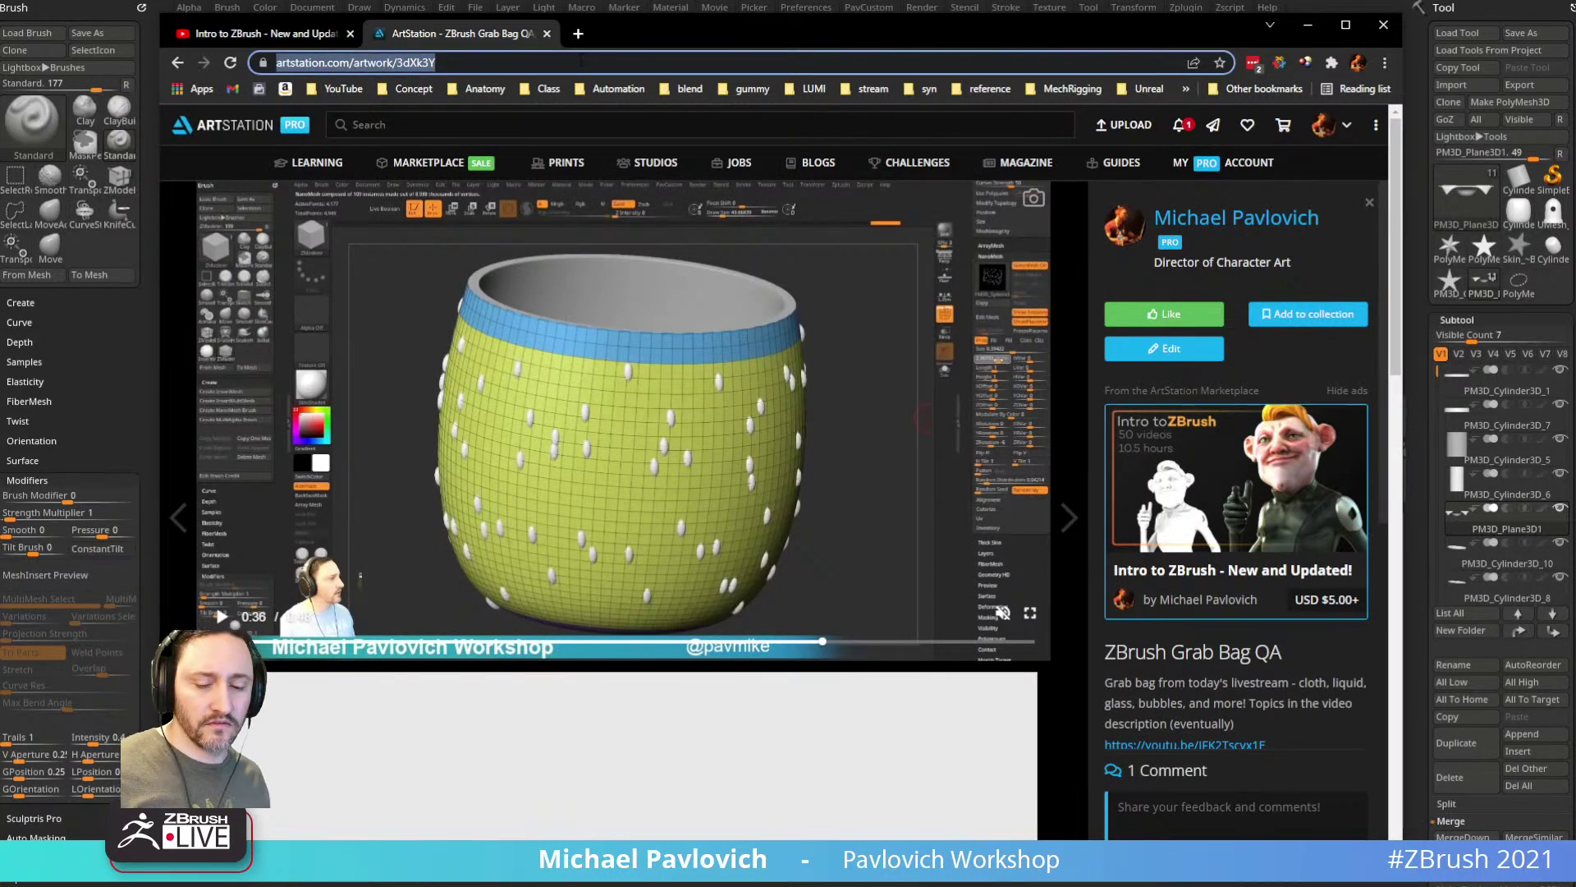
Step: Switch back to ZBrush and look over the Dynamics gravity settings, including the Liquify option
key(alt+Tab)
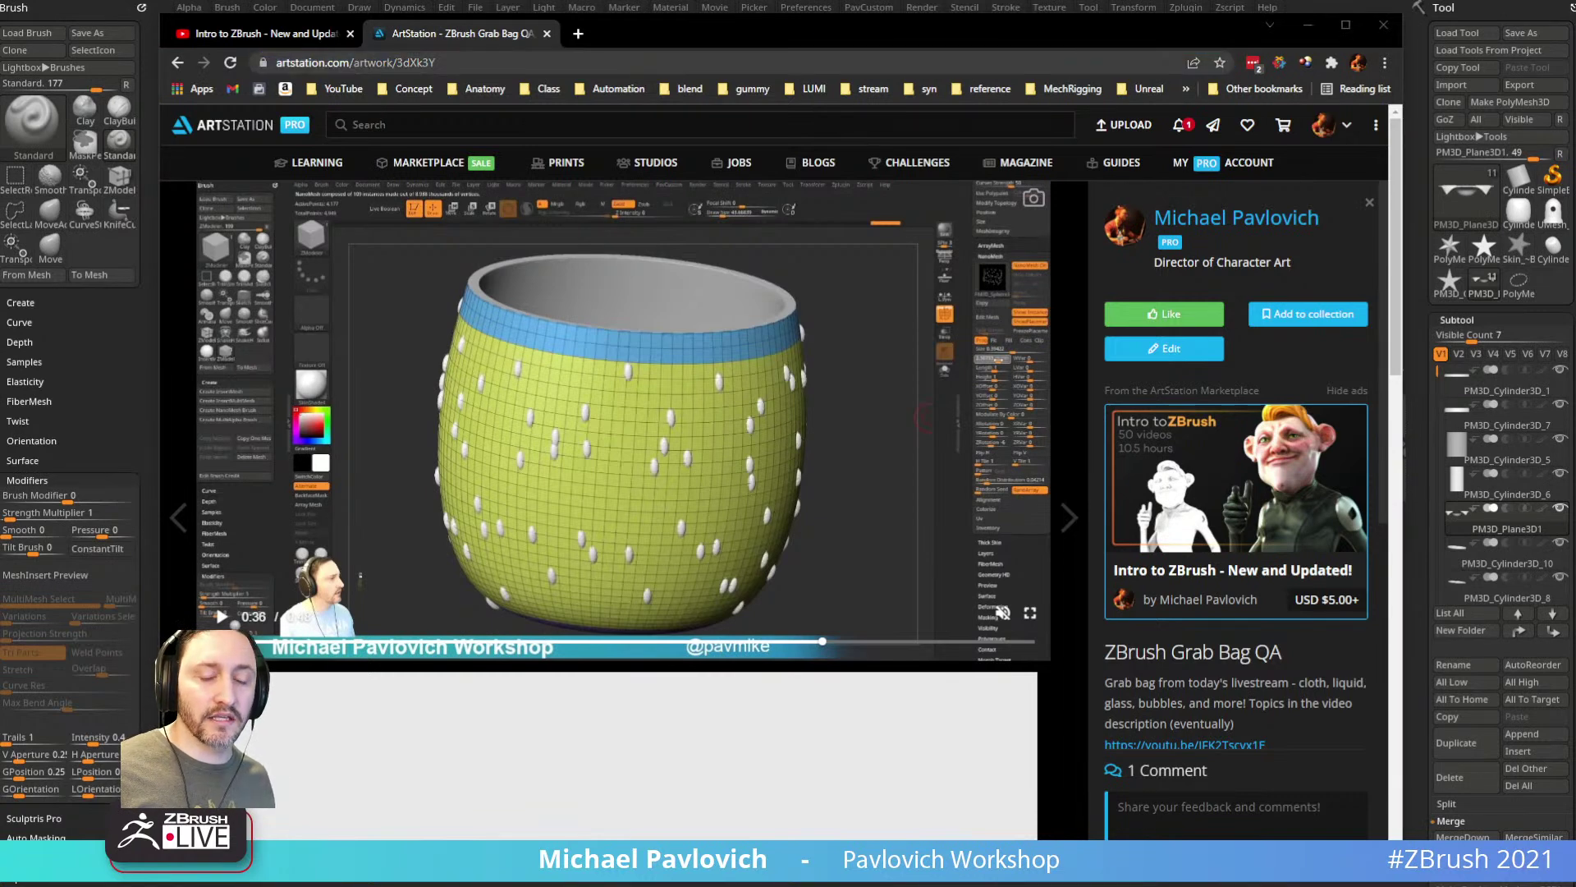
click(220, 38)
mouse_move(624, 38)
mouse_down()
mouse_move(660, 308)
mouse_move(689, 886)
mouse_up()
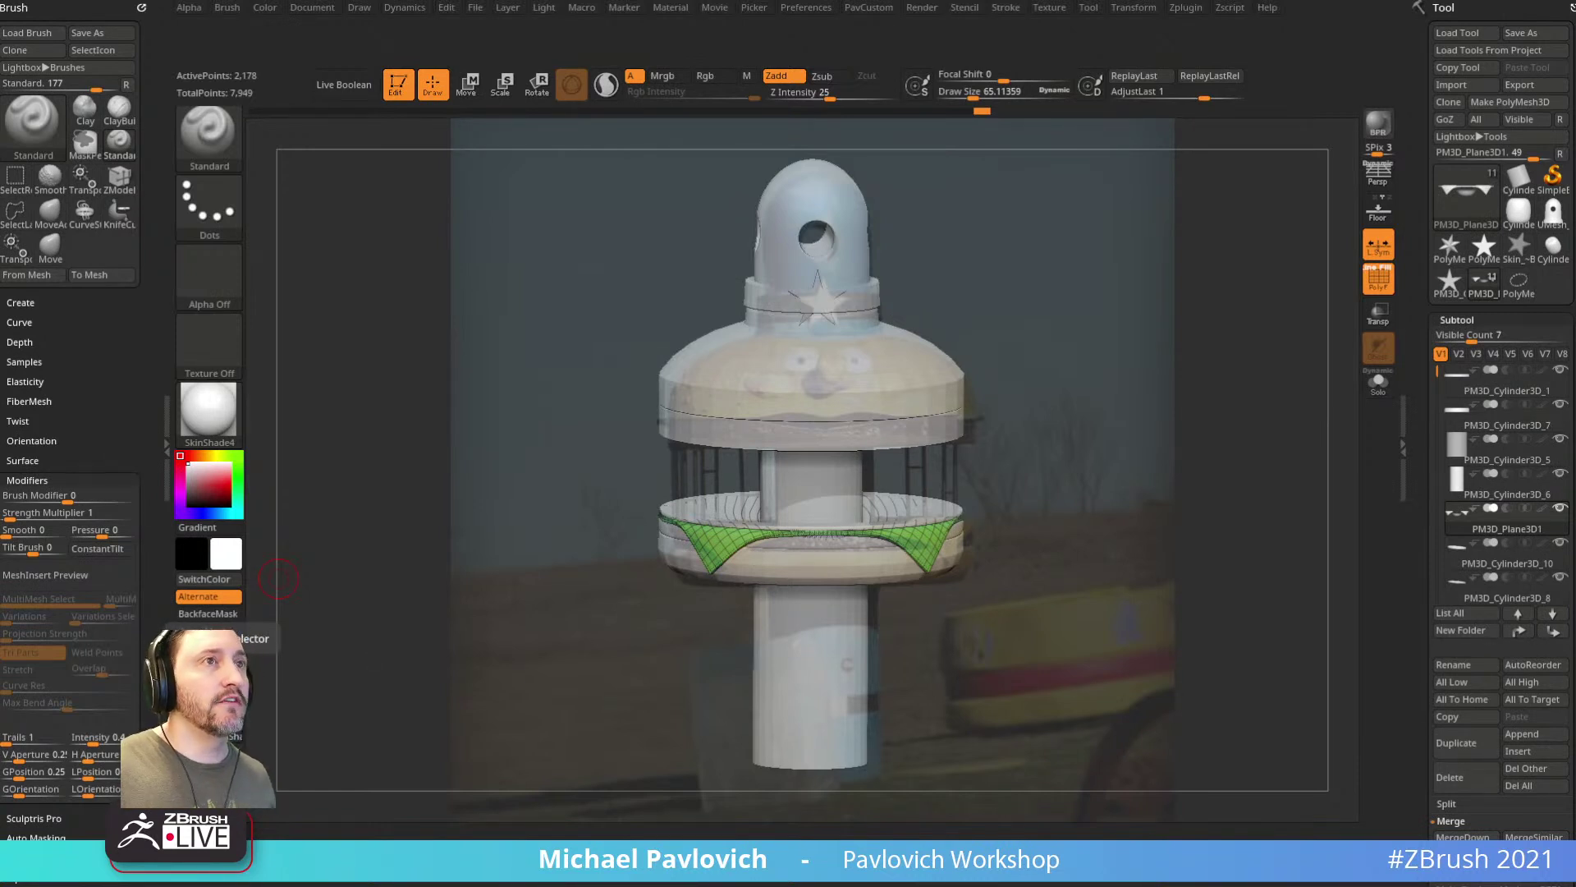
click(406, 9)
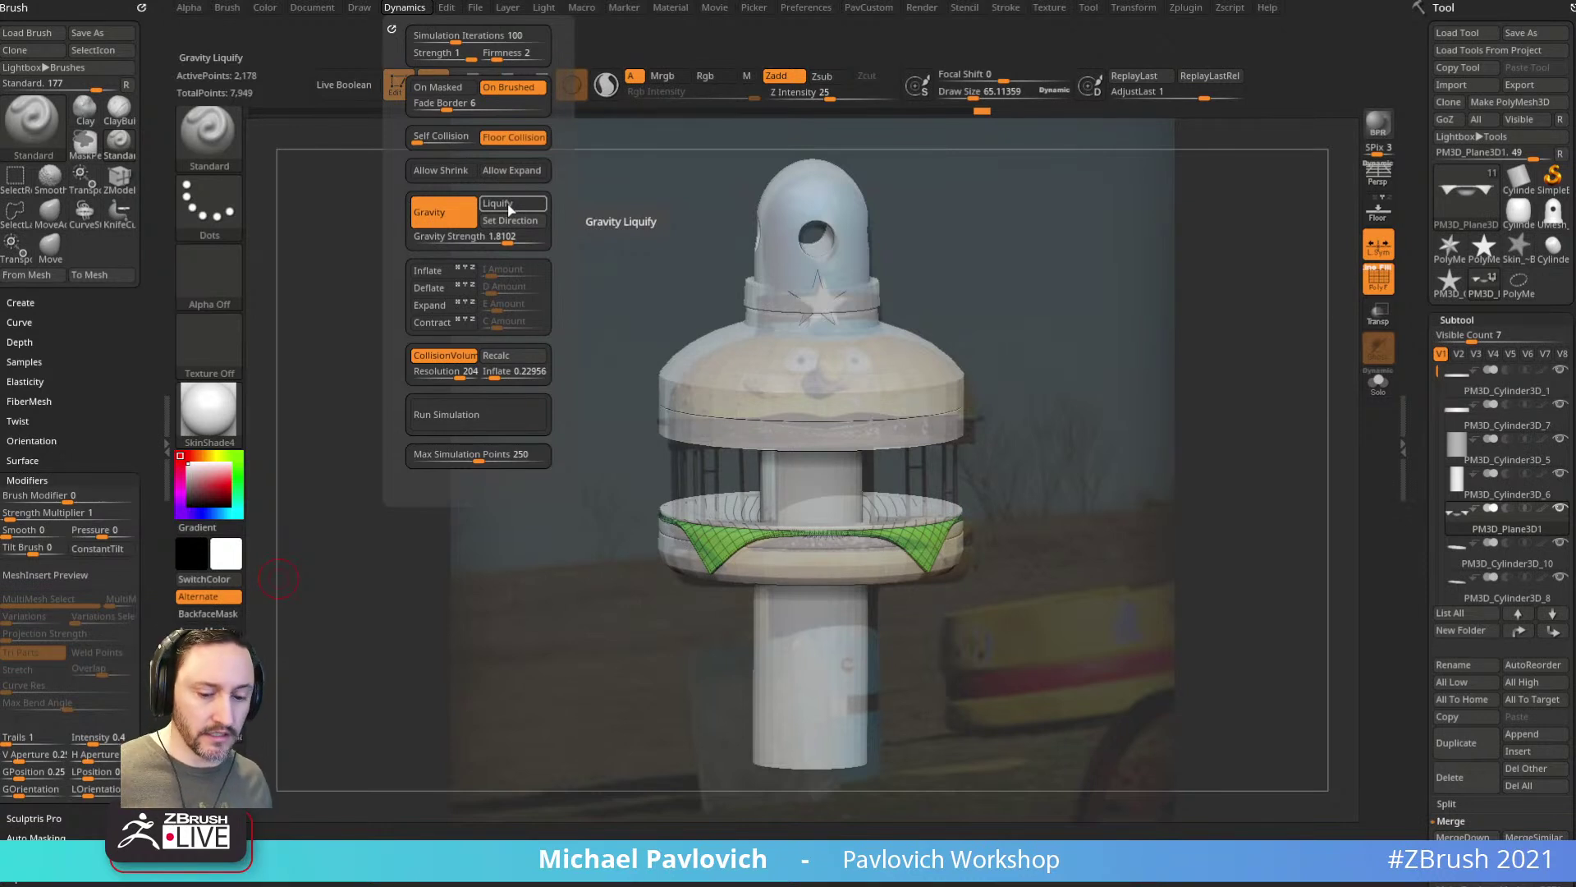
key(ctrl+shift)
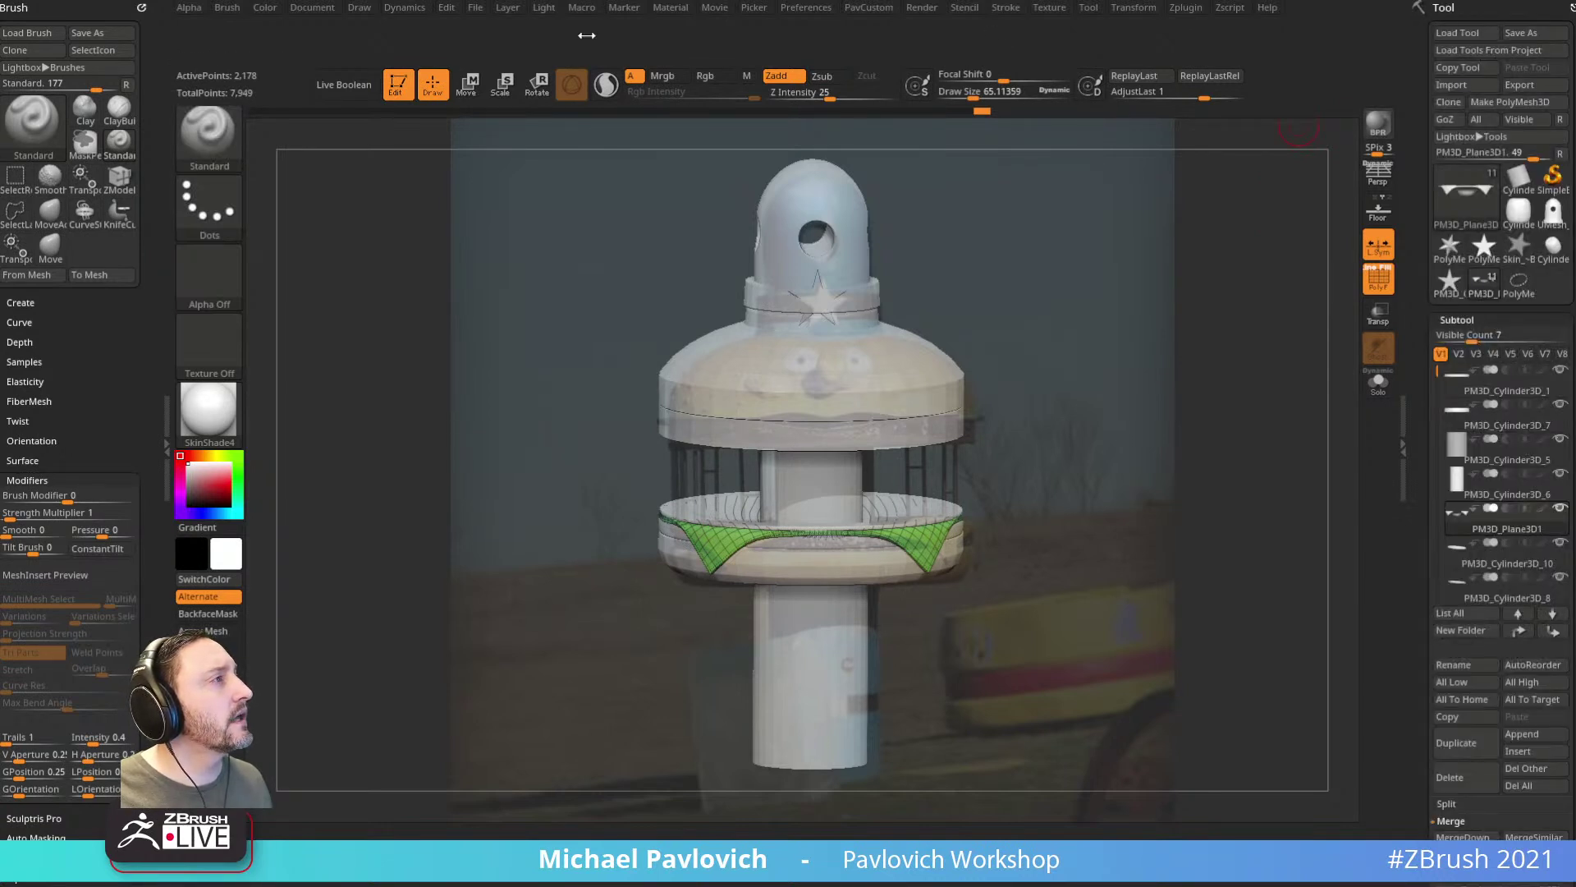
Step: Undock the Brush palette, move the Tool palette to the opposite side tray, and return it to its original tray
click(141, 8)
drag(1571, 7, 141, 105)
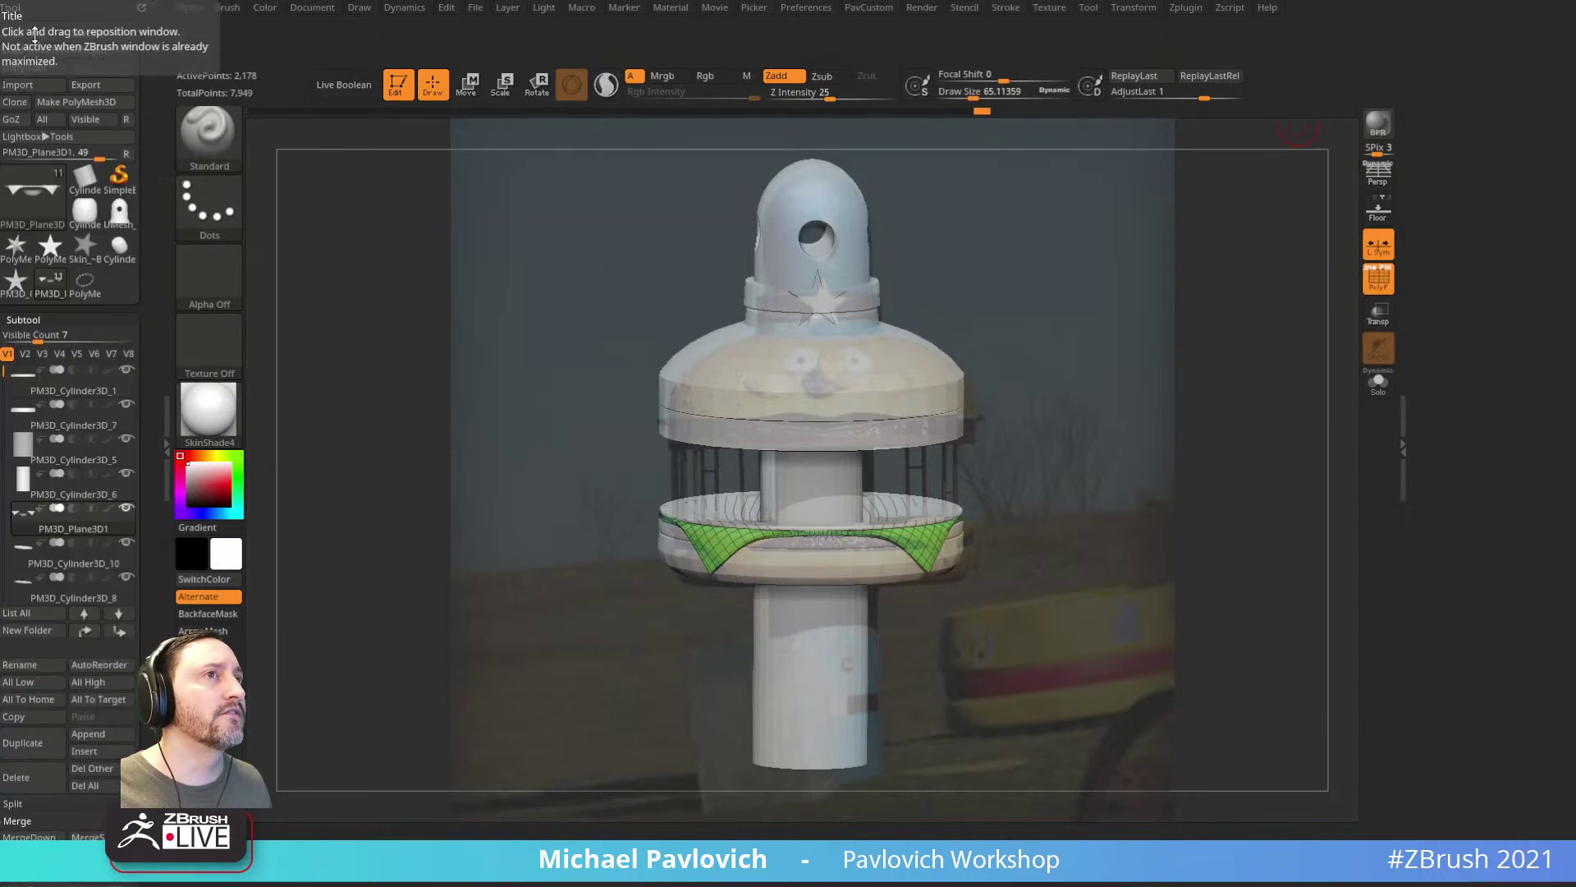
drag(141, 8, 1515, 100)
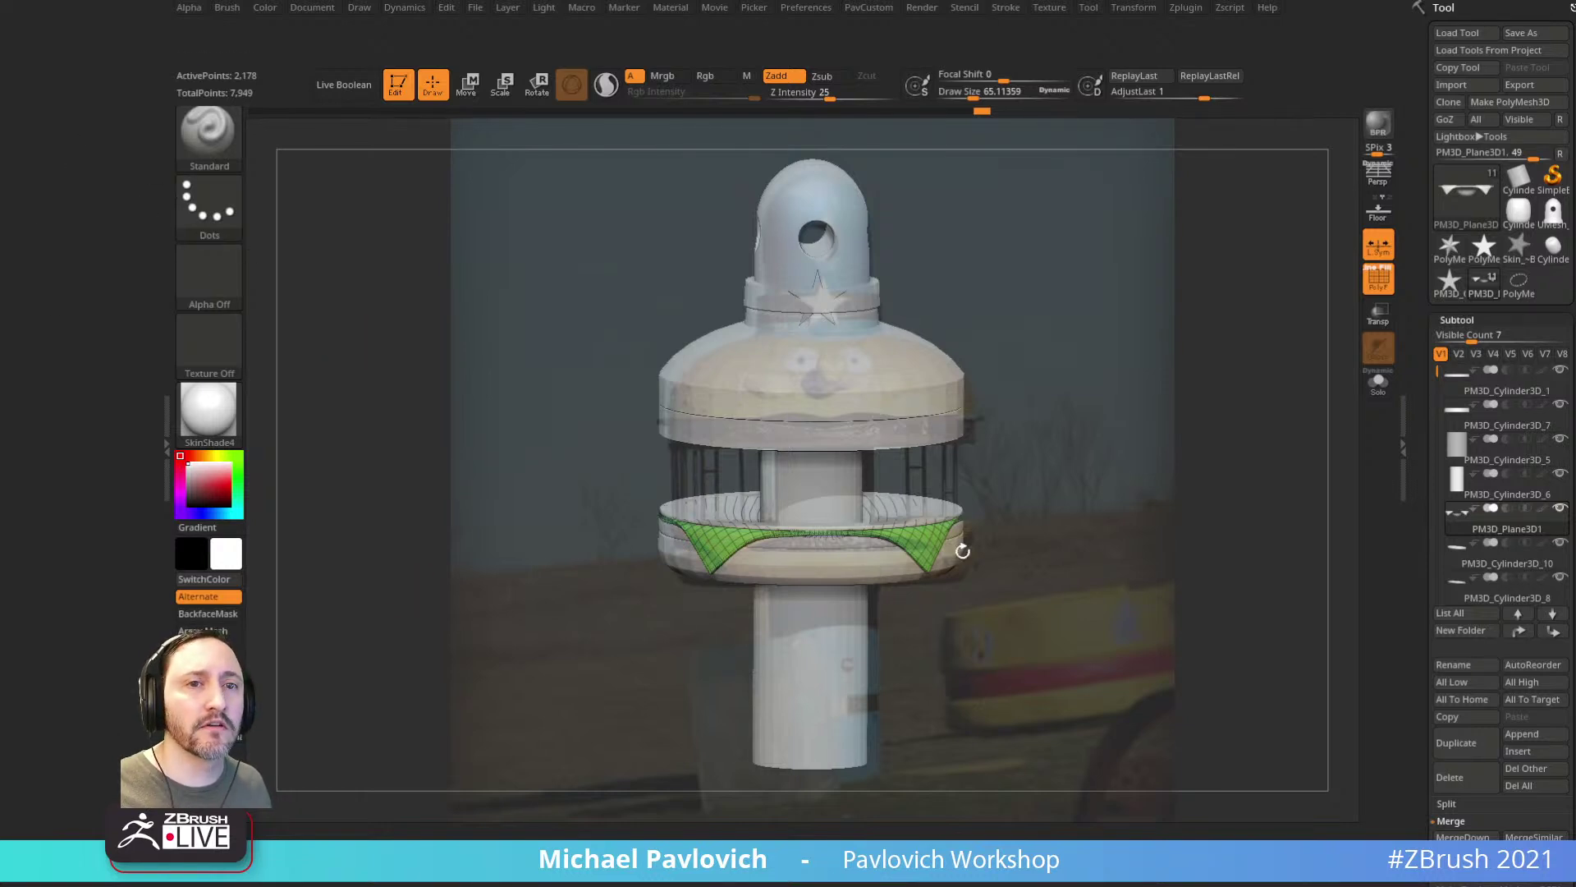
Step: Snap the tower model to its front view and reduce the brush draw size to about 52
shift+drag(1182, 425, 1173, 405)
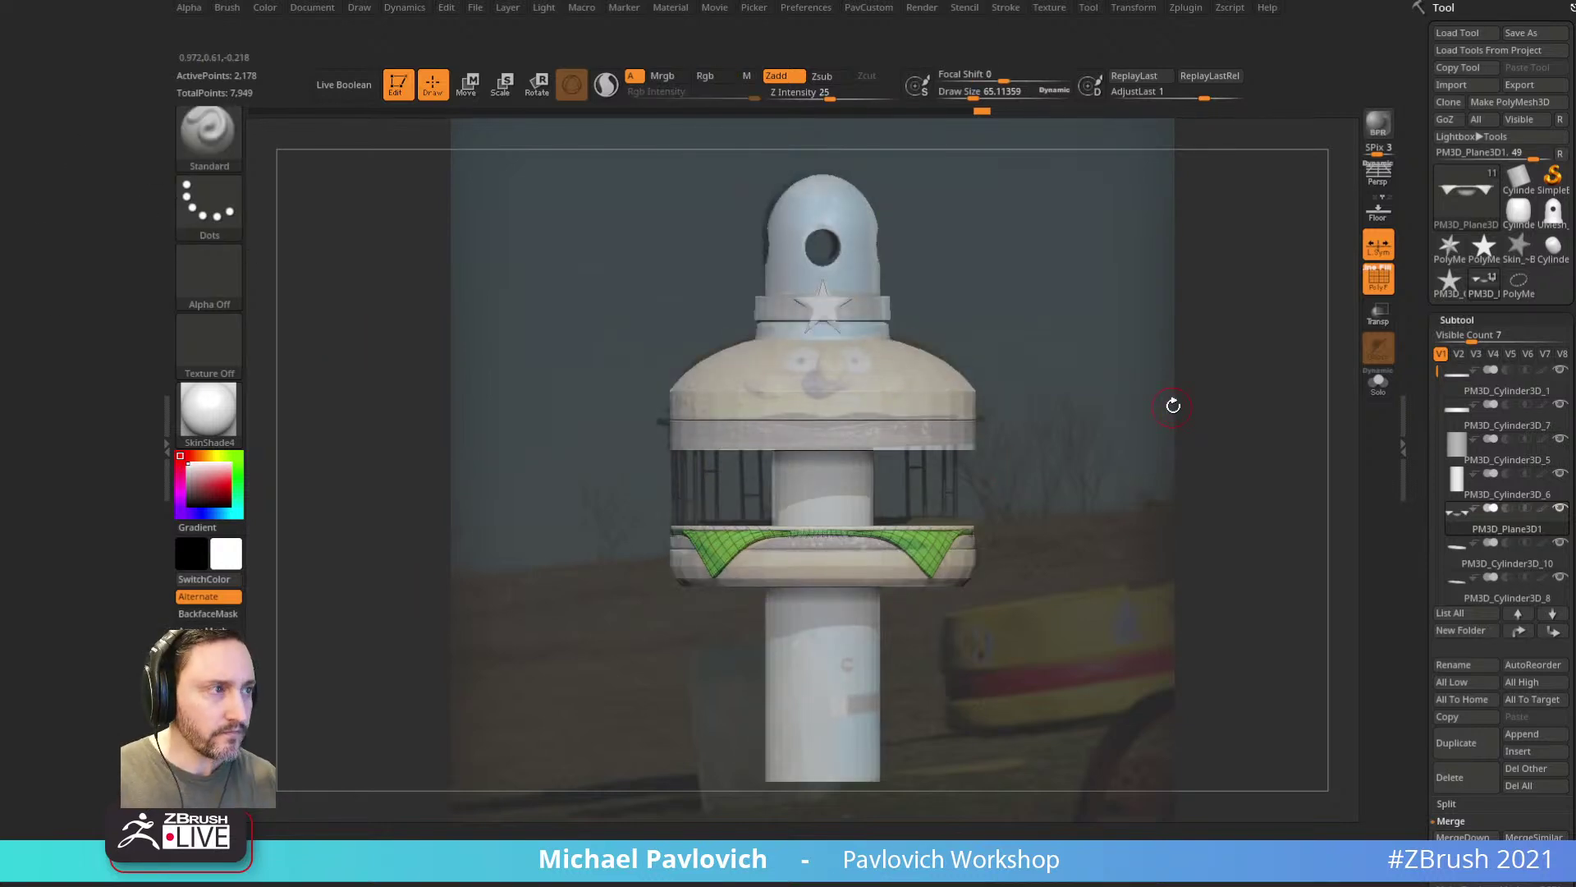
key(shift+z)
key(shift+z)
key(s)
mouse_move(1045, 362)
mouse_down()
mouse_move(1059, 366)
mouse_move(1041, 370)
mouse_up()
key(s)
key(s)
click(1042, 382)
key(s)
click(1030, 382)
key(bracketleft)
key(bracketleft)
key(bracketleft)
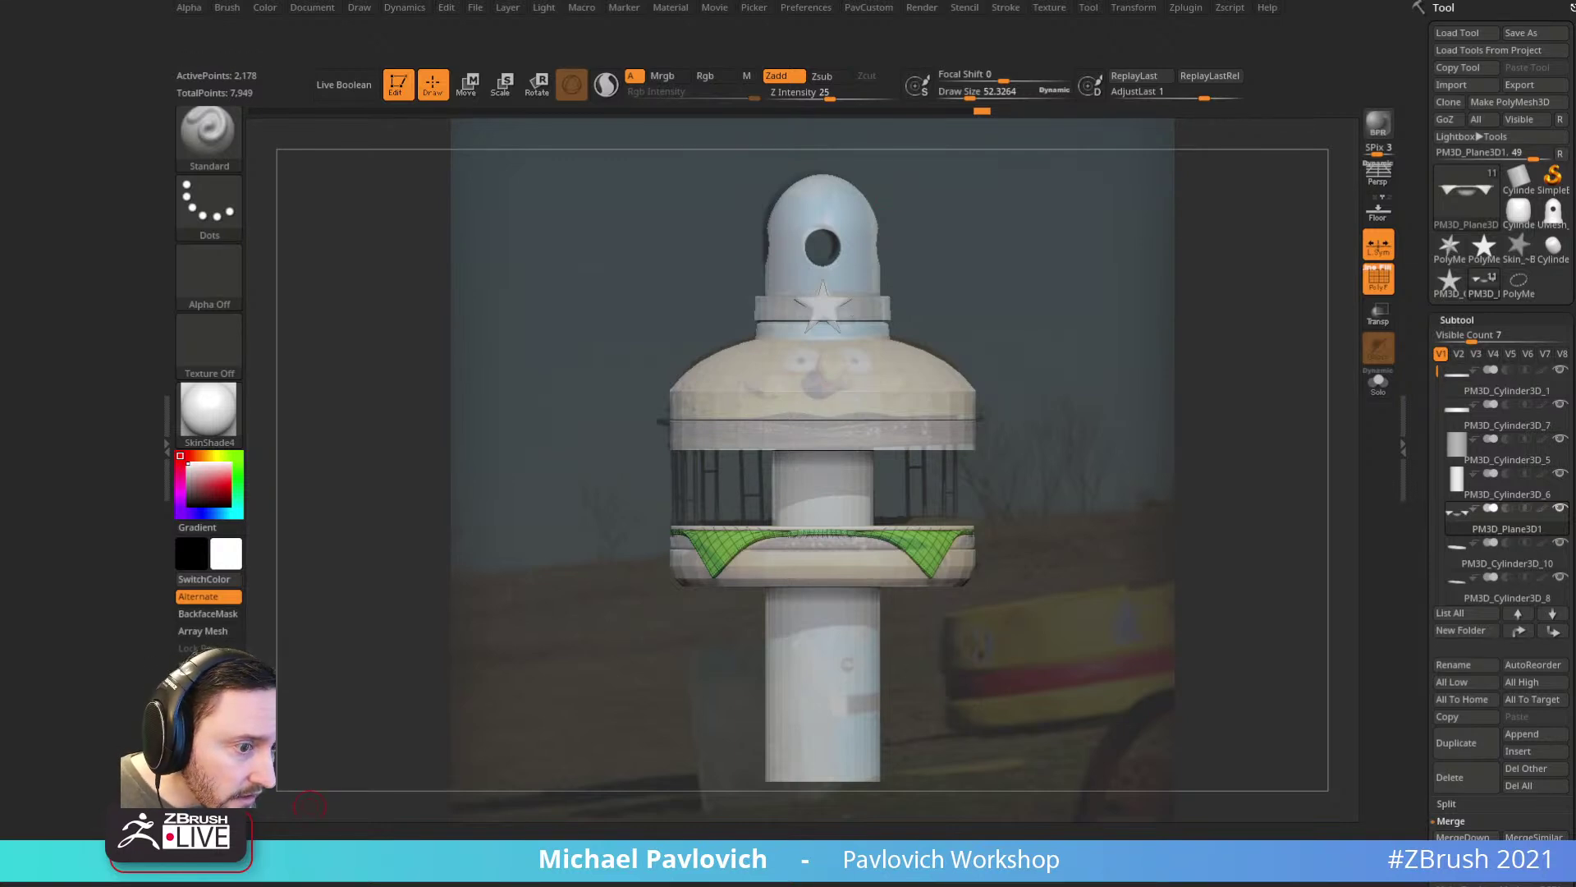
Step: Examine the reference photo of the burger tower, focusing on the cage bars' feet and the cheese draped over the lower bun
right_drag(310, 805, 618, 524)
scroll(617, 524, up, 5)
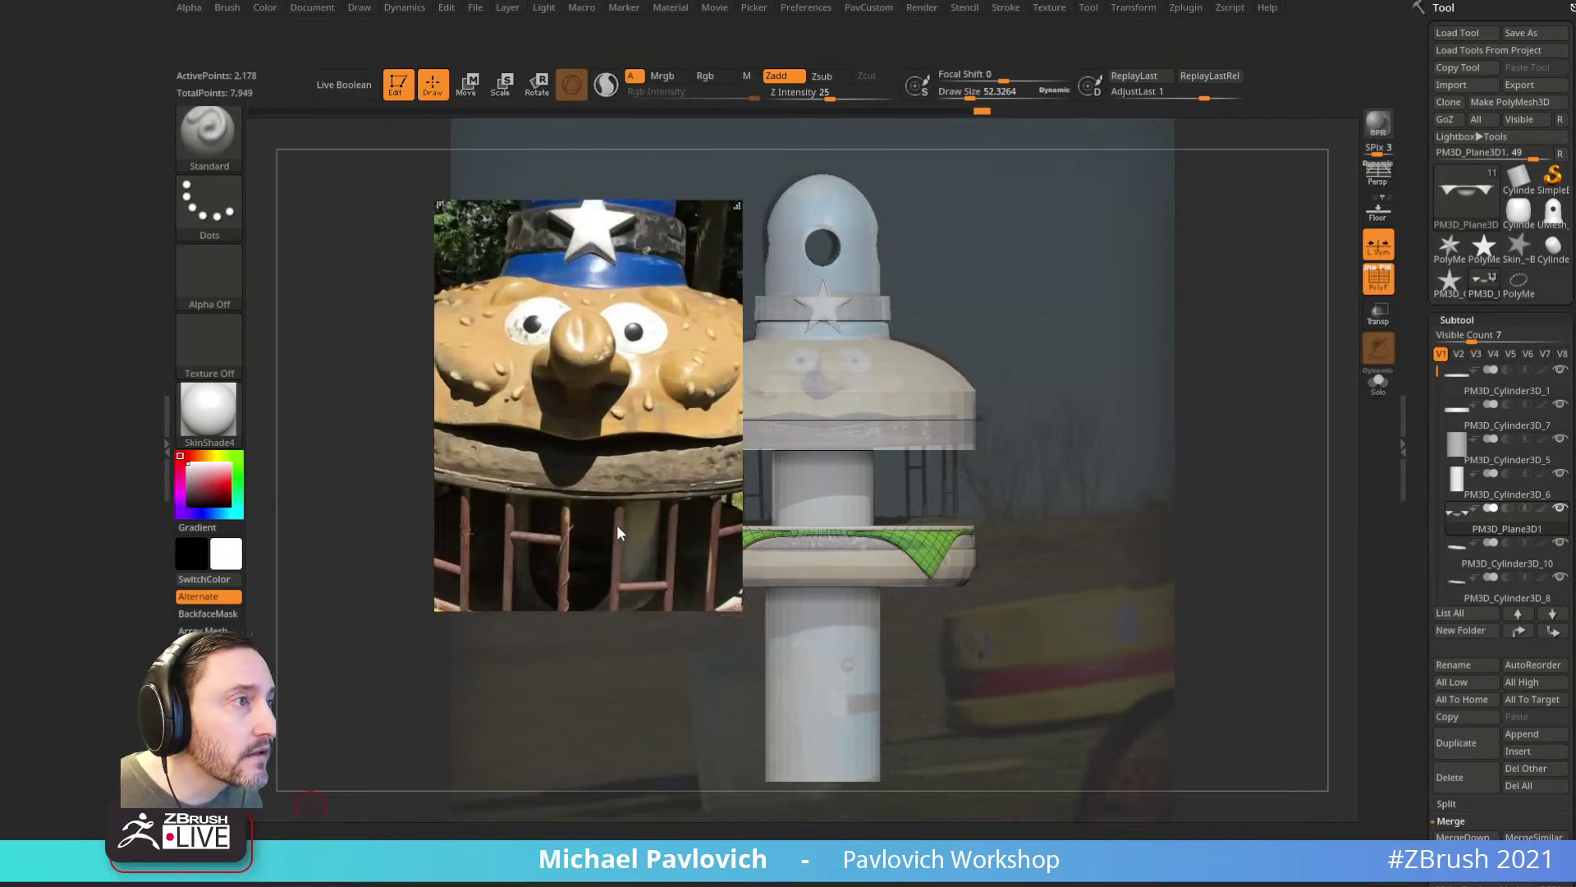
middle_drag(598, 544, 637, 292)
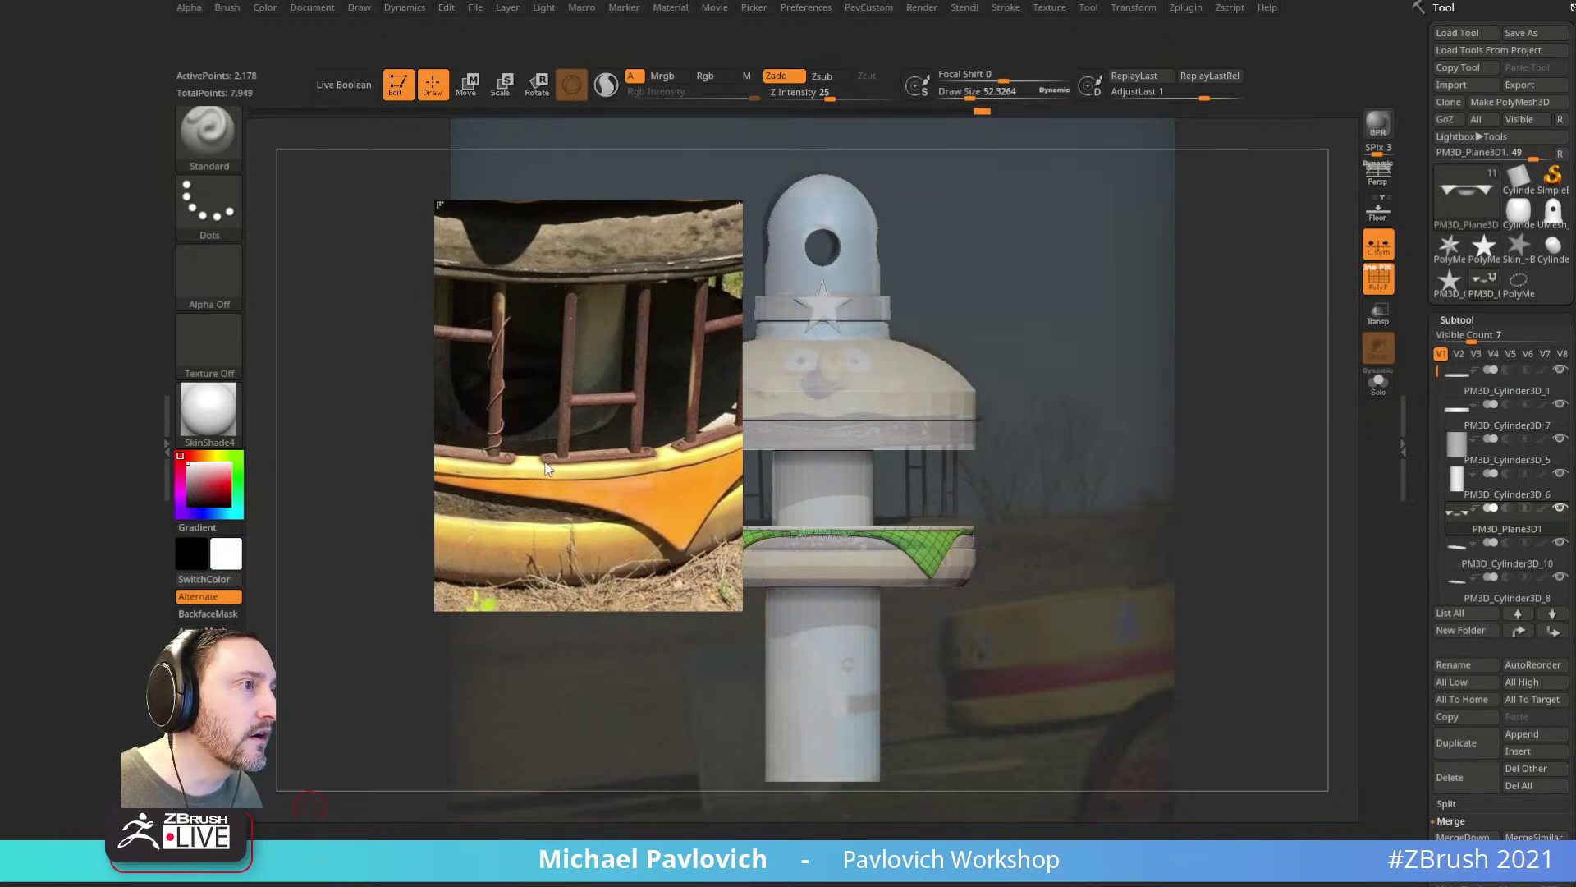
drag(688, 401, 535, 413)
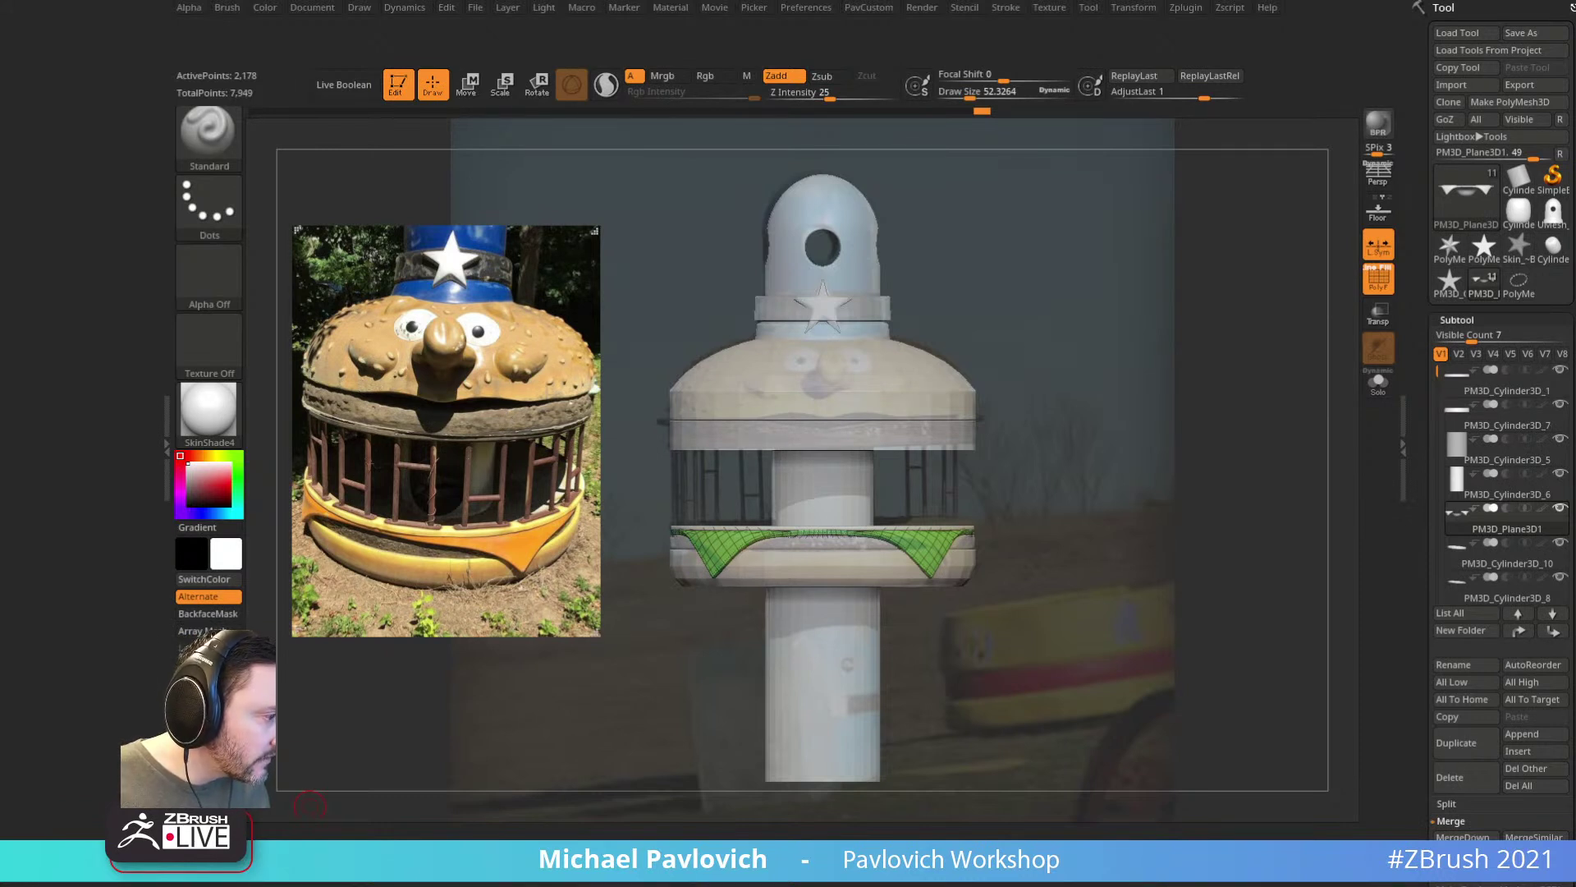
click(407, 868)
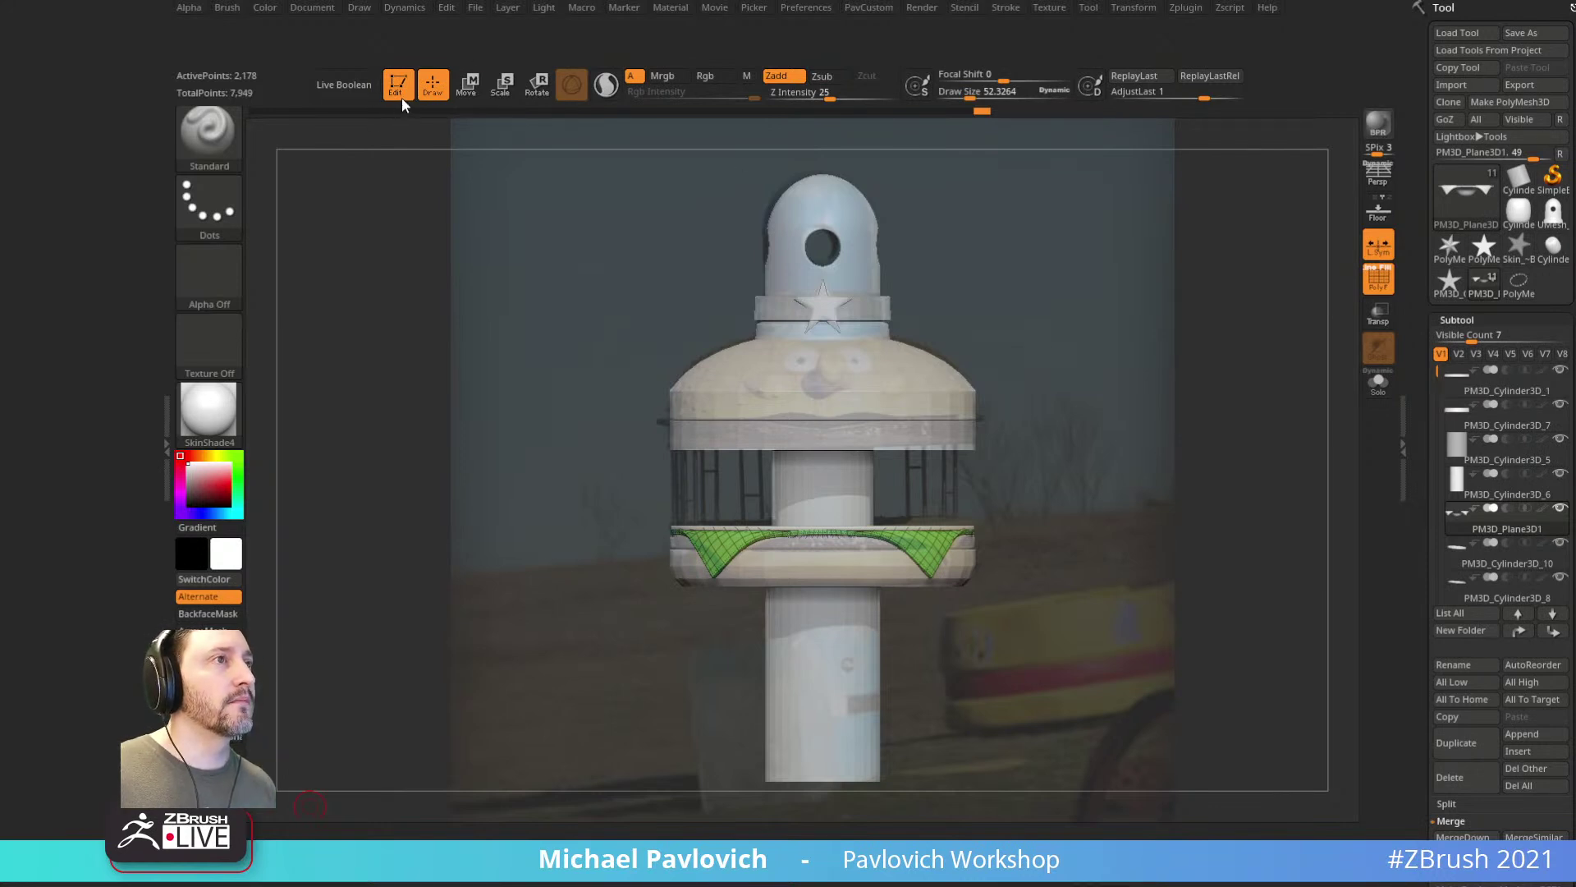
Step: Restore the interface layout with the Brush palette docked in the side tray
click(228, 7)
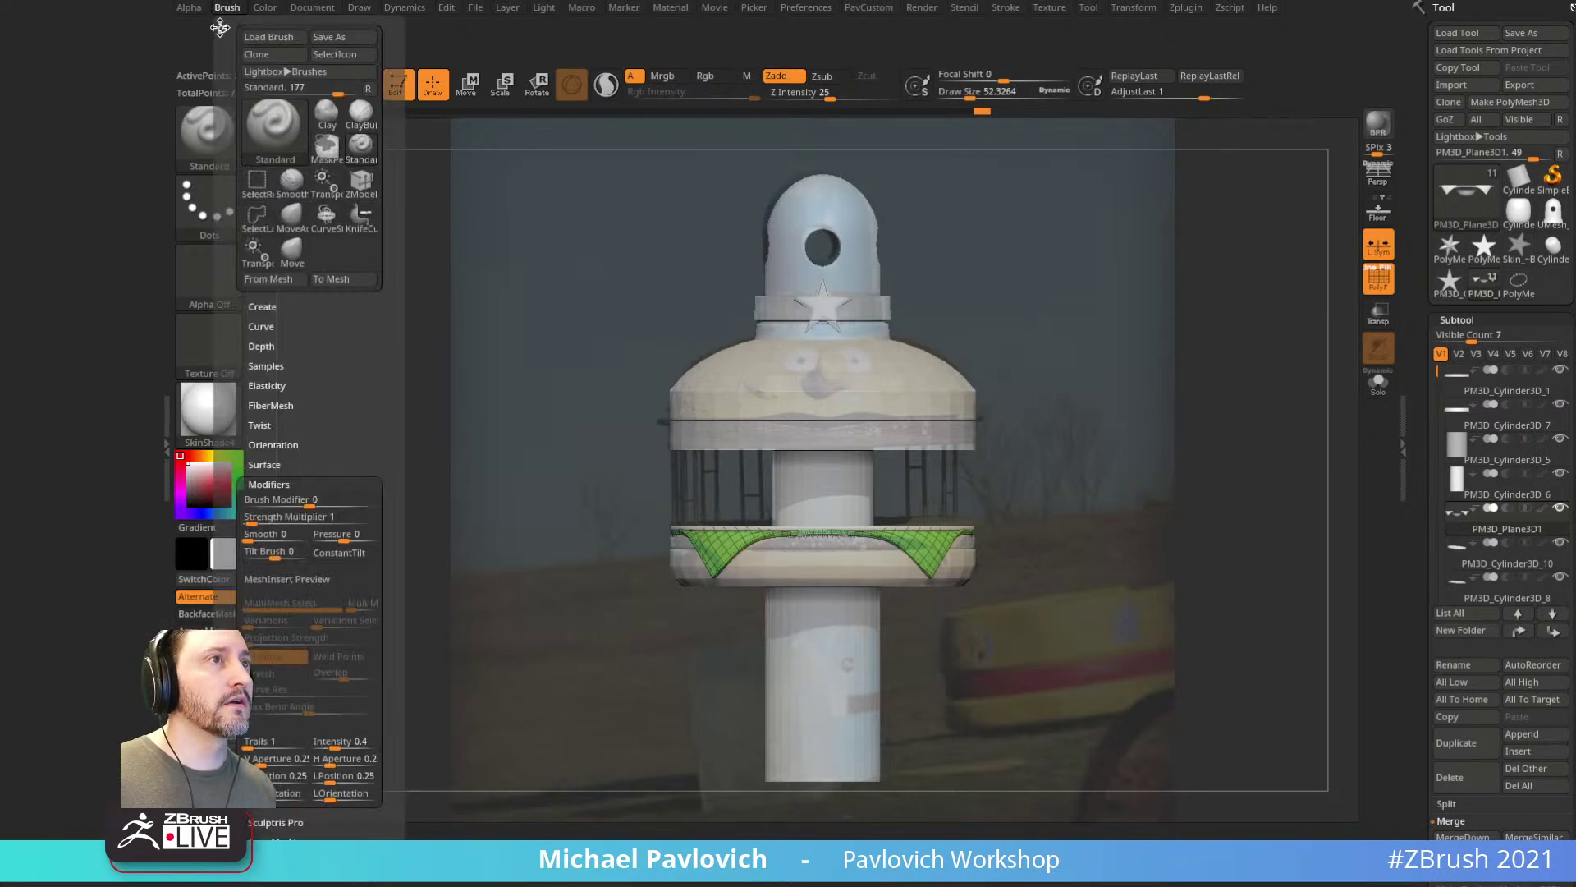
click(184, 10)
click(807, 9)
click(844, 155)
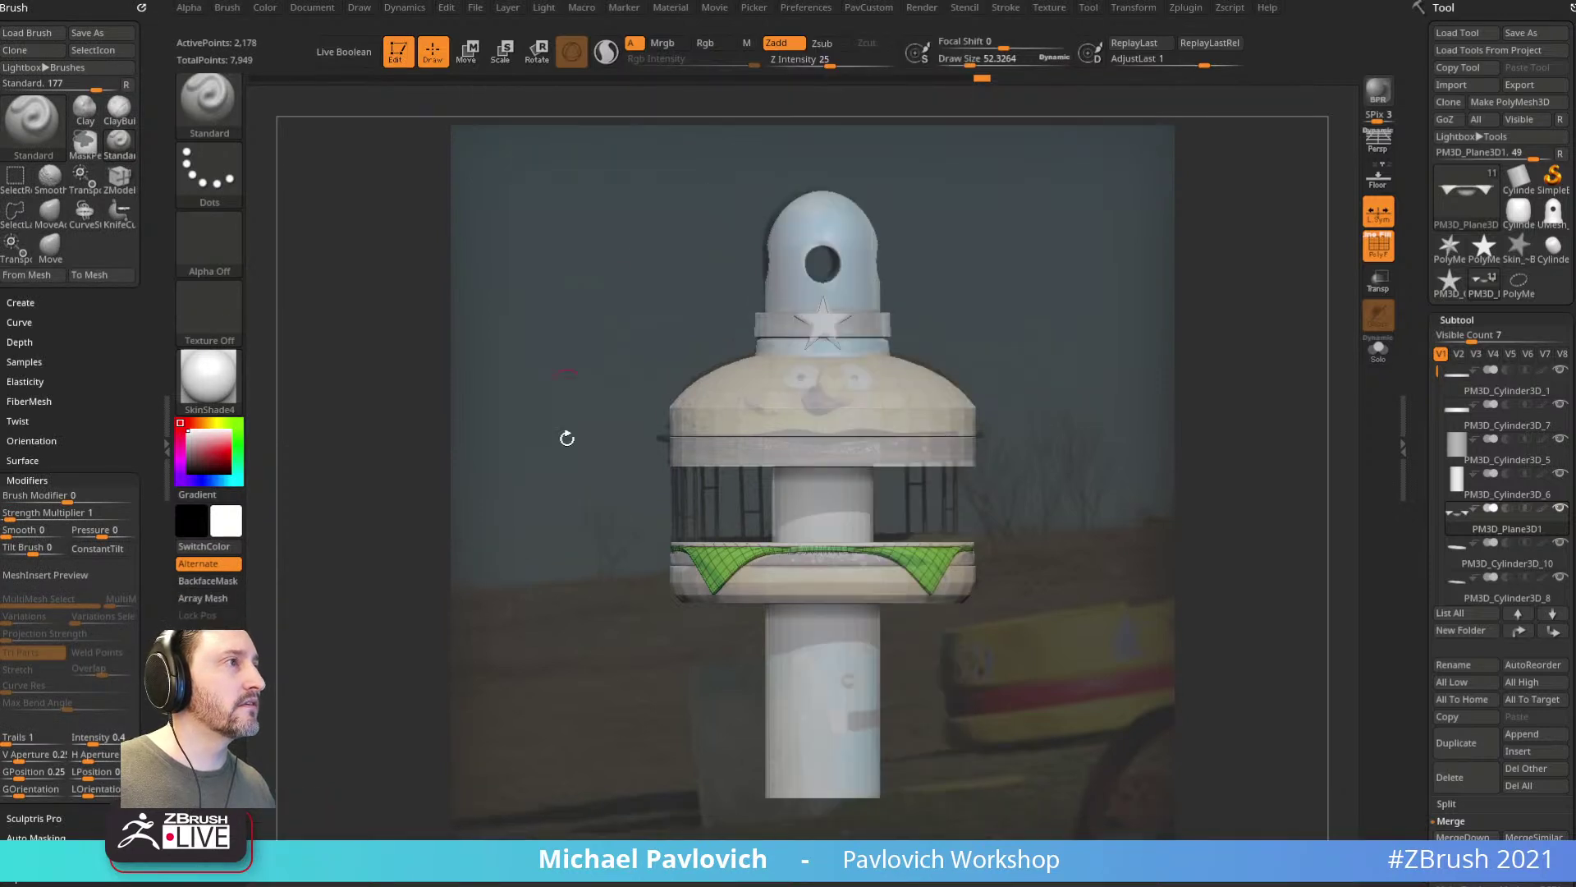
Step: Select the domed hat subtool with the round holes and insert a cube subtool after it
key(s)
drag(1127, 430, 1107, 430)
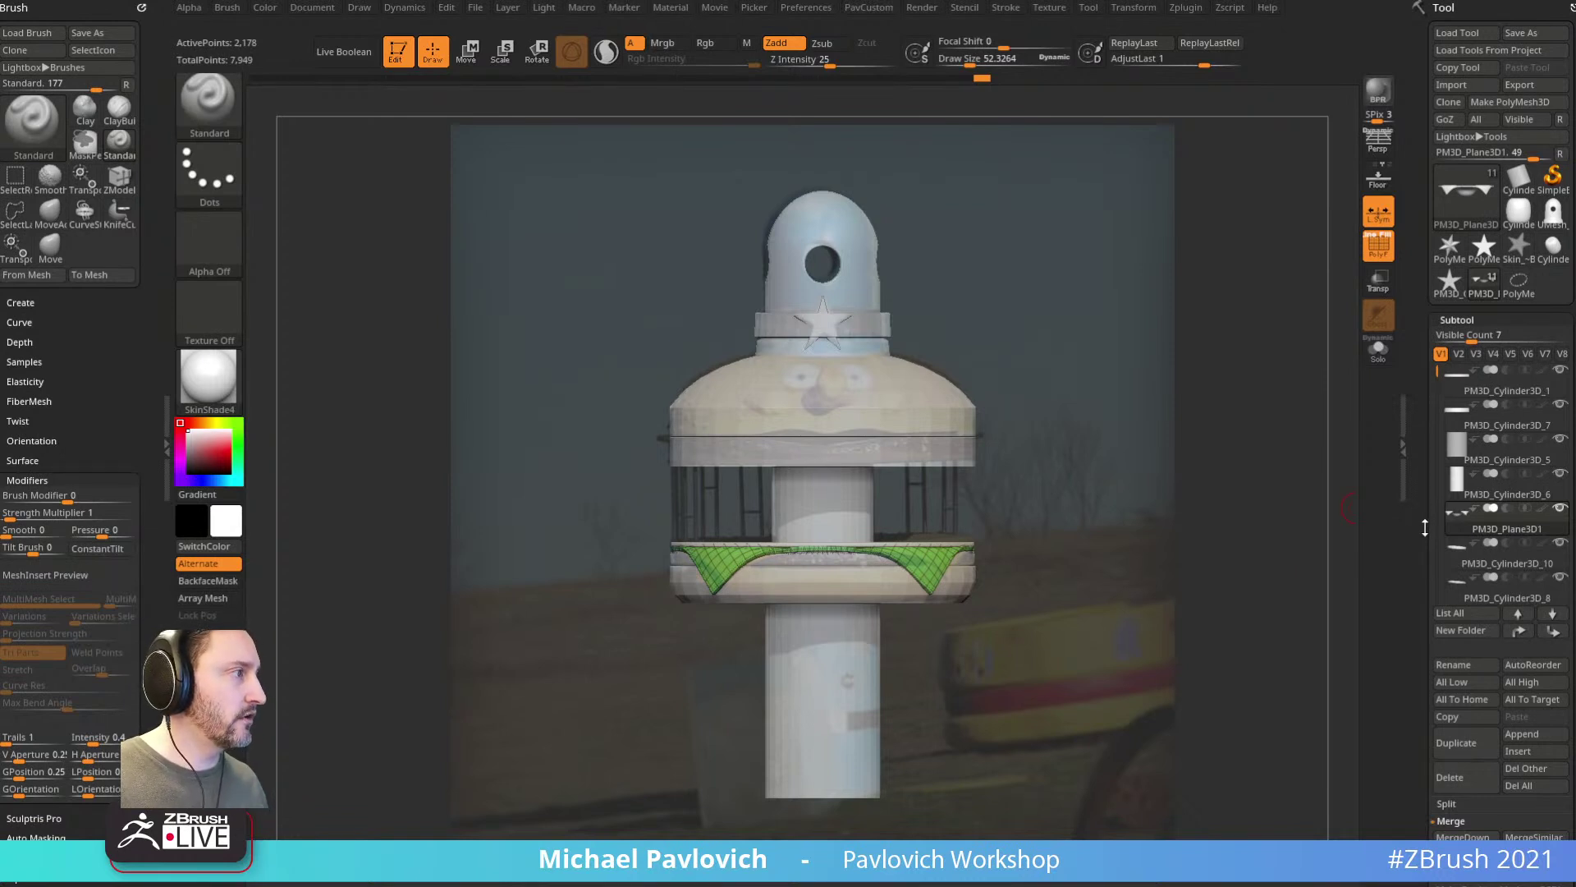
drag(1440, 461, 1437, 497)
click(1461, 510)
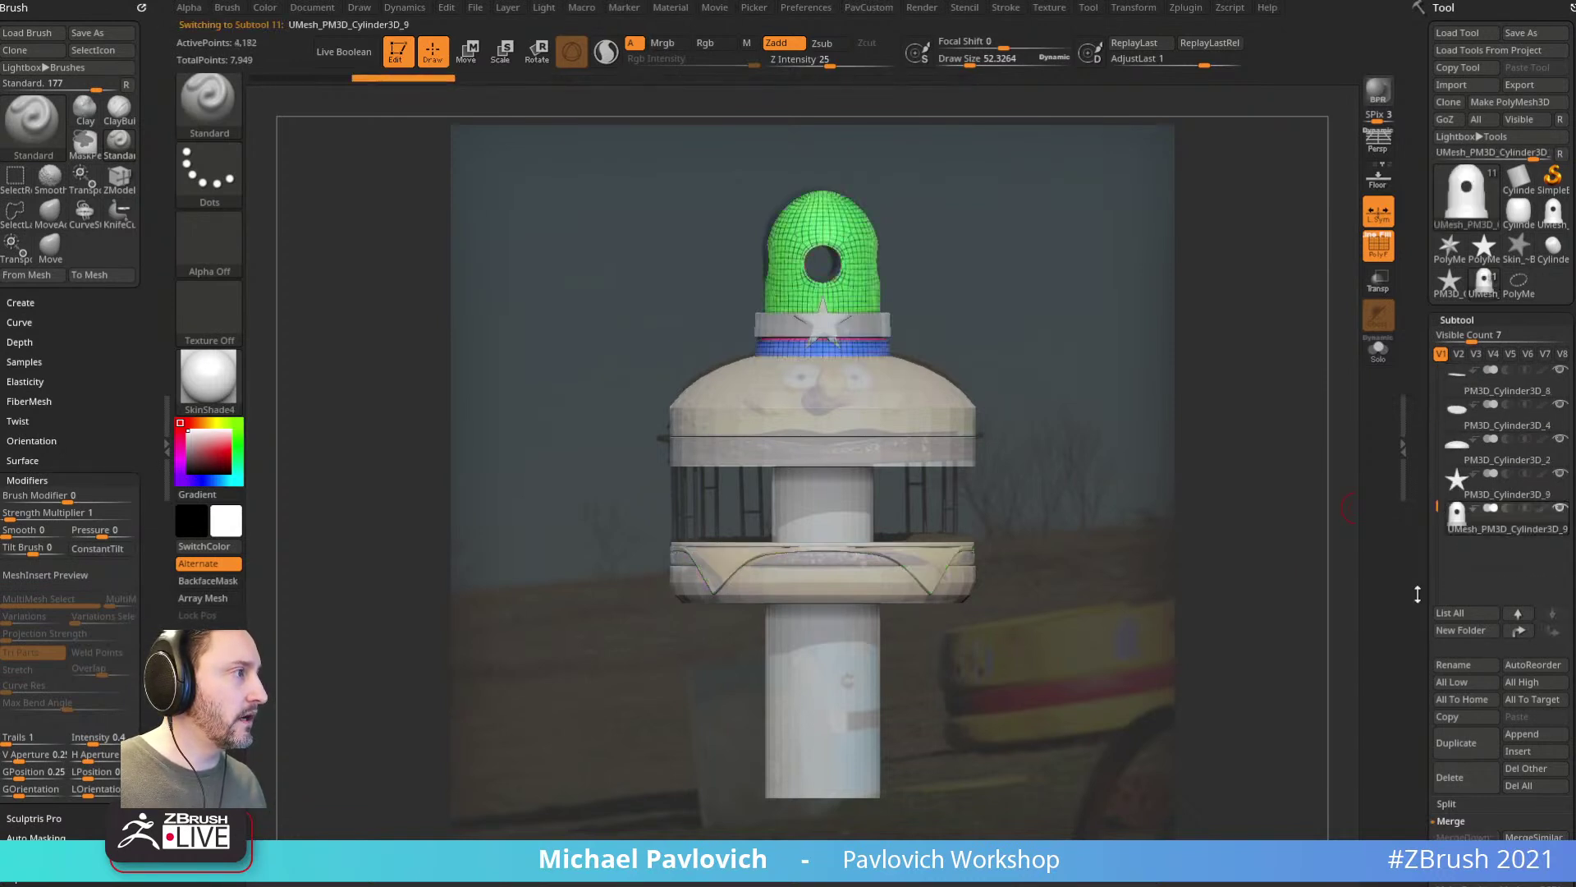
drag(1412, 615, 1415, 538)
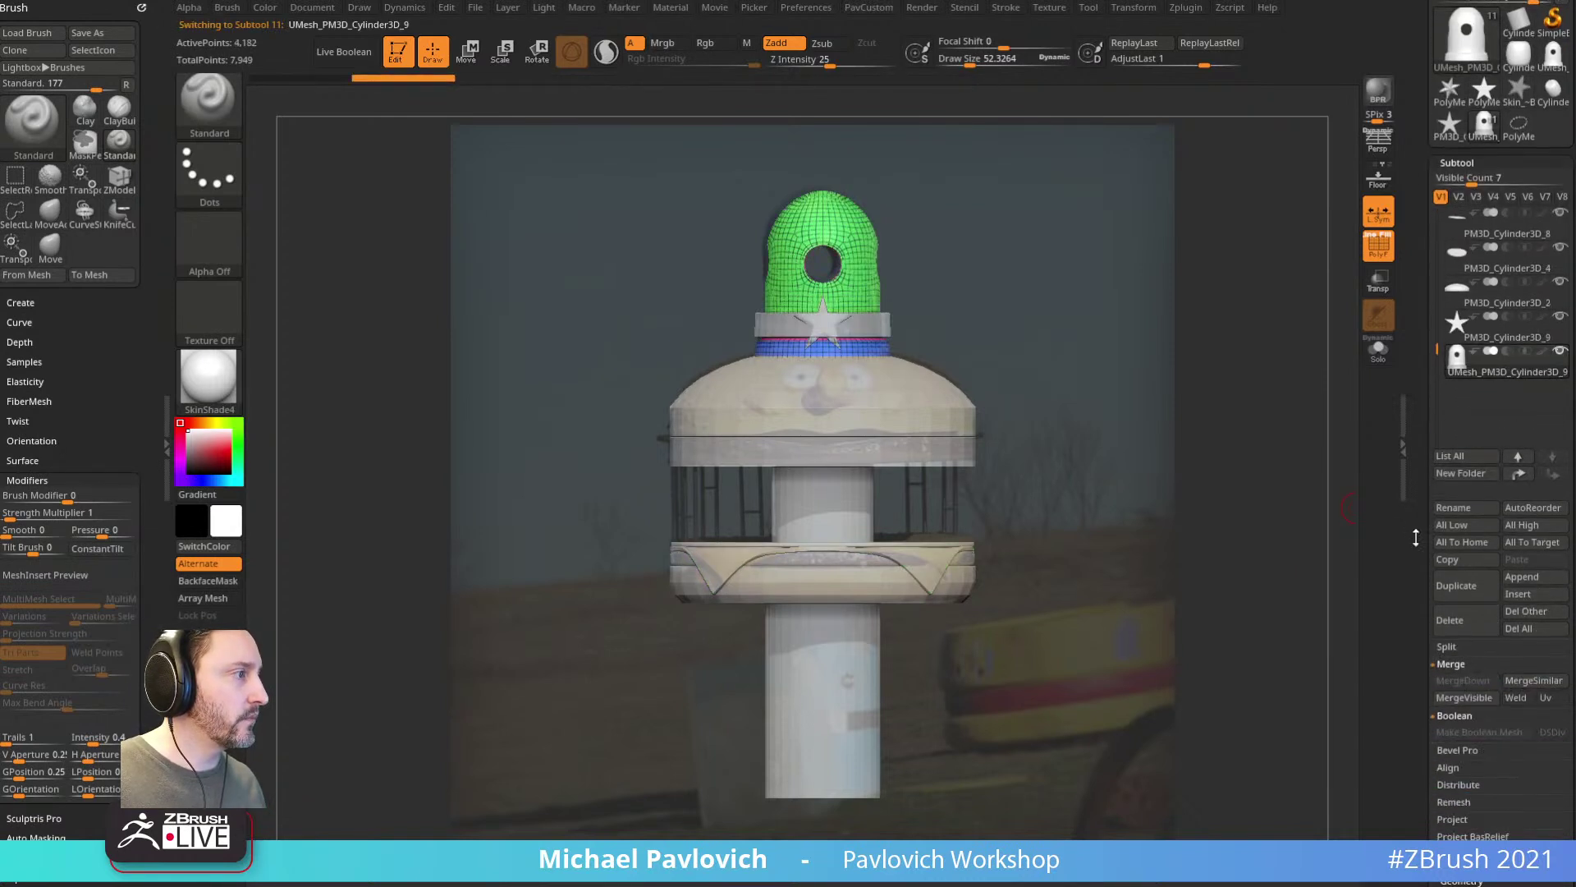
click(1518, 595)
click(897, 618)
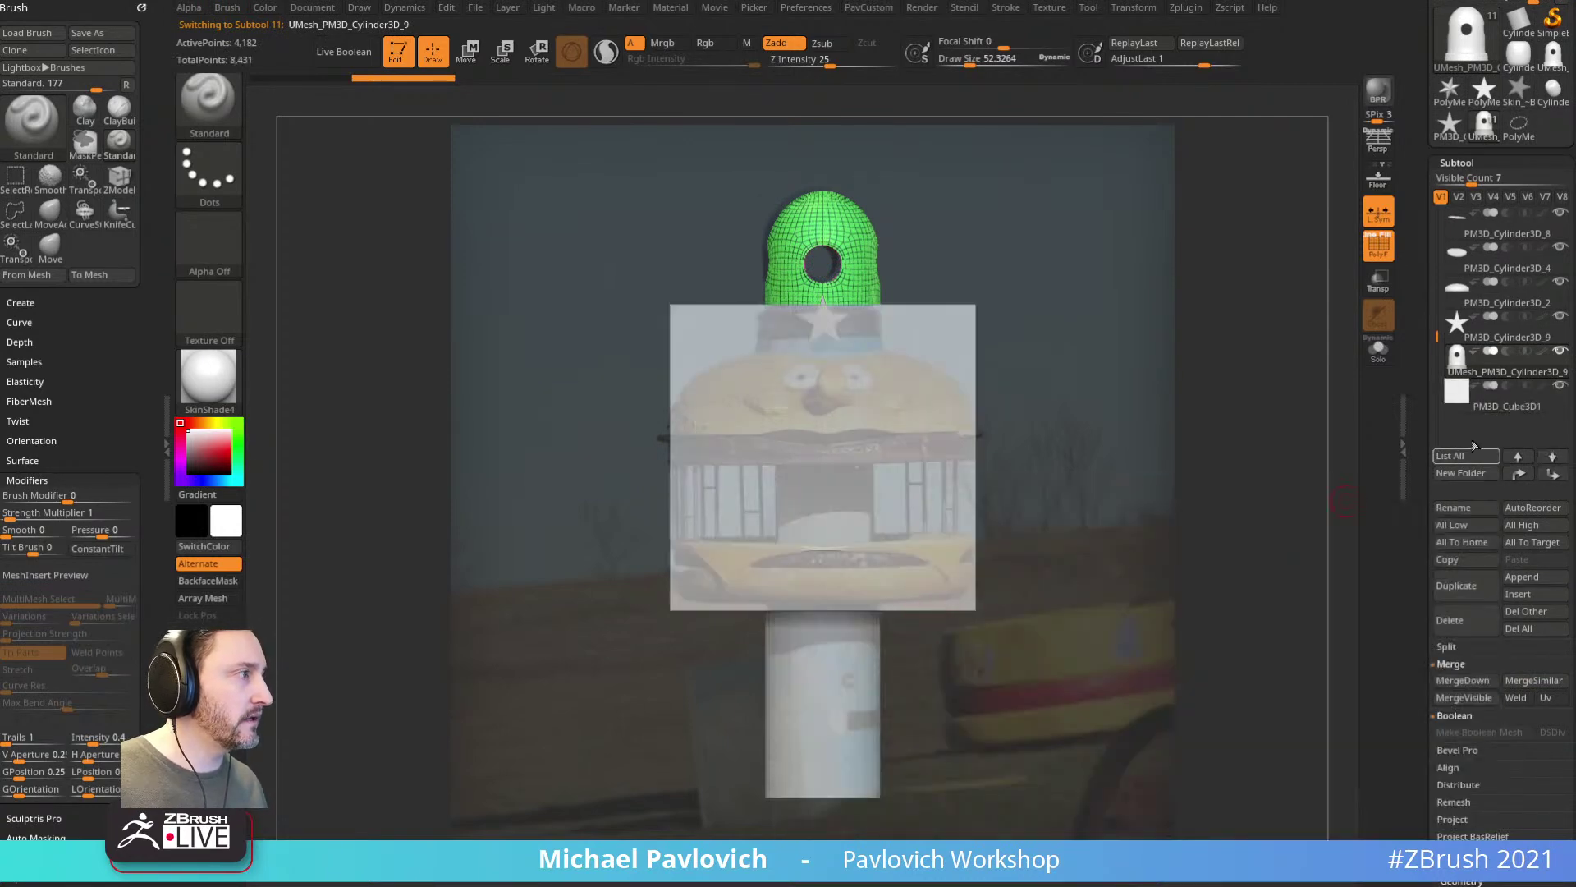
Step: Make the inserted cube active, undo its cloth-transpose move, and switch from TransposeCloth to the standard Transpose brush
drag(1270, 286, 1175, 303)
key(w)
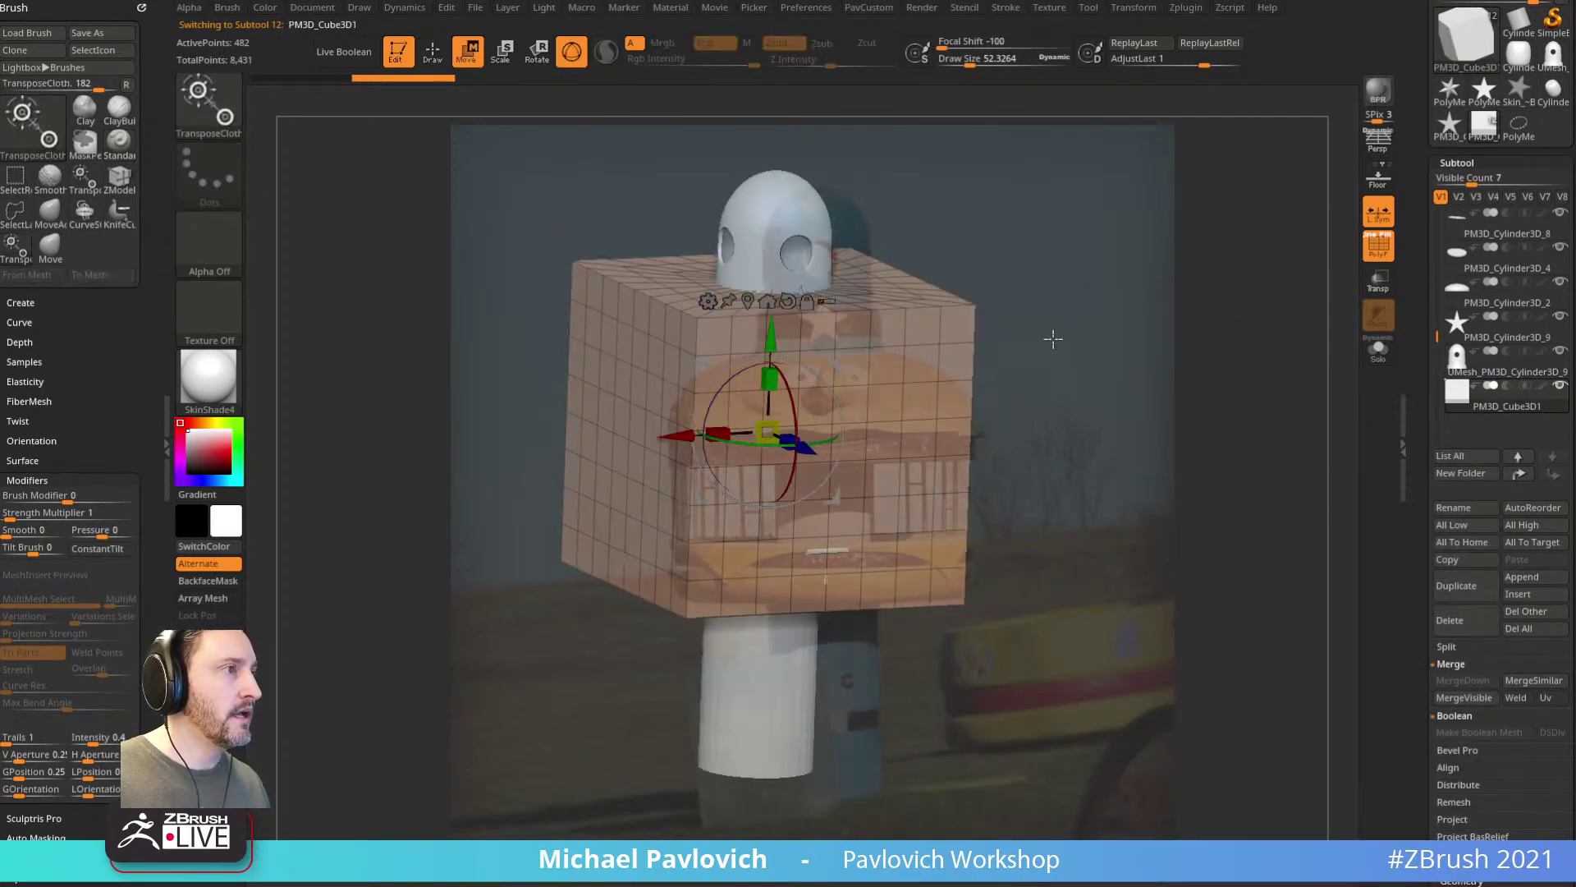
shift+drag(1059, 345, 944, 357)
alt+right_drag(768, 335, 822, 360)
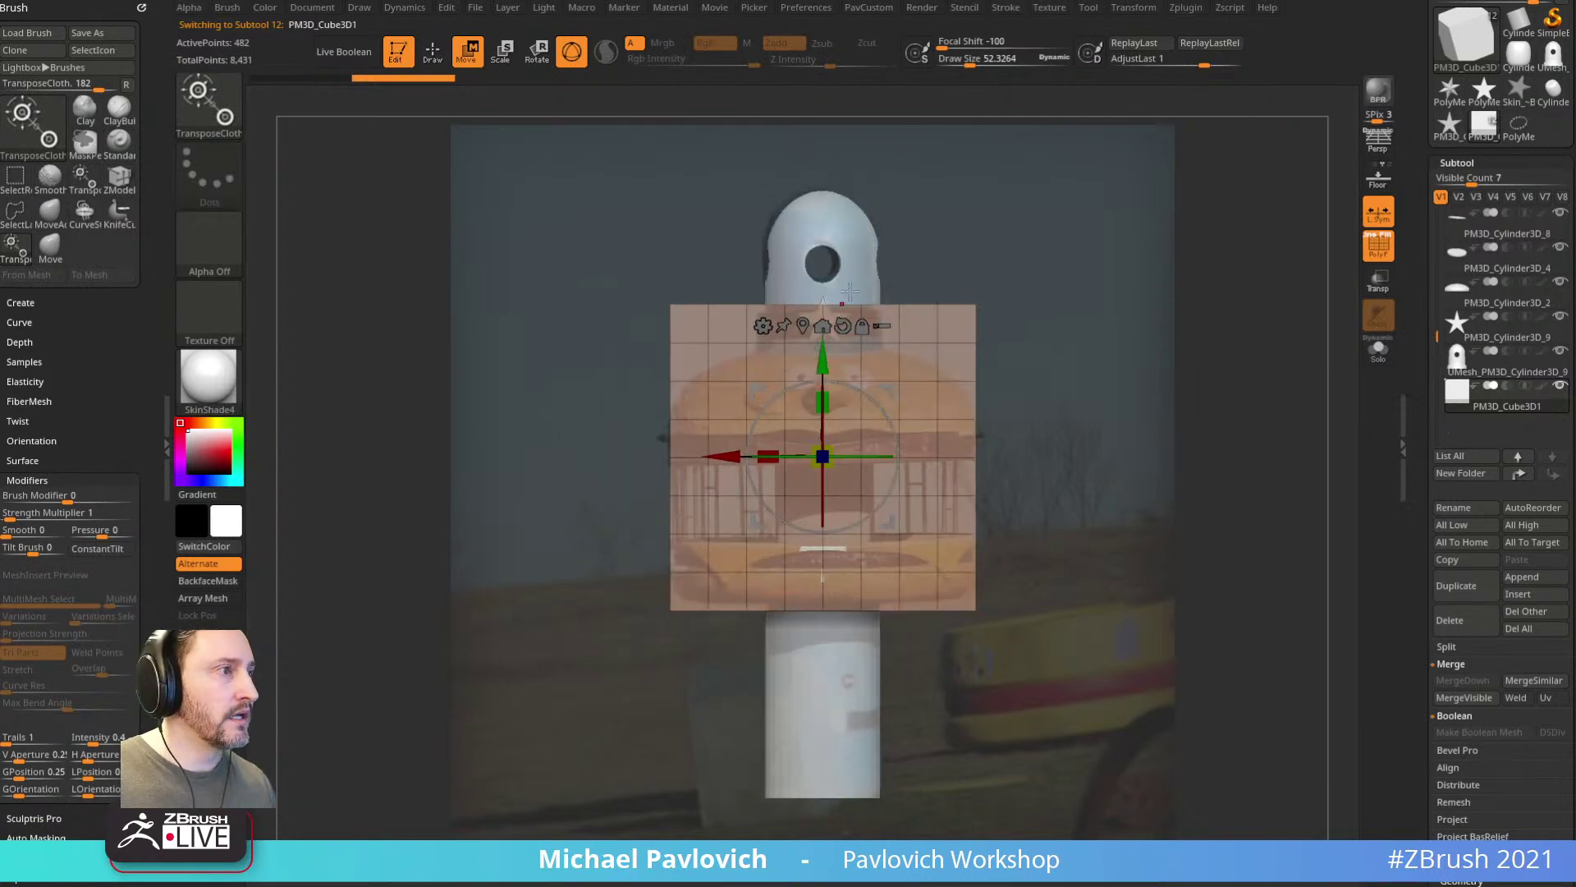
drag(823, 375, 822, 377)
key(ctrl+z)
key(b)
key(t)
key(r)
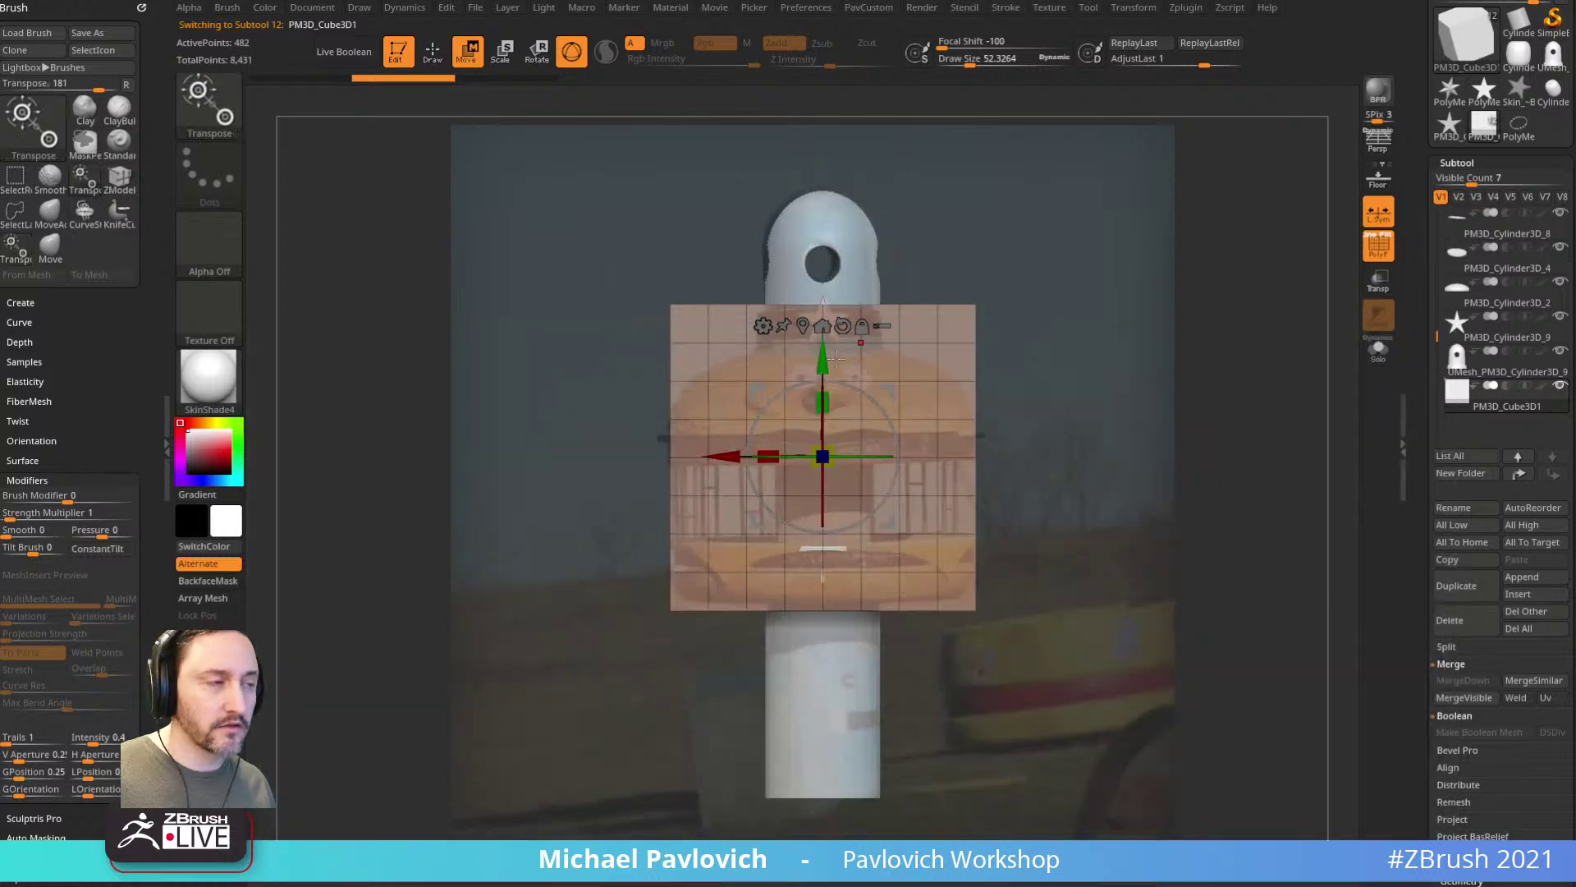
Step: Scale the cube into a small flat block and move it onto the lower disc's front rim
mouse_move(823, 406)
mouse_down()
mouse_move(827, 498)
mouse_move(829, 429)
mouse_move(825, 476)
mouse_up()
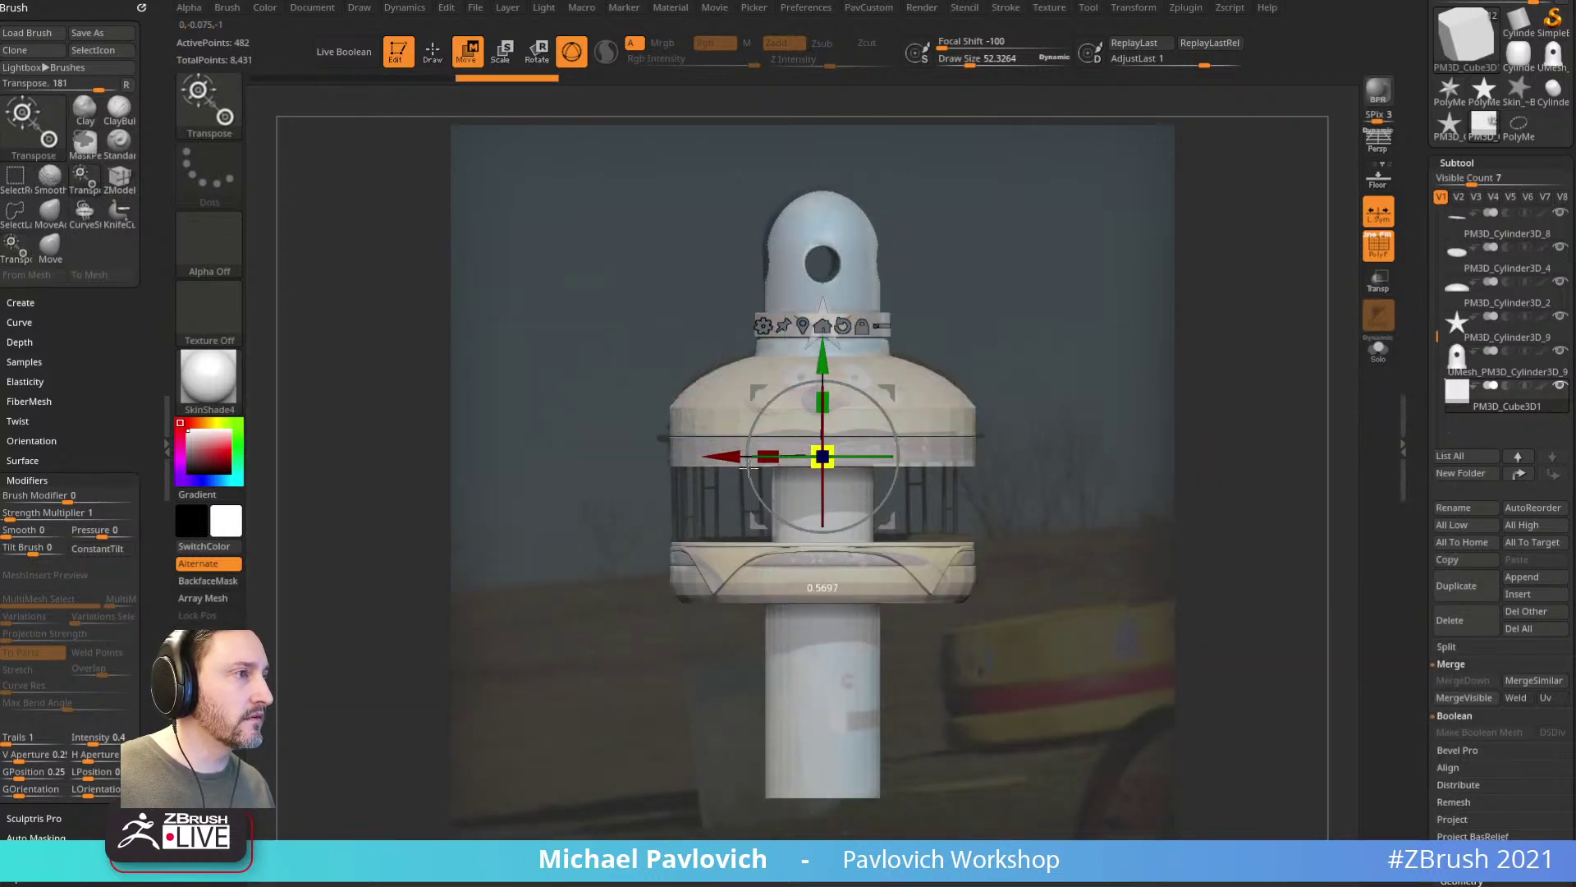
drag(821, 361, 820, 440)
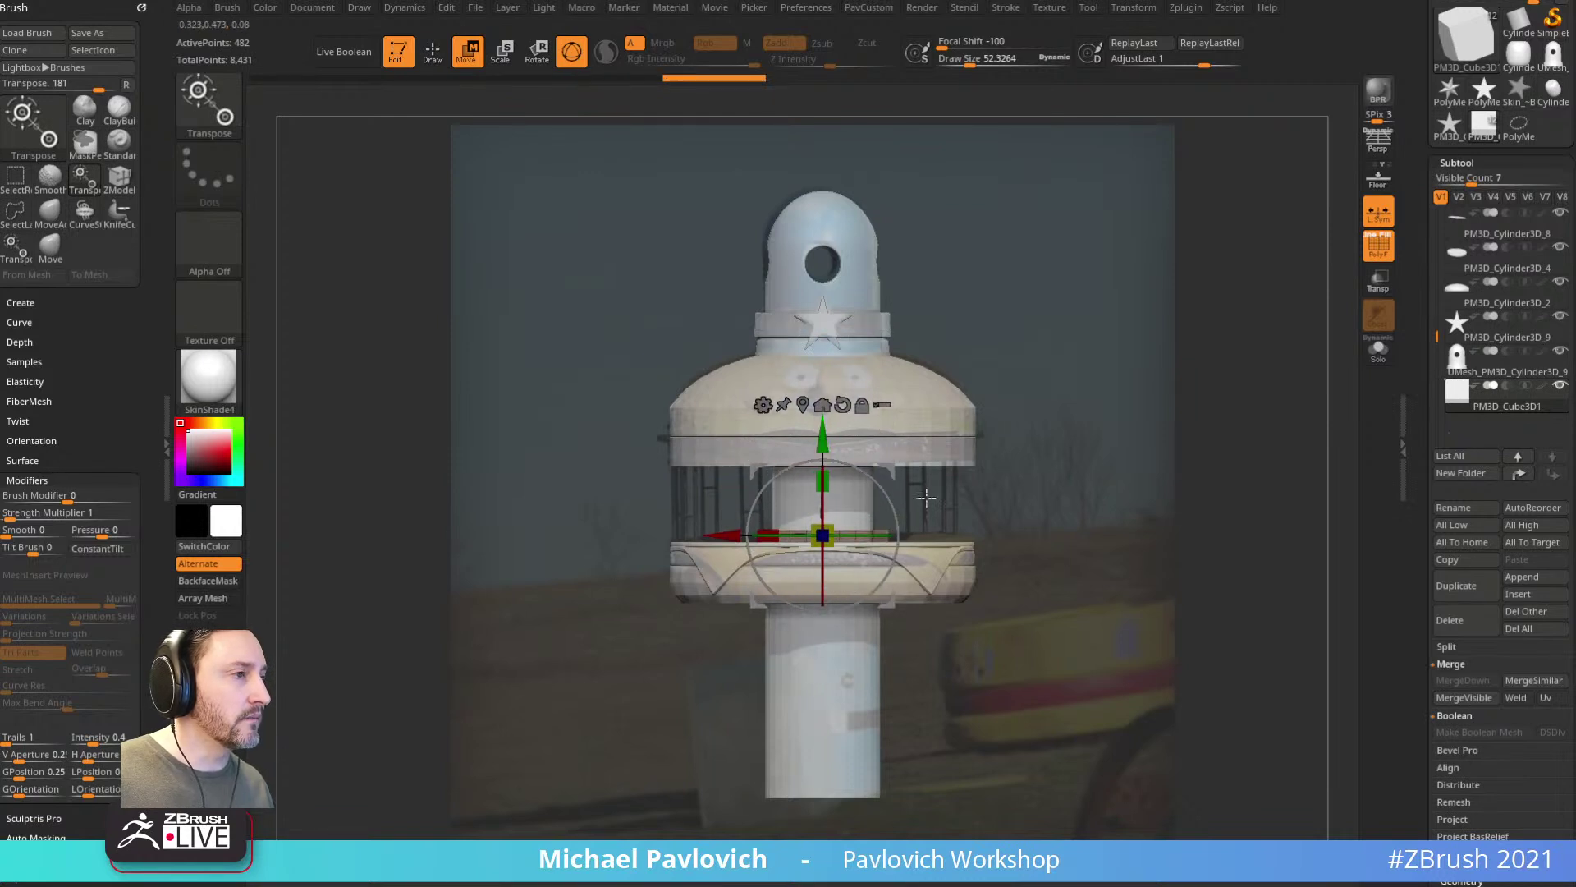
right_drag(920, 464, 985, 510)
drag(897, 551, 1012, 576)
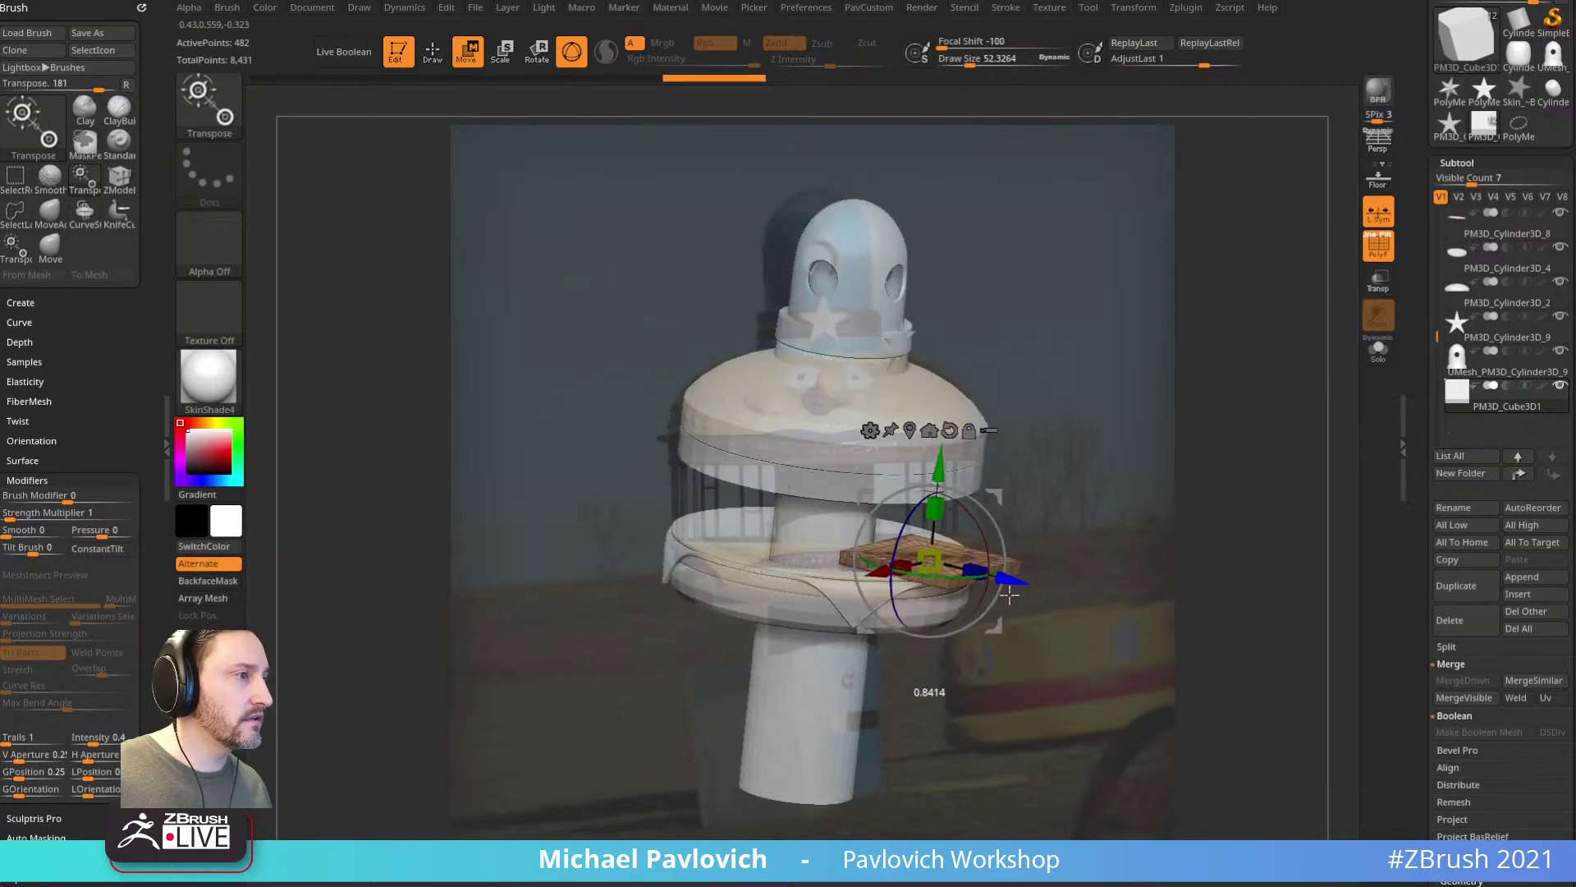
ctrl+right_drag(1226, 526, 1230, 563)
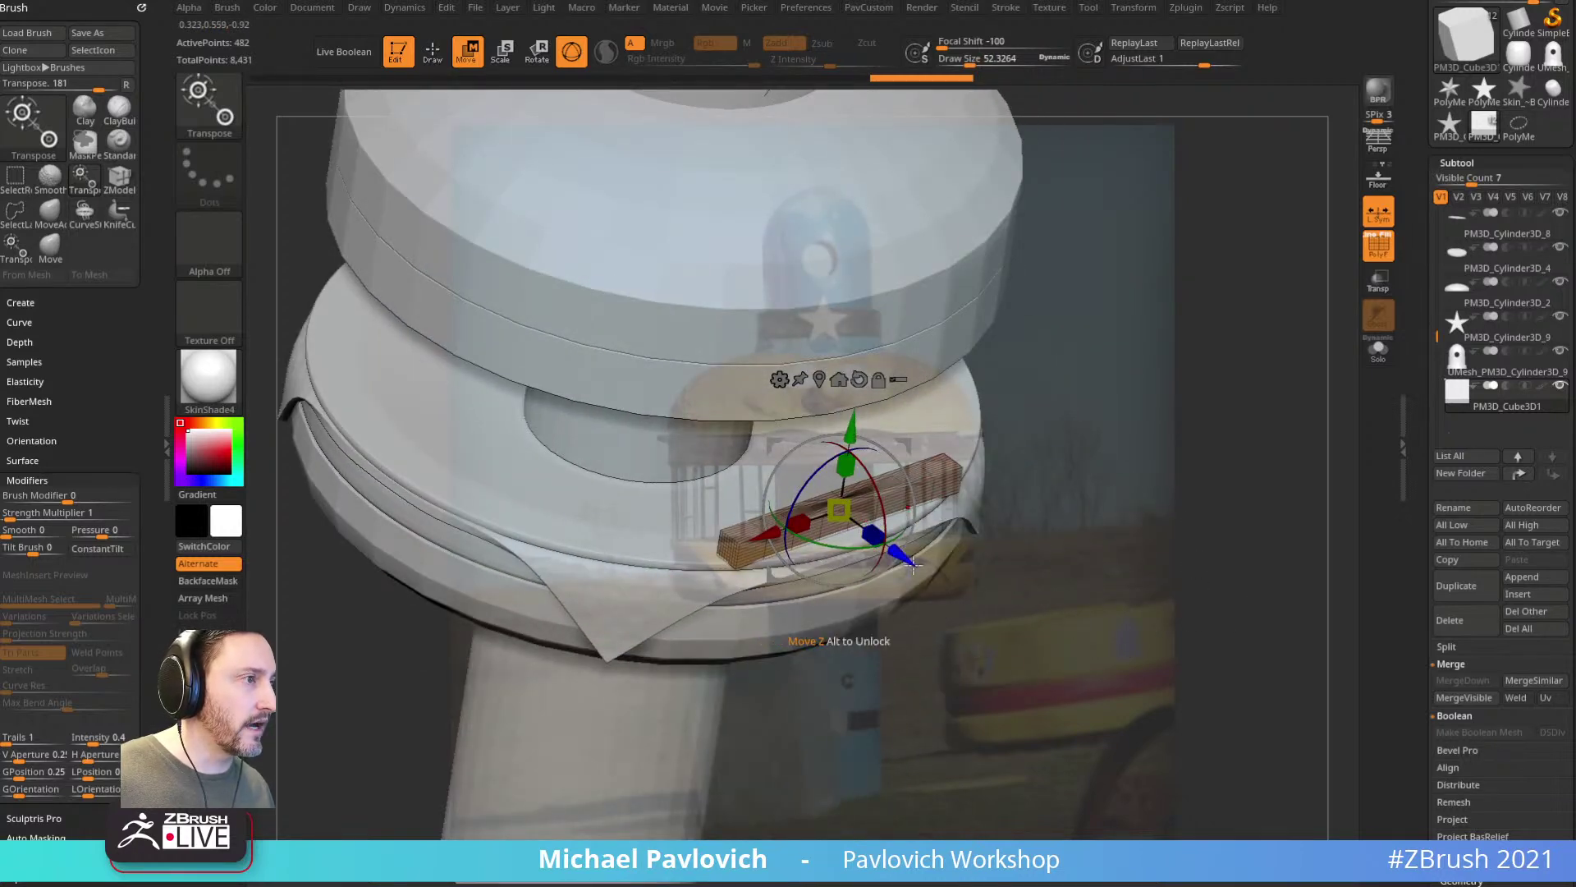
drag(917, 569, 930, 579)
right_drag(1166, 501, 1113, 426)
drag(858, 425, 858, 431)
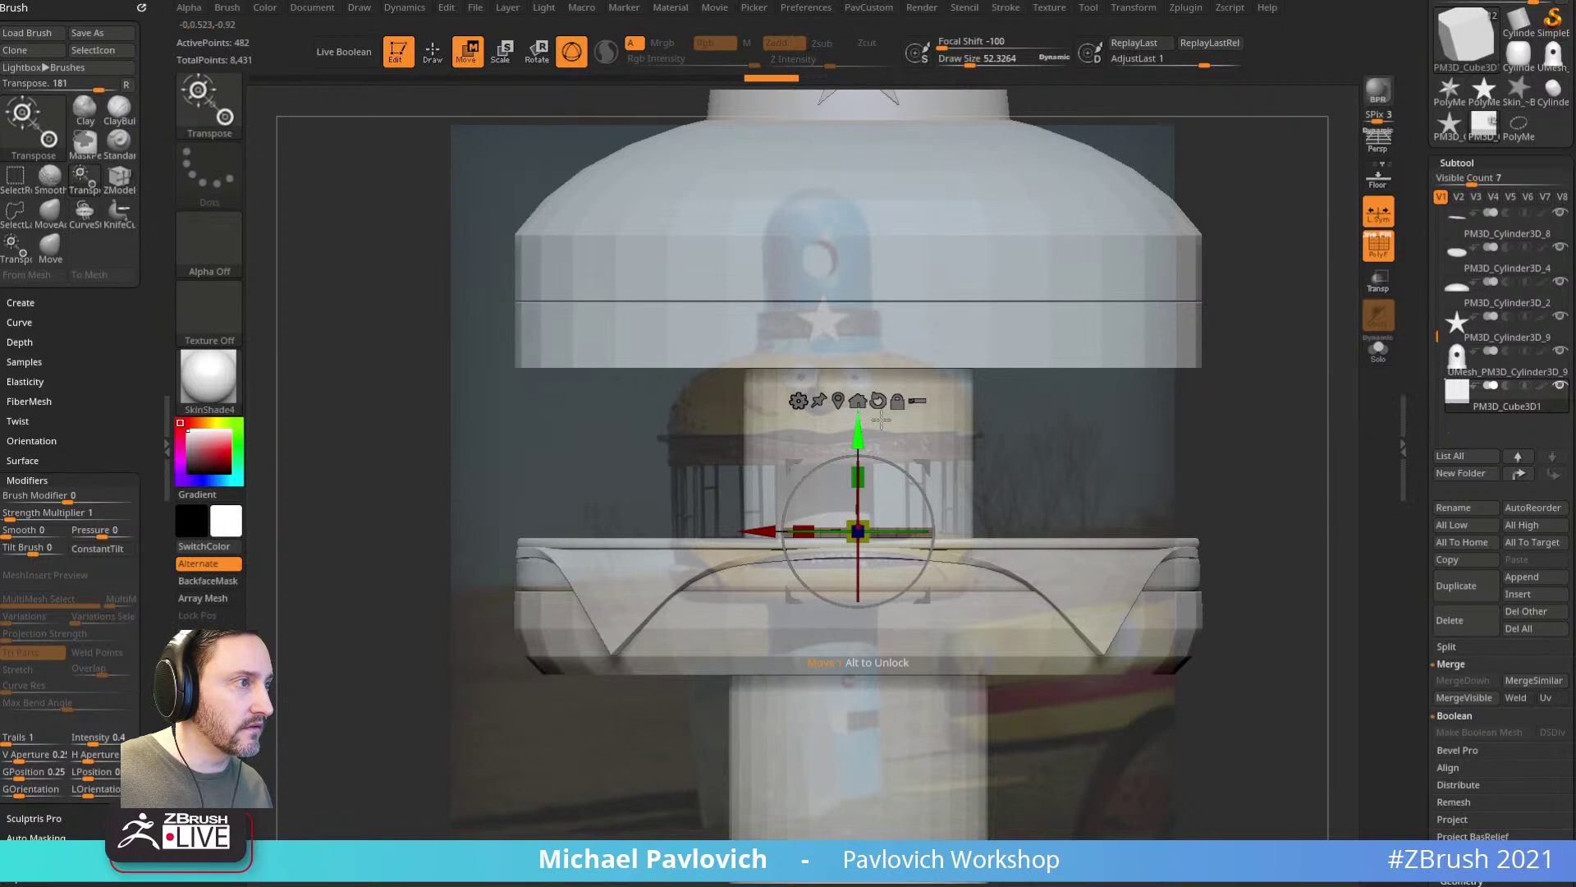
Step: Return to draw mode, hide the reference overlay, and frame the flat block on the disc's rim up close
key(q)
key(f)
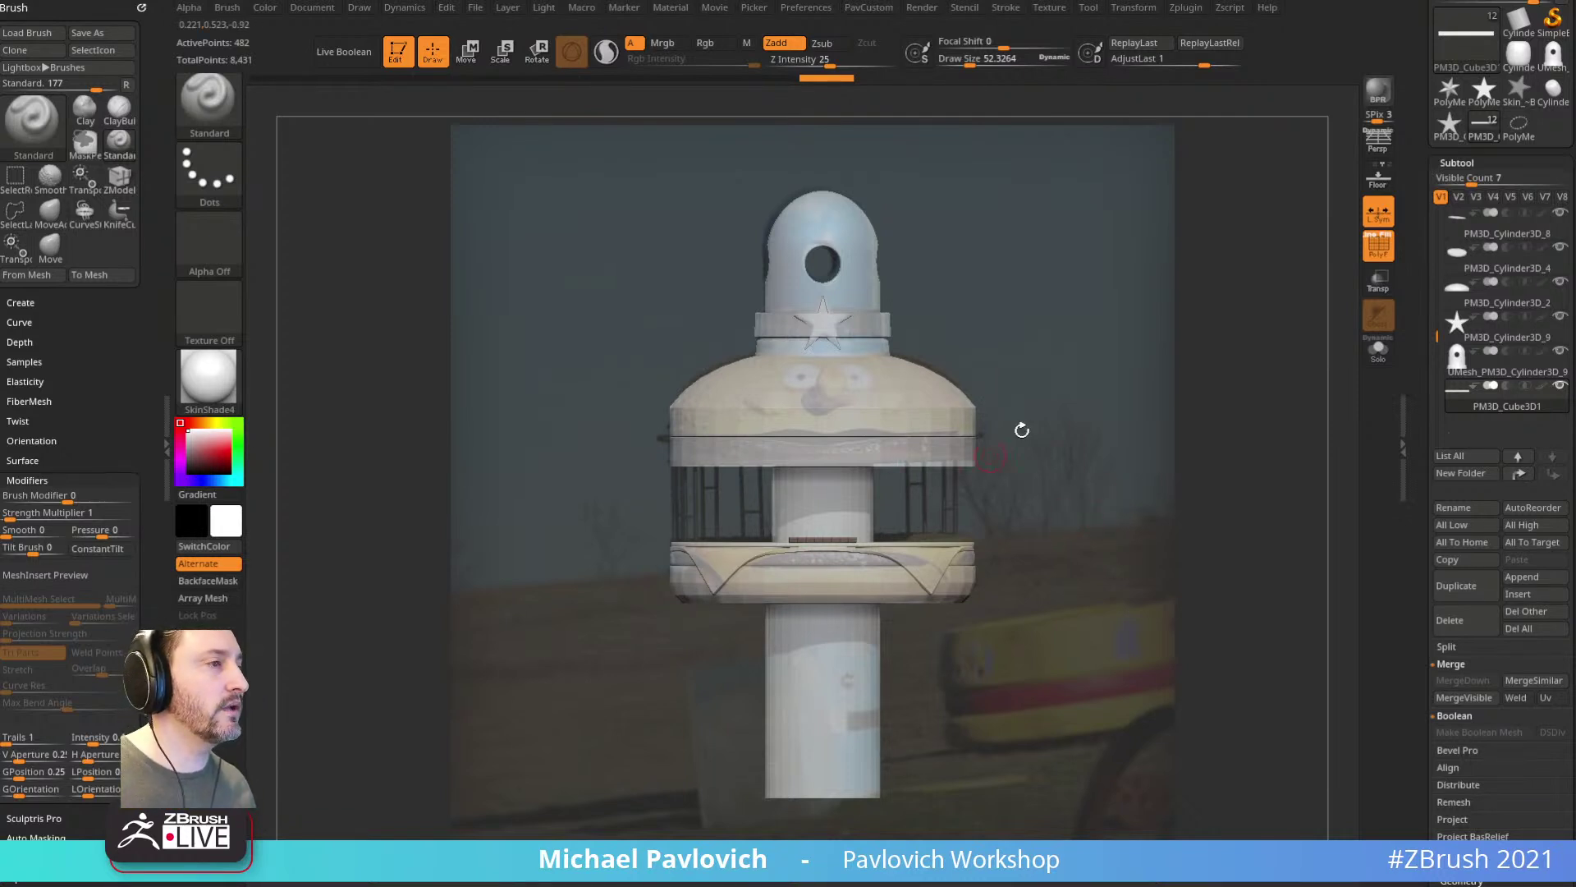
key(shift+z)
alt+drag(1119, 456, 1286, 603)
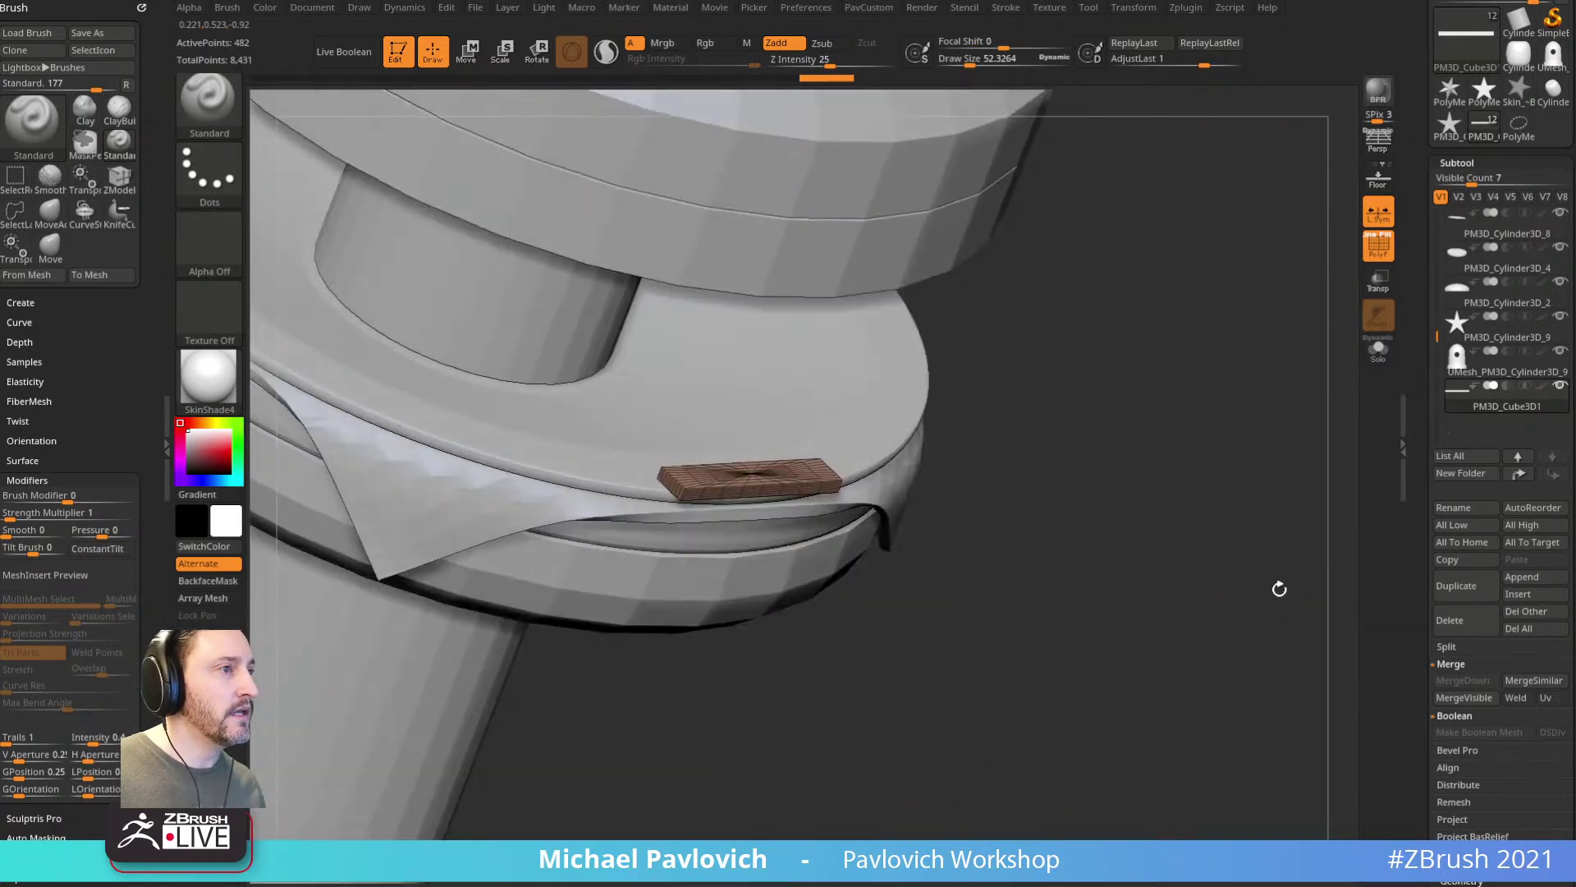
right_drag(1285, 603, 1239, 543)
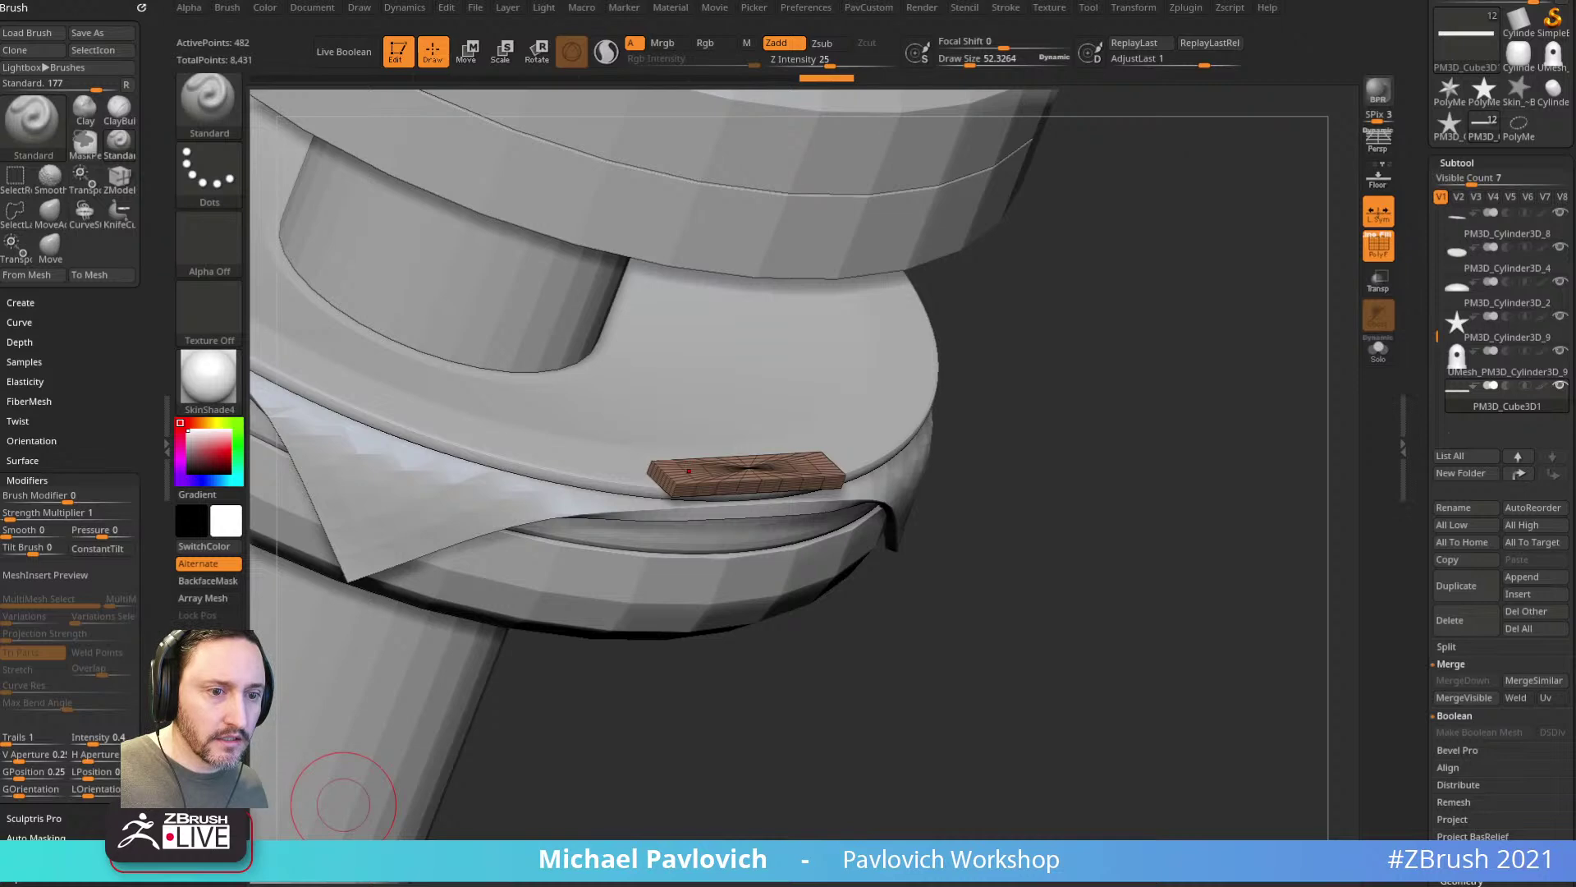
key(alt+Tab)
key(alt+Tab)
Step: Reshape the flat block into a narrow bar and adjust its position along the lower disc's front rim
right_drag(1066, 521, 1102, 540)
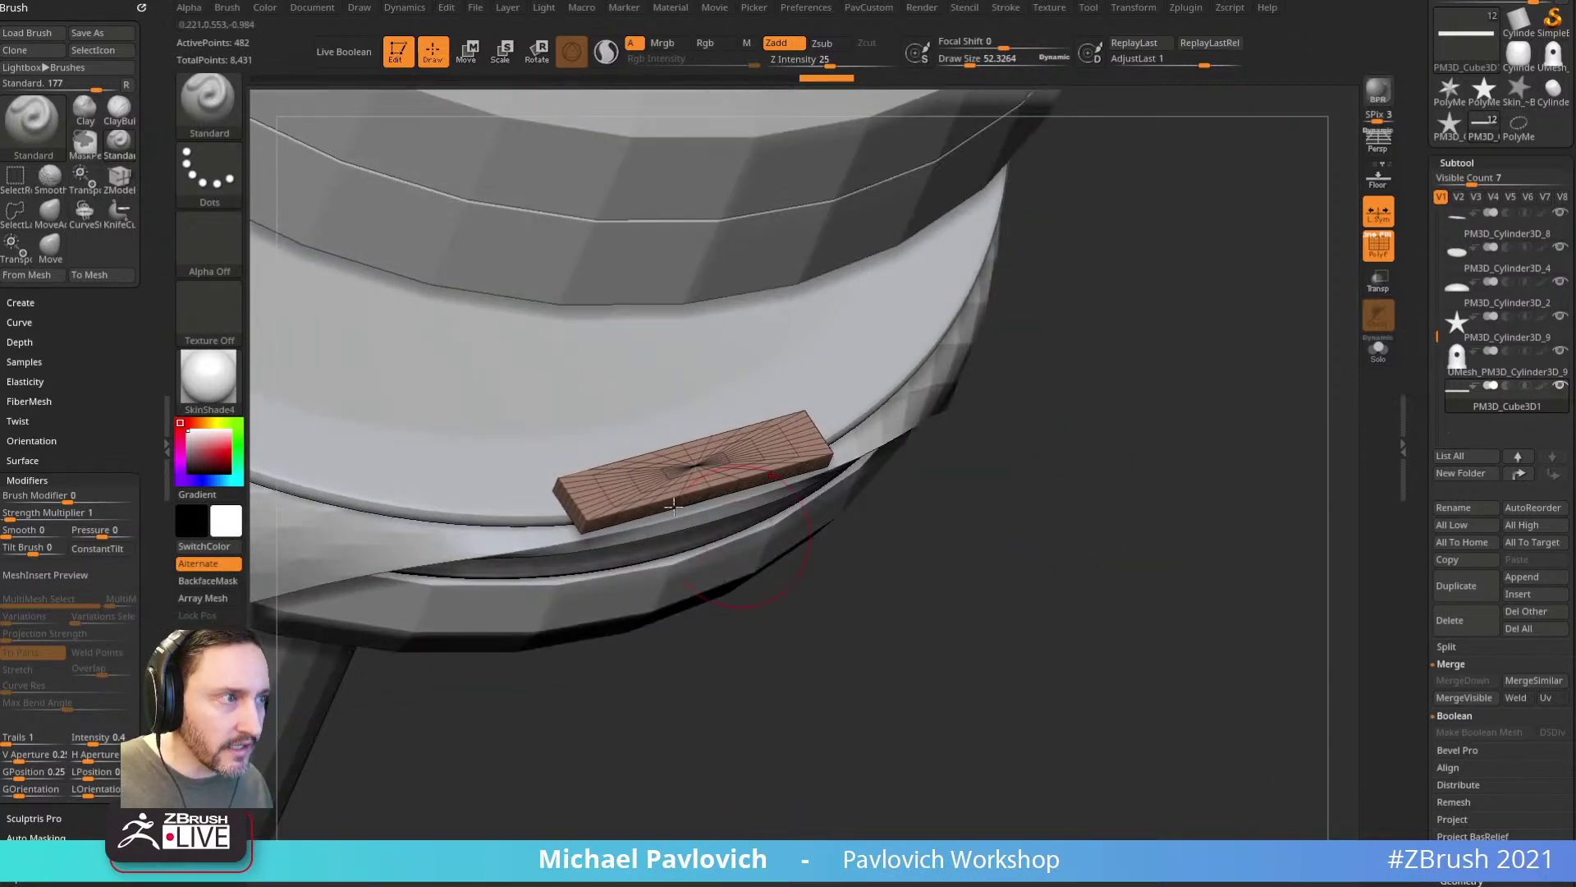
right_drag(640, 555, 690, 579)
key(w)
drag(725, 564, 711, 541)
right_drag(924, 616, 932, 575)
drag(753, 593, 746, 585)
drag(658, 535, 673, 533)
key(q)
mouse_move(1087, 506)
right_down()
mouse_move(1129, 570)
mouse_move(1020, 608)
right_up()
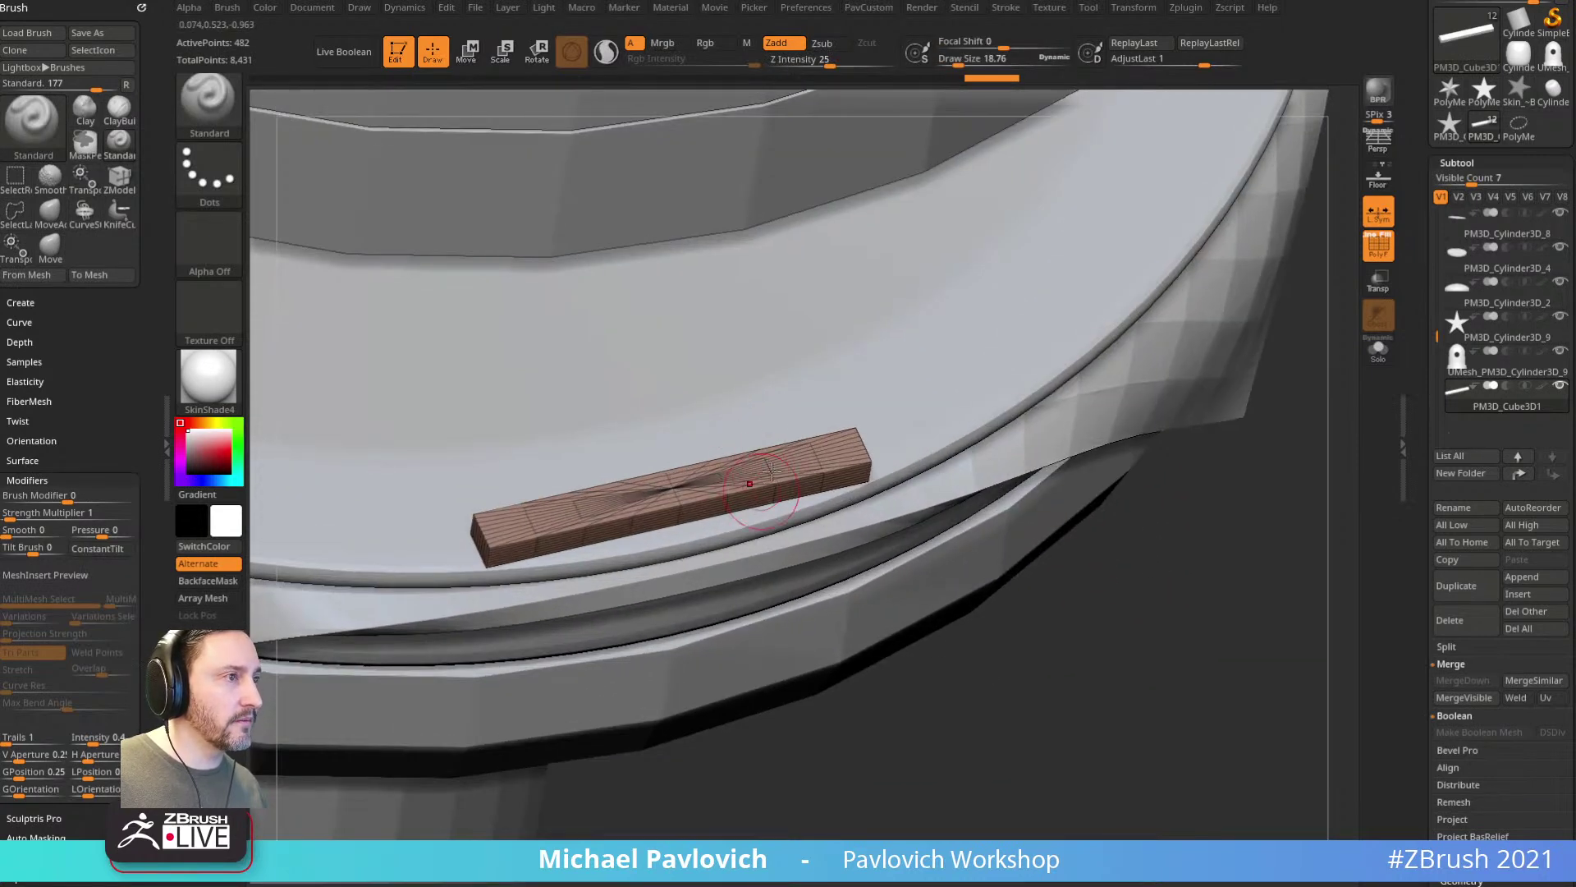
Step: Remesh the bar with ZRemesher using Half, DetectEdges on, and an AdaptiveSize of 0
key(2)
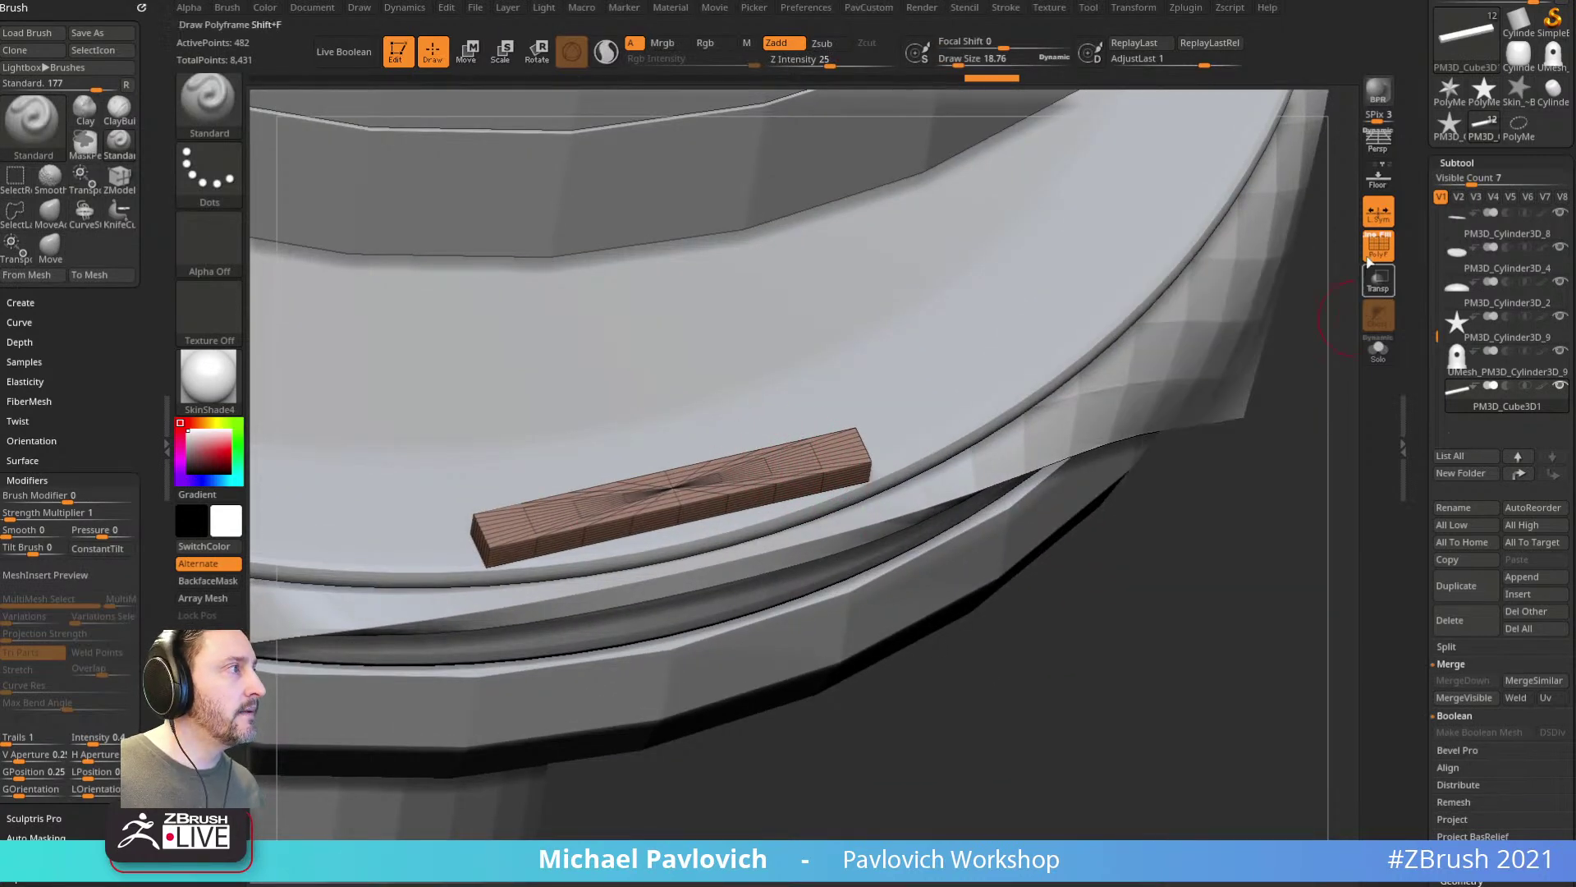
key(2)
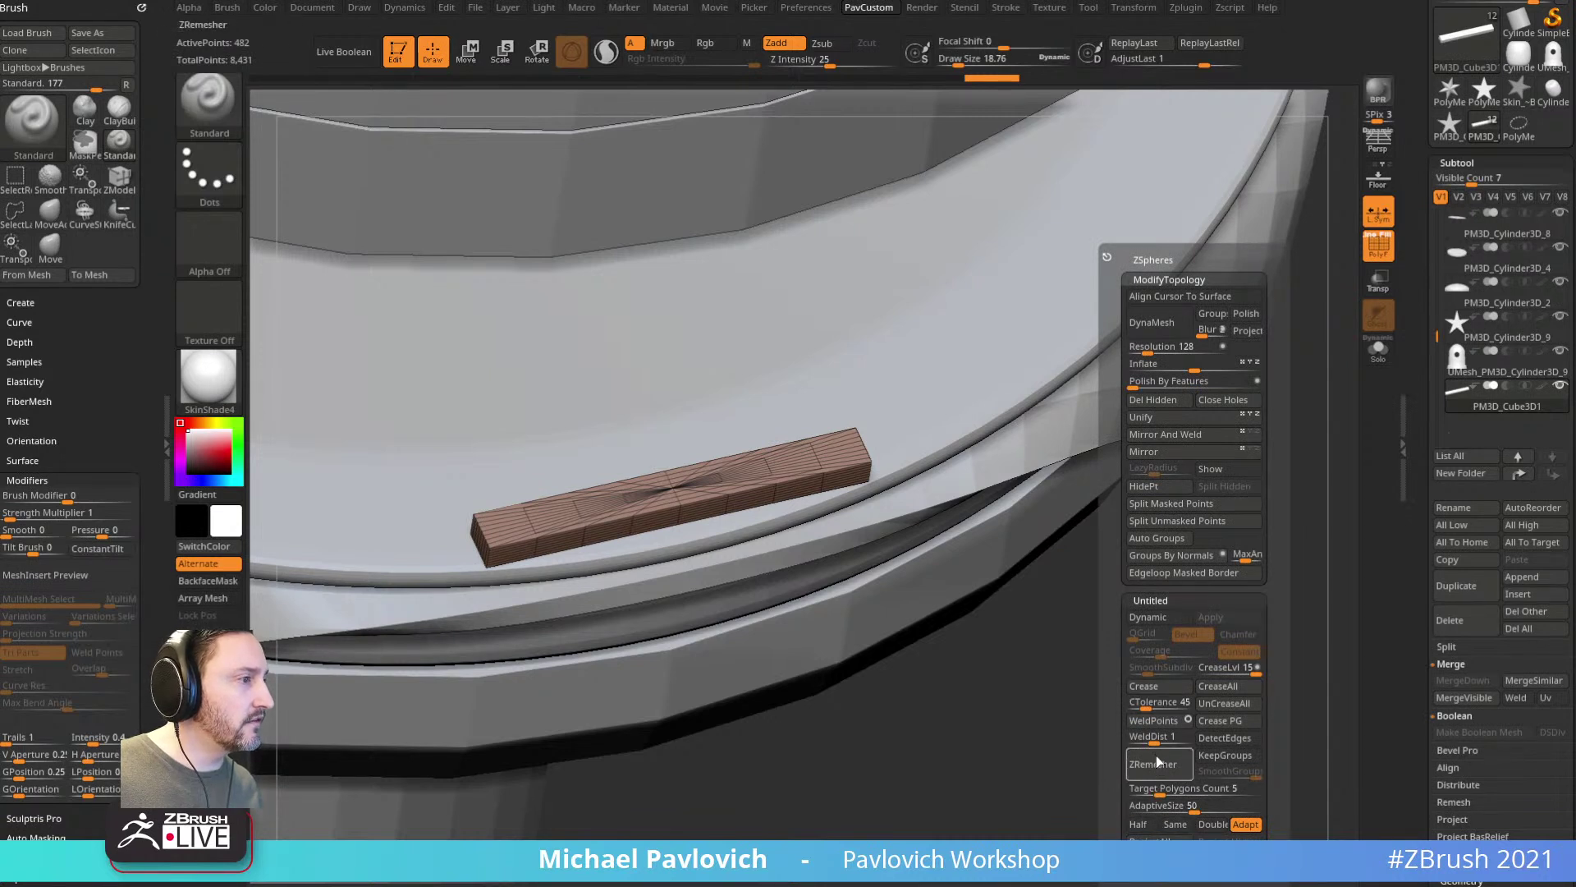
click(1139, 824)
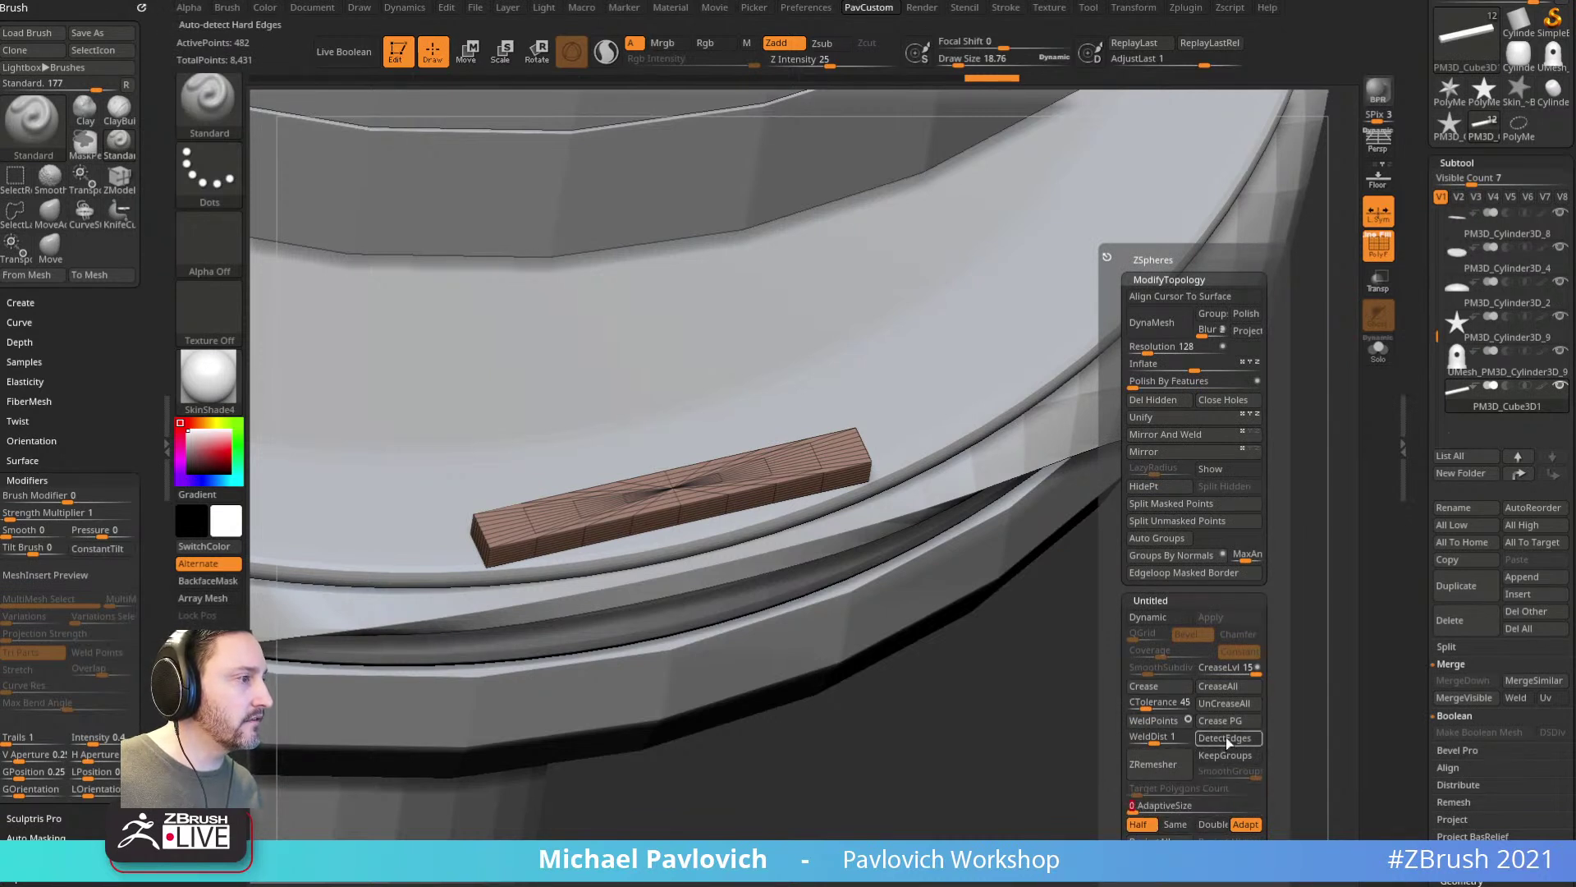
click(1170, 764)
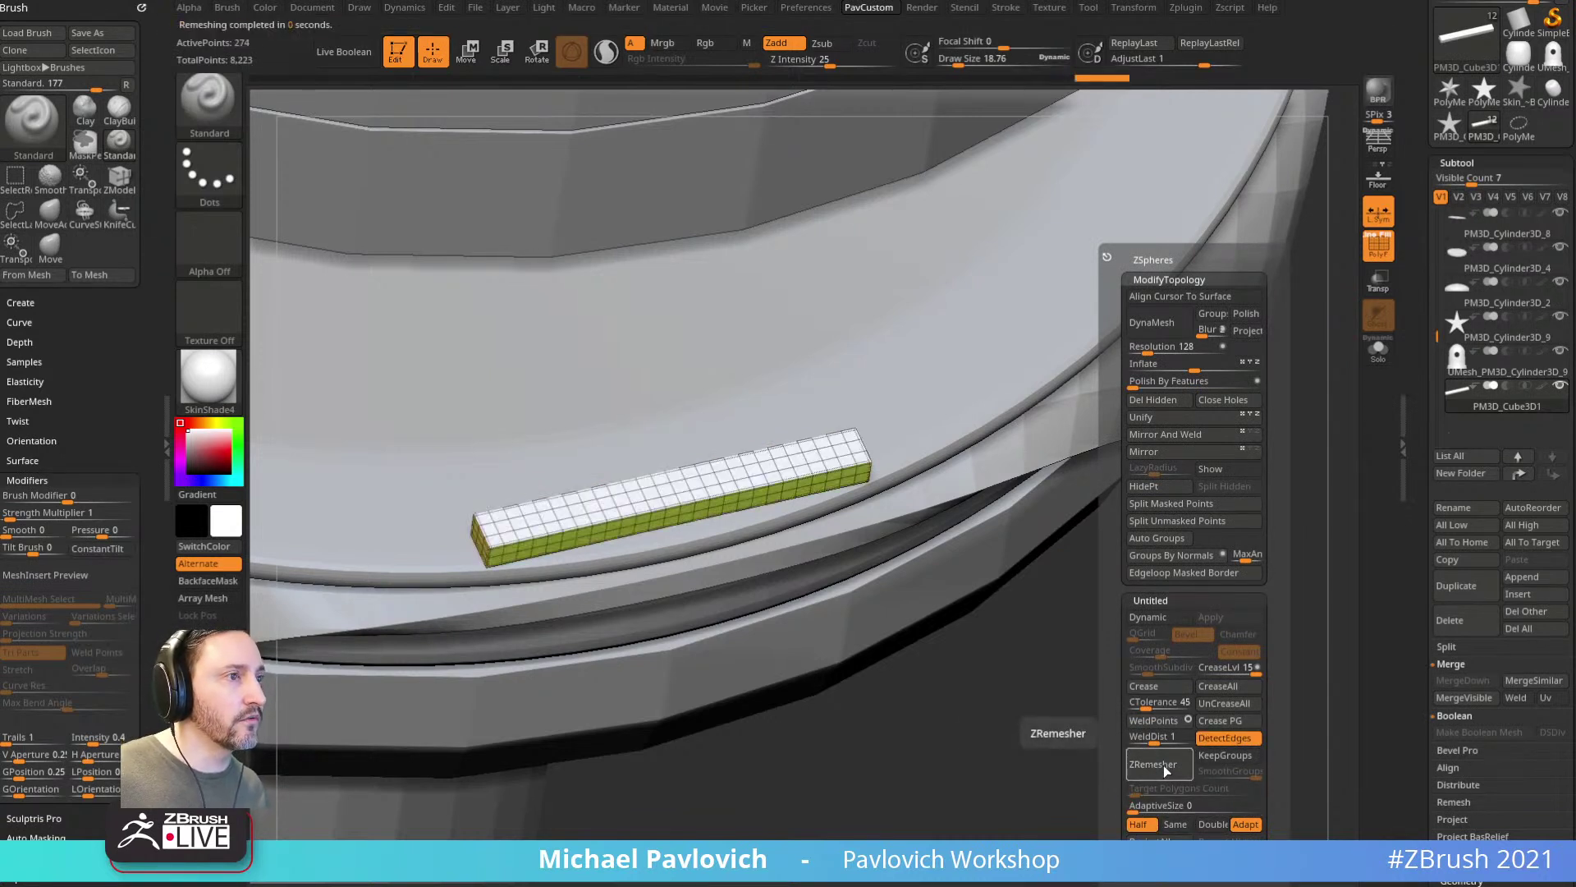
Step: Remesh the bar again with ZRemesher using Half to lower its polygon density
drag(1133, 680, 1178, 649)
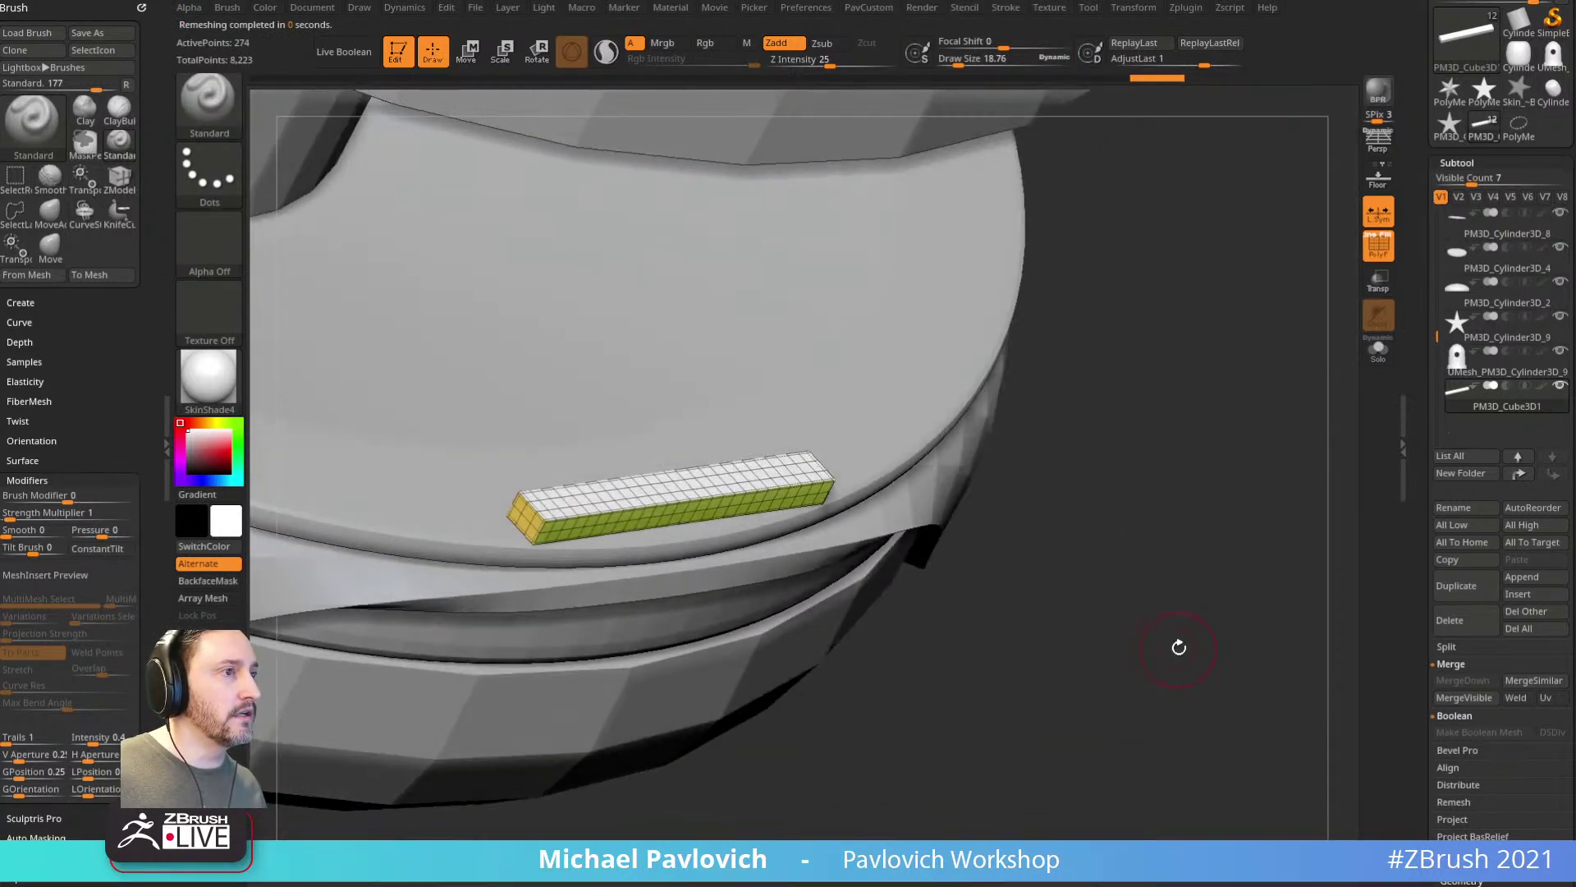
key(5)
click(1160, 766)
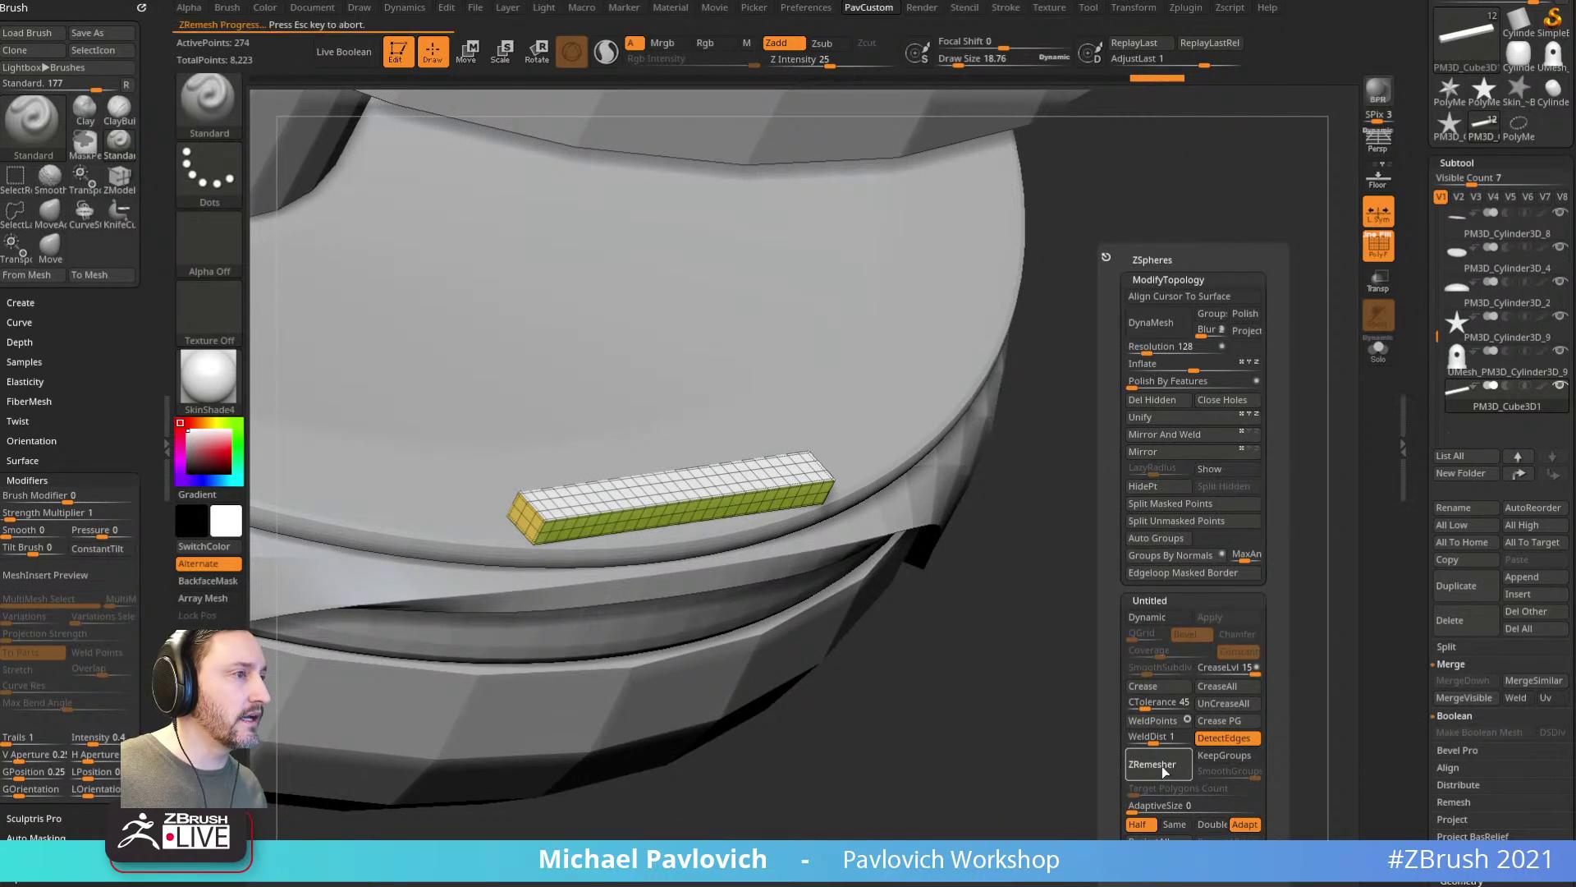
click(1160, 766)
mouse_move(1002, 762)
mouse_down()
mouse_move(1138, 696)
mouse_move(1178, 716)
mouse_move(1164, 715)
mouse_up()
key(g)
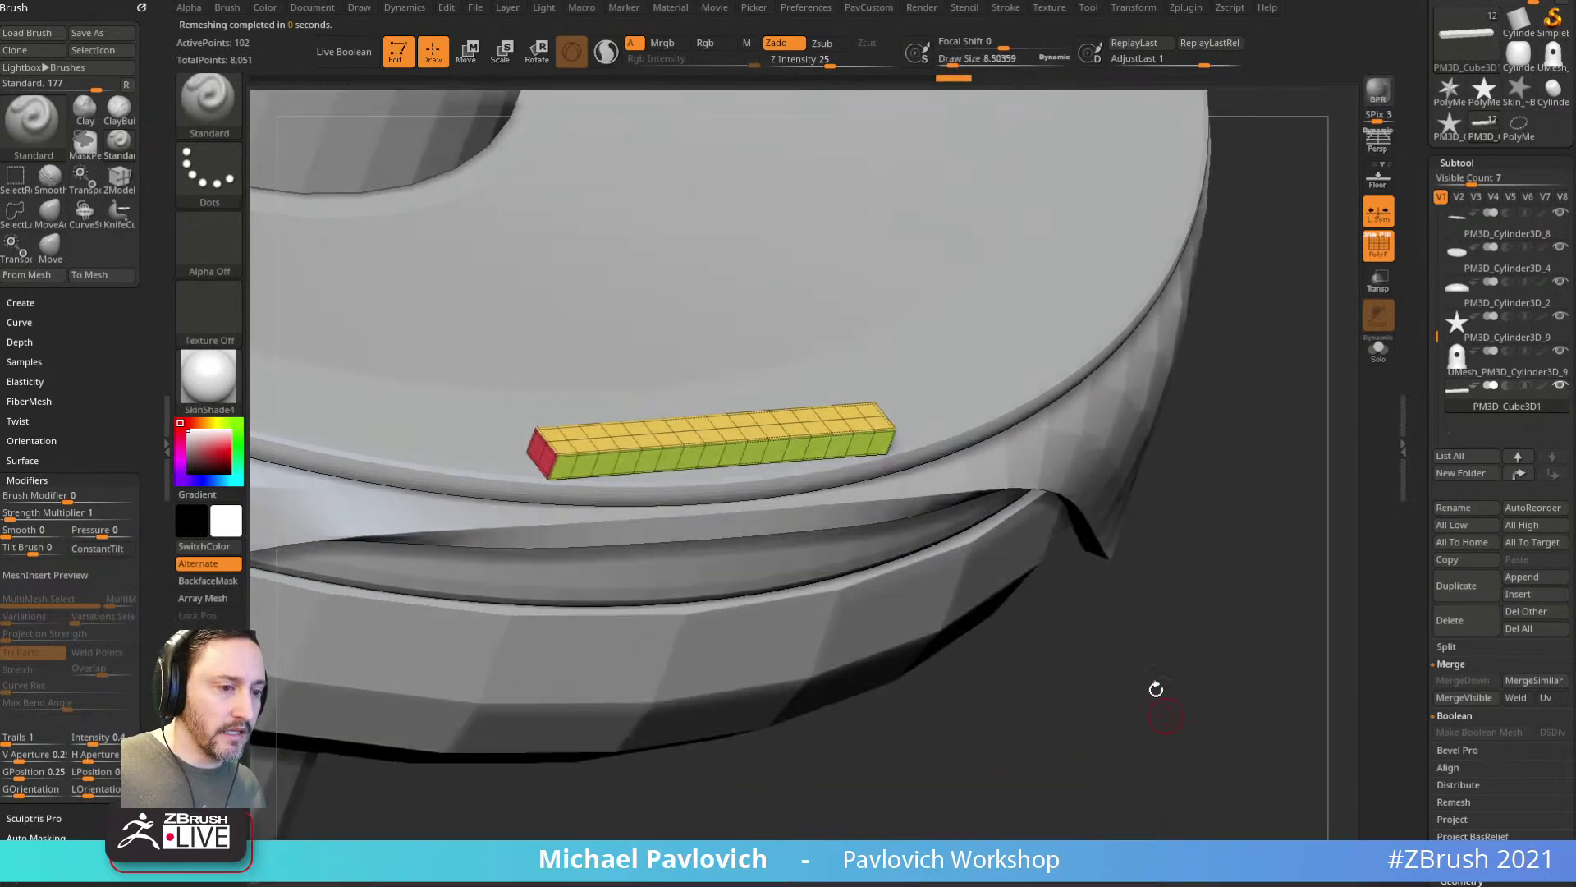
Step: Delete the bar's lengthwise edge loops and alternate cross loops with ZModeler's edge Insert set to Single EdgeLoop
key(b)
key(z)
key(m)
key(space)
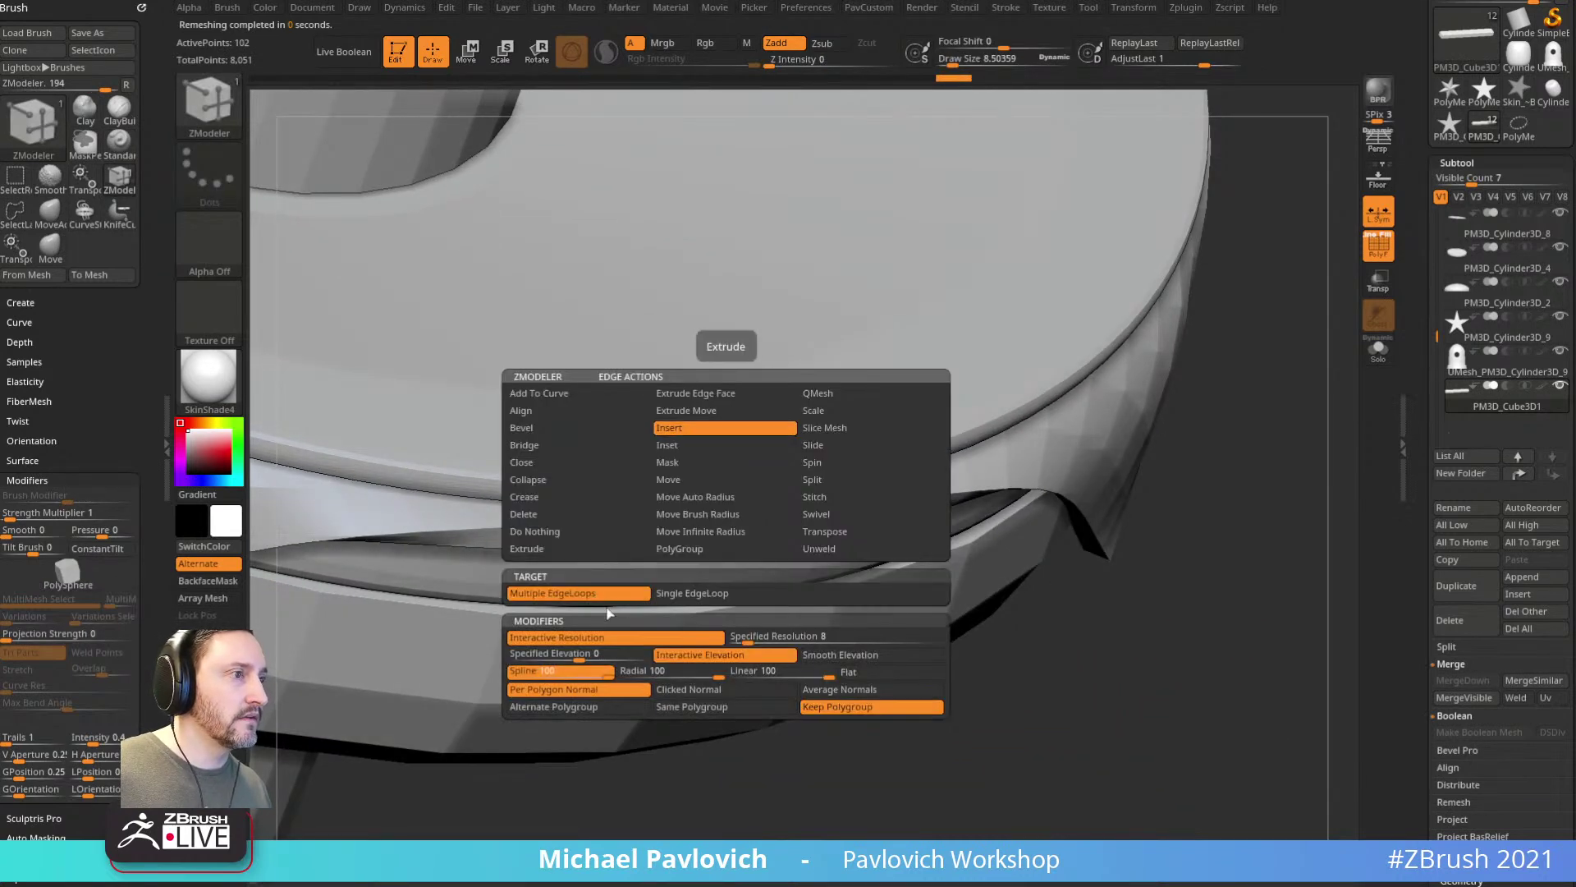
click(681, 591)
alt+click(709, 431)
alt+click(585, 438)
alt+click(624, 436)
alt+click(665, 434)
alt+click(695, 429)
Step: Nudge the simplified bar with the gizmo to fine-tune its position on the lower disc's front rim
drag(1273, 651, 1207, 567)
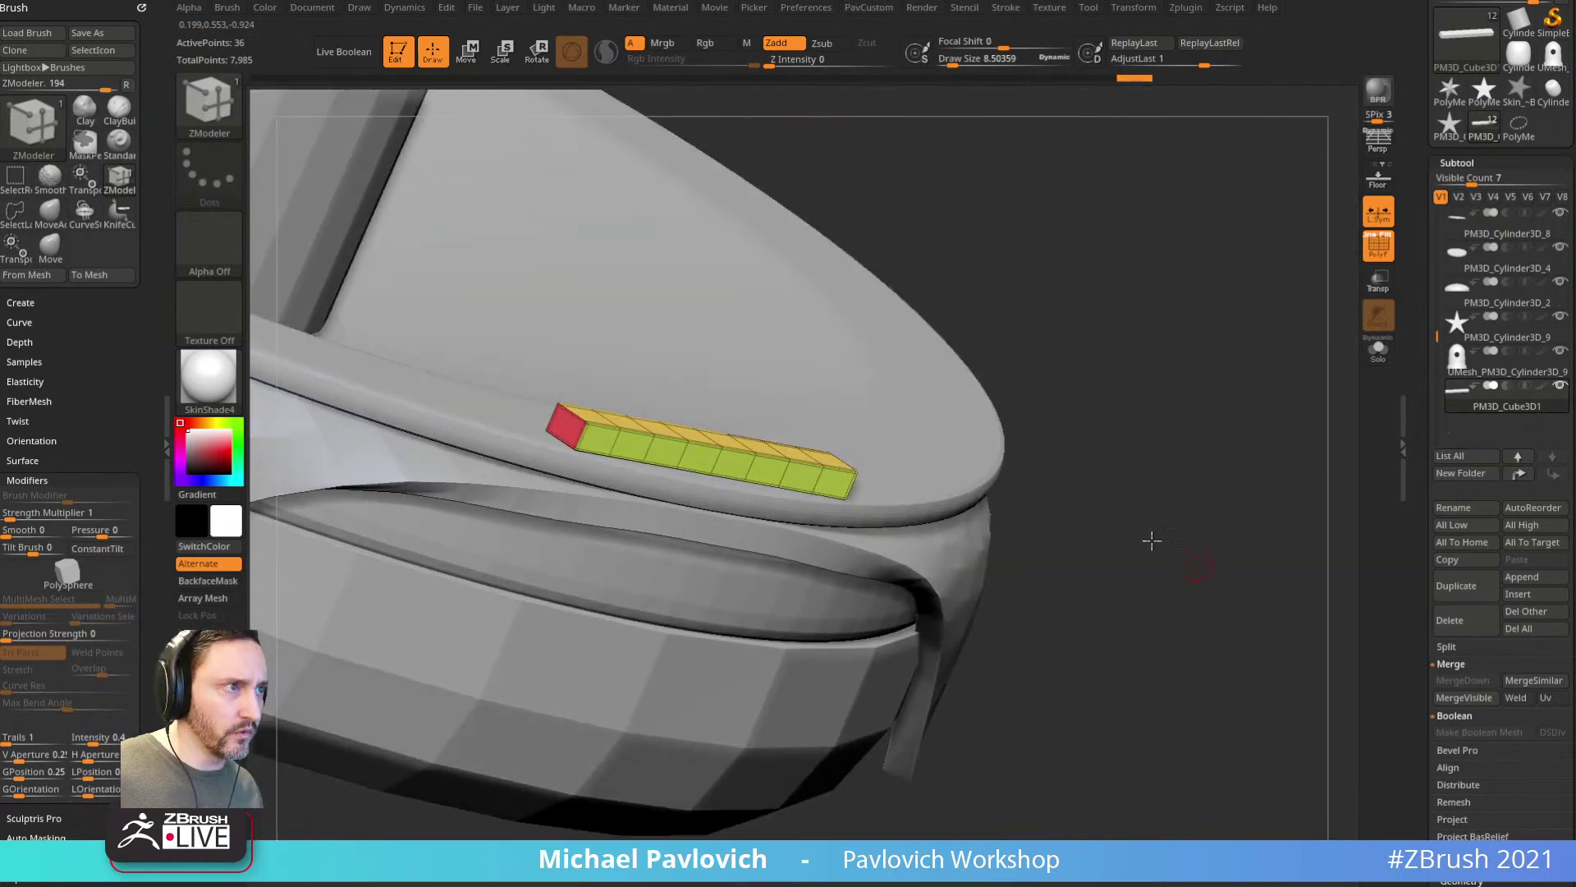
key(w)
drag(698, 449, 699, 448)
drag(736, 363, 733, 370)
drag(1147, 355, 765, 509)
key(q)
Step: Switch to the Standard brush and enable Array Mesh on the bar with Lock Pos and Lock Size on
drag(903, 501, 1209, 597)
alt+drag(1207, 797, 902, 526)
mouse_move(992, 246)
mouse_down()
mouse_move(1125, 366)
mouse_move(1178, 501)
mouse_move(1182, 484)
mouse_up()
key(b)
key(s)
key(t)
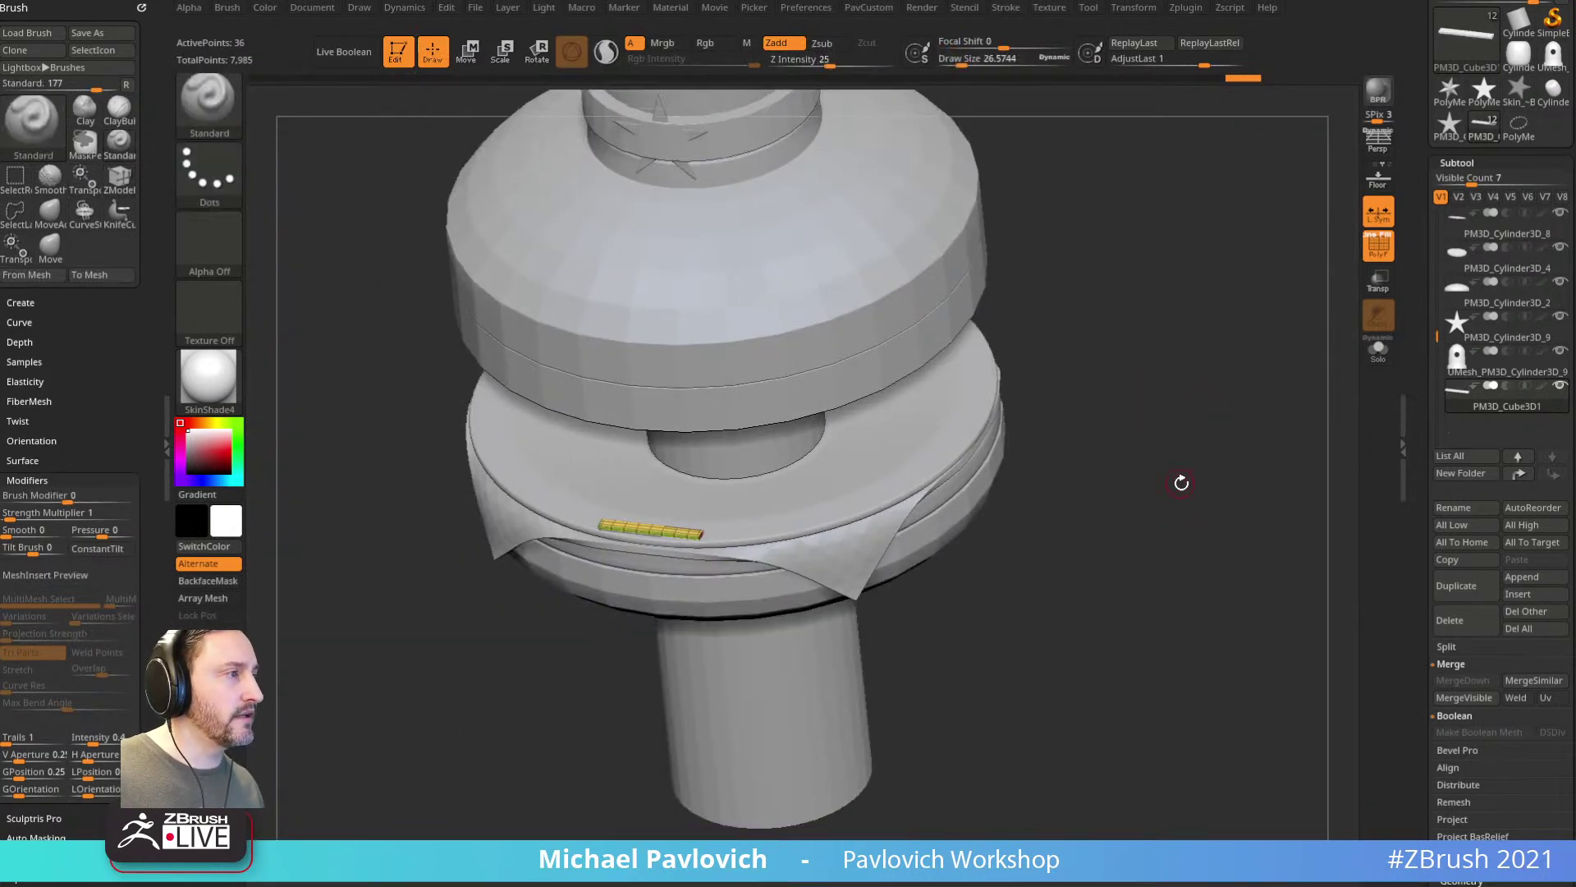
drag(1422, 548, 1422, 286)
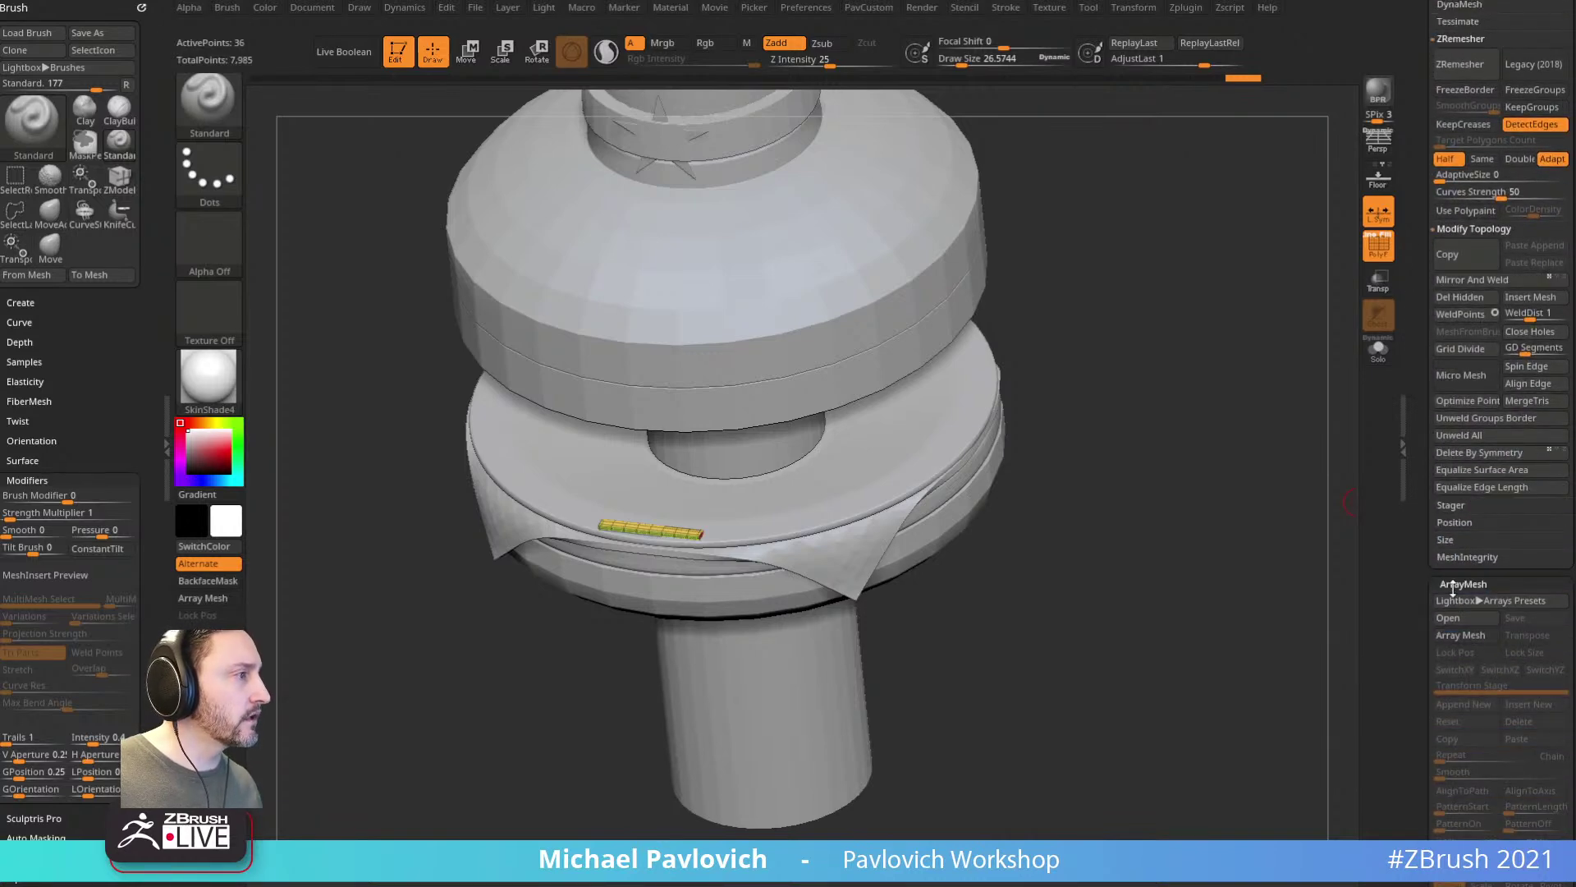
click(1440, 635)
drag(1422, 651, 1418, 463)
click(1492, 602)
click(1516, 599)
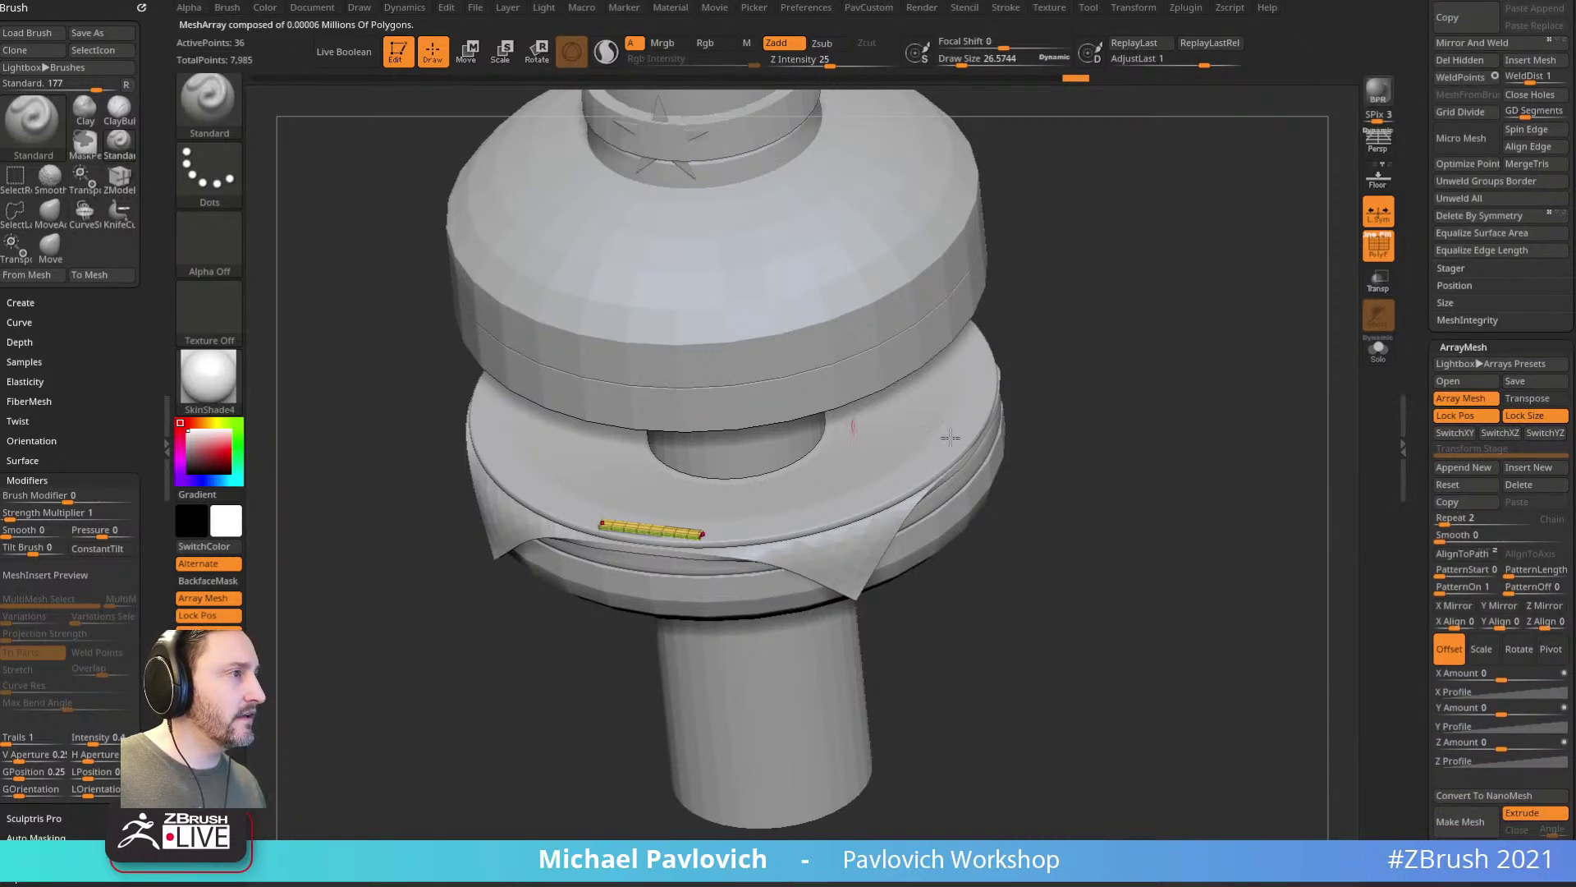
Step: Array the bar around the disc's rim with a Rotate Y Amount of 360 and Repeat of 14
scroll(1469, 492, down, 5)
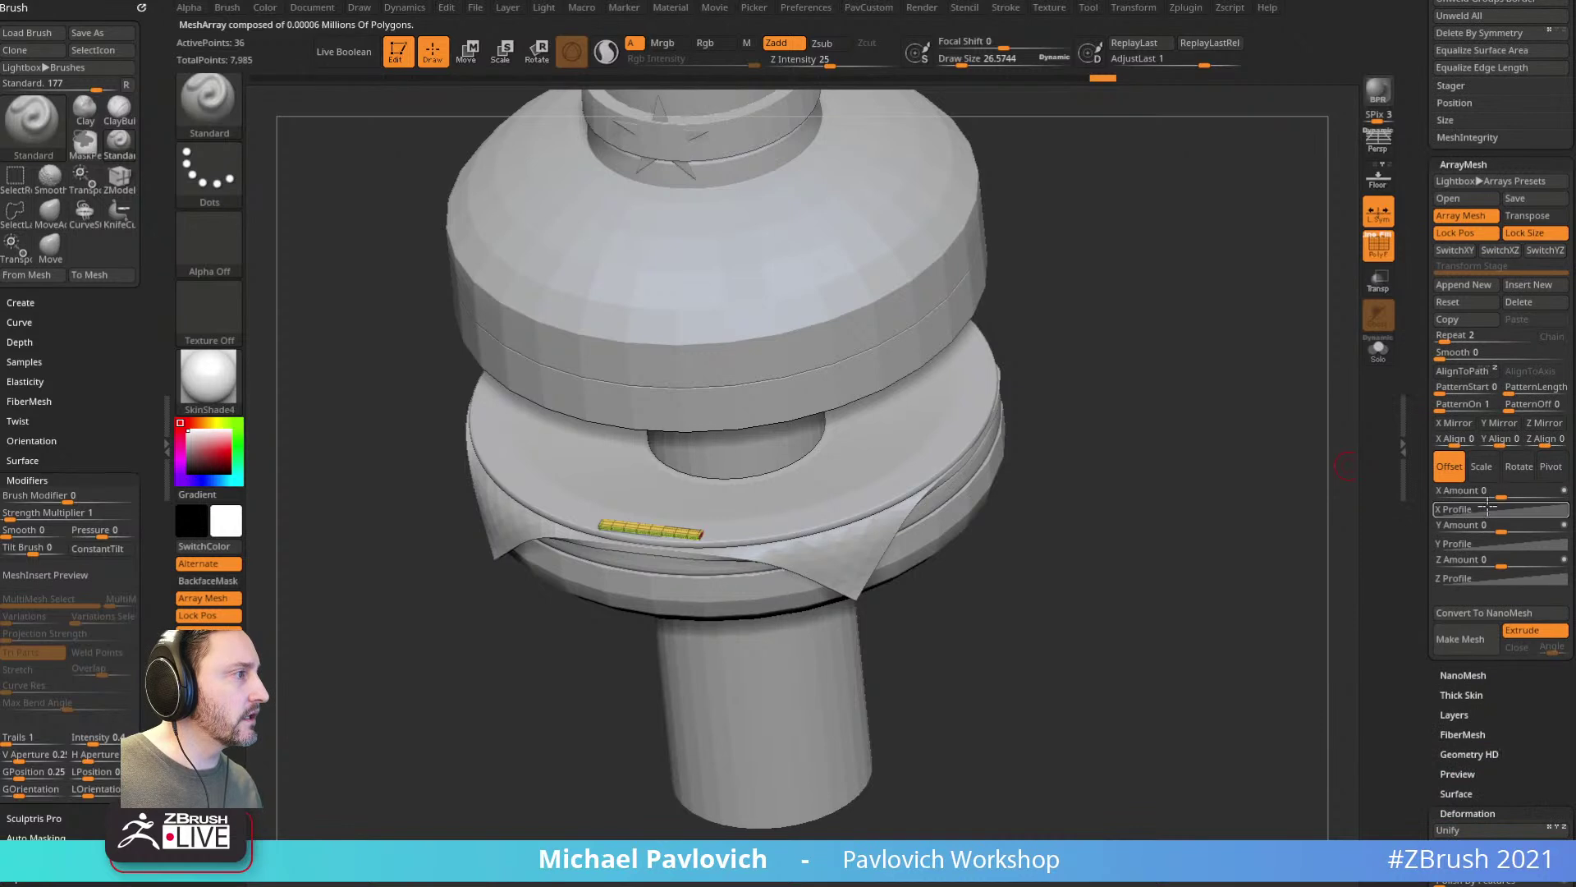
click(1519, 467)
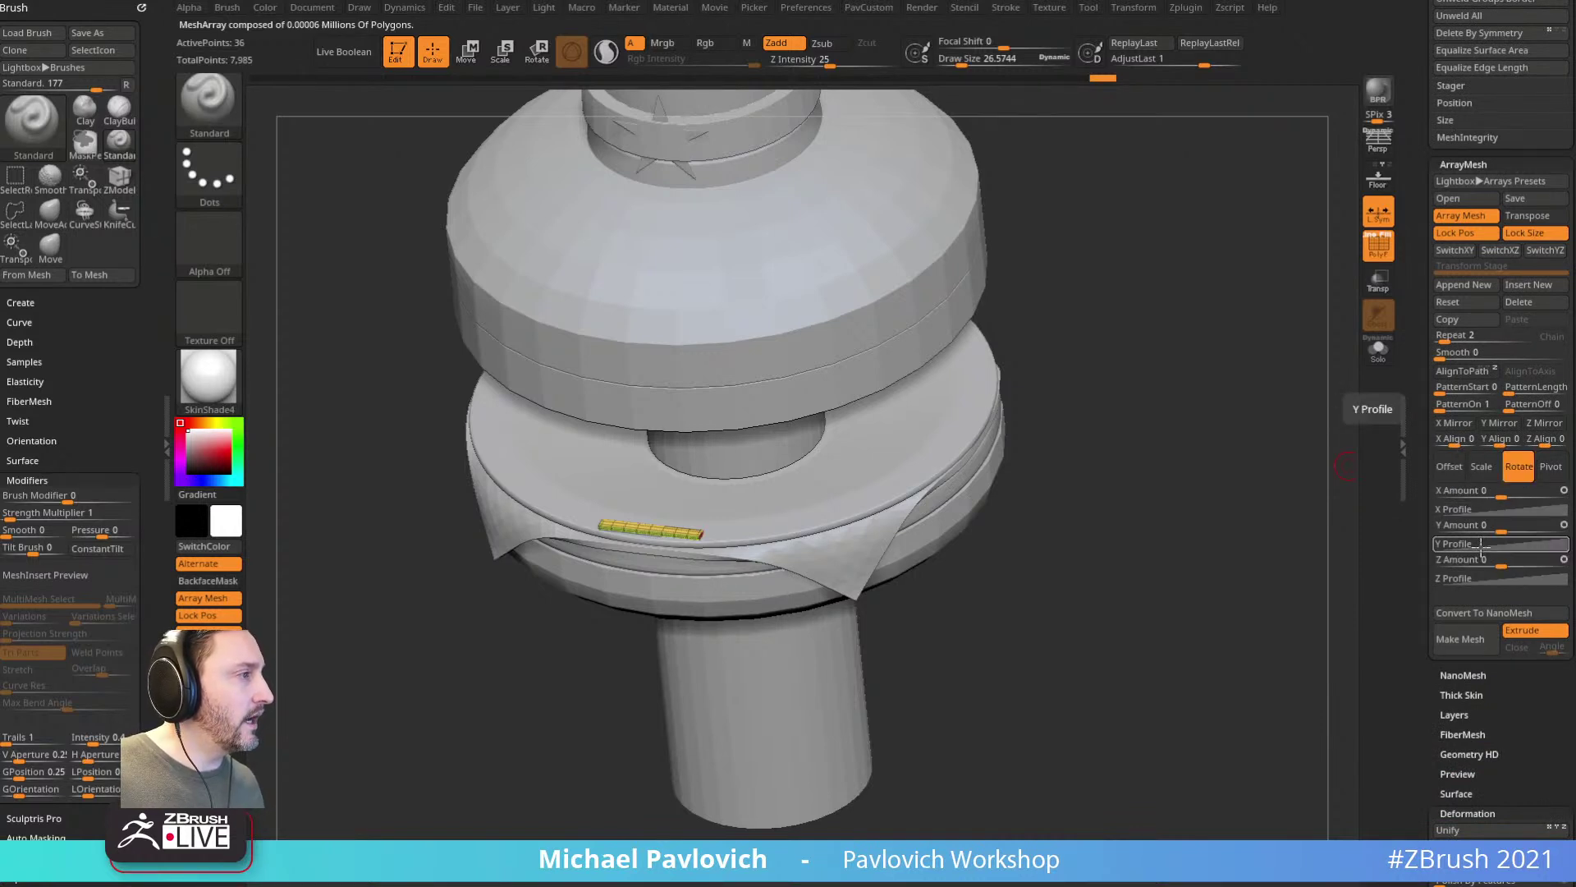
click(1503, 527)
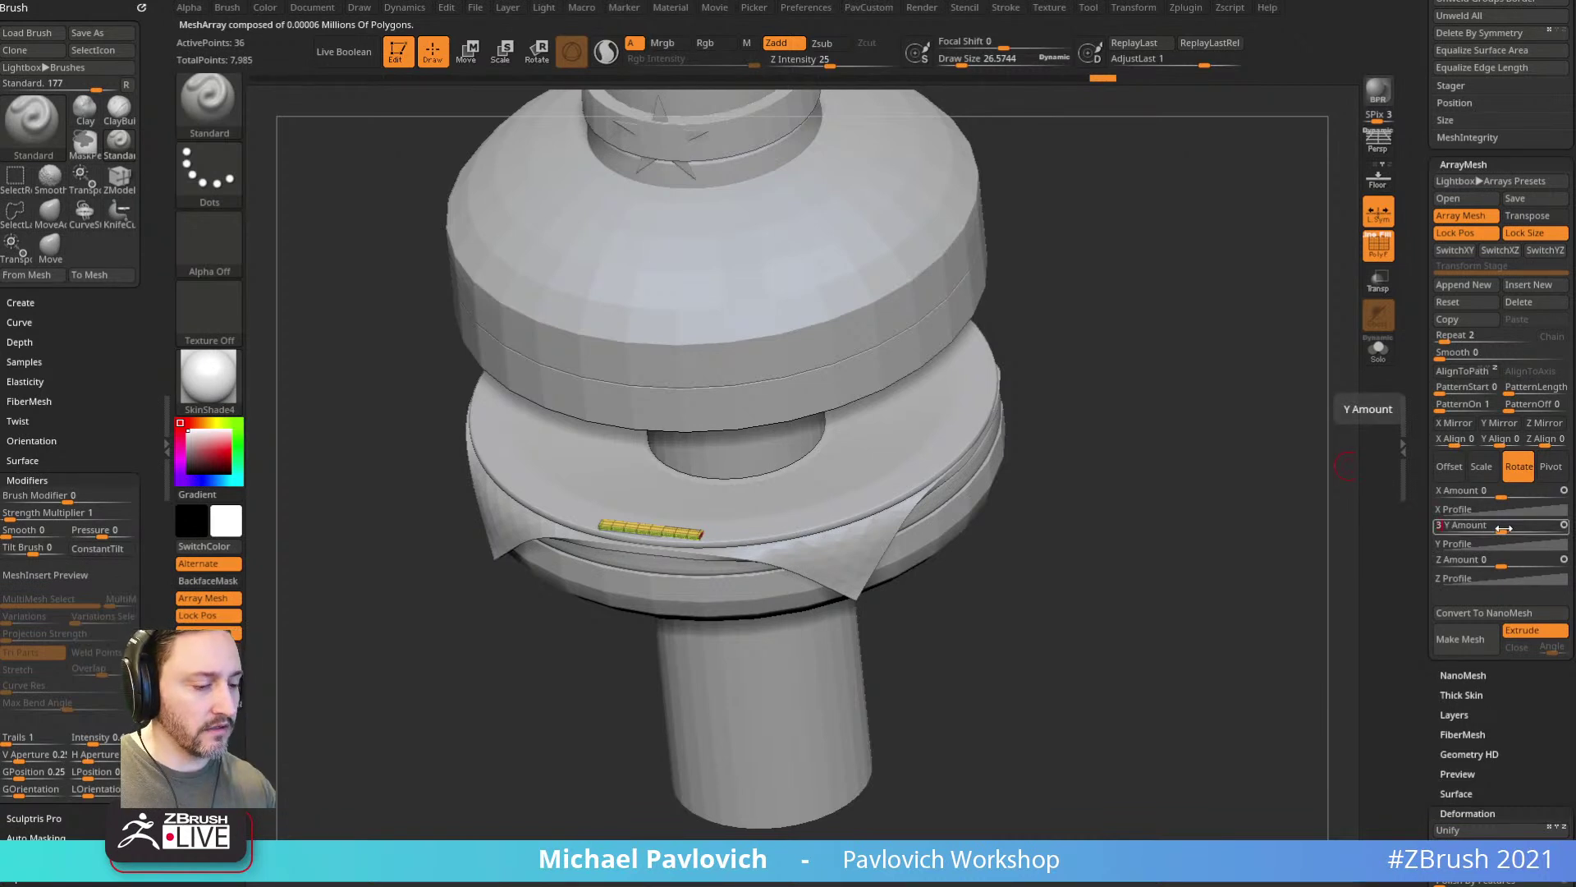
drag(1444, 339, 1450, 342)
text(1)
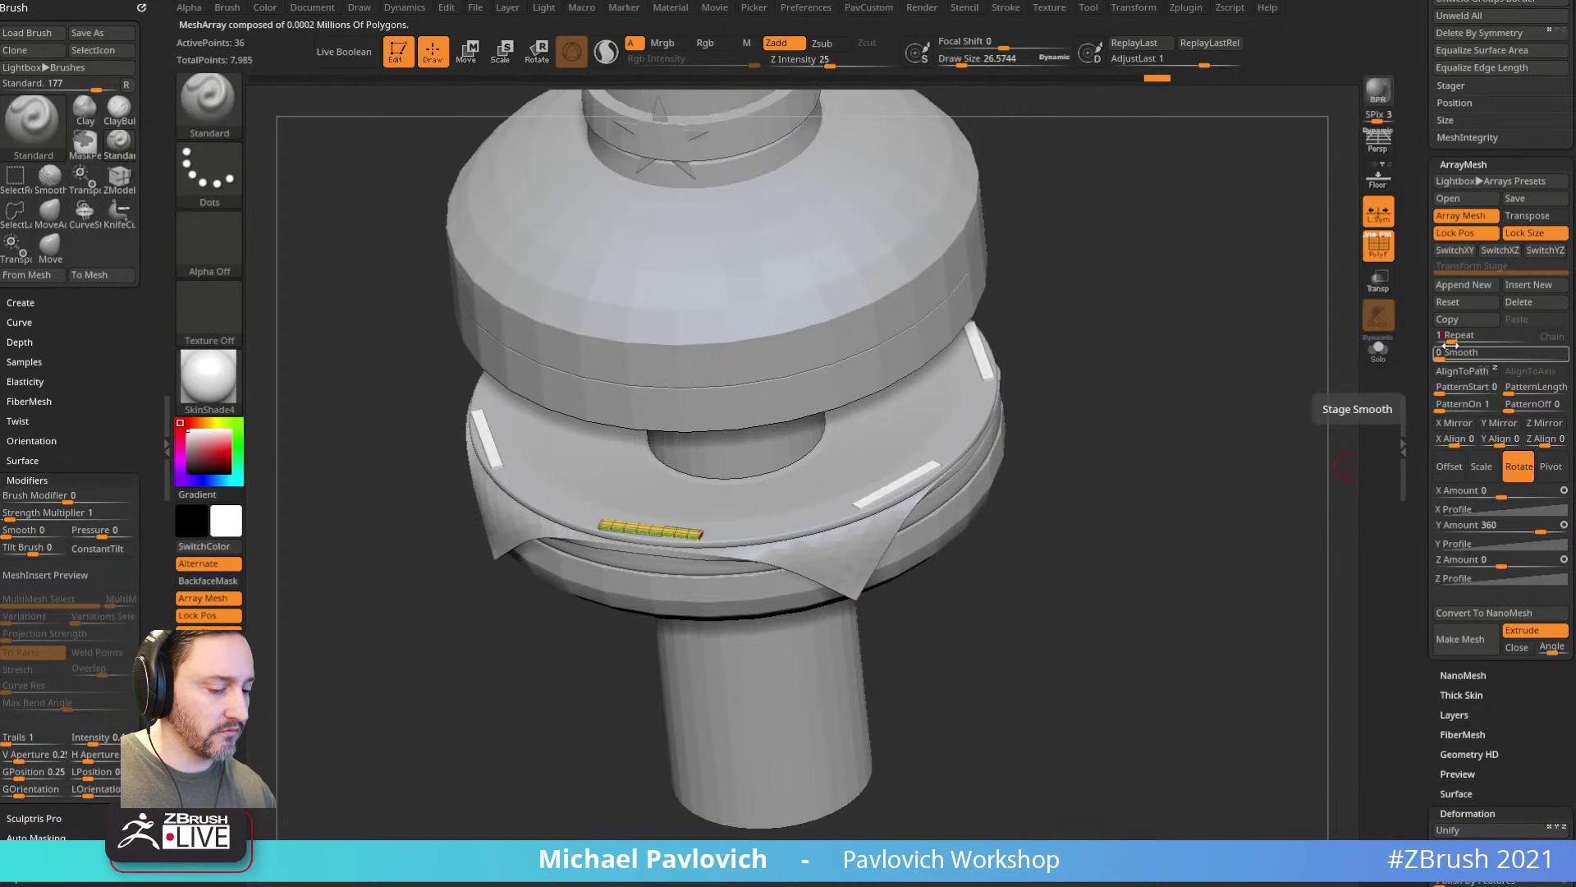
text(4)
key(Return)
drag(1122, 460, 1207, 479)
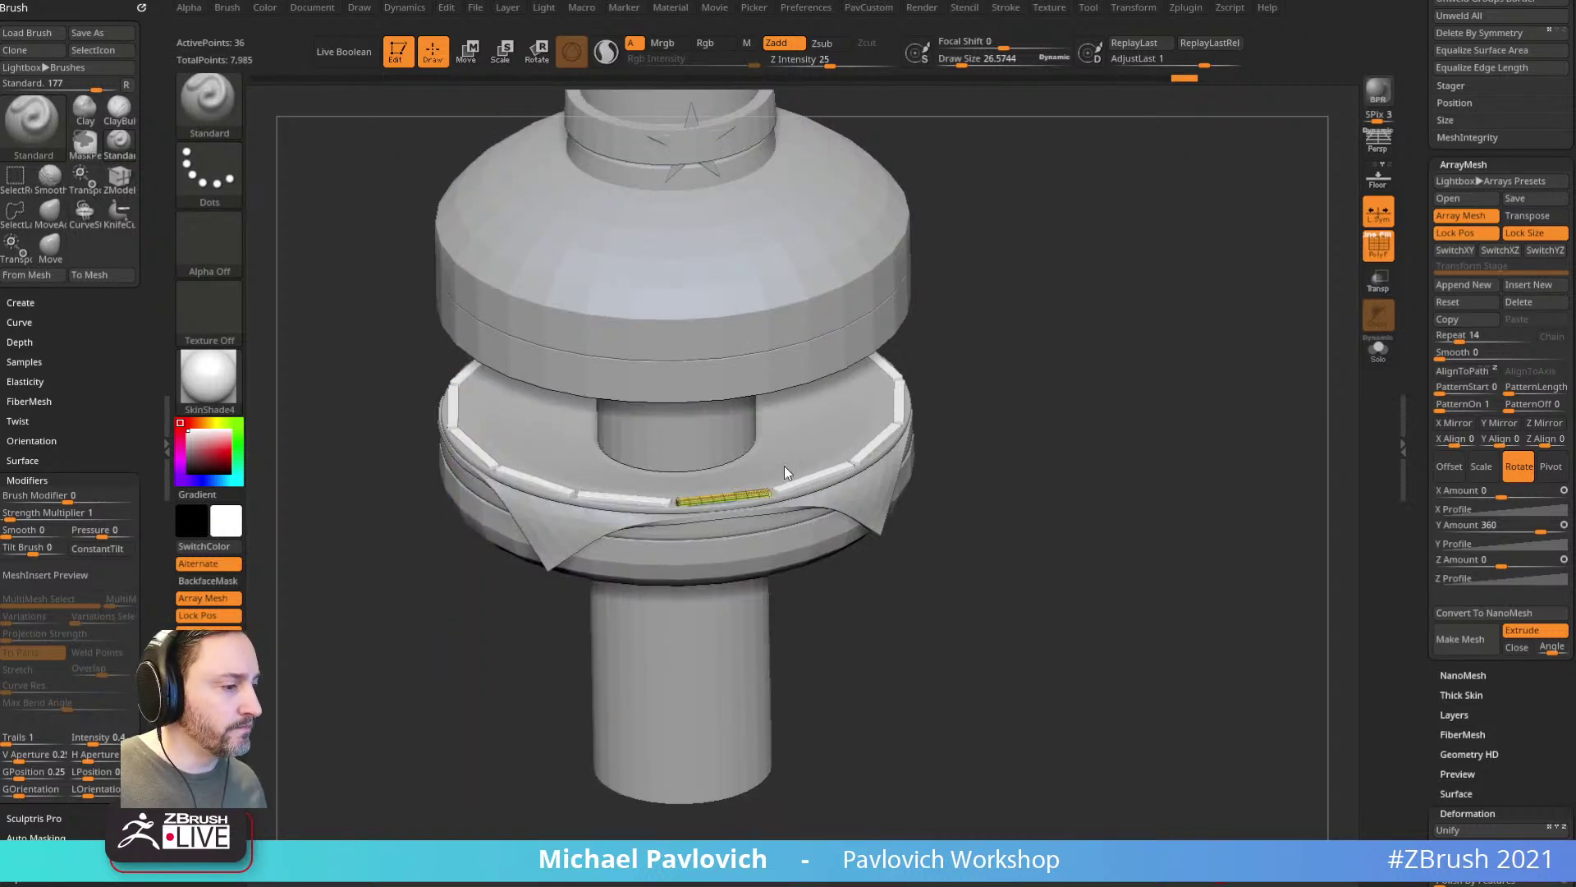
drag(1080, 409, 1280, 362)
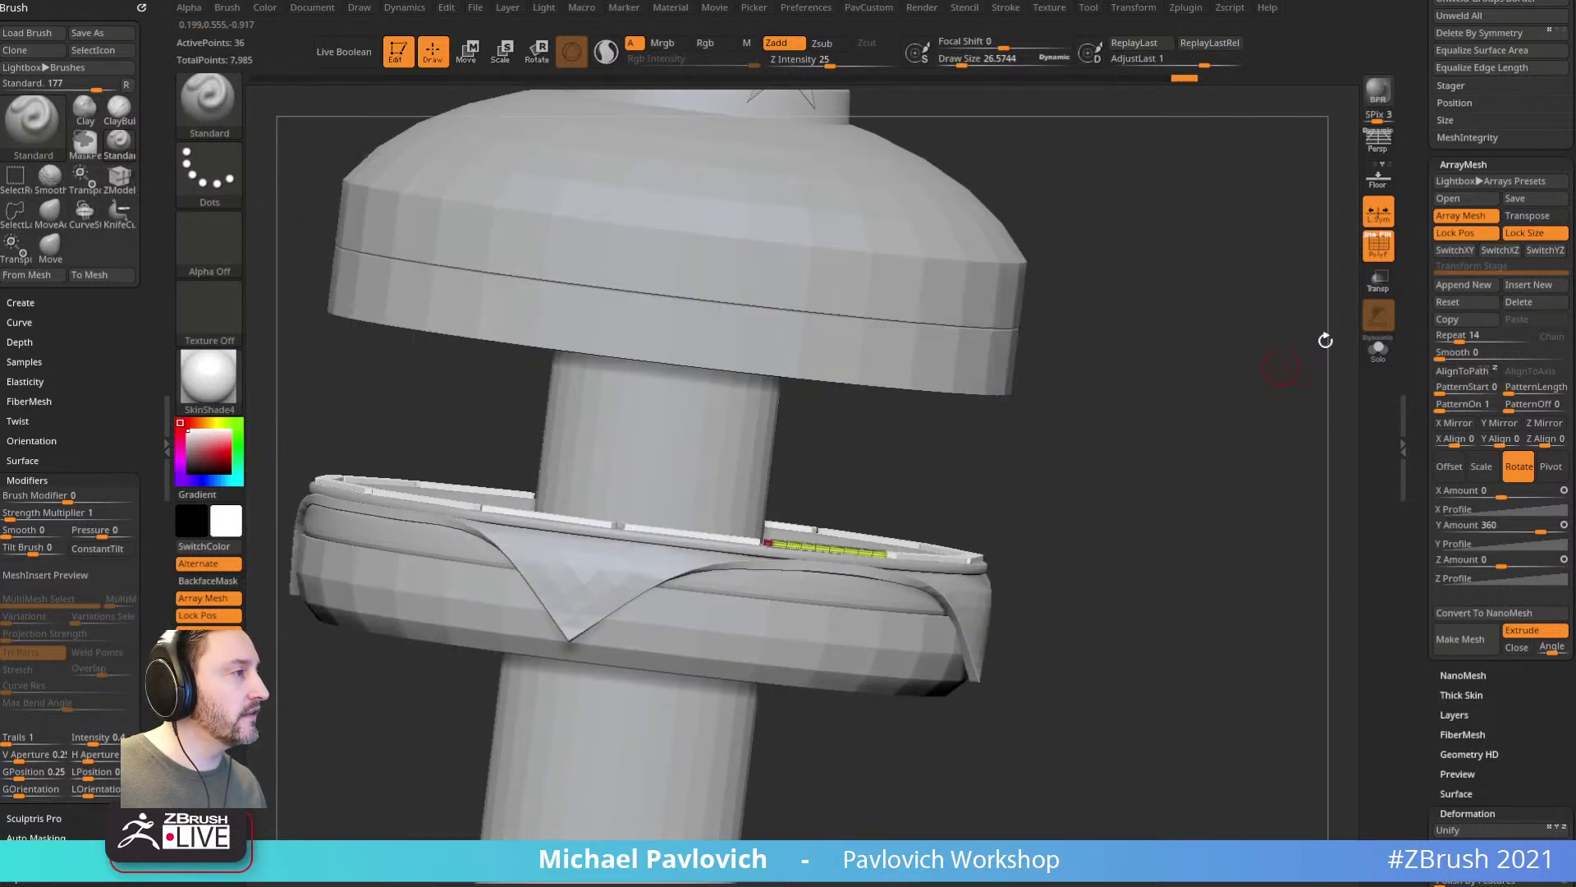
Step: Append a second array stage and offset it vertically with Transpose to a Y Amount of -0.94, placing a ring under the upper bun
click(1464, 285)
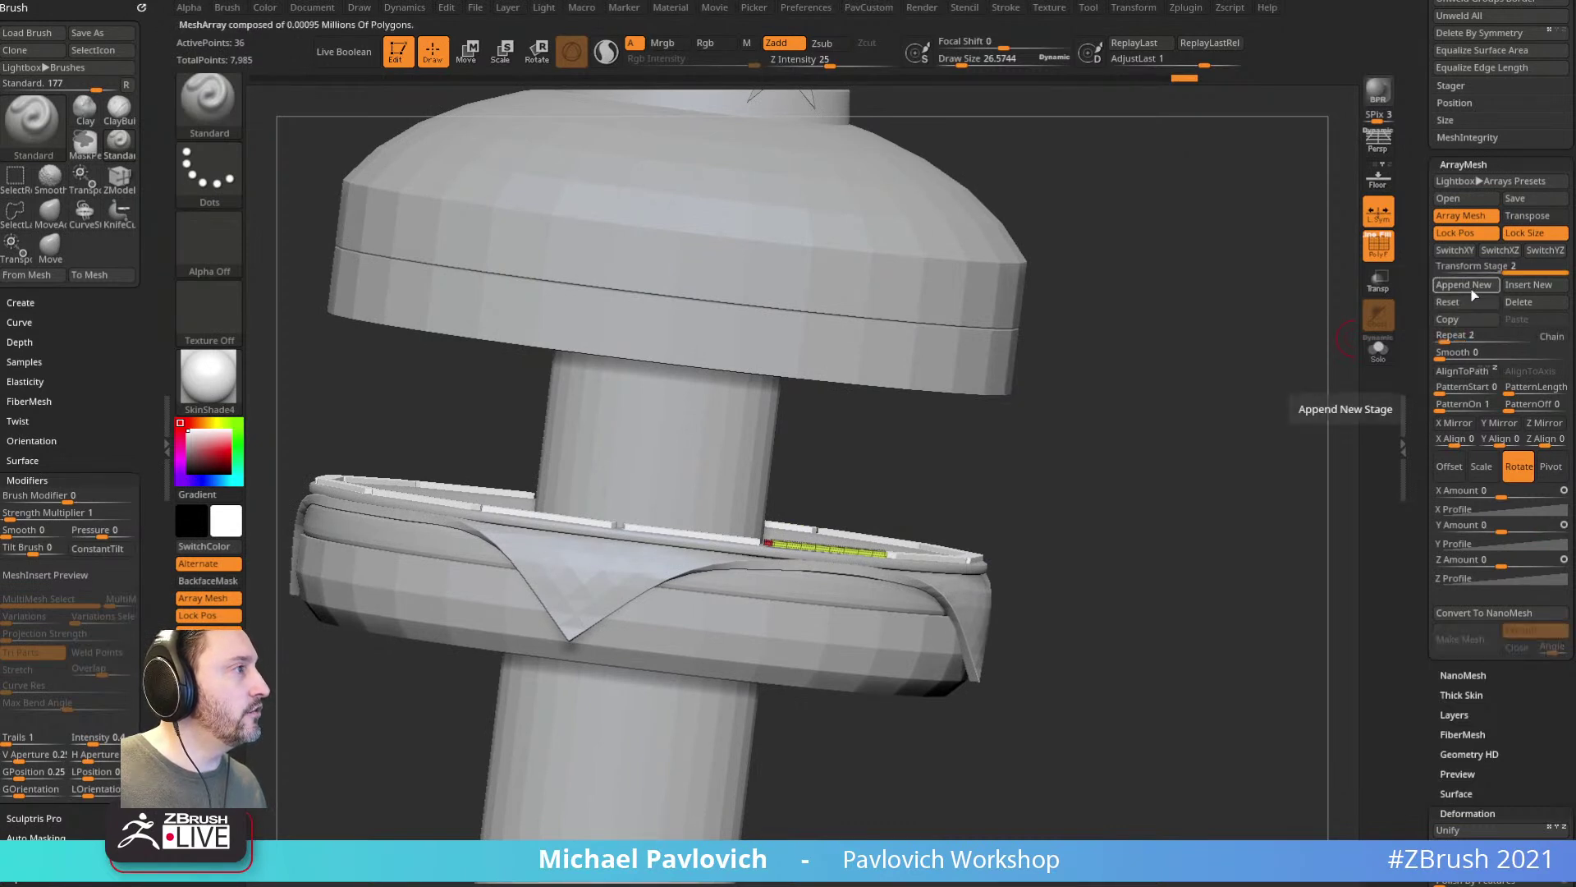
click(1451, 468)
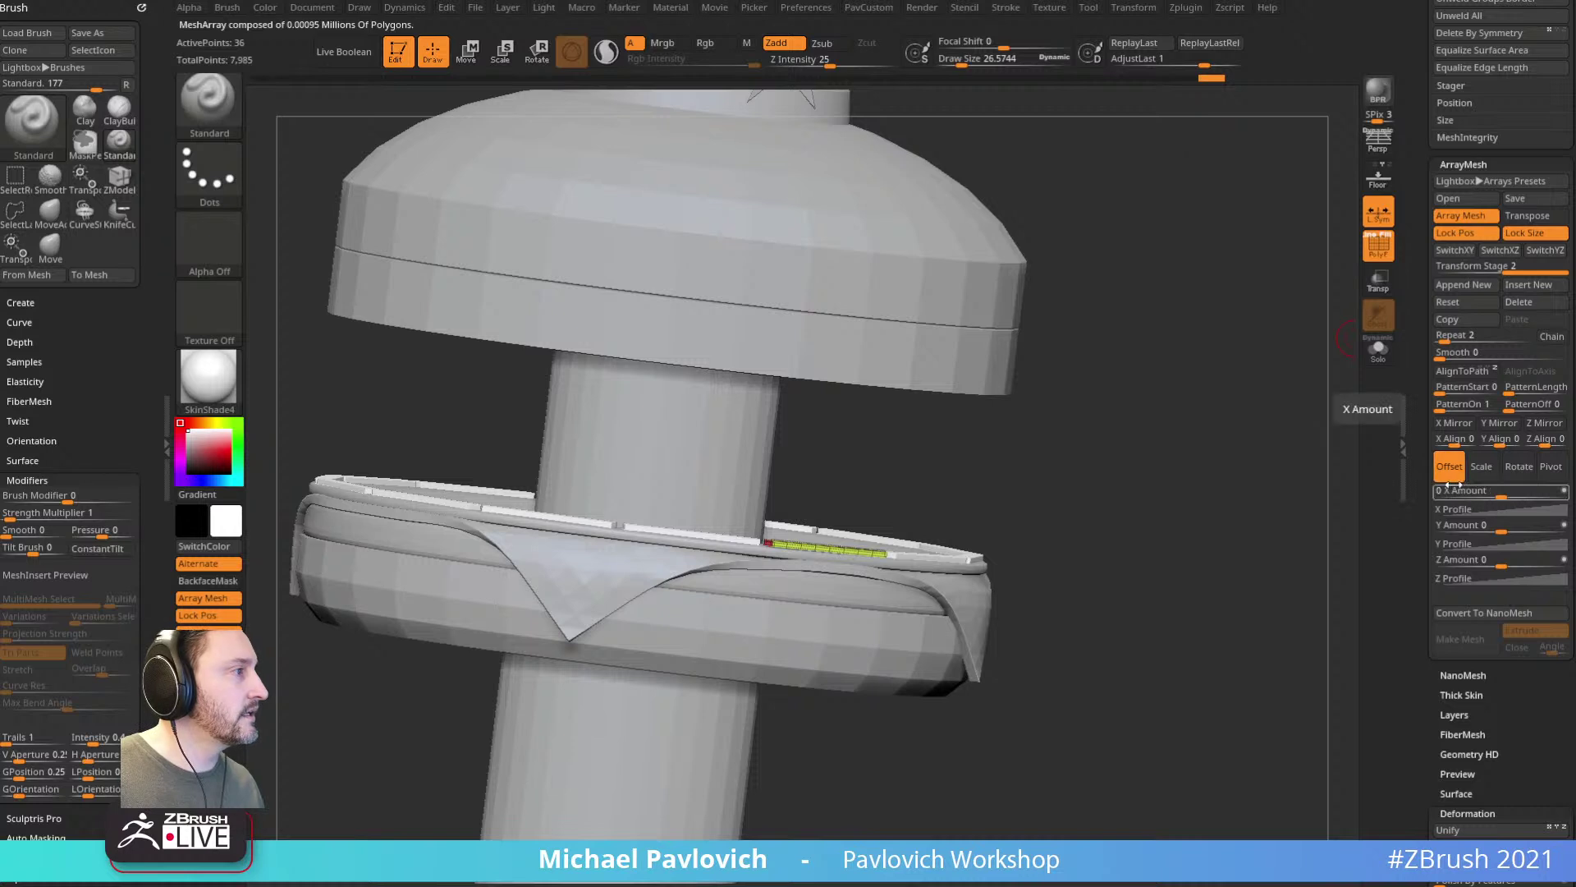
click(1526, 216)
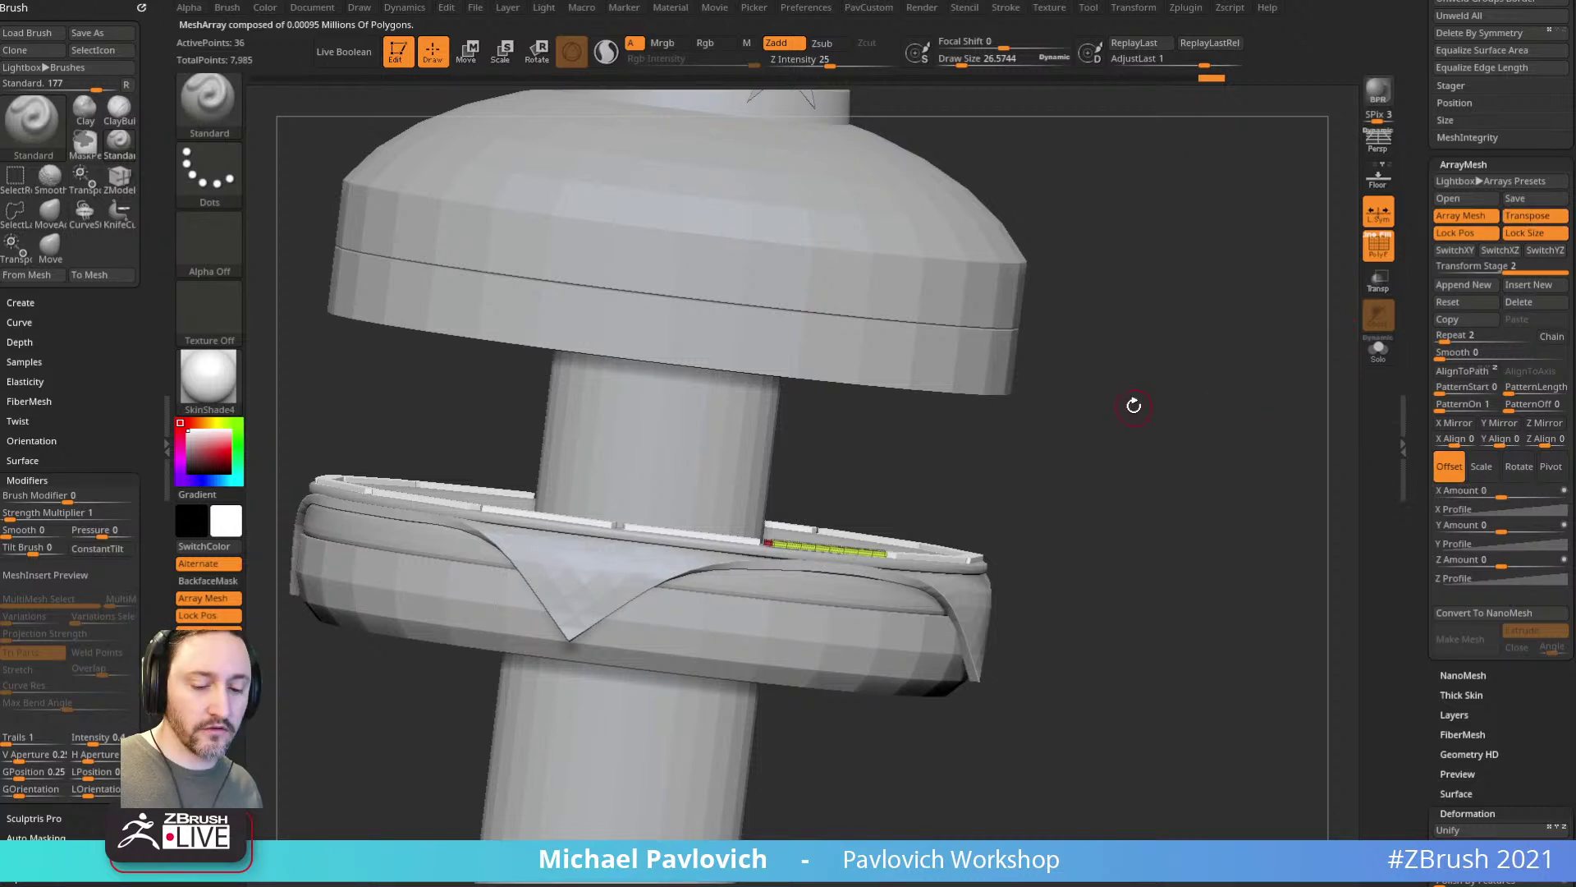
key(y)
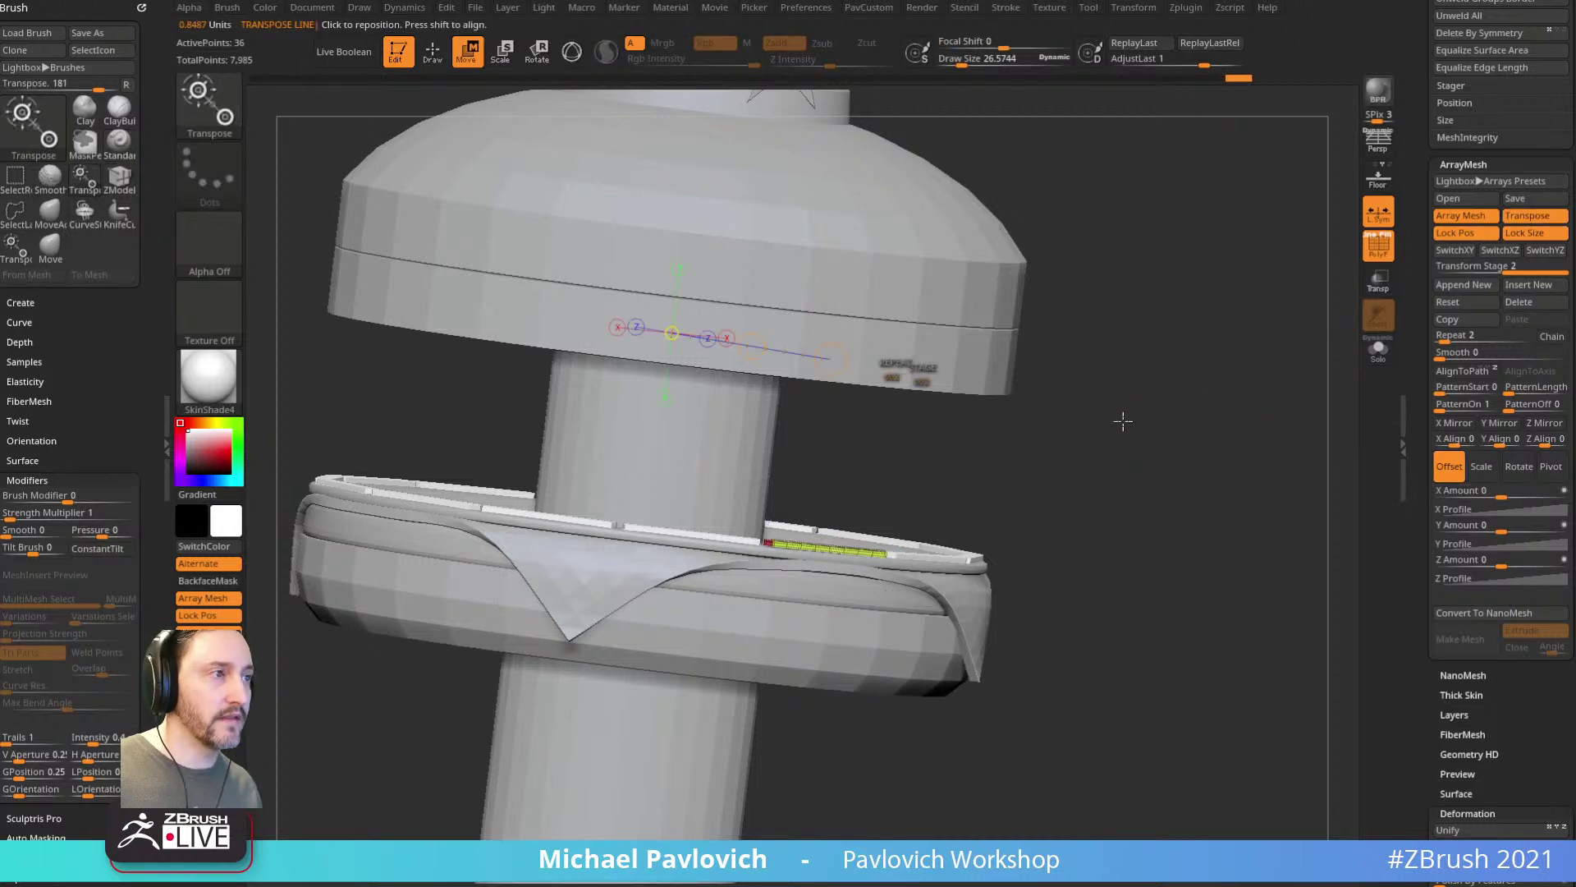
alt+right_drag(793, 264, 823, 333)
click(709, 336)
ctrl+right_drag(1119, 309, 1050, 269)
drag(695, 343, 727, 97)
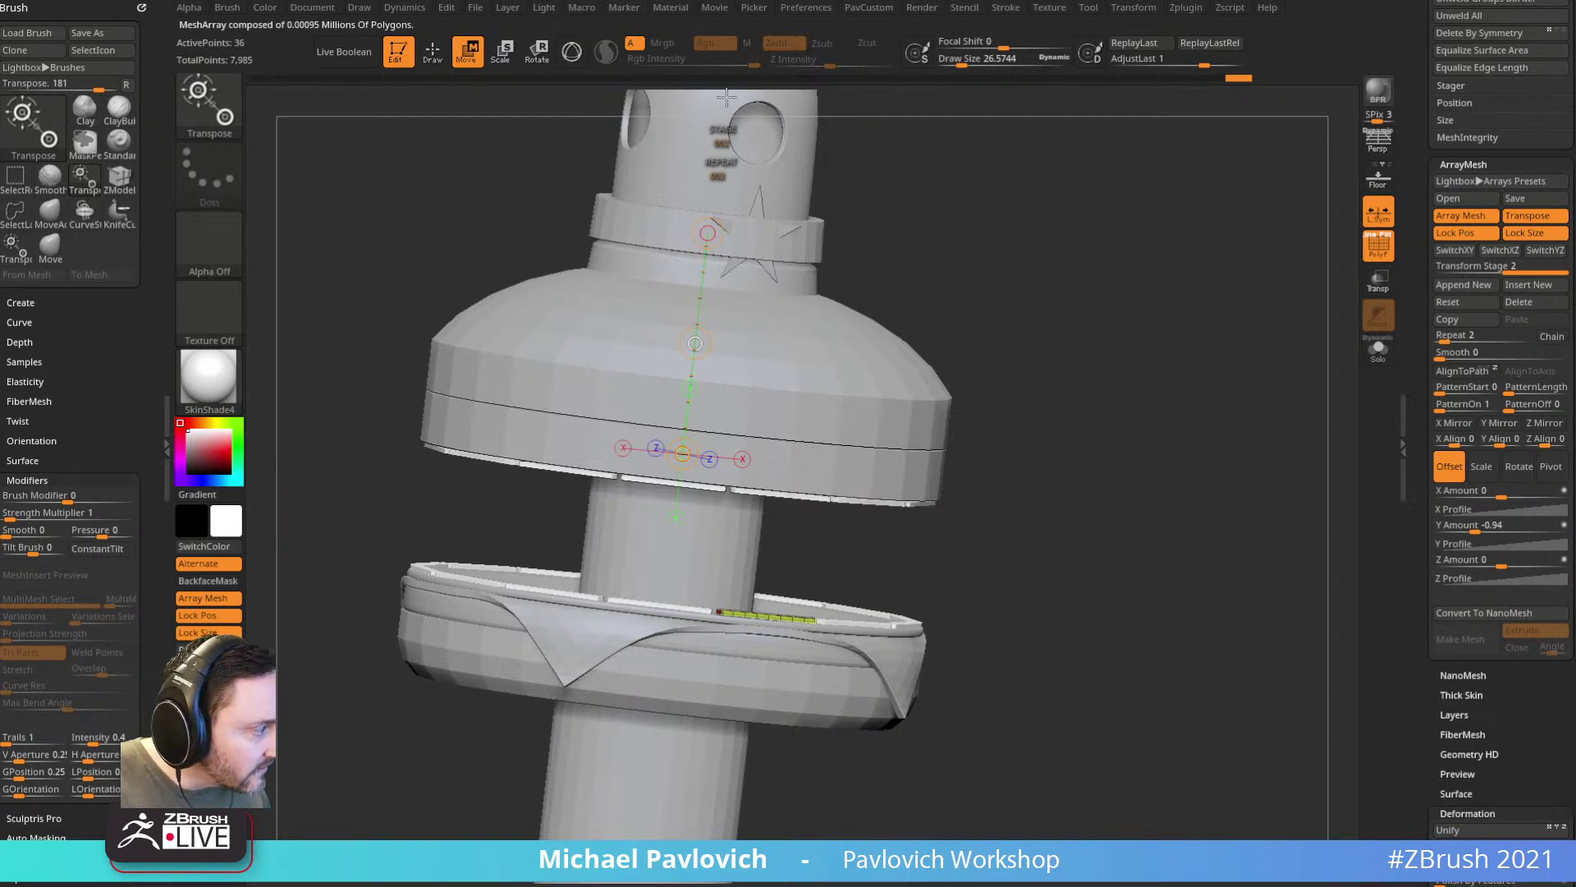
drag(727, 97, 727, 97)
Step: Return to draw mode and set the Repeat count of array Transform Stage 1 to 12
key(q)
mouse_move(1143, 419)
mouse_down()
mouse_move(1118, 356)
mouse_move(1298, 391)
mouse_move(1175, 332)
mouse_move(1168, 411)
mouse_up()
mouse_move(1162, 486)
alt+mouse_down()
mouse_move(1150, 412)
mouse_move(1131, 449)
mouse_move(1149, 479)
alt+mouse_up()
key(s)
key(s)
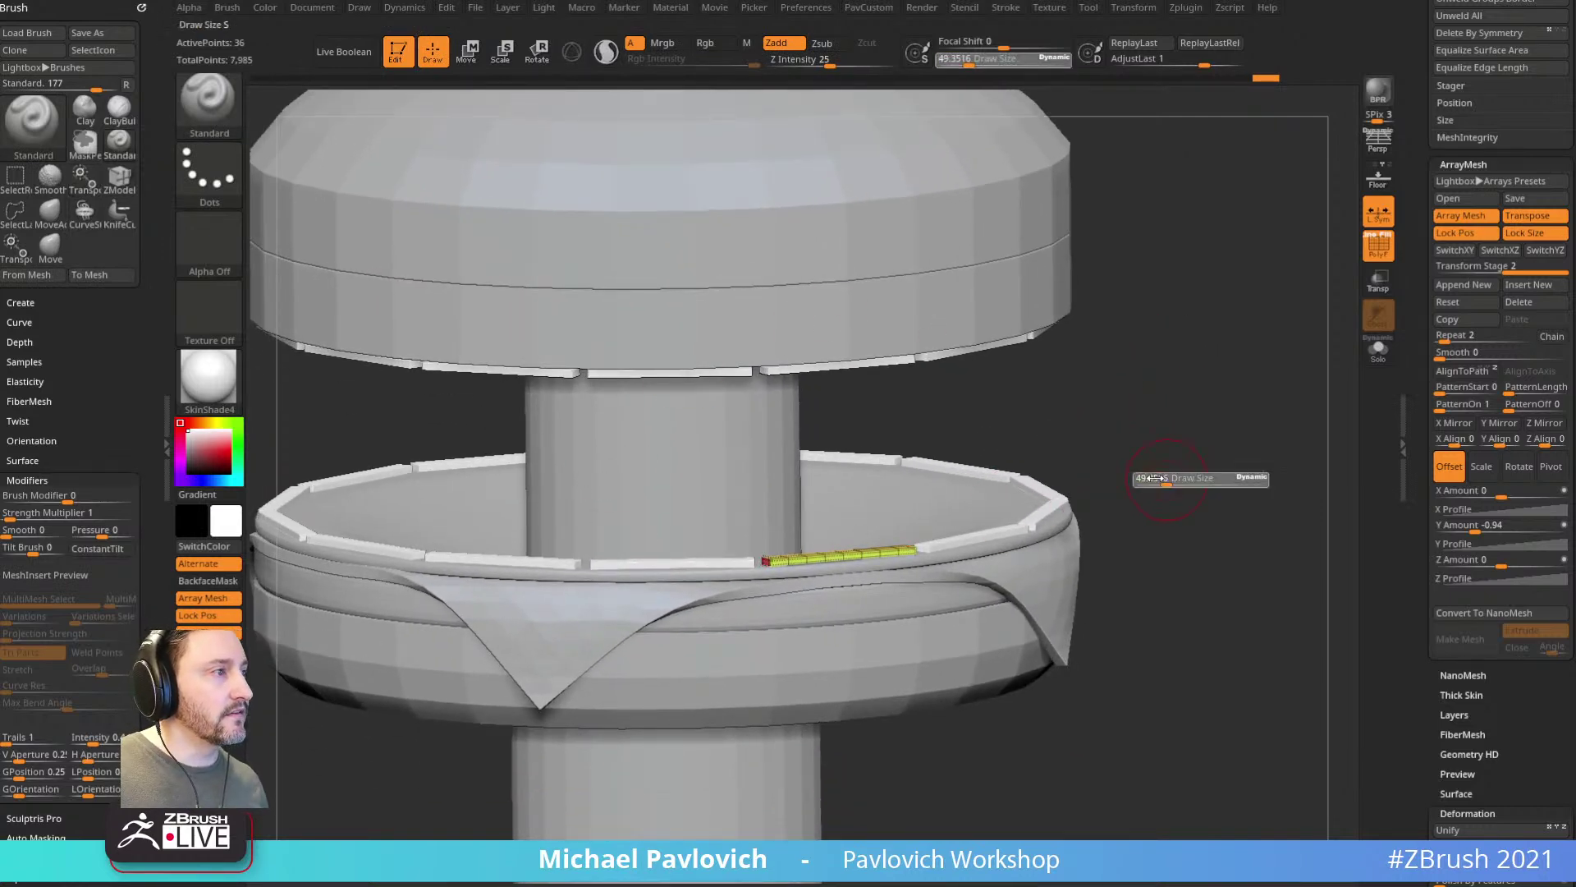
drag(1200, 365, 1218, 402)
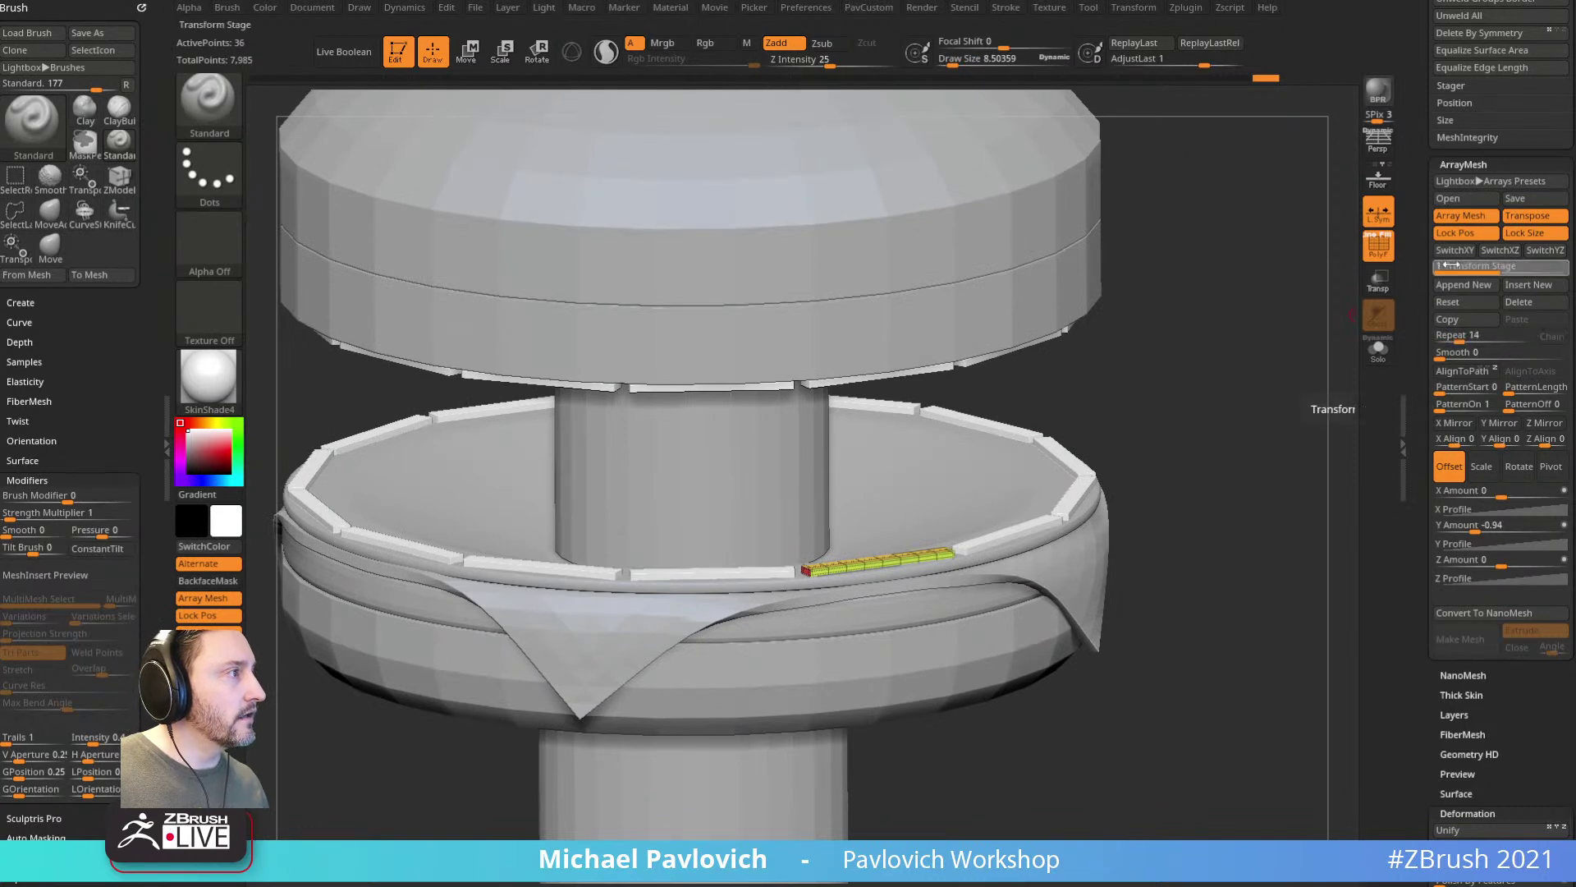
text(1)
key(Return)
mouse_move(1238, 351)
mouse_down()
mouse_move(1119, 322)
mouse_move(1112, 352)
mouse_move(1246, 351)
mouse_up()
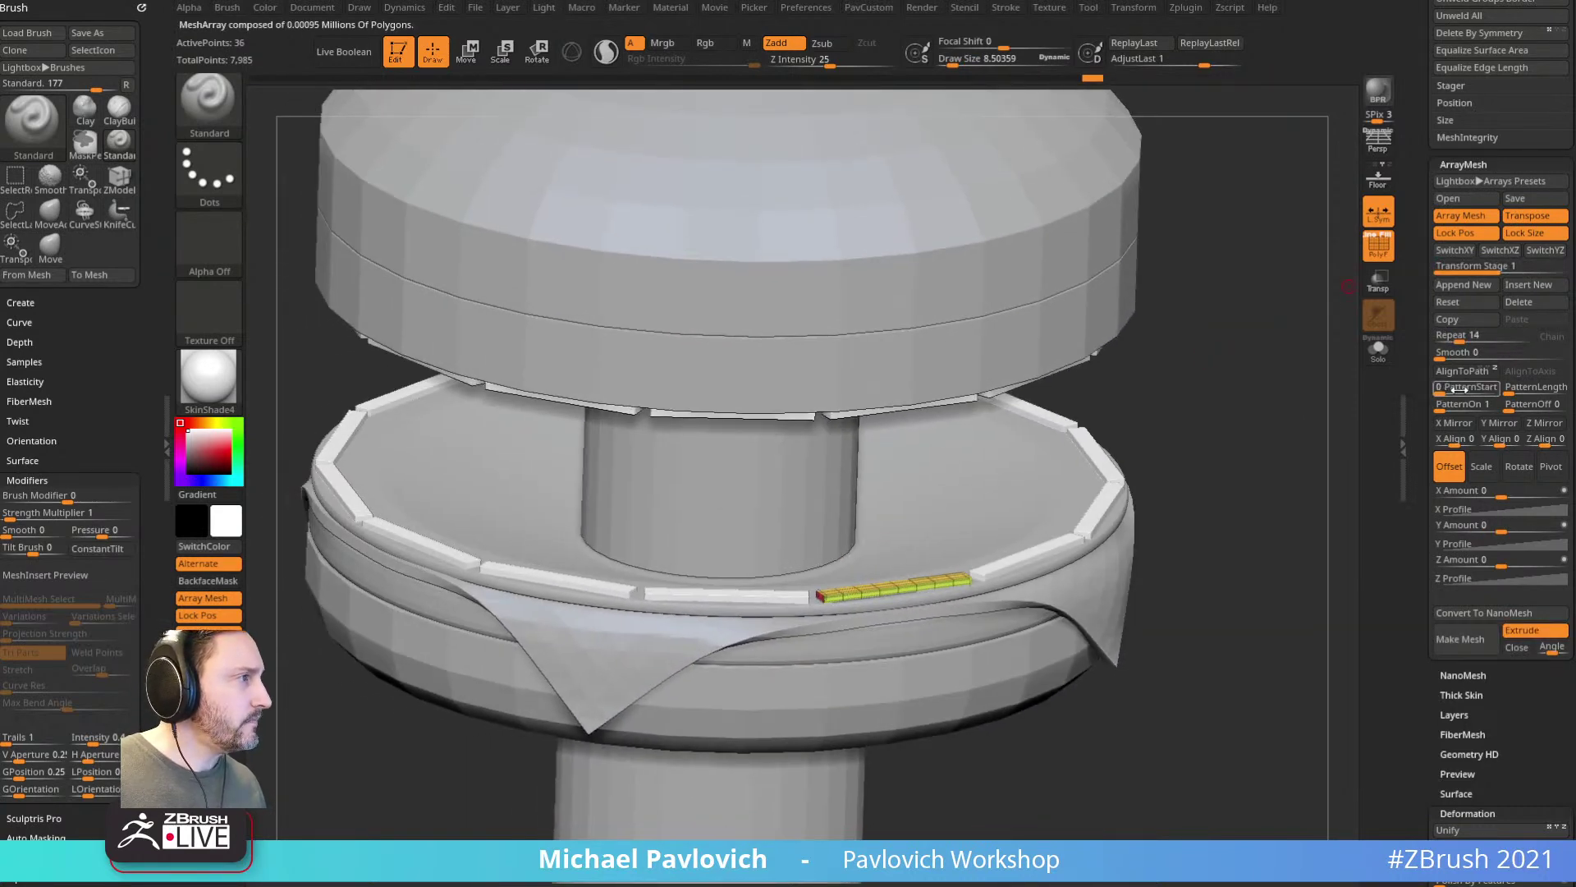
click(1443, 334)
double_click(1442, 335)
text(12)
key(Return)
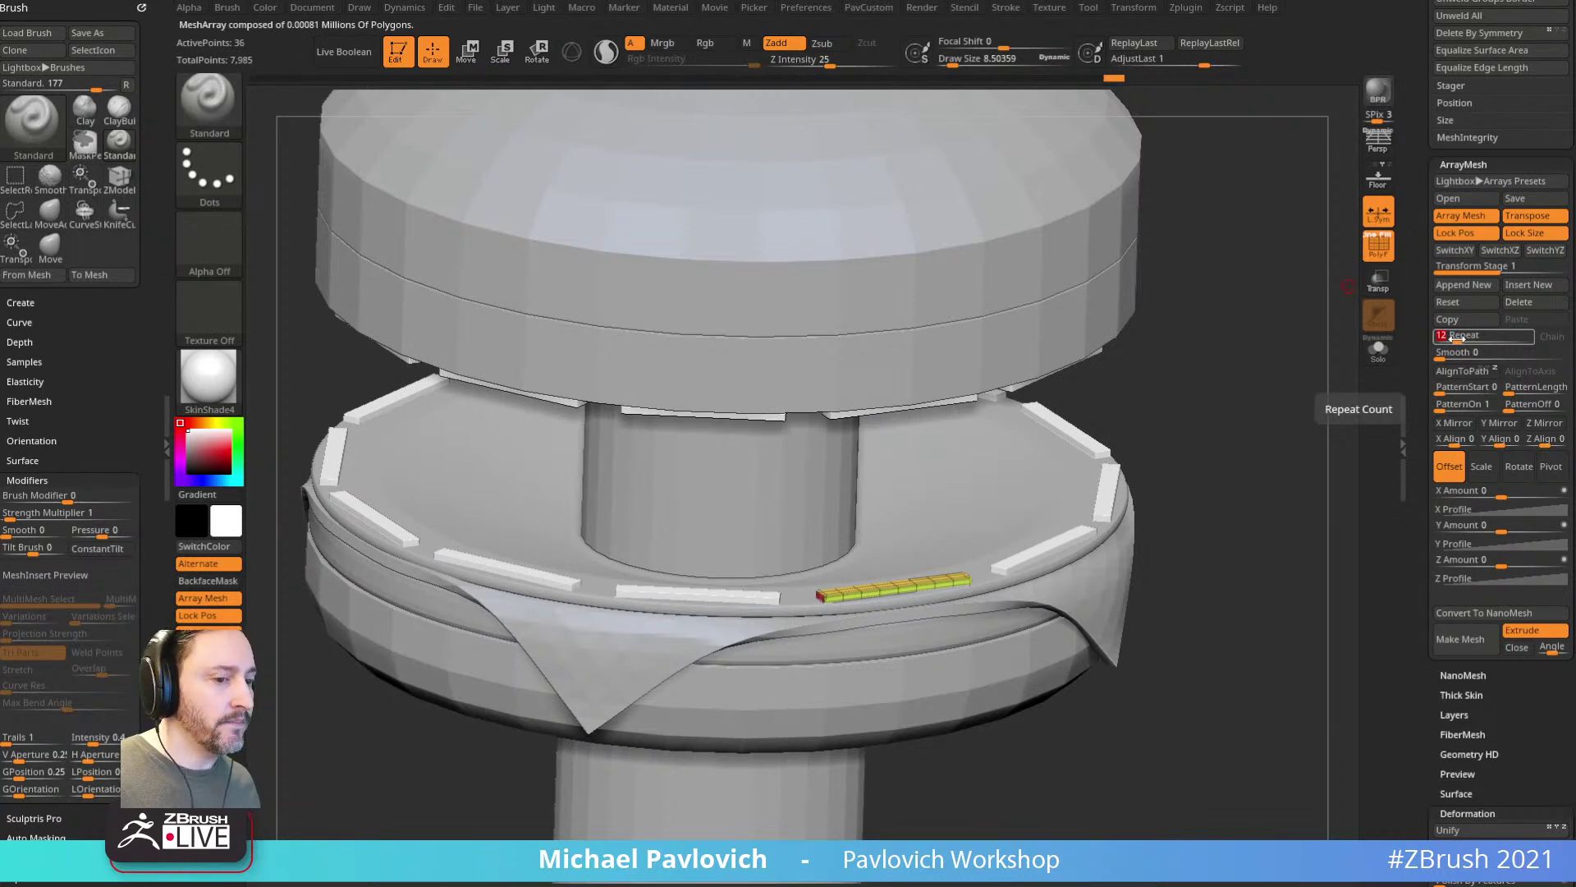
Step: Shorten the source bar along its length with the gizmo to widen the gaps between the array copies
alt+drag(1203, 590, 905, 486)
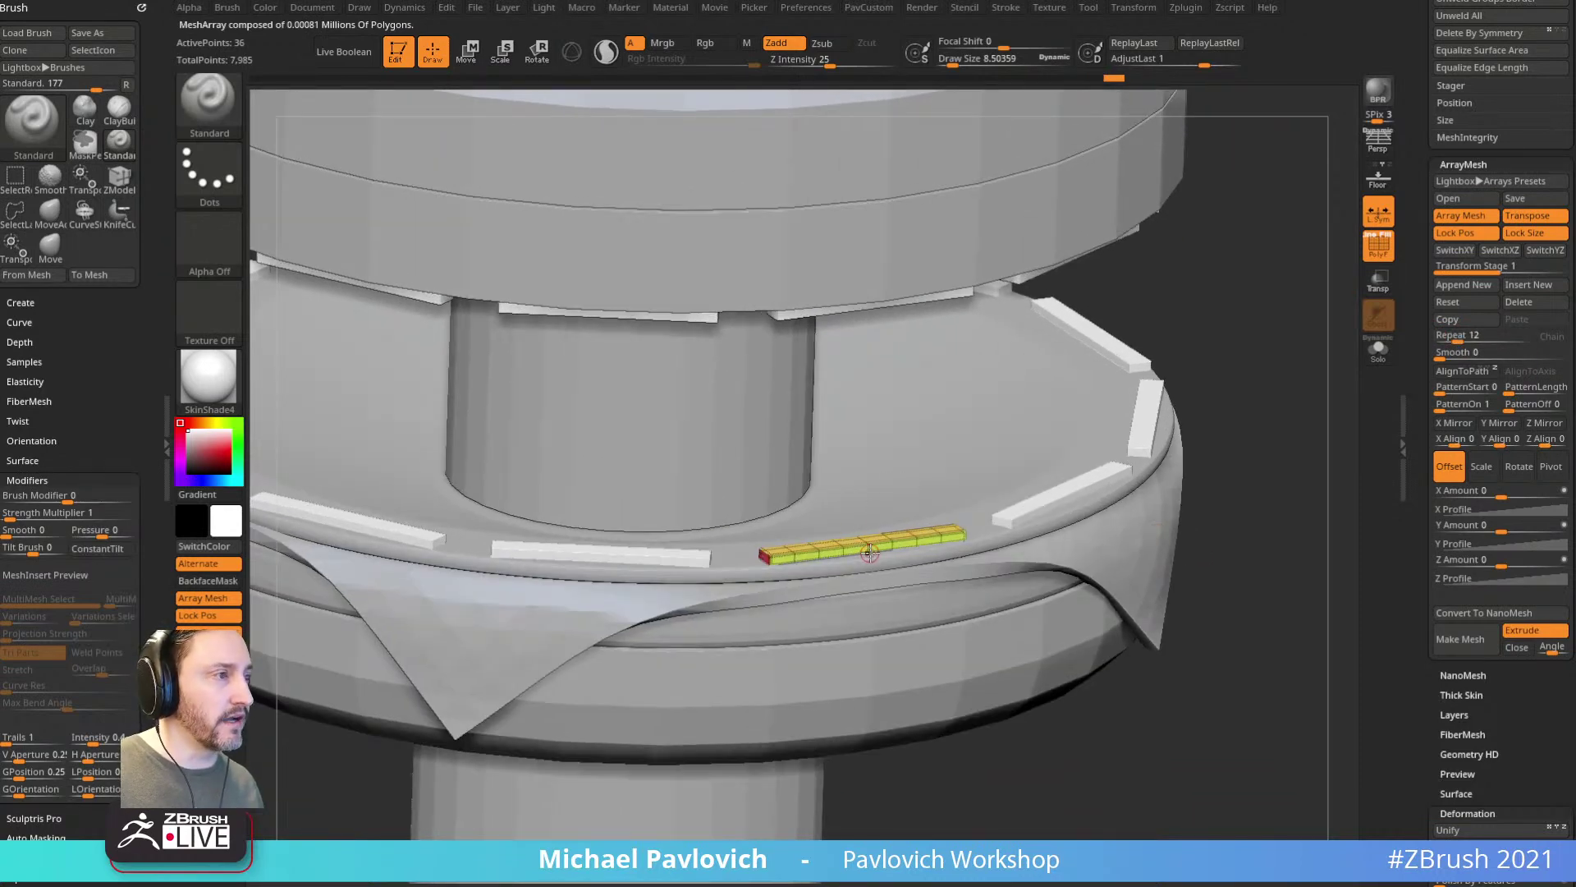
drag(1160, 720, 1148, 683)
key(w)
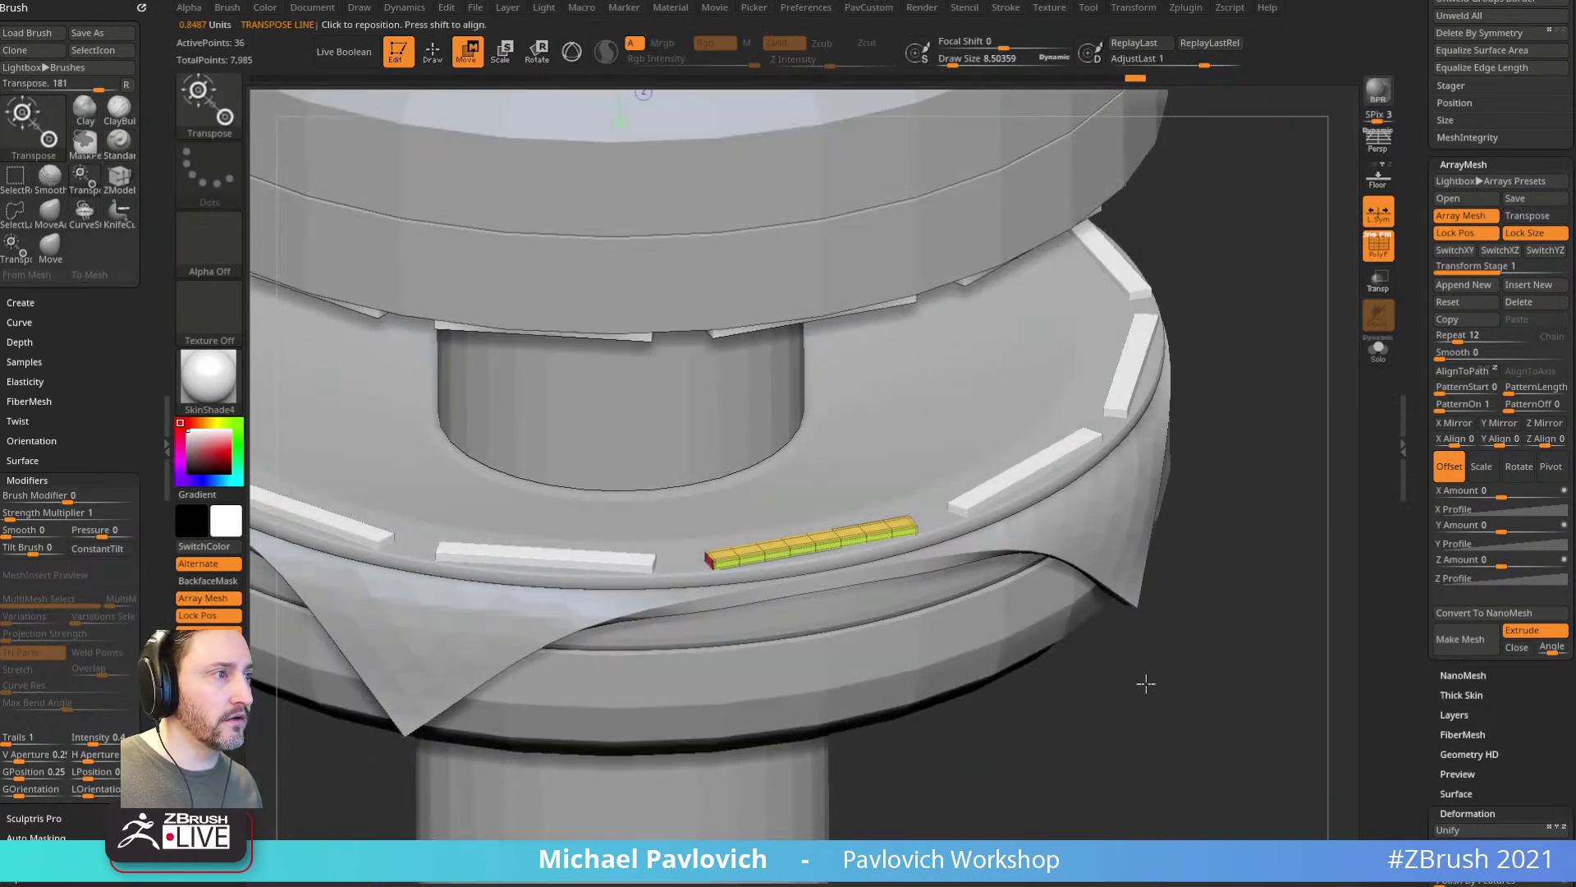
key(y)
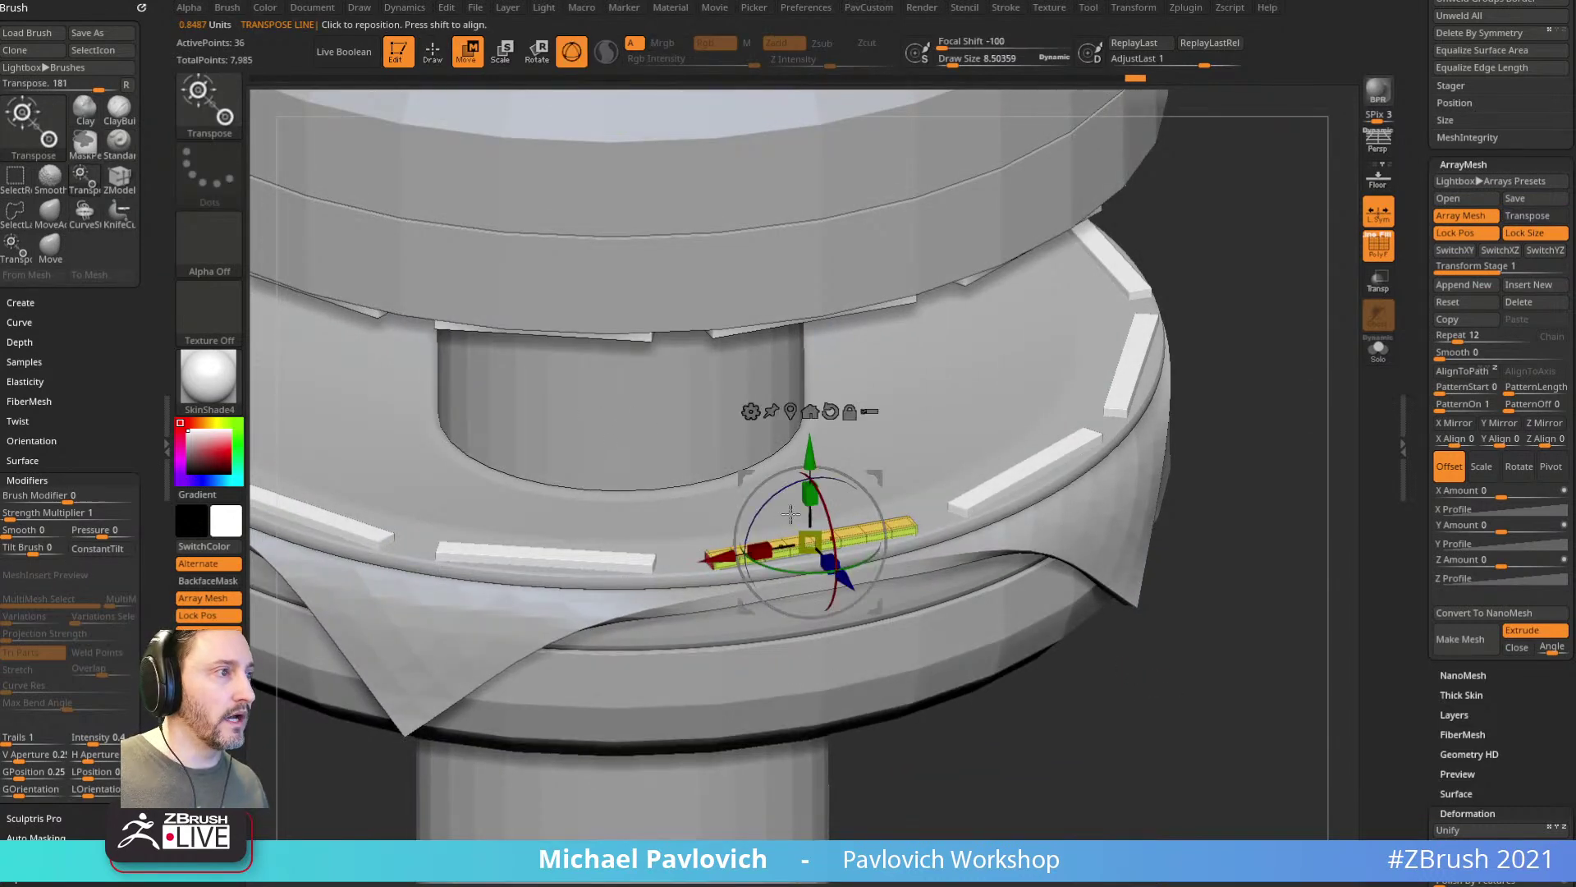
alt+drag(1138, 707, 1179, 730)
drag(735, 461, 780, 449)
key(ctrl+z)
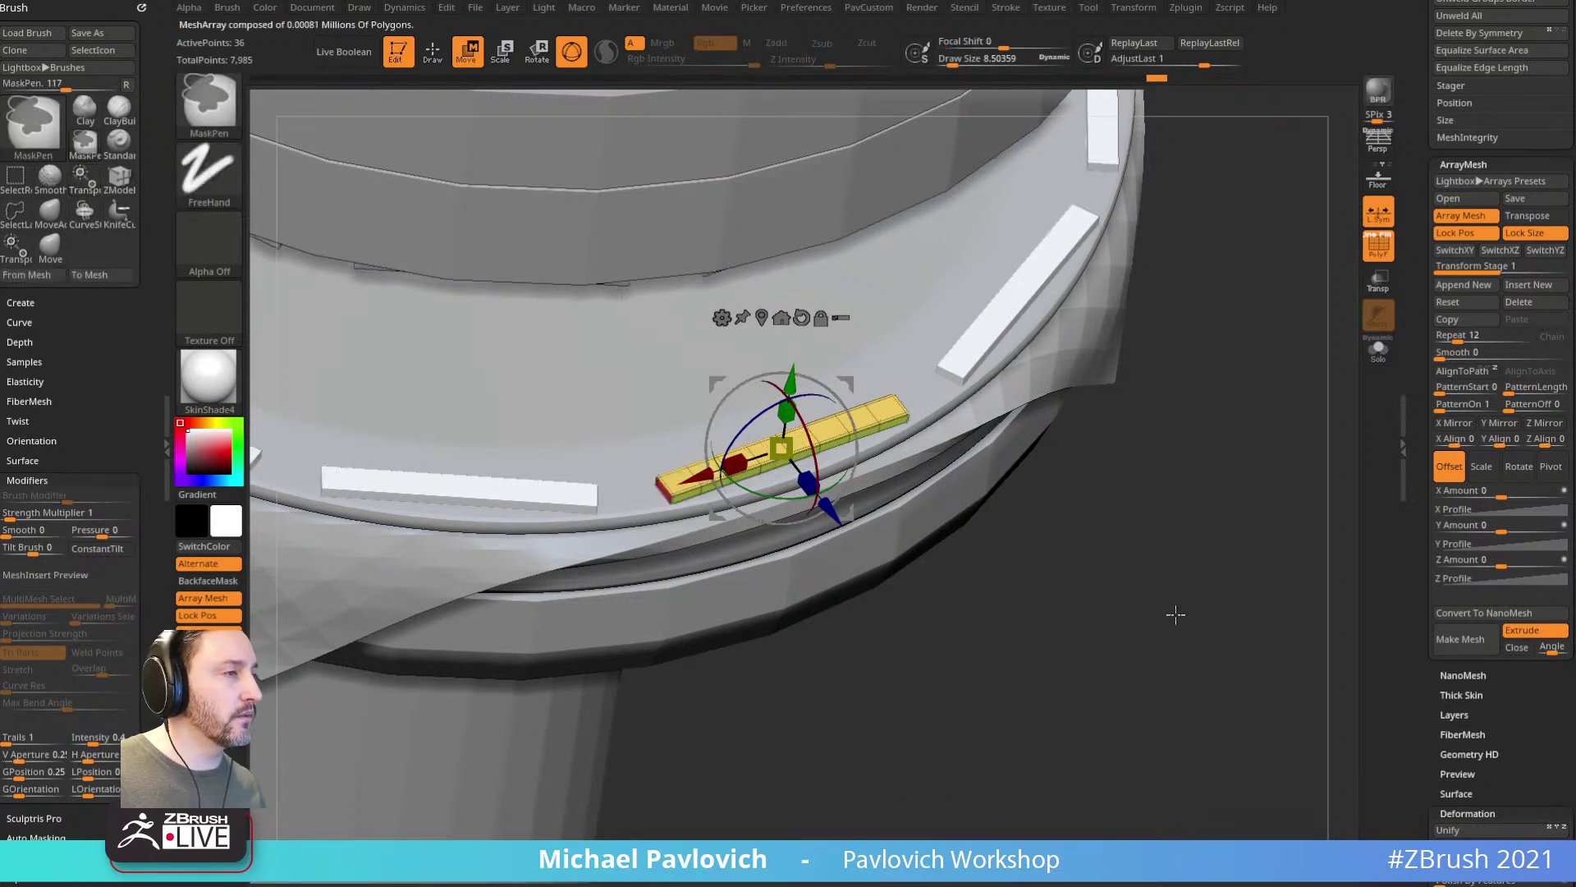
drag(956, 592, 927, 548)
drag(1178, 299, 746, 450)
key(q)
mouse_move(1092, 731)
alt+mouse_down()
mouse_move(1104, 692)
mouse_move(1077, 717)
alt+mouse_up()
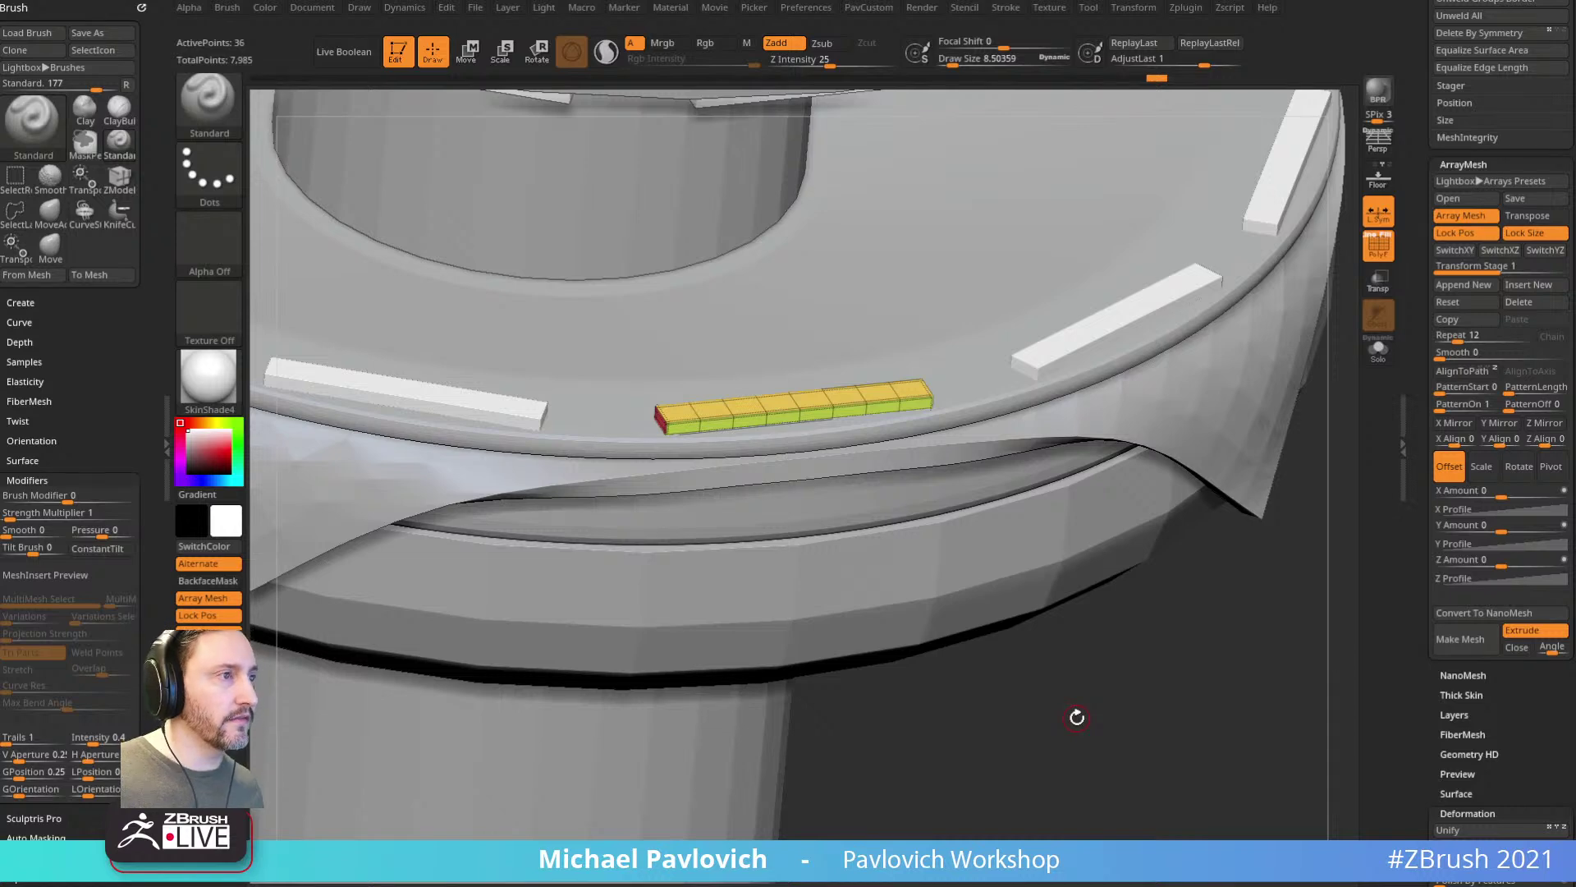
Step: Insert a lengthwise edge loop down the middle of the bar with ZModeler using Multiple EdgeLoops and Specified Elevation
mouse_move(1146, 787)
mouse_down()
mouse_move(1226, 559)
mouse_move(1279, 713)
mouse_up()
key(b)
key(z)
key(m)
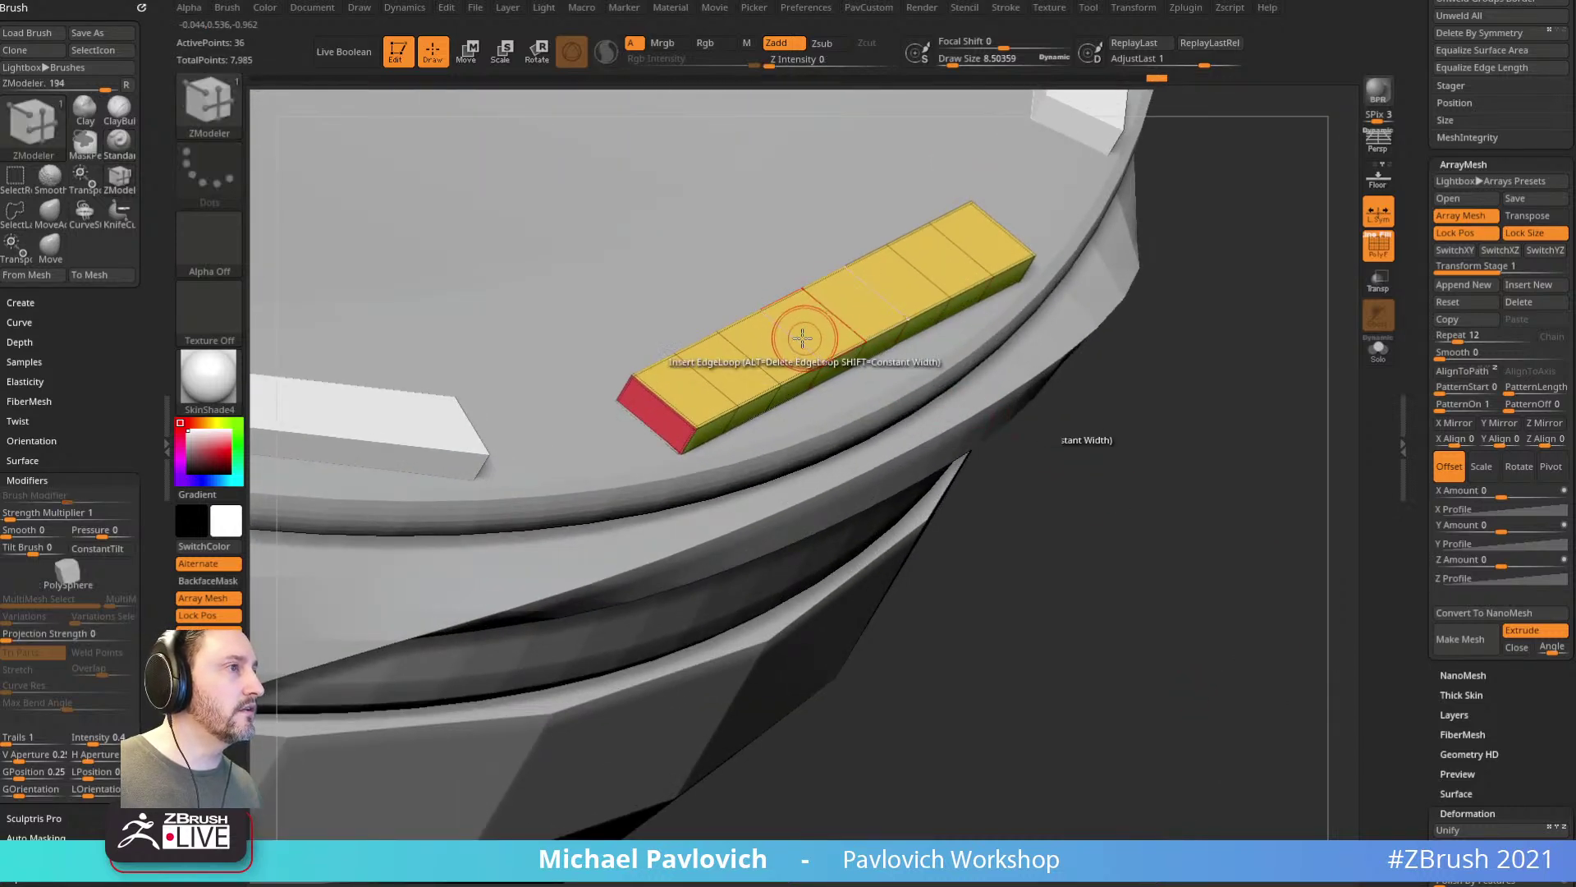
key(space)
click(649, 534)
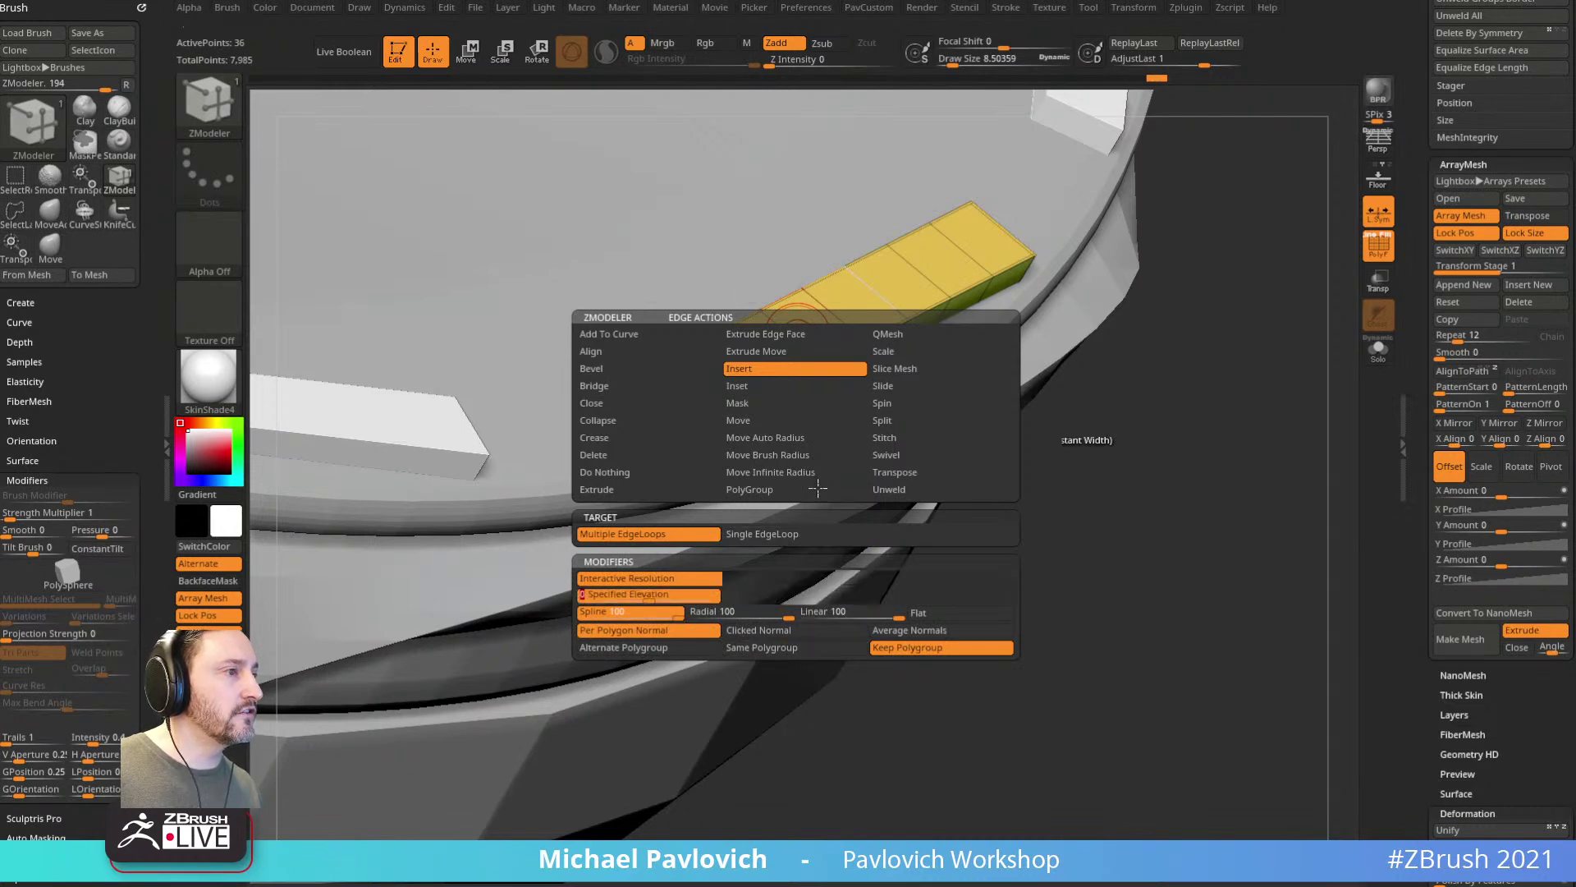
click(751, 359)
drag(1097, 605, 1059, 575)
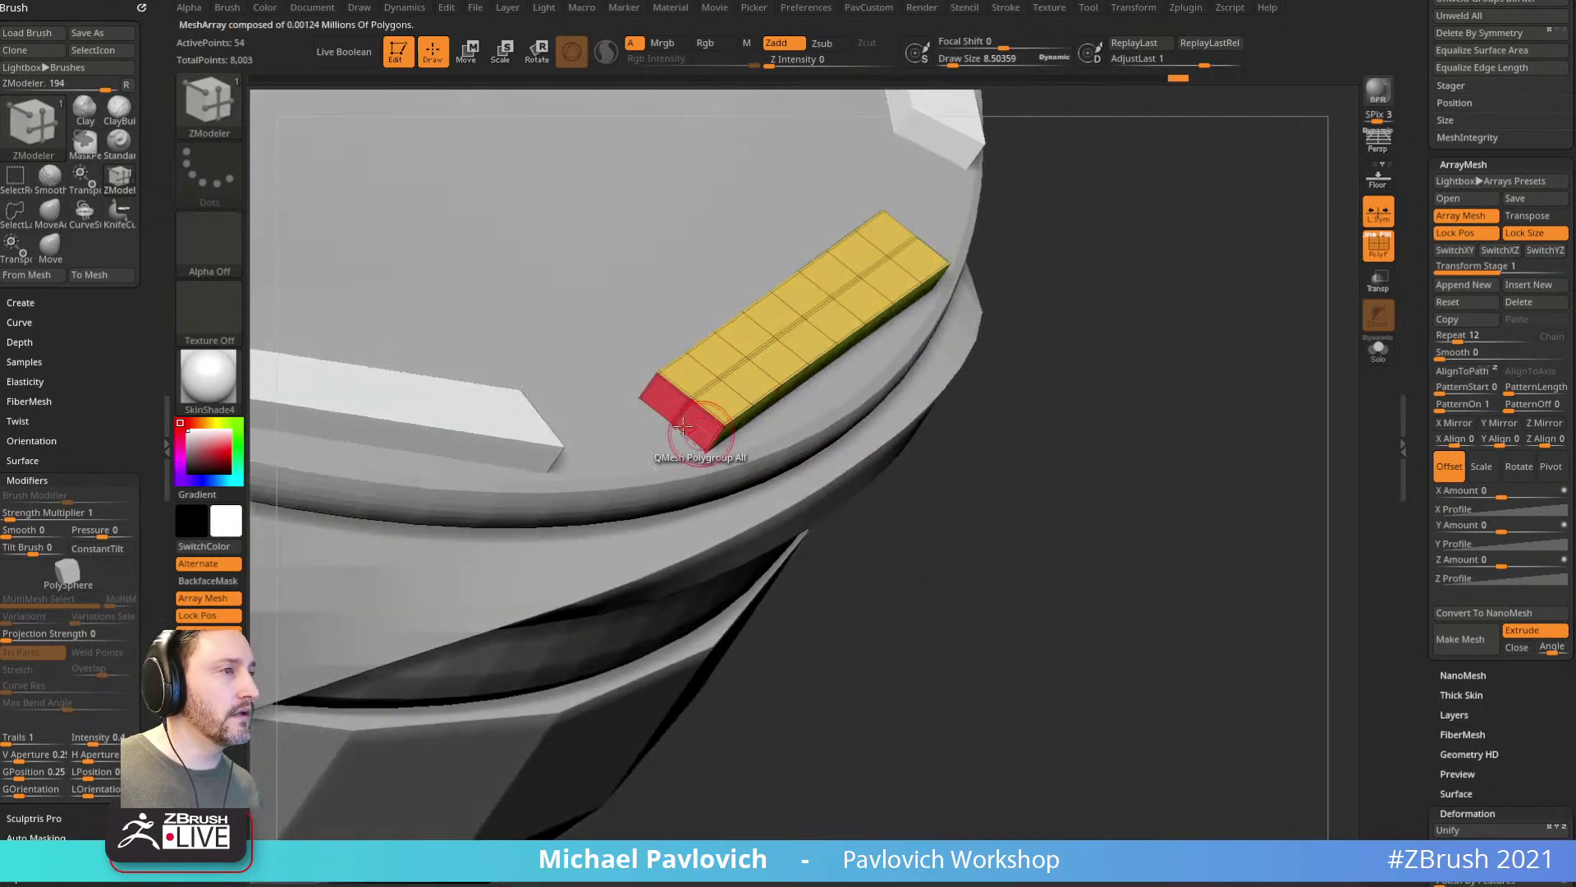
Step: Round the bar's ends with ZModeler Bridge Connected Polys using Circle, Specified Curvature 100, Specified Resolution 8 and Triangles Sides
key(space)
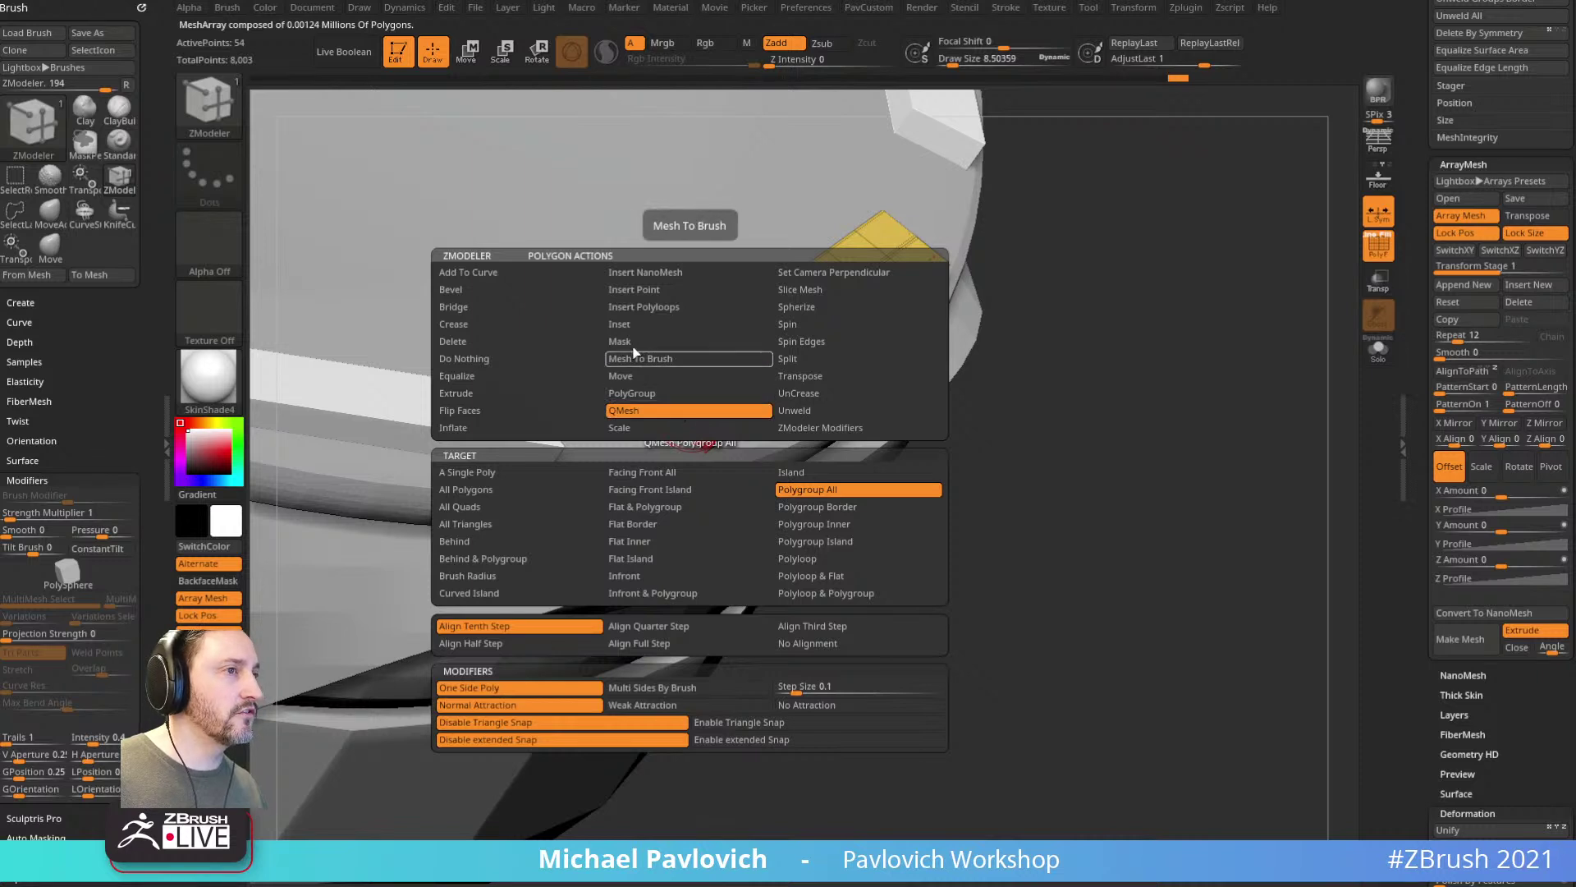
click(501, 307)
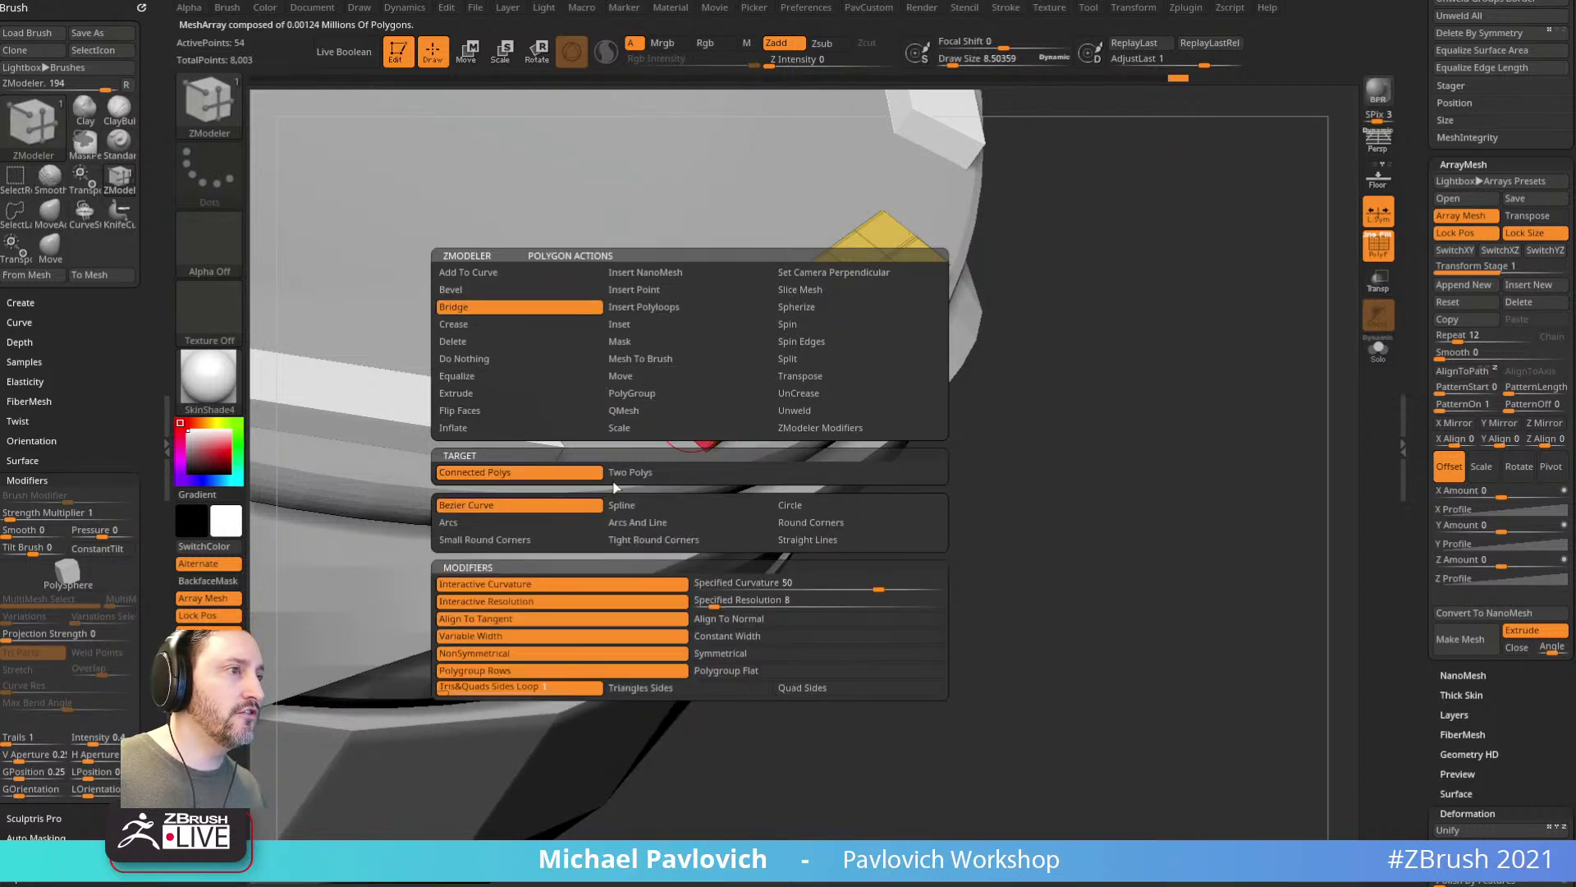
click(794, 509)
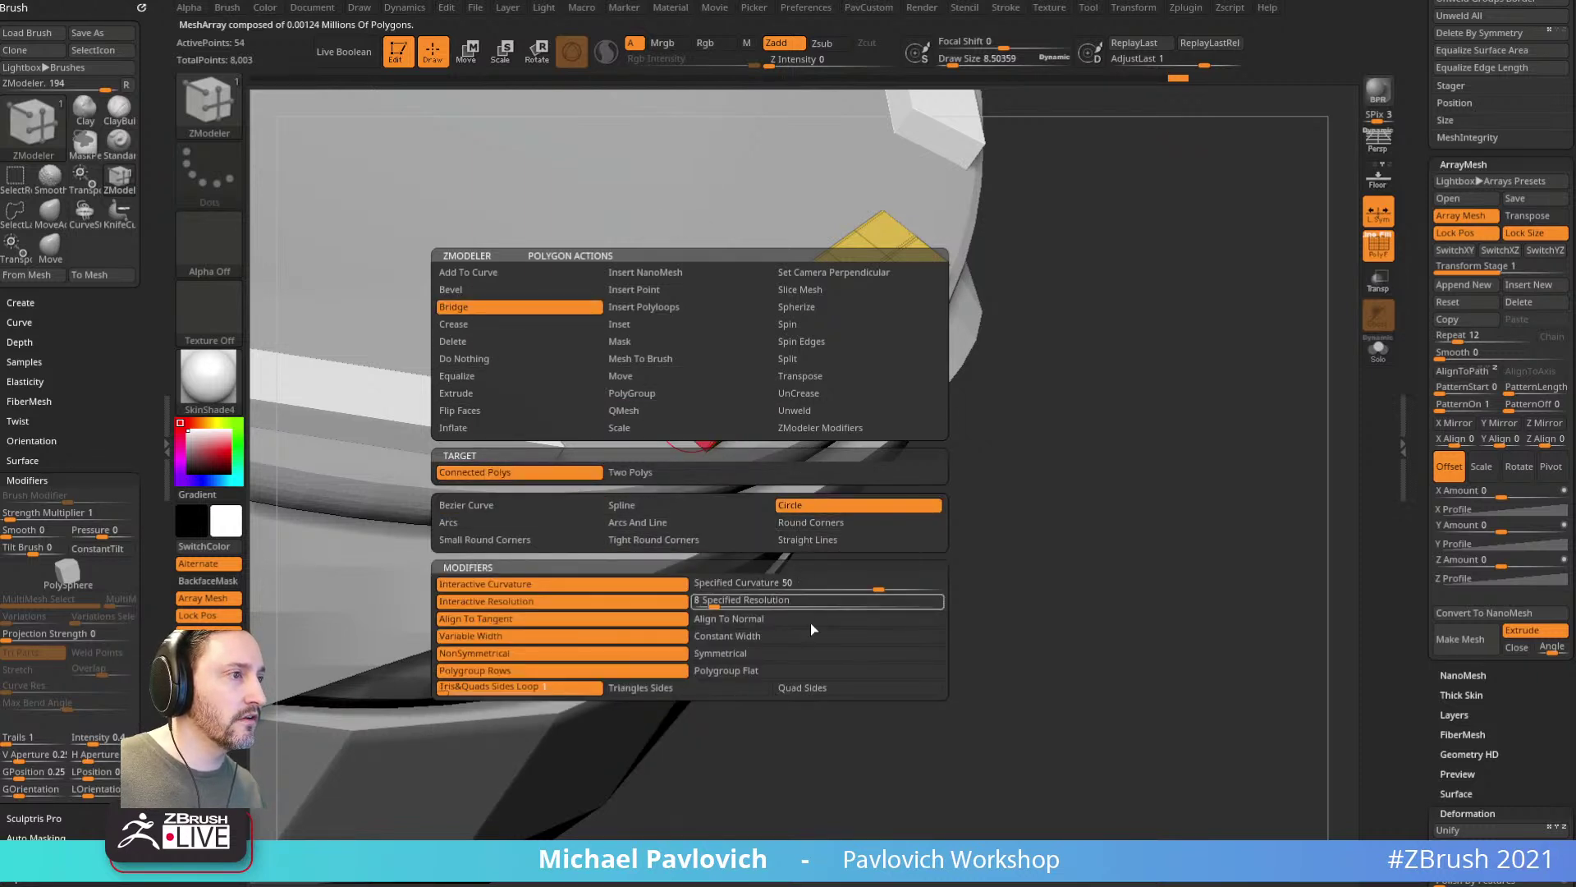
click(883, 584)
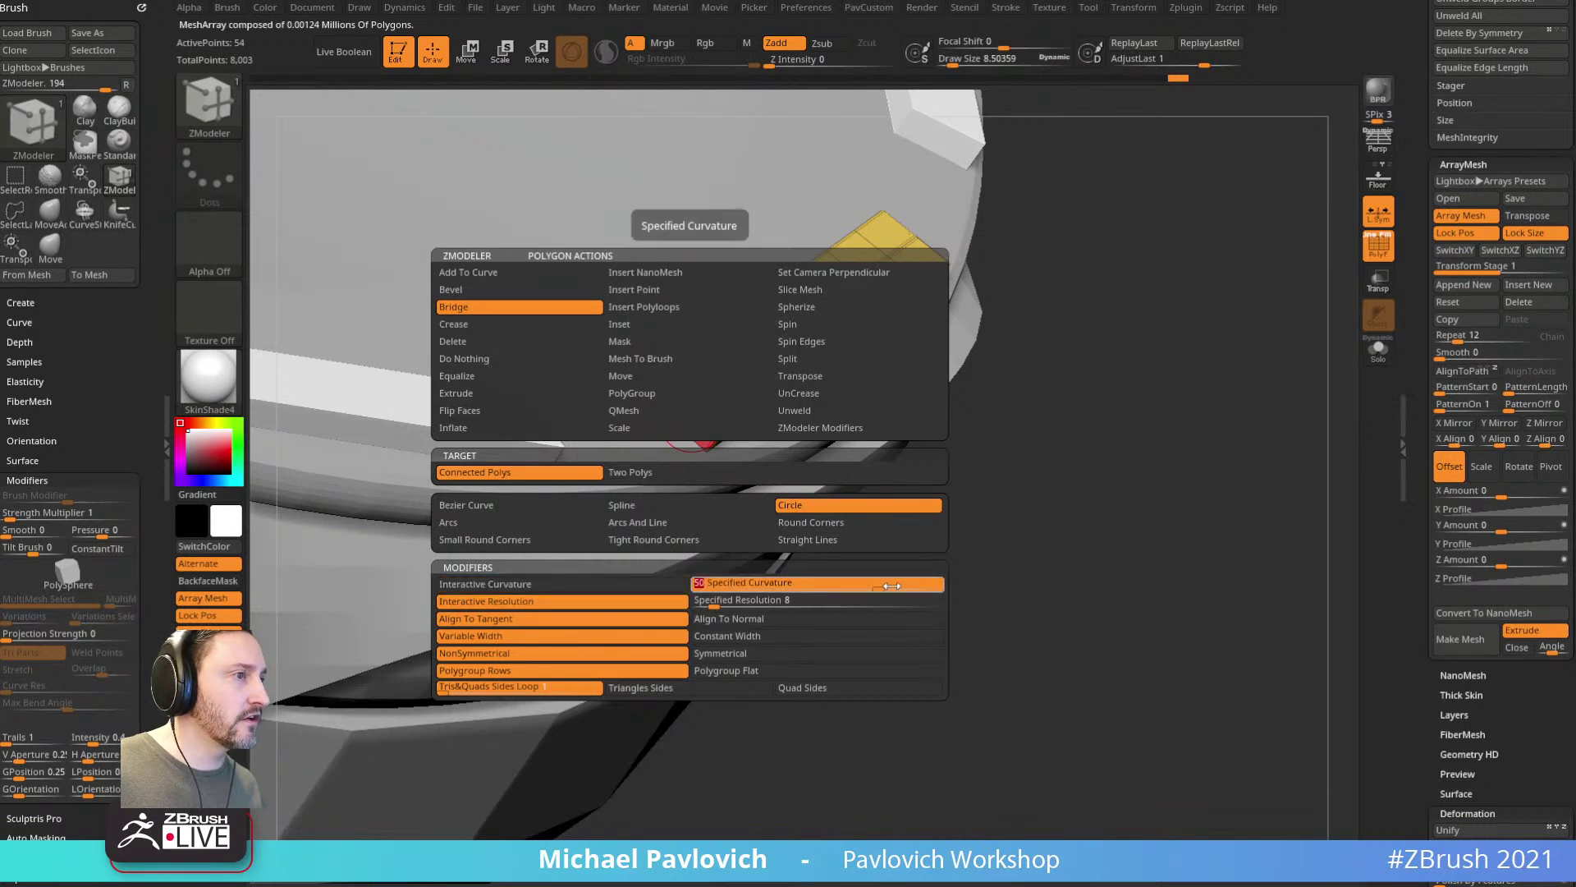
click(822, 600)
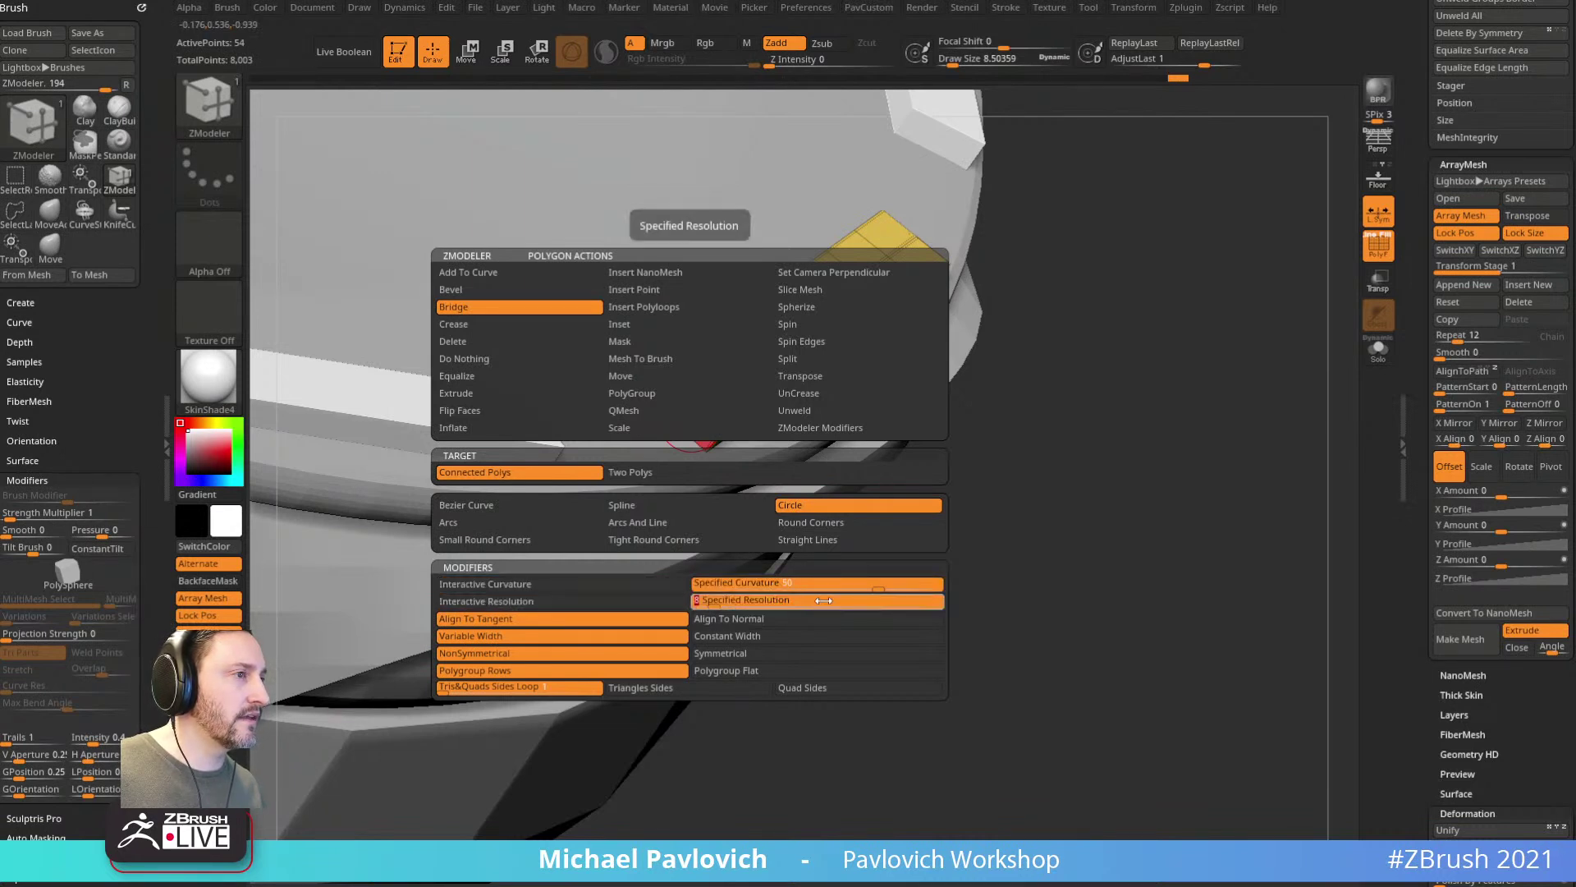
click(702, 689)
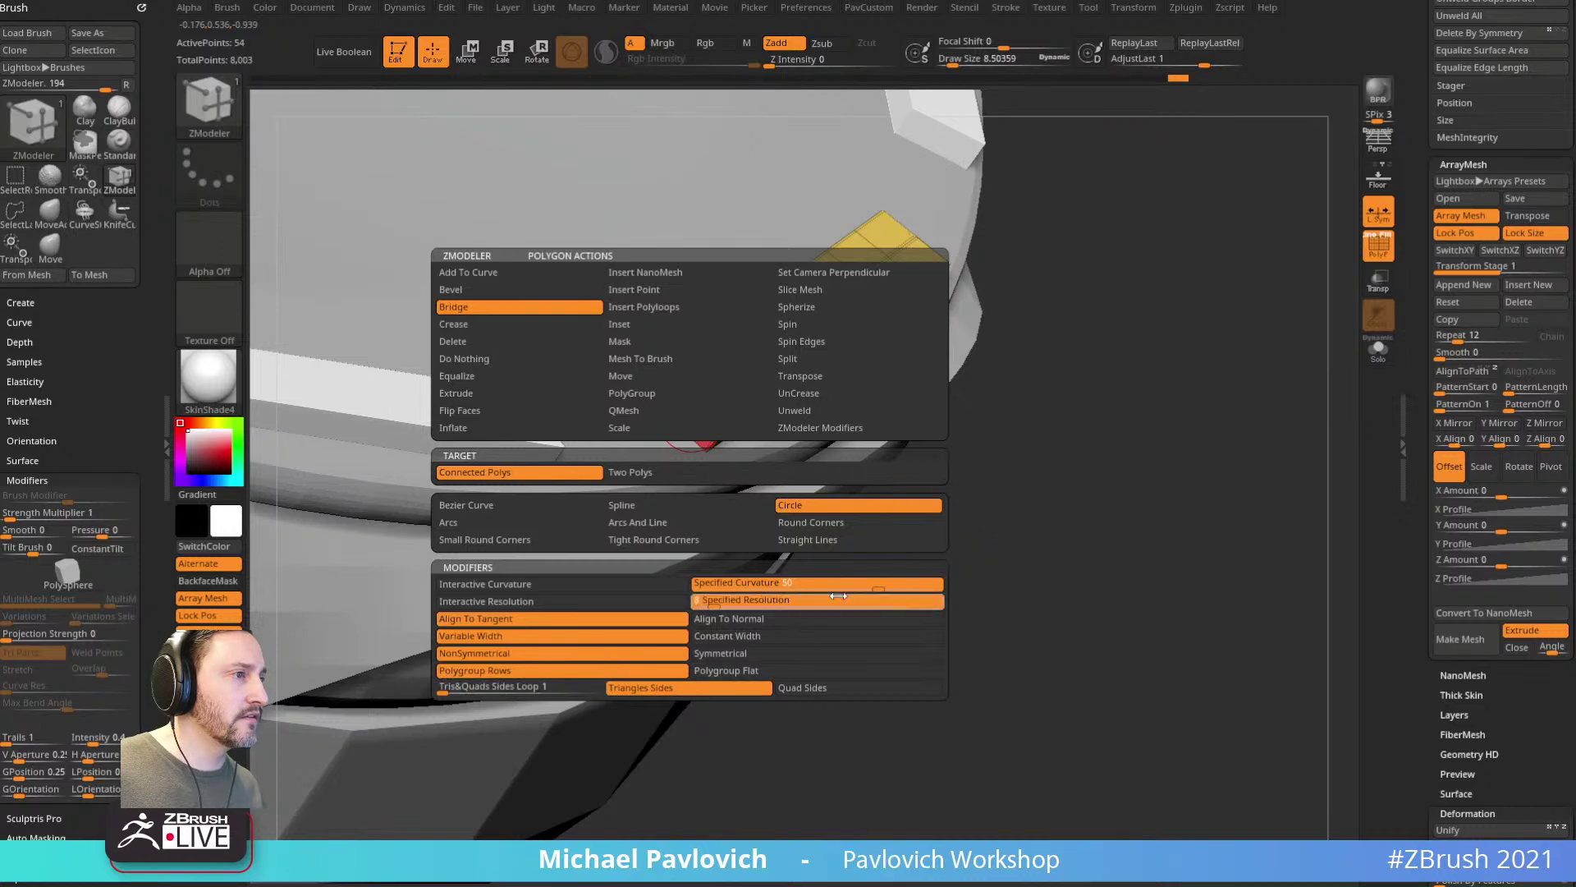
drag(880, 585, 947, 582)
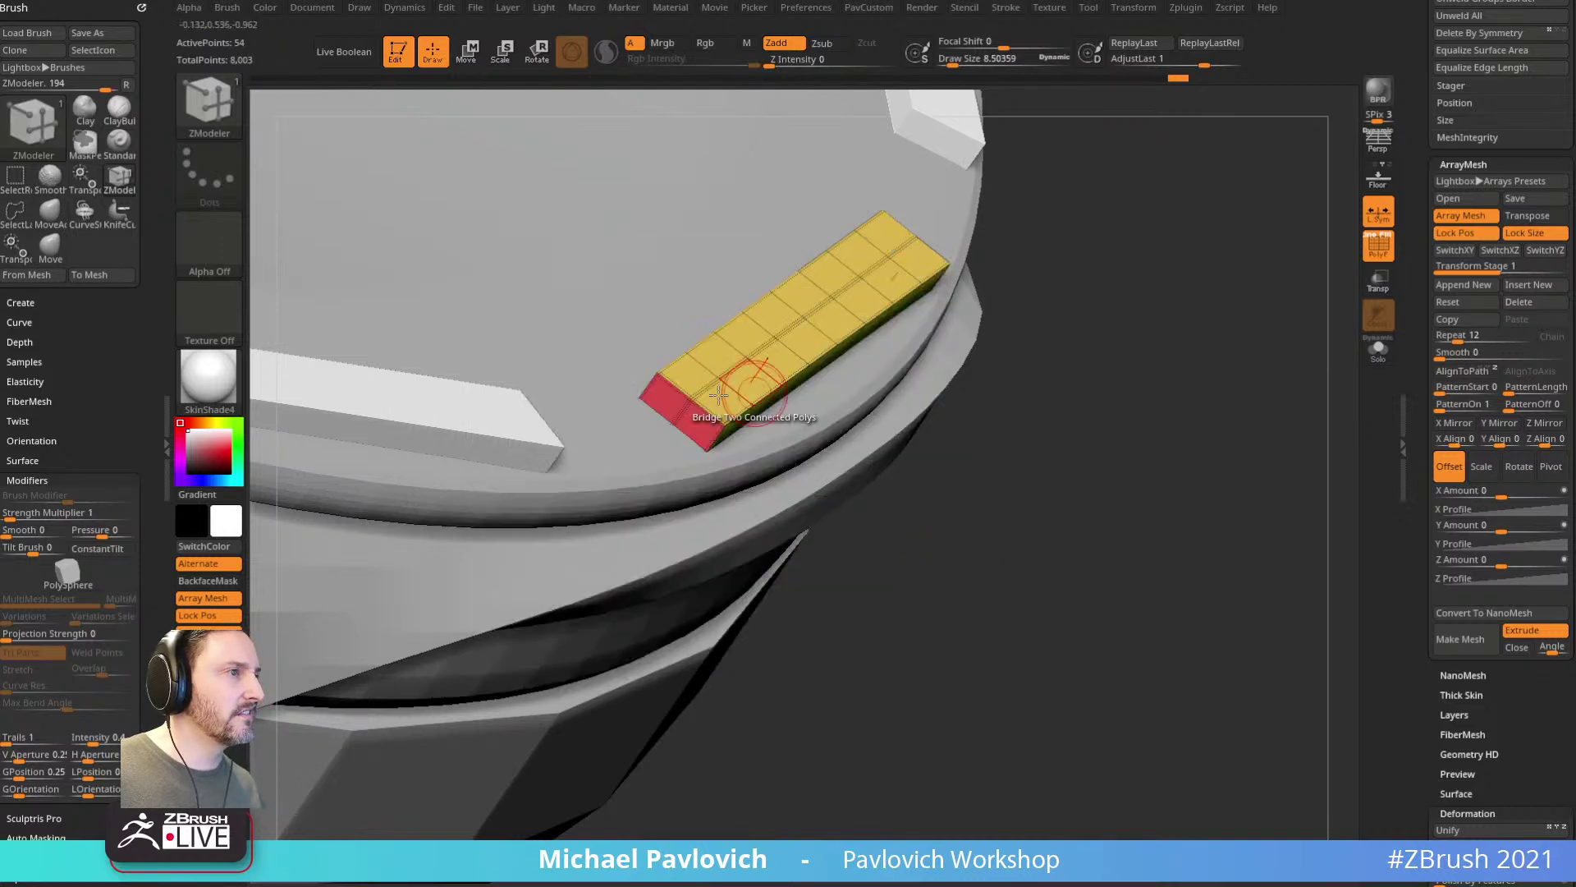
click(688, 407)
drag(1189, 507, 1141, 510)
Step: Polygroup the rounded bar by normals and smooth it with dynamic subdivision at crease level 2
key(2)
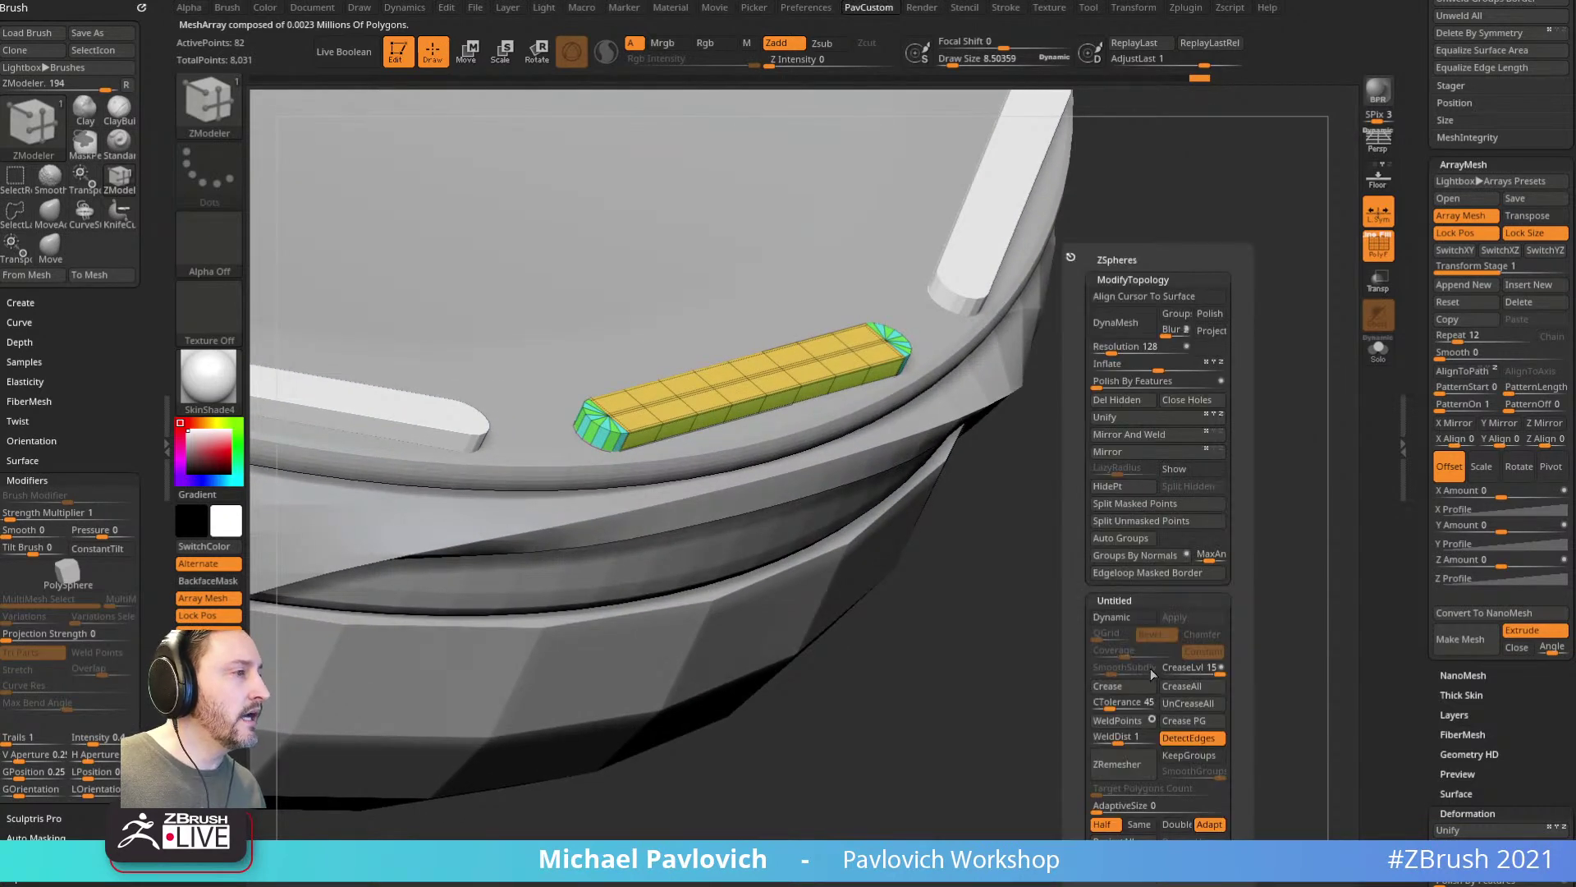
click(1147, 557)
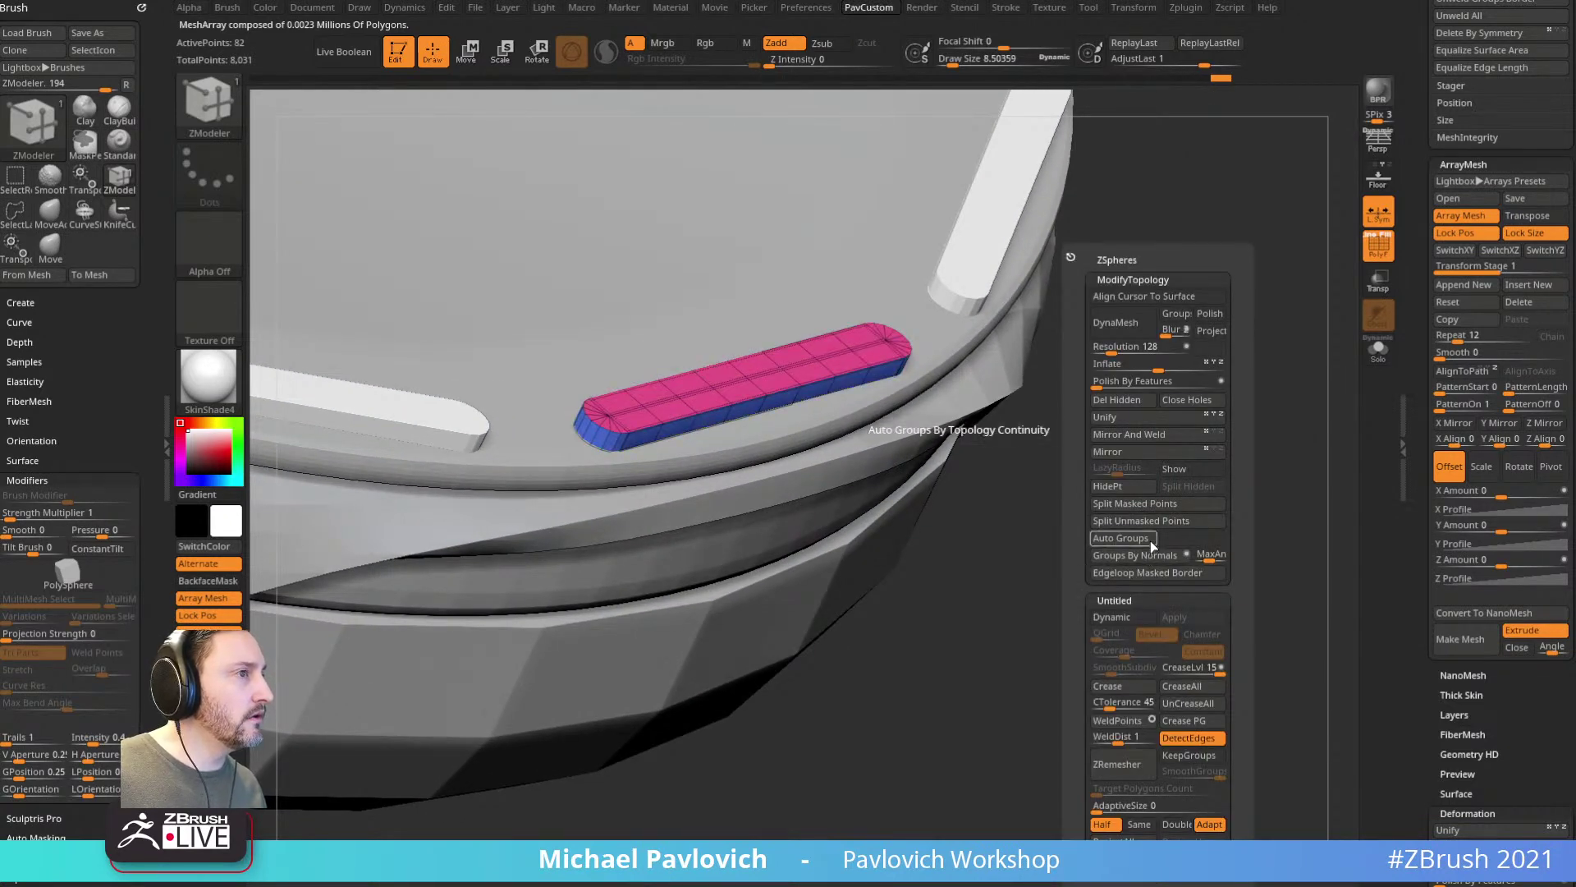
click(1186, 703)
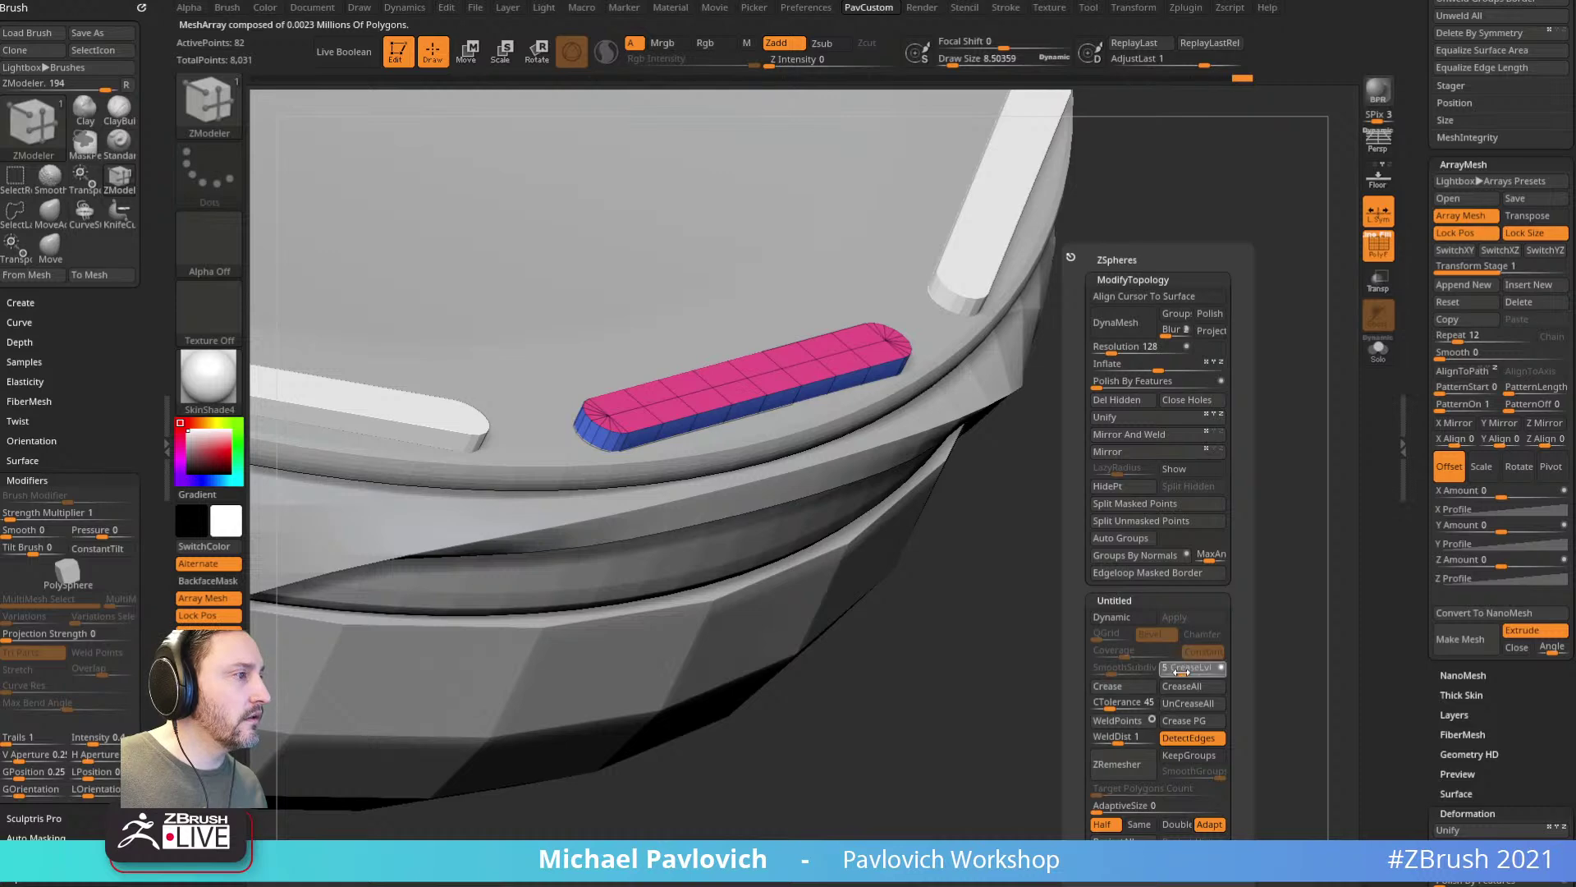
key(d)
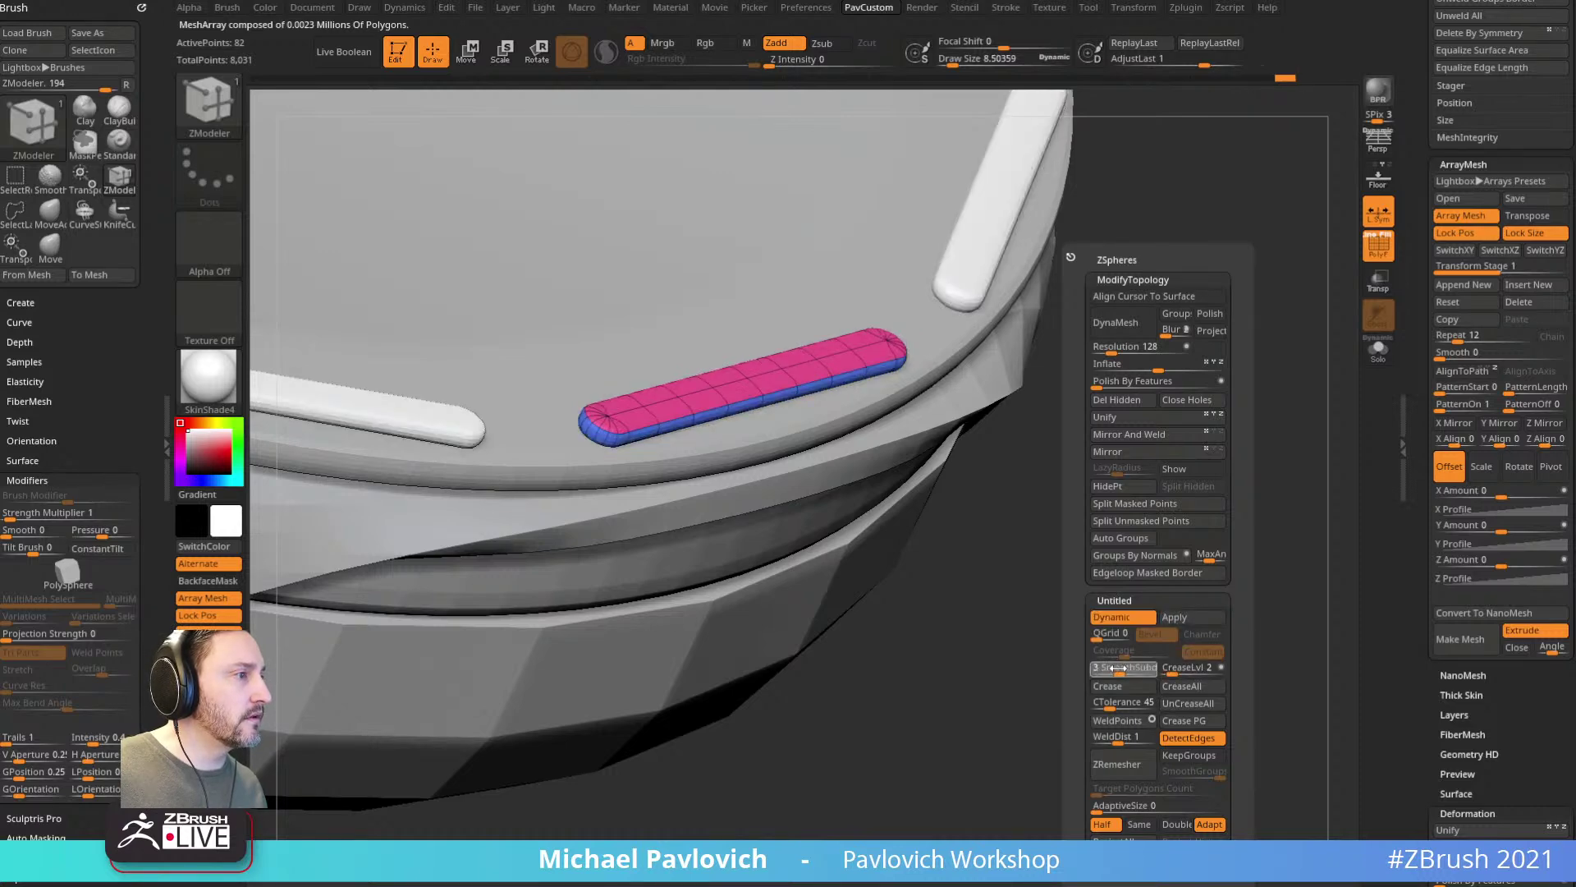
drag(950, 736, 1210, 468)
drag(1114, 430, 1046, 422)
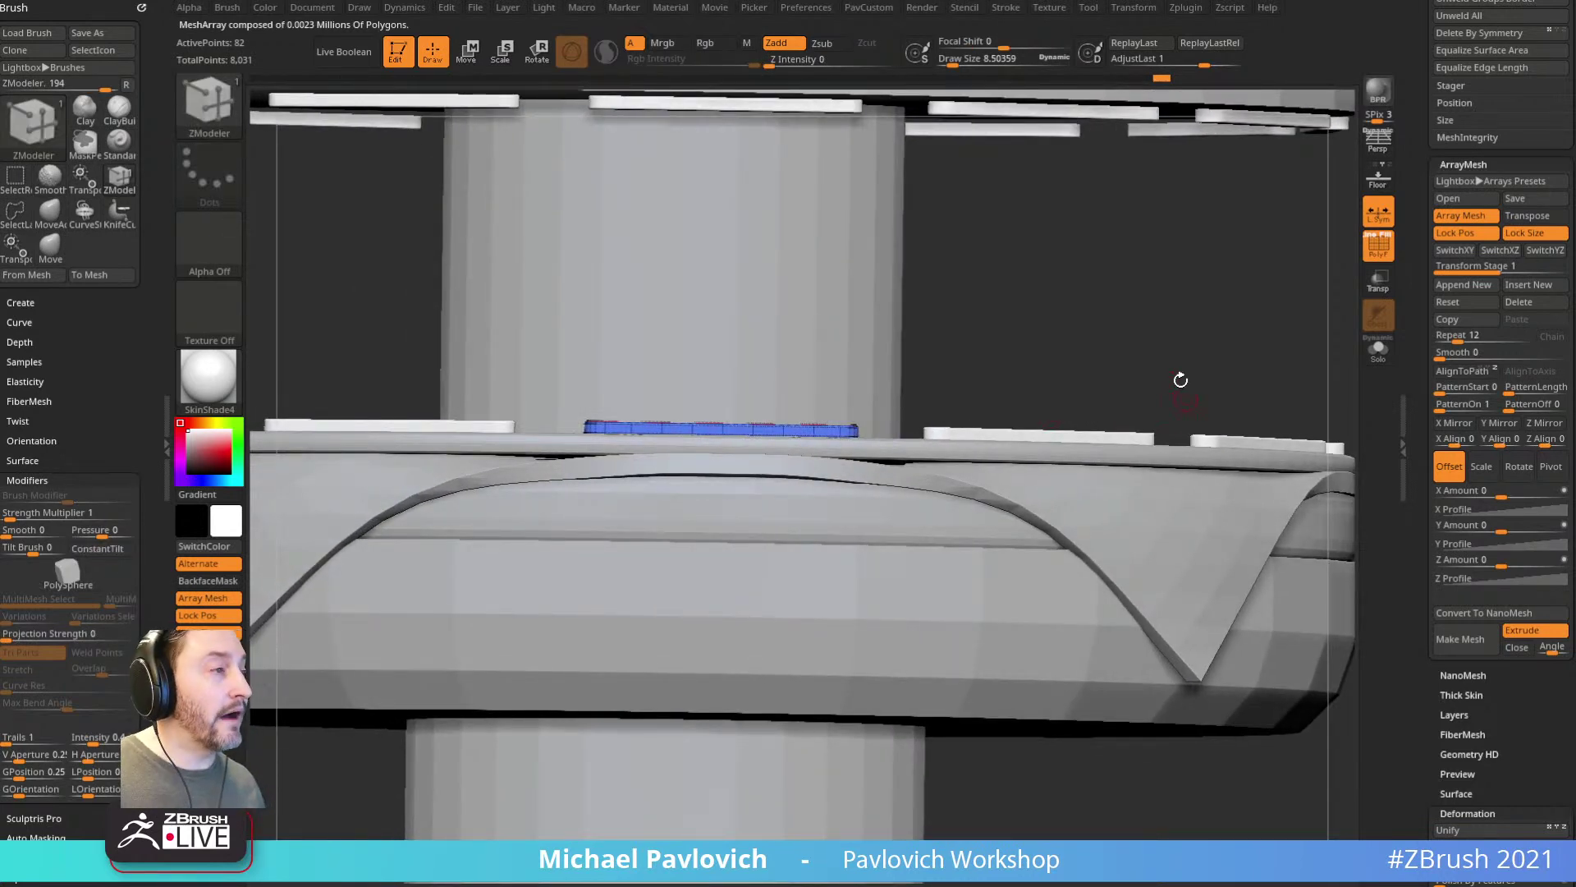
Step: Check the cage railing in the reference photo and raise the bar's crease level to 15
drag(1186, 398, 1230, 469)
right_drag(930, 0, 925, 343)
scroll(808, 514, up, 4)
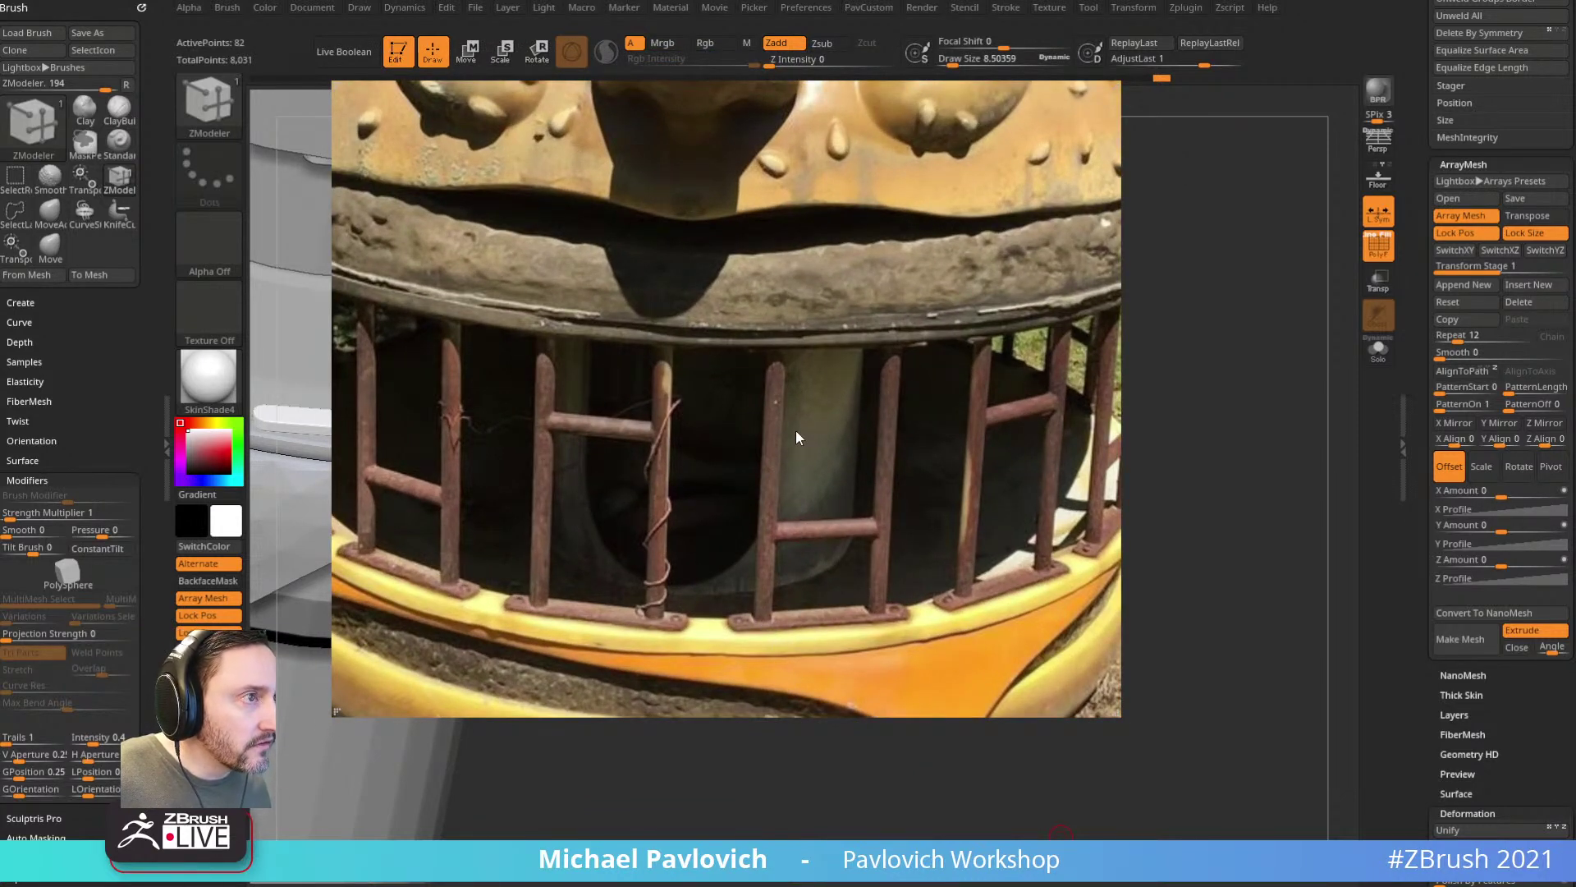
key(alt+Tab)
drag(1215, 438, 1192, 492)
key(2)
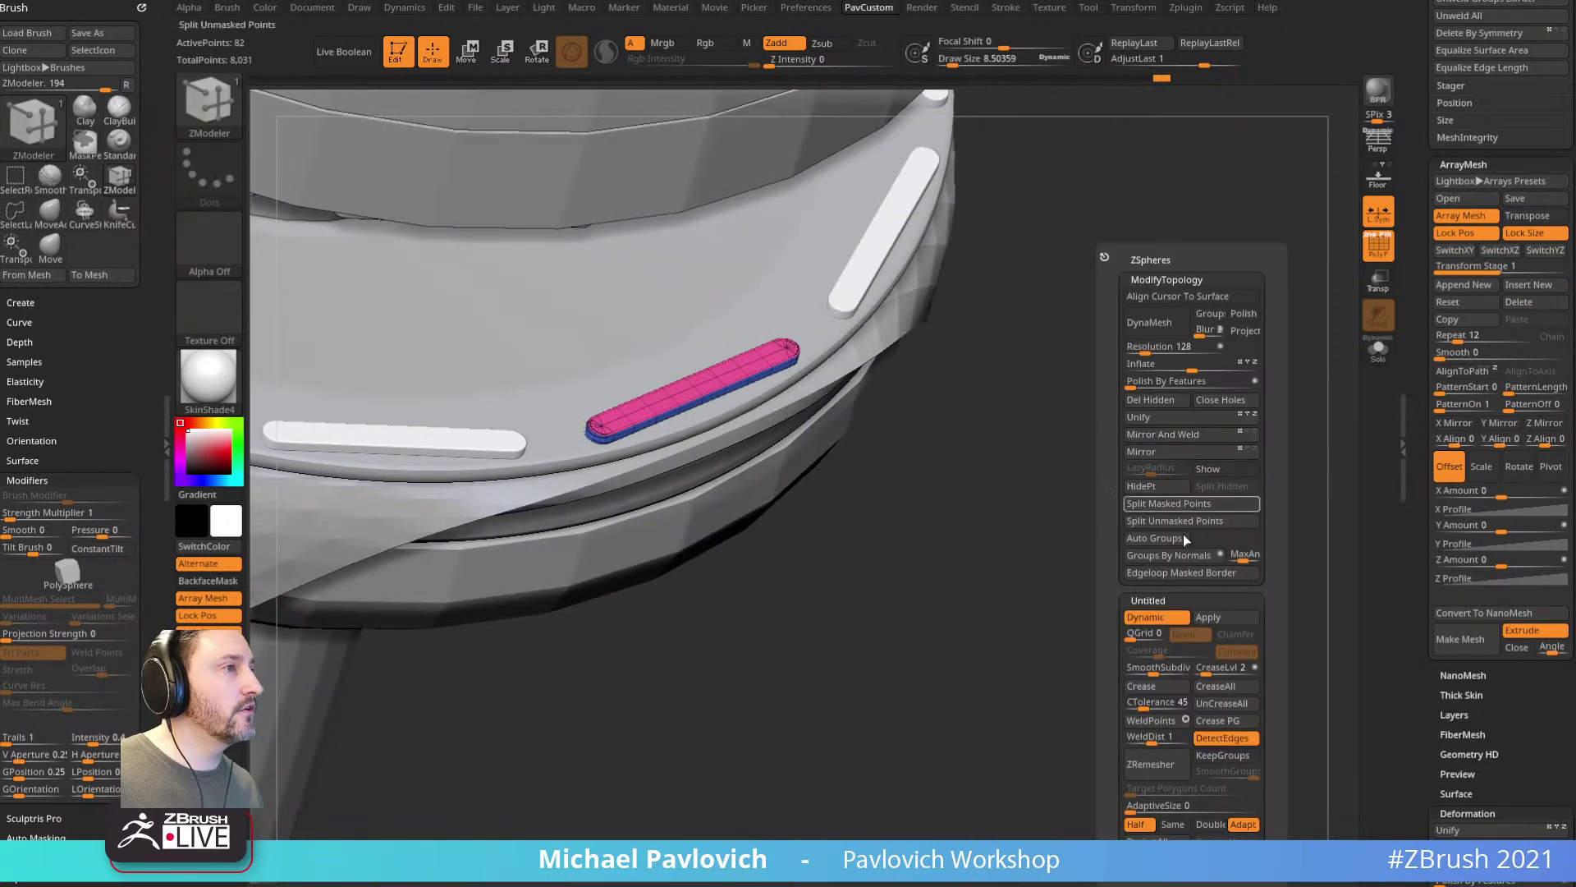
drag(1267, 664, 1205, 669)
drag(1087, 587, 1092, 517)
Step: Switch to the Standard brush and reduce the draw size to about 1.7
key(b)
key(s)
key(t)
mouse_move(1216, 312)
alt+mouse_down()
mouse_move(1222, 346)
mouse_move(1238, 342)
alt+mouse_up()
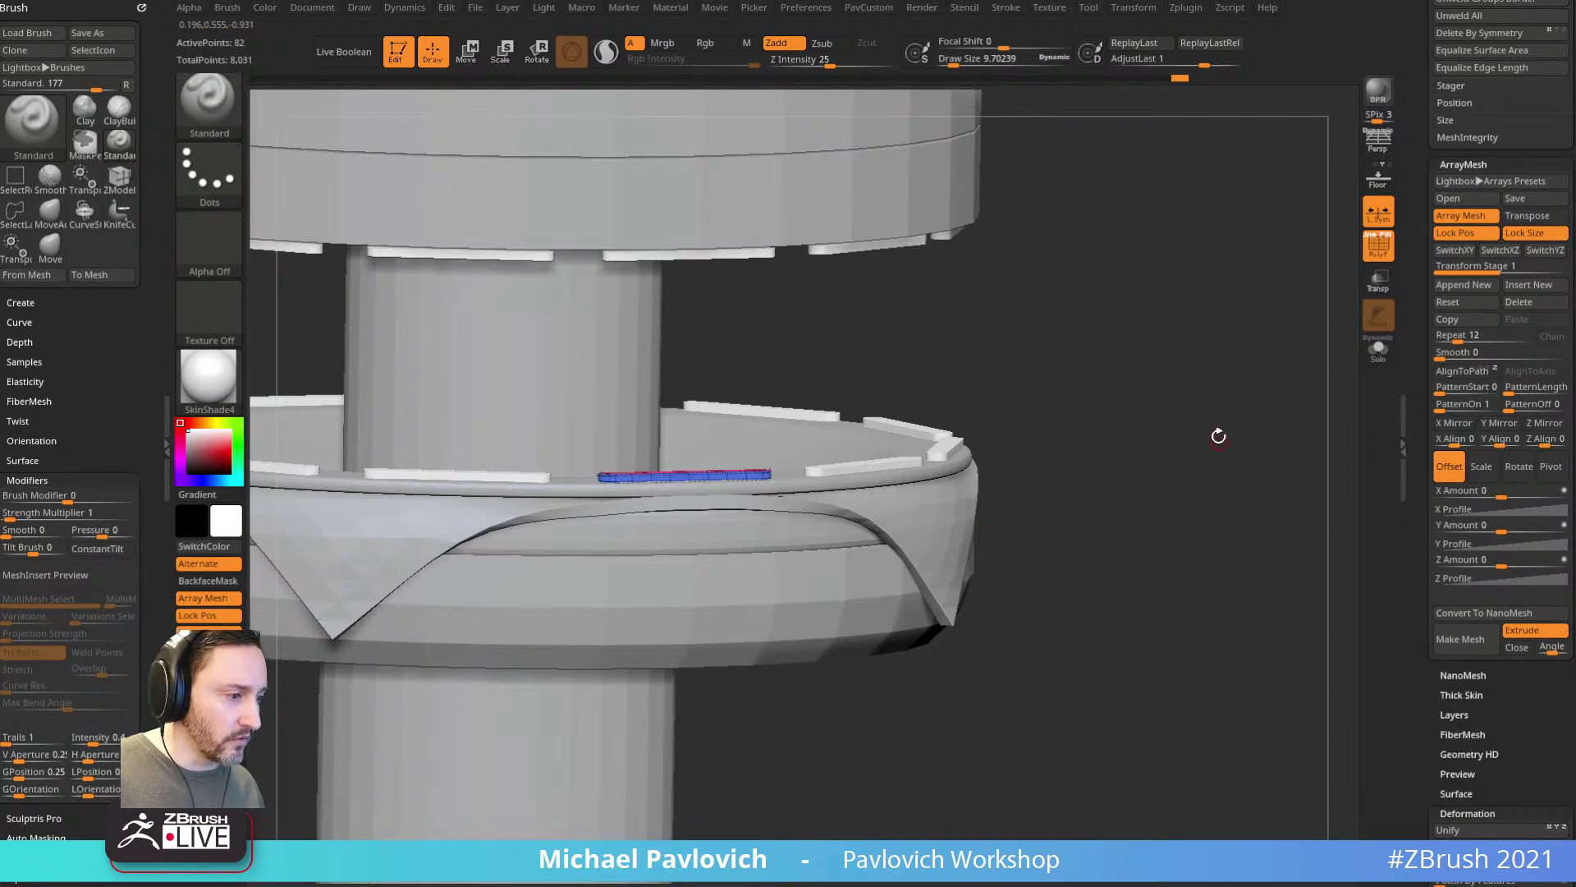
drag(1230, 426, 1249, 365)
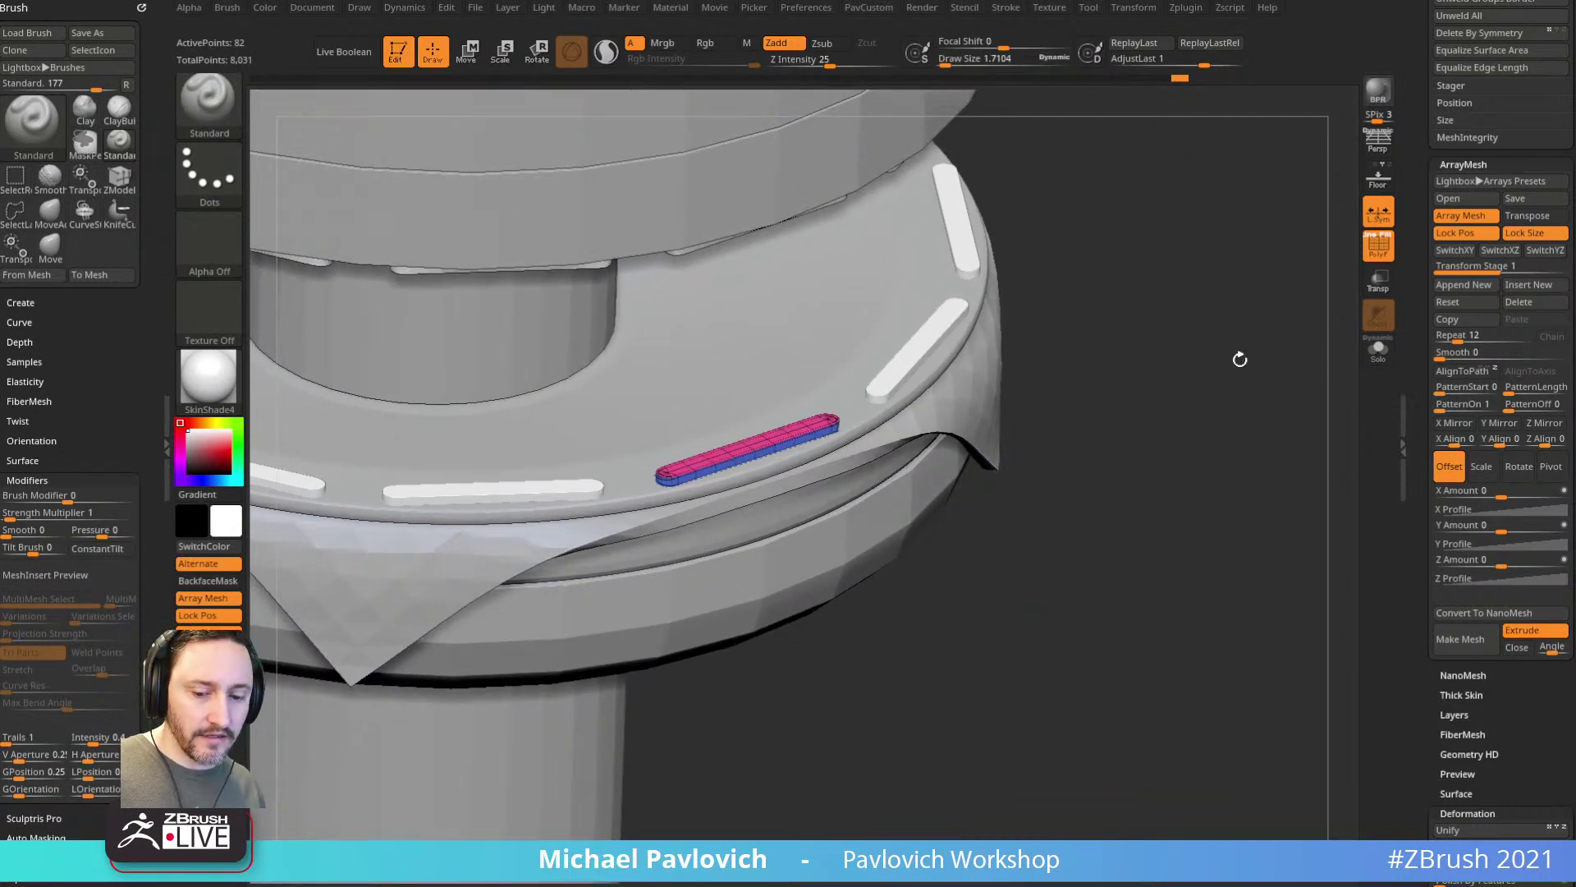
Step: Switch to the IMM_Base_Primitives insert brush and choose the Cylinder16 mesh
key(m)
key(b)
key(i)
click(1128, 616)
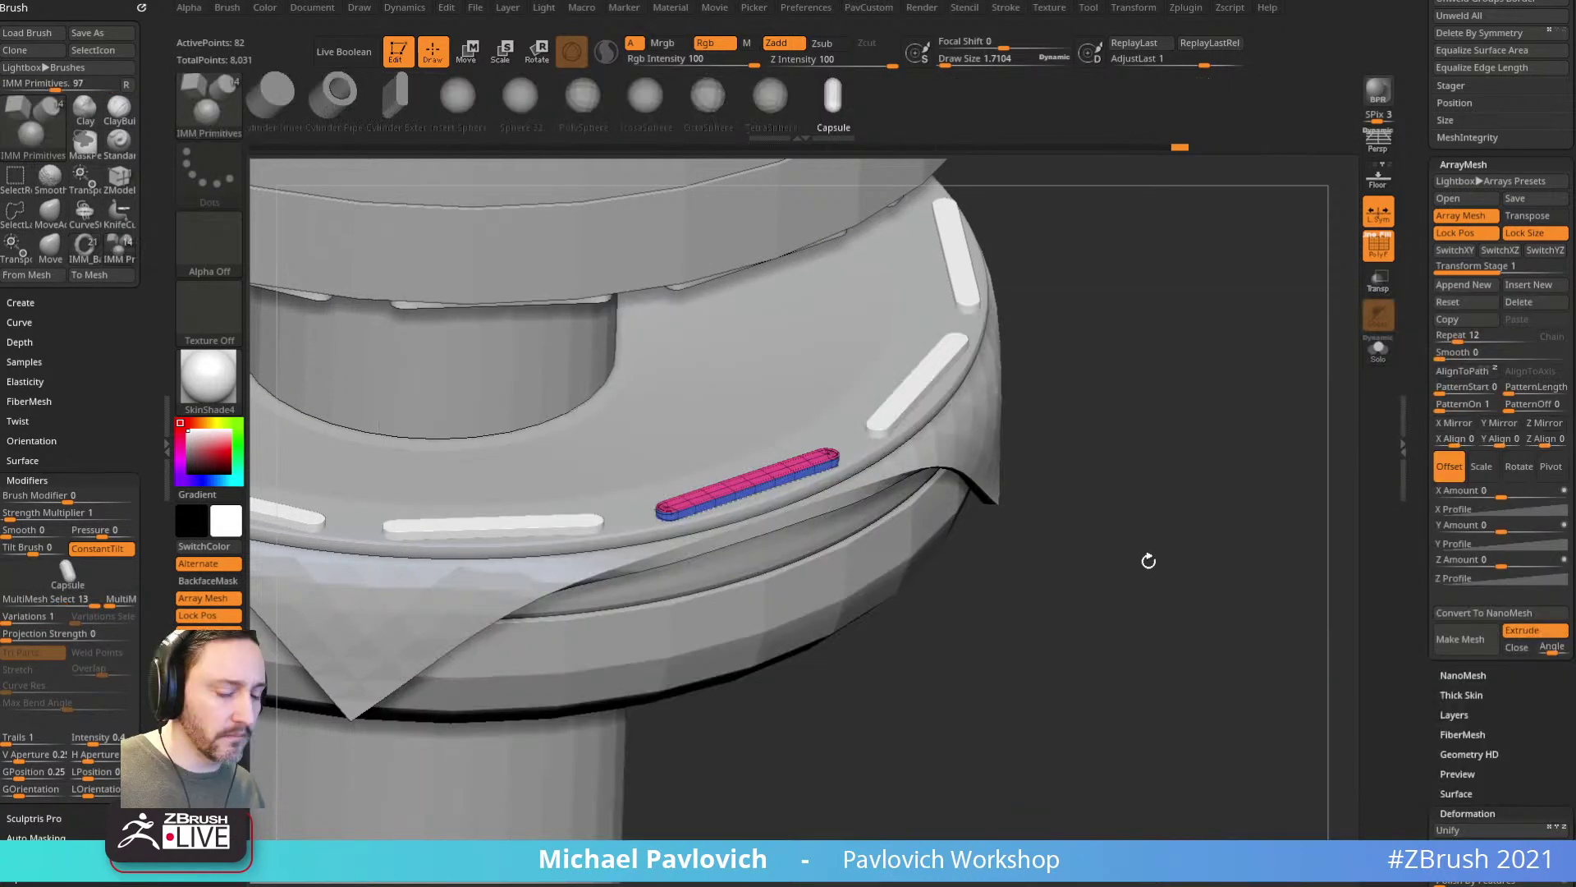
key(m)
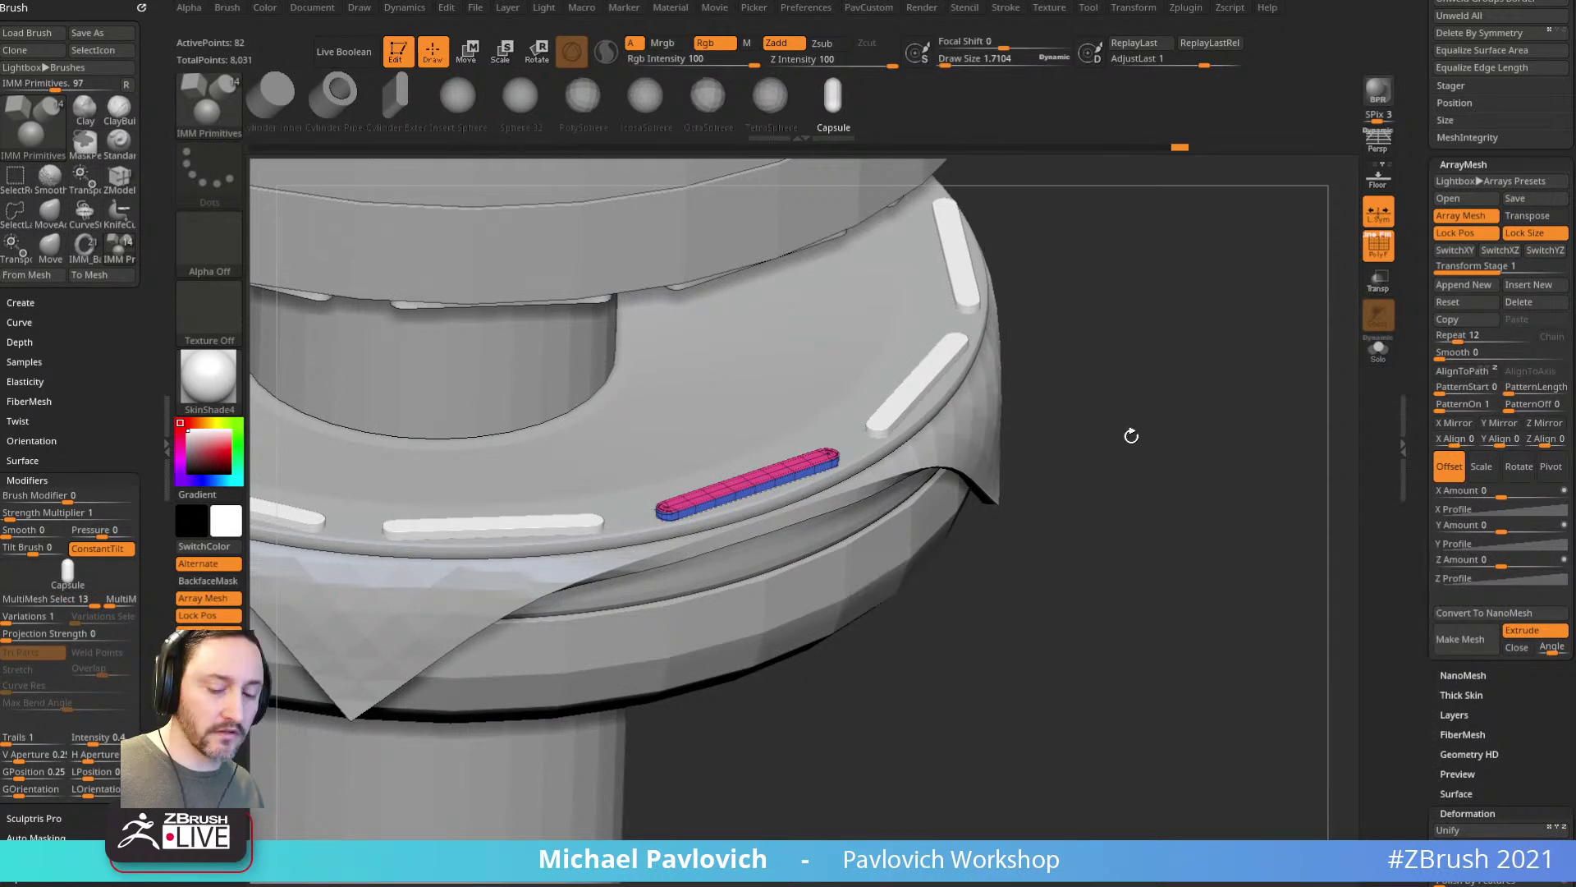
key(1)
key(m)
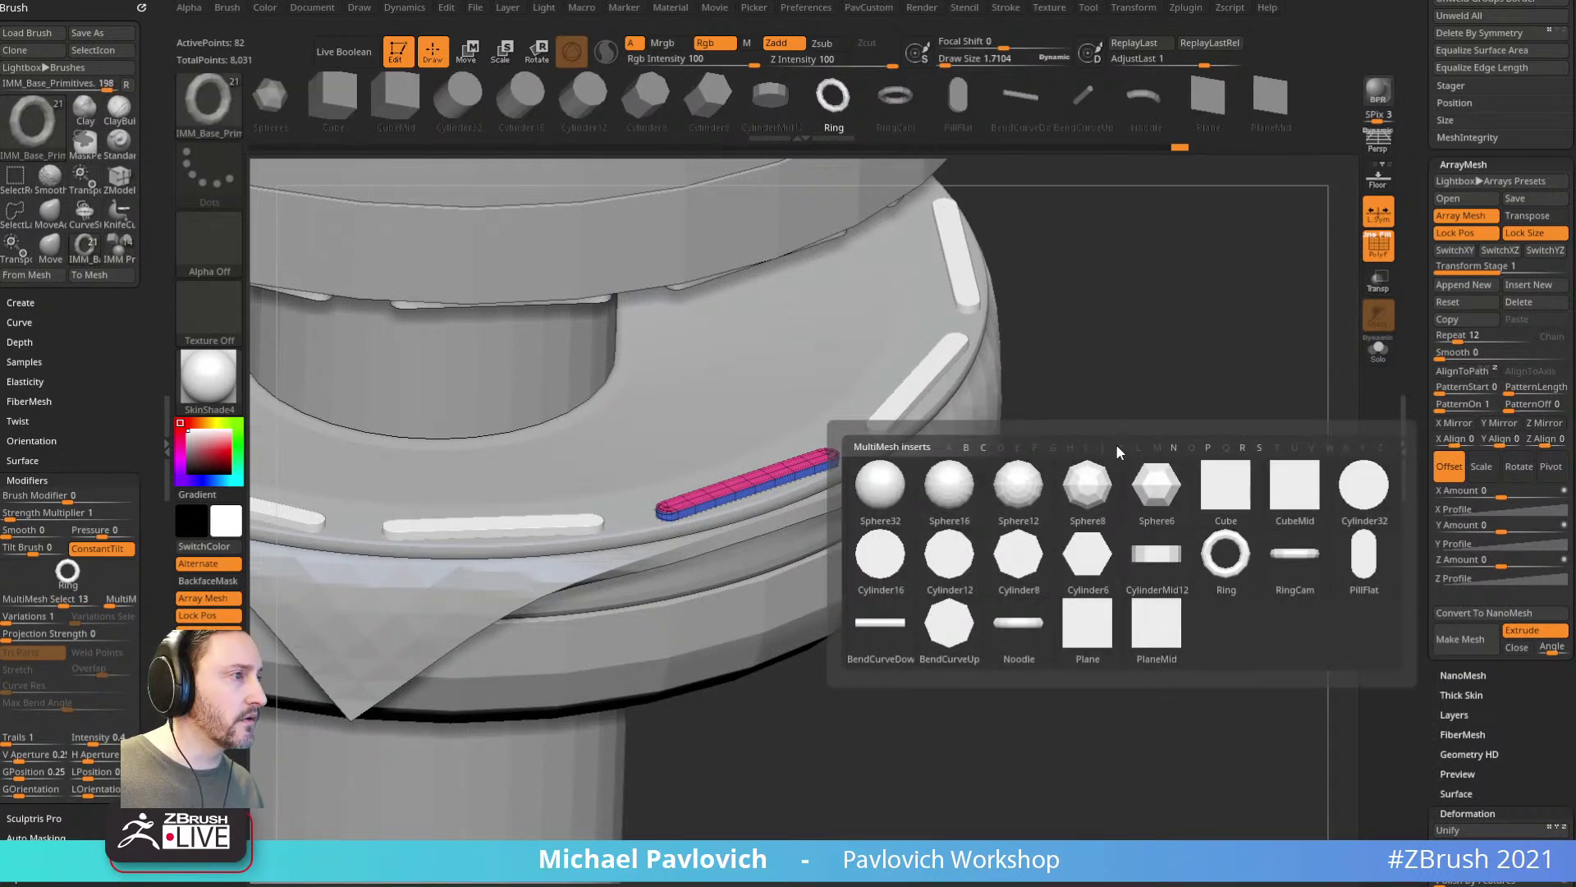
click(880, 558)
Step: Insert a symmetrical pair of Cylinder16 posts near the ends of the source bar and give them hard, flat ends
alt+drag(1165, 541, 1154, 668)
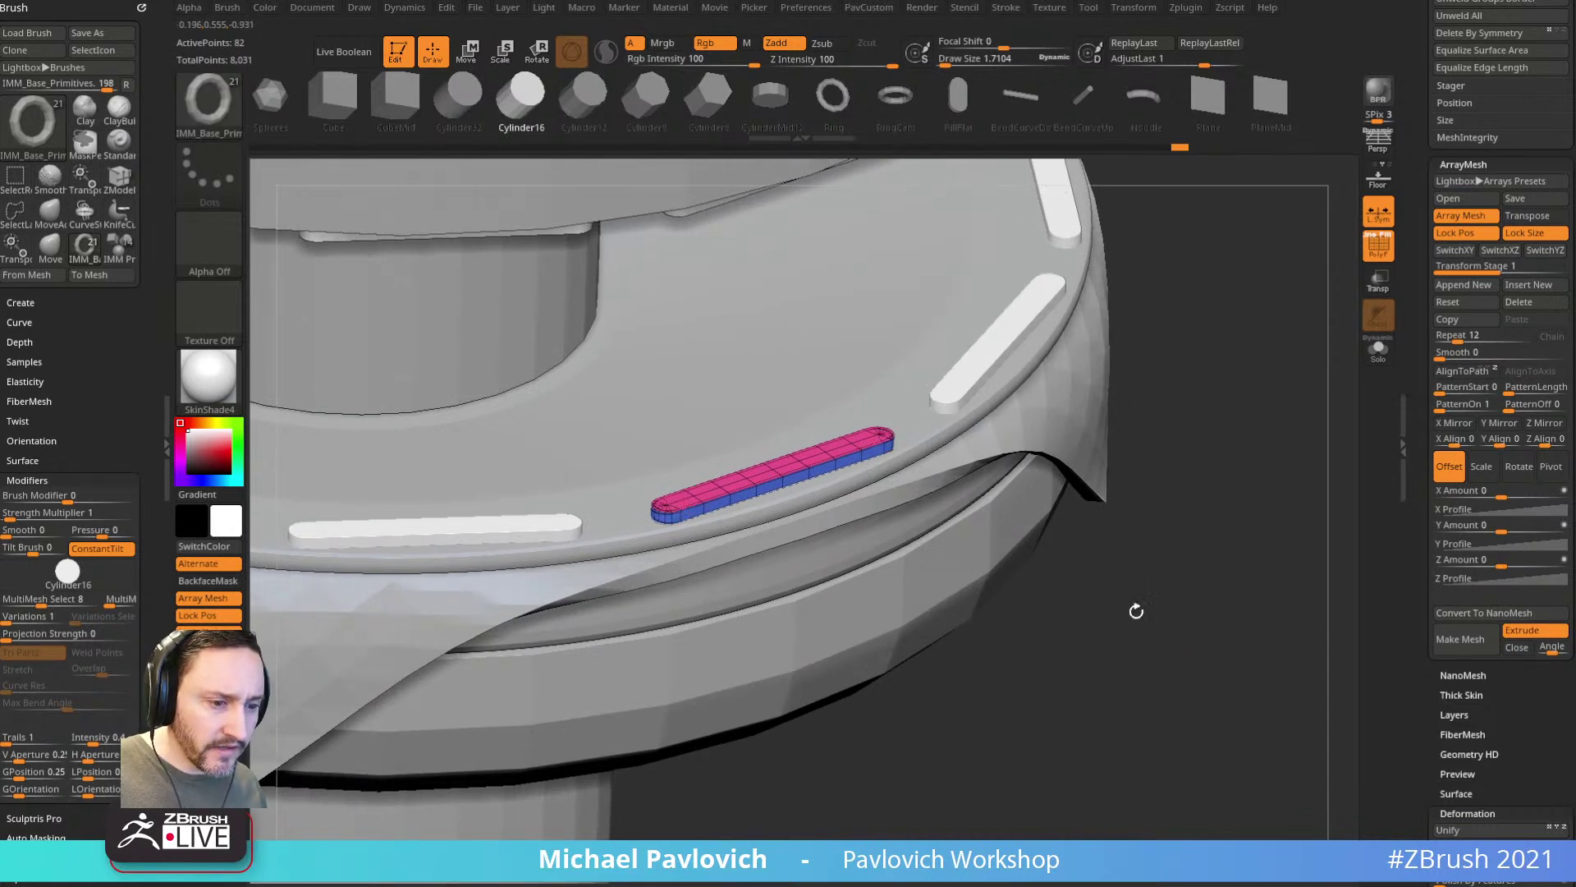
drag(1154, 633, 1092, 591)
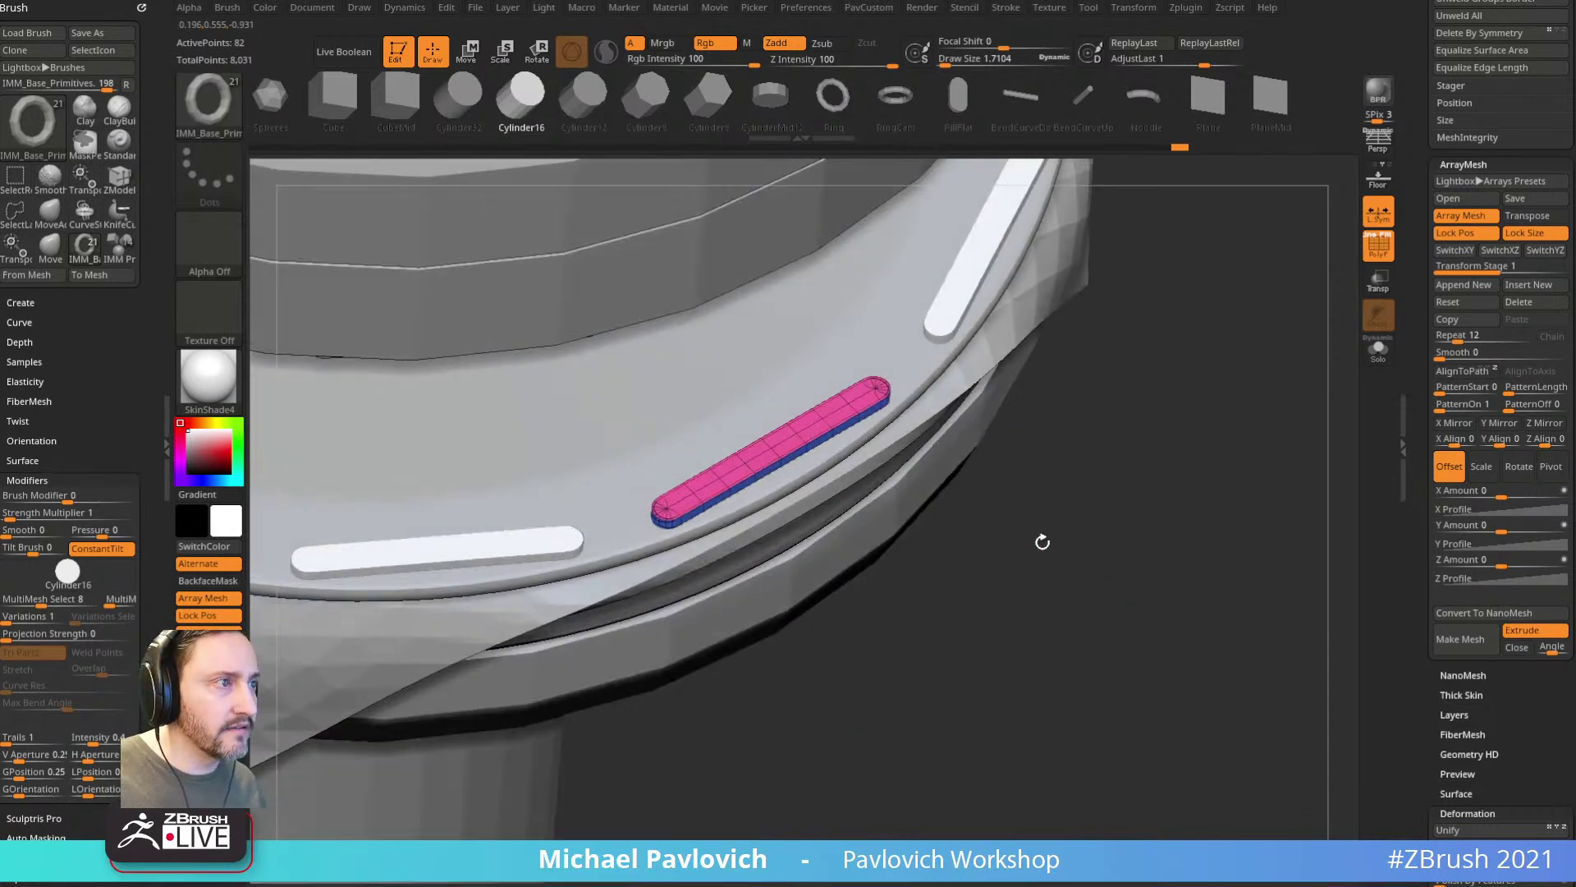
drag(711, 499, 740, 529)
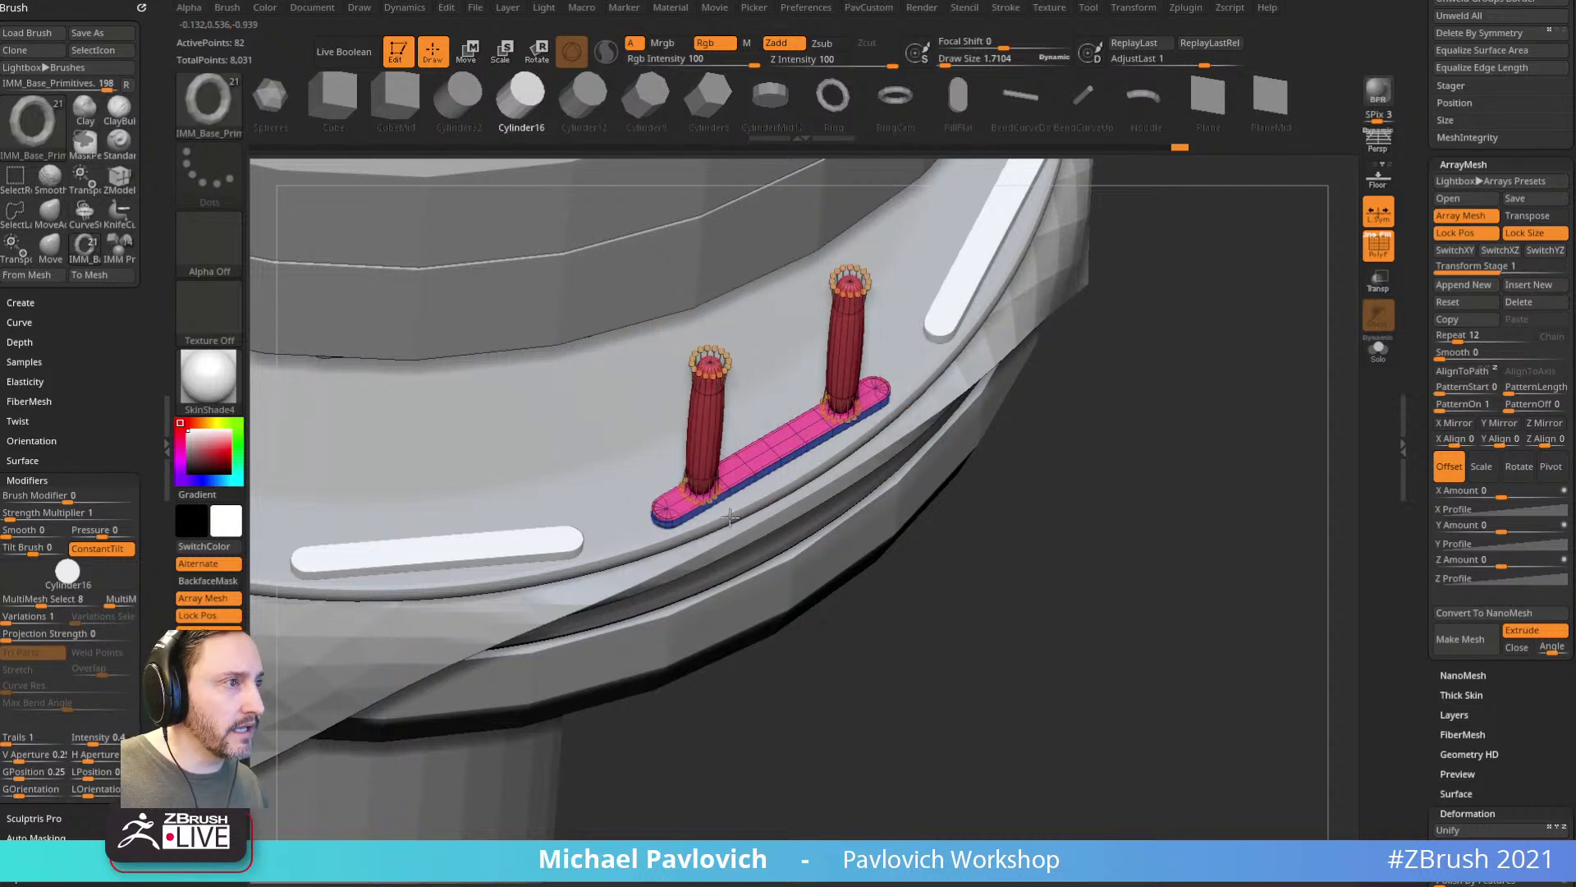
drag(1222, 574, 1234, 503)
key(space)
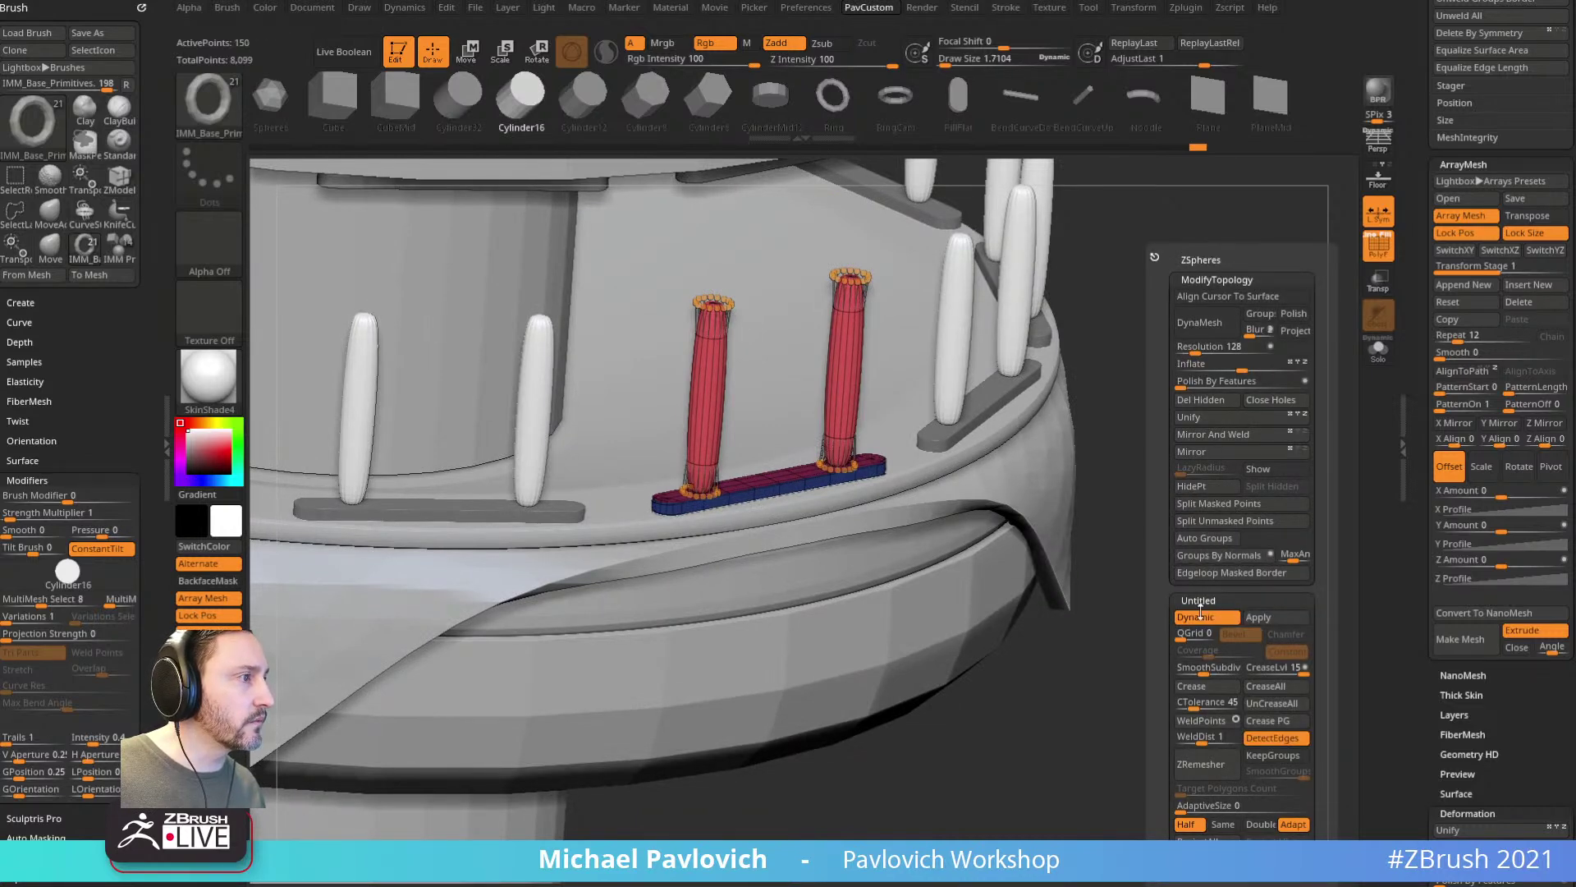
drag(1094, 637, 1263, 476)
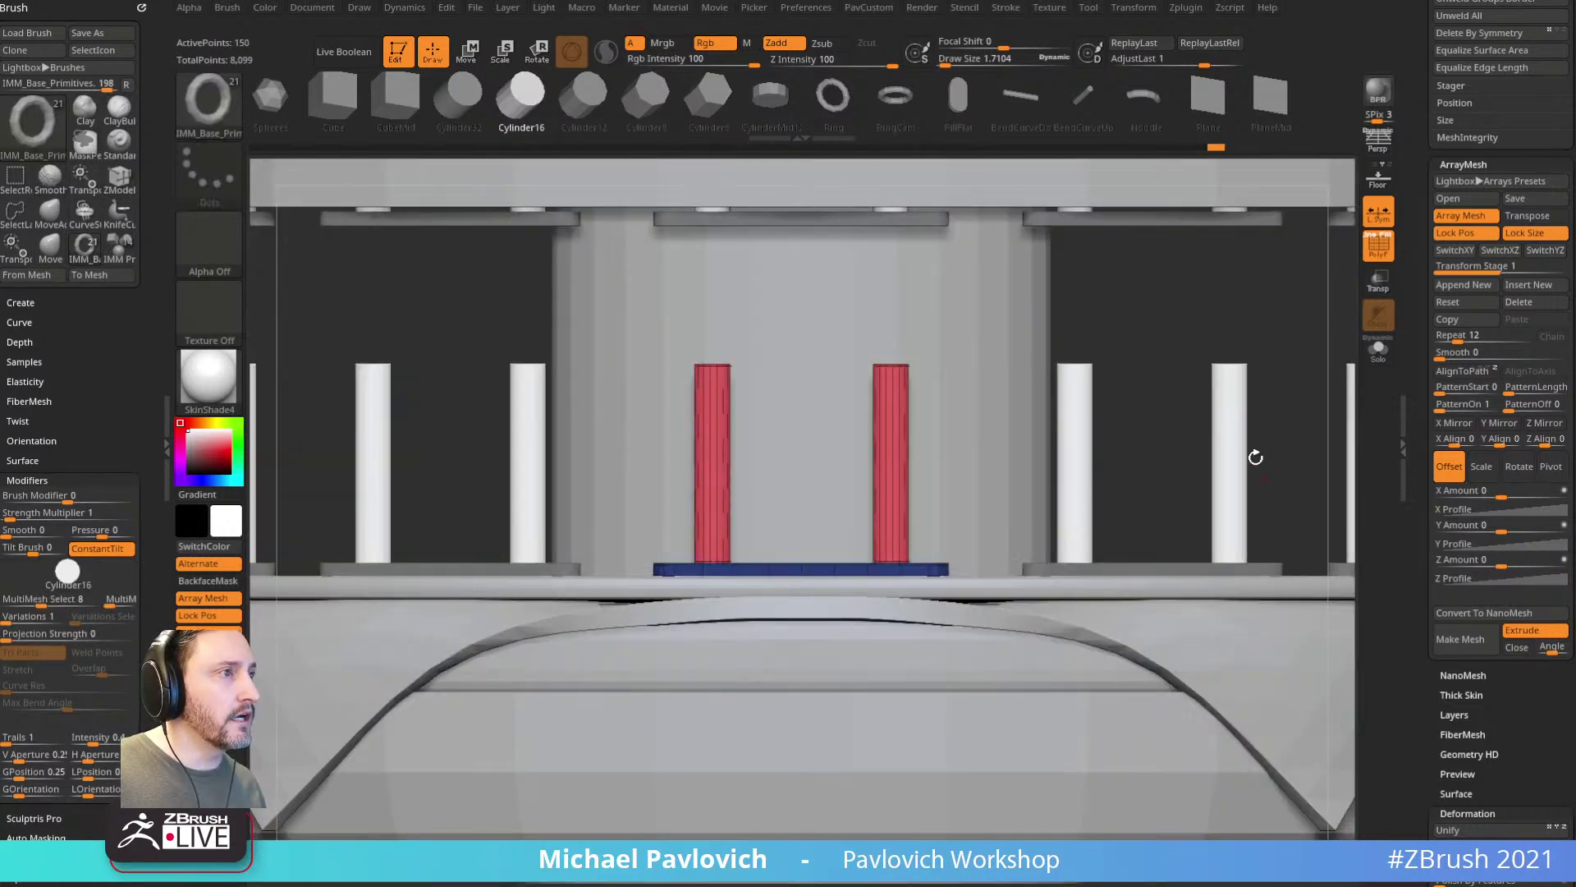
key(ctrl)
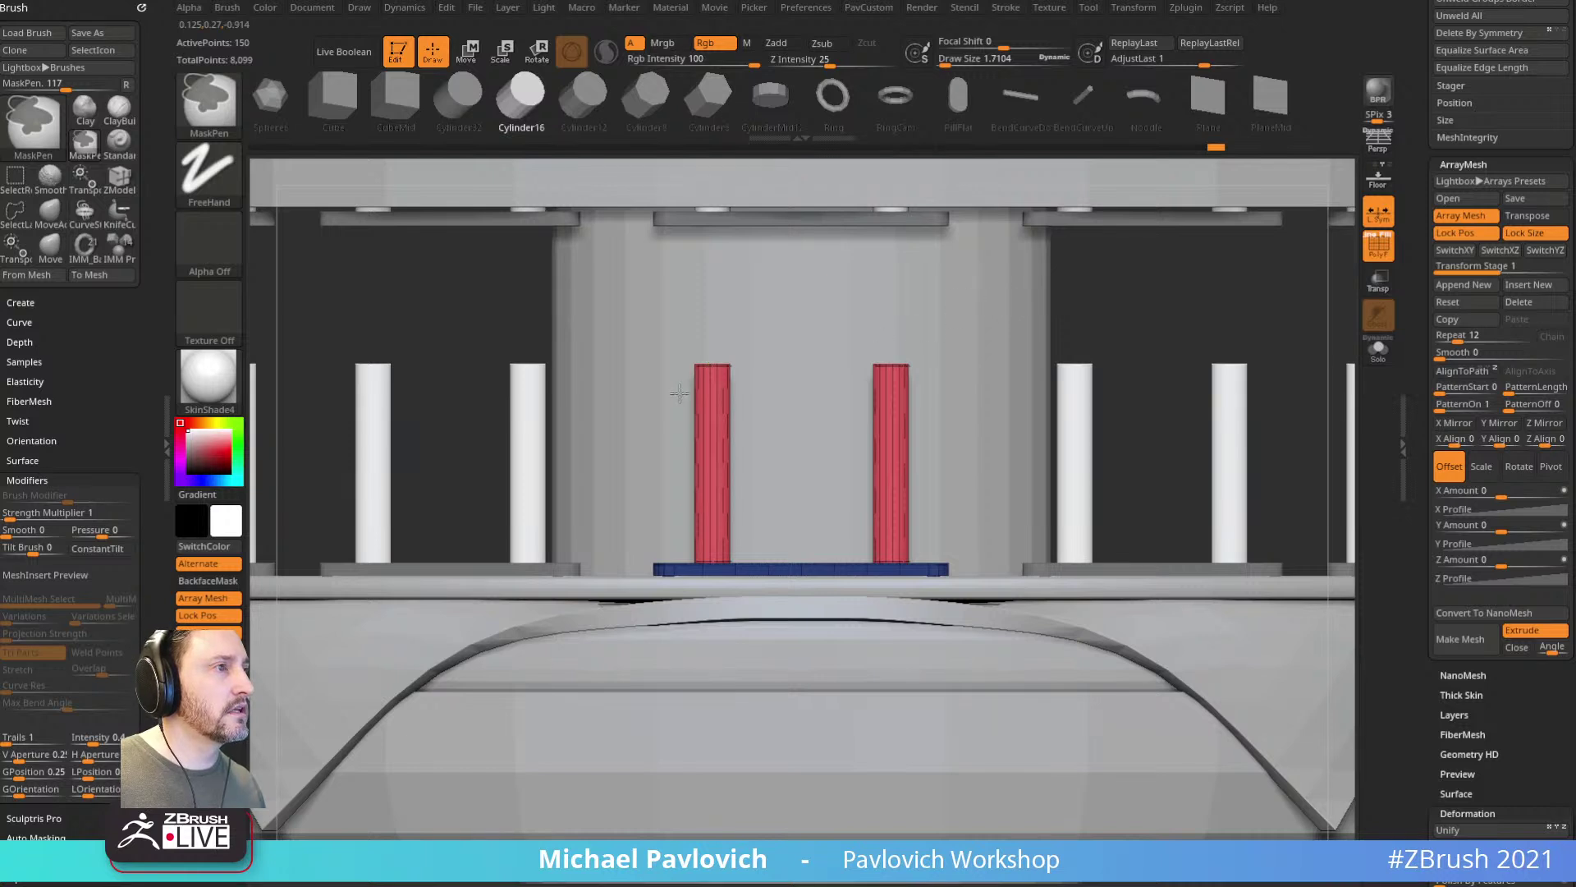
ctrl+drag(698, 331, 948, 404)
key(w)
drag(712, 465, 712, 373)
key(ctrl+z)
ctrl+drag(1133, 366, 1157, 394)
Step: Stretch both posts upward with masking and the Move gizmo until they reach the bar under the upper bun
ctrl+drag(646, 306, 972, 423)
drag(711, 451, 711, 308)
key(q)
right_drag(1141, 344, 988, 398)
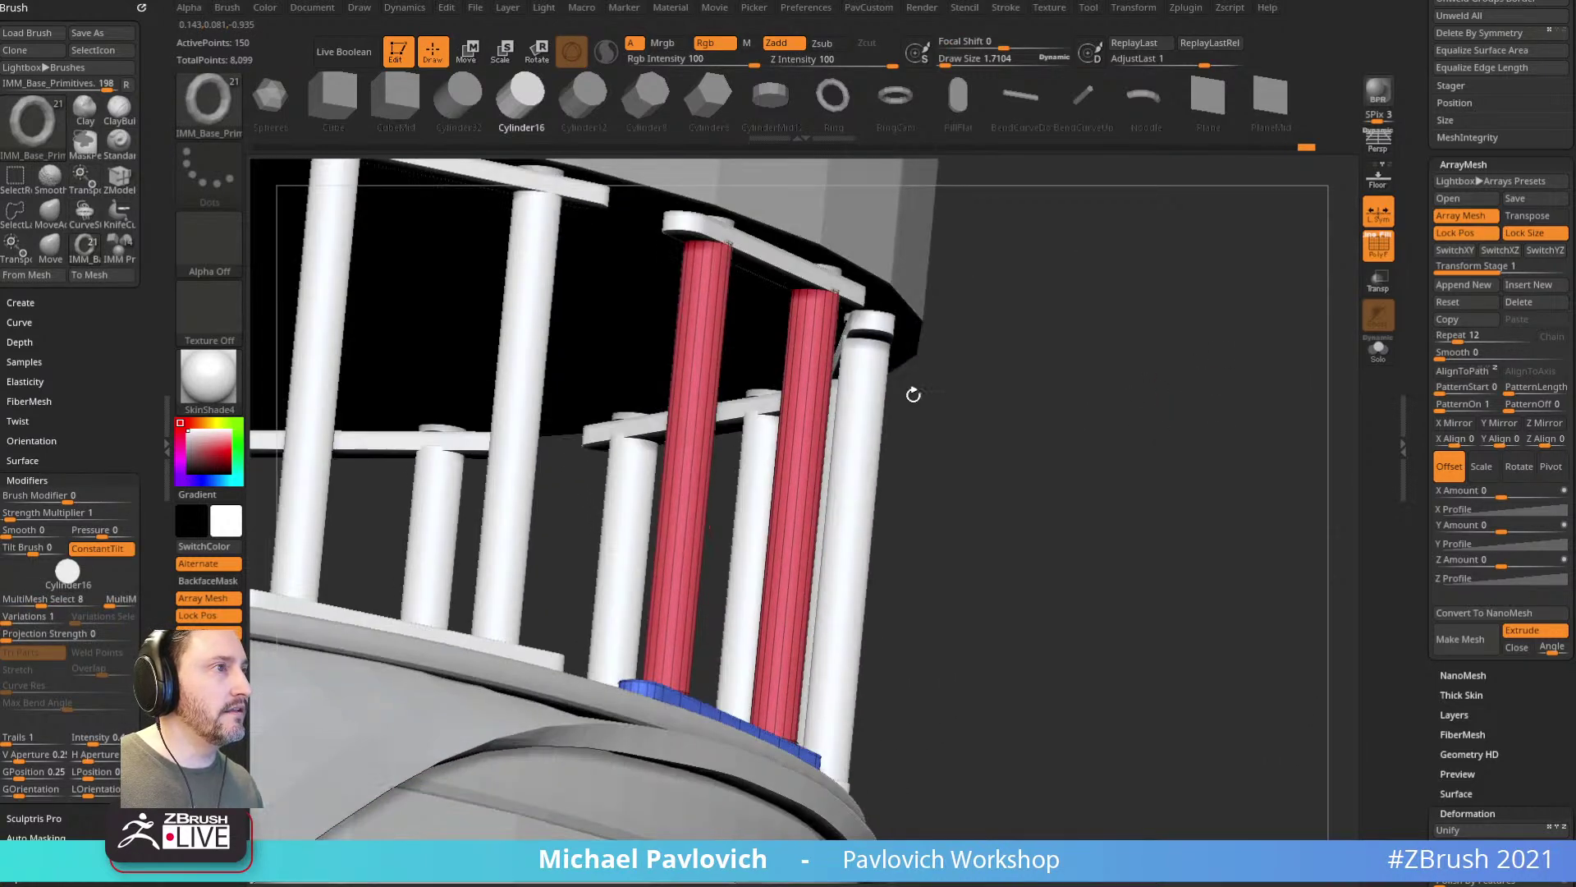
Step: Thin both posts by pushing their surfaces inward with ZModeler QMesh set to Polygroup All
mouse_move(1131, 365)
right_down()
mouse_move(1037, 394)
mouse_move(1193, 369)
mouse_move(1182, 389)
mouse_move(894, 451)
right_up()
key(b)
key(z)
key(m)
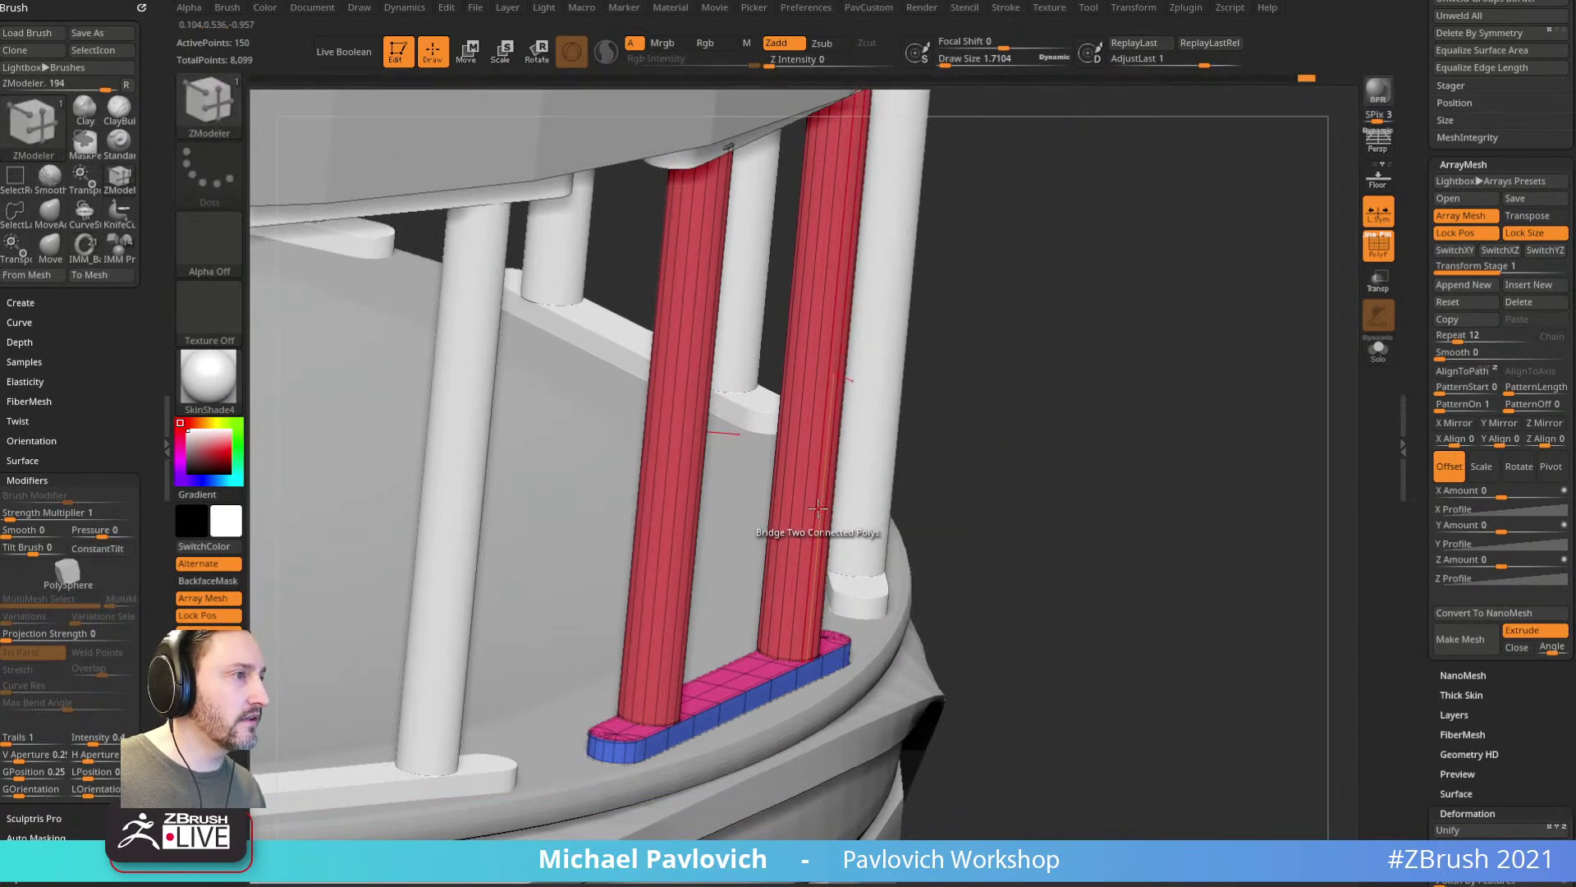
key(space)
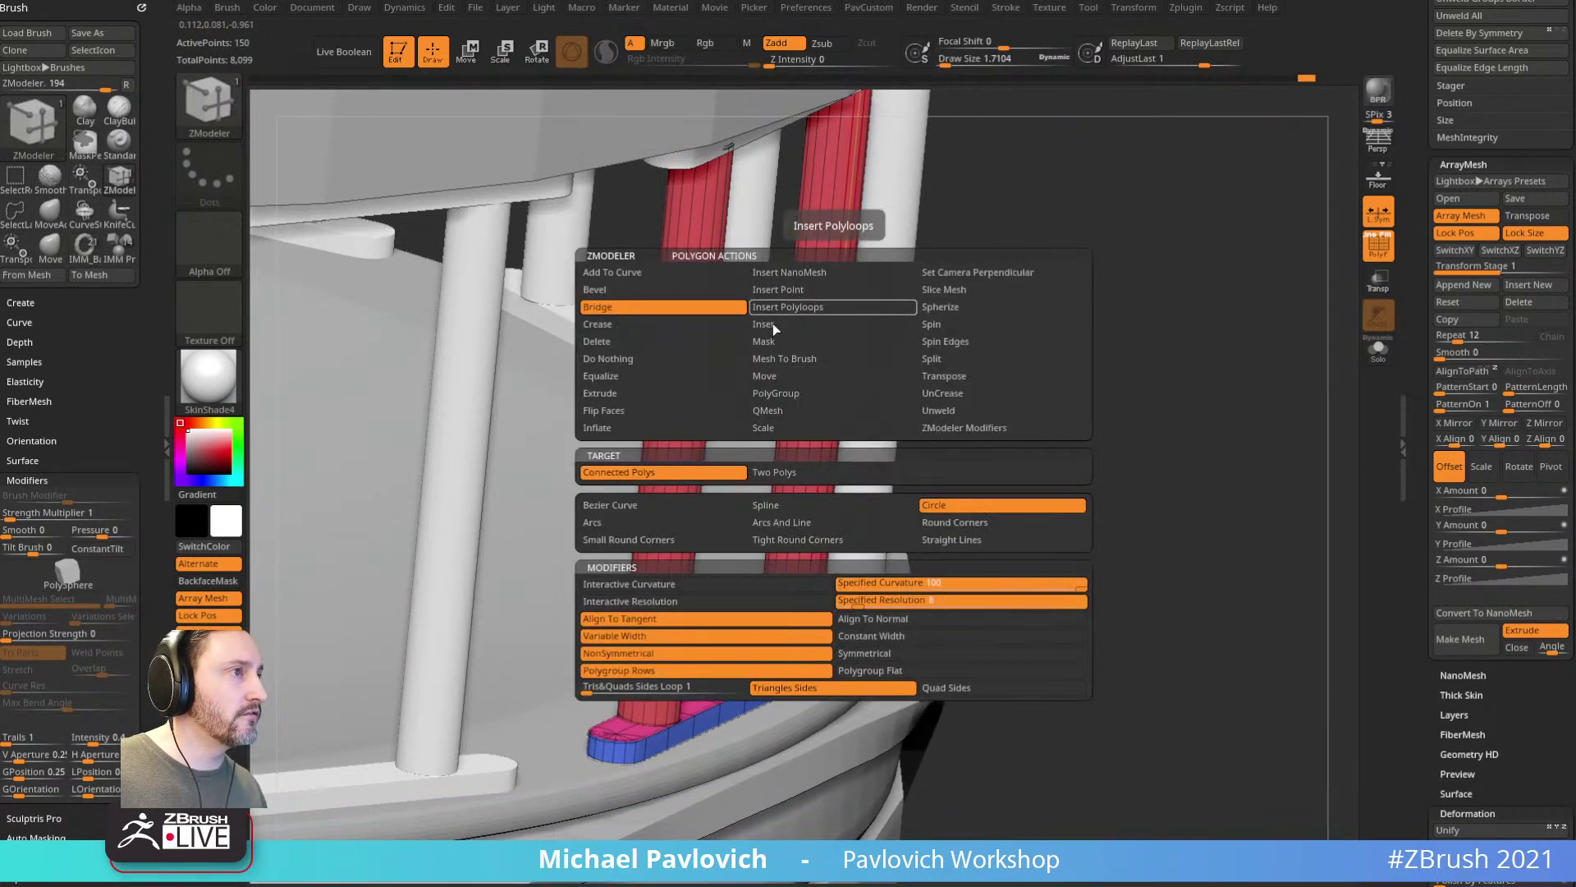
click(773, 411)
click(1003, 539)
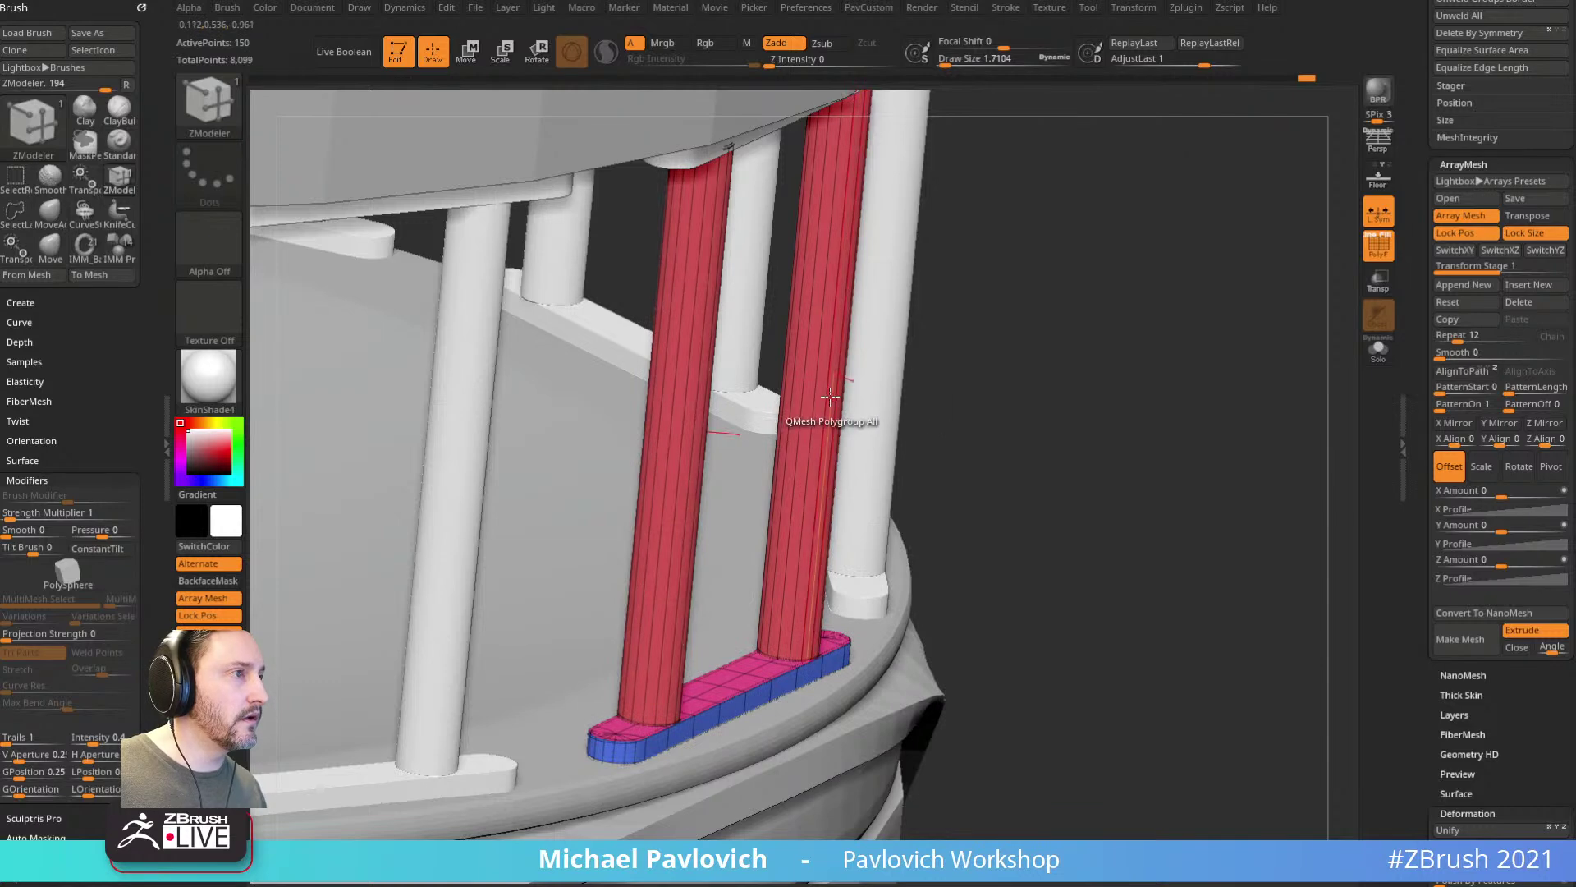
right_drag(832, 375, 812, 360)
key(ctrl+z)
Step: Isolate the posts' lower ends with a mask and move them down to meet the base bar
mouse_move(1188, 359)
right_down()
mouse_move(1150, 300)
mouse_move(1140, 327)
right_up()
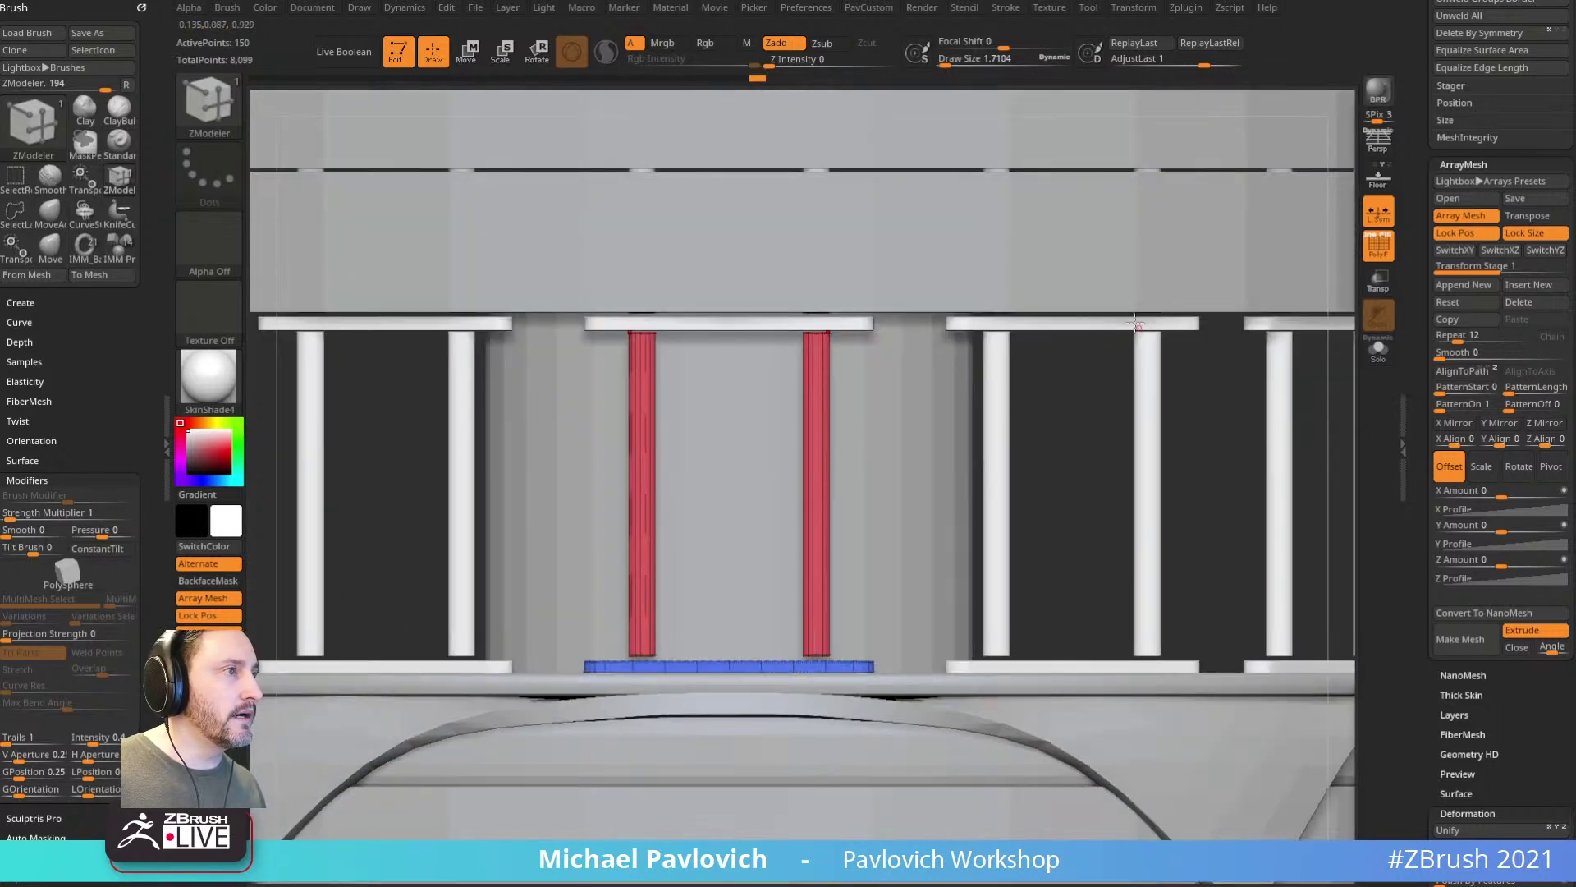
key(w)
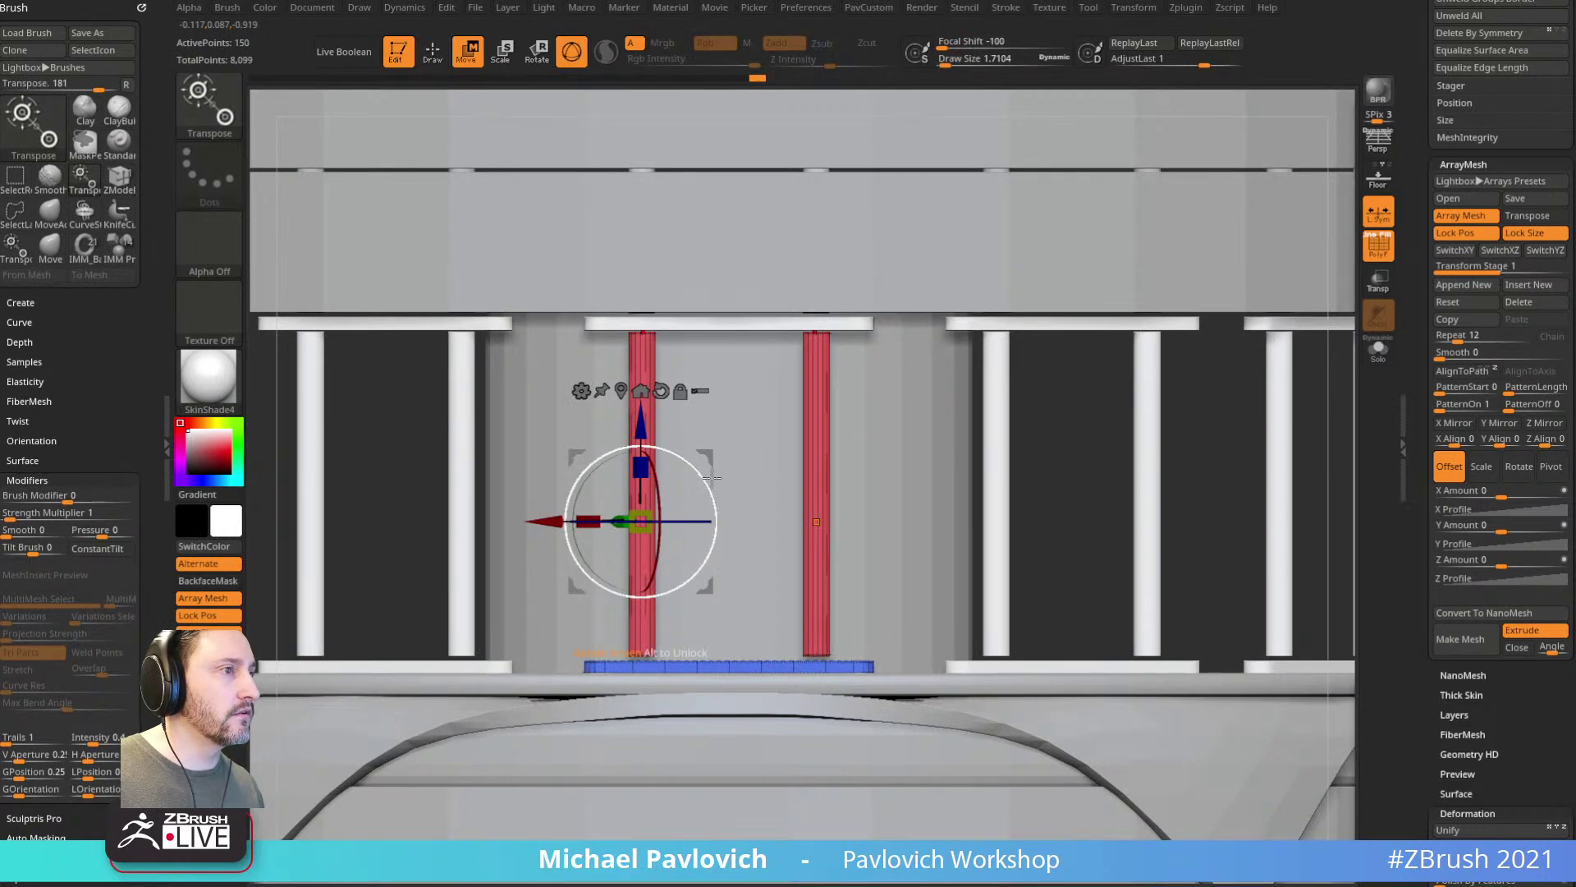
key(q)
key(ctrl)
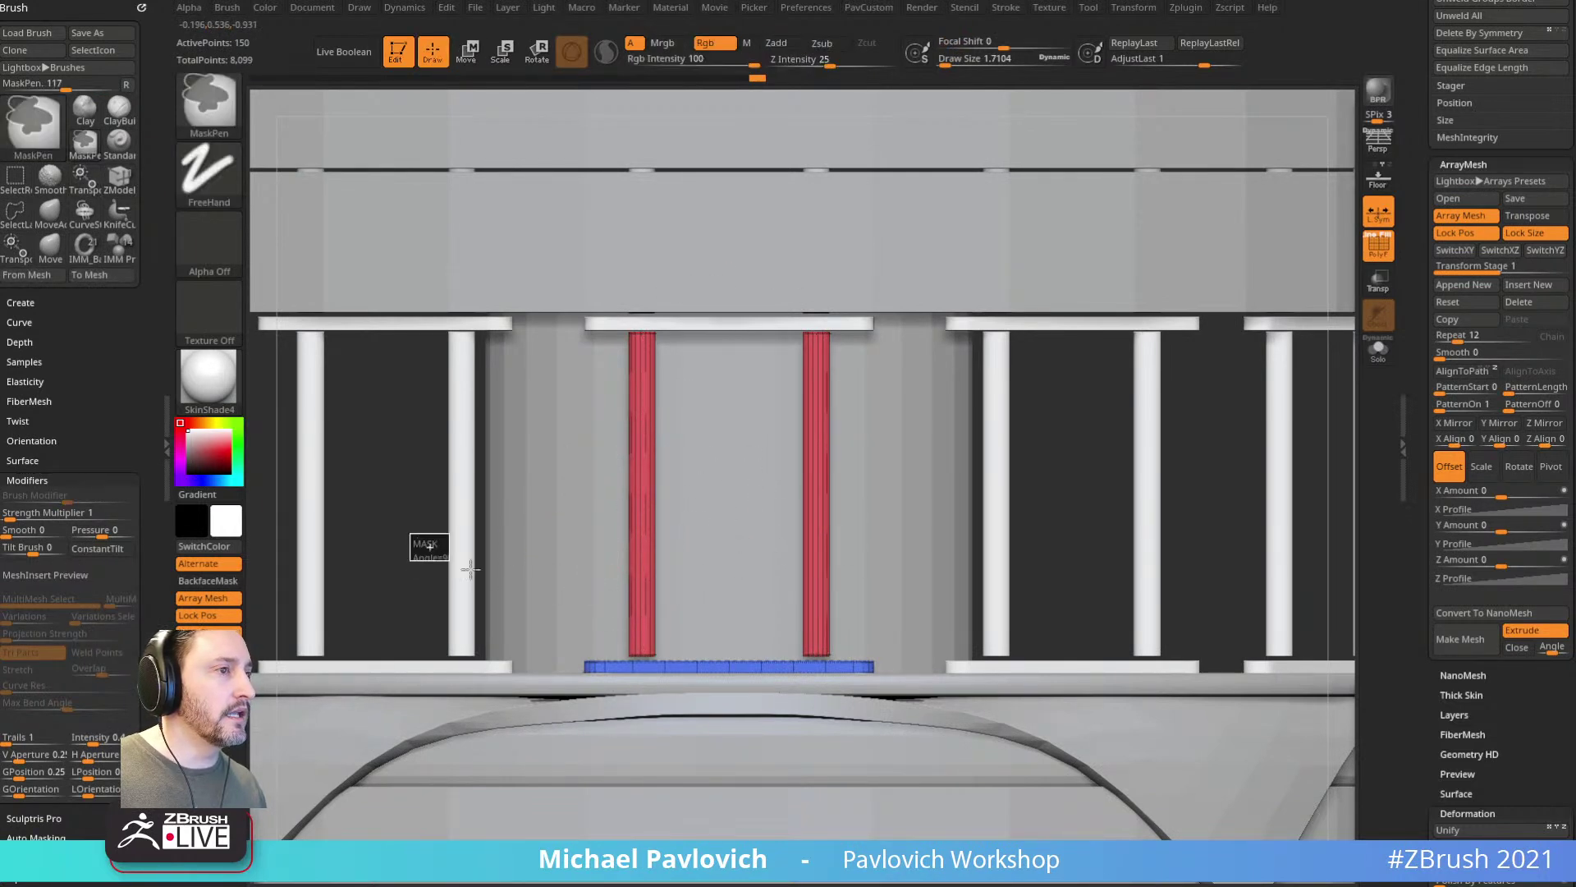
ctrl+drag(613, 605, 836, 657)
key(w)
drag(639, 422, 641, 433)
ctrl+drag(439, 430, 478, 448)
Step: Mask the lower part of the posts, raise their upper ends to meet the upper bar, and clear the mask
ctrl+drag(374, 554, 954, 796)
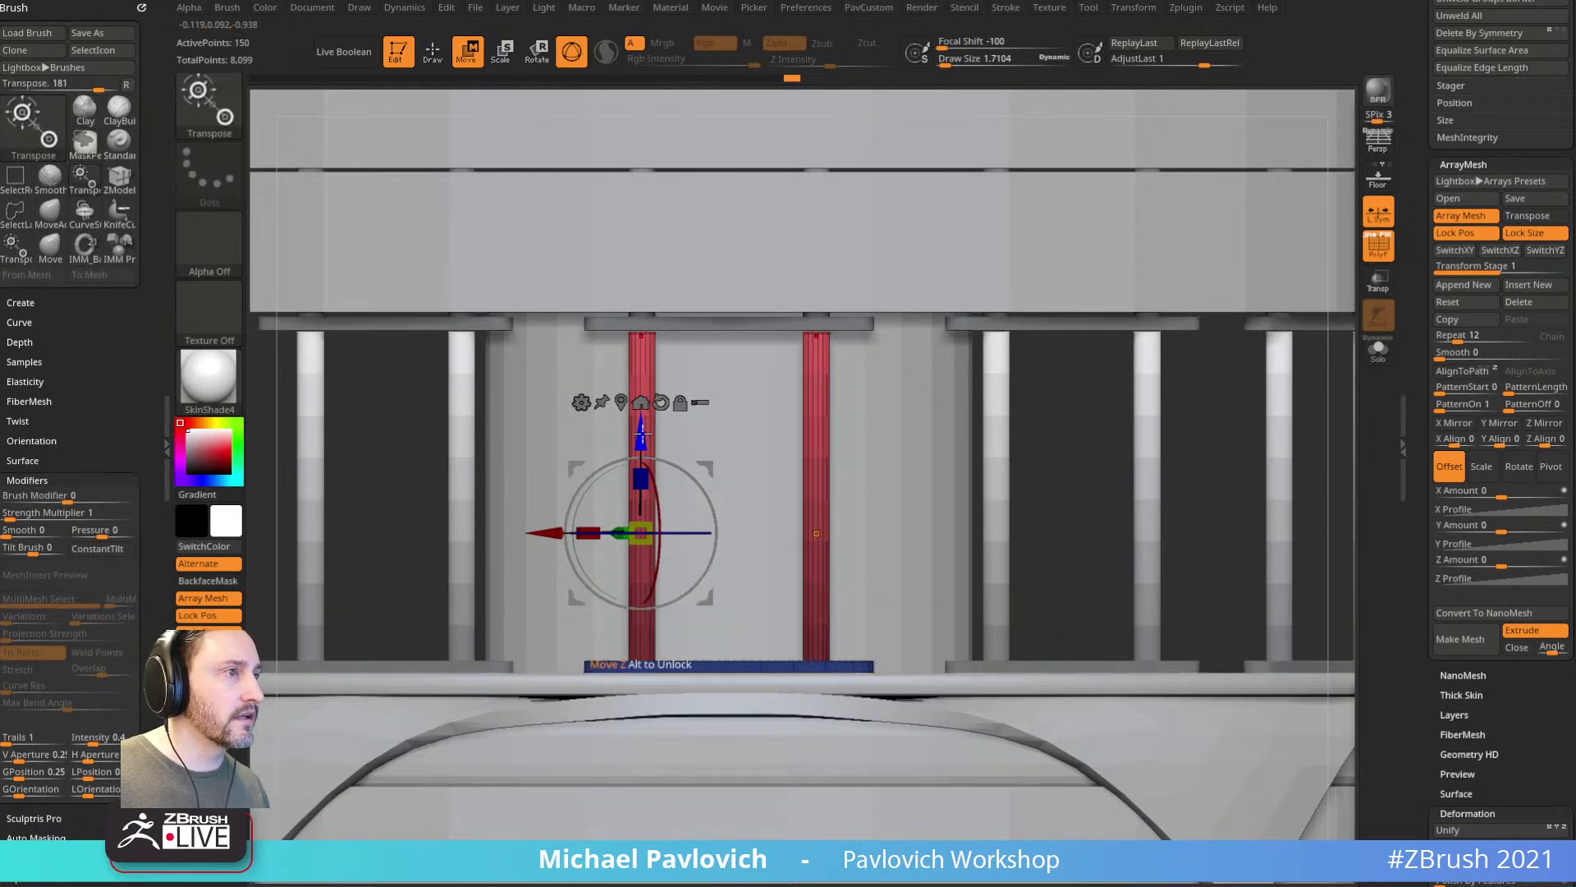
mouse_move(641, 432)
mouse_down()
mouse_move(641, 462)
mouse_move(643, 425)
mouse_up()
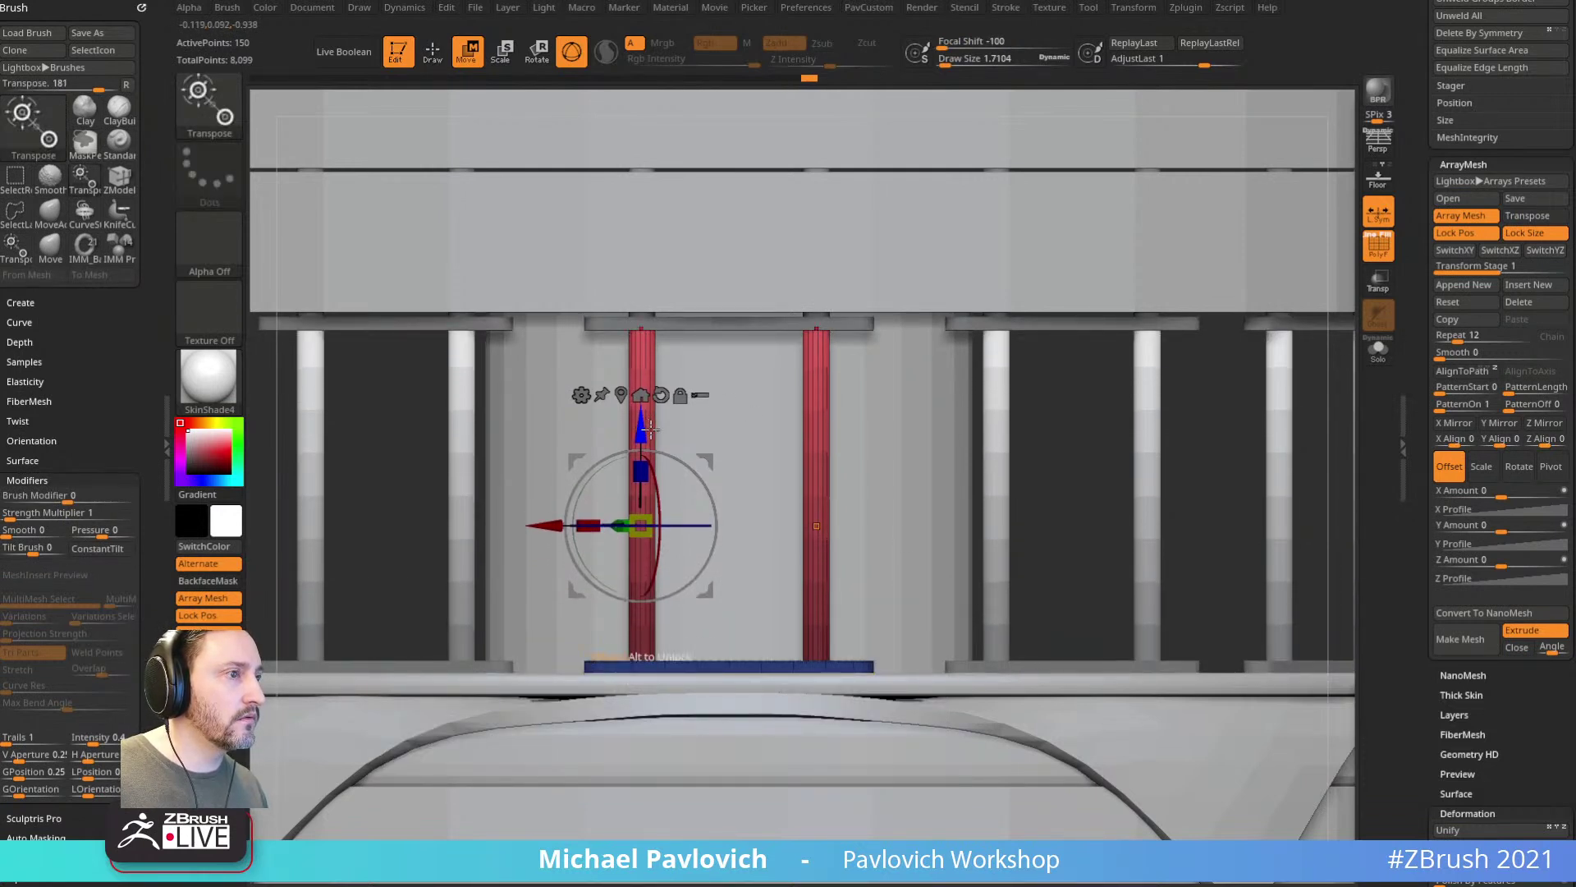
key(q)
alt+drag(391, 468, 410, 390)
mouse_move(1133, 376)
ctrl+mouse_down()
mouse_move(1200, 439)
mouse_move(1228, 394)
mouse_move(1308, 413)
ctrl+mouse_up()
Step: Increase the draw size to about 6.4 and toggle Solo view while inspecting the railing around the tower
key(s)
click(1312, 414)
mouse_move(1199, 394)
alt+mouse_down()
mouse_move(1265, 408)
mouse_move(1144, 328)
mouse_move(1121, 283)
alt+mouse_up()
click(1382, 354)
click(1379, 350)
drag(1300, 371, 1388, 386)
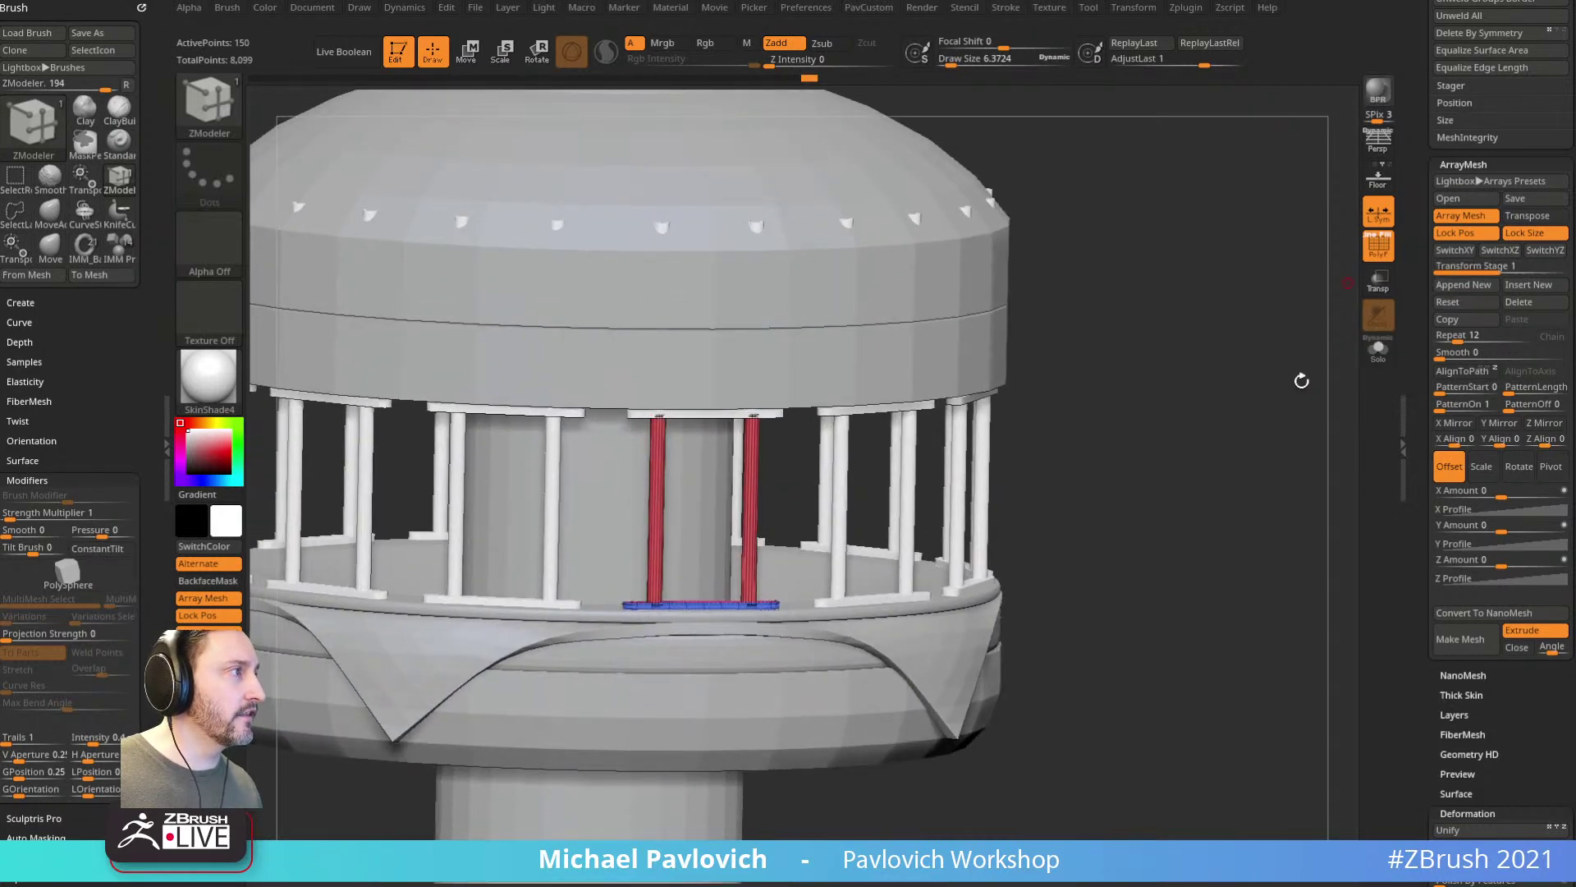
Step: Isolate the two posts in a straight front view and delete the hidden base bar from their mesh
shift+drag(1228, 480, 1228, 444)
ctrl+shift+drag(1291, 272, 509, 417)
key(2)
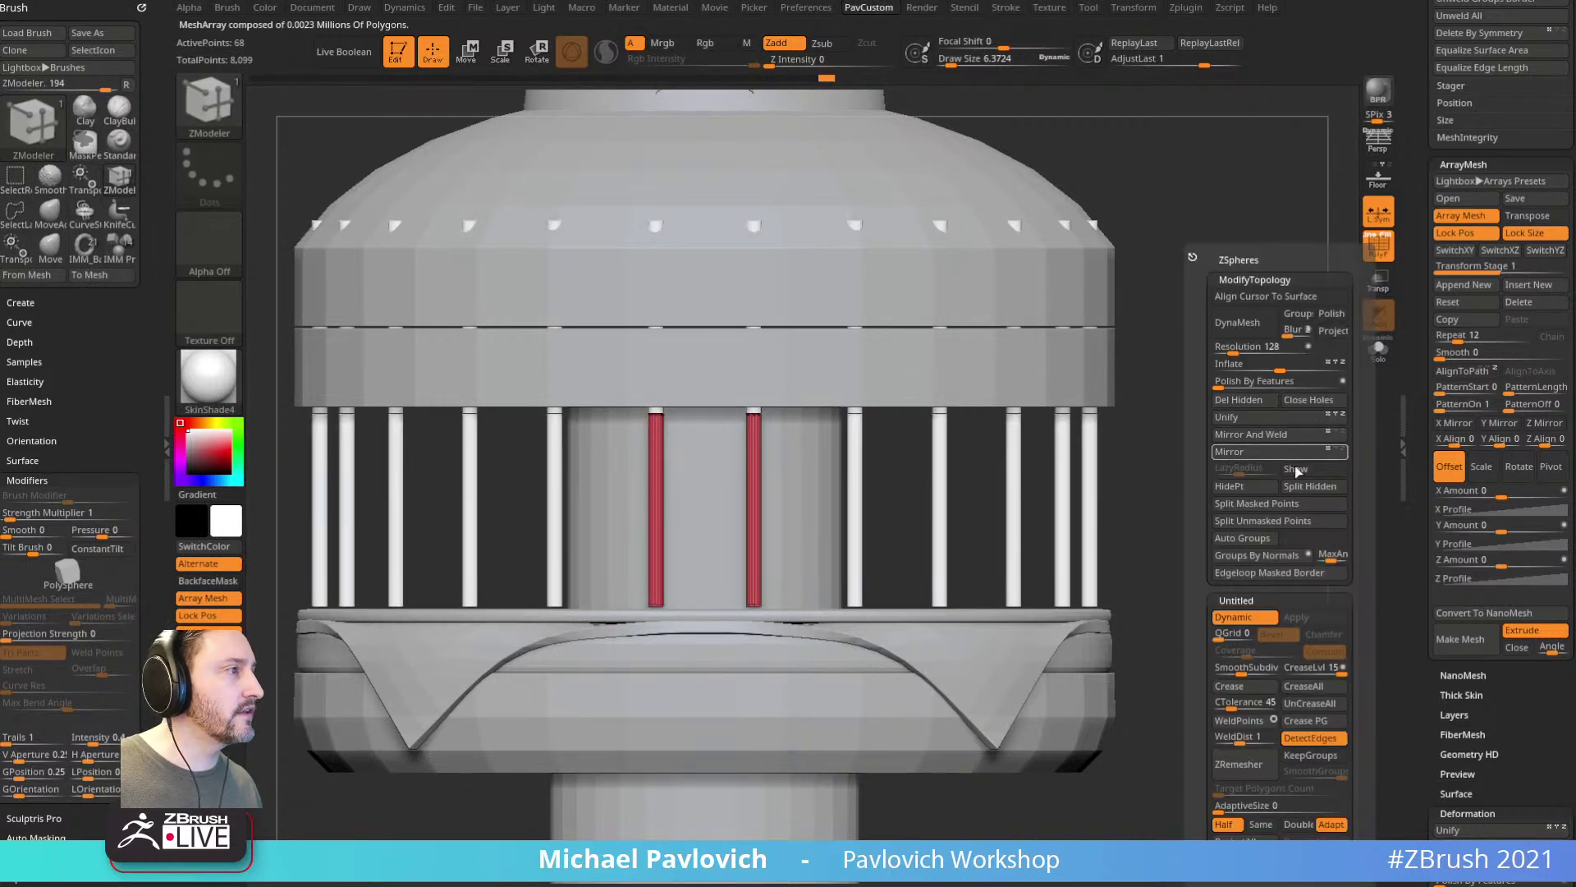
click(1295, 457)
drag(1248, 386, 1174, 430)
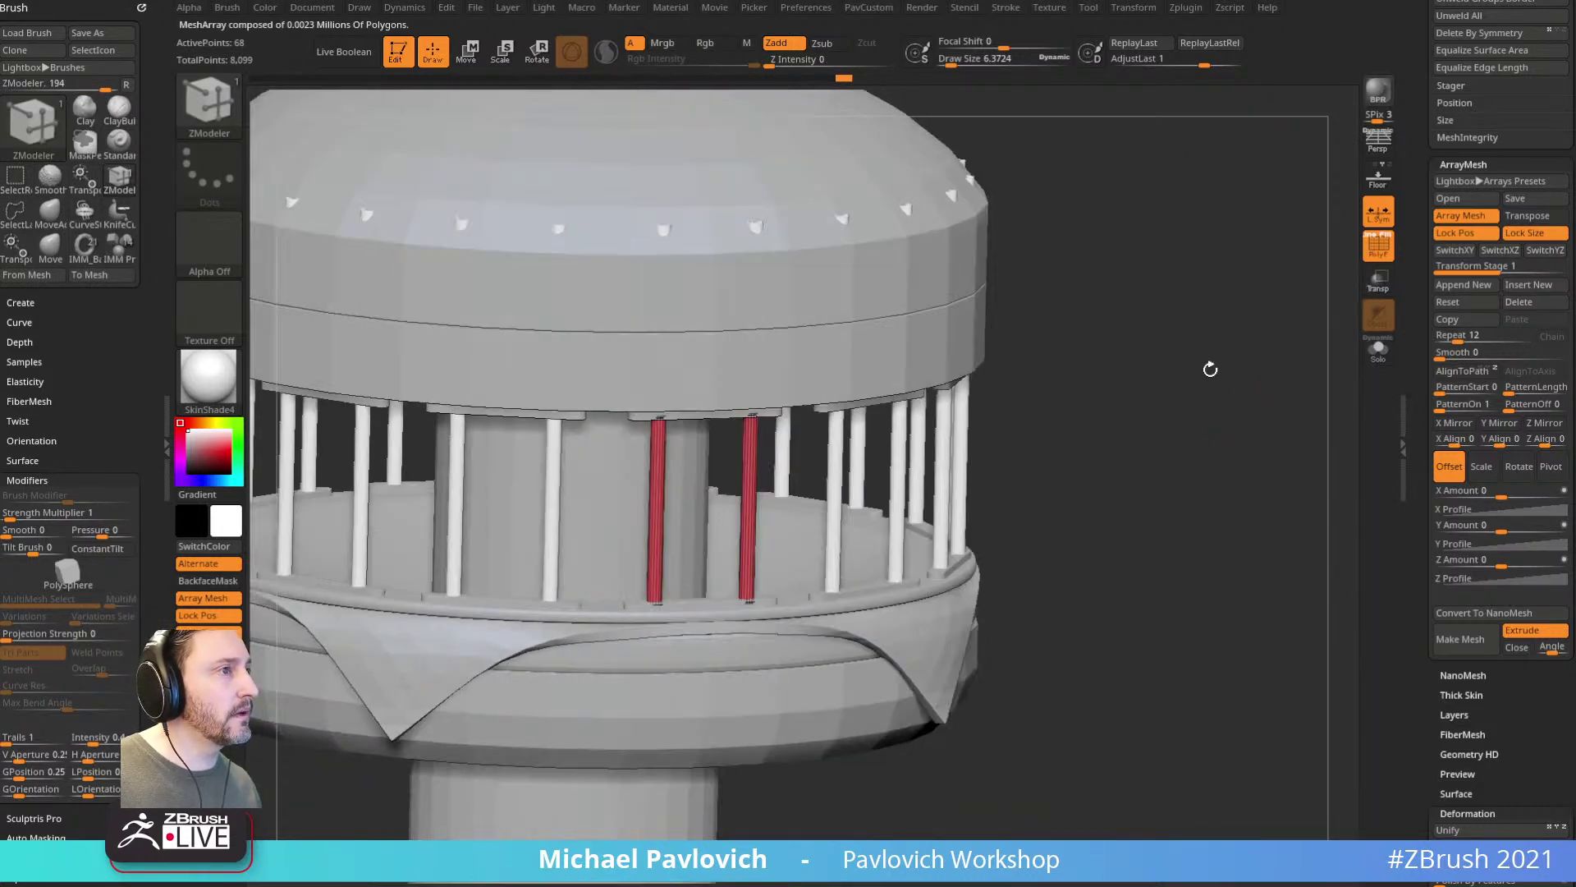
Step: Delete transform stage 2, the vertical duplicate, from the posts' array mesh
click(1515, 284)
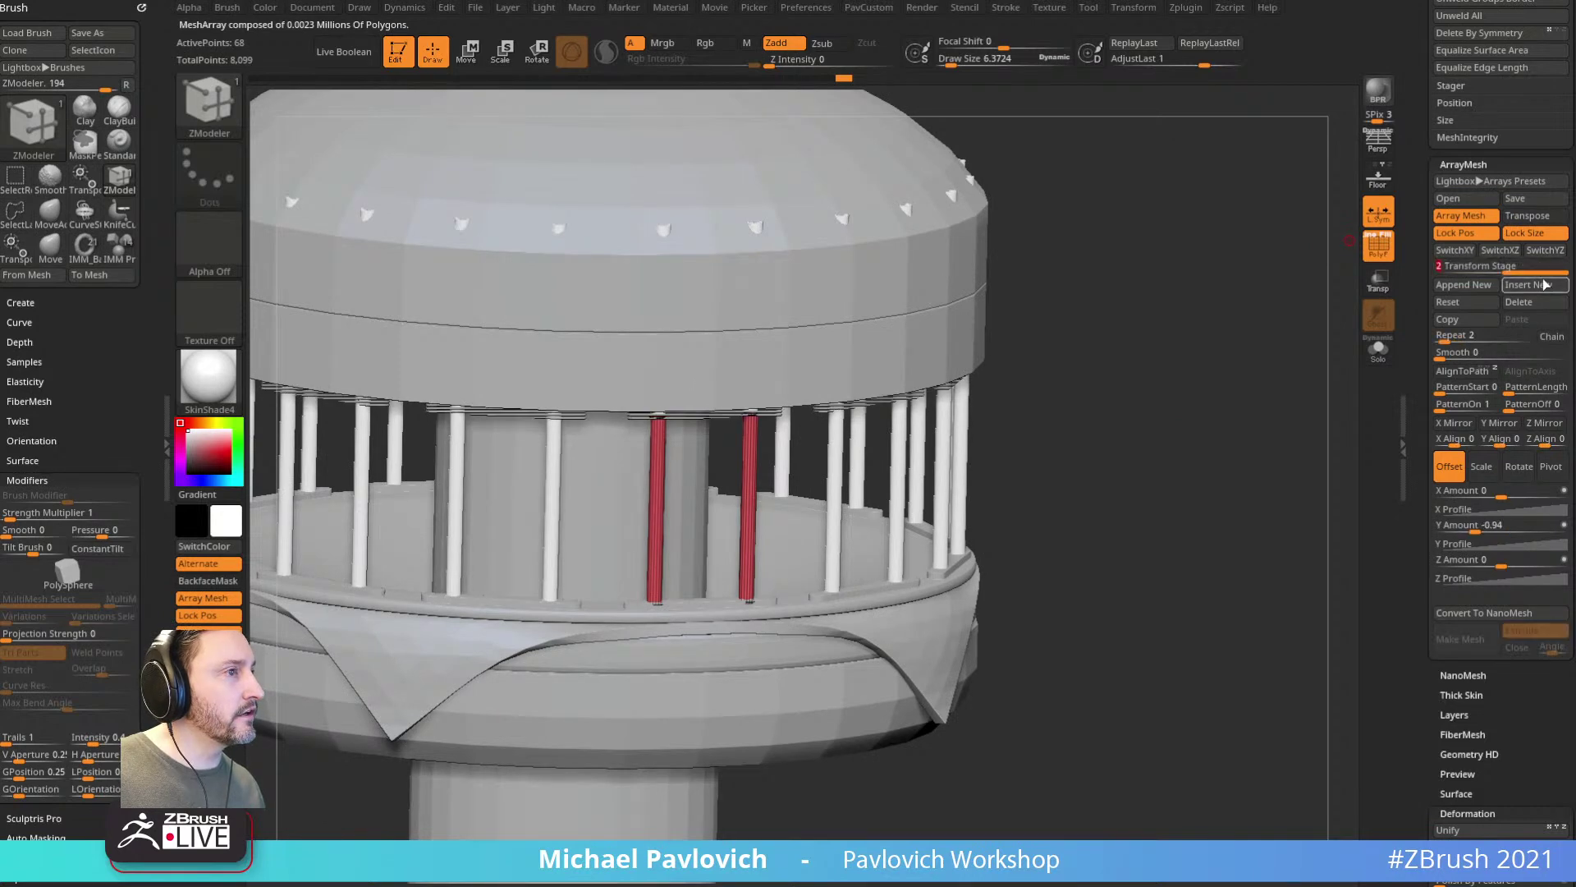
click(1527, 302)
drag(1228, 412, 852, 504)
mouse_move(1125, 255)
mouse_down()
mouse_move(1126, 348)
mouse_move(1110, 362)
mouse_up()
Step: Switch to the Standard brush, then select the posts and nudge them slightly sideways along the base bar with the gizmo
key(b)
key(s)
key(t)
drag(1107, 274, 1075, 254)
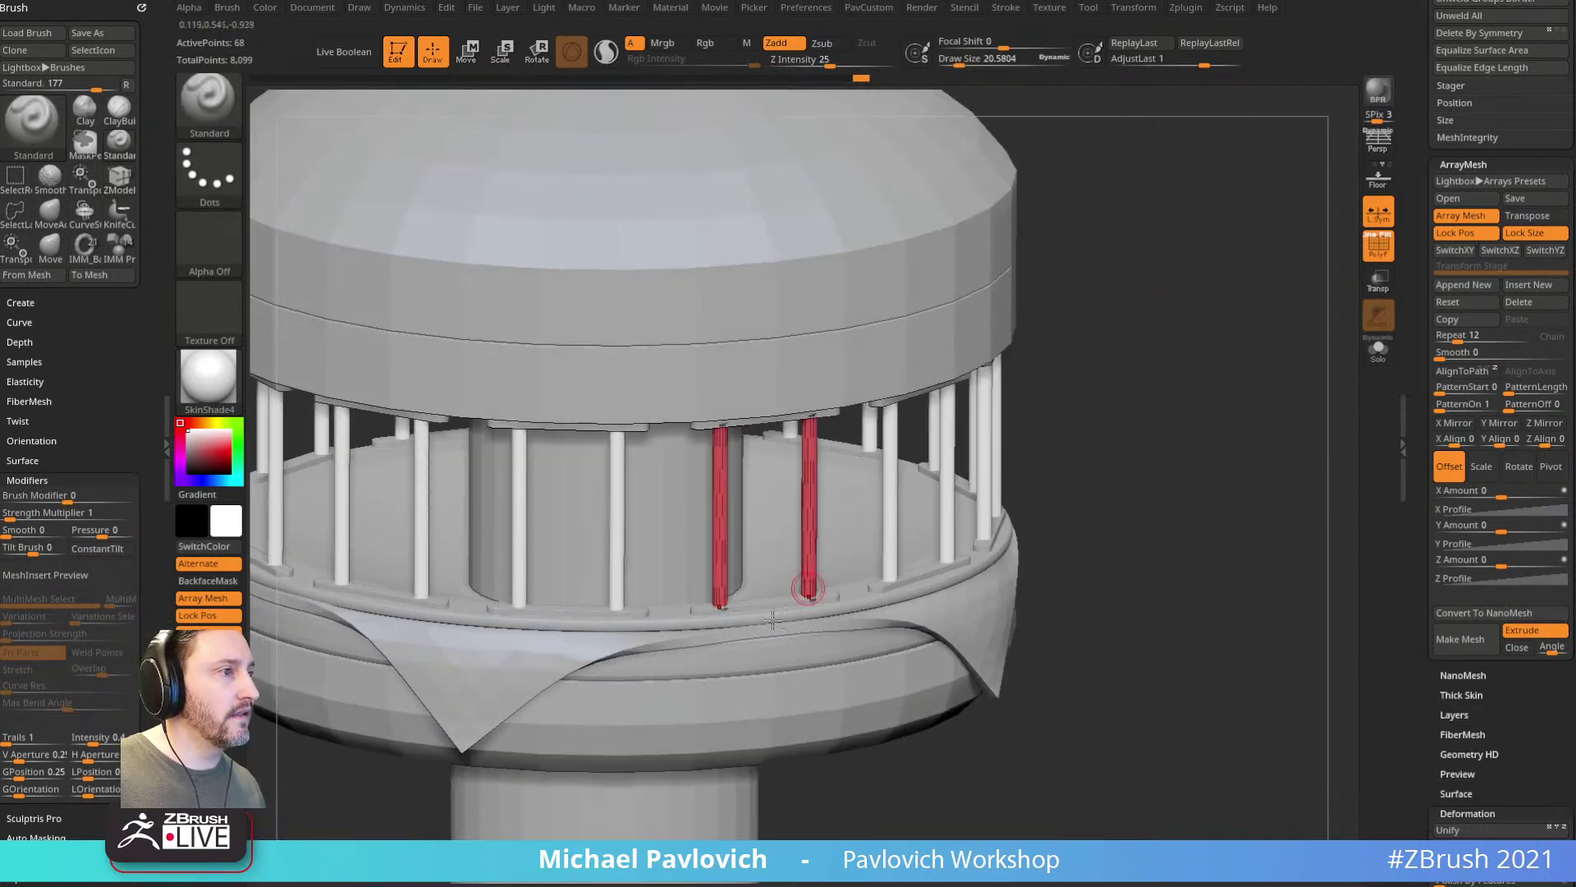
alt+click(770, 602)
mouse_move(1237, 451)
mouse_down()
mouse_move(1333, 337)
mouse_move(1259, 319)
mouse_move(1217, 449)
mouse_up()
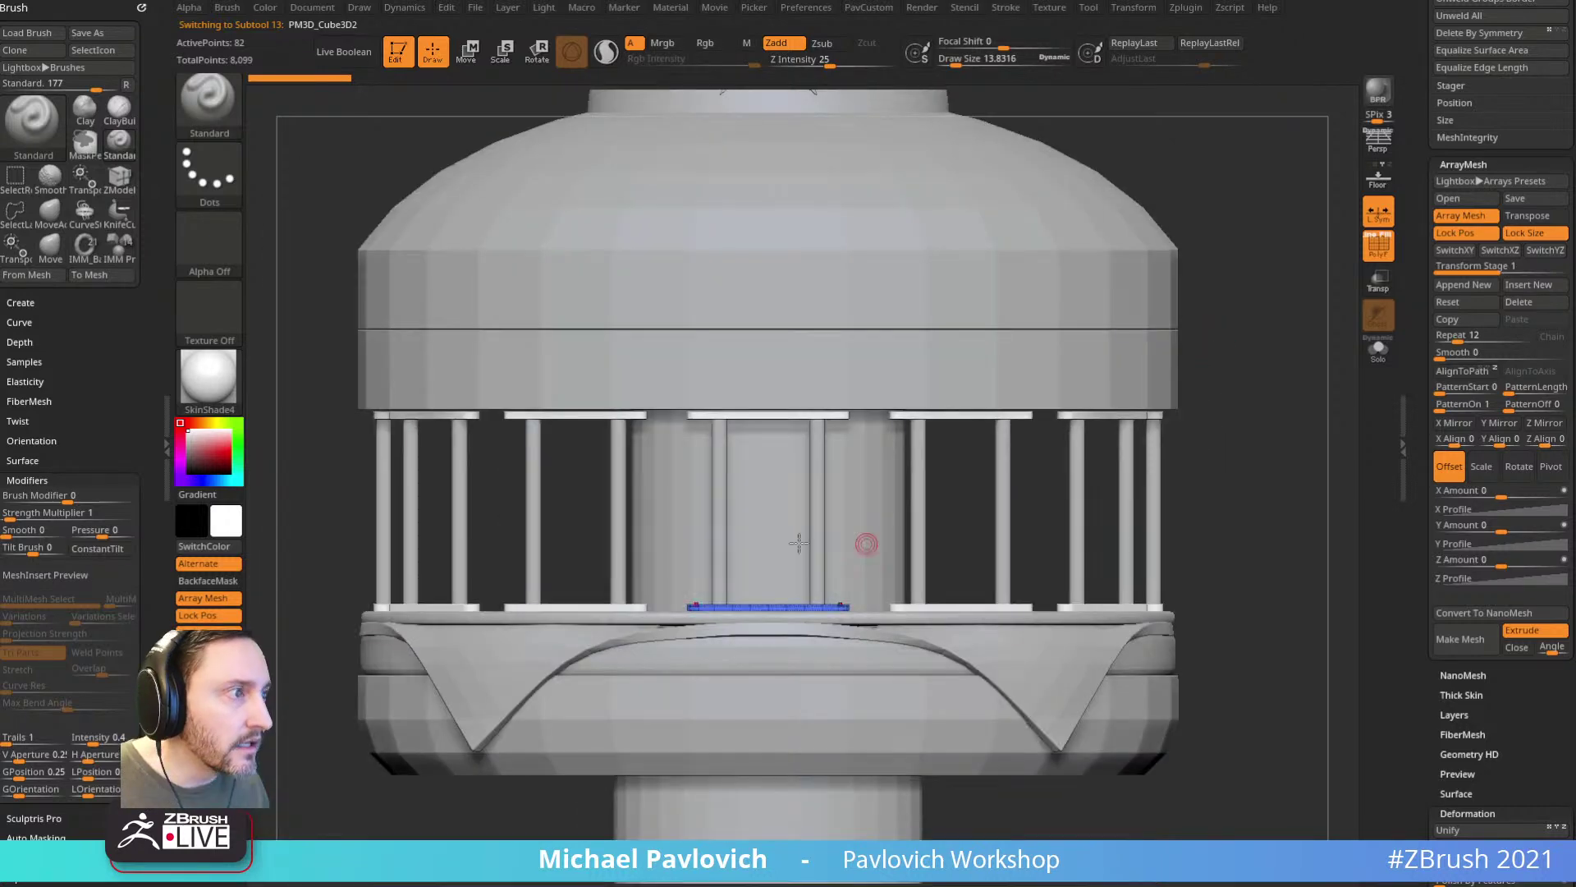
key(w)
alt+click(720, 521)
drag(1273, 528, 1259, 648)
alt+click(698, 397)
alt+drag(531, 718, 535, 779)
drag(620, 522, 614, 522)
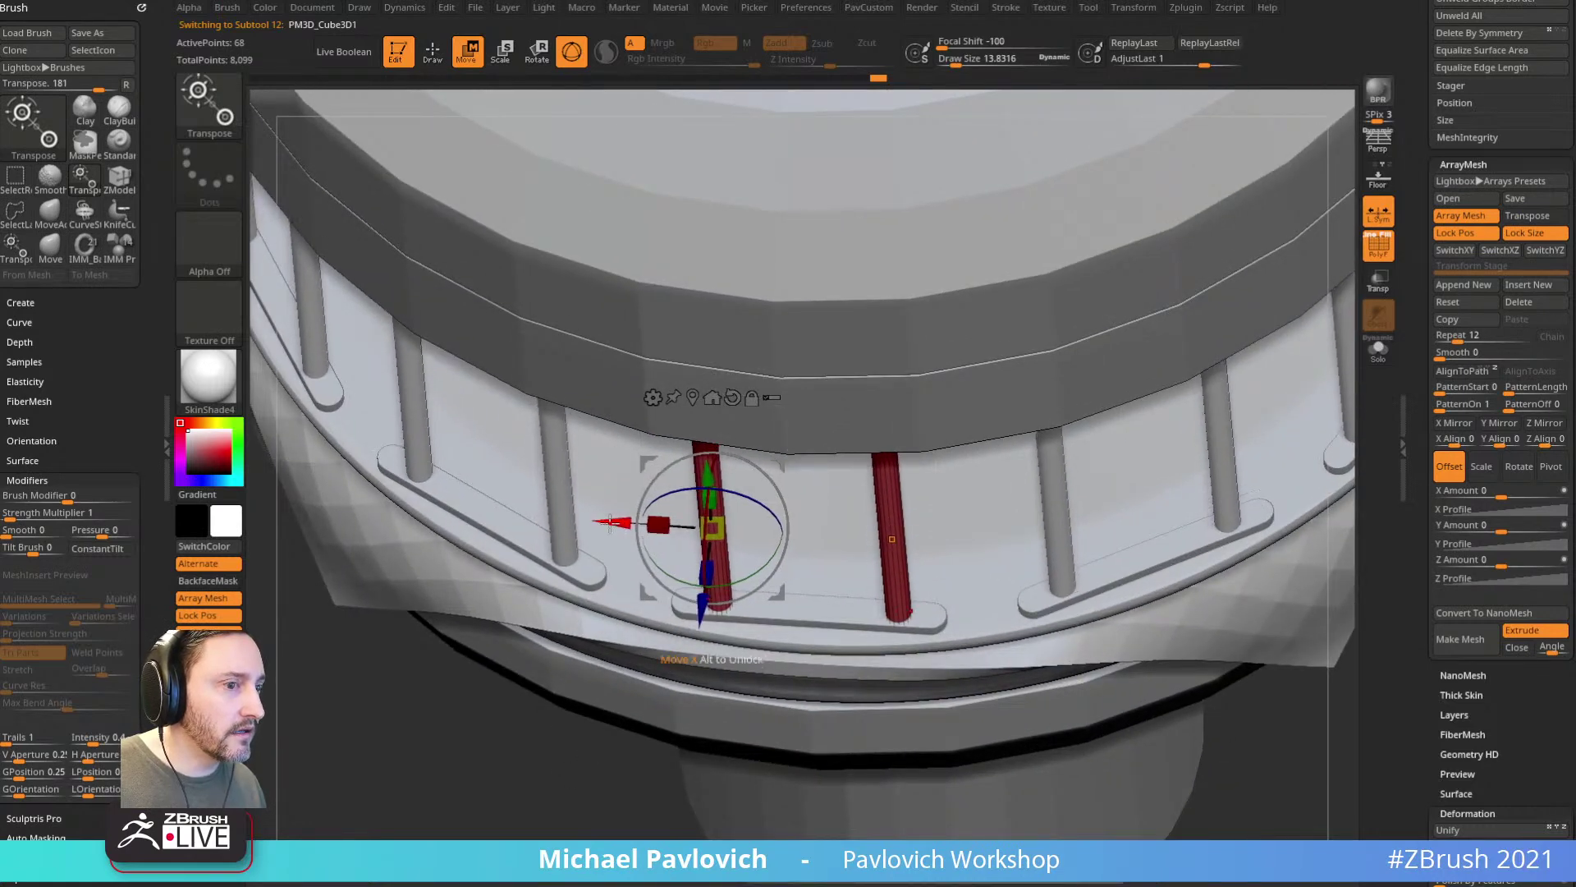
key(q)
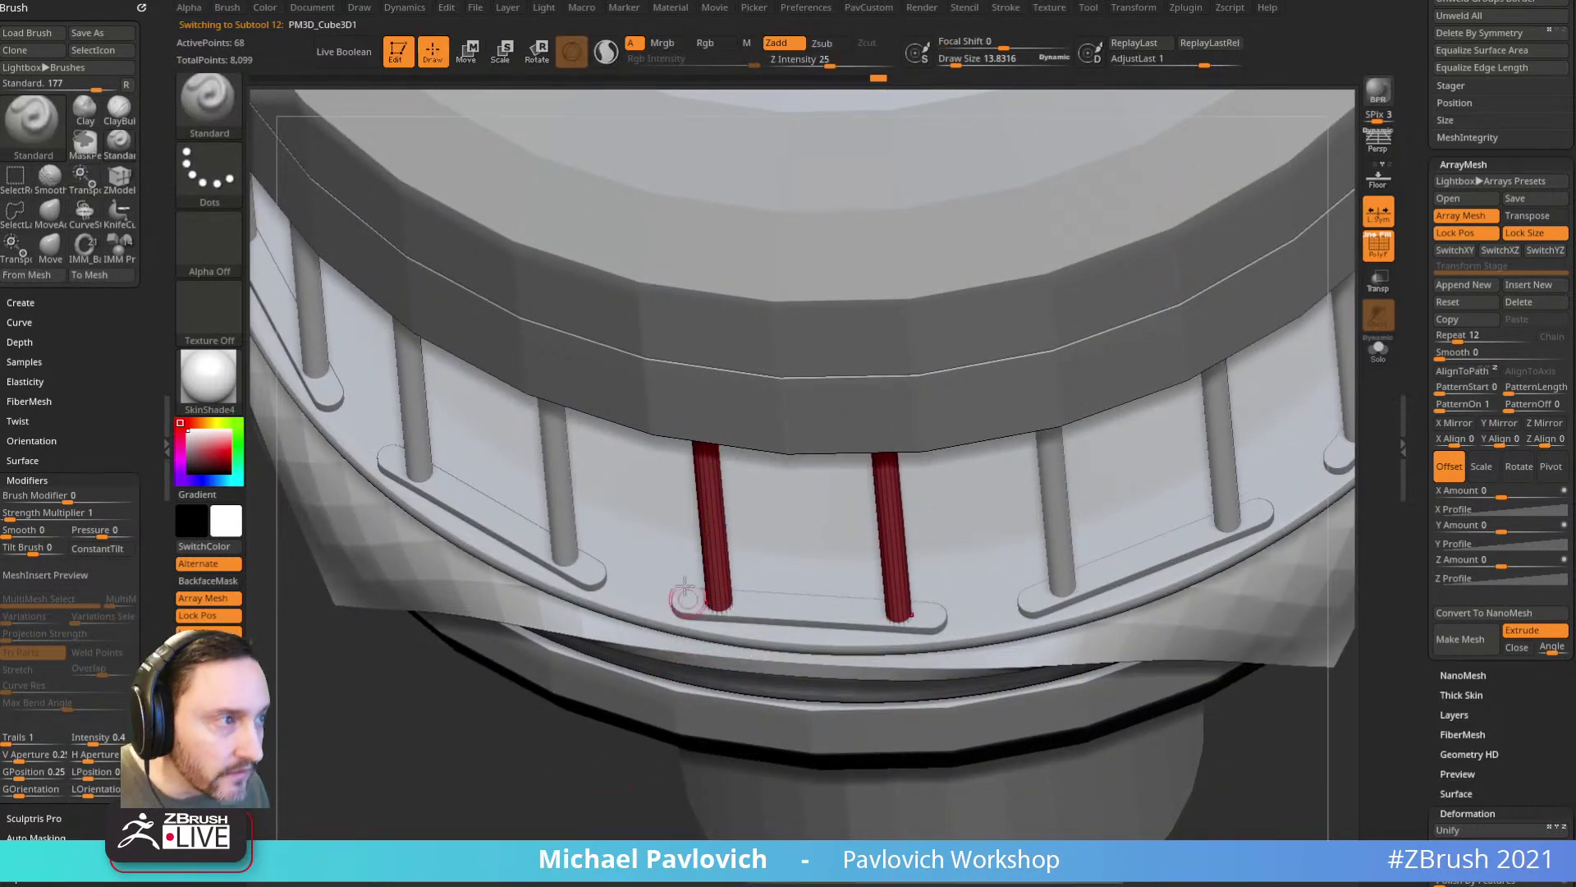
Step: Select the base bar, set the draw size to about 9.7, and quick-save the project
drag(682, 624, 678, 623)
alt+click(687, 615)
mouse_move(553, 834)
mouse_down()
mouse_move(1250, 545)
mouse_move(1182, 599)
mouse_move(1226, 634)
mouse_move(1219, 617)
mouse_up()
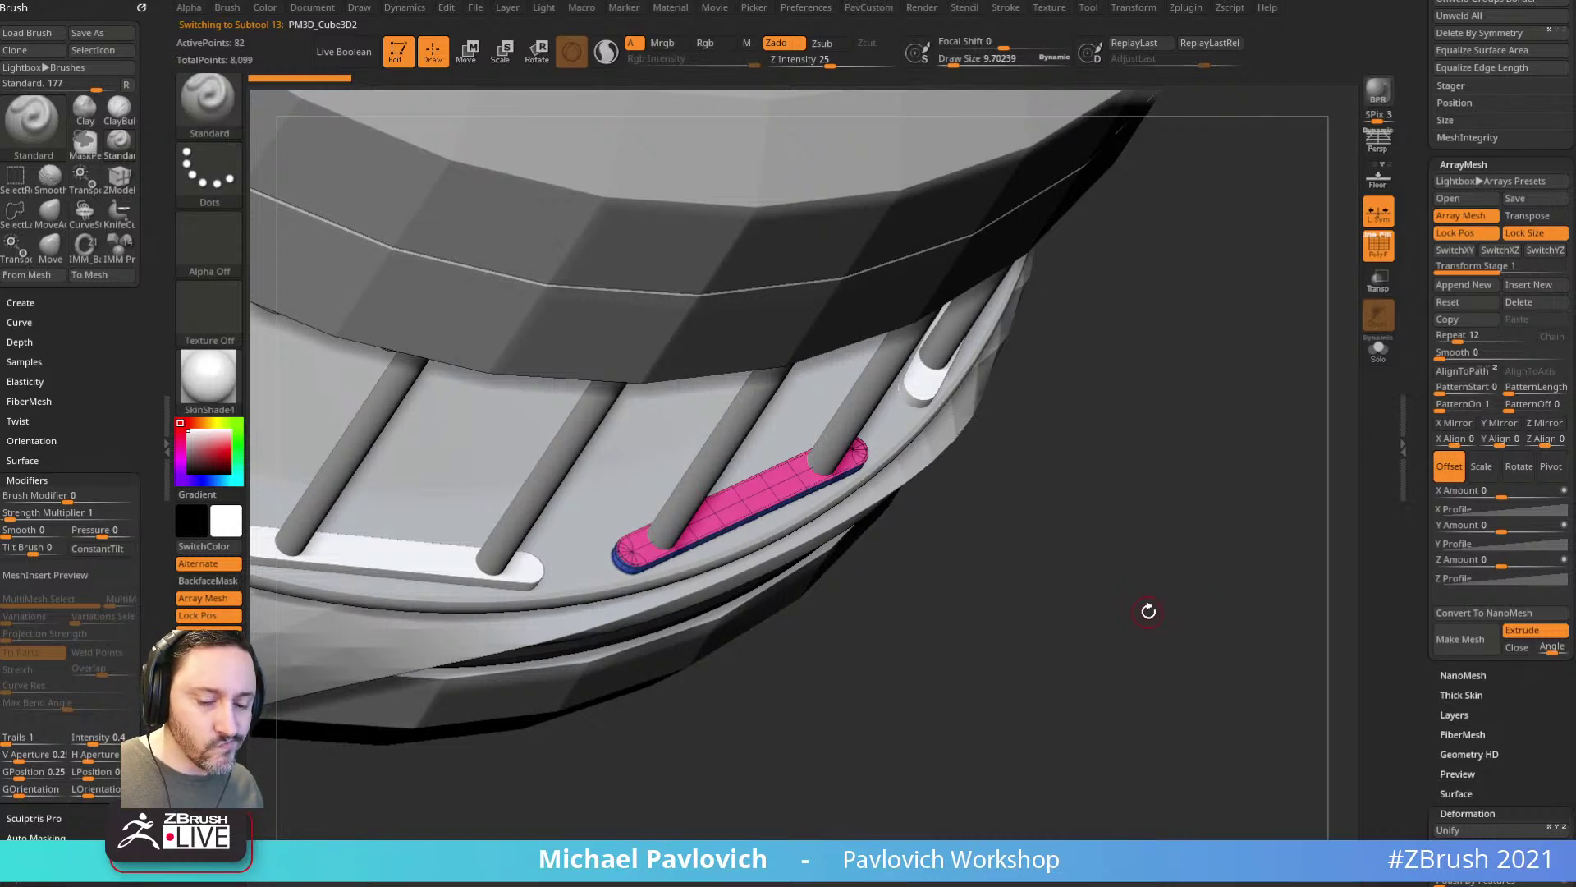
key(ctrl+s)
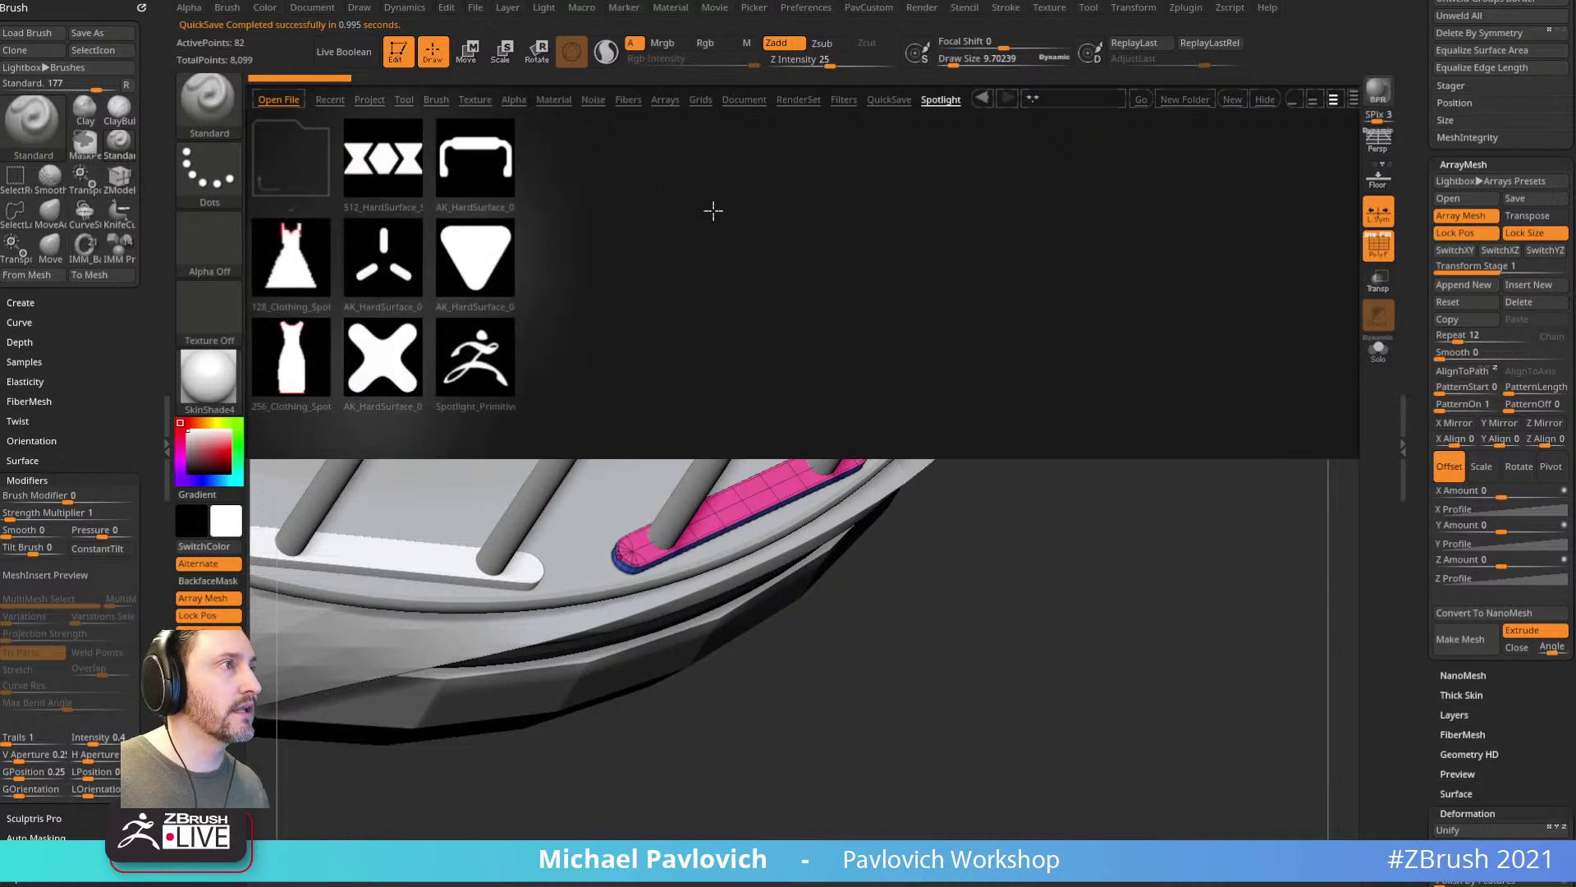
Step: Load the HexSocketBolt brush from the _Military brush folder in LightBox and frame the end of the base bar
click(437, 99)
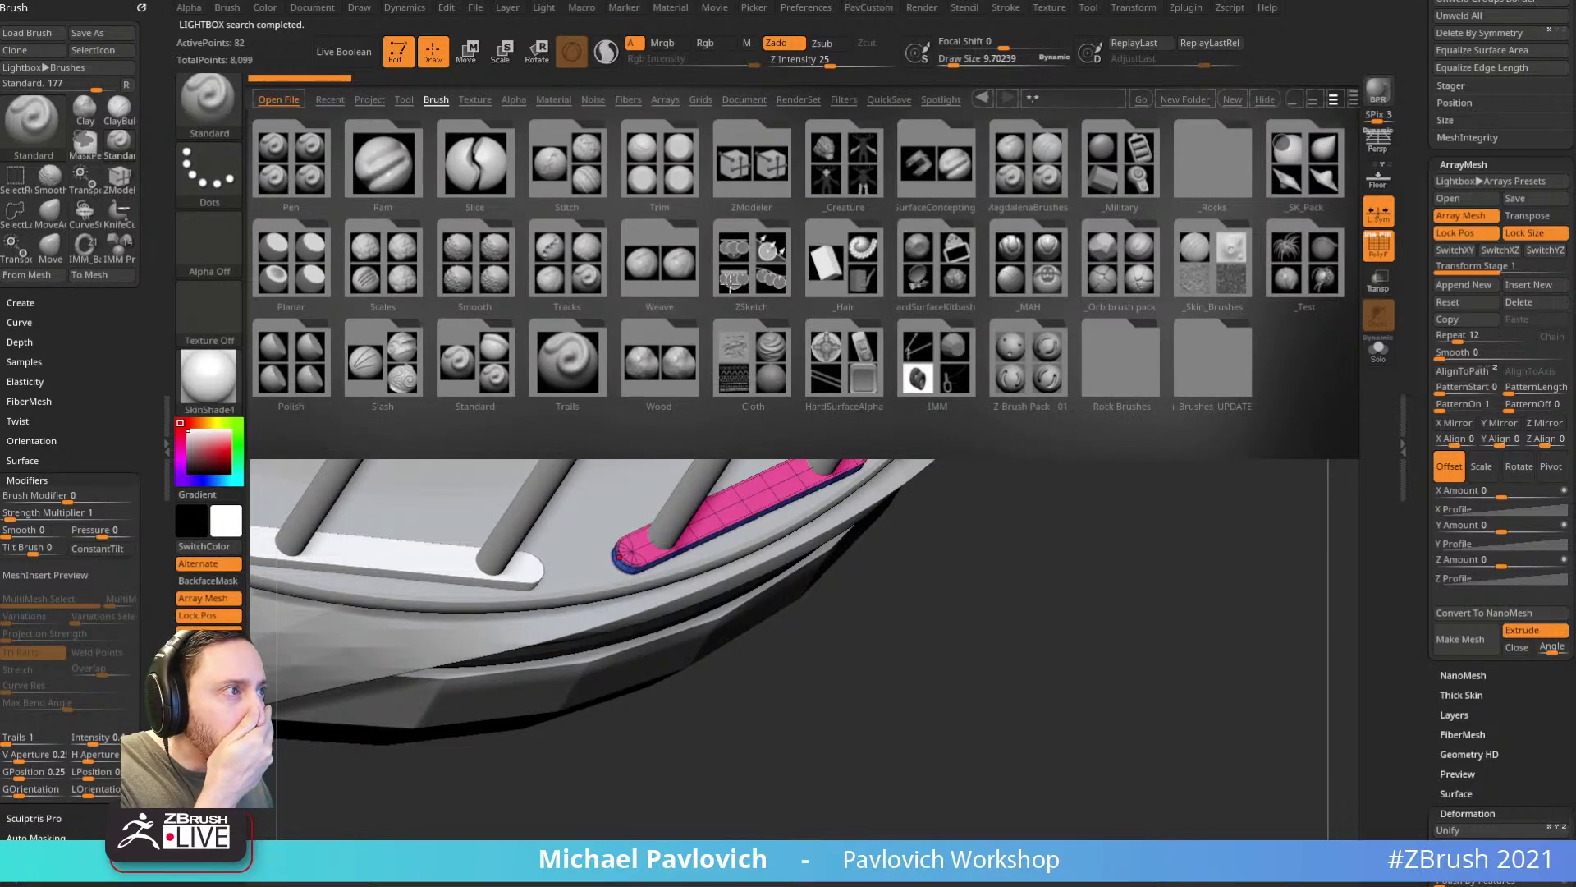
drag(799, 348, 925, 351)
scroll(409, 261, down, 2)
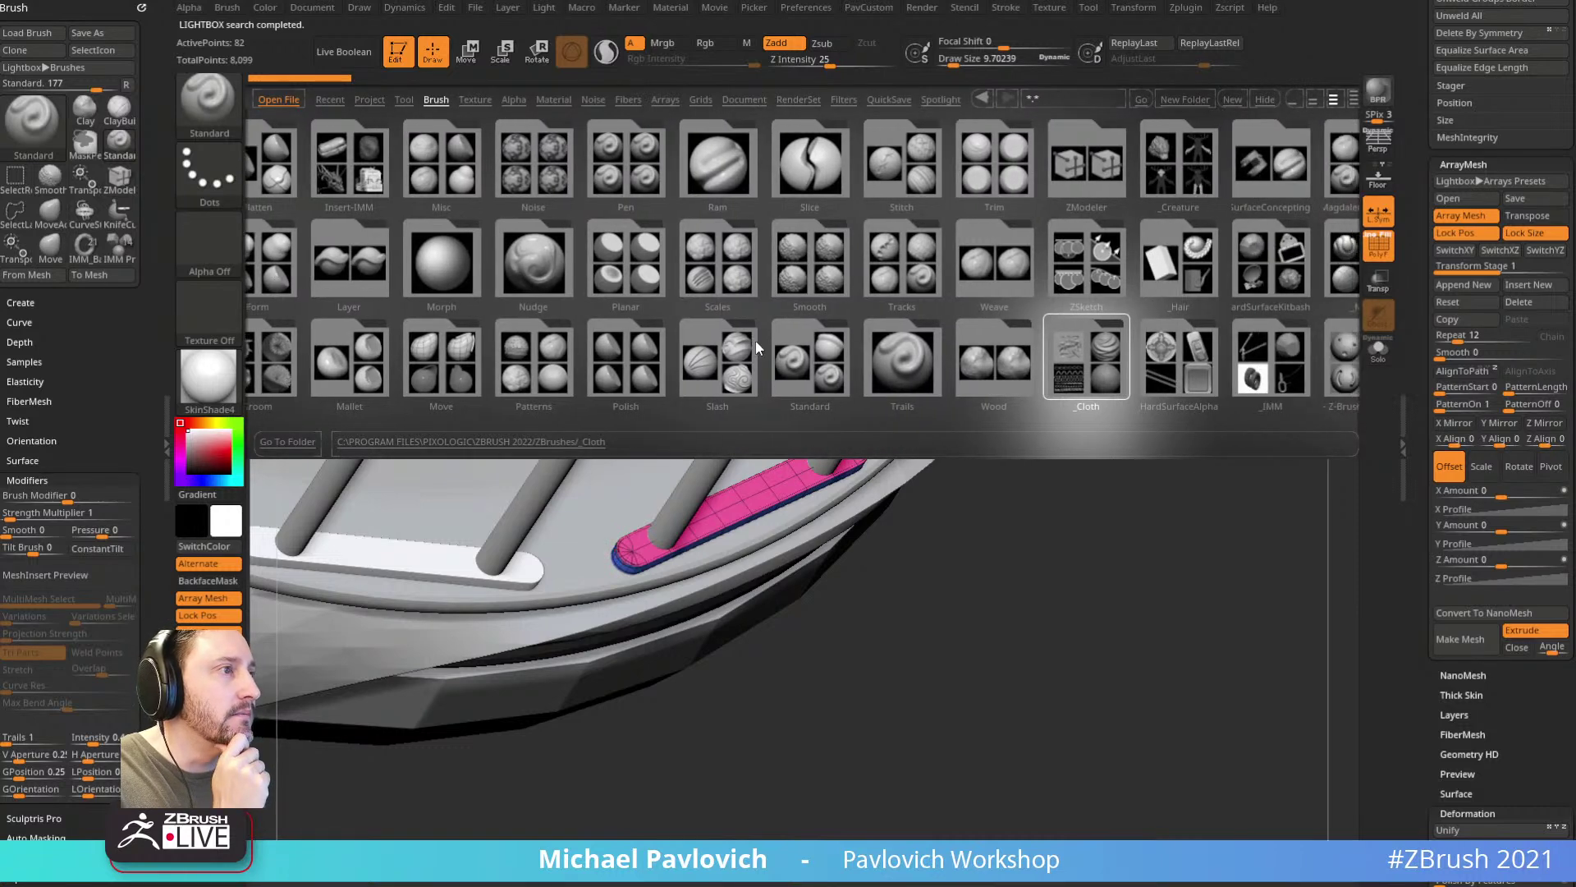
scroll(863, 343, up, 3)
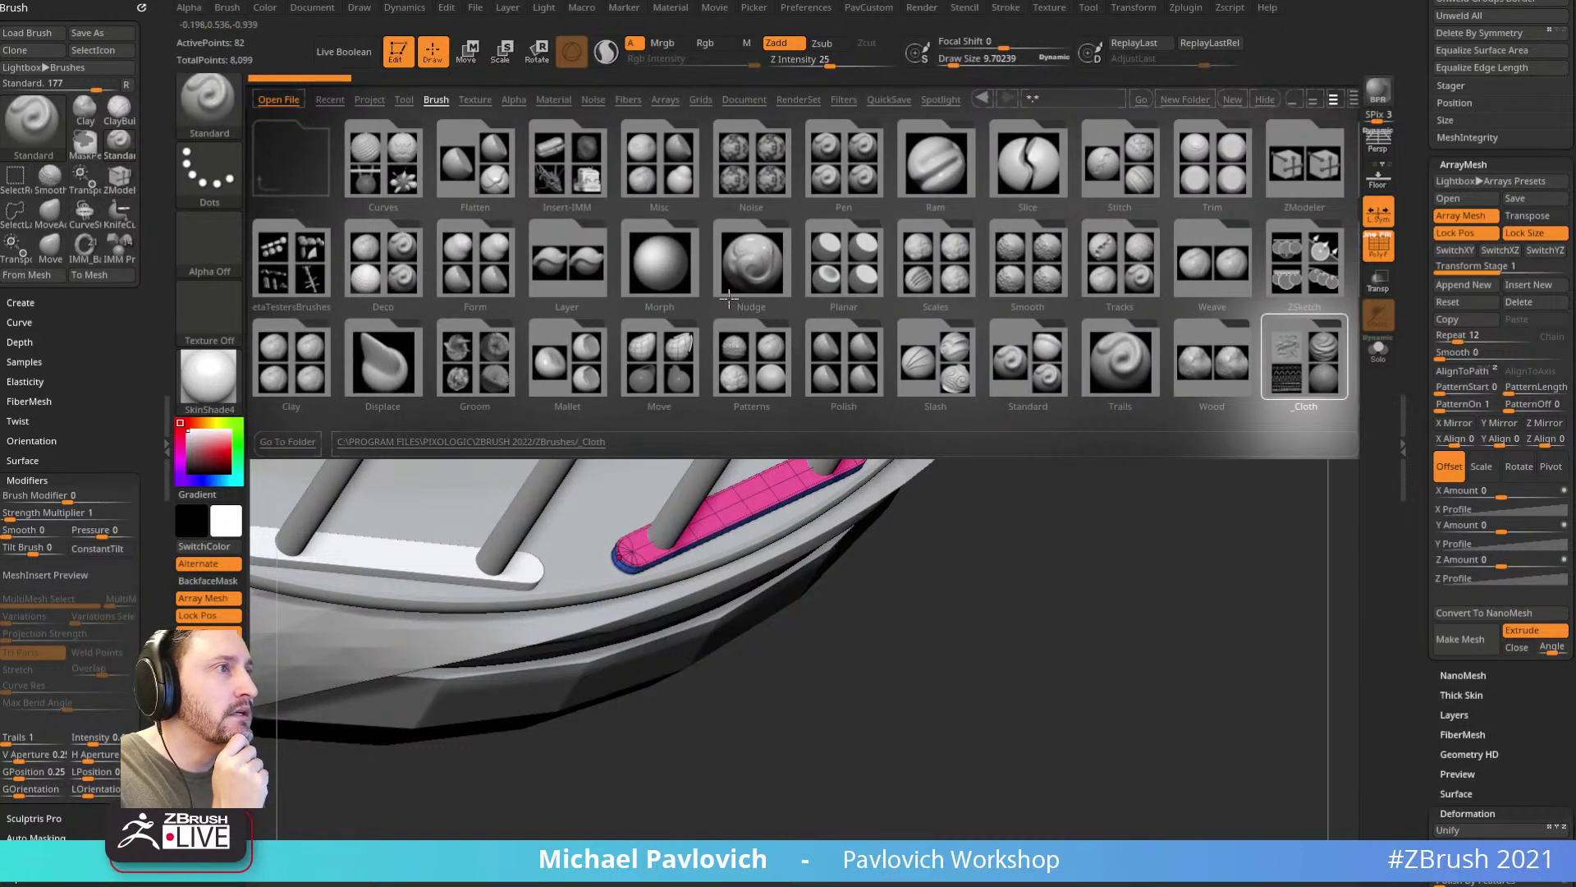
scroll(716, 206, down, 10)
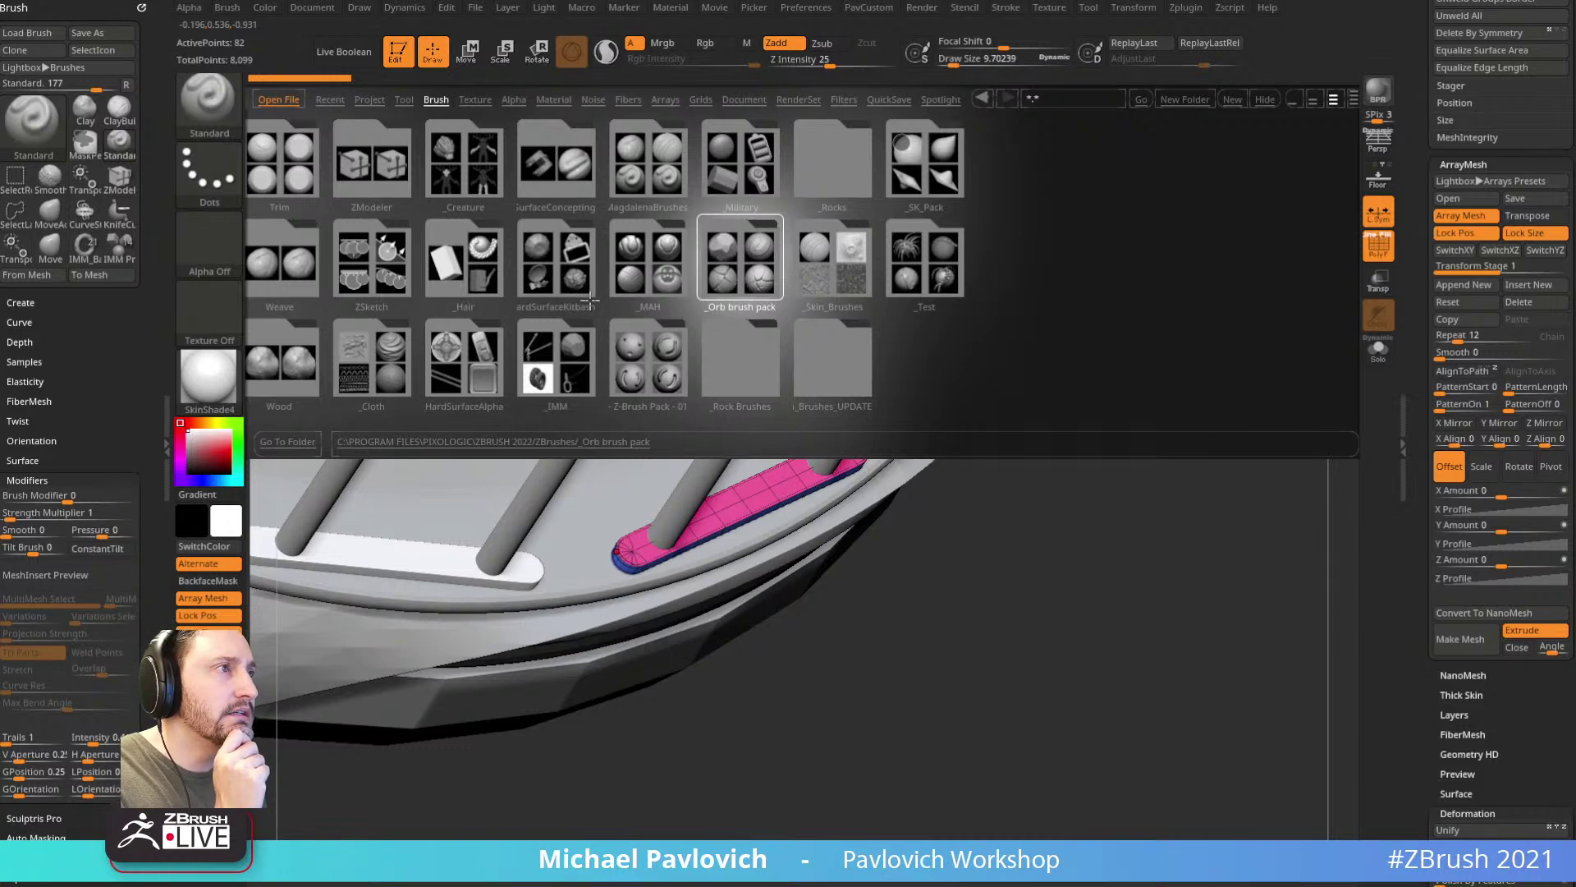
click(741, 177)
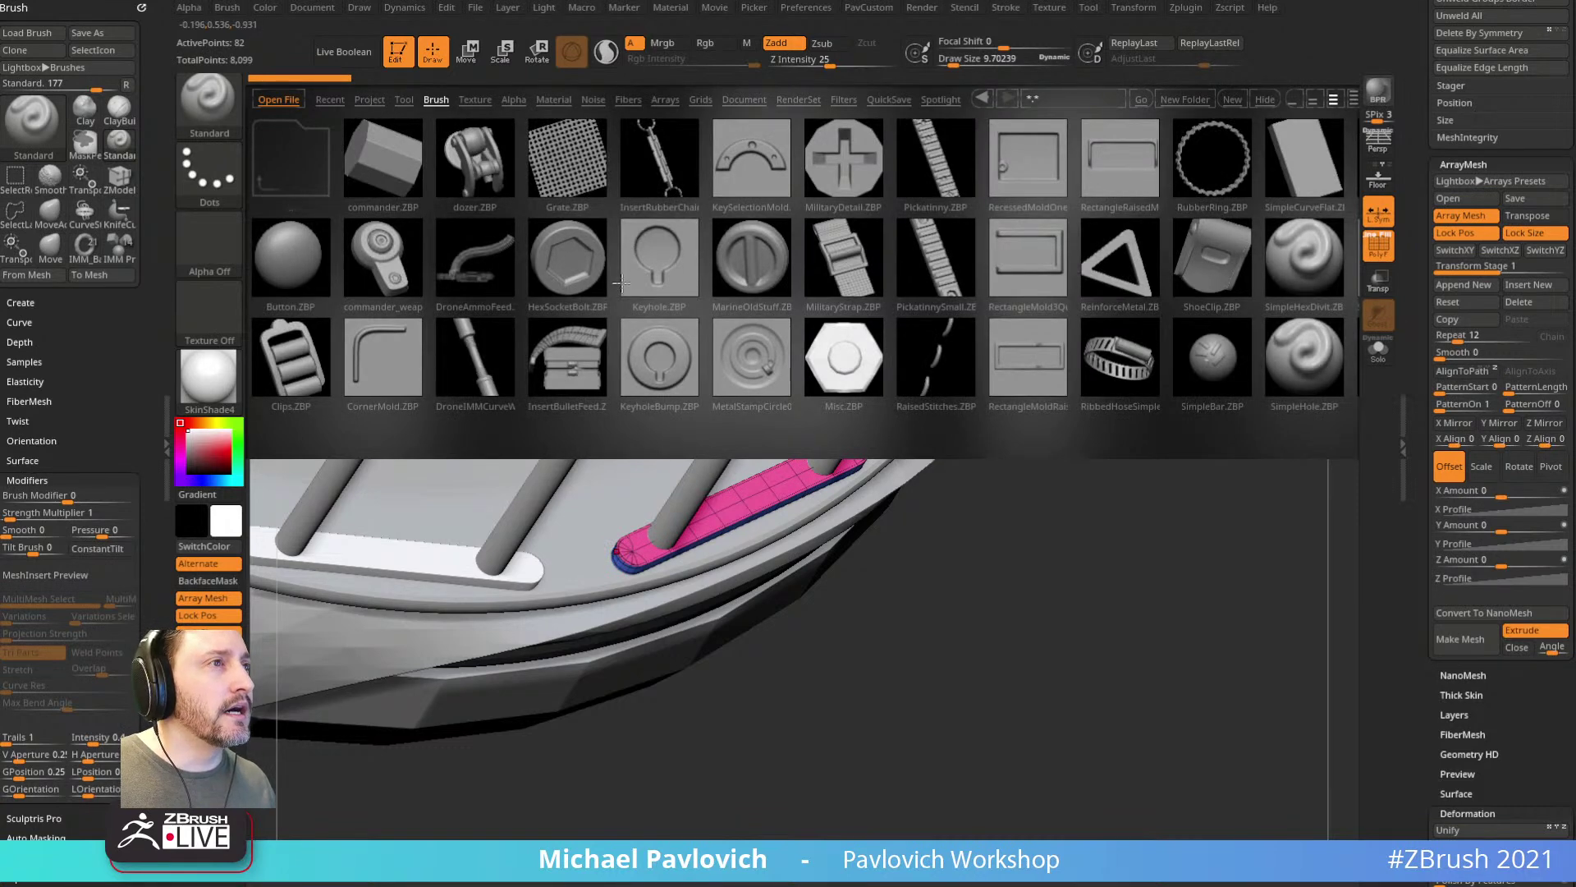
double_click(559, 250)
mouse_move(1059, 605)
alt+right_down()
mouse_move(1094, 509)
mouse_move(1136, 600)
alt+right_up()
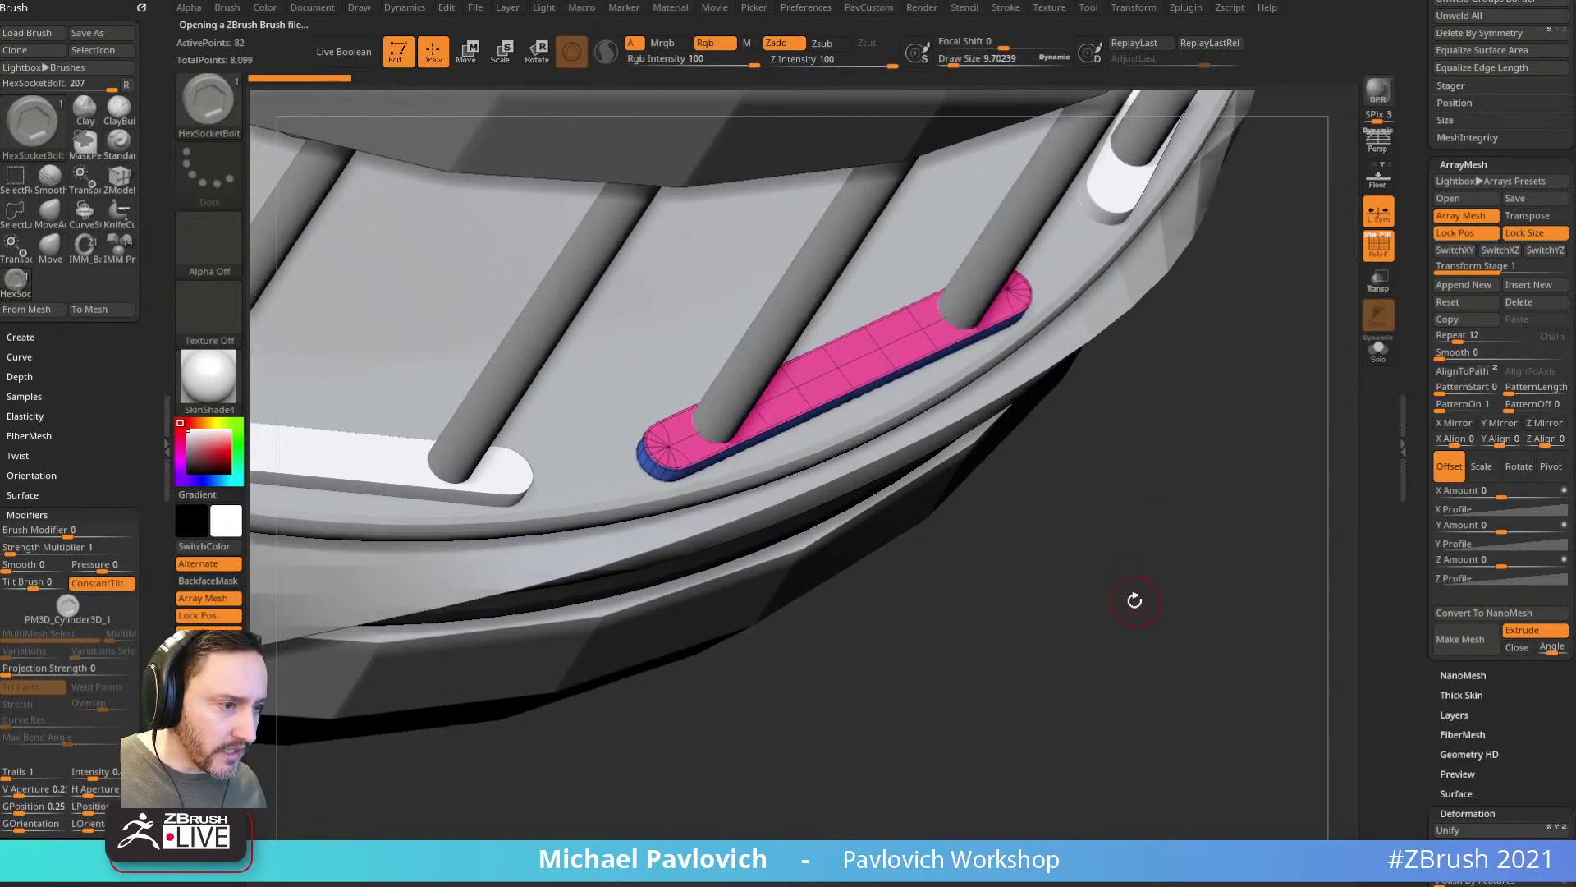
drag(1120, 622, 1133, 566)
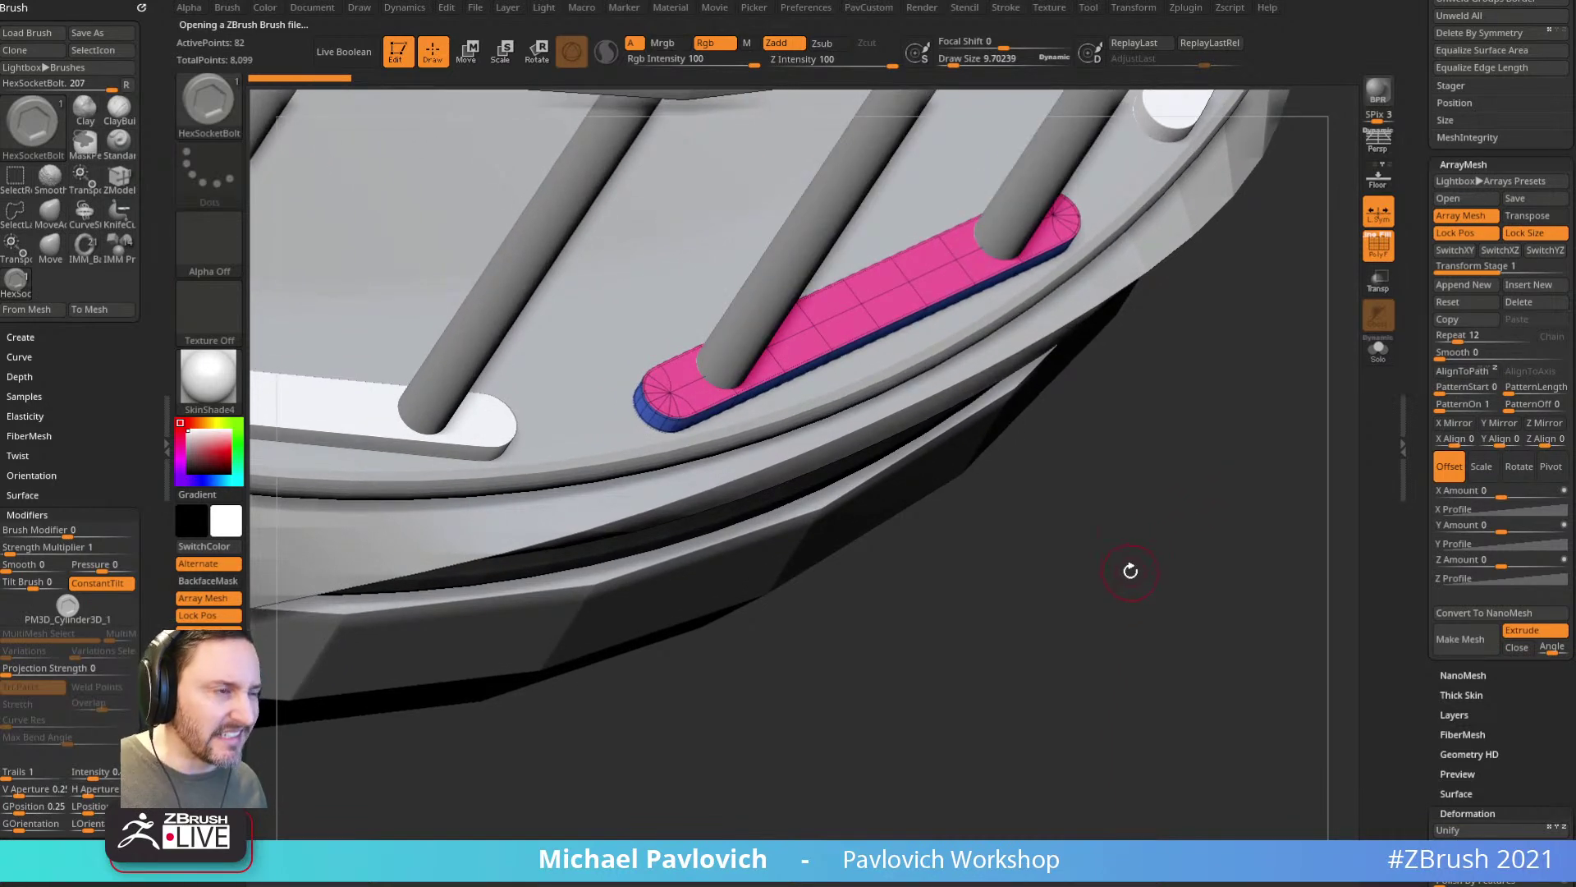
ctrl+right_drag(1149, 578, 1098, 477)
Step: Insert the Fasteners_6 dome from the IMM ModelKit brush onto the rounded end of the base bar
key(b)
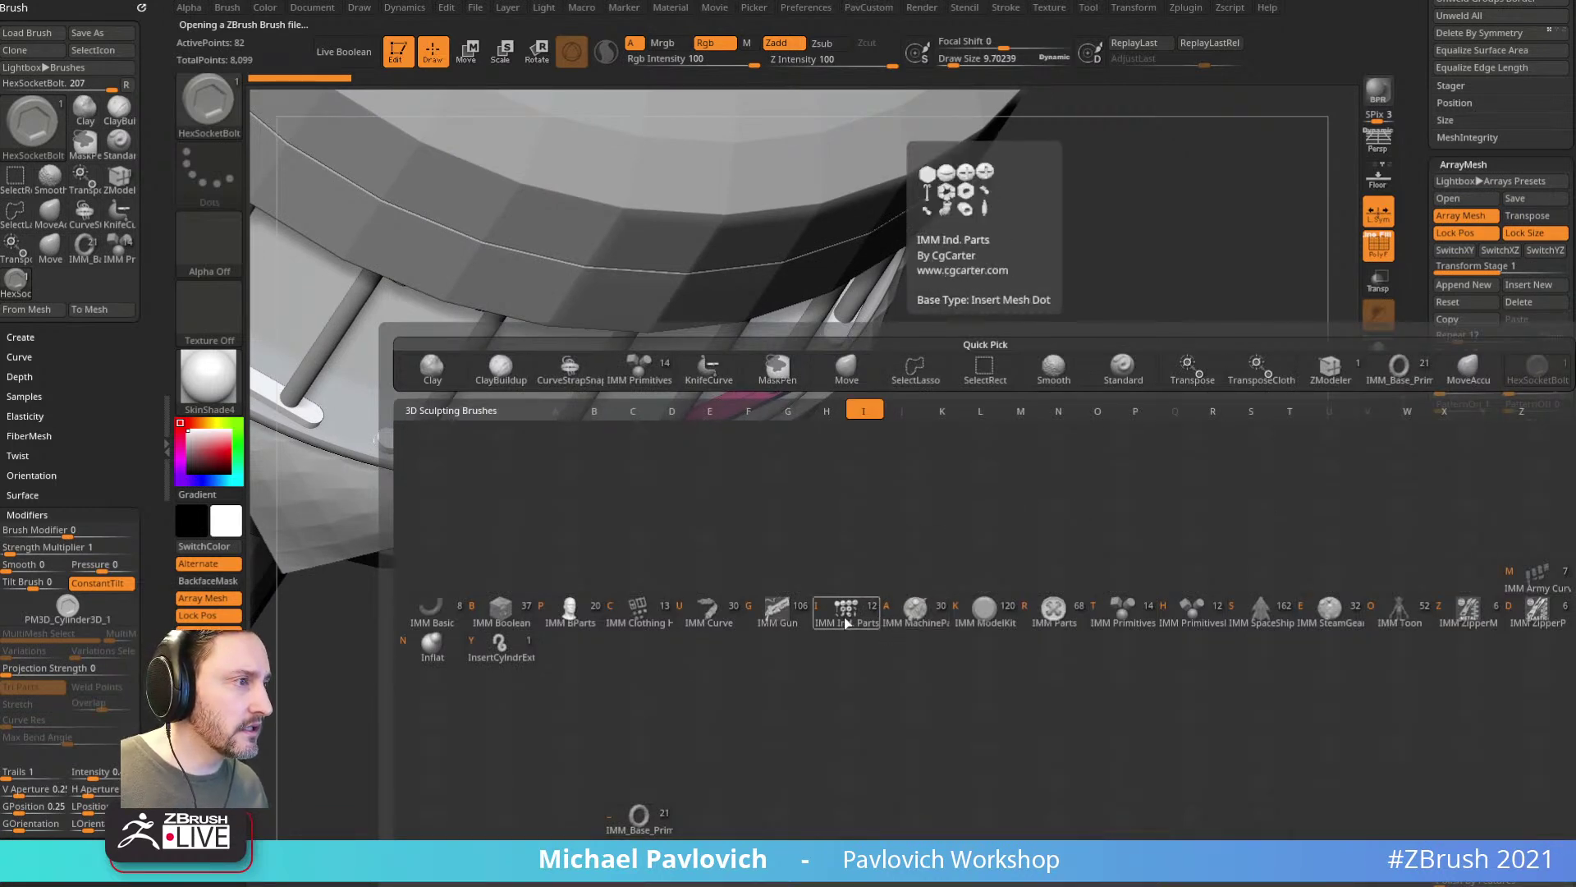
click(986, 617)
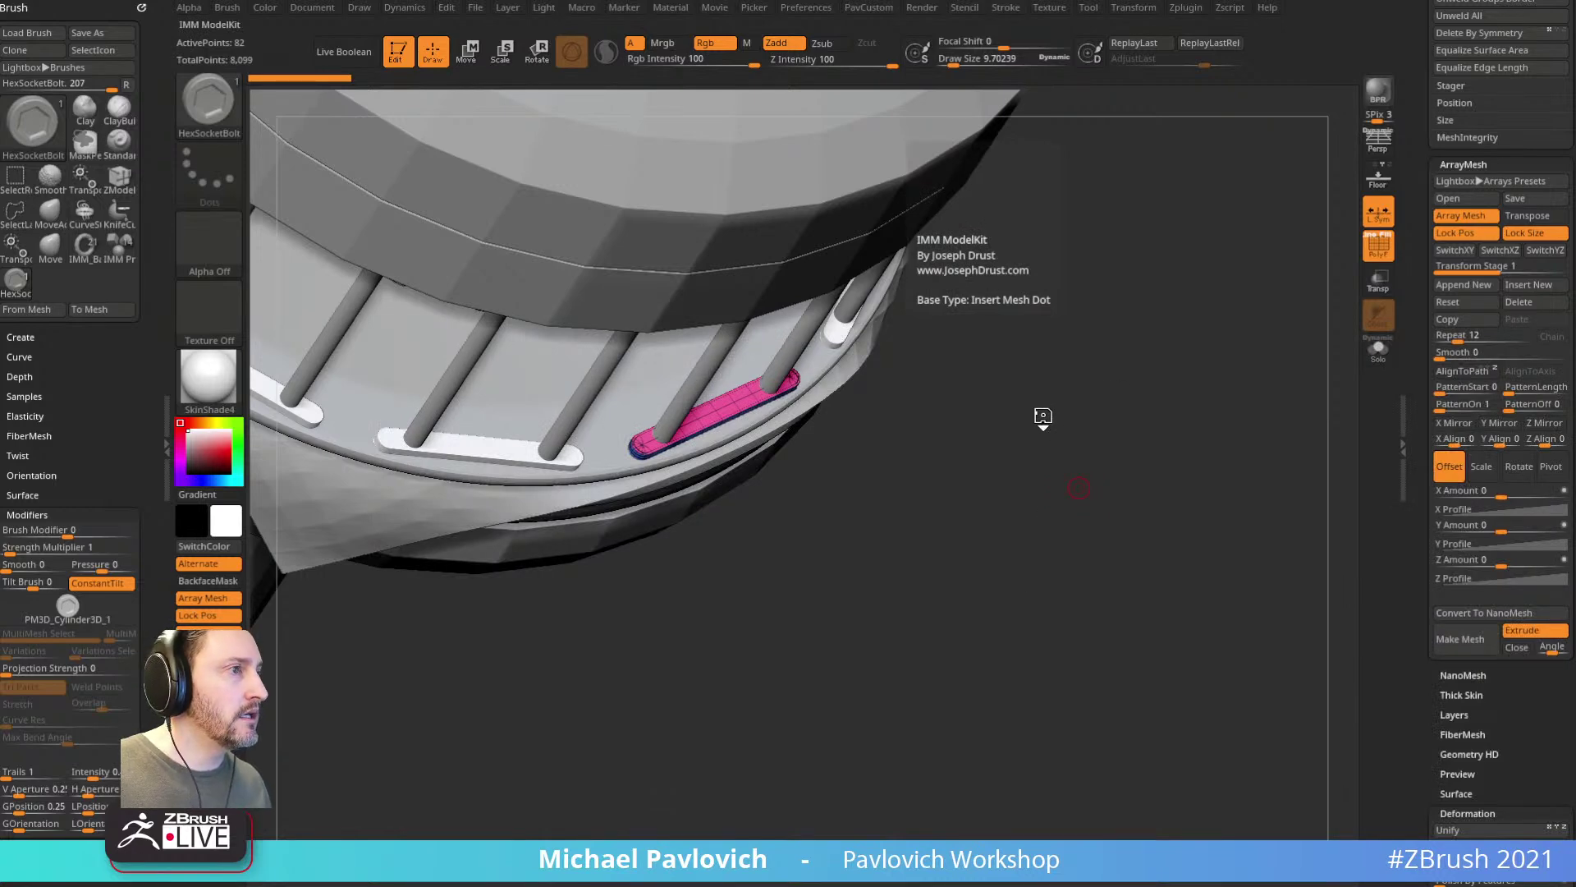
key(m)
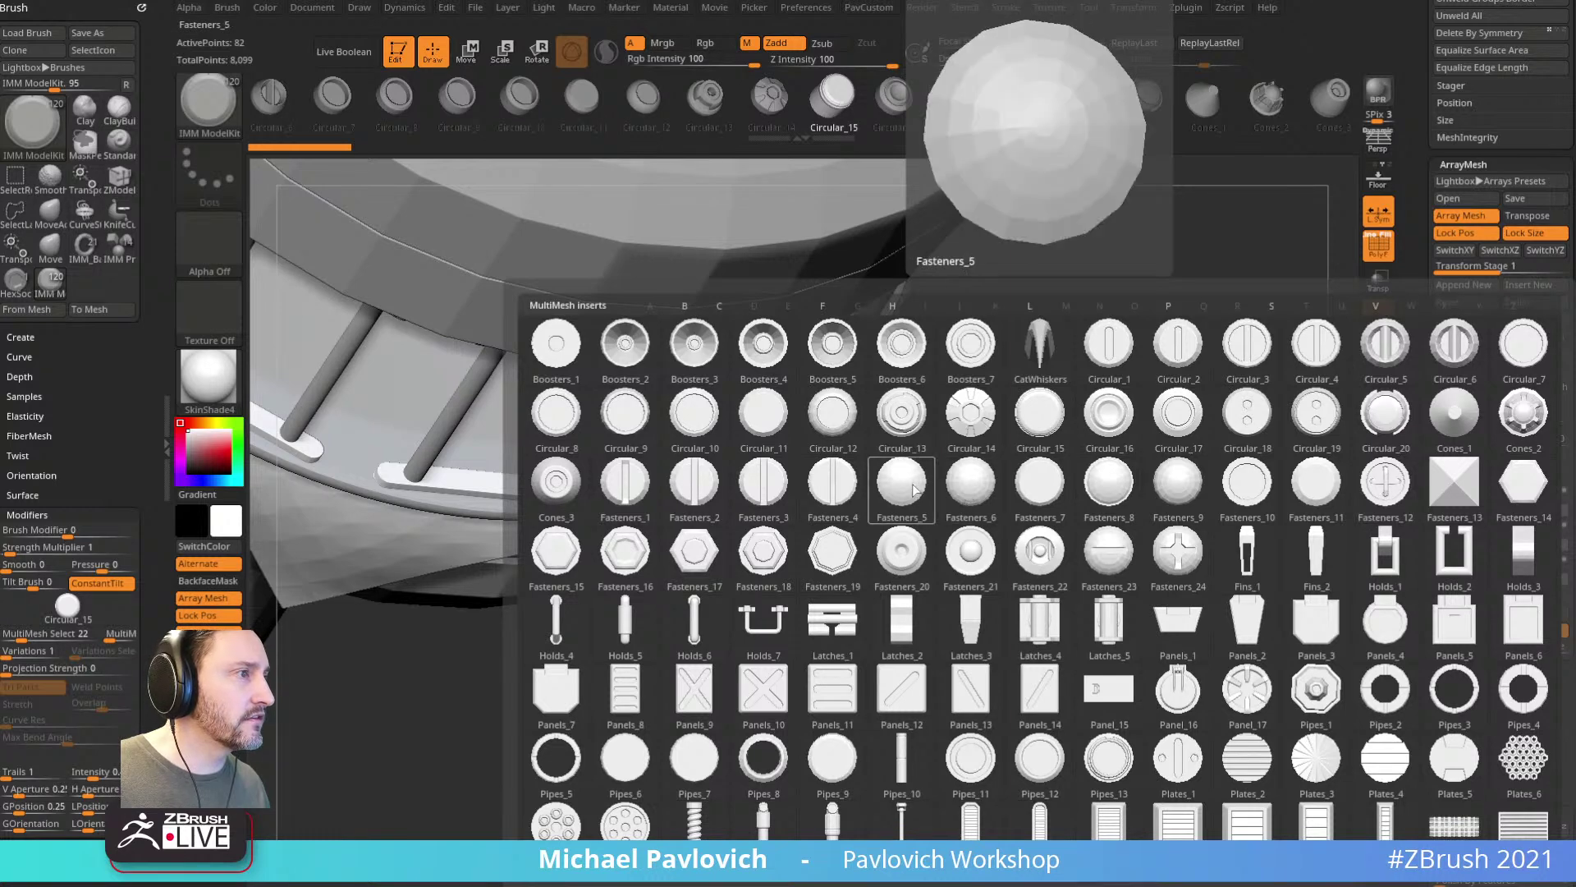
click(961, 498)
alt+drag(1235, 337, 1119, 538)
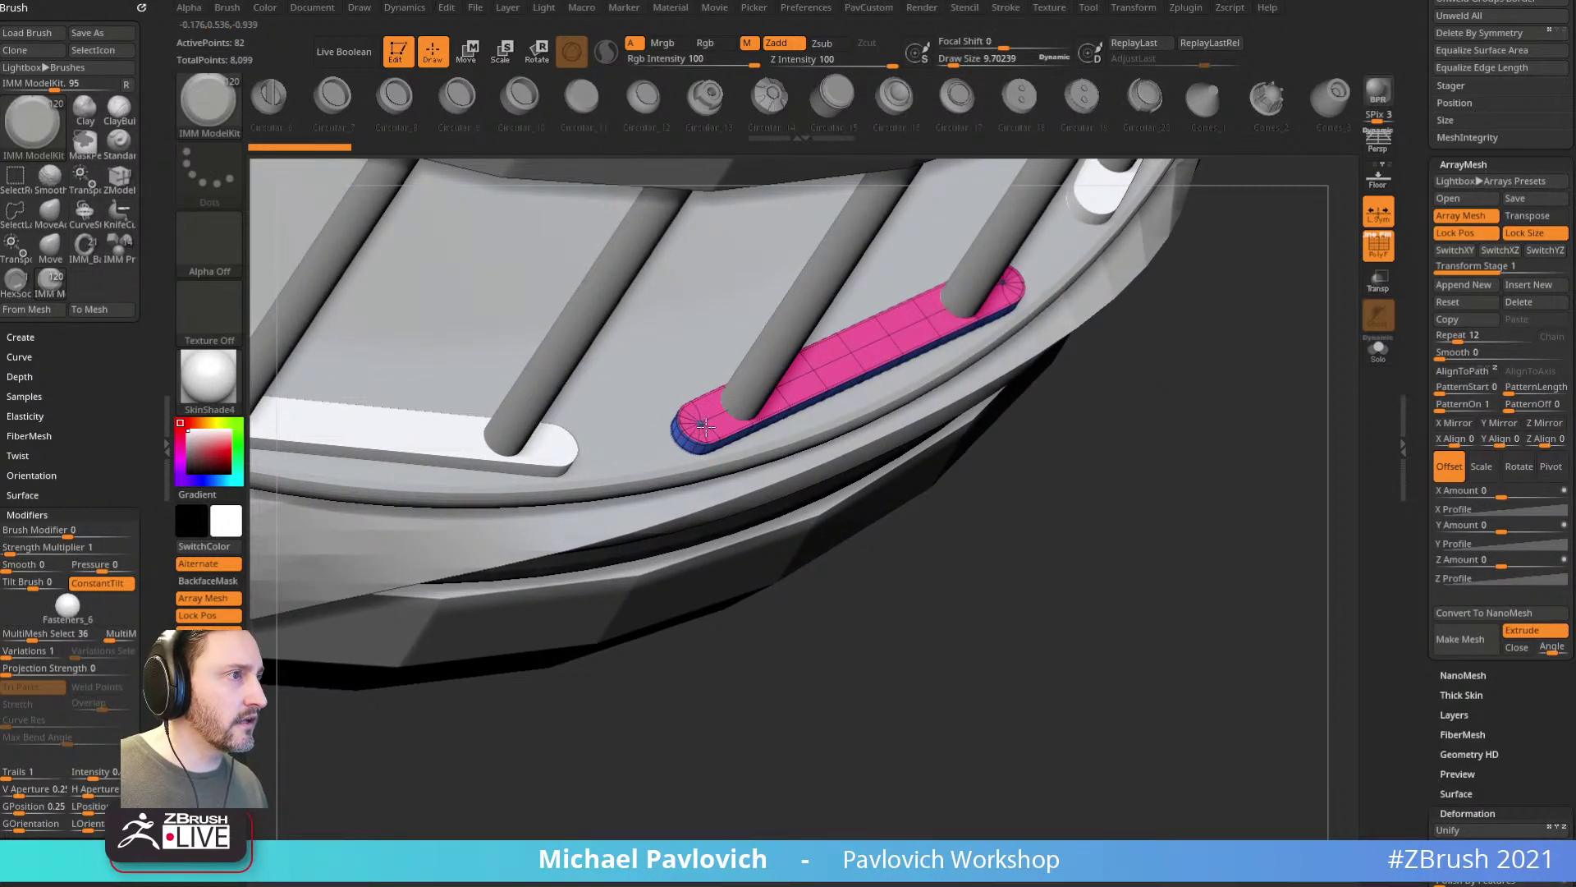
drag(710, 427, 715, 418)
drag(1219, 603, 1185, 636)
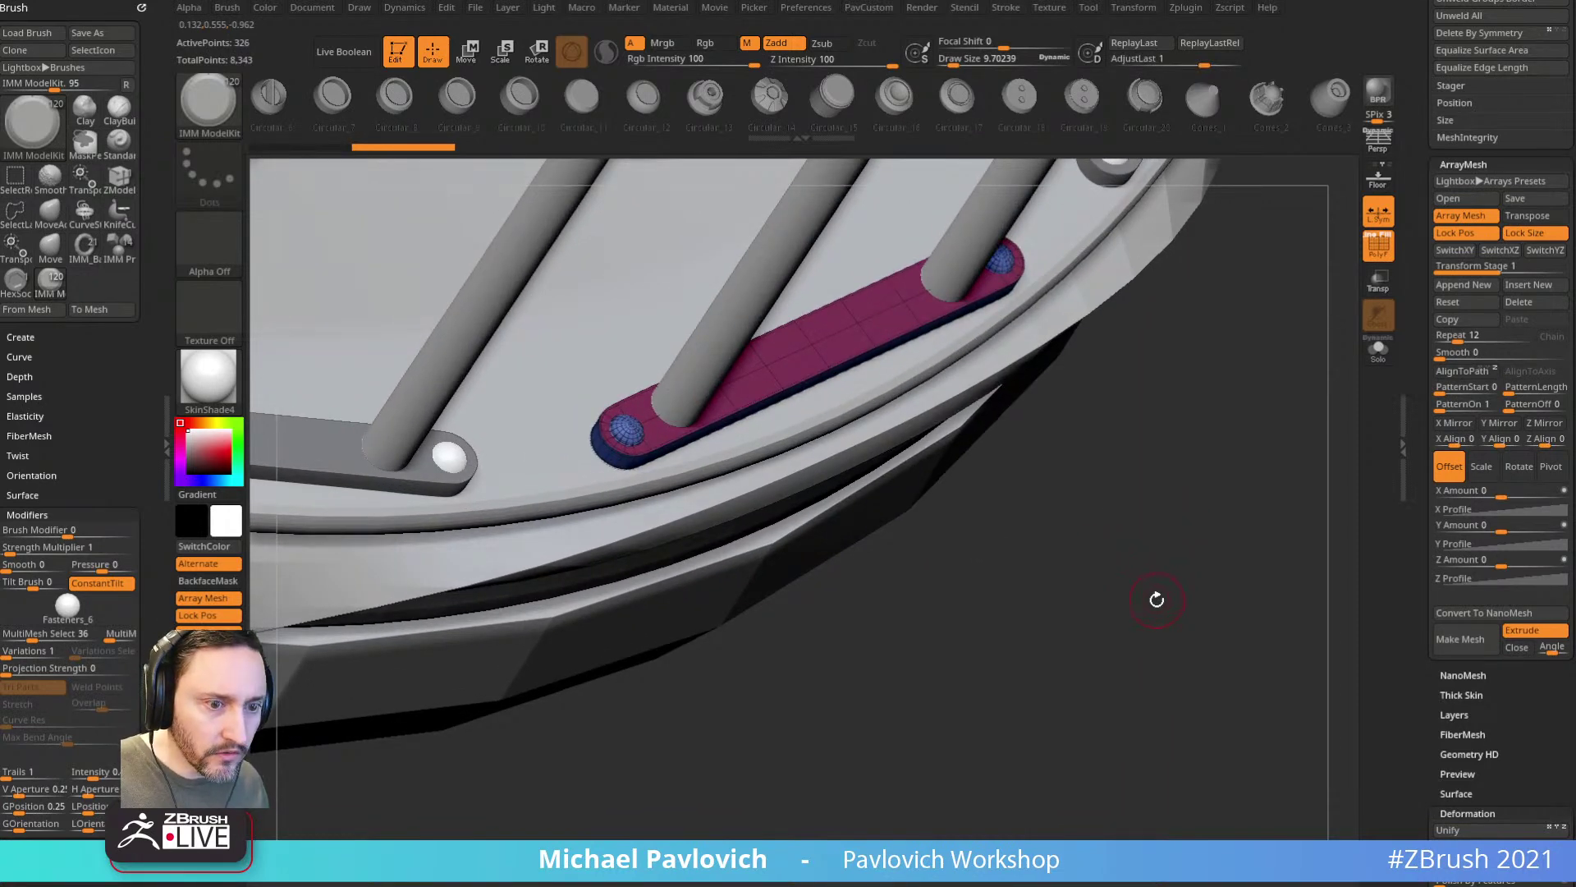
Step: Split the unmasked dome fasteners from the bar into their own subtool and show them in Solo view
key(space)
click(1165, 519)
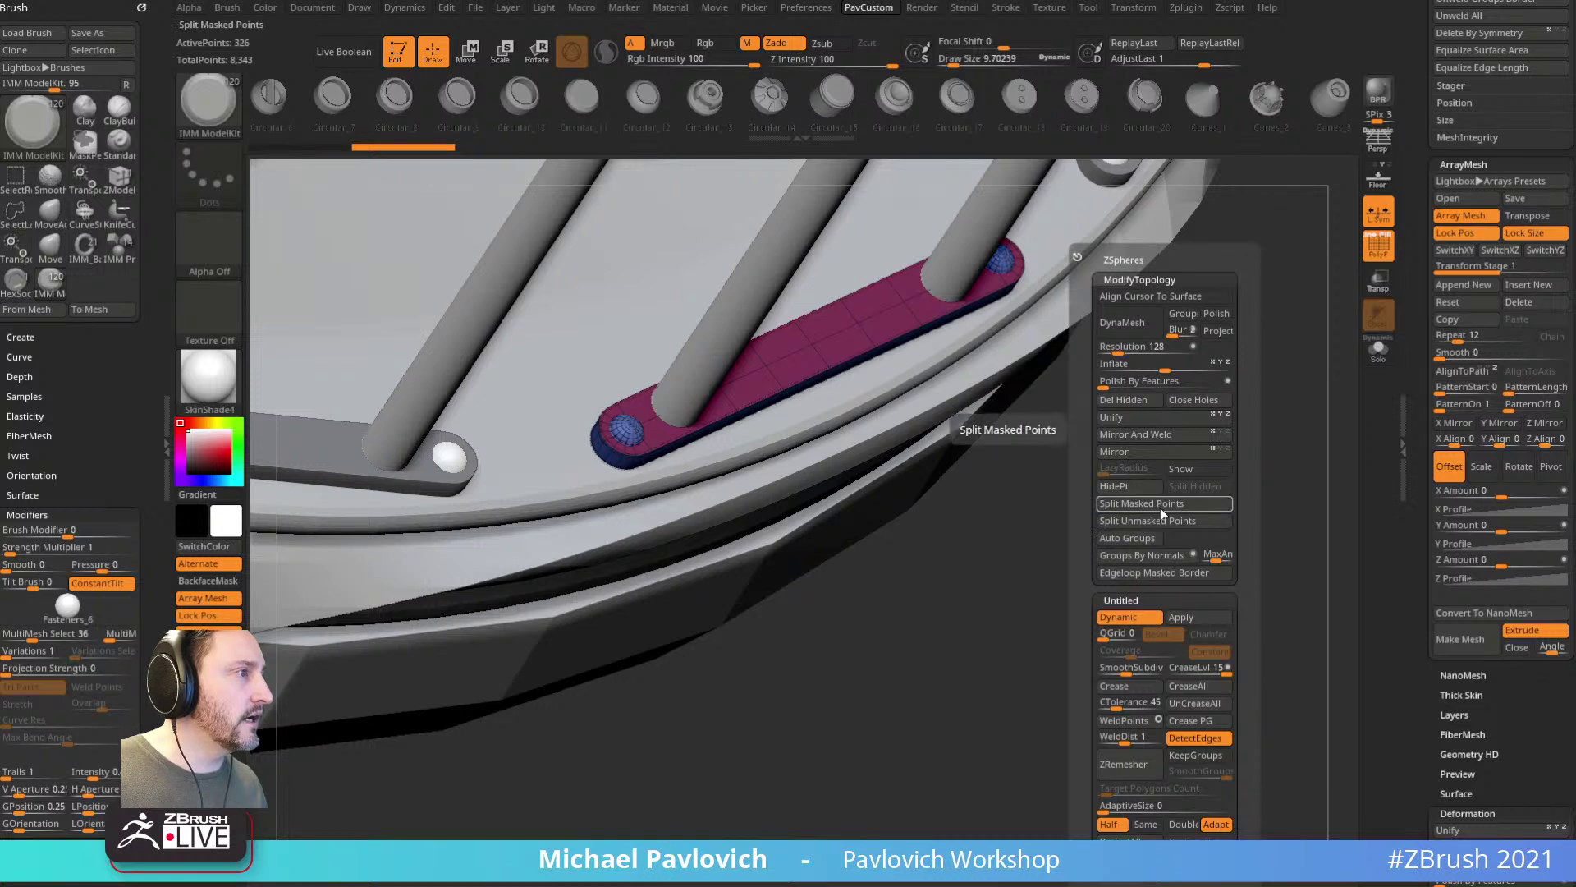
drag(799, 627, 1284, 454)
click(1376, 363)
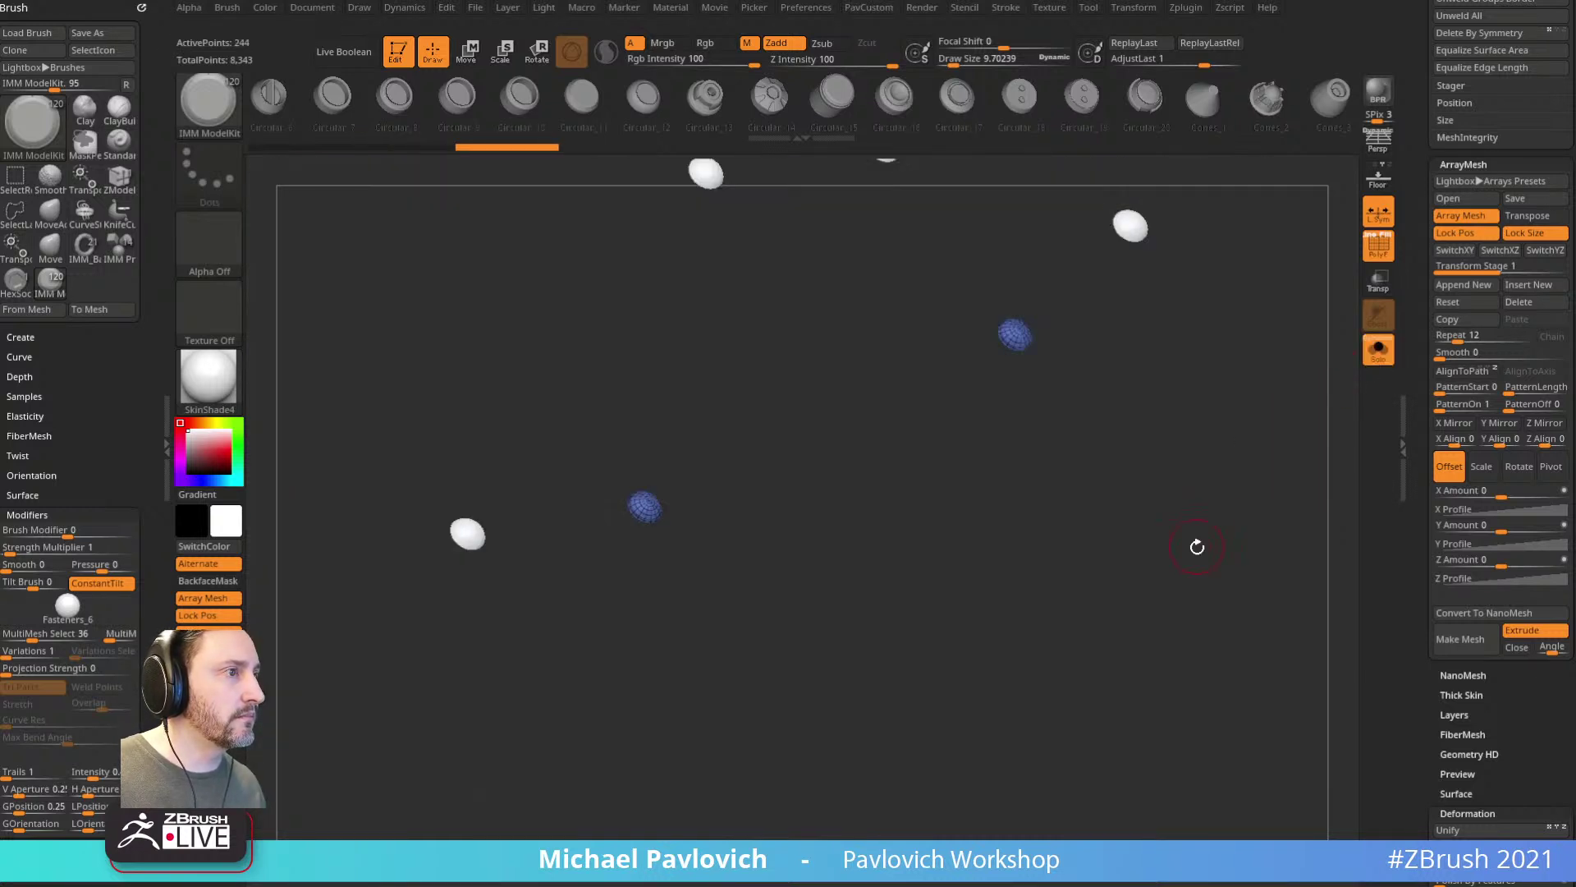
mouse_move(985, 660)
mouse_down()
mouse_move(983, 566)
mouse_move(1045, 716)
mouse_up()
mouse_move(976, 505)
alt+mouse_down()
mouse_move(1006, 542)
mouse_move(978, 544)
alt+mouse_up()
Step: Set the draw size to 1, switch to ZModeler, and hide and delete the dome fastener's central top faces
key(s)
mouse_move(996, 471)
mouse_down()
mouse_move(1027, 474)
mouse_move(1027, 521)
mouse_move(1042, 492)
mouse_up()
key(b)
key(z)
key(m)
mouse_move(665, 486)
alt+mouse_down()
mouse_move(719, 431)
mouse_move(689, 459)
alt+mouse_up()
drag(986, 403, 1000, 355)
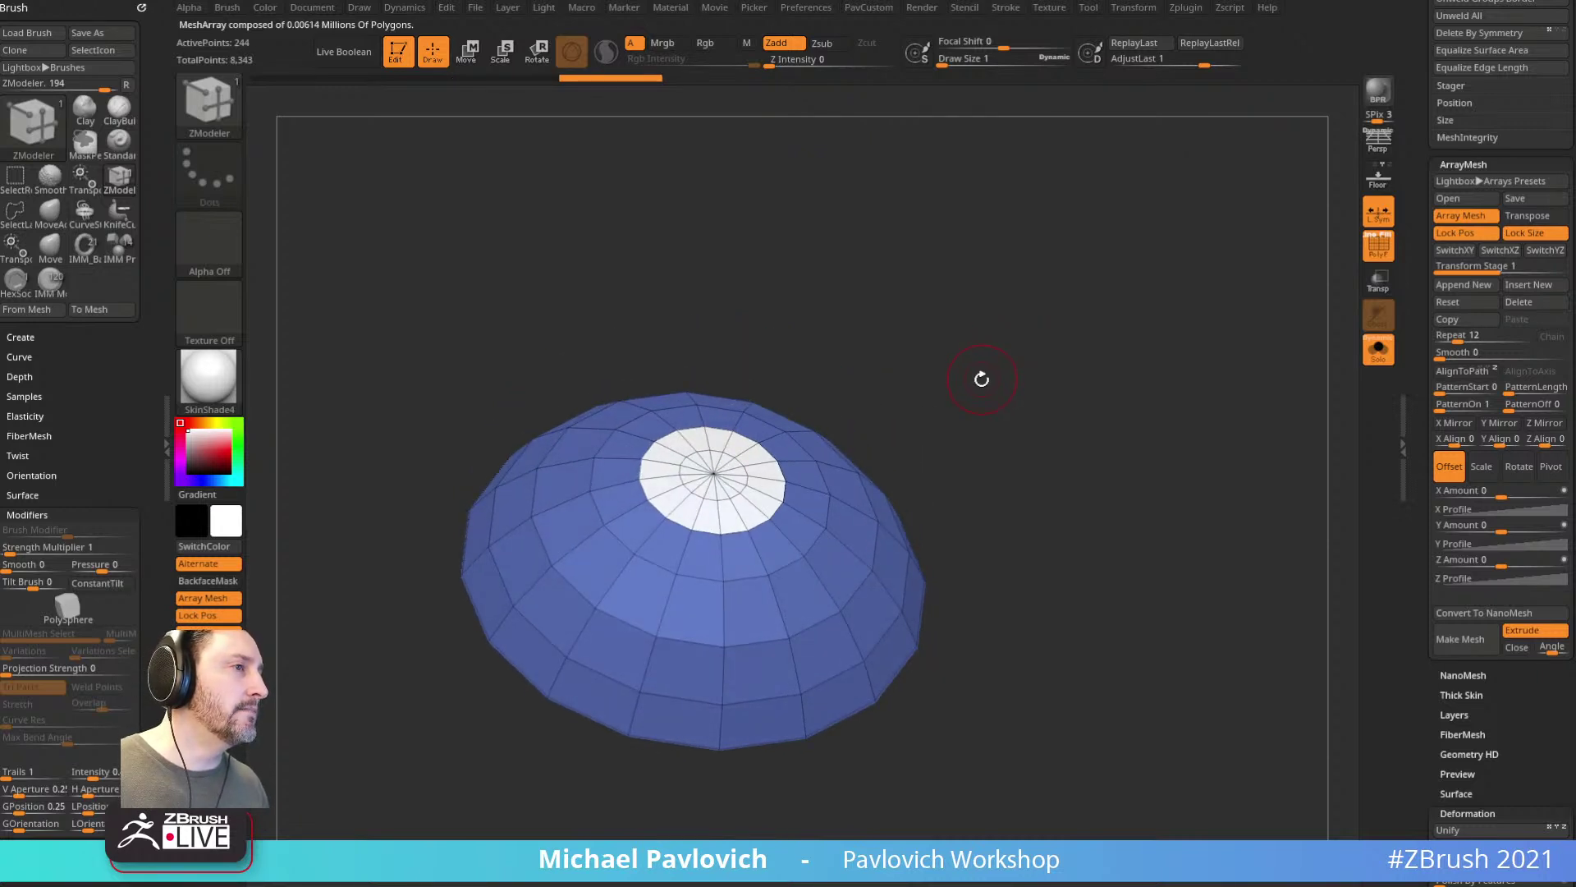
ctrl+shift+click(715, 472)
ctrl+shift+drag(1026, 356, 1102, 422)
key(2)
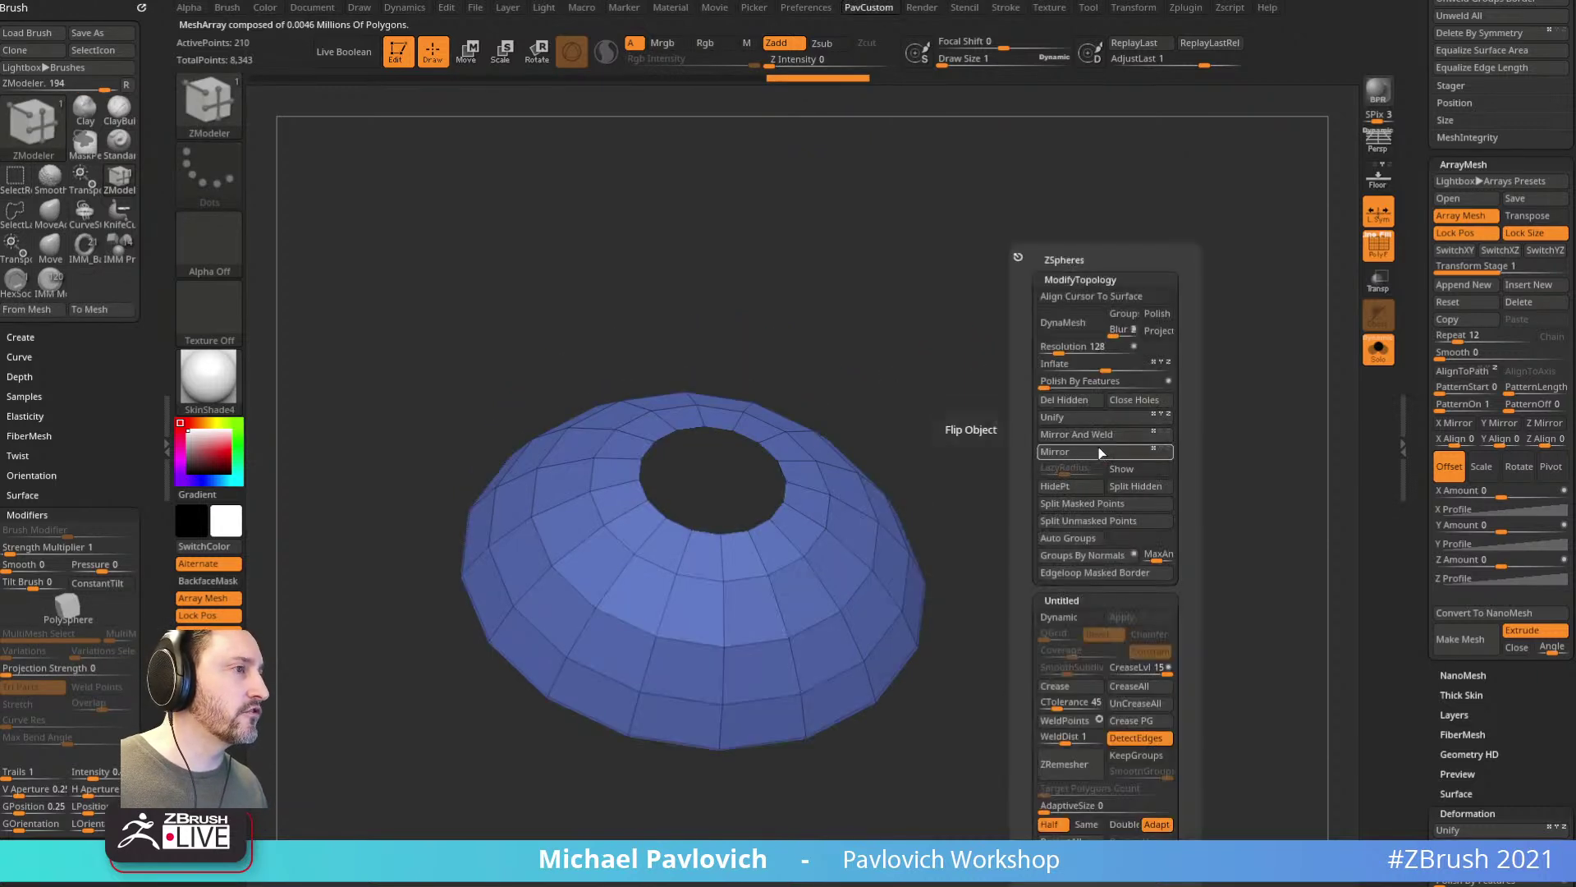
click(1064, 399)
Step: Close the opening on top of the dome with the ZModeler edge action Close set to Convex Hole, and isolate the cap to check it
key(space)
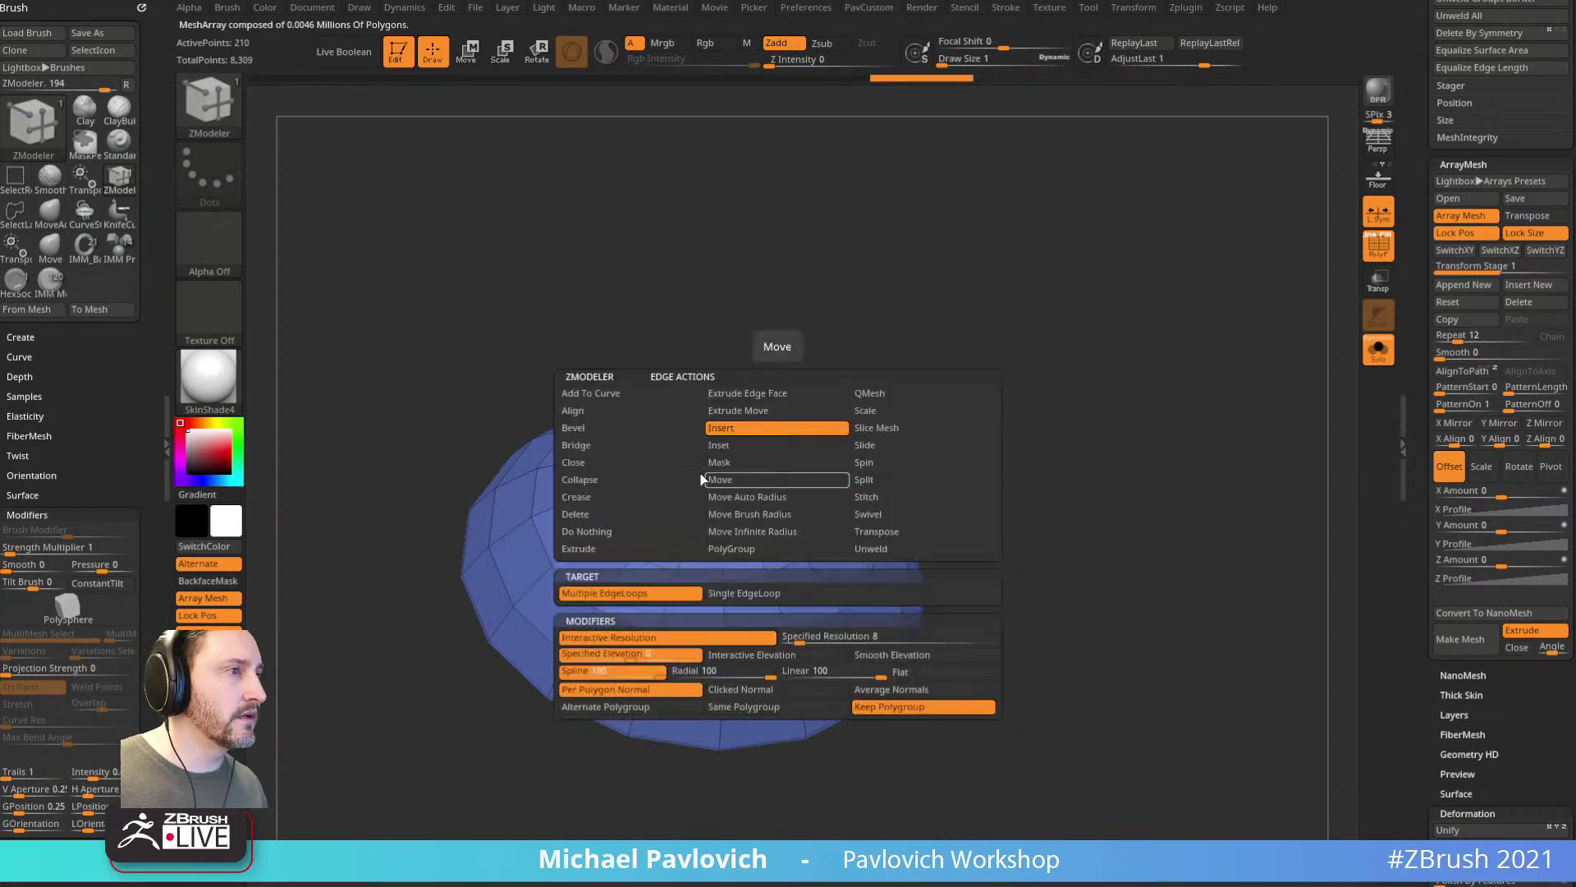
click(575, 462)
click(760, 594)
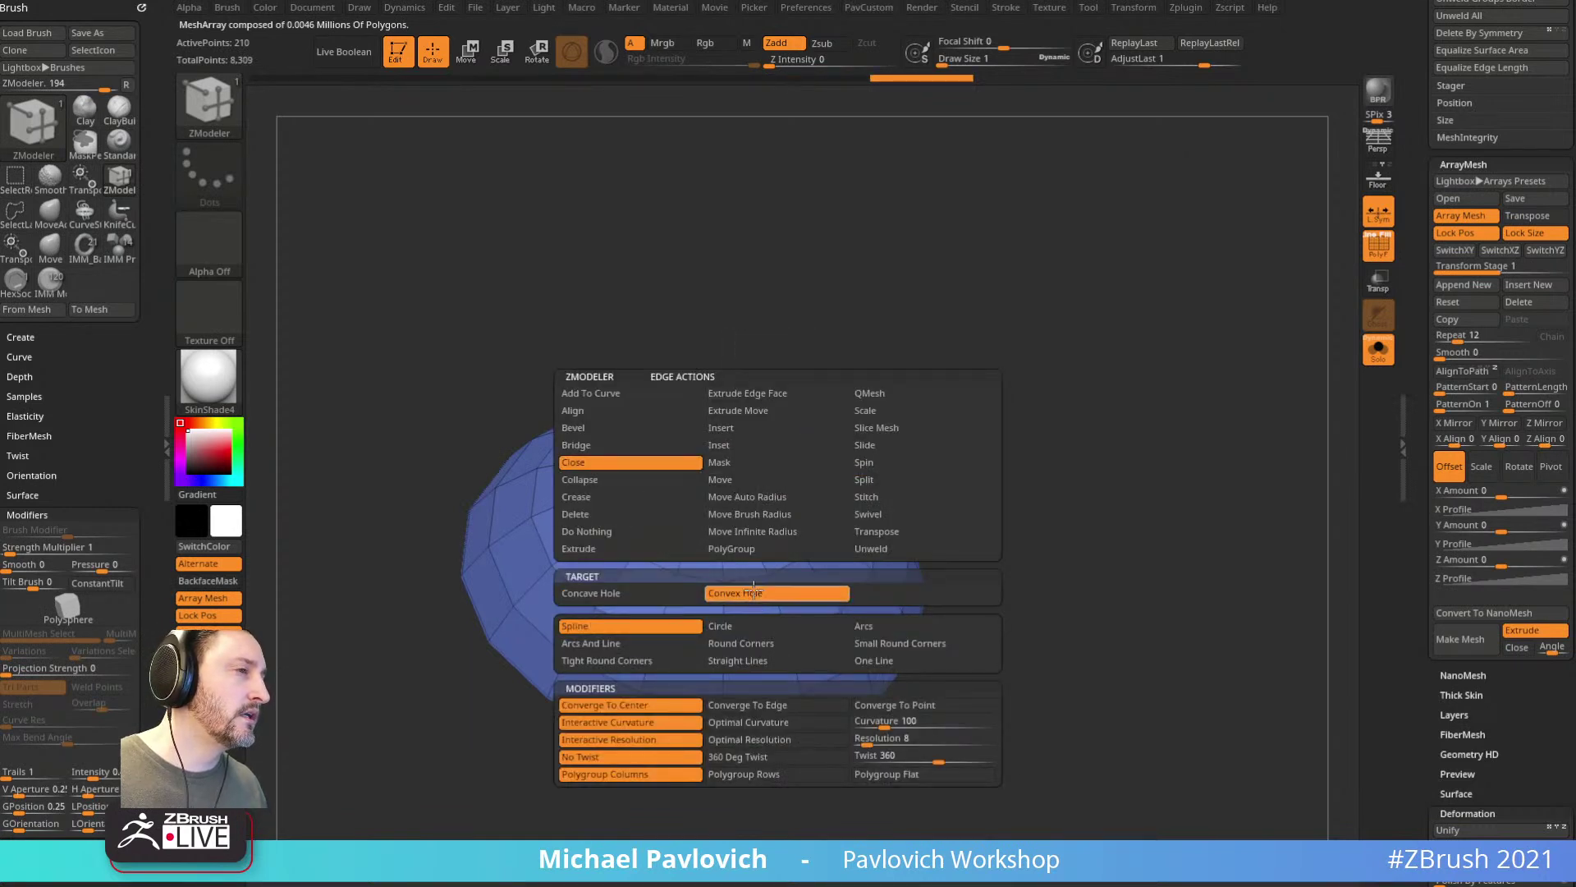
click(756, 558)
ctrl+shift+click(712, 480)
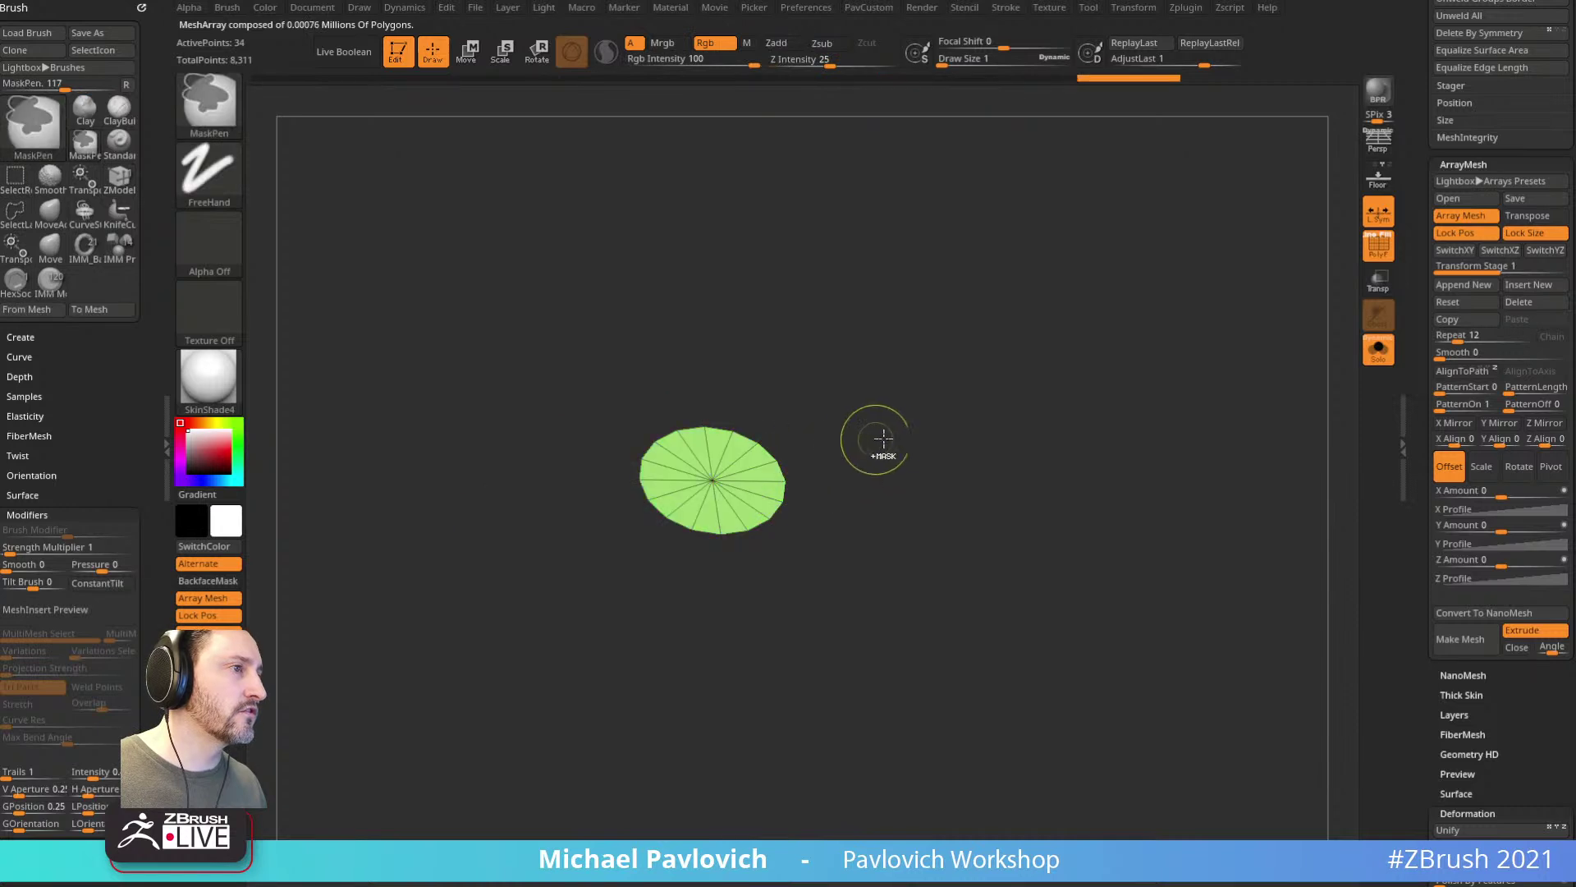
ctrl+shift+click(872, 444)
Step: Turn off Array Mesh to work on the original fasteners and look straight down on the dome's new cap
mouse_move(1013, 344)
mouse_down()
mouse_move(1027, 369)
mouse_move(1013, 410)
mouse_move(1013, 372)
mouse_move(1045, 366)
mouse_move(1044, 406)
mouse_move(993, 352)
mouse_up()
key(s)
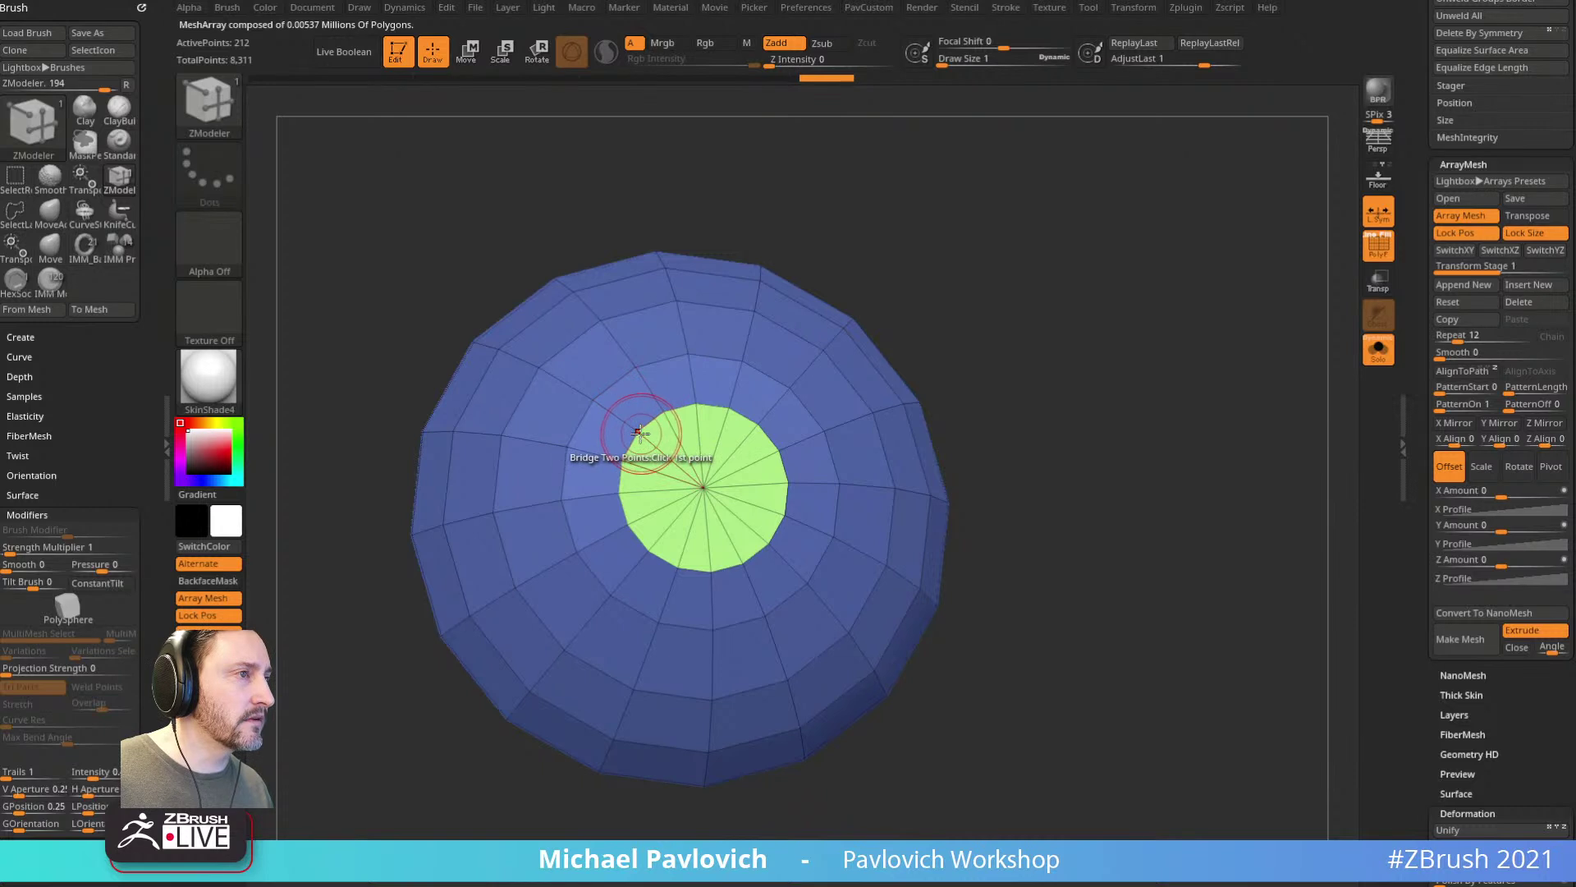
shift+drag(982, 294, 1075, 314)
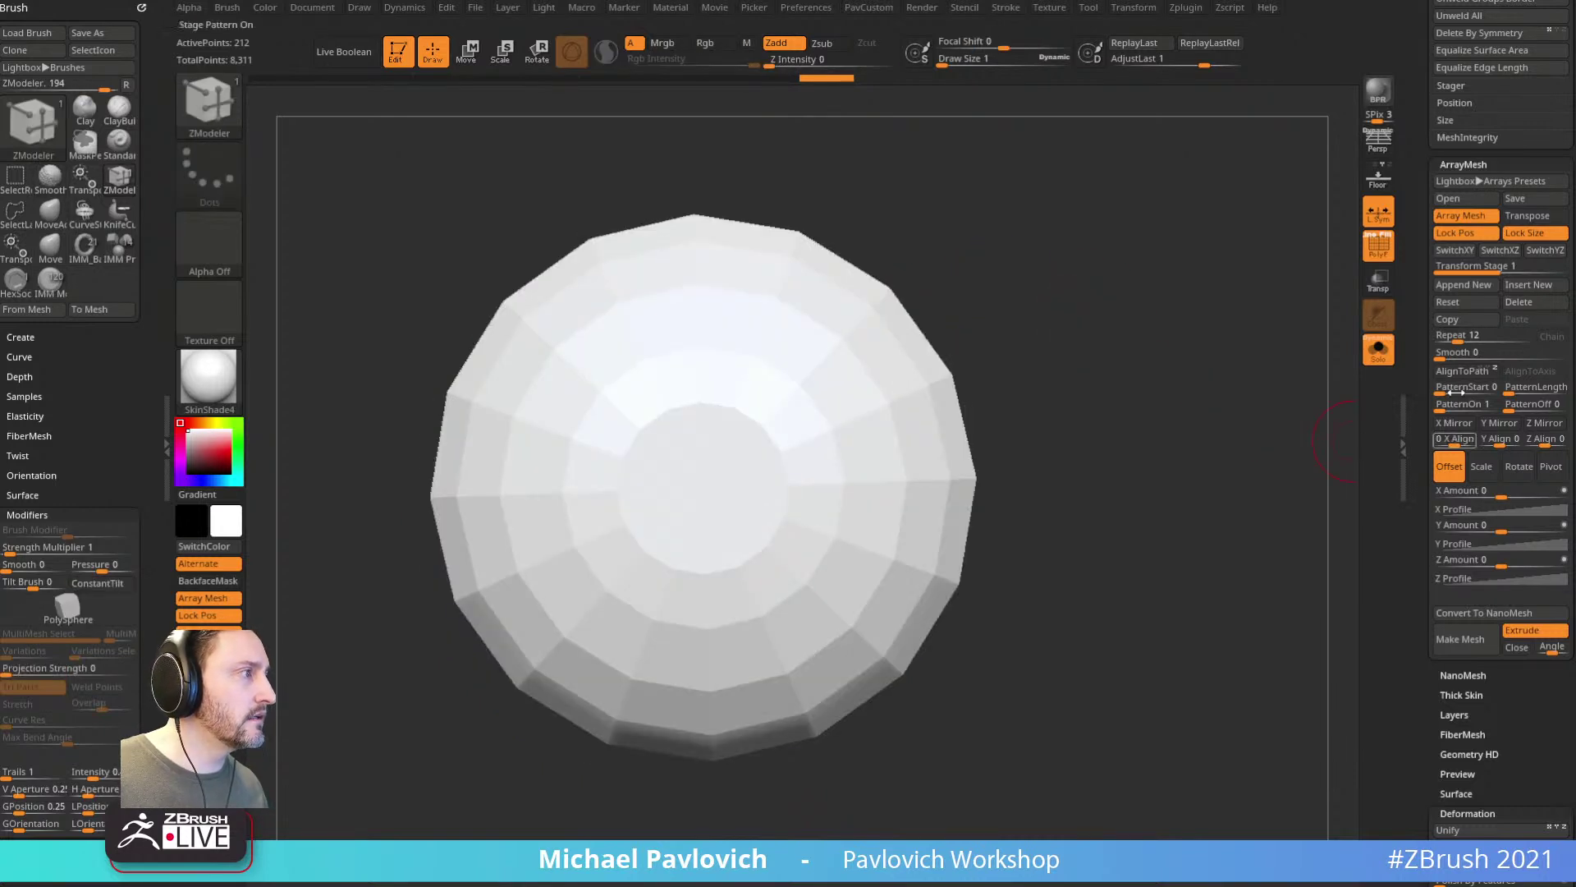
click(1463, 215)
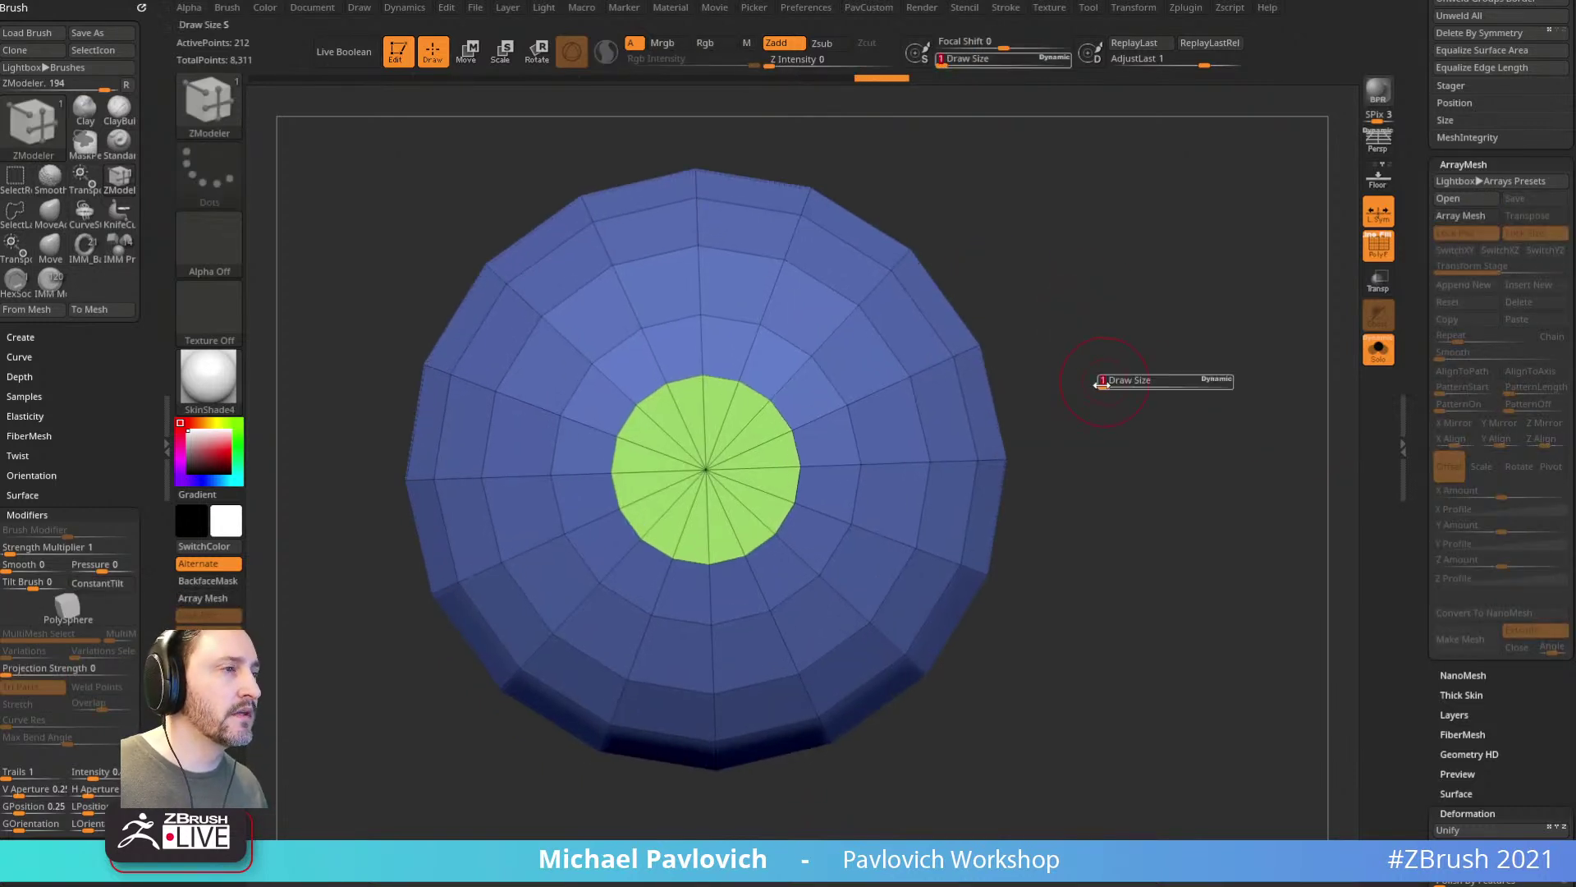
drag(1106, 391, 1115, 391)
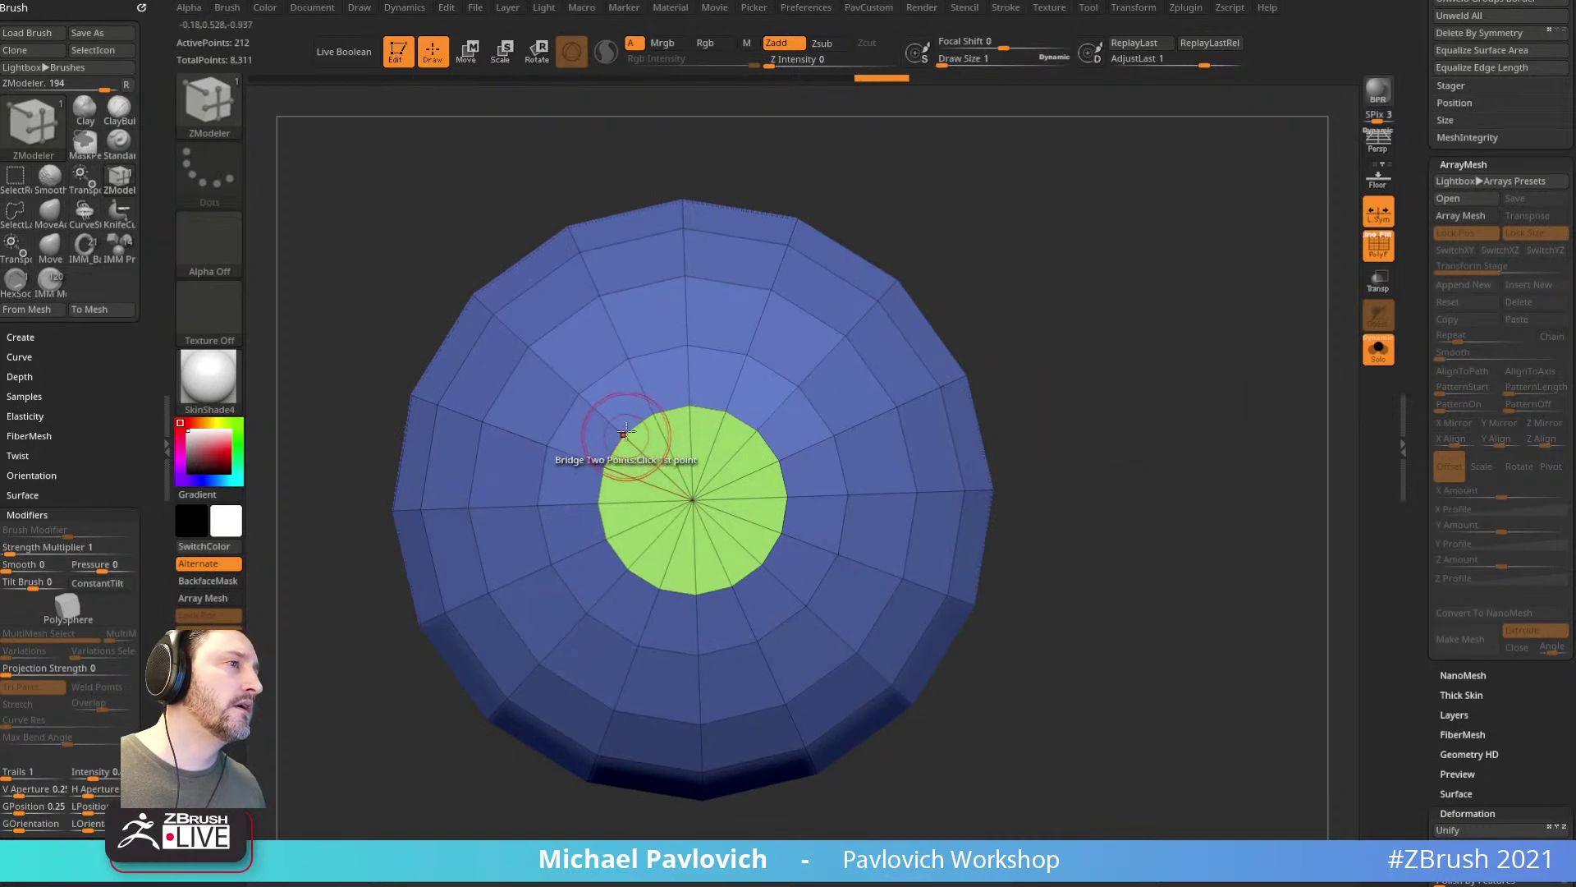
click(652, 413)
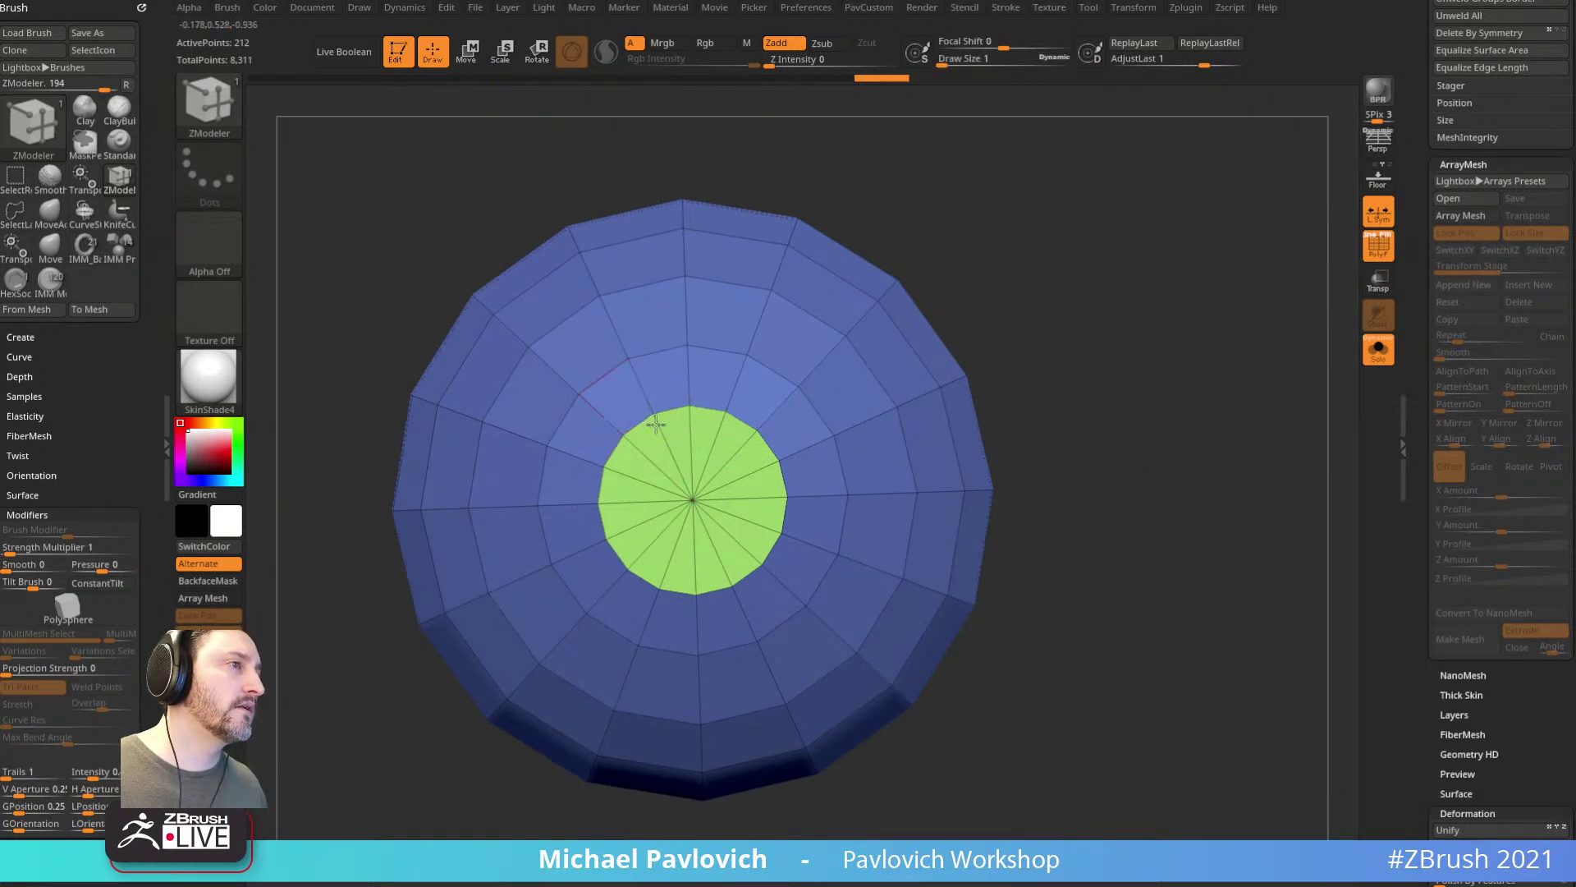
Step: Reshape the round top cap into an octagon by pulling alternate rim vertices inward with the Move brush
key(b)
key(m)
key(v)
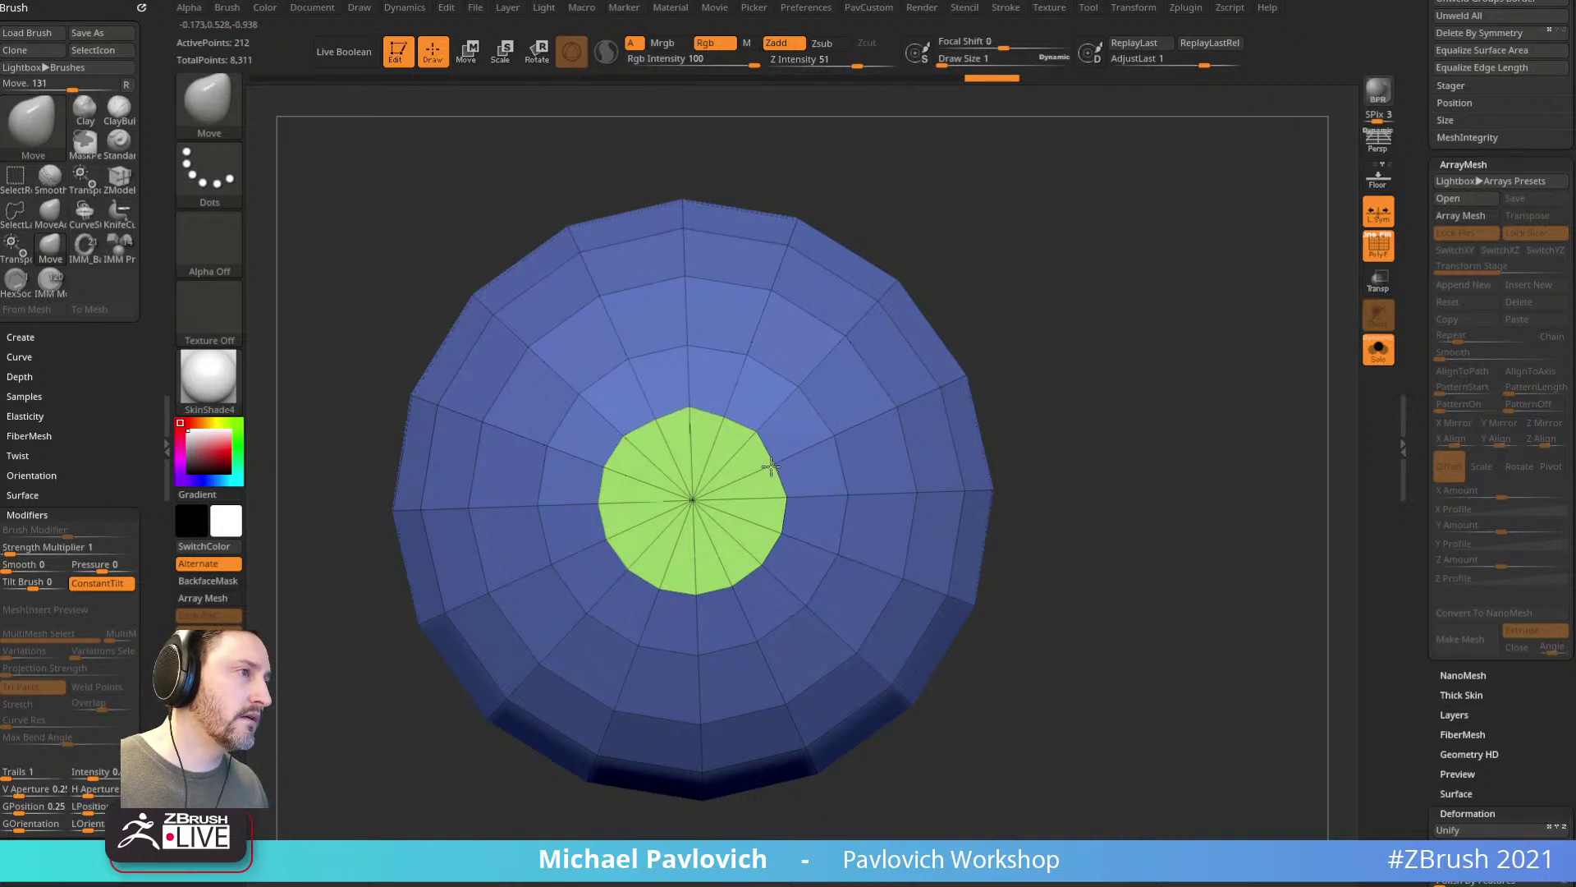
key(ctrl+shift+z)
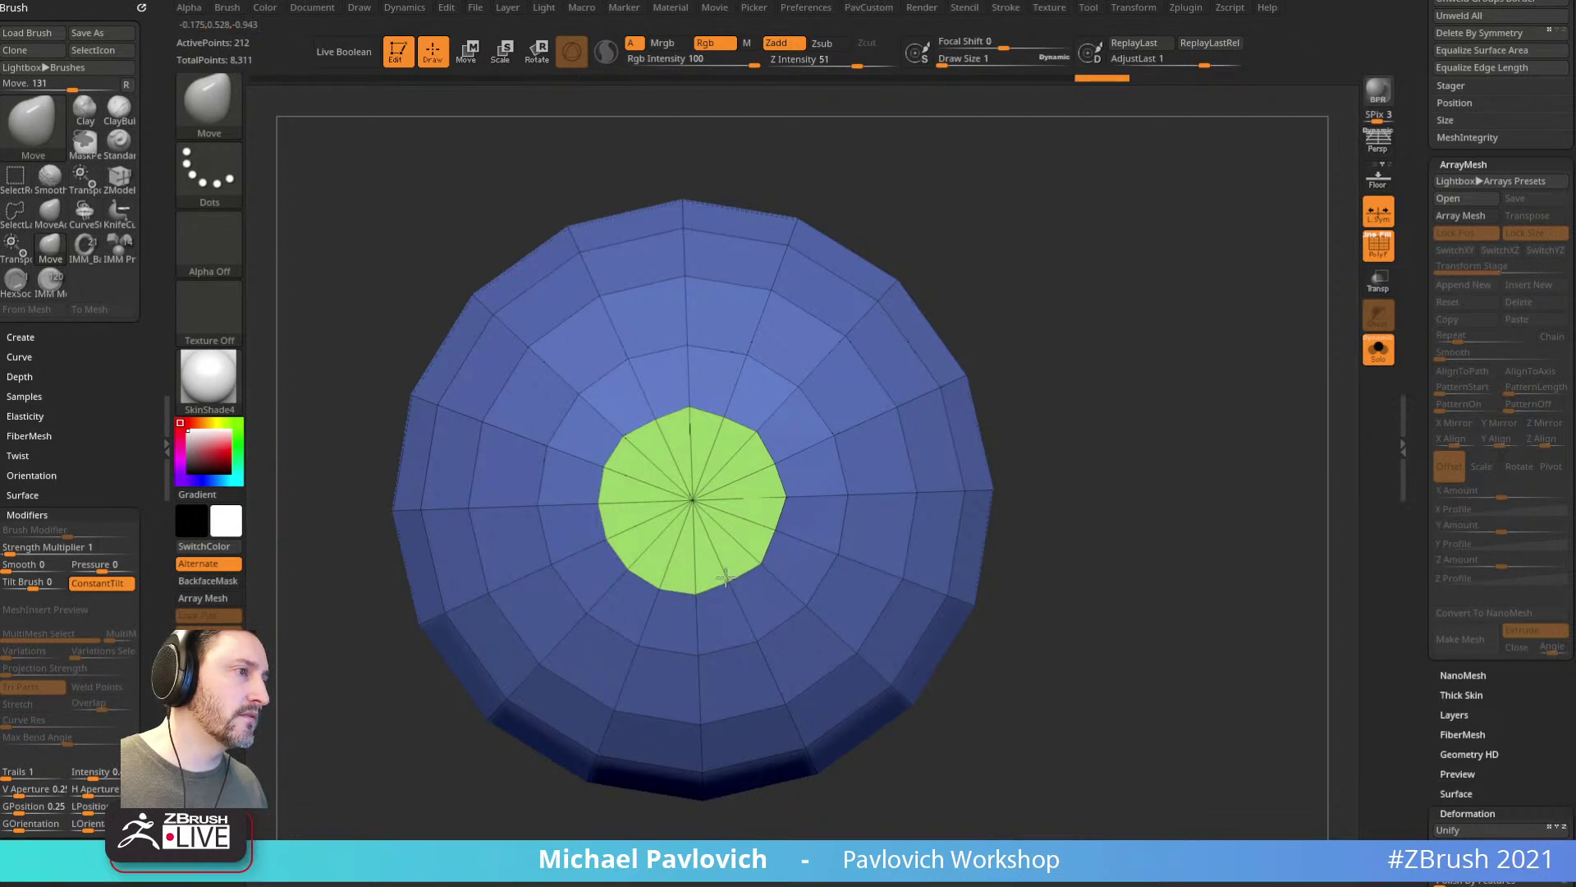
drag(726, 577, 729, 581)
click(661, 579)
click(622, 536)
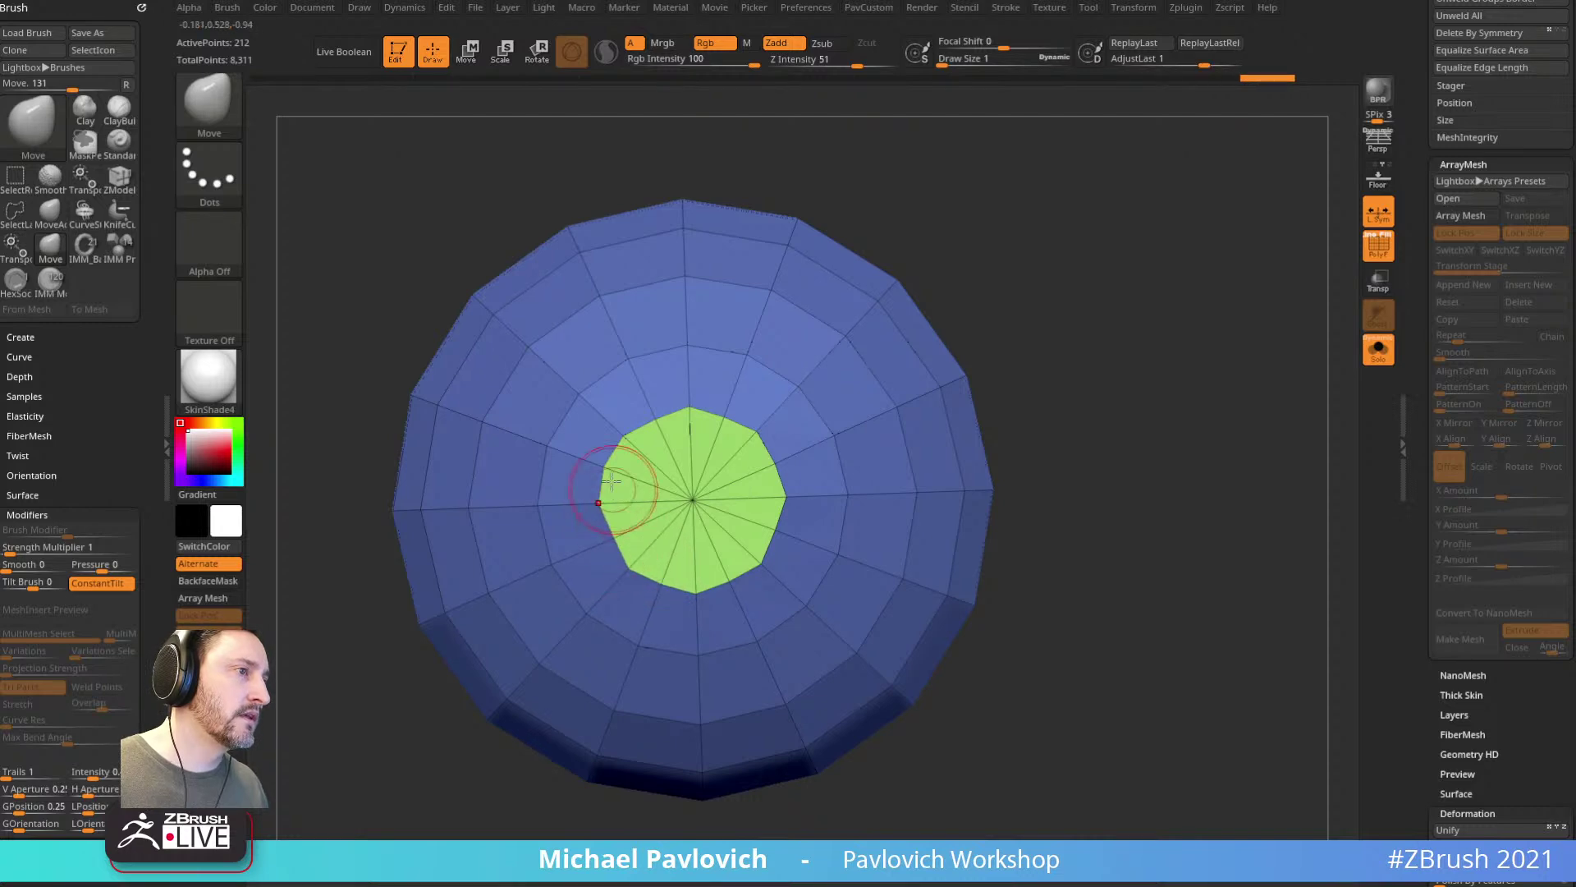
drag(617, 472, 619, 473)
drag(655, 419, 722, 421)
click(721, 421)
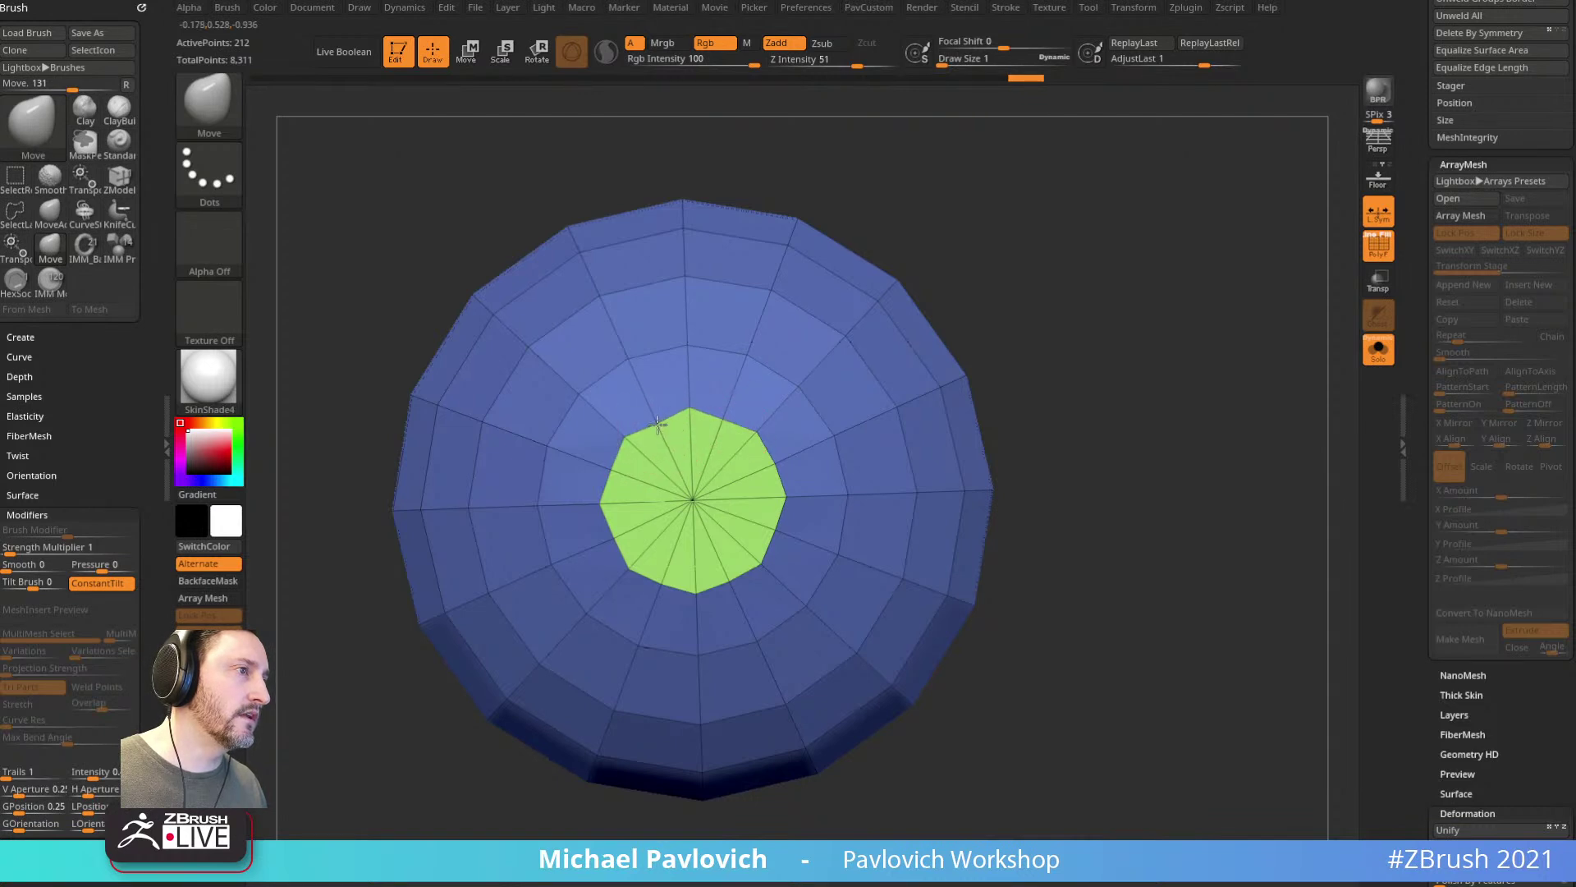
click(739, 435)
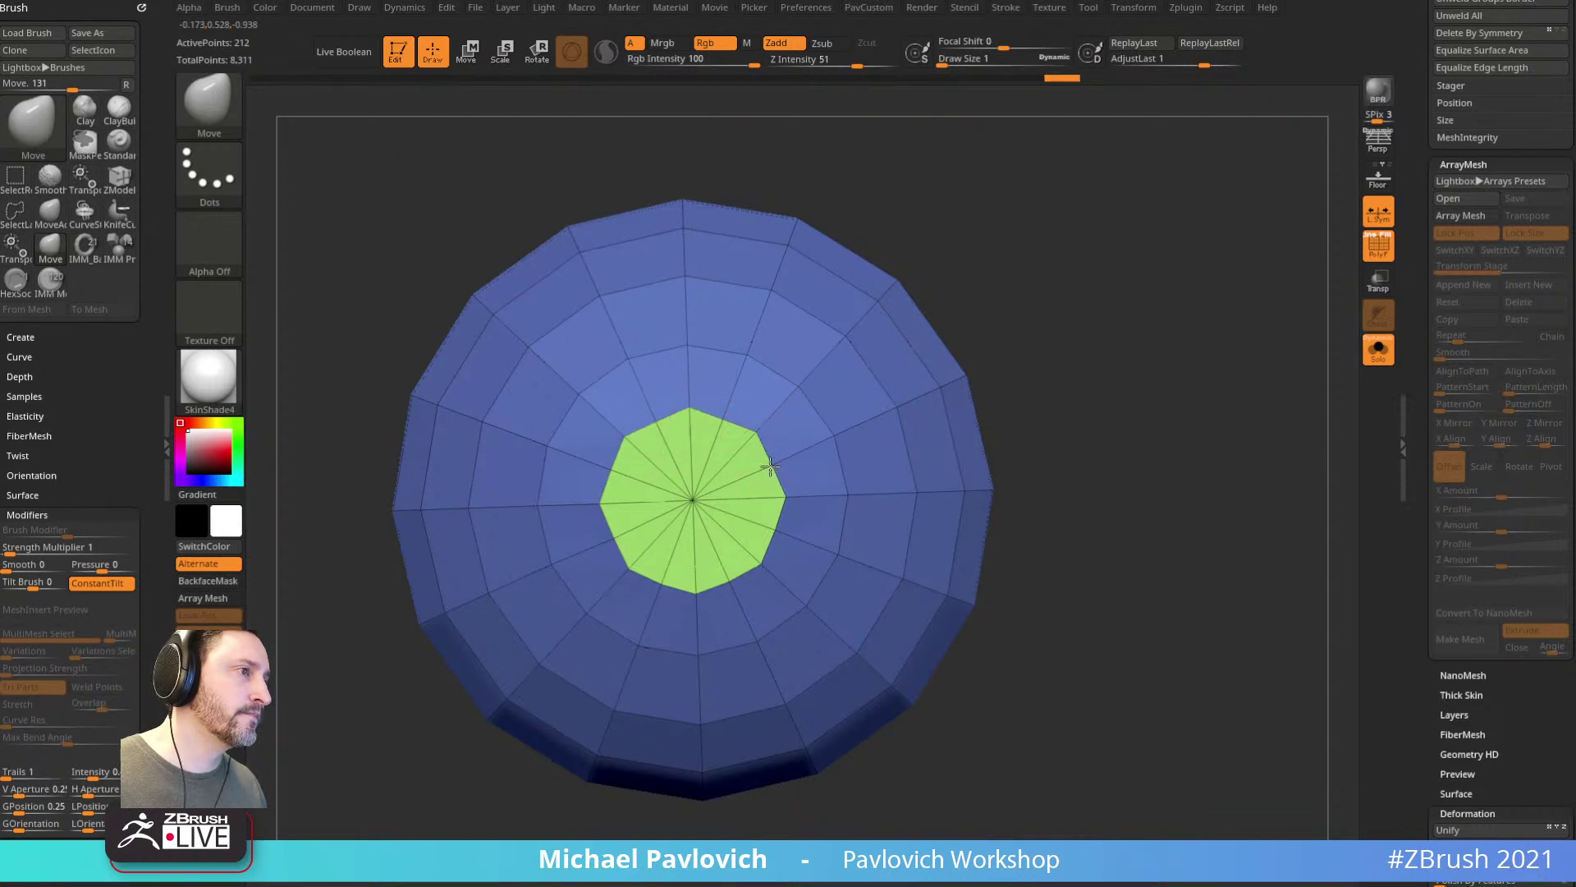
click(773, 466)
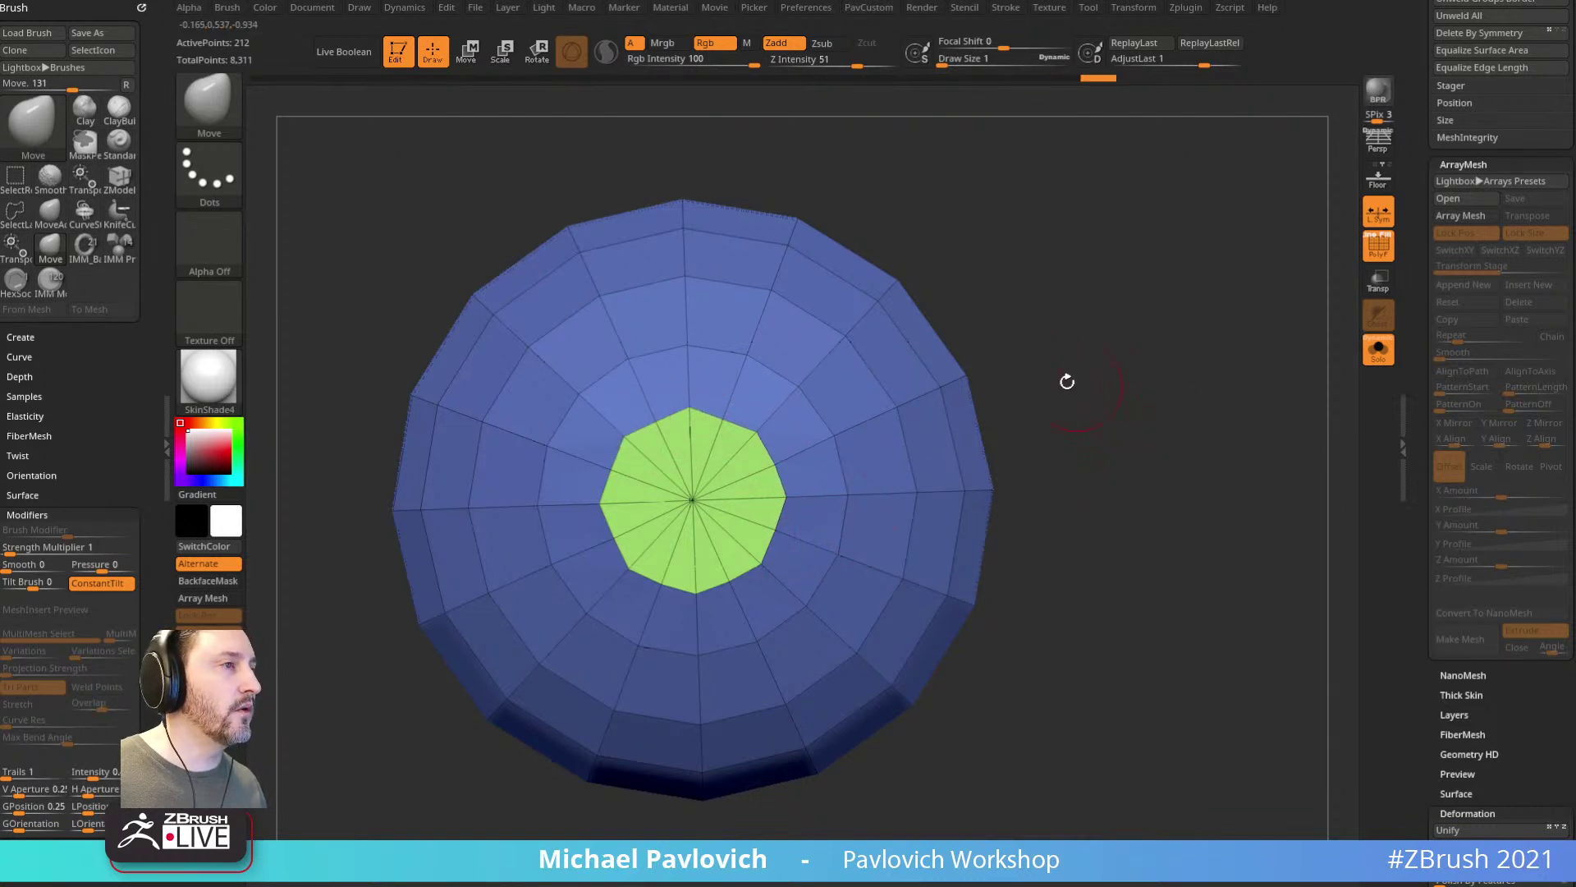
Step: Centre the gizmo on the octagonal cap, extrude it down into the dome as a socket, and flatten its floor along Y
key(b)
key(z)
key(m)
key(space)
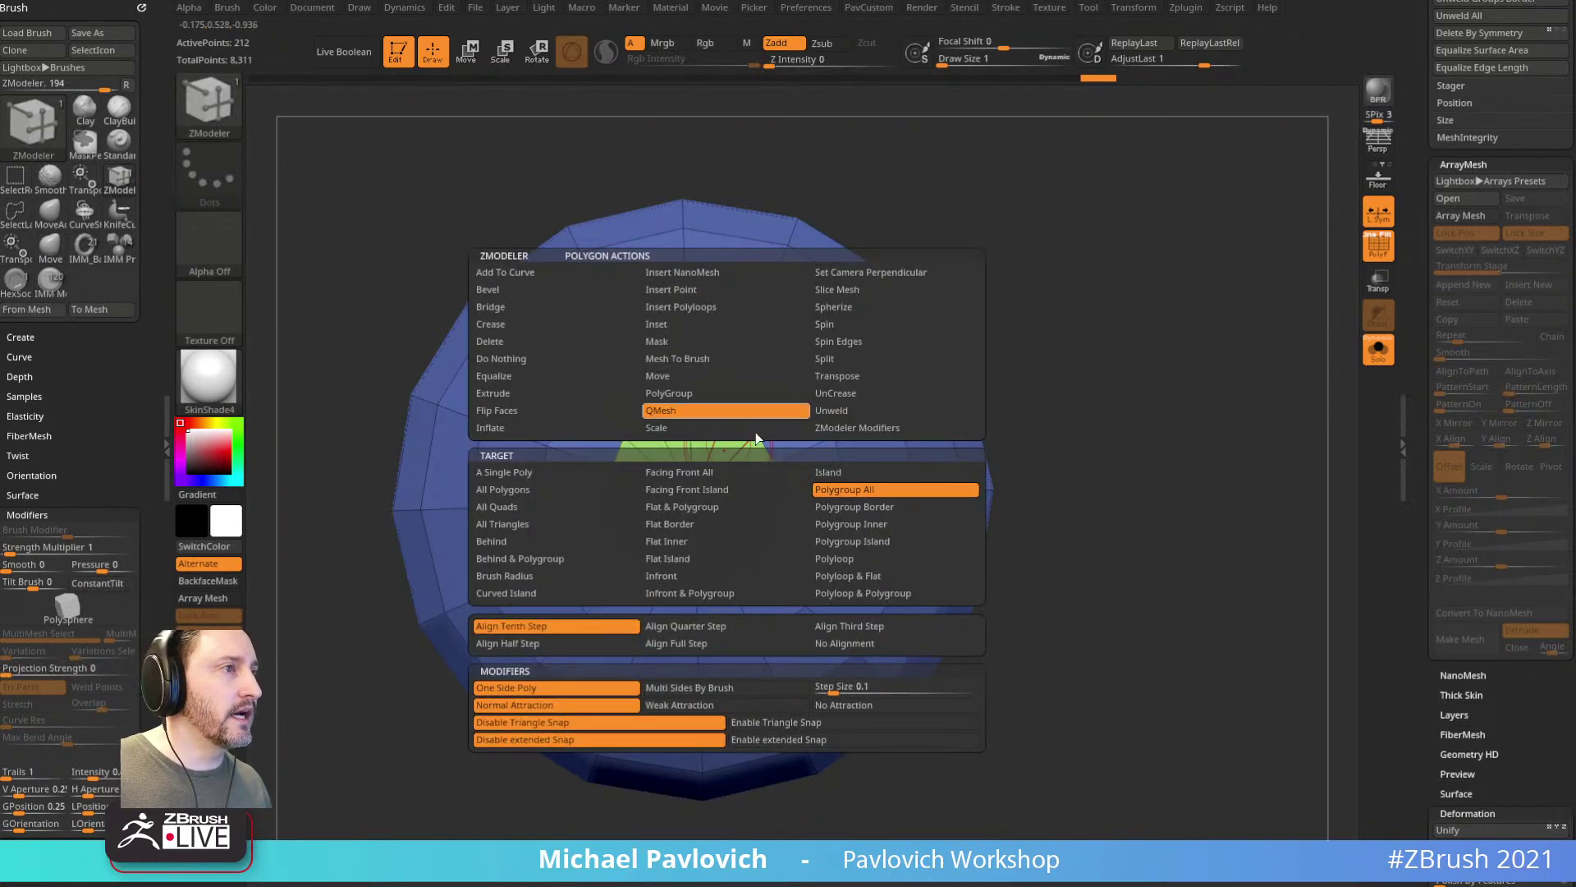
key(w)
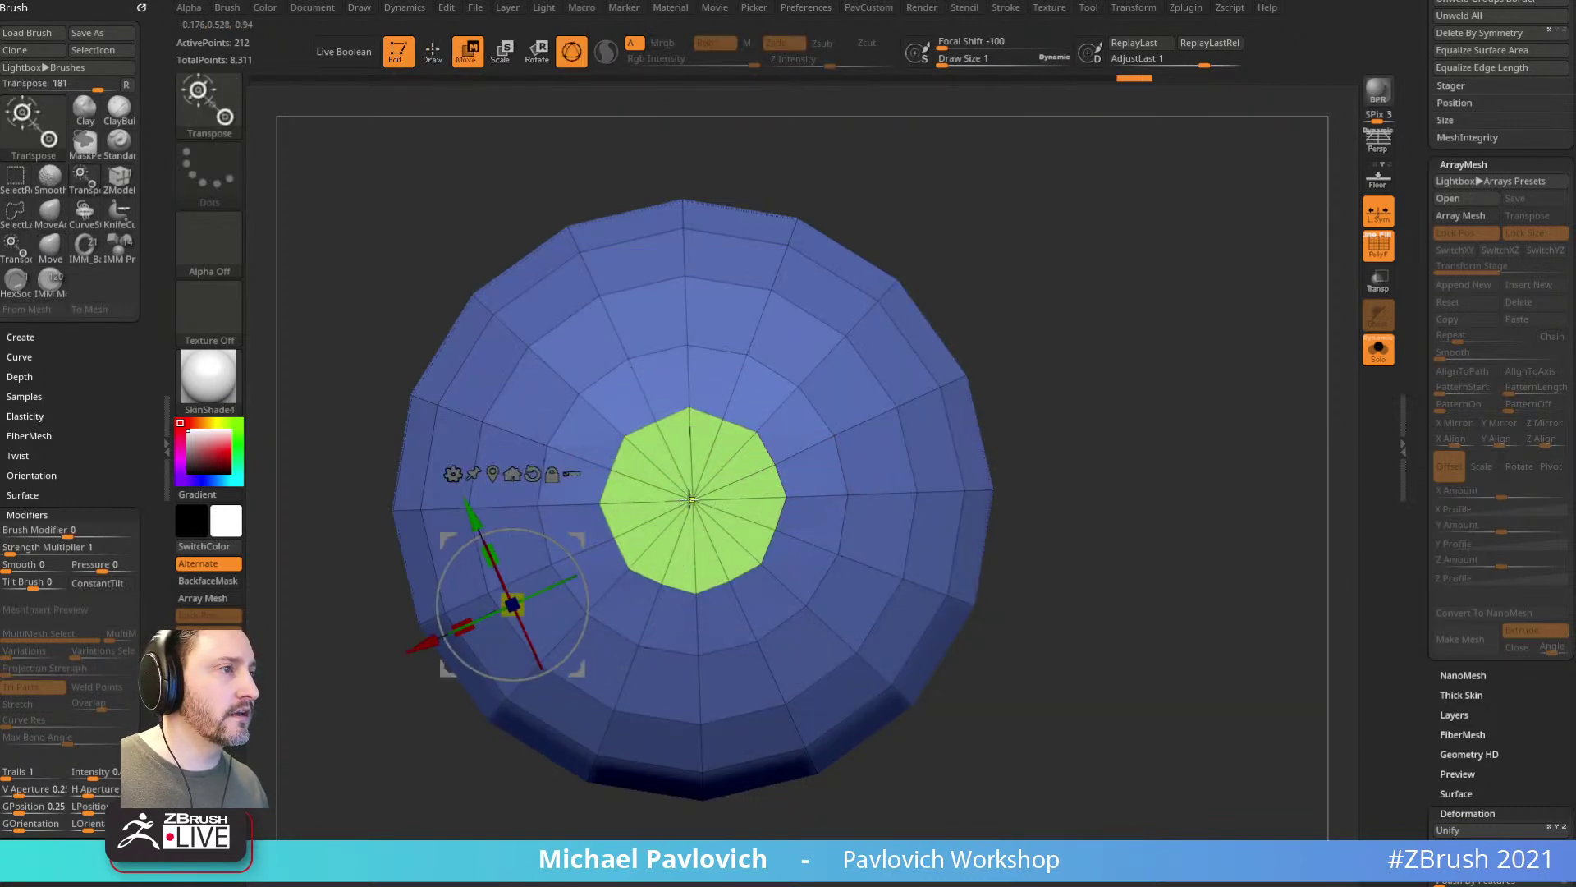
ctrl+shift+click(691, 499)
mouse_move(1079, 373)
mouse_down()
mouse_move(780, 403)
mouse_move(703, 433)
mouse_up()
key(q)
drag(833, 328, 848, 461)
key(w)
drag(1046, 466, 1051, 277)
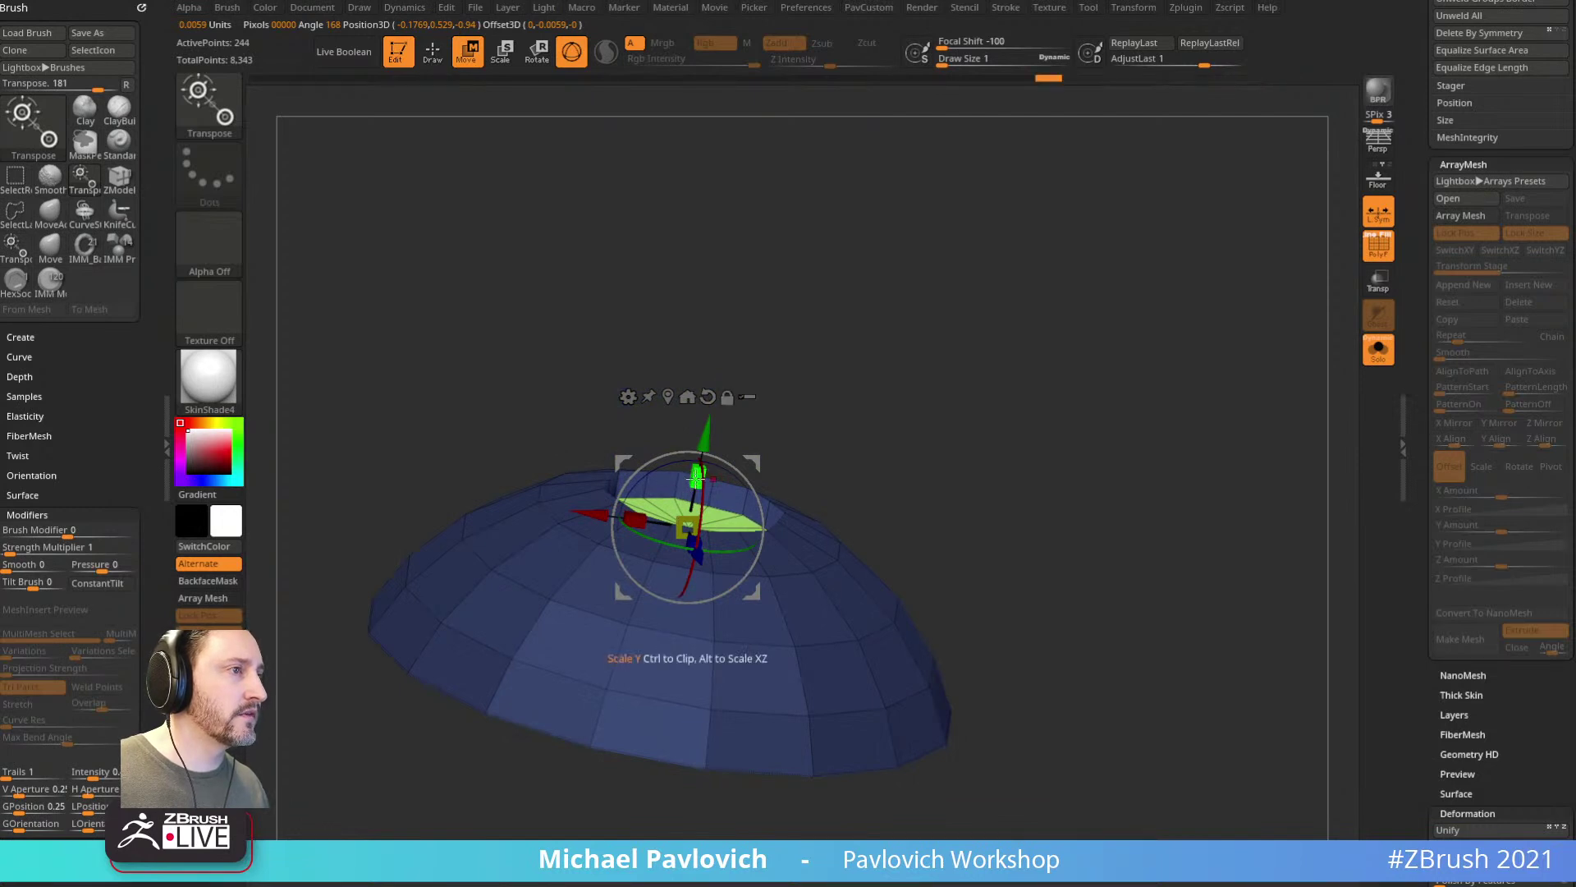
drag(843, 367, 969, 394)
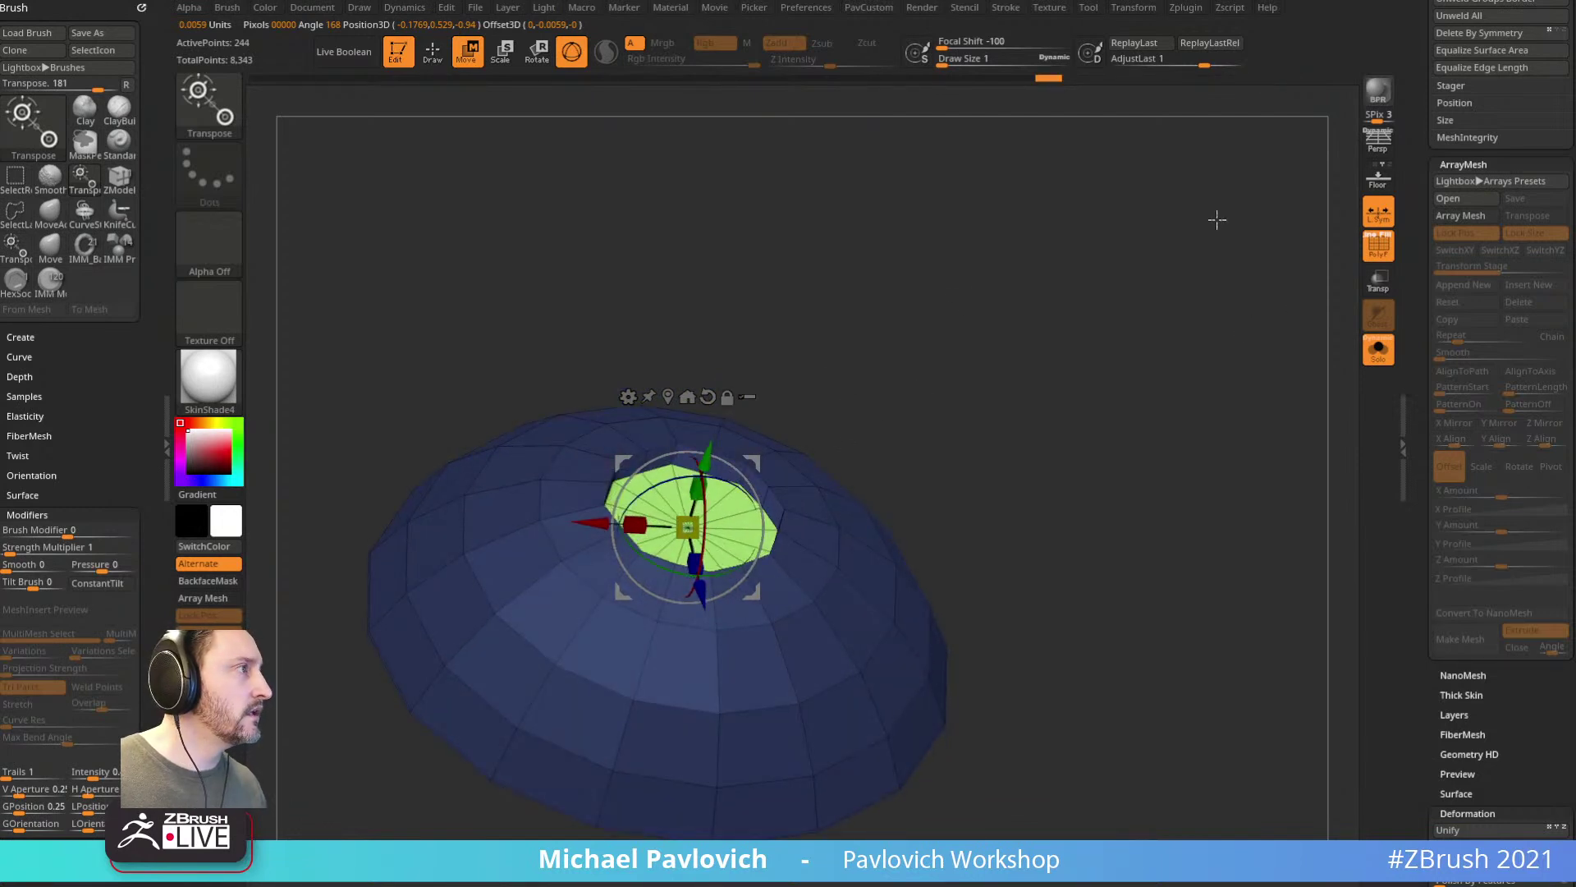
drag(696, 488, 490, 802)
shift+drag(927, 369, 943, 419)
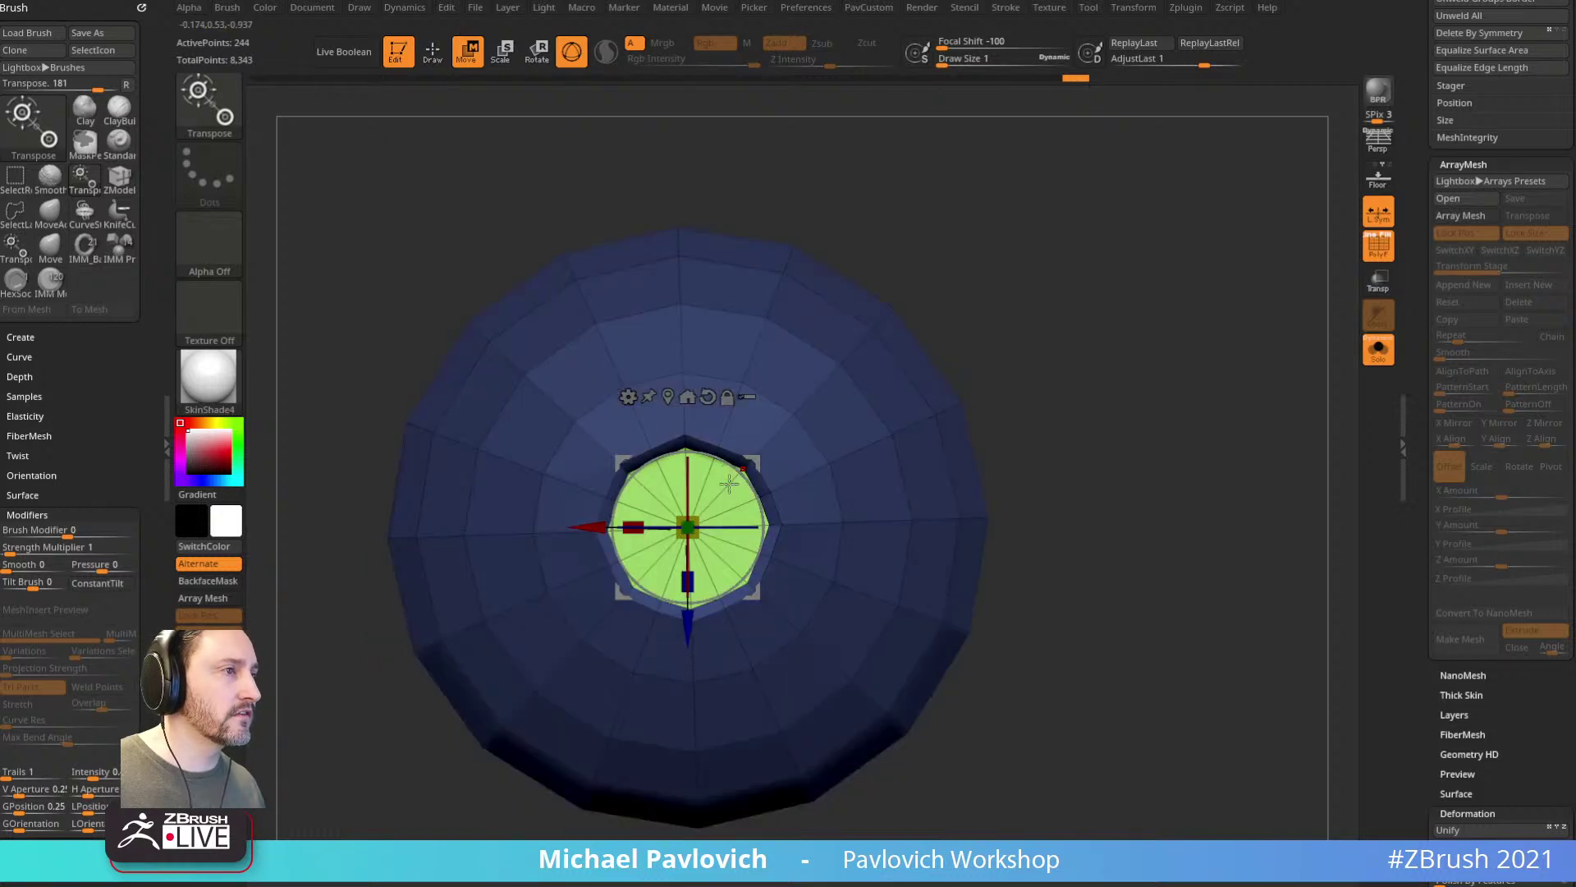
Step: Set the ZModeler edge action to Crease and crease the edges of the octagonal socket
key(q)
mouse_move(1112, 429)
mouse_down()
mouse_move(1079, 299)
mouse_move(1055, 328)
mouse_up()
ctrl+right_drag(1059, 320, 1133, 434)
key(space)
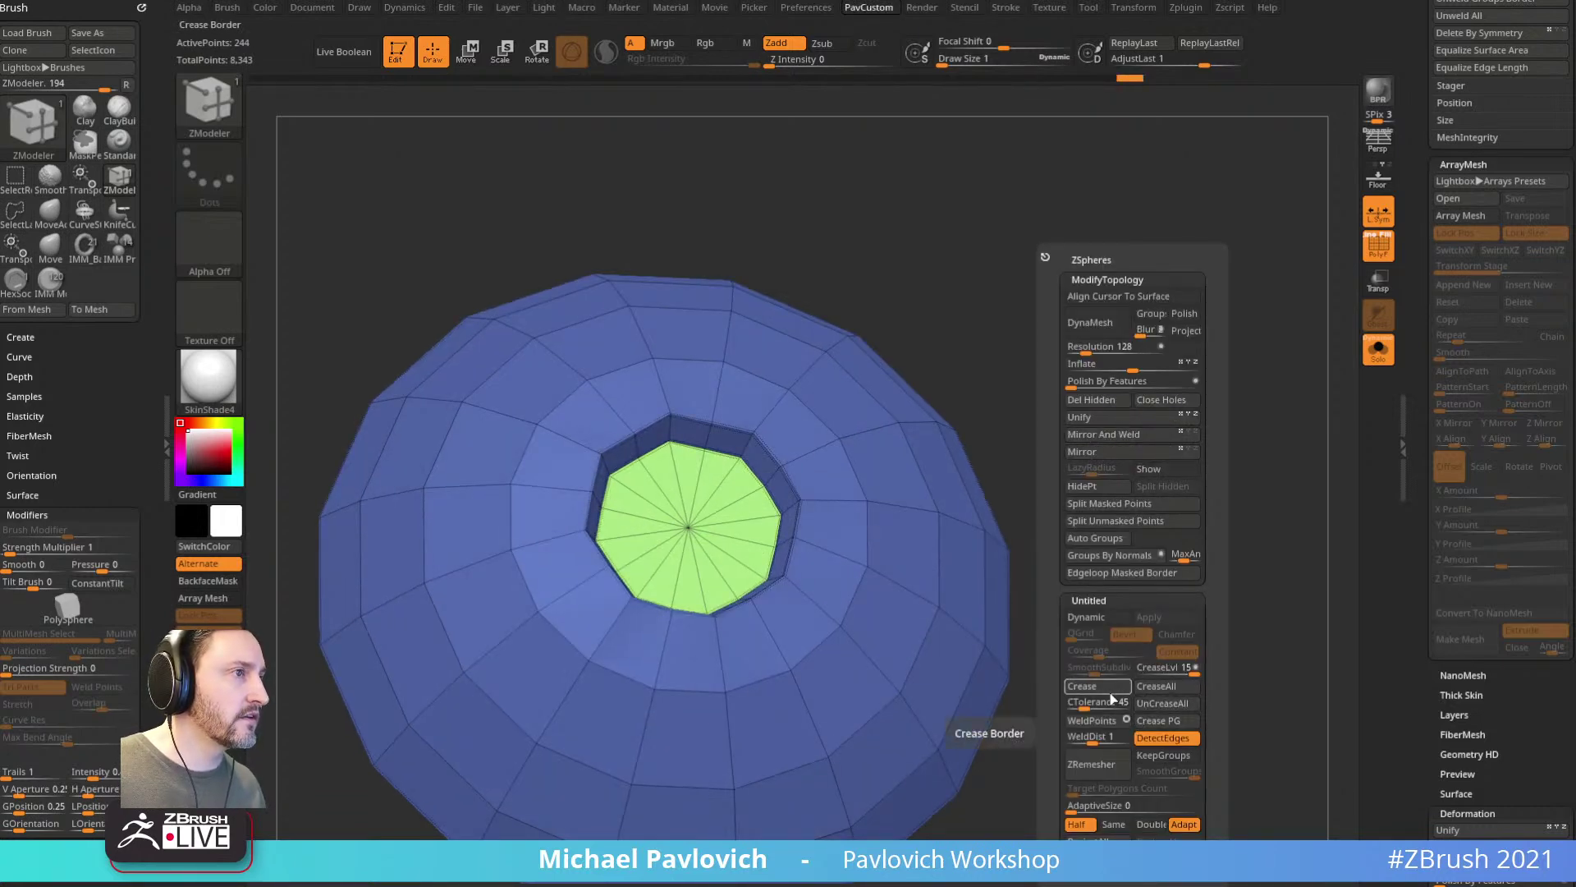
key(space)
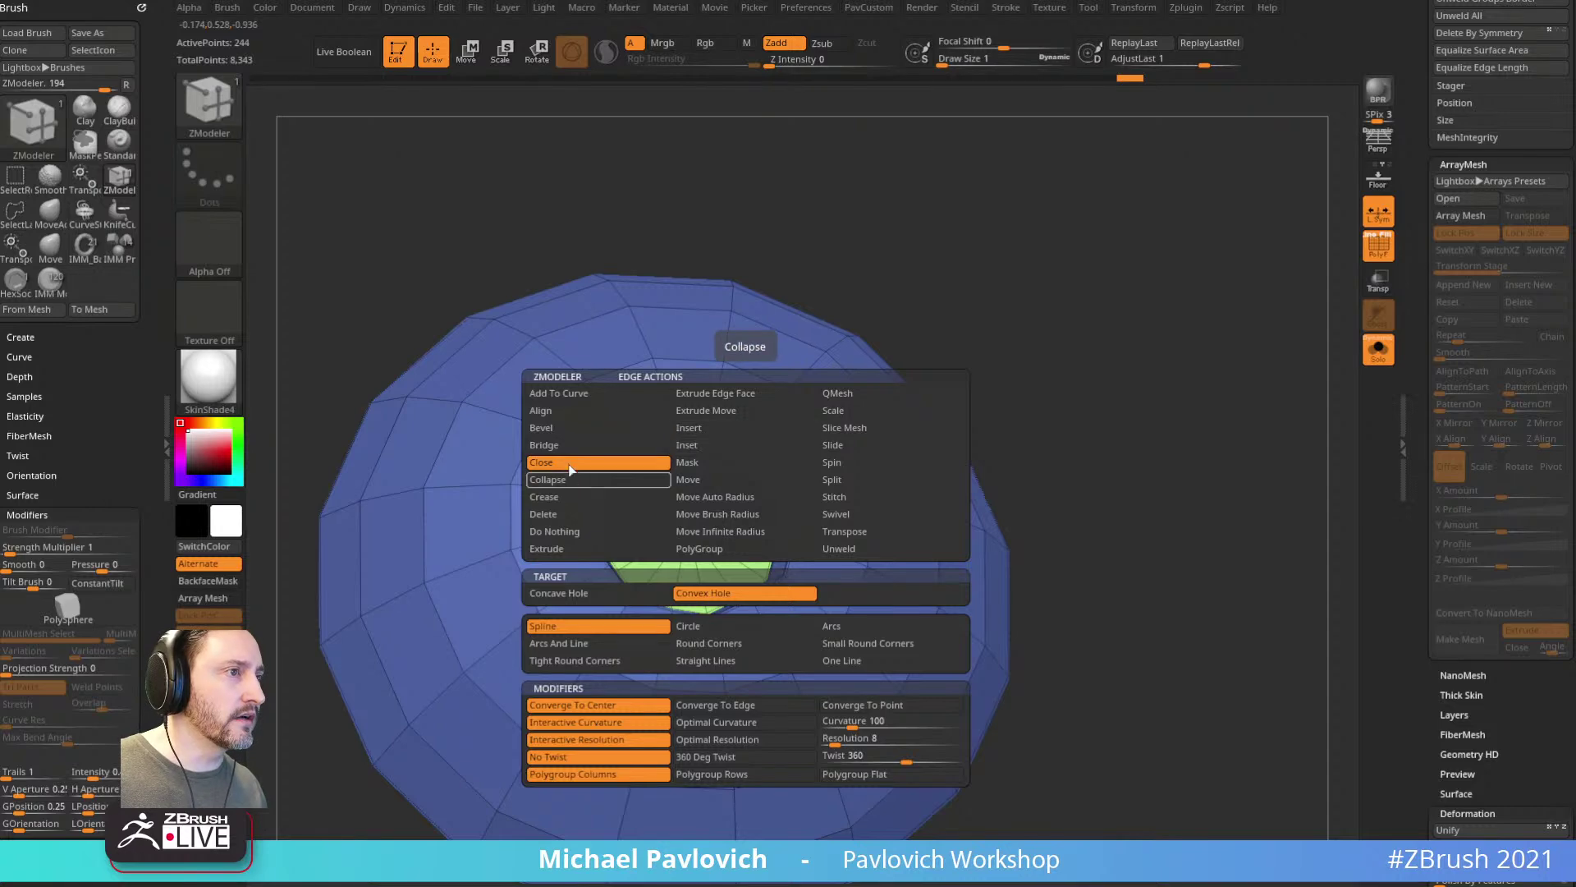
click(548, 497)
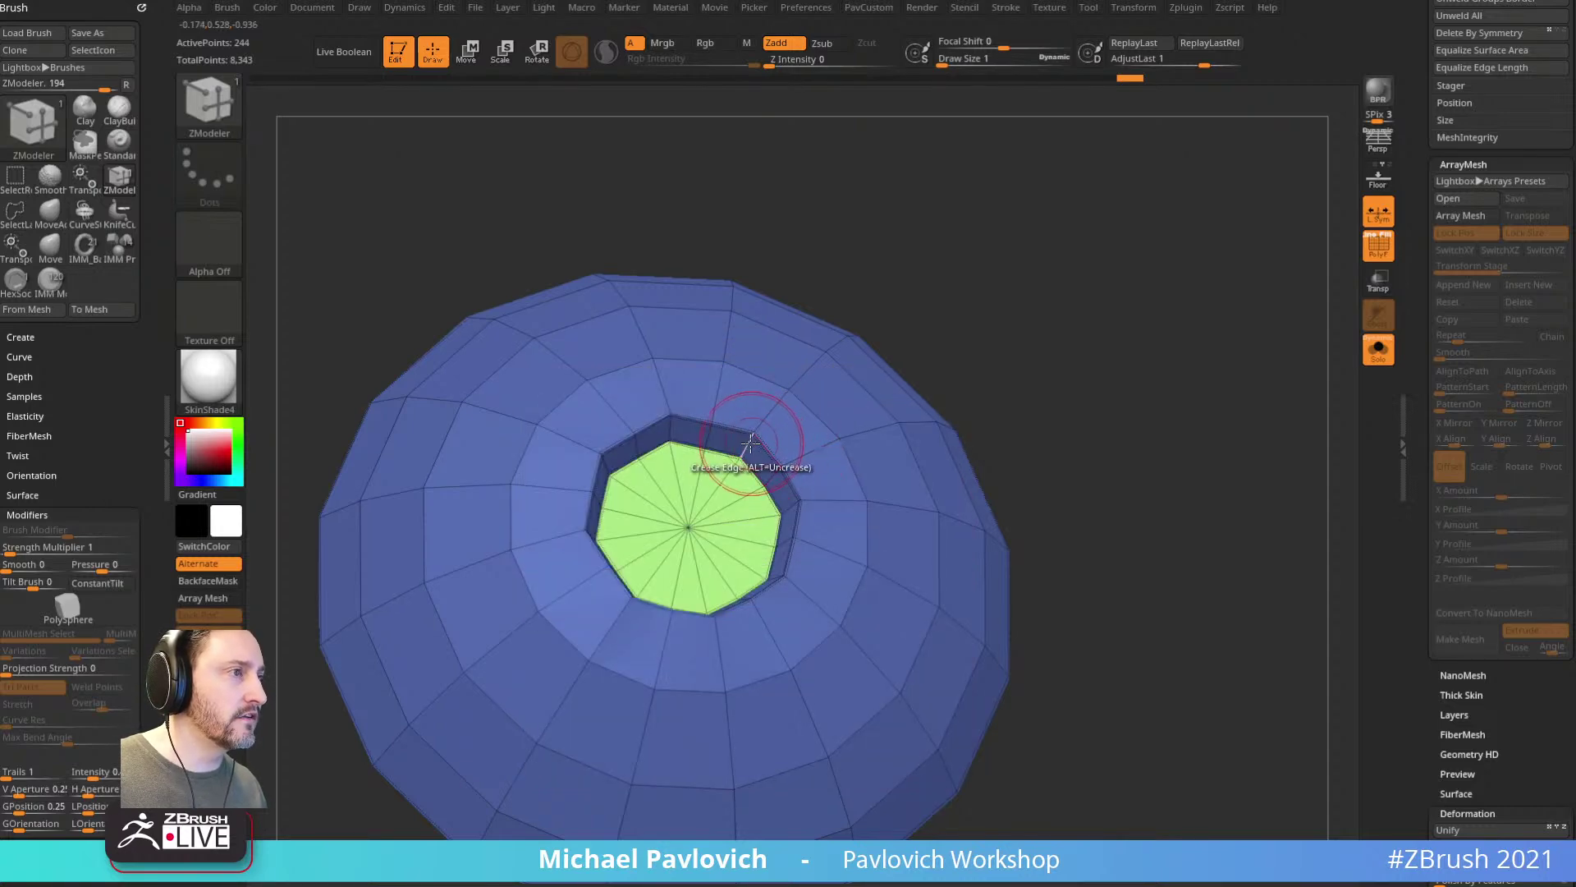
drag(901, 277, 764, 295)
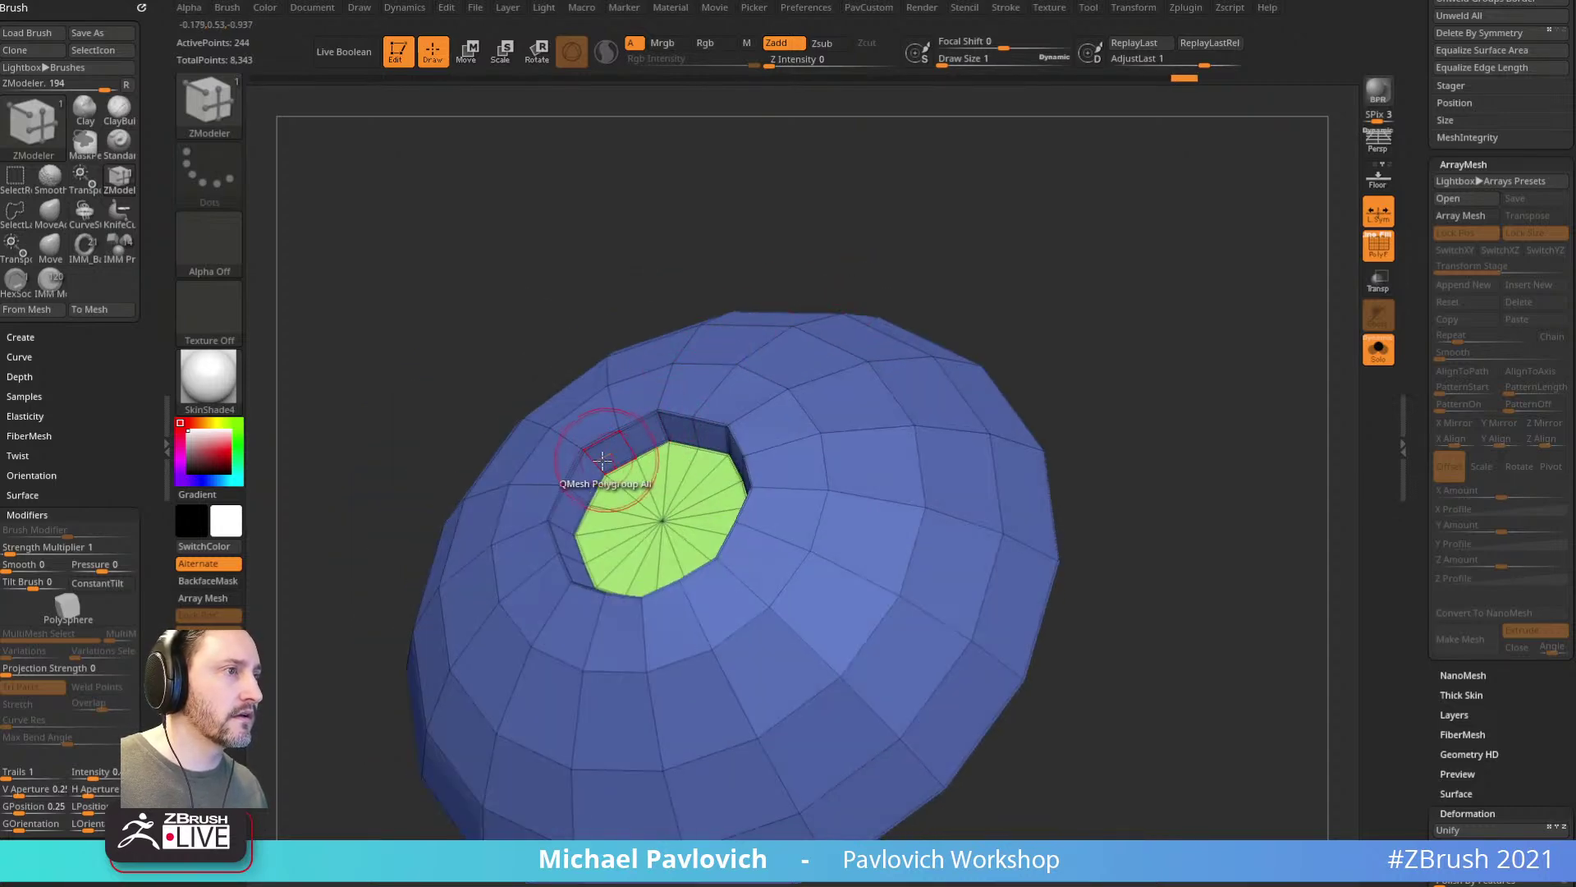
drag(615, 315, 574, 361)
drag(465, 484, 464, 548)
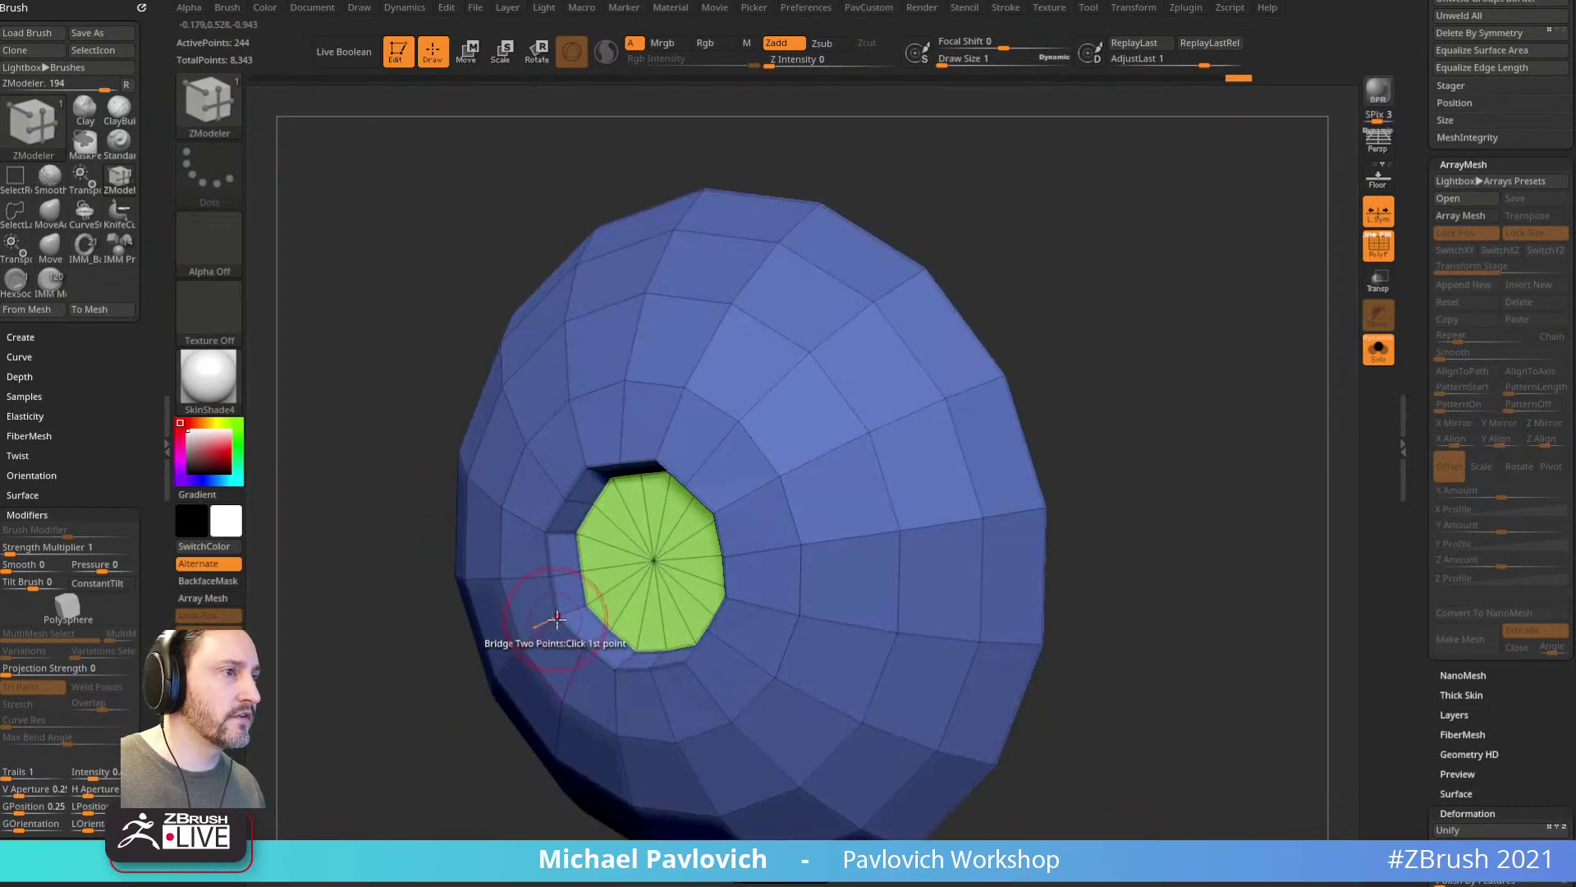
shift+drag(572, 612, 545, 693)
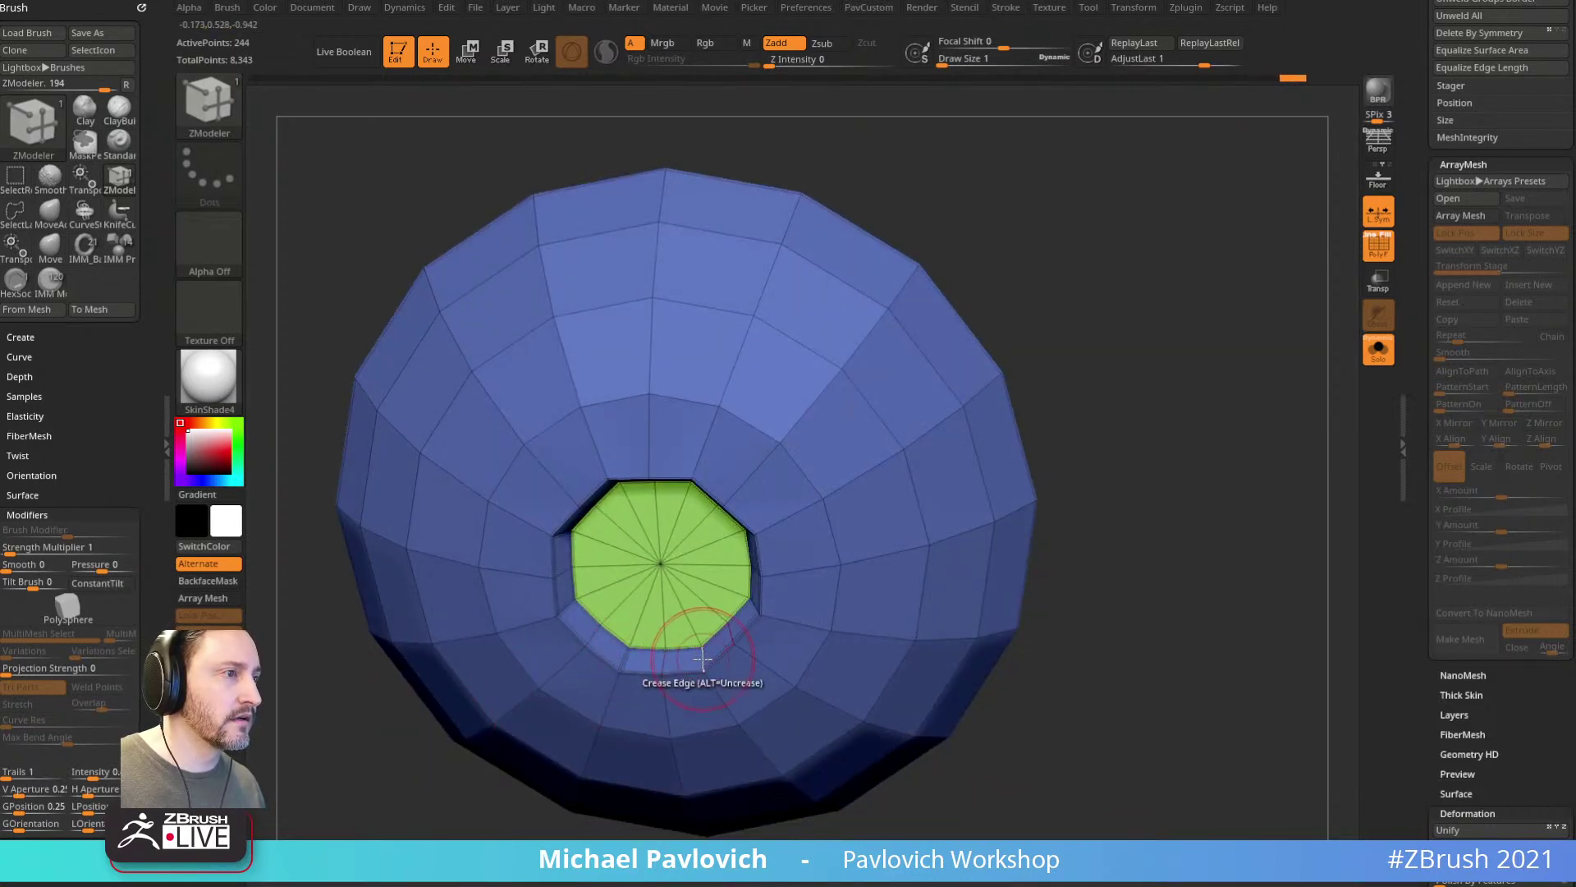
Step: Extrude the dome's flat underside with QMesh targeting Flat Island to give the fastener a thin base
drag(1150, 497, 1146, 383)
drag(1114, 438, 955, 608)
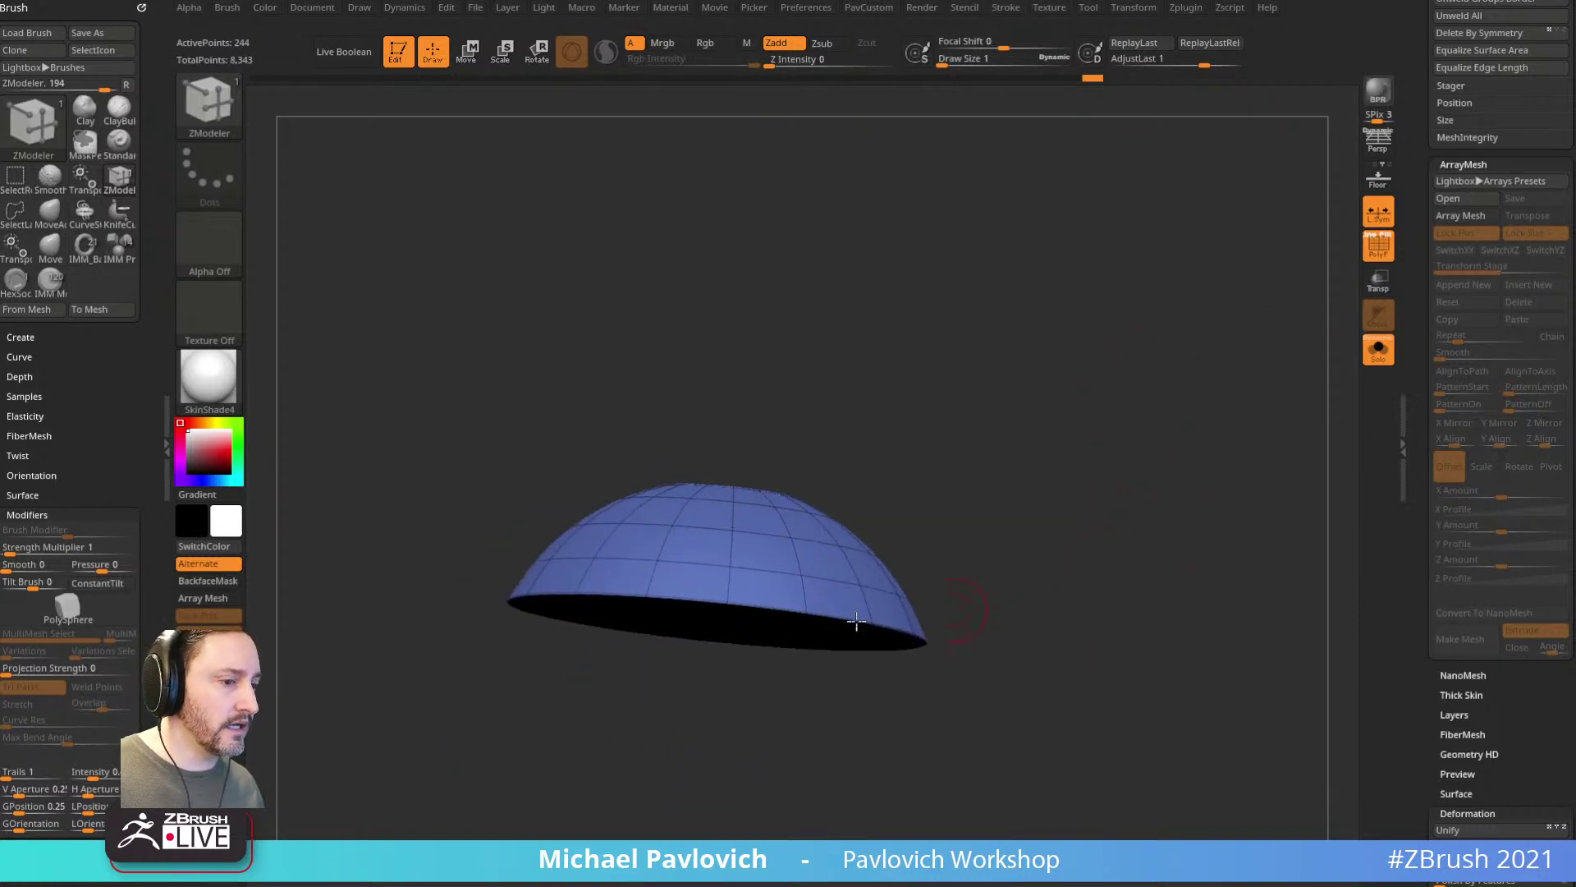
drag(1052, 458, 1101, 372)
right_click(836, 484)
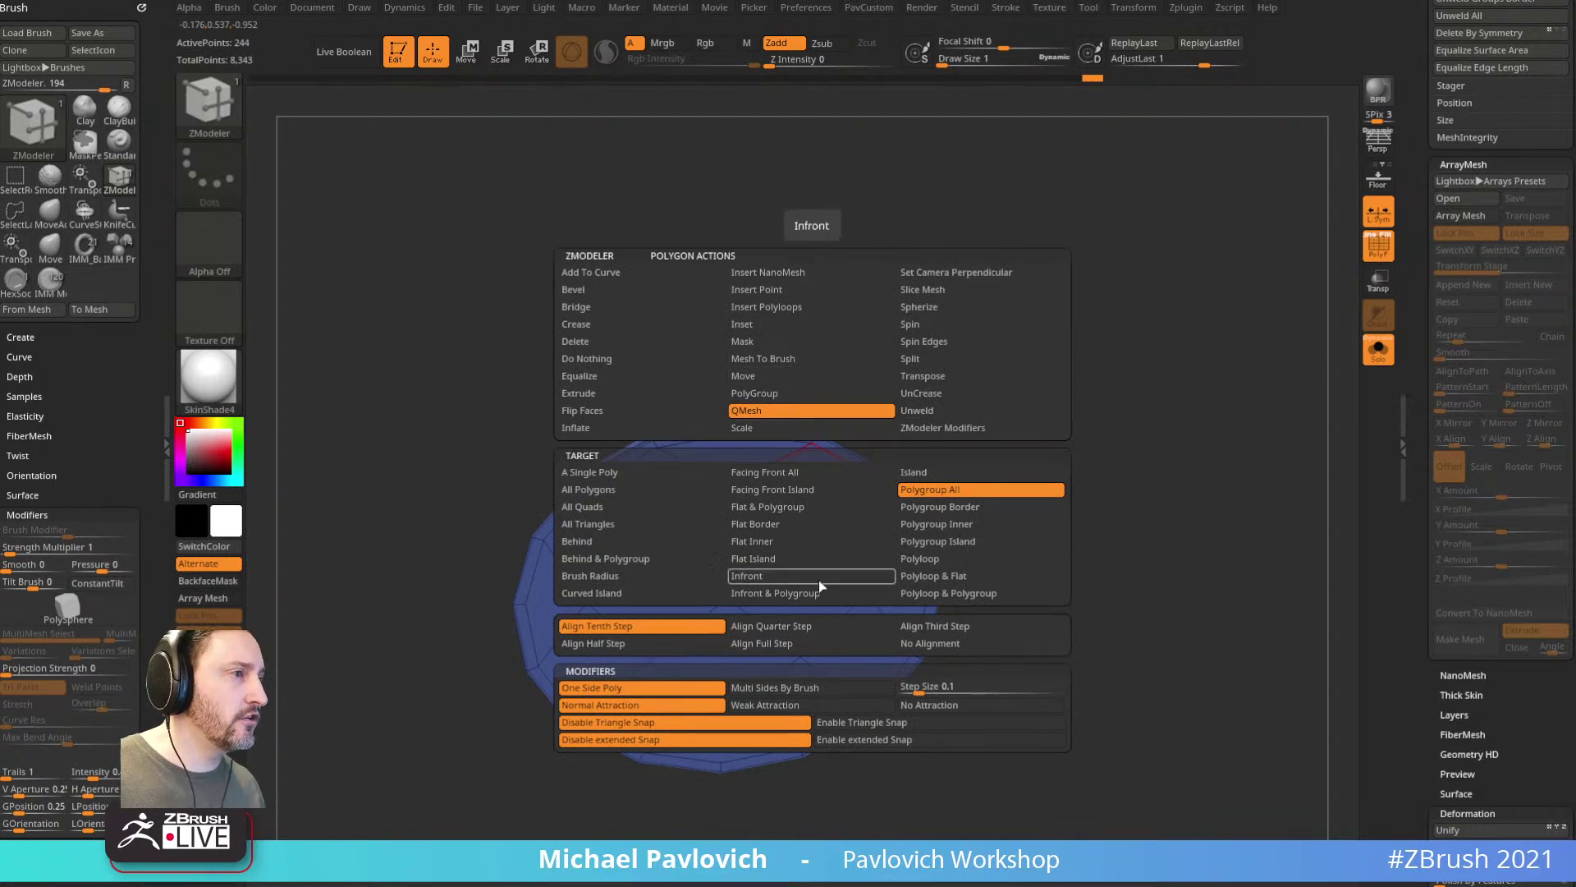
click(753, 558)
drag(814, 496, 810, 521)
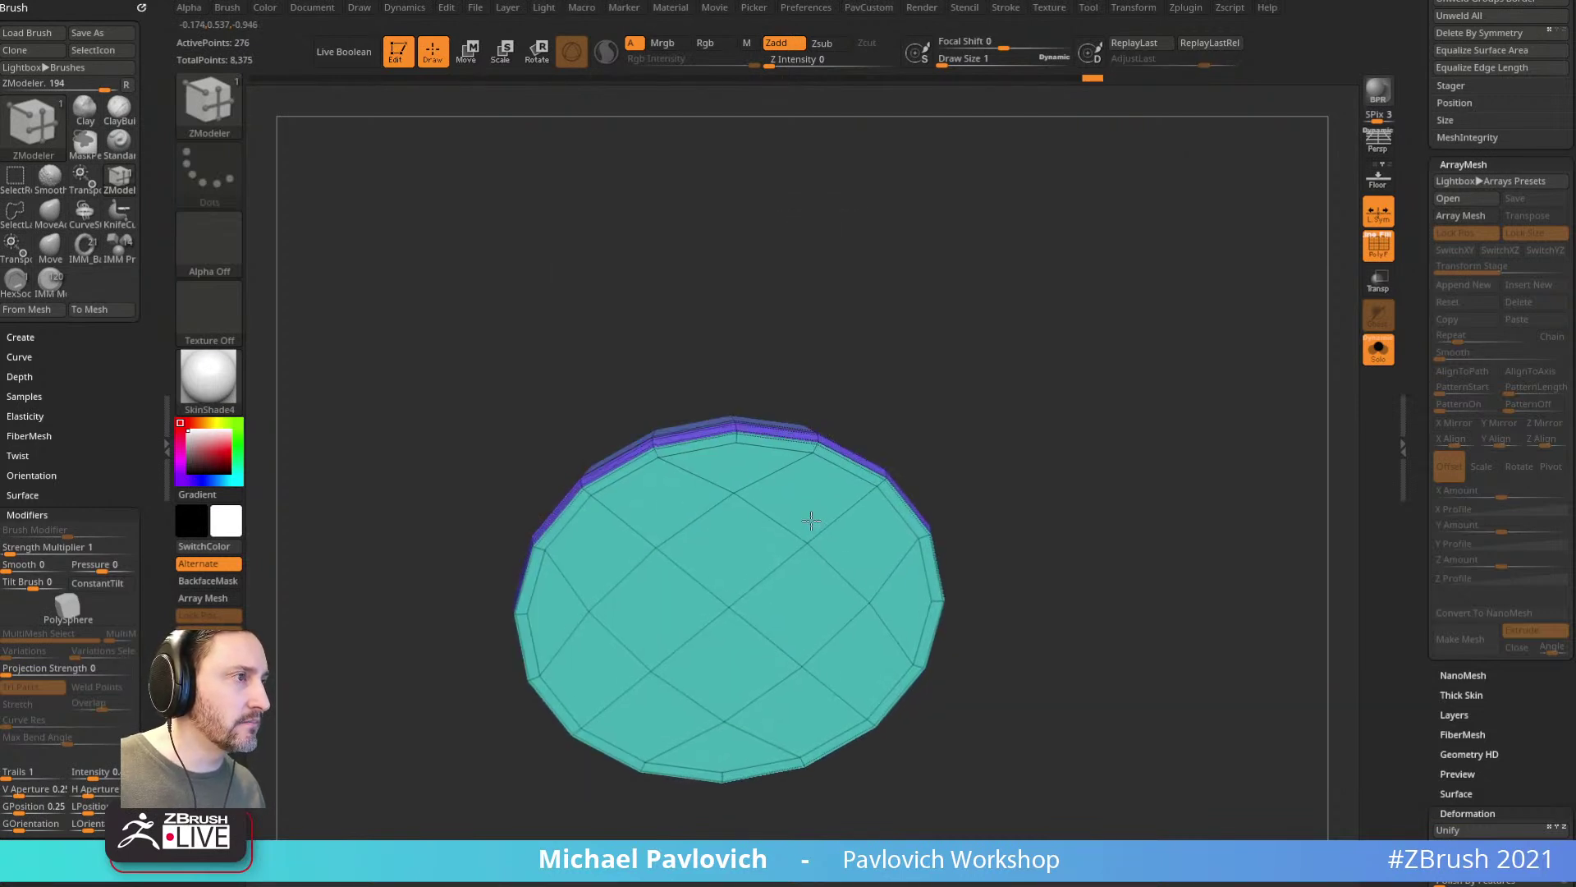
drag(1013, 408, 1101, 507)
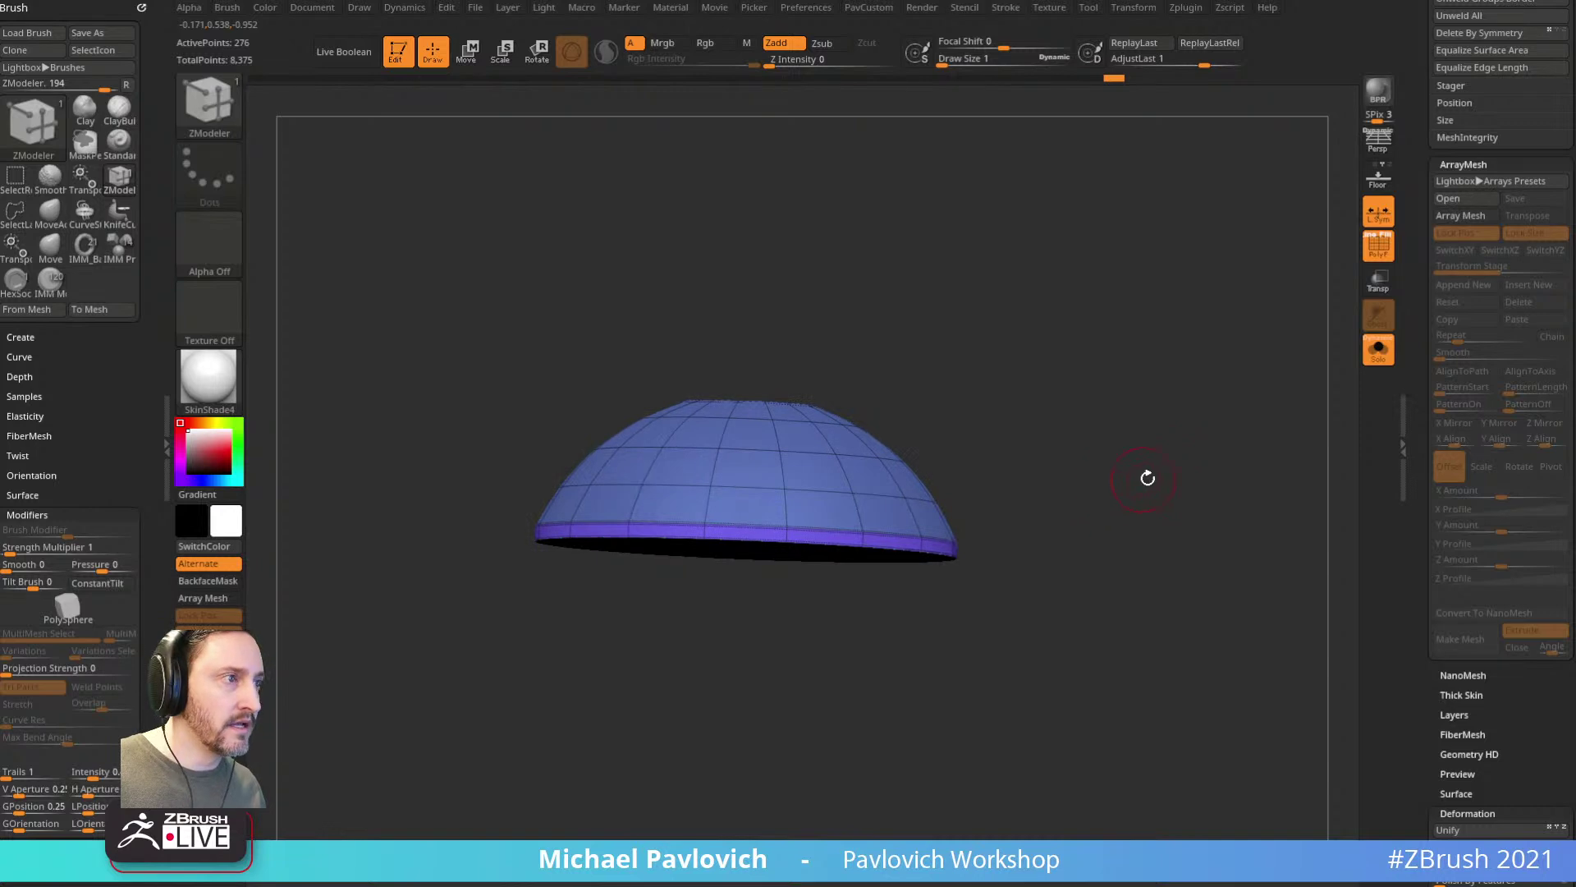
Step: Turn off the polyframe display and change the material to StartupMaterial
ctrl+right_drag(1141, 479, 1140, 369)
click(1375, 247)
ctrl+right_drag(1126, 433, 1062, 338)
right_drag(1062, 338, 1032, 496)
drag(1032, 497, 1060, 499)
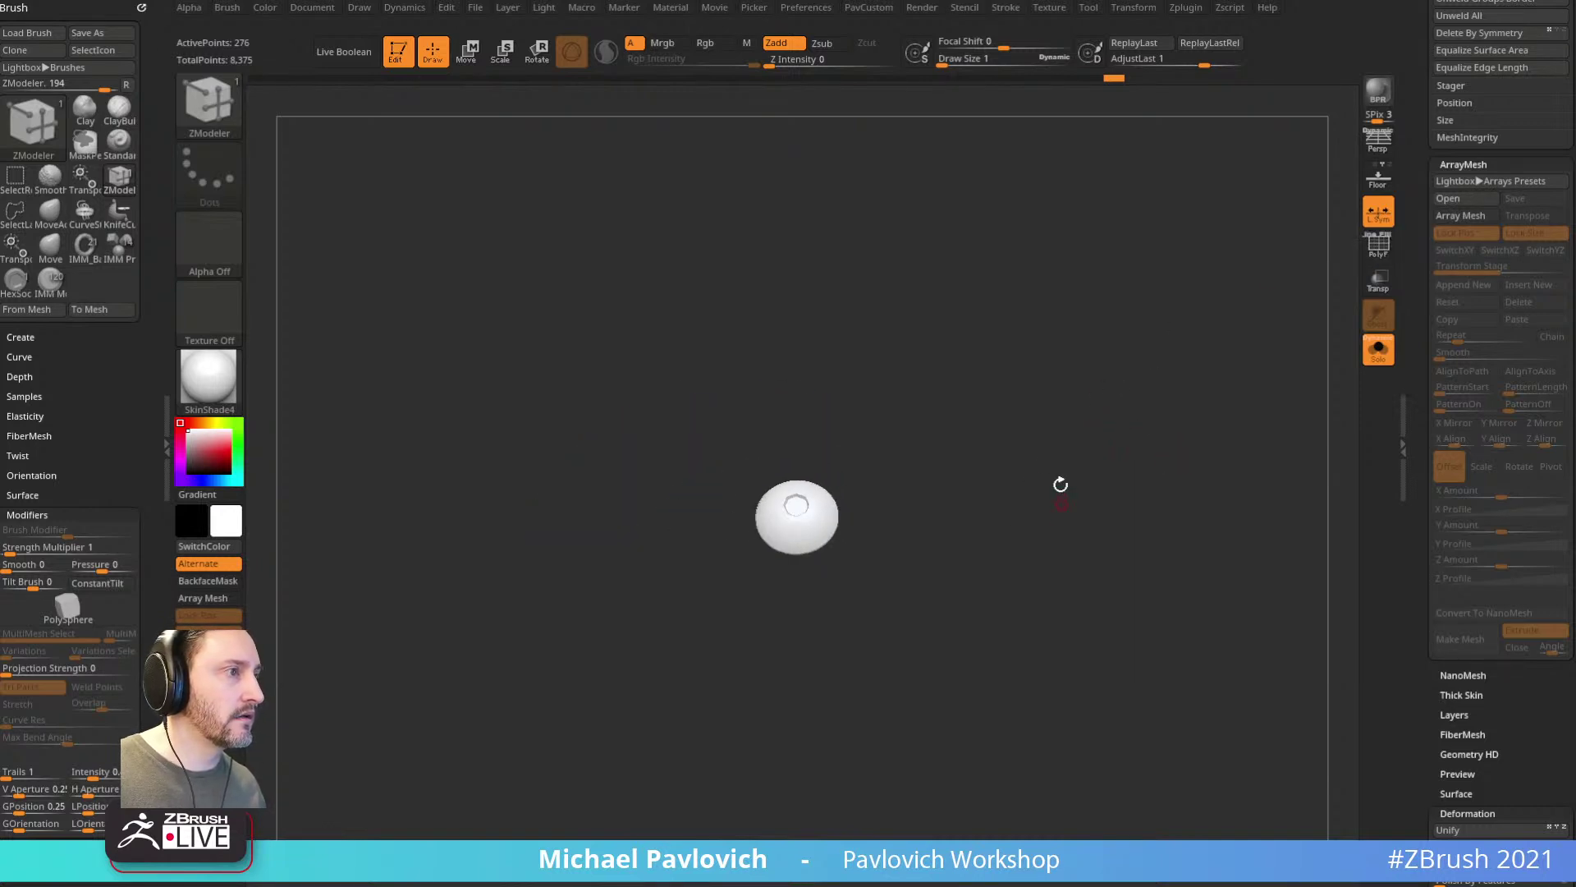
click(215, 381)
click(279, 402)
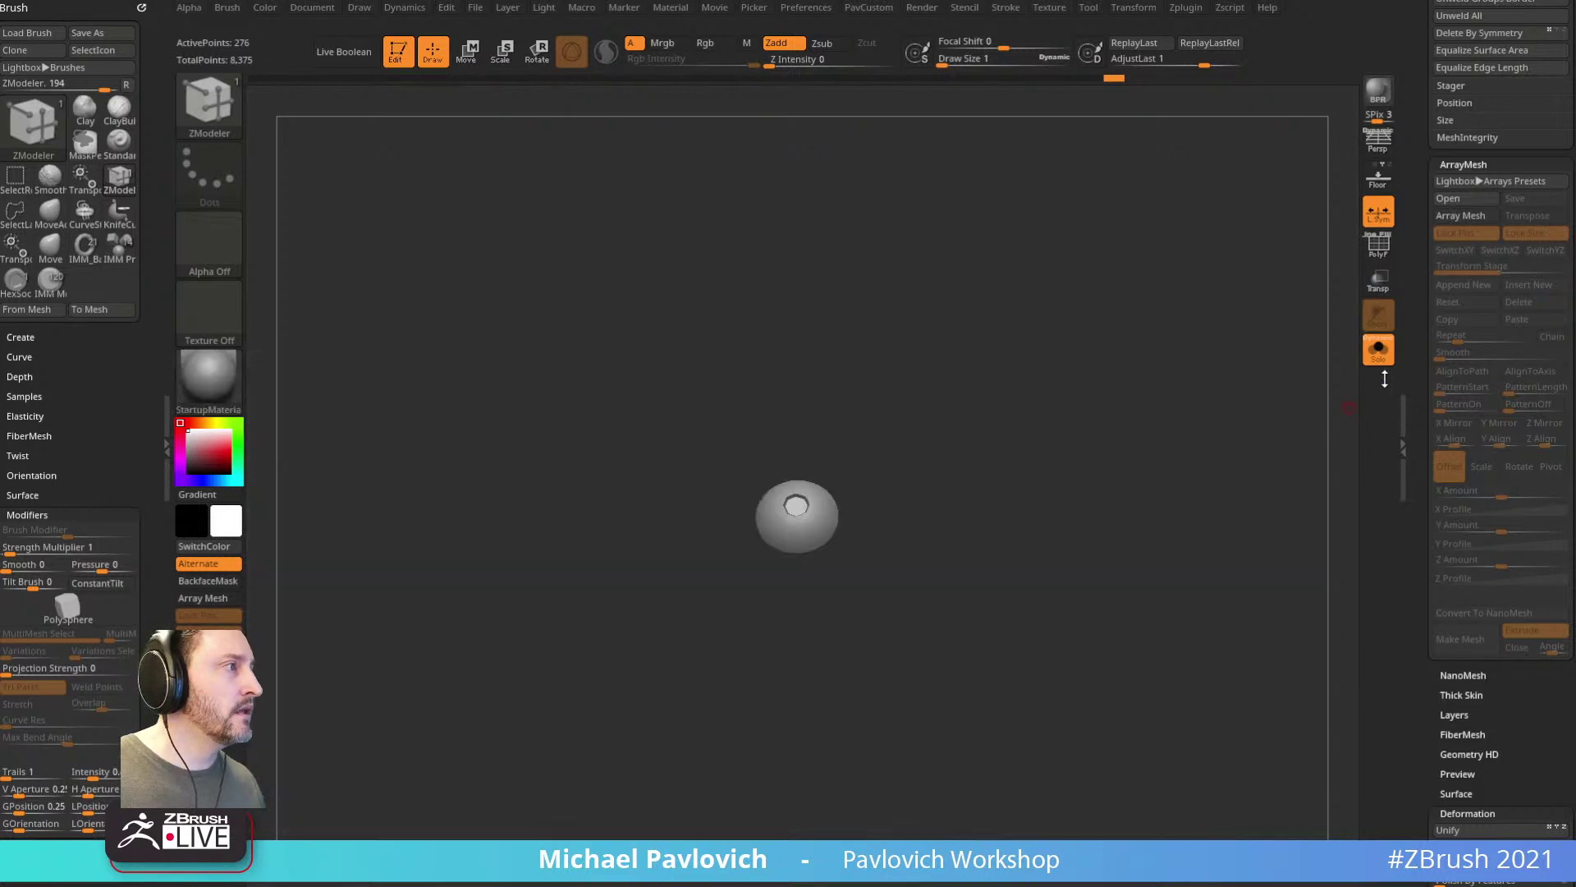
Step: Exit Solo view and turn Array Mesh back on to repeat the socketed fasteners around the railing base
click(1378, 353)
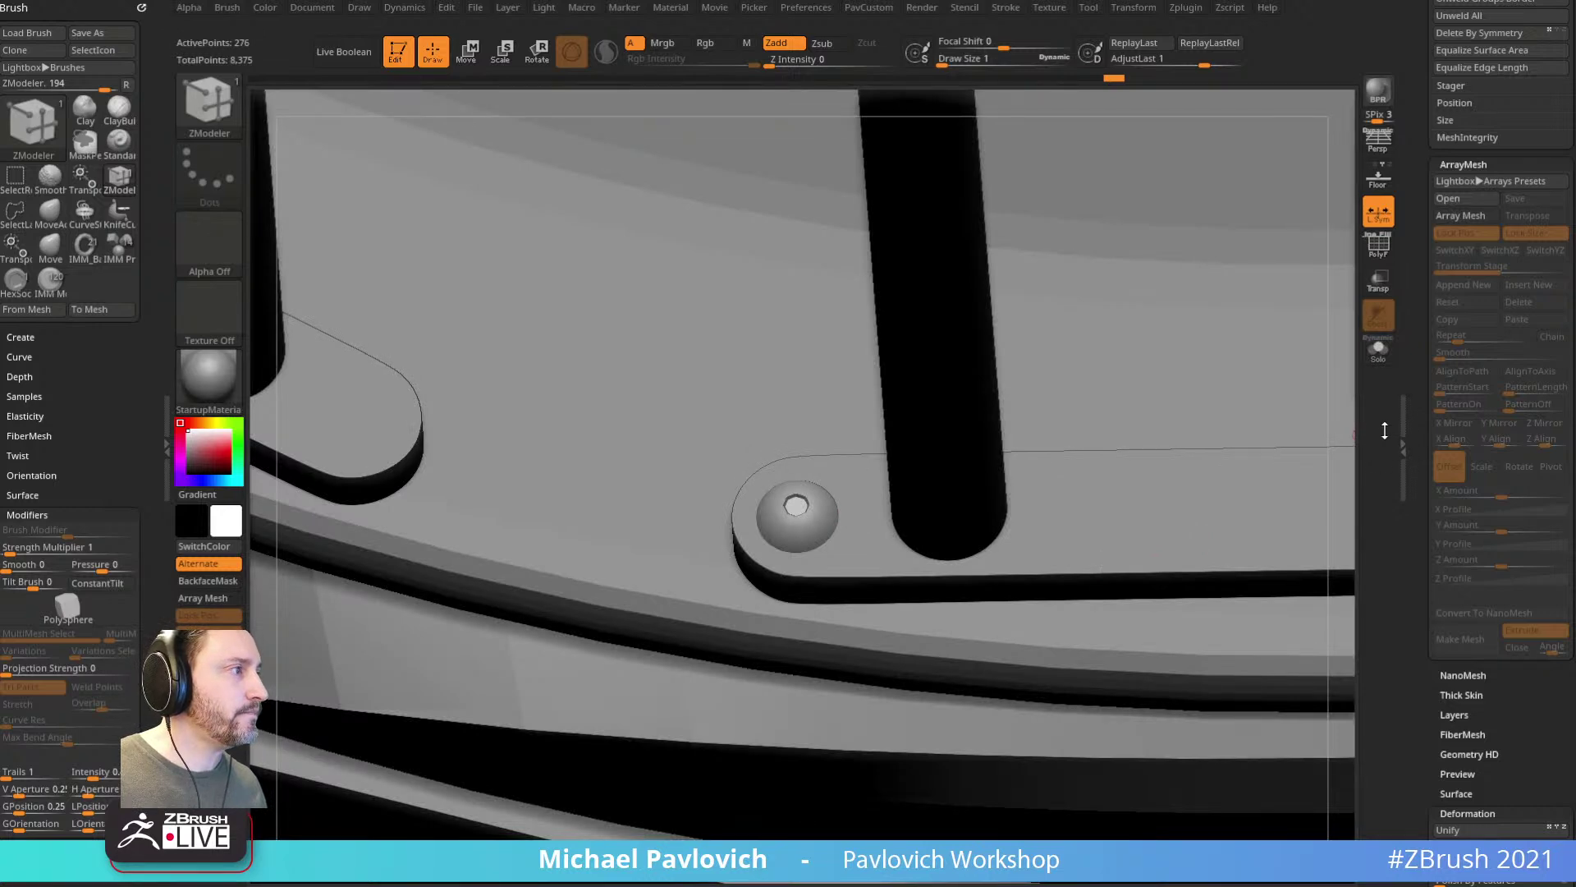
click(1461, 216)
drag(1358, 441, 996, 328)
drag(1163, 670, 1333, 499)
drag(1274, 749, 1319, 702)
alt+drag(1275, 638, 1238, 675)
alt+drag(1171, 739, 1274, 664)
key(w)
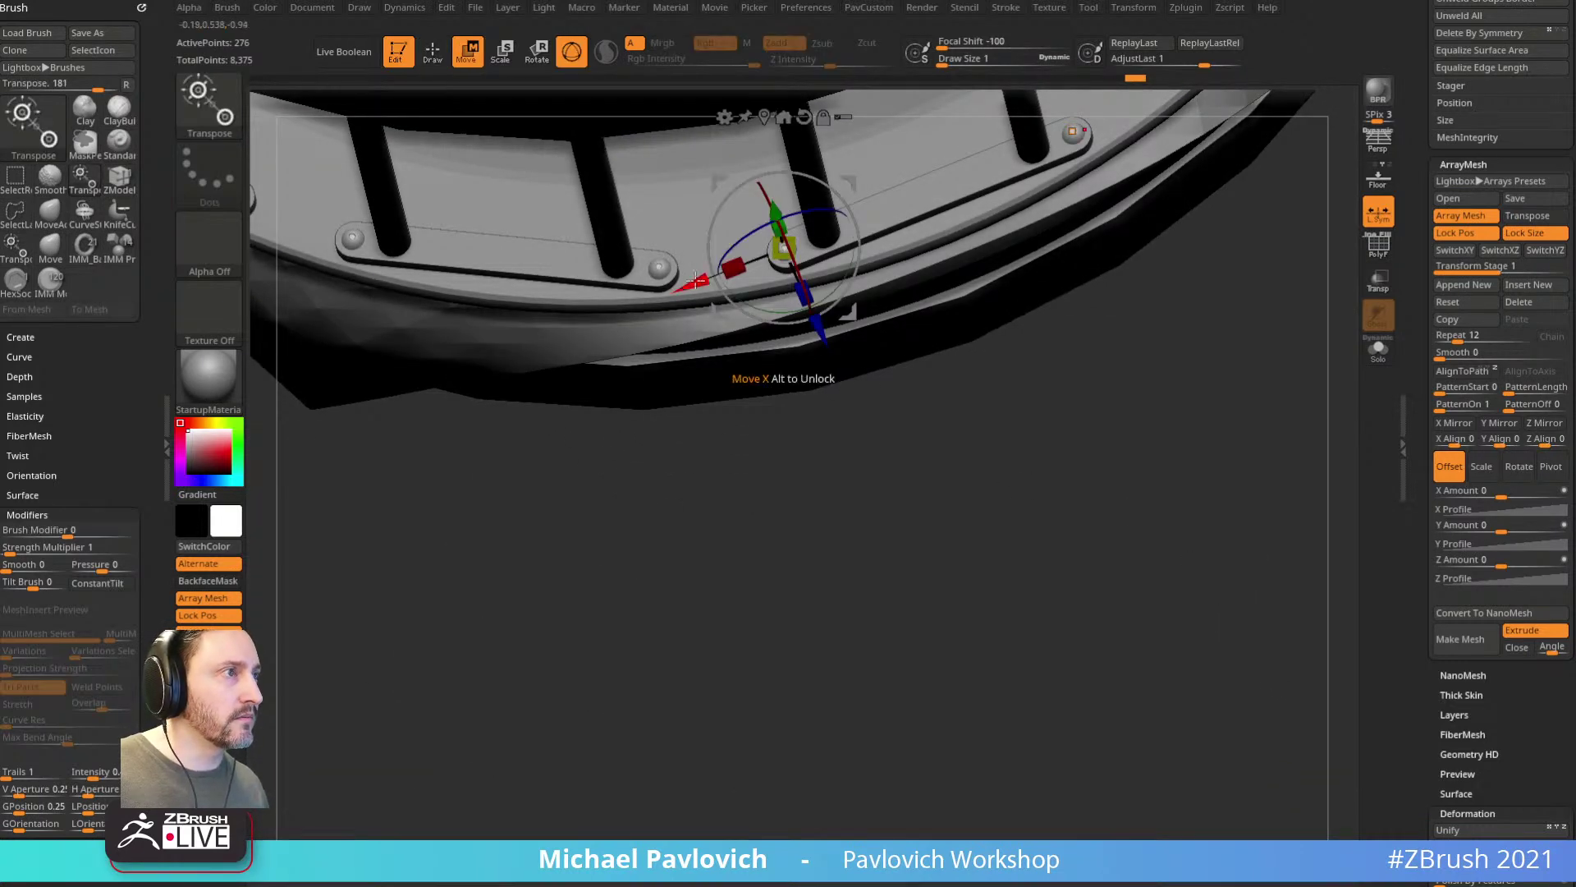
key(q)
Step: Switch to the Standard brush and select the cylindrical ring subtool beneath the bun in a front view
mouse_move(926, 376)
mouse_down()
mouse_move(1123, 488)
mouse_move(1245, 359)
mouse_move(1162, 460)
mouse_up()
key(s)
key(b)
key(s)
key(t)
key(s)
alt+drag(1224, 340, 1249, 383)
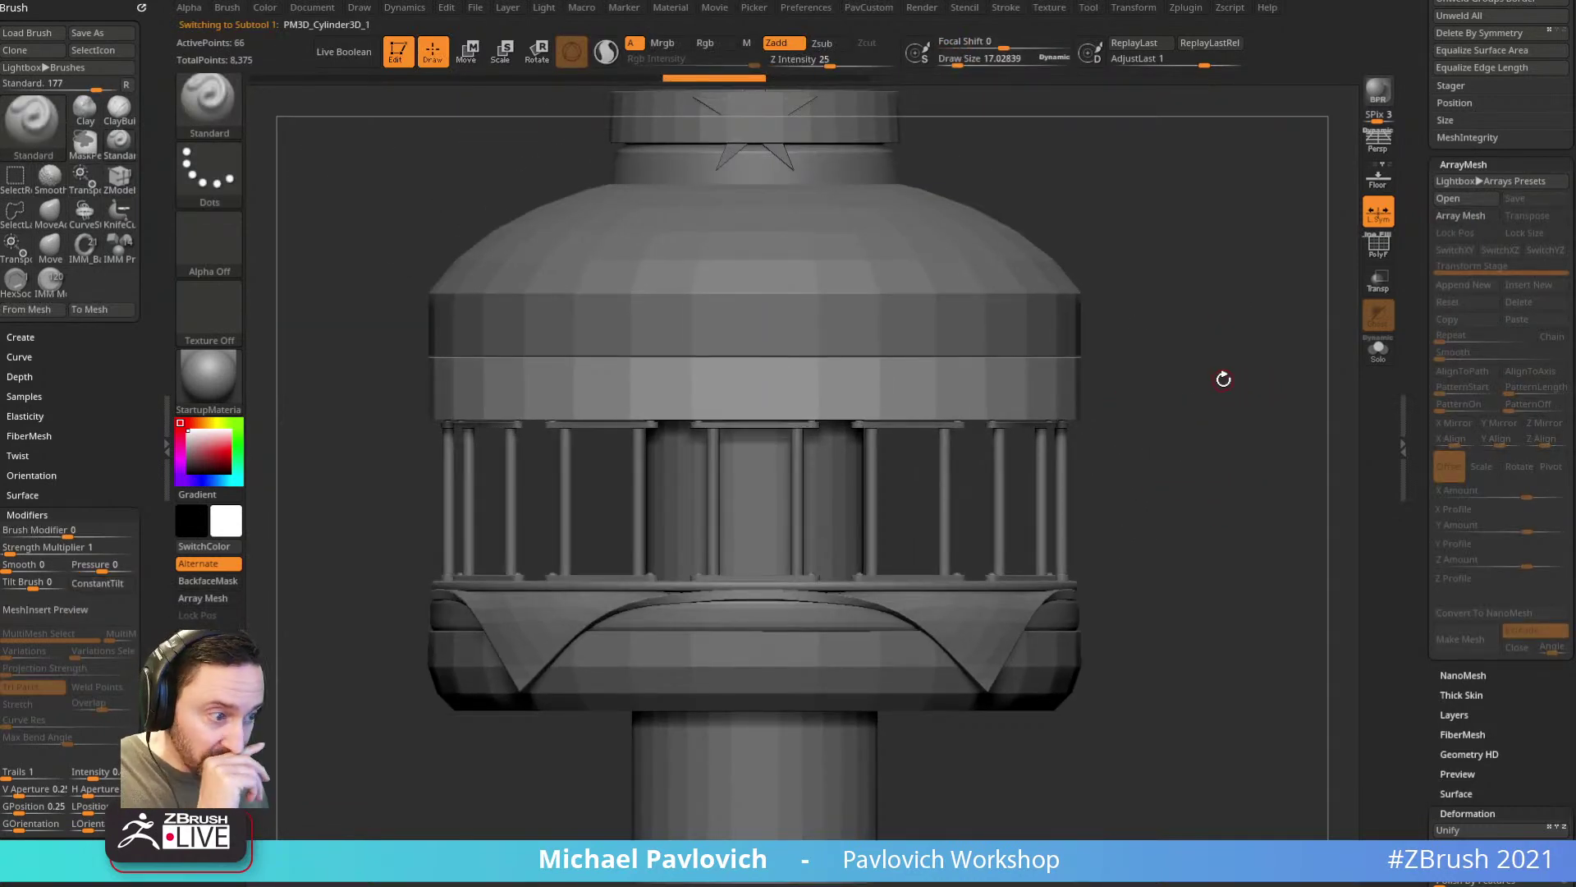
Step: Compare the tower with the reference image overlay from the matching stored camera view
key(shift+z)
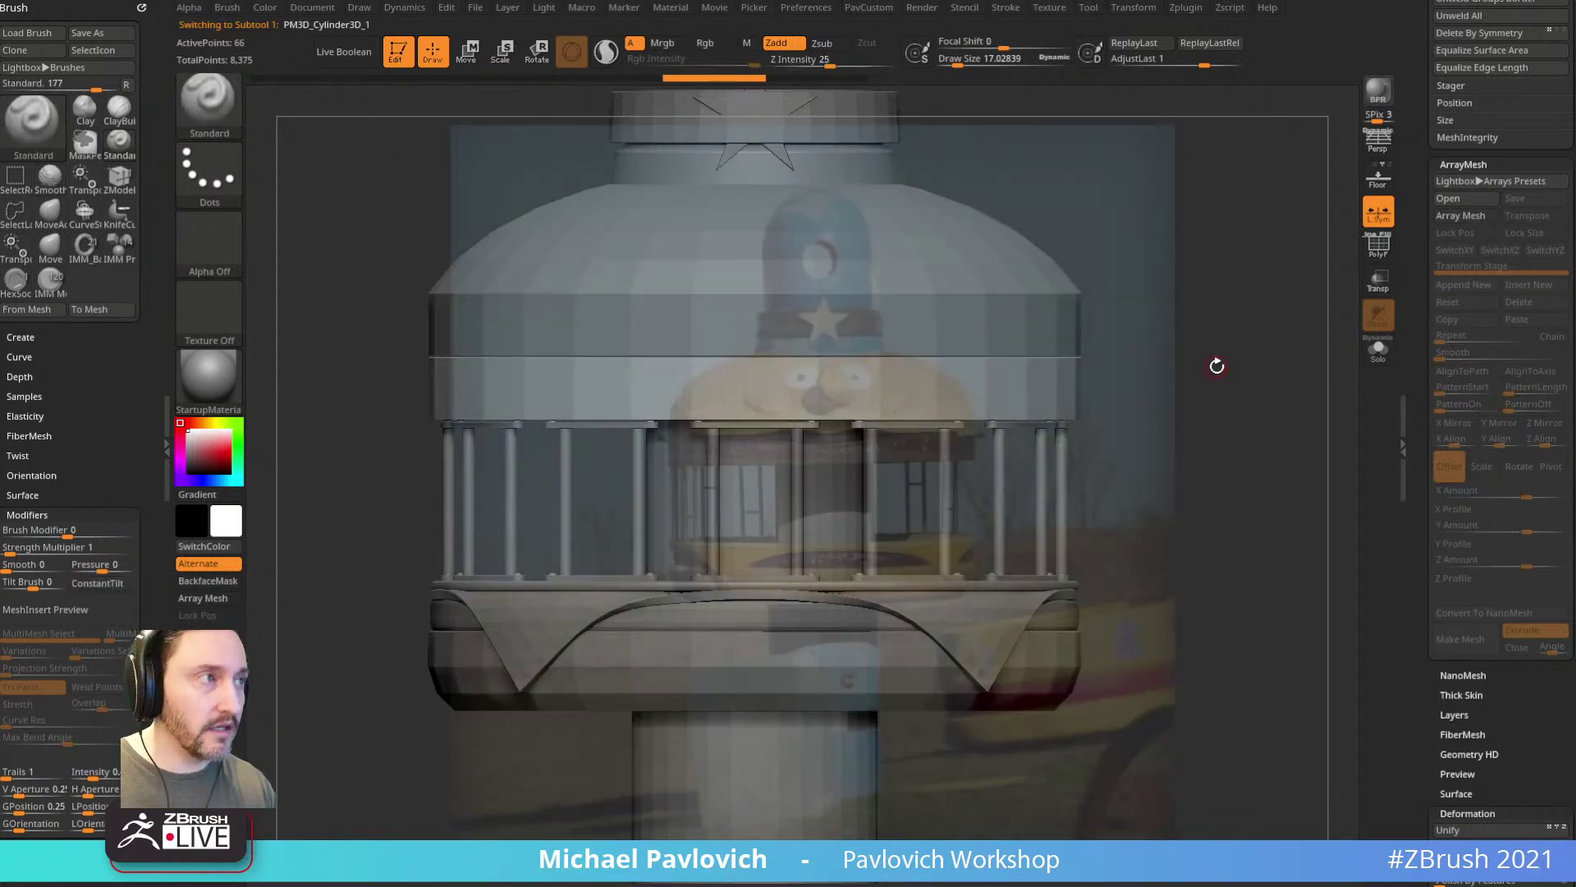
key(Right)
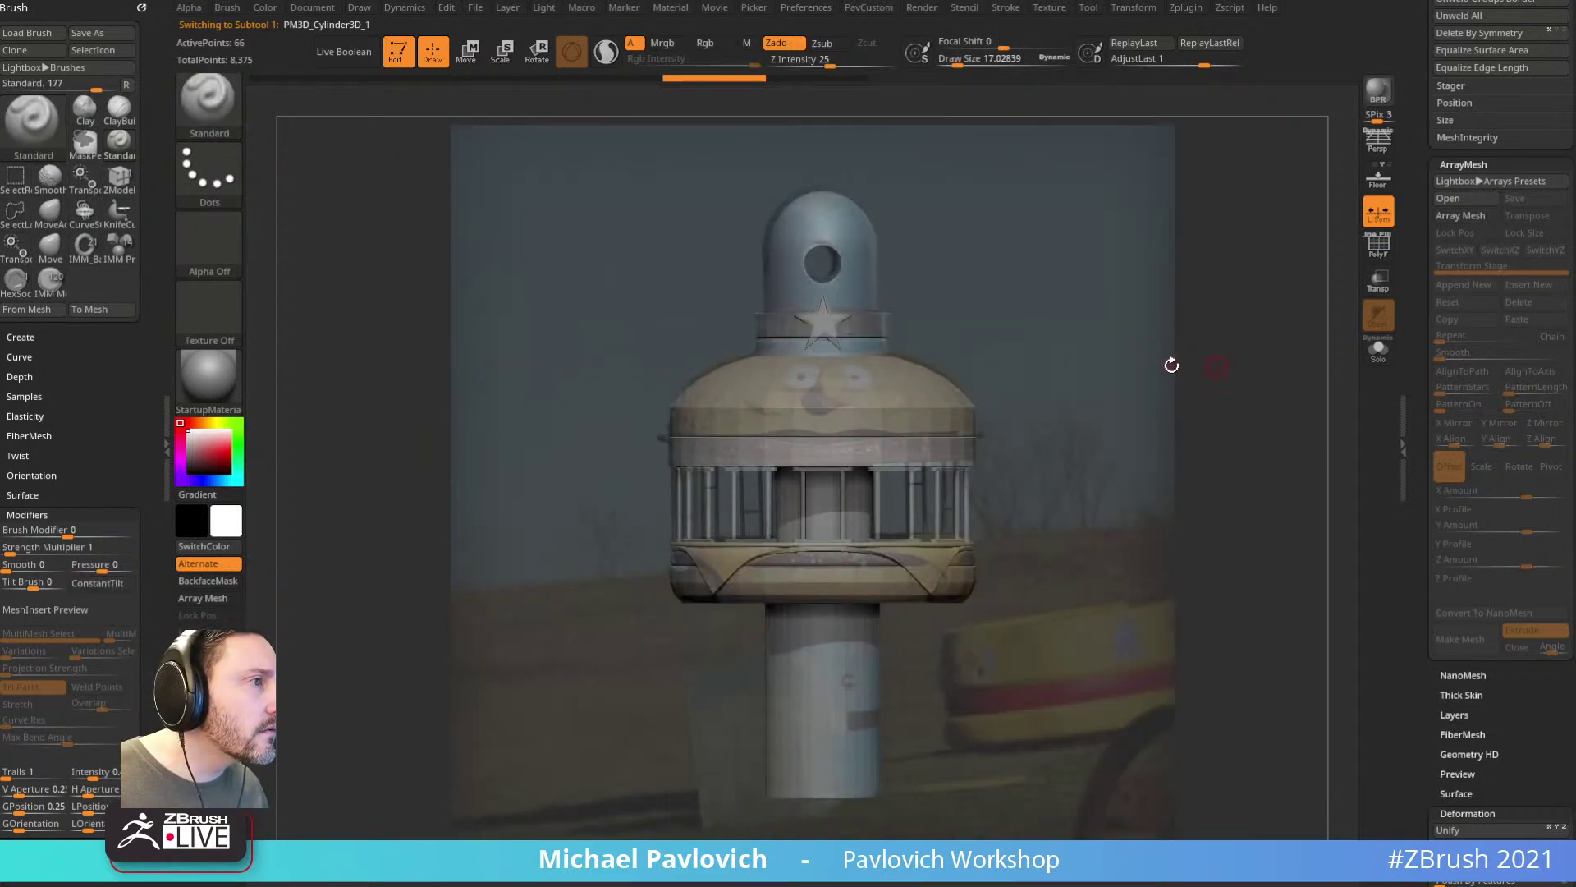
key(shift+z)
alt+drag(1118, 383, 1132, 407)
Step: Try to scale the ring beneath the bun vertically with the gizmo placed at its top edge
key(w)
click(1387, 361)
drag(1305, 345, 1299, 380)
mouse_move(863, 316)
alt+mouse_down()
mouse_move(722, 425)
mouse_move(845, 313)
alt+mouse_up()
shift+drag(1182, 329, 1188, 296)
click(784, 224)
key(ctrl+z)
ctrl+drag(1201, 234, 398, 362)
click(820, 224)
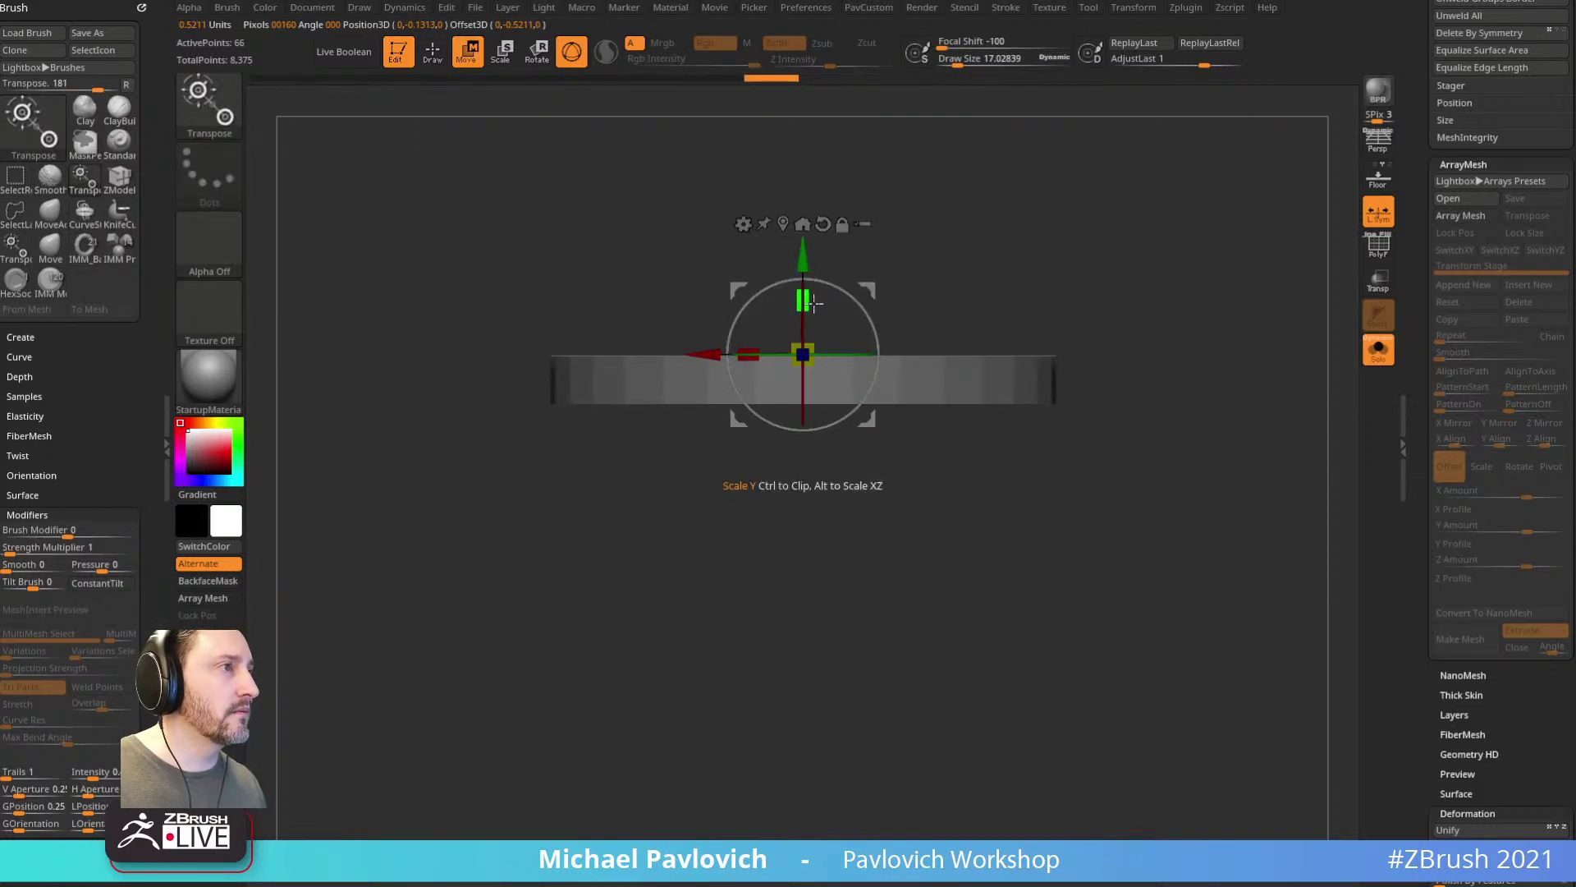
click(1378, 351)
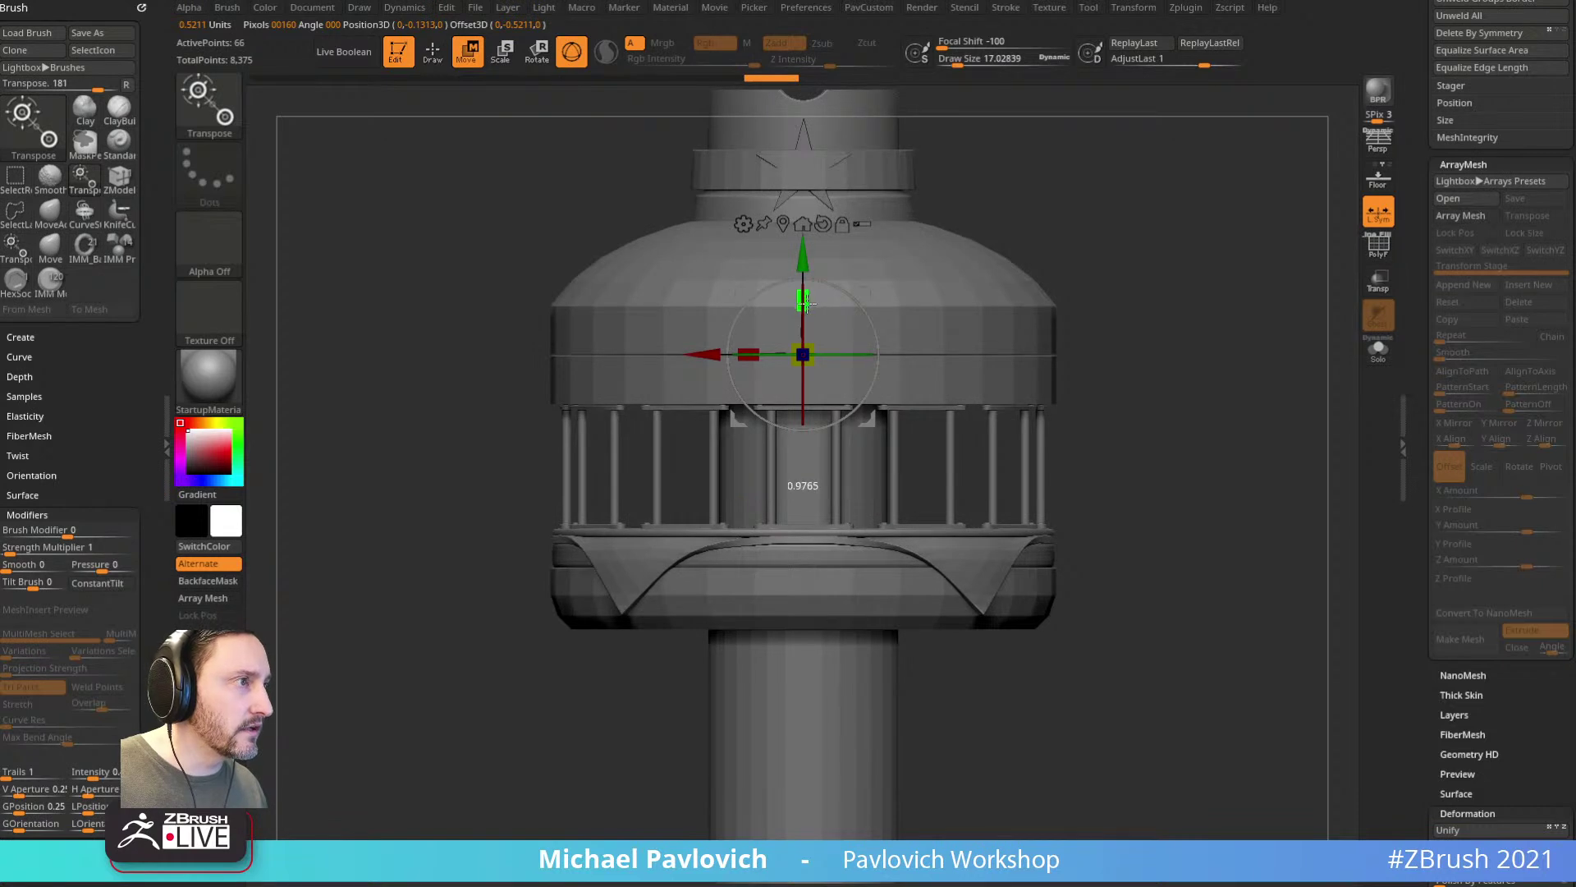
click(928, 375)
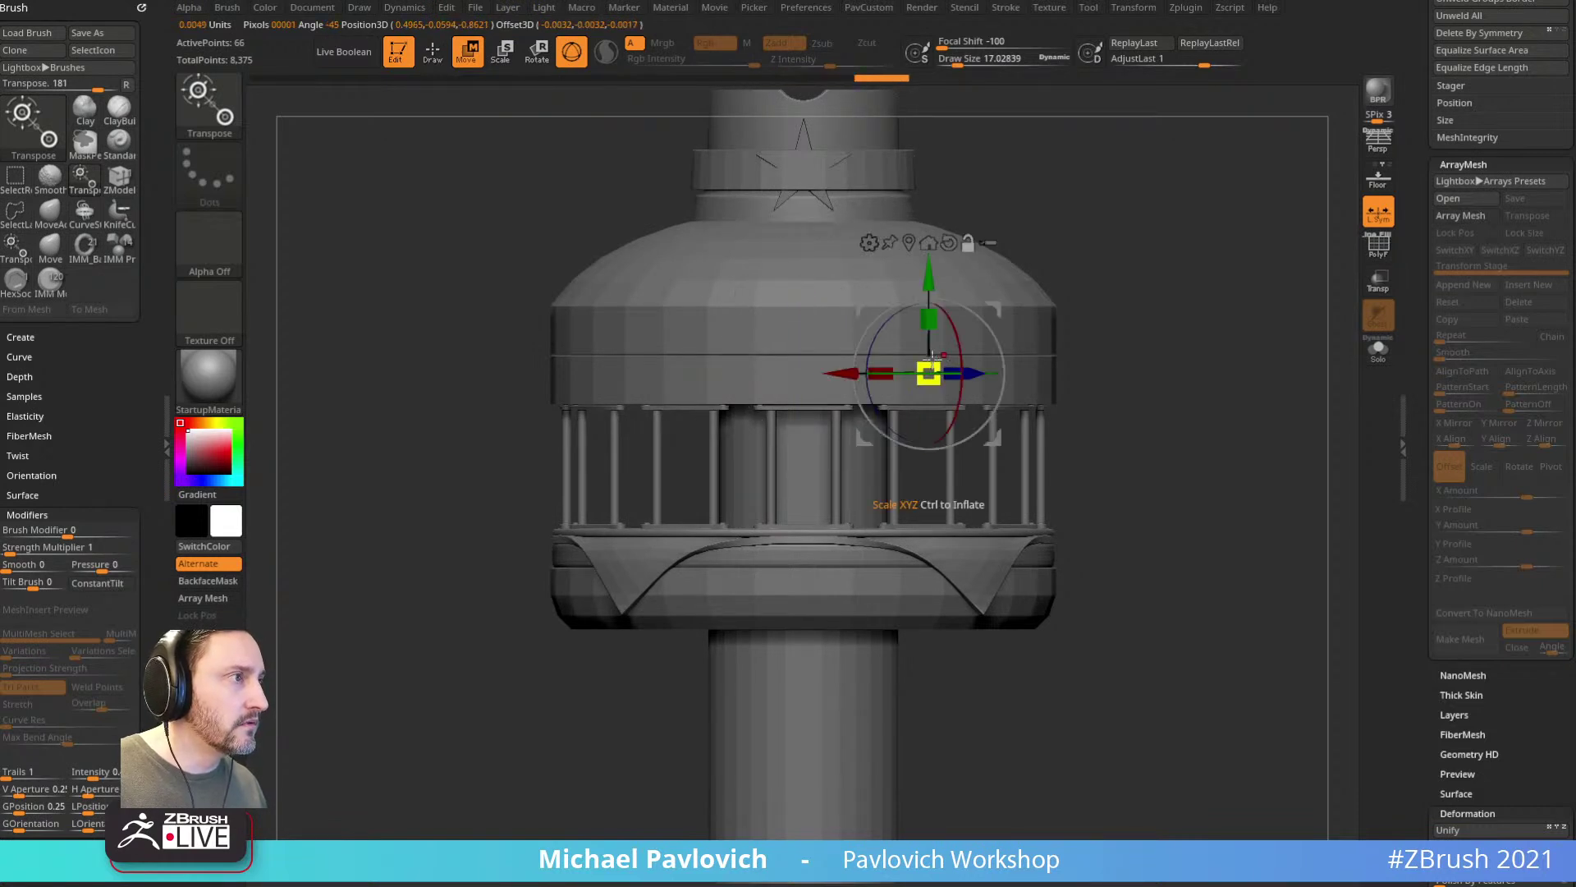
Step: Centre the gizmo on the top edge of the ring beneath the bun and scale the ring vertically to about 0.94
key(q)
ctrl+drag(1245, 303, 1306, 349)
click(1378, 351)
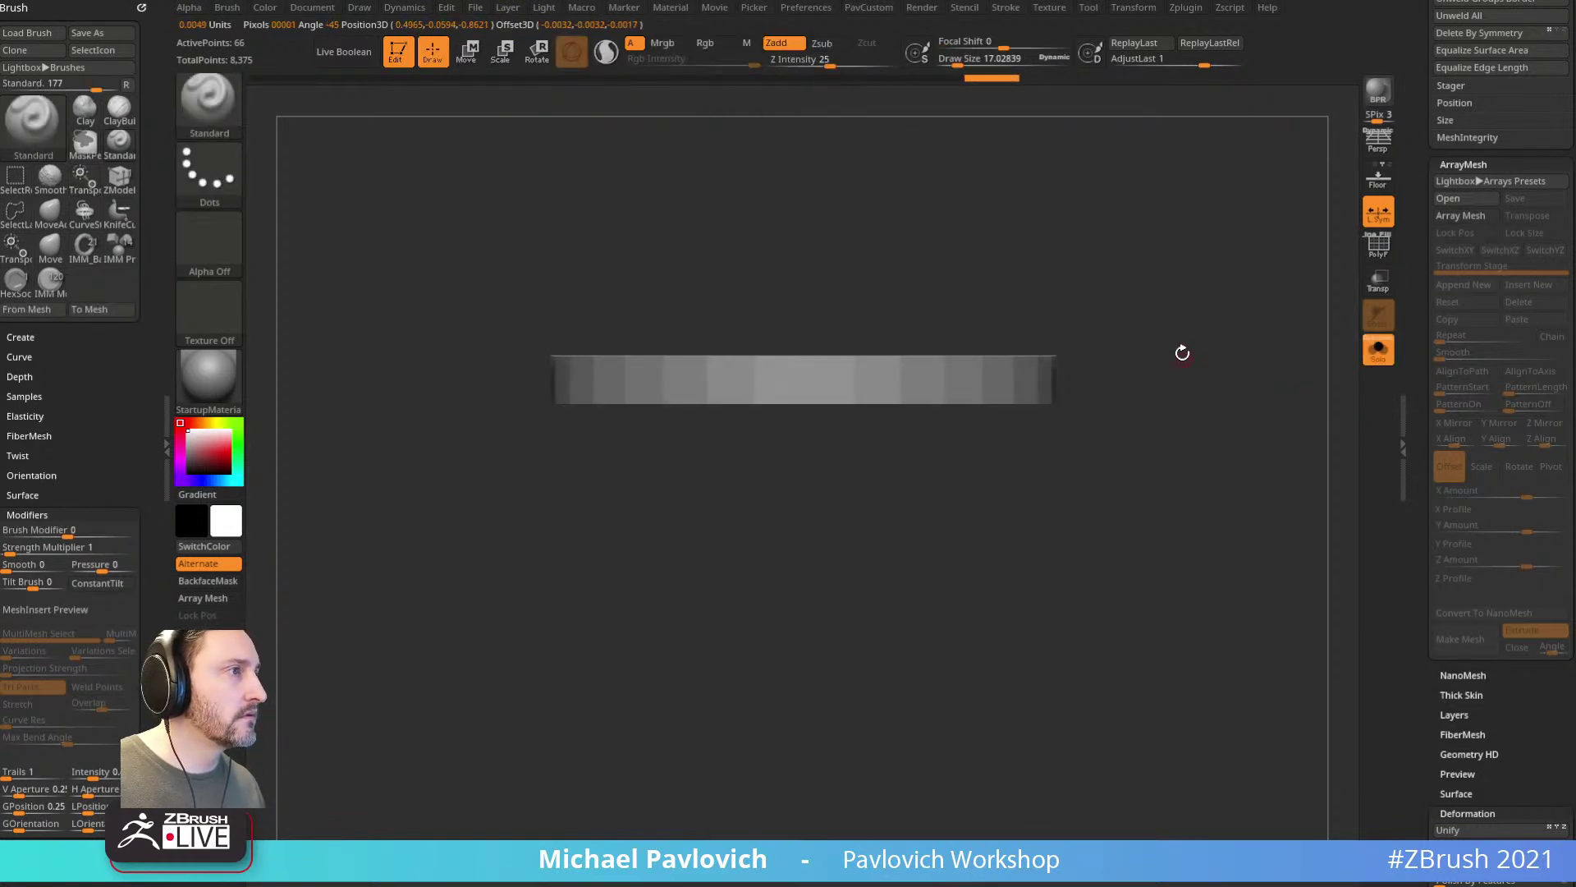
key(w)
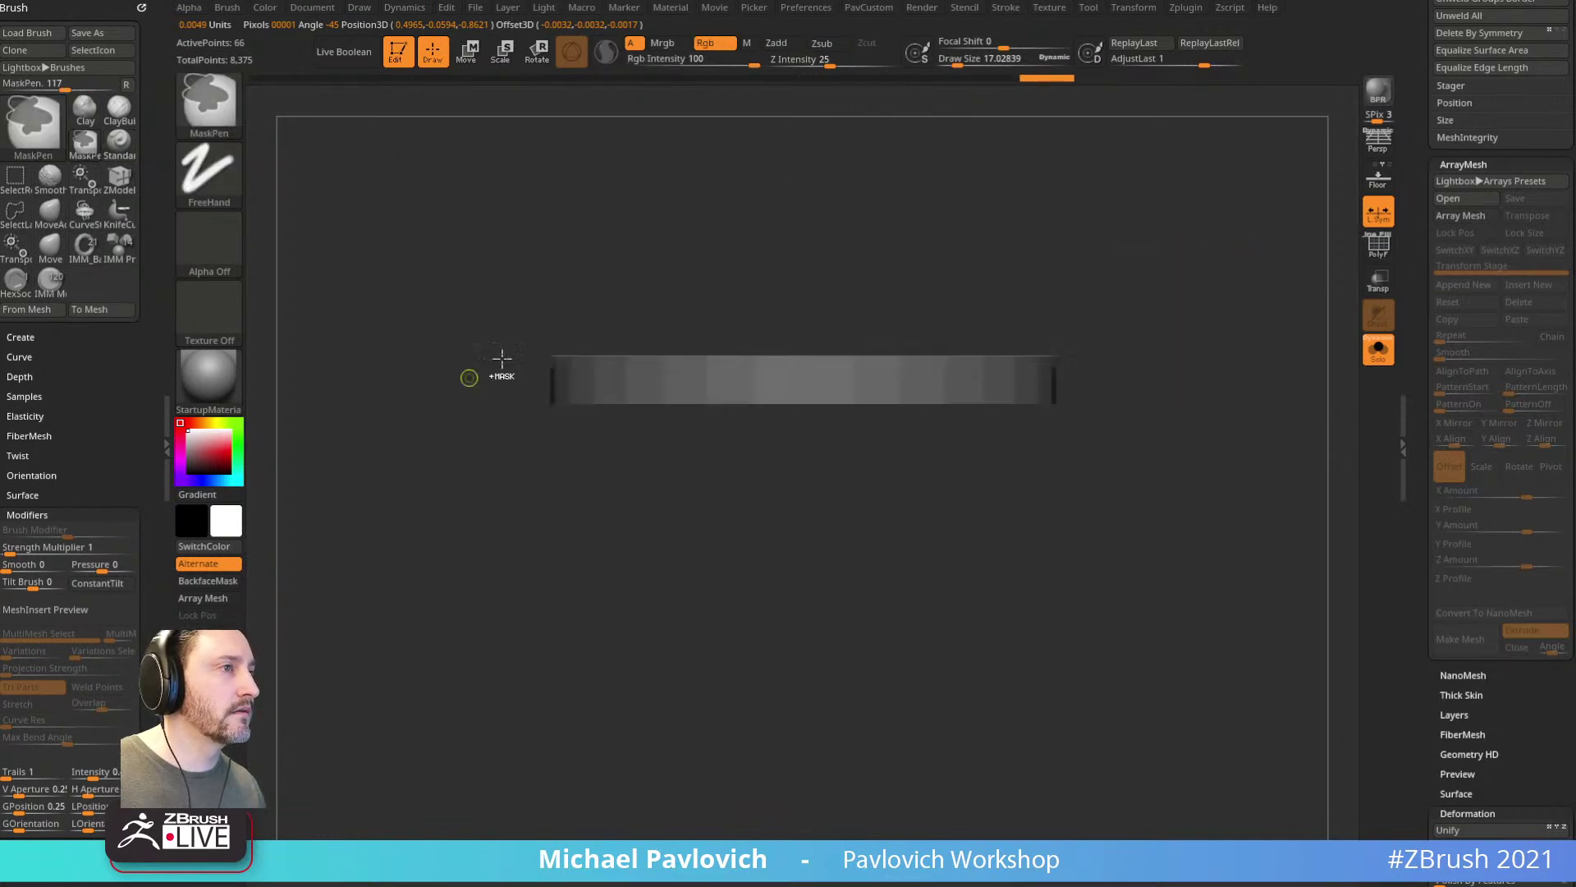
click(932, 241)
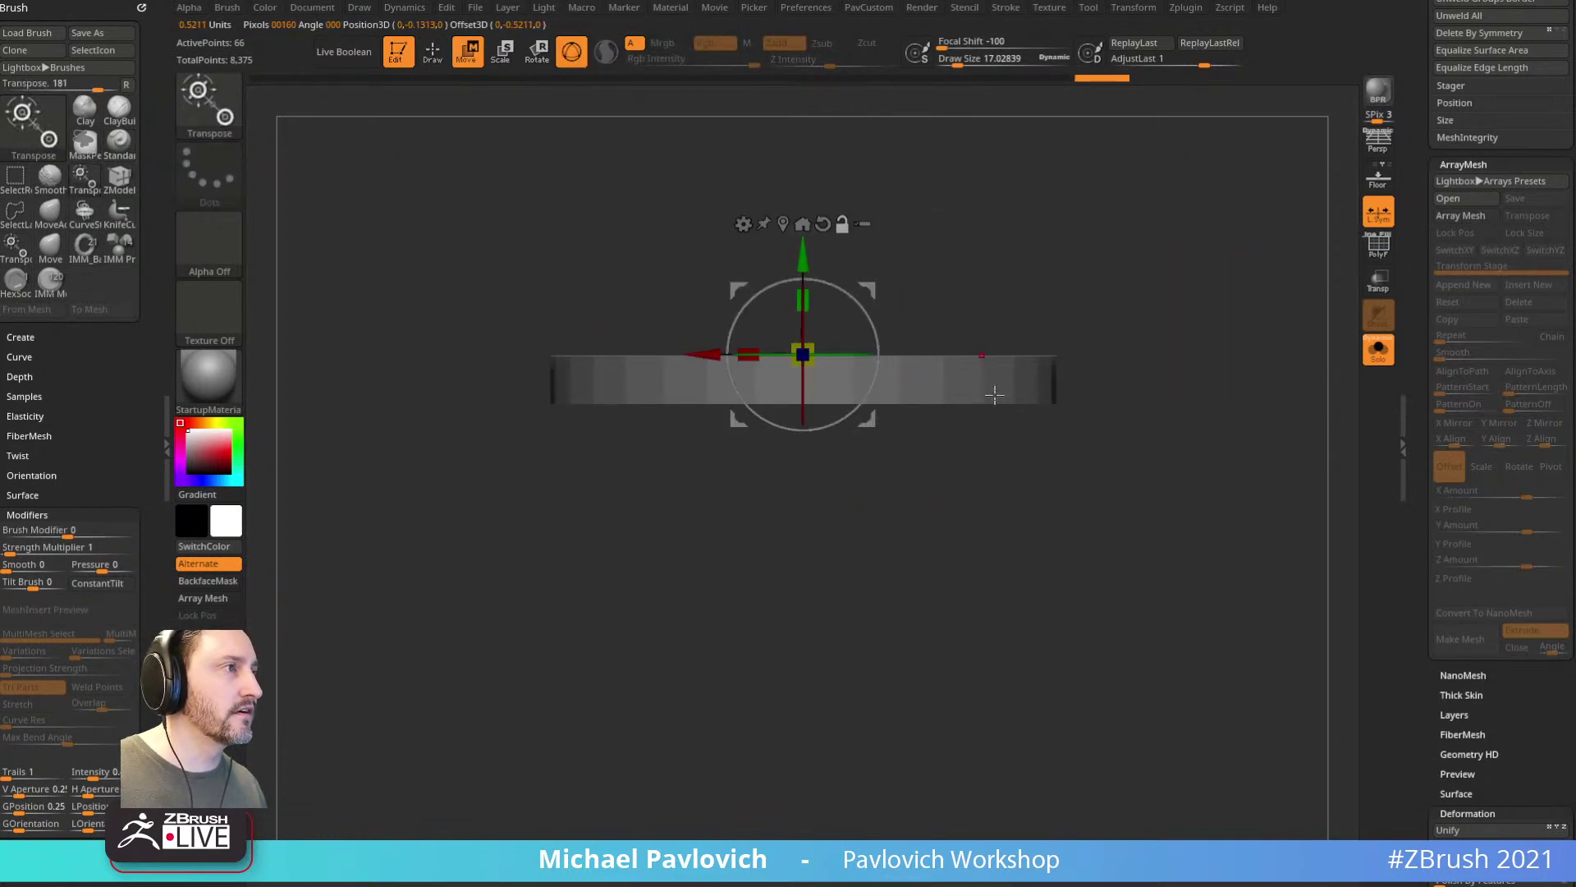
click(1377, 361)
drag(803, 298, 807, 305)
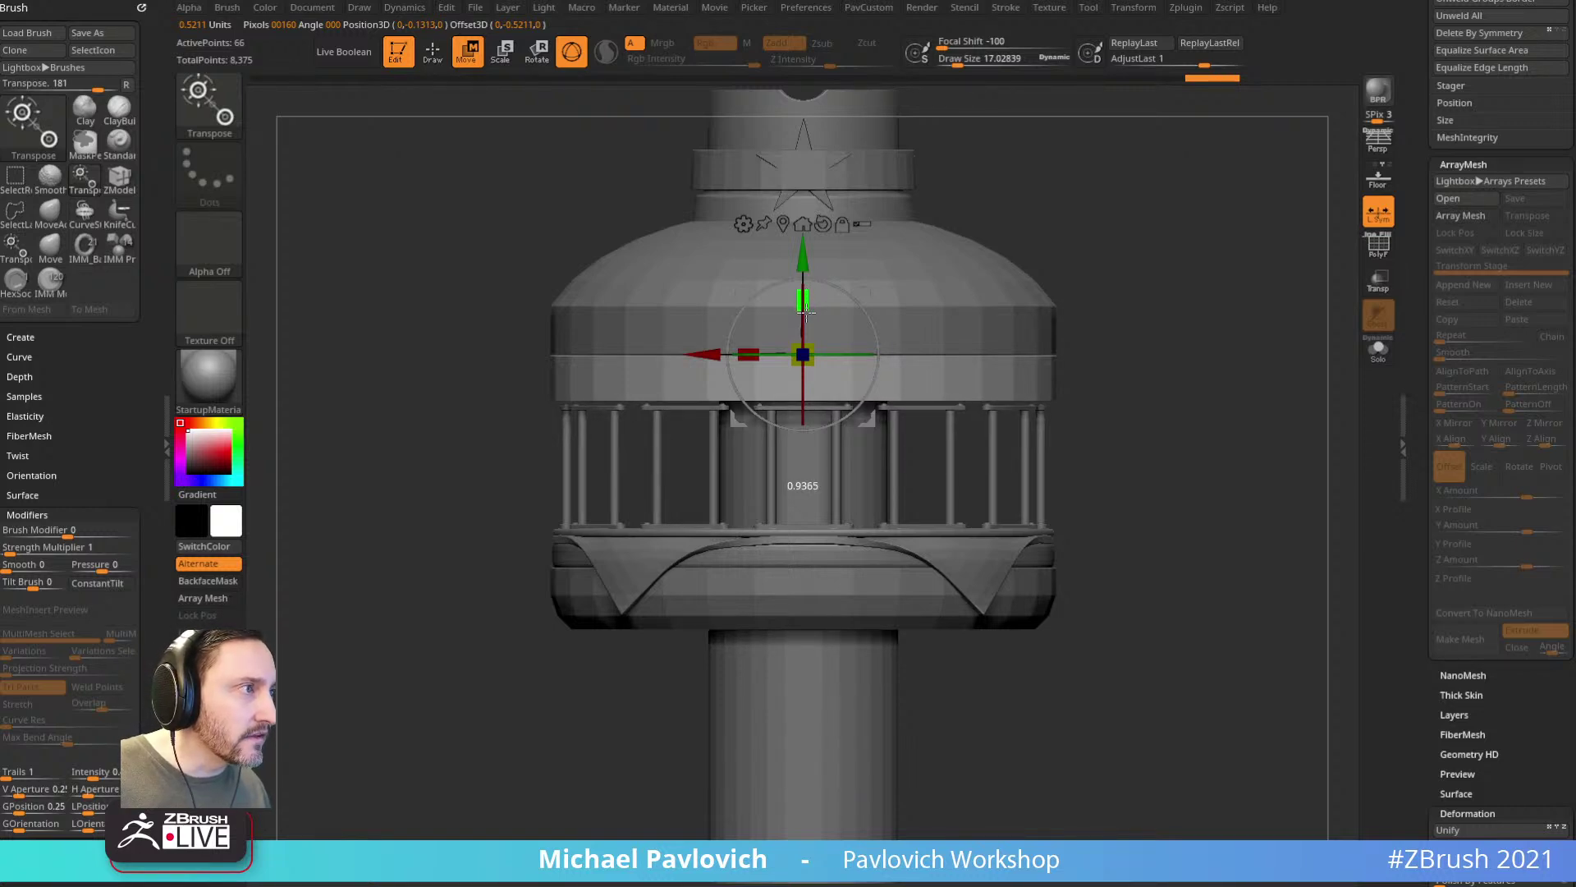
Step: Select the railing's arrayed lower bar subtool and turn on the polyframe display
key(q)
drag(1259, 355, 1228, 370)
key(s)
ctrl+right_drag(1225, 373, 1248, 475)
key(s)
click(1048, 584)
drag(1342, 498, 1226, 444)
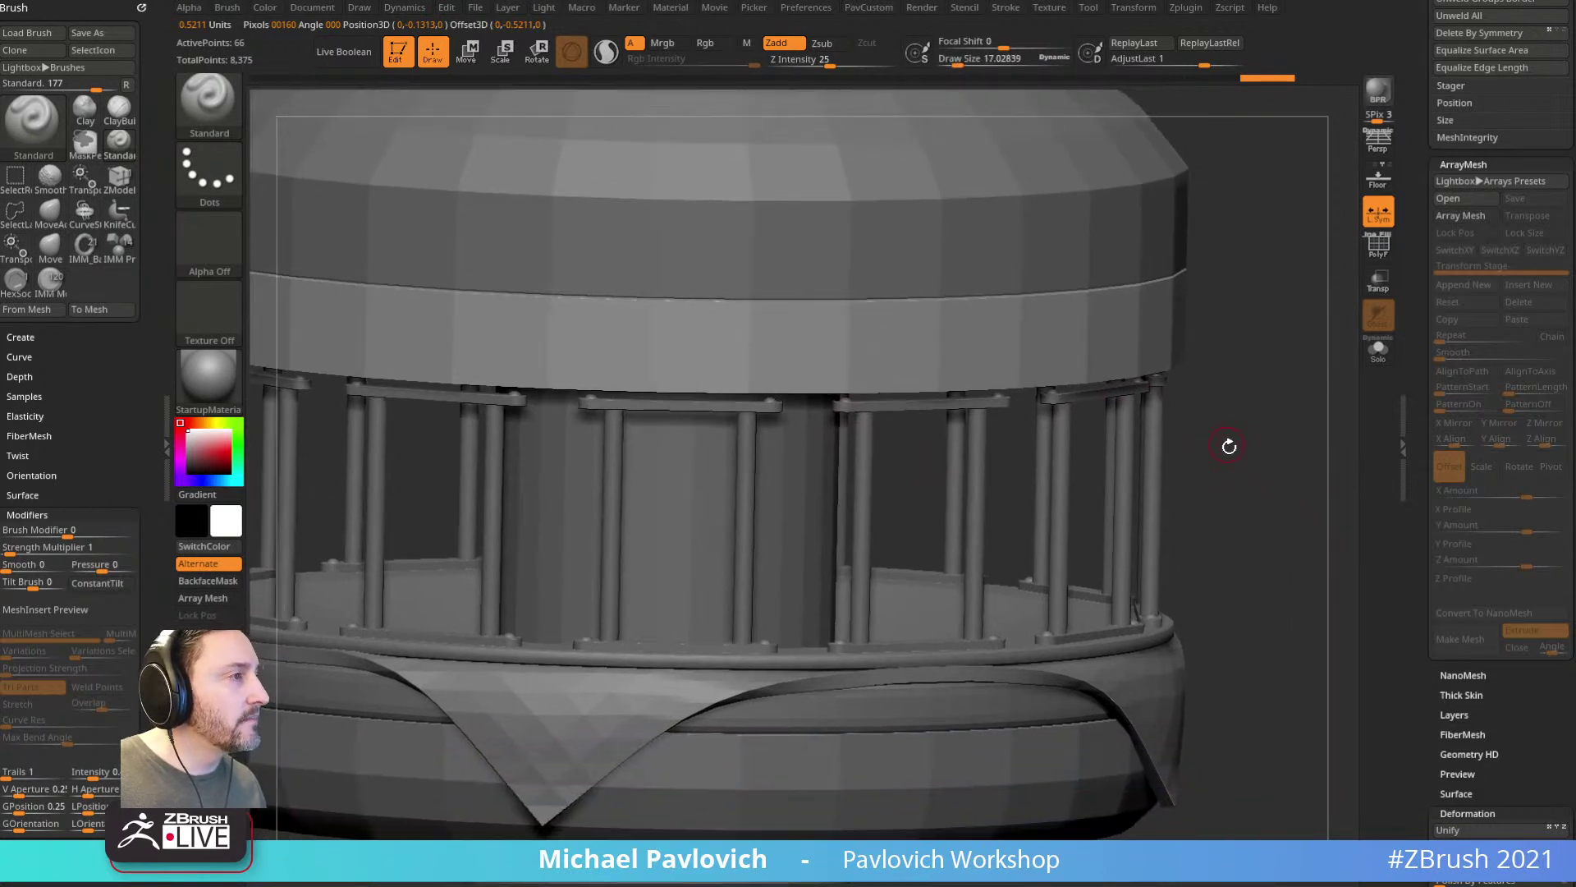
key(bracketleft)
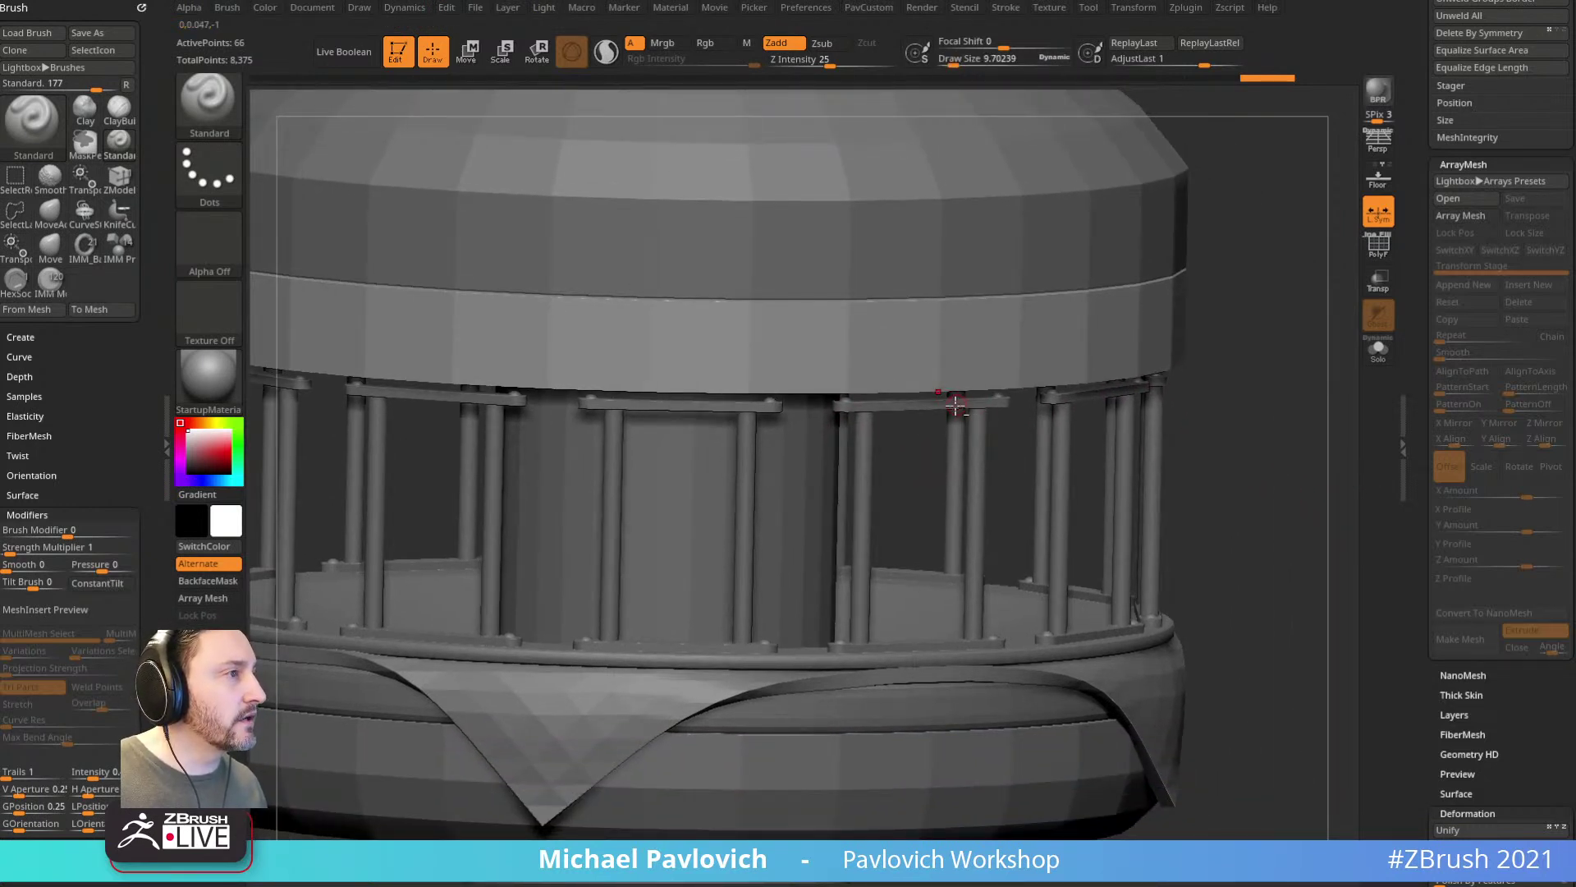
alt+click(894, 651)
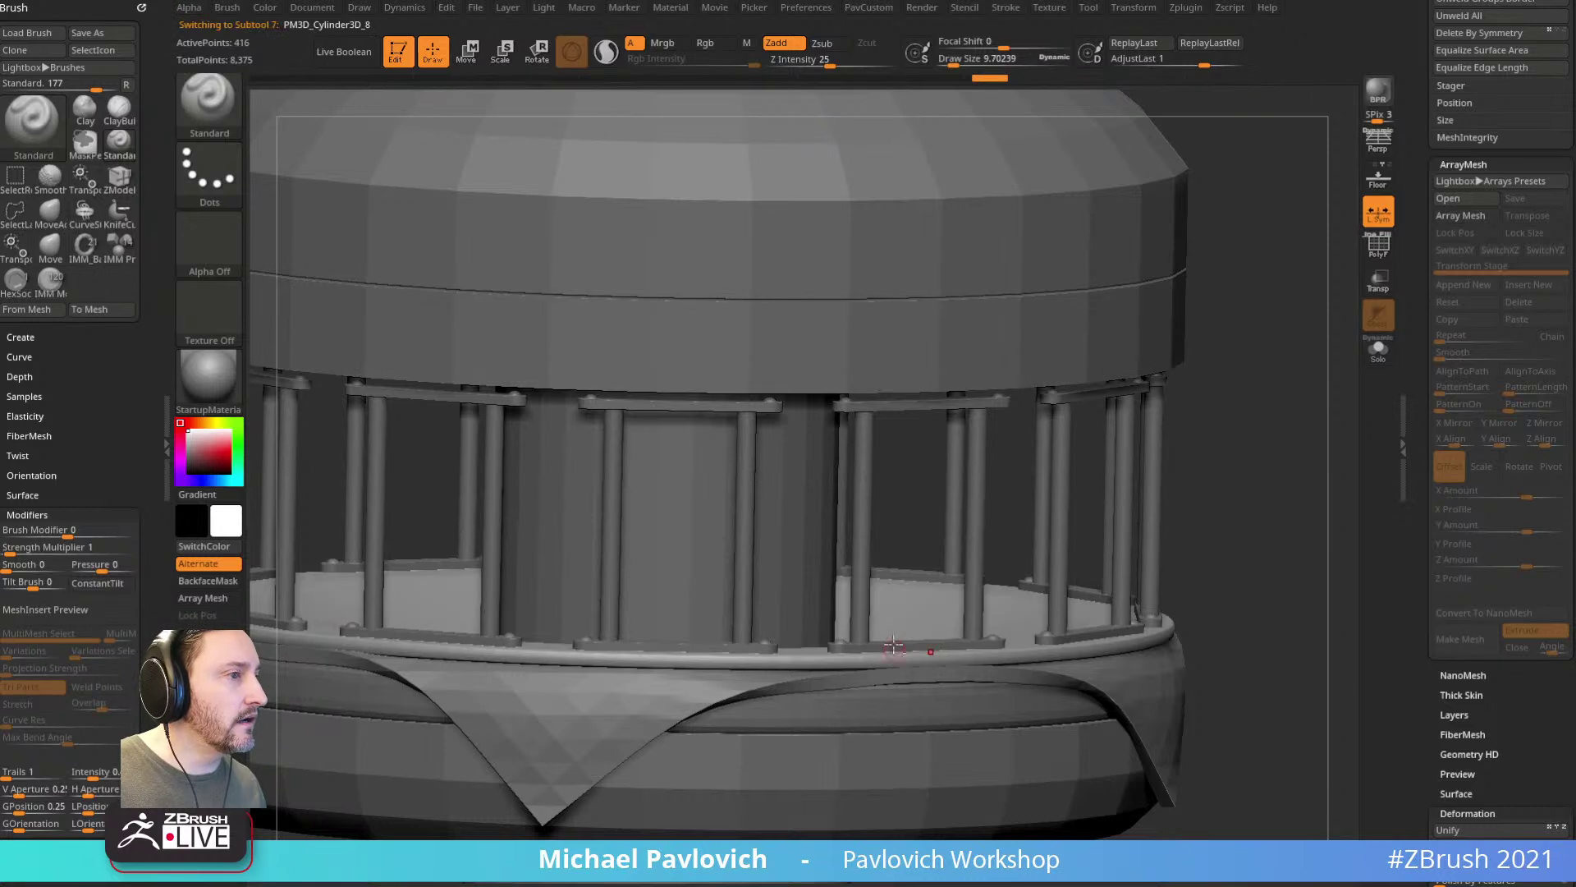
alt+click(716, 645)
click(1379, 246)
drag(1322, 328, 1269, 370)
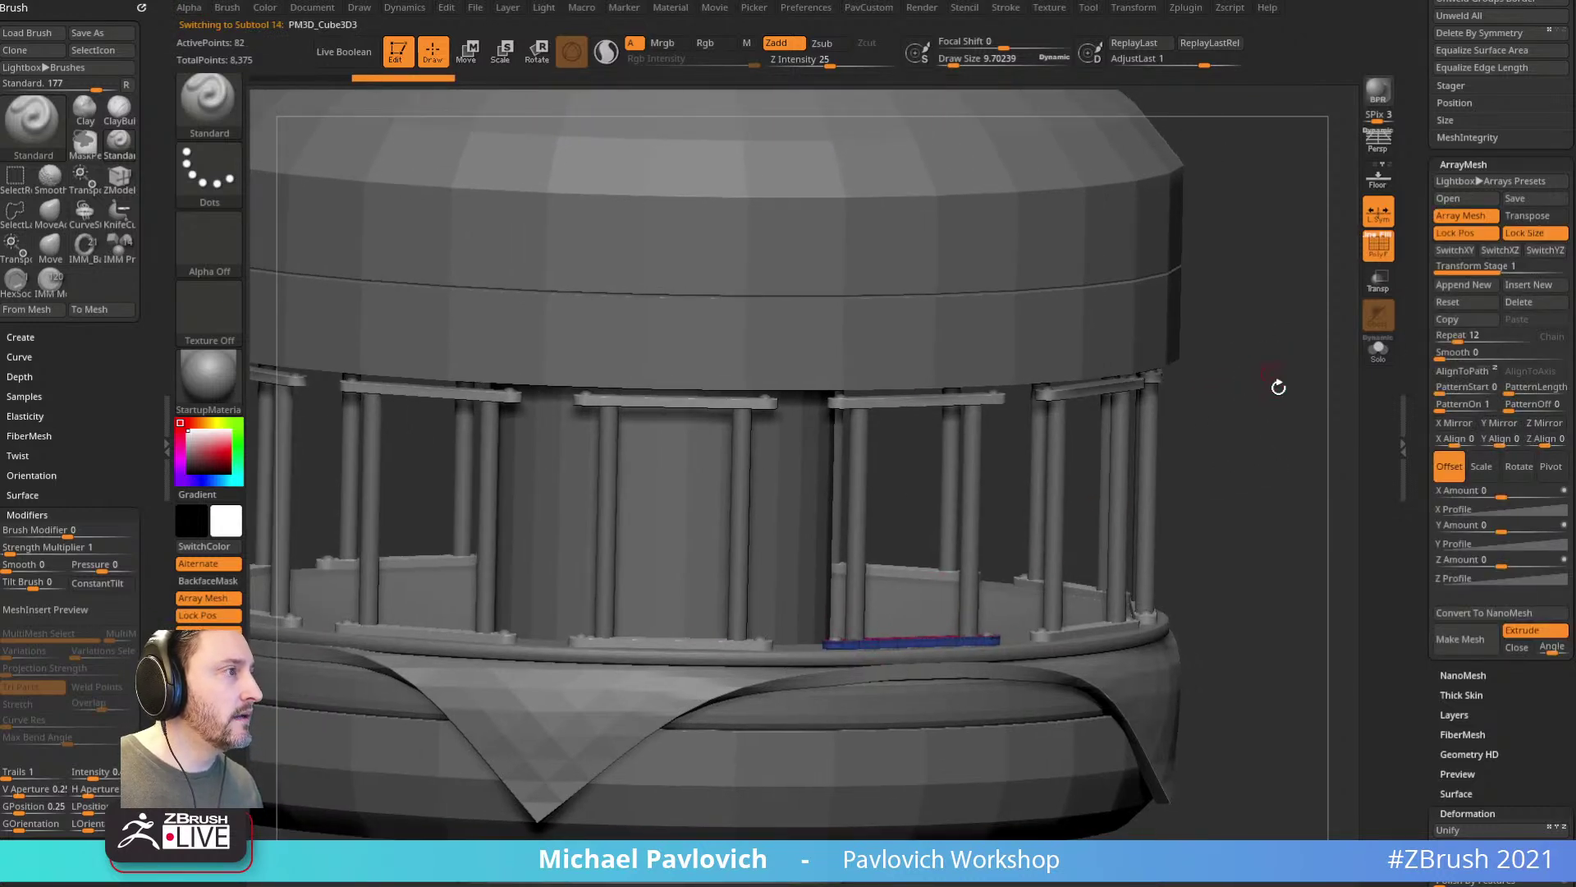
Step: Try the Array Mesh Y Mirror option on the railing bars and switch it off again
drag(1415, 433, 1468, 403)
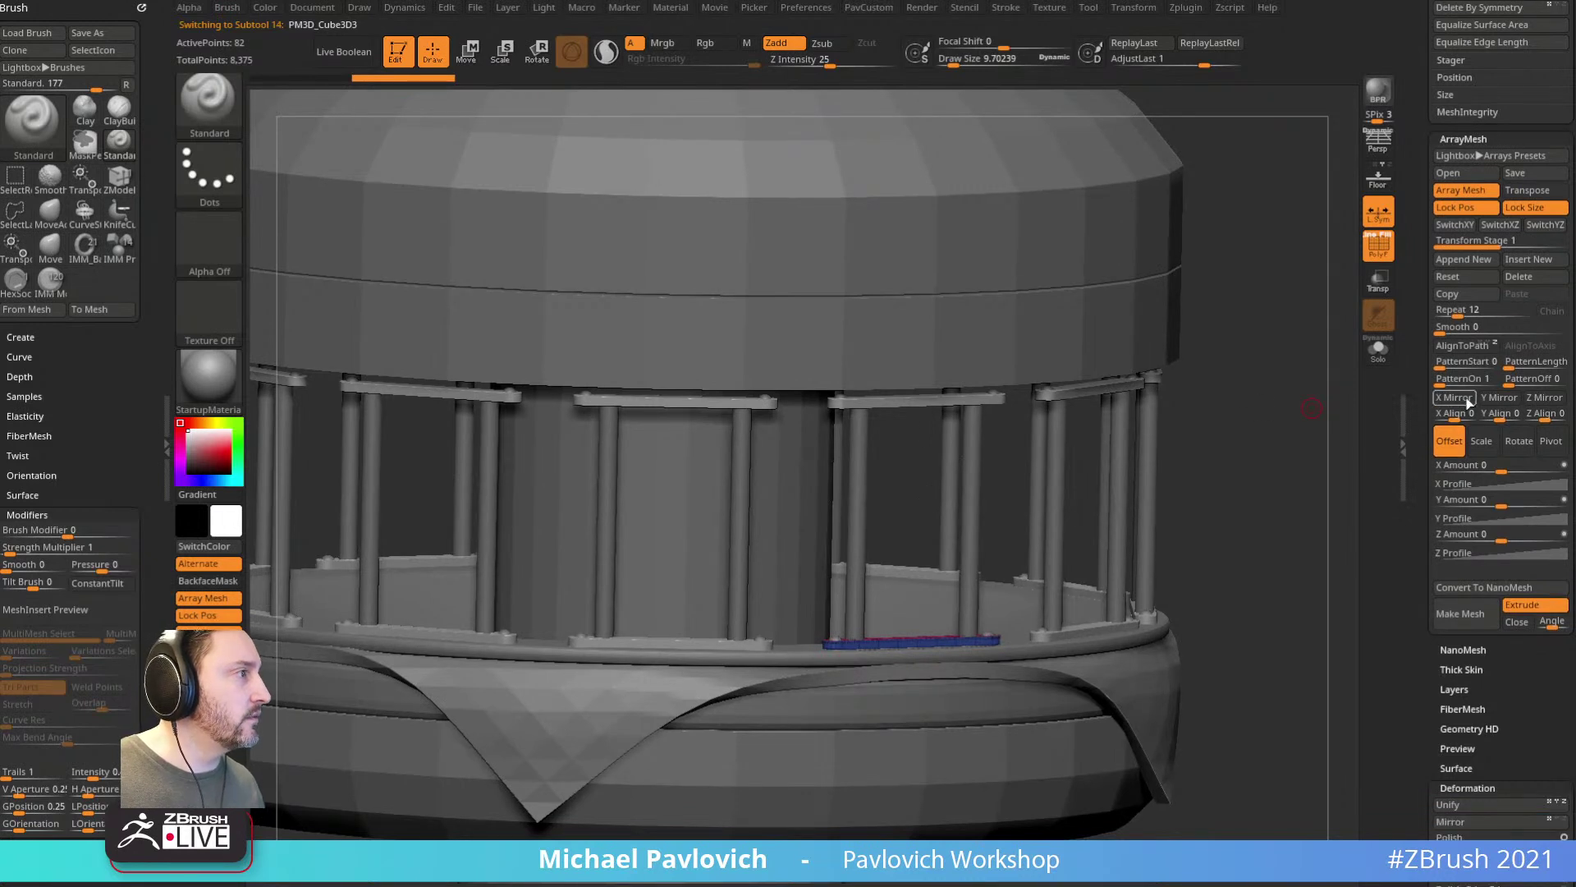
click(1500, 399)
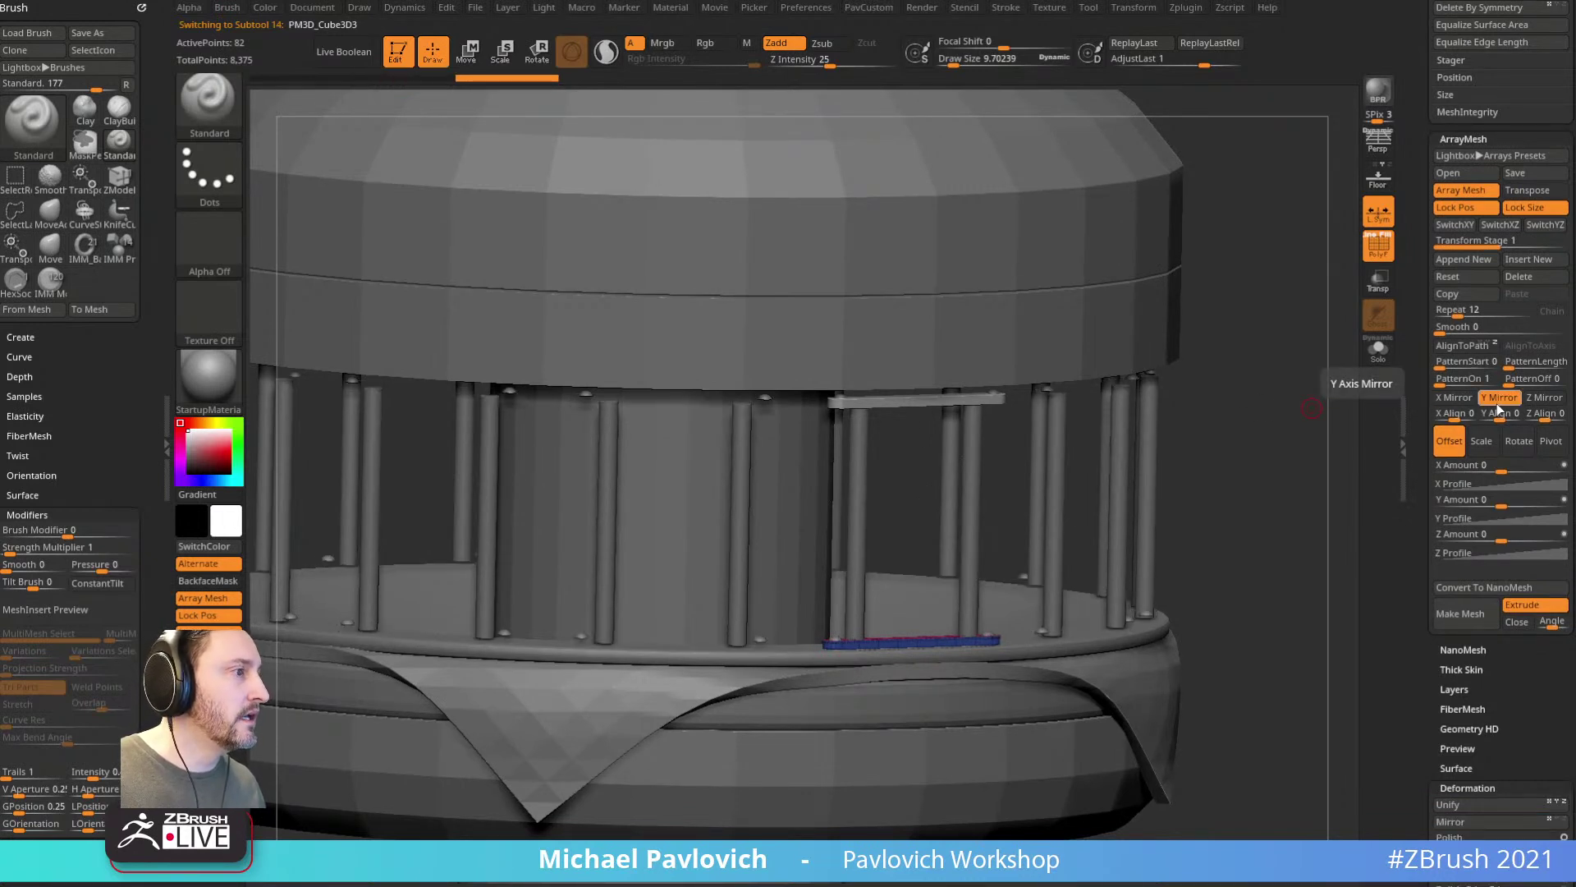
click(1499, 398)
shift+drag(1330, 377, 1322, 380)
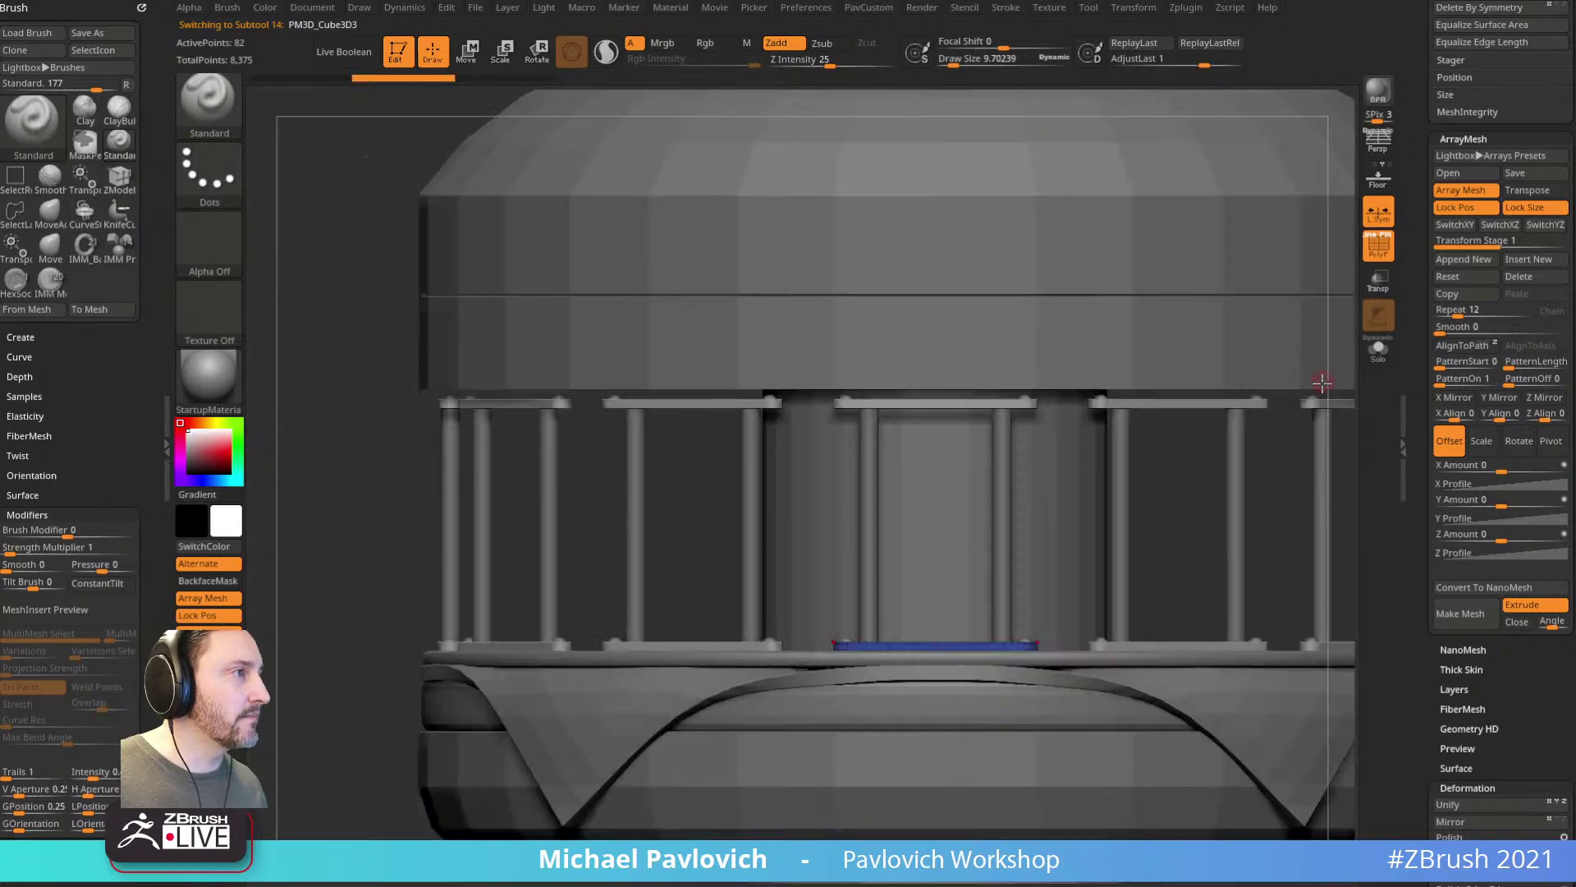
Step: Select the ring beneath the bun, isolate it in Solo view and switch to the ZModeler brush
alt+click(780, 354)
alt+drag(426, 454, 453, 696)
mouse_move(1289, 262)
alt+mouse_down()
mouse_move(1232, 245)
mouse_move(1266, 296)
mouse_move(1256, 315)
mouse_move(1231, 270)
alt+mouse_up()
key(s)
scroll(1257, 315, up, 4)
drag(1418, 256, 1411, 455)
scroll(1410, 456, up, 1)
drag(1285, 443, 1286, 392)
click(1377, 351)
key(b)
key(z)
key(m)
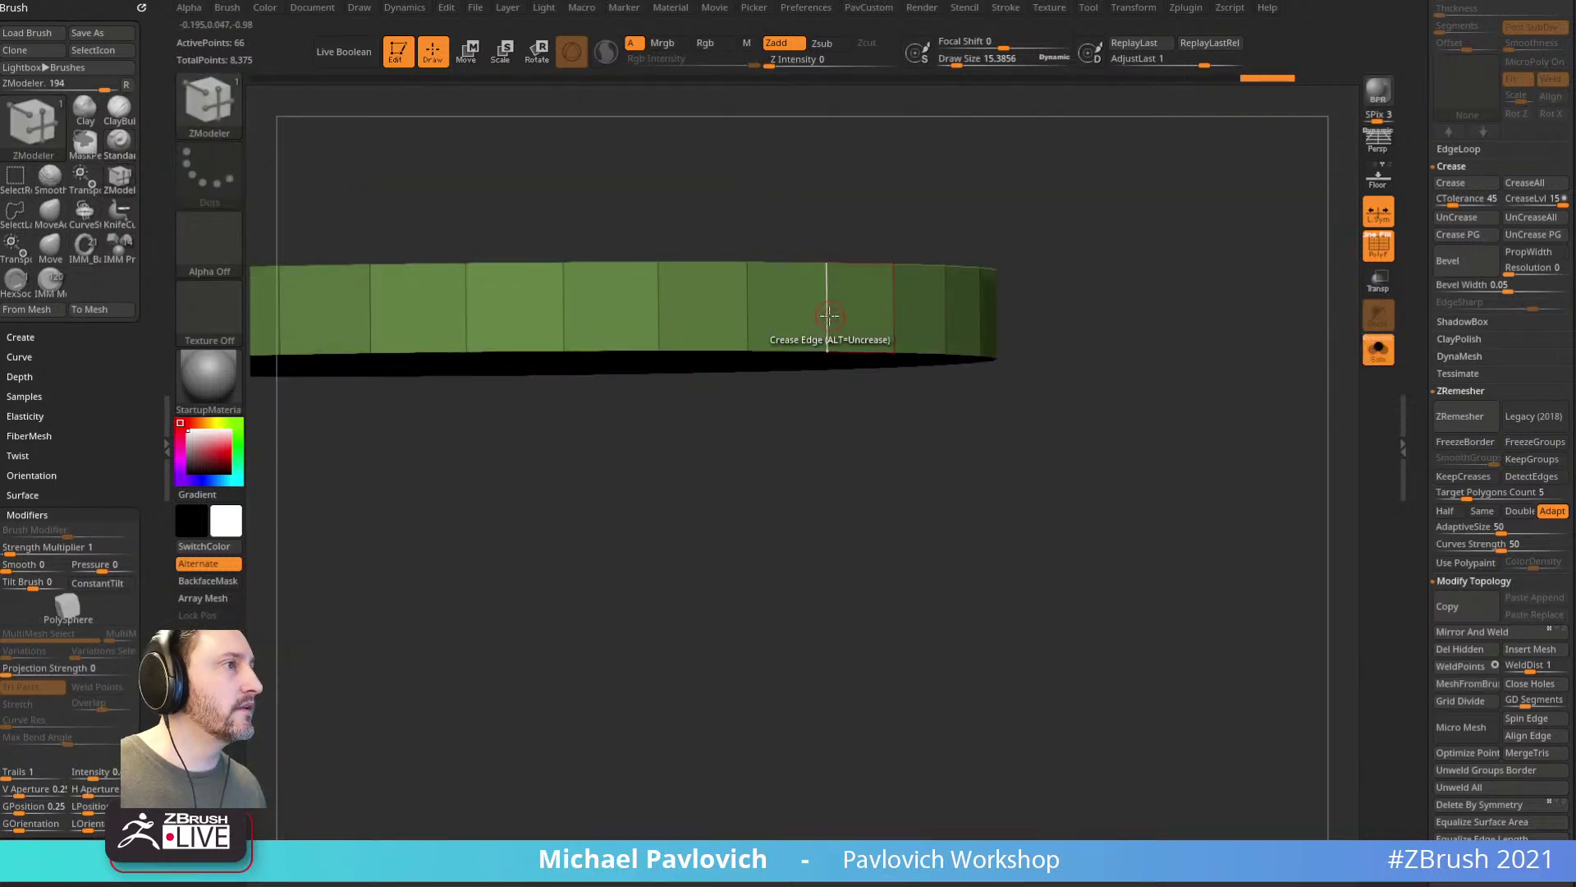
Step: Assign the ring's side faces their own polygroup using the ZModeler edge PolyGroup action on the polyloop
key(space)
click(821, 470)
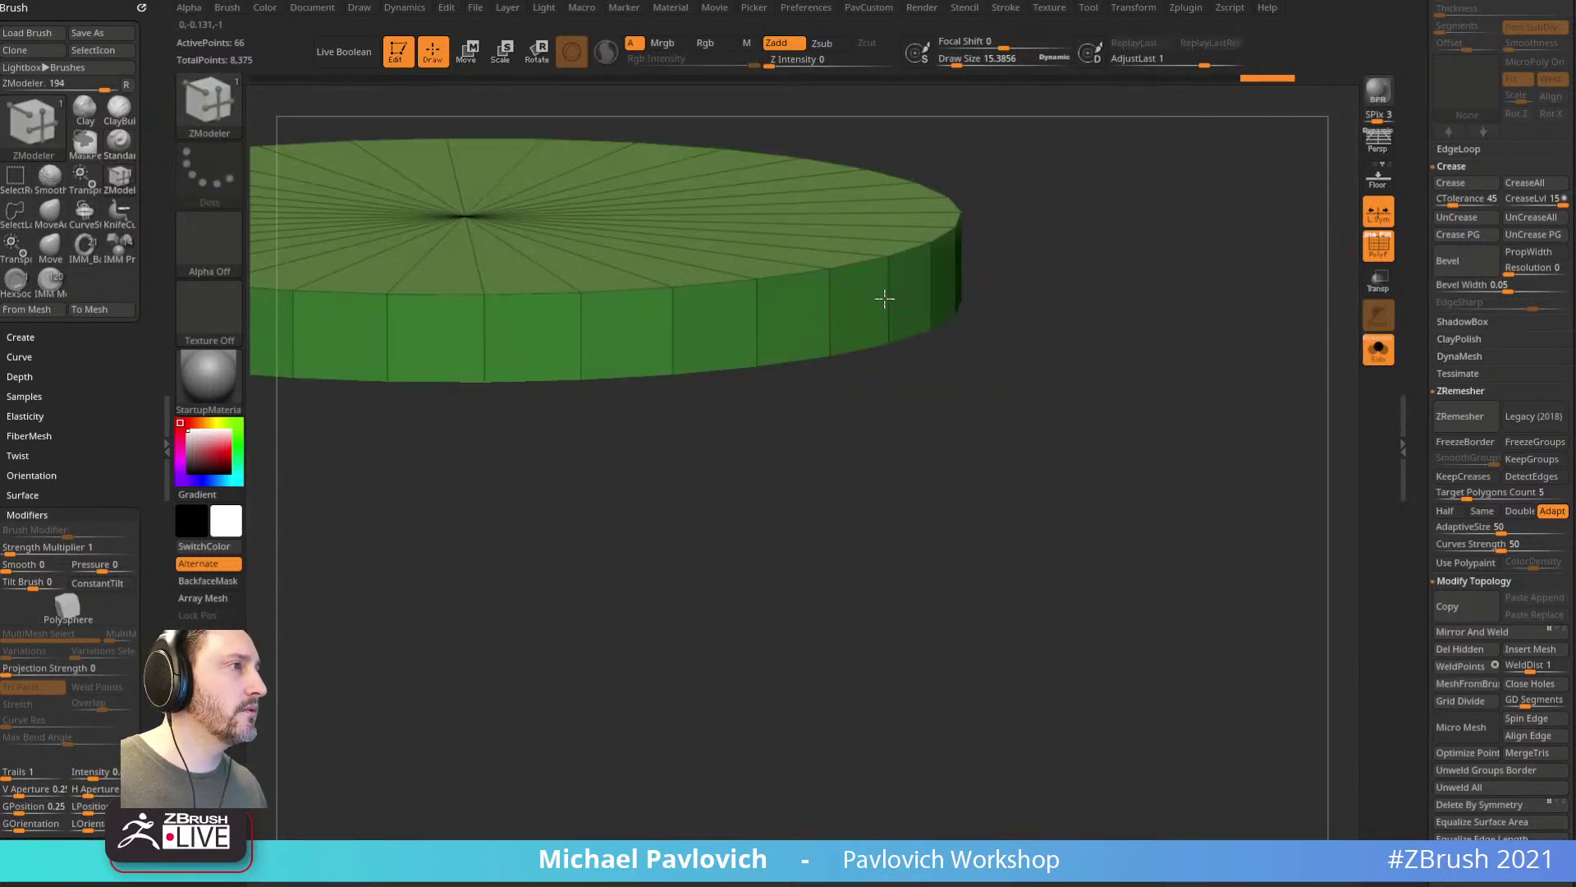
click(884, 298)
Step: Inset the ring's side band using the ZModeler polygon Inset action with the Polygroup All target
key(space)
click(788, 308)
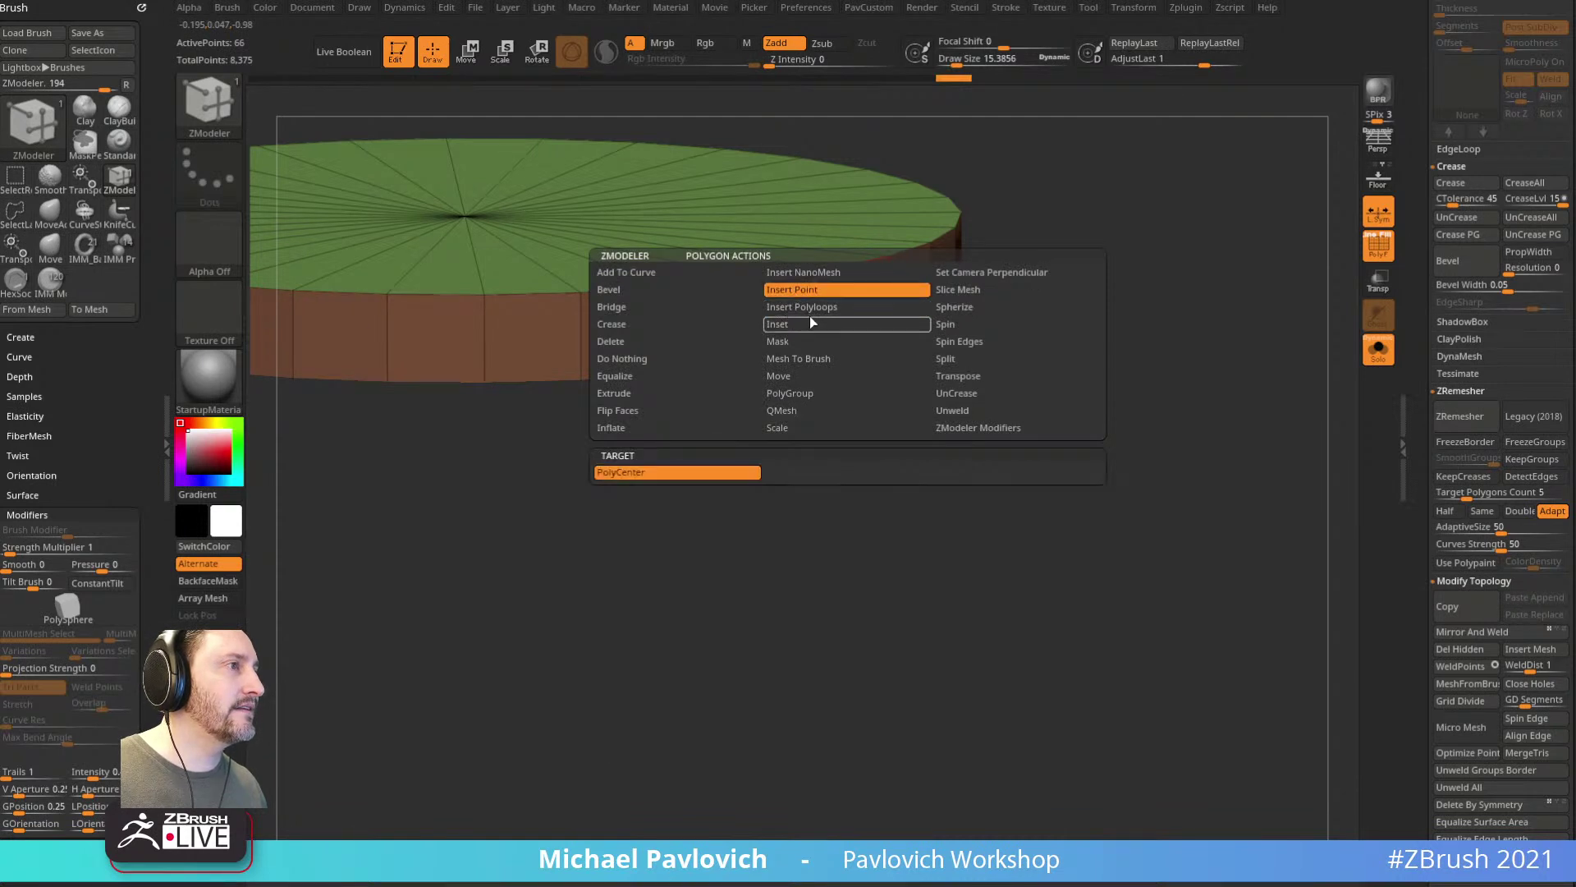
key(space)
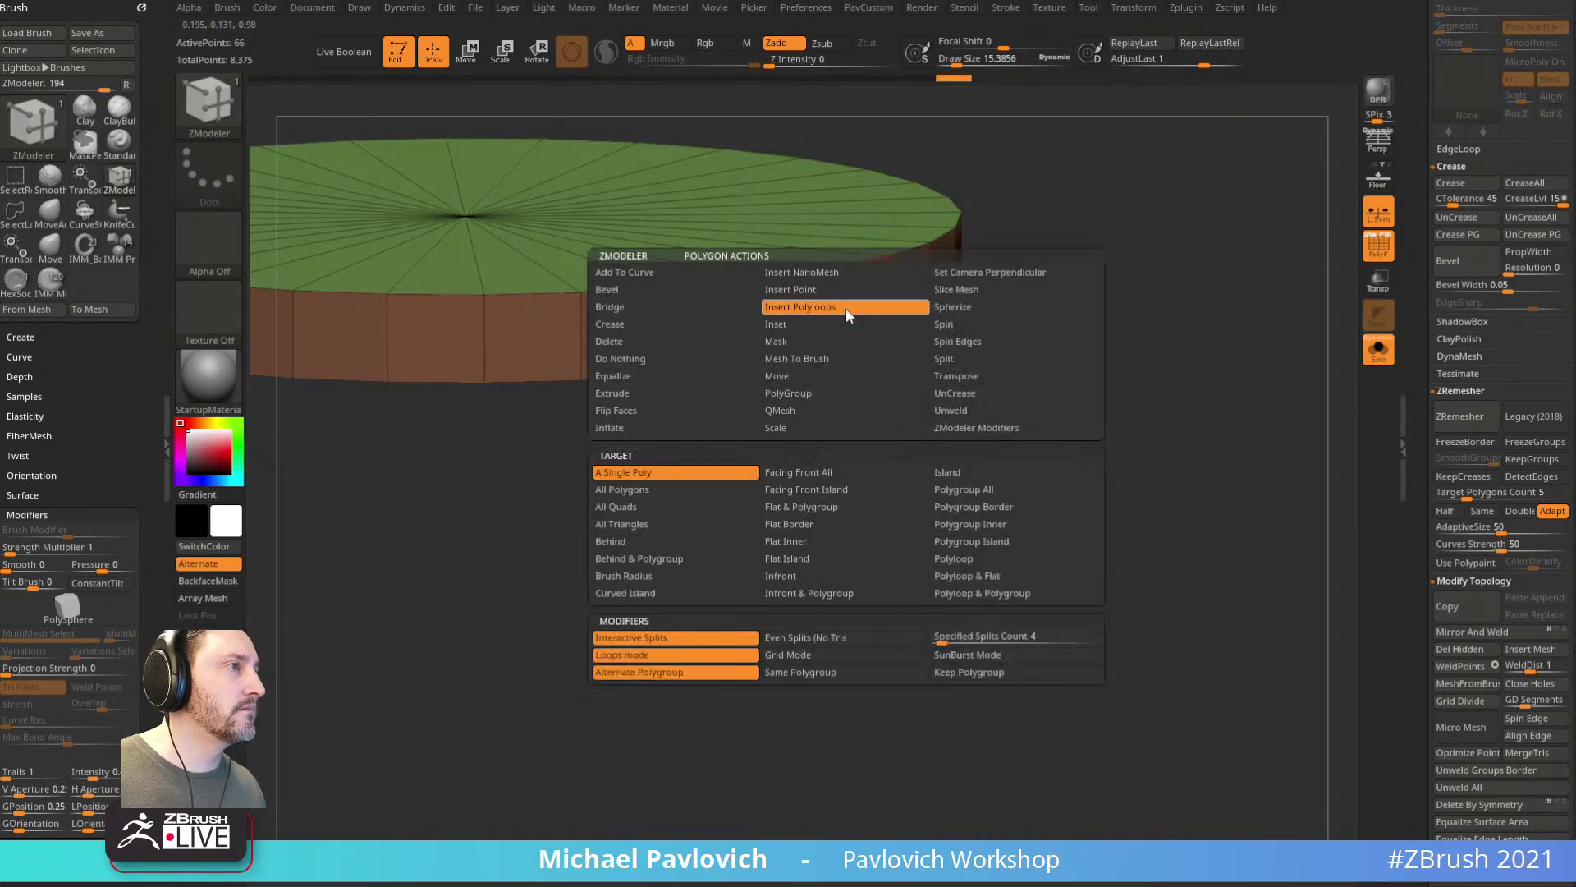
click(821, 324)
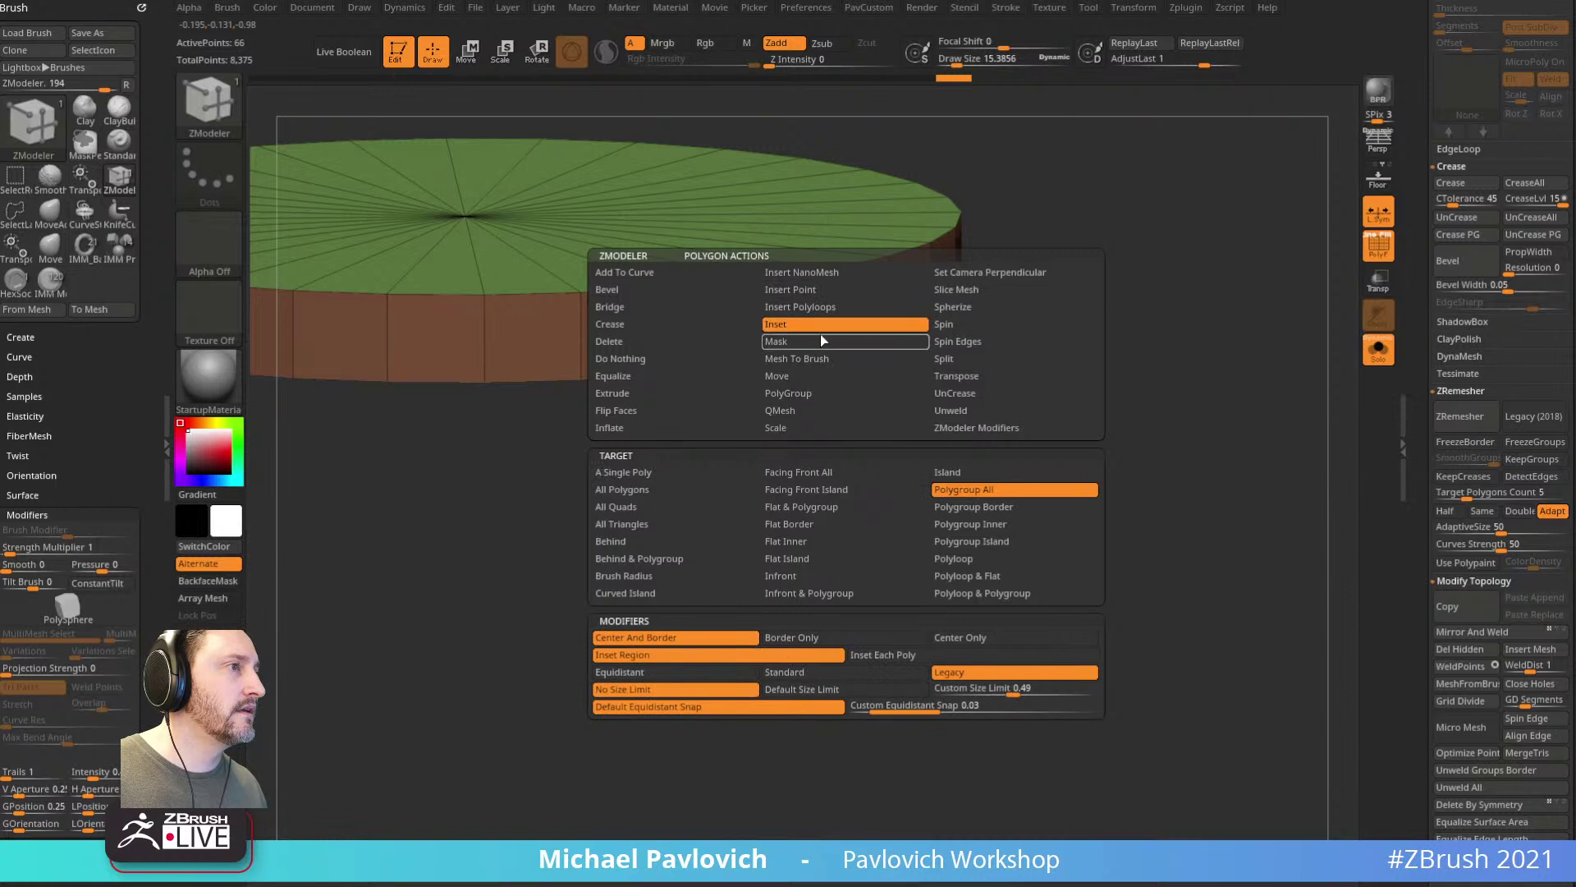
click(850, 322)
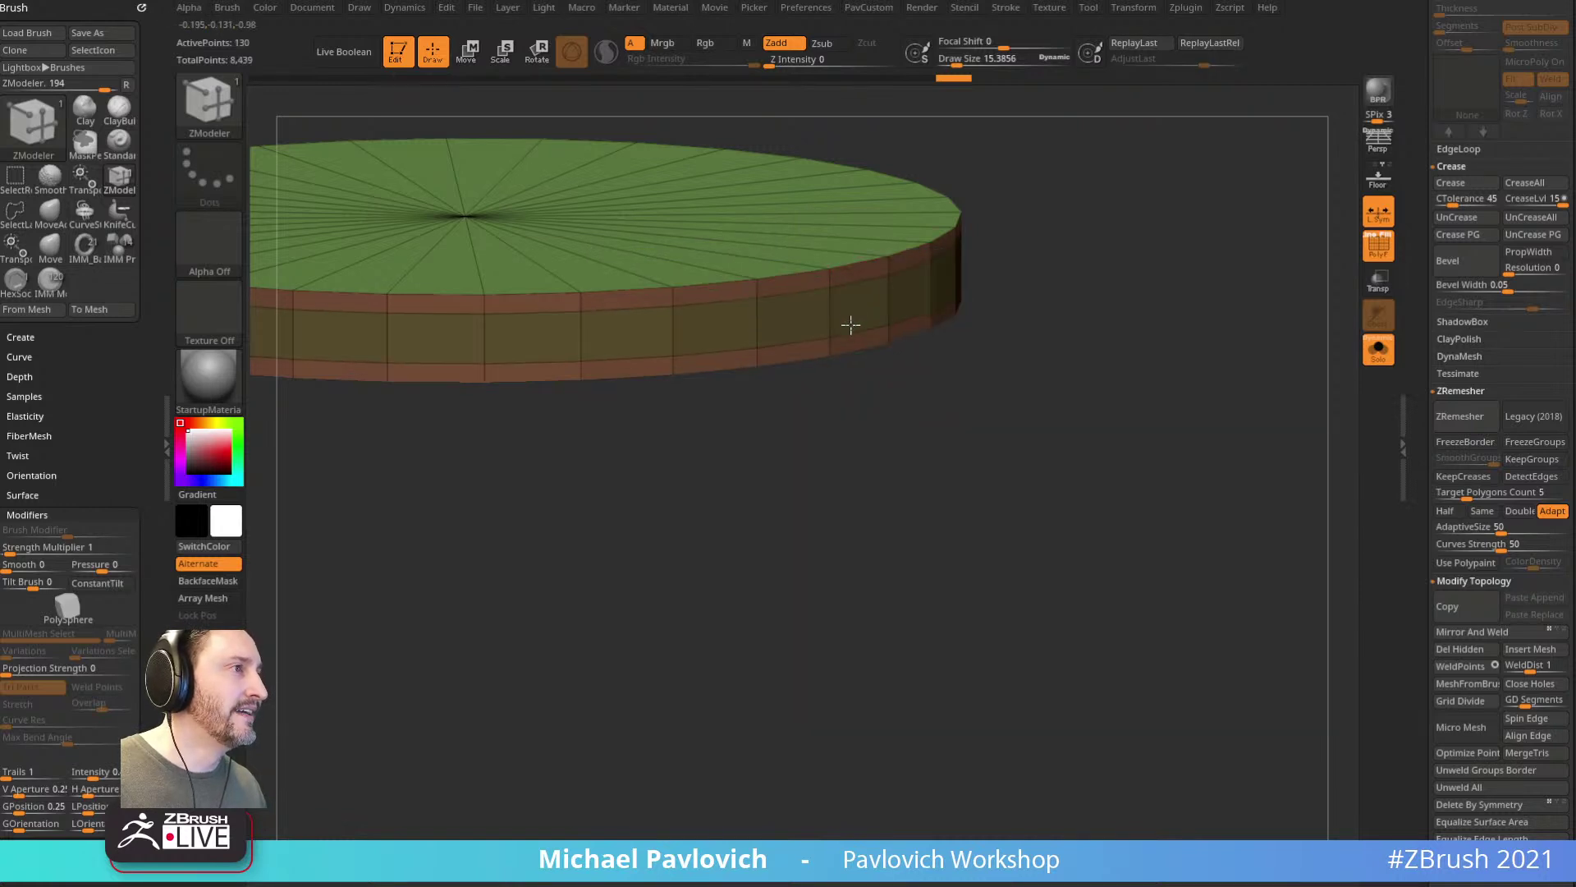
Step: Push the inset side band outward with QMesh targeting Polygroup All to chamfer the ring's upper and lower edges
key(space)
click(826, 411)
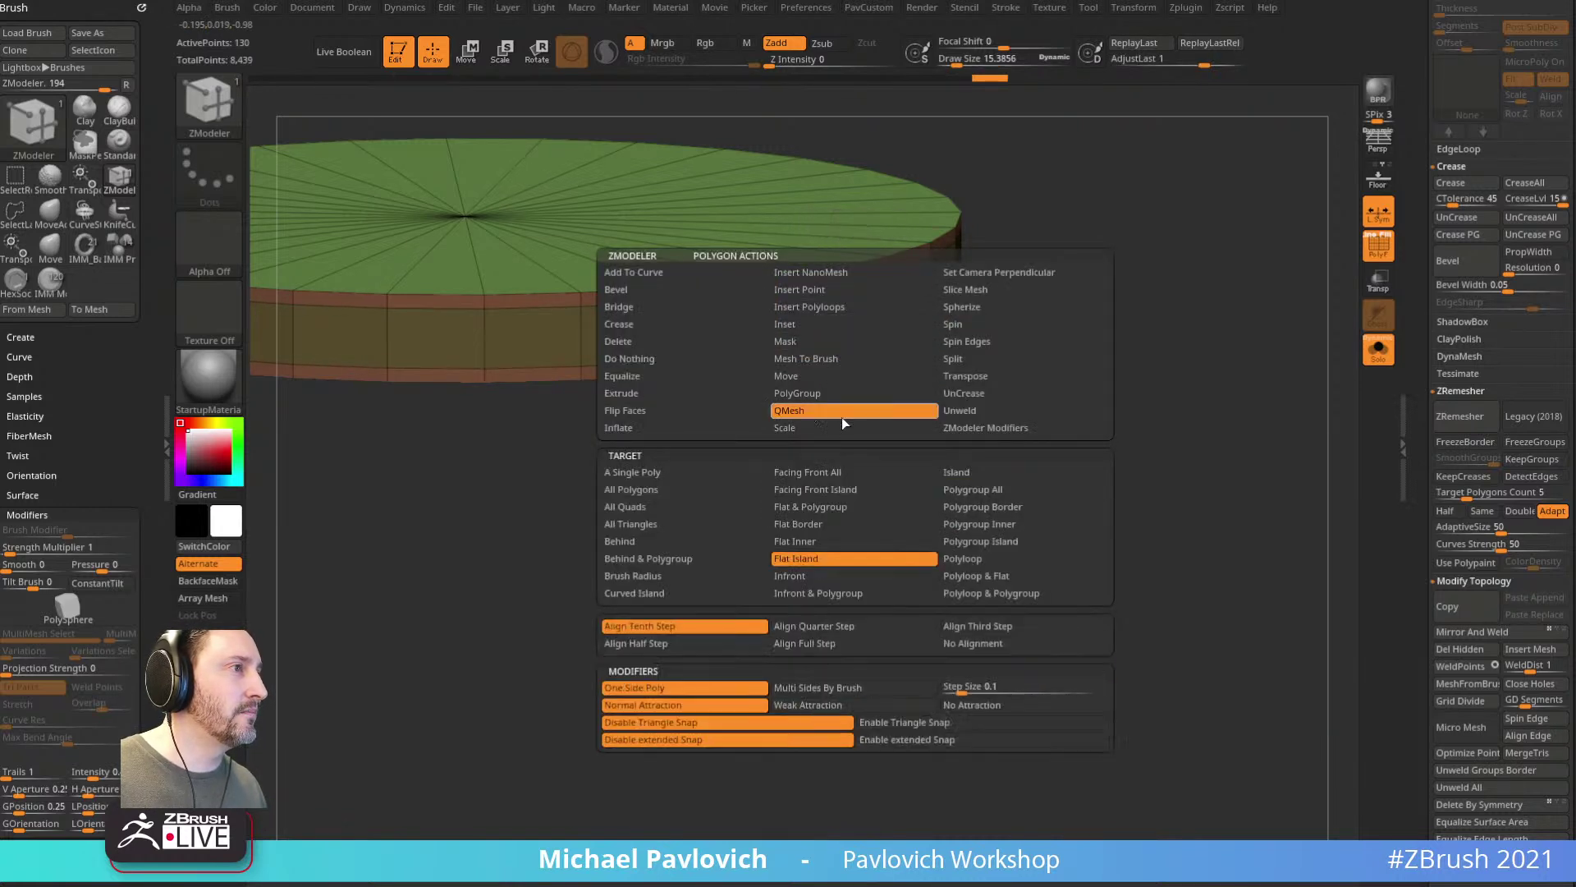
click(989, 493)
right_drag(901, 308, 896, 326)
drag(863, 306, 871, 307)
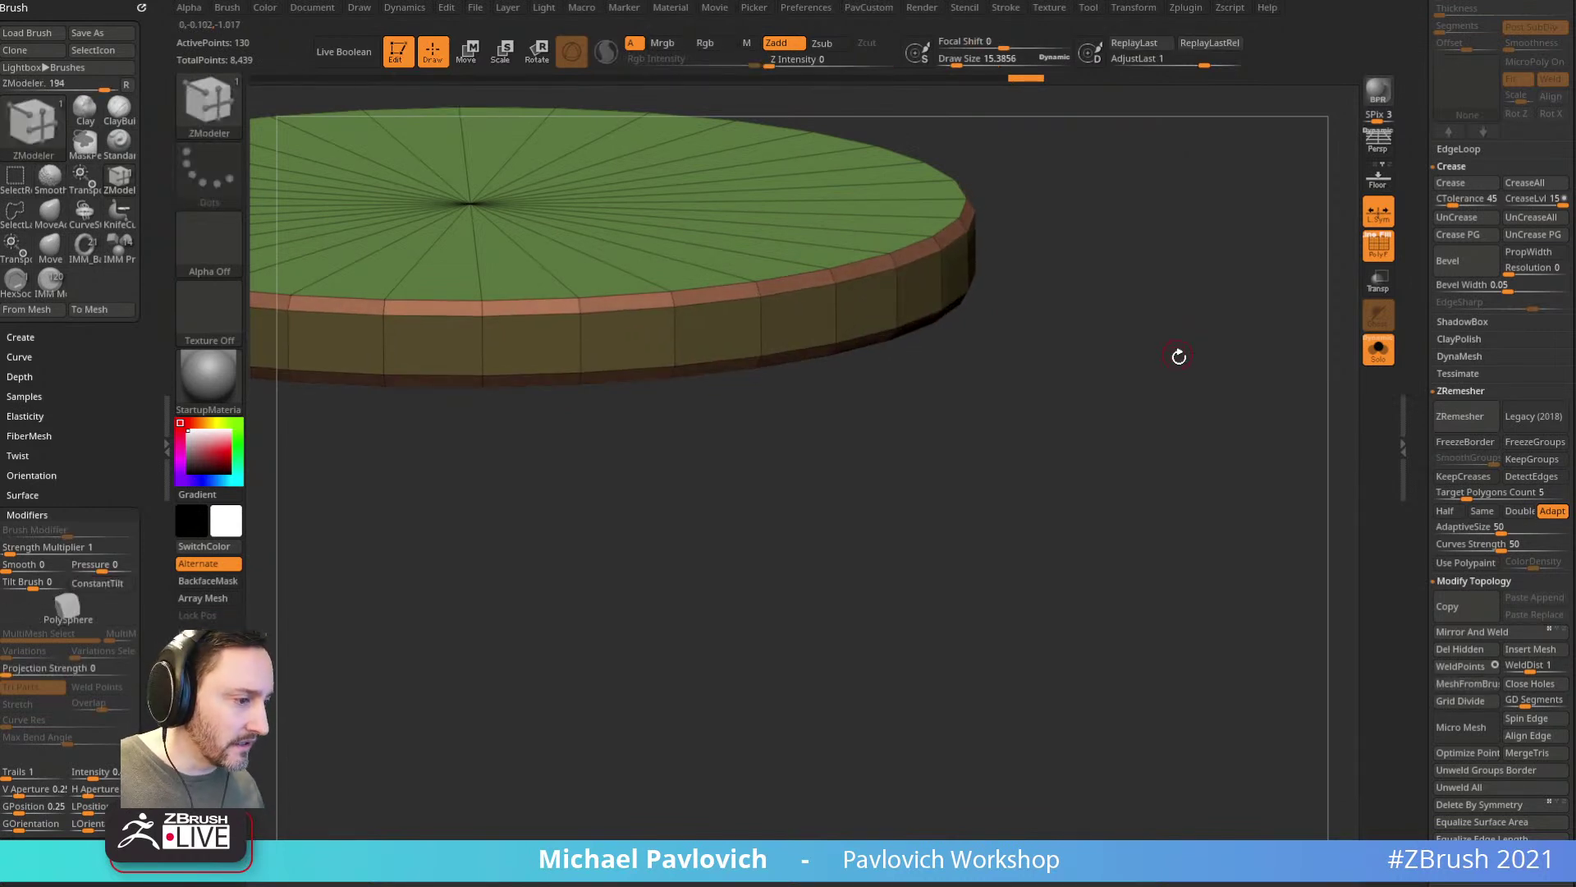
drag(1156, 325, 1164, 352)
Step: Set the edge action to Insert and inset the ring's top face as a polygroup to leave a narrow border
key(space)
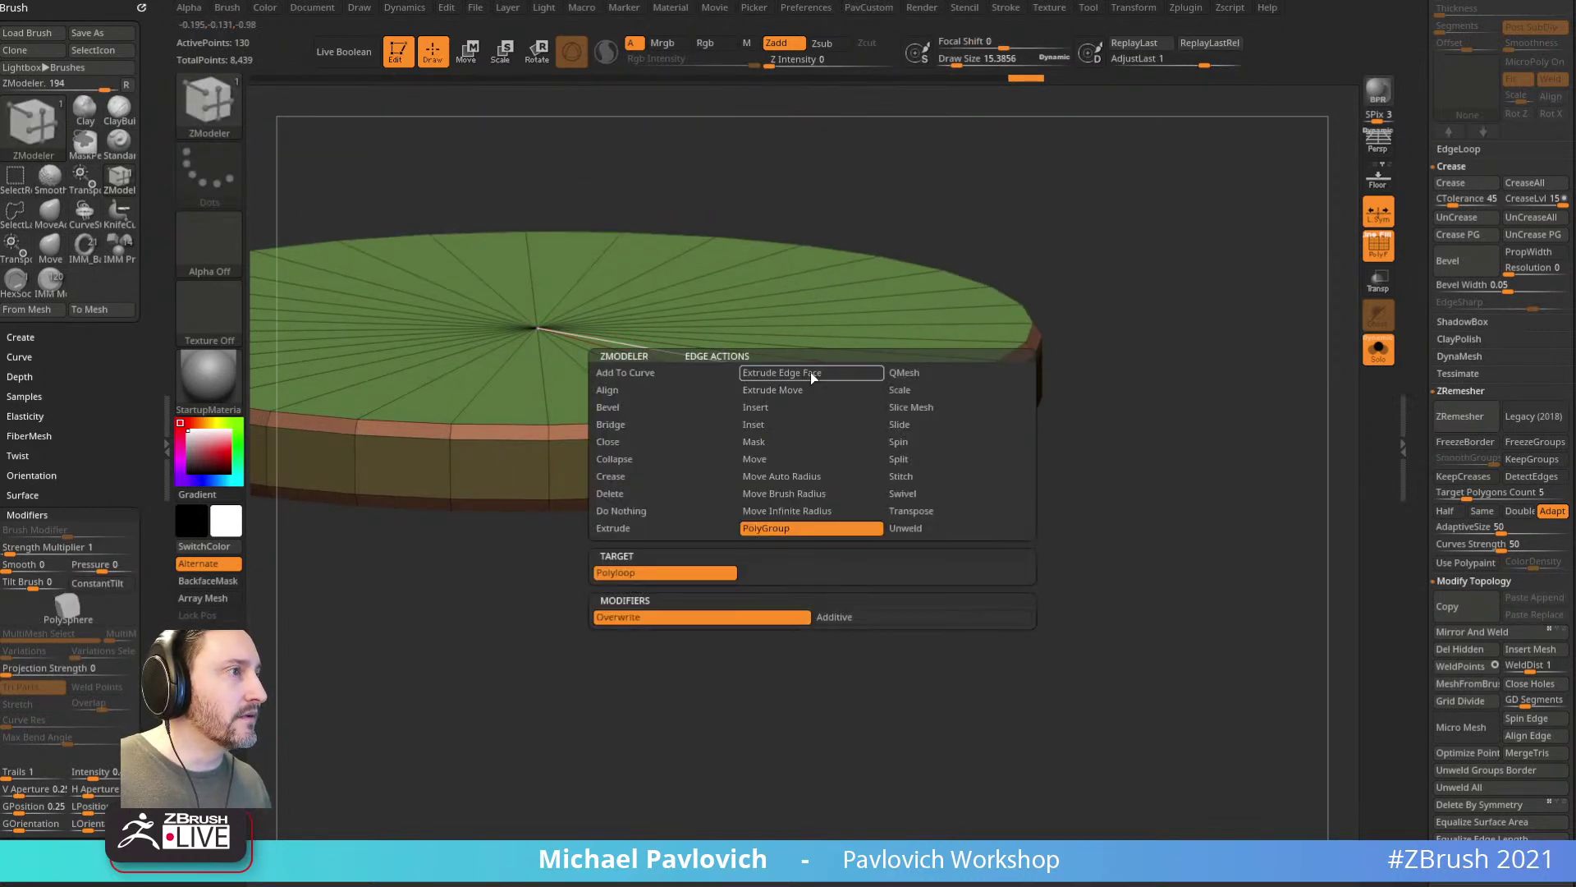
click(776, 406)
click(795, 573)
drag(1121, 322, 1083, 361)
key(space)
click(812, 324)
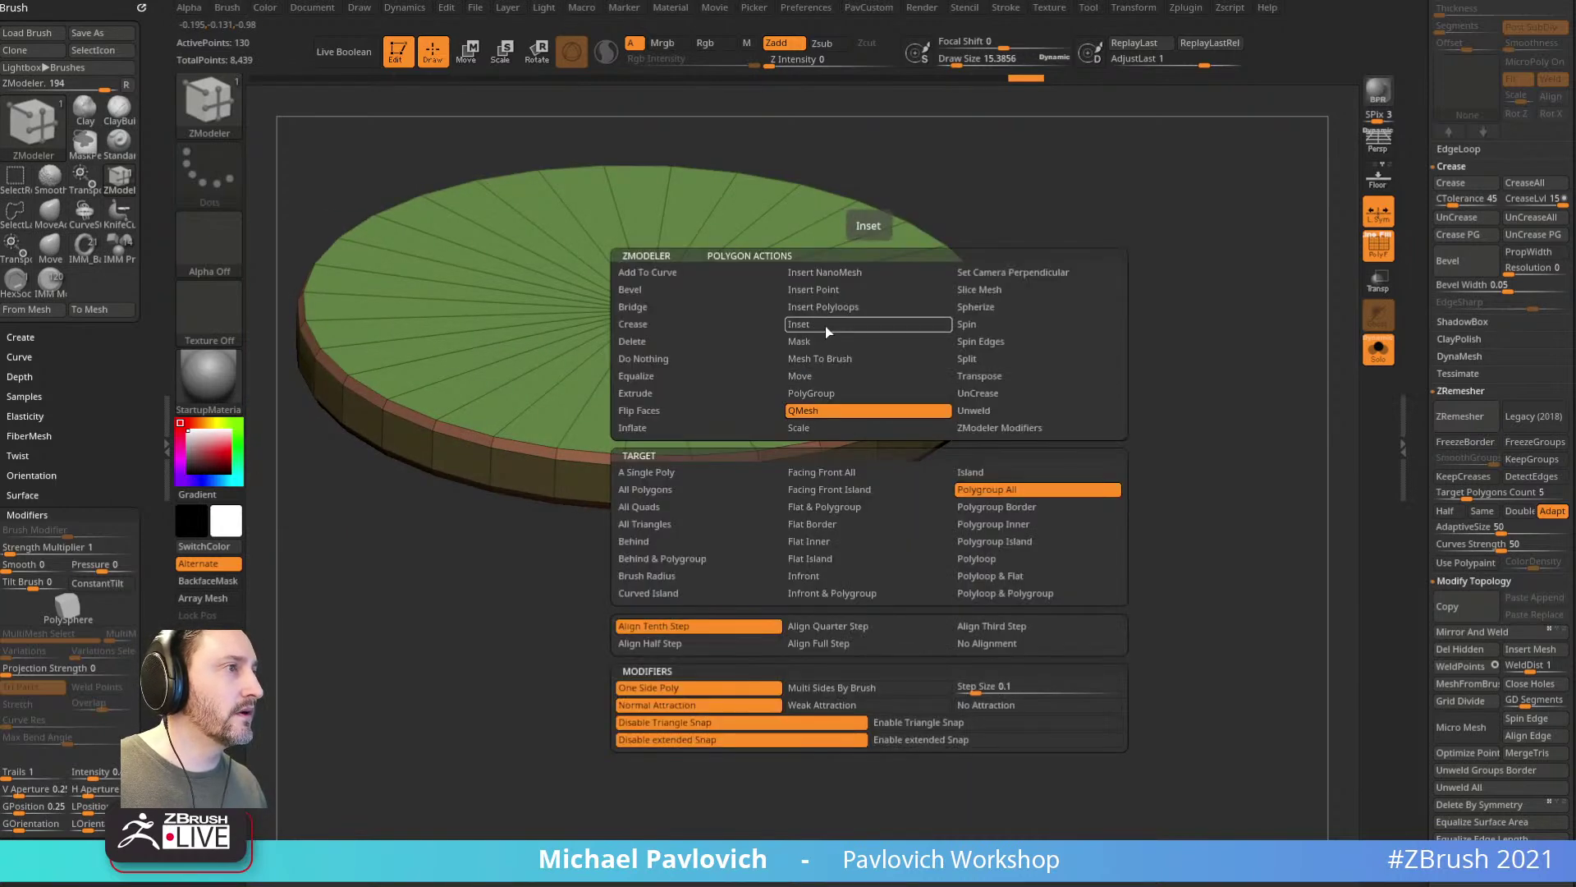
drag(882, 375, 877, 350)
drag(1069, 327, 1226, 339)
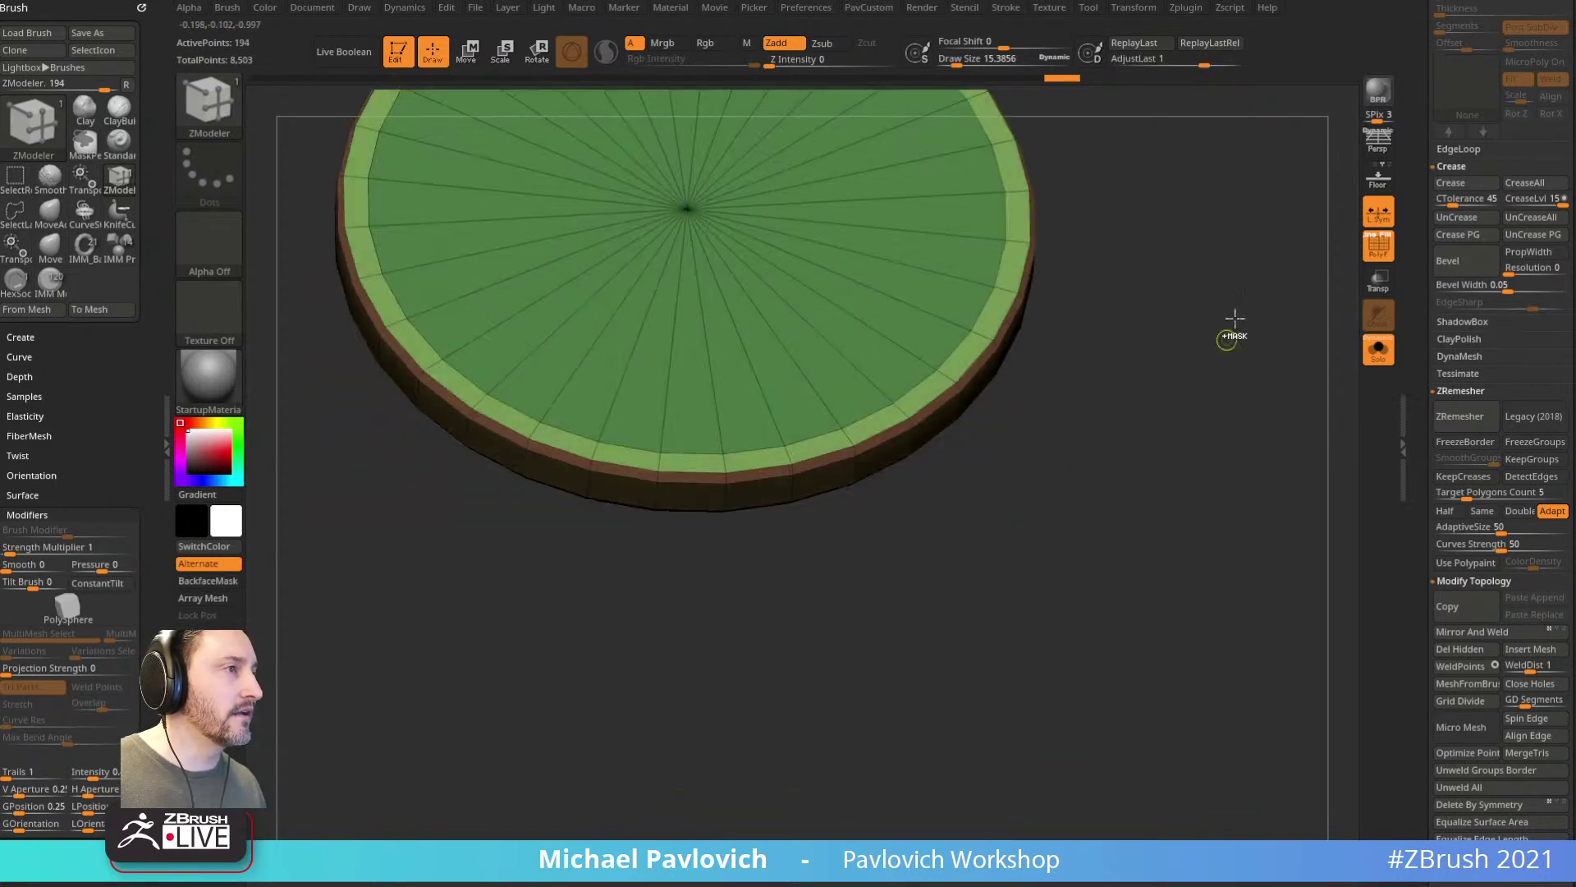
drag(1232, 450, 1202, 336)
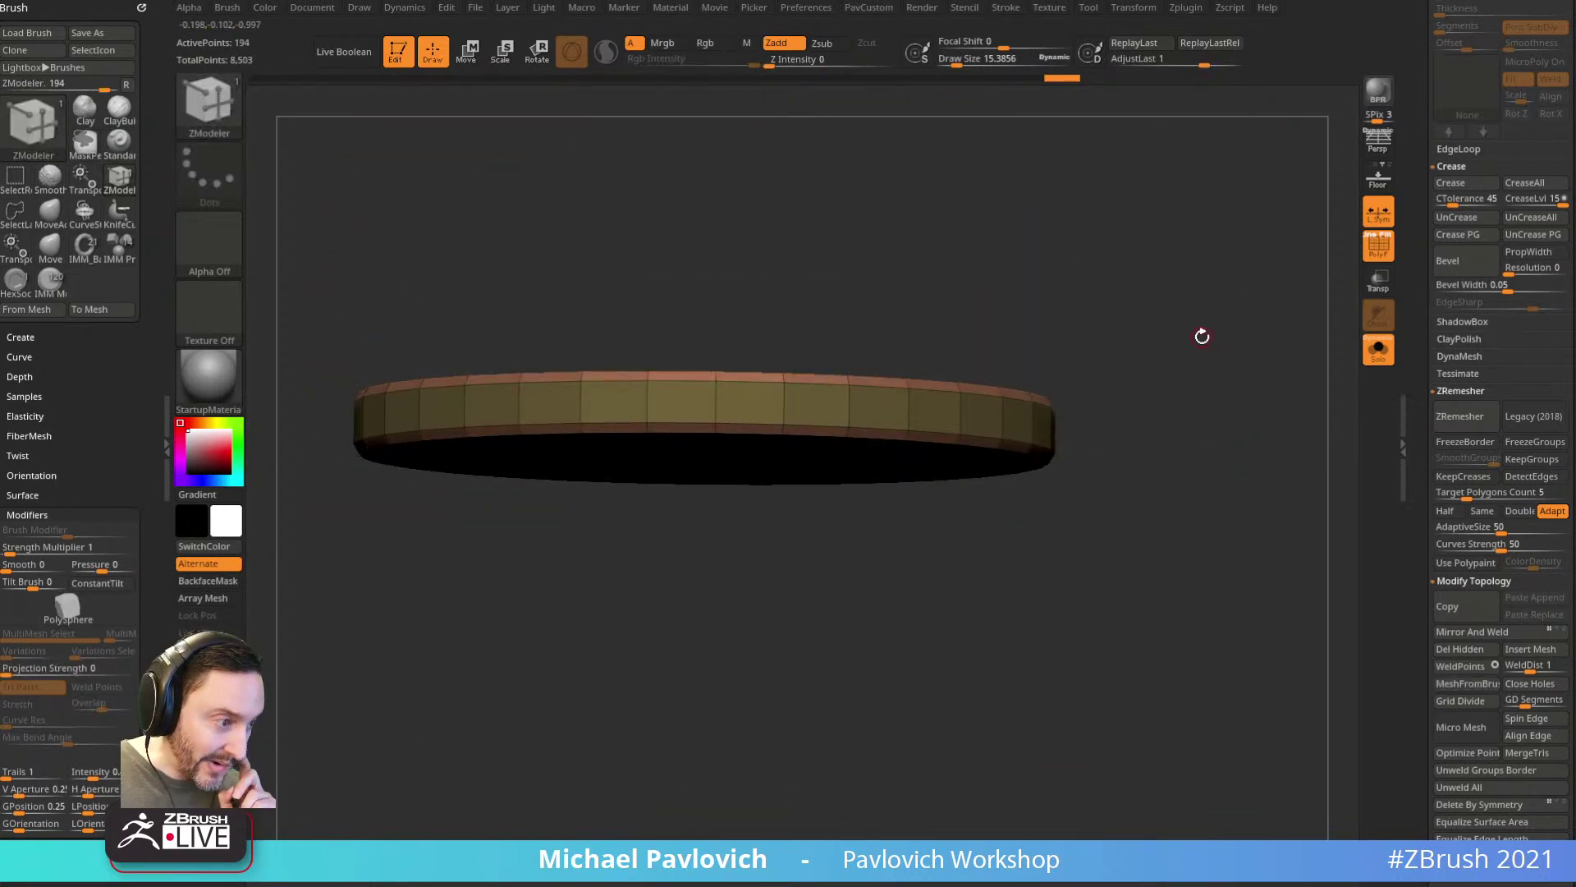
Step: Exit Solo view, return to the Standard brush and fine-tune the ring's vertical scale with the gizmo in a straight side view
click(1387, 348)
drag(1168, 317, 1197, 339)
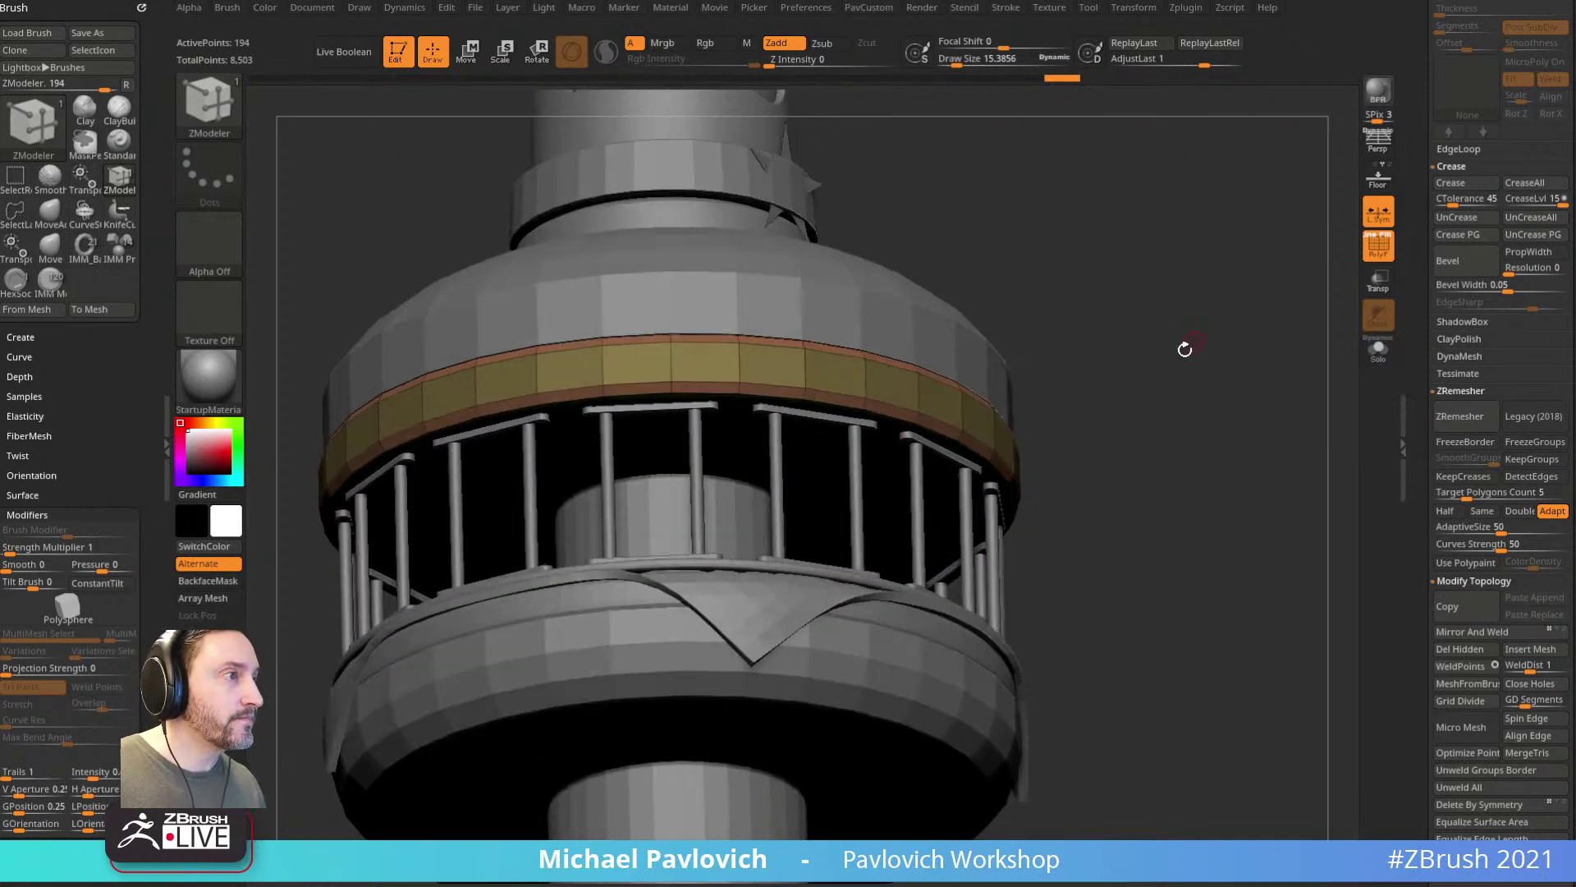
key(b)
key(s)
key(t)
shift+drag(1090, 353, 1083, 334)
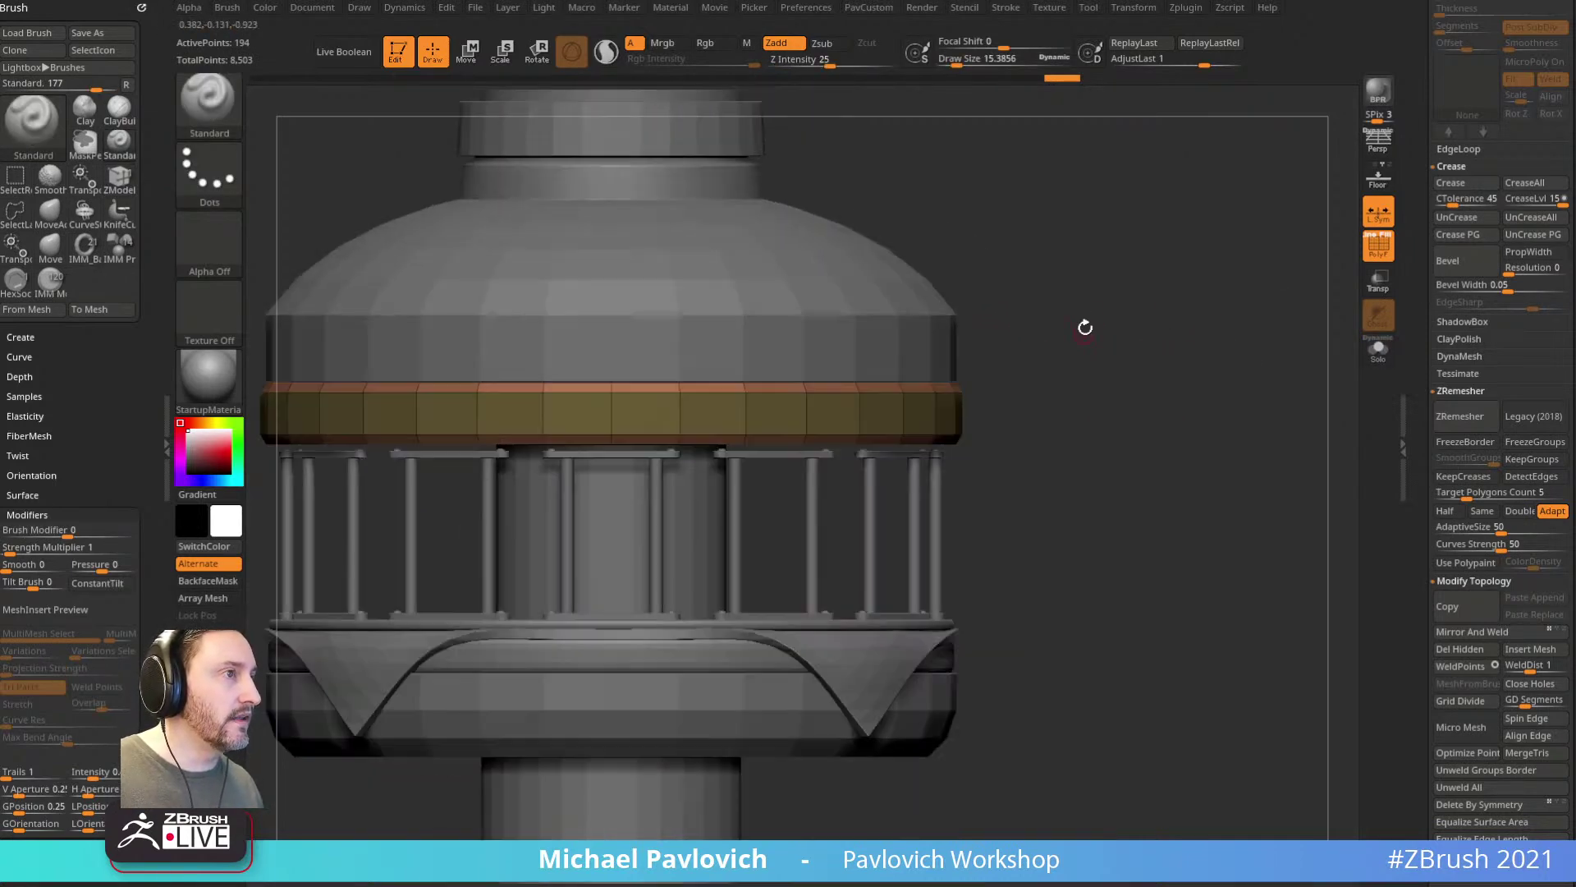
key(w)
drag(612, 327, 616, 327)
key(q)
mouse_move(1036, 408)
alt+mouse_down()
mouse_move(1113, 374)
mouse_move(1048, 353)
alt+mouse_up()
key(s)
Step: Duplicate the chamfered ring subtool and isolate the copy in Solo view
drag(1429, 283, 1425, 547)
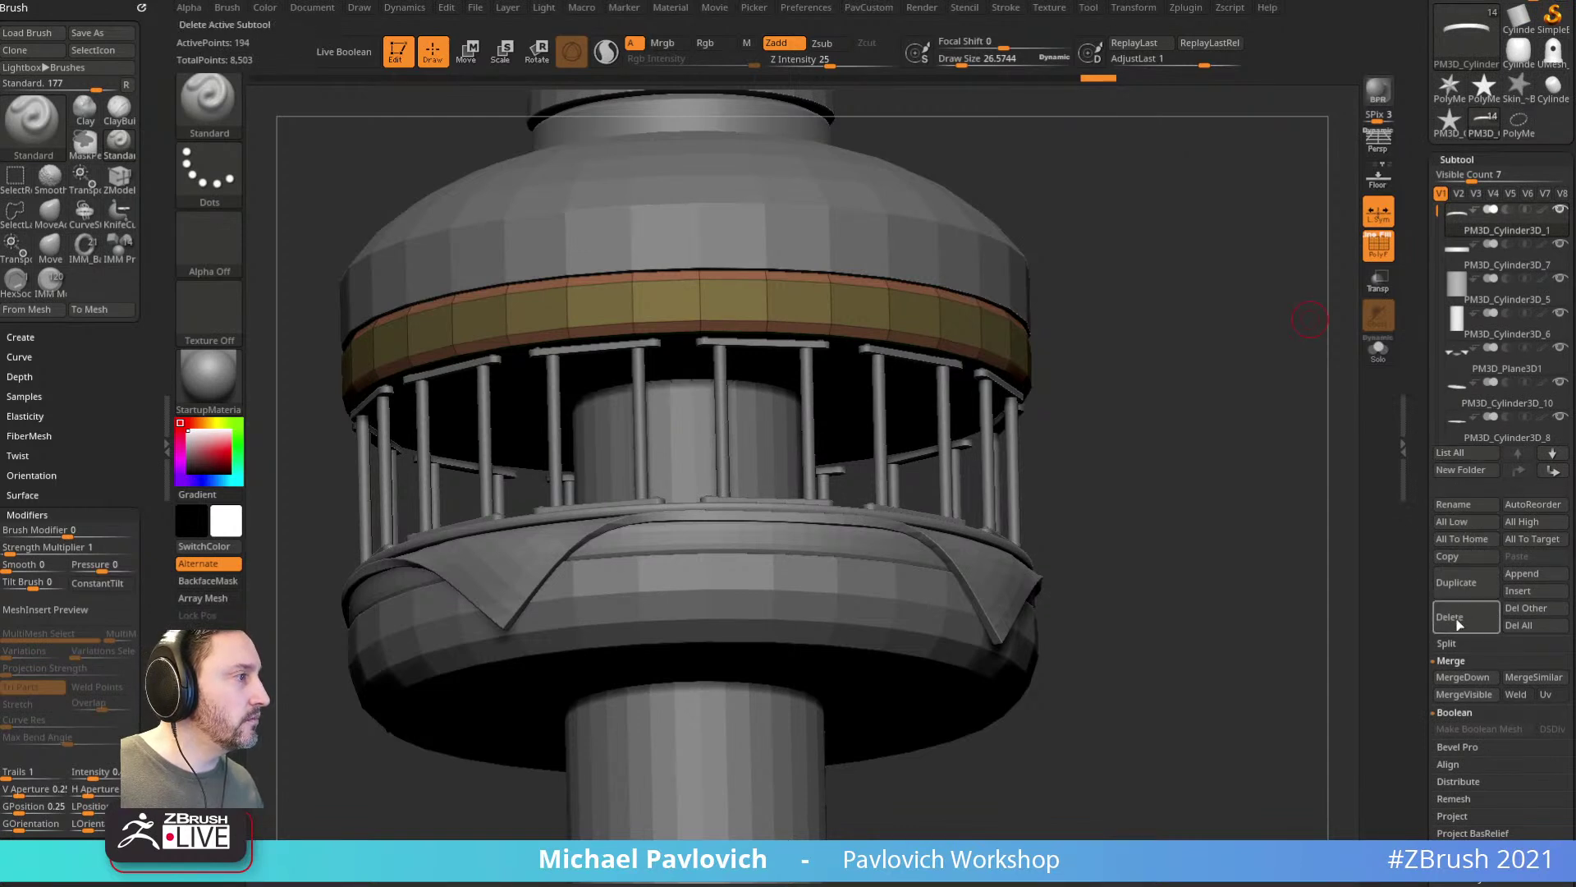
click(1467, 592)
shift+drag(1234, 394, 1215, 444)
key(w)
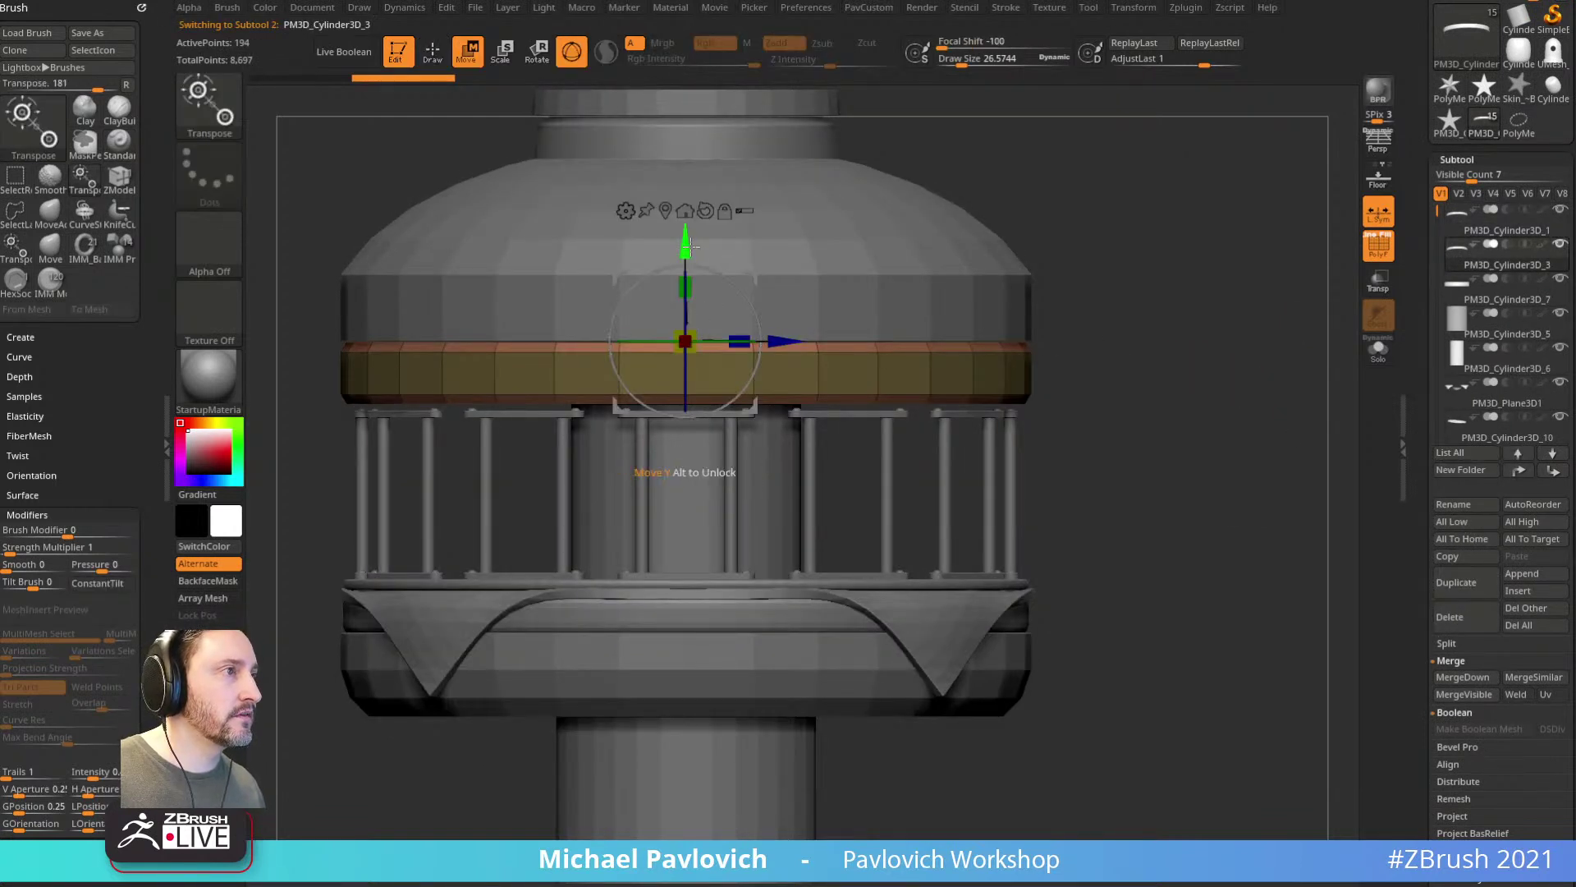
key(q)
click(1378, 352)
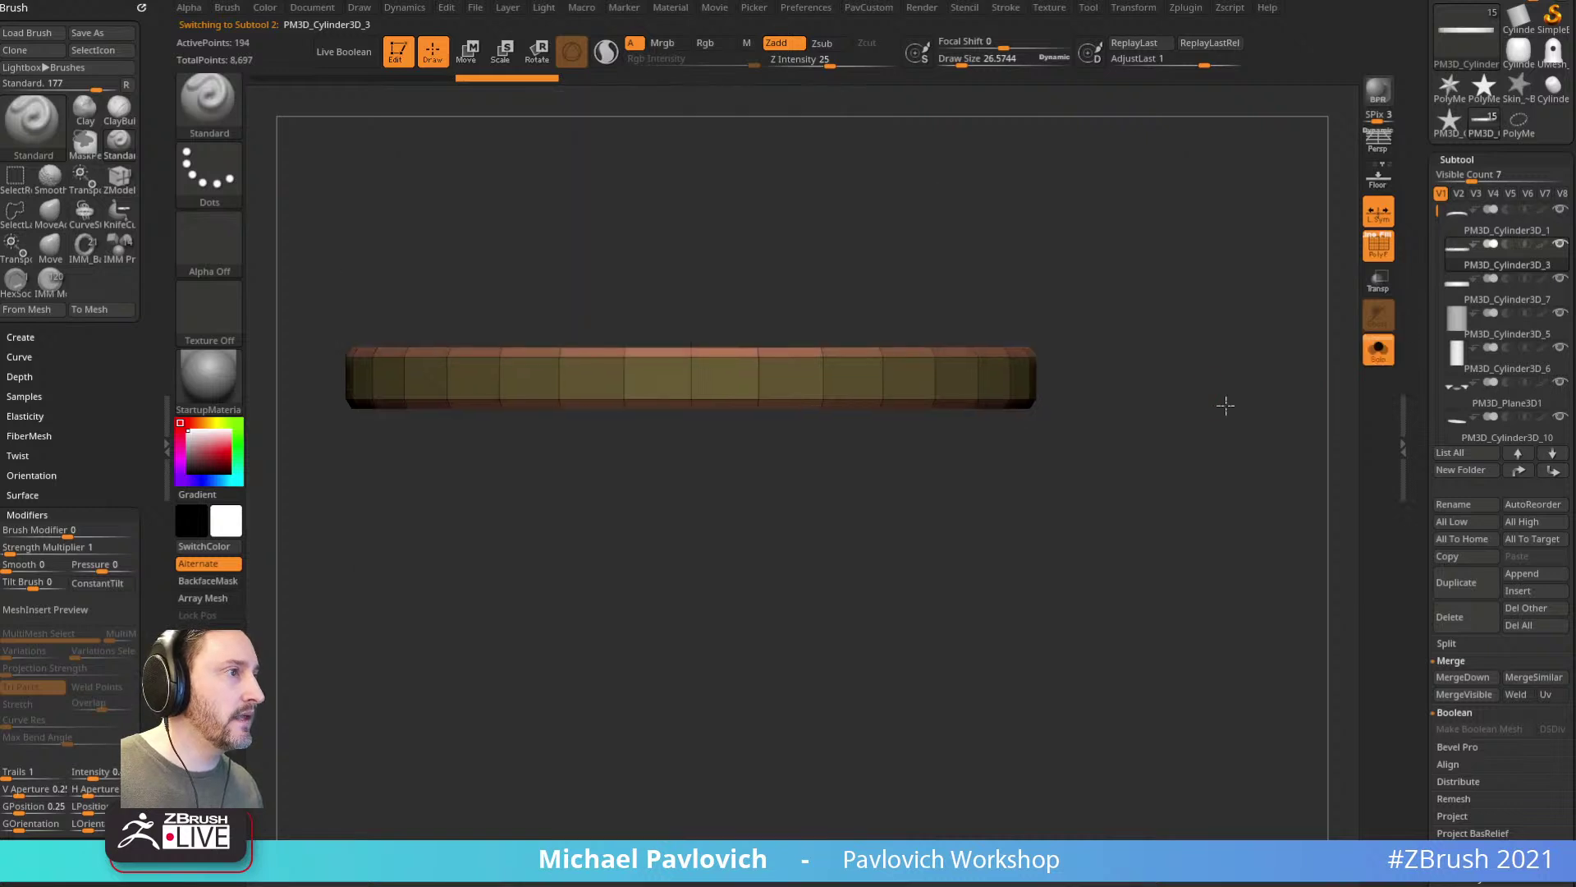
alt+drag(1205, 405, 1240, 414)
Step: Trim the duplicate ring to its thin lower slice, delete the hidden part and close the open top with ZModeler's Close action
ctrl+shift+drag(325, 232, 1166, 377)
key(2)
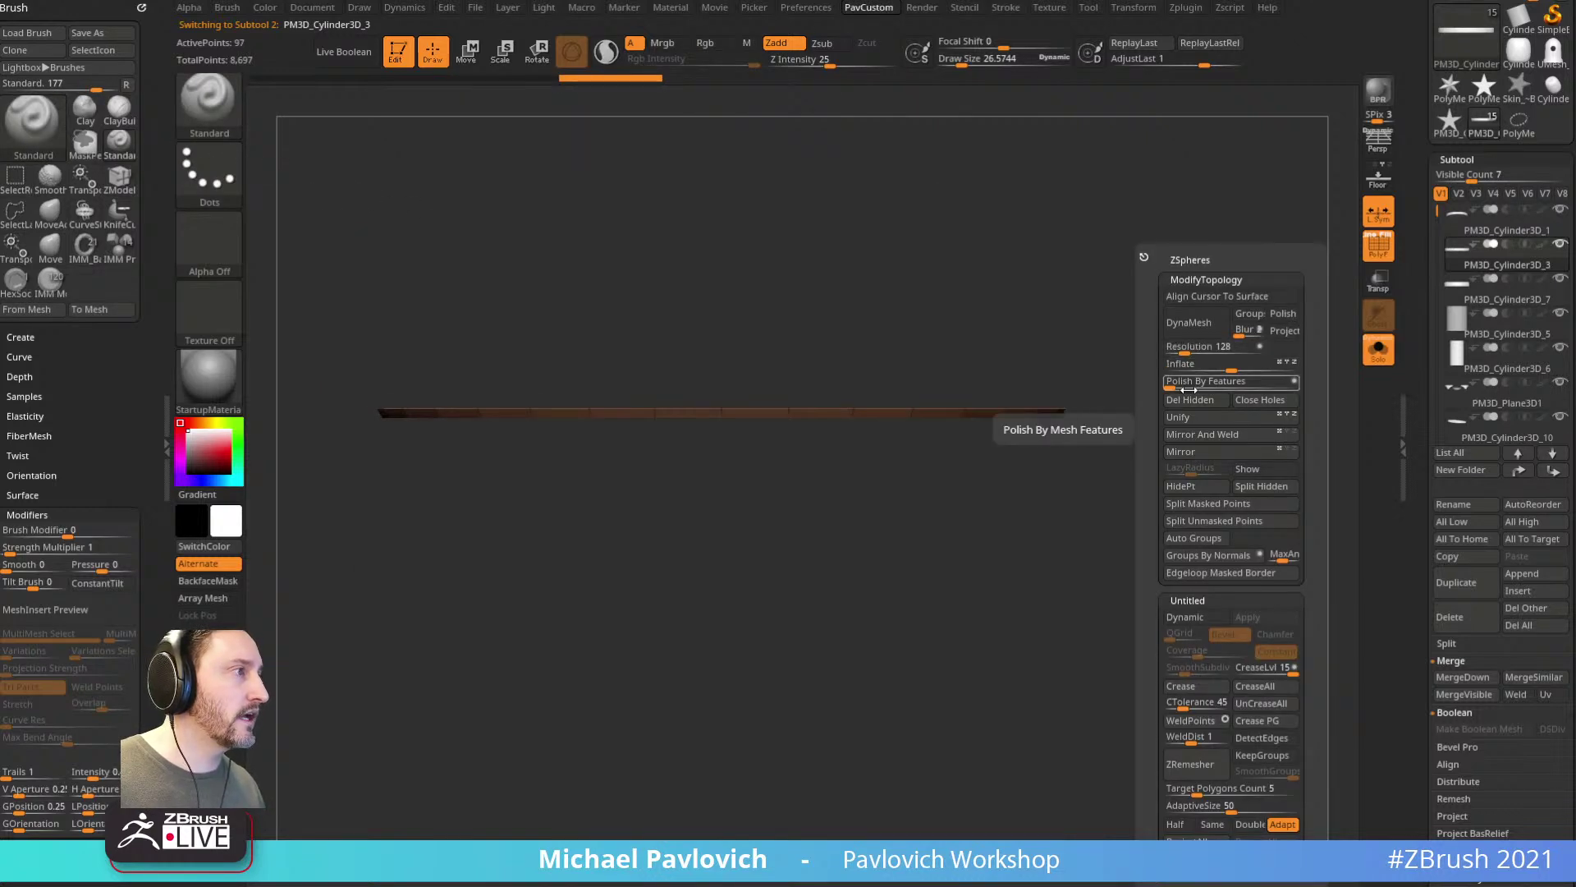
key(b)
key(z)
key(m)
key(space)
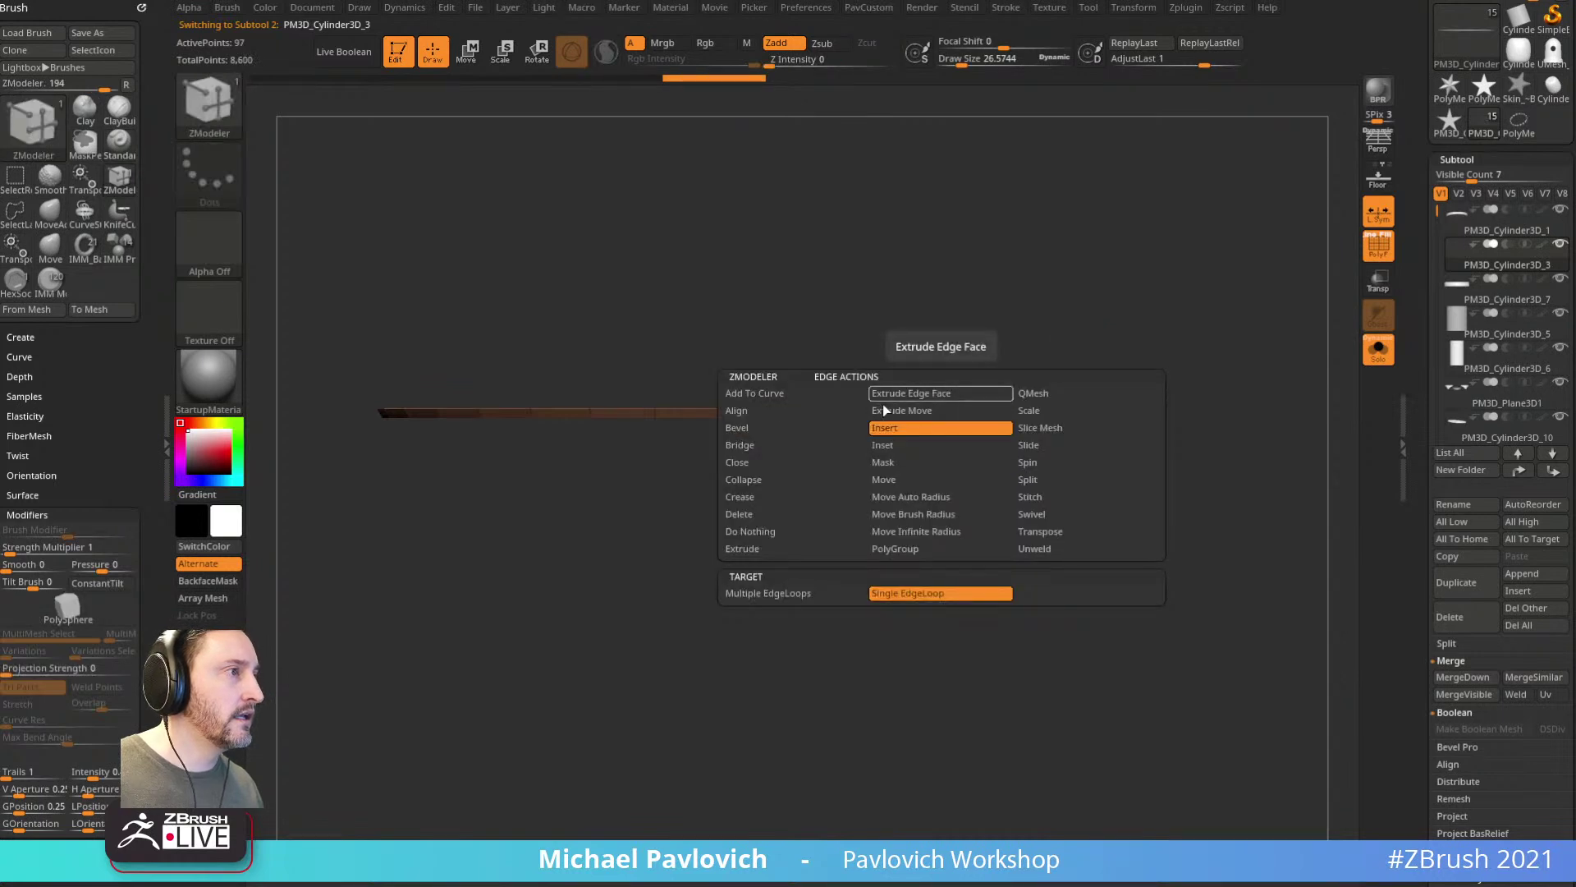
click(748, 467)
click(941, 593)
click(944, 431)
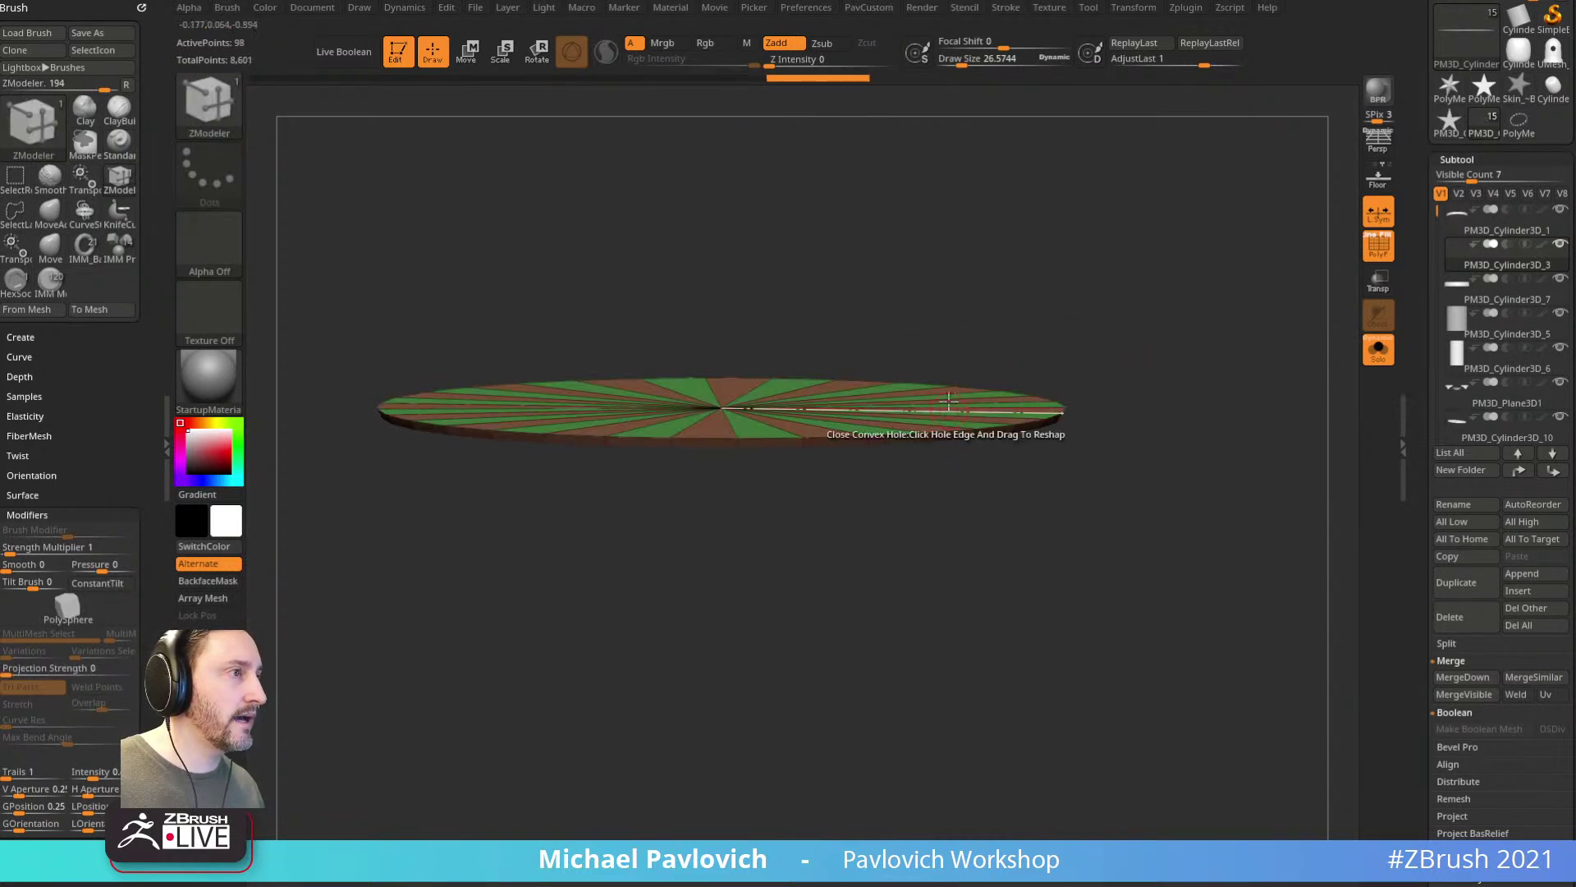
Step: Put the trimmed disc into a single polygroup, rework its top face and show it with the full tower
key(ctrl+w)
key(space)
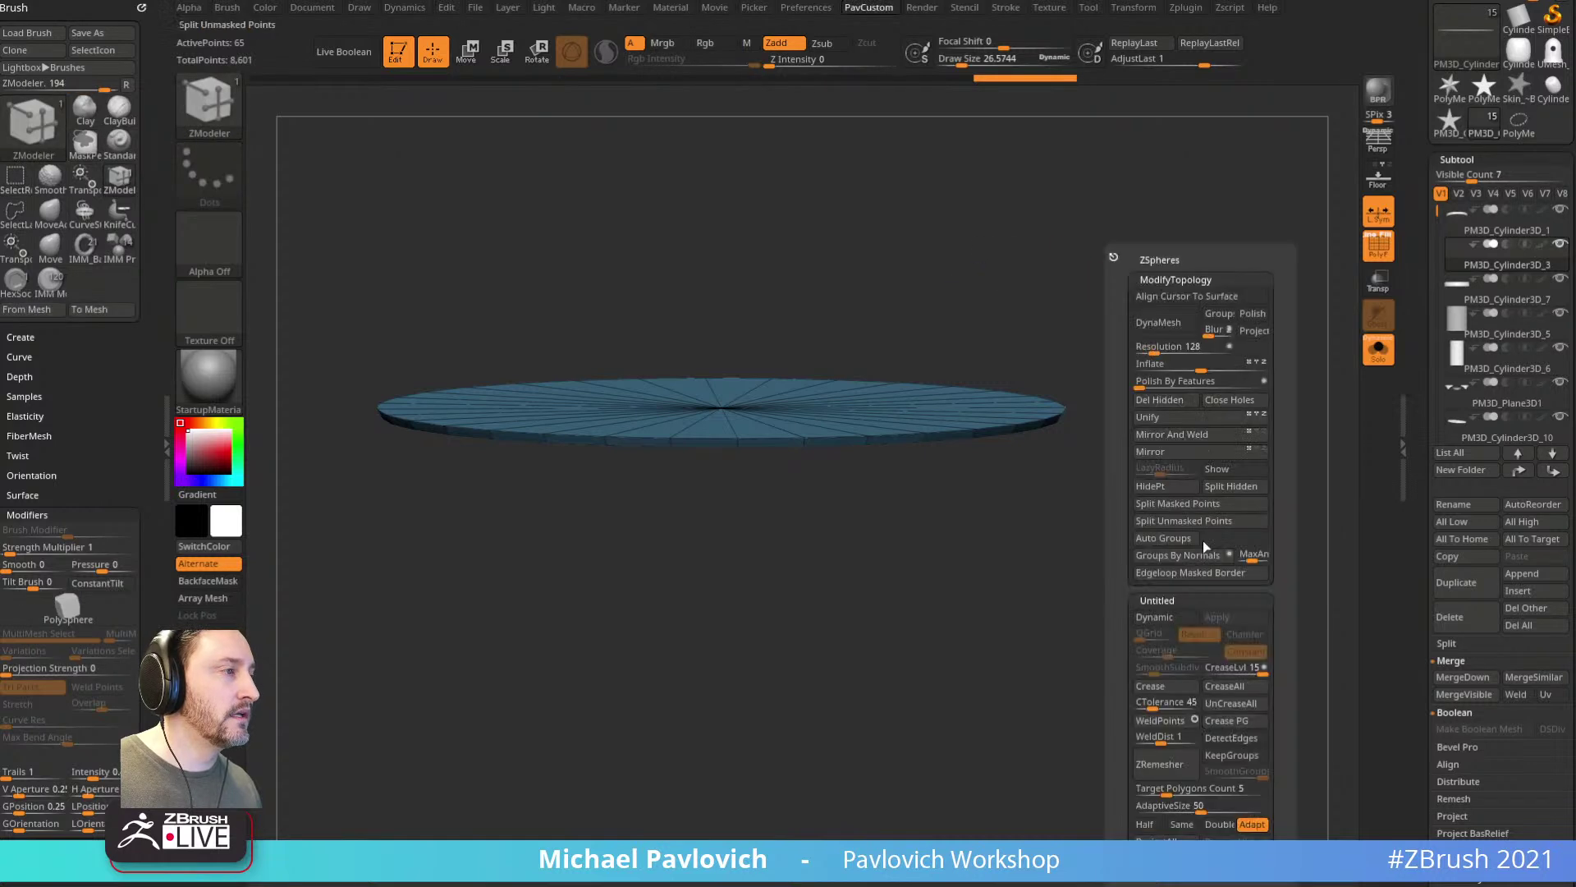
key(space)
click(747, 419)
shift+drag(1182, 411, 1245, 422)
key(shift+s)
Step: Try to centre the gizmo on the thin disc and adjust it vertically at the ring's lower edge
key(w)
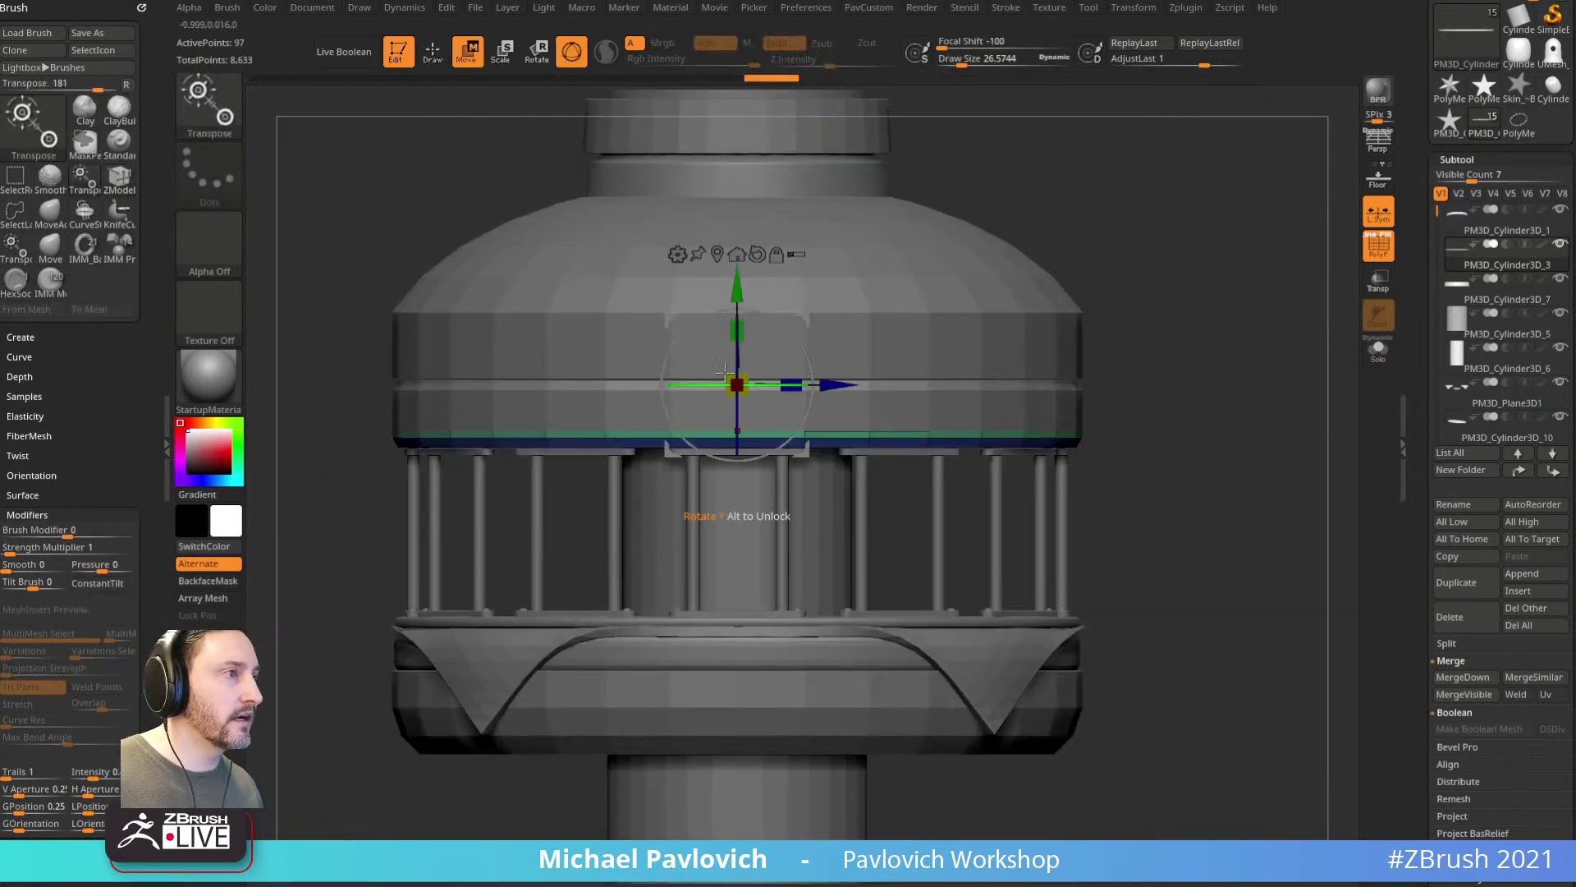
alt+click(719, 253)
drag(742, 406, 741, 407)
drag(738, 341, 737, 384)
key(q)
key(w)
key(q)
Step: Switch back to the Standard brush and delete the thin disc subtool
mouse_move(1196, 366)
mouse_down()
mouse_move(1172, 398)
mouse_move(1179, 432)
mouse_move(1101, 429)
mouse_move(1180, 434)
mouse_move(1111, 543)
mouse_move(1267, 355)
mouse_up()
key(b)
key(s)
key(t)
click(1448, 617)
Step: Select the thin rim ring at the railing's base, duplicate it and mirror the copy vertically
alt+click(1123, 543)
alt+drag(1231, 525, 1251, 602)
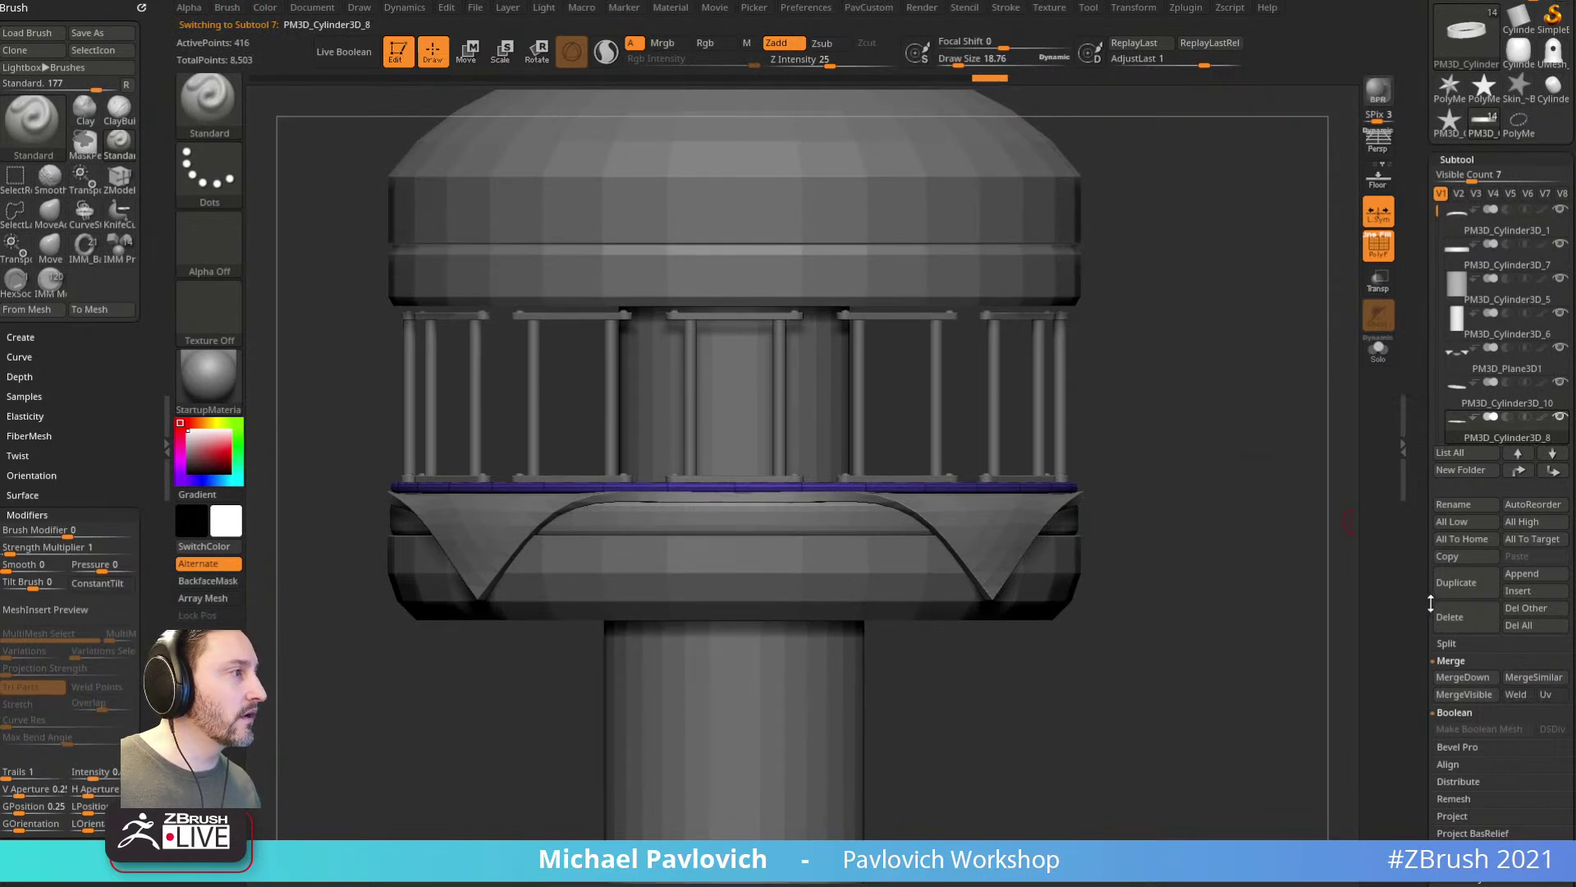
key(2)
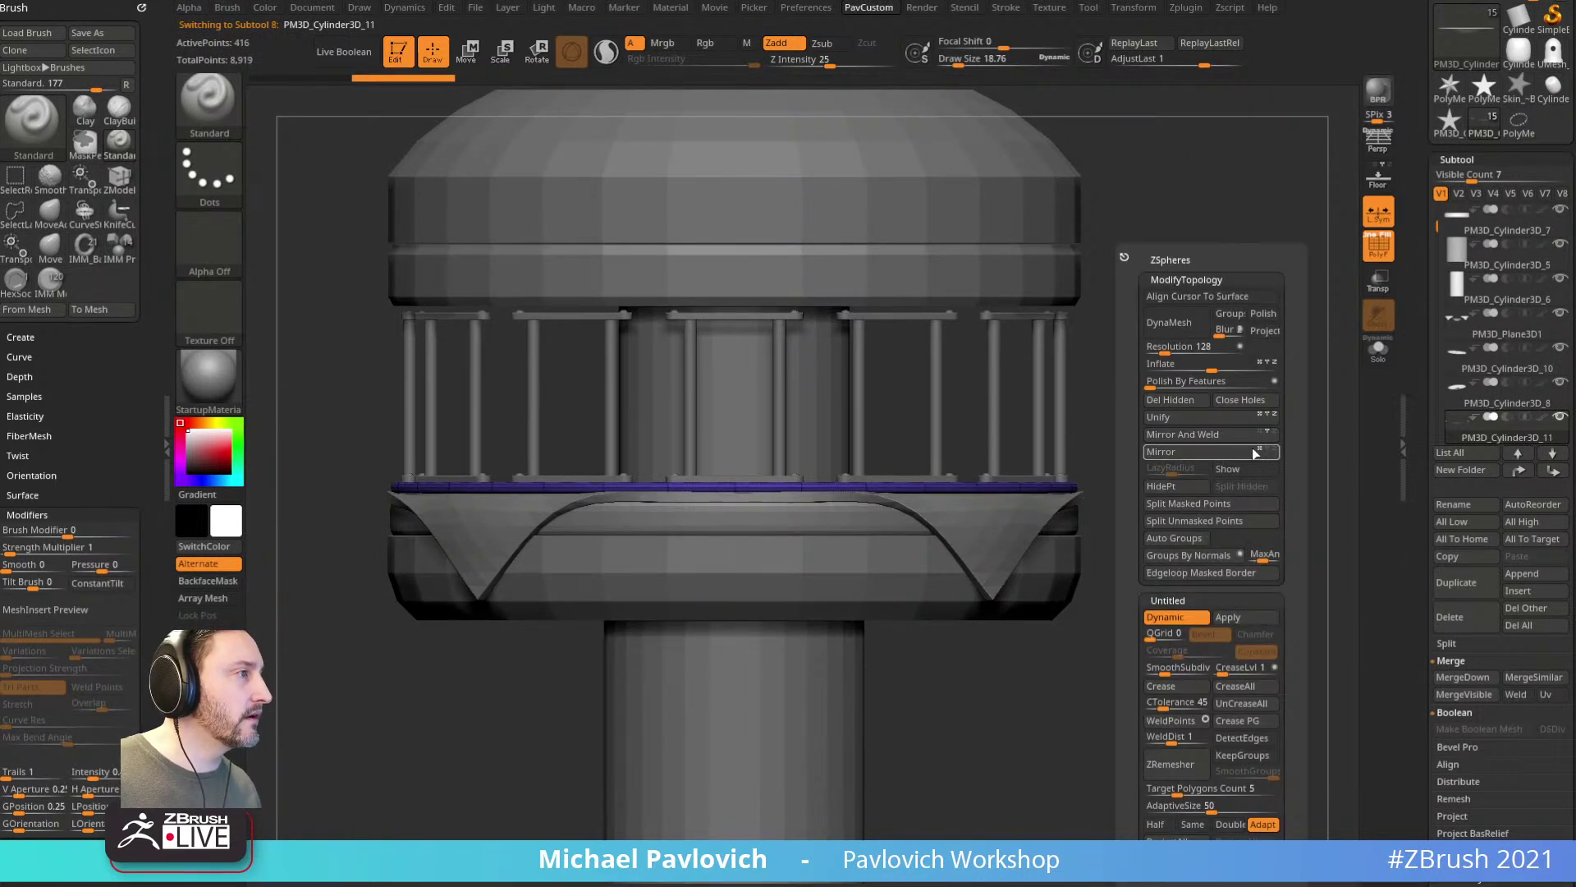
click(1235, 452)
key(w)
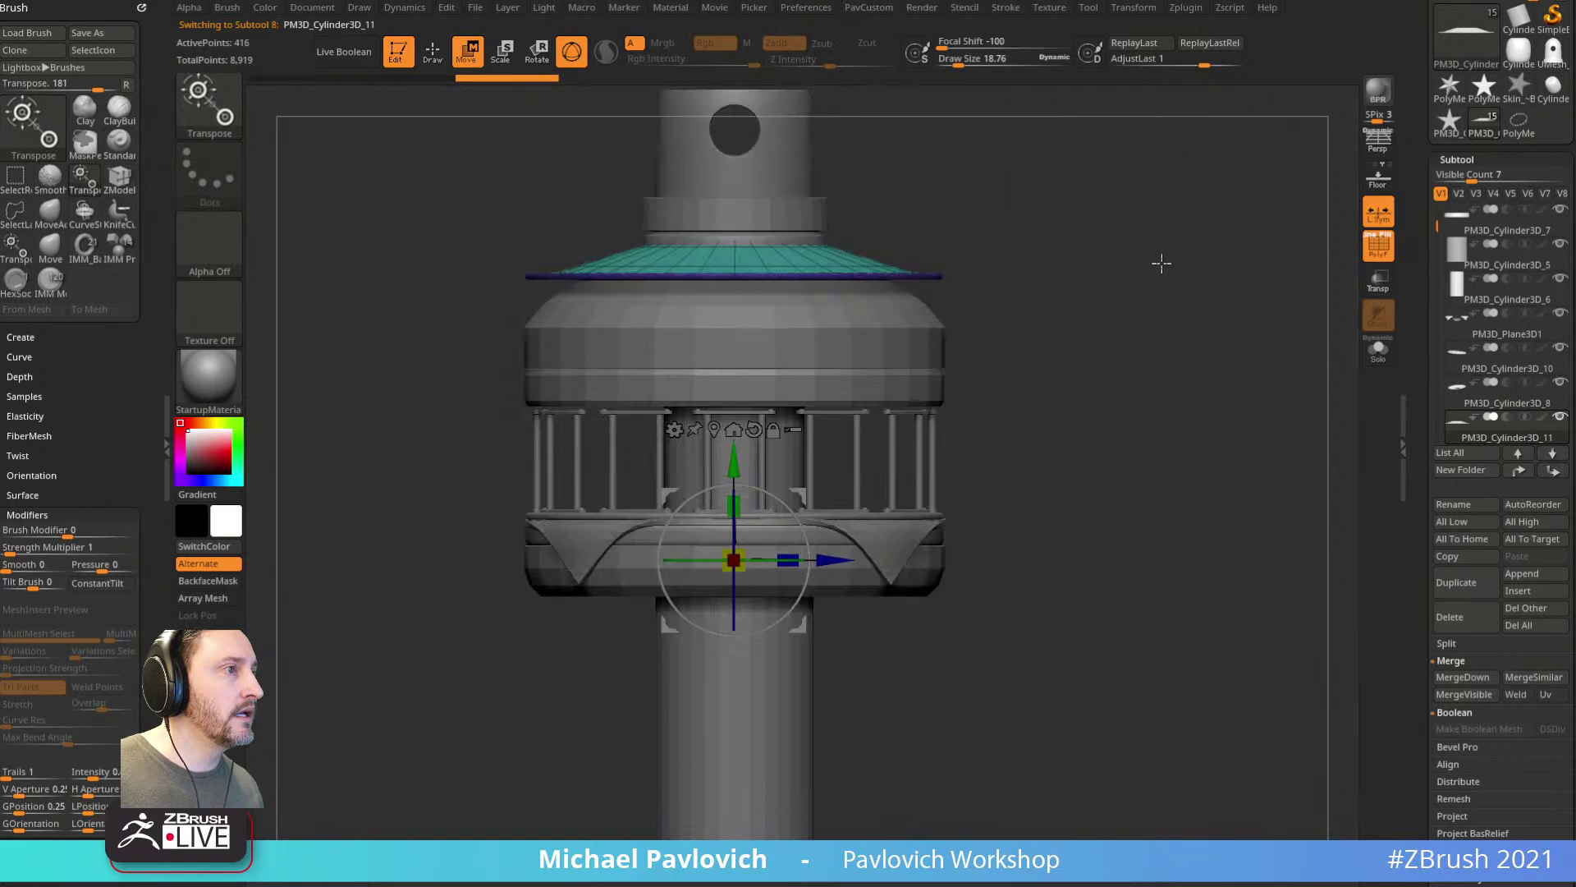
Step: Move the mirrored ring down against the underside of the bun, recentring the gizmo on it for the final height adjustment
alt+drag(1158, 265, 1156, 359)
drag(733, 558, 739, 690)
key(q)
alt+drag(1154, 426, 1230, 495)
key(w)
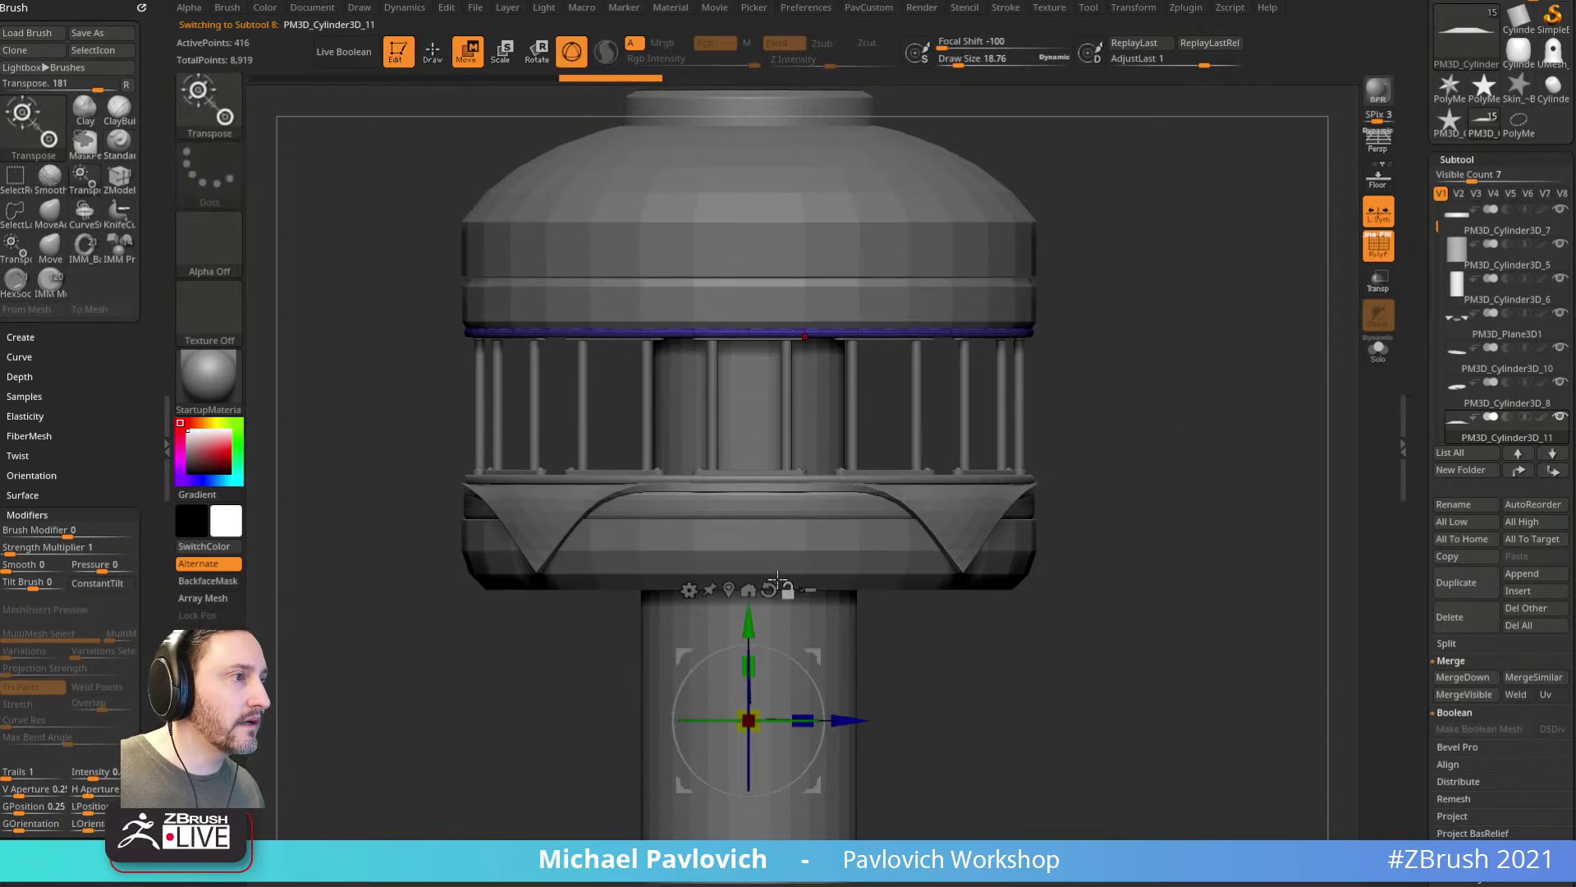
alt+click(730, 588)
alt+drag(1215, 353, 1195, 468)
drag(1194, 468, 1231, 444)
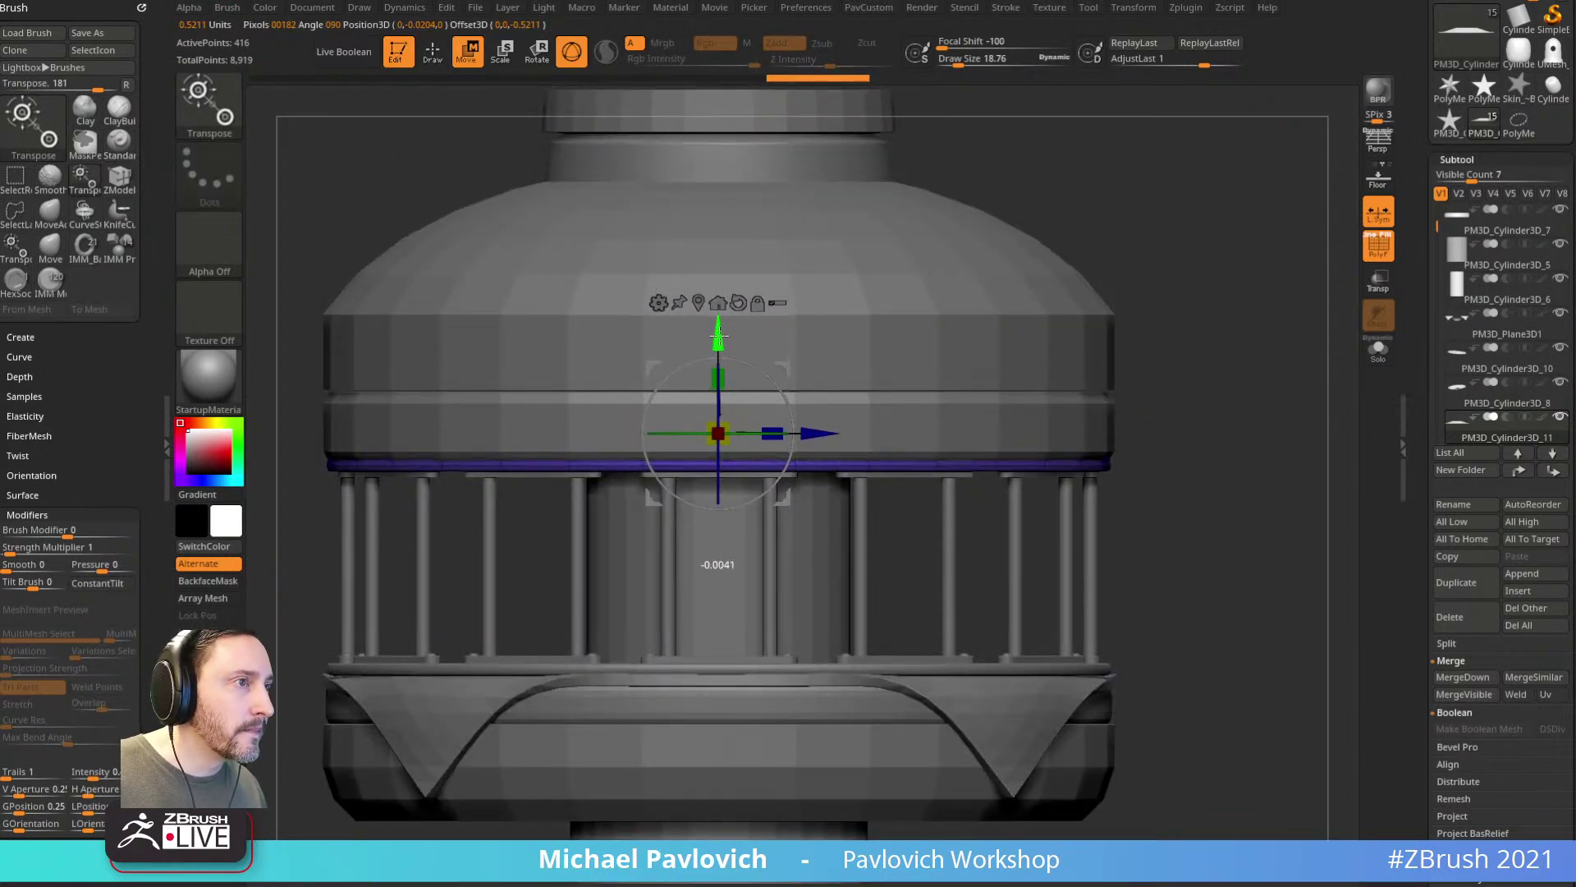
key(q)
Step: Examine how the railing posts and their foot plates meet the upper and lower rim rings
key(s)
mouse_move(1232, 462)
alt+mouse_down()
mouse_move(1204, 450)
mouse_move(1252, 446)
mouse_move(1203, 447)
mouse_move(1274, 460)
alt+mouse_up()
click(1184, 454)
key(s)
click(1215, 440)
alt+click(946, 532)
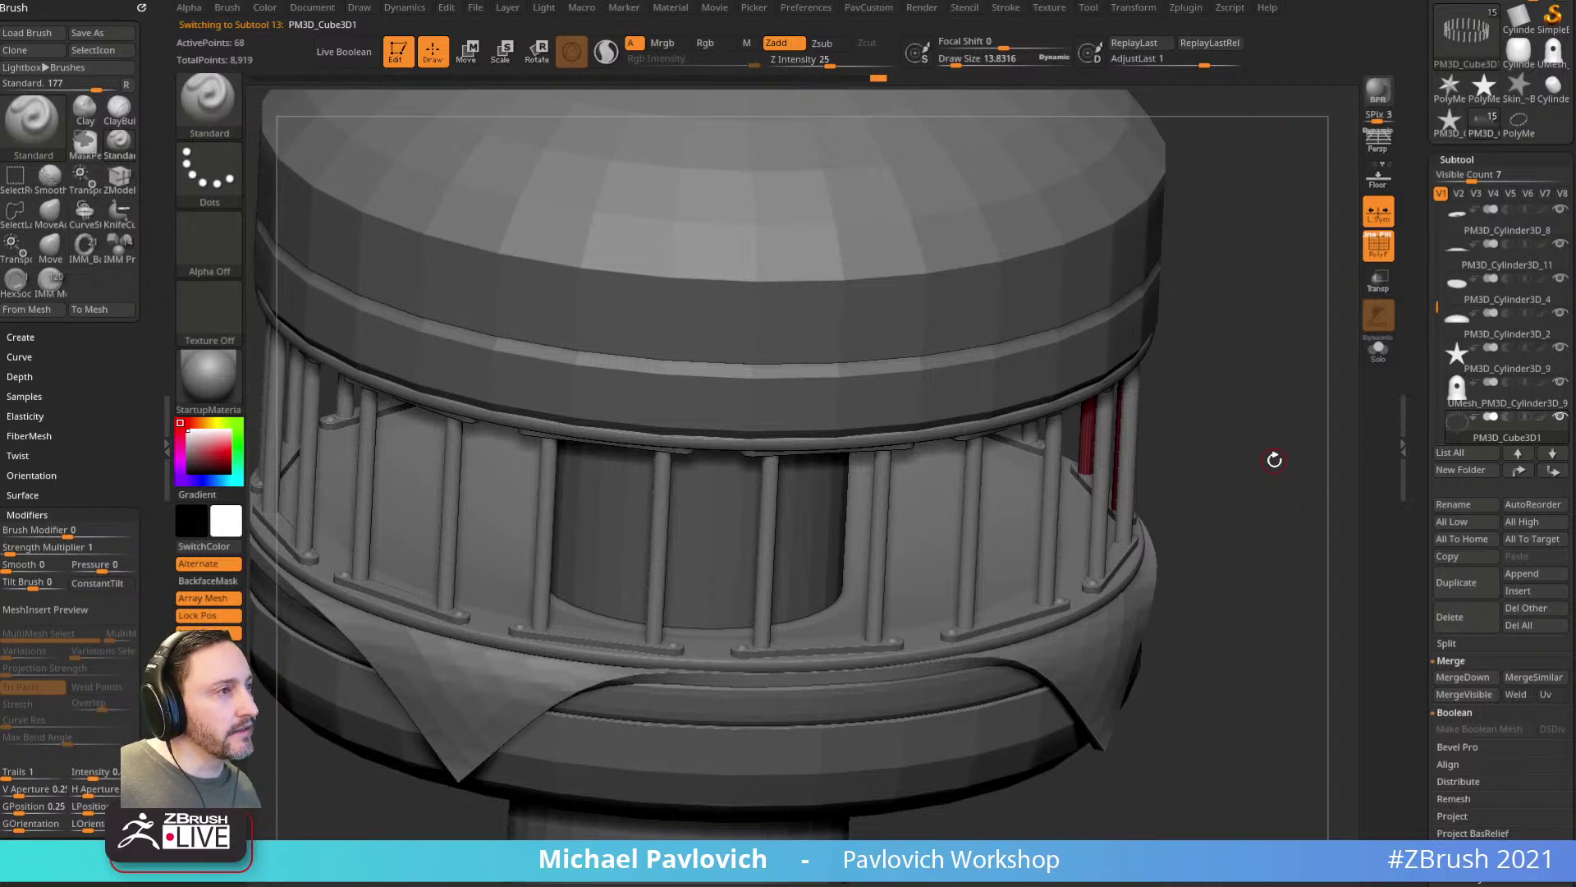
mouse_move(1253, 406)
mouse_down()
mouse_move(1264, 414)
mouse_move(1024, 376)
mouse_up()
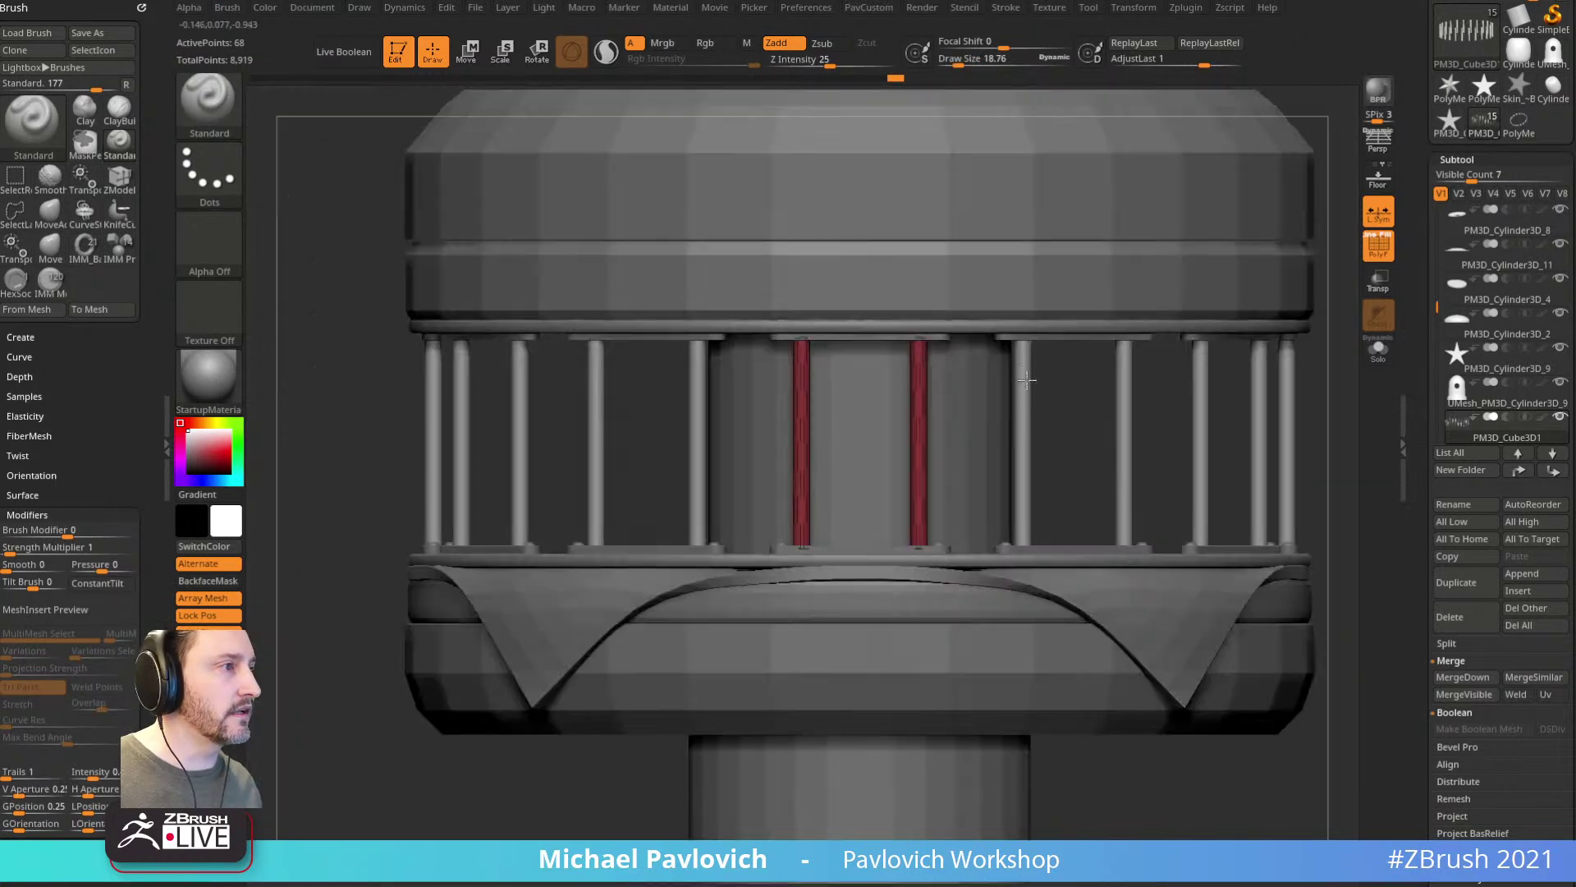
drag(1308, 446, 1202, 477)
alt+click(720, 639)
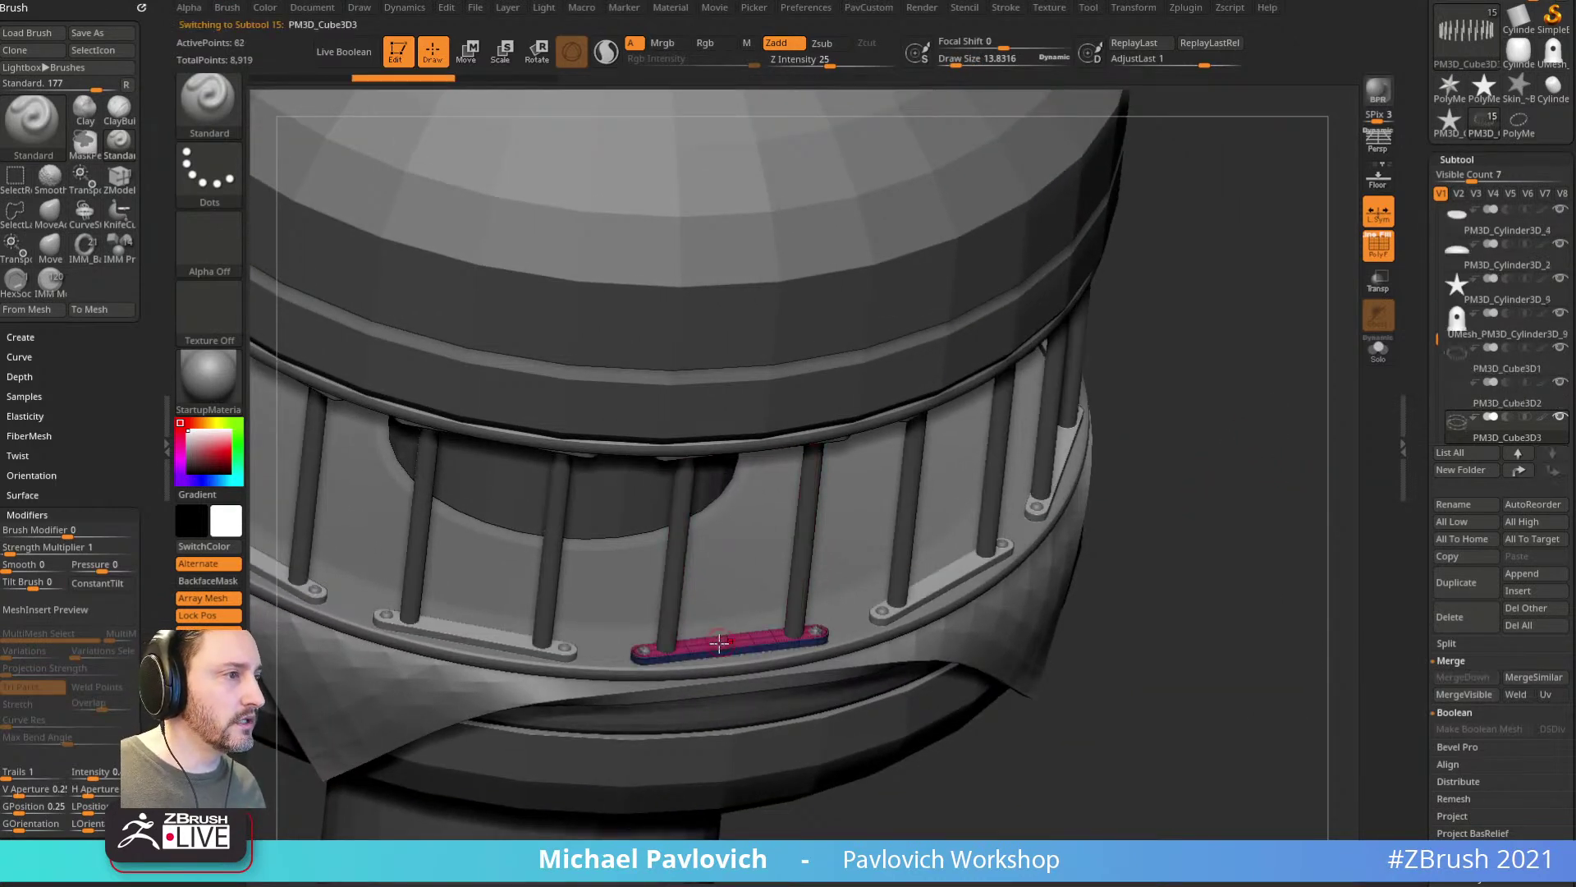
mouse_move(1231, 559)
mouse_down()
mouse_move(1245, 506)
mouse_move(1239, 521)
mouse_up()
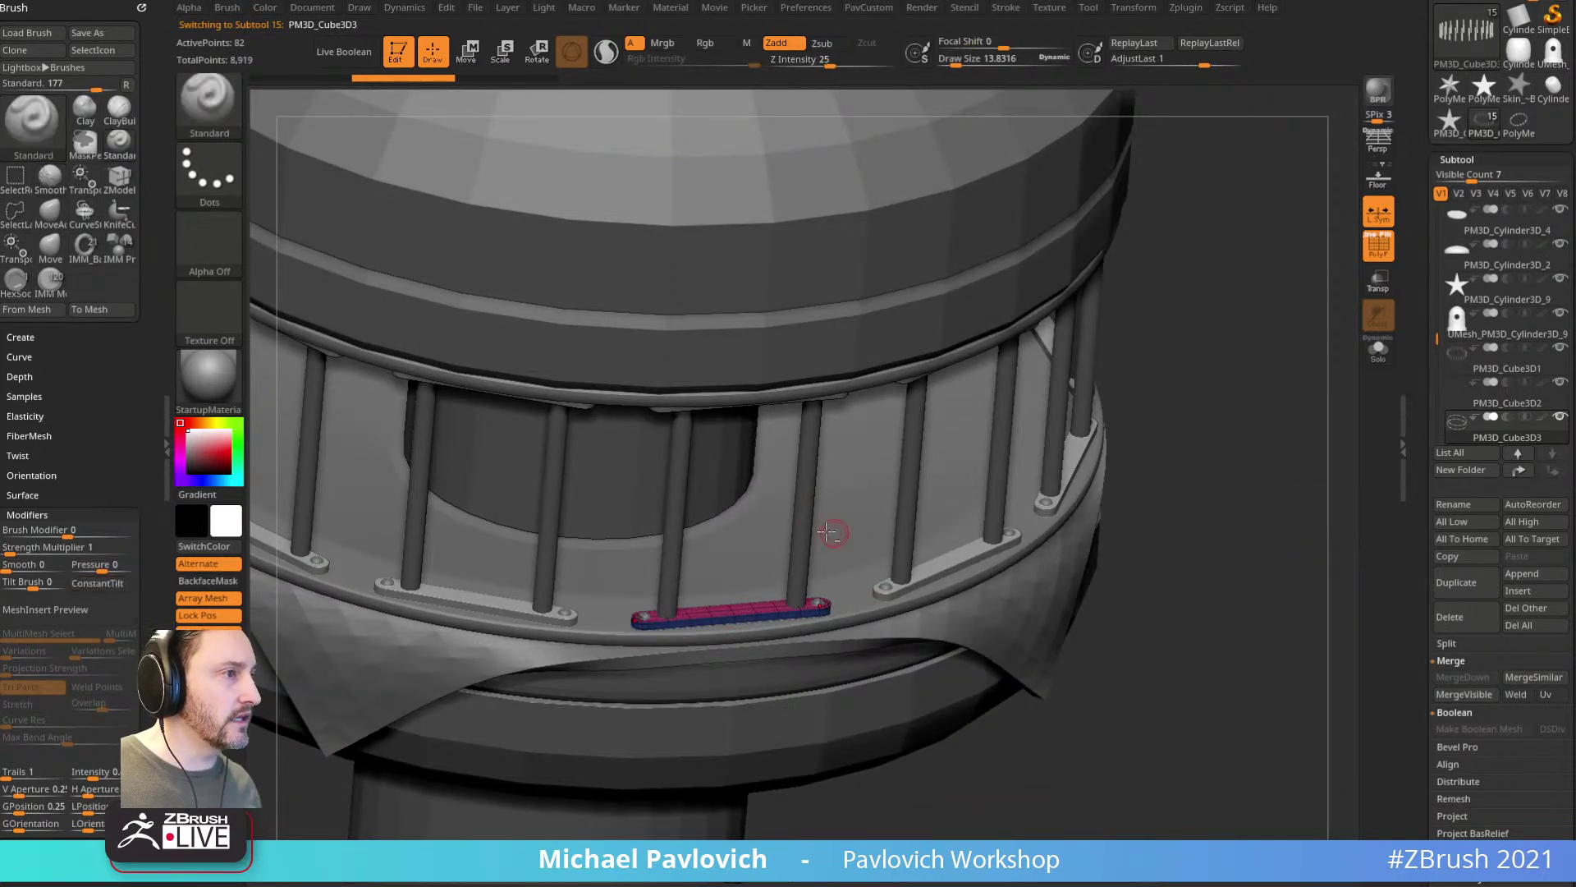
Step: Move the railing posts' subtool to the end of the subtool list and show only the posts and the plates
alt+click(802, 532)
shift+click(1550, 469)
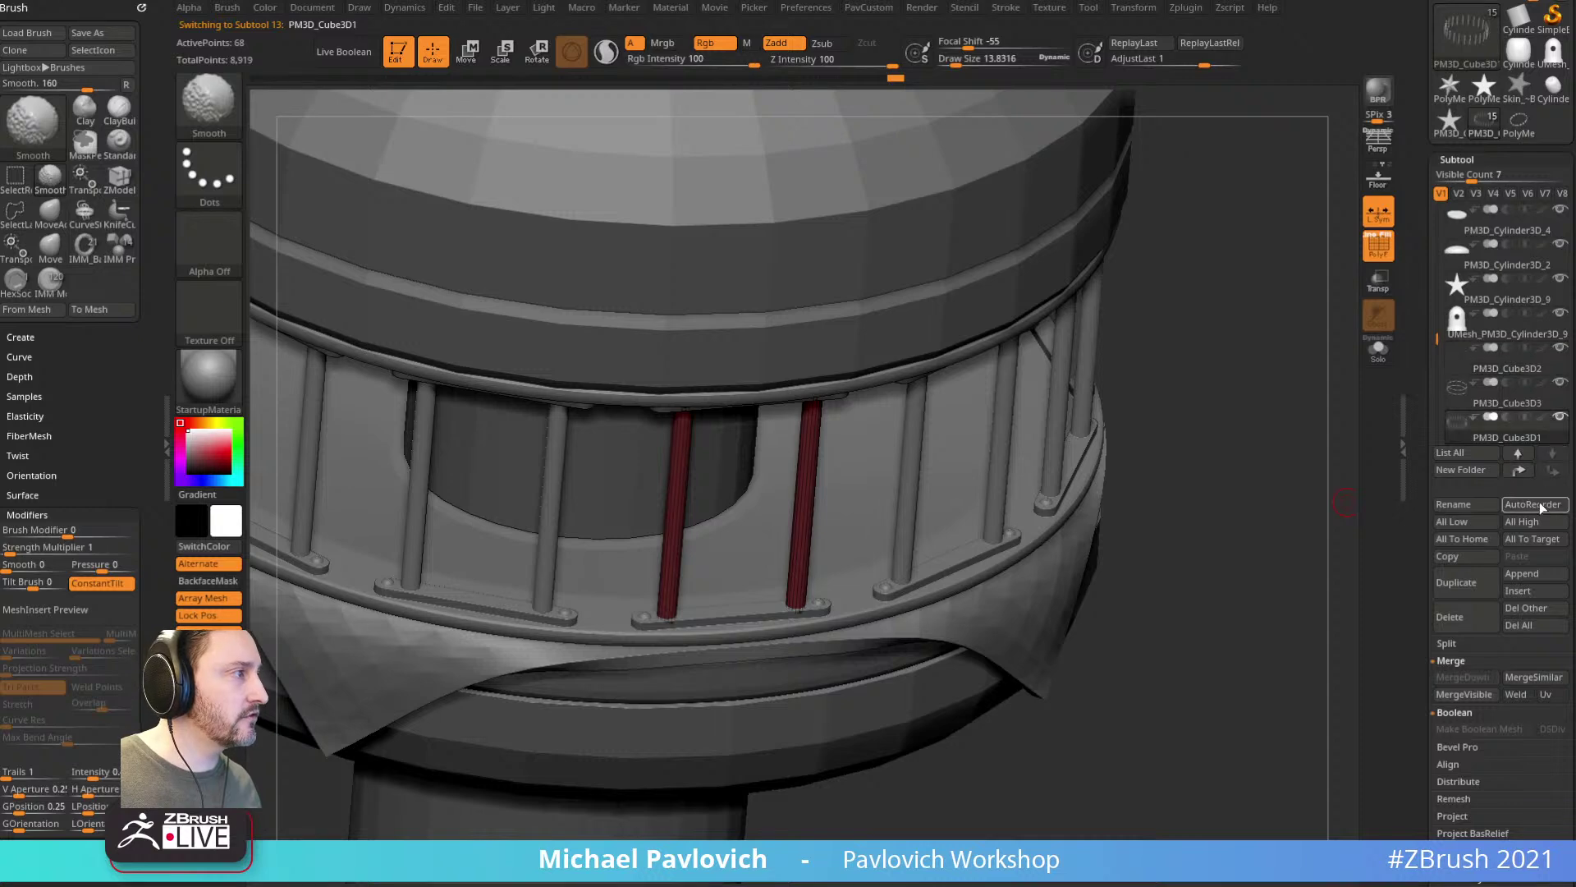
shift+click(1560, 420)
shift+click(1560, 420)
shift+click(1561, 421)
shift+click(1562, 384)
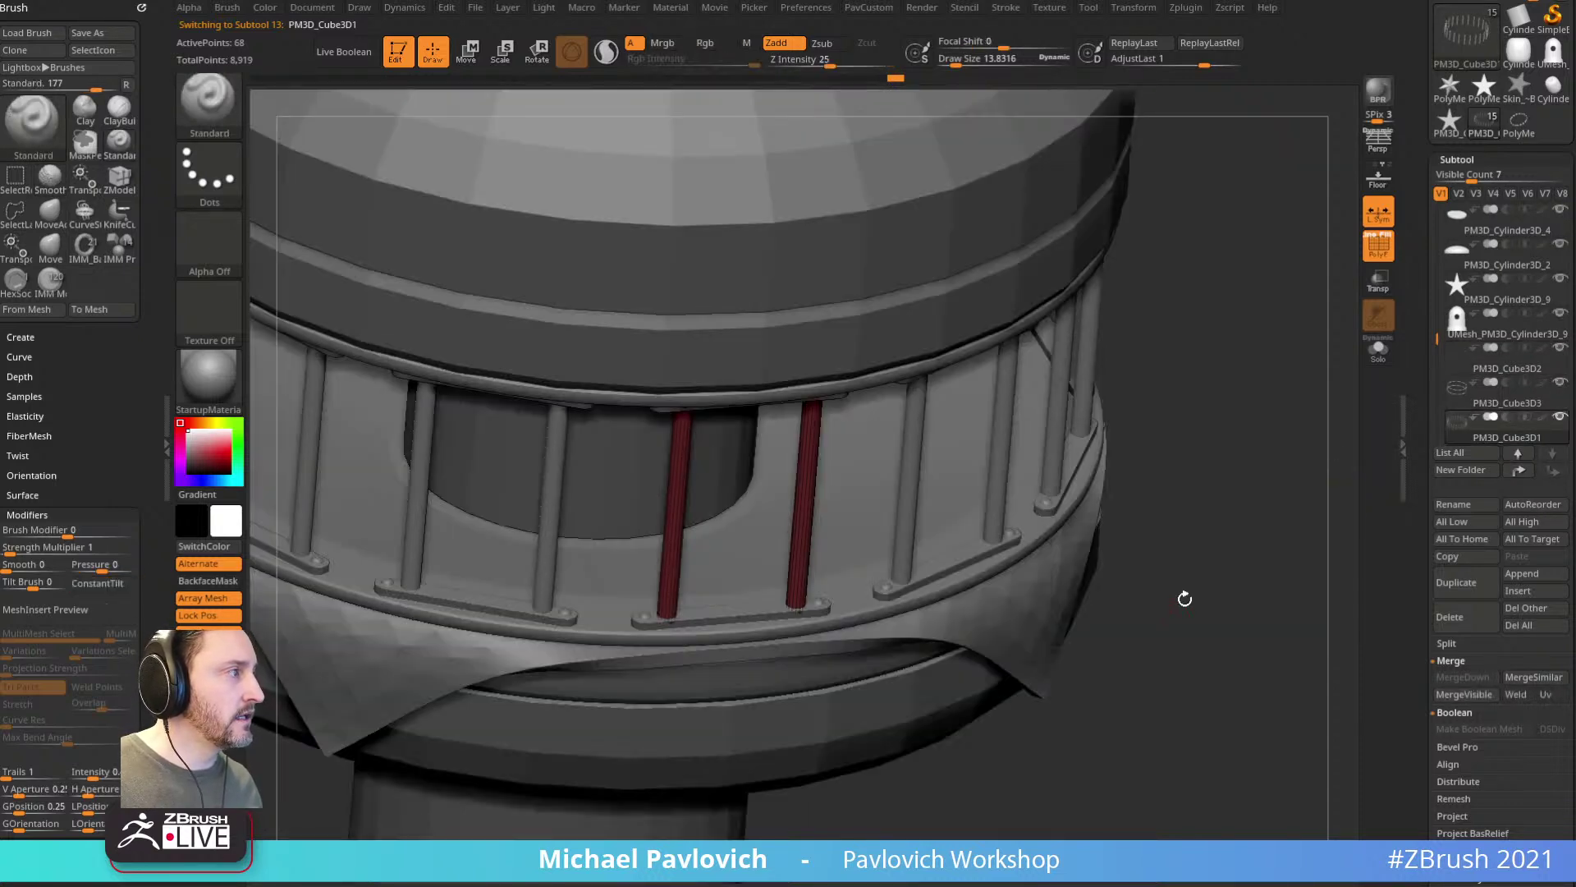
shift+click(1561, 383)
click(1560, 383)
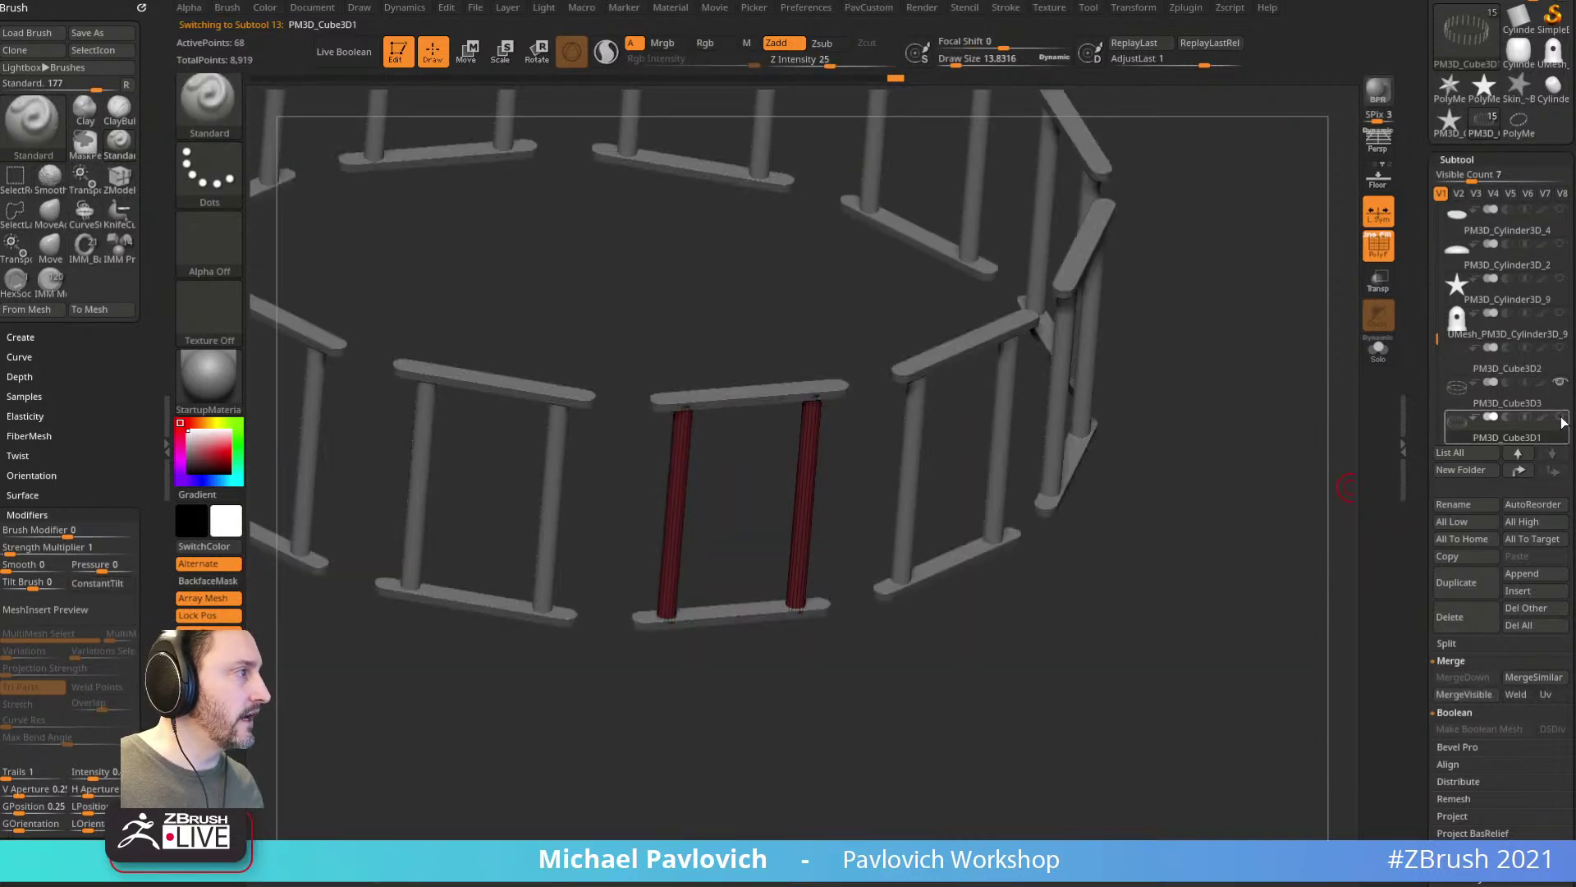
Step: Turn off Array Mesh on the railing posts so one pair is left, and select the plates subtool
drag(1265, 545, 1281, 527)
key(s)
click(1272, 519)
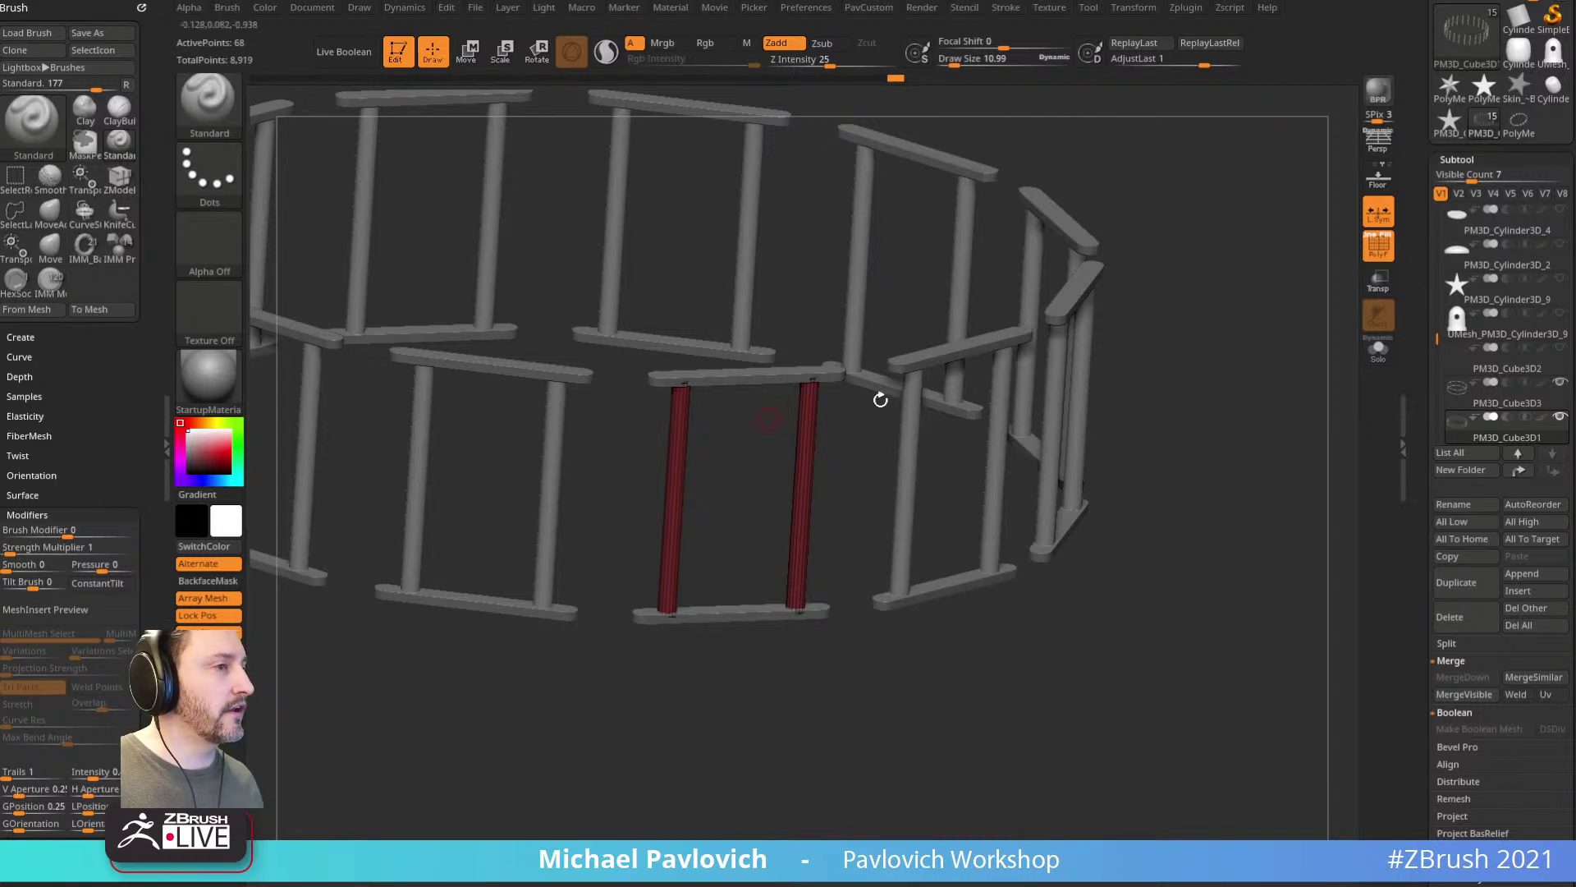
scroll(1460, 460, down, 10)
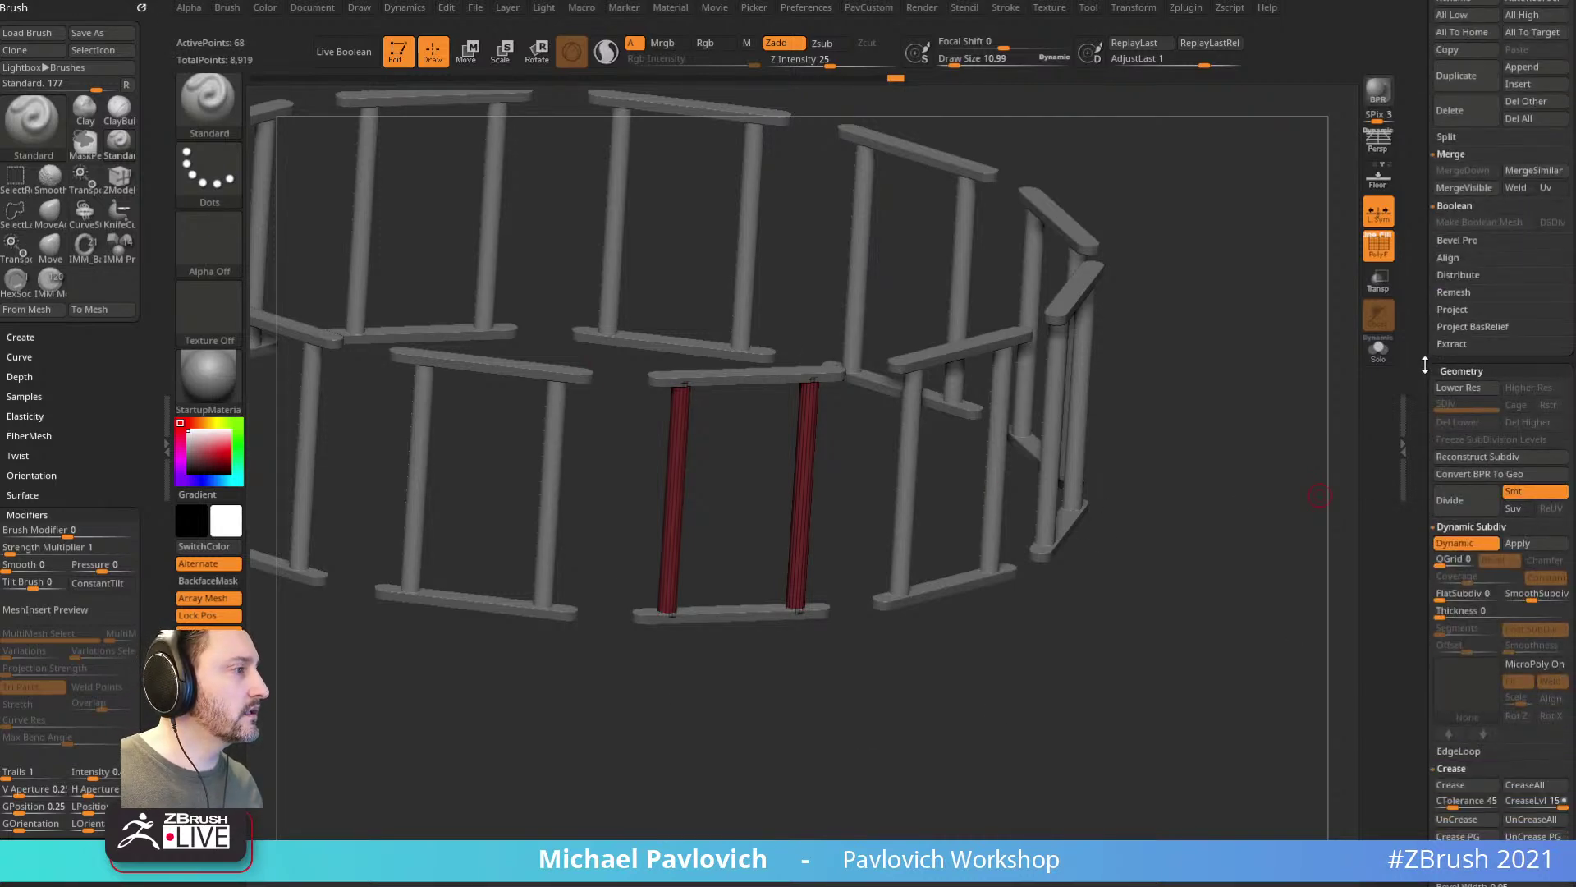
click(205, 600)
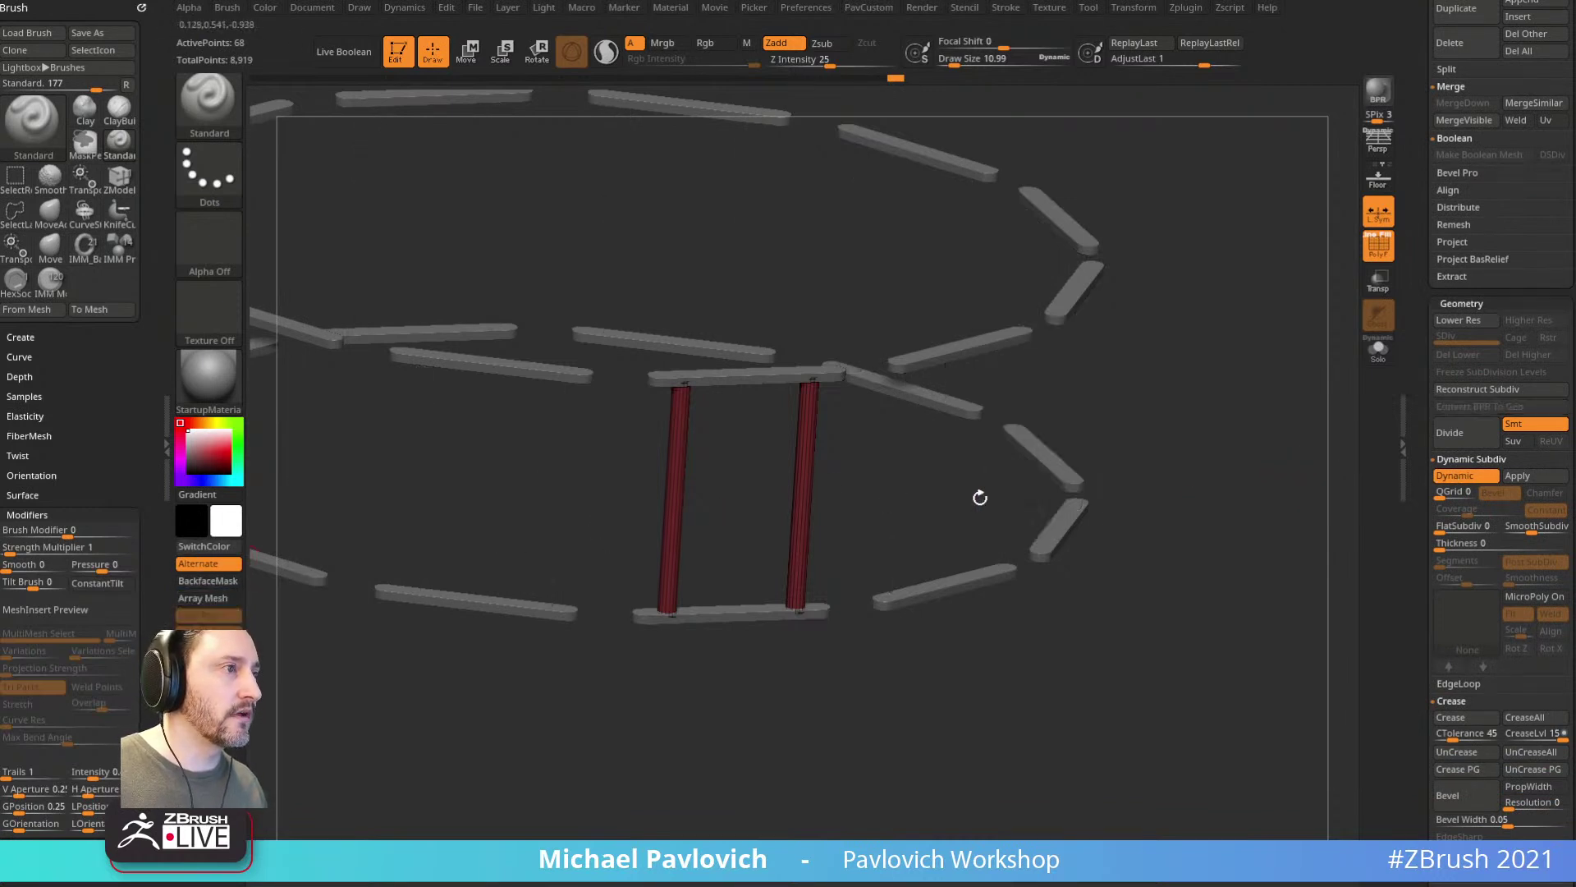
alt+click(733, 616)
click(212, 598)
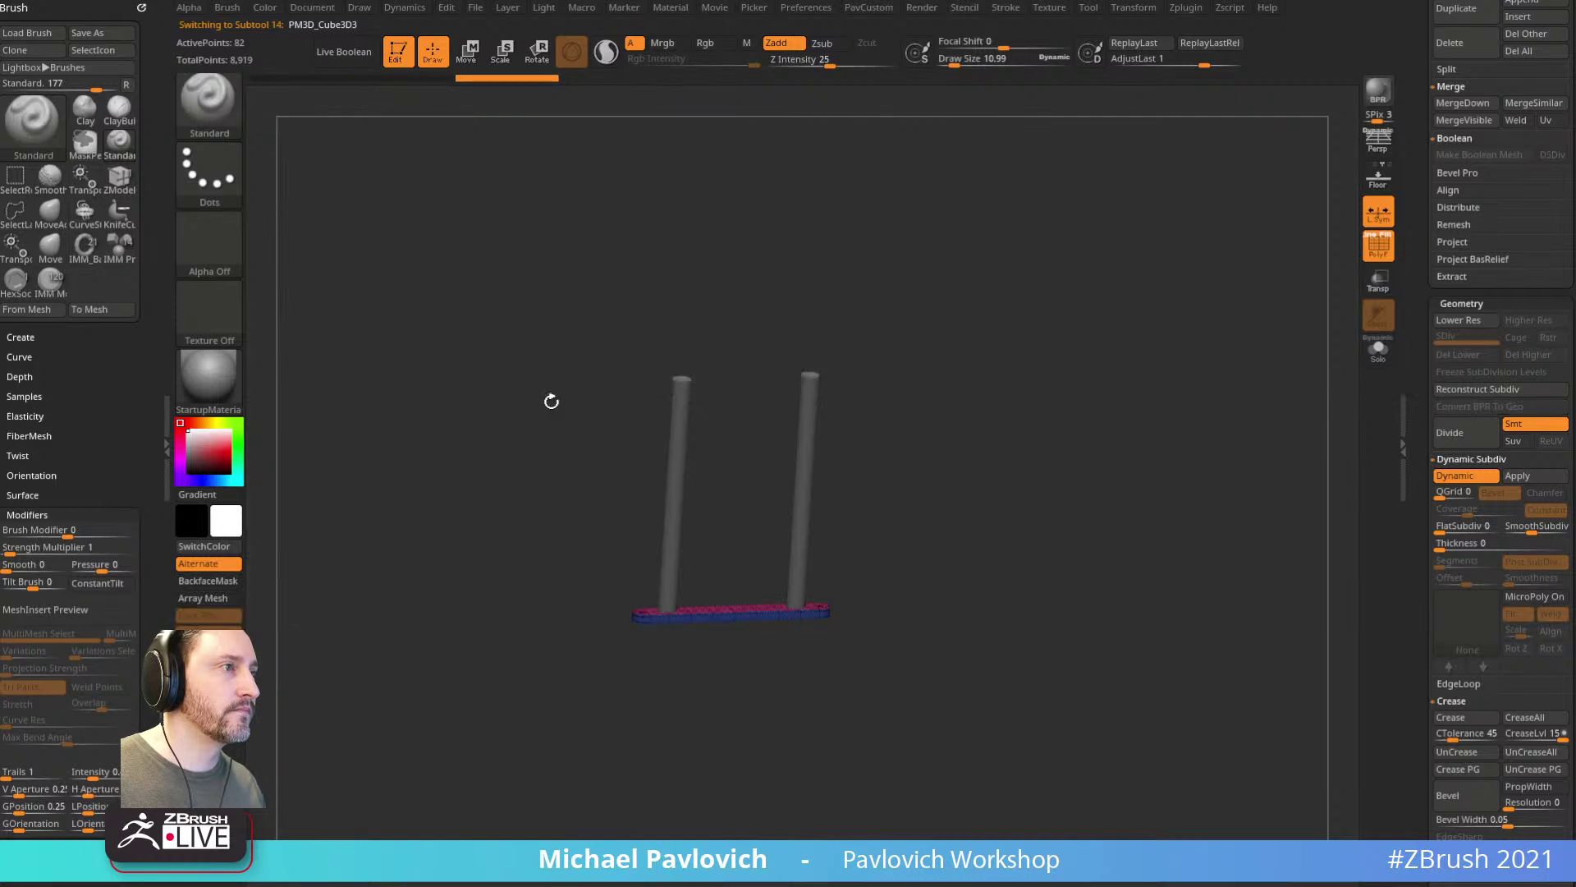
mouse_move(1088, 510)
mouse_down()
mouse_move(1111, 546)
mouse_move(1129, 527)
mouse_up()
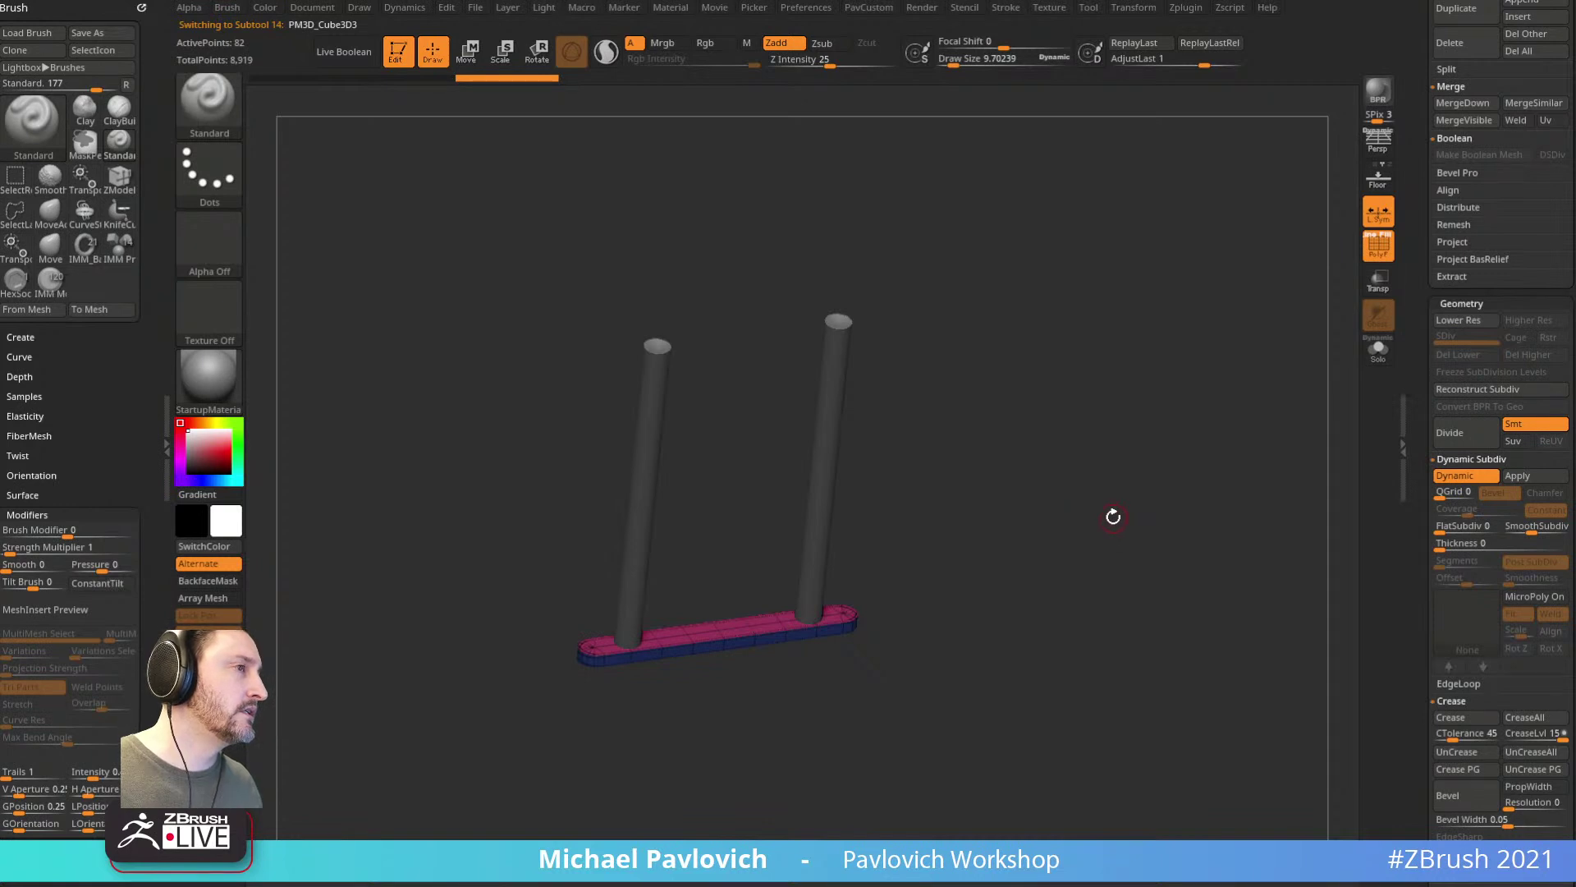
click(210, 597)
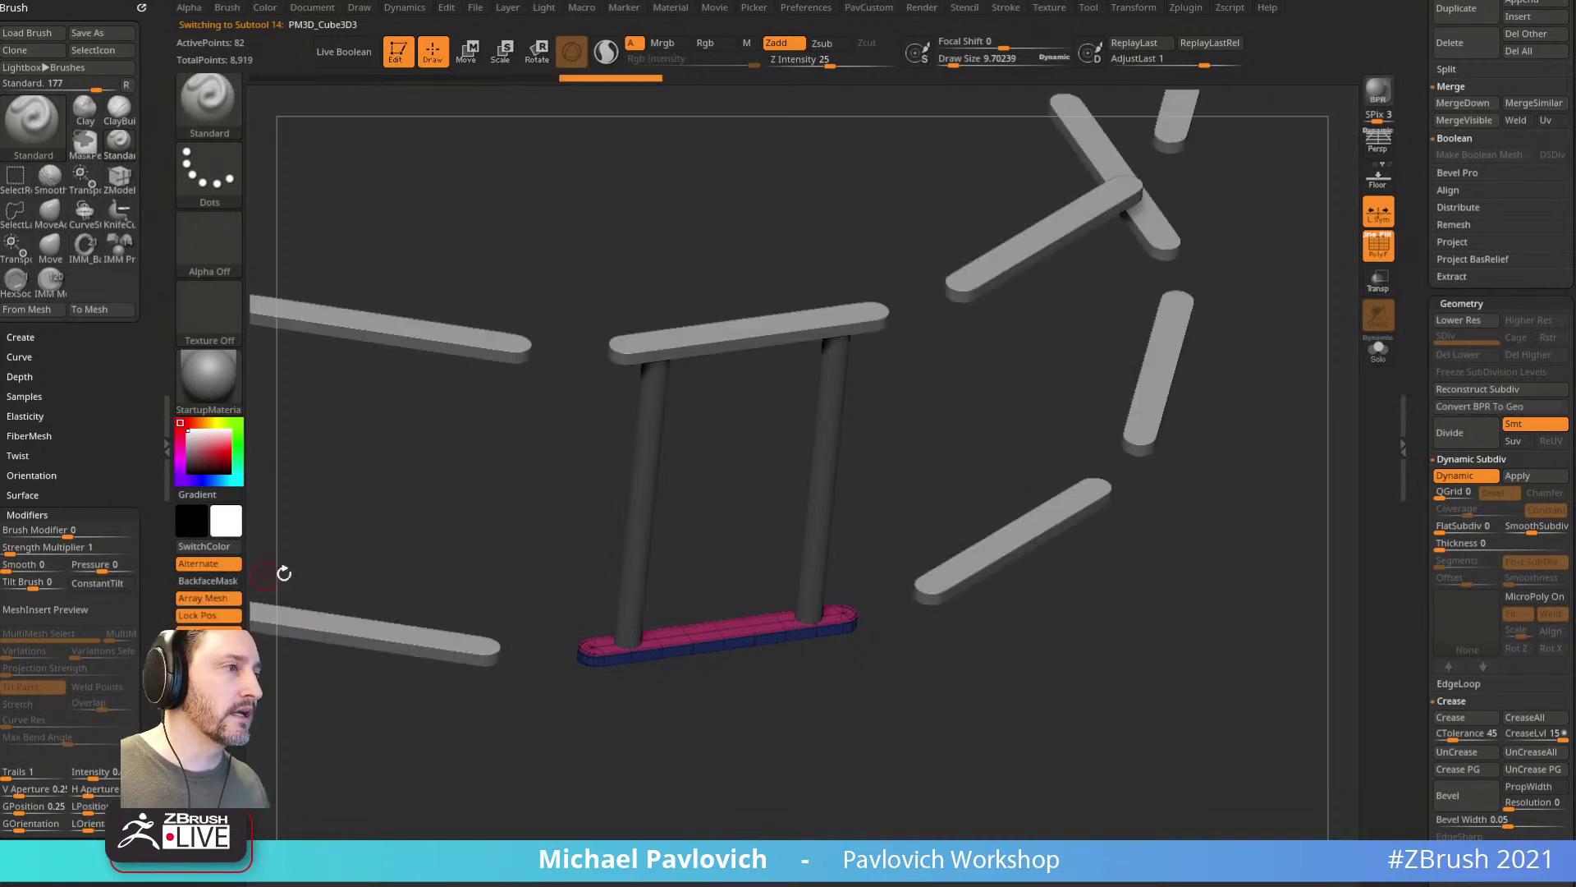
Step: Convert the plates' array into real geometry with Make Mesh, repeating it for the remaining upper-and-lower array stage
scroll(1429, 462, down, 10)
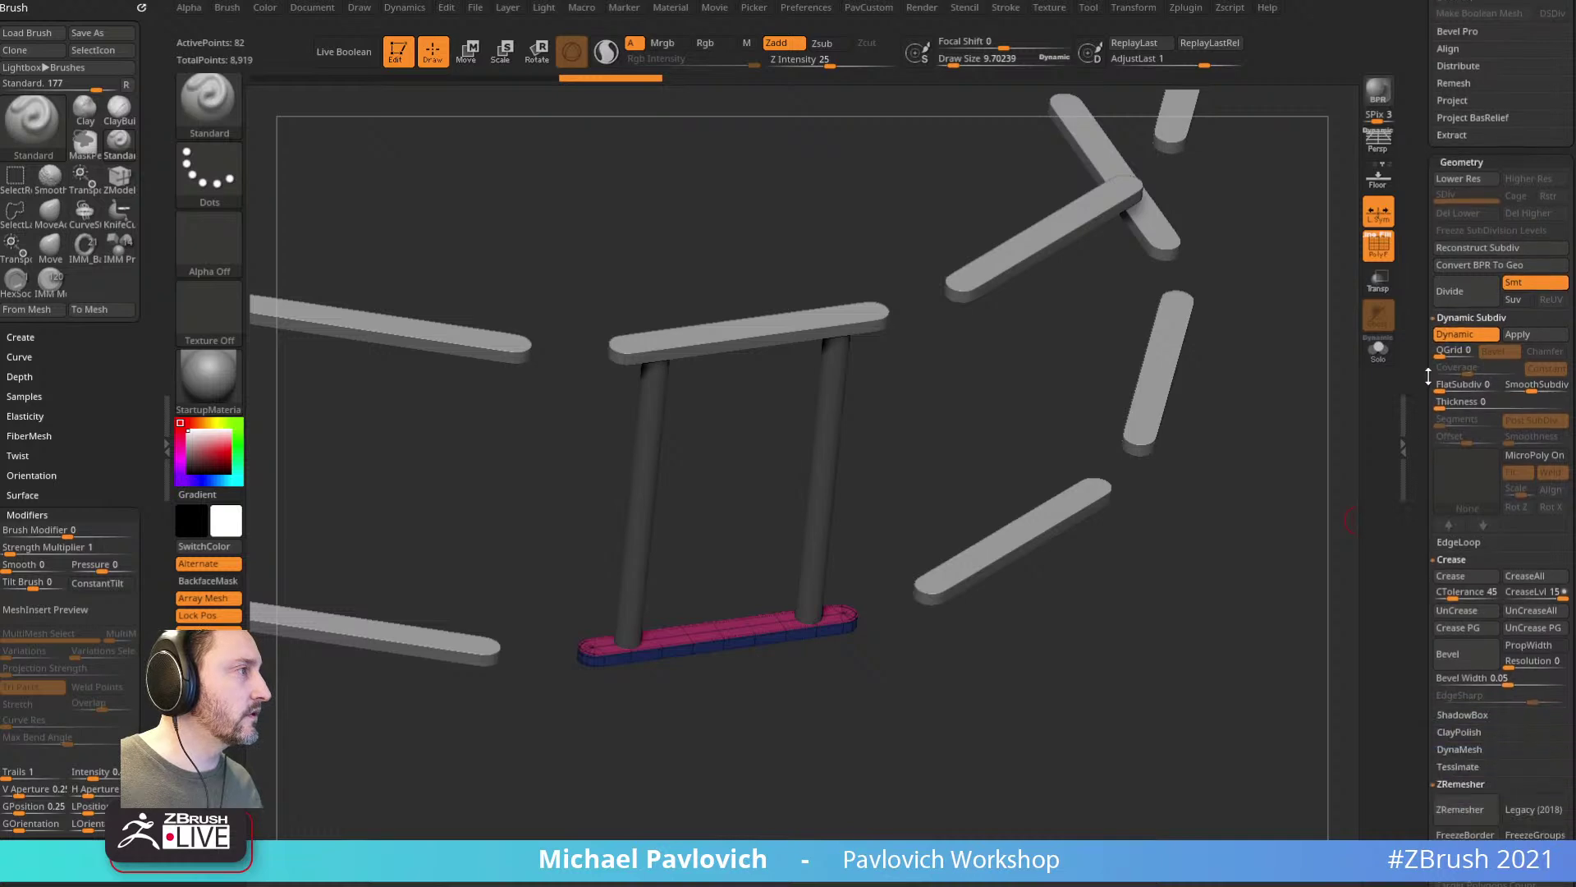
scroll(1416, 467, down, 14)
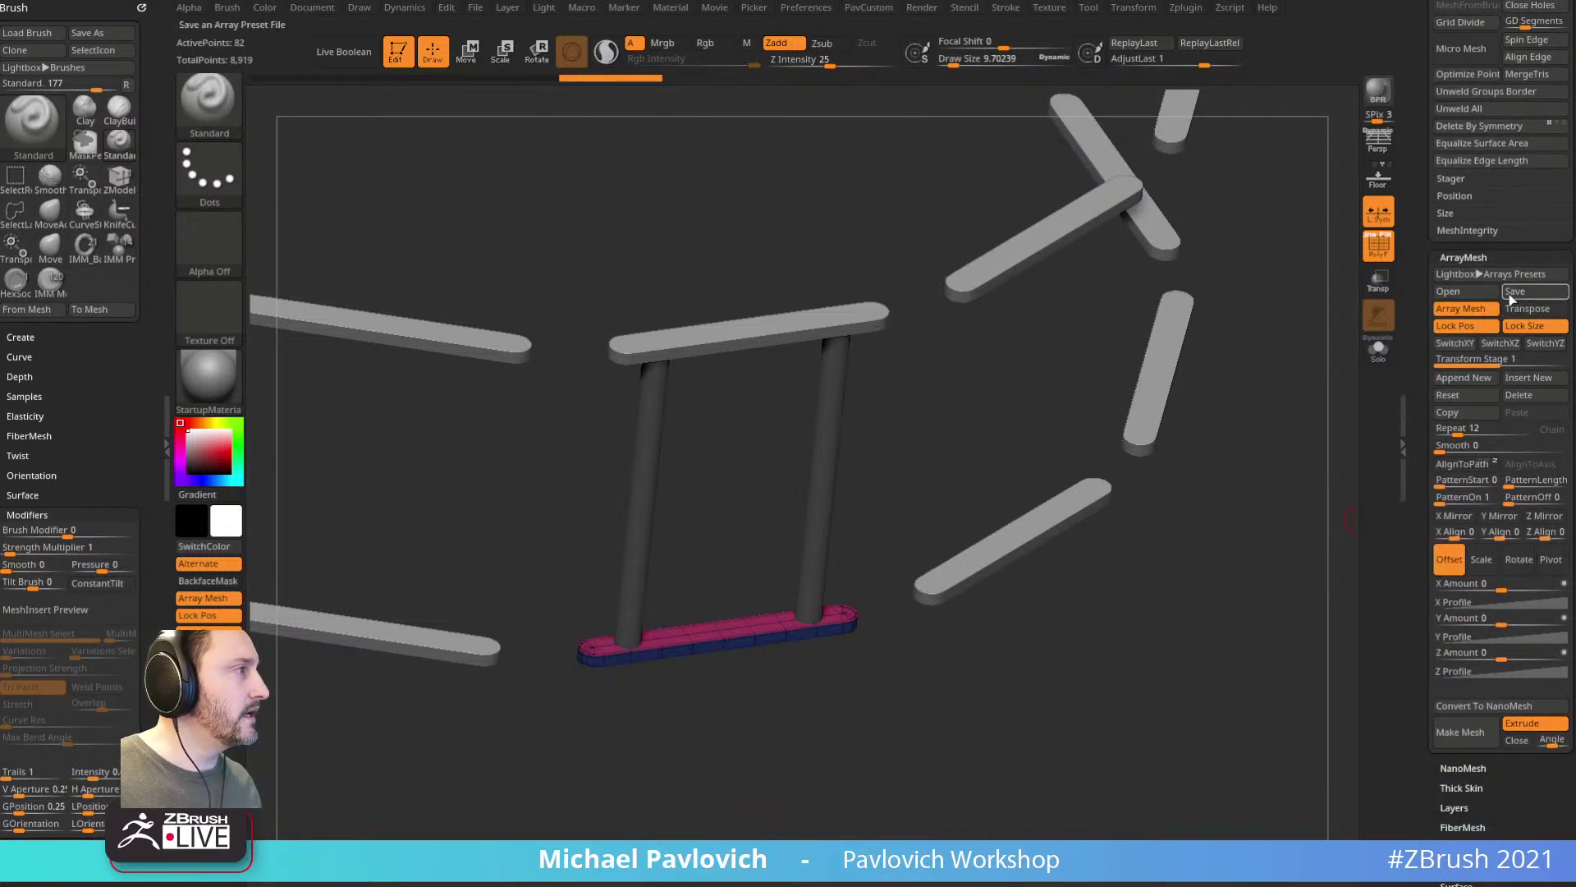
scroll(1414, 430, down, 3)
click(1486, 596)
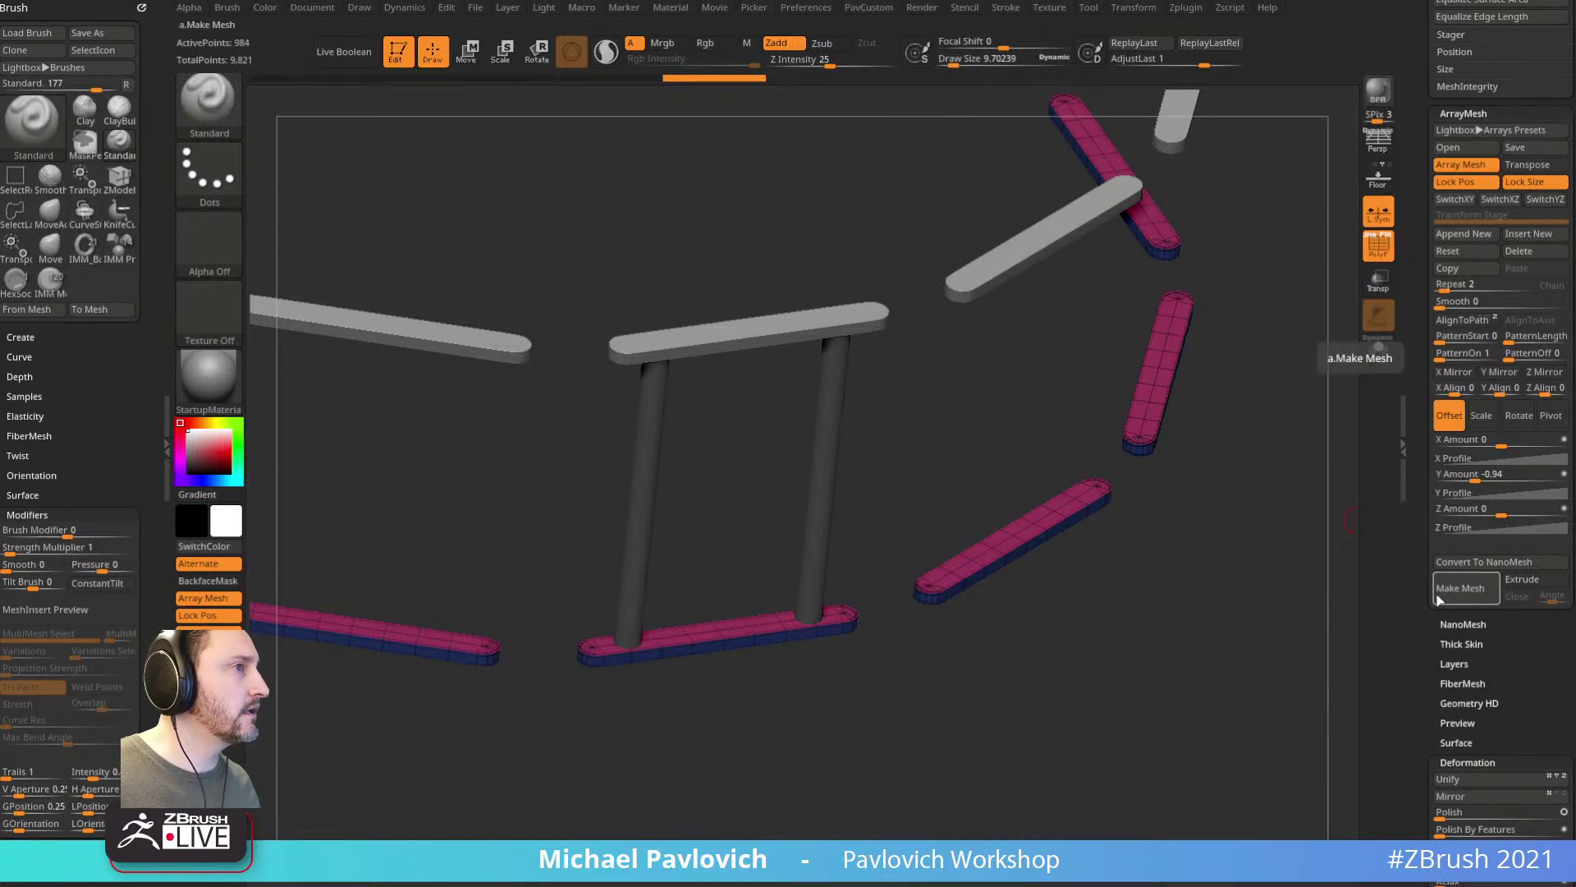
click(1451, 565)
Step: Isolate the upper and lower plates belonging to the two posts and delete the hidden plates
mouse_move(1314, 362)
mouse_down()
mouse_move(1259, 608)
mouse_move(1196, 521)
mouse_move(1023, 534)
mouse_move(820, 450)
mouse_move(828, 465)
mouse_up()
ctrl+shift+drag(707, 483, 831, 686)
key(2)
click(1231, 400)
Step: Select the two railing posts' subtool and switch to the ZModeler brush
alt+drag(1108, 471, 929, 462)
alt+click(815, 455)
drag(1068, 372, 1189, 368)
drag(1092, 366, 1101, 333)
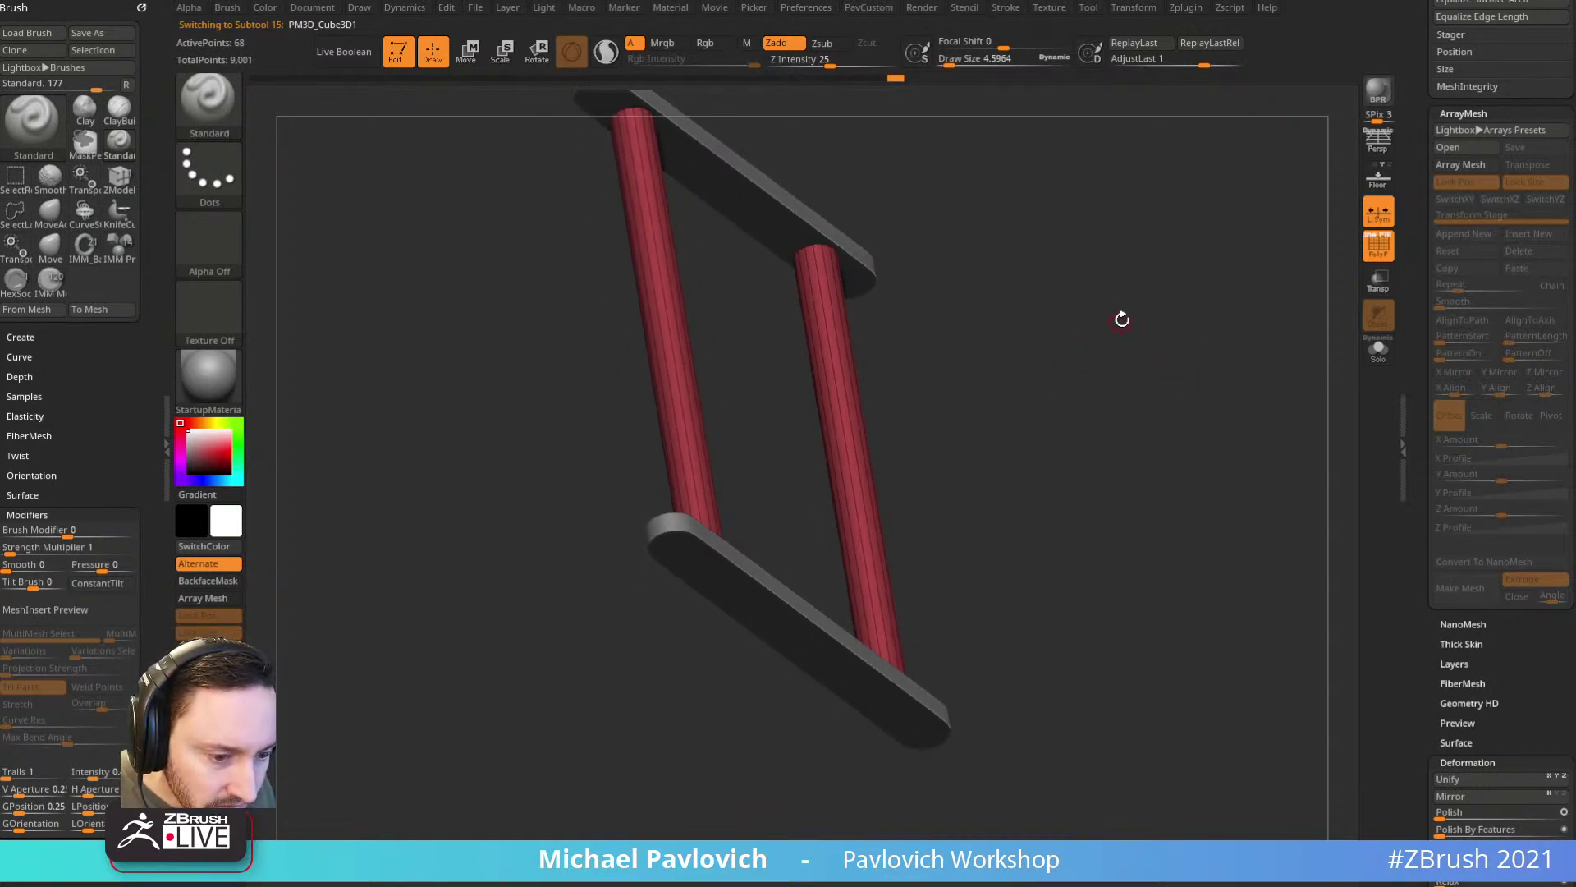
shift+drag(1121, 321, 1105, 391)
key(b)
key(z)
key(m)
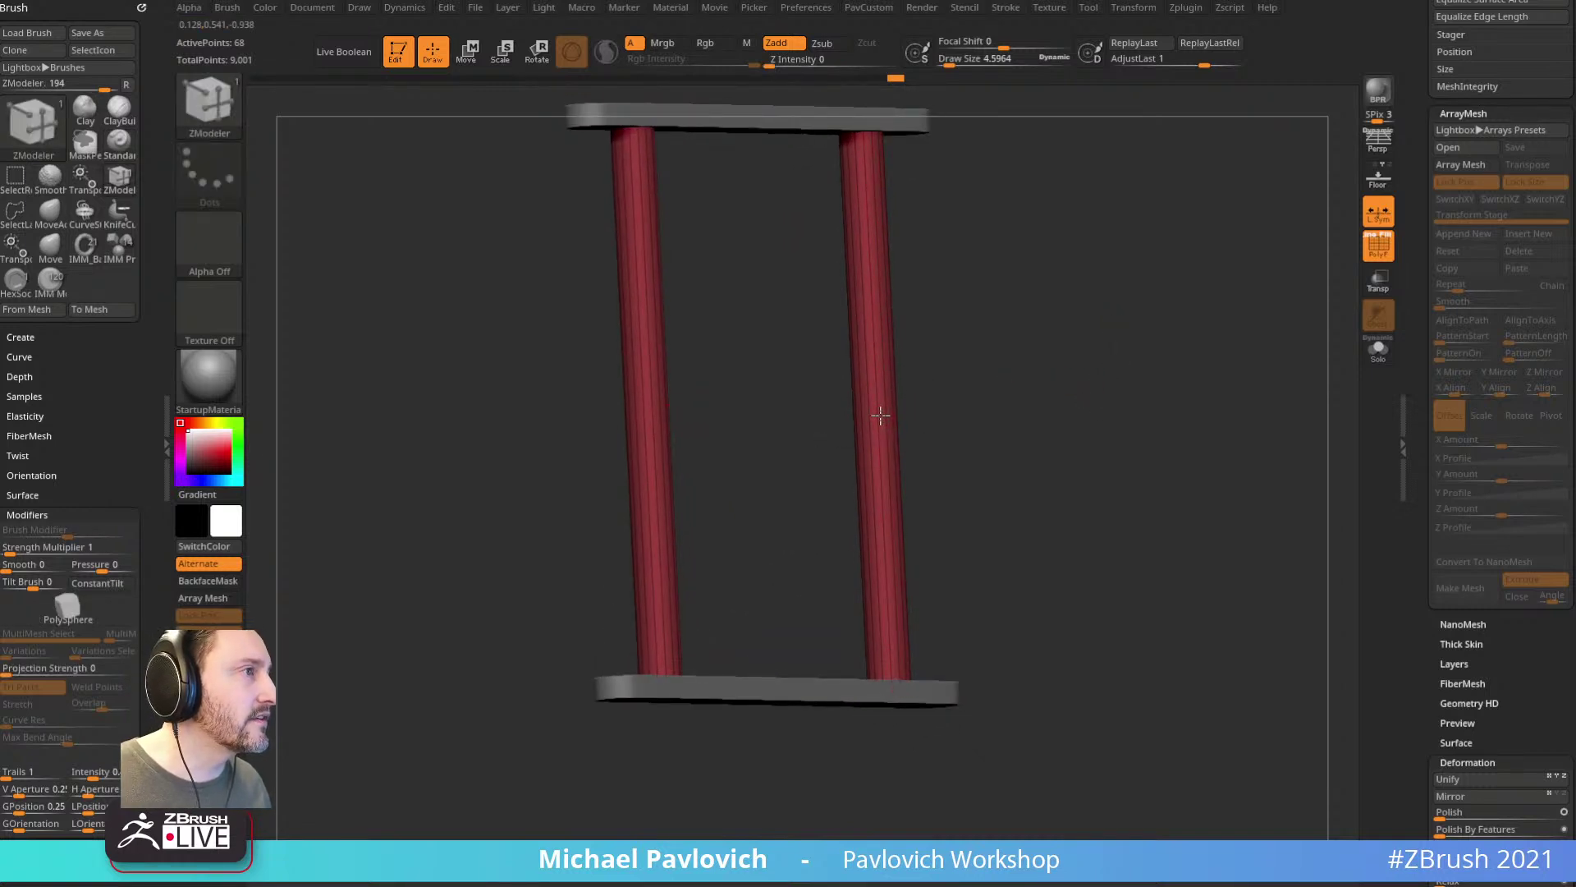
drag(982, 391, 1129, 402)
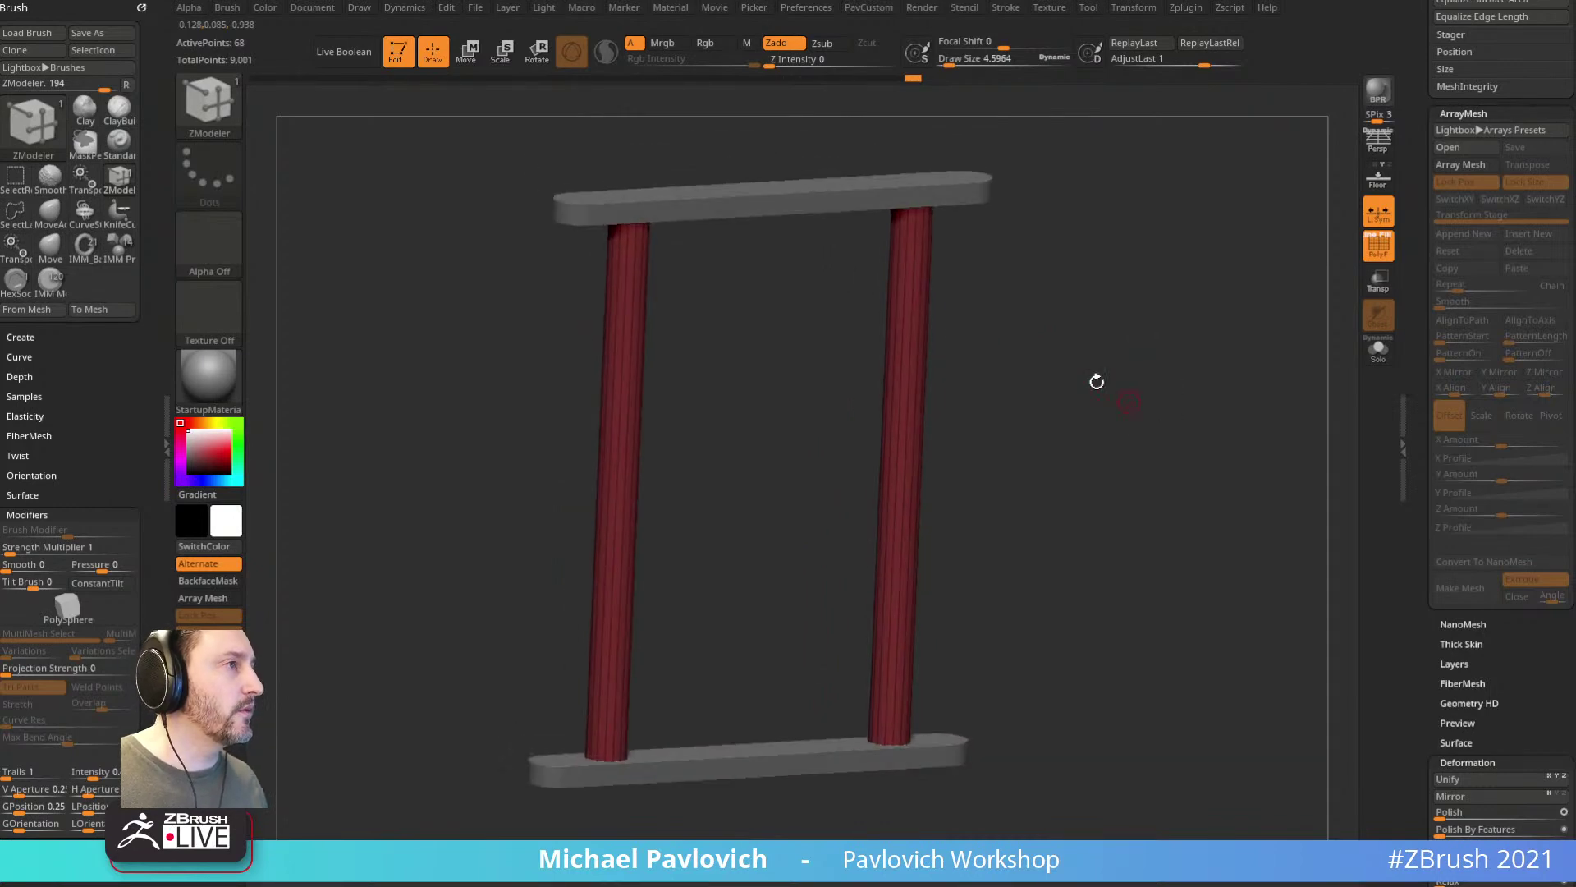
Step: Select the plates subtool, turn on Live Boolean and make a boolean mesh of the posts and plates with DSDiv on
drag(1417, 344, 1532, 491)
scroll(1509, 137, up, 10)
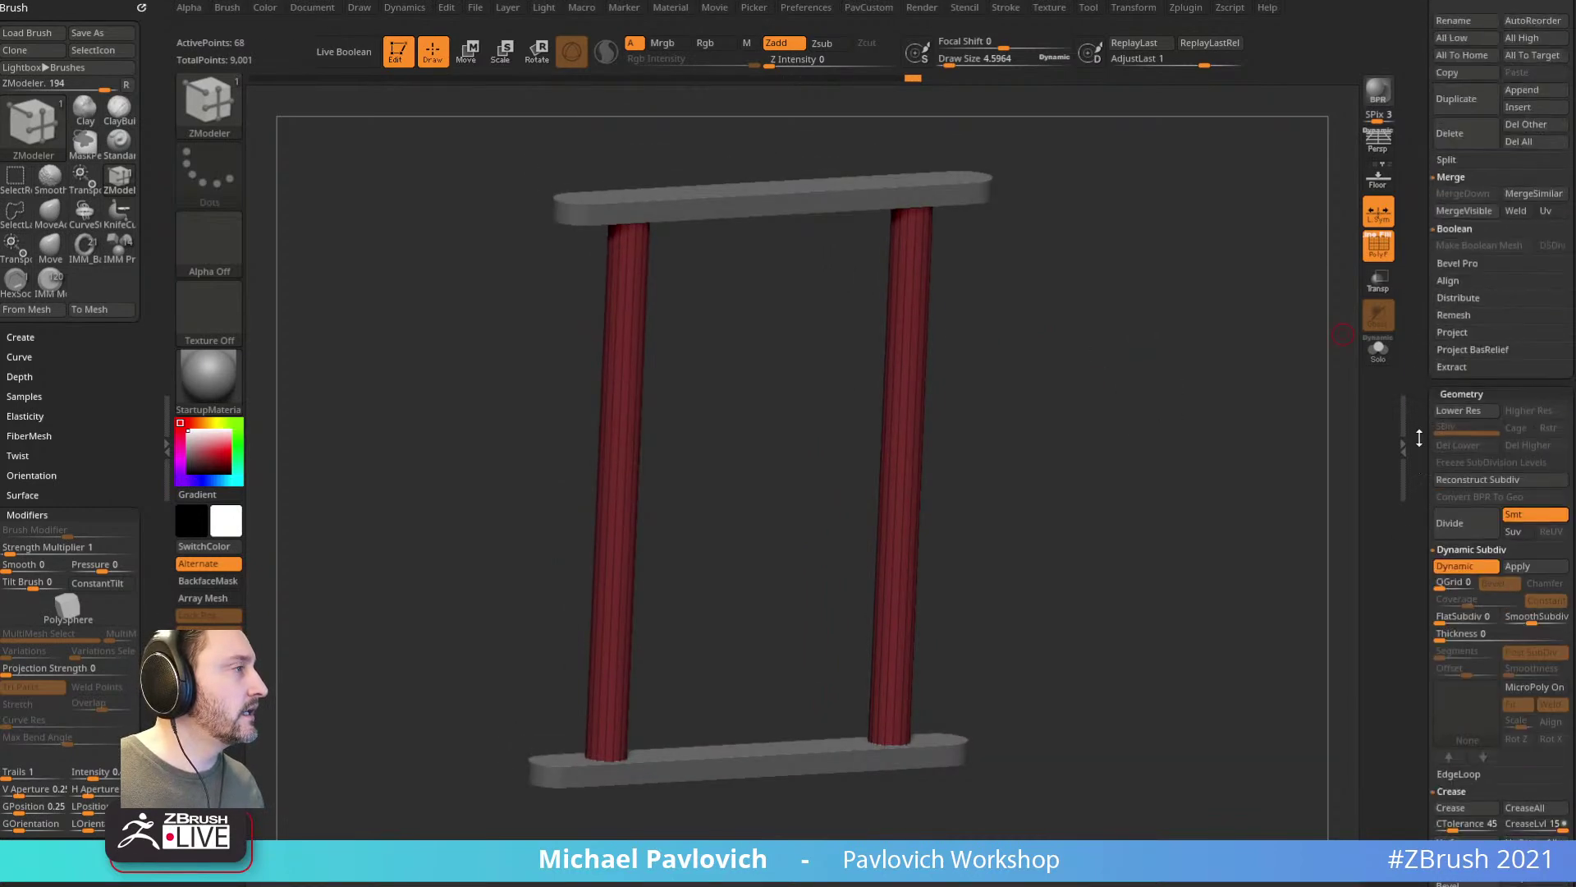
click(1509, 138)
drag(679, 274, 1052, 319)
drag(949, 252, 1133, 304)
click(1508, 124)
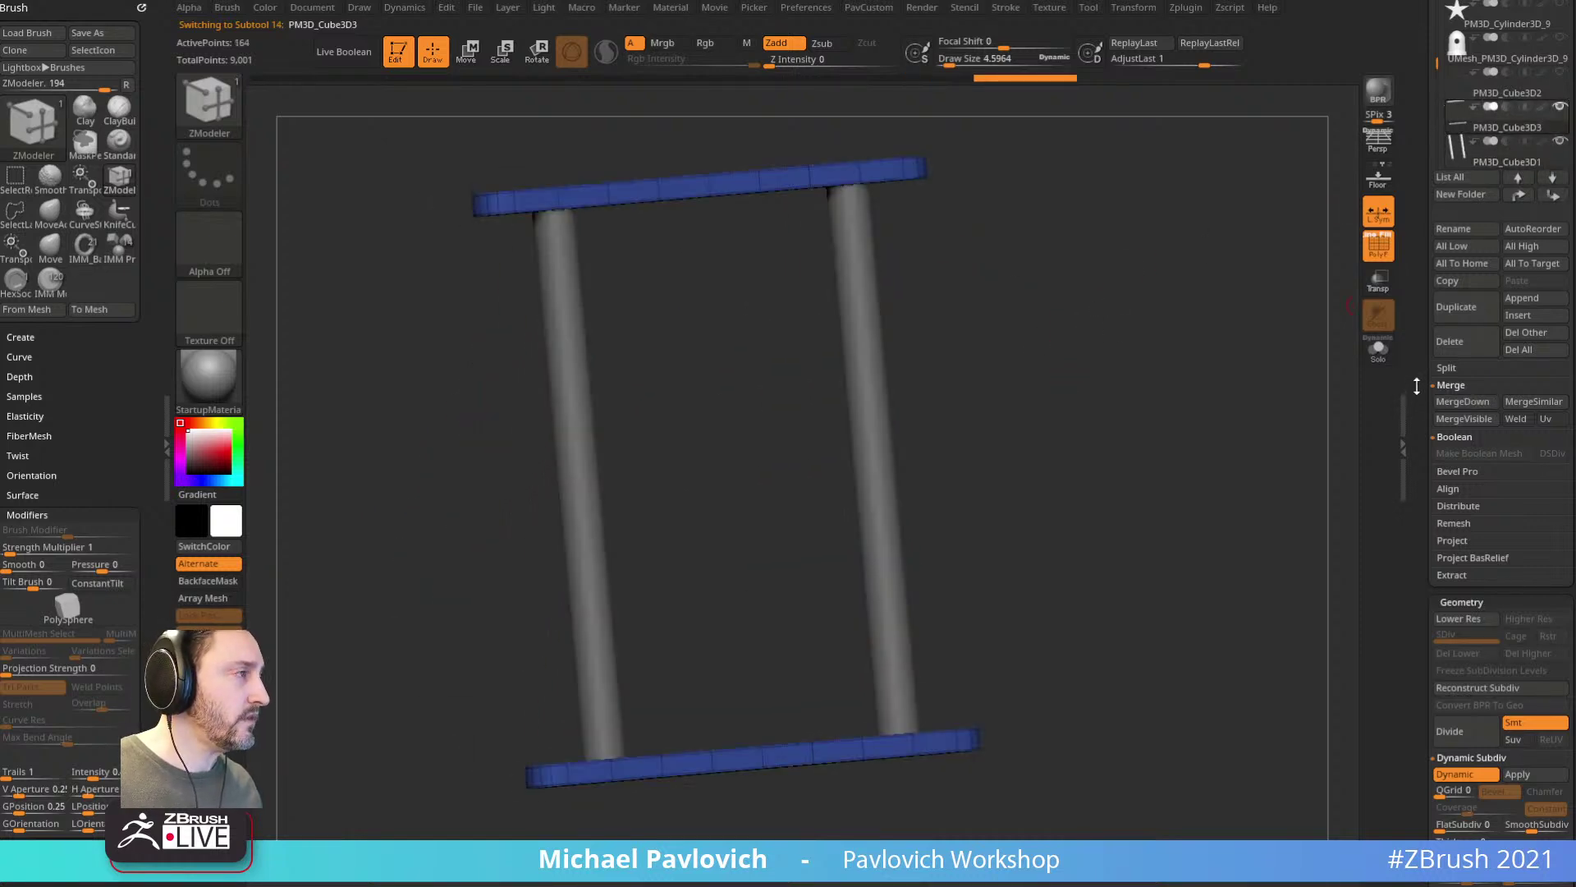
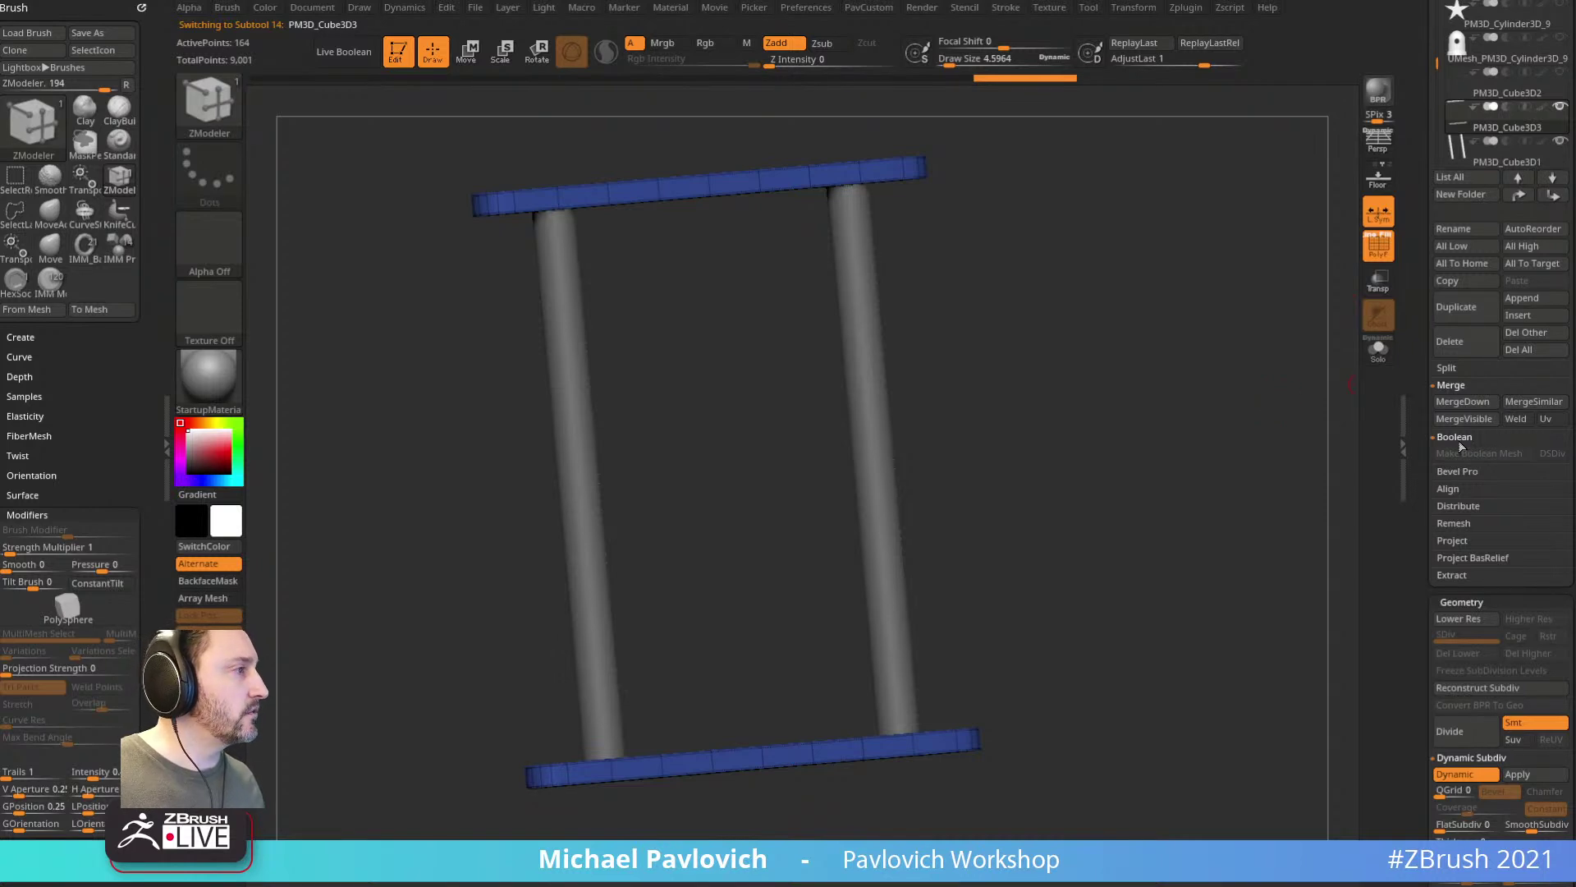
click(344, 53)
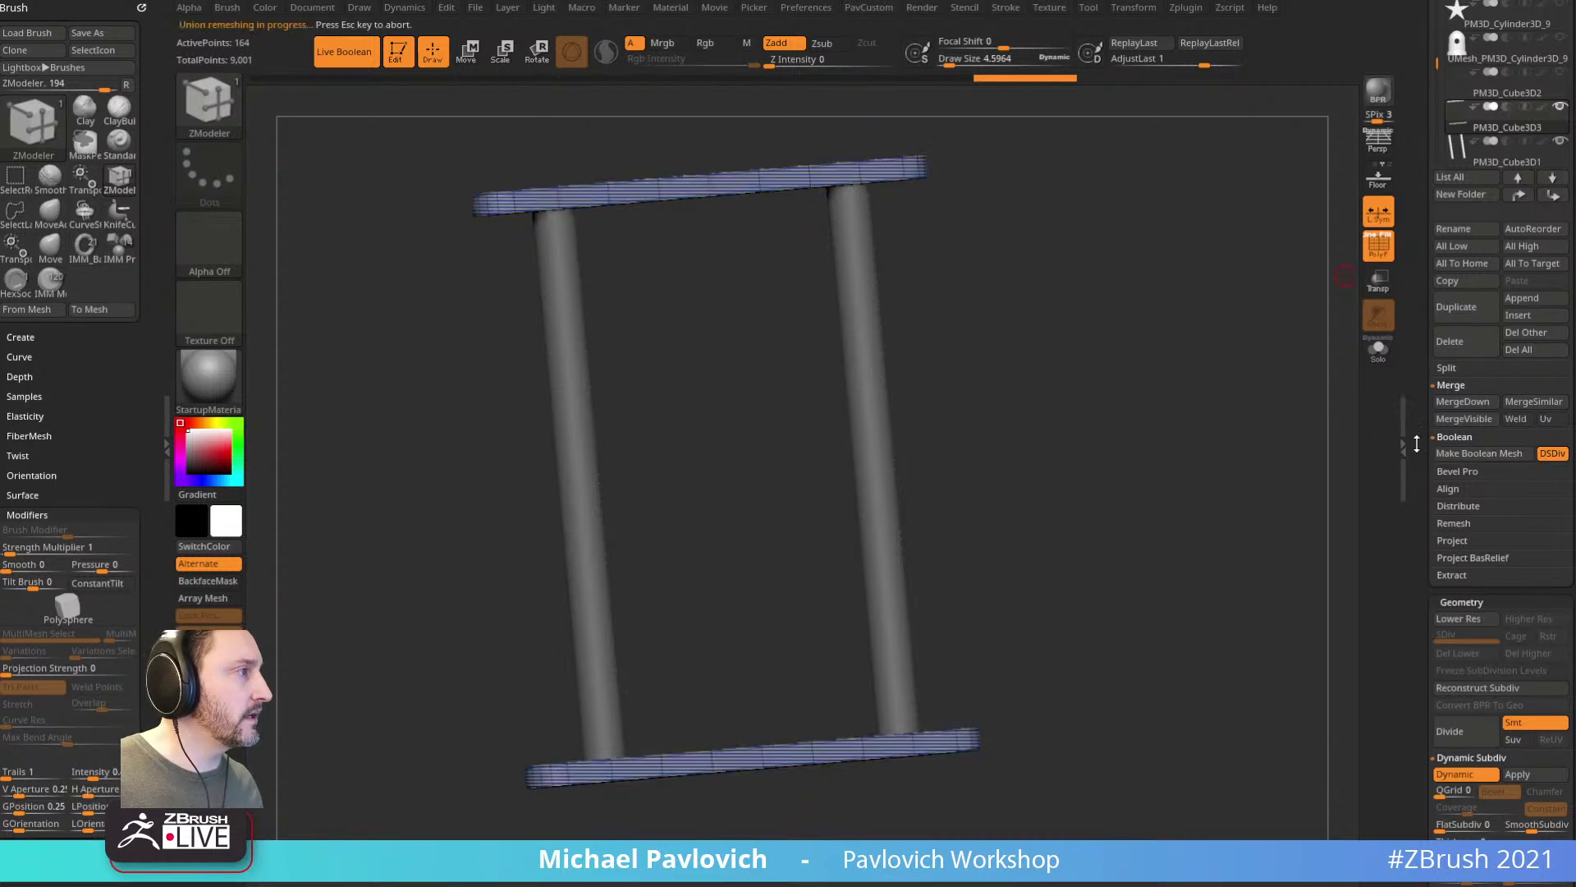
click(1184, 5)
Step: Inspect the boolean test mesh without polyframe, delete it and return to the tower tool
drag(1140, 548, 1225, 269)
click(1383, 249)
drag(1279, 323, 1281, 449)
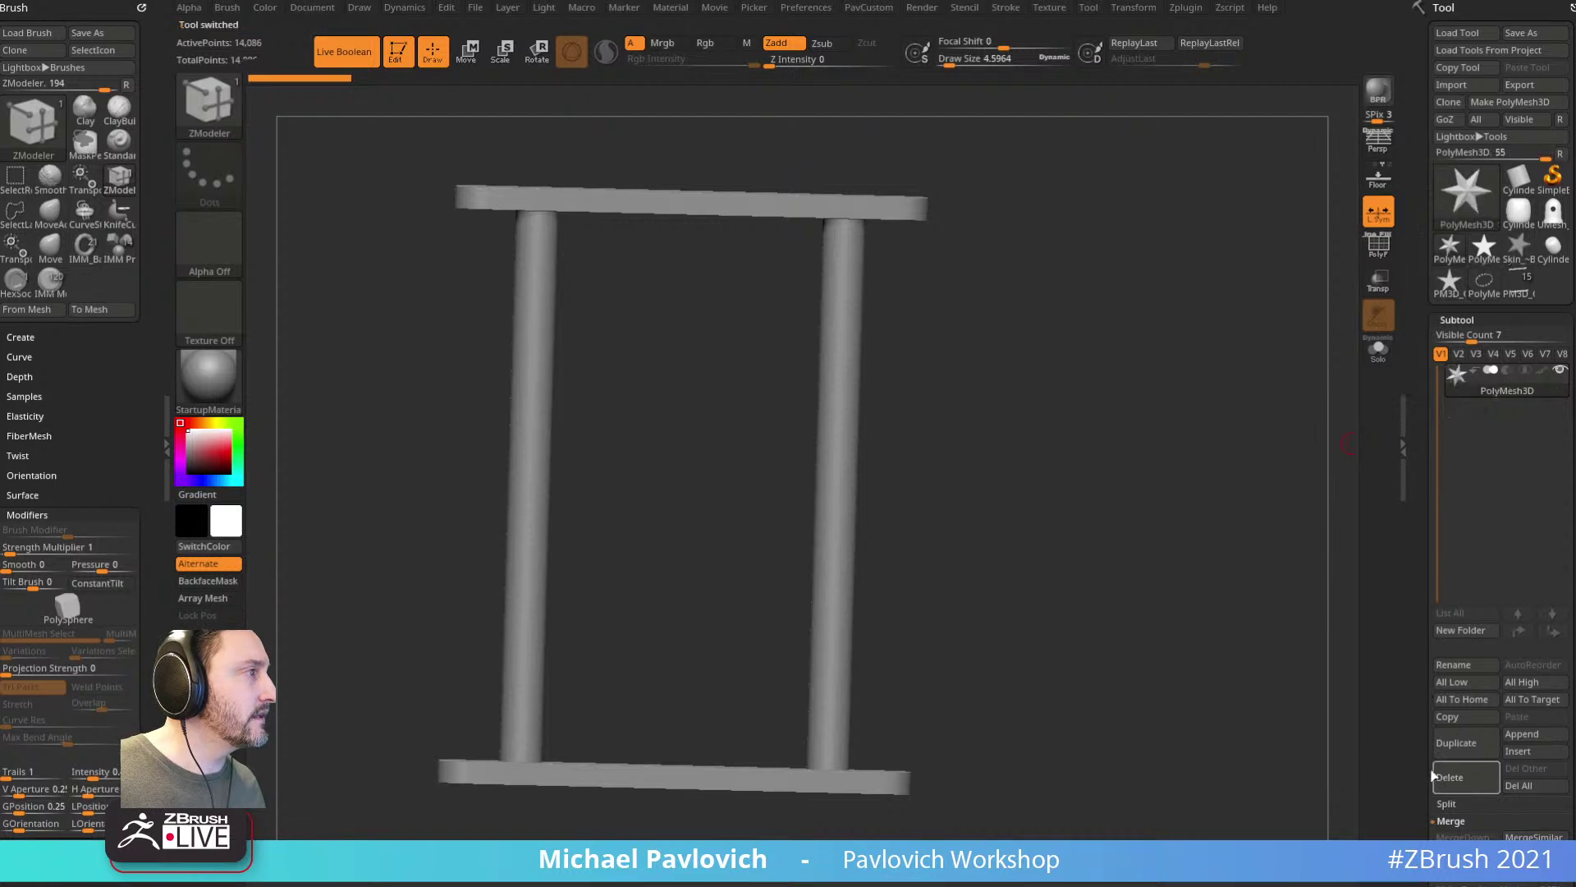
click(1442, 775)
click(1518, 291)
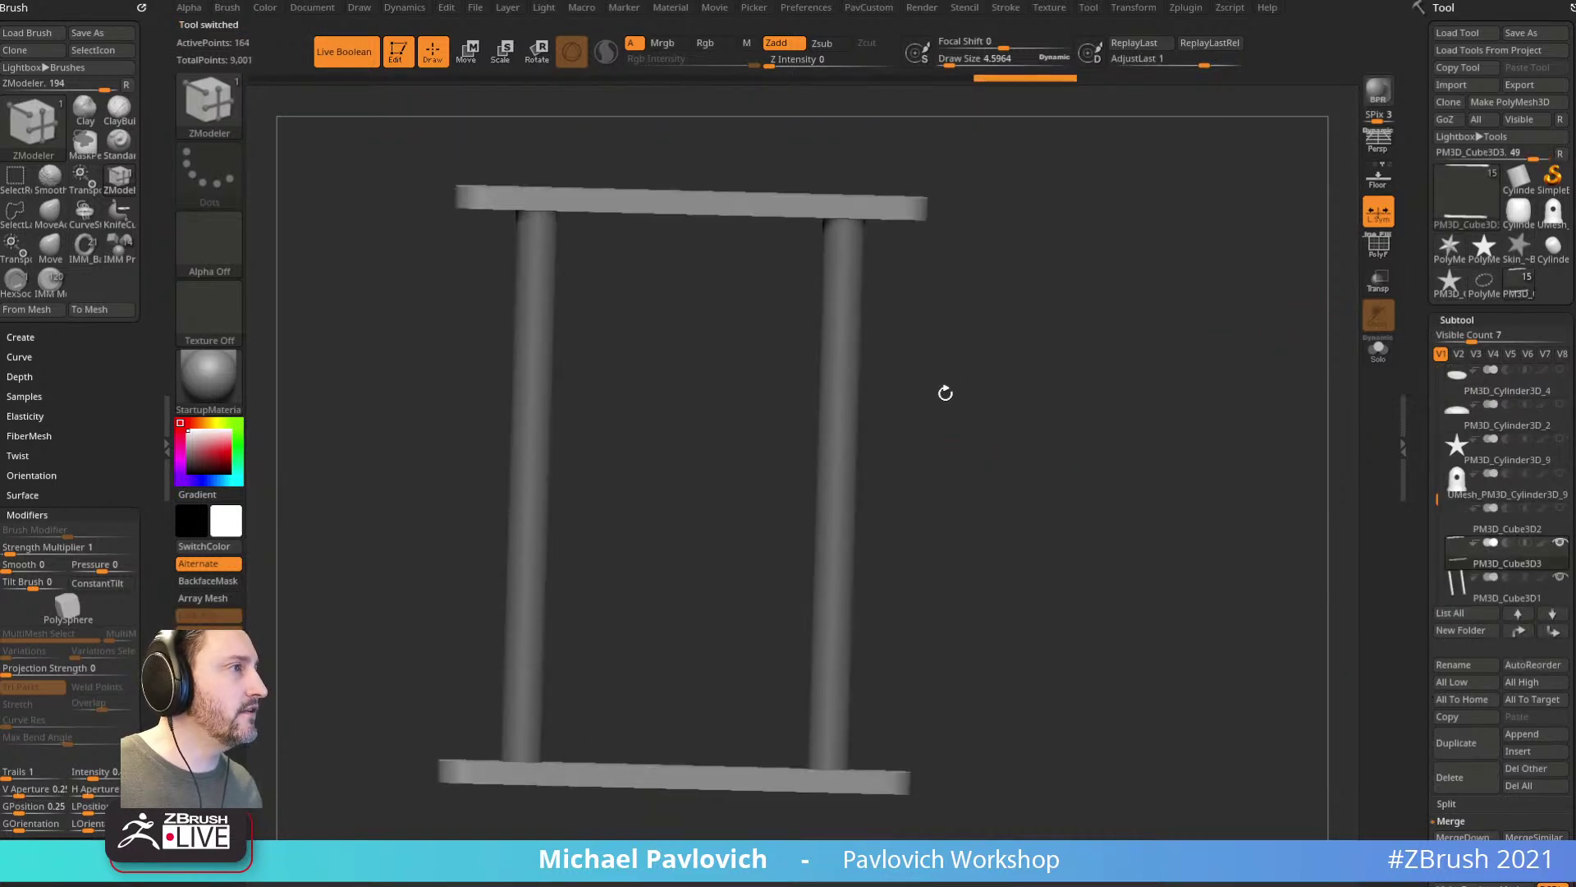
Step: Show the two posts alone with polyframe on and split their caps and sides into polygroups with Groups By Normals
alt+click(836, 390)
key(shift+f)
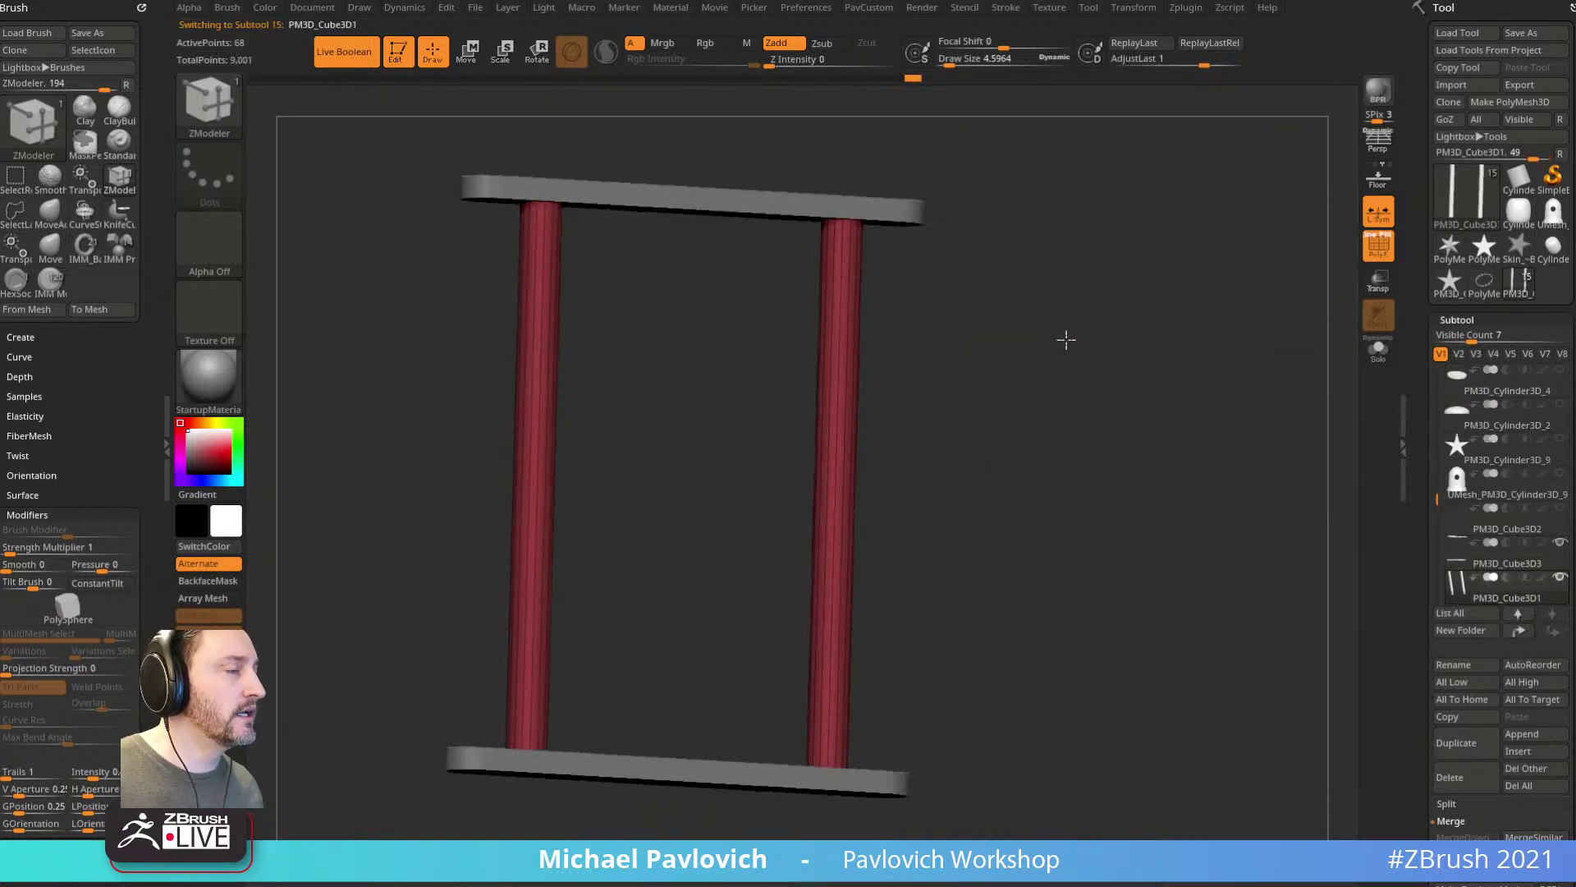
click(1378, 349)
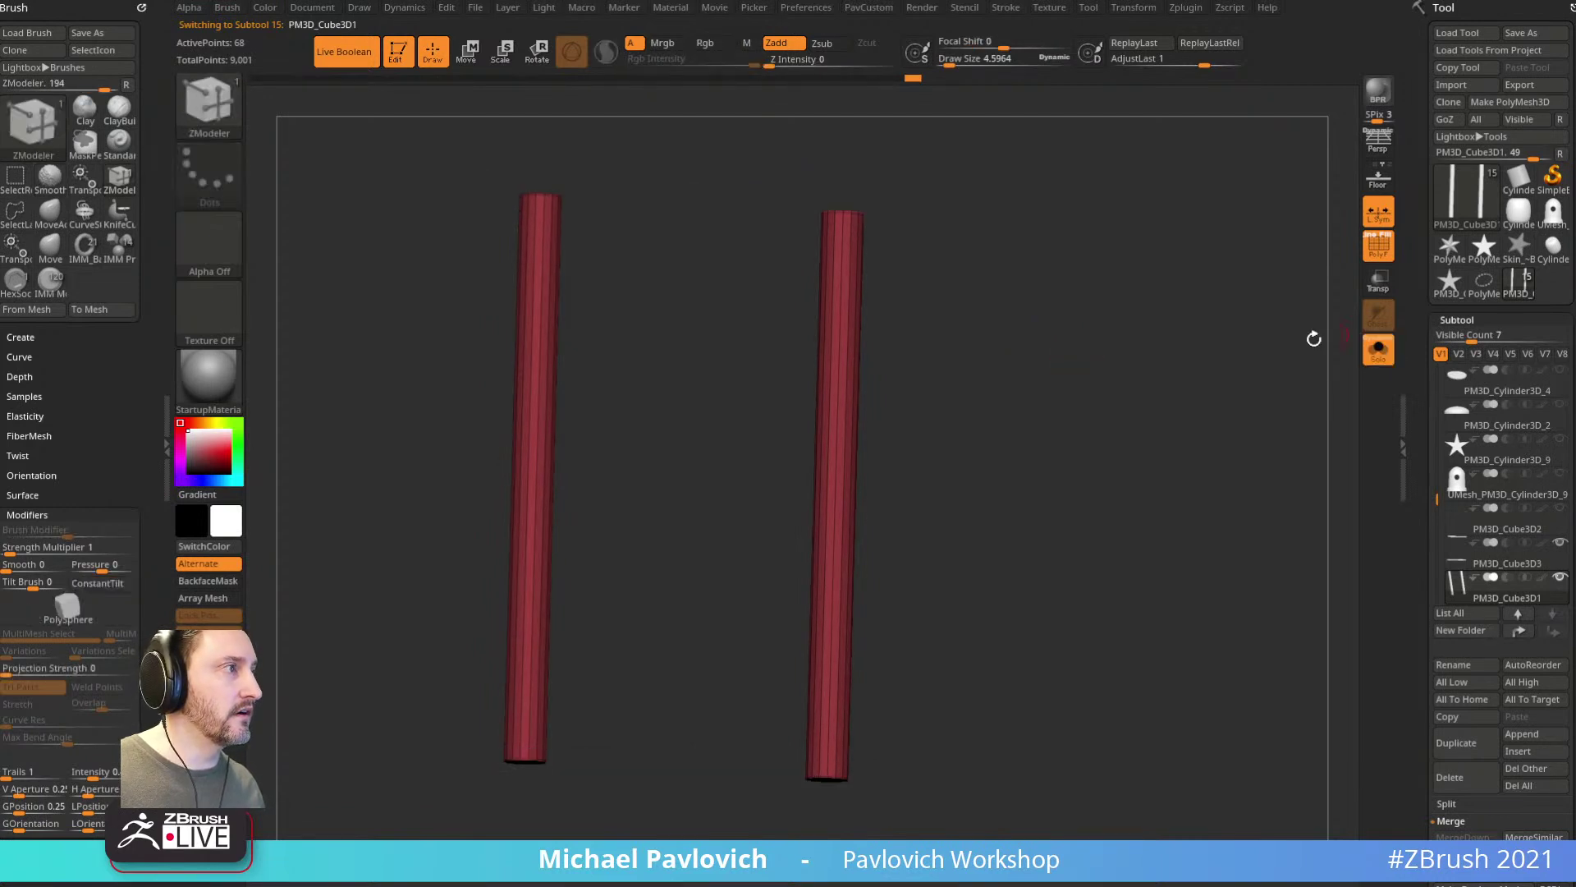
ctrl+right_drag(904, 258, 1039, 353)
key(2)
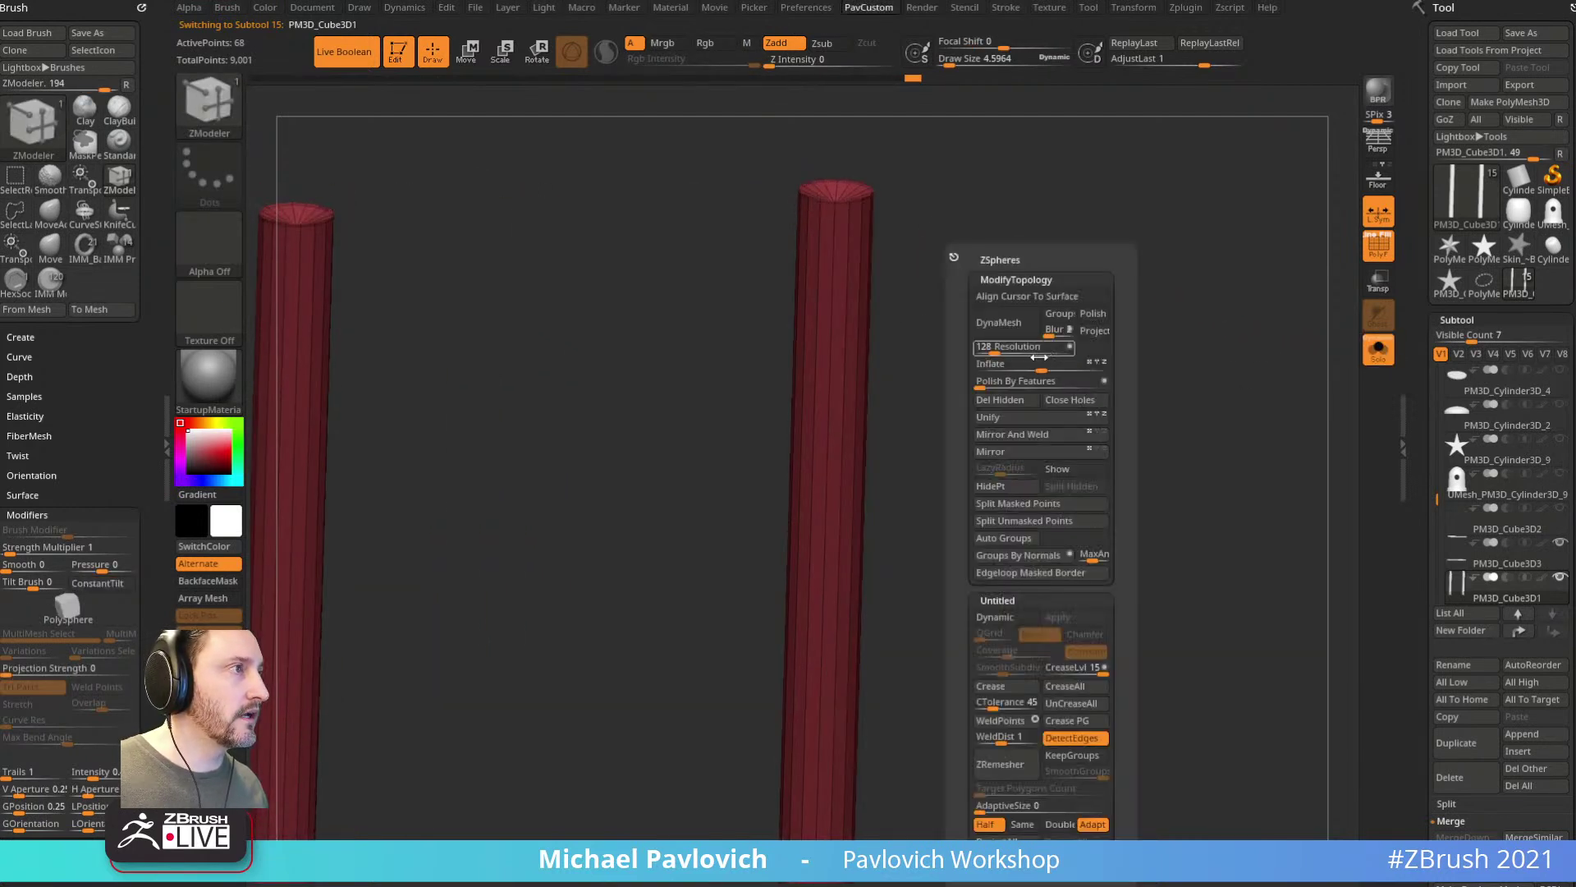
click(1007, 560)
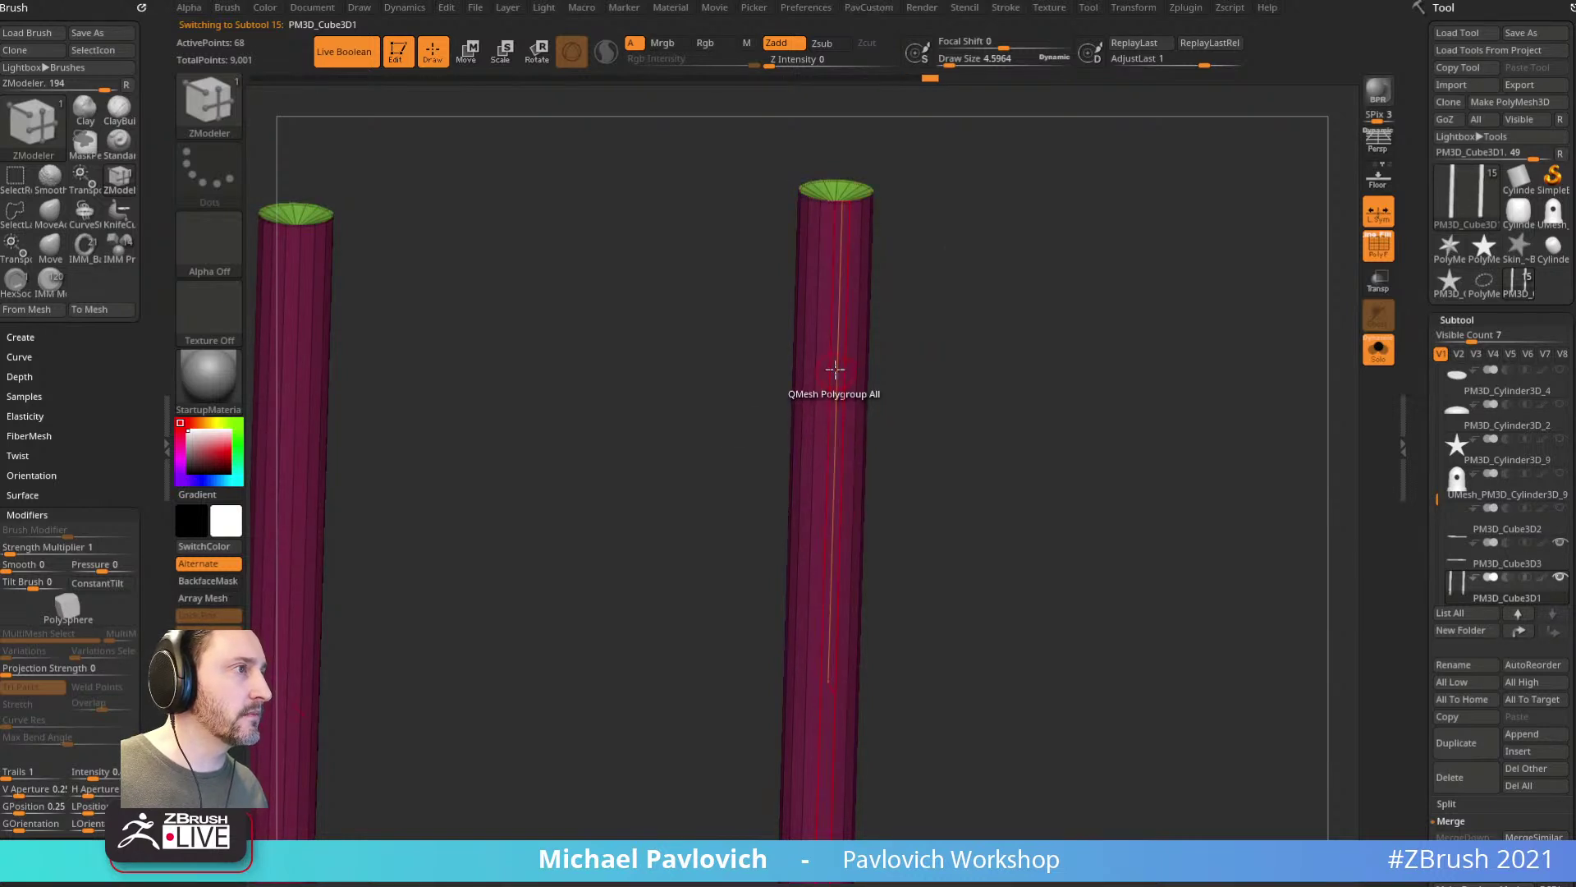
Step: Inset the posts' side polygroup twice with the Inset Polygroup All action and turn on dynamic subdivision for the posts
key(space)
click(797, 324)
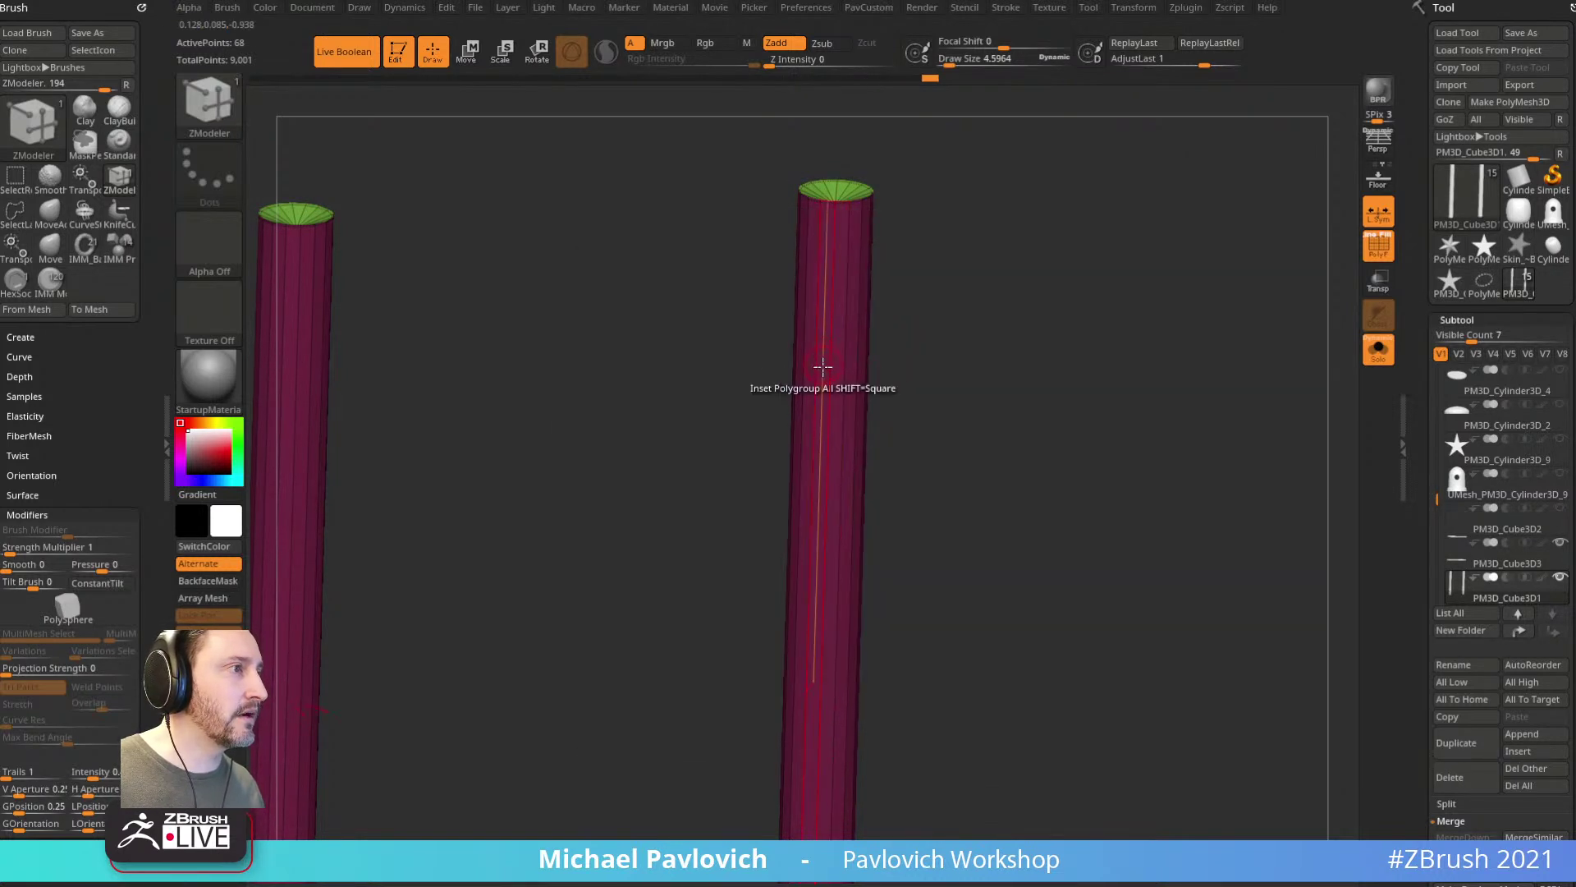
drag(833, 364, 833, 352)
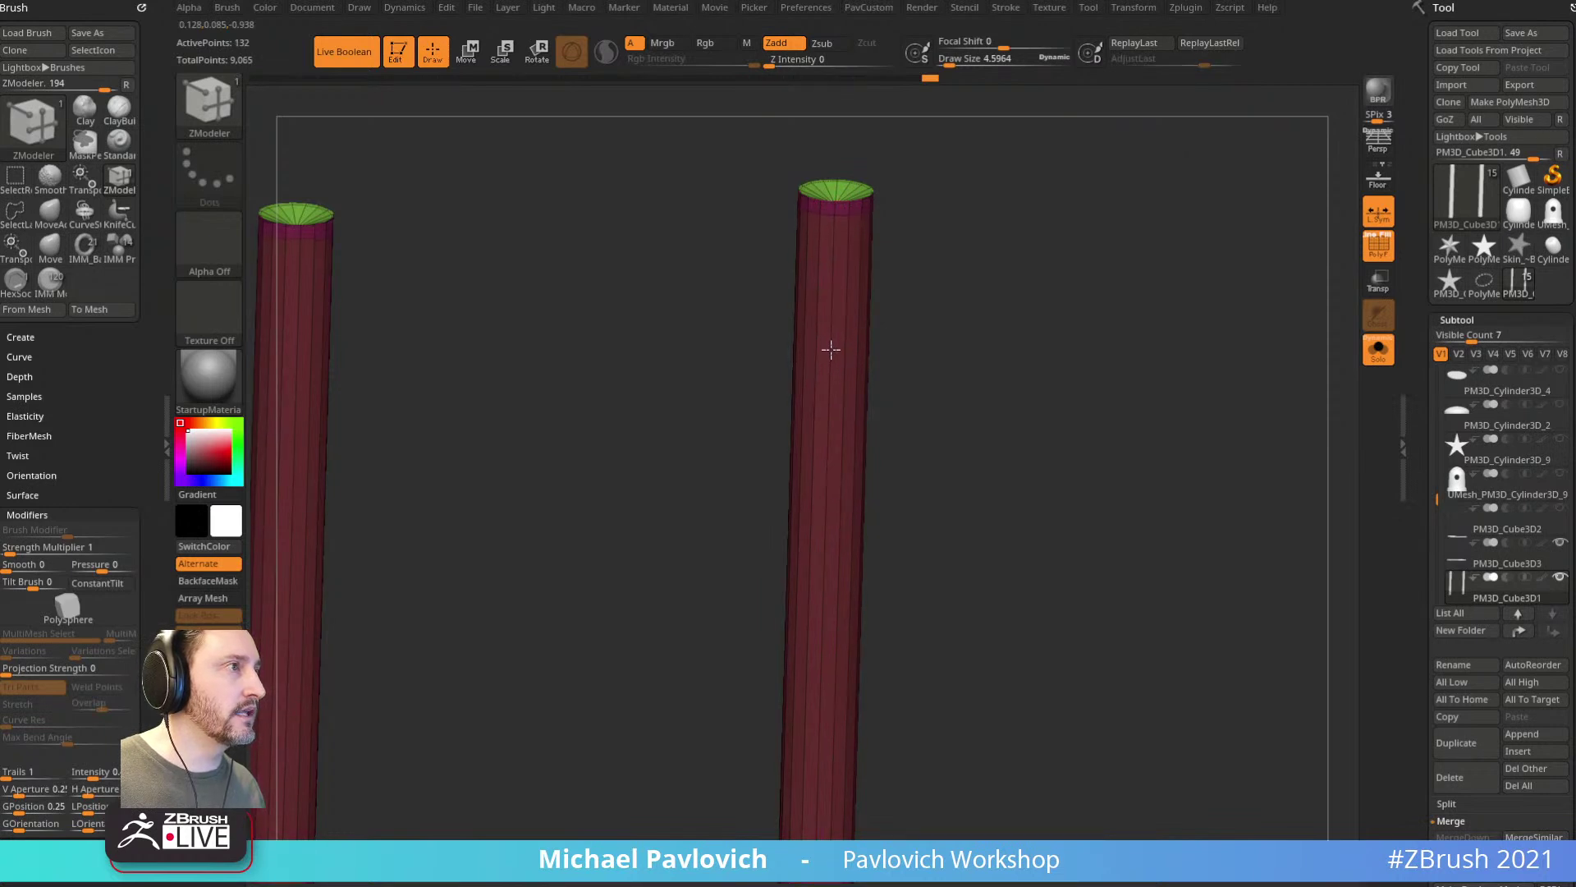
alt+drag(996, 254, 1073, 325)
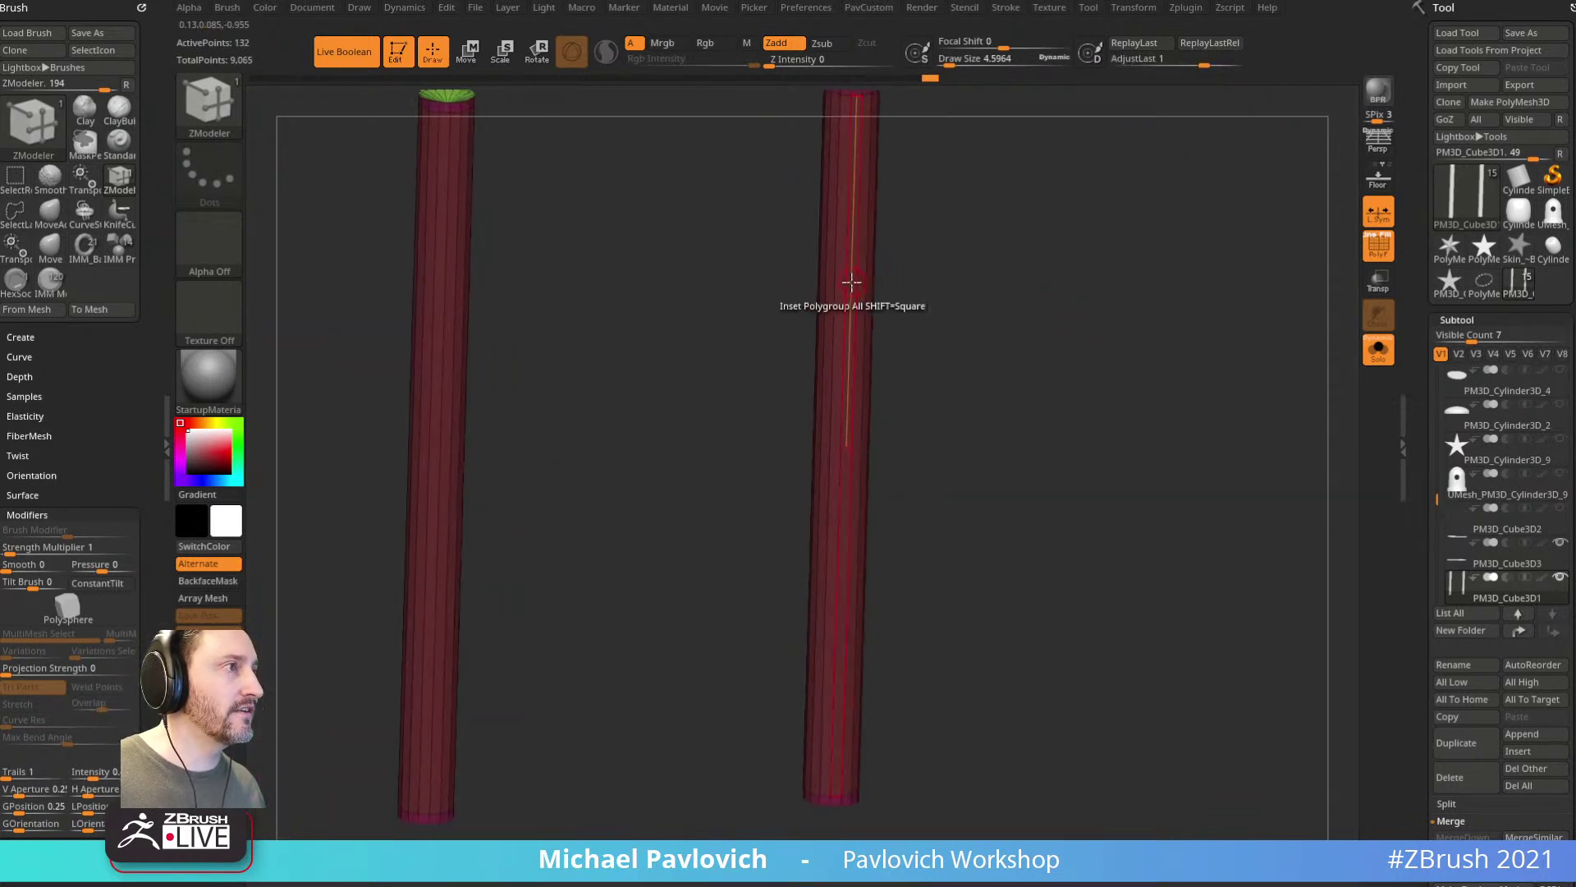
click(850, 283)
drag(1183, 352, 901, 257)
click(1387, 359)
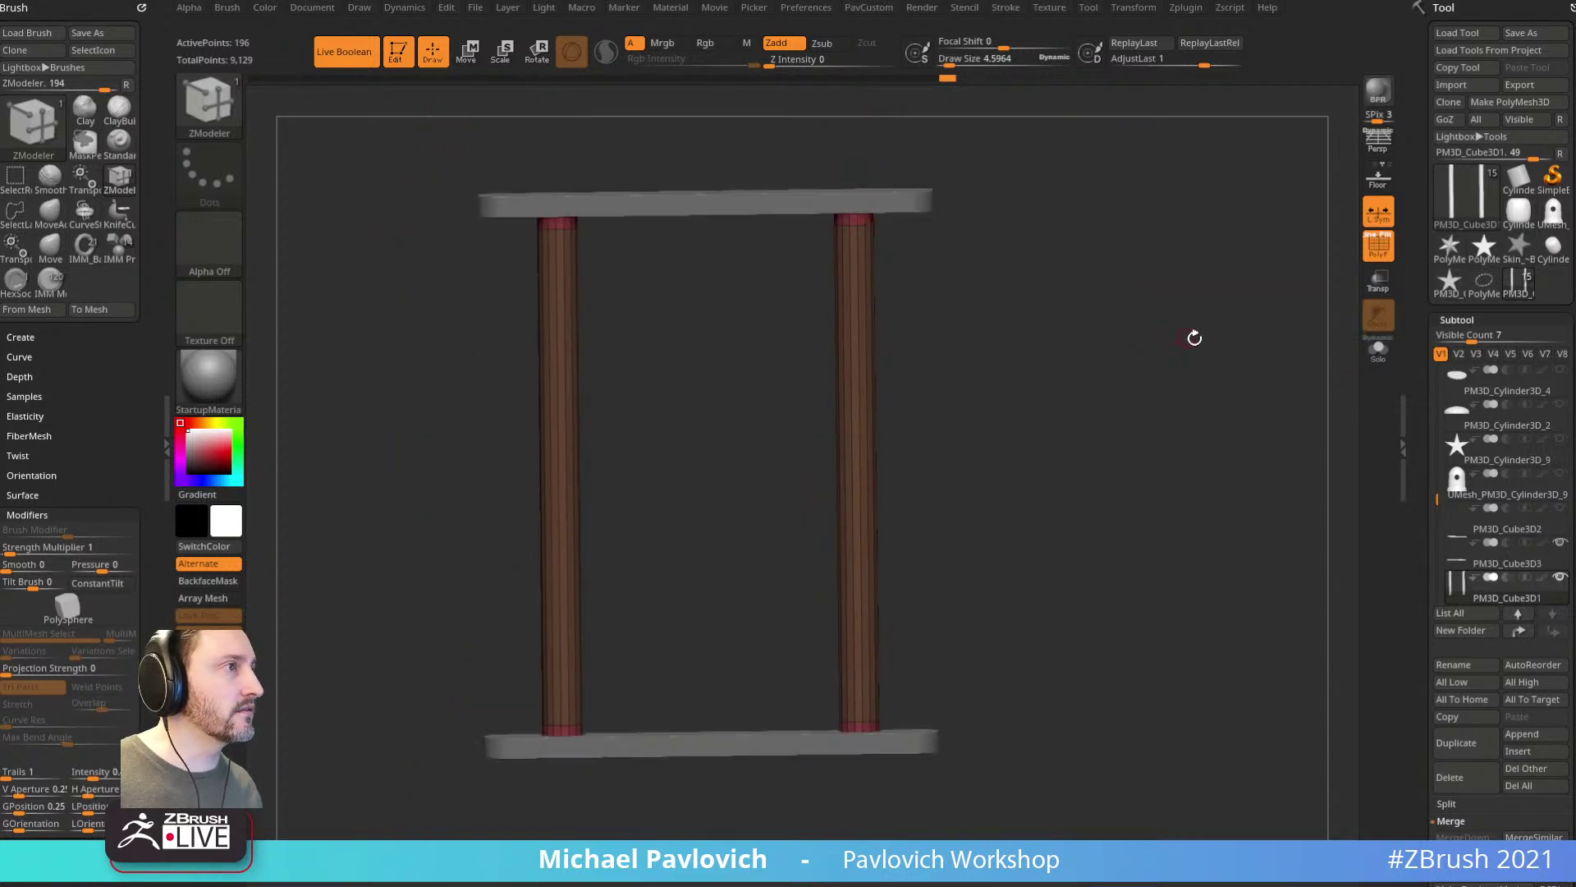
drag(1186, 337, 1248, 351)
key(d)
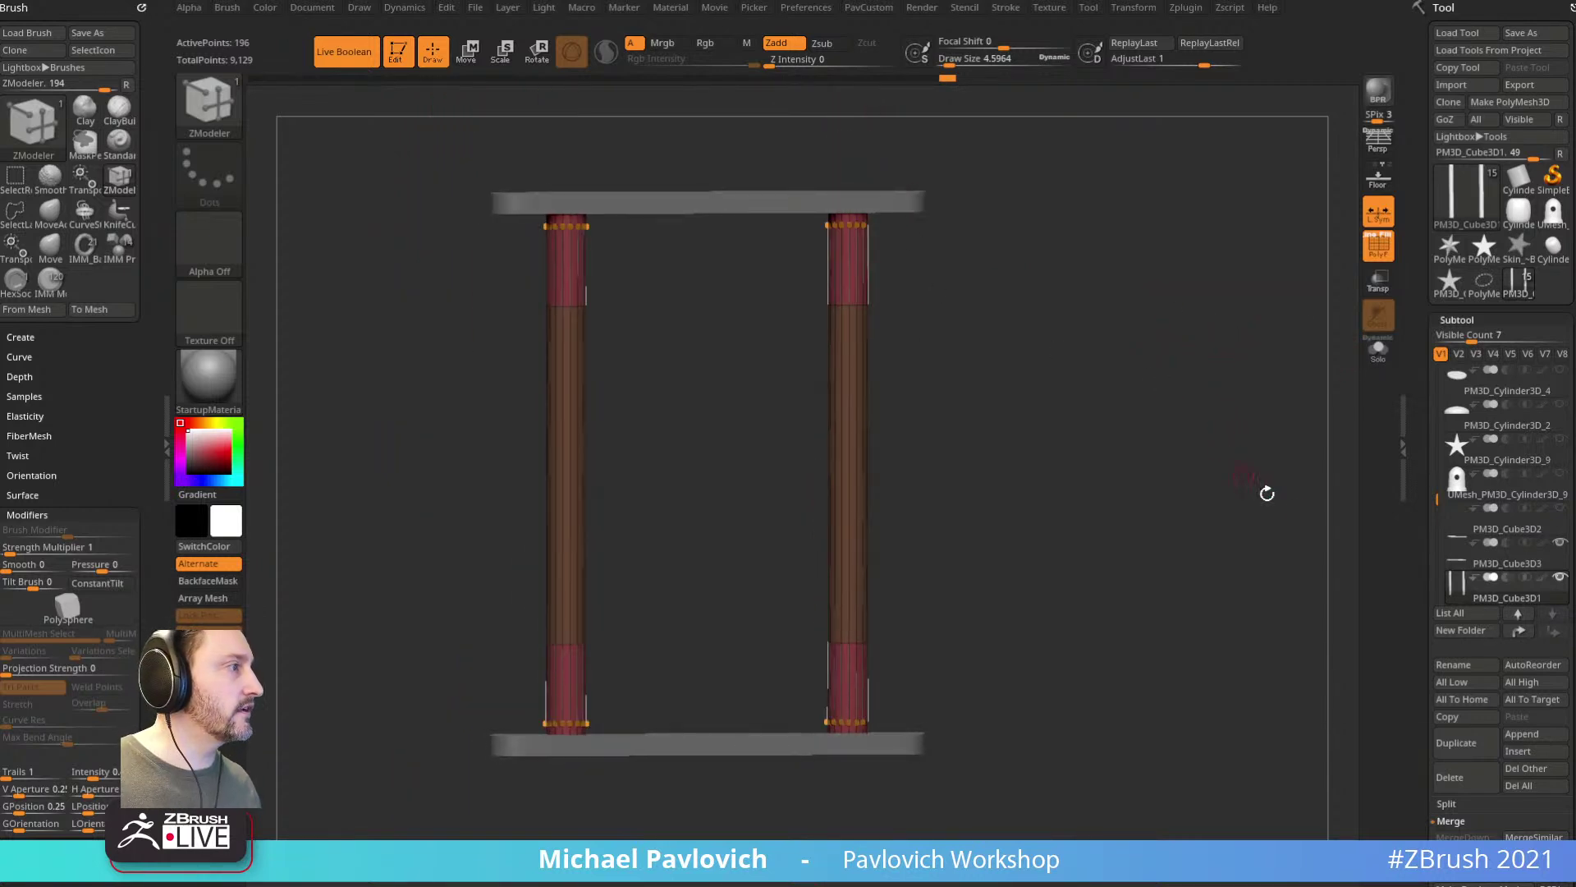
Step: Select the plates subtool, make a boolean mesh of the posts and plates with DSDiv on, and switch to the resulting tool
click(1512, 562)
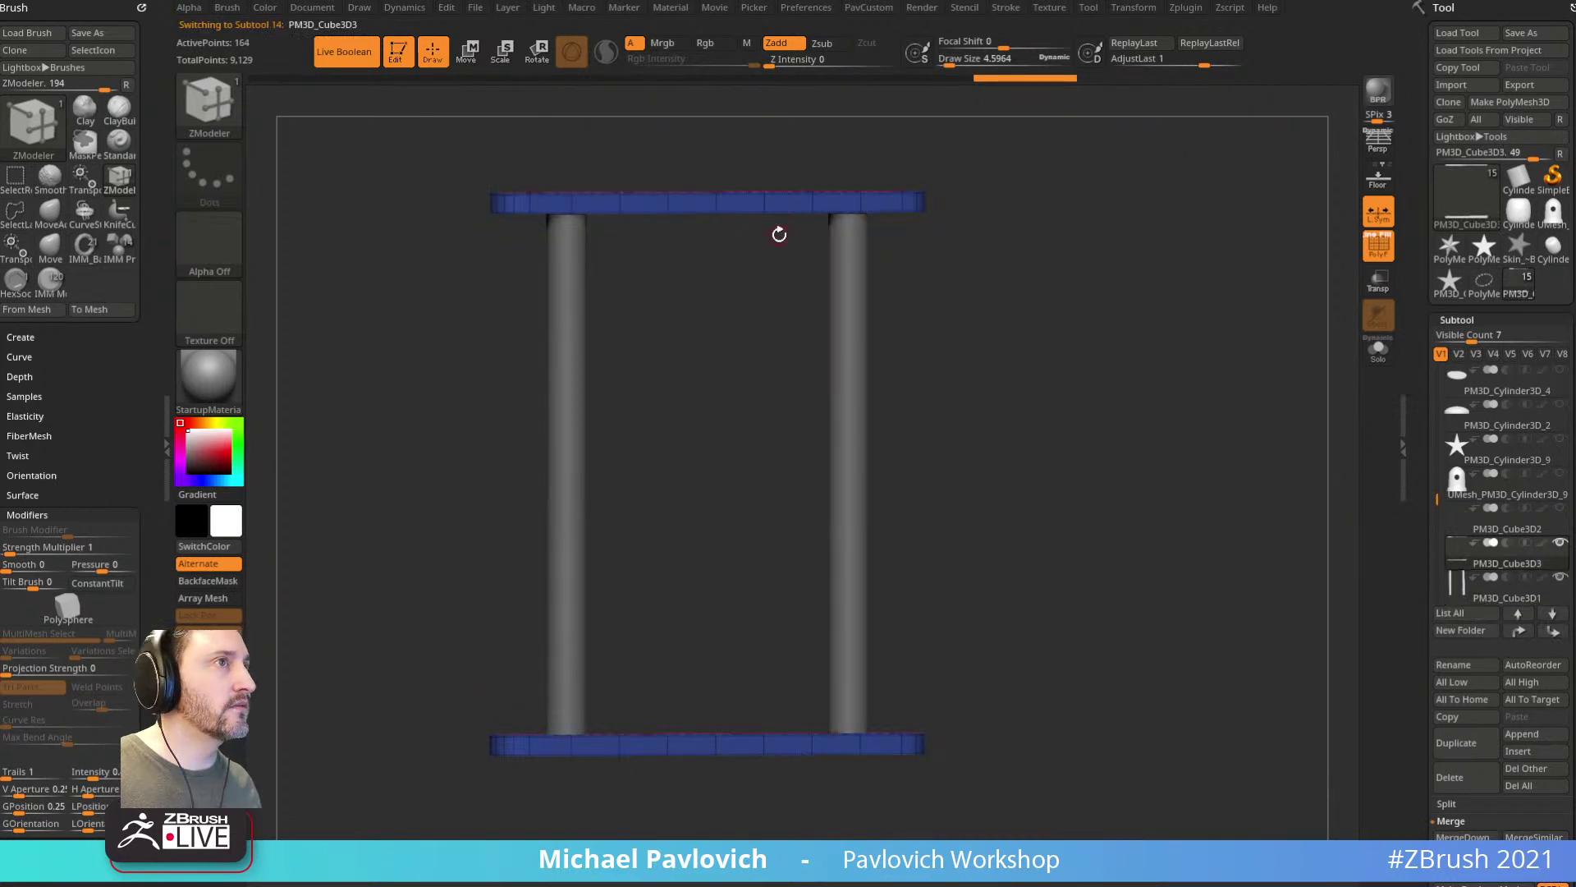
drag(1401, 621, 1432, 439)
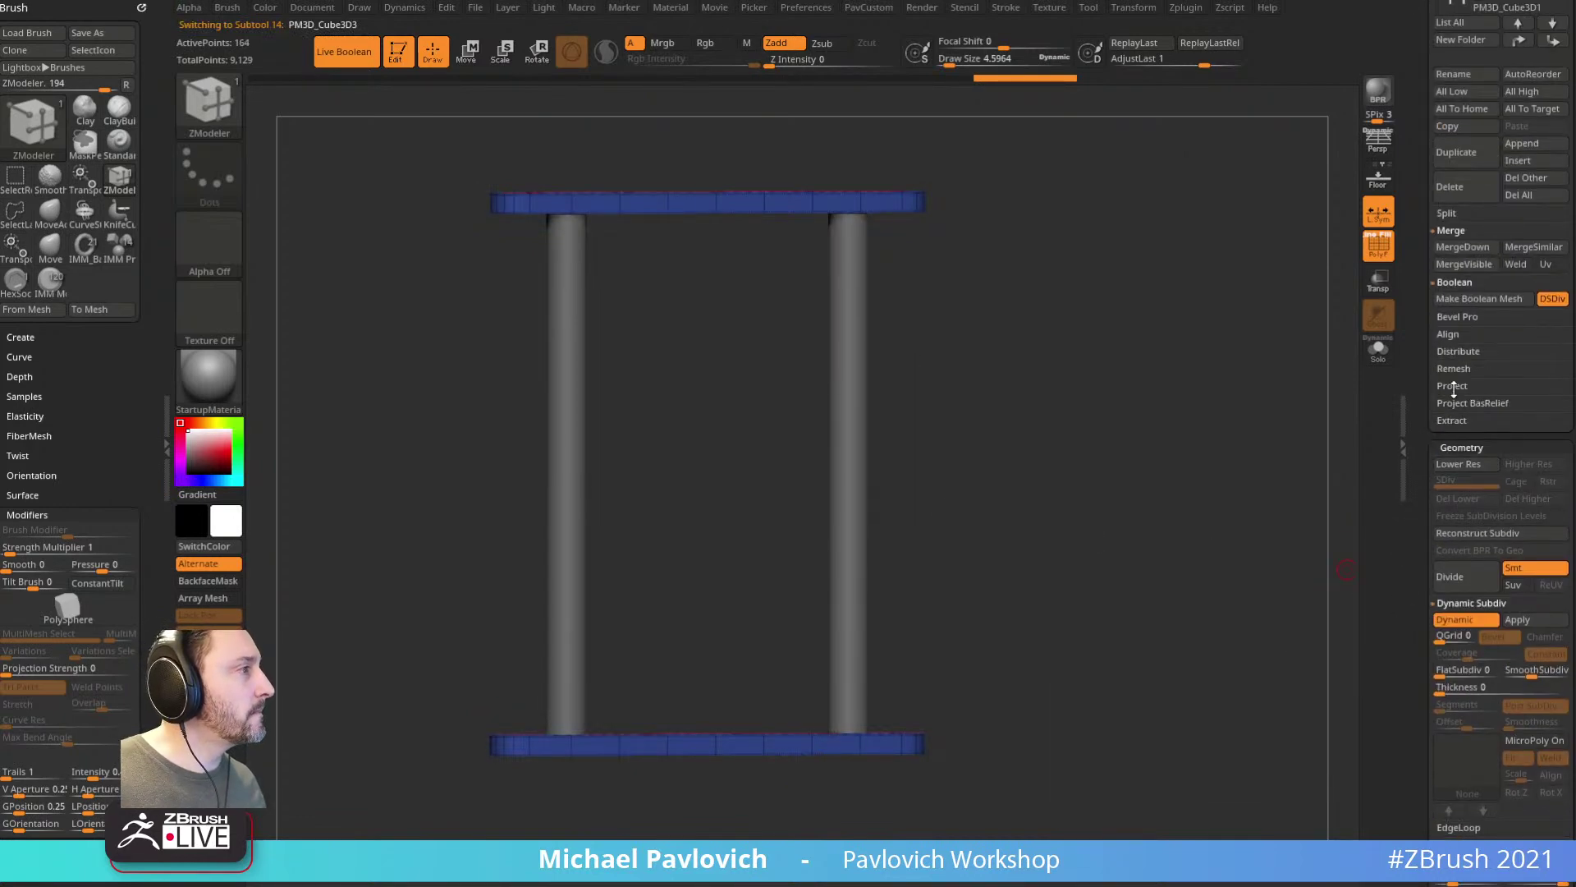
click(1443, 307)
drag(1426, 316, 1438, 425)
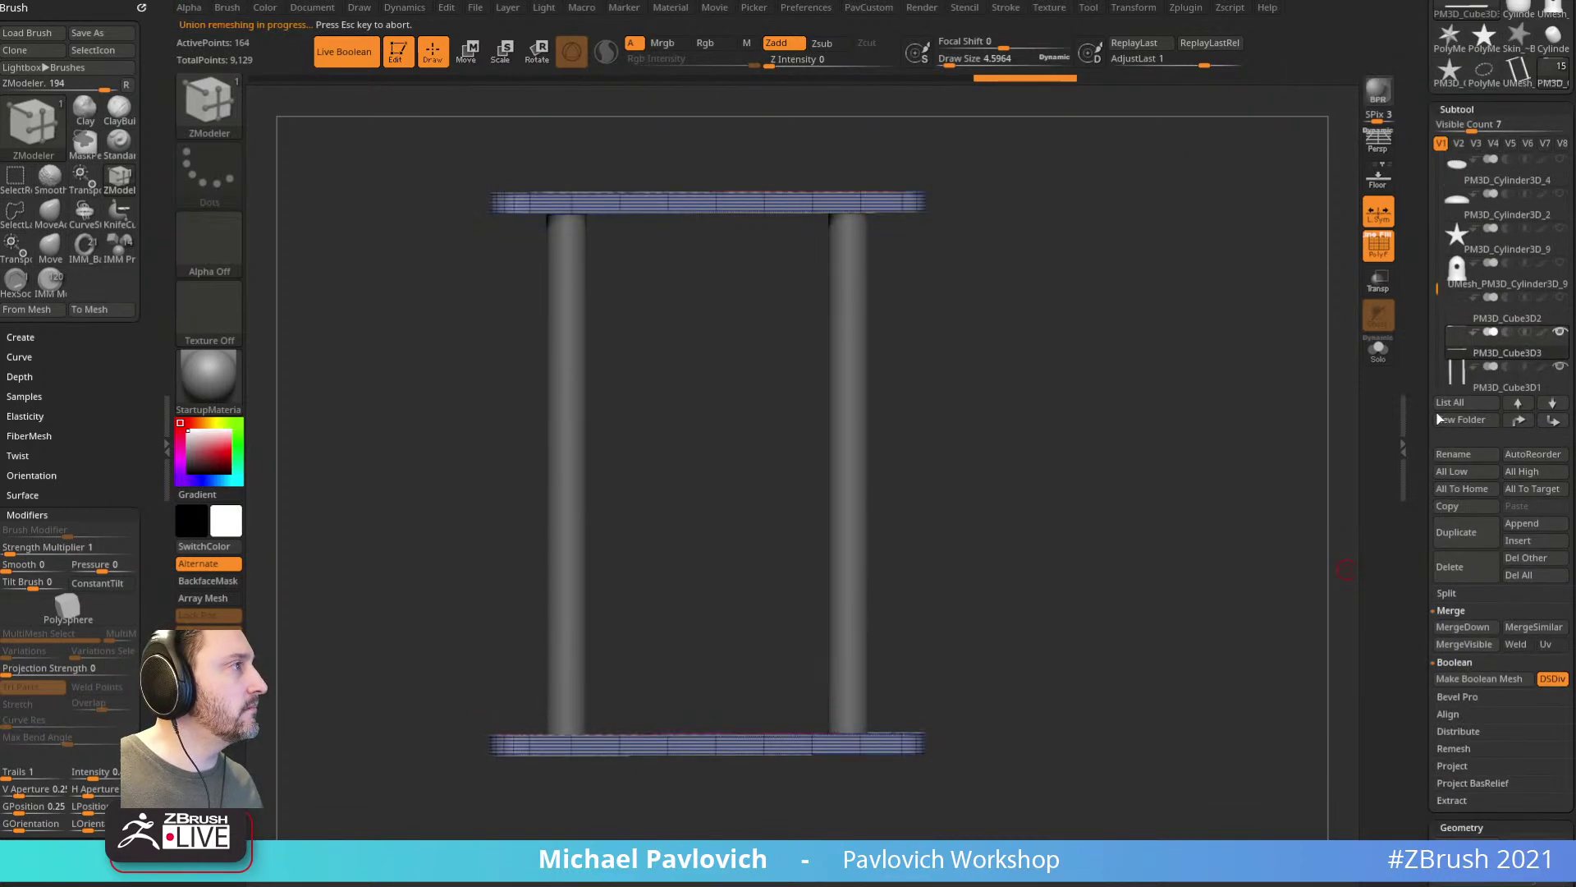
drag(1129, 387, 1200, 279)
ctrl+shift+click(234, 119)
click(1366, 250)
drag(1190, 296, 1123, 315)
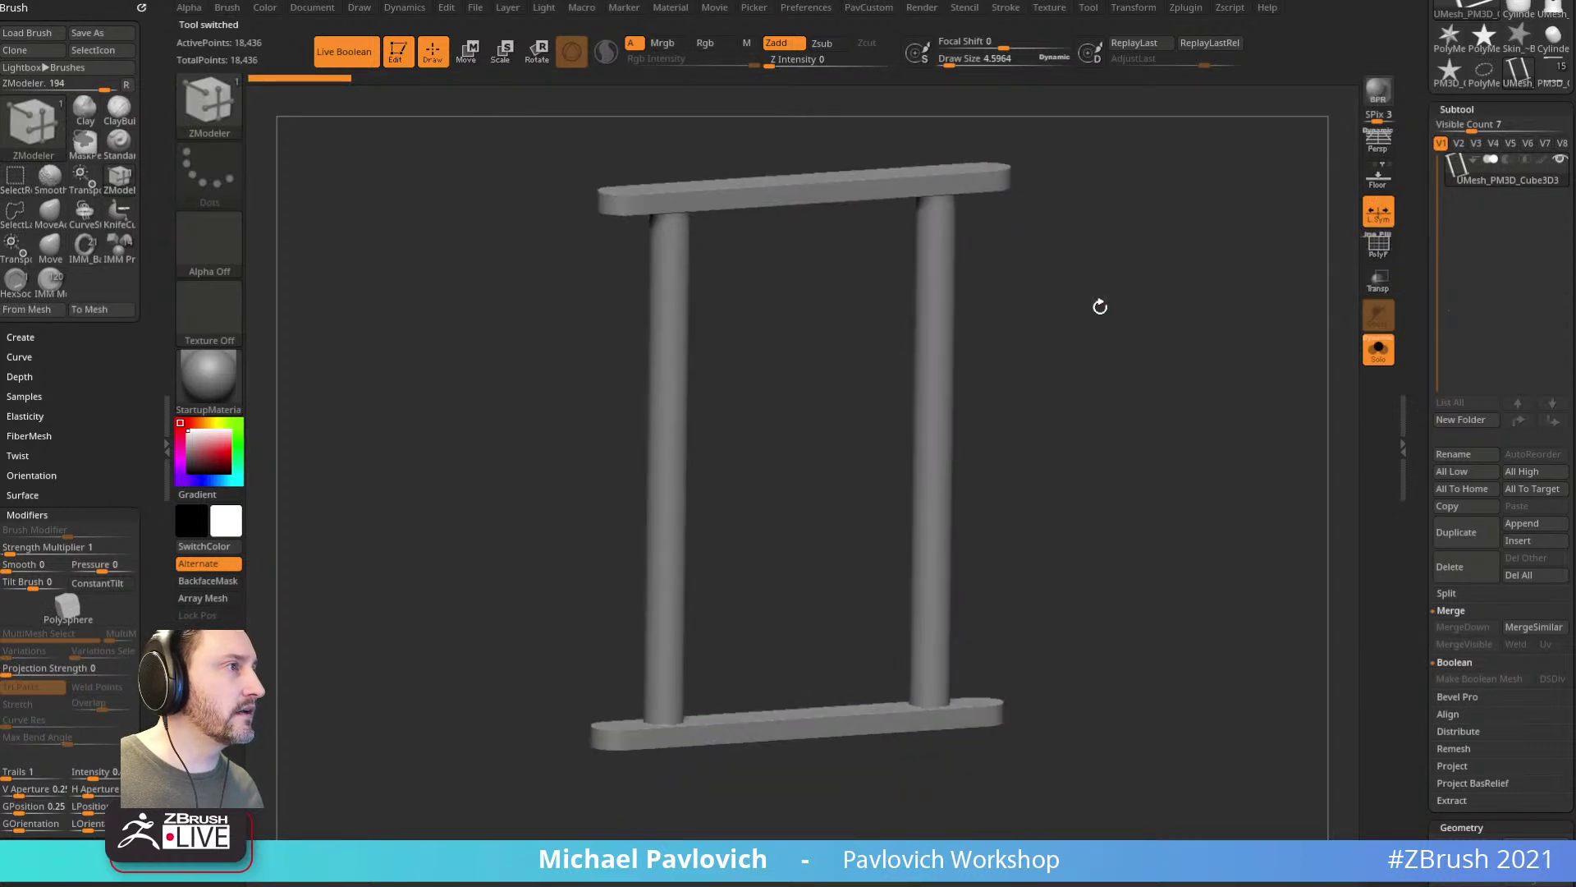
Step: Display the polygroups, isolate both posts, merge their pieces into one polygroup and show the whole railing mesh again
click(1379, 246)
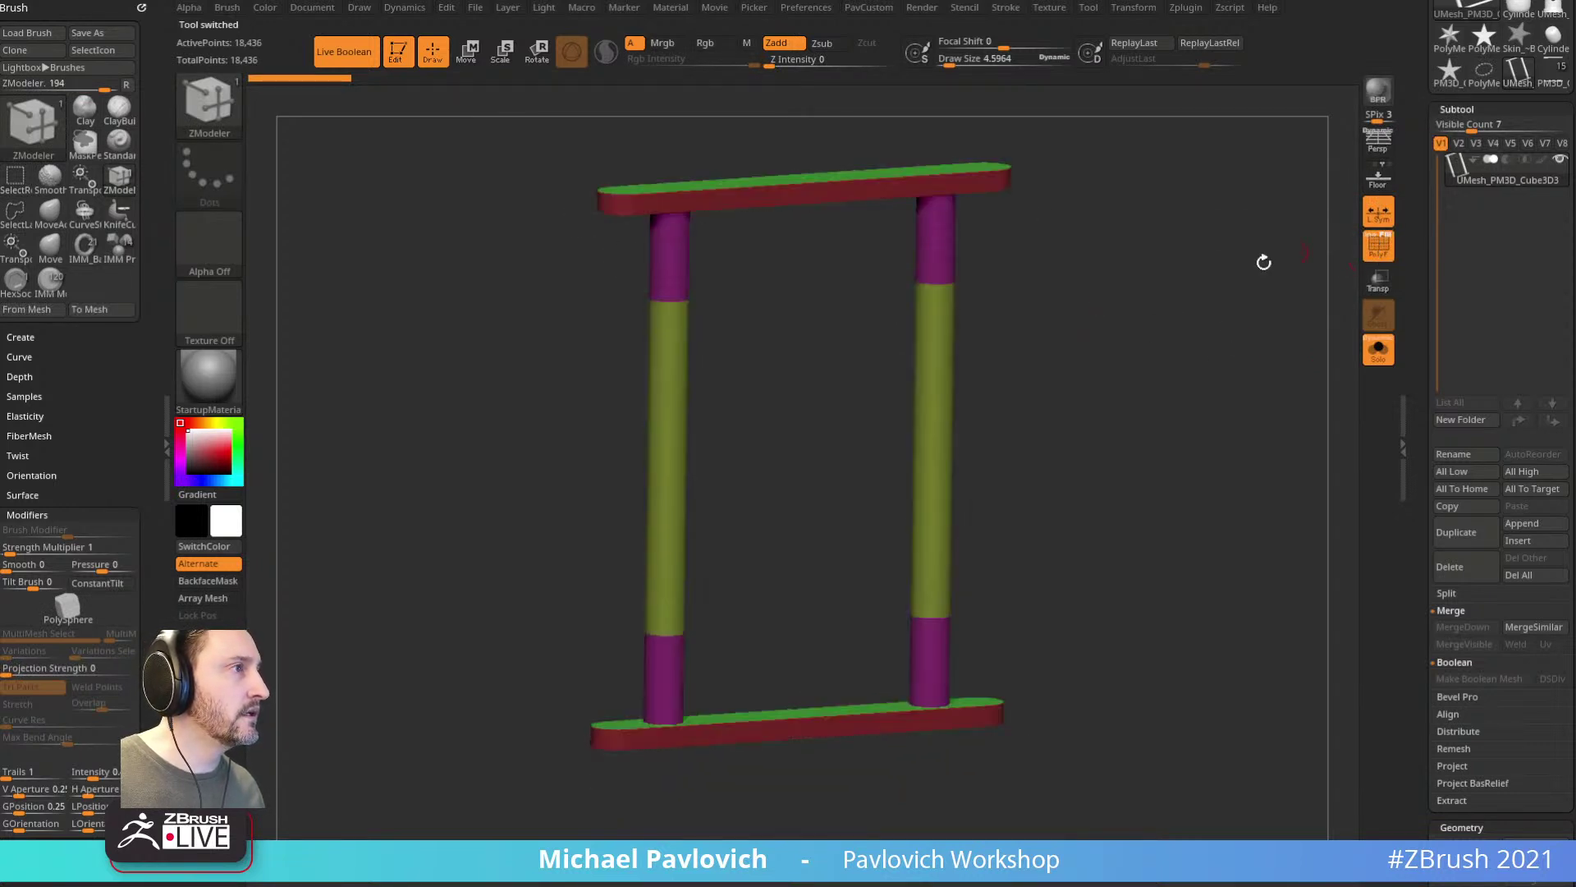
key(ctrl+shift)
ctrl+shift+click(940, 284)
ctrl+shift+click(1106, 280)
ctrl+shift+click(937, 285)
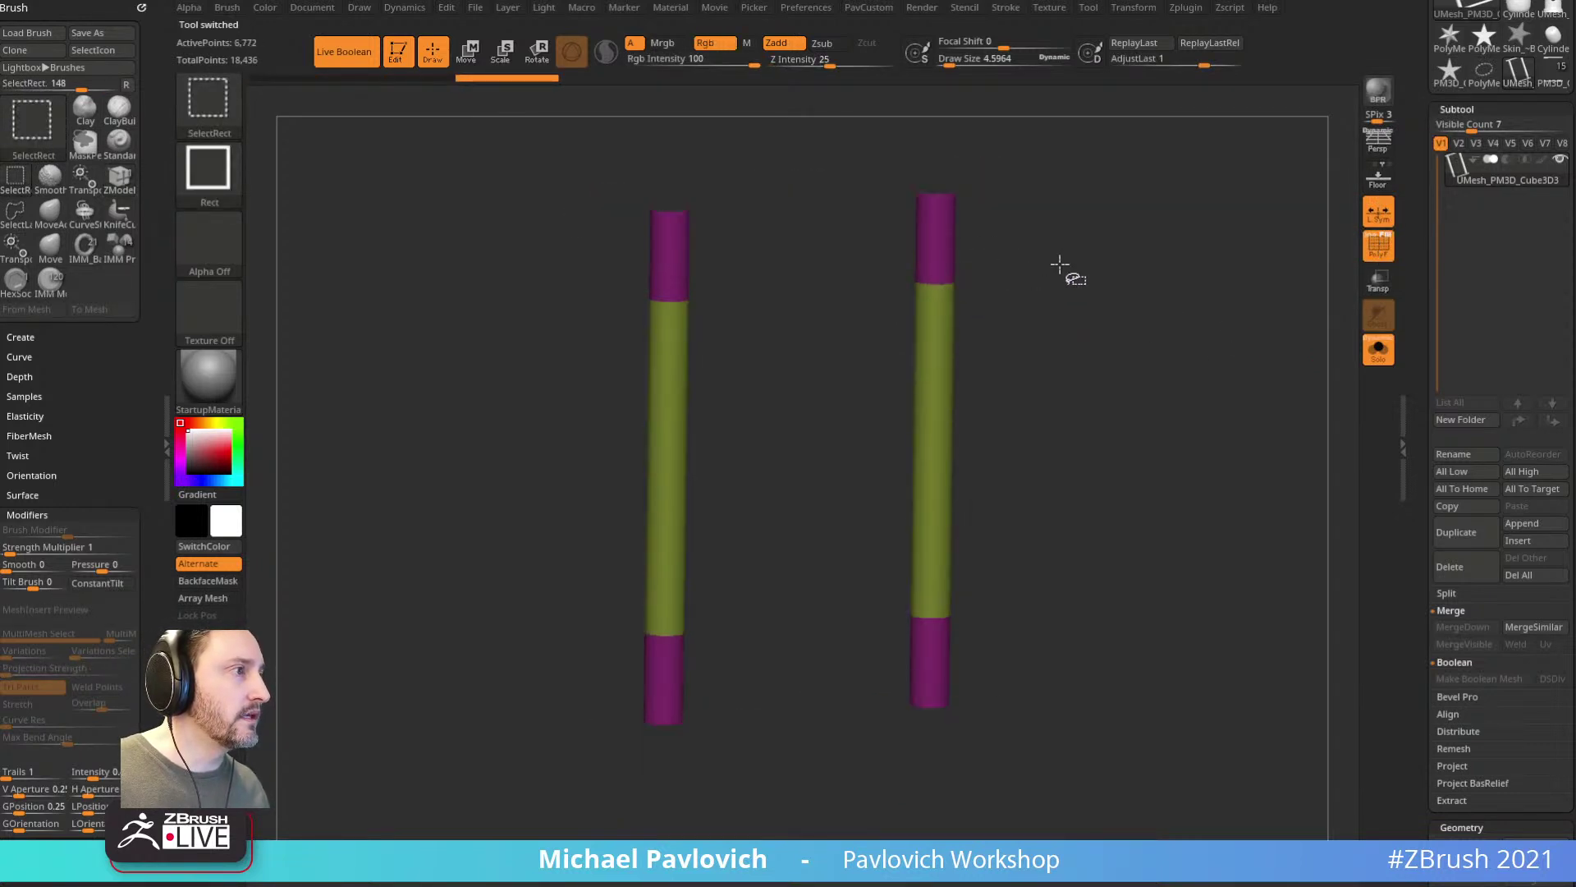
key(ctrl+w)
ctrl+shift+click(1204, 314)
Step: Inspect the wireframe where the posts meet the plates and turn on symmetry across all three axes for the railing mesh
mouse_move(1223, 306)
mouse_down()
mouse_move(1164, 351)
mouse_move(1162, 405)
mouse_move(1240, 505)
mouse_move(1319, 288)
mouse_move(1228, 169)
mouse_move(1175, 250)
mouse_move(1207, 289)
mouse_move(1182, 318)
mouse_move(1263, 292)
mouse_move(1242, 325)
mouse_up()
click(1375, 249)
drag(1074, 303, 1136, 457)
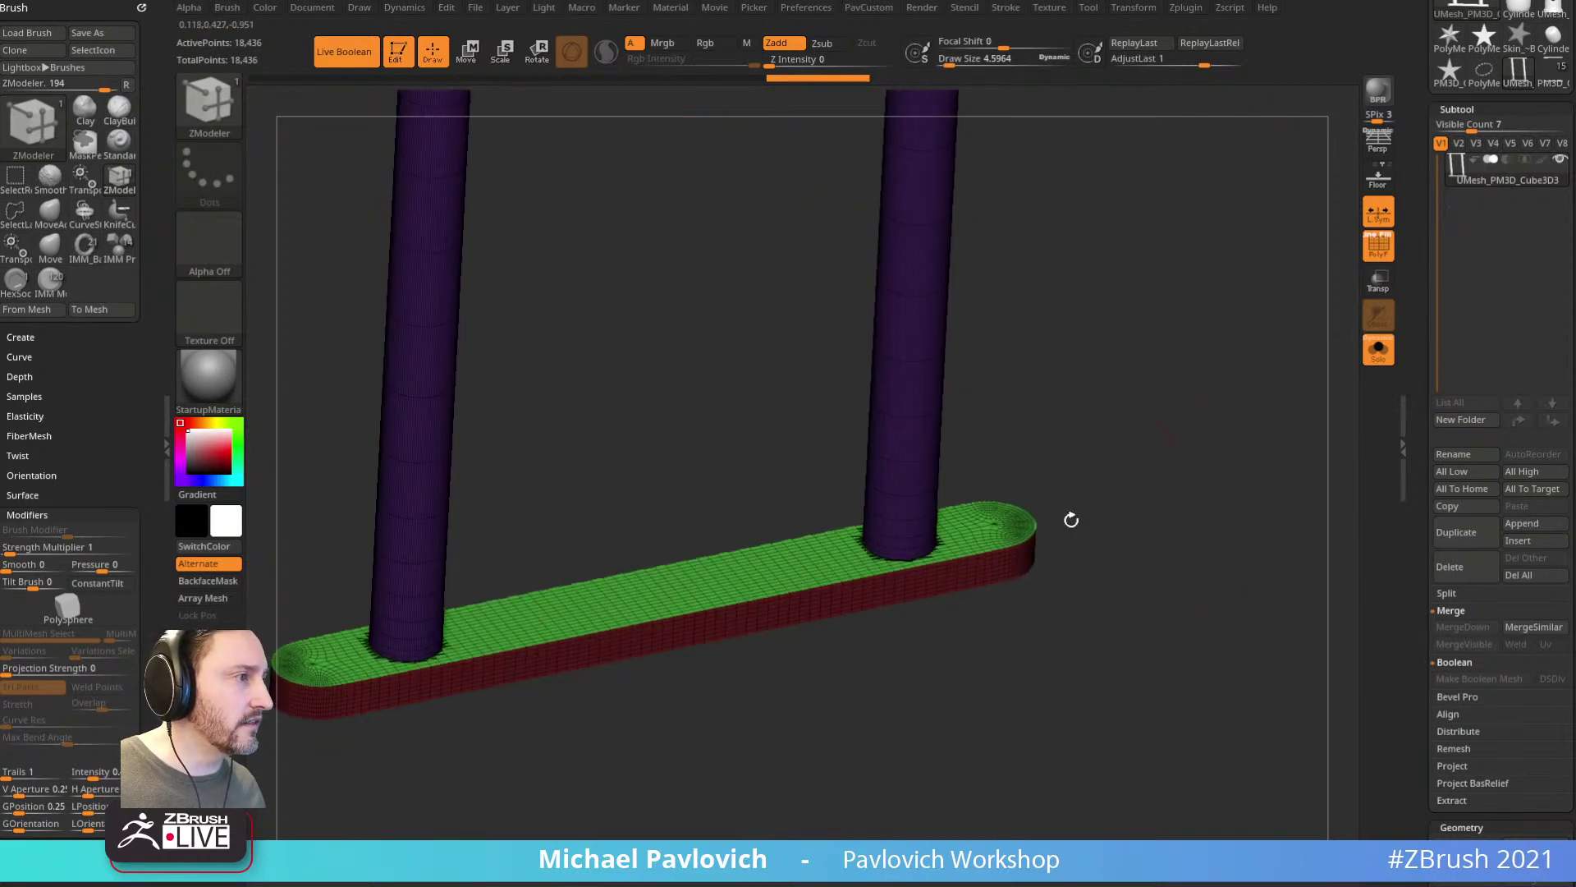
drag(1002, 481, 1170, 474)
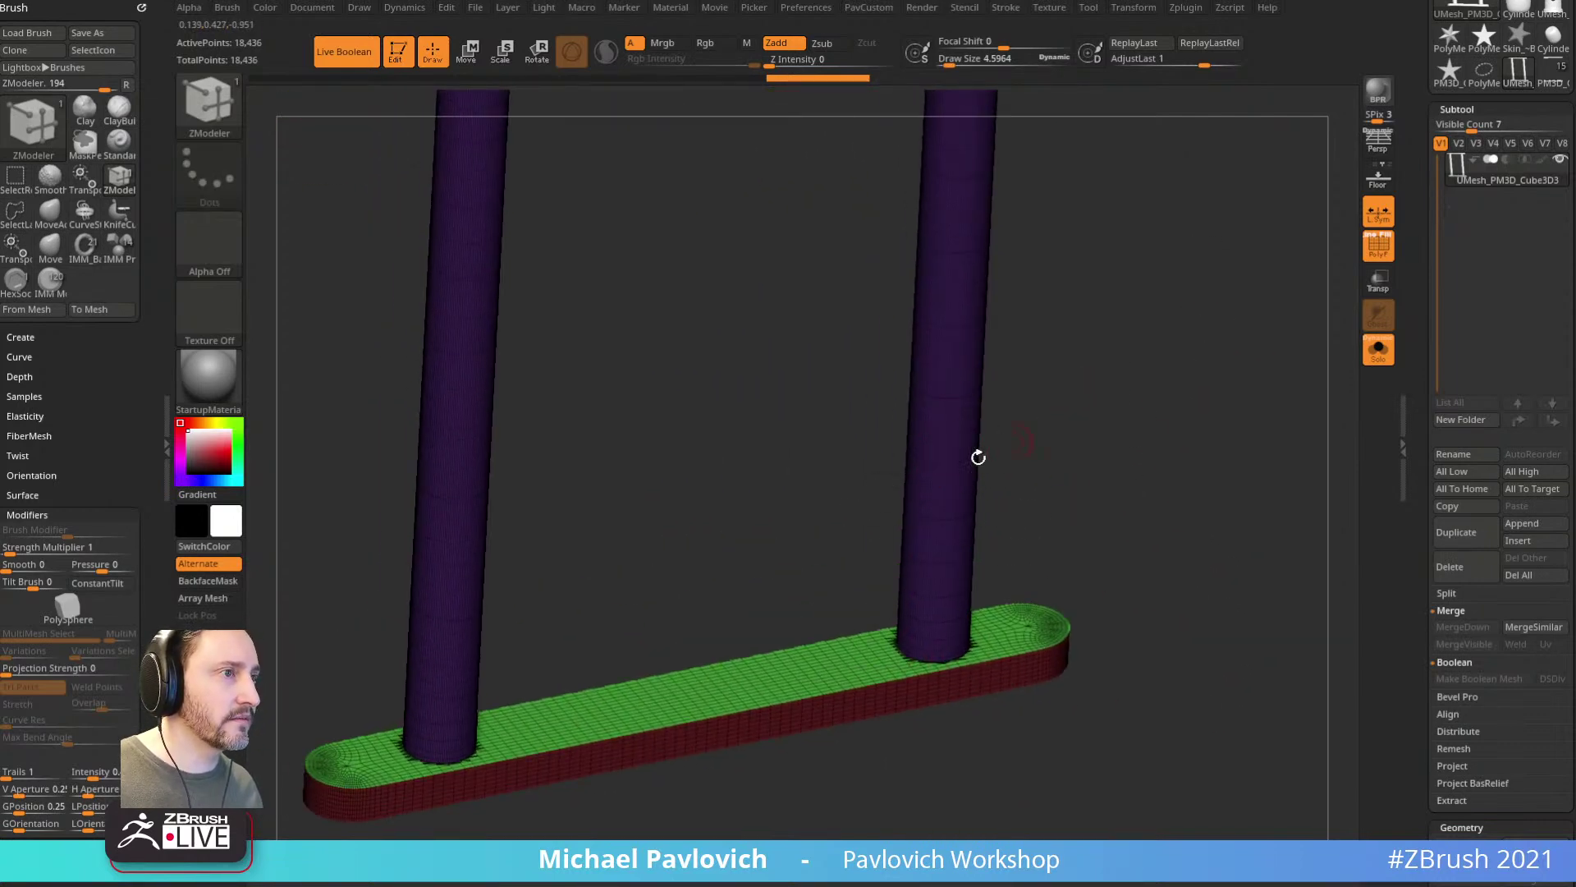
alt+drag(1056, 399, 1263, 262)
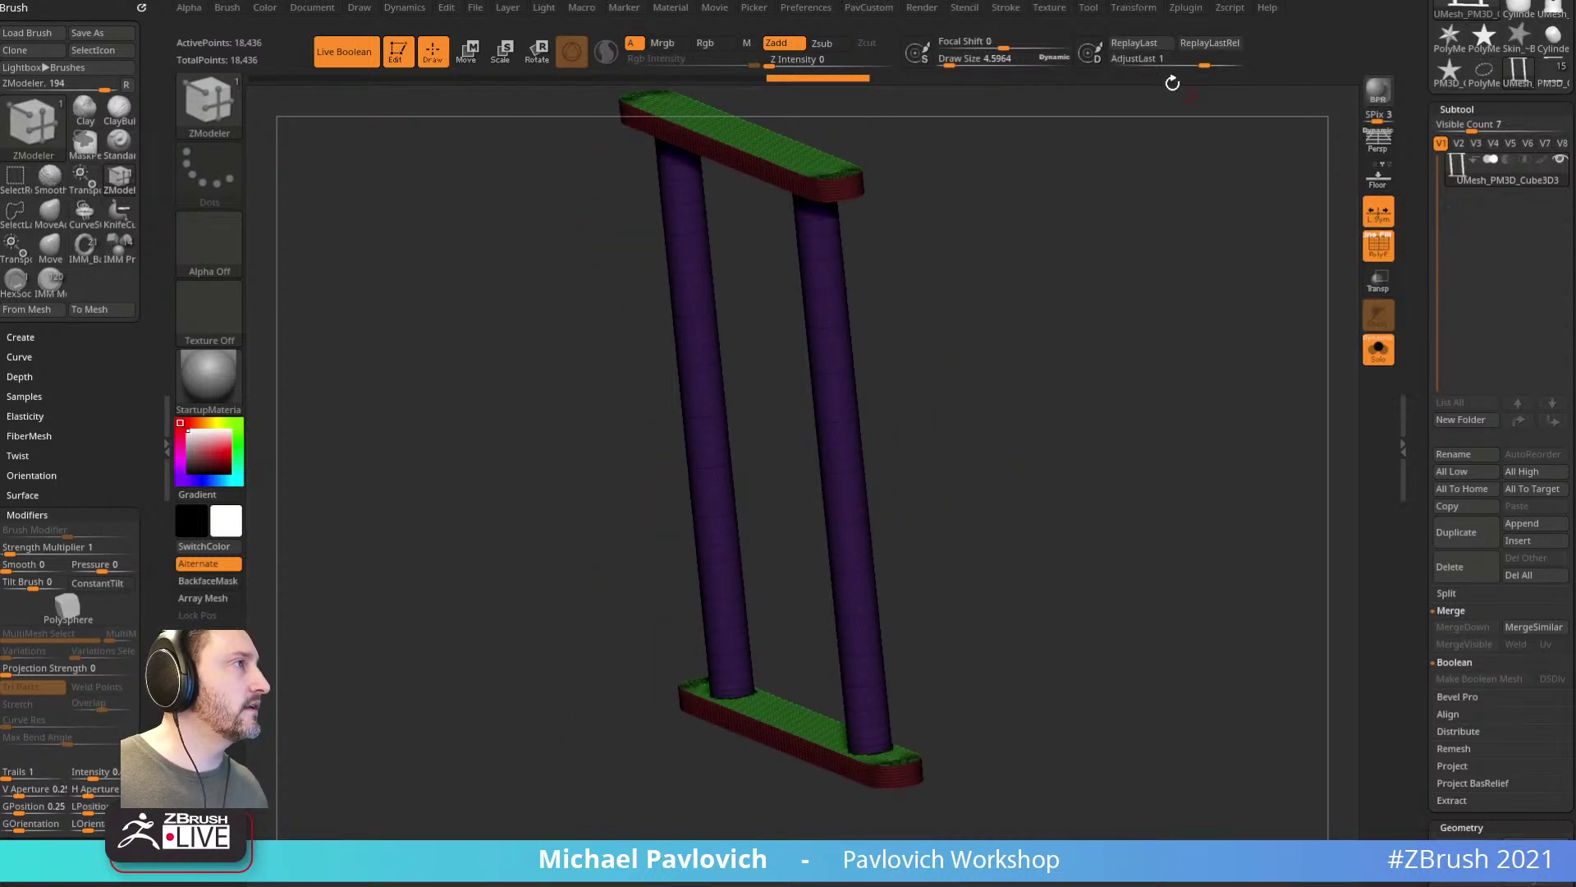
click(1135, 10)
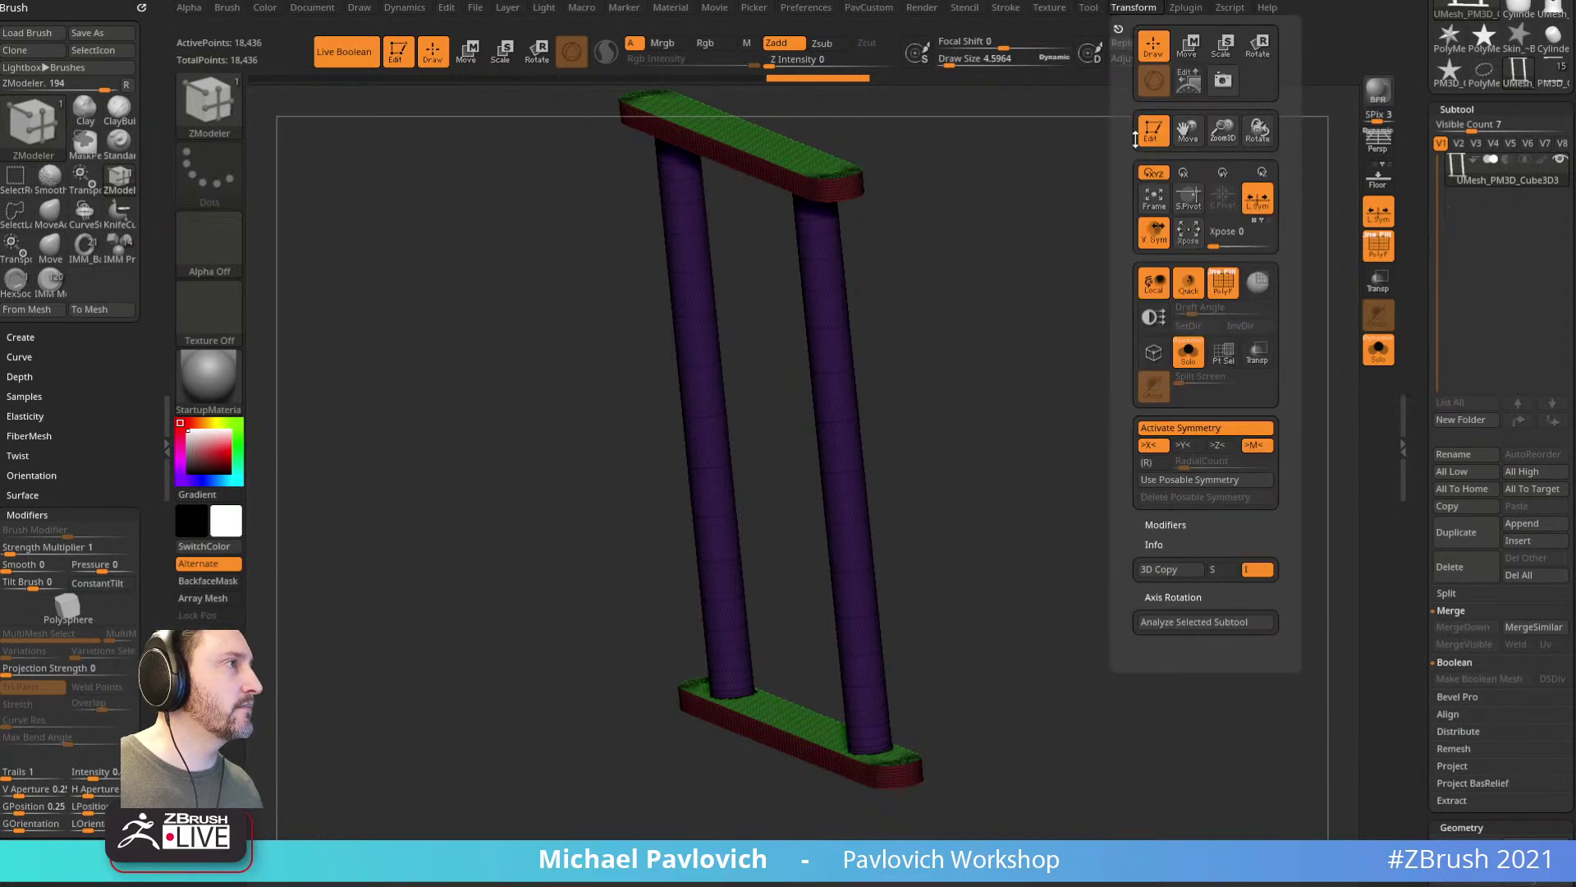
key(2)
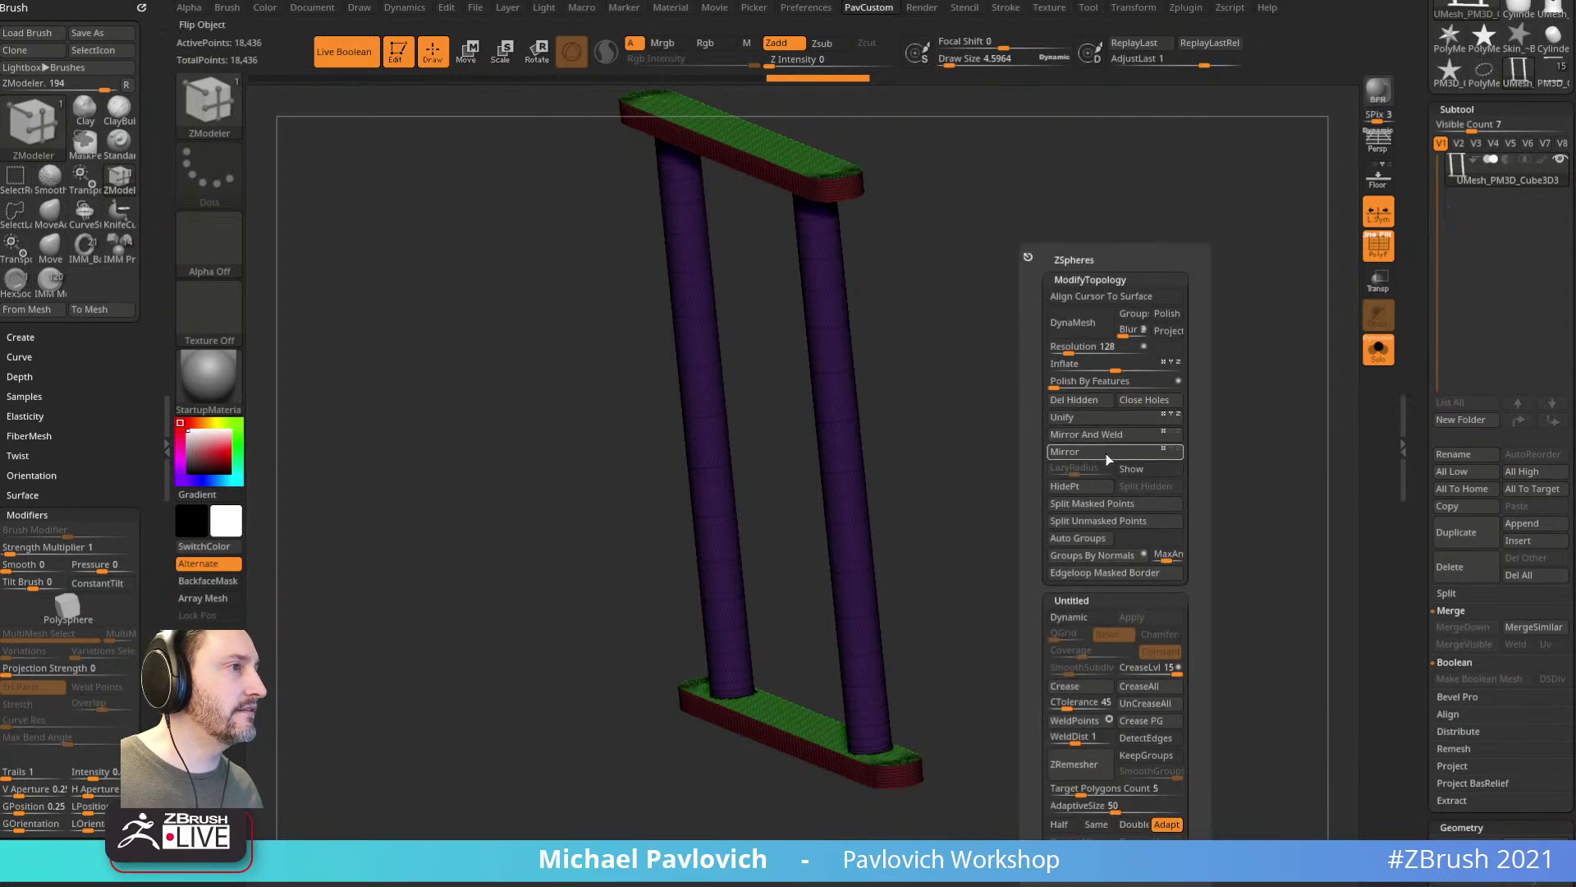
click(1136, 10)
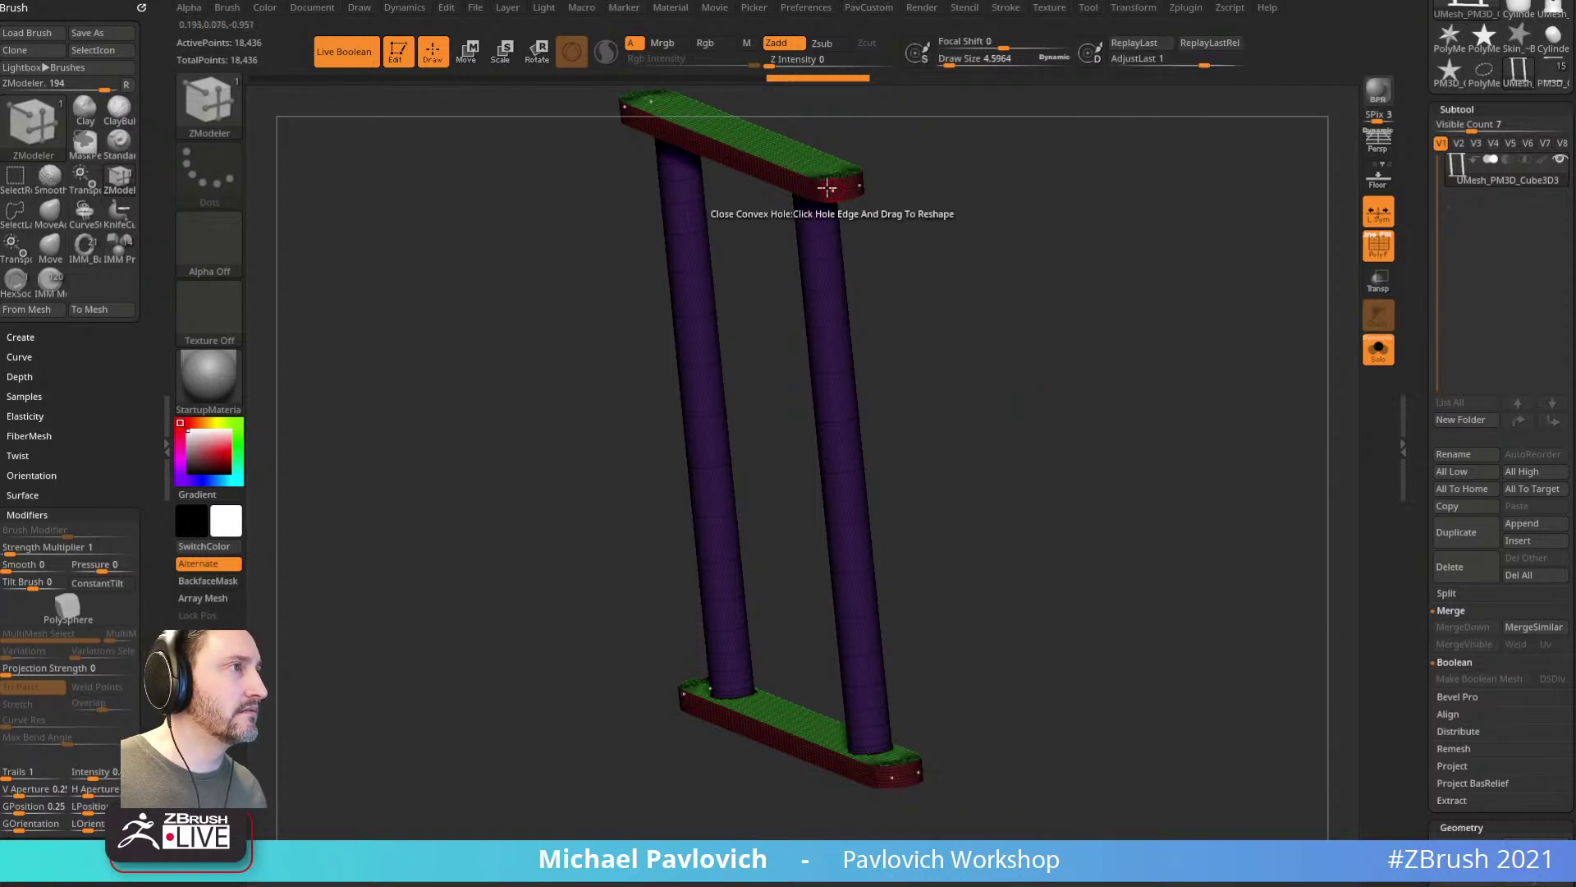
Step: Run ZRemesher three times on the railing mesh with Half, KeepGroups, Adapt and AdaptiveSize 0
key(grave)
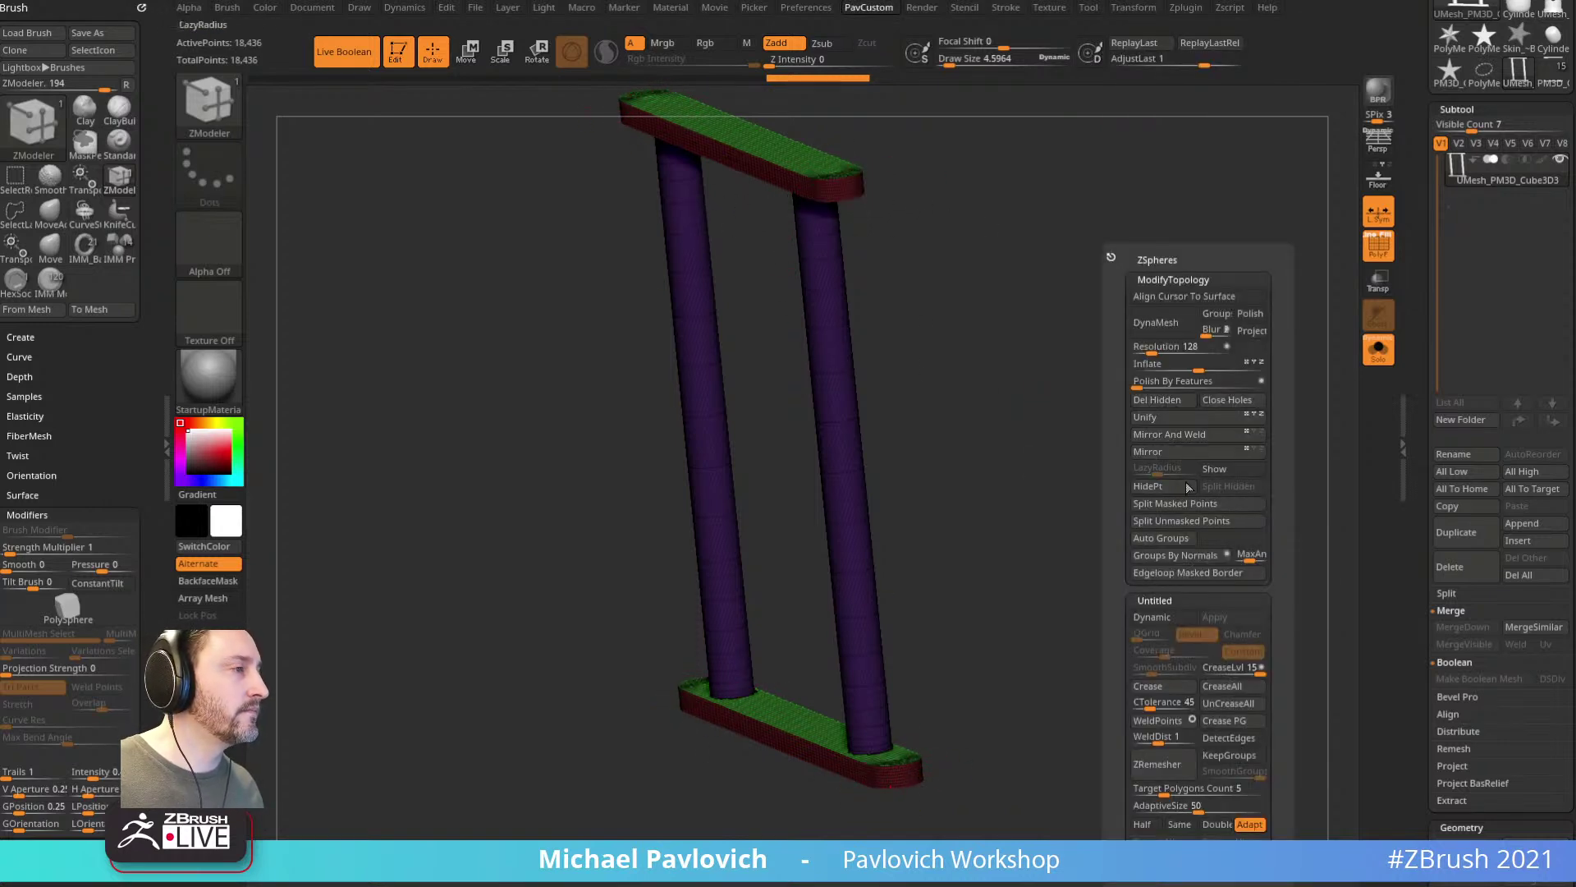
click(1142, 823)
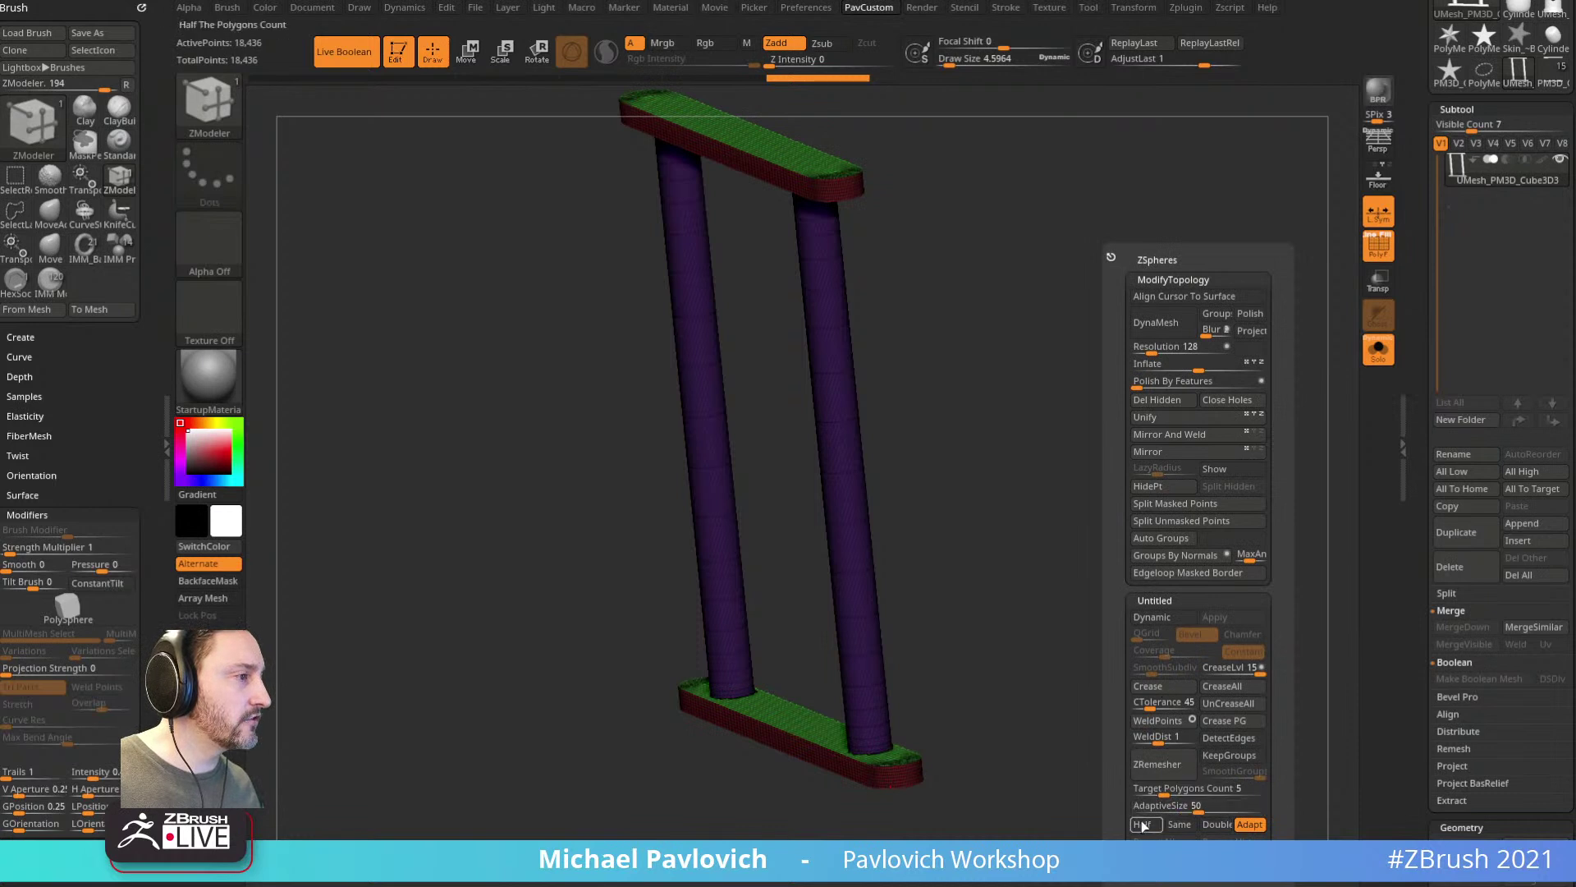
click(1229, 756)
click(1168, 768)
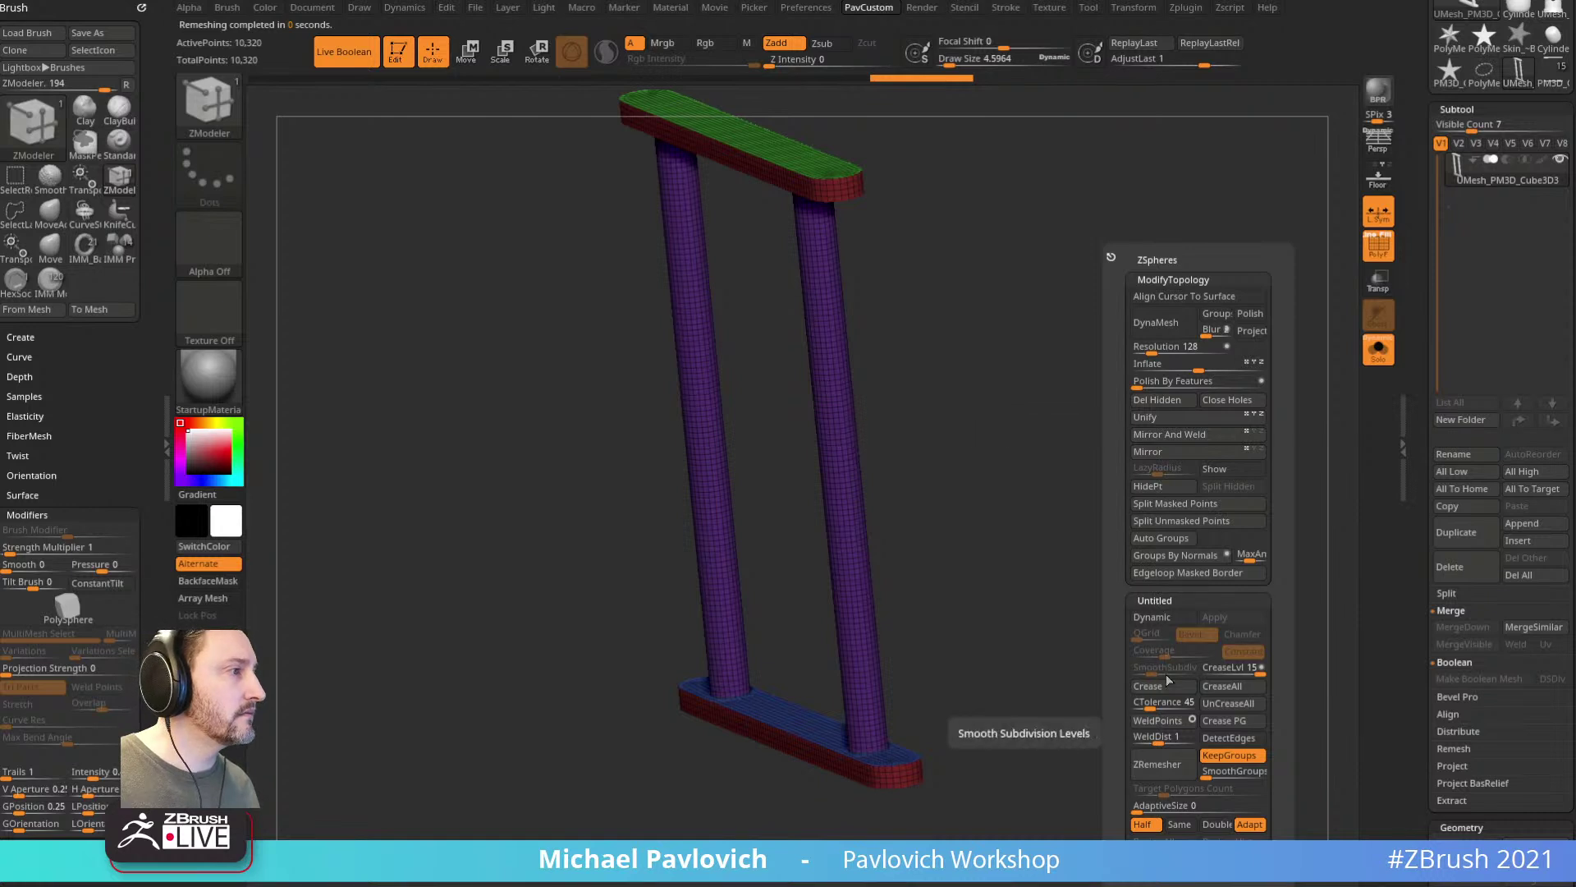
click(1158, 761)
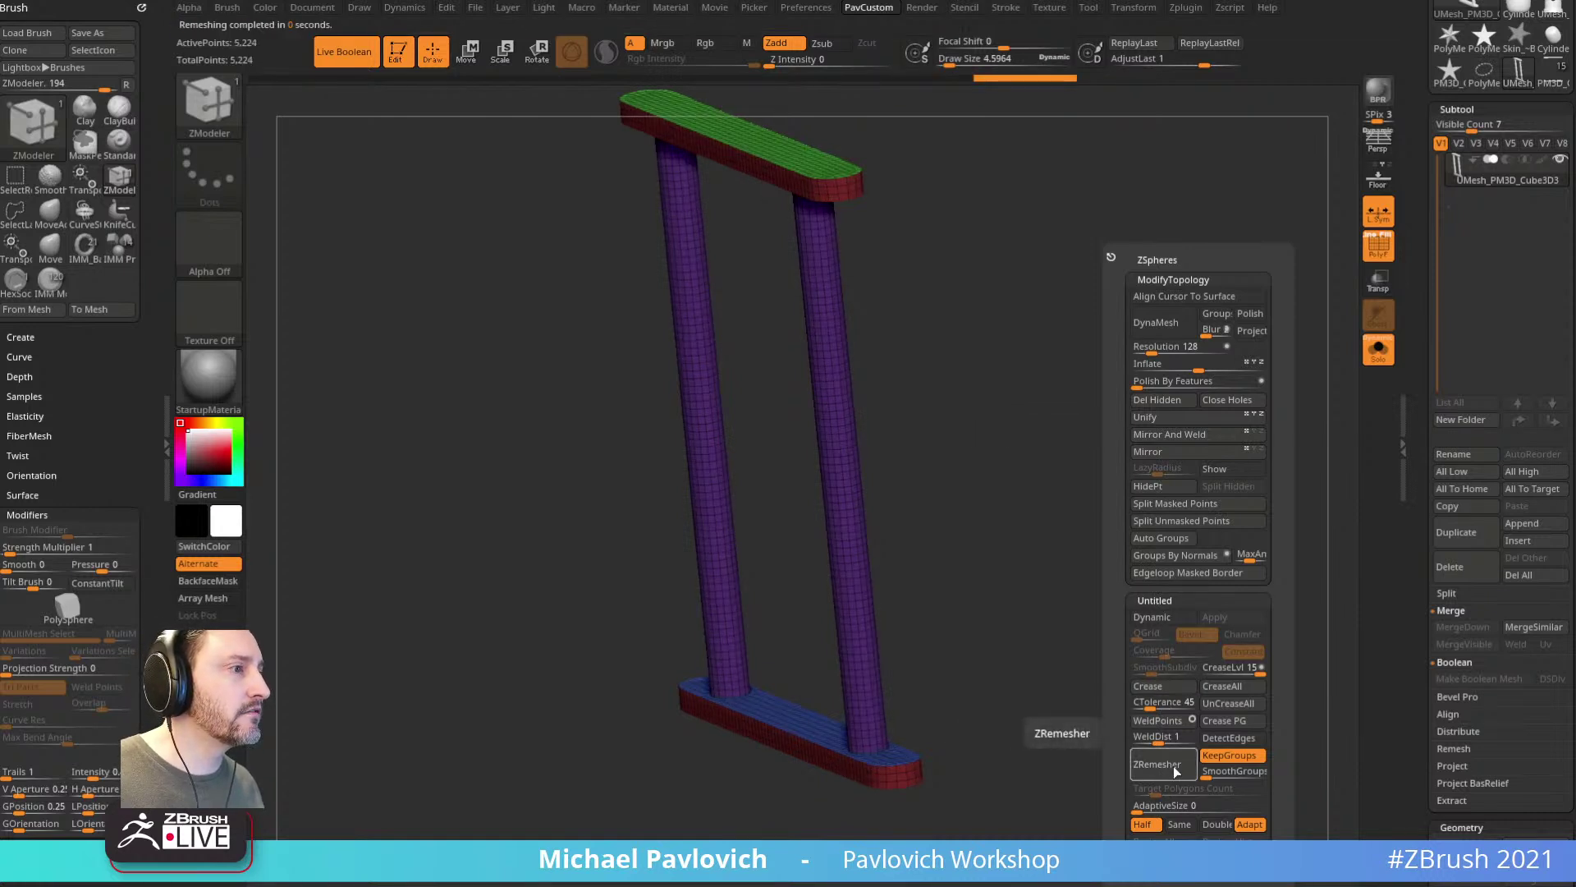
drag(1056, 556, 1113, 554)
key(2)
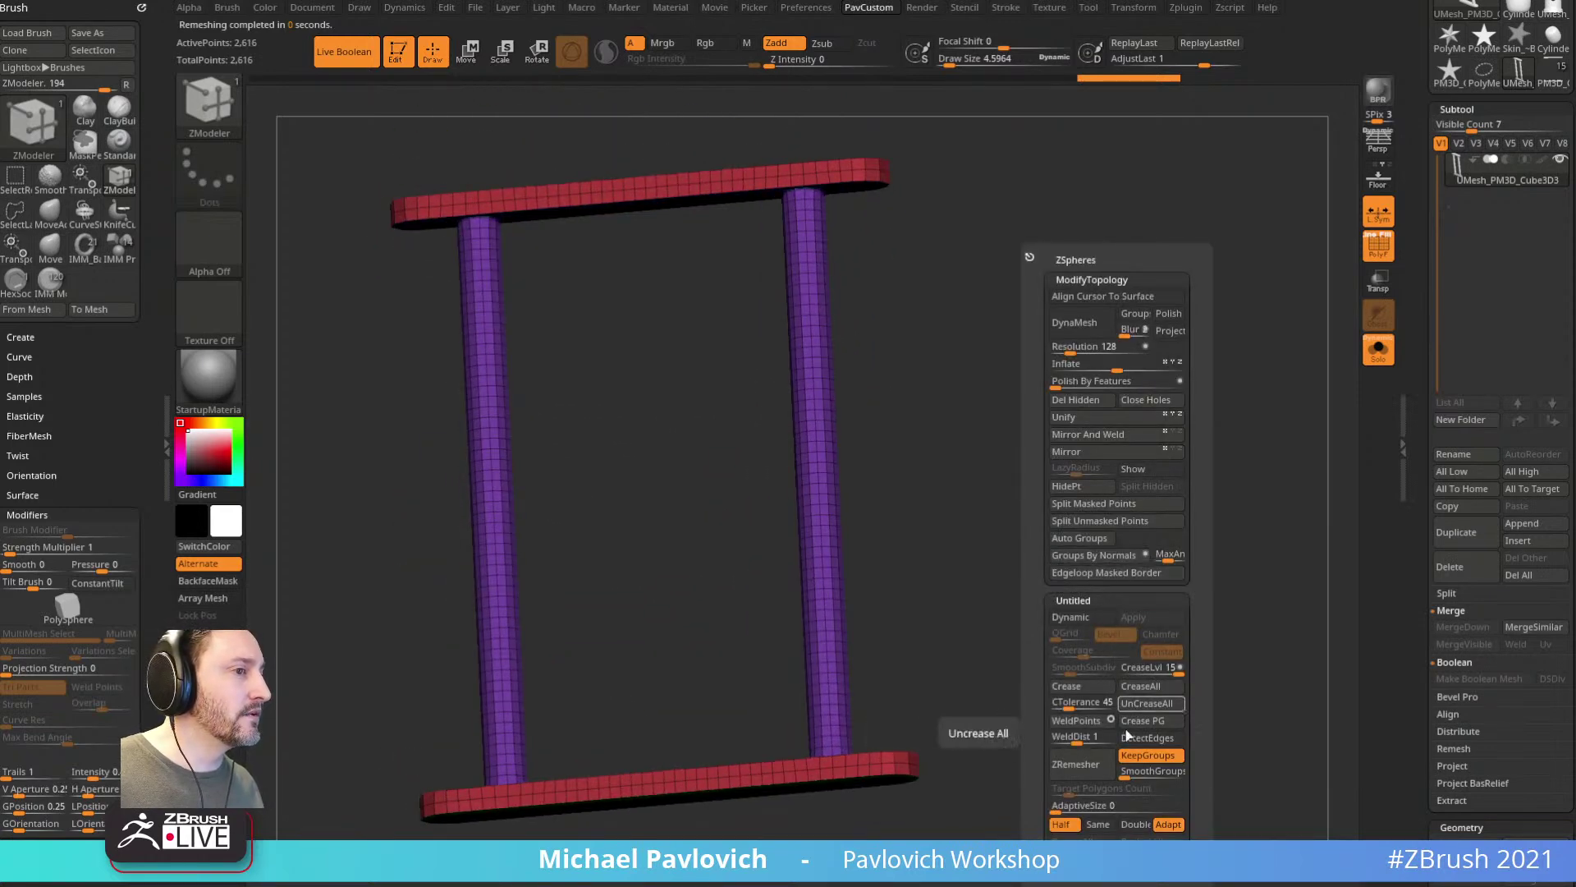
Step: Inspect the remeshed railing from several angles, with and without polyframe and with the dynamic subdivision preview on and off
drag(985, 353, 940, 264)
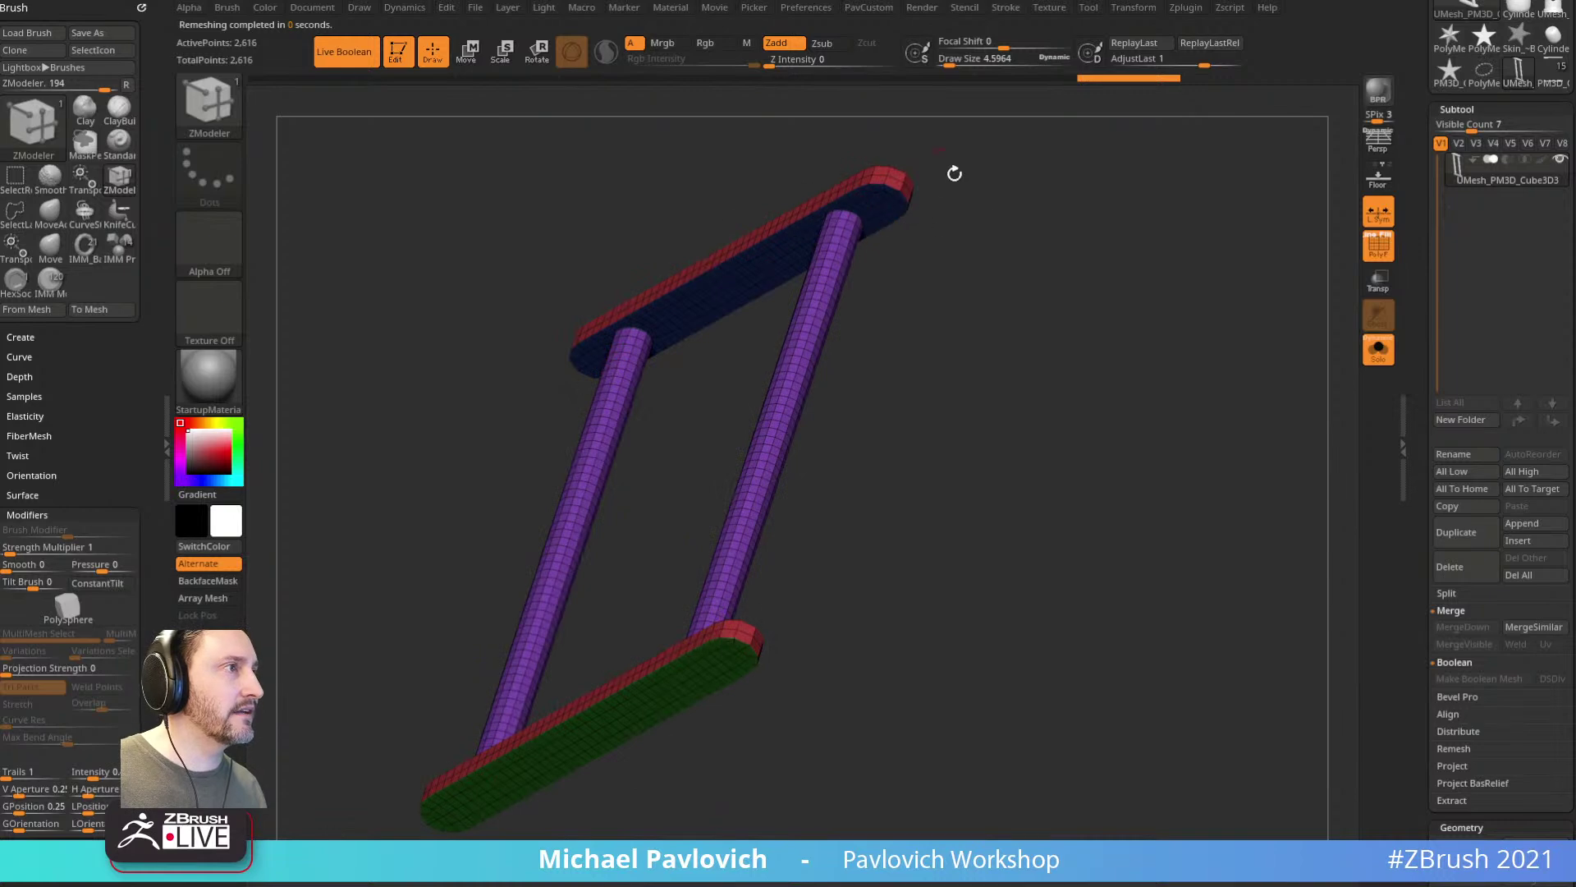
drag(934, 145, 1031, 440)
drag(1062, 307, 1055, 236)
key(space)
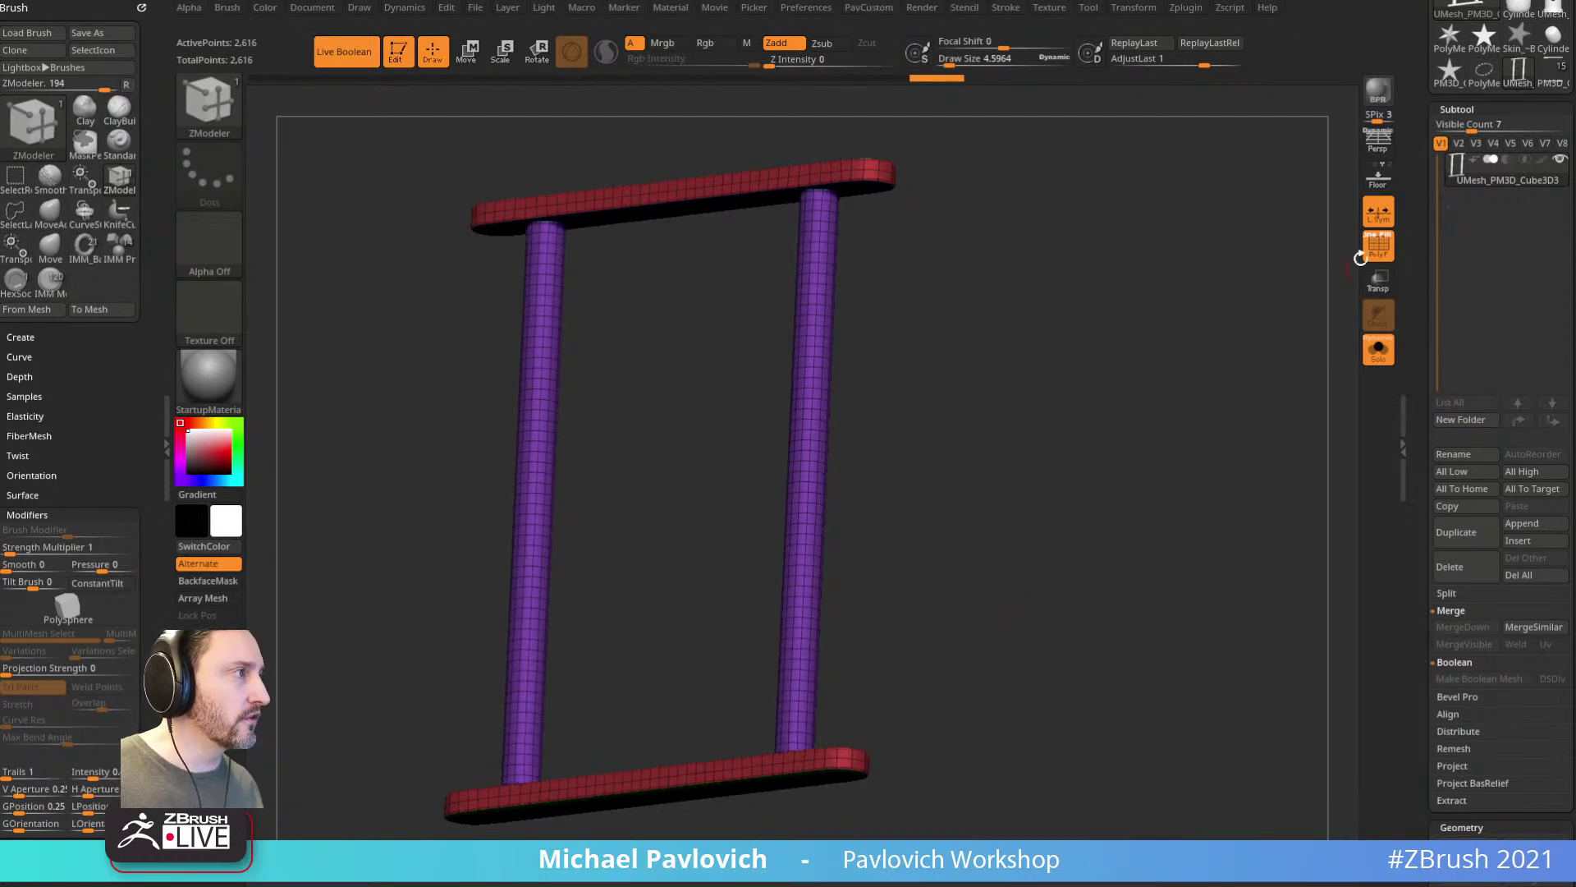
key(shift+f)
drag(1157, 348, 1235, 489)
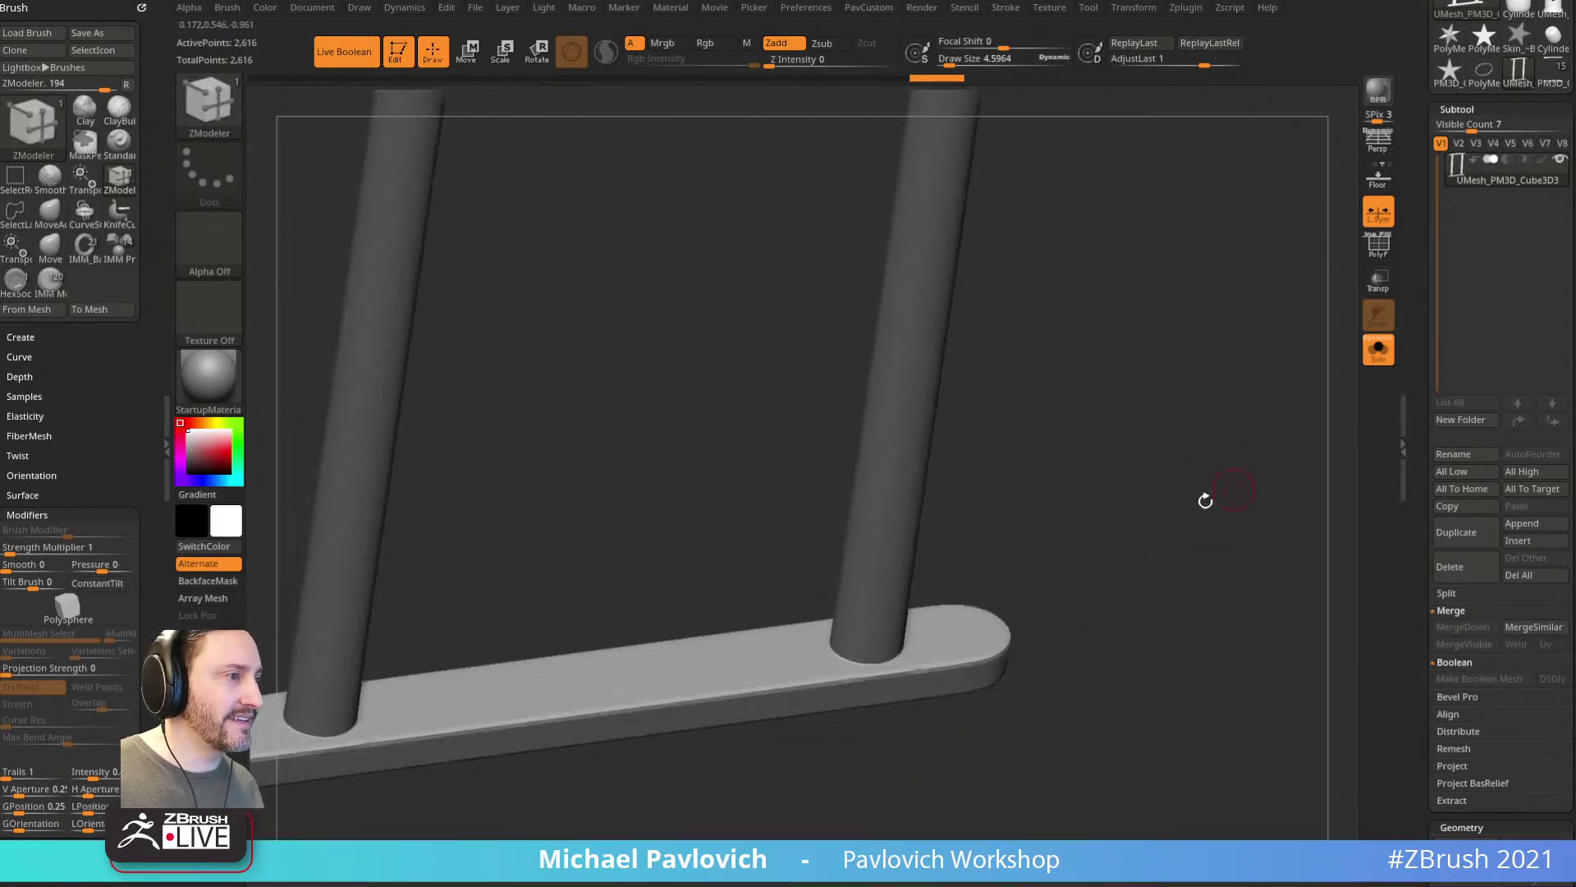
key(shift+d)
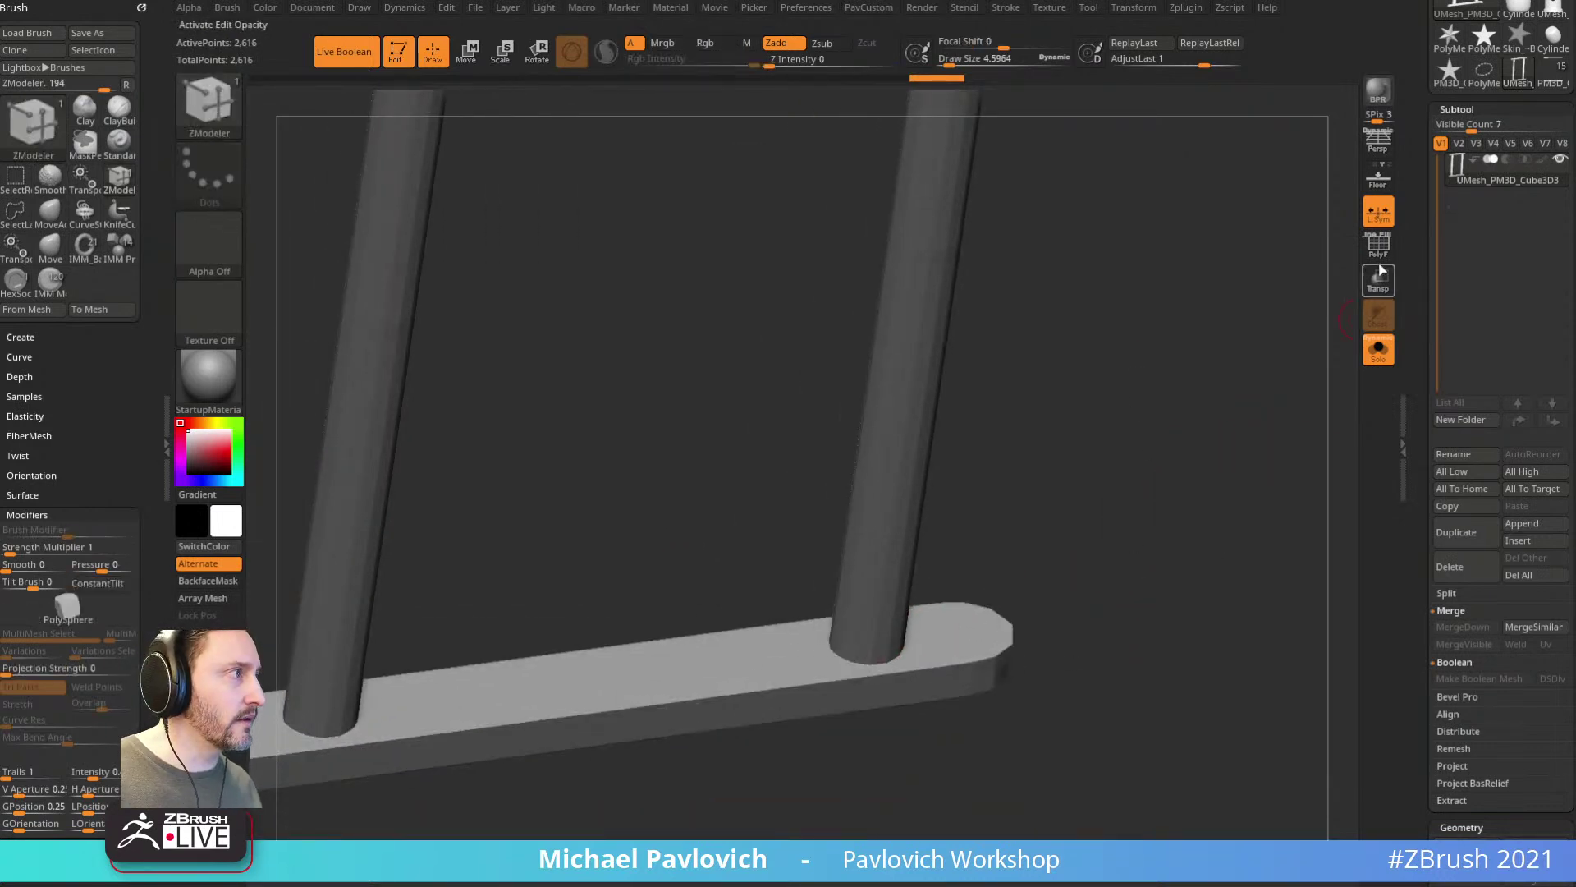
key(shift+f)
alt+drag(1231, 538, 1161, 476)
drag(1087, 637, 1215, 373)
key(space)
drag(1092, 386, 1171, 406)
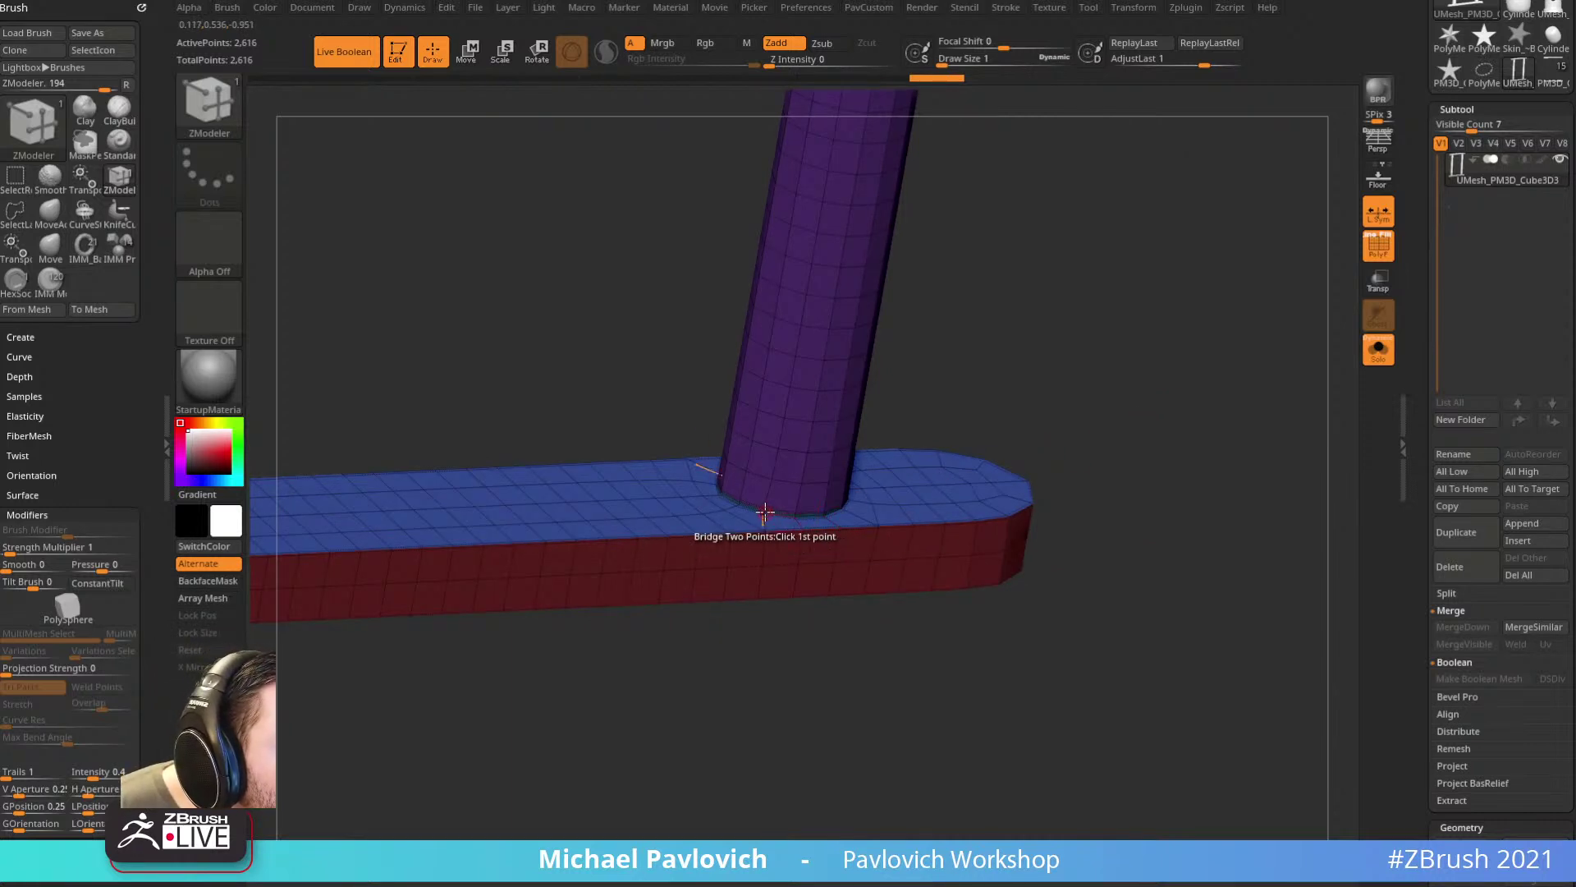
Step: Collapse the thin edge loops where the posts meet the plates using the edge Collapse action with the Polyloop target
drag(969, 403, 898, 406)
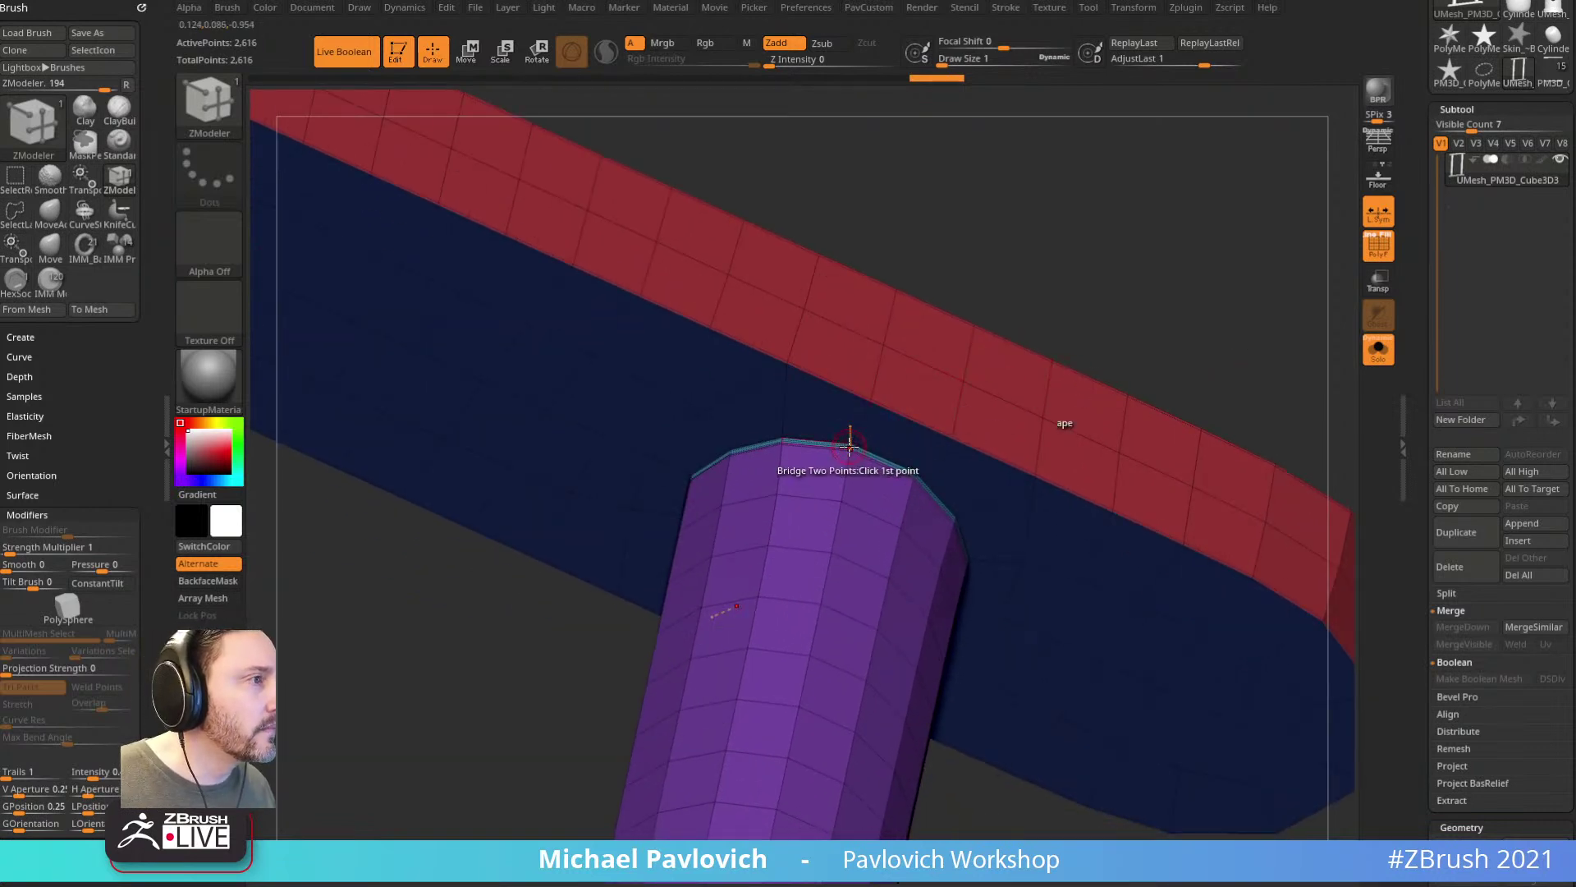
key(space)
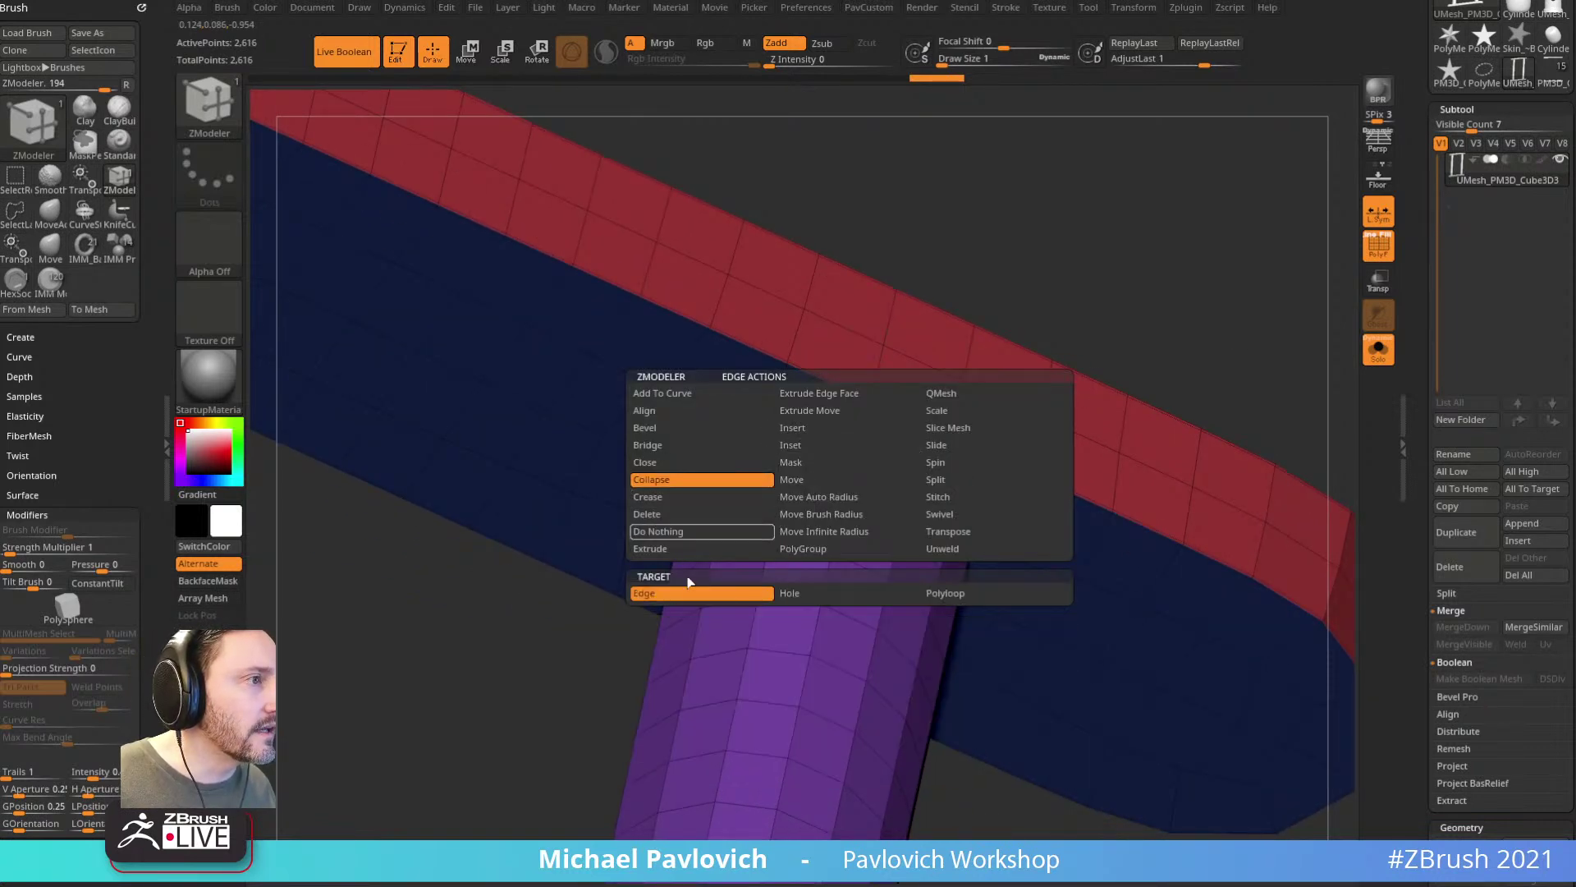
click(936, 593)
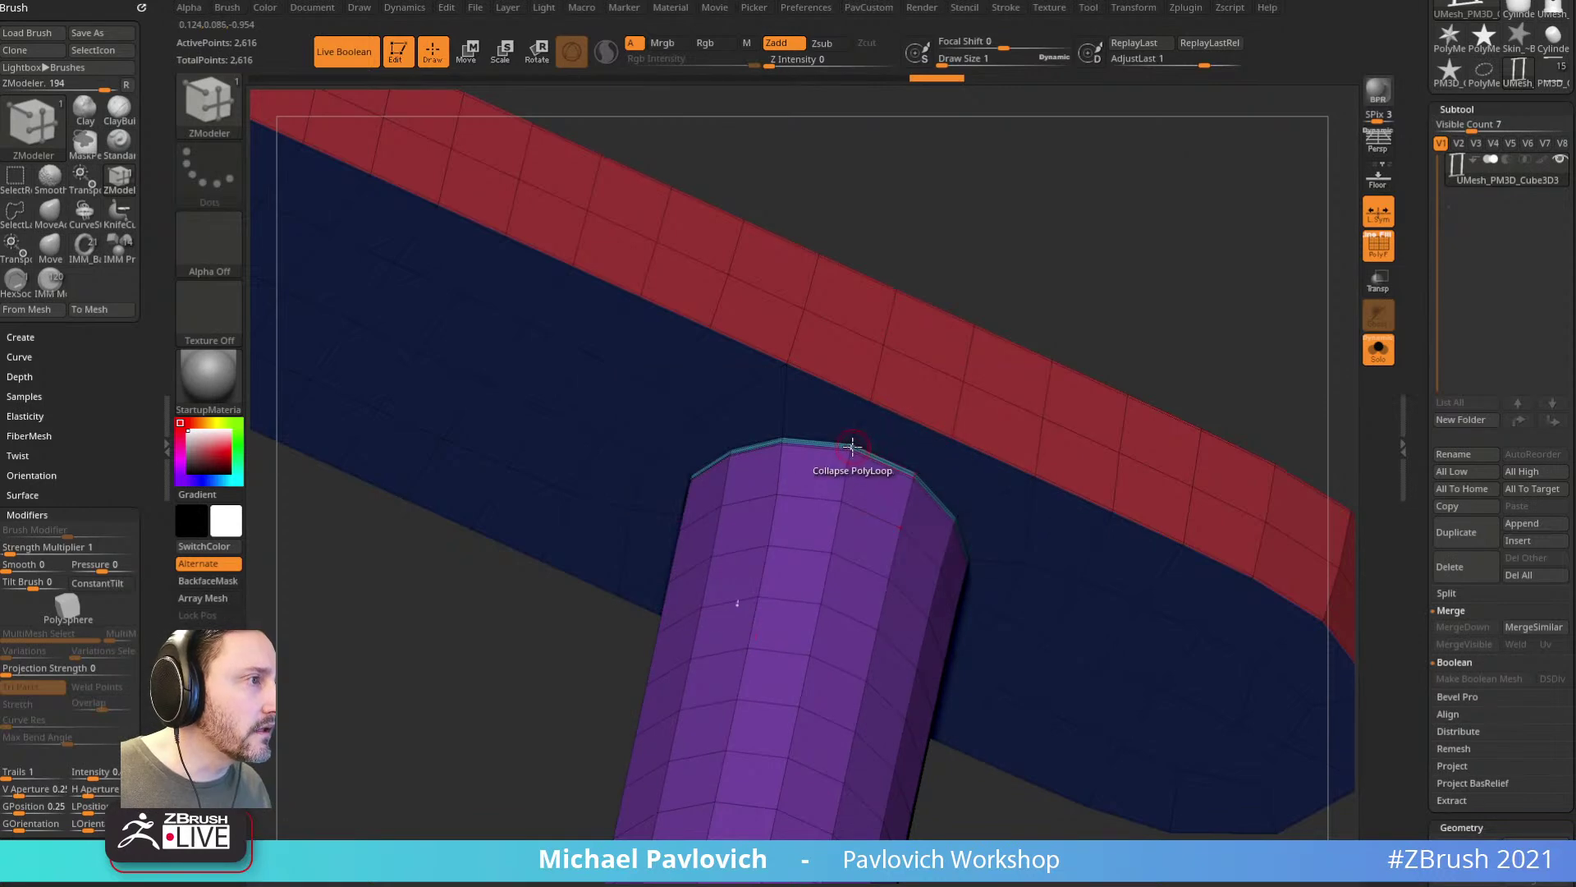
click(852, 445)
Step: Inspect the collapsed post-to-plate junctions with and without the dynamic subdivision preview and polyframe
drag(1100, 263, 1230, 328)
click(1378, 351)
alt+drag(1266, 447, 1383, 266)
click(1371, 353)
click(1379, 246)
drag(1280, 284, 1073, 593)
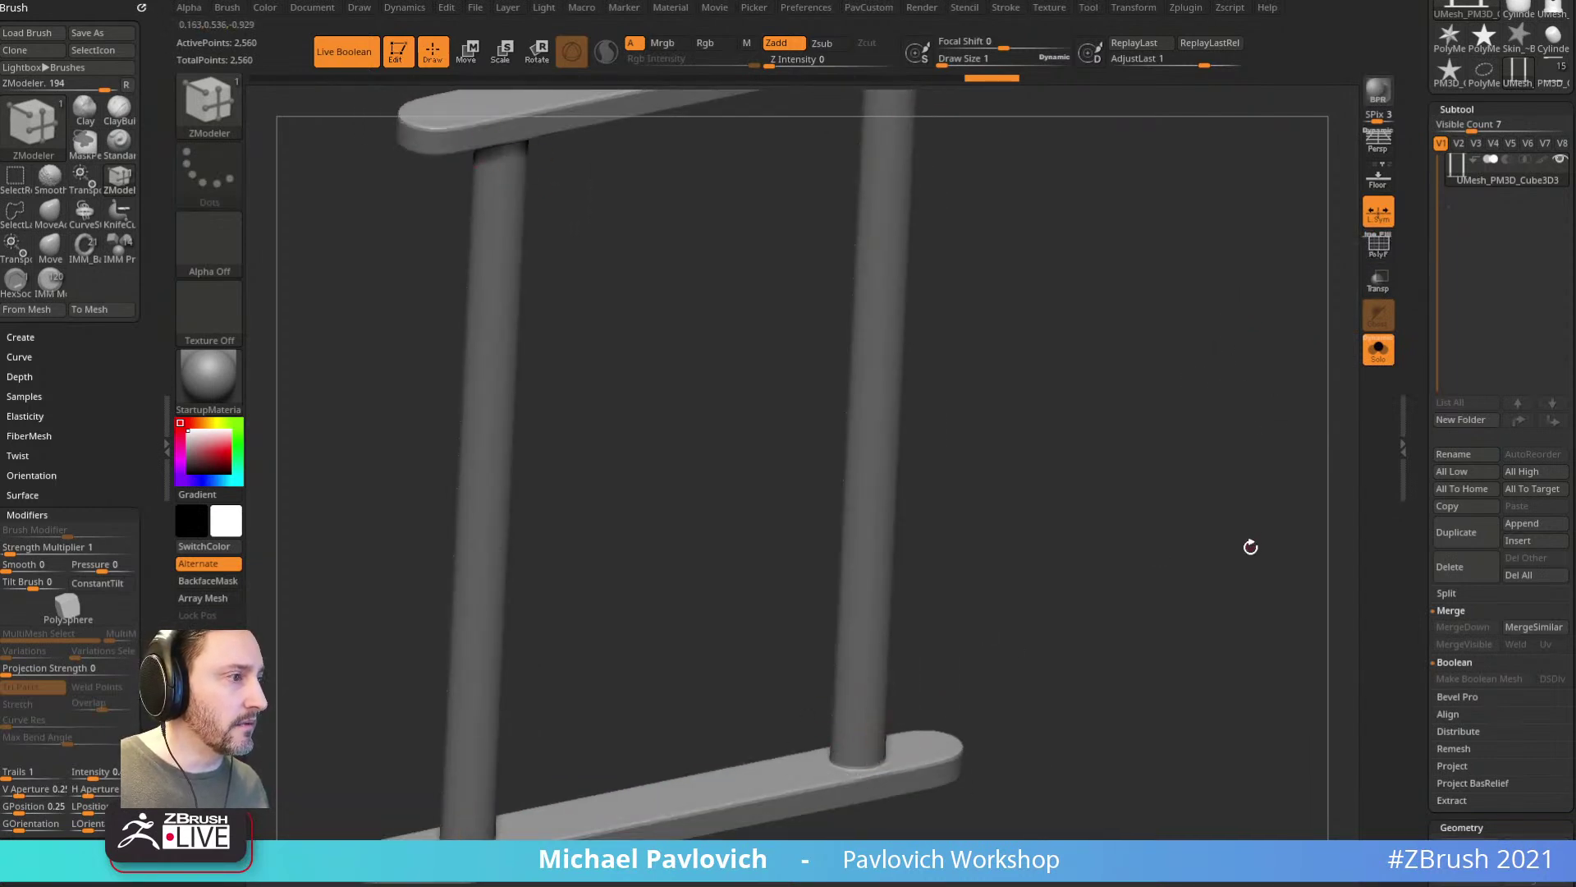
drag(1244, 552, 1286, 457)
key(shift+d)
drag(1216, 358, 1157, 332)
click(1378, 250)
drag(1289, 348, 1235, 342)
Step: Inset the plates' inner faces around the posts using the polygon Inset action with the Polygroup Border target
key(space)
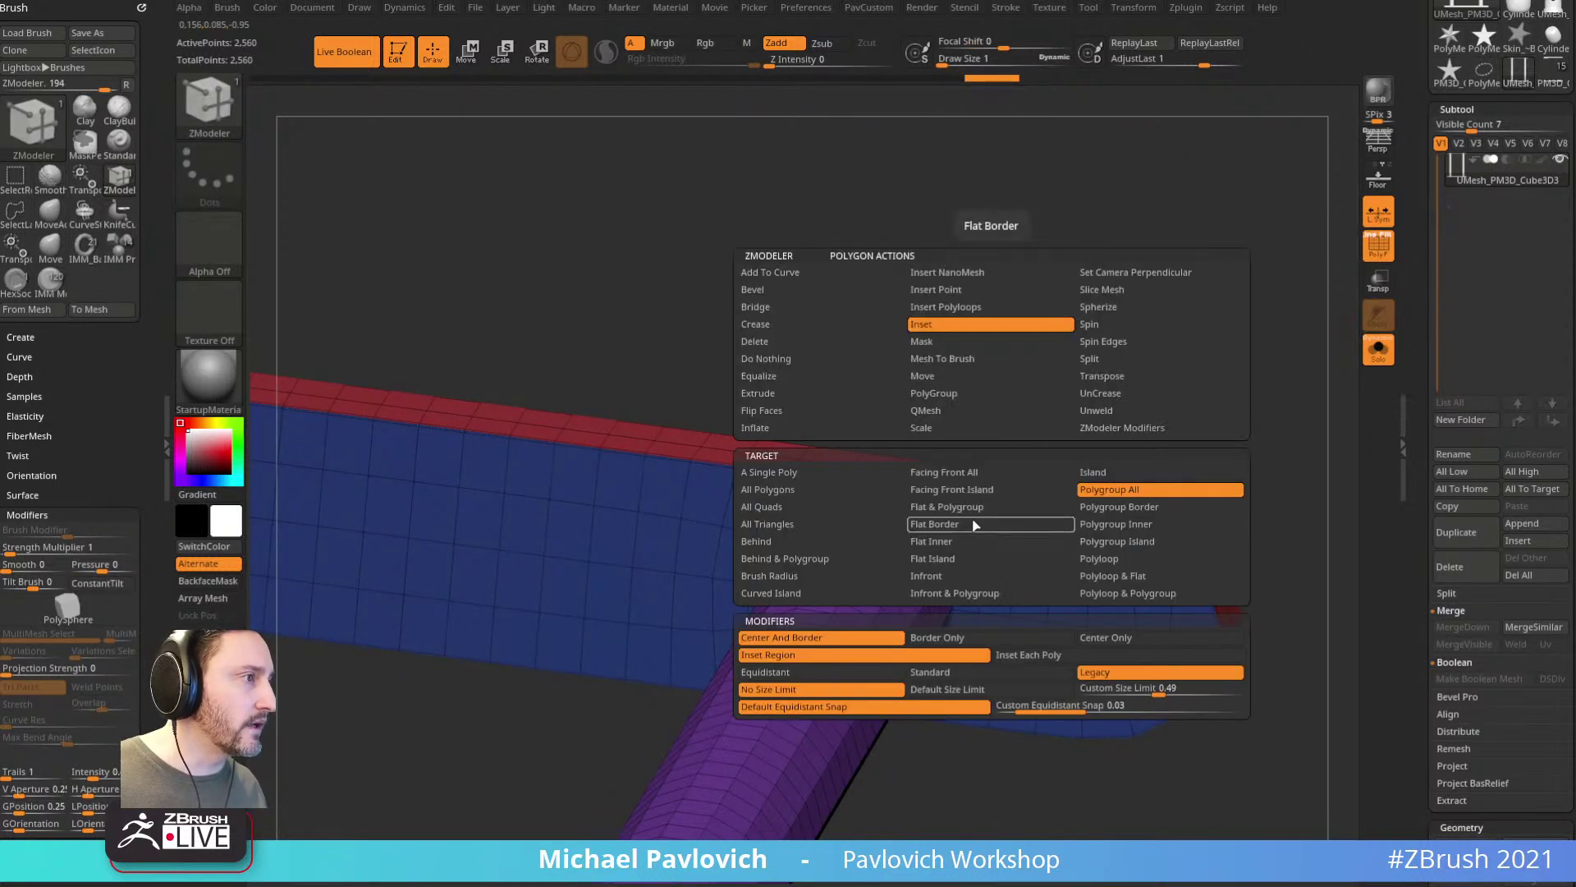
click(1116, 506)
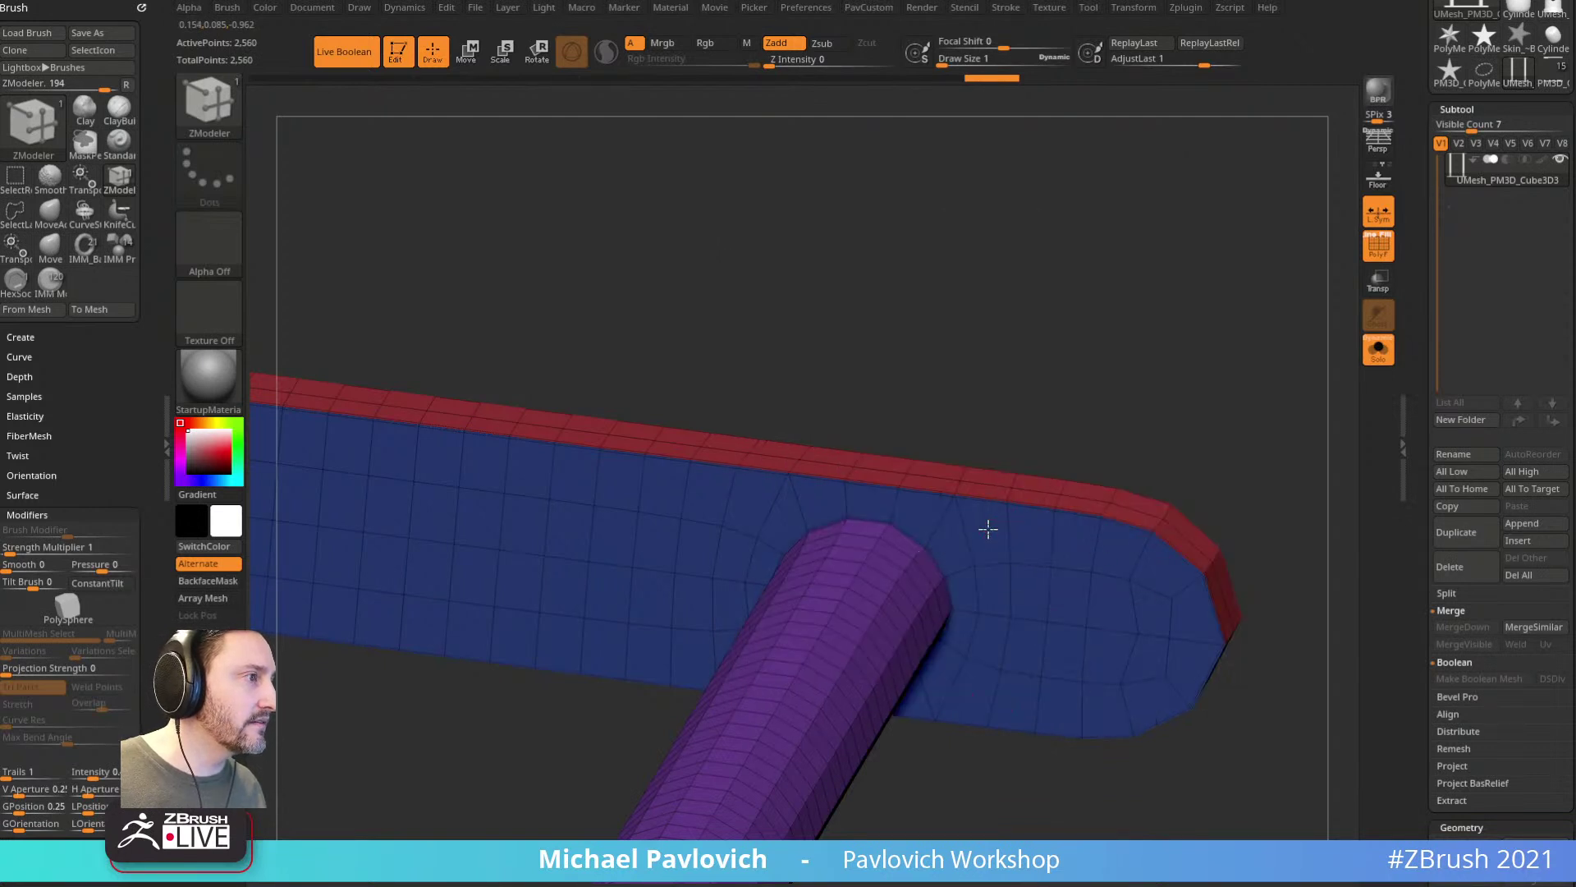
alt+drag(1107, 342, 1104, 464)
Step: Clean up the stray edges around the post on the inset plate with the edge Collapse action targeting Edge and the edge Delete action
key(space)
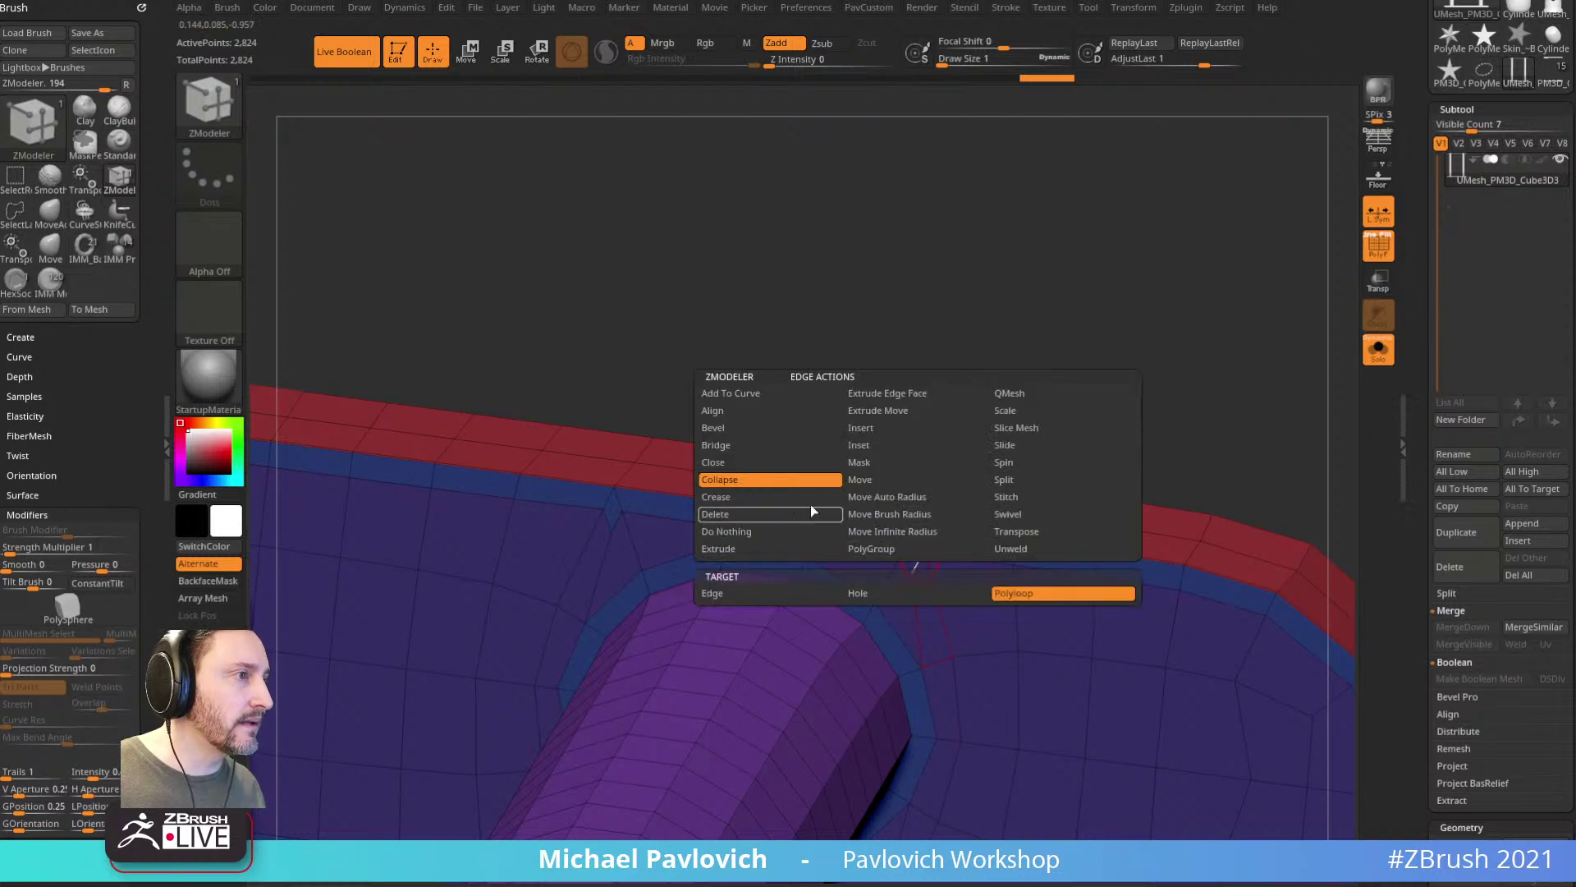
click(767, 594)
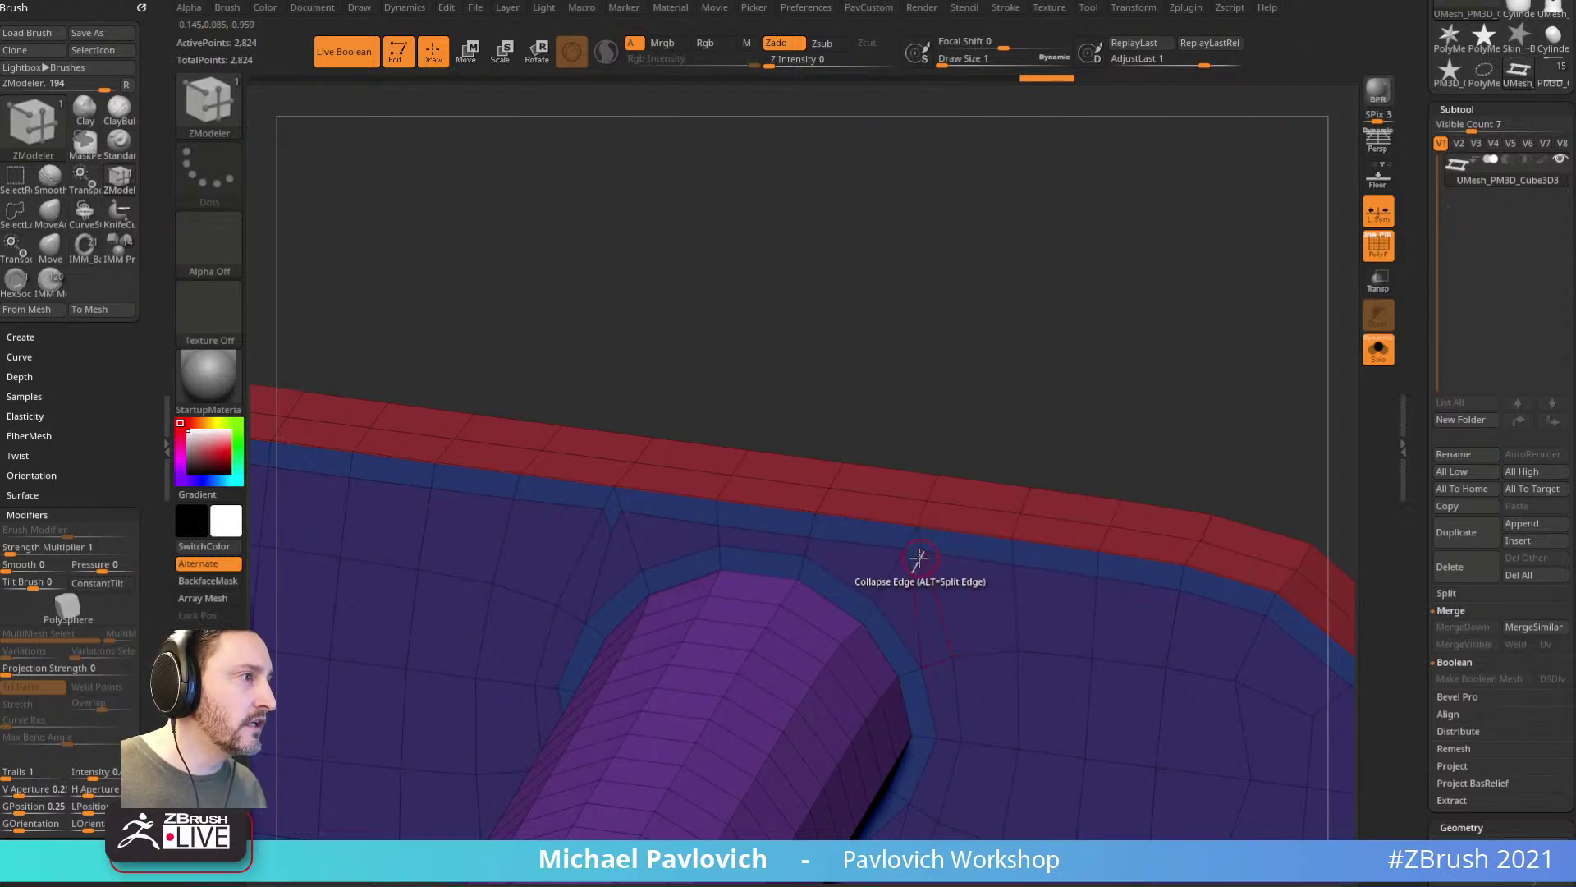
alt+drag(1053, 375, 1137, 362)
click(711, 496)
key(space)
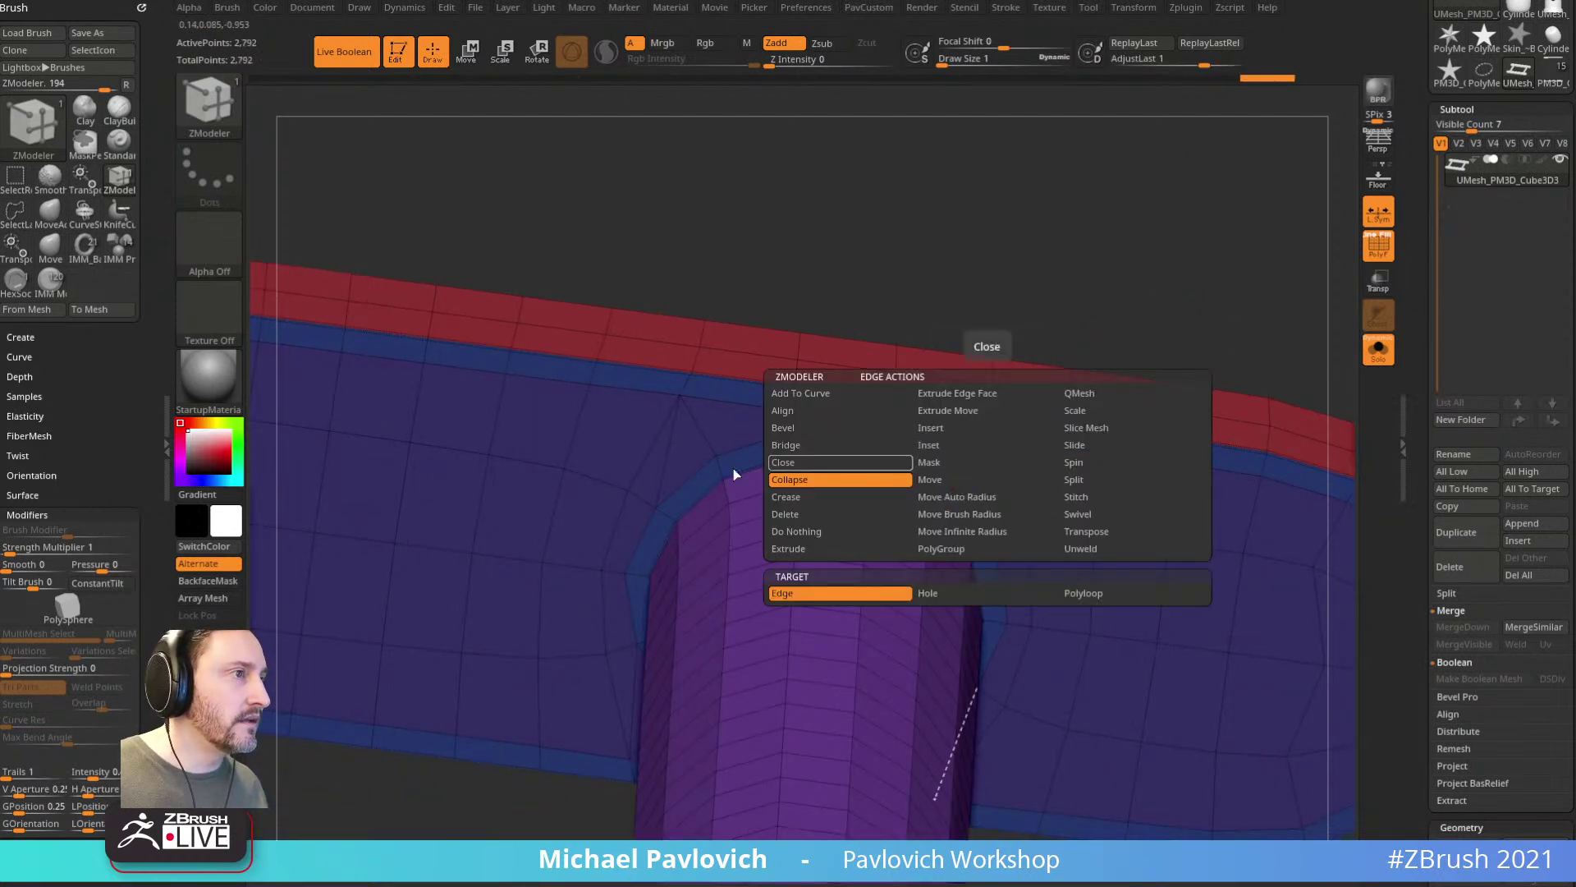
click(783, 515)
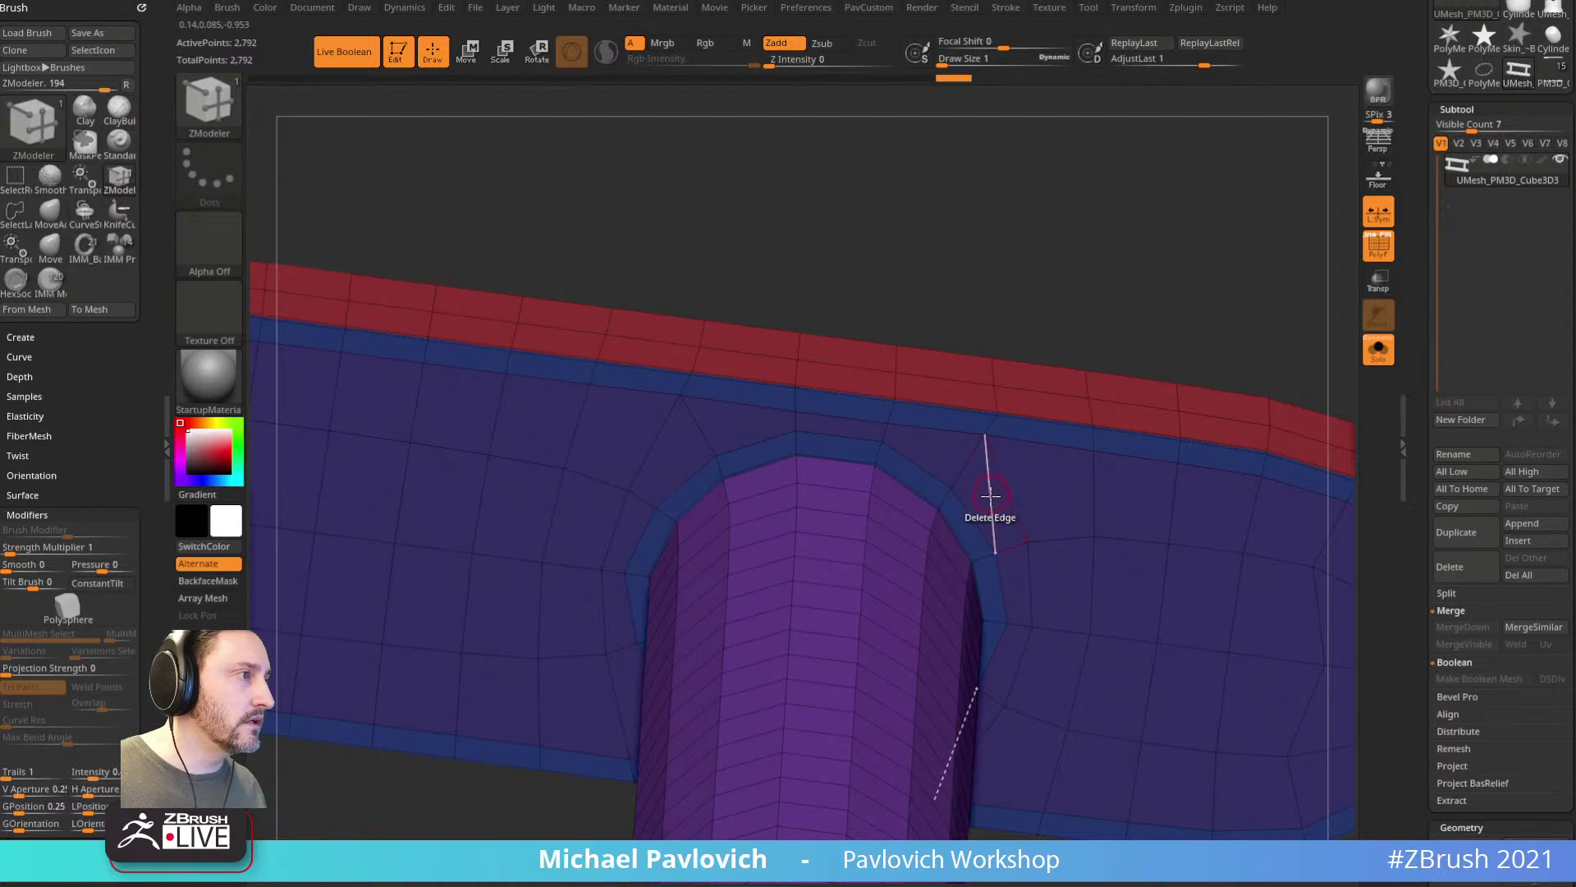
drag(1143, 310, 1124, 239)
drag(1132, 232, 1125, 278)
Step: Add a narrow ring of faces as its own polygroup around each post where it meets the plate
key(space)
click(549, 448)
click(546, 429)
drag(762, 458, 734, 432)
Step: Examine the finished railing in dynamic subdivision preview without polyframe, from the front and at an angle, with Solo off
alt+drag(1177, 250, 1136, 247)
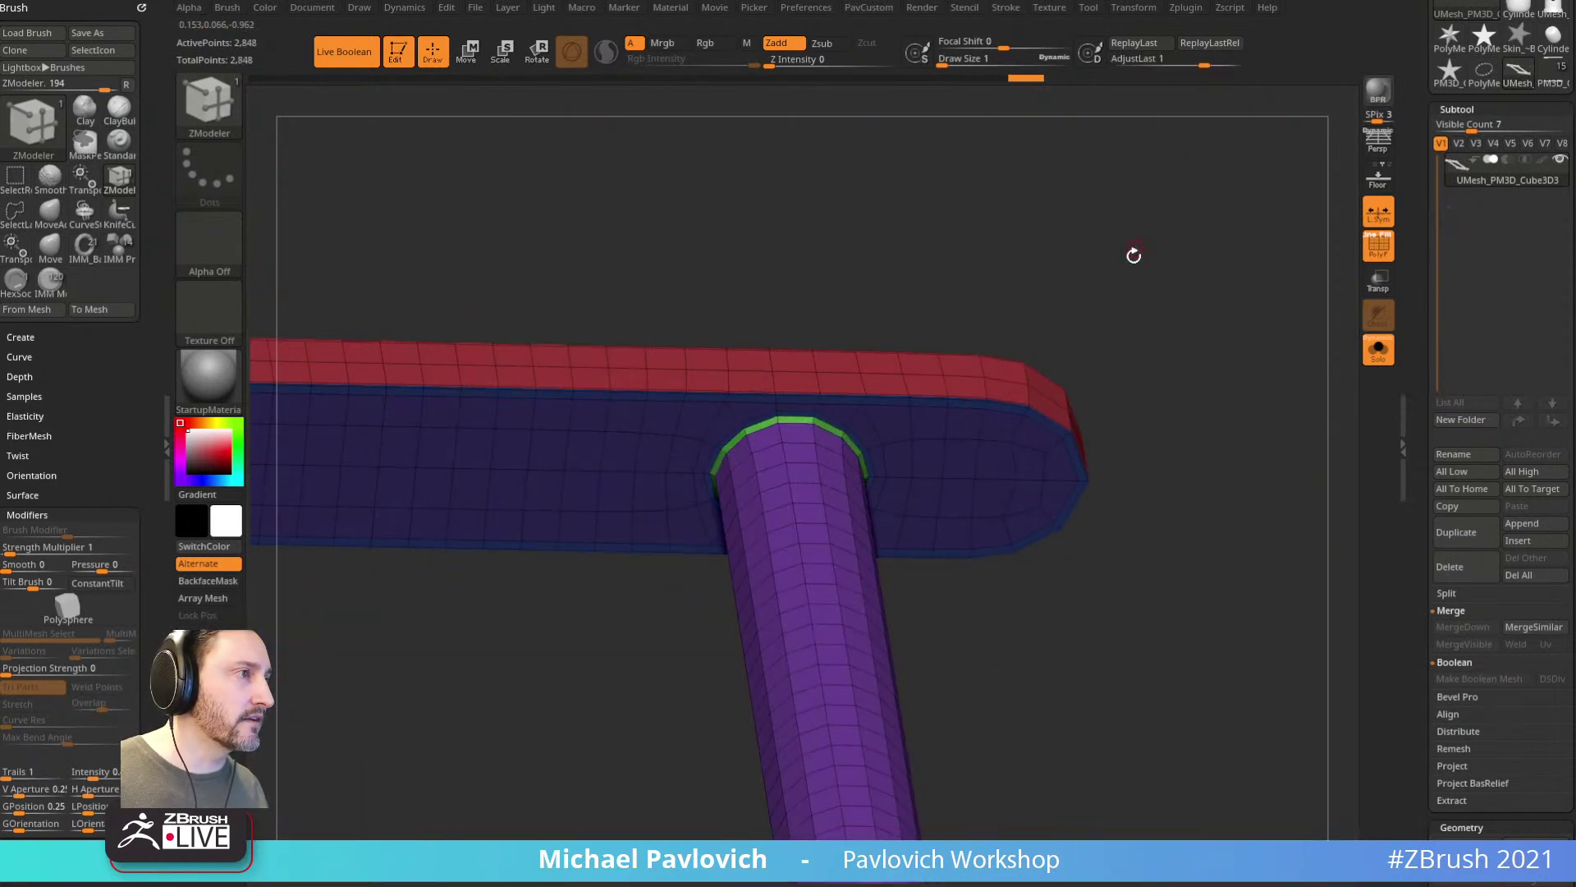
shift+drag(1201, 328, 1291, 258)
key(d)
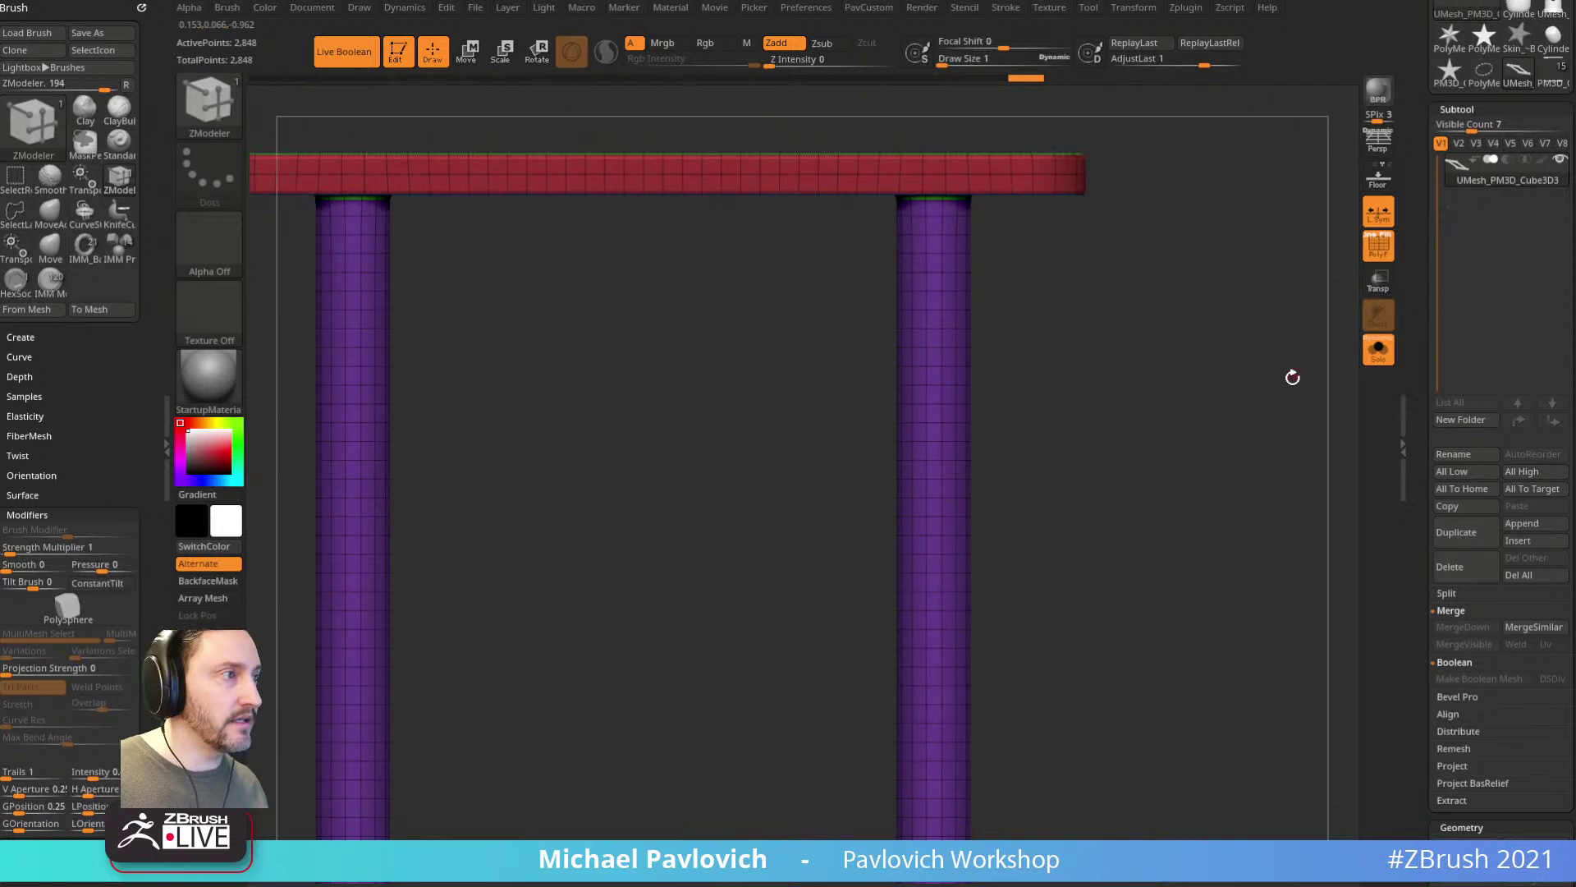
click(1378, 250)
mouse_move(1281, 353)
mouse_down()
mouse_move(1174, 255)
mouse_move(1168, 312)
mouse_move(1235, 376)
mouse_move(1253, 433)
mouse_move(1230, 457)
mouse_up()
alt+drag(1162, 385, 1256, 361)
click(1378, 349)
alt+drag(1267, 426, 1428, 239)
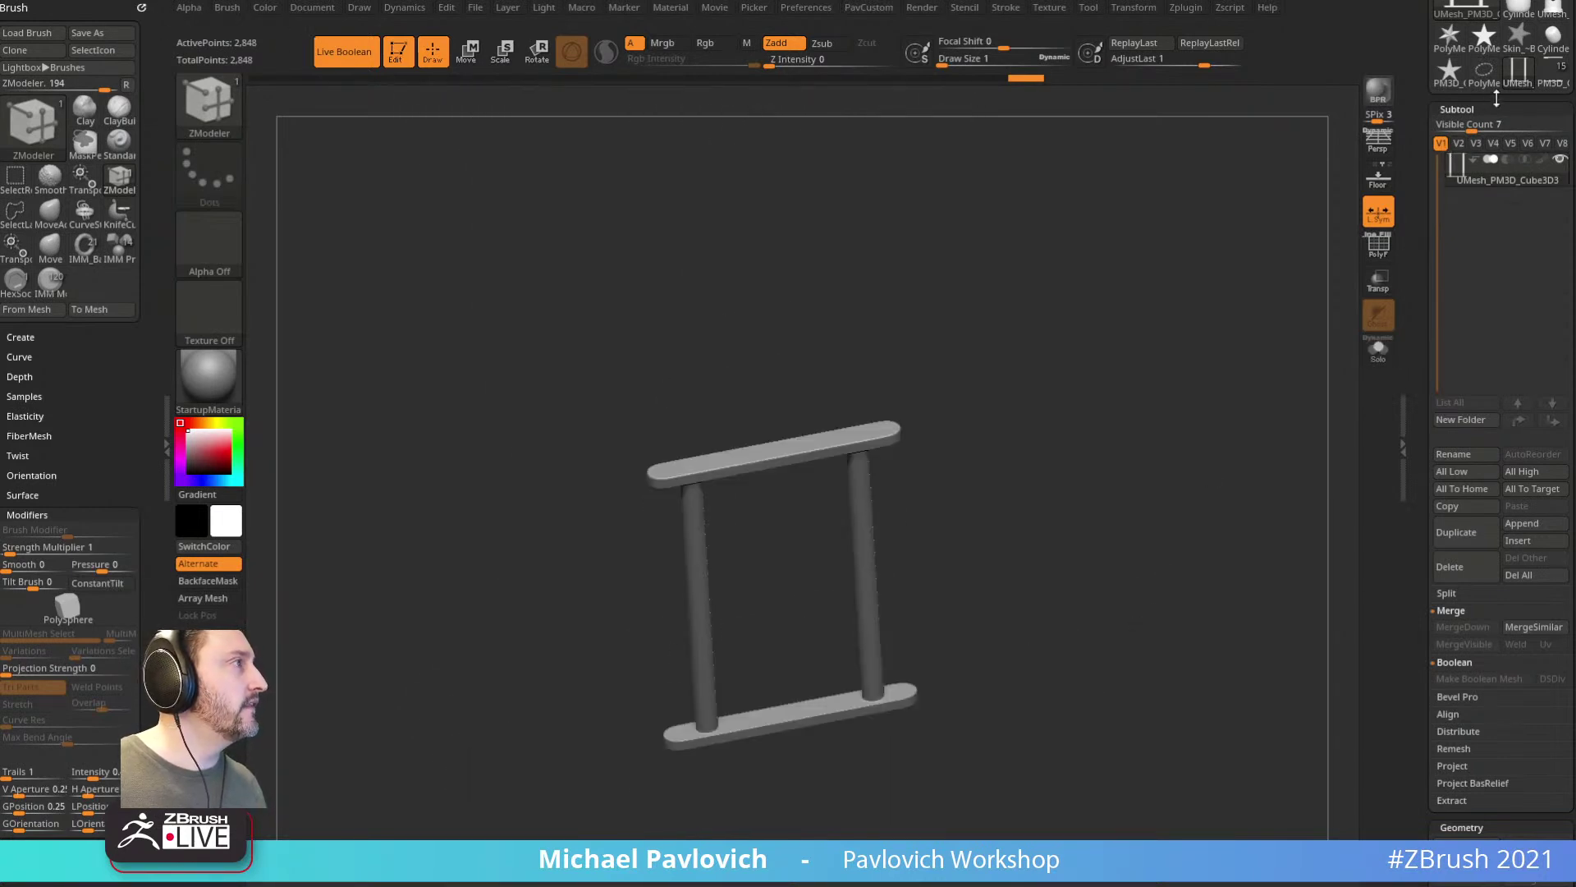
Step: Switch back to the tower tool and delete the old separate railing plates and posts, PM3D_Cube3D3 and PM3D_Cube3D1
click(1551, 85)
shift+drag(1210, 507, 1313, 443)
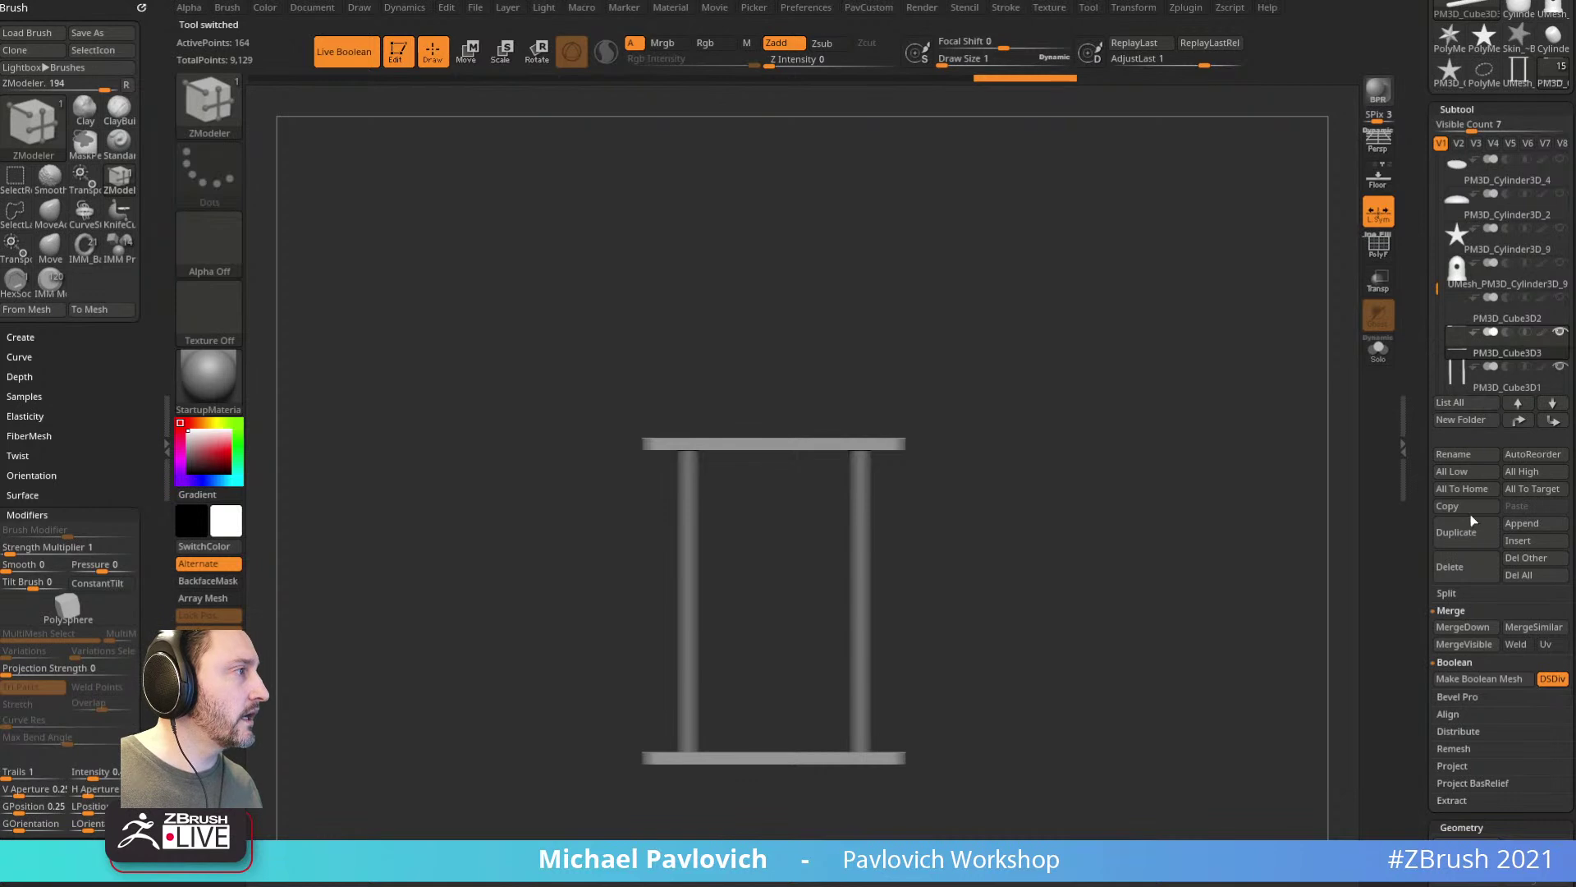
click(1451, 570)
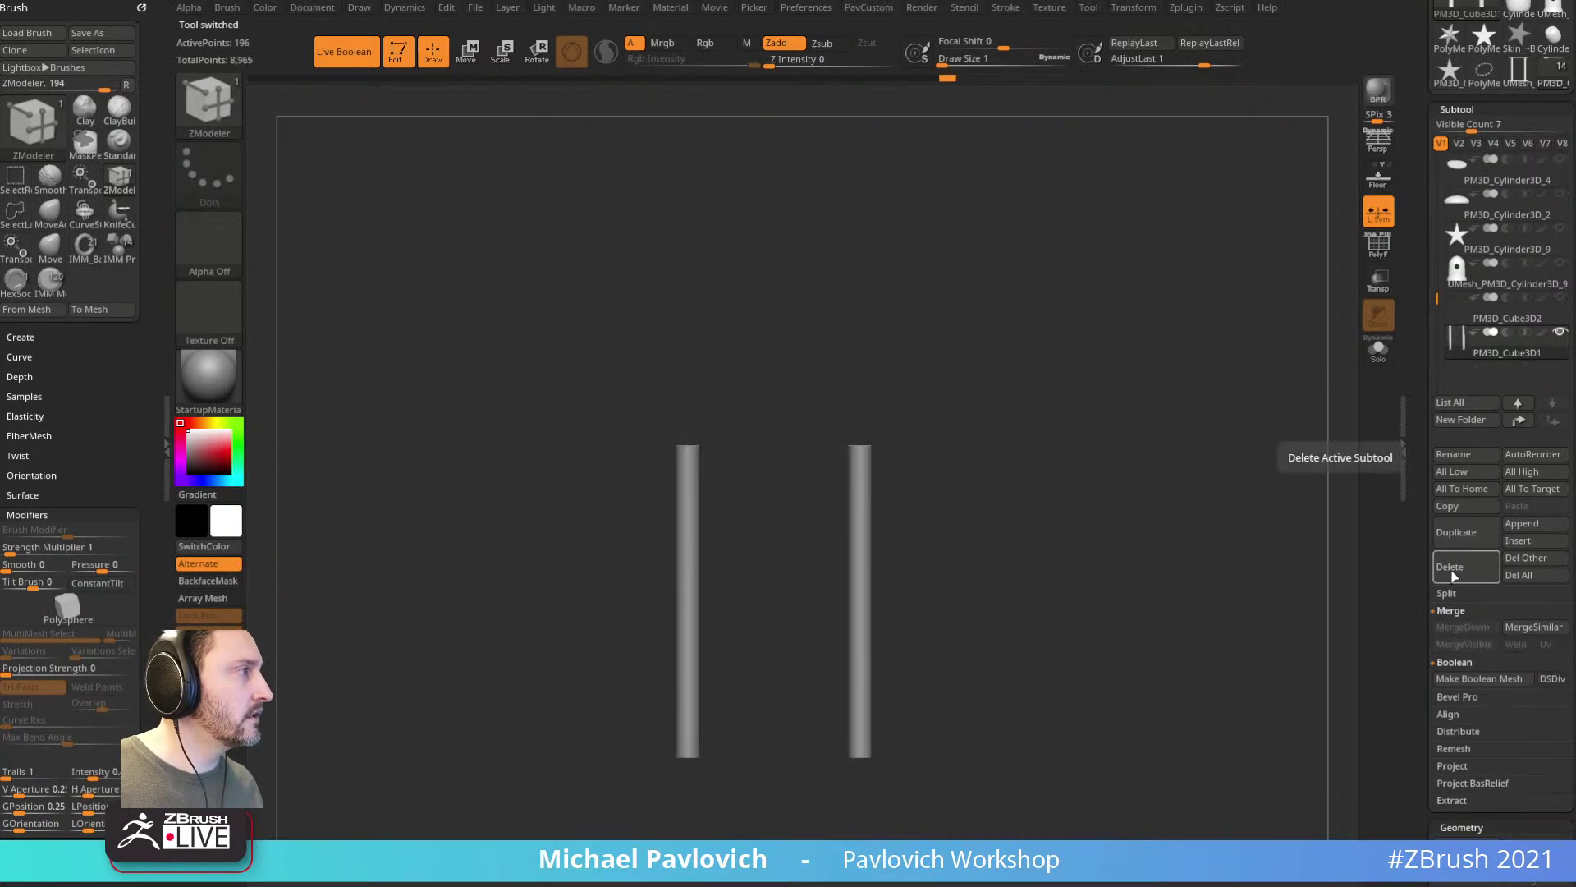
click(1450, 571)
Step: Append the merged railing mesh to the tower as a subtool and show all the hidden subtools
click(1523, 524)
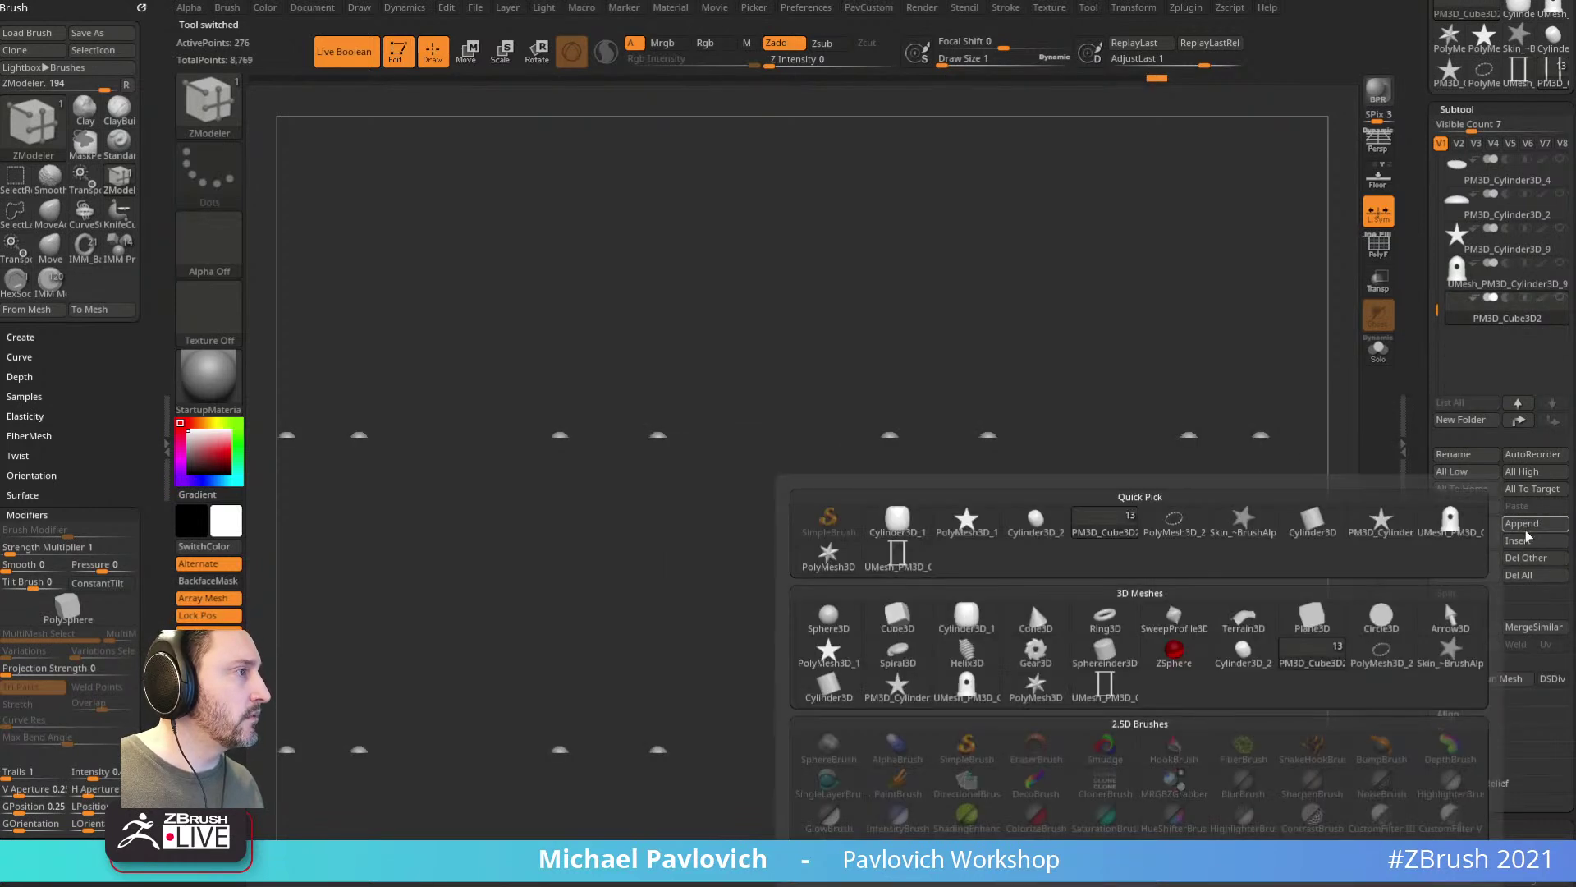
click(1519, 525)
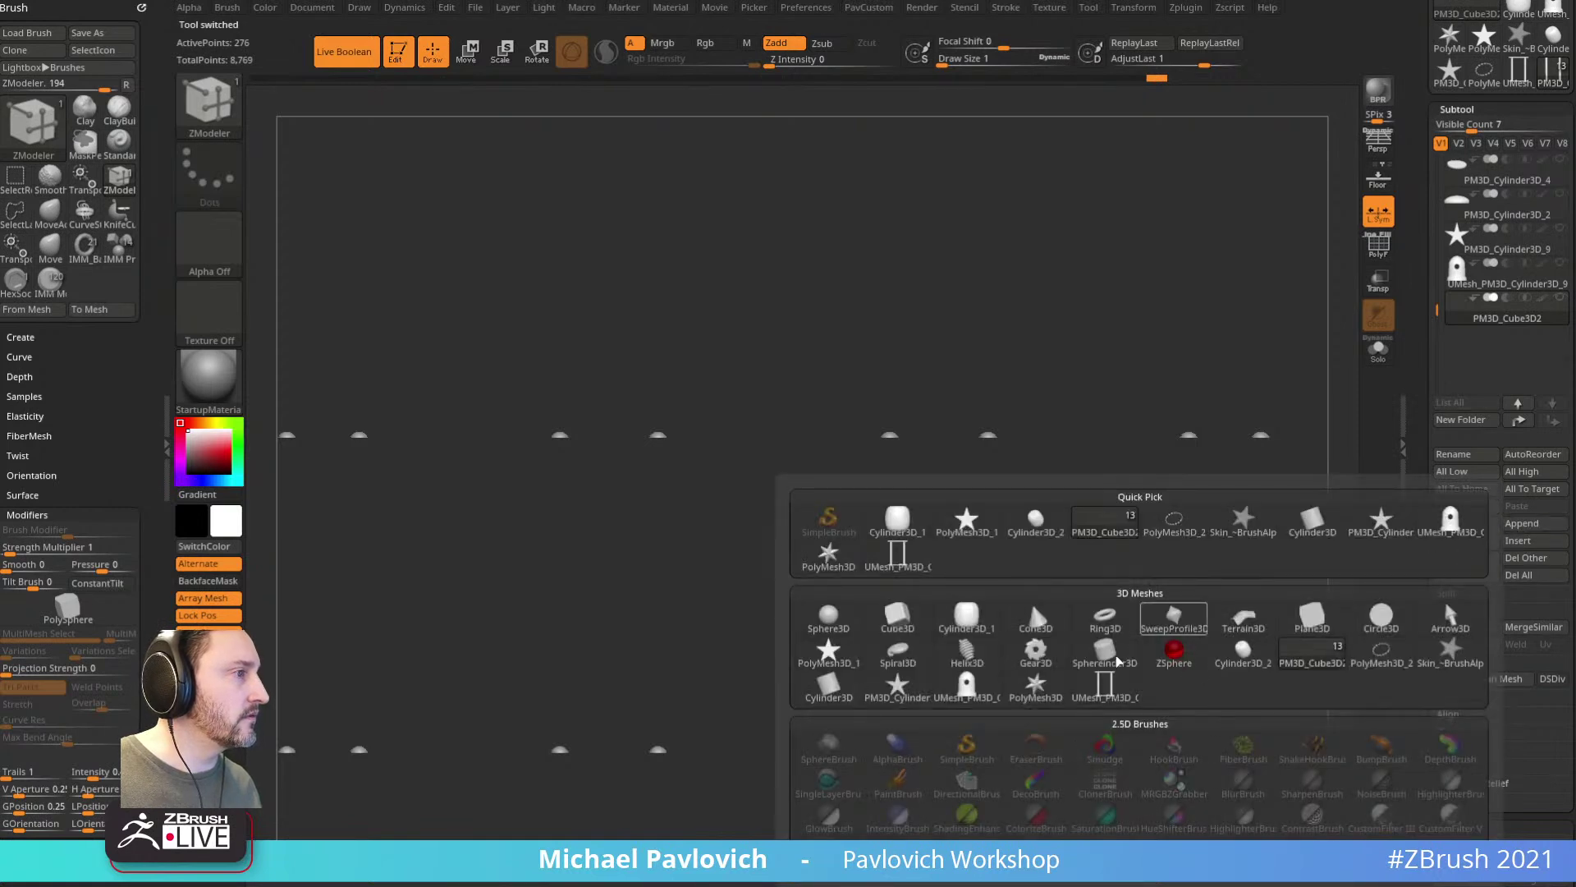
click(1122, 678)
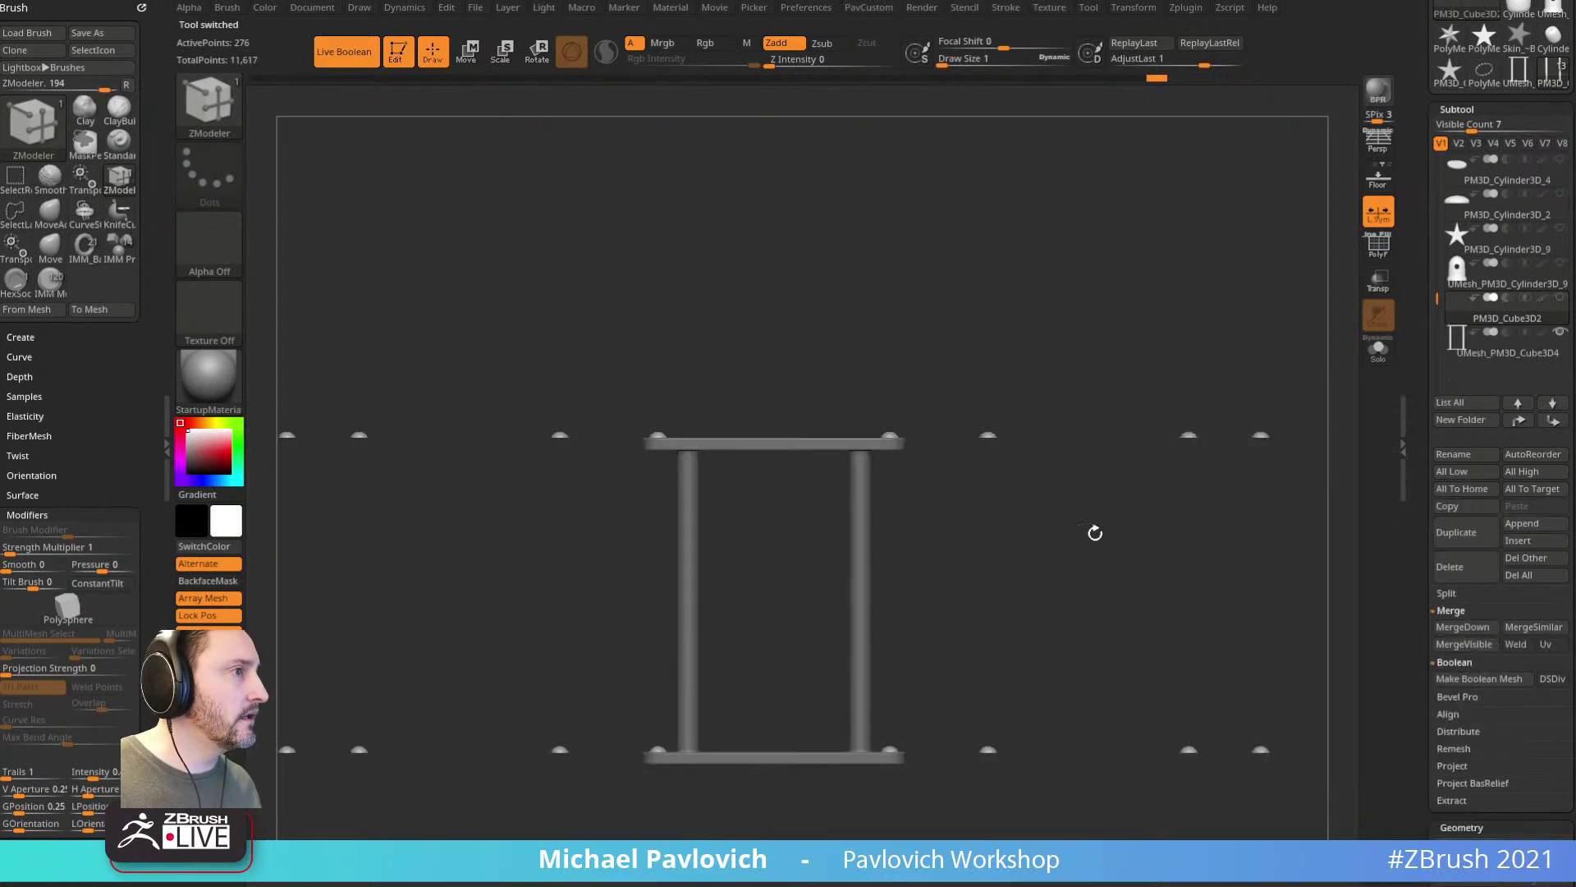
drag(1107, 532, 1331, 444)
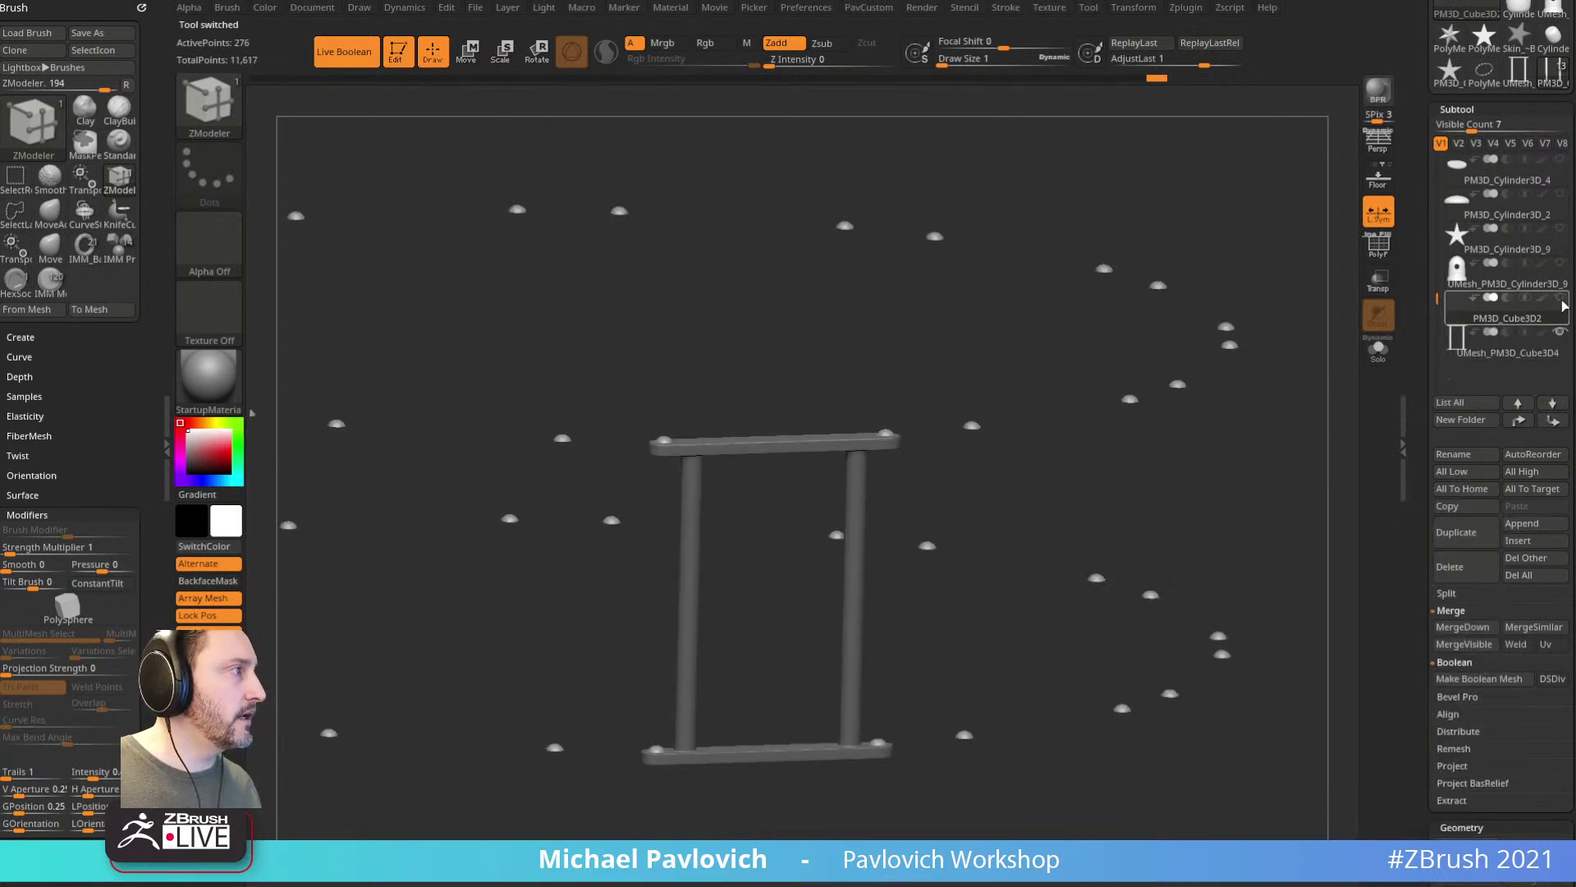
shift+click(1560, 299)
shift+click(1560, 299)
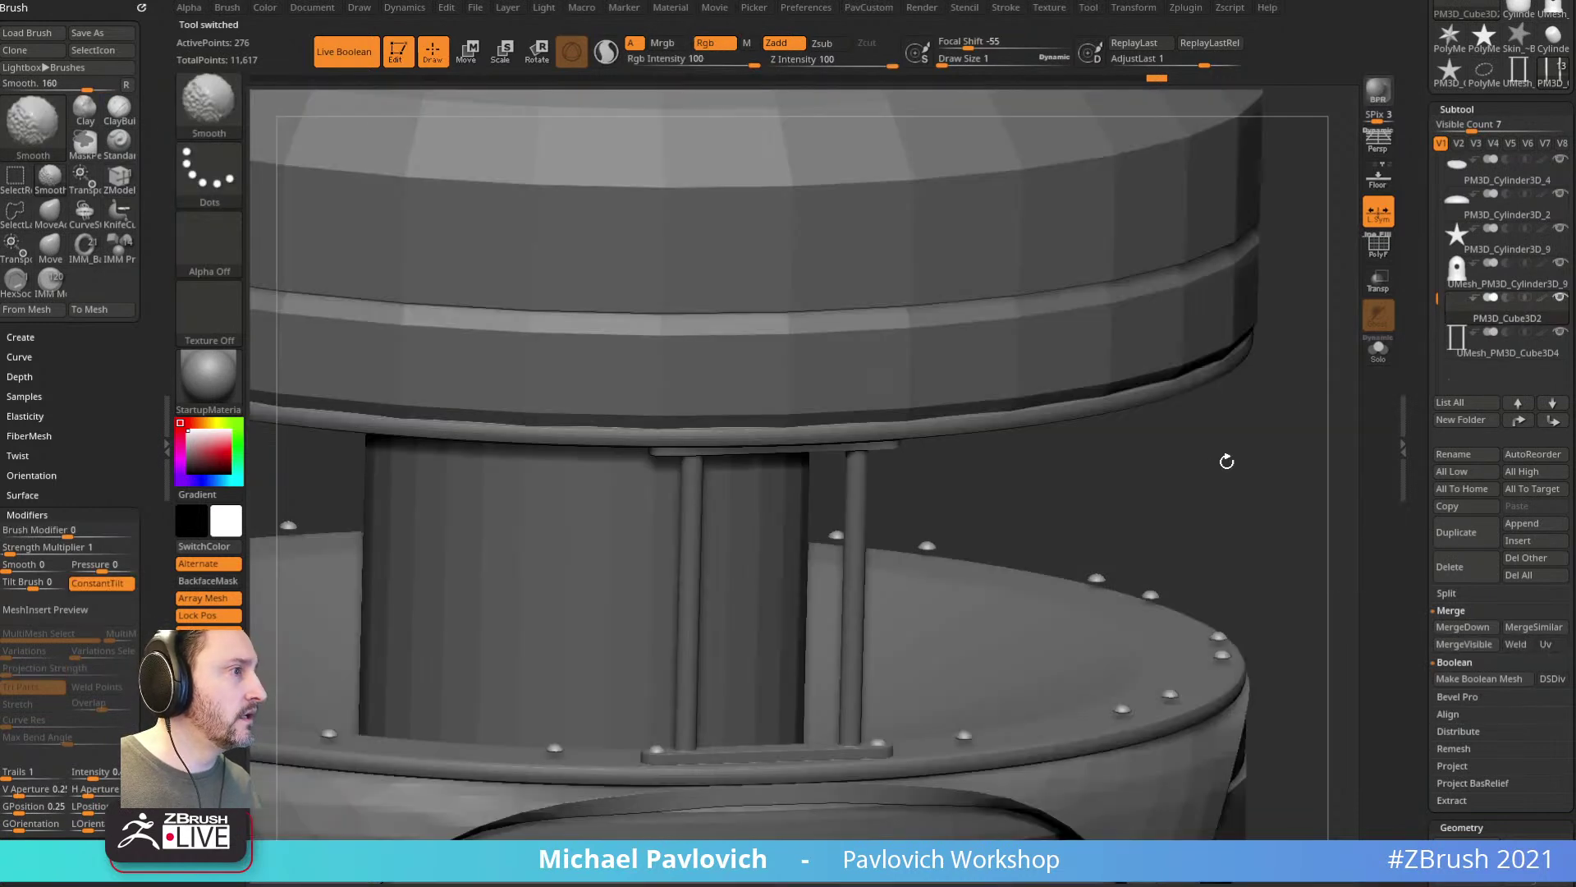
Step: Switch to the Standard brush, make the railing the active subtool and enable ArrayMesh on it with Lock Pos and Lock Size
key(b)
key(s)
key(t)
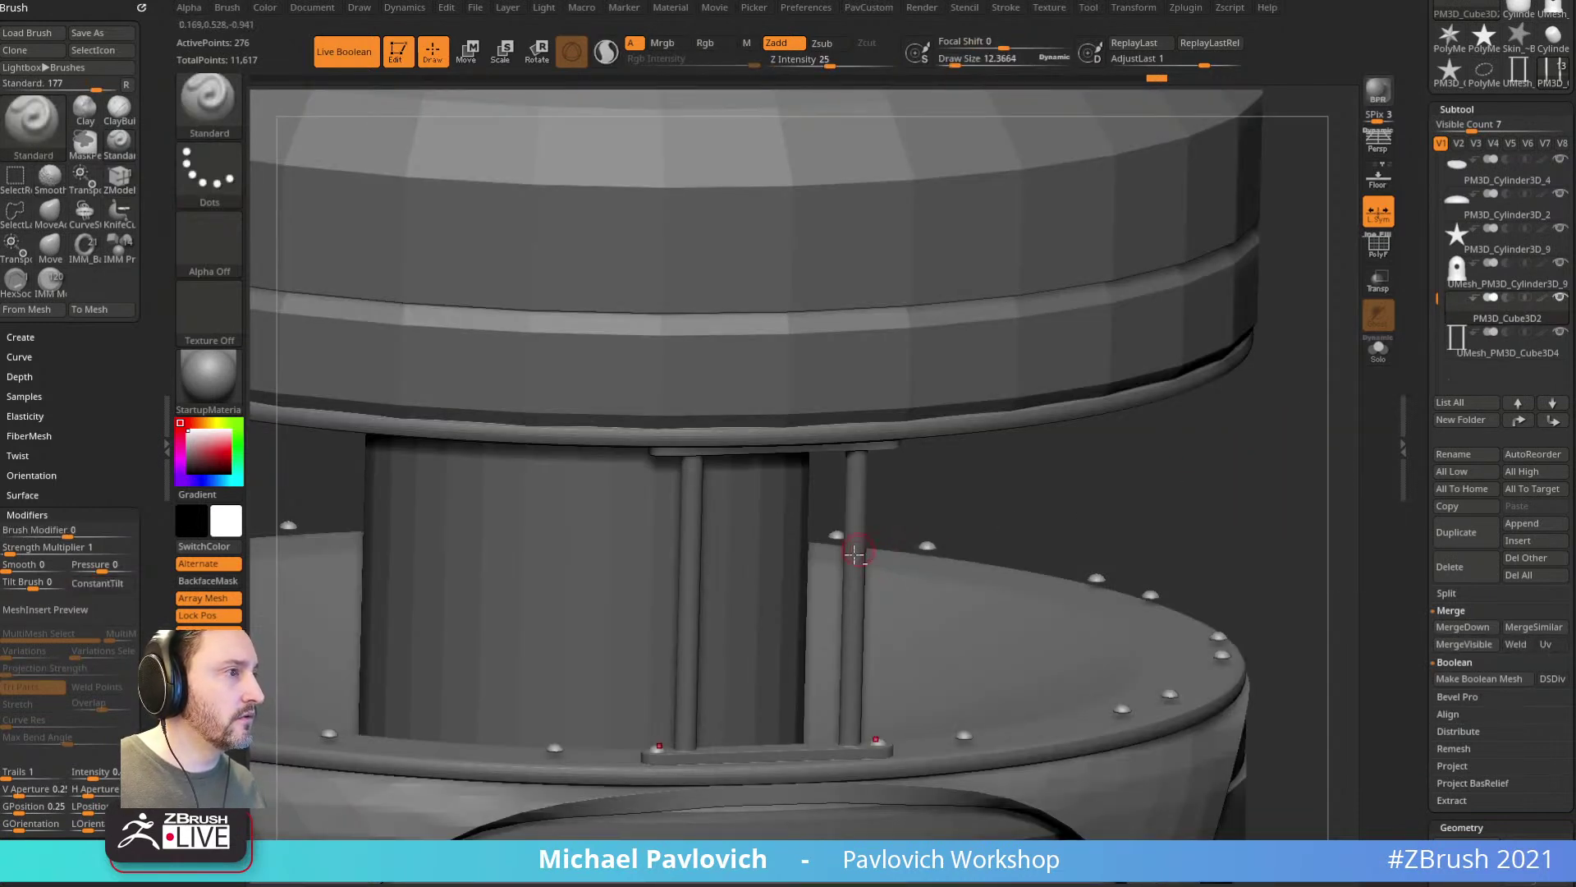
alt+click(855, 550)
mouse_move(1076, 497)
alt+mouse_down()
mouse_move(1184, 480)
mouse_move(1181, 382)
alt+mouse_up()
drag(1421, 539, 1411, 313)
click(1463, 824)
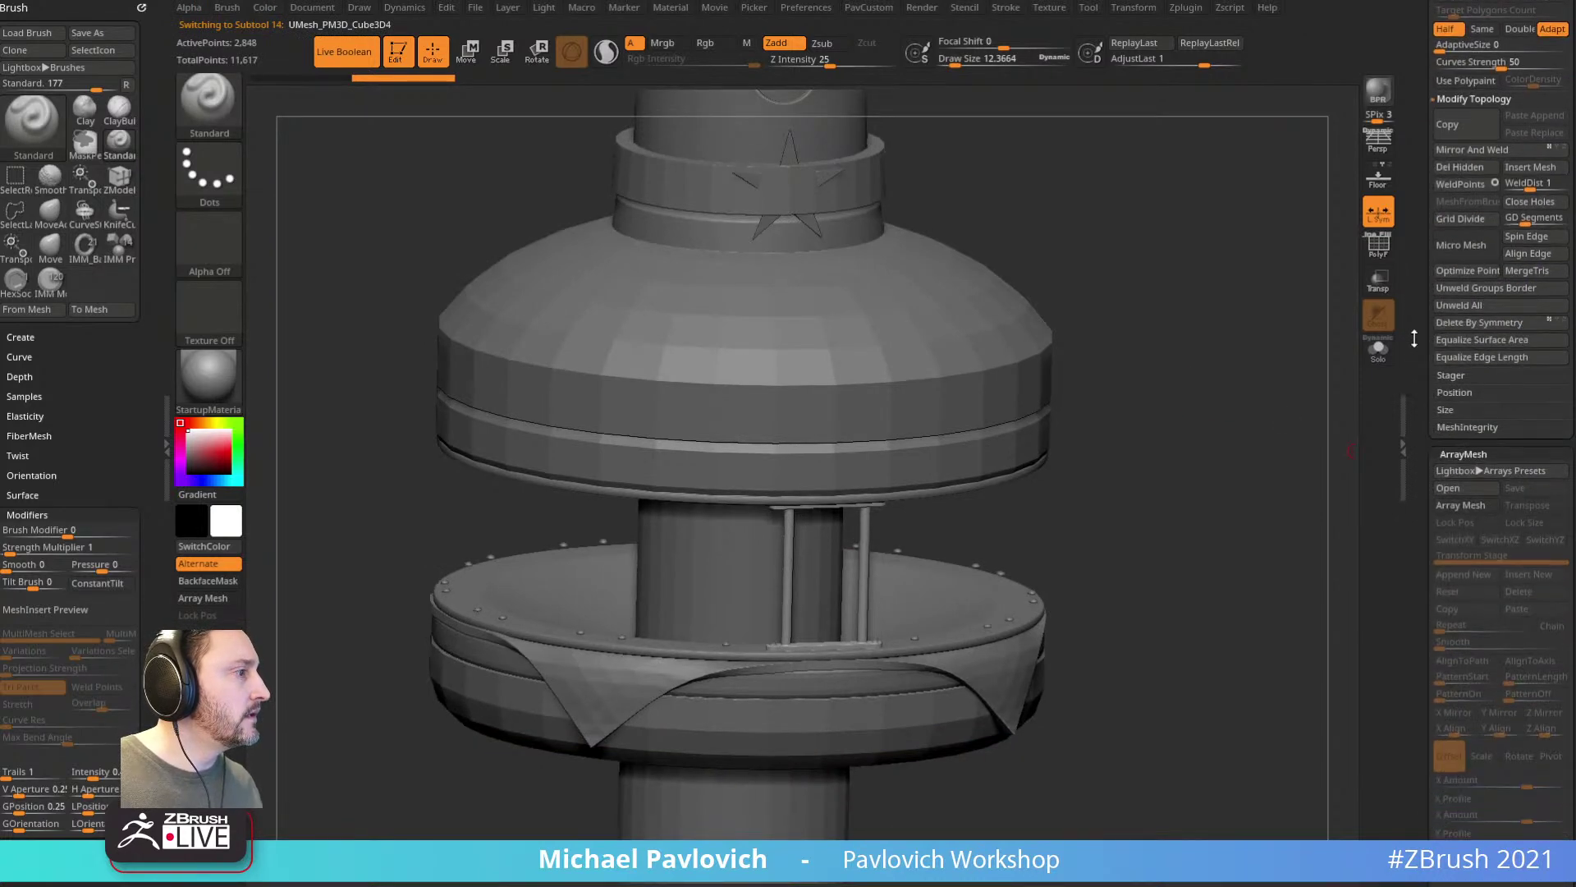
click(1461, 509)
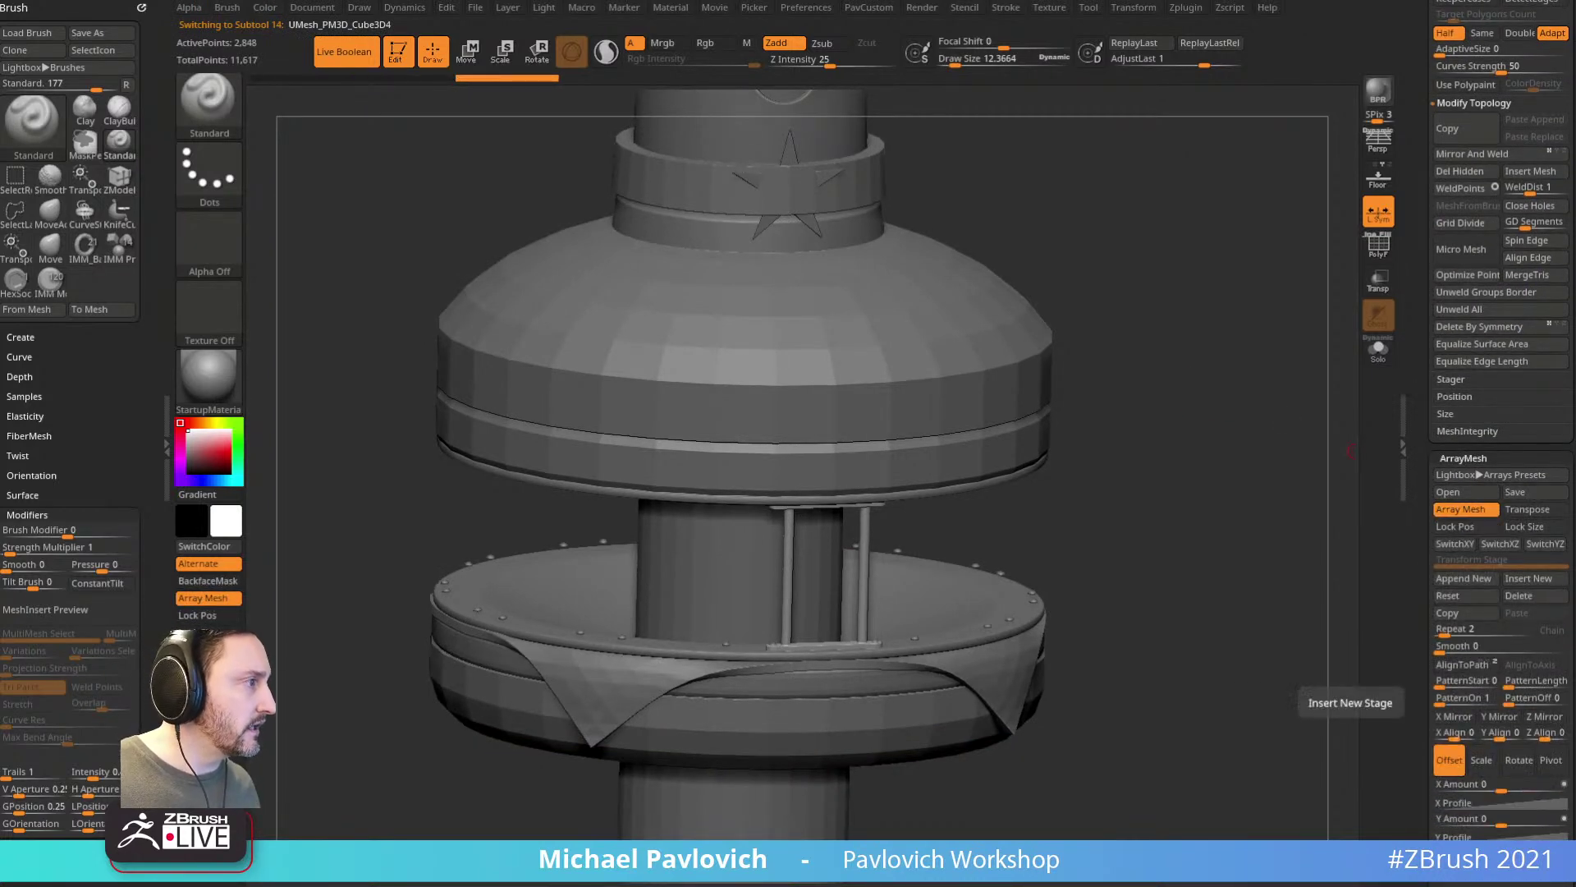
click(1460, 526)
click(1540, 529)
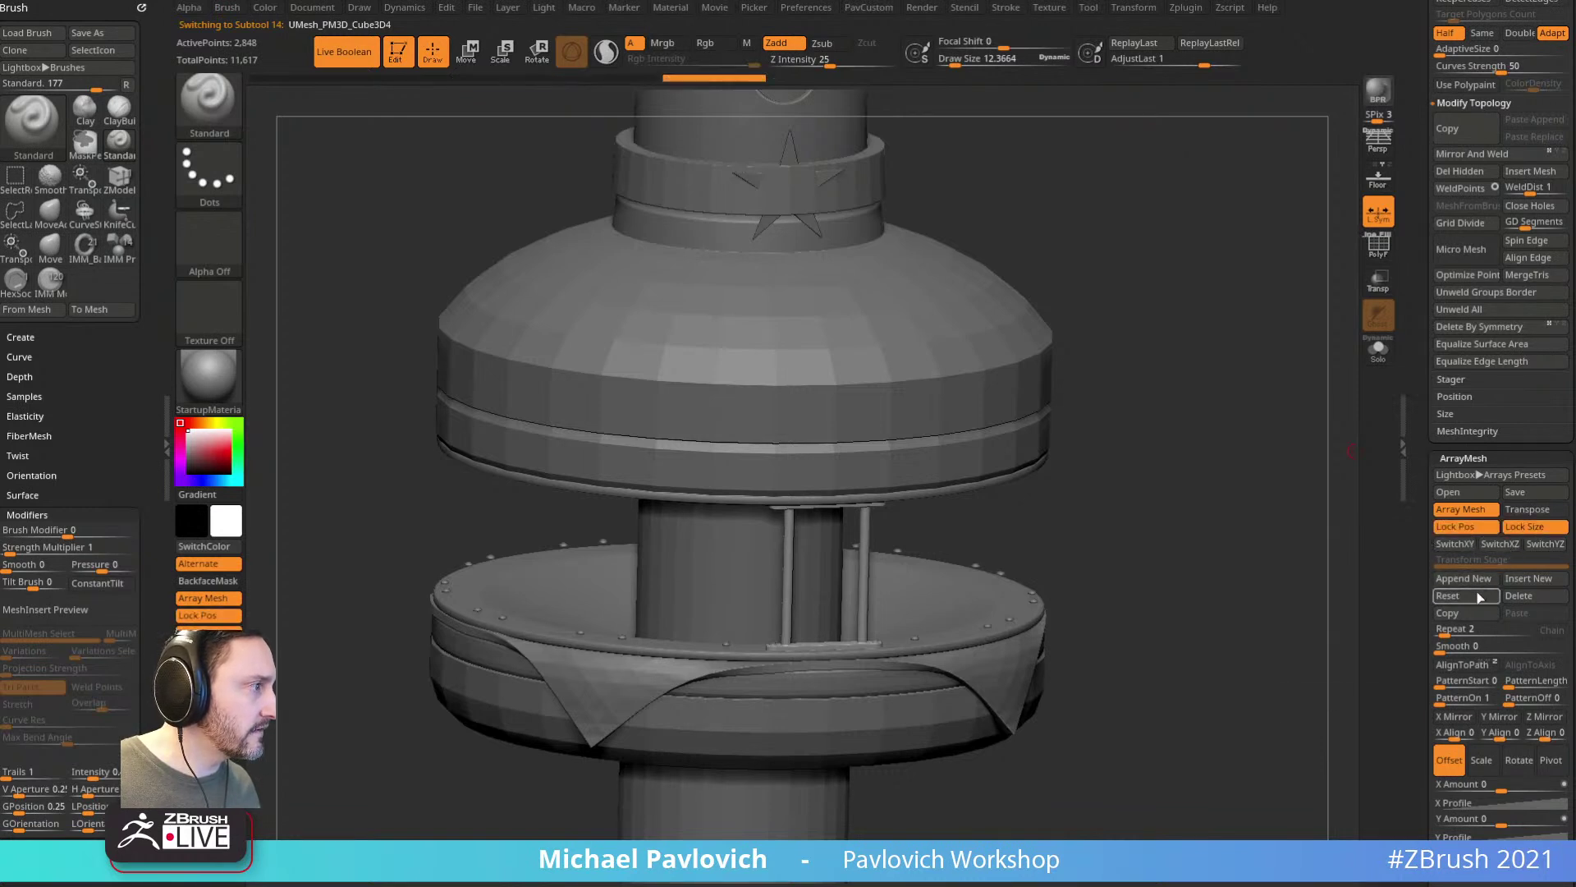
Step: Array the railing around the tower with a Y rotation of 360 and a Repeat of 12
scroll(1429, 731, down, 5)
click(1519, 573)
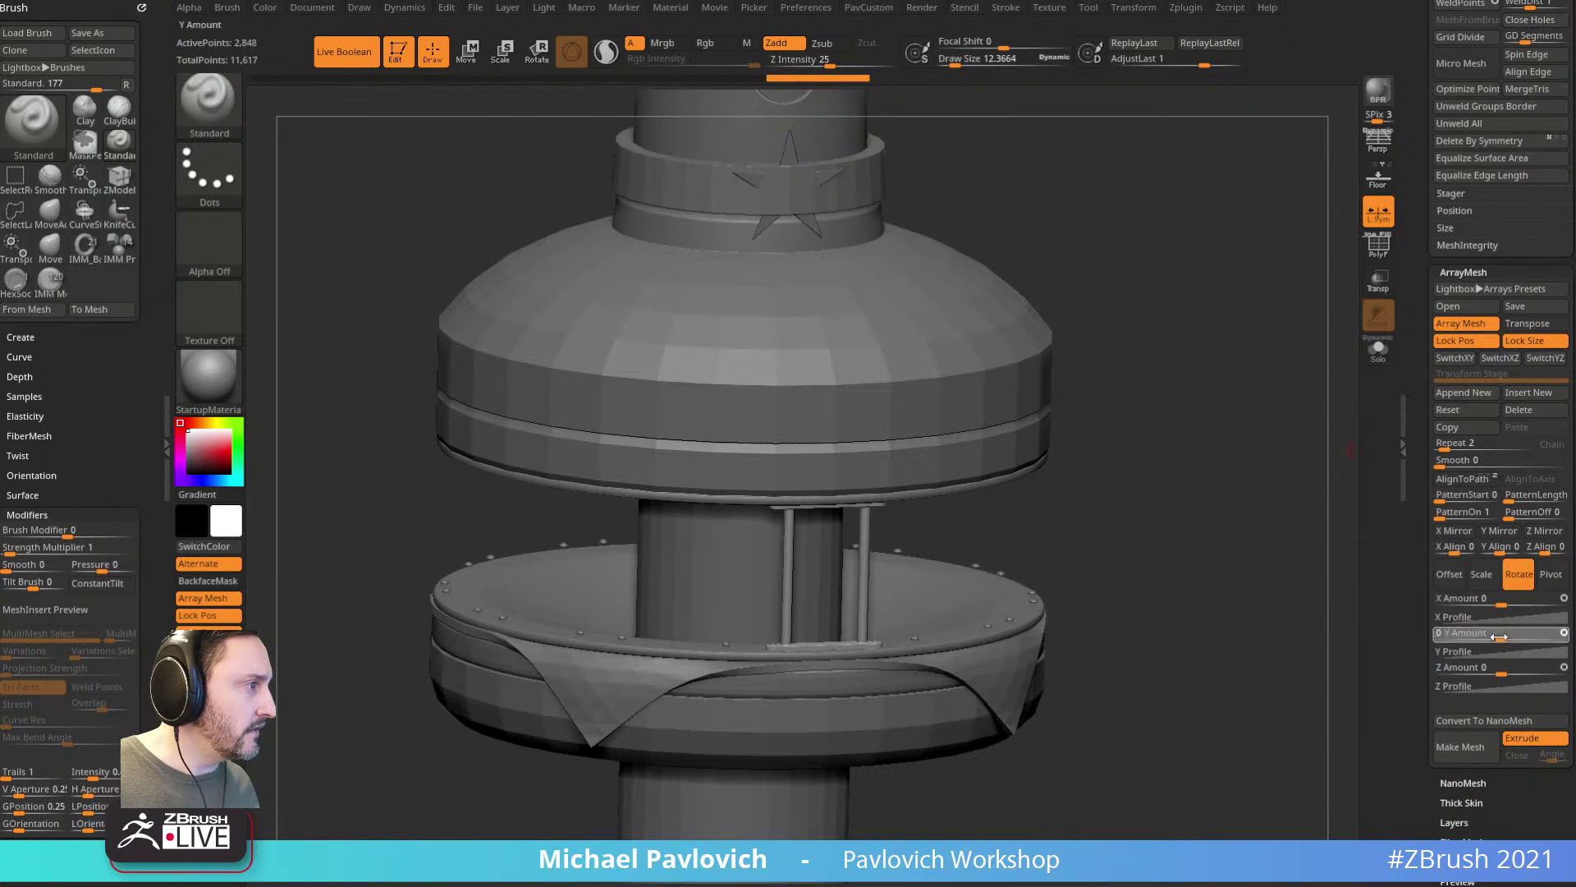
text(360)
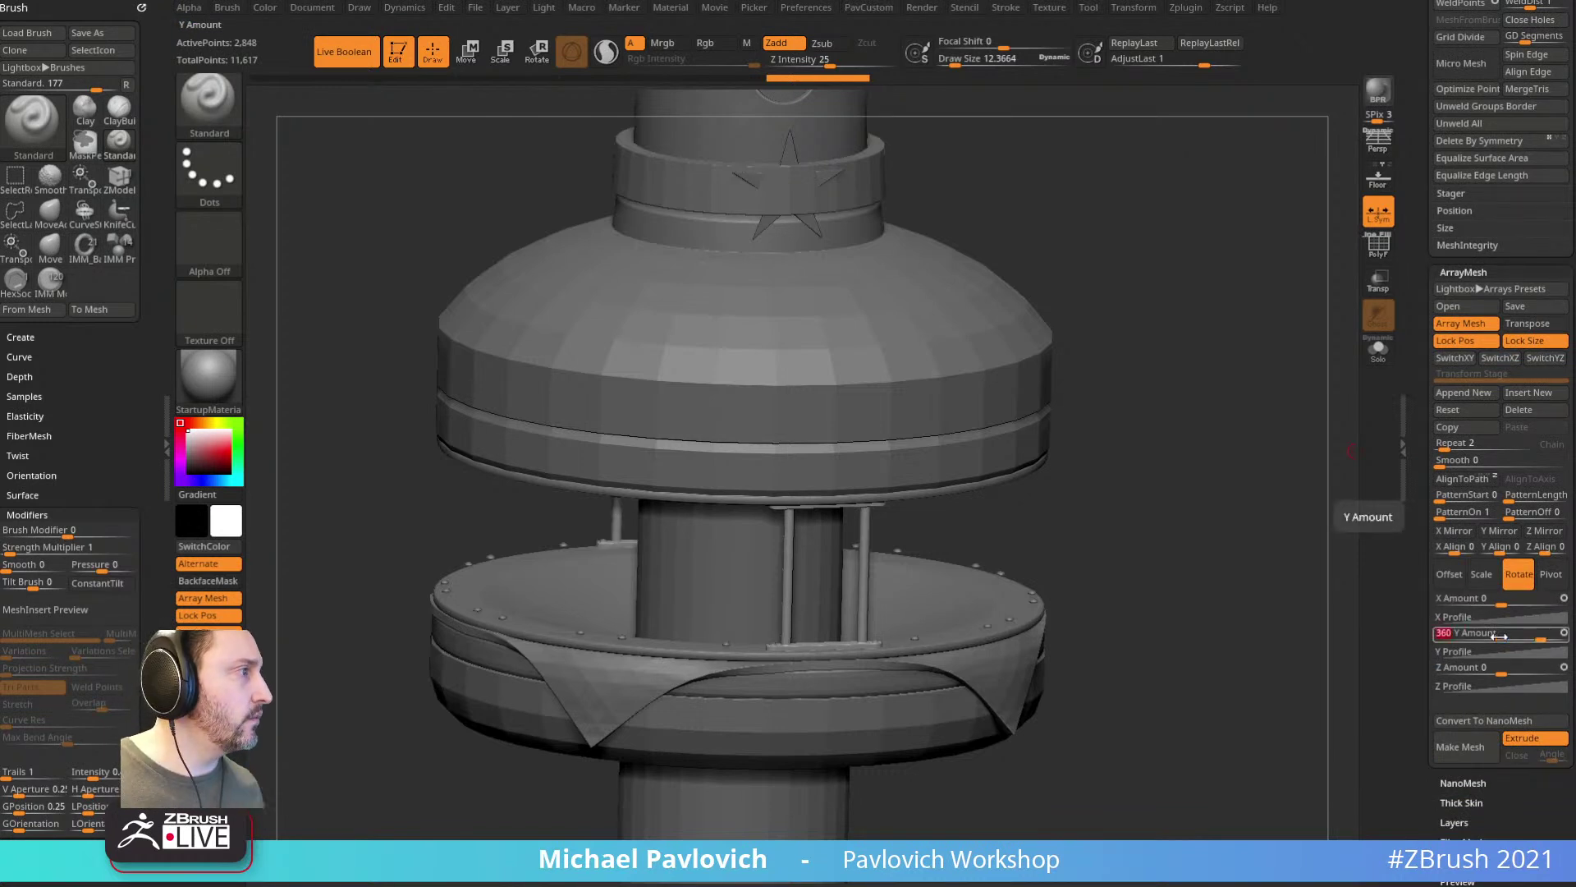
click(1500, 448)
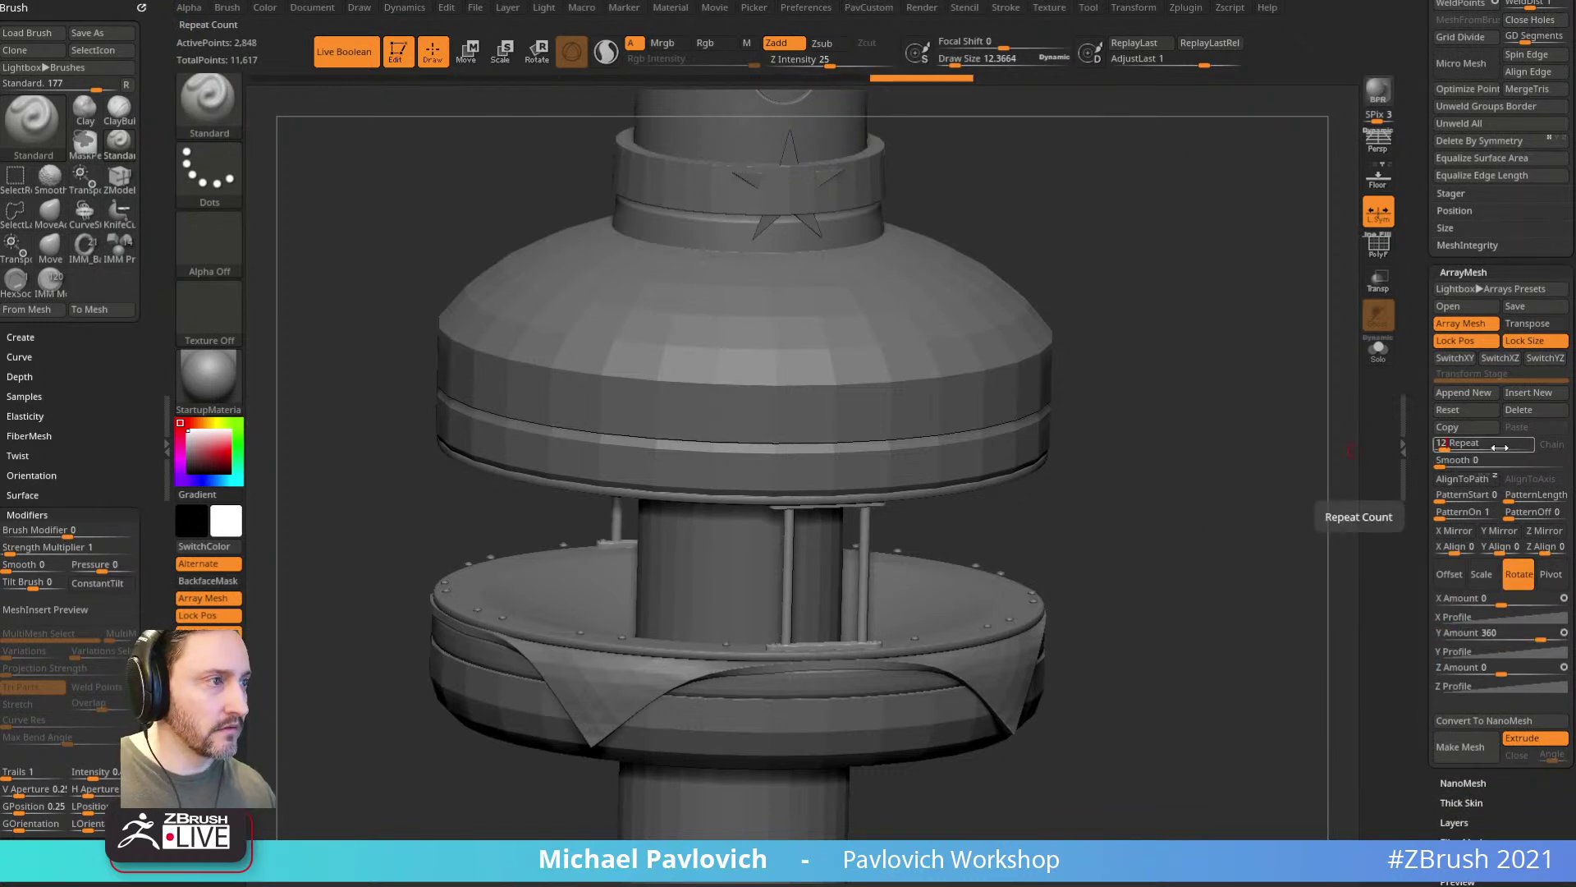
key(Return)
Step: Make the rivets on the railing plates the active subtool and delete the second transform stage of their ArrayMesh
drag(1133, 399, 1149, 336)
key(s)
click(1143, 386)
mouse_move(1158, 405)
alt+mouse_down()
mouse_move(1203, 370)
mouse_move(1218, 408)
mouse_move(1177, 451)
mouse_move(1219, 491)
alt+mouse_up()
key(s)
click(1169, 408)
key(s)
click(745, 564)
alt+click(643, 549)
mouse_move(1253, 365)
mouse_down()
mouse_move(1286, 383)
mouse_move(1290, 344)
mouse_up()
click(1504, 376)
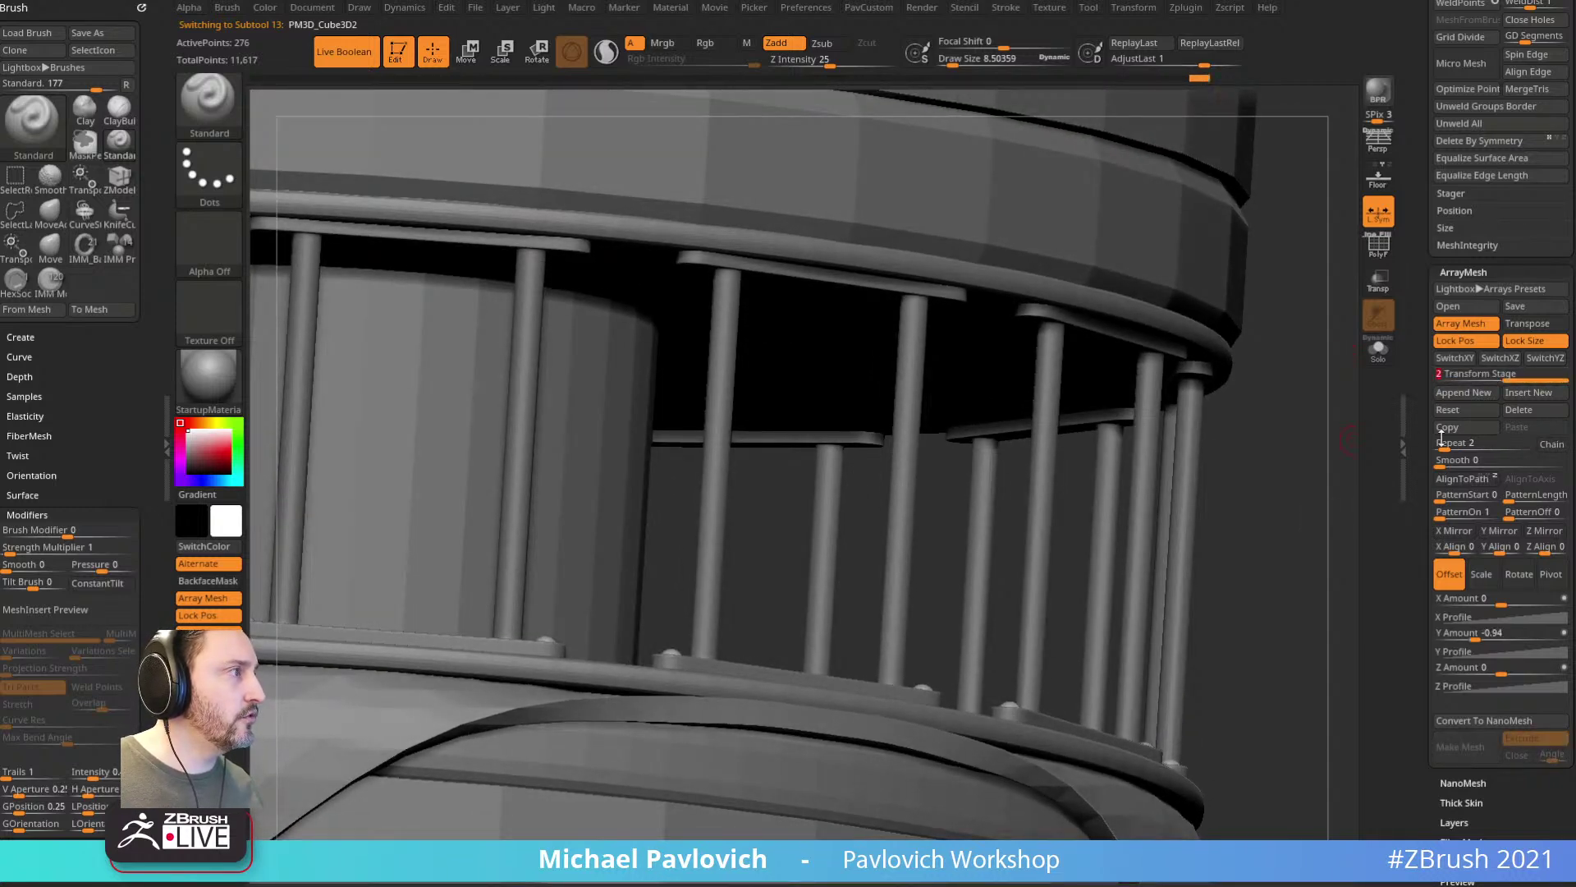
click(1519, 409)
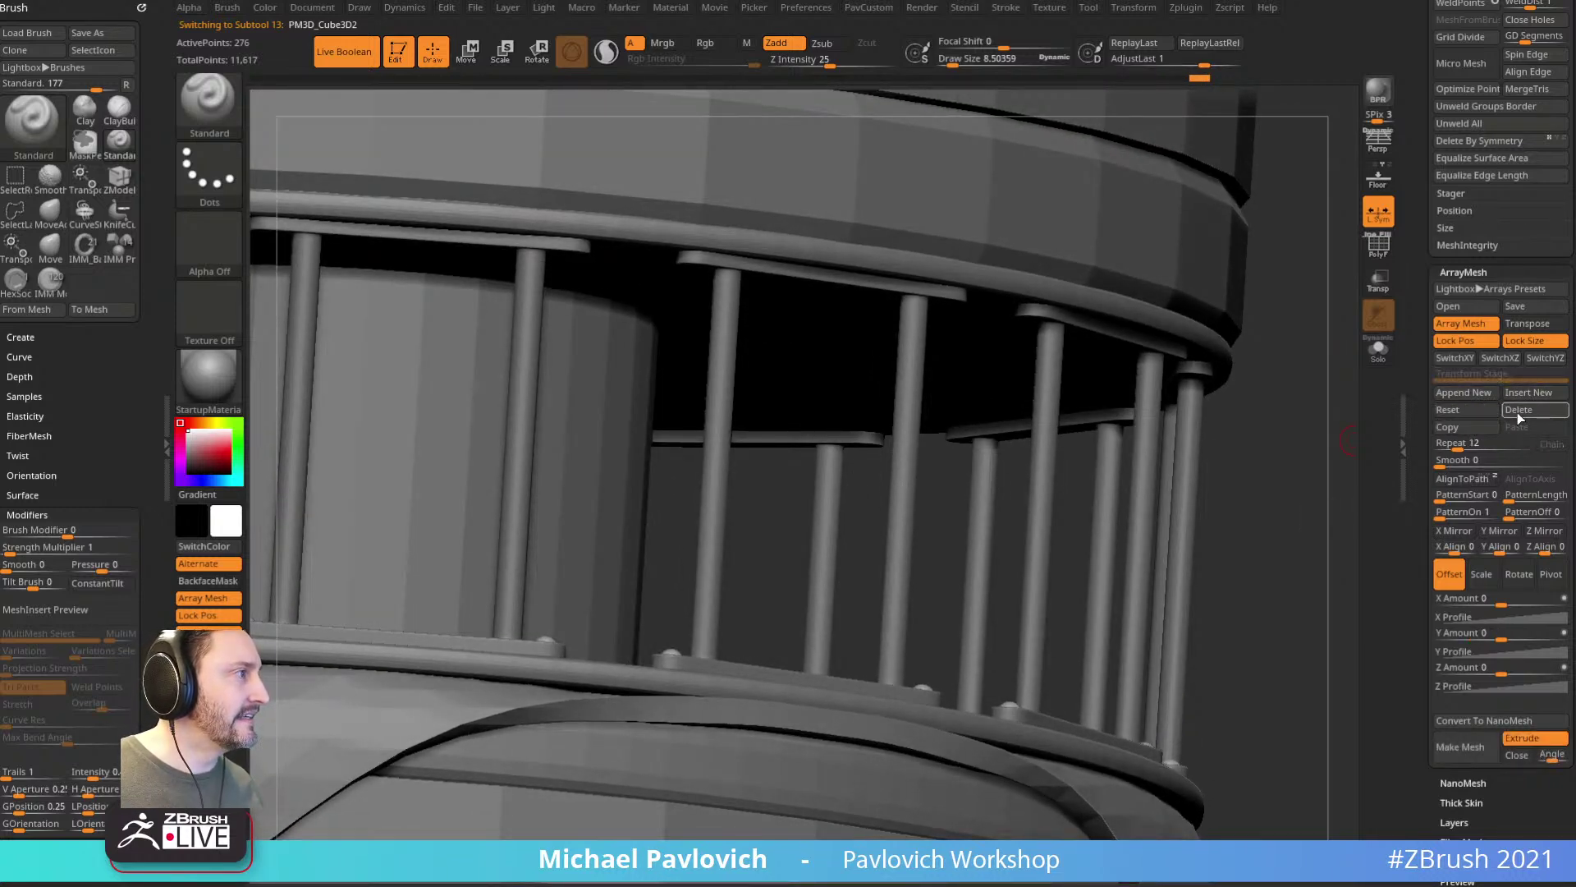
Step: Append a new second transform stage to the rivets' ArrayMesh and enable Y Mirror on it
drag(1347, 518, 1251, 491)
click(1378, 349)
click(1378, 349)
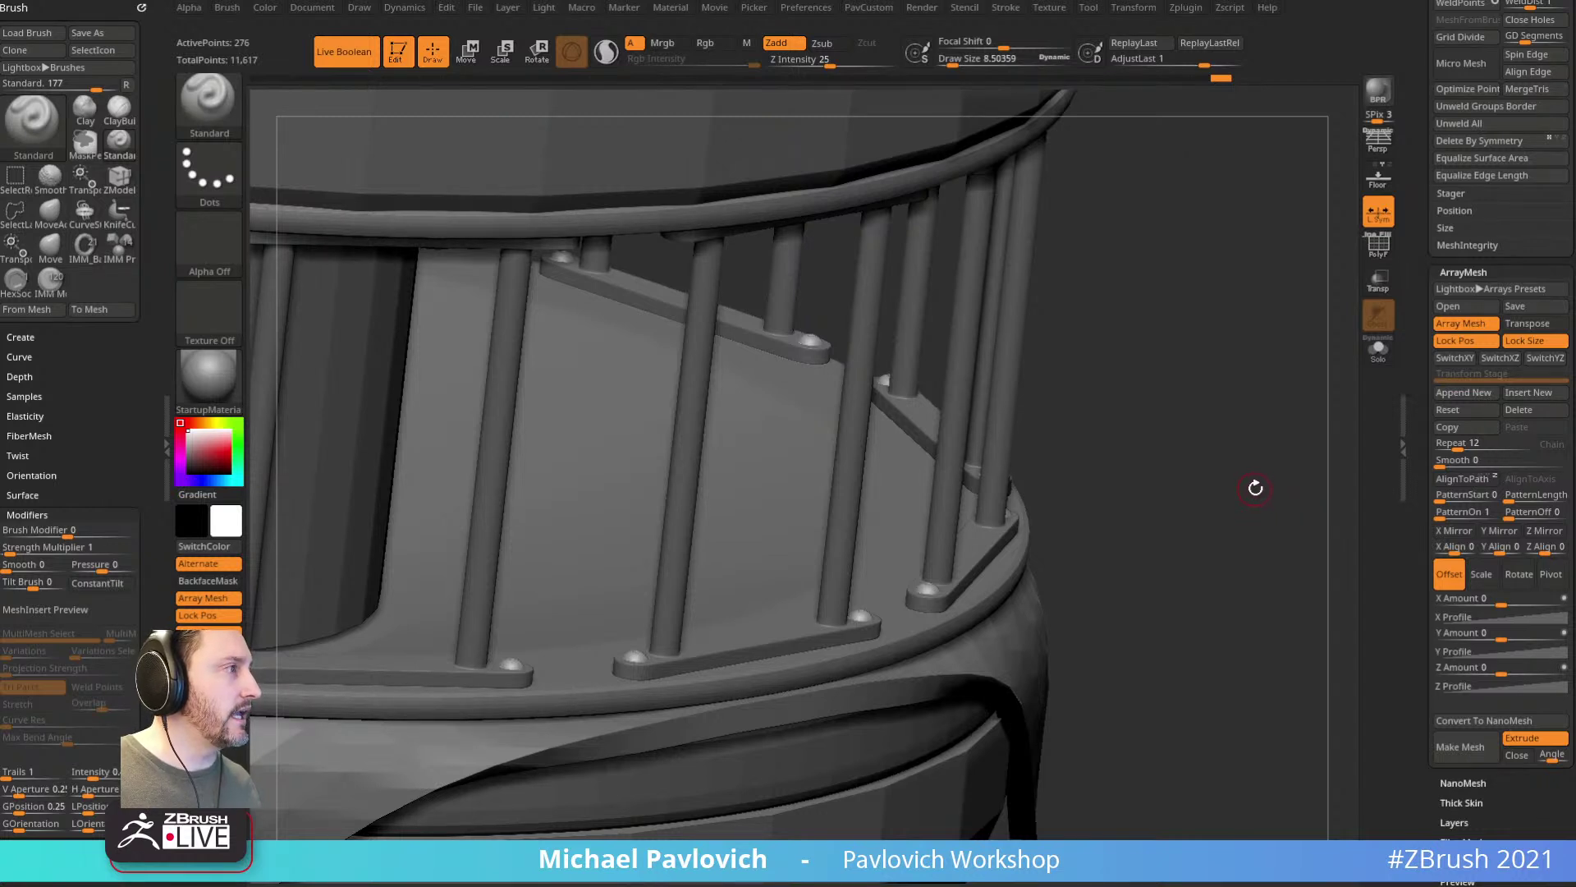
click(1463, 394)
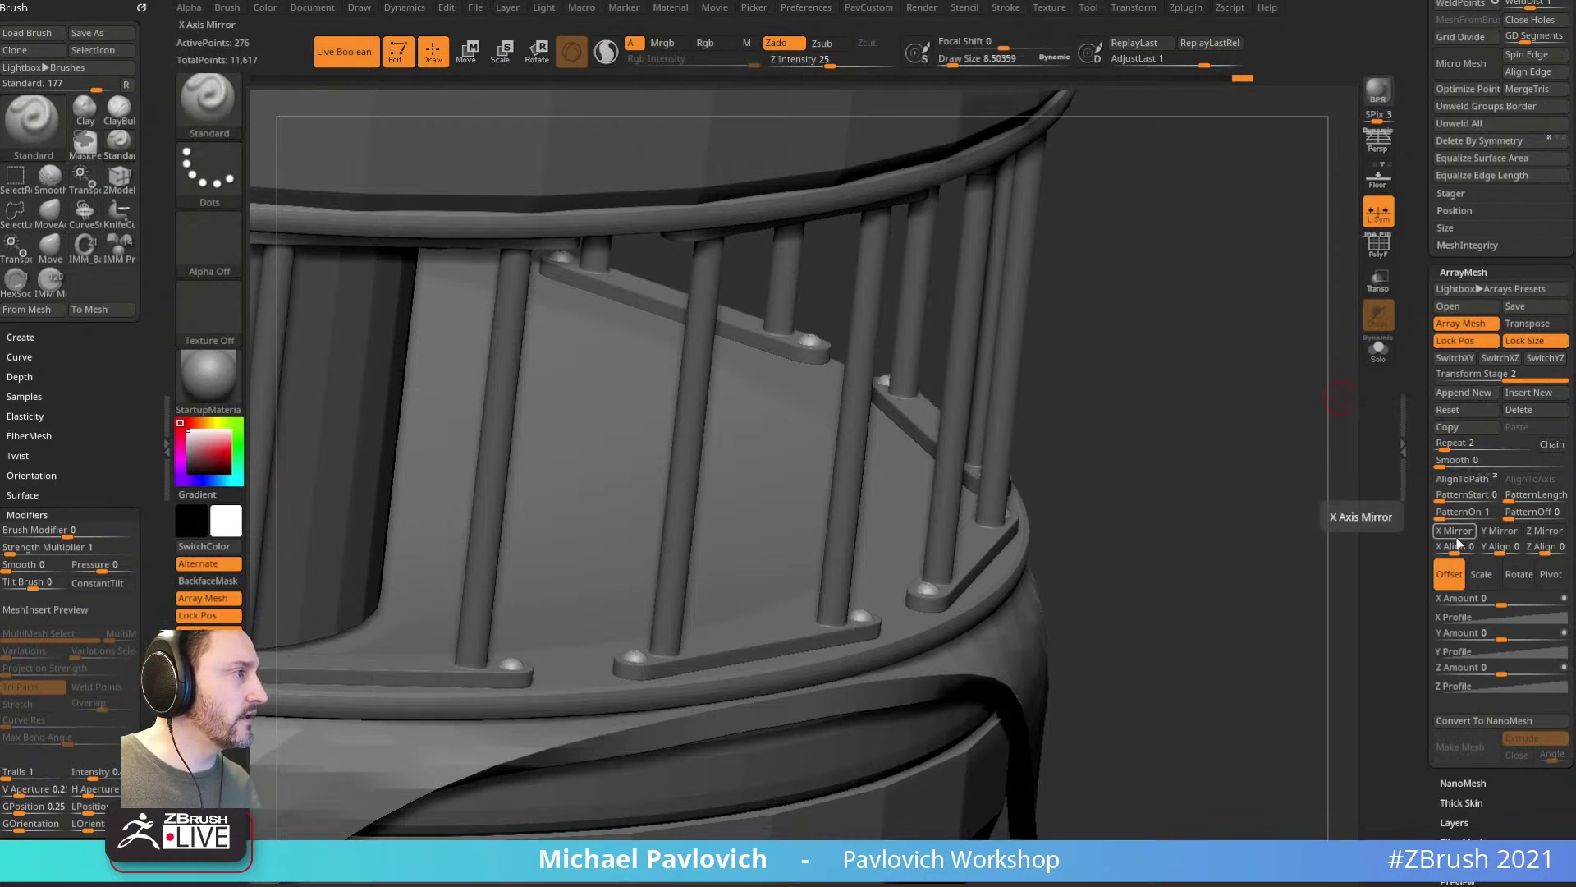
click(1494, 531)
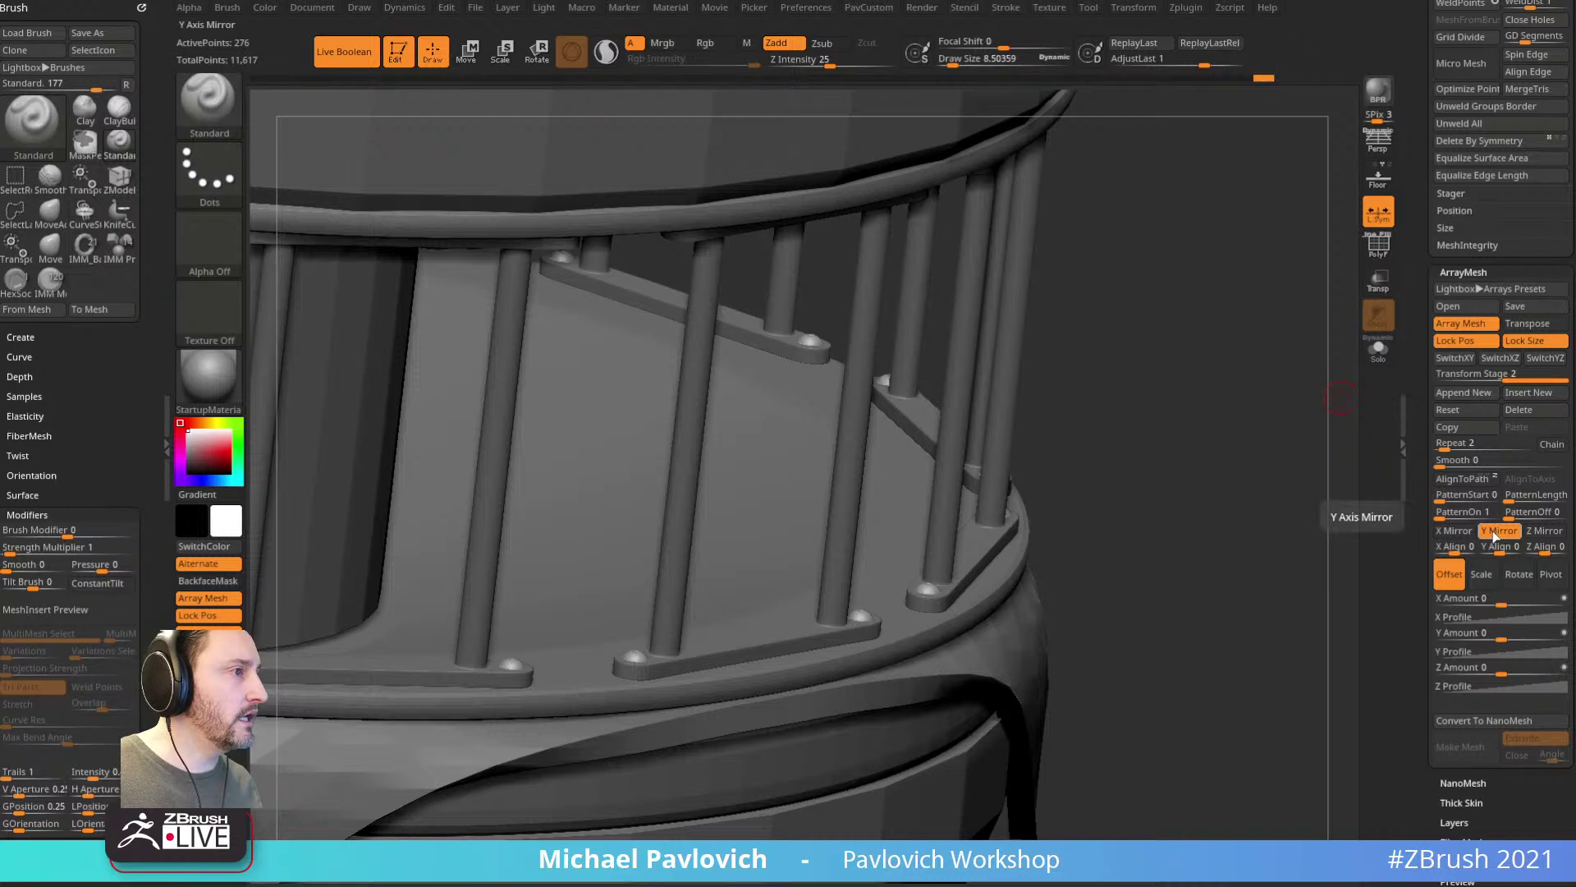
ctrl+right_drag(1246, 517, 1263, 381)
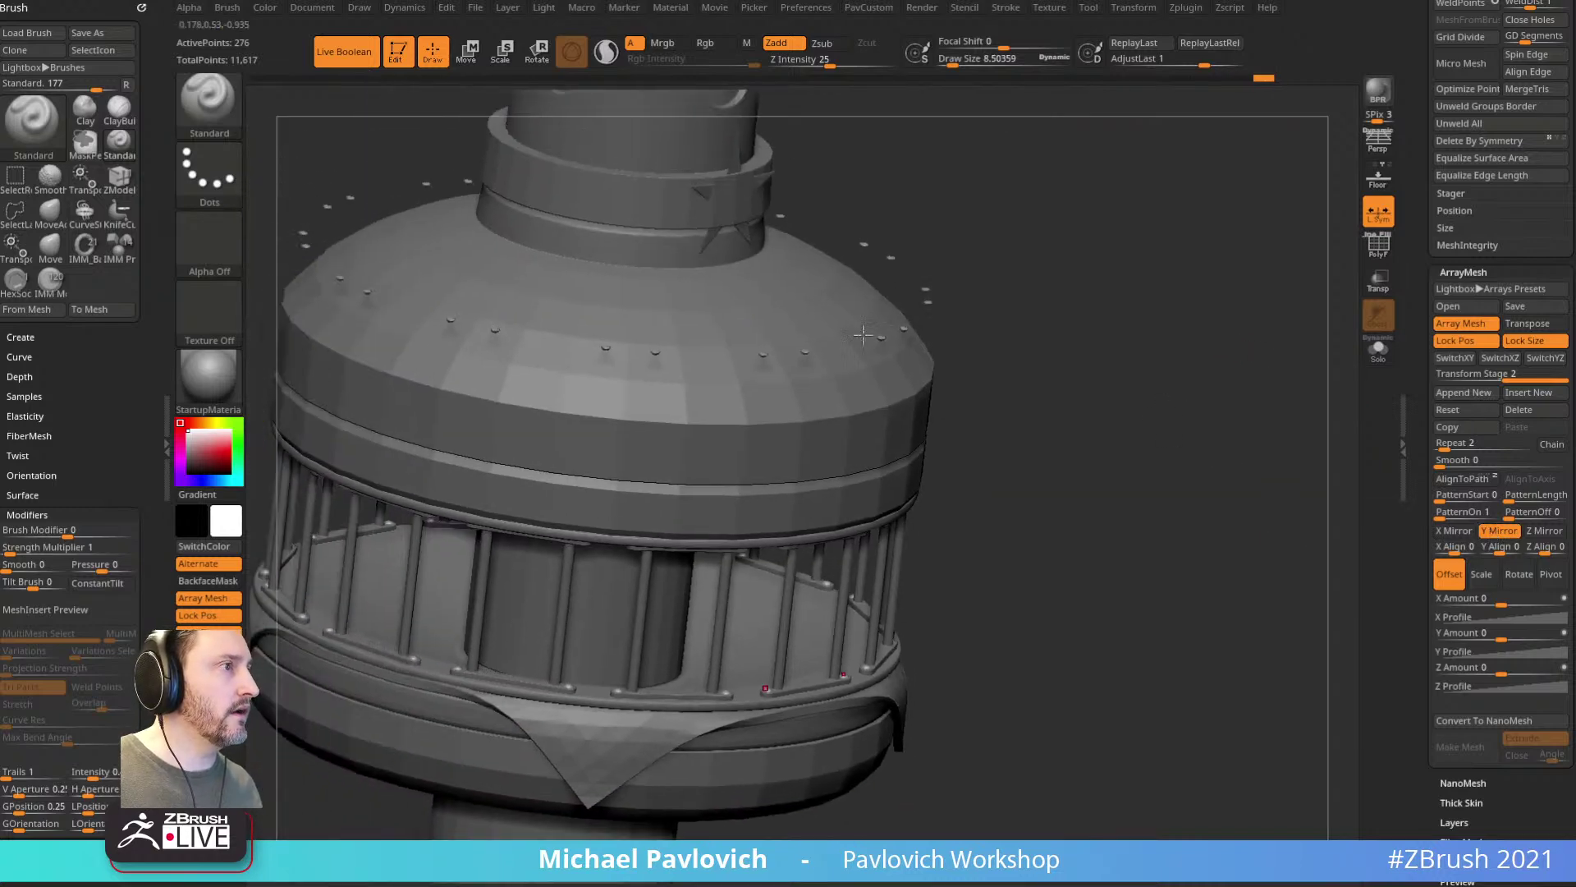
Step: Try to reposition the mirrored rivets with Transpose on an appended third ArrayMesh stage set to Repeat 1, then delete that stage
click(1465, 392)
click(1529, 324)
key(w)
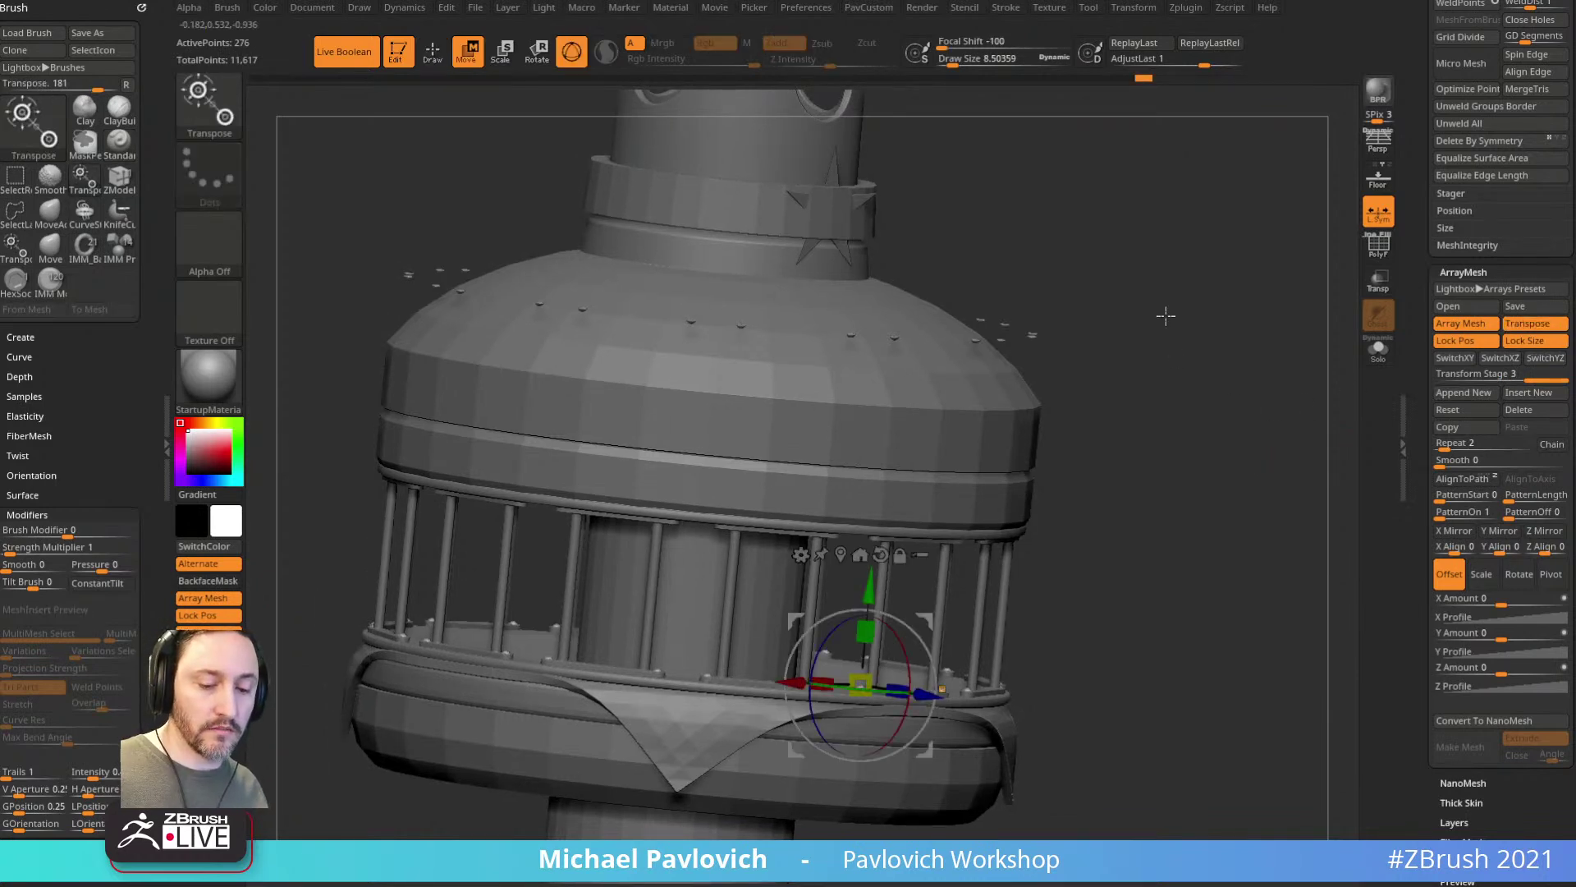
shift+drag(1182, 320, 1057, 337)
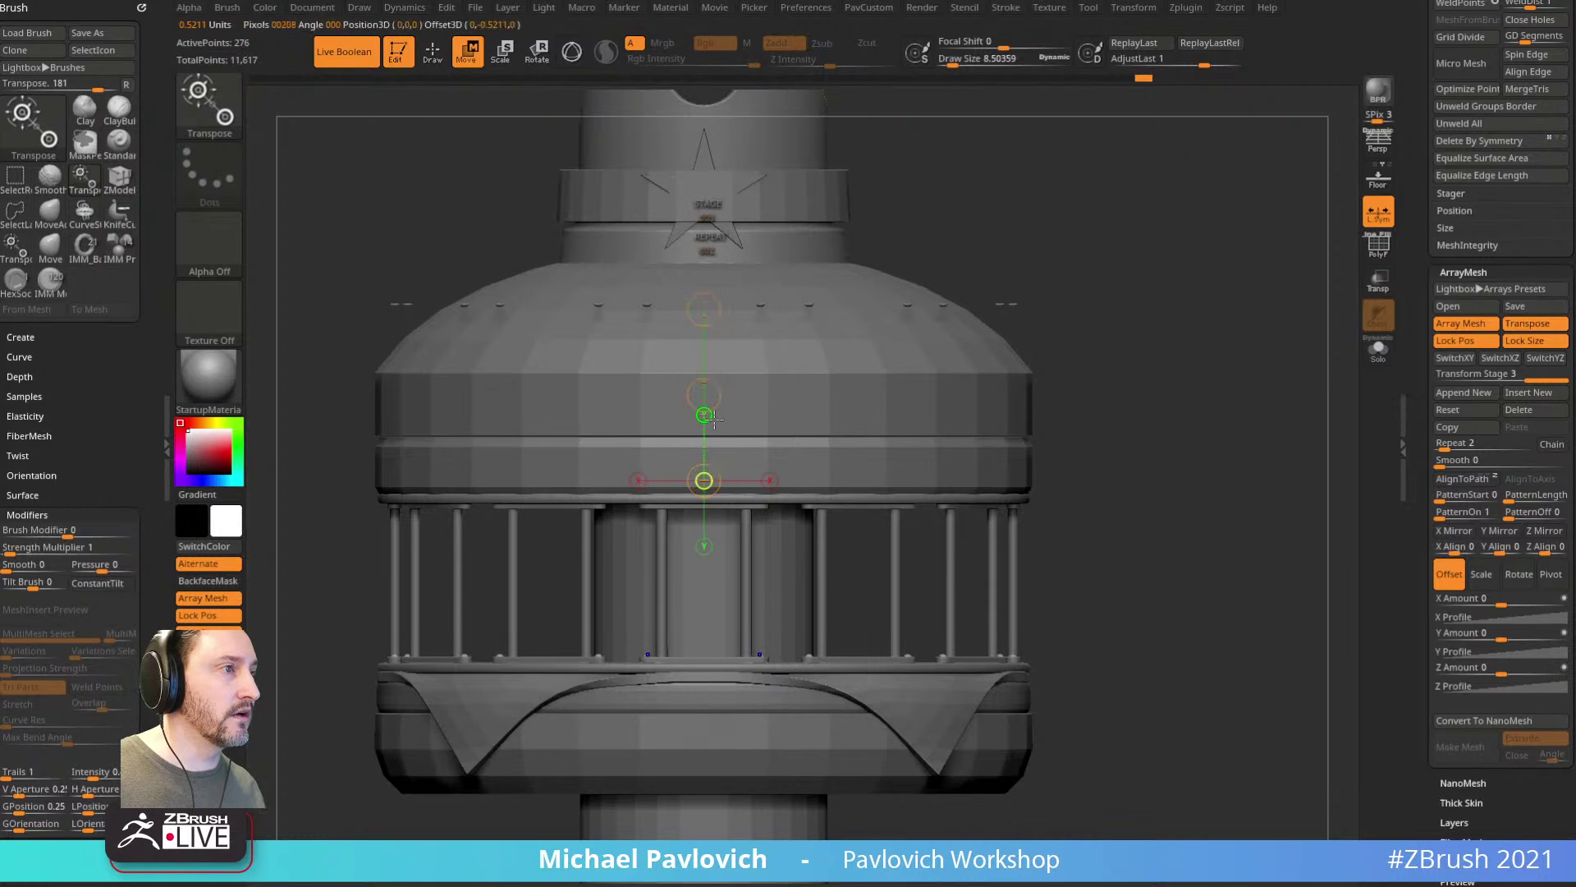
drag(713, 398, 735, 730)
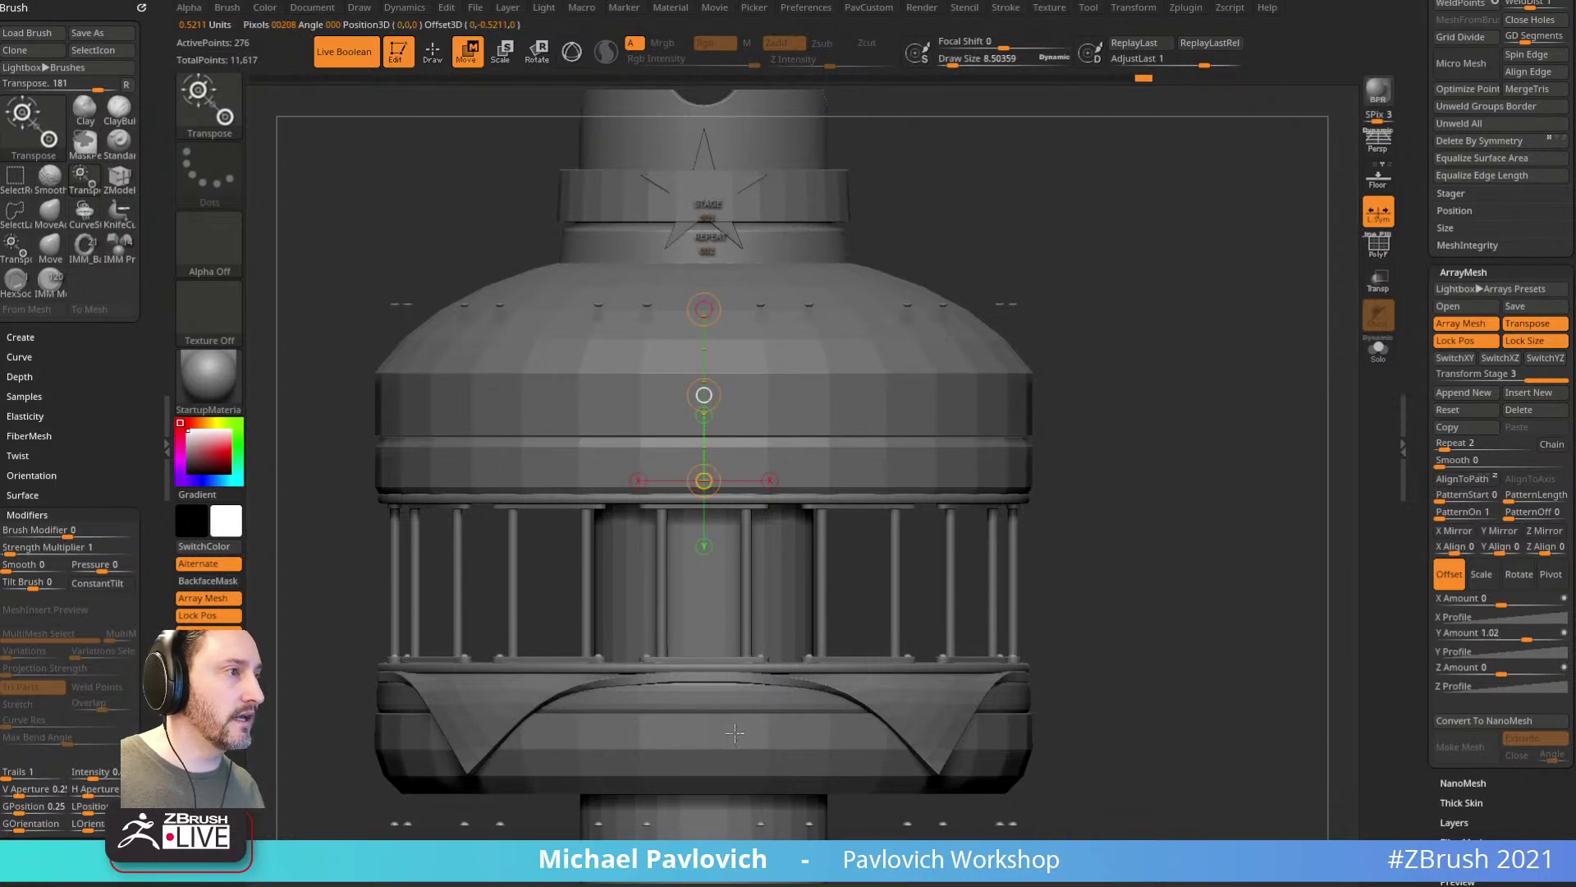
drag(764, 377, 755, 802)
drag(1450, 446, 1437, 443)
mouse_move(706, 366)
mouse_down()
mouse_move(710, 467)
mouse_move(705, 377)
mouse_up()
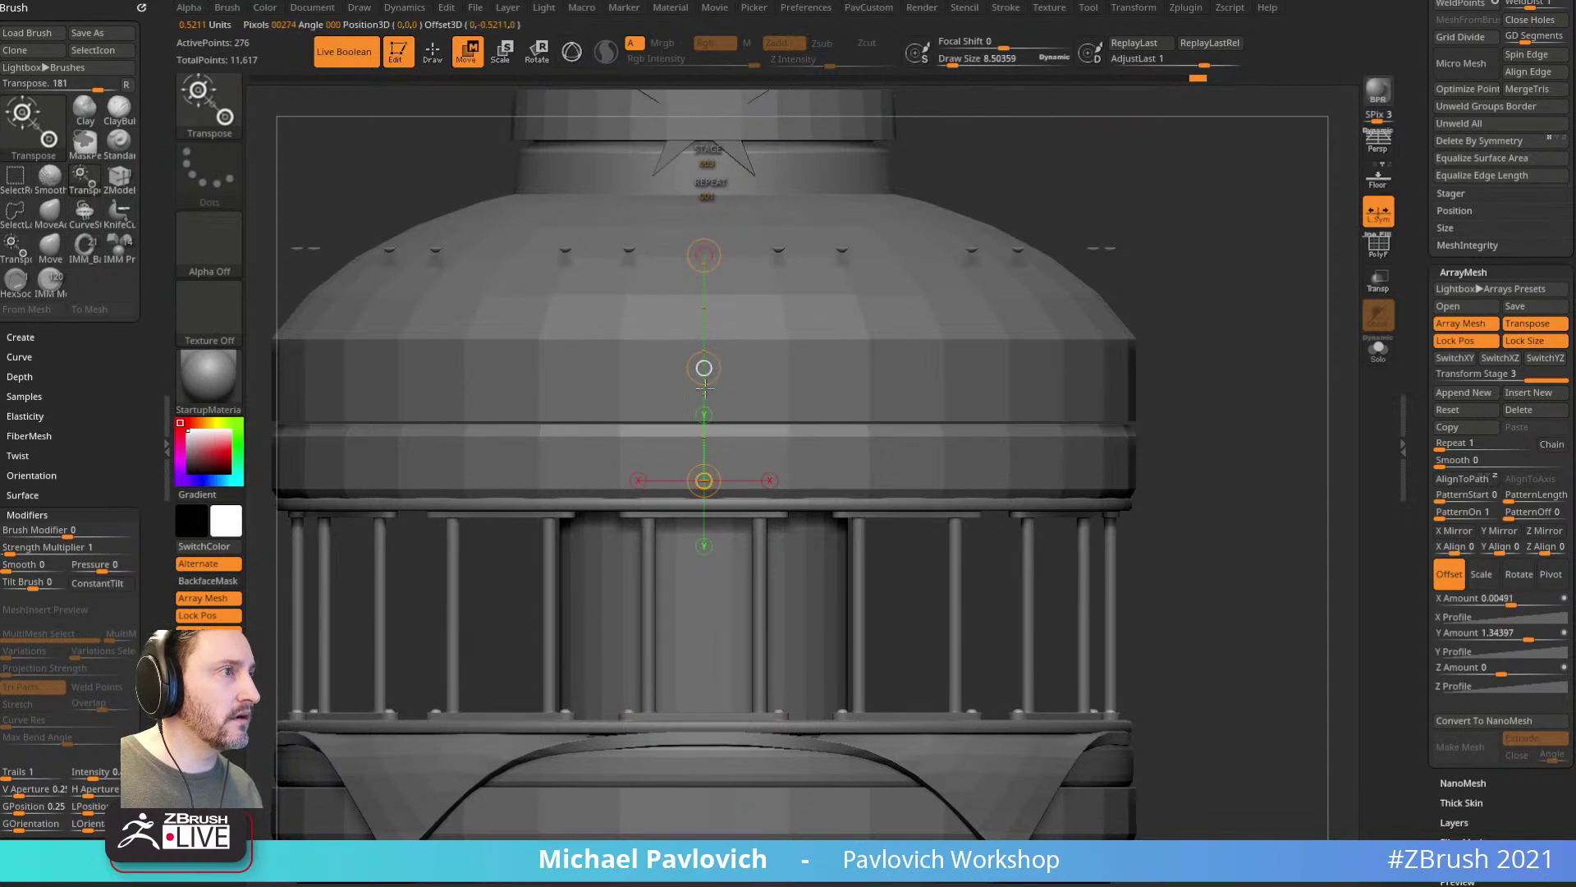
drag(700, 441, 705, 369)
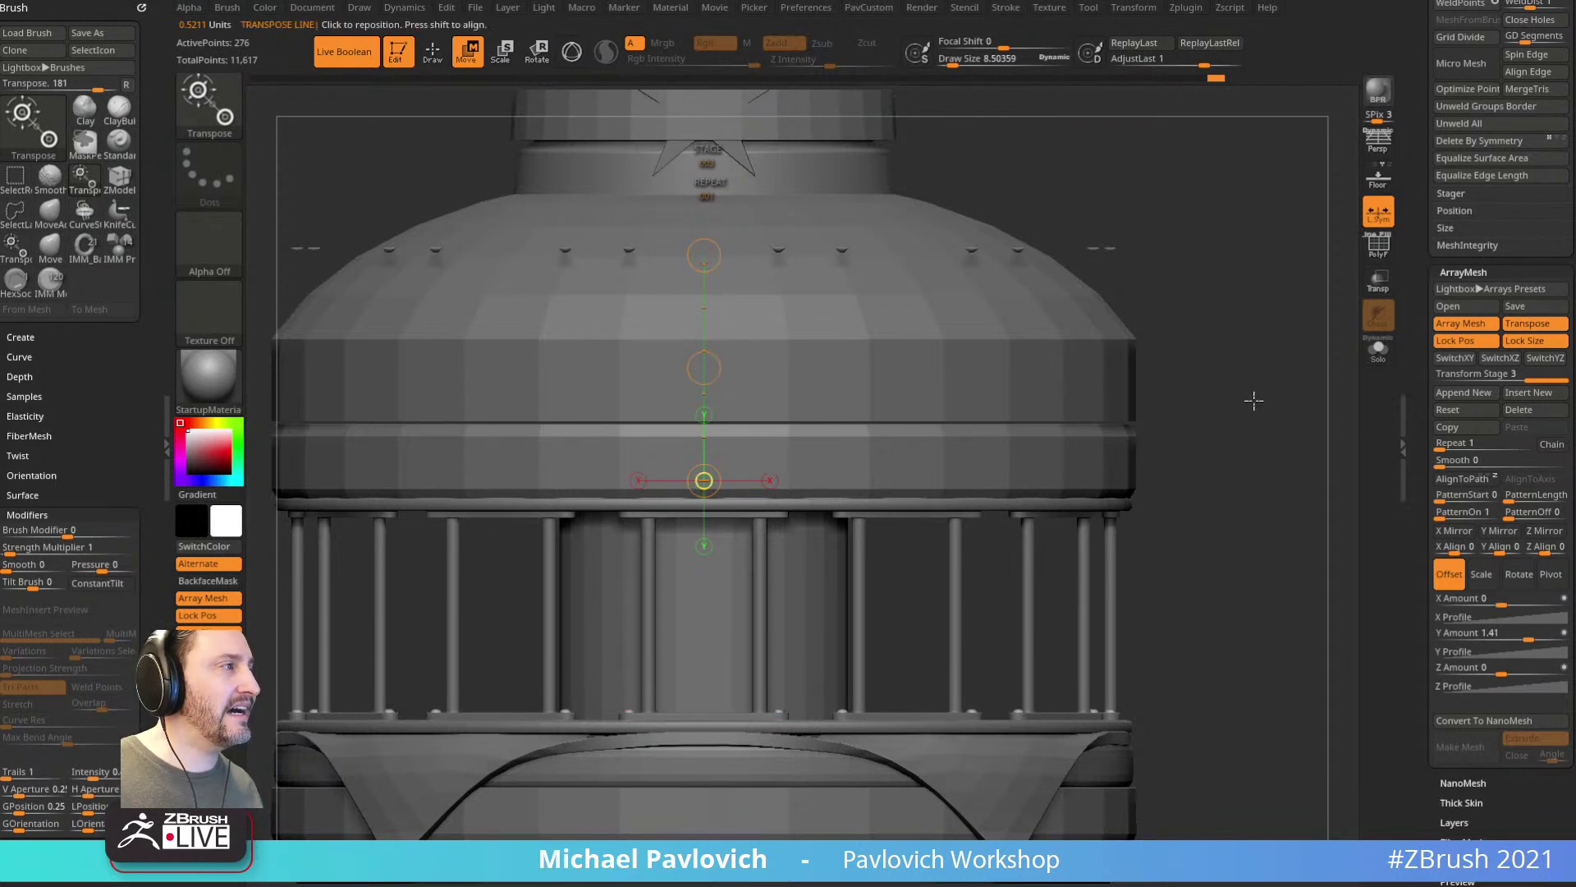
mouse_move(1528, 378)
mouse_down()
mouse_move(1496, 377)
mouse_move(1540, 377)
mouse_up()
click(1518, 410)
Step: Offset the mirrored second stage with Transpose to a Y Amount of about 1.26, seating the rivets under the upper railing plates
drag(703, 367, 707, 686)
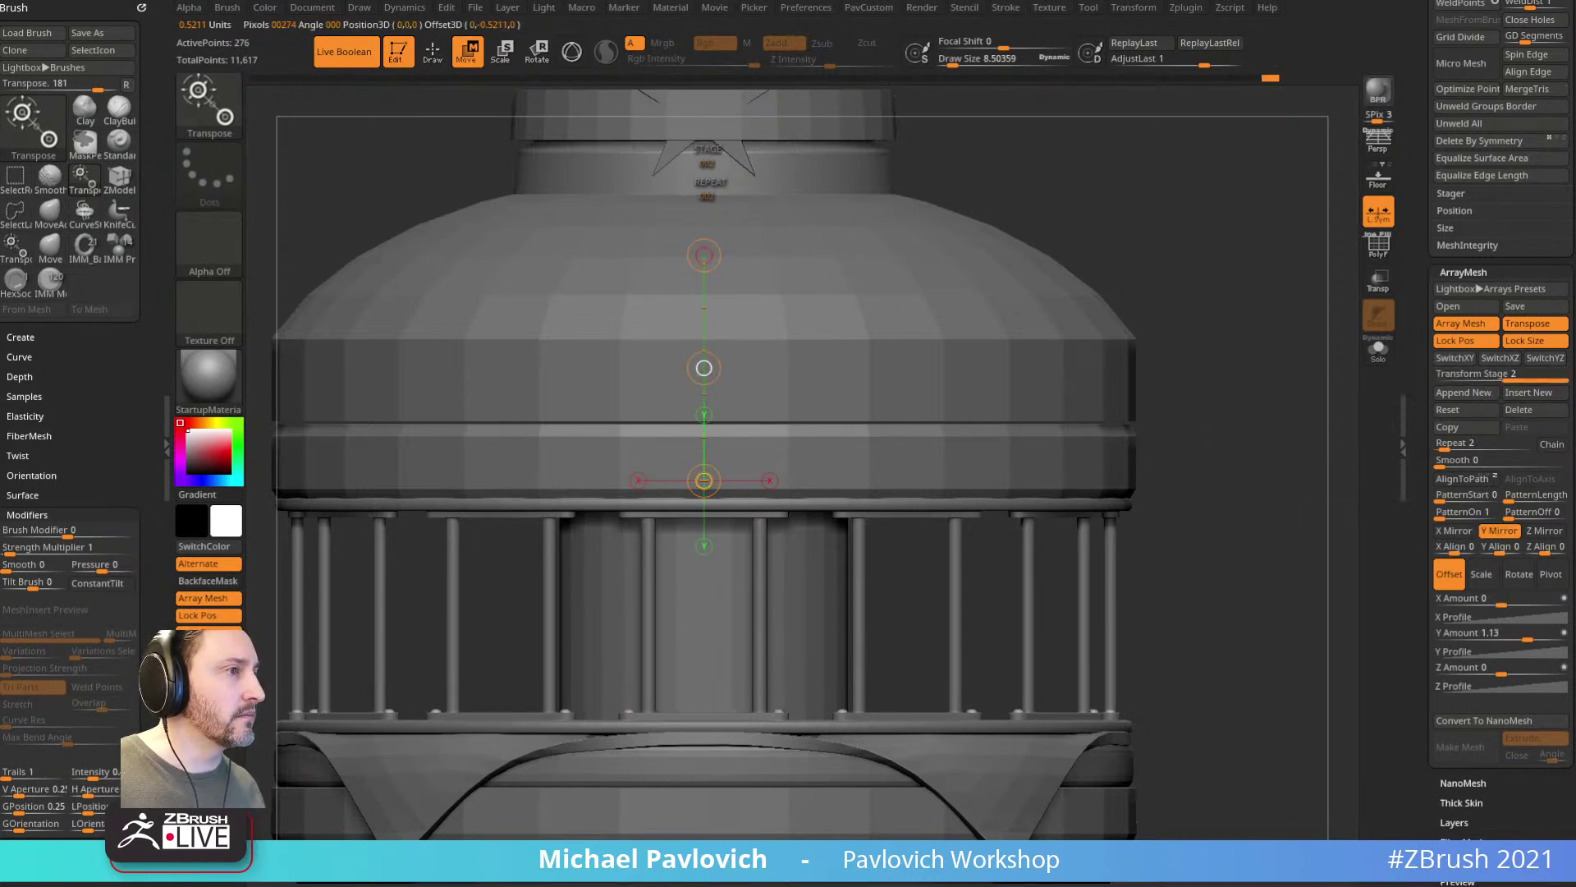
drag(701, 533, 690, 655)
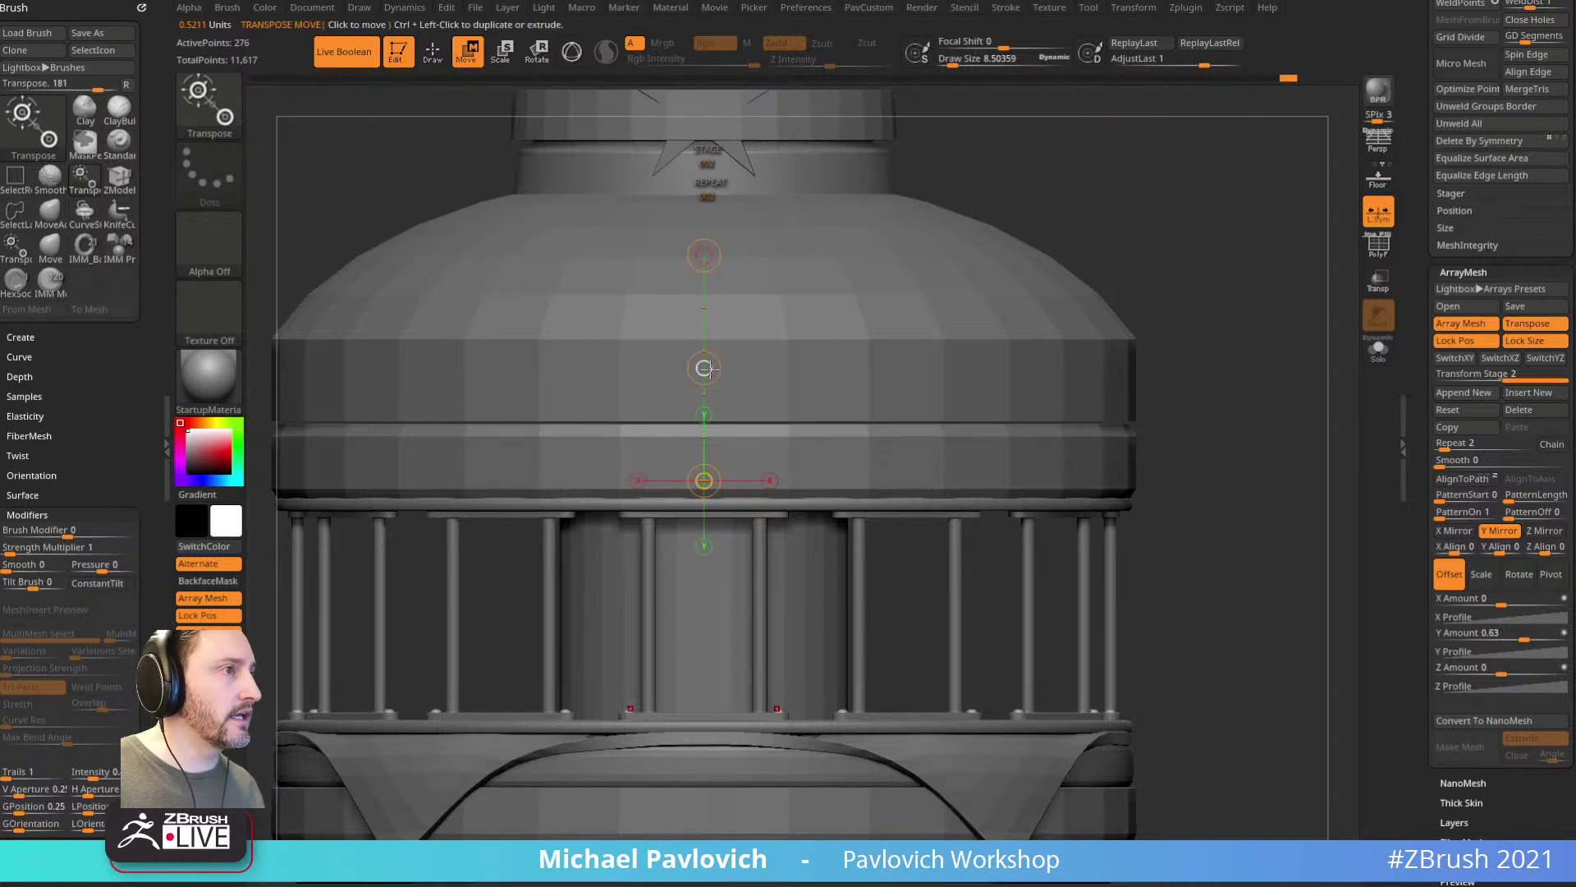
alt+drag(1175, 382, 1155, 326)
drag(728, 339, 725, 449)
drag(1258, 474, 1316, 371)
drag(456, 363, 451, 374)
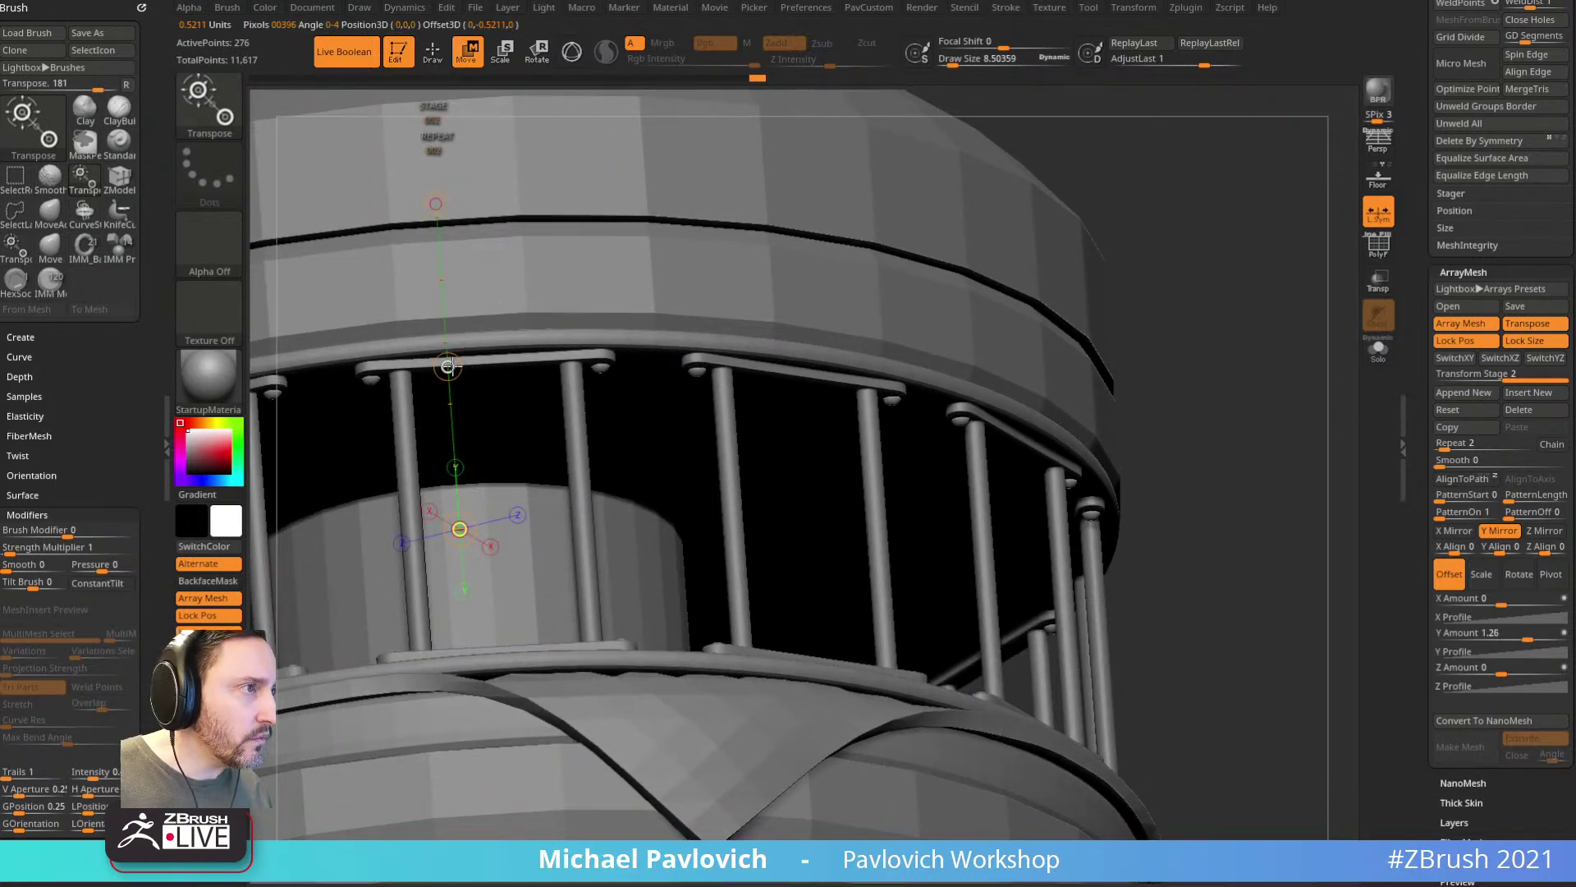
drag(448, 367, 446, 363)
Step: Return to Draw mode and make the pointed sheet draped over the lower disc, PM3D_Plane3D1, the active subtool
key(q)
mouse_move(1239, 419)
shift+mouse_down()
mouse_move(1162, 392)
mouse_move(1199, 397)
mouse_move(1196, 443)
mouse_move(1045, 565)
mouse_move(1210, 539)
shift+mouse_up()
key(s)
alt+click(956, 590)
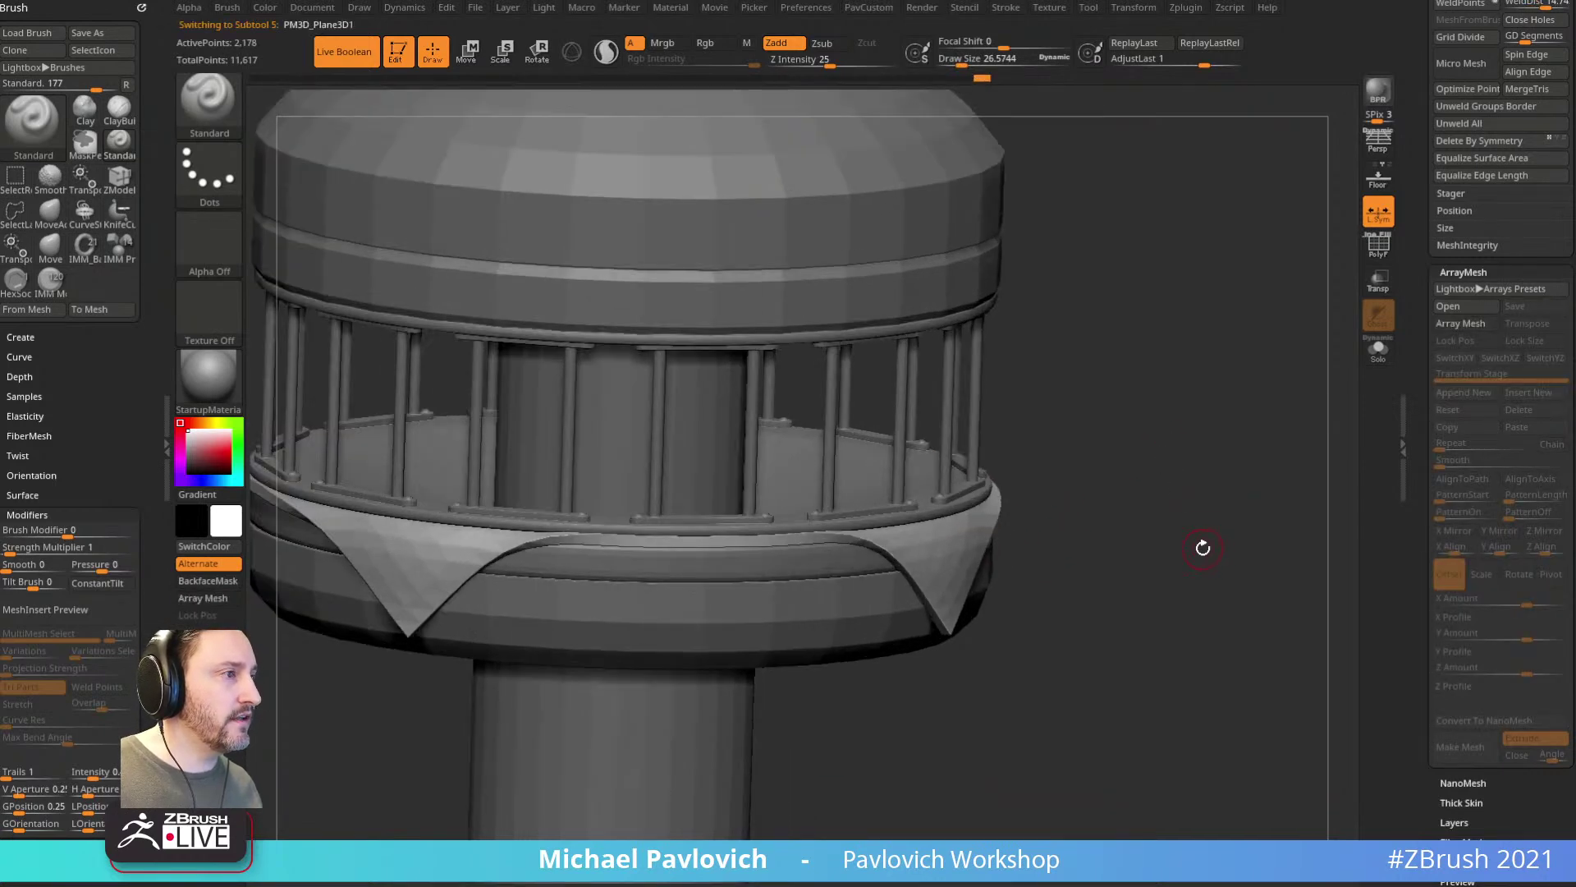
Step: Turn on dynamic subdivision for the pointed cheese slice above the lower bun and set its crease level to 2
drag(1136, 425, 1166, 361)
key(2)
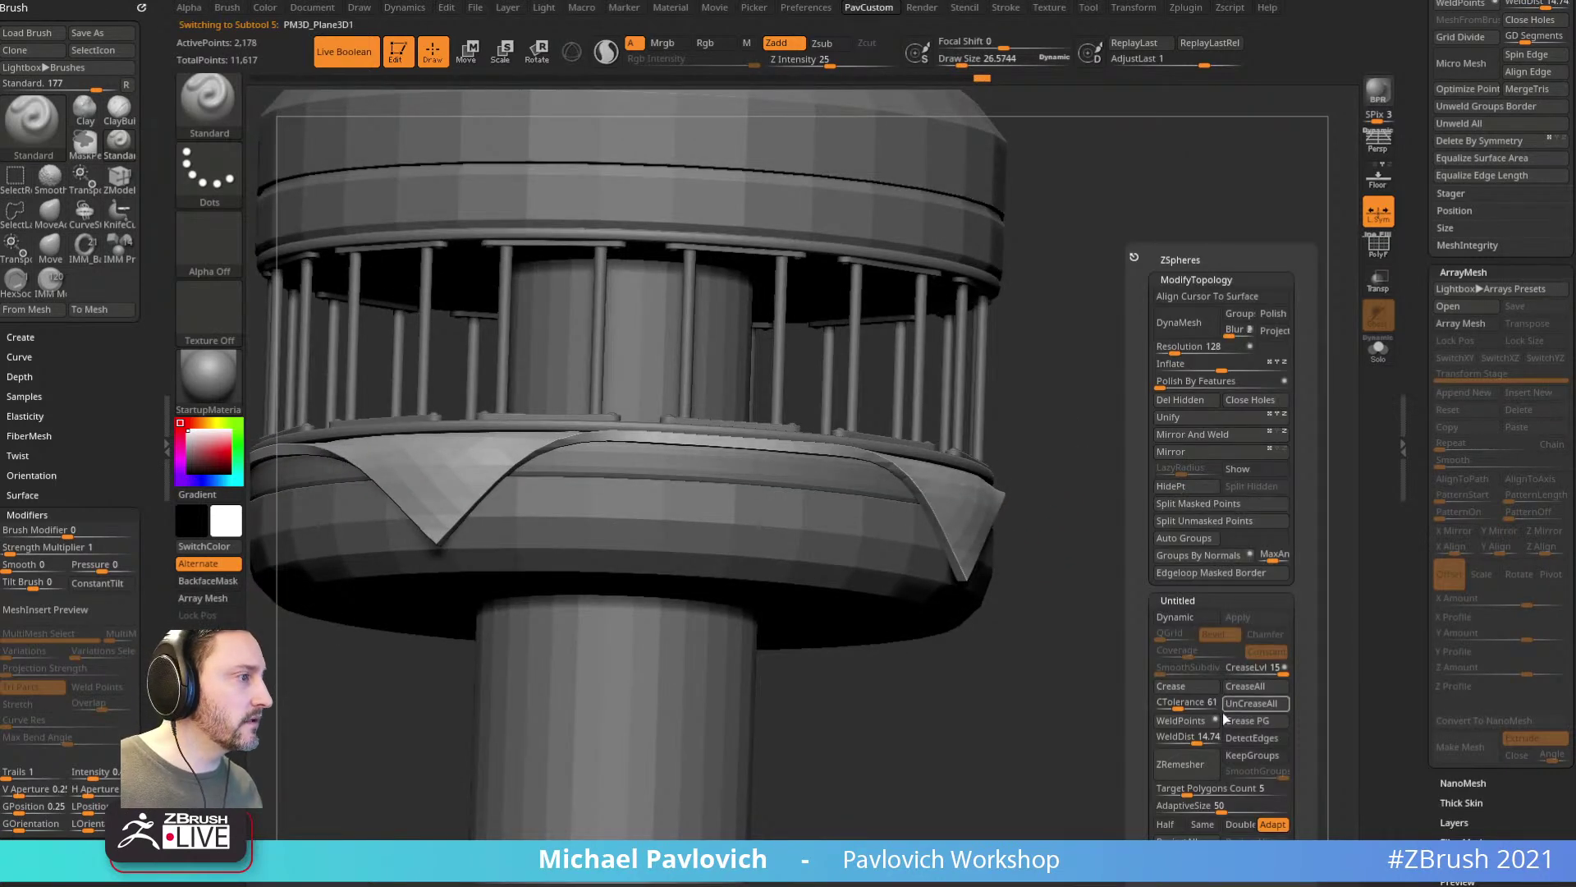
click(1238, 669)
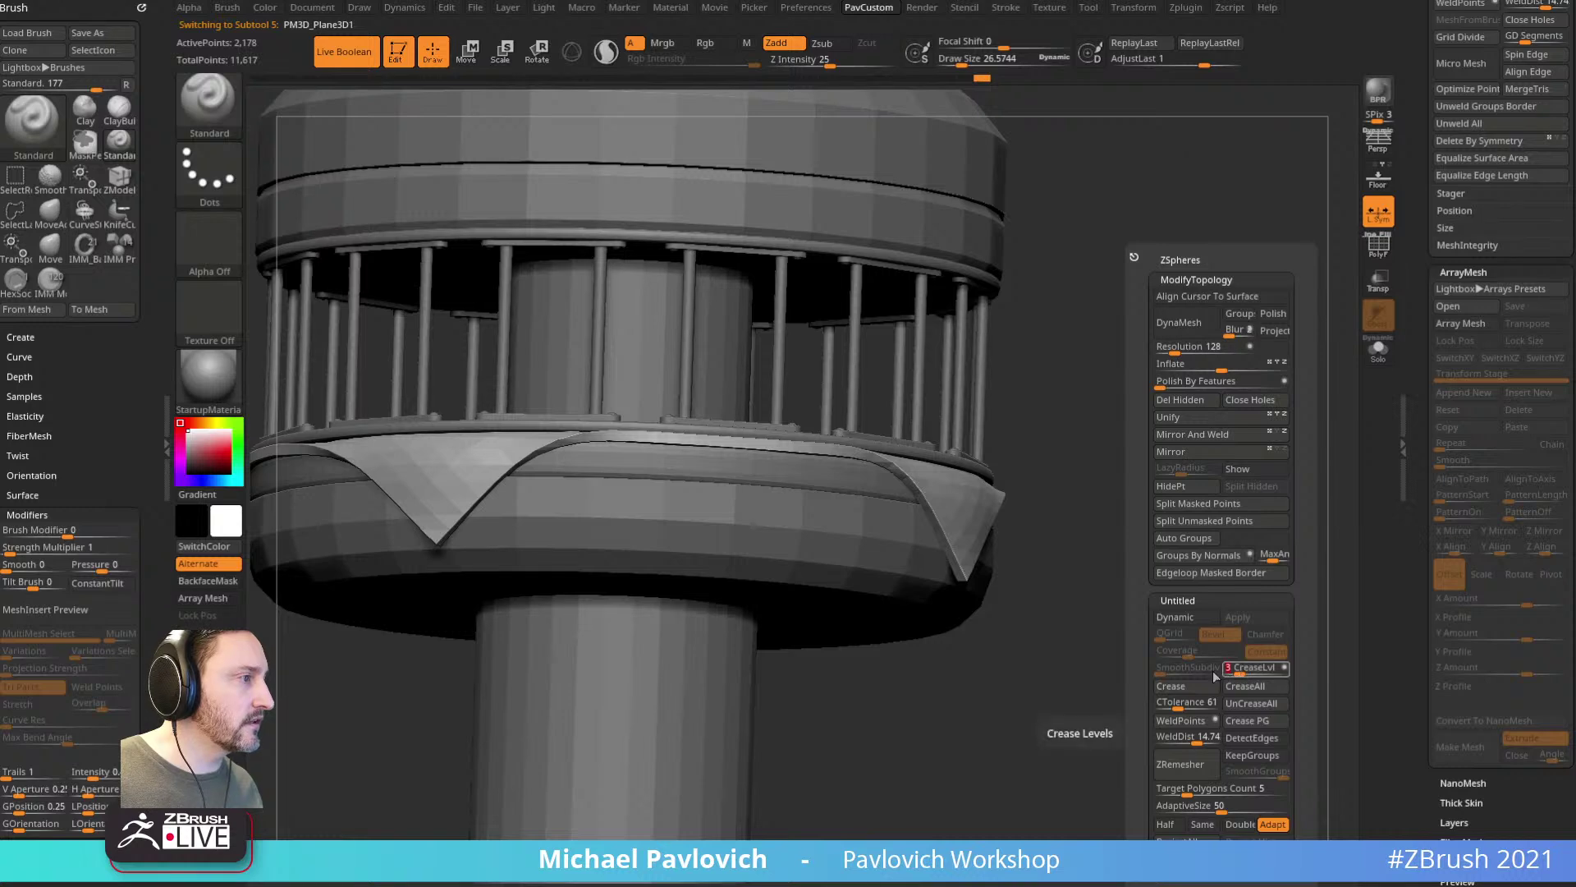
click(1190, 618)
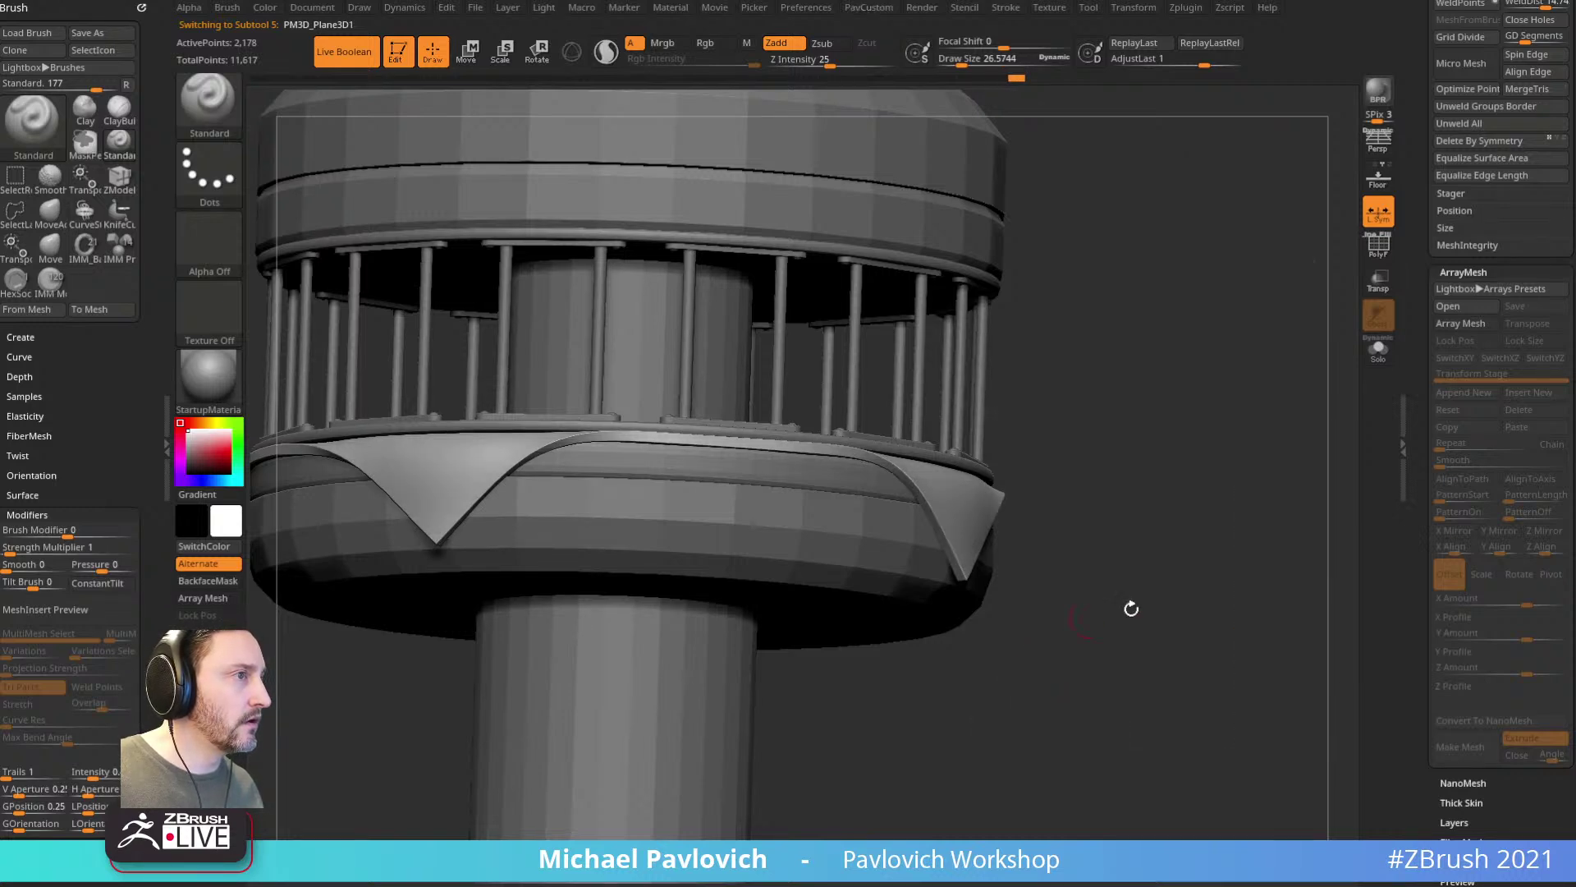
shift+drag(1090, 619, 1210, 614)
key(2)
click(1233, 669)
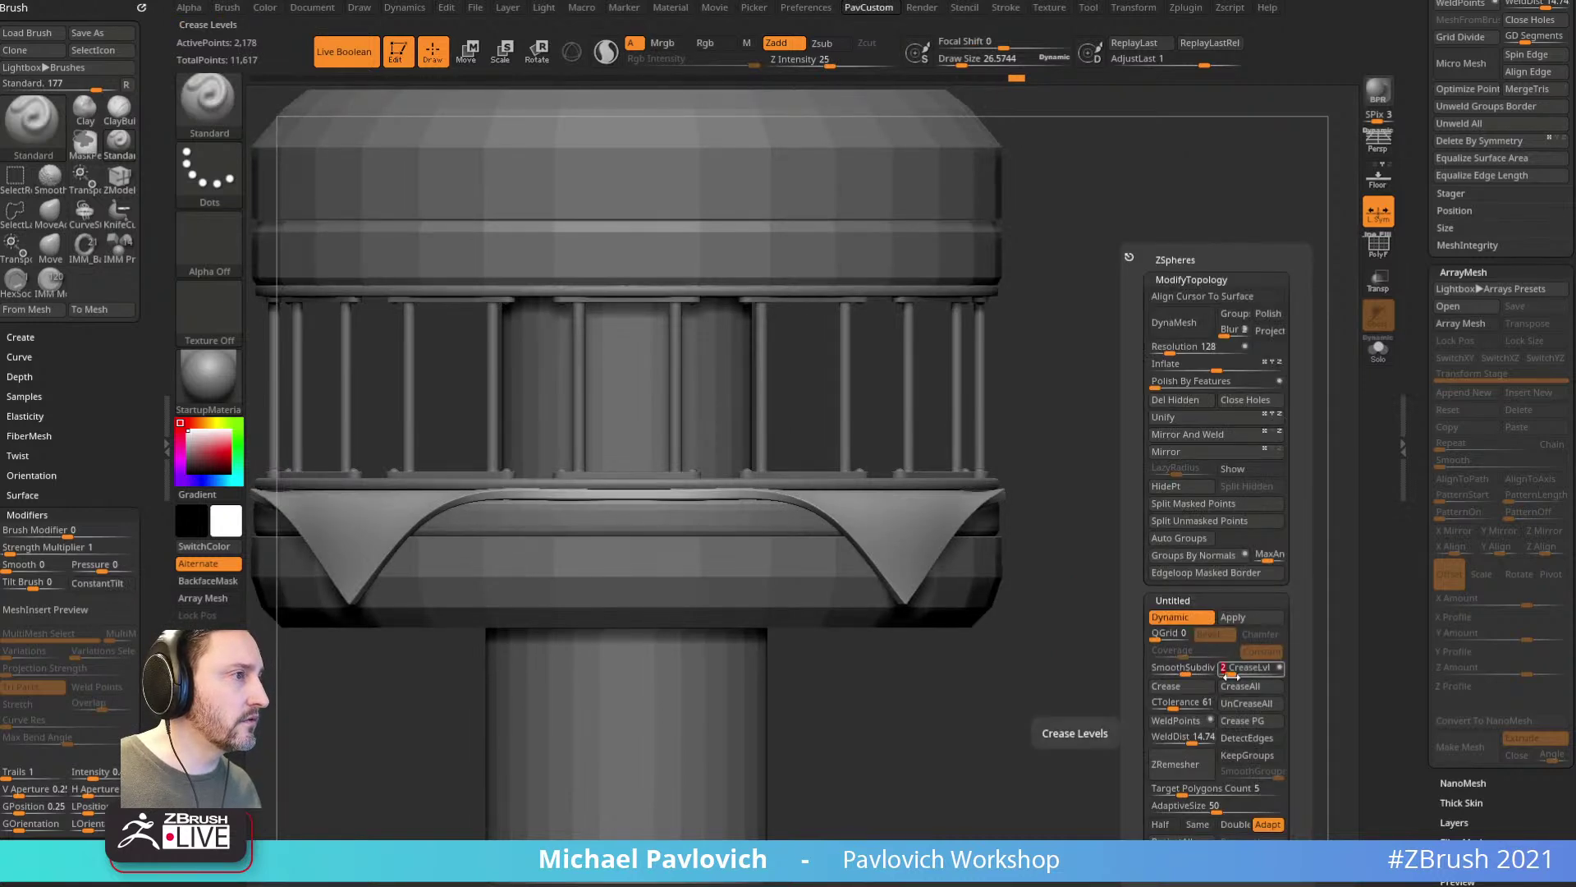
mouse_move(983, 618)
alt+mouse_down()
mouse_move(1195, 452)
mouse_move(1053, 516)
alt+mouse_up()
Step: Examine the bun, patty and railing subtools from several angles and compare them with the reference photo
key(s)
alt+click(839, 544)
alt+click(821, 577)
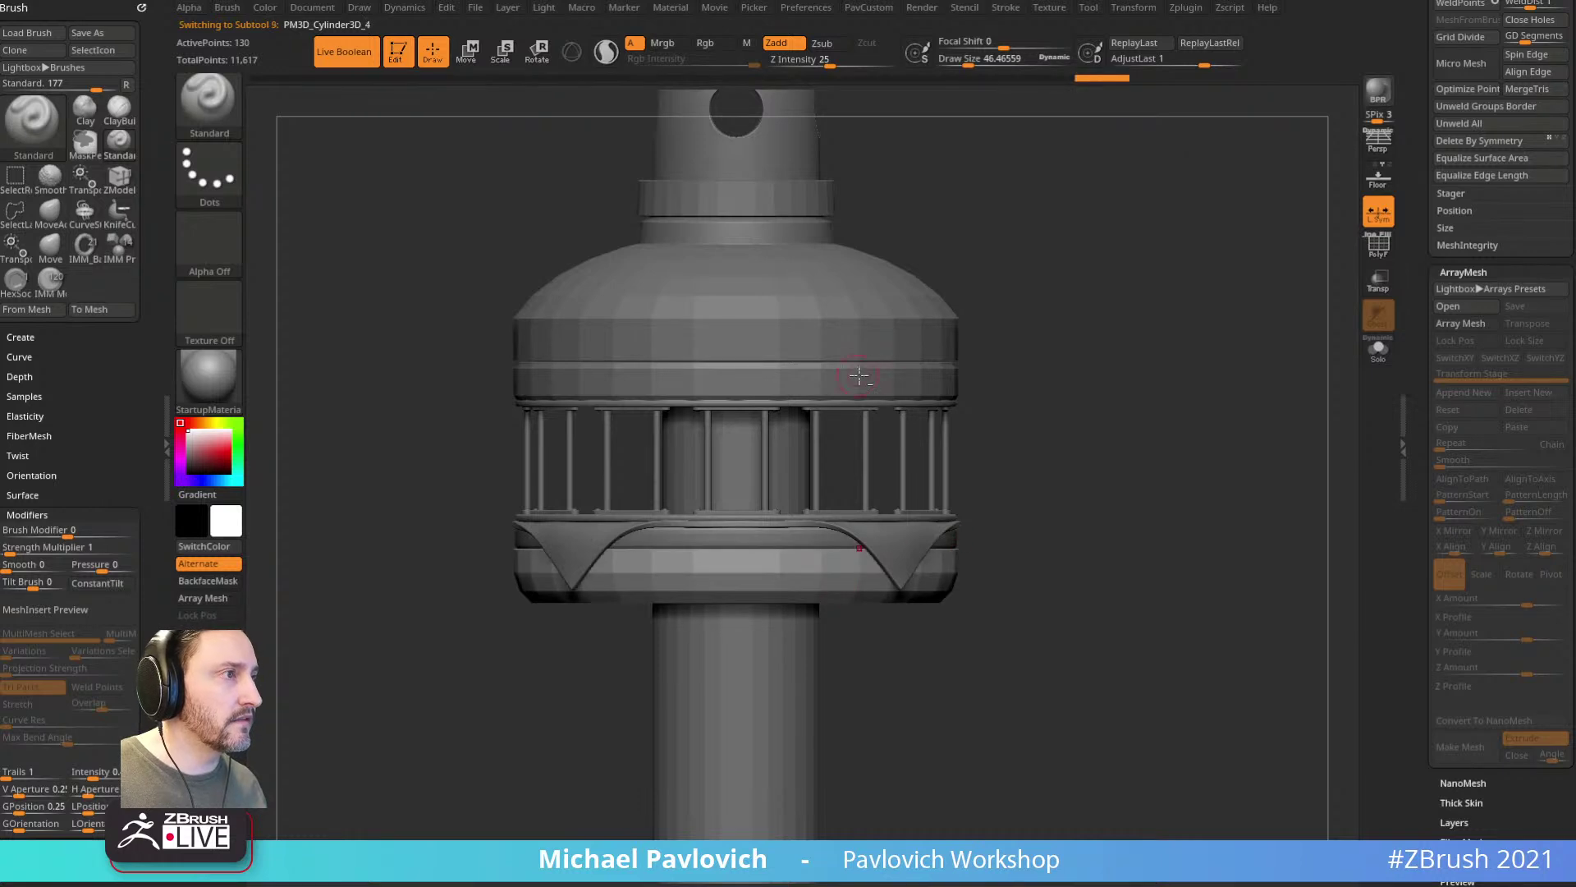
alt+click(857, 376)
alt+click(862, 328)
alt+drag(1092, 321, 1160, 417)
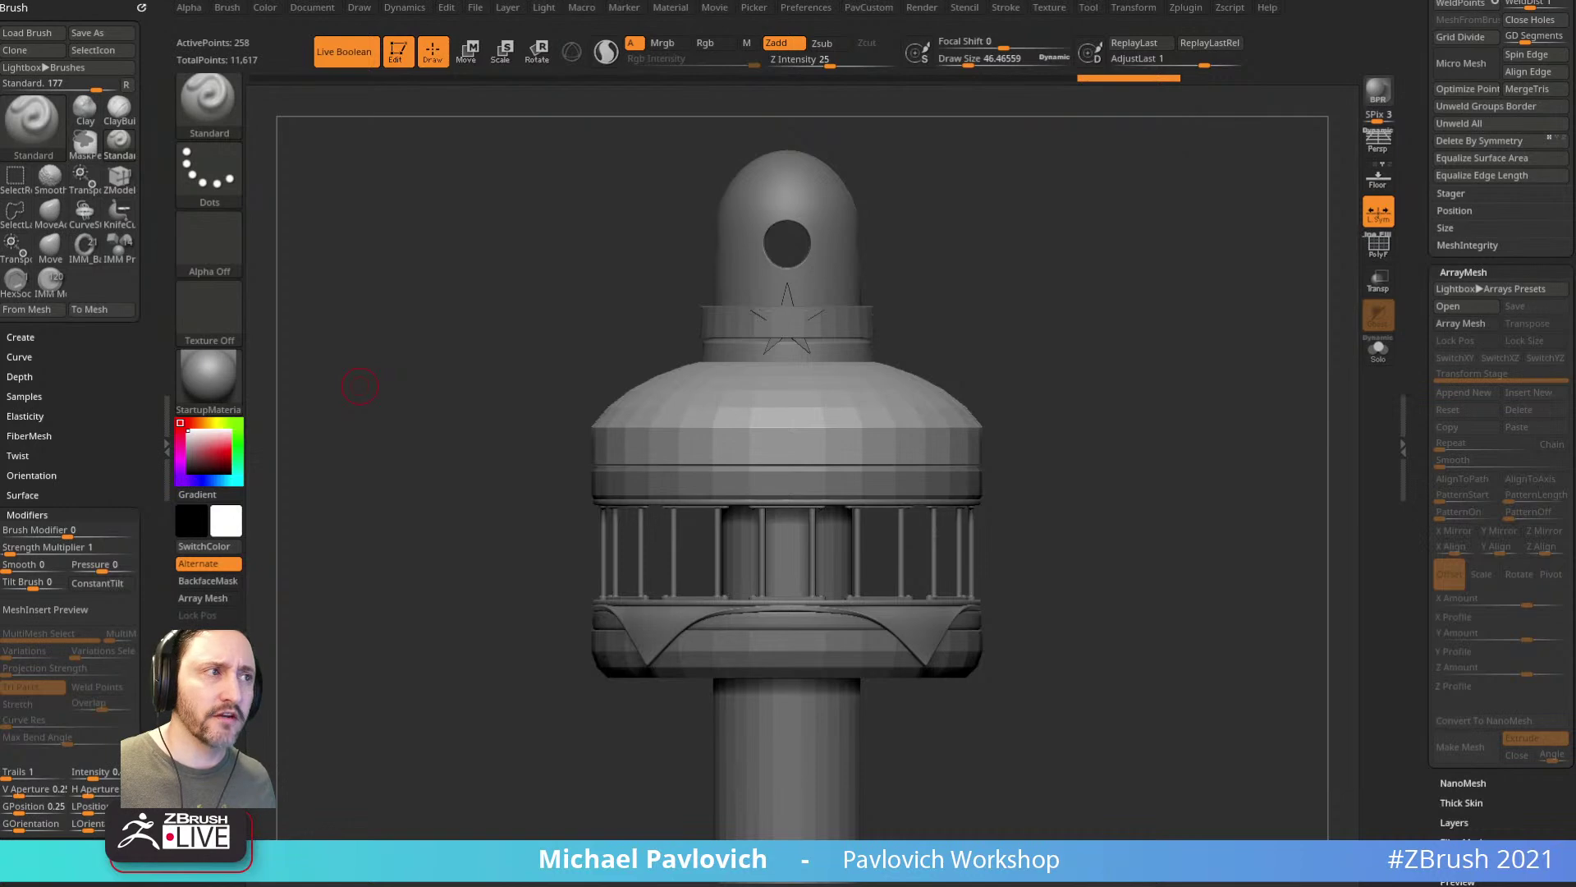
drag(1087, 409, 1126, 385)
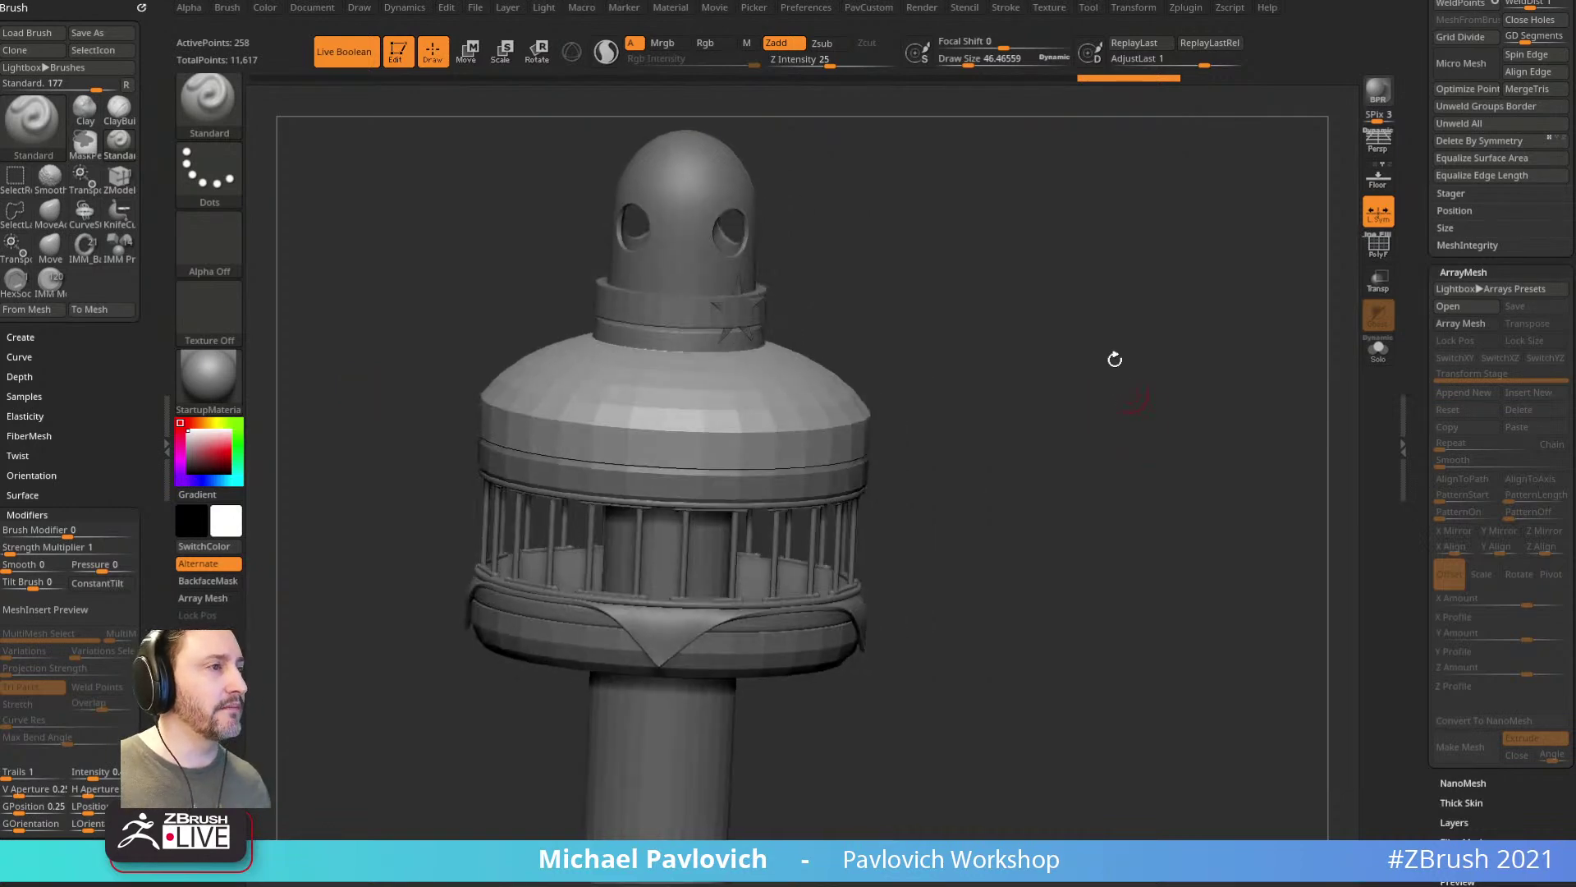
ctrl+right_drag(1012, 392, 1122, 366)
alt+click(928, 506)
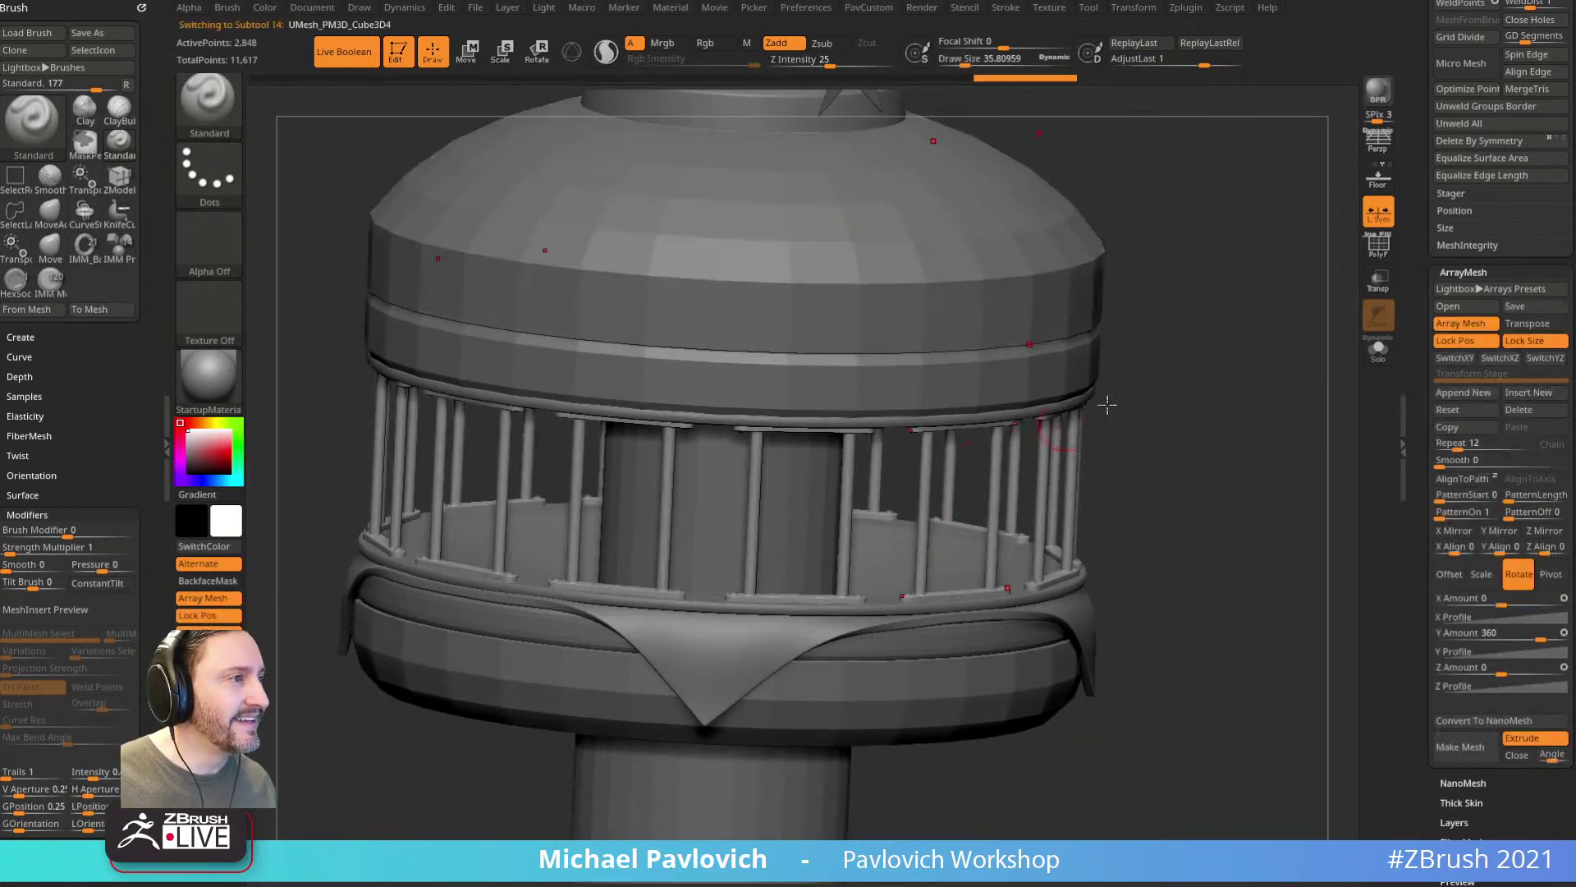
alt+right_drag(1224, 419, 1189, 448)
drag(1189, 448, 1187, 413)
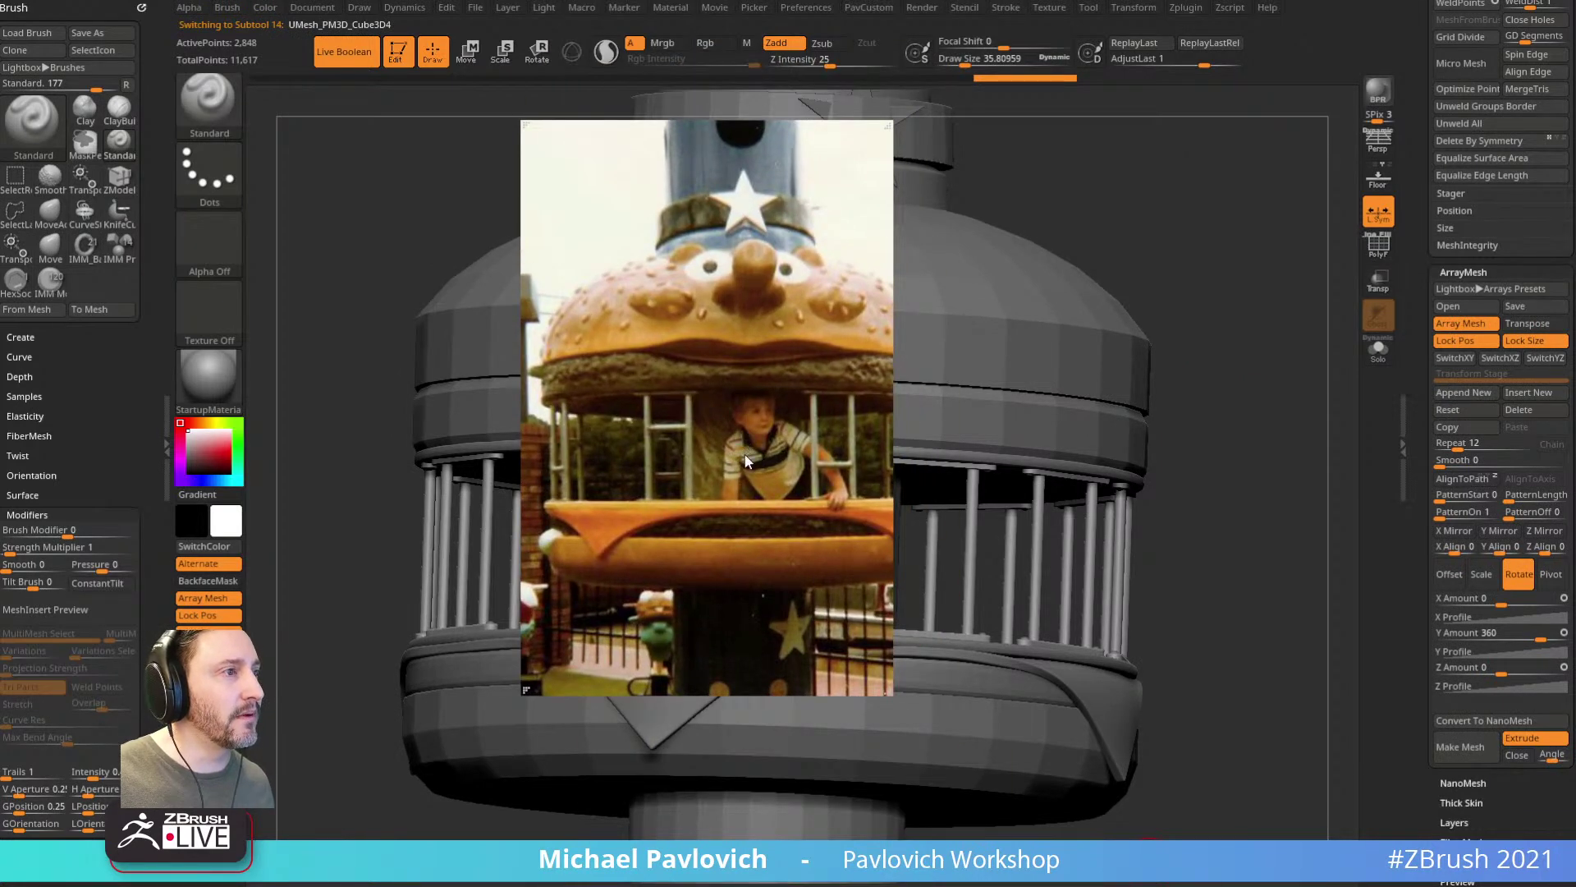
drag(1252, 336, 1239, 398)
key(s)
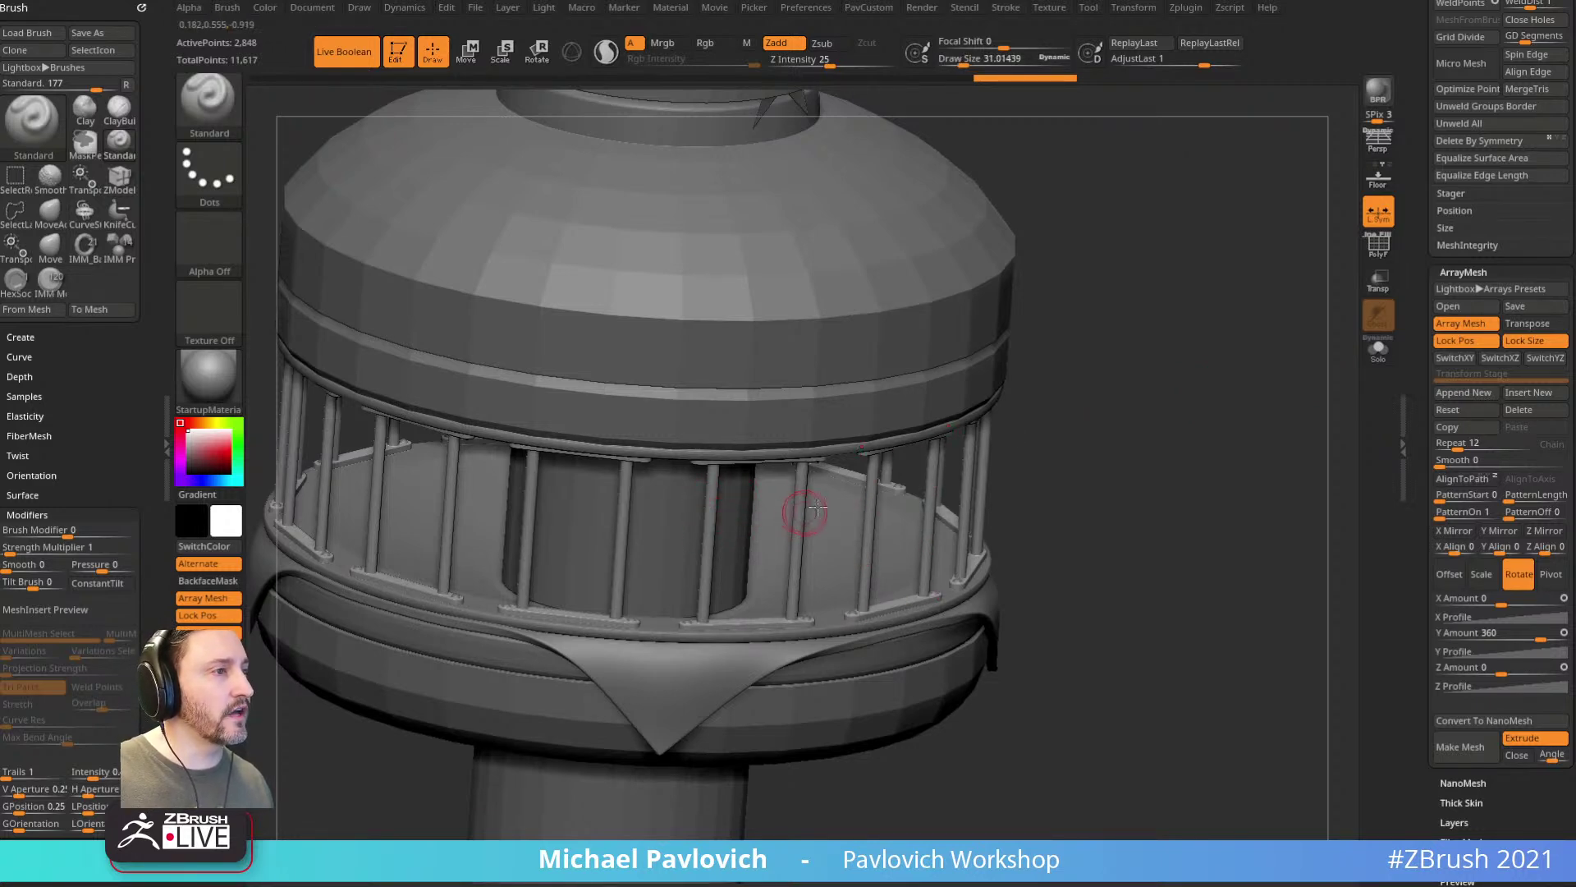
right_drag(803, 514, 943, 483)
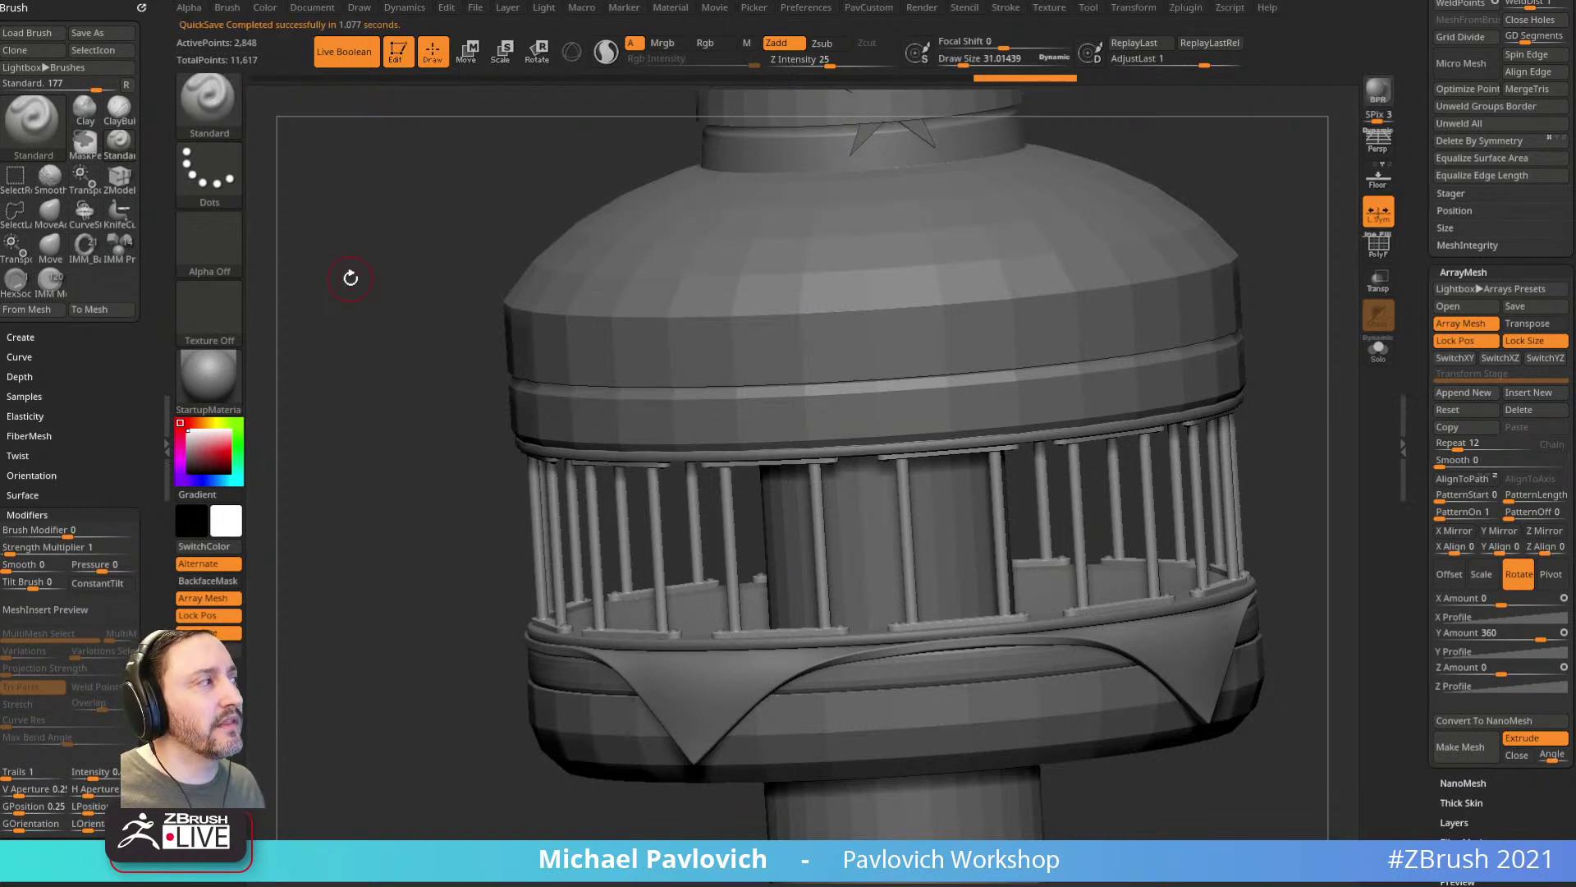
Step: Make the upper bun the active subtool and choose the CurveFlat brush
key(s)
click(1208, 242)
key(s)
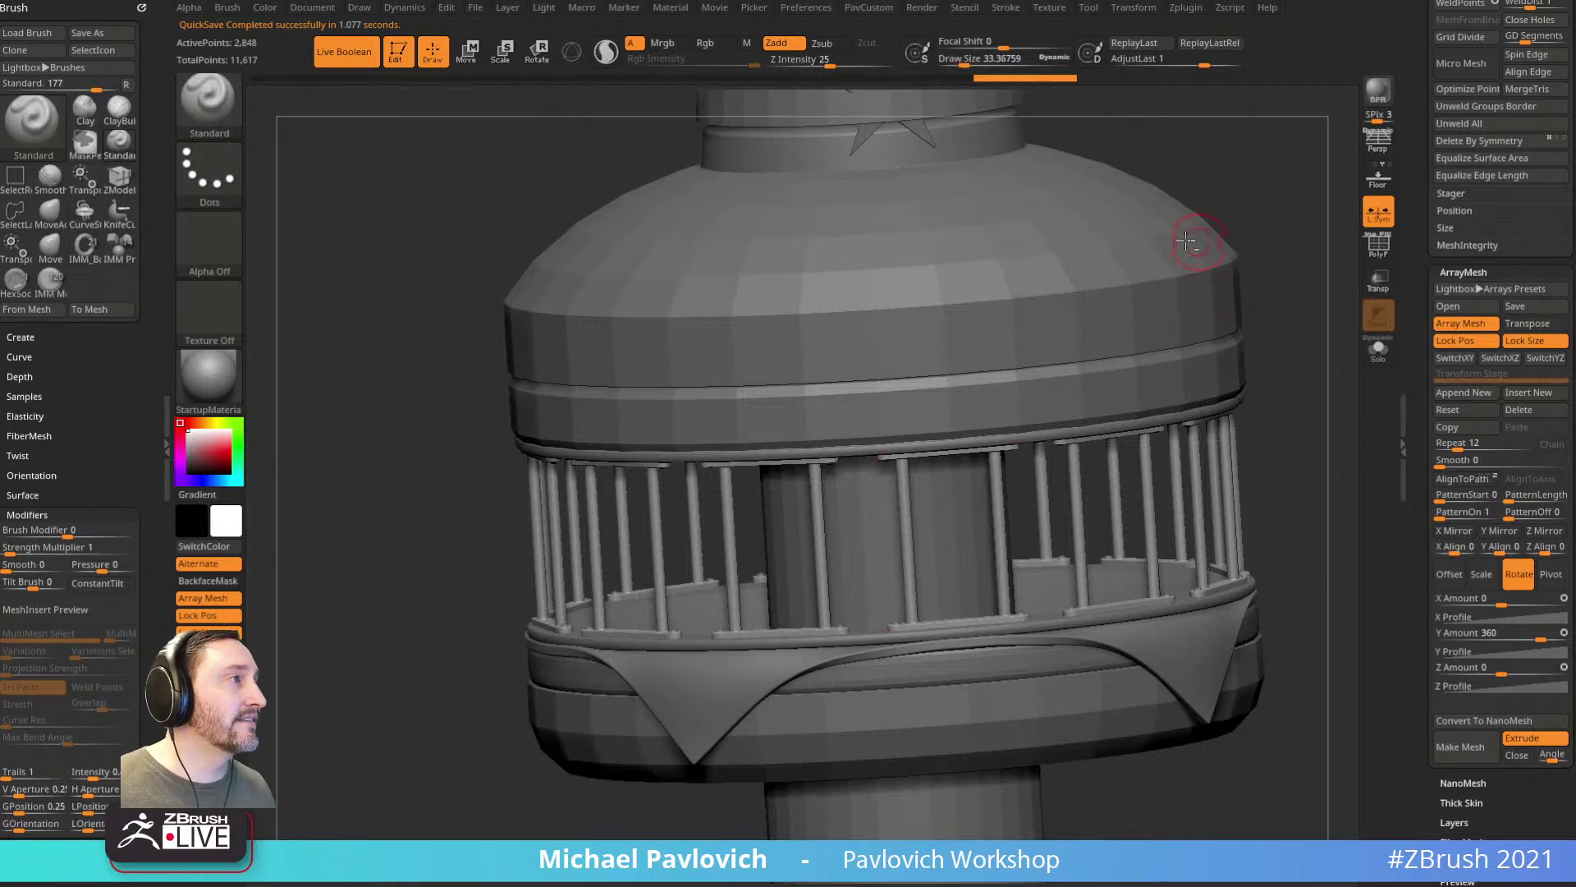
alt+click(1192, 238)
alt+drag(1256, 229, 1079, 404)
drag(1100, 243, 1131, 238)
key(b)
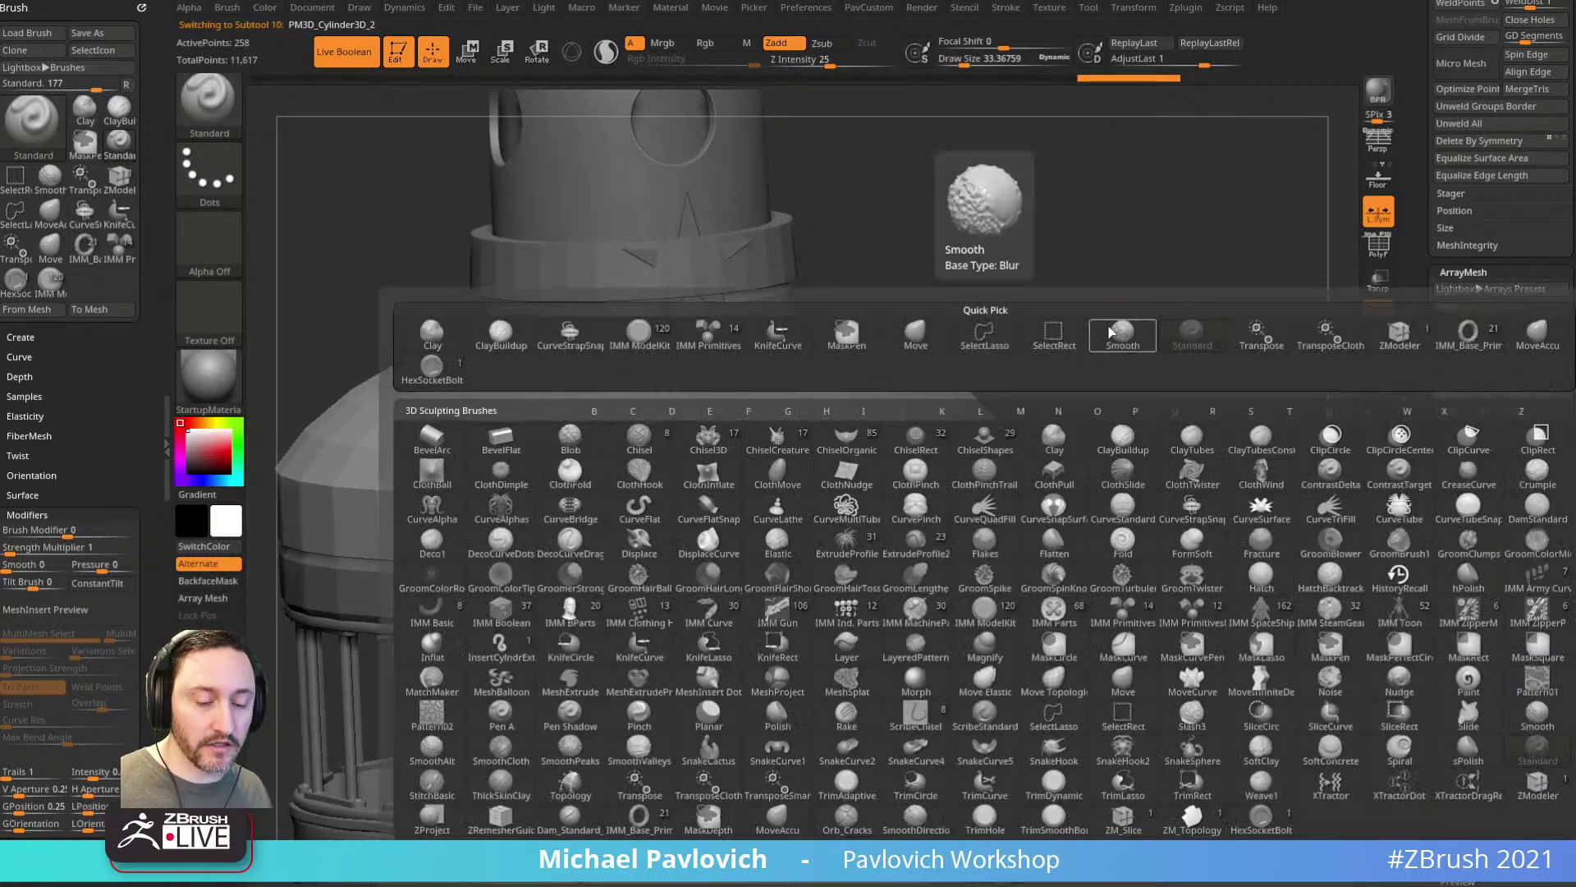
click(636, 505)
Step: Undo the first stroke and draw an S-shaped flat strip extending outward from the upper bun's rim
mouse_move(1045, 313)
alt+mouse_down()
mouse_move(969, 325)
mouse_move(1252, 226)
alt+mouse_up()
key(ctrl+z)
key(s)
drag(1162, 495, 1153, 495)
drag(862, 492, 1179, 194)
mouse_move(1259, 444)
alt+mouse_down()
mouse_move(1087, 552)
mouse_move(1110, 527)
alt+mouse_up()
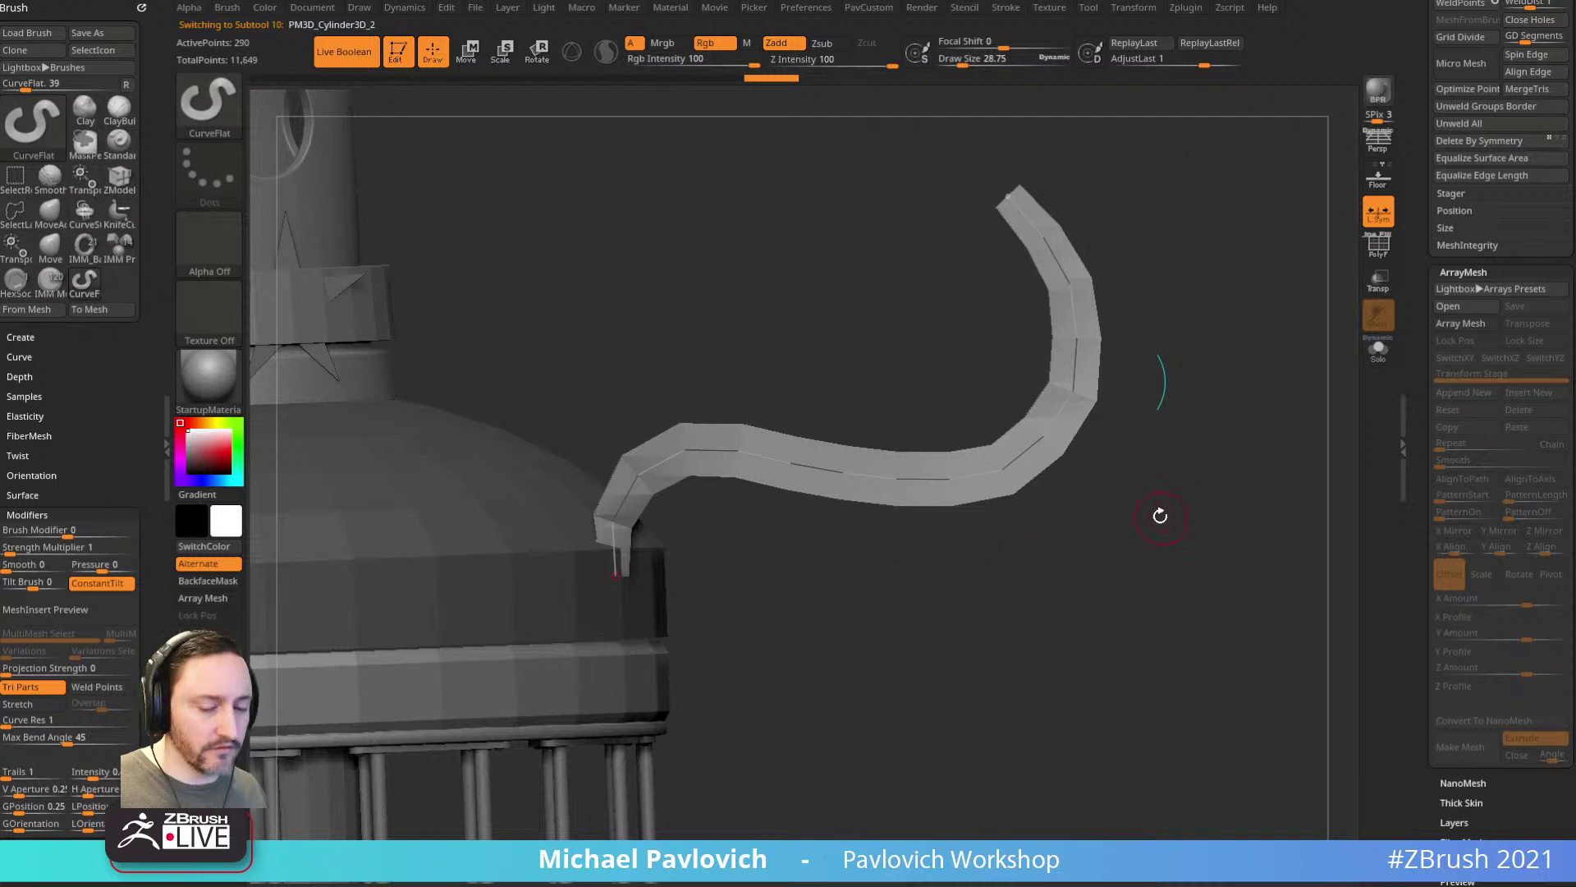
Step: Try the Bike Chain mesh of the IMM Army Curve brush along the drawn curve, and undo it to restore the flat strip
key(b)
key(i)
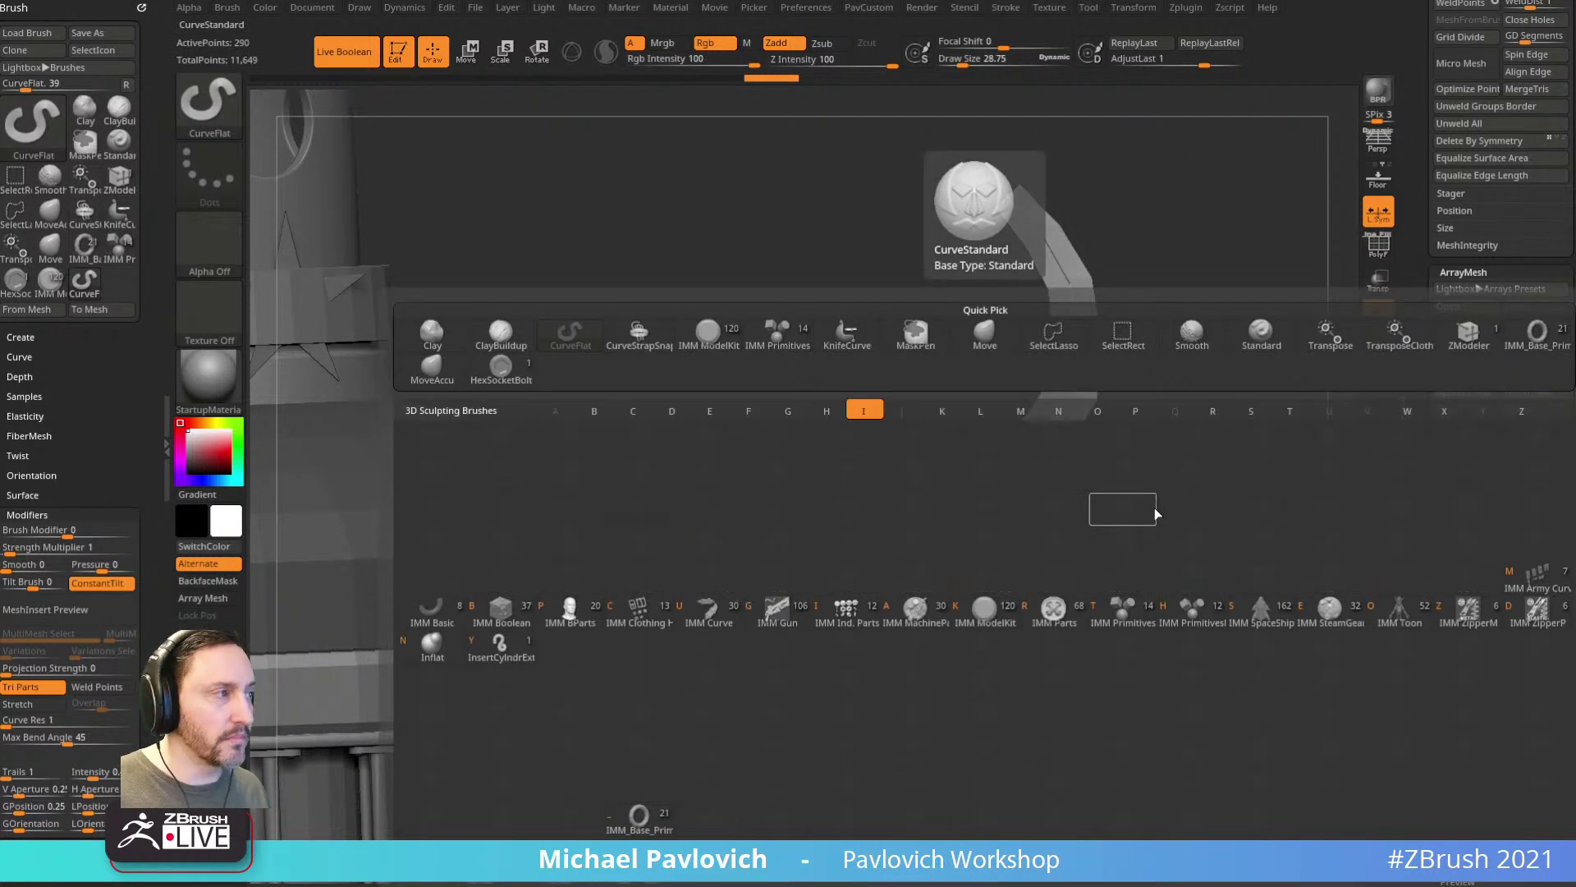
click(1520, 588)
key(m)
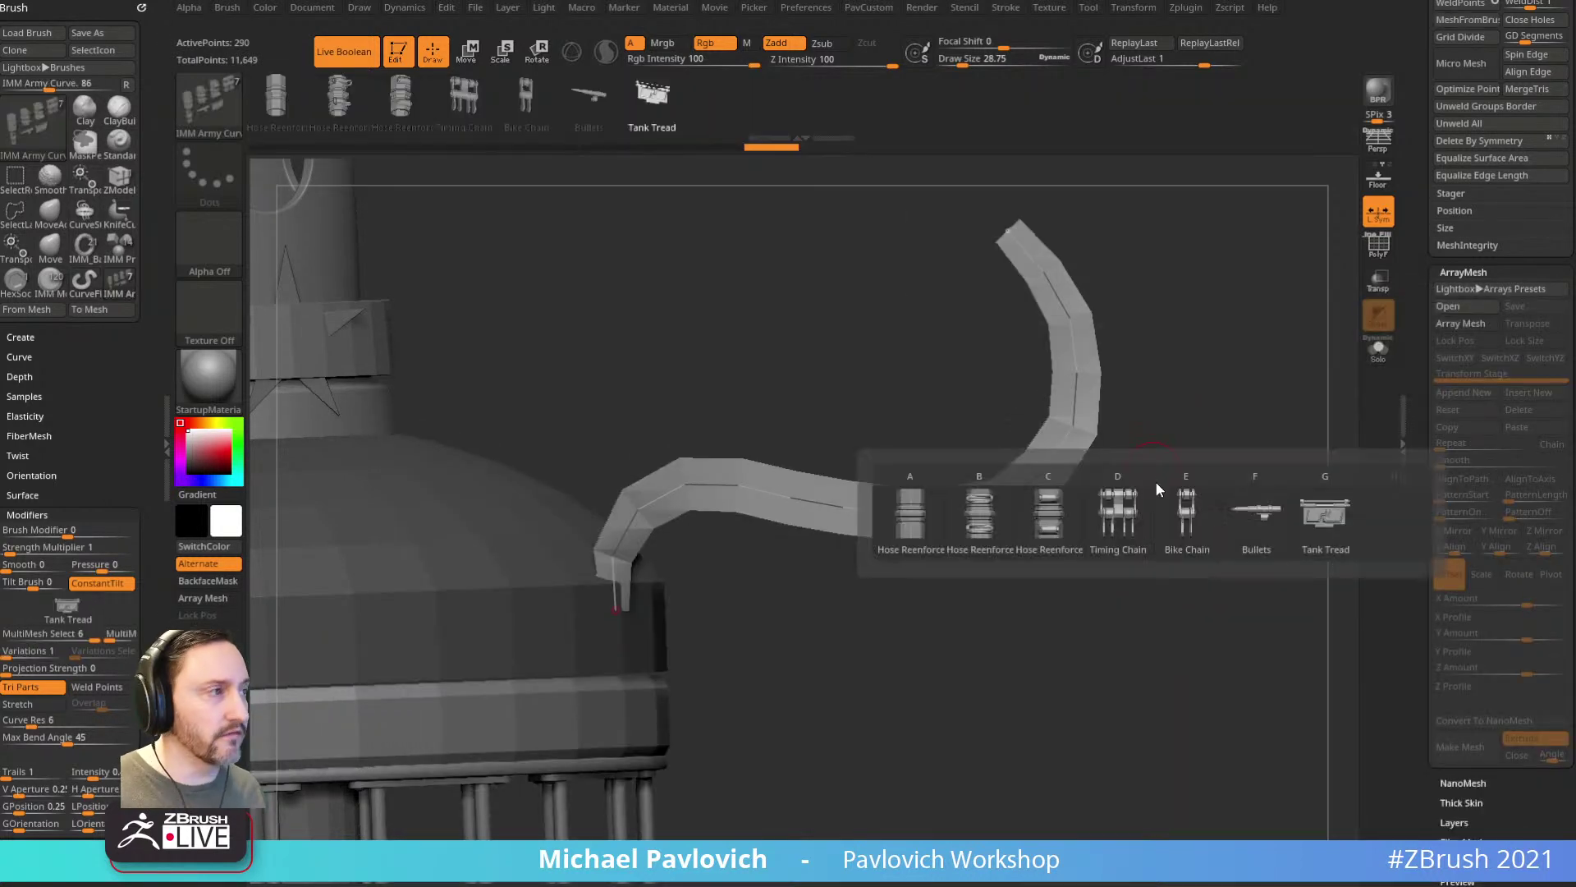
click(1227, 542)
click(1069, 382)
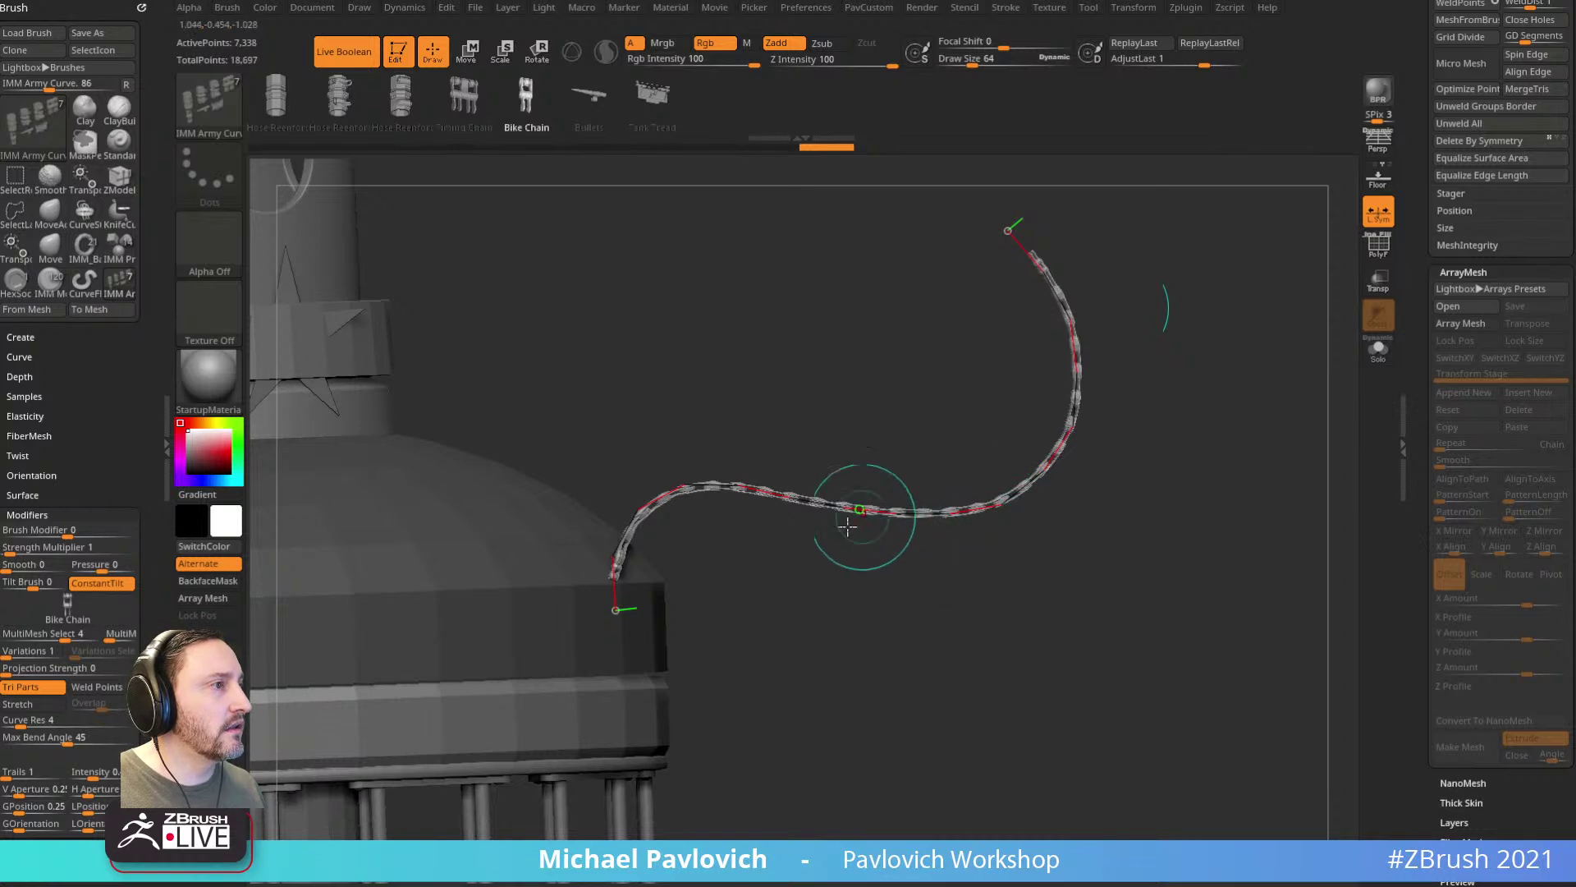
drag(1205, 617, 1018, 489)
key(ctrl+z)
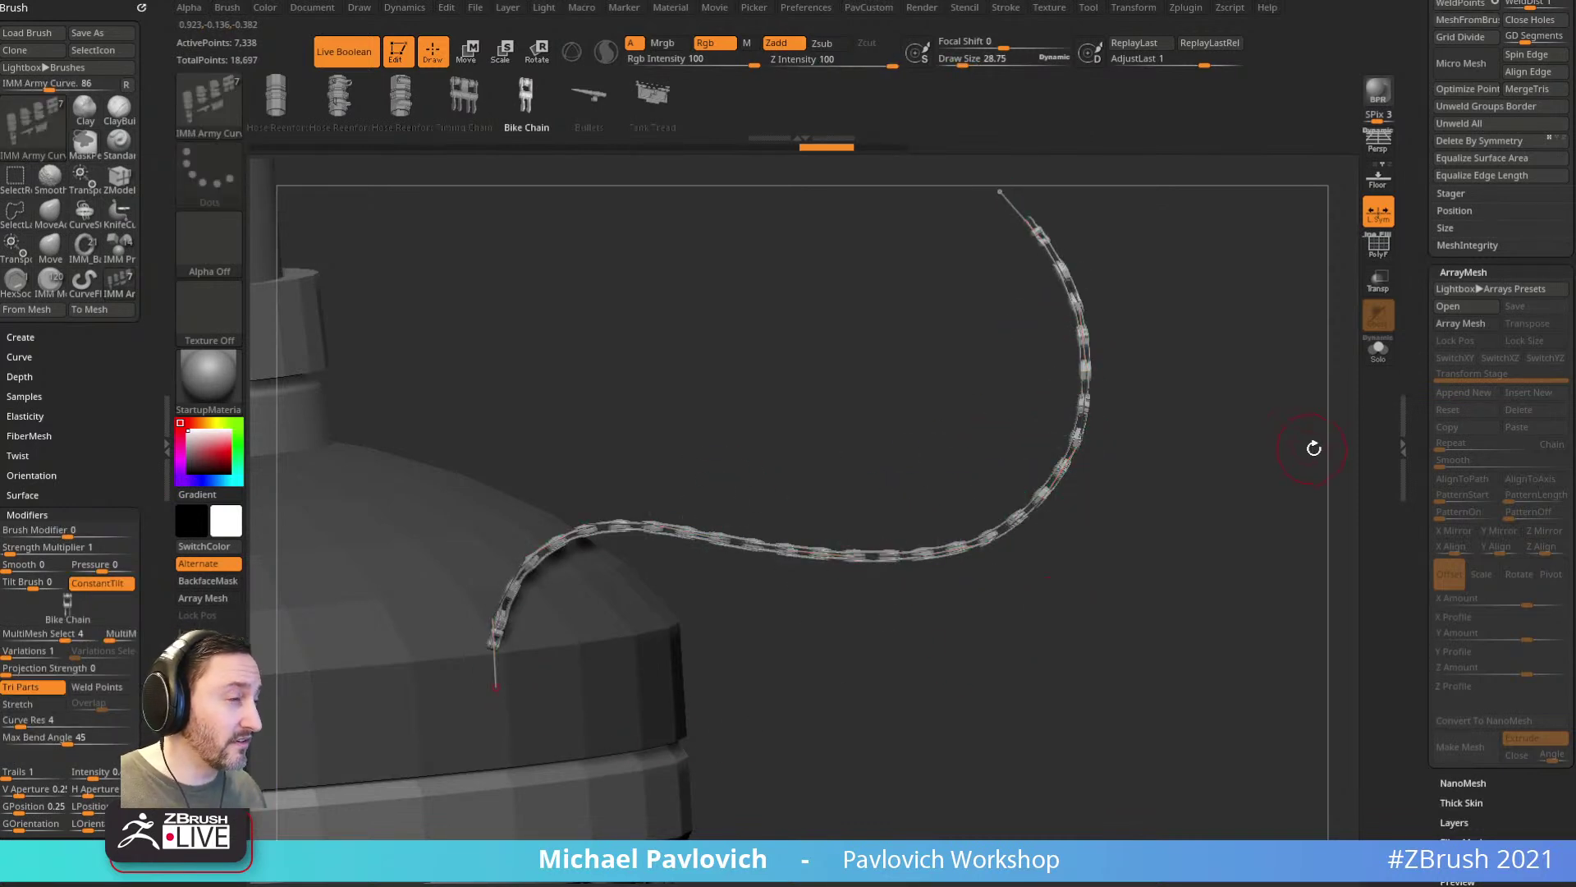
key(ctrl+z)
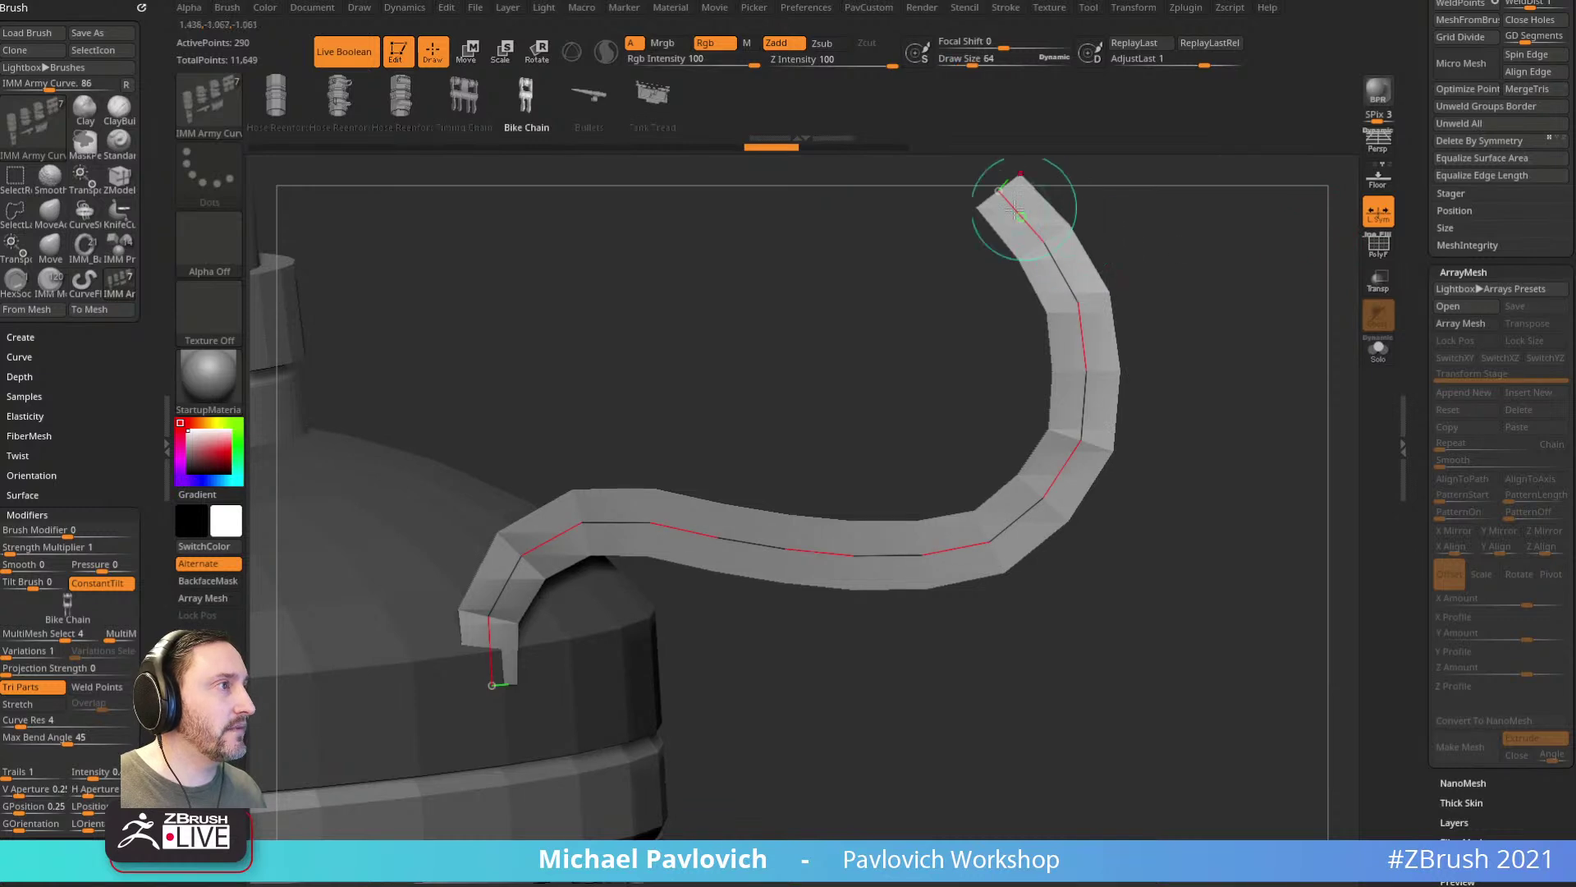
Step: Release the curve, display the polyframe, and split the flat strip from the upper bun into a separate subtool
click(355, 619)
click(1372, 251)
drag(1280, 322, 1249, 359)
key(2)
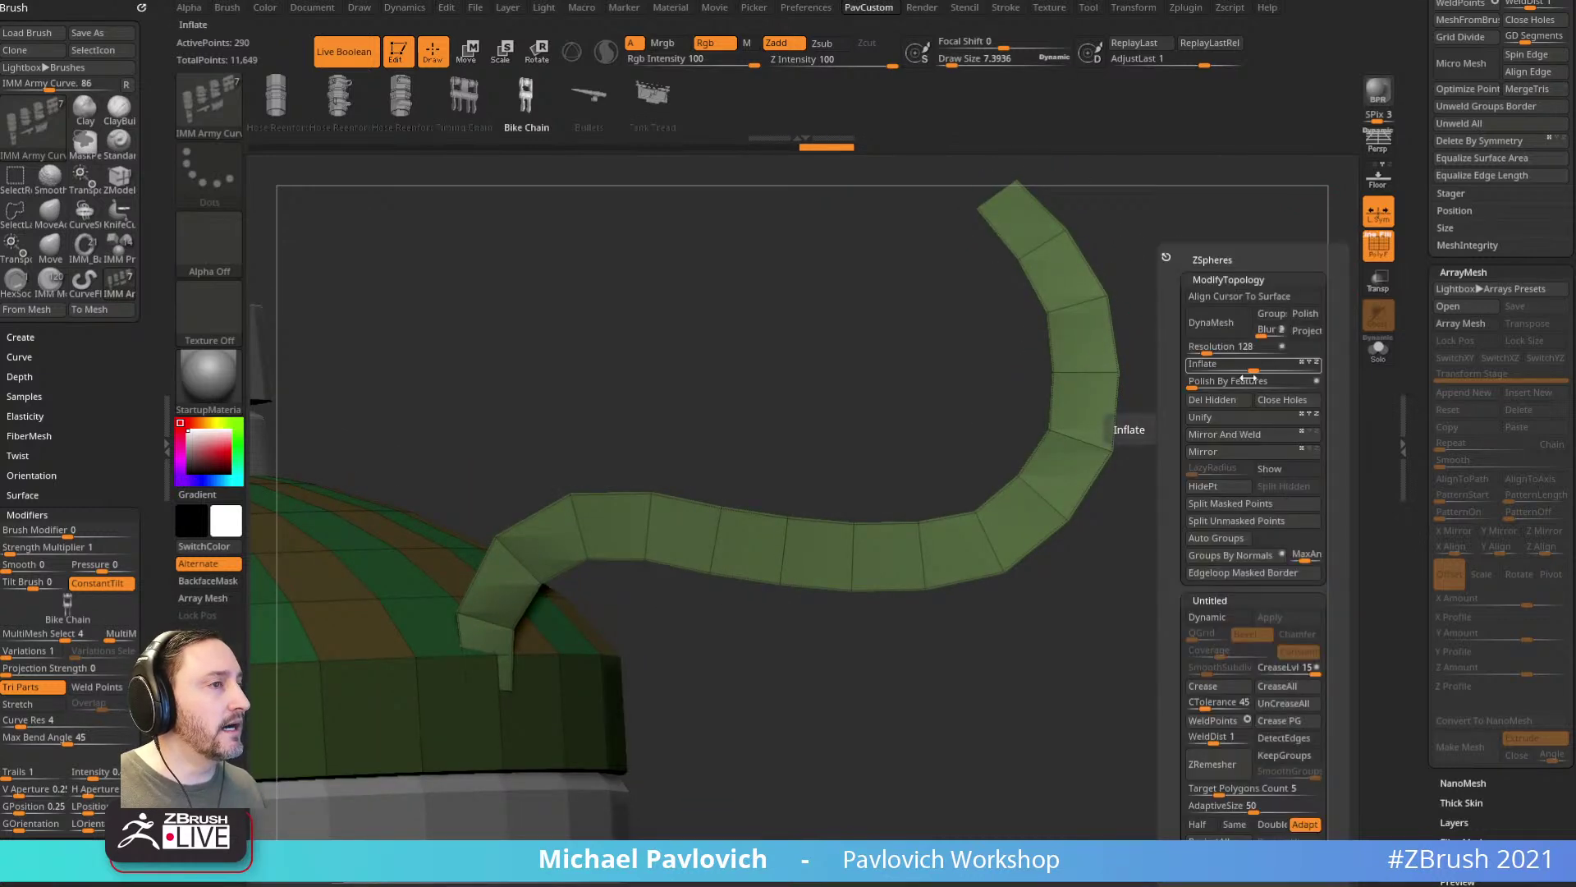
click(1259, 511)
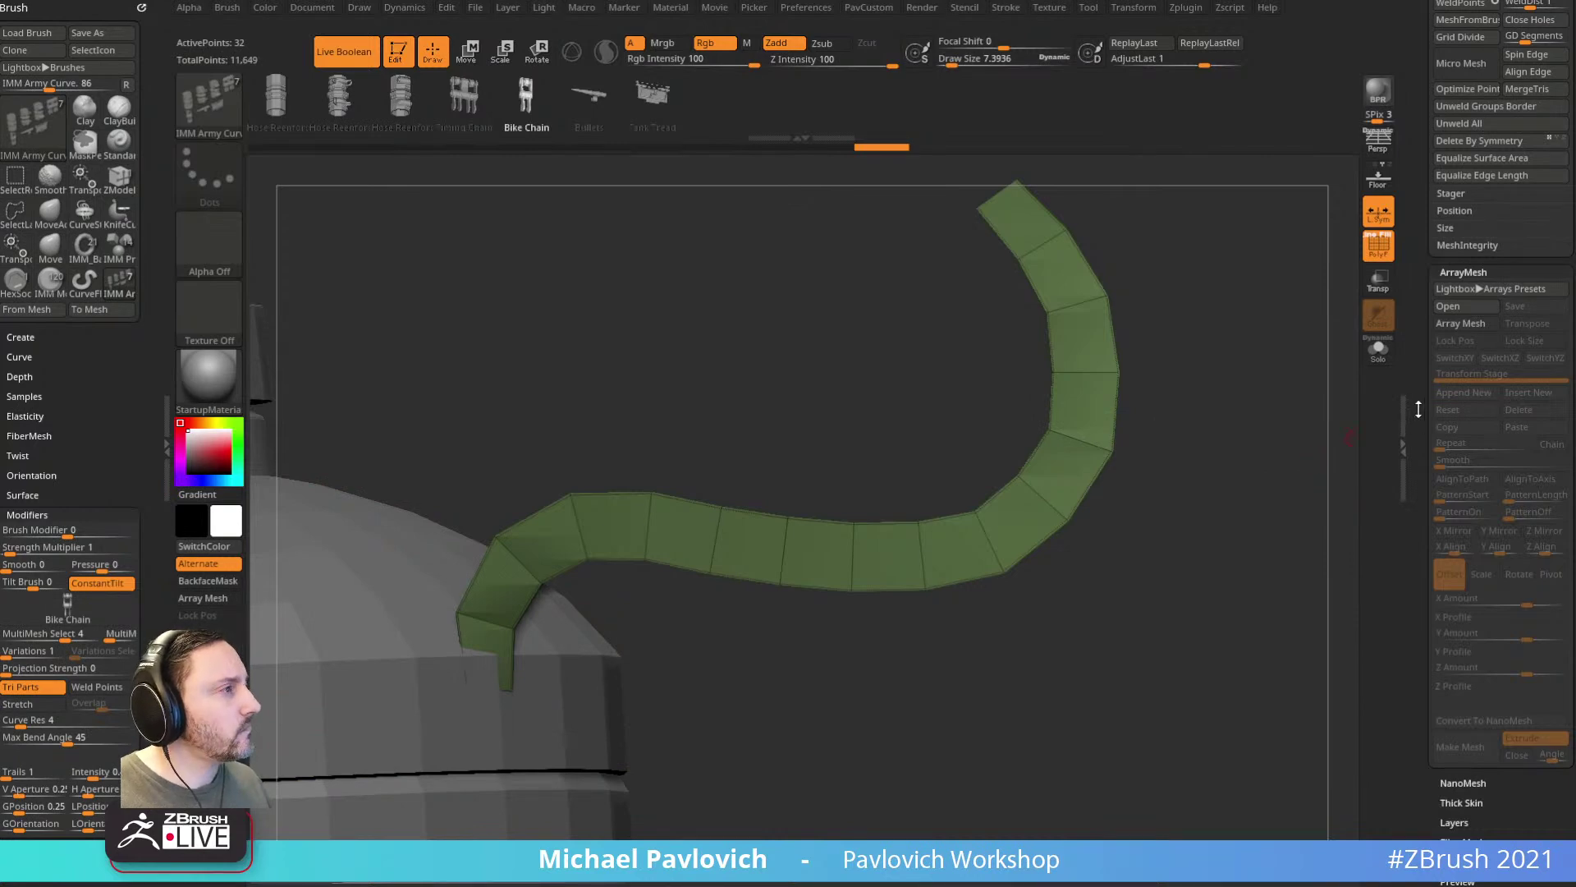
Step: Unweld all polygons of the flat strip
scroll(1418, 419, down, 6)
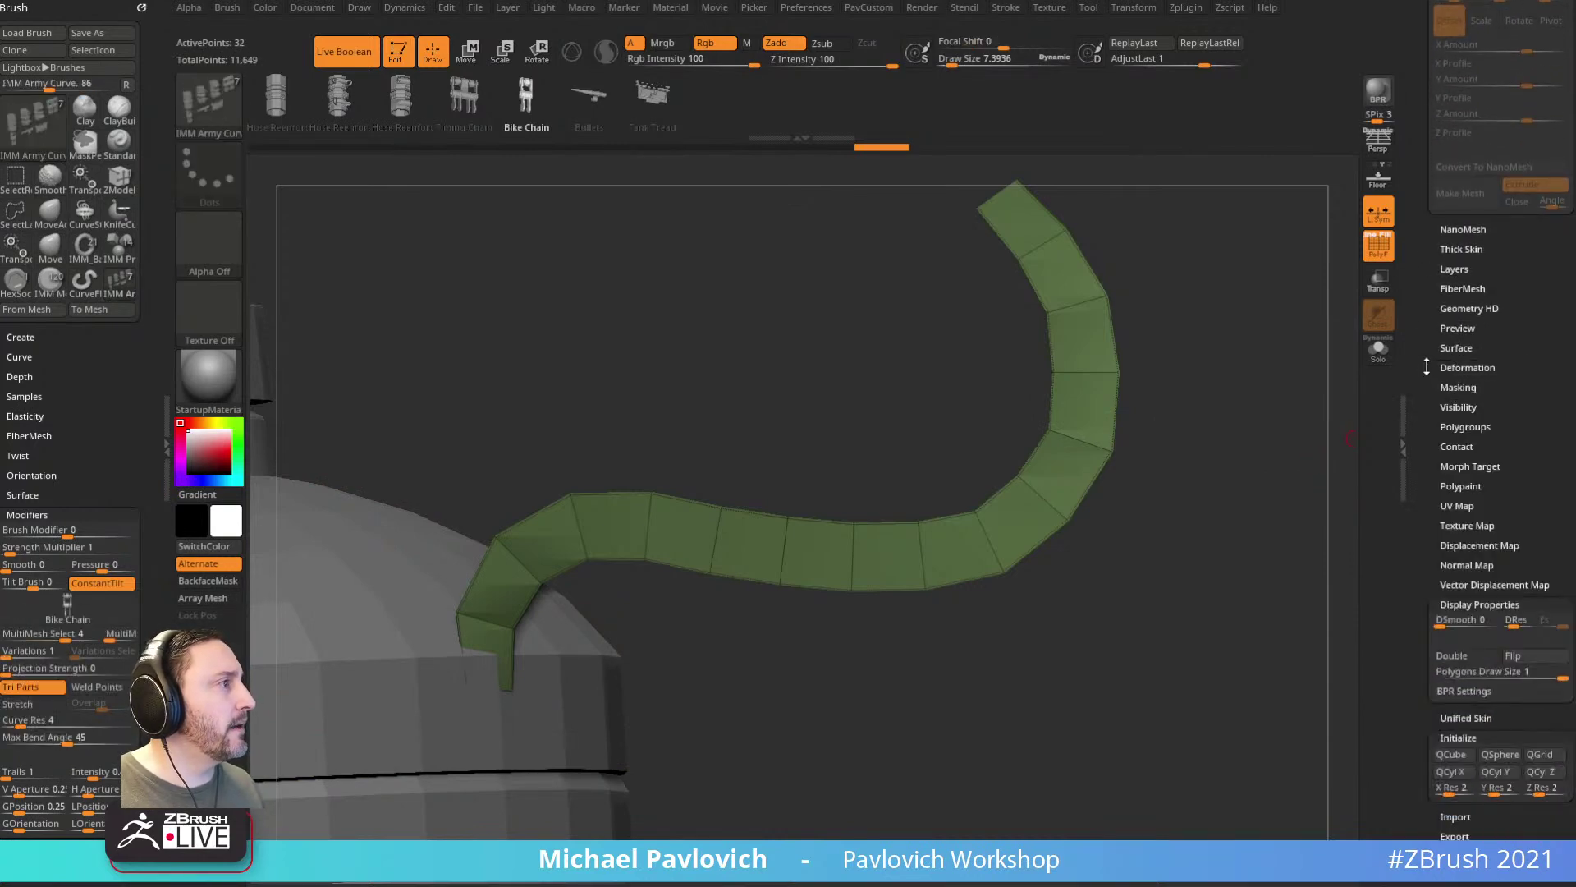
scroll(1423, 348, up, 8)
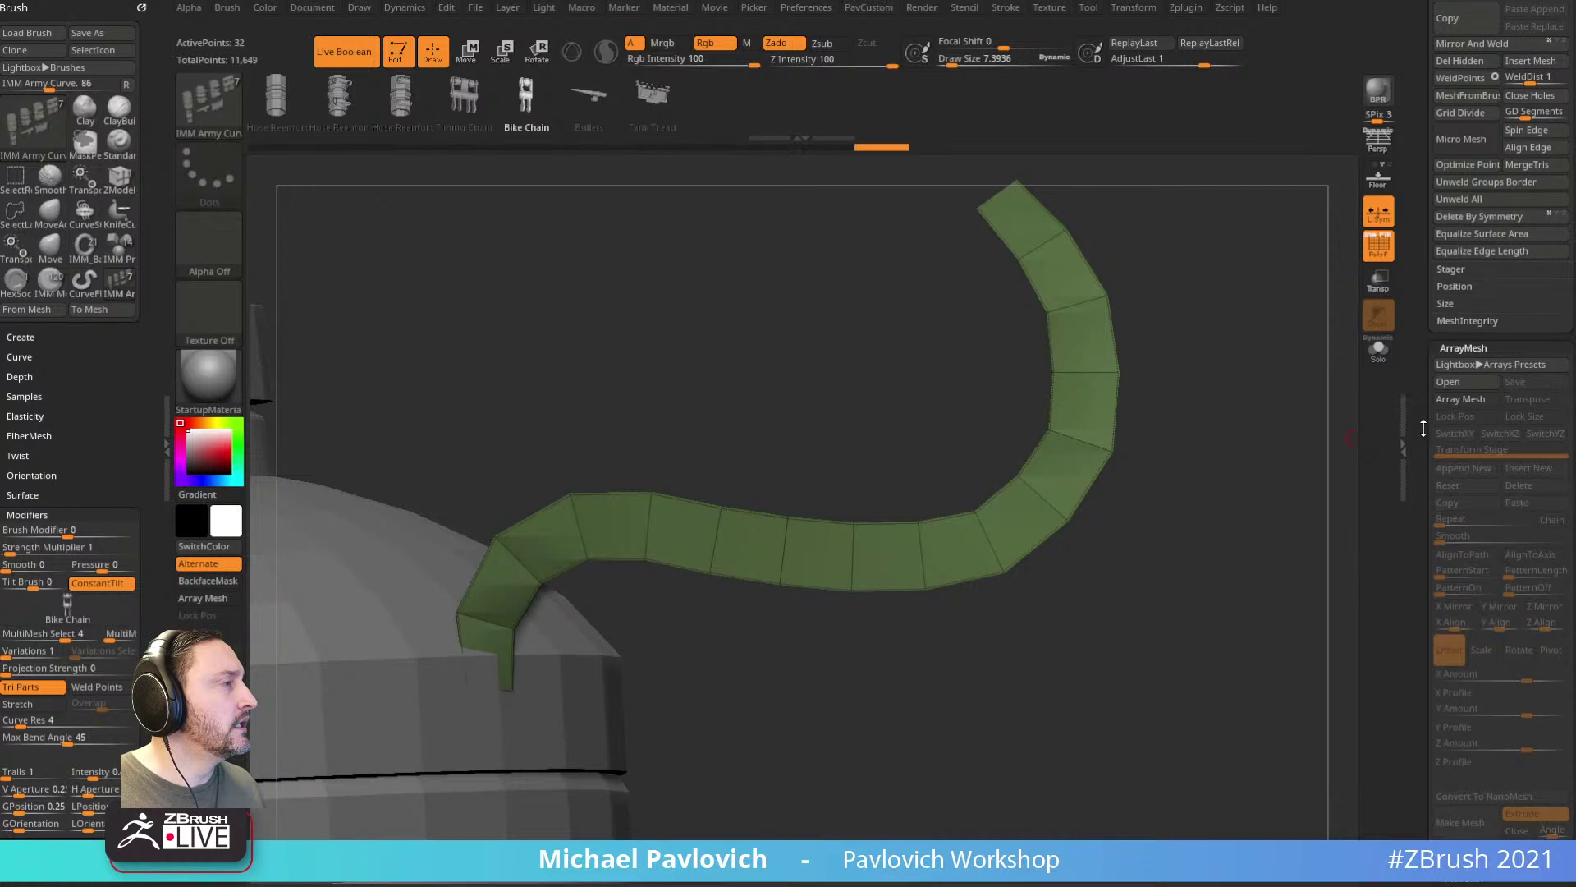
click(1440, 217)
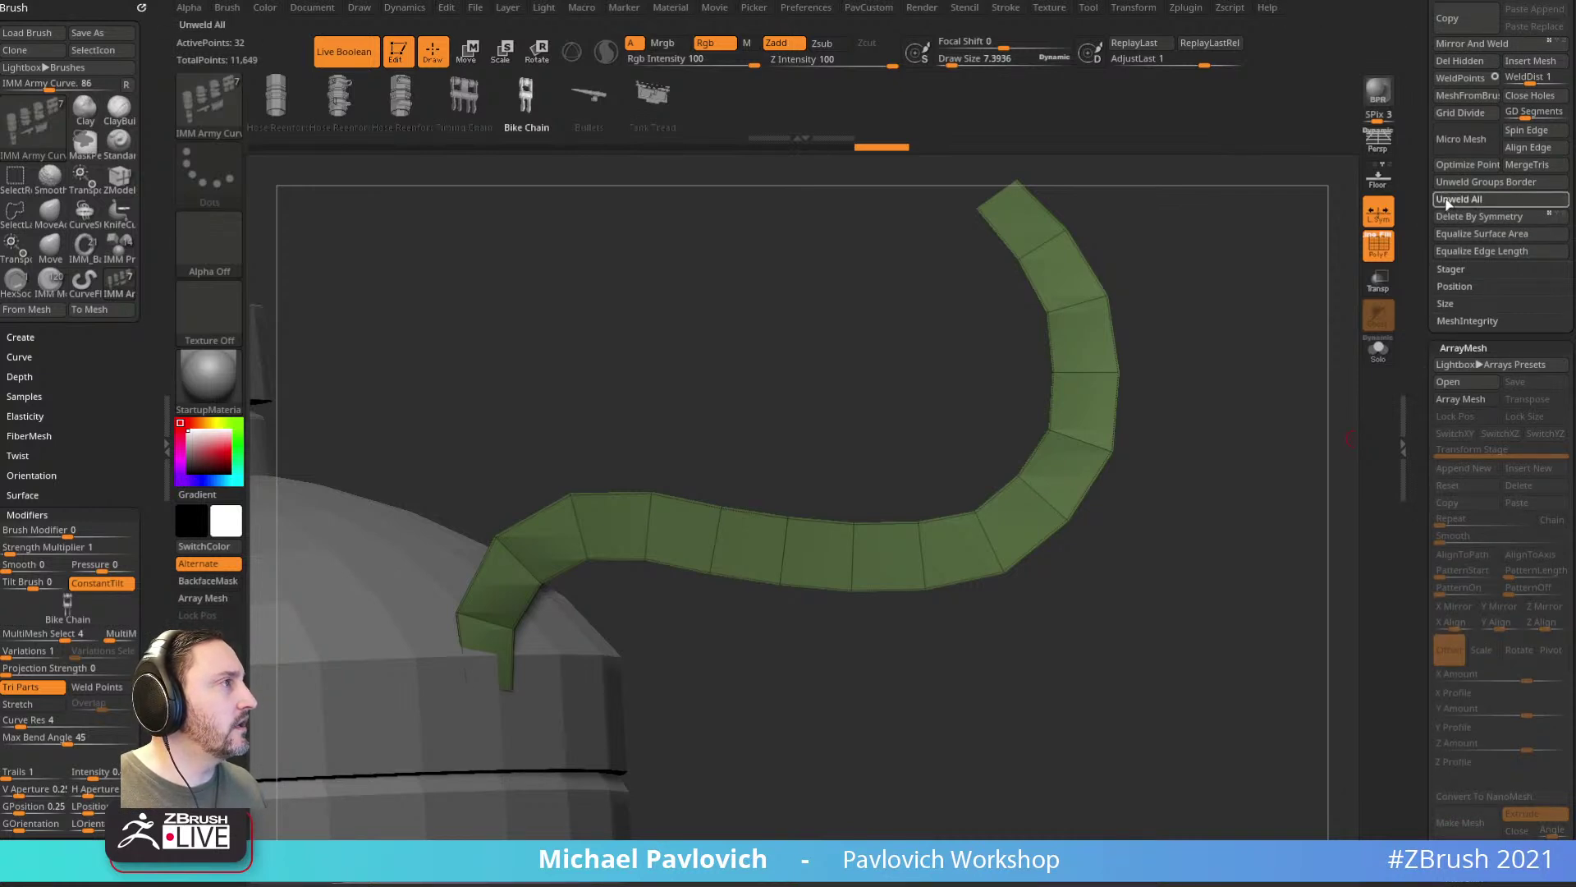
Step: Turn on dynamic subdivision for the strip with smooth subdivision at its minimum, and apply the Scales03 MicroPoly mesh
scroll(1412, 326, up, 3)
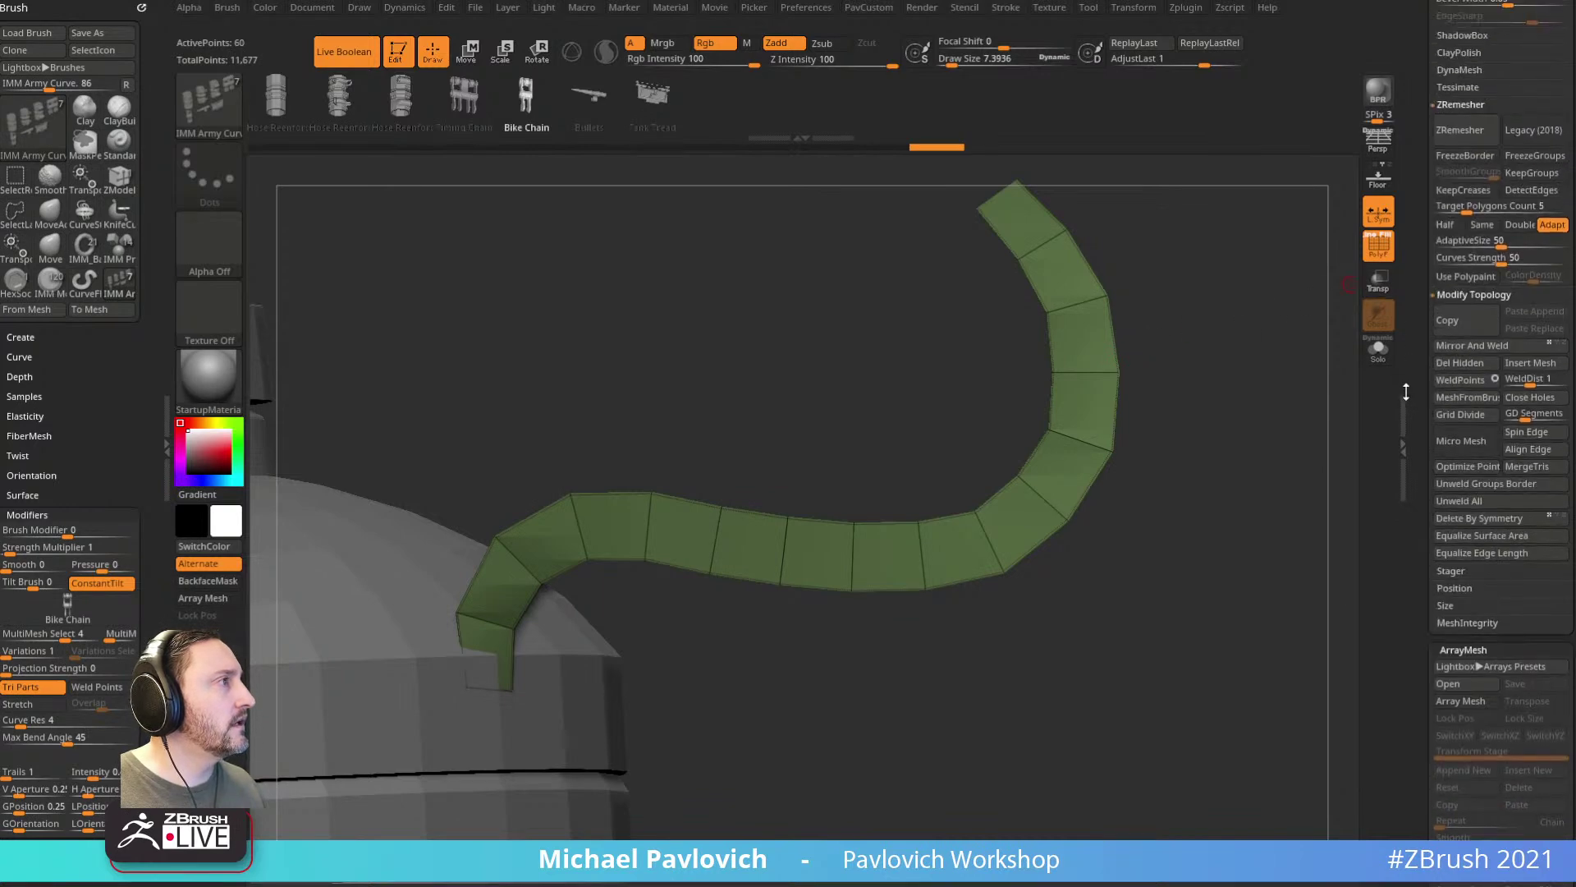
scroll(1412, 327, down, 3)
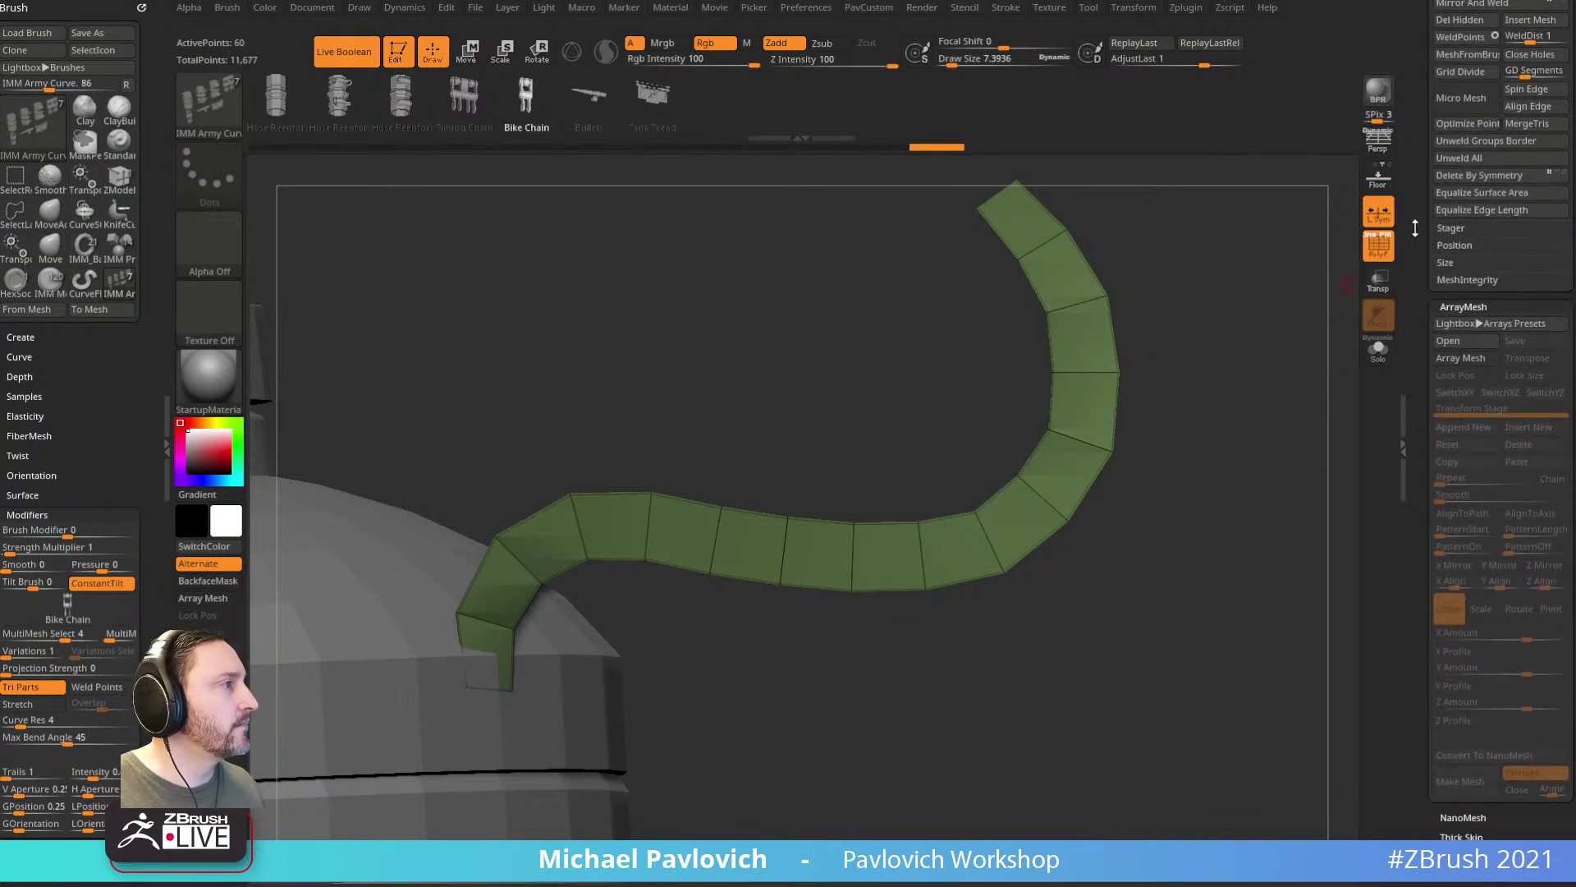
mouse_move(1415, 316)
mouse_down()
mouse_move(1411, 169)
mouse_move(1411, 316)
mouse_up()
scroll(1436, 370, up, 11)
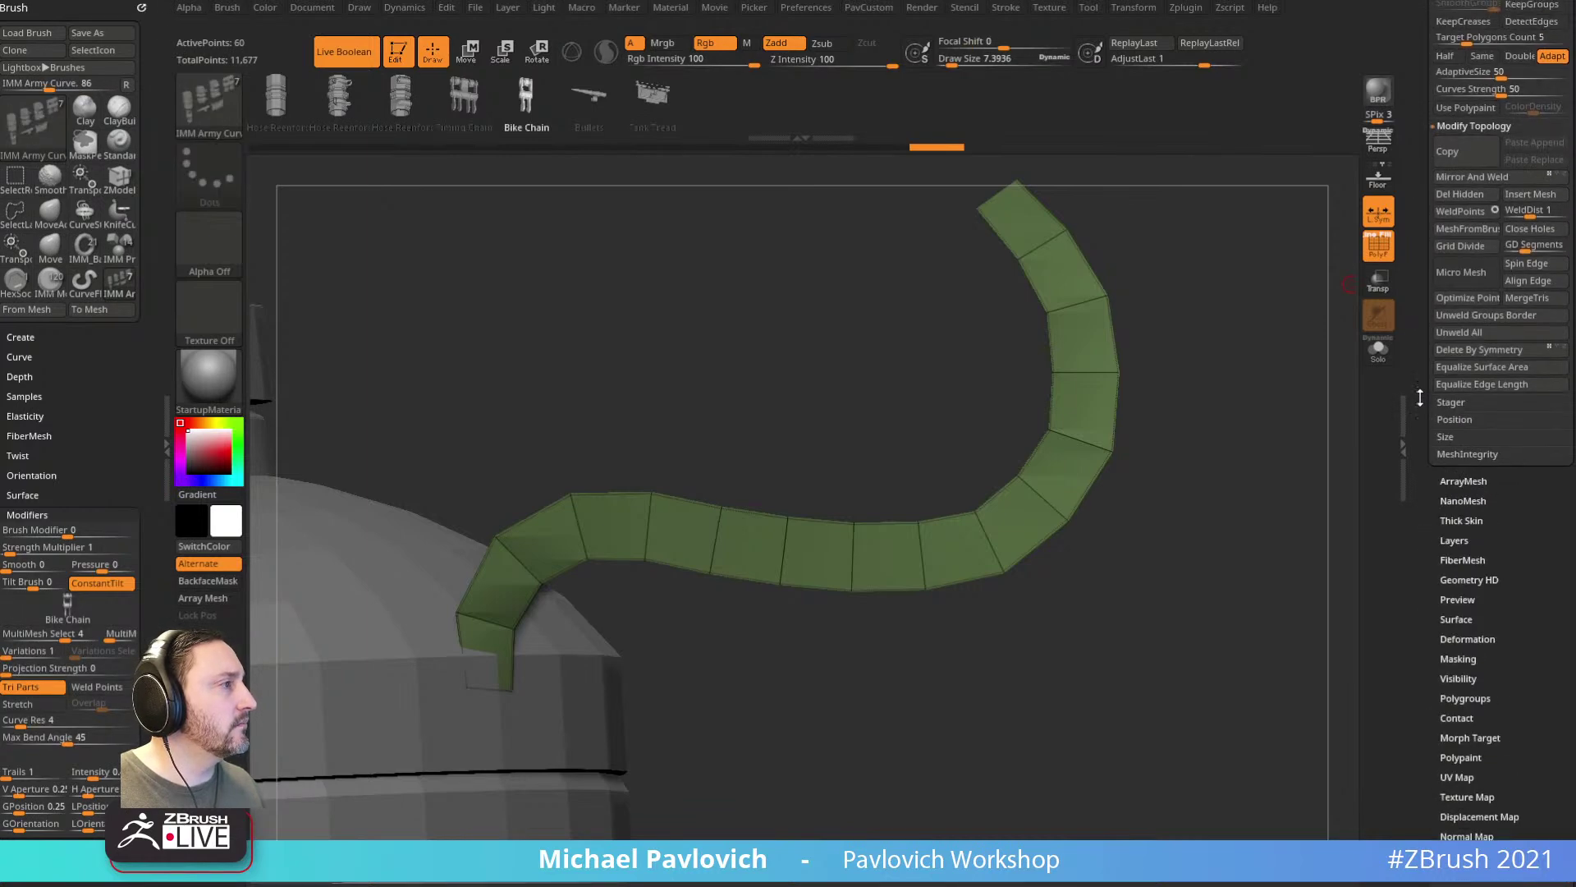
scroll(1417, 454, up, 4)
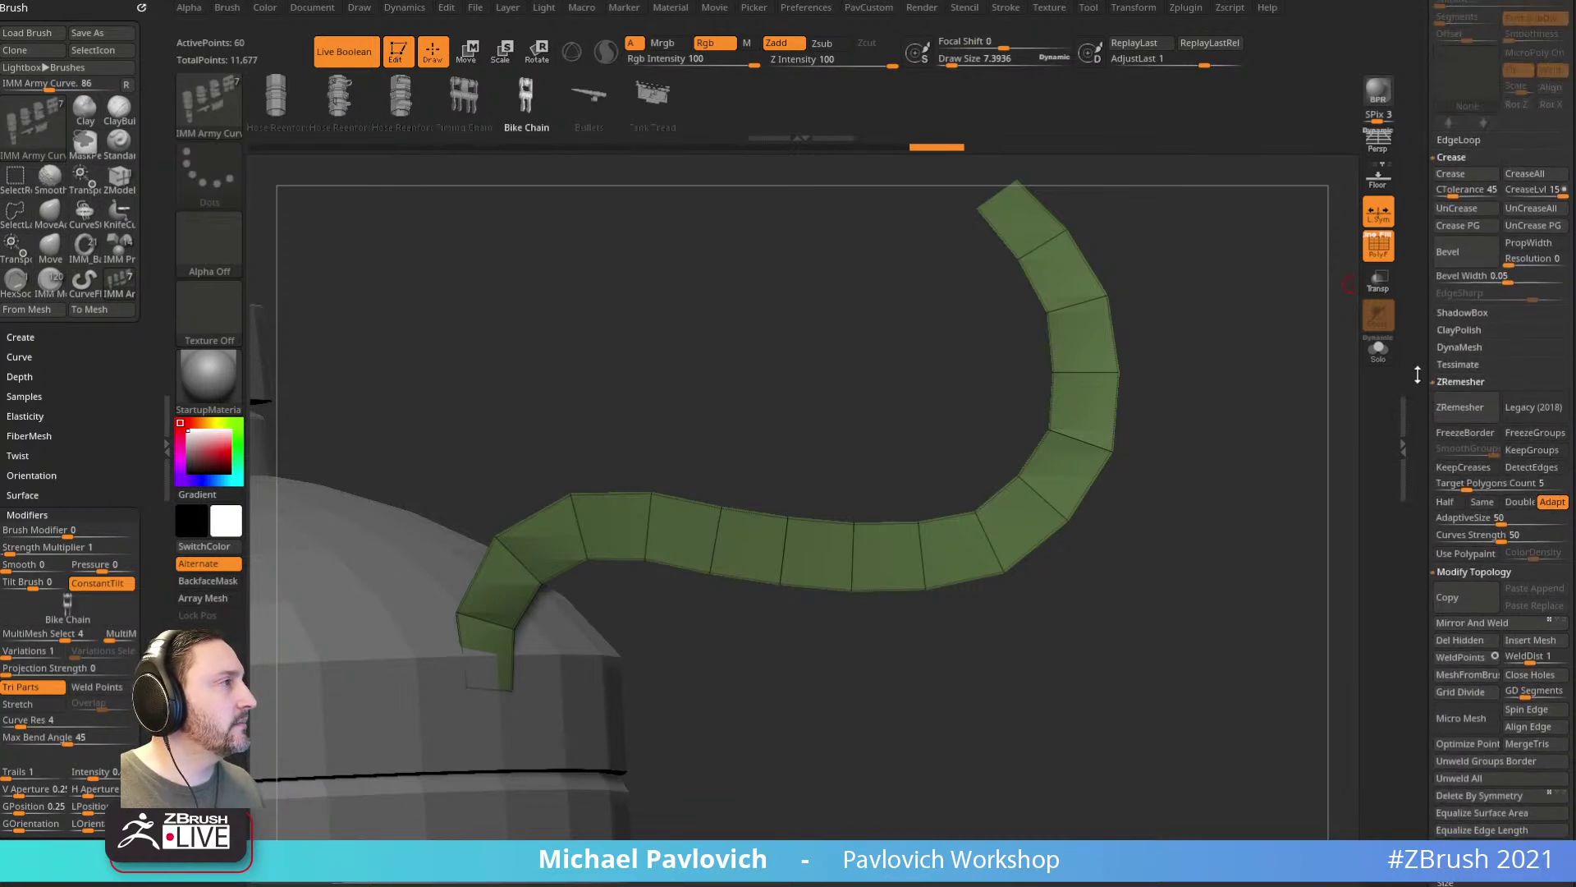
scroll(1417, 410, down, 10)
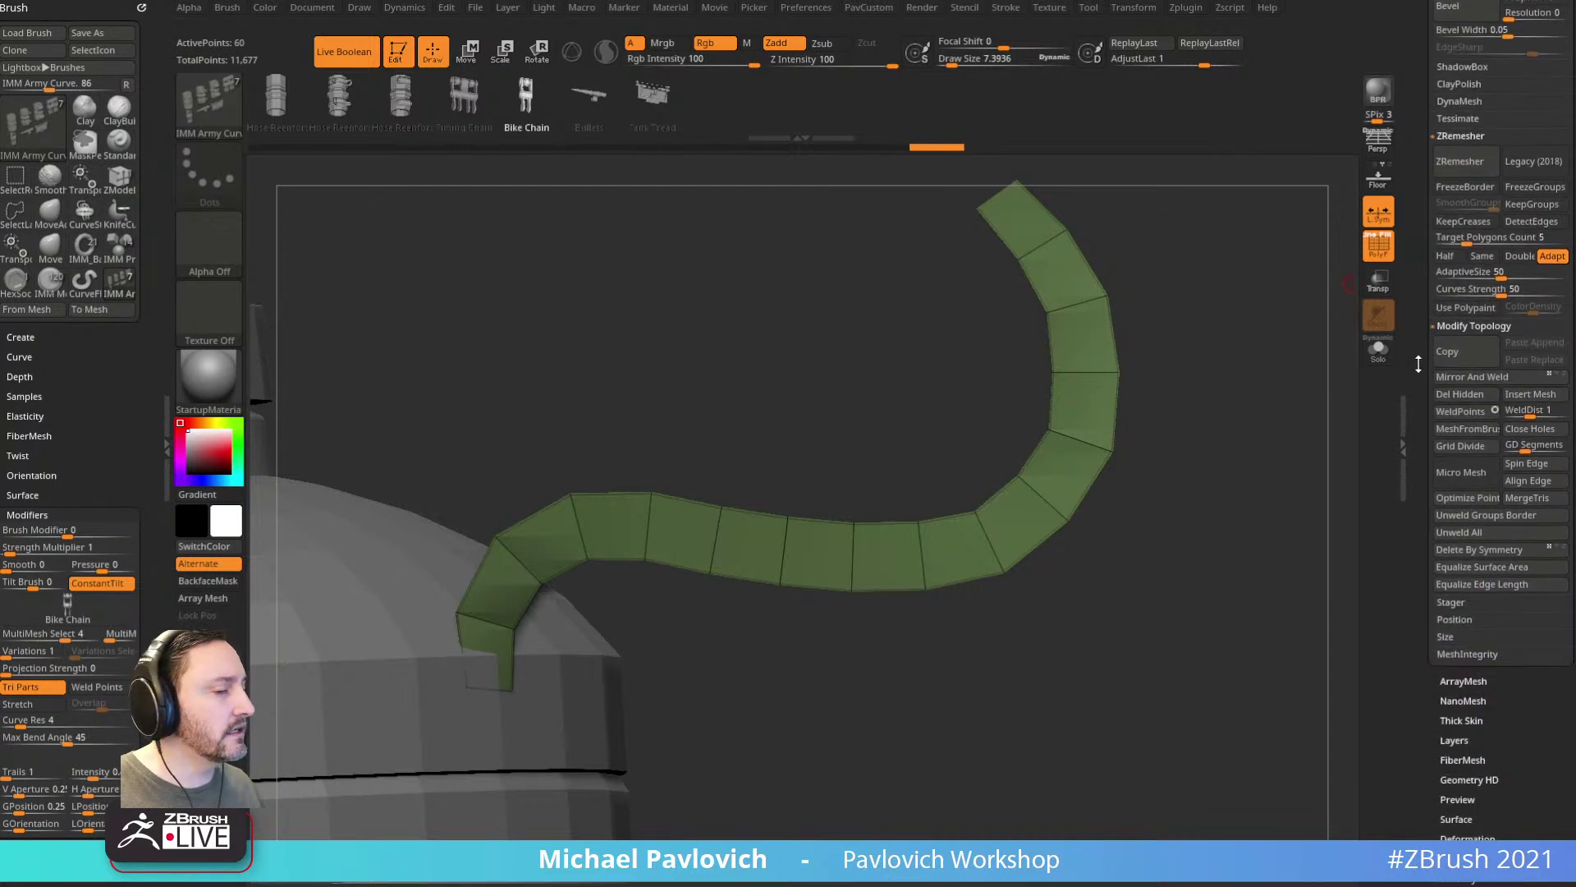
scroll(1459, 356, down, 5)
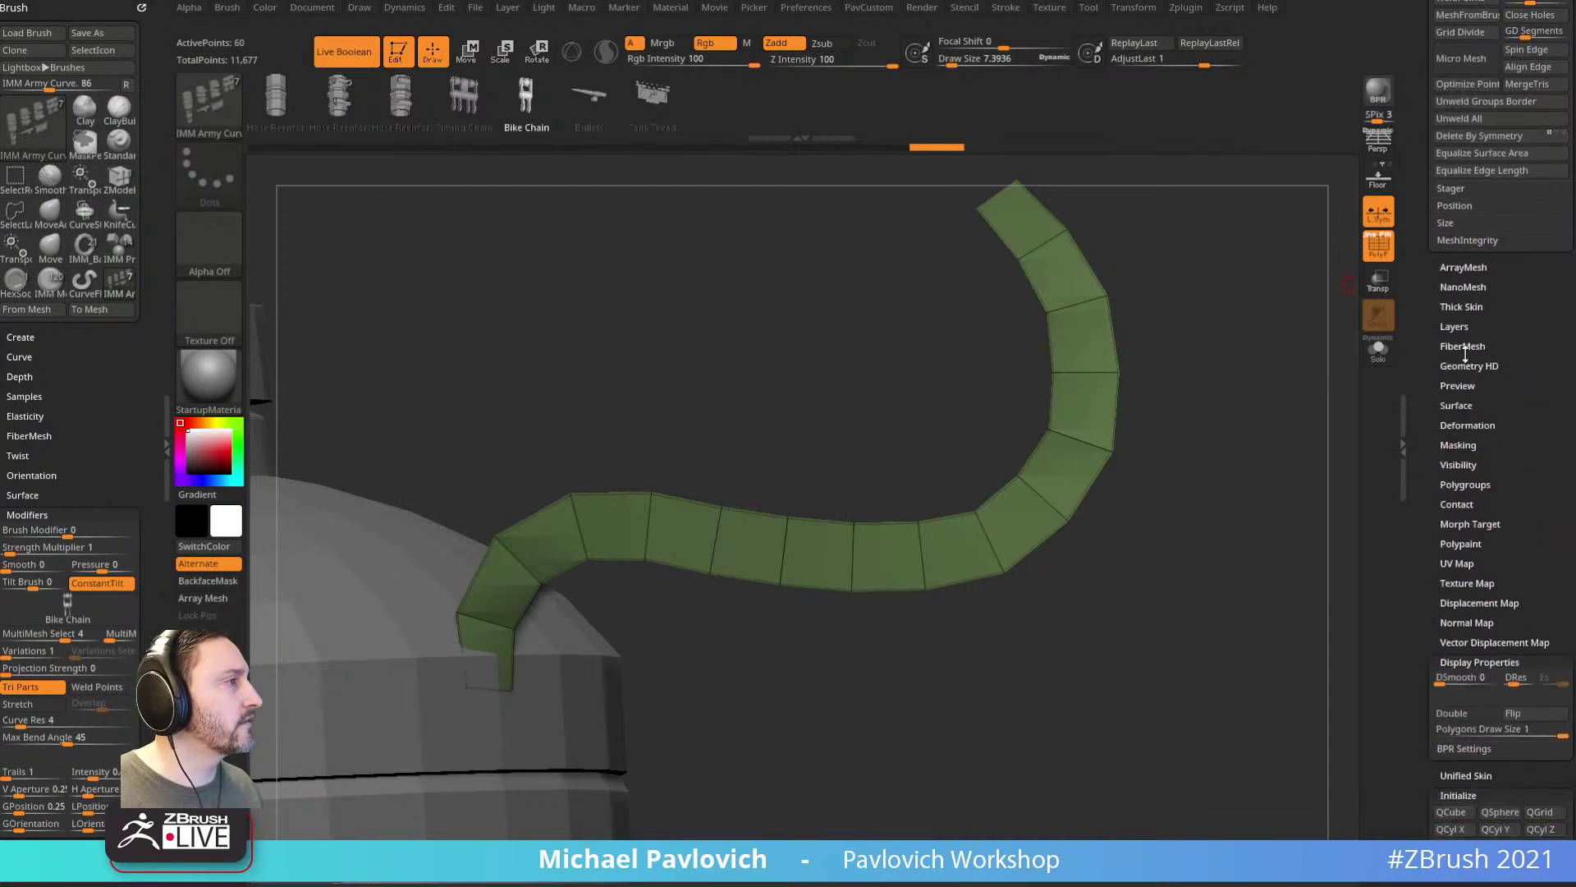
key(shift)
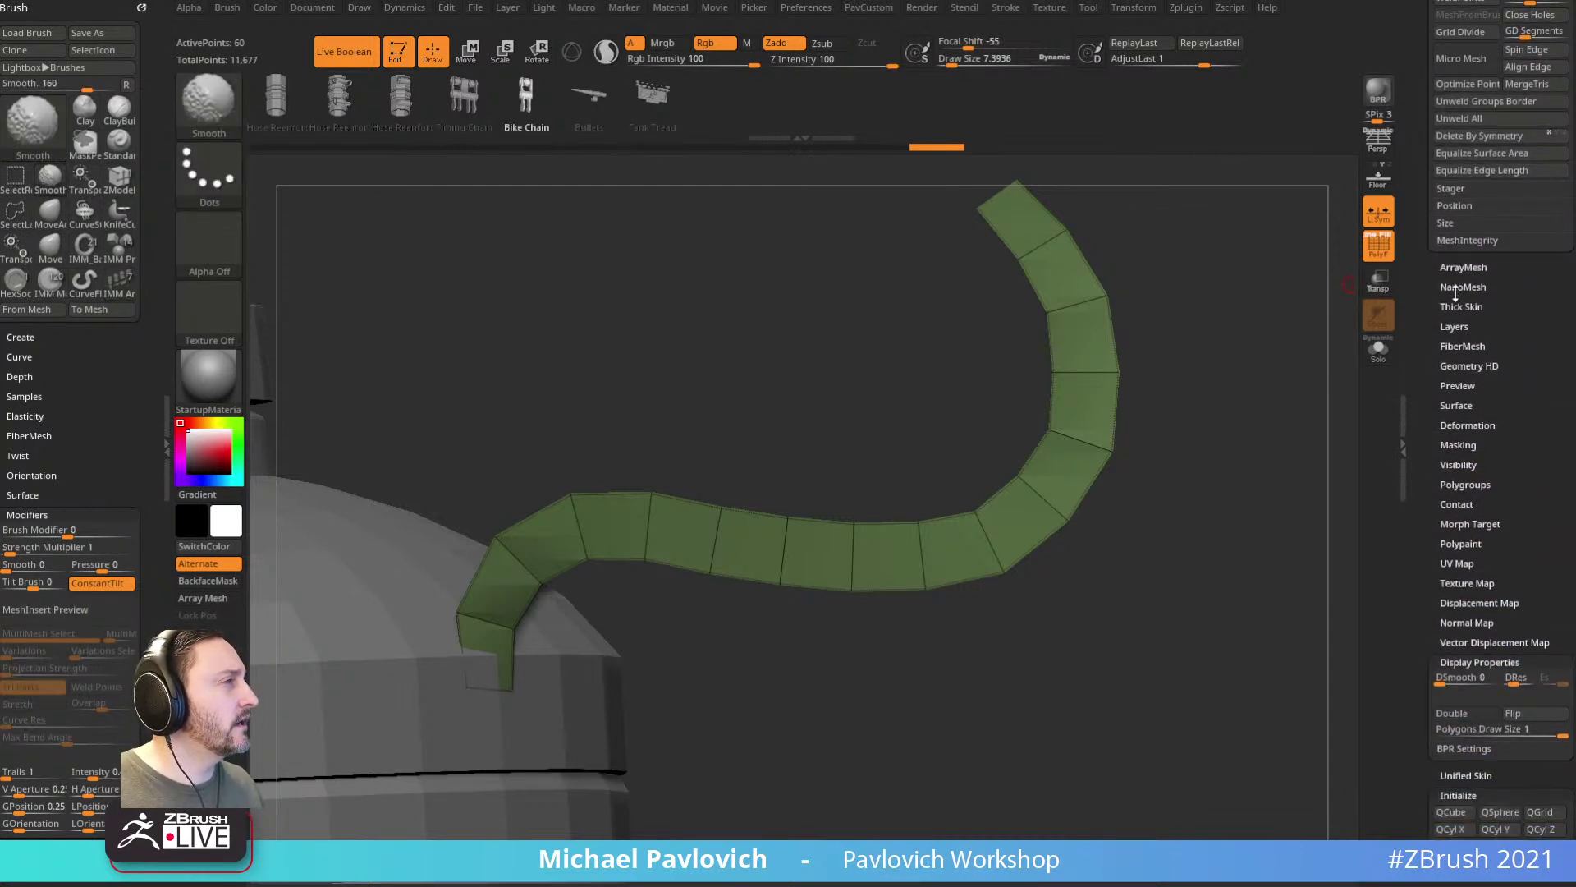
scroll(1454, 334, up, 15)
scroll(1449, 359, up, 8)
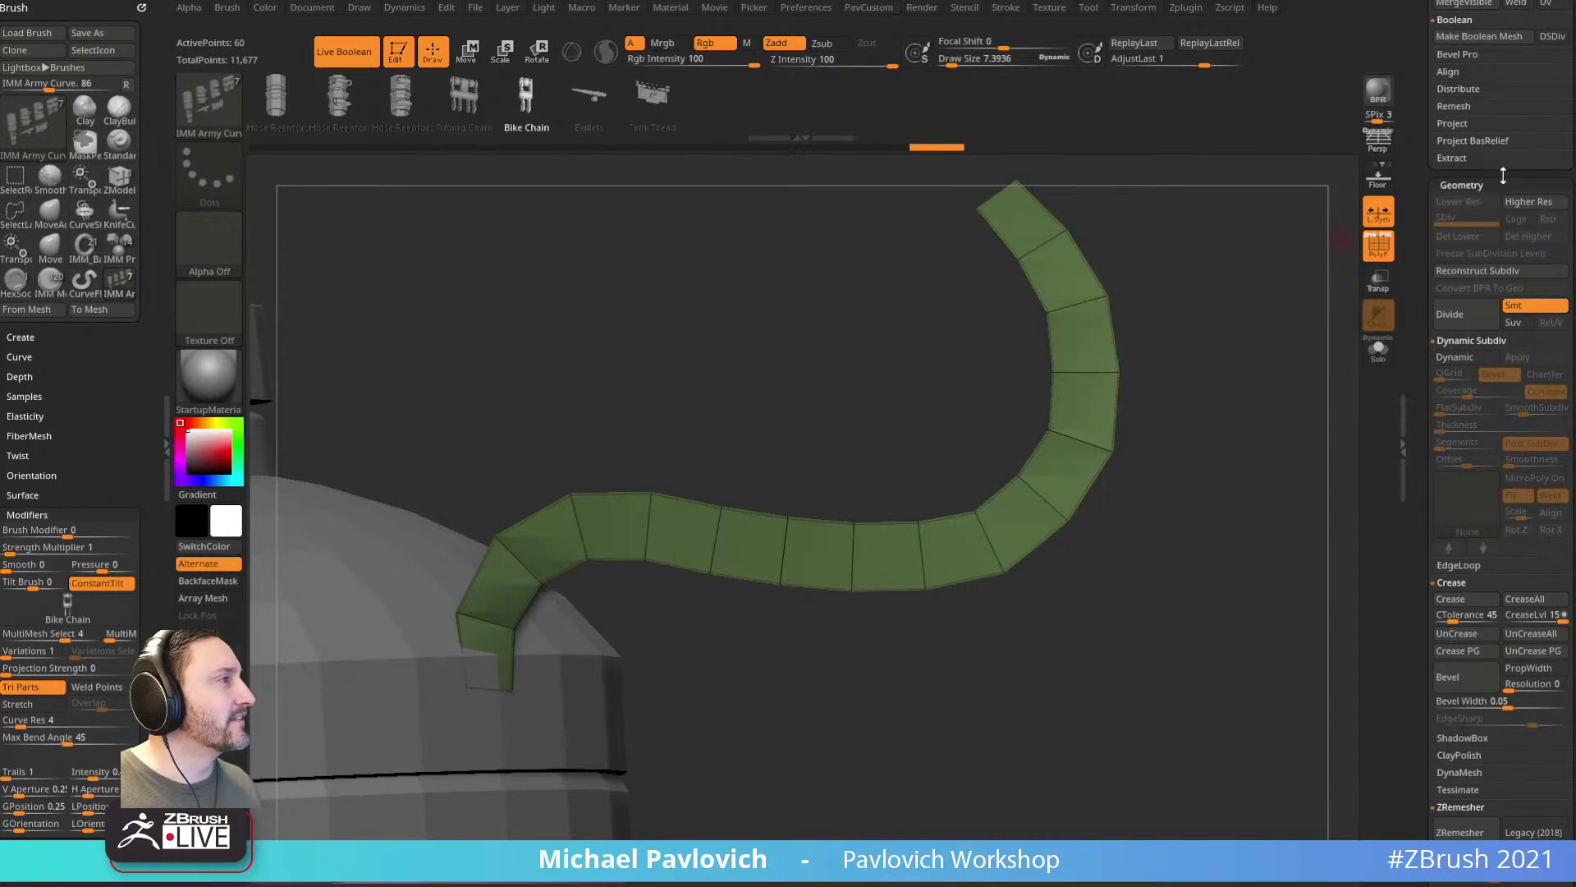
click(1459, 357)
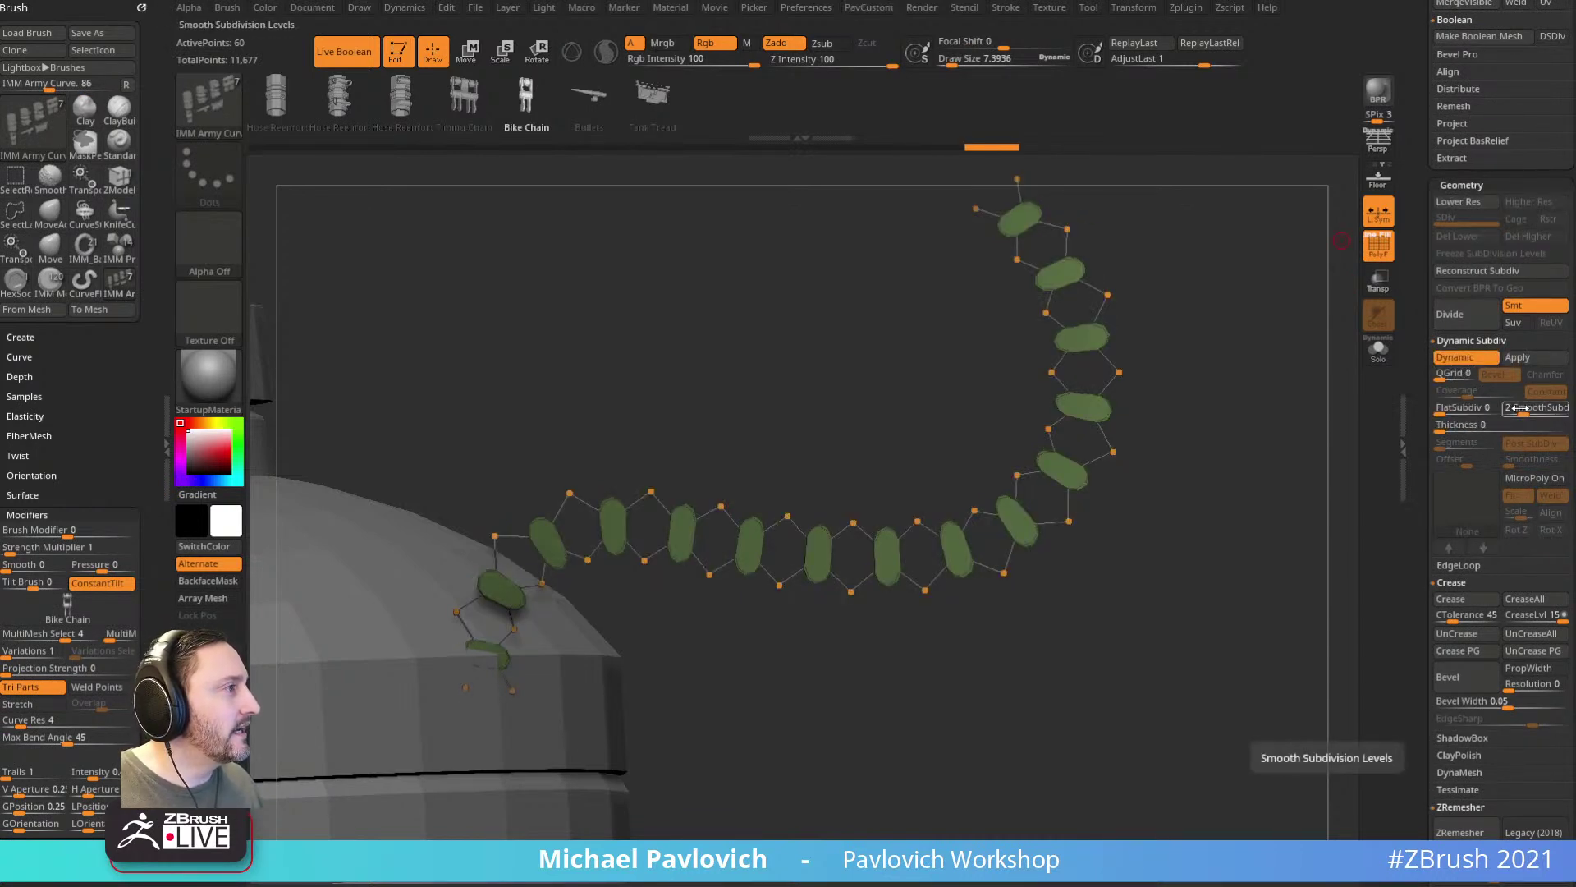
drag(1525, 410, 1503, 416)
click(1495, 500)
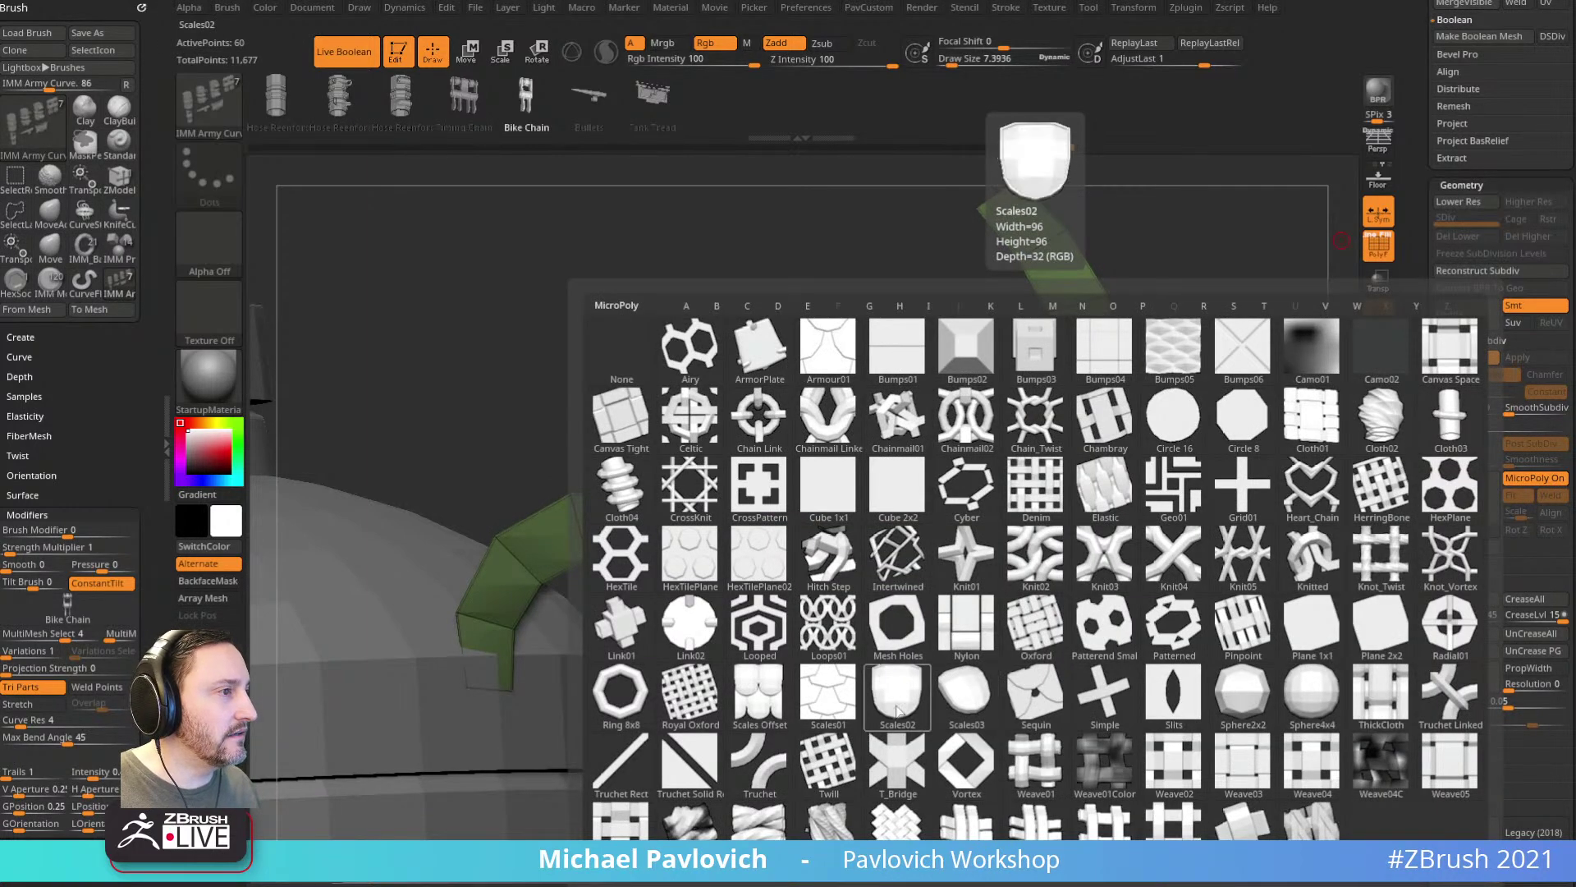
click(973, 700)
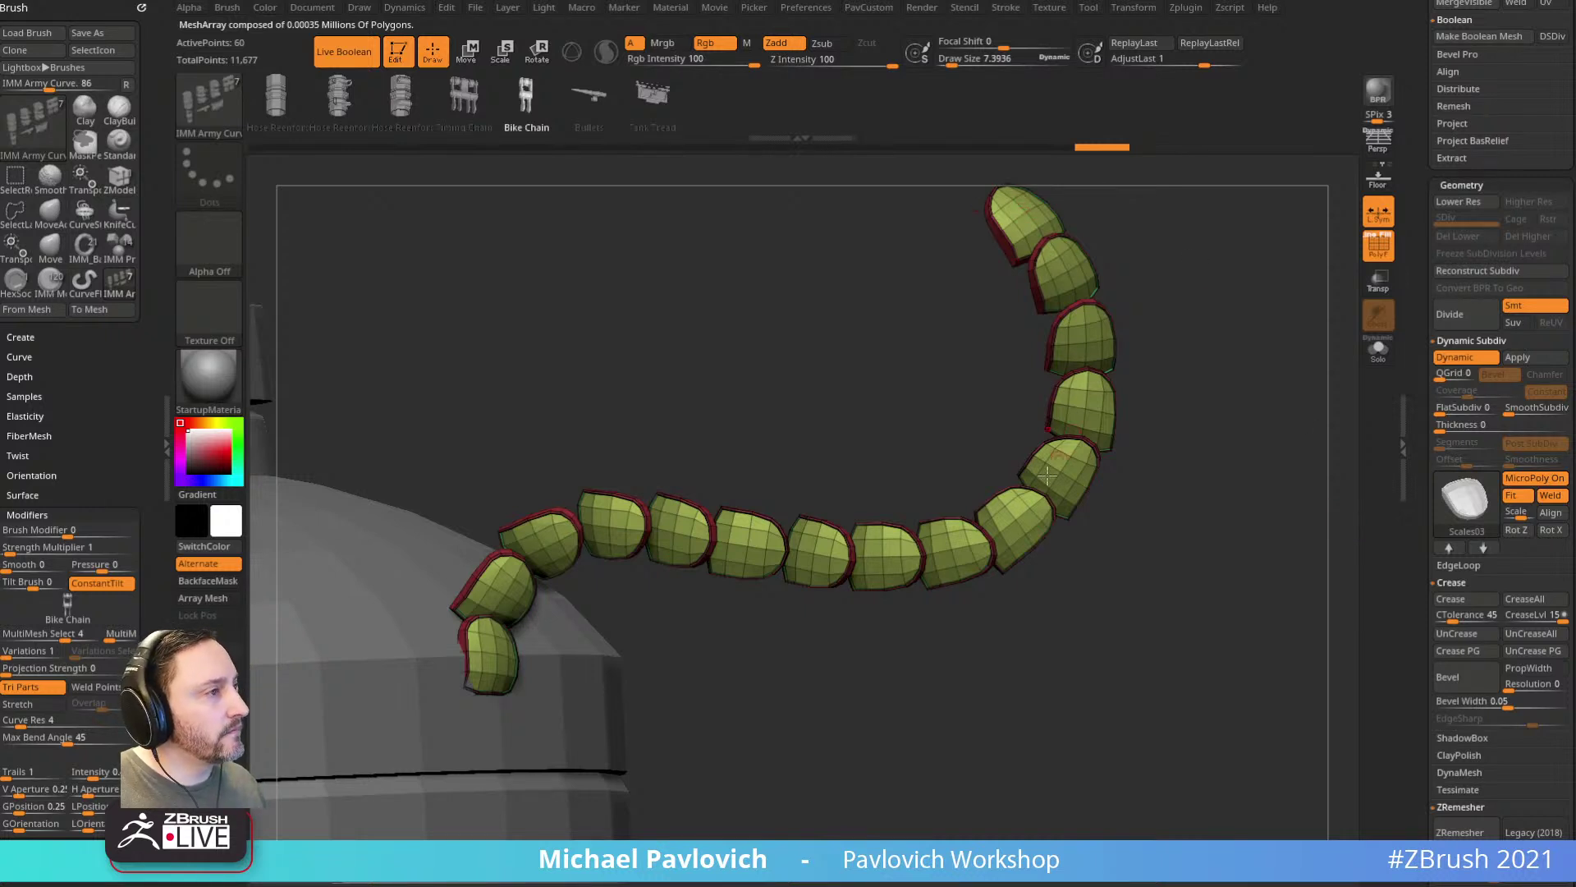
Step: Turn off dynamic subdivision on the strip to restore its flat, plain polygons
drag(1197, 489, 1218, 452)
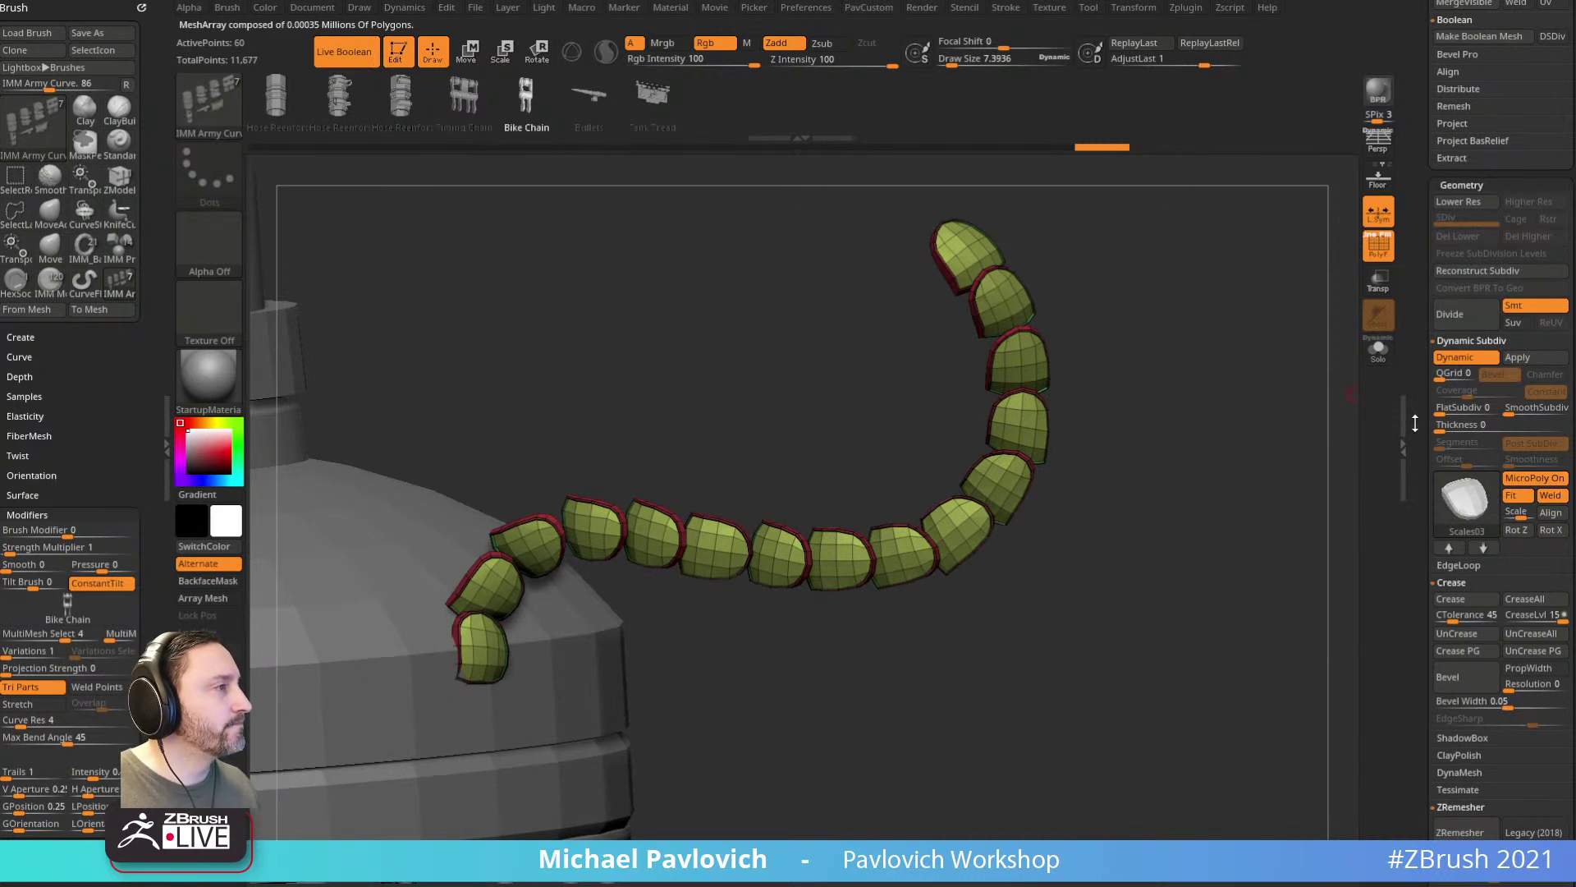
click(1459, 358)
drag(1422, 414, 1421, 181)
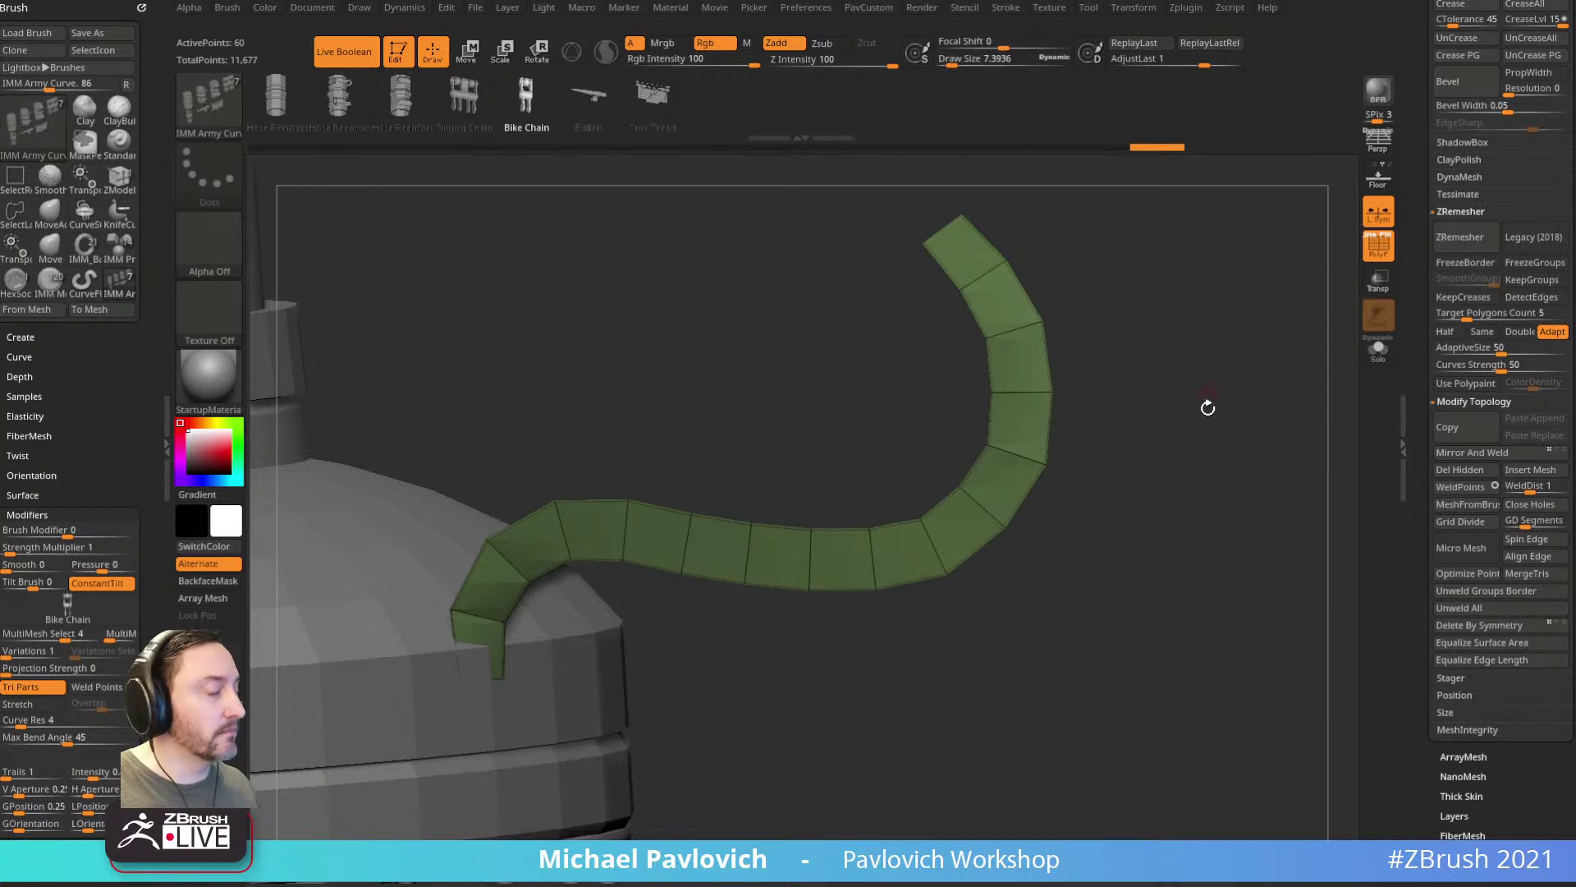
Step: Choose the IMM Ind. Parts brush and create a NanoMesh brush from it
key(b)
key(i)
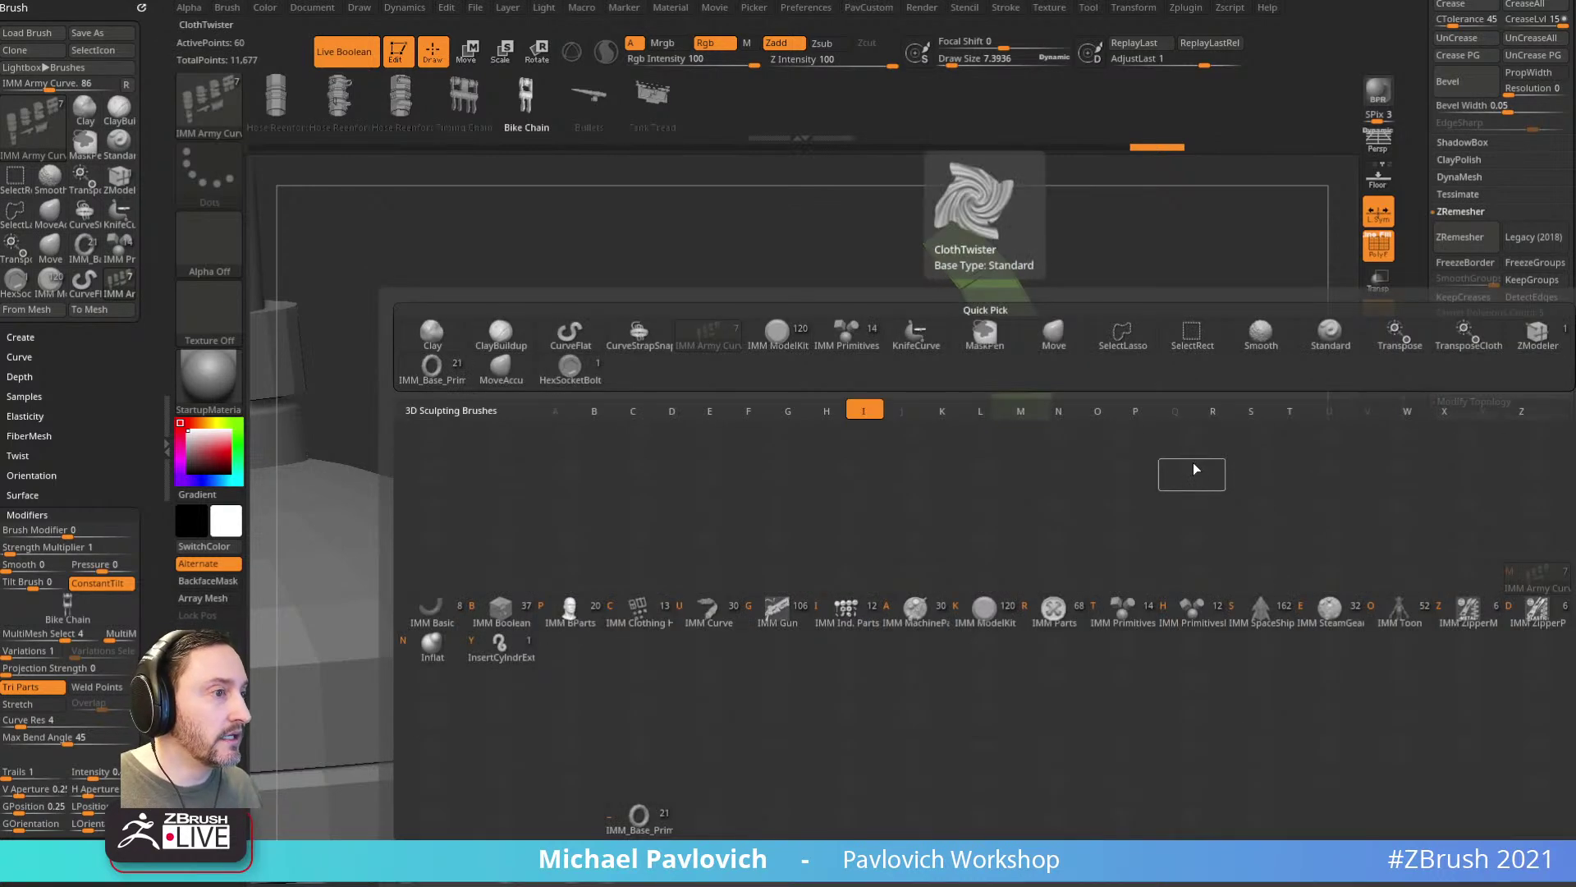
click(845, 612)
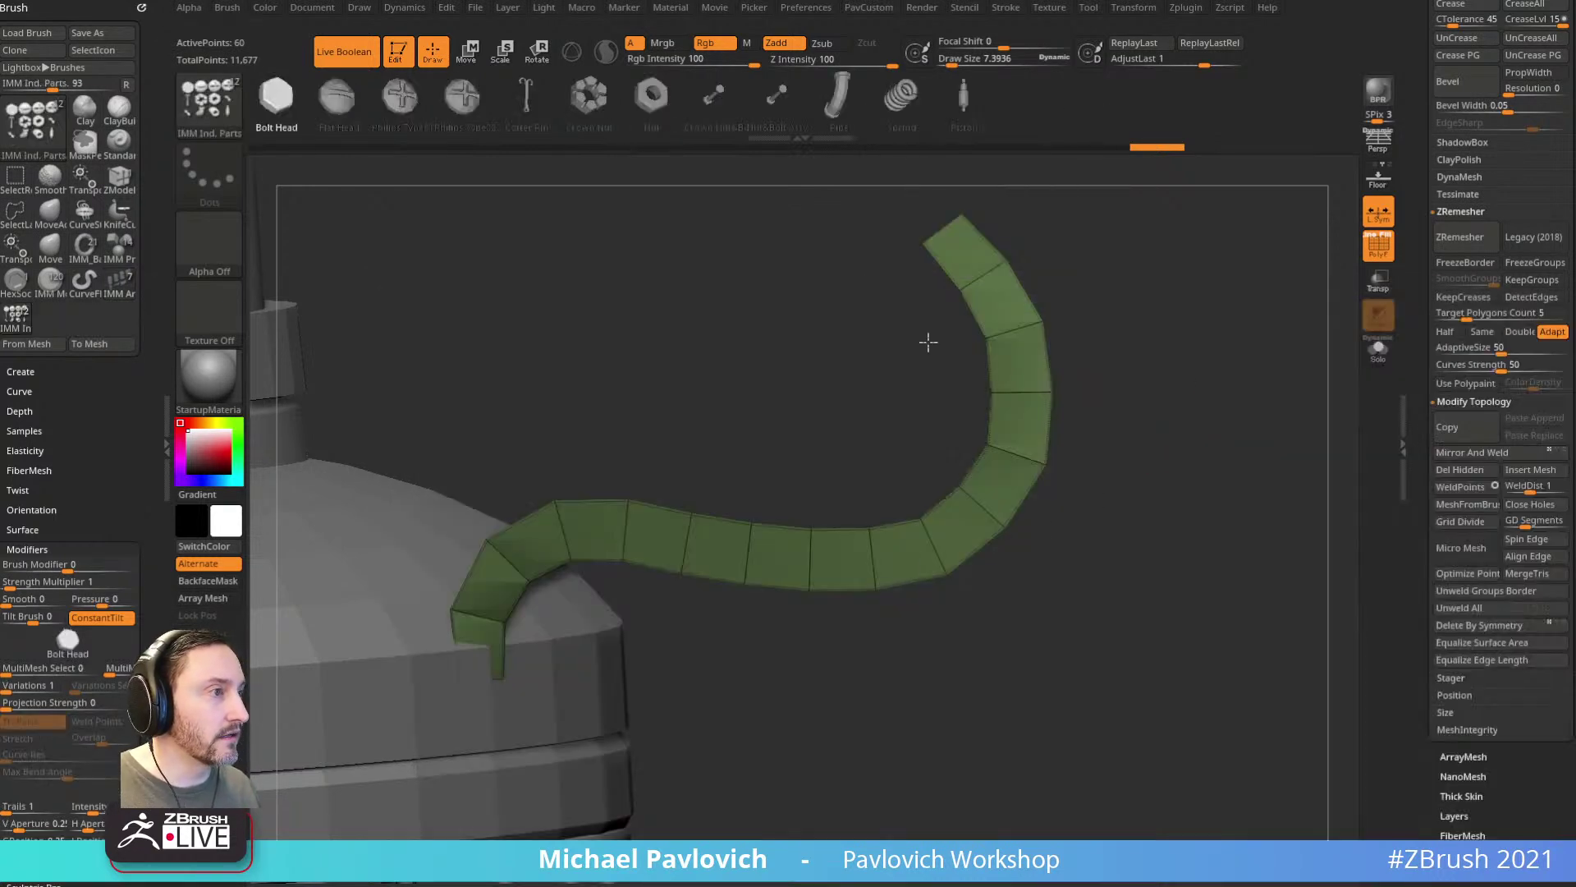
click(227, 7)
click(263, 375)
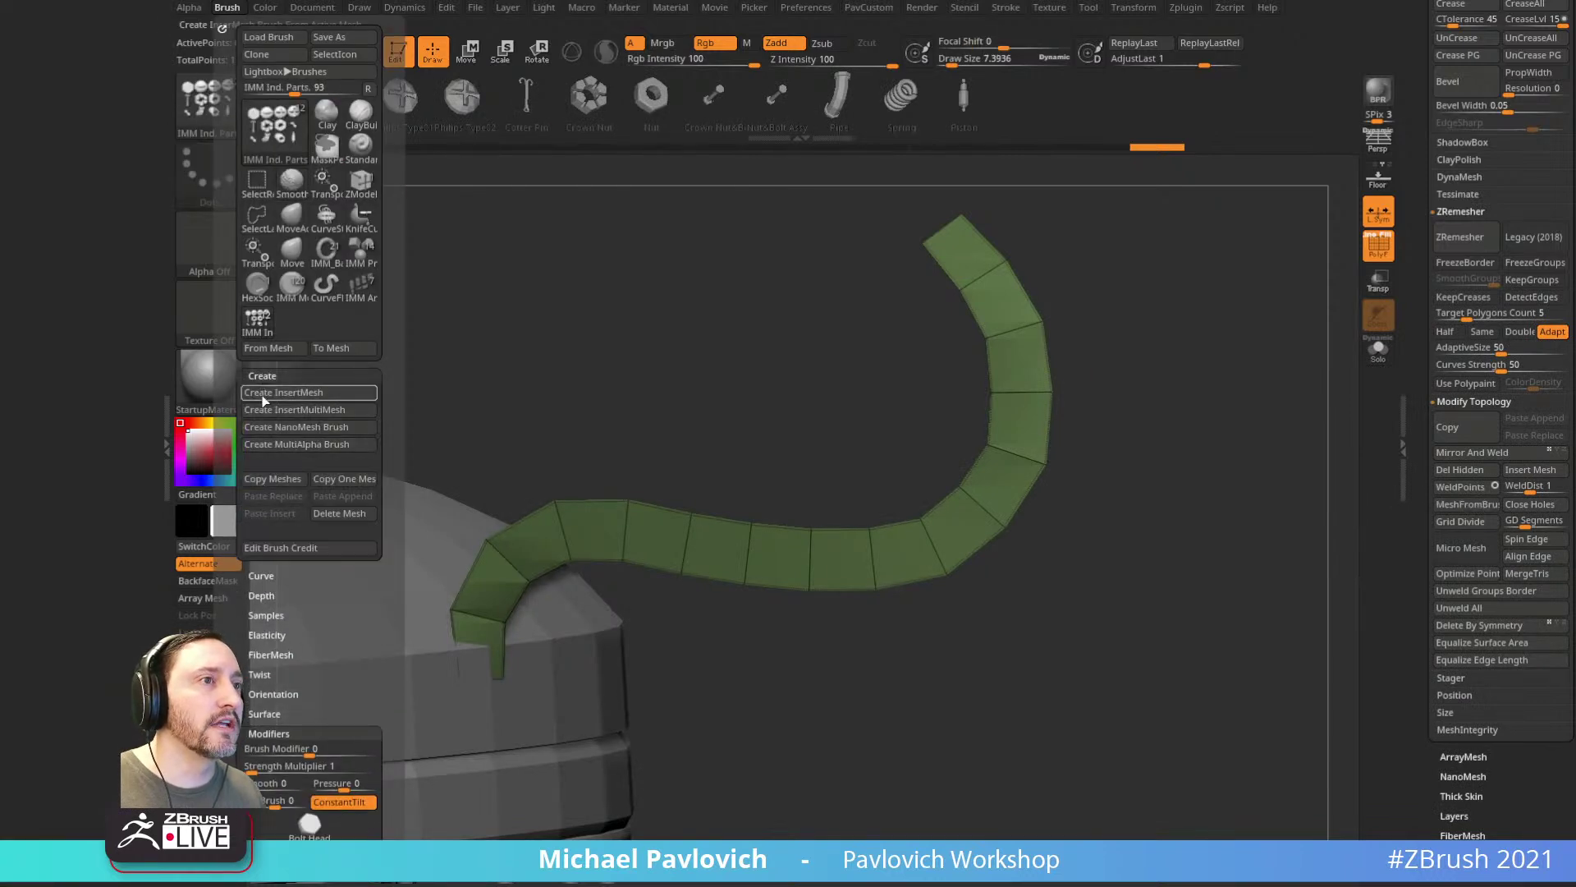
click(275, 426)
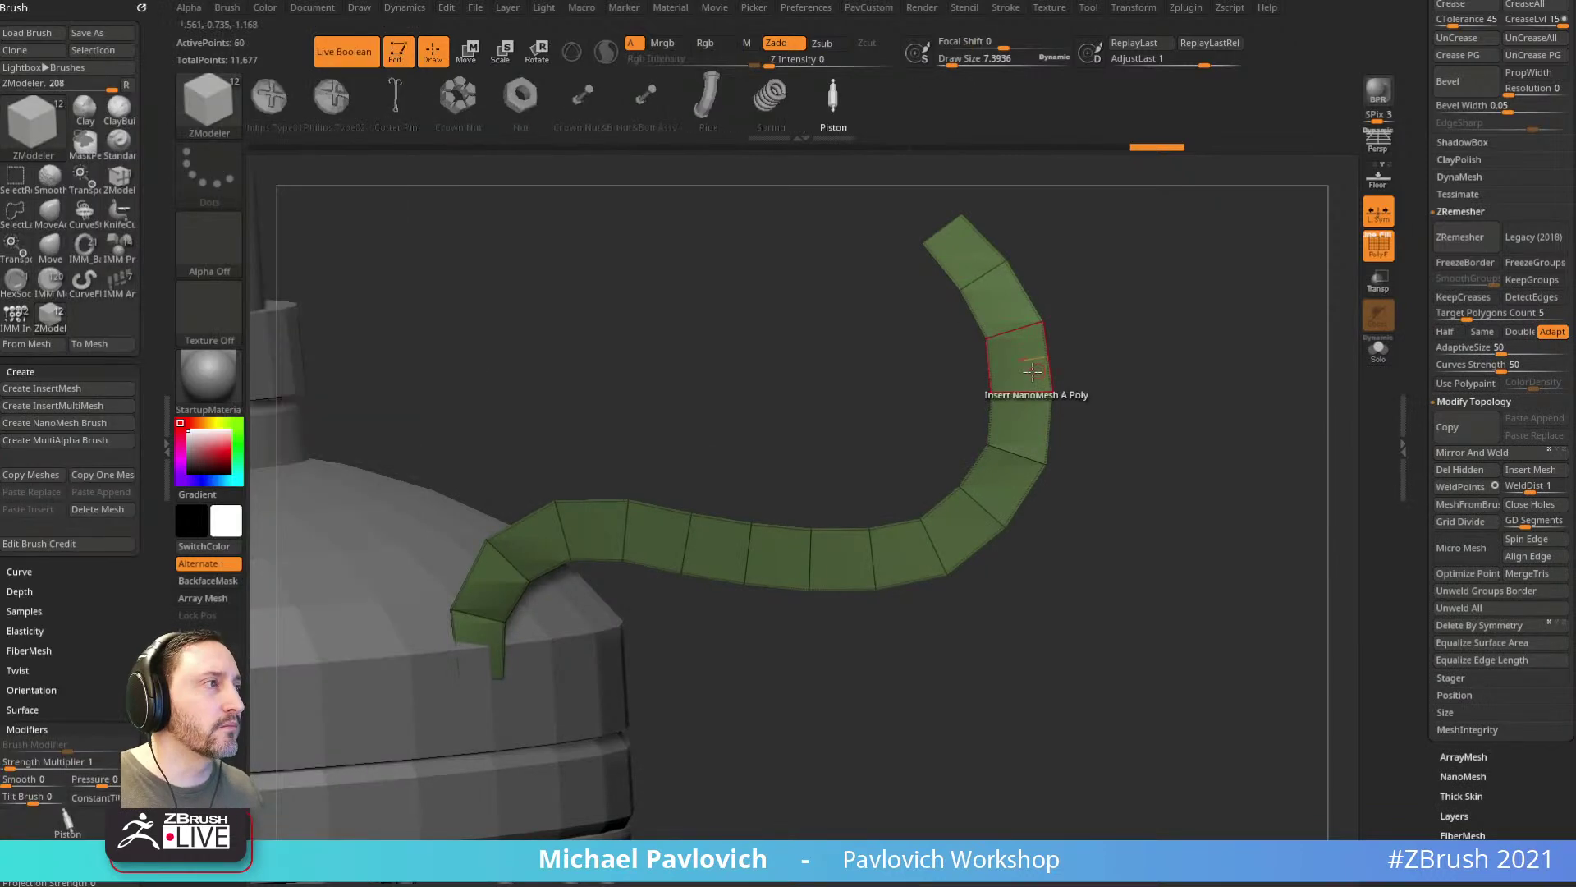
Step: Insert the Piston NanoMesh on the strip's polygons with the Polygroup All target
key(space)
click(1133, 489)
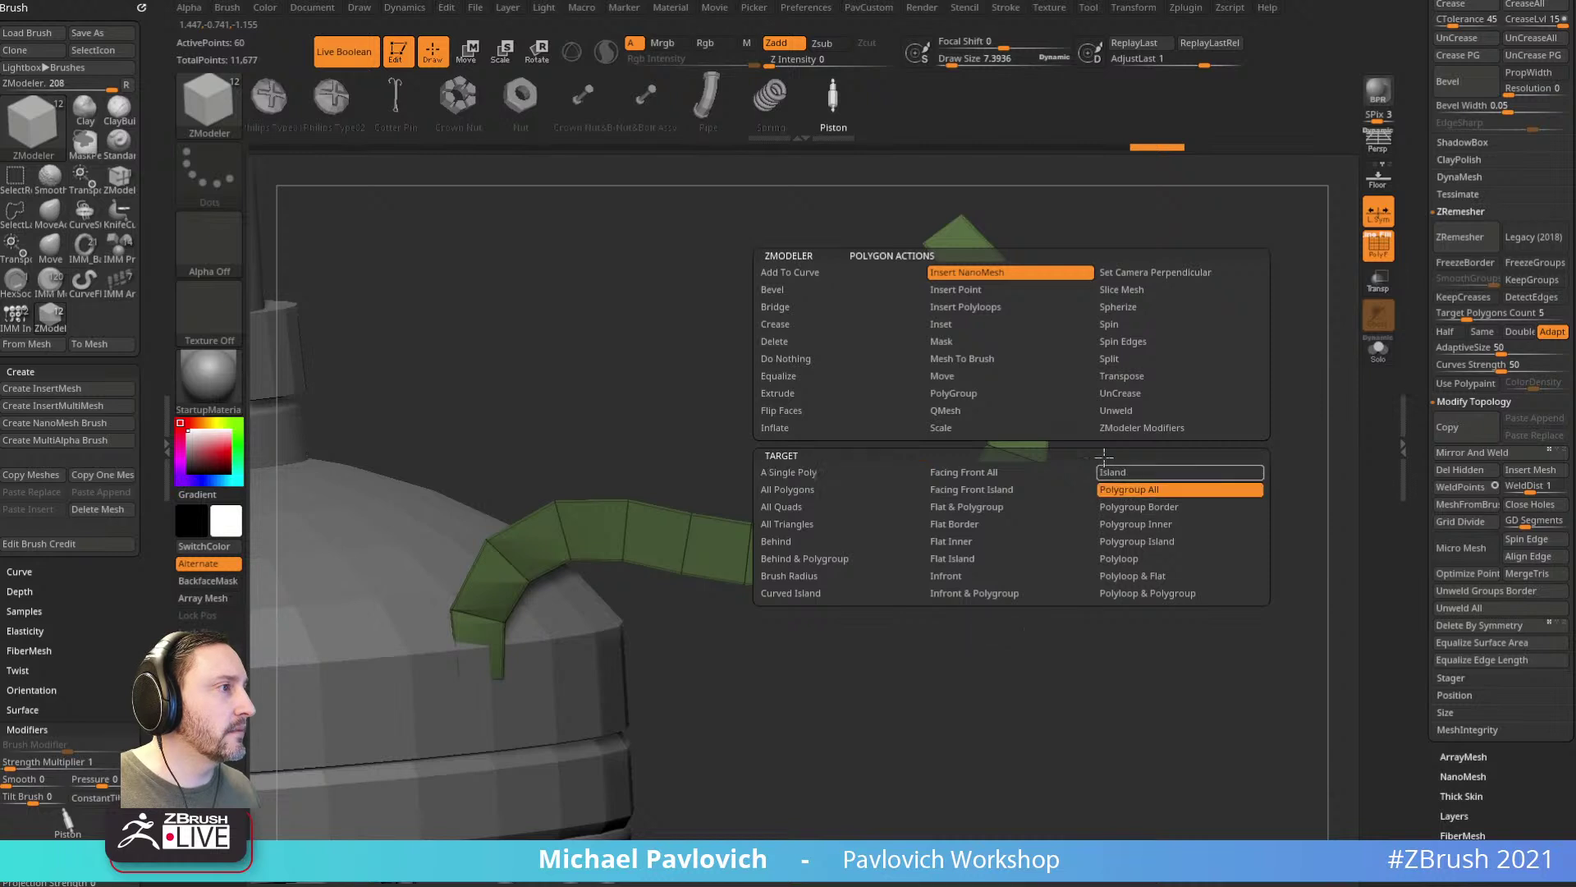
click(1020, 440)
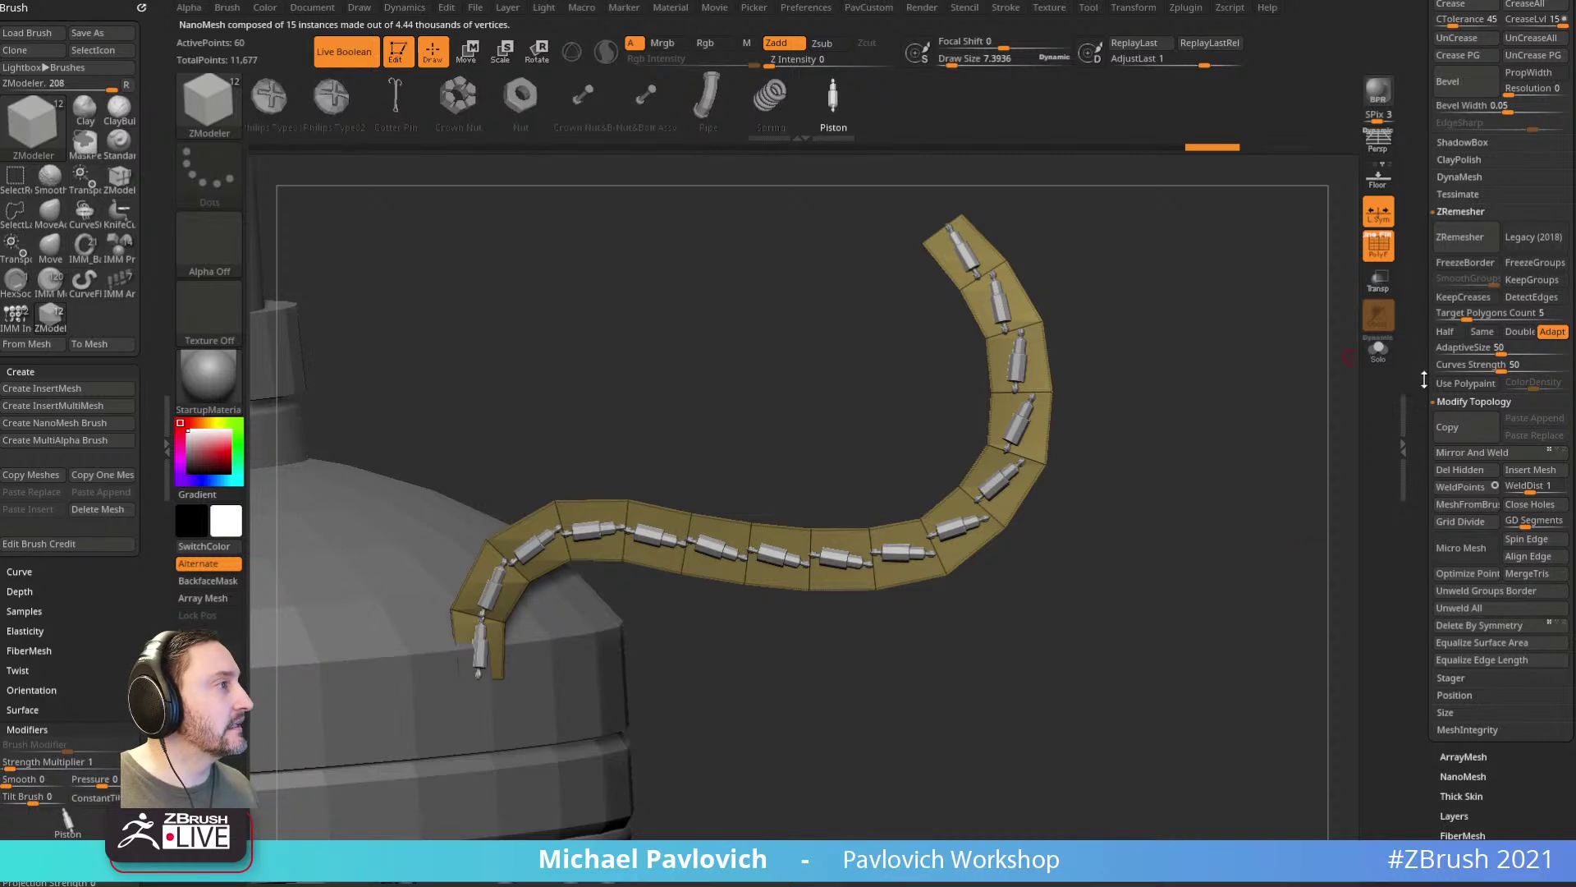
Step: Set the piston NanoMesh to Fit and enlarge its size to about 1.07
drag(1424, 374, 1422, 256)
click(1463, 401)
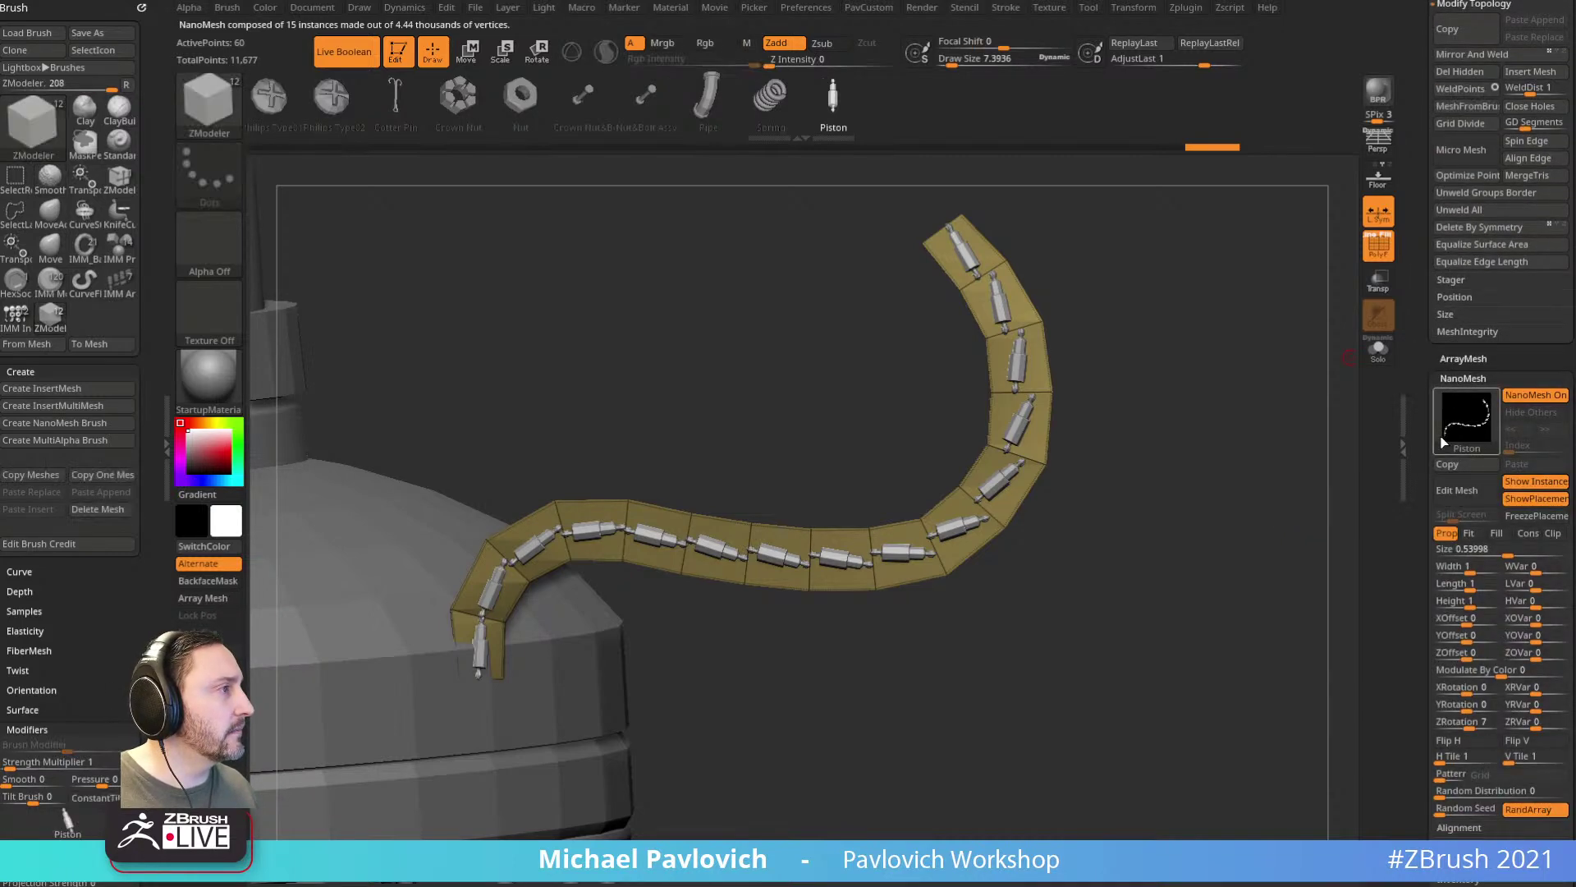
click(1477, 536)
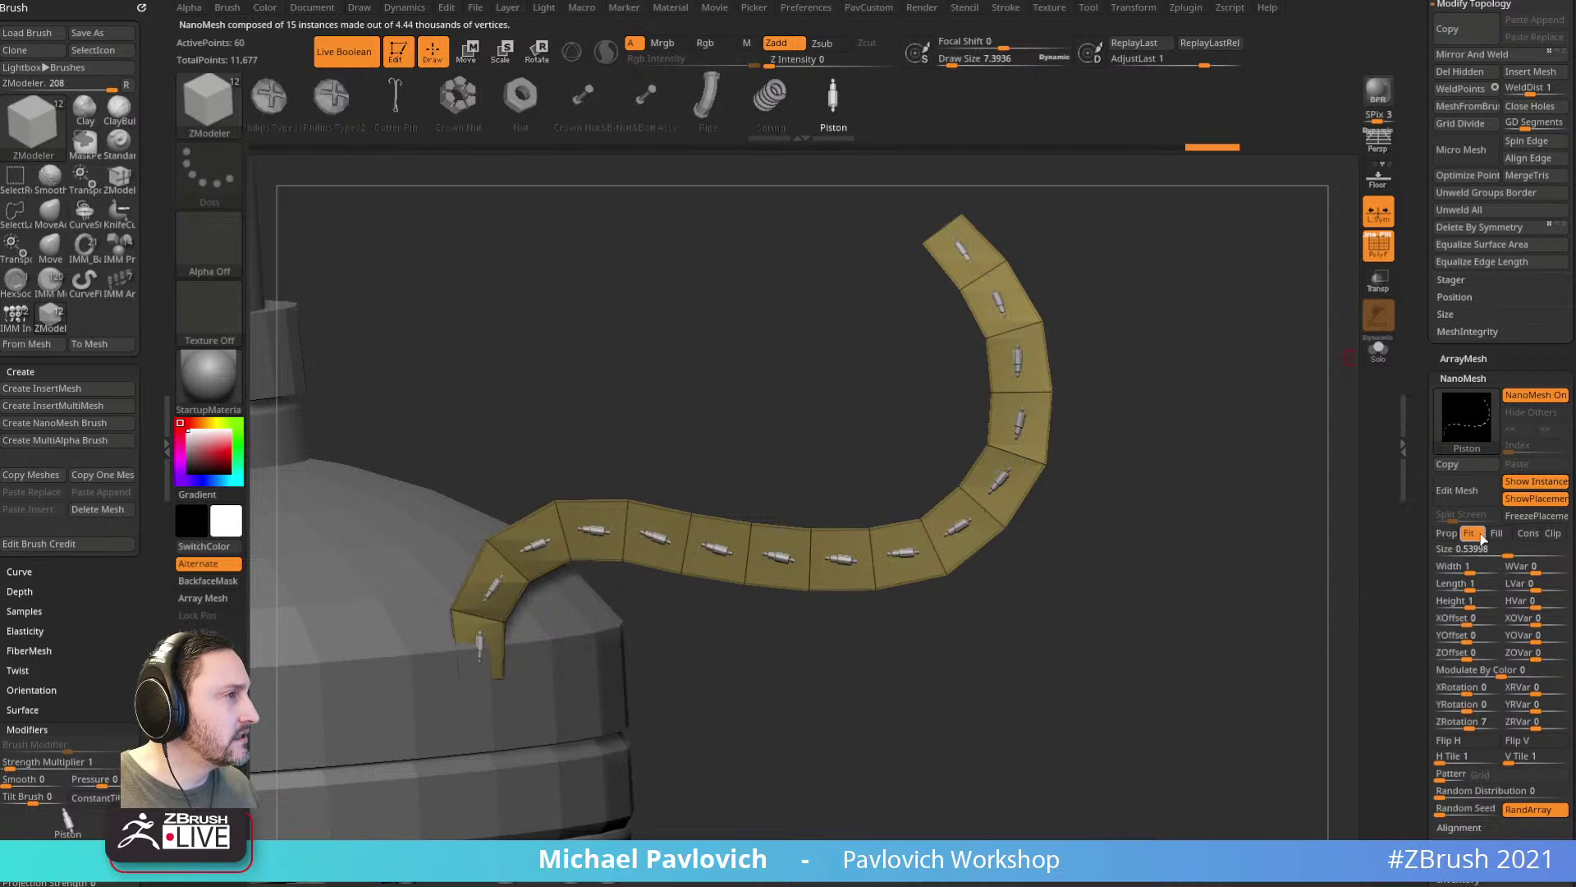
mouse_move(1508, 549)
mouse_down()
mouse_move(1531, 548)
mouse_move(1518, 548)
mouse_up()
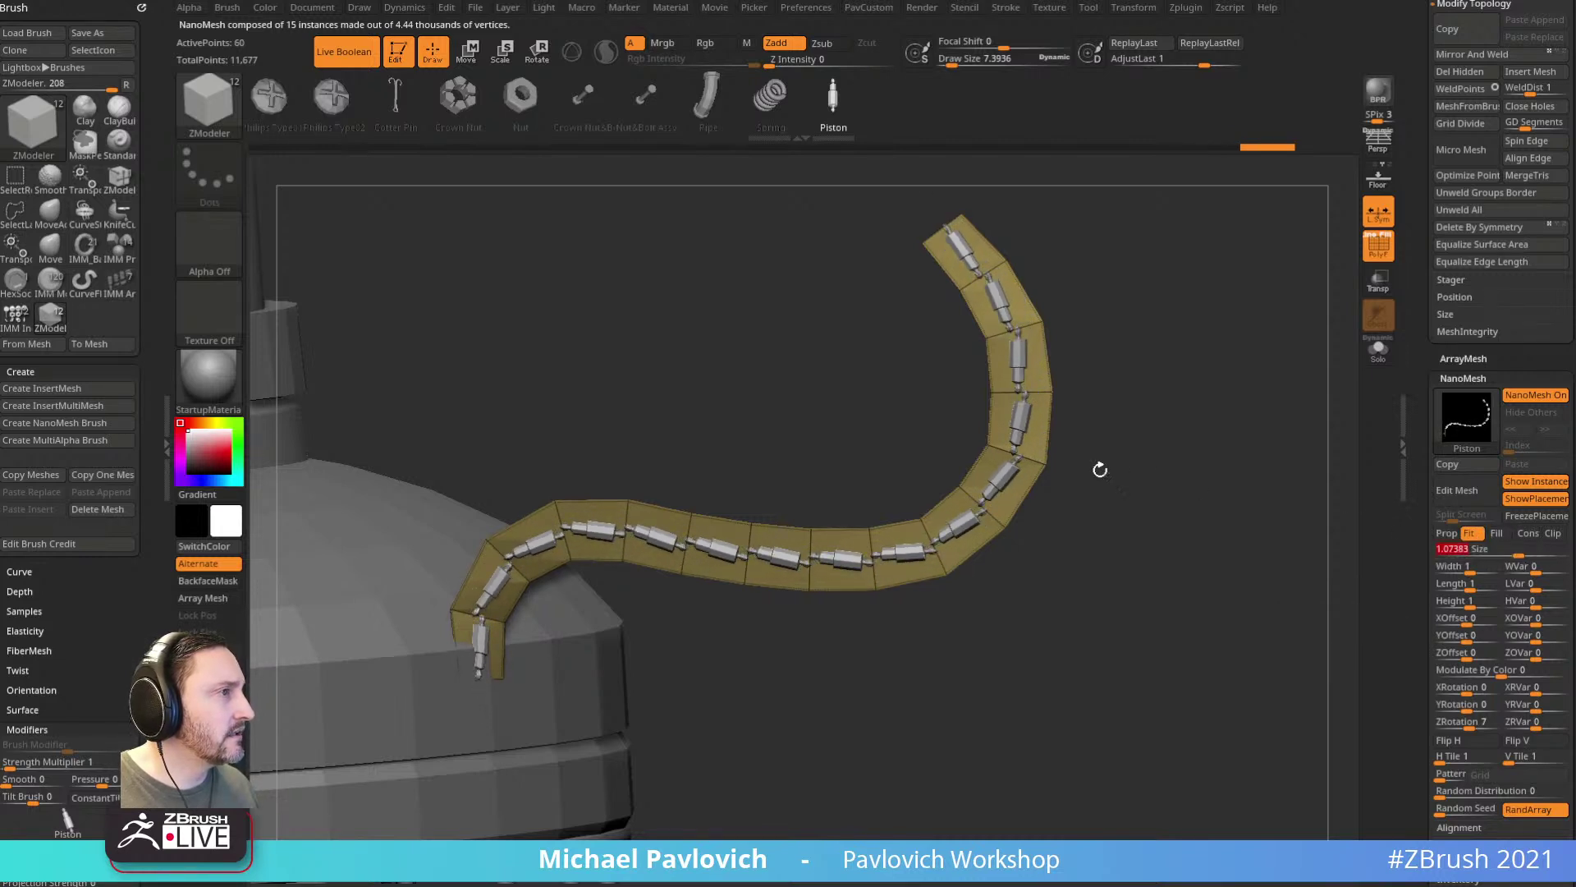
Step: Choose the Move brush, switch the piston NanoMesh back to Prop, and set its size to about 0.46
key(b)
key(m)
key(v)
click(1446, 532)
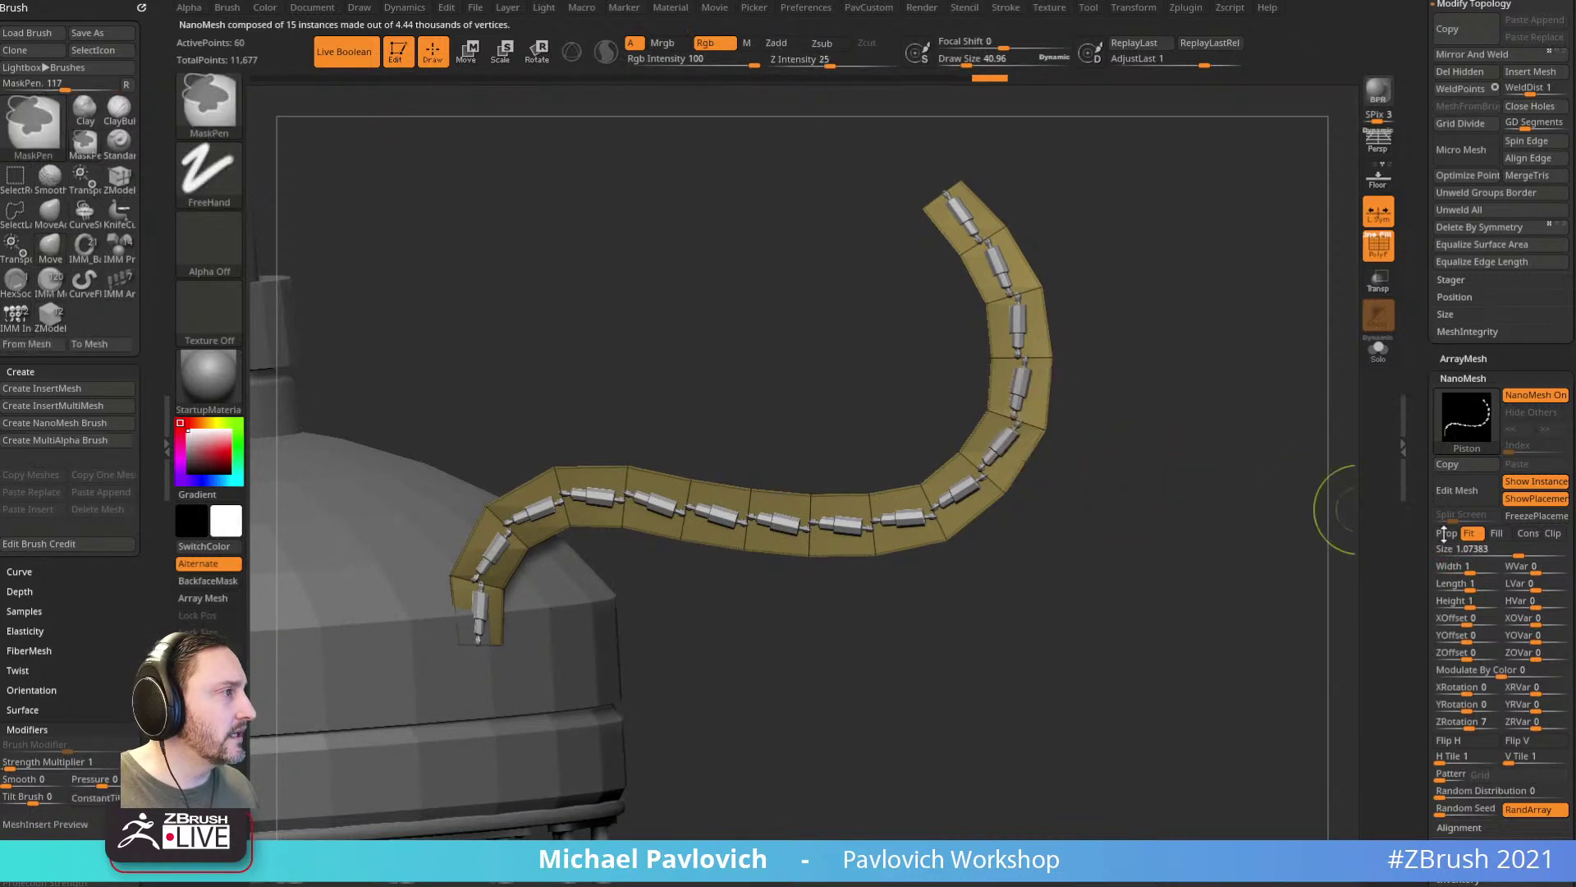
drag(1497, 551, 1506, 551)
mouse_move(1043, 431)
mouse_down()
mouse_move(1059, 527)
mouse_move(1040, 523)
mouse_move(1054, 491)
mouse_up()
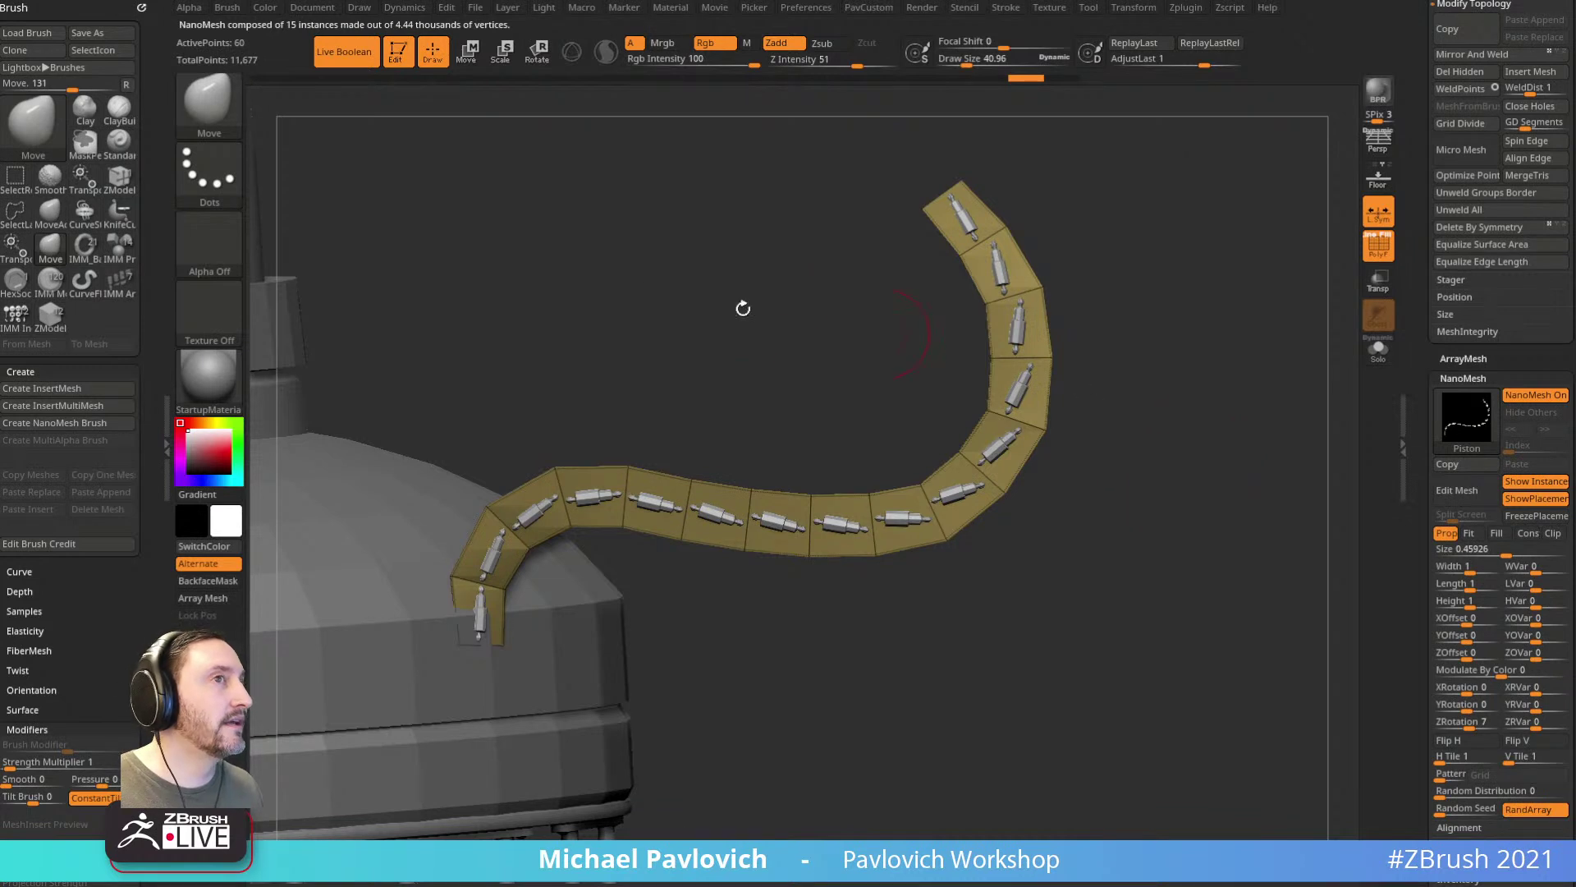
Step: Set the gravity strength to 0.3578, disable the collision volume, and run the dynamics simulation on the strip's unwelded polygons
click(404, 8)
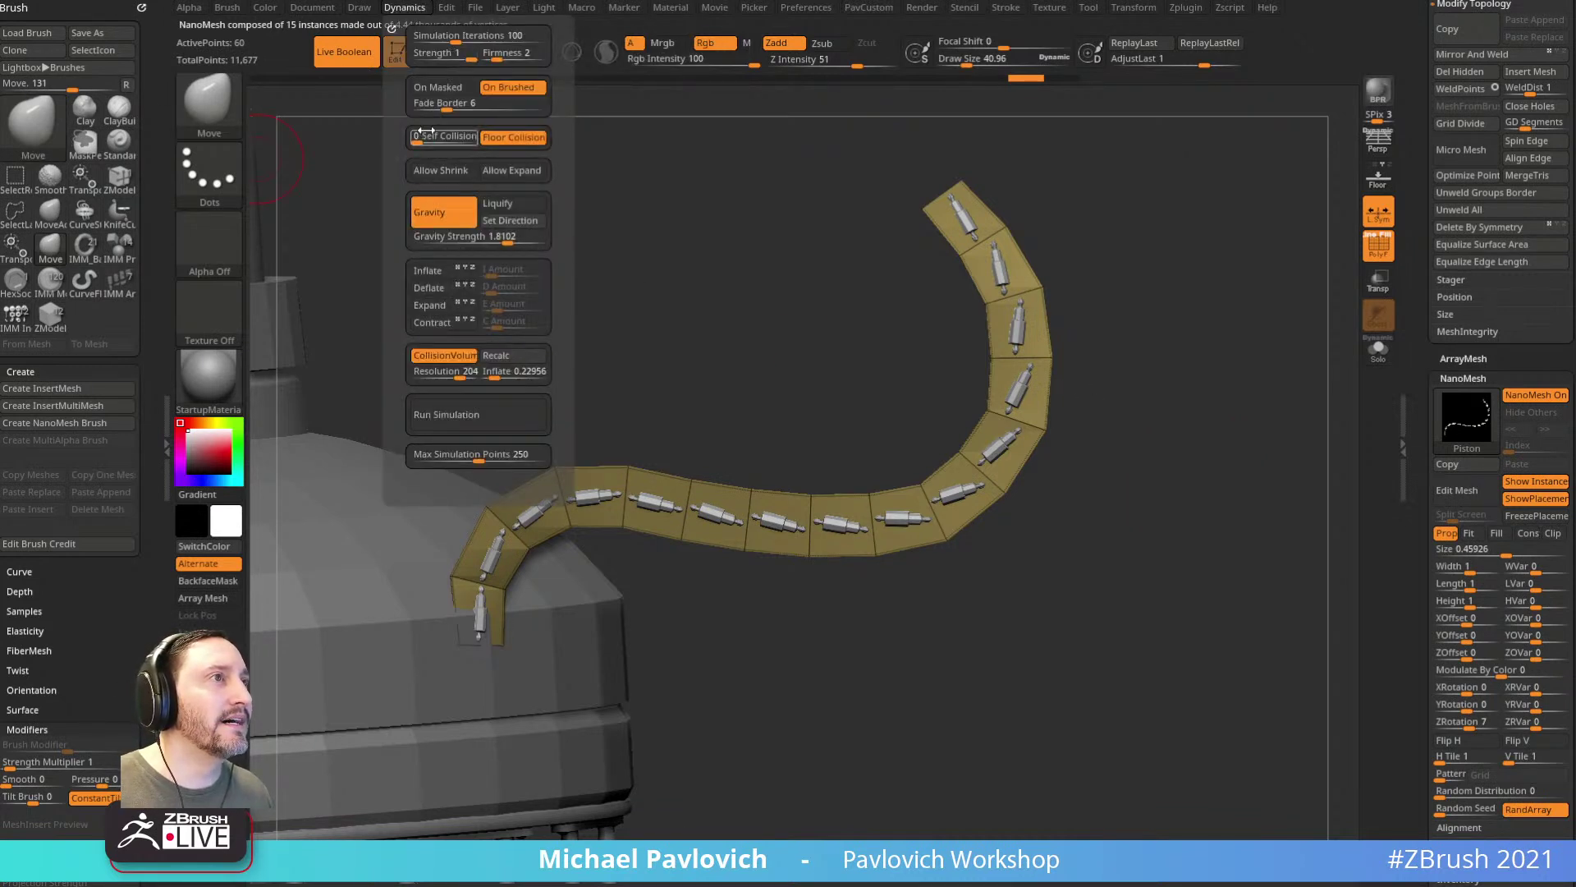
click(496, 238)
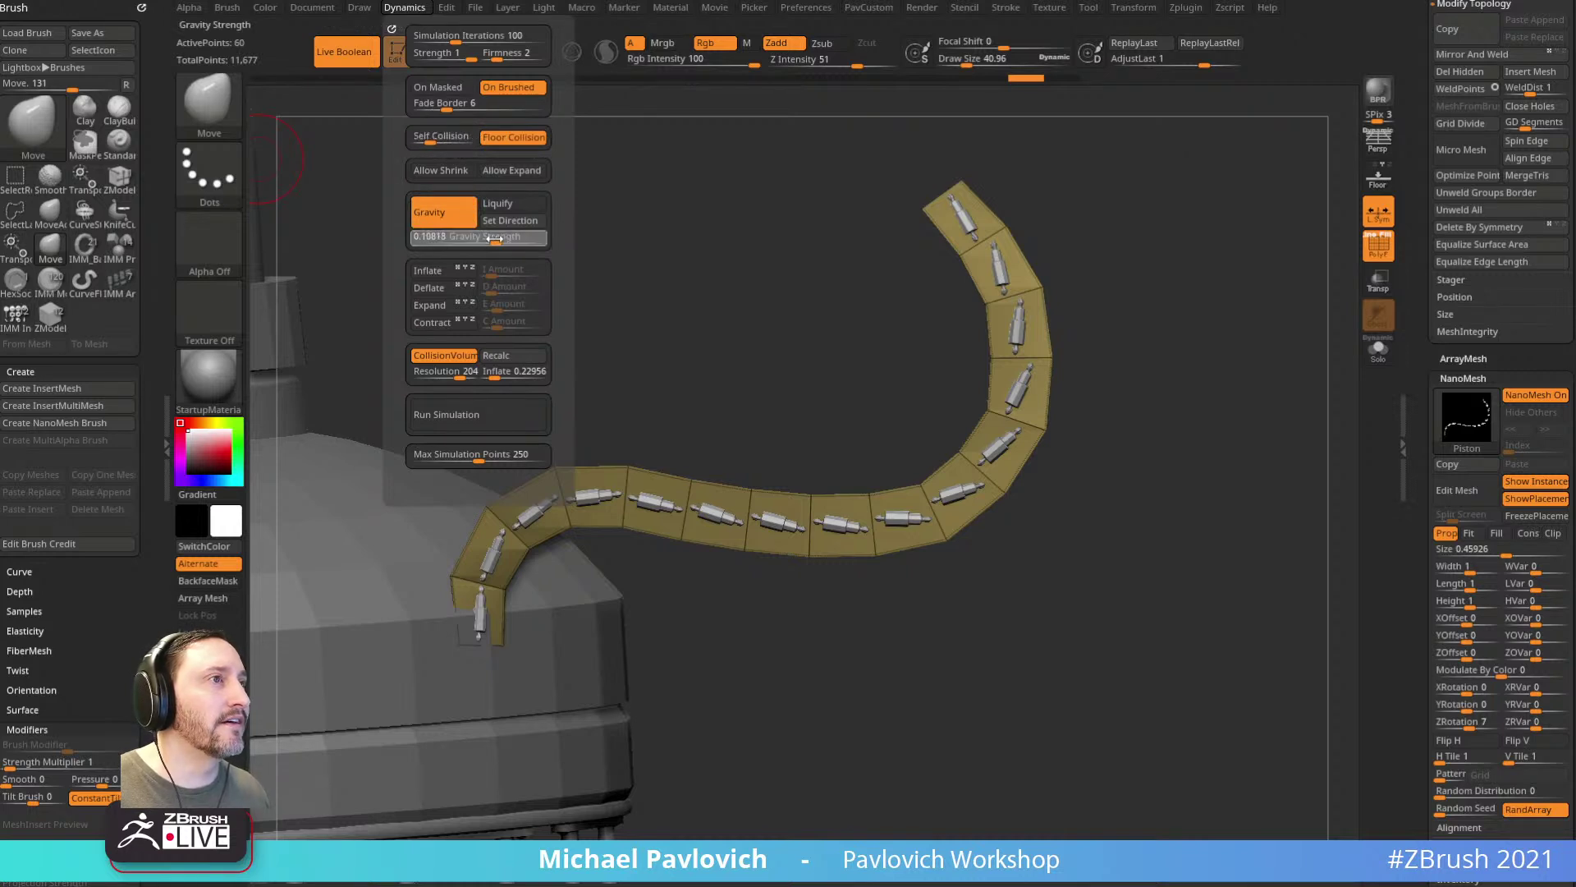
drag(496, 238, 501, 238)
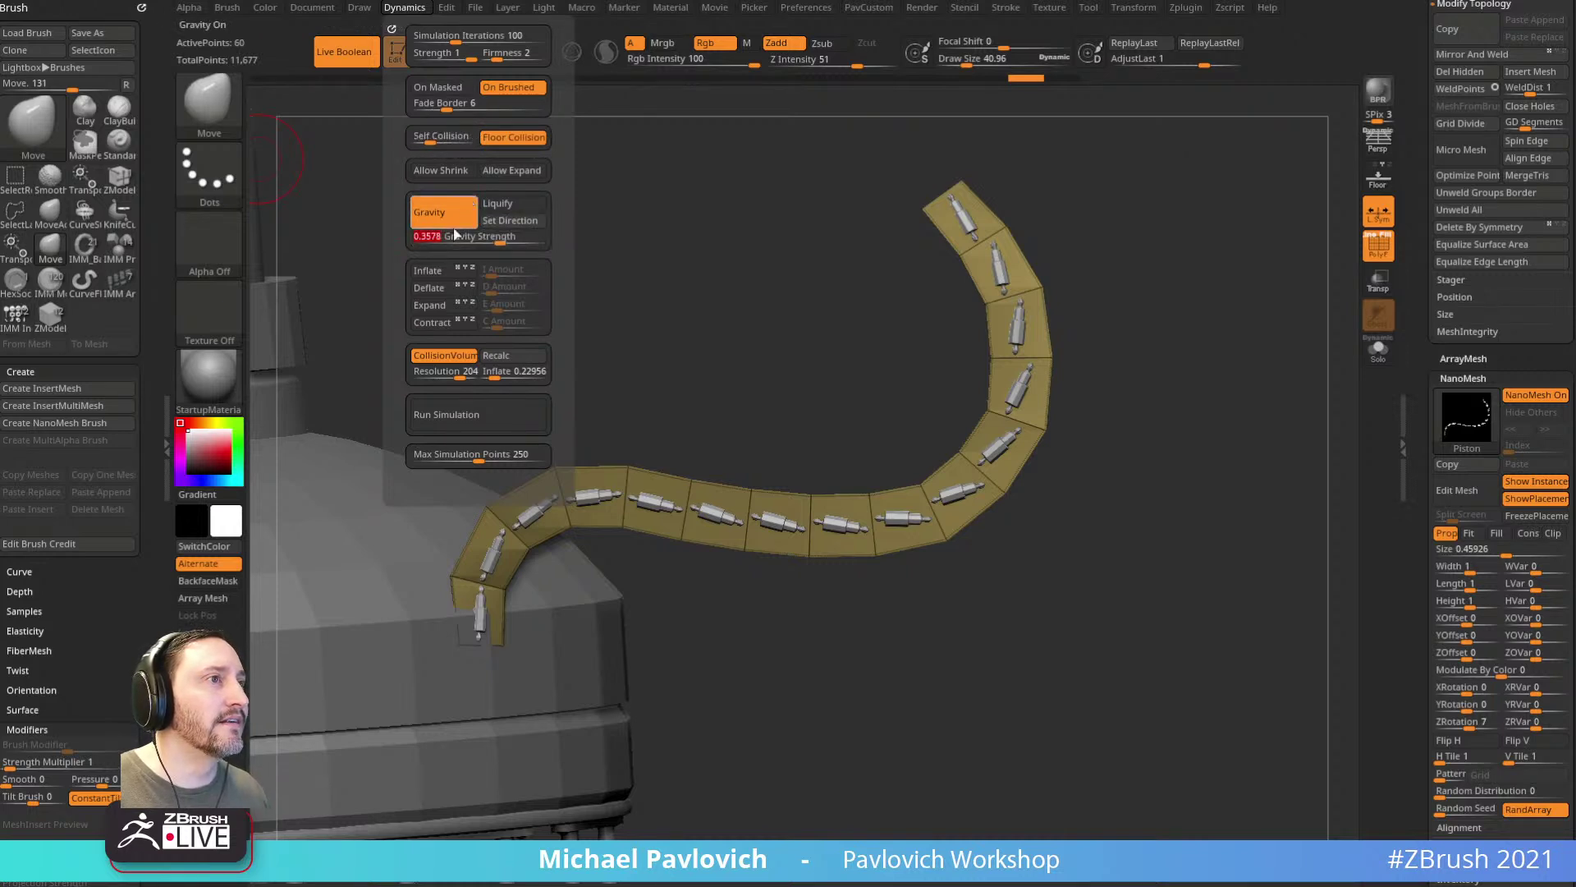
click(453, 358)
click(469, 411)
mouse_move(1206, 424)
mouse_down()
mouse_move(1142, 446)
mouse_move(1190, 362)
mouse_move(1207, 458)
mouse_move(1227, 435)
mouse_up()
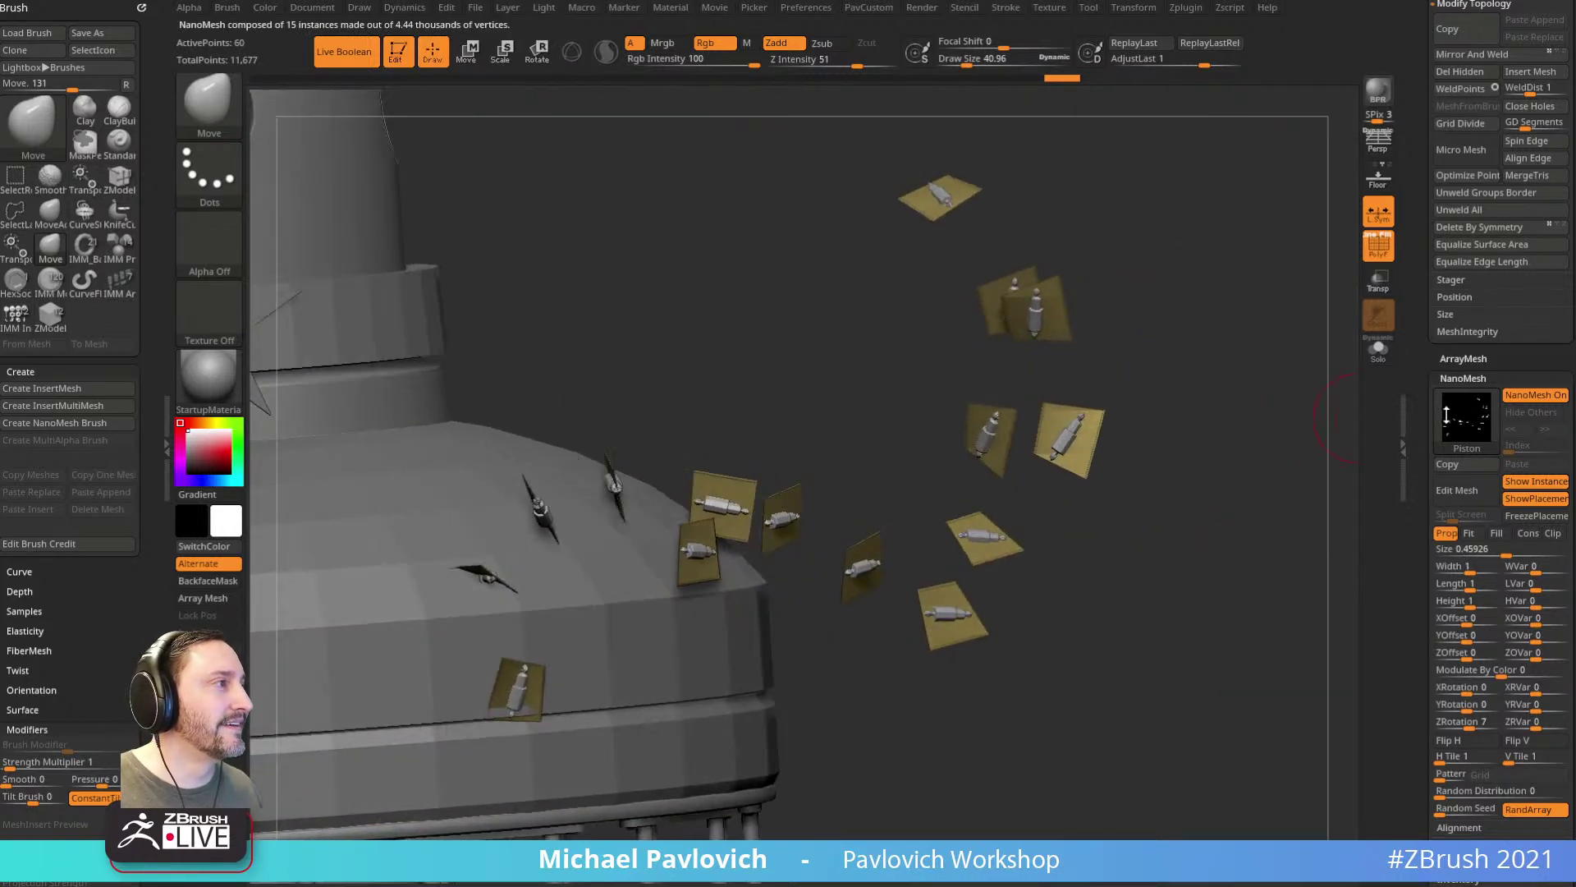
Step: Toggle the NanoMesh instances off and back on, and hide the placement polygons so only the pistons show
click(1535, 481)
drag(1214, 552, 1204, 539)
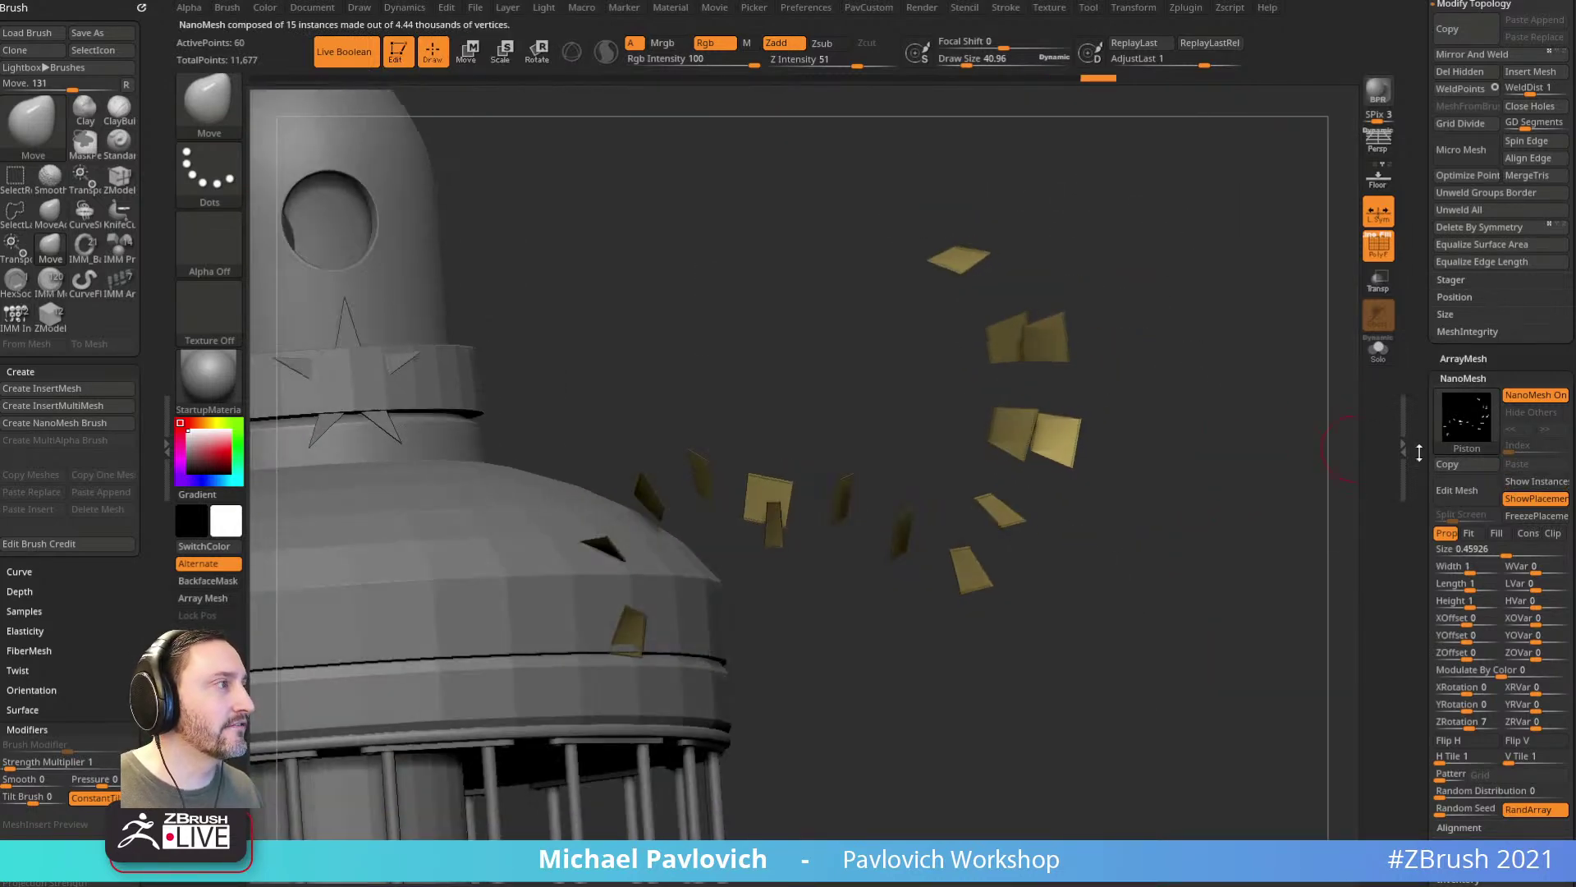
click(1521, 481)
click(1523, 498)
alt+drag(1256, 624, 1238, 533)
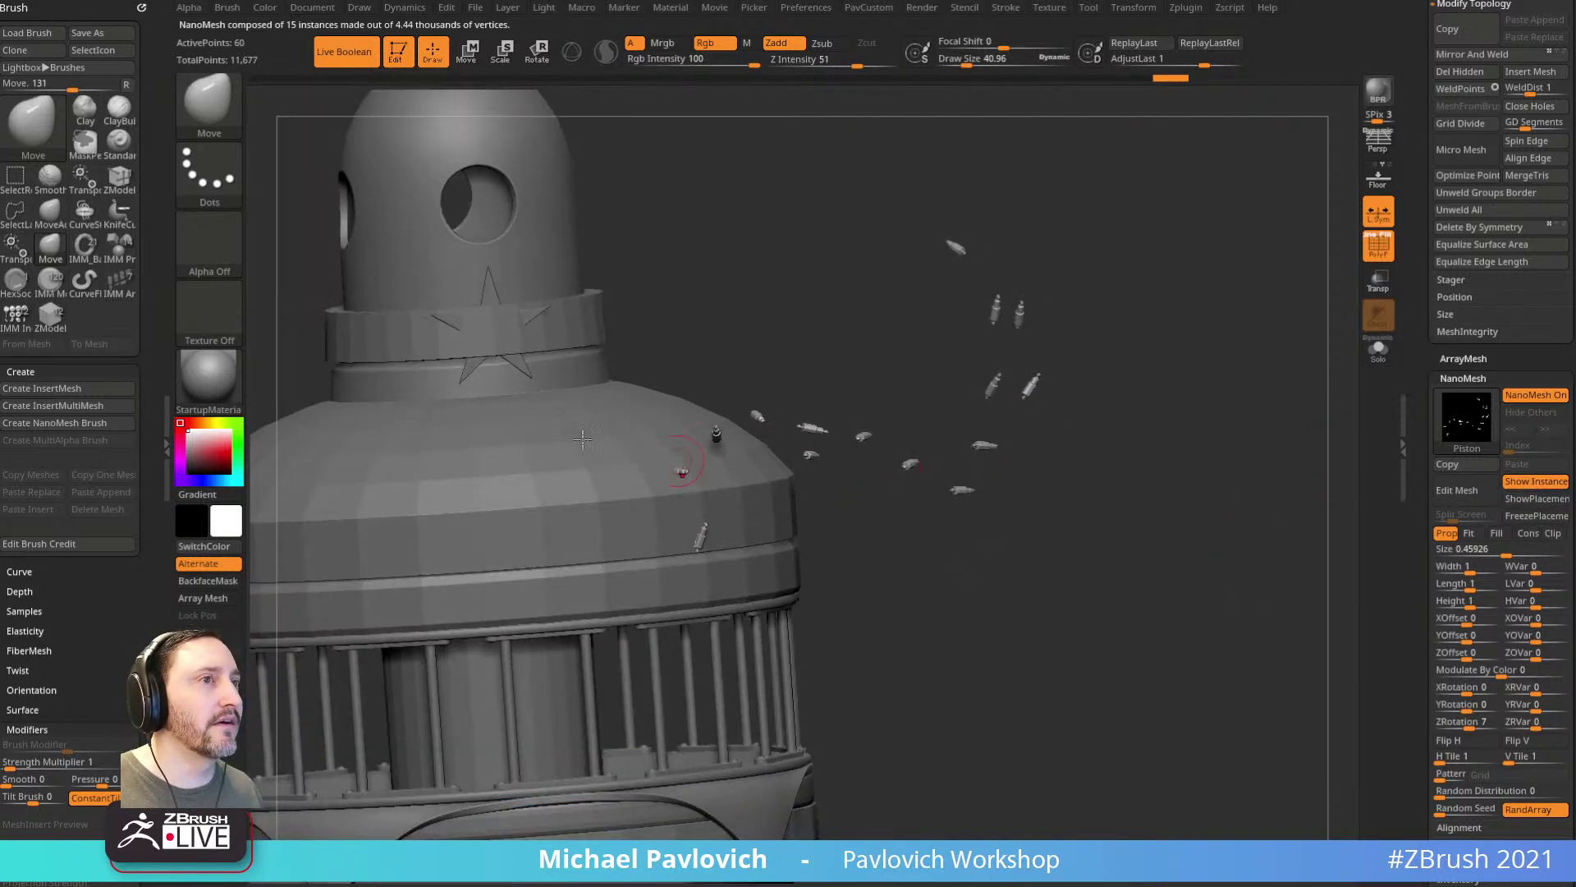
Step: Turn off Live Boolean and run the dynamics simulation on the pistons again
click(341, 48)
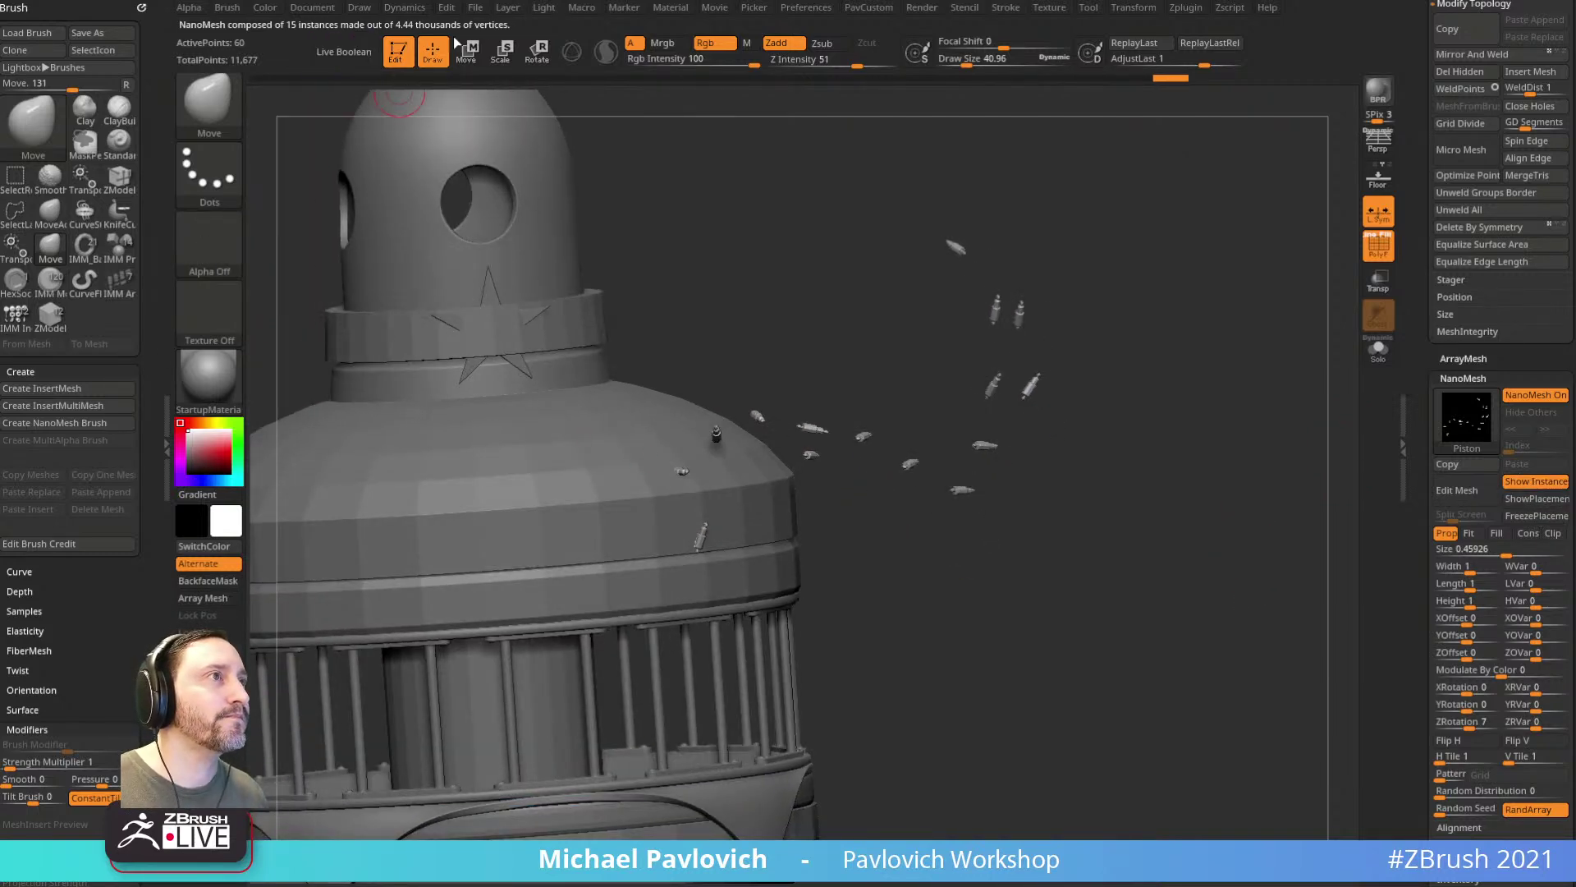
click(394, 10)
click(464, 415)
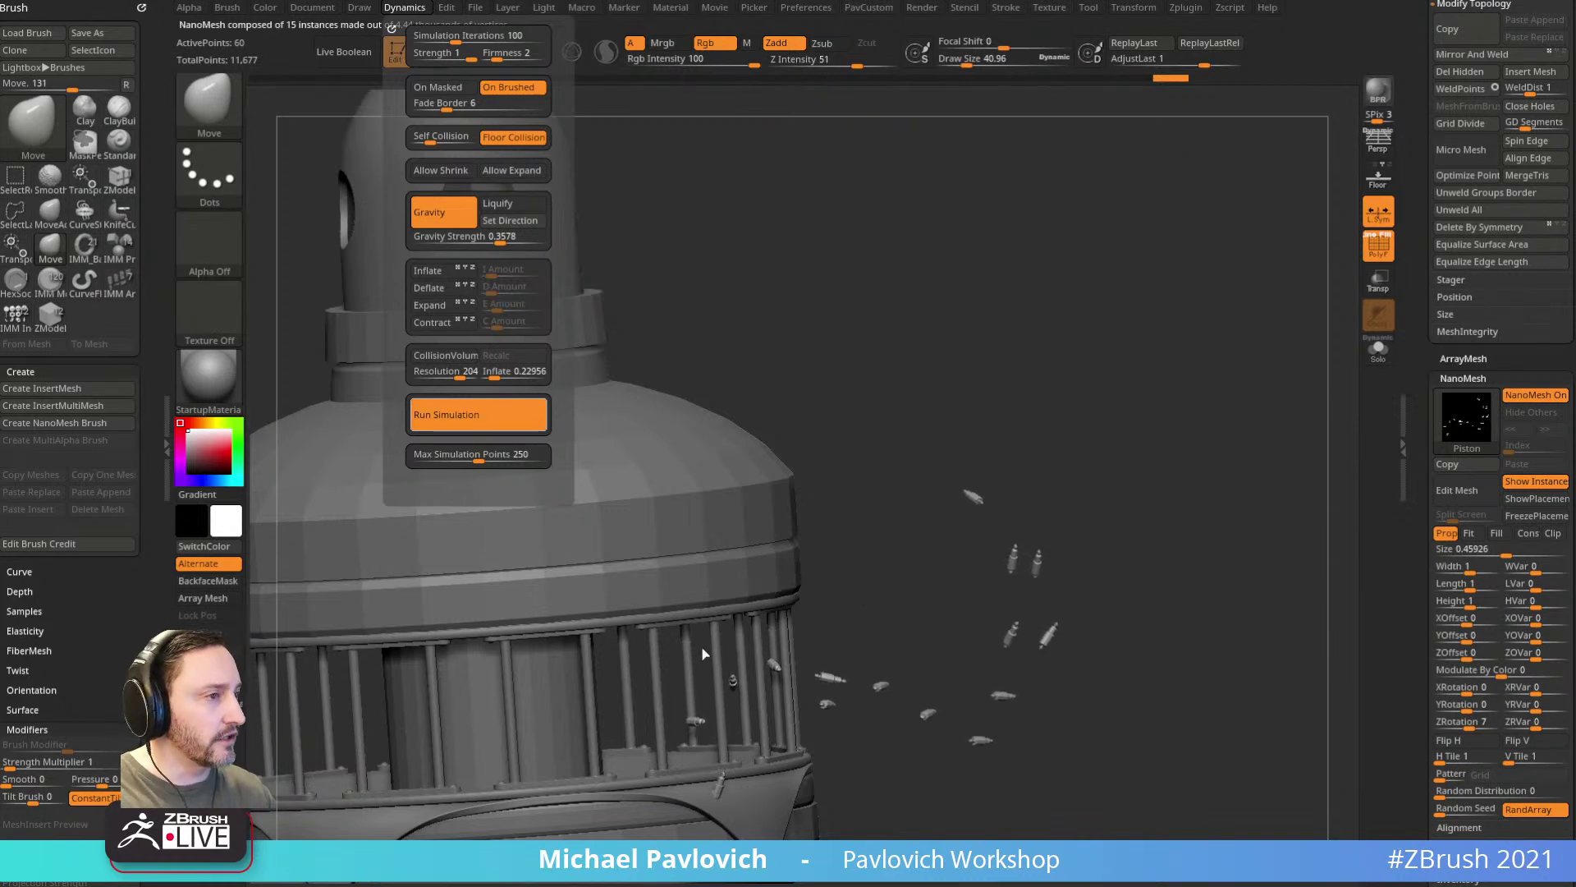
click(1057, 537)
Step: Undo the last simulation and delete the strip subtool with its pistons
drag(1179, 588, 1200, 588)
key(ctrl+z)
drag(1154, 370, 1239, 323)
drag(1418, 393, 1424, 720)
click(1450, 776)
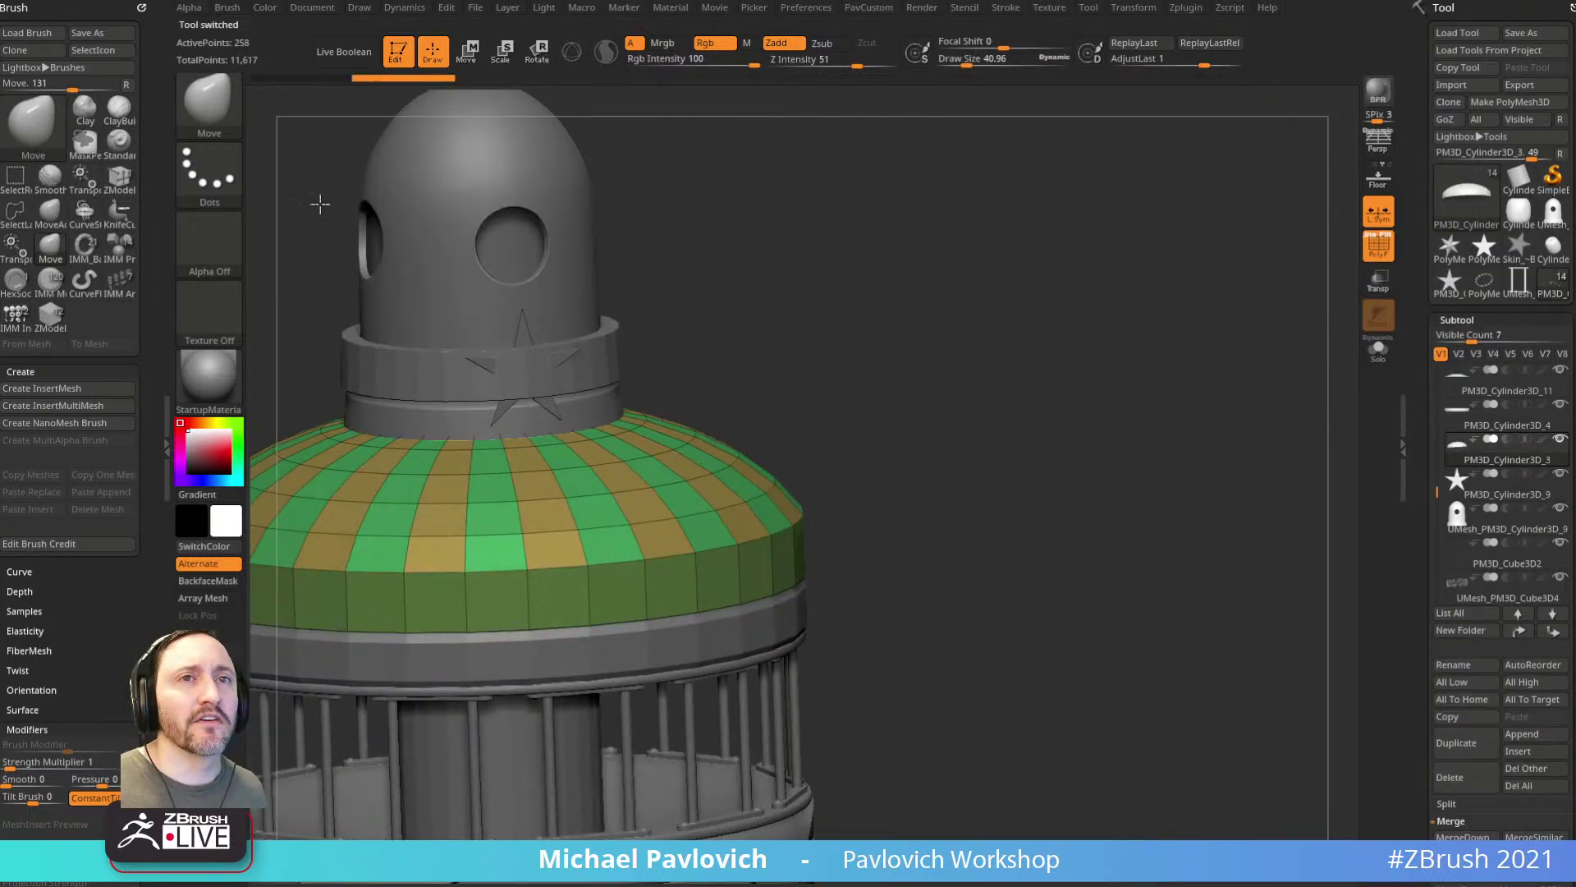
Step: Dock the Stroke palette in the left tray
key(shift)
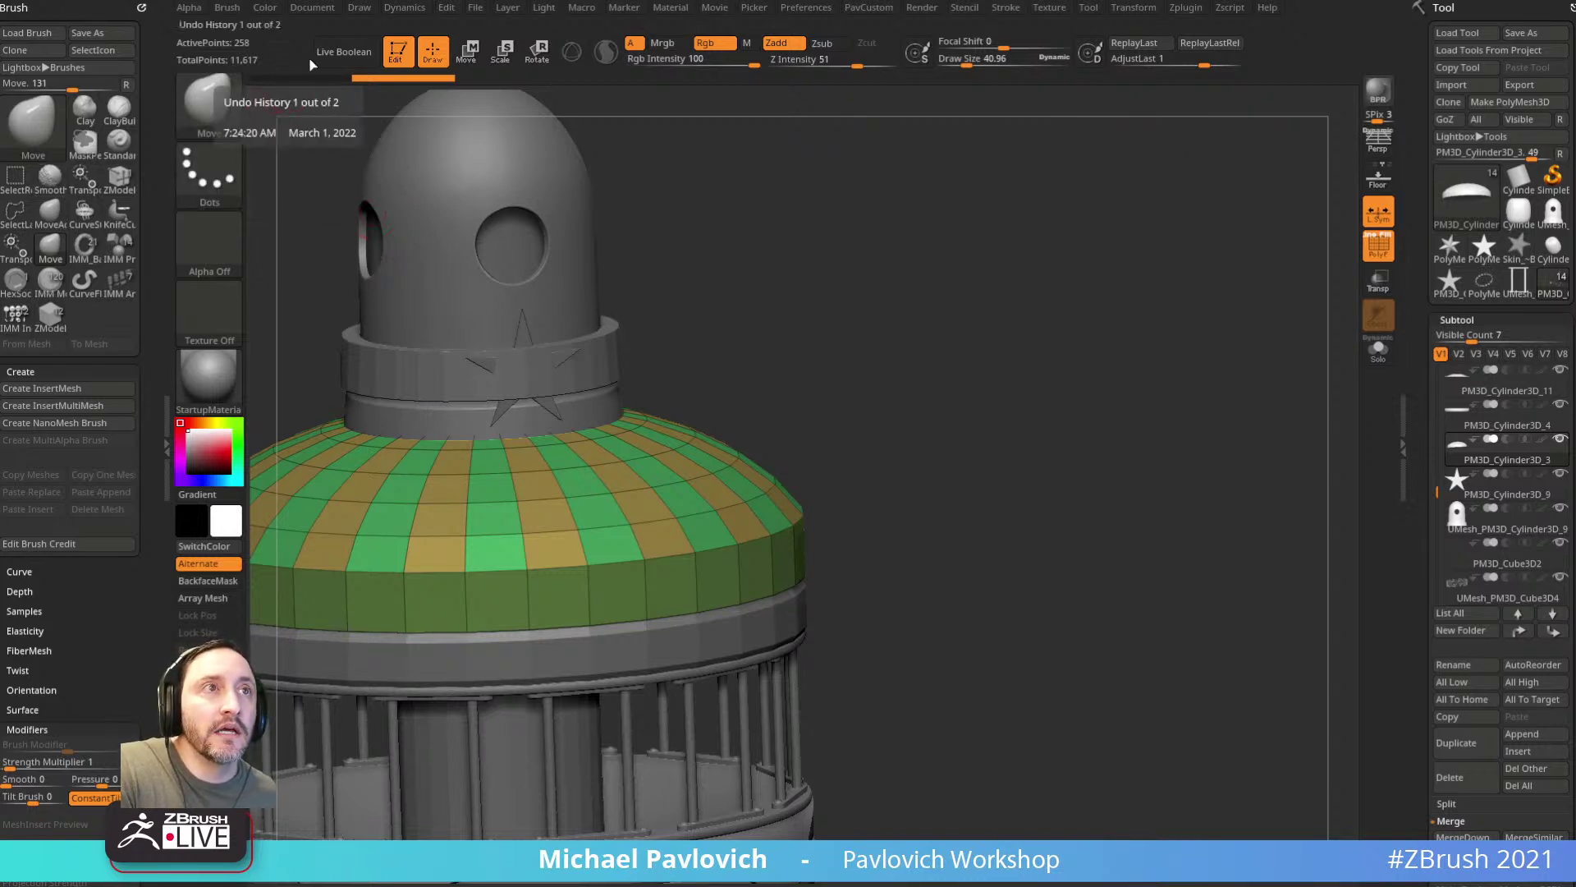
click(1005, 8)
mouse_move(1001, 29)
mouse_down()
mouse_move(148, 49)
mouse_move(49, 25)
mouse_up()
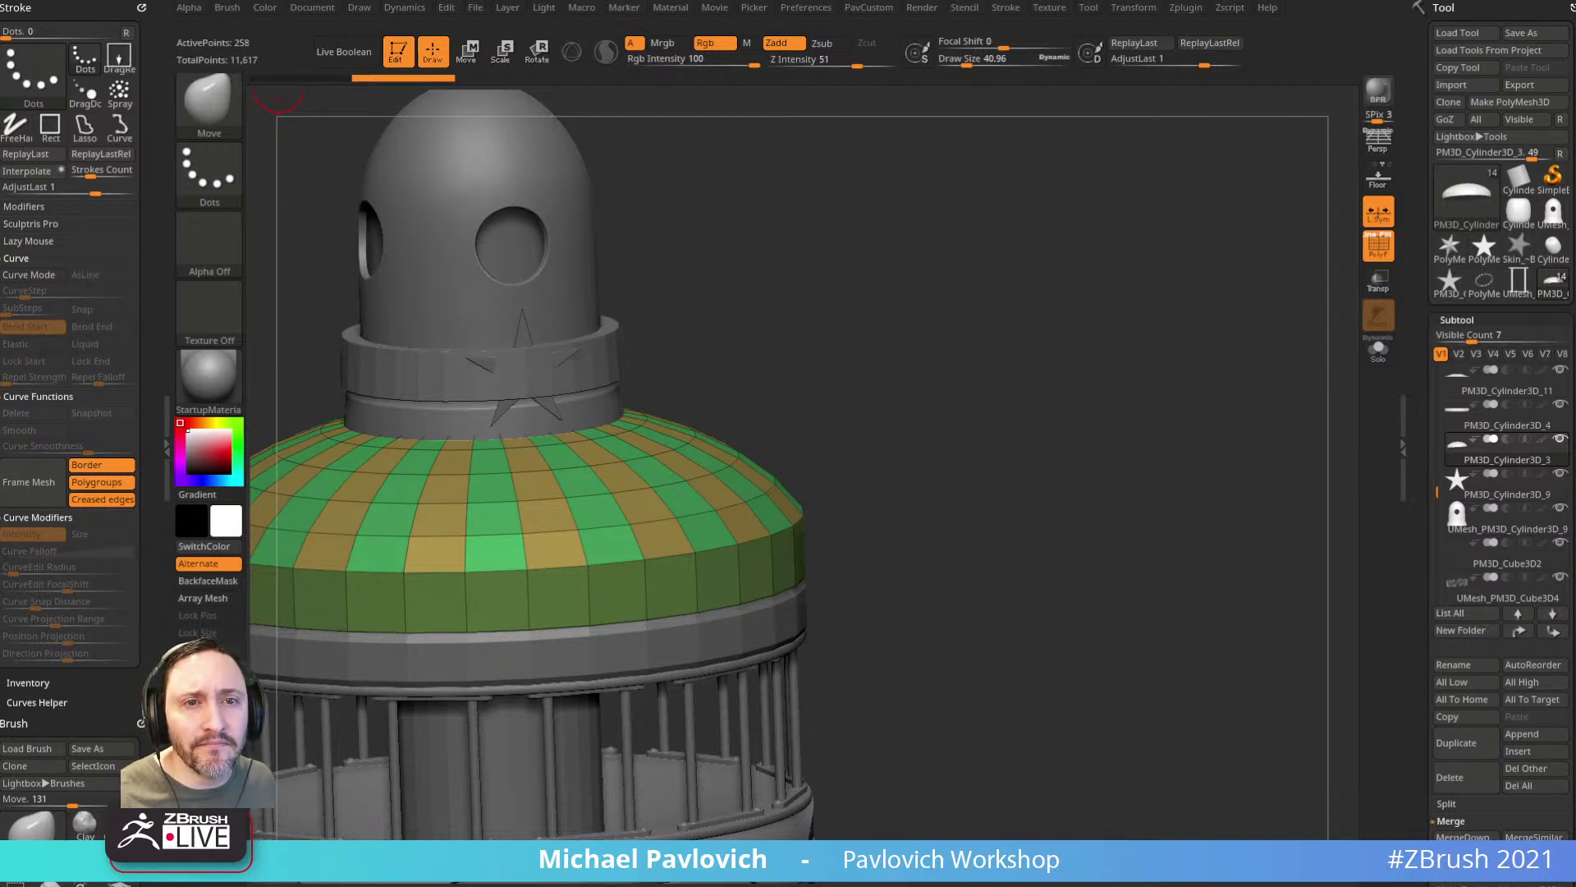
Step: Select the star on the tower's neck ring and move it slightly outward with the gizmo
shift+drag(1008, 353, 1151, 345)
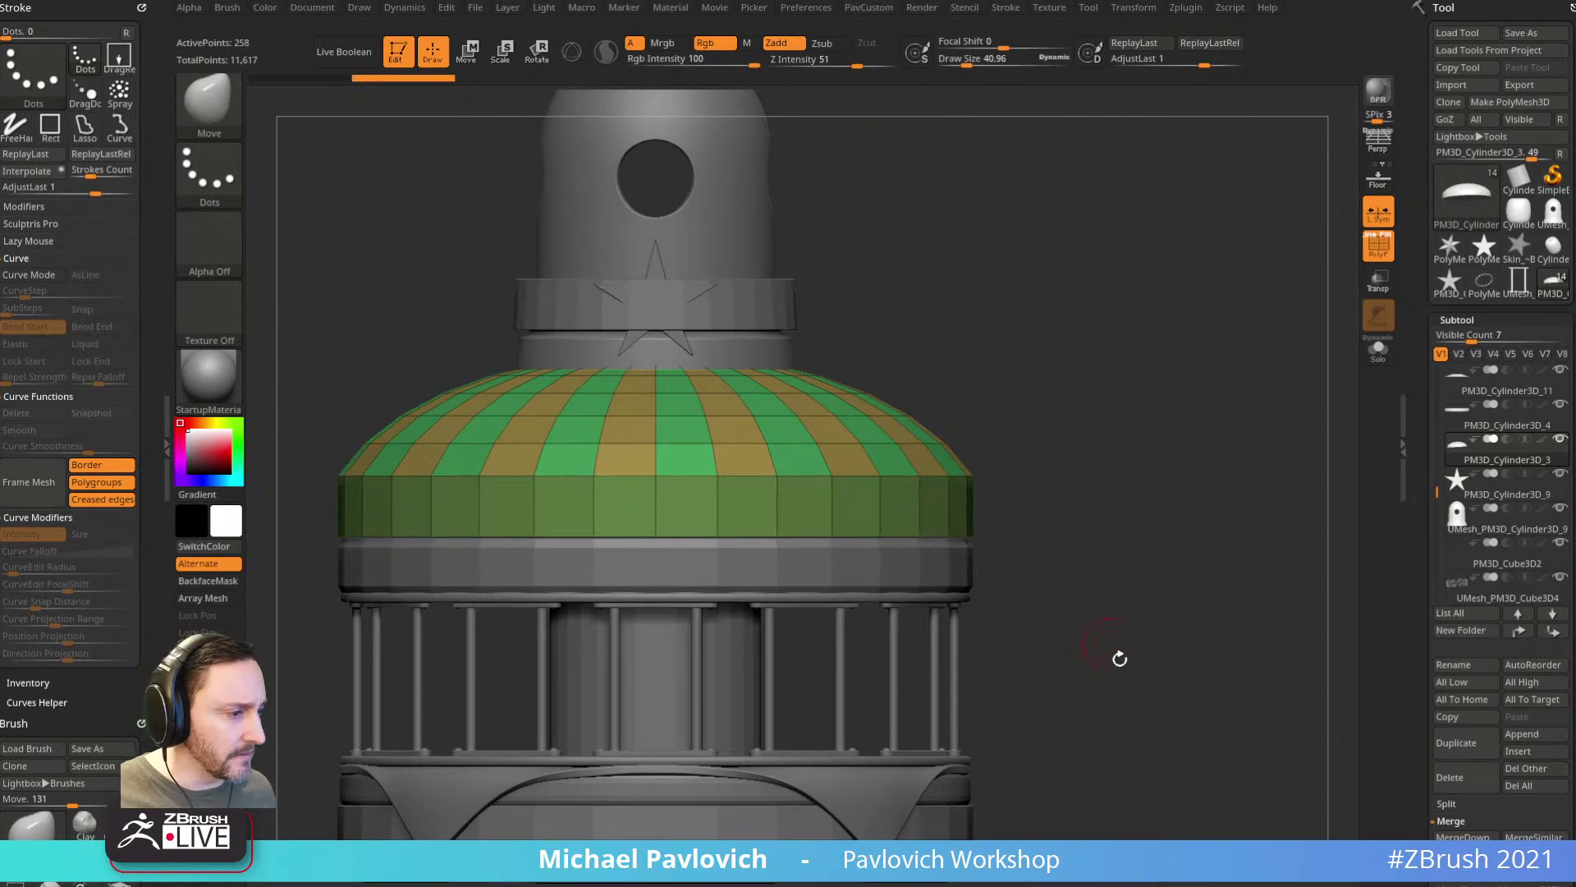
alt+drag(1123, 317, 1081, 289)
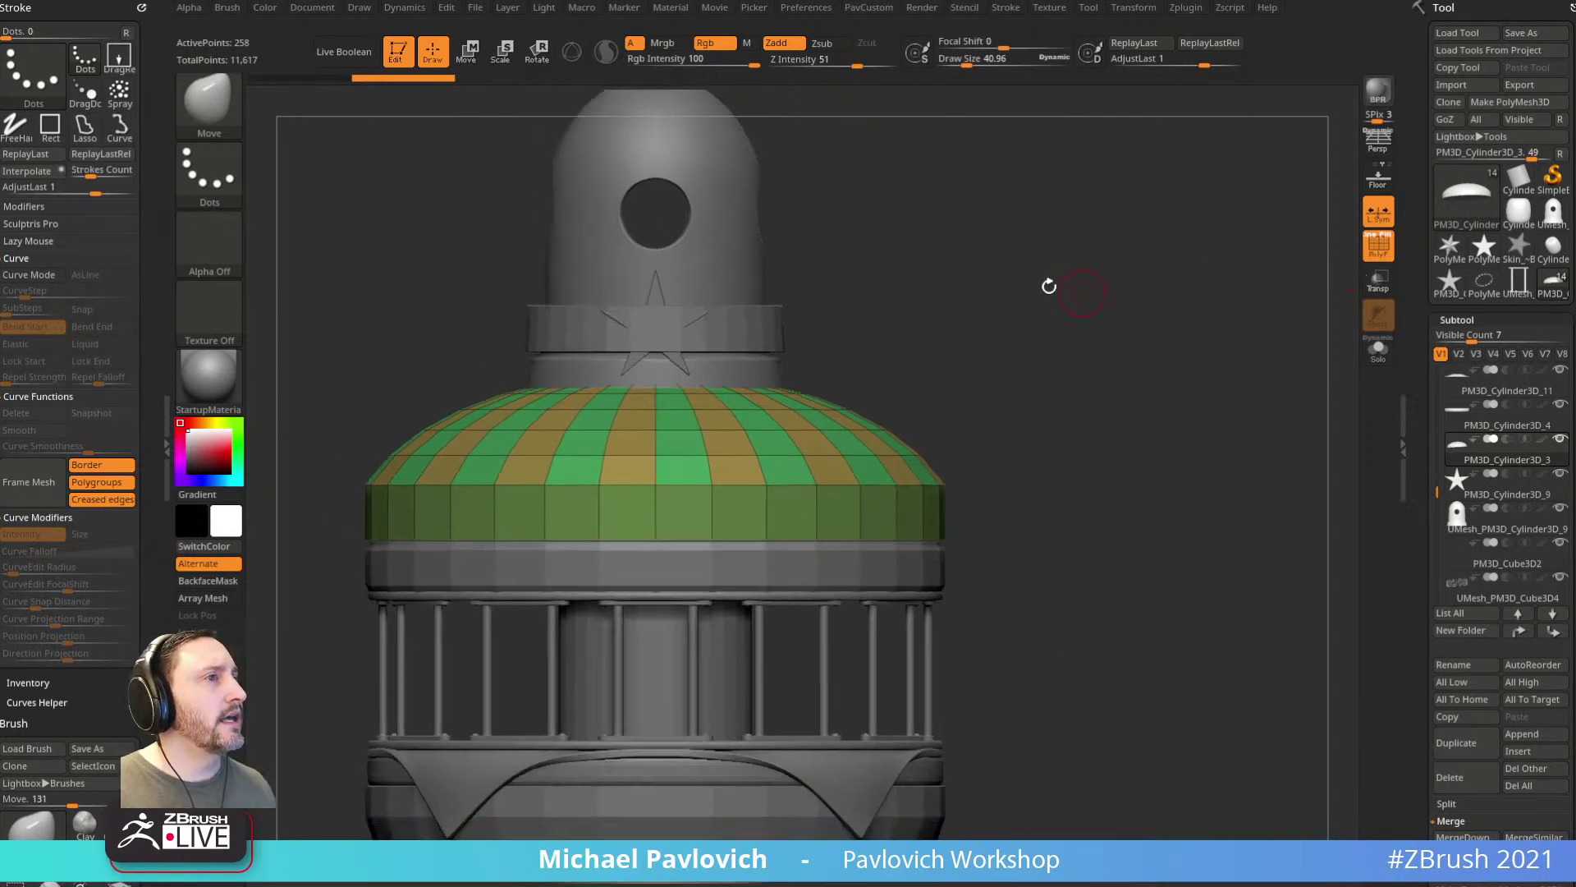
key(1)
alt+click(662, 325)
drag(920, 234, 1012, 284)
key(w)
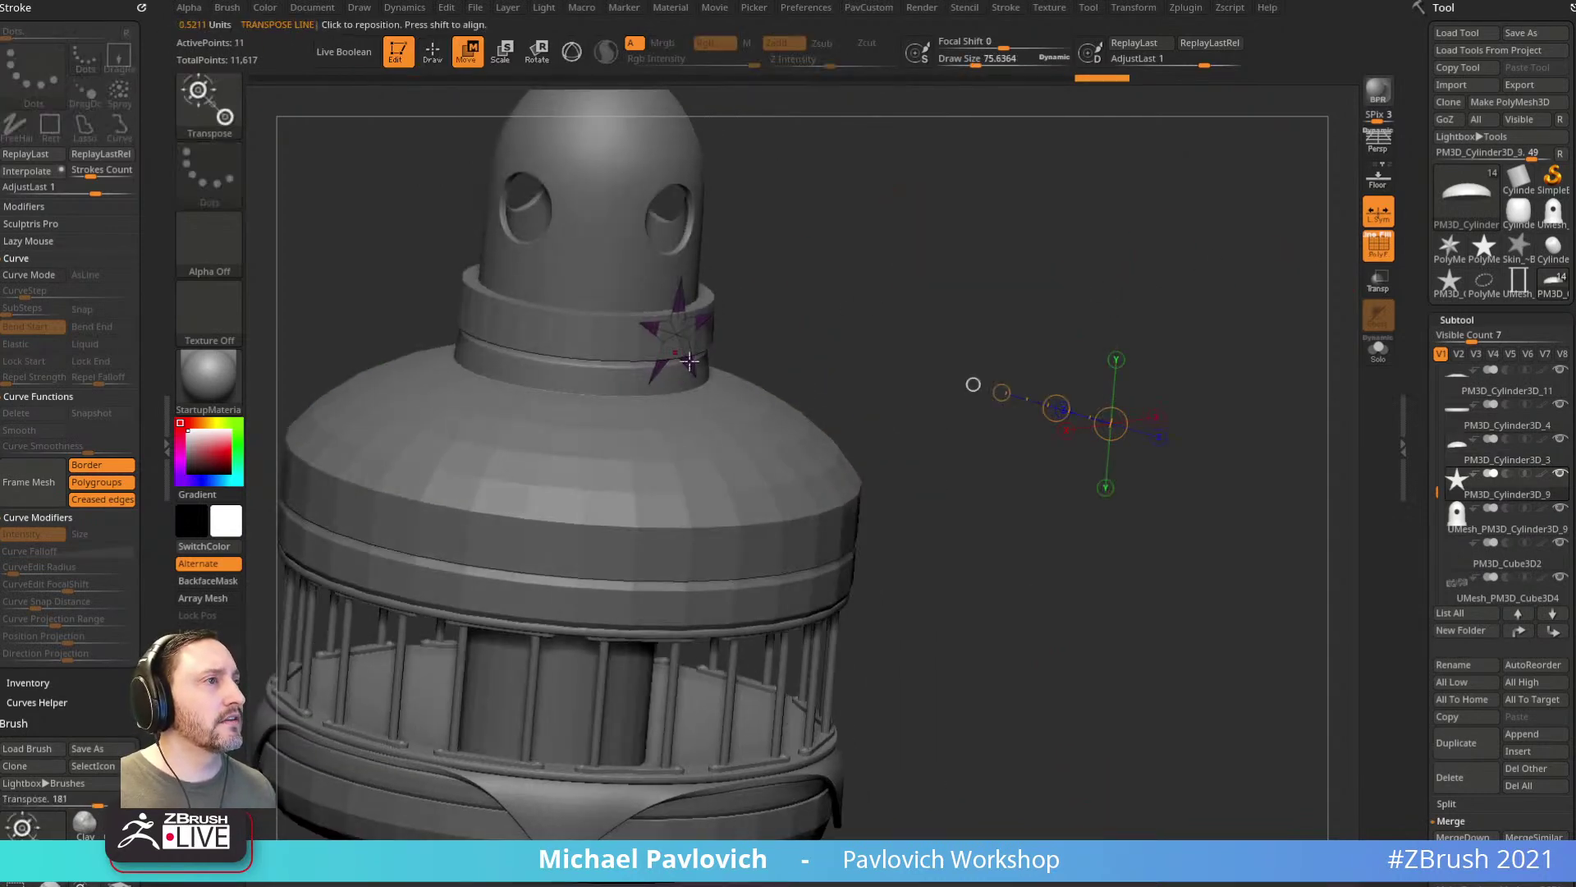
key(y)
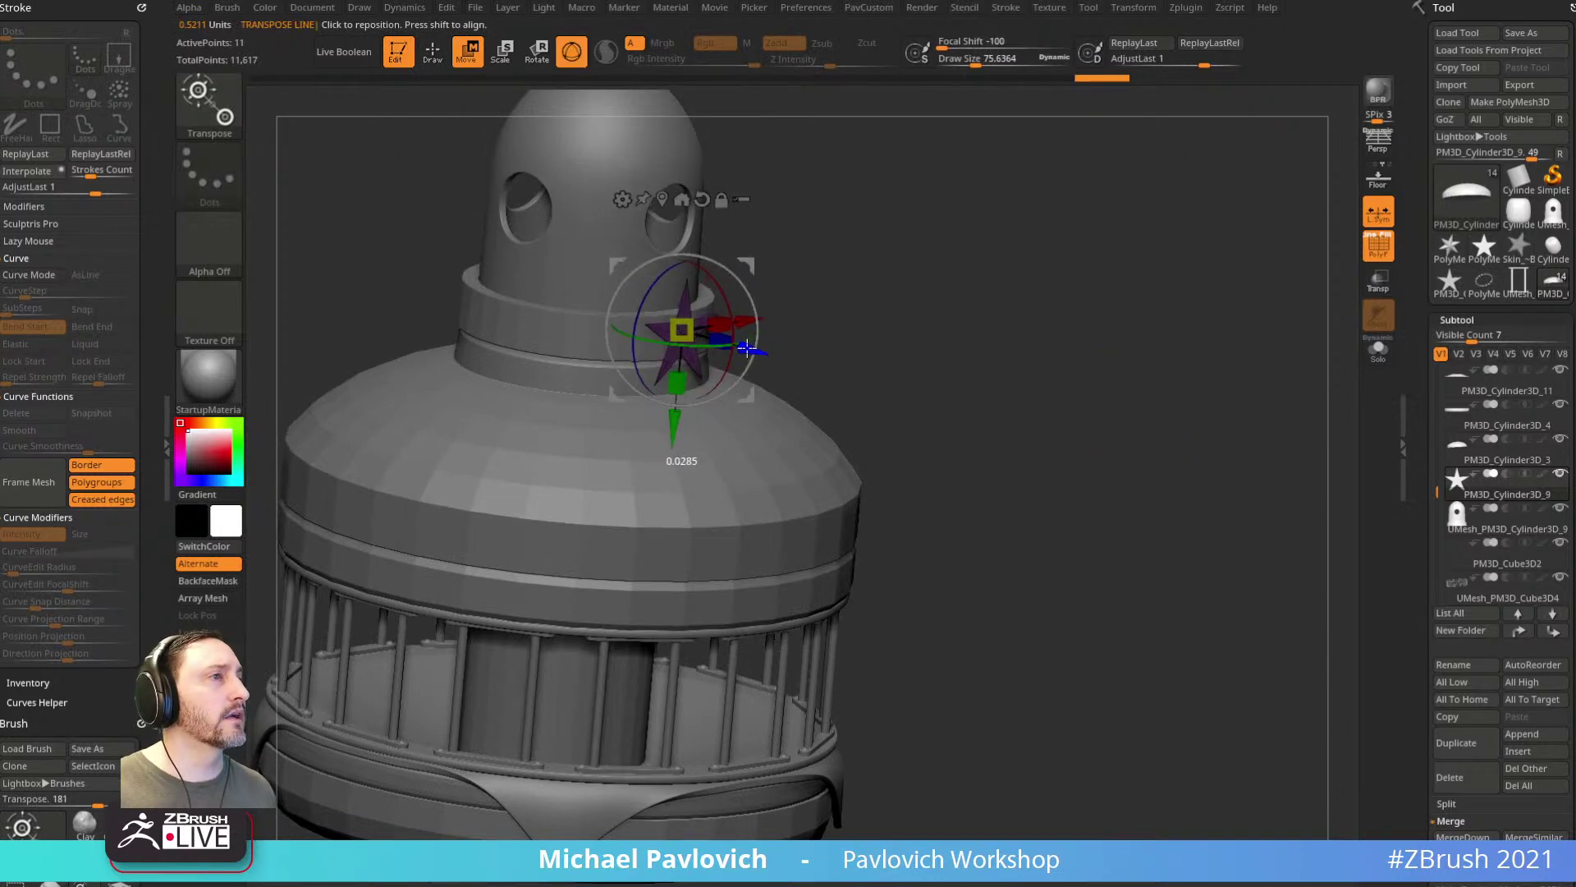
key(q)
Step: Select the tower's railing, switch to the separate UMesh_PM3D_Cube3D3 railing tool, and show all its parts from the front
alt+drag(1110, 366, 1077, 355)
shift+drag(1077, 355, 1067, 398)
alt+drag(1110, 452, 1045, 324)
alt+click(770, 604)
click(1505, 297)
mouse_move(1203, 297)
mouse_down()
mouse_move(1250, 261)
mouse_move(1240, 392)
mouse_move(1249, 345)
mouse_move(1194, 319)
mouse_up()
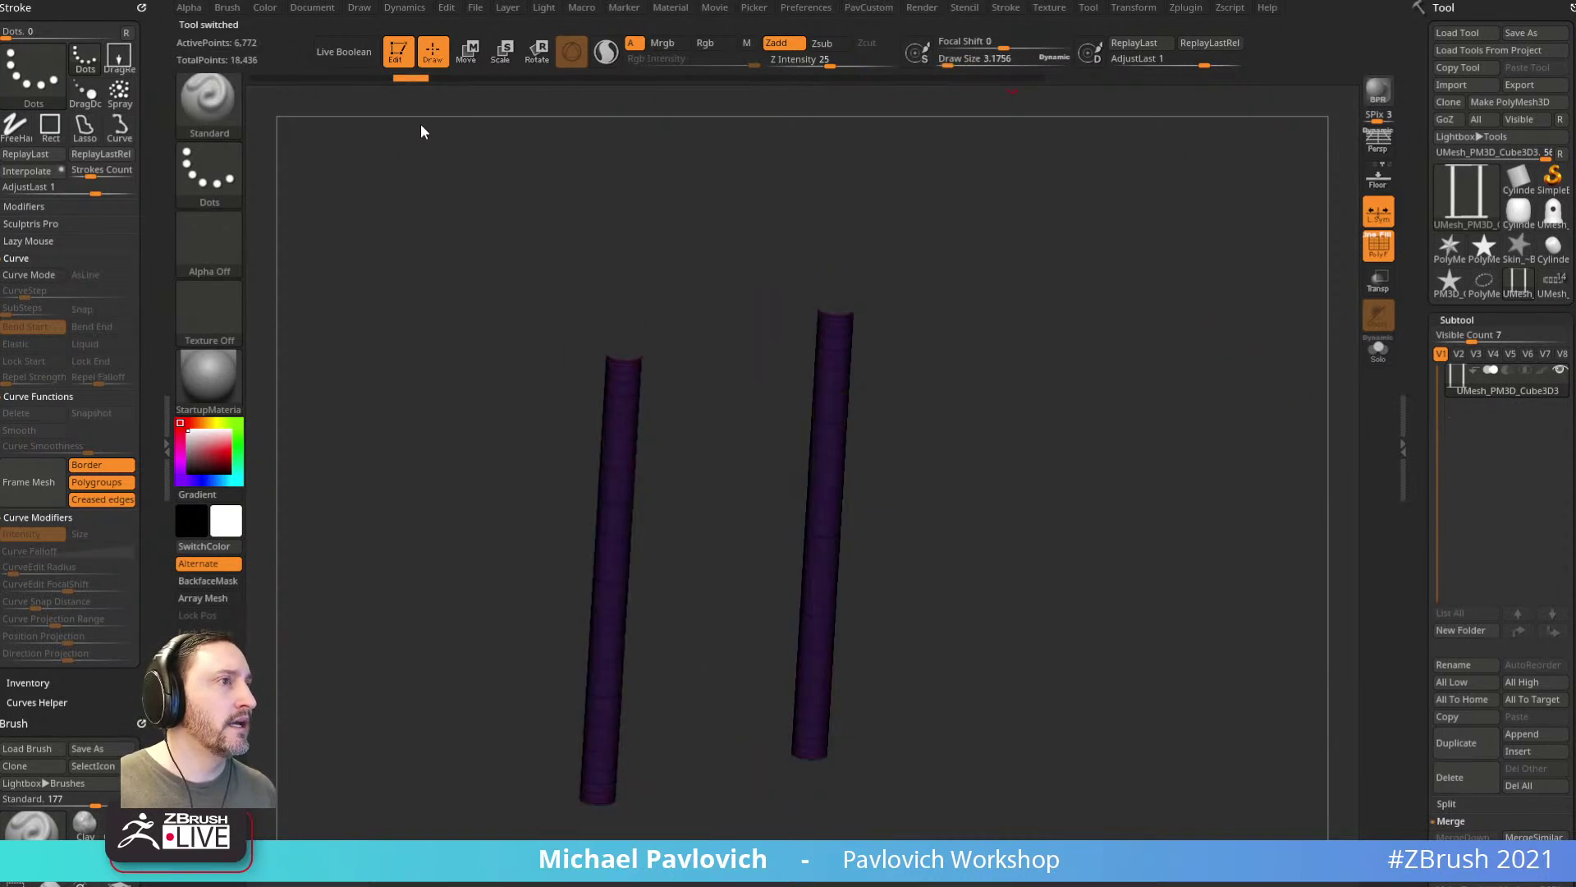
drag(1061, 367, 1036, 409)
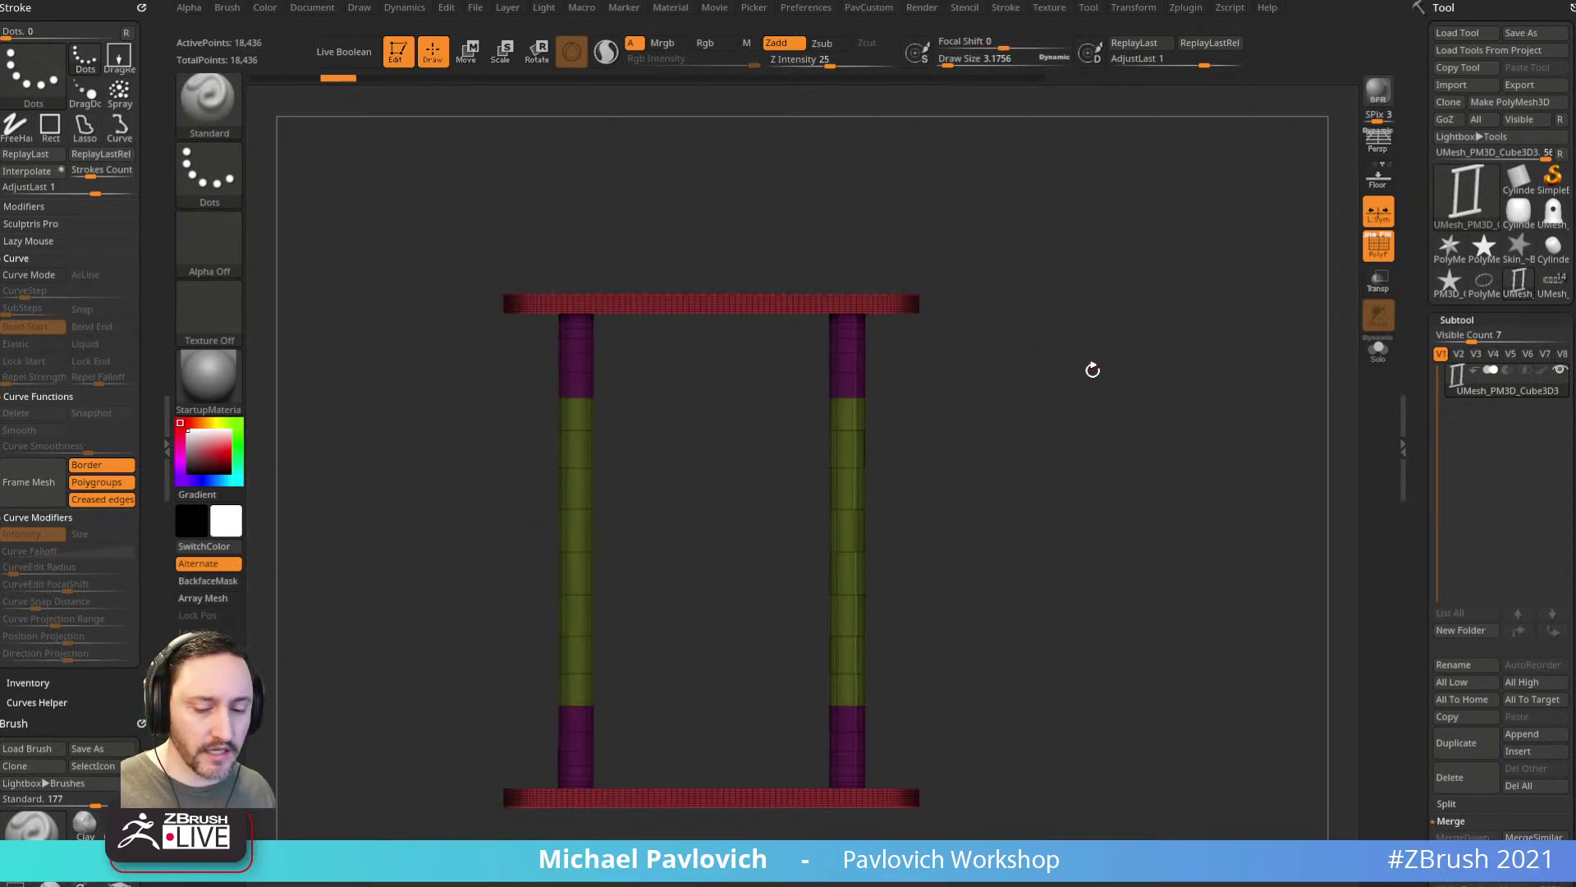
Step: Choose the Cylinder16 mesh of the IMM_Base_Primitives brush for the railing tool
key(b)
key(i)
key(p)
key(m)
click(843, 510)
alt+drag(1182, 423, 924, 413)
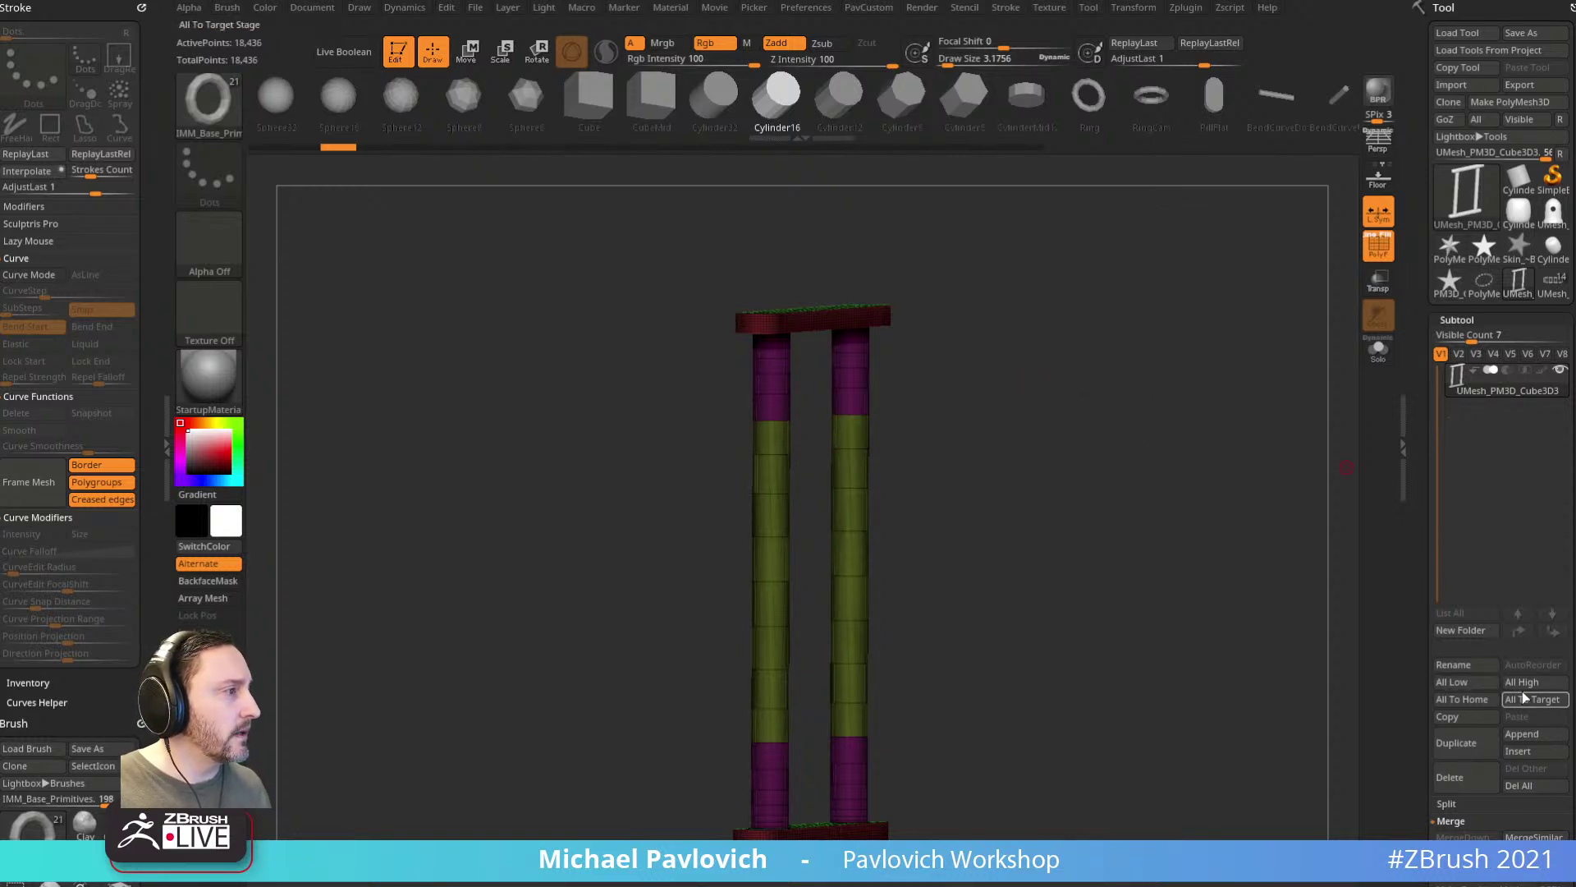
Step: Append a Cylinder3D subtool to the railing tool and rotate it 90 degrees onto its side
click(1522, 734)
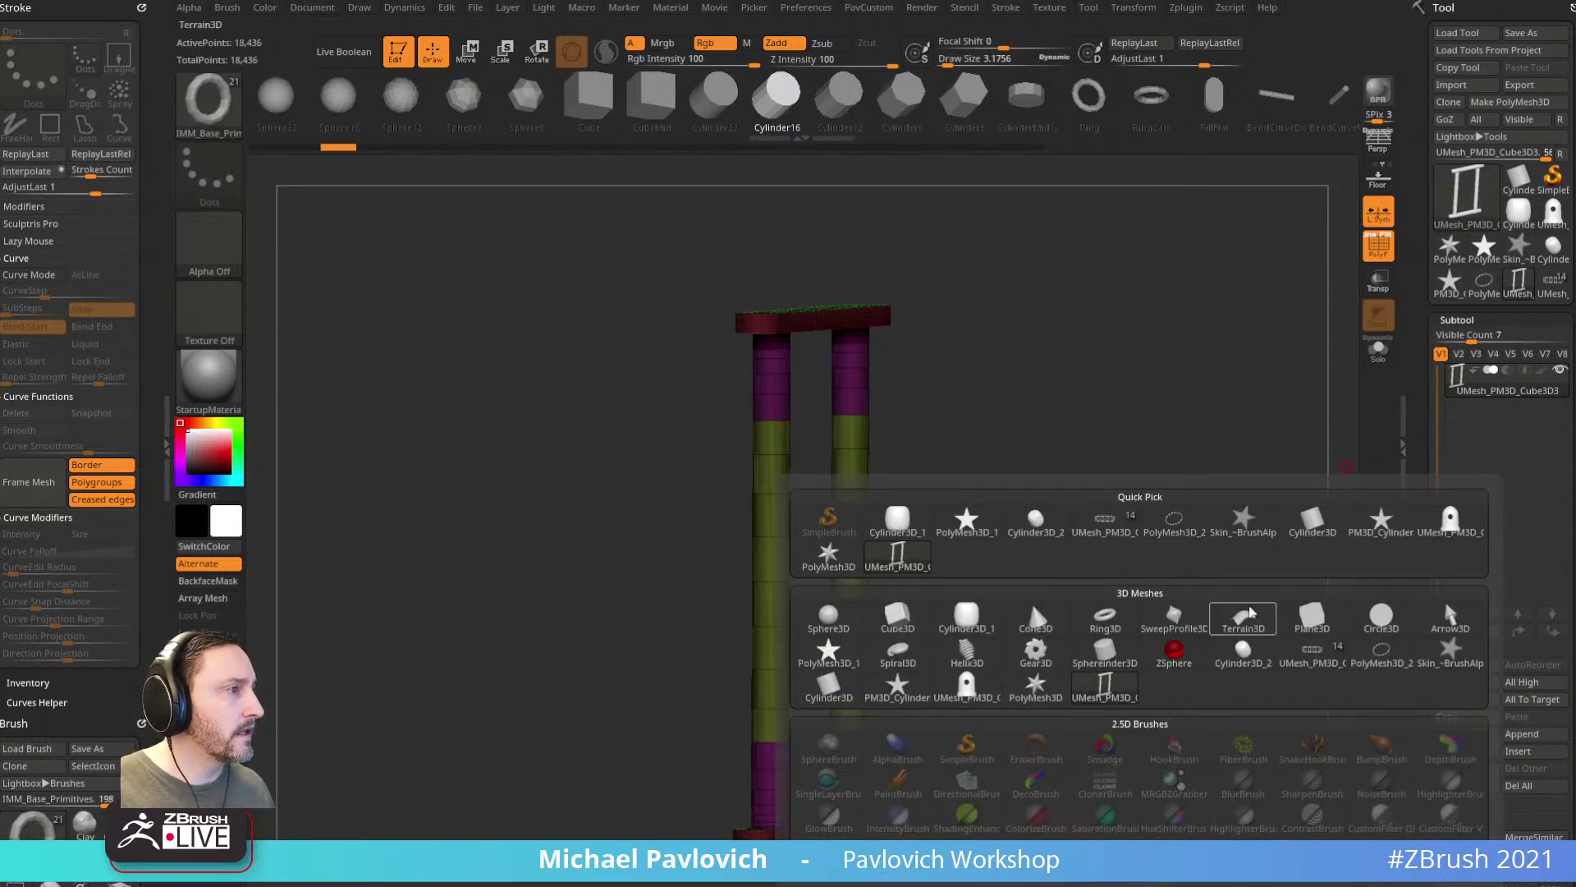
click(1305, 527)
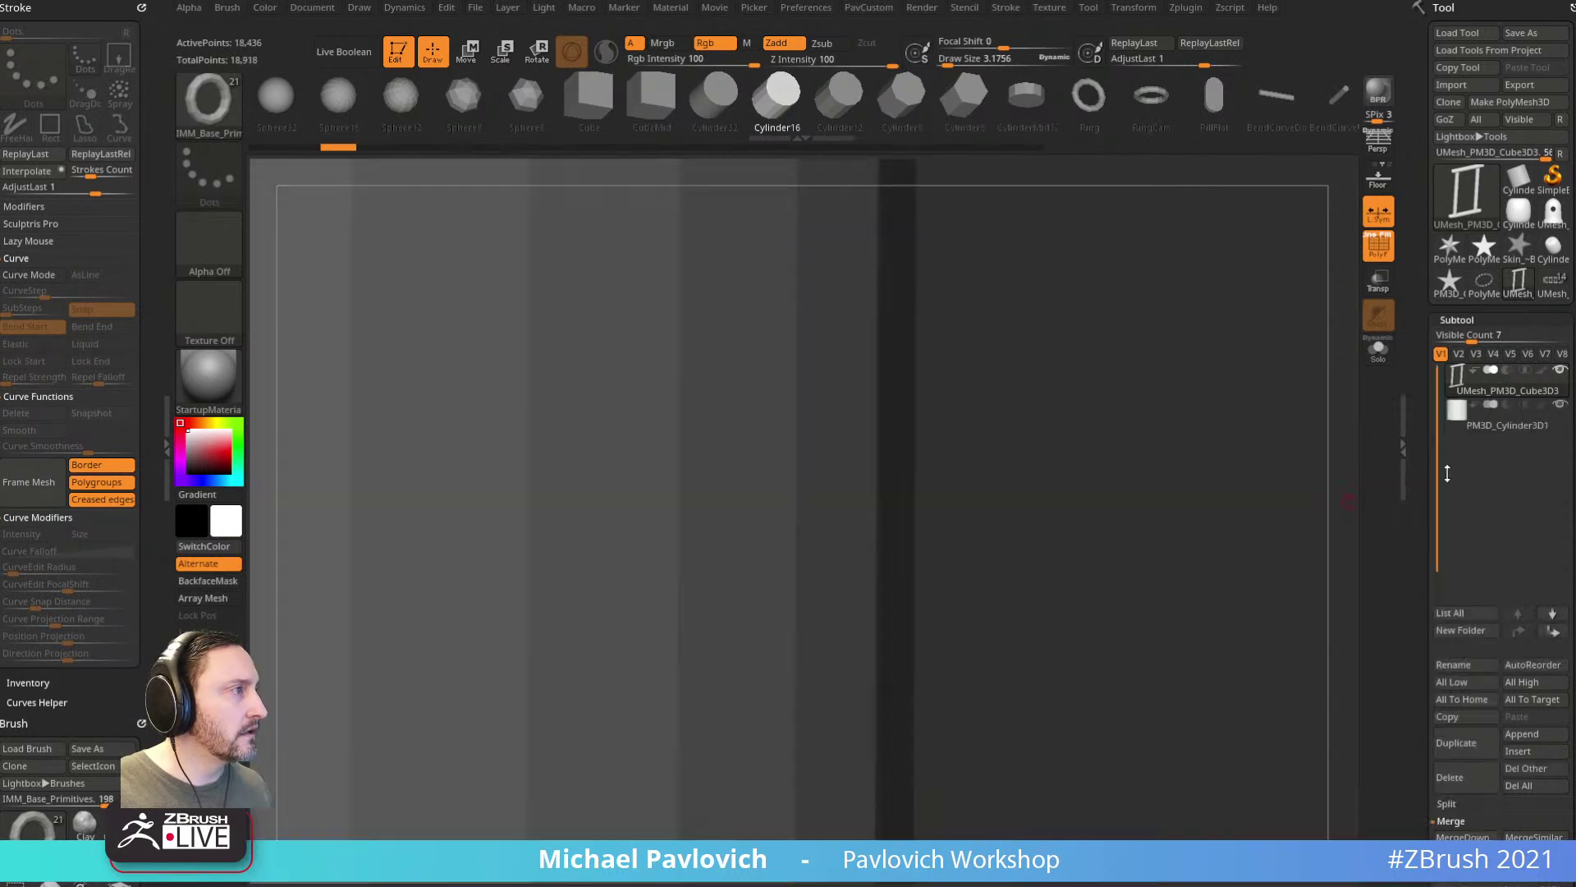
click(1508, 425)
key(f)
key(w)
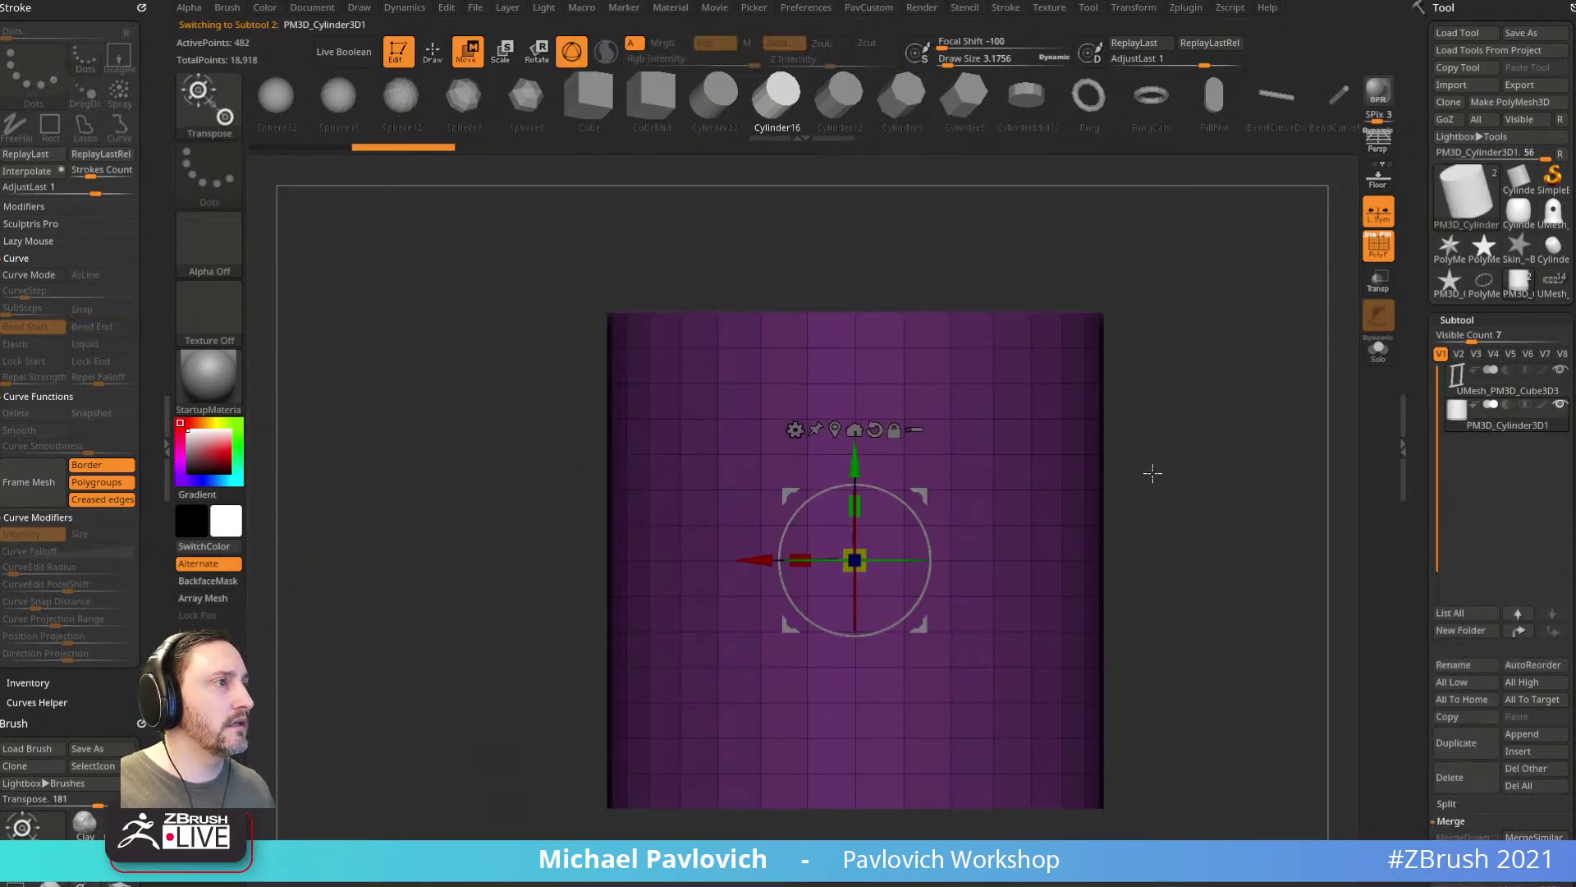
shift+drag(902, 503, 786, 506)
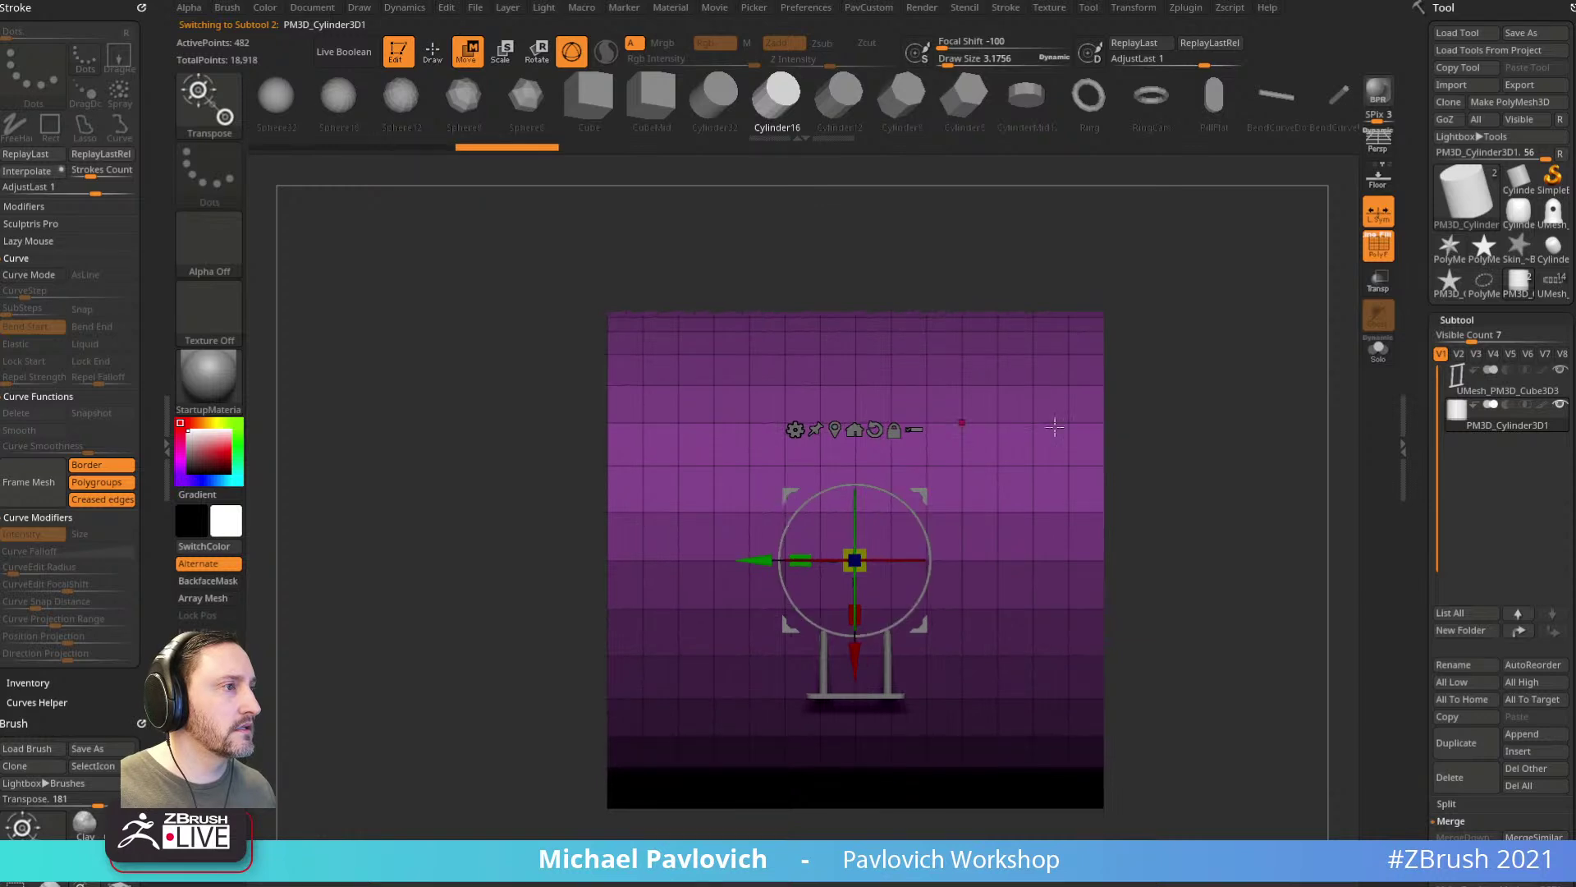
Step: Scale the appended cylinder down into a thin horizontal bar and place it across the railing's two posts
right_drag(829, 537, 965, 555)
alt+drag(809, 561, 1120, 500)
alt+drag(801, 558, 885, 559)
drag(916, 487, 930, 564)
key(ctrl+z)
shift+drag(1024, 495, 1052, 545)
drag(950, 564, 1188, 566)
shift+drag(1249, 524, 1021, 458)
drag(837, 486, 689, 546)
drag(823, 592, 837, 721)
key(q)
Step: Show the reference photo behind the railing, raise the bar to match the photo's crossbar height, and hide the photo
mouse_move(1165, 578)
alt+mouse_down()
mouse_move(1150, 426)
mouse_move(1174, 469)
alt+mouse_up()
key(shift+z)
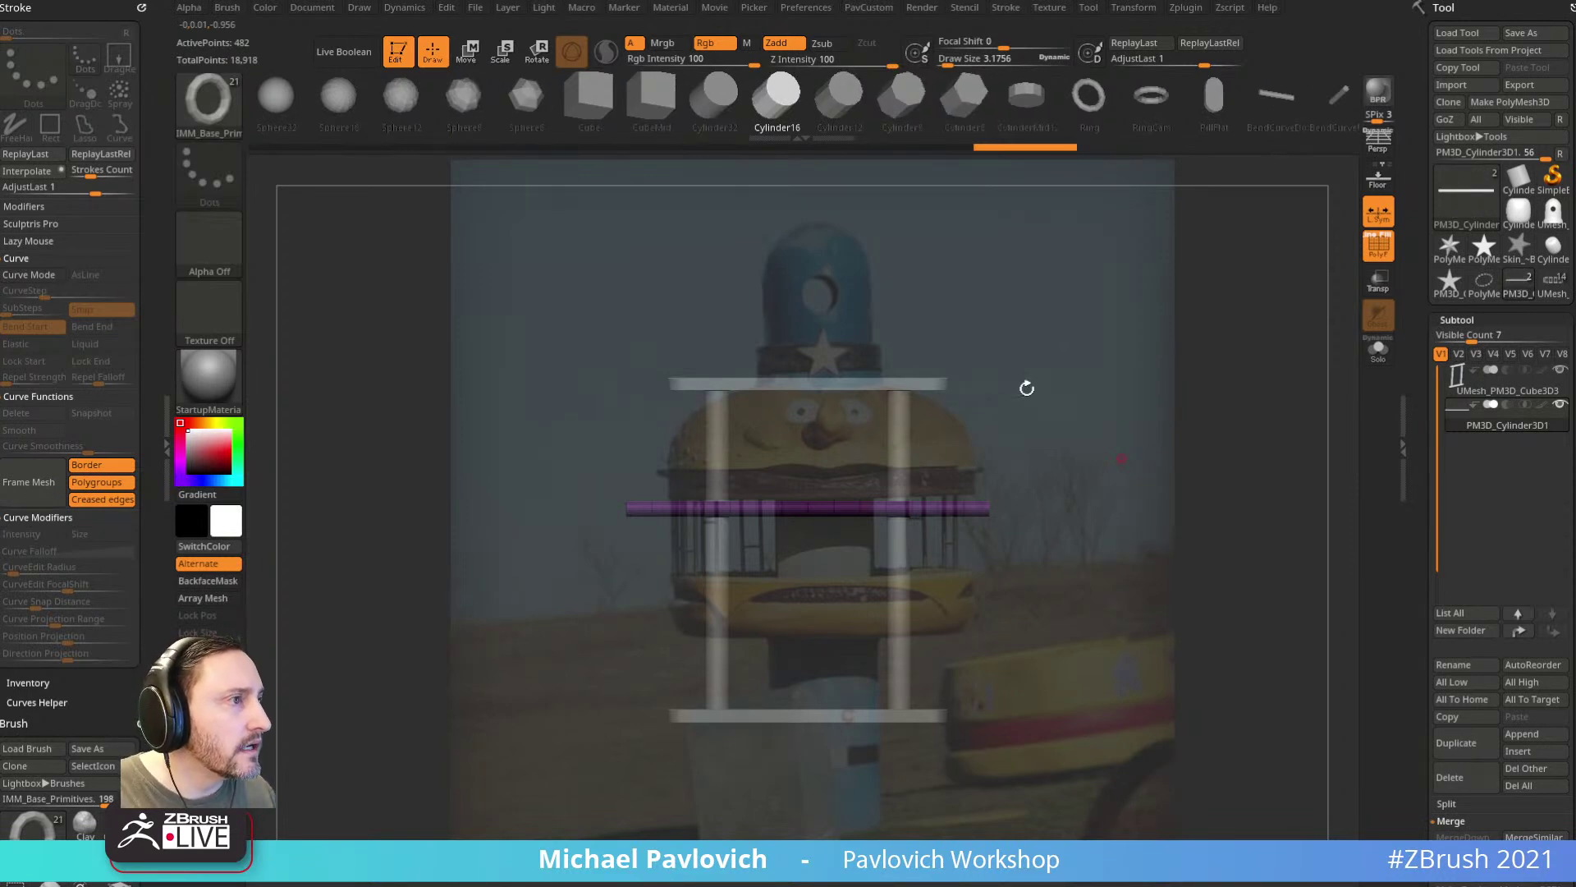
alt+drag(1078, 430, 1182, 459)
key(w)
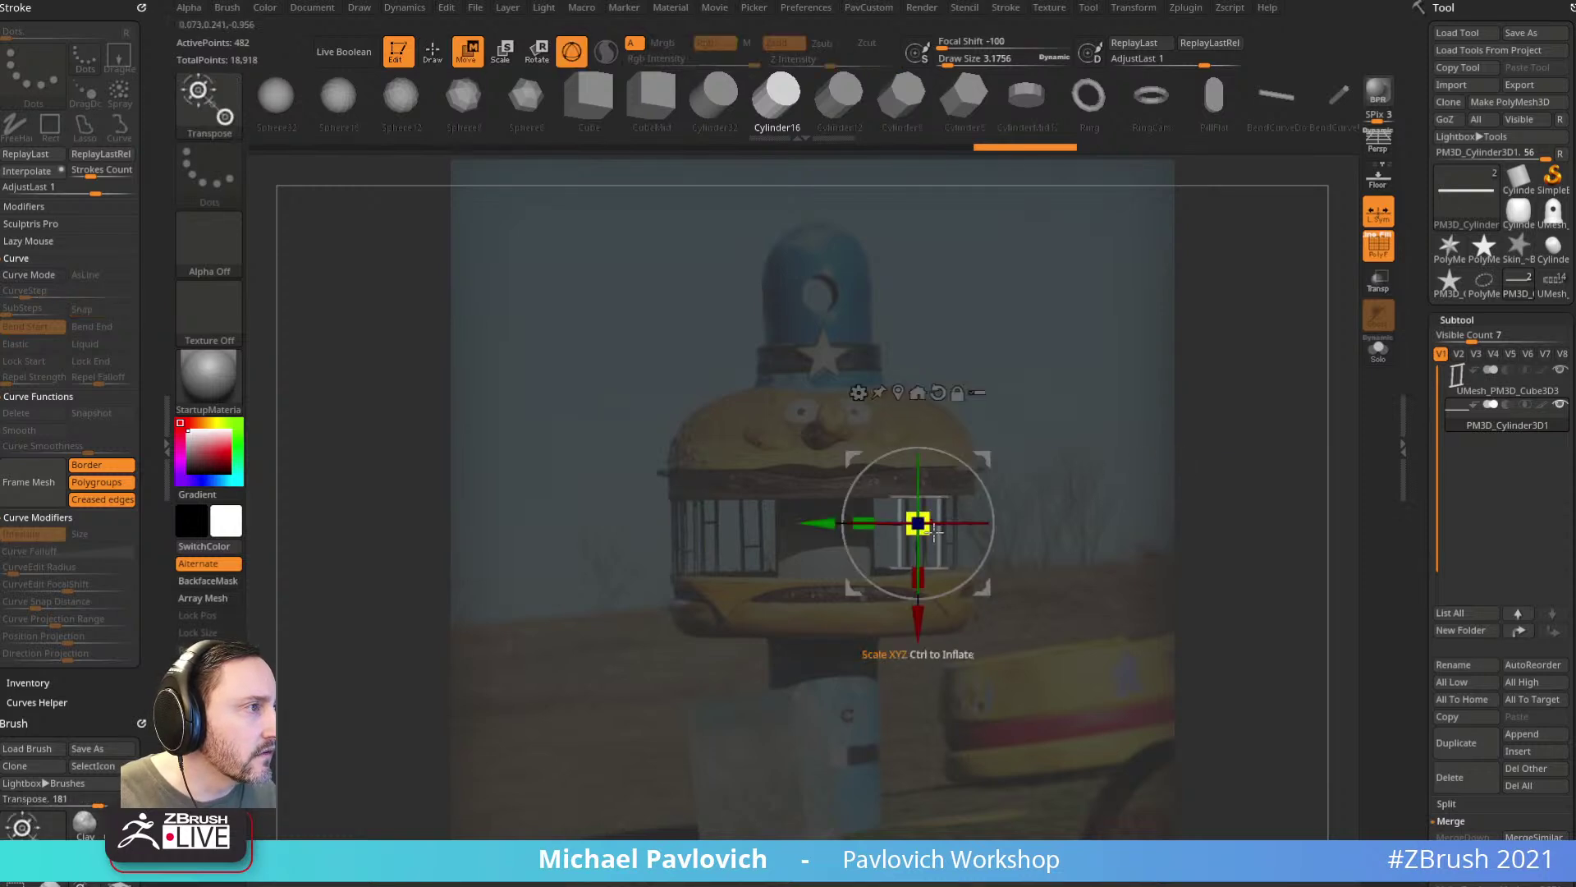
key(q)
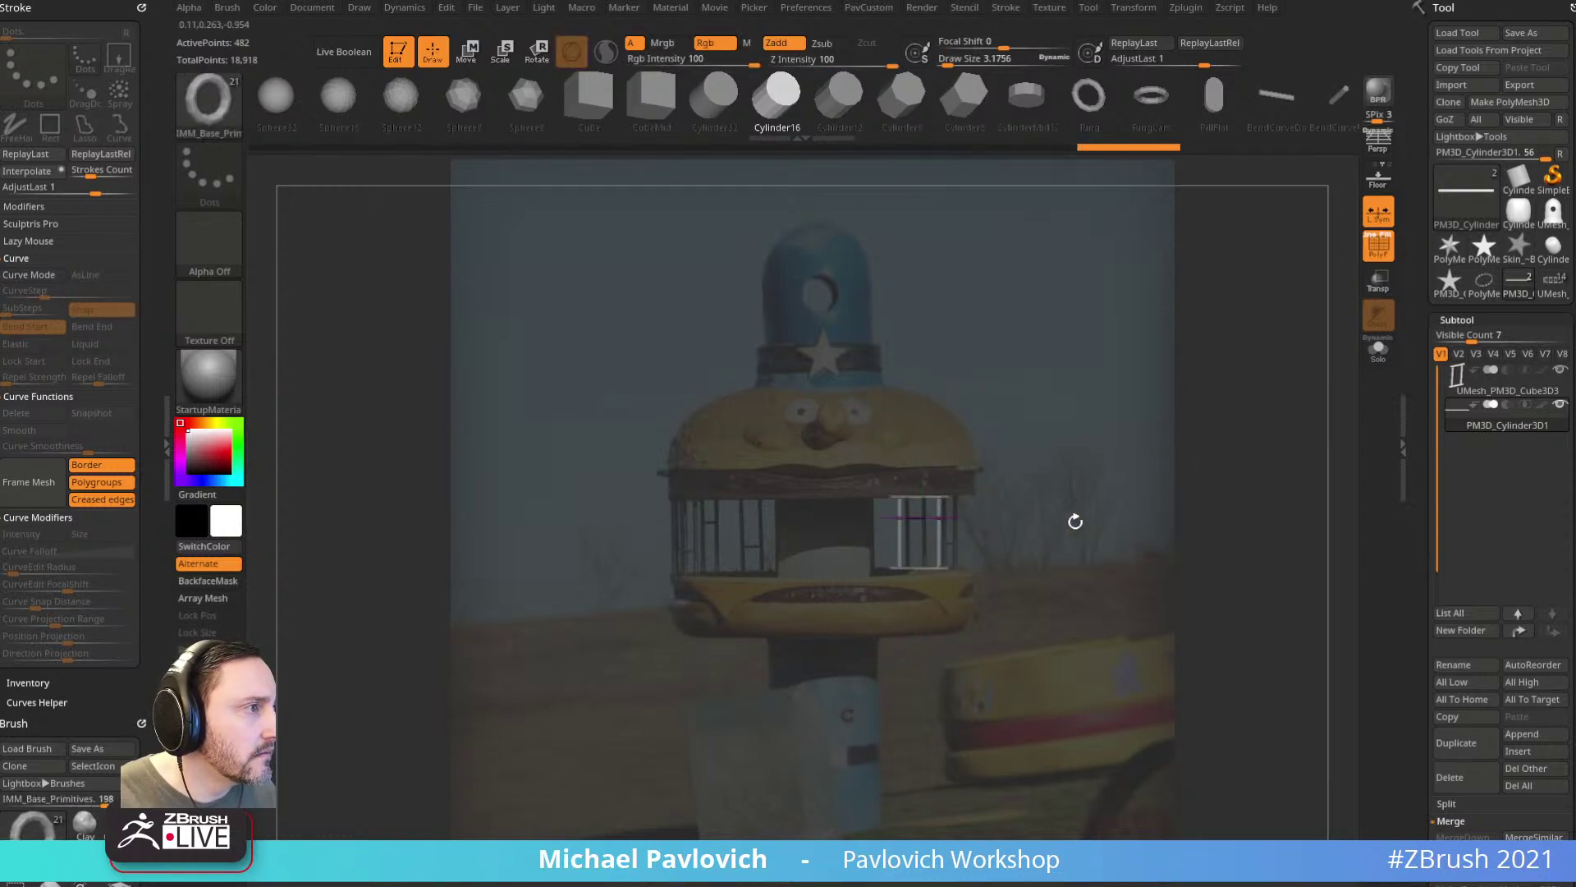
key(shift+z)
alt+drag(1165, 352, 1150, 528)
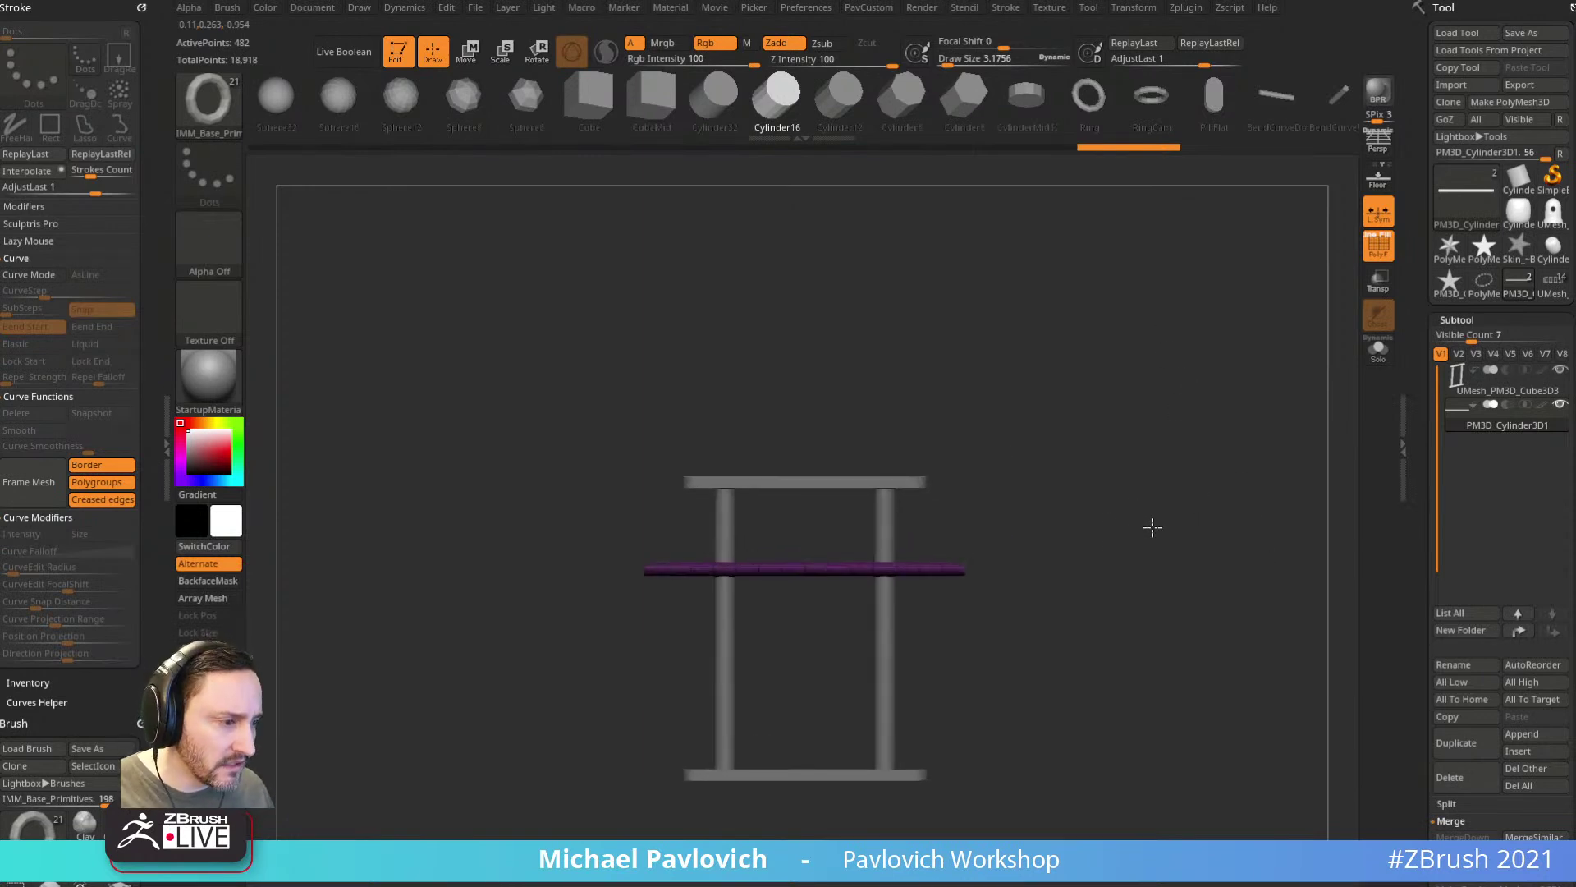
Step: Shorten the crossbar until its ends stop inside the two posts
key(w)
drag(804, 667, 804, 692)
key(q)
mouse_move(1013, 531)
alt+mouse_down()
mouse_move(1115, 504)
mouse_move(1126, 566)
alt+mouse_up()
key(w)
alt+drag(1095, 509, 1158, 448)
drag(711, 539, 813, 549)
Step: Turn on transparency and line the crossbar up with the posts' depth as seen from the side
drag(976, 418, 1020, 468)
drag(818, 609, 804, 594)
drag(982, 475, 1051, 391)
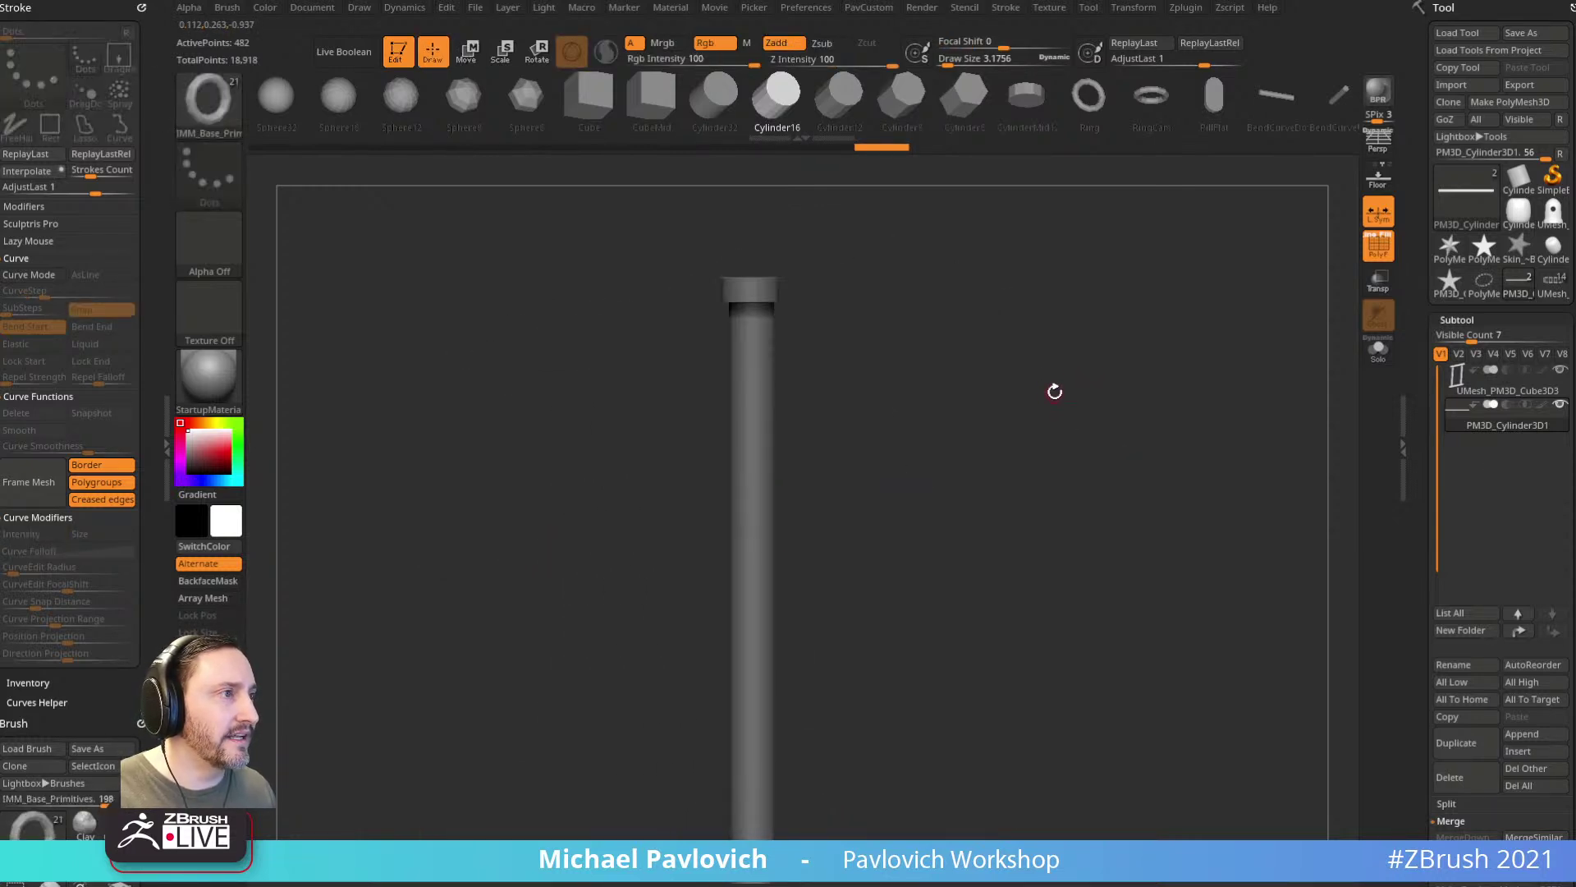
click(1377, 284)
alt+drag(1238, 394, 1238, 509)
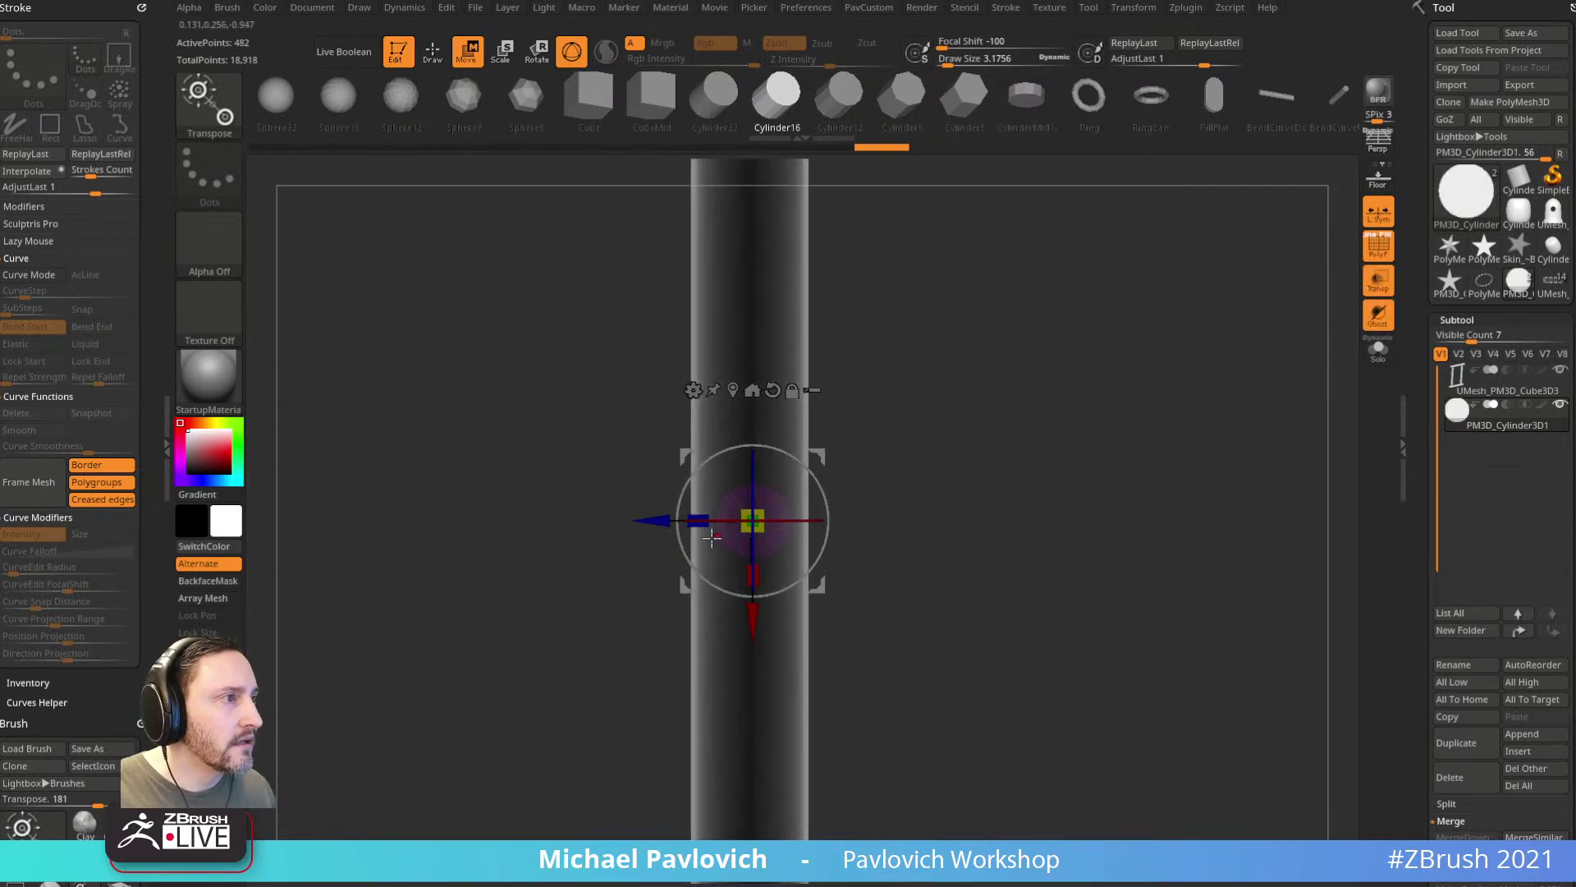
key(q)
Step: Assign the crossbar's polygroups with Groups By Normals so the end caps separate from the barrel
mouse_move(1021, 376)
mouse_down()
mouse_move(1314, 365)
mouse_move(1288, 384)
mouse_up()
key(3)
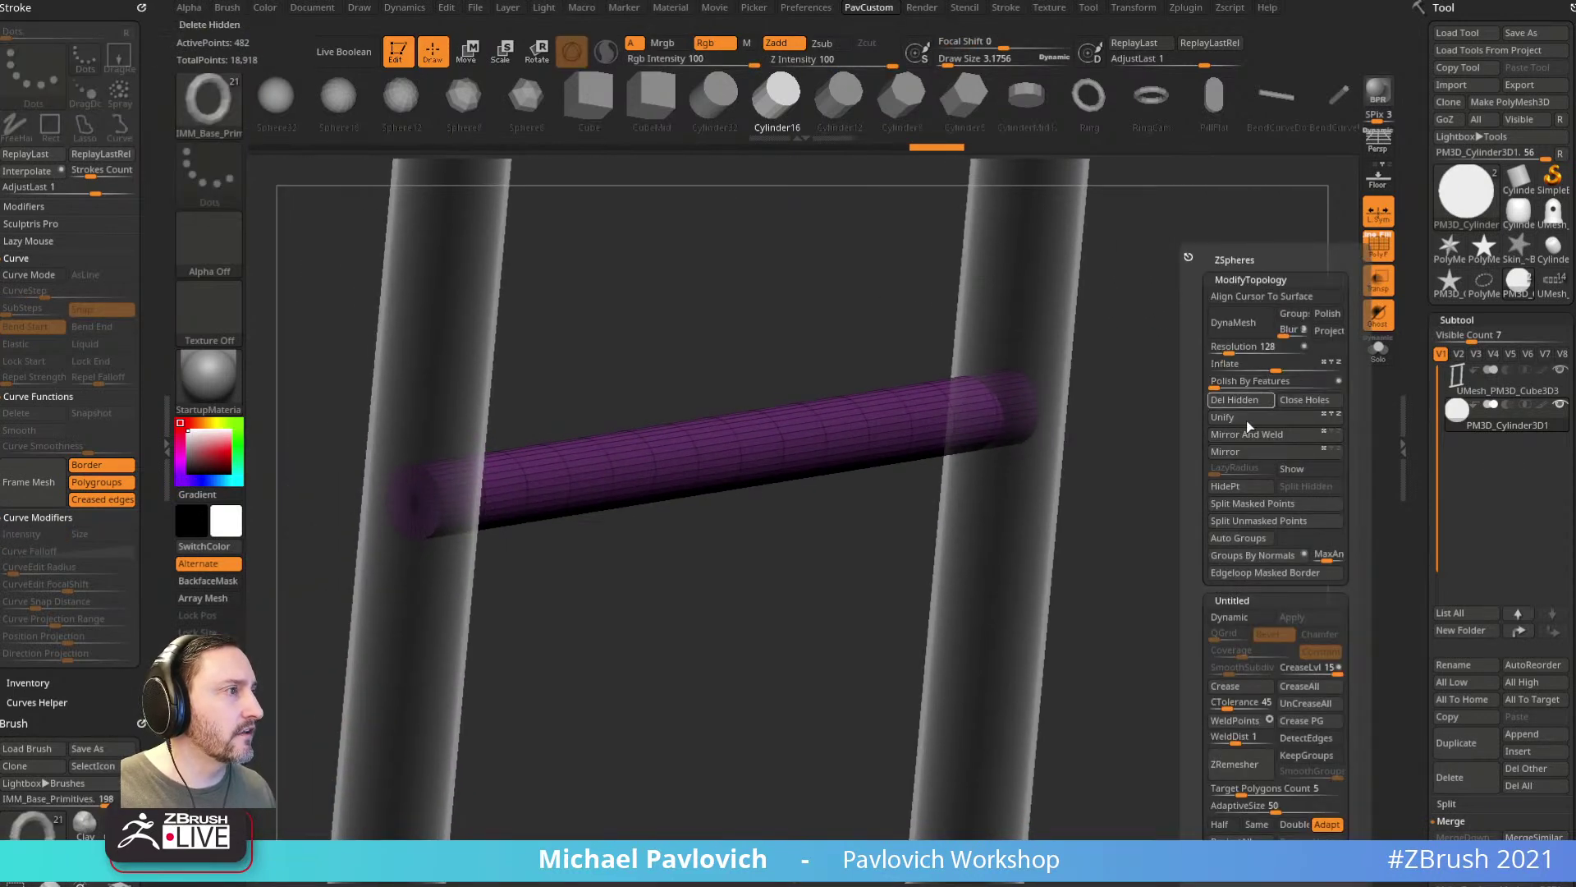
click(1256, 556)
Step: Thicken the crossbar's barrel with the ZModeler polygon action QMesh, targeting Polygroup All
key(b)
key(z)
key(m)
key(space)
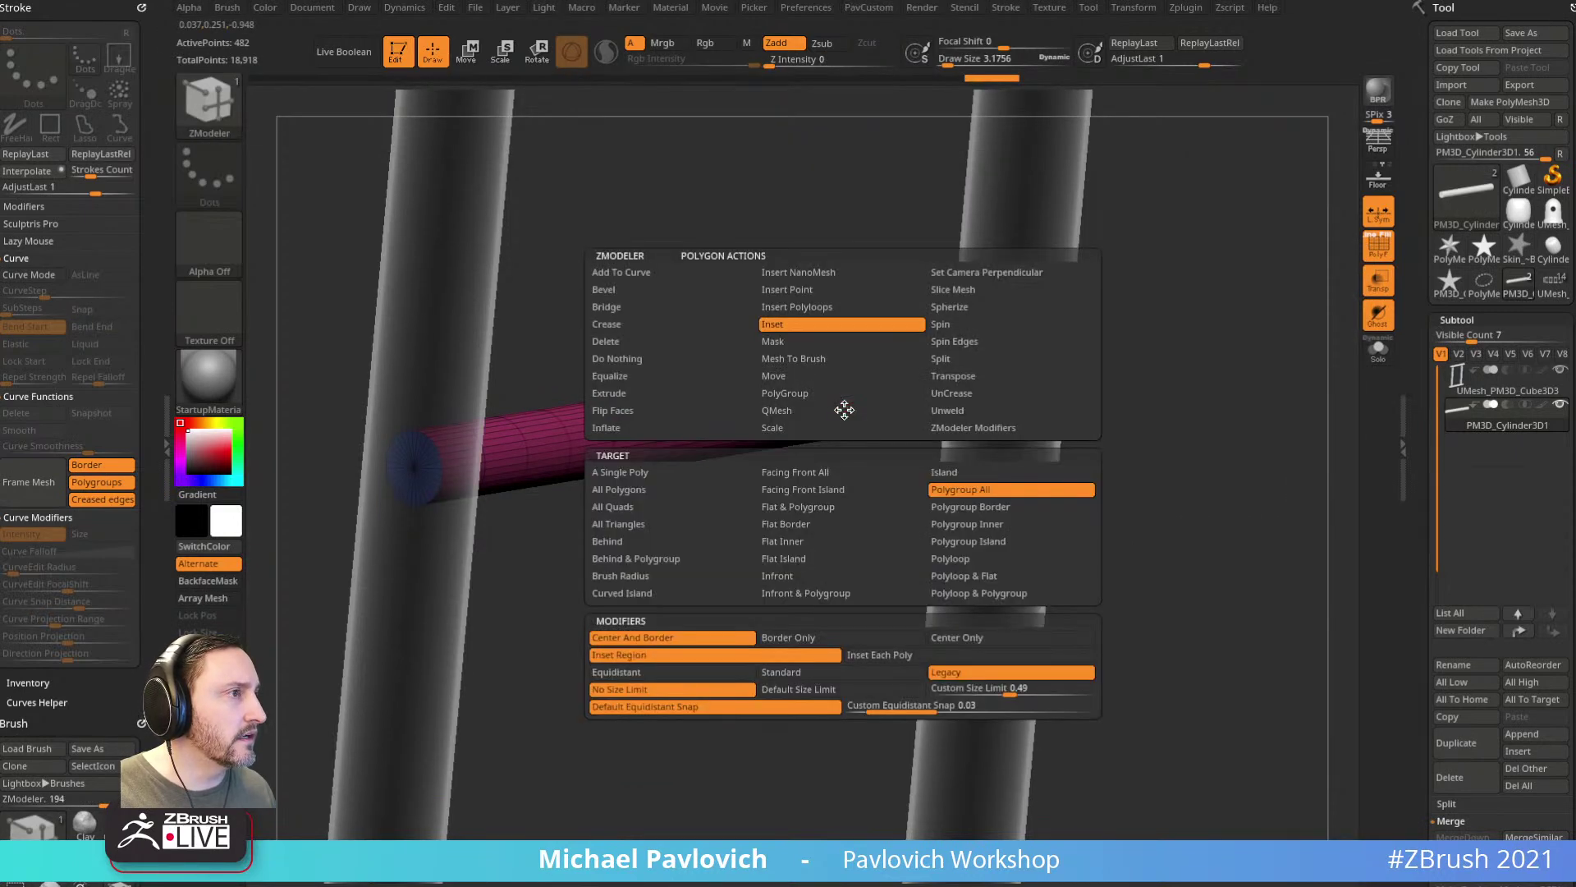
click(801, 411)
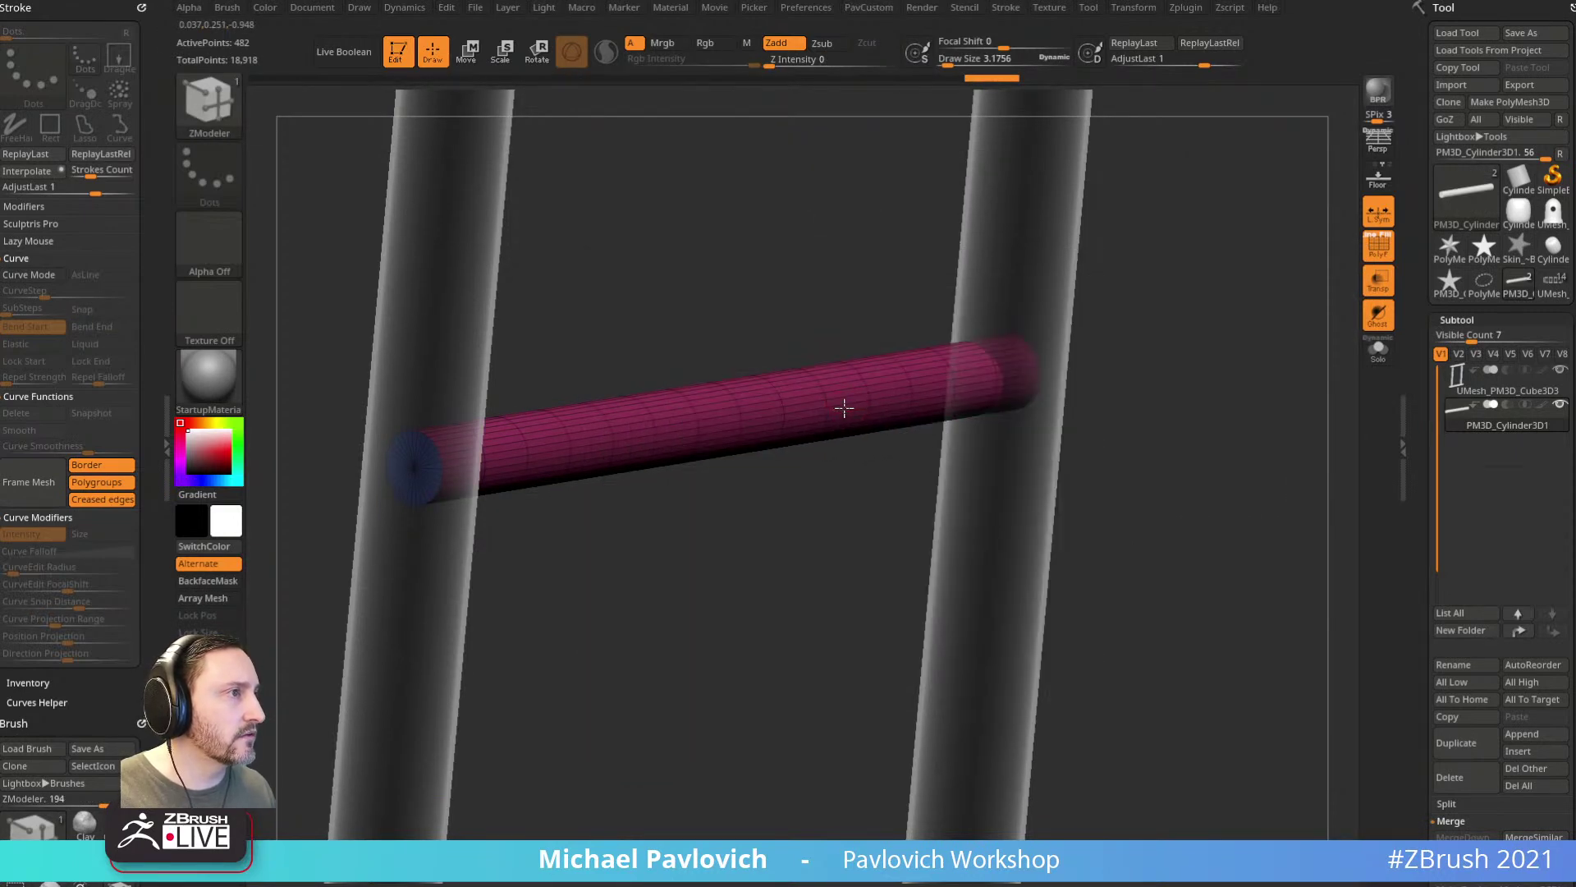
mouse_move(860, 420)
mouse_down()
mouse_move(876, 443)
mouse_move(869, 428)
mouse_up()
Step: Turn on dynamic subdivision for the crossbar and view it from the front without polyframes
shift+drag(1238, 405, 1122, 360)
key(2)
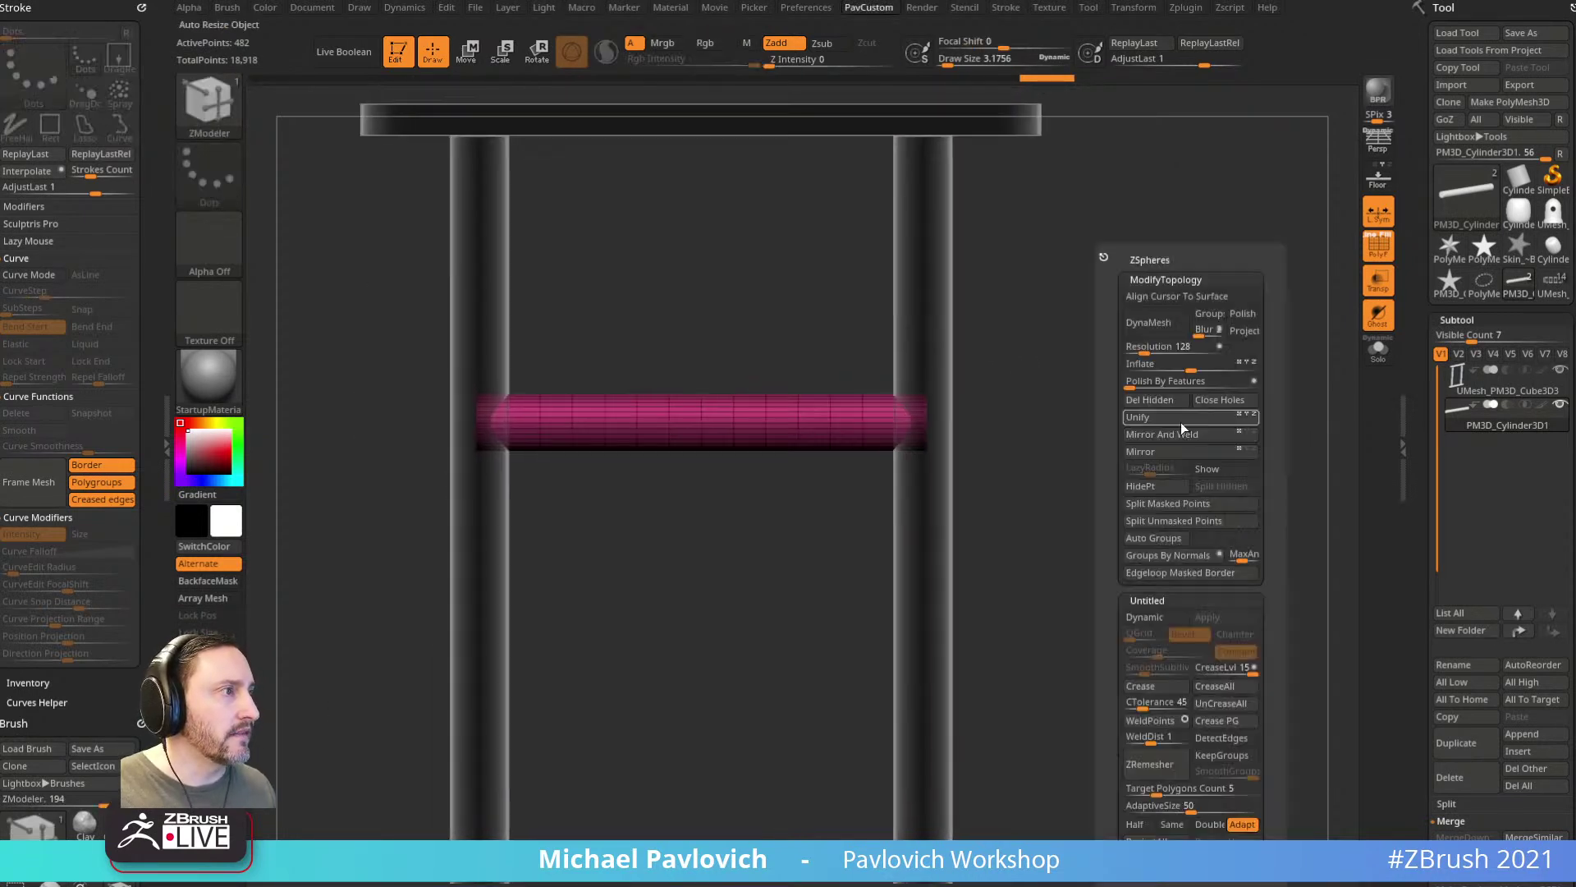
click(1144, 616)
key(f)
click(1376, 246)
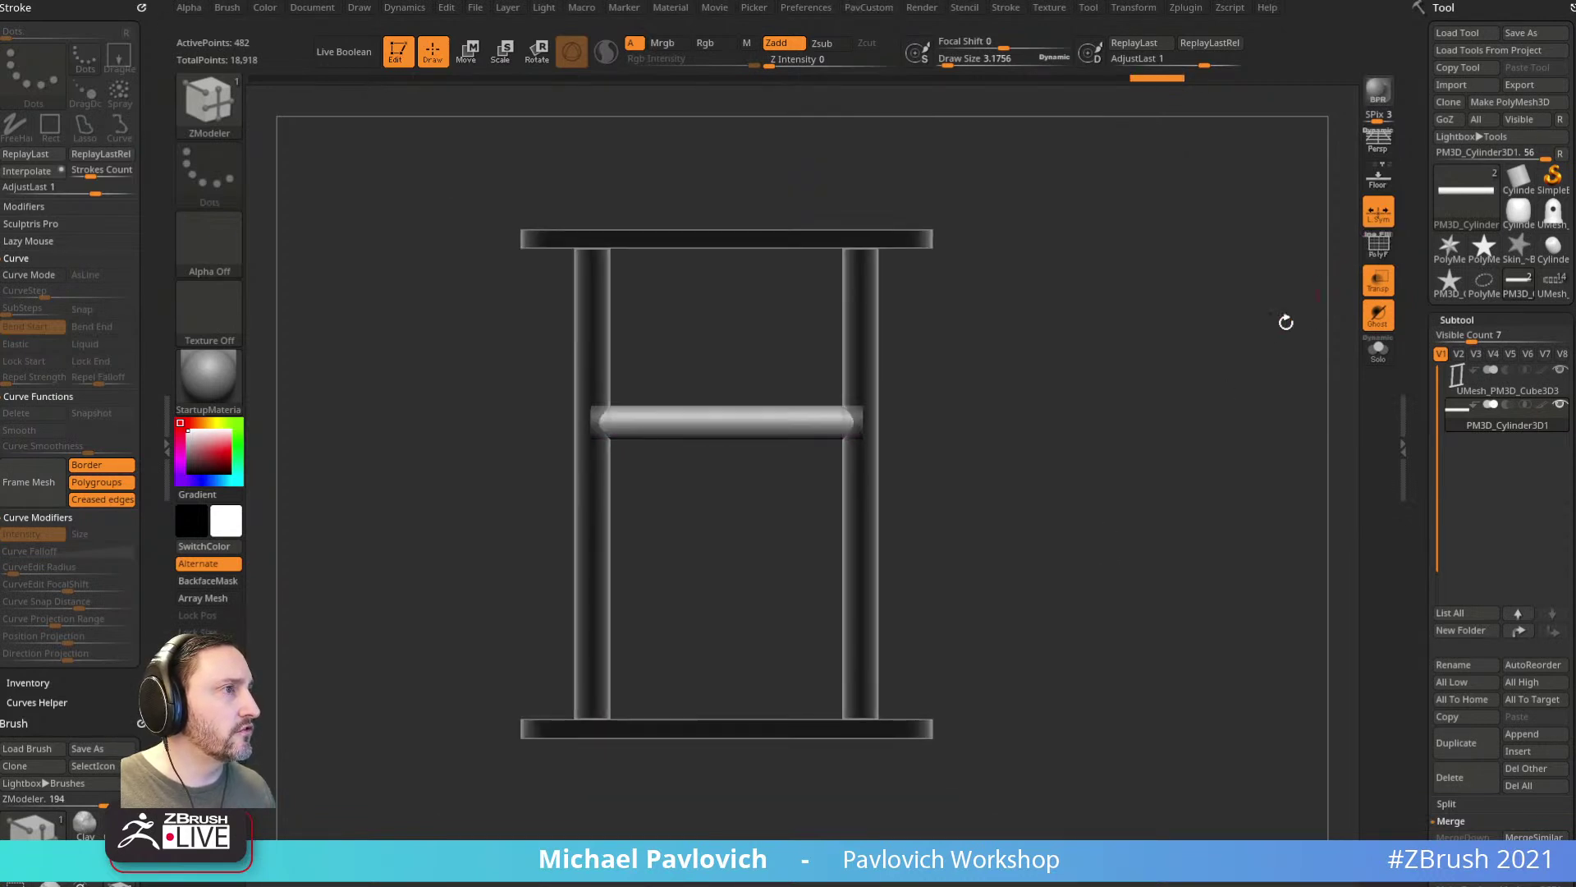
Step: Select the UMesh_PM3D_Cube3D3 subtool, turn off transparency, and merge the crossbar into it
drag(1233, 395, 1264, 409)
click(1505, 381)
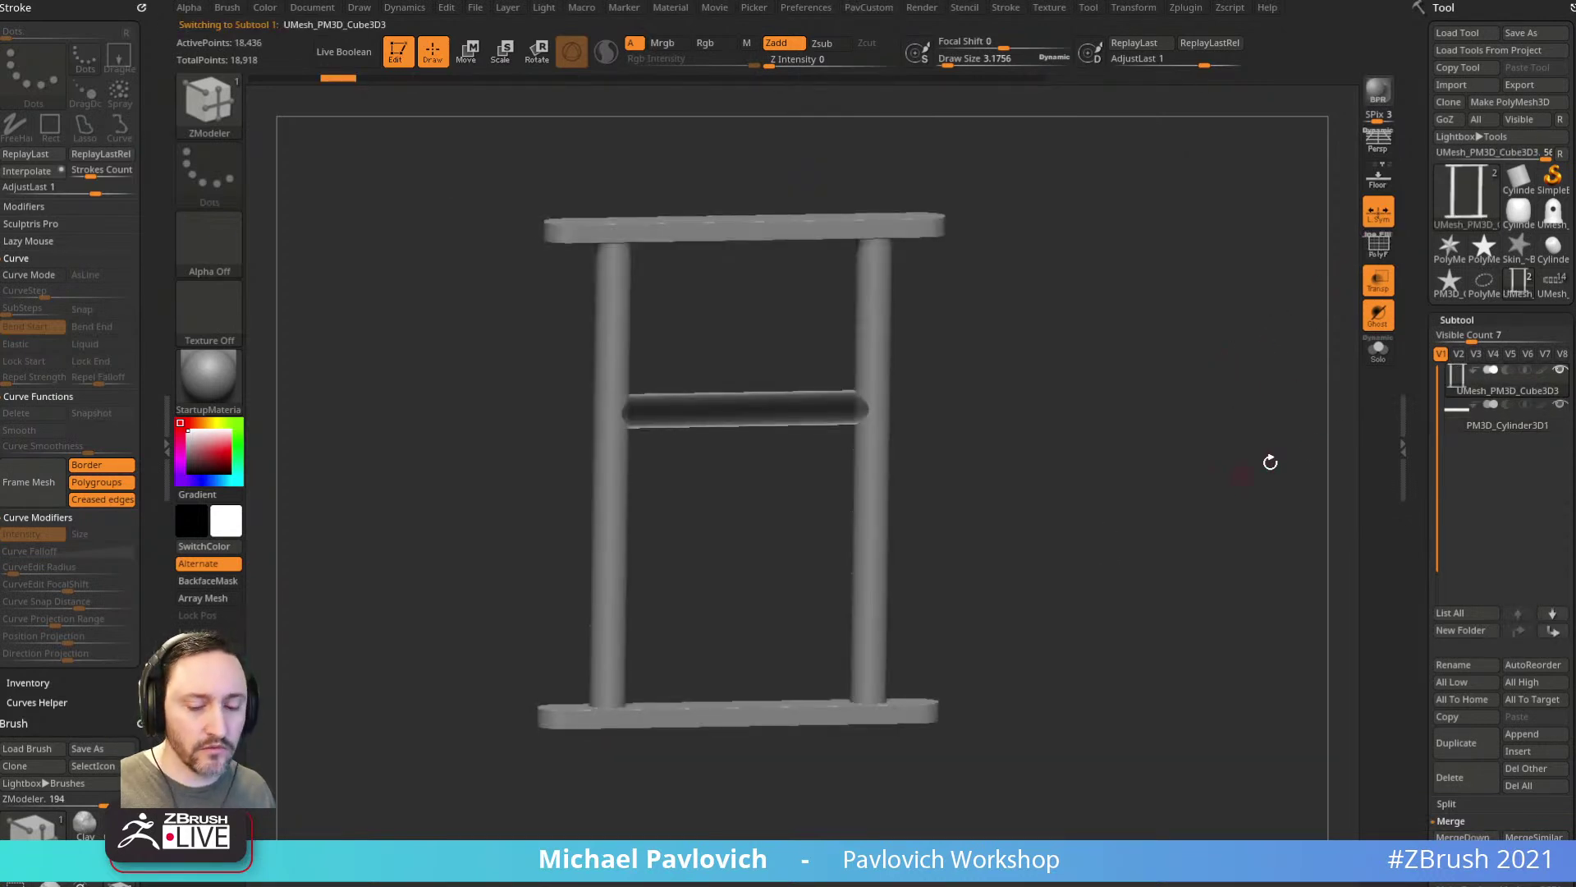
click(1378, 281)
key(ctrl+m)
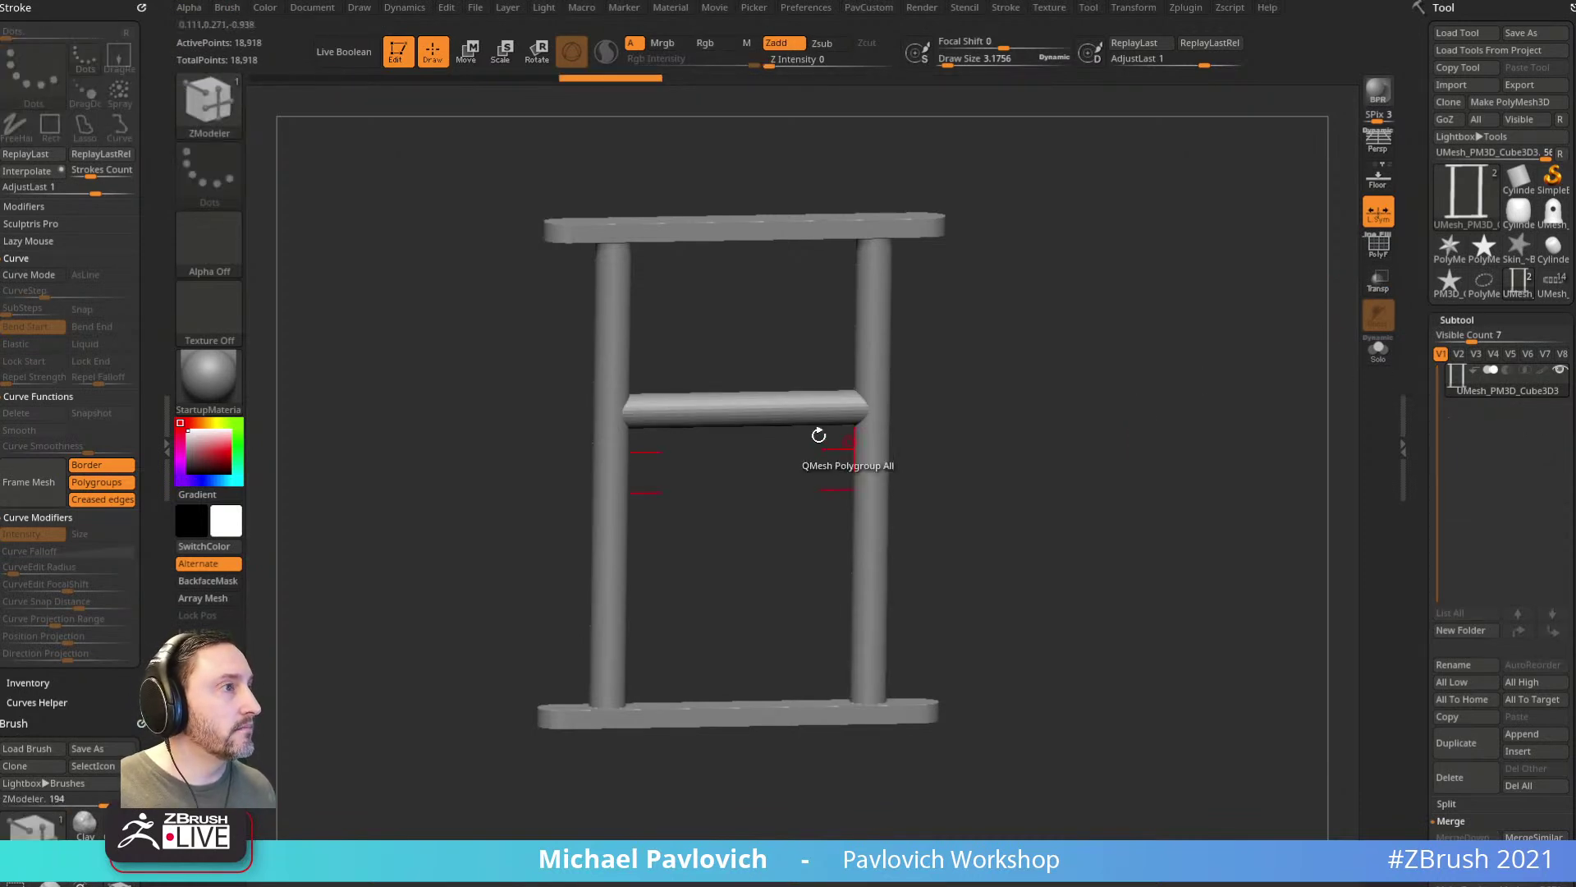
Step: Isolate the crossbar and split the hidden railing parts into a separate subtool
ctrl+shift+click(788, 417)
key(2)
click(1230, 487)
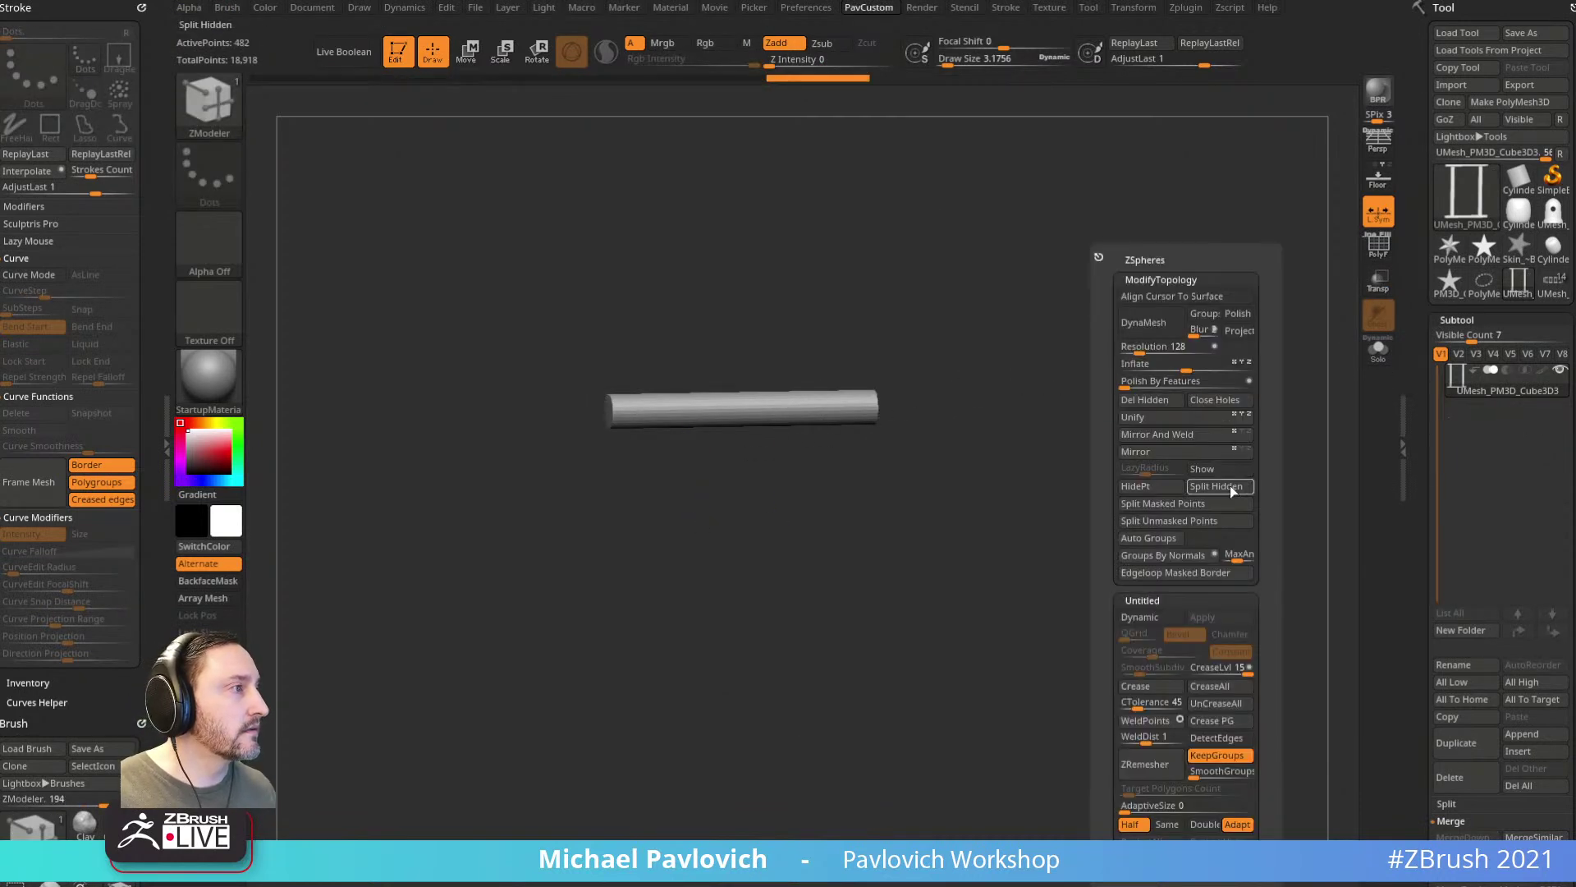
Step: Solo the crossbar with polyframes shown and insert single edge loops near its ends with ZModeler
key(shift+f)
alt+drag(1213, 363, 1256, 492)
click(1378, 350)
drag(1318, 378, 1261, 381)
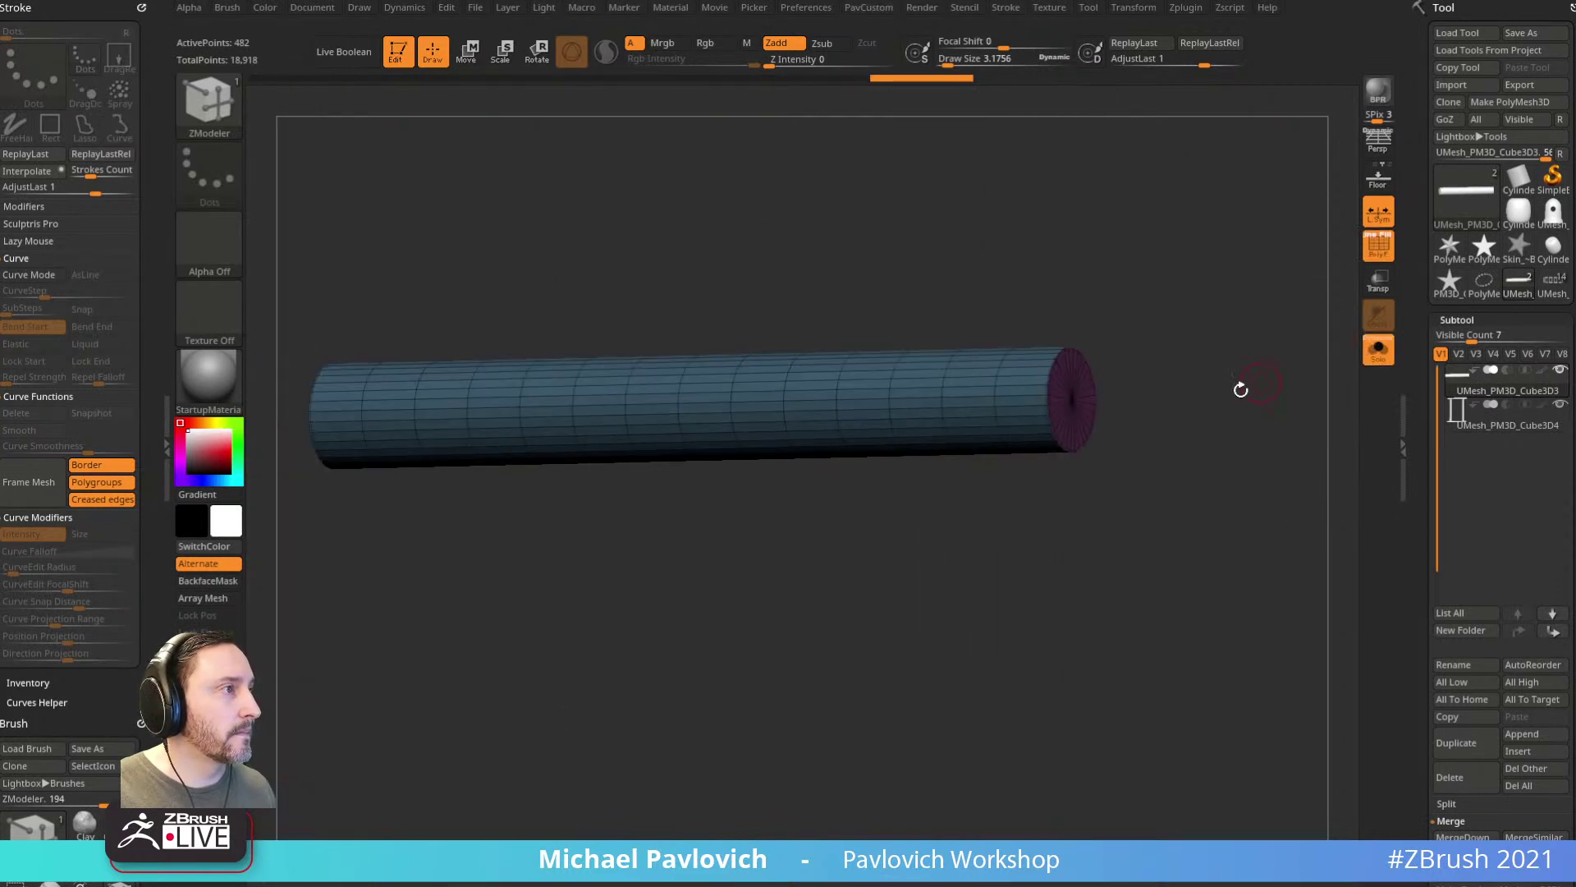
key(space)
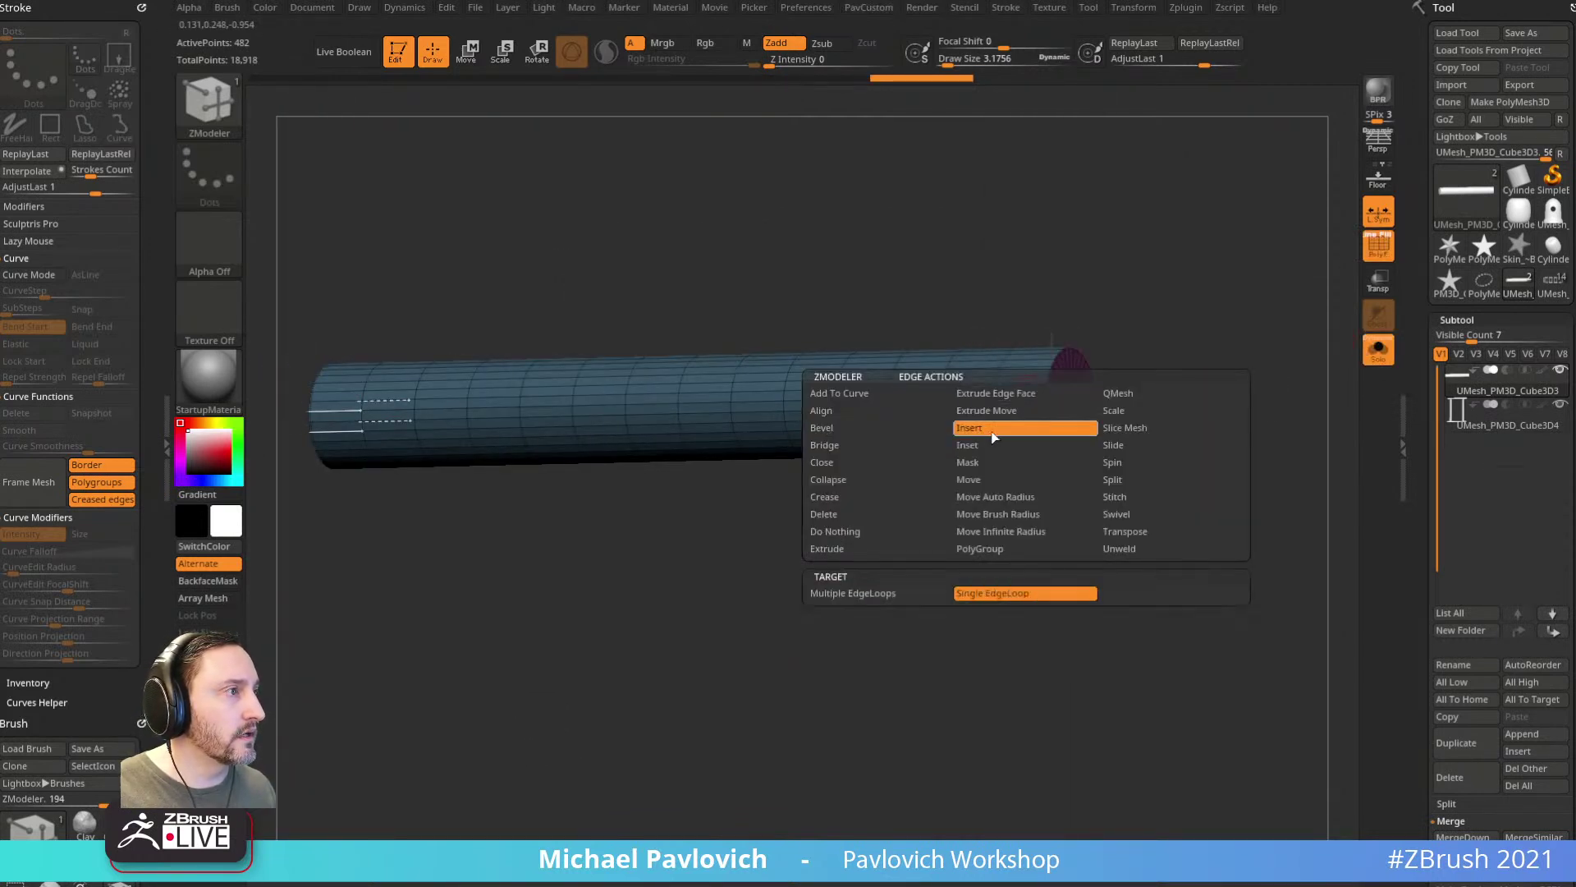
click(985, 429)
click(1039, 389)
alt+drag(1211, 284, 1221, 335)
click(1043, 397)
Step: Apply dynamic subdivision to the crossbar, merge it back into the railing, and face the railing from the front
key(2)
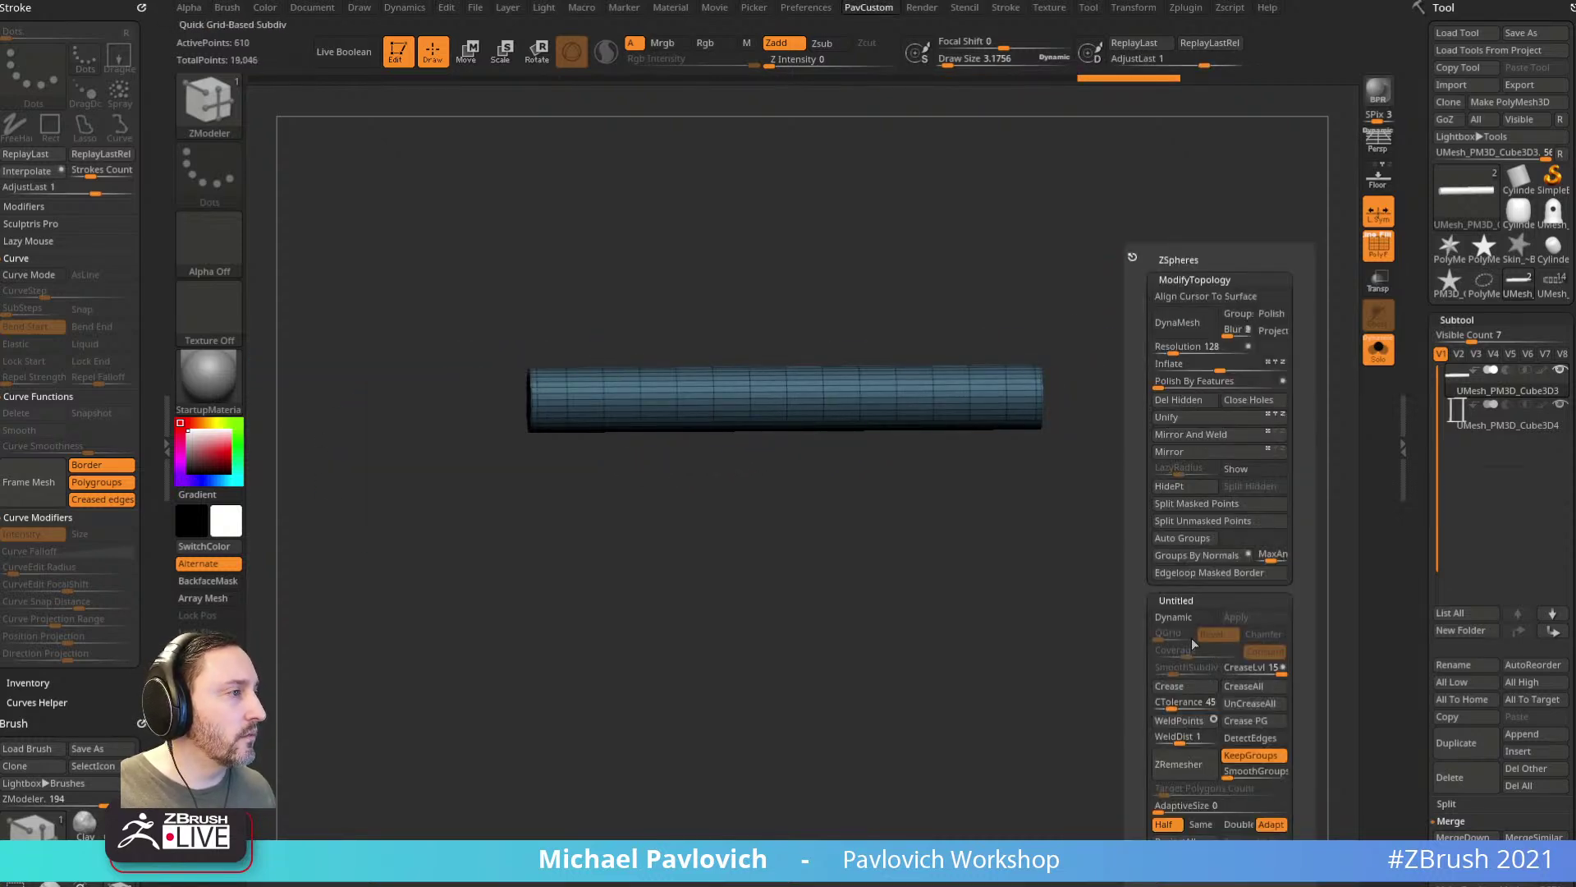
click(1235, 618)
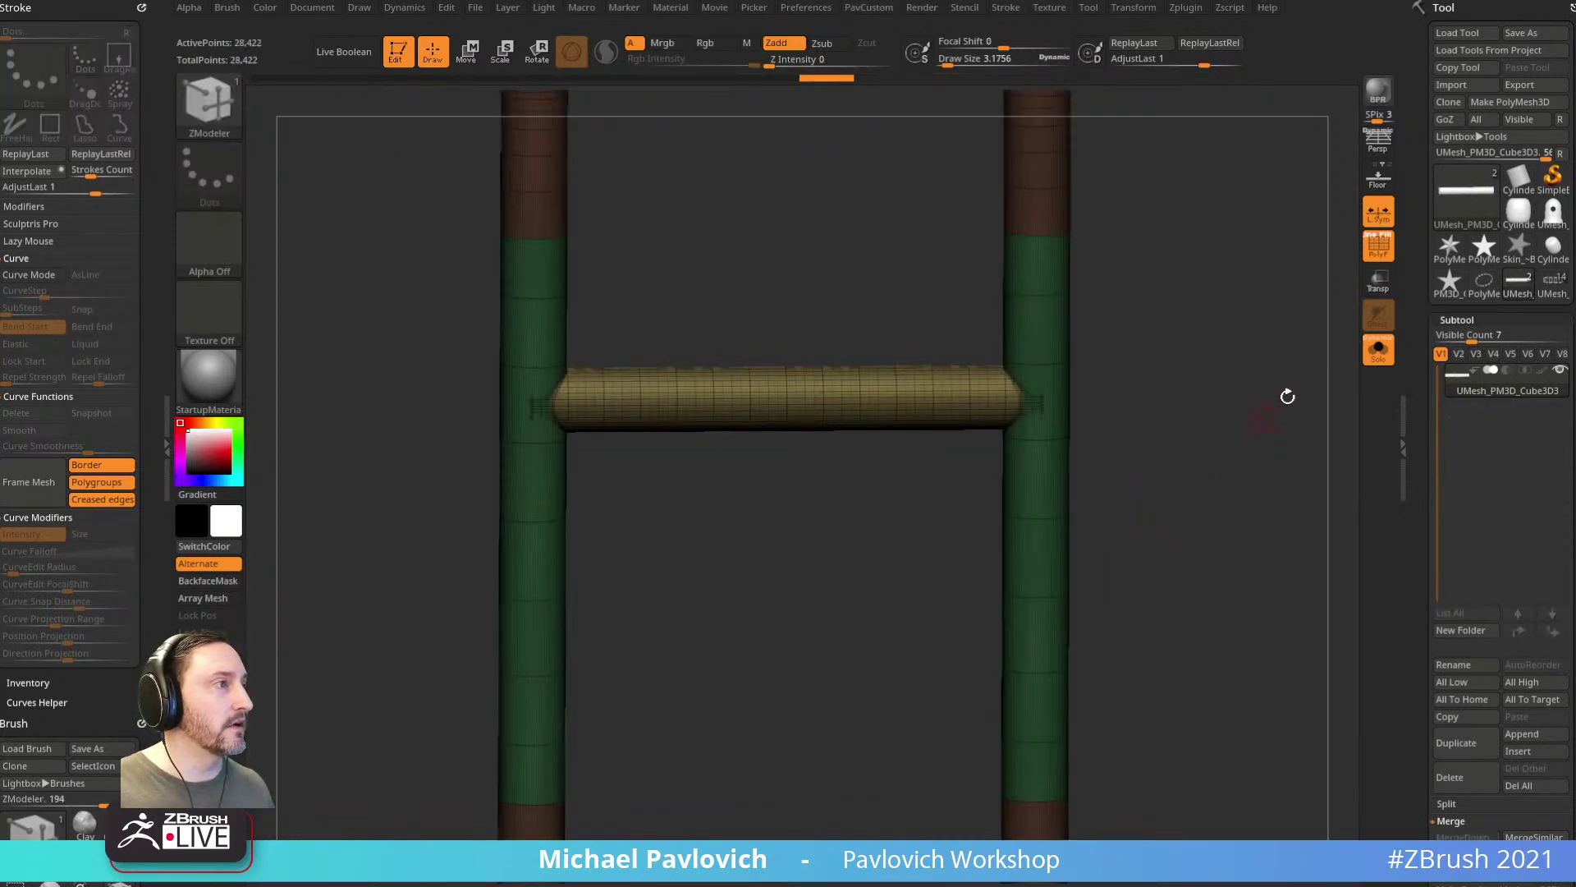
click(1379, 254)
ctrl+right_drag(1182, 443, 1171, 391)
shift+drag(1172, 391, 1185, 432)
Step: Switch to the Standard brush and frame the whole railing with its polygroups shown
key(s)
key(b)
key(s)
key(t)
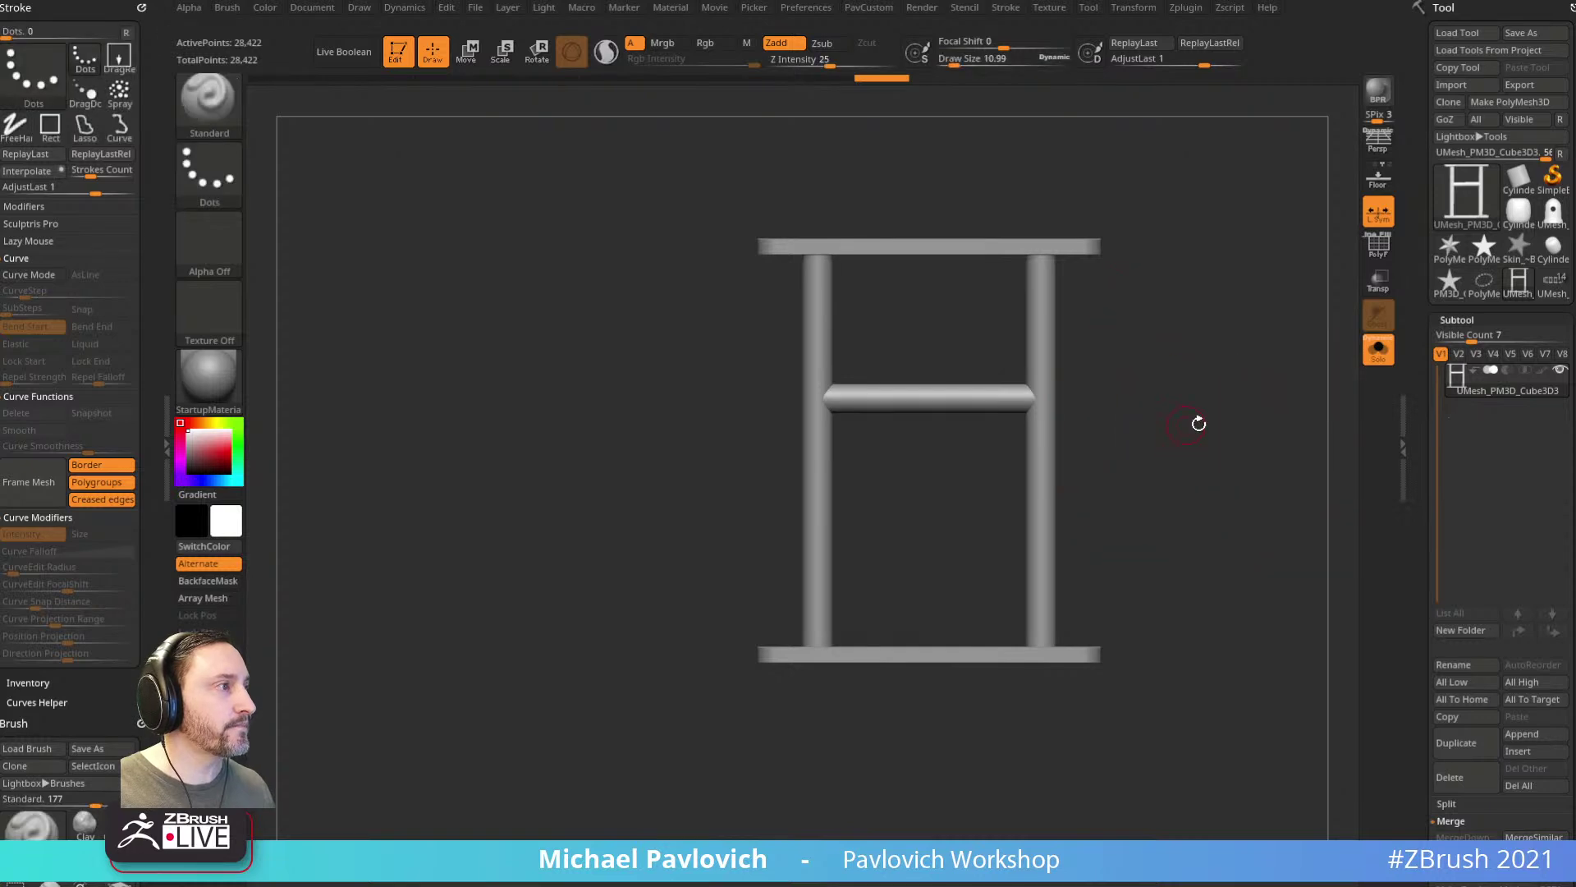
key(f)
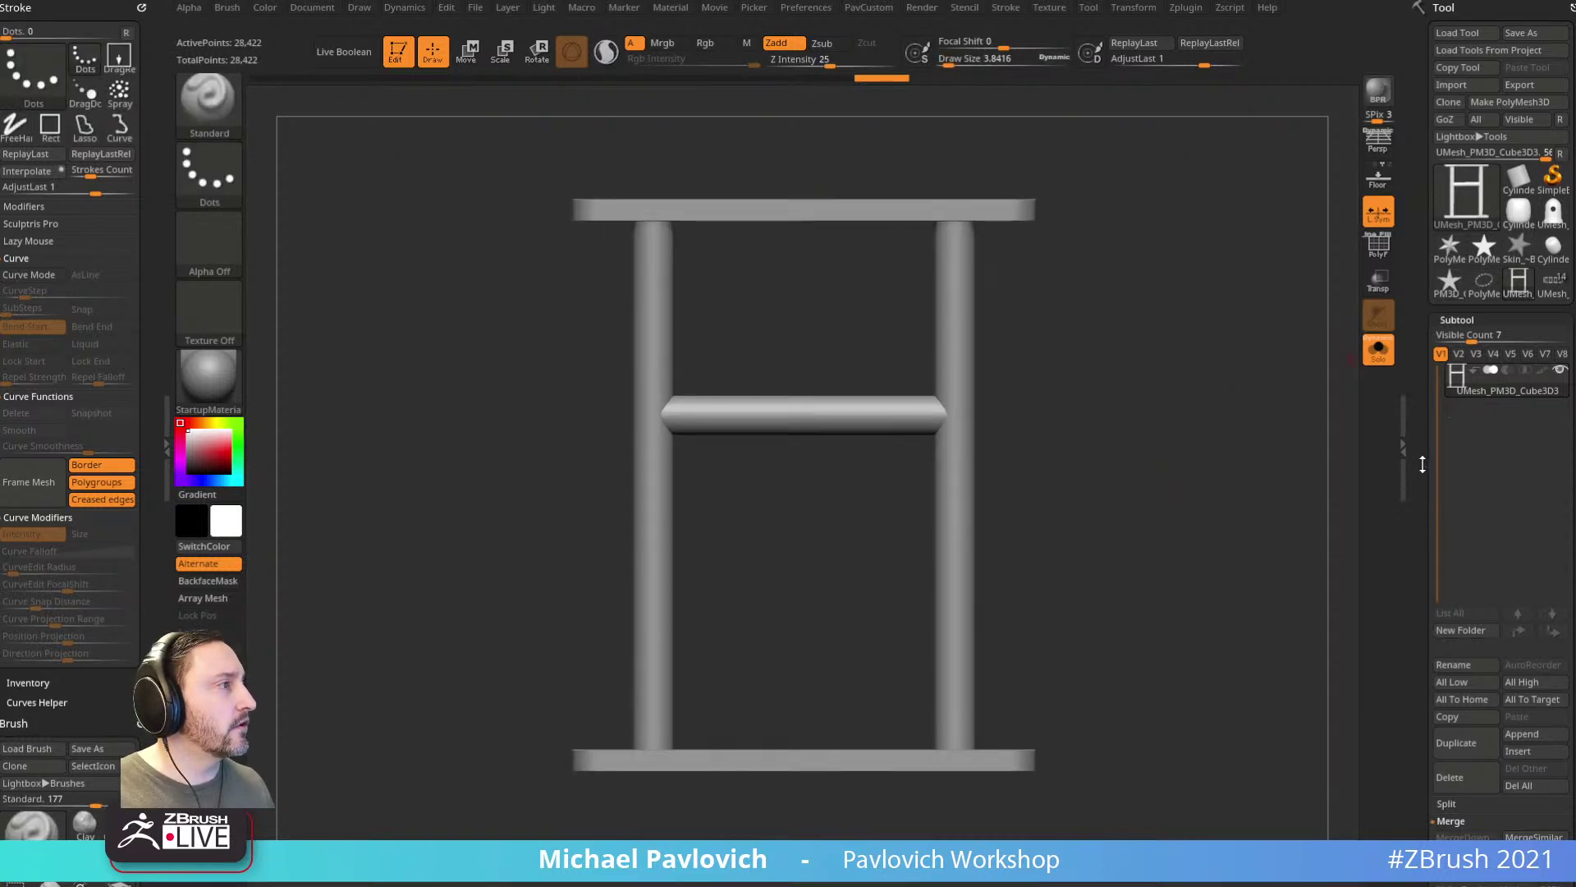
drag(1426, 647, 1425, 554)
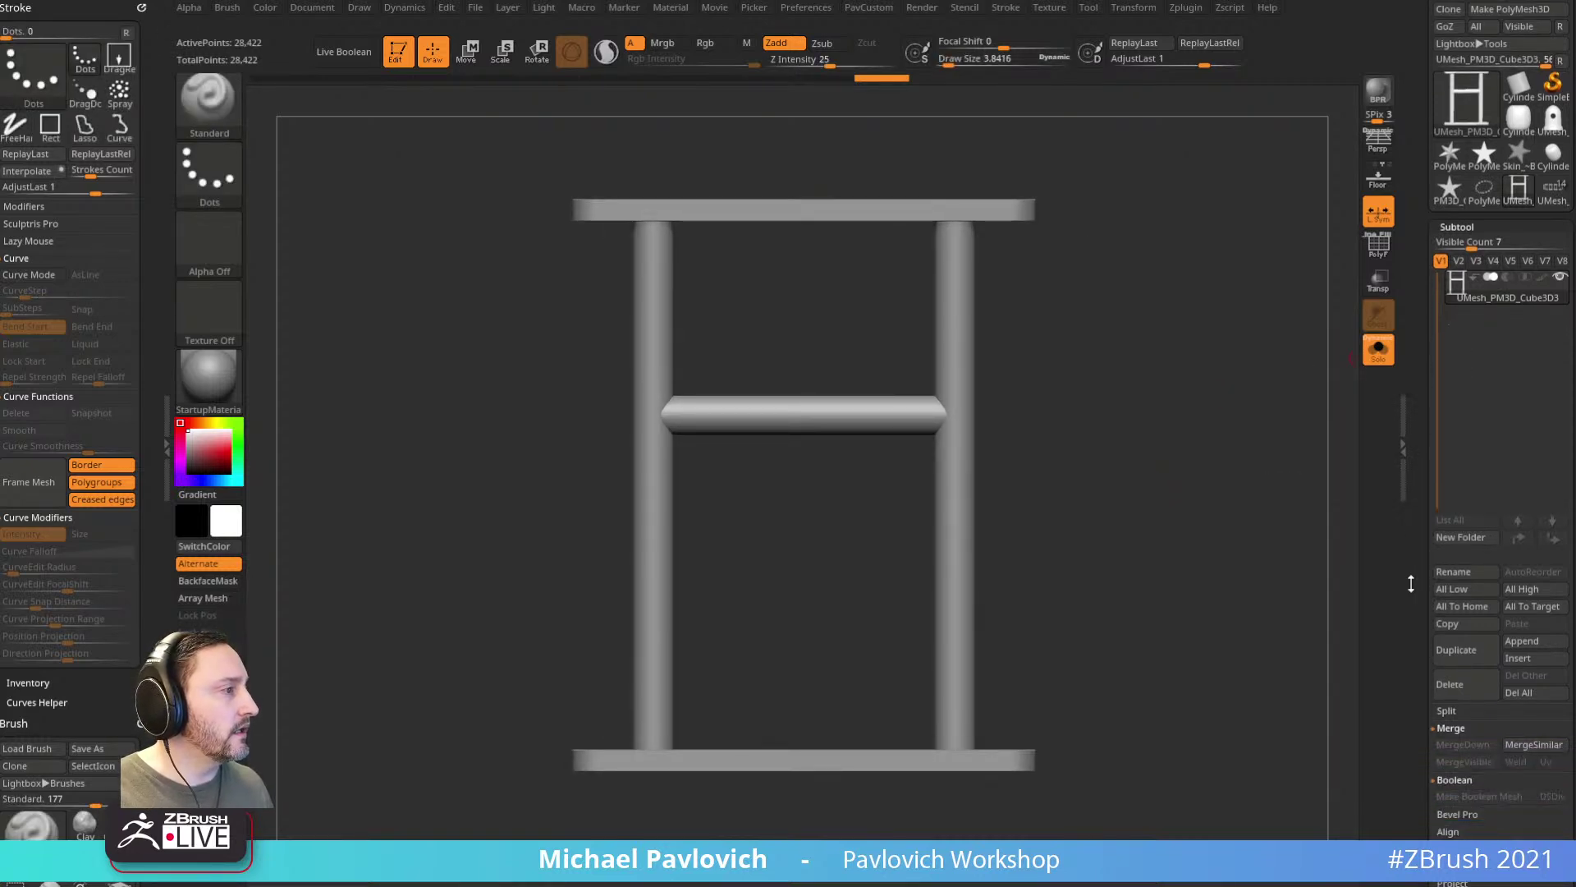
key(shift+f)
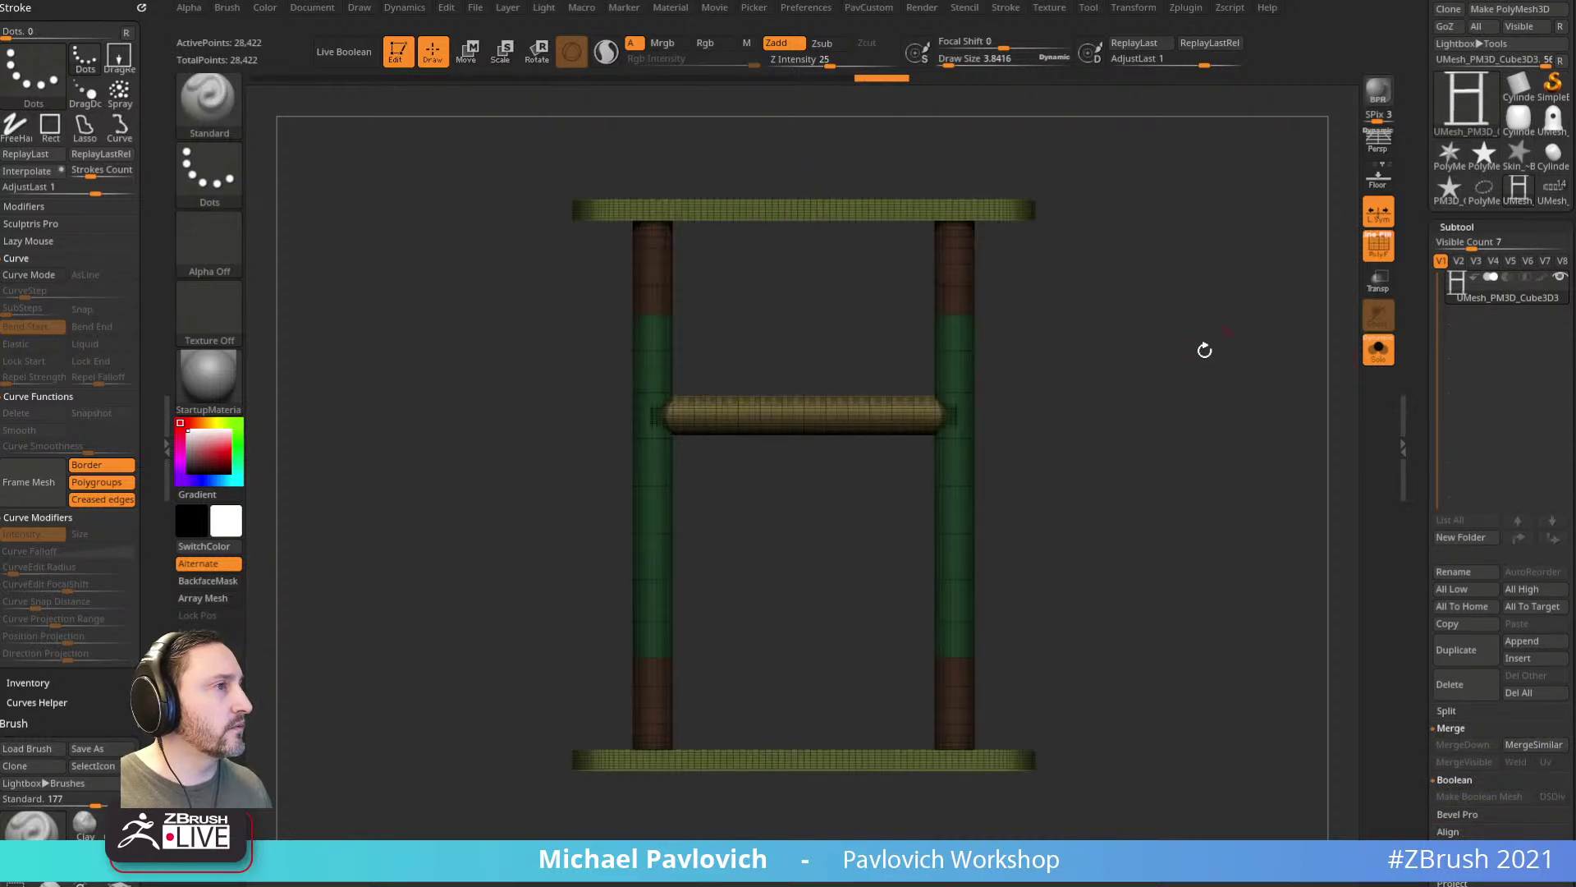
drag(1429, 700, 1424, 672)
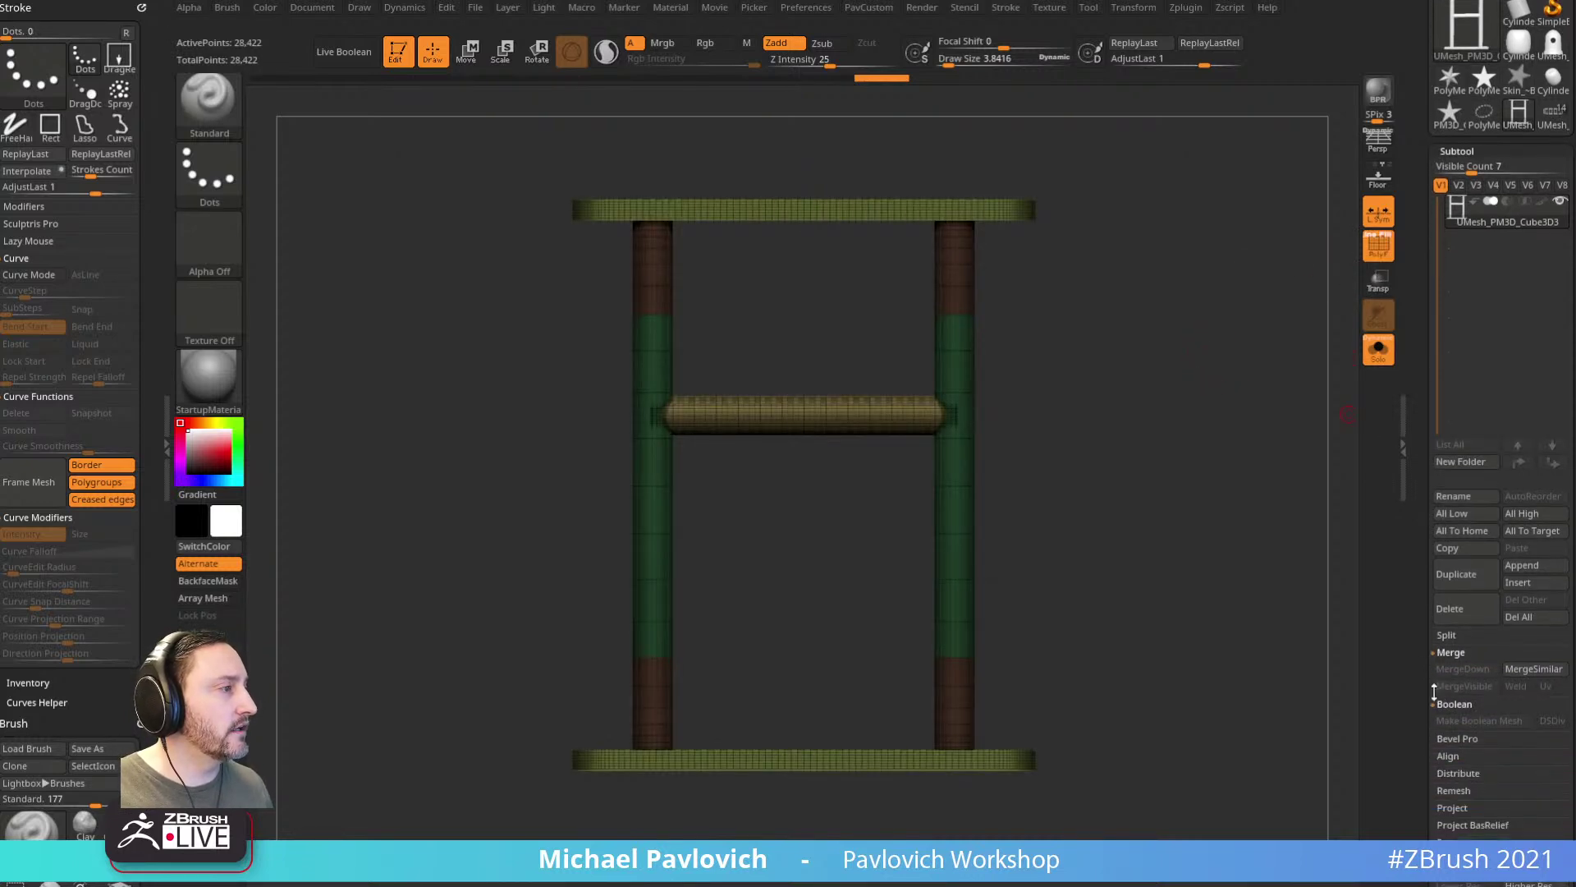
click(348, 54)
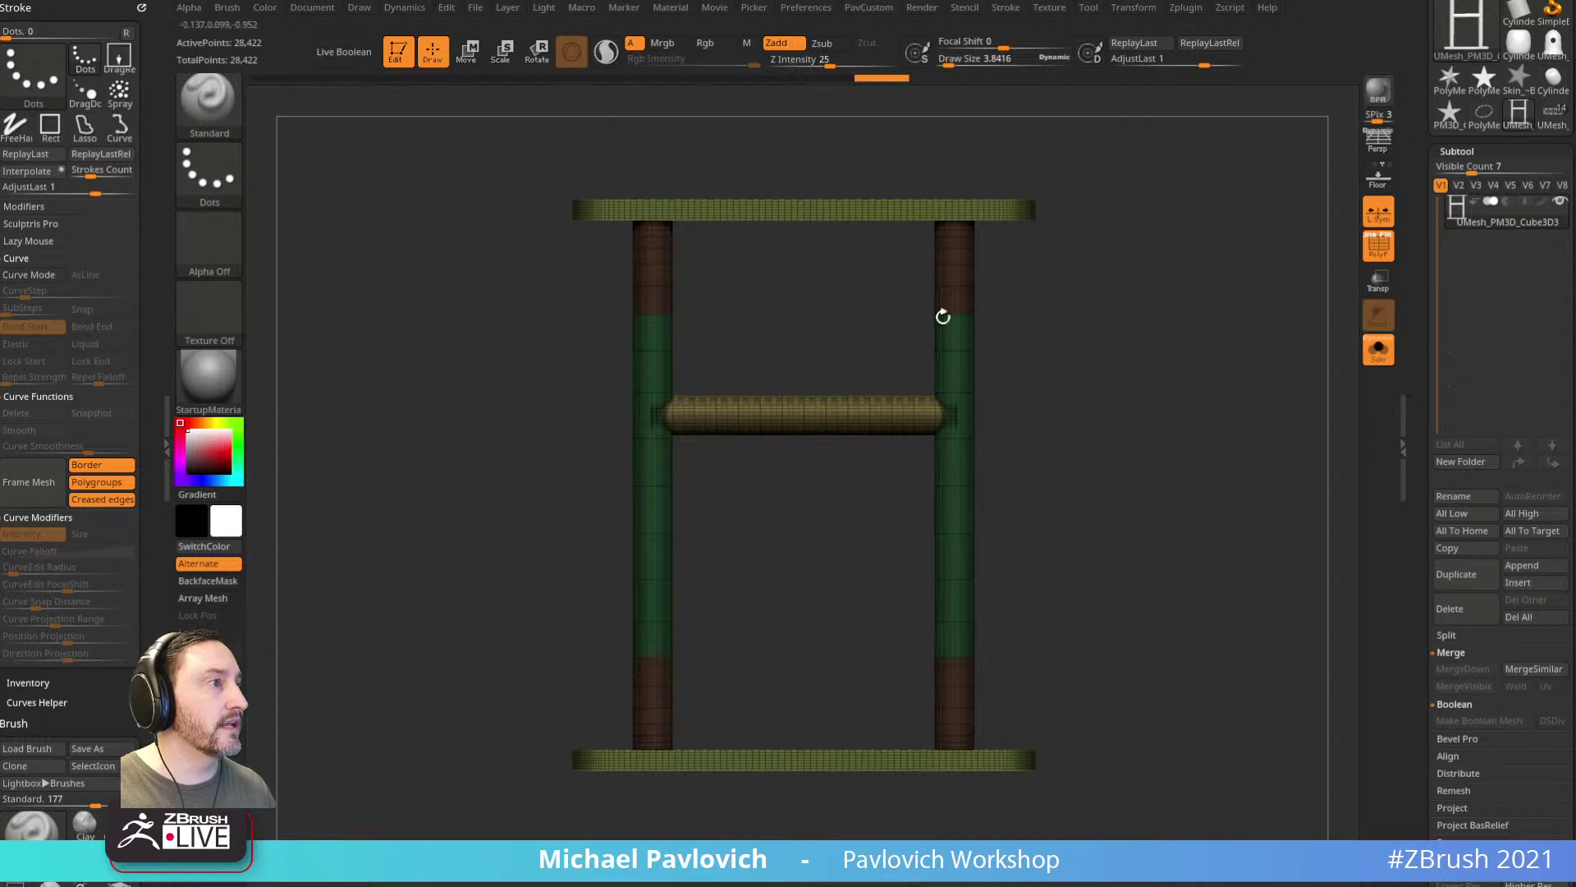
Step: Try fusing the railing's parts with the gizmo's Remesh By Union, inspect it, and undo the remesh
key(w)
alt+right_drag(885, 170, 953, 394)
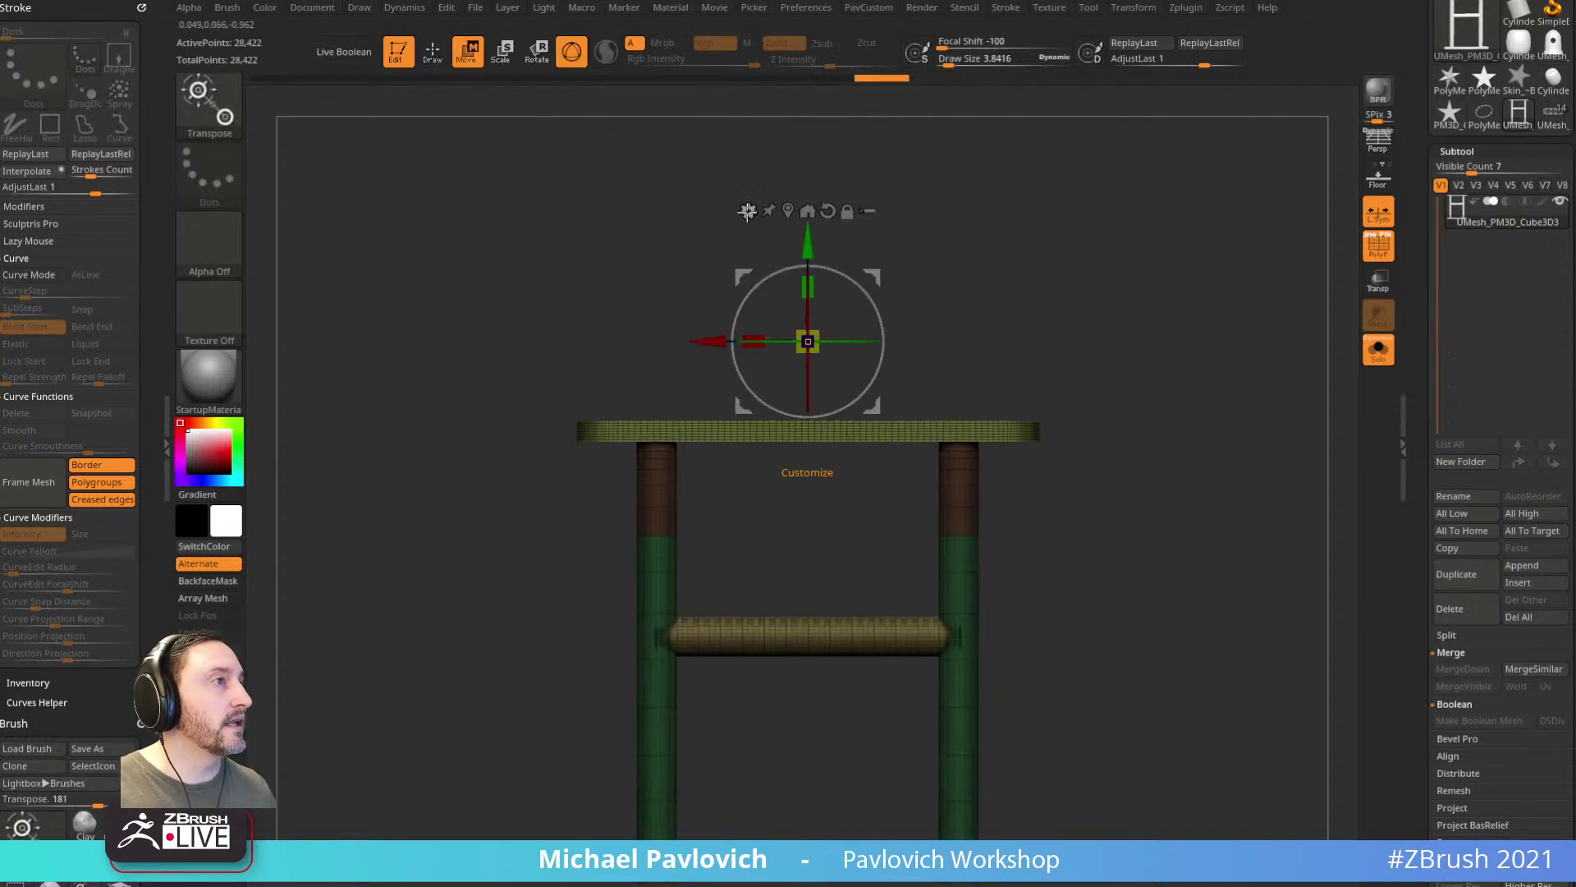
click(749, 210)
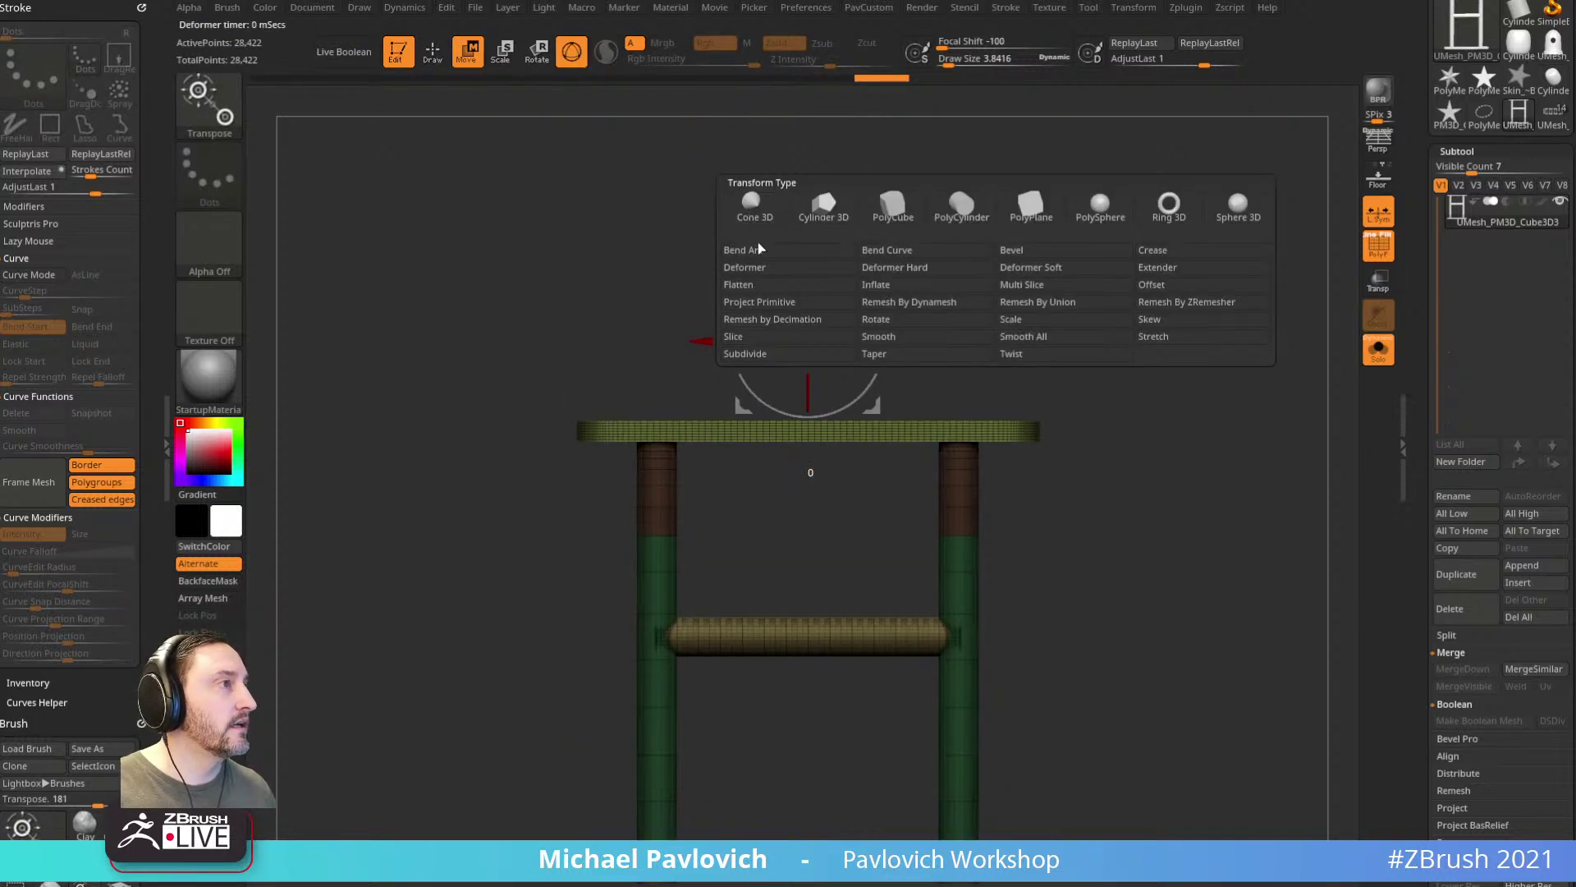
click(1045, 311)
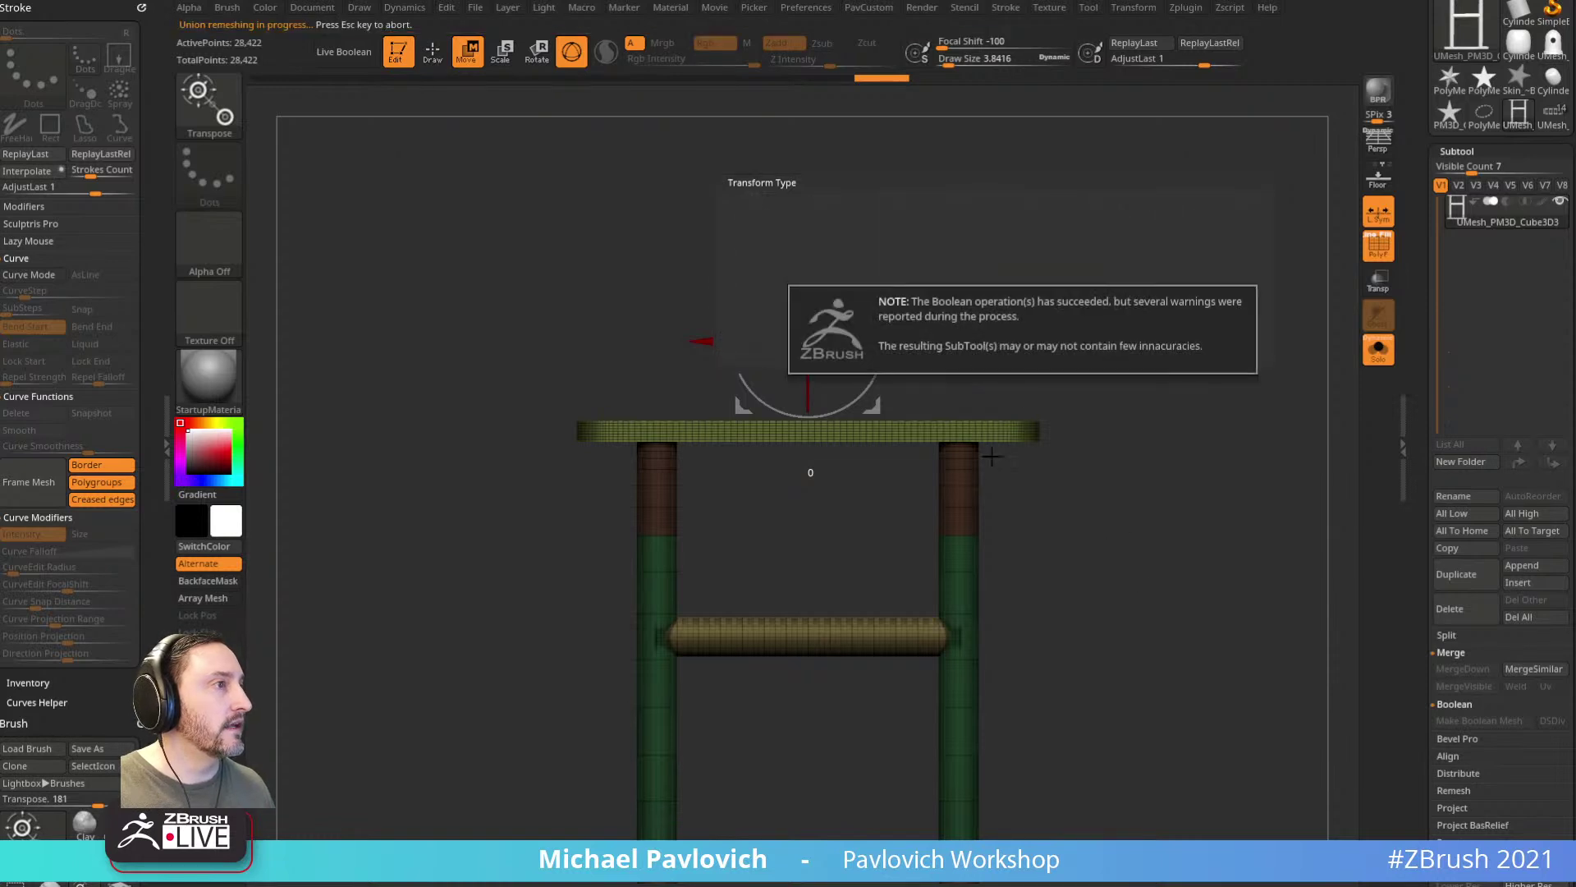
key(q)
mouse_move(1164, 555)
alt+right_down()
mouse_move(1133, 391)
mouse_move(1175, 450)
mouse_move(968, 454)
alt+right_up()
key(ctrl+z)
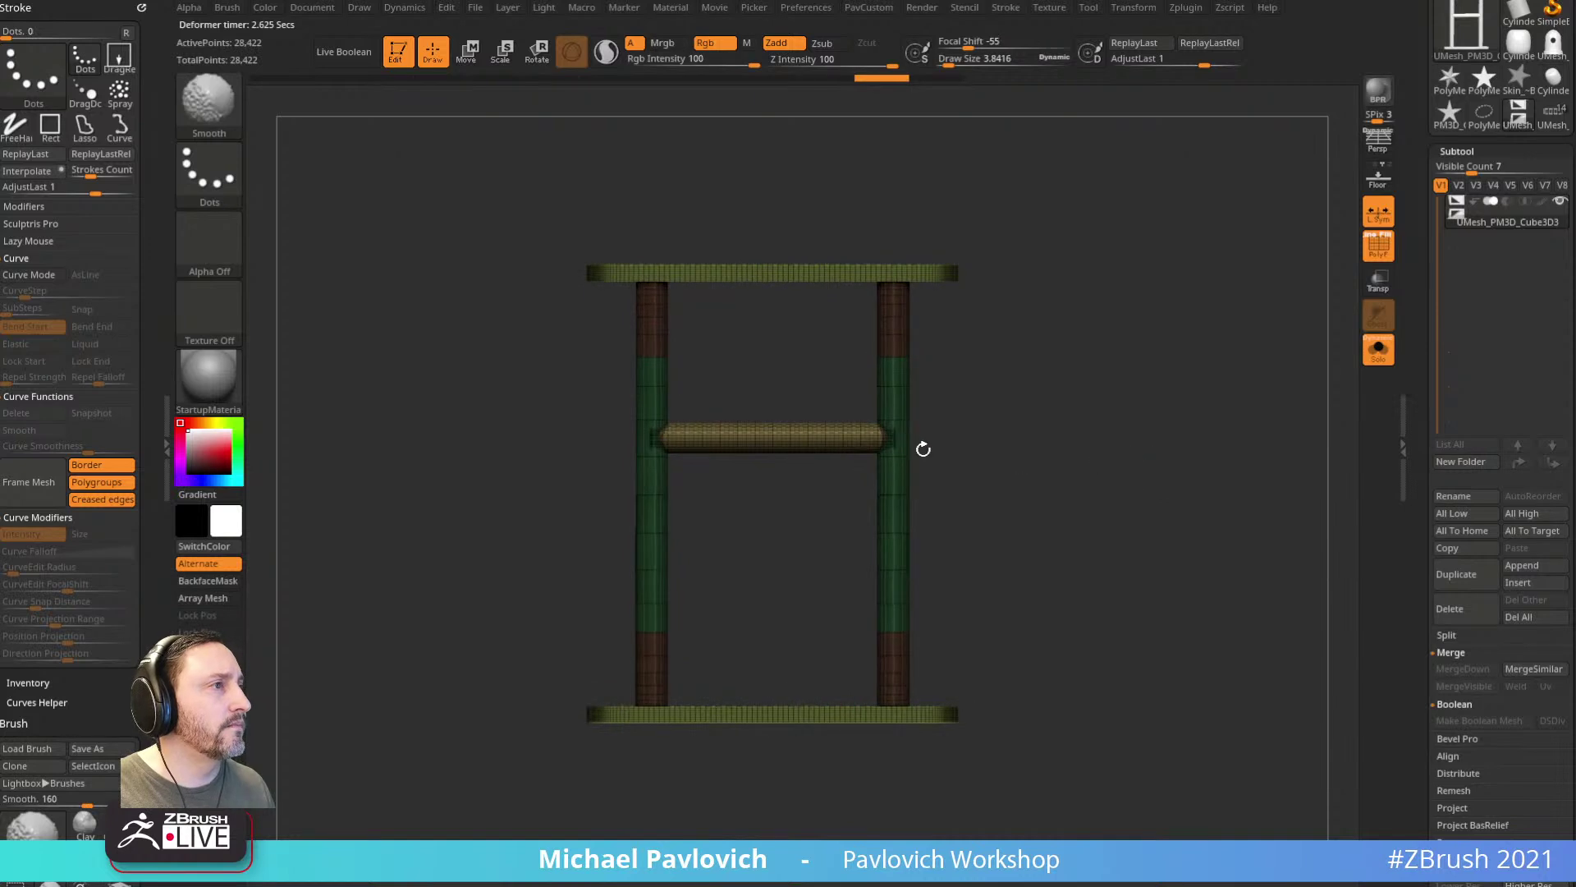
Step: Fuse the railing's parts into one mesh with the gizmo's Remesh By Union
key(w)
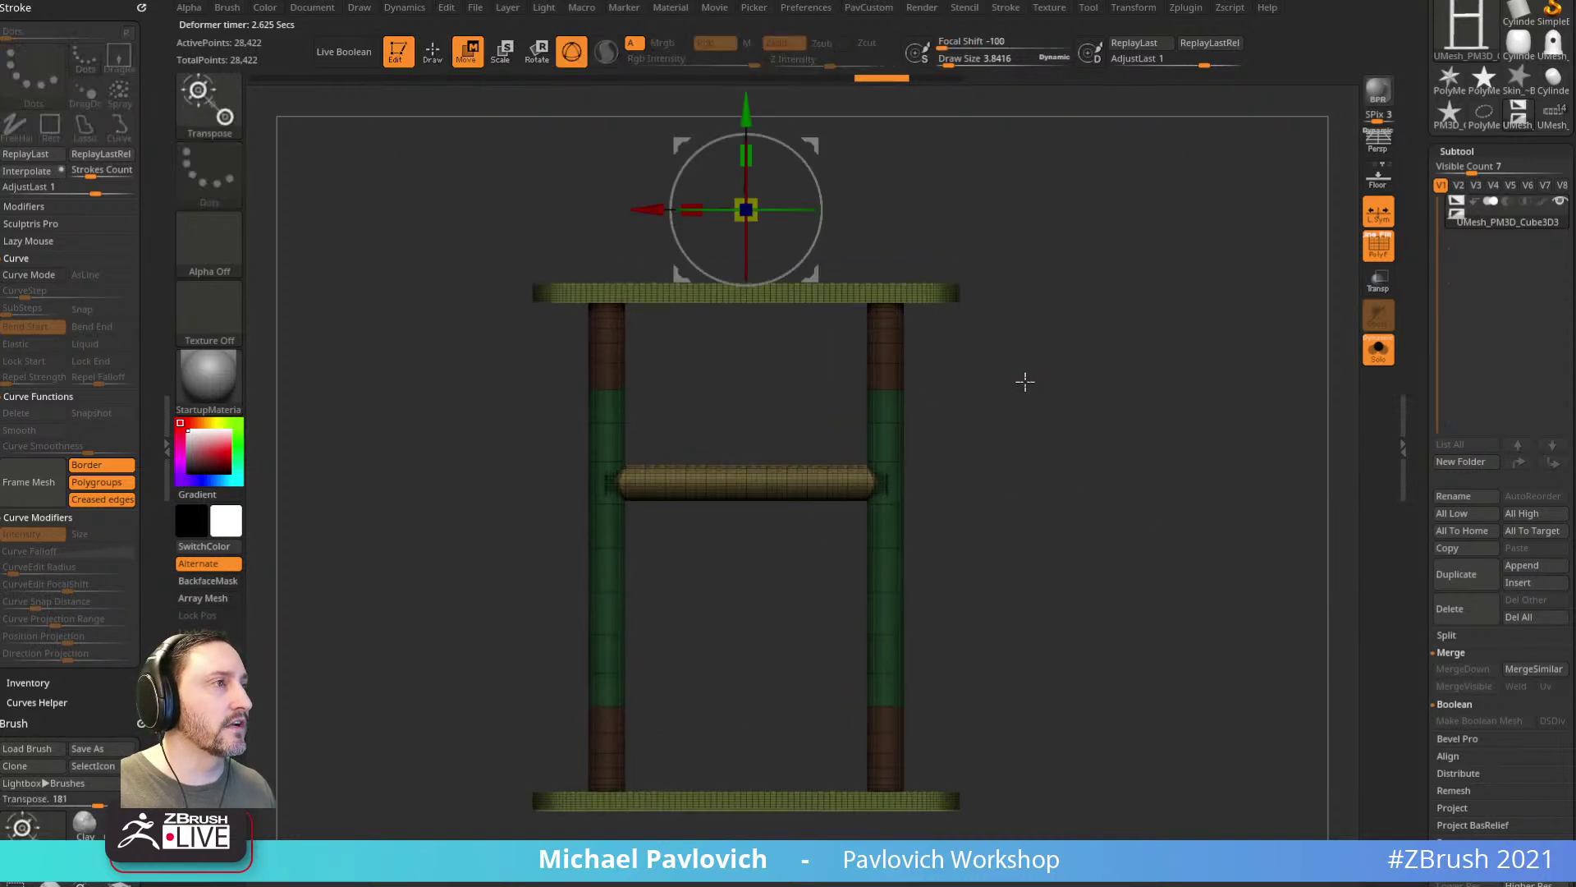
alt+right_drag(601, 226, 612, 380)
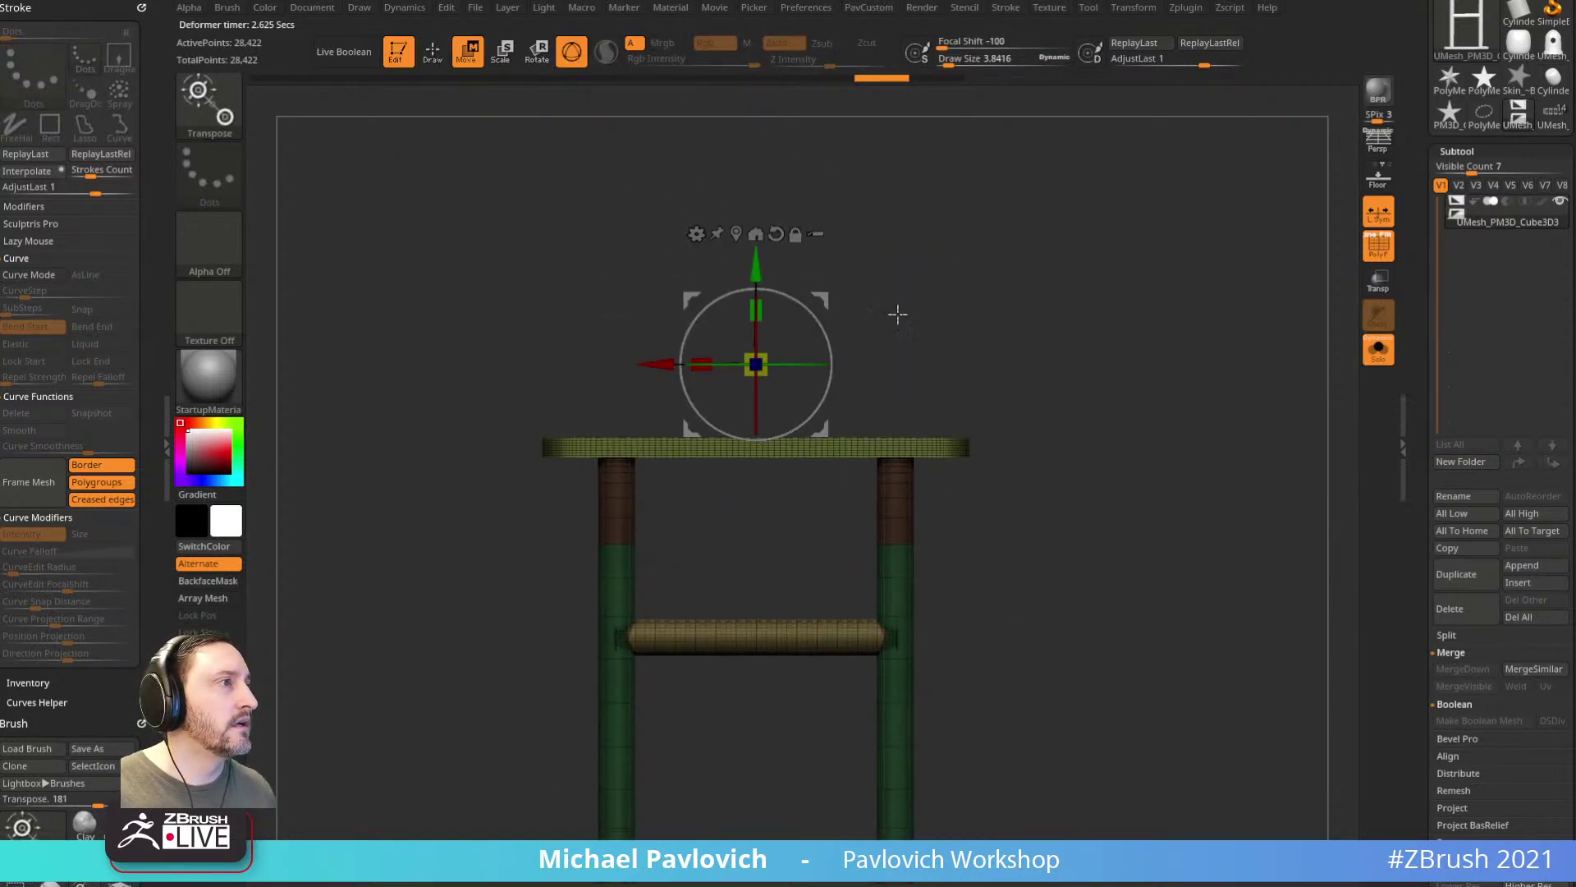
click(696, 235)
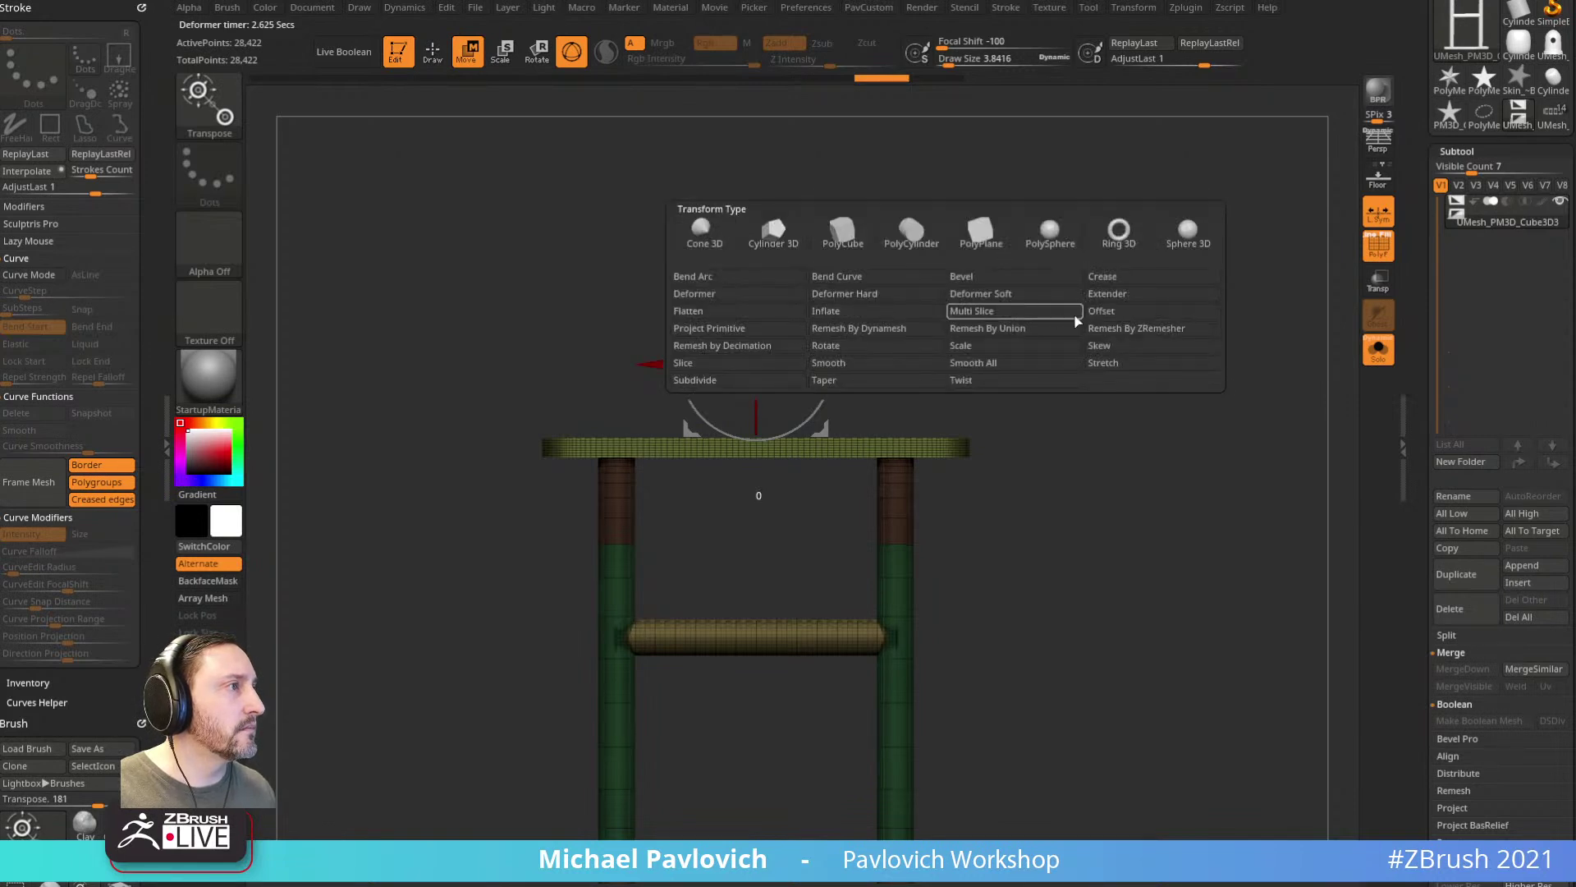
click(1034, 332)
key(f)
key(q)
mouse_move(1101, 375)
right_down()
mouse_move(1208, 406)
mouse_move(1139, 377)
mouse_move(1160, 394)
right_up()
Step: Isolate the end and middle sections of the posts, combine them into one polygroup, and show the whole railing
ctrl+shift+click(961, 373)
ctrl+shift+click(1149, 331)
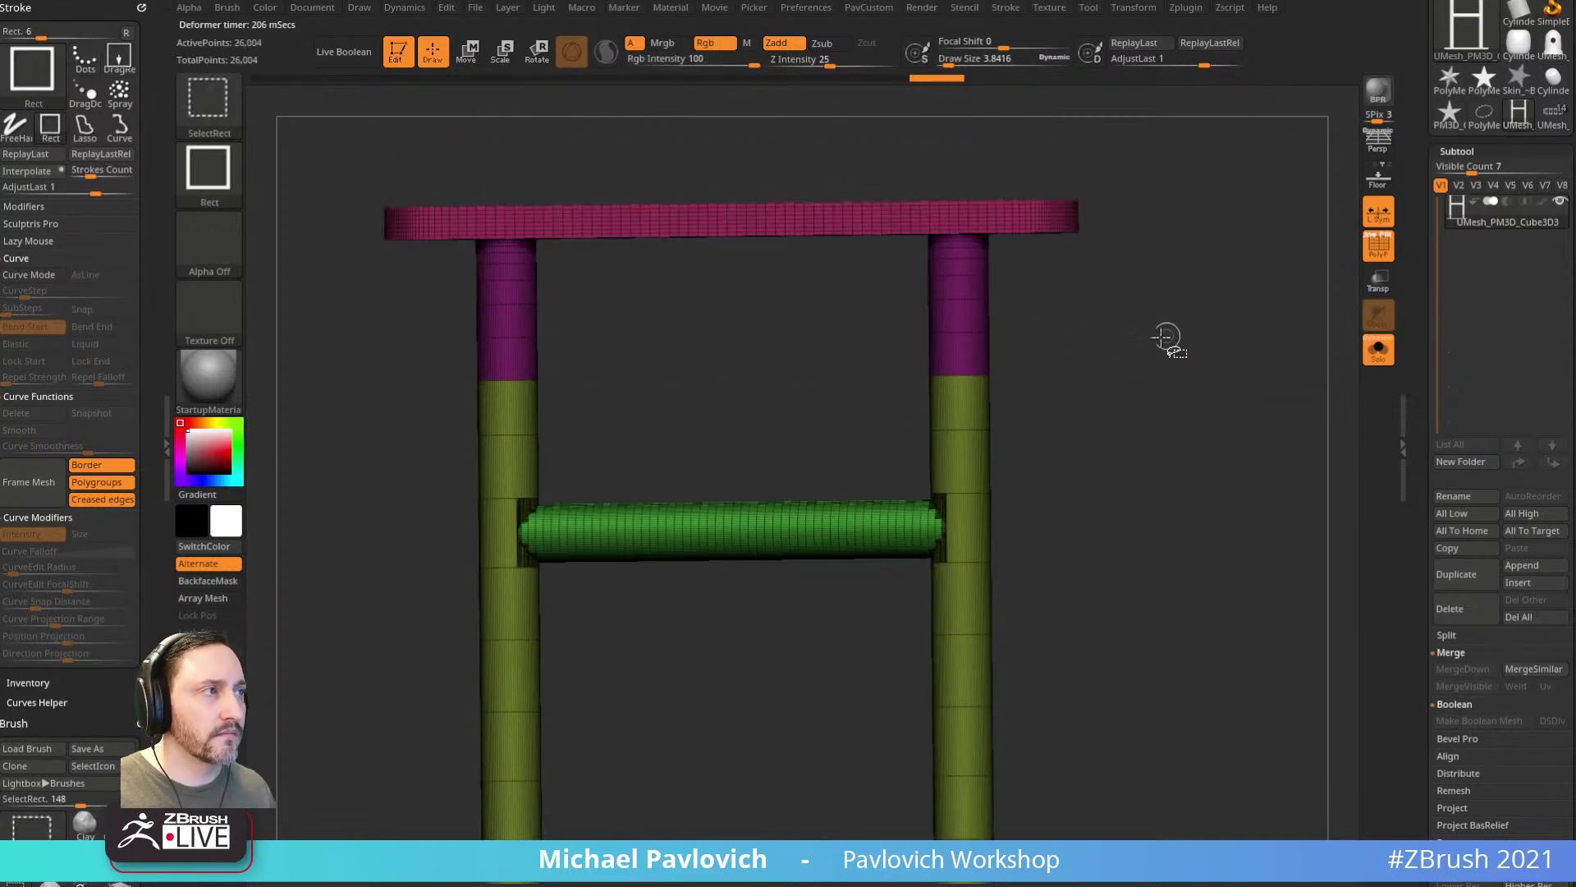
ctrl+shift+click(978, 377)
key(ctrl+w)
ctrl+shift+click(1127, 341)
Step: Combine the thin face ring where the post meets the top rail with the posts' polygroup and unhide everything
alt+right_drag(1159, 327, 1233, 664)
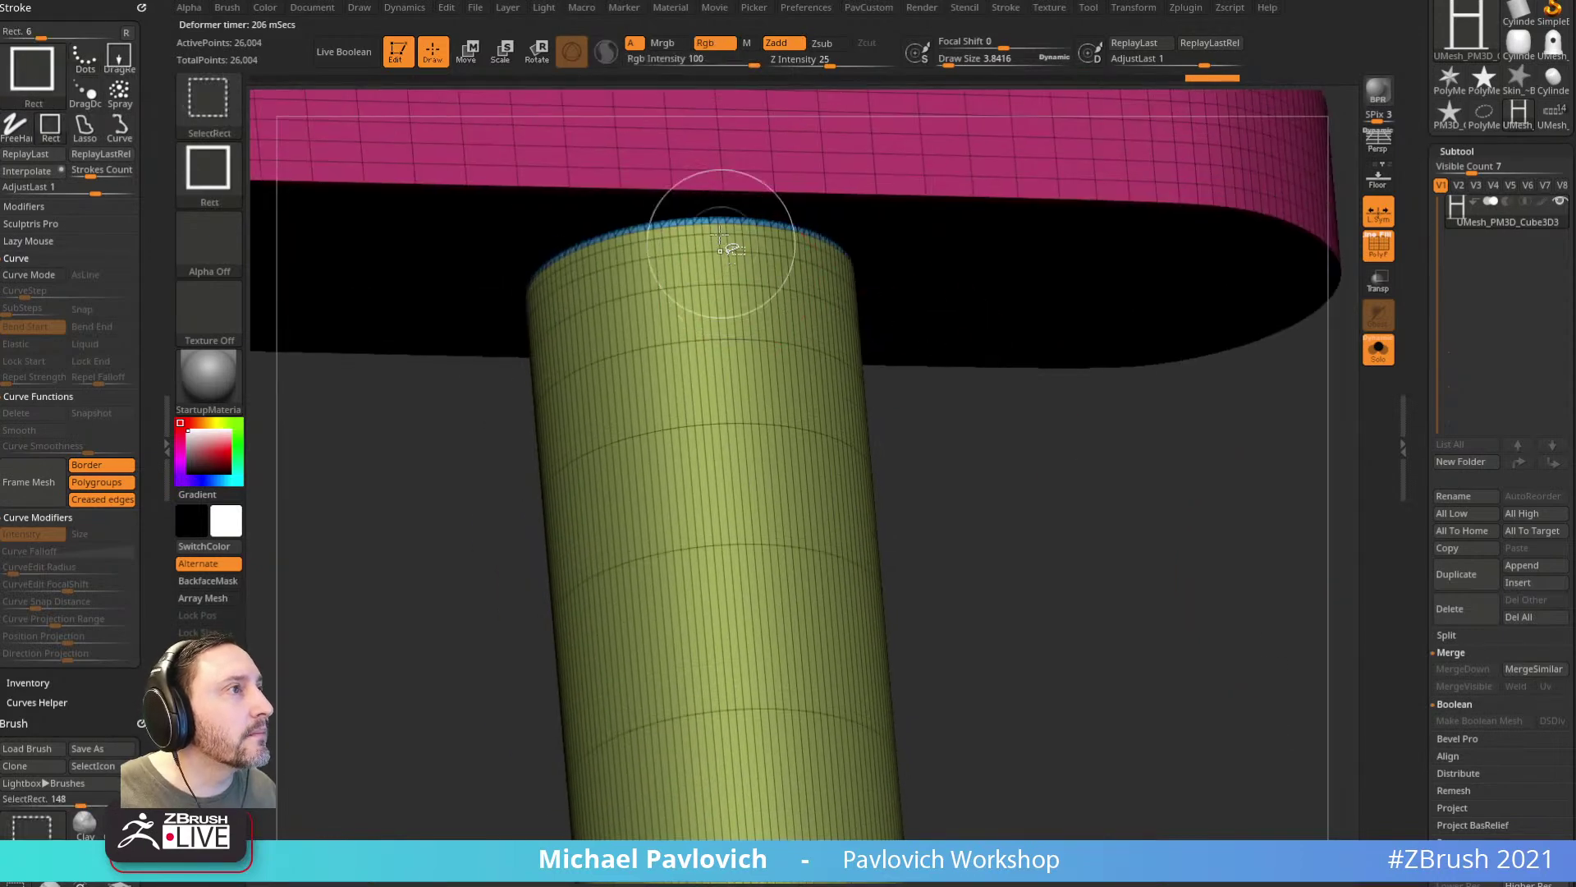
ctrl+shift+click(775, 271)
key(ctrl+w)
ctrl+shift+click(1089, 497)
Step: Try ZRemeshing the whole railing with KeepGroups and Half enabled, inspect the mesh, and undo the remesh
ctrl+right_drag(1088, 497, 1118, 599)
ctrl+right_drag(1118, 598, 1217, 481)
right_drag(1217, 481, 1196, 489)
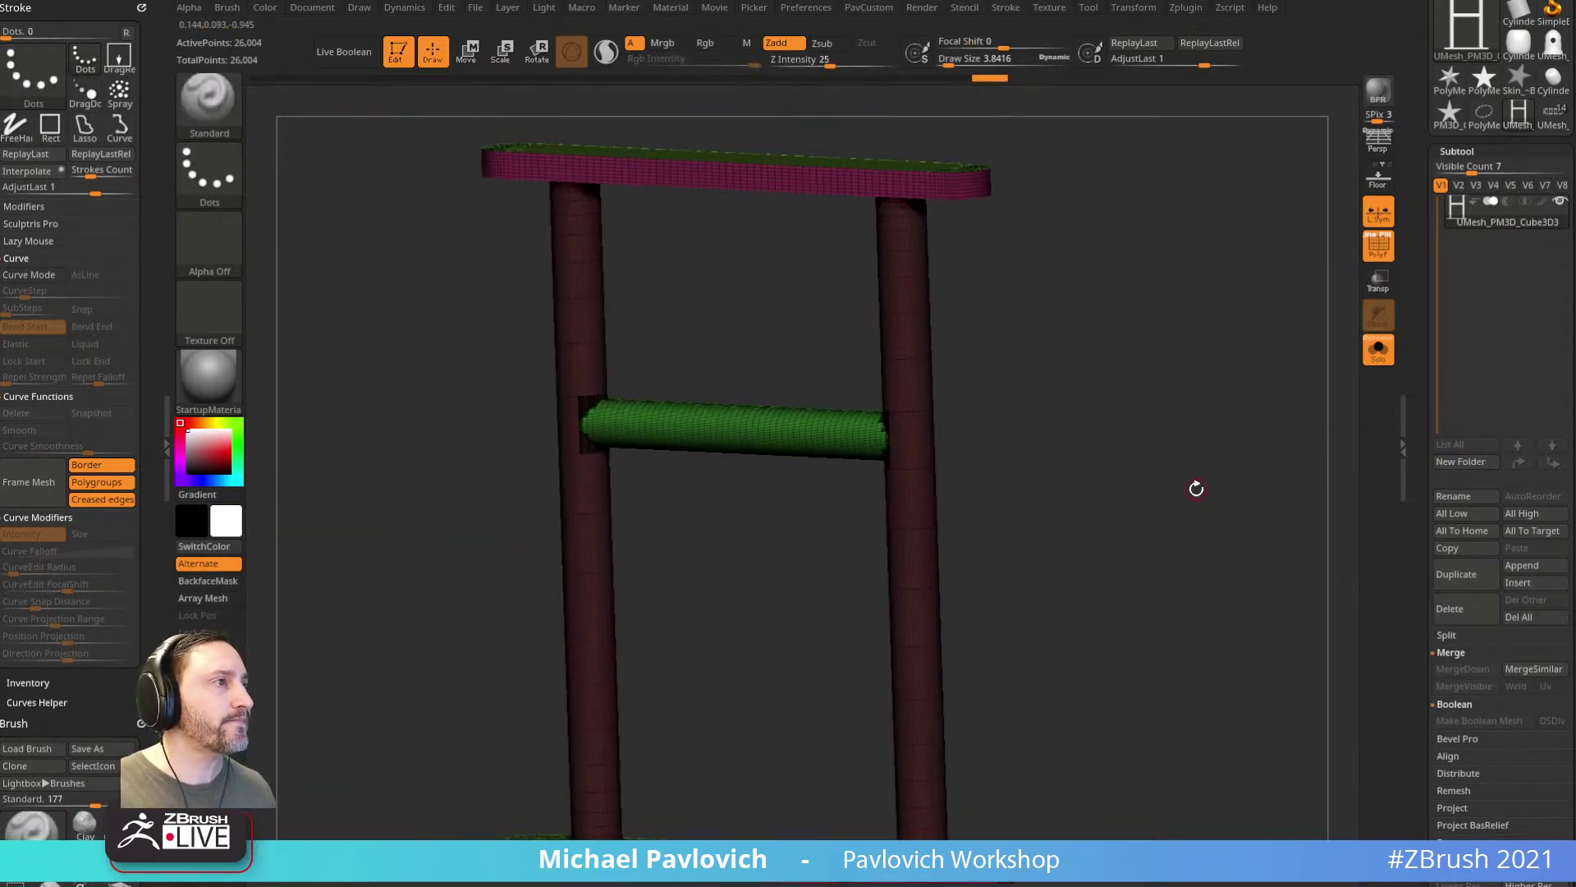
key(2)
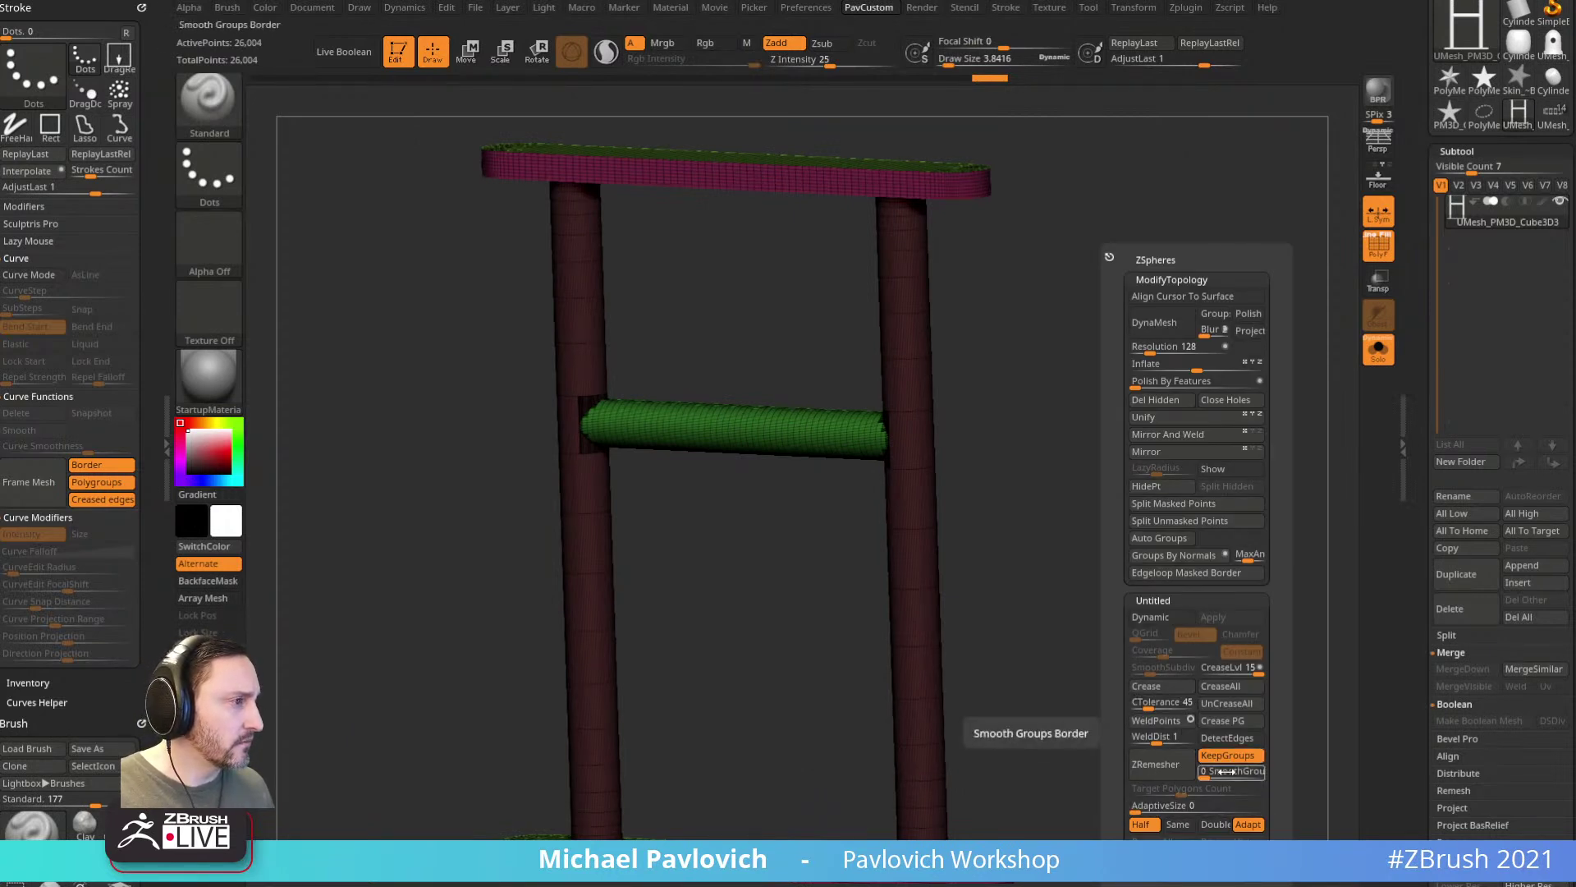
click(1166, 768)
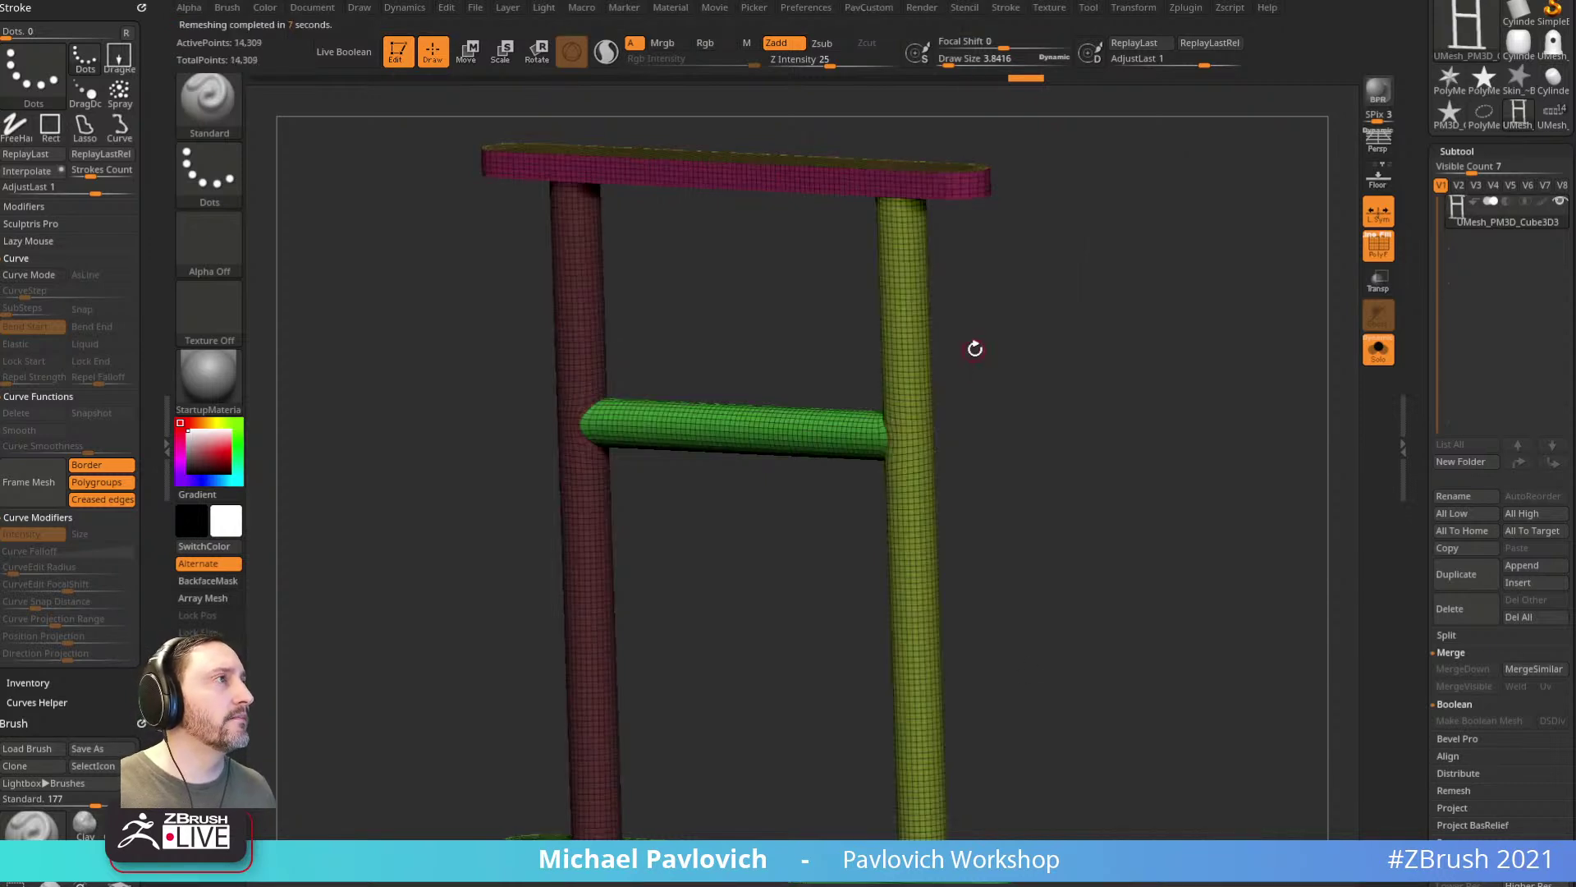
mouse_move(985, 359)
alt+mouse_down()
mouse_move(988, 345)
mouse_move(961, 351)
mouse_move(988, 362)
mouse_move(969, 368)
alt+mouse_up()
key(ctrl+z)
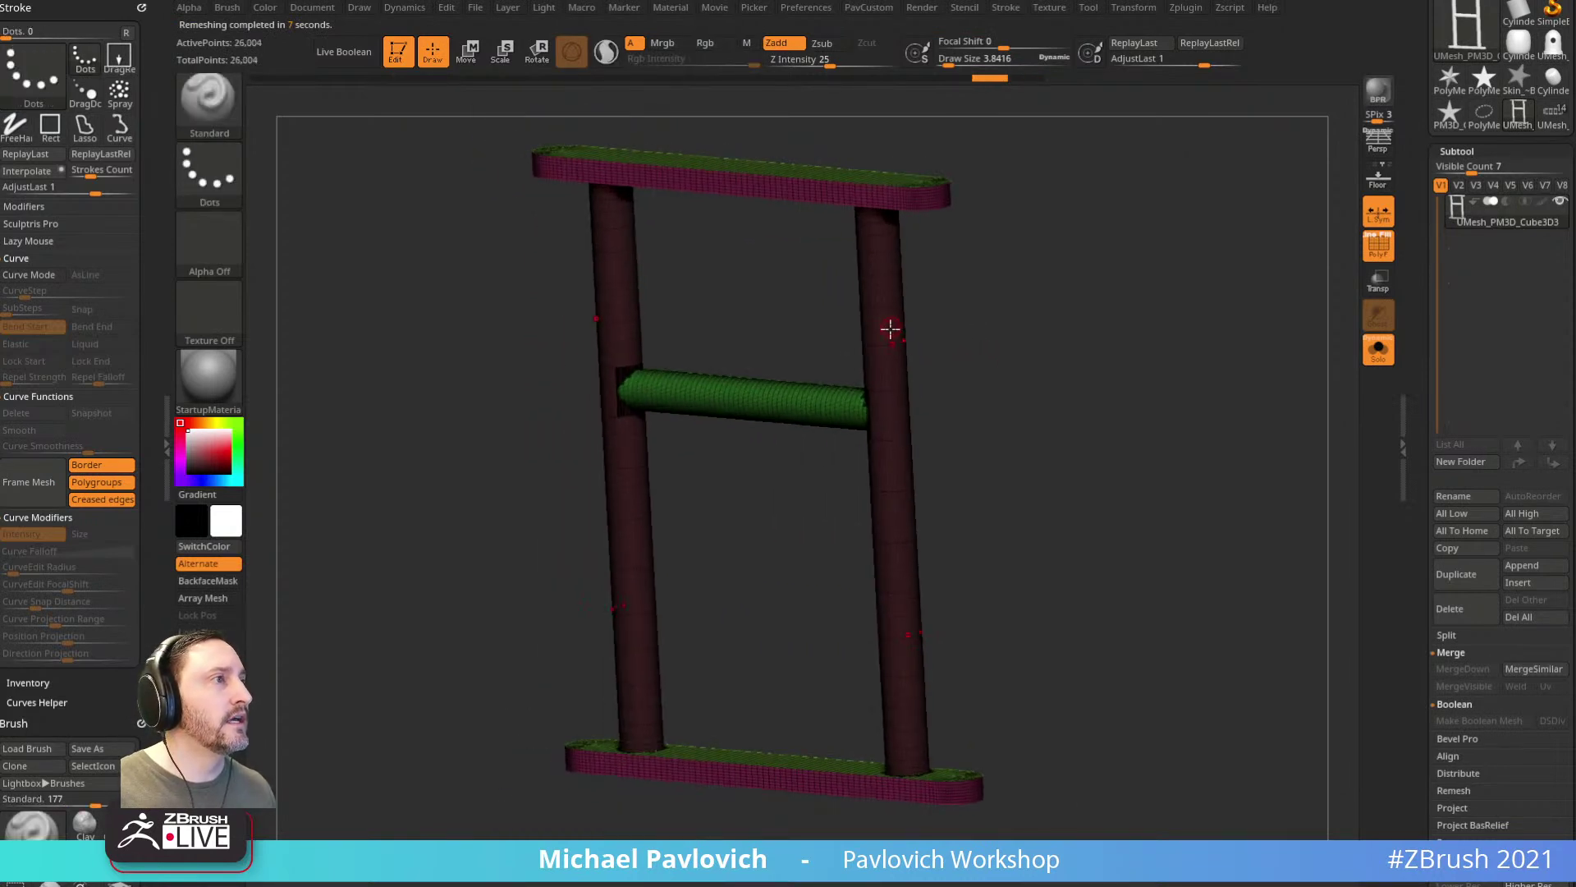
Step: Turn off Y symmetry and ZRemesh the railing three times with Half and KeepGroups enabled
click(1133, 8)
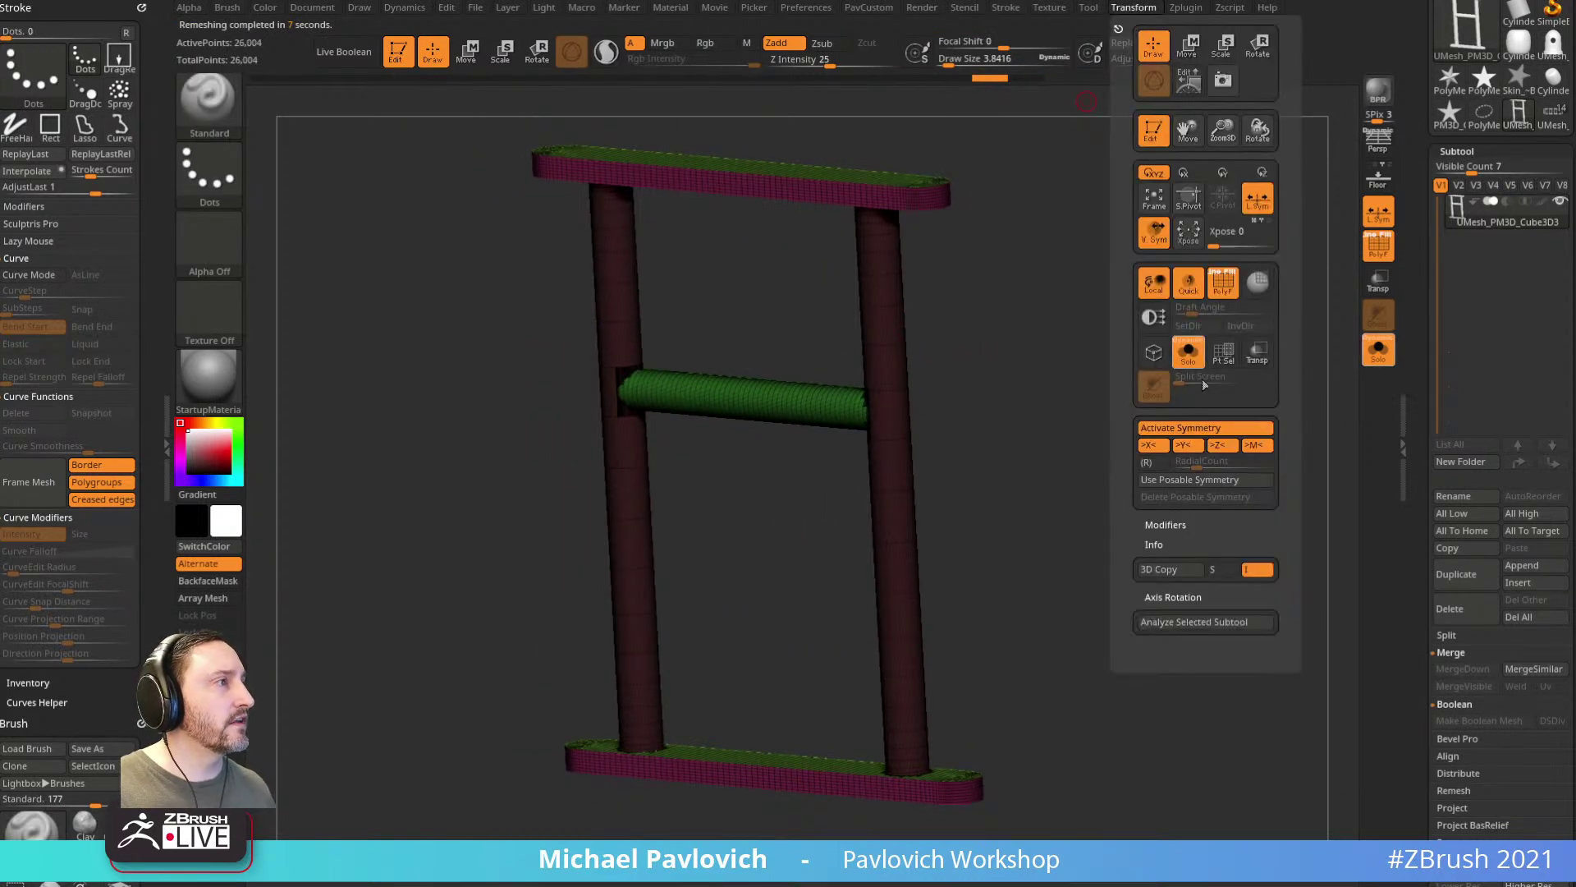
click(1195, 447)
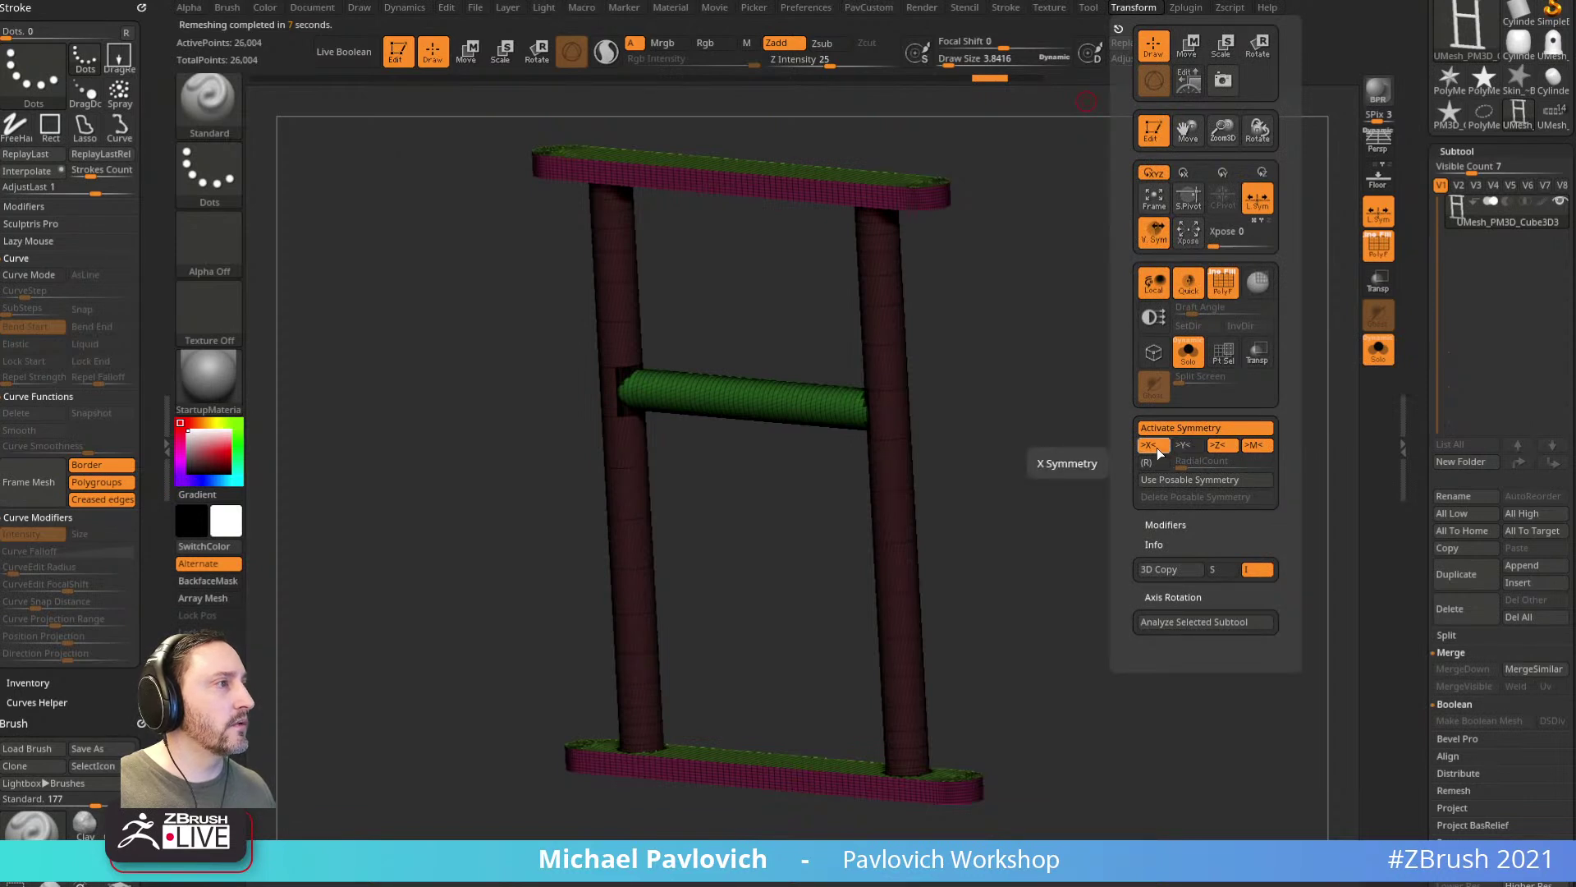
key(2)
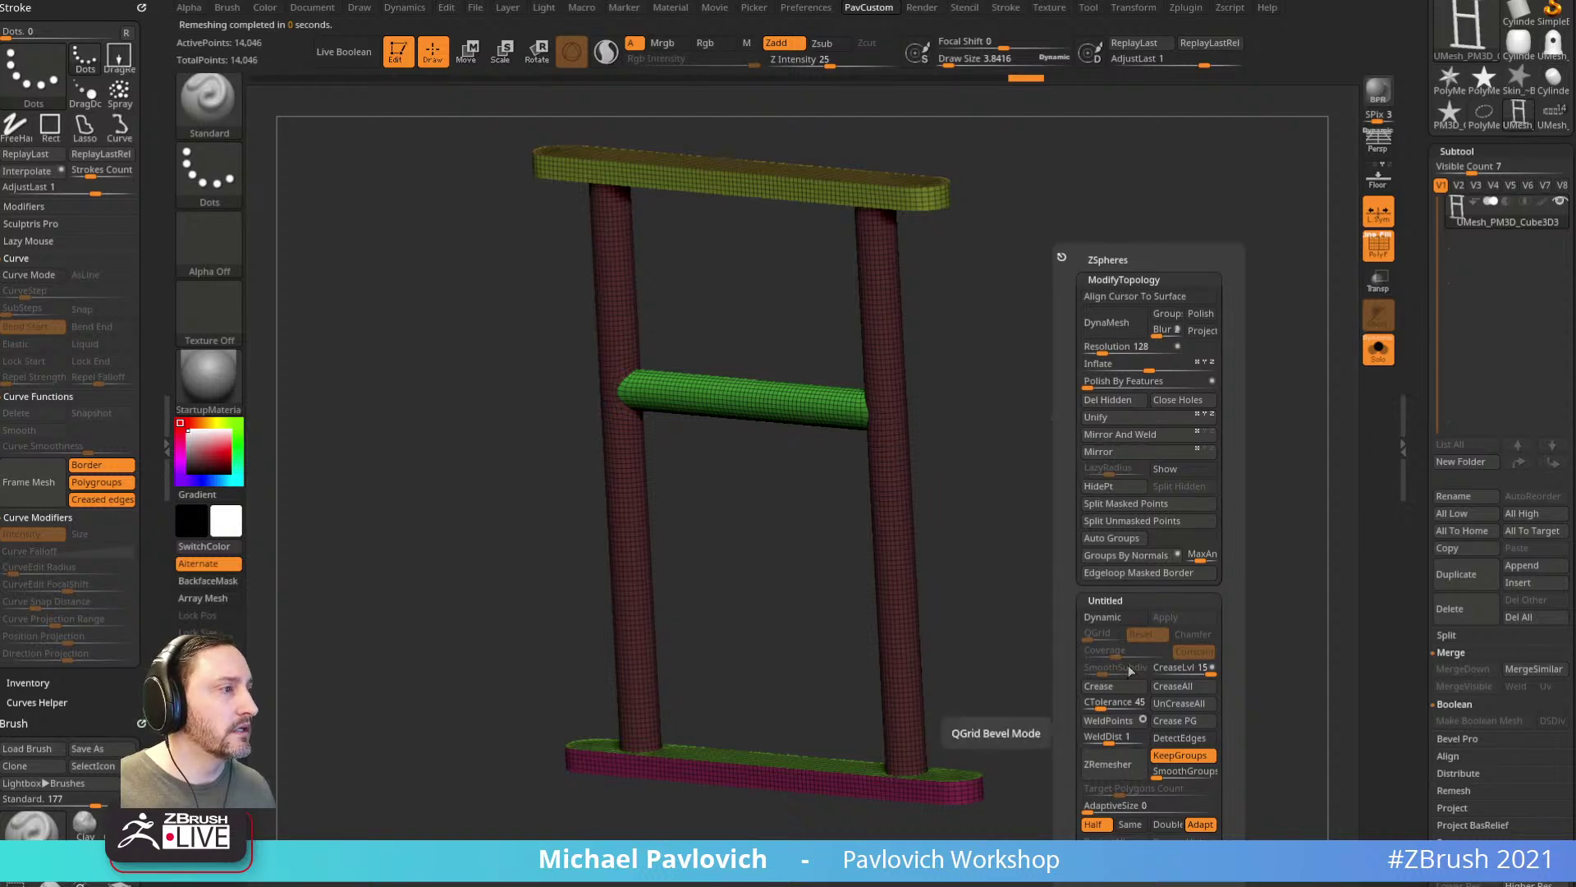
click(1123, 775)
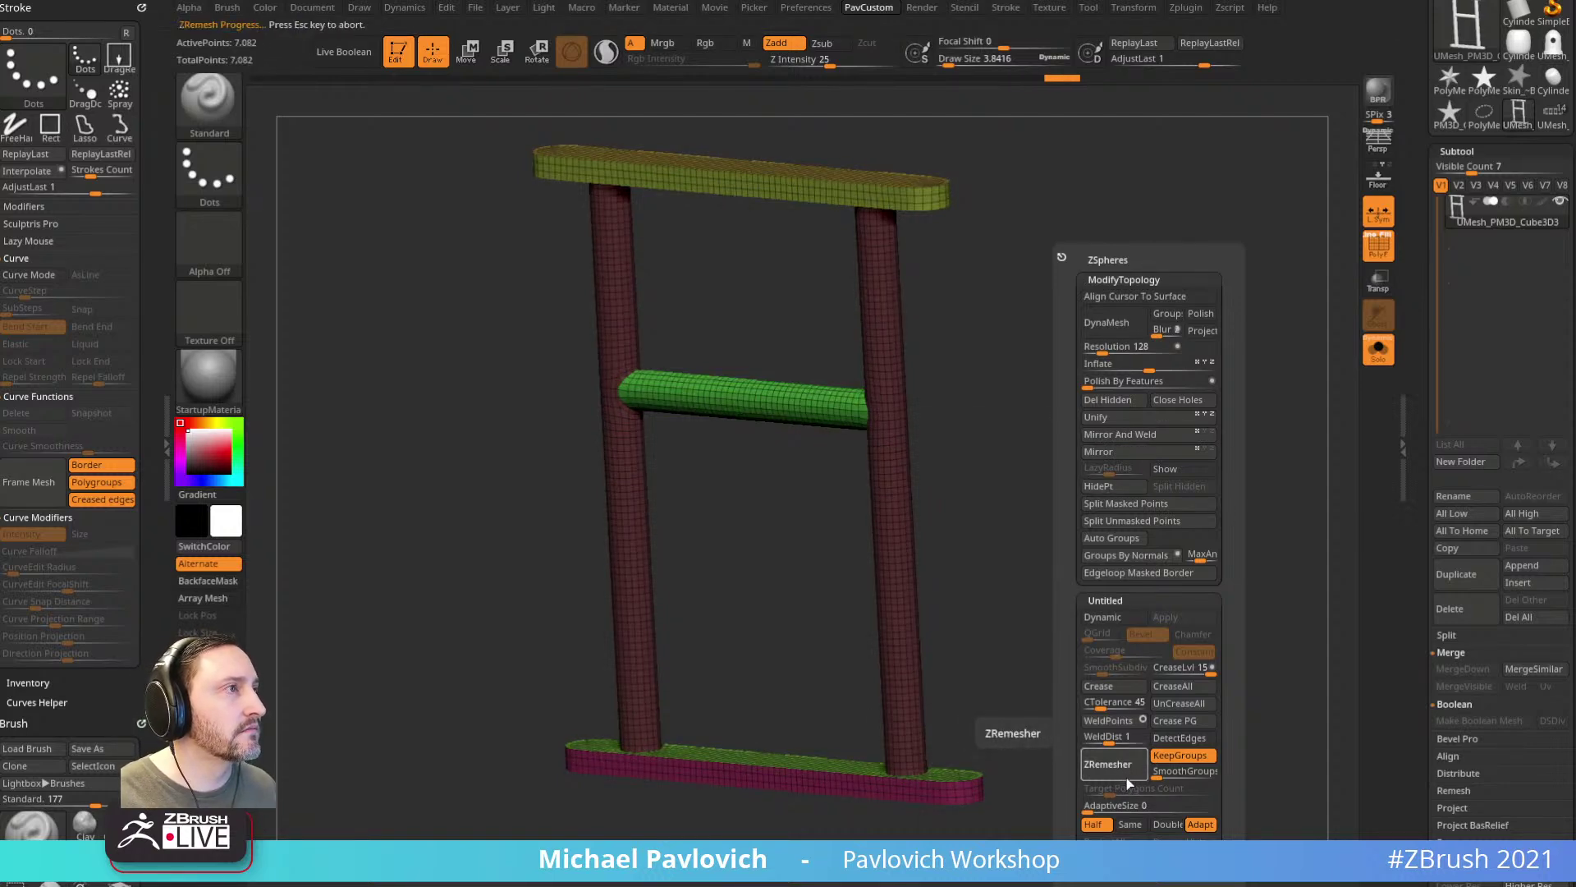
drag(1055, 616, 1186, 614)
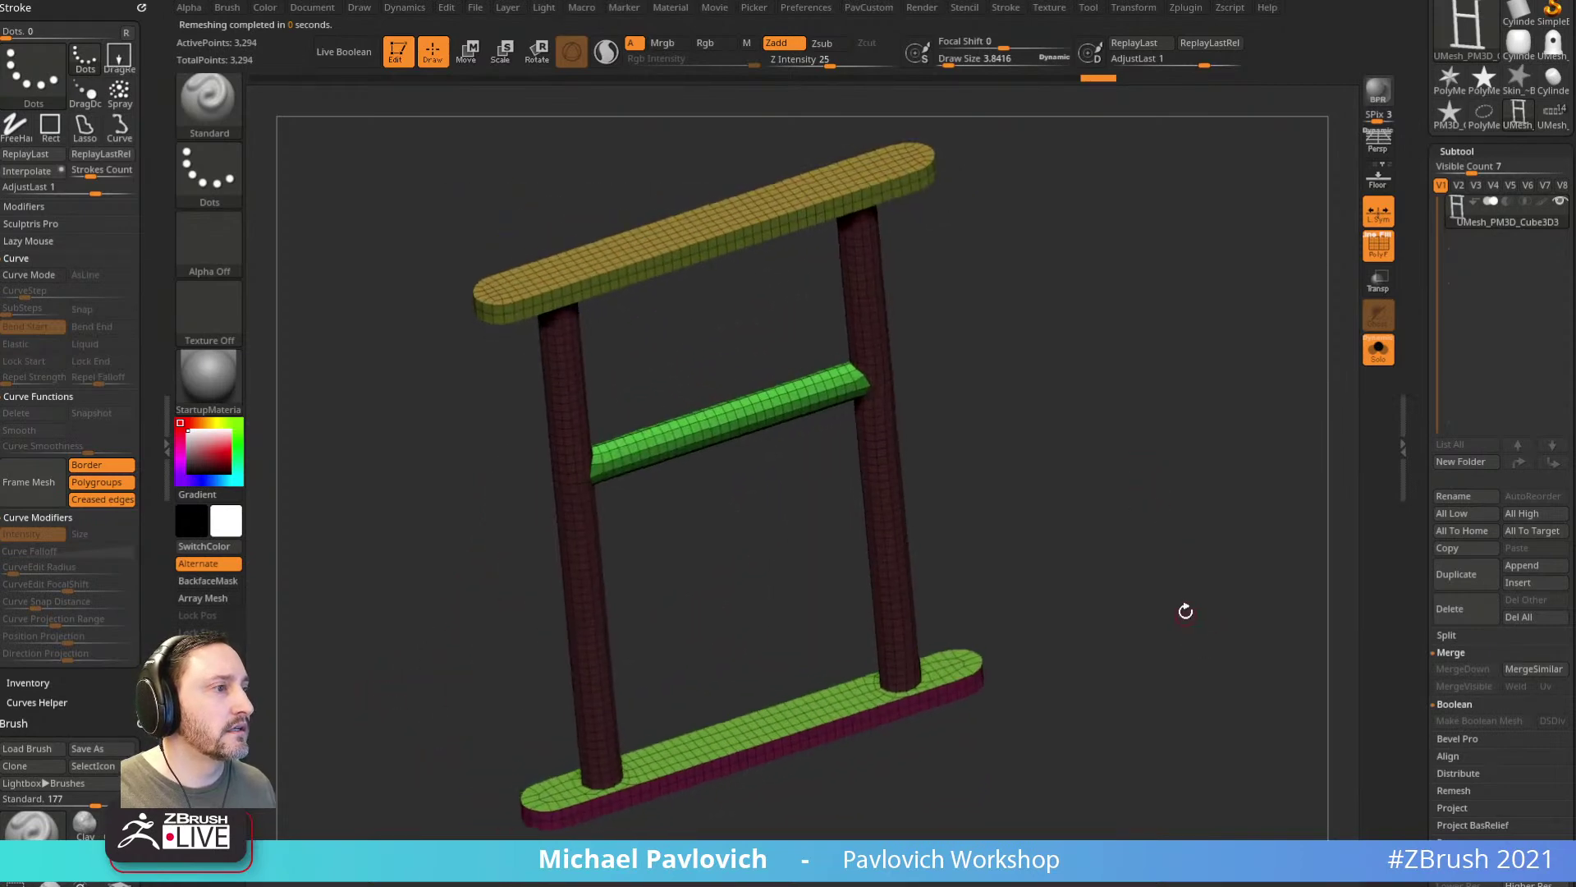
Step: Enable Dynamic Subdivision on the railing with SmoothSubdiv 2 and crease level 1, and inspect the post's junction without polyframe
key(2)
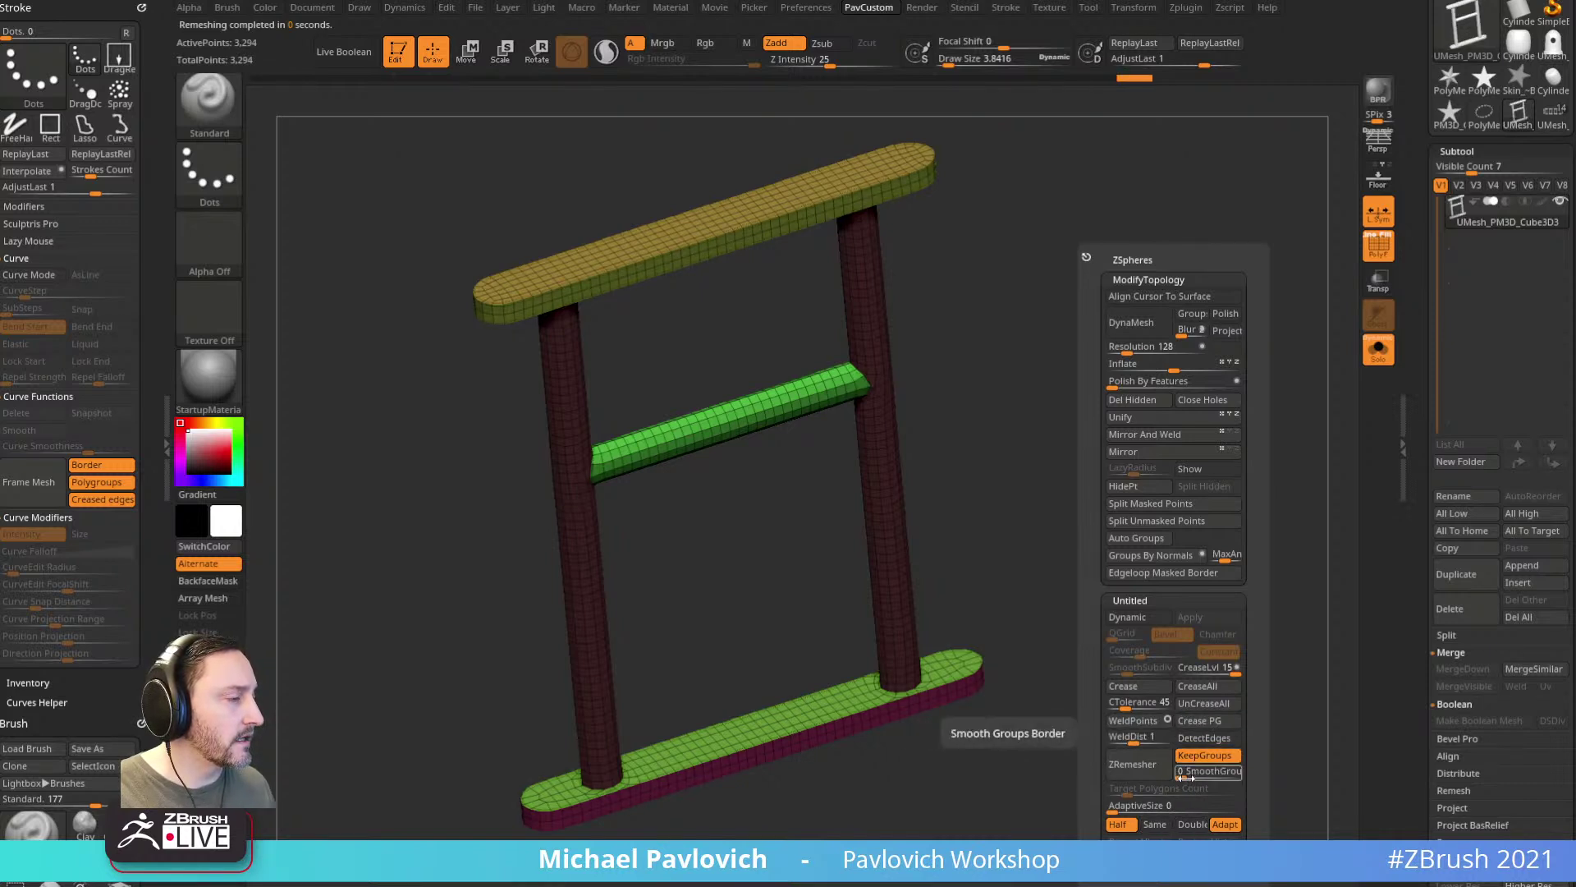
drag(1196, 674, 1178, 675)
click(1138, 616)
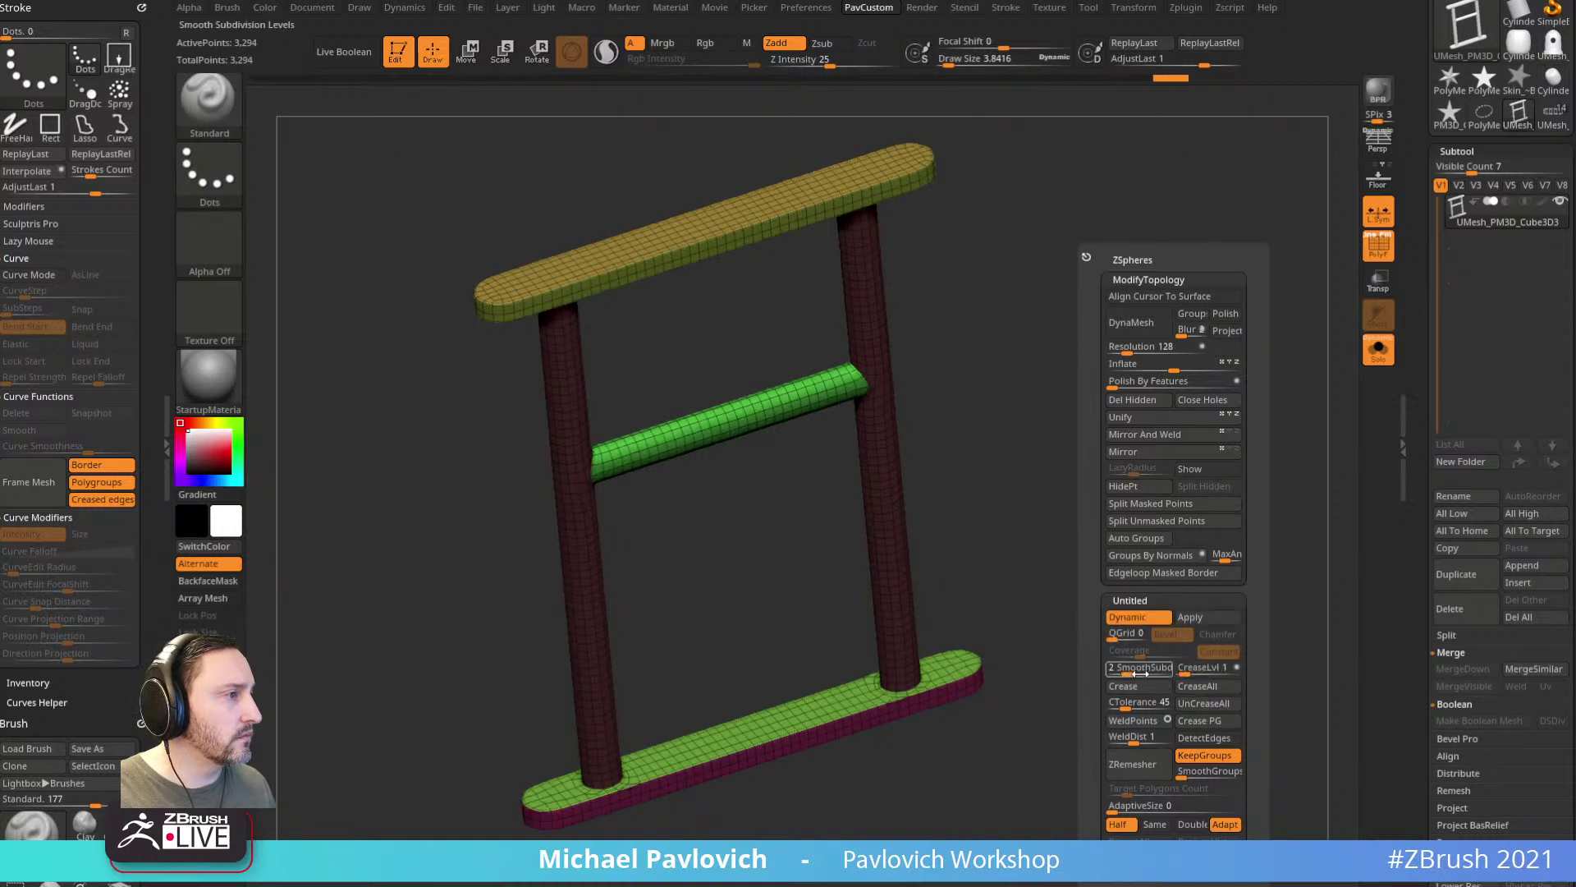
click(1378, 247)
shift+drag(1198, 485, 1272, 559)
alt+drag(1296, 295, 1215, 499)
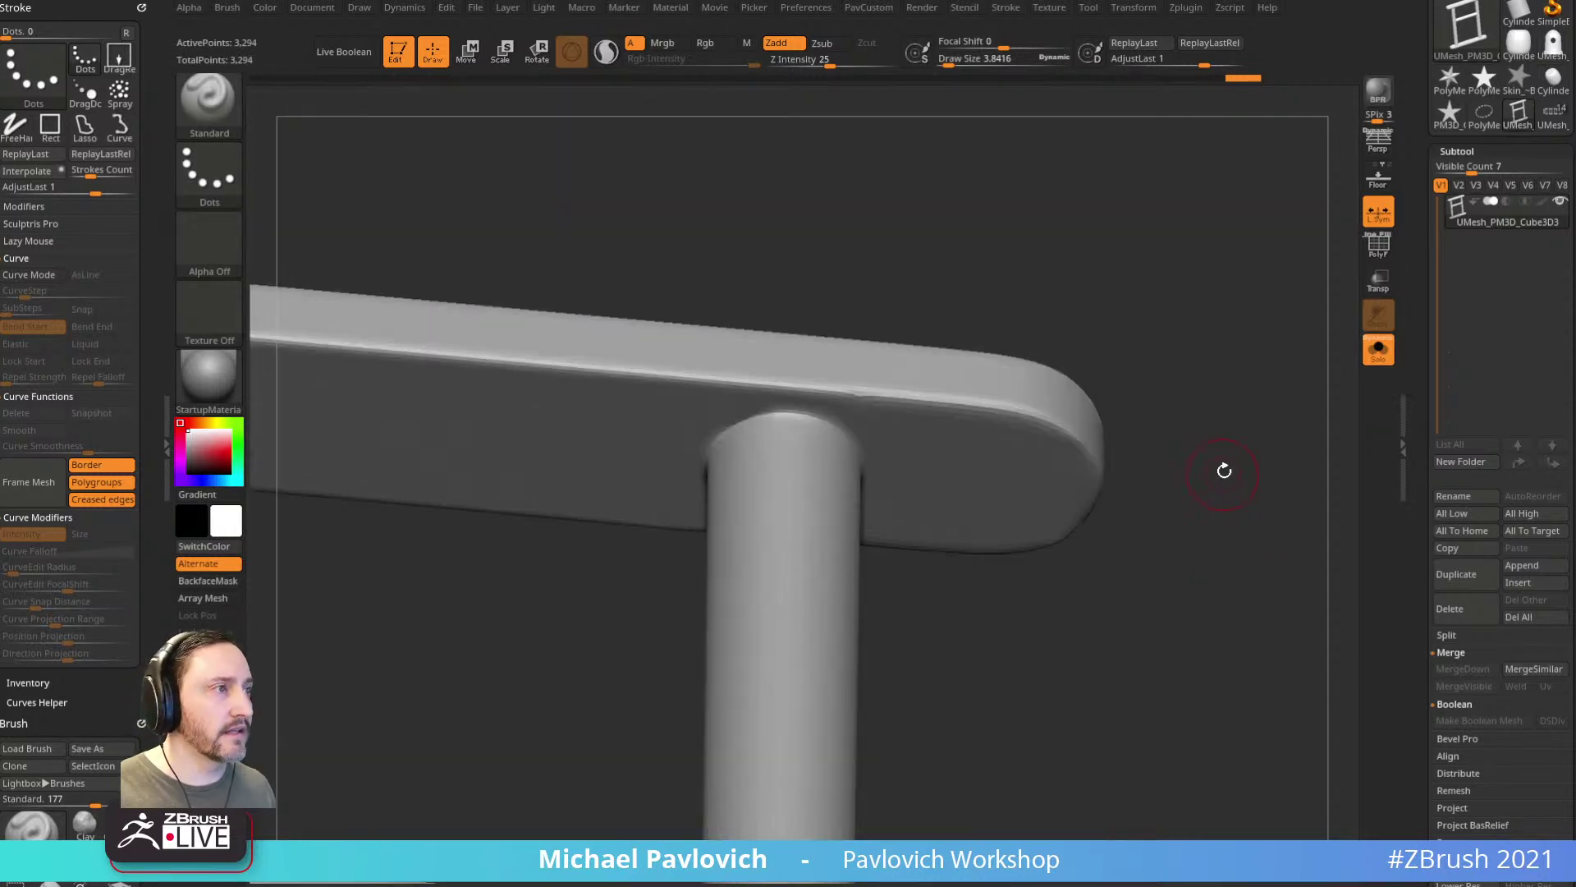
Step: Try insetting the top rail's whole underside polygroup around the post with ZModeler, on the unsmoothed mesh
key(shift+d)
click(1378, 243)
key(b)
key(z)
key(m)
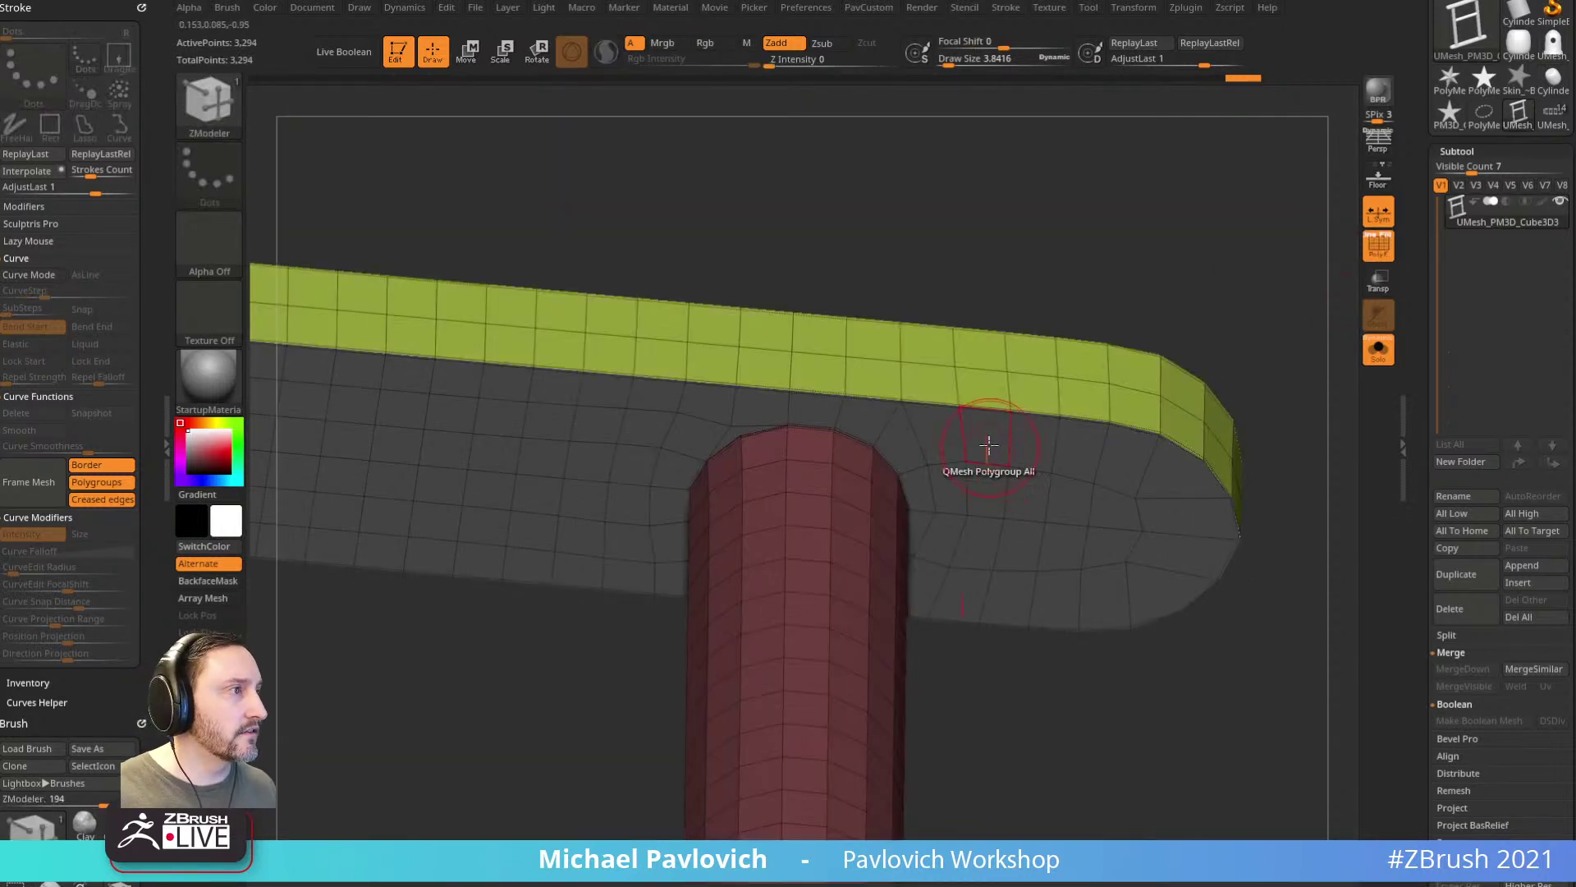
key(space)
click(1140, 484)
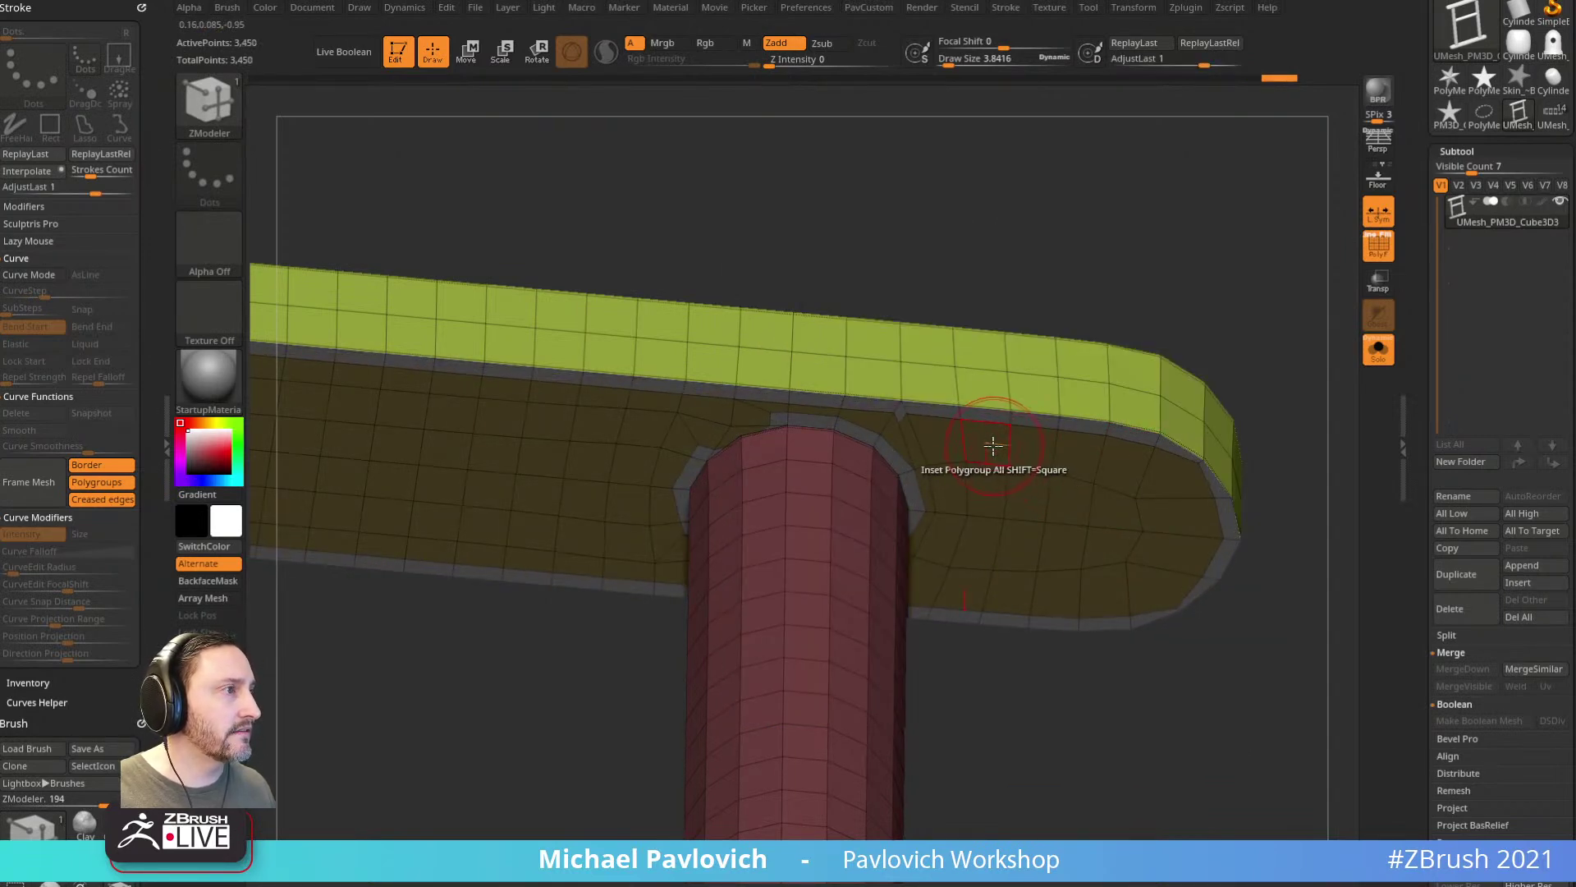
Step: Reduce the draw size to 1 and adjust the points beside the post's upper junction with the Move brush, previewing the smoothed surface
key(space)
drag(1182, 243, 1130, 271)
key(s)
mouse_move(666, 508)
shift+mouse_down()
mouse_move(690, 554)
mouse_move(678, 527)
shift+mouse_up()
key(d)
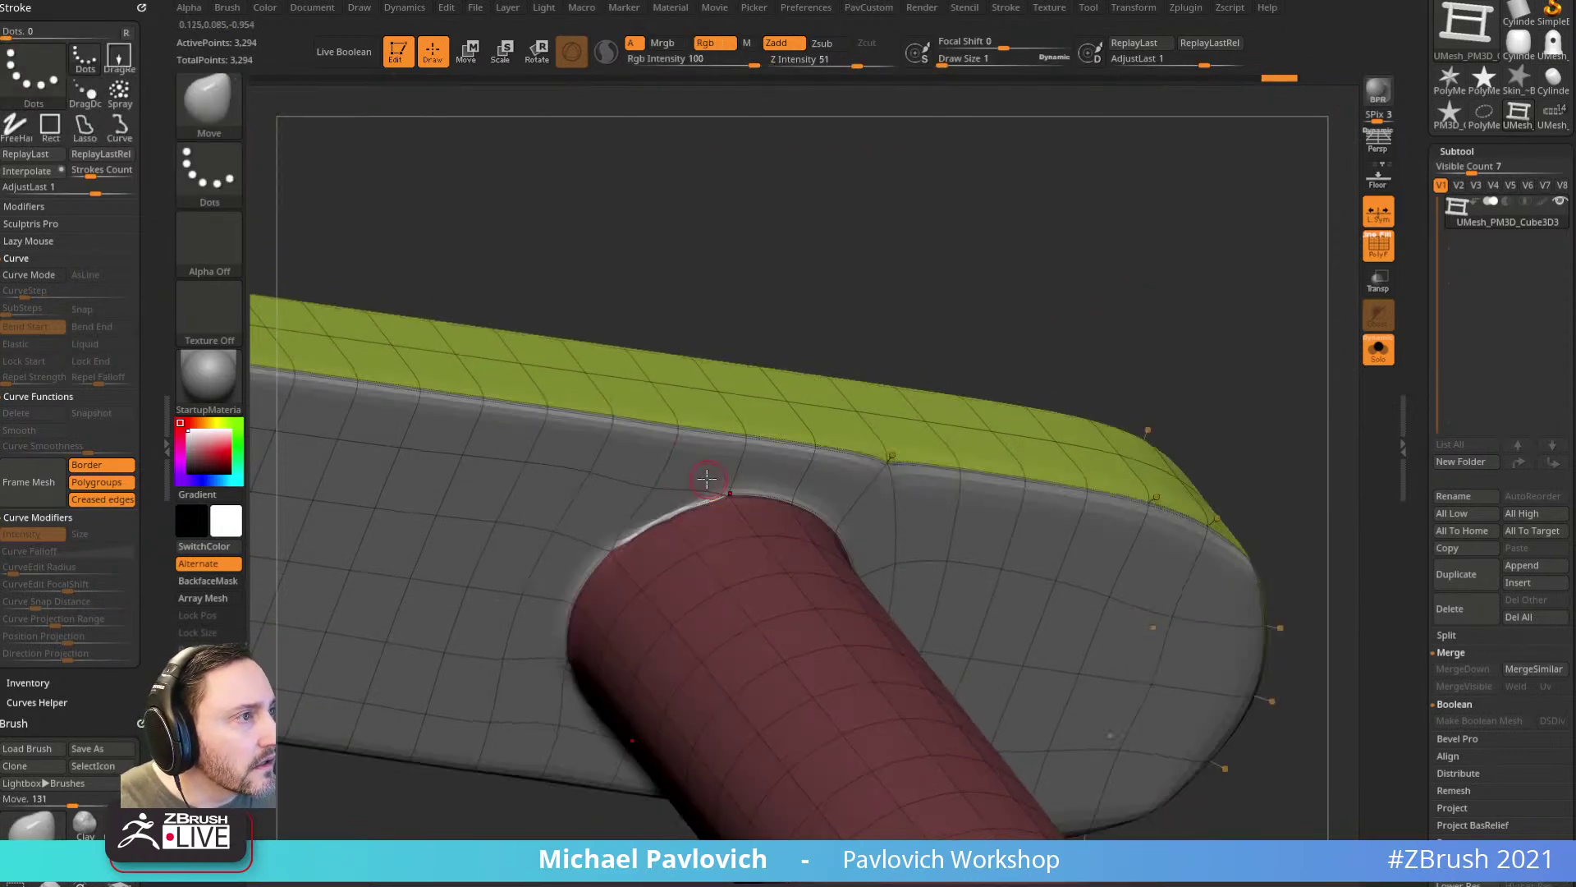
Step: Set ZModeler's edge action to Collapse and inset the top rail's underside polygroup with Inset Polygroup All
key(shift+d)
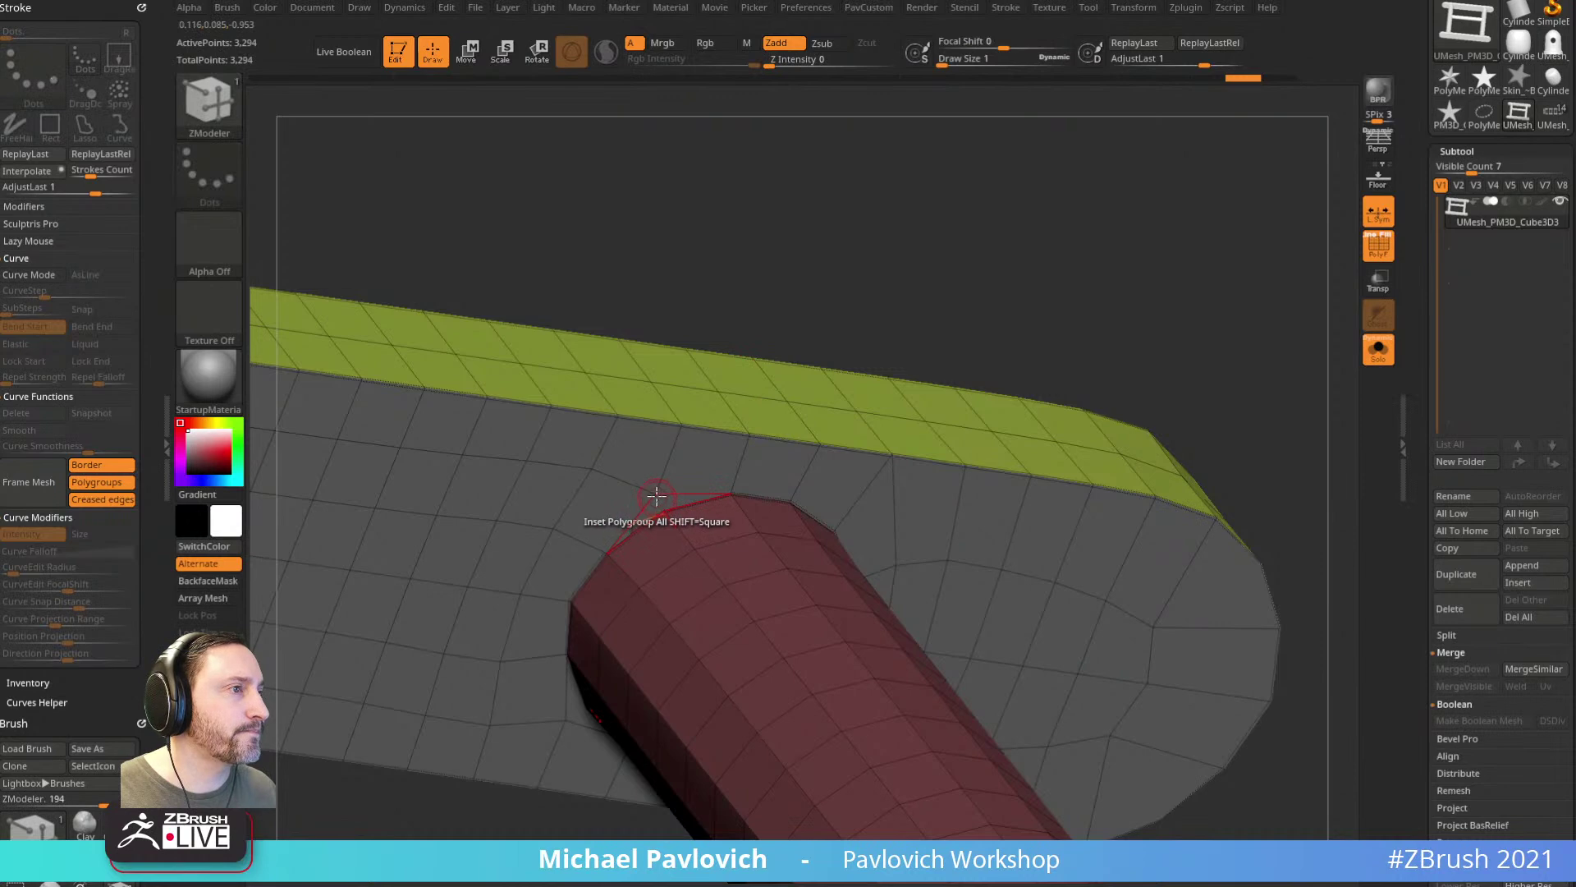
key(space)
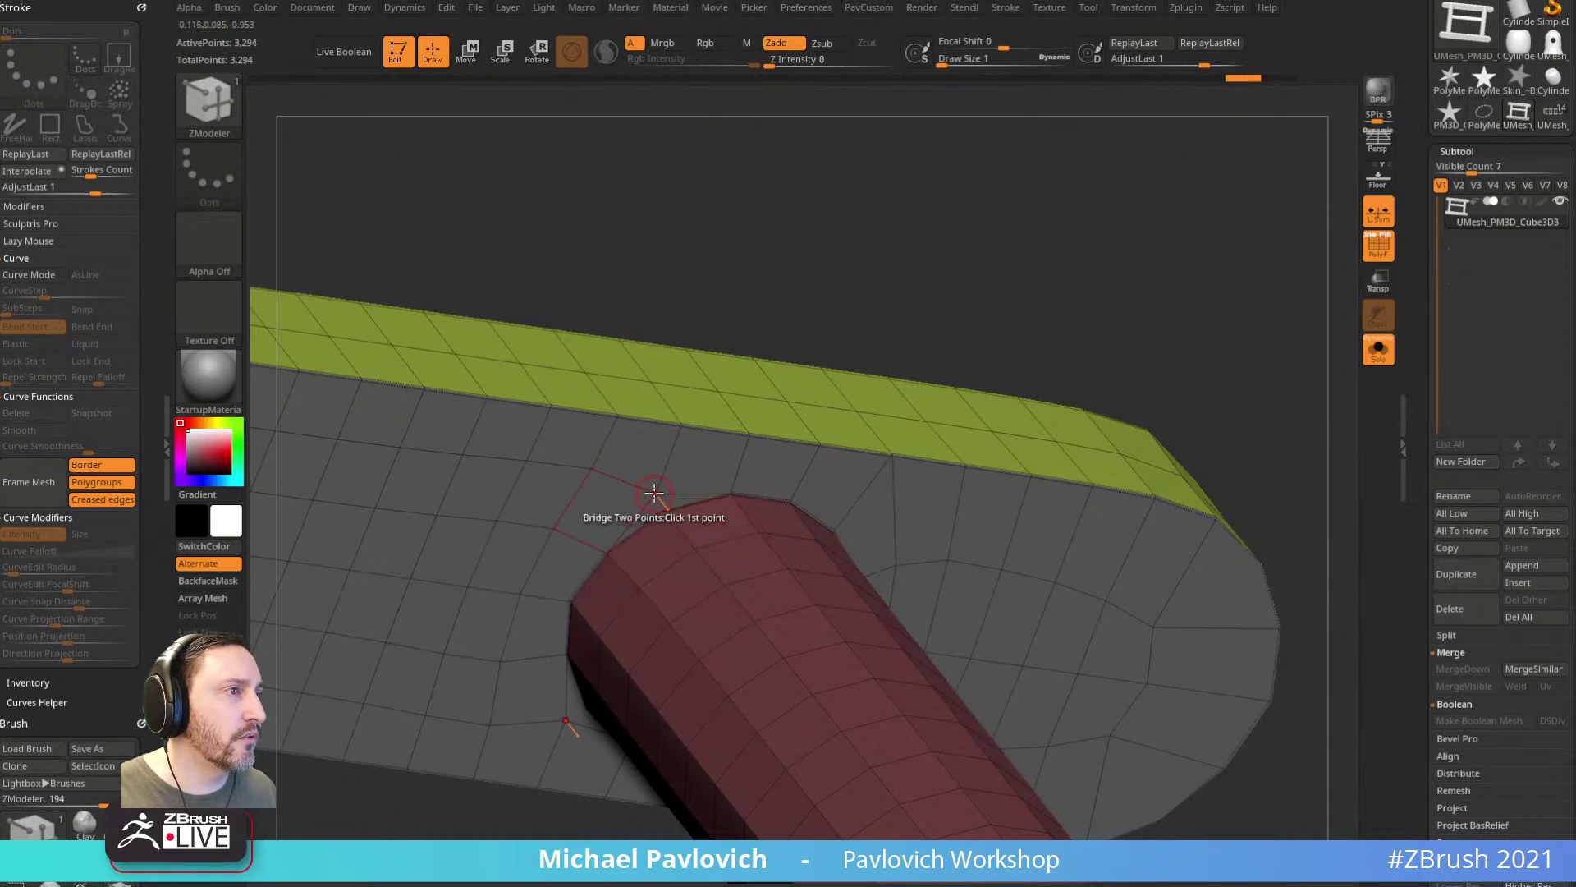
drag(784, 355, 929, 306)
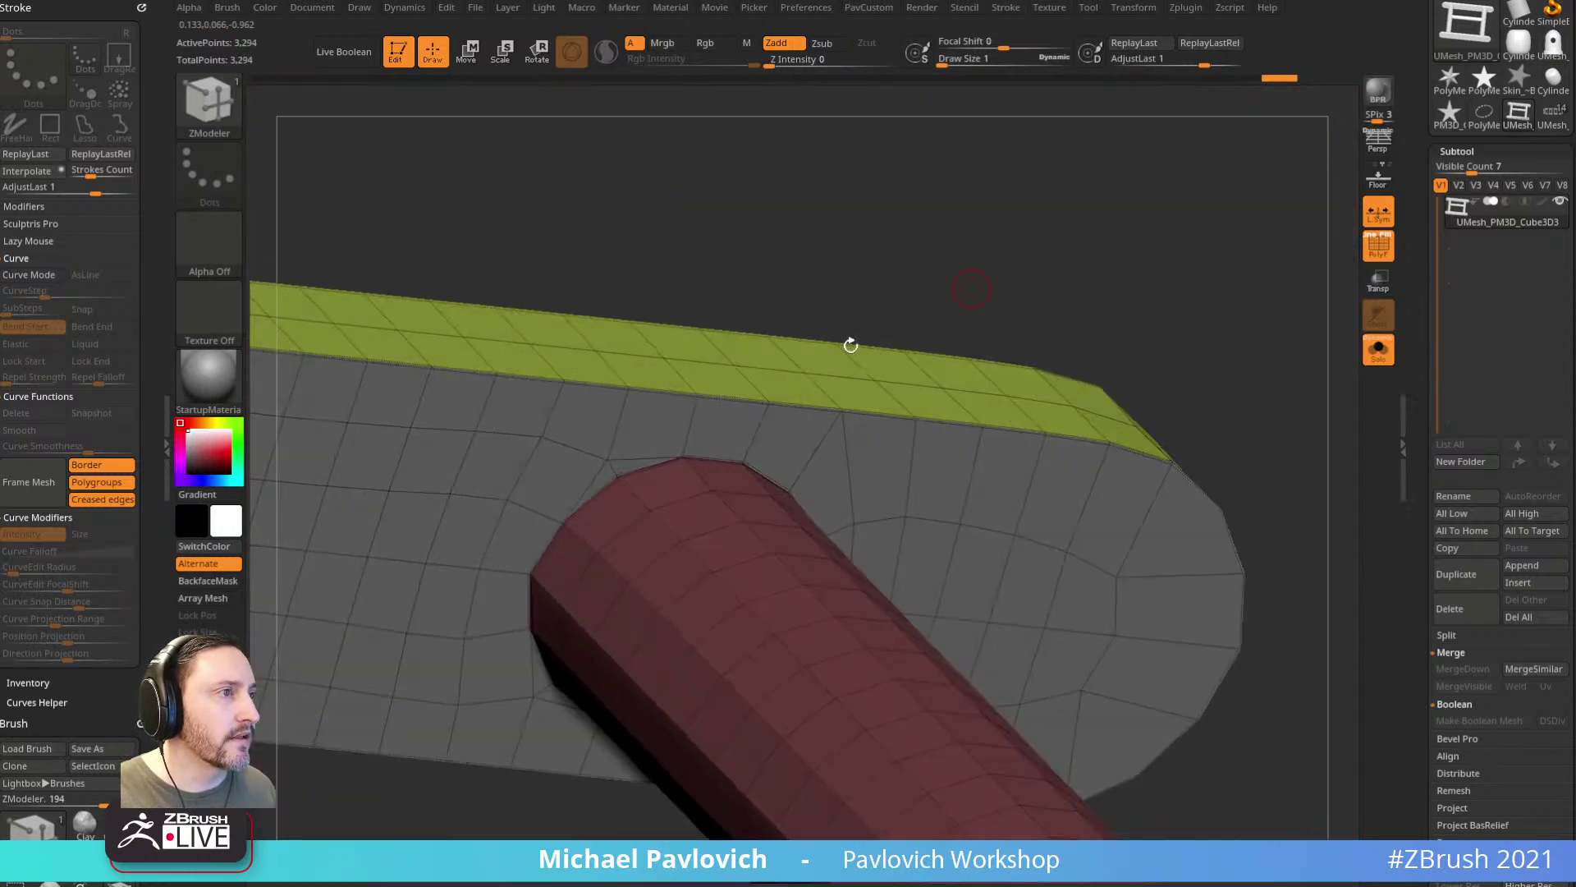
key(space)
click(475, 478)
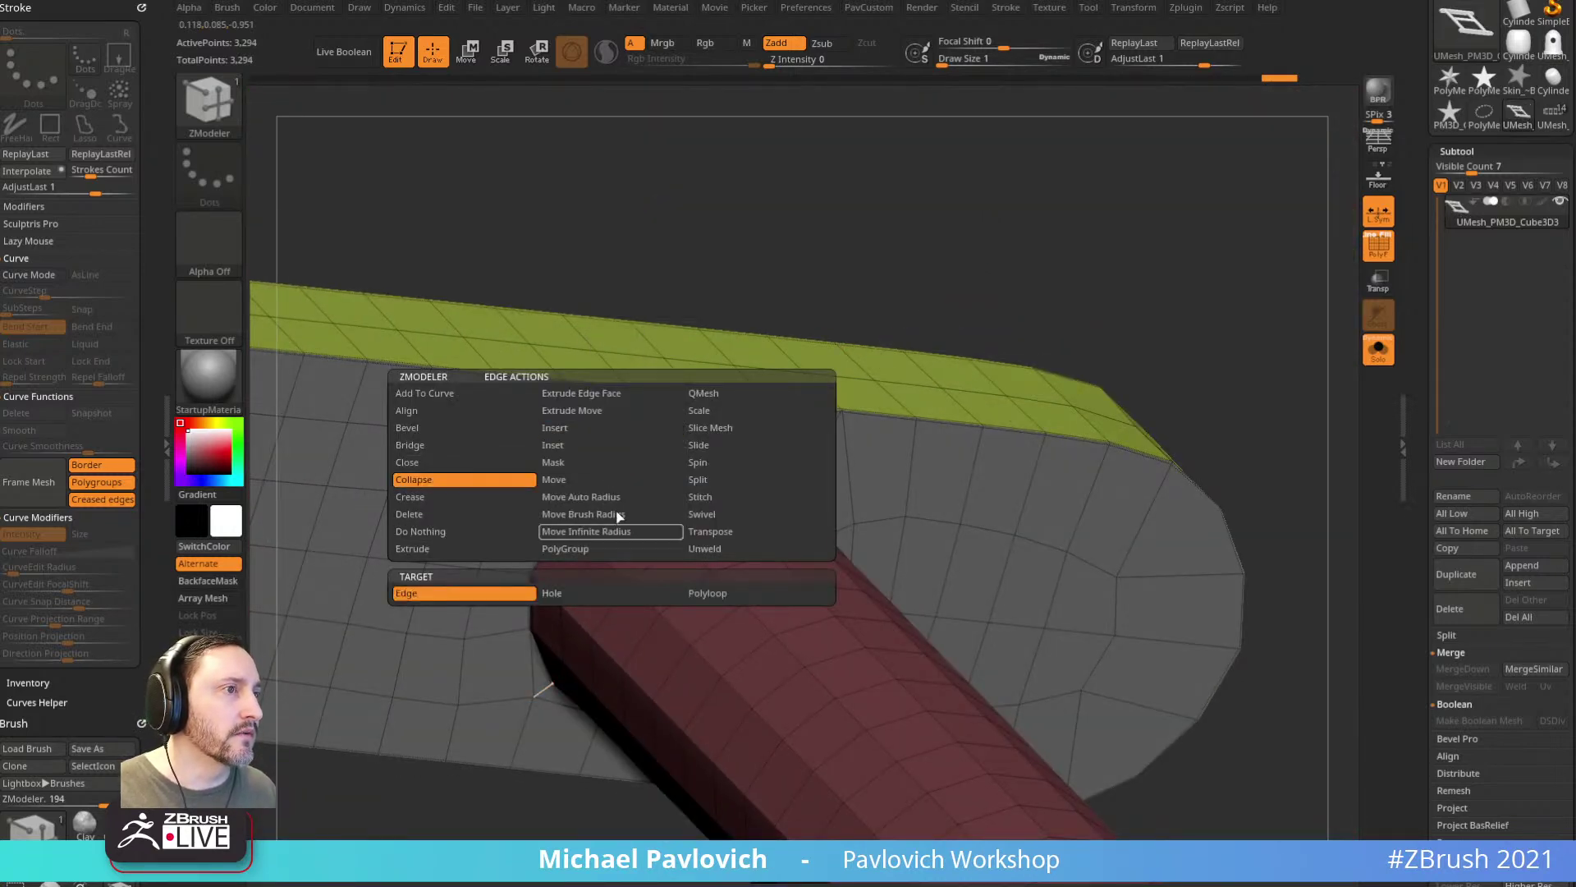
drag(625, 379, 941, 336)
click(832, 440)
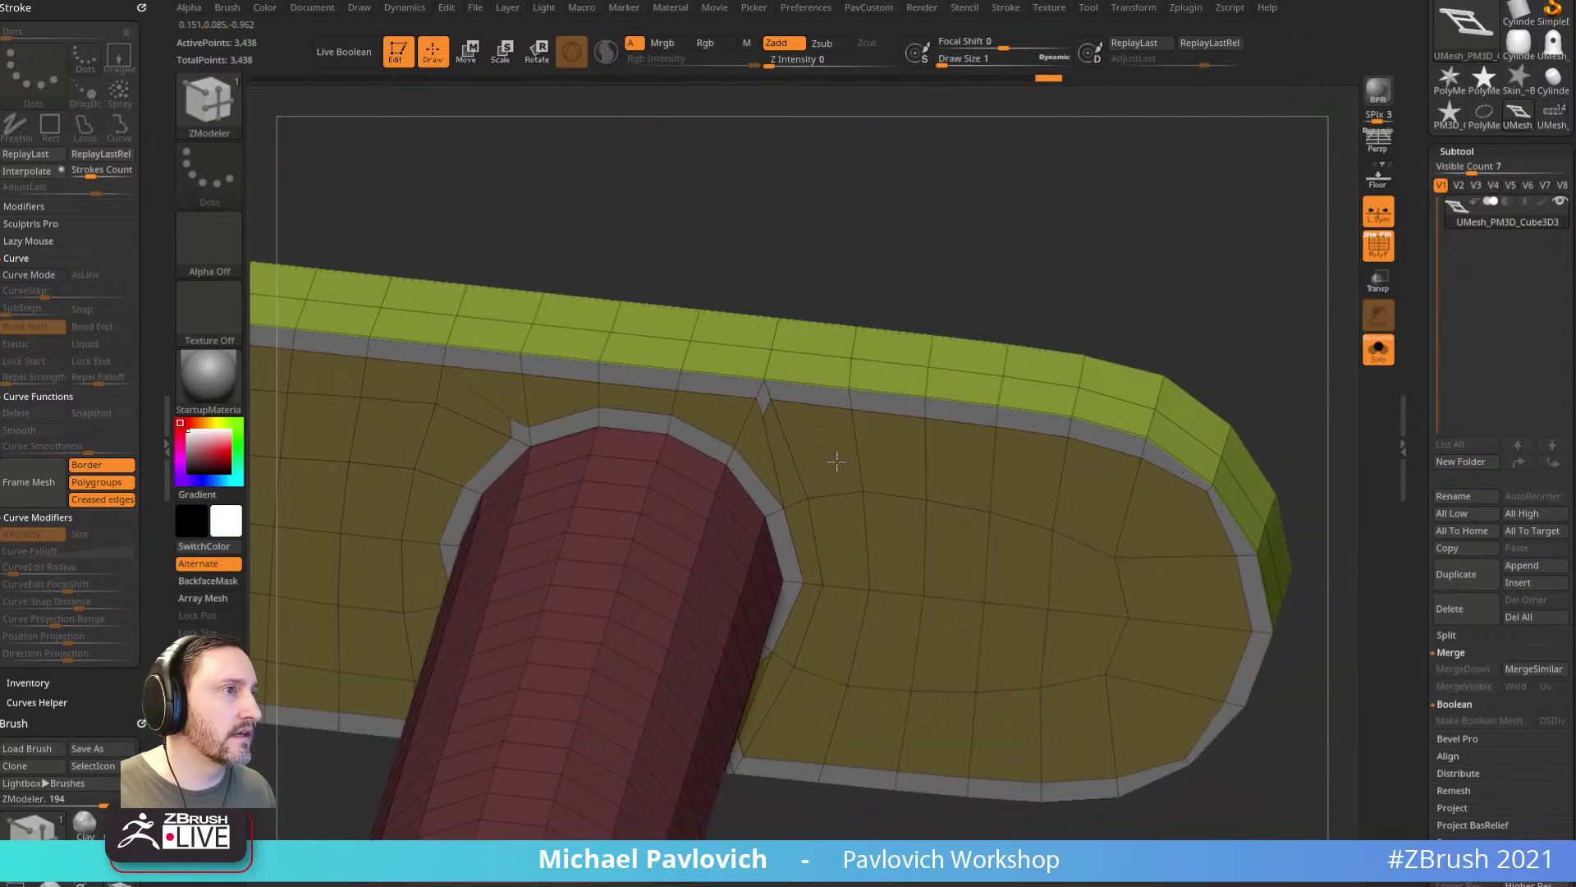
Step: Collapse the stray edges of the underside's inset border beside the post and along the rail's outer rim
key(space)
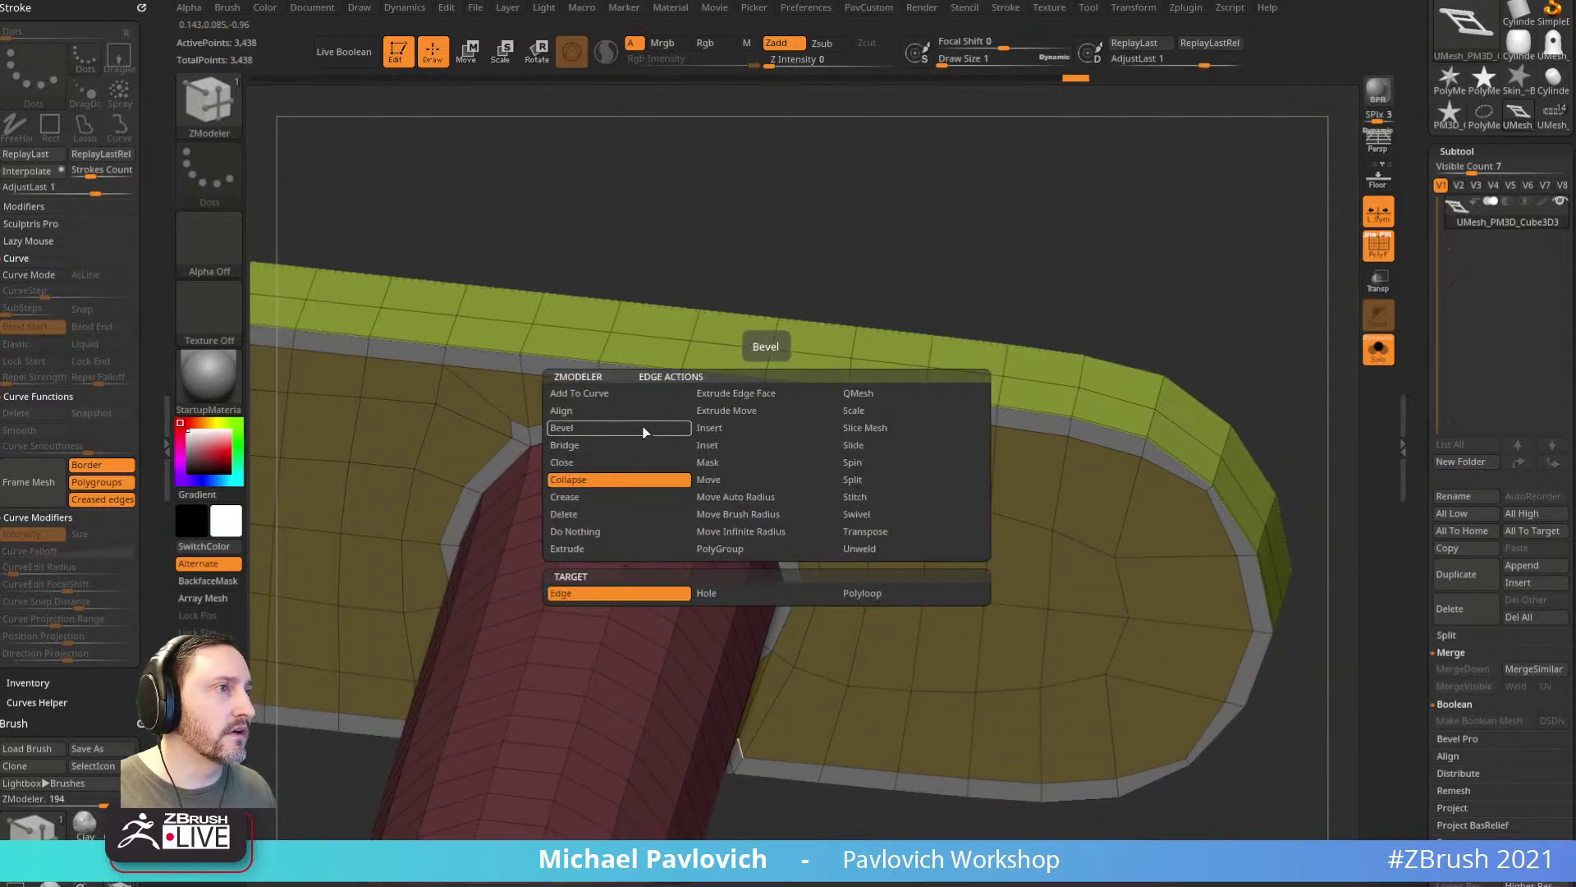
click(626, 480)
click(764, 407)
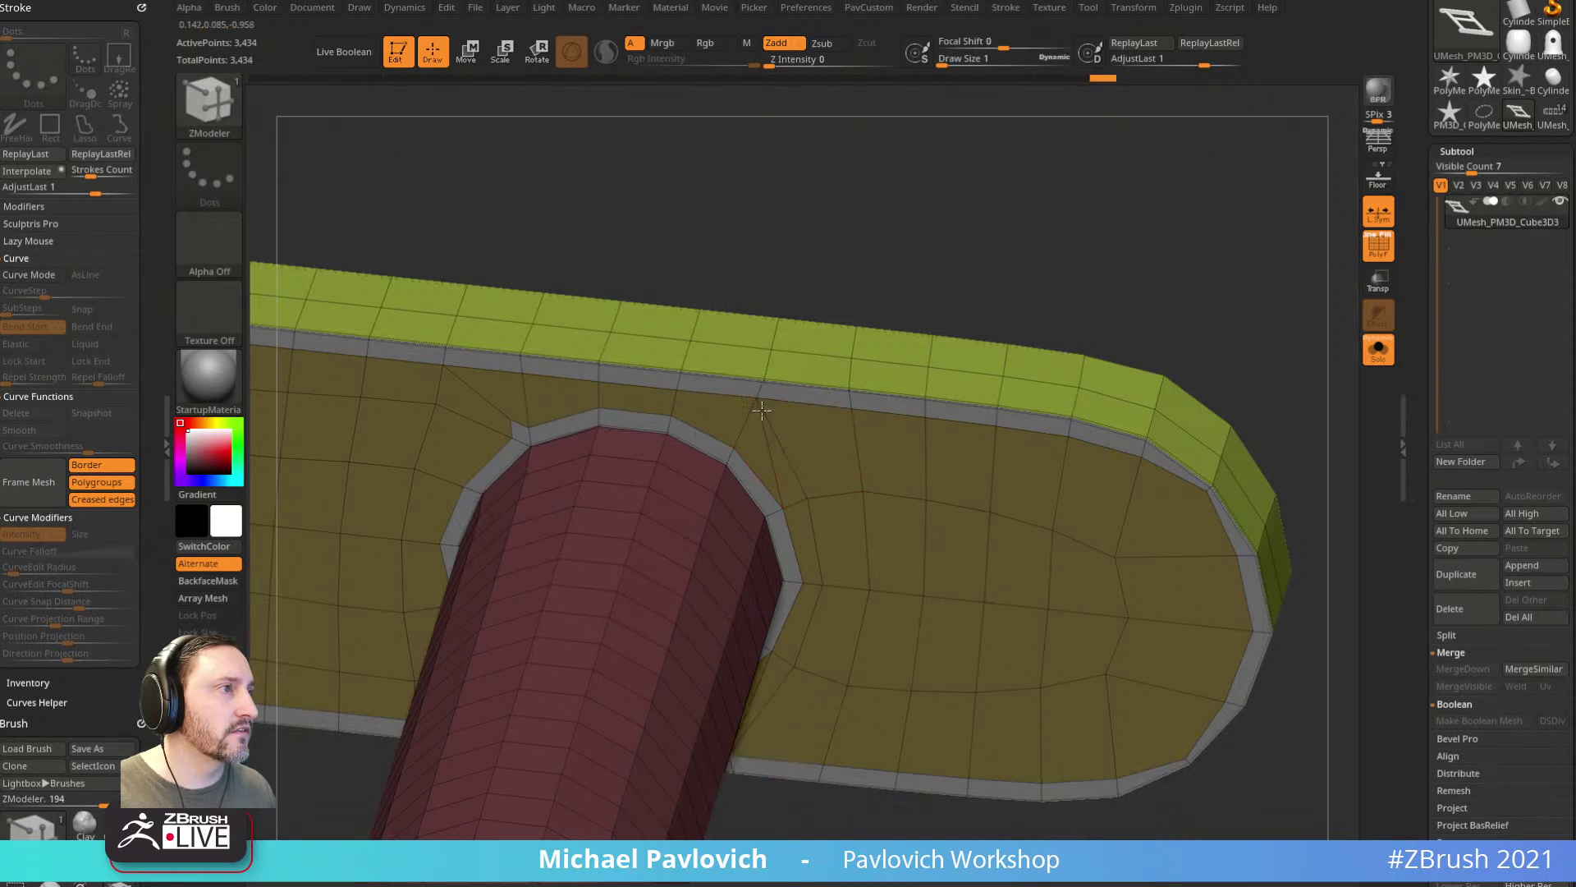
click(521, 428)
click(512, 428)
key(space)
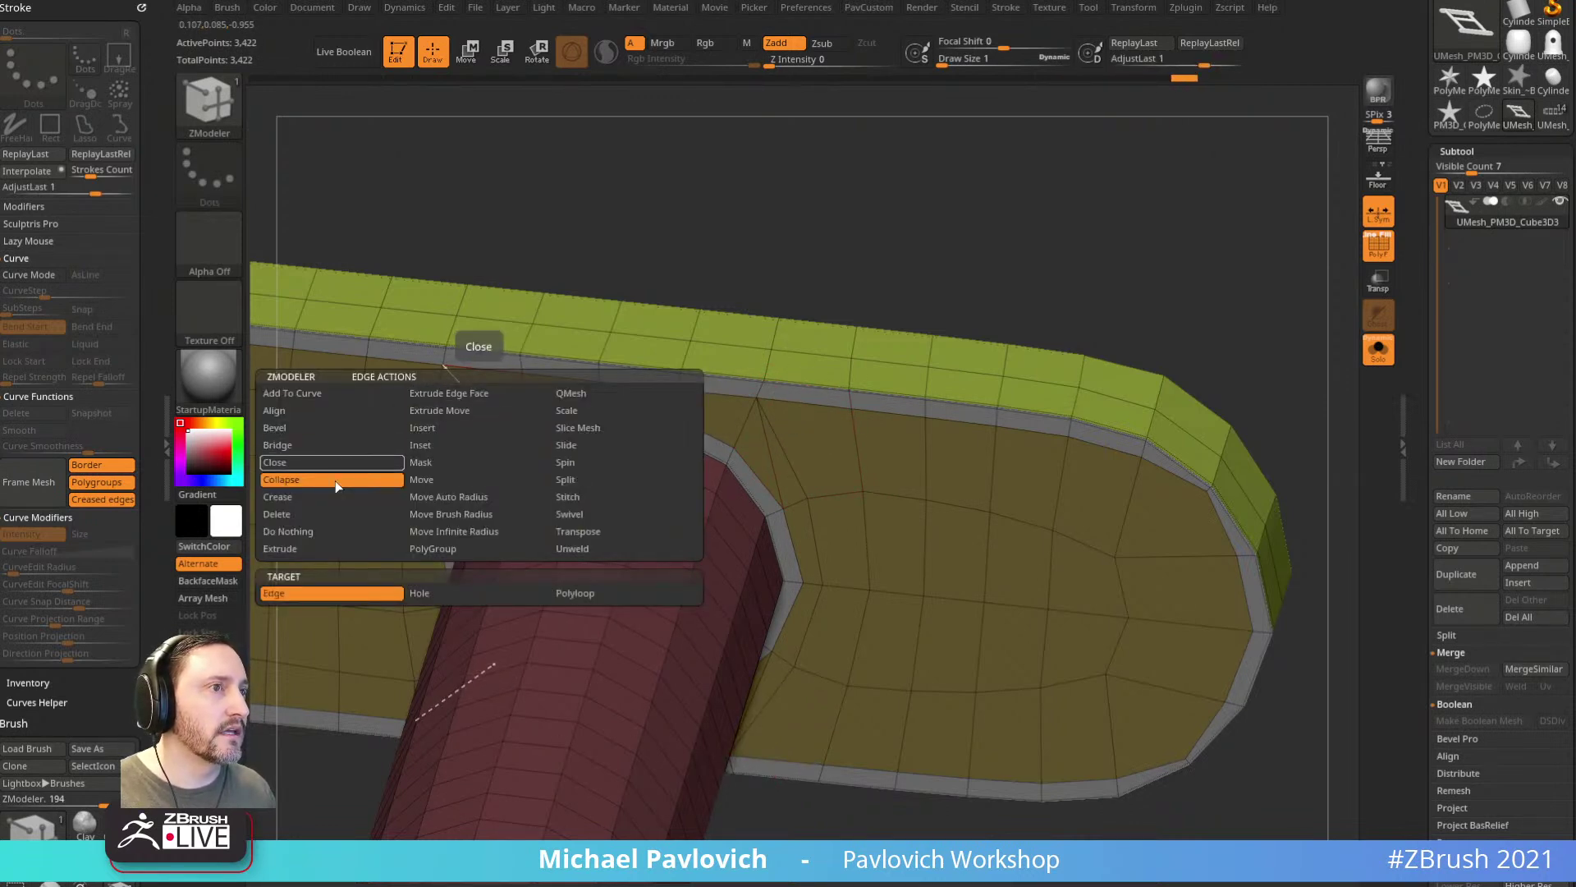
click(420, 428)
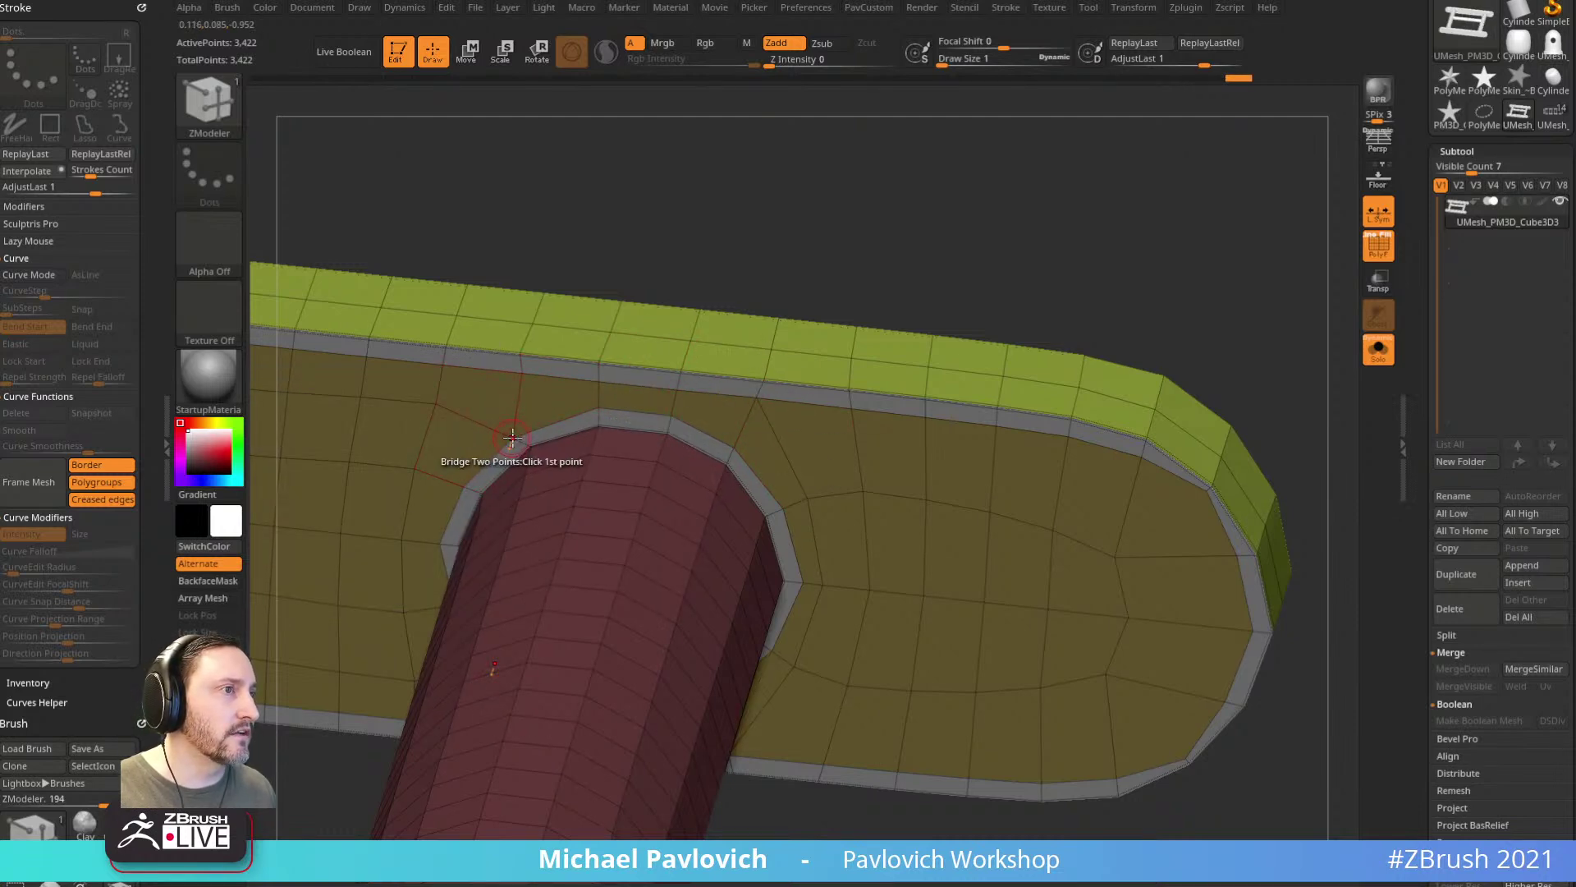
key(space)
click(585, 454)
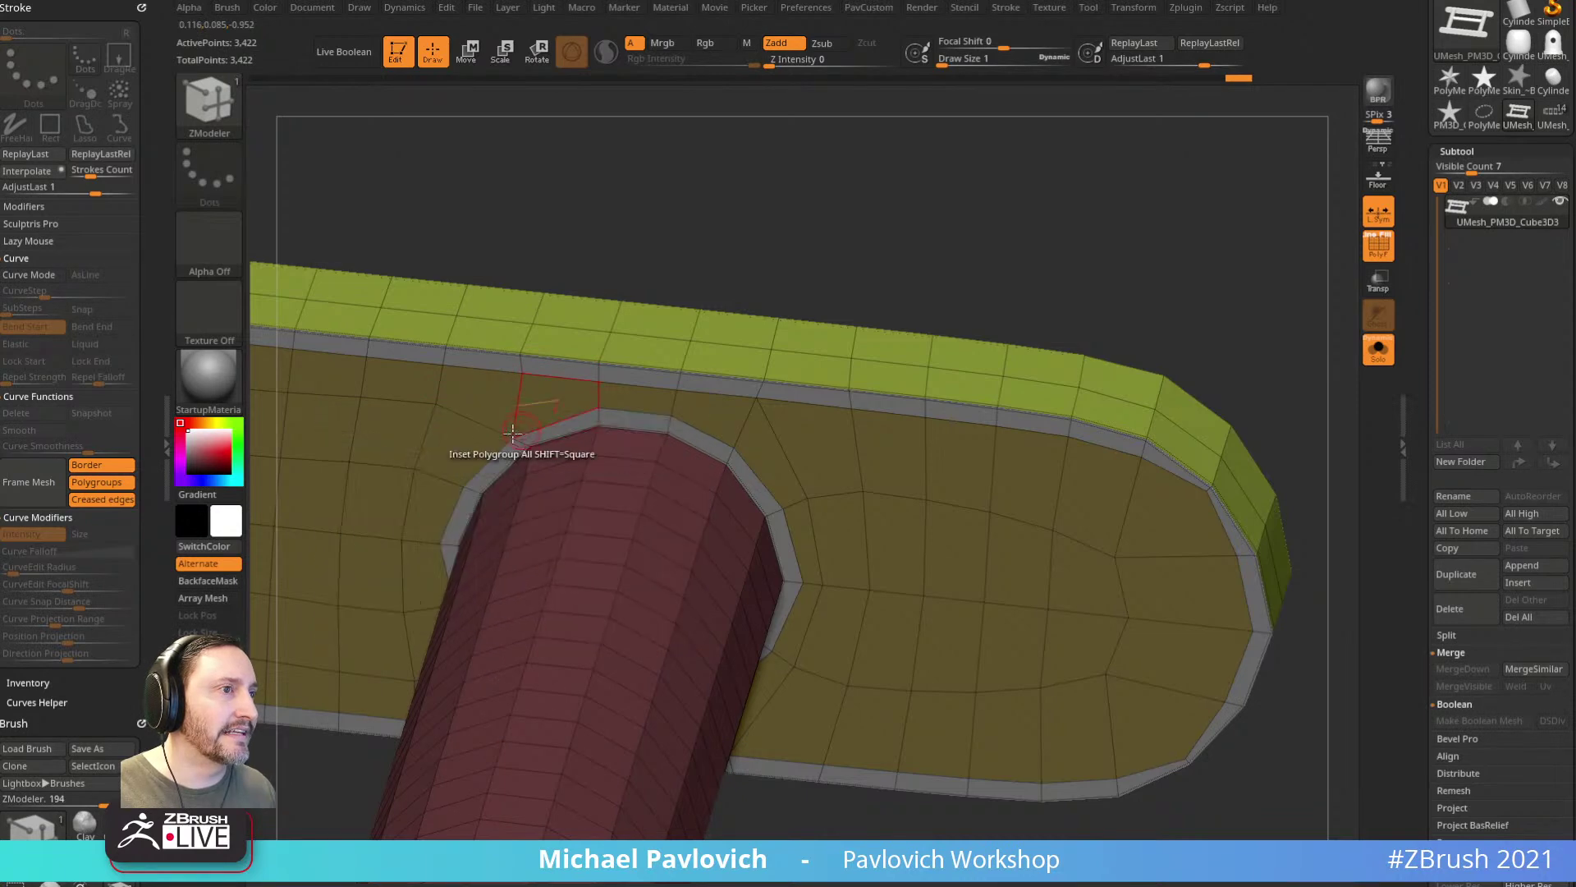
mouse_move(1111, 243)
mouse_down()
mouse_move(1059, 201)
mouse_move(1108, 140)
mouse_move(1132, 164)
mouse_move(1101, 264)
mouse_move(1119, 245)
mouse_move(1007, 243)
mouse_move(1096, 180)
mouse_move(953, 588)
mouse_move(1059, 519)
mouse_move(1038, 399)
mouse_move(1256, 475)
mouse_move(1248, 341)
mouse_move(1214, 394)
mouse_up()
key(b)
key(s)
key(t)
key(b)
key(z)
key(m)
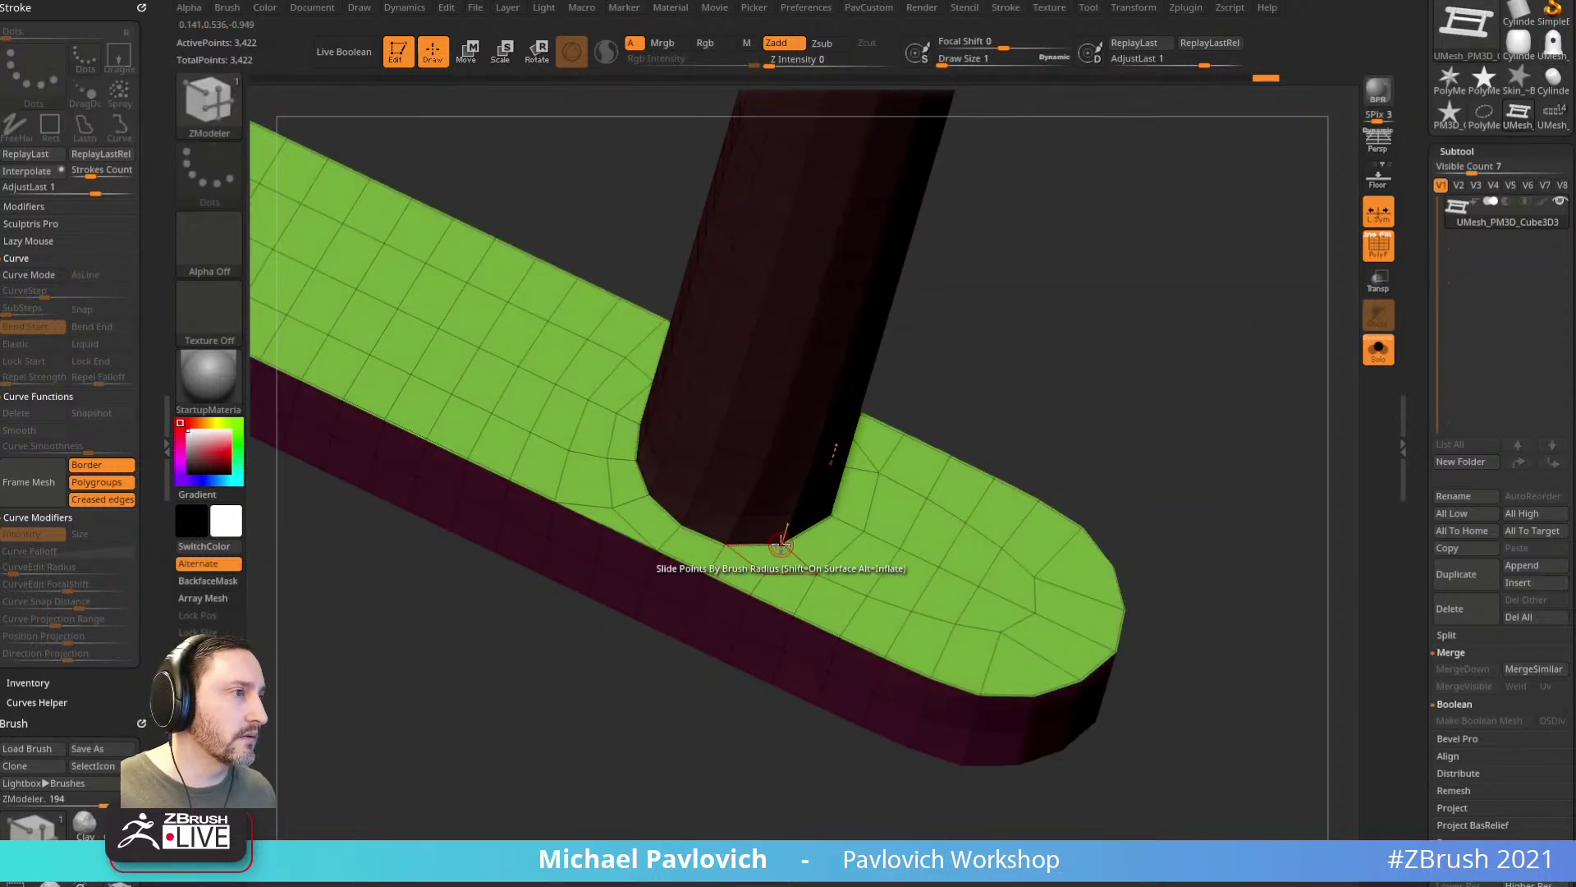
key(space)
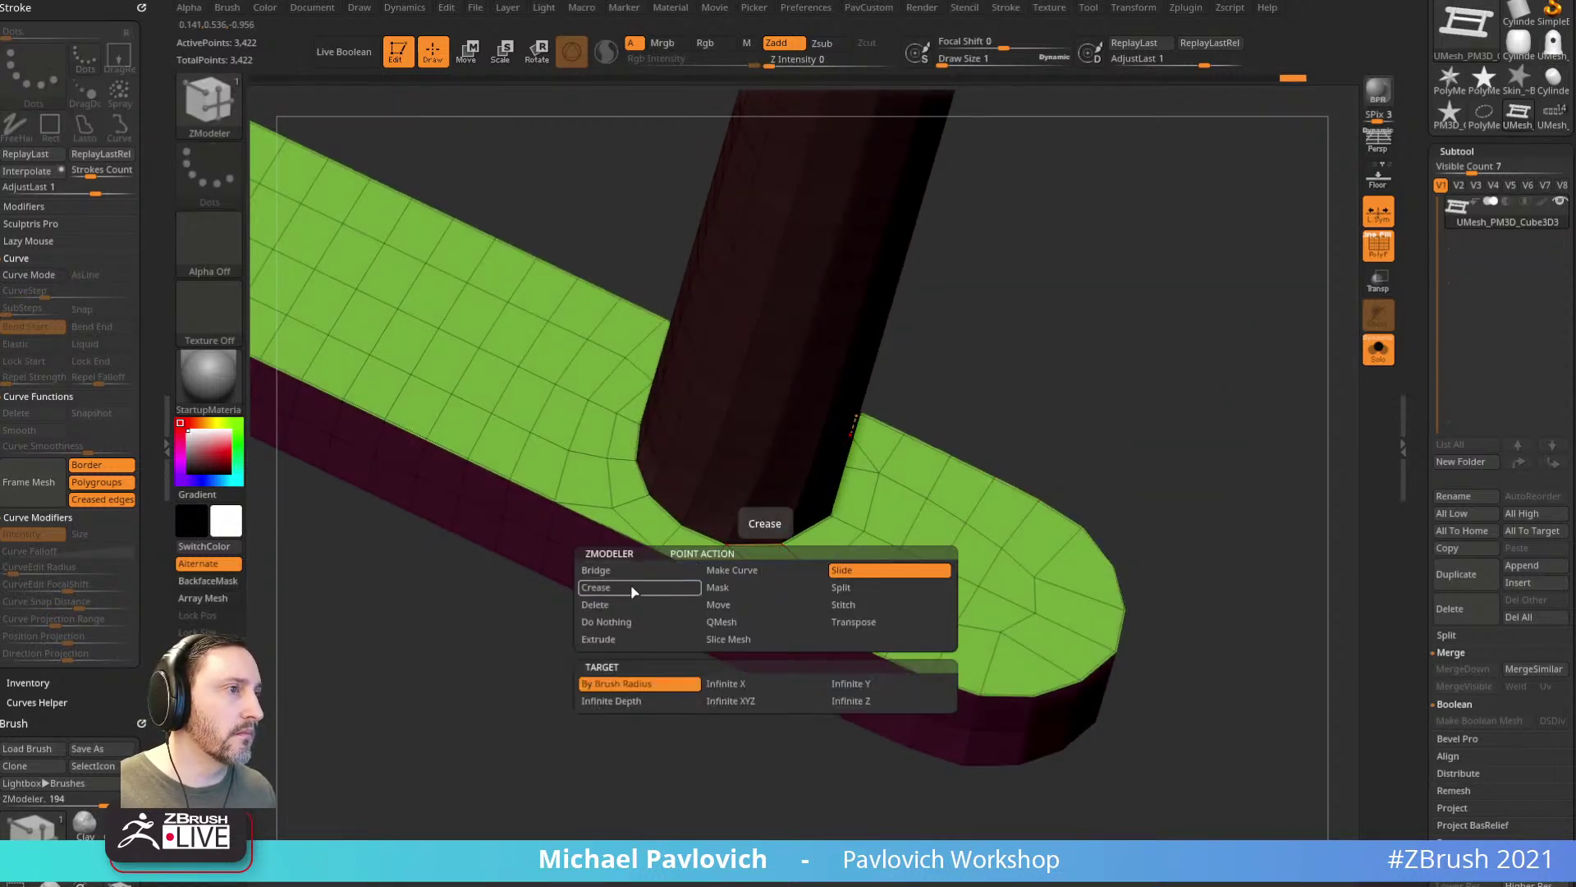
drag(1080, 356, 907, 550)
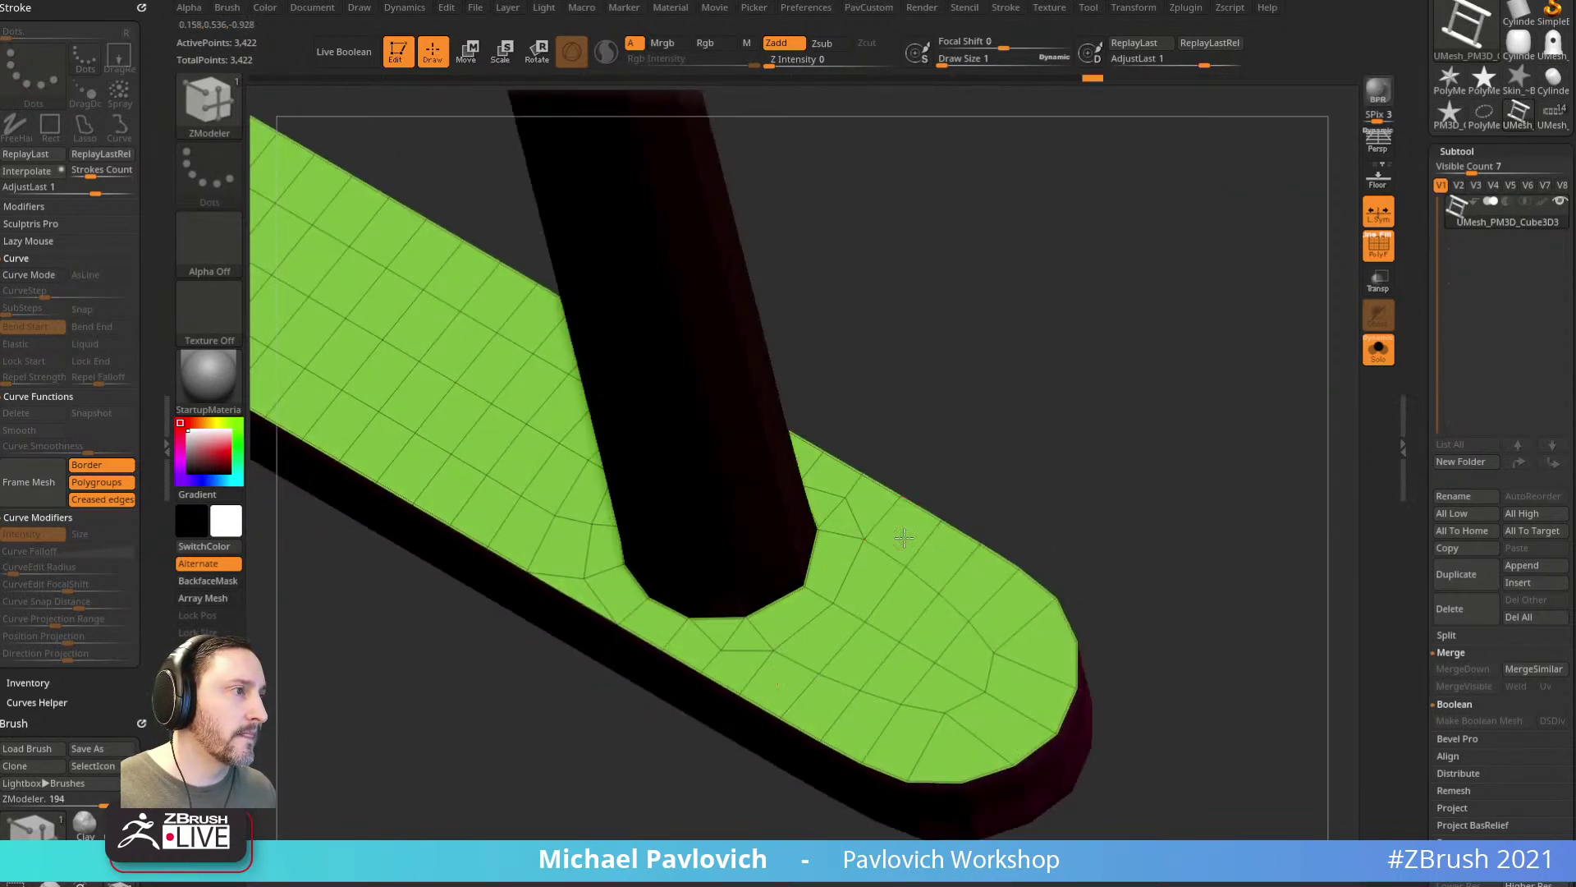
click(907, 550)
key(ctrl+z)
drag(1031, 451, 1067, 436)
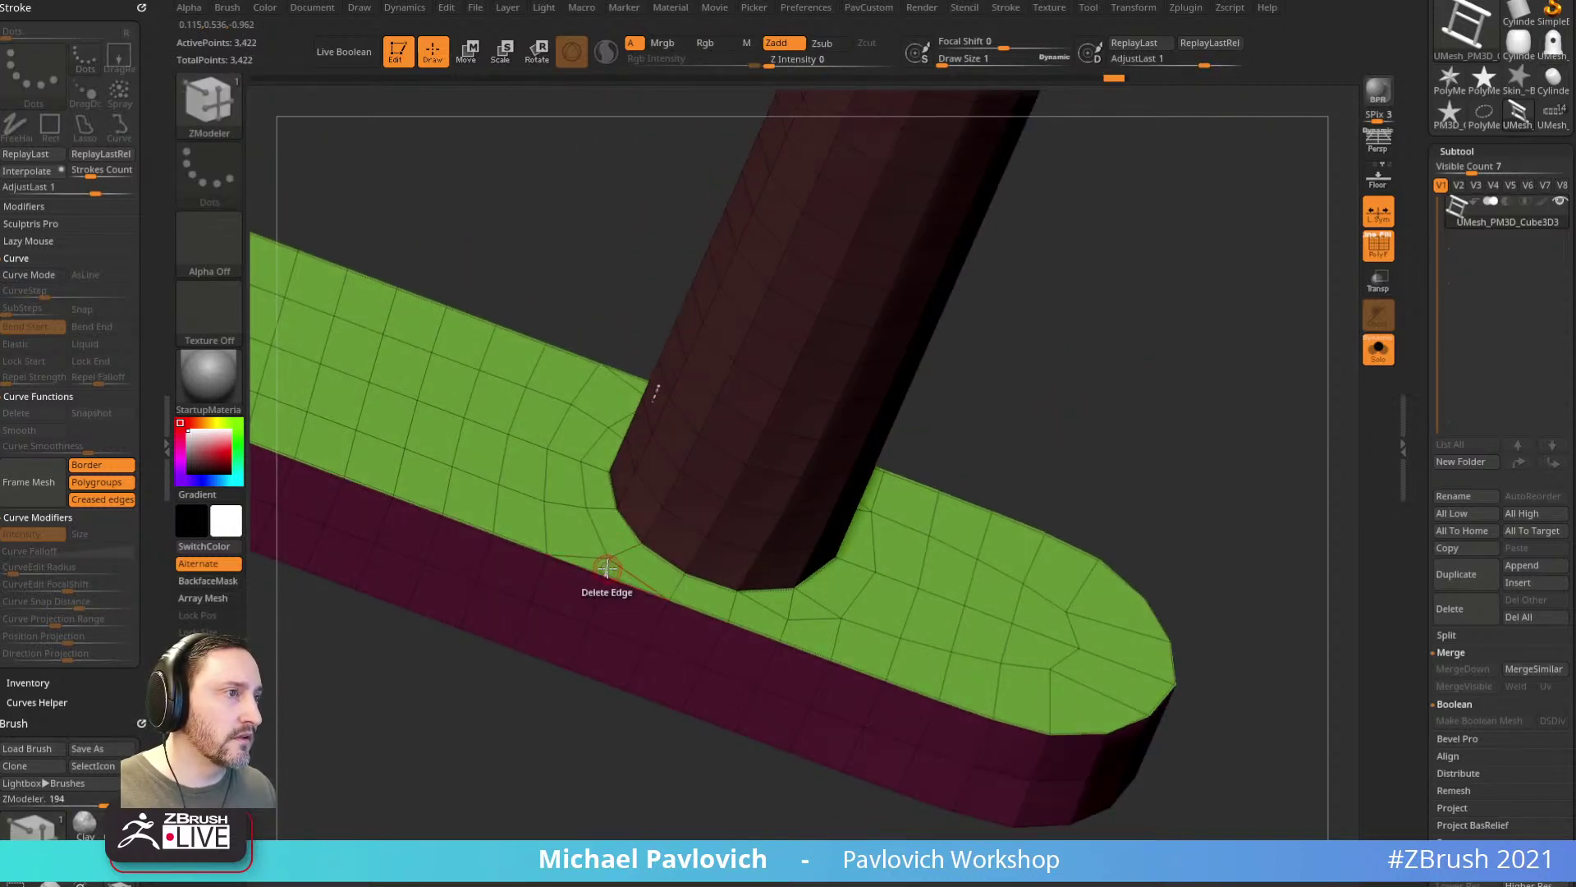
Step: Inset the whole upper-face polygroup of the bottom rail around the post with Inset Polygroup All
key(space)
click(492, 492)
mouse_move(1145, 392)
mouse_down()
mouse_move(1096, 407)
mouse_move(1141, 385)
mouse_up()
click(811, 606)
drag(895, 586, 897, 581)
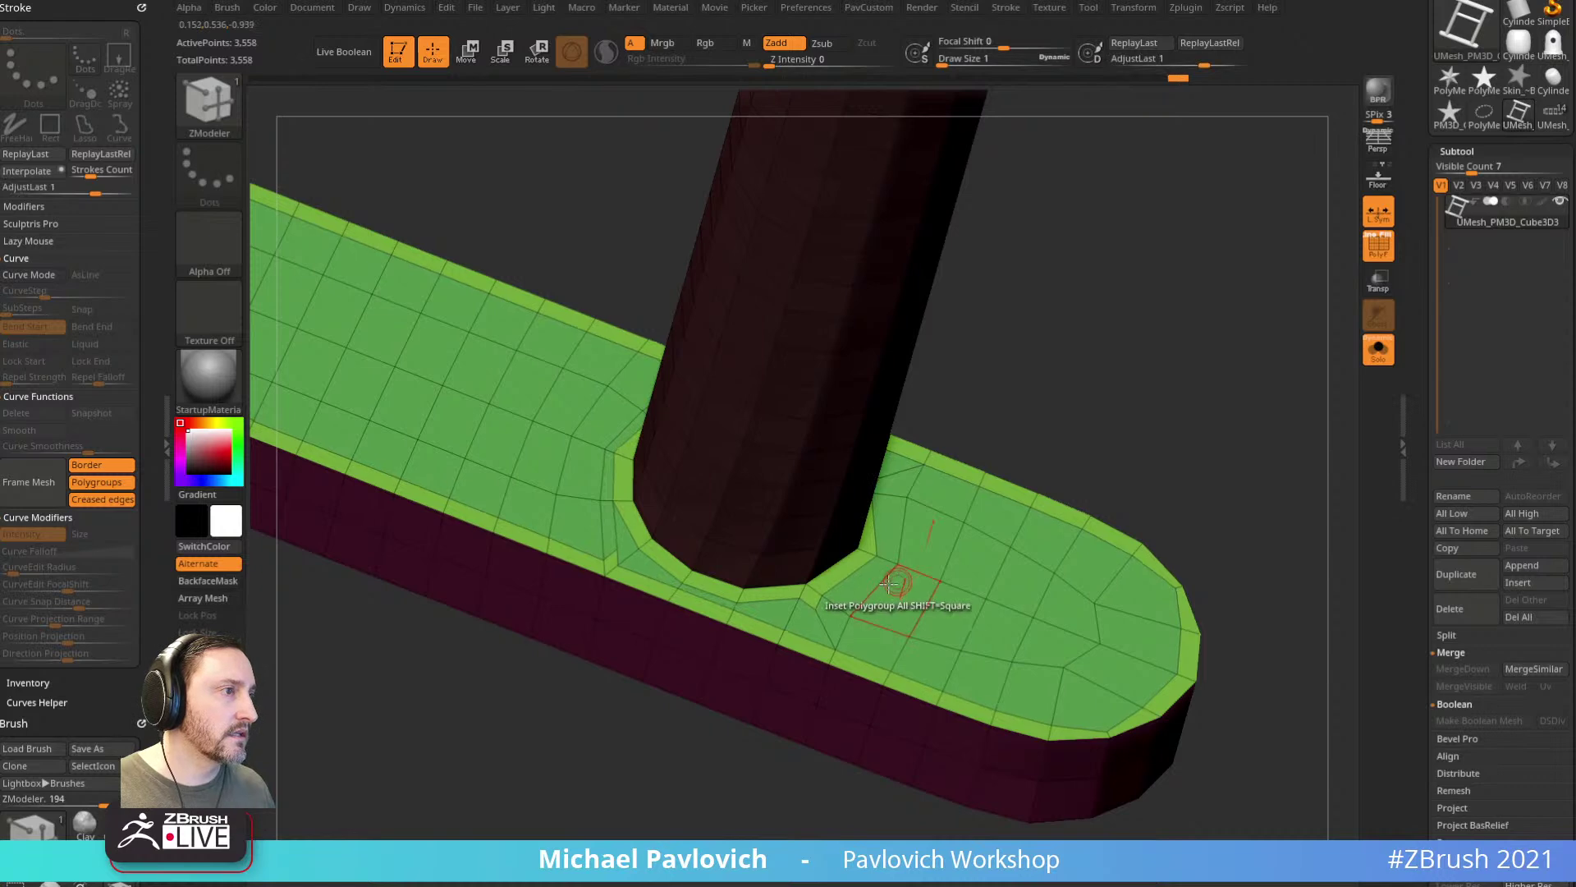
Step: Collapse the stray inset edges on both sides of the post on the bottom rail and set the edge action to Delete
key(space)
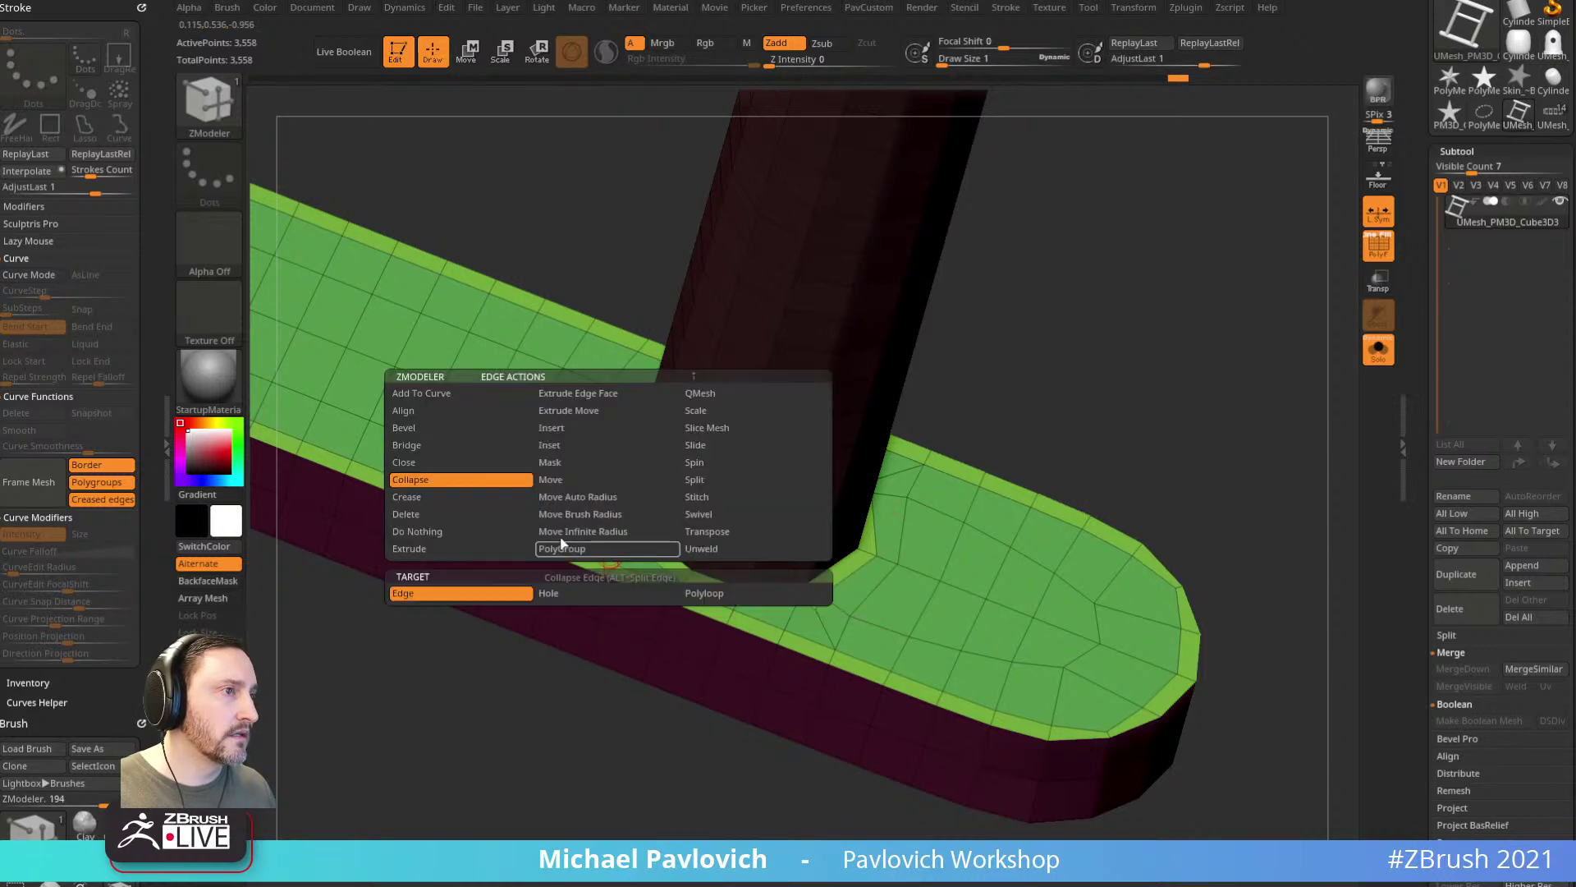
click(493, 479)
click(624, 567)
click(826, 618)
key(space)
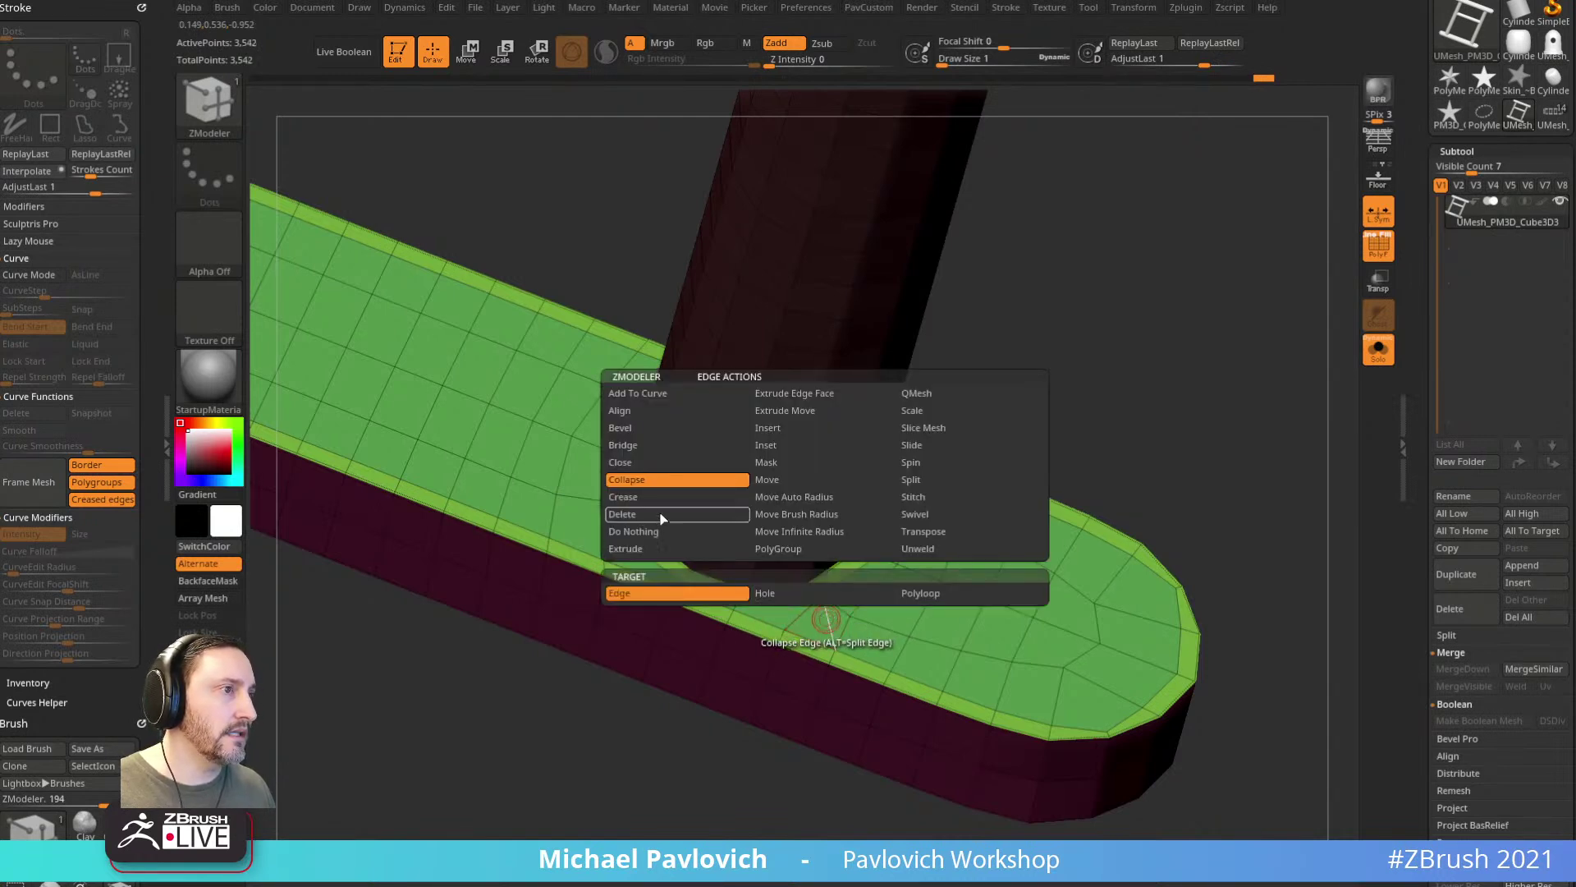
click(661, 522)
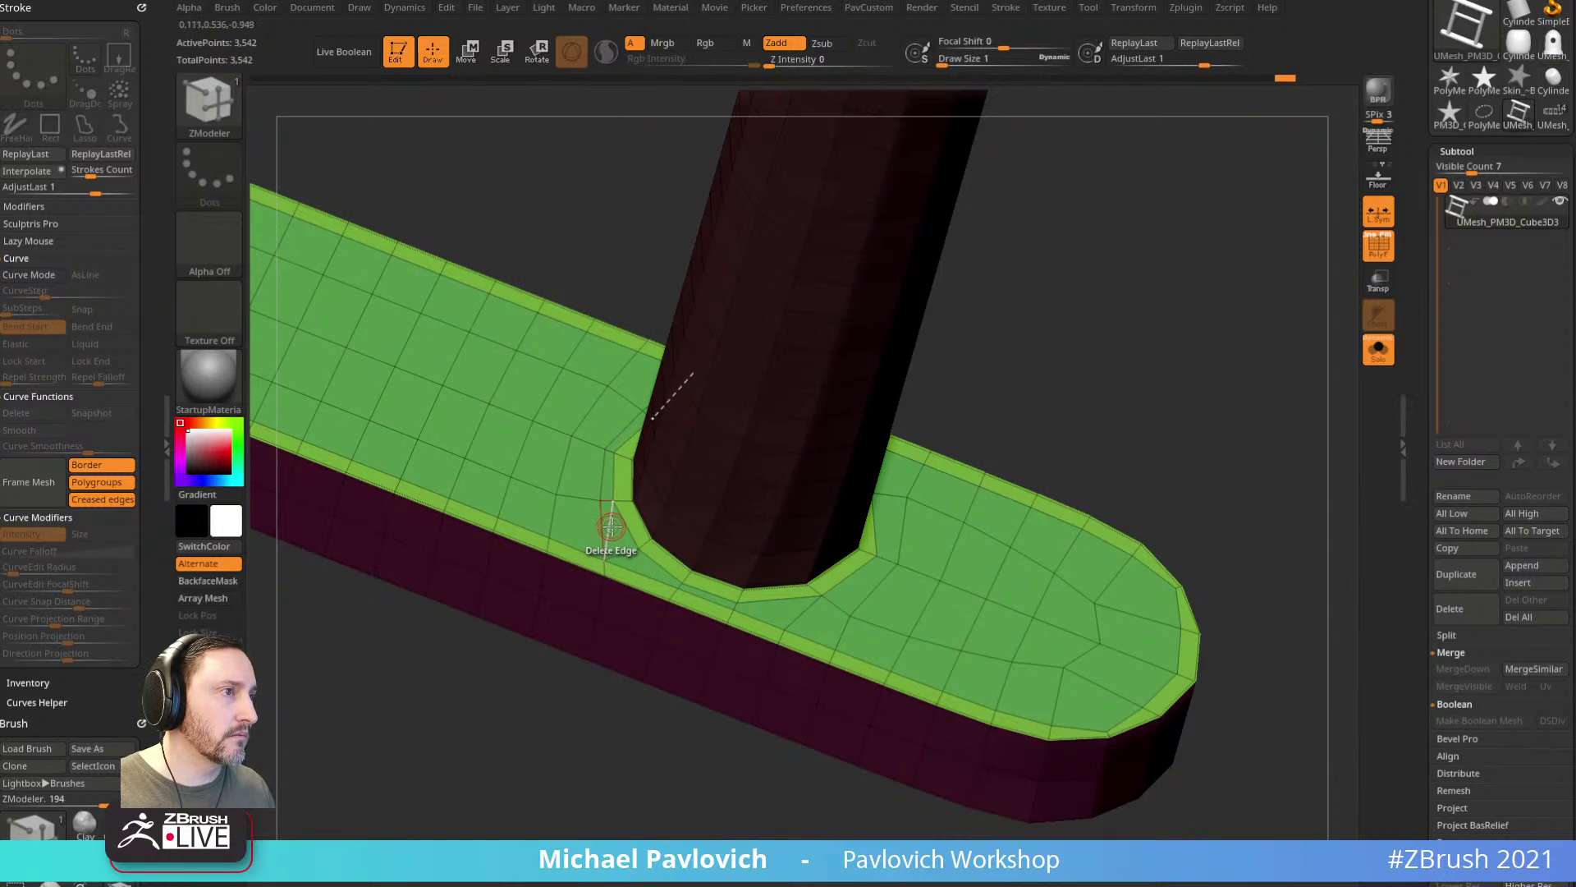
Step: Show the railing smoothed with polyframe and Solo turned off
drag(1136, 386, 1314, 394)
key(d)
click(1379, 349)
click(1385, 253)
mouse_move(1268, 329)
shift+mouse_down()
mouse_move(1231, 353)
mouse_move(1172, 461)
mouse_move(1175, 436)
mouse_move(1157, 437)
shift+mouse_up()
key(s)
click(1156, 437)
Step: Switch to the burger tower tool and append the retopologized railing mesh to it as a new subtool
click(1551, 127)
alt+drag(1356, 441, 1239, 650)
click(1519, 568)
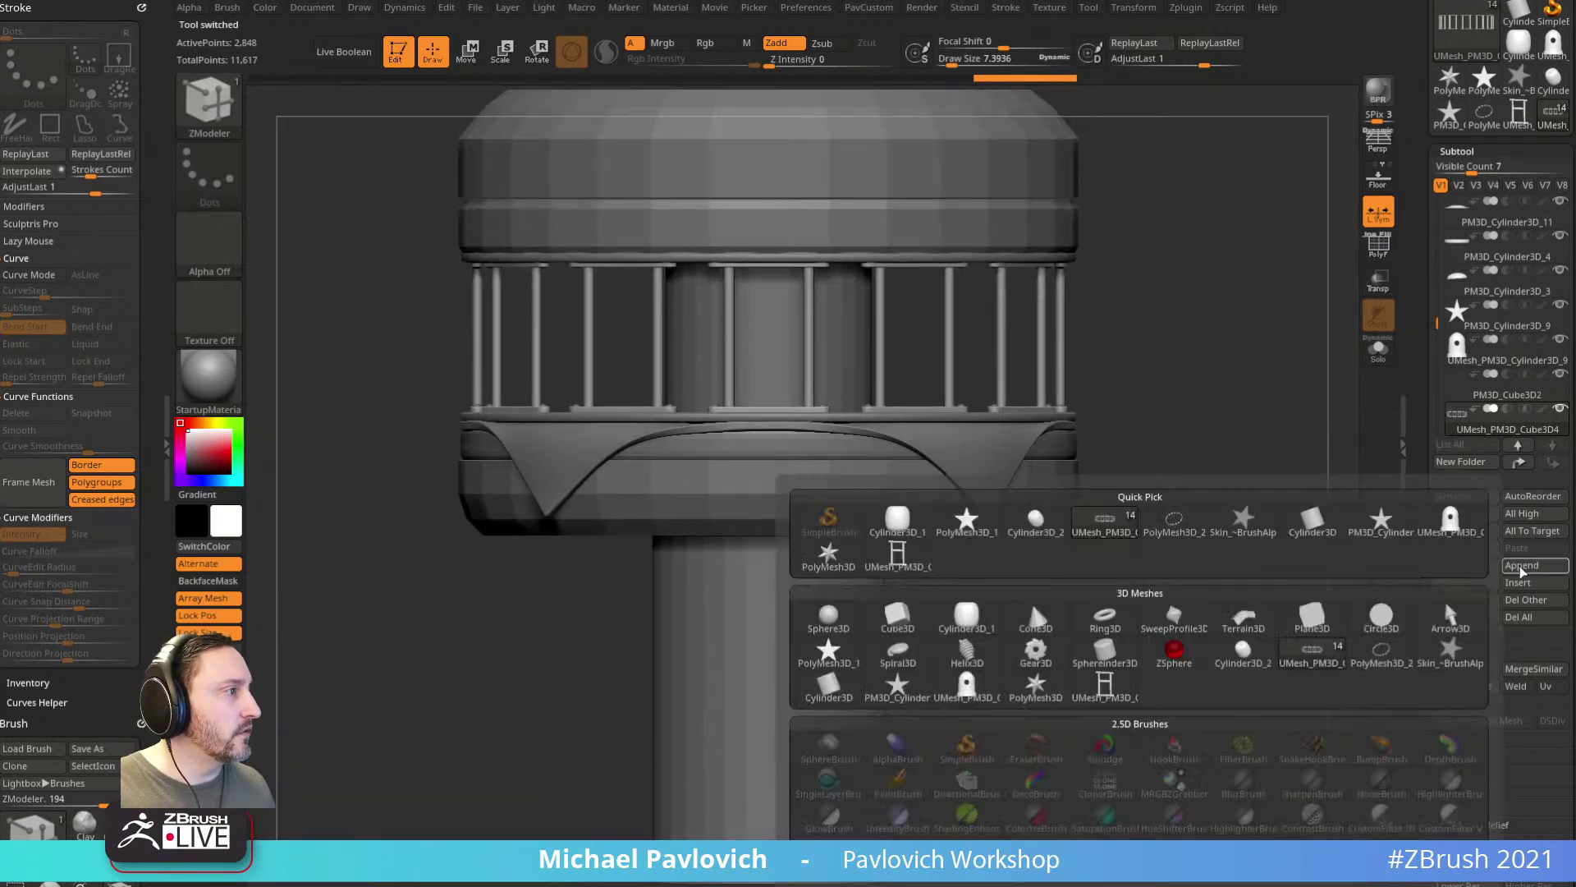
click(1520, 564)
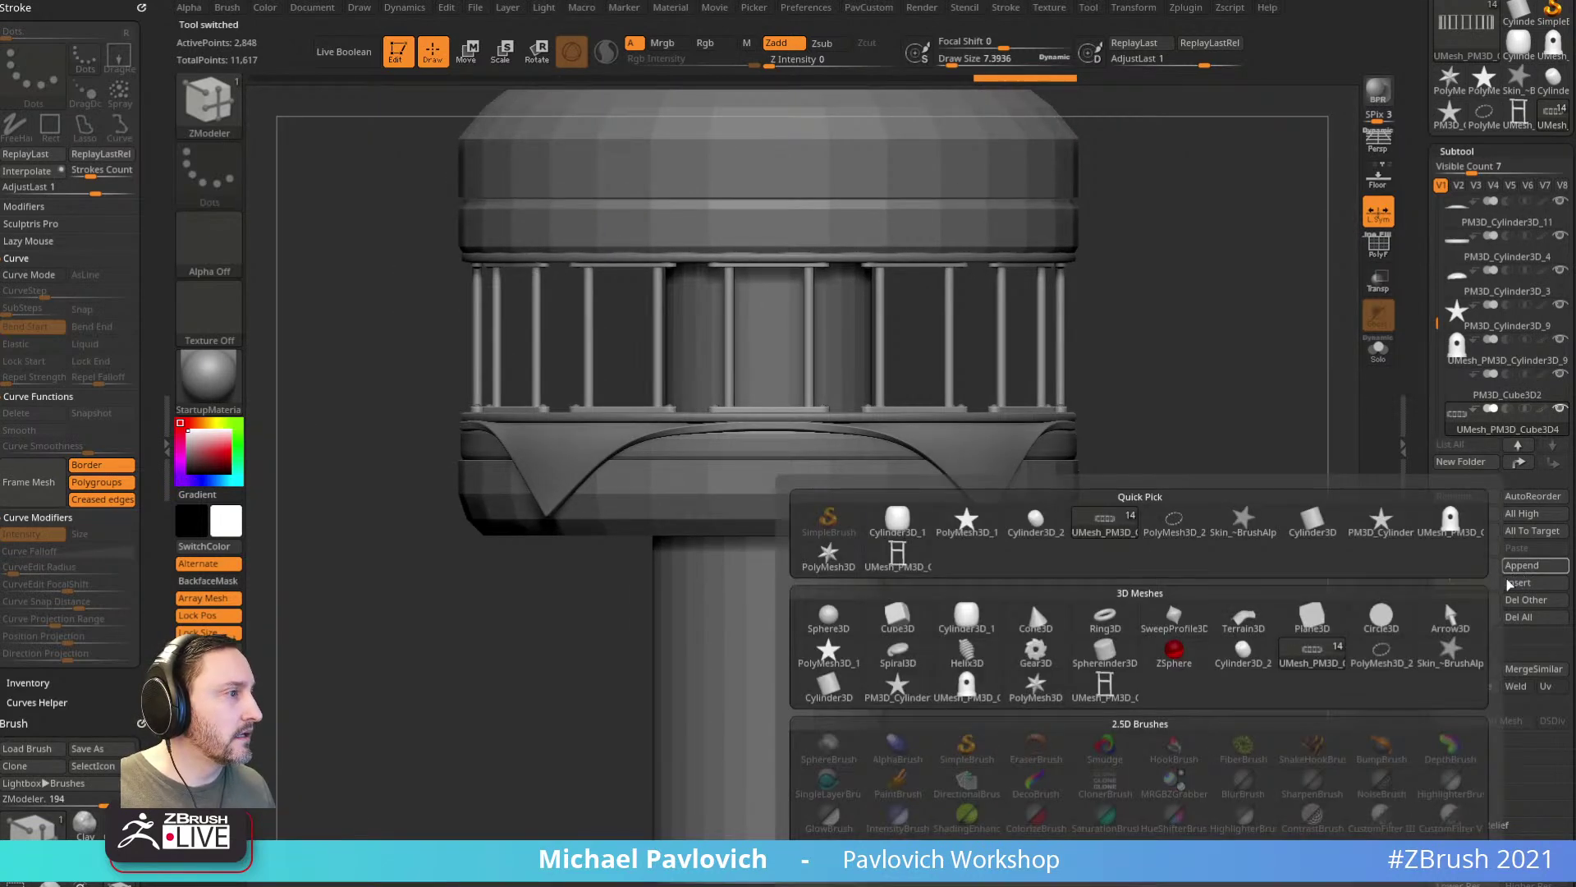
click(1106, 697)
drag(1213, 436, 1268, 440)
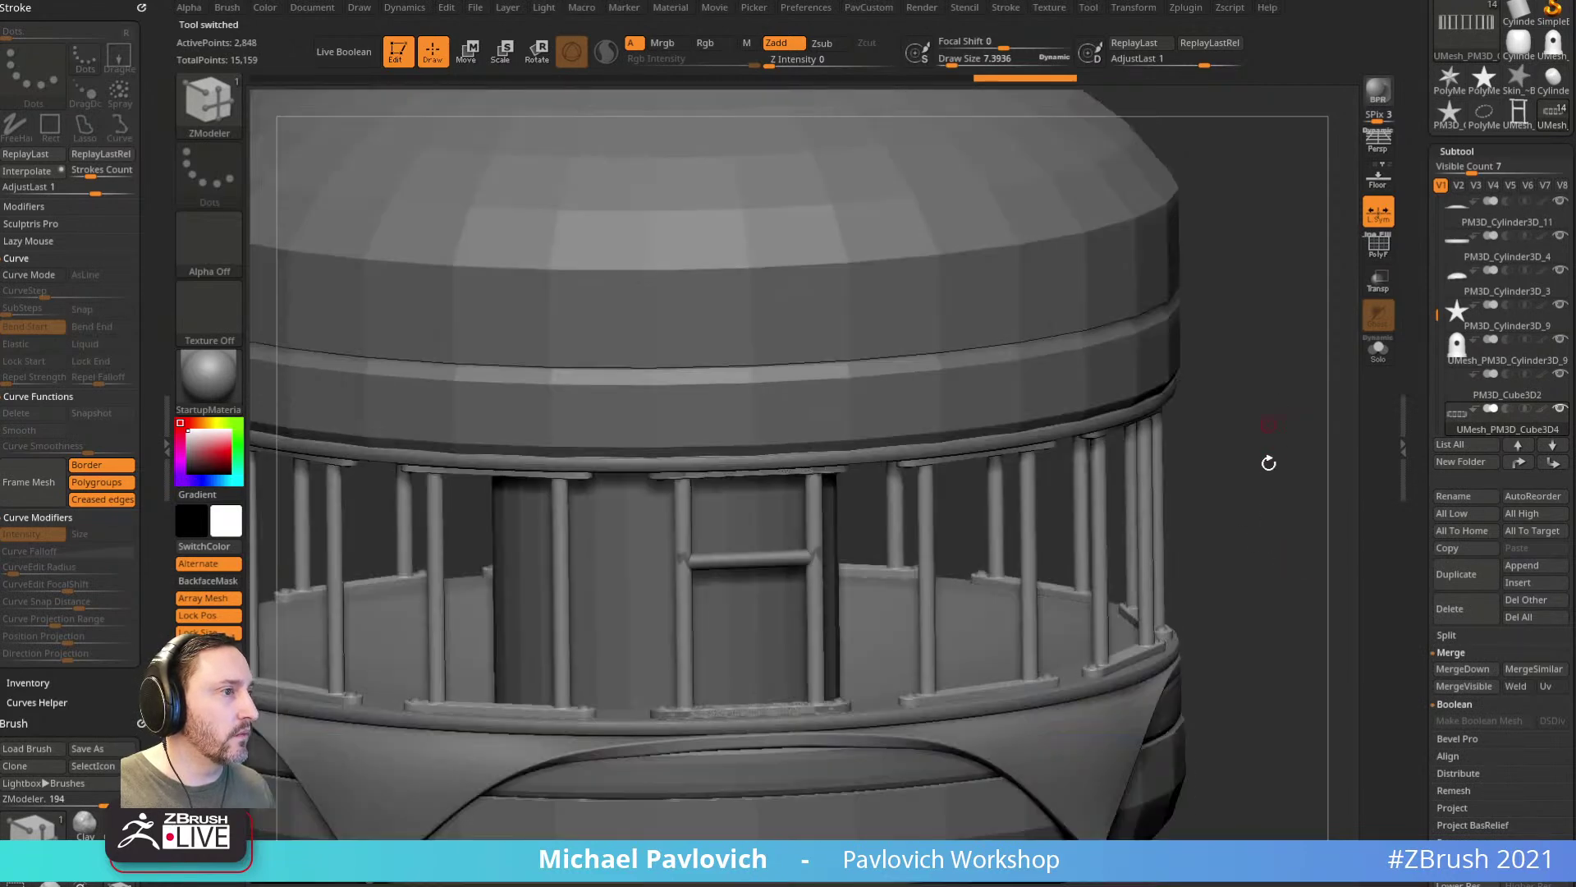
Step: Delete the old arrayed railing subtool UMesh_PM3D_Cube3D4 and set the draw size to about 15
click(1496, 396)
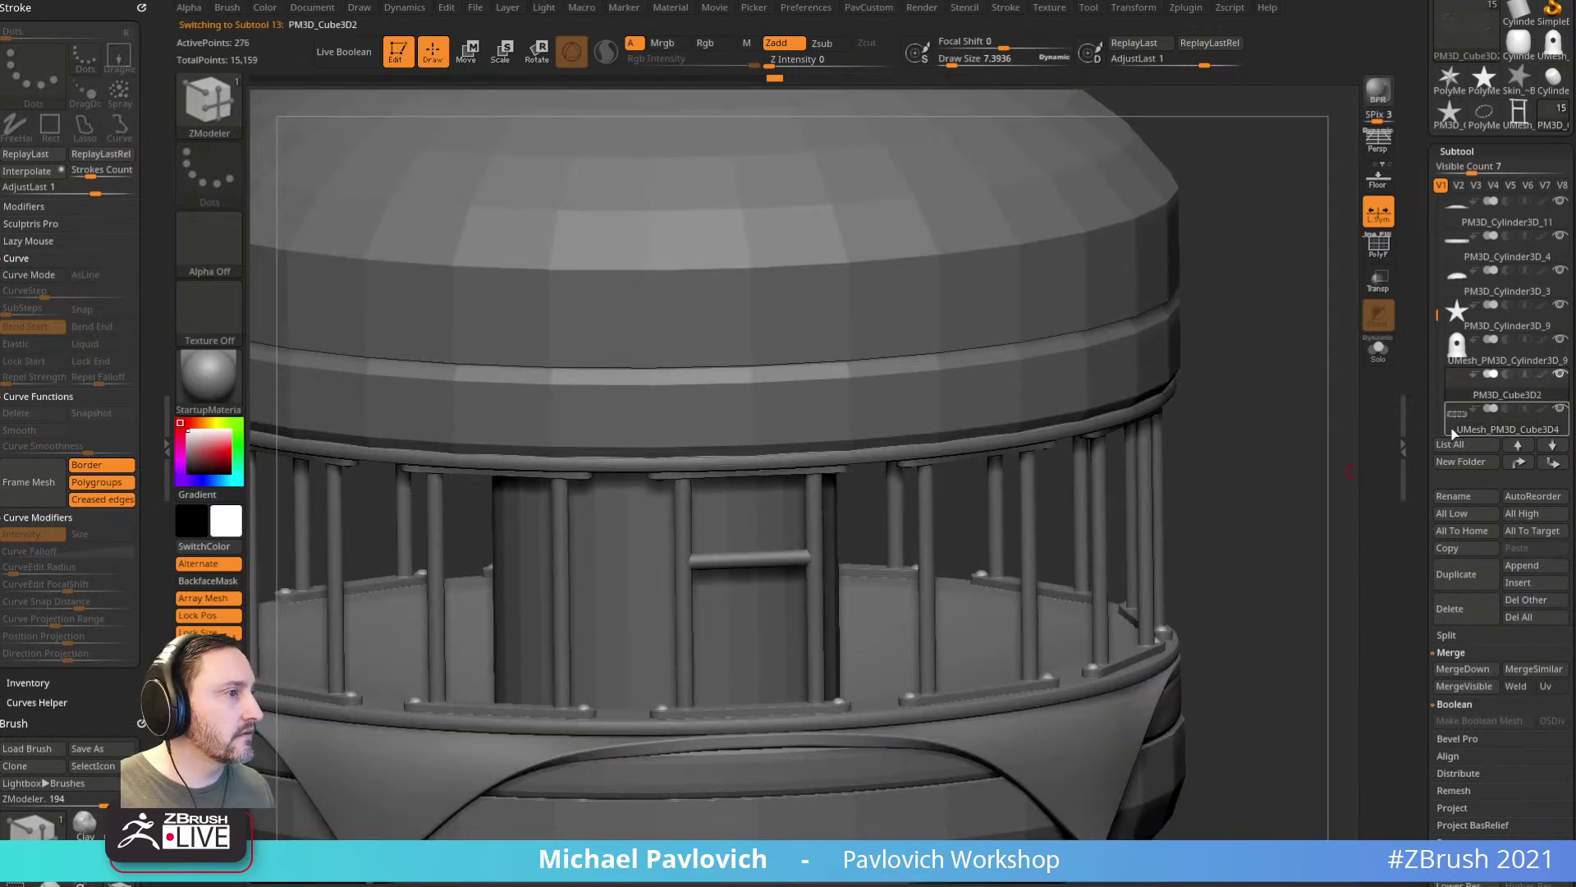
click(1486, 412)
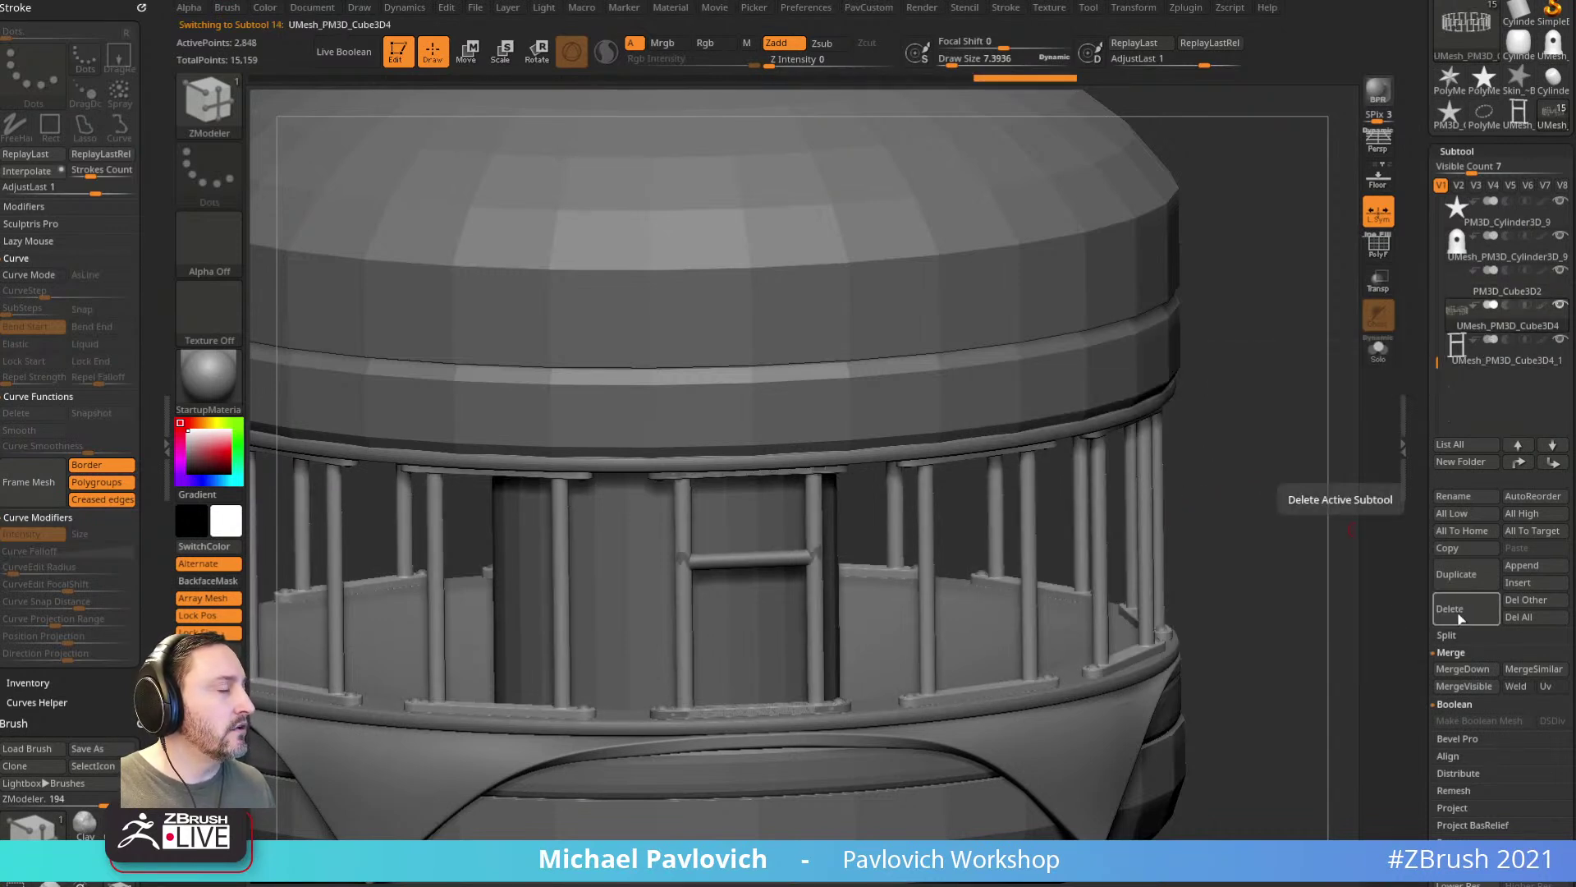
click(1459, 610)
key(s)
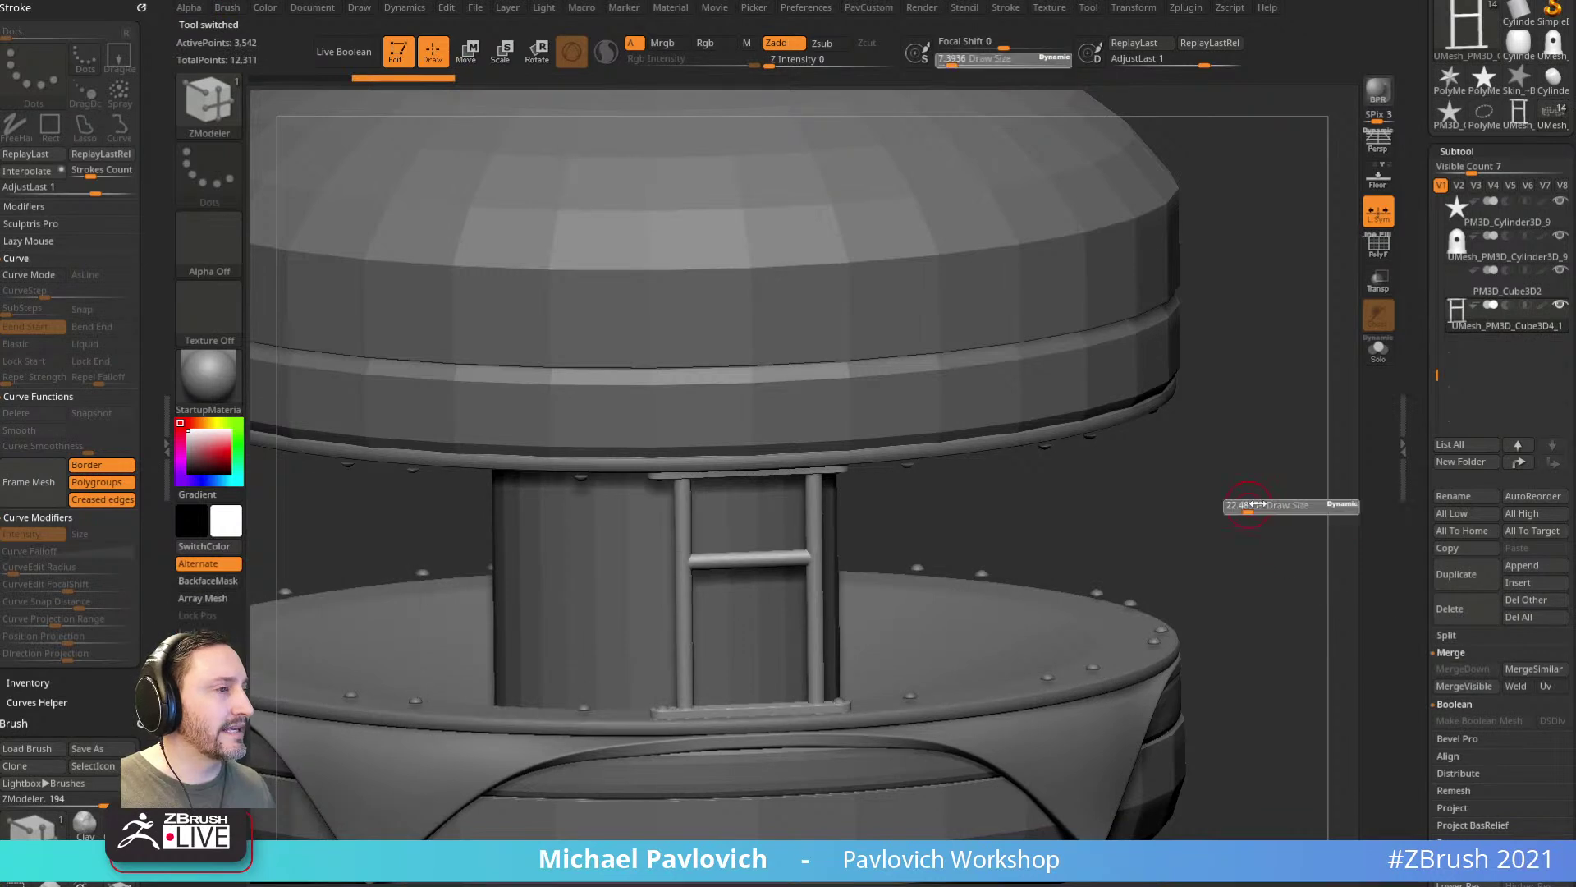
click(1239, 504)
drag(1241, 501, 1249, 494)
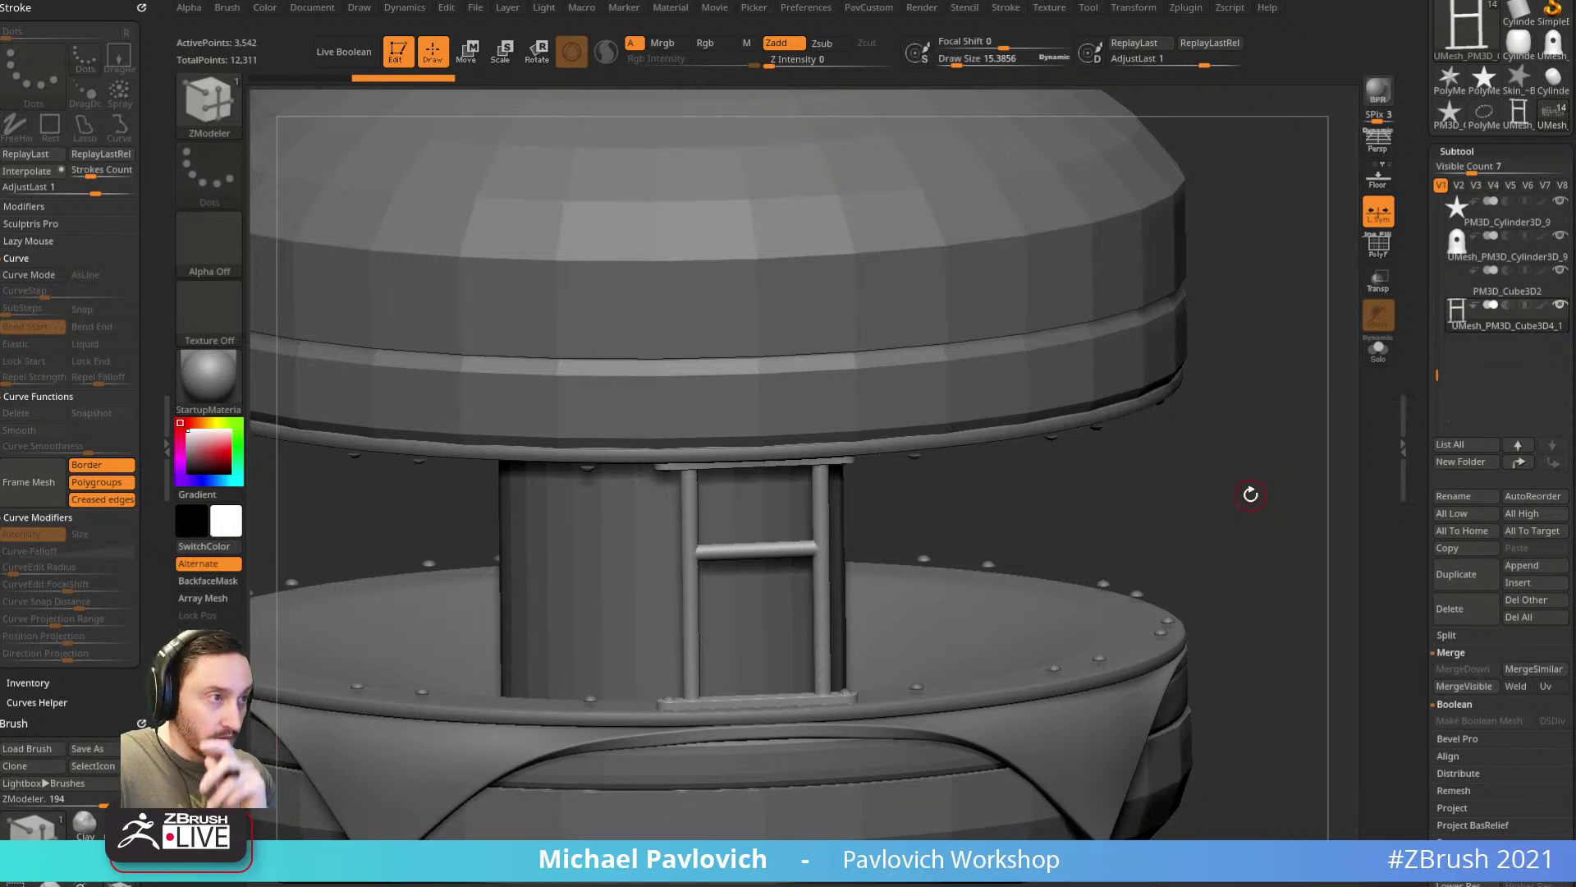
Step: Switch to the Standard brush and turn on Array Mesh for the appended railing
drag(1048, 519, 1186, 510)
key(b)
key(s)
key(t)
key(s)
drag(1418, 487, 1416, 357)
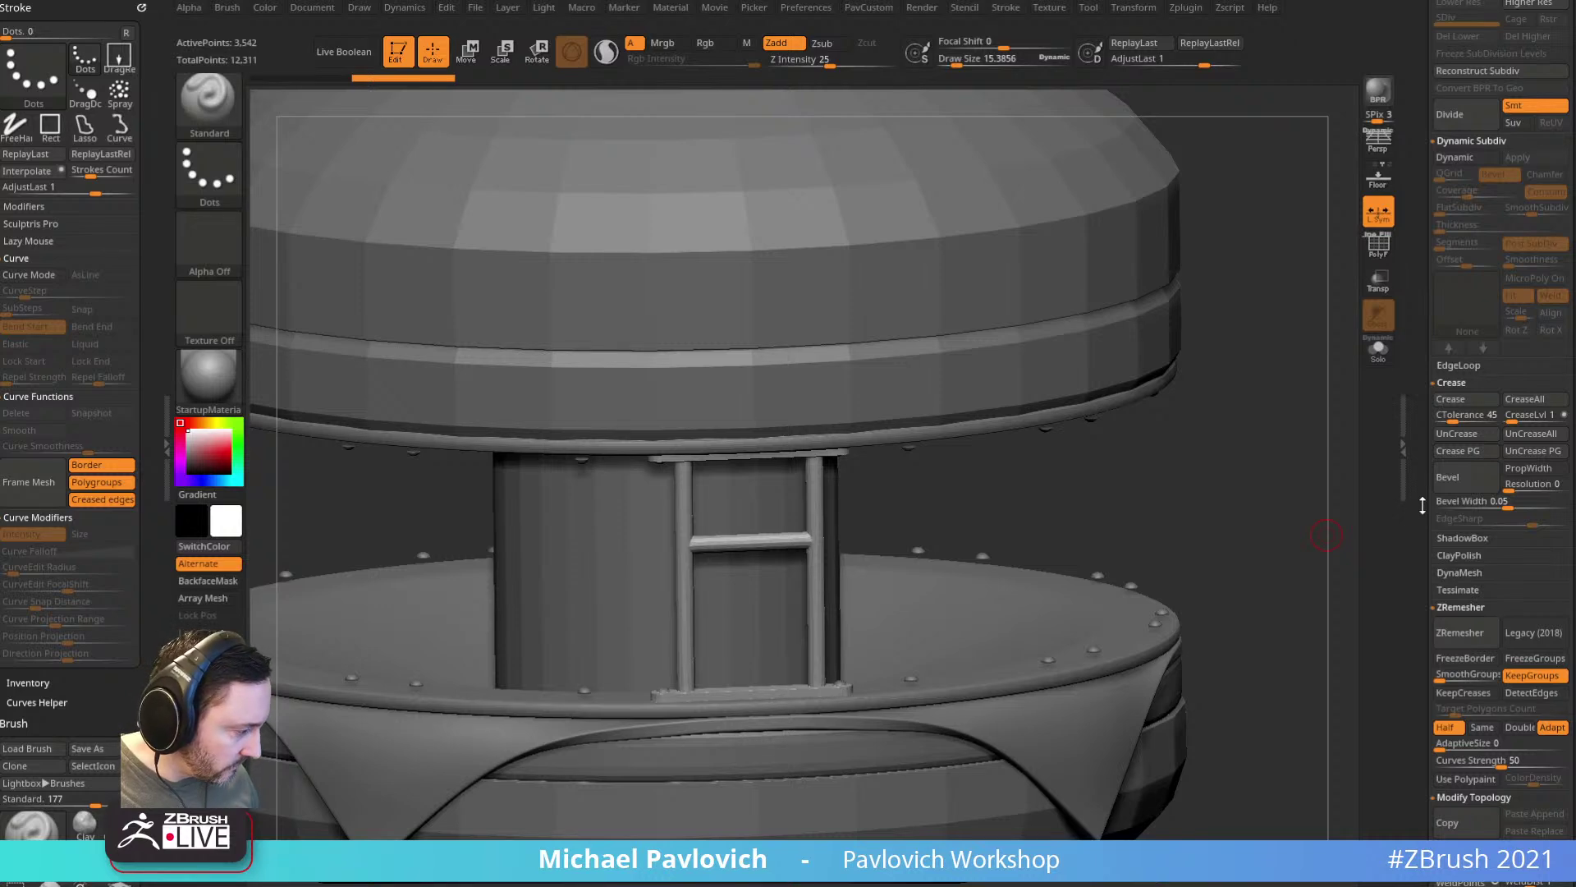
drag(1422, 505, 1395, 219)
click(1463, 310)
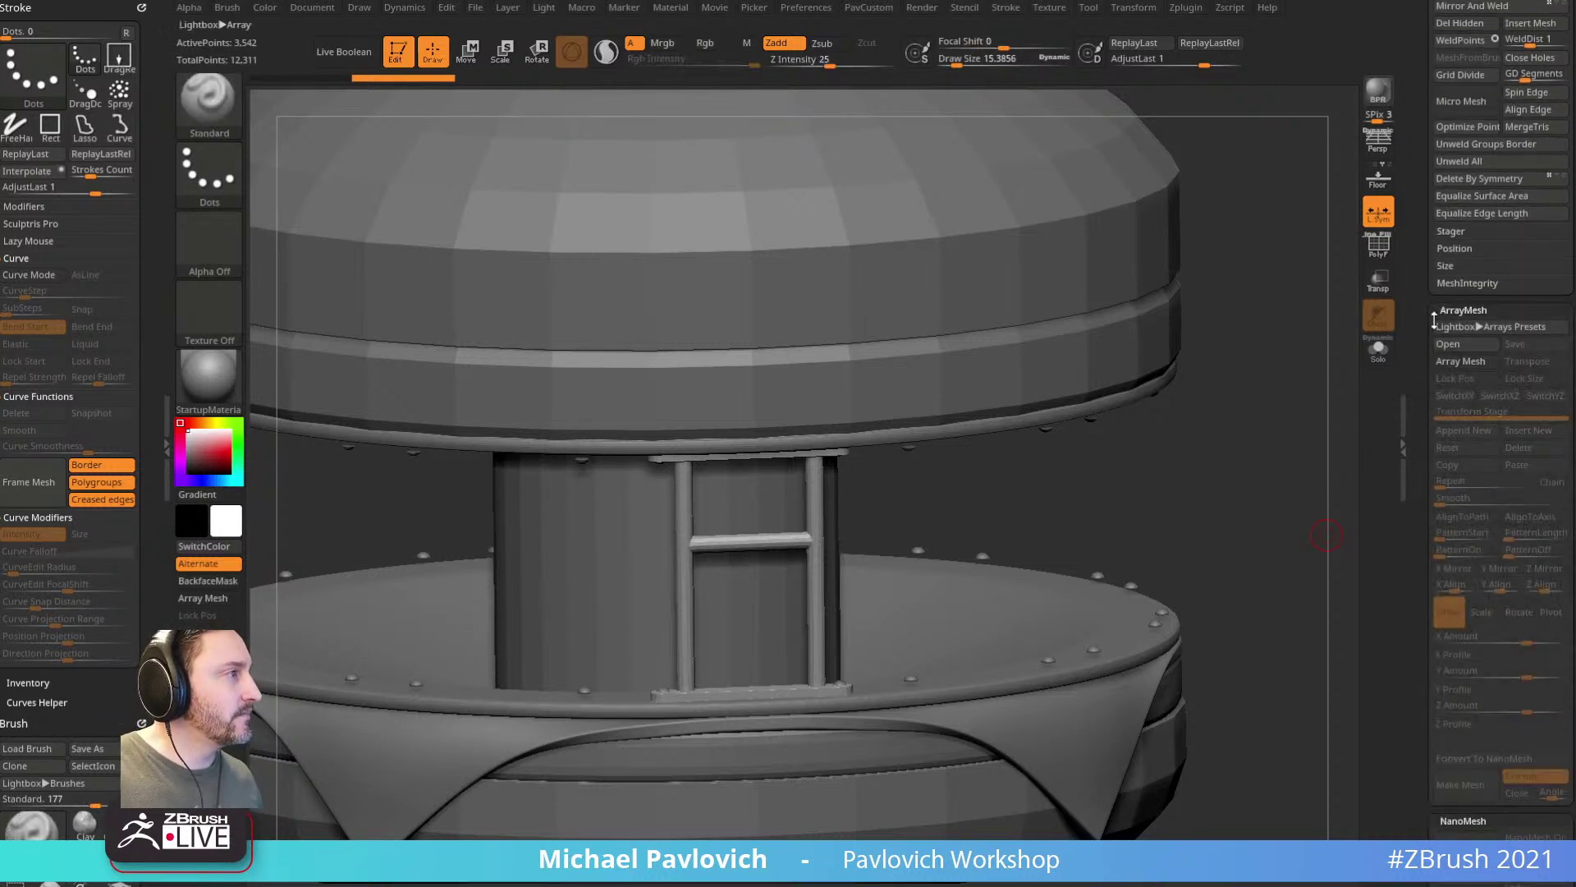
drag(1414, 354, 1414, 323)
click(1460, 330)
Step: Try a railing array of 12 repeats with a Y rotation of 360, and reset the array settings
click(1459, 449)
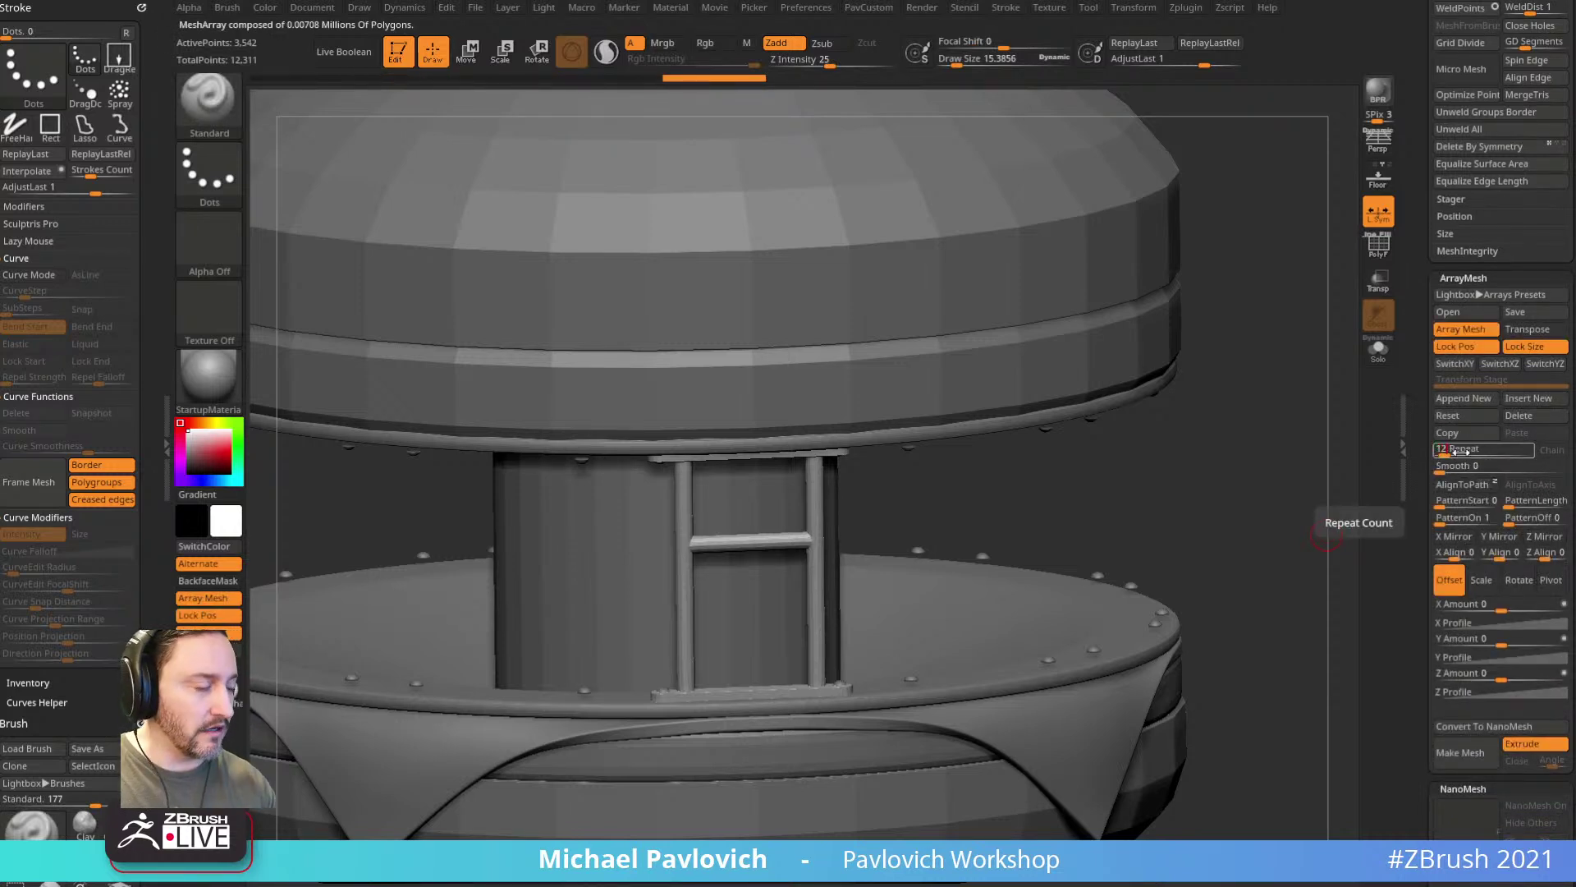
text(12)
key(Return)
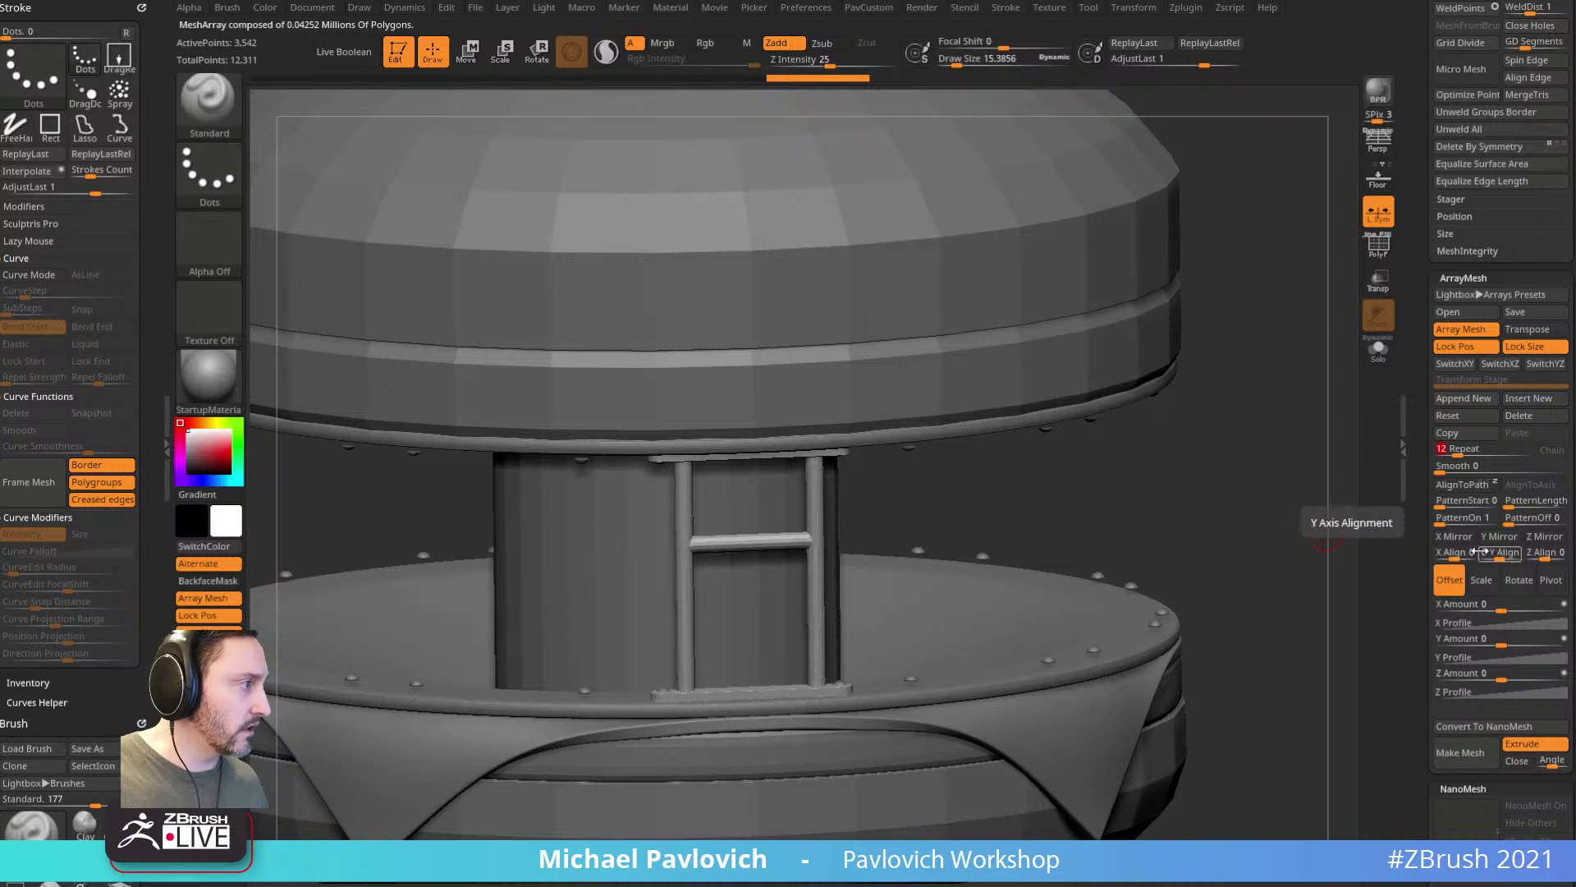
click(1470, 605)
click(1519, 579)
click(1488, 639)
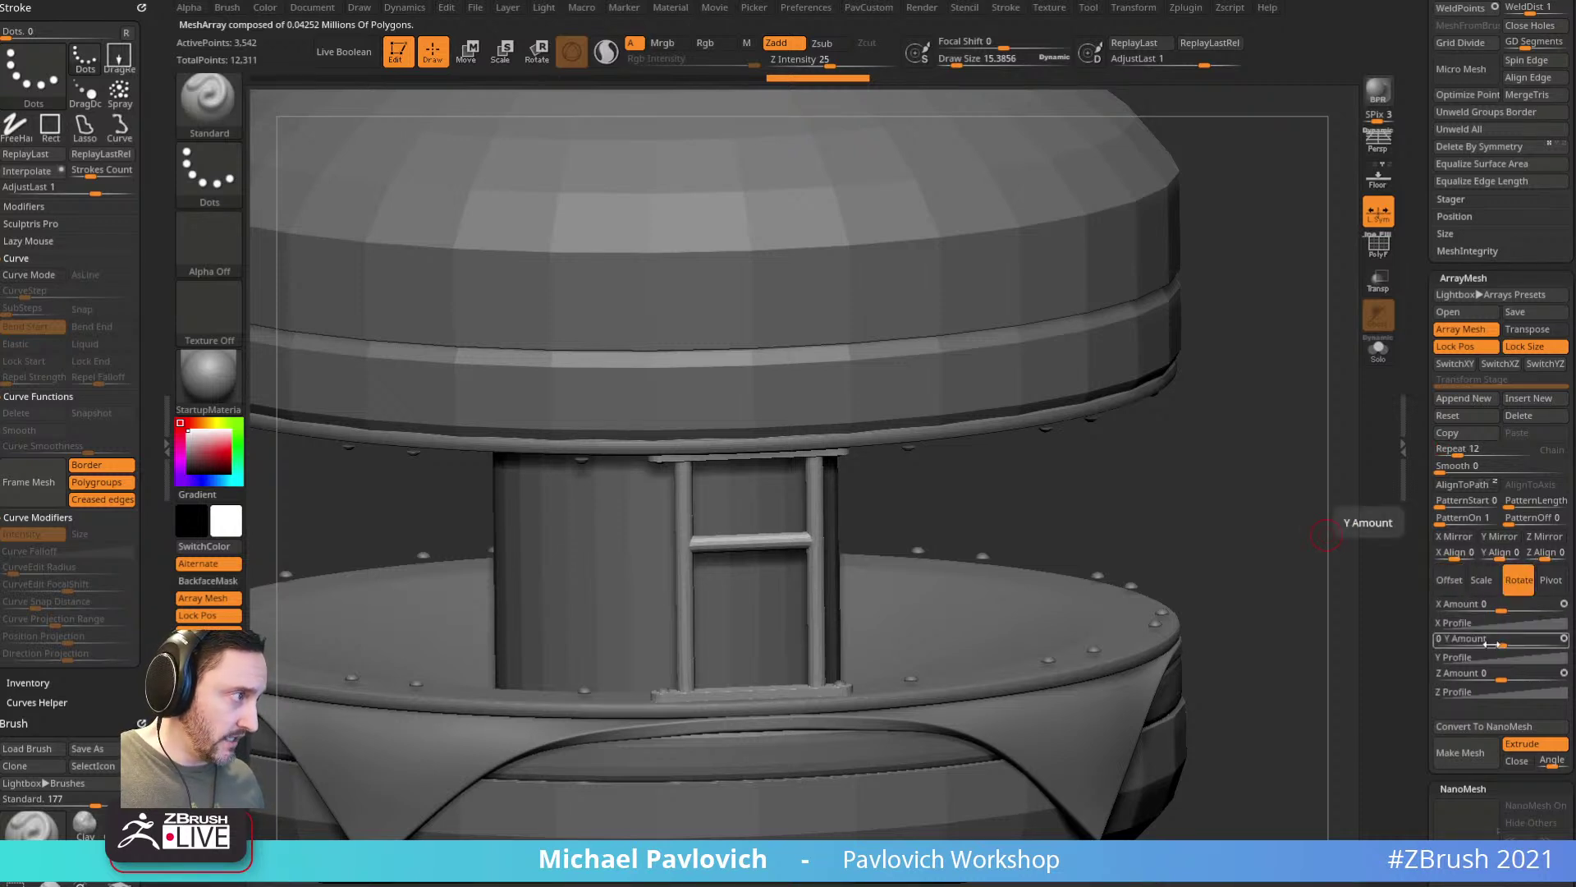
text(360)
key(Return)
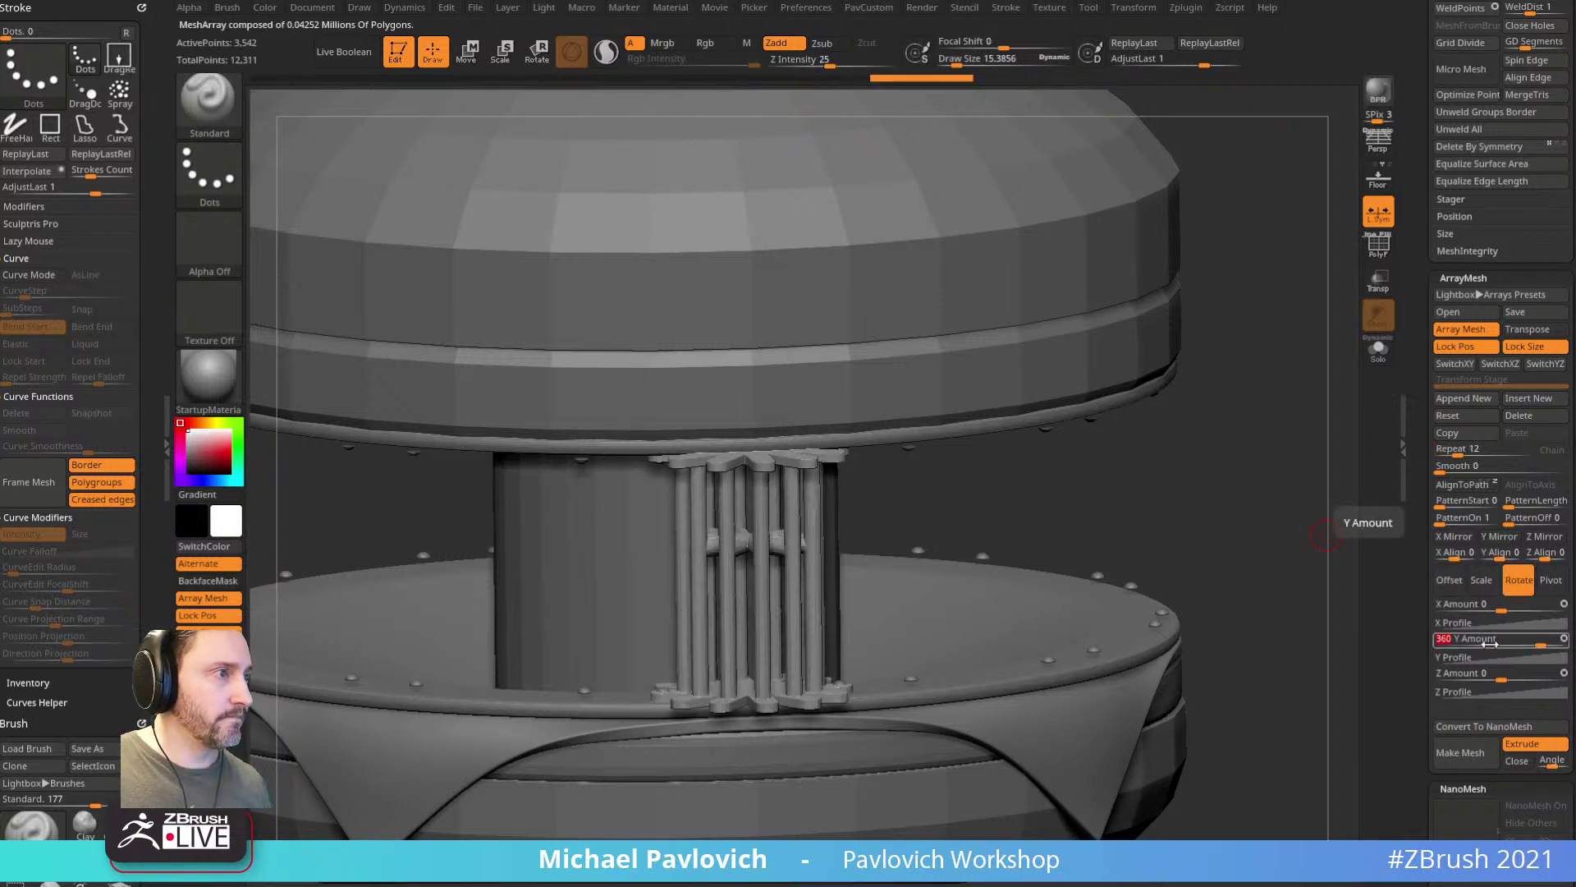
click(1466, 412)
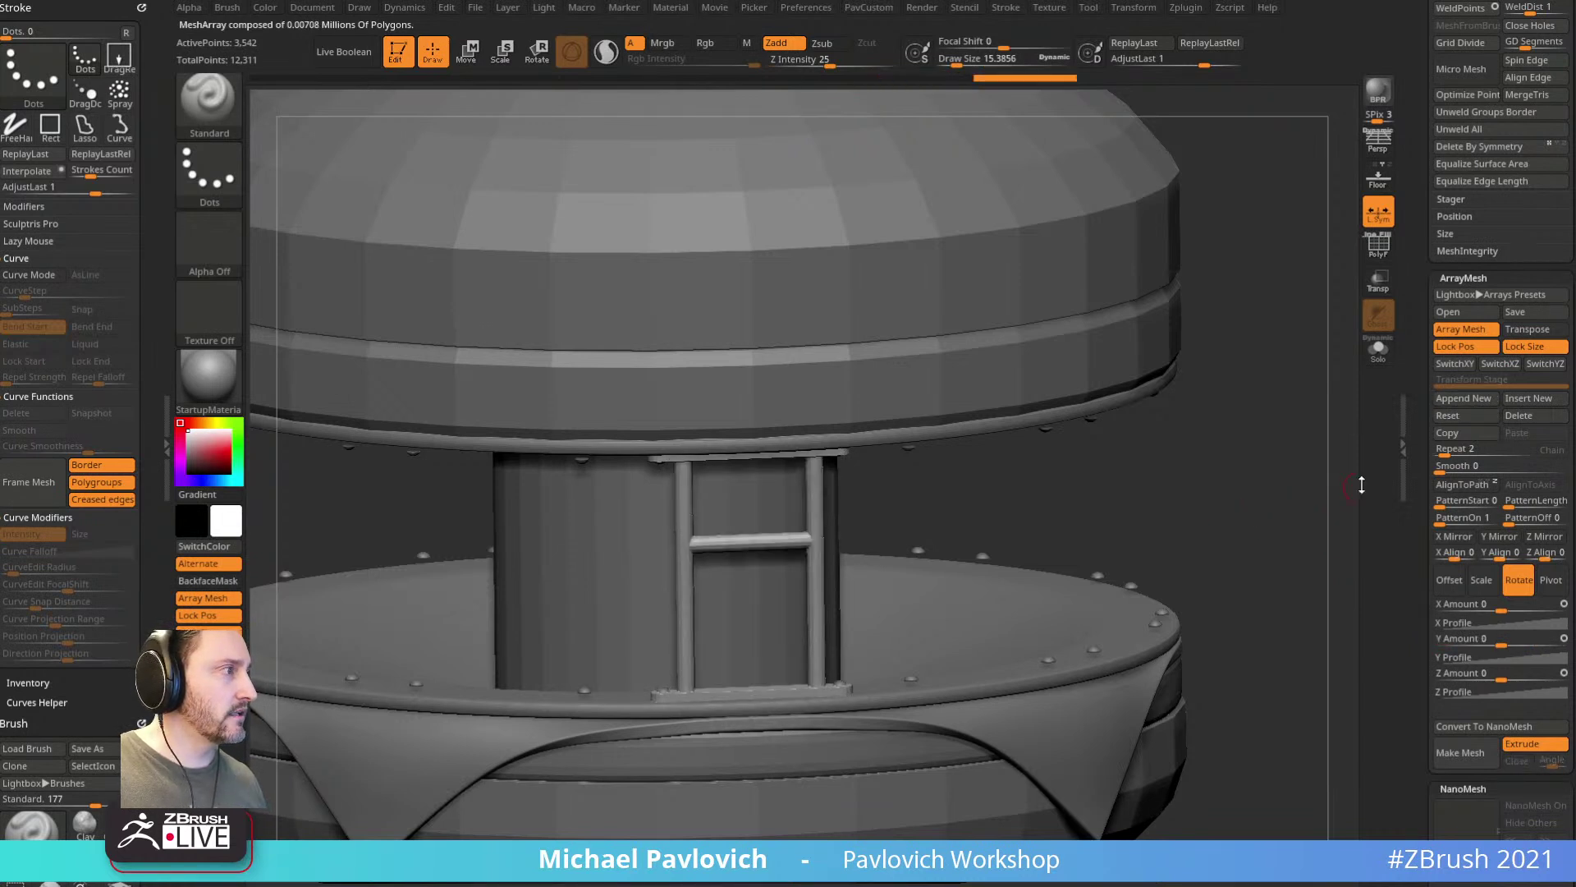
Step: Array the railing around the tower with 12 repeats and a Y rotation amount of 360
click(1453, 449)
text(3)
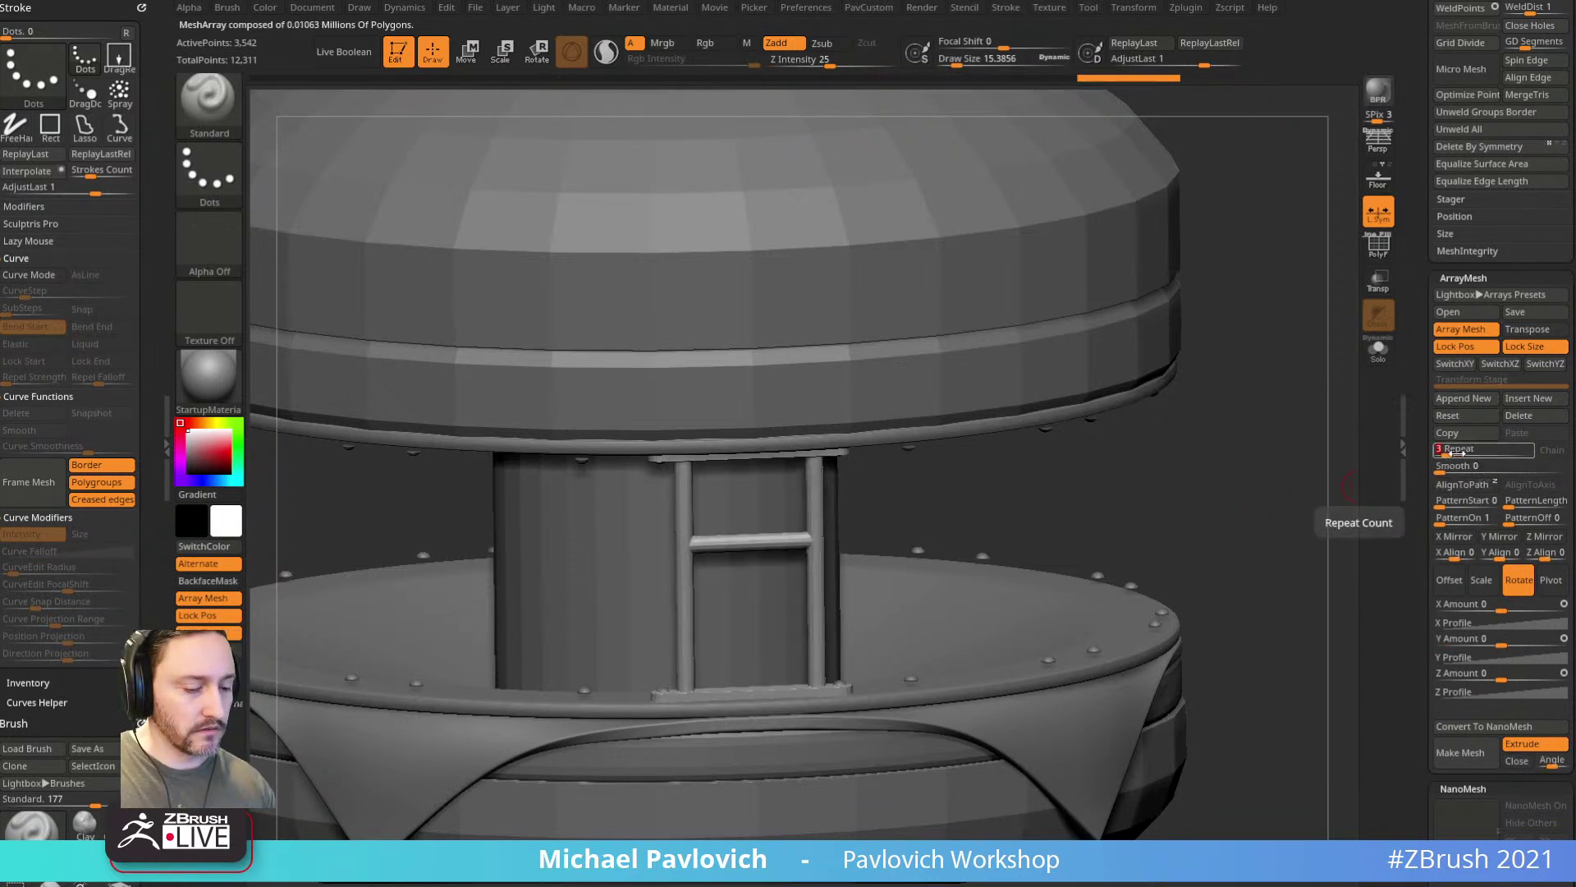
key(Return)
click(1469, 638)
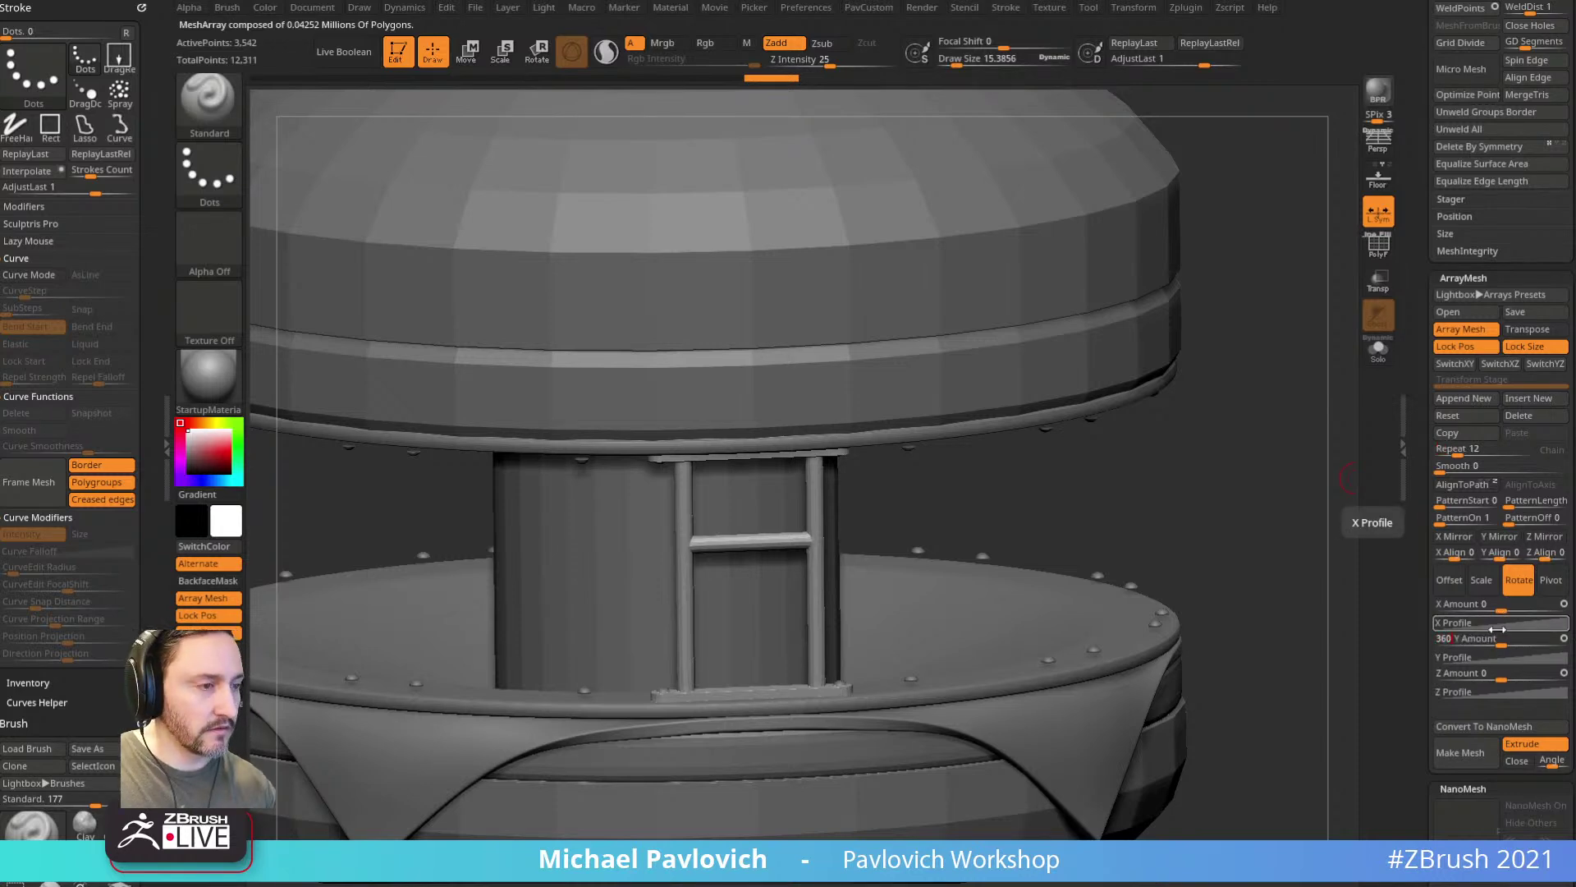
key(Return)
drag(1289, 450, 1204, 375)
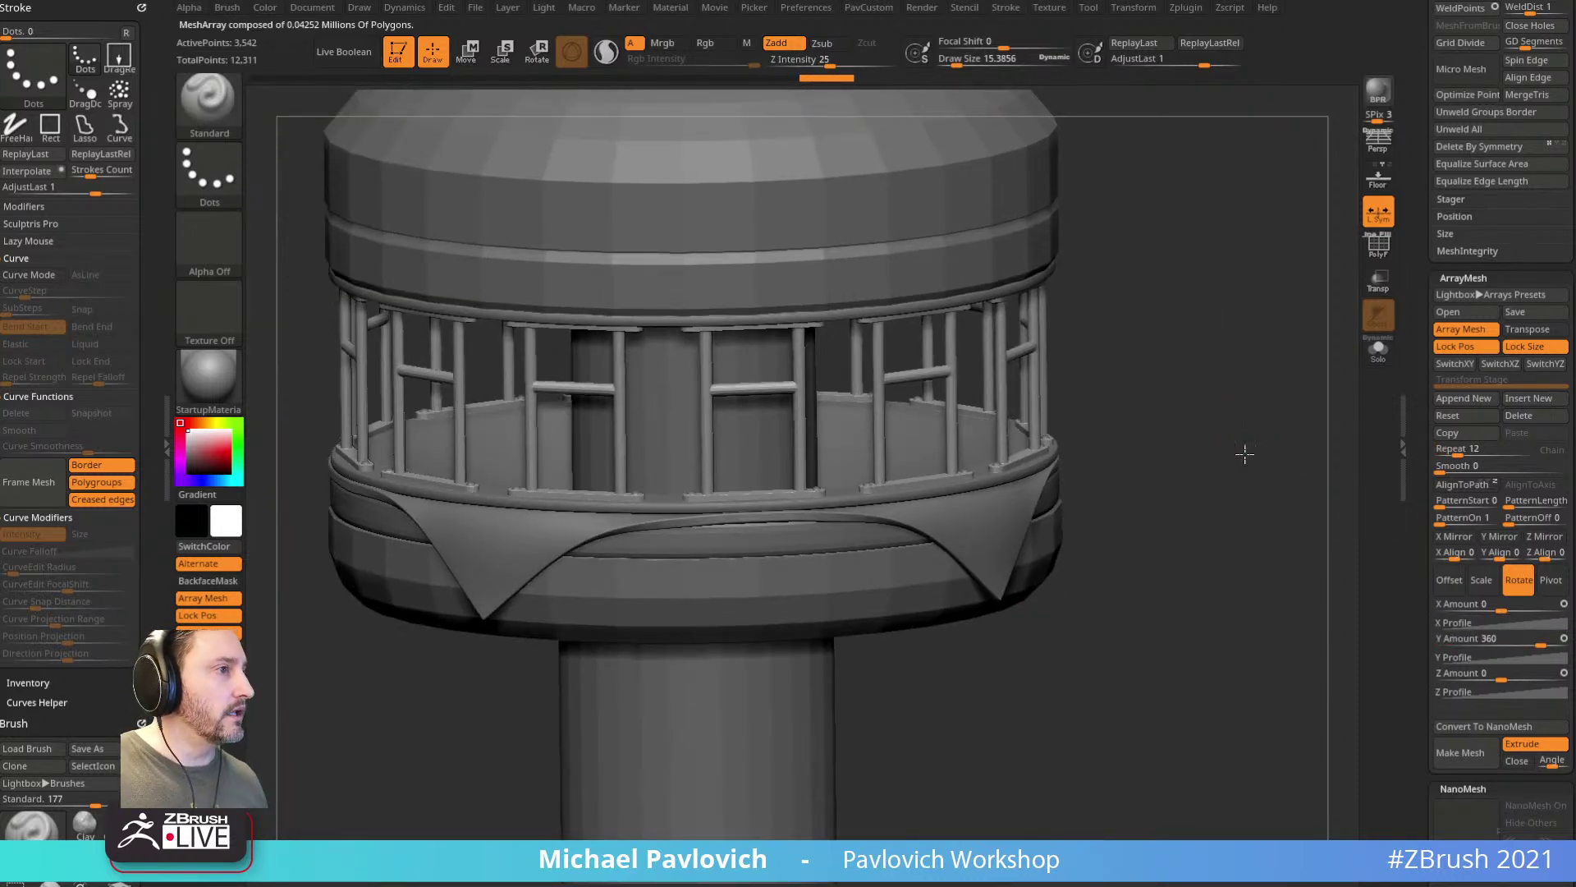
drag(1243, 426, 1256, 513)
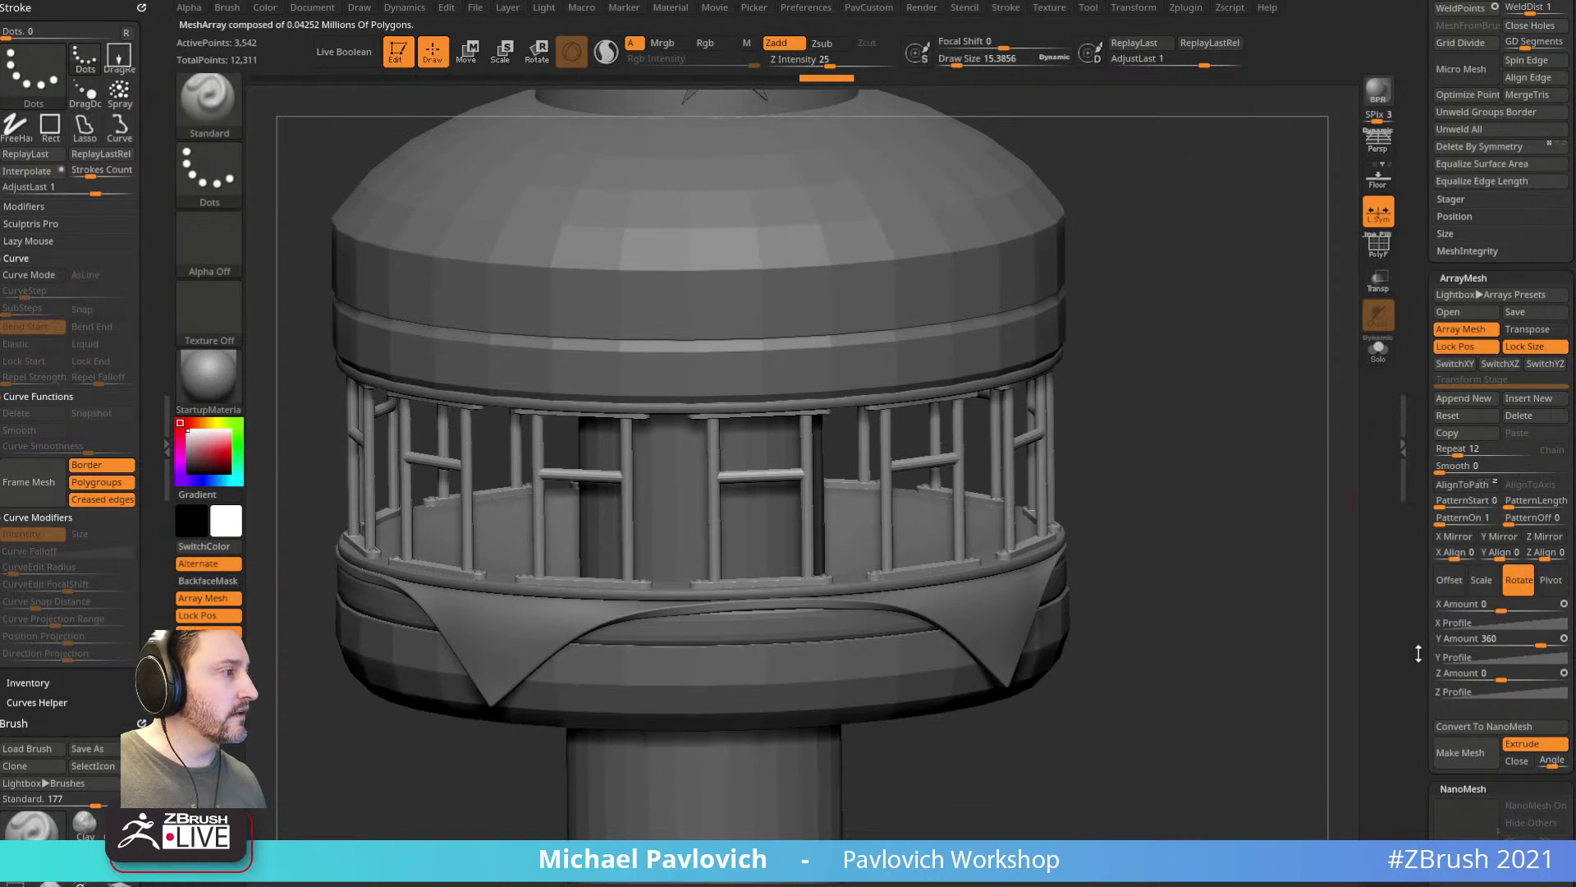
Step: Convert the railing array to real geometry with Make Mesh and duplicate the resulting subtool
click(1460, 757)
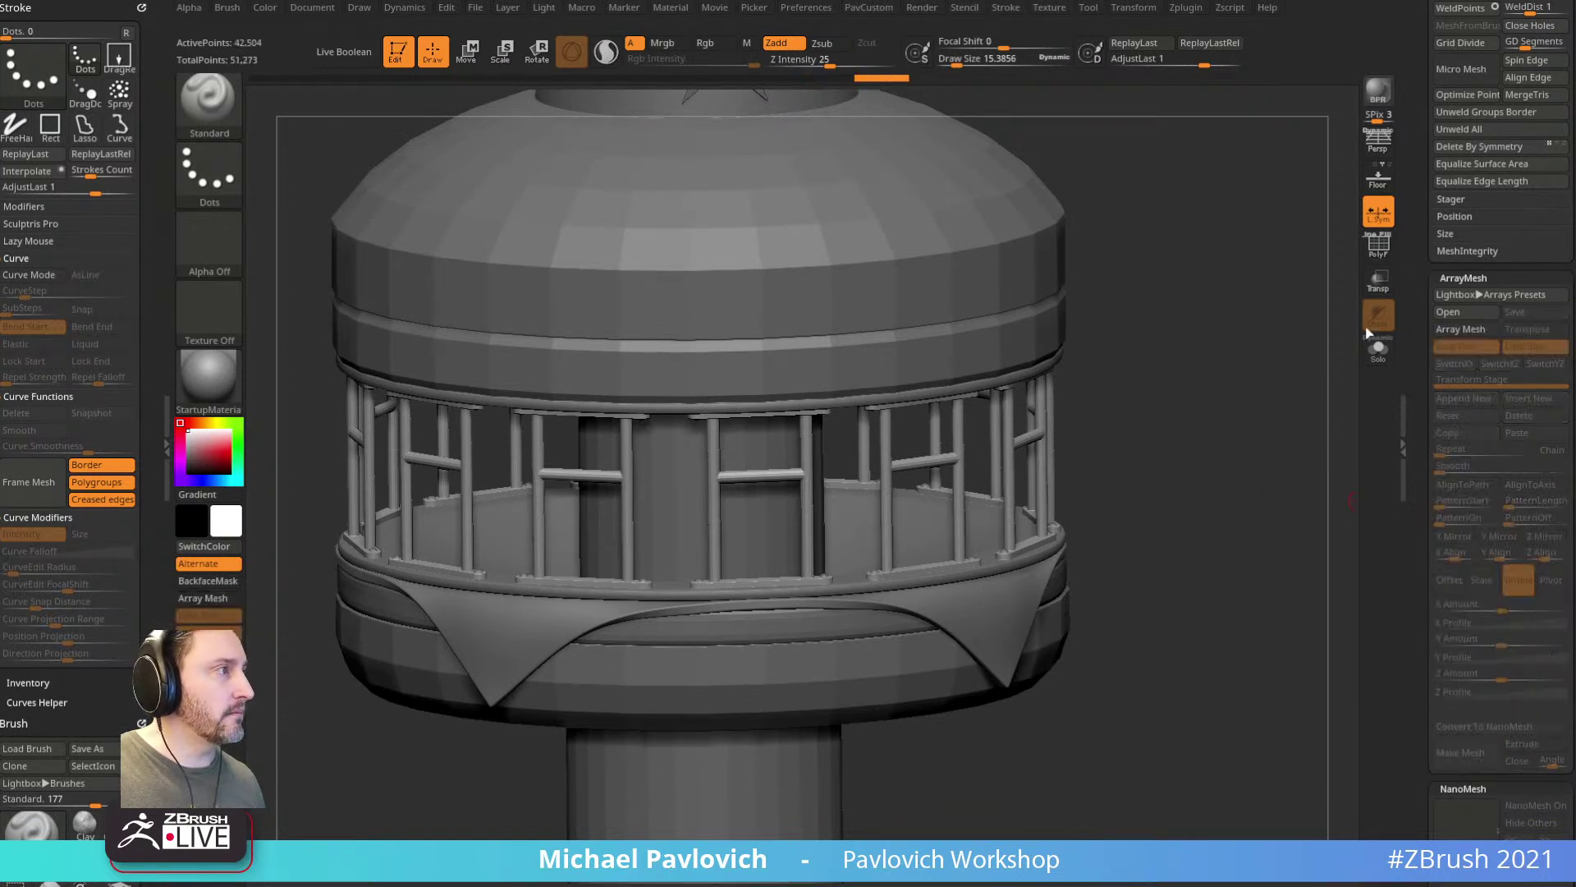
key(shift+f)
scroll(1420, 627, up, 10)
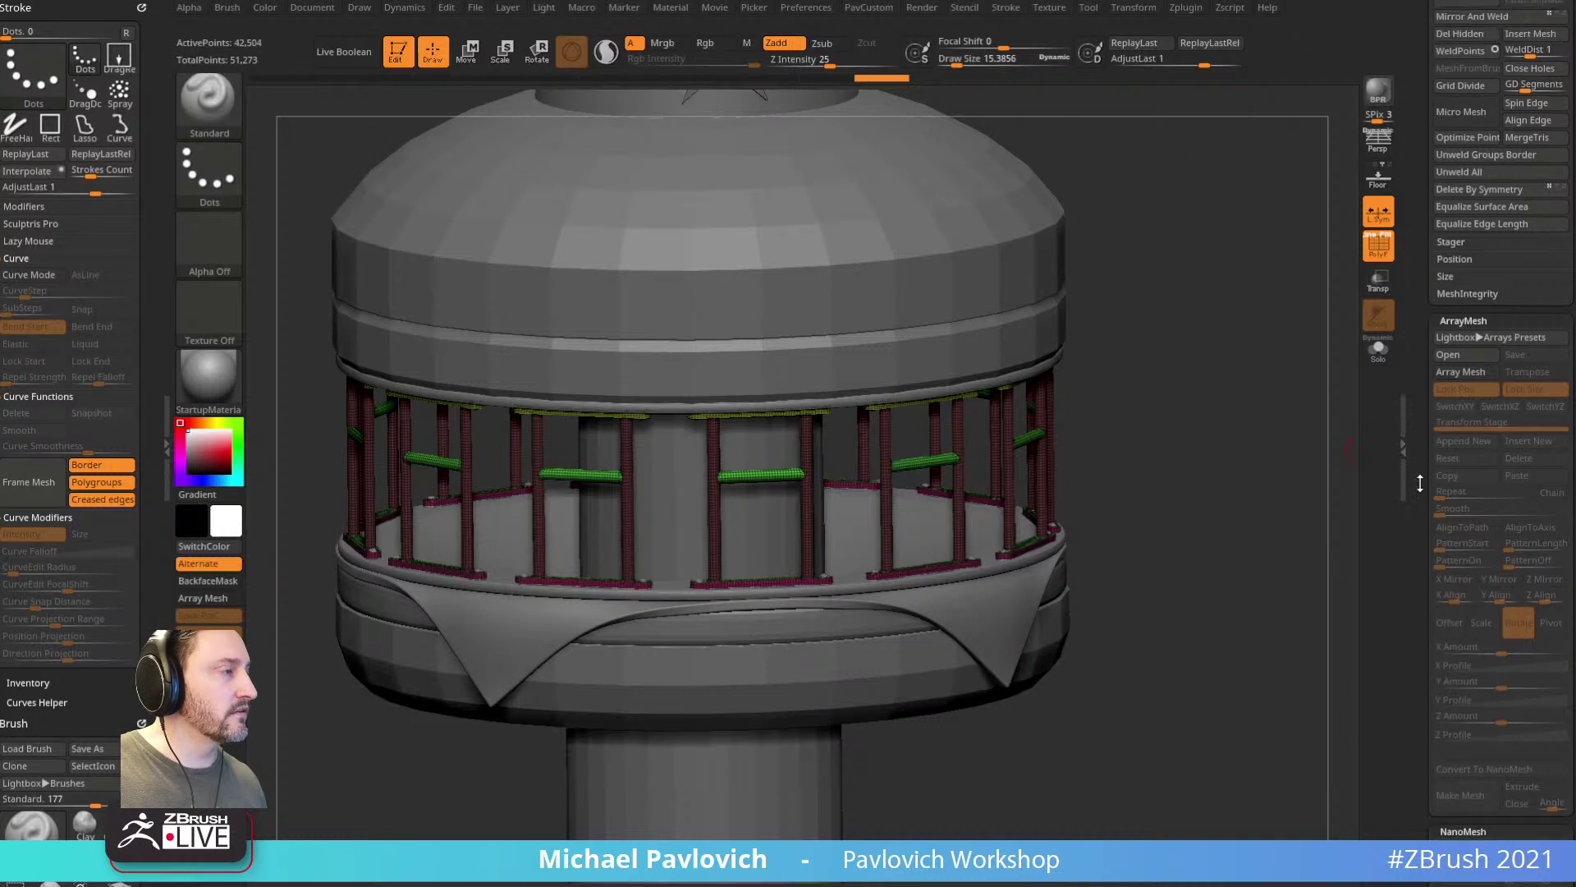
scroll(1420, 628, up, 15)
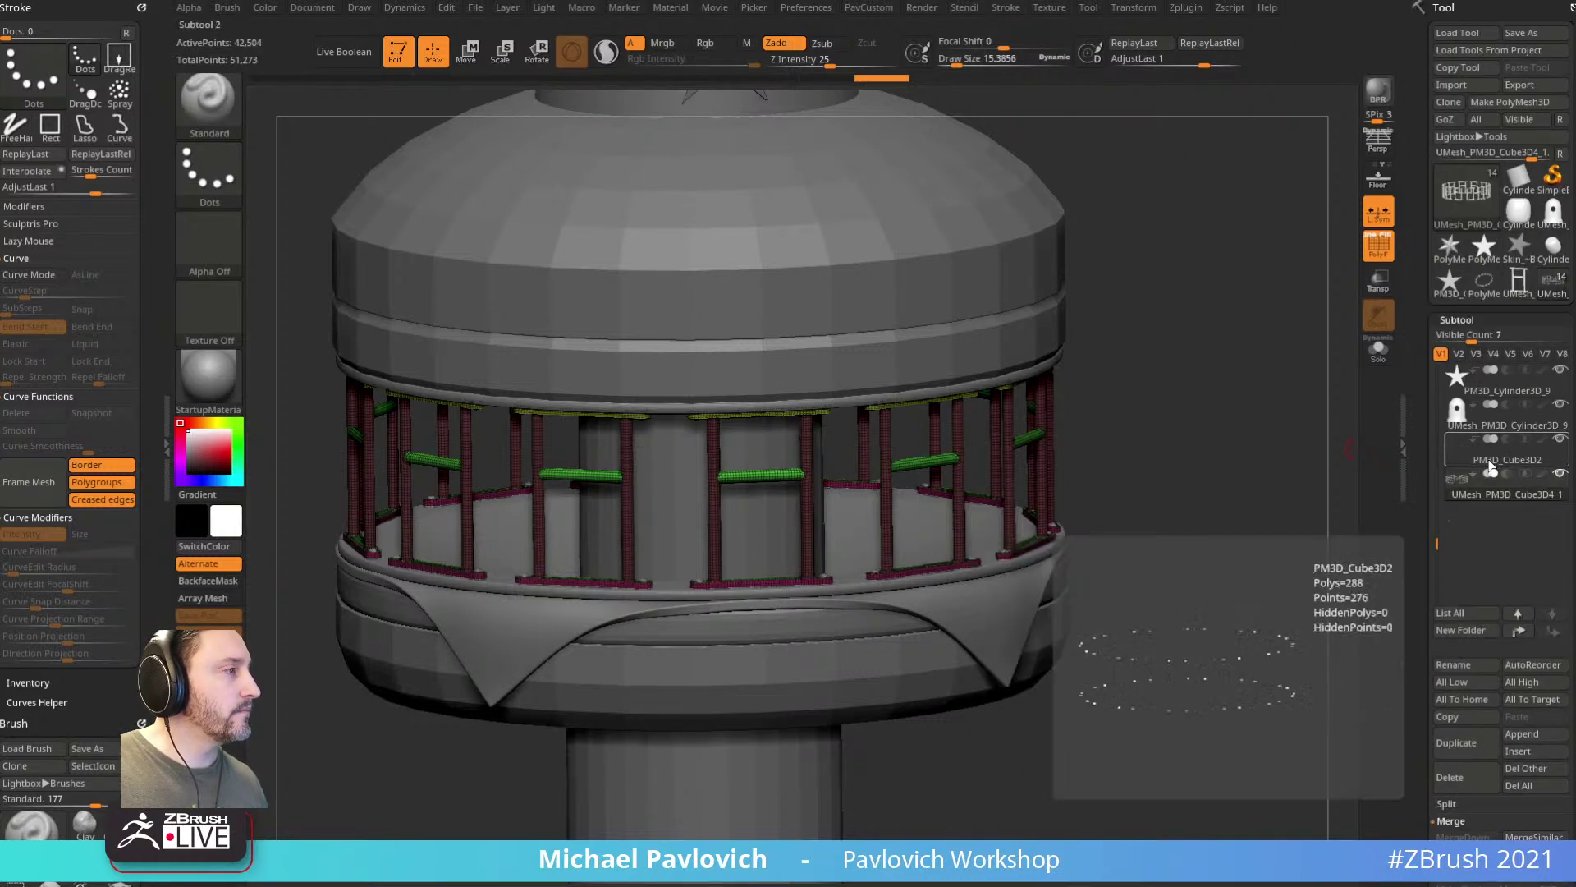
click(1467, 749)
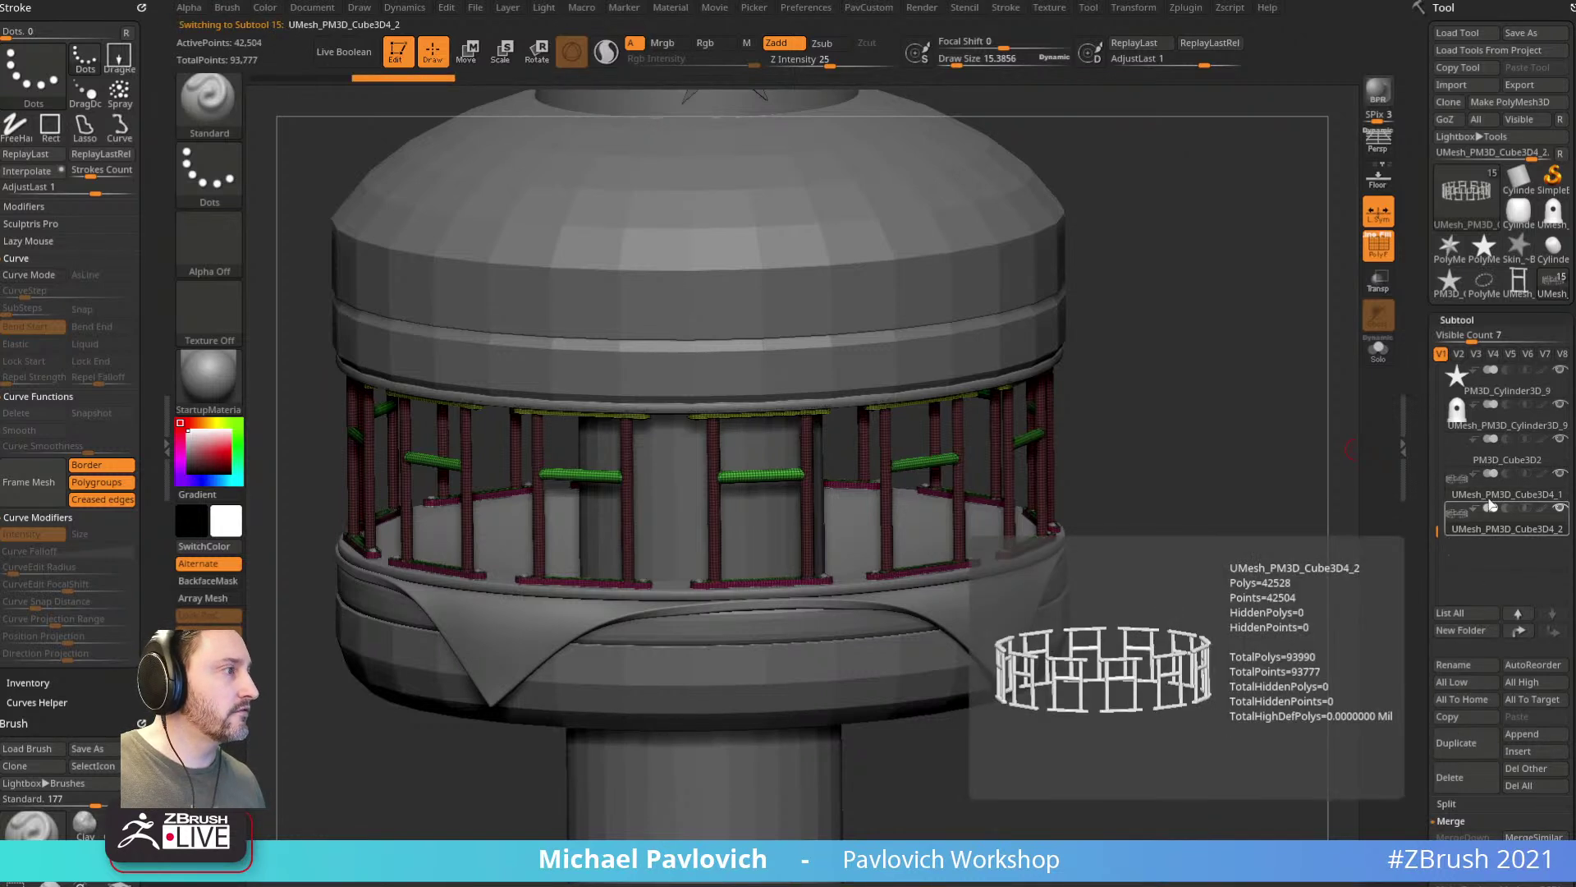
Step: Step the original railing subtool back to its live array, solo it, and rotate the source railing upside down
click(841, 77)
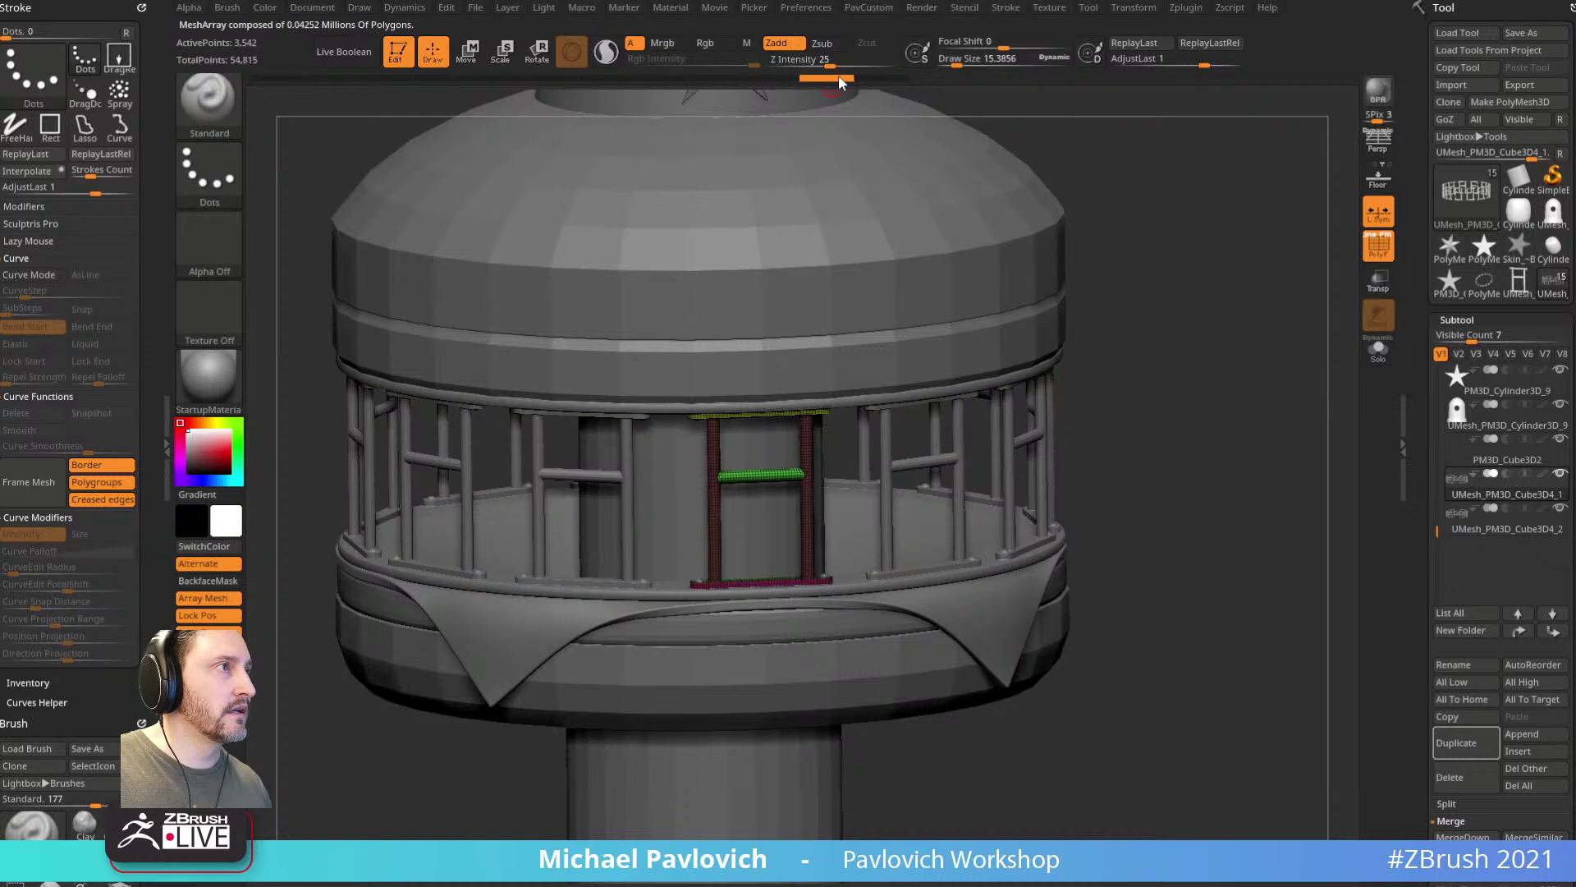
click(785, 78)
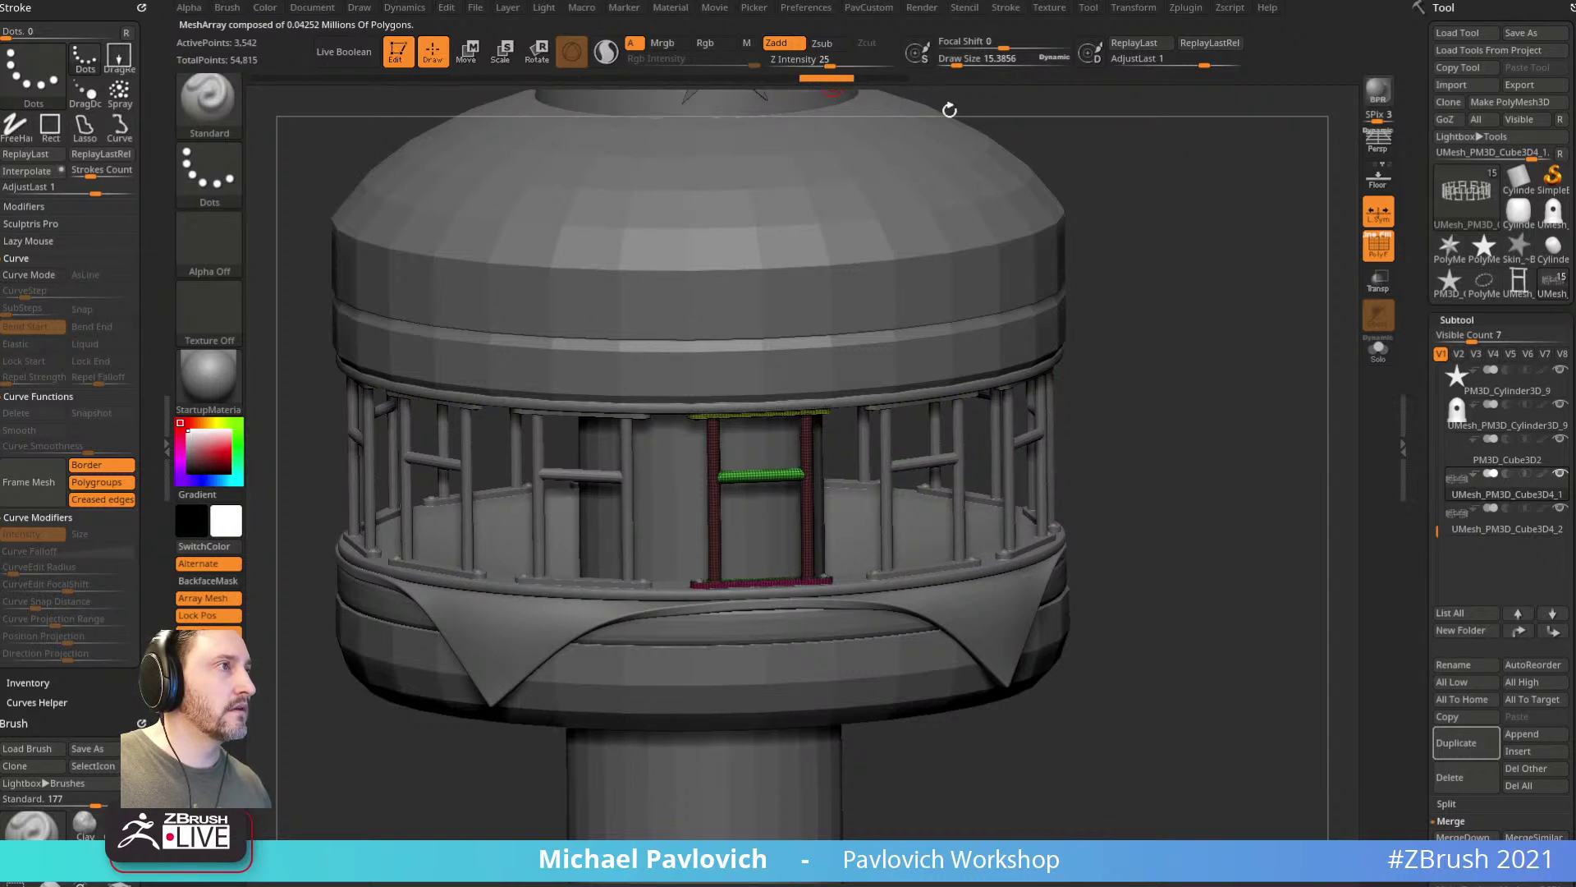
click(1376, 355)
key(w)
drag(1239, 509, 1266, 478)
drag(1425, 471, 1402, 168)
scroll(1403, 176, down, 5)
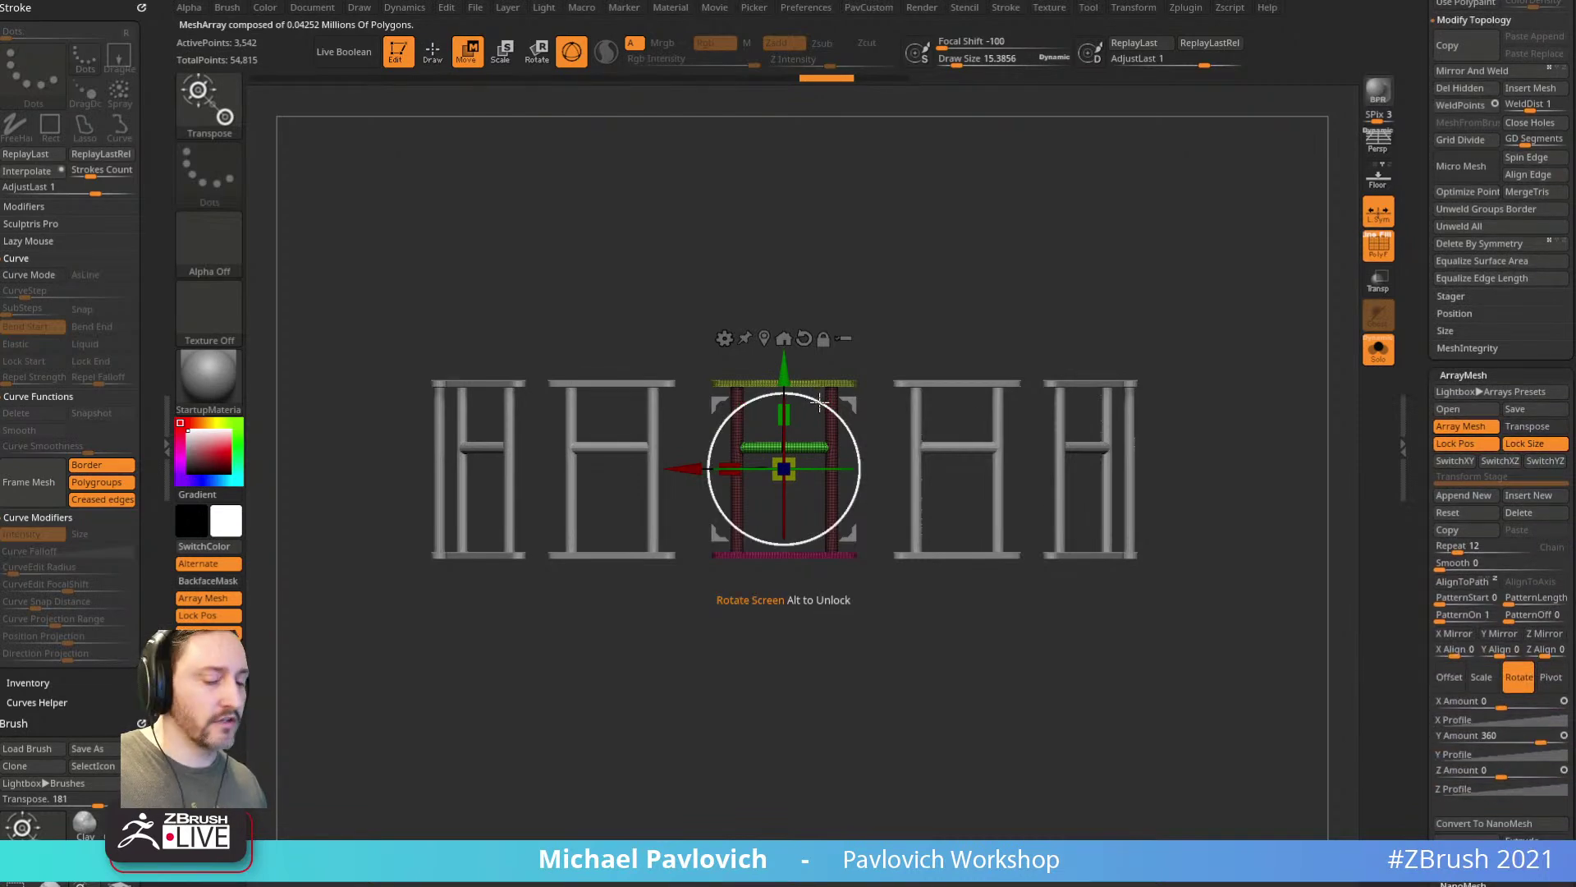
drag(819, 400, 714, 613)
key(q)
Step: Convert the flipped railing array to geometry with Make Mesh and check it against the tower with Solo off
drag(1267, 345, 1288, 367)
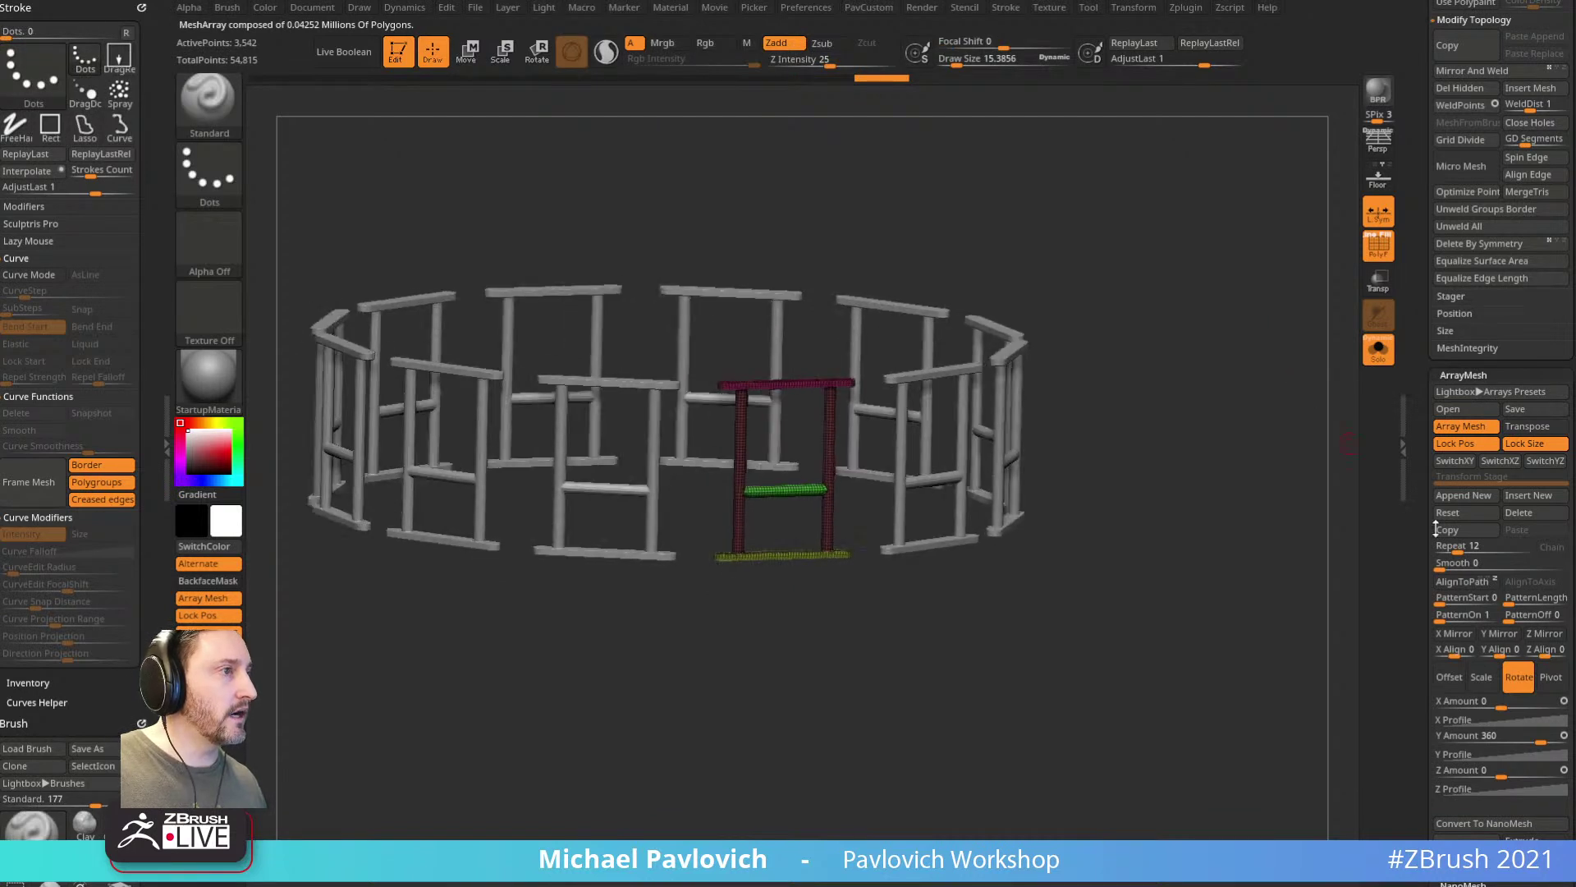
drag(1419, 605, 1424, 522)
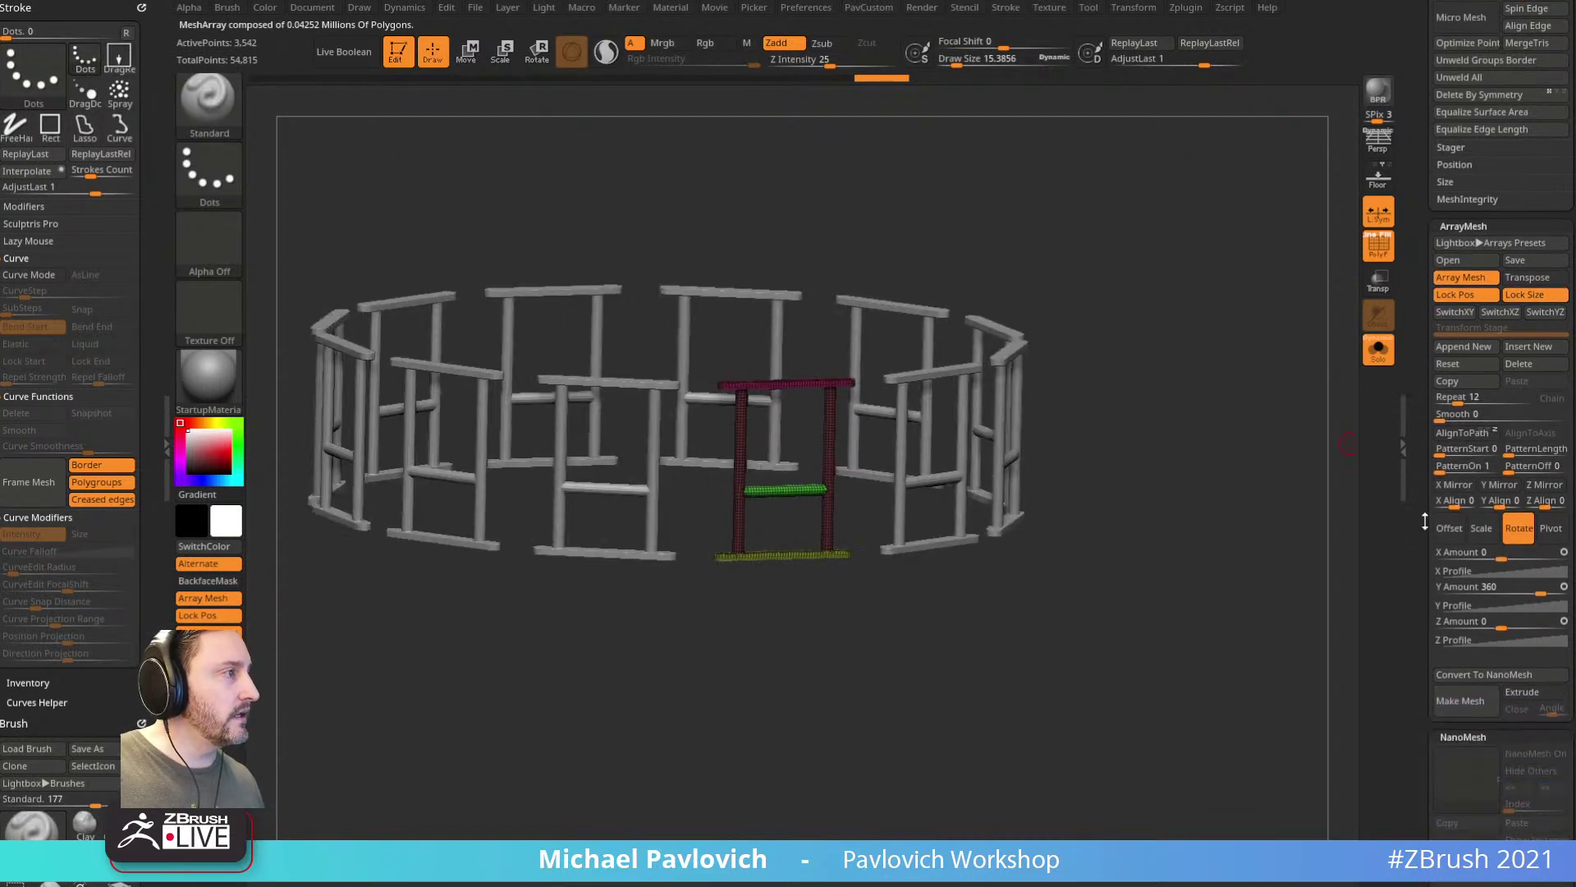
click(1459, 702)
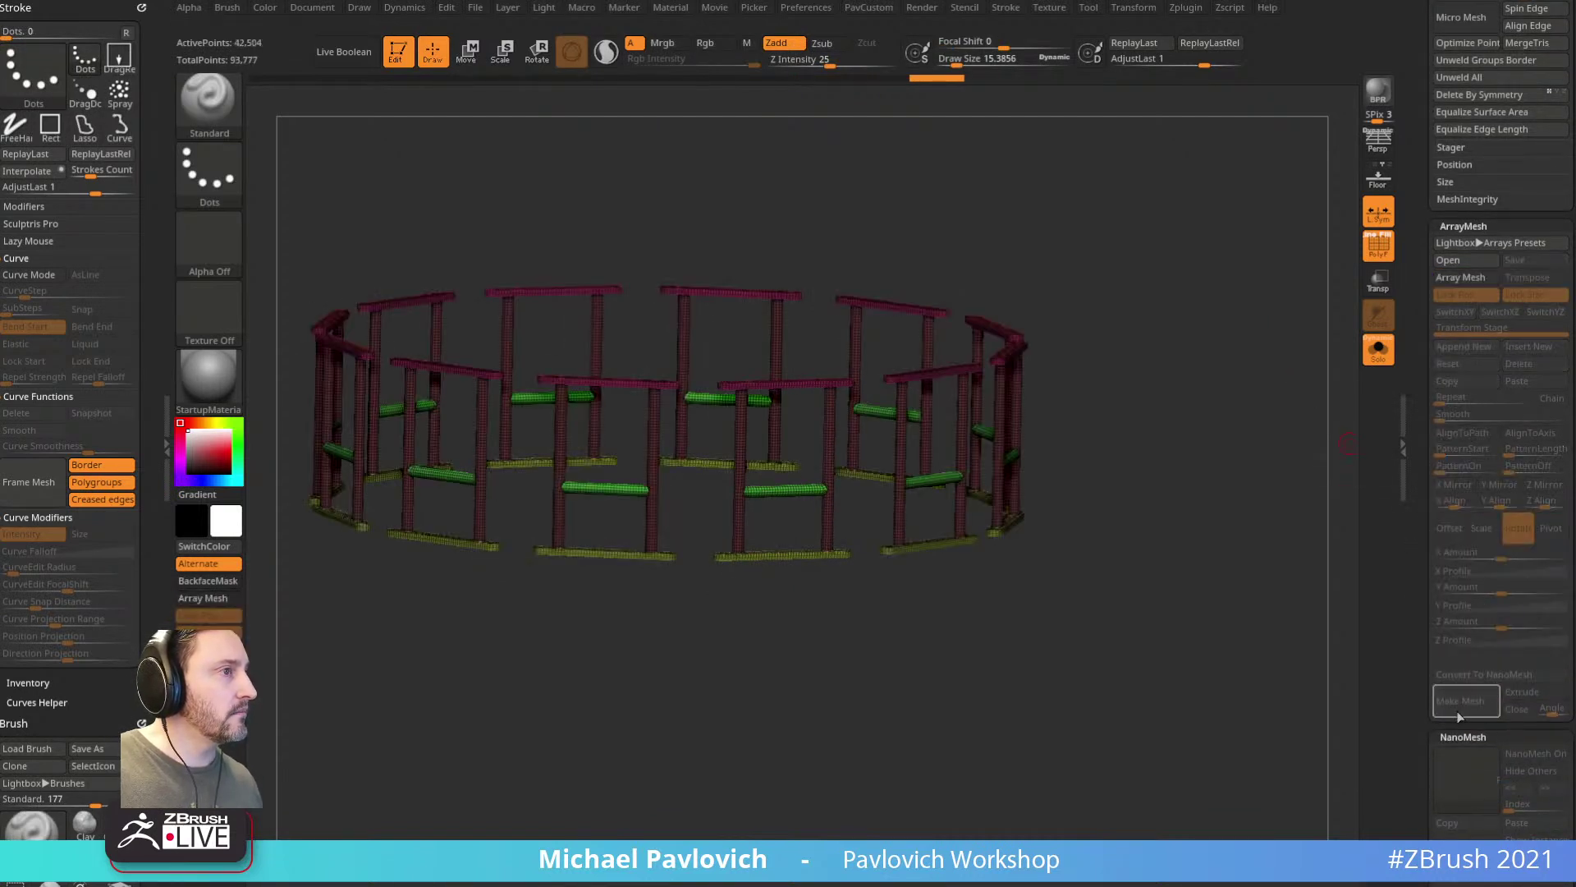
click(1378, 352)
key(s)
mouse_move(1247, 433)
shift+mouse_down()
mouse_move(1231, 435)
mouse_move(1274, 431)
shift+mouse_up()
click(1378, 352)
Step: Choose the SelectLasso brush and hide parts of every other railing around the soloed ring
mouse_move(1338, 389)
mouse_down()
mouse_move(1264, 411)
mouse_move(1280, 495)
mouse_move(1262, 447)
mouse_up()
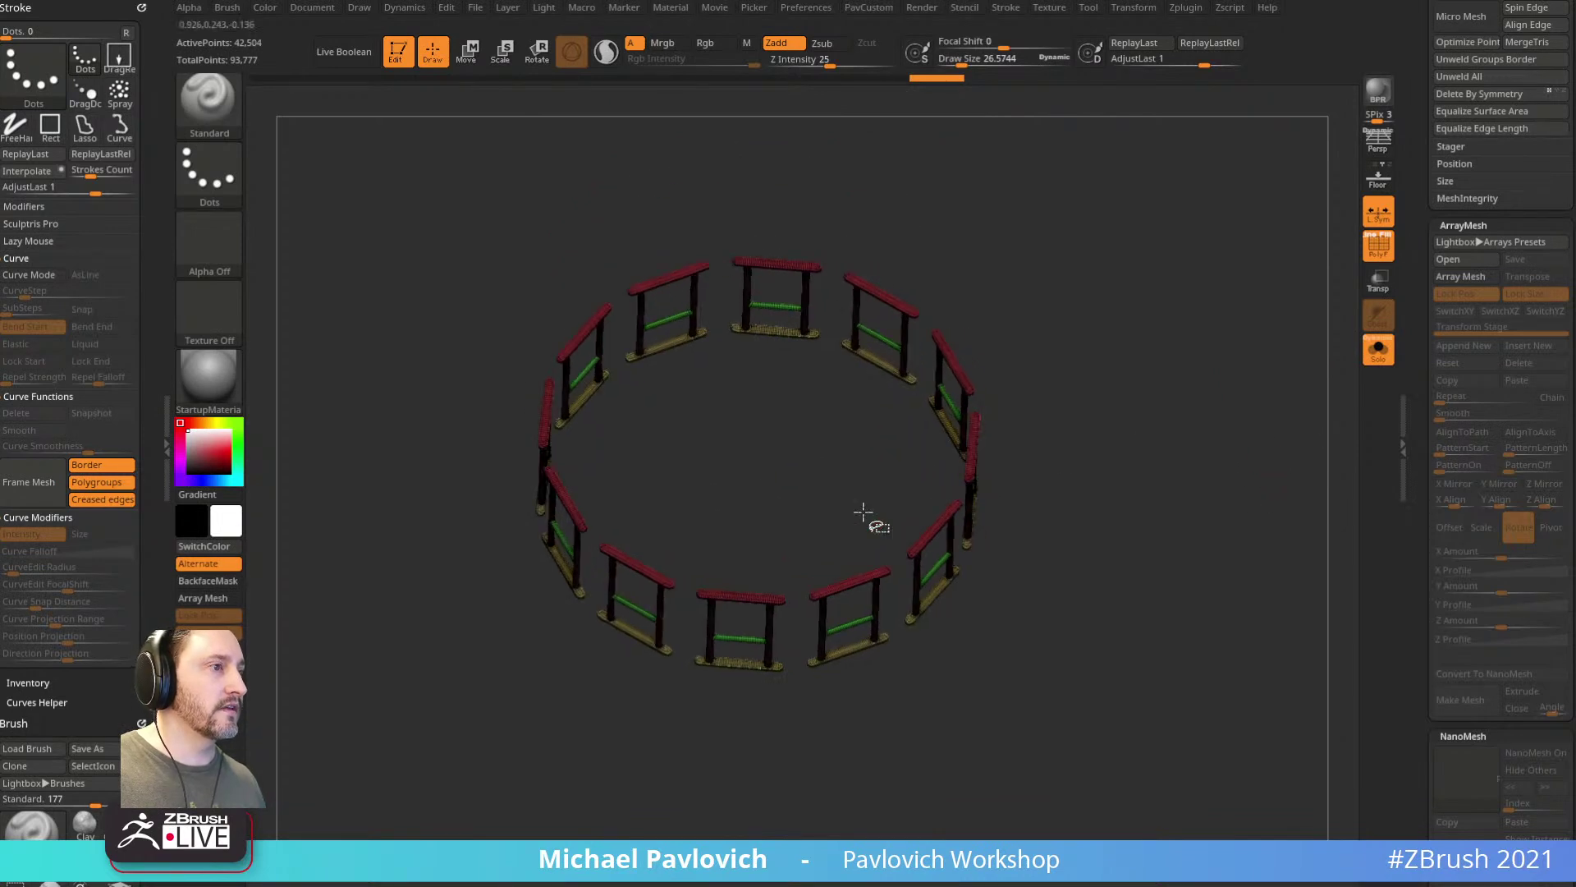
ctrl+shift+click(215, 107)
click(379, 123)
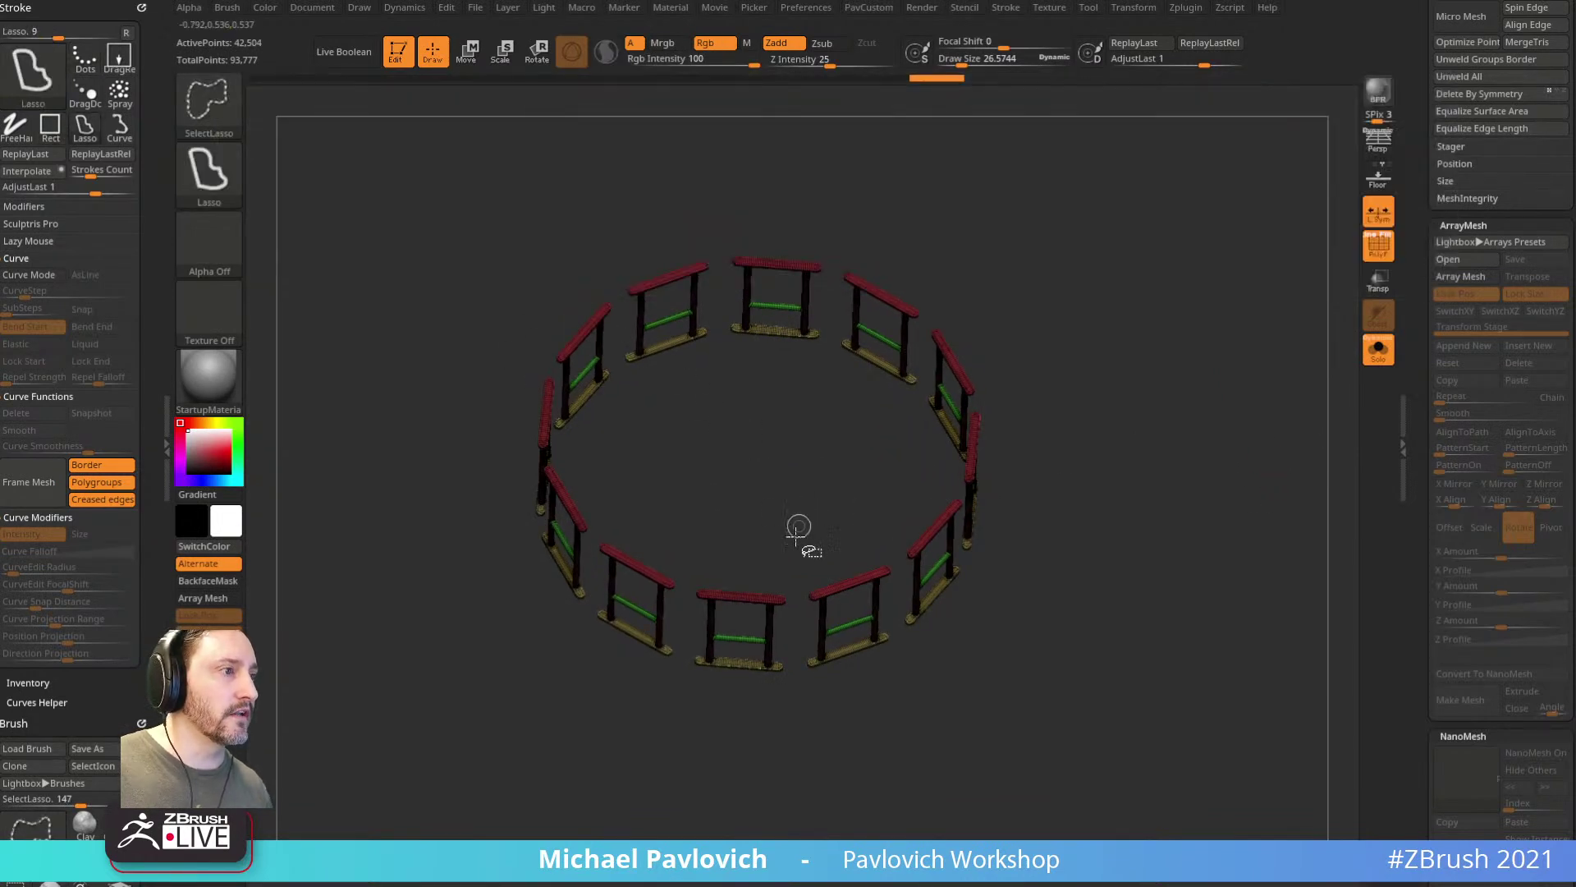
mouse_move(729, 578)
ctrl+alt+shift+mouse_down()
mouse_move(697, 601)
mouse_move(726, 606)
ctrl+alt+shift+mouse_up()
ctrl+alt+shift+drag(914, 524, 937, 542)
ctrl+alt+shift+drag(937, 371, 962, 382)
ctrl+alt+shift+drag(802, 250, 764, 271)
mouse_move(573, 313)
ctrl+alt+shift+mouse_down()
mouse_move(560, 337)
mouse_move(596, 346)
ctrl+alt+shift+mouse_up()
drag(682, 450, 724, 456)
ctrl+alt+shift+drag(603, 488, 570, 516)
Step: Isolate six alternating complete railings of the flipped ring and delete the hidden ones with Del Hidden
ctrl+shift+drag(1096, 337, 1173, 429)
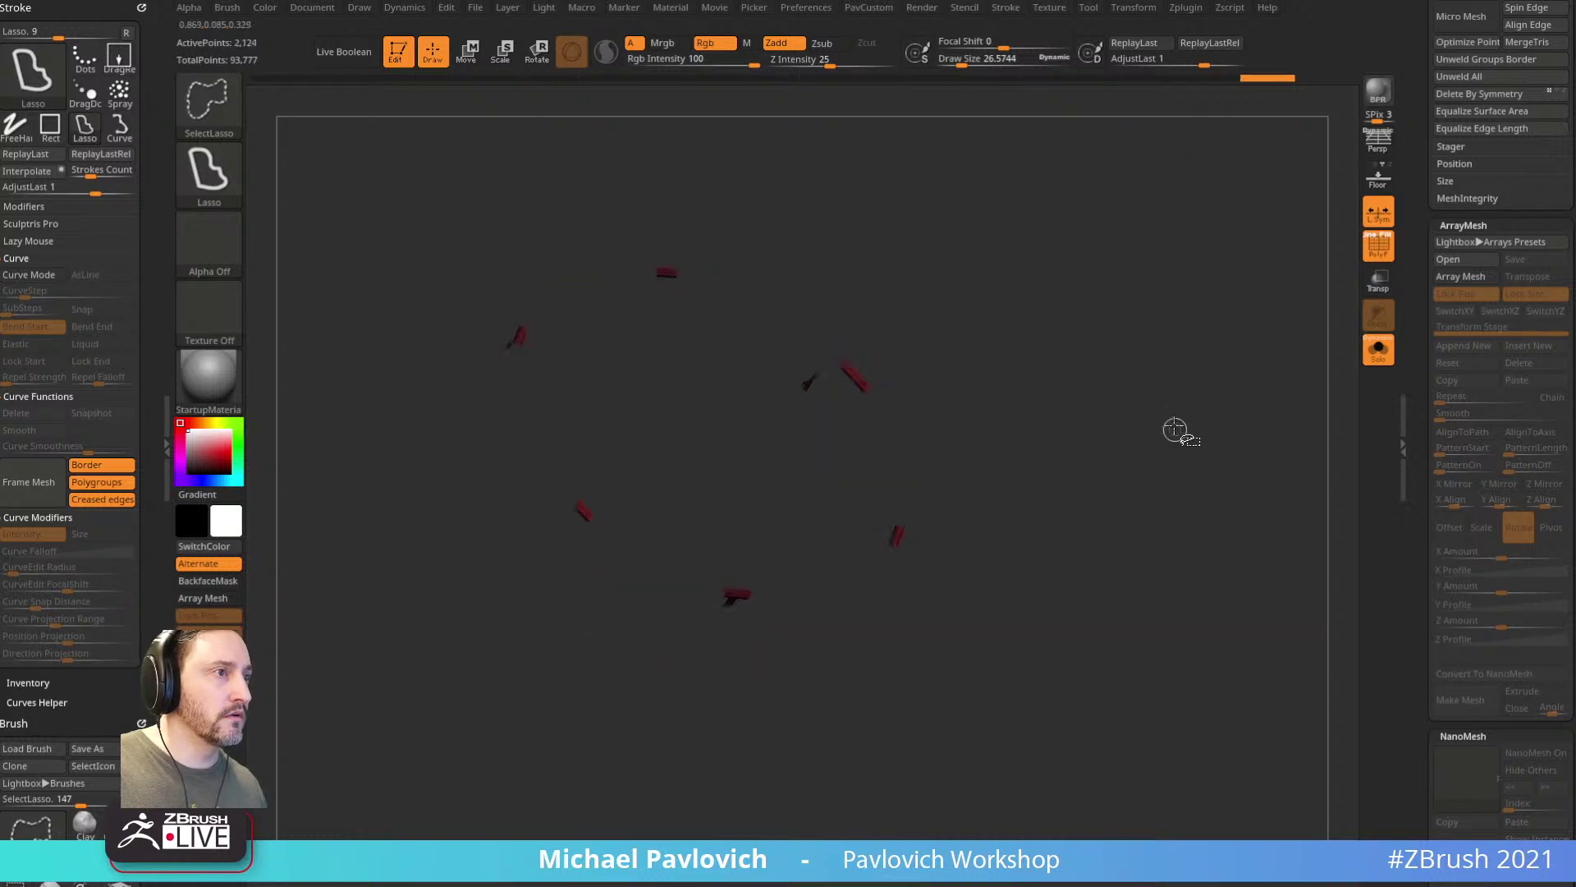
ctrl+shift+click(1155, 397)
drag(1112, 247, 1182, 383)
key(2)
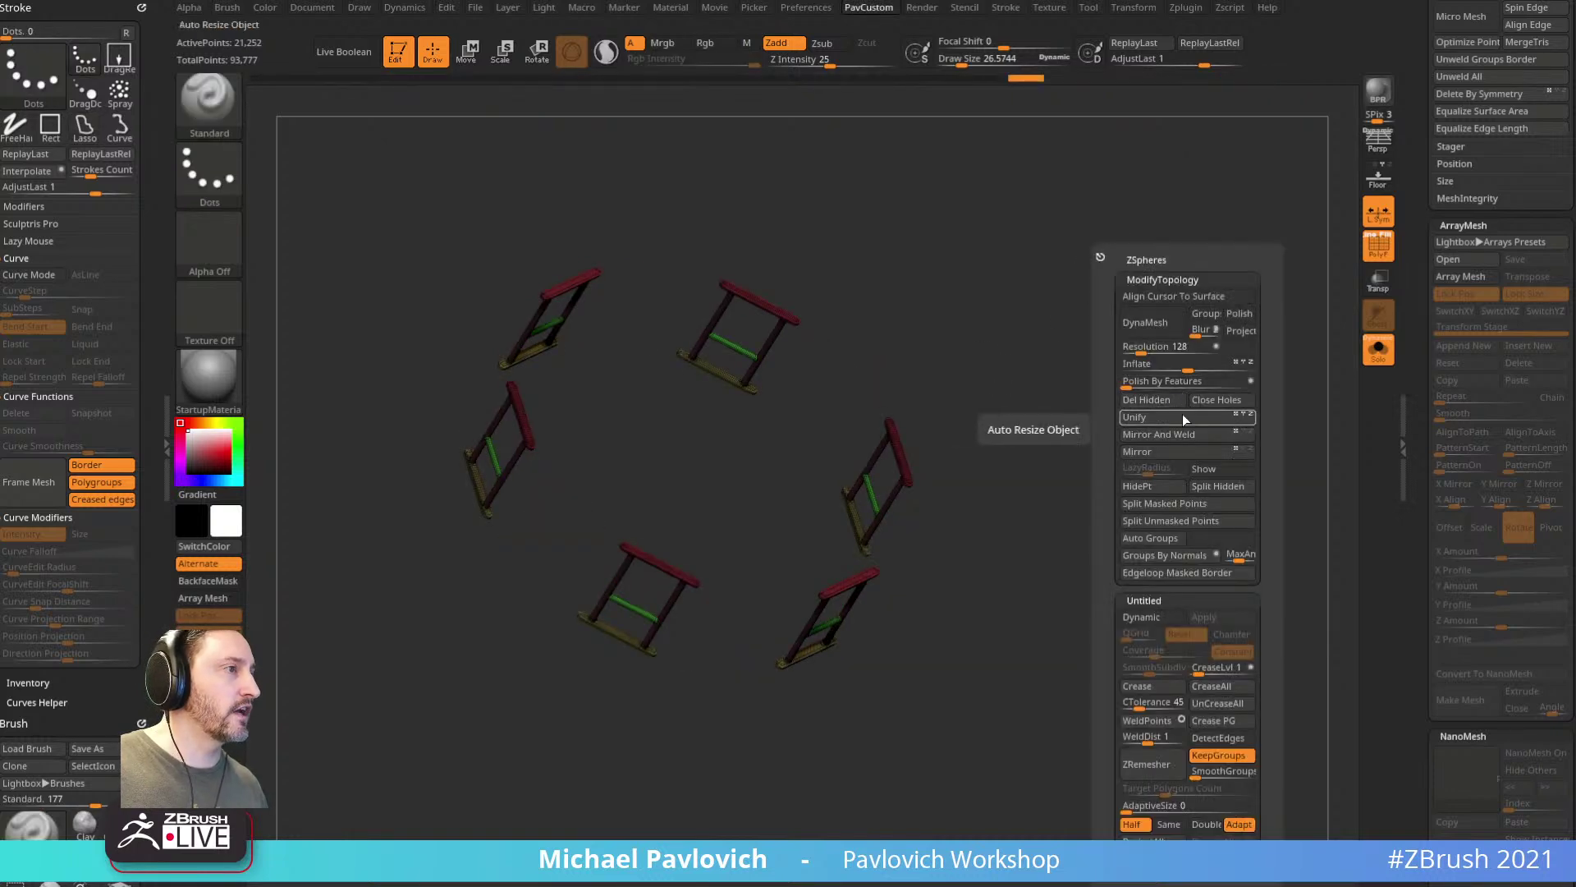
click(1143, 415)
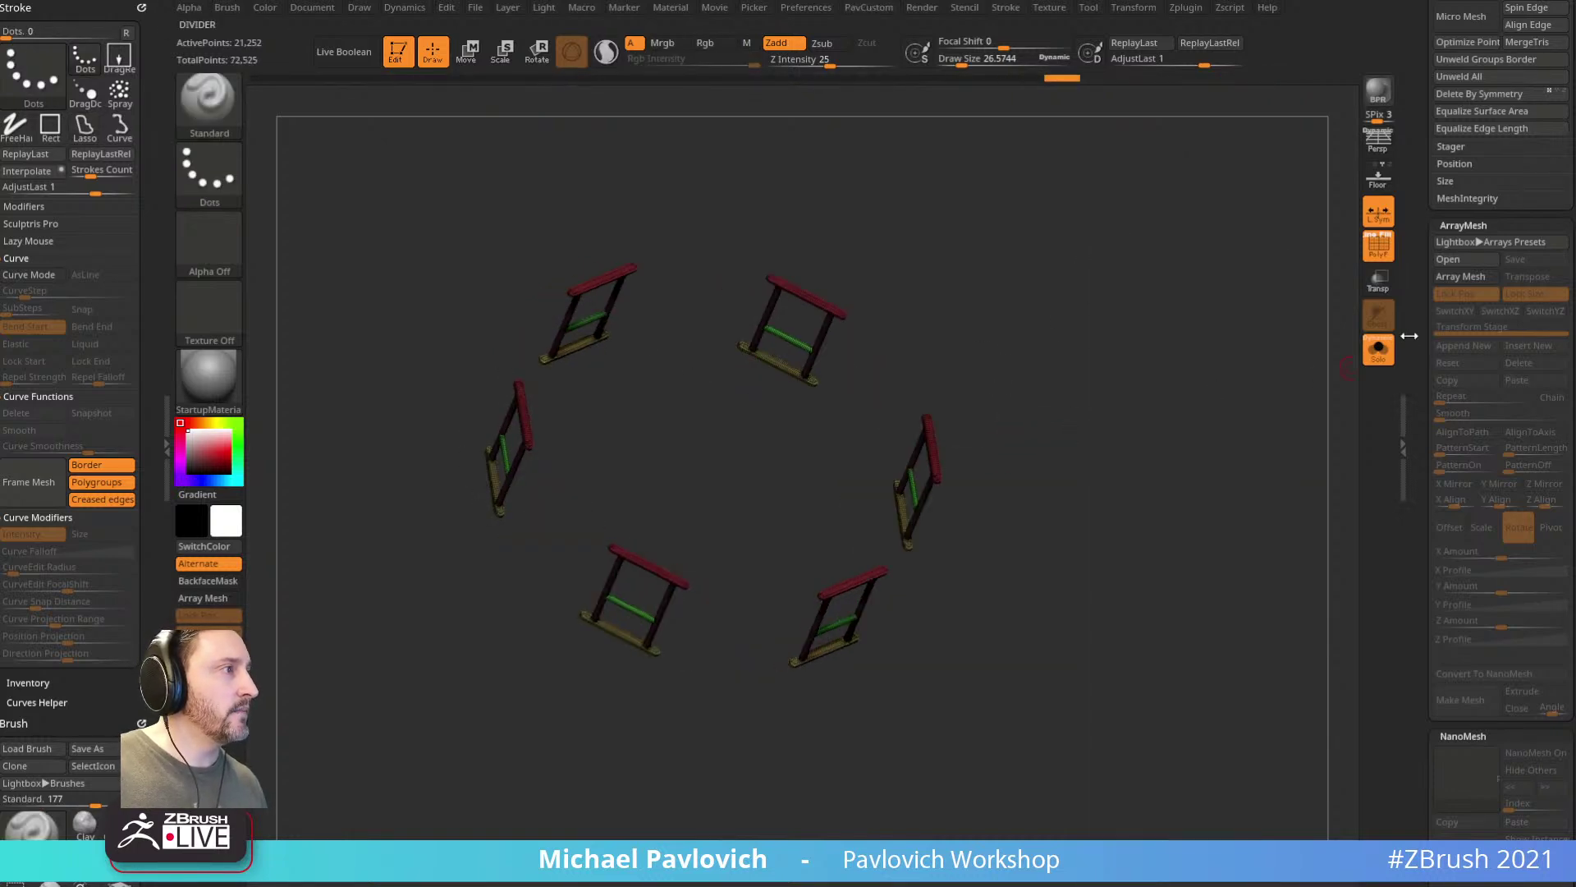
Step: Turn off Solo to show the six flipped railings with the whole tower
scroll(1408, 483, up, 6)
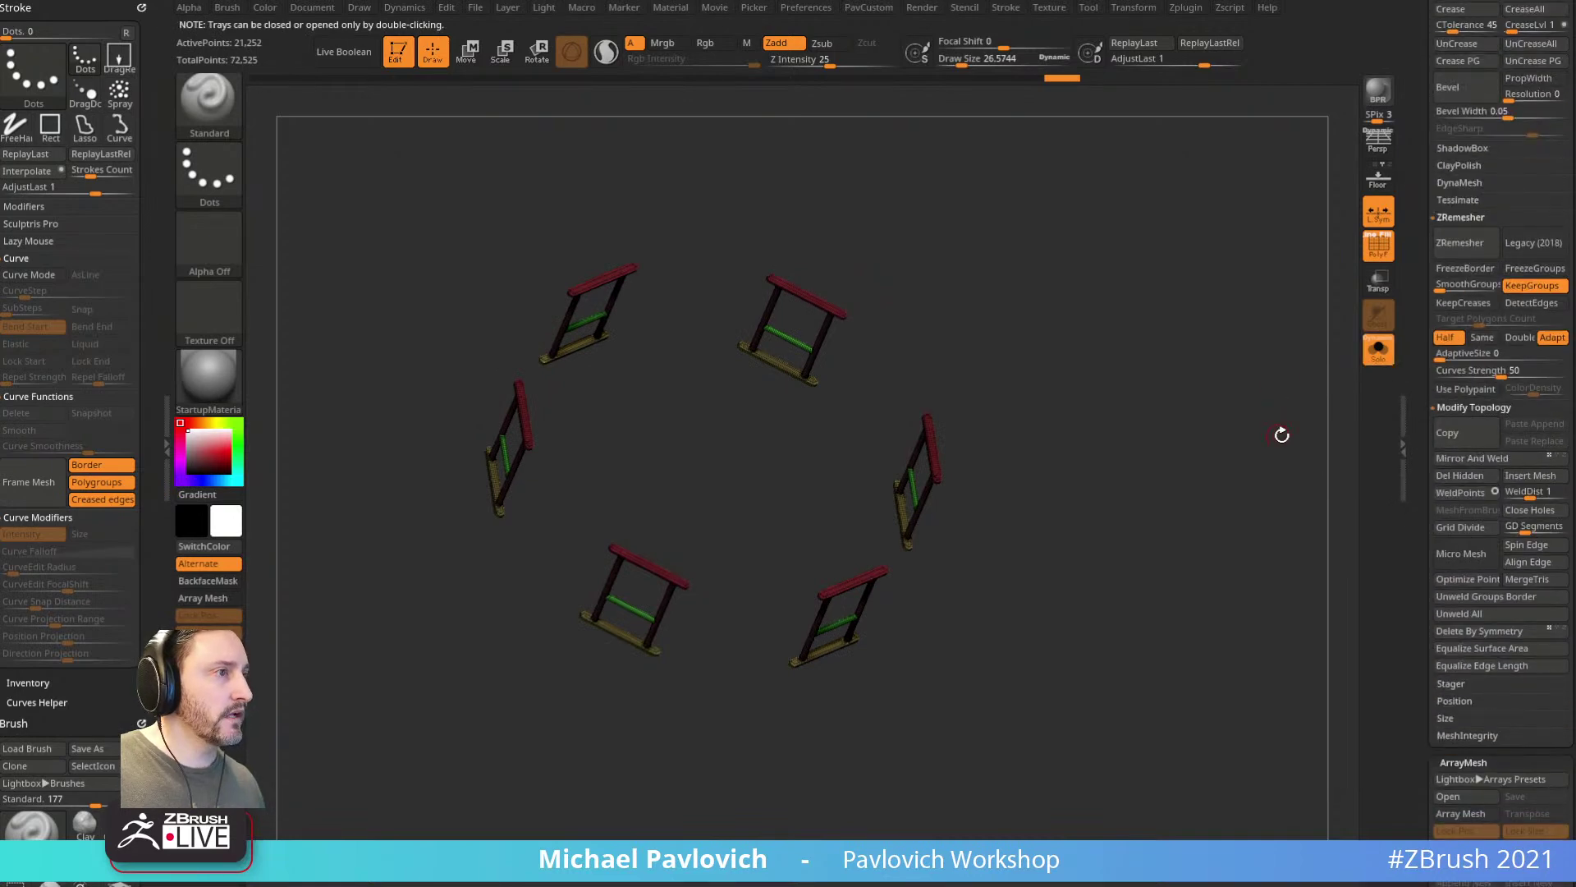
scroll(1421, 356, up, 3)
click(1378, 349)
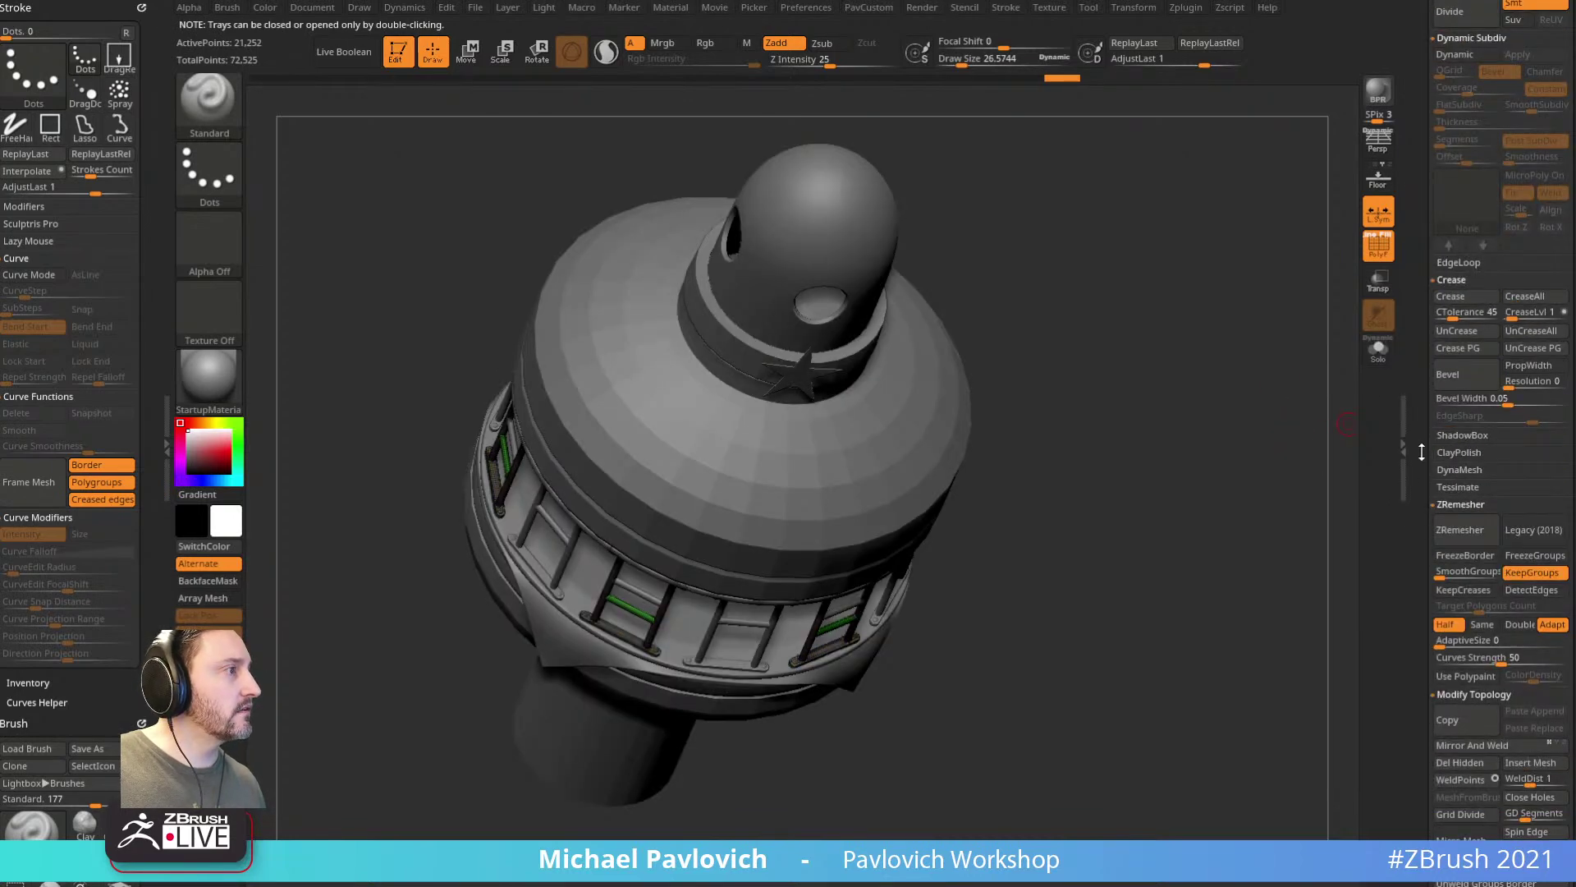
Step: Hide the rest of the tower, show both railing rings, and select the unflipped ring's subtool
scroll(1440, 598, up, 8)
shift+click(1558, 214)
click(1558, 246)
drag(1193, 405, 1252, 440)
click(1478, 259)
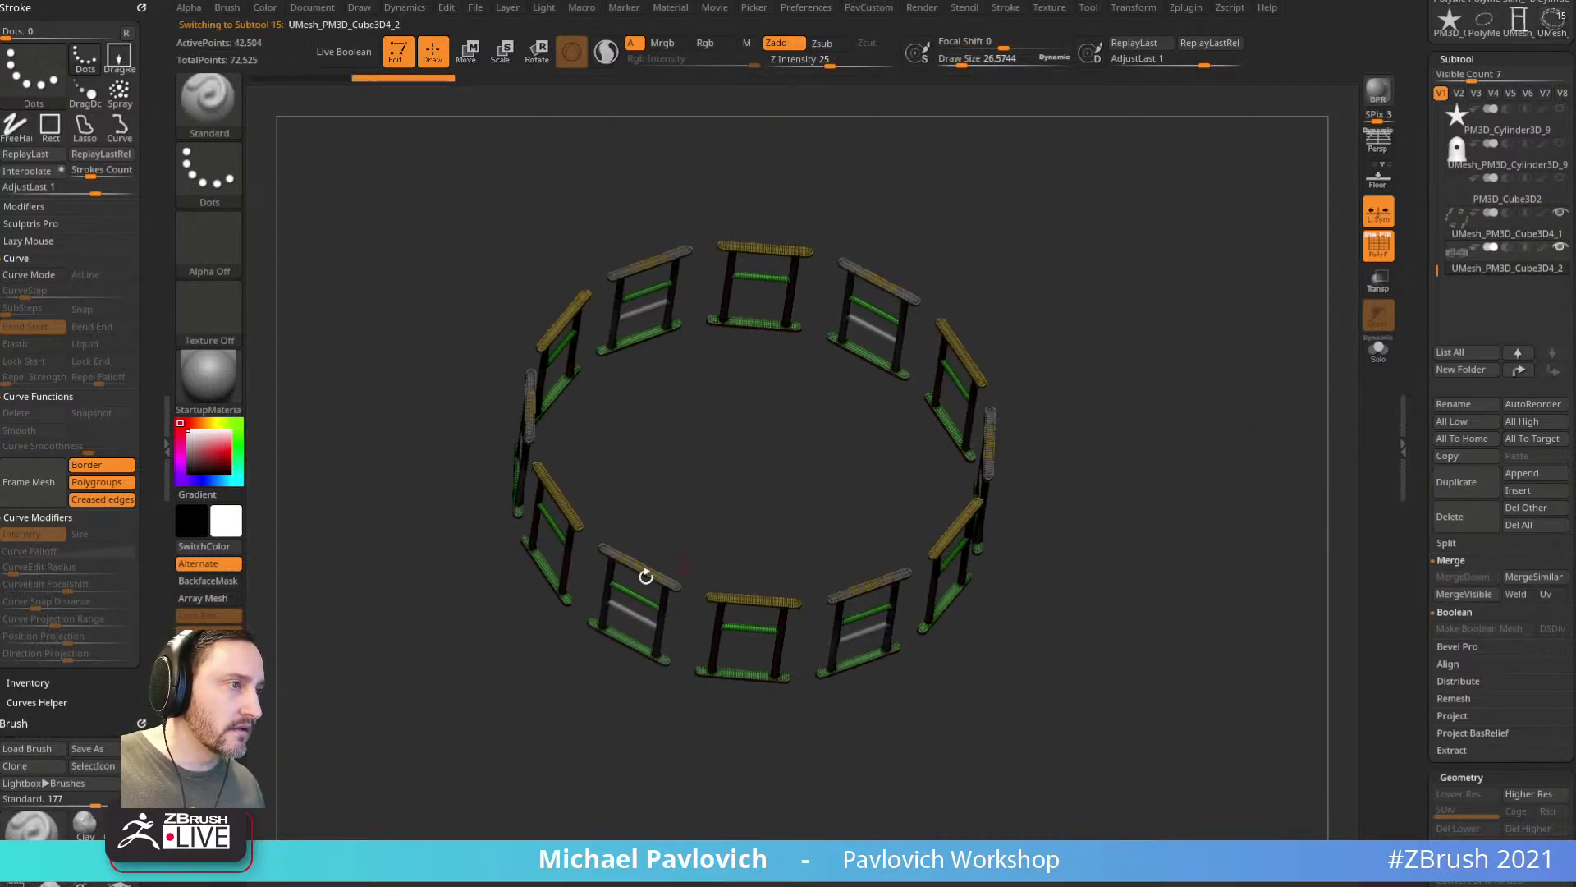
key(ctrl+shift)
ctrl+alt+shift+click(678, 584)
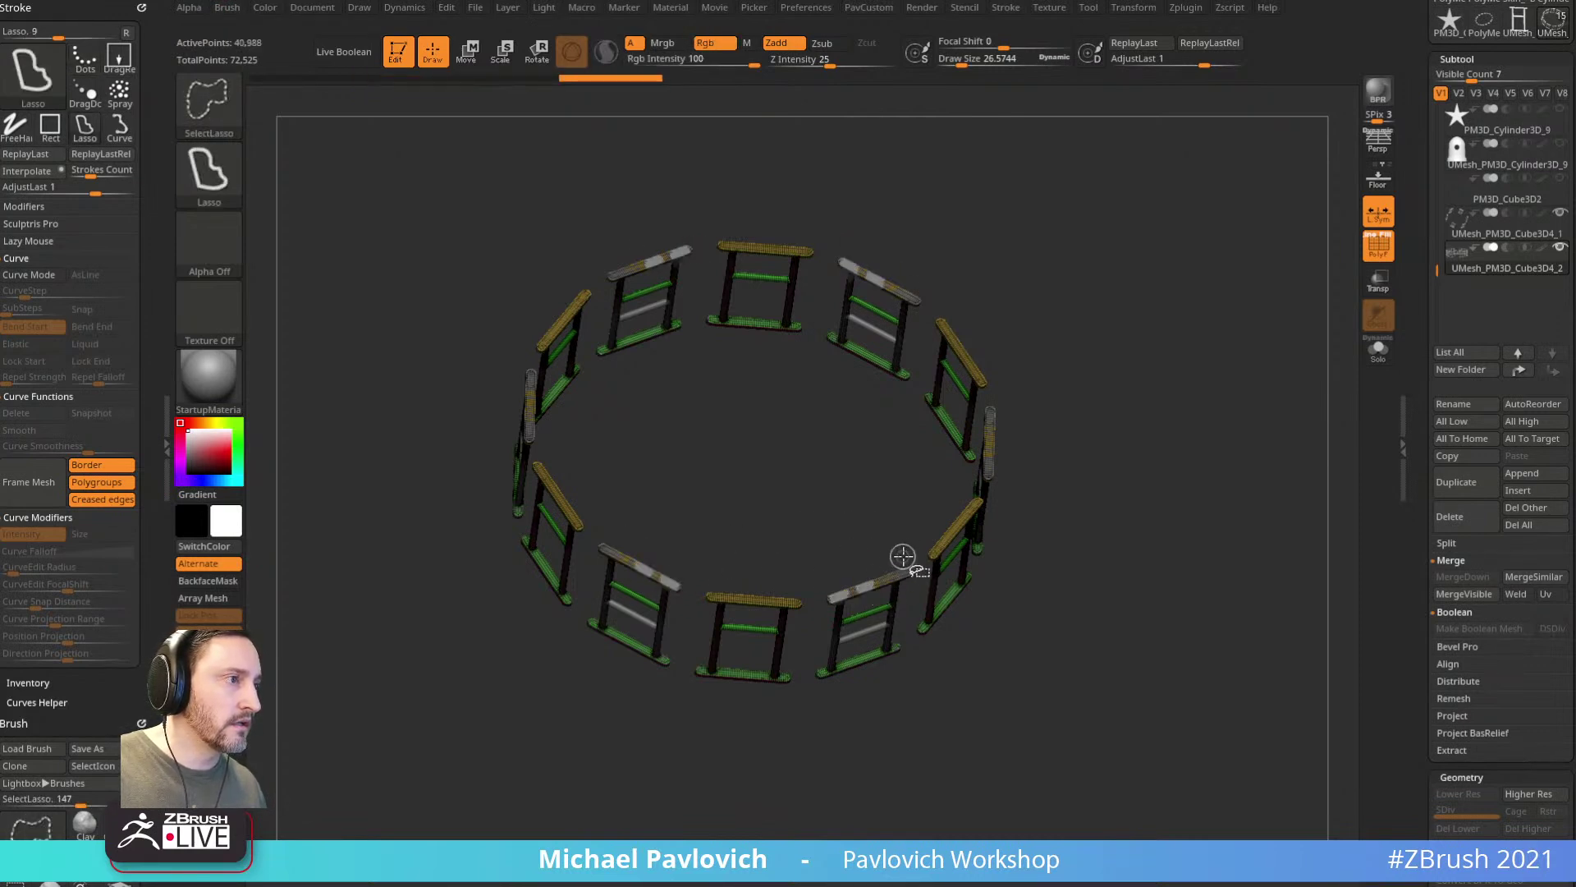
ctrl+shift+click(1129, 493)
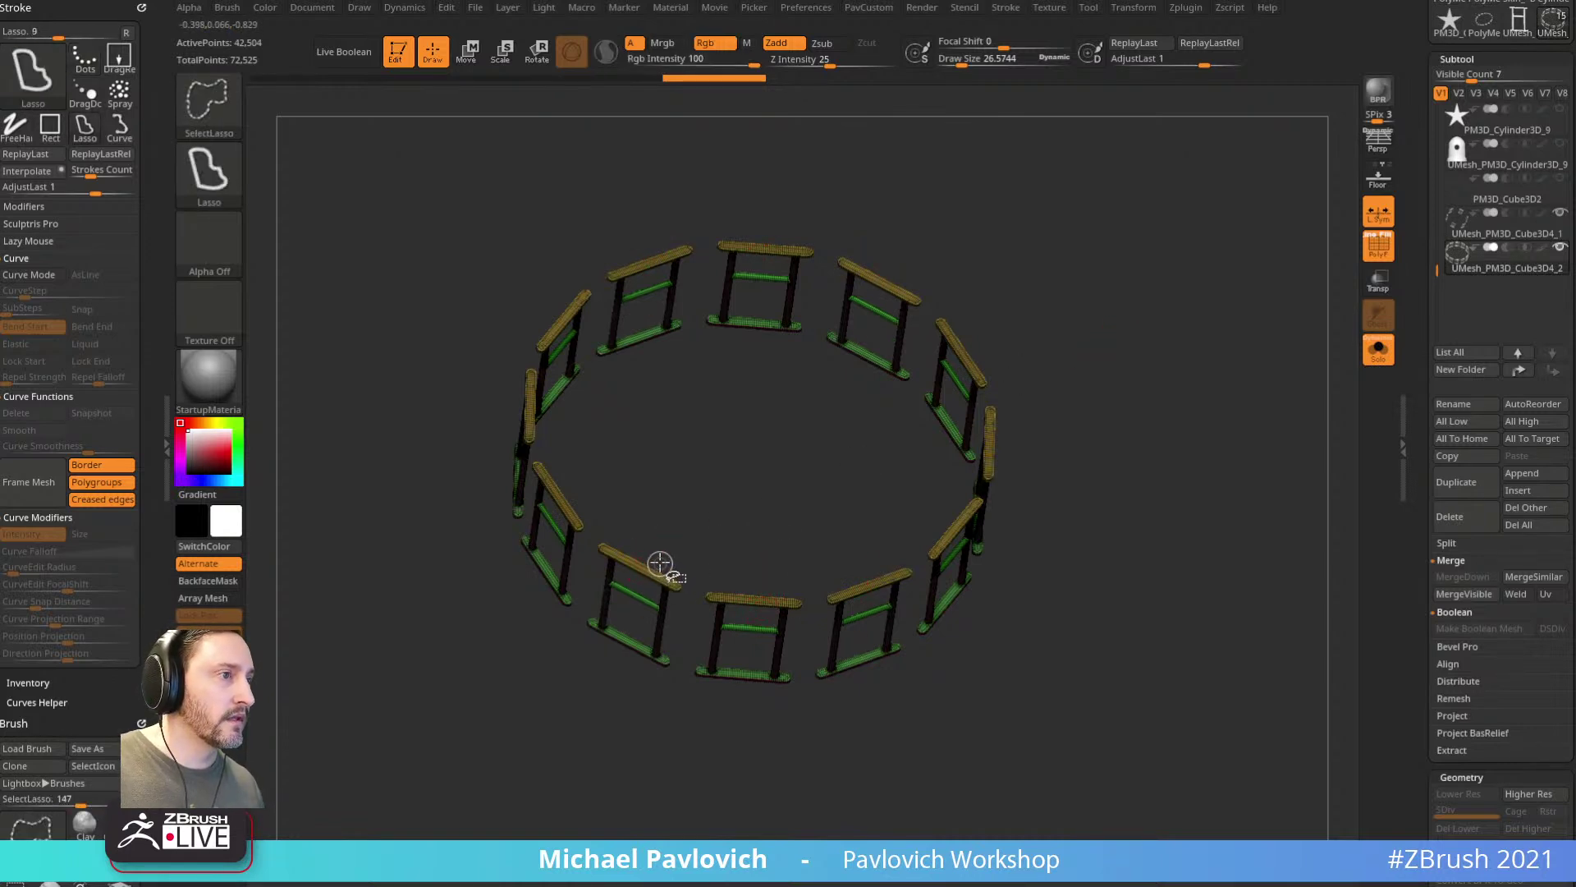
click(1377, 350)
Step: Hide parts of the six alternating railings that overlap the other ring, working around the circle with SelectLasso
ctrl+shift+click(672, 560)
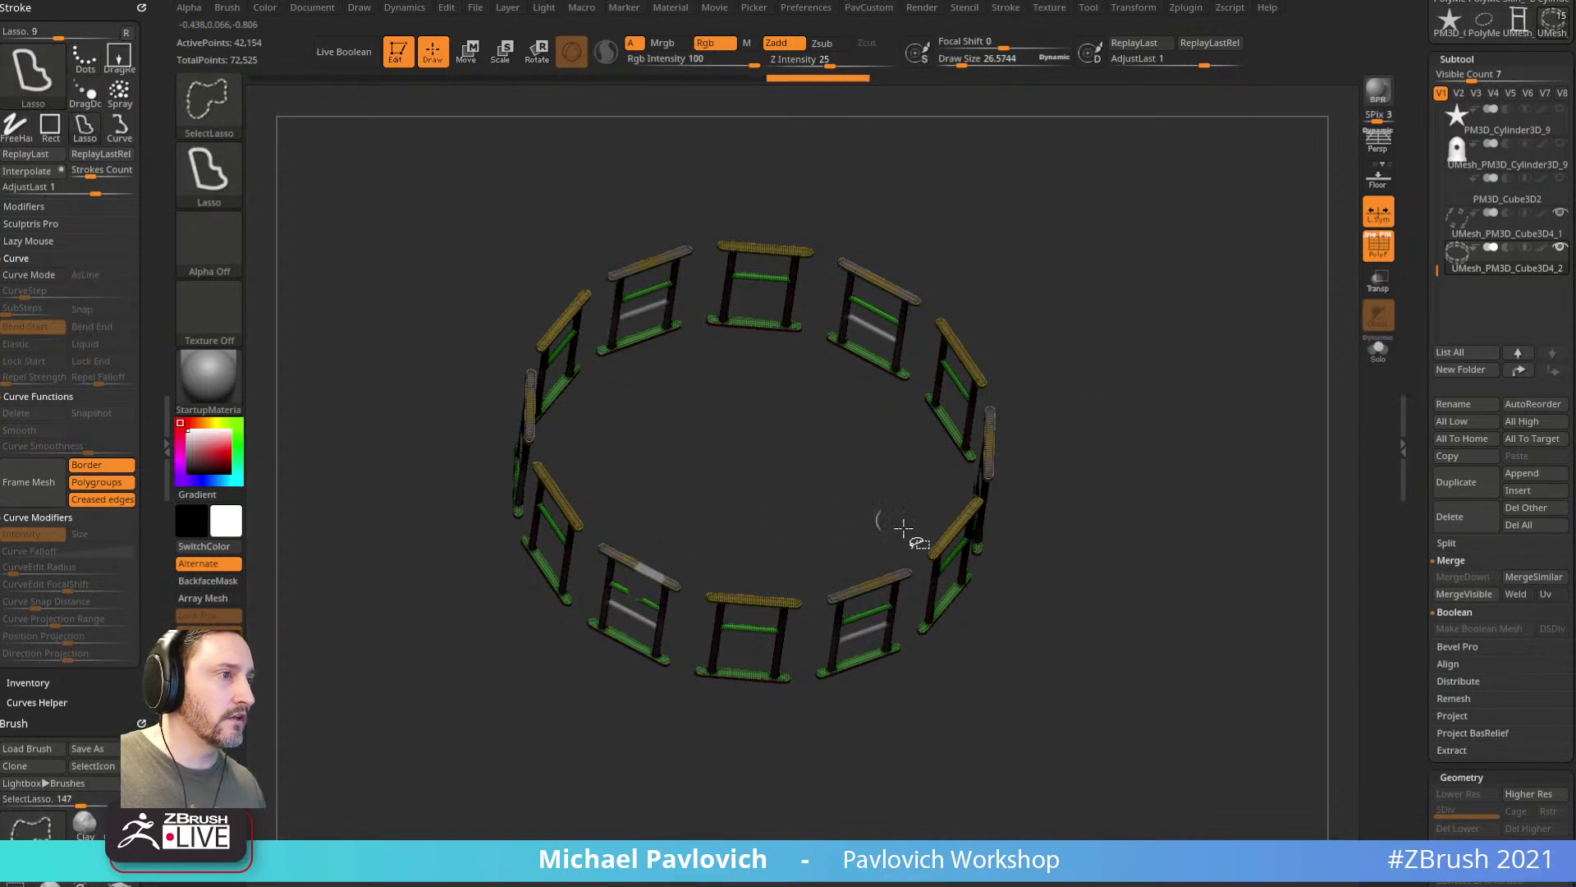
ctrl+shift+click(858, 594)
mouse_move(1031, 426)
mouse_down()
mouse_move(1091, 415)
mouse_move(1053, 440)
mouse_up()
ctrl+shift+click(999, 453)
drag(1180, 303, 1092, 314)
ctrl+shift+click(882, 314)
drag(1002, 175, 1059, 174)
ctrl+shift+click(711, 256)
ctrl+alt+shift+drag(697, 185, 722, 190)
drag(788, 140, 760, 161)
mouse_move(583, 352)
ctrl+alt+shift+mouse_down()
mouse_move(580, 394)
mouse_move(621, 358)
ctrl+alt+shift+mouse_up()
mouse_move(756, 425)
mouse_down()
mouse_move(775, 438)
mouse_move(772, 460)
mouse_up()
Step: Hide the six overlapping railings completely and remove them with Del Hidden
mouse_move(1155, 269)
ctrl+shift+mouse_down()
mouse_move(1207, 359)
mouse_move(1238, 342)
ctrl+shift+mouse_up()
key(2)
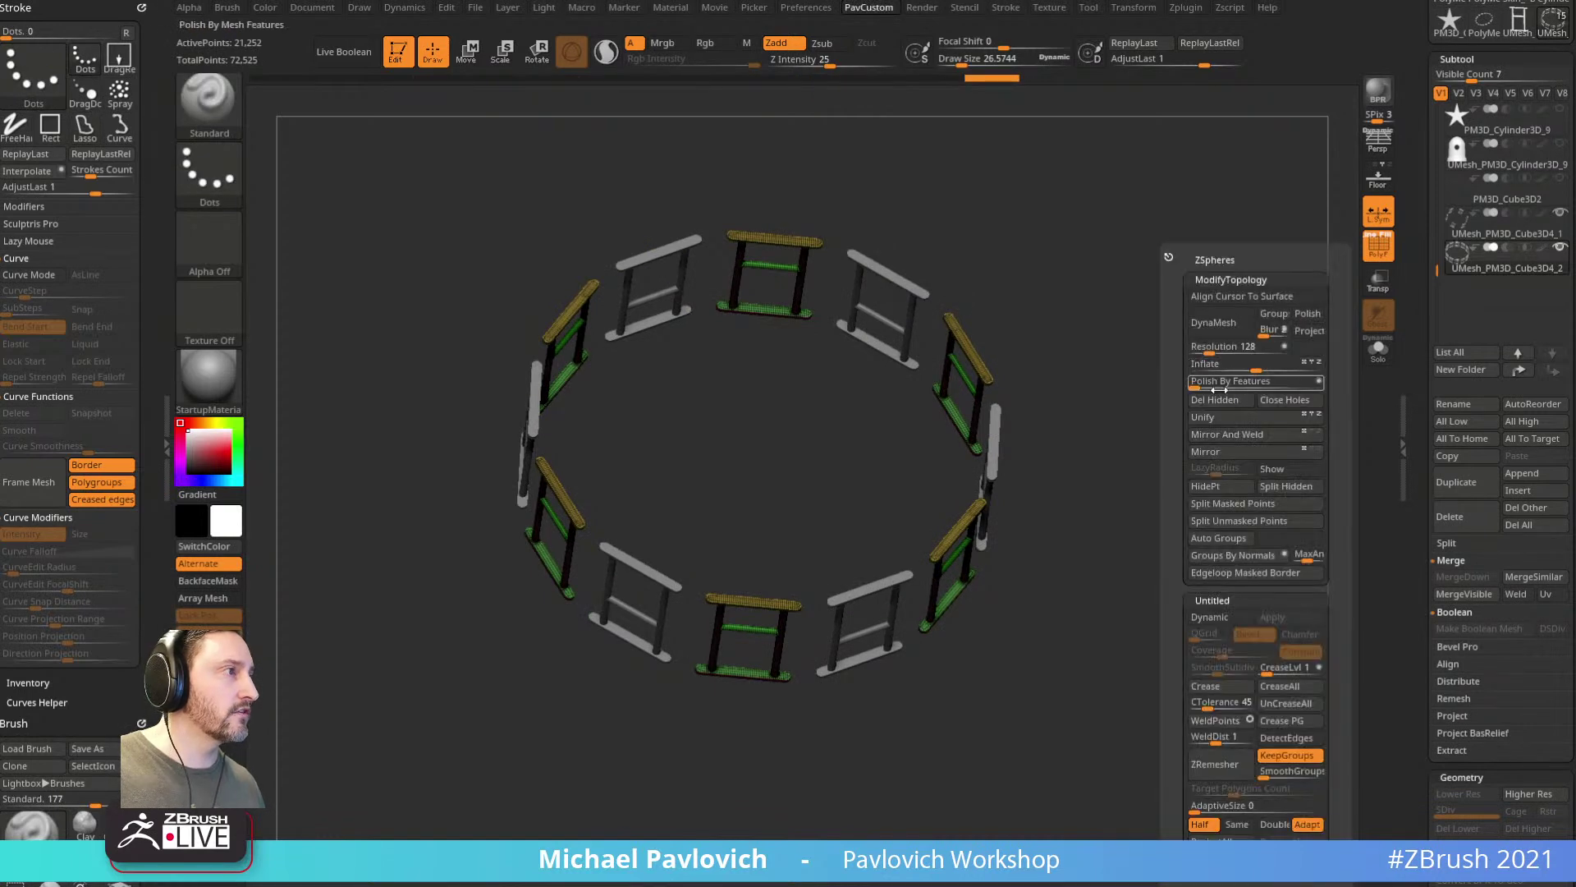
click(1220, 400)
Step: Merge the two railing subtools into one and turn on Dynamic Subdivision for the combined ring
shift+drag(1203, 467, 1289, 410)
click(1378, 246)
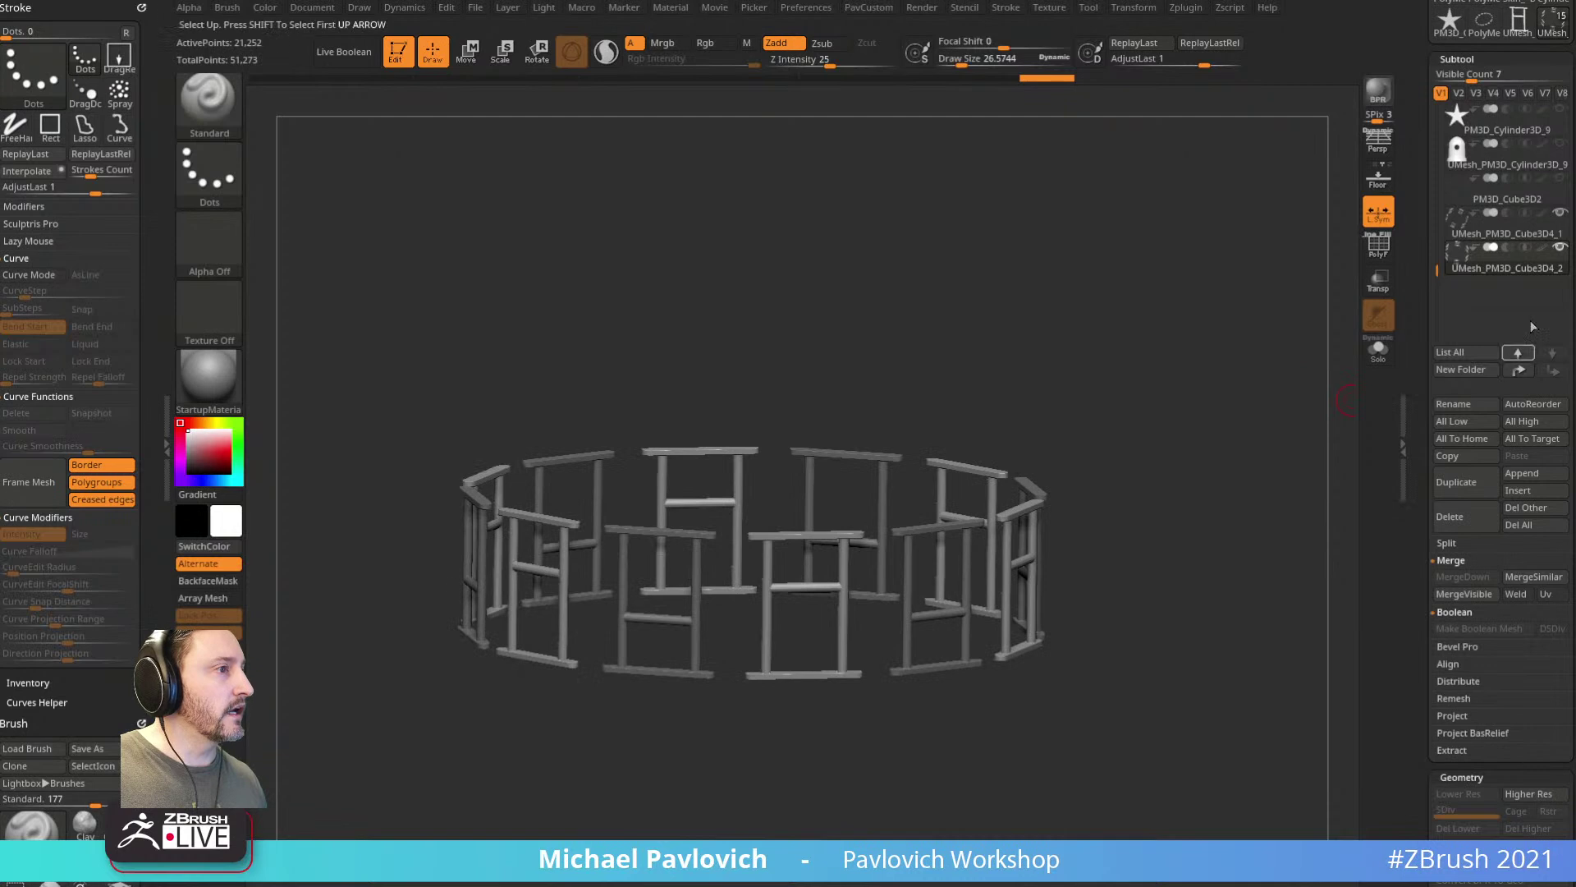
click(1509, 237)
key(ctrl+m)
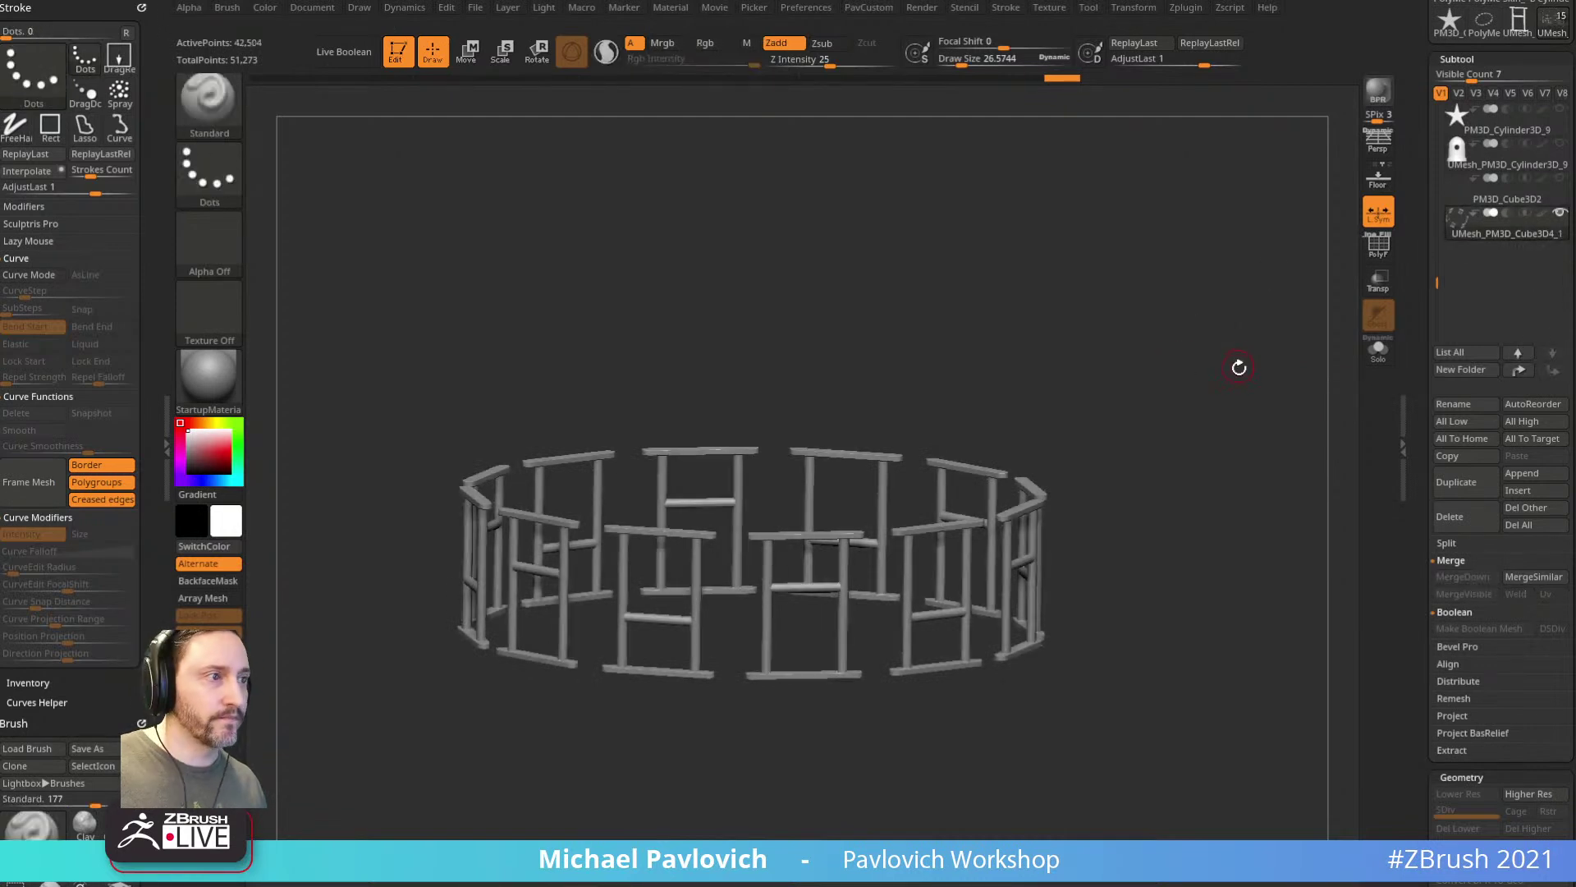
key(d)
key(2)
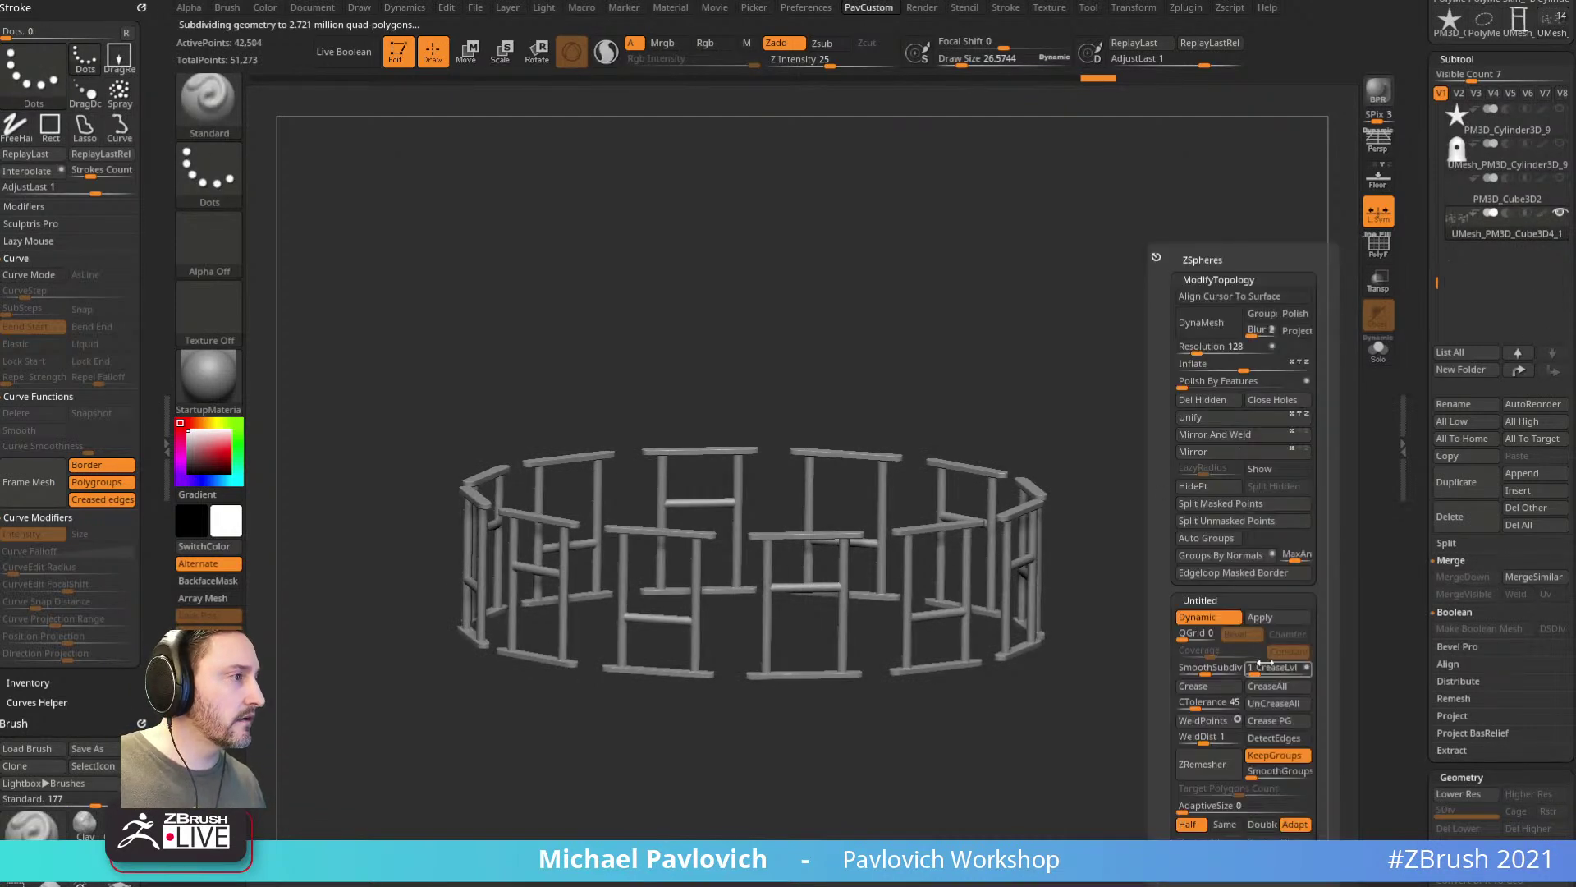
Step: Show all tower subtools with the finished railing ring and save the project
shift+click(1561, 179)
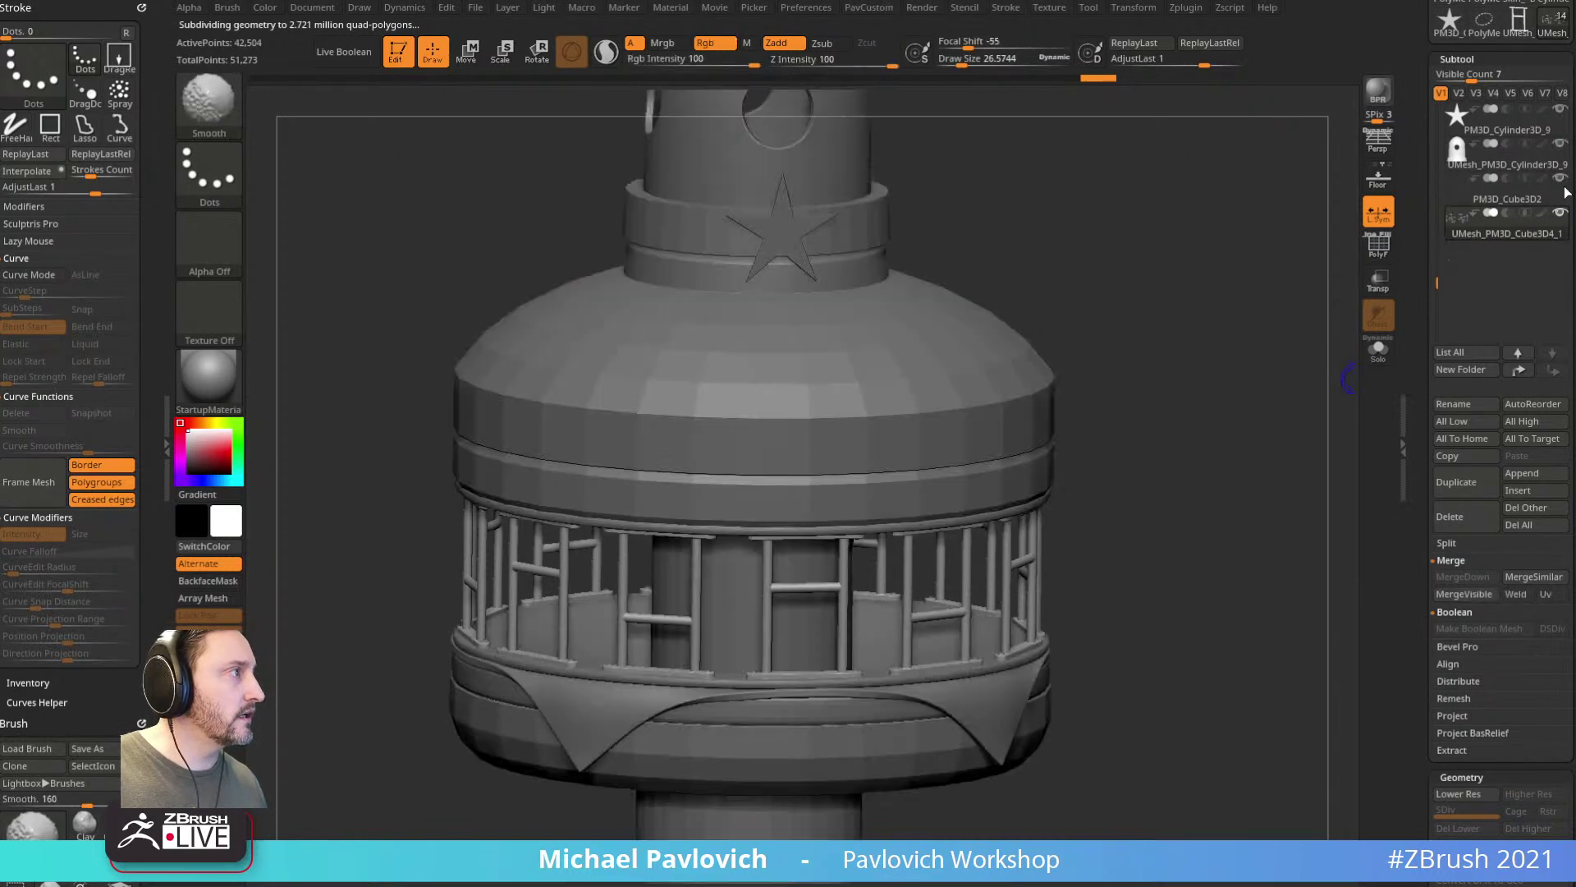
drag(1232, 434, 1263, 408)
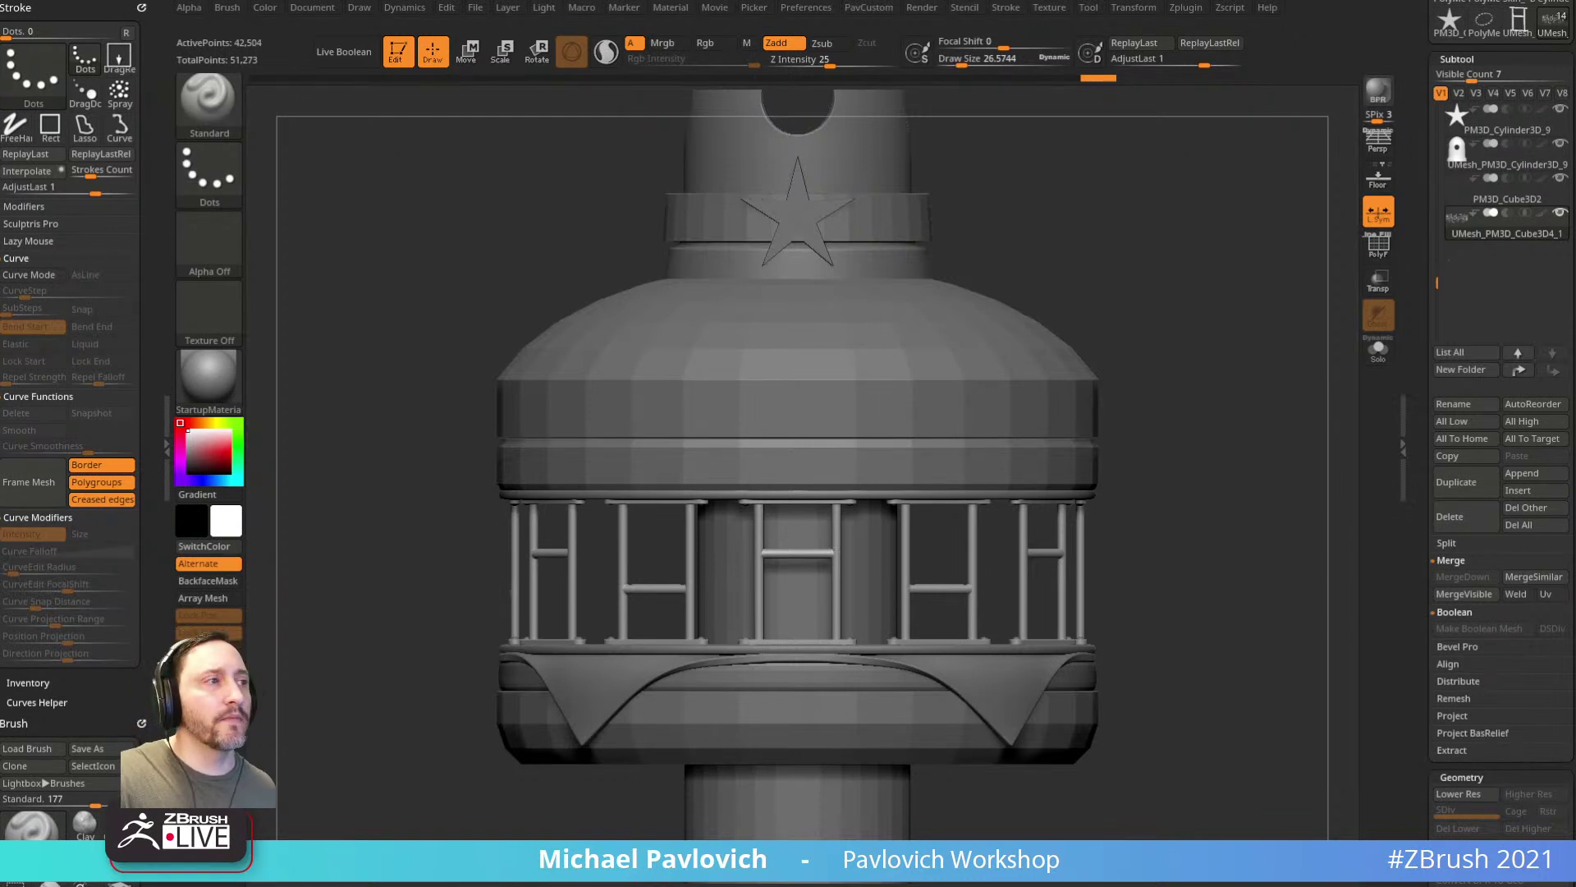
drag(1428, 231, 1428, 492)
key(ctrl+s)
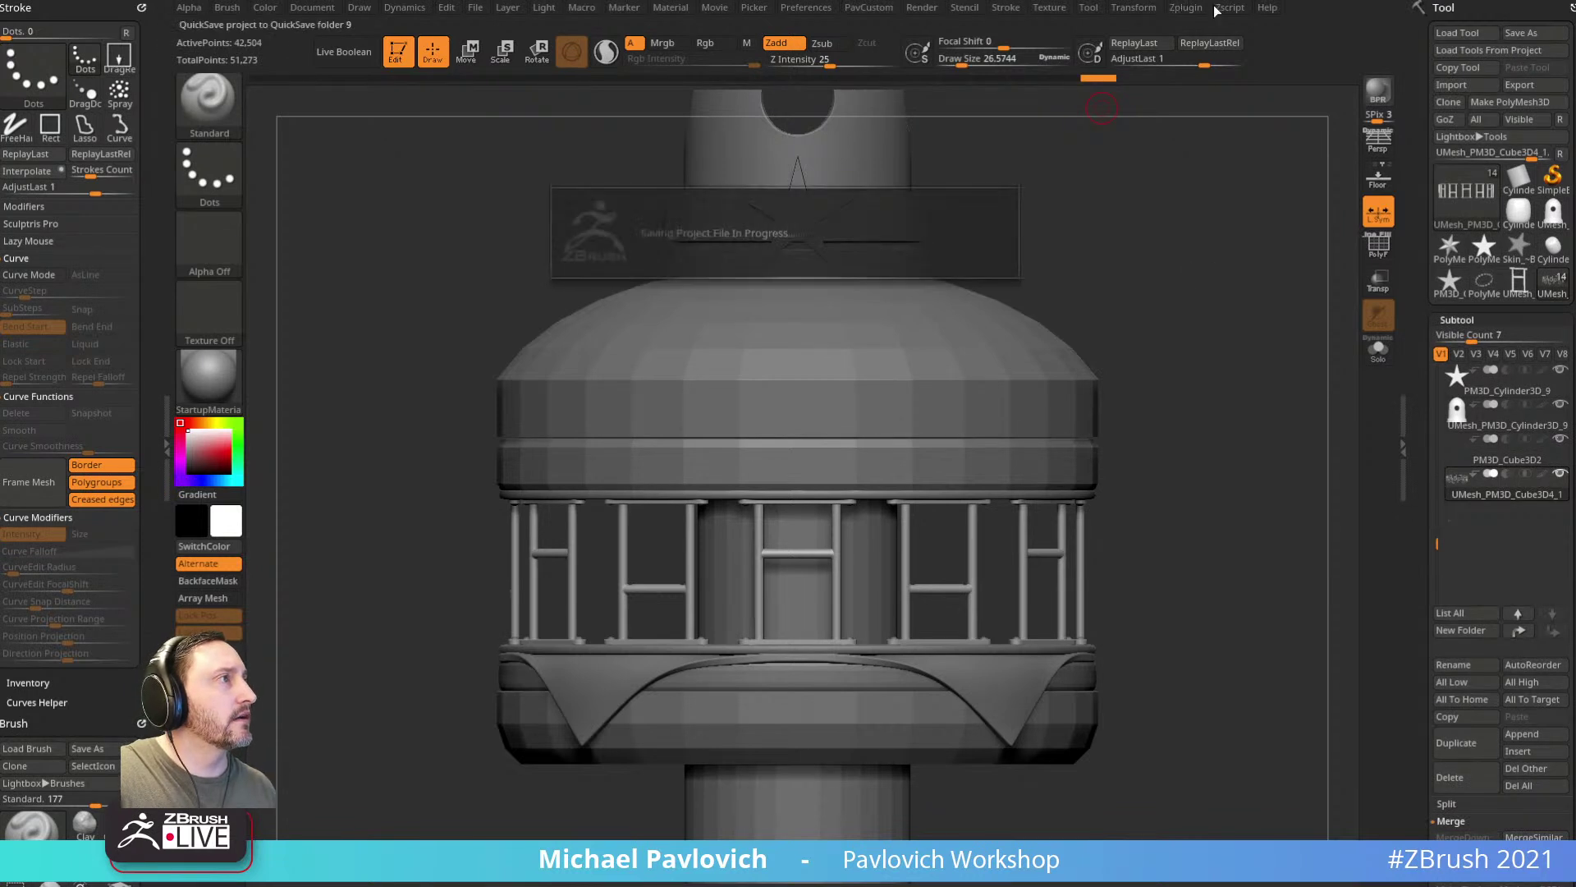
Step: Switch to the PolyMesh3D star tool, replace it with a PolyCube, and turn on PolyFrame
click(1487, 220)
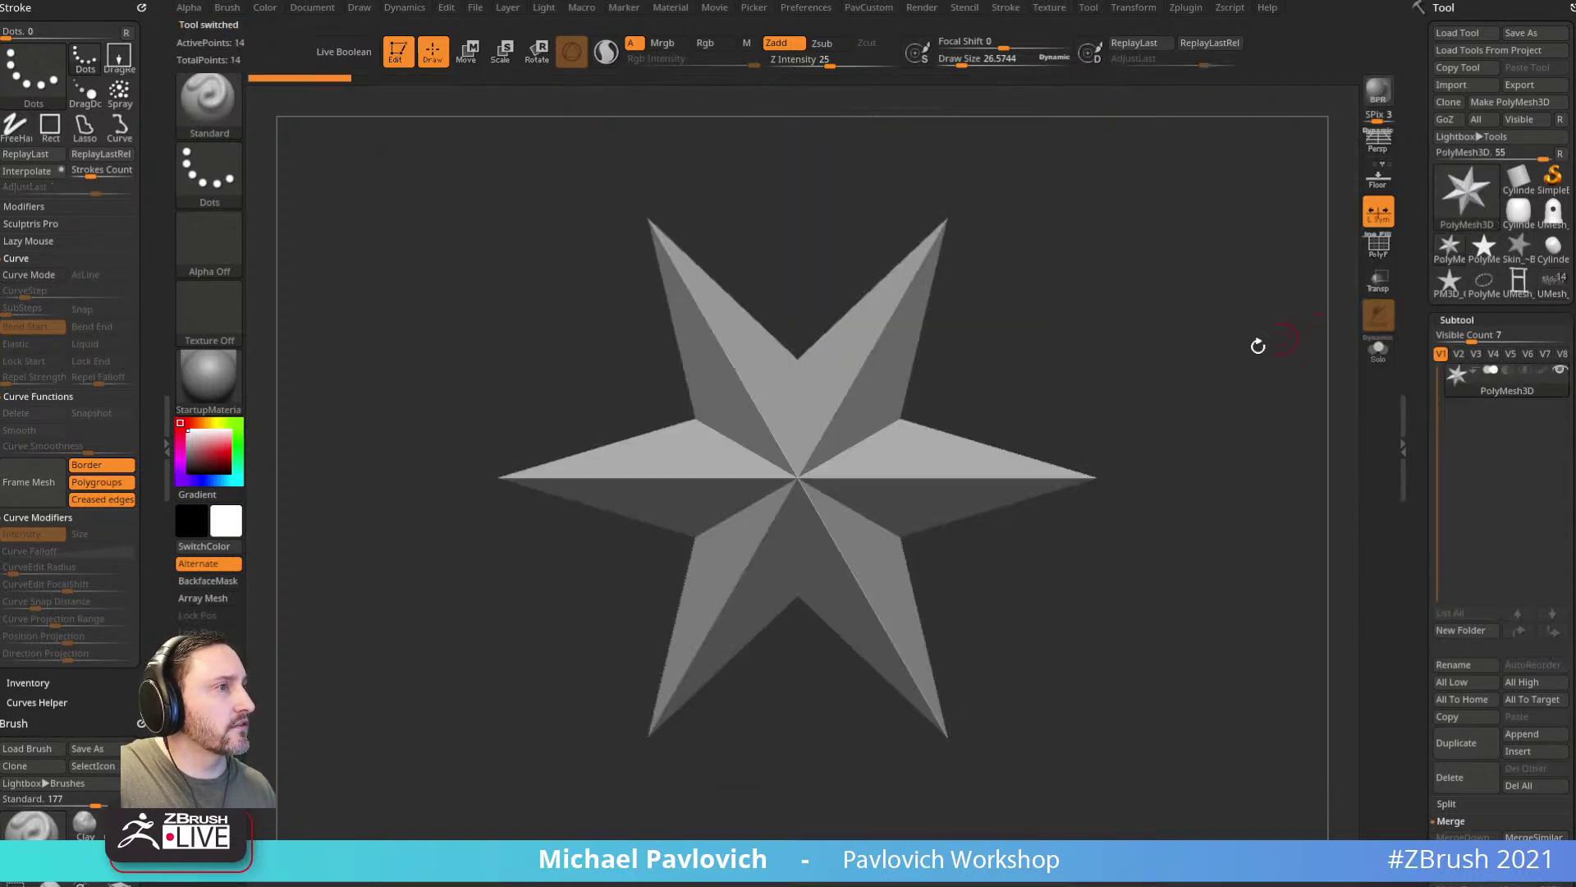
scroll(1432, 441, down, 15)
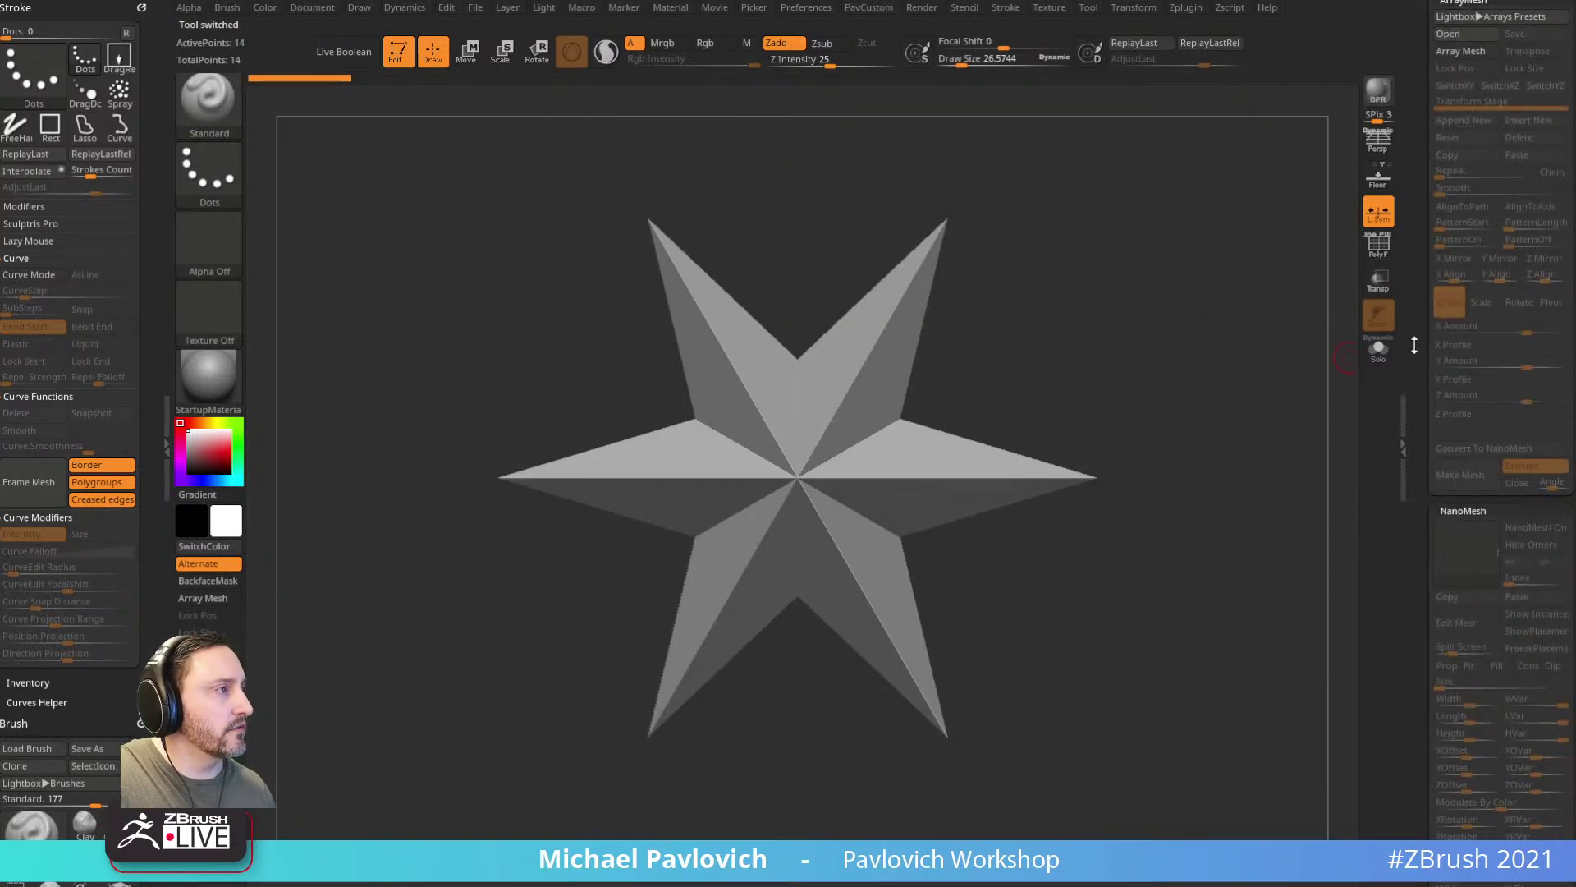
drag(1199, 411, 1228, 396)
key(w)
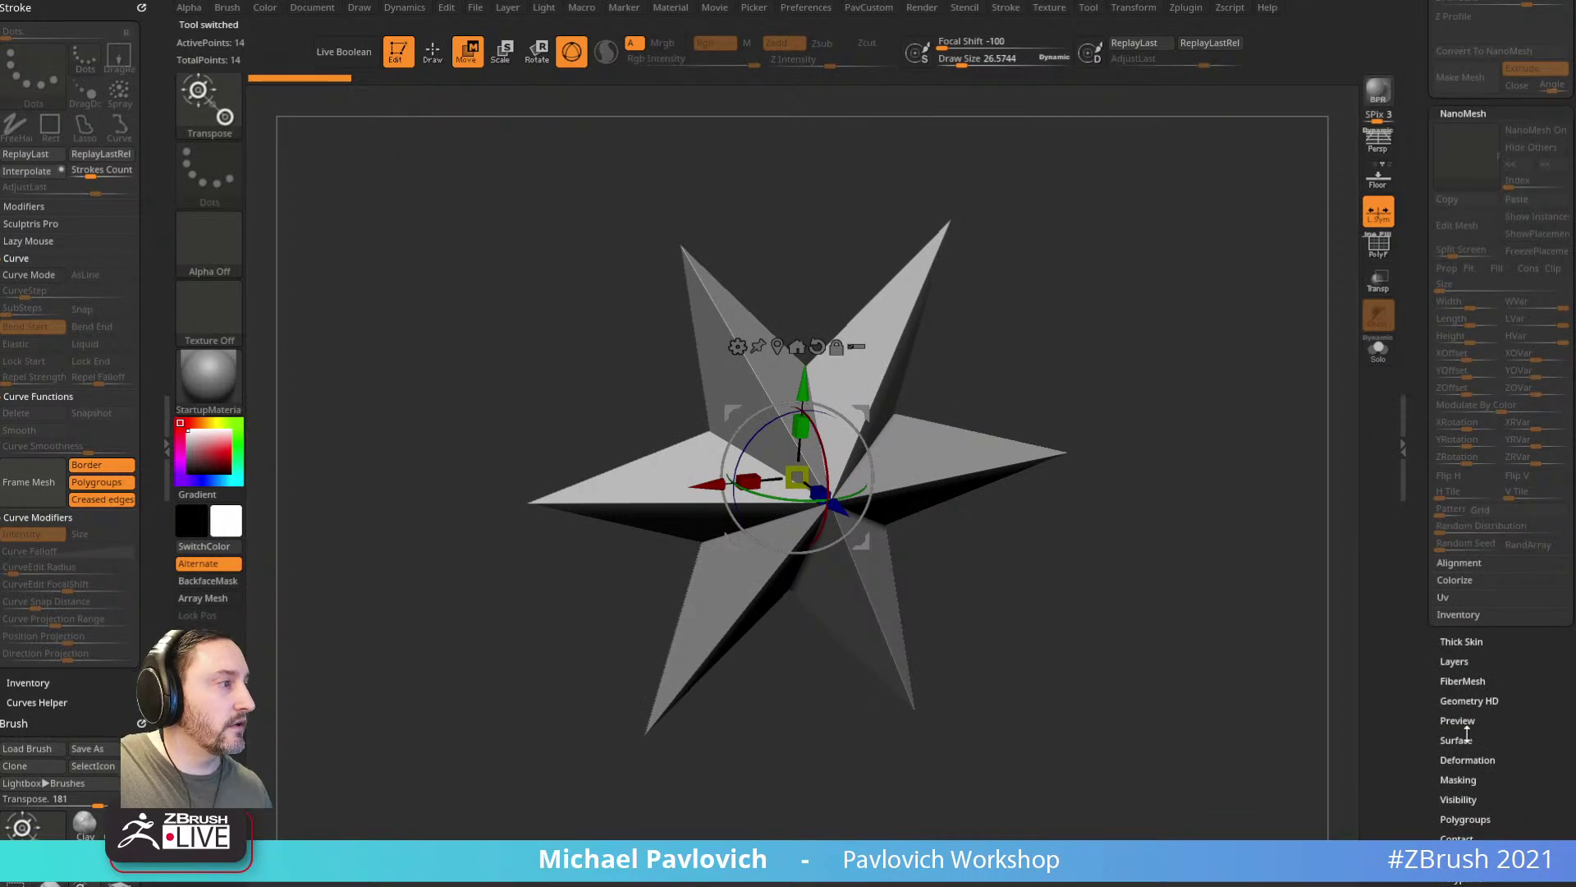
scroll(1431, 813, down, 5)
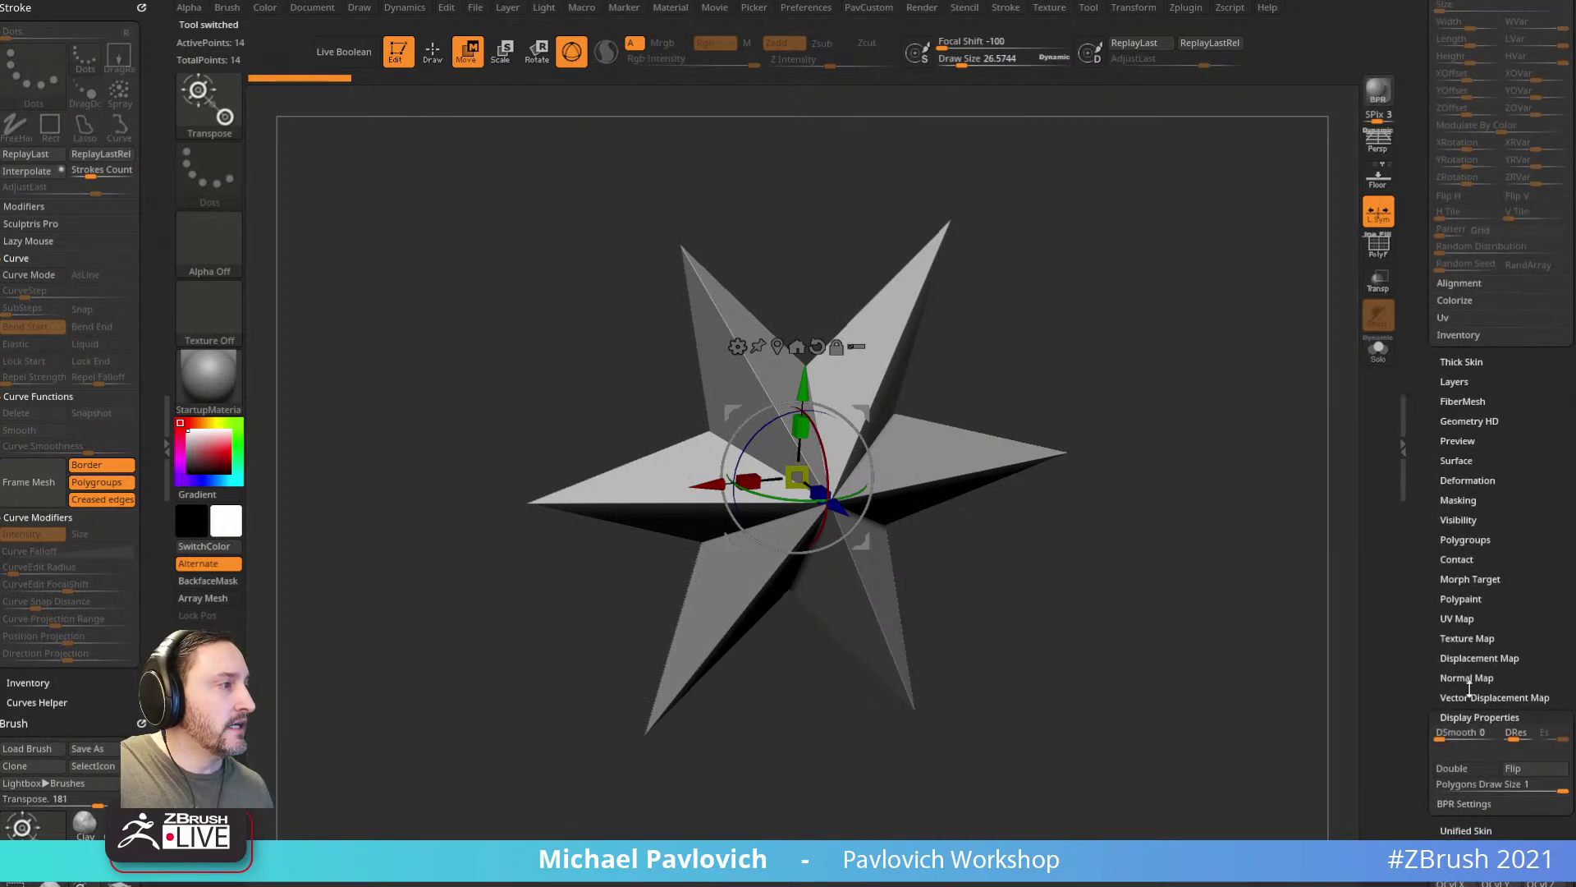
click(737, 346)
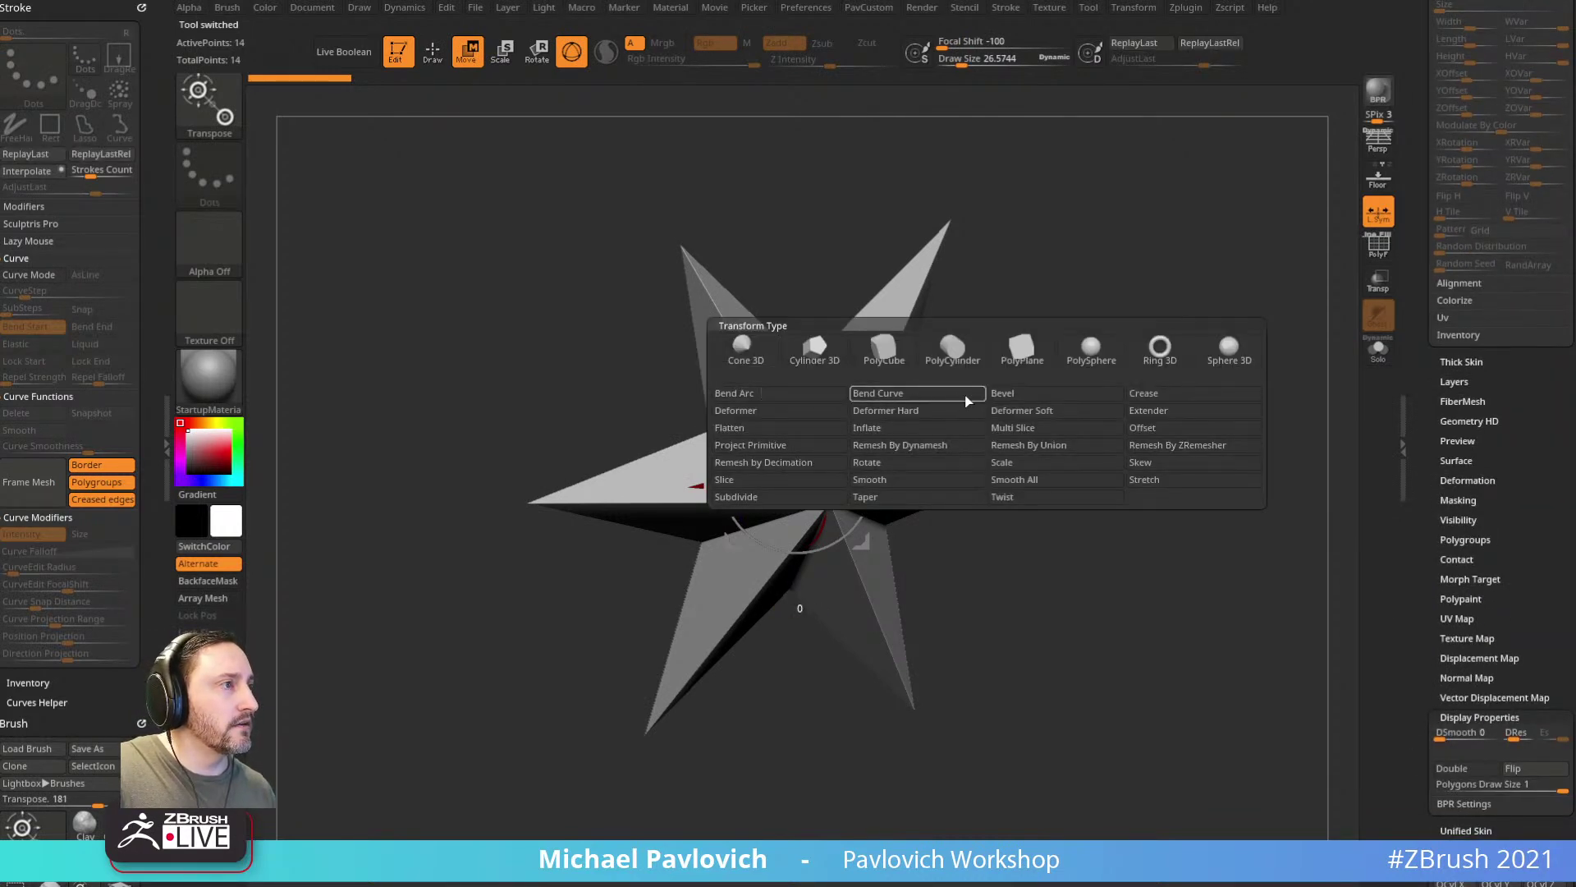
click(884, 350)
click(1367, 245)
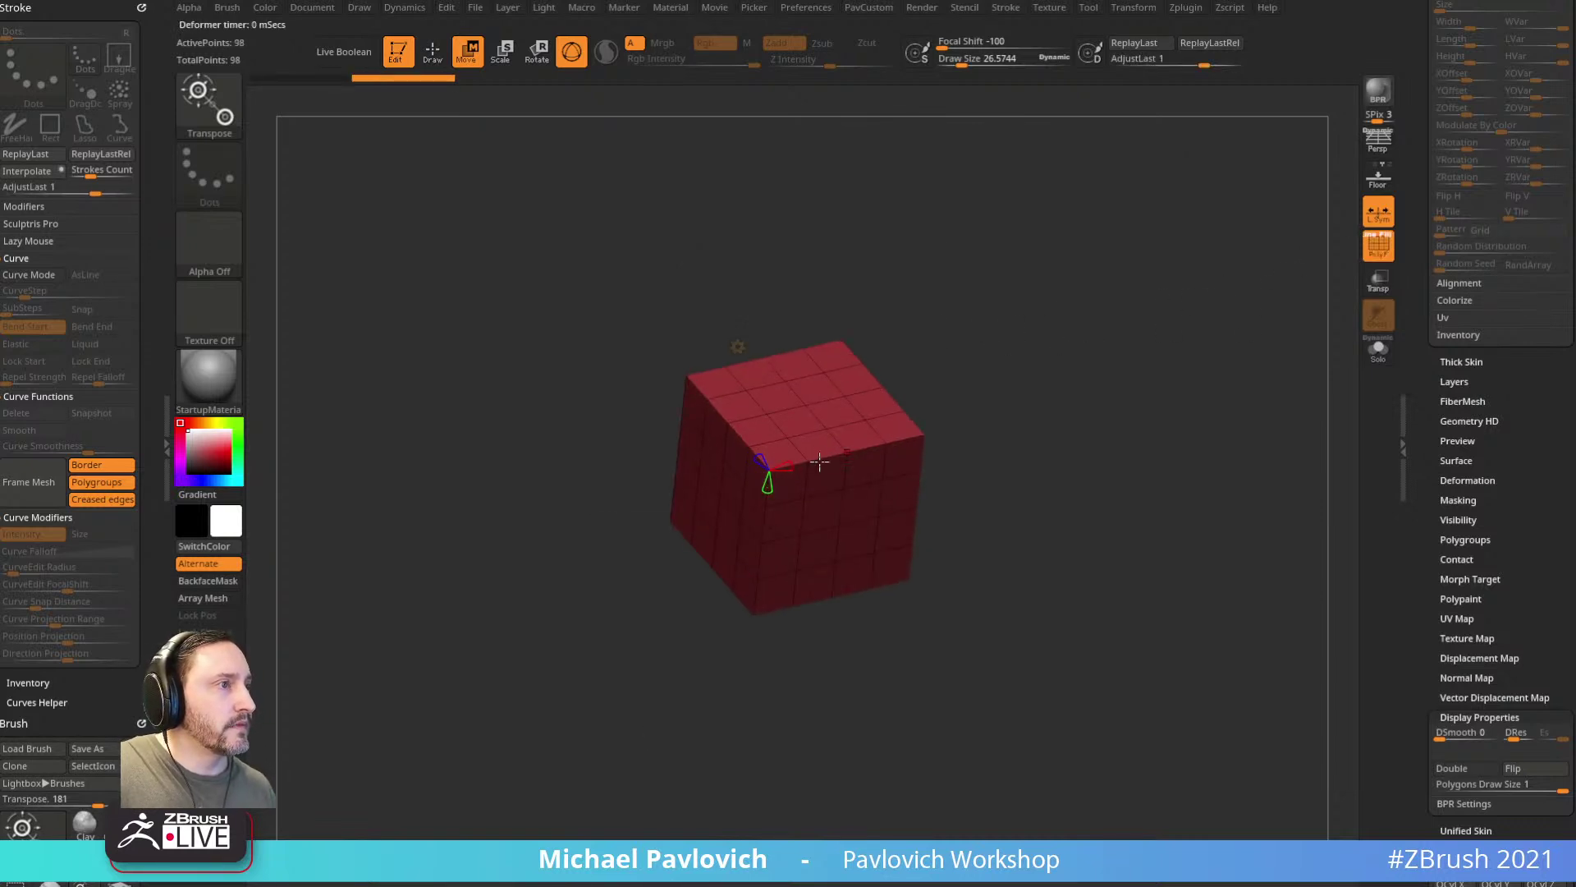
Step: Return to Gizmo 3D and scale the cube into a long, flat plank by stretching X and reducing its height
click(739, 347)
click(871, 350)
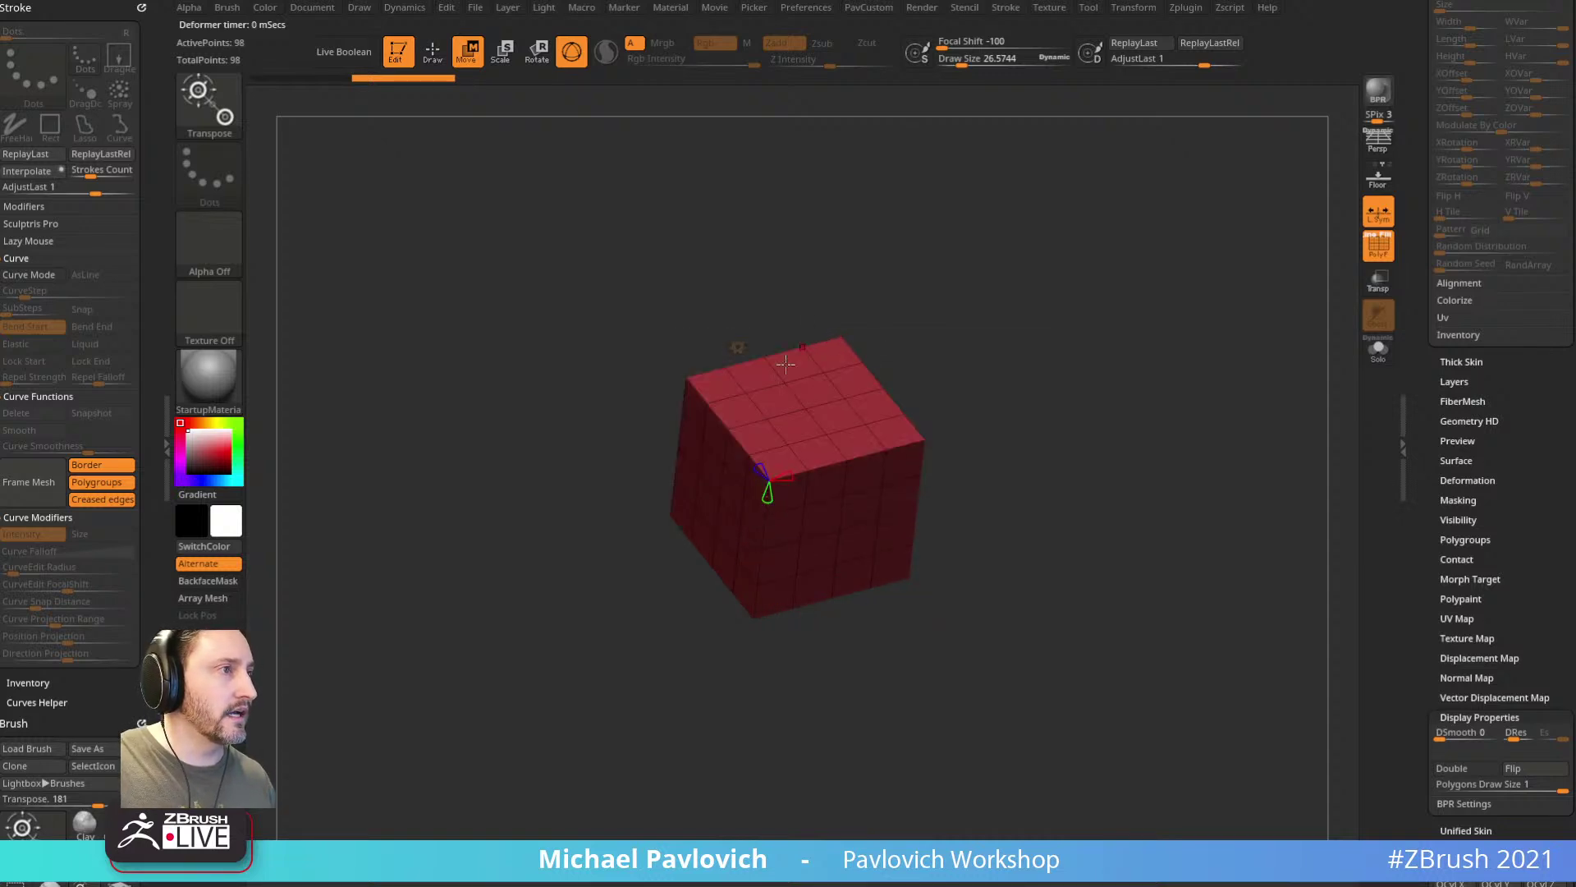
click(738, 348)
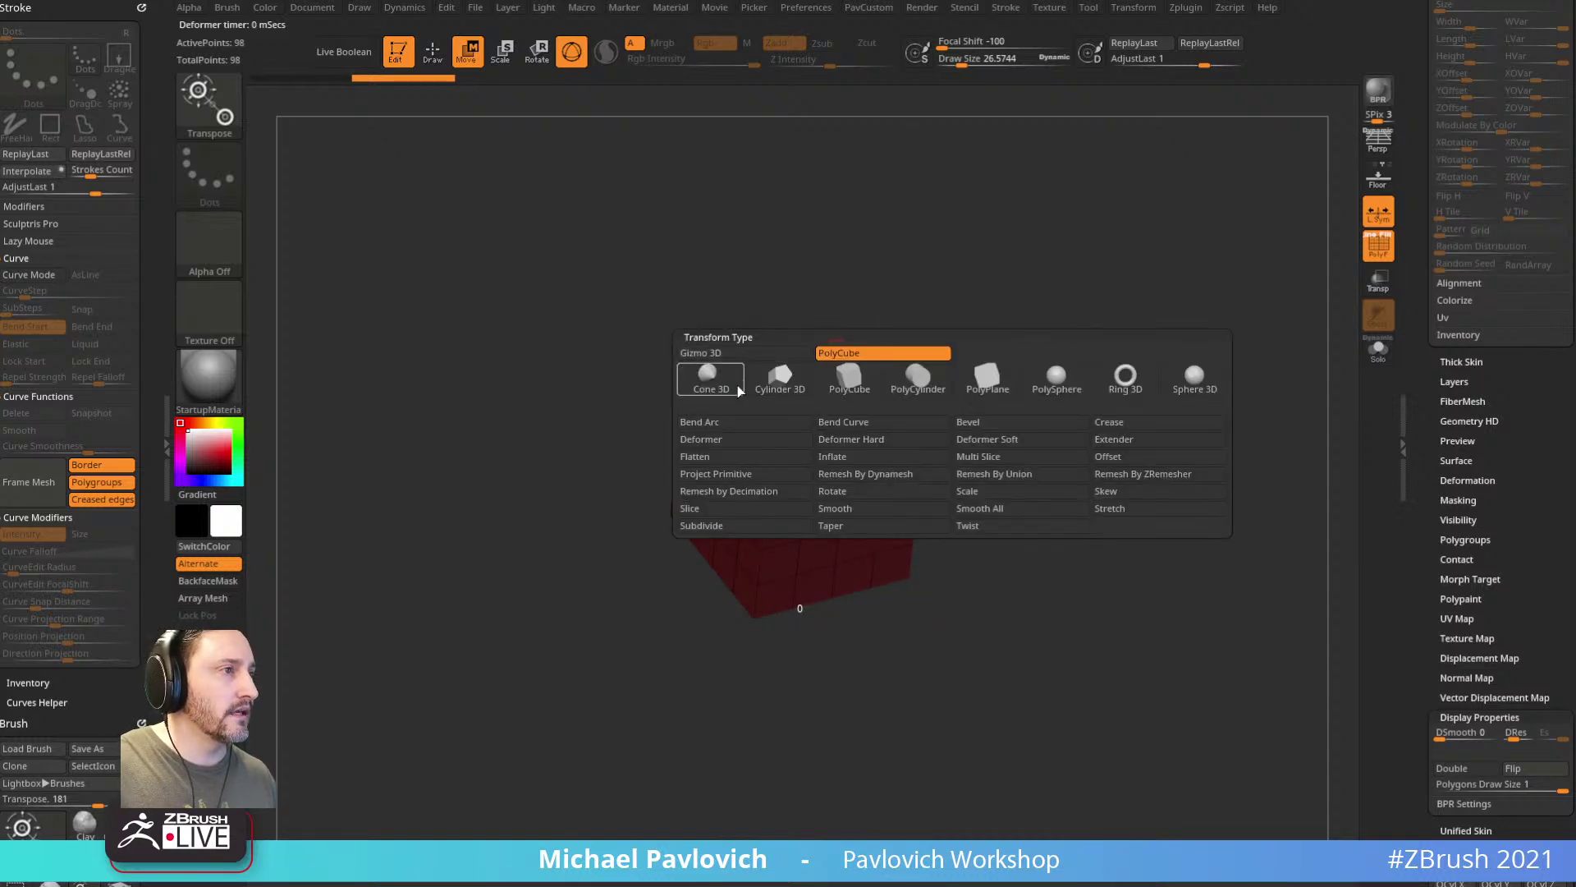
click(733, 353)
drag(748, 484, 452, 532)
drag(801, 436, 764, 623)
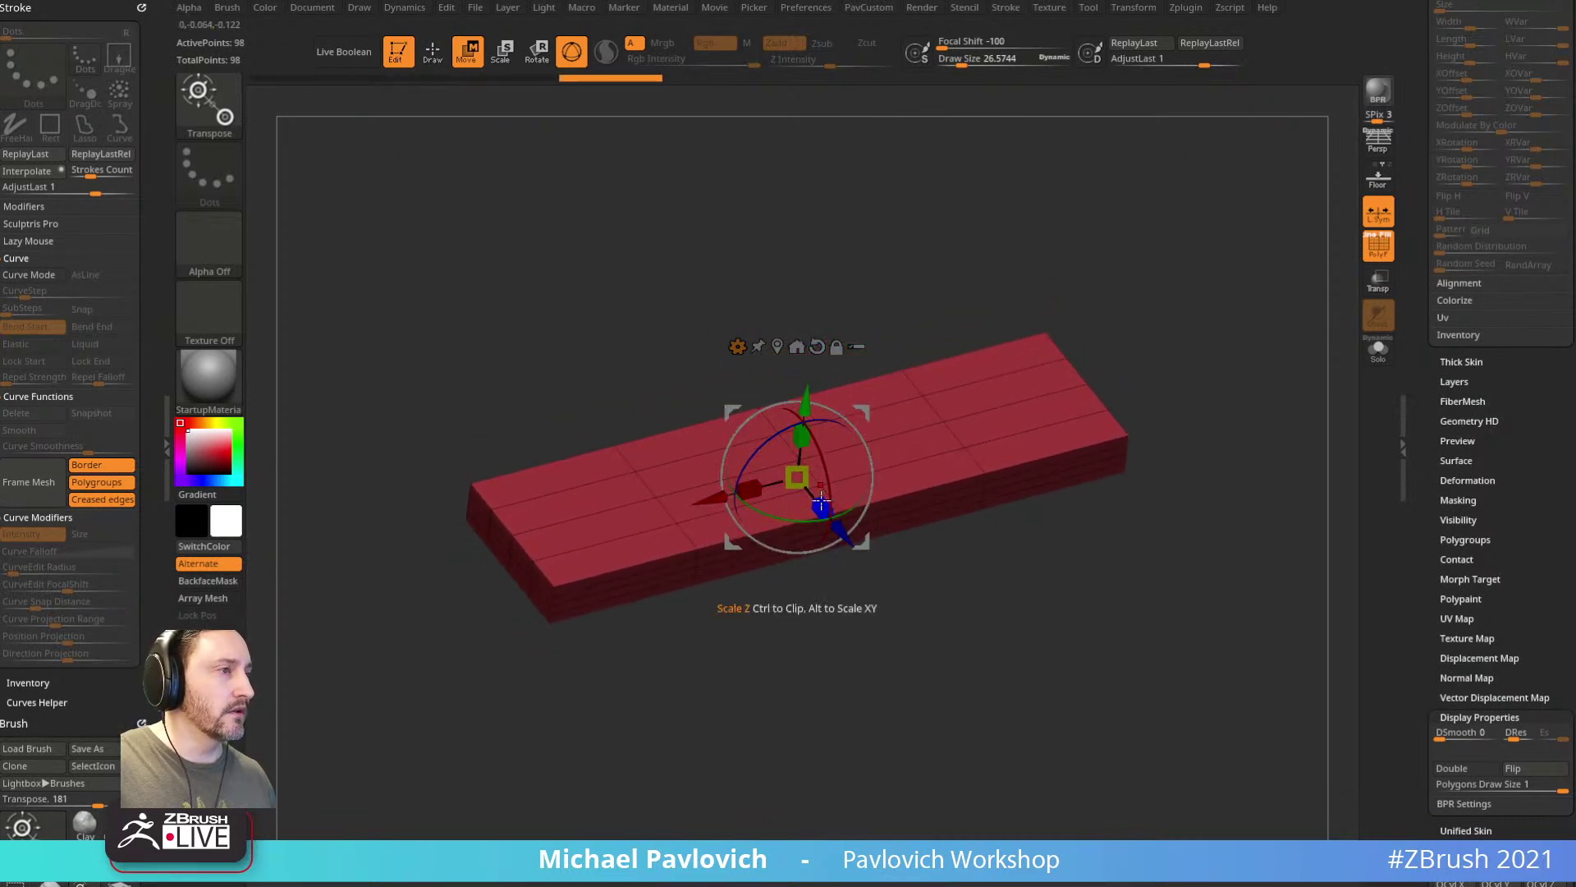
key(q)
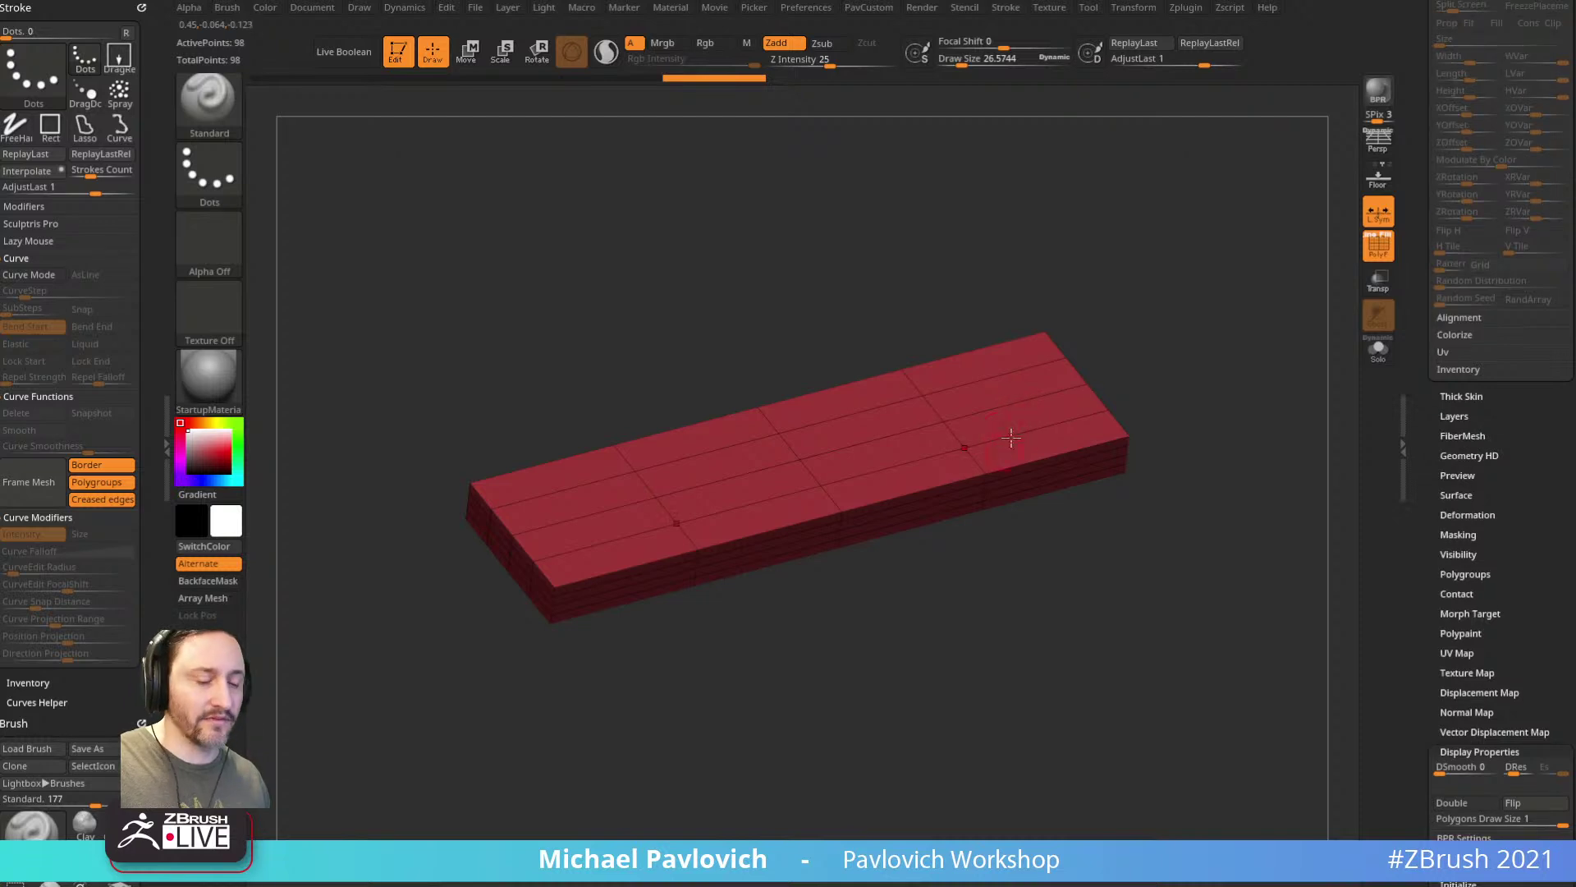
Step: ZRemesh the plank with Half and DetectEdges enabled and AdaptiveSize set to 0
key(space)
click(1147, 823)
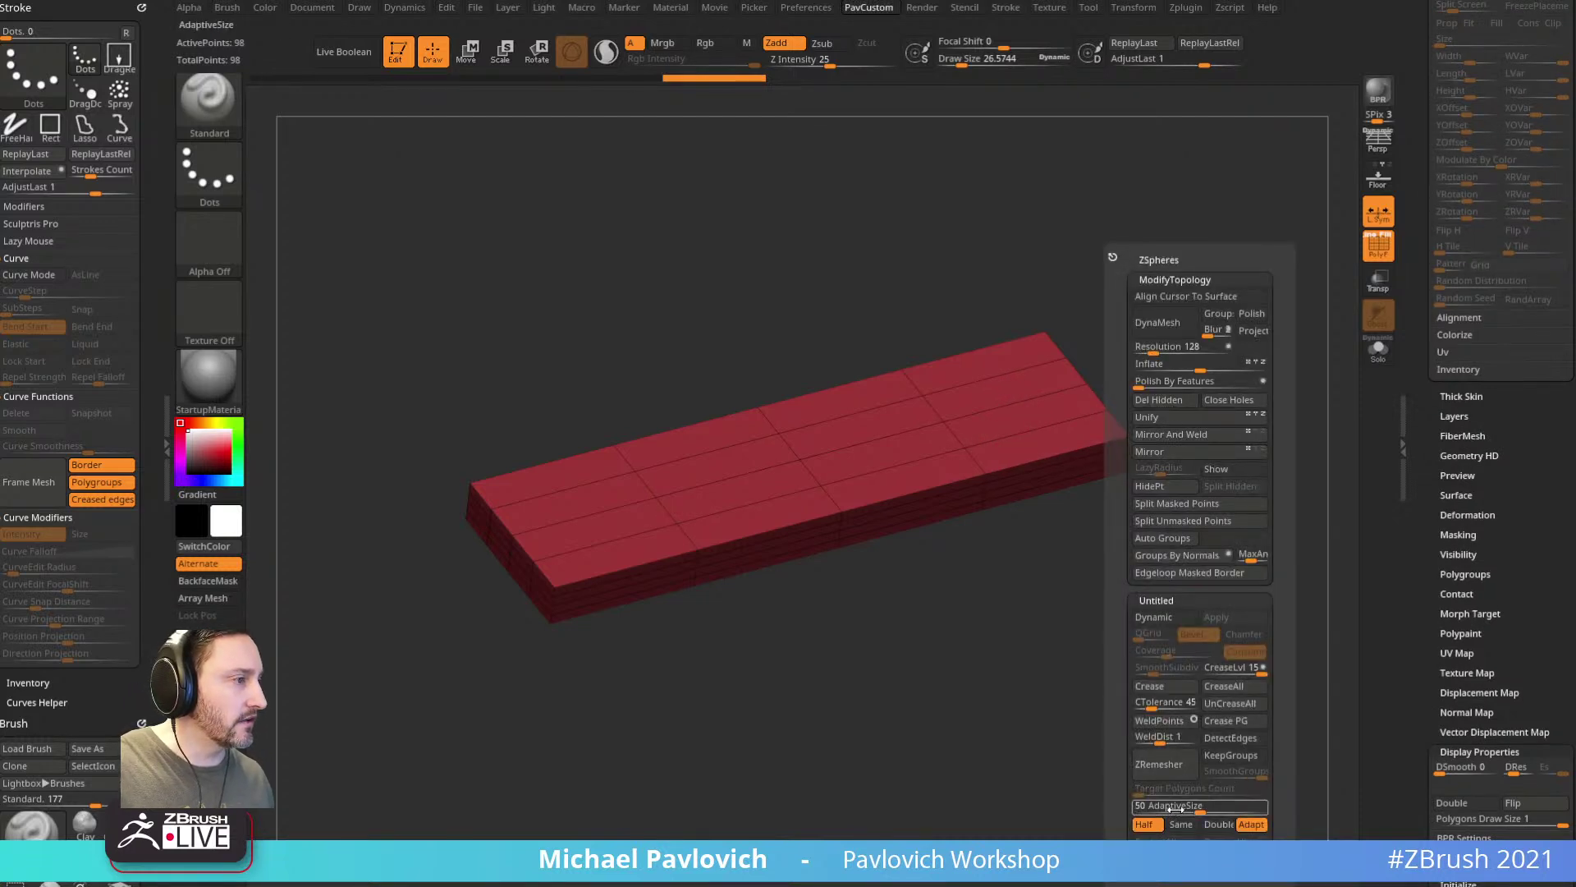
click(1229, 739)
click(1186, 768)
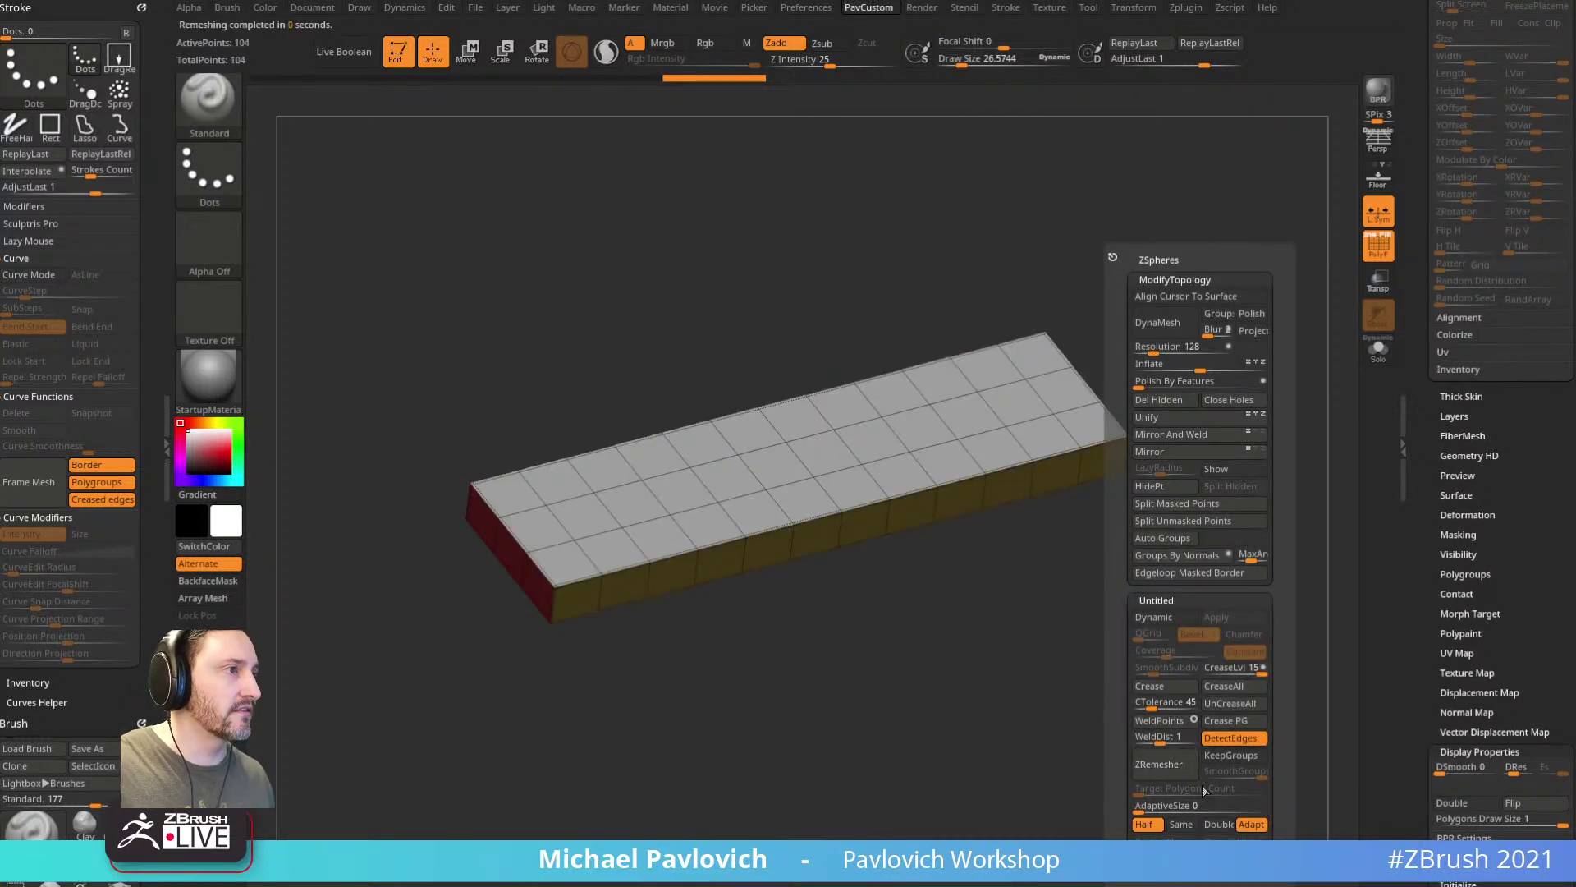
drag(1224, 397, 1230, 452)
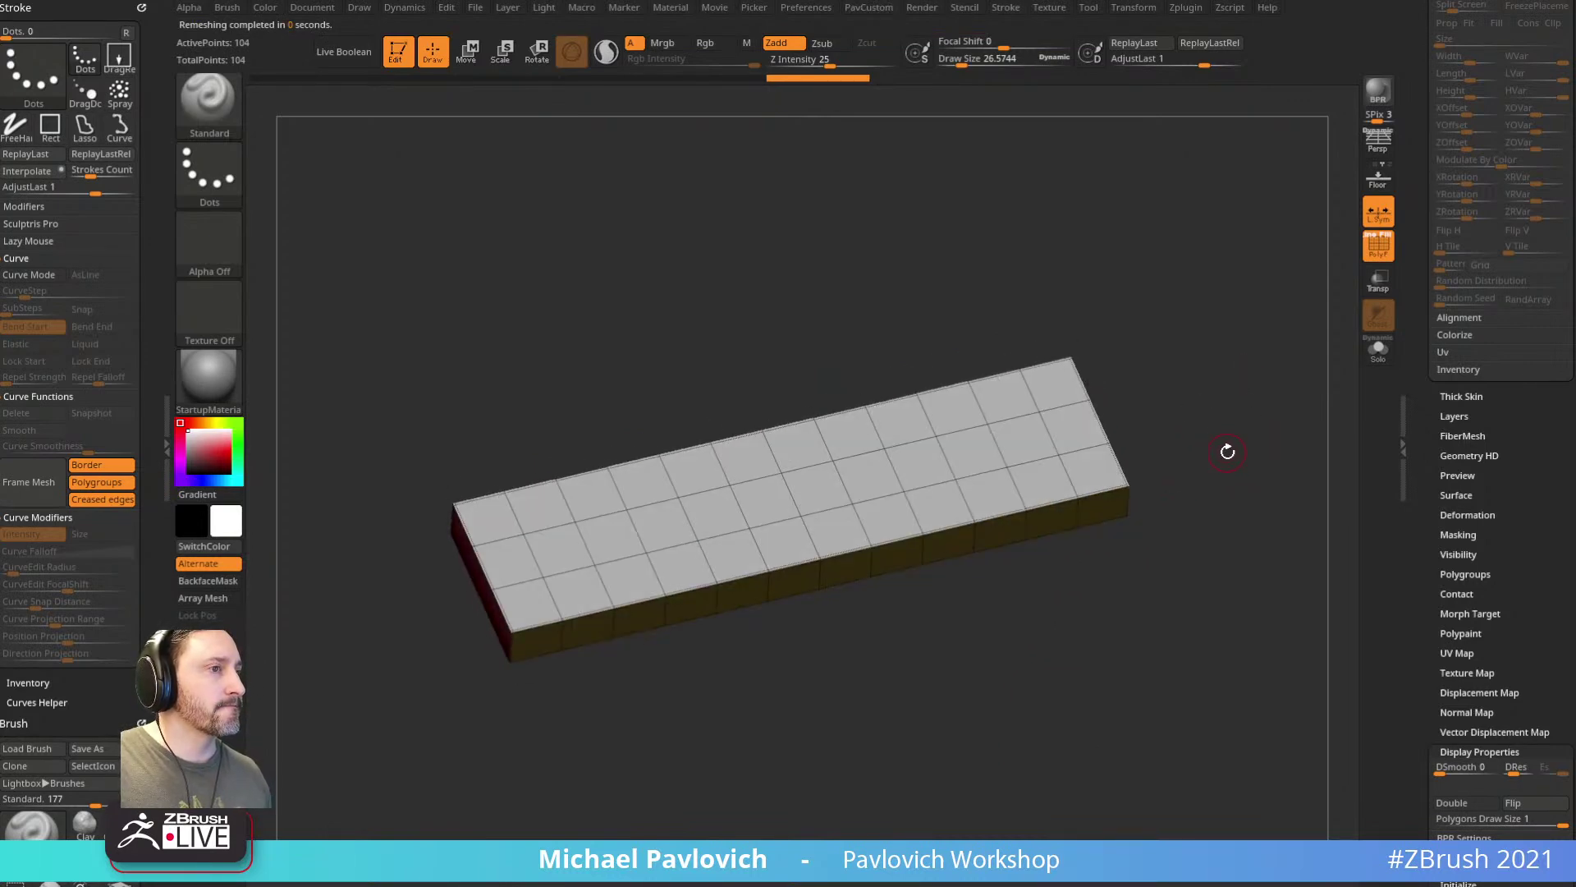
key(2)
click(1213, 774)
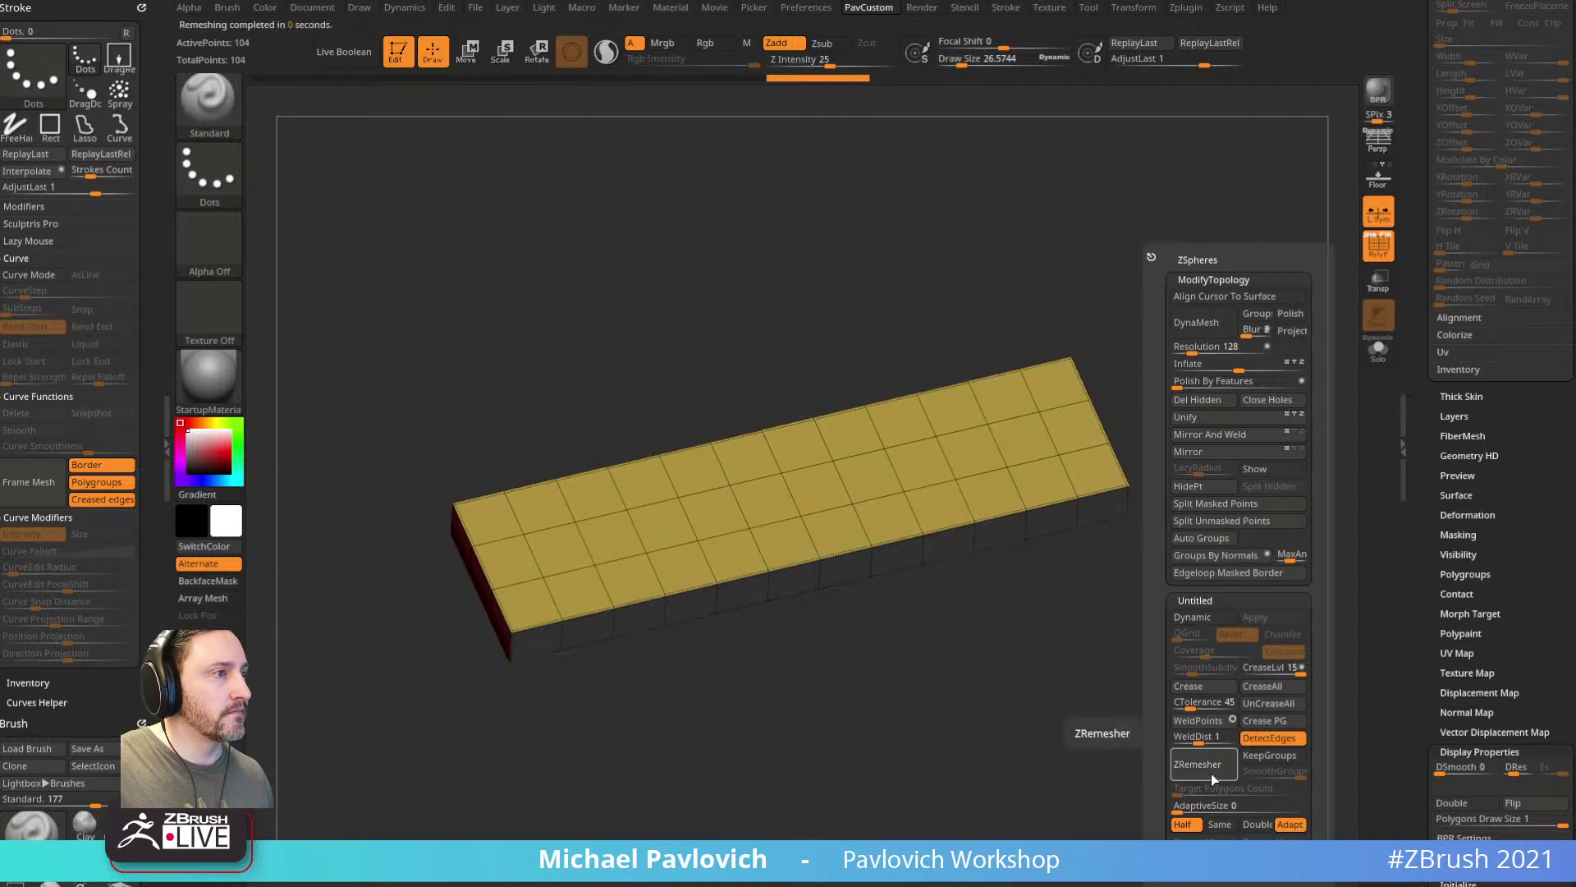
Step: Choose the ZModeler brush with the Insert edge action and remove the plank's two inner lengthwise edge loops
drag(1091, 657, 971, 614)
key(b)
key(z)
key(m)
key(space)
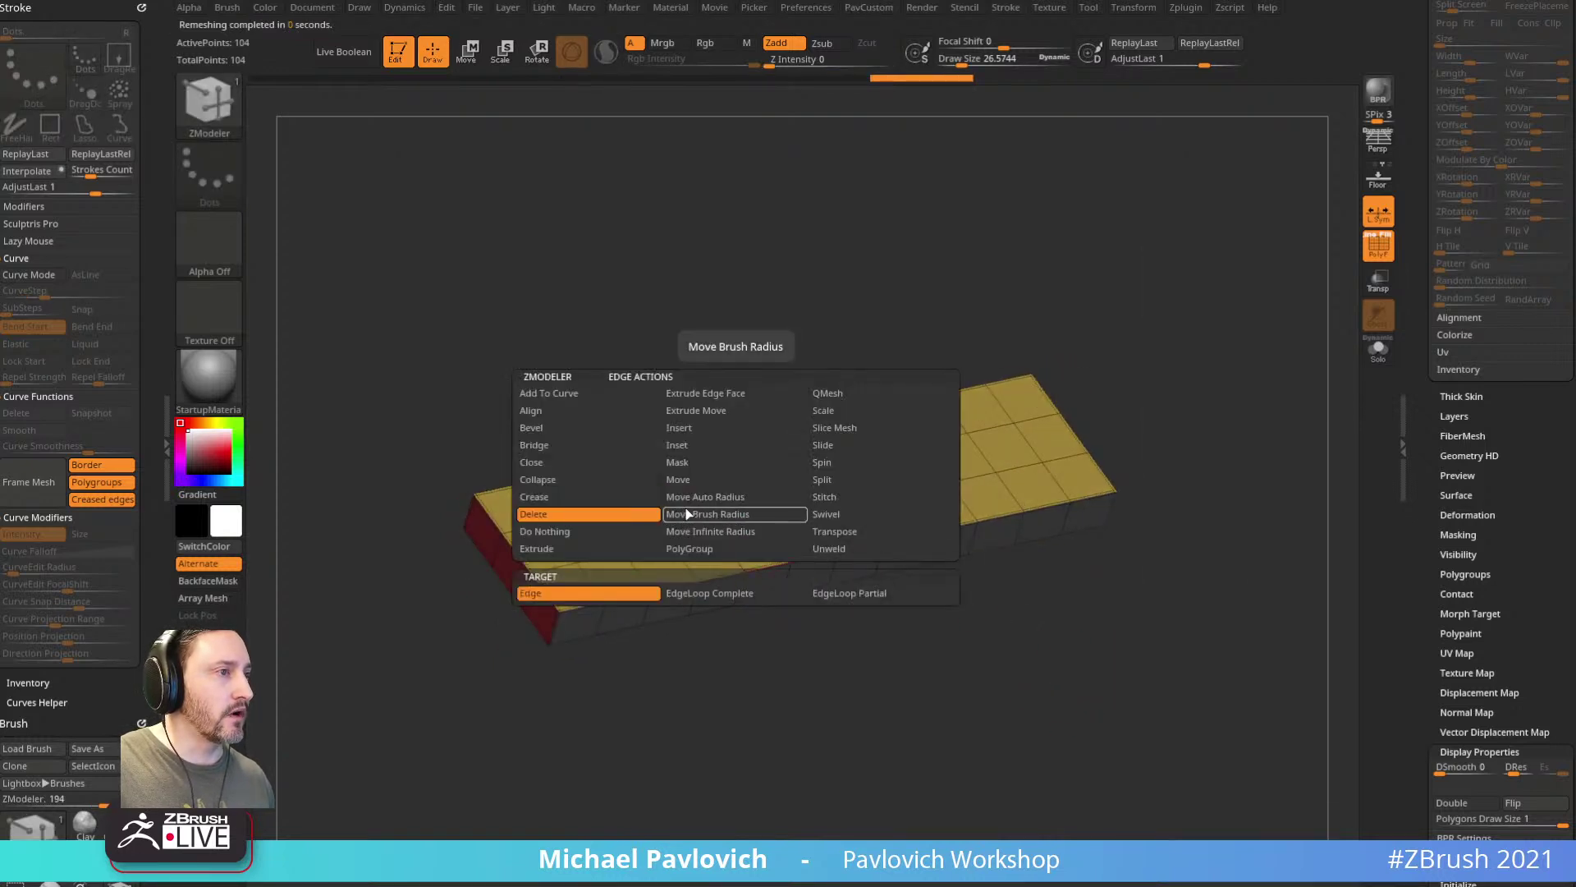
click(702, 427)
alt+click(739, 530)
alt+click(714, 491)
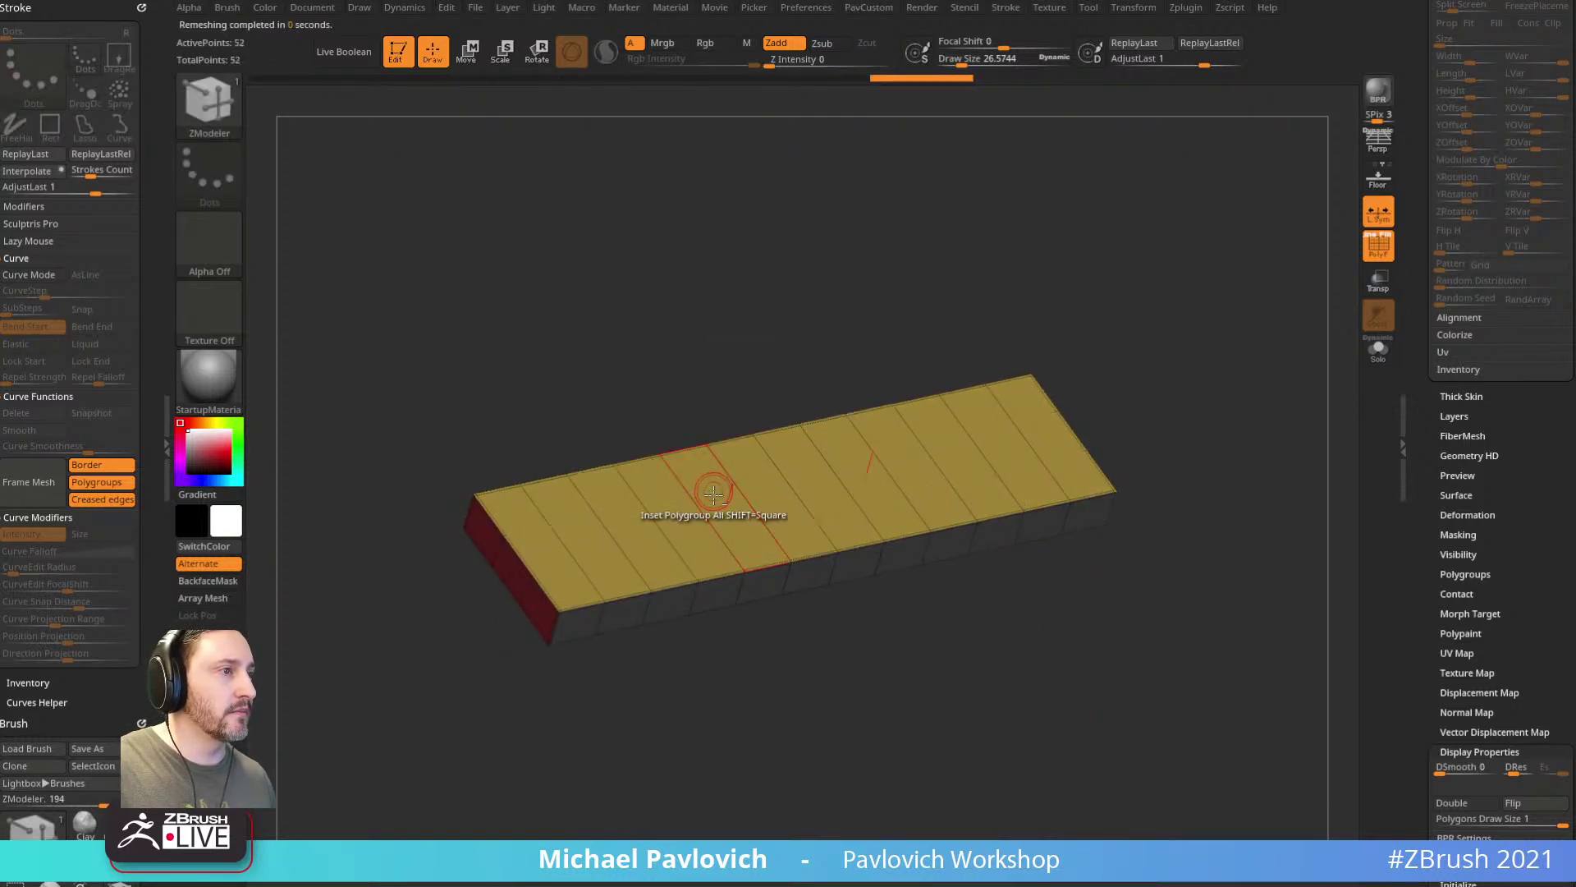
Step: Insert one lengthwise edge loop along the middle of the plank using the Multiple EdgeLoops target
key(space)
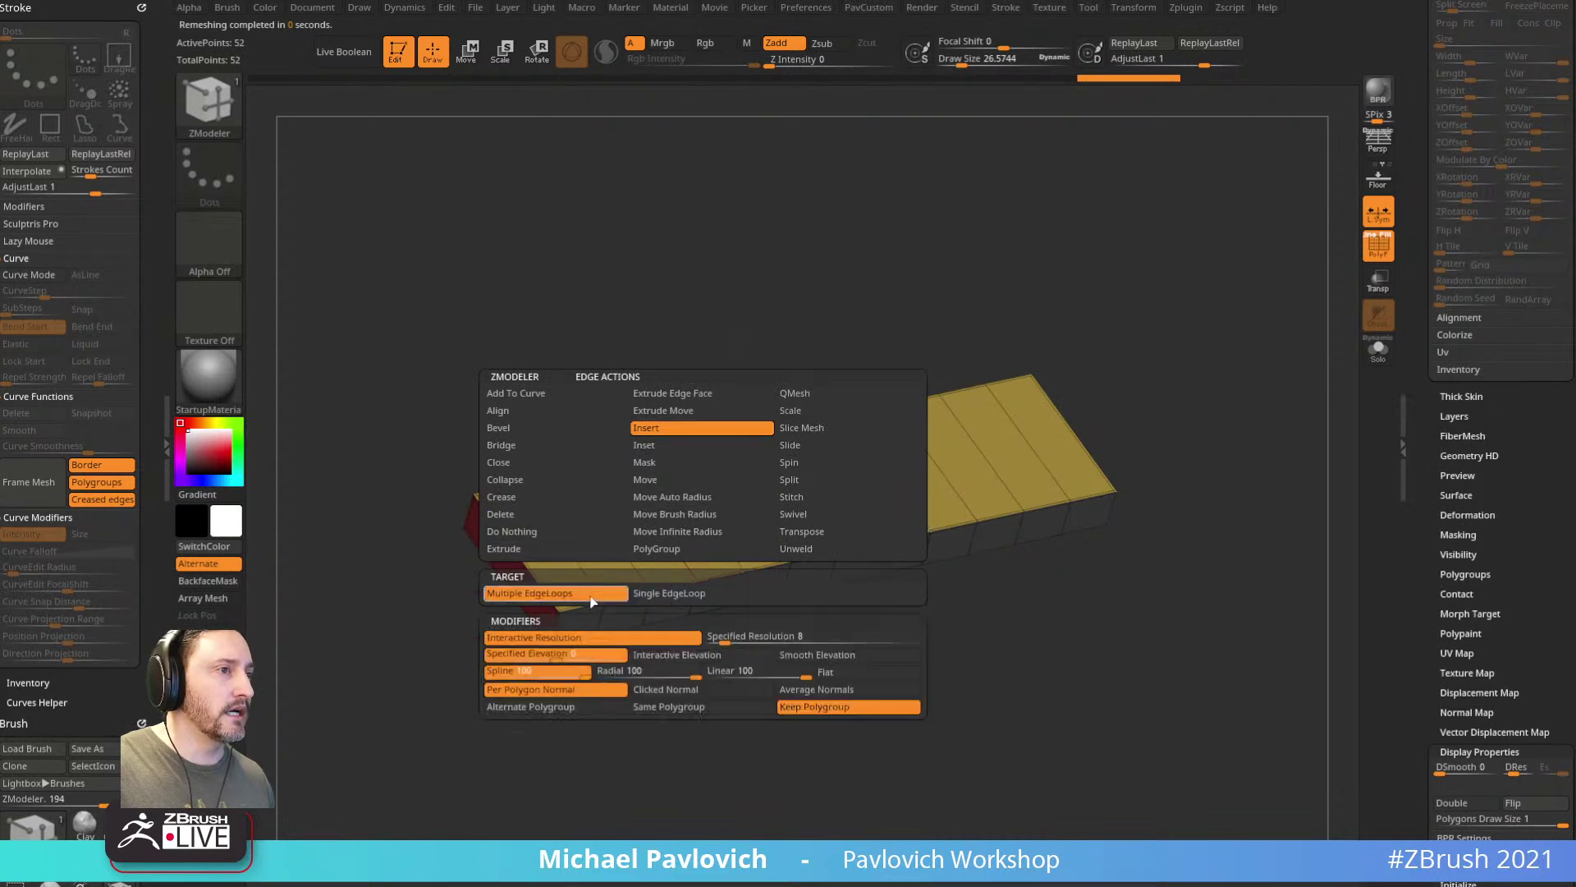
click(593, 594)
click(698, 513)
drag(1150, 427, 1150, 541)
Step: Use ZModeler's Split point action on centre-line points near the plank's ends to form circular faces on both sides
key(space)
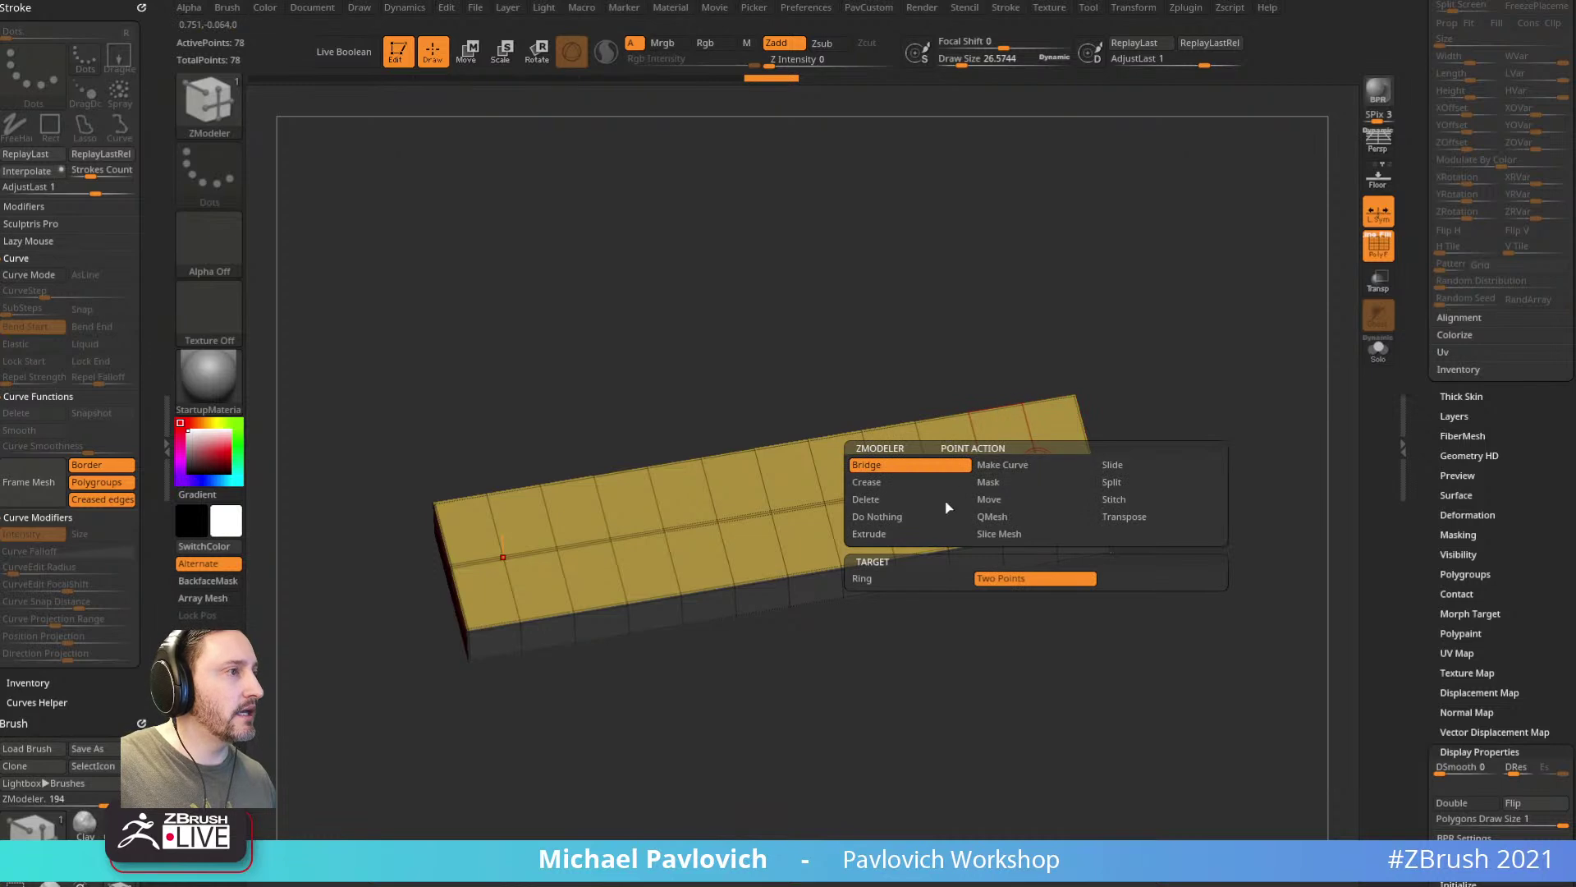
click(1115, 483)
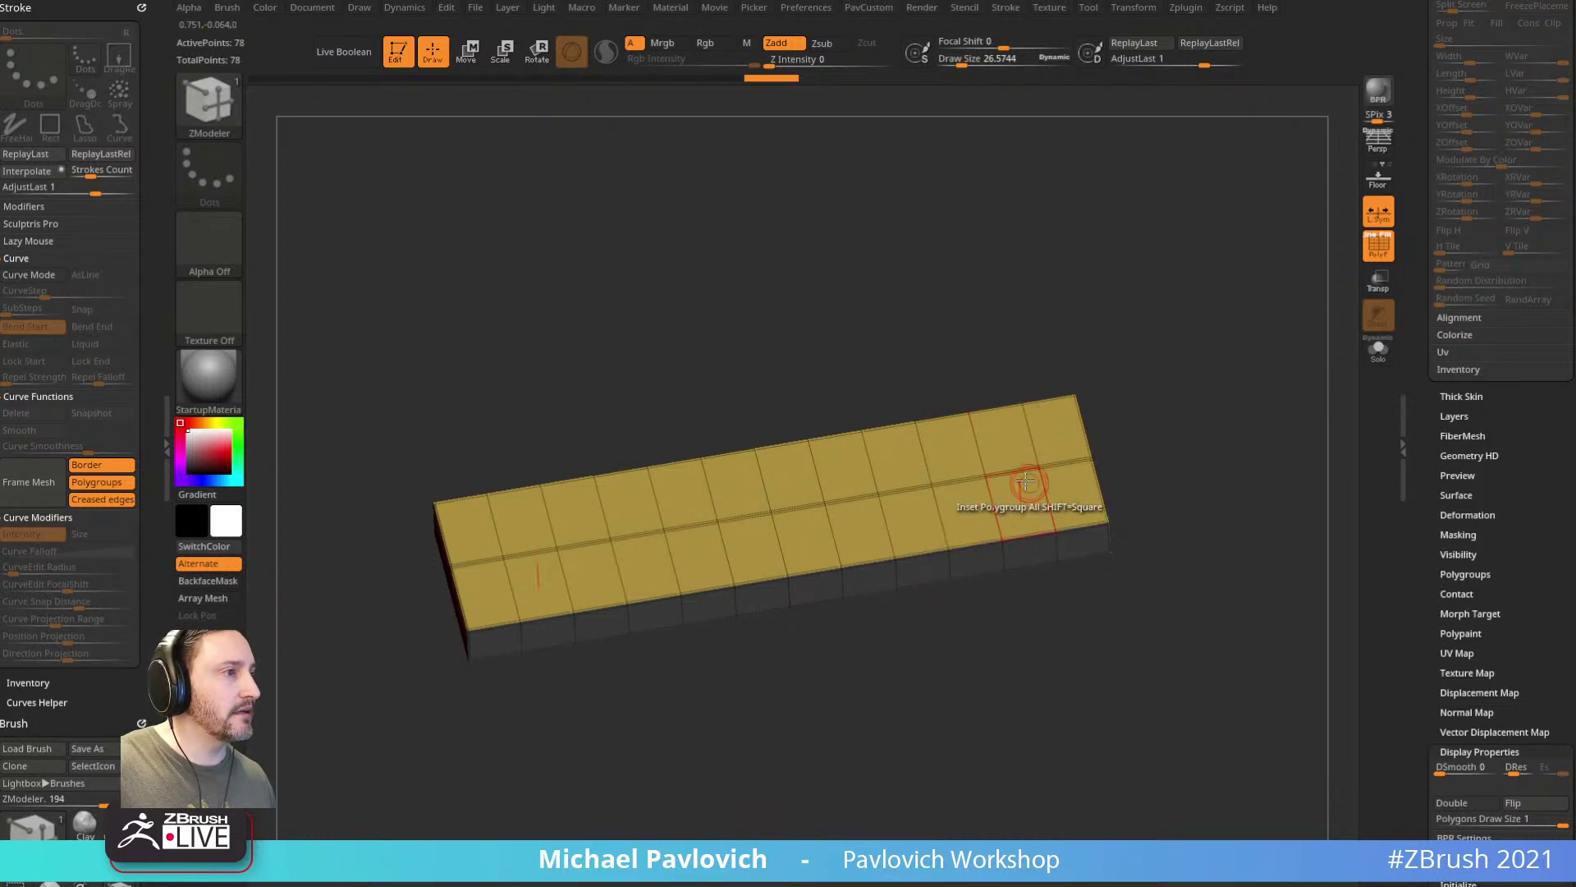
click(1058, 490)
drag(1173, 280, 1164, 251)
click(1040, 490)
drag(1114, 350, 1145, 559)
Step: Try the QMesh polygon action with the Polygroup All target on the plank's circular end faces
key(space)
click(997, 428)
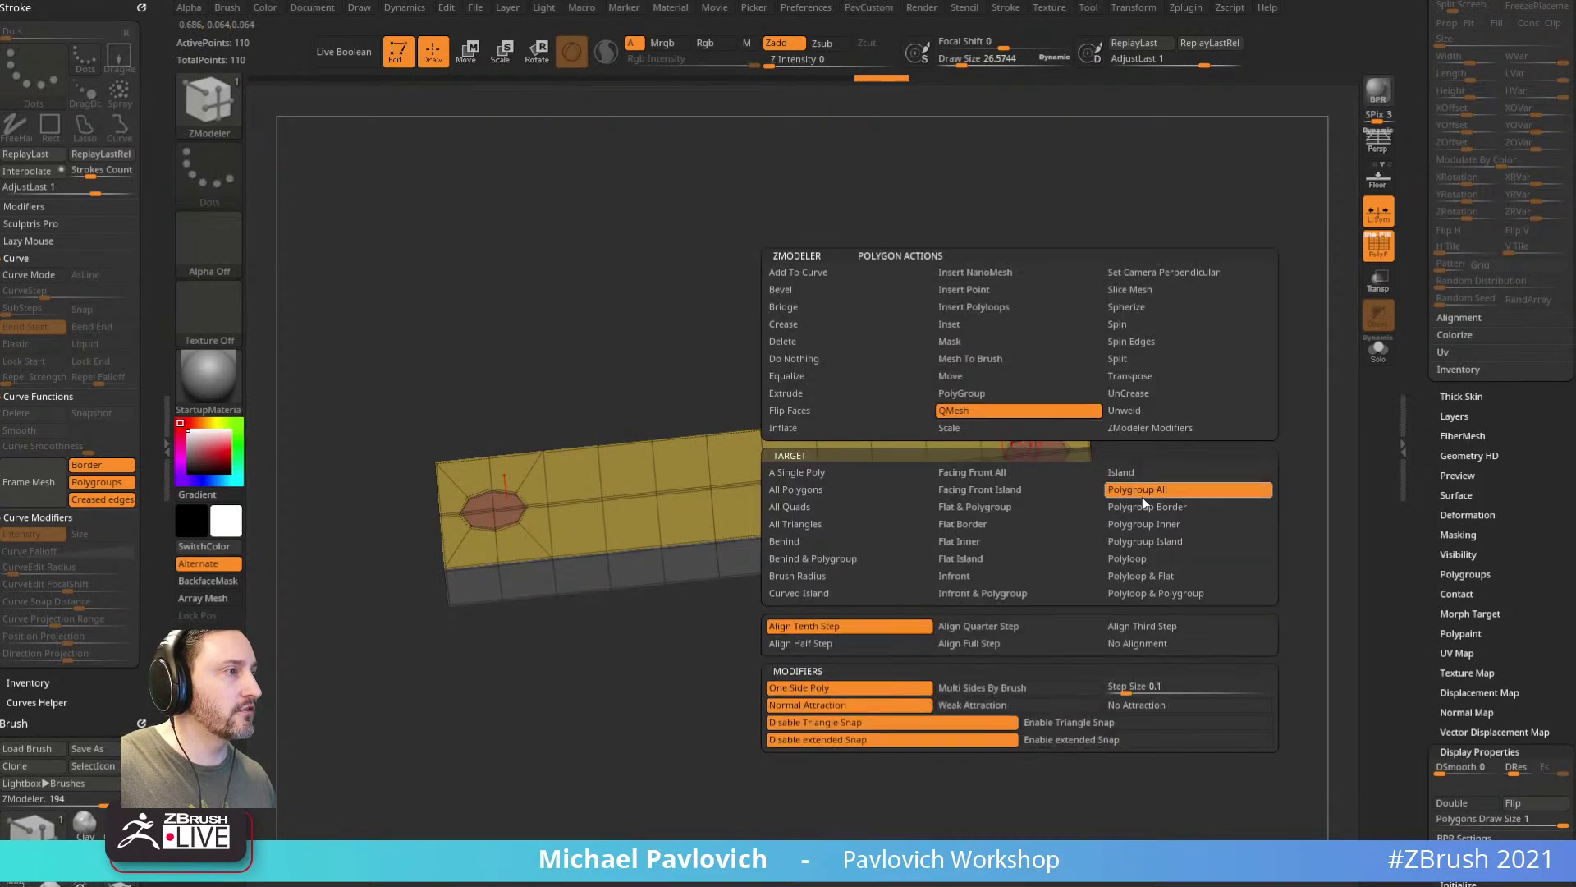
drag(1210, 482, 1186, 408)
key(ctrl+z)
Step: Duplicate the plank with the gizmo, placing the copy parallel to and apart from the original
key(w)
ctrl+drag(792, 485, 497, 767)
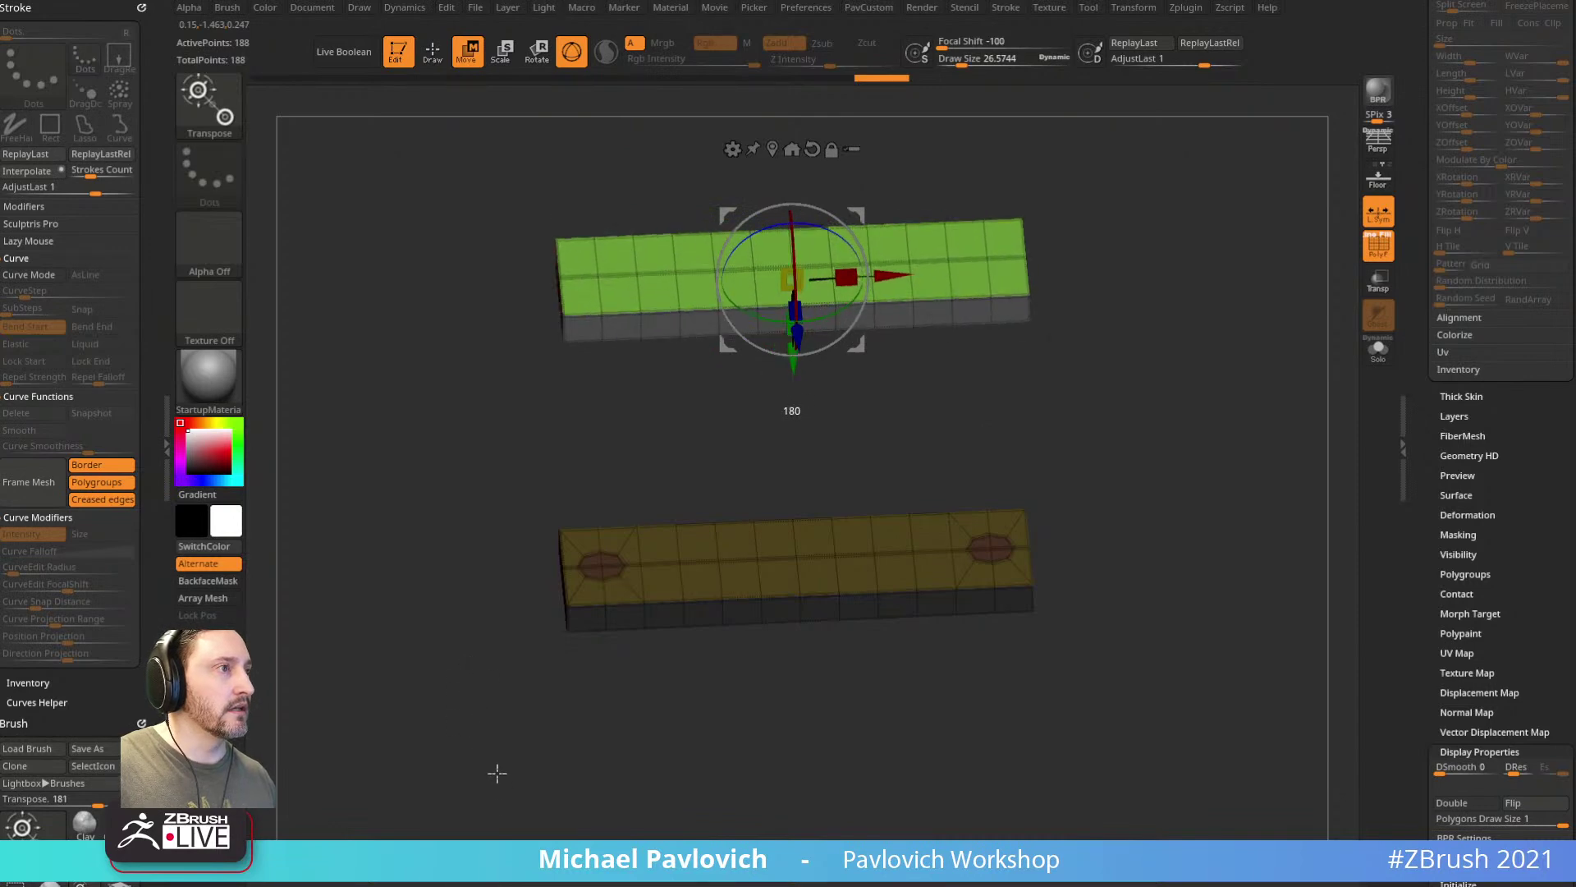
mouse_move(1098, 384)
mouse_down()
mouse_move(1185, 239)
mouse_move(1246, 252)
mouse_move(1210, 331)
mouse_move(1031, 345)
mouse_move(928, 320)
mouse_up()
Step: Delete the plank's circular end faces with ZModeler's Delete polygon action and the Polygroup All target
key(q)
key(space)
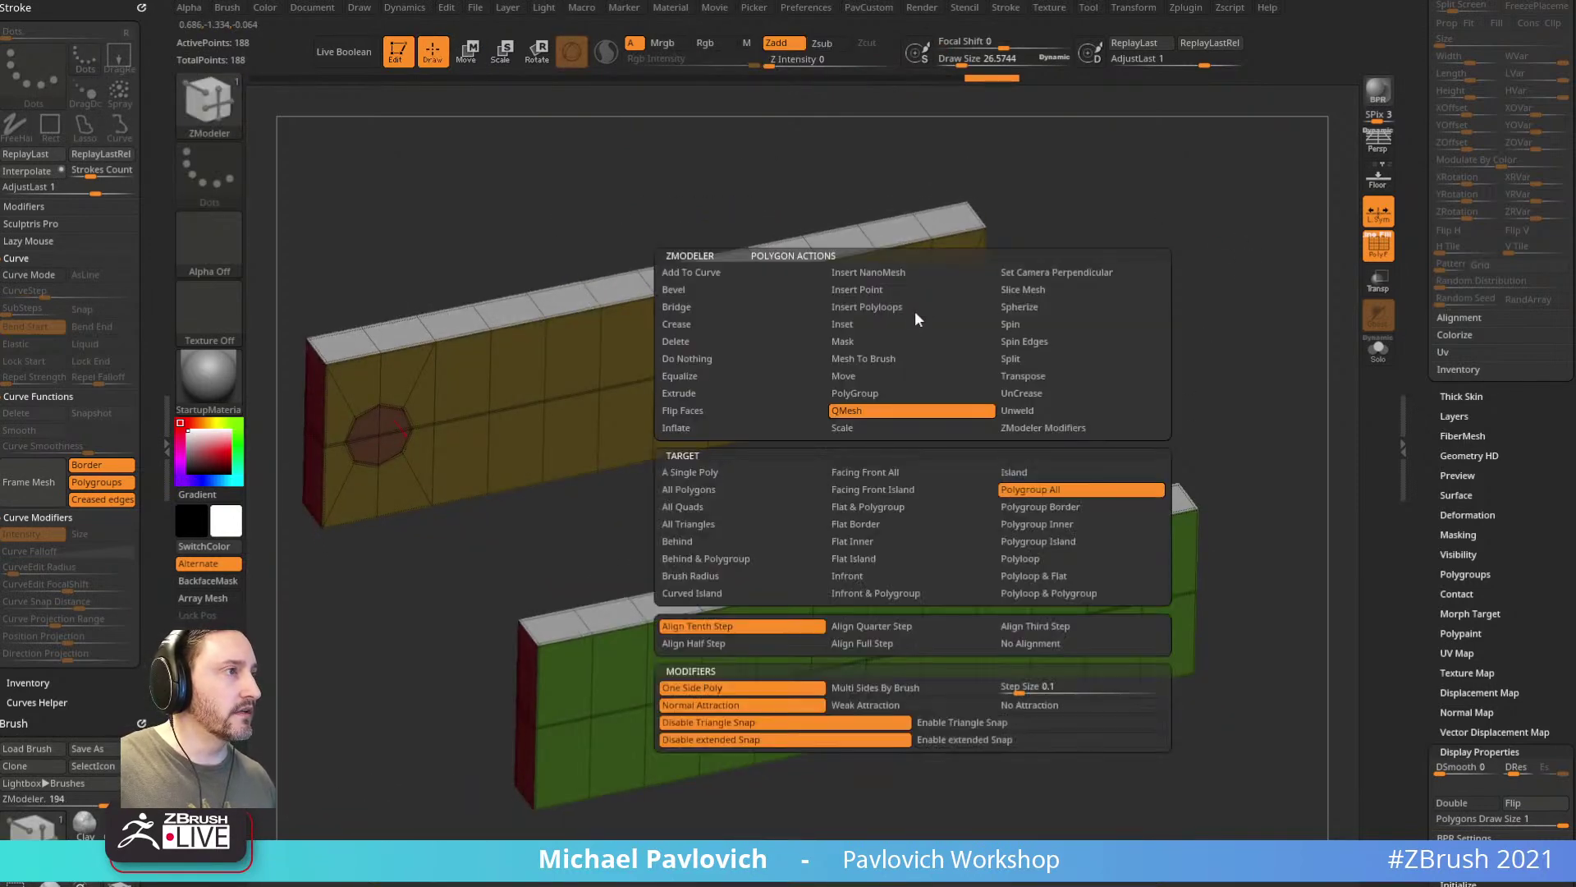
click(722, 341)
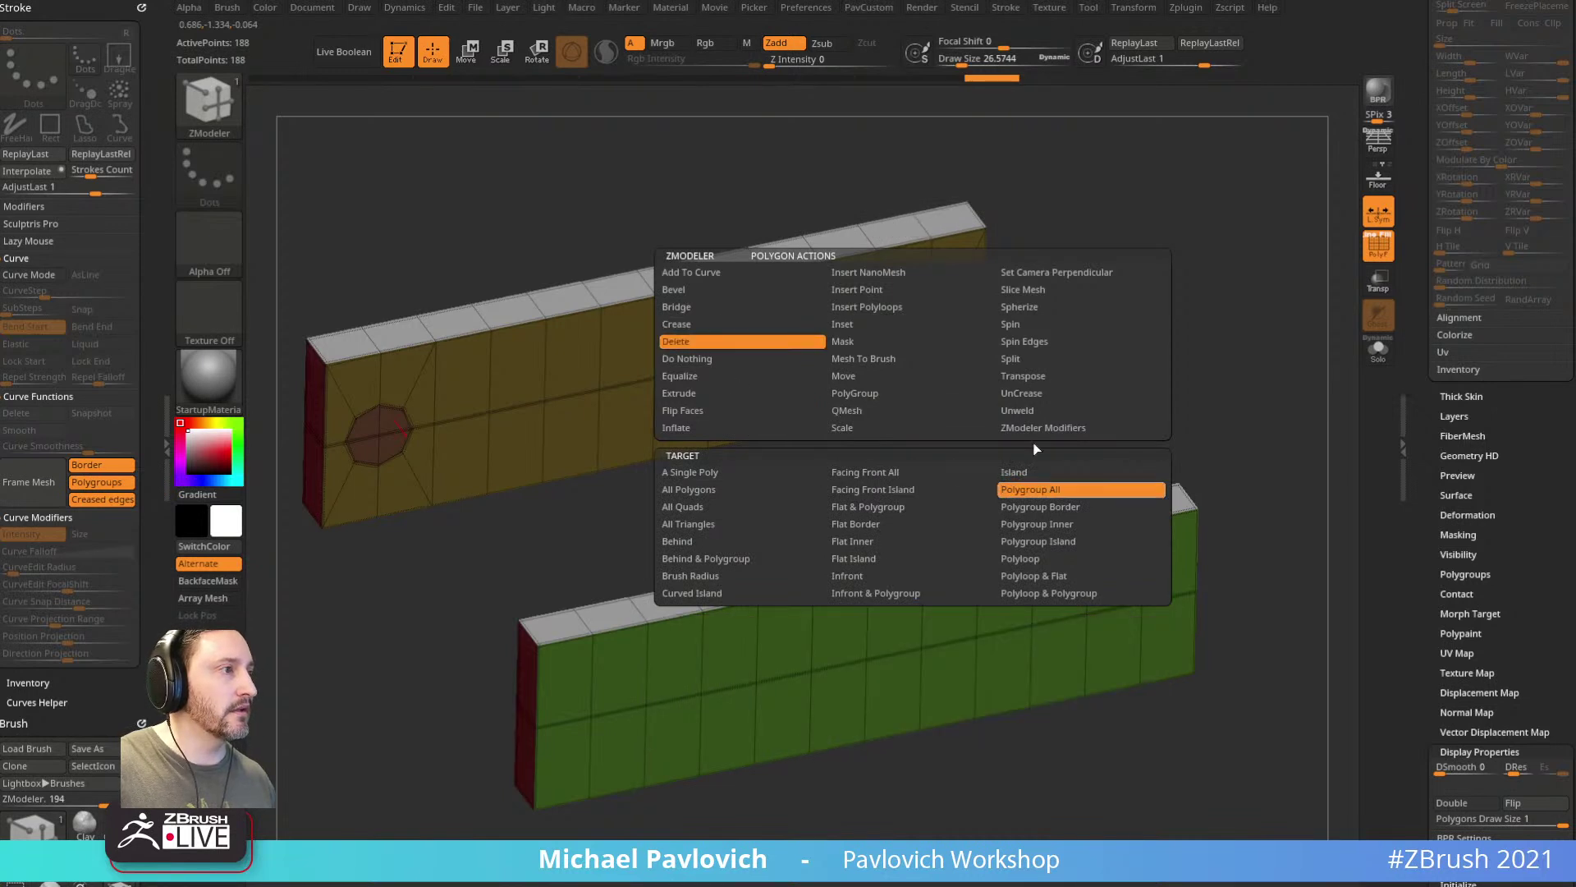
click(1016, 487)
key(space)
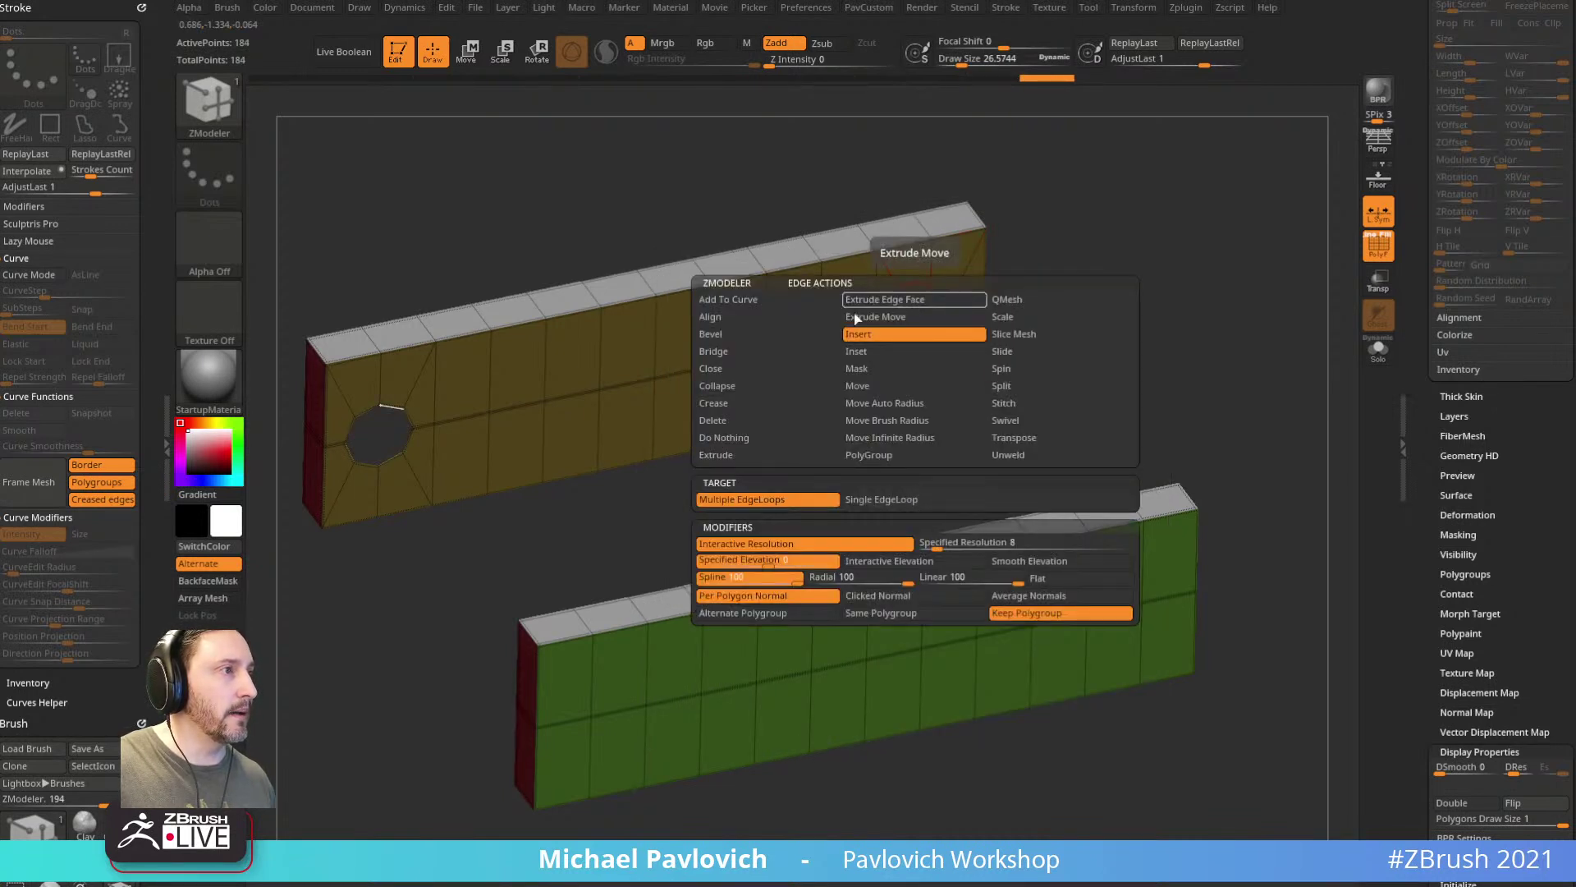
Step: Join the matching circular end holes of the two planks into posts with ZModeler's Bridge edge action and the Two Holes target
click(730, 351)
click(862, 499)
click(927, 289)
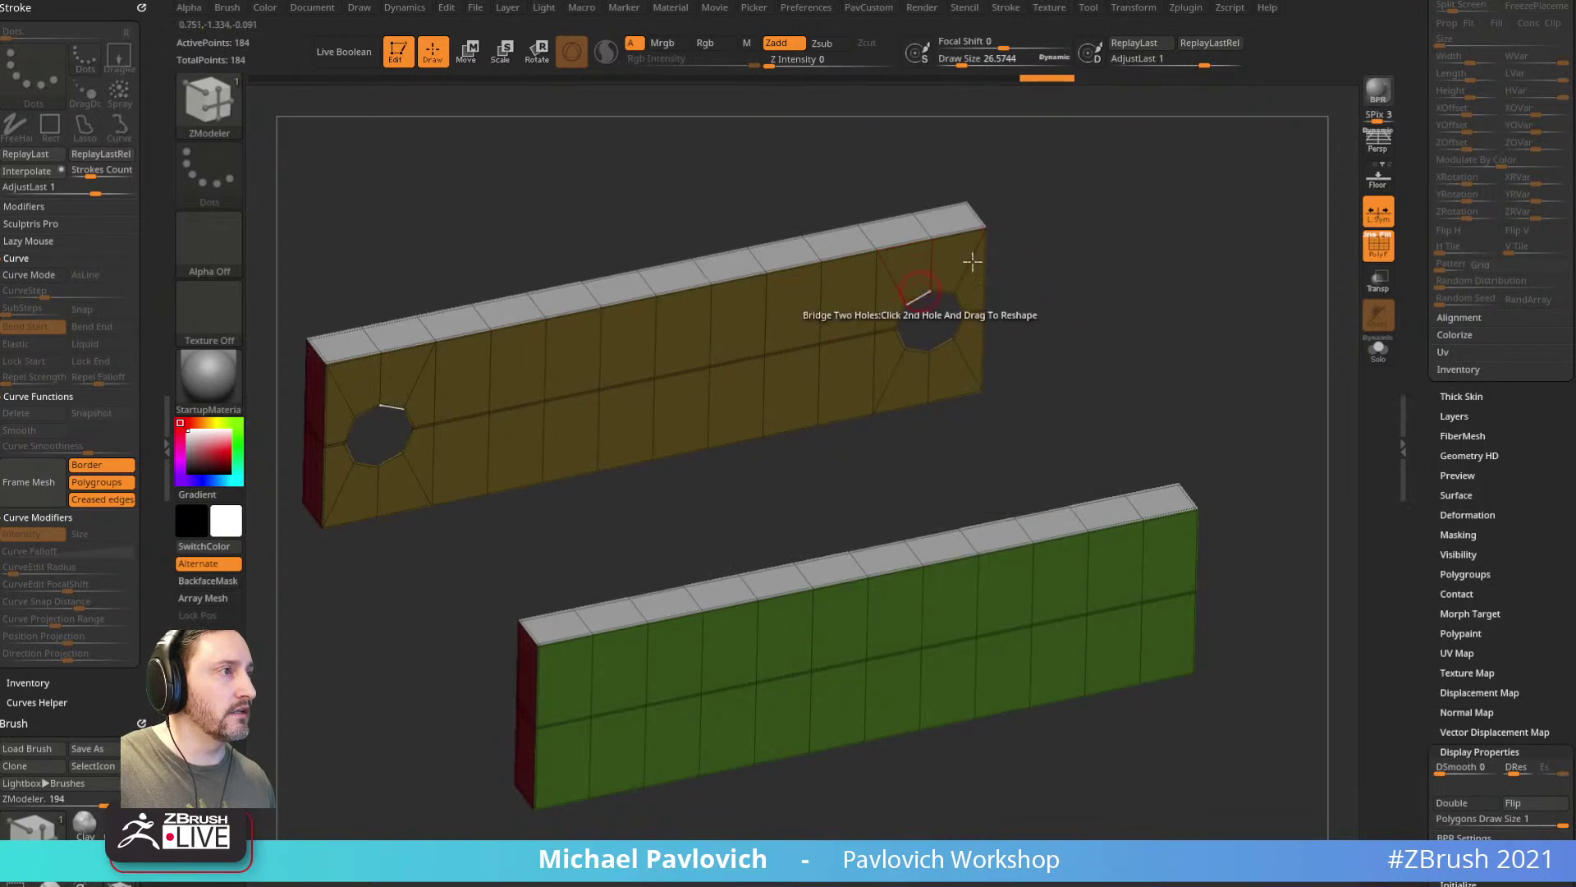
right_drag(926, 285, 1164, 489)
click(1147, 549)
ctrl+right_drag(1147, 549, 1169, 466)
shift+drag(1169, 466, 1202, 435)
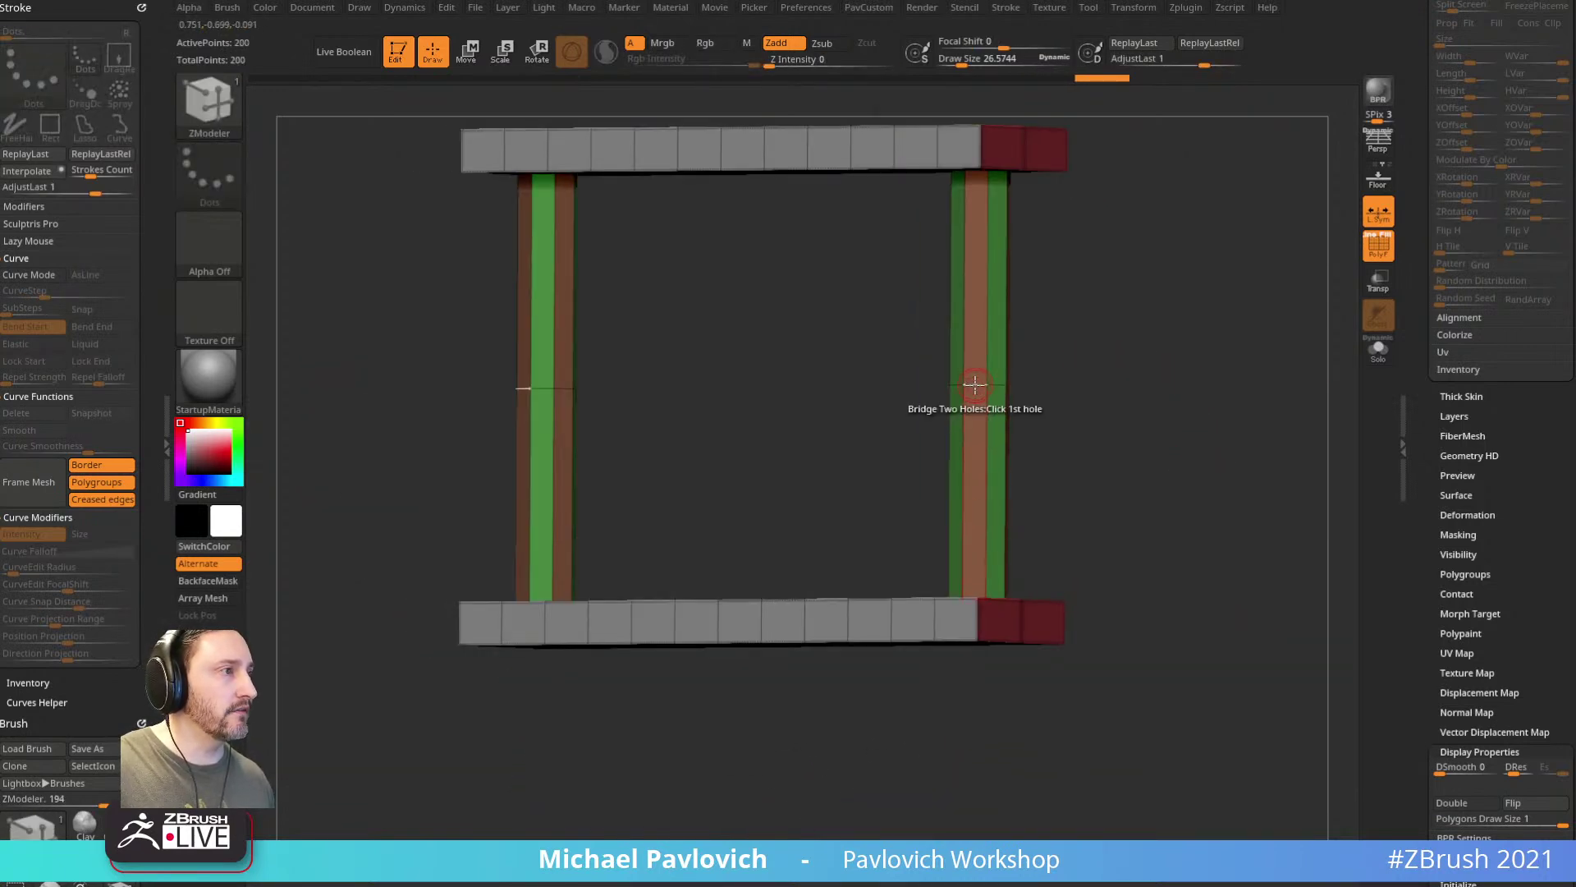
Step: Insert evenly spaced edge loops along both posts with ZModeler's Insert edge action and the Multiple EdgeLoops target
key(space)
click(919, 420)
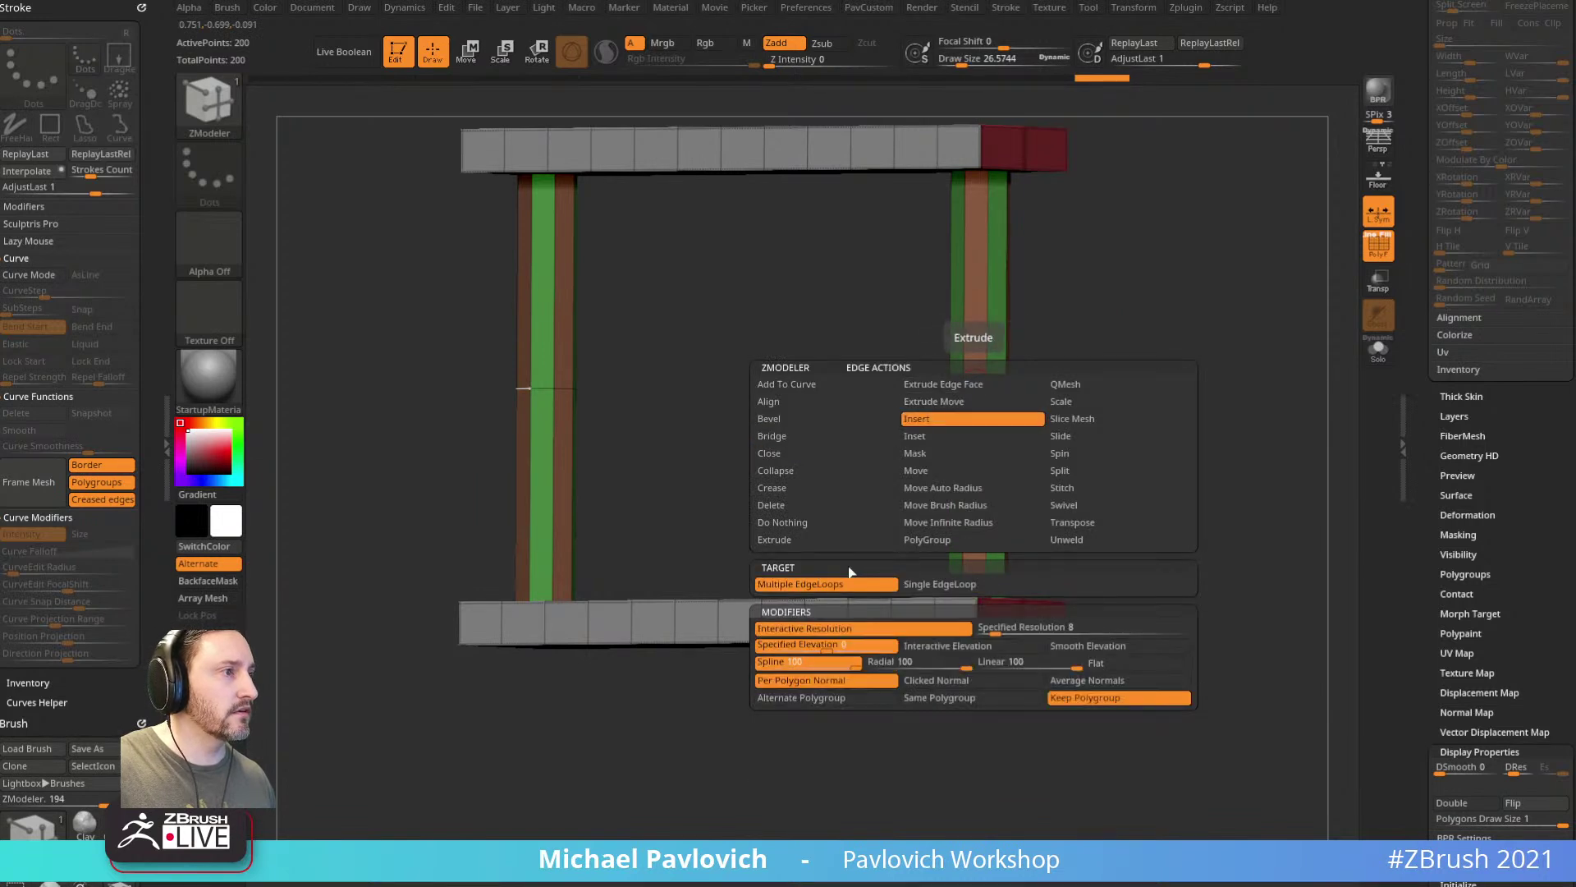
click(944, 583)
drag(964, 376, 973, 320)
key(2)
click(1198, 703)
Step: Round the square ends of both planks with ZModeler's Bridge polygon action, using the Connected Polys target and Circle shape
drag(1215, 390, 1155, 408)
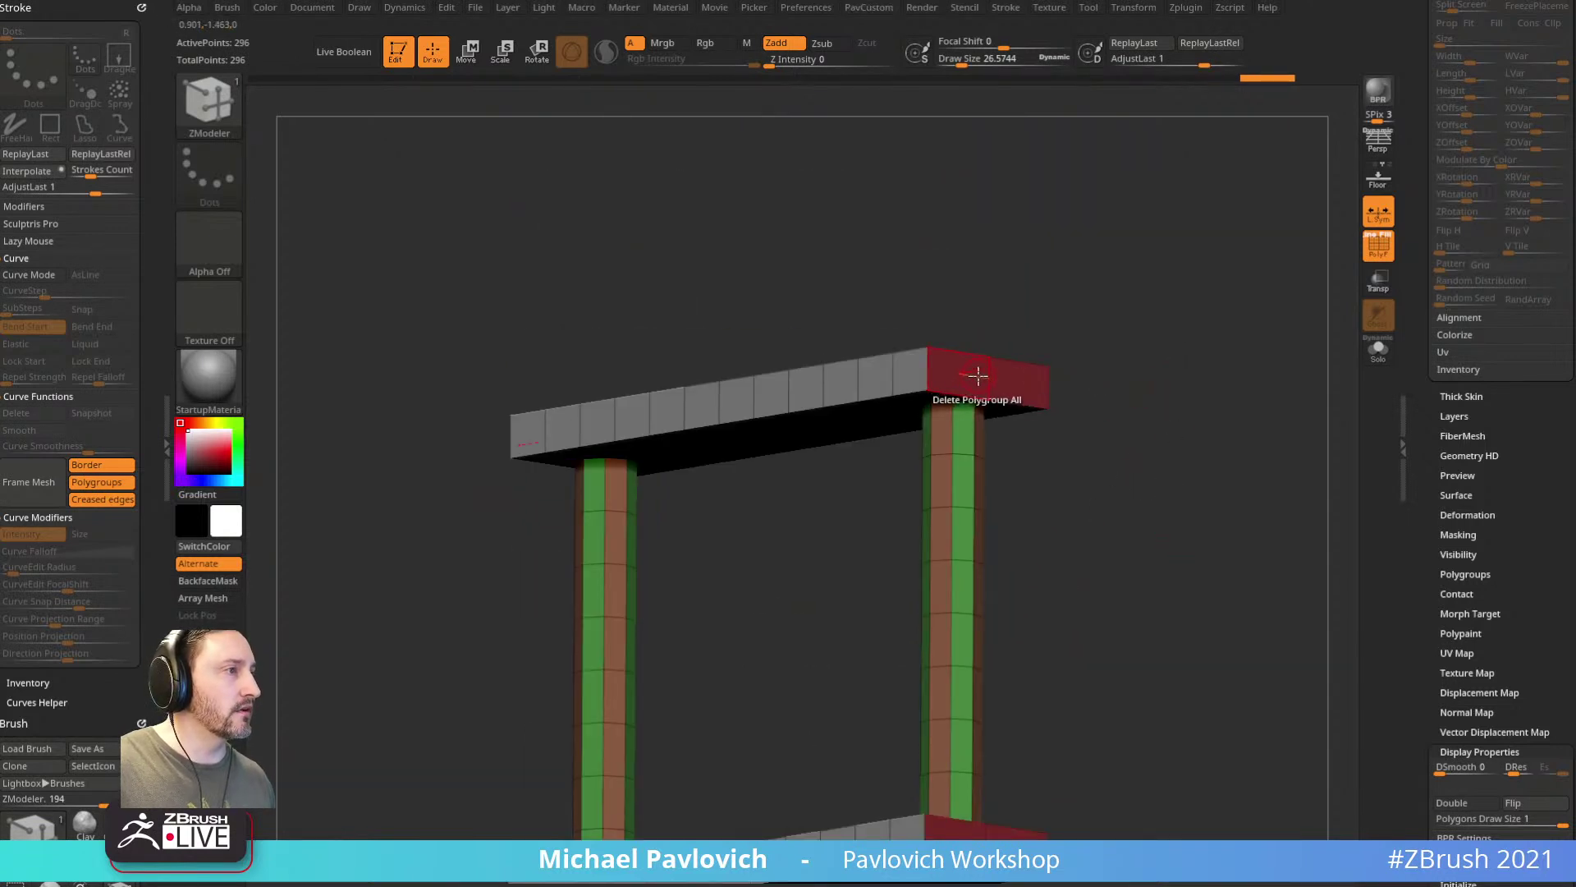
key(space)
click(832, 307)
click(1042, 362)
drag(1130, 380, 1153, 406)
click(868, 626)
Step: Regroup the whole part with Groups By Normals, and mirror and weld it so both posts share one polygroup
key(2)
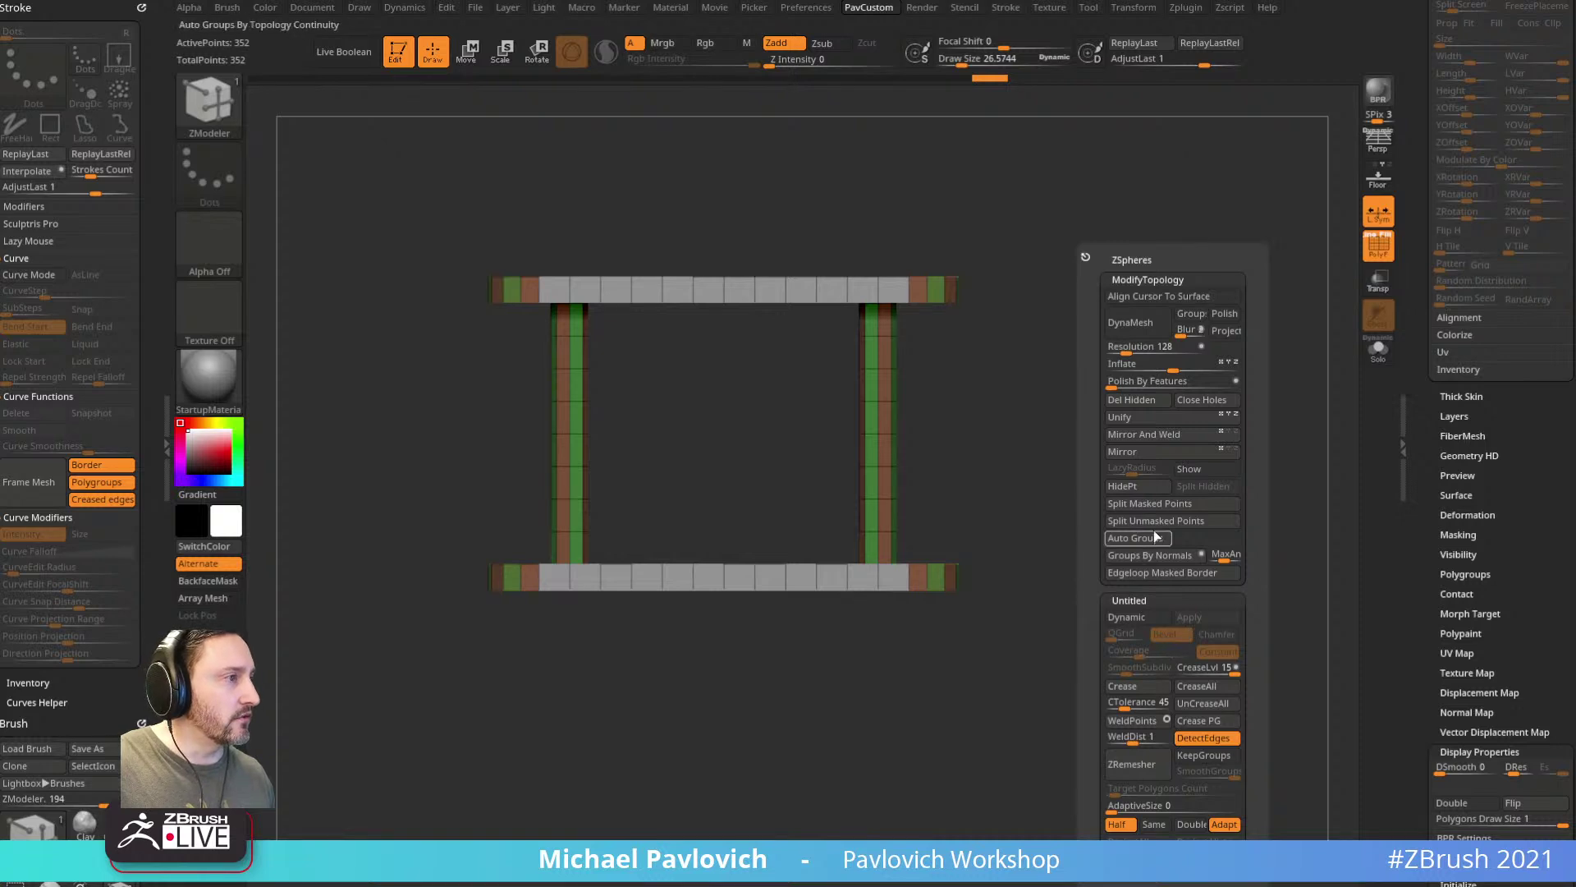
click(1156, 554)
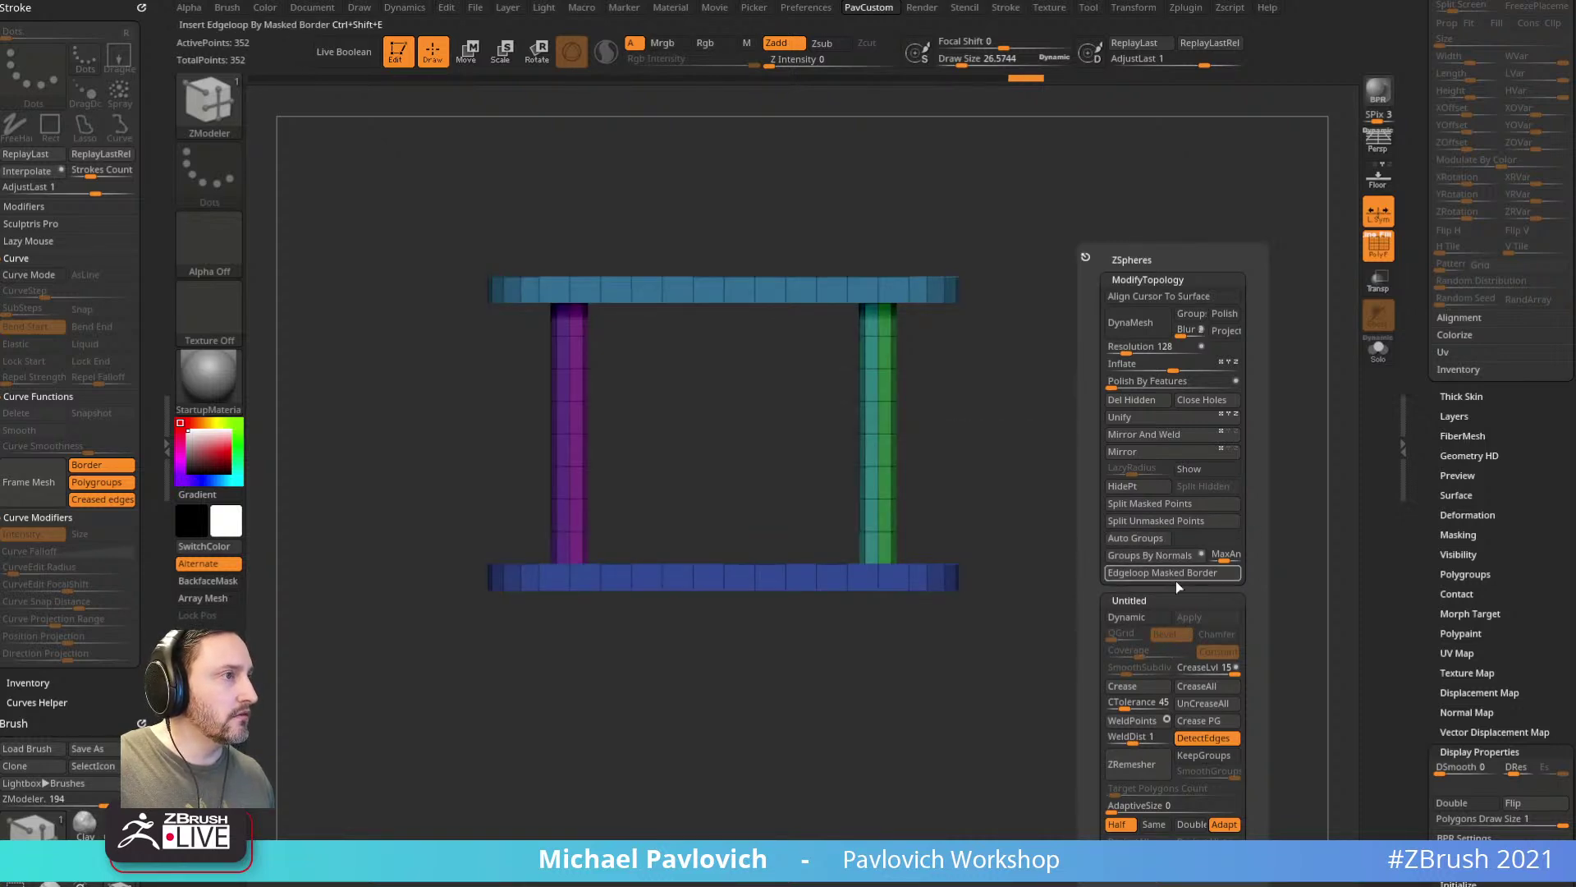
drag(1008, 547, 1052, 458)
key(n)
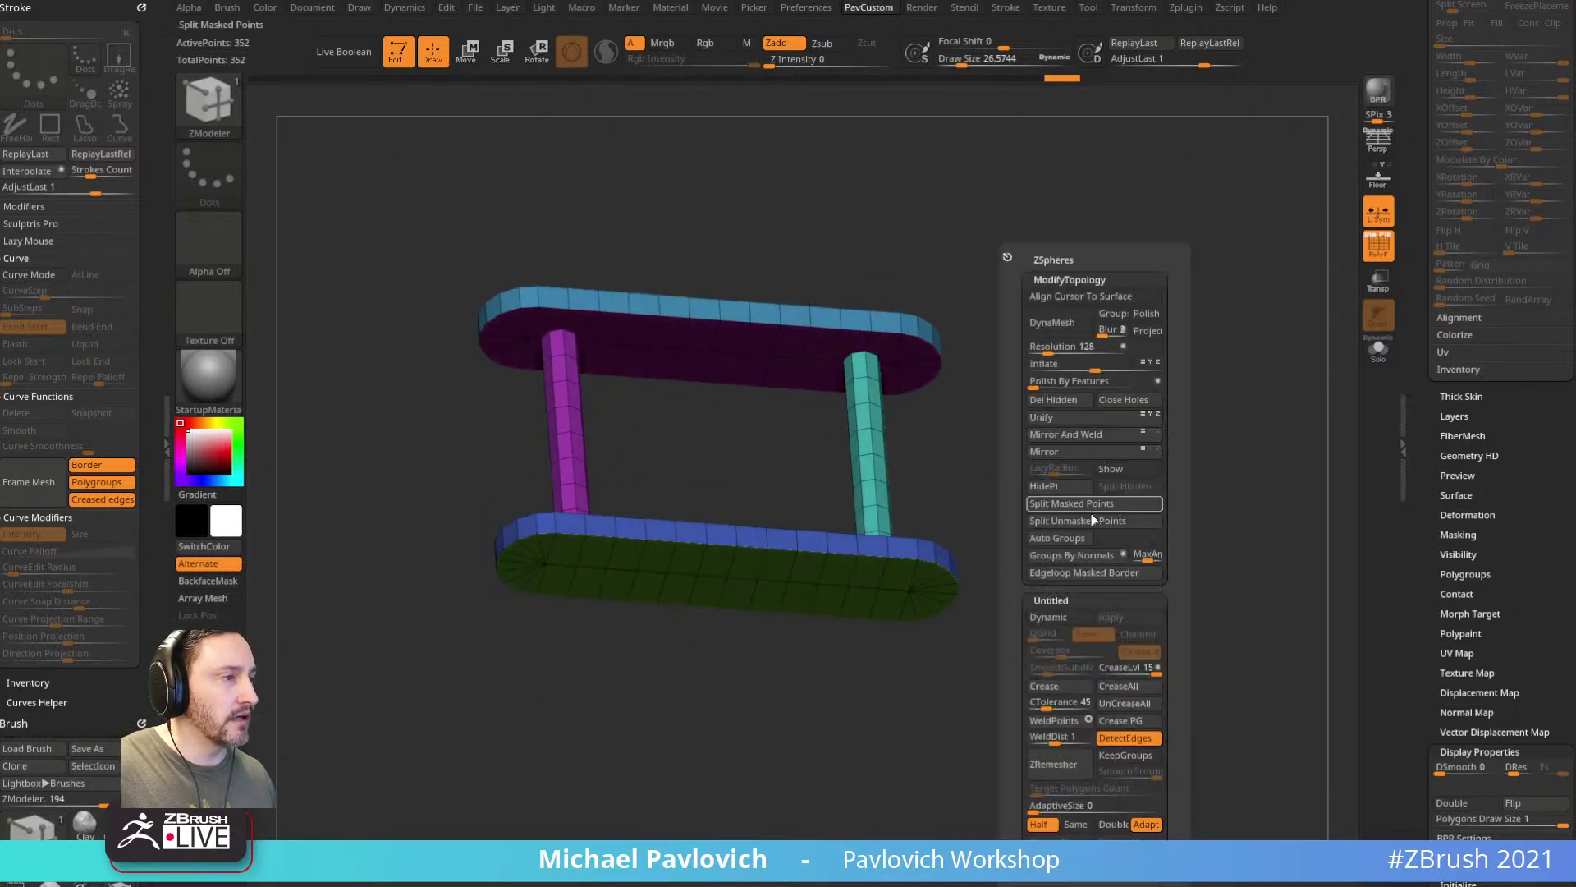
click(1082, 420)
drag(922, 553, 1253, 404)
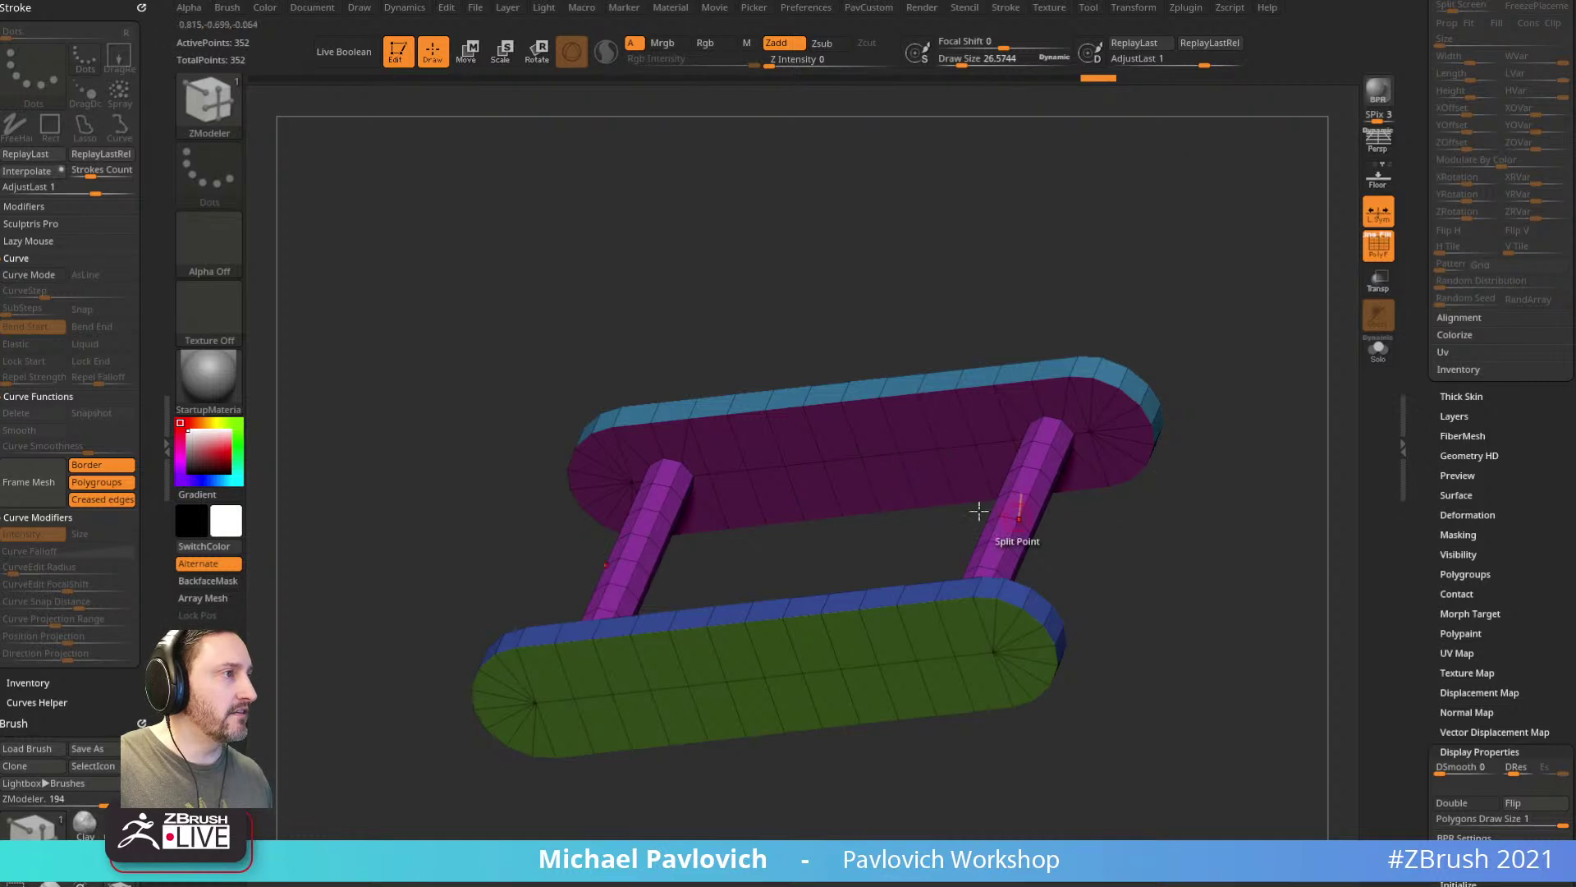
drag(1201, 473, 1199, 553)
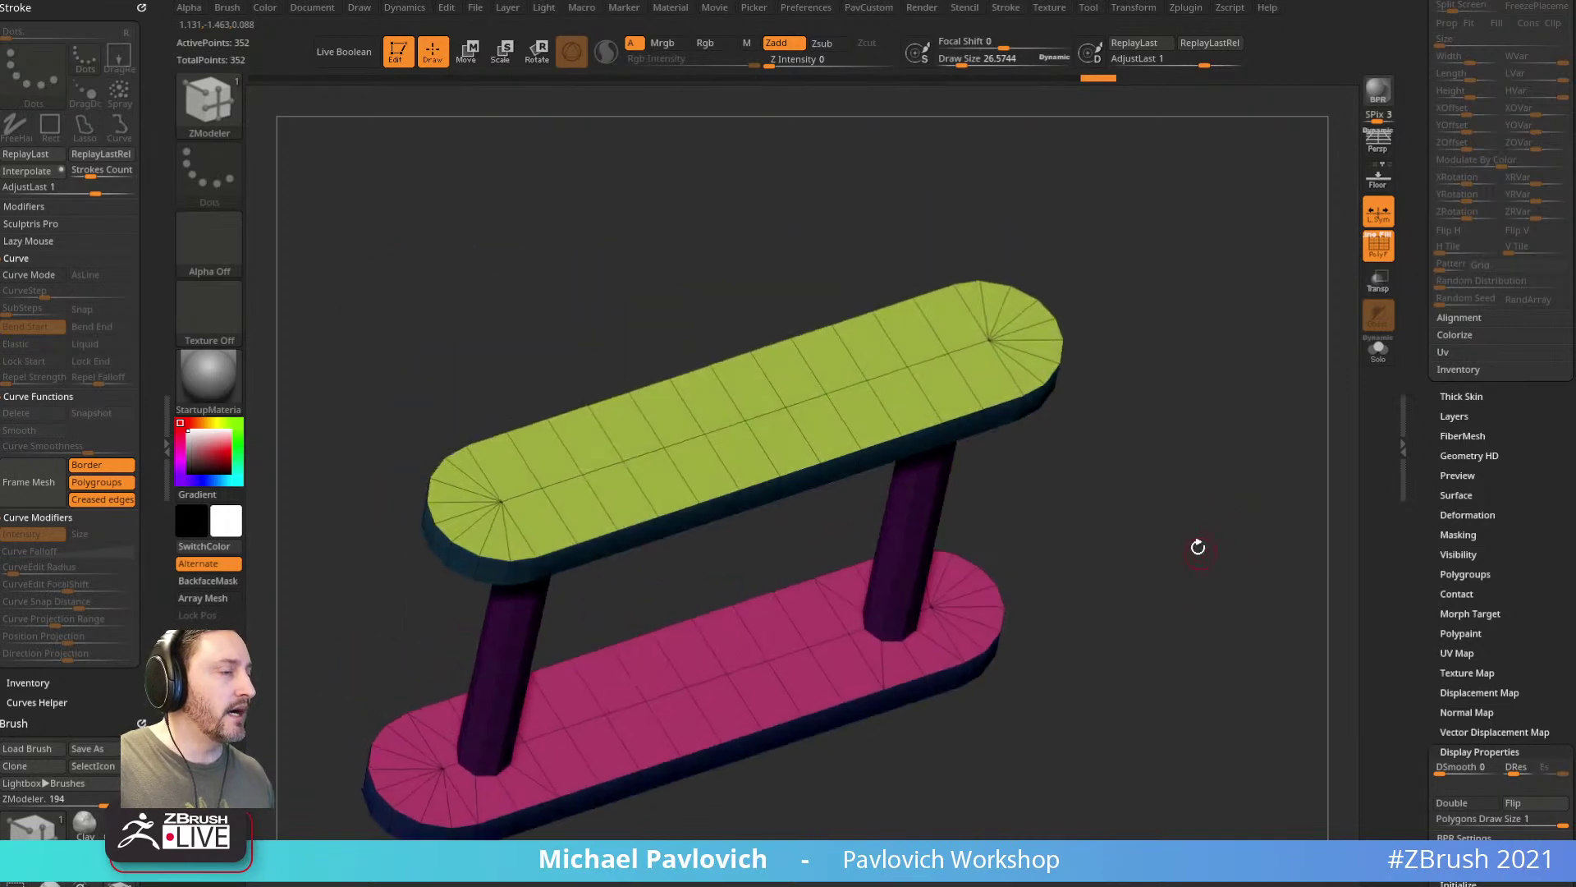
drag(867, 616, 1116, 498)
drag(799, 520, 1141, 463)
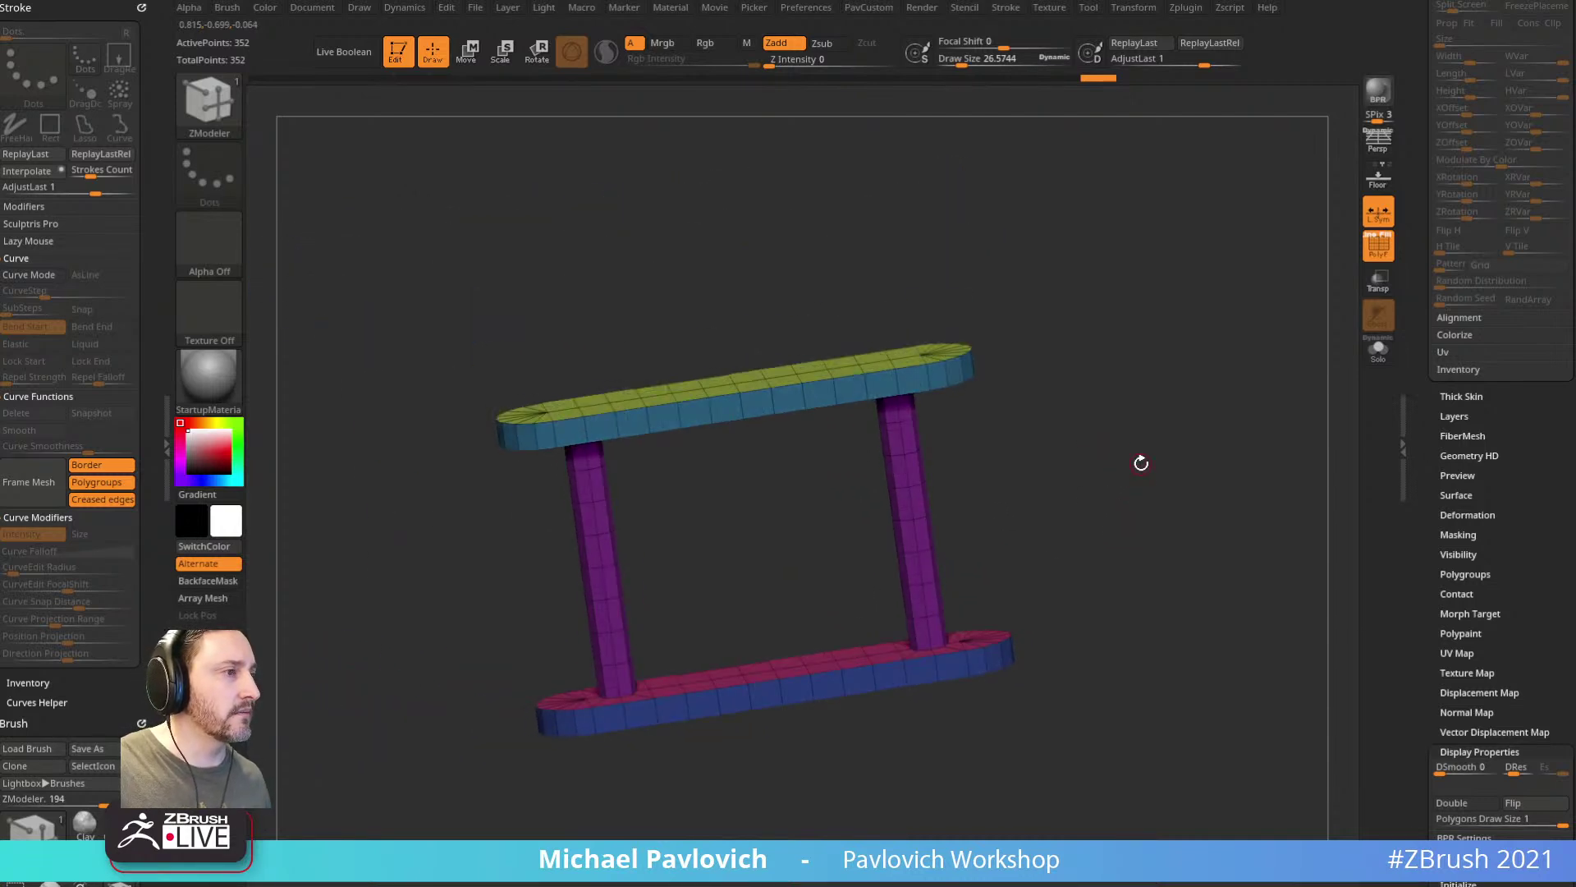
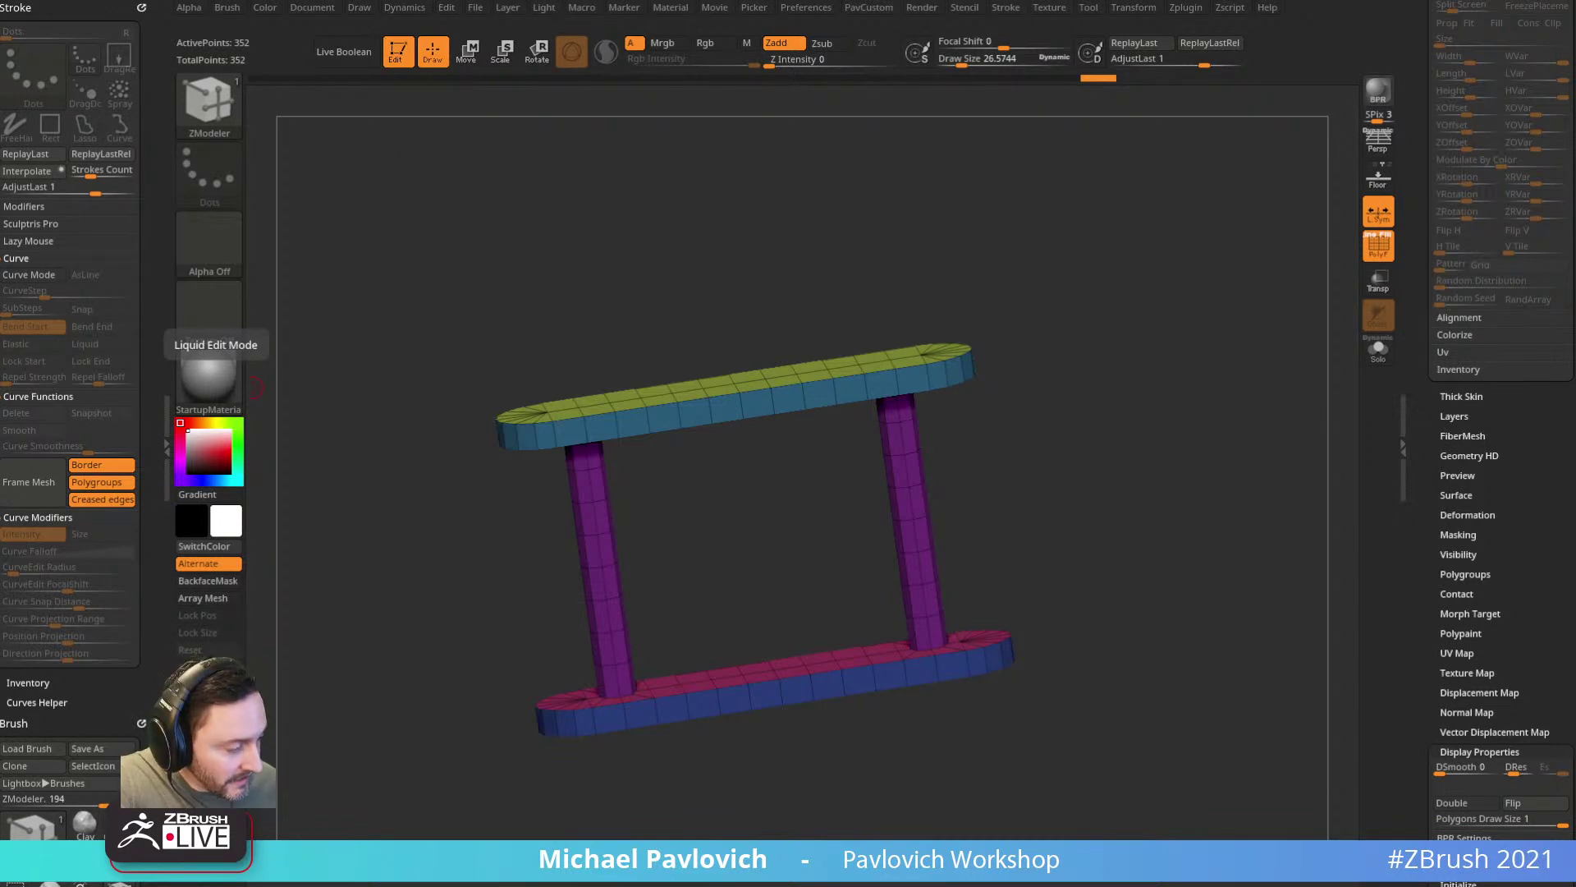
Step: Switch back to the burger tower model and compare its front view with the reference photo
drag(1414, 222, 1416, 653)
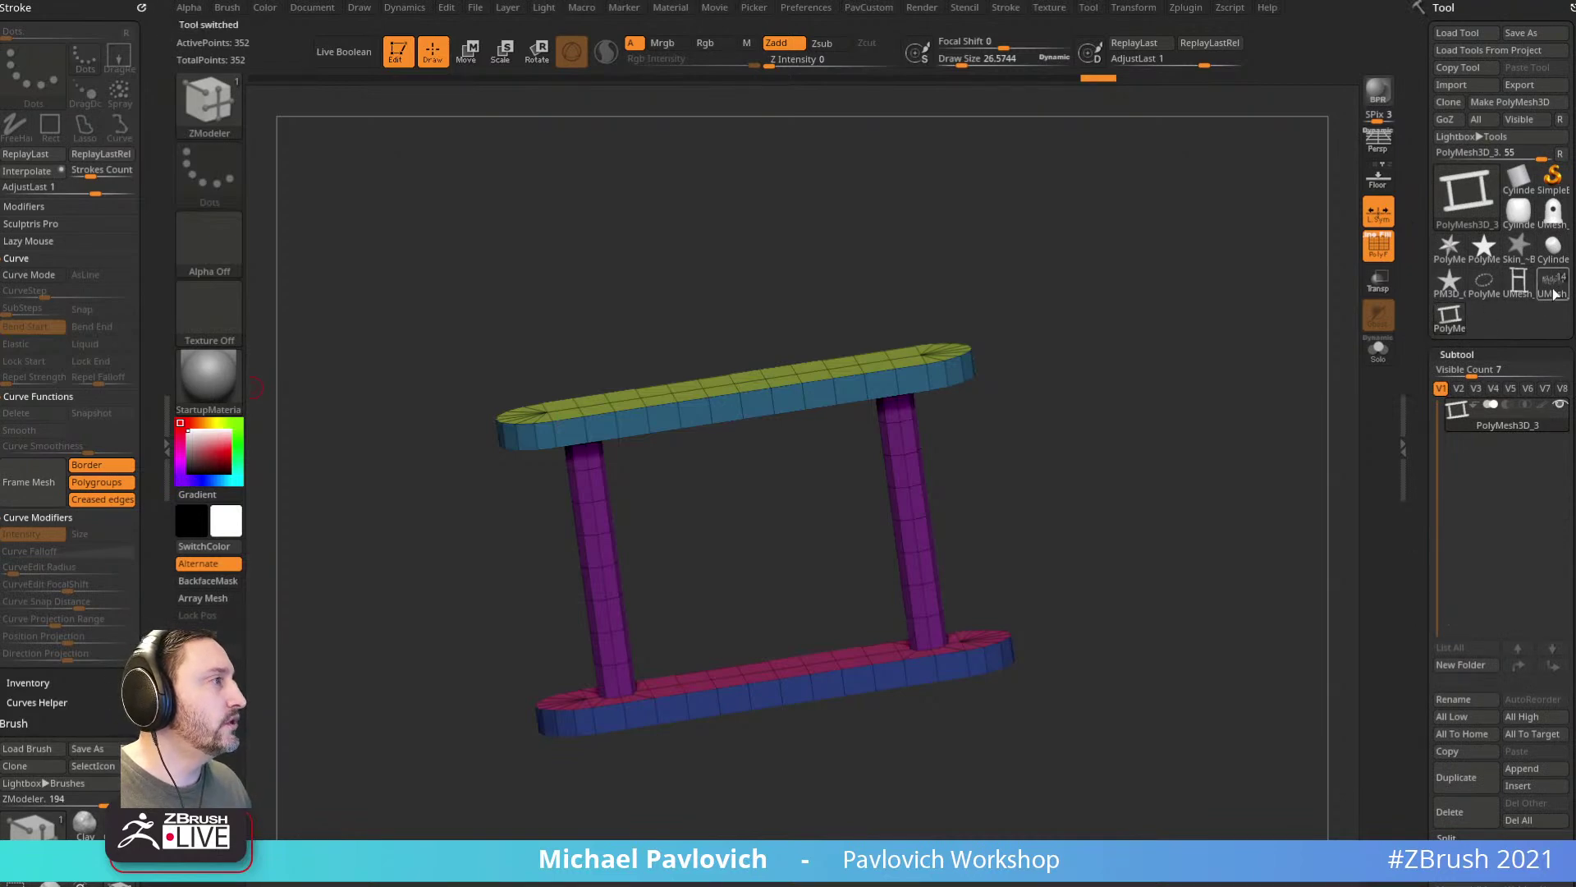
click(1554, 293)
shift+drag(1069, 319, 1166, 400)
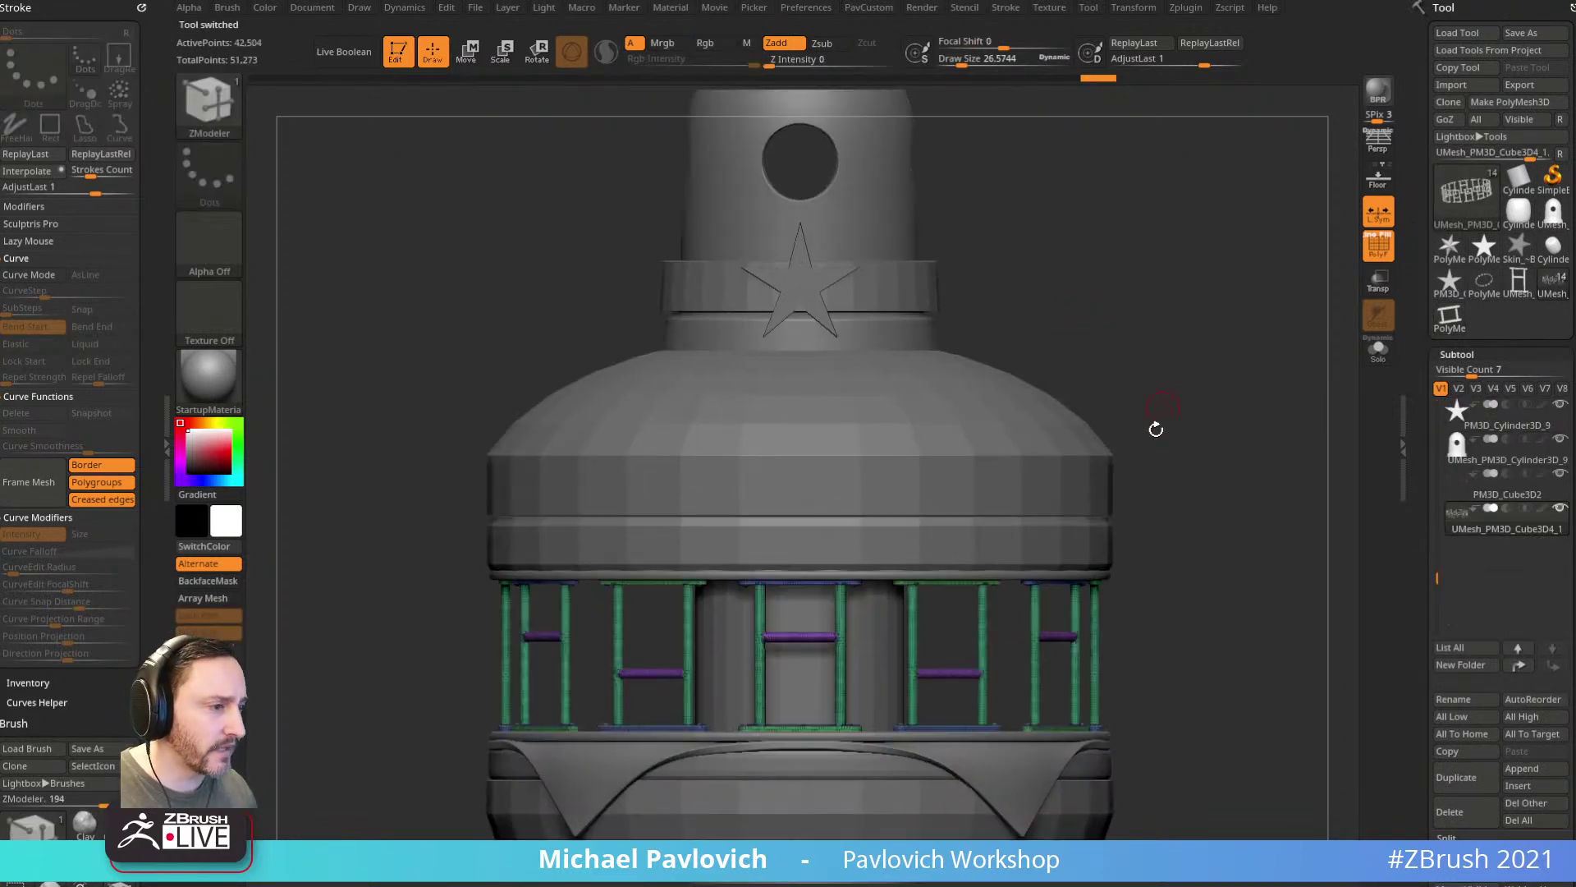
right_drag(909, 502, 894, 490)
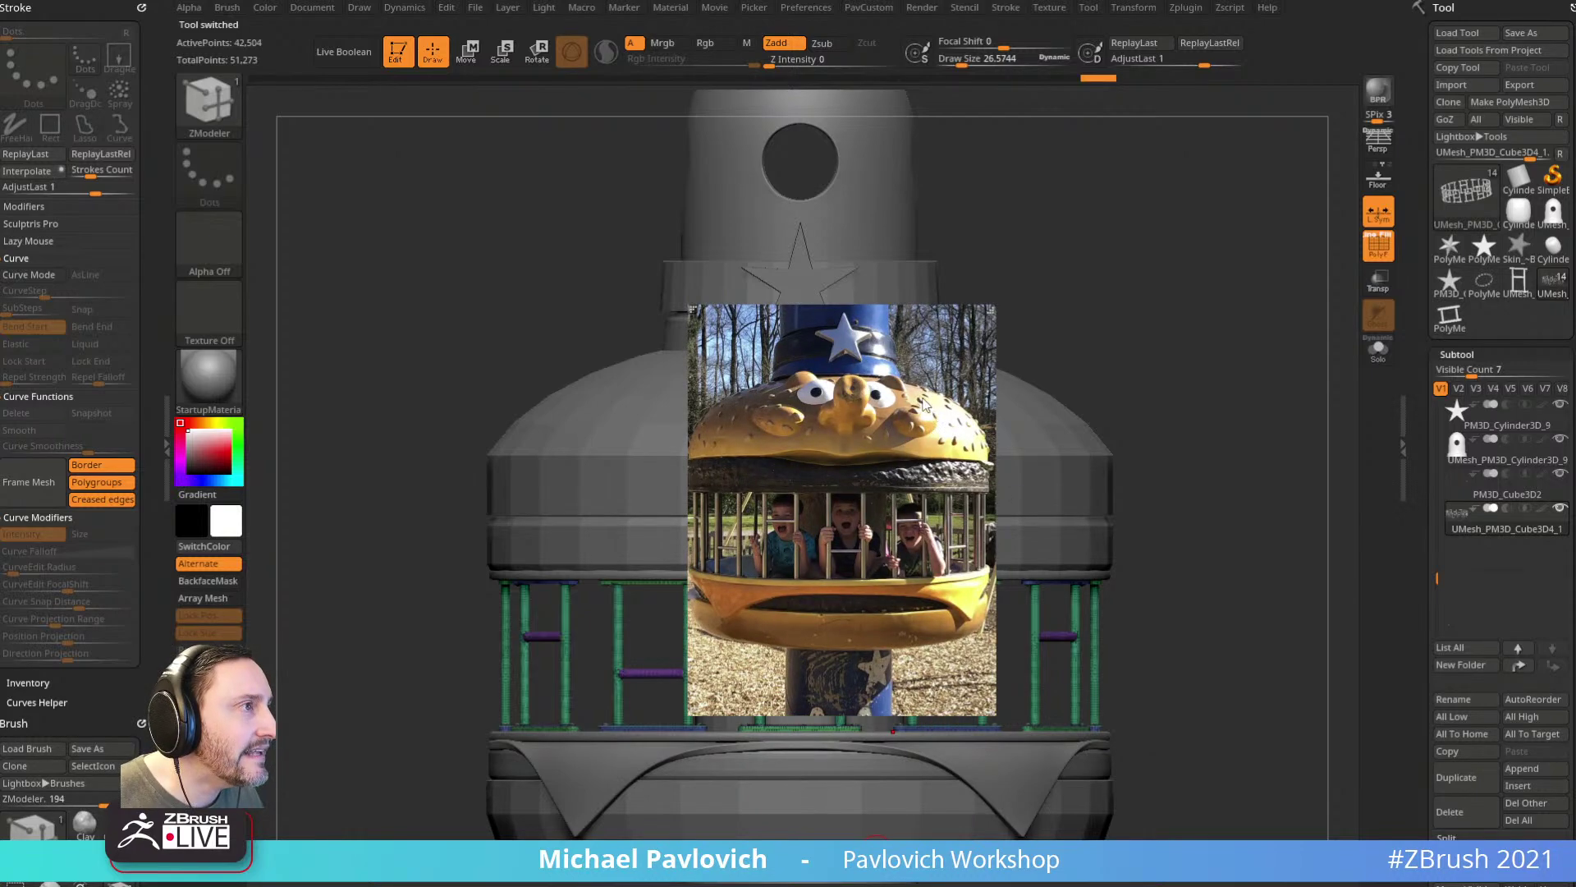
mouse_move(1203, 307)
mouse_down()
mouse_move(1186, 232)
mouse_move(1196, 525)
mouse_move(1267, 700)
mouse_up()
Step: Activate the Standard brush and set its draw size to about 8.5 while framing the star on the hat band
key(b)
key(s)
key(t)
alt+drag(880, 298, 973, 495)
drag(1034, 430, 1008, 435)
key(s)
drag(1008, 436, 961, 436)
mouse_move(985, 433)
mouse_down()
mouse_move(1013, 433)
mouse_move(997, 444)
mouse_move(1041, 483)
mouse_move(902, 417)
mouse_move(1063, 355)
mouse_move(1087, 419)
mouse_move(1048, 370)
mouse_move(1144, 514)
mouse_up()
key(s)
Step: Select the star on the hat band, isolate it in Solo mode and face it from the front
alt+click(845, 480)
drag(1017, 468, 887, 461)
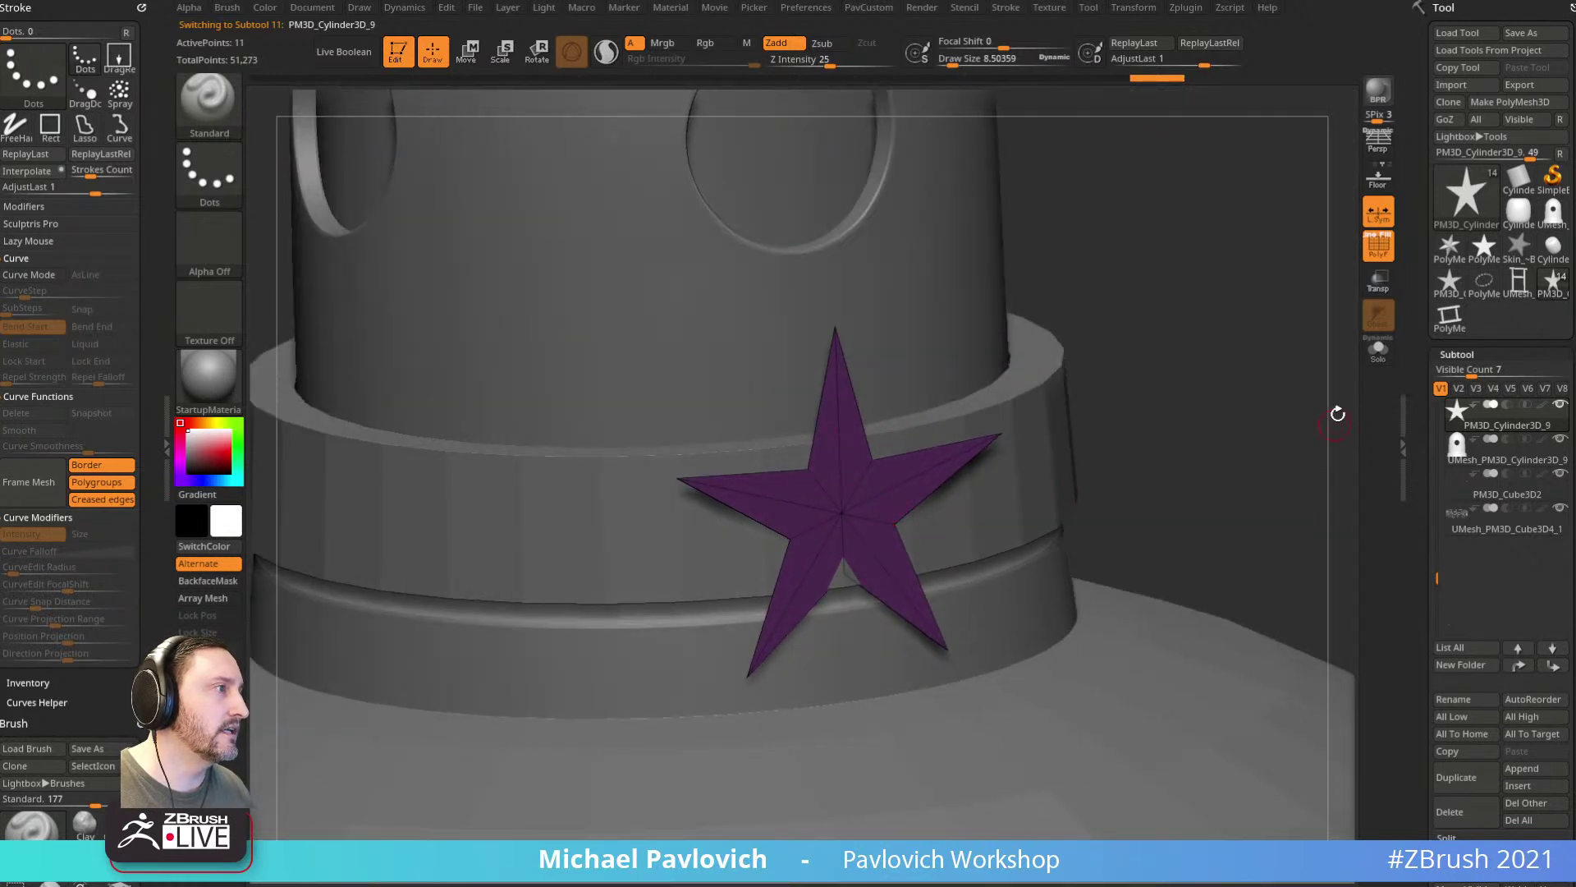
click(1377, 355)
shift+drag(1149, 488, 912, 508)
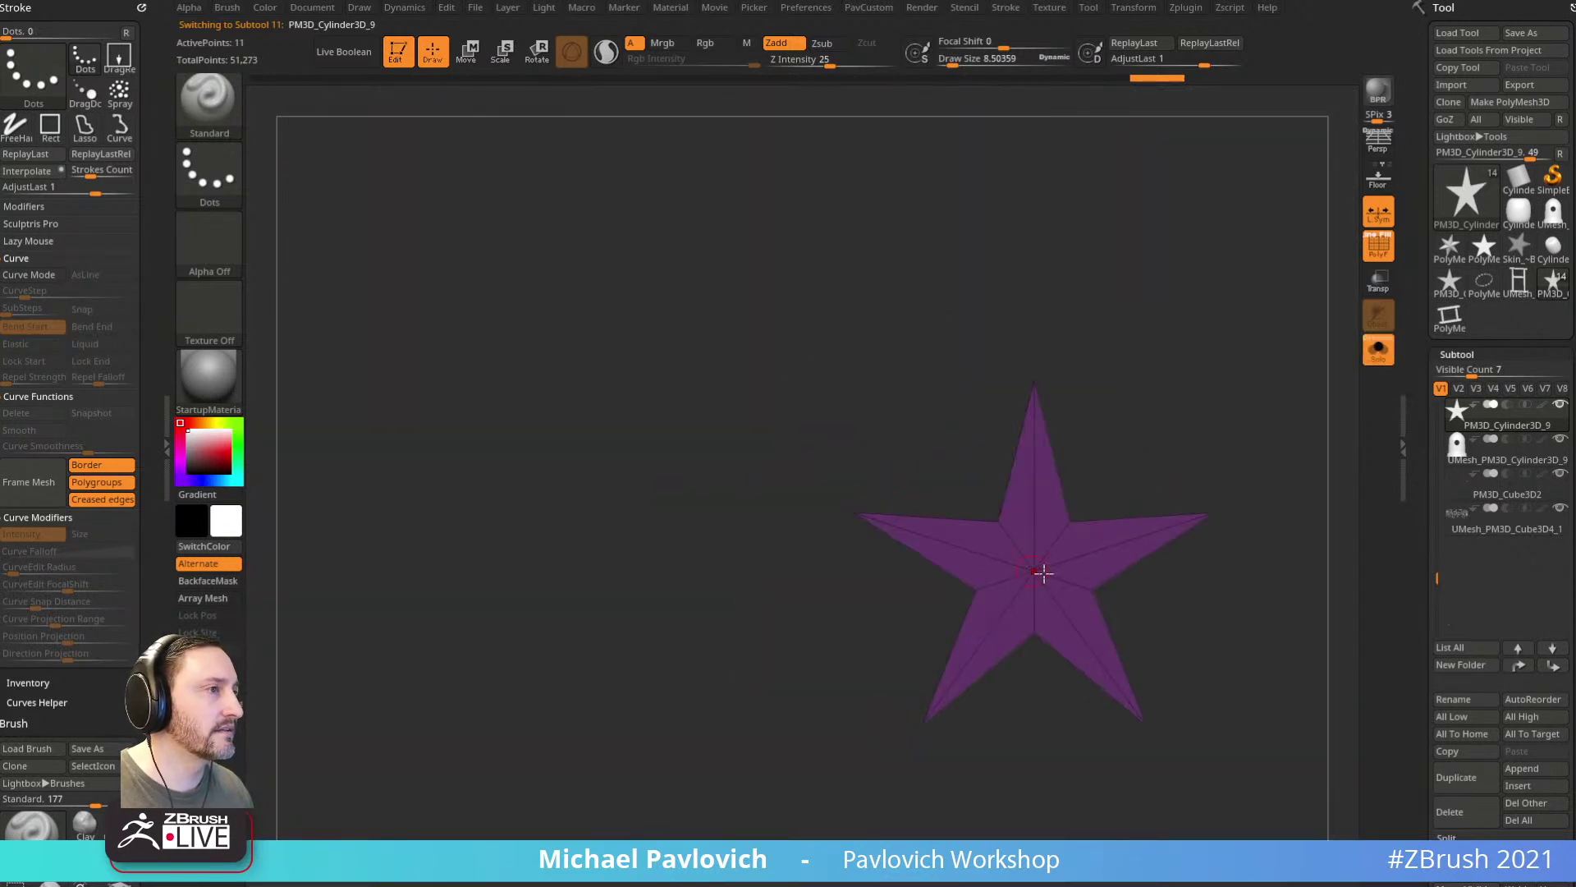
alt+drag(1223, 492, 795, 475)
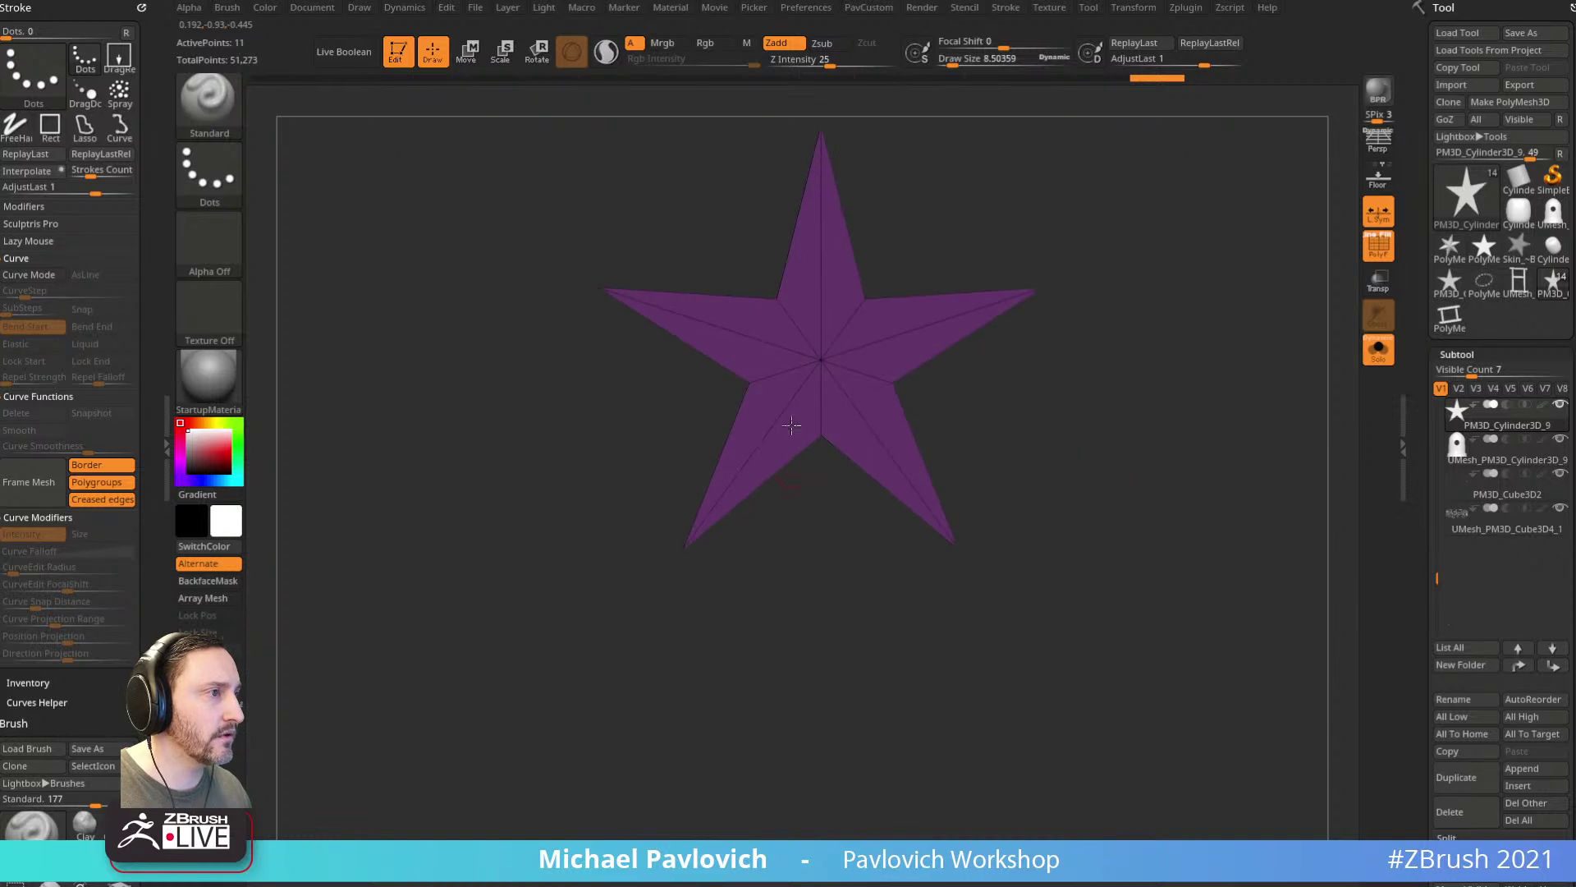
alt+drag(1135, 312, 1137, 487)
Step: Try ZRemesher on the star with the Double option and an AdaptiveSize of 0, and undo the remesh
key(2)
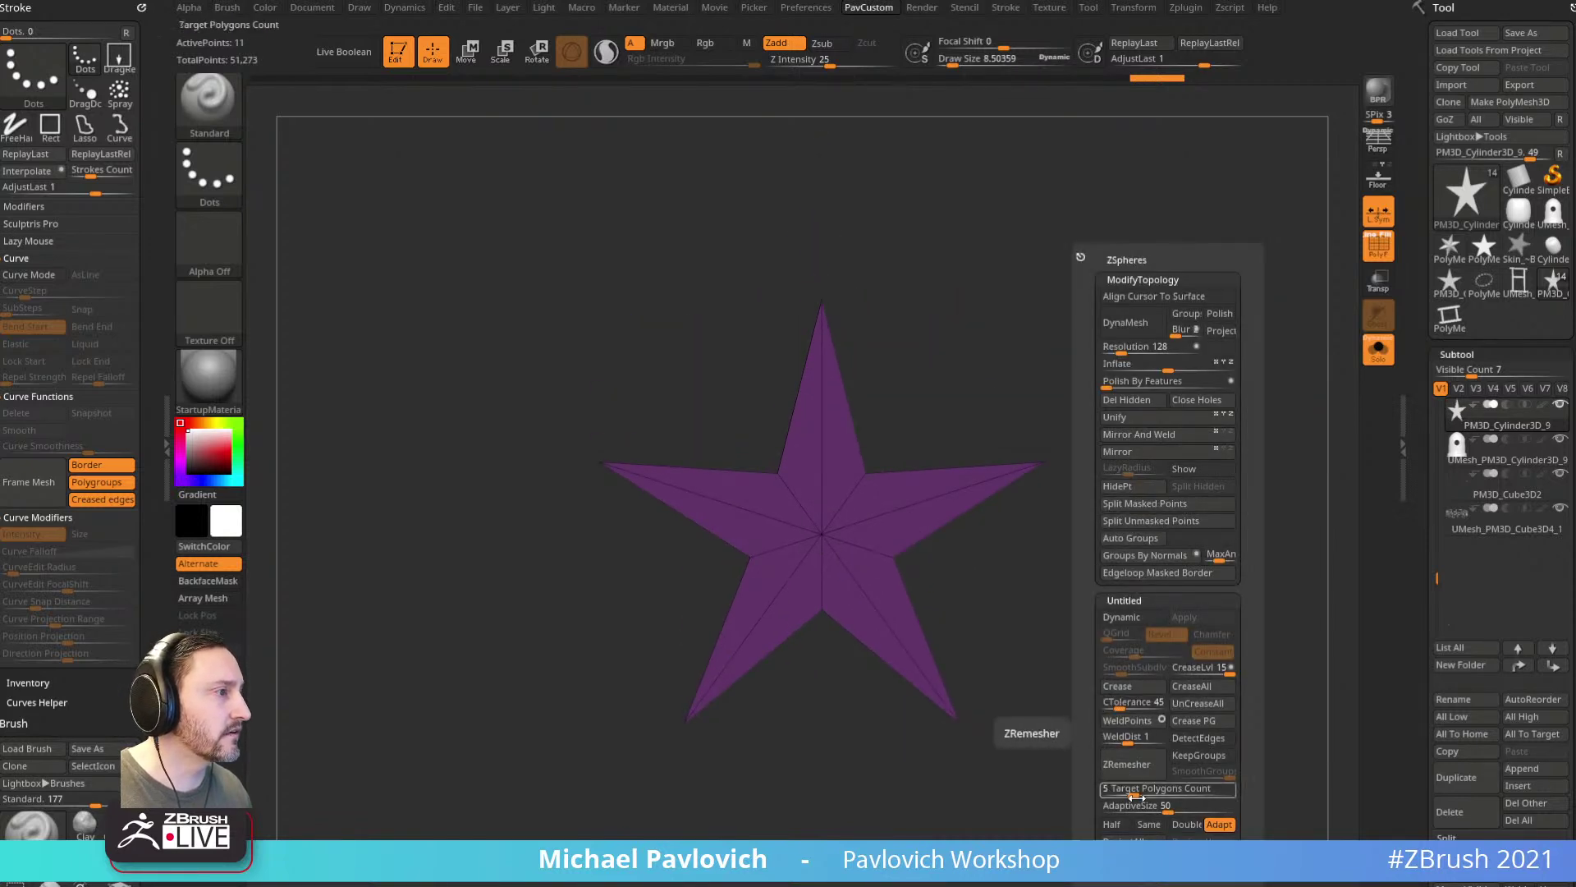
click(1182, 824)
drag(1161, 807, 1098, 807)
click(1133, 766)
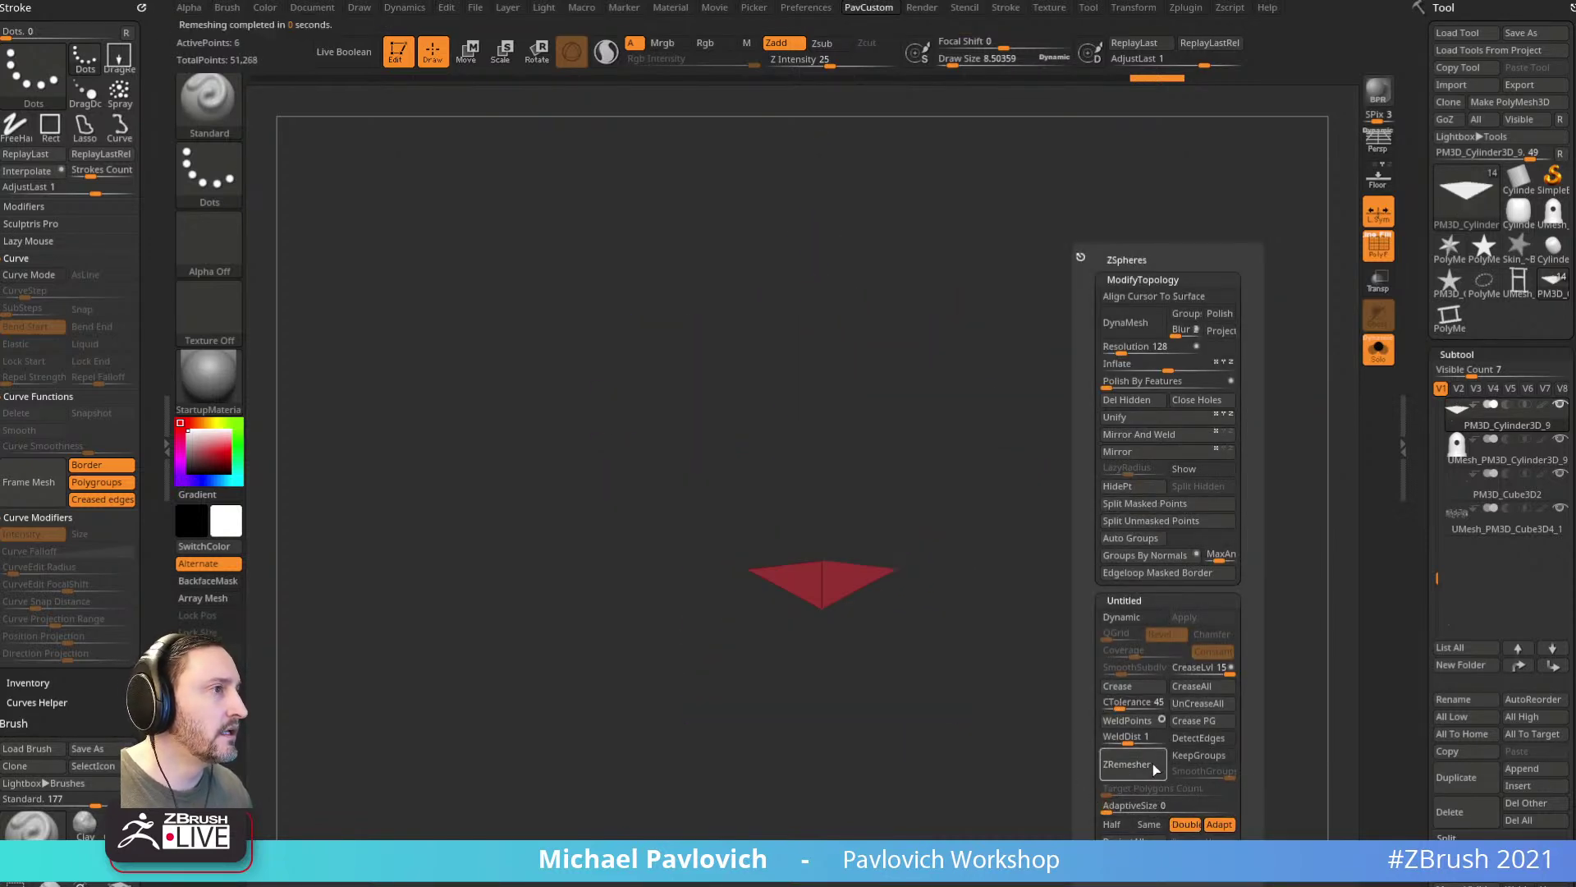
key(ctrl+z)
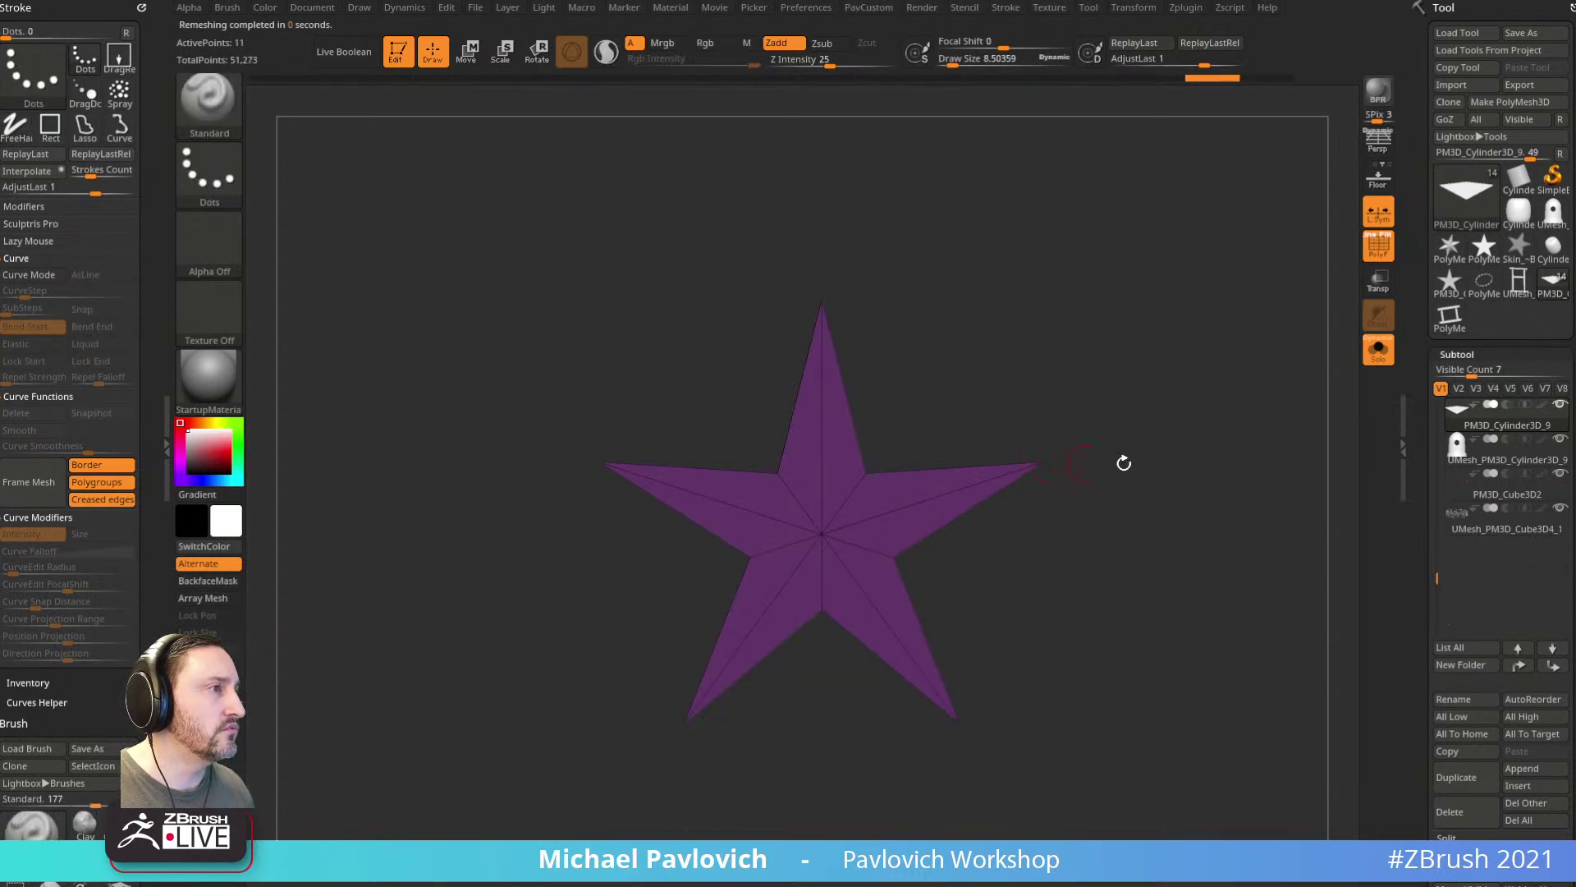
Step: Activate the ZModeler brush and insert single edge loops around the star's centre and inner arms with the Single EdgeLoop target
mouse_move(1164, 436)
alt+mouse_down()
mouse_move(1163, 482)
mouse_move(1210, 534)
mouse_move(1235, 411)
mouse_move(985, 456)
alt+mouse_up()
key(b)
key(z)
key(m)
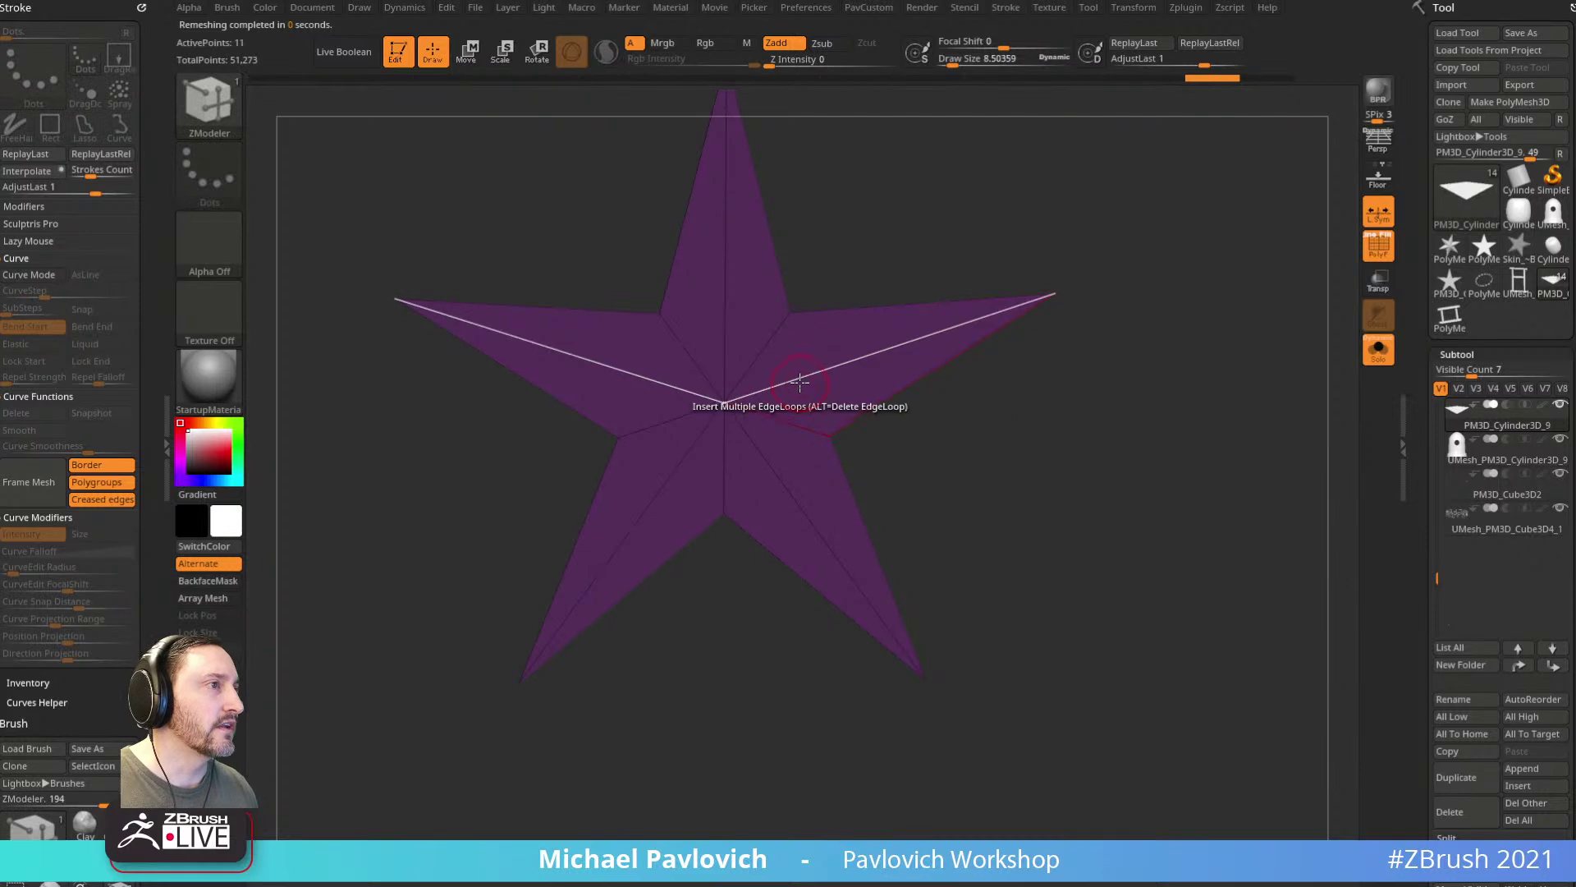
key(space)
click(766, 585)
drag(806, 379, 778, 388)
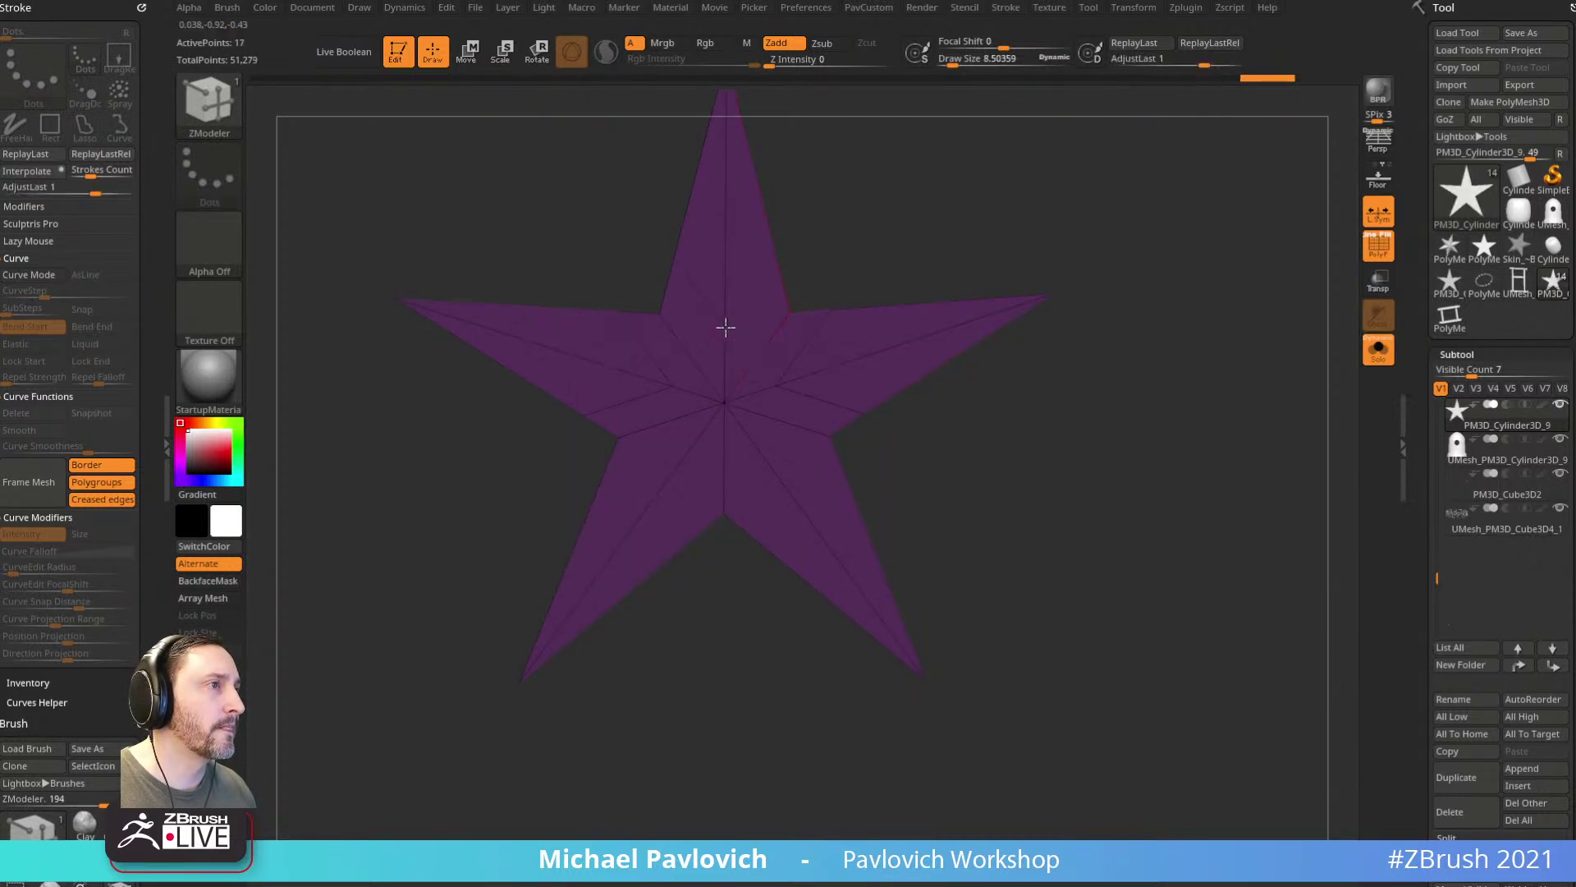
click(750, 446)
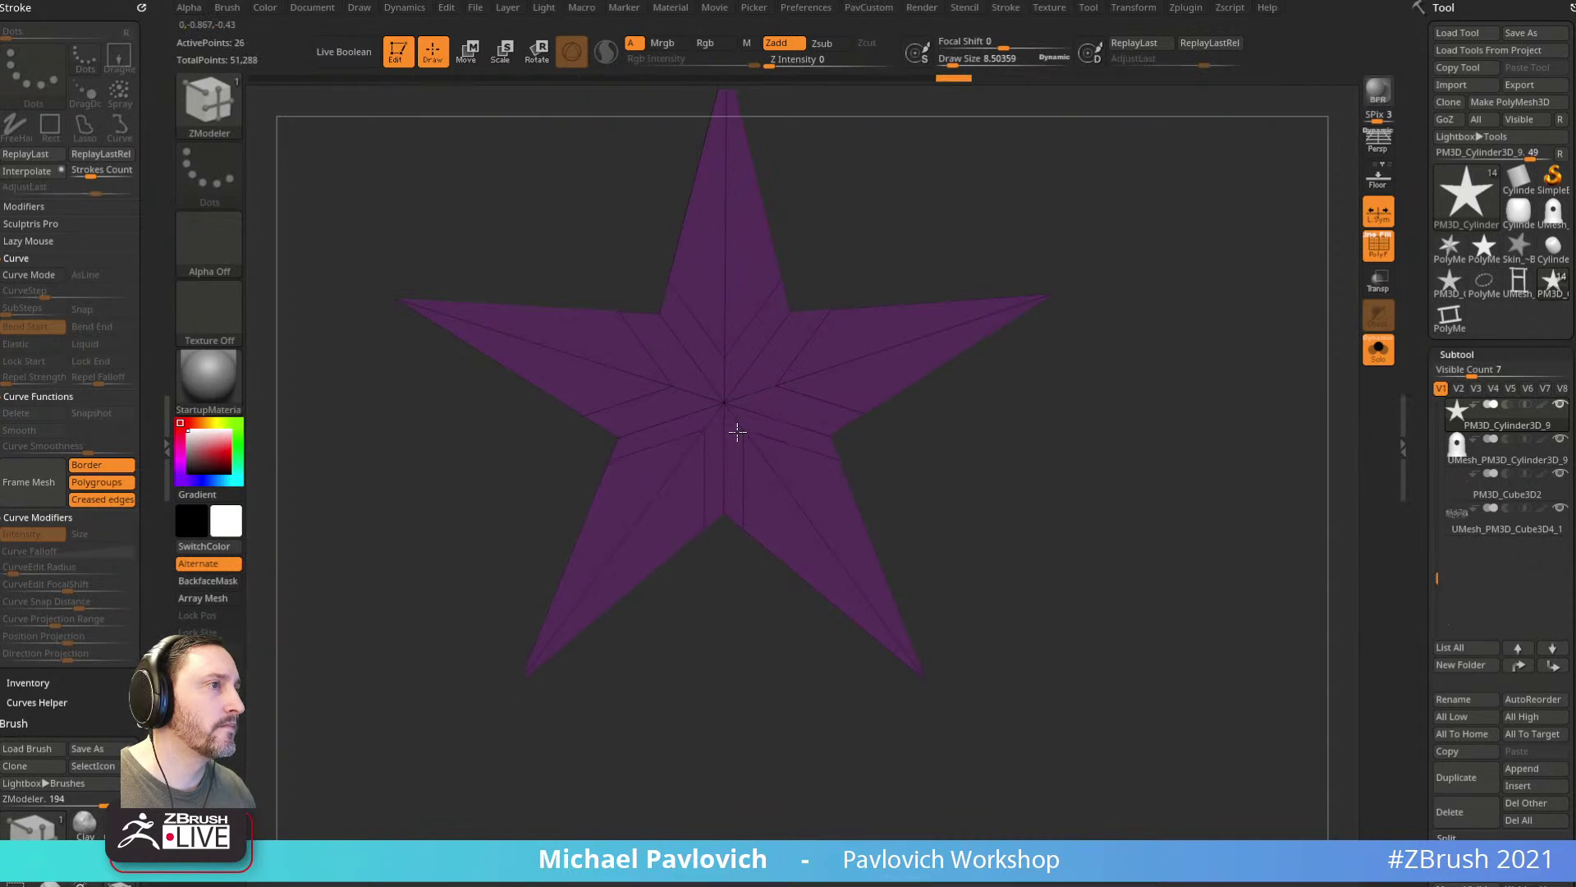
click(850, 360)
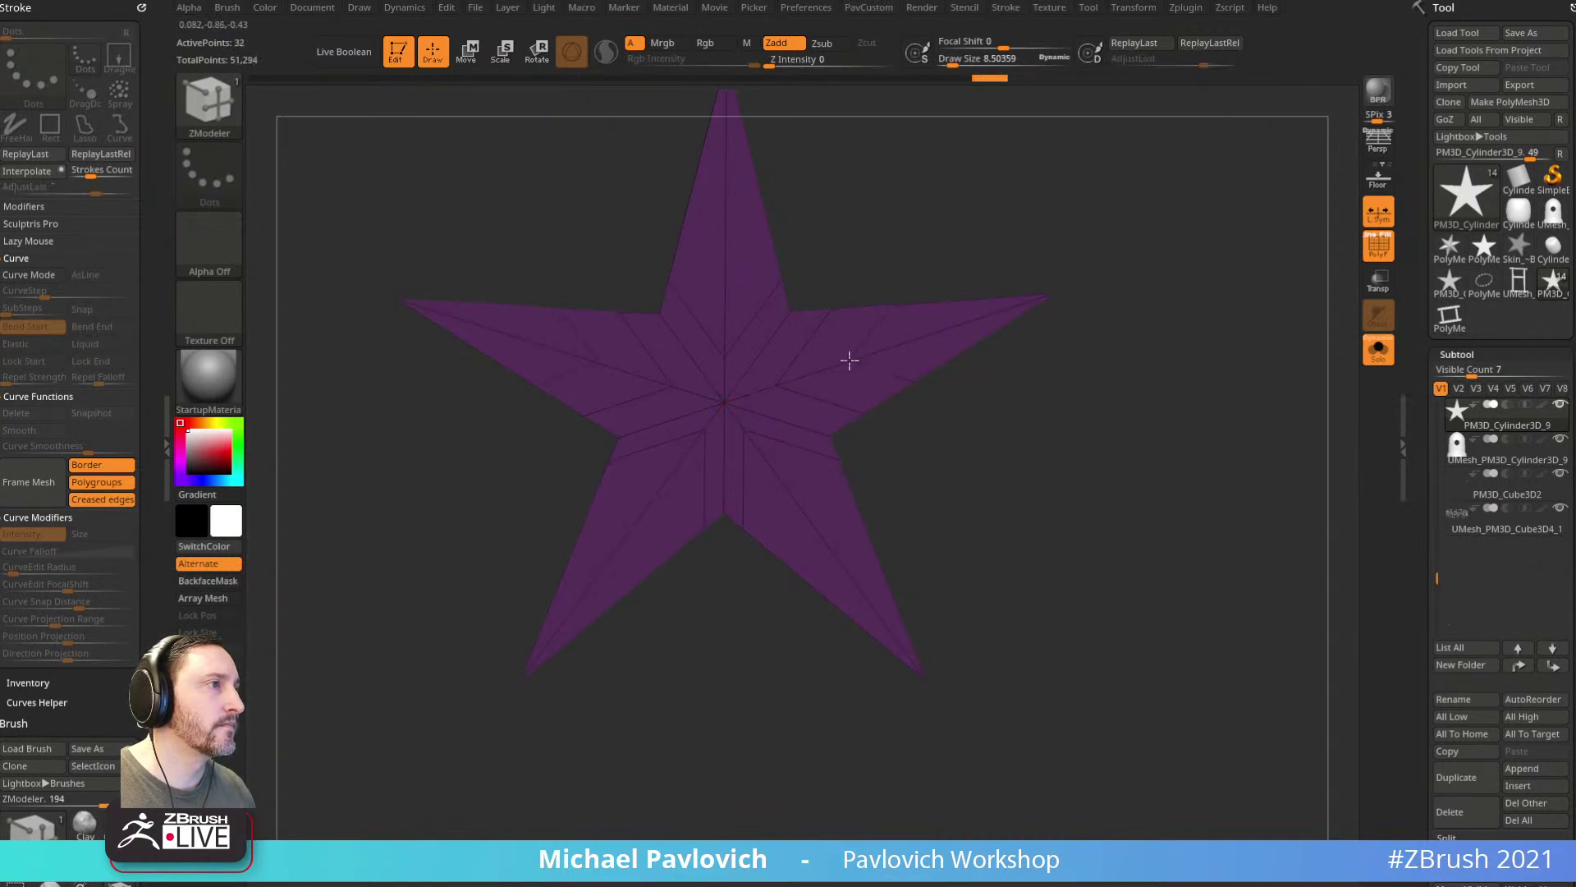
click(726, 285)
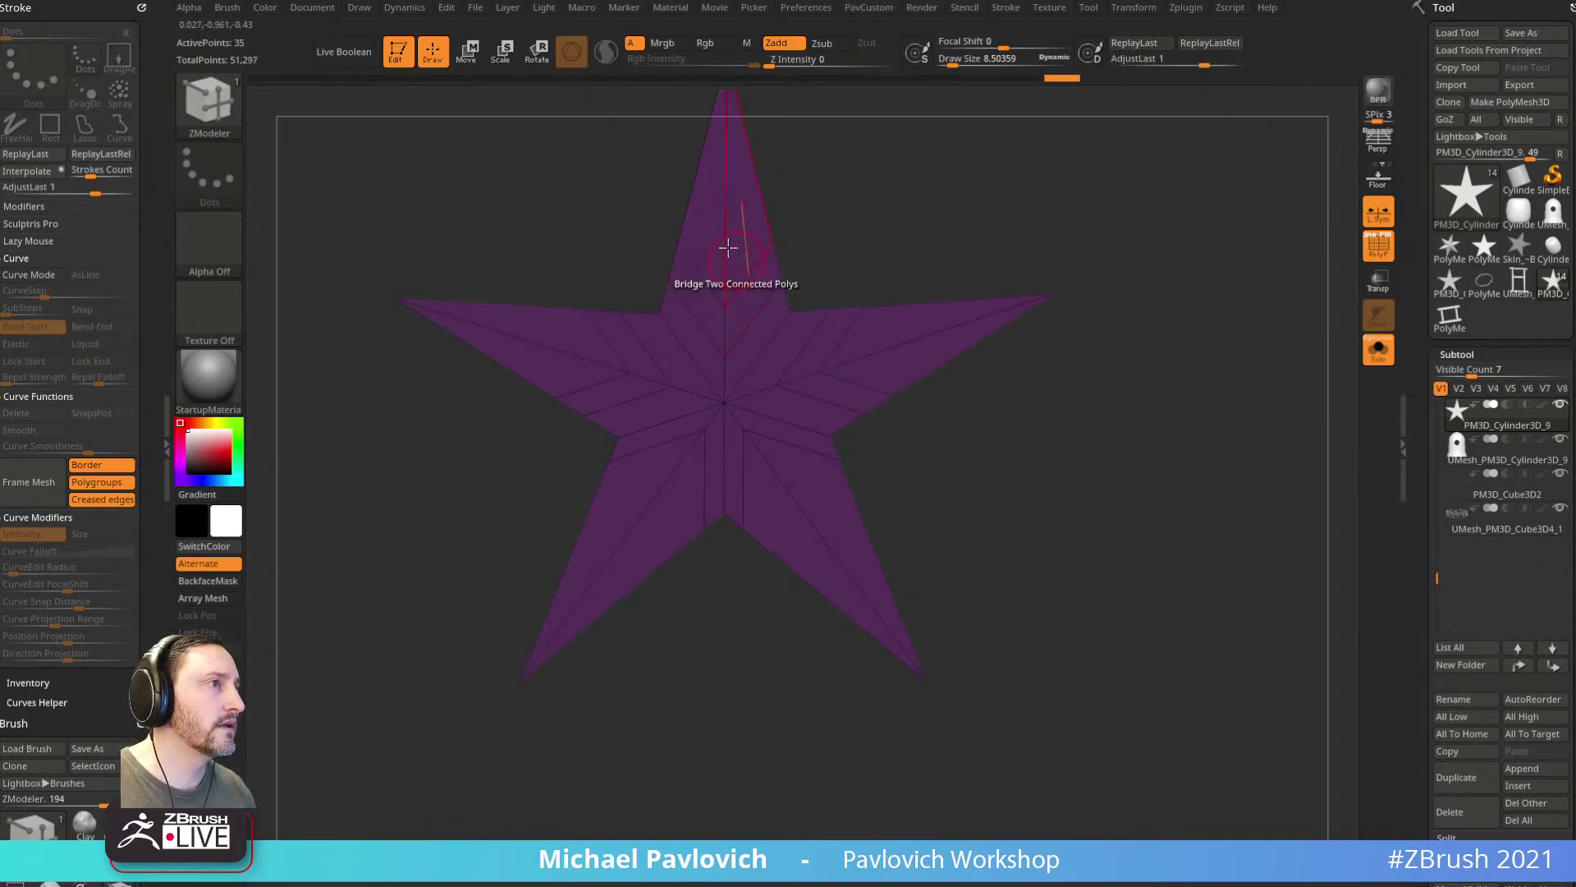
Step: Insert further single edge loops along the star's arms towards their tips
click(723, 194)
alt+drag(817, 165, 817, 253)
click(822, 624)
click(835, 644)
click(854, 668)
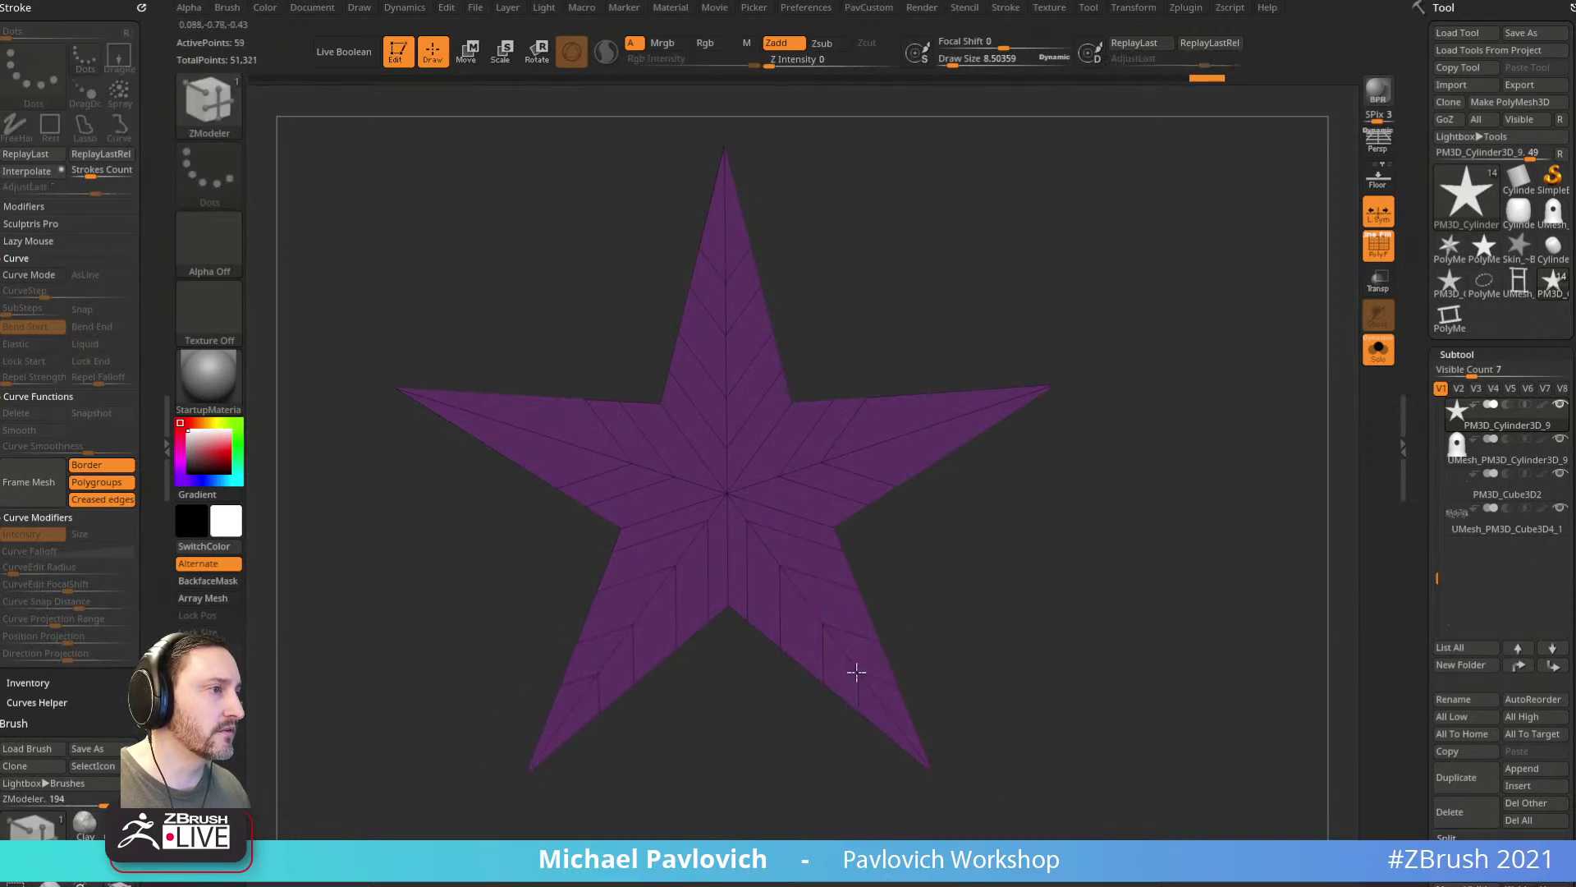
click(882, 438)
click(935, 424)
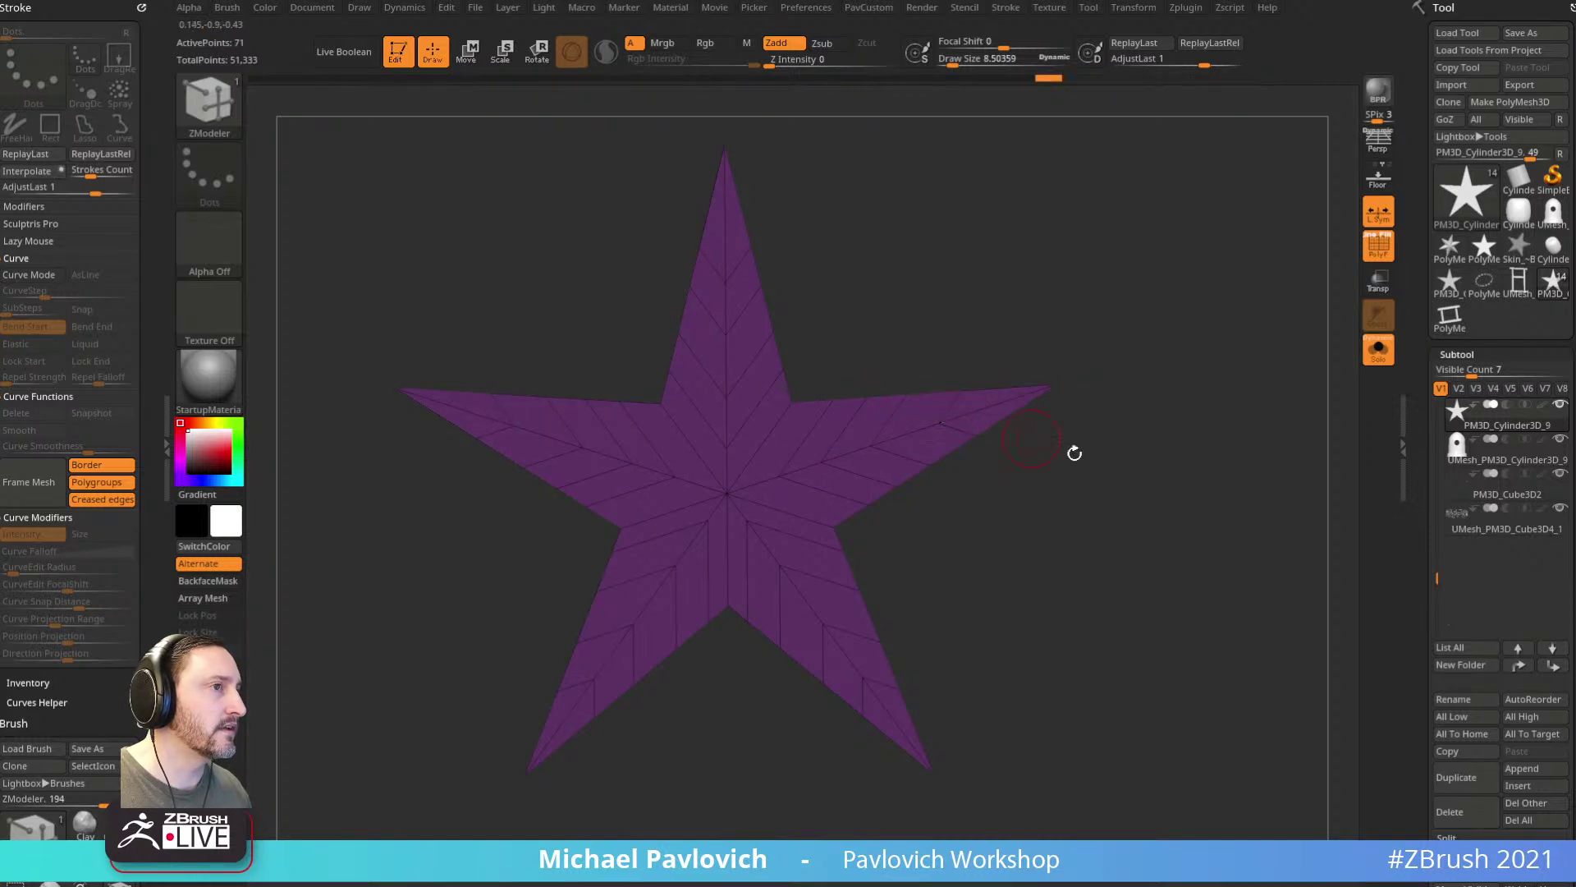
Step: Try ZRemesher on the subdivided star, and undo all of its inserted edge loops
key(1)
click(1100, 770)
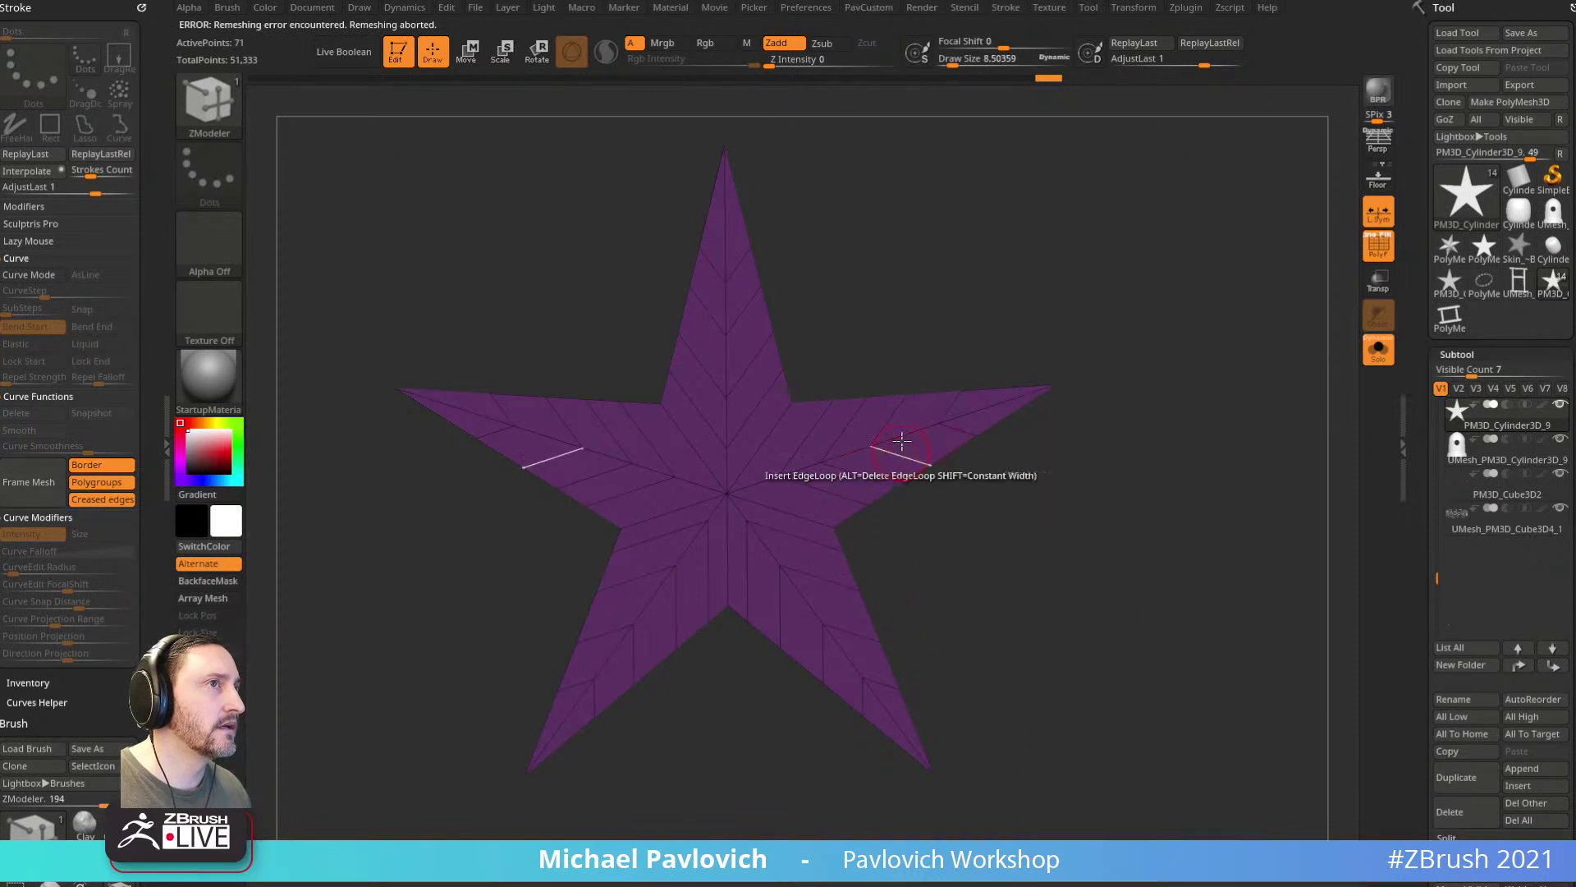
mouse_move(1127, 517)
mouse_down()
mouse_move(953, 545)
mouse_move(1149, 512)
mouse_up()
key(ctrl)
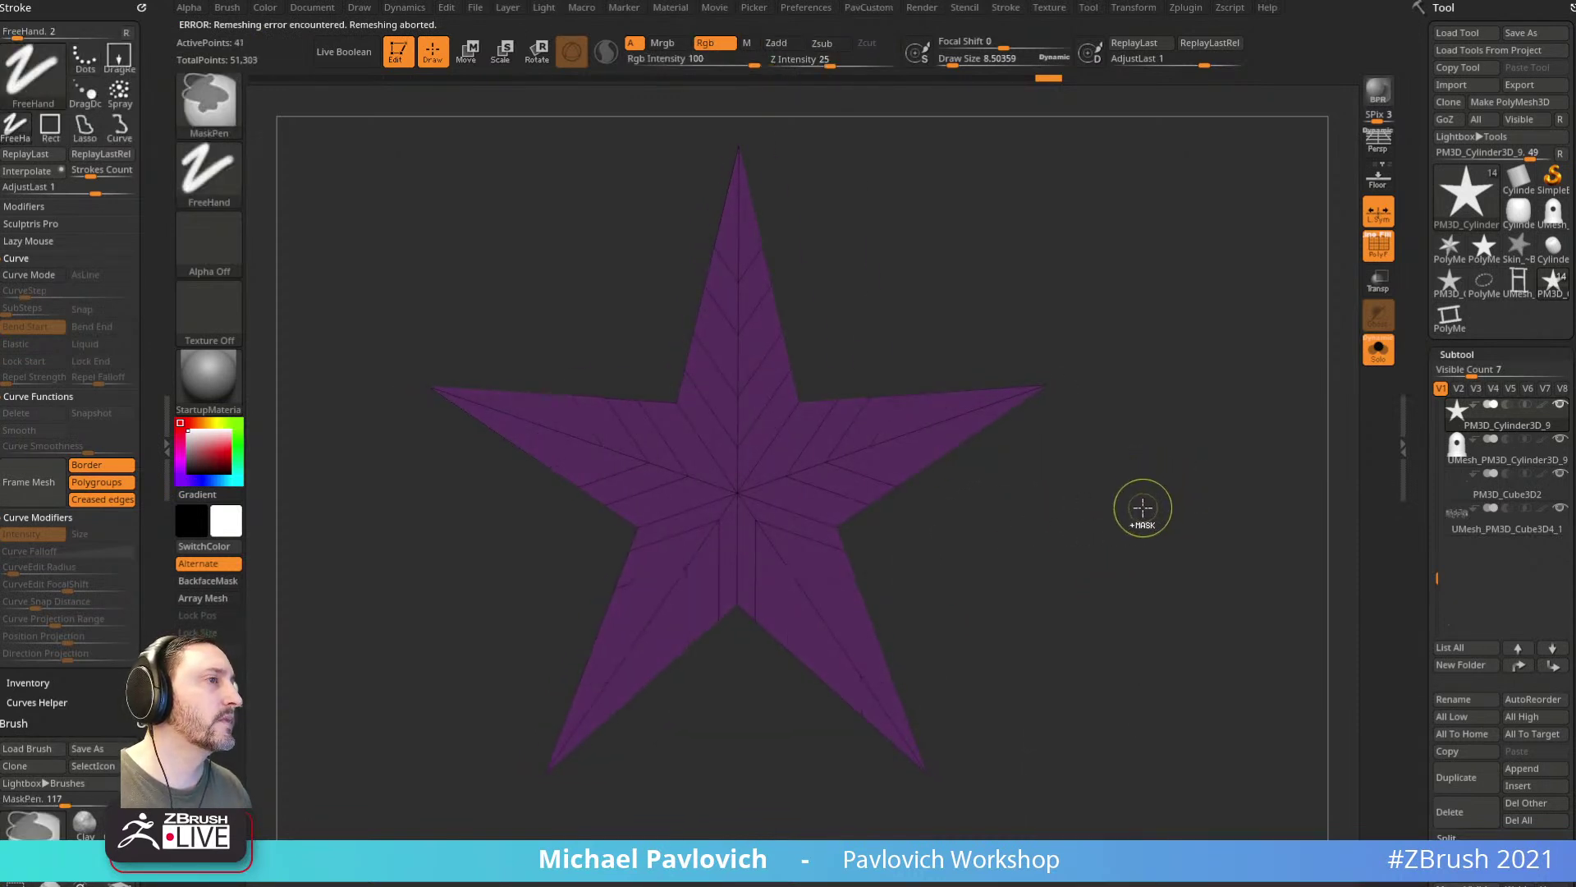
key(ctrl+z)
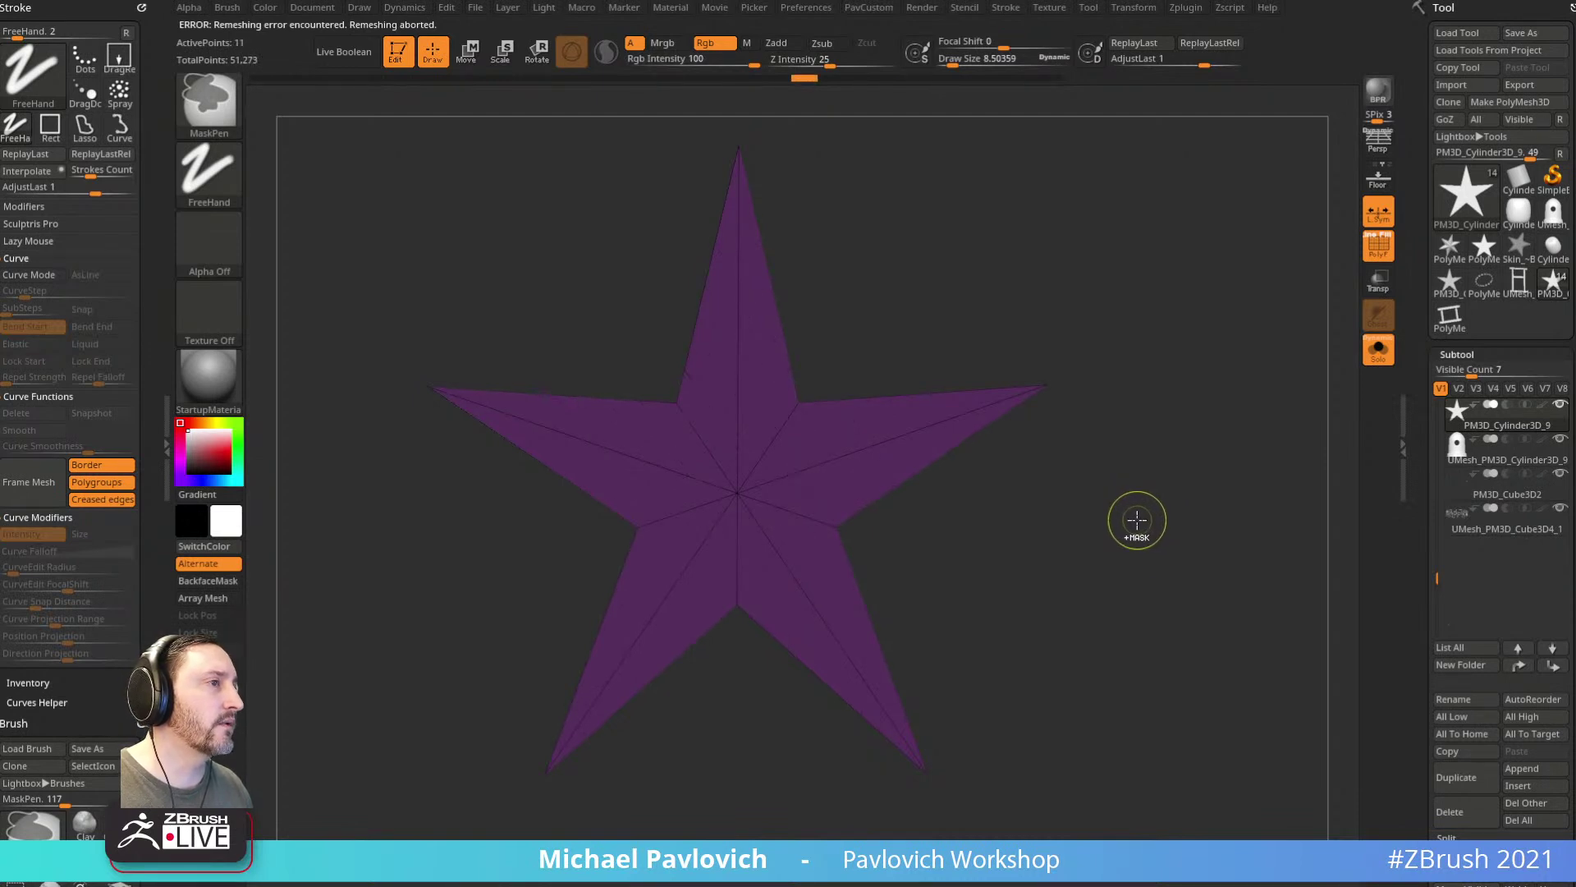
key(ctrl+z)
Step: Try to thicken the star with ZModeler's QMesh polygon action and the Polygroup All target, and undo the extrusion
drag(1137, 519, 1174, 585)
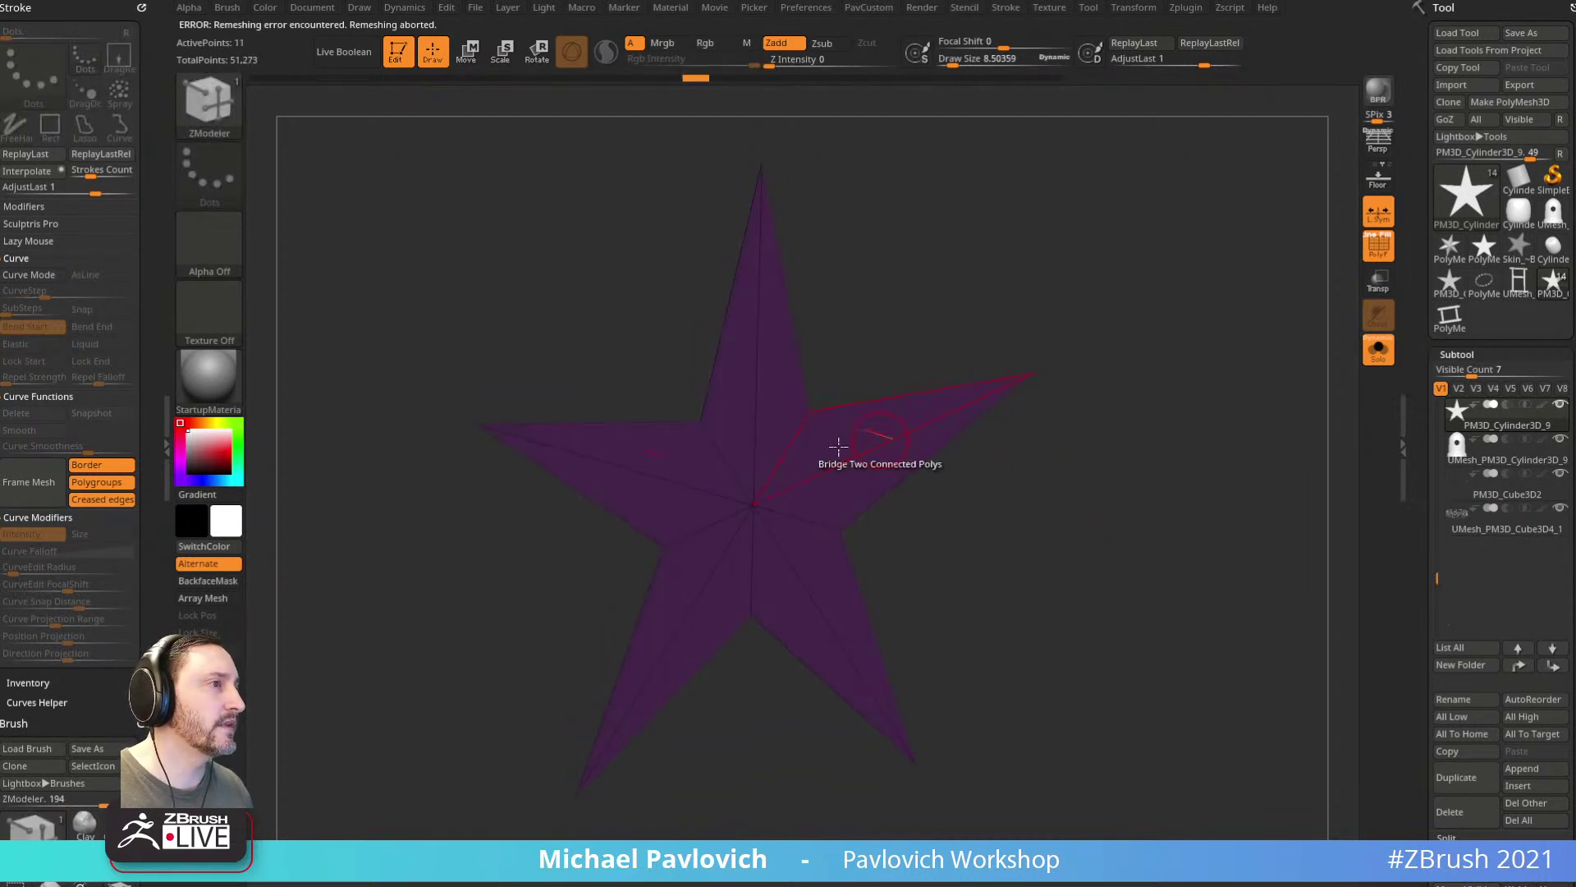
key(space)
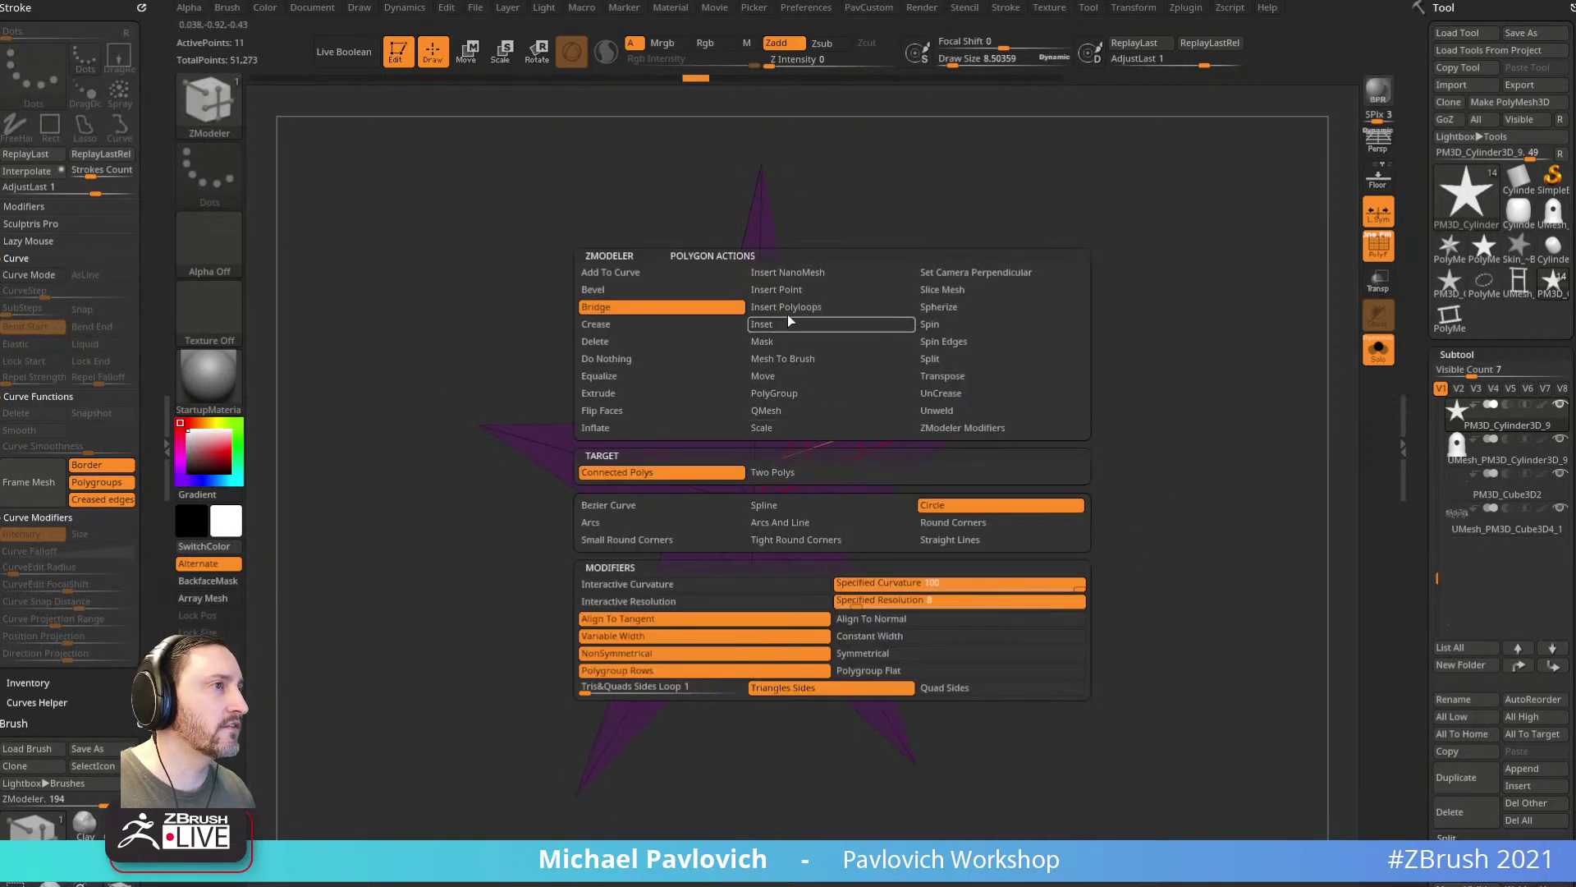
click(766, 413)
drag(1059, 469, 1024, 422)
drag(841, 435, 890, 460)
drag(1023, 515, 975, 330)
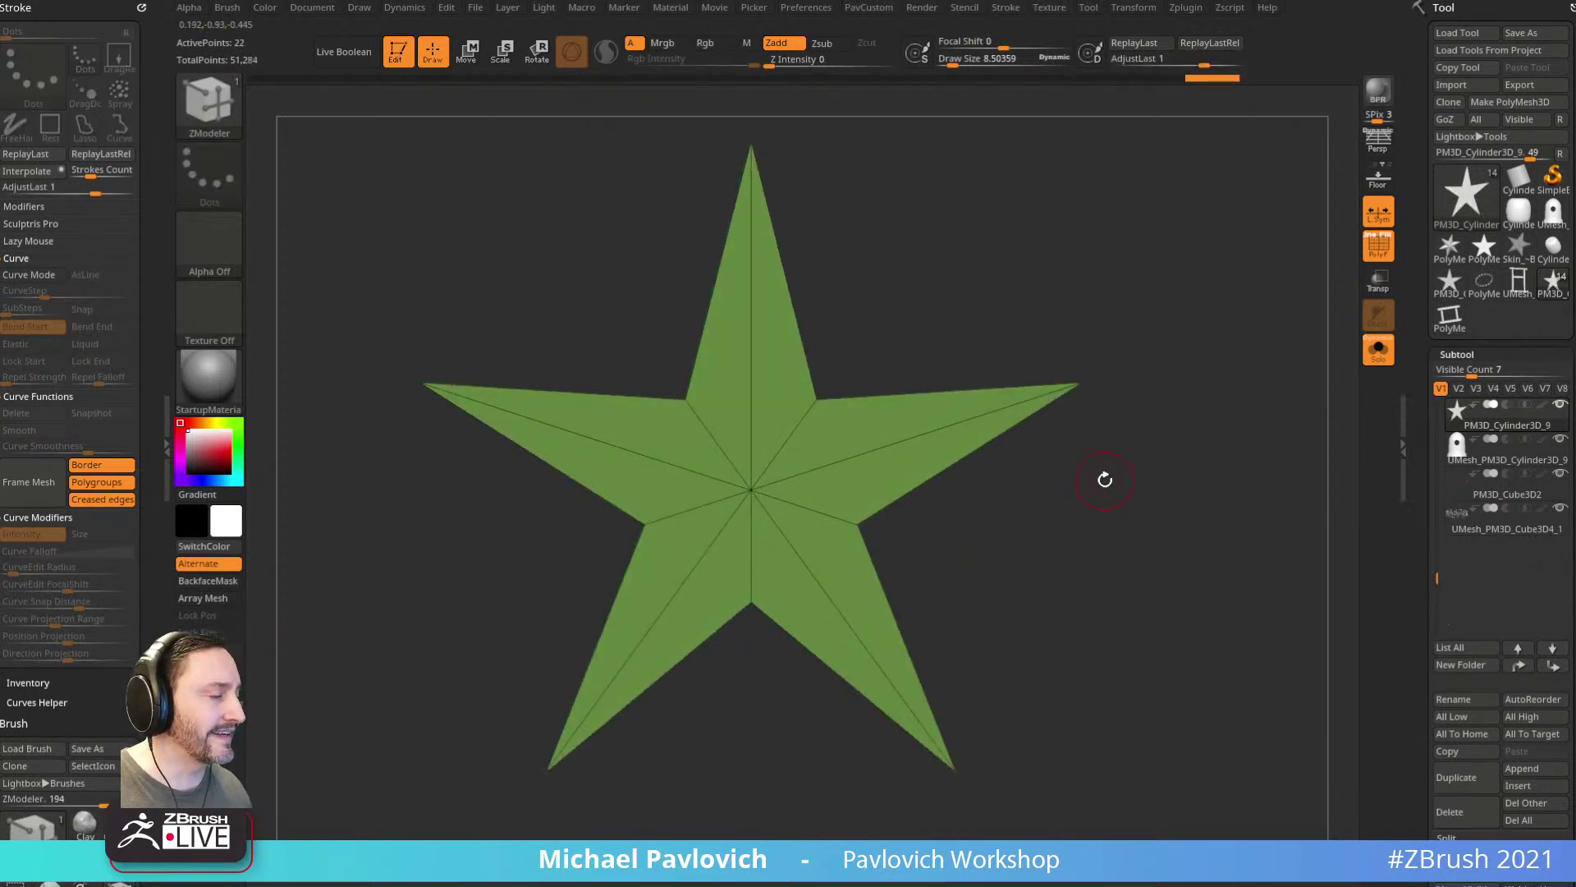
key(ctrl+z)
Step: Extrude the flat star into a thick shape with ZModeler's QMesh polygon action and the Polygroup All target
key(space)
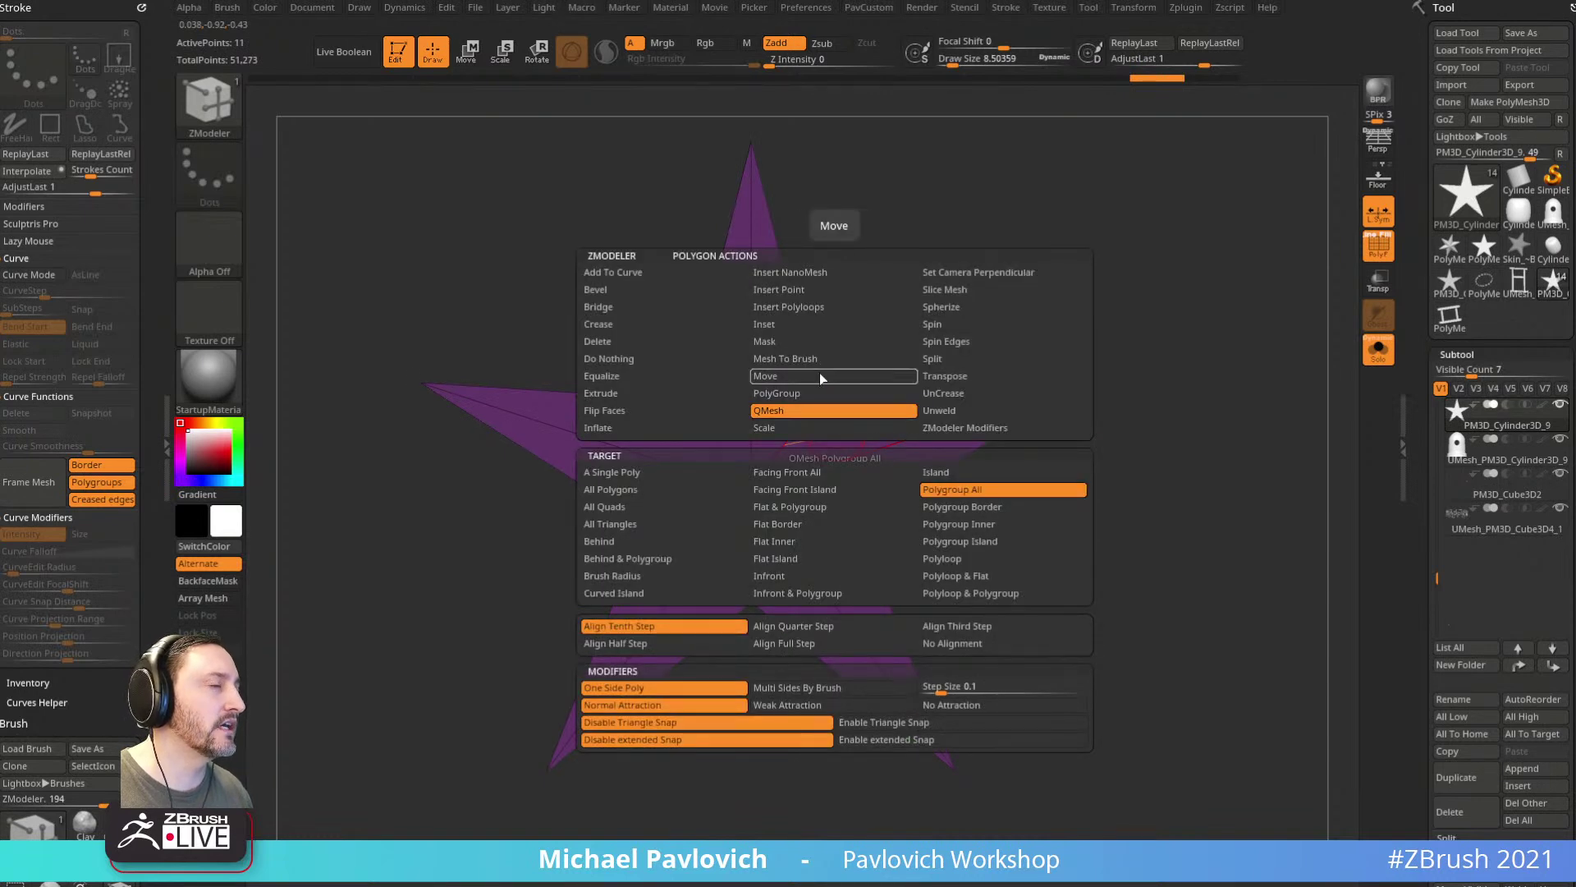
click(819, 375)
shift+drag(1144, 316, 1088, 340)
key(2)
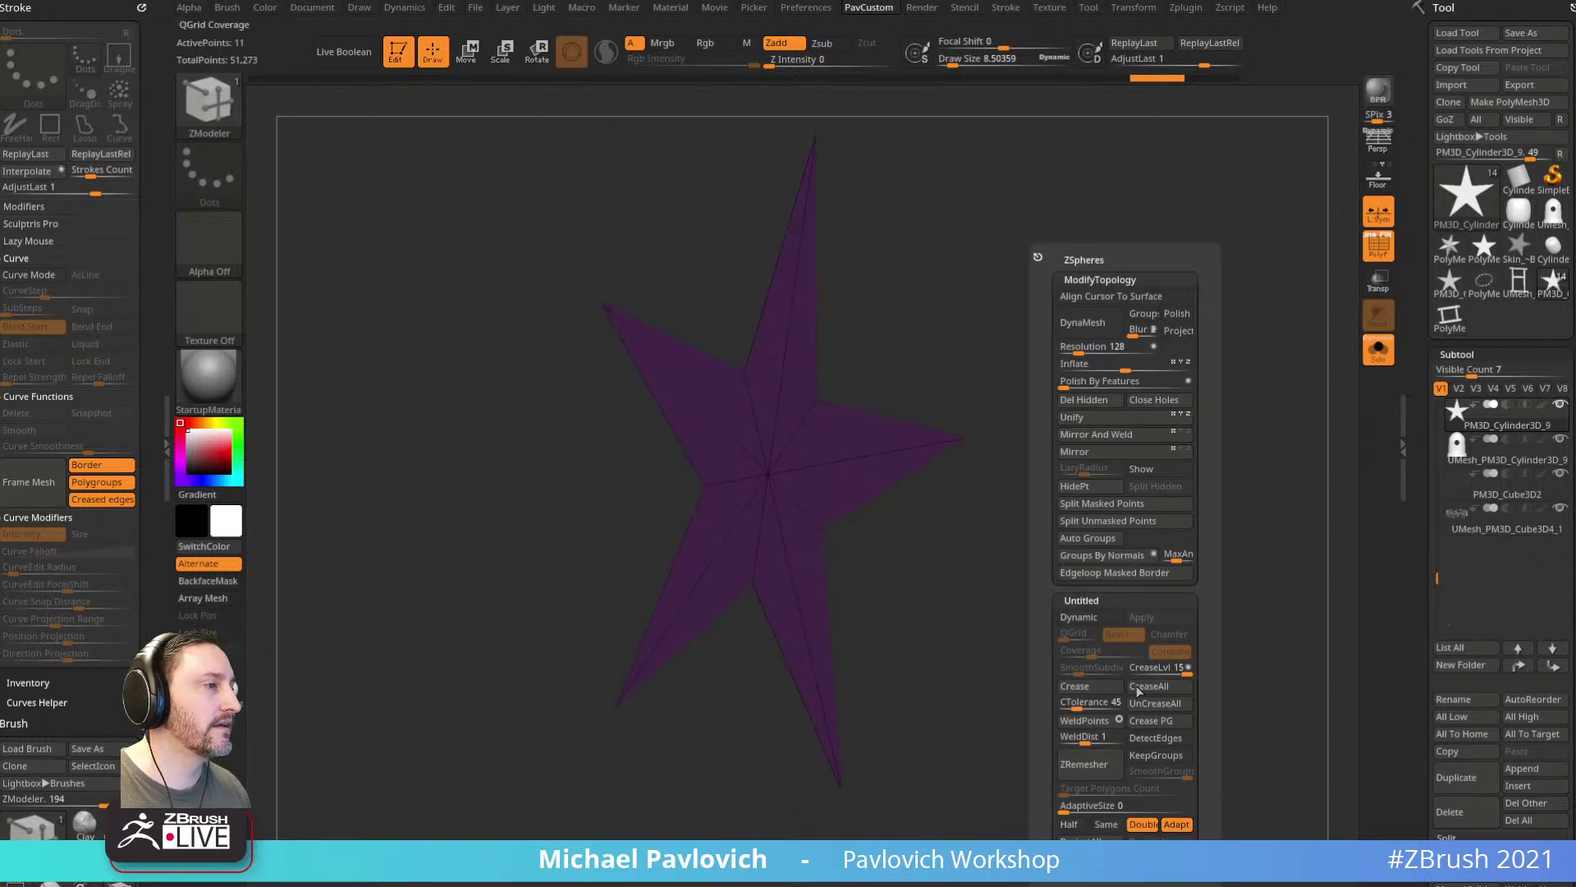
shift+drag(985, 436, 904, 345)
drag(840, 387, 858, 391)
drag(981, 328, 1130, 322)
drag(1055, 468, 1017, 471)
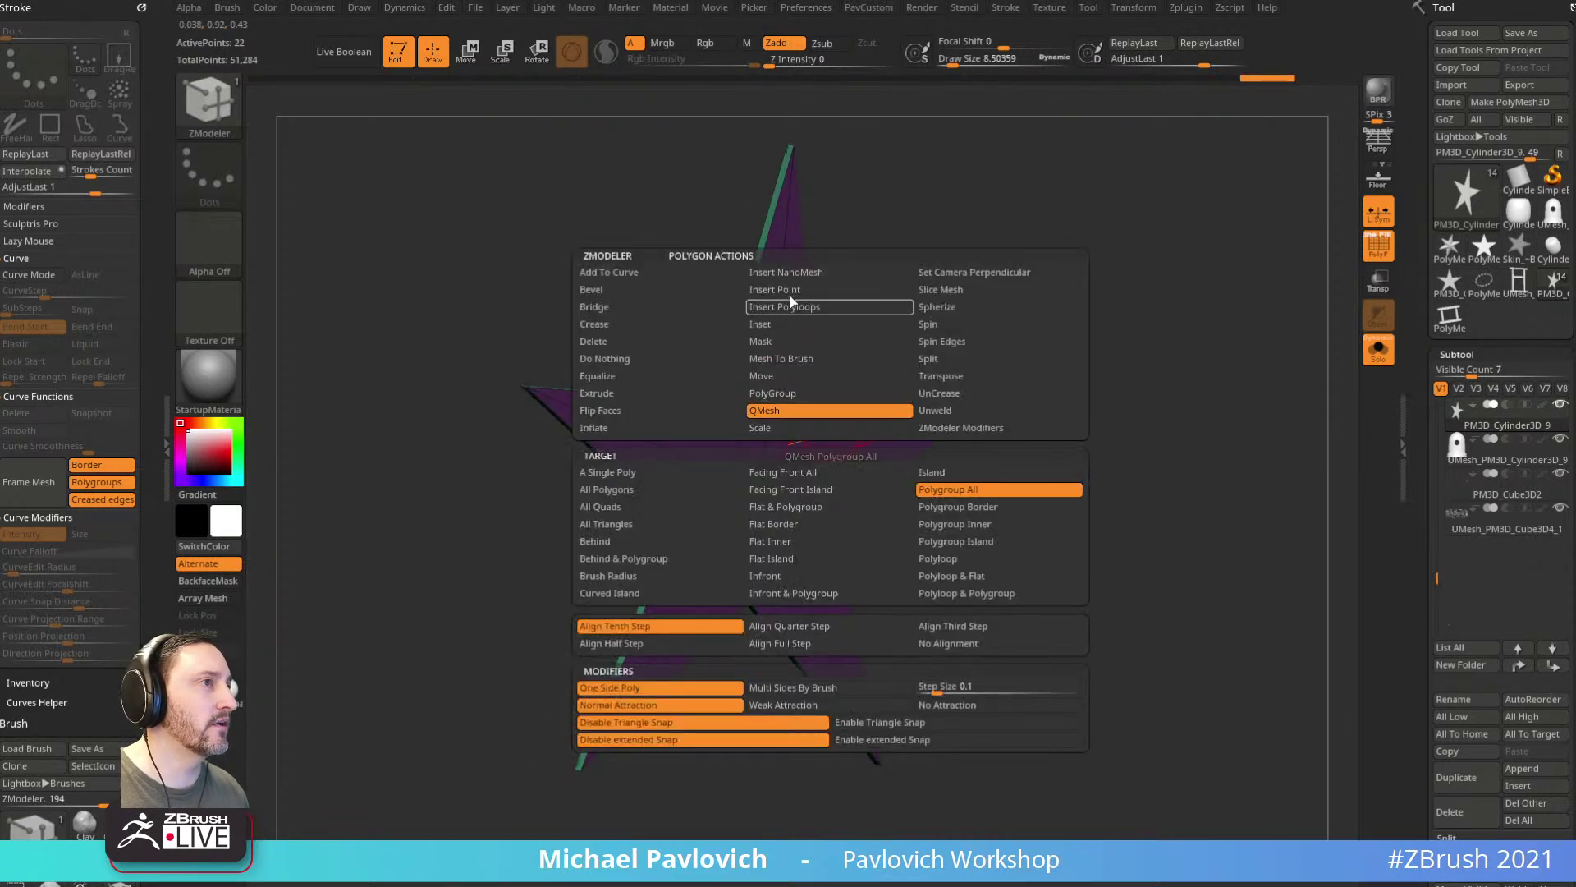
Step: Inset the star's front face slightly with ZModeler's Inset polygon action and the Polygroup All target
click(780, 324)
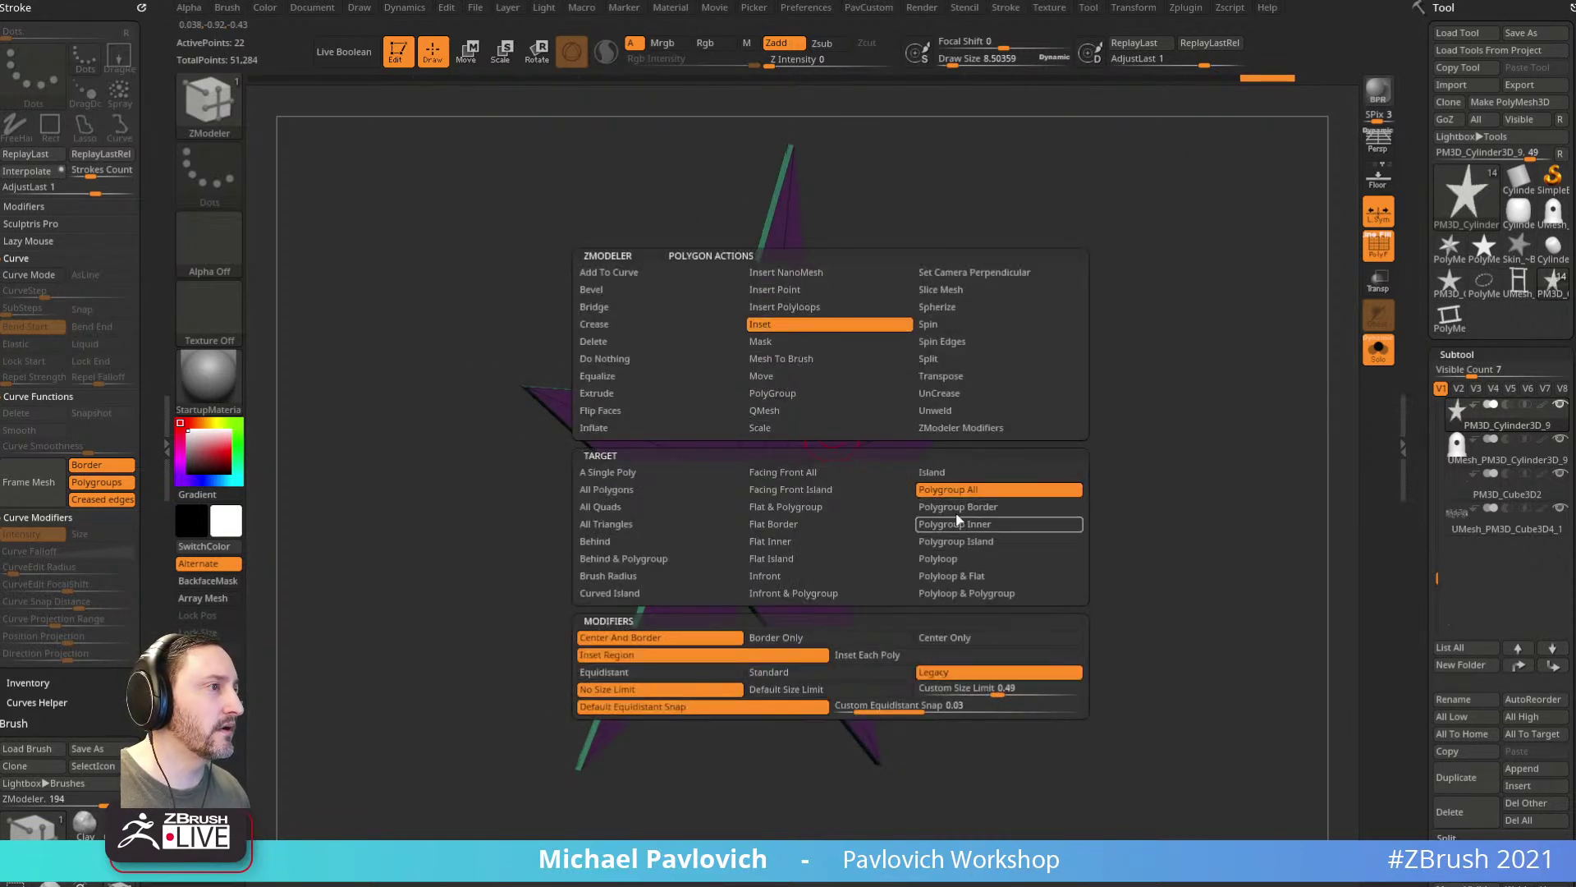
click(843, 429)
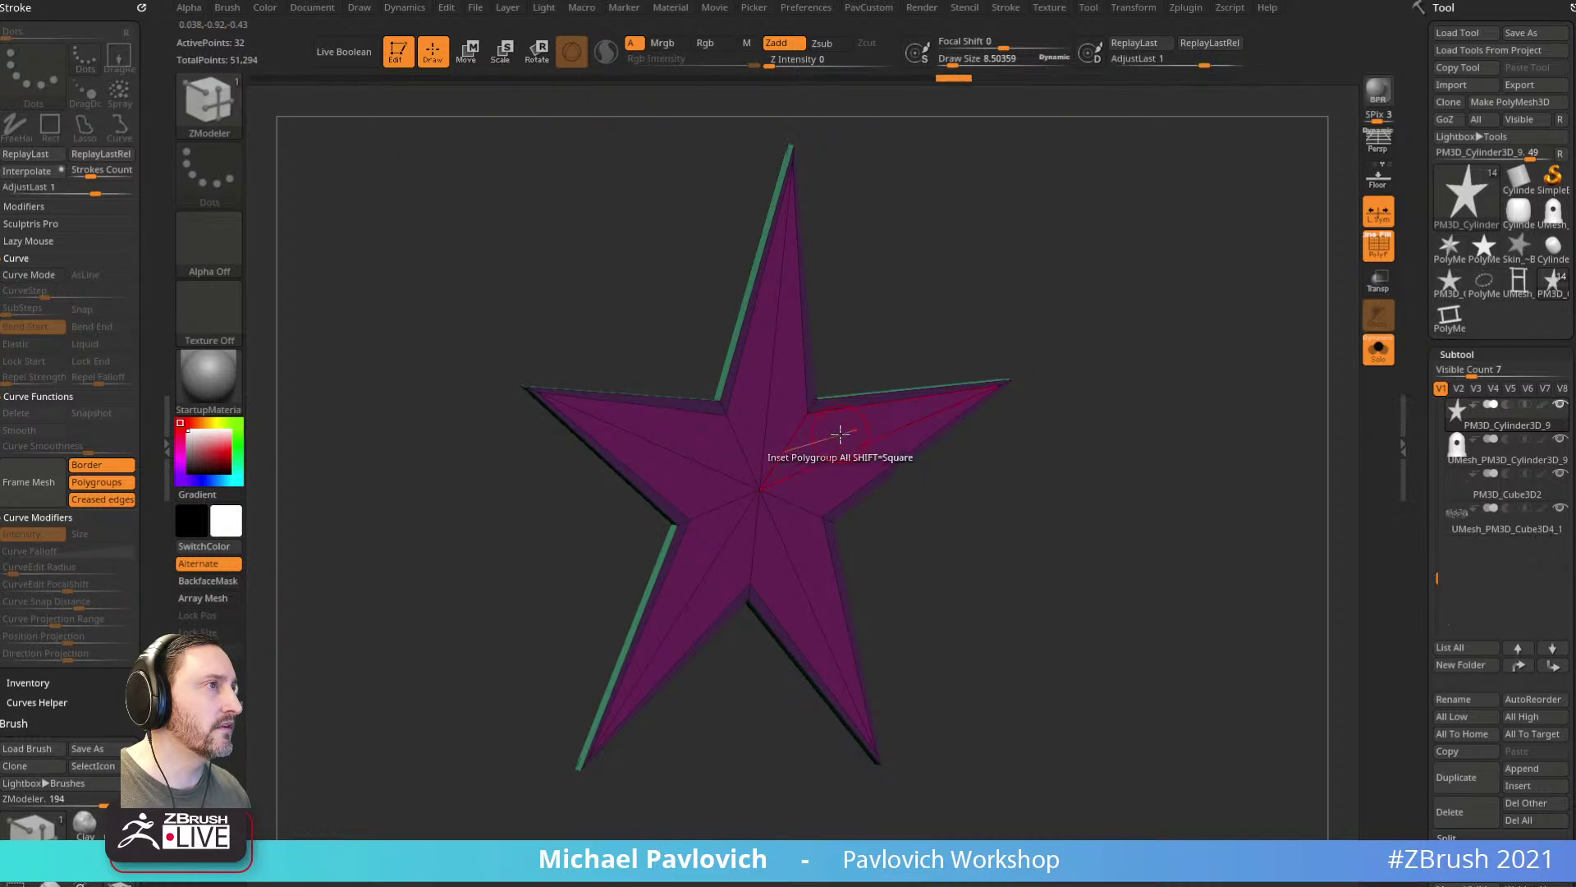
key(space)
click(809, 419)
drag(1073, 389, 1030, 398)
drag(822, 434, 830, 451)
shift+drag(1172, 485, 1096, 475)
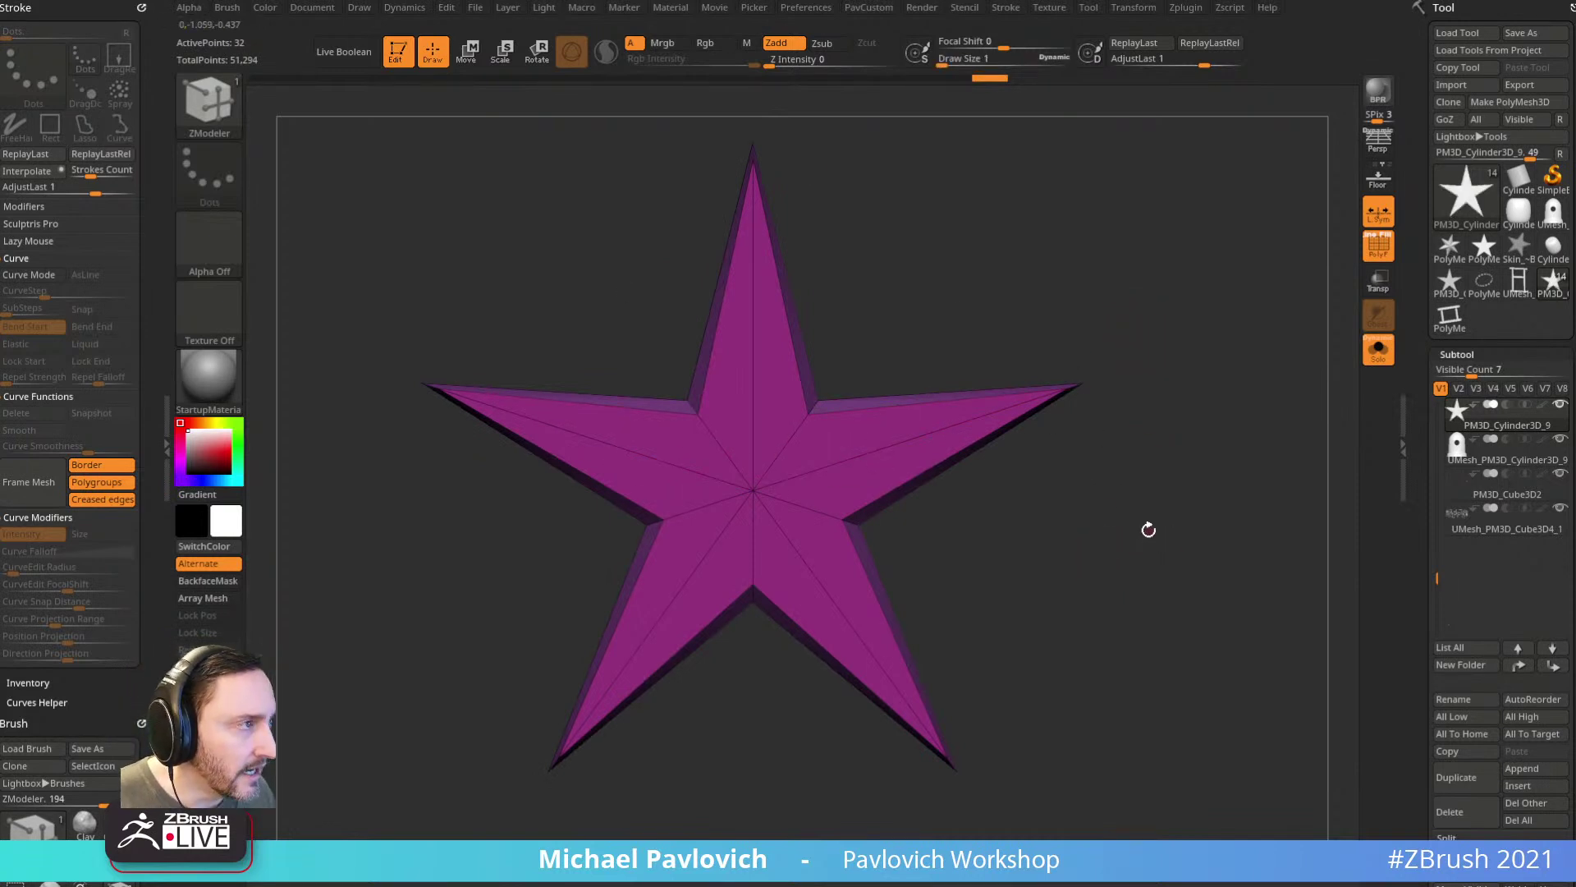
Step: Try subdividing the inset star once, and undo the subdivision
key(2)
click(1224, 724)
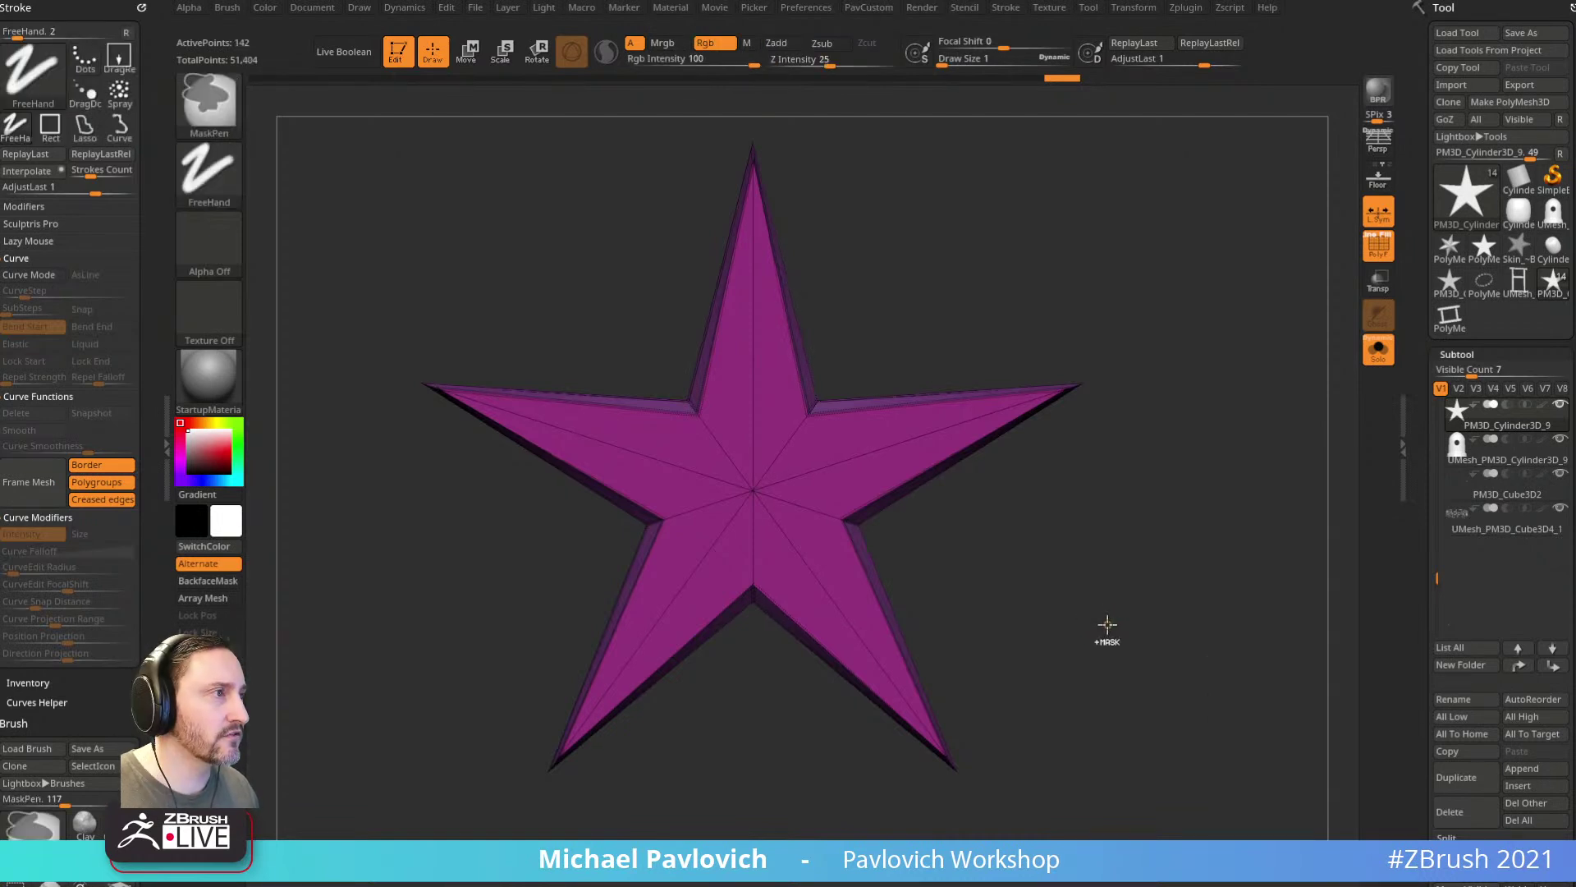
key(ctrl)
key(ctrl+z)
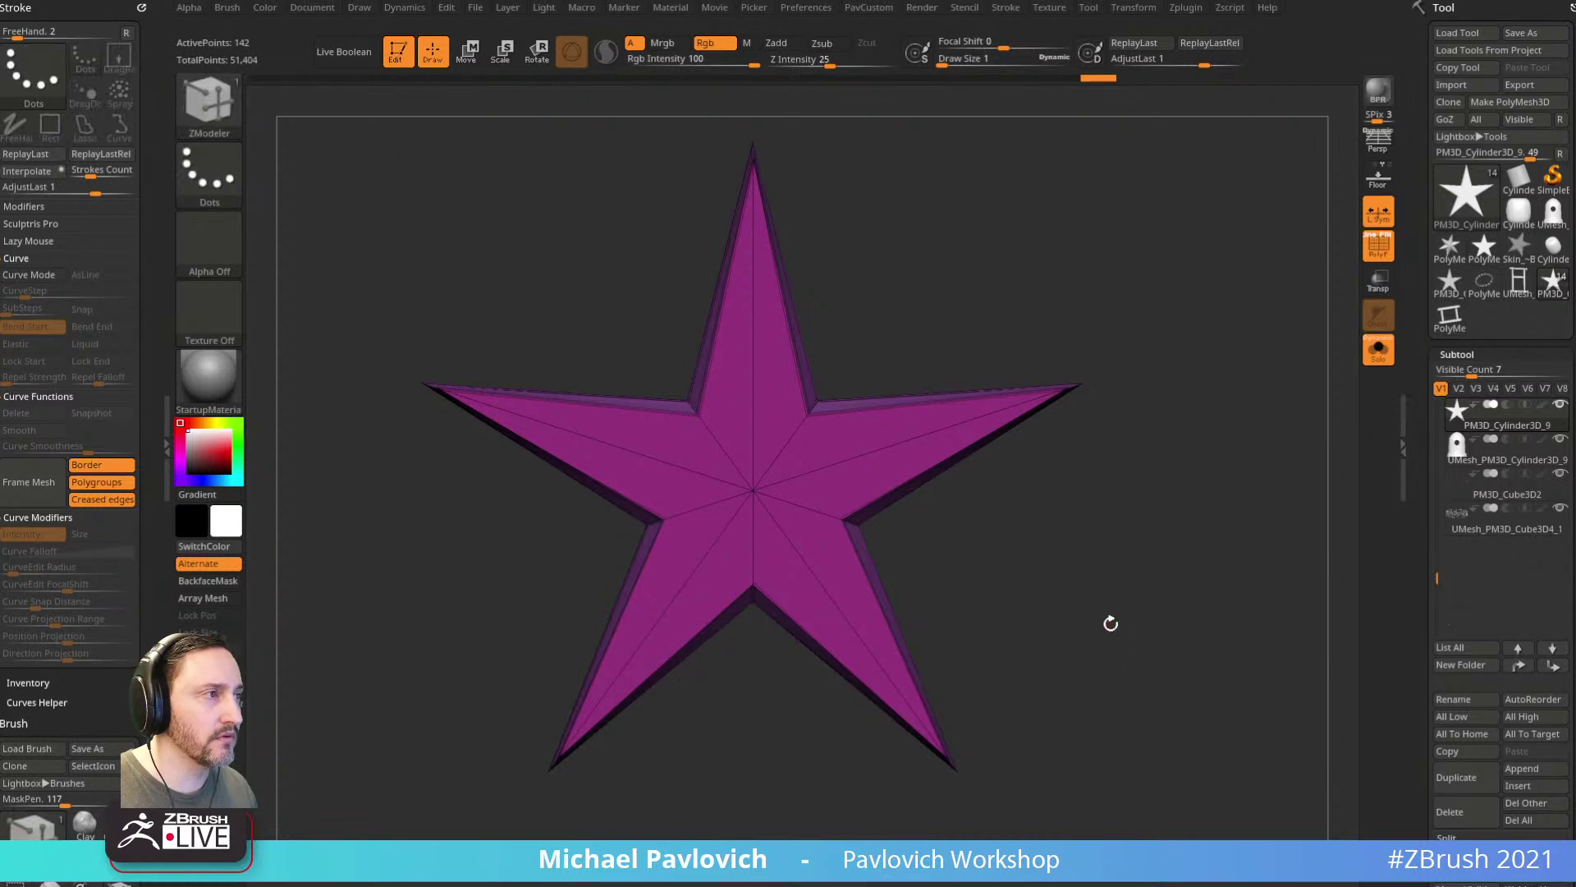
Step: Set the star's crease level to 2 and turn on dynamic subdivision with SmoothSubdiv 3
key(2)
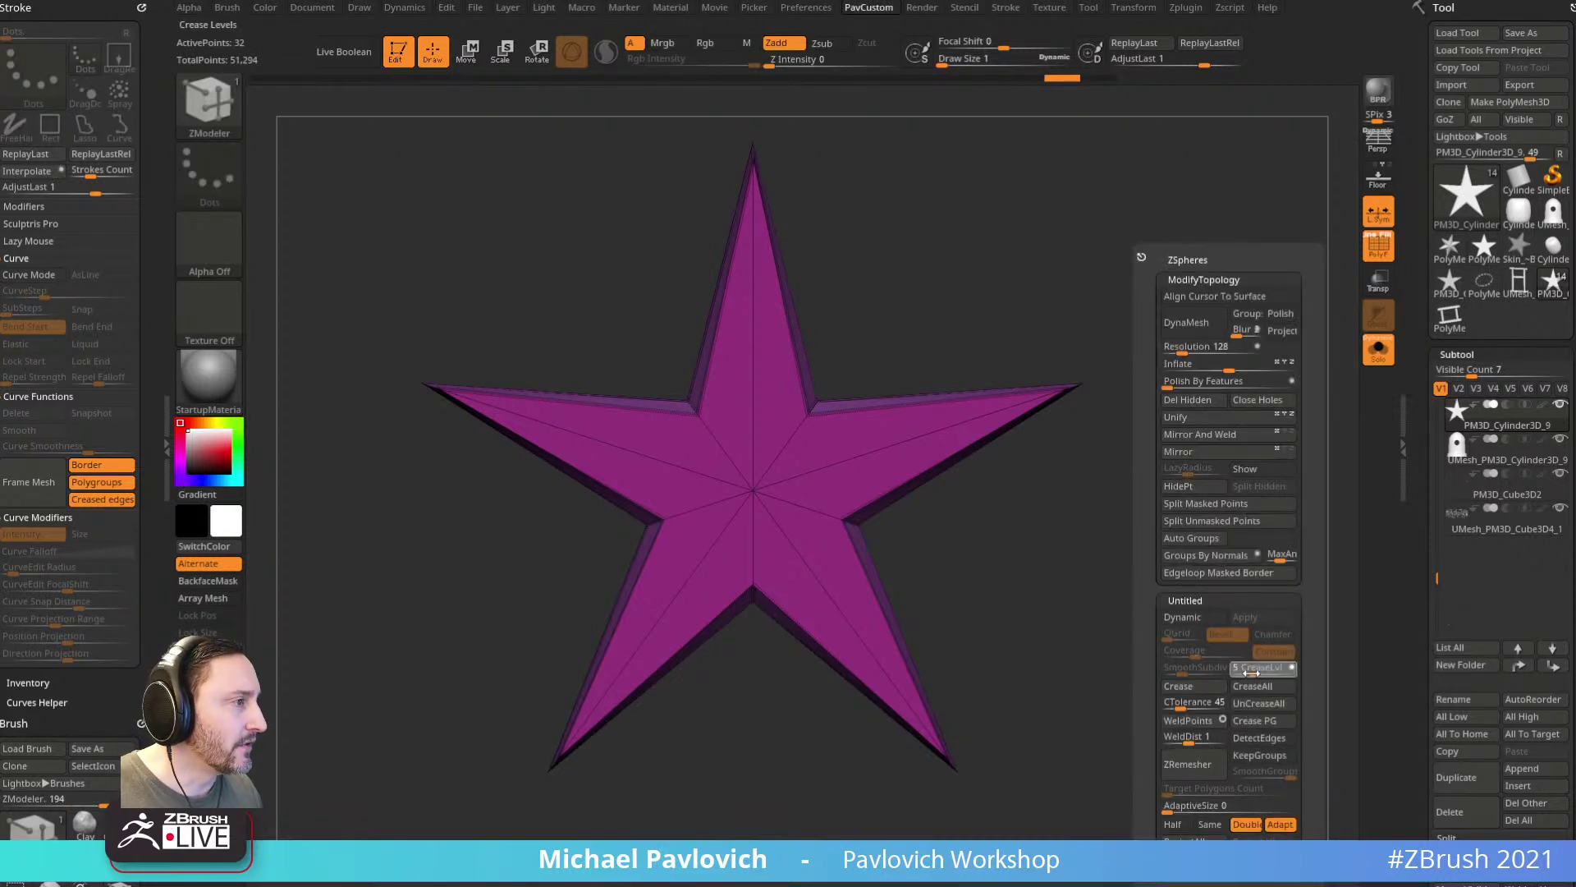
click(1182, 667)
drag(1187, 669, 1196, 670)
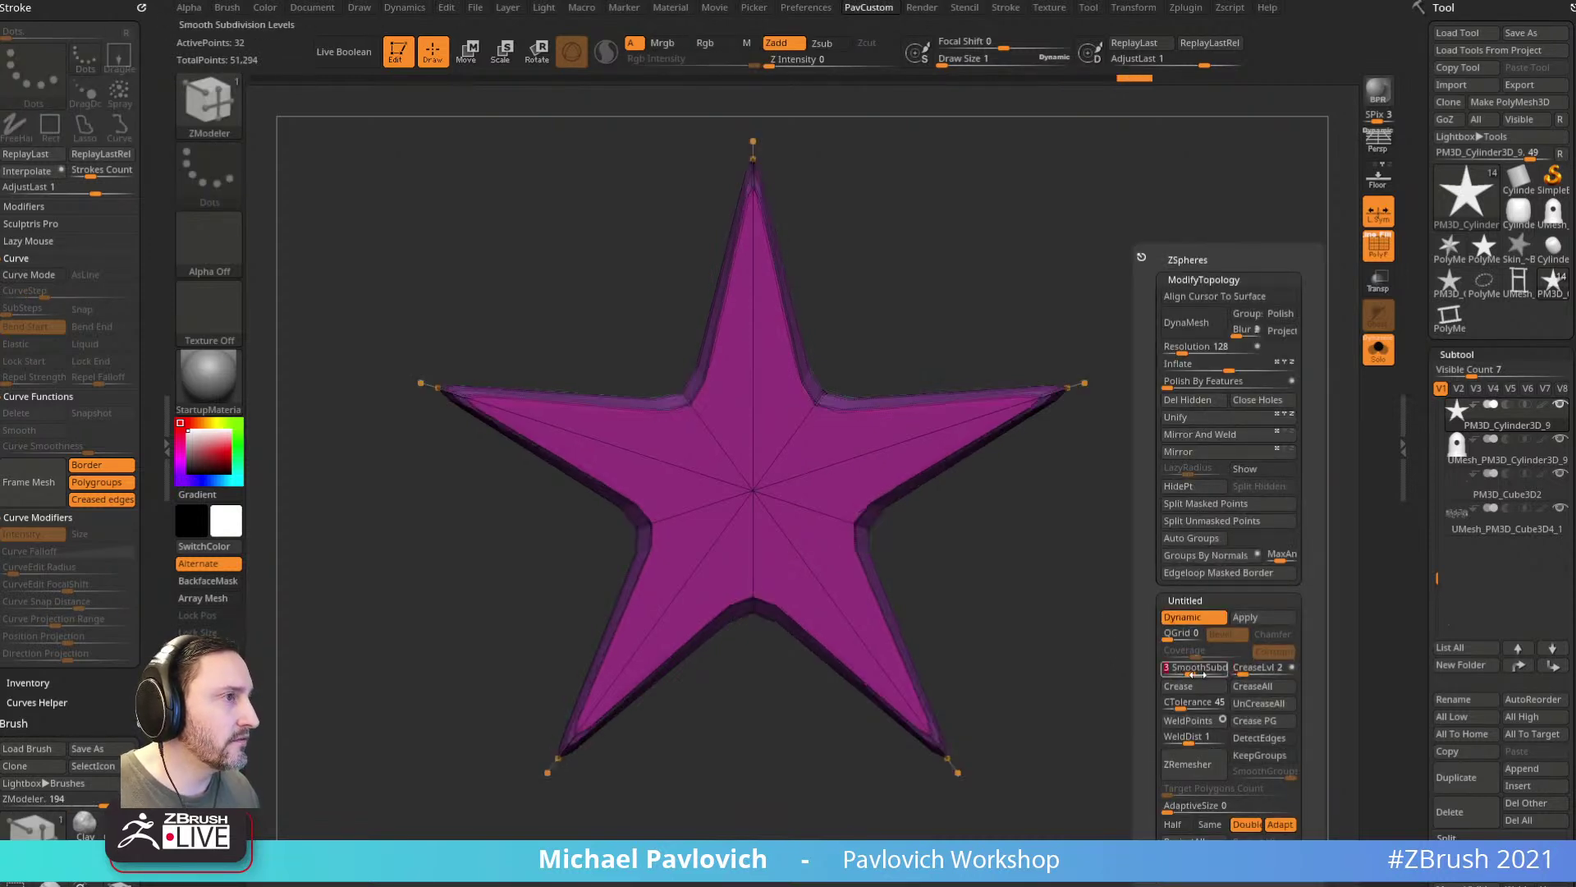
click(1202, 687)
alt+drag(1138, 553, 1159, 618)
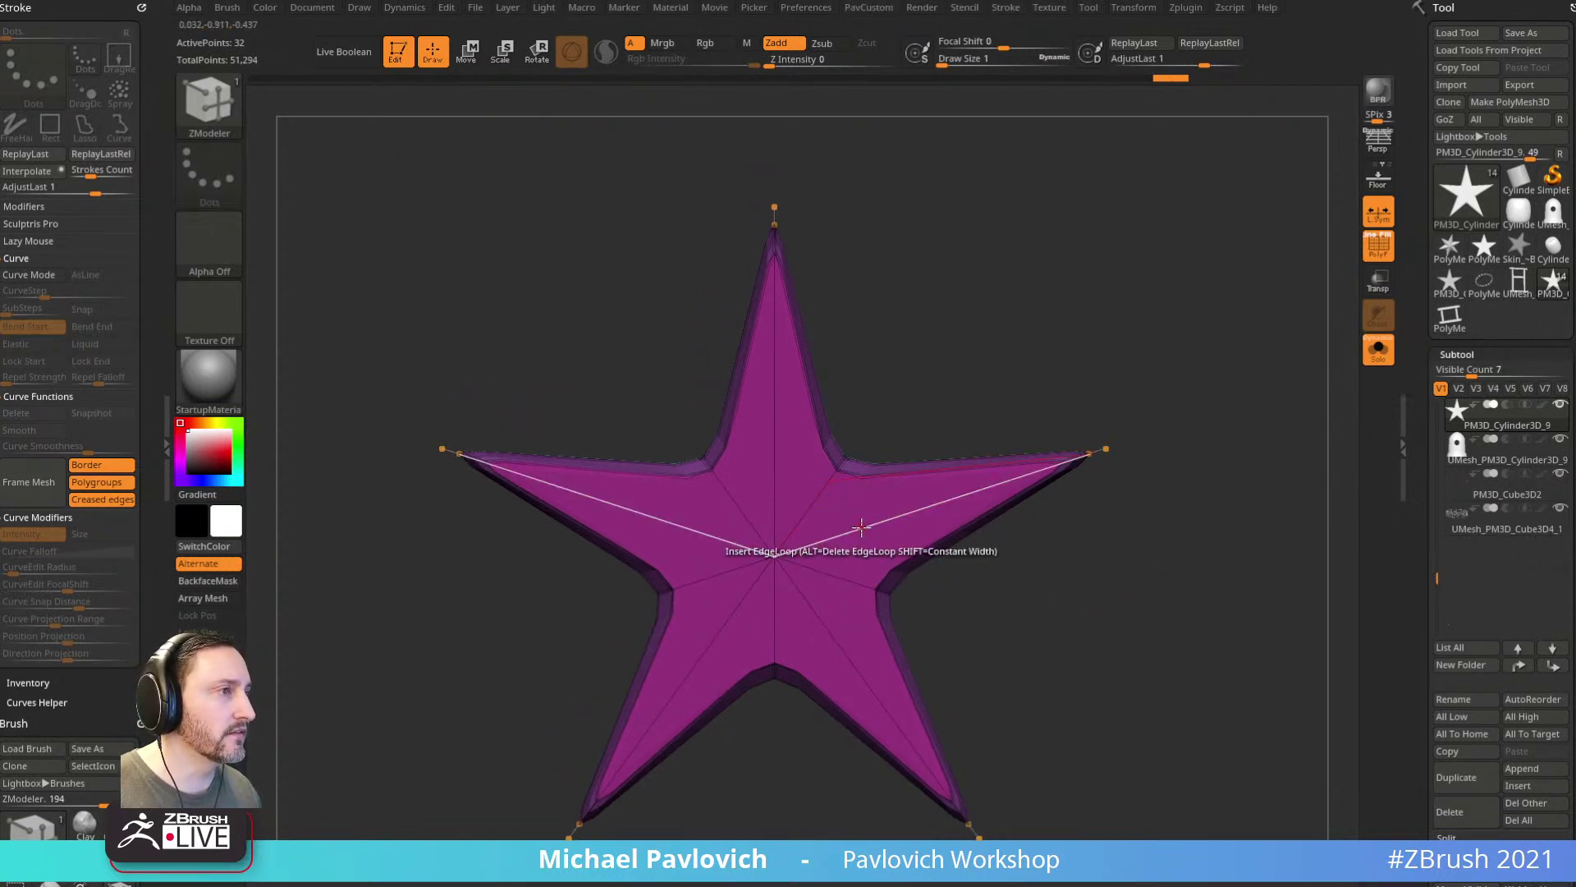
Step: Insert supporting edge loops across the base of each of the star's five arms with ZModeler's edge loop action
key(space)
click(737, 602)
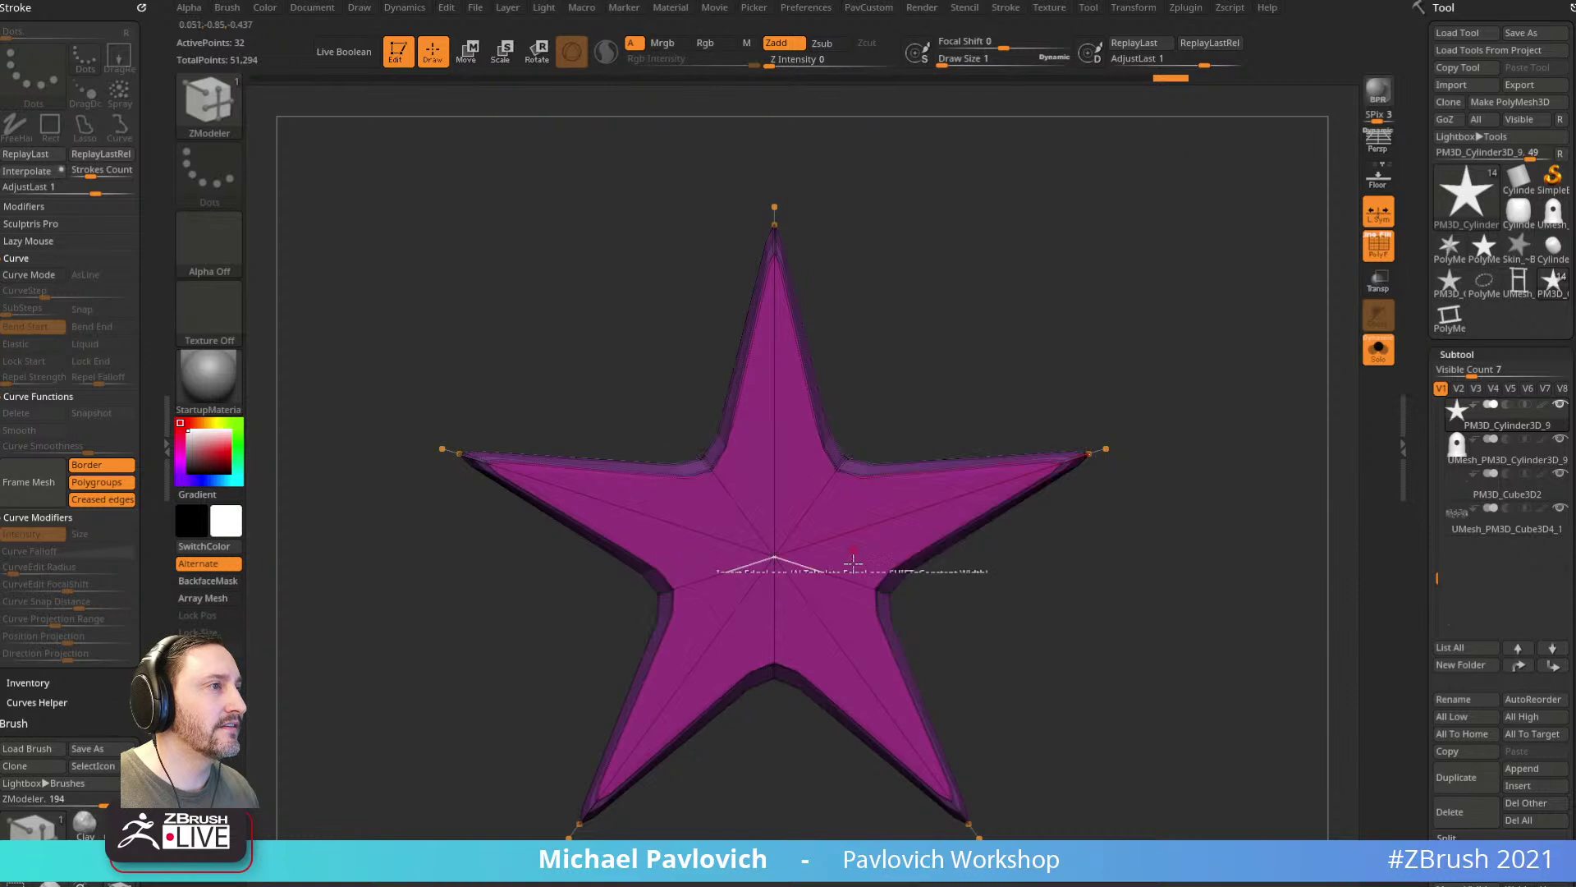
click(807, 542)
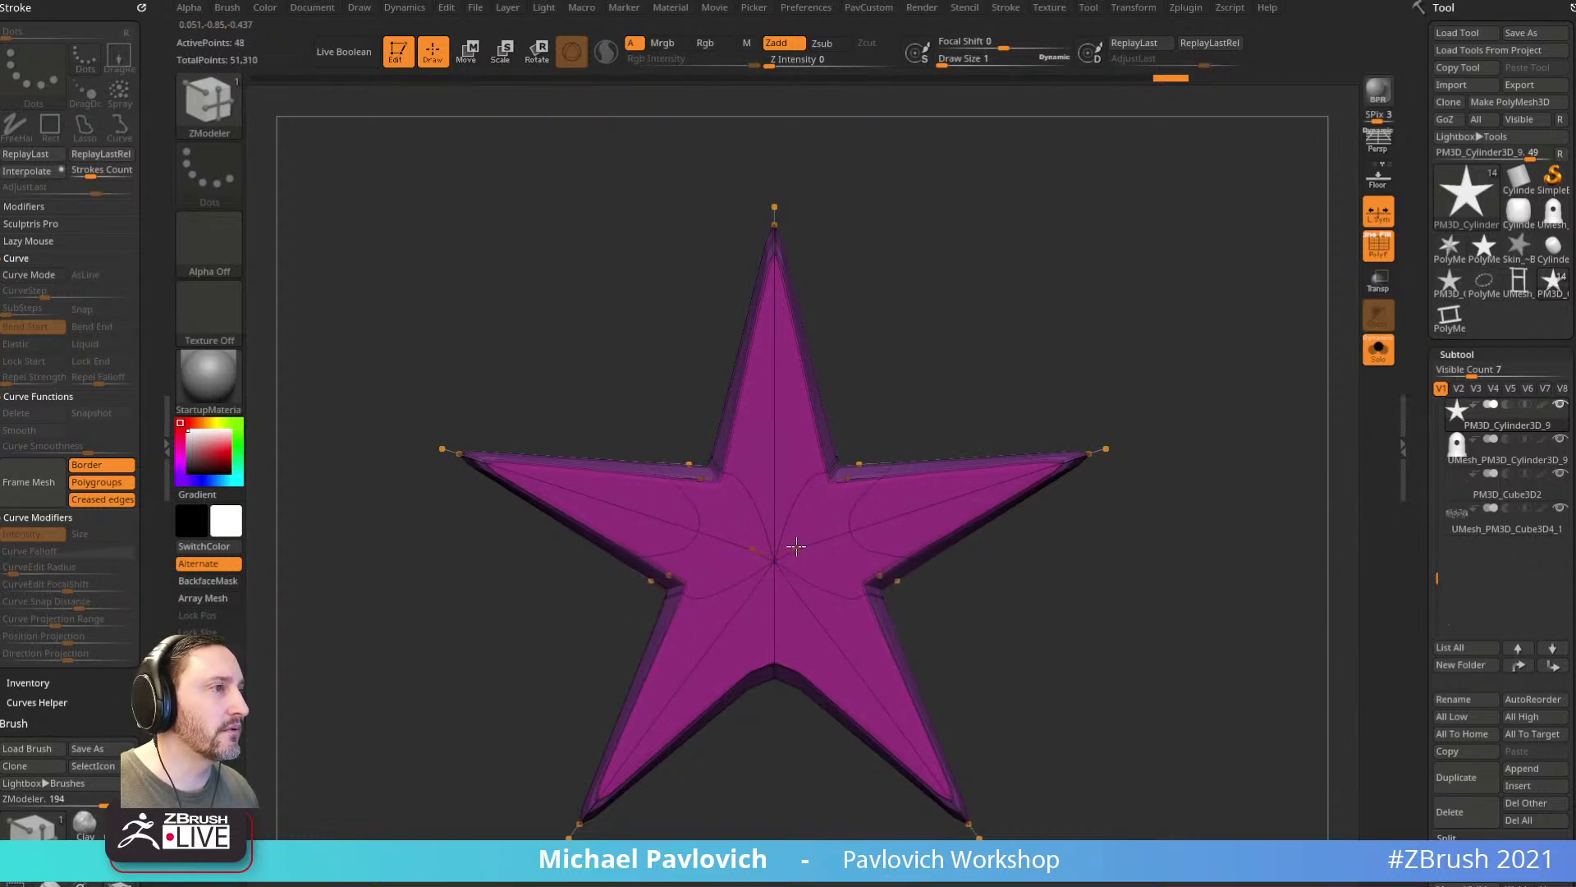
click(771, 464)
click(792, 581)
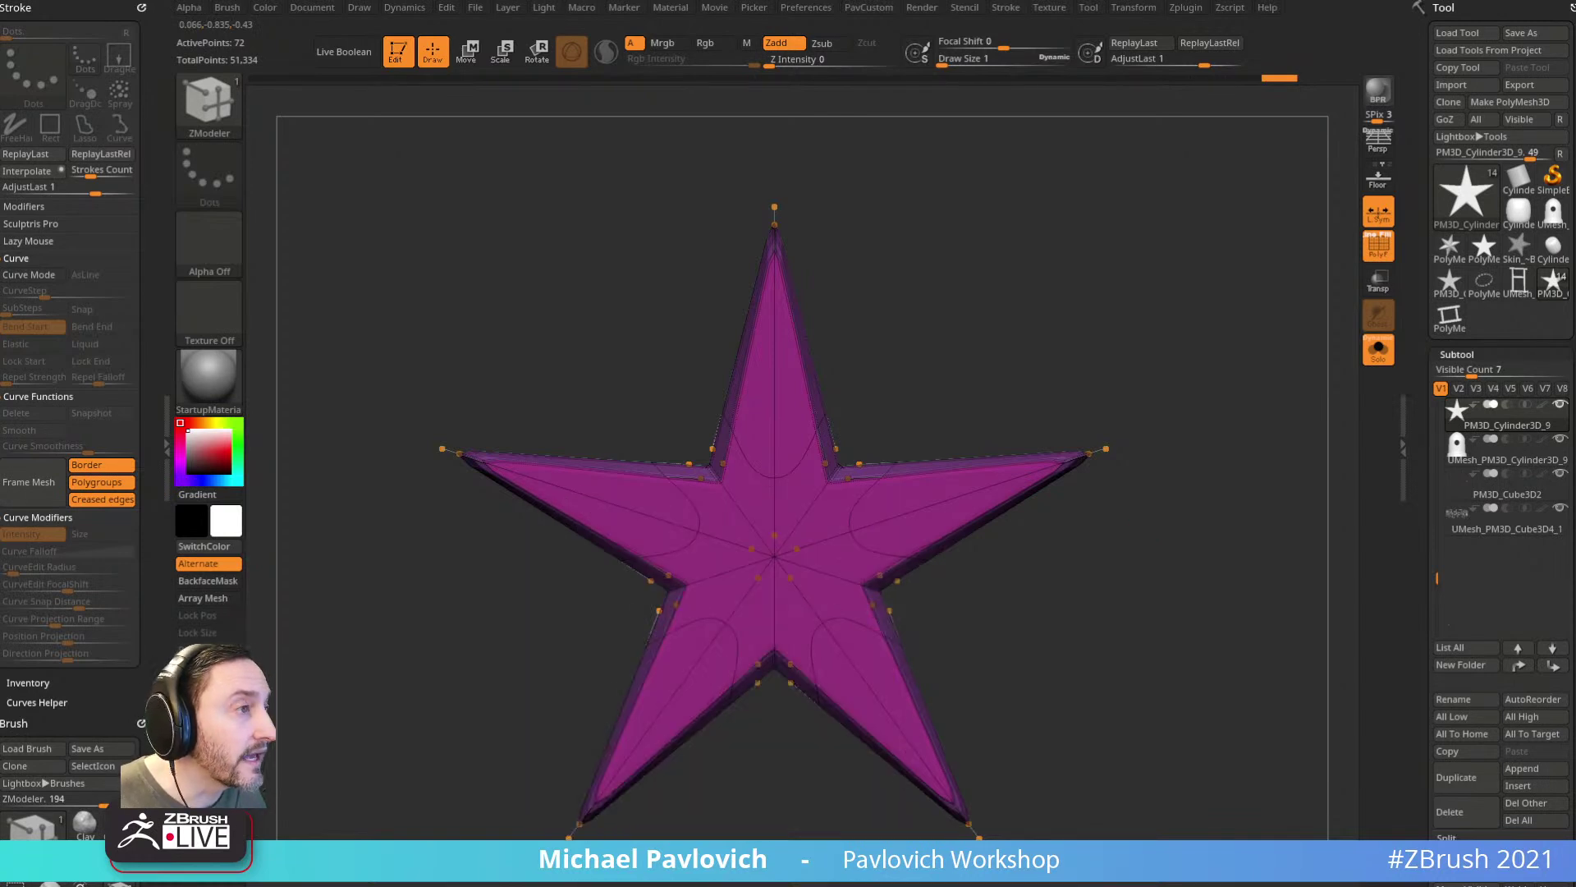
Step: Show the whole tower, apply the Bend Arc deformer to the star, and try a first bend against the curved band before undoing it
click(1378, 351)
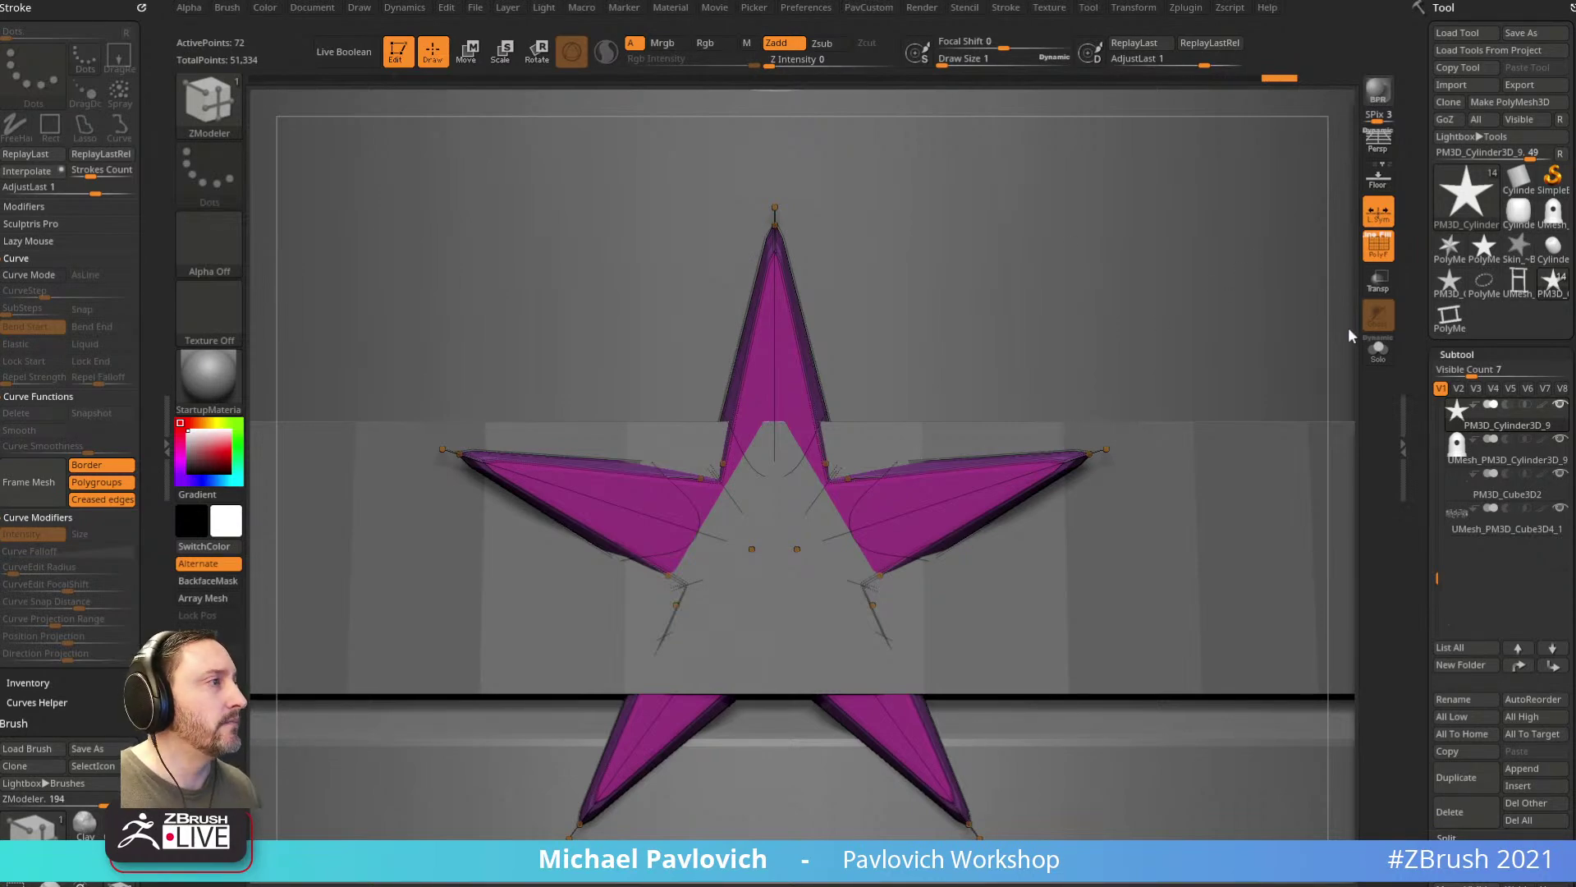
alt+drag(1362, 366, 1201, 387)
key(w)
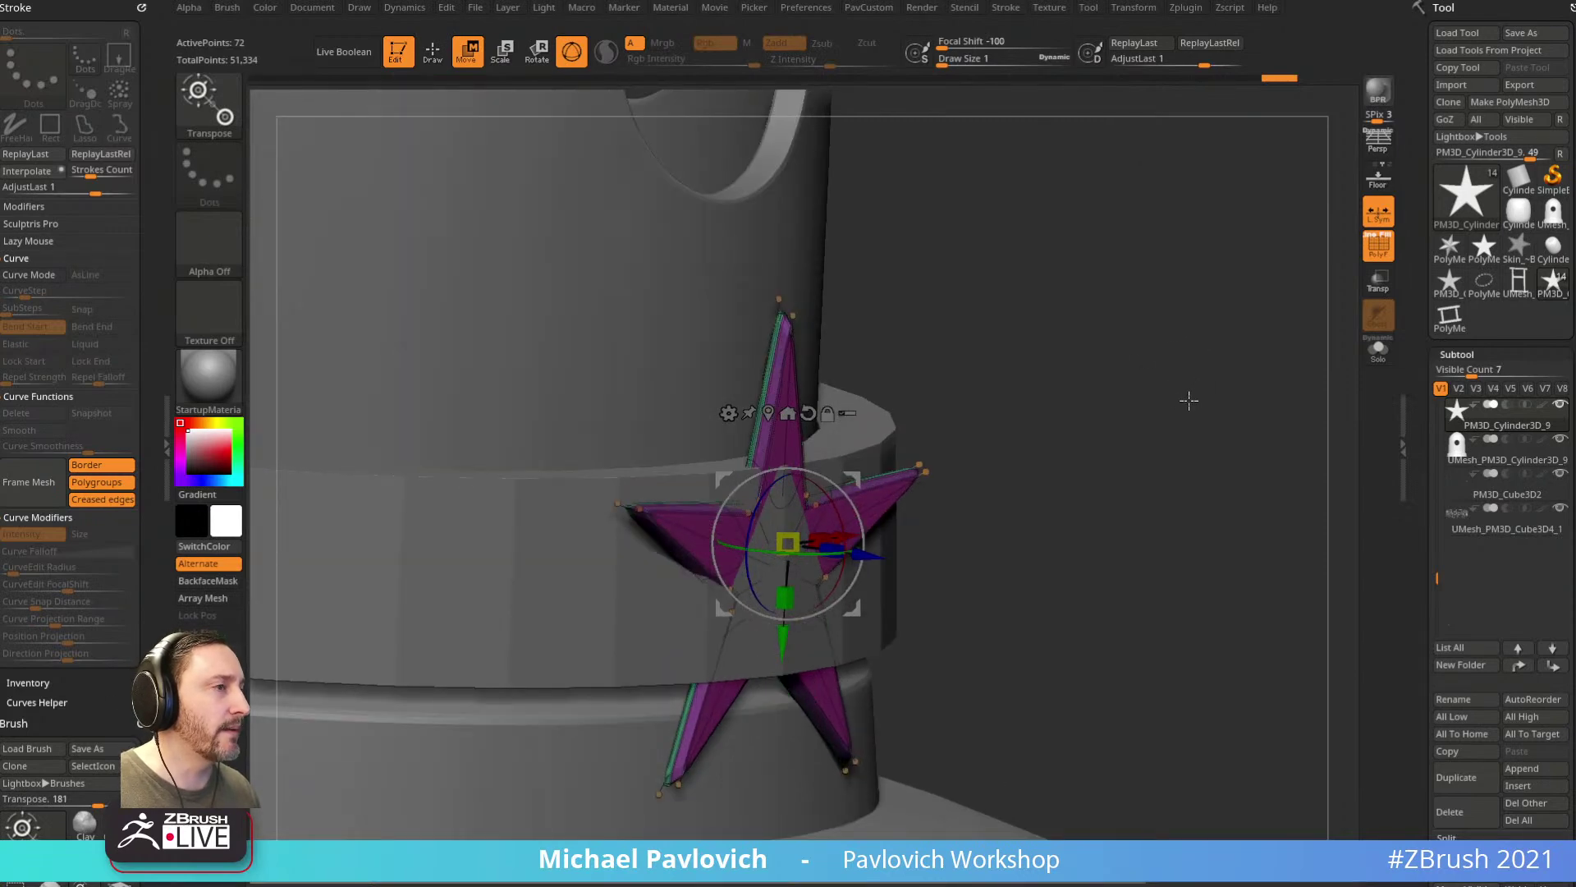
click(729, 413)
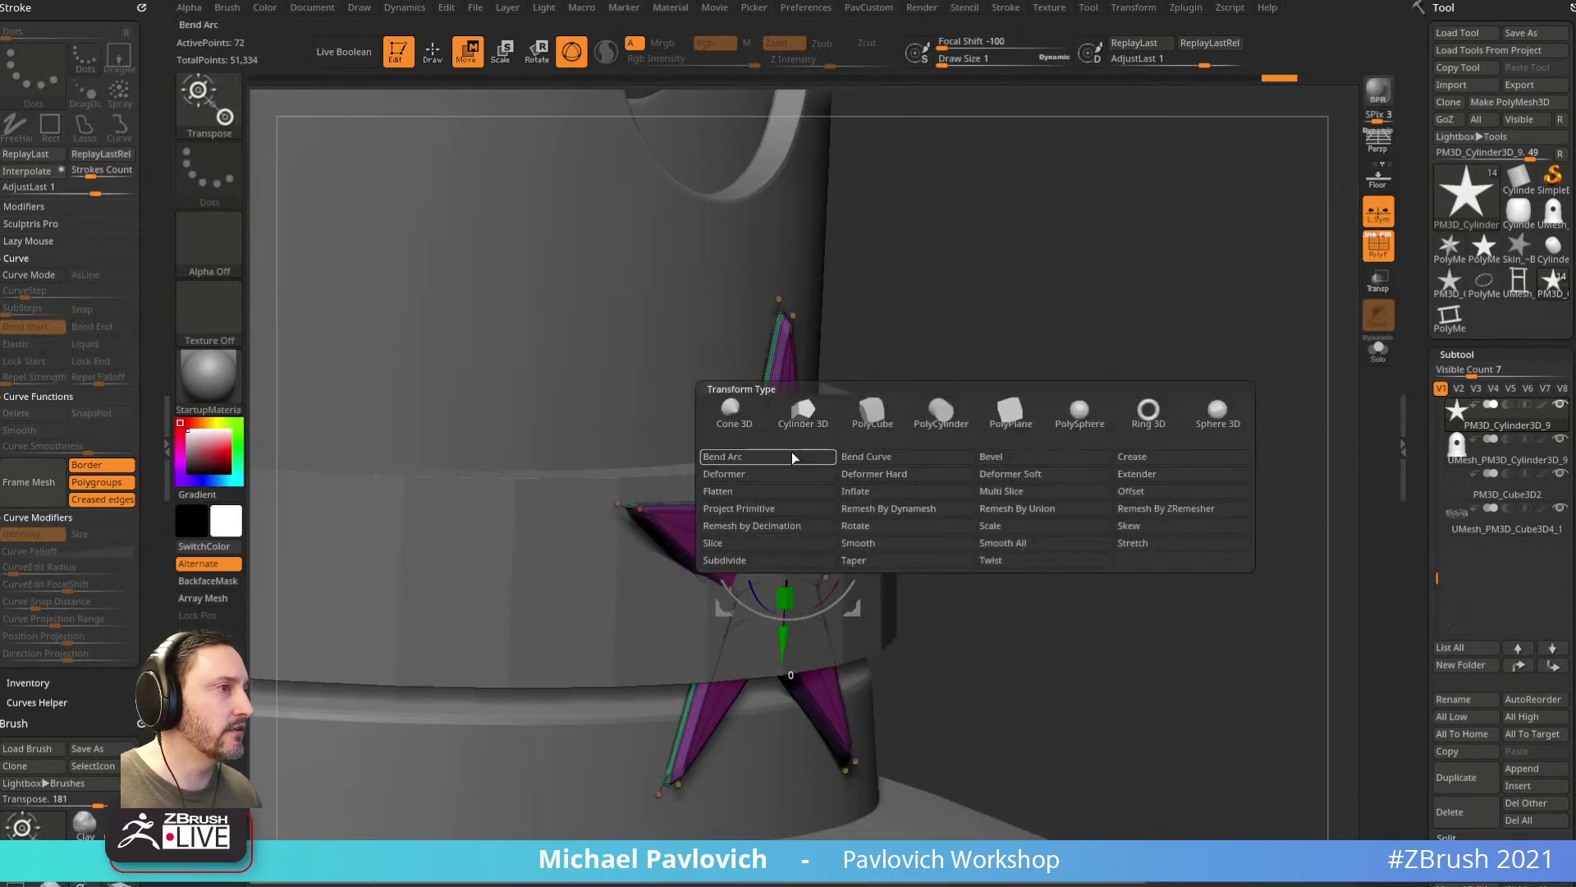
click(722, 457)
drag(1006, 293, 848, 619)
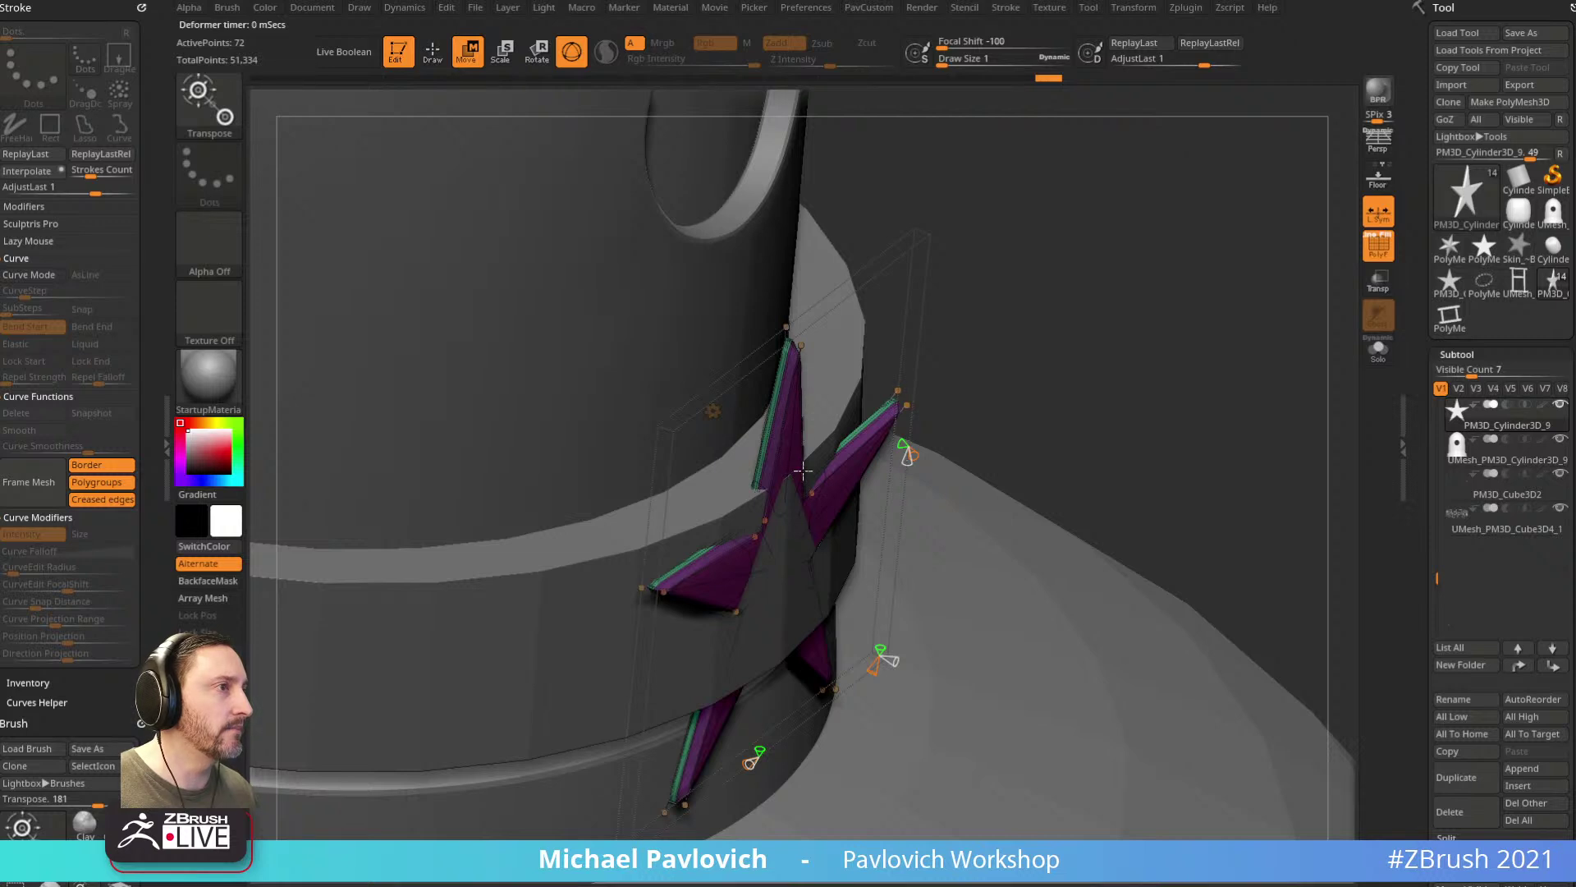
drag(1048, 466, 798, 690)
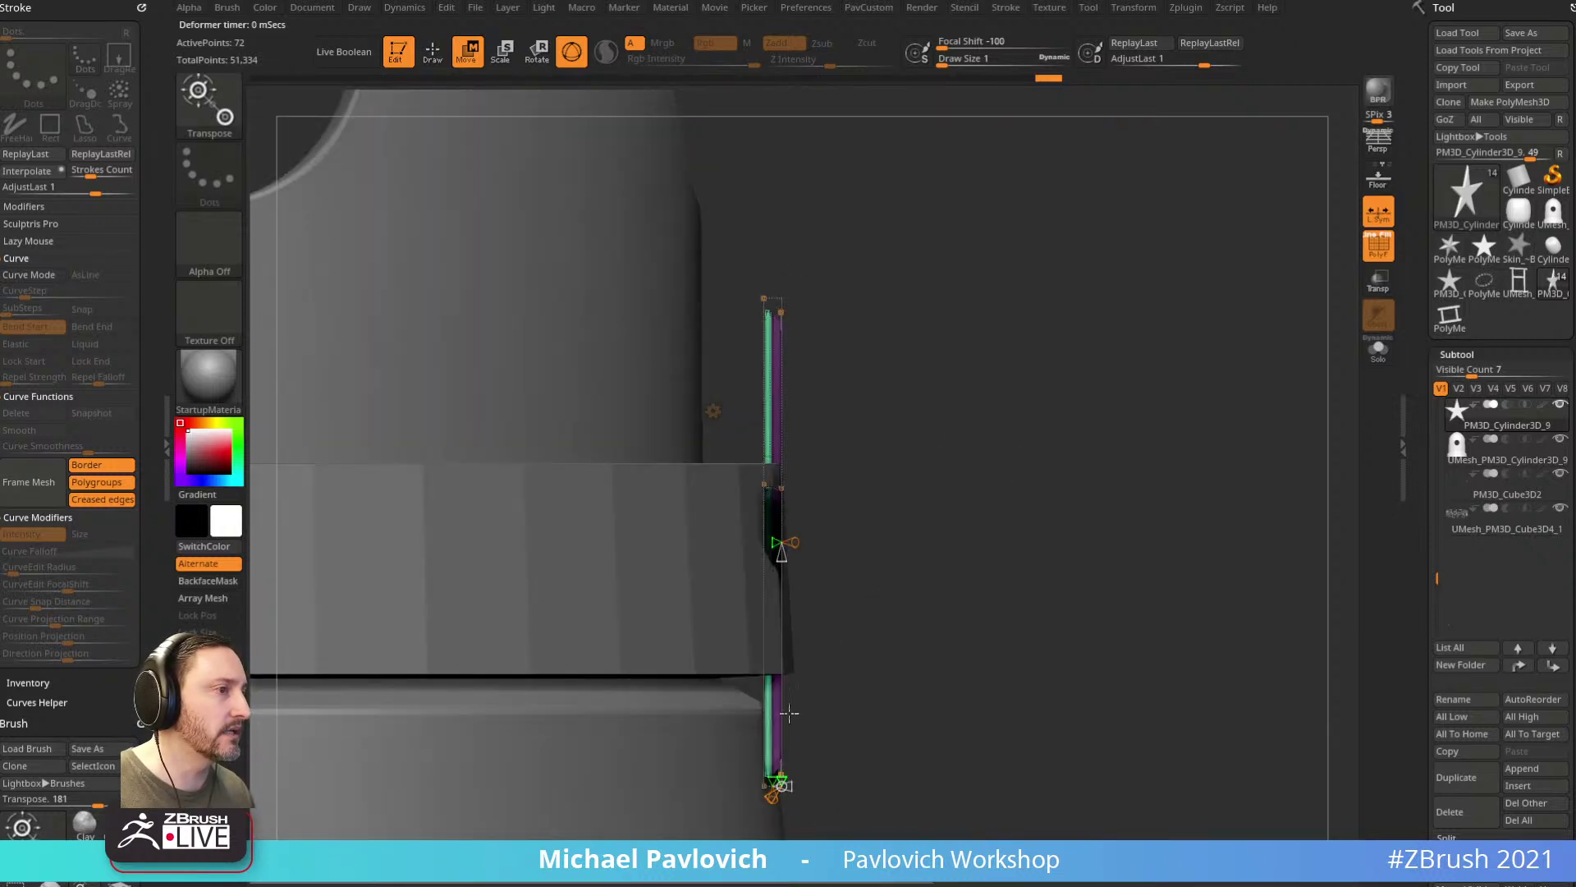
mouse_move(768, 542)
mouse_down()
mouse_move(697, 542)
mouse_move(736, 542)
mouse_up()
key(ctrl+z)
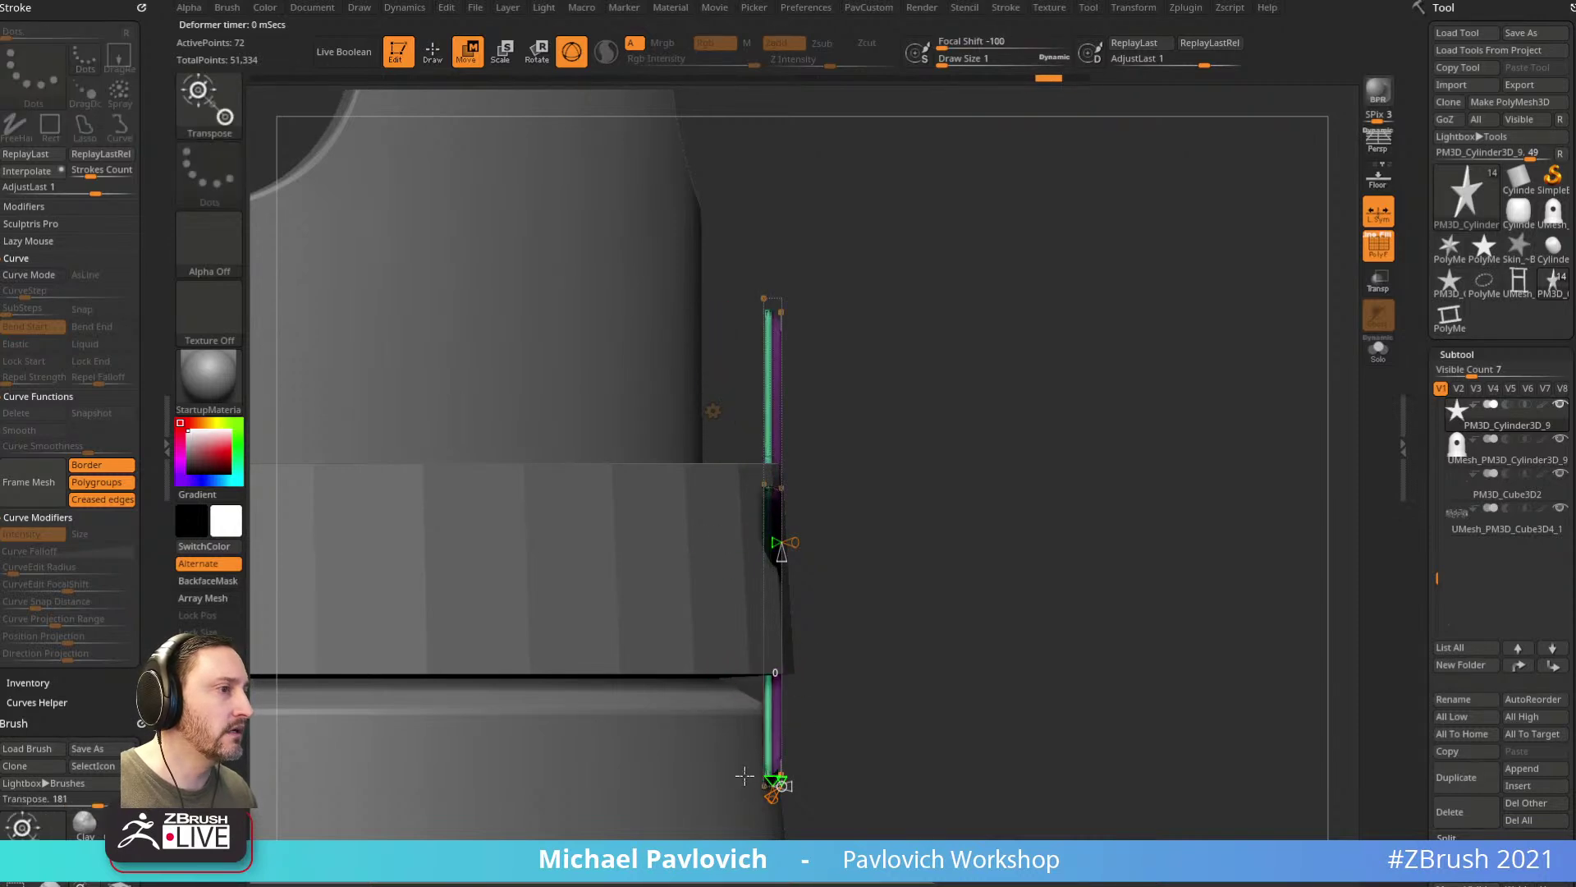
Step: Isolate the star and try bending it into a curve with the Bend Arc deformer
mouse_move(782, 784)
mouse_down()
mouse_move(720, 784)
mouse_move(772, 784)
mouse_up()
click(1379, 349)
drag(906, 444, 917, 634)
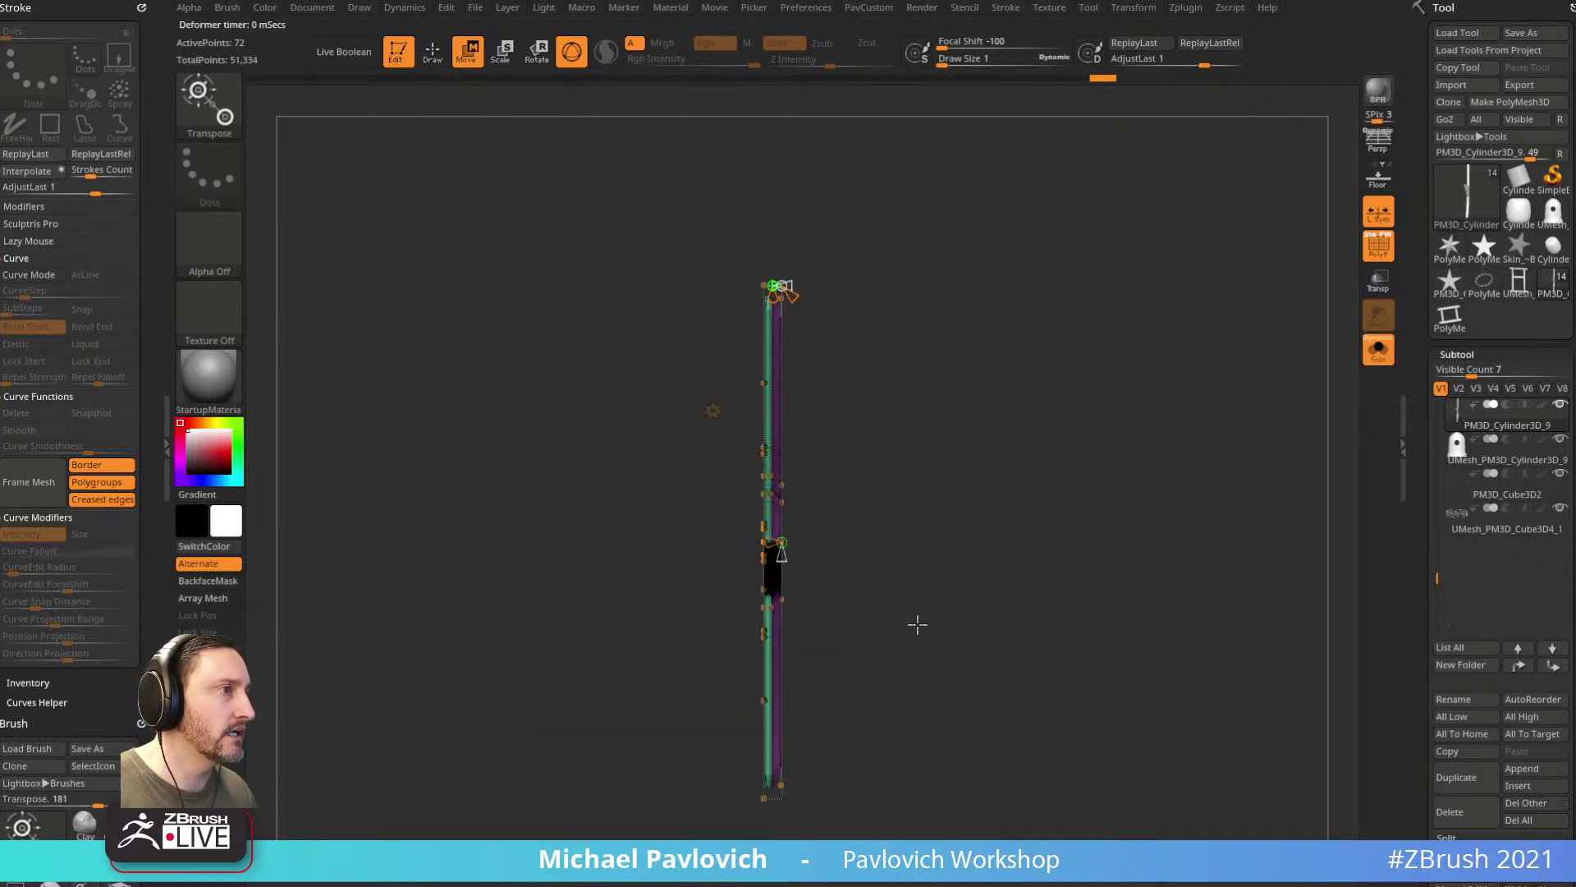
drag(780, 548, 785, 481)
drag(1094, 463, 1195, 422)
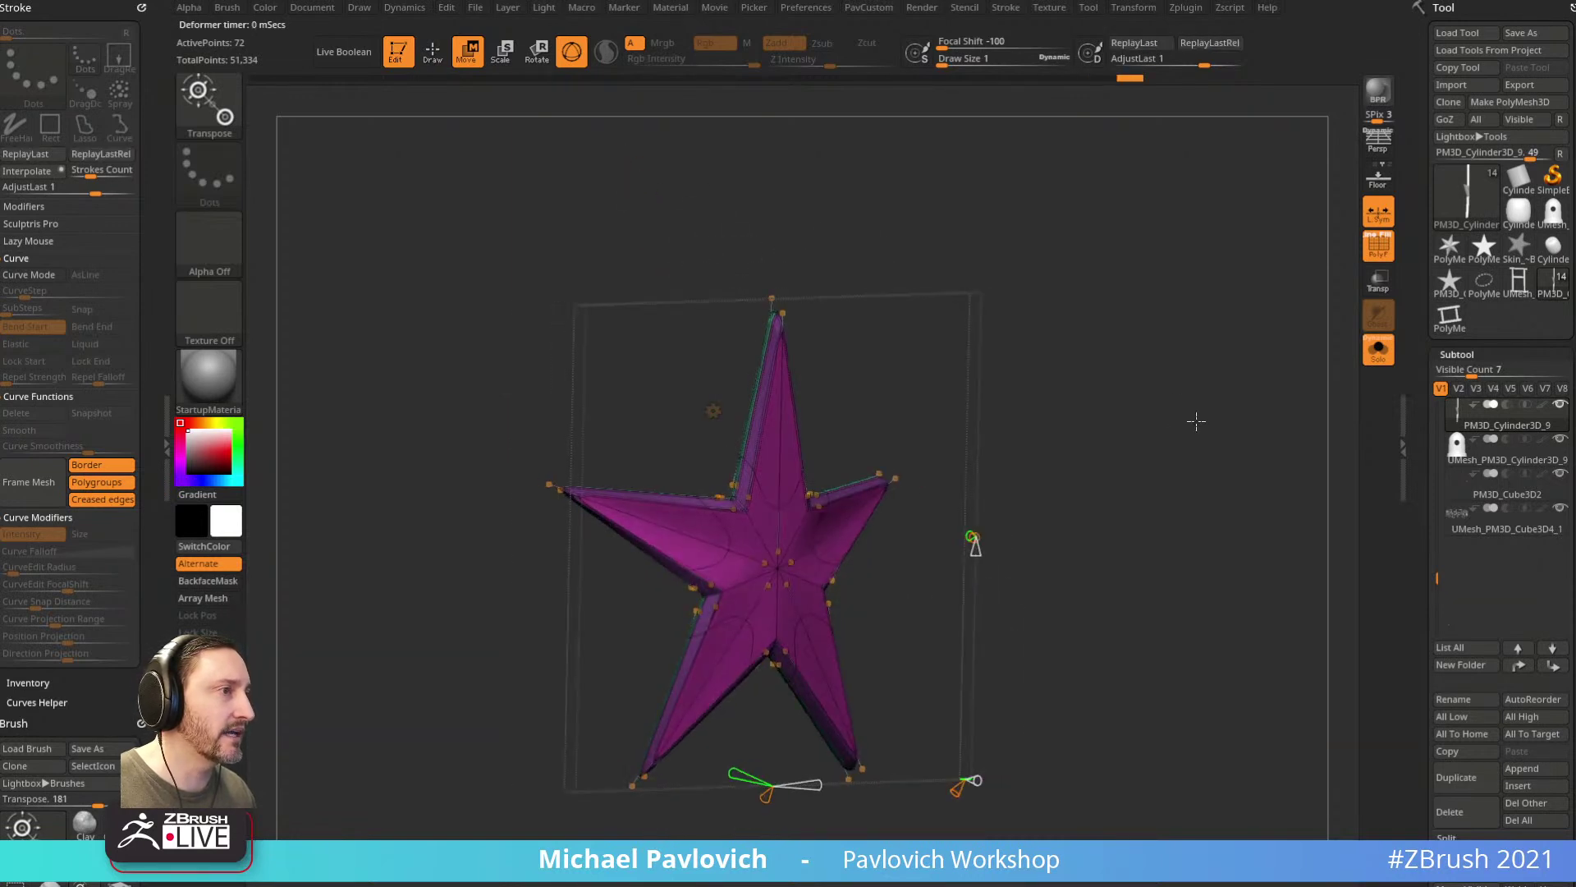
Step: Compare the bent star's front surface with and without dynamic subdivision, and return to Draw mode
key(shift+d)
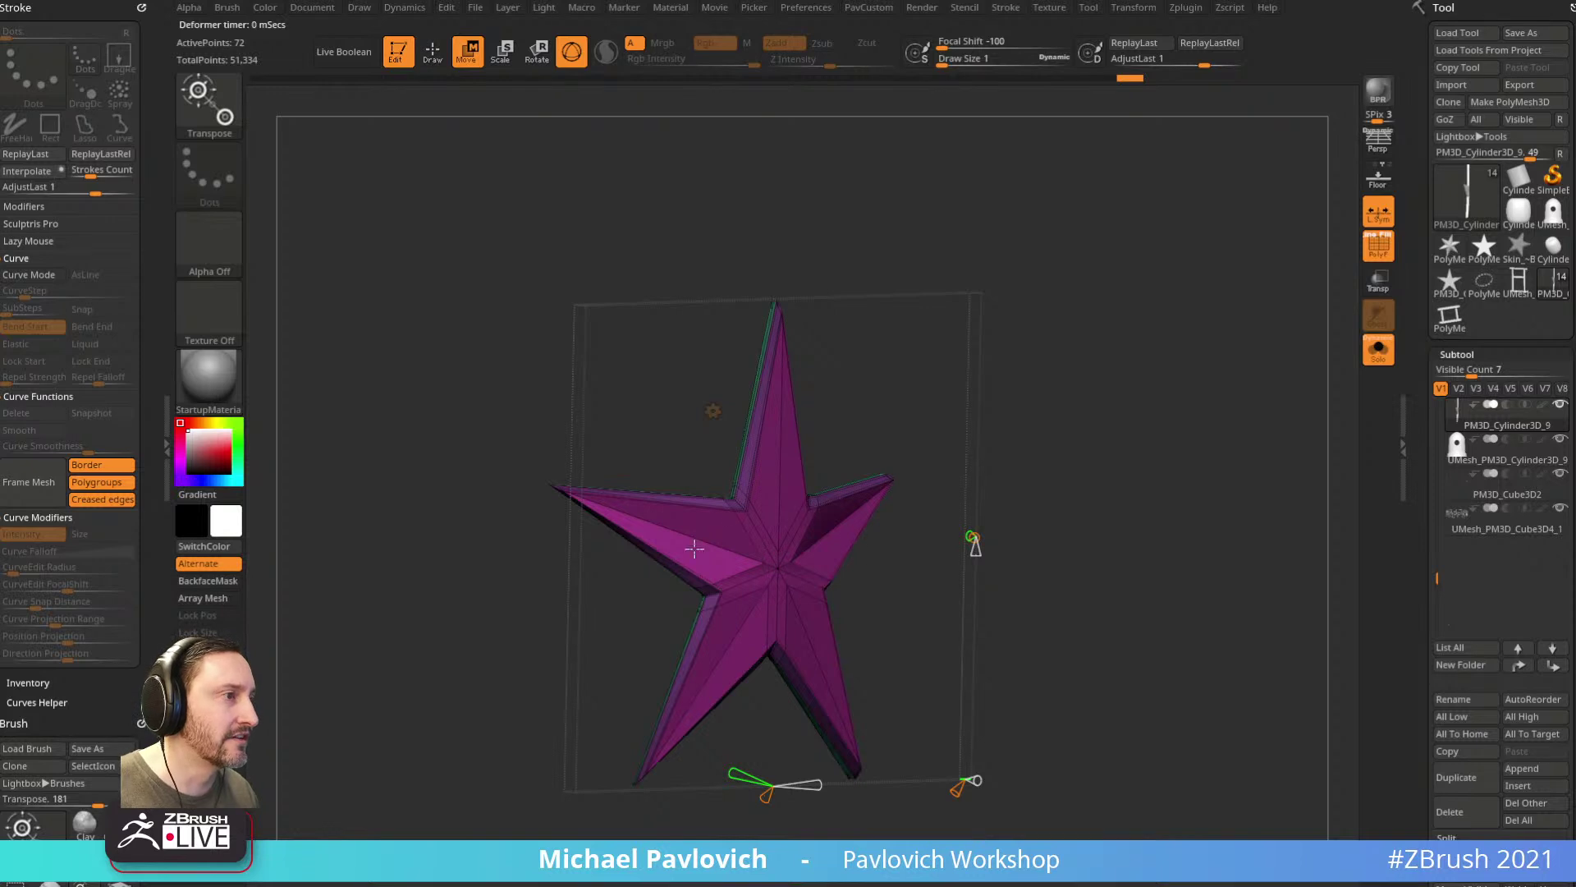
right_drag(795, 564, 1210, 447)
key(d)
key(shift+z)
key(shift+z)
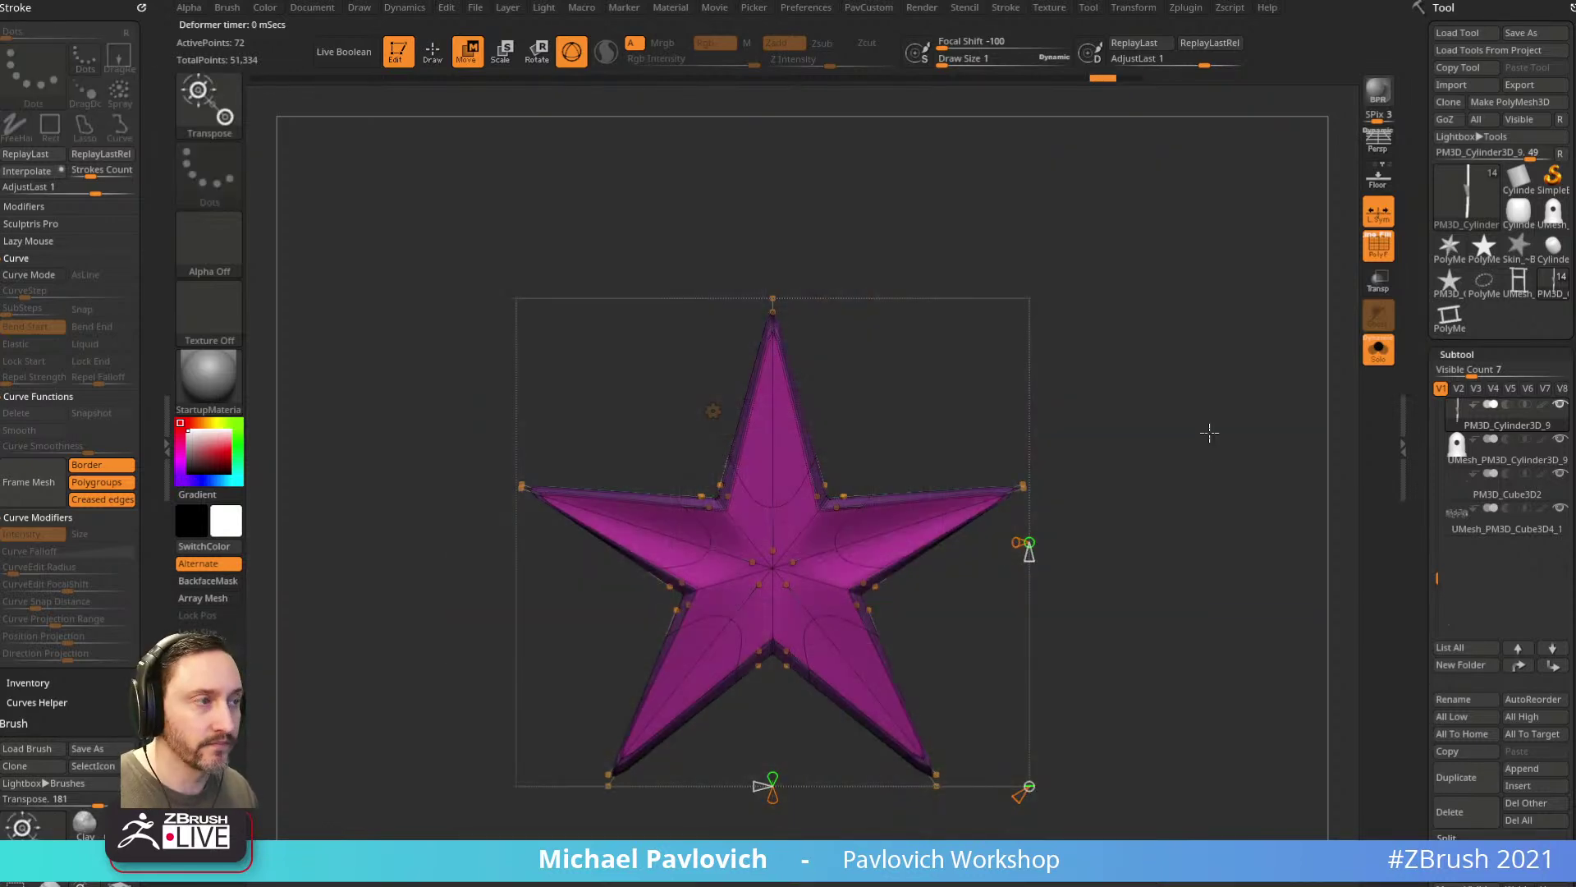
key(shift+d)
key(f)
key(q)
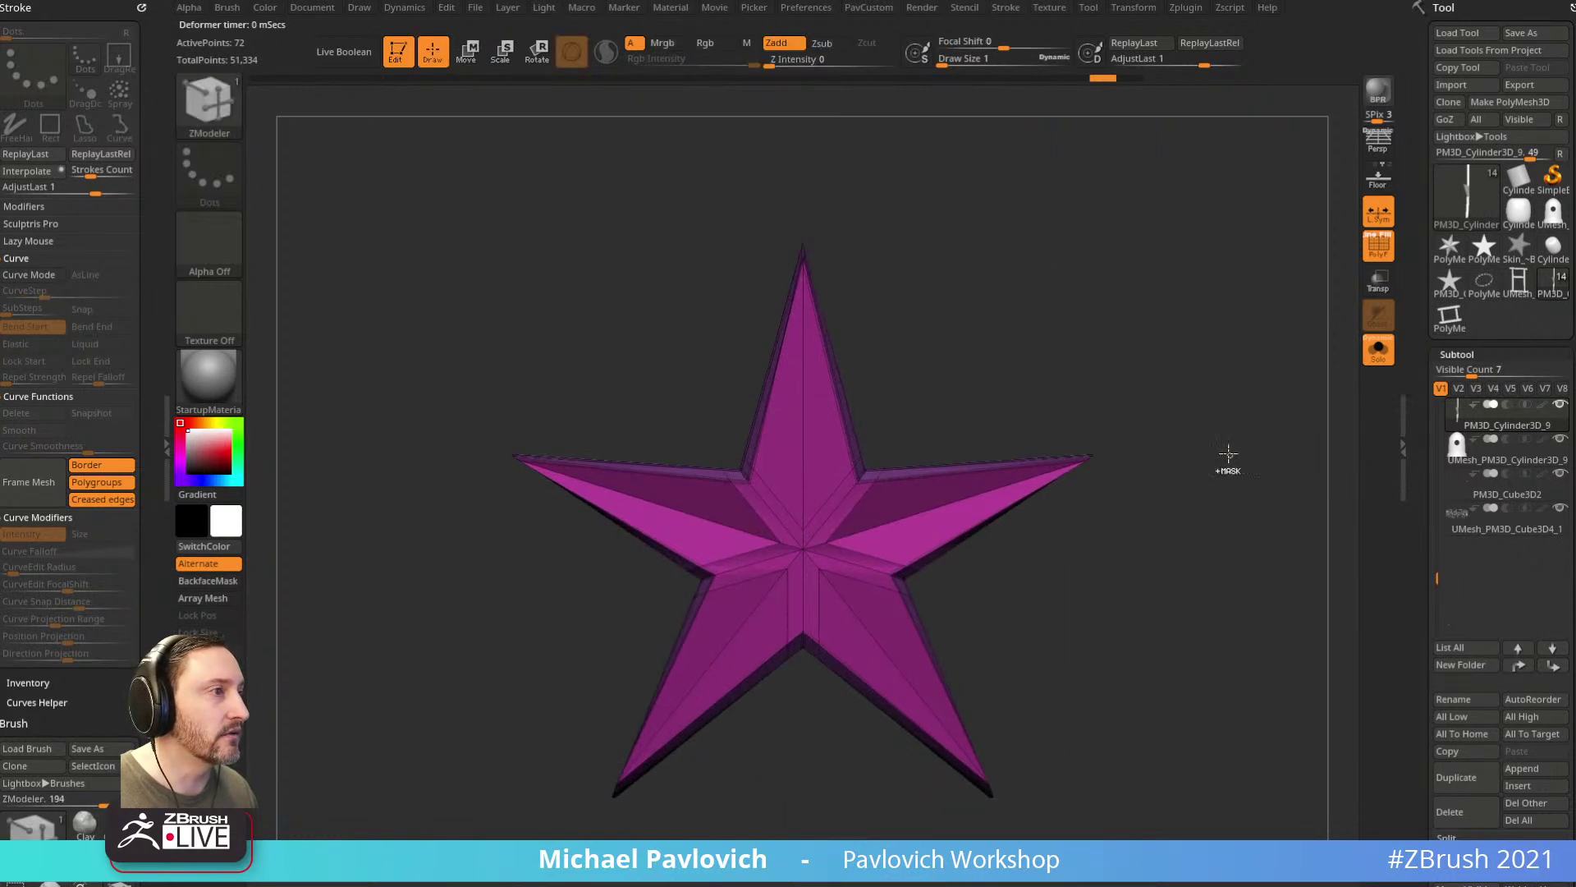
Step: Undo the star's bend and keep dynamic subdivision off
key(ctrl+z)
key(shift+d)
ctrl+right_drag(1153, 483, 1175, 496)
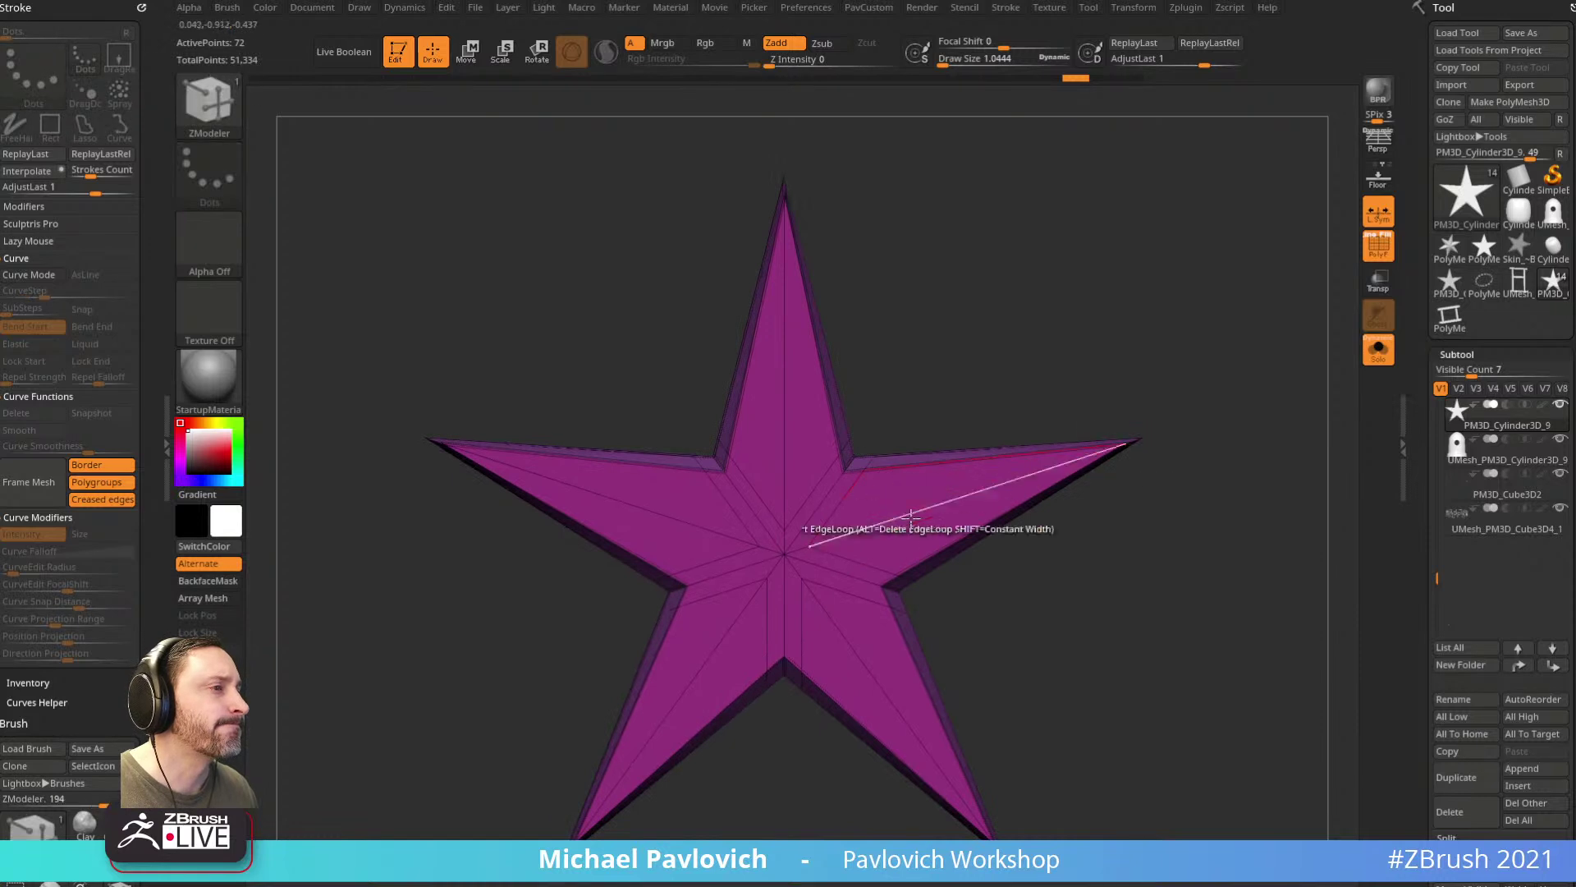
Step: Try ZRemesher twice on the flat star with KeepGroups enabled, and undo each remesh
key(space)
key(2)
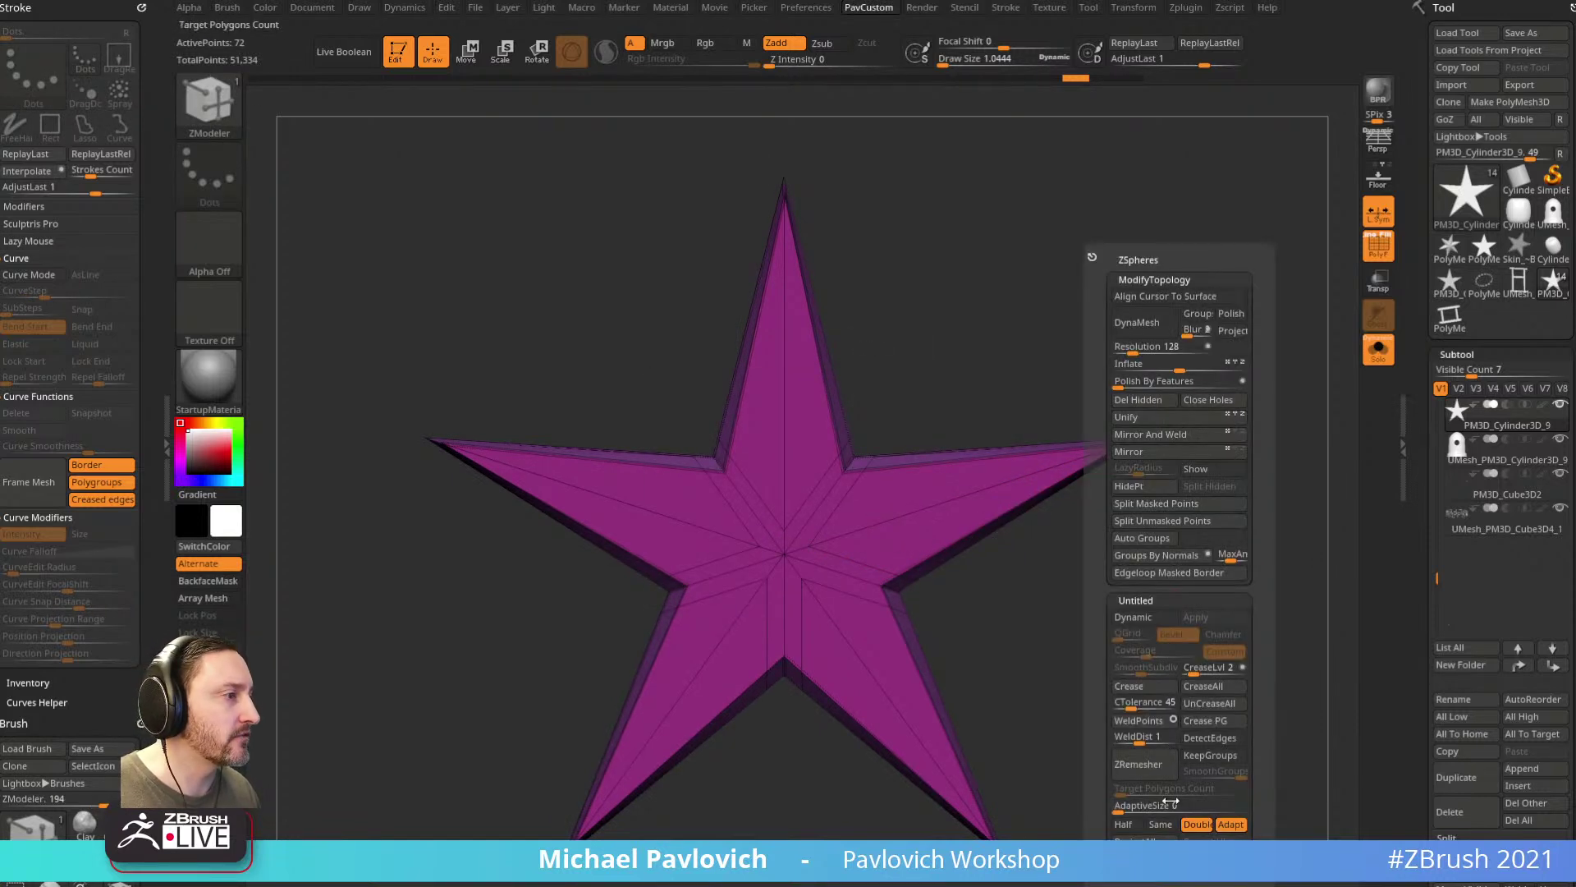
click(1210, 754)
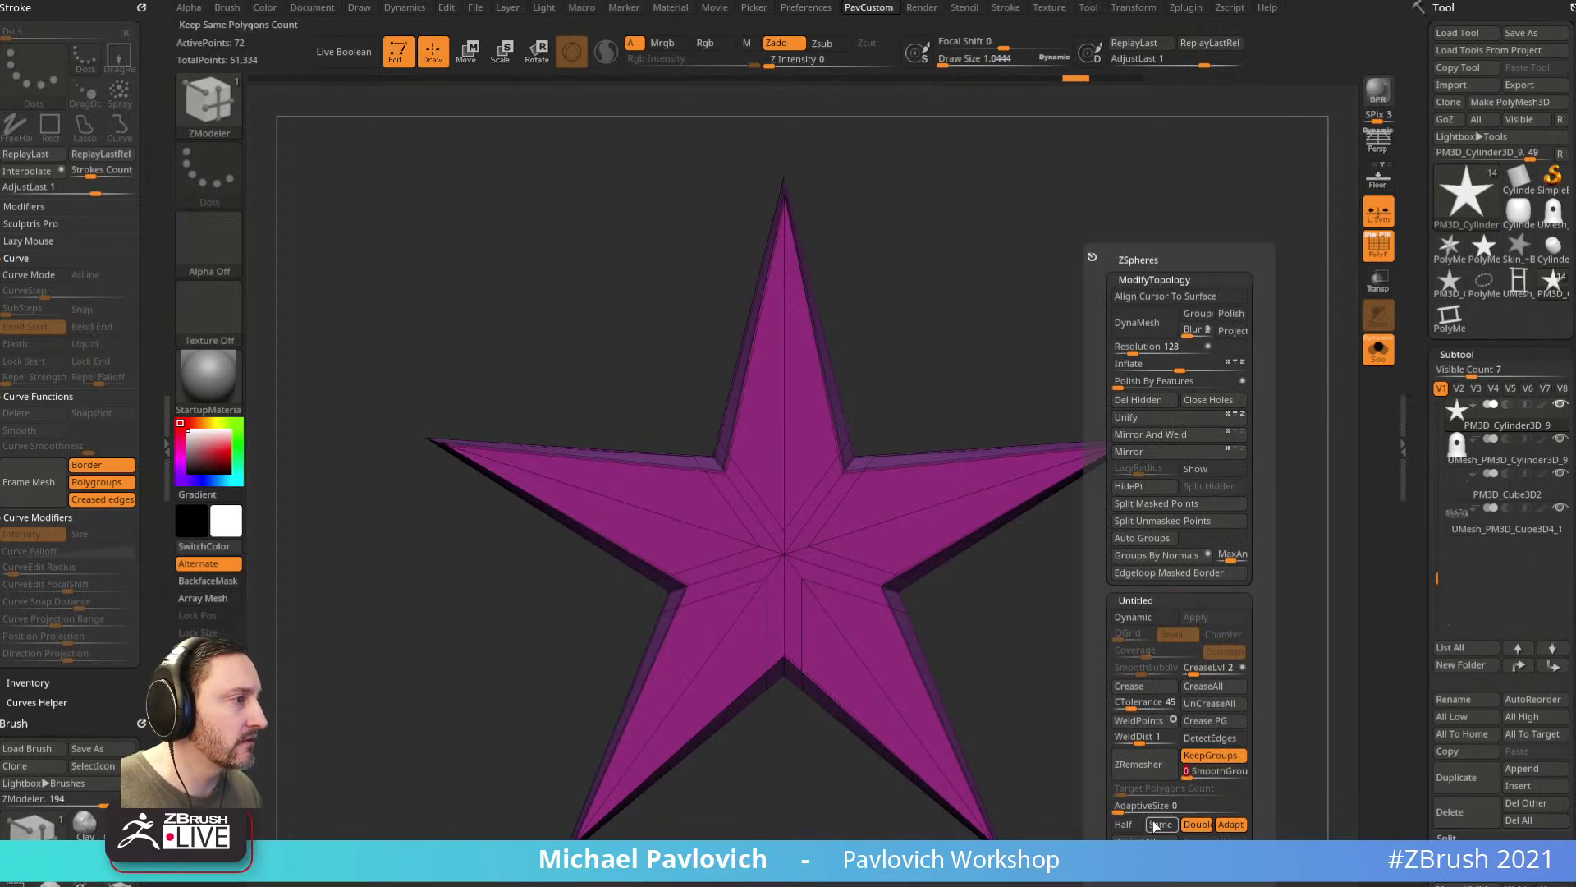
click(1149, 767)
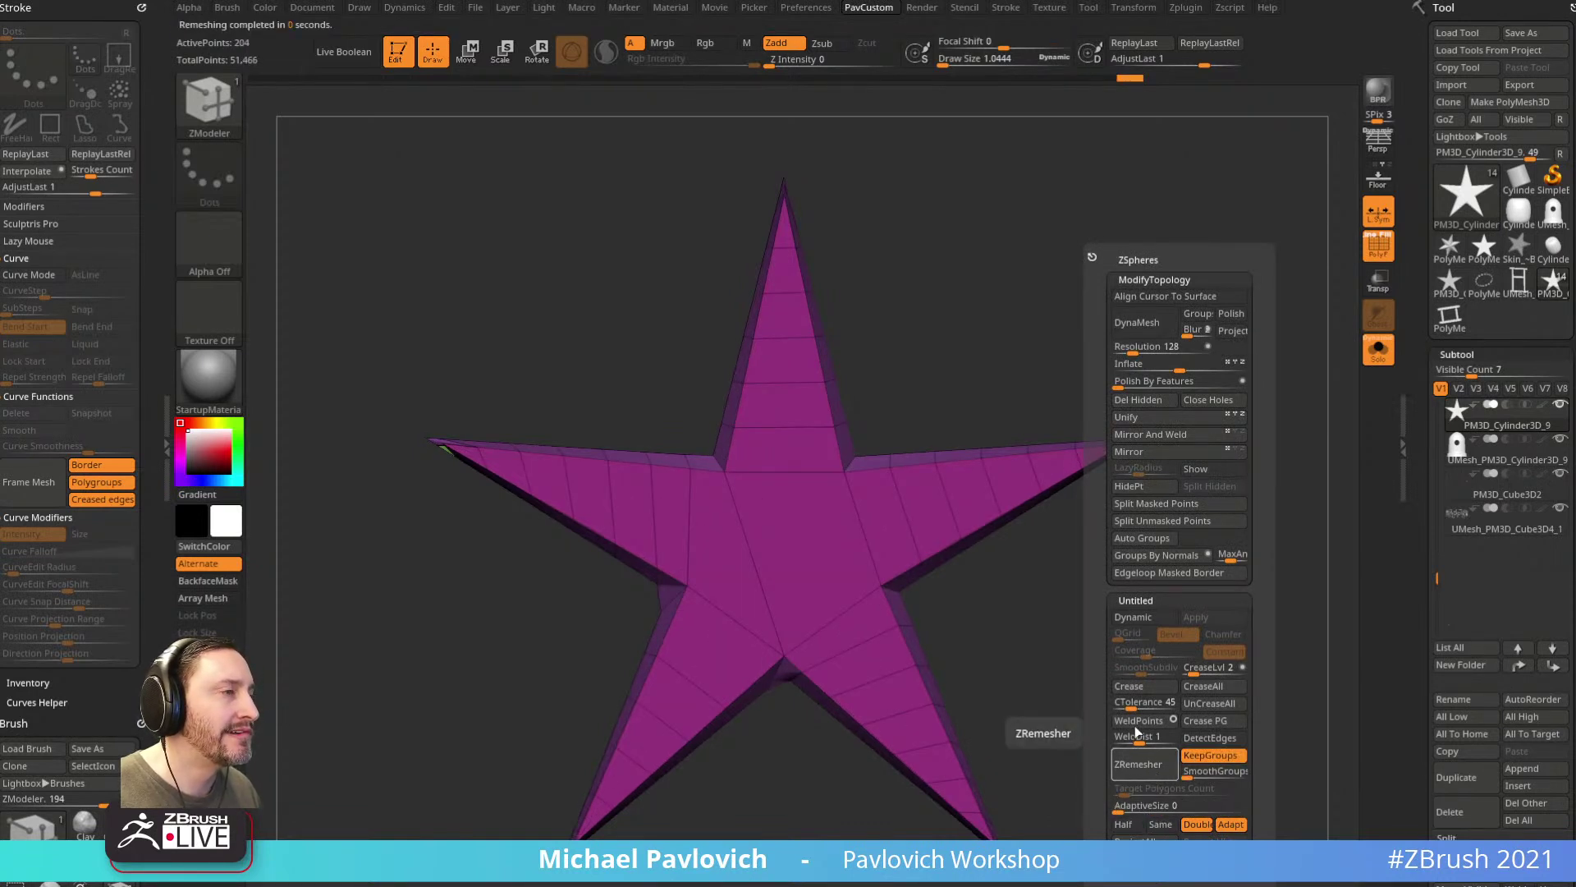
key(ctrl+z)
key(p)
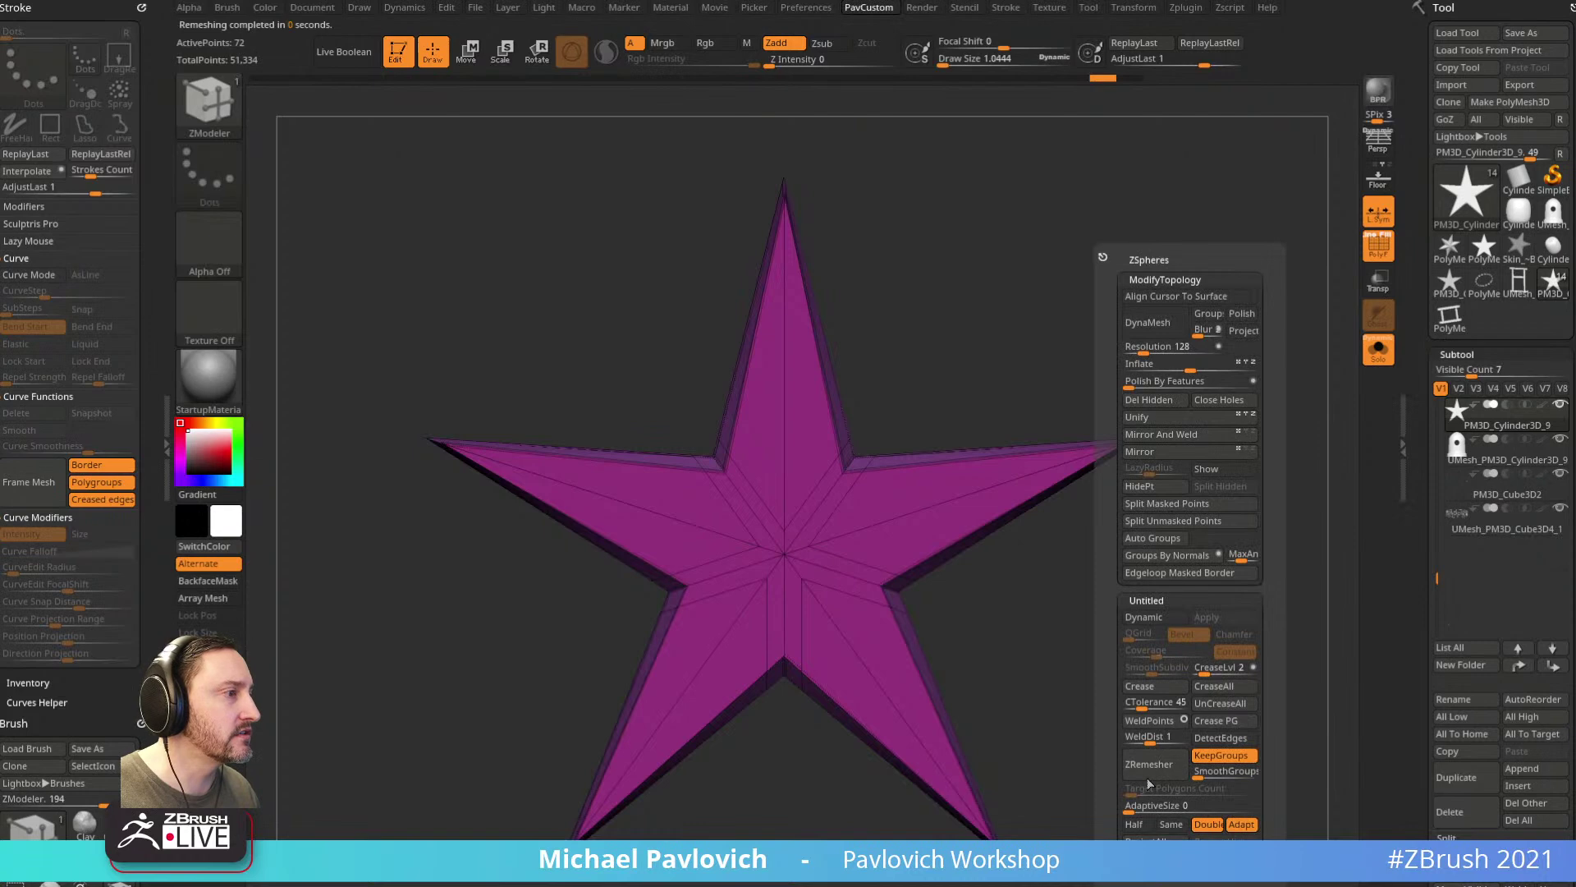
click(1166, 767)
key(ctrl+z)
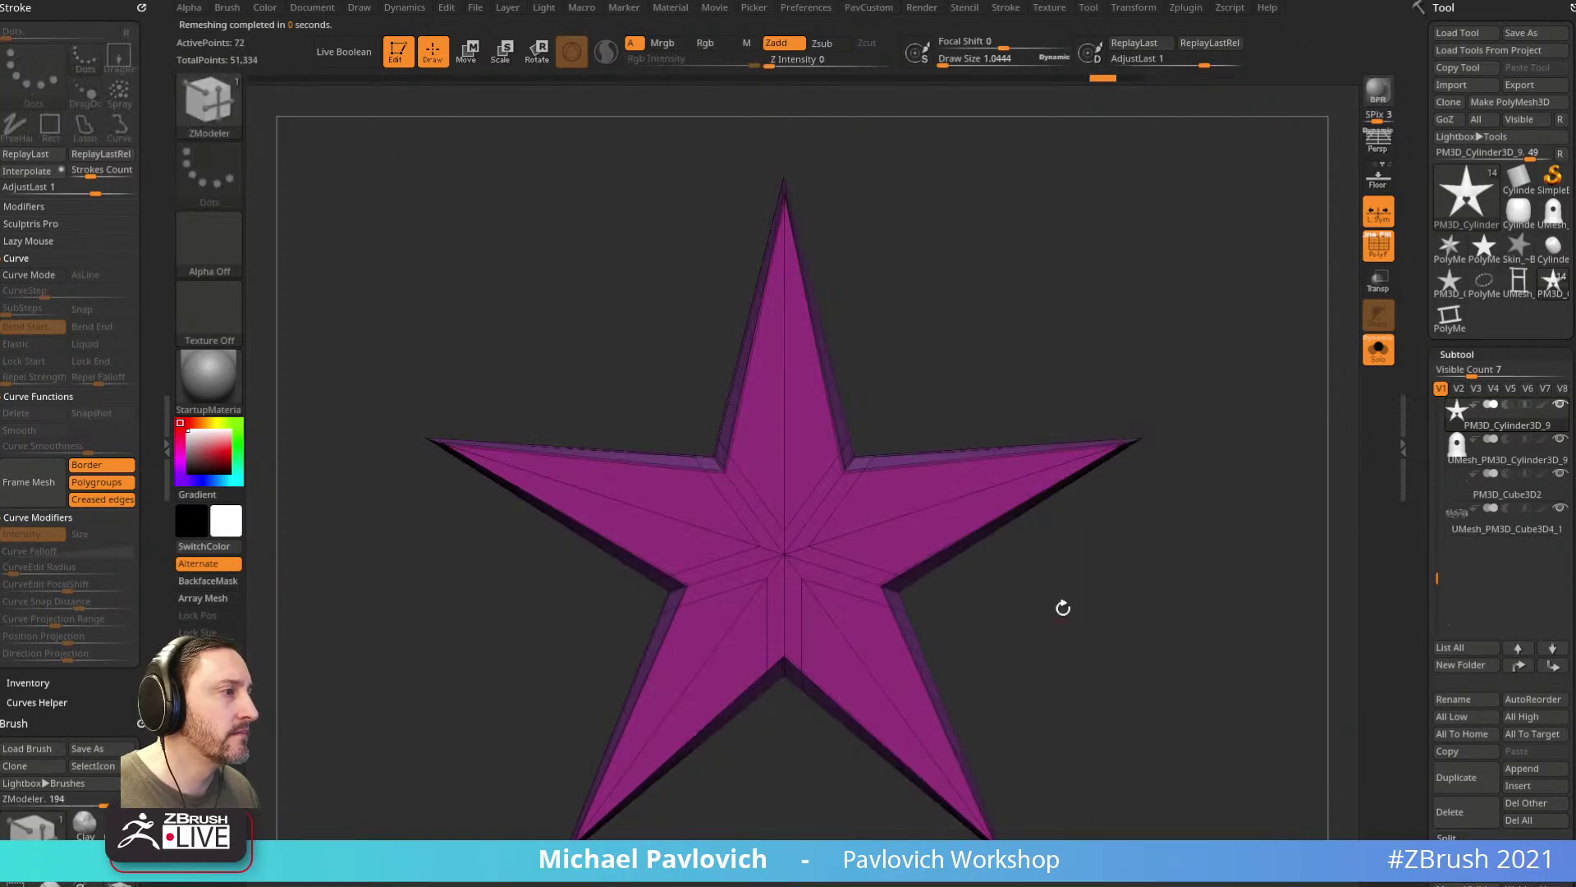
Step: Run ZRemesher once more on the star from the full geometry settings, inspect the topology, and undo the remesh
drag(1426, 461, 1425, 237)
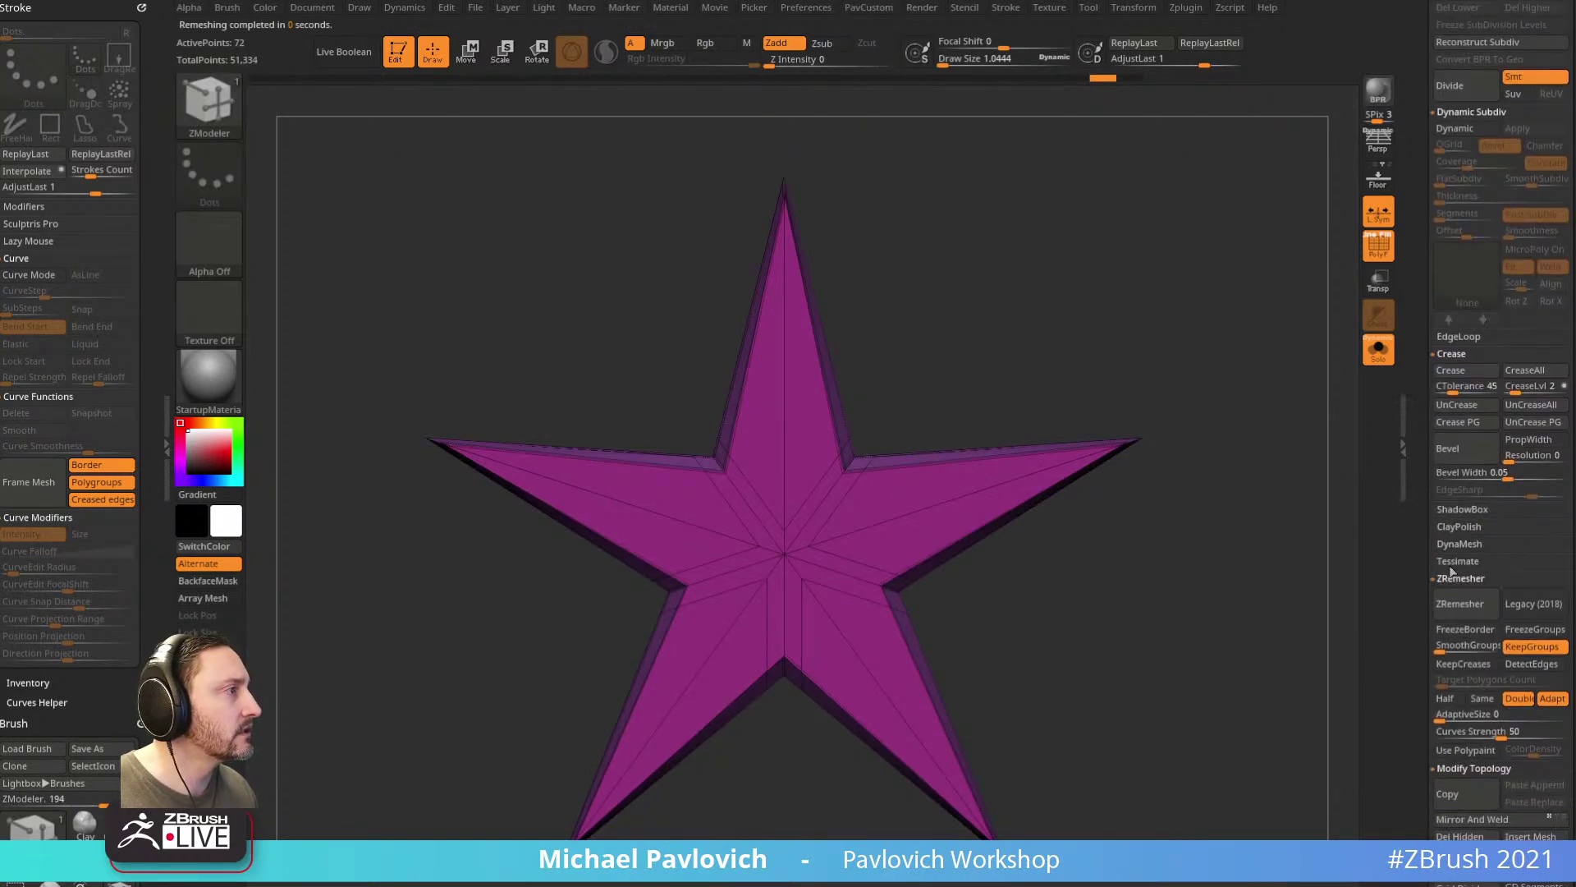
scroll(1456, 546, down, 3)
click(1469, 508)
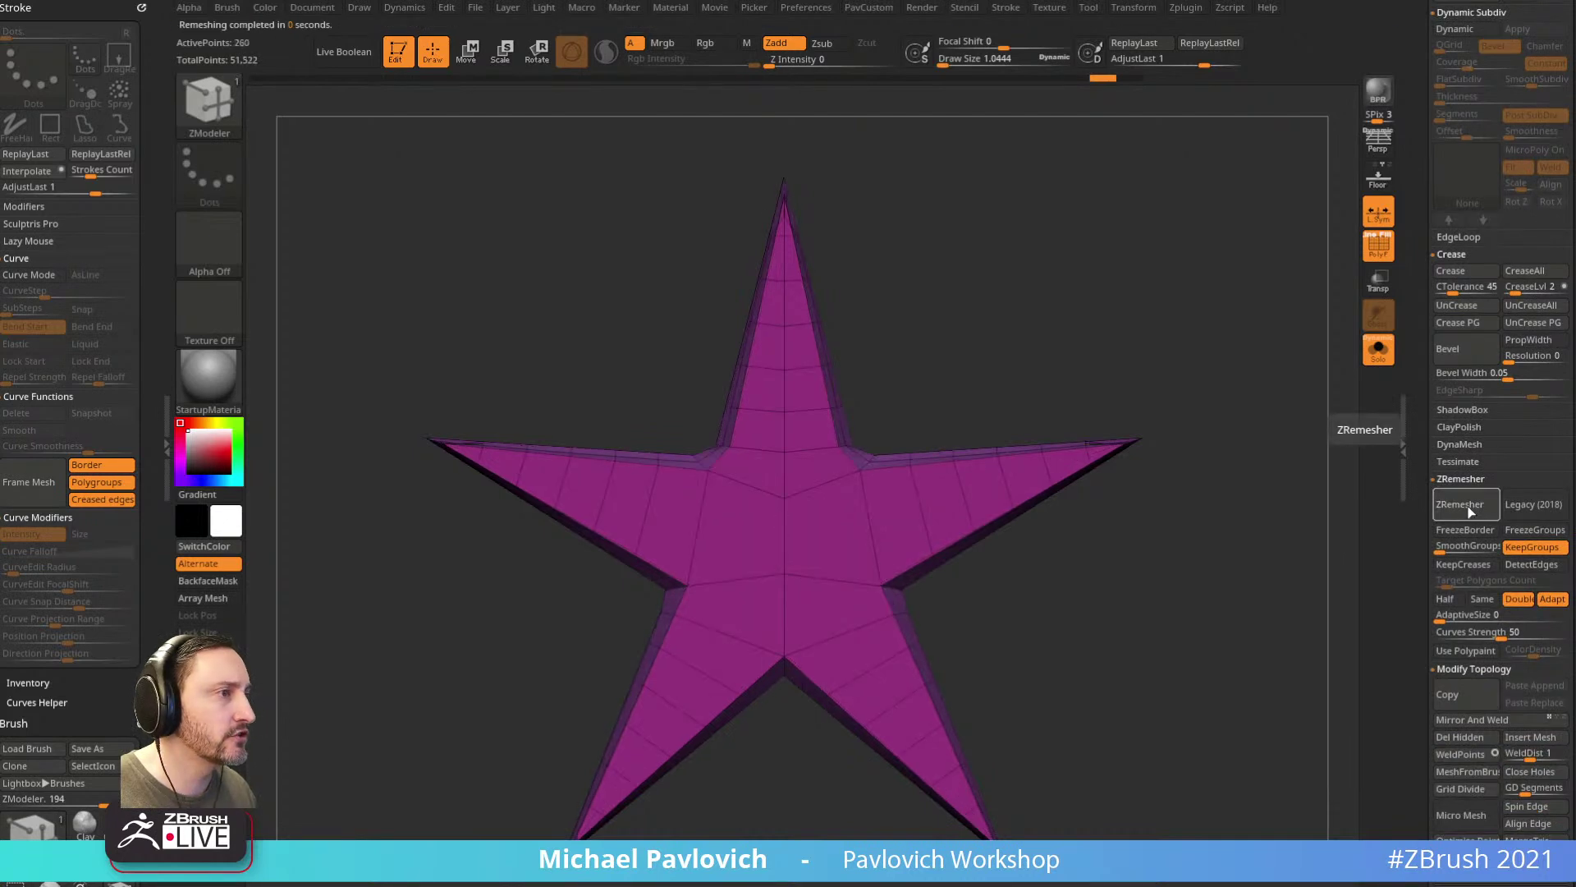
drag(1313, 575, 1239, 597)
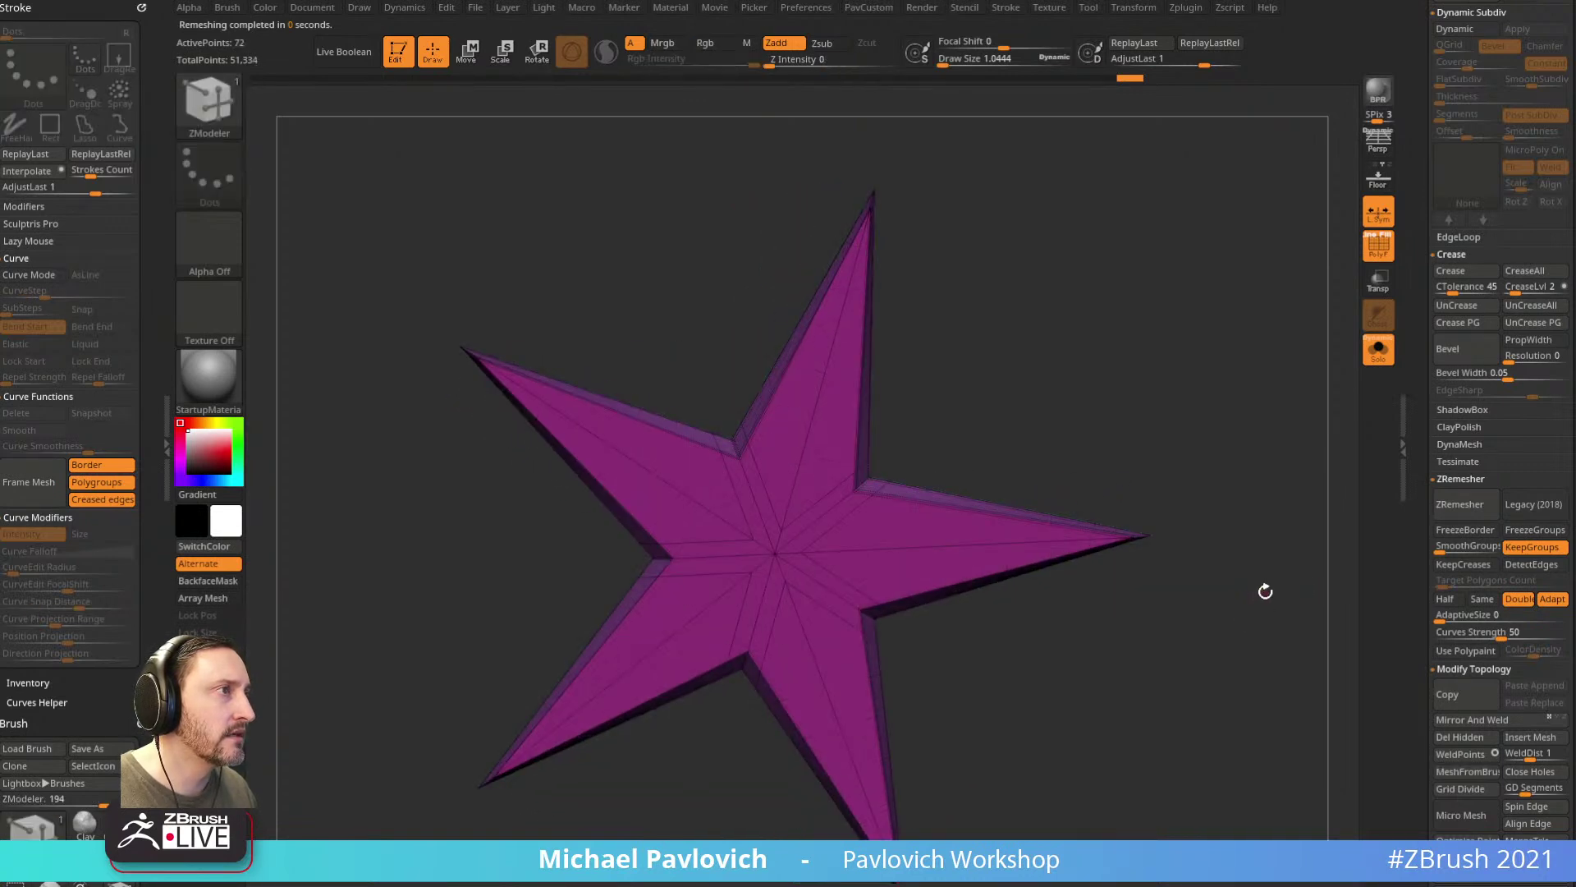
key(ctrl+z)
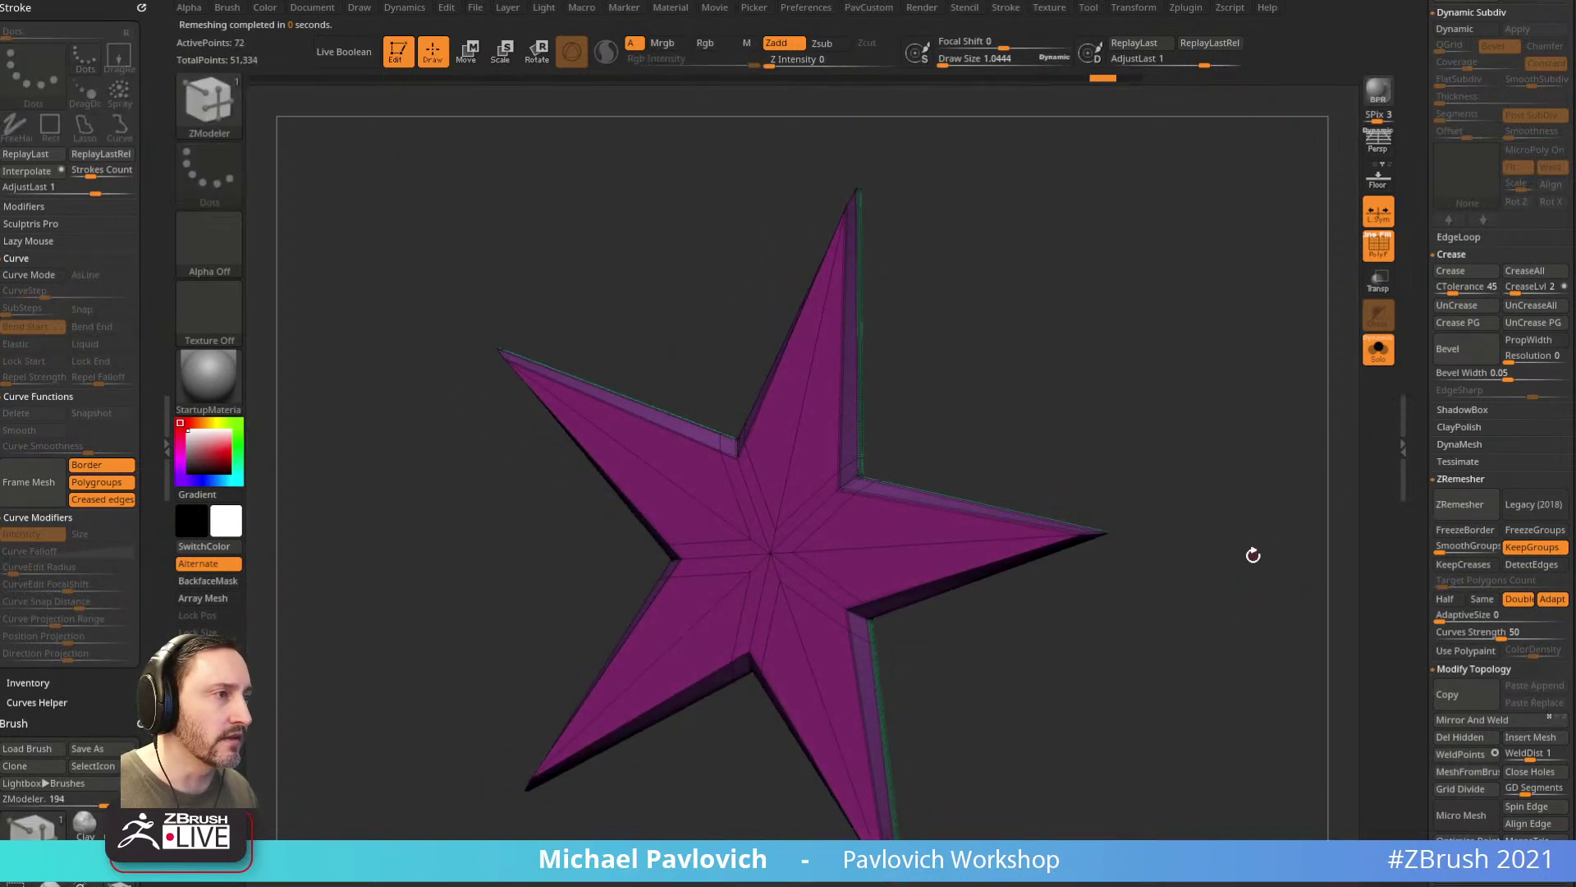
Step: Undo the last remesh, divide the star once, and delete its lower subdivision level
key(ctrl+z)
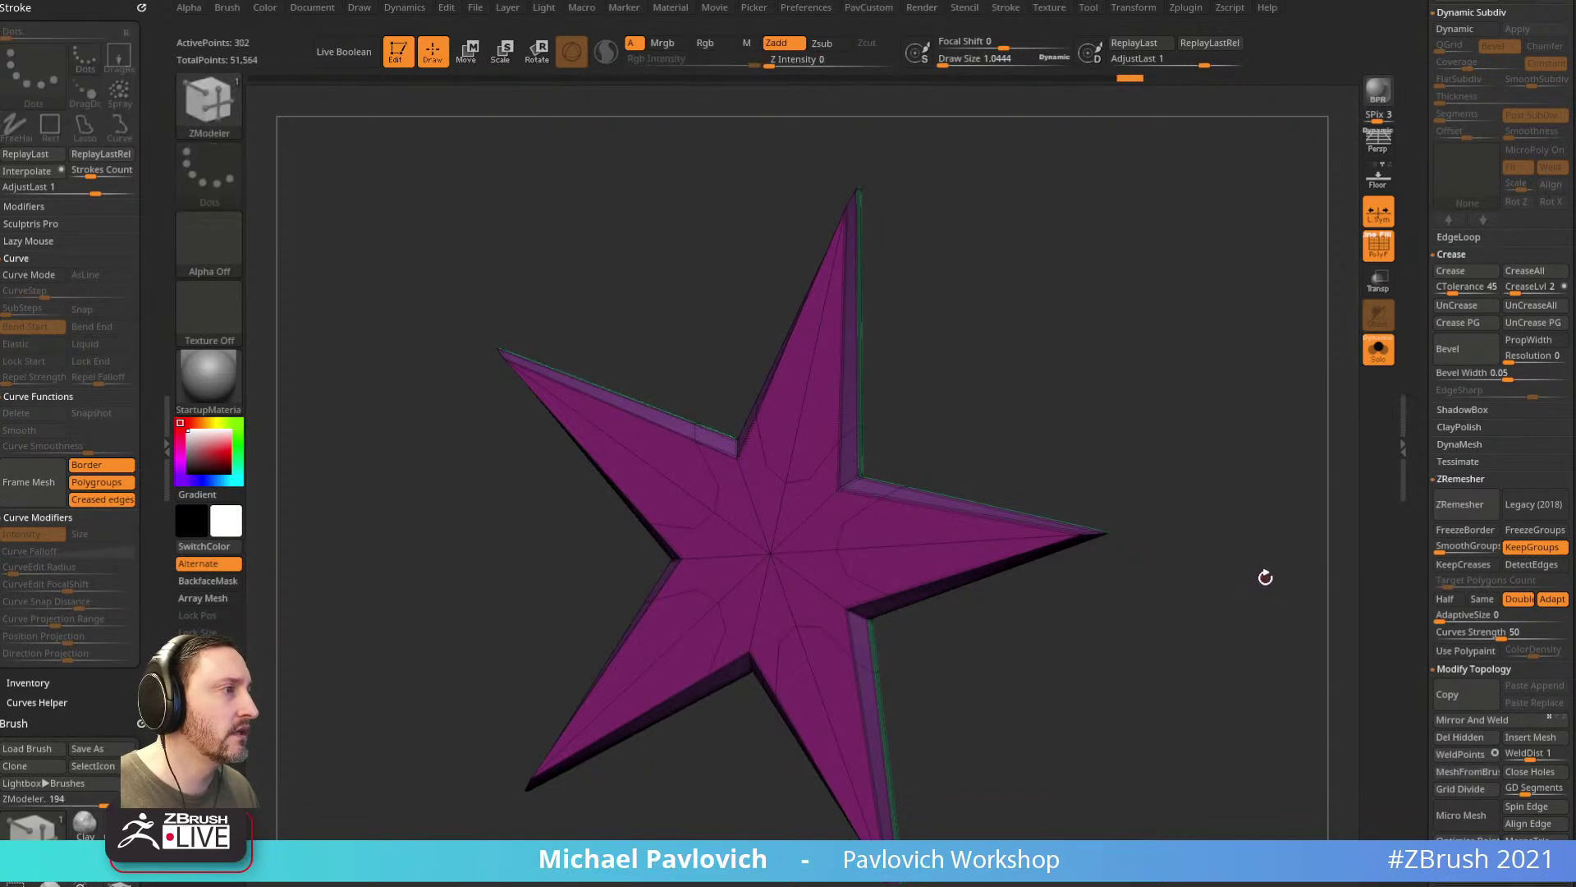
drag(1419, 332, 1430, 393)
scroll(1430, 392, up, 8)
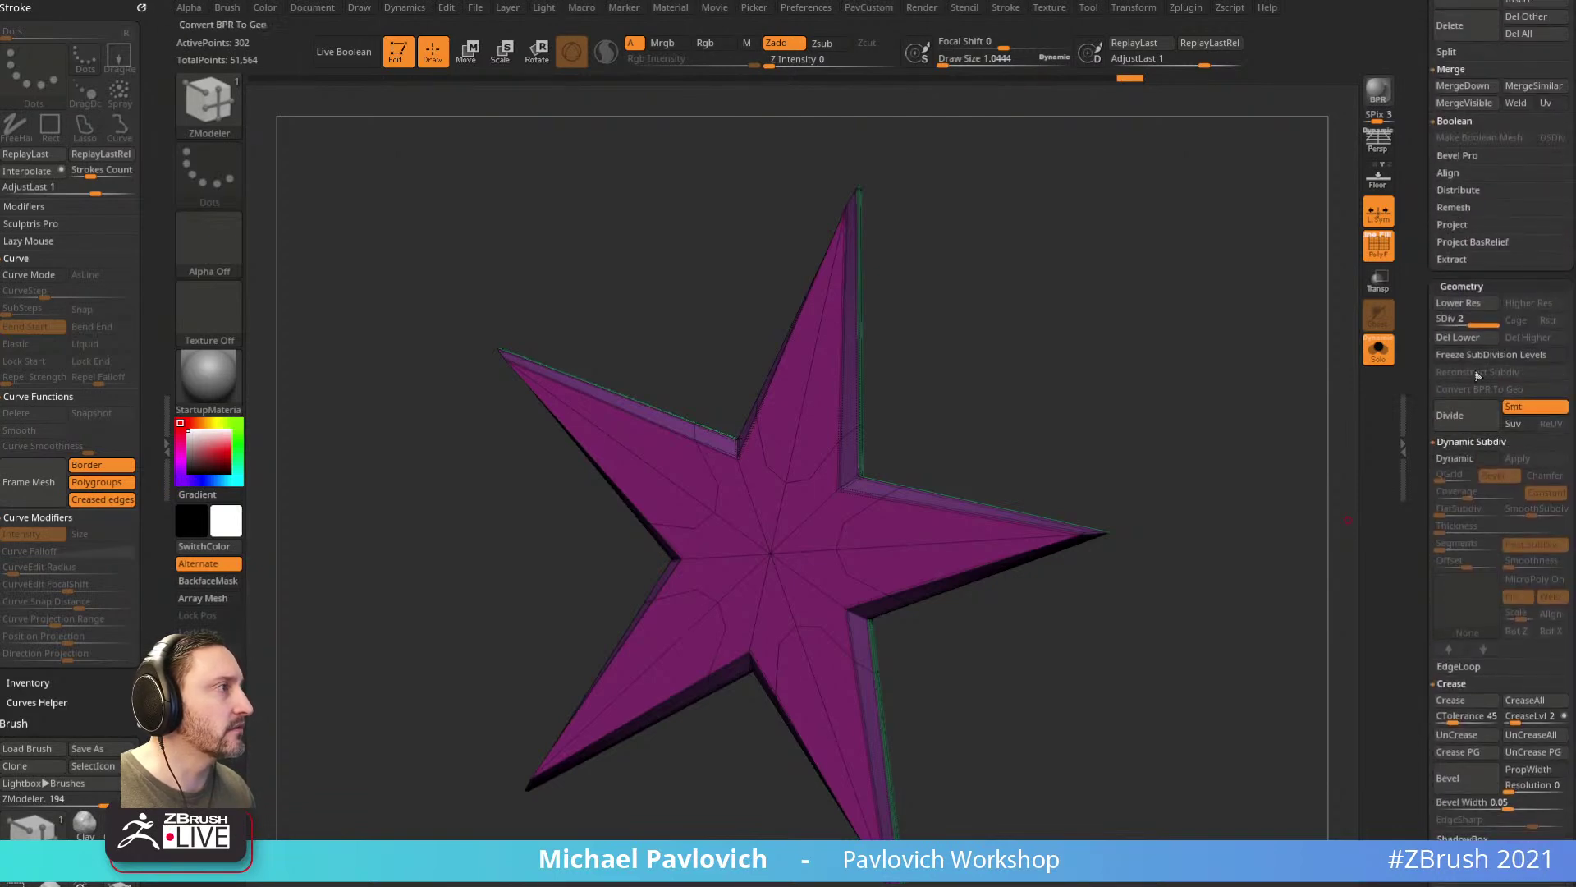
shift+drag(1264, 493, 1297, 518)
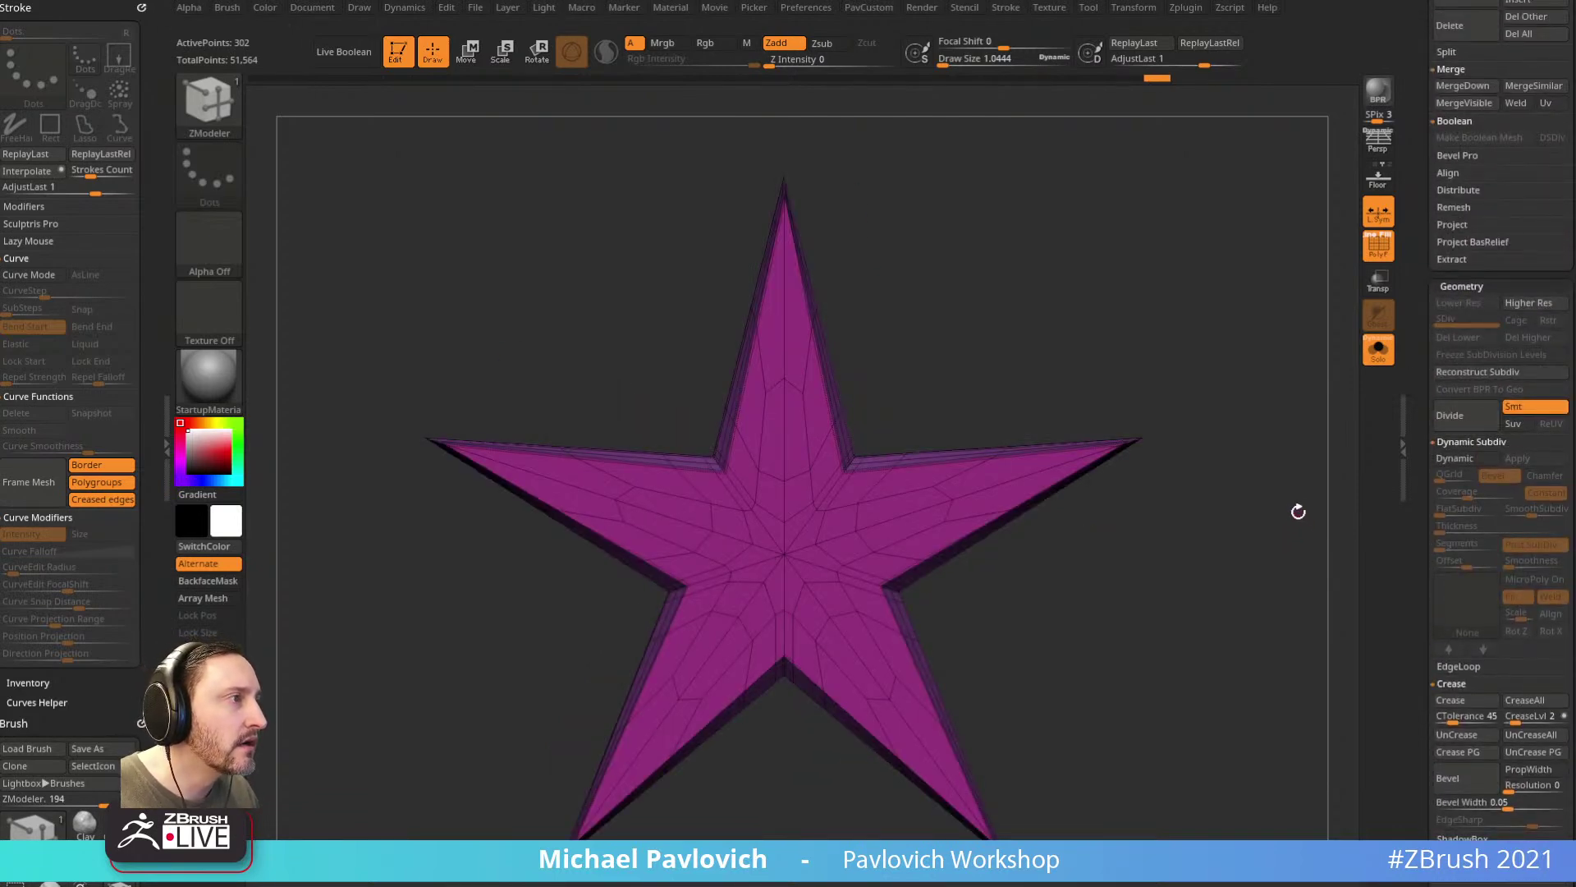
Step: Remesh the divided star with ZRemesher and KeepGroups enabled, and inspect its front and side topology
key(2)
click(1256, 770)
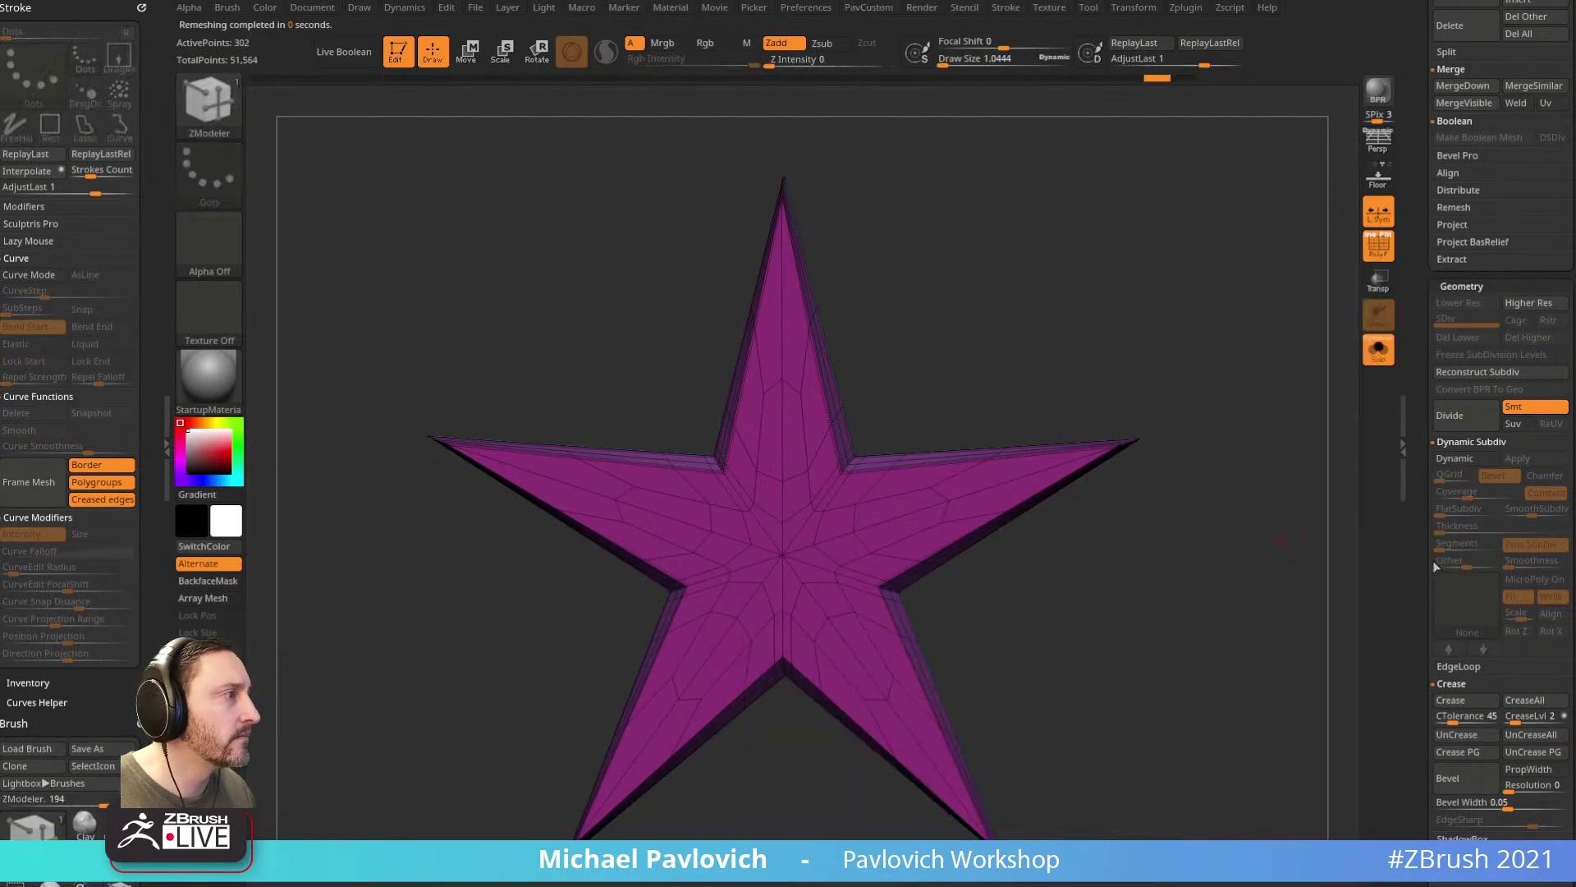
scroll(1446, 564, down, 10)
click(1455, 460)
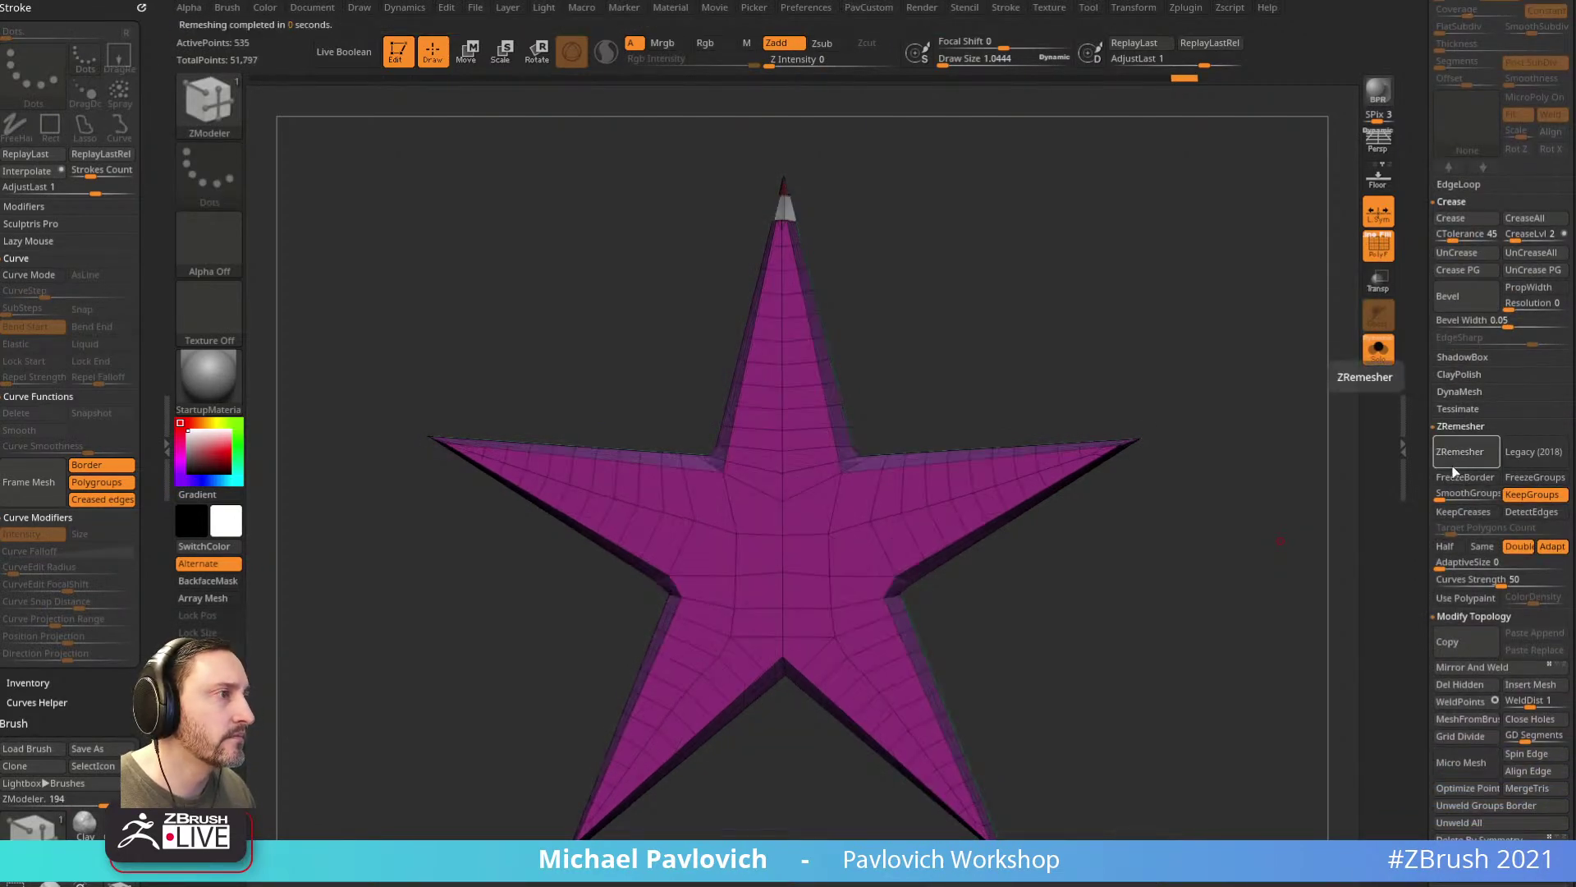
drag(1273, 535, 1254, 573)
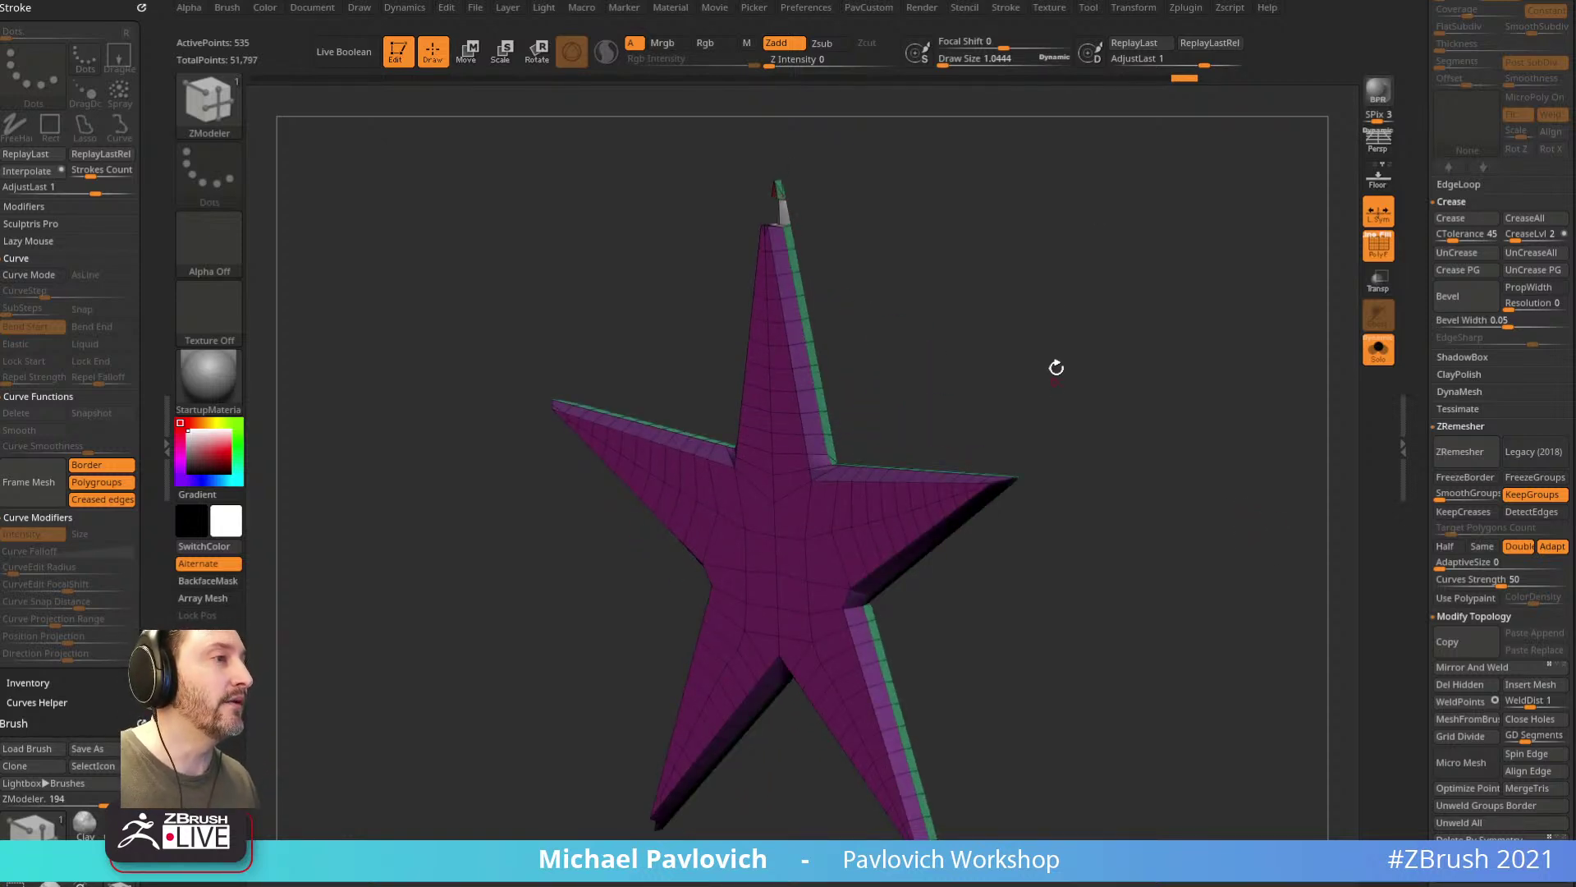
drag(1094, 516, 1168, 517)
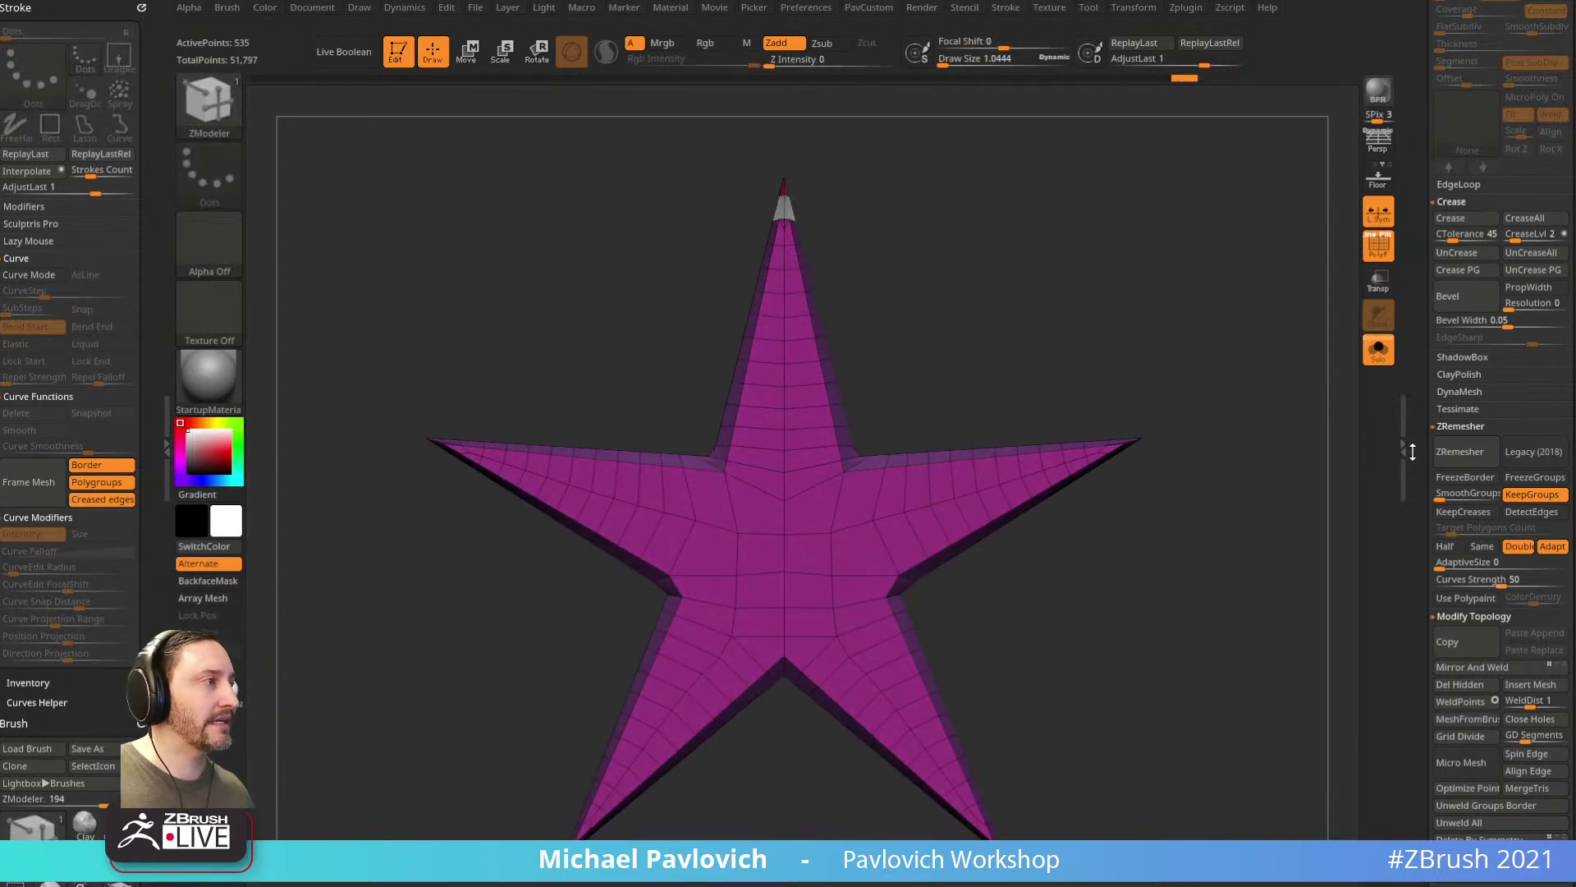
Step: Switch to the Skin_~BrushAlpha star tool, frame it, and examine its thickness and mesh from an angle
drag(1411, 451, 1426, 768)
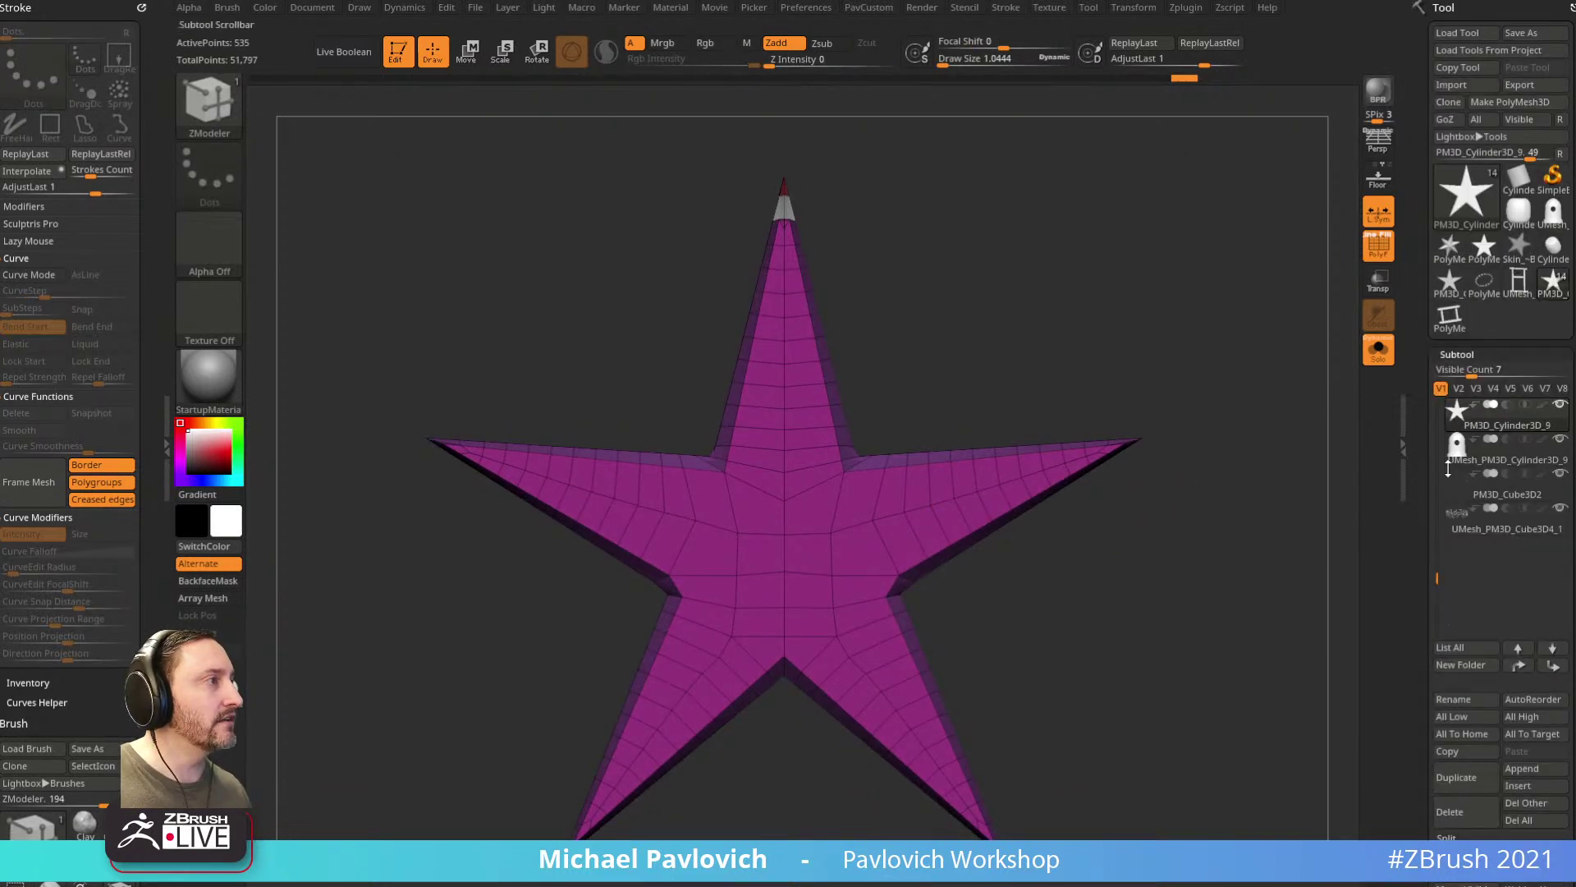
click(1518, 246)
key(f)
key(f)
drag(1257, 412, 1228, 432)
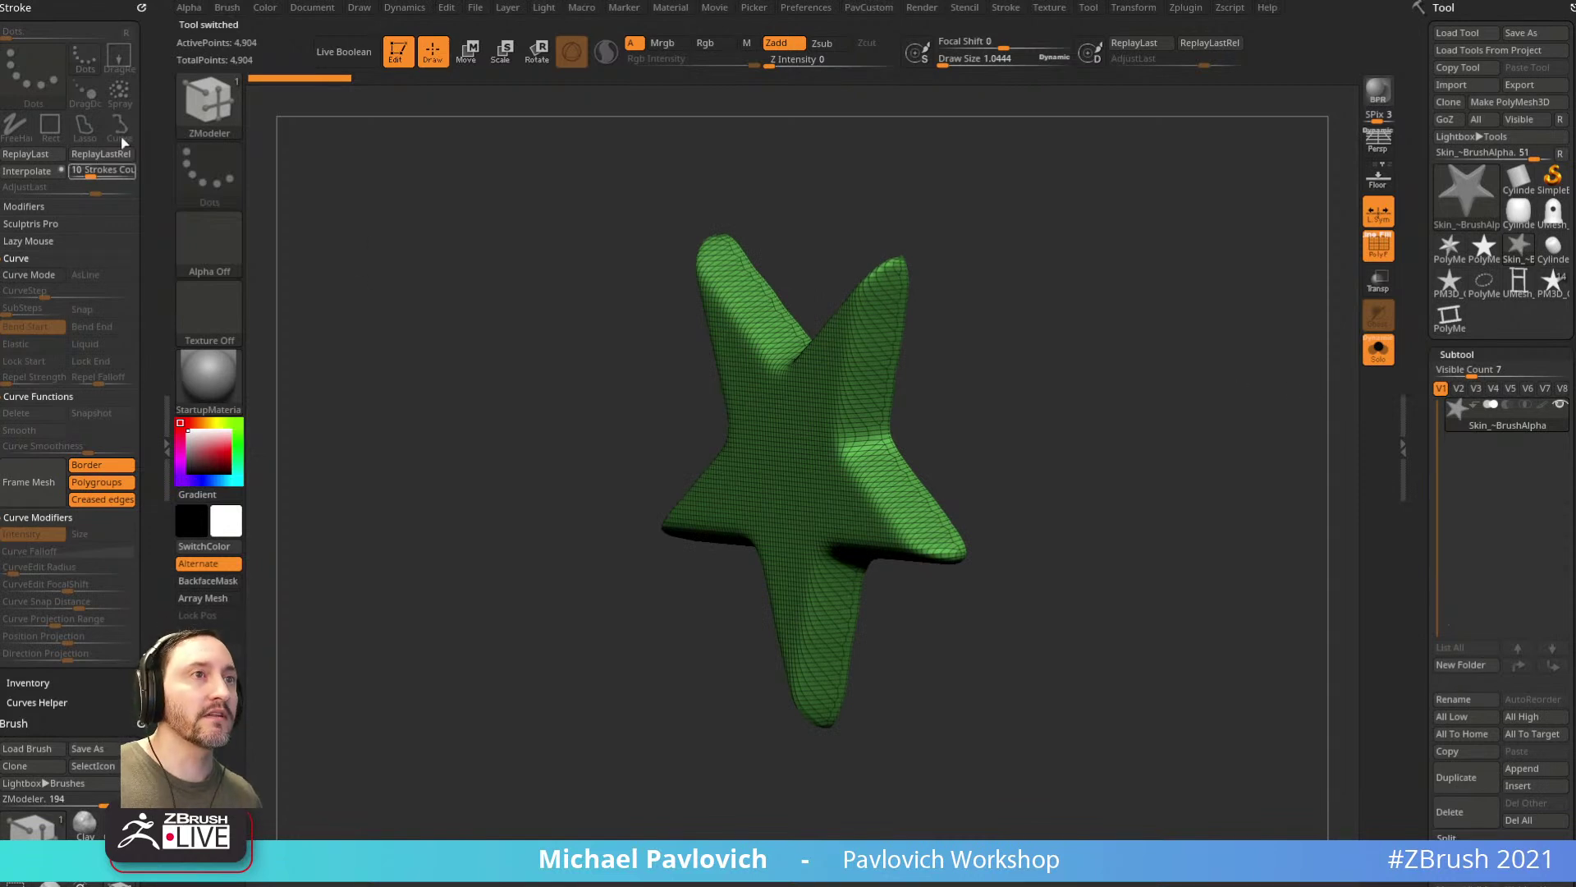
Step: Dock the Alpha settings beside the canvas and set the Make 3D mesh resolution to 256
click(187, 11)
mouse_move(182, 11)
mouse_down()
mouse_move(94, 23)
mouse_move(80, 58)
mouse_up()
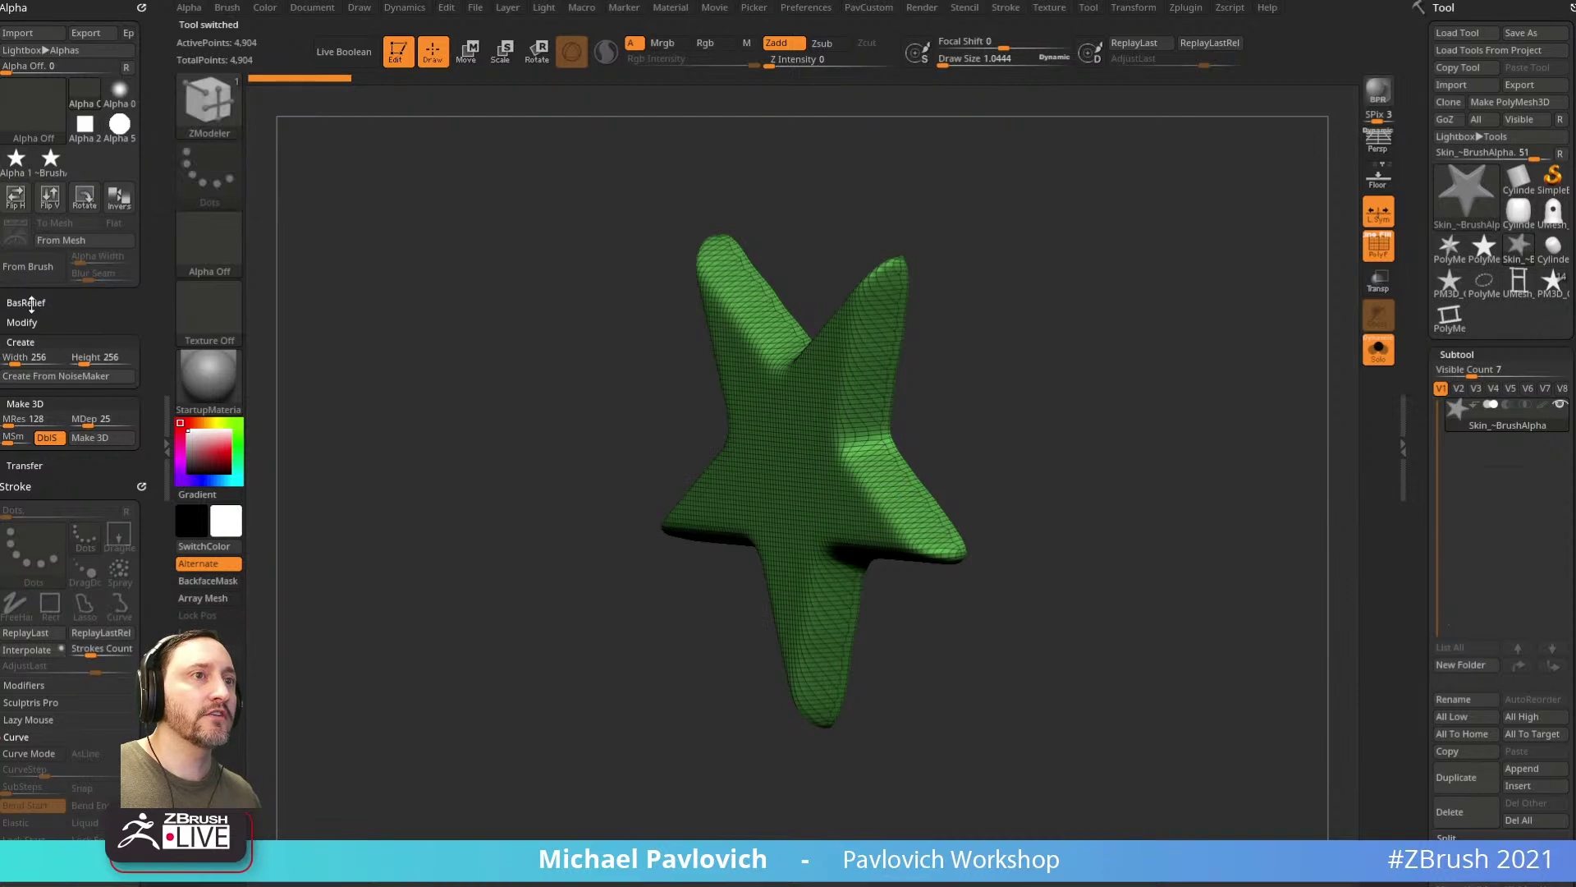
key(shift)
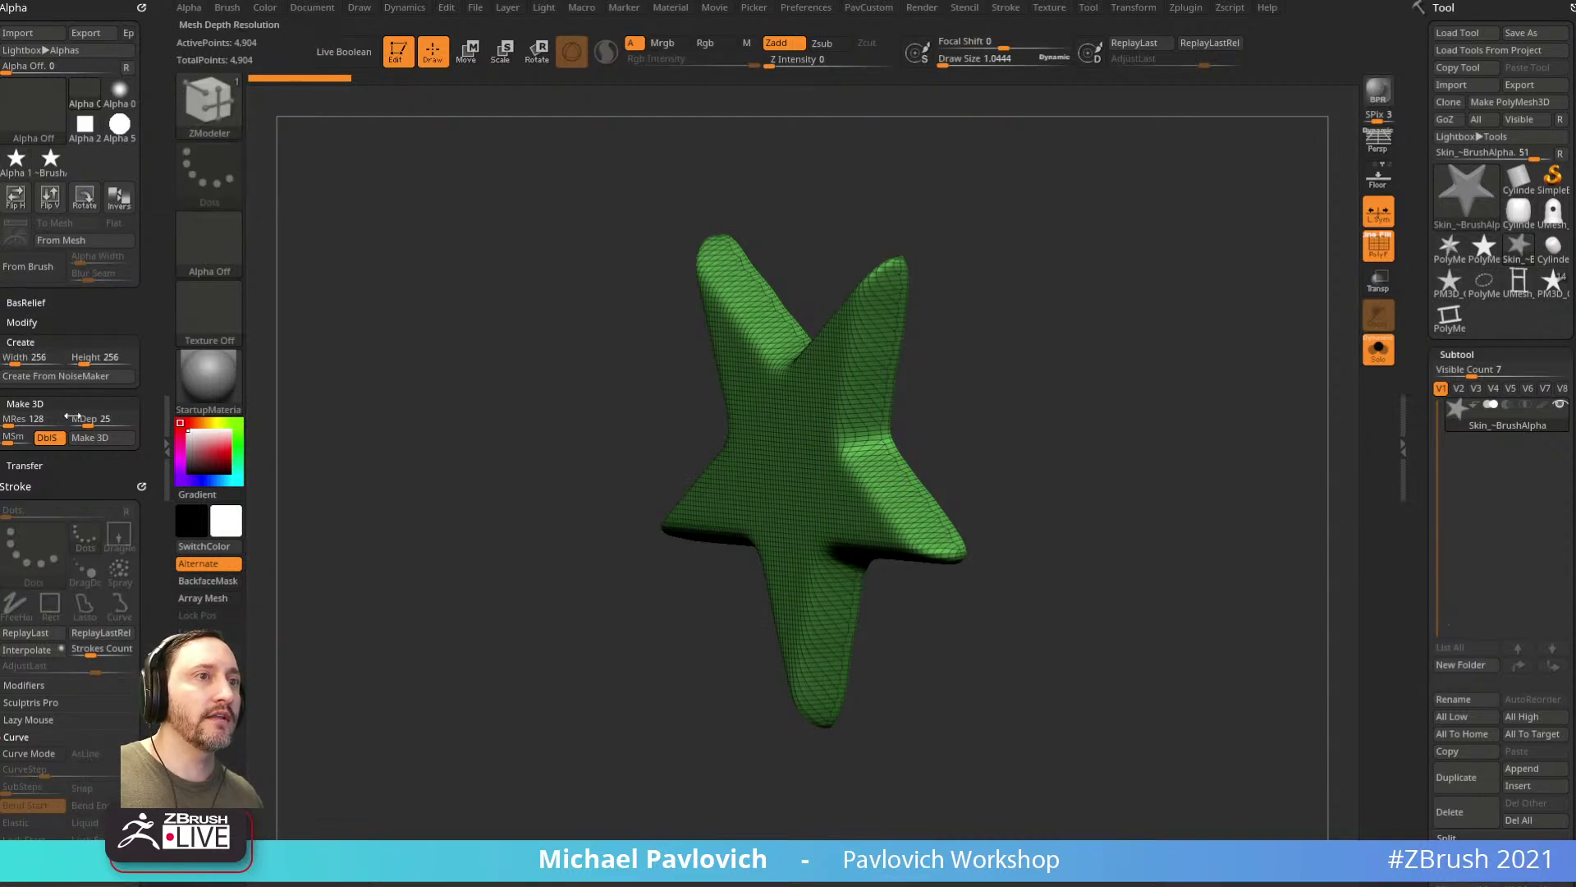
click(25, 418)
text(1152)
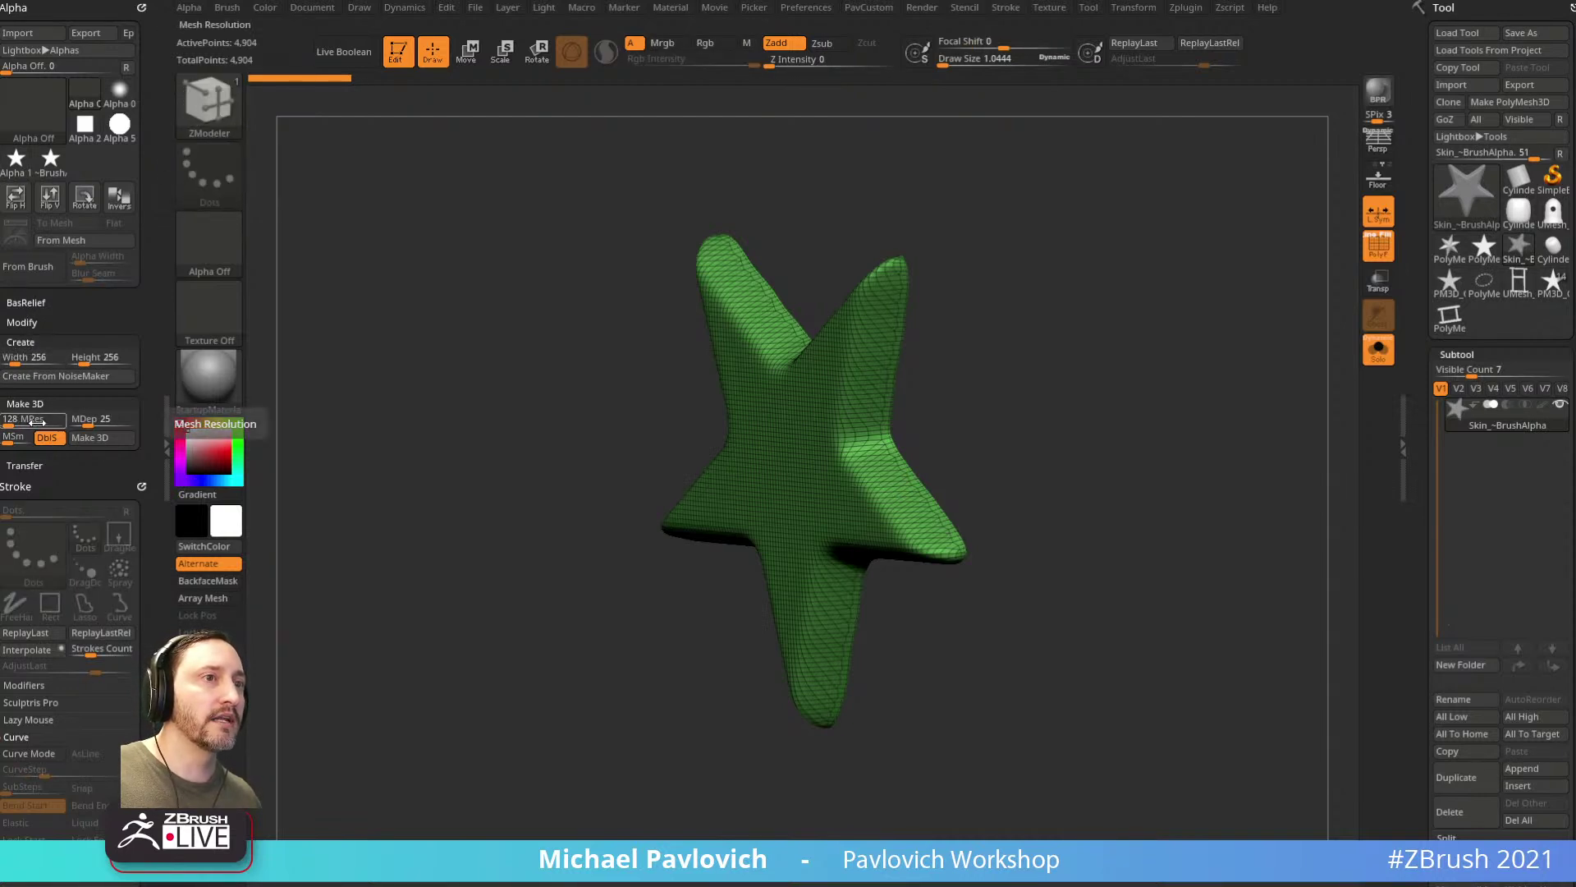
text(256)
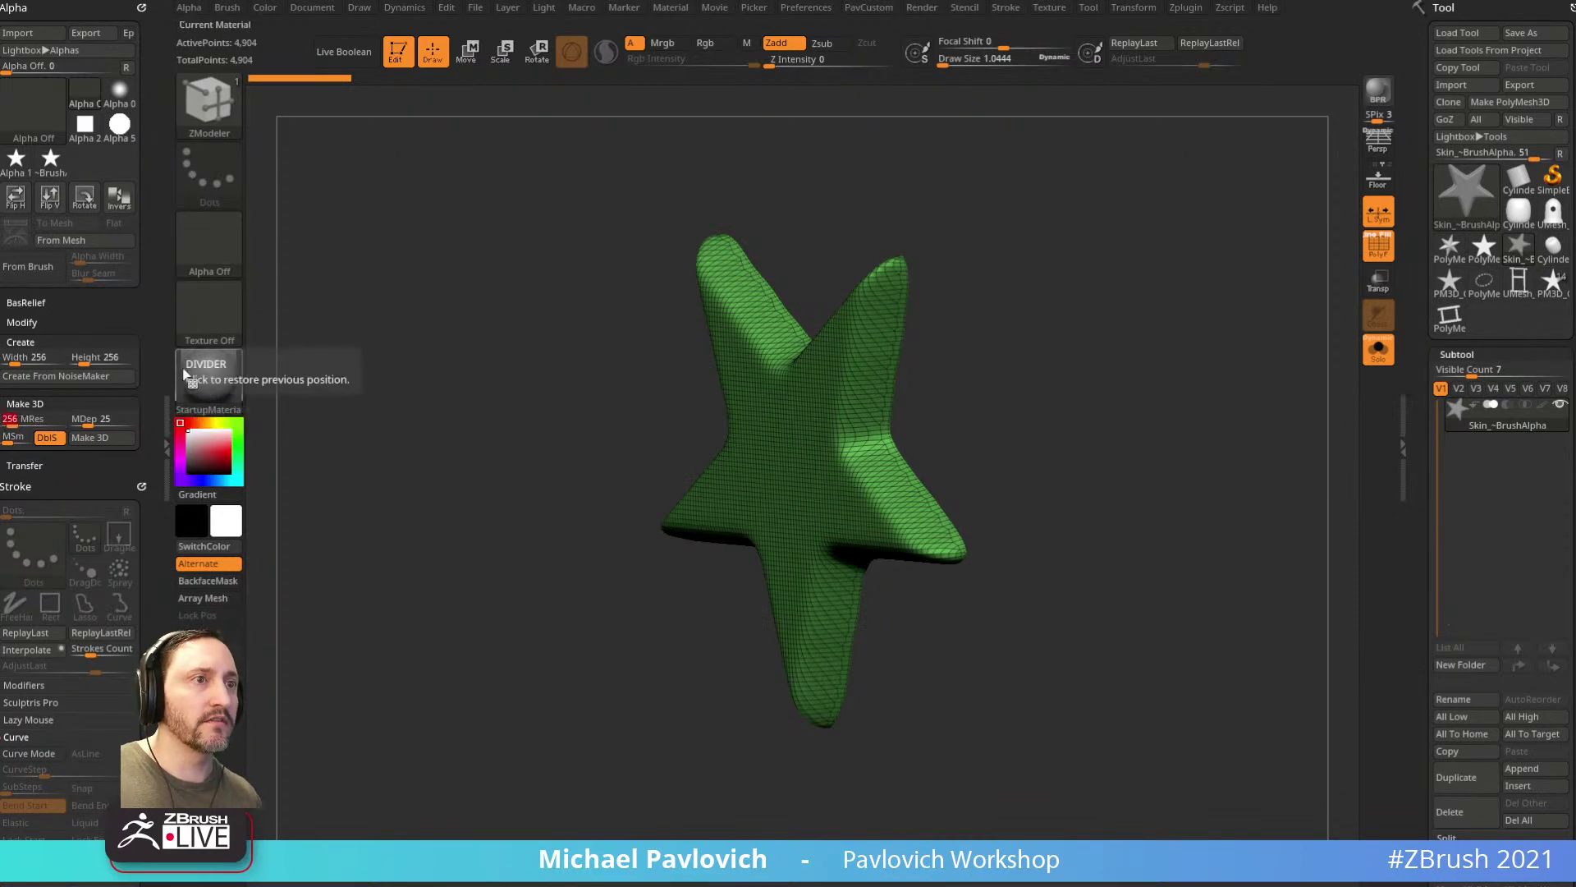
Step: Generate a 3D mesh from the Alpha 10 star instead of Alpha Off, and turn it to the front
click(111, 440)
drag(1200, 344, 878, 363)
click(32, 107)
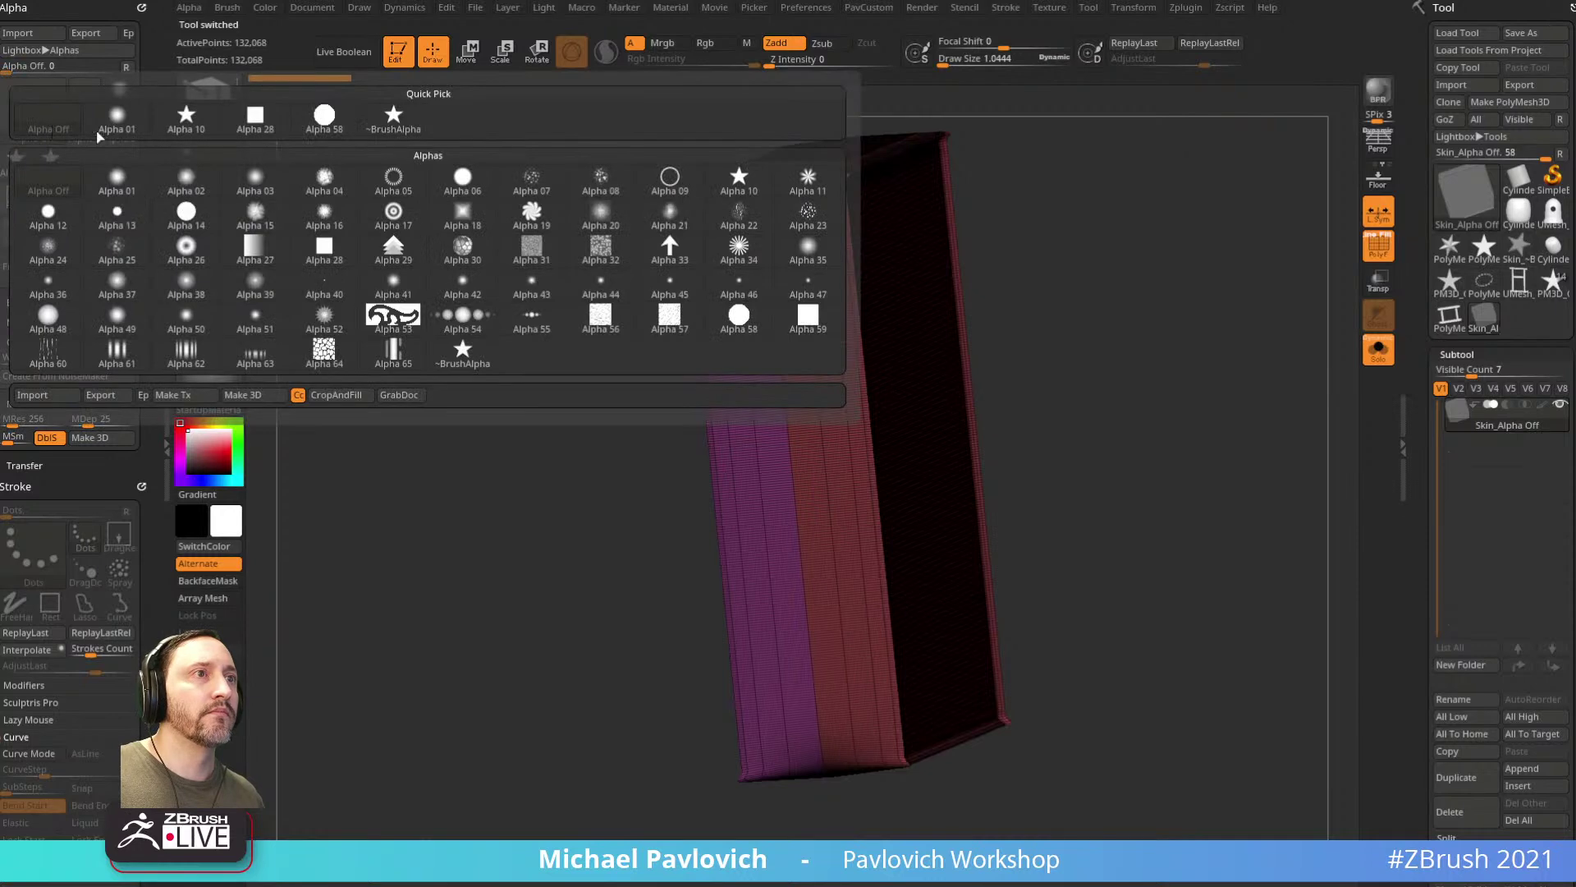
click(125, 246)
click(91, 441)
drag(1092, 348, 936, 333)
key(b)
ctrl+shift+drag(839, 146, 775, 170)
drag(1059, 334, 1118, 345)
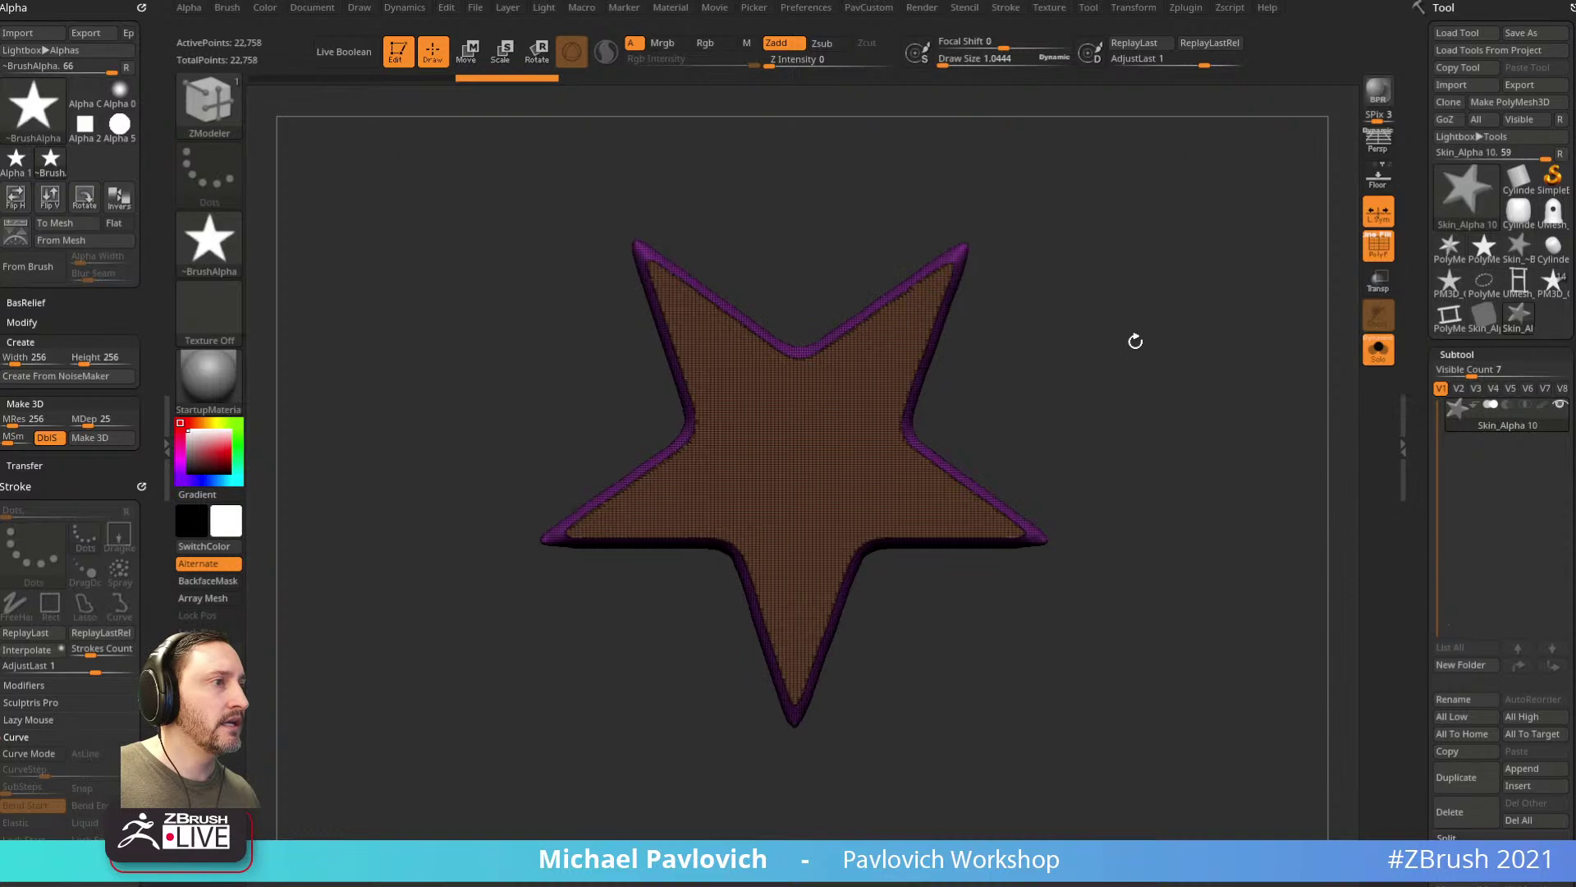
Step: Mirror and weld the alpha star, and ZRemesh it with AdaptiveSize 7 and KeepGroups enabled
key(space)
click(1122, 441)
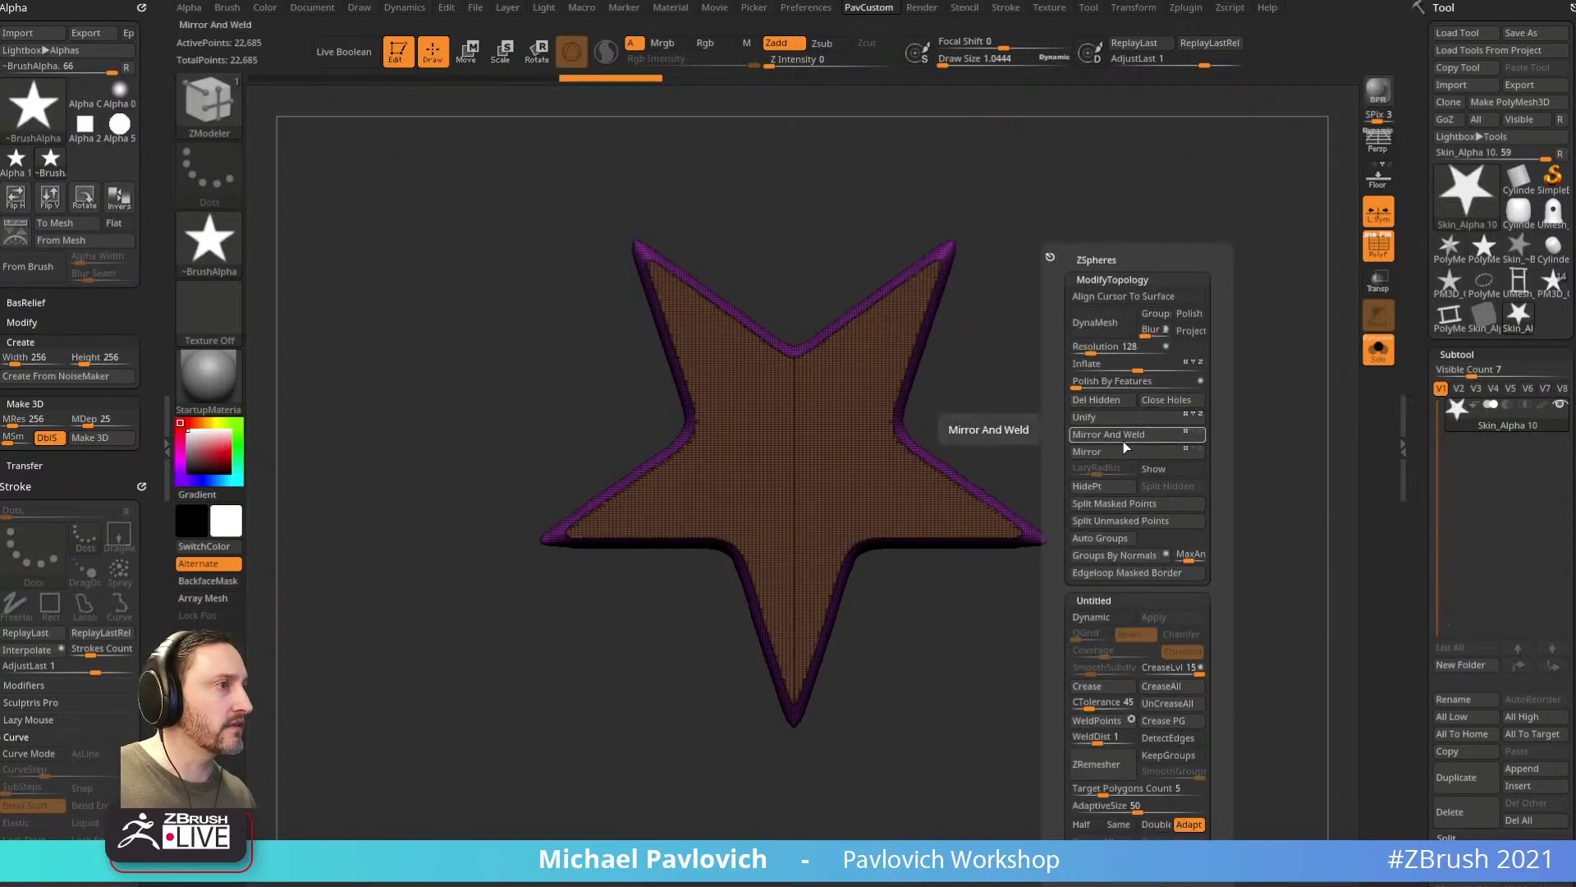
key(space)
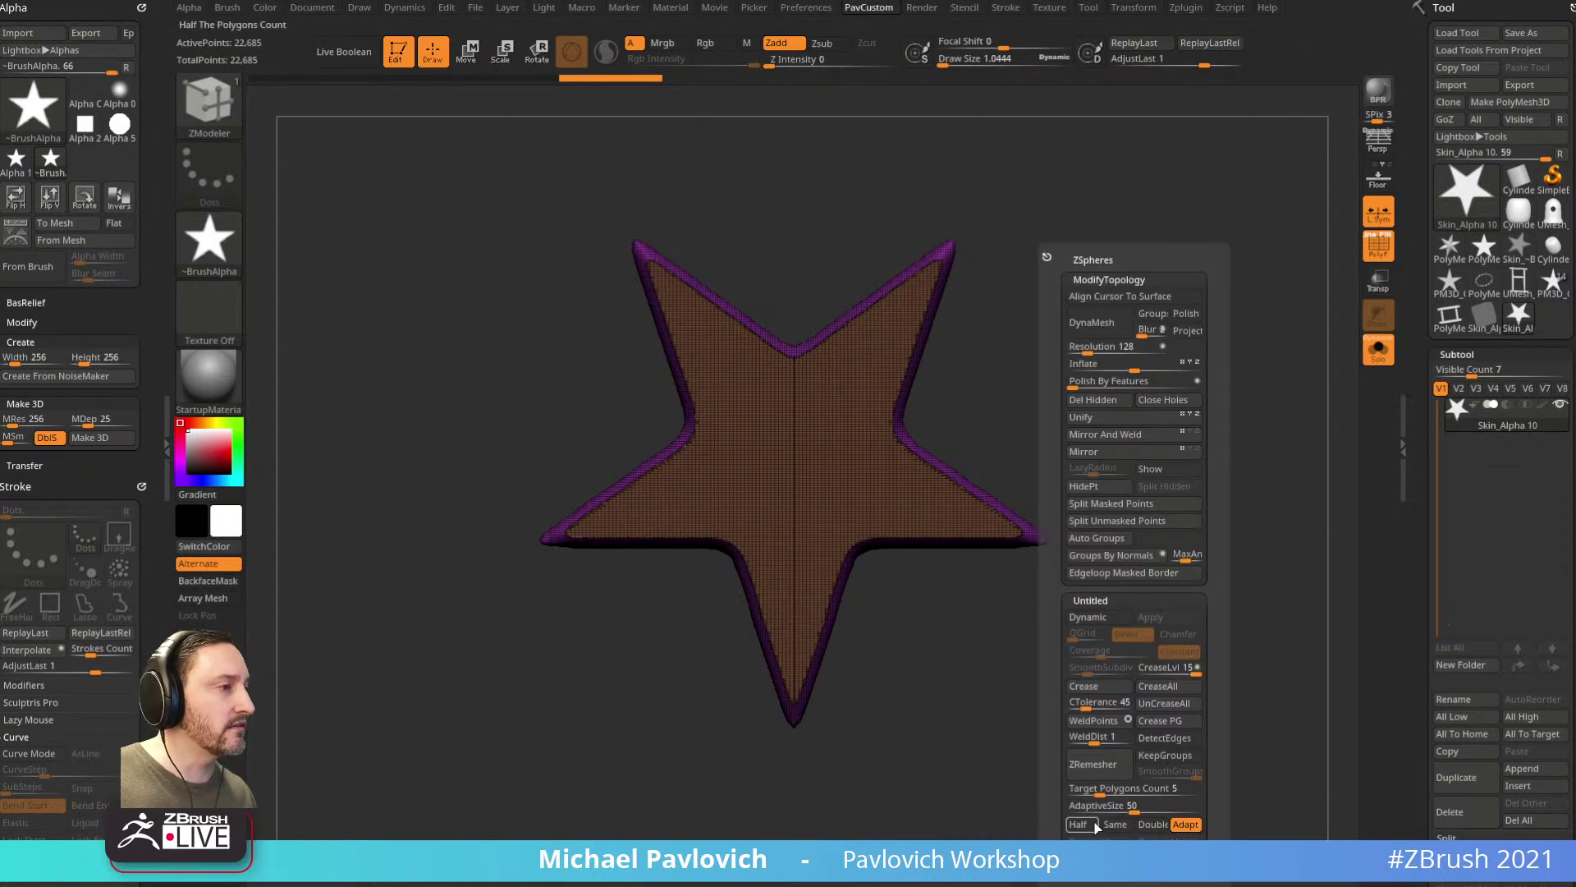
click(1165, 754)
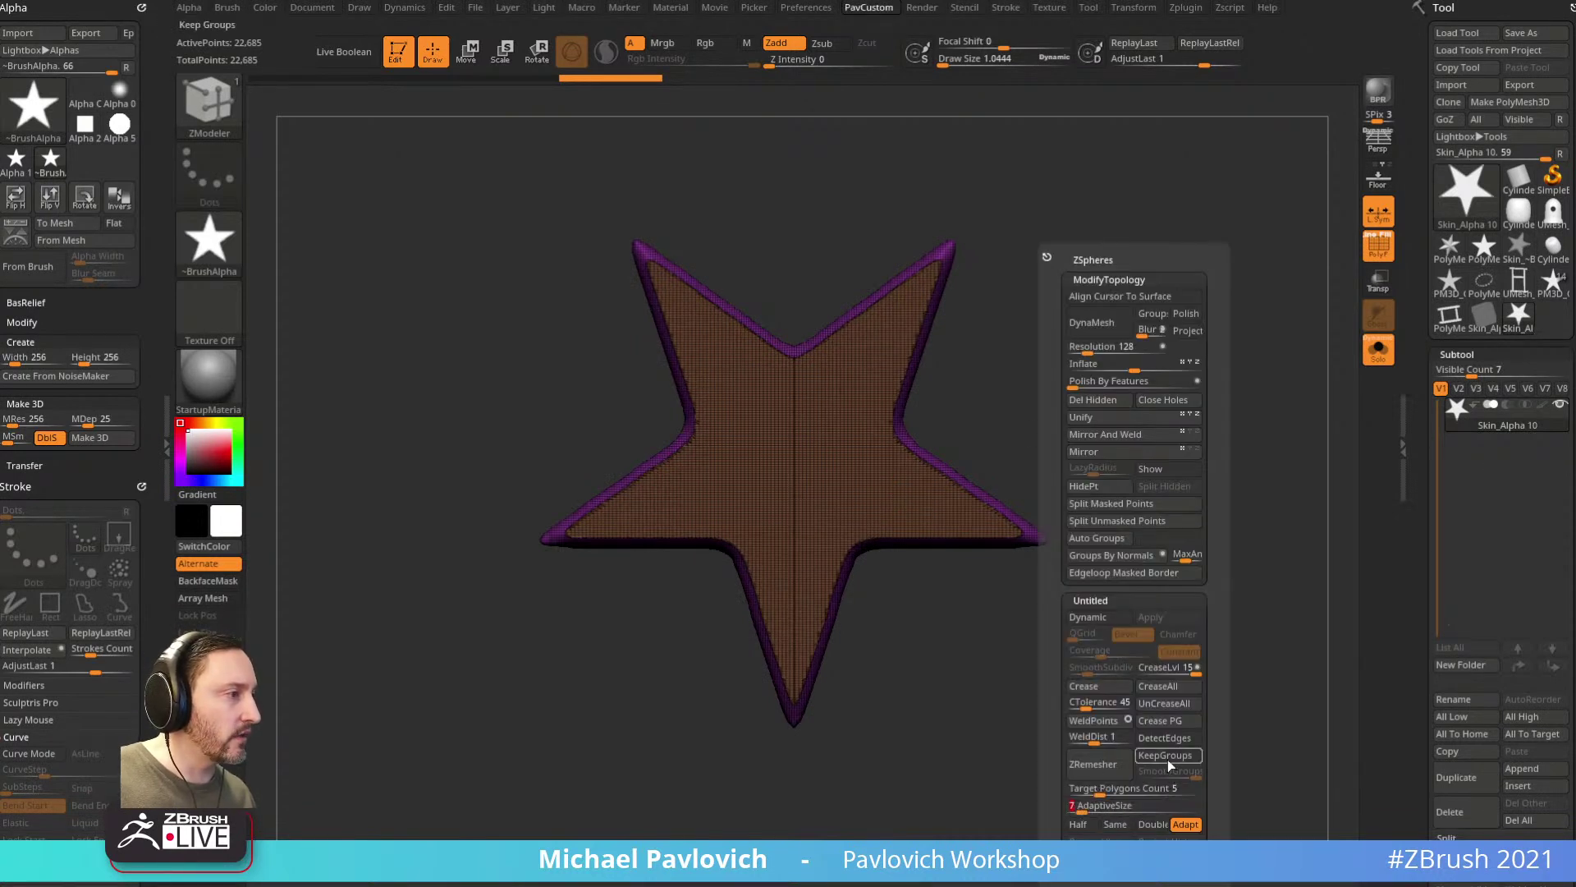
click(1108, 766)
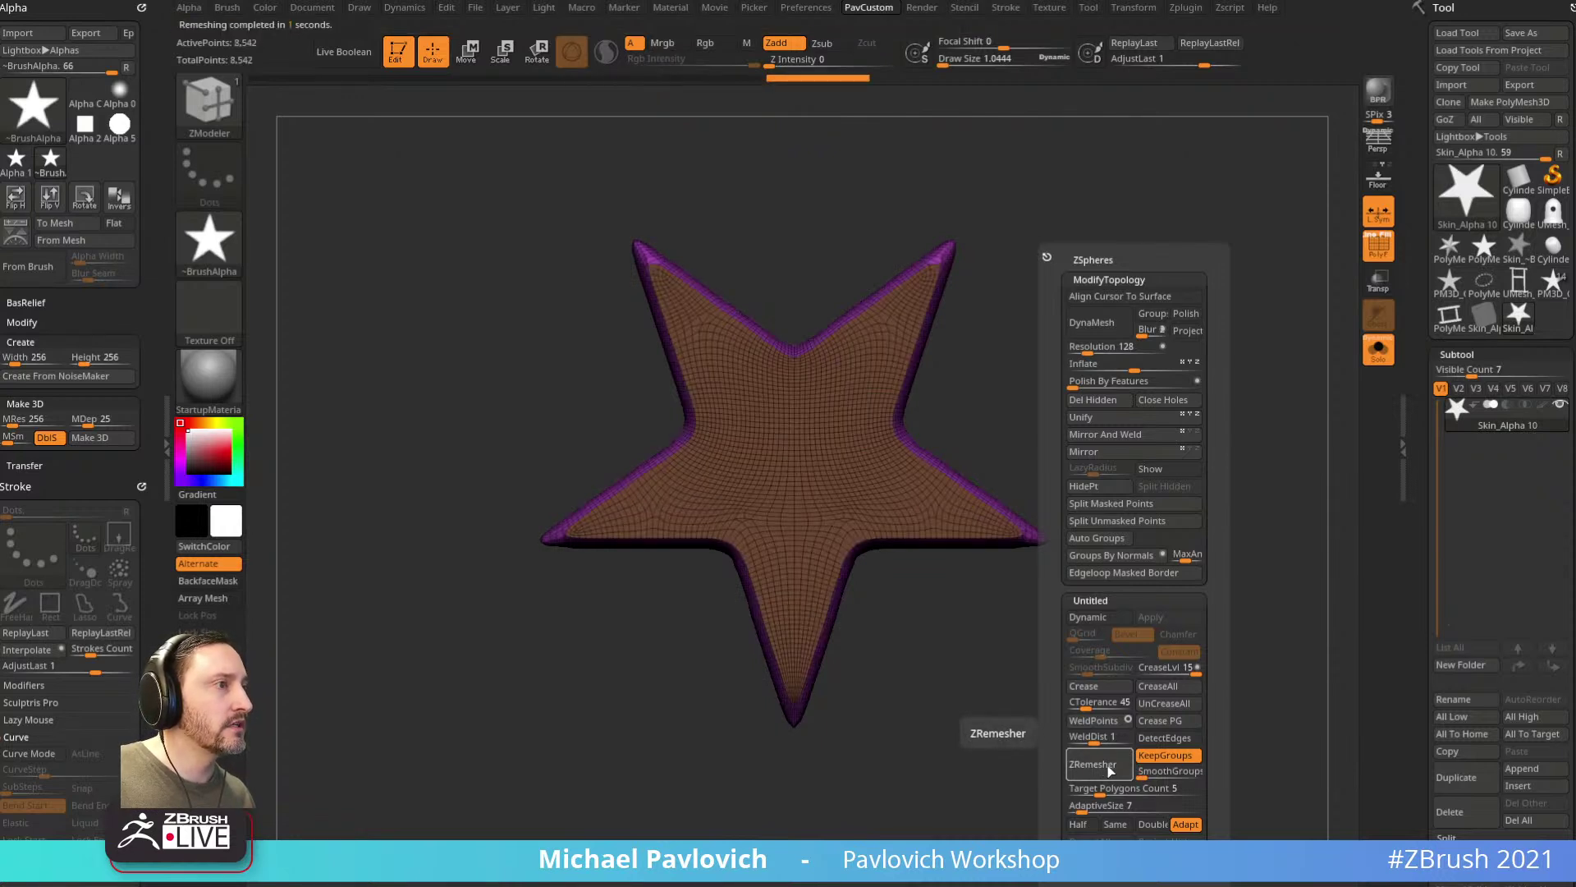
Step: Enable Half and run ZRemesher repeatedly to reduce the alpha star's polygon count, undoing the excess remesh
click(1078, 824)
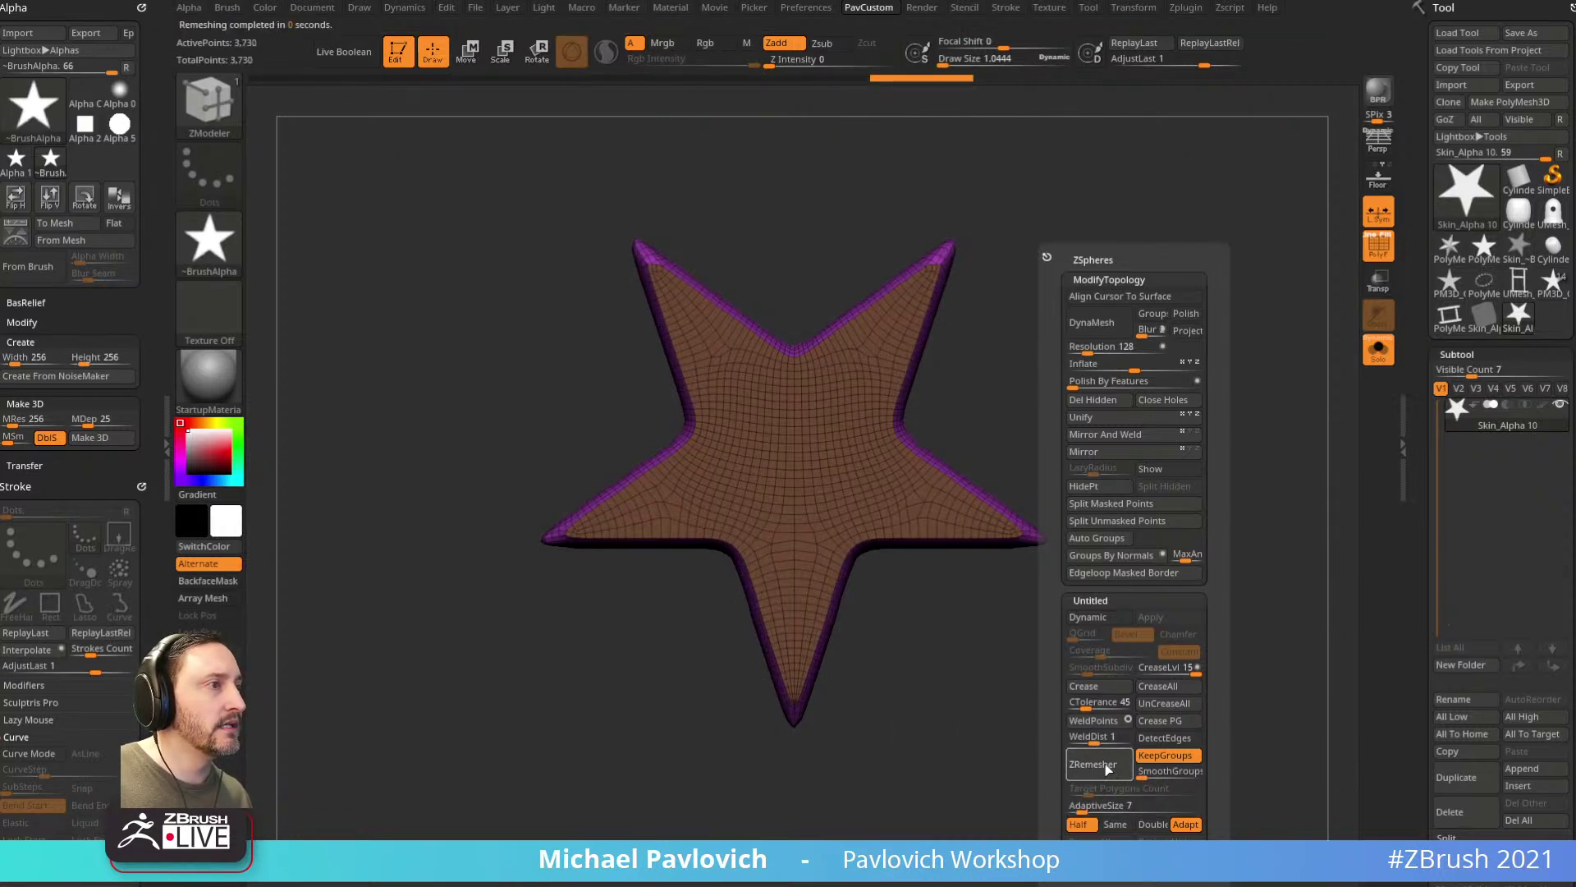
drag(1009, 714, 1166, 679)
key(3)
click(1130, 764)
key(ctrl+z)
Step: Examine the downward-pointing tip with the Move brush active, and try one more remesh of the star
mouse_move(1034, 707)
alt+mouse_down()
mouse_move(1070, 651)
mouse_move(1035, 534)
alt+mouse_up()
key(b)
key(m)
key(v)
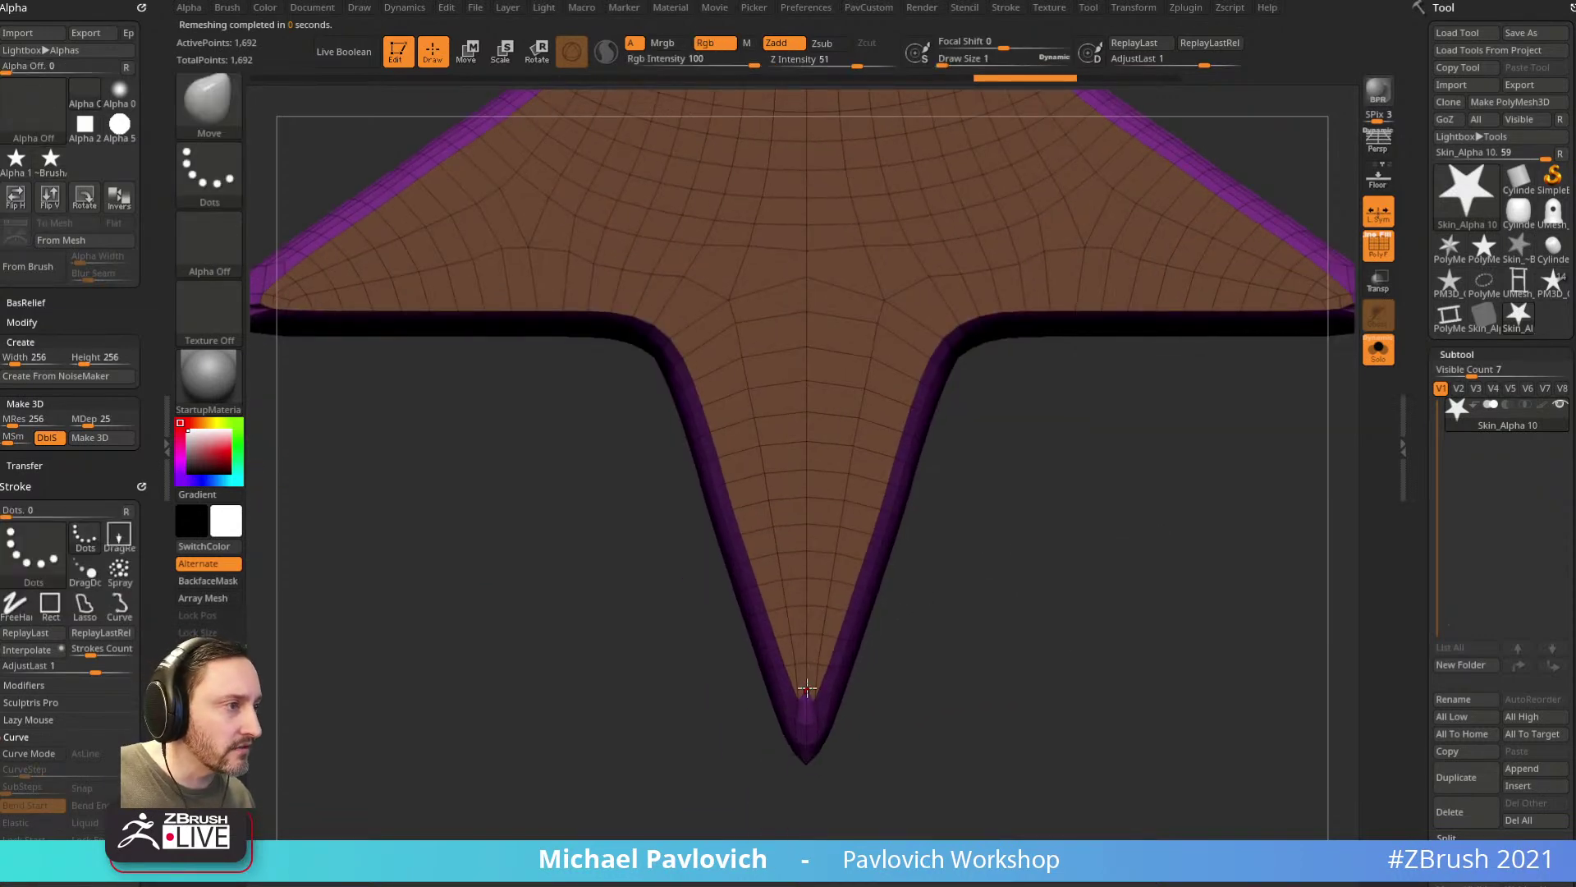
key(space)
click(1145, 765)
Step: Isolate the star's front face polygroup and delete the hidden geometry
alt+drag(1054, 723, 1098, 673)
ctrl+shift+click(821, 511)
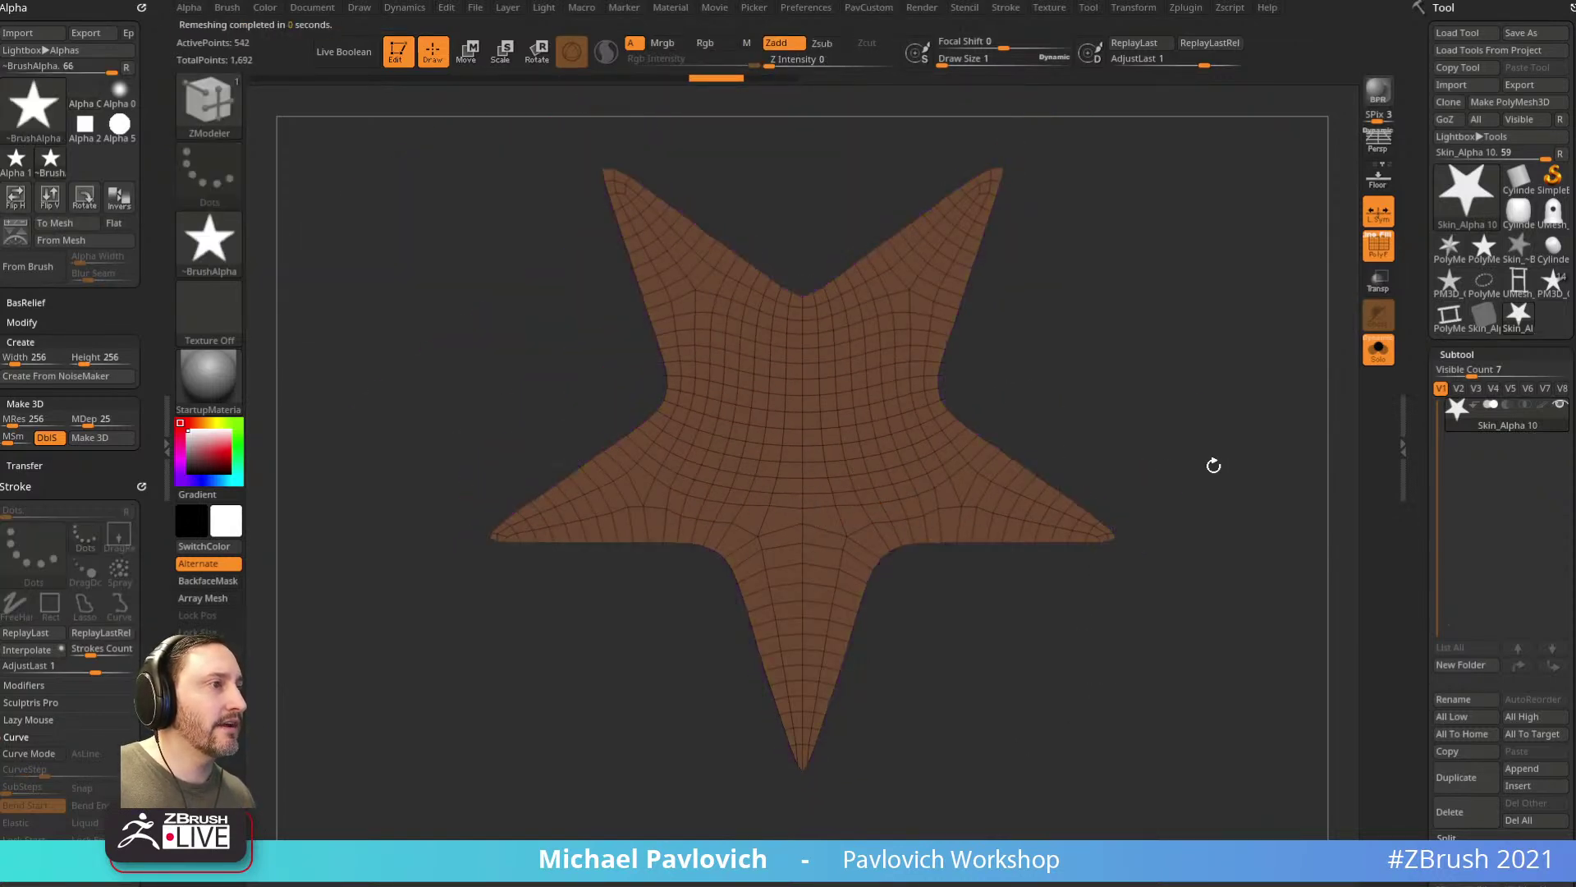
key(space)
click(1179, 402)
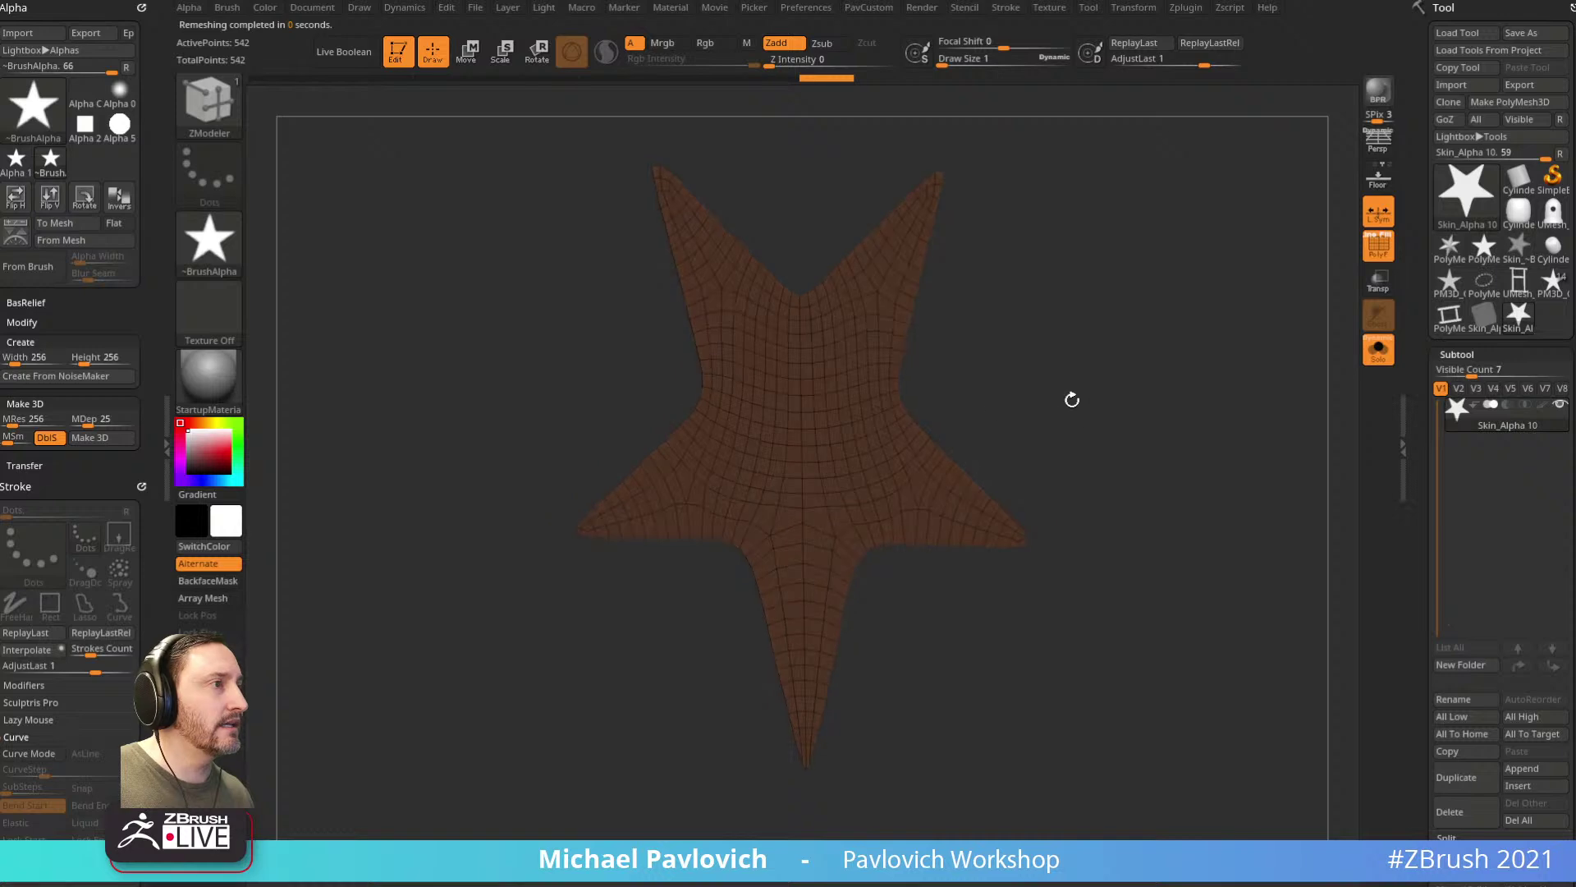
Step: Give the flat star face thickness with ZModeler's QMesh on Polygroup All
right_click(816, 426)
drag(819, 326, 816, 362)
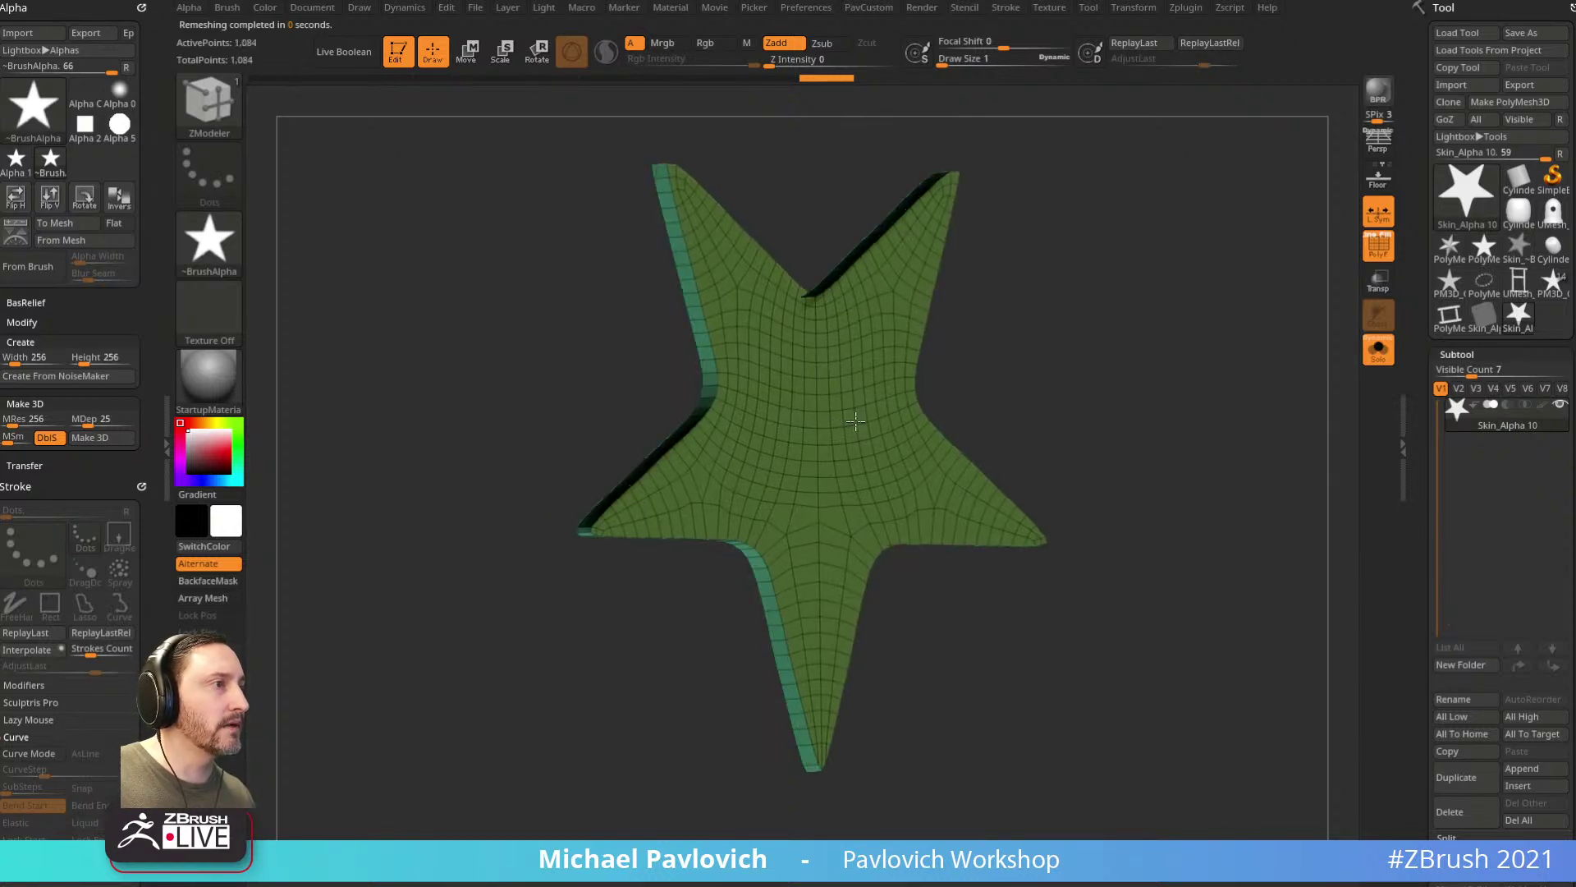
key(space)
click(944, 451)
drag(1118, 394, 985, 403)
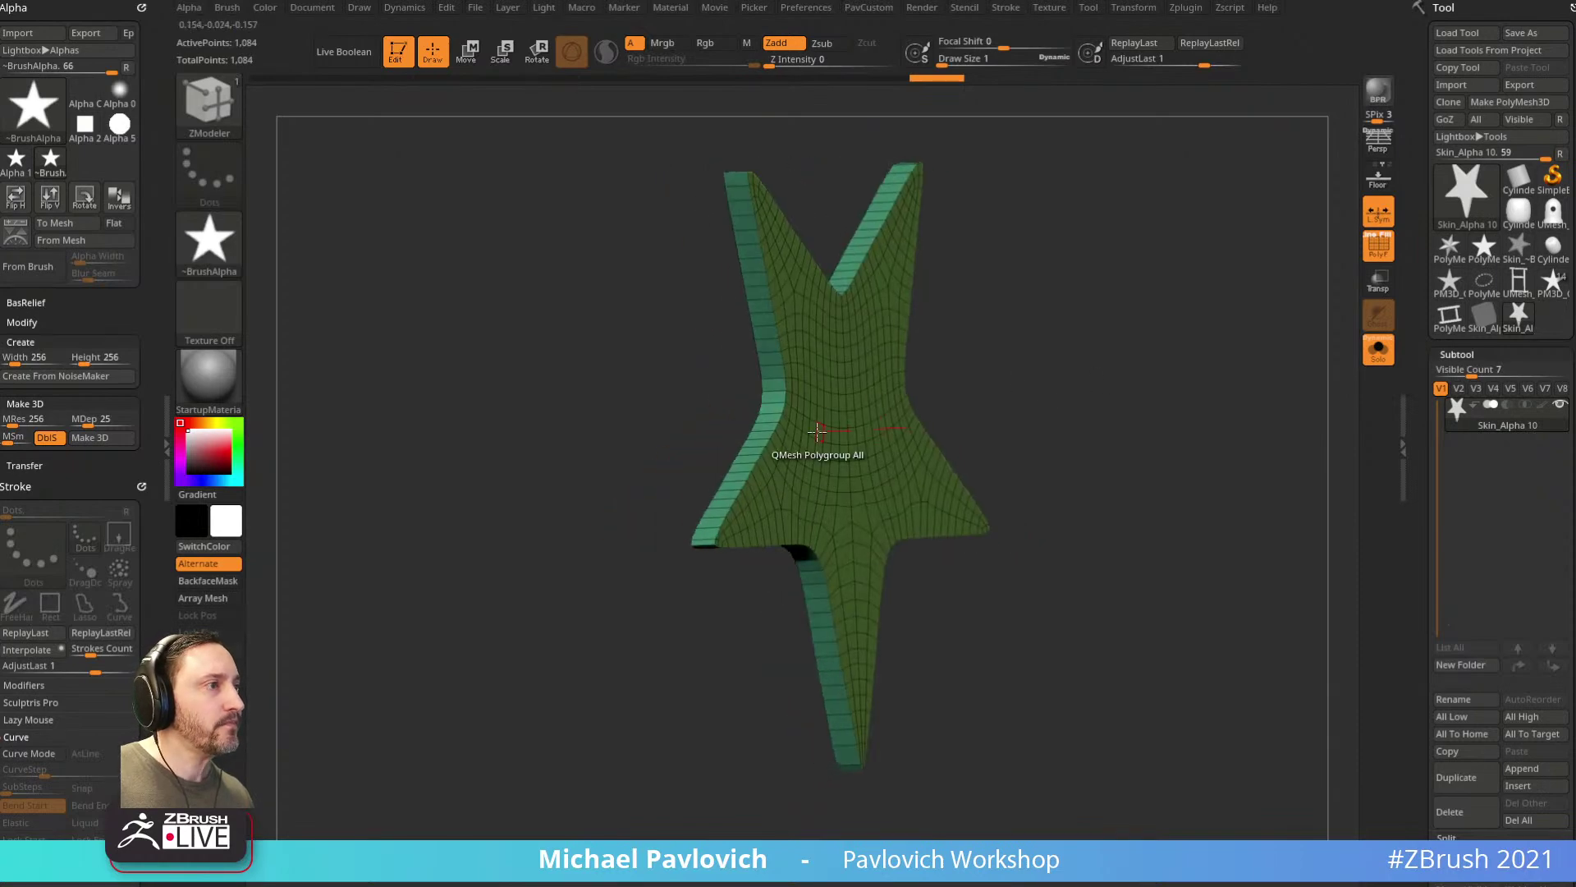
Step: Extrude the star's face once more to add a side band, and crease the polygroup borders
drag(819, 414, 799, 411)
drag(952, 389, 826, 395)
ctrl+right_drag(1018, 410, 1111, 370)
drag(1140, 356, 1175, 503)
key(2)
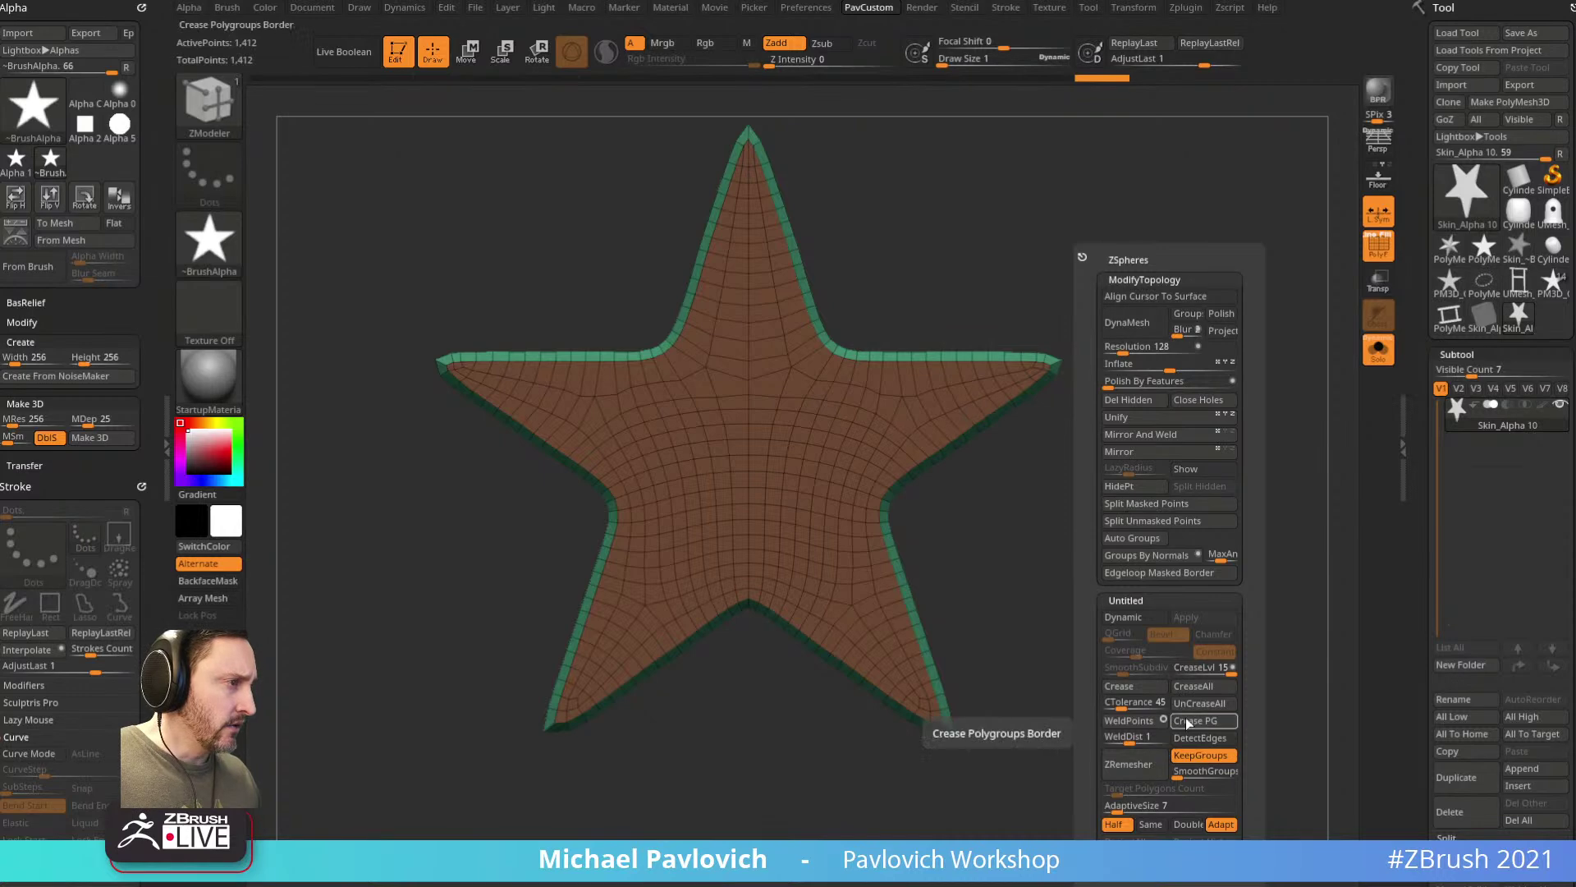
Step: Test bending the star with the Bend Arc deformer, and return to Draw mode facing the star
drag(1073, 556, 968, 460)
key(w)
click(627, 301)
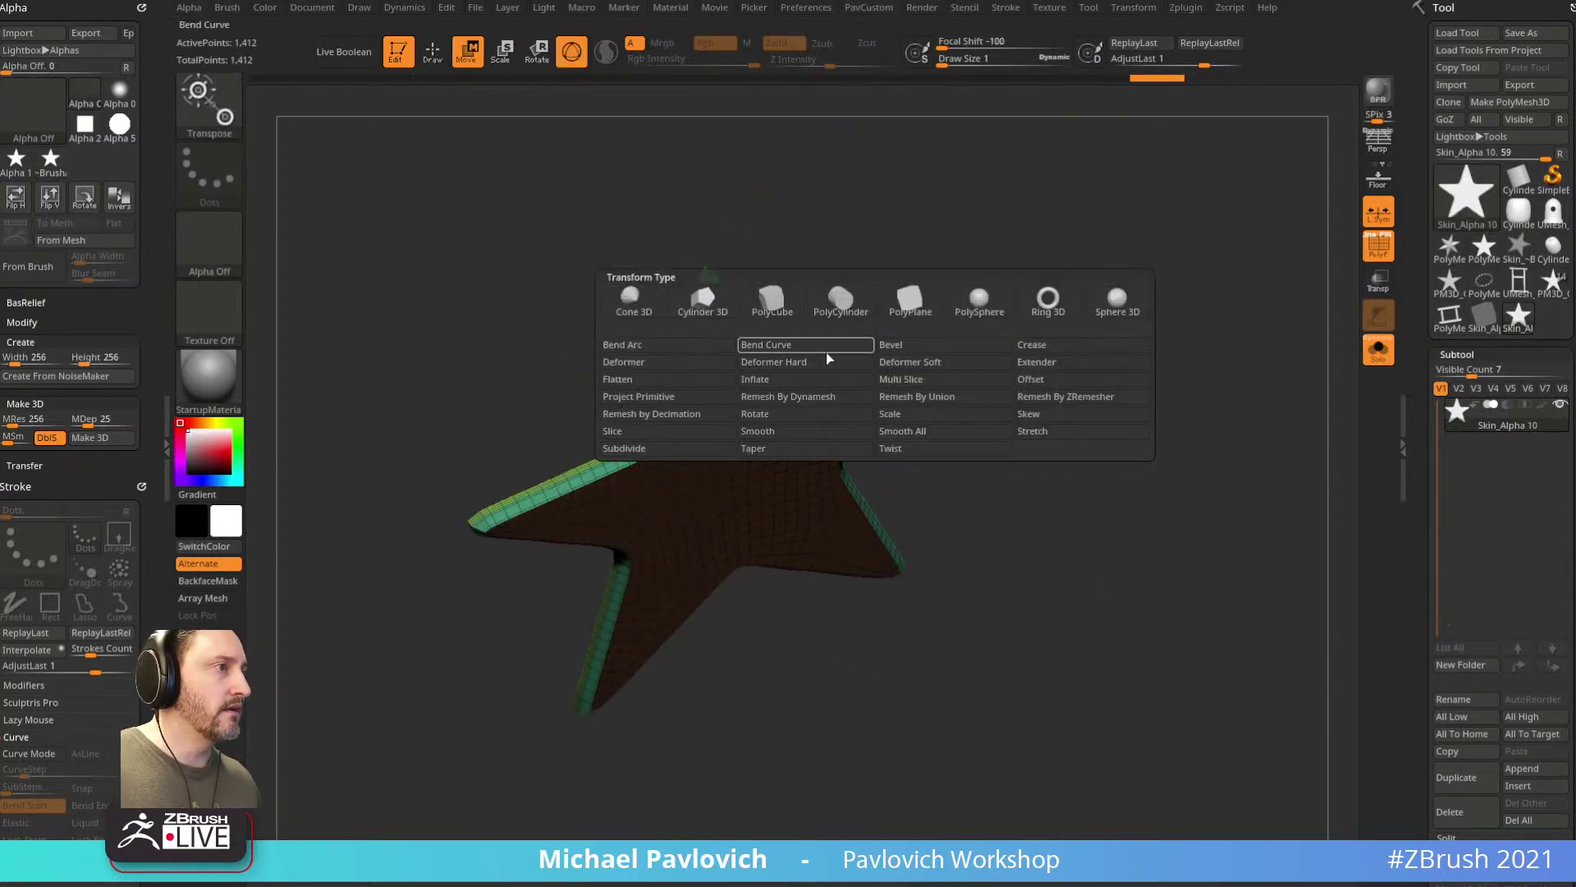
click(704, 350)
drag(1052, 422, 1108, 460)
drag(734, 457, 675, 457)
mouse_move(1056, 436)
mouse_down()
mouse_move(978, 411)
mouse_move(1042, 323)
mouse_move(1125, 306)
mouse_move(1080, 327)
mouse_move(1175, 391)
mouse_up()
key(q)
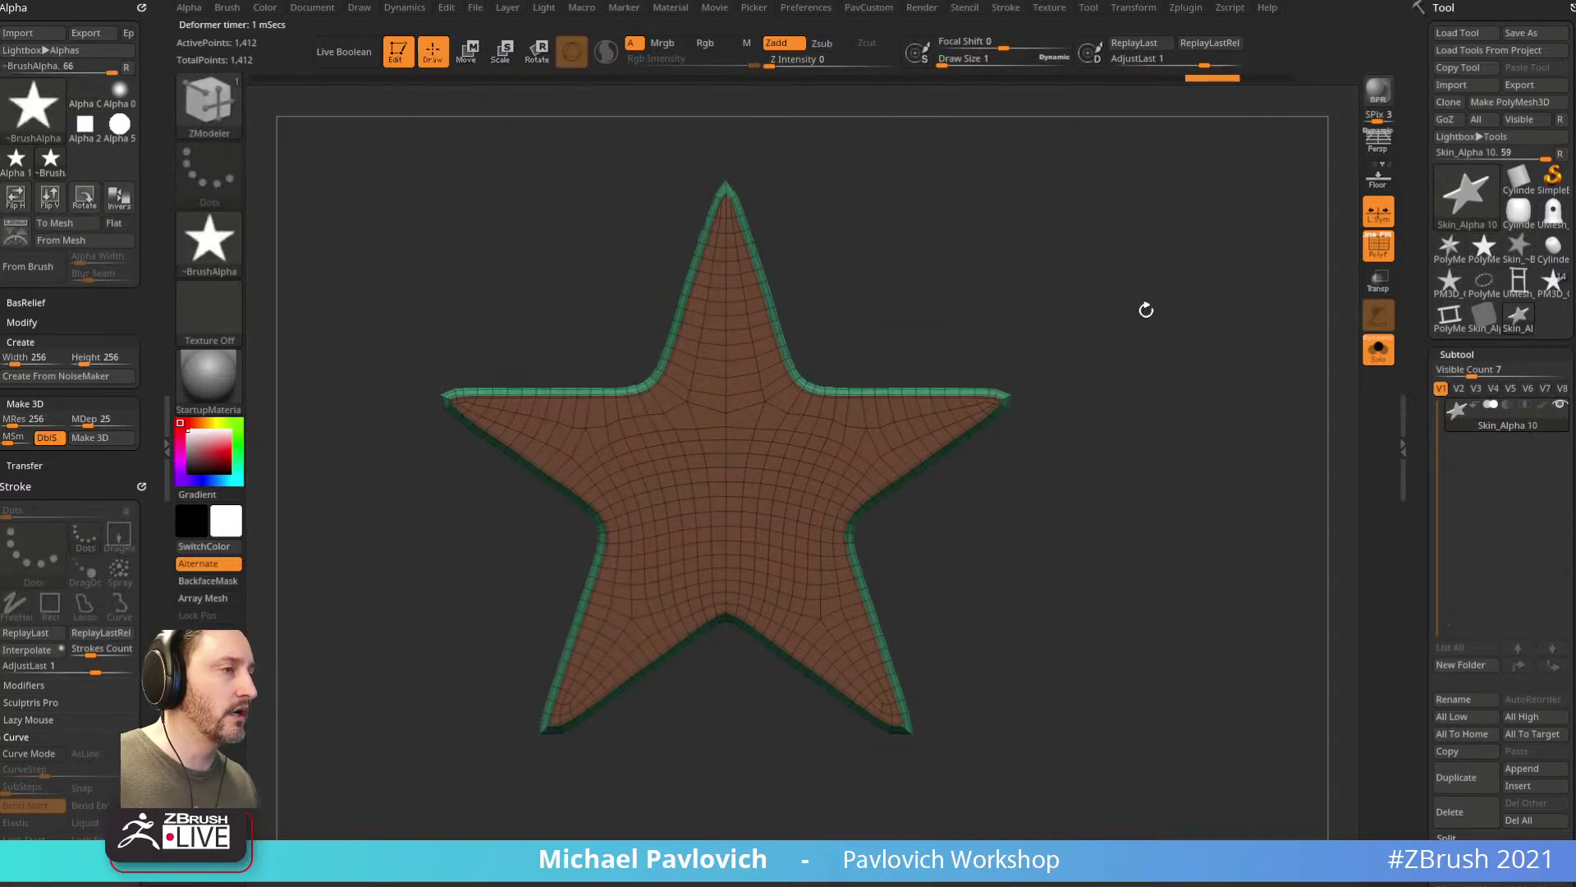
Step: Create a new InsertMesh brush from the active star mesh
key(b)
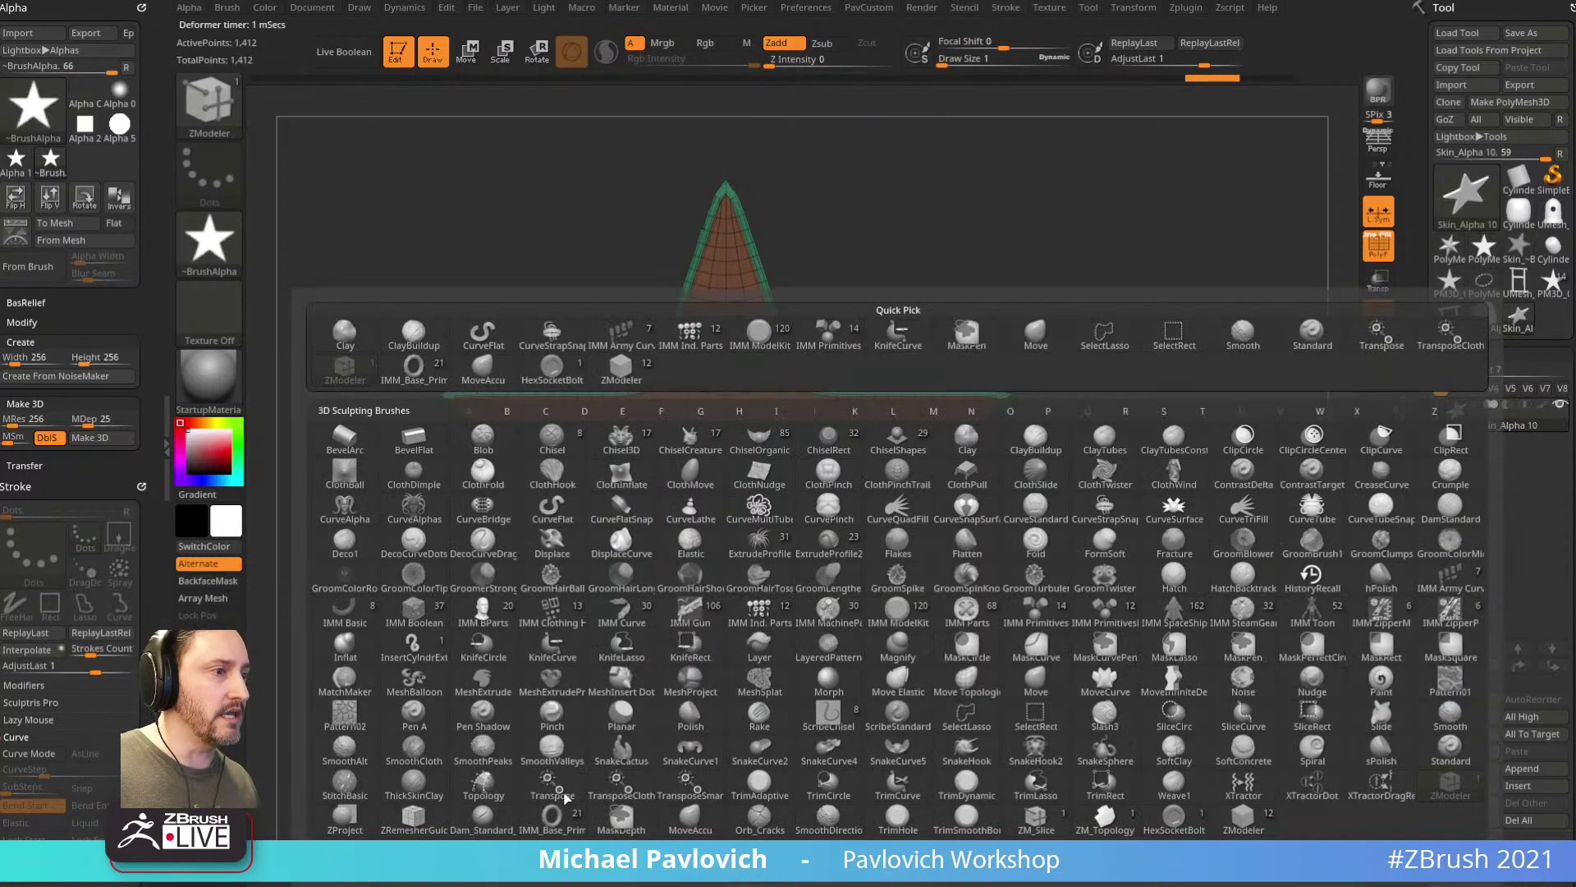
click(541, 853)
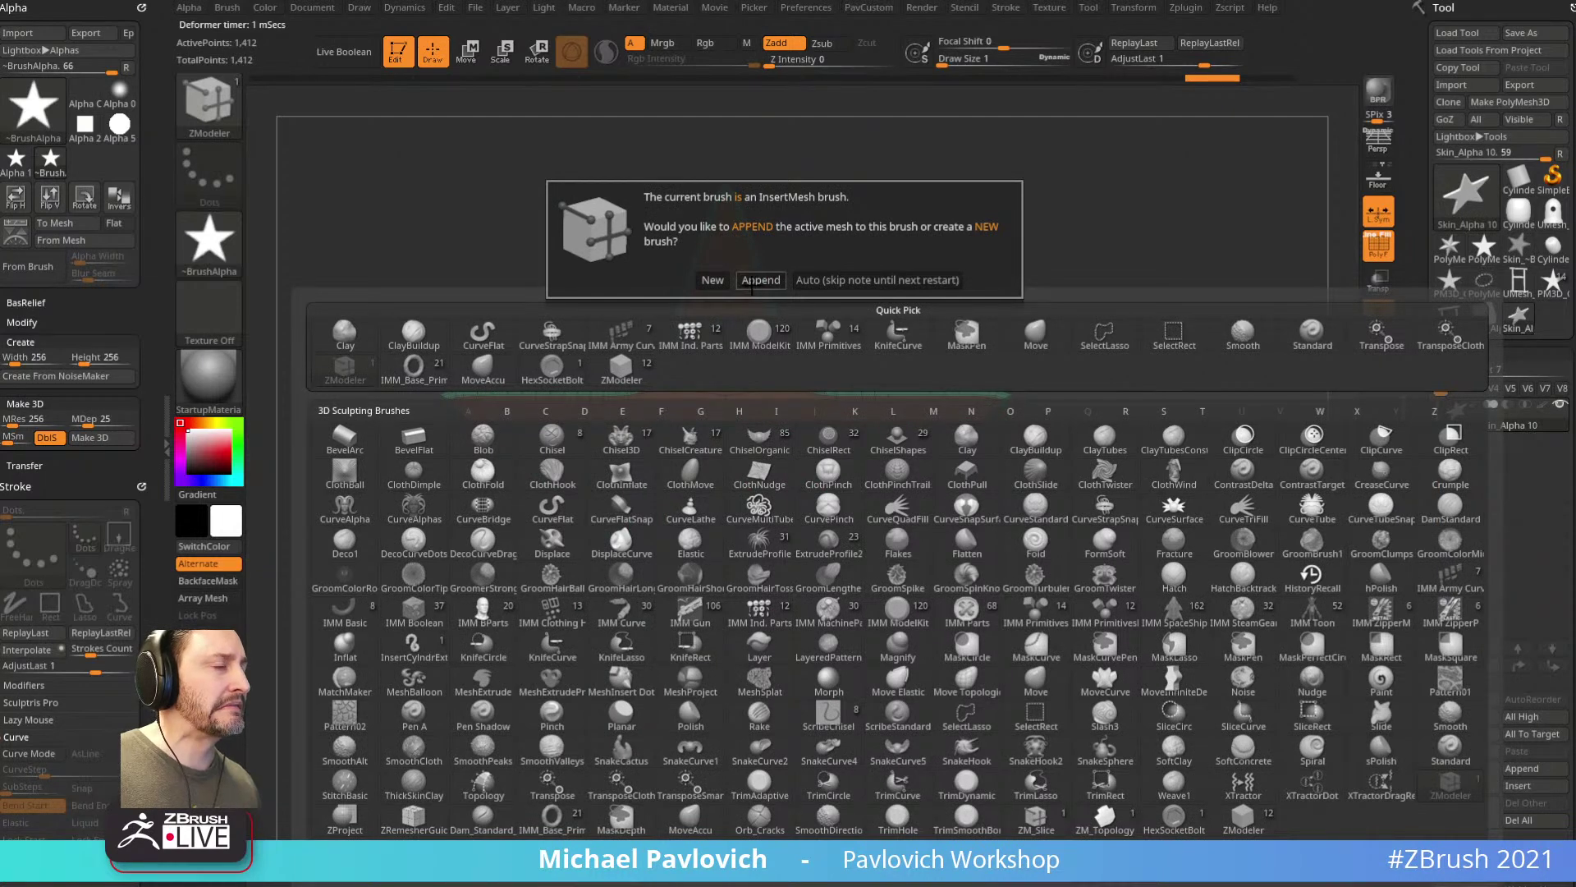
click(712, 280)
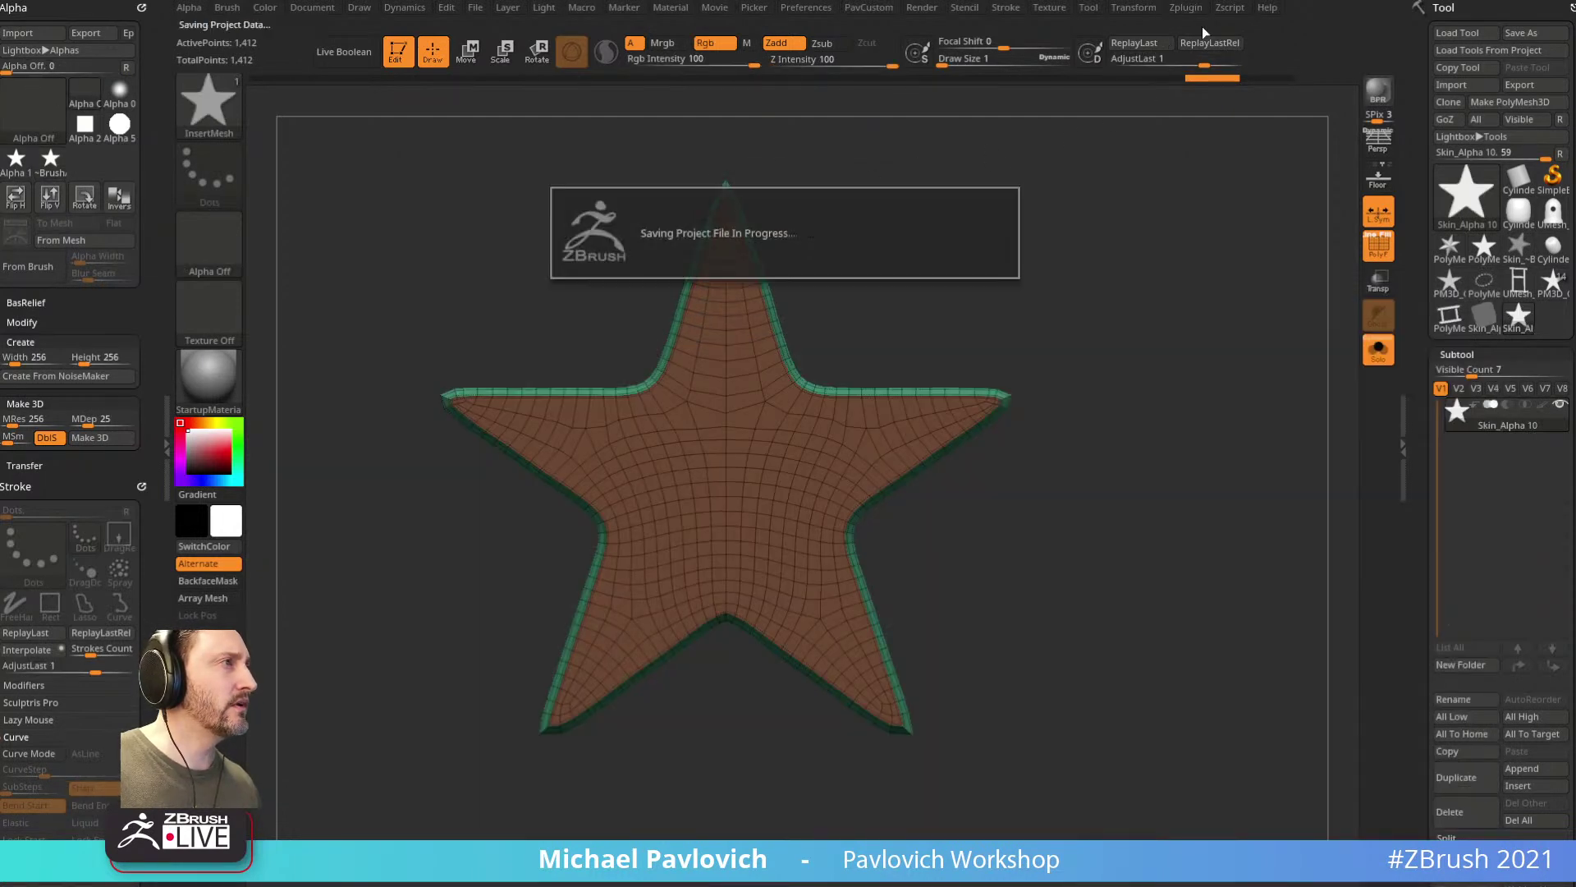
Step: Switch back to the PM3D_Cylinder3D_9 tool, show the whole tower, and insert the new star over the old one
click(1554, 288)
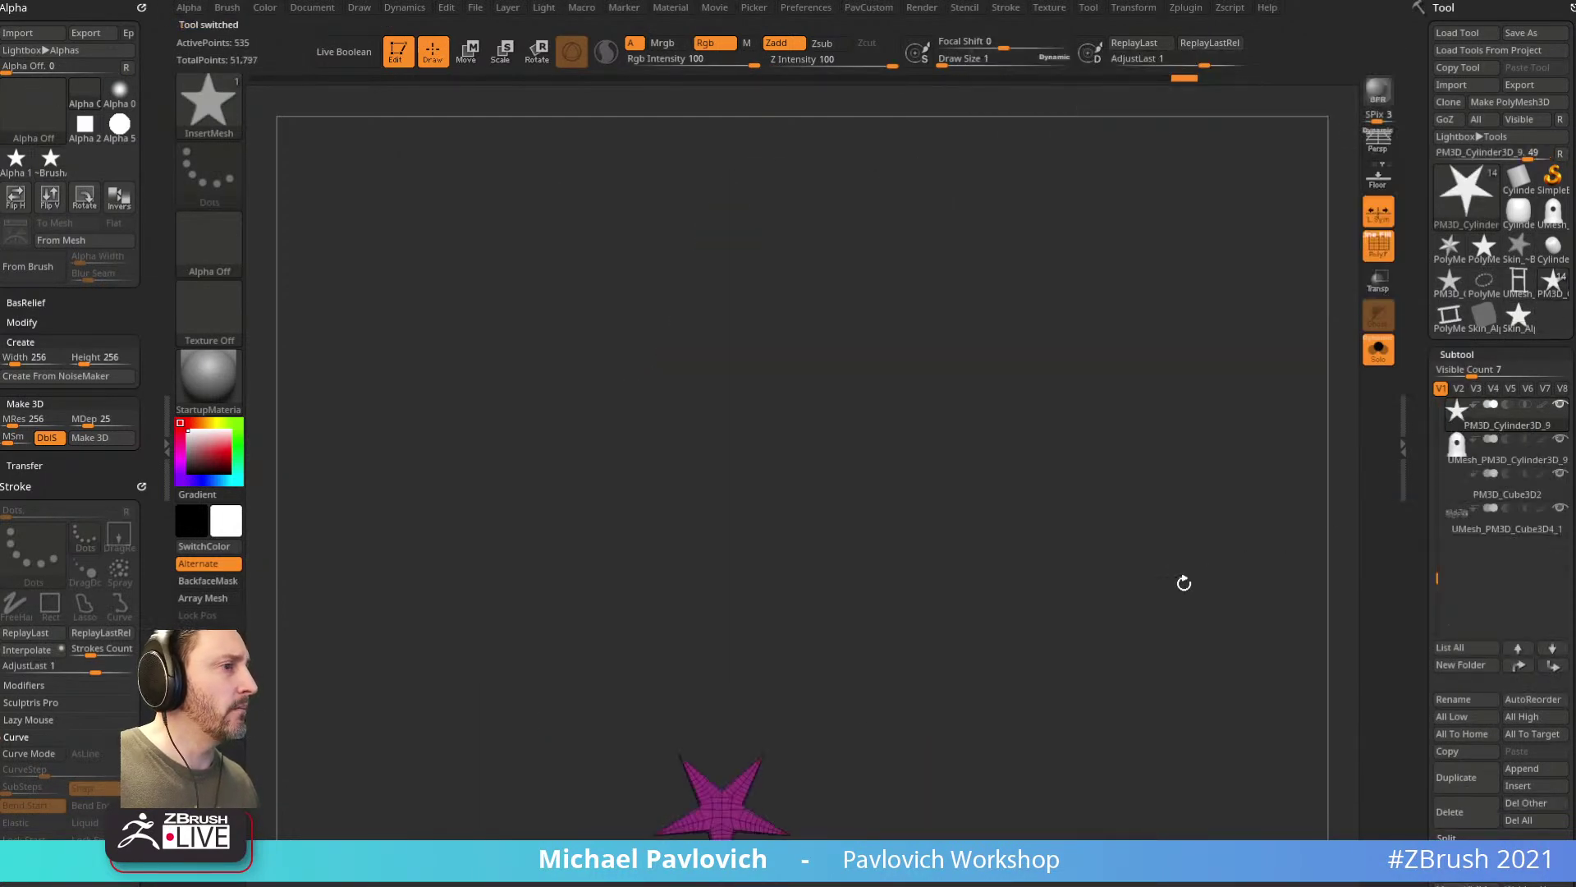
drag(1225, 492, 1281, 468)
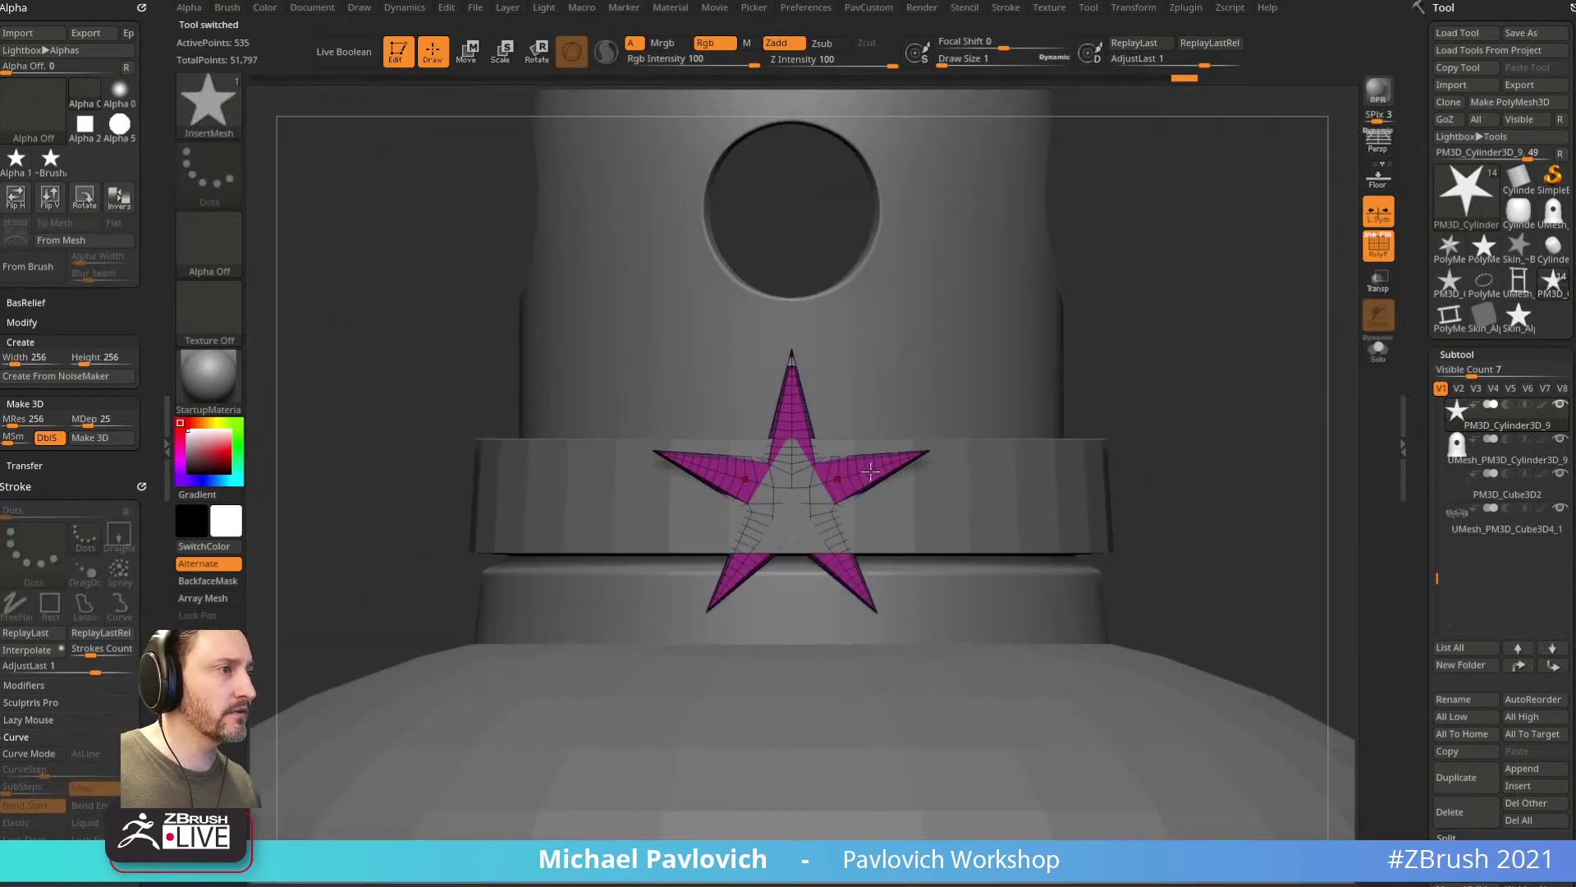
key(b)
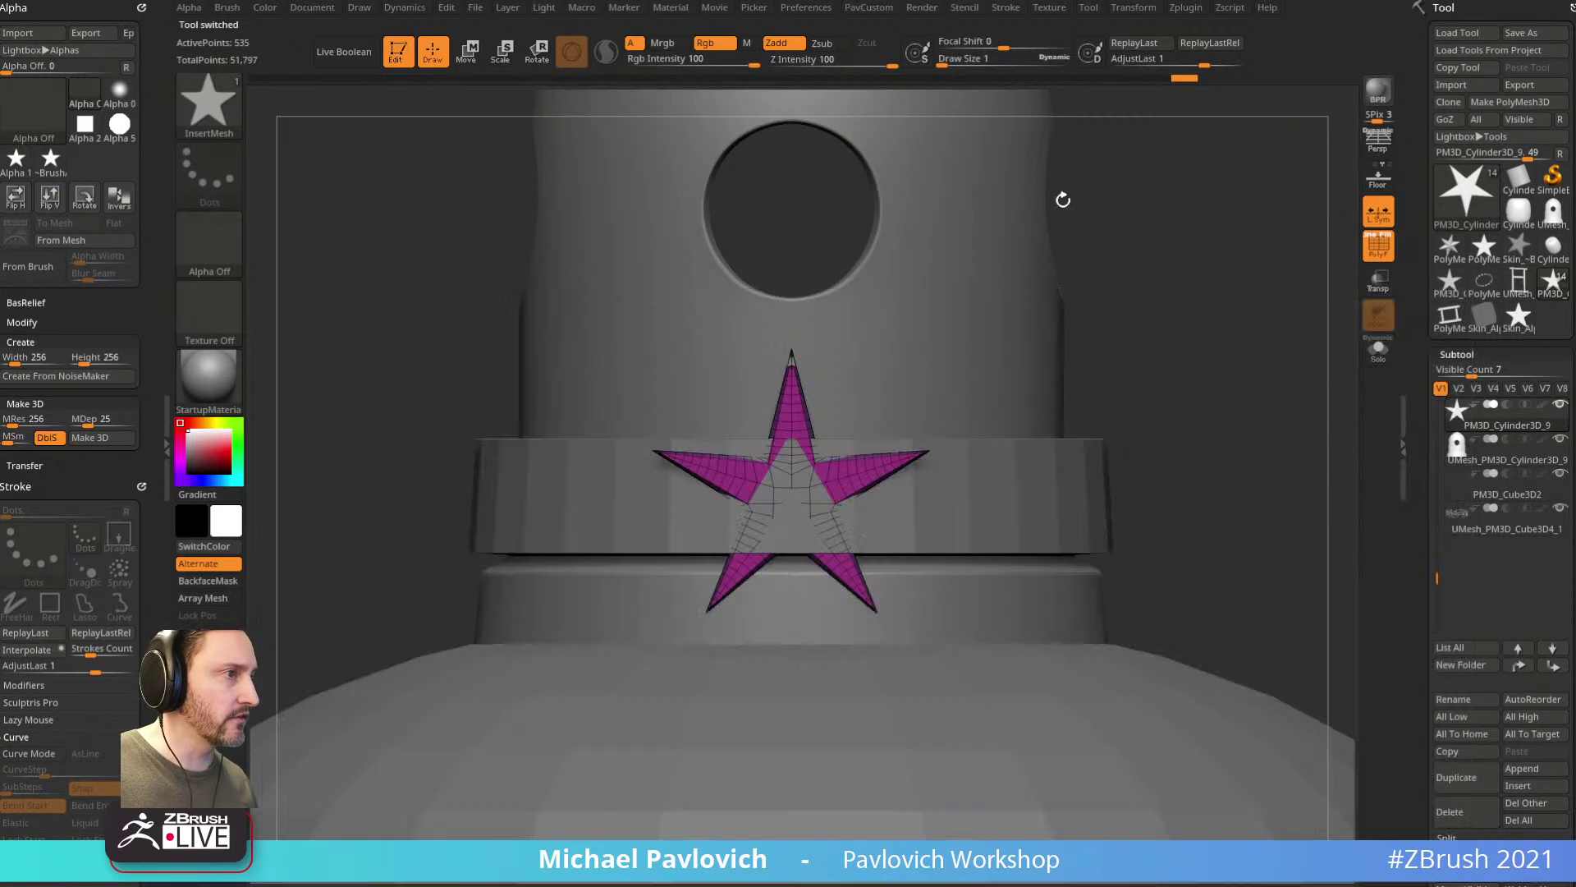
drag(792, 489, 792, 610)
shift+drag(1050, 366, 1150, 403)
Step: Move the newly inserted star slightly so it sits over the old star on the hat band
key(w)
drag(860, 481, 855, 446)
key(q)
mouse_move(1035, 405)
mouse_down()
mouse_move(1017, 337)
mouse_move(1026, 394)
mouse_up()
Step: Isolate the new star using SelectLasso and delete the old star's hidden geometry
key(2)
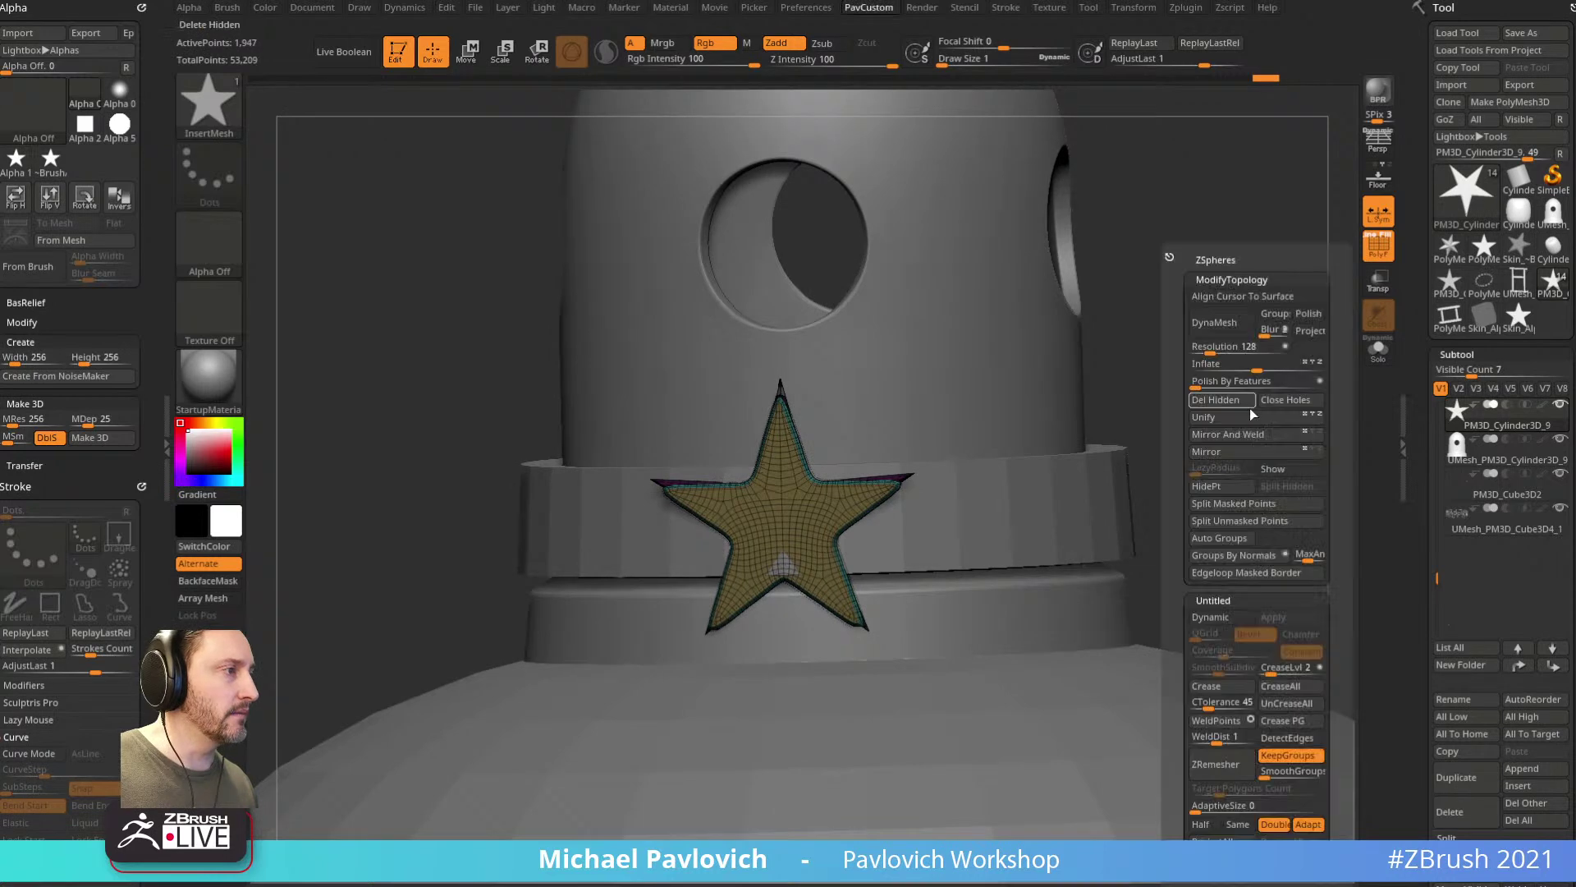
click(1221, 555)
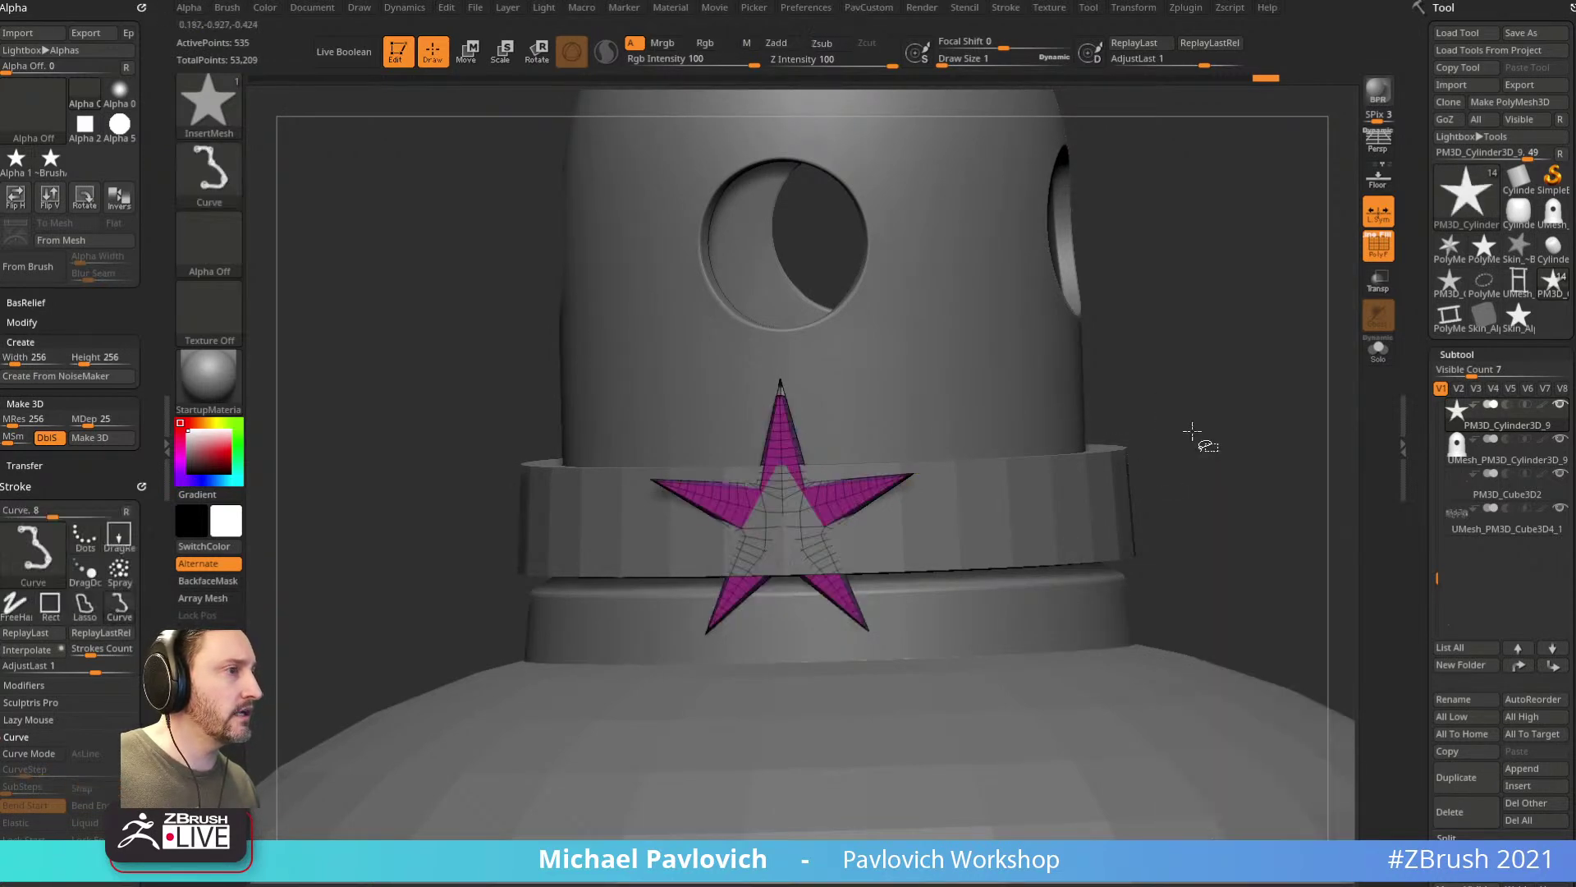
ctrl+shift+click(227, 102)
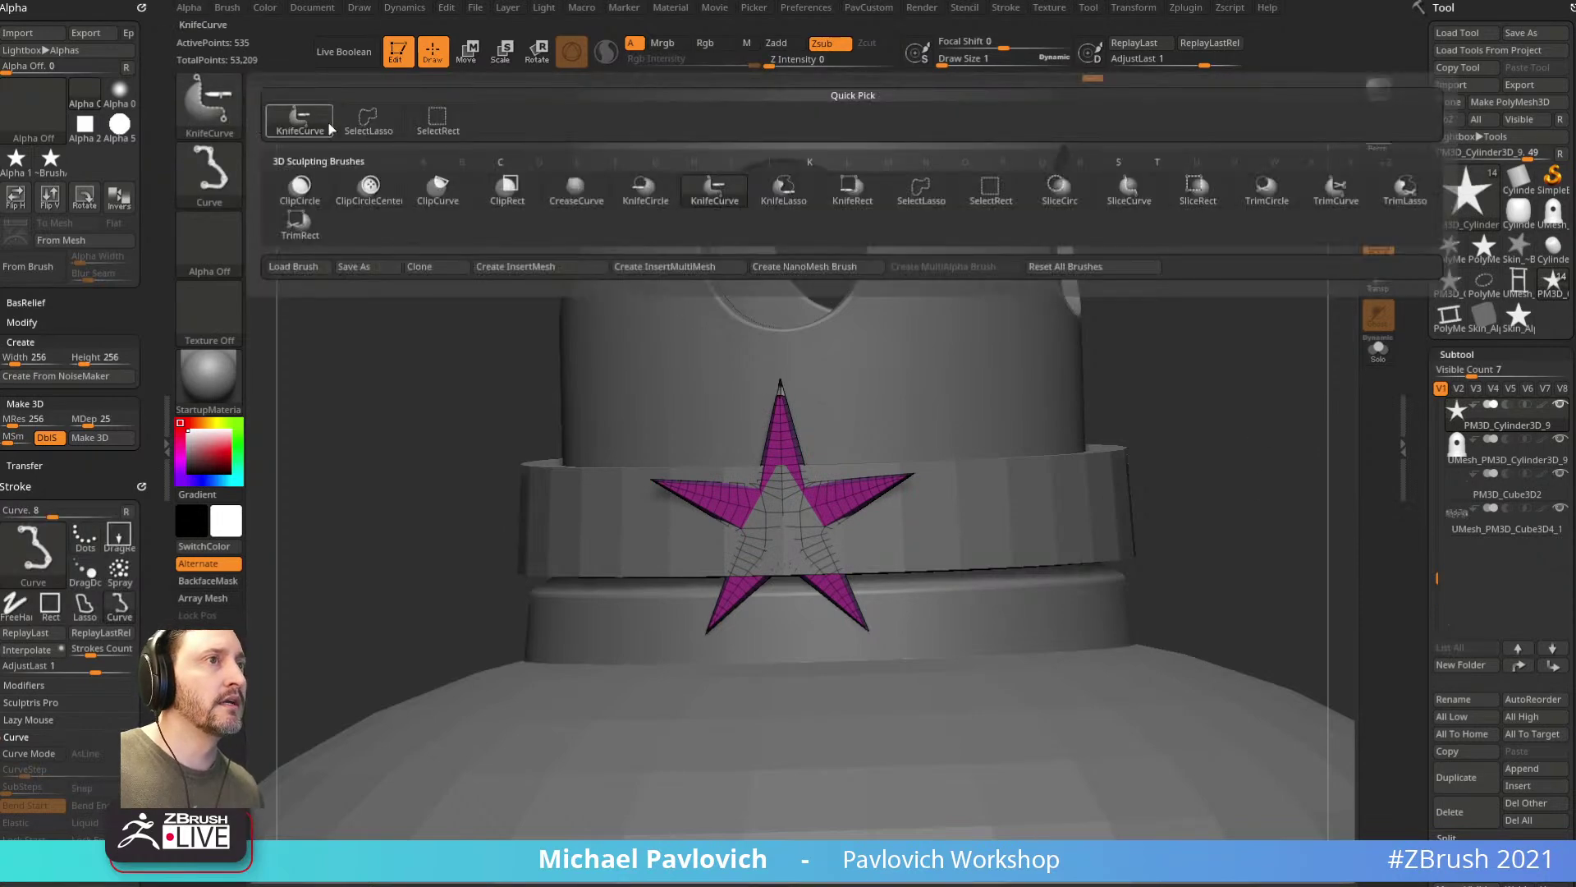
ctrl+shift+click(366, 121)
ctrl+shift+click(1279, 514)
key(2)
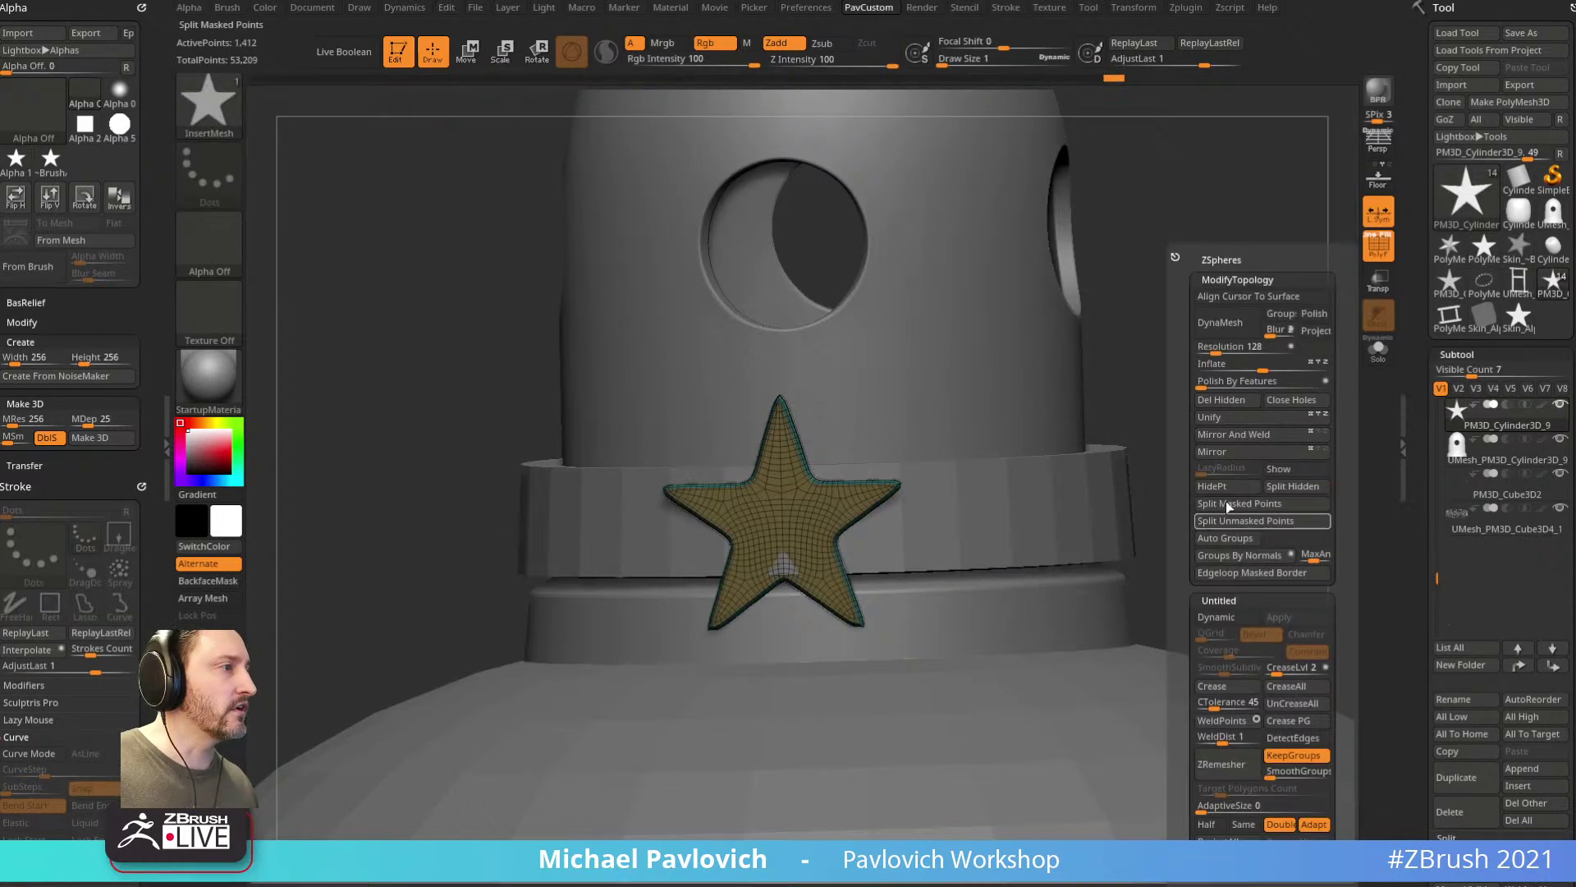
click(1226, 402)
Step: Select the domed top bun below the hat and duplicate its subtool
key(s)
drag(1192, 444, 1185, 445)
mouse_move(1184, 444)
ctrl+right_down()
mouse_move(1210, 418)
mouse_move(1201, 348)
ctrl+right_up()
key(s)
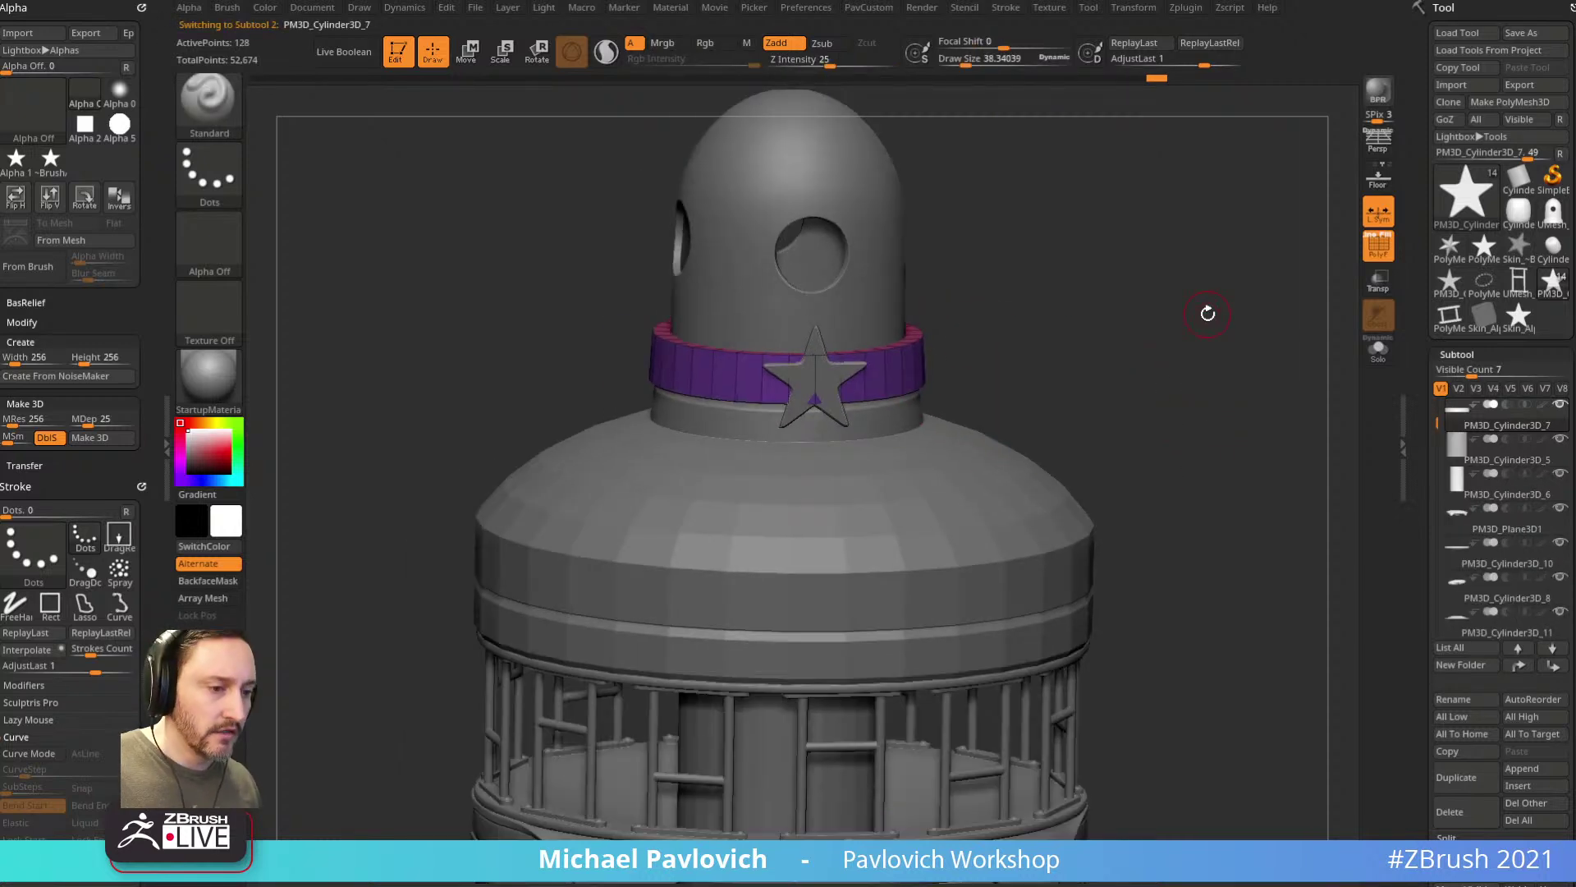
mouse_move(1466, 193)
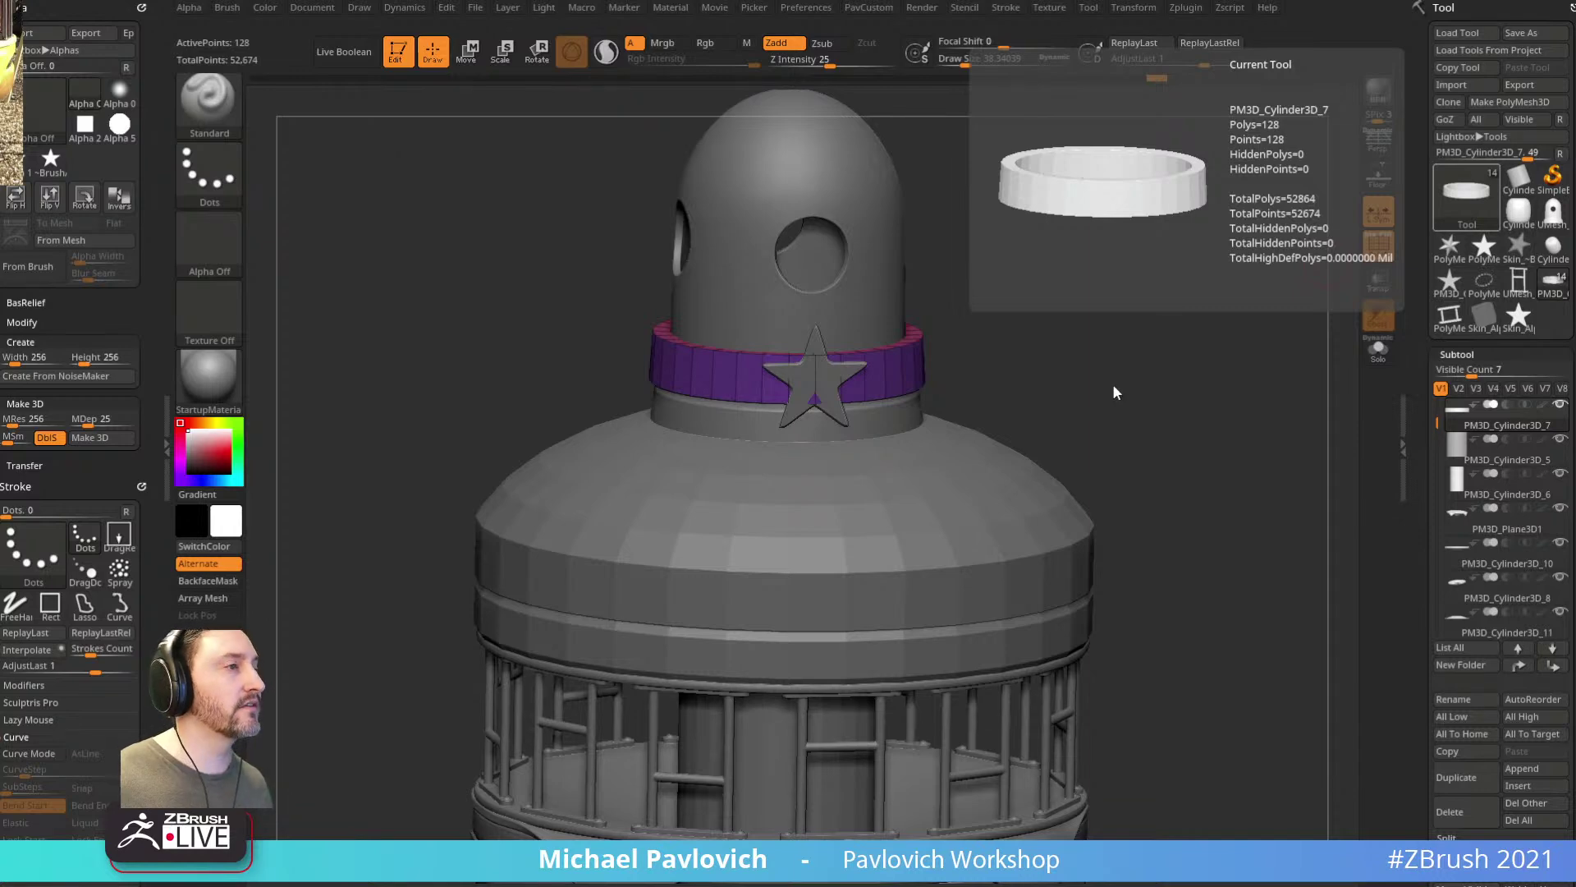
drag(1055, 306, 1081, 348)
alt+click(1003, 496)
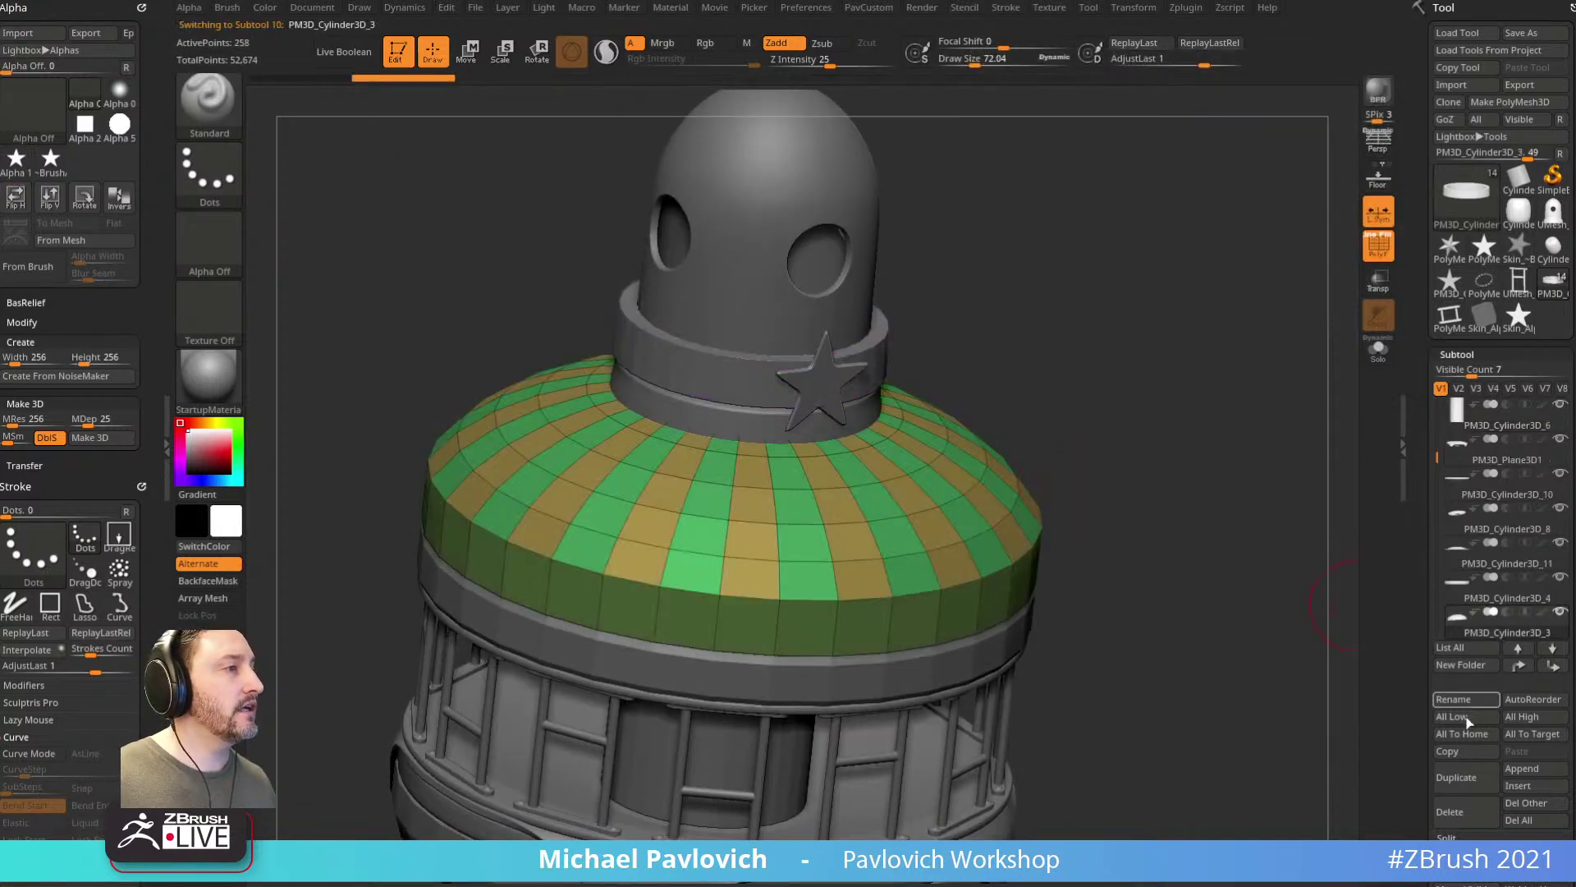
scroll(1467, 710, down, 3)
click(1456, 550)
drag(1217, 458, 1209, 377)
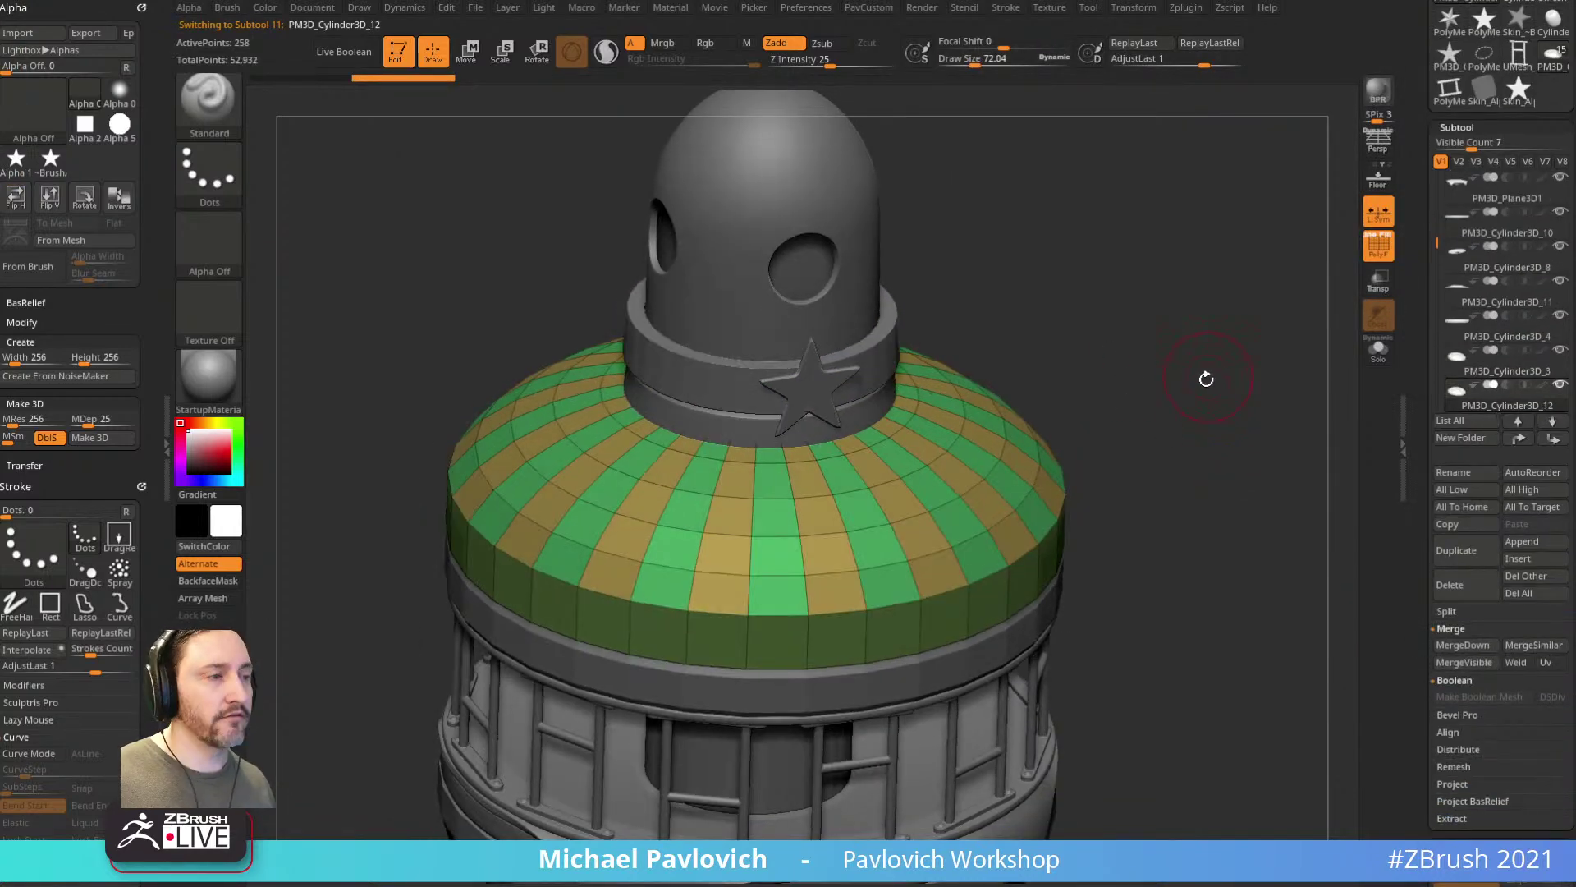
Step: Subdivide the duplicated bun four times and show it in Solo mode
key(ctrl+d)
key(ctrl+d)
key(ctrl+d)
click(1379, 351)
key(ctrl+d)
mouse_move(1210, 426)
alt+mouse_down()
mouse_move(1250, 436)
mouse_move(1259, 407)
alt+mouse_up()
Step: Choose the DecoCurveDrag brush, turn off PolyFrame, and draw a wavy test stroke across the bun
key(b)
key(d)
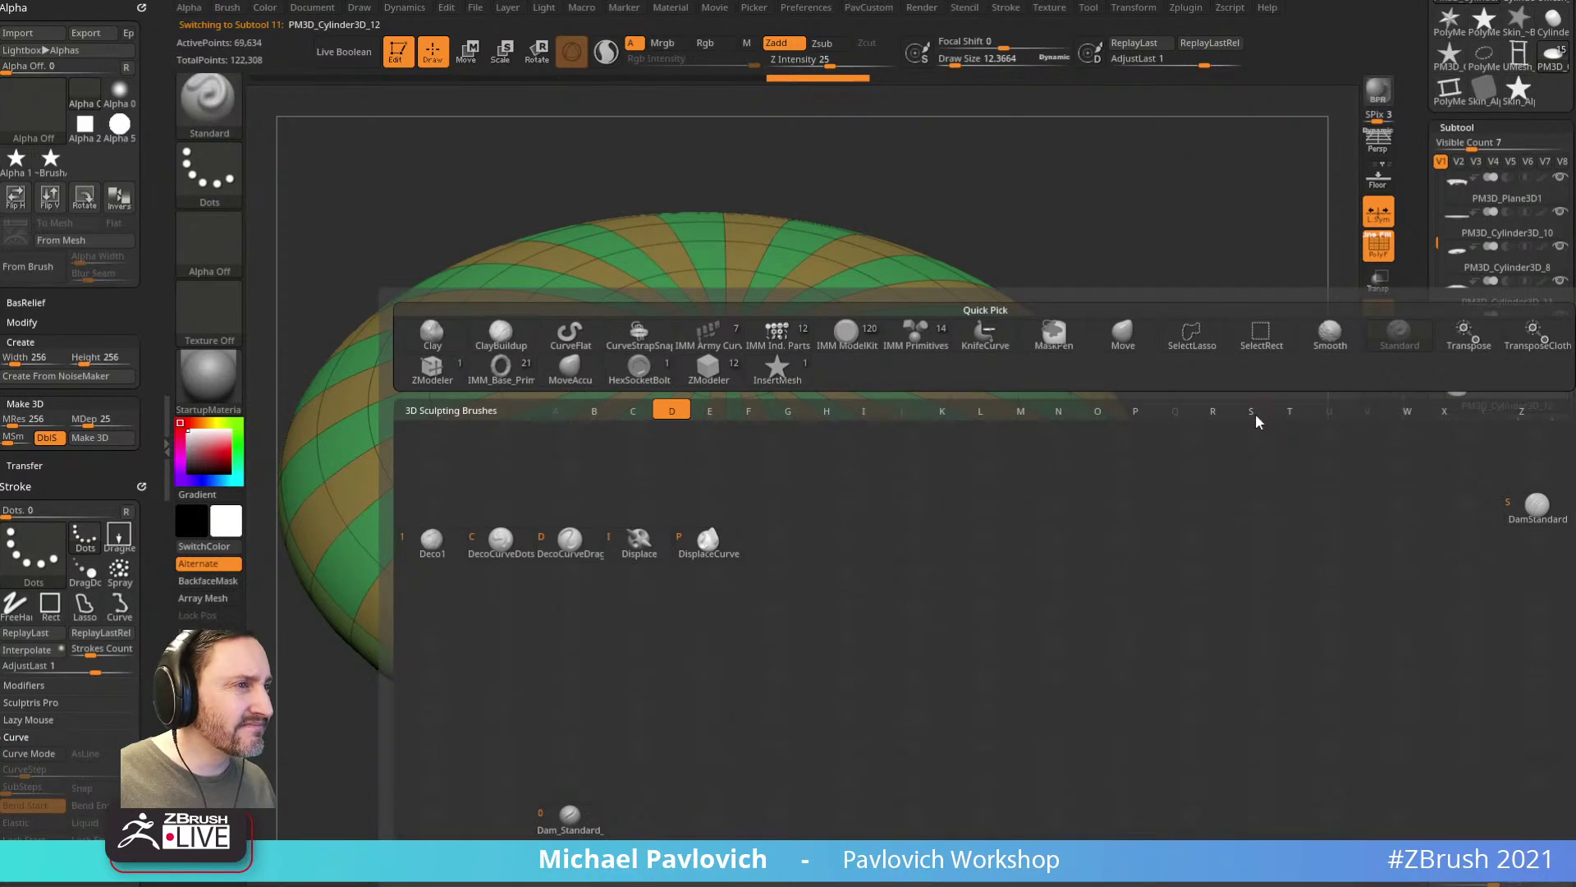
click(574, 555)
key(b)
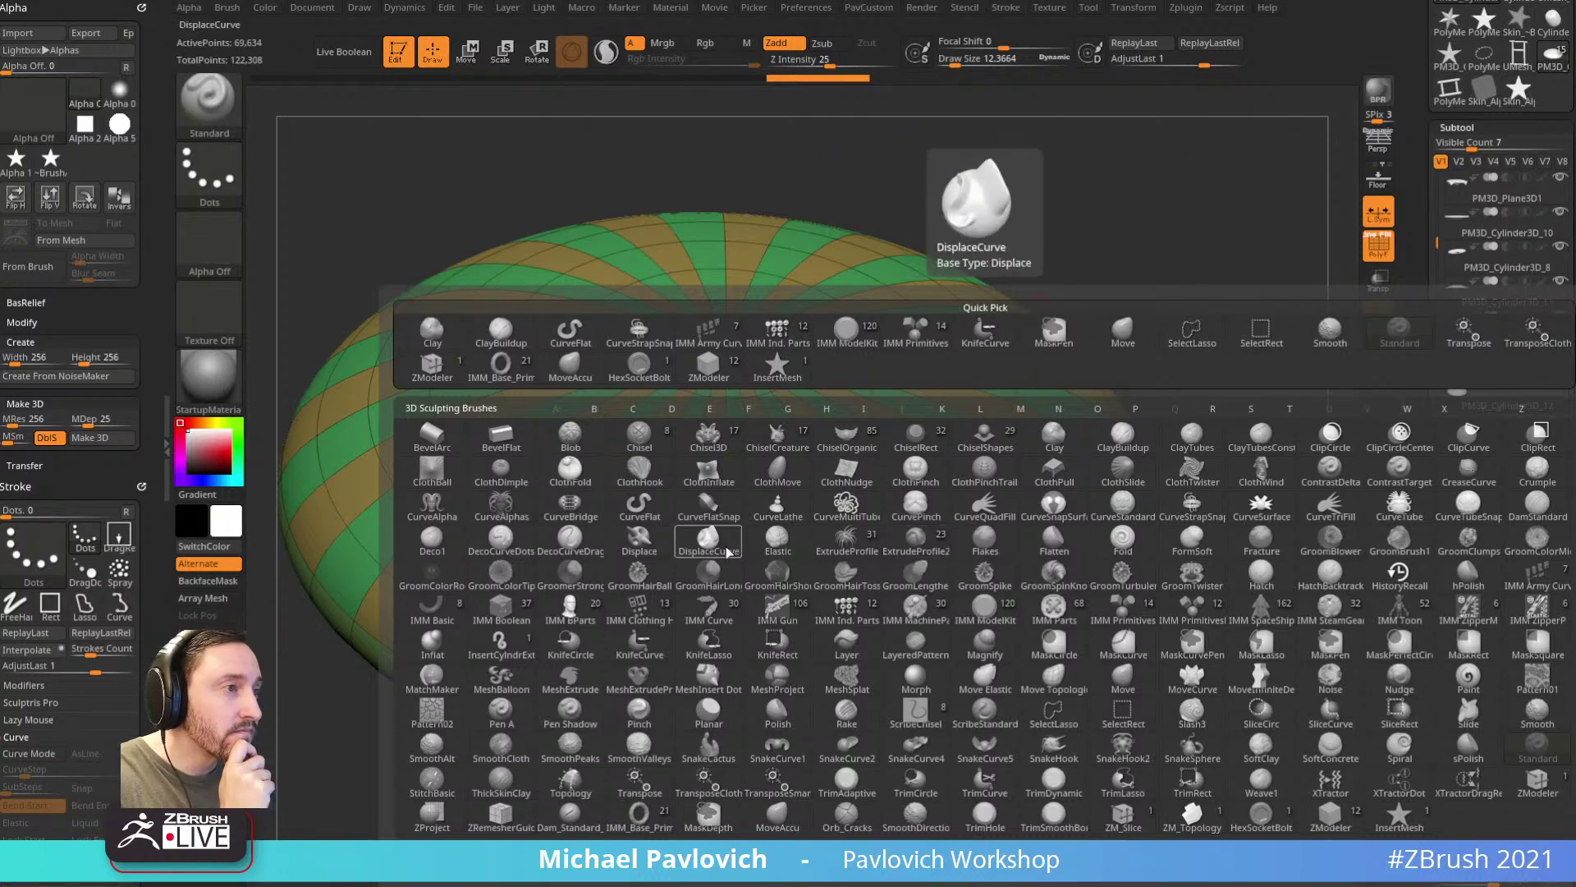
click(579, 549)
click(1366, 243)
key(f)
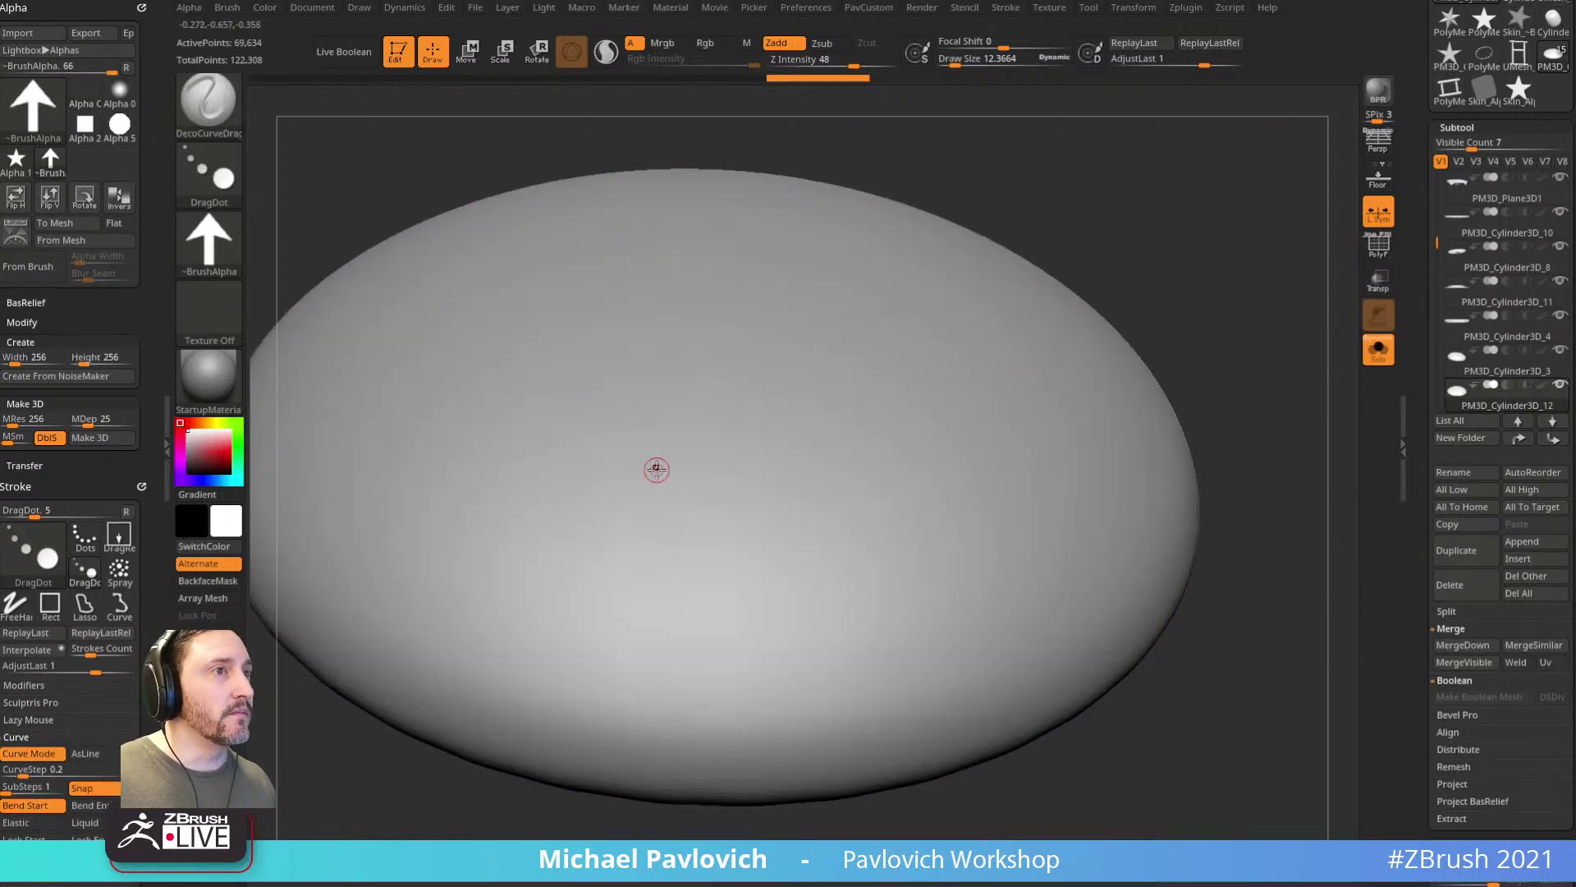
mouse_move(479, 401)
mouse_down()
mouse_move(563, 422)
mouse_move(801, 538)
mouse_up()
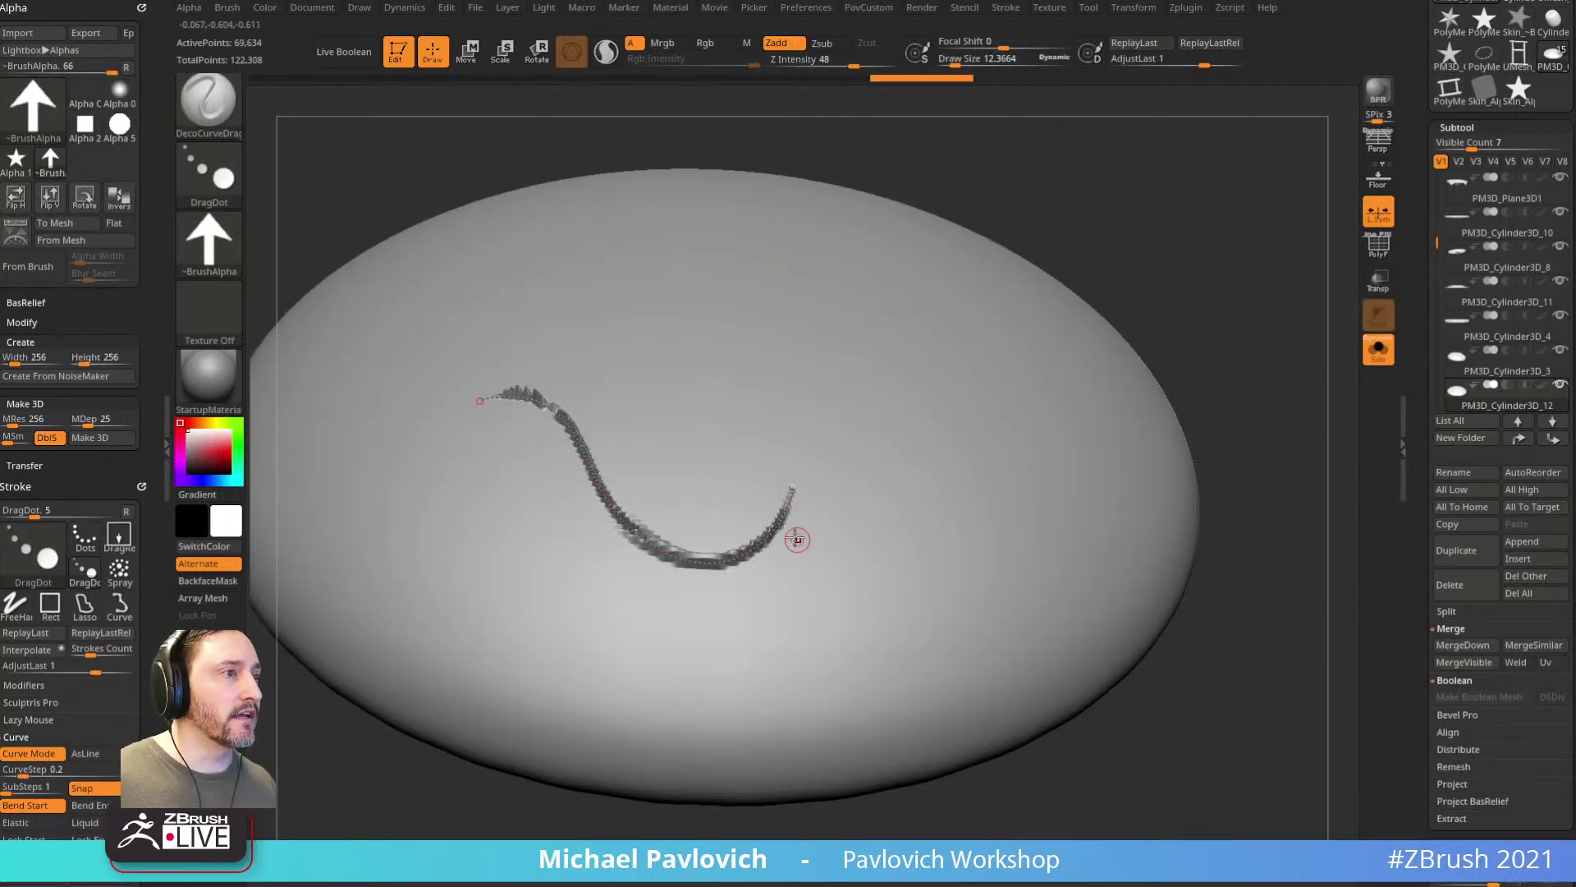
Step: Undo the wavy test stroke and subdivide the bun two more times
key(ctrl)
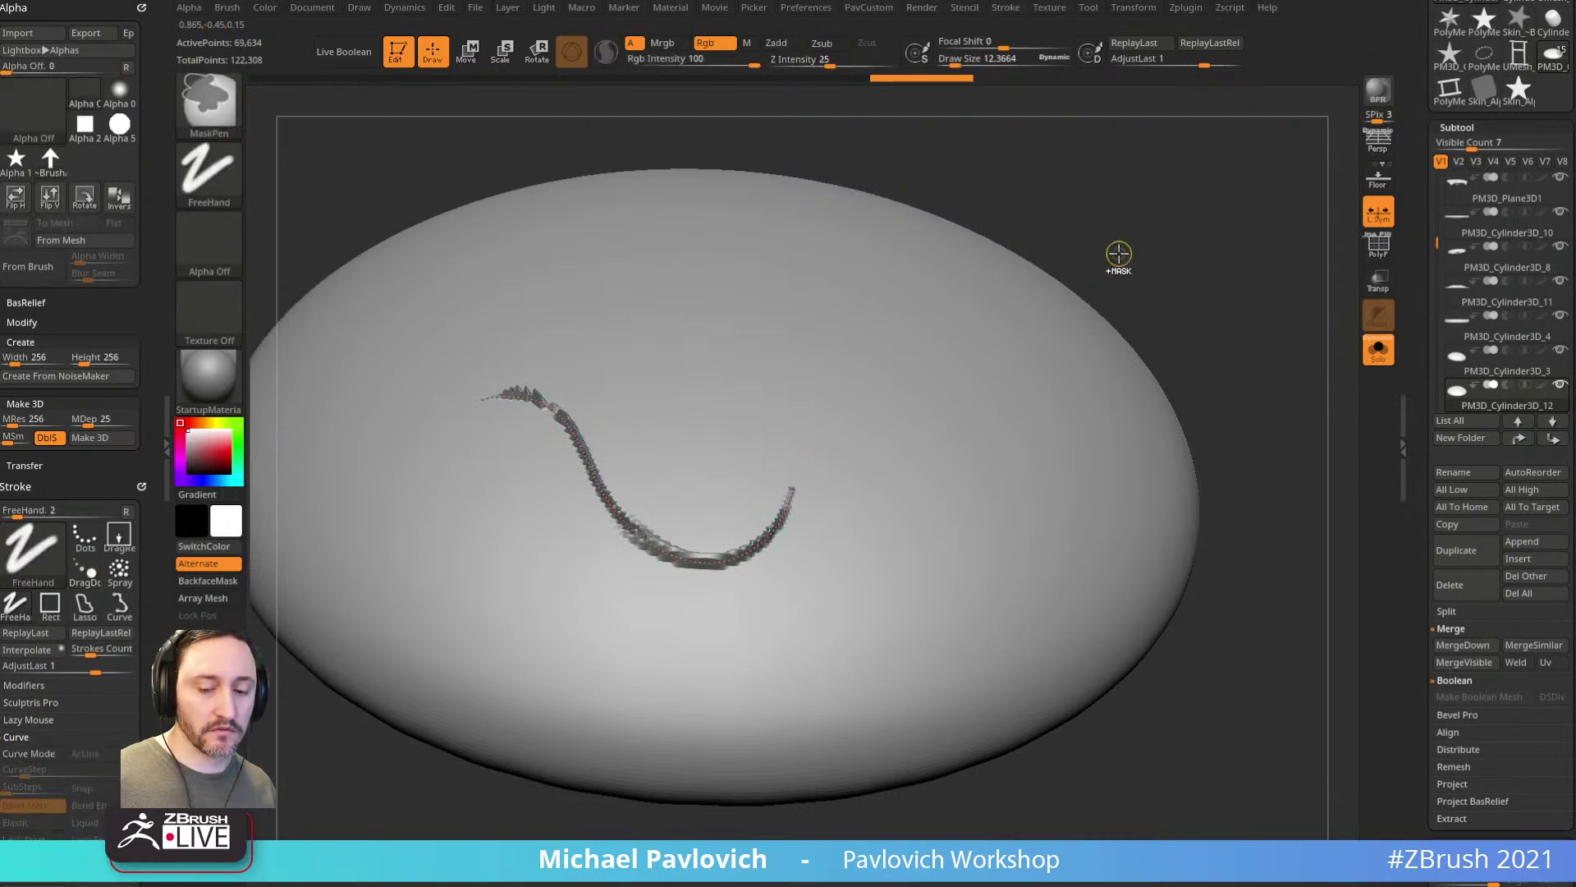
key(ctrl+z)
key(ctrl+d)
key(ctrl+d)
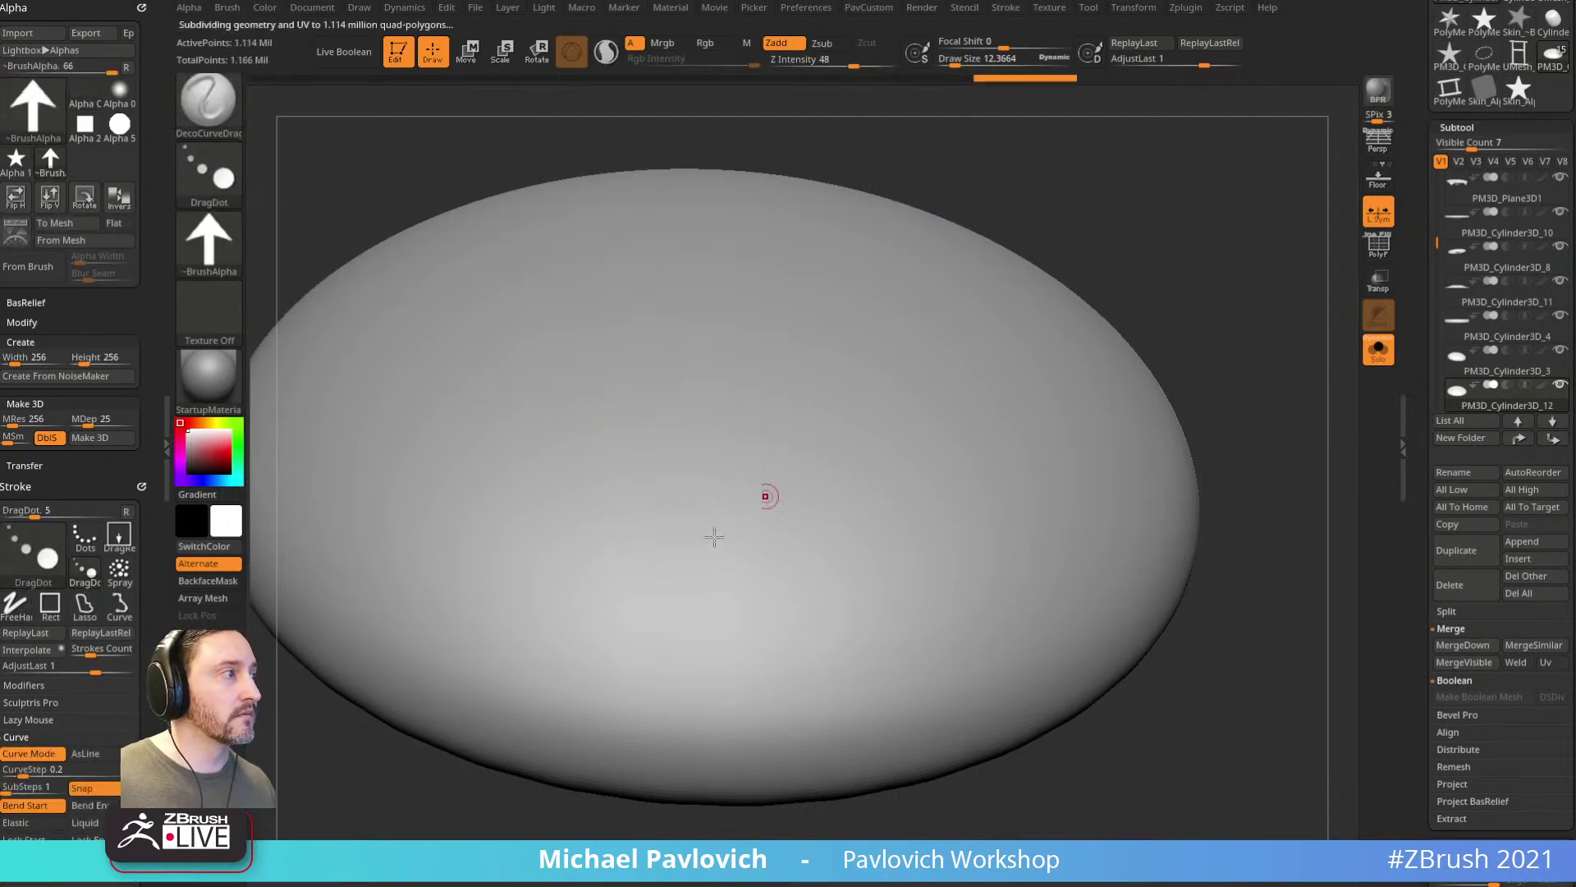
Step: Draw curve strokes across the bun's lower front with the DecoCurveDrag brush
drag(636, 597, 844, 622)
alt+right_drag(921, 549, 946, 492)
mouse_move(870, 565)
mouse_down()
mouse_move(803, 528)
mouse_move(922, 520)
mouse_move(746, 655)
mouse_move(481, 605)
mouse_up()
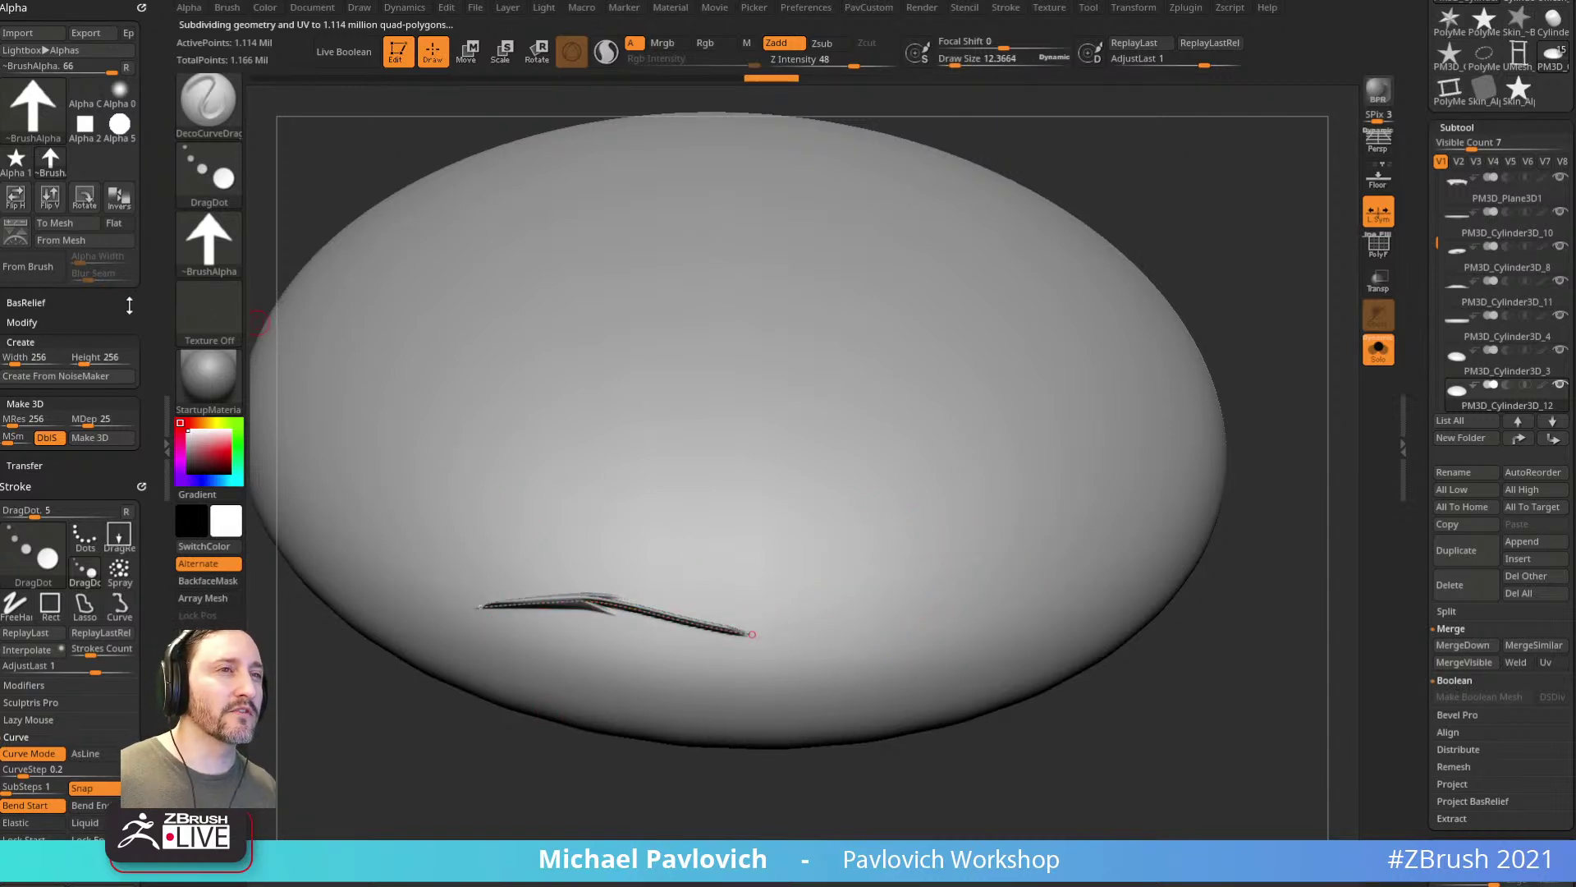
Step: Enable the curve Intensity modifier, shape the Curve Falloff into a central bell, and draw a second curve low on the bun
drag(136, 383, 141, 220)
click(53, 447)
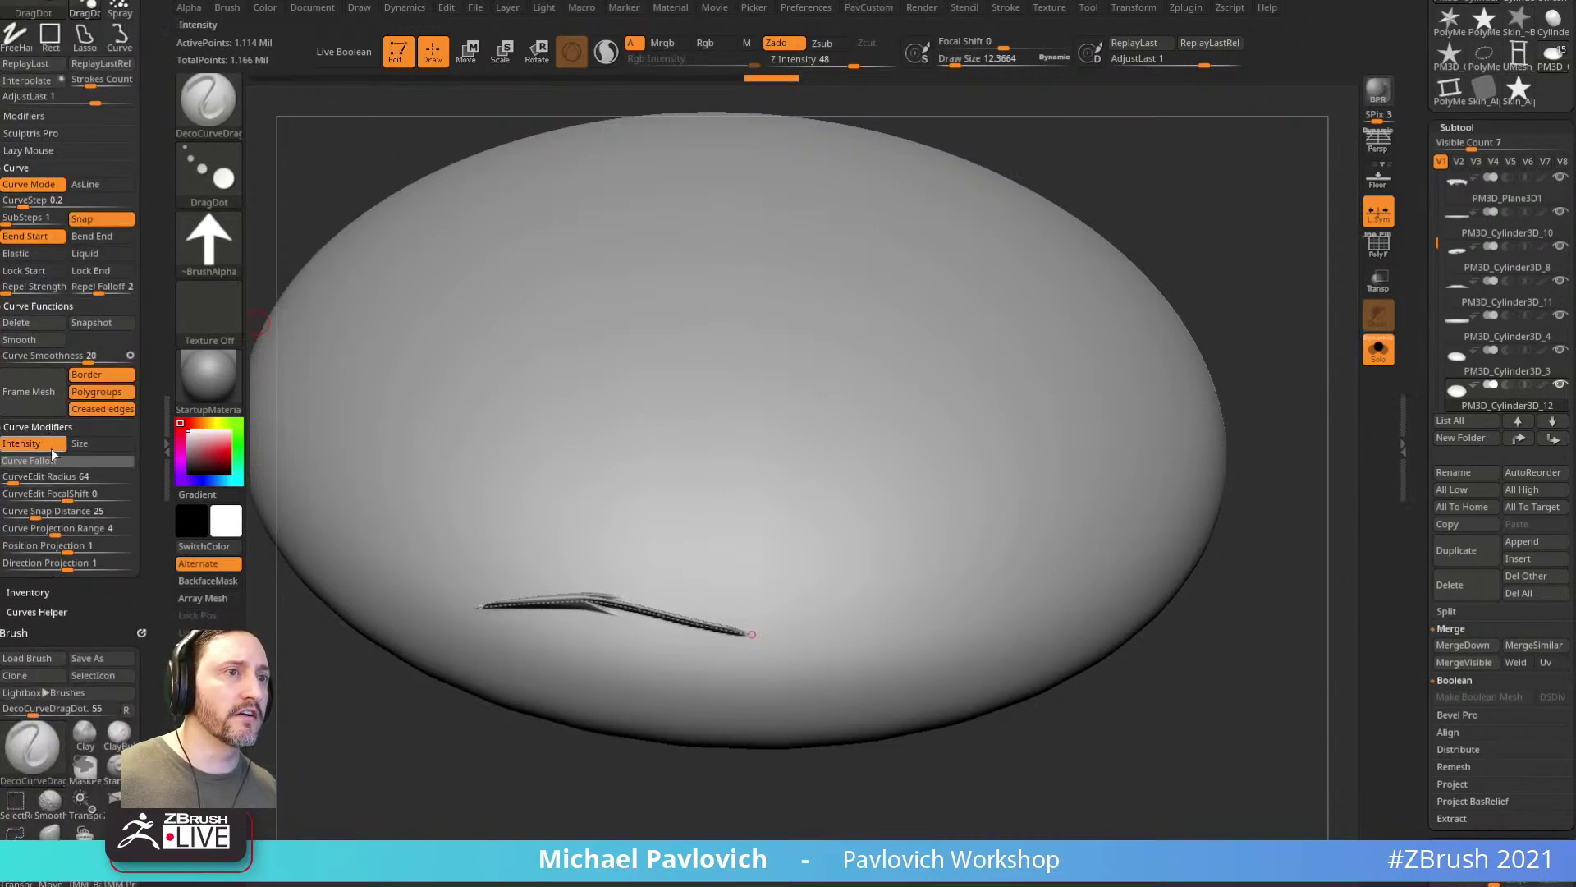
click(54, 460)
drag(6, 466, 9, 562)
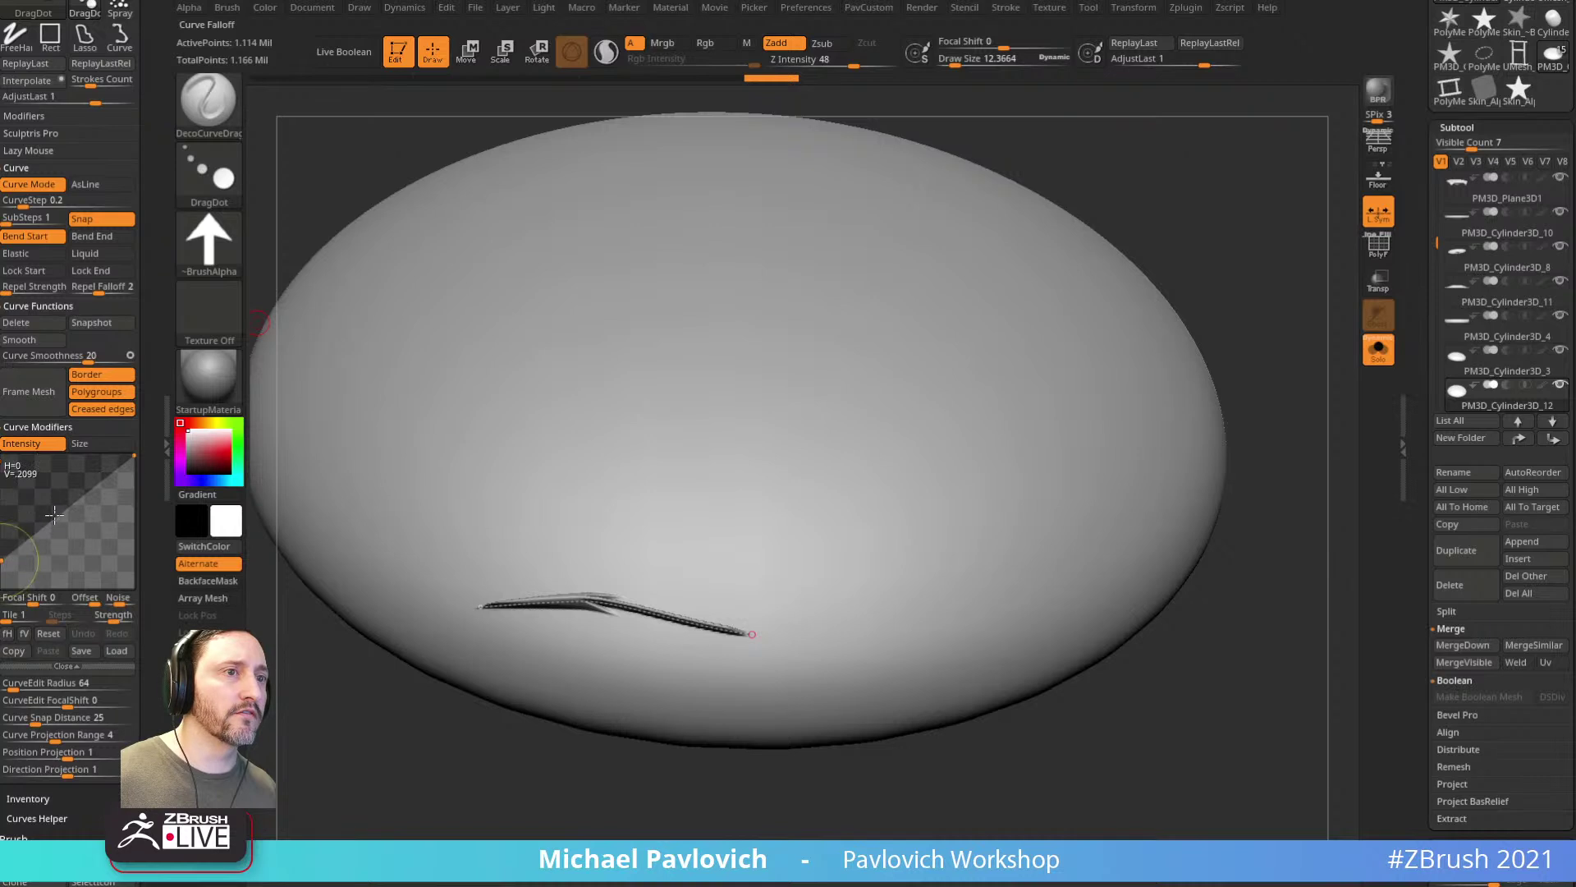
drag(53, 514, 57, 492)
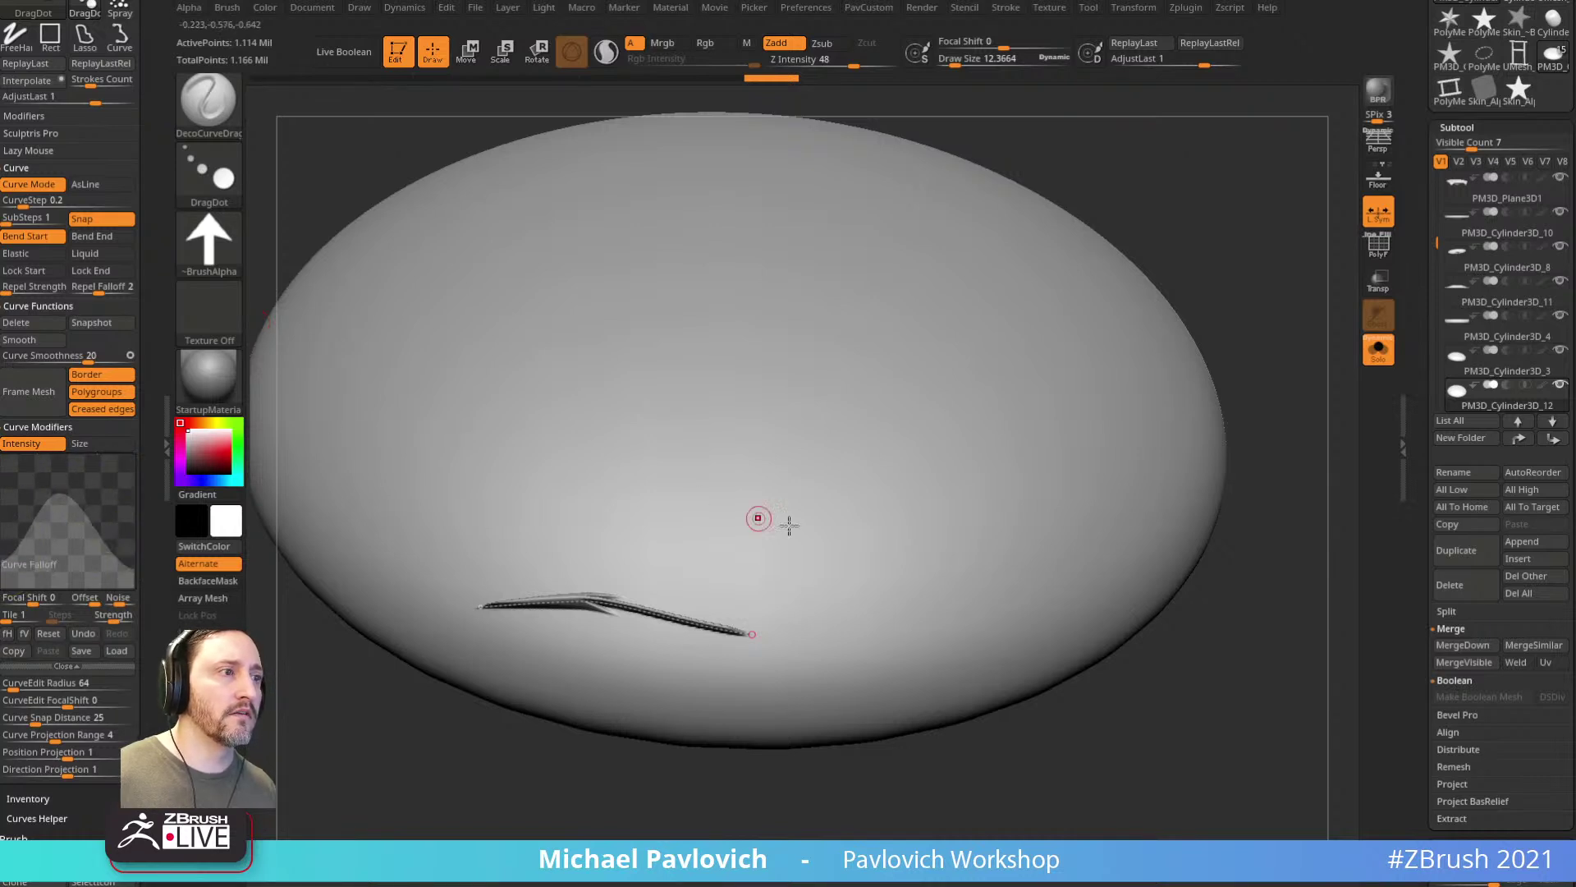
drag(966, 617, 733, 664)
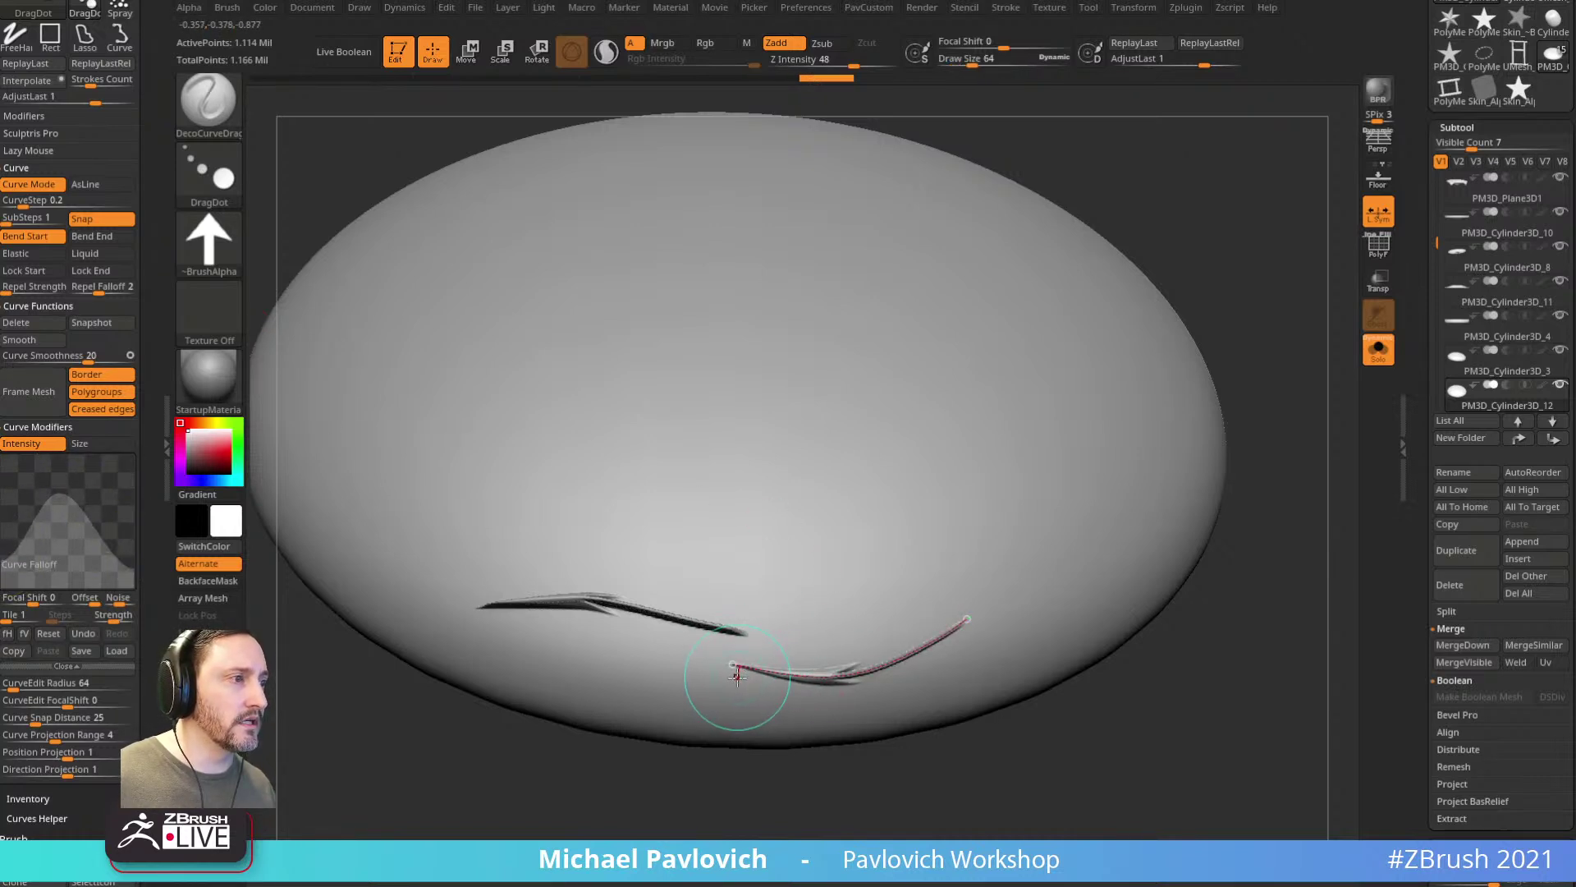
Step: Enable the curve Size modifier, draw a curve on the bun's left side, and raise the Curve Falloff peak
click(82, 443)
drag(553, 541, 367, 435)
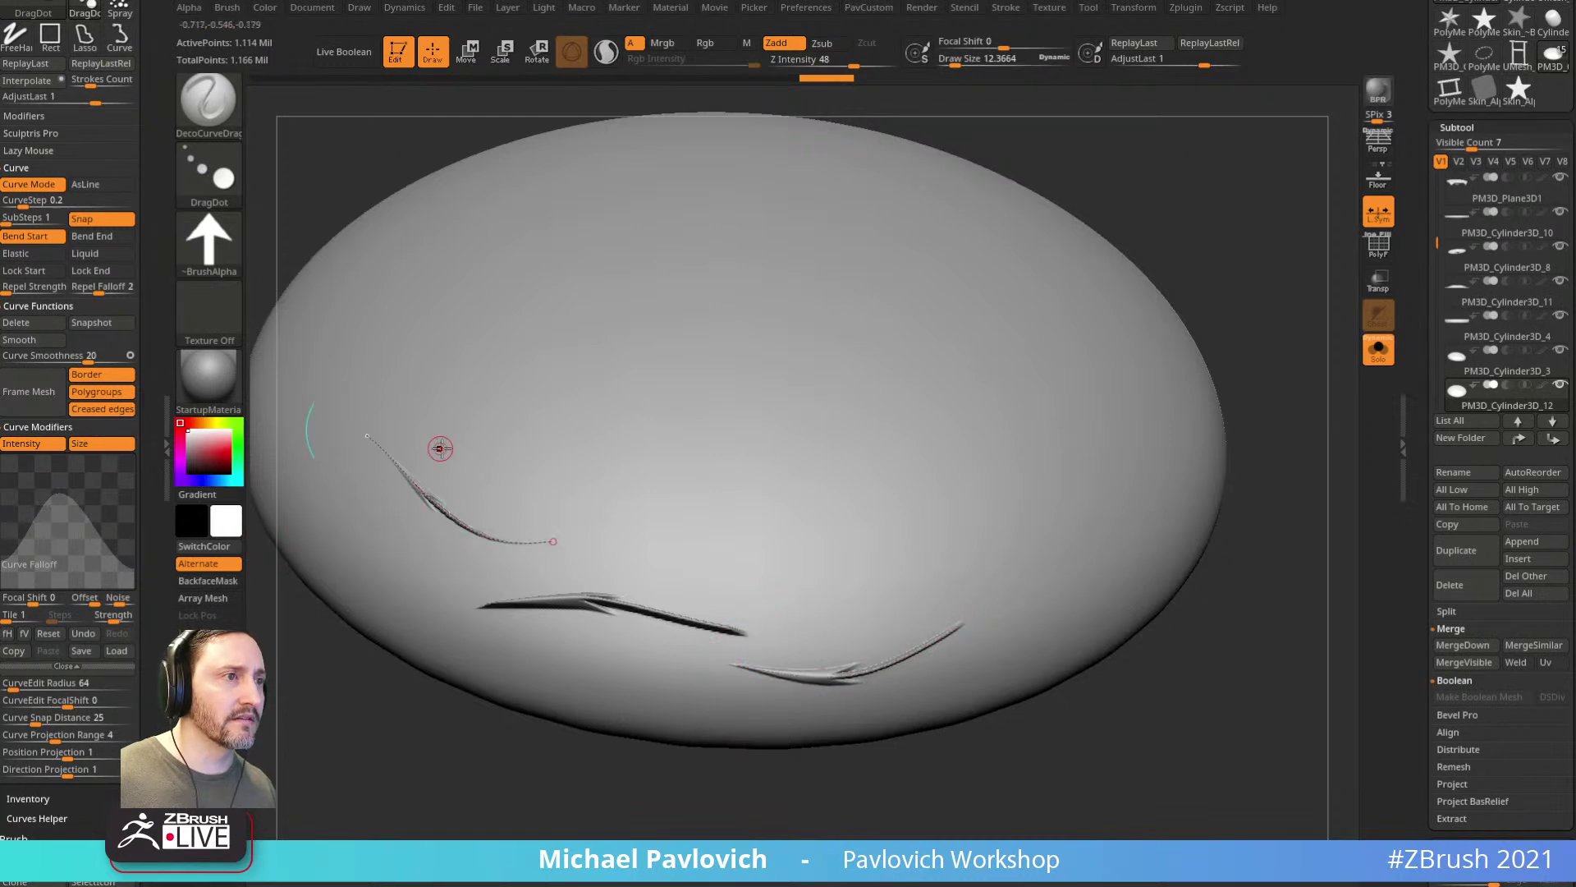
drag(59, 494, 59, 464)
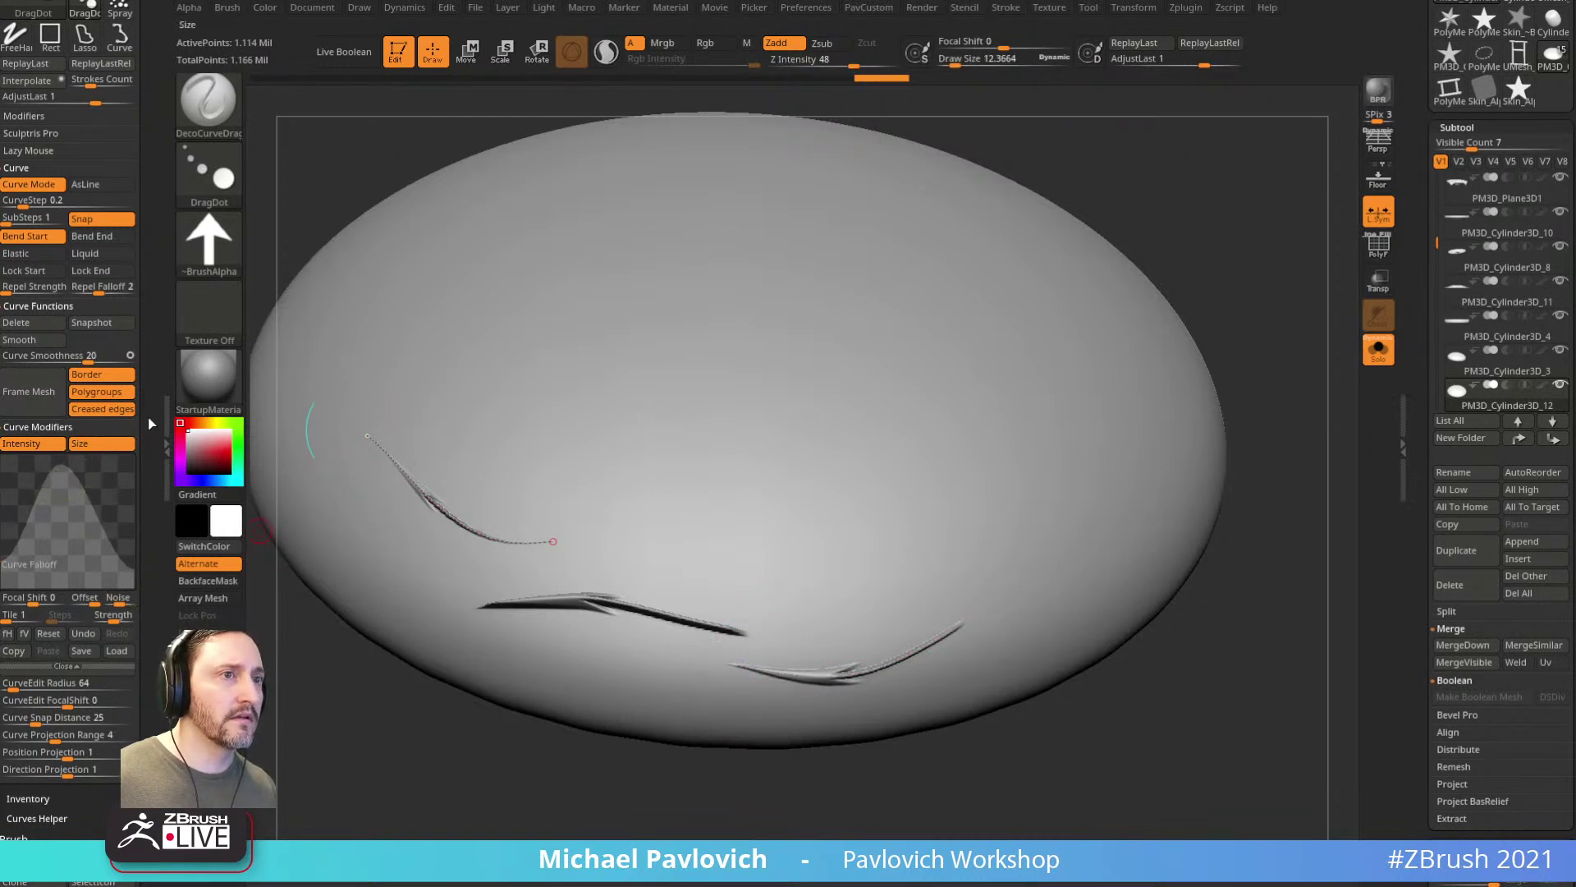
mouse_move(365, 434)
mouse_down()
mouse_move(334, 429)
mouse_move(320, 504)
mouse_move(314, 366)
mouse_up()
Step: Switch the brush alpha to Alpha 12 and draw another curve above the existing strokes
click(209, 244)
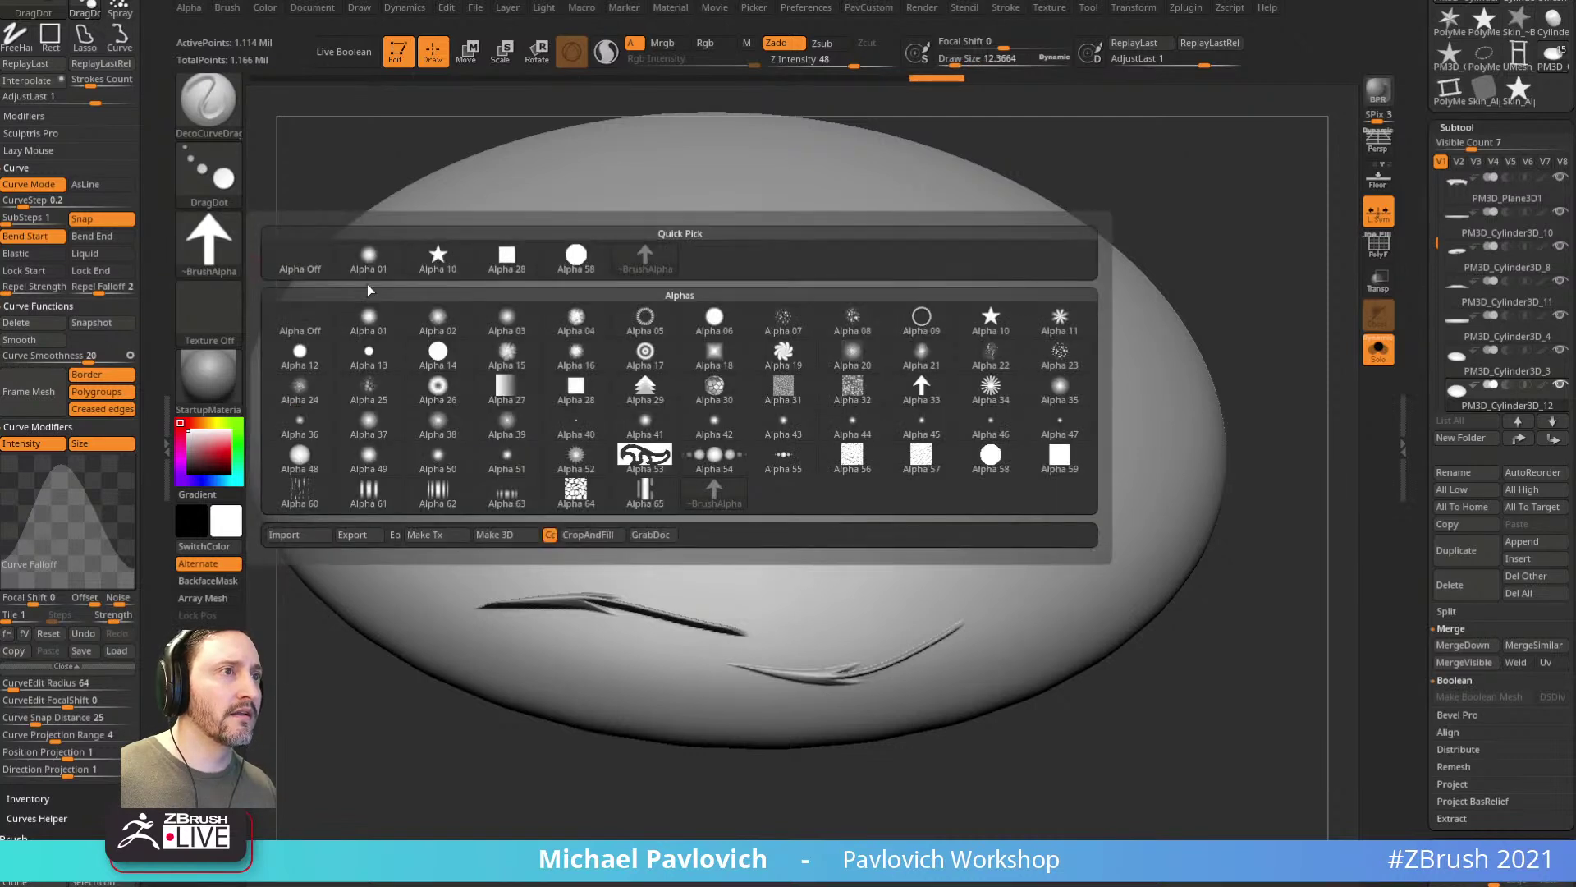
click(369, 352)
drag(362, 424, 645, 539)
mouse_move(534, 774)
mouse_down()
mouse_move(563, 711)
mouse_move(572, 598)
mouse_up()
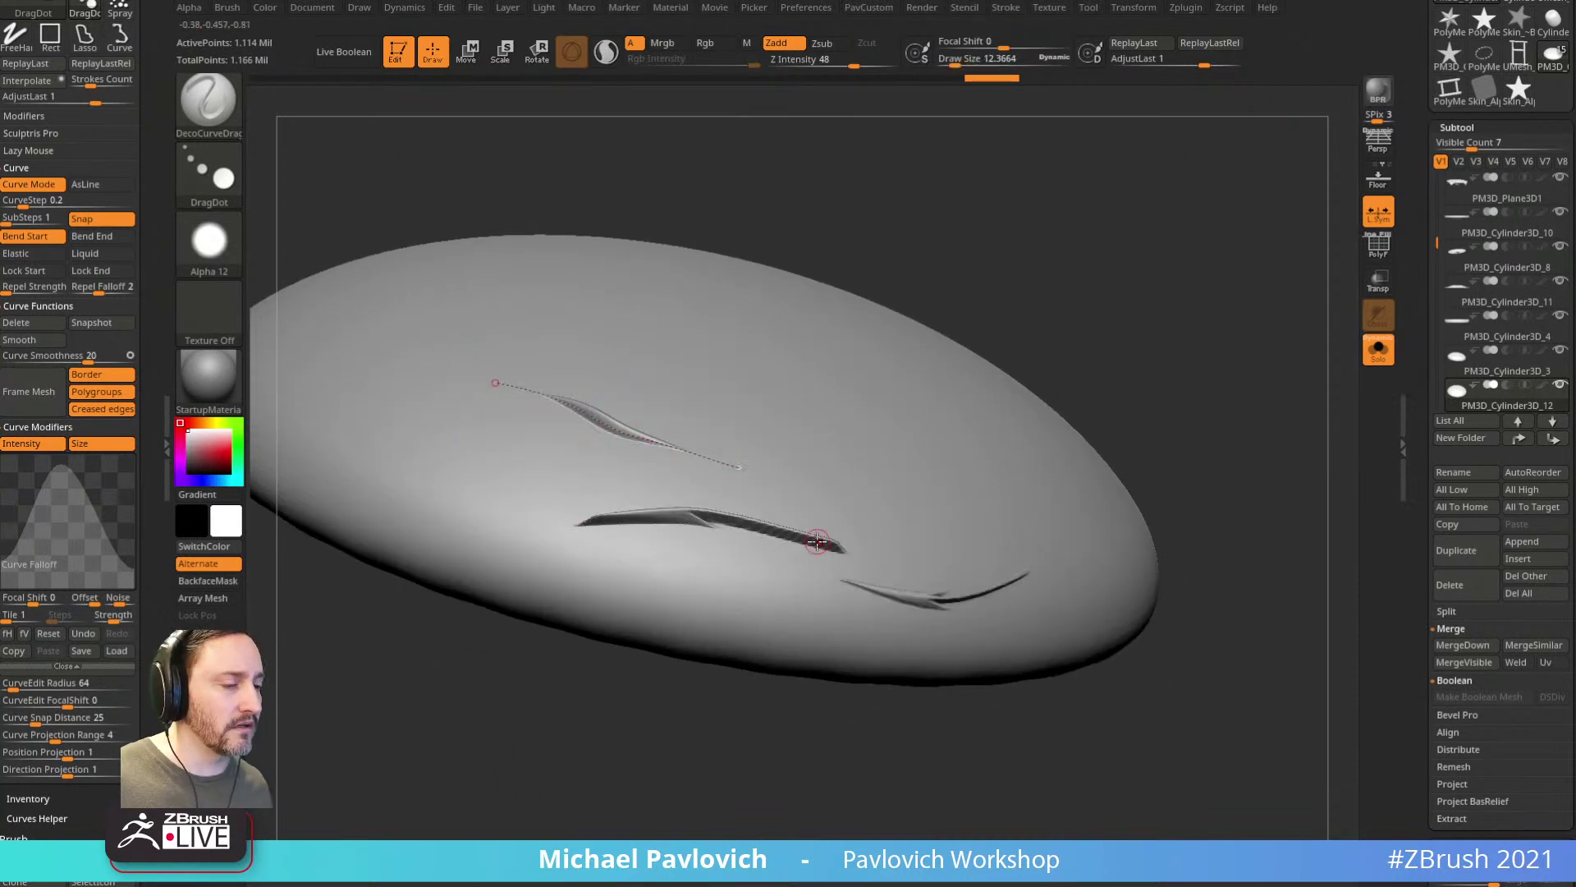
Step: Switch to the browser and open the ZBrush 2022 and ZBrush 2021.7 What's New projects from the ArtStation portfolio
drag(1182, 885, 1158, 96)
scroll(1068, 534, up, 4)
scroll(1059, 521, down, 3)
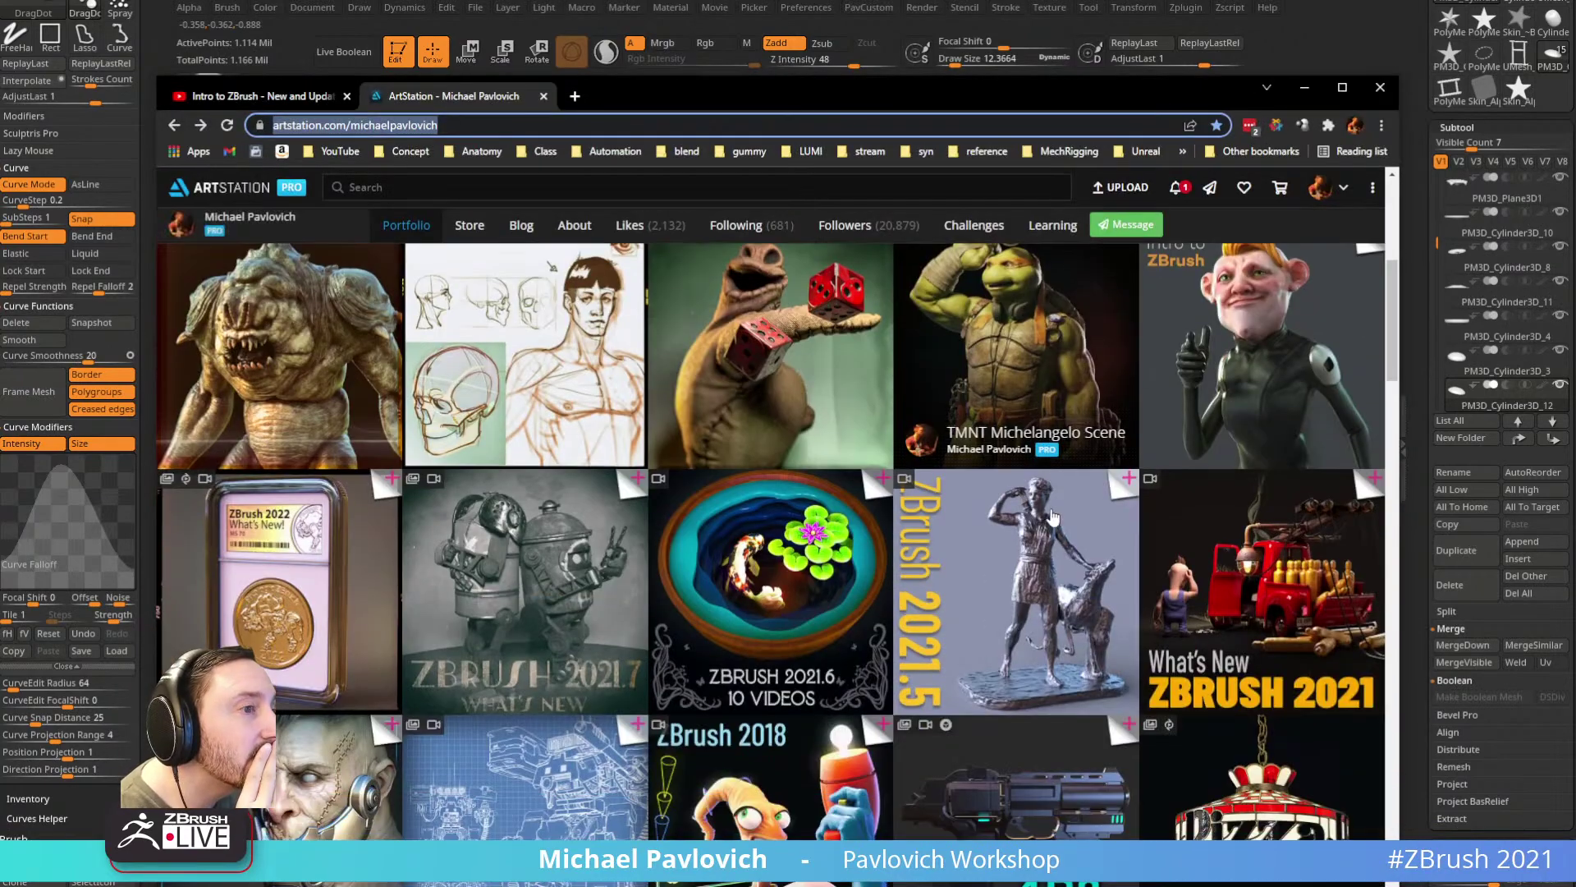
middle_click(299, 589)
middle_click(541, 608)
click(637, 97)
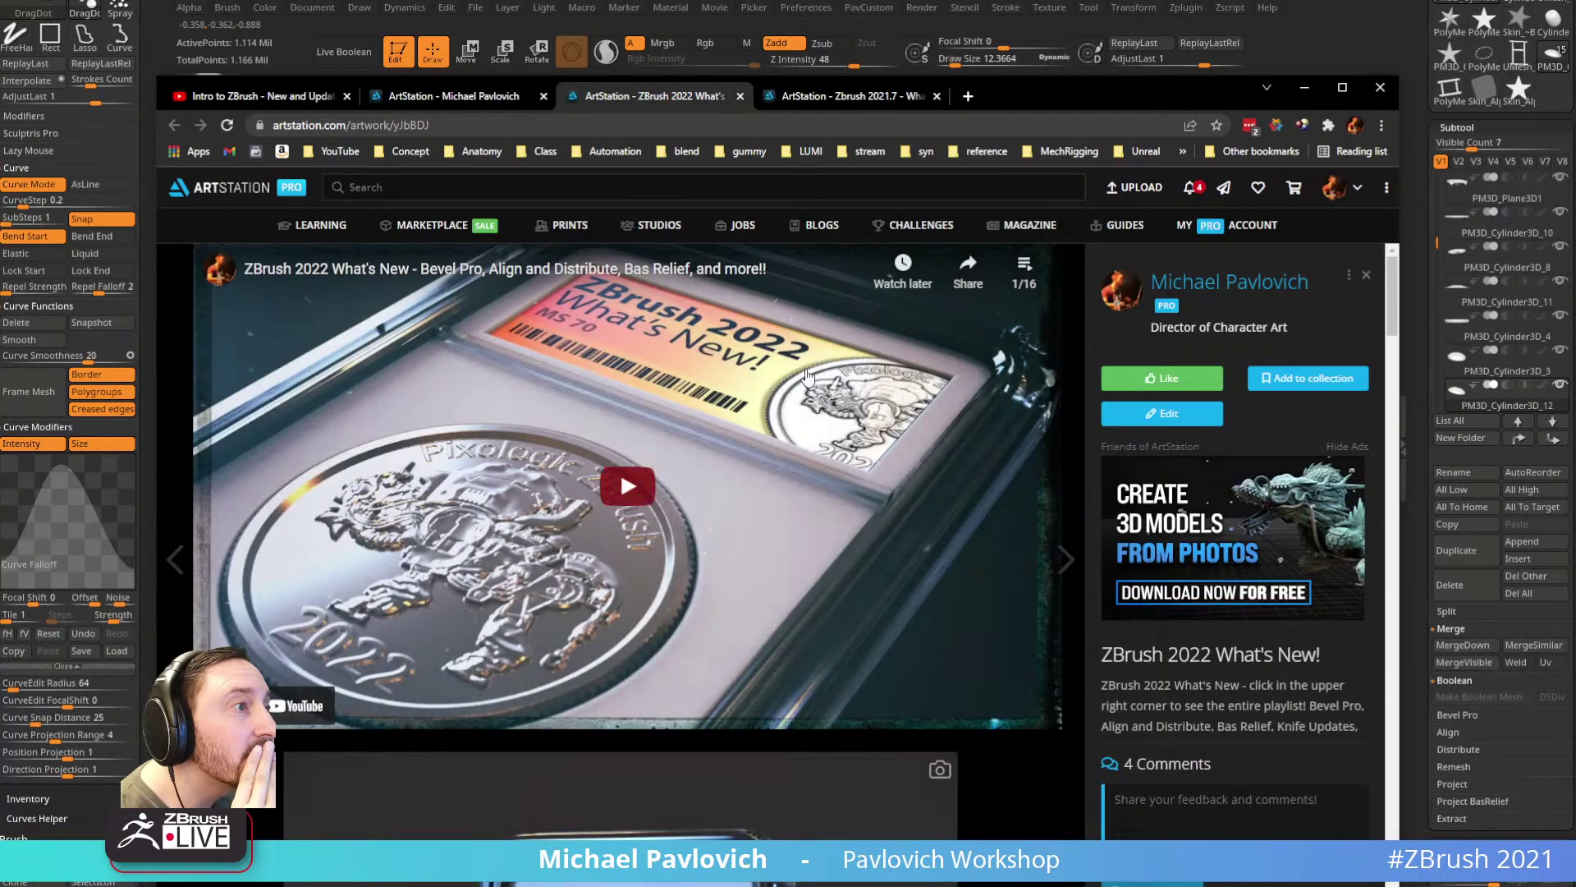
Step: Look through the ZBrush 2022 What's New video playlist for the brush and curve modifier topics
click(1033, 261)
scroll(1001, 400, down, 3)
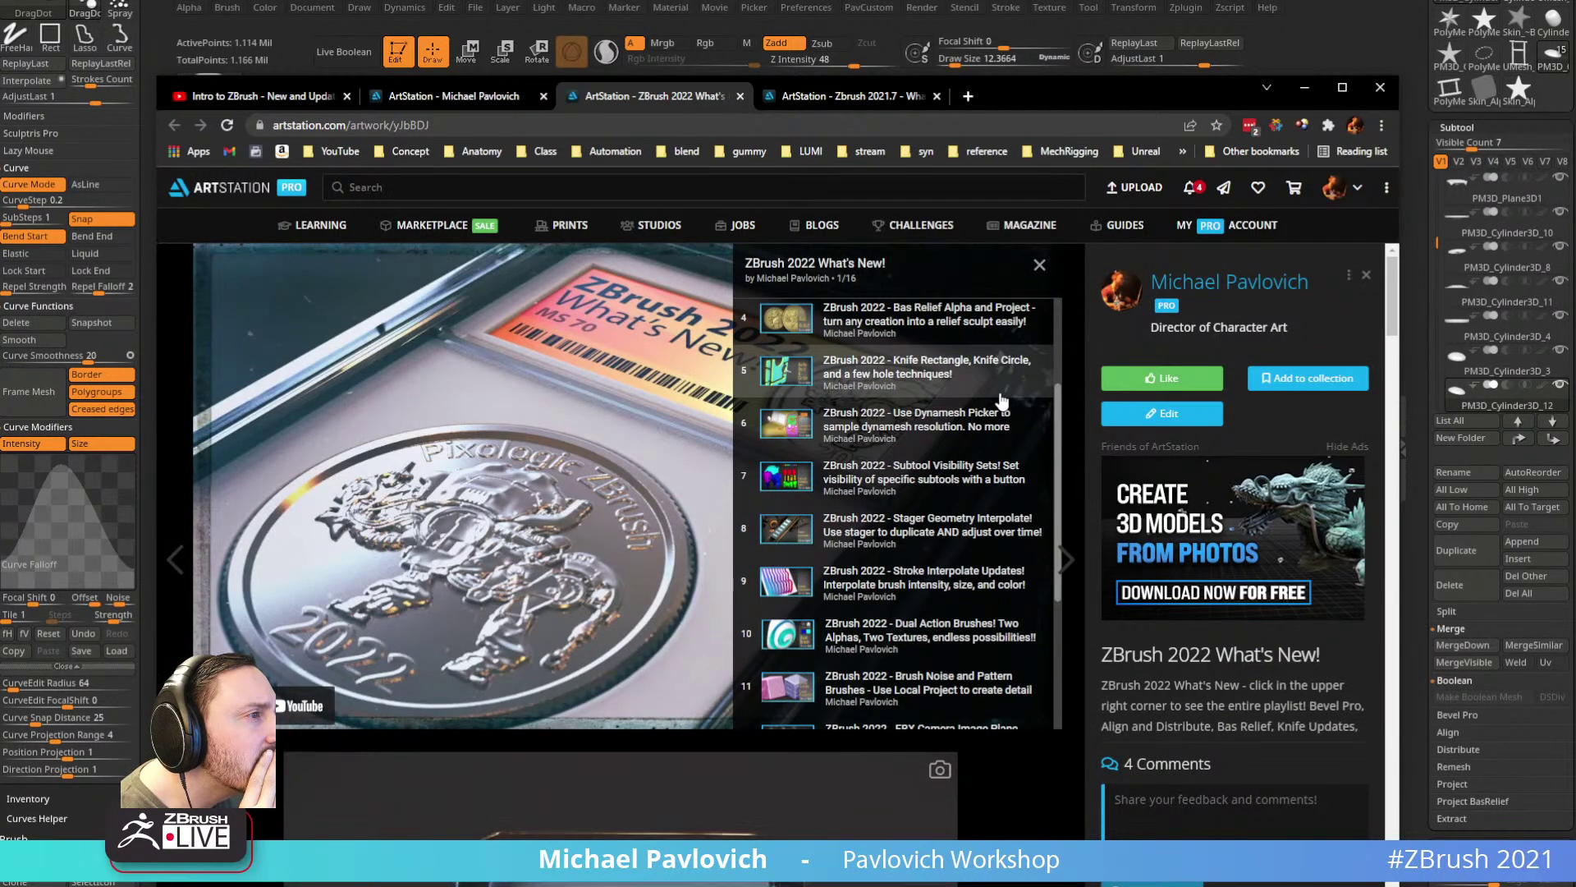
scroll(999, 400, down, 2)
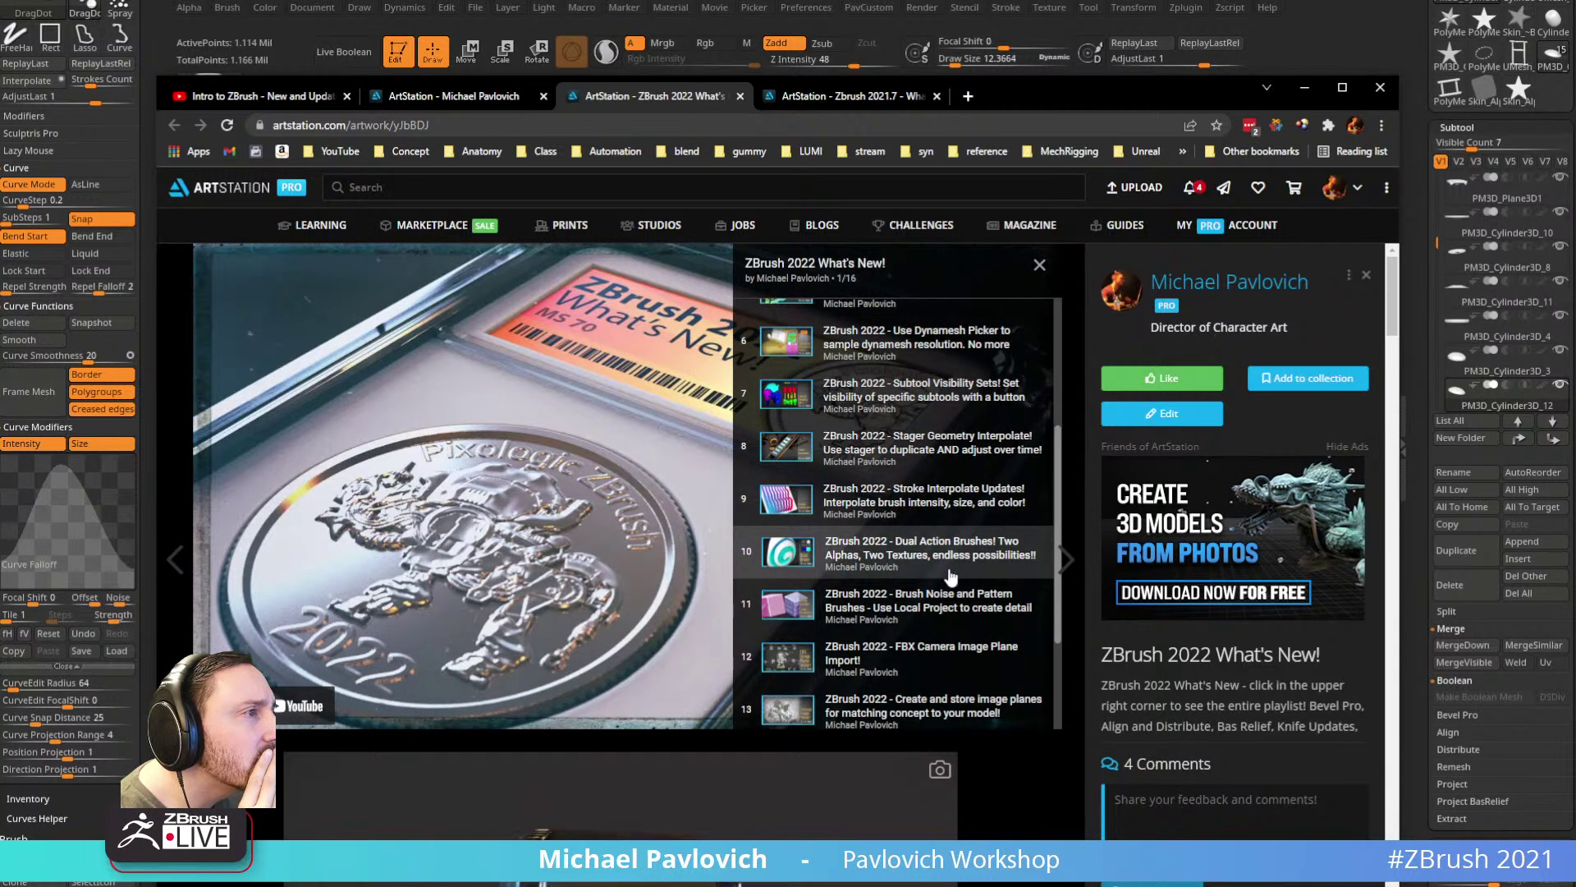
scroll(966, 557, down, 1)
scroll(965, 555, down, 1)
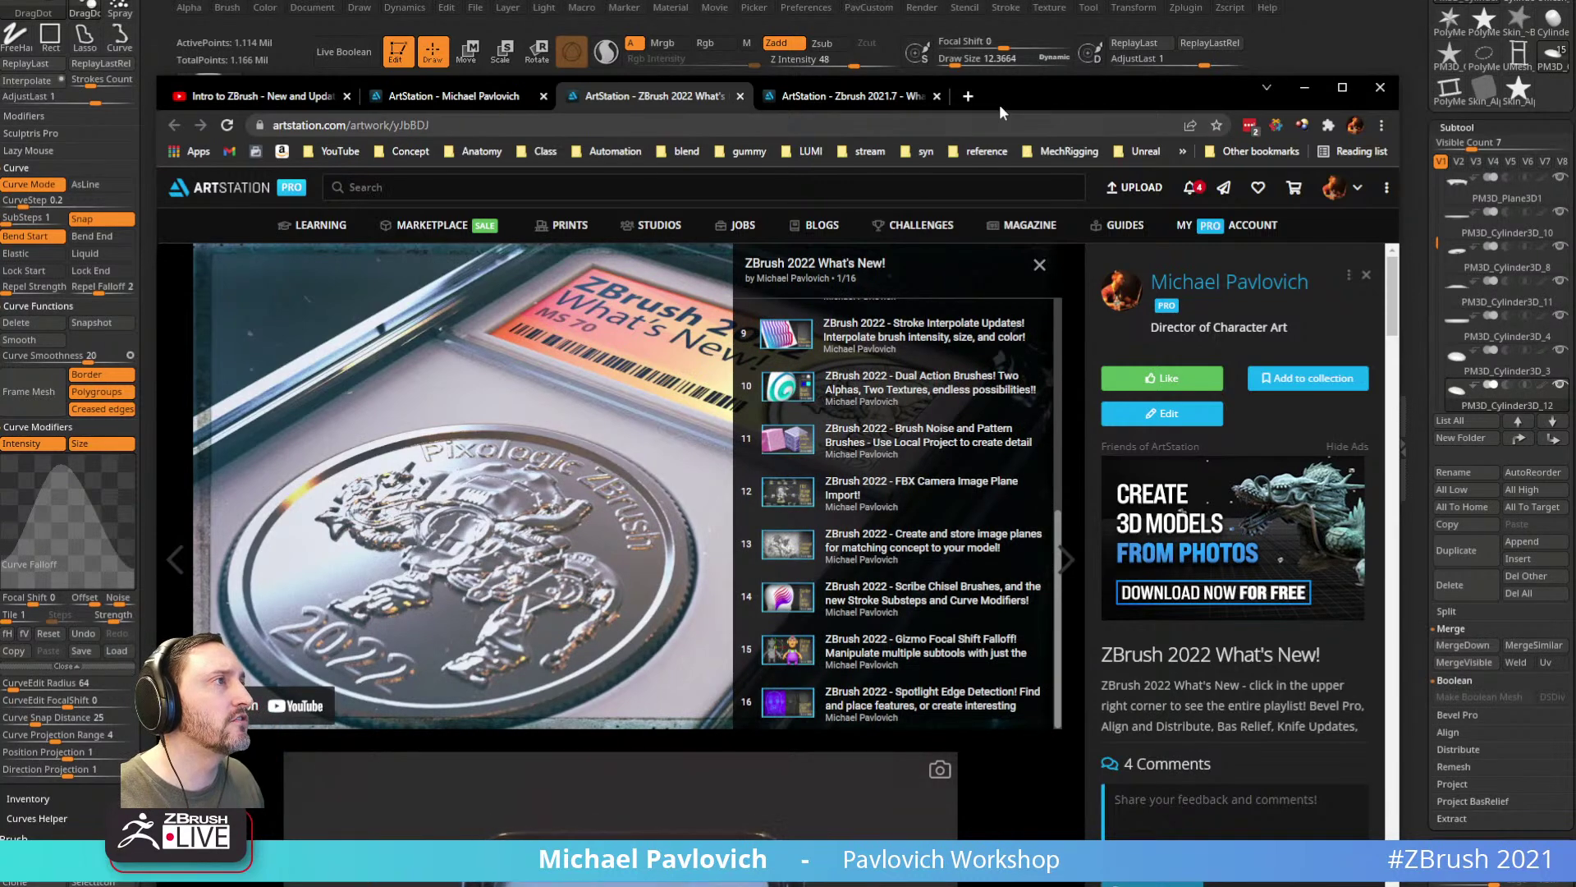
Step: Return to ZBrush, choose the ScribeChisel brush, and face a clear area of the bun
click(1304, 87)
key(b)
key(s)
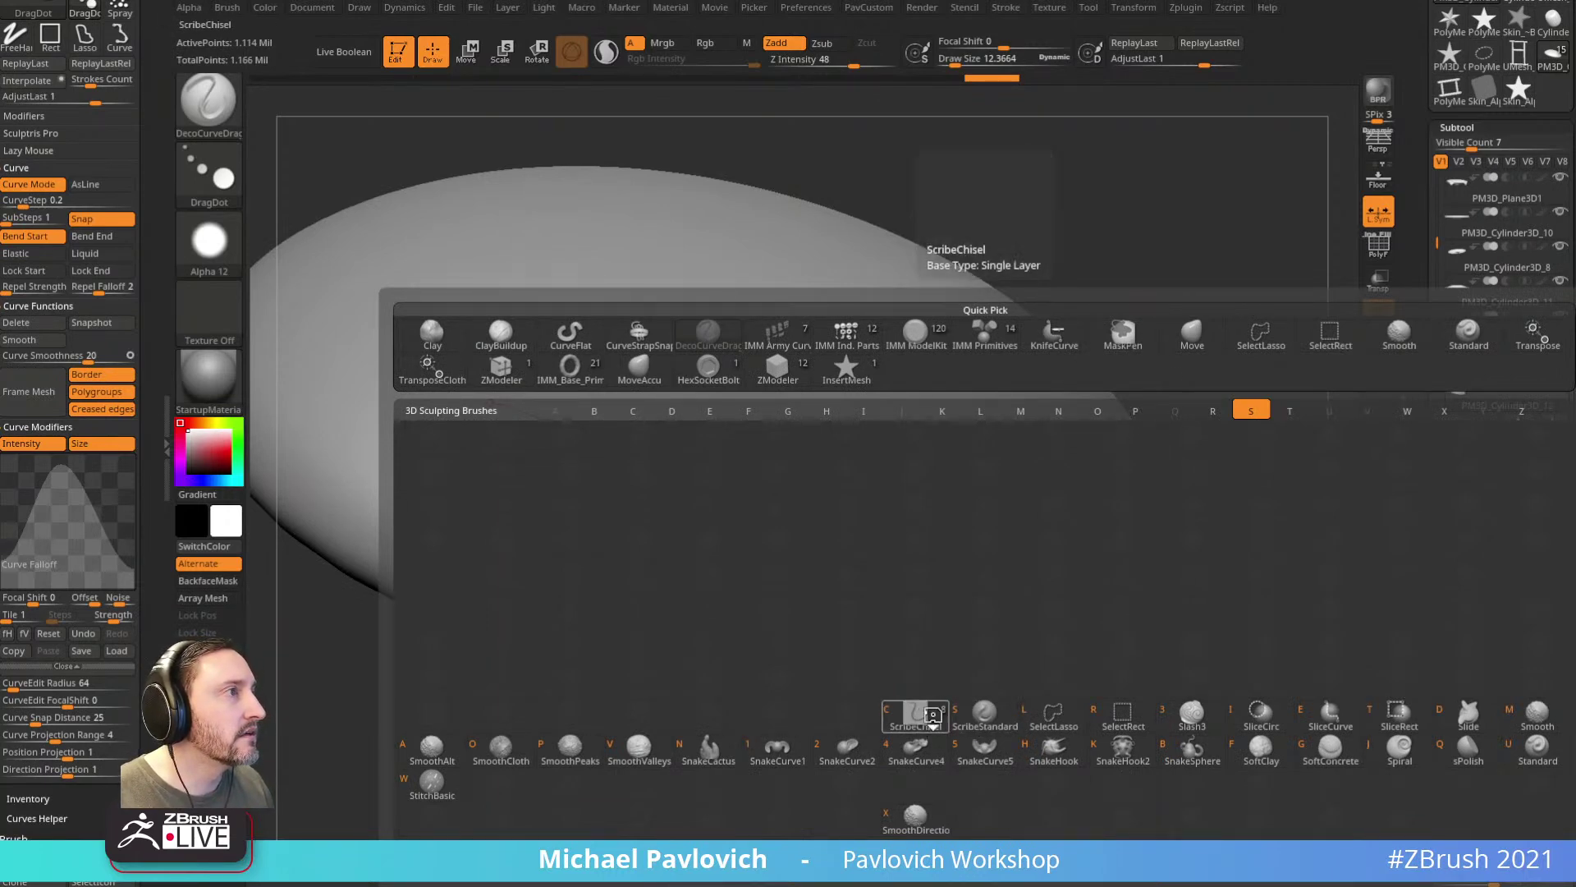
click(932, 729)
mouse_move(1269, 640)
alt+mouse_down()
mouse_move(1182, 658)
mouse_move(1194, 673)
mouse_move(1125, 614)
mouse_move(965, 351)
mouse_move(1059, 438)
alt+mouse_up()
Step: Test ScribeChisel curves in Zadd and Zsub modes, and extend the carved curve upward into a hook
click(779, 42)
click(892, 513)
click(822, 44)
click(850, 500)
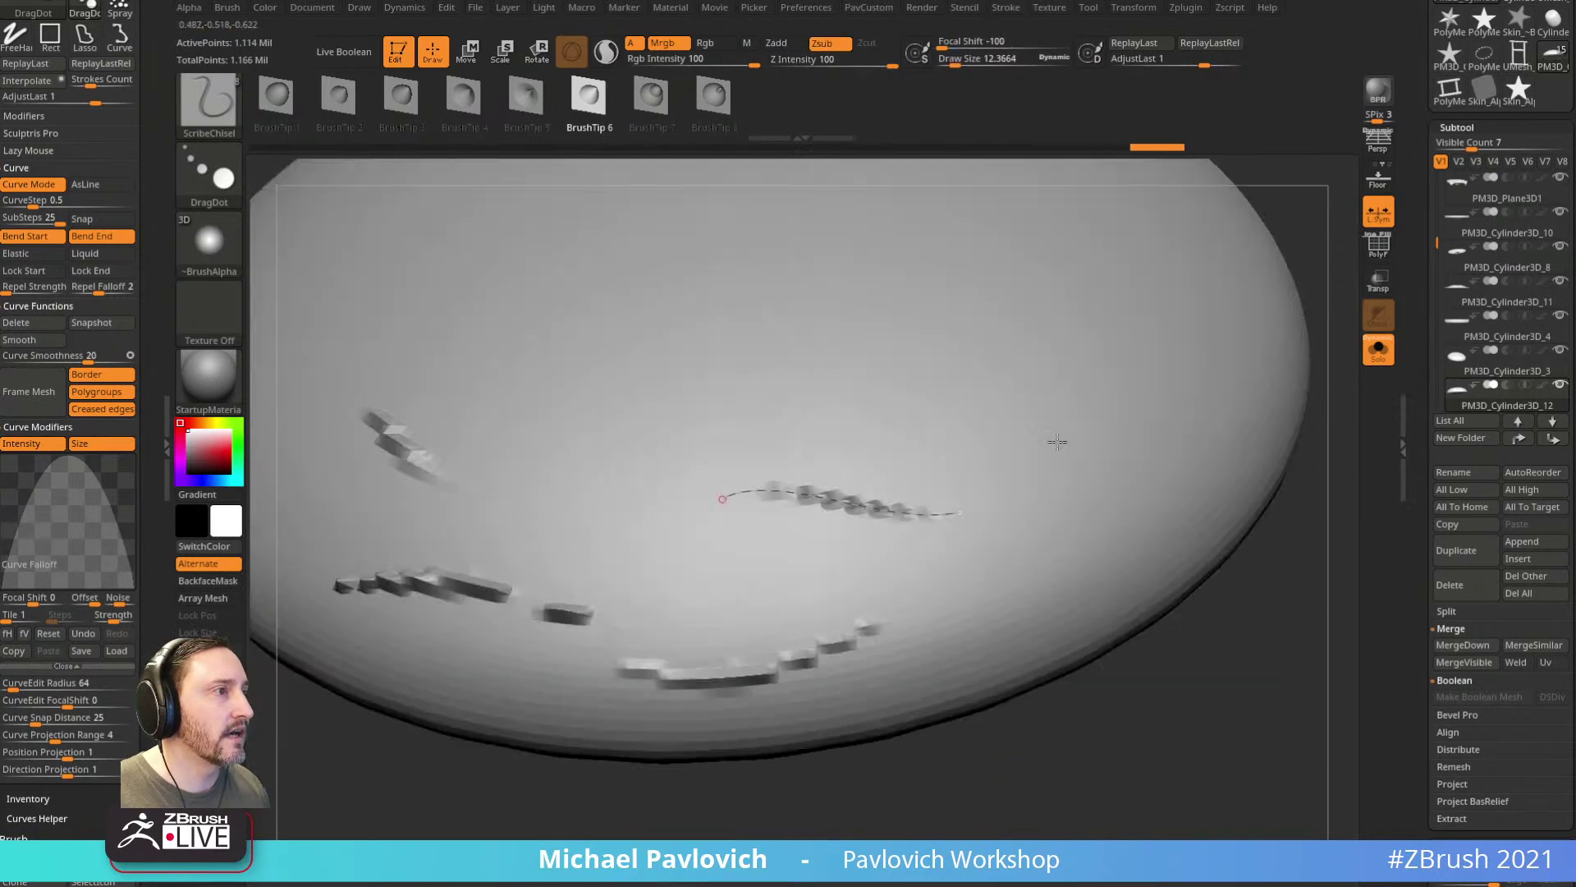
drag(978, 504, 977, 297)
mouse_move(1159, 721)
right_down()
mouse_move(1189, 781)
mouse_move(1189, 763)
right_up()
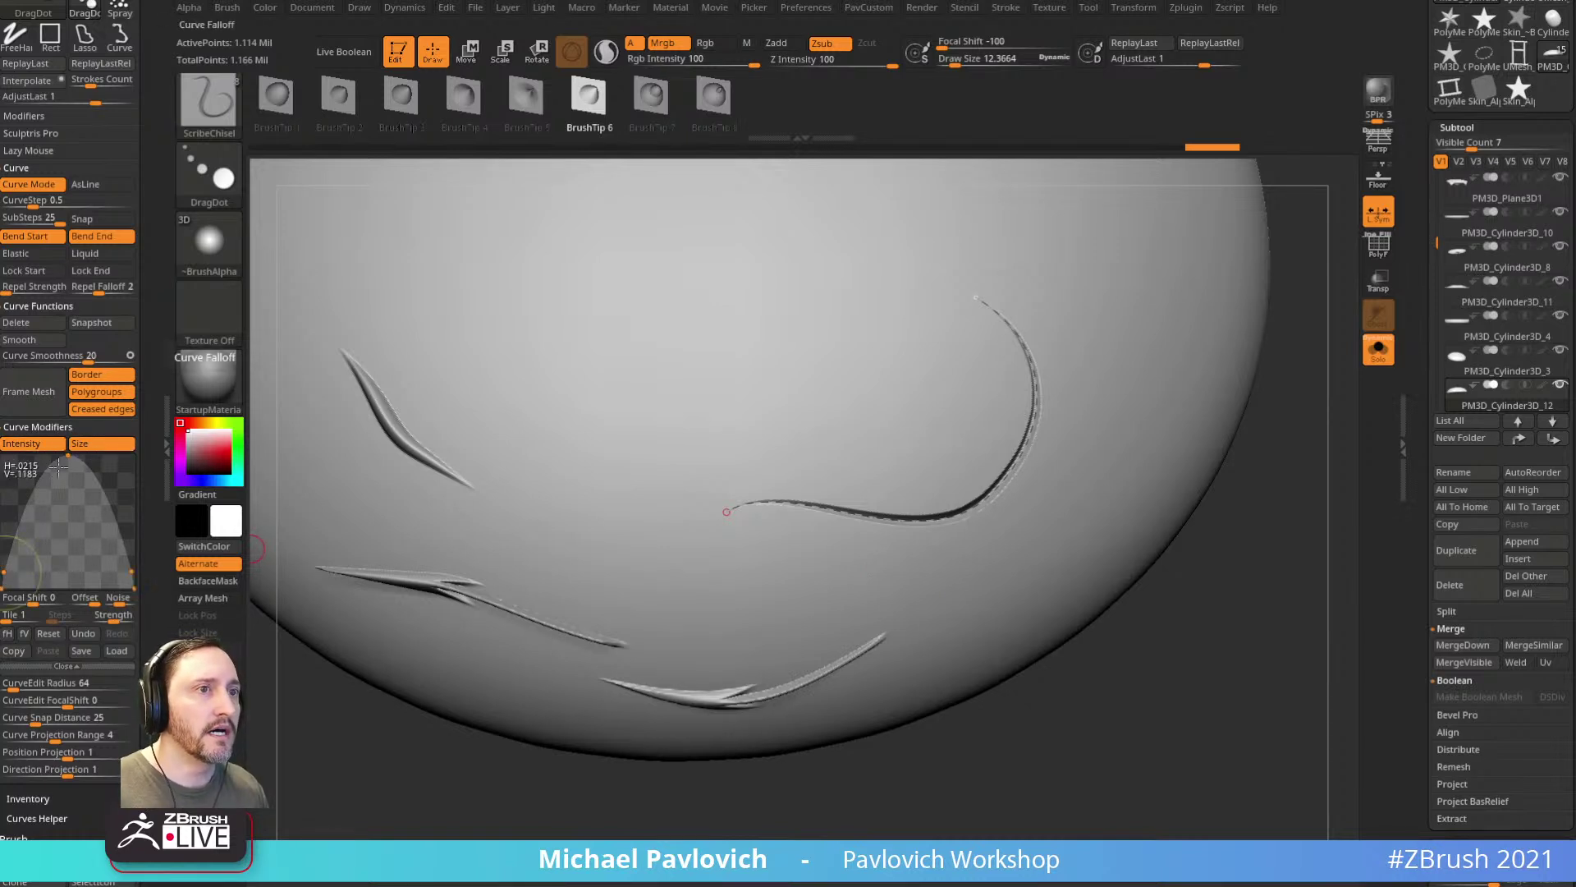
Step: Try a flatter Curve Falloff, restore its high central peak, and draw an arched curve mid-bun
drag(62, 468, 62, 546)
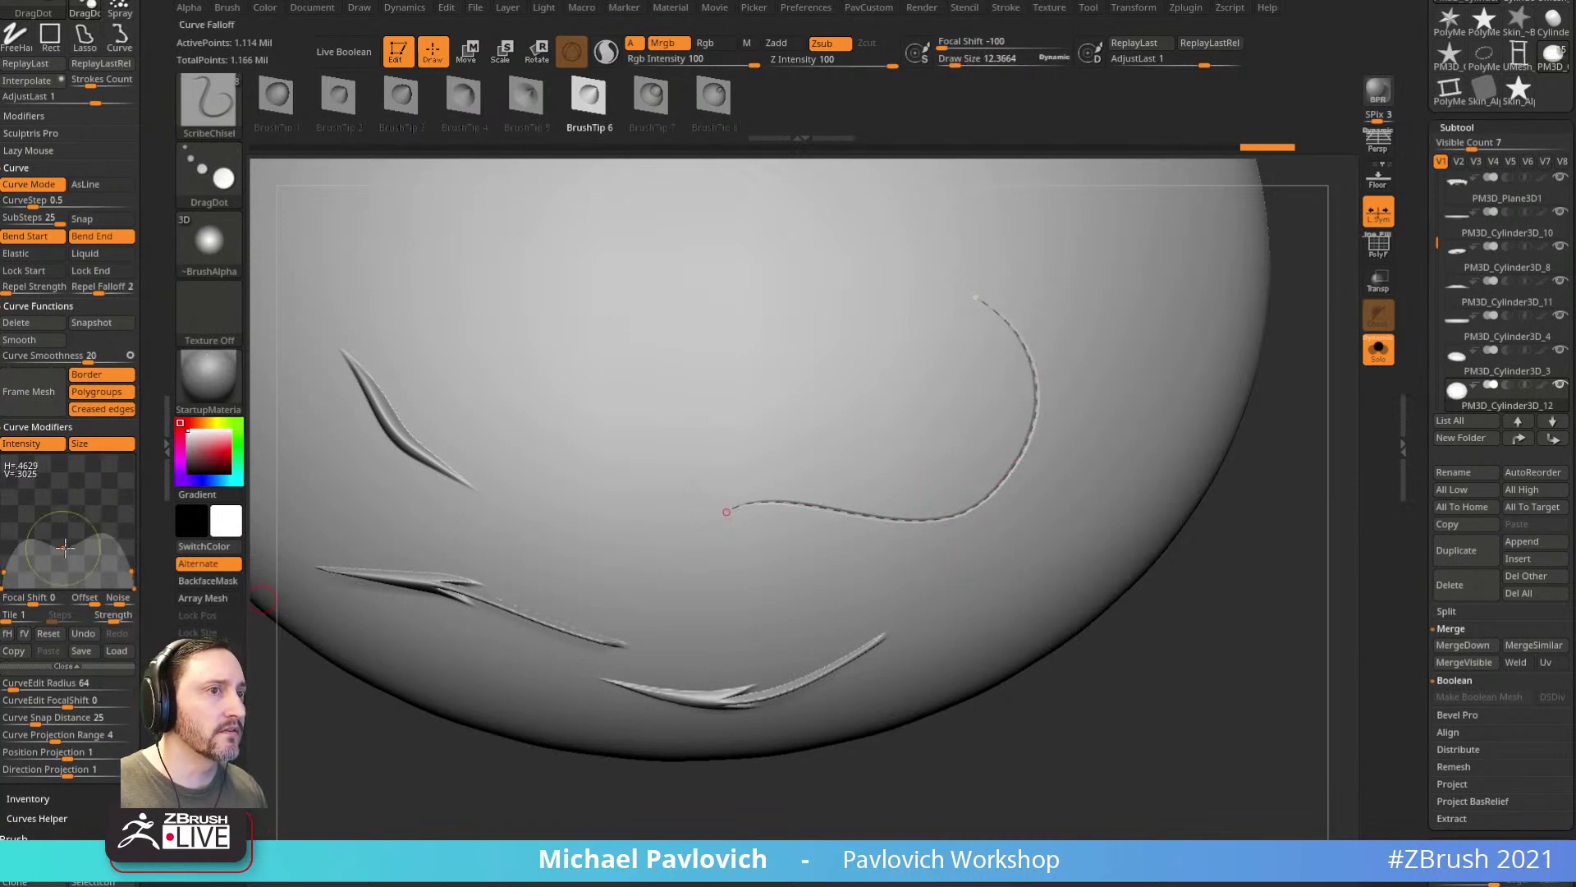
drag(64, 548, 60, 460)
mouse_move(141, 577)
mouse_down()
mouse_move(137, 353)
mouse_move(137, 567)
mouse_up()
mouse_move(724, 508)
mouse_down()
mouse_move(623, 477)
mouse_move(580, 582)
mouse_move(864, 626)
mouse_move(874, 346)
mouse_move(605, 520)
mouse_move(627, 586)
mouse_up()
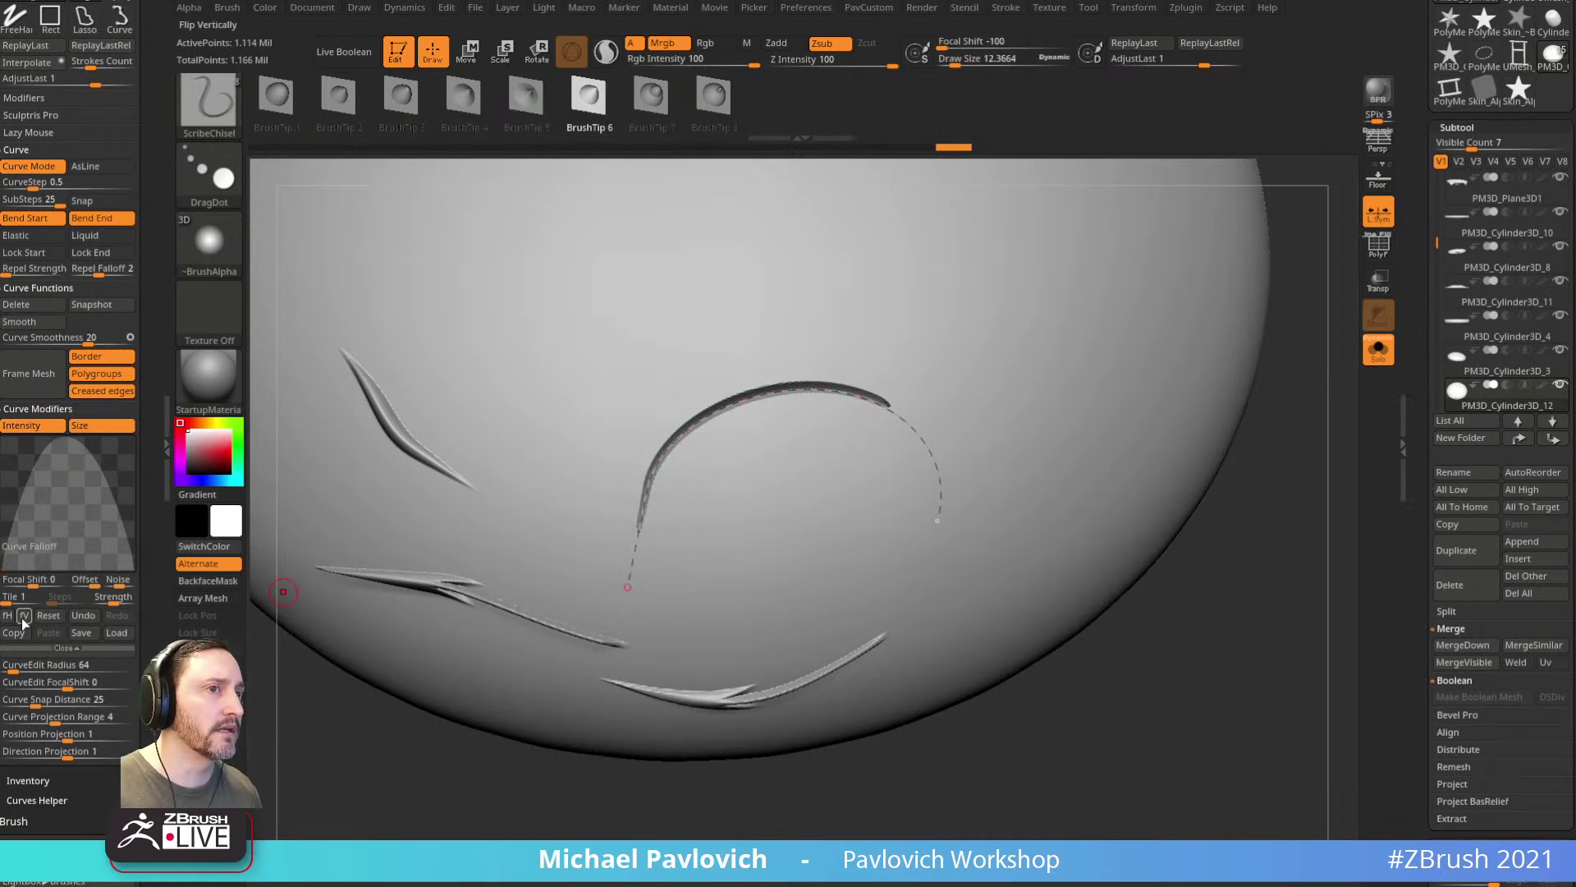
Step: Reset the Curve Falloff to a linear ramp, draw a curve above the arch, and flip the falloff vertically
click(49, 615)
click(655, 481)
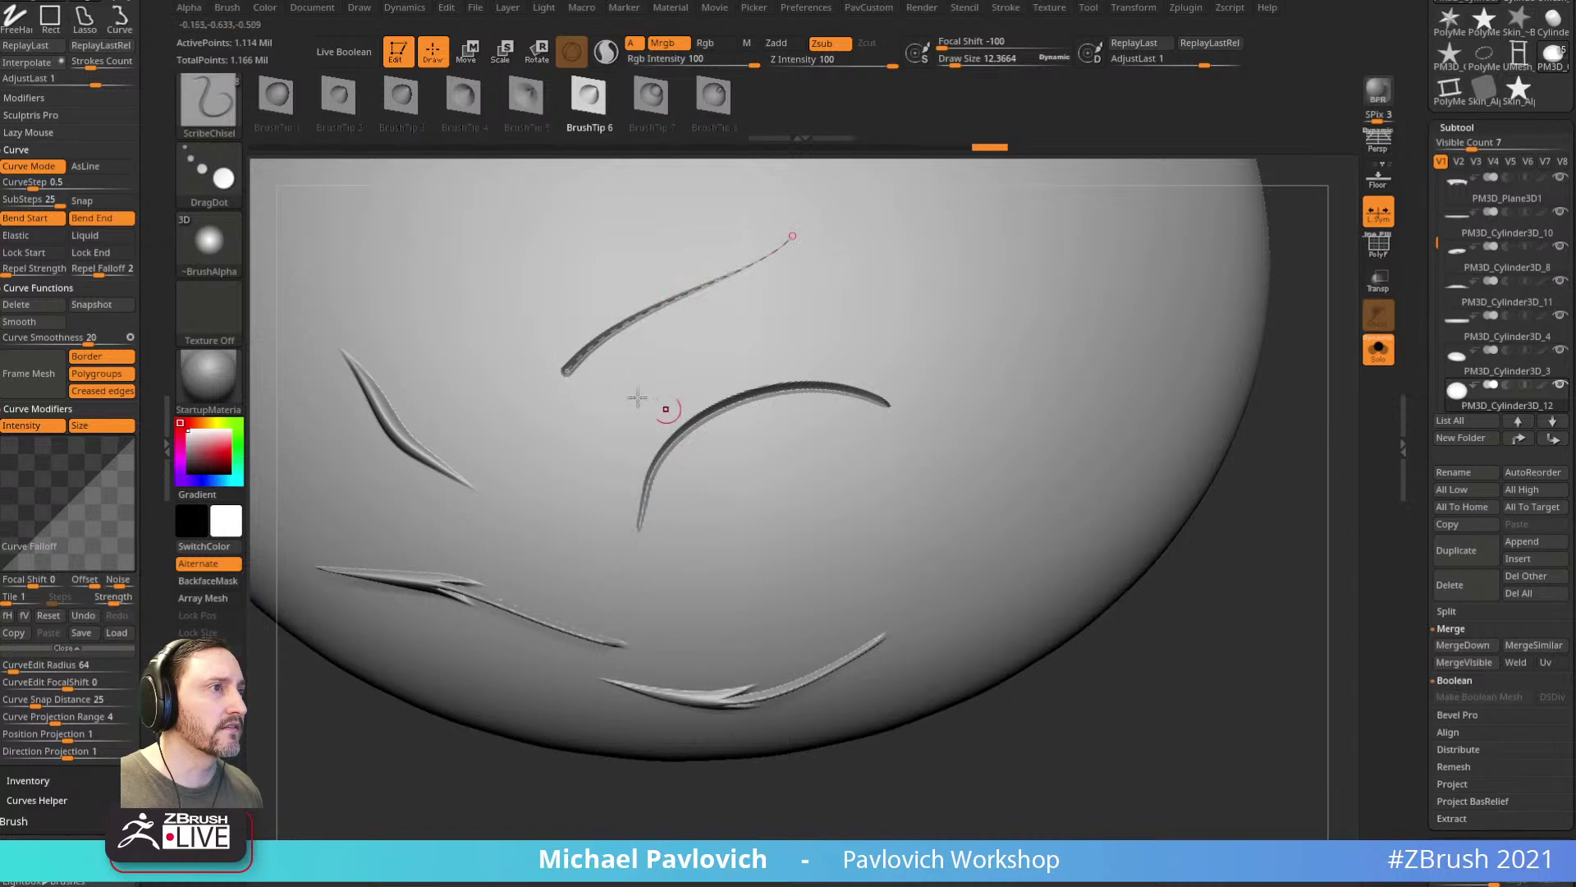
click(23, 614)
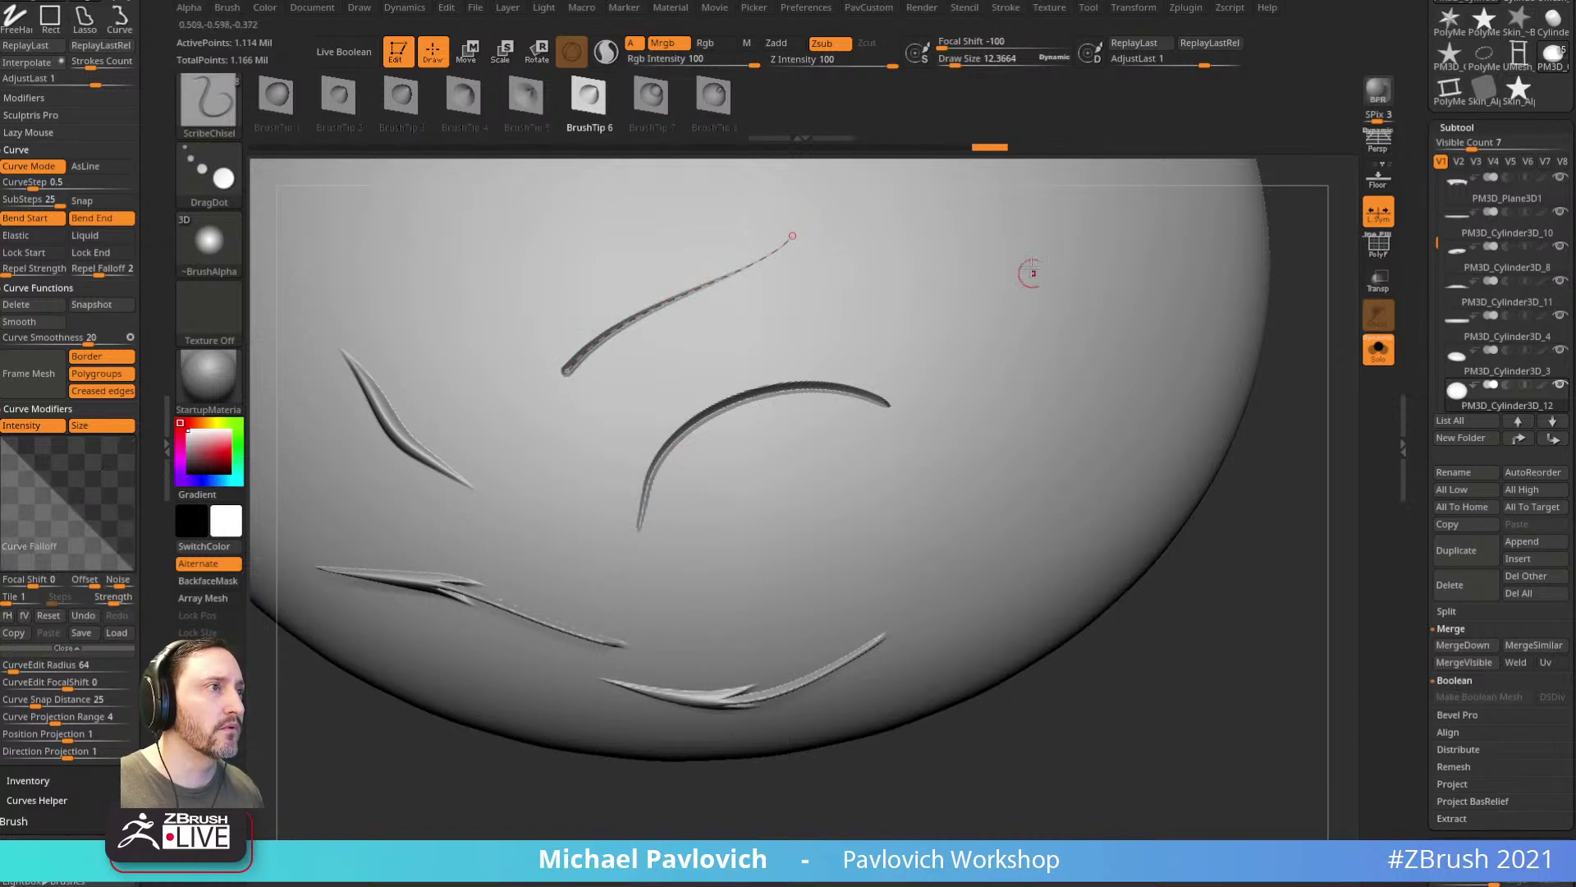
Step: Draw a test curve on the bun with the flipped falloff, and another after giving the Curve Falloff a central peak
drag(1025, 224, 980, 464)
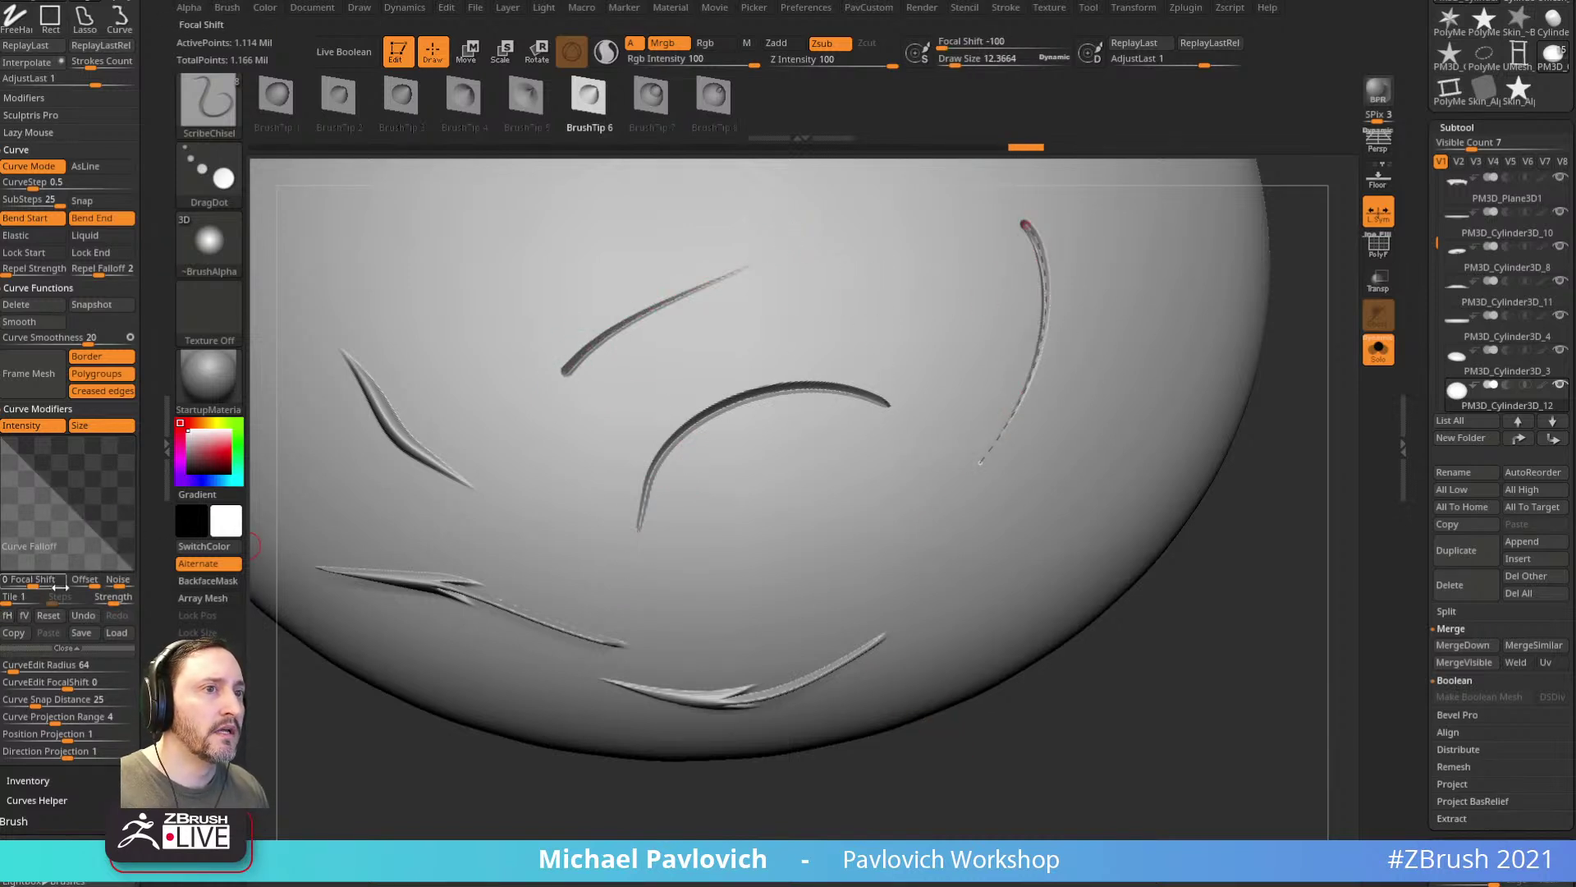
scroll(3, 446, up, 2)
scroll(3, 446, down, 2)
drag(3, 460, 60, 438)
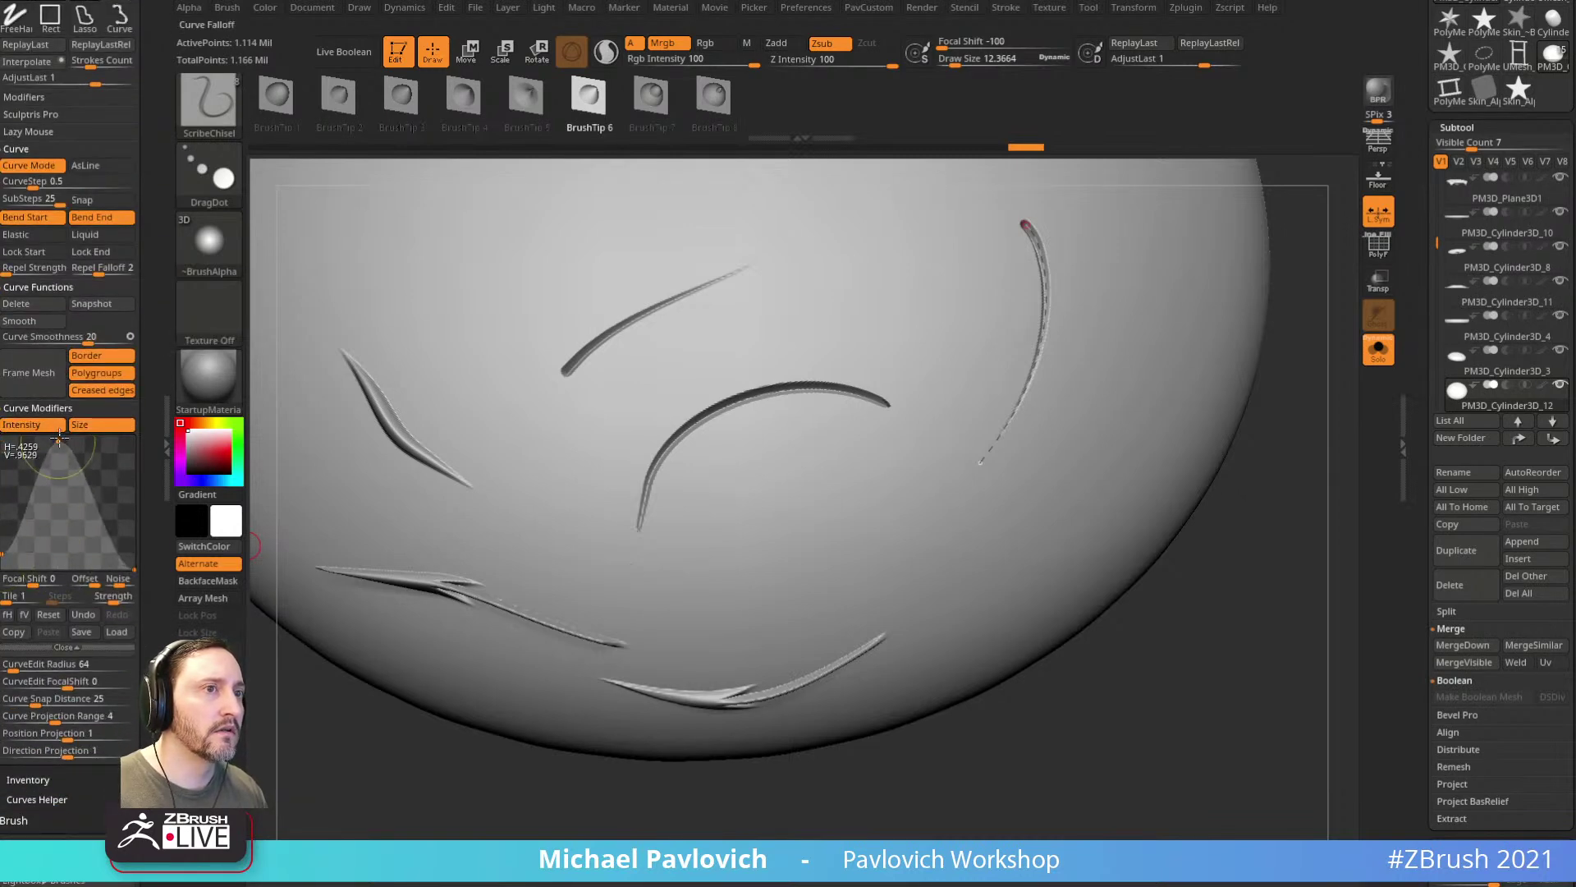
drag(133, 568, 133, 558)
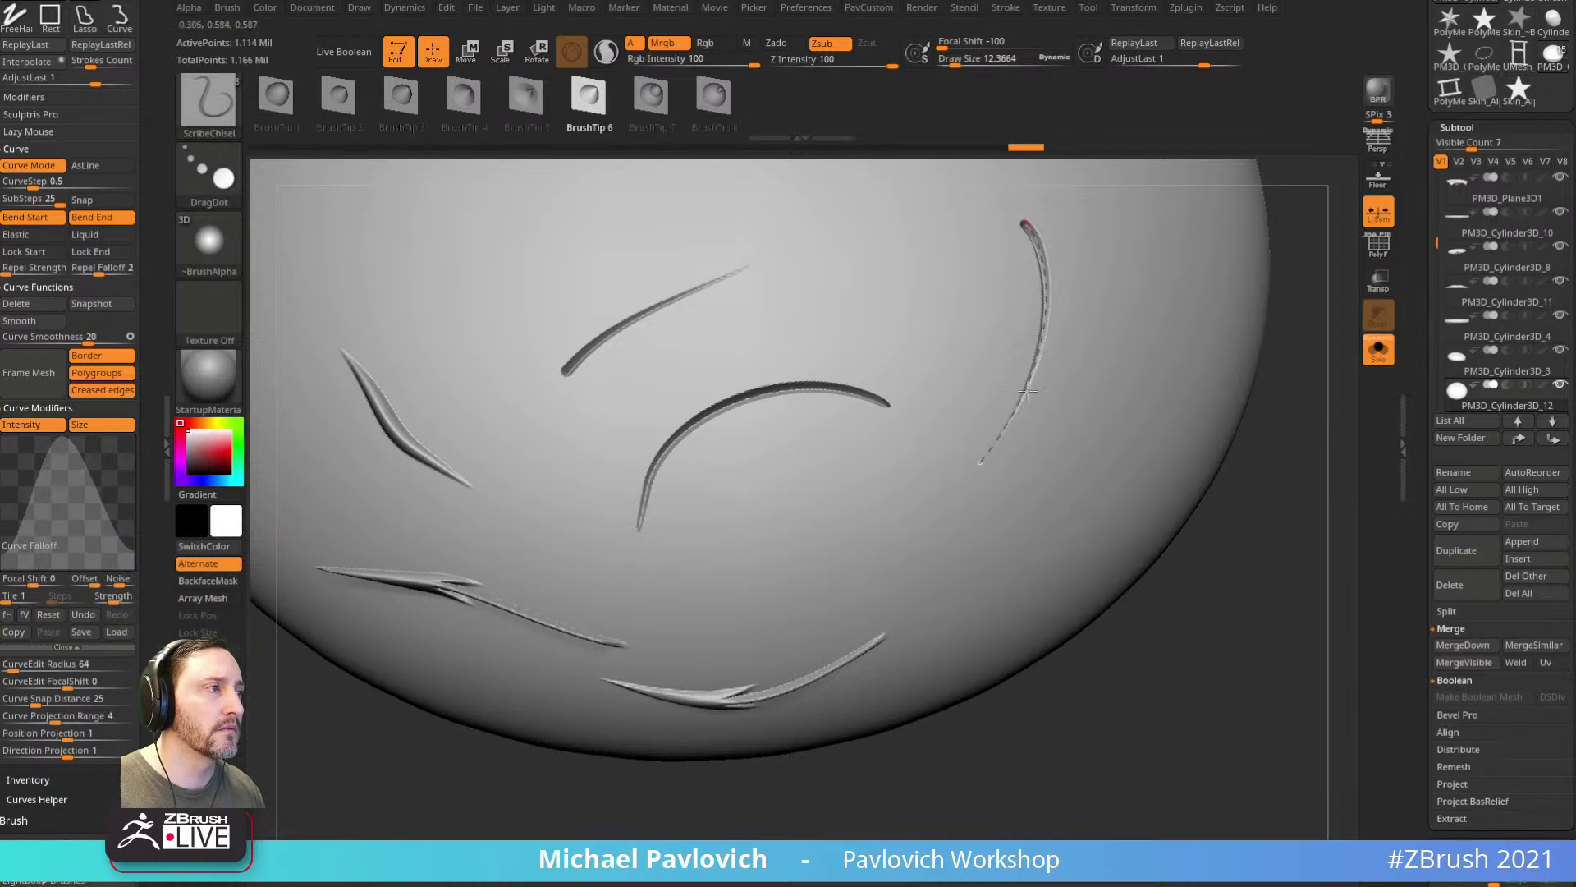
drag(965, 511, 795, 574)
drag(1178, 713, 1230, 690)
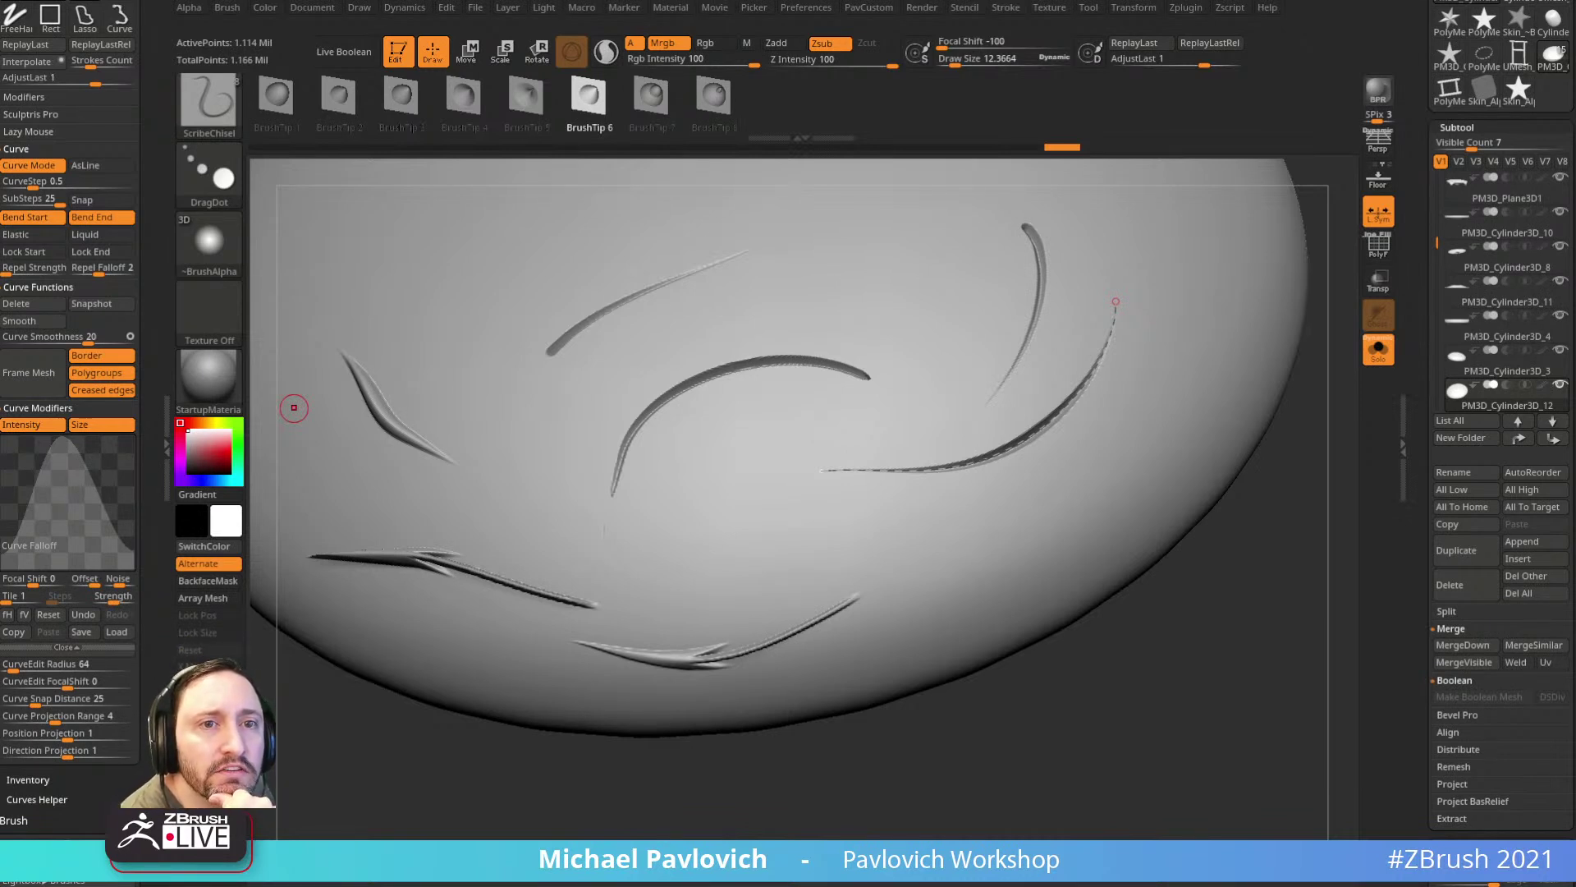
Step: Delete the duplicated bun with the test curves, show all subtools again, and bring the whole tower into view
click(1455, 586)
mouse_move(1474, 418)
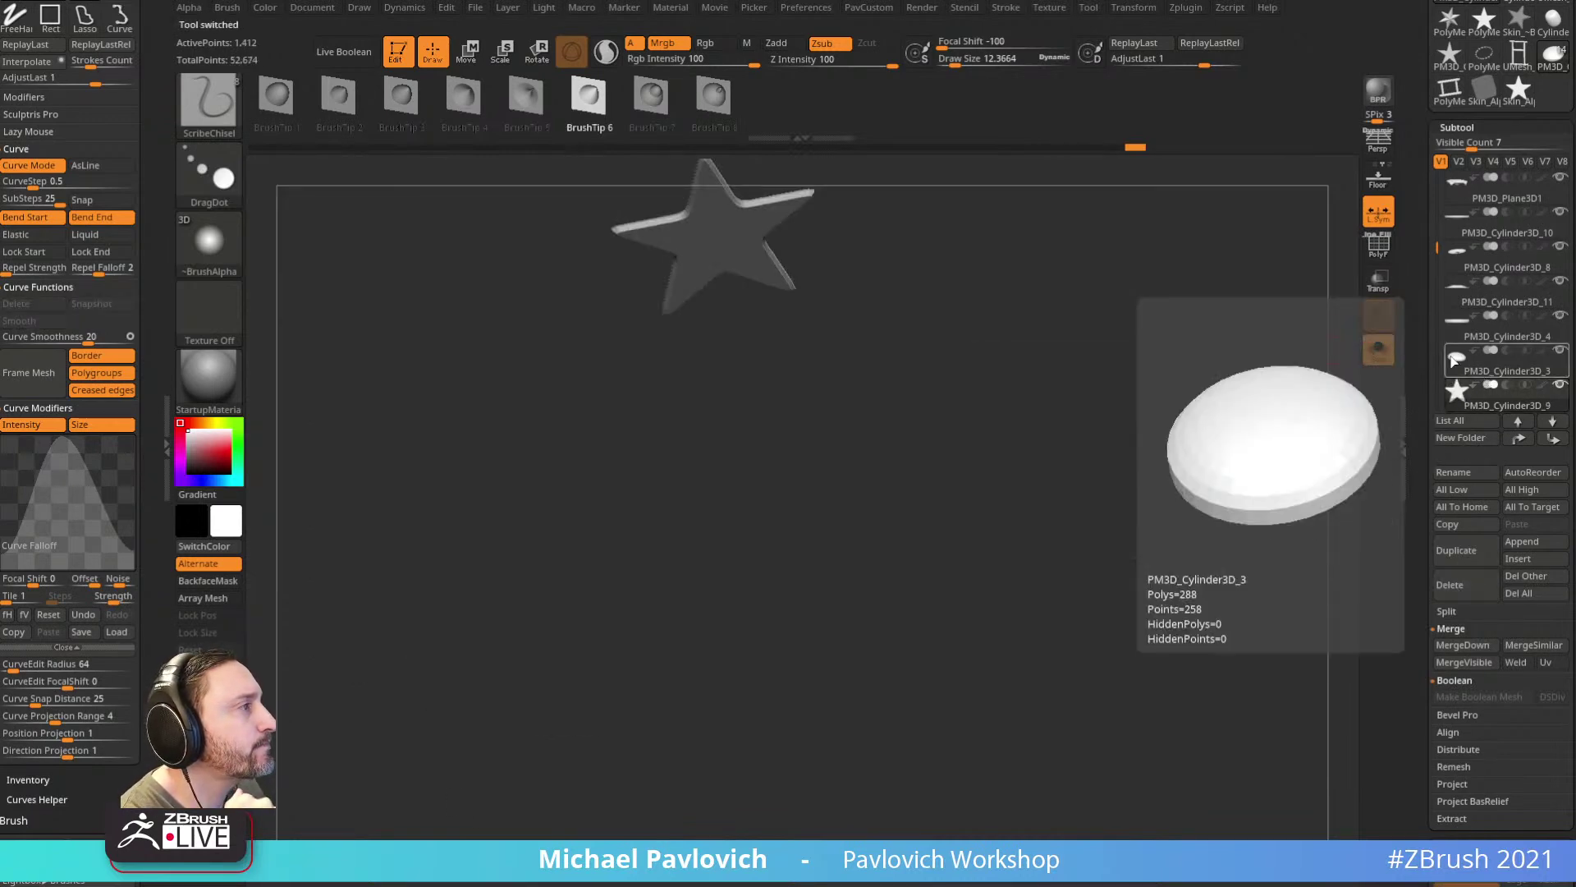
click(1378, 346)
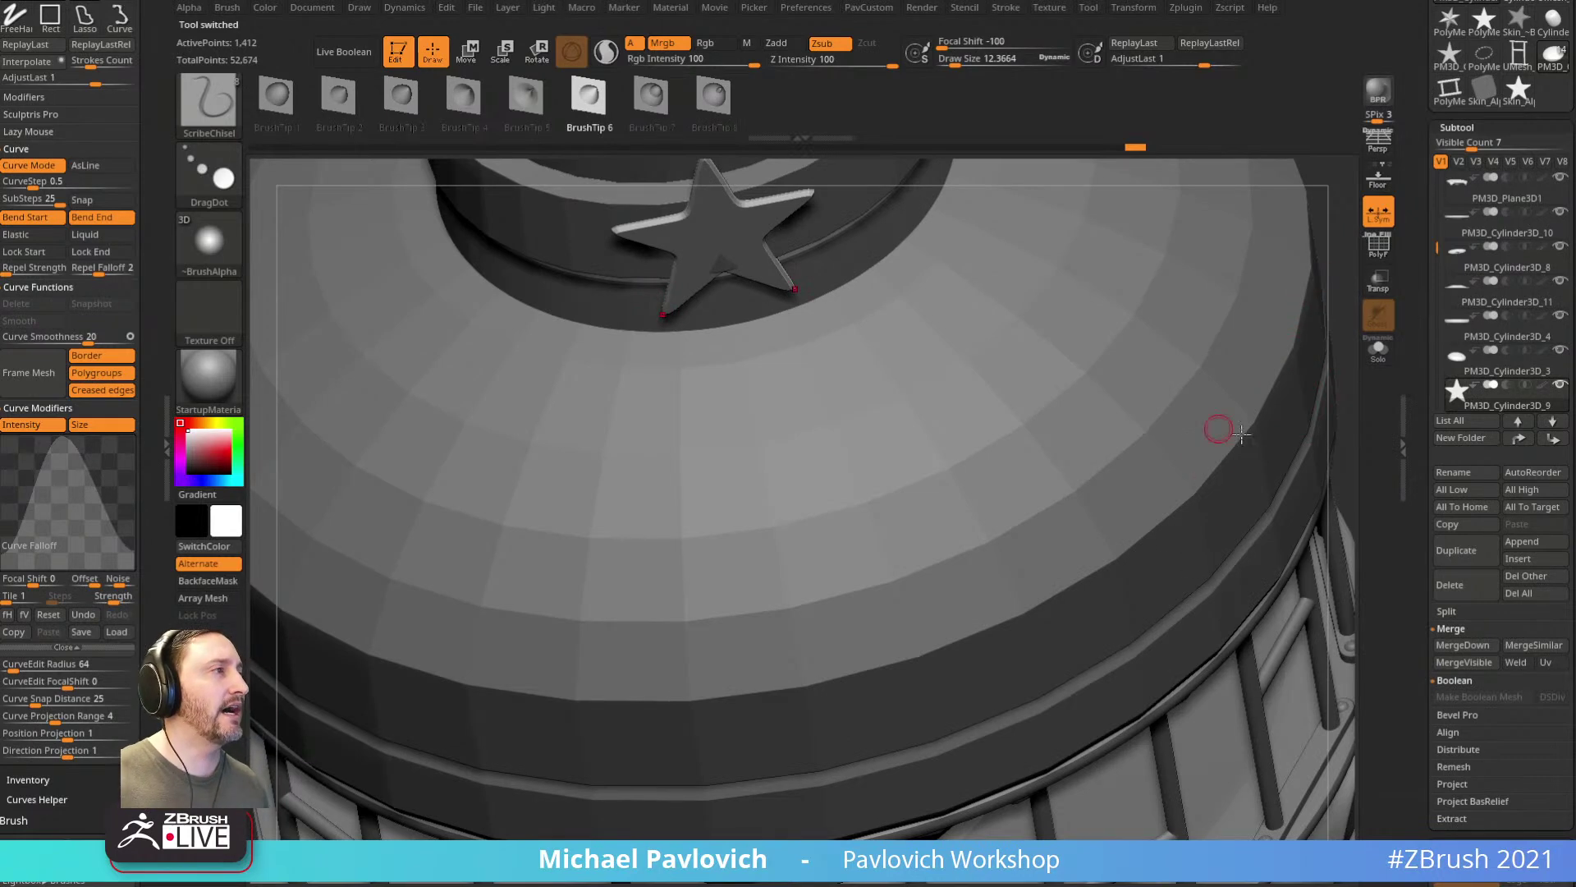
drag(1322, 257, 852, 387)
drag(1176, 352, 946, 520)
drag(1091, 457, 1123, 498)
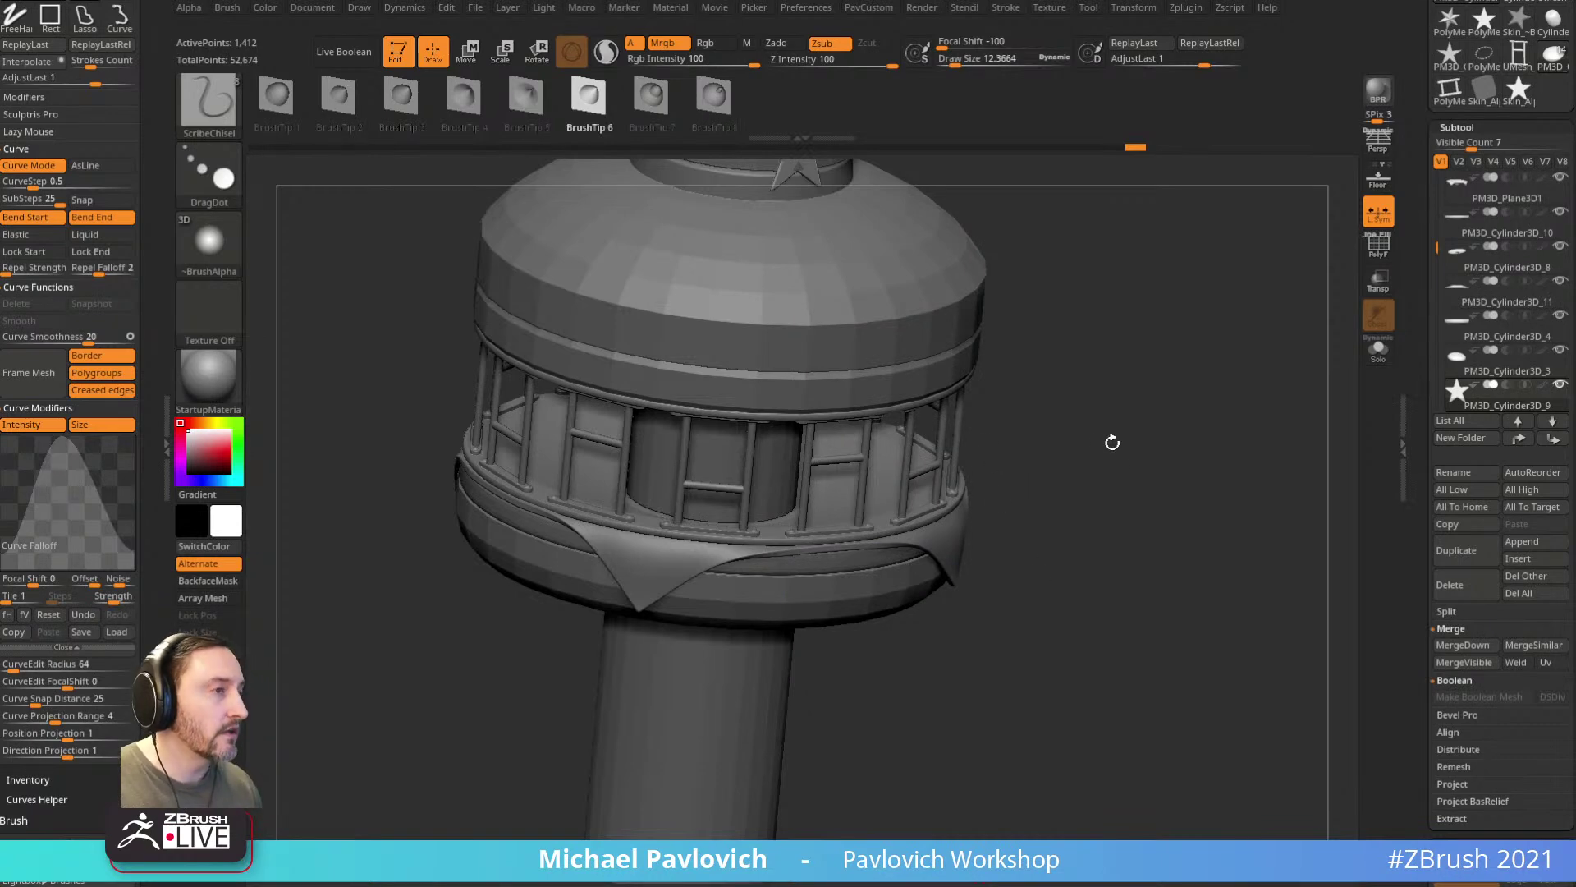
drag(1109, 427, 1164, 514)
Step: Make the tower's supporting pole the active subtool and inspect the pole area in the reference photo
alt+click(887, 692)
ctrl+right_drag(887, 692, 1074, 671)
mouse_move(988, 255)
right_down()
mouse_move(1073, 235)
mouse_move(1038, 506)
mouse_move(1031, 433)
mouse_move(997, 480)
right_up()
key(s)
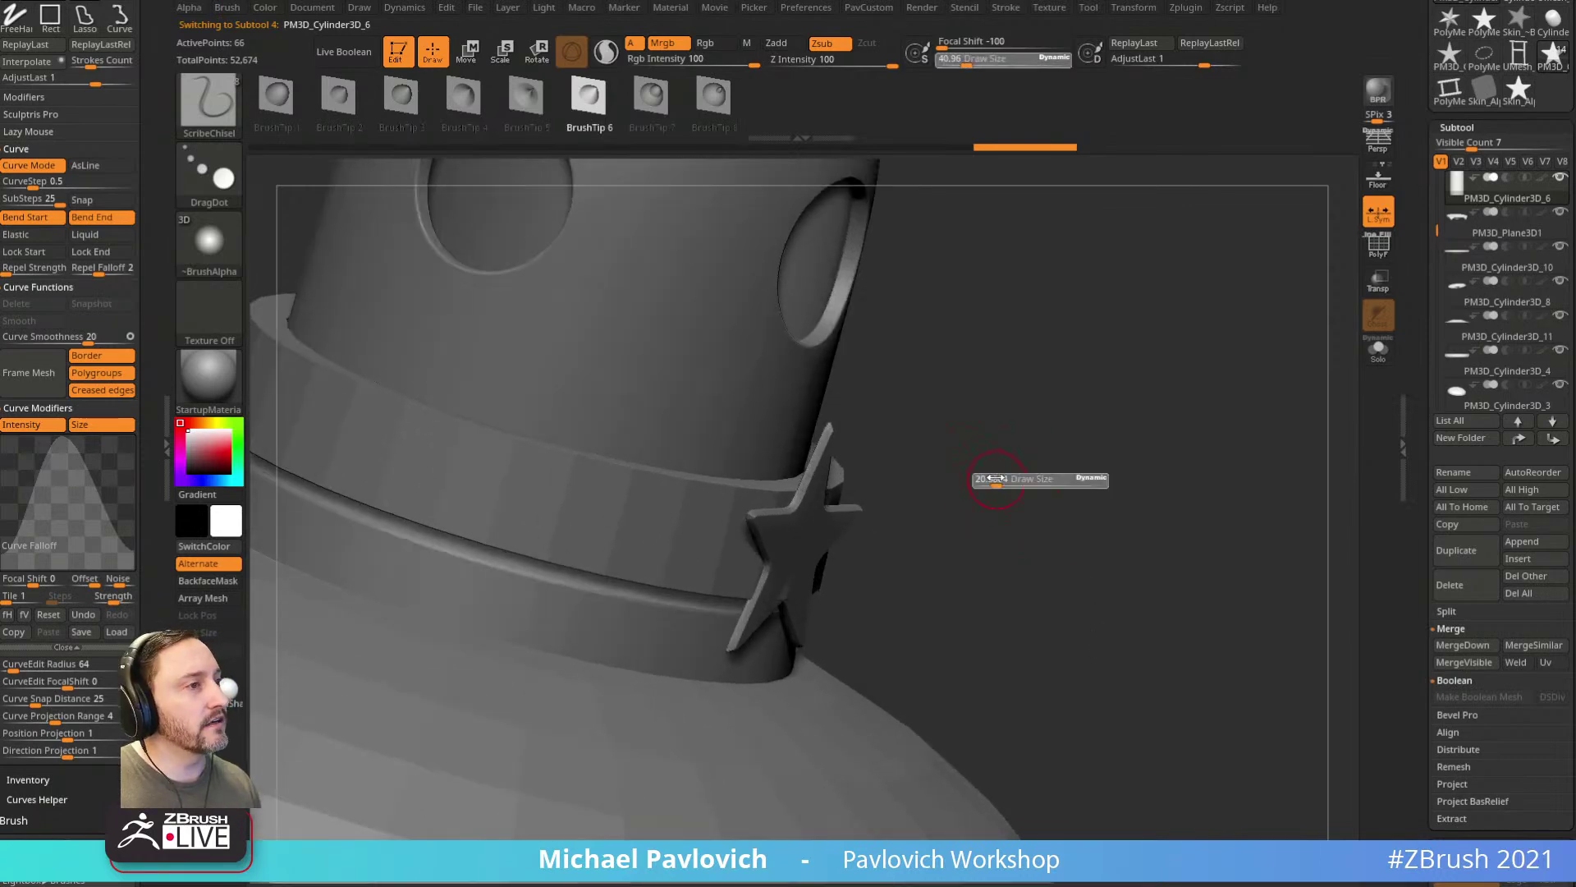
drag(997, 480, 988, 480)
right_drag(970, 462, 1010, 452)
key(alt+Tab)
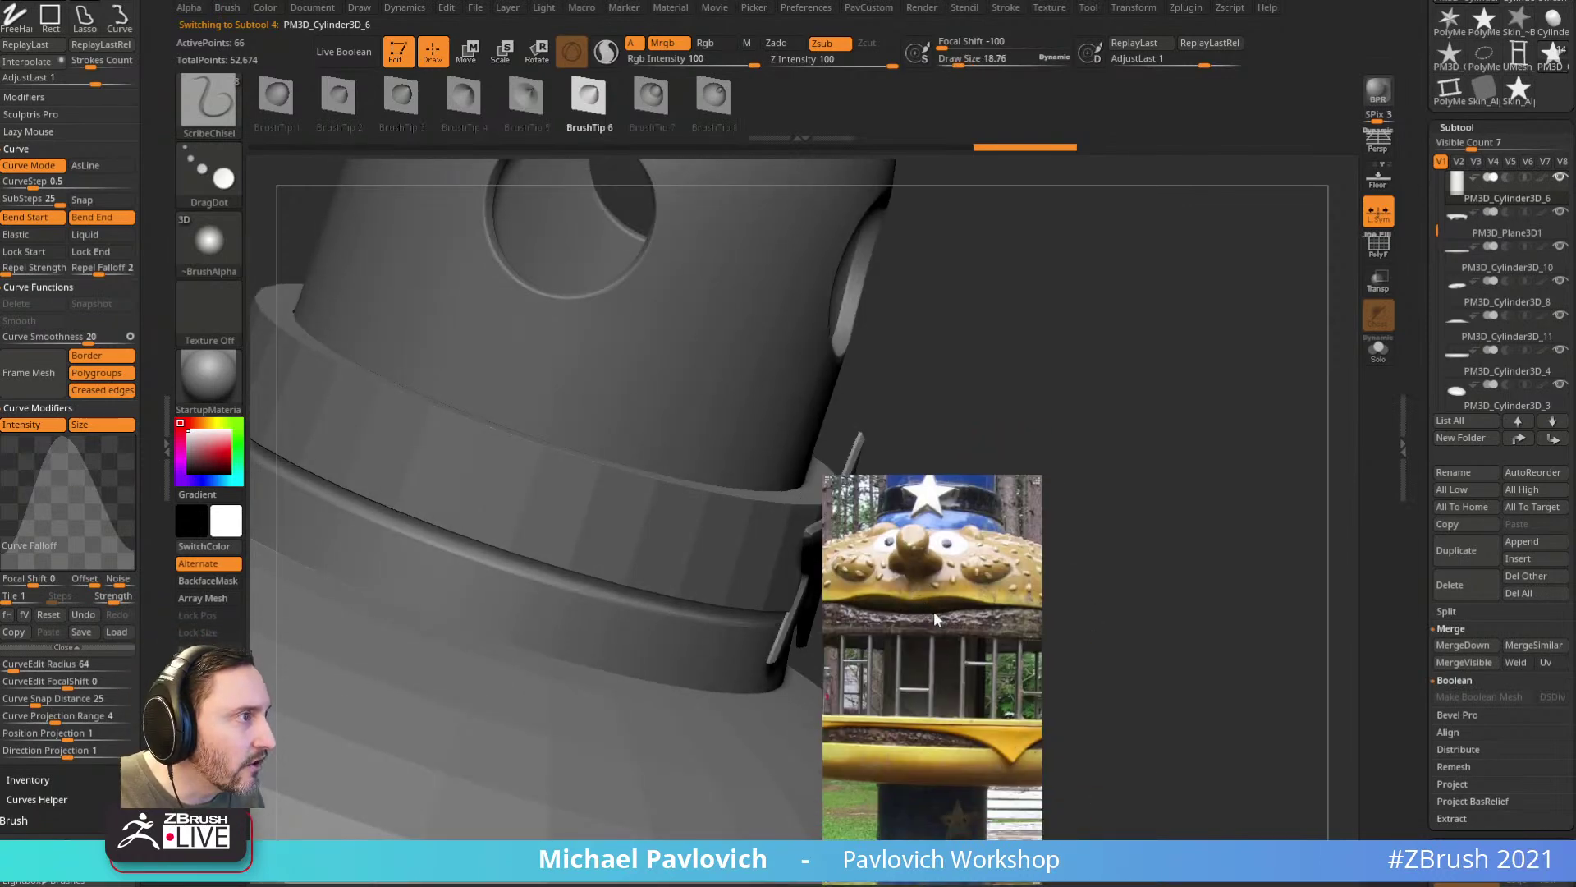
middle_drag(934, 609, 938, 828)
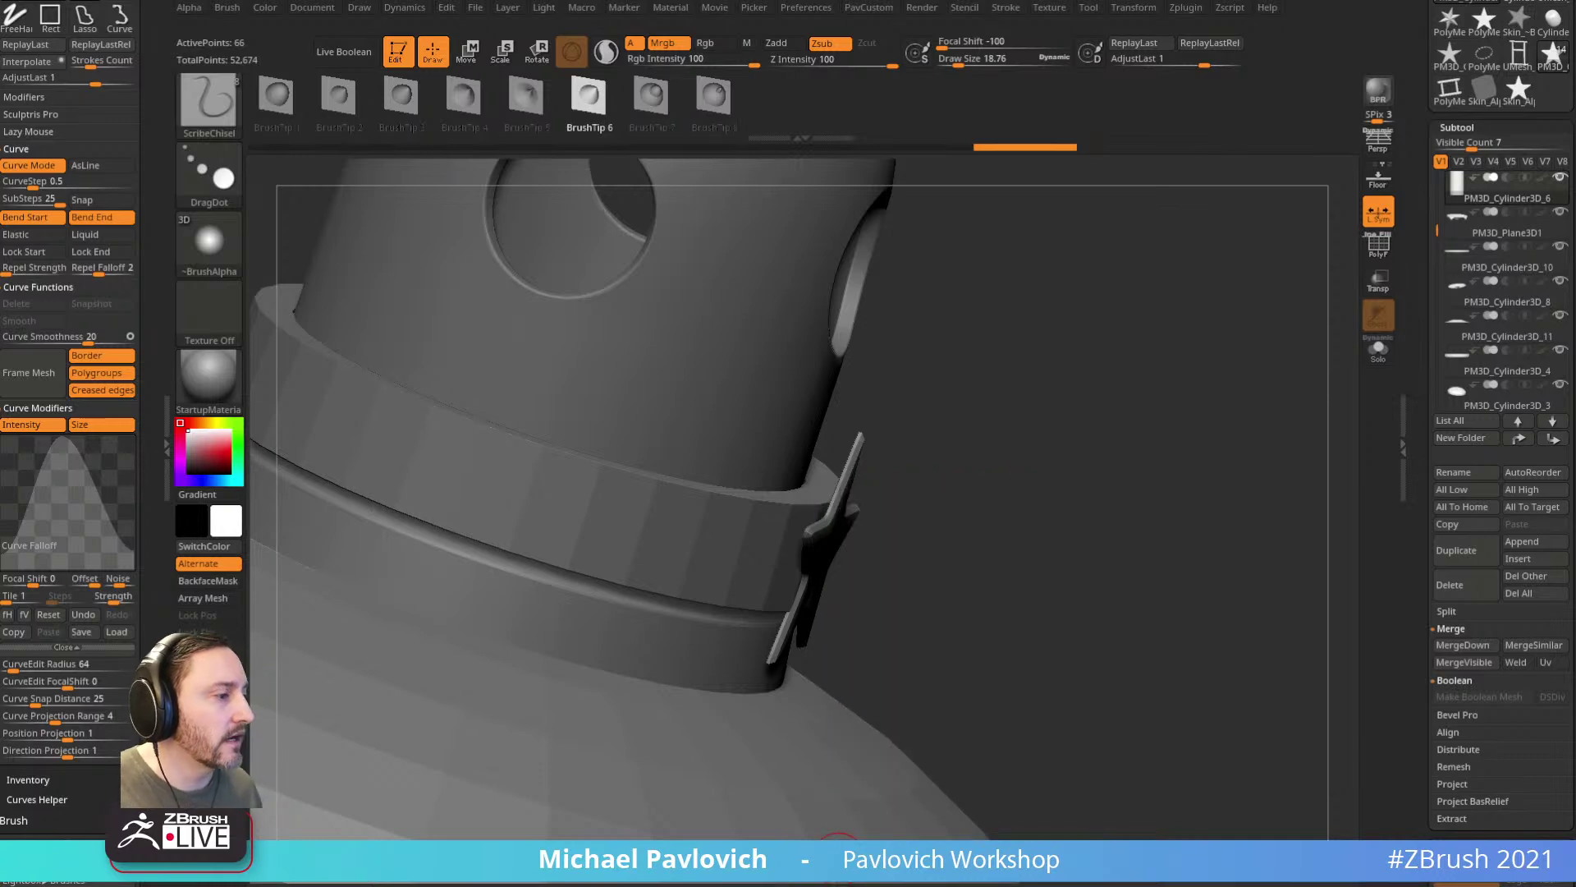
Step: Switch to the Standard brush, and duplicate the pole subtool with only the copy isolated in Solo mode
mouse_move(1128, 481)
ctrl+right_down()
mouse_move(1049, 366)
mouse_move(1111, 380)
mouse_move(1168, 510)
mouse_move(1155, 535)
mouse_move(1114, 490)
mouse_move(1108, 341)
ctrl+right_up()
key(b)
key(s)
key(t)
right_drag(1108, 419, 1064, 381)
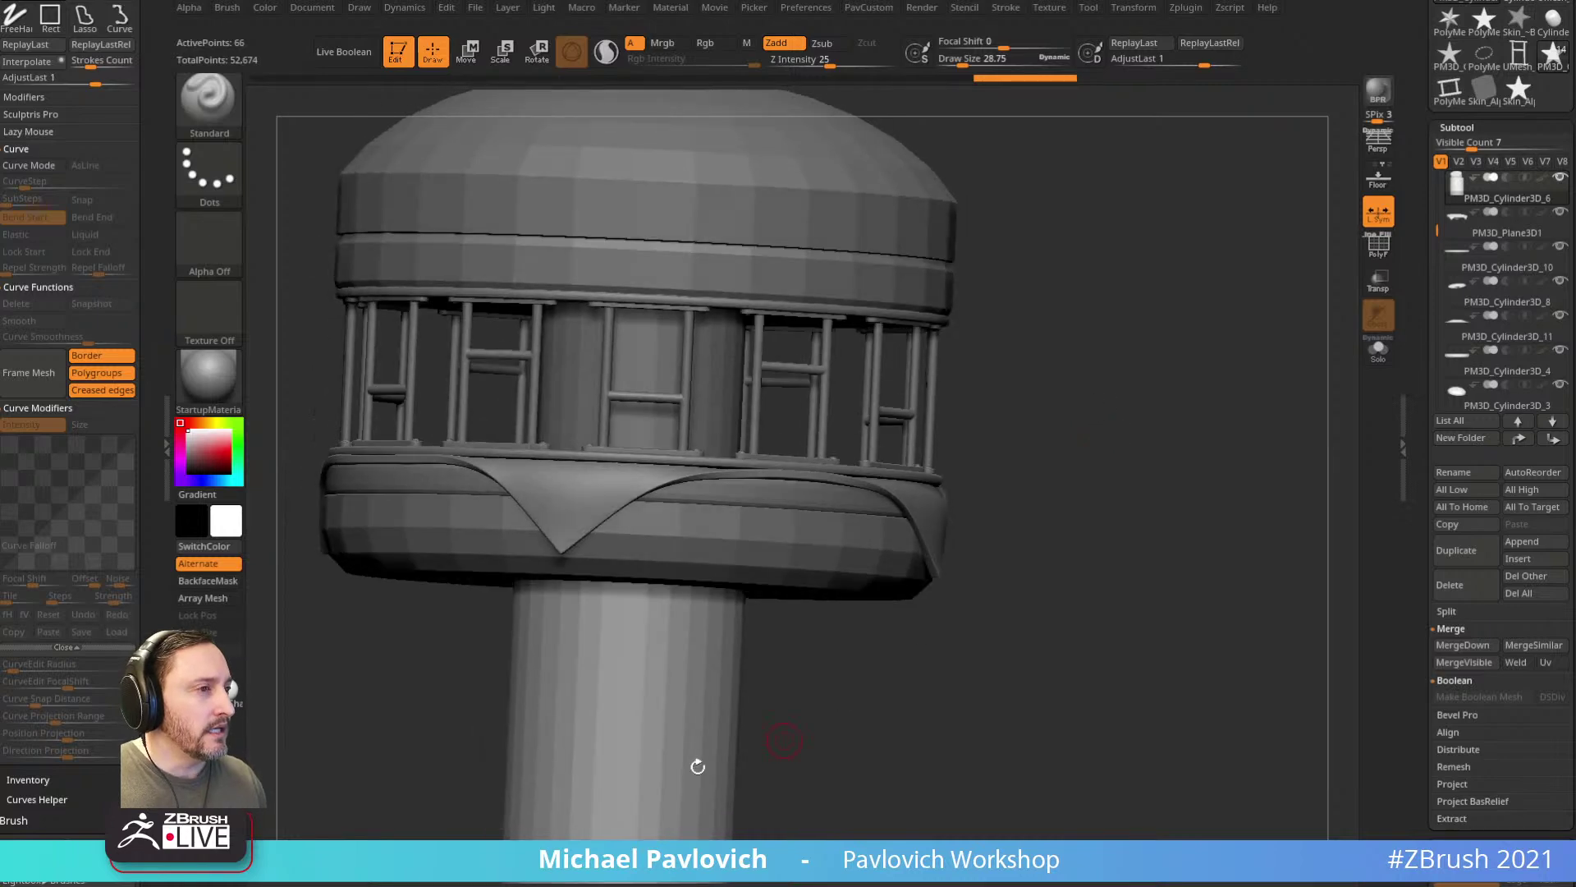
alt+drag(737, 720, 761, 613)
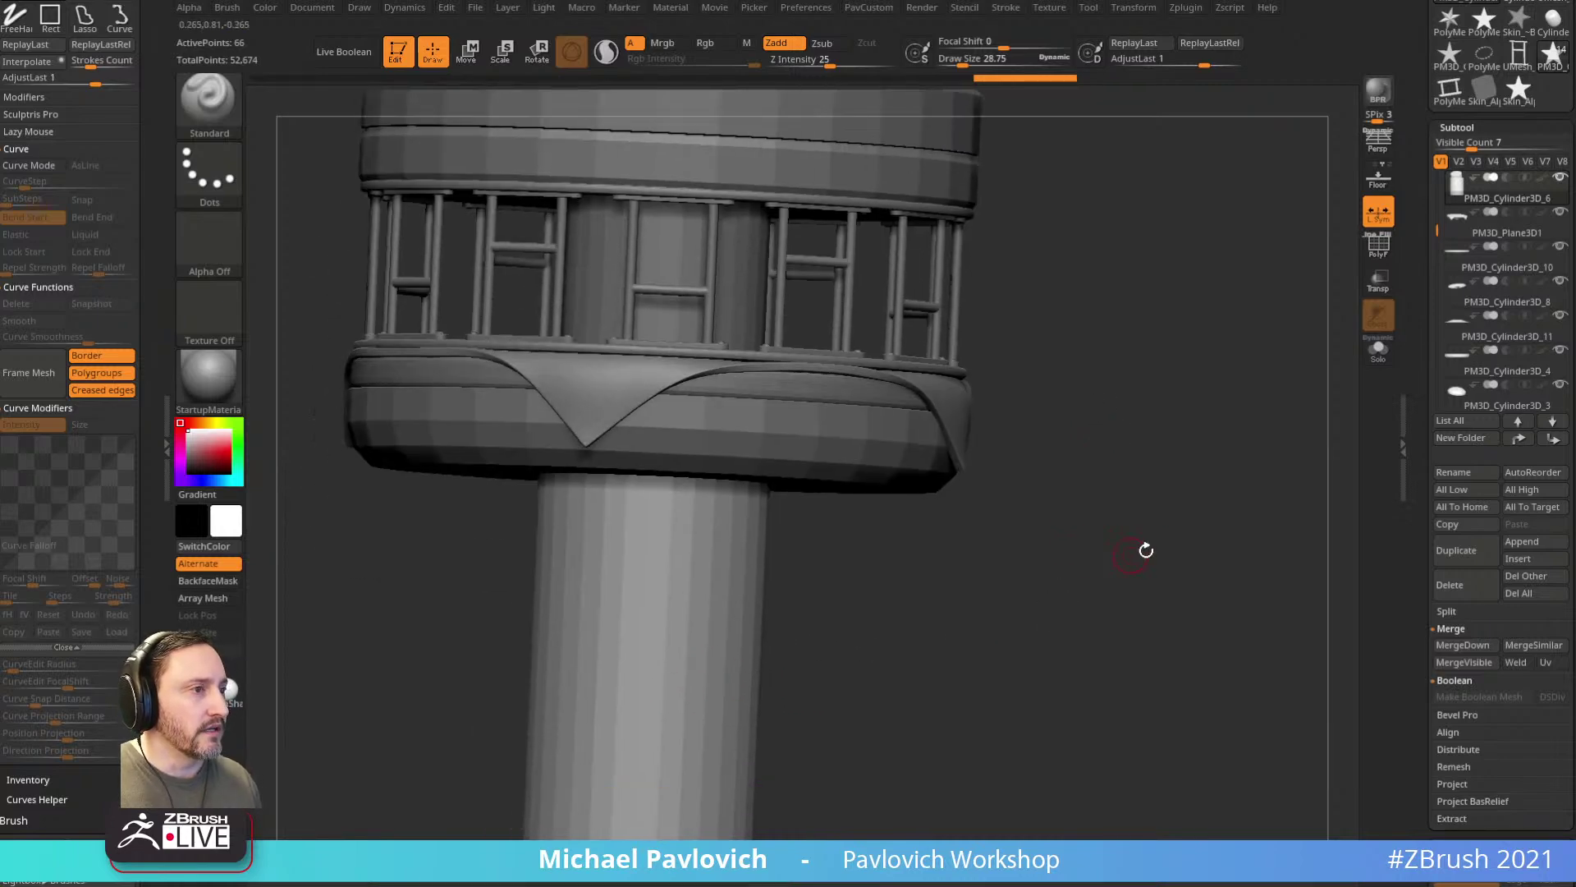
click(1447, 550)
click(1378, 353)
ctrl+right_drag(1285, 419, 1252, 435)
Step: Smooth the duplicated pole by applying Dynamic Subdiv, and delete its lower subdivision levels
key(space)
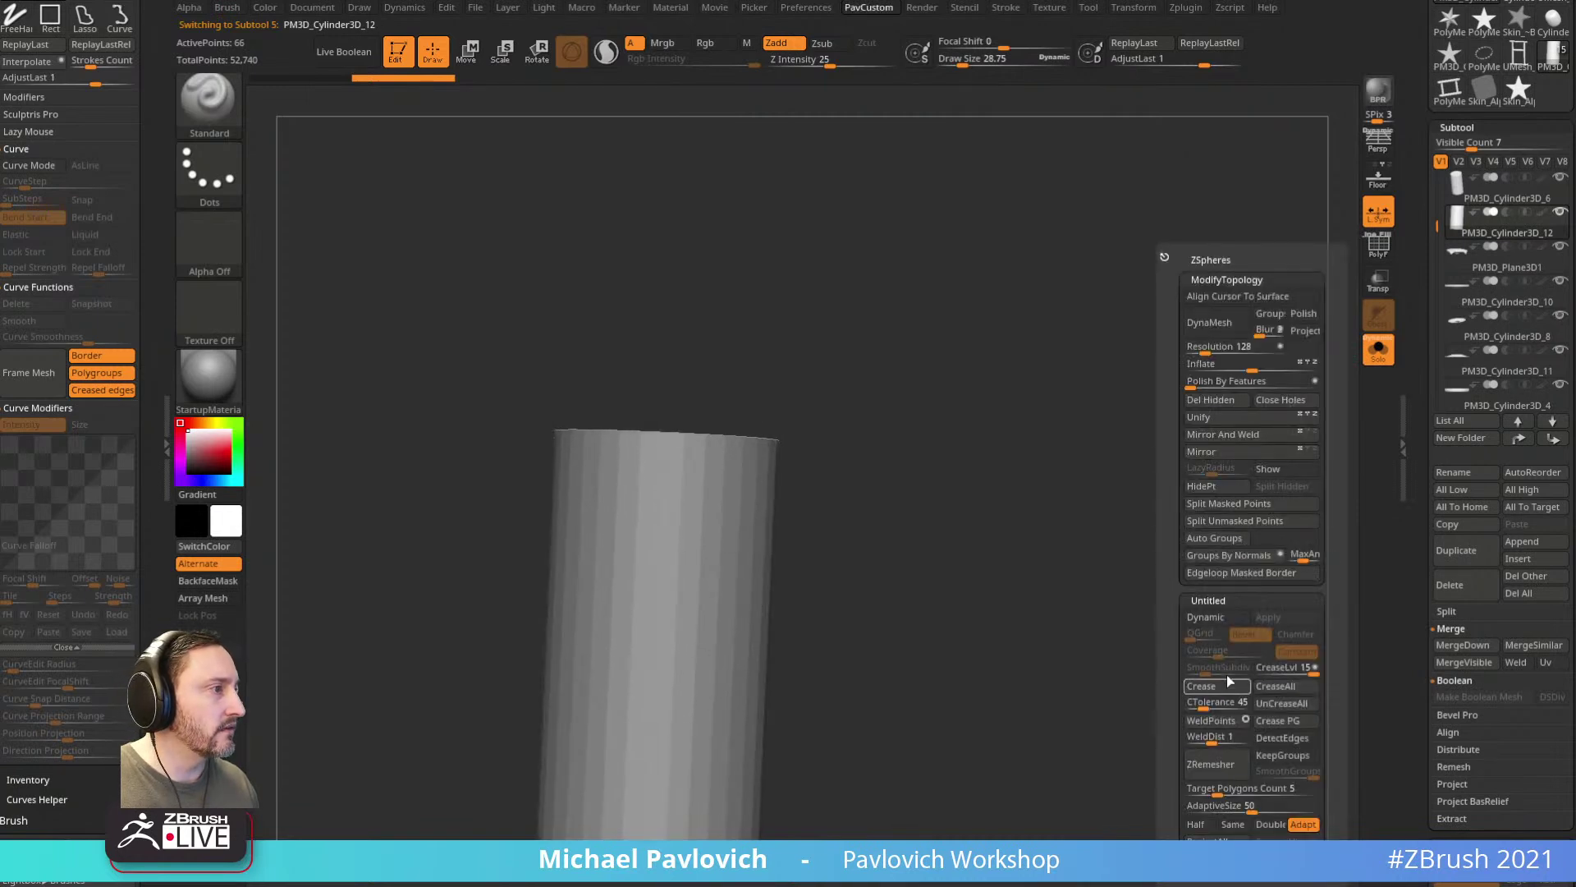
click(1228, 618)
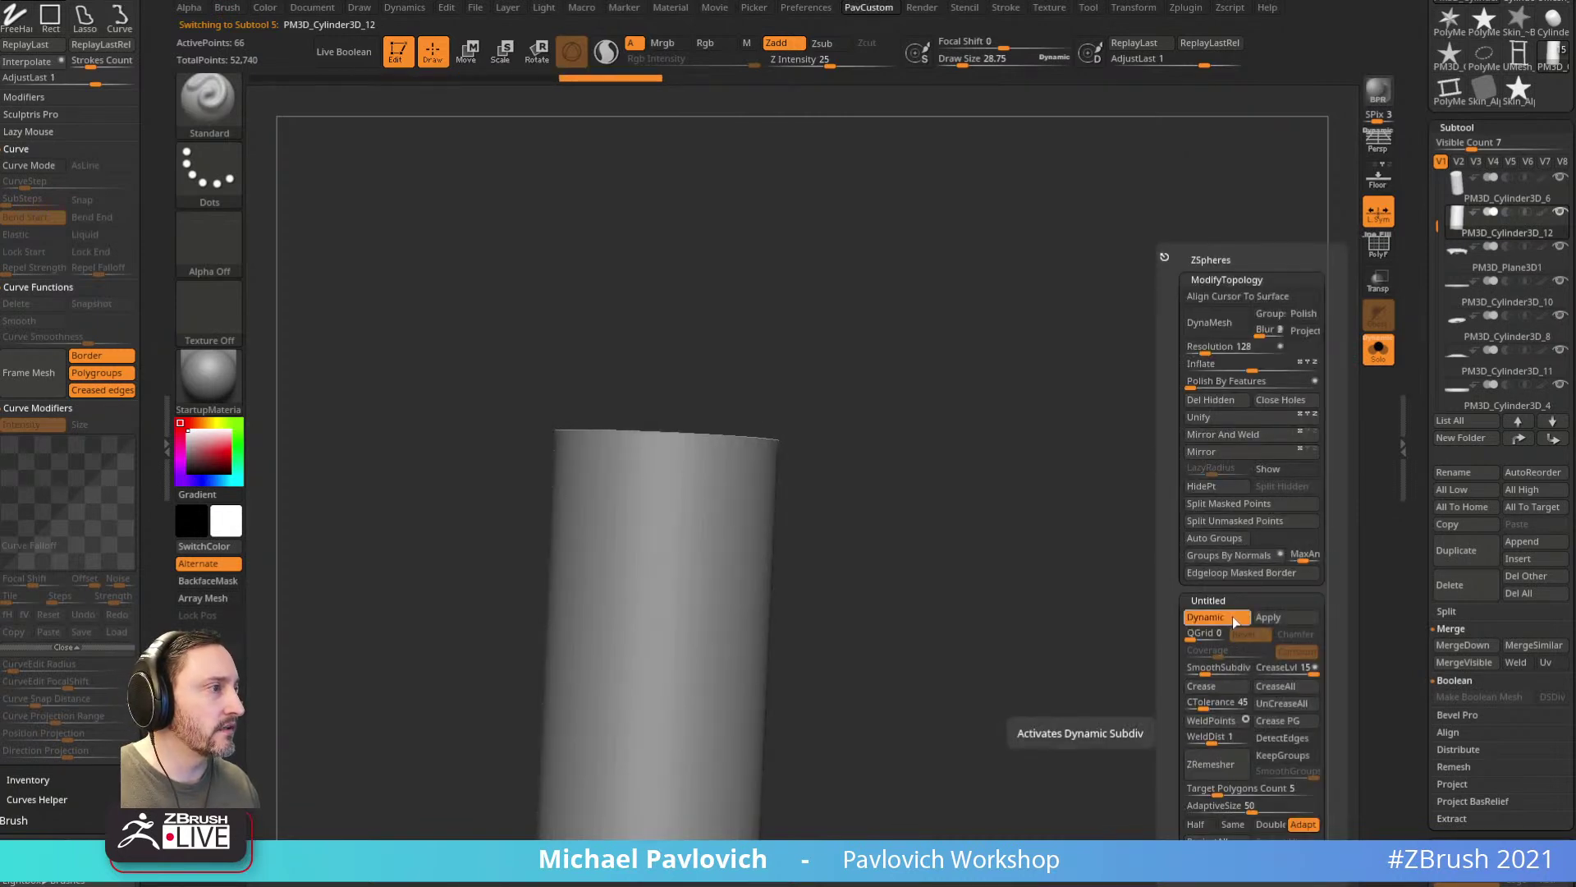
click(1267, 618)
scroll(1429, 462, down, 5)
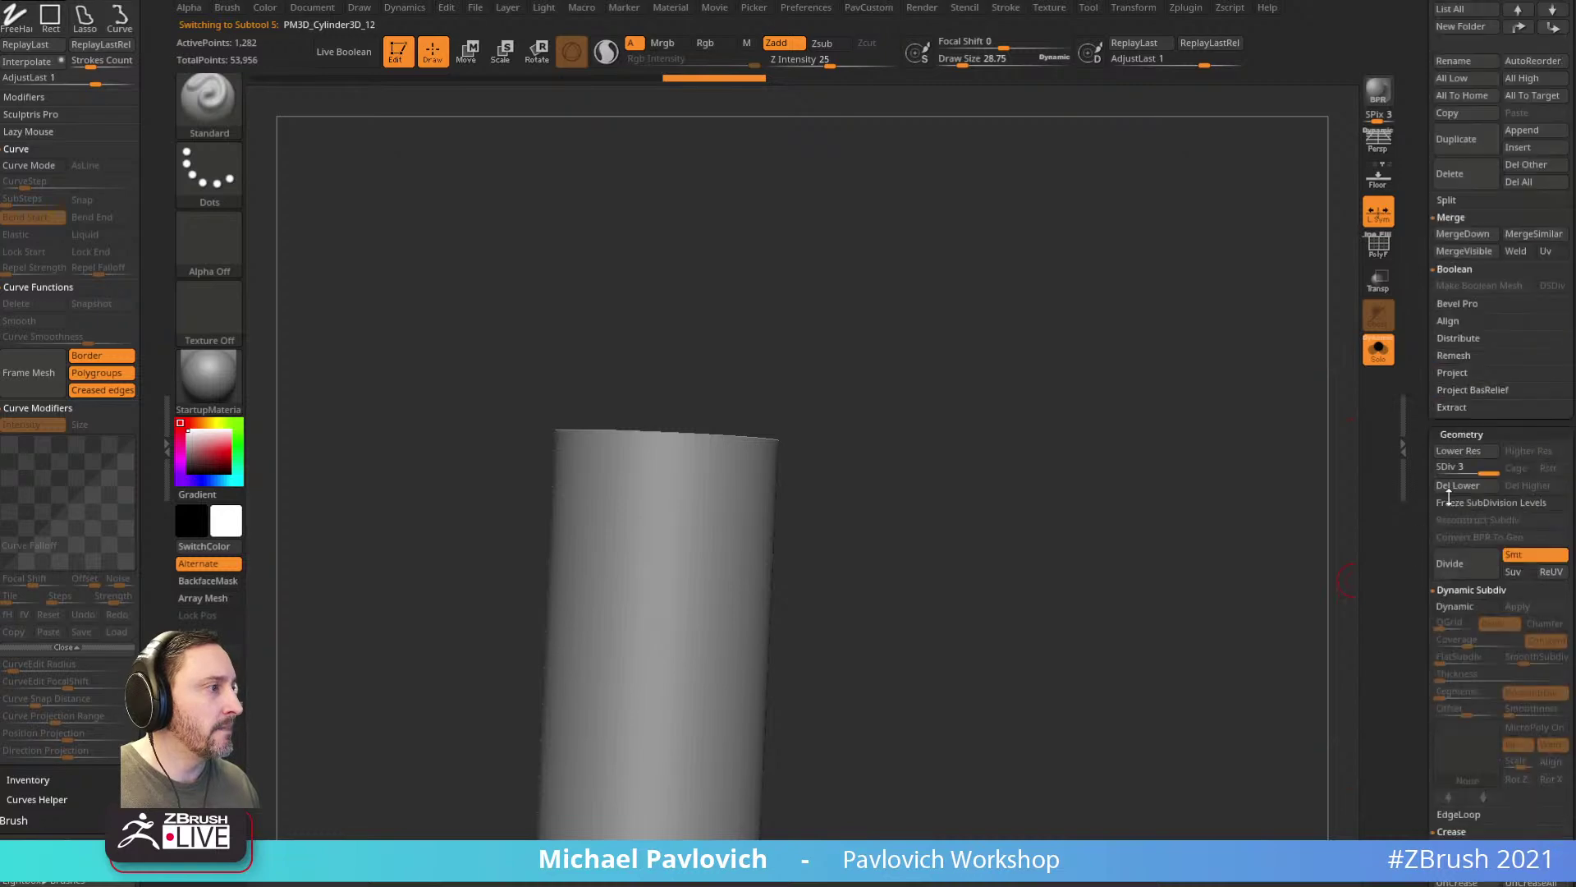
scroll(1463, 504, up, 5)
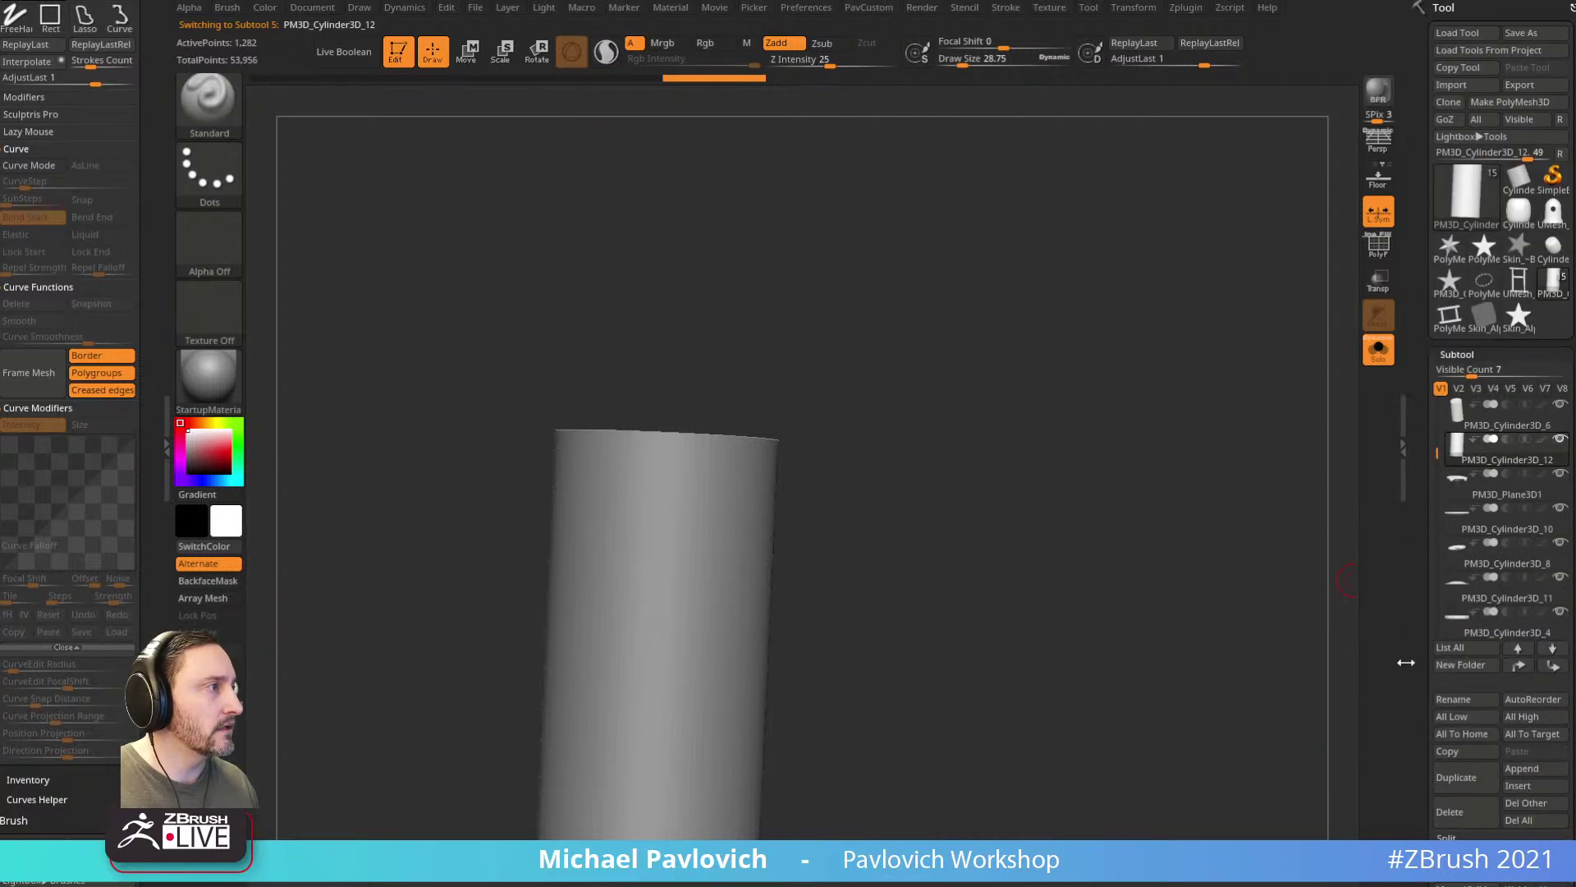
Step: Choose the star InsertMesh brush and face the duplicated pole straight on
key(b)
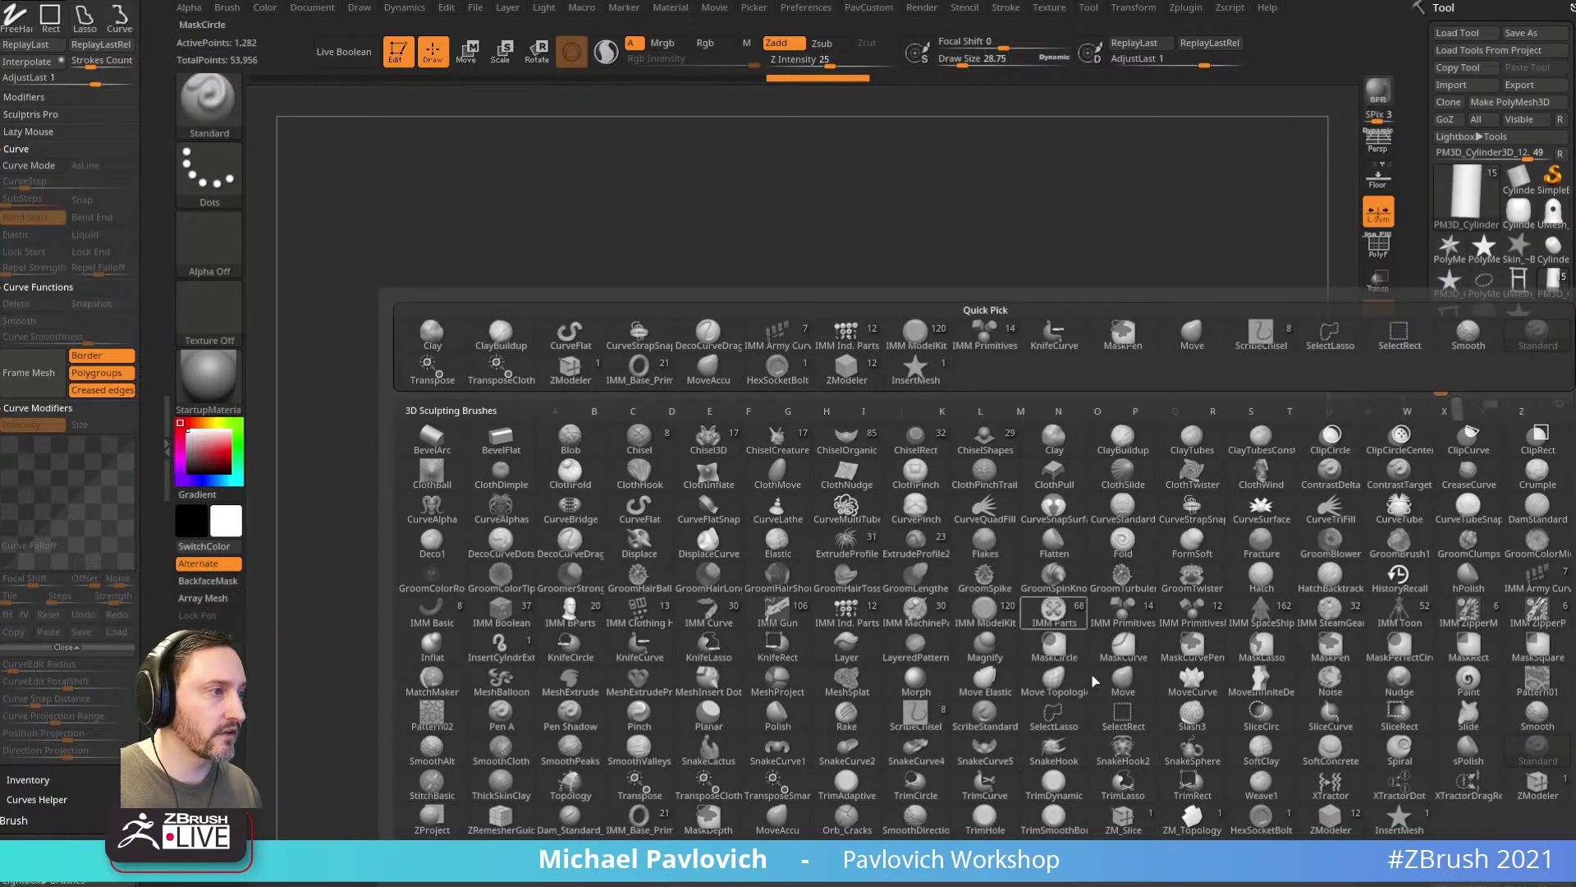
click(1400, 824)
mouse_move(940, 518)
shift+mouse_down()
mouse_move(901, 540)
mouse_move(1081, 444)
shift+mouse_up()
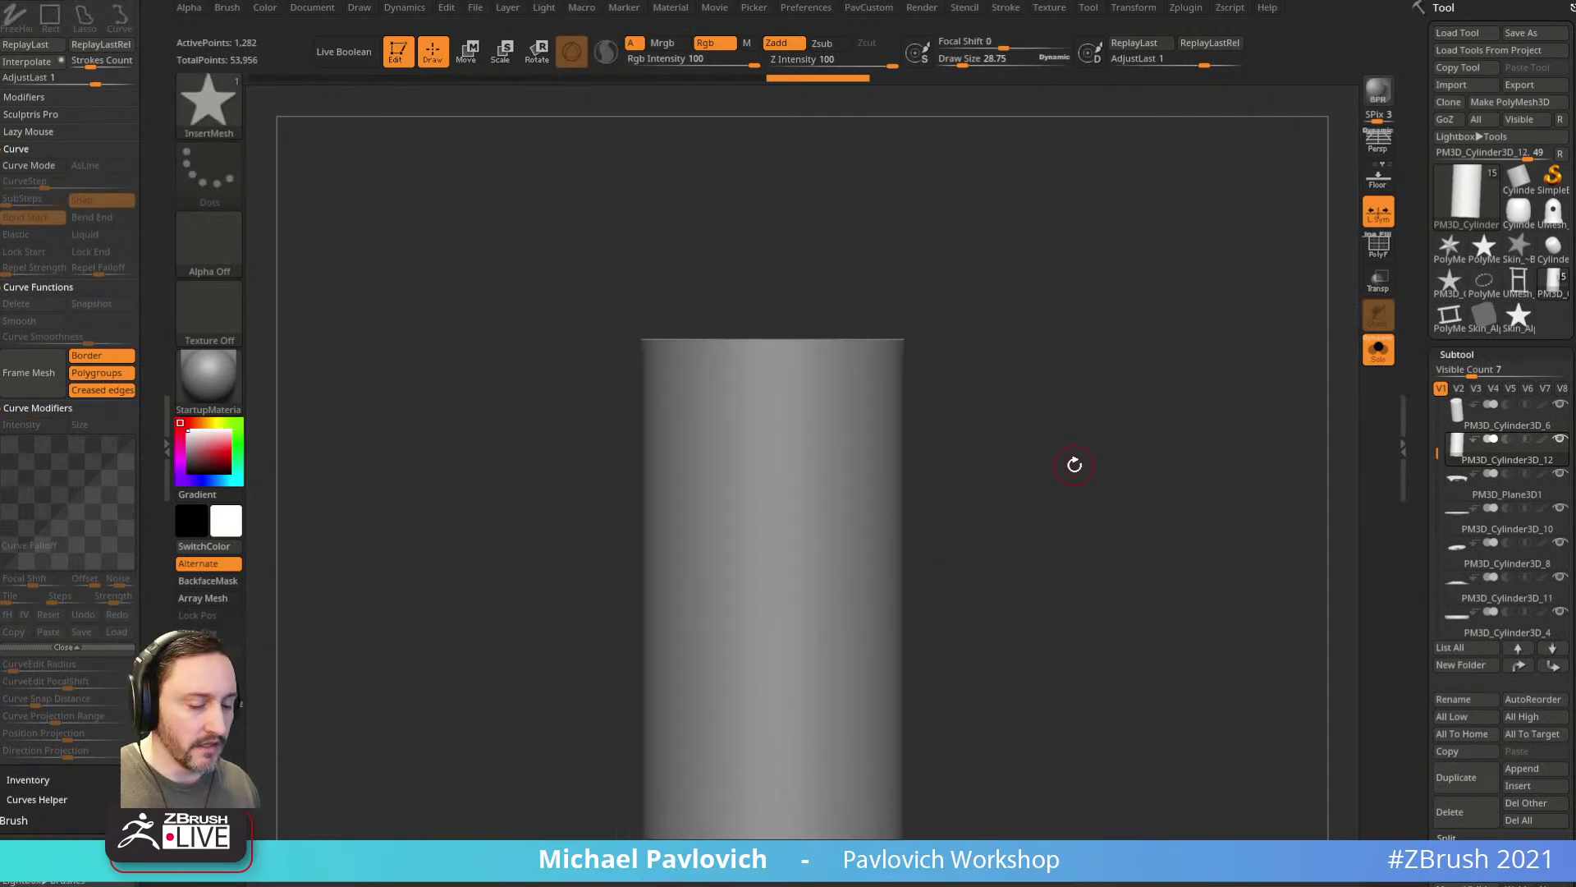
Step: Return the camera to the stored reference view and overlay the Spotlight photo of the burger tower on the pole
key(shift+z)
key(Left)
key(shift+z)
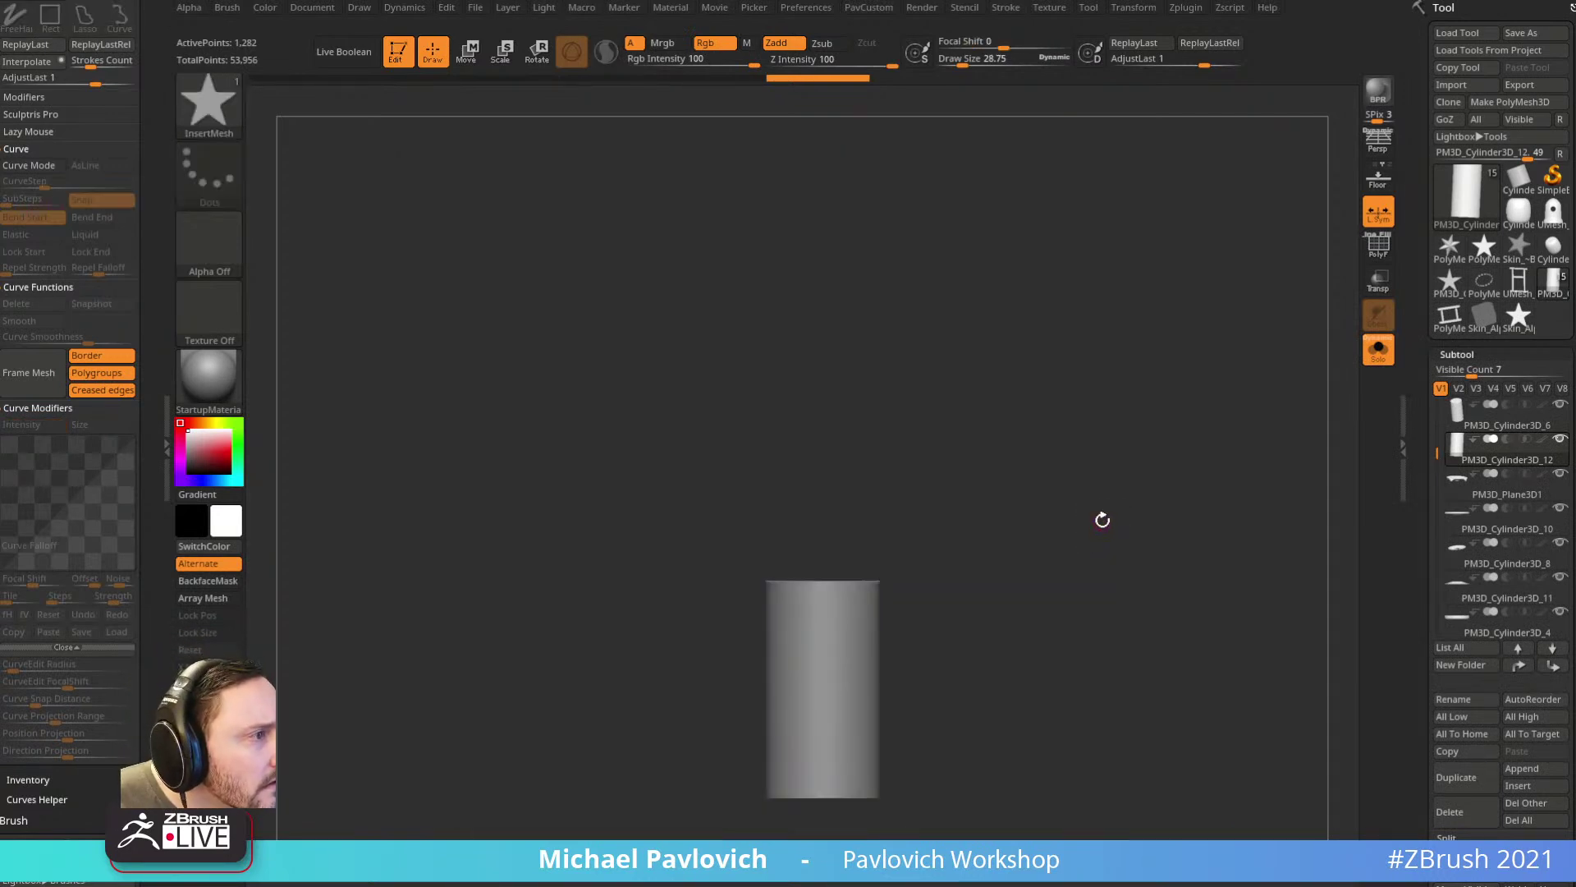
key(shift+z)
drag(901, 410, 895, 410)
key(shift+z)
key(shift+z)
key(z)
key(z)
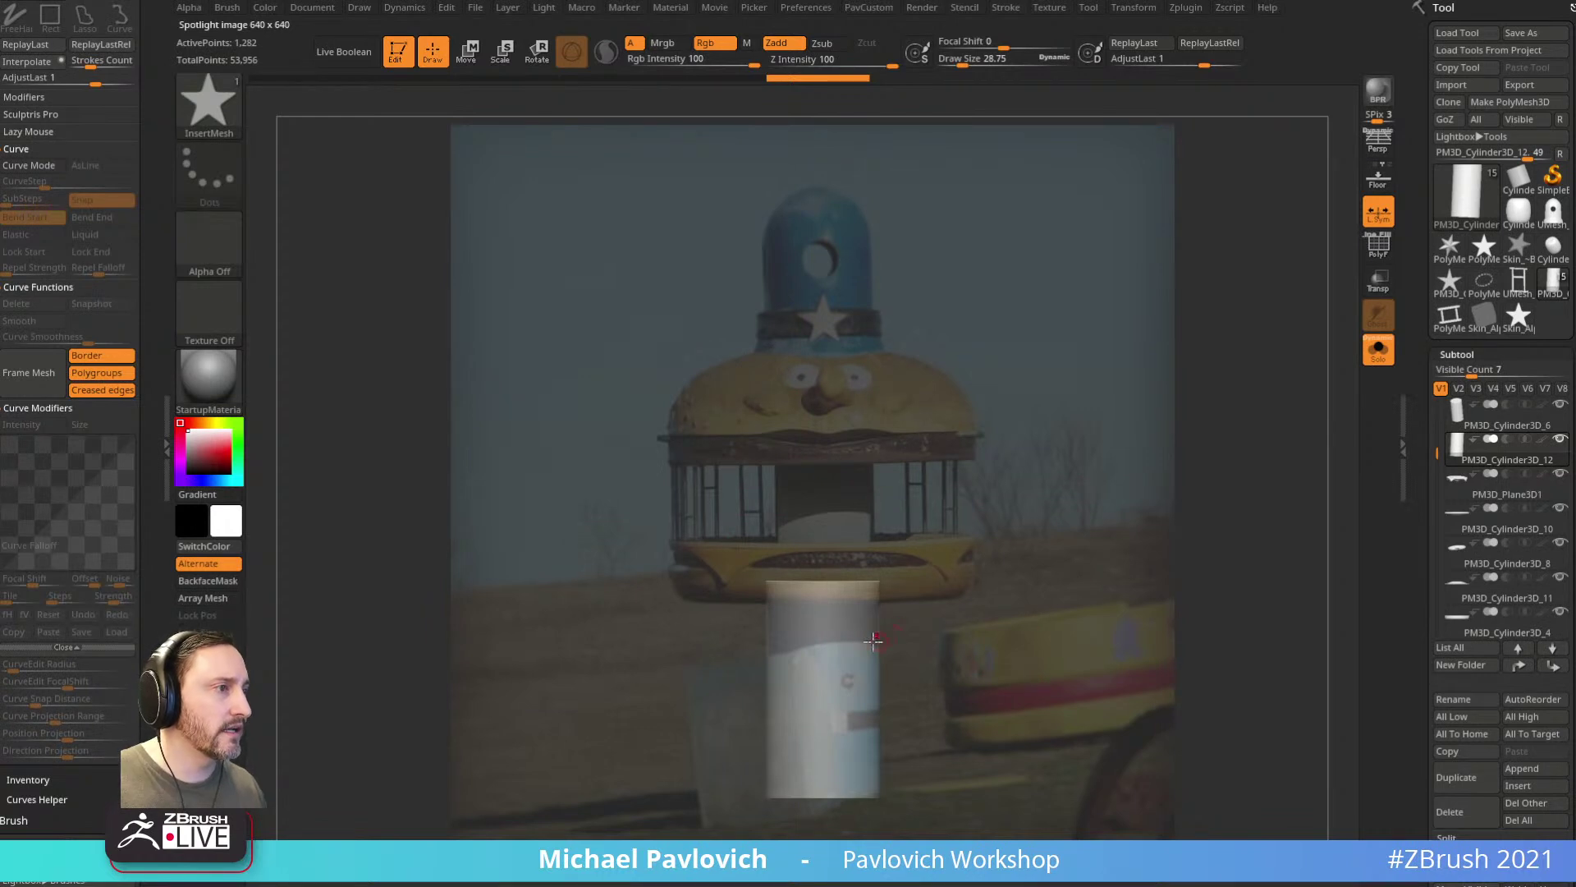
drag(862, 639, 1021, 749)
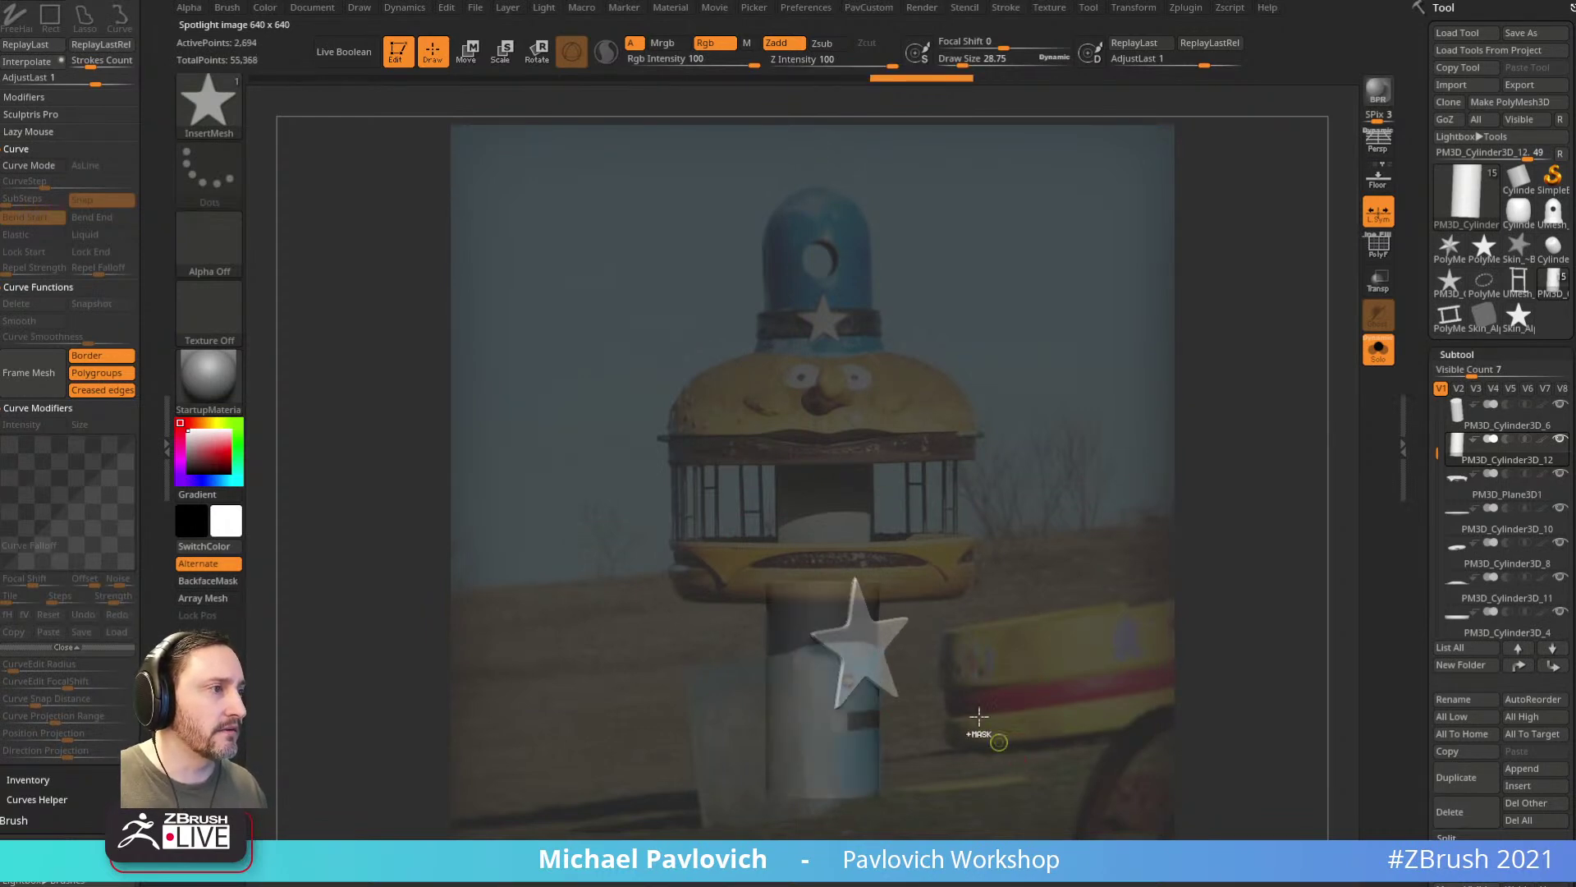
key(ctrl+z)
key(ctrl+z)
Step: Dock the Brush settings in the side tray and set the InsertMesh brush's Projection Strength to 100
scroll(140, 29, up, 3)
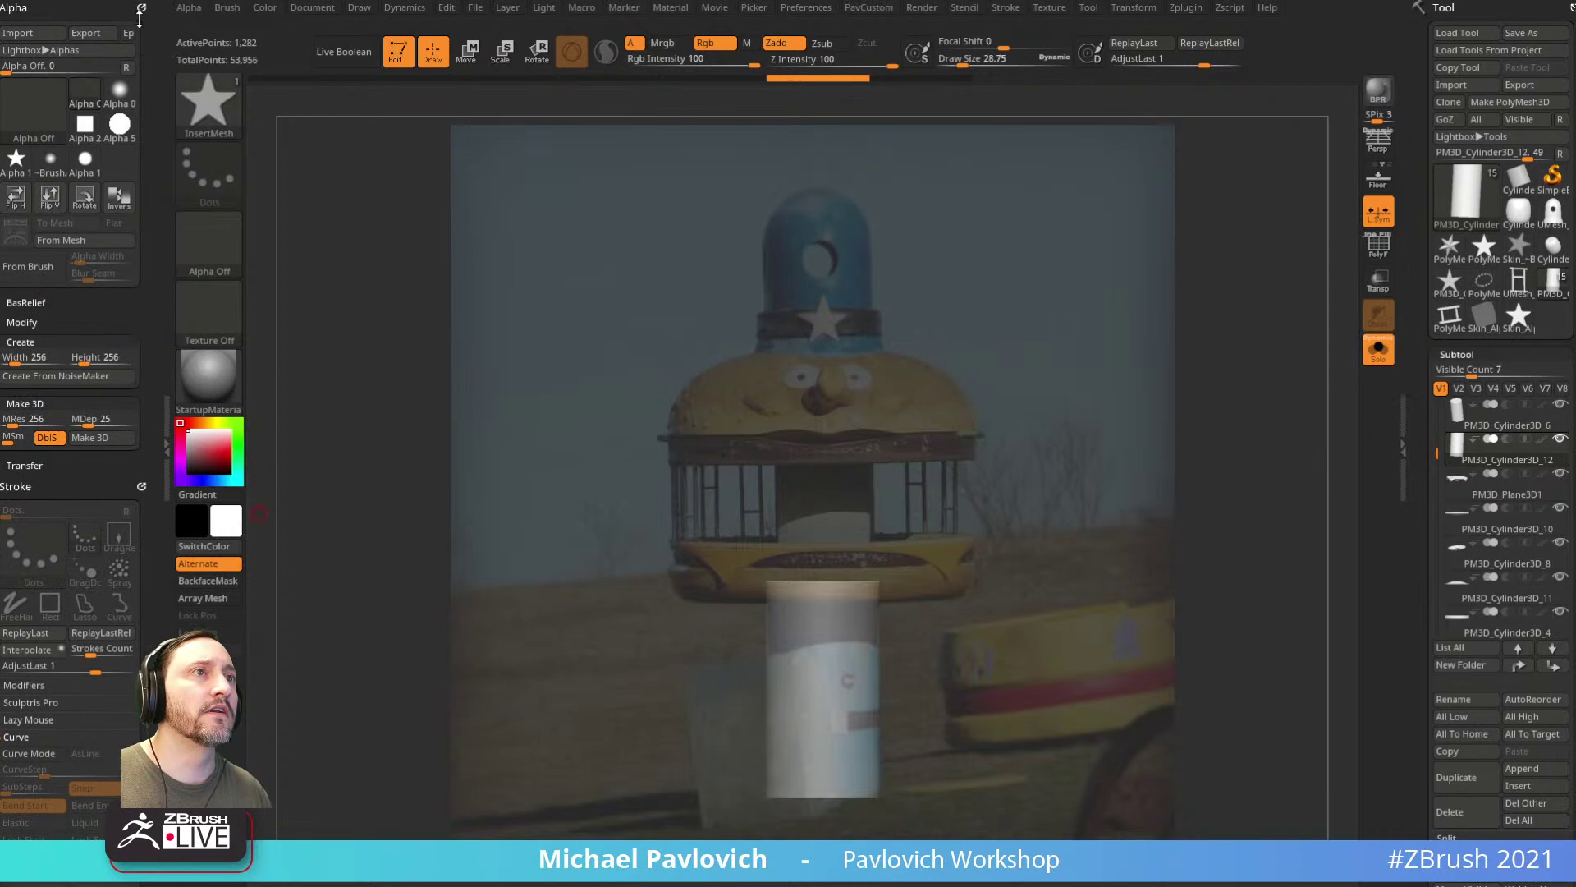
click(141, 8)
click(141, 8)
click(222, 10)
drag(215, 22, 1, 190)
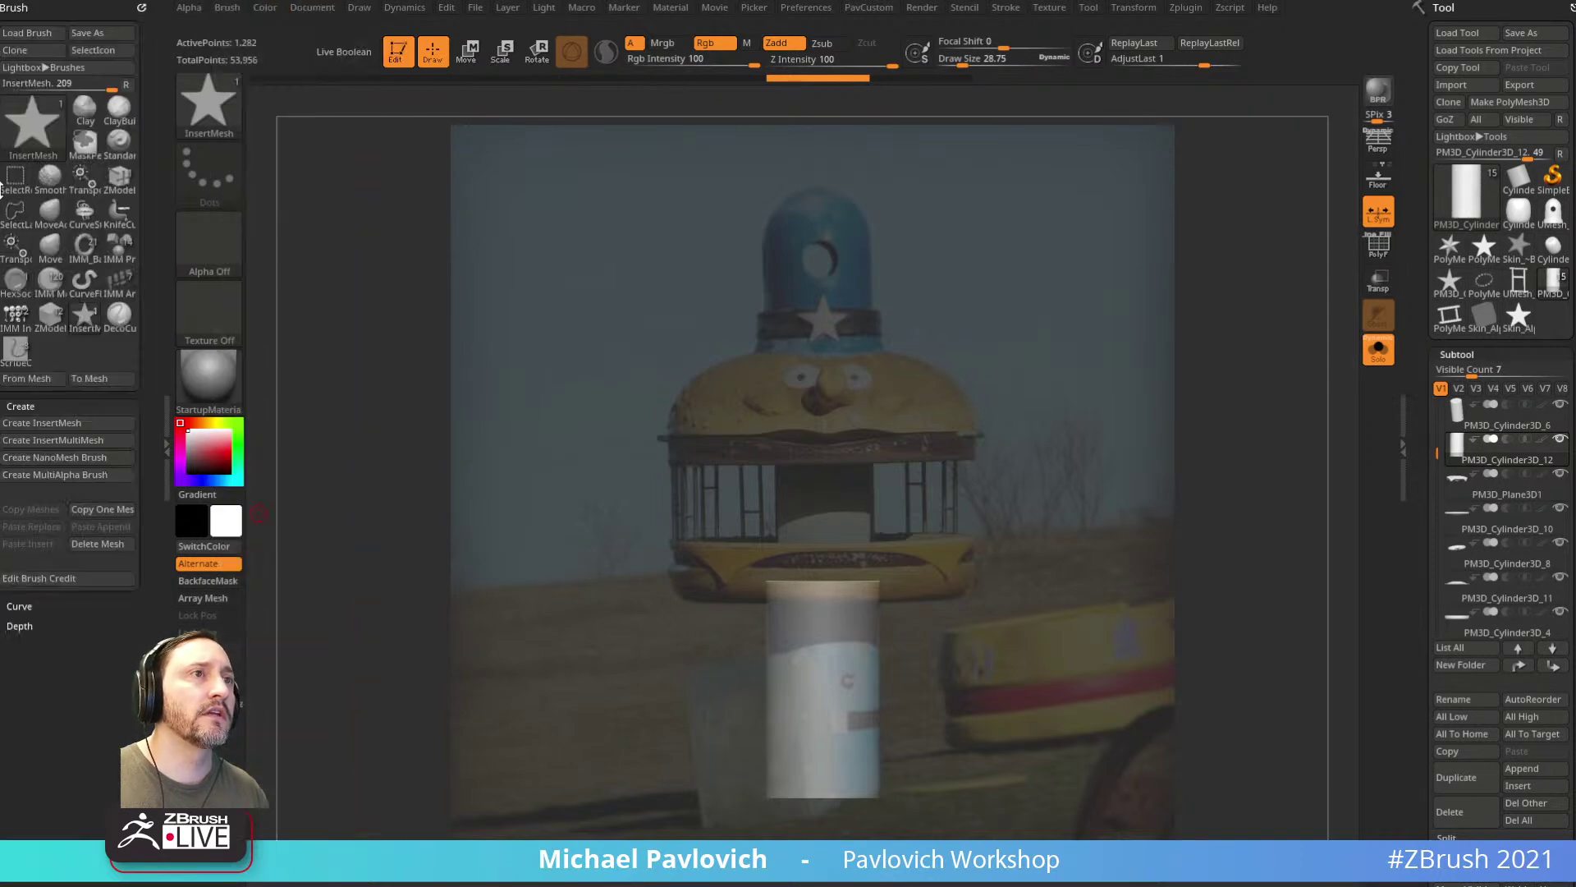
click(127, 84)
drag(131, 460, 131, 252)
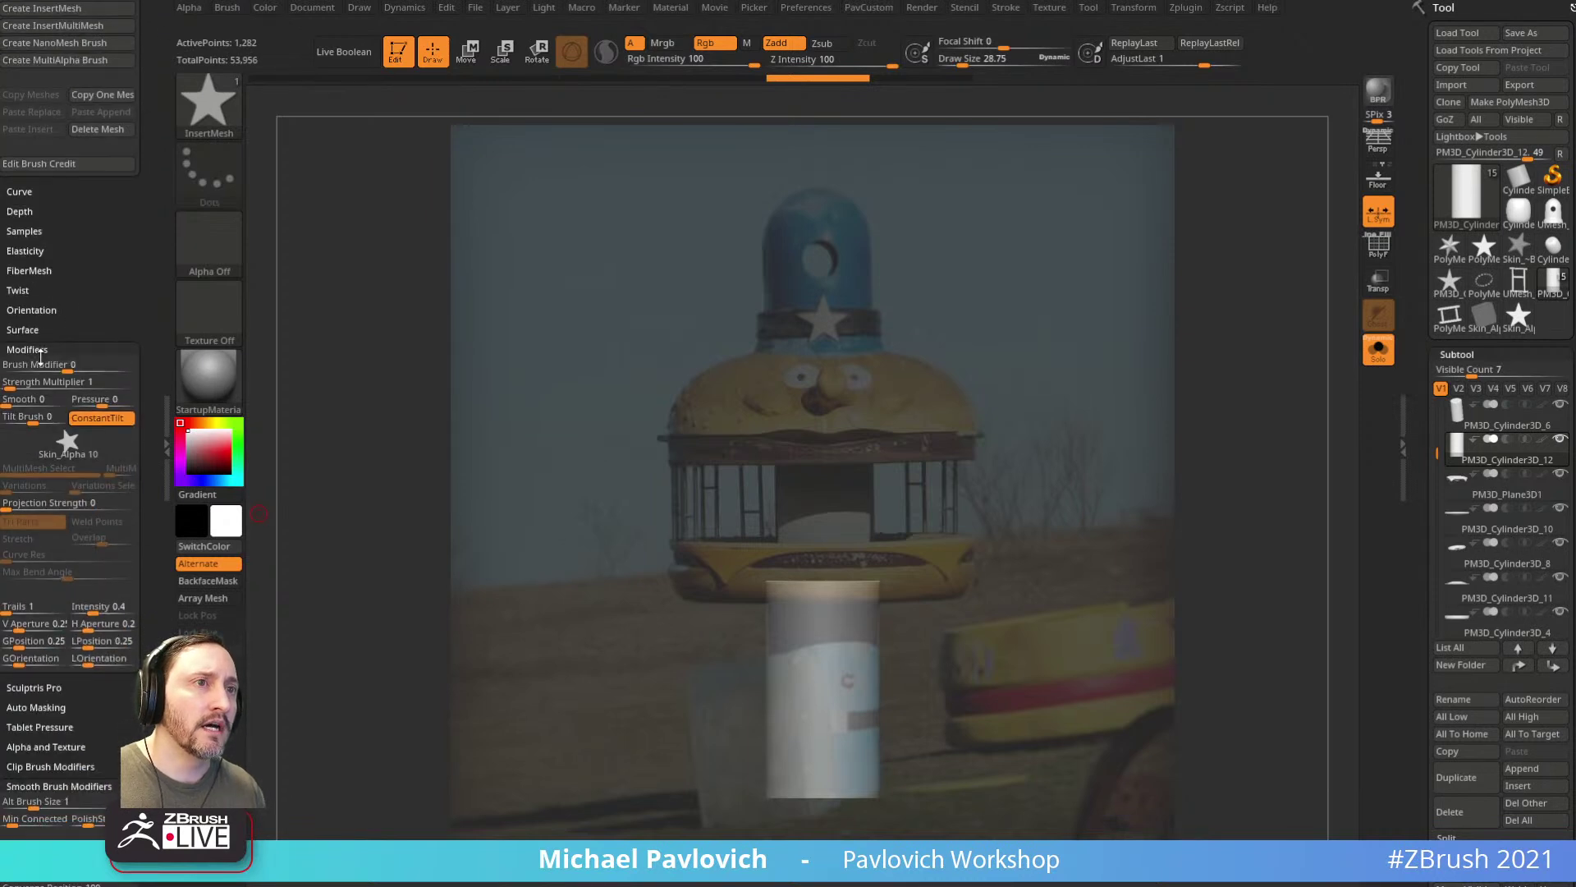
drag(34, 382, 24, 384)
click(29, 384)
text(1)
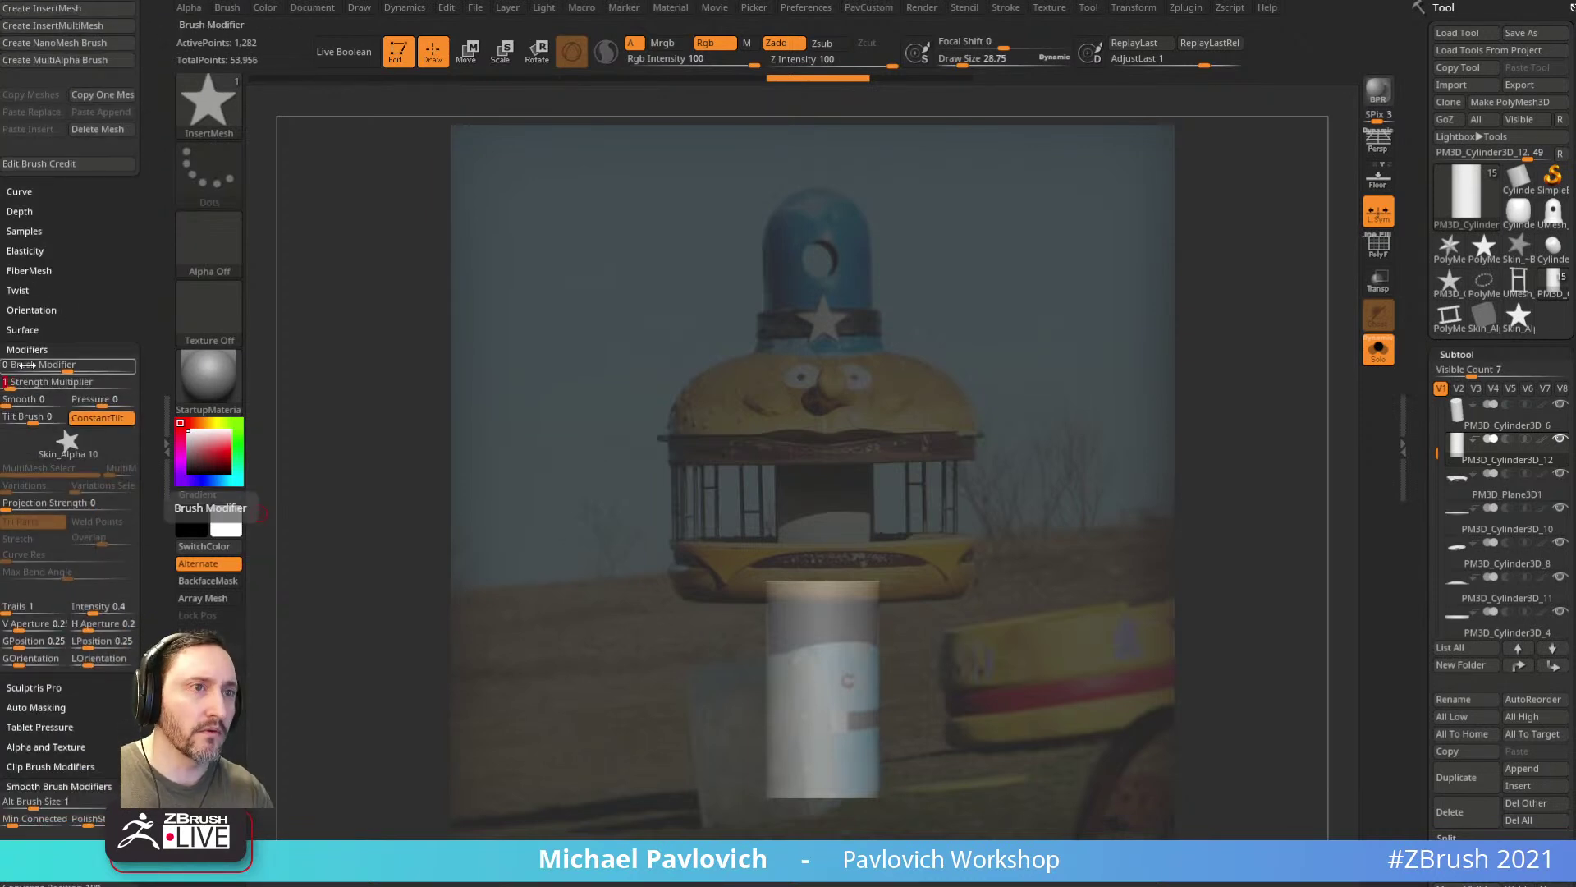
drag(74, 507, 155, 500)
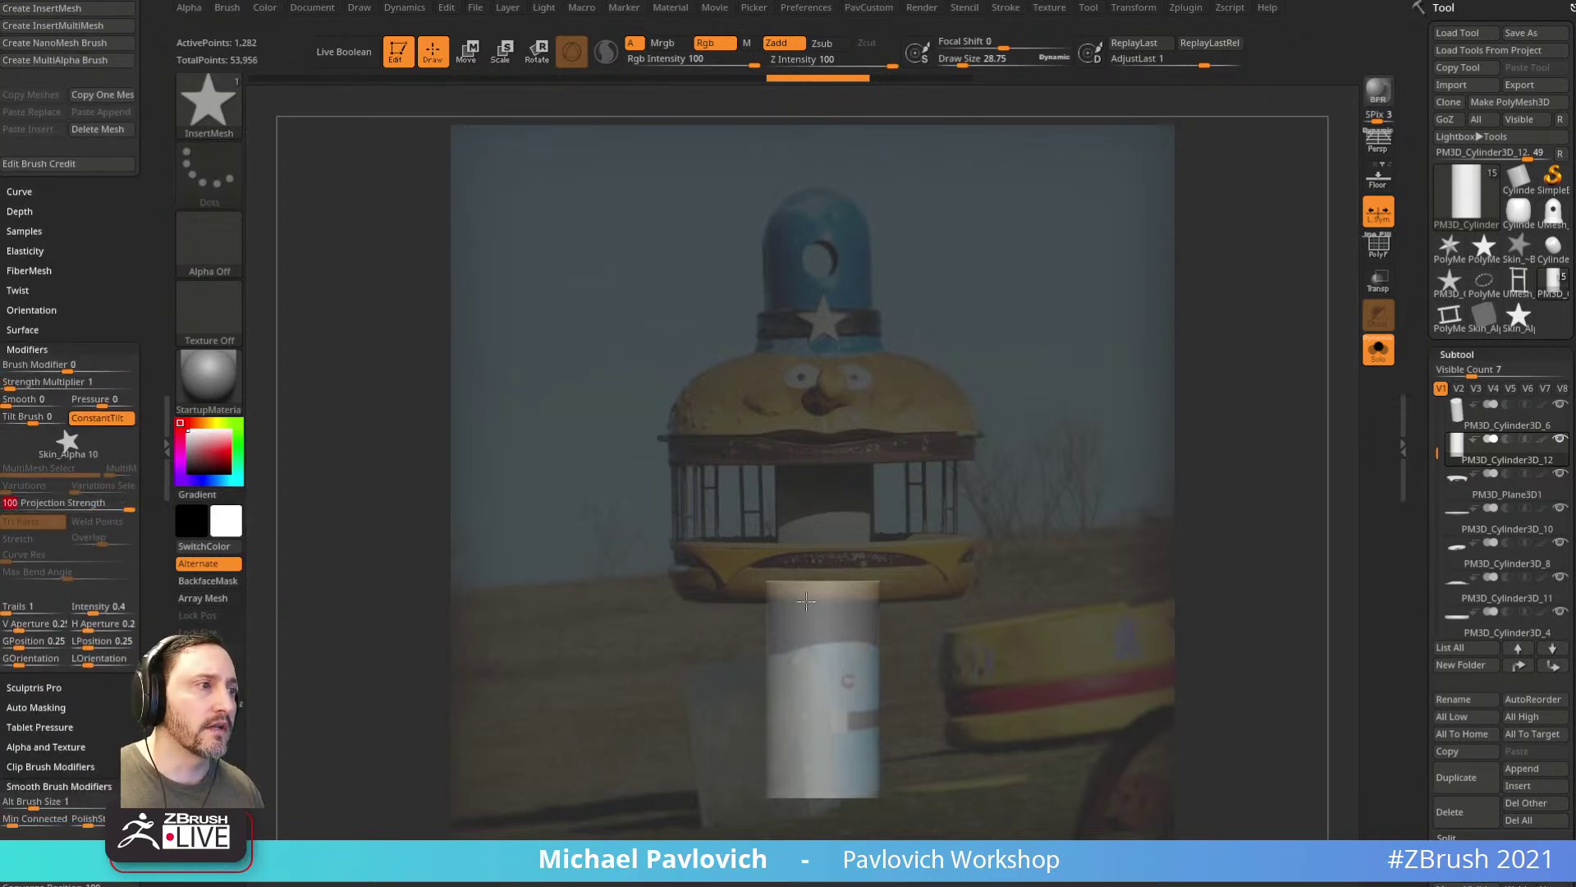
Step: Insert a small star on the upper part of the pole and activate the Move gizmo for it
drag(861, 637, 862, 659)
key(w)
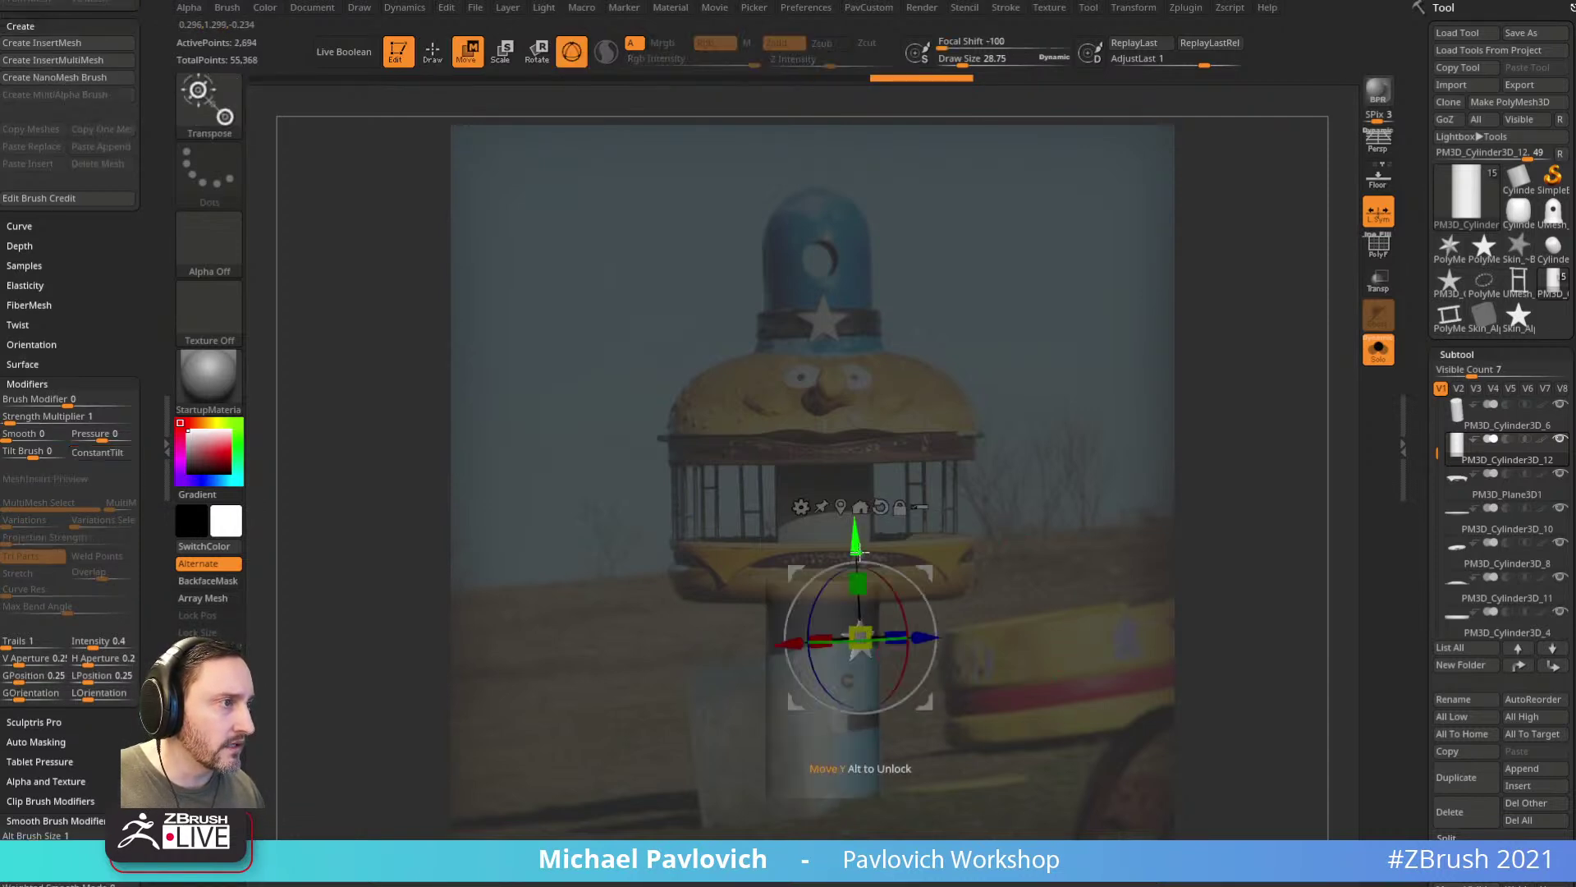
Step: Separate the inserted star from its cylinder with Split Unmasked Points and delete the leftover cylinder subtool
click(856, 544)
key(q)
key(2)
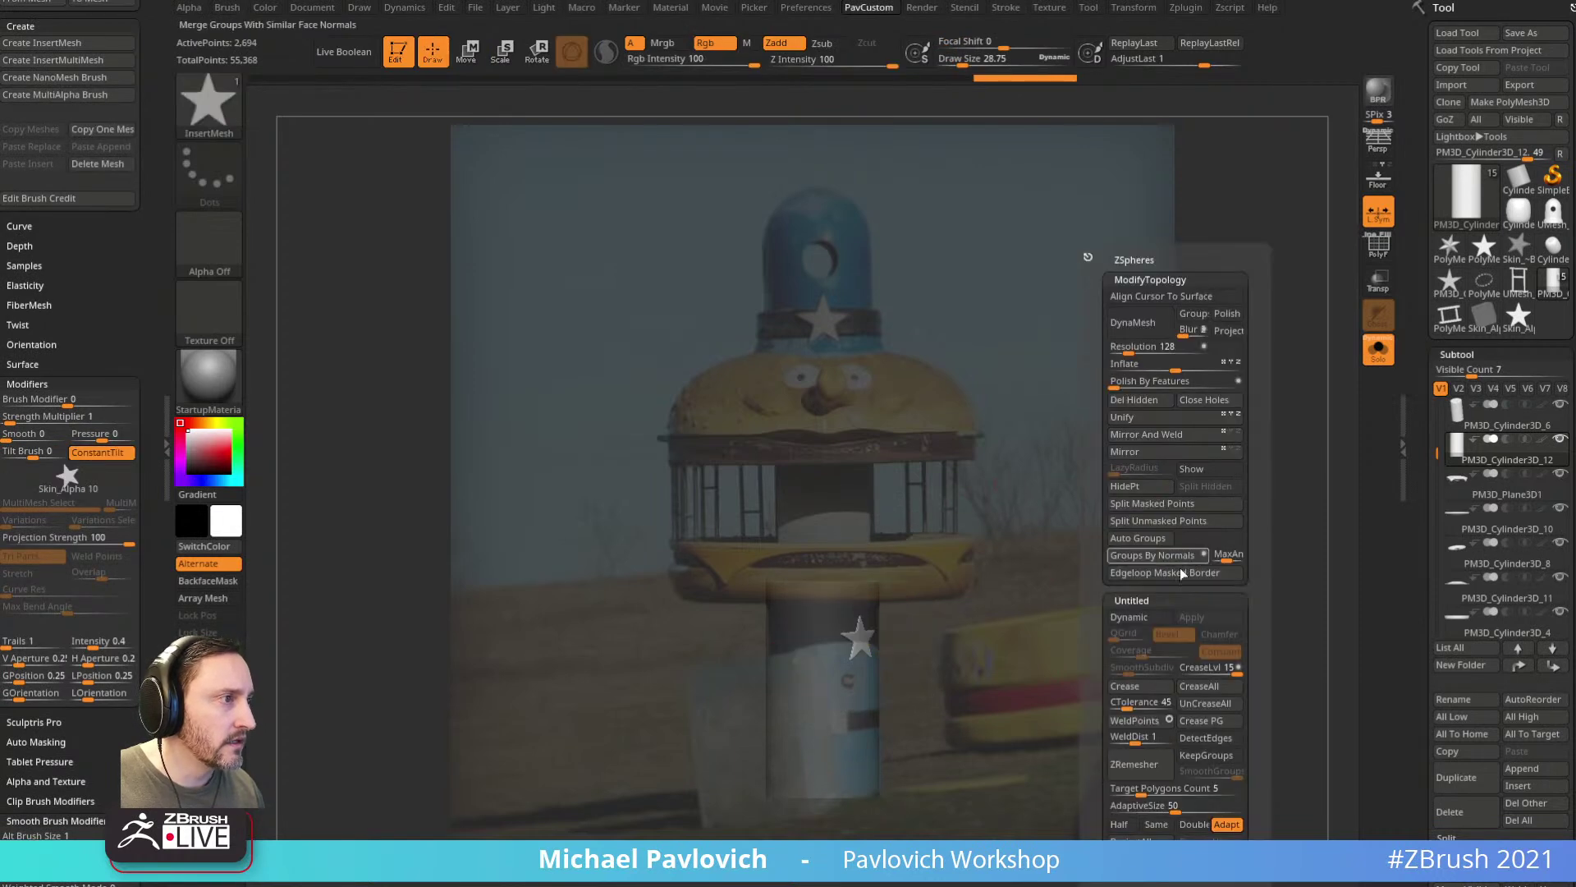
click(1205, 518)
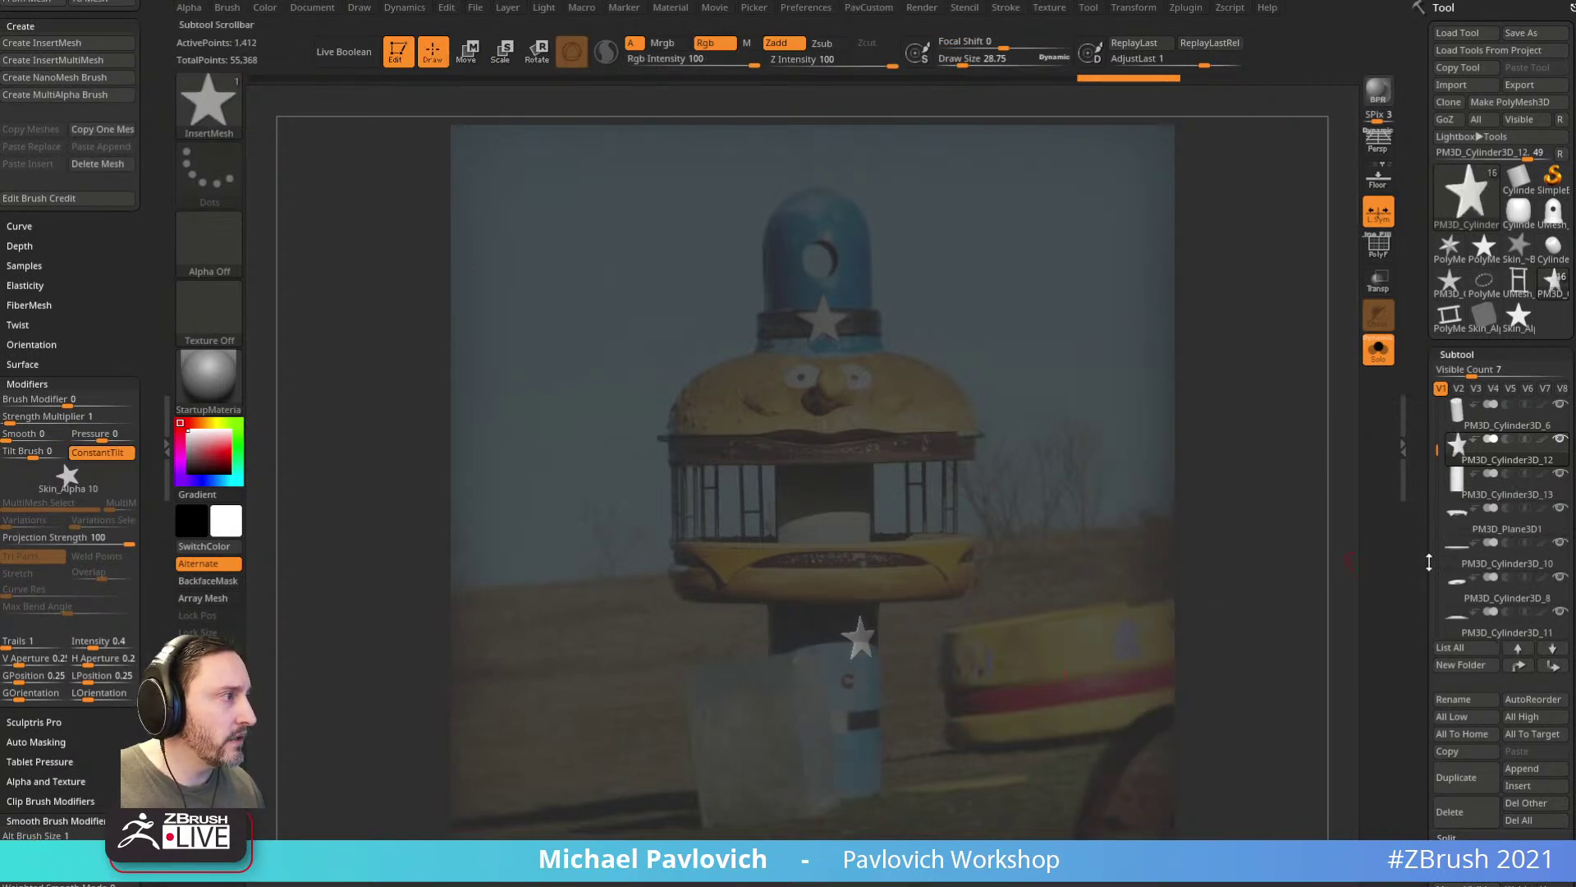
click(1482, 491)
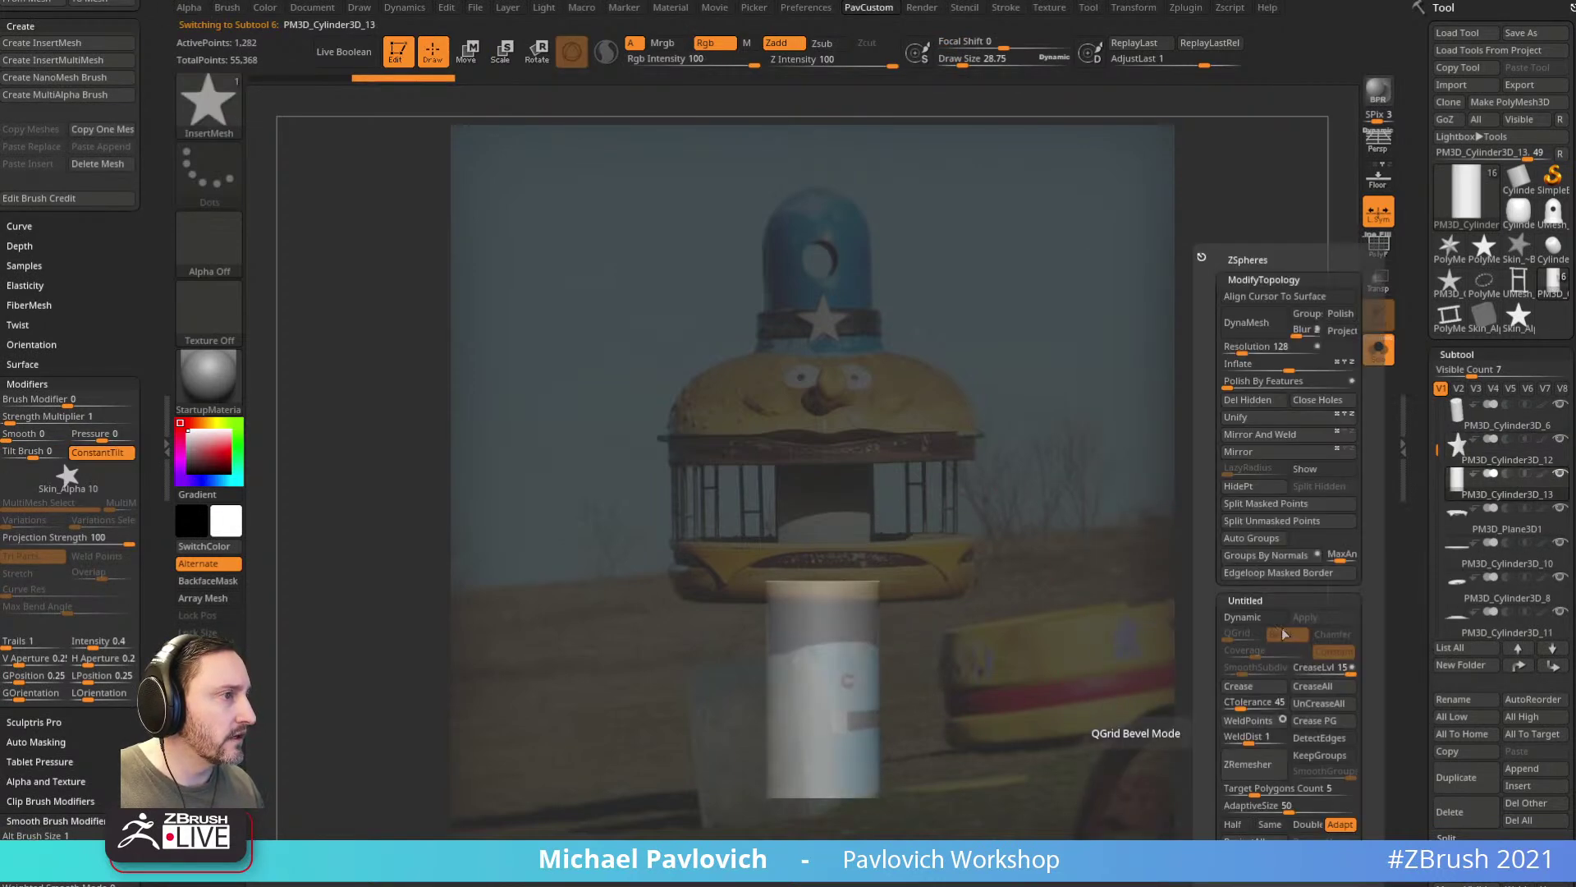
click(1449, 811)
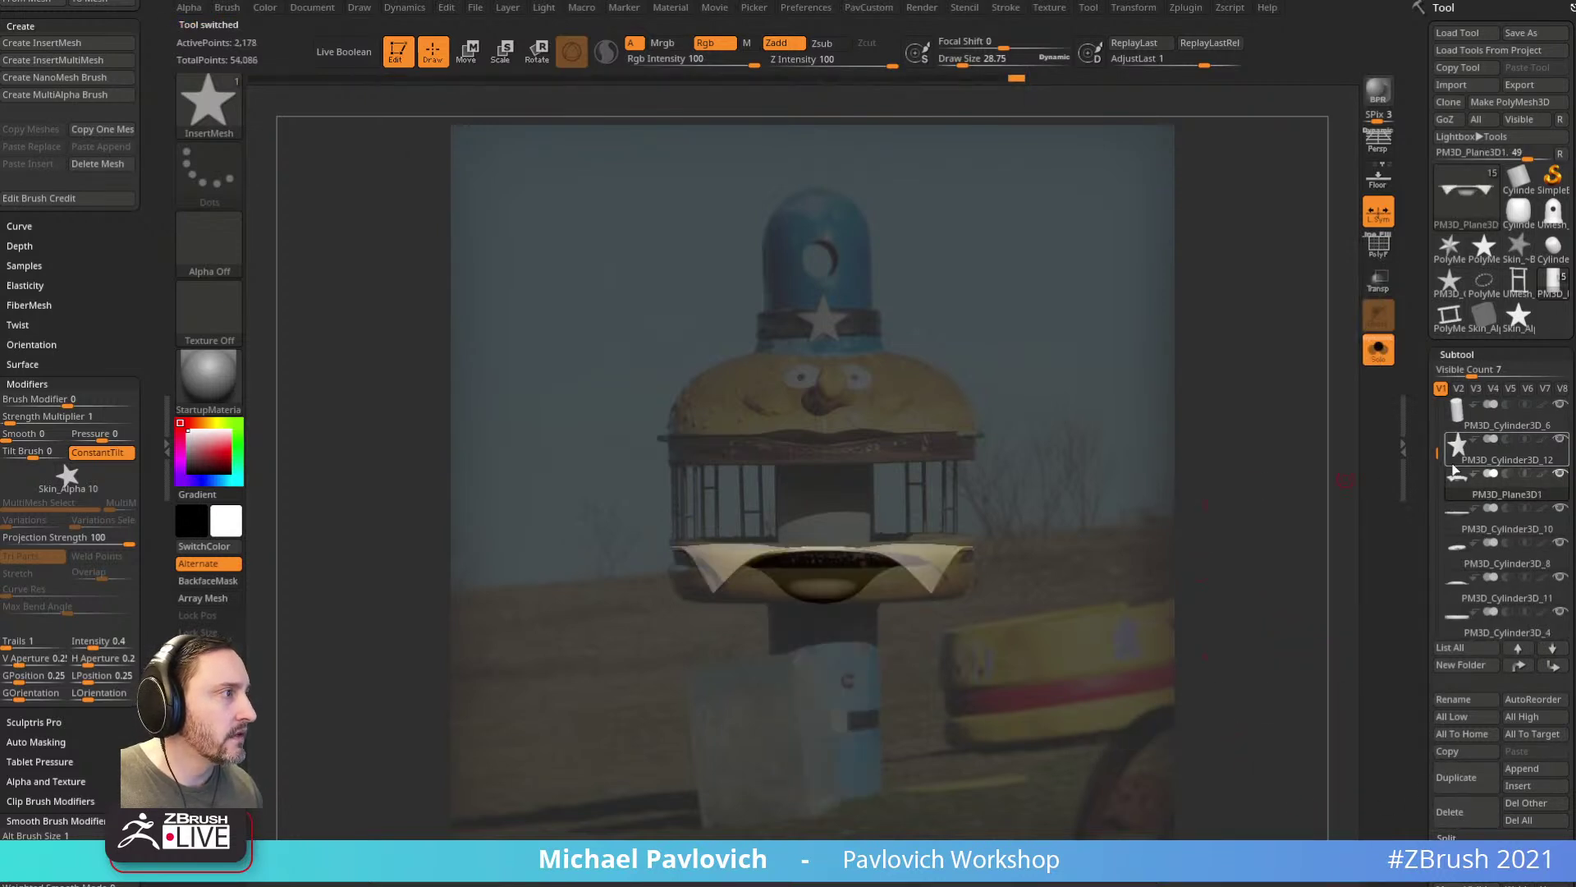
Step: Turn off Solo and the reference overlay, and switch to the Standard brush with a draw size of about 55
click(1378, 350)
key(1)
key(s)
click(912, 643)
drag(911, 643, 904, 643)
key(shift+z)
mouse_move(1190, 480)
alt+mouse_down()
mouse_move(1227, 626)
mouse_move(1207, 780)
mouse_move(1193, 601)
mouse_move(1339, 392)
alt+mouse_up()
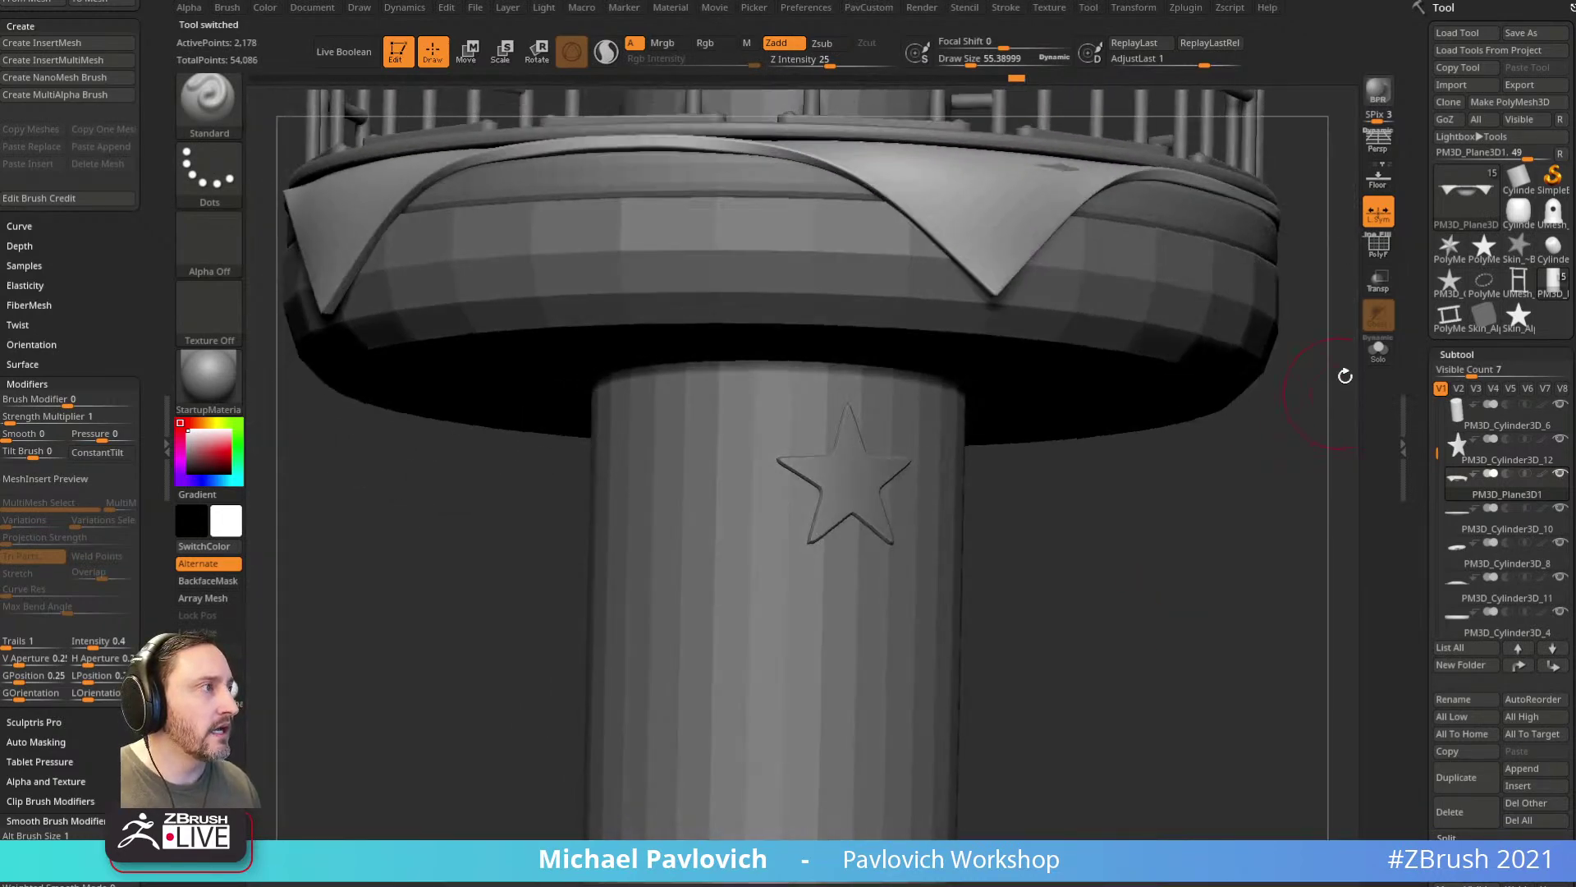
key(f)
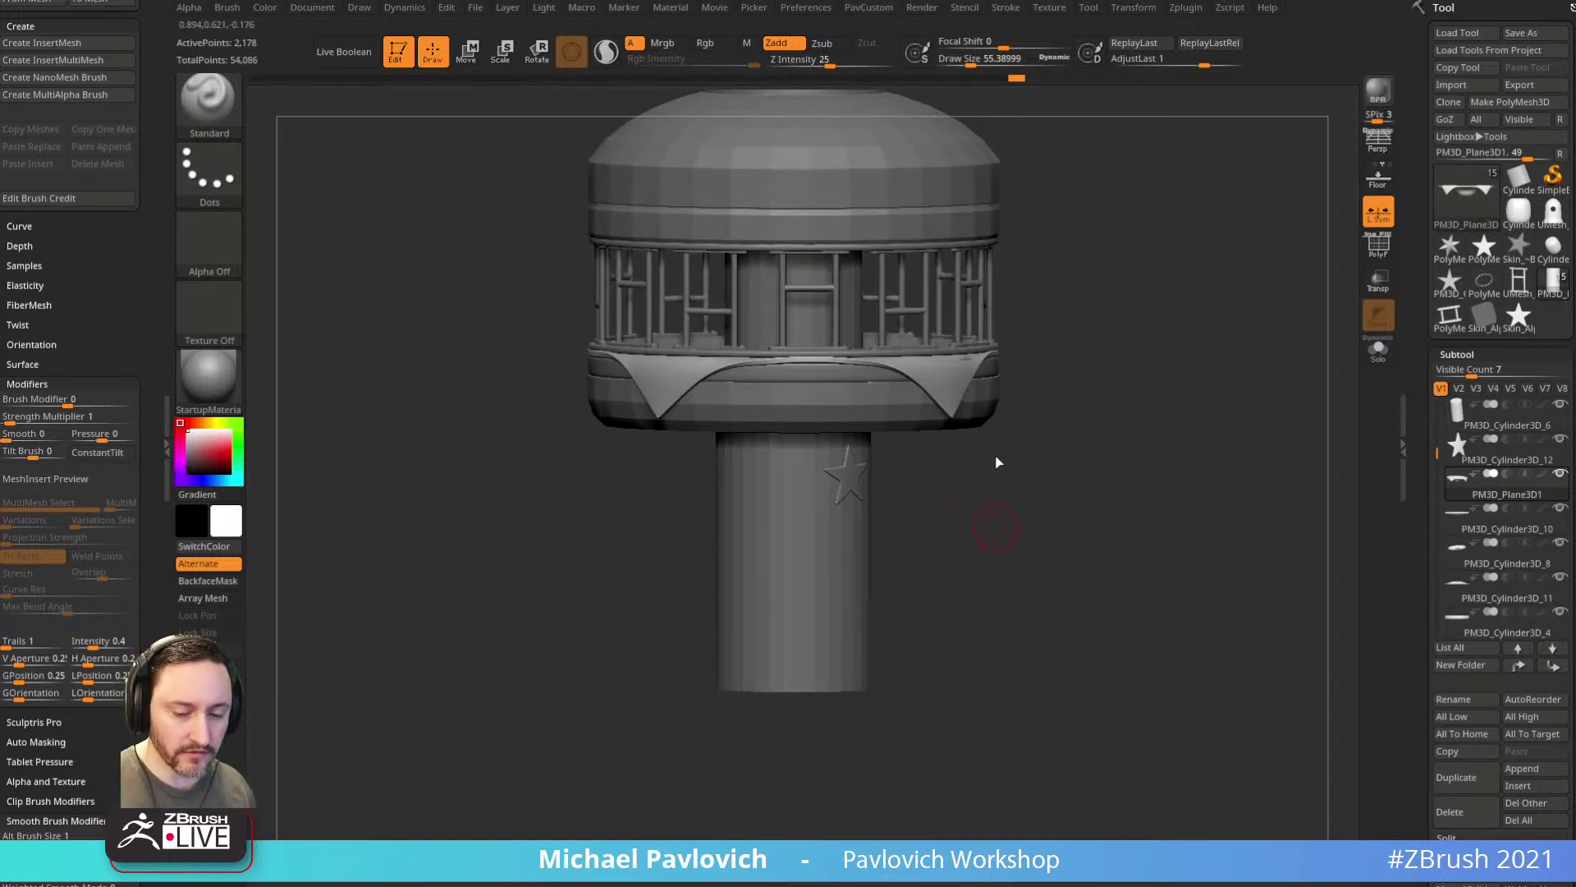
Step: Switch to the IMM ModelKit insert brush and browse its available meshes
key(b)
key(i)
click(1003, 639)
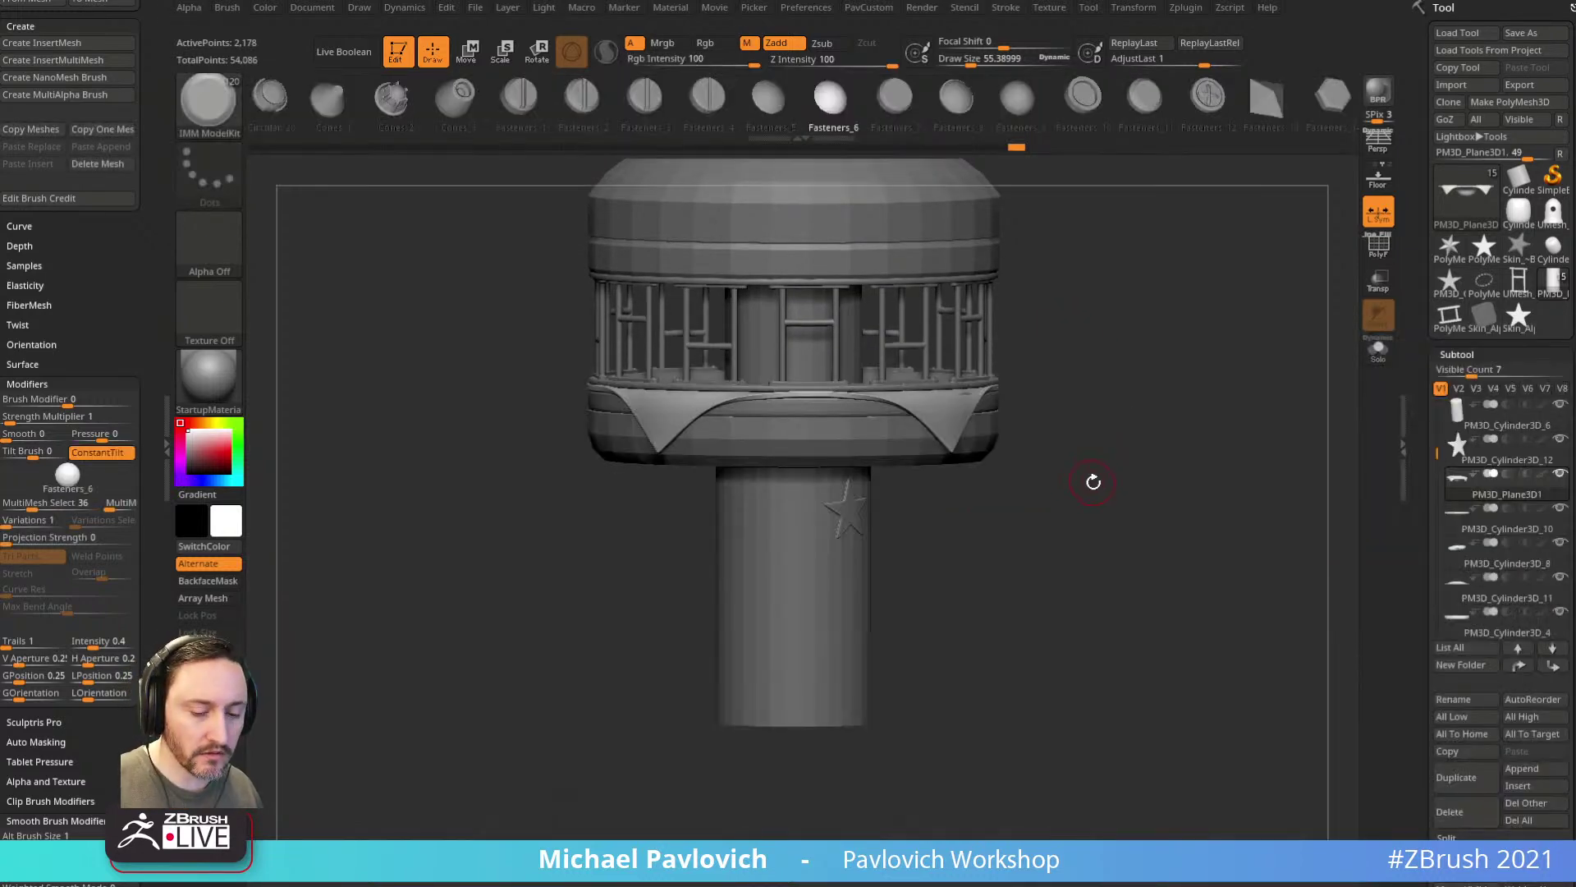
key(m)
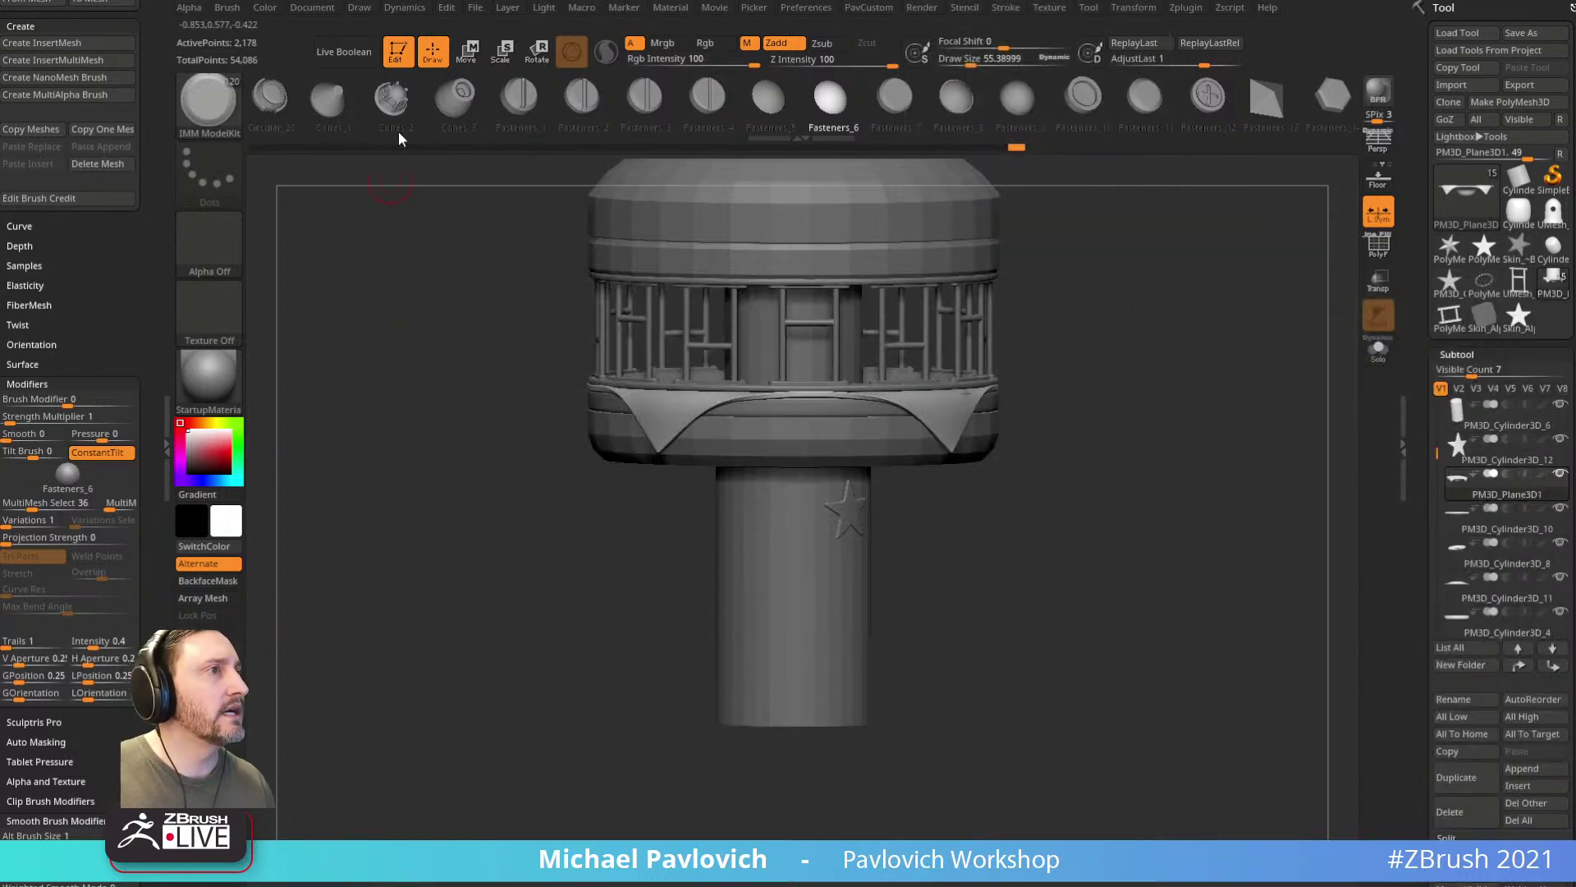
Step: Save the project and place a PolyMesh3D star on a cleared canvas in Edit mode
key(ctrl+s)
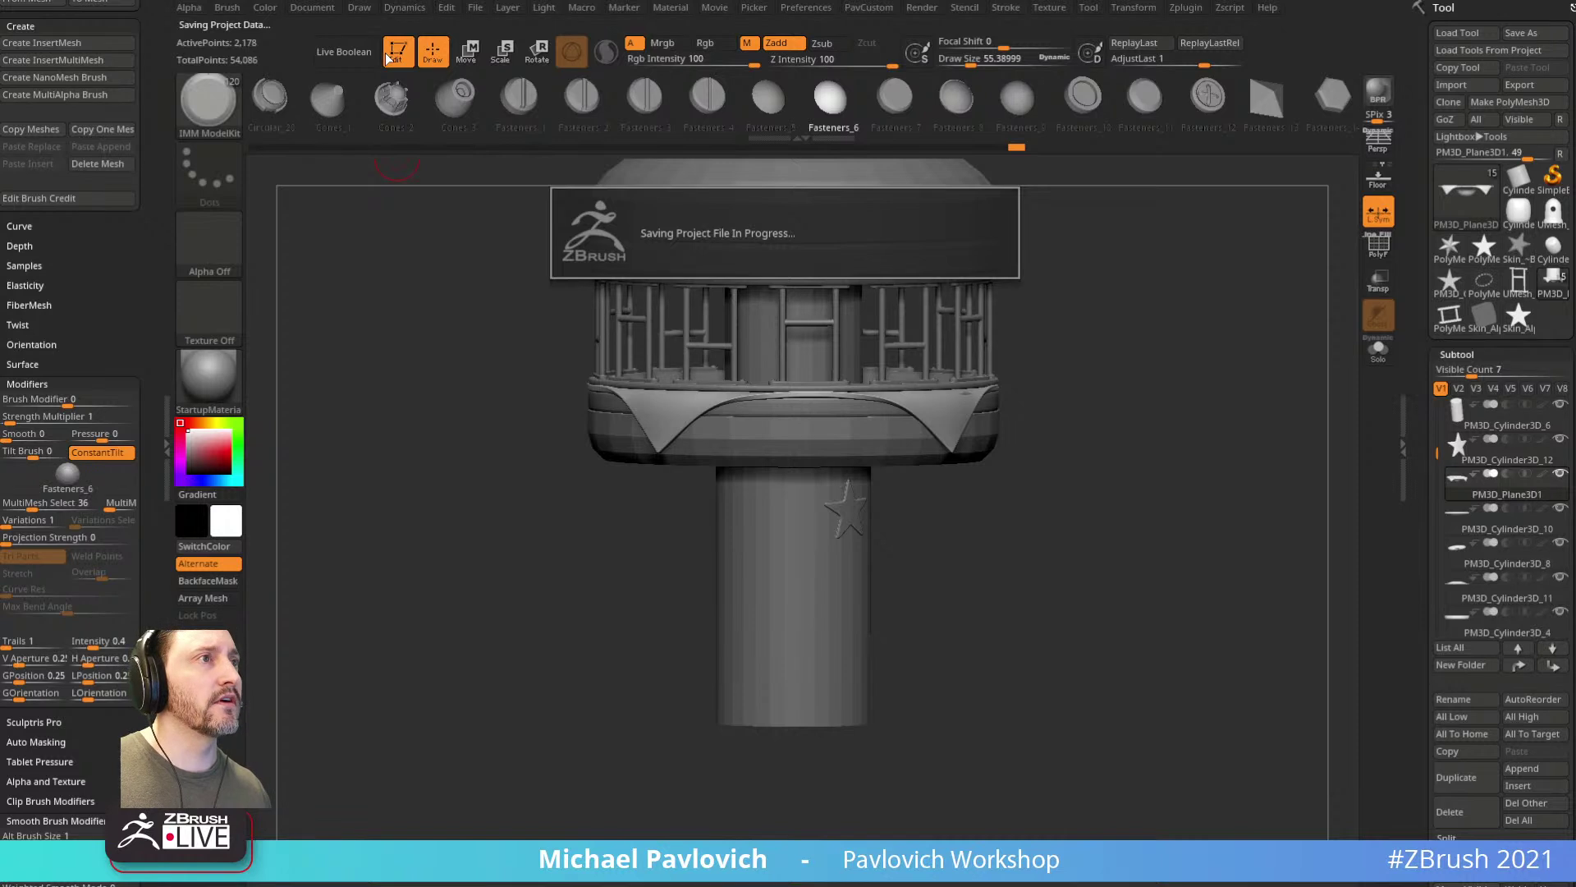
click(395, 52)
key(ctrl+n)
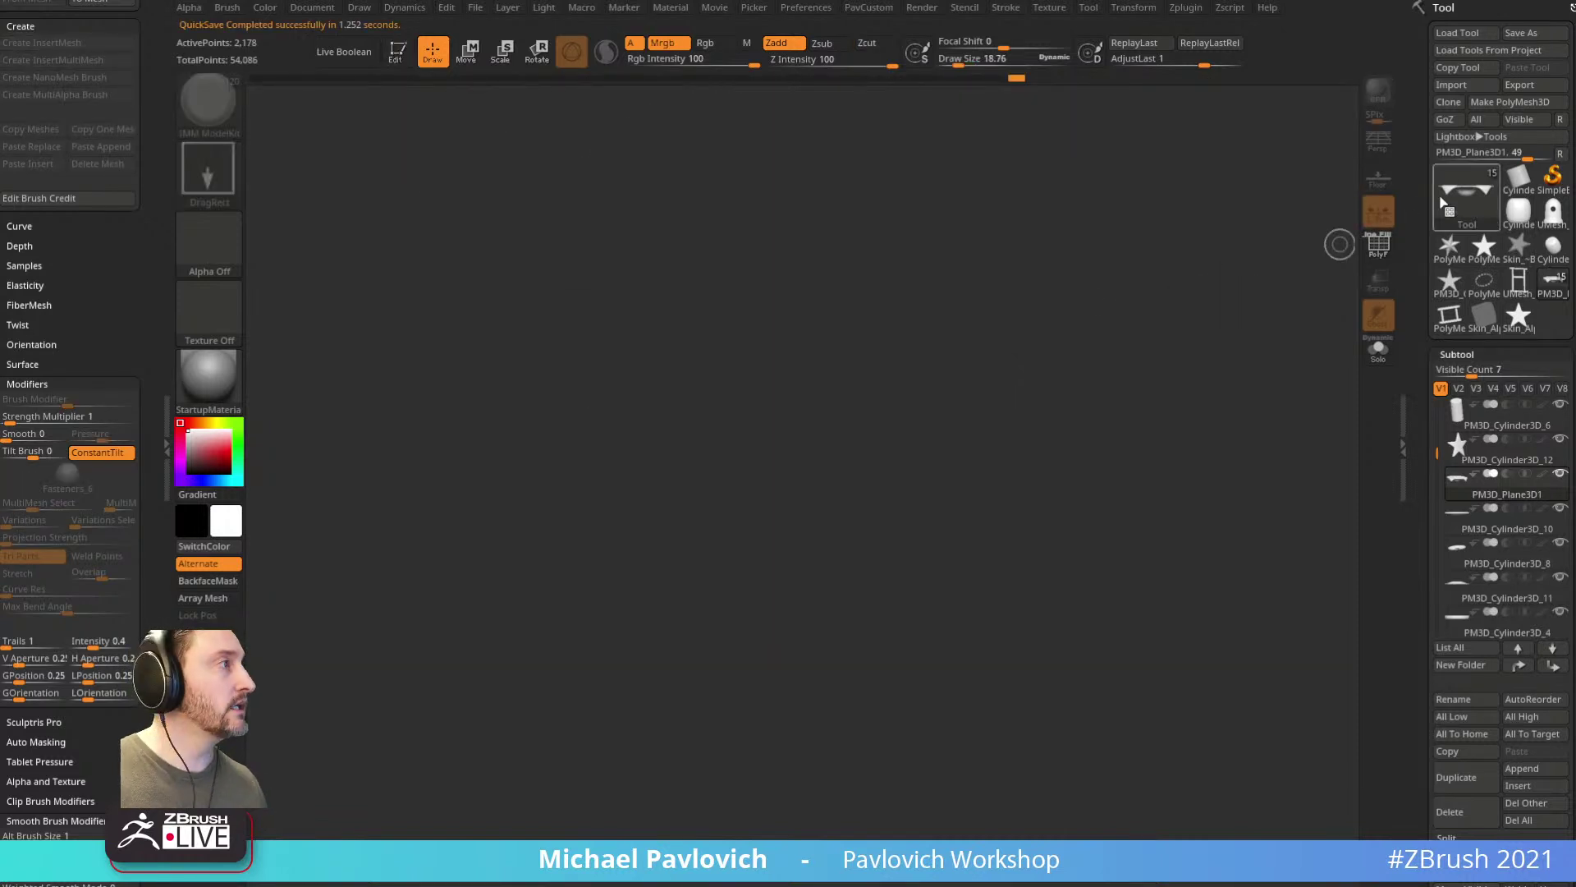
click(1450, 246)
drag(653, 515, 522, 325)
click(397, 58)
drag(1412, 485, 1405, 146)
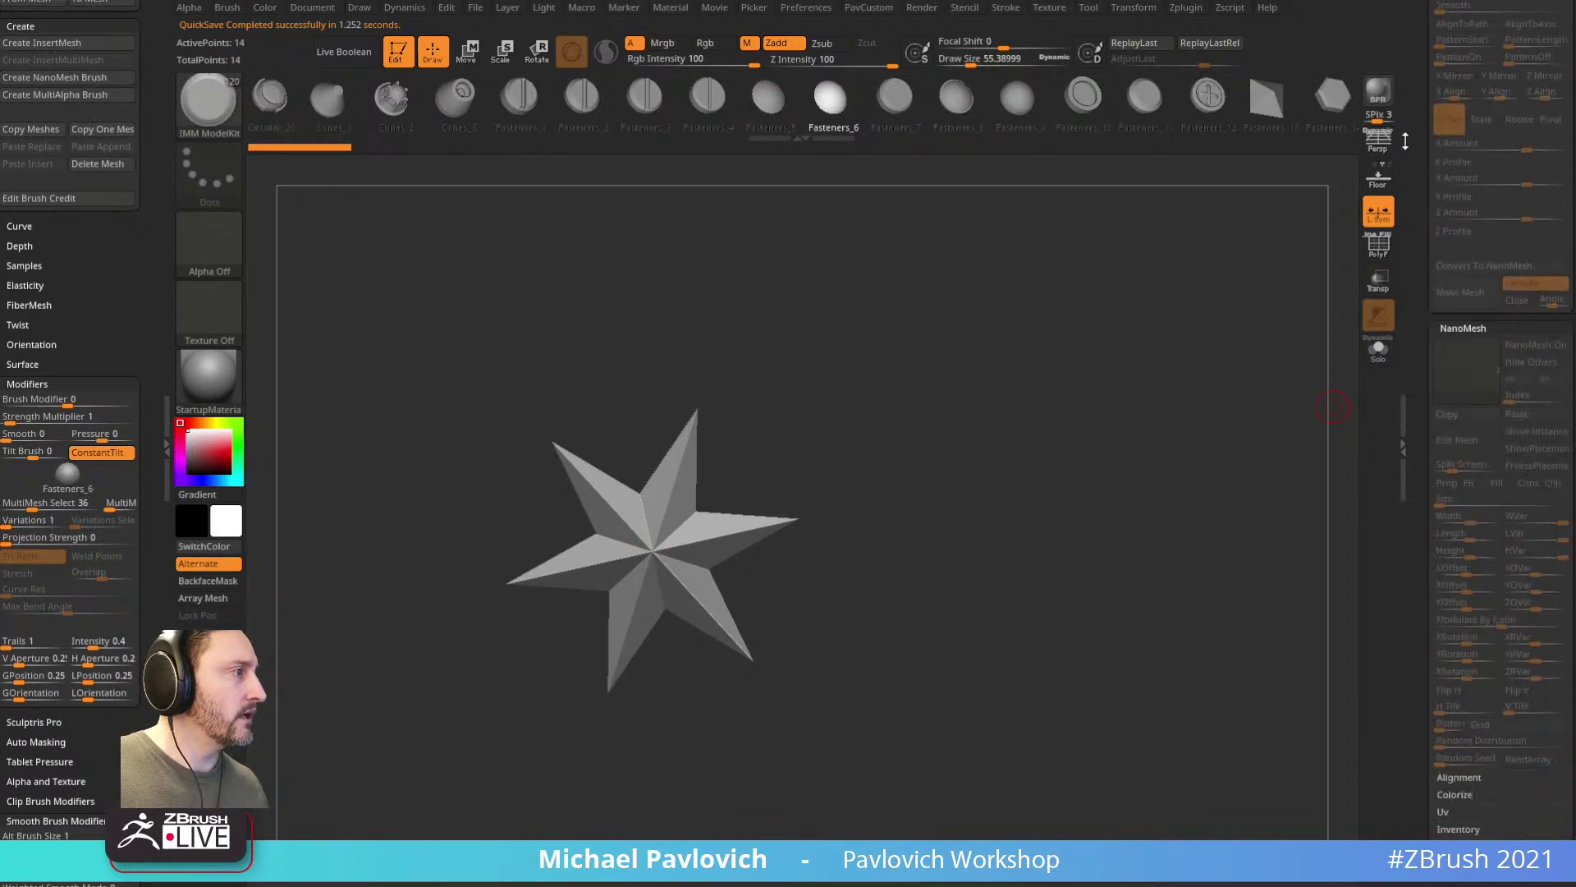
Step: Convert the star into a PolyCylinder primitive and display its polyframe
key(w)
drag(911, 348, 933, 318)
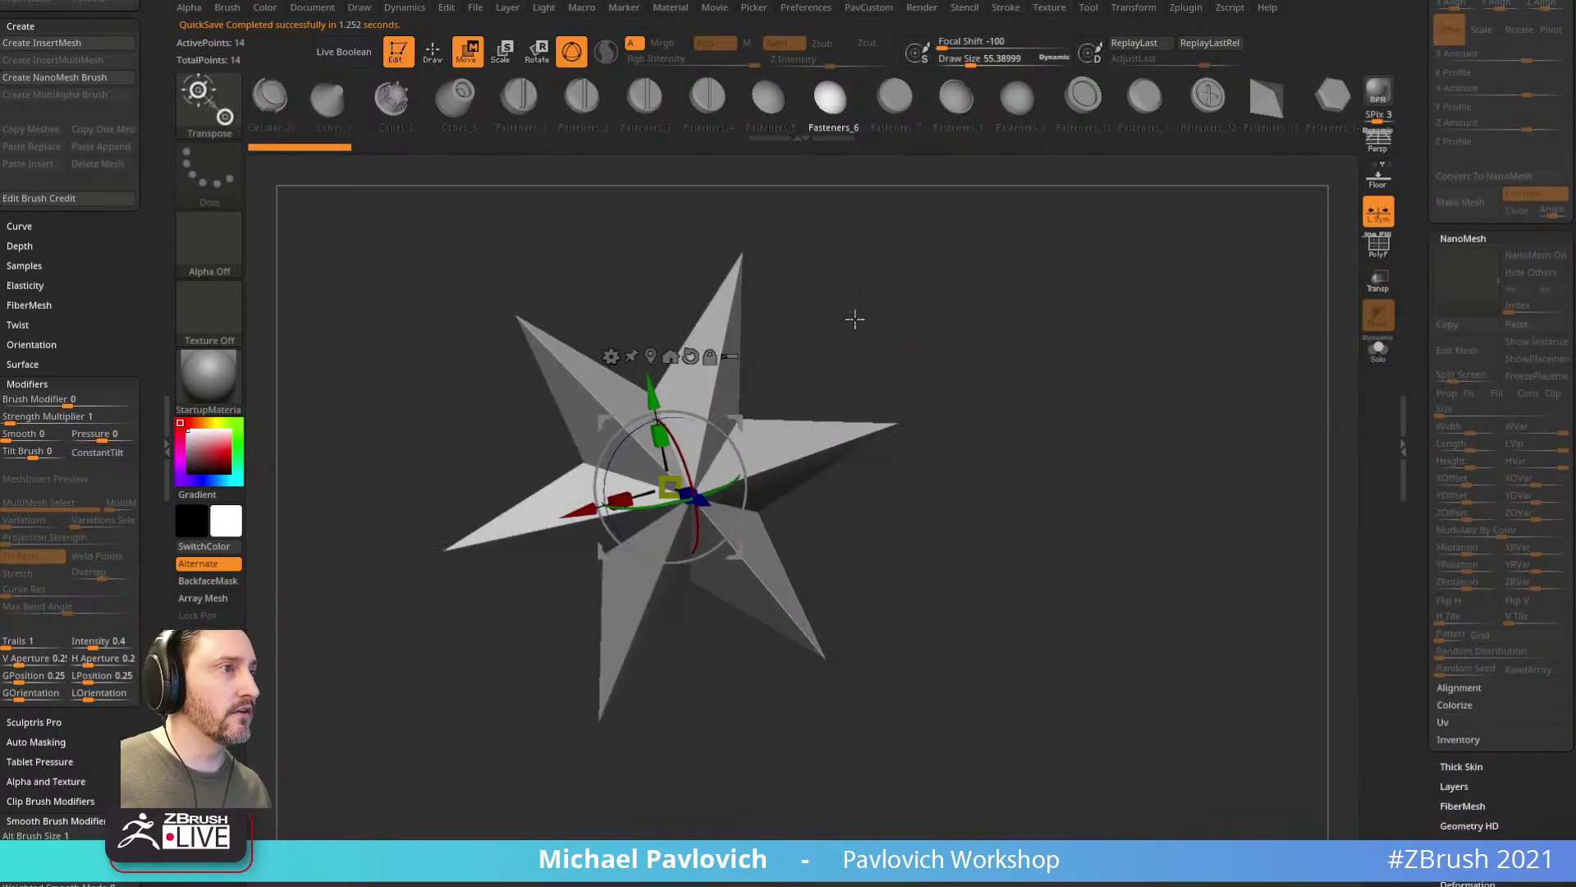
click(612, 357)
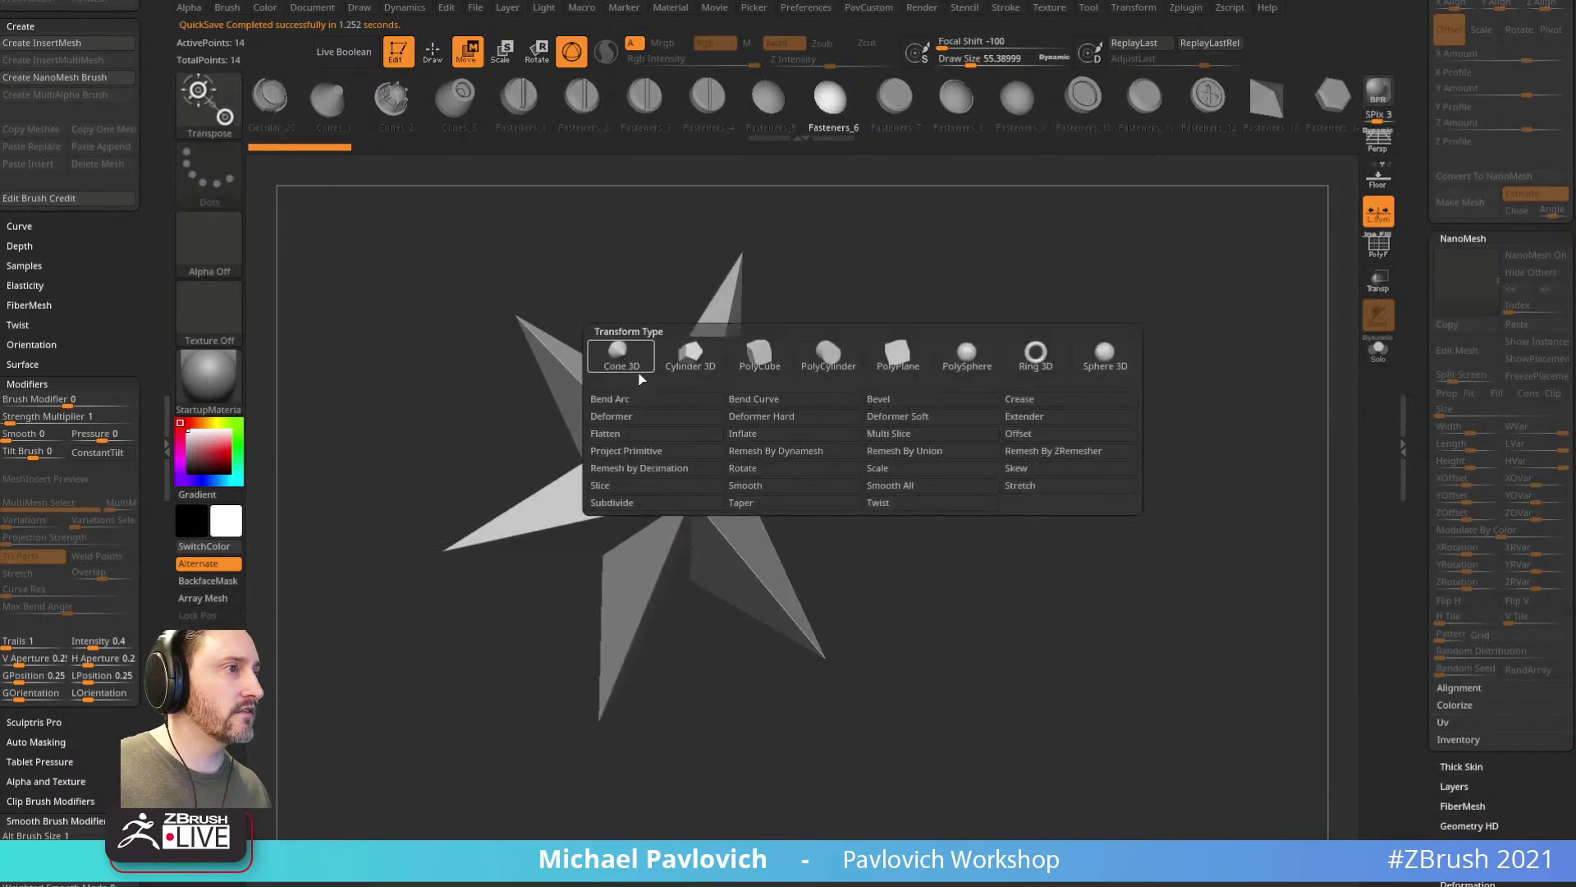
click(829, 357)
click(1378, 256)
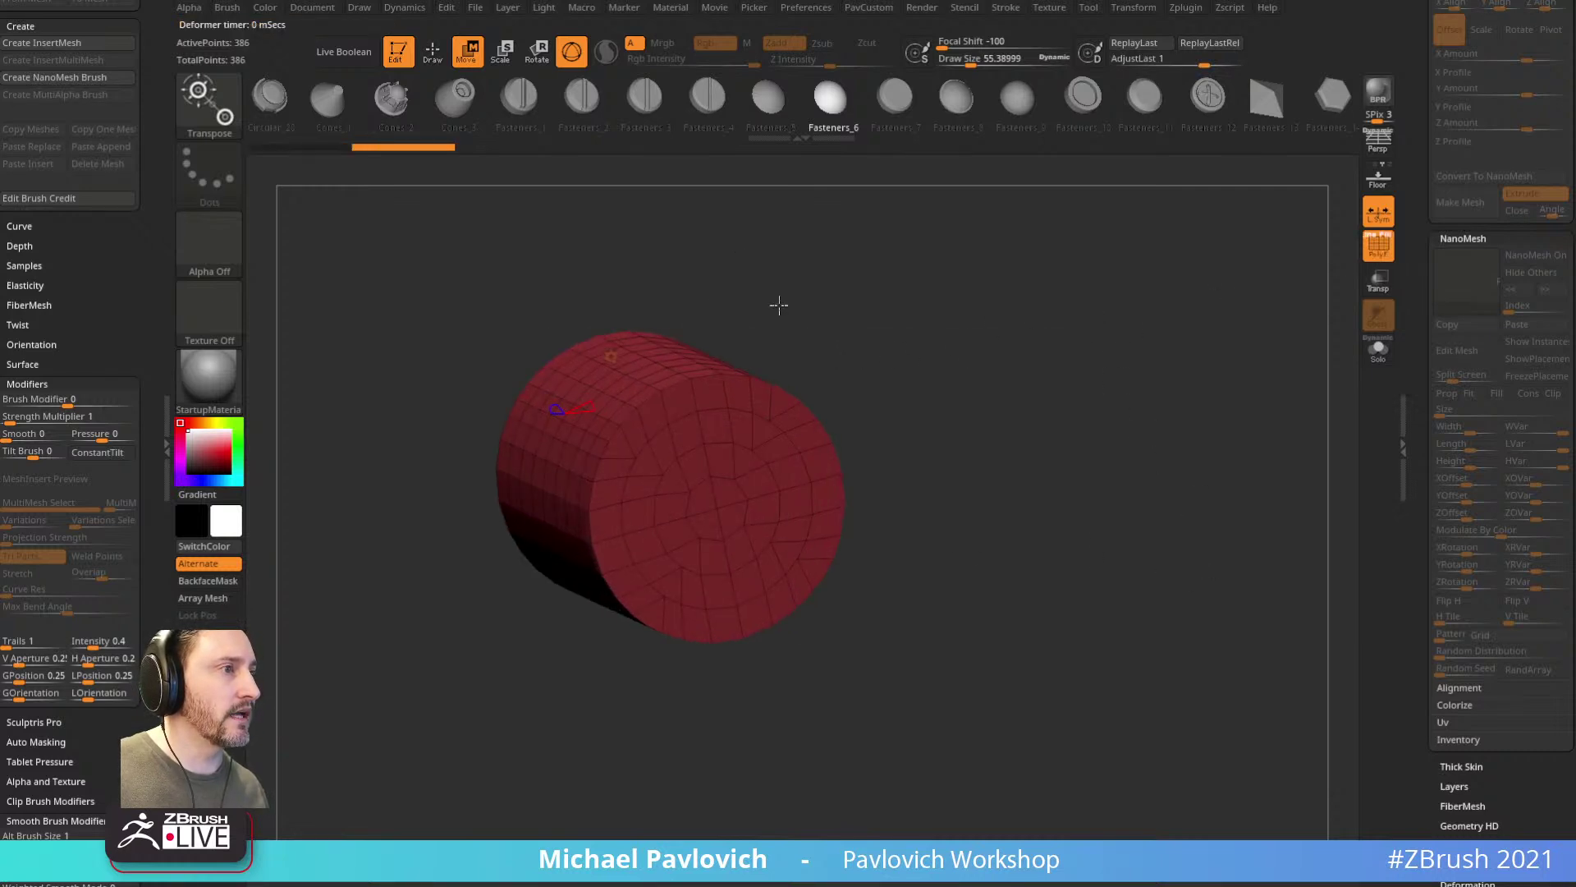
Step: Reduce the cylinder's segments along its length to a single span and return to the Gizmo 3D
drag(990, 353, 1026, 343)
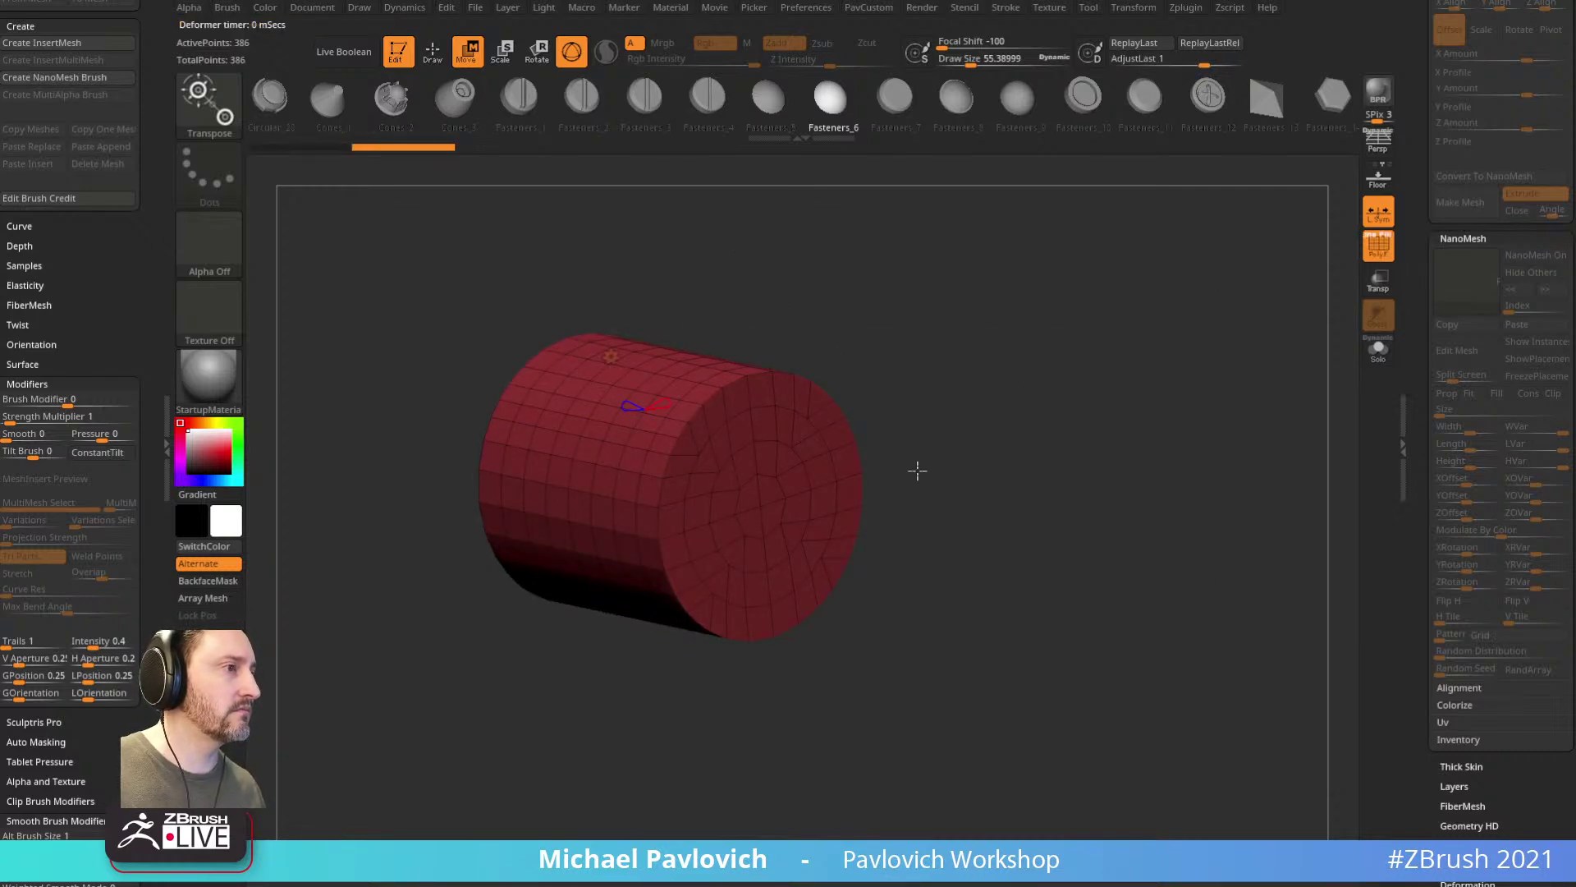
drag(896, 505, 968, 342)
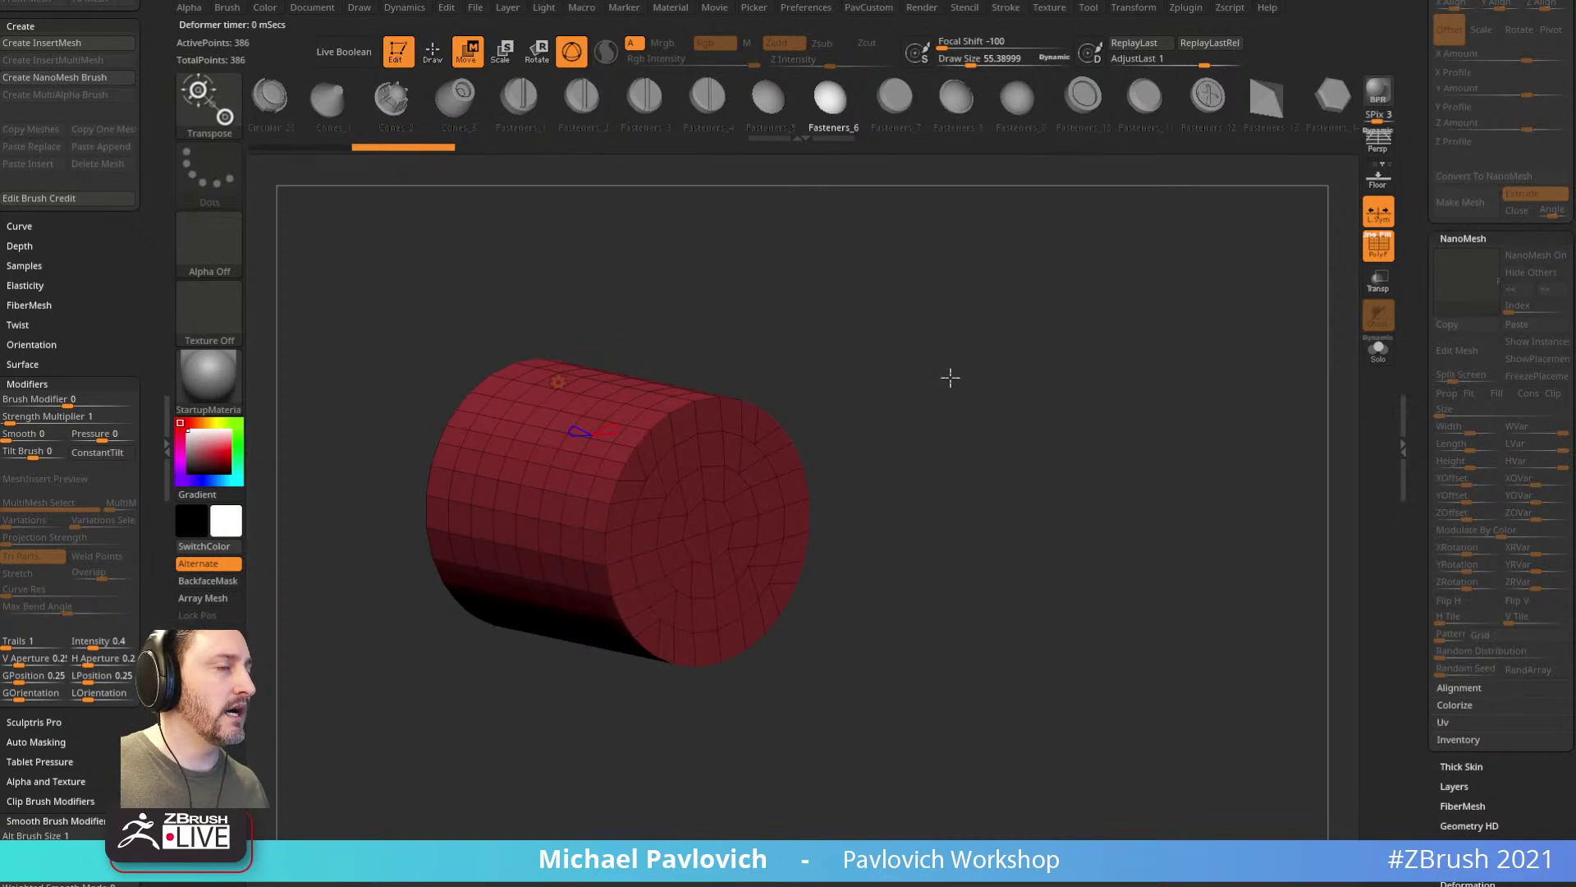
drag(579, 430, 611, 435)
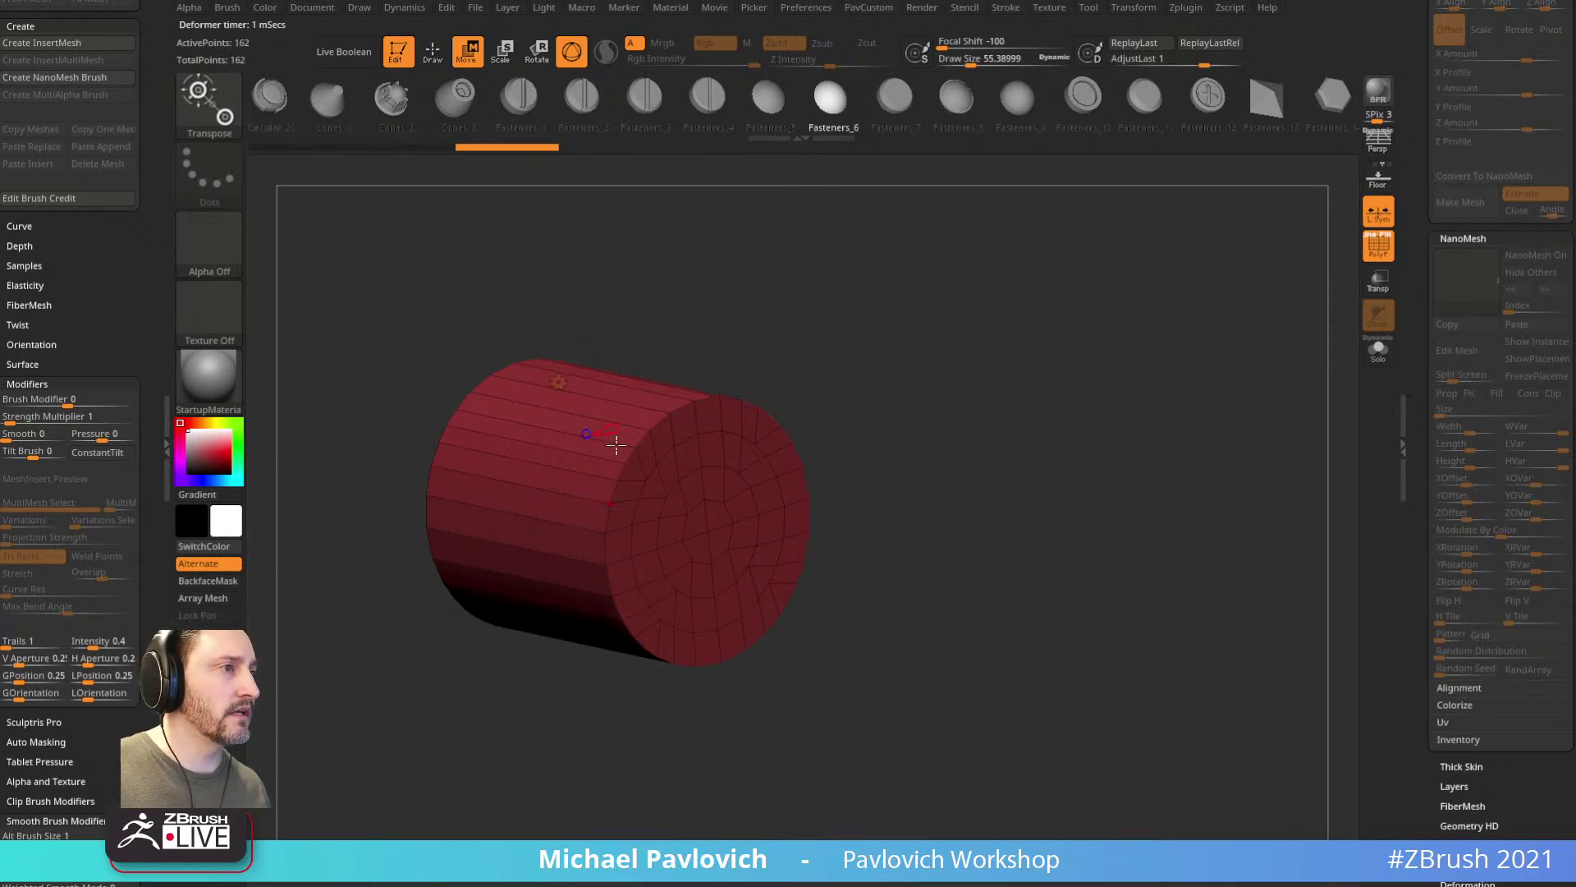
click(558, 382)
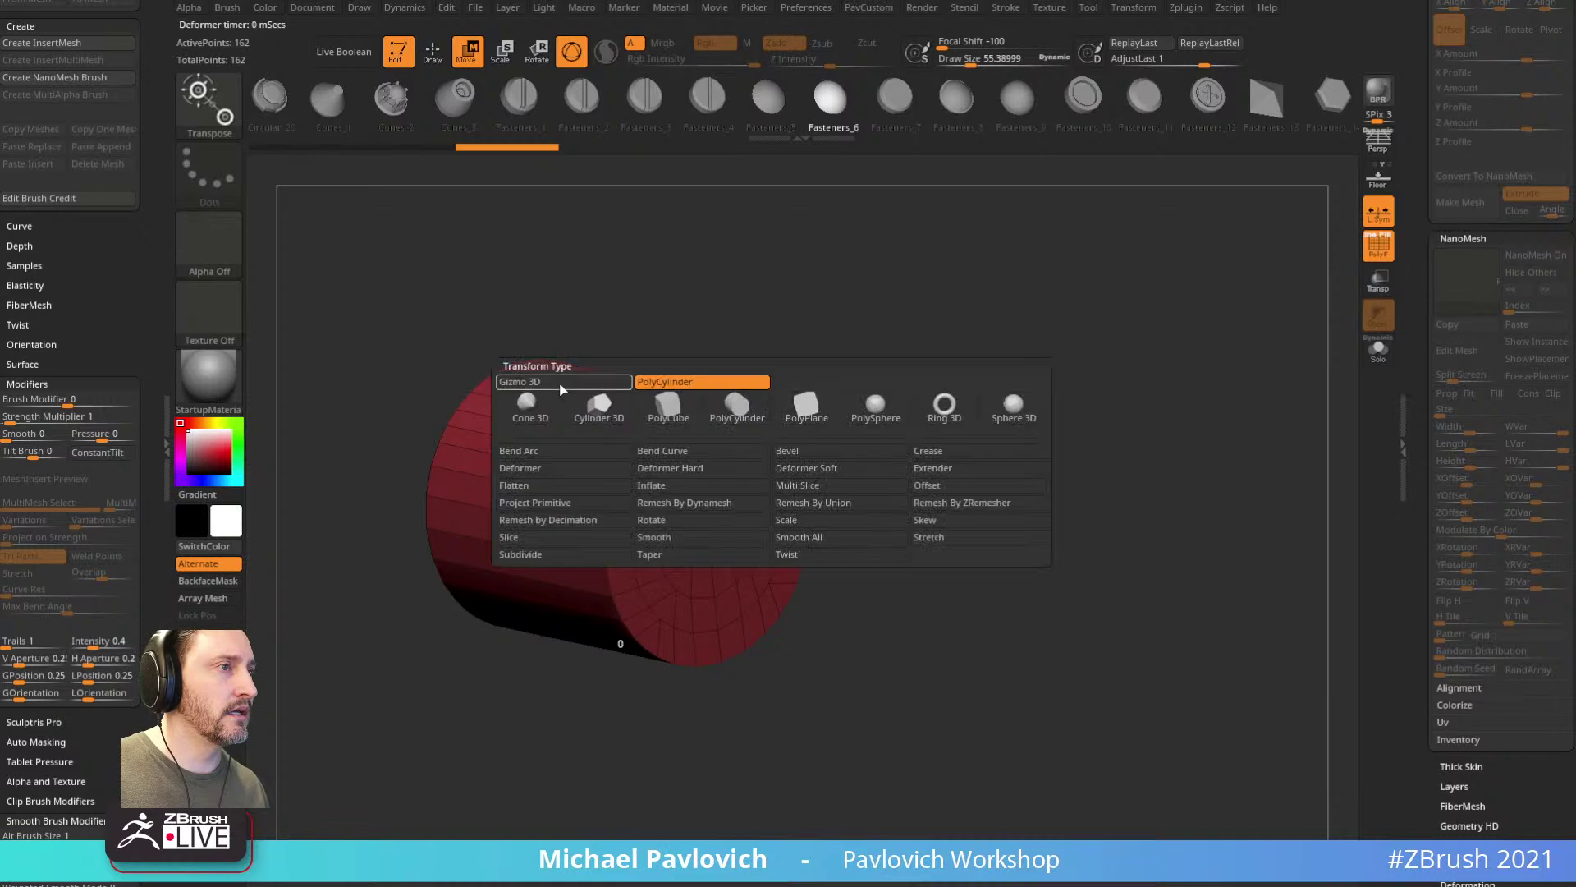
click(565, 382)
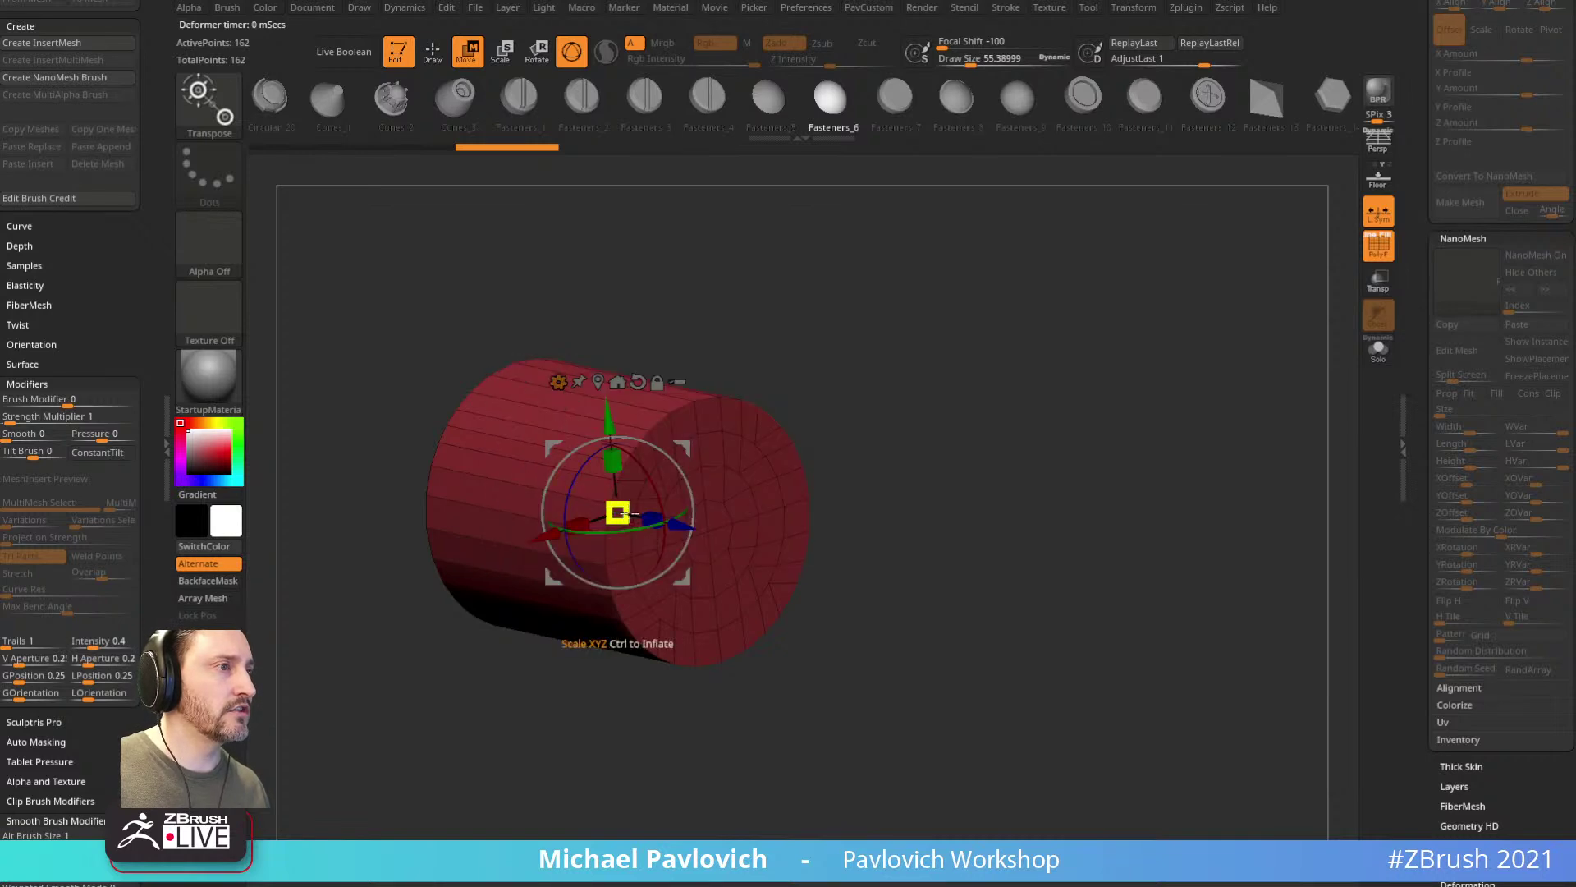
Step: Orient the view straight onto the cylinder's round cap and create a new InsertMesh brush from it
drag(574, 447, 479, 445)
key(q)
shift+drag(911, 402, 889, 389)
key(s)
key(b)
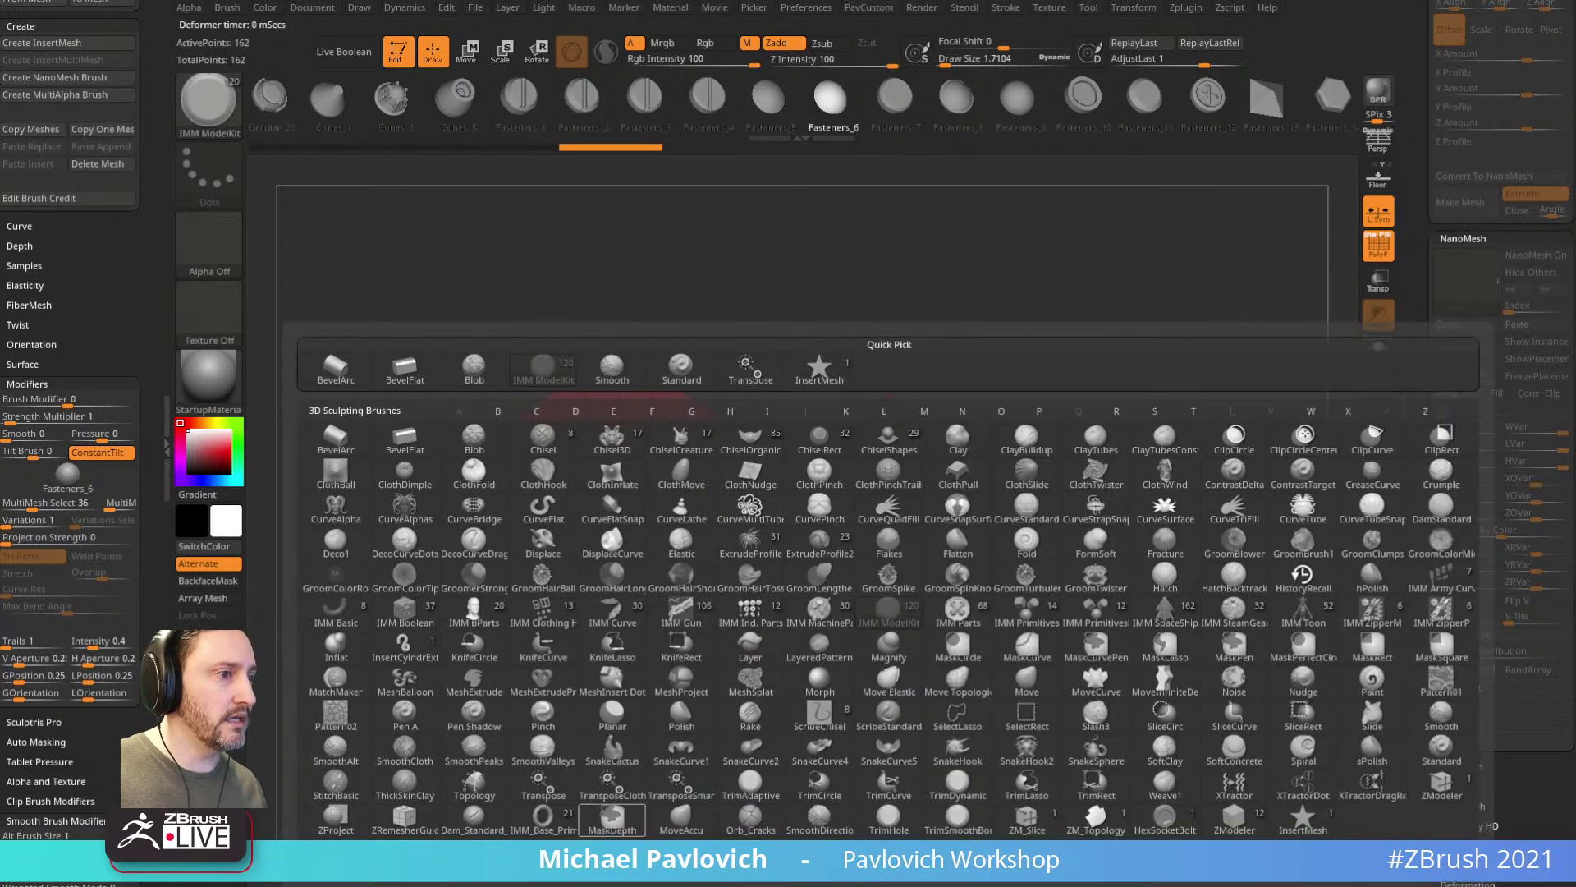
click(609, 859)
click(710, 283)
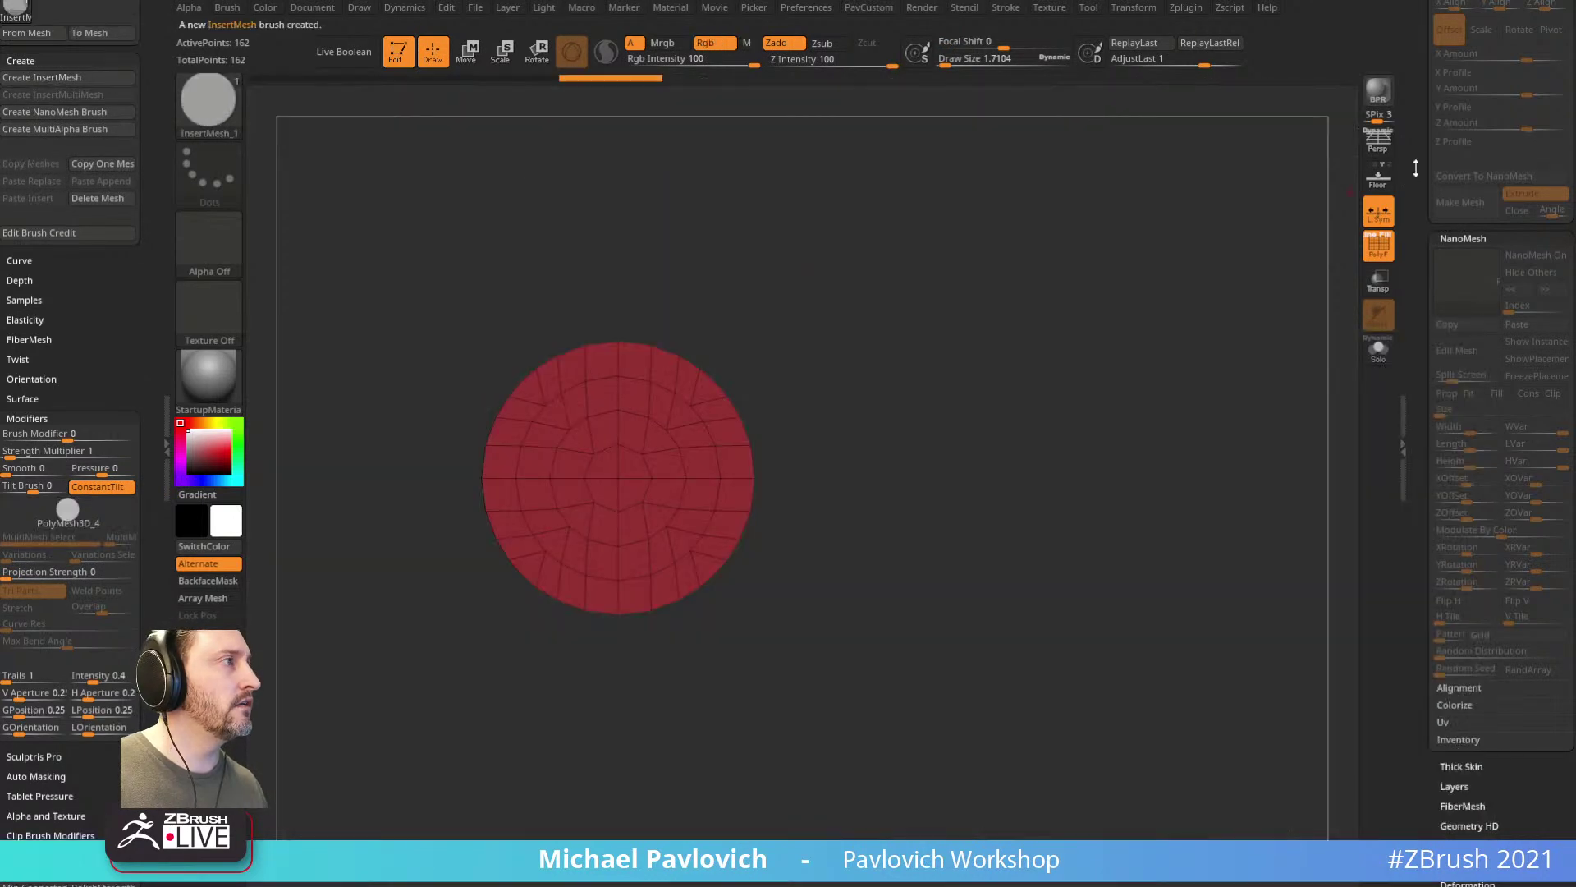
Step: Return to the burger tower model and switch to the Standard brush with a draw size of about 27
click(1542, 298)
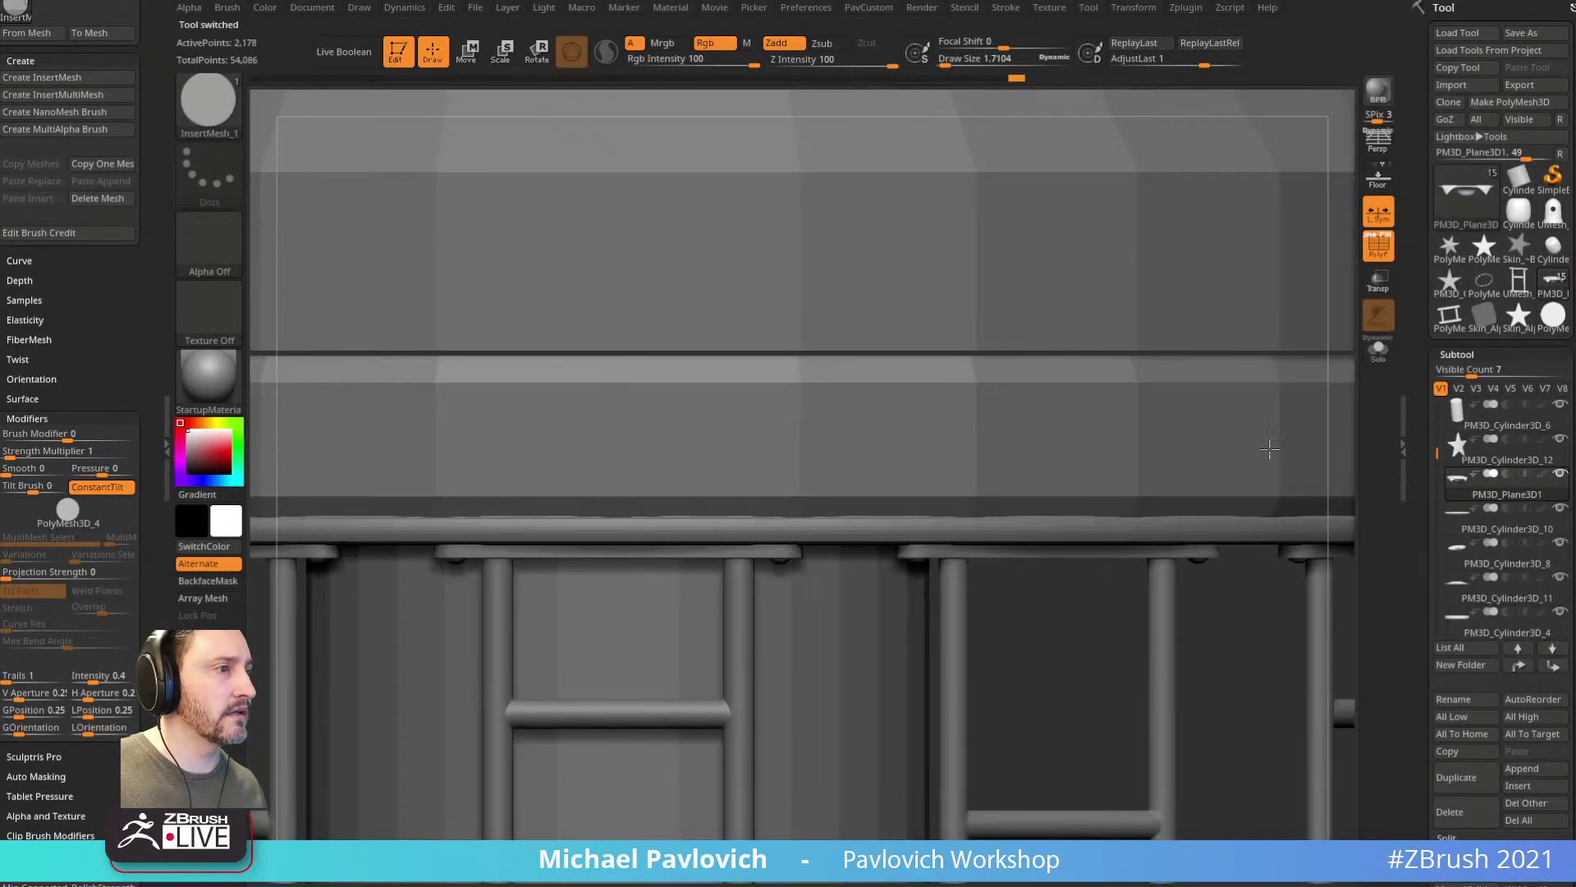
mouse_move(1348, 445)
alt+mouse_down()
mouse_move(1122, 383)
mouse_move(1169, 370)
mouse_move(1217, 219)
alt+mouse_up()
key(s)
key(b)
key(s)
key(t)
alt+drag(1026, 598, 999, 541)
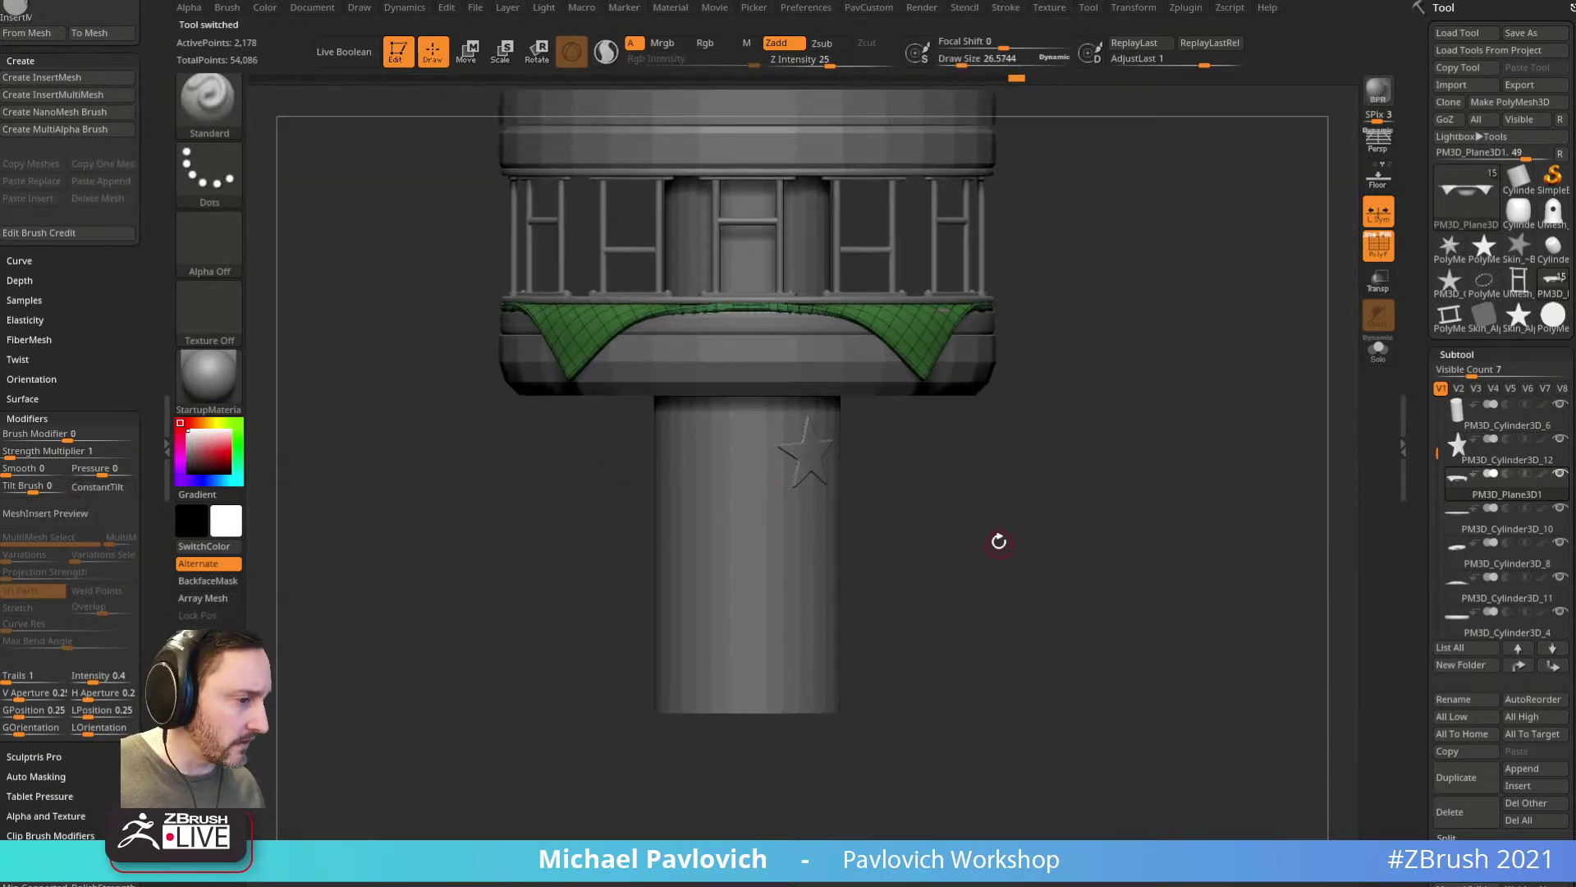
Step: Duplicate the cylindrical post subtool beneath the burger
alt+click(835, 560)
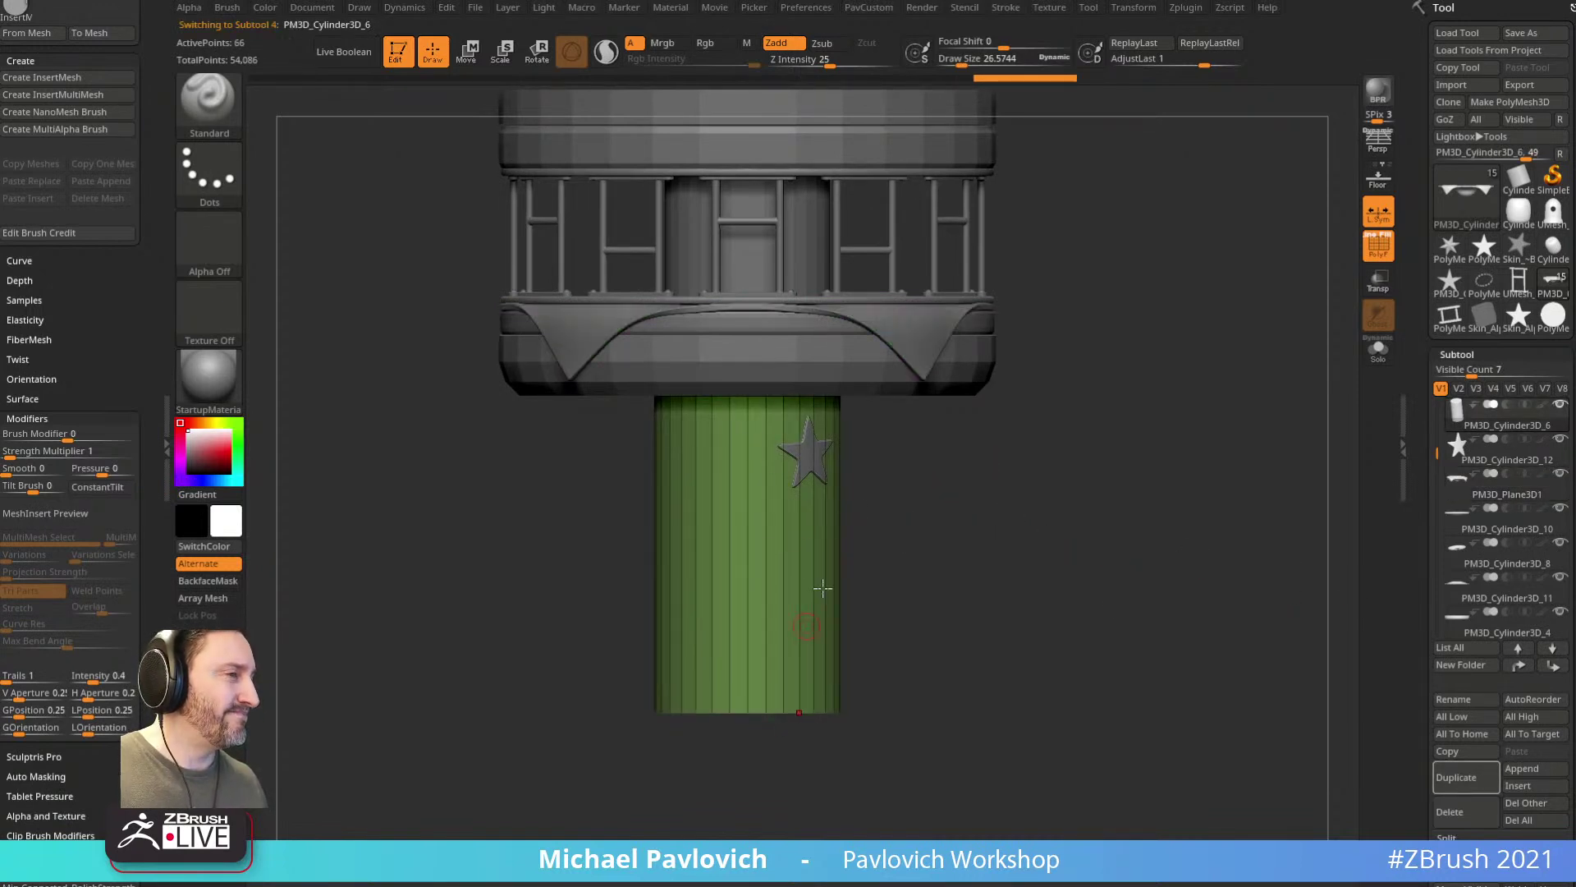
drag(1418, 583, 1425, 463)
click(1443, 549)
Step: Apply dynamic subdivision to the duplicated post and hide the original post
key(2)
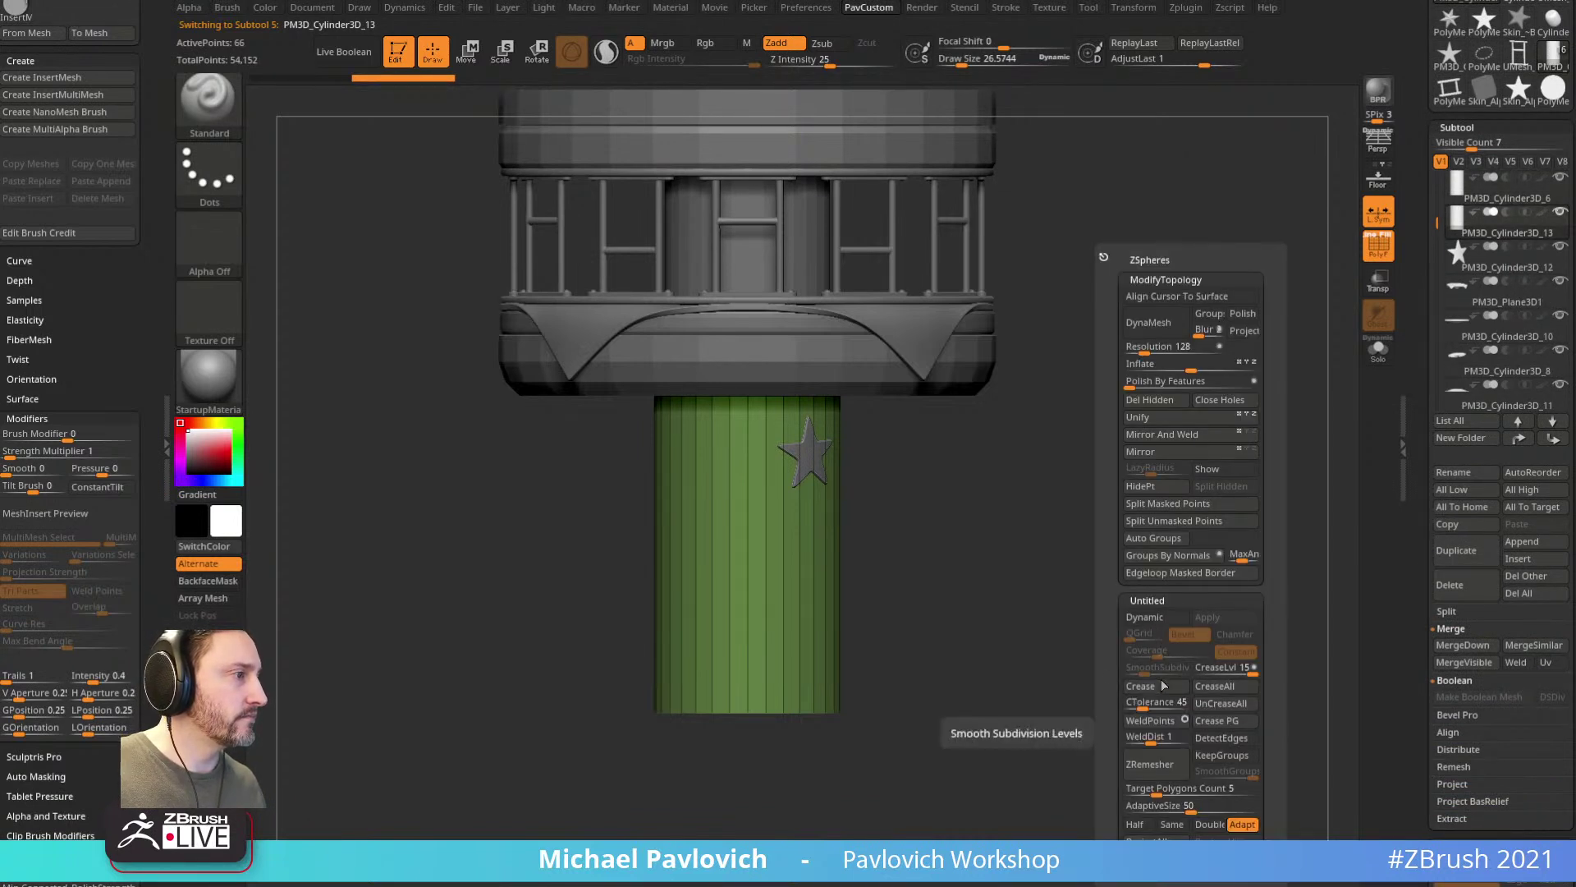
click(1154, 617)
click(1206, 617)
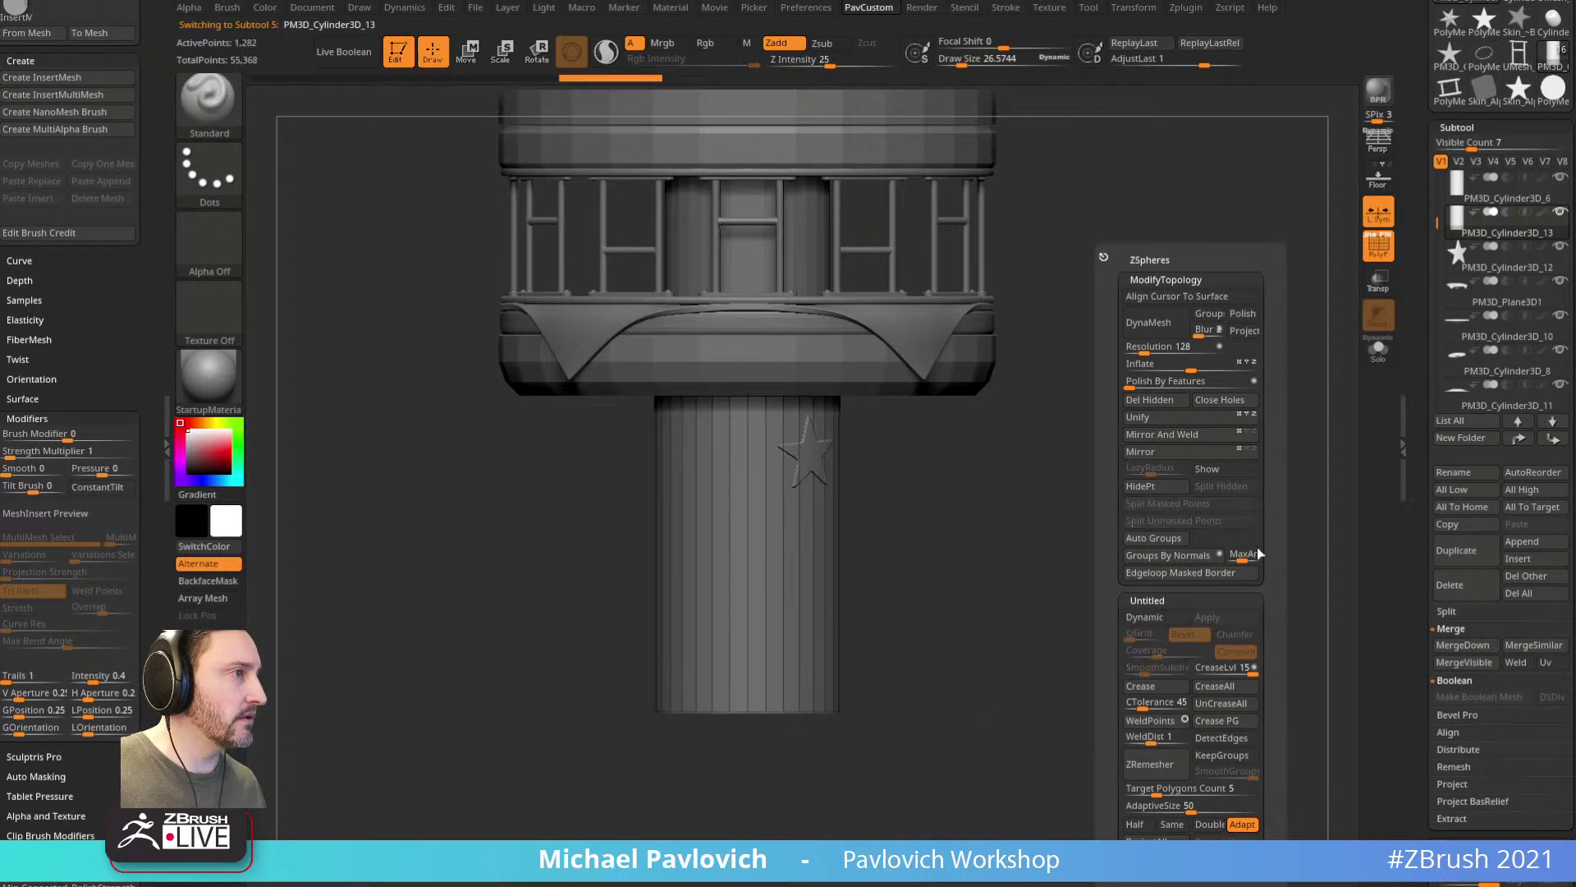
click(1559, 178)
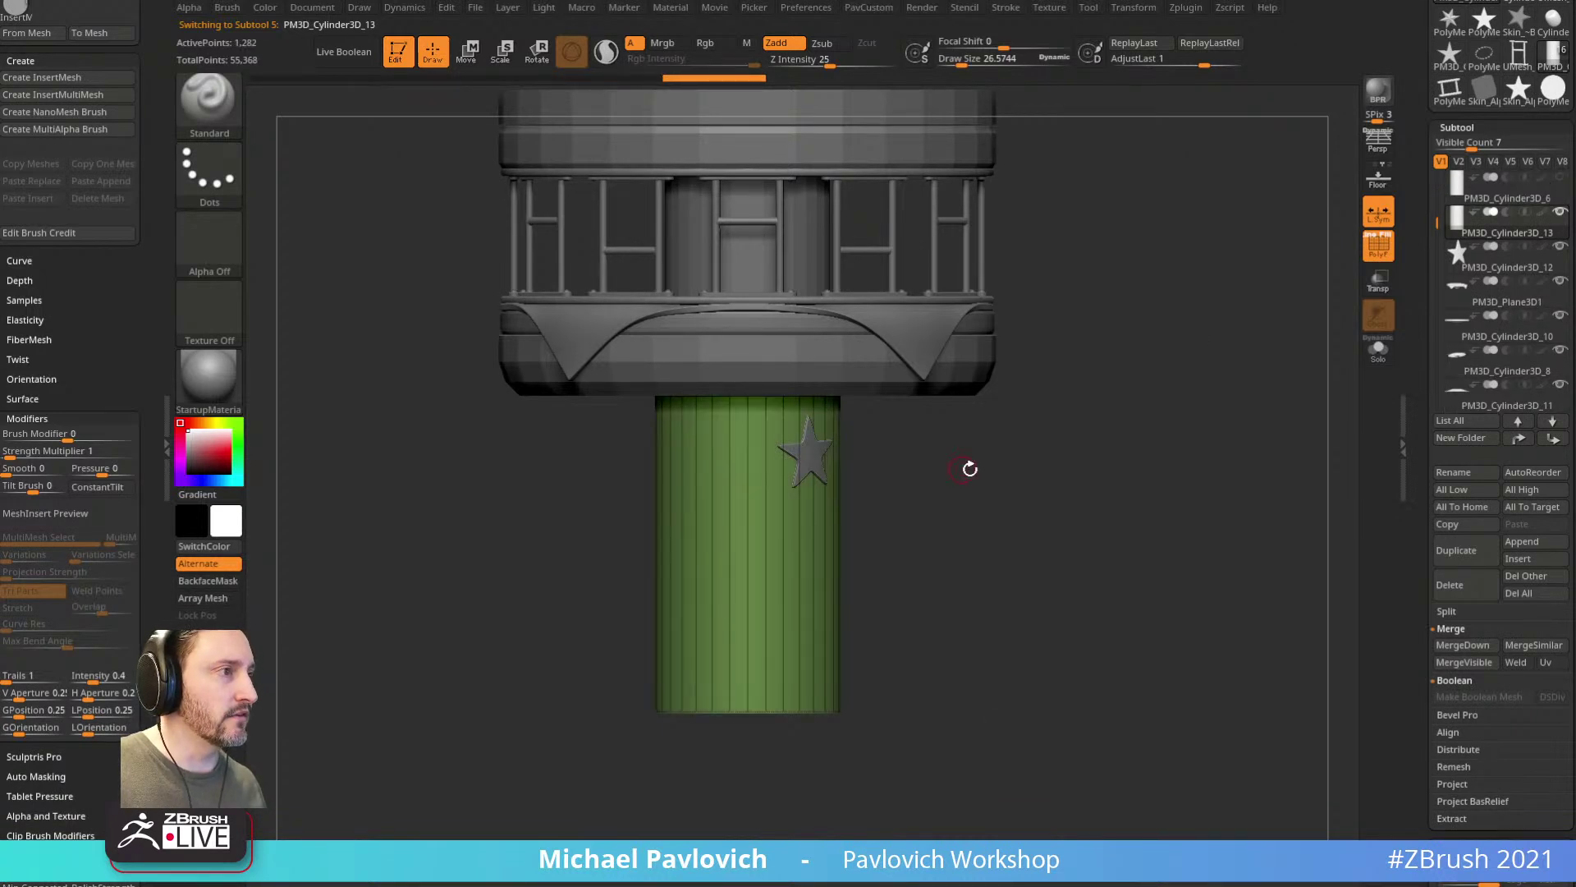
Step: Overlay the reference image on the model and adjust its Spotlight opacity to compare the details on the post
key(shift+z)
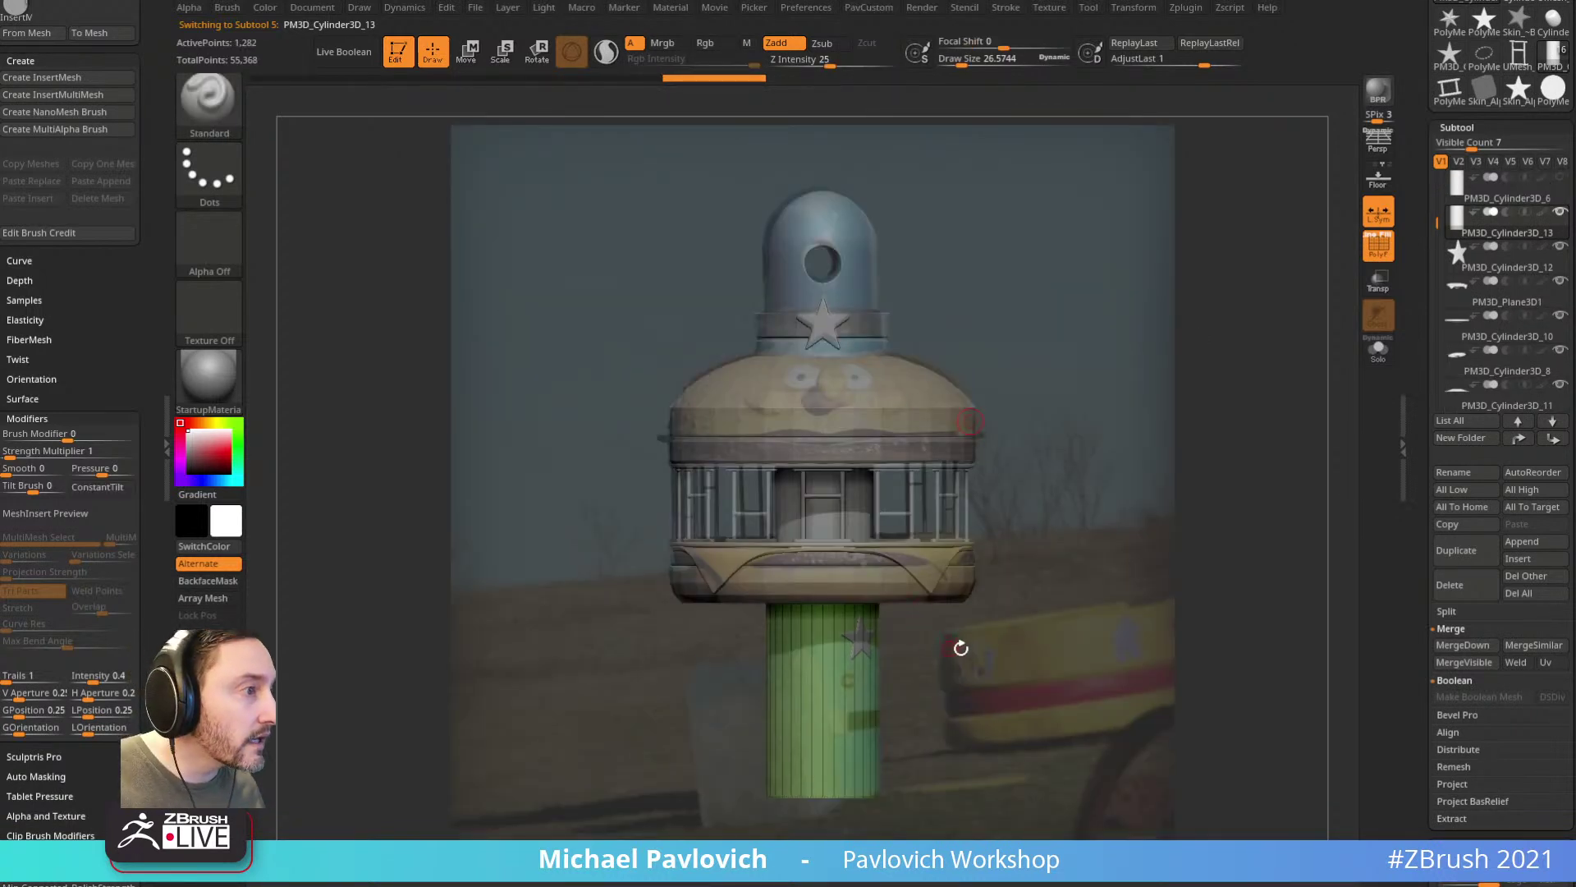
key(z)
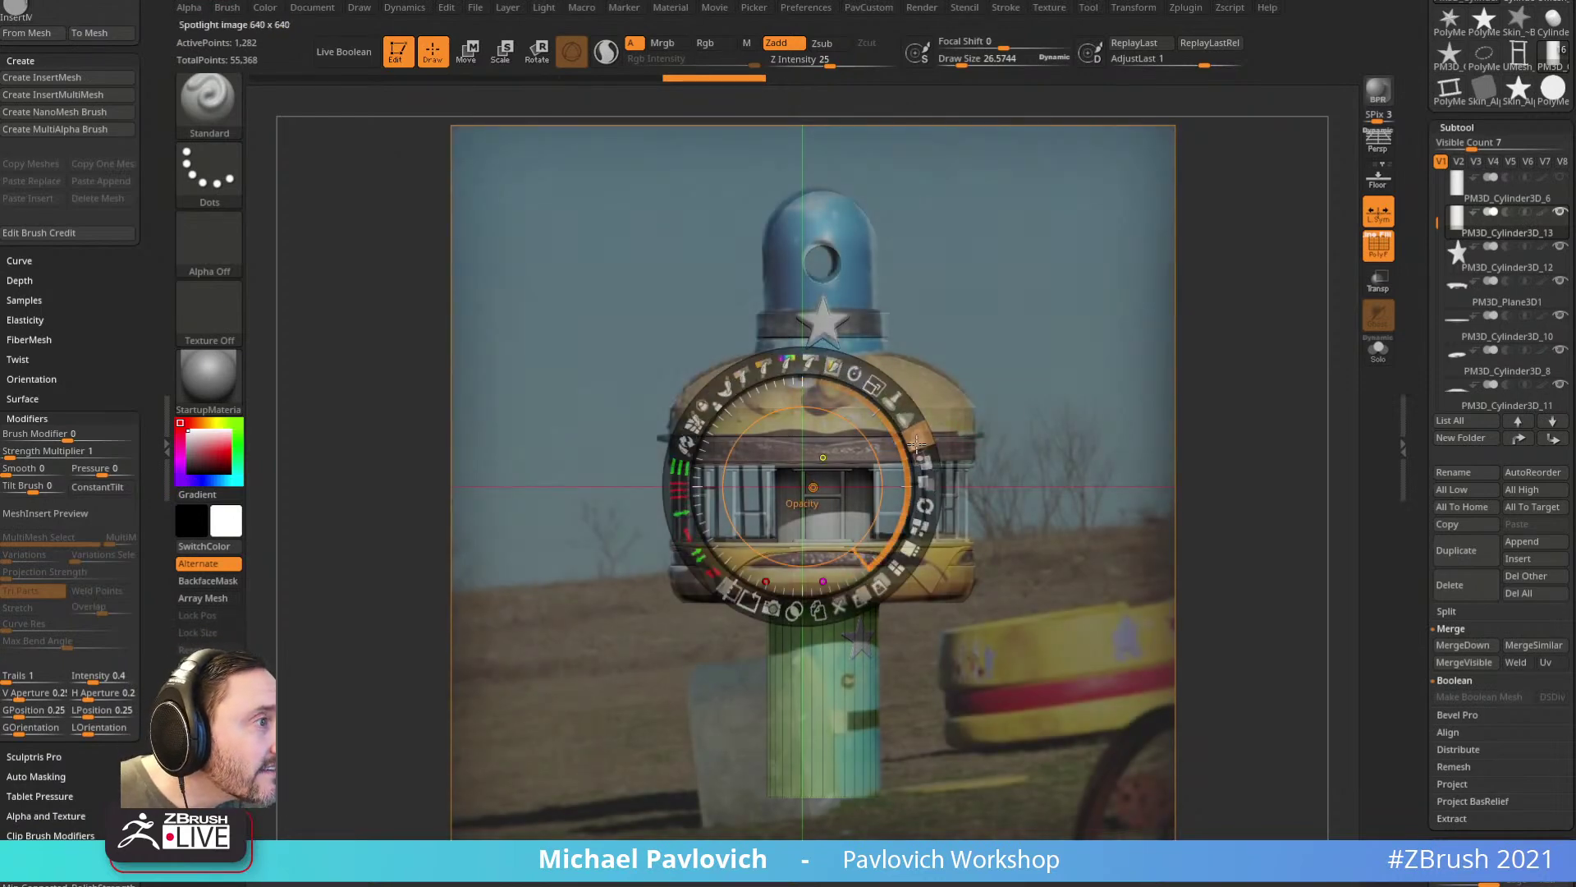
drag(916, 445, 890, 400)
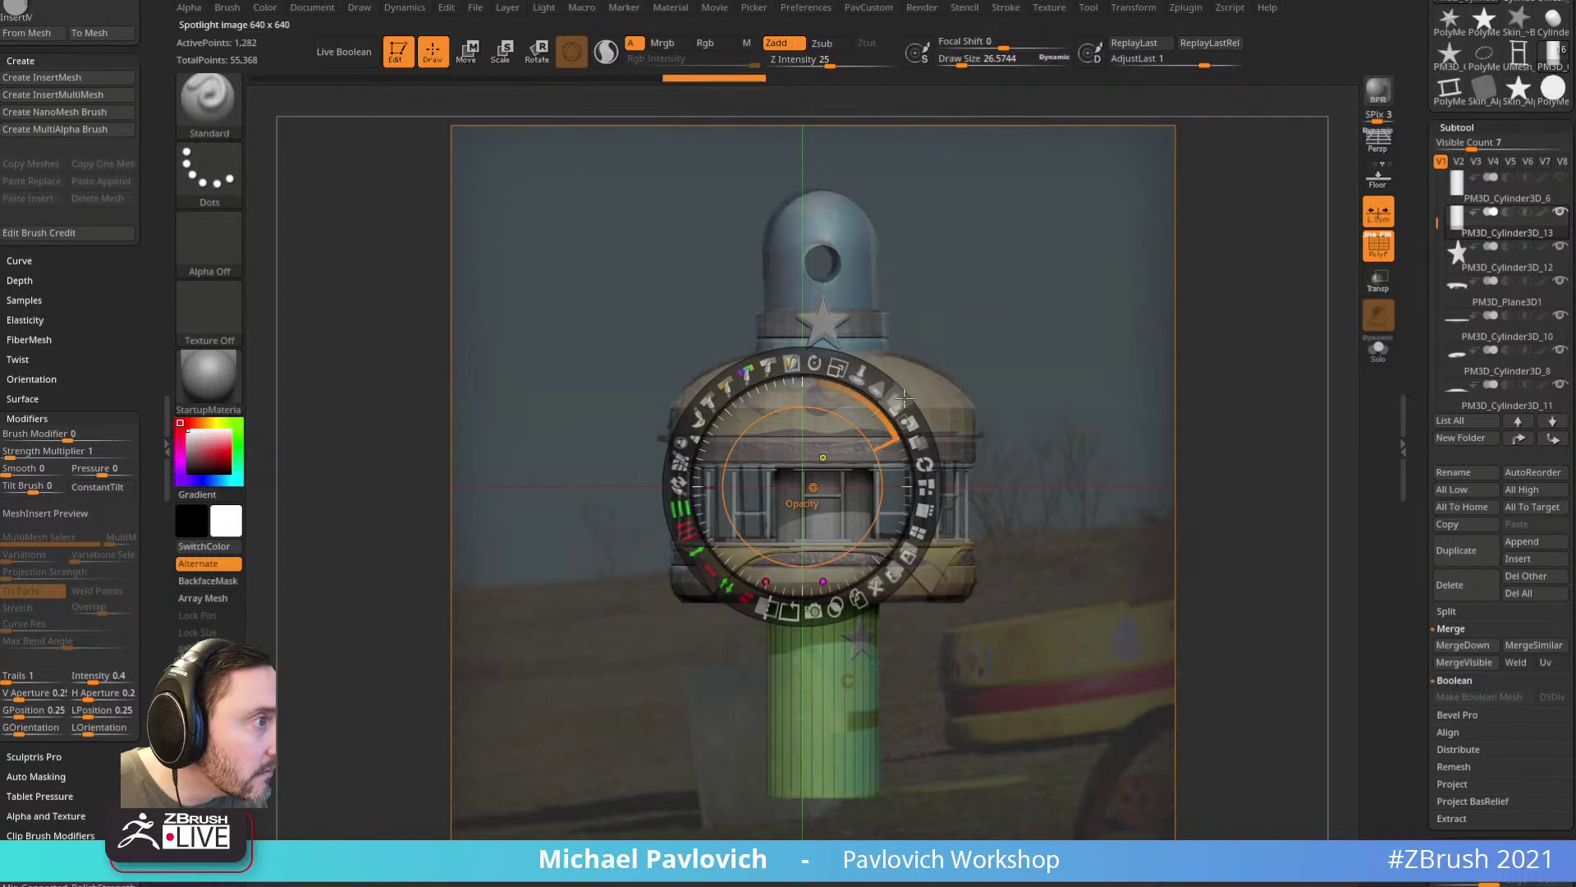
key(shift+z)
key(shift+z)
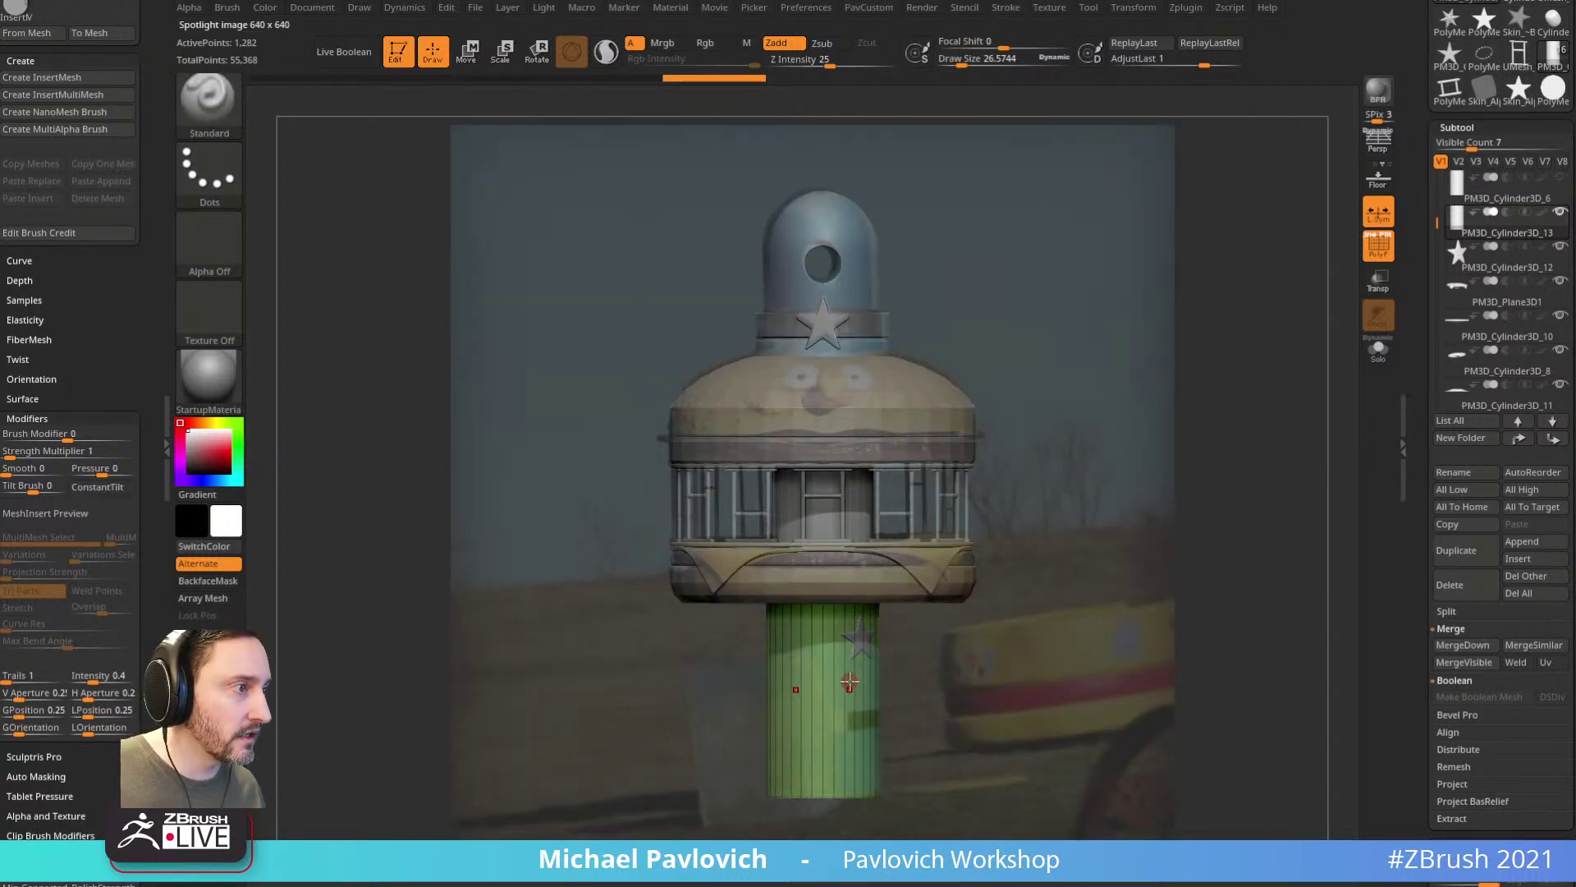
Step: Set the InsertMesh_1 brush's Projection Strength to 100 and insert mirrored round discs onto the duplicated post over the reference's round marks
key(ctrl)
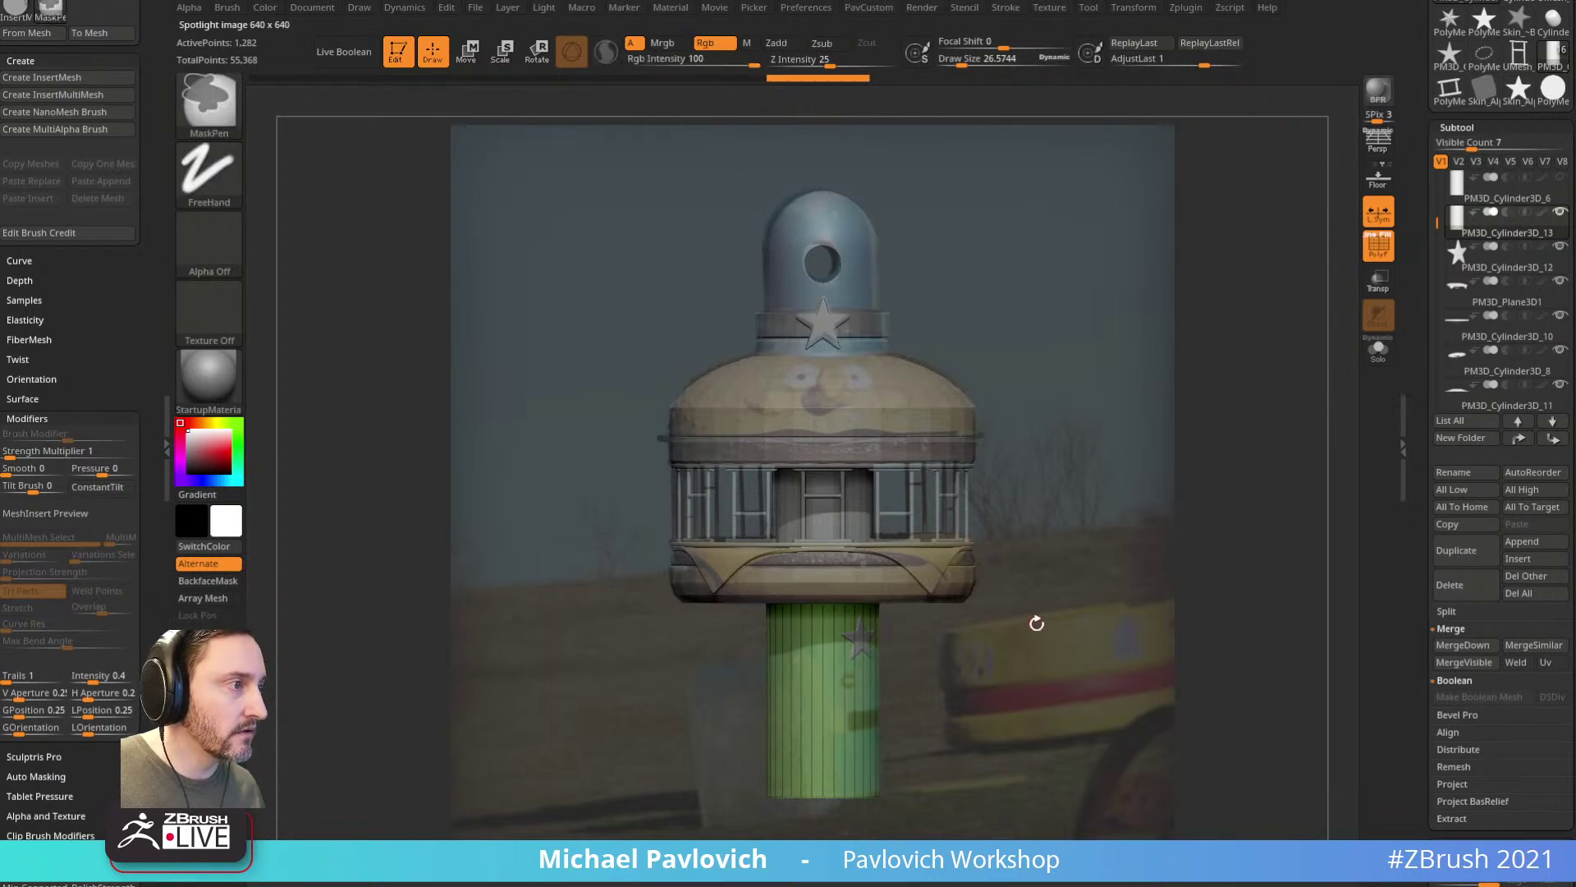
key(b)
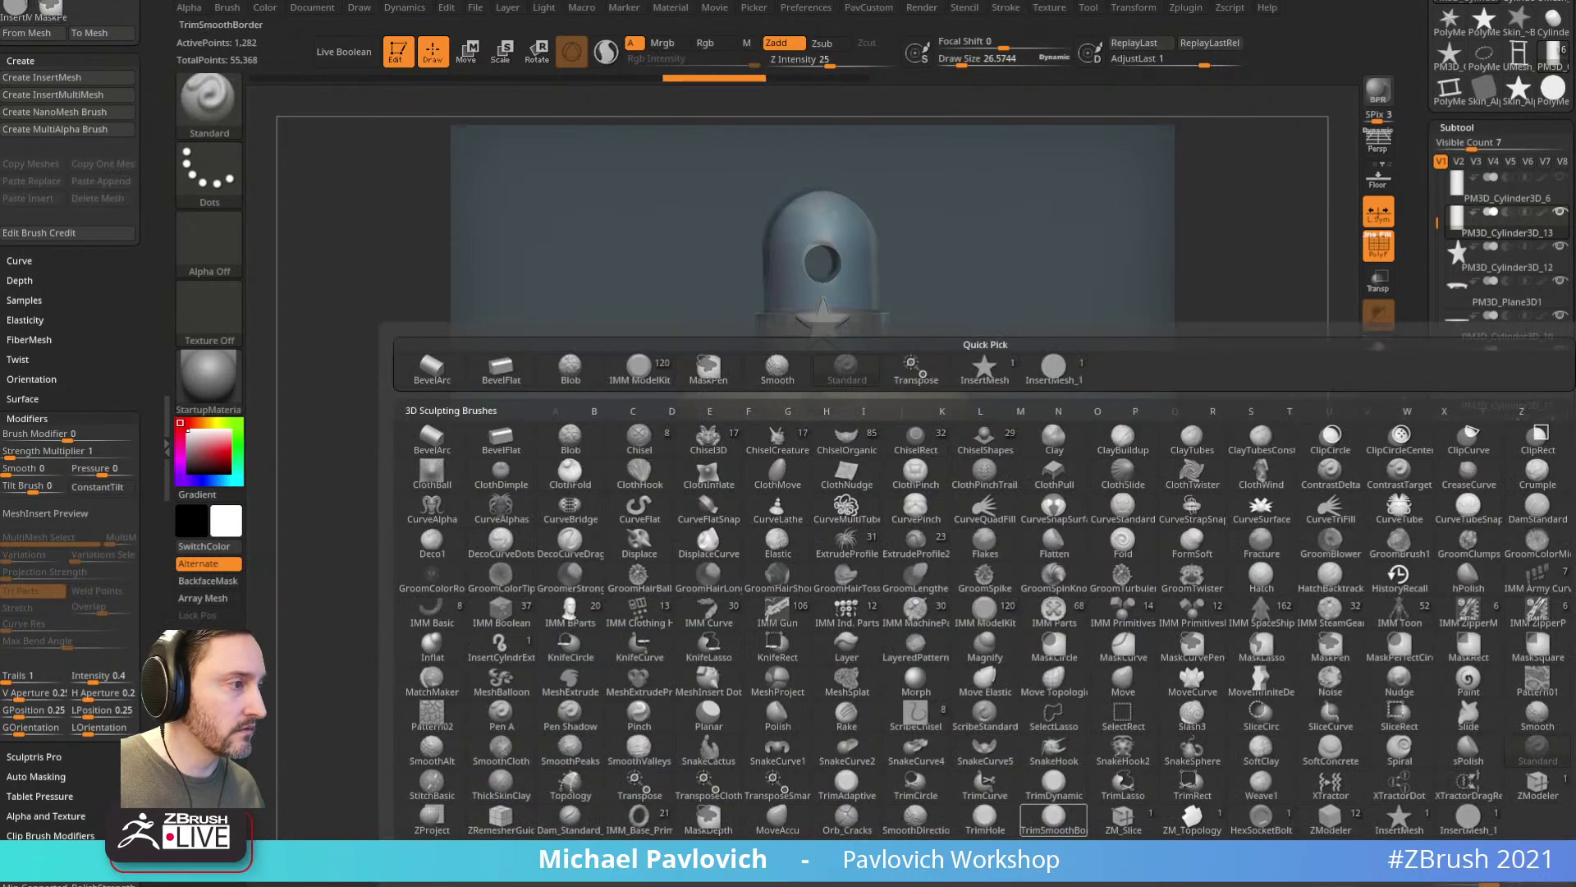
click(1452, 820)
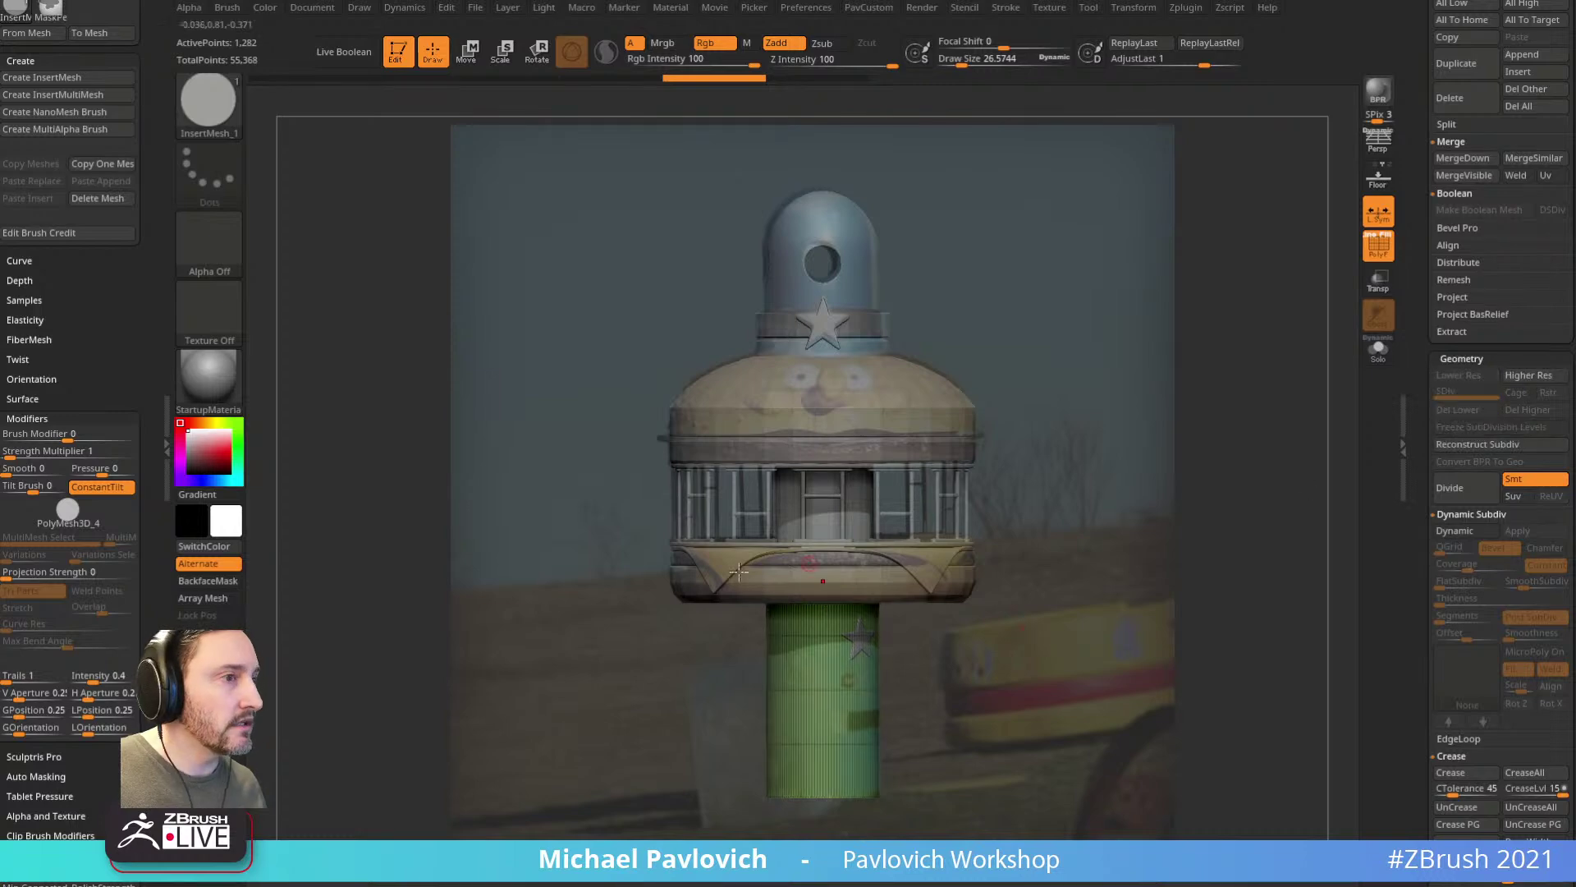
scroll(129, 413, down, 5)
scroll(130, 413, down, 1)
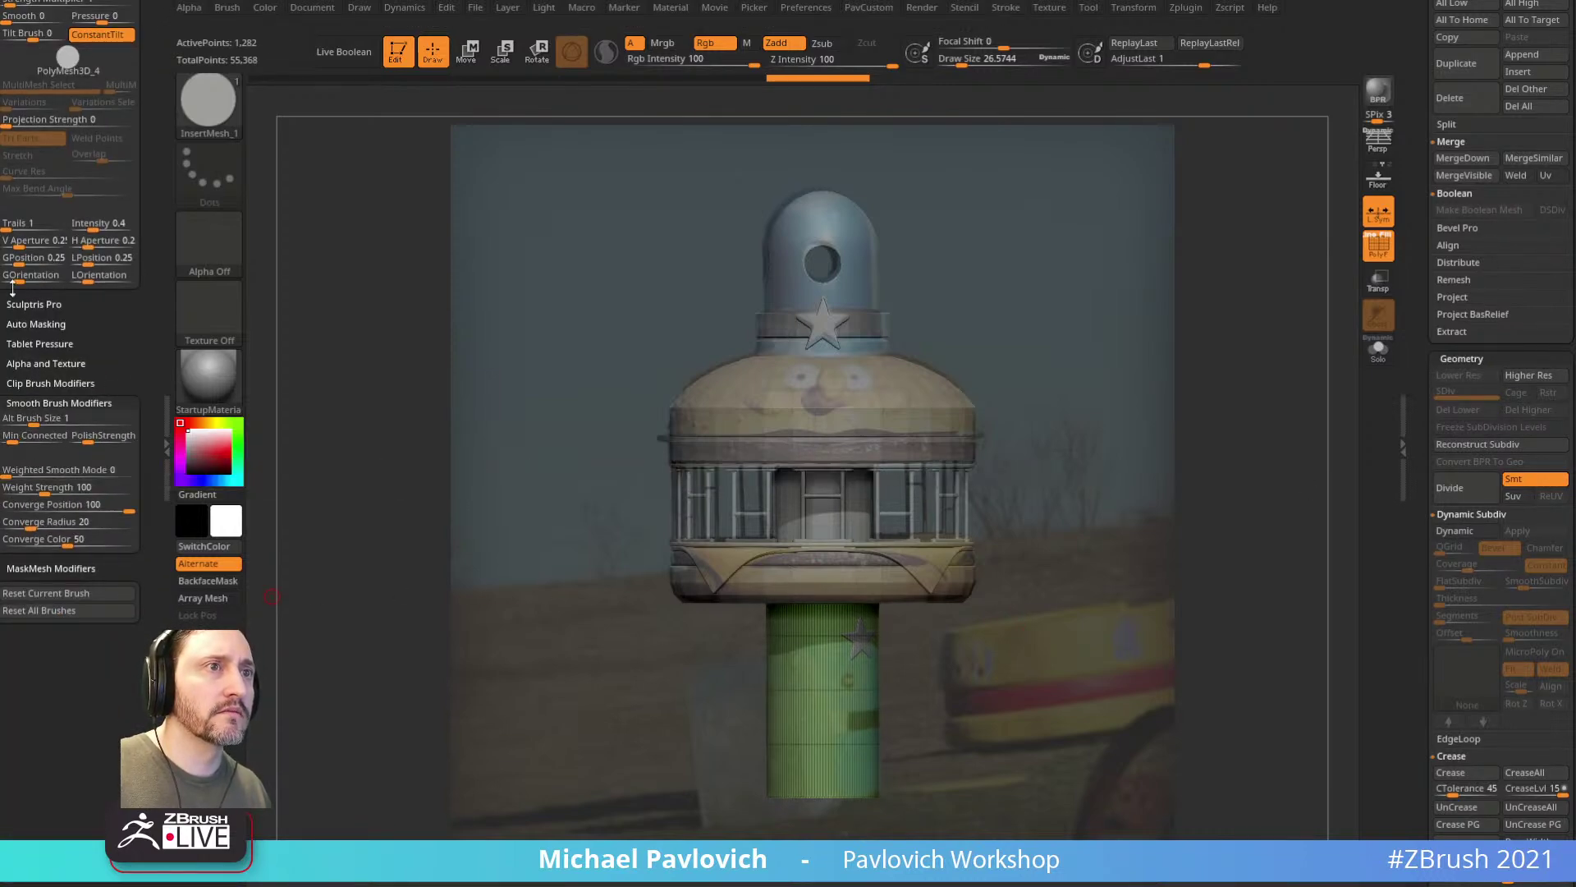
scroll(25, 291, up, 4)
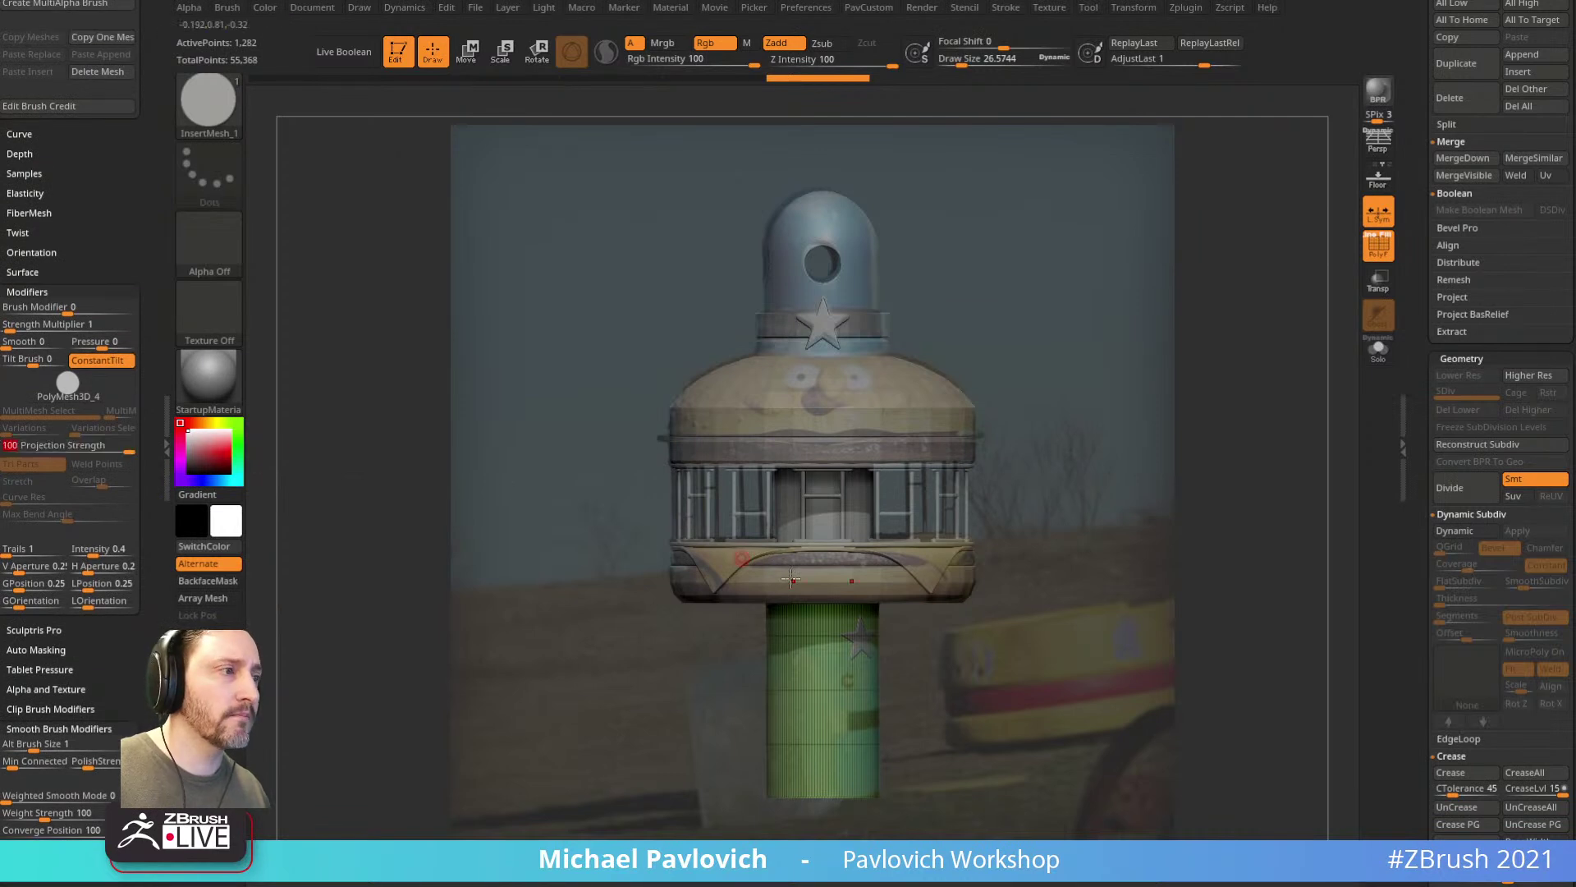
drag(849, 681, 858, 688)
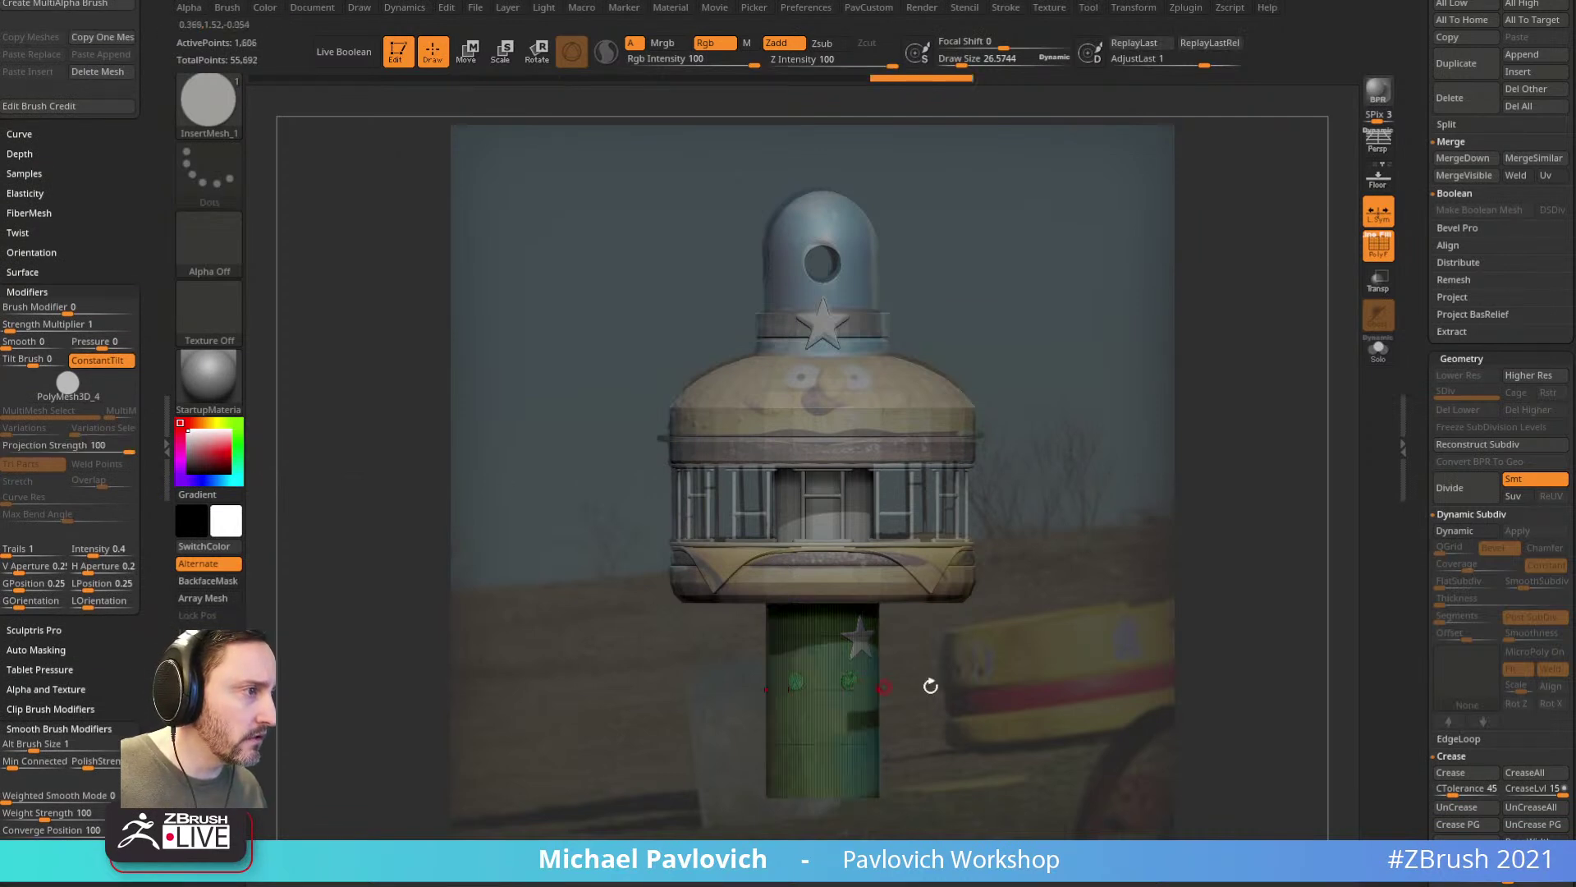
Step: Delete the post geometry from the duplicated subtool, keeping only the two discs, and show the original post again
key(2)
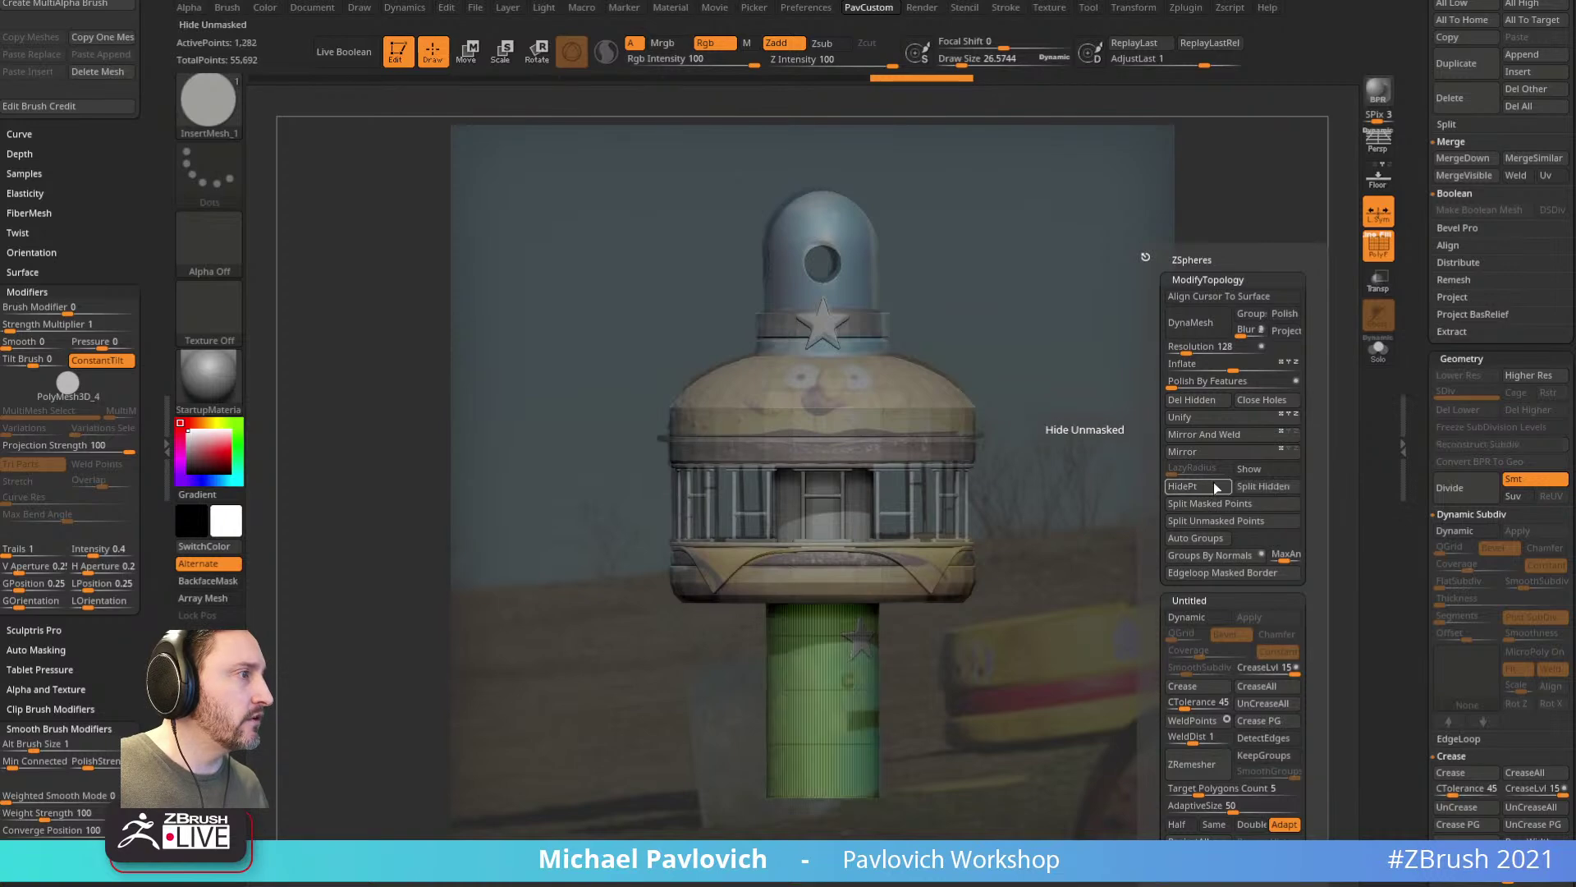
click(1218, 490)
ctrl+shift+drag(1262, 434, 1284, 542)
key(2)
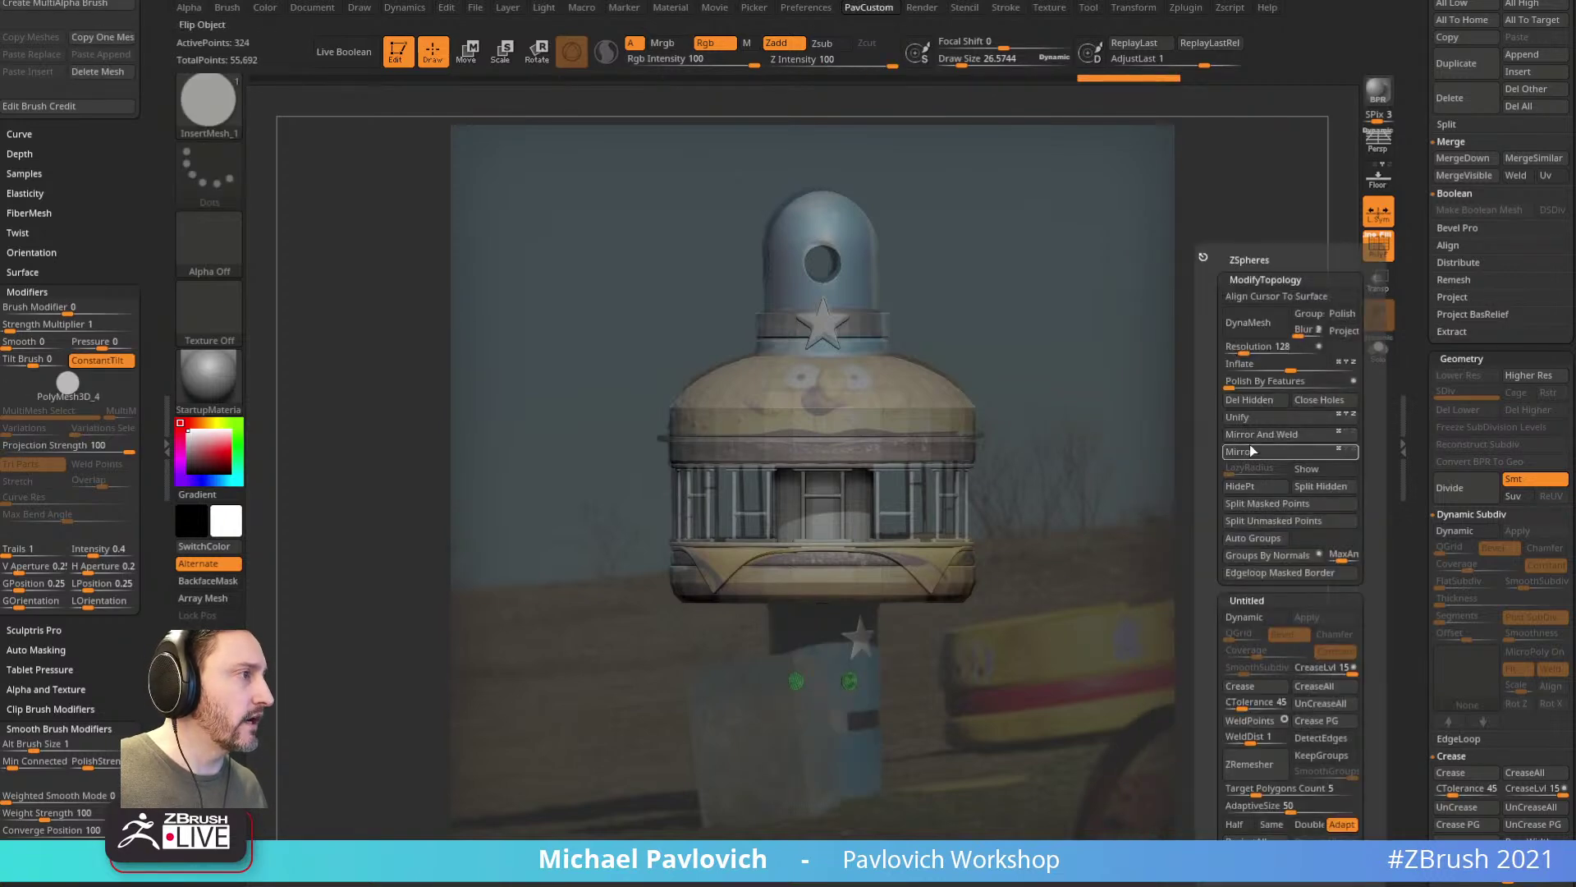
click(1259, 405)
drag(1399, 352, 1402, 605)
shift+click(1561, 441)
shift+click(1561, 441)
Step: Switch to the Standard brush and turn off the polyframe and the reference image overlay
key(b)
key(s)
key(t)
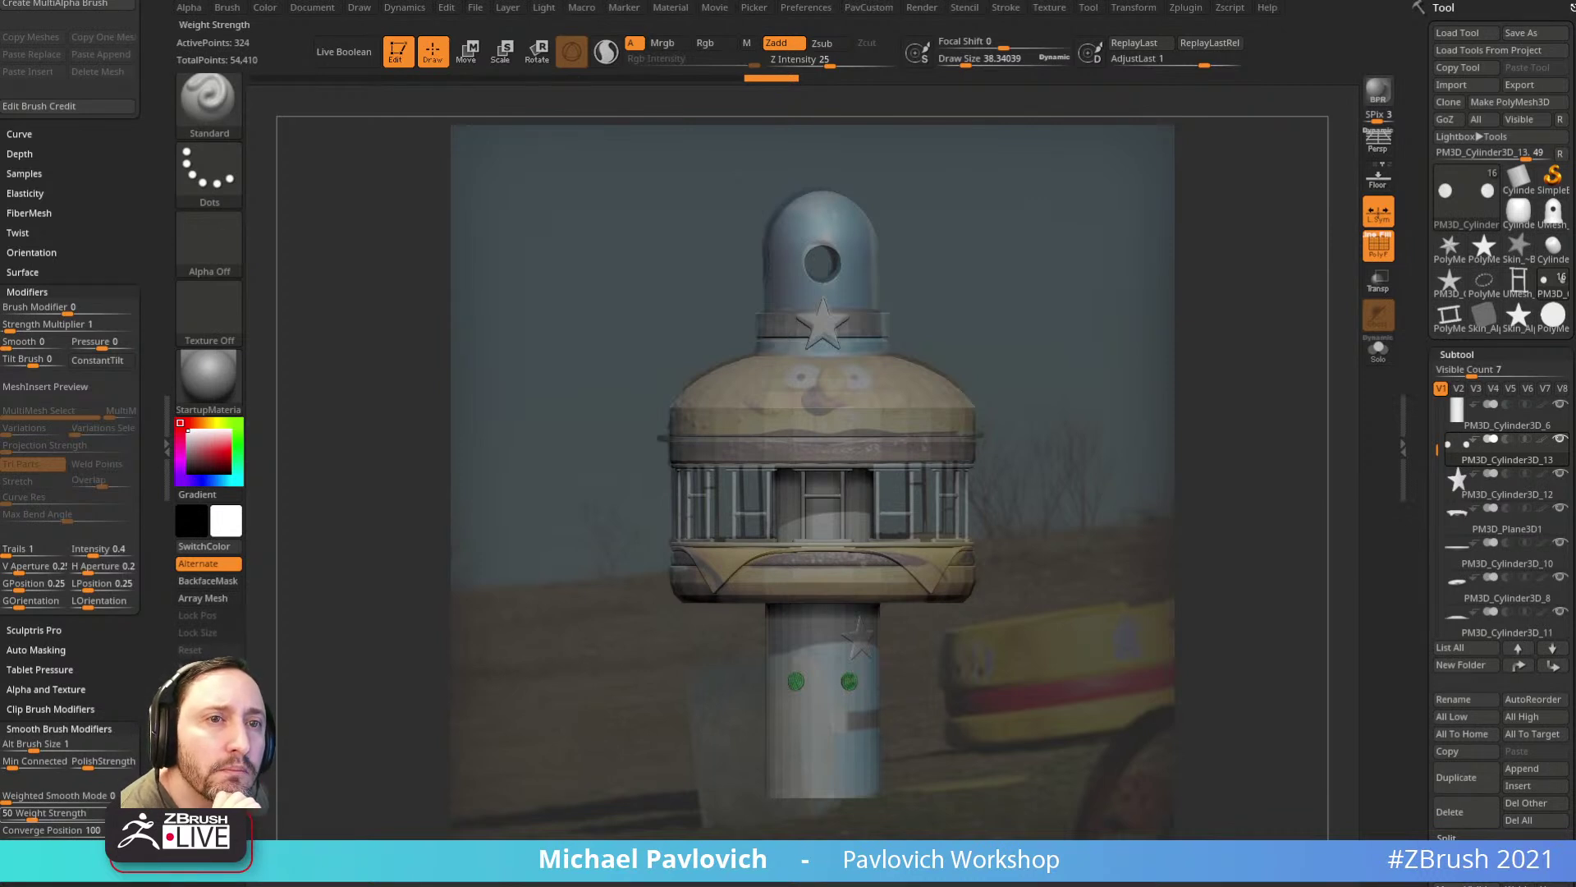
click(1369, 255)
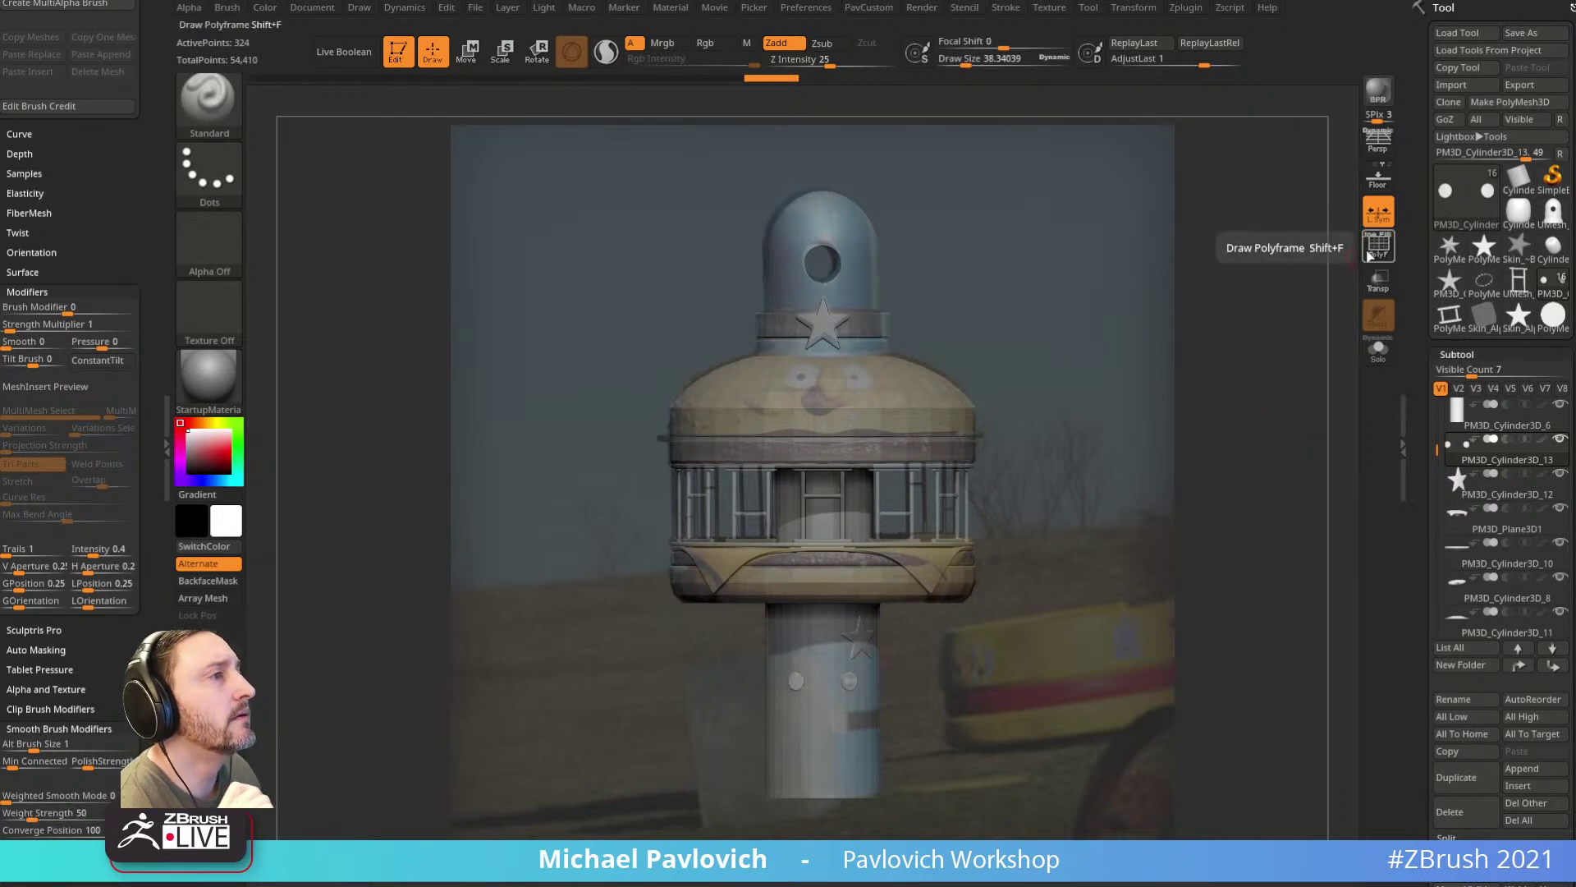
key(shift+z)
Step: Duplicate the upper bun subtool of the burger and isolate the copy in Solo mode
drag(1188, 320, 1174, 367)
ctrl+right_drag(1174, 366, 1143, 374)
key(s)
drag(1142, 373, 1164, 296)
alt+drag(1194, 192, 1100, 429)
alt+click(1057, 439)
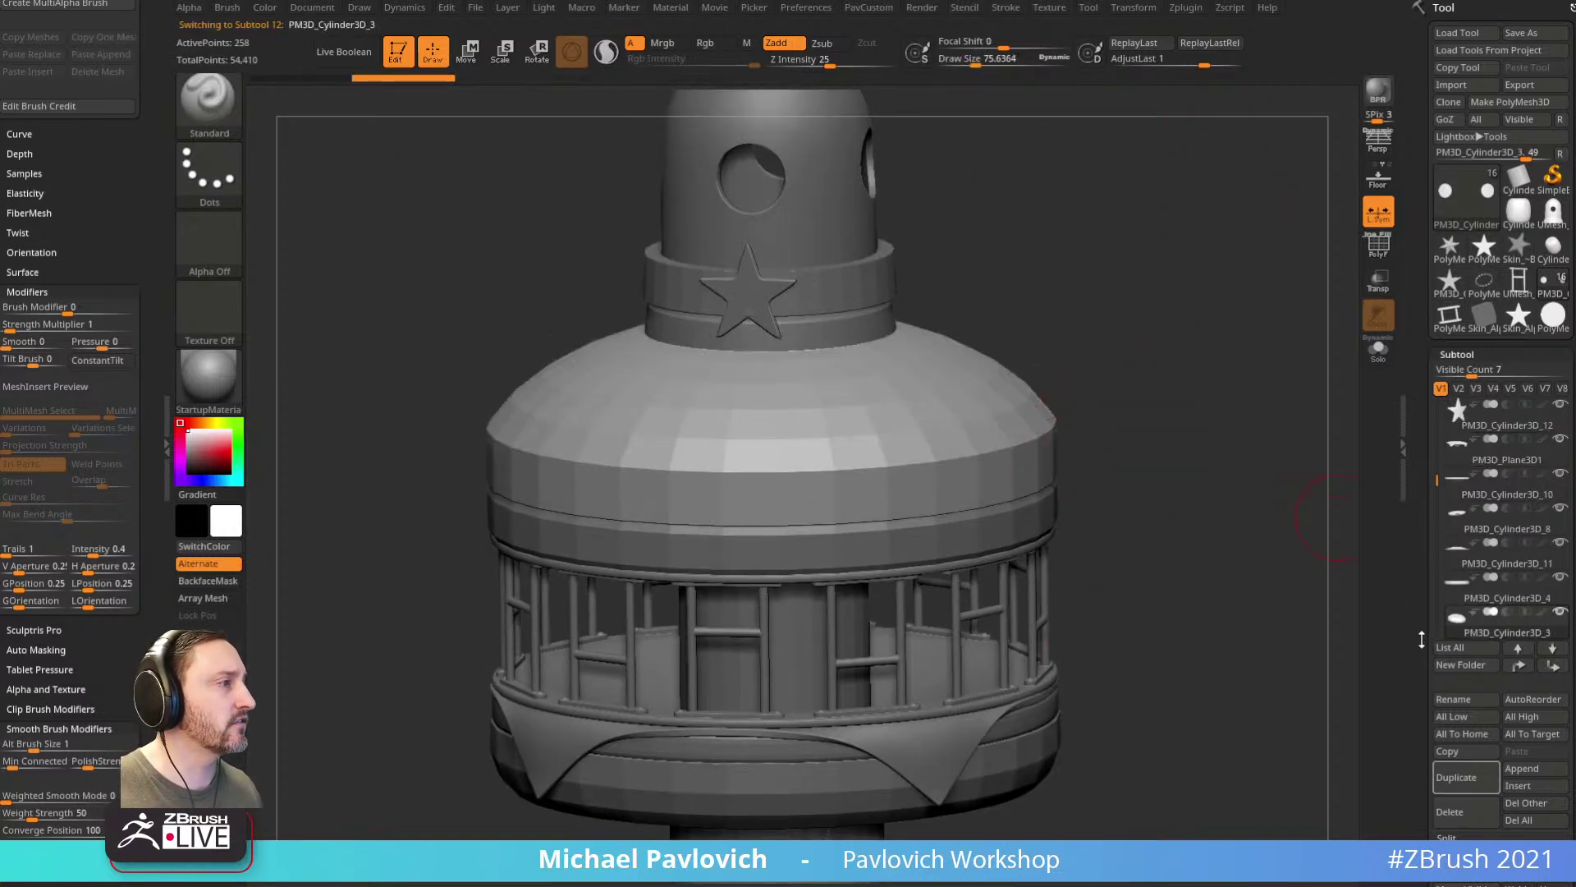
drag(1416, 655, 1425, 584)
click(1448, 637)
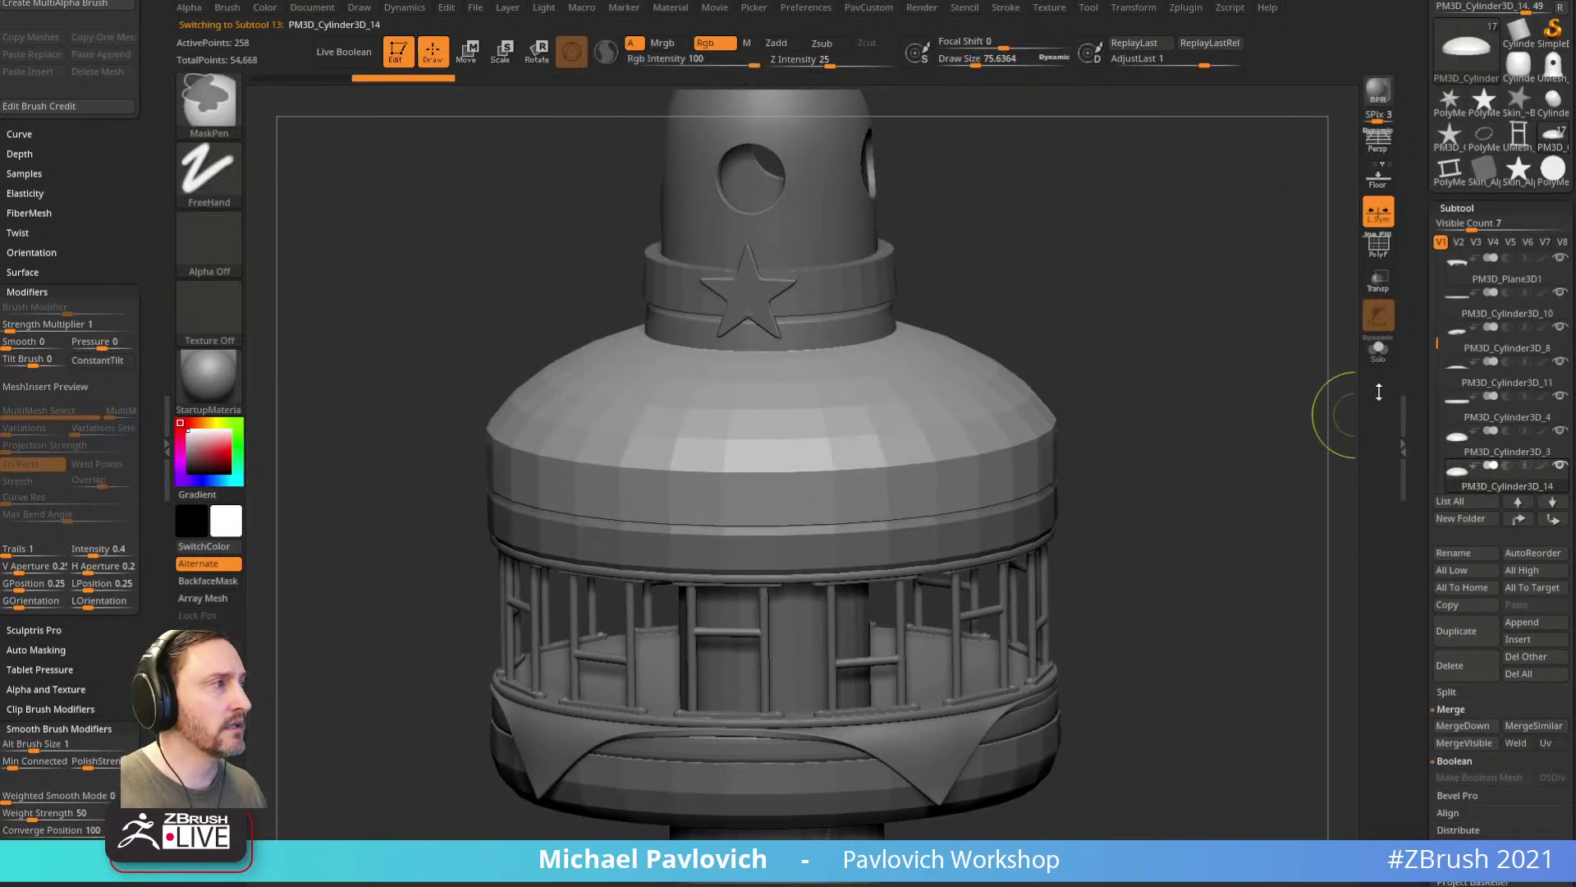
click(1378, 350)
Step: Subdivide the duplicated bun six times and switch to the Clay brush with Z Intensity 100
key(ctrl+d)
key(ctrl+d)
key(ctrl+d)
key(ctrl+d)
key(ctrl+d)
key(ctrl+d)
mouse_move(1242, 324)
mouse_down()
mouse_move(1222, 443)
mouse_move(1118, 293)
mouse_up()
key(b)
key(c)
key(l)
drag(858, 64, 903, 65)
drag(1060, 190, 923, 334)
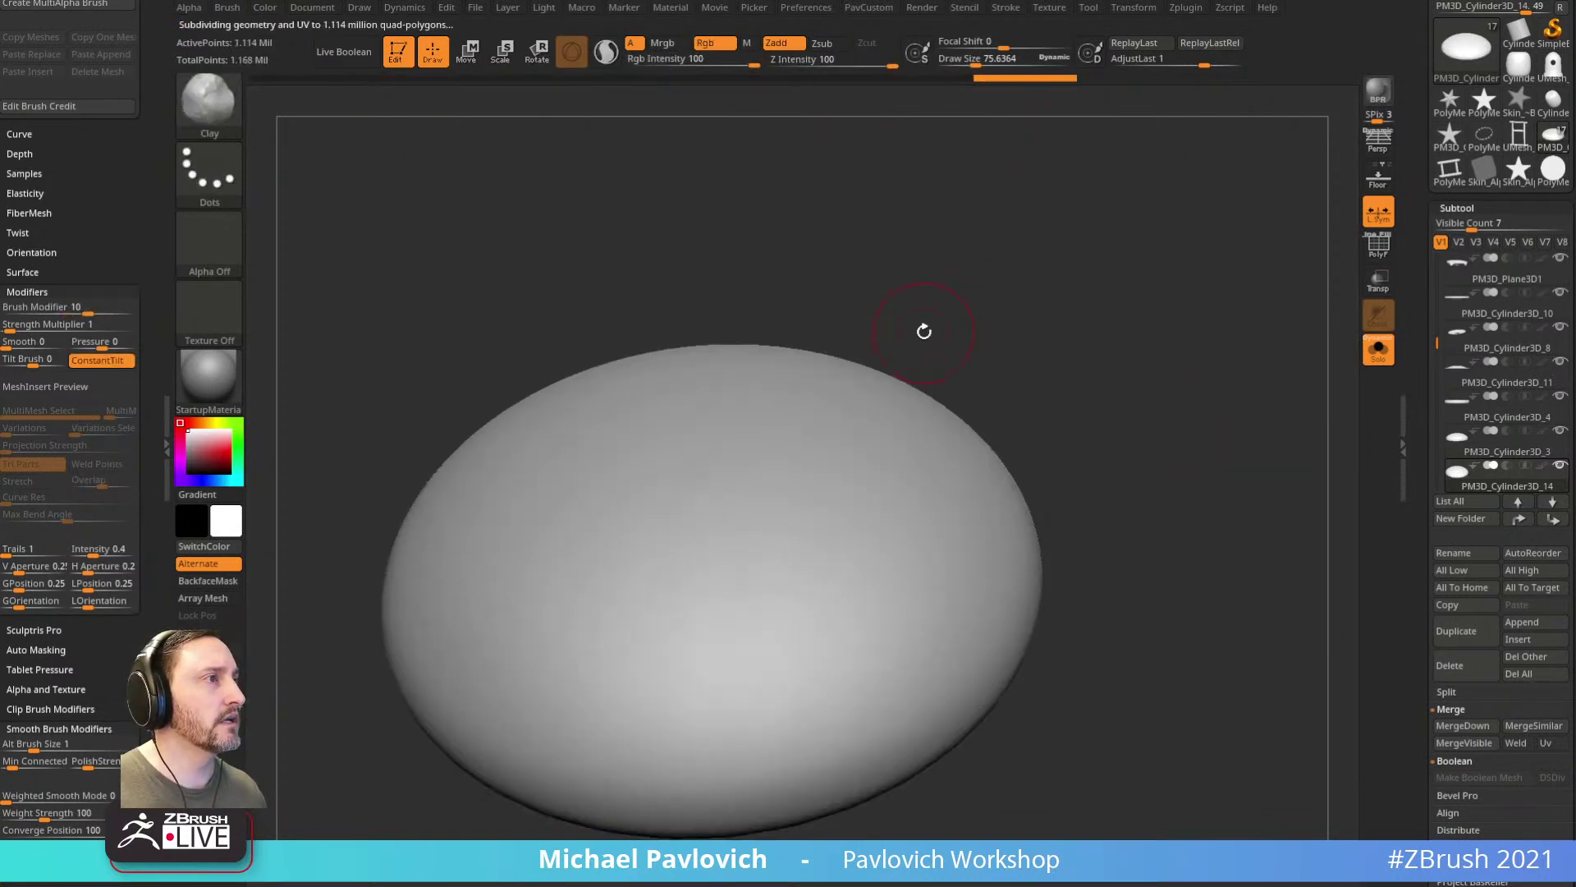
Step: Undo a first Clay test stroke and sculpt a wavy one on the bun at a draw size of about 31
mouse_move(624, 562)
mouse_down()
mouse_move(791, 644)
mouse_move(833, 516)
mouse_up()
key(ctrl+z)
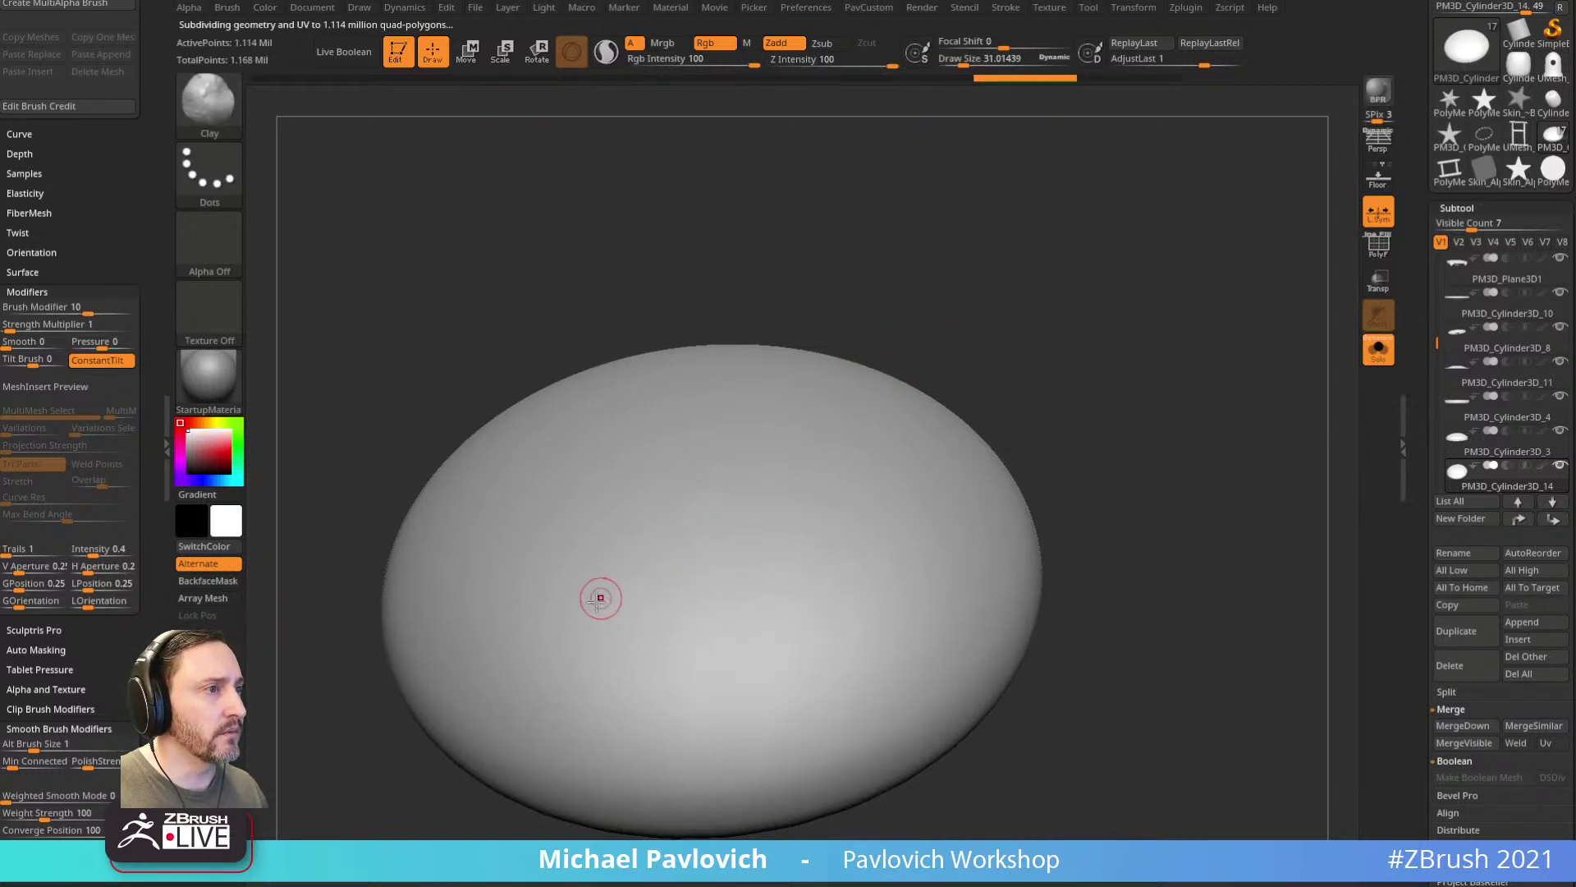
mouse_move(622, 614)
mouse_down()
mouse_move(723, 661)
mouse_move(788, 584)
mouse_up()
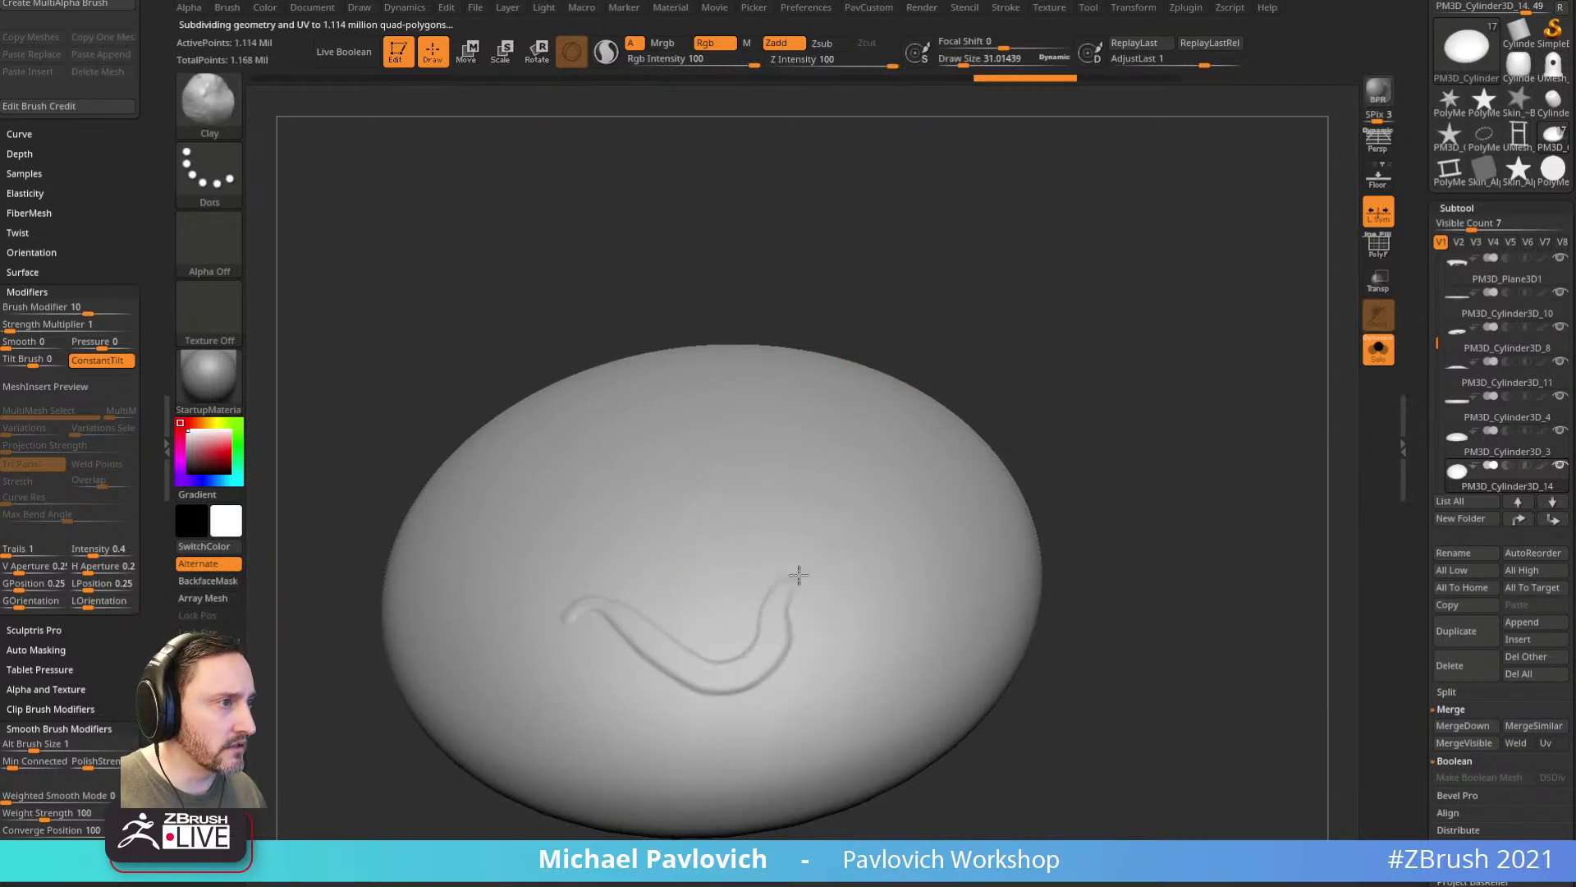
Step: Look through the Clay brush's modifiers and examine the Magnify Curve among its Alpha and Texture settings
drag(141, 812, 134, 412)
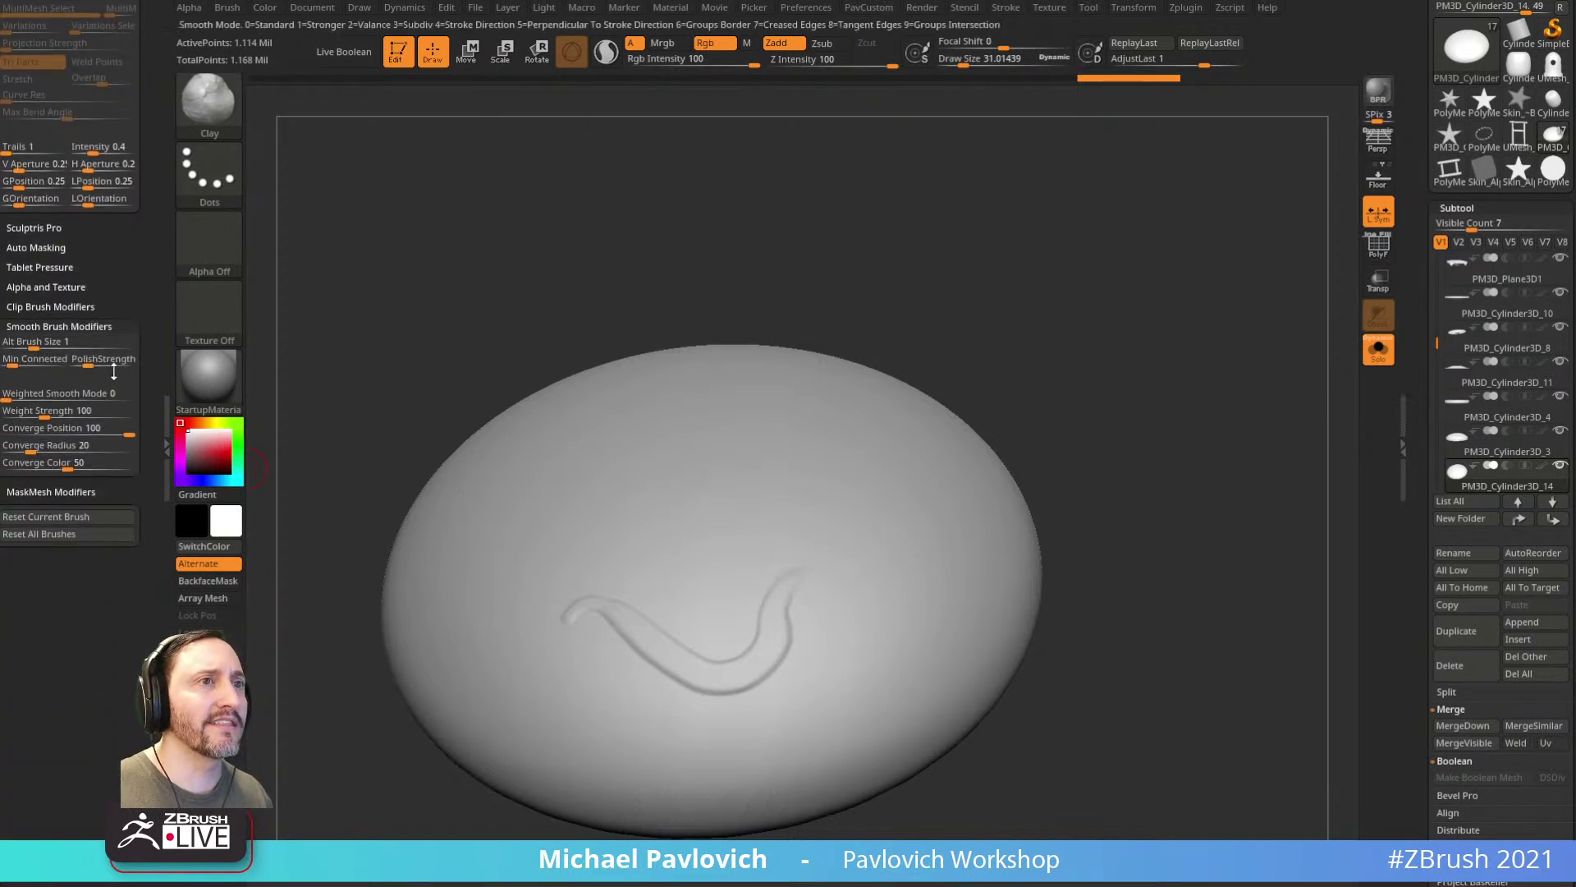
key(shift)
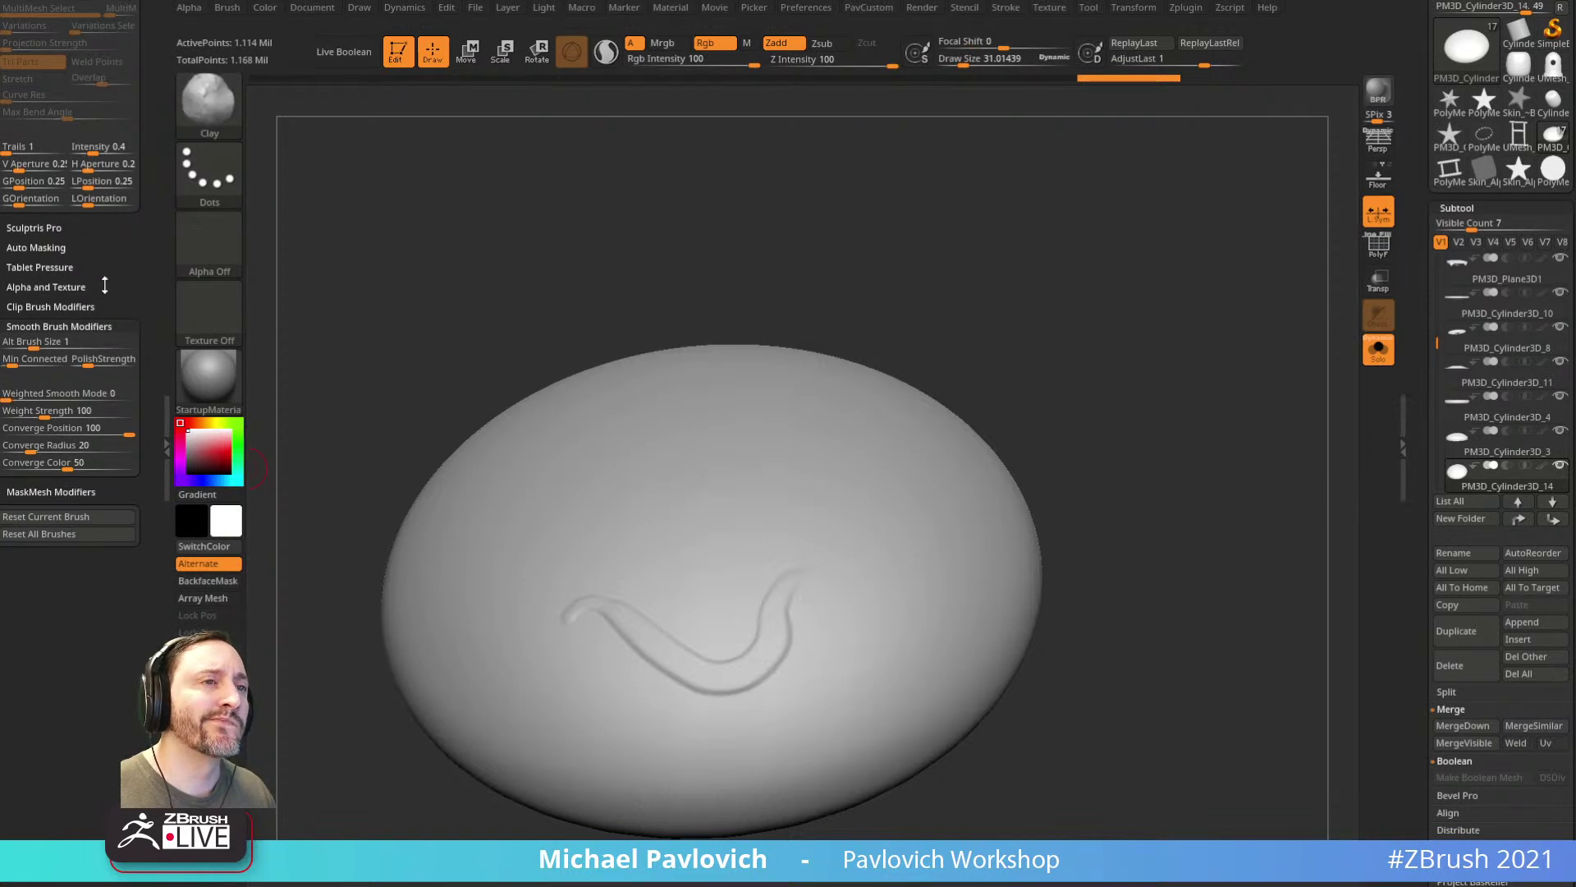
scroll(106, 283, up, 2)
scroll(99, 372, up, 1)
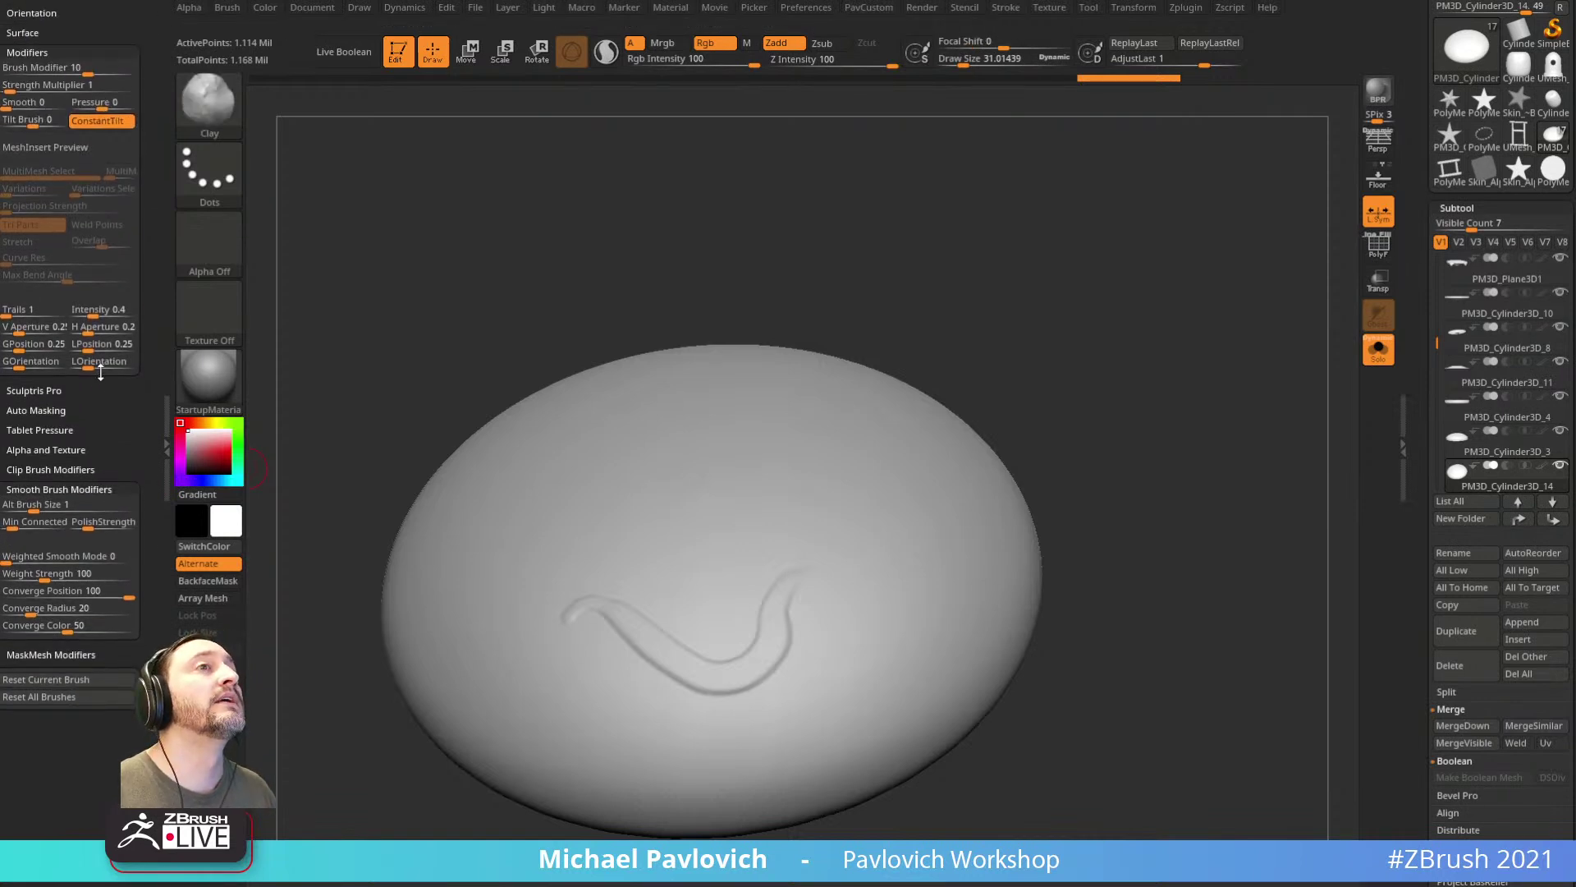
scroll(100, 374, down, 1)
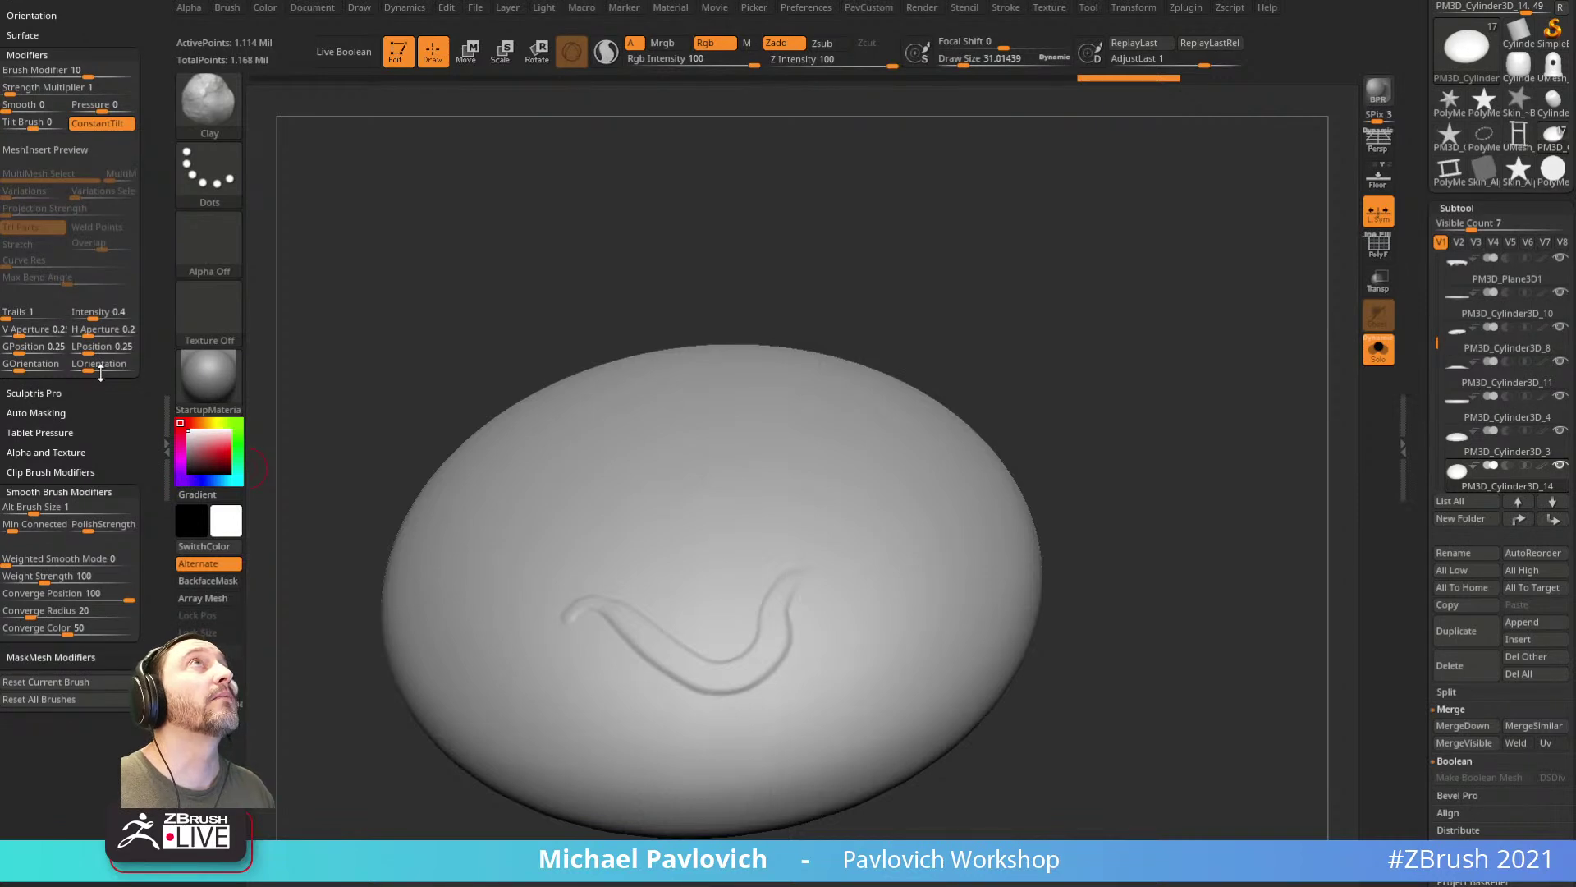
scroll(100, 377, up, 1)
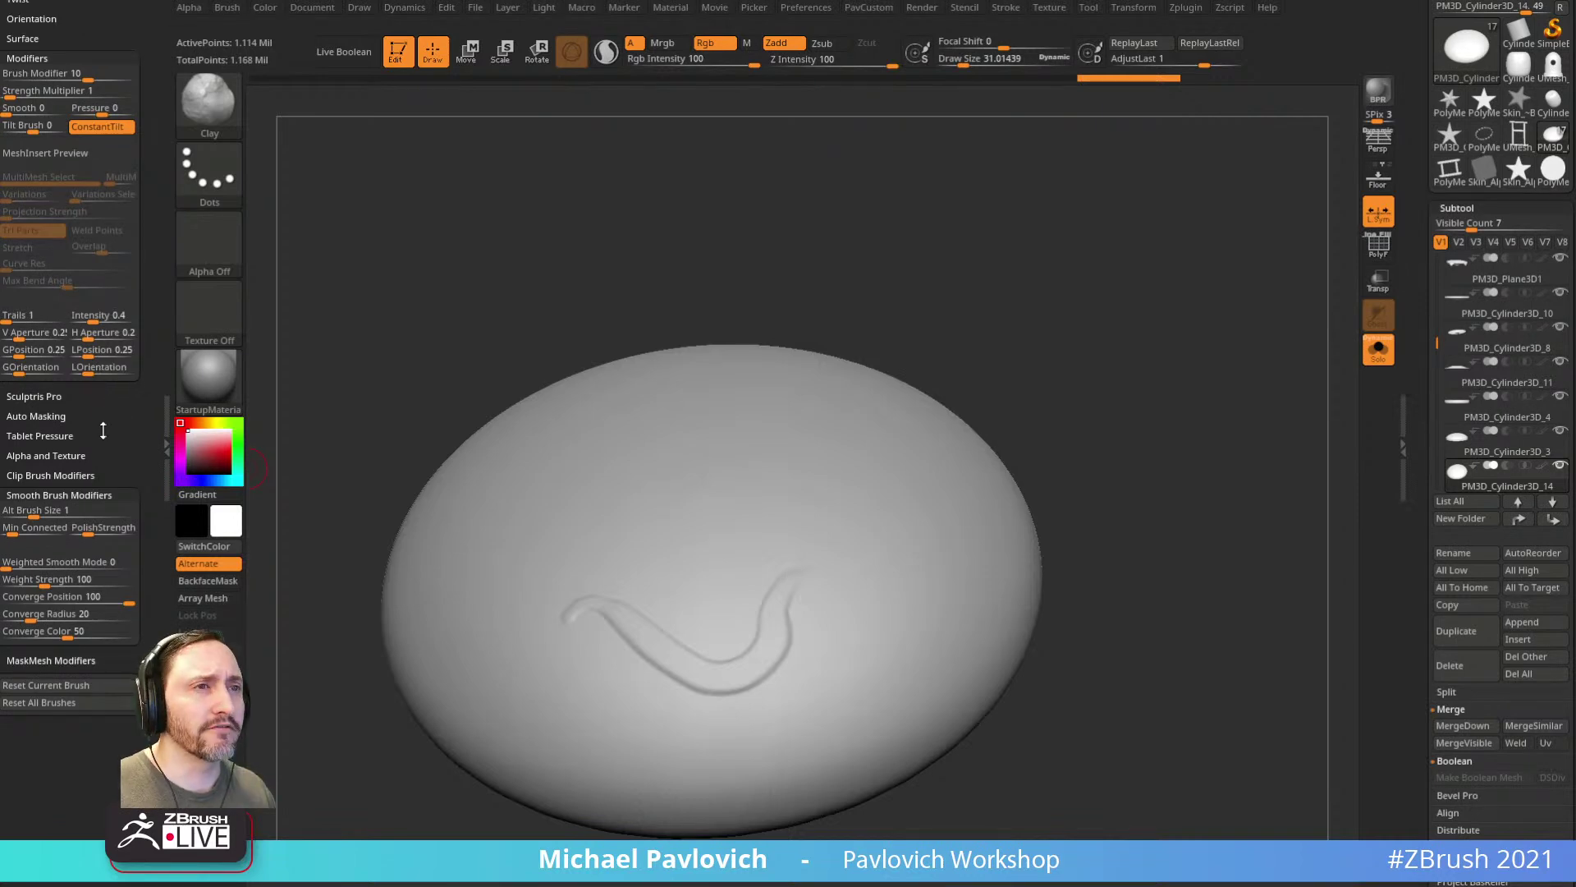
scroll(100, 413, down, 10)
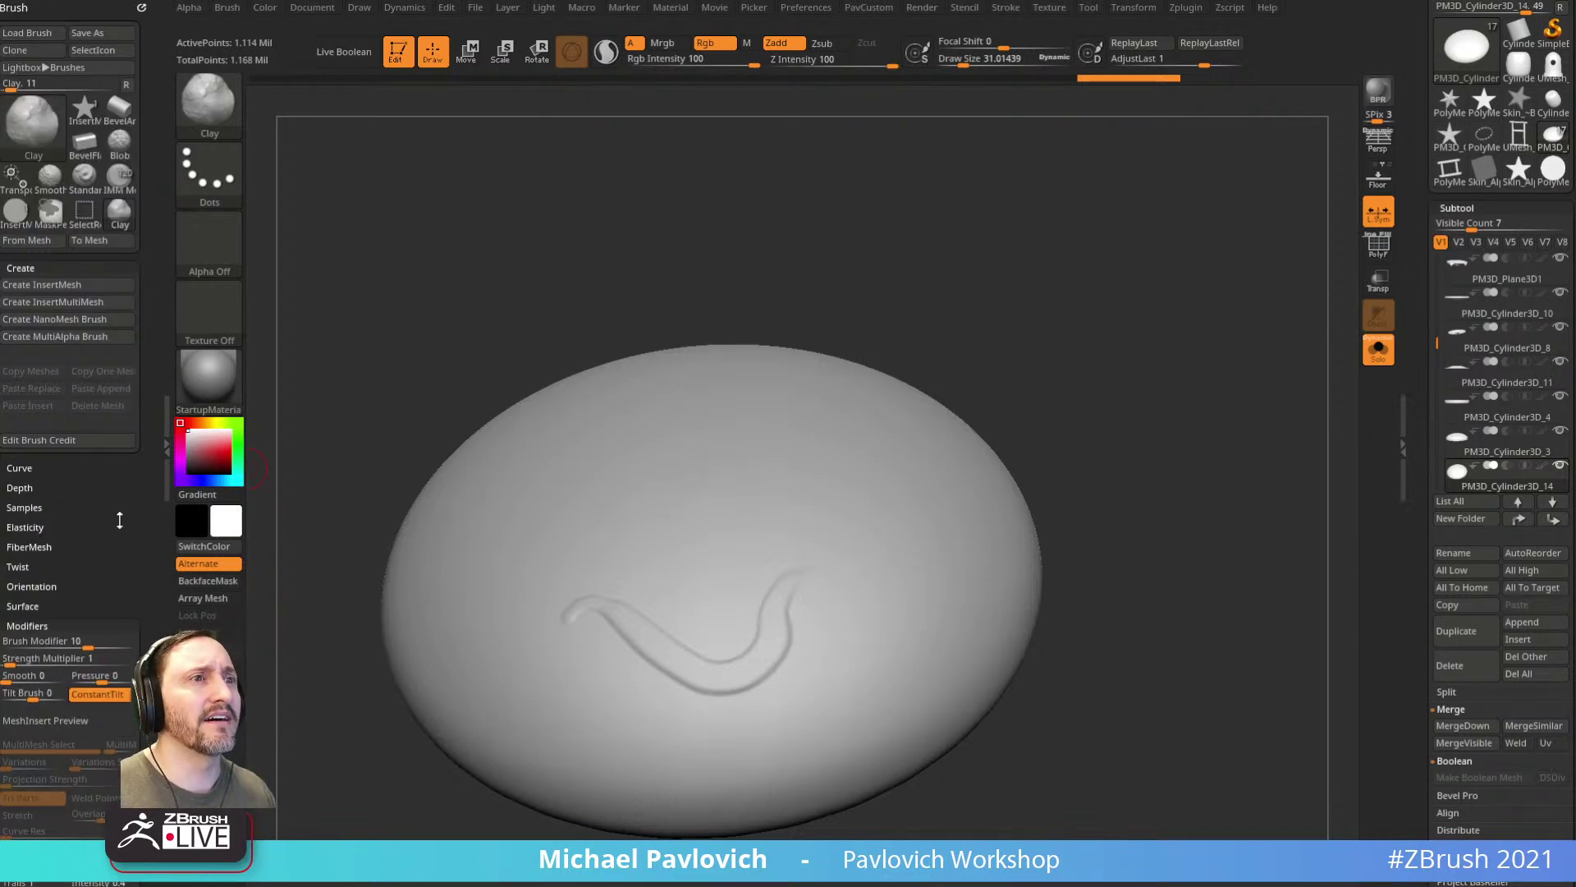
click(51, 59)
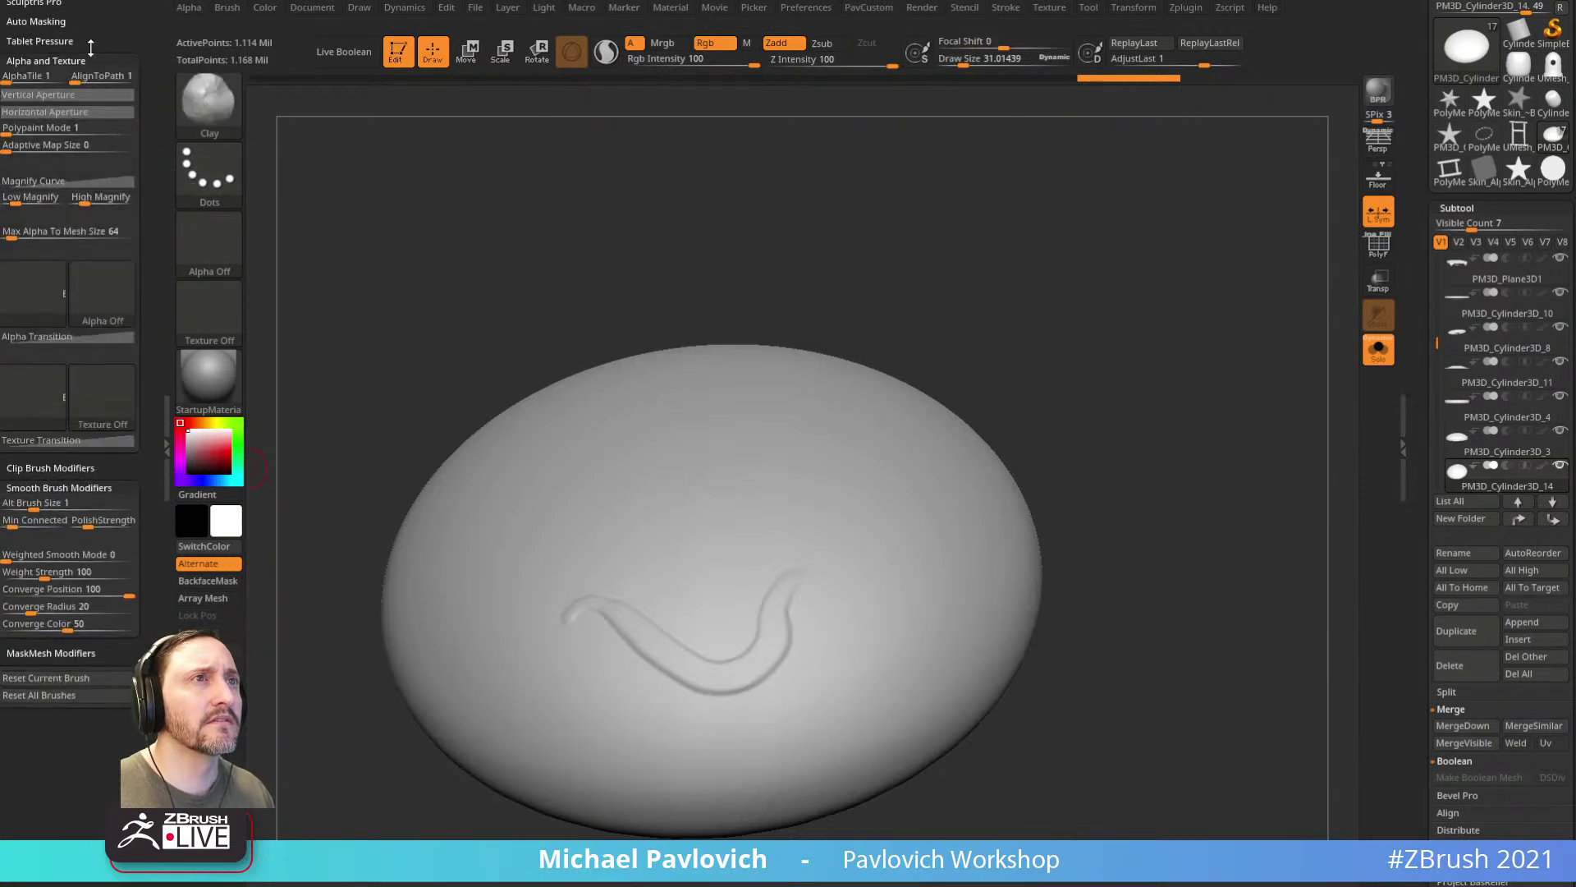
scroll(57, 131, up, 1)
click(74, 207)
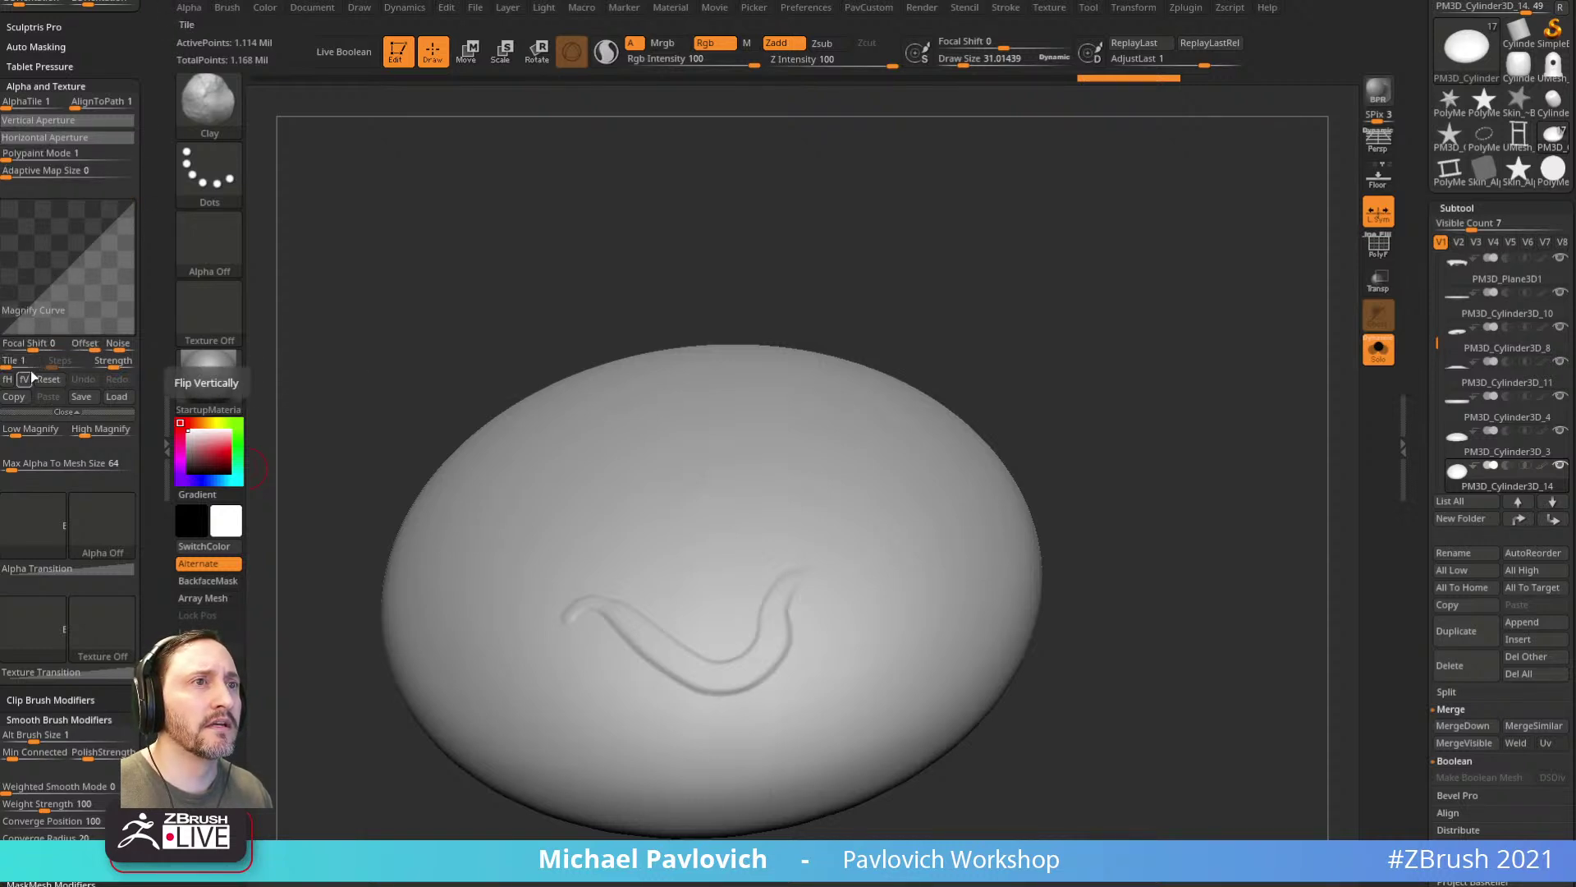
Step: Sculpt several more wavy Clay test strokes above and below the first one, undoing the unwanted attempts
drag(642, 543, 787, 559)
key(ctrl+z)
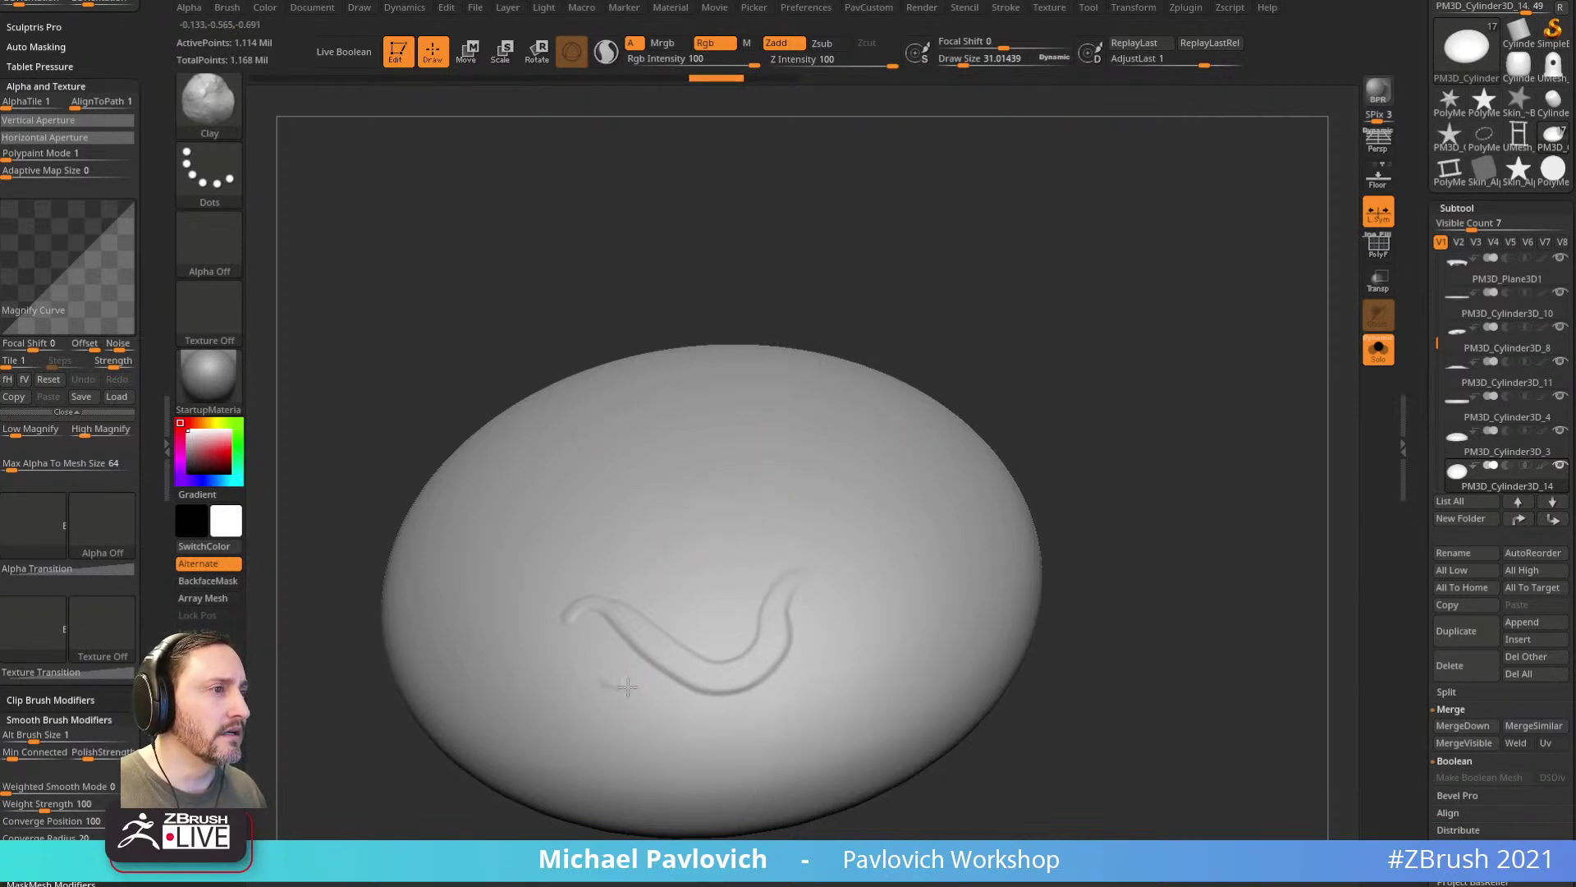
drag(656, 725, 762, 771)
key(ctrl+z)
mouse_move(607, 720)
mouse_down()
mouse_move(704, 775)
mouse_move(866, 654)
mouse_up()
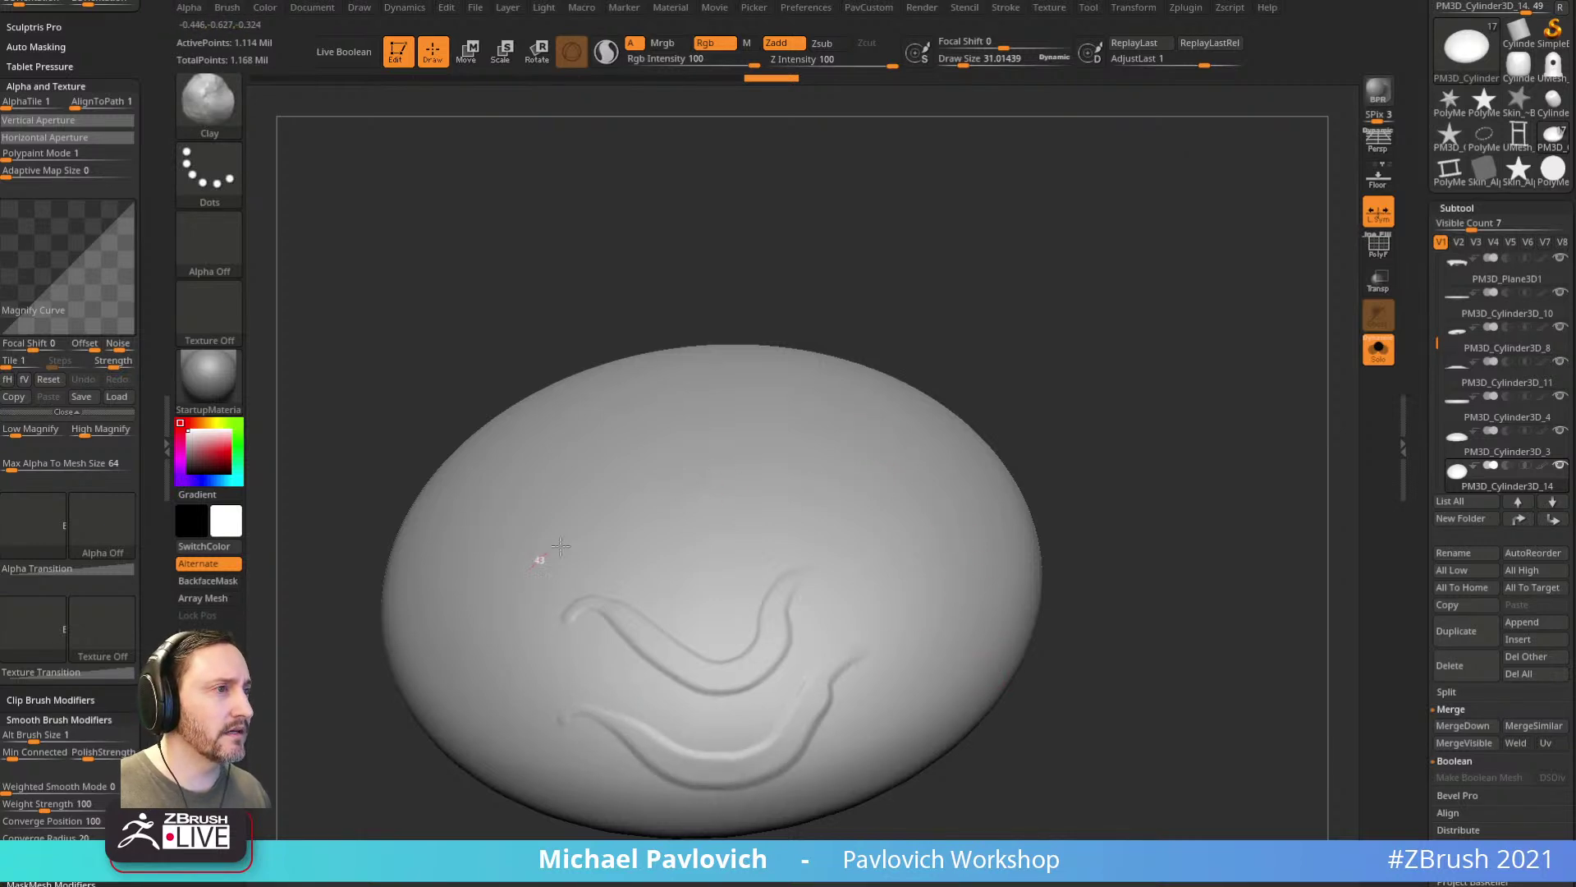
mouse_move(653, 599)
mouse_down()
mouse_move(735, 583)
mouse_move(799, 472)
mouse_move(825, 480)
mouse_up()
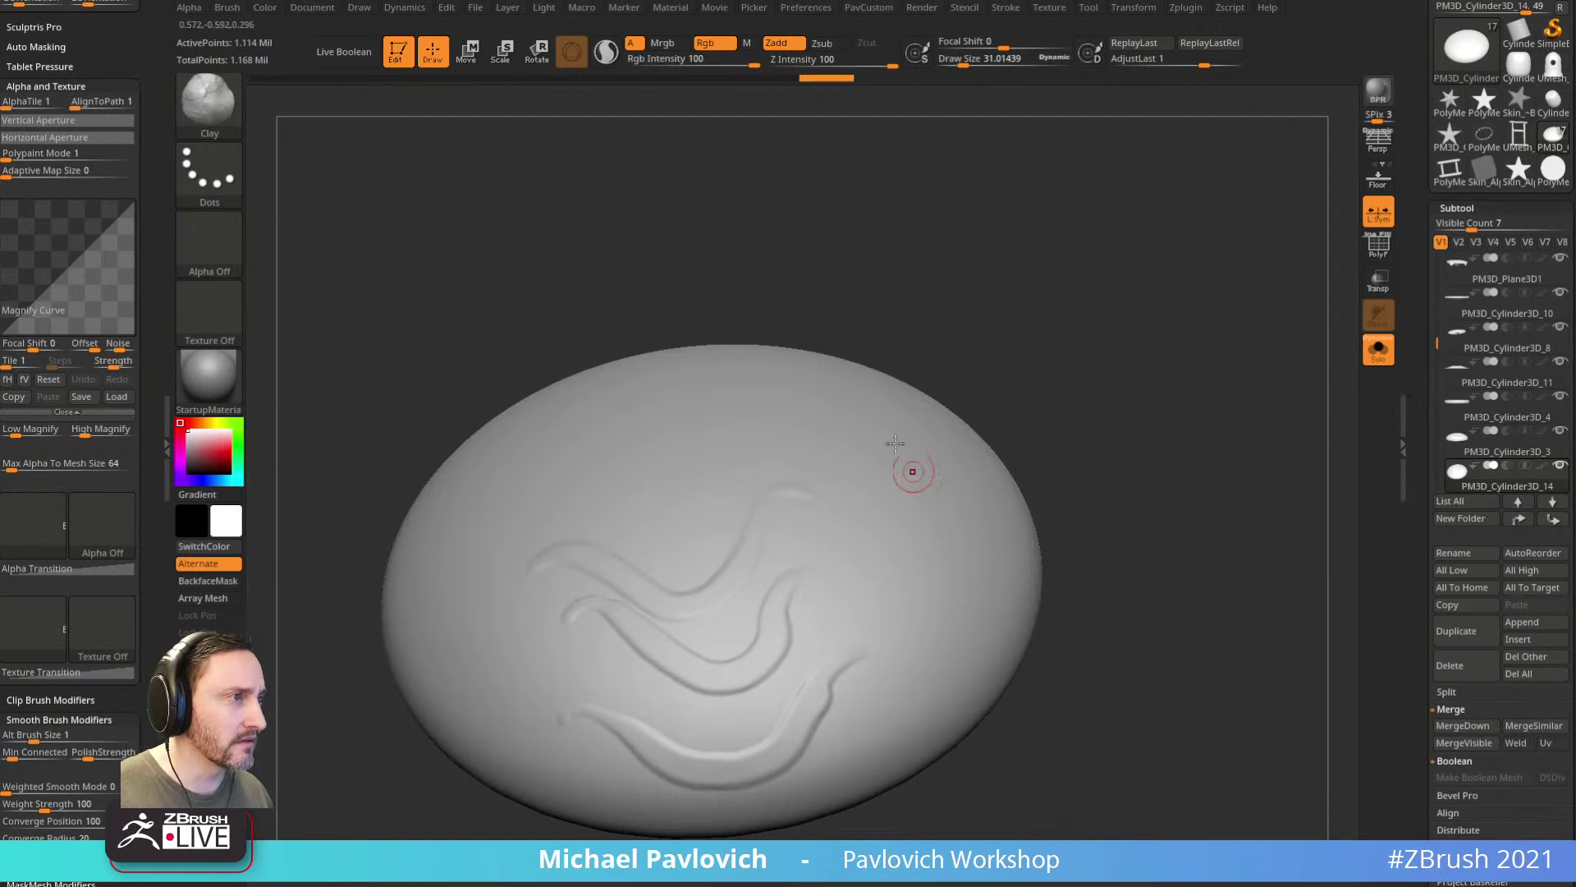
drag(735, 499, 587, 516)
drag(472, 625, 476, 633)
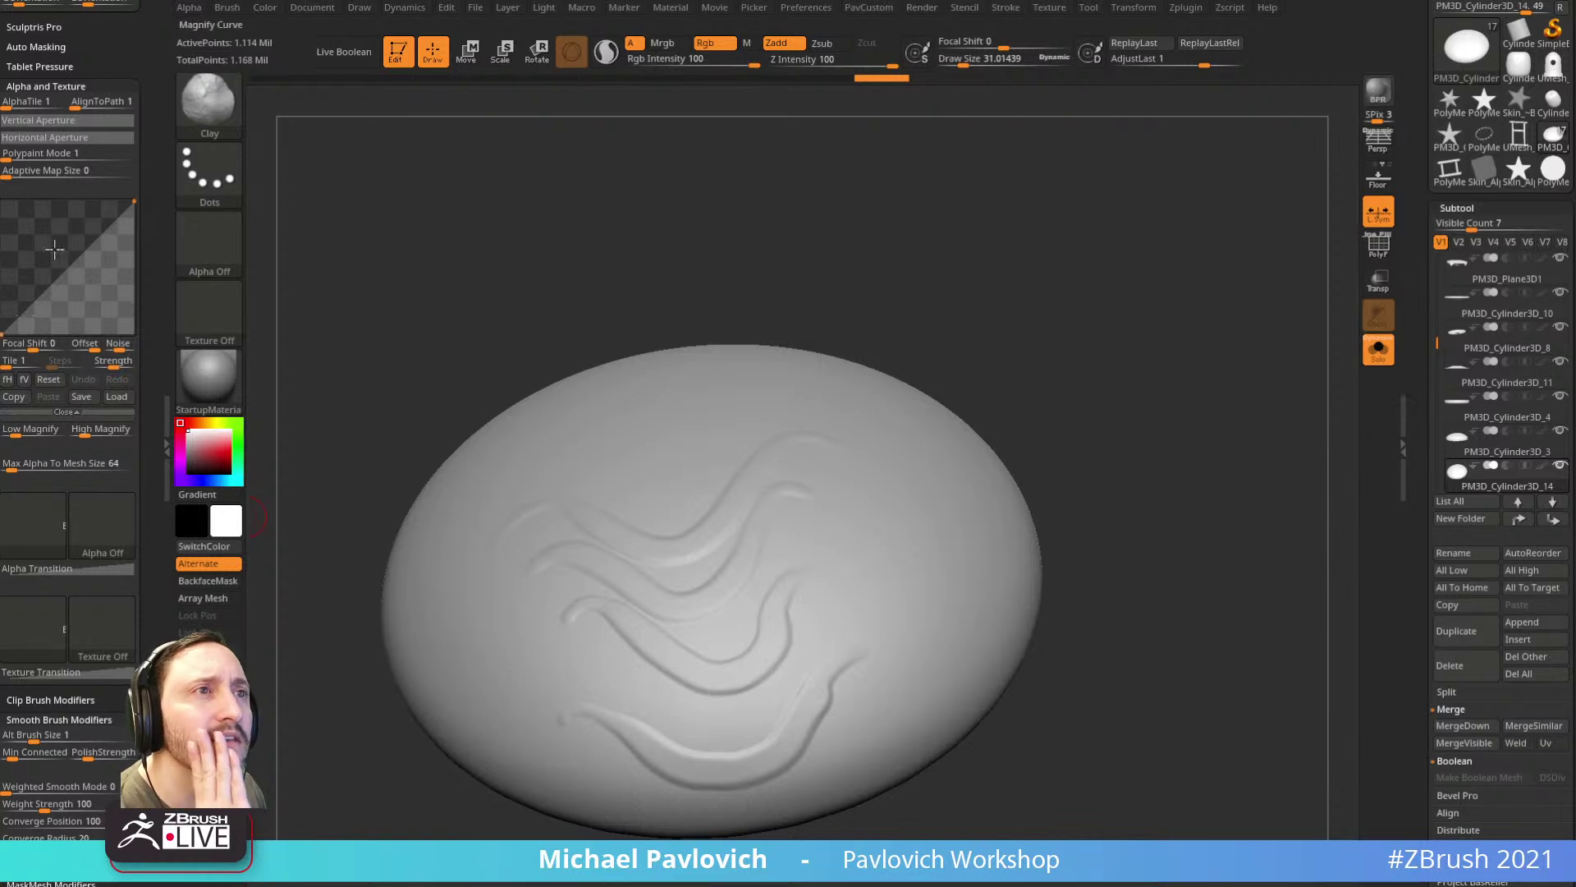
Step: Set the Clay brush's High Magnify to 3 and sculpt an S-shaped test stroke beside the earlier ones
click(63, 411)
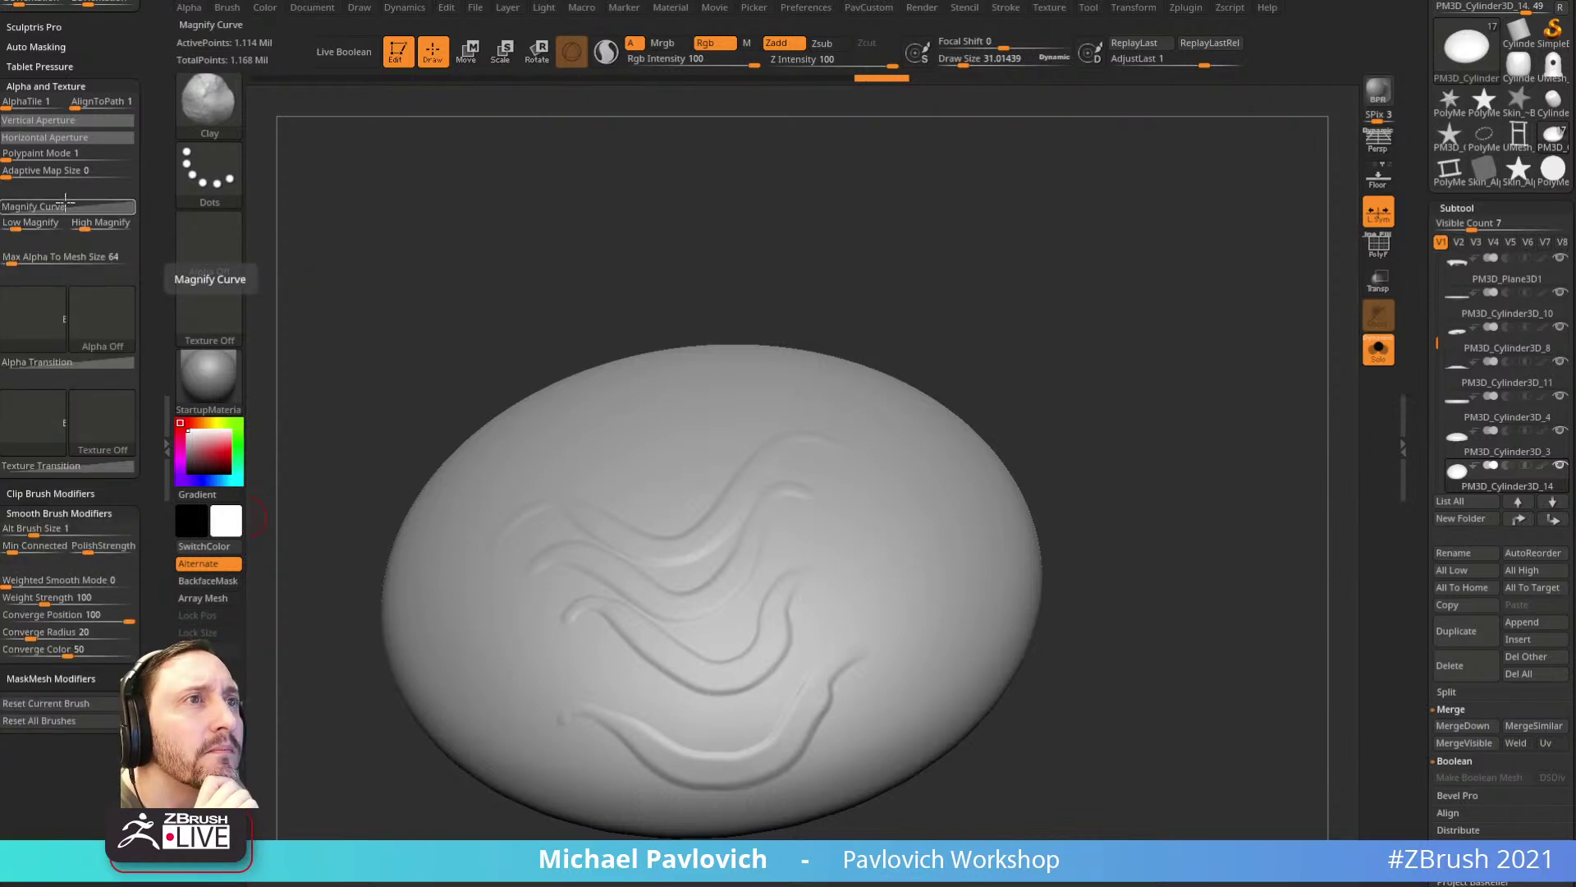
click(88, 226)
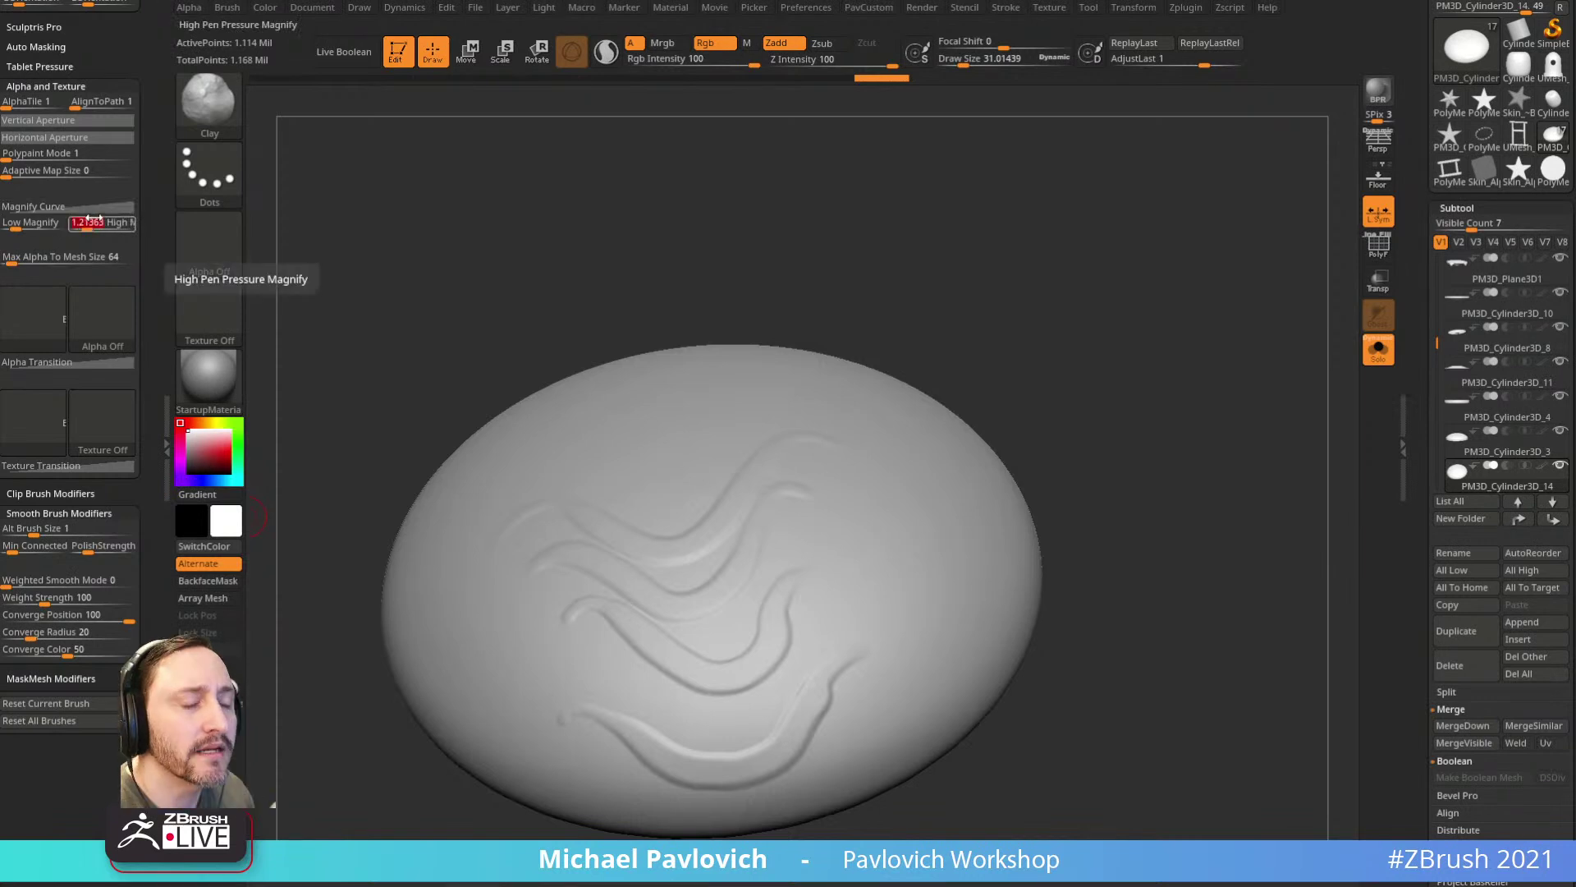
text(3)
key(Return)
drag(1055, 346, 944, 517)
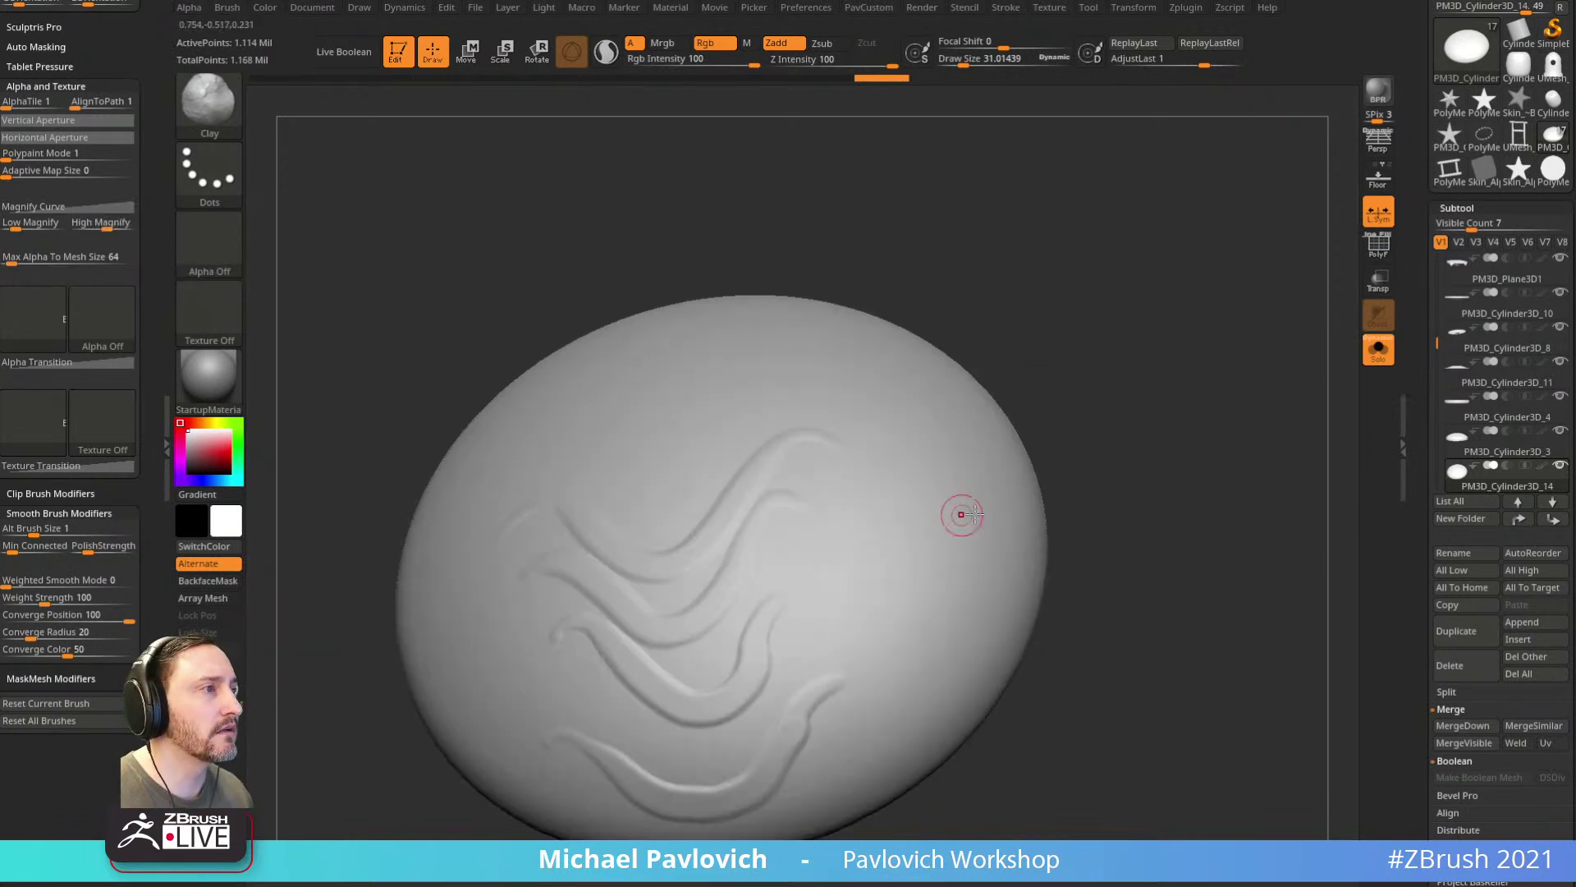
mouse_move(901, 597)
mouse_down()
mouse_move(902, 708)
mouse_move(784, 759)
mouse_up()
drag(1096, 620, 1117, 578)
Step: Switch to the ChiselCreature brush and choose its Scale1 shape
key(b)
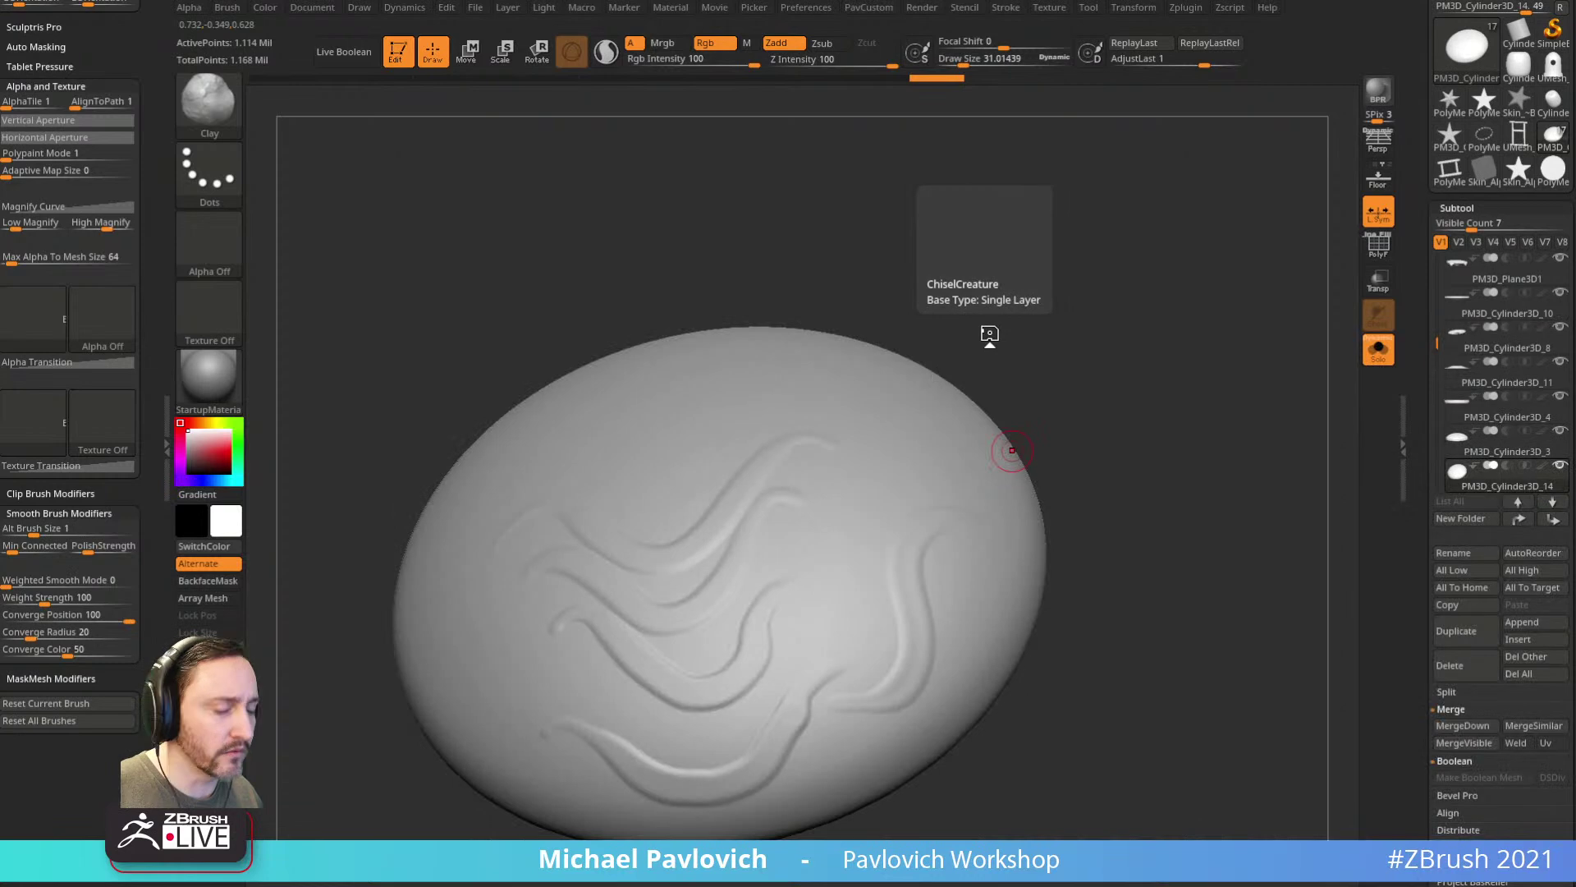
click(990, 334)
key(m)
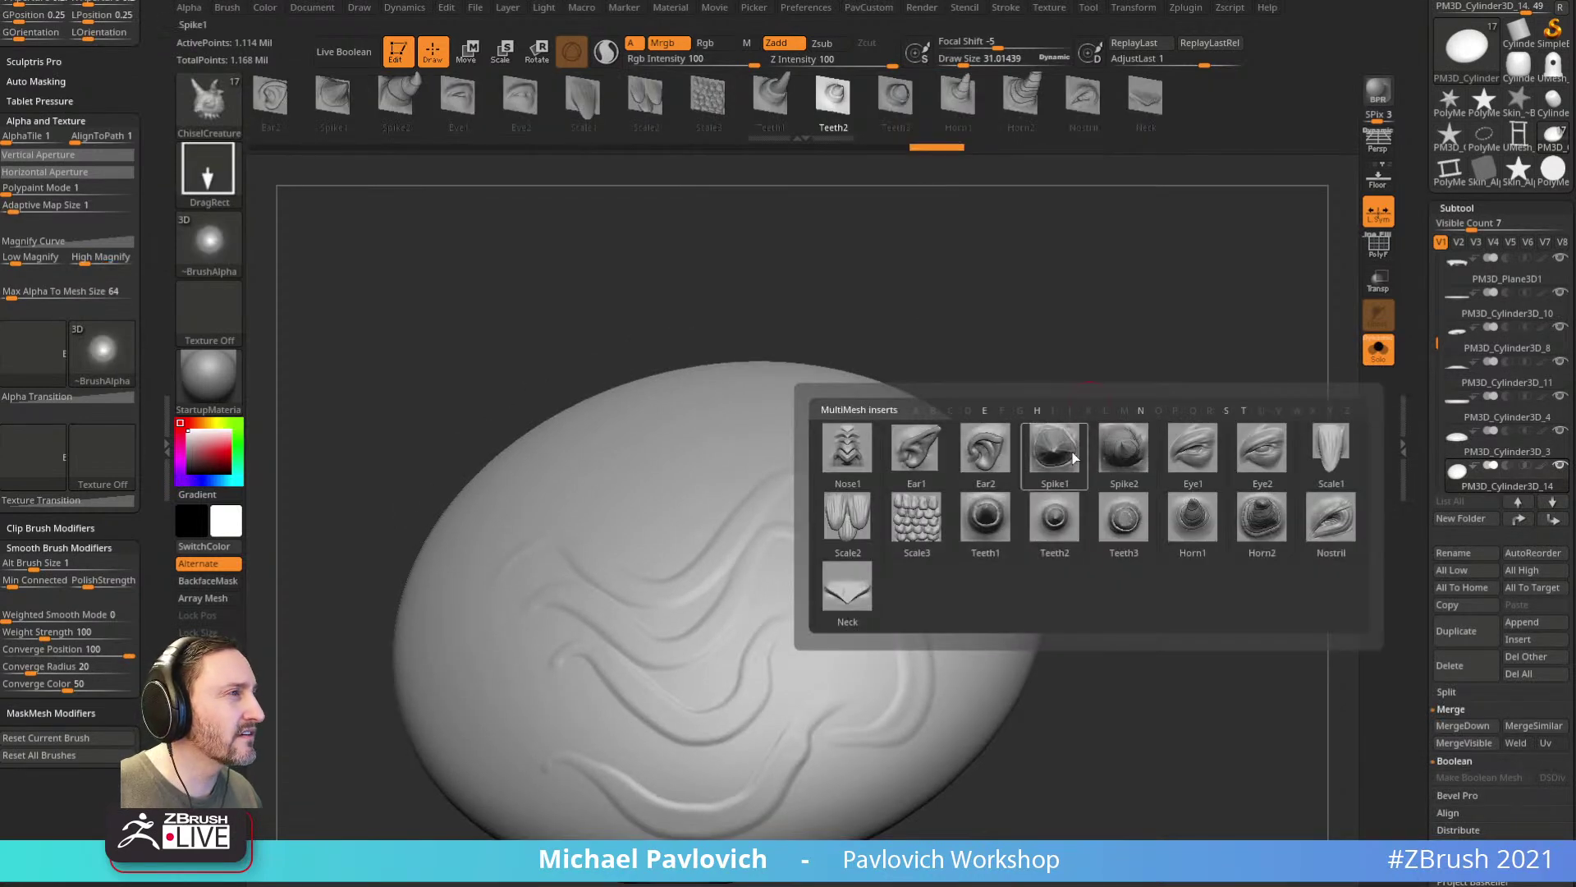
click(1316, 454)
drag(1236, 455, 1220, 345)
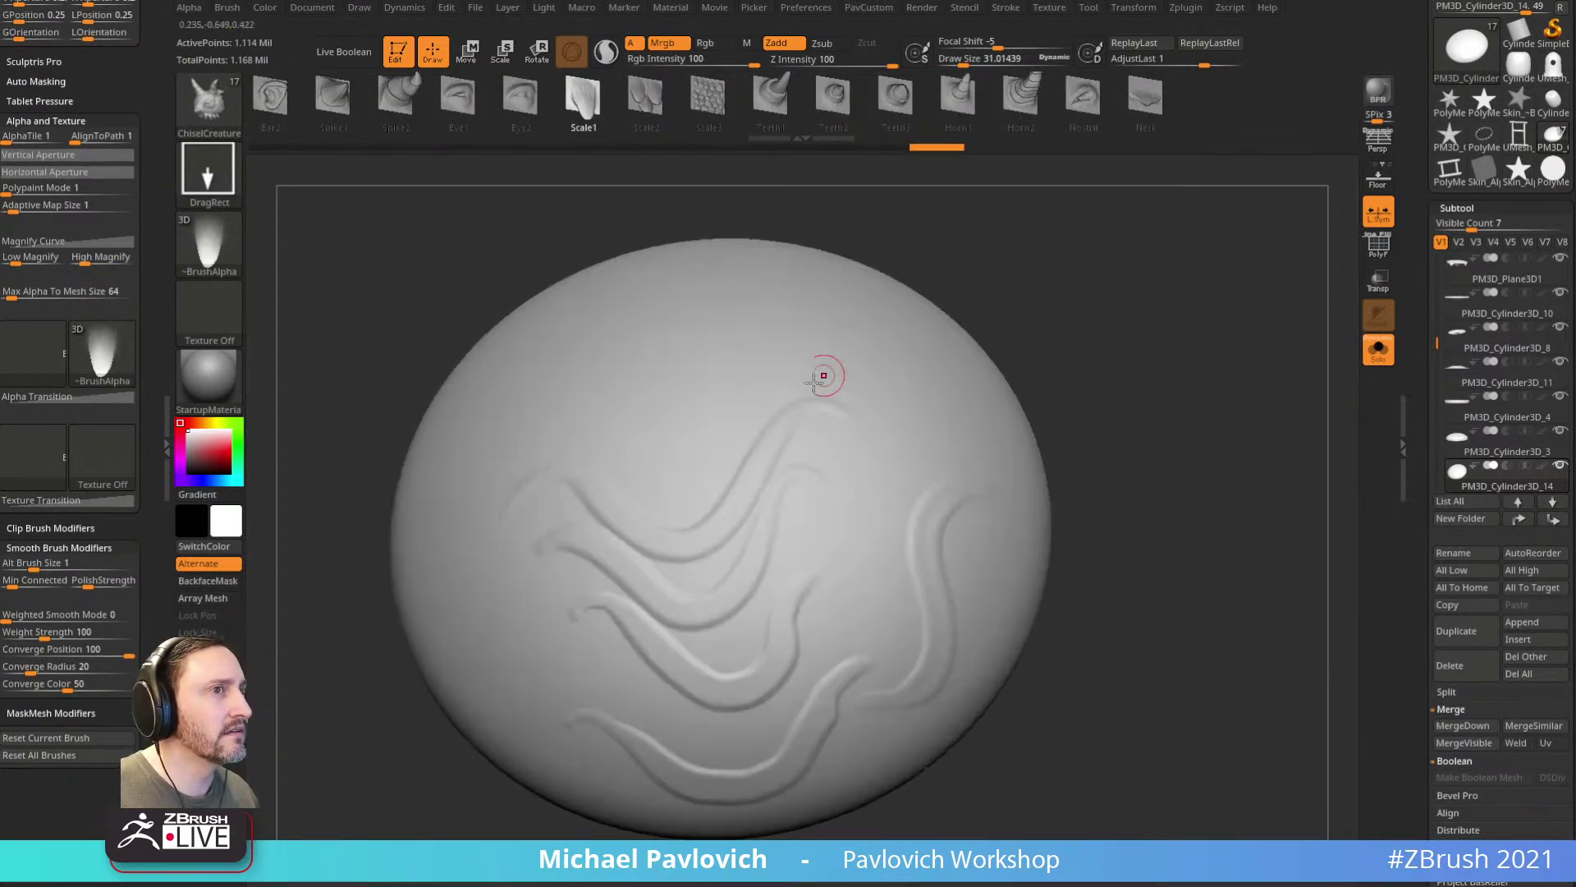
alt+drag(1077, 298, 1100, 314)
Step: Set the ChiselCreature brush's High Magnify to 3 and try a Scale1 stamp on the bun, undoing it
click(104, 260)
text(3)
key(Return)
drag(911, 260, 968, 274)
drag(769, 337, 710, 417)
key(ctrl+z)
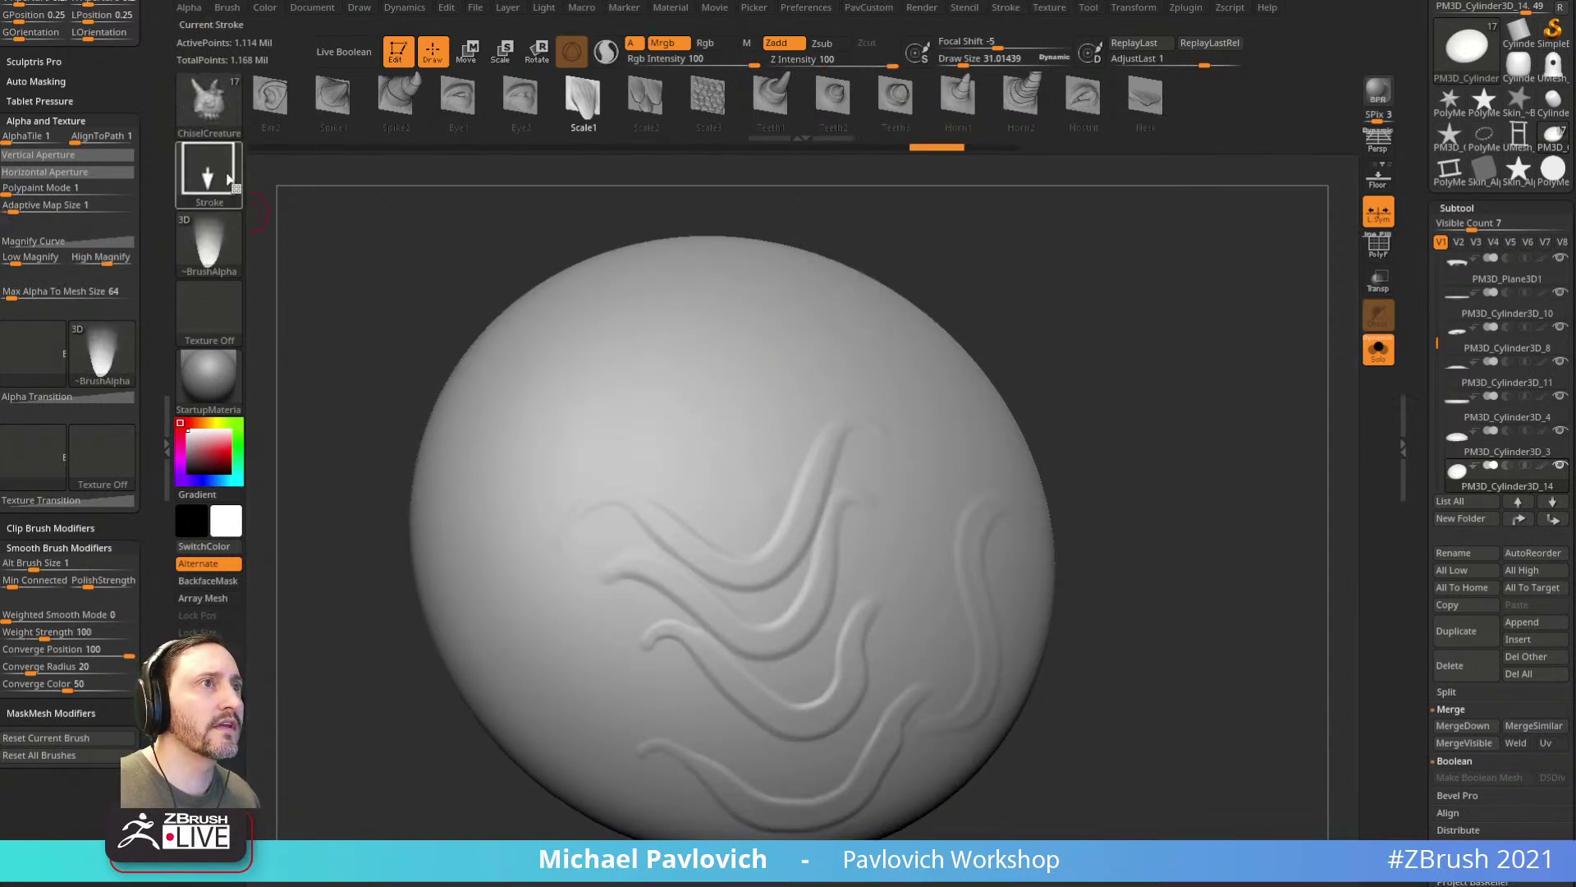
Step: Change the ChiselCreature stroke type to Dots and try a Scale1 stroke down the bun's side, undoing it
key(e)
click(301, 189)
alt+drag(352, 420, 410, 367)
mouse_move(563, 376)
mouse_down()
mouse_move(575, 472)
mouse_move(699, 624)
mouse_up()
key(ctrl+z)
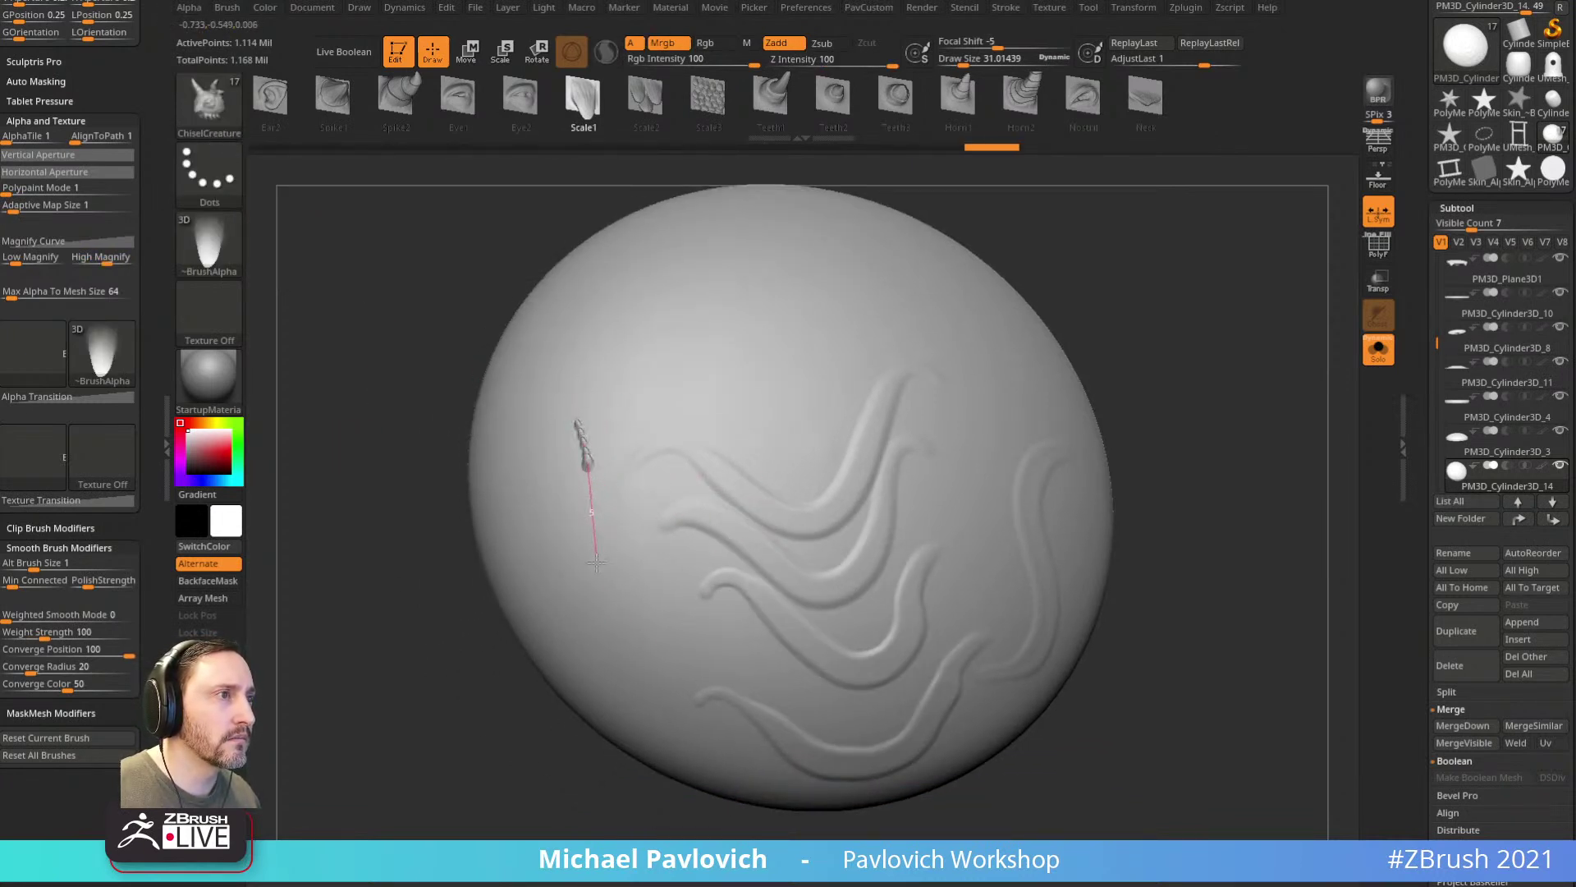
Step: Sculpt two Scale1 test strokes down the bun's side with ChiselCreature, setting High Magnify to 1 for the second
mouse_move(600, 598)
mouse_down()
mouse_move(656, 669)
mouse_move(715, 693)
mouse_up()
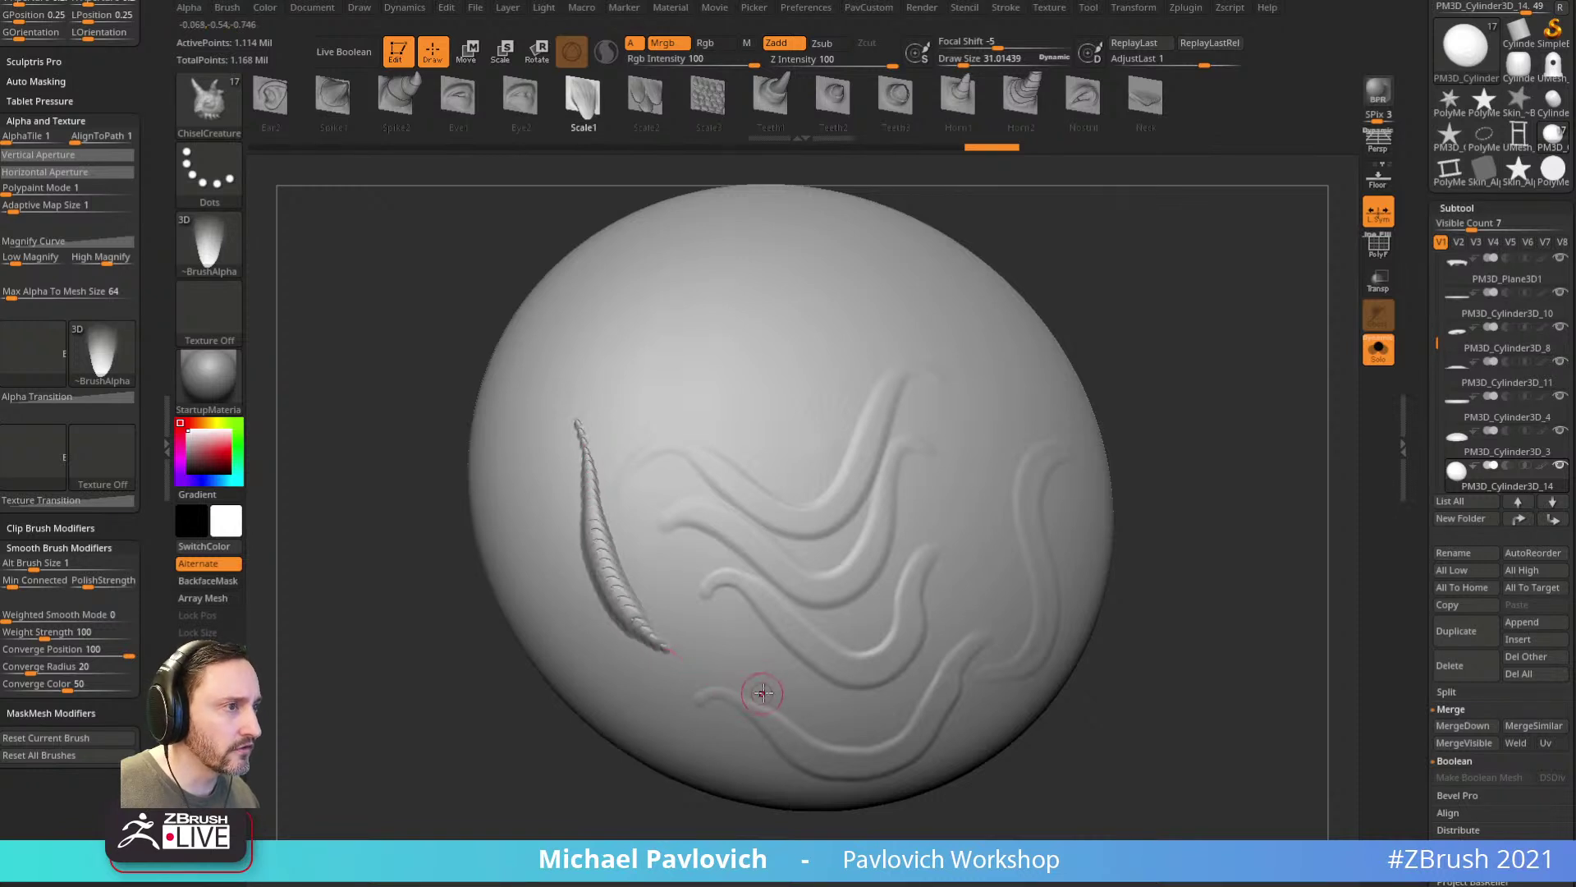
drag(1112, 540, 1190, 494)
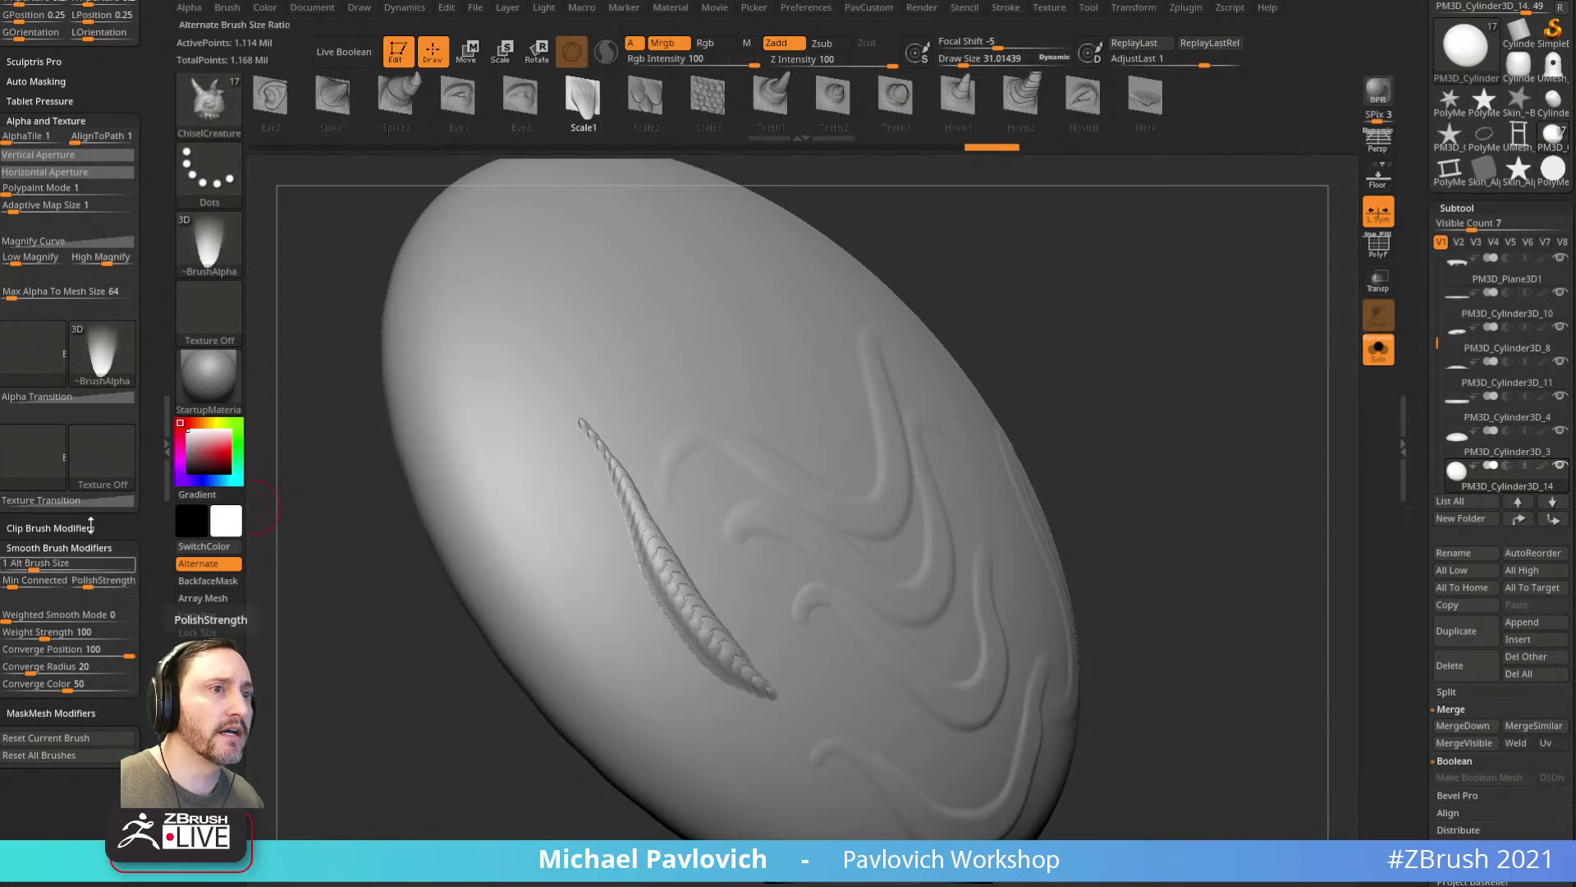
click(103, 258)
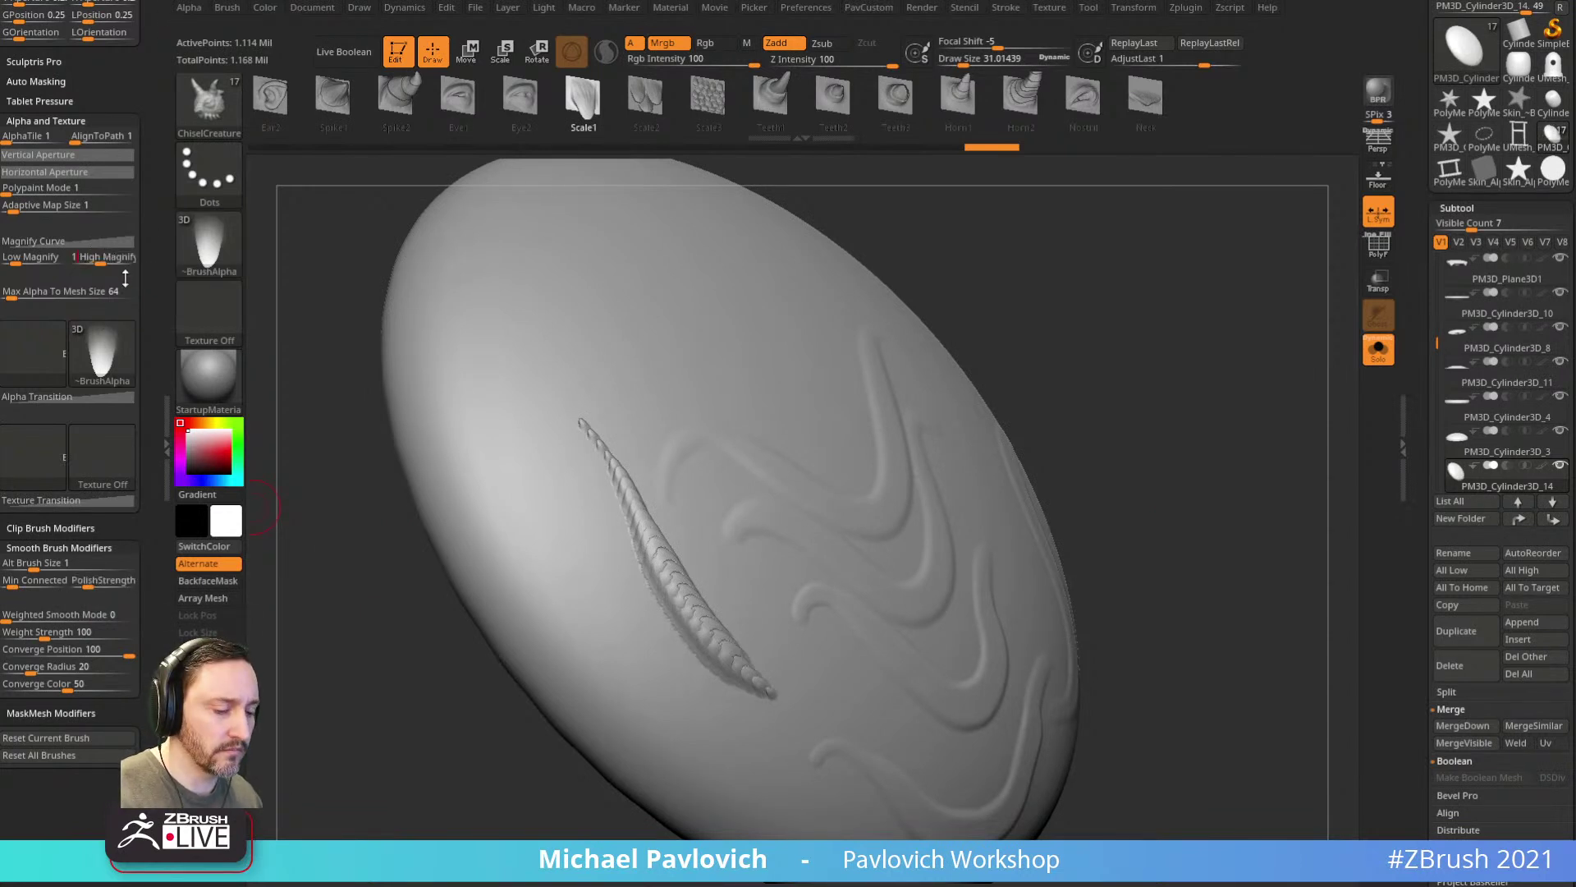
mouse_move(1153, 393)
mouse_down()
mouse_move(1161, 334)
mouse_move(556, 426)
mouse_up()
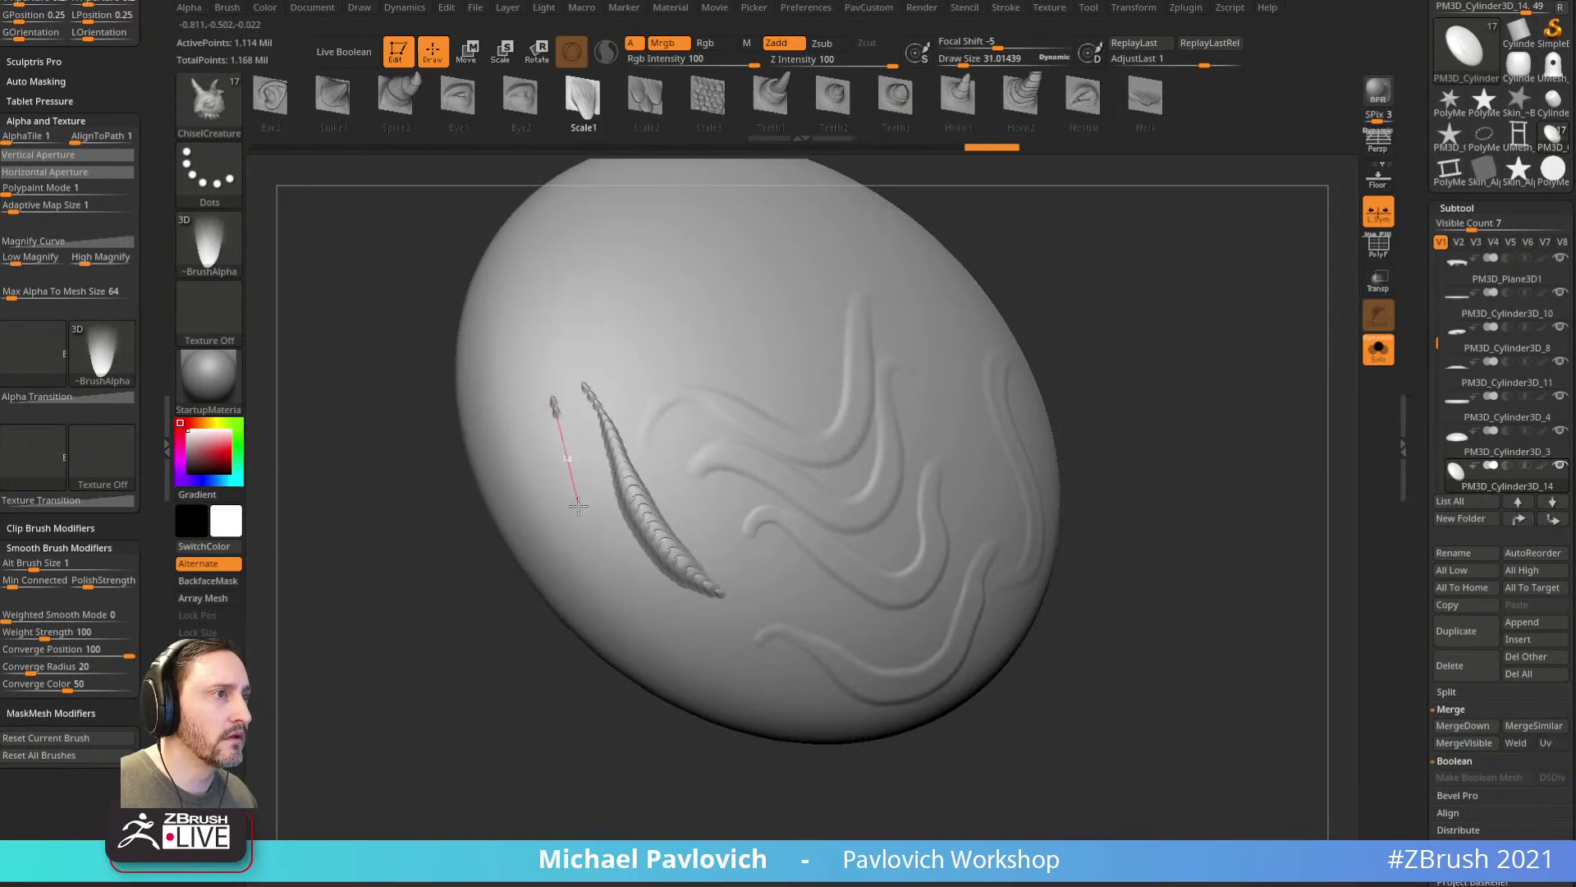
mouse_move(604, 595)
mouse_down()
mouse_move(640, 645)
mouse_move(688, 672)
mouse_up()
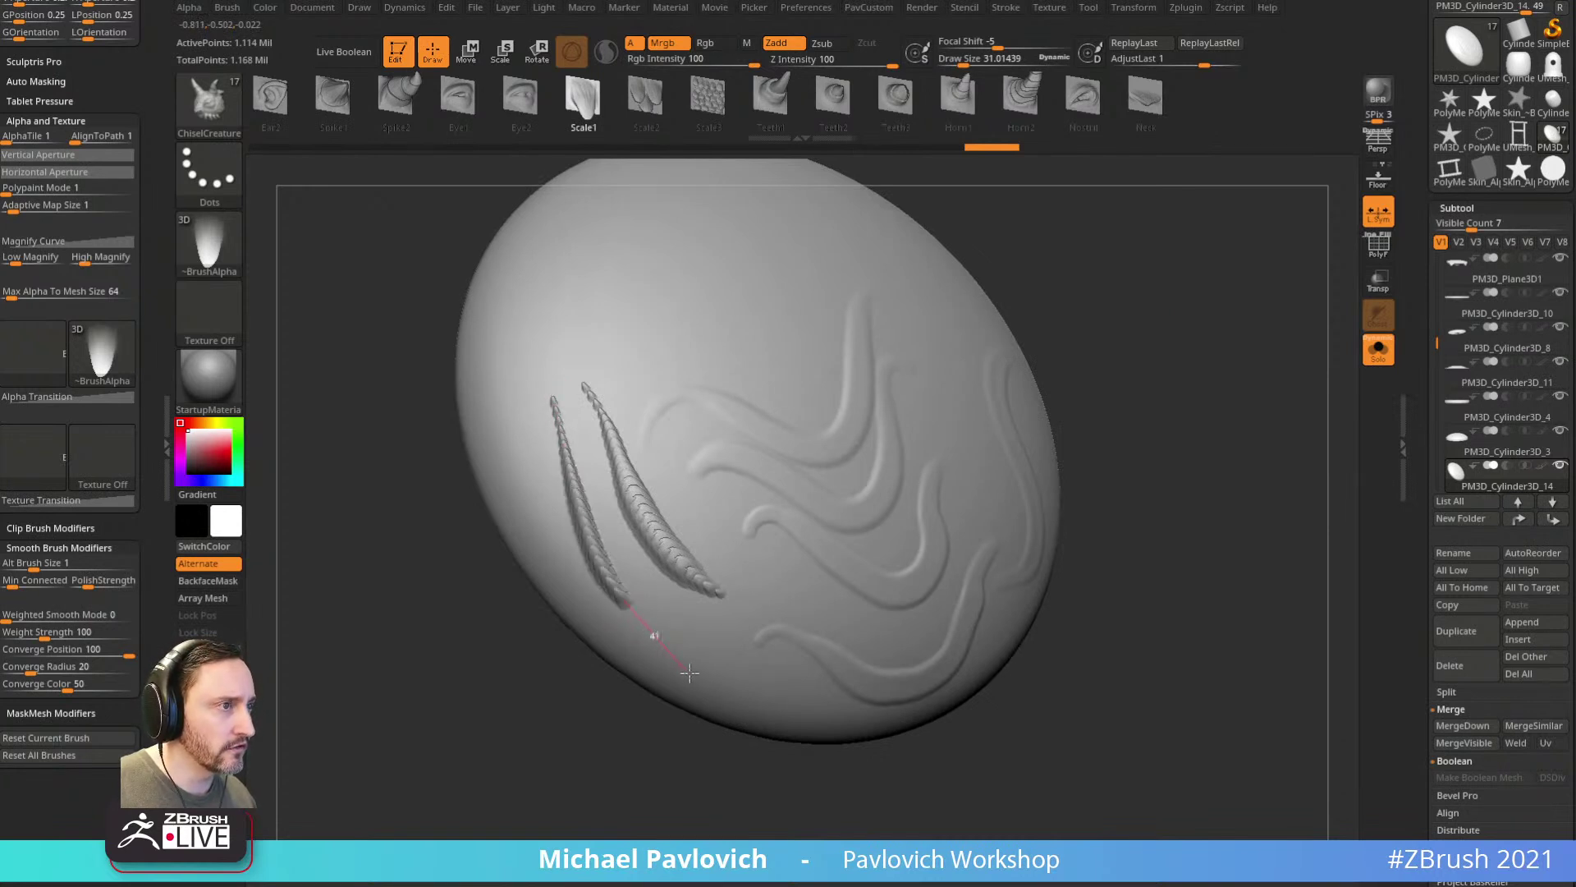
mouse_move(1197, 608)
mouse_down()
mouse_move(1217, 527)
mouse_move(1199, 574)
mouse_move(897, 546)
mouse_move(541, 564)
mouse_up()
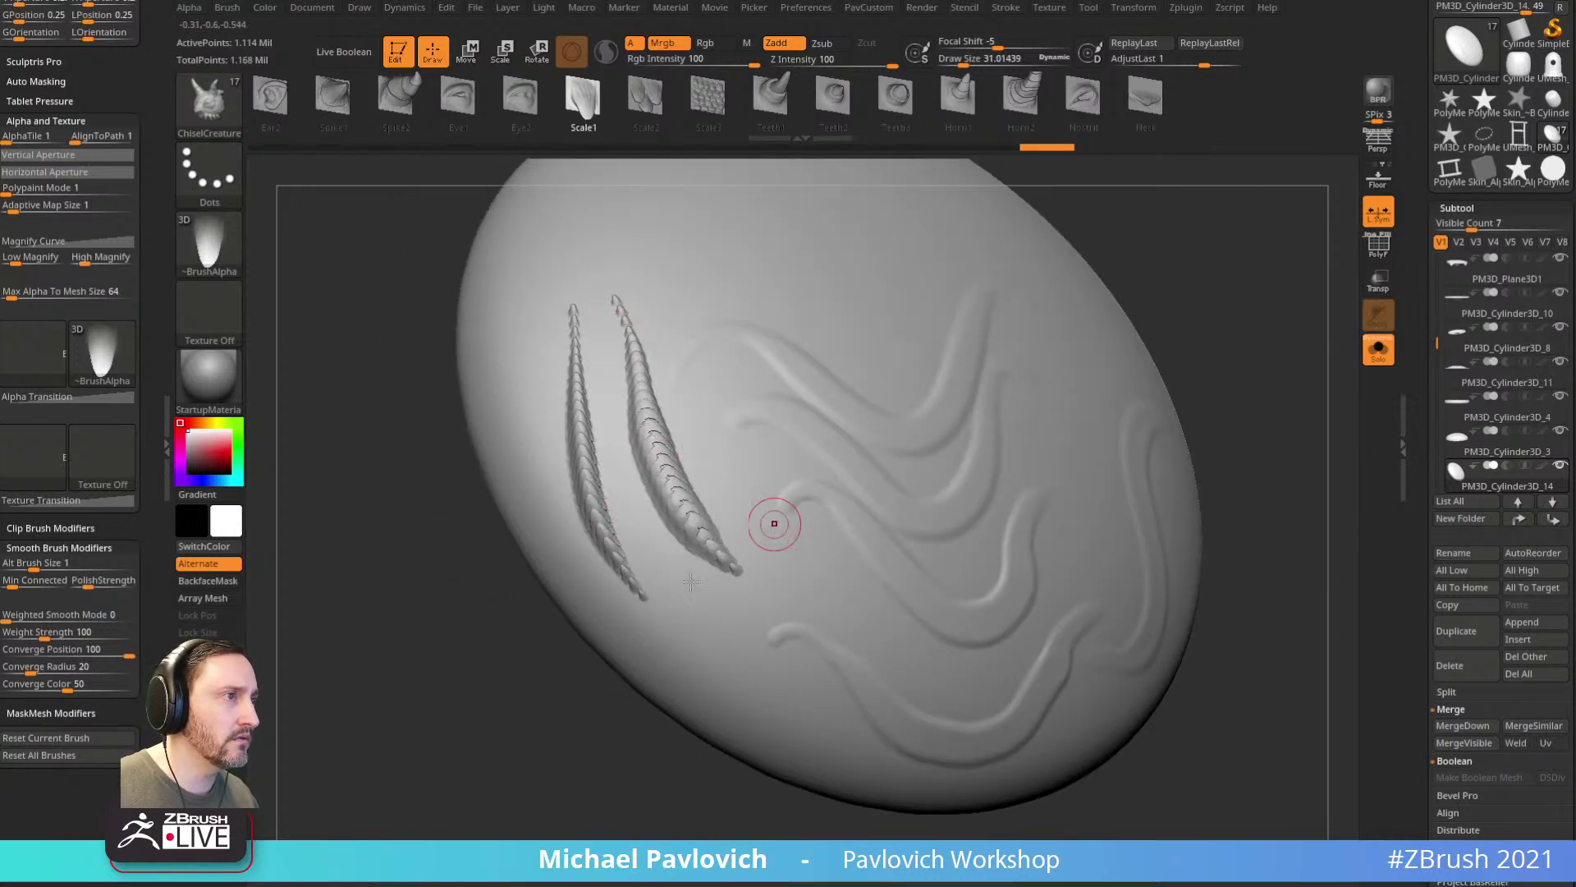
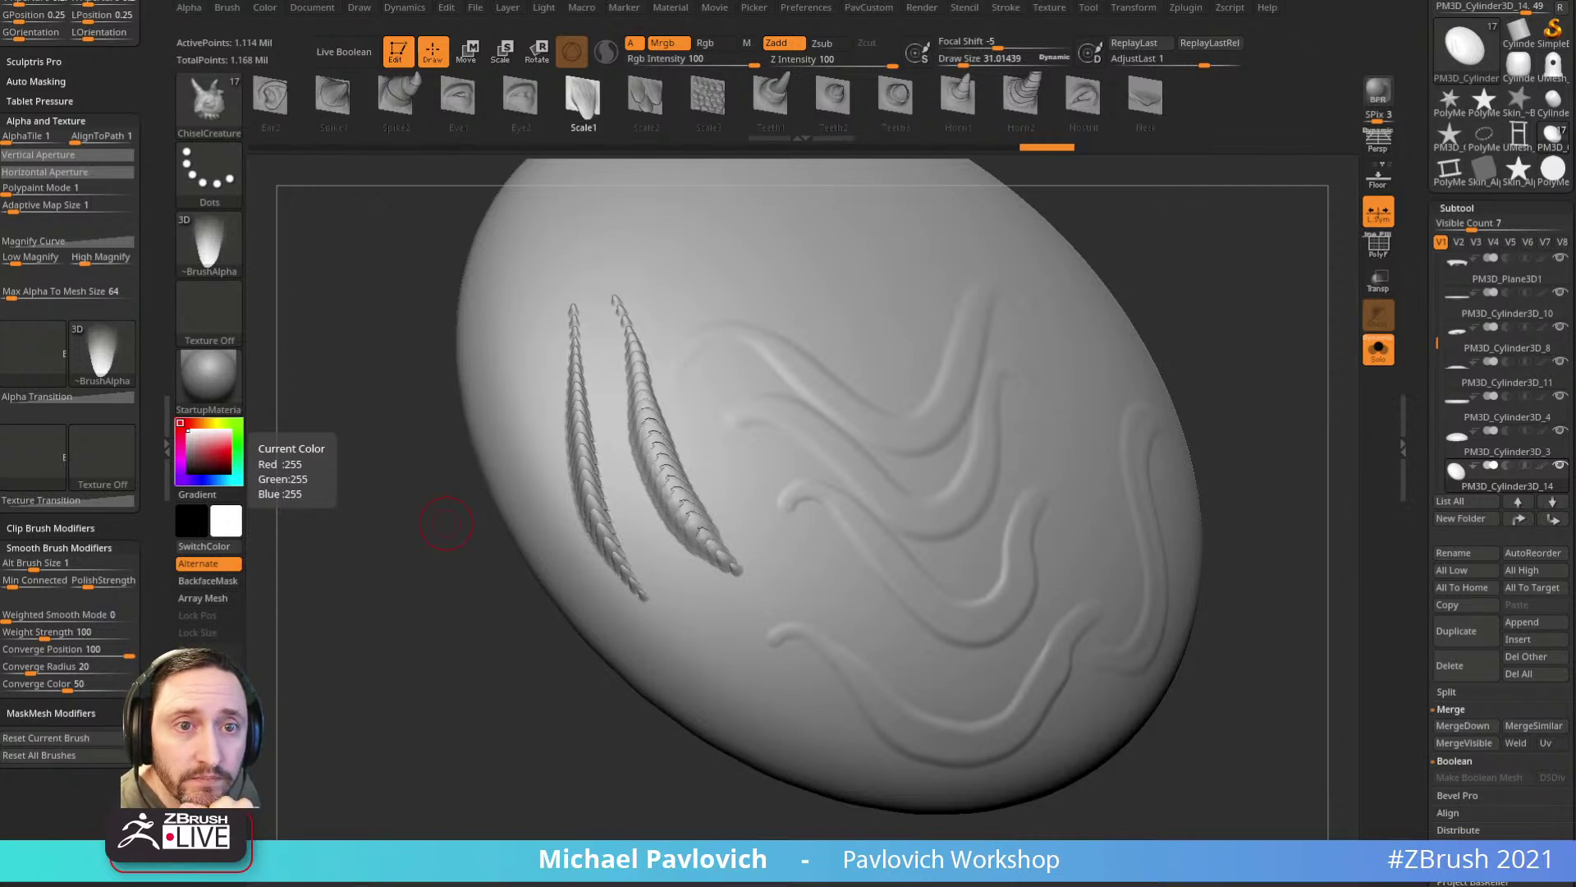
Step: Delete the duplicated test bun and bring the whole tower back into a straight front view
click(1449, 665)
click(1380, 353)
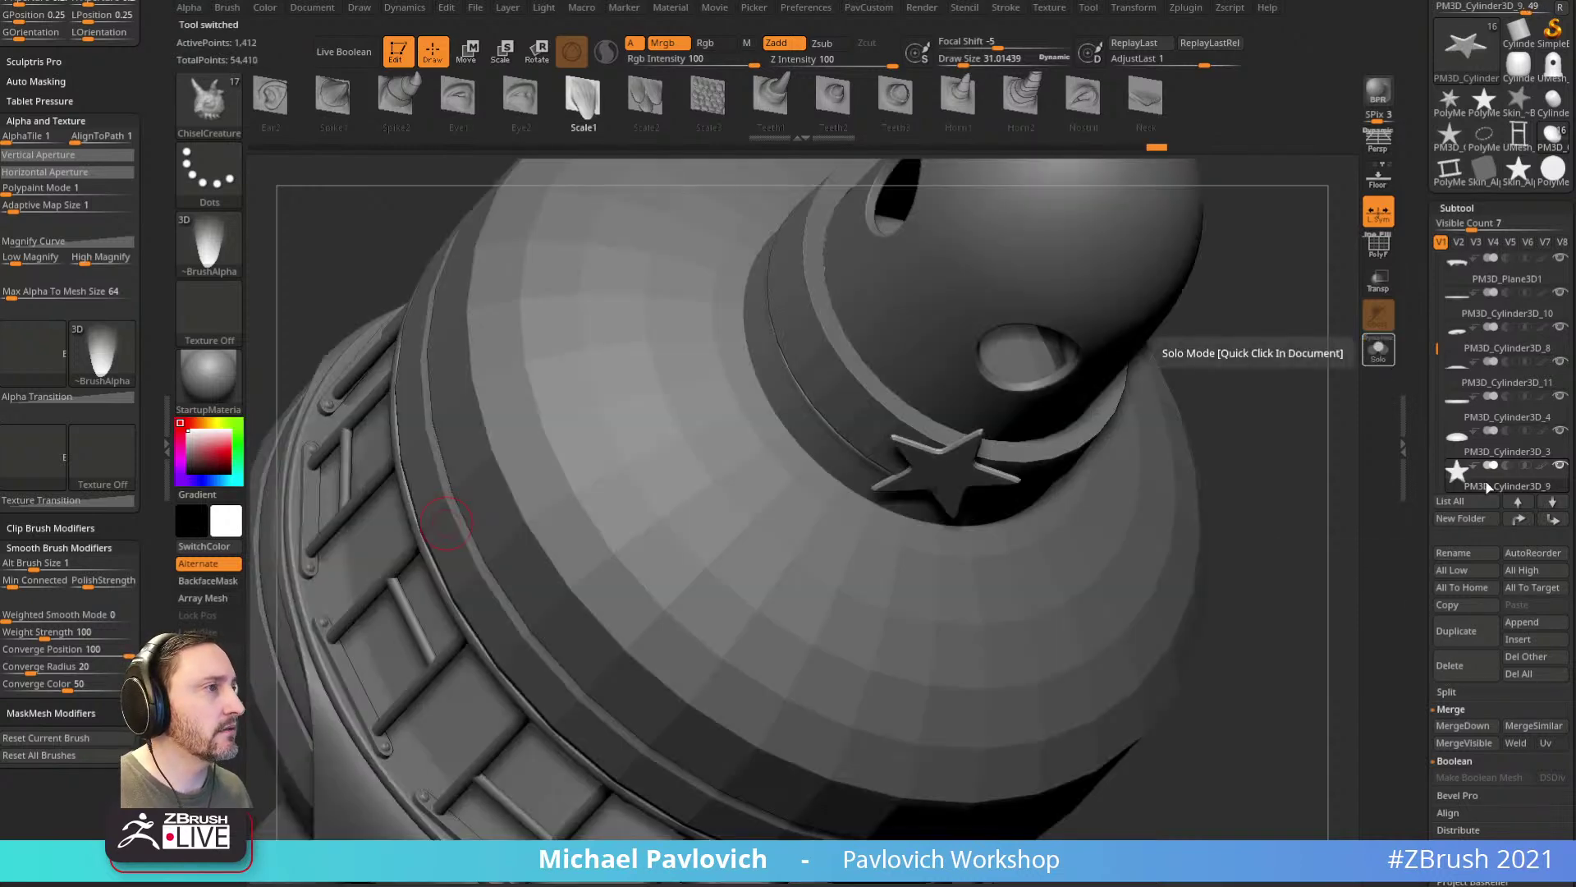
shift+drag(1291, 401, 1155, 408)
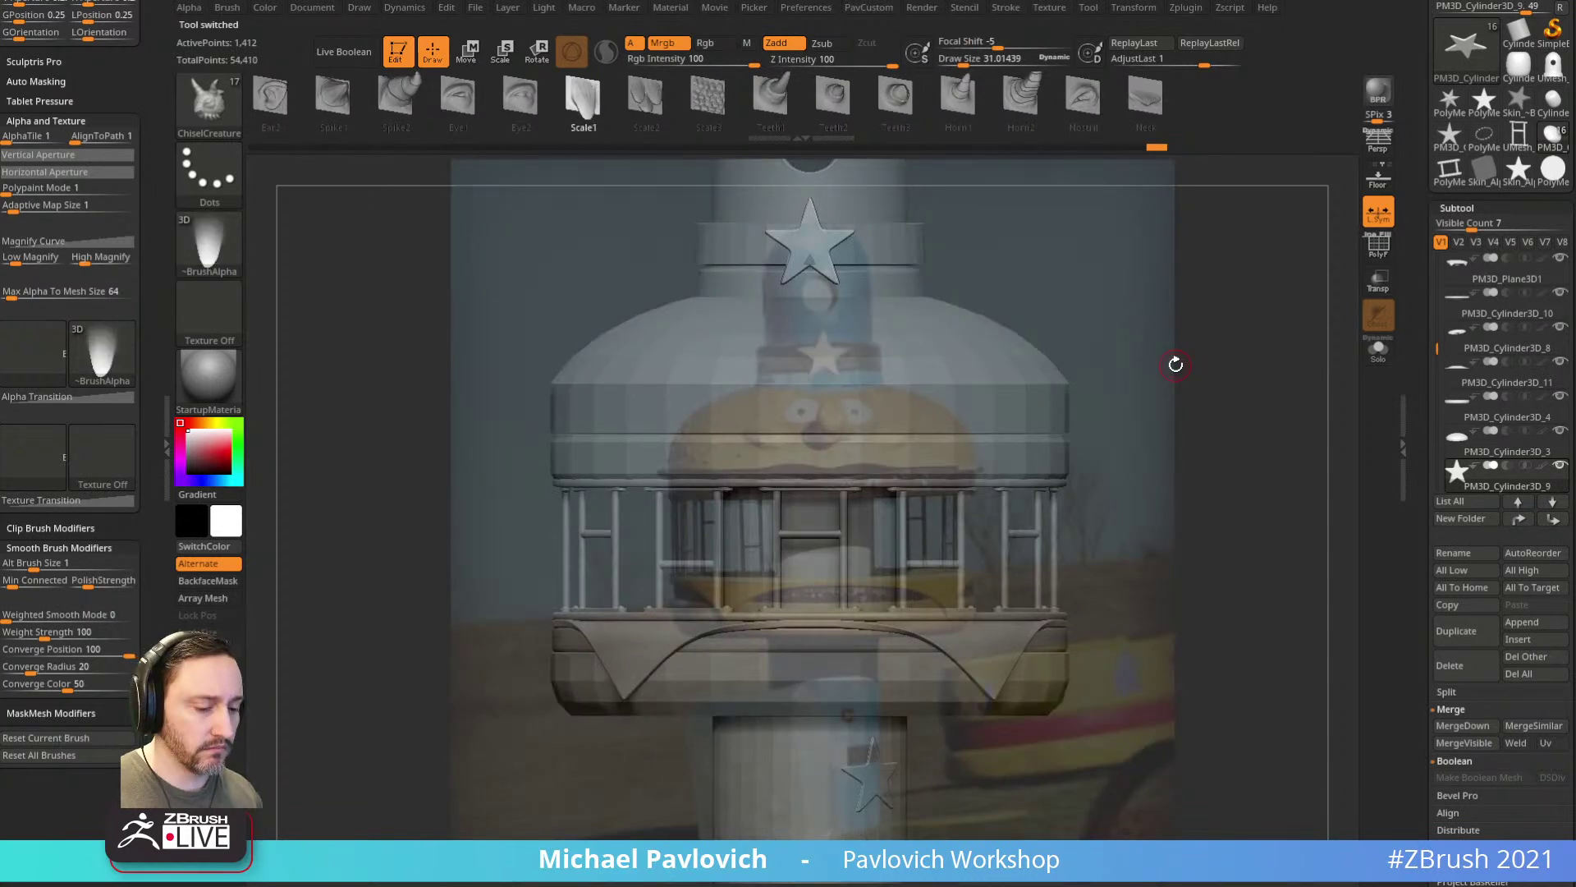
Step: Switch to the Standard brush and reduce its draw size to about 49
key(b)
key(s)
key(t)
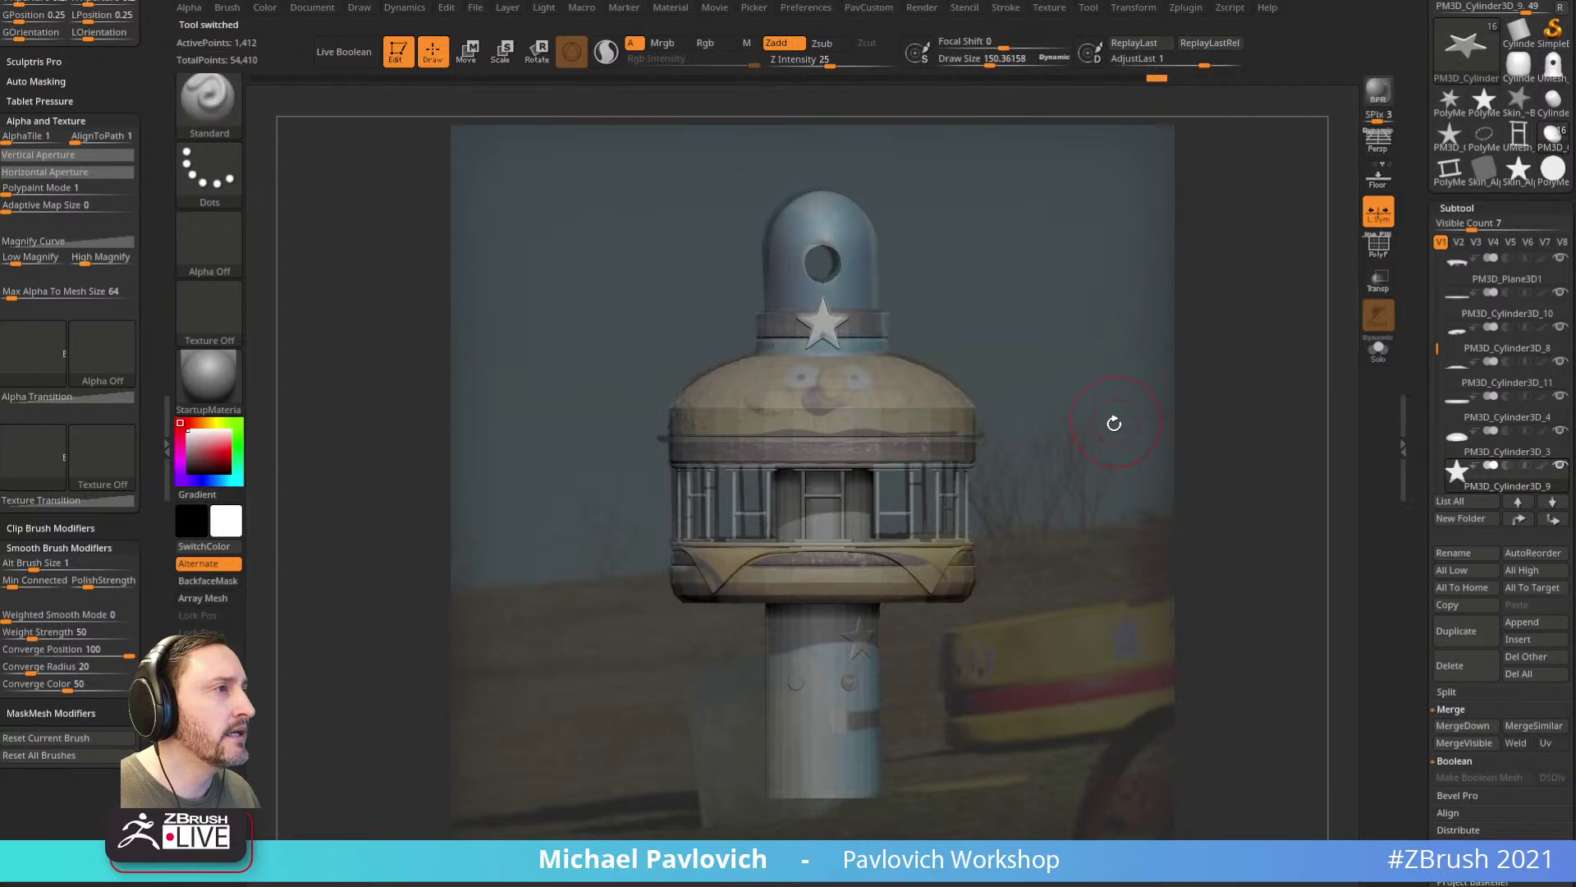
key(s)
drag(1114, 423, 1098, 423)
key(bracketright)
key(bracketright)
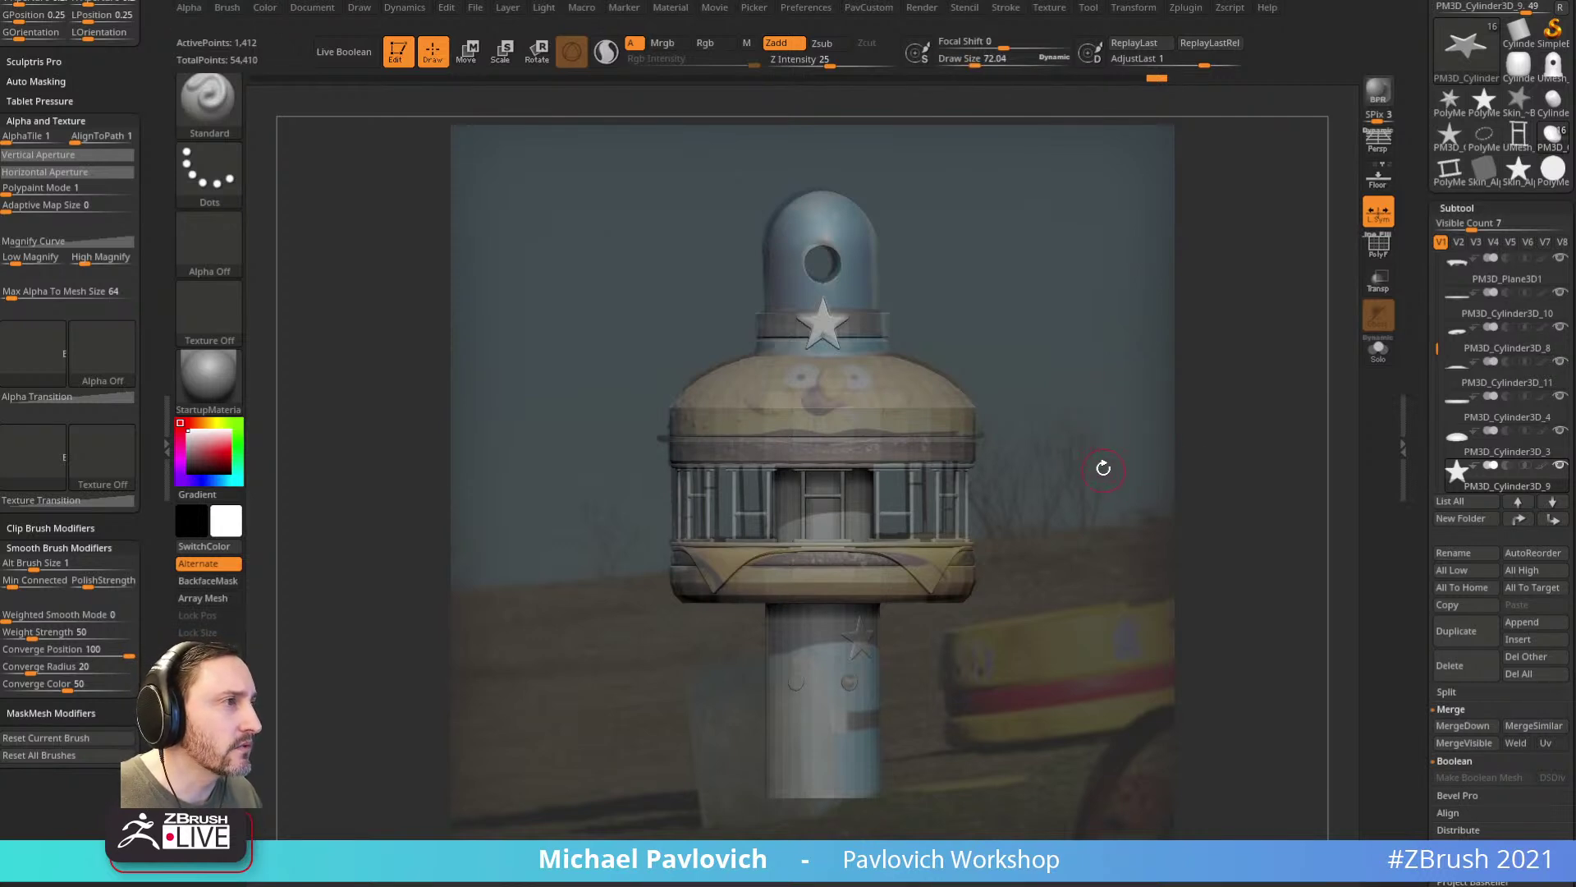
Step: Select the flat disc beneath the top bun, comparing it with the reference photo before hiding the photo
alt+click(909, 454)
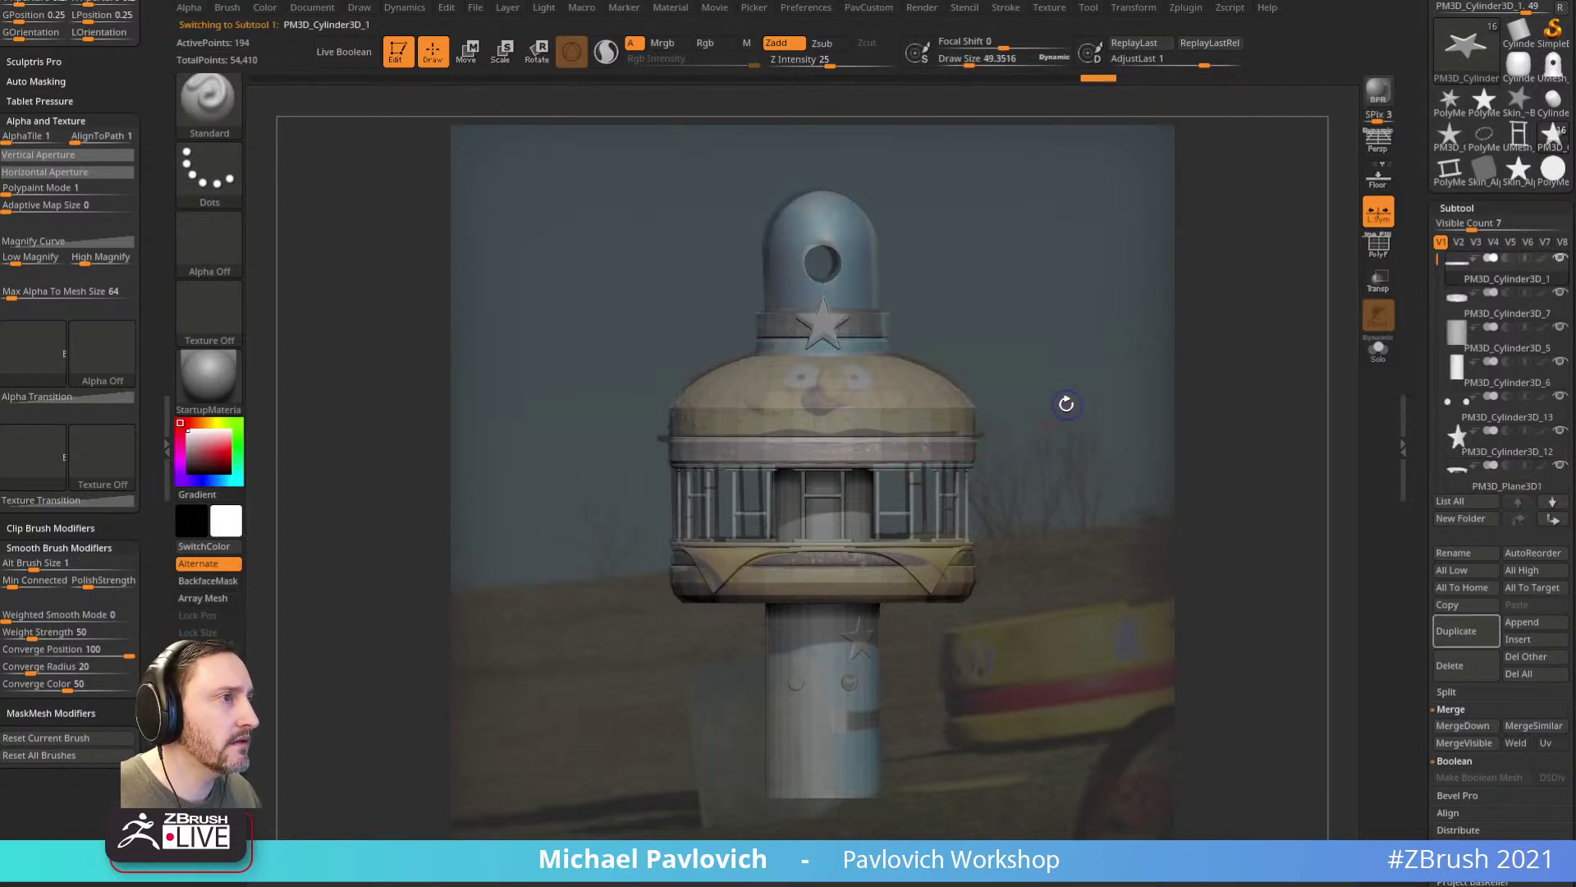
key(shift+z)
key(shift+z)
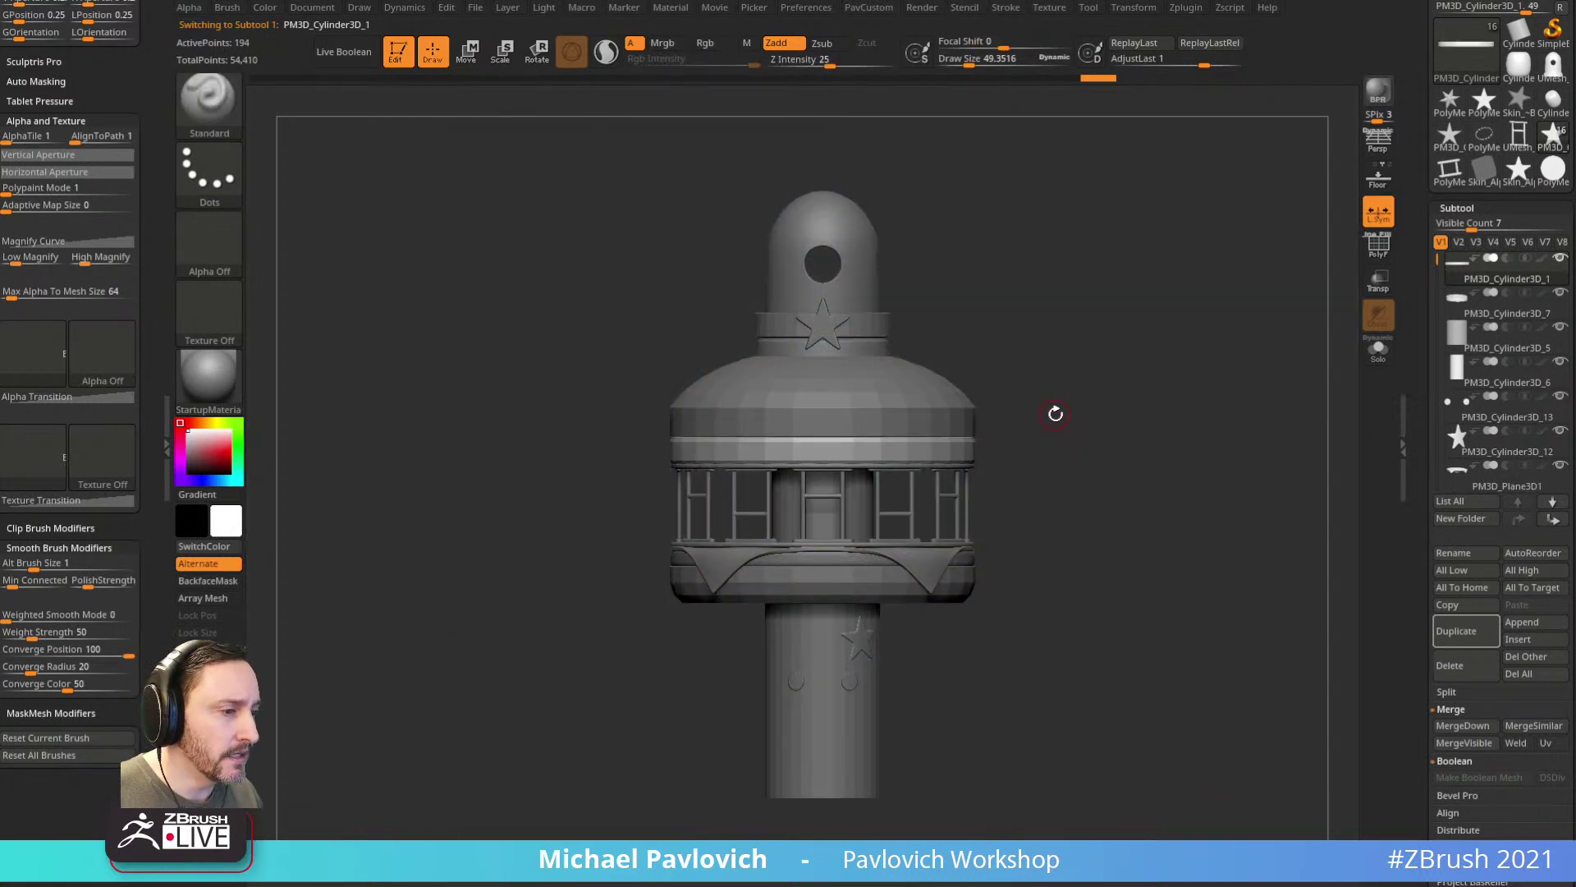
key(shift+z)
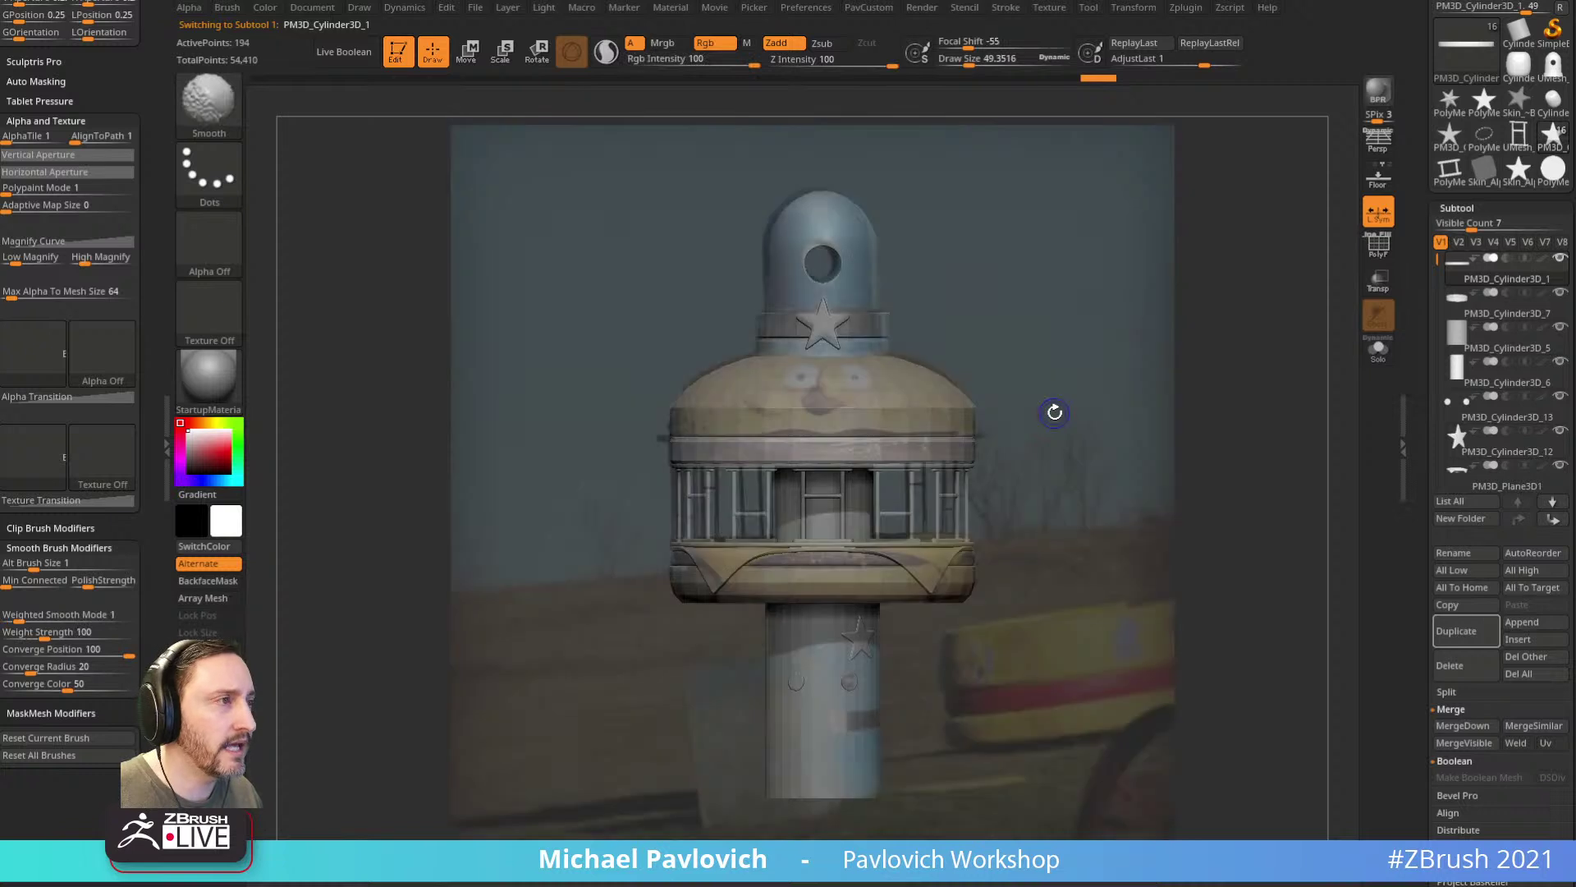
key(shift+z)
key(shift+z)
key(shift+z)
Step: Isolate the disc with polyframes shown and inset its flat caps using ZModeler's Inset on Polygroup All
click(1384, 256)
drag(1234, 317, 909, 537)
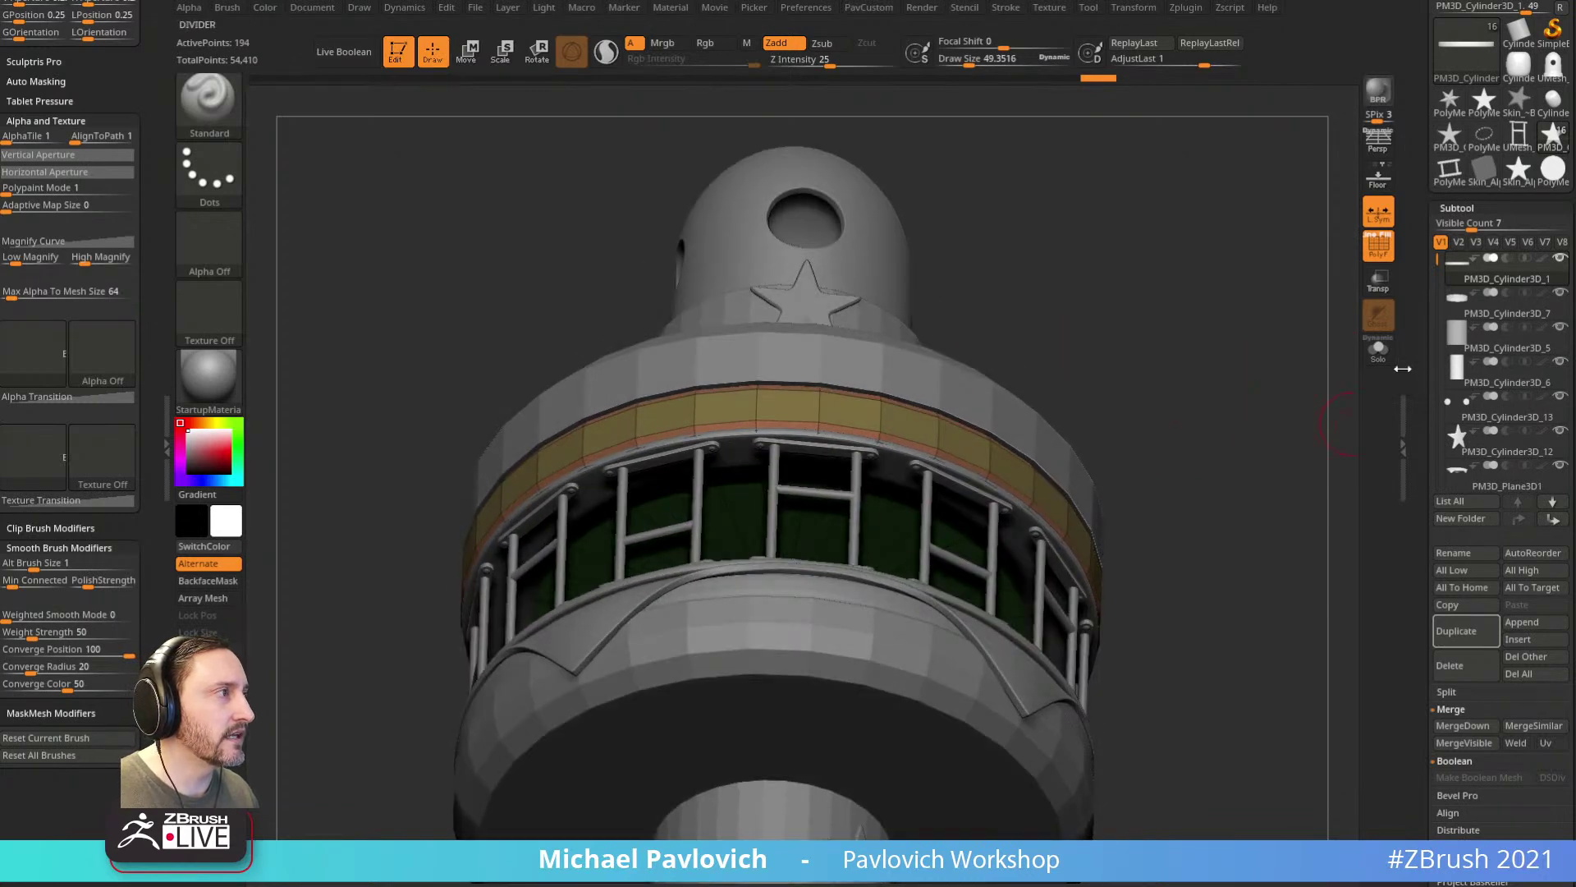
click(1379, 349)
mouse_move(1281, 394)
mouse_down()
mouse_move(1231, 387)
mouse_move(1185, 295)
mouse_up()
key(b)
key(z)
key(m)
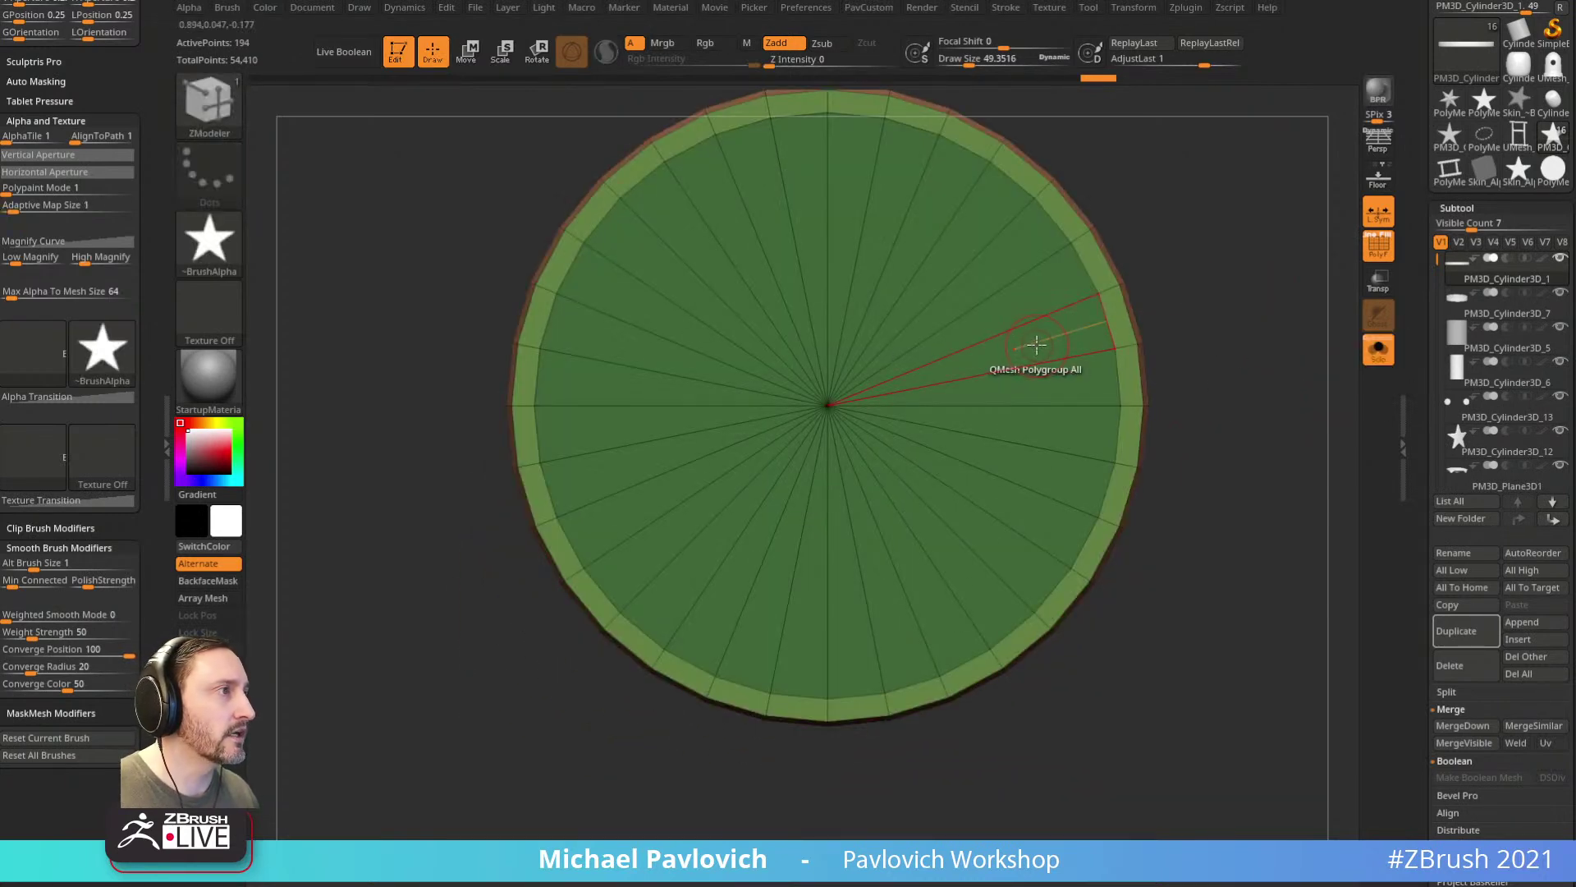
key(space)
click(1022, 325)
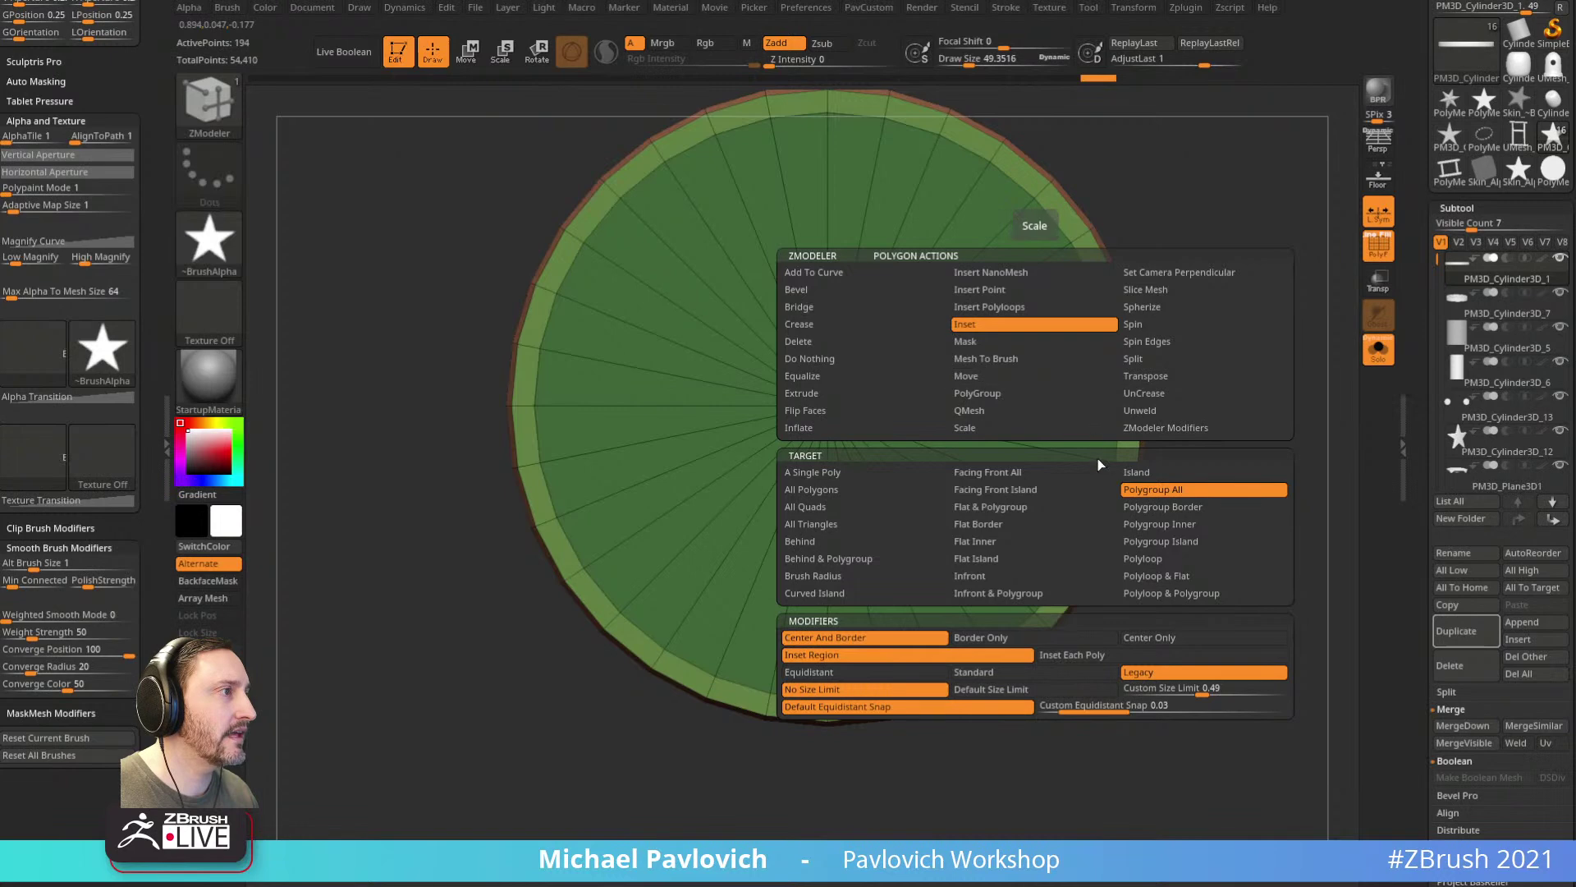
drag(1023, 352, 922, 220)
Step: Mask the disc outside its inset center and move the unmasked center upward inside the top bun
right_drag(982, 205, 1031, 349)
key(f)
ctrl+drag(721, 268, 976, 552)
right_drag(1171, 387, 1041, 408)
key(w)
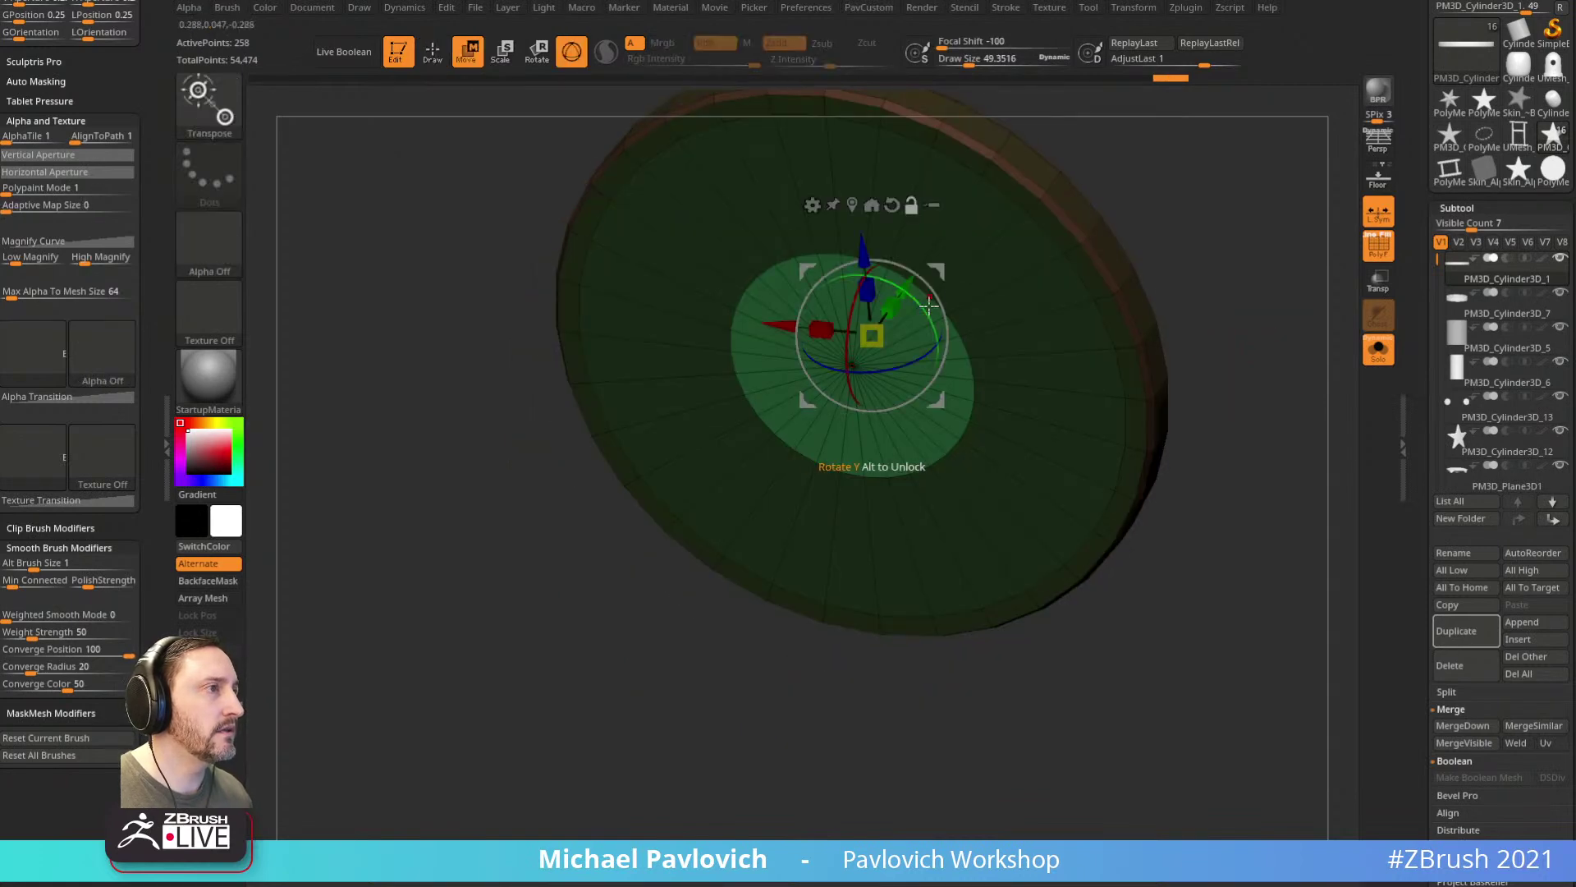
alt+drag(936, 271, 750, 481)
alt+click(854, 363)
click(1379, 351)
mouse_move(1276, 305)
right_down()
mouse_move(1235, 405)
mouse_move(1284, 398)
mouse_move(1284, 302)
mouse_move(1256, 316)
right_up()
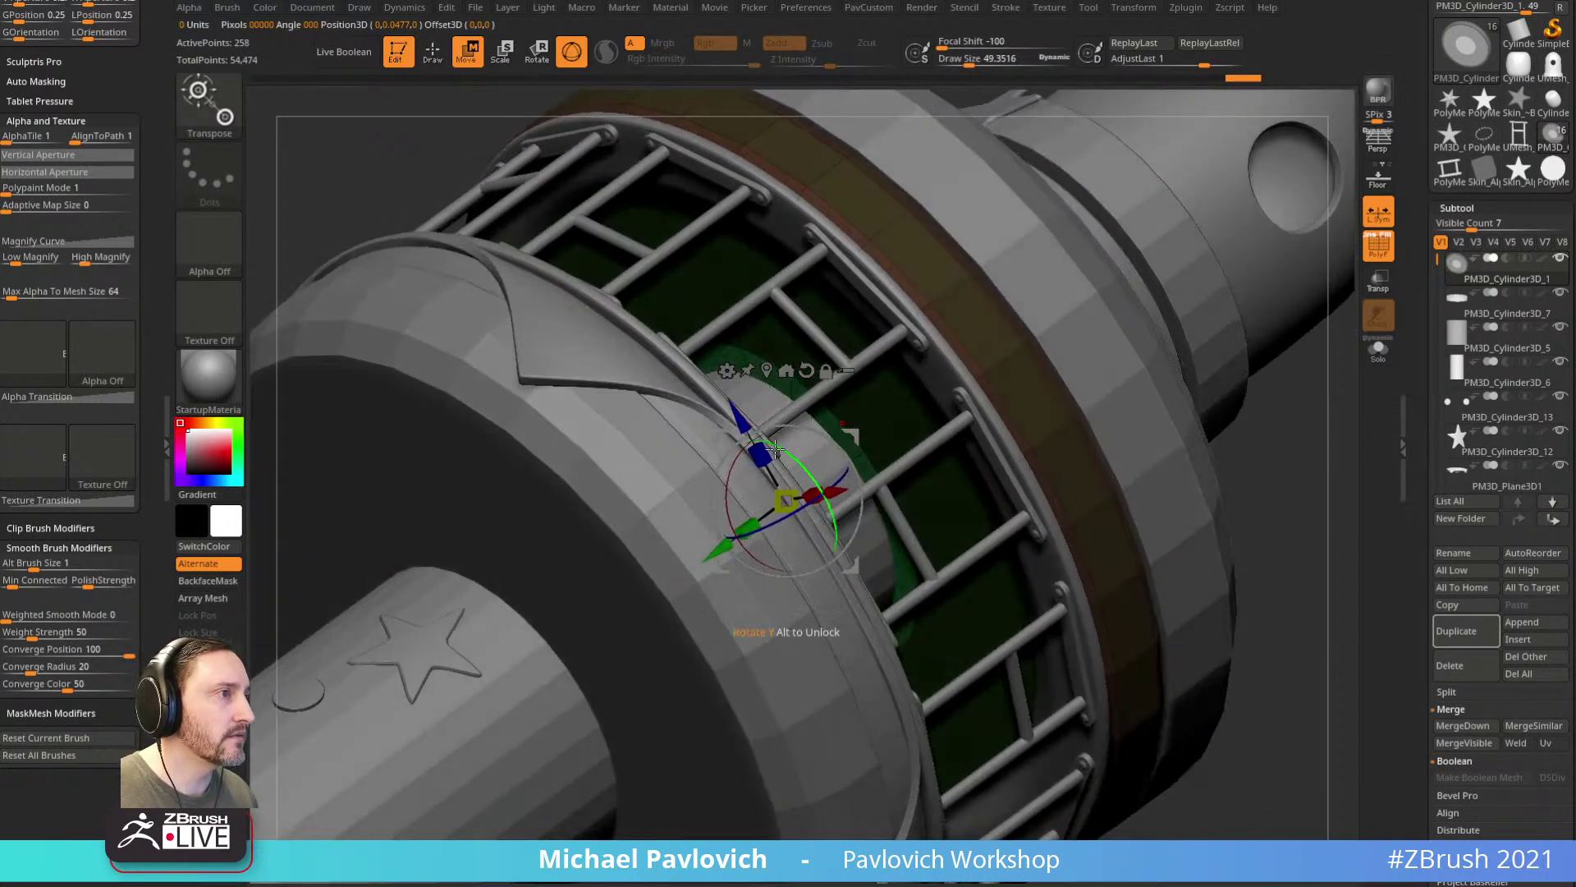
drag(720, 547, 762, 517)
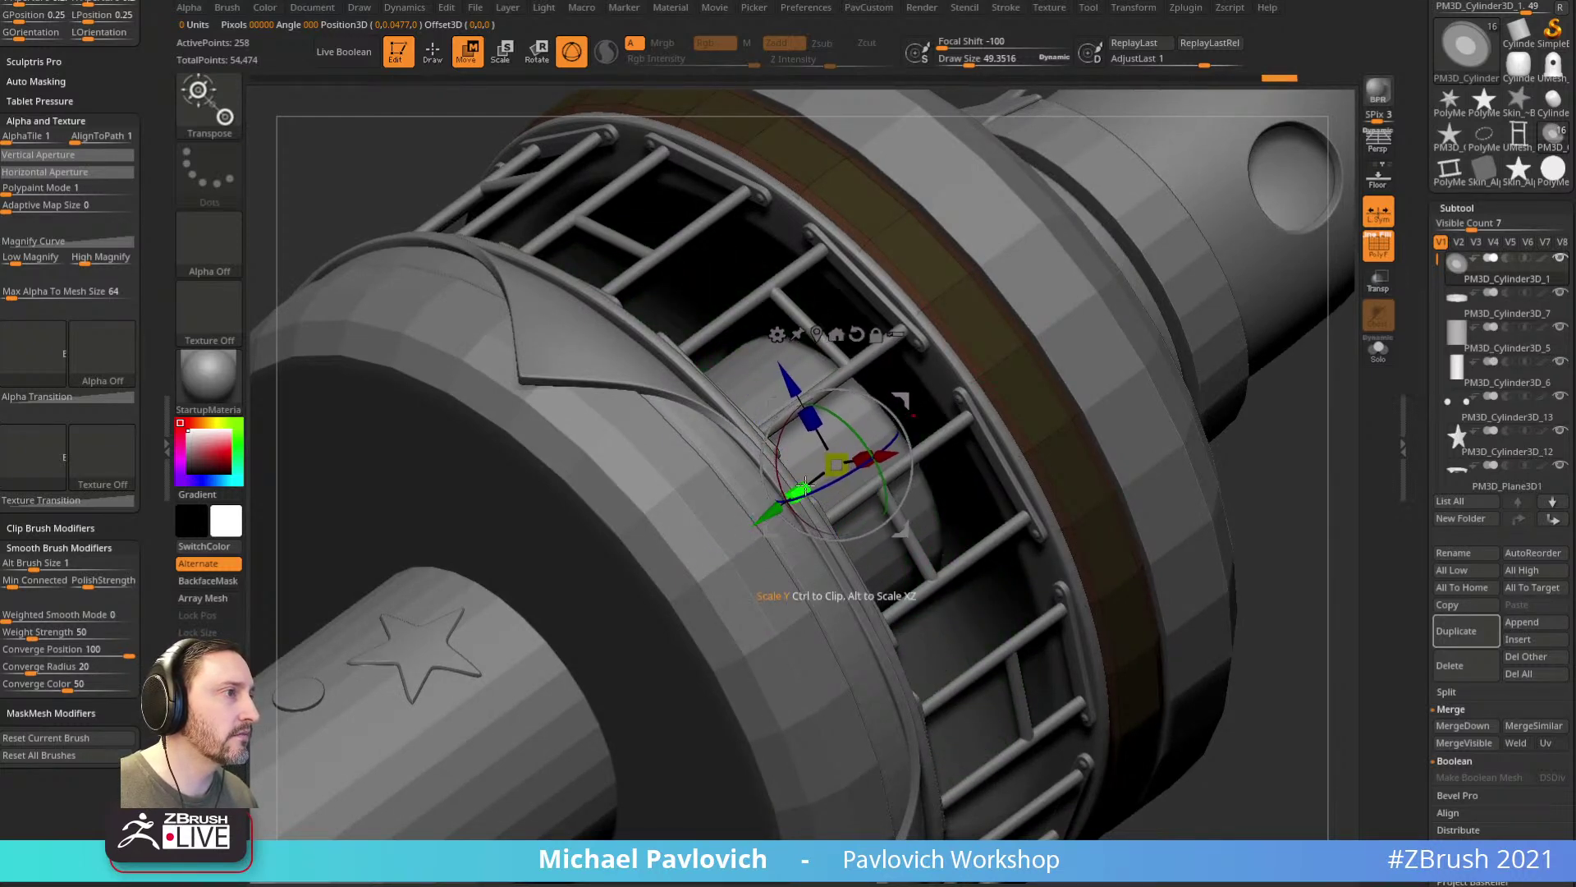
key(q)
Step: Isolate the disc and insert multiple edge loops across its sloped upper ring with ZModeler, keeping the polygroup
key(f)
mouse_move(1239, 451)
right_down()
mouse_move(1288, 507)
mouse_move(1224, 390)
mouse_move(1234, 313)
mouse_move(1236, 449)
right_up()
click(1377, 351)
ctrl+right_drag(1287, 373, 1278, 476)
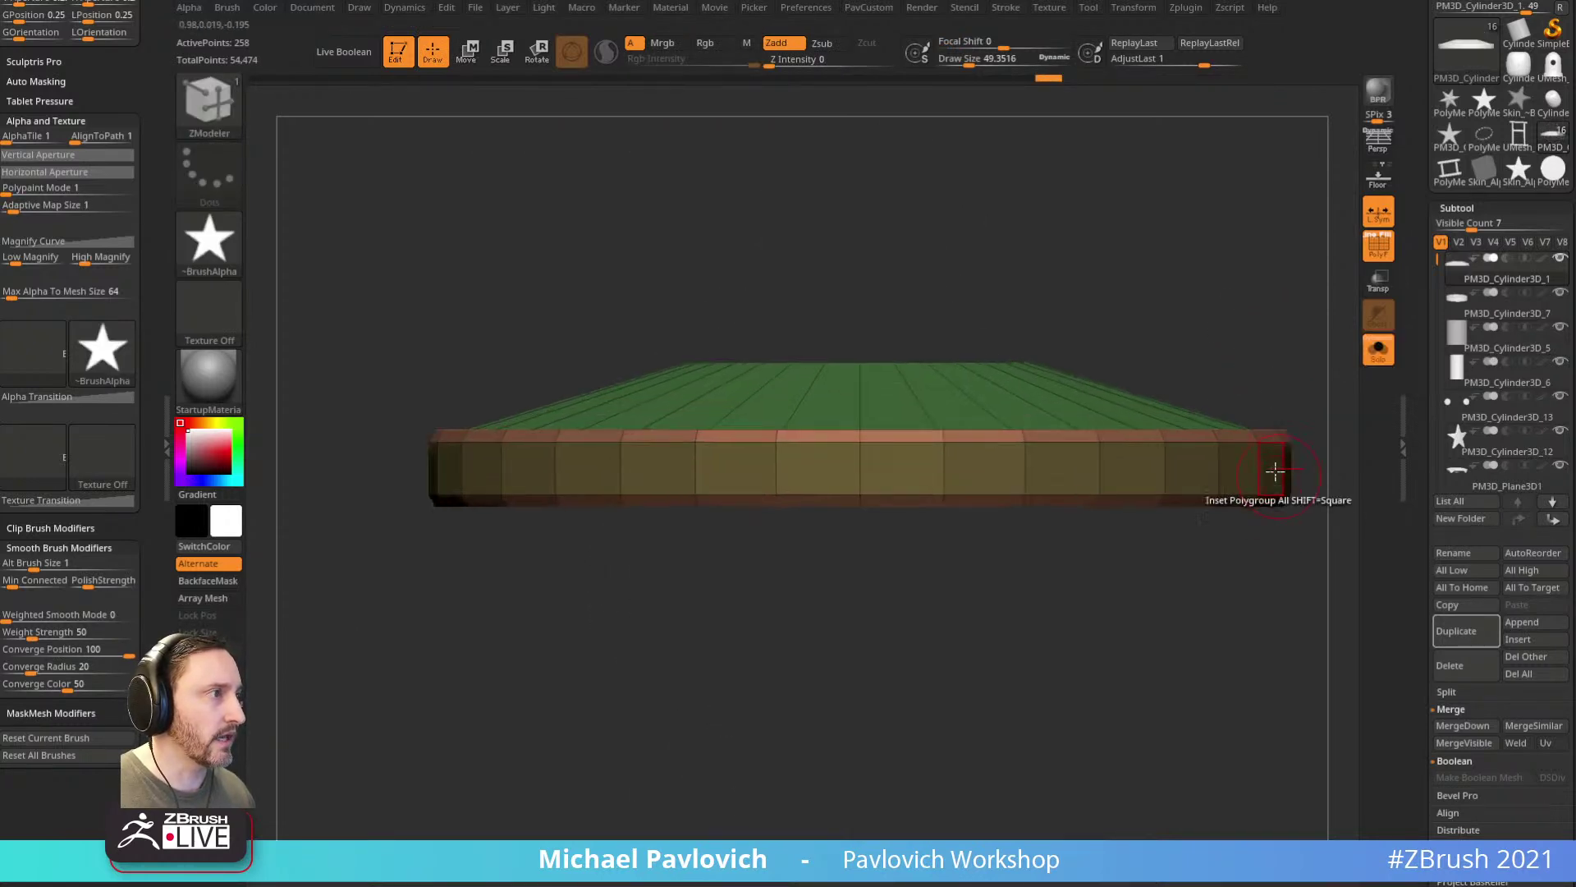
drag(1301, 366, 1217, 419)
key(space)
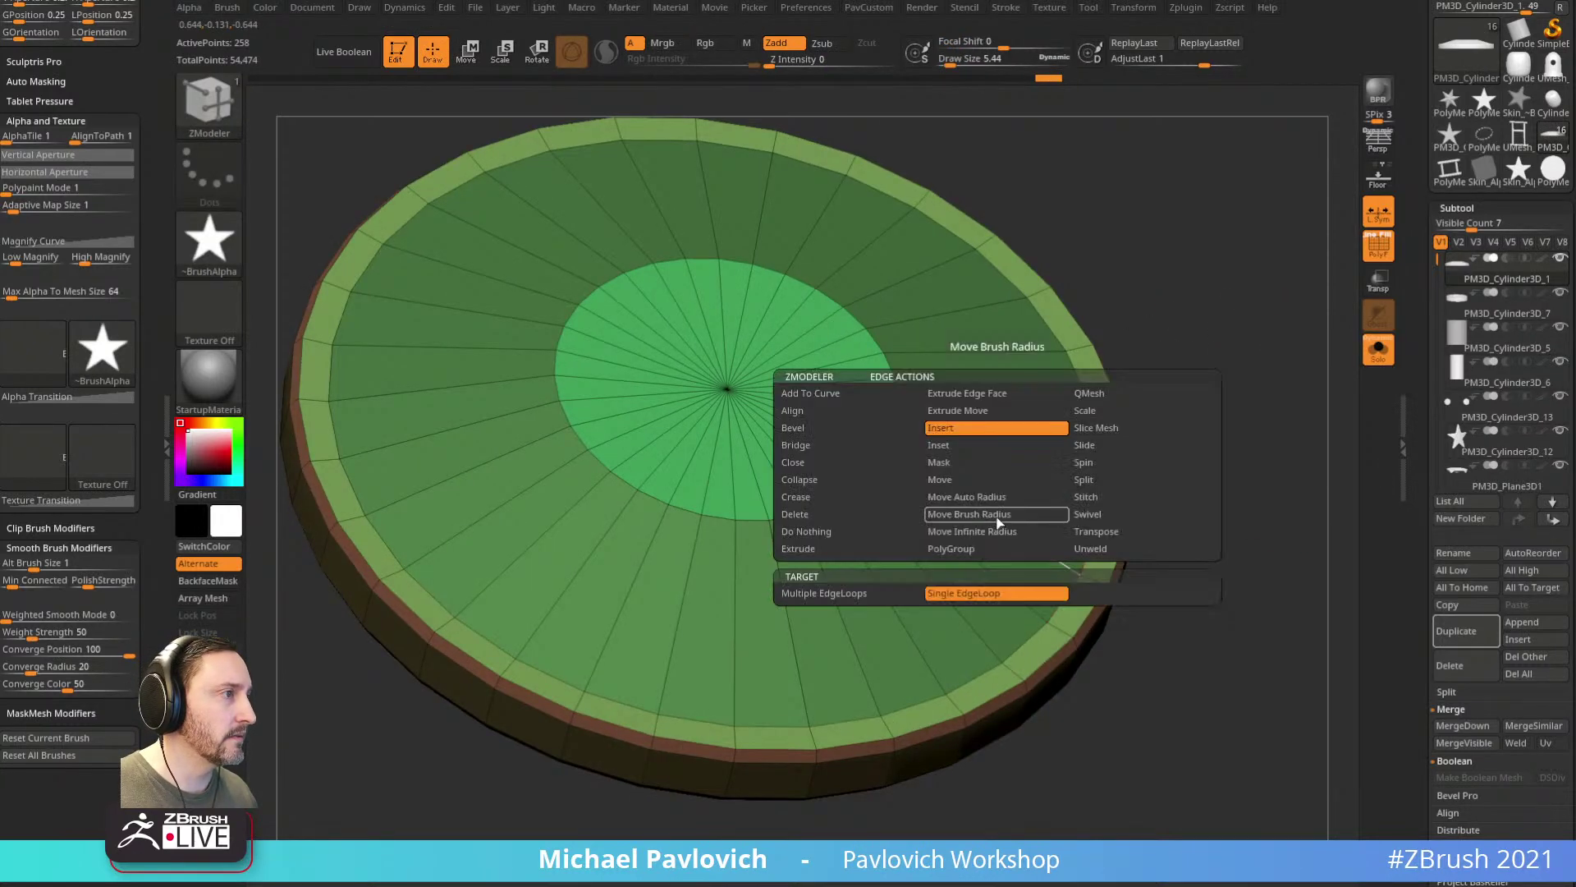
click(882, 592)
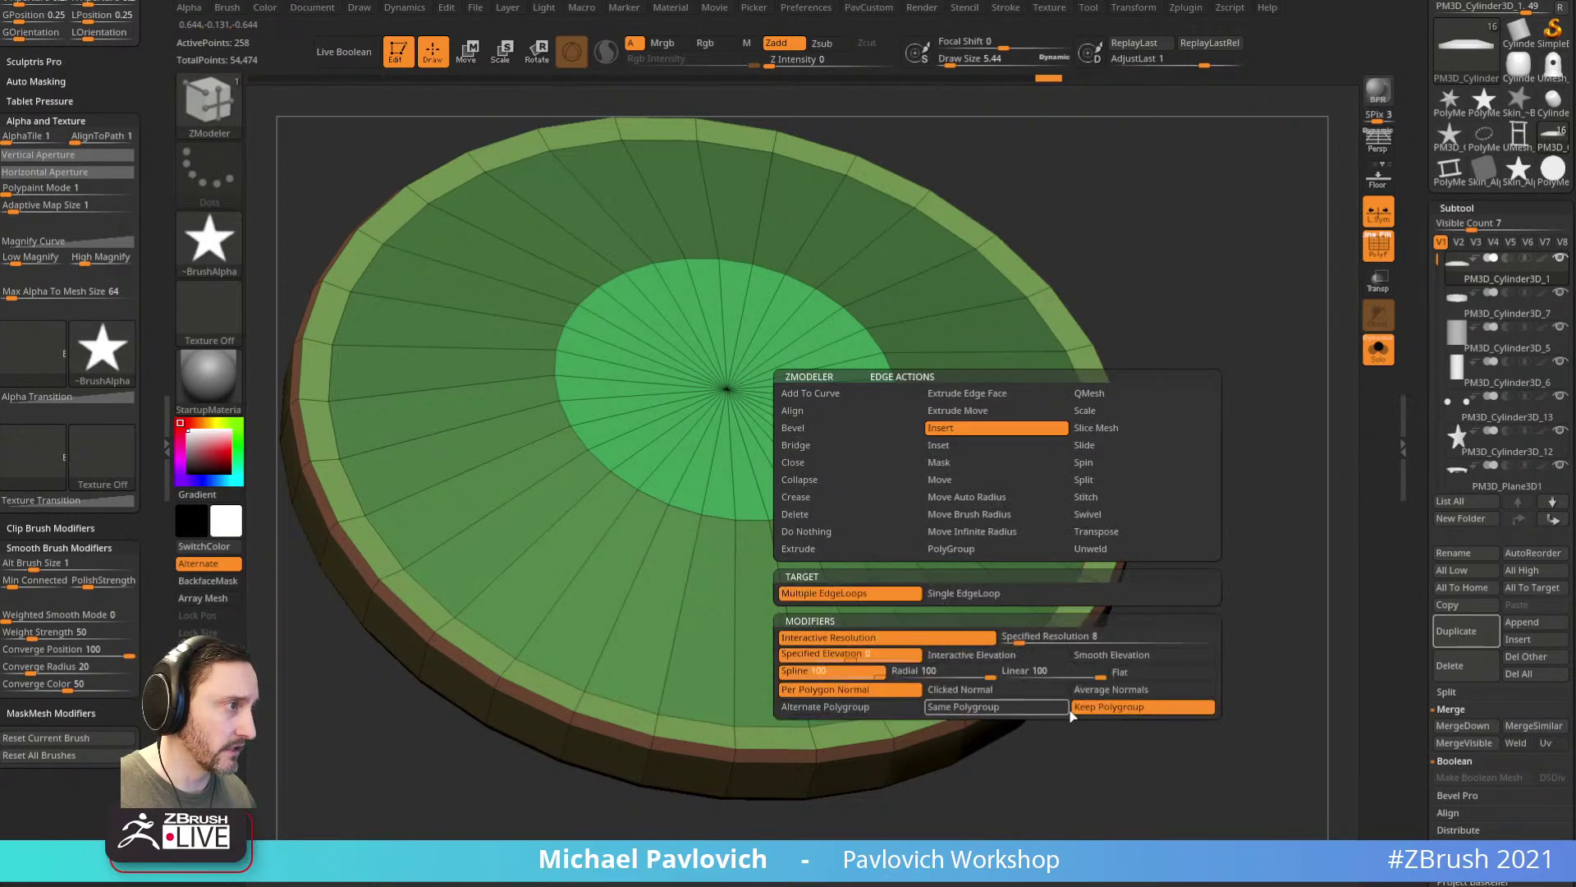
drag(996, 517, 1000, 471)
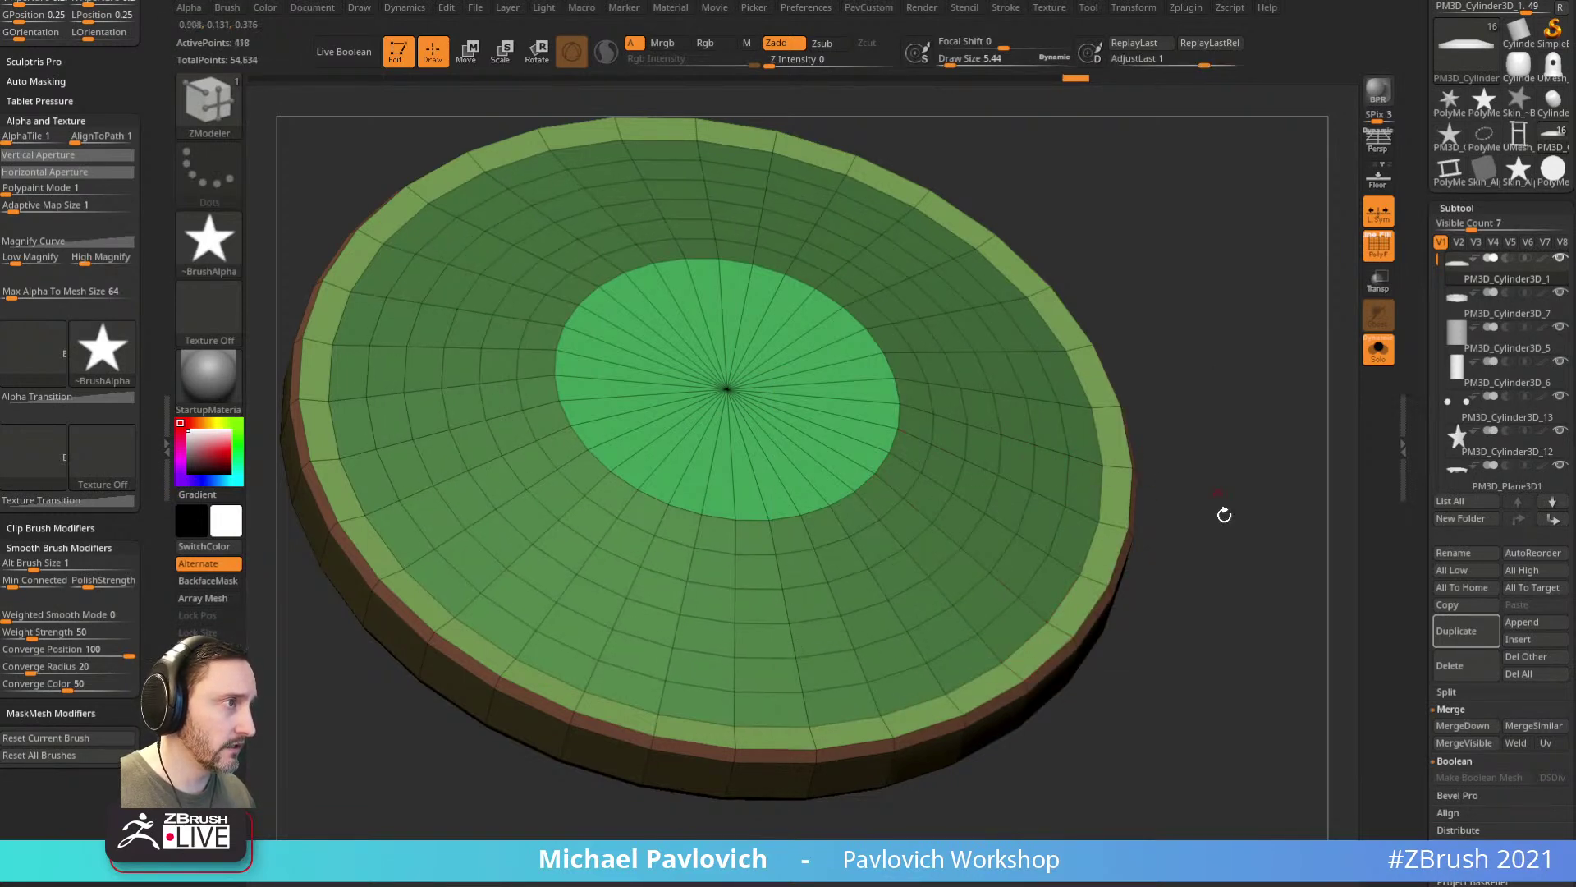
Step: Insert matching edge loops in the disc's upper center and across the sloped ring and center of its underside
drag(1221, 496, 1042, 460)
drag(1255, 448, 1235, 563)
drag(1215, 370, 1321, 310)
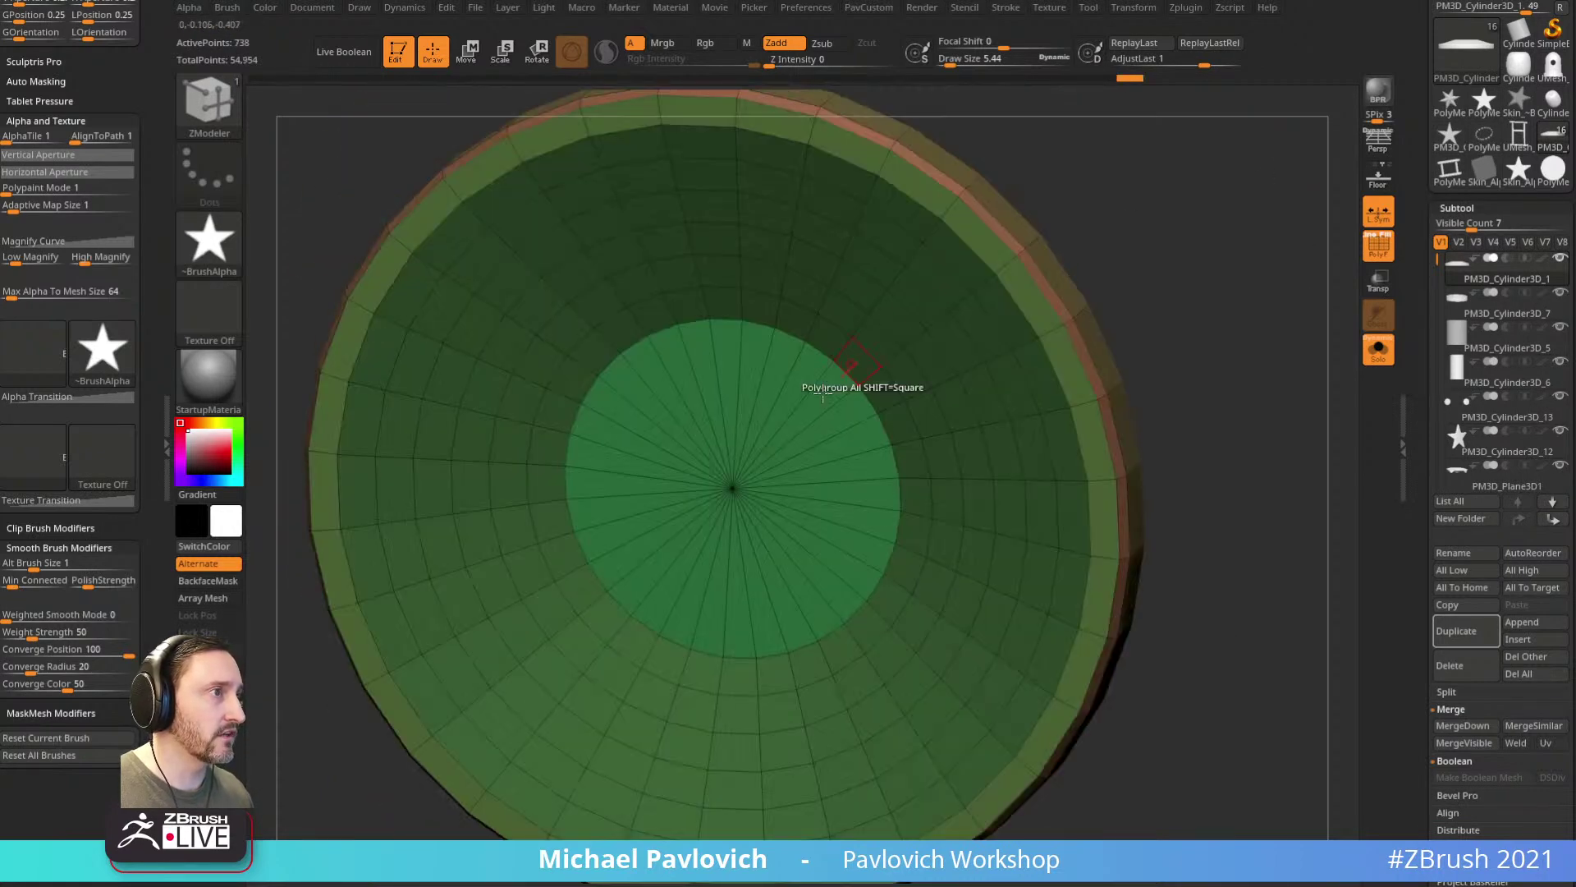
click(800, 377)
mouse_move(1281, 394)
alt+mouse_down()
mouse_move(1299, 343)
mouse_move(1266, 389)
alt+mouse_up()
Step: Crease the disc by polygroup and enable dynamic subdivision with SmoothSubdiv 4 and crease level 3
key(5)
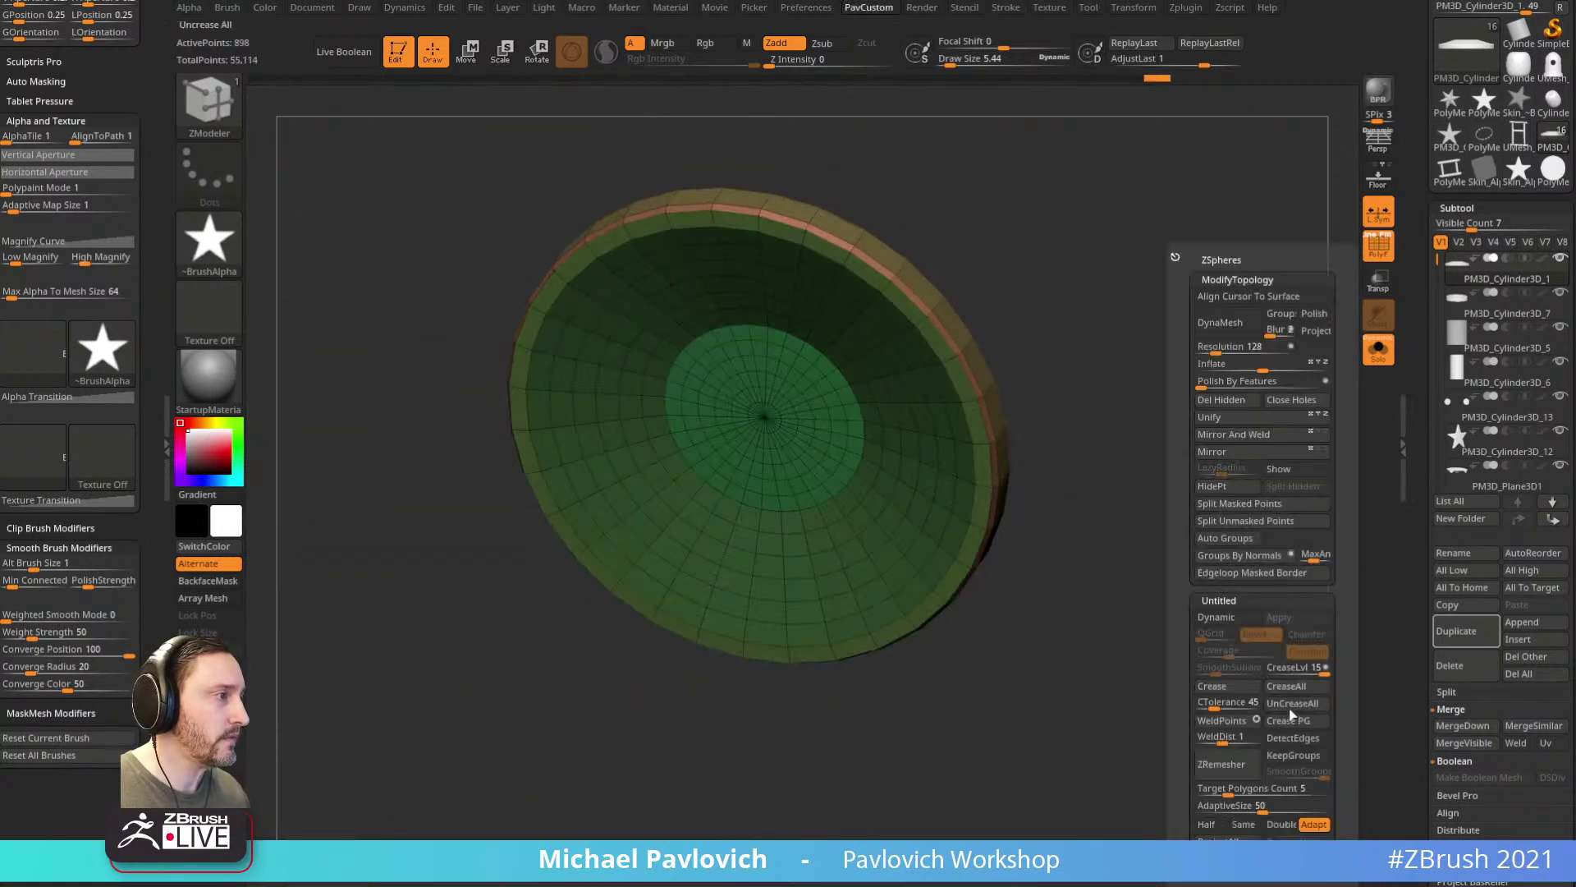
click(1288, 722)
key(d)
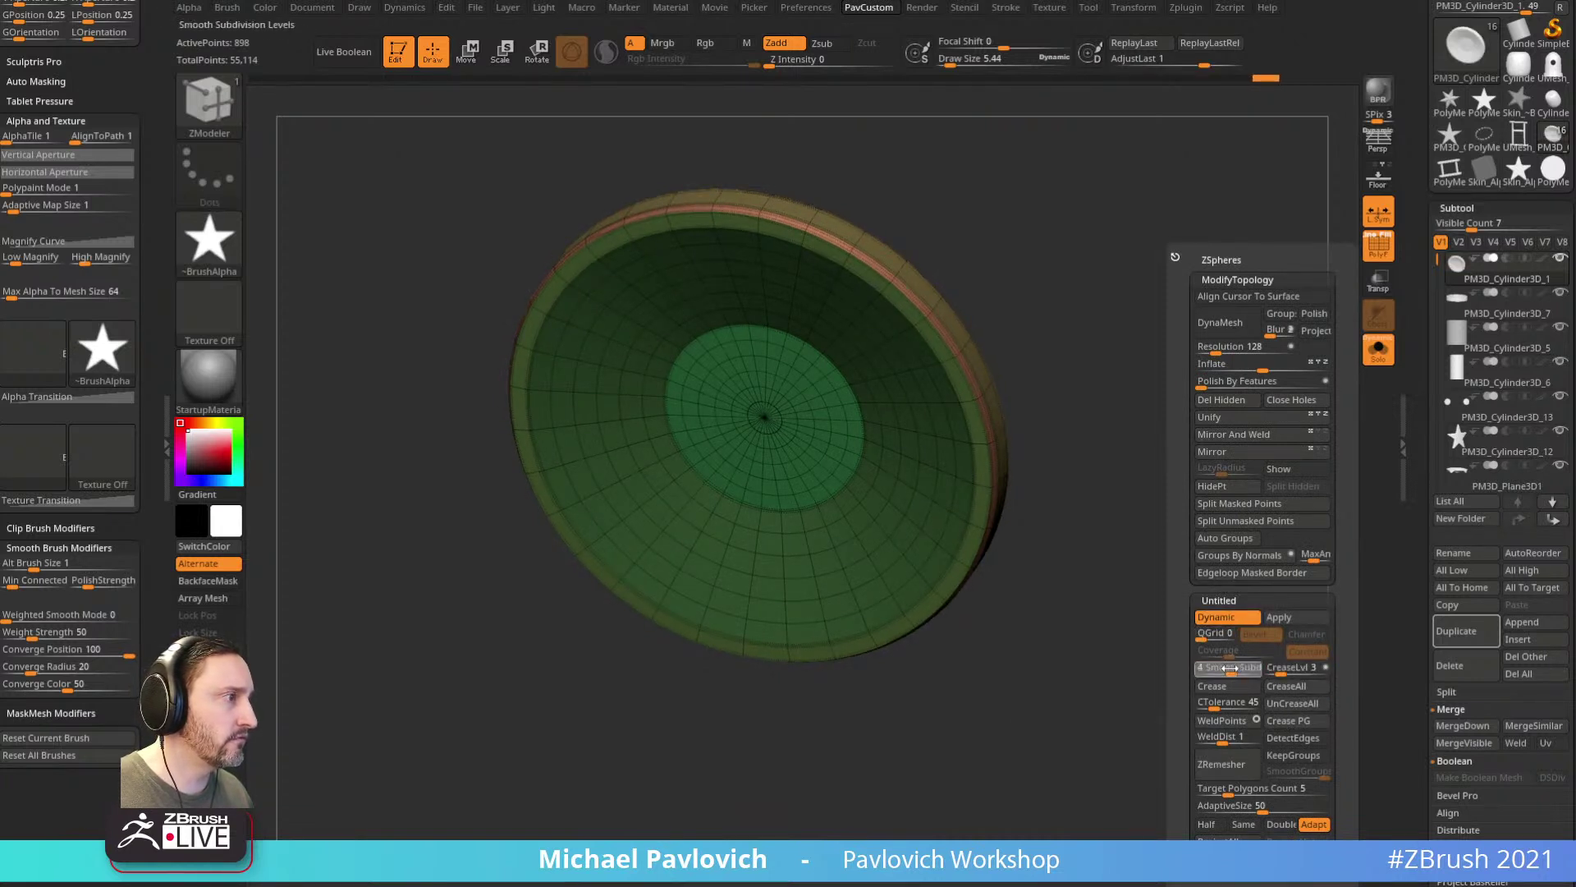
drag(1172, 633, 1340, 338)
Step: Show the full tower without polyframes and apply the disc's dynamic subdivision as real geometry
click(1379, 350)
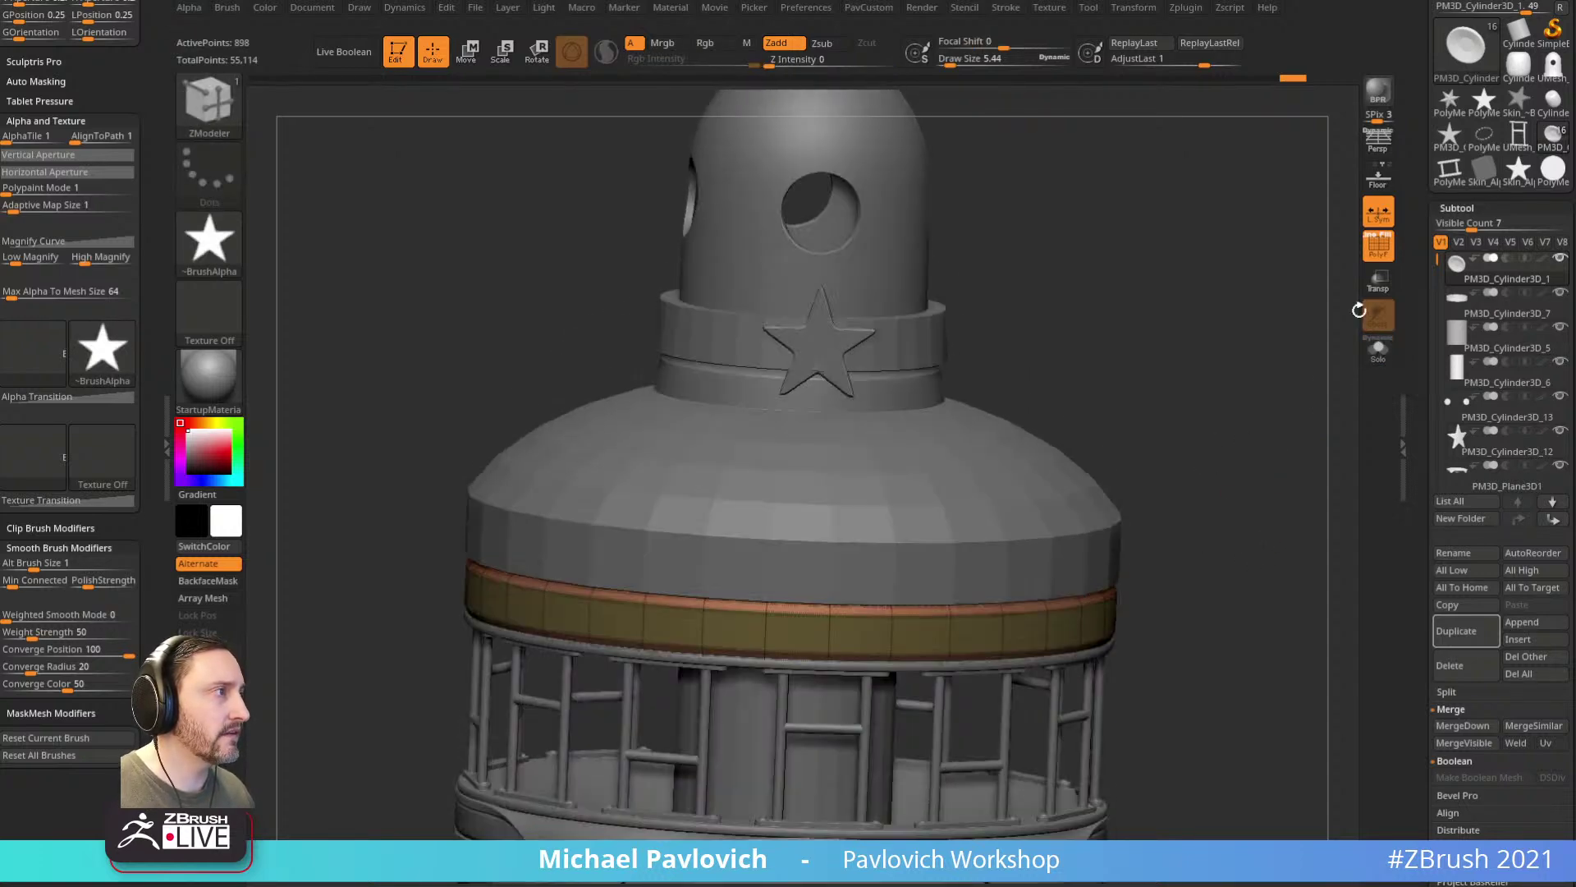
drag(1260, 472, 1249, 541)
key(2)
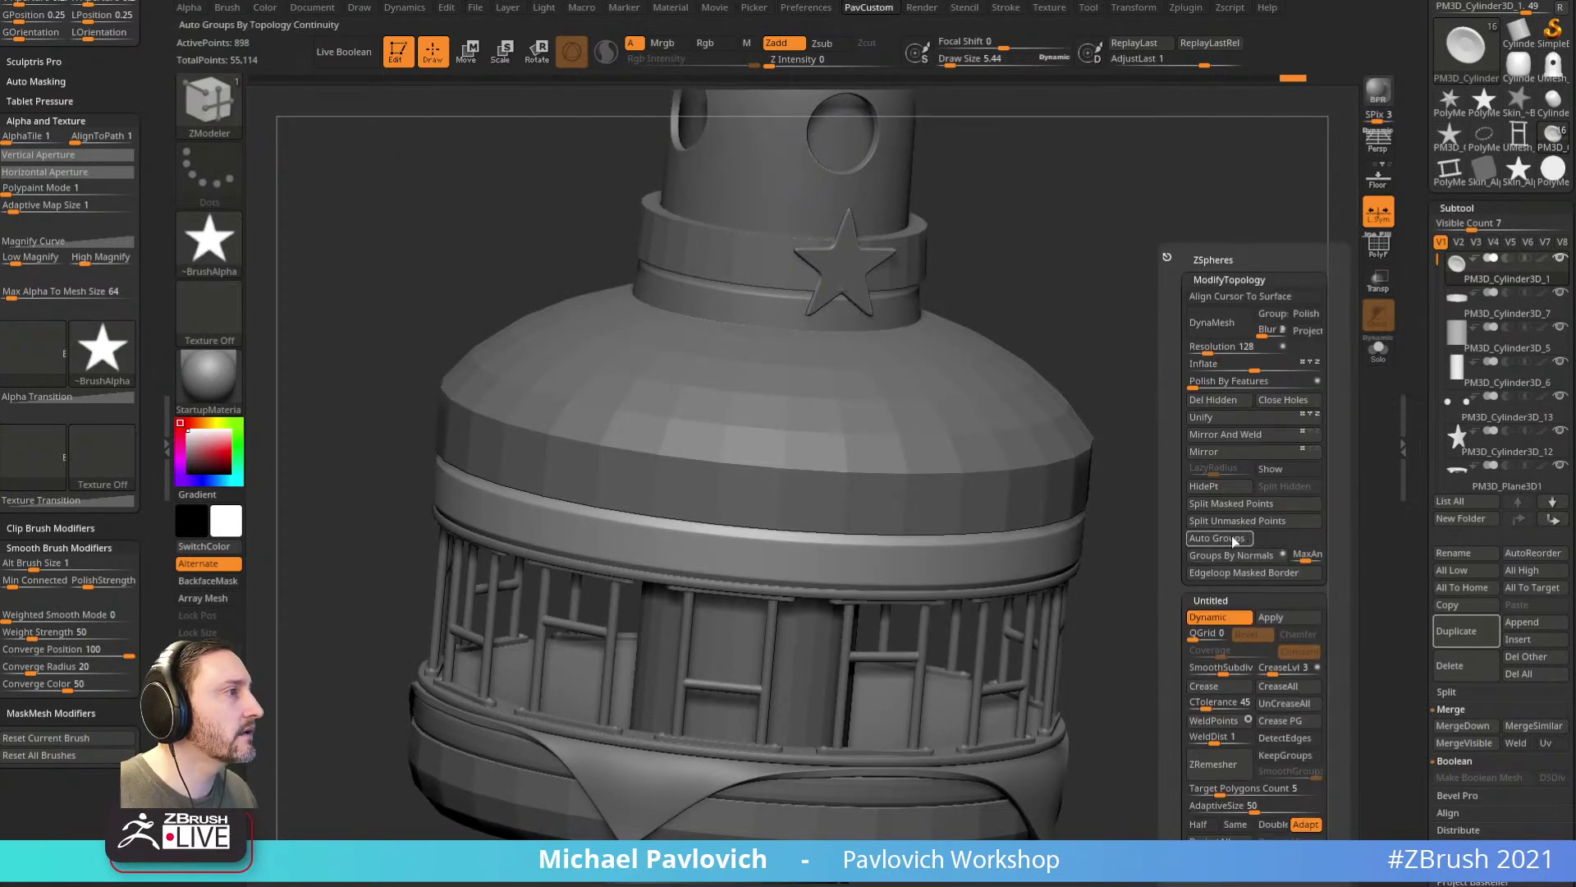
click(1271, 616)
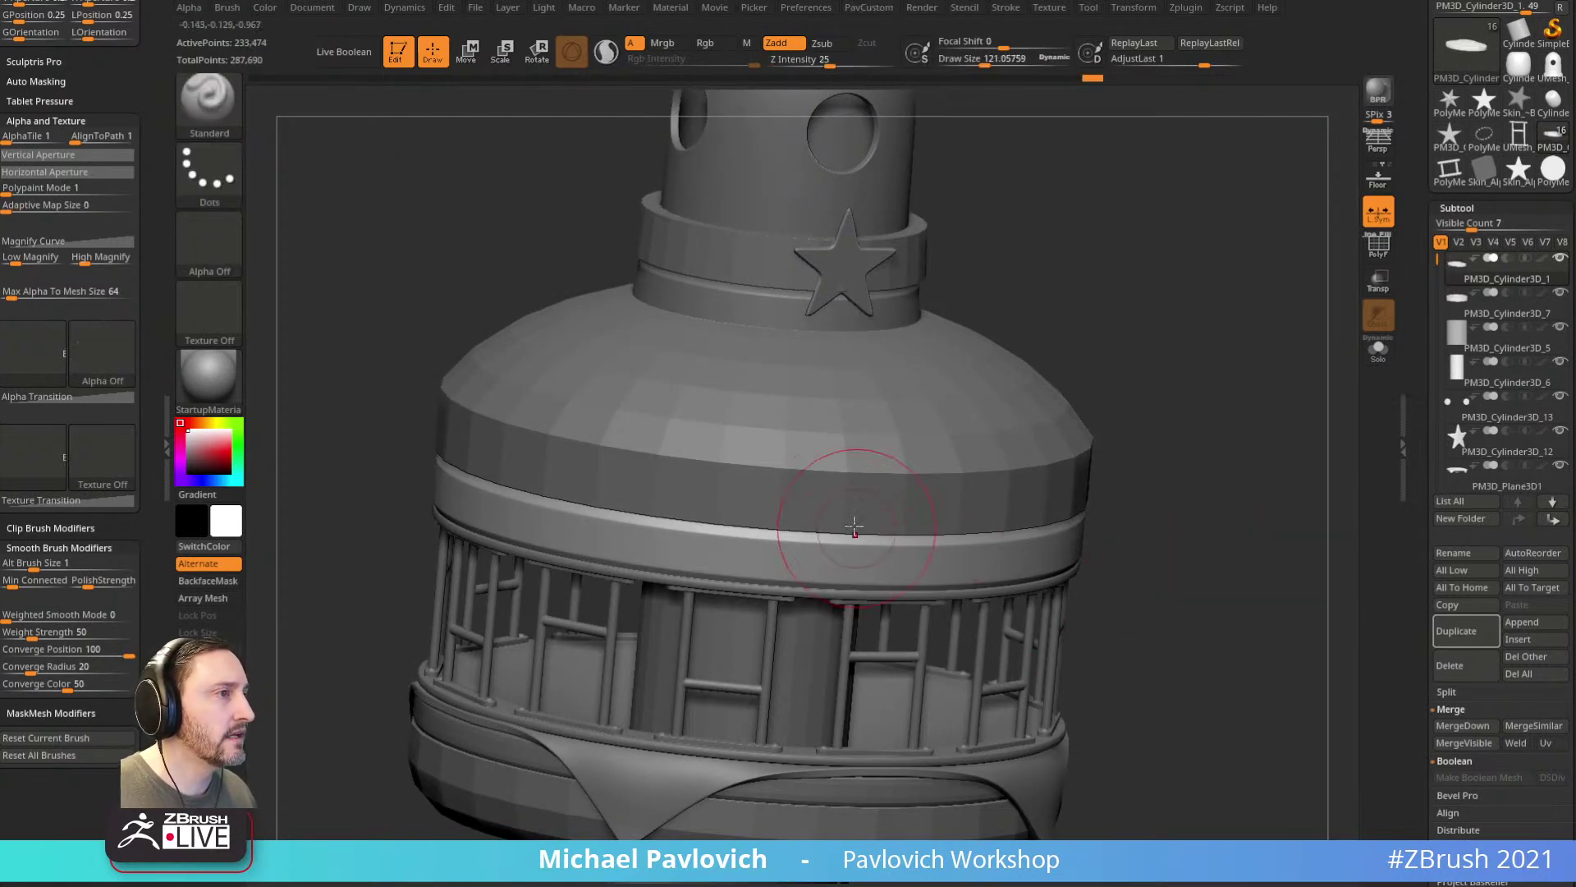
Step: Examine the smoothed disc beneath the top bun from several angles
mouse_move(1209, 511)
mouse_down()
mouse_move(1077, 503)
mouse_move(1101, 488)
mouse_up()
key(f)
drag(1143, 560, 1141, 619)
key(s)
drag(811, 603, 819, 605)
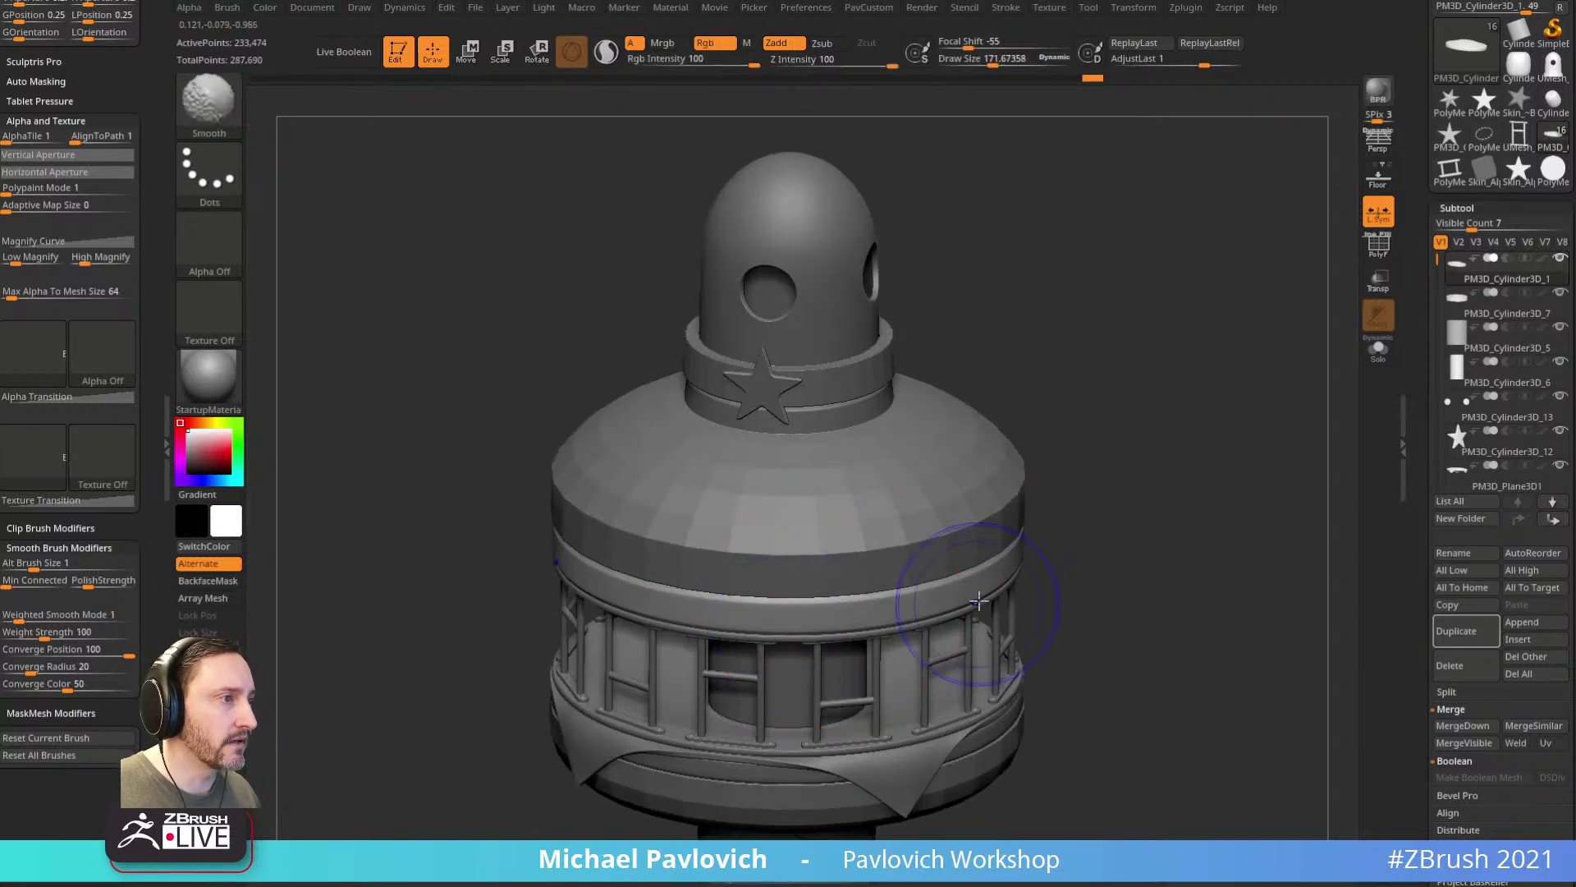
drag(1077, 531, 1056, 476)
key(shift)
mouse_move(1031, 528)
right_down()
mouse_move(1013, 517)
mouse_move(1067, 509)
right_up()
mouse_move(1081, 453)
mouse_down()
mouse_move(1211, 479)
mouse_move(1136, 415)
mouse_move(1199, 427)
mouse_up()
Step: Return the tower to a straight front view and set the Standard brush's draw size to about 33
mouse_move(1256, 485)
shift+mouse_down()
mouse_move(1316, 478)
mouse_move(1140, 531)
mouse_move(1183, 556)
shift+mouse_up()
key(s)
key(s)
mouse_move(1183, 556)
mouse_down()
mouse_move(1150, 556)
mouse_move(1203, 512)
mouse_up()
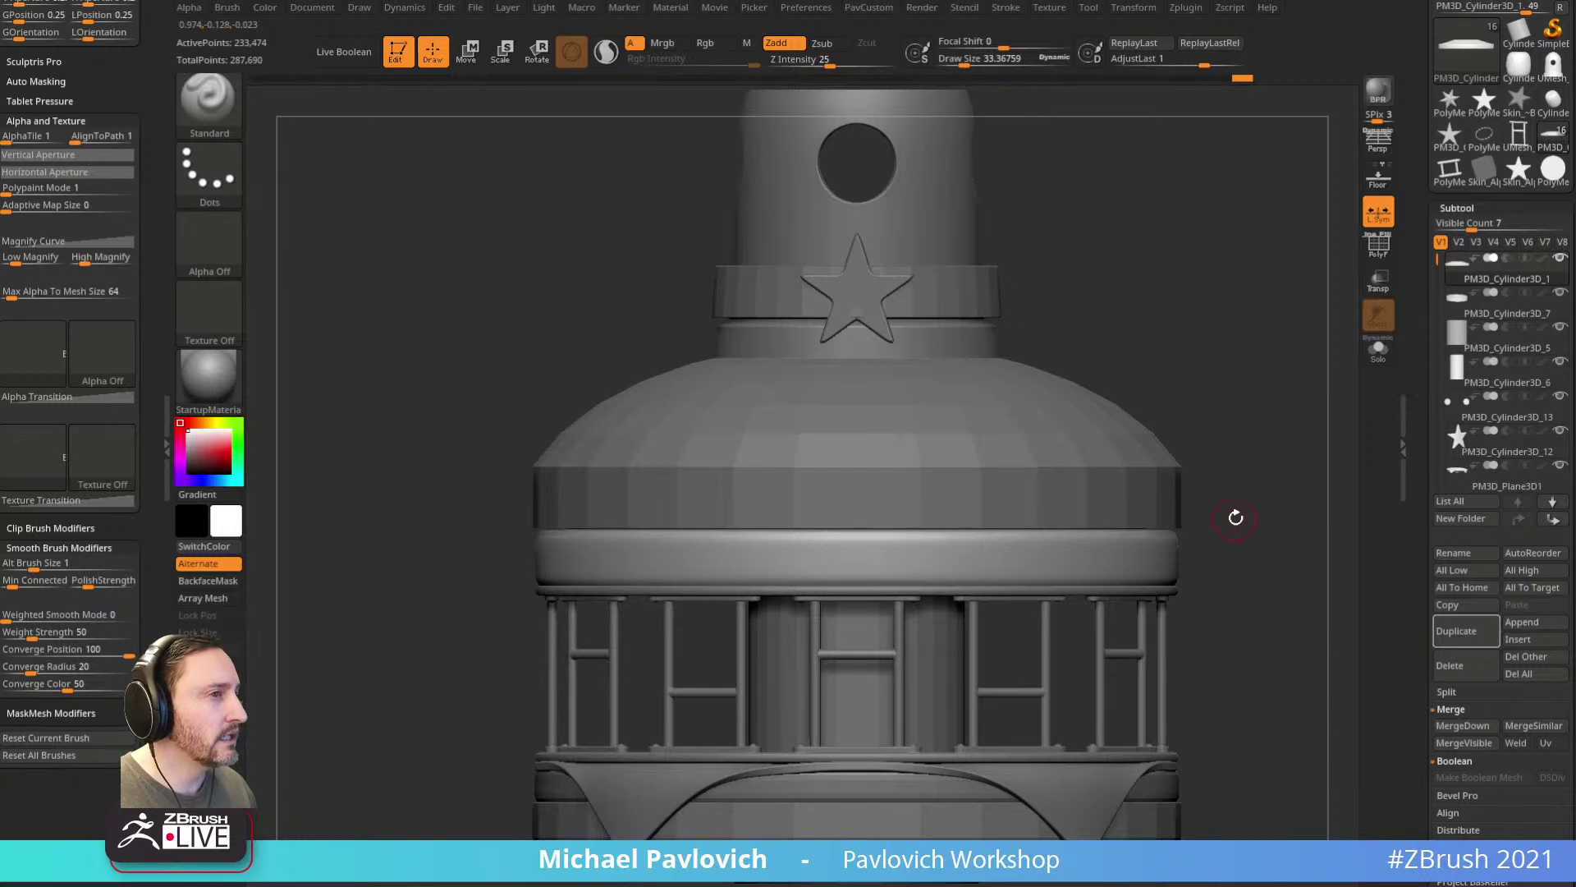
Step: Add 3D surface noise to the disc under the top bun with noise scale about 31.7 and strength -0.00065
scroll(1417, 513, down, 10)
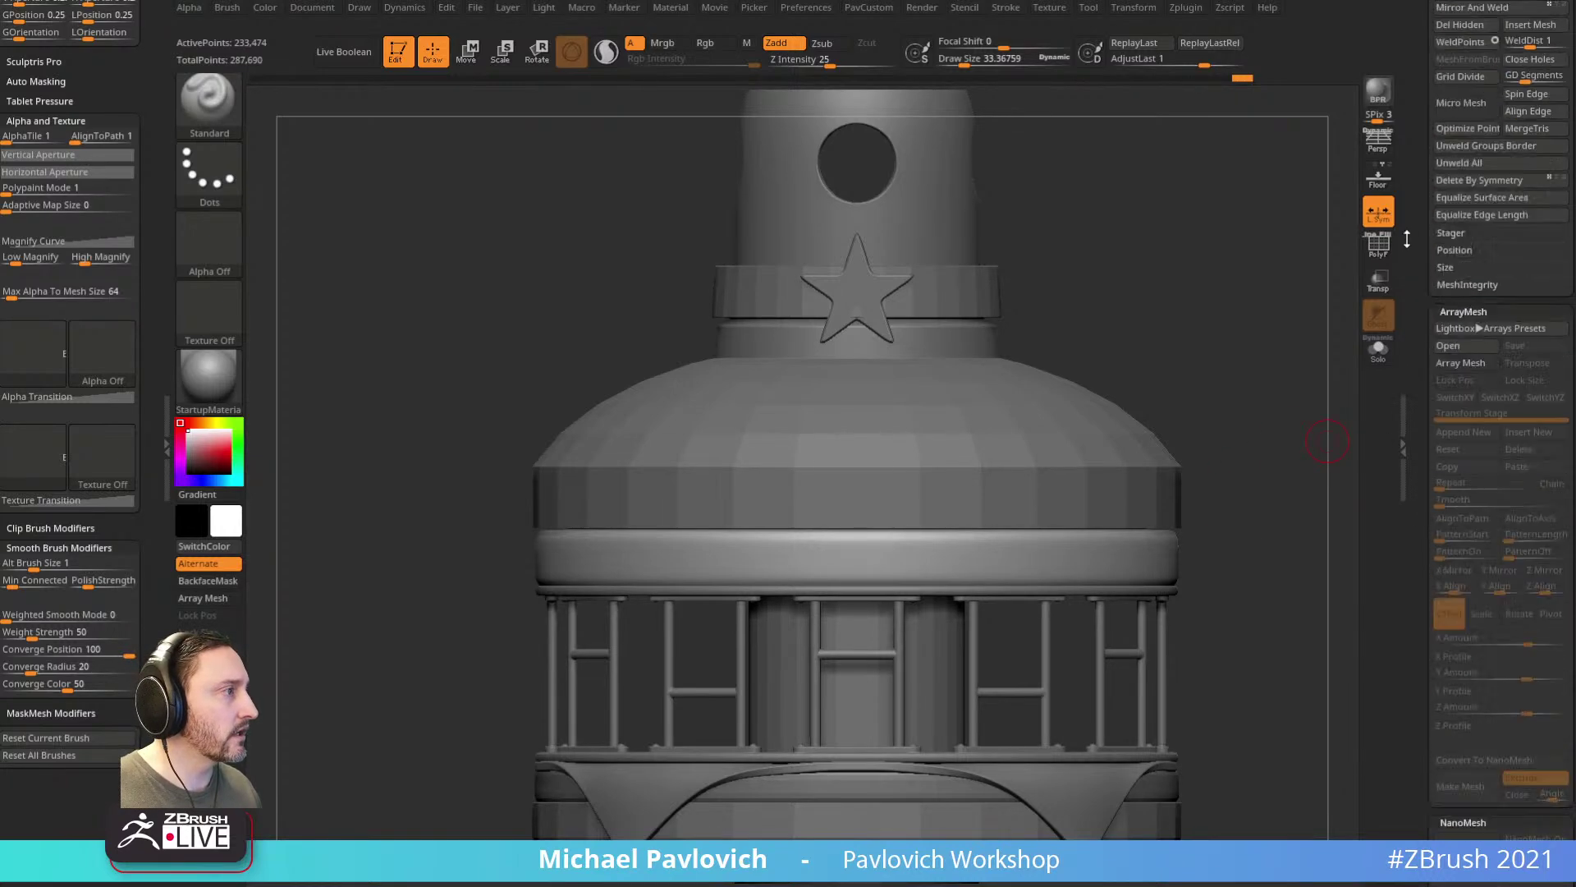
scroll(1415, 443, down, 8)
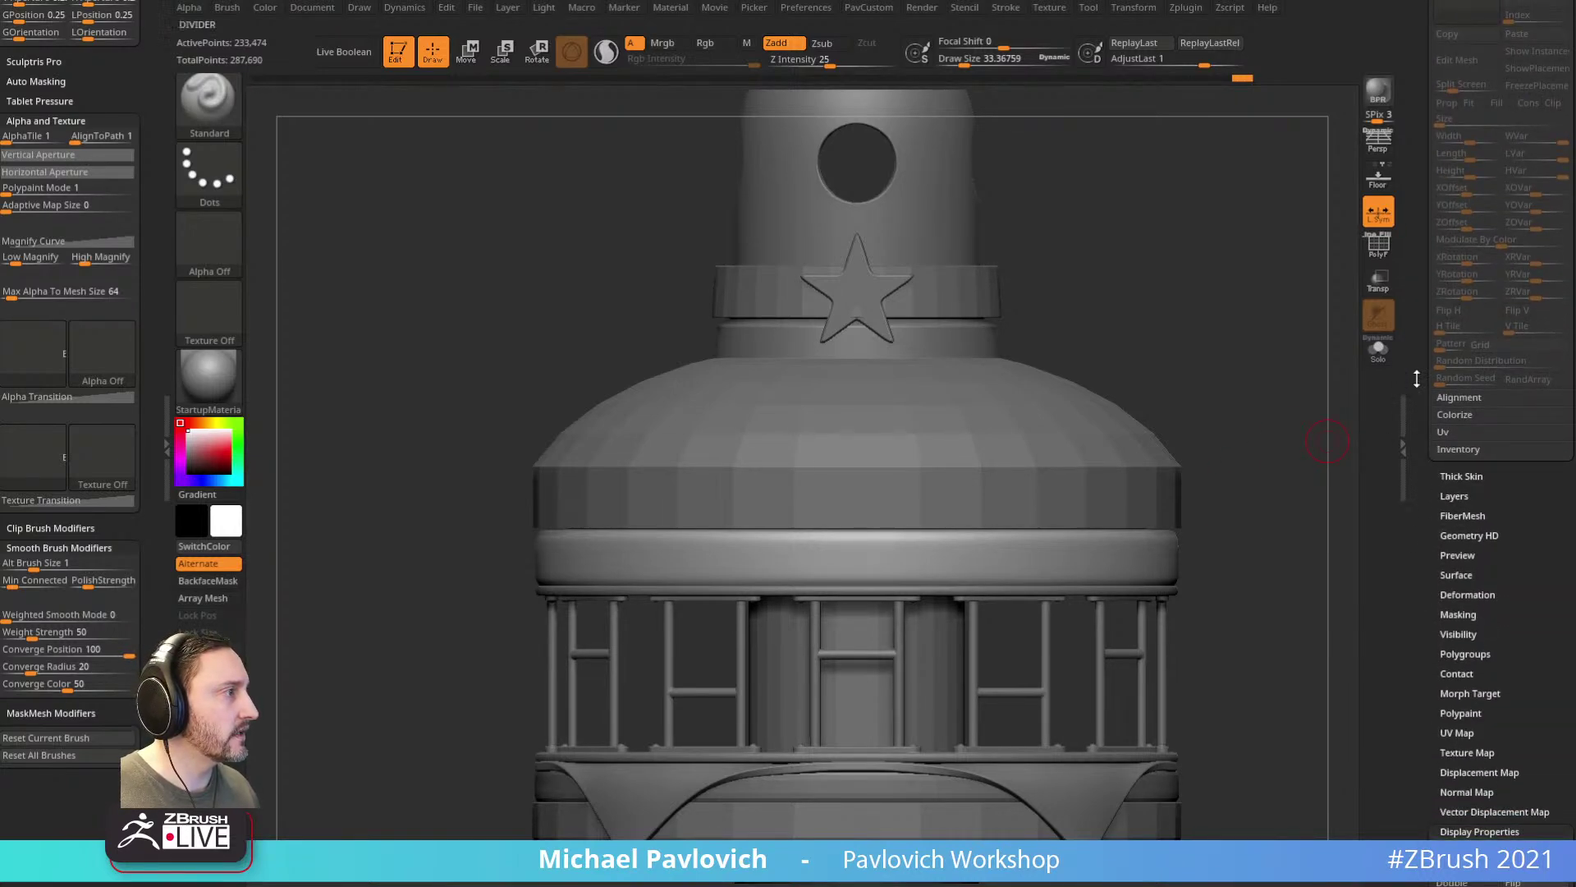
click(1456, 575)
scroll(1453, 542, down, 2)
click(1455, 524)
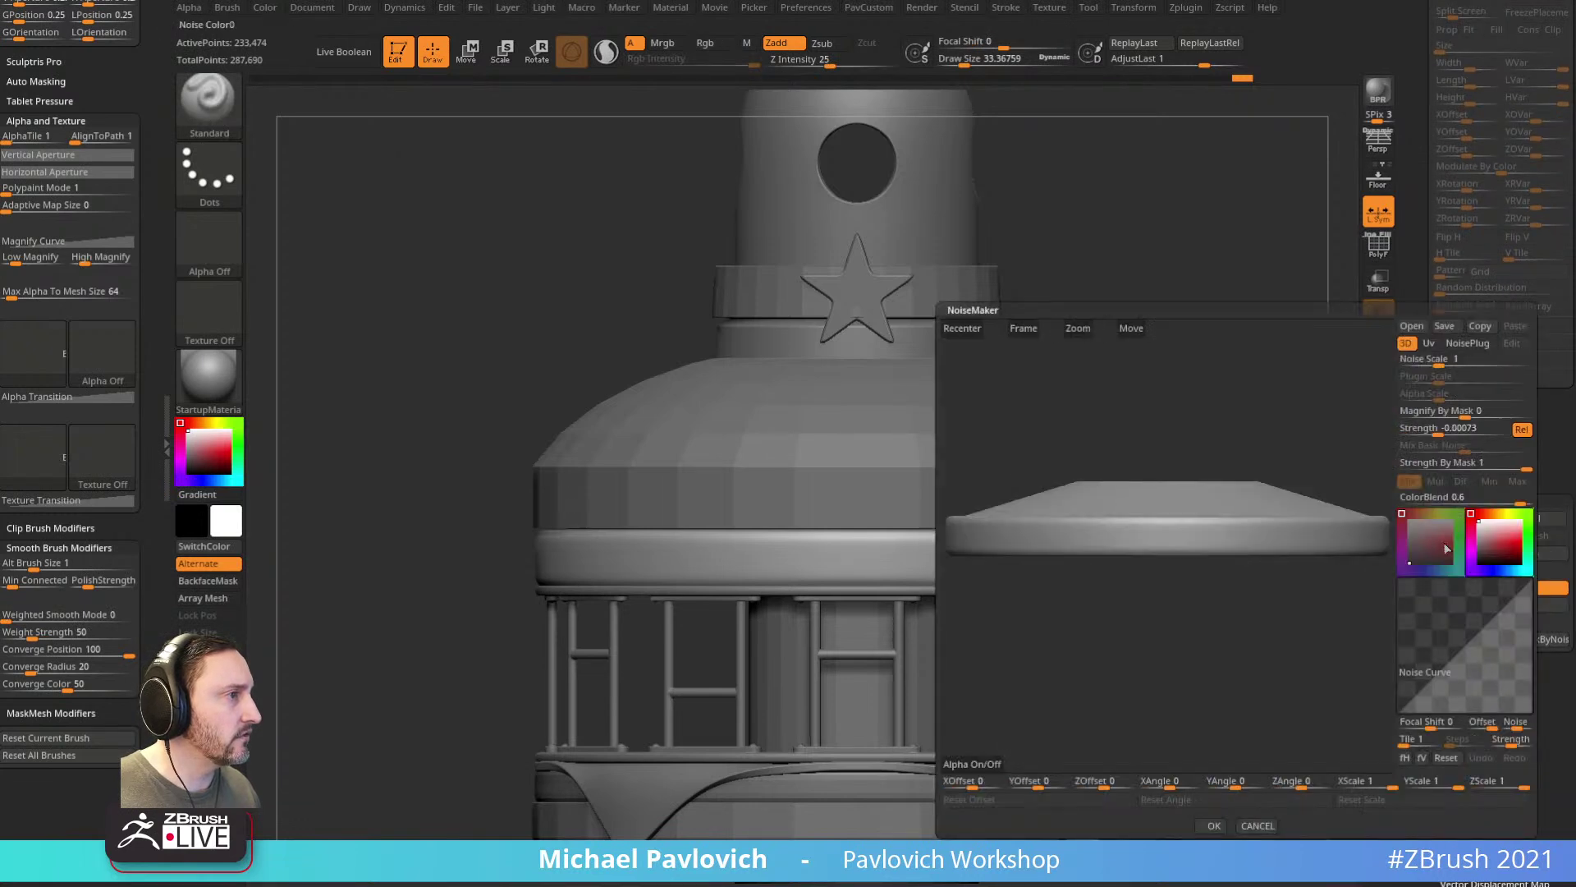
drag(1247, 616, 1335, 617)
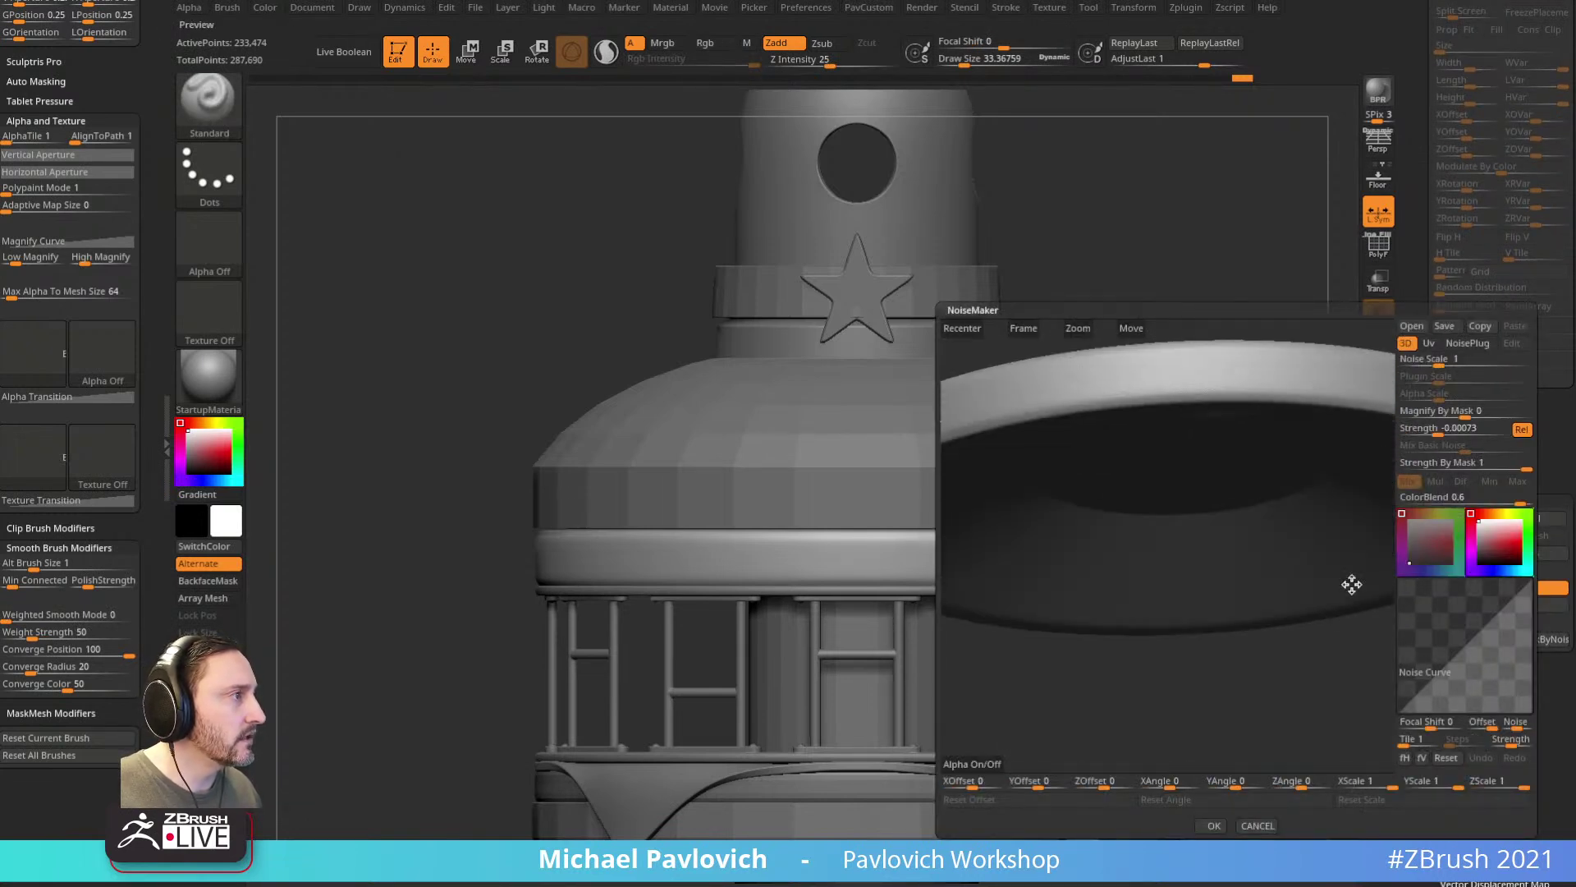
drag(1253, 685, 1355, 575)
drag(1440, 362, 1474, 362)
drag(1443, 432, 1451, 448)
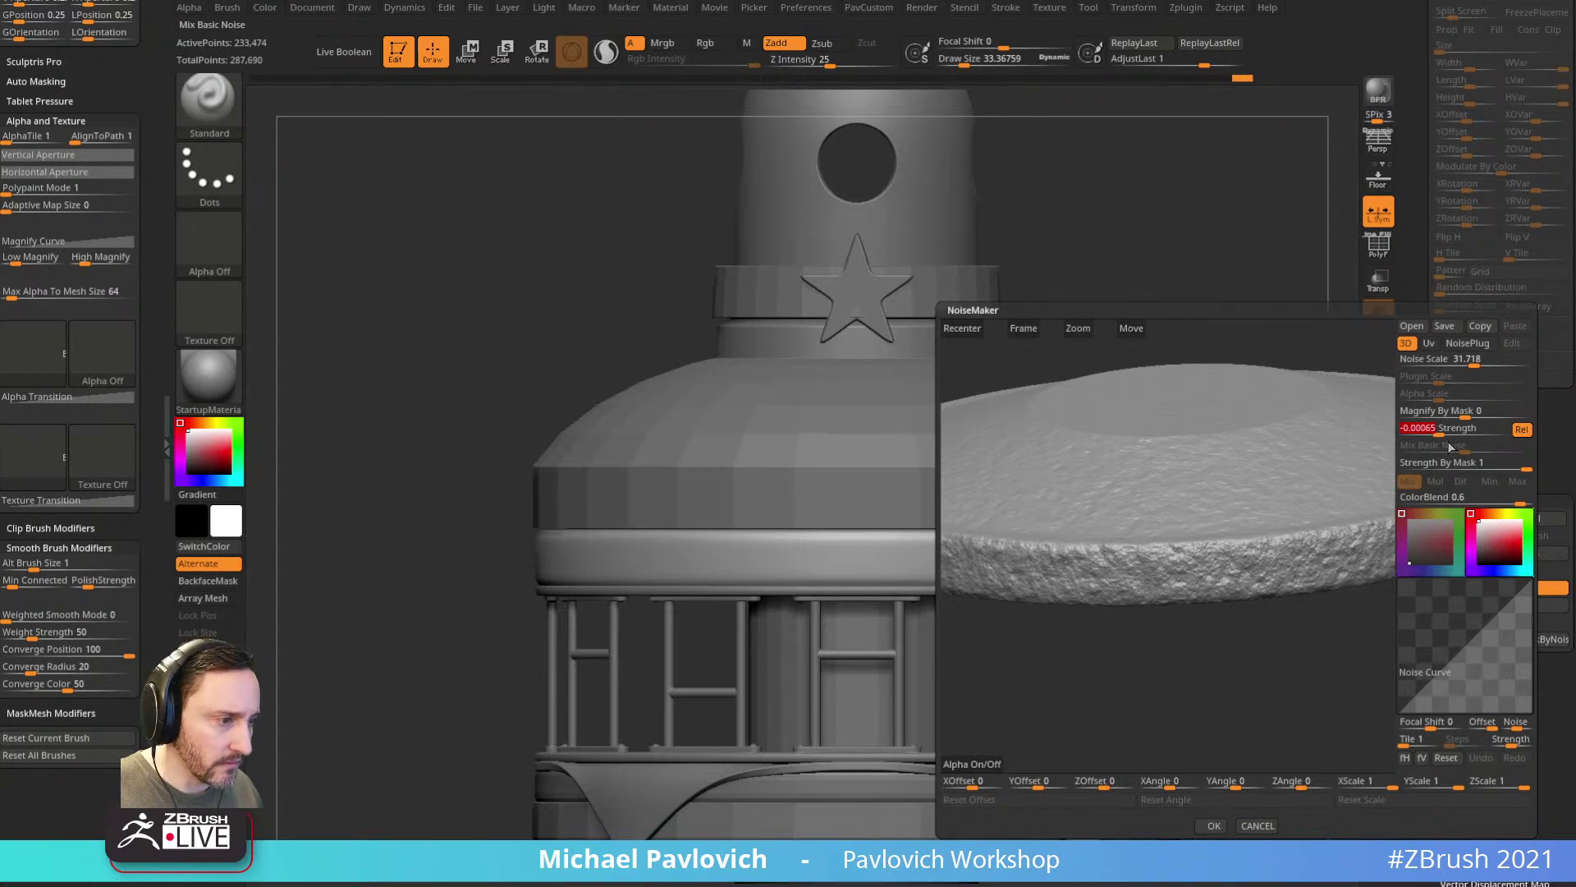
Step: Reshape the noise curve into a steep S-shape, set the strength to -0.00032 and accept the noise
drag(1438, 666, 1470, 594)
drag(1429, 656, 1430, 670)
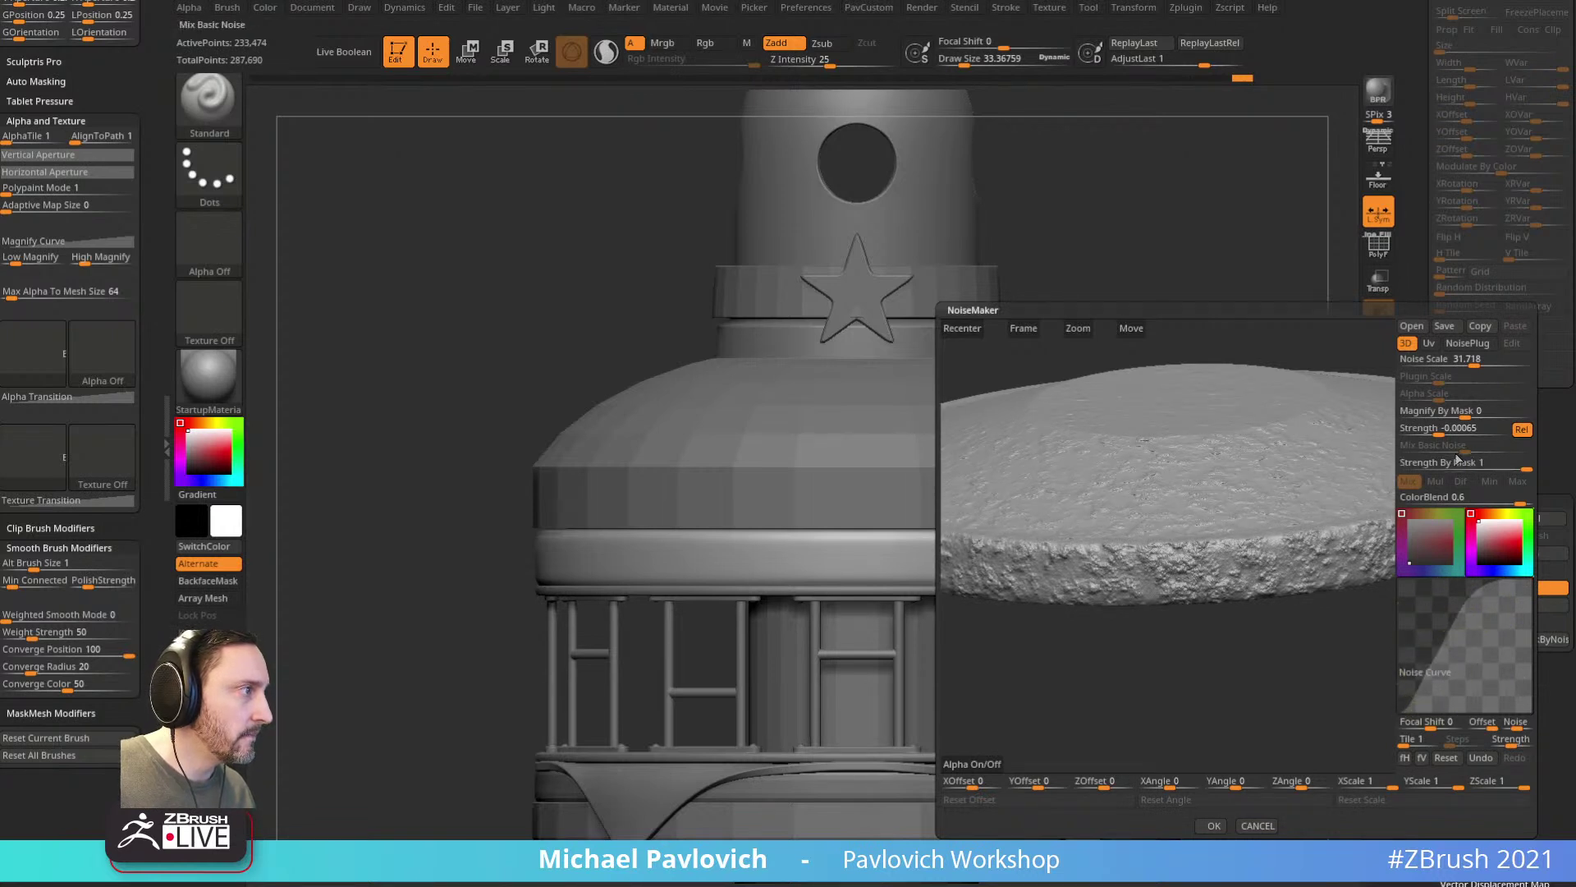
drag(1440, 431, 1439, 431)
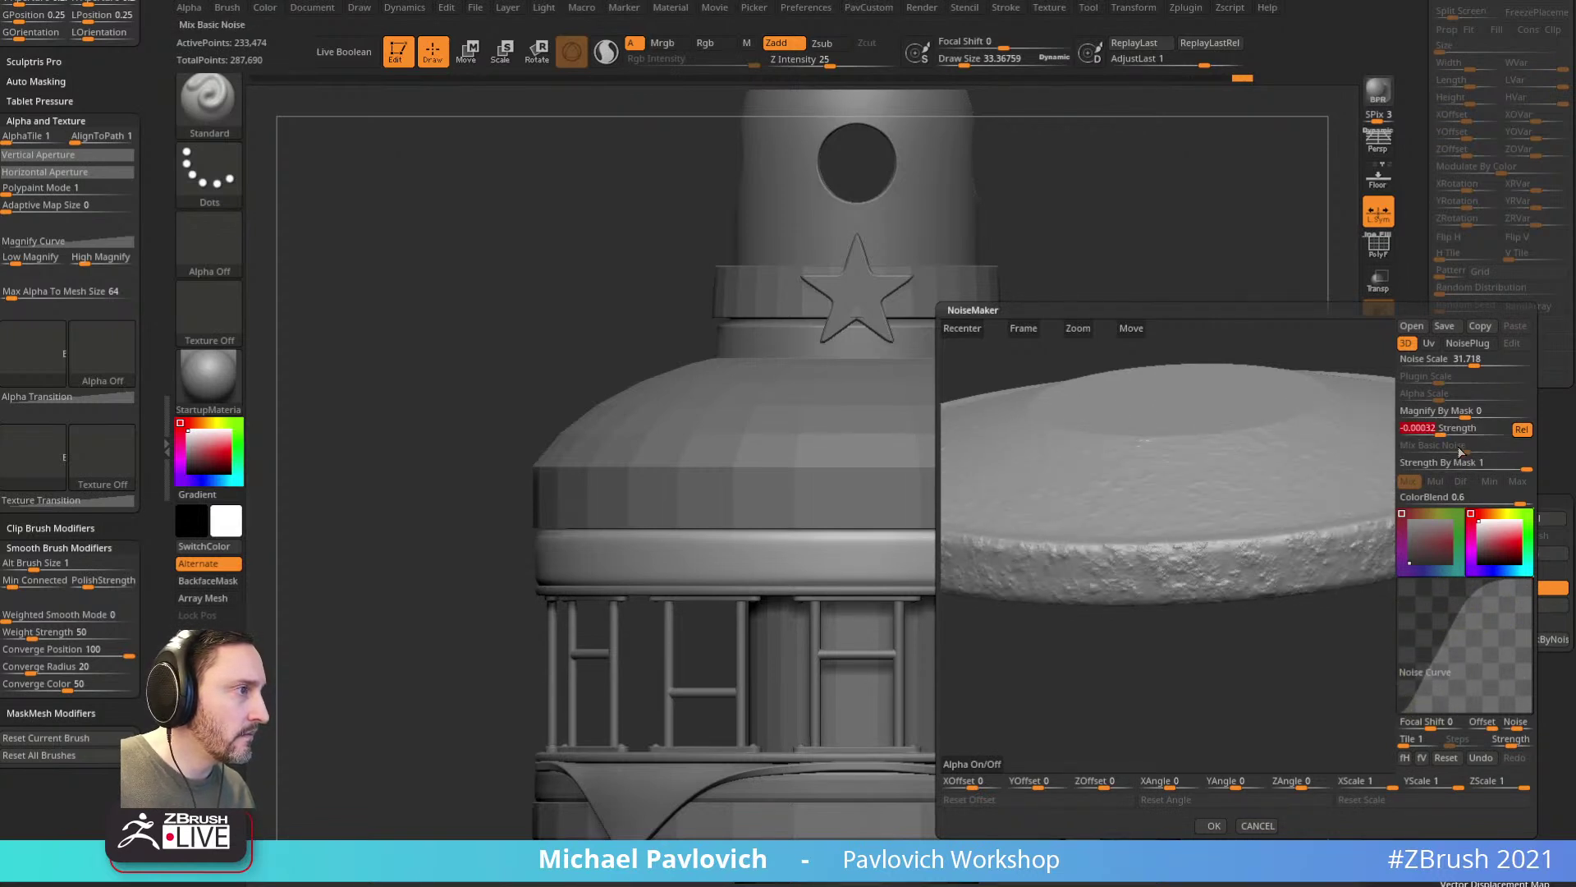
click(1211, 826)
Step: Try applying the surface noise to the disc's mesh as real geometry
drag(1256, 583, 1224, 509)
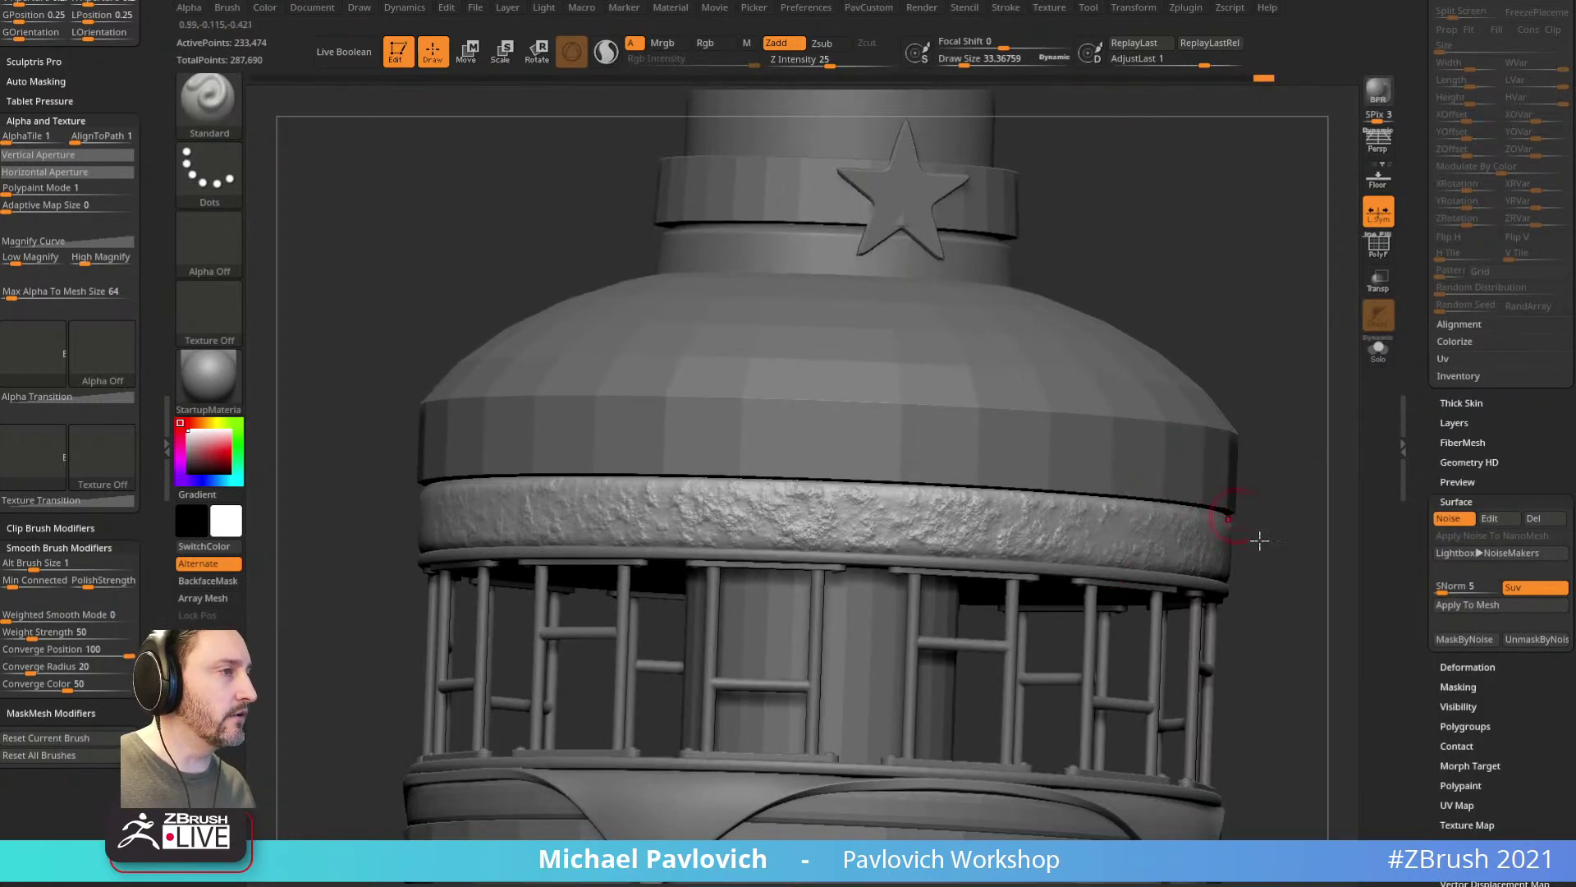
click(1457, 608)
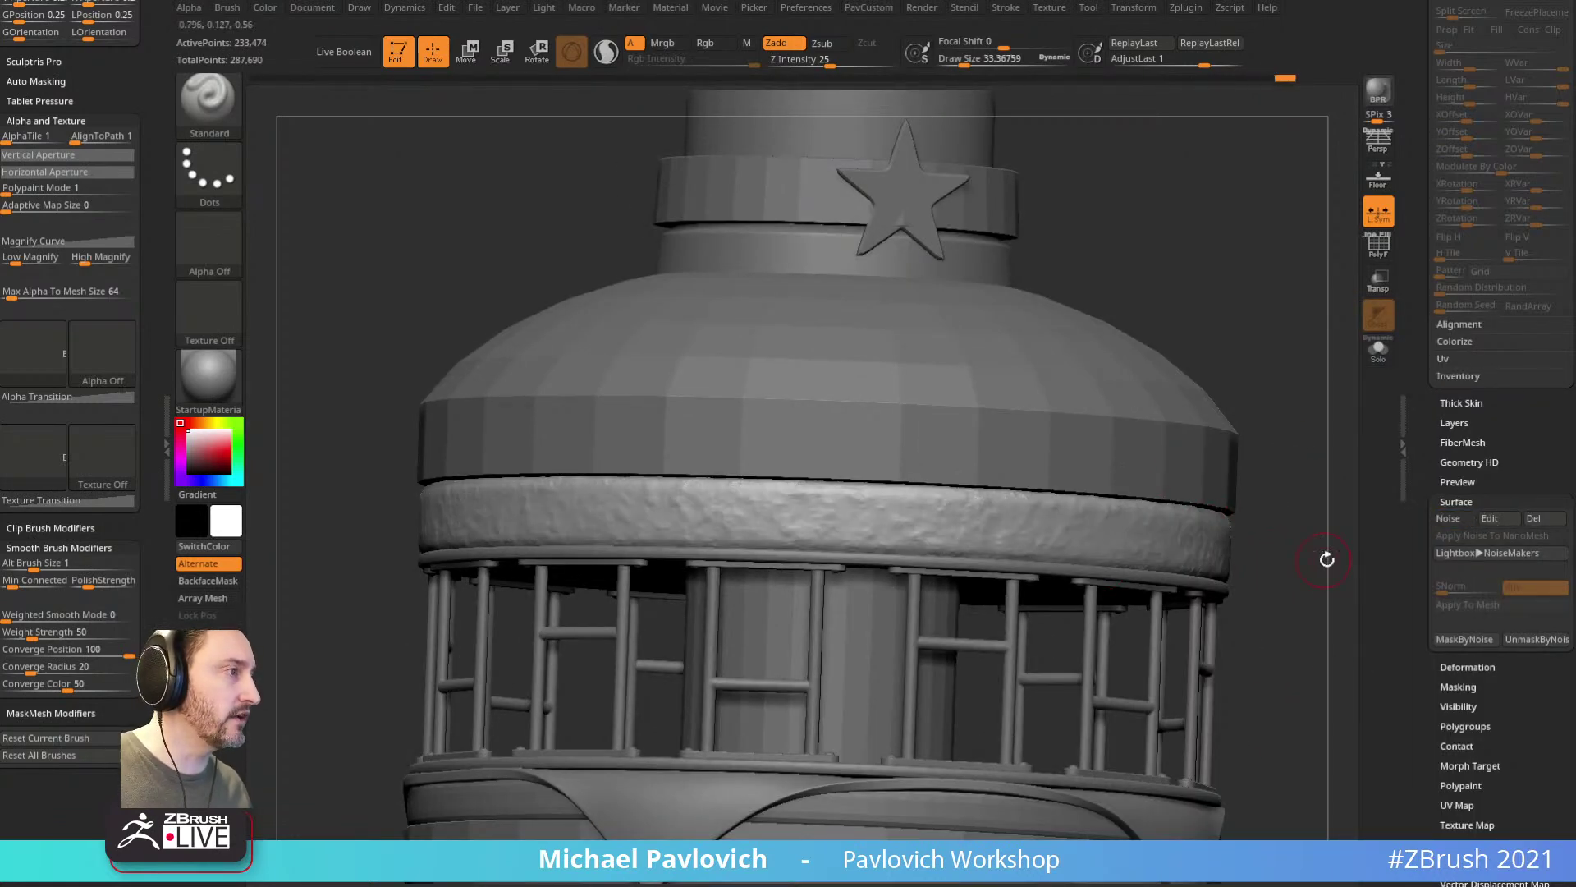
key(ctrl+z)
Step: Subdivide the disc one more level and add a new layer to it
drag(1326, 545, 1415, 463)
key(ctrl+d)
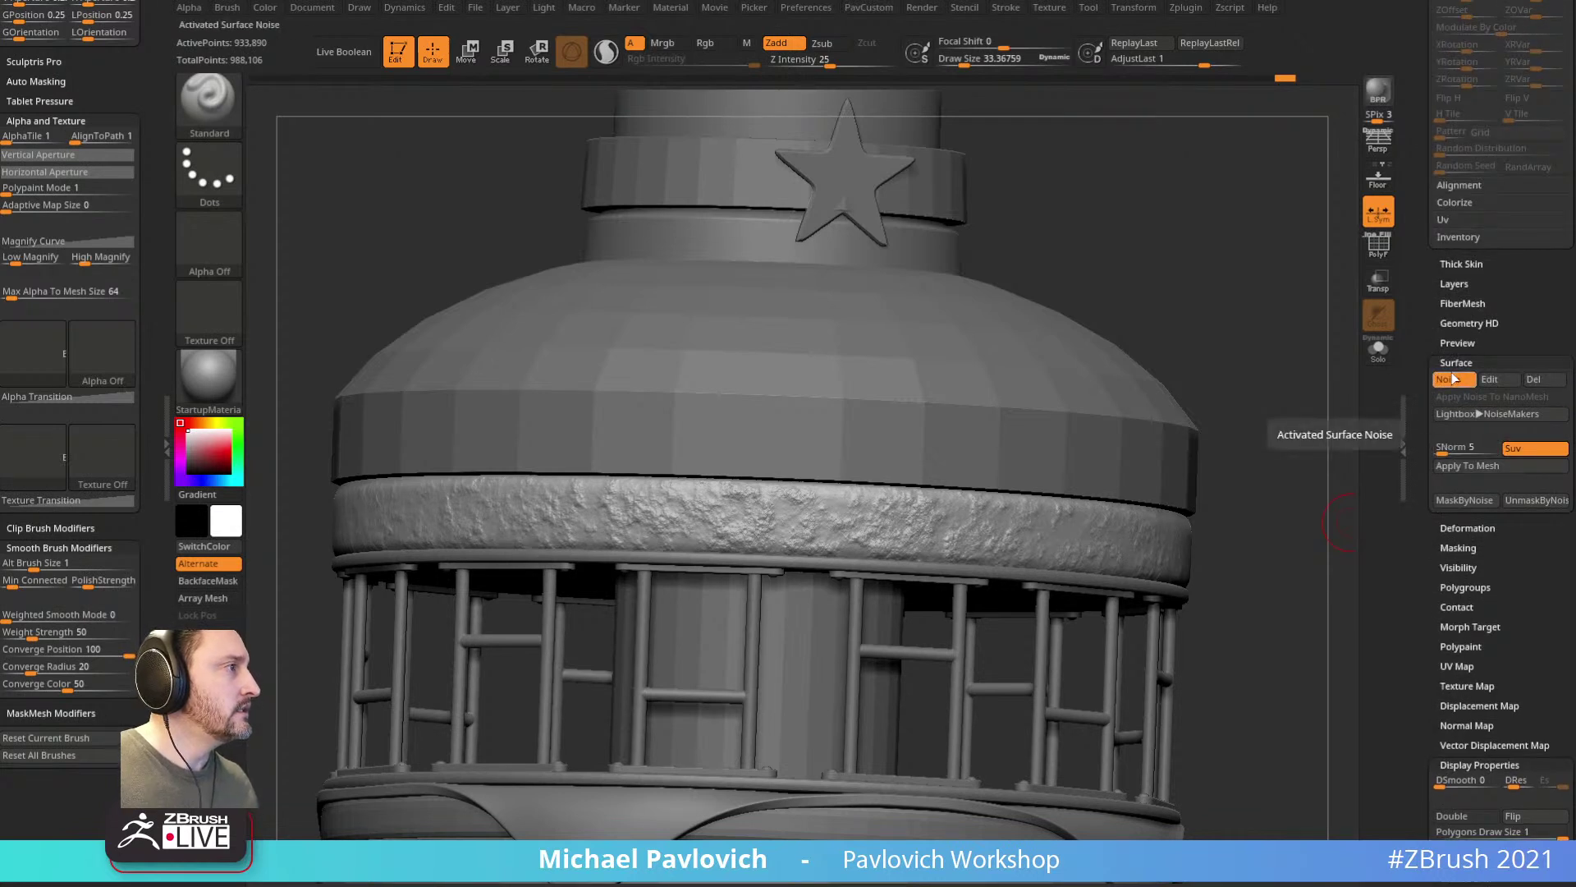
key(shift)
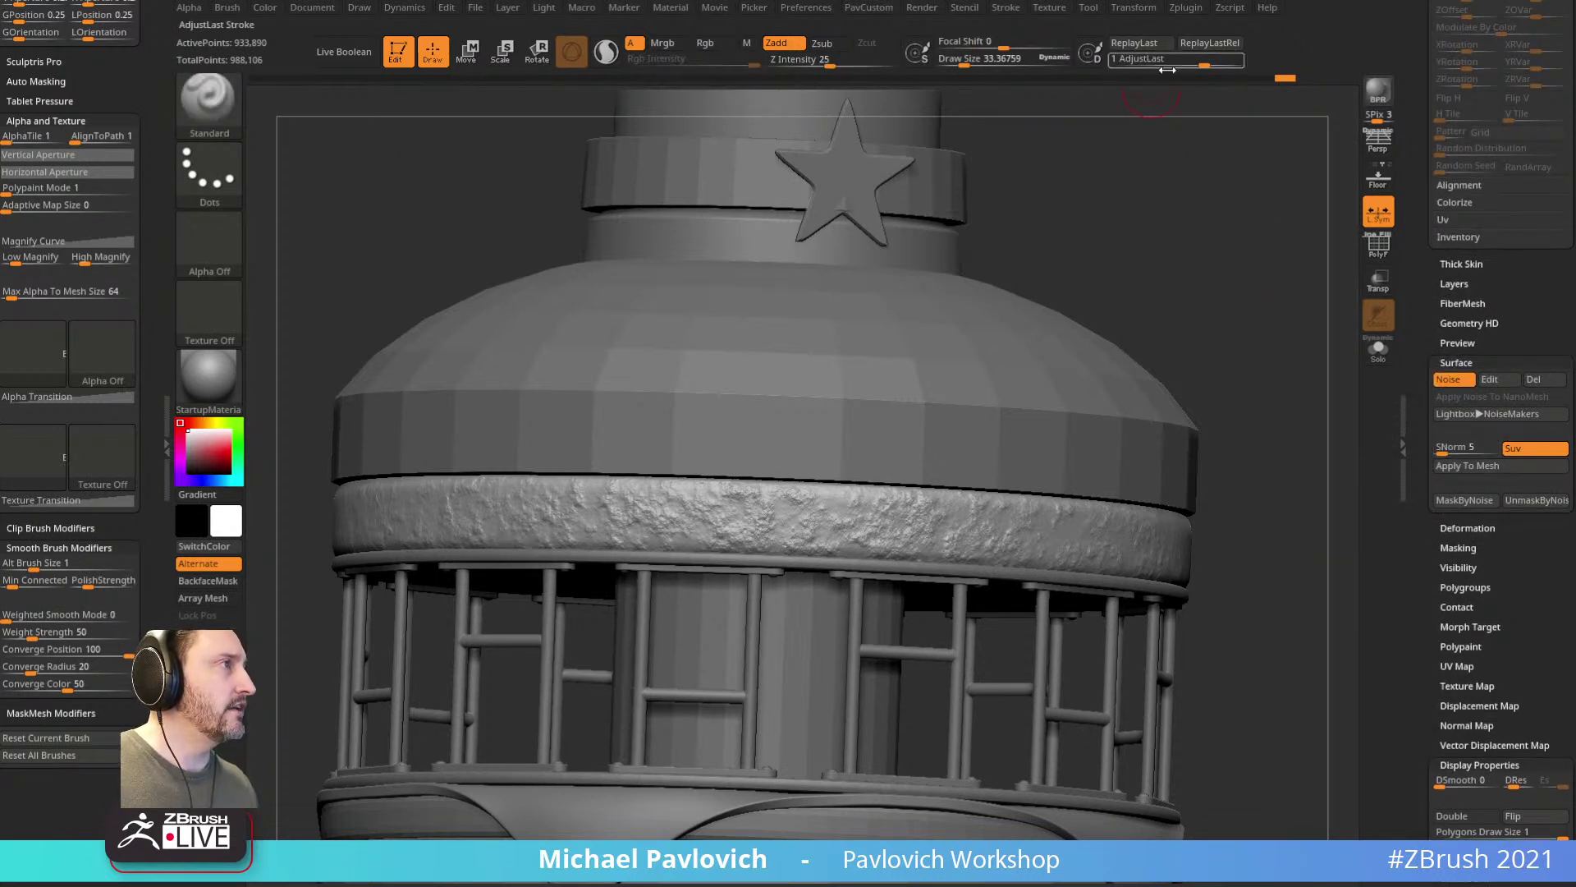
click(1452, 283)
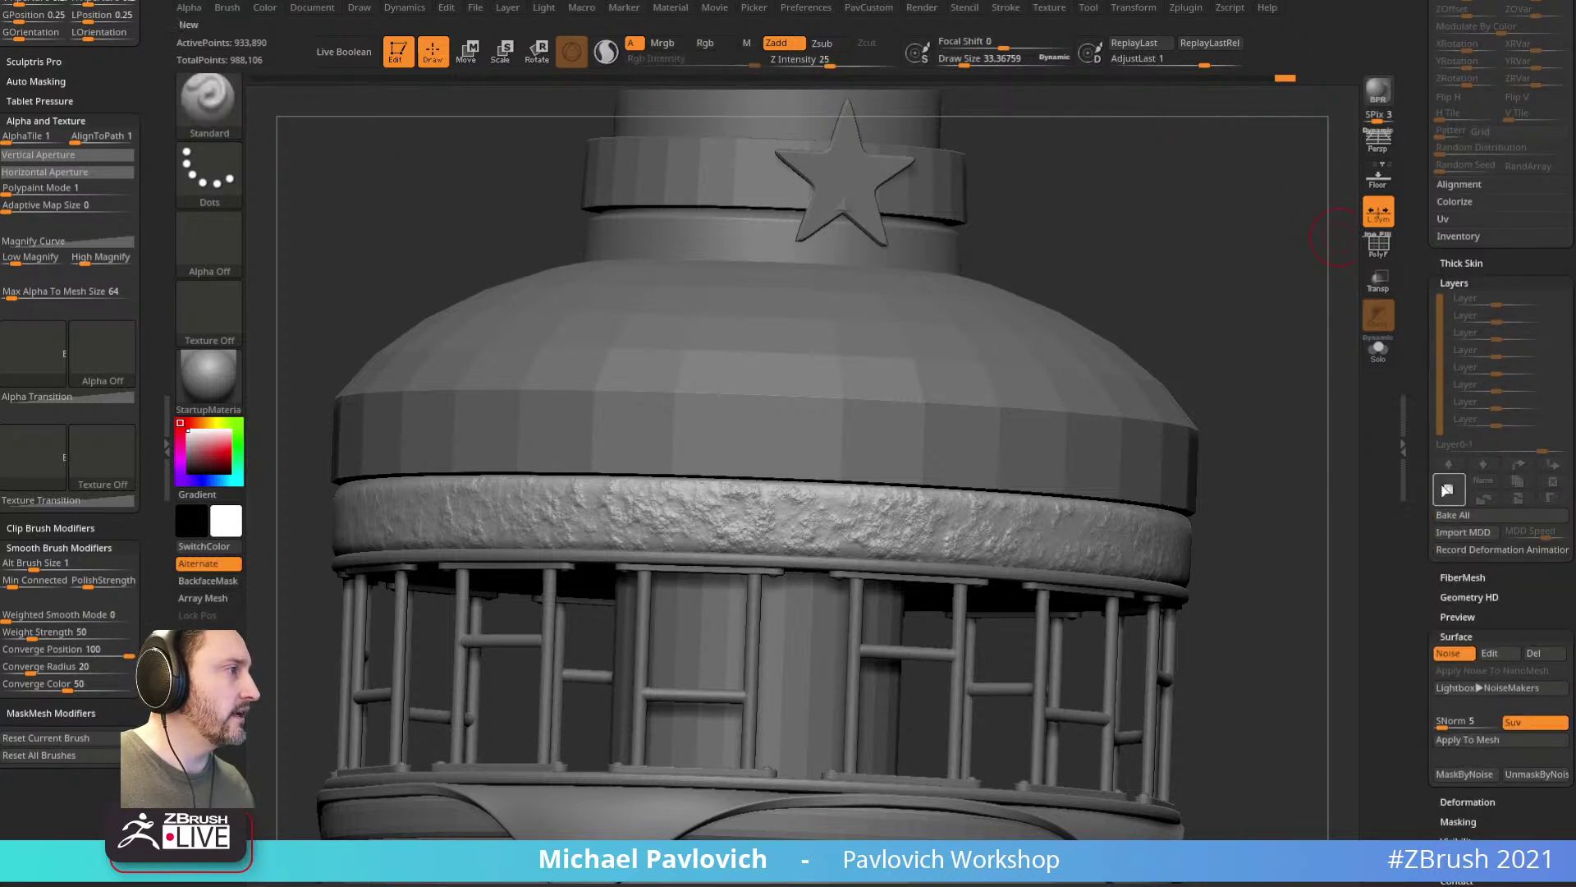
click(1448, 487)
Step: Mask the disc by its surface noise, hide the mask display and inflate the unmasked areas
alt+drag(1320, 534, 1309, 438)
drag(1424, 445, 1427, 287)
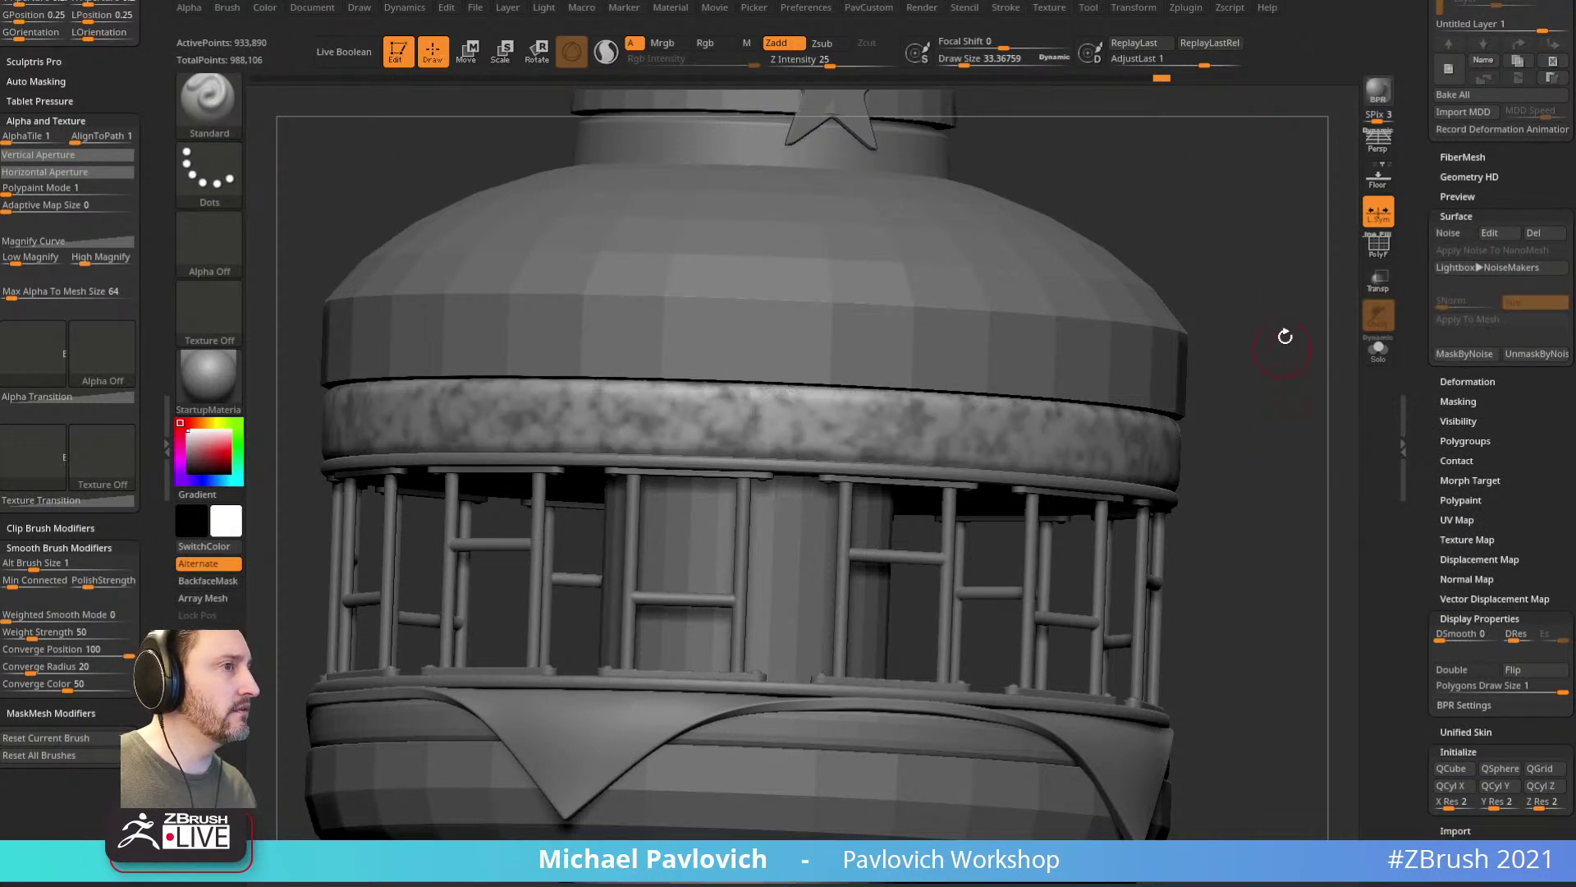
click(1448, 402)
click(1451, 420)
key(5)
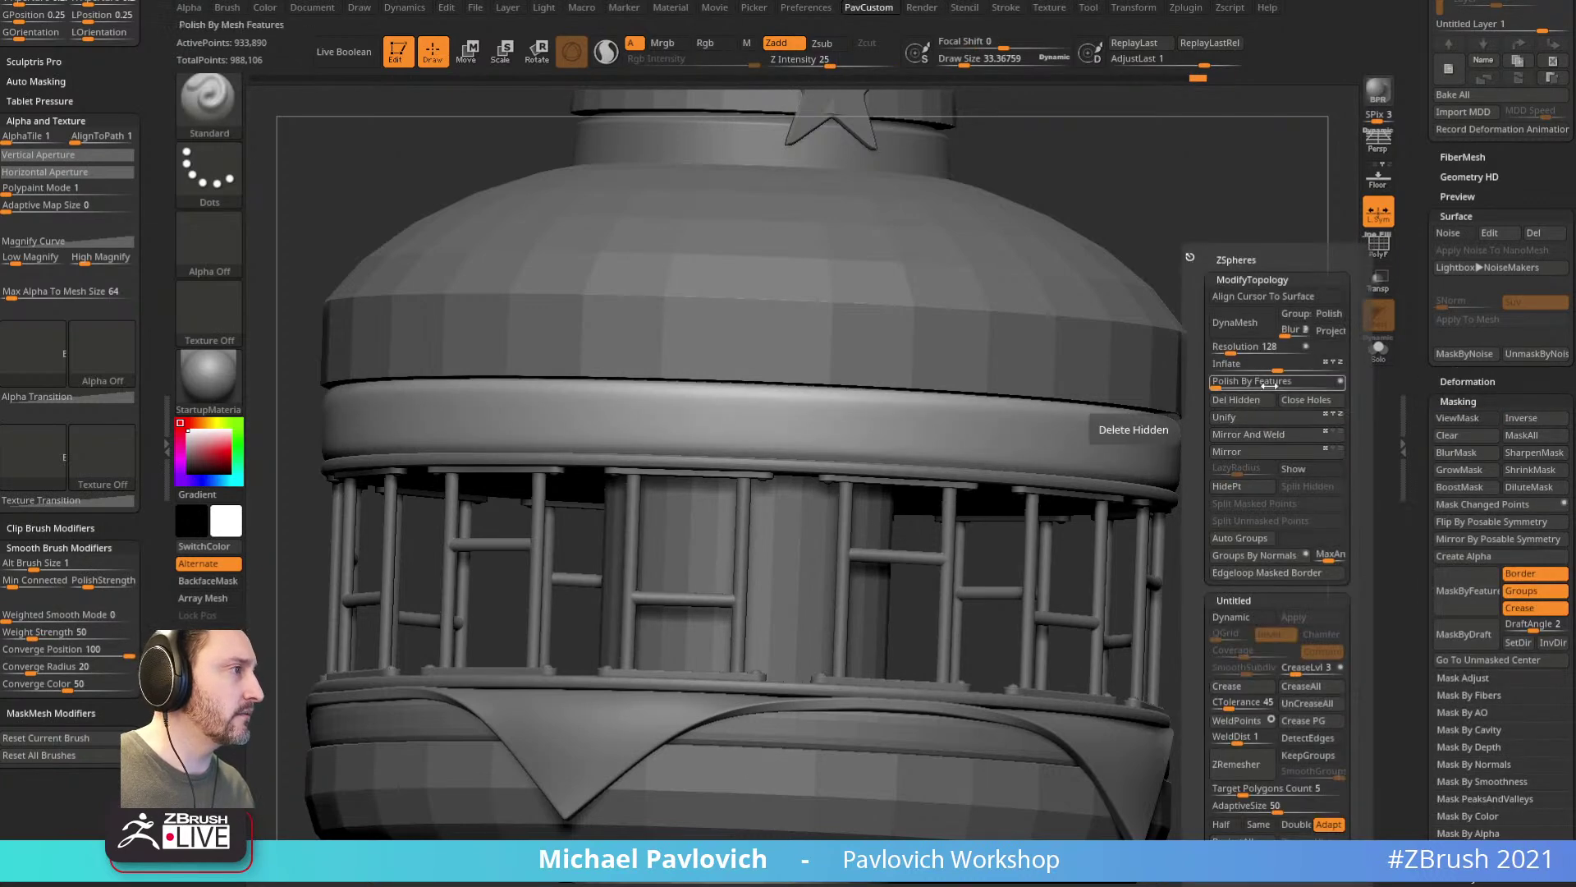
drag(1283, 369, 1283, 371)
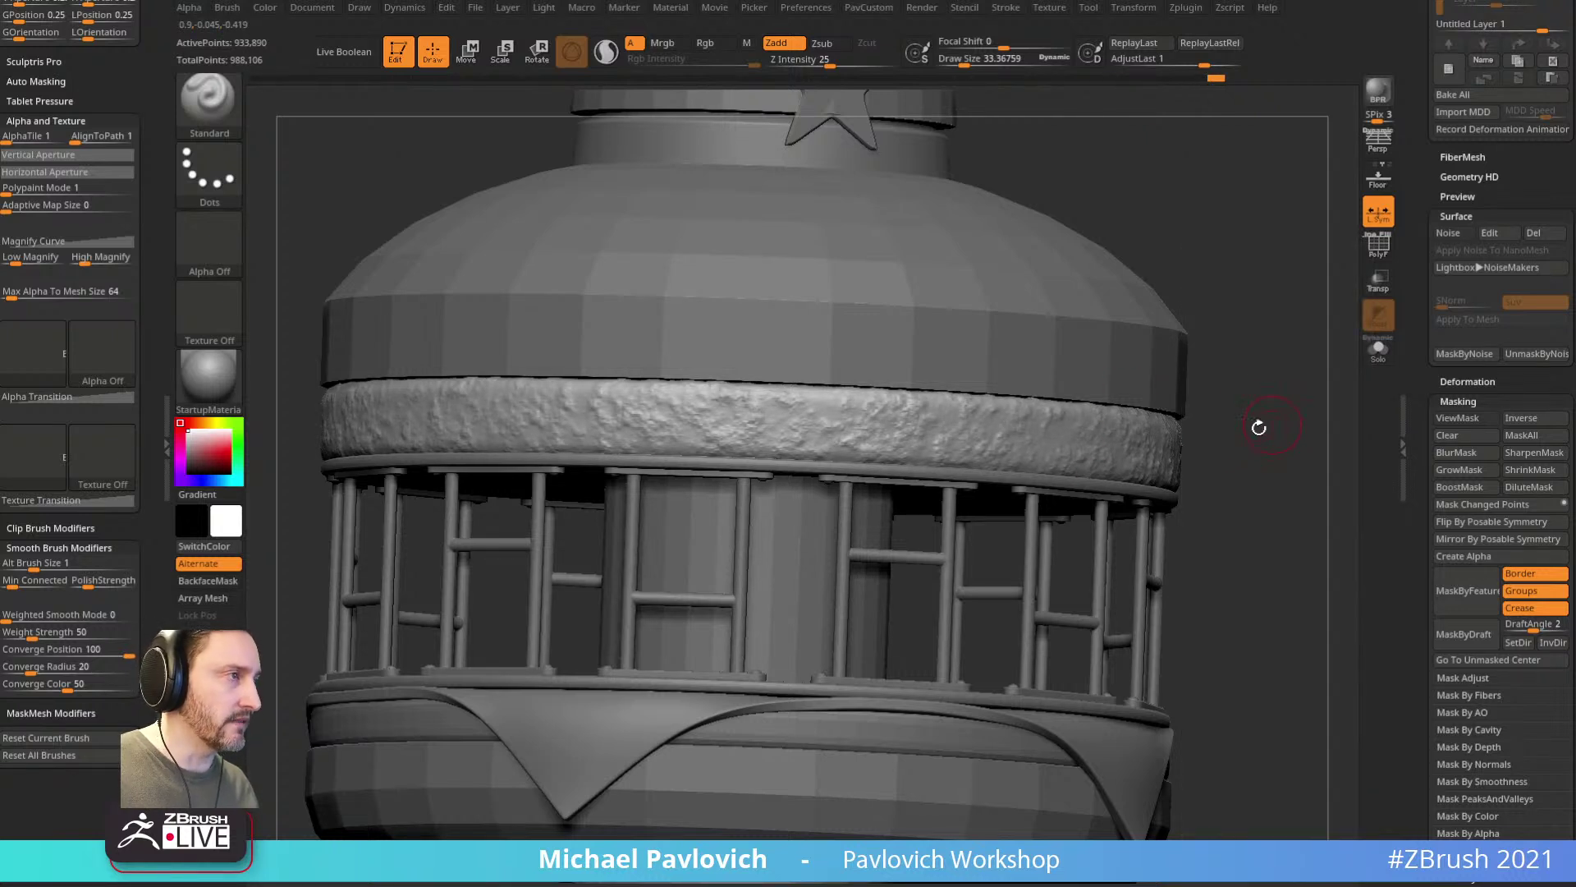
Step: Stop recording on the disc's layer, set its intensity to about -1.6 and bake it into the mesh
scroll(1417, 366, up, 5)
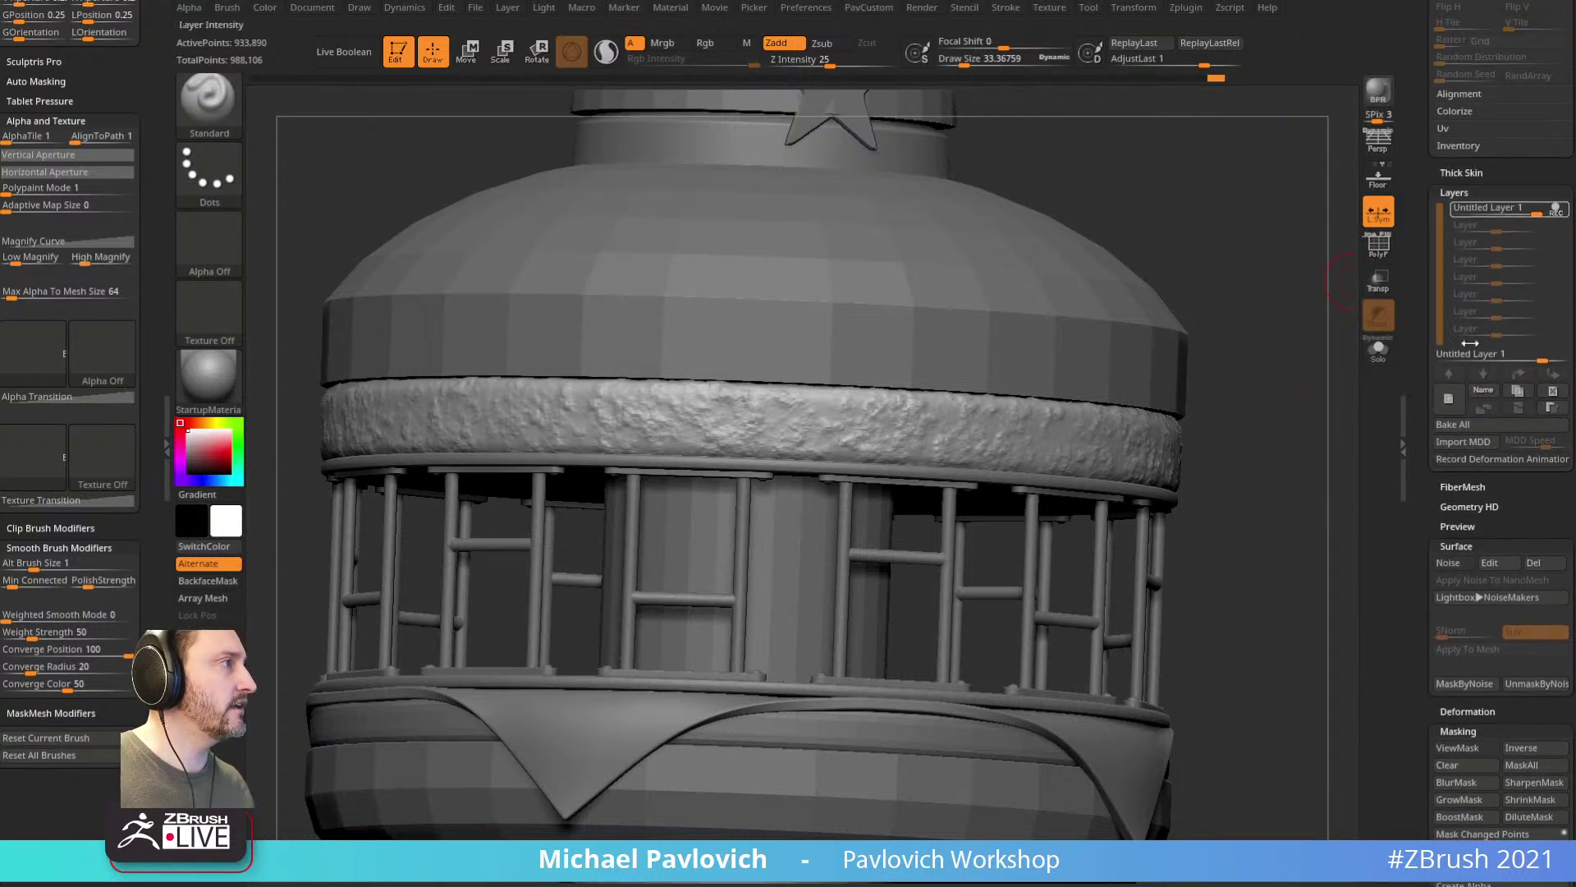
click(1554, 211)
drag(1277, 313, 1282, 315)
mouse_move(1509, 210)
mouse_down()
mouse_move(1400, 205)
mouse_move(1510, 217)
mouse_up()
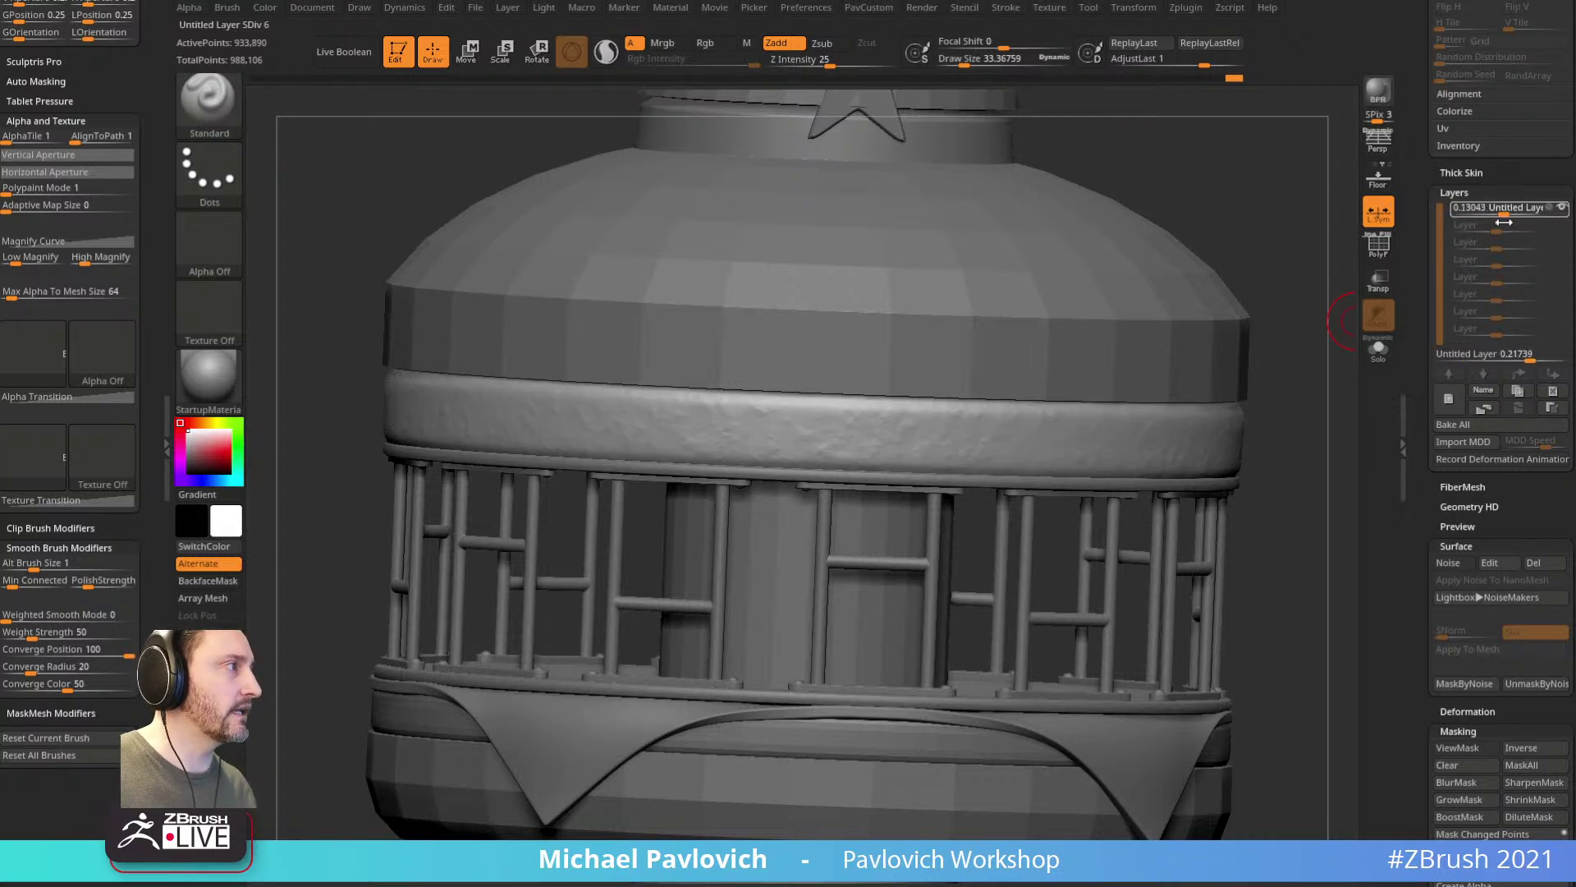
mouse_move(1517, 355)
mouse_down()
mouse_move(1456, 358)
mouse_move(1522, 356)
mouse_up()
drag(1556, 359, 1458, 361)
ctrl+right_drag(1239, 379, 1192, 332)
drag(1192, 331, 1275, 388)
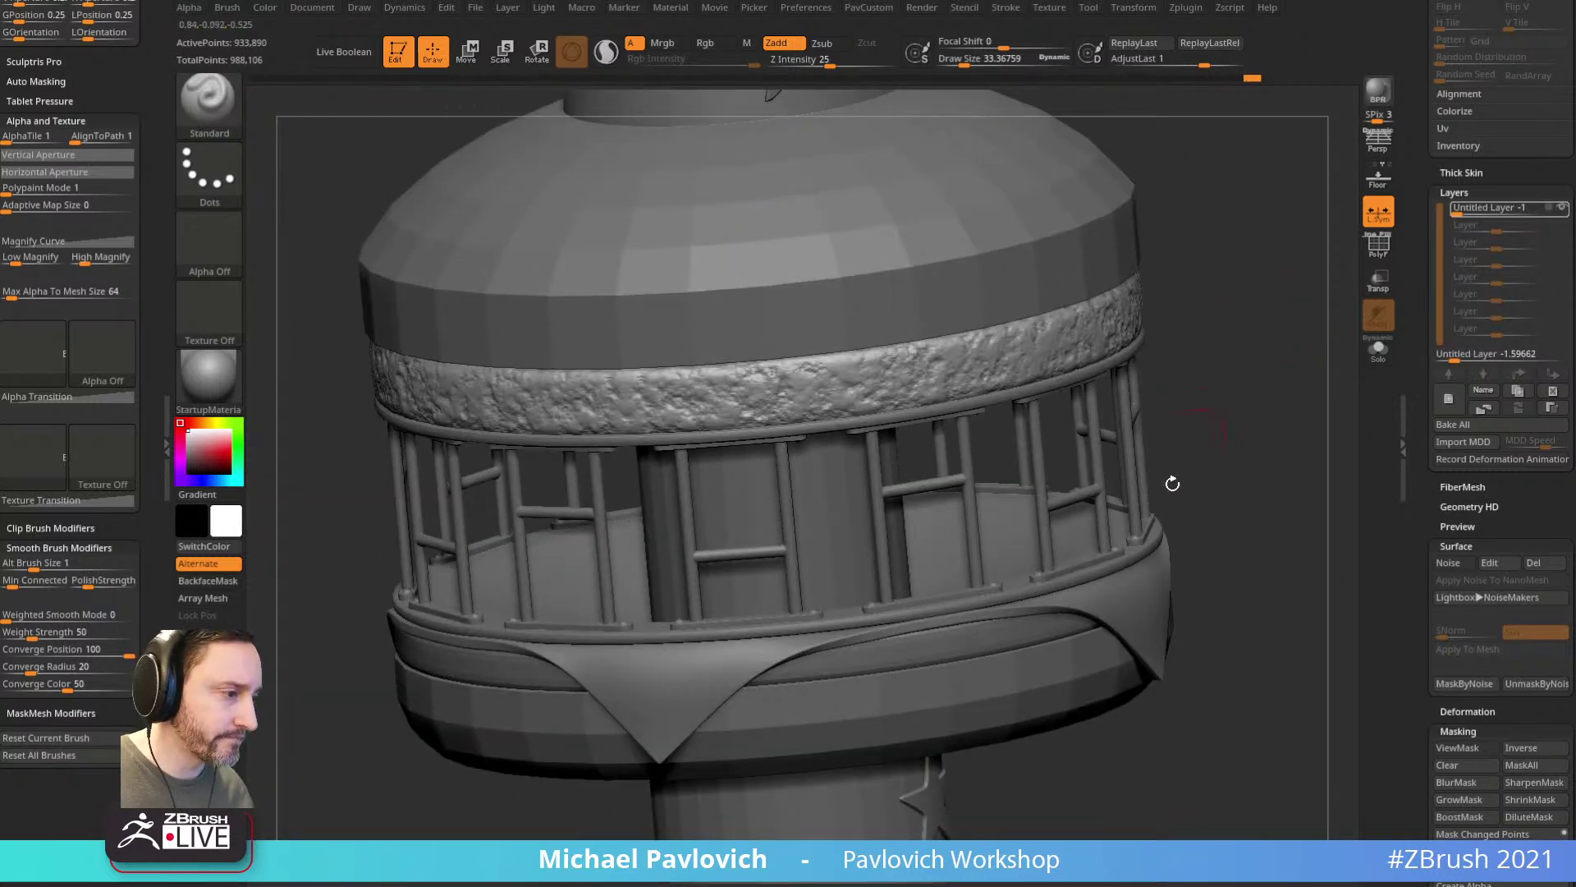
click(1467, 424)
Step: Try a Clay brush stroke on the rough disc rim with a draw size of about 17
drag(1238, 443, 929, 362)
key(b)
key(c)
key(l)
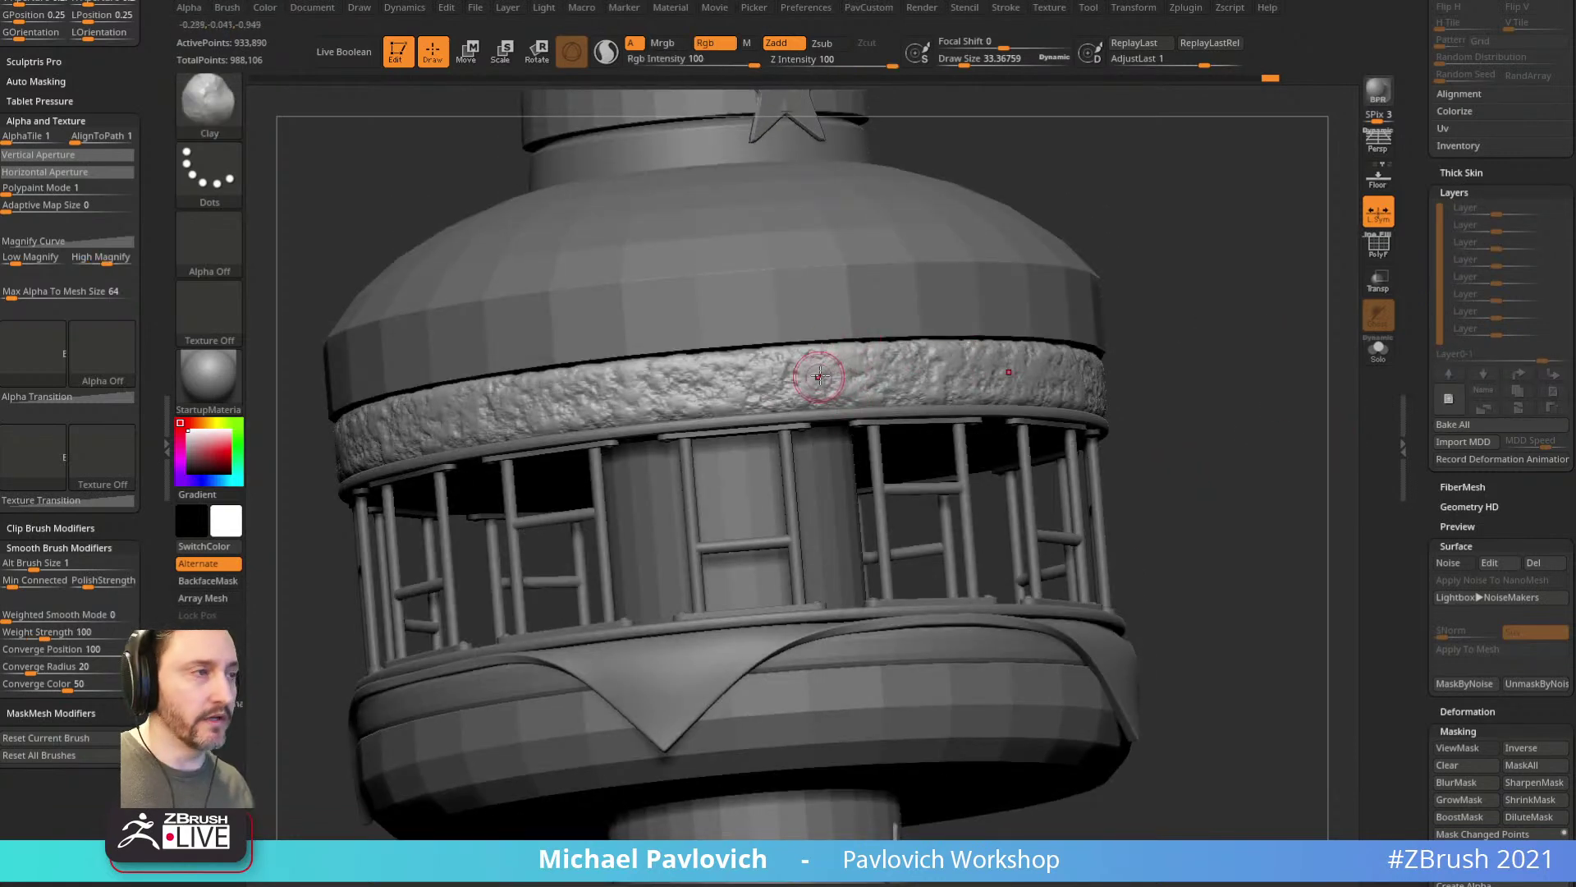
key(bracketleft)
drag(731, 393, 759, 371)
key(ctrl+z)
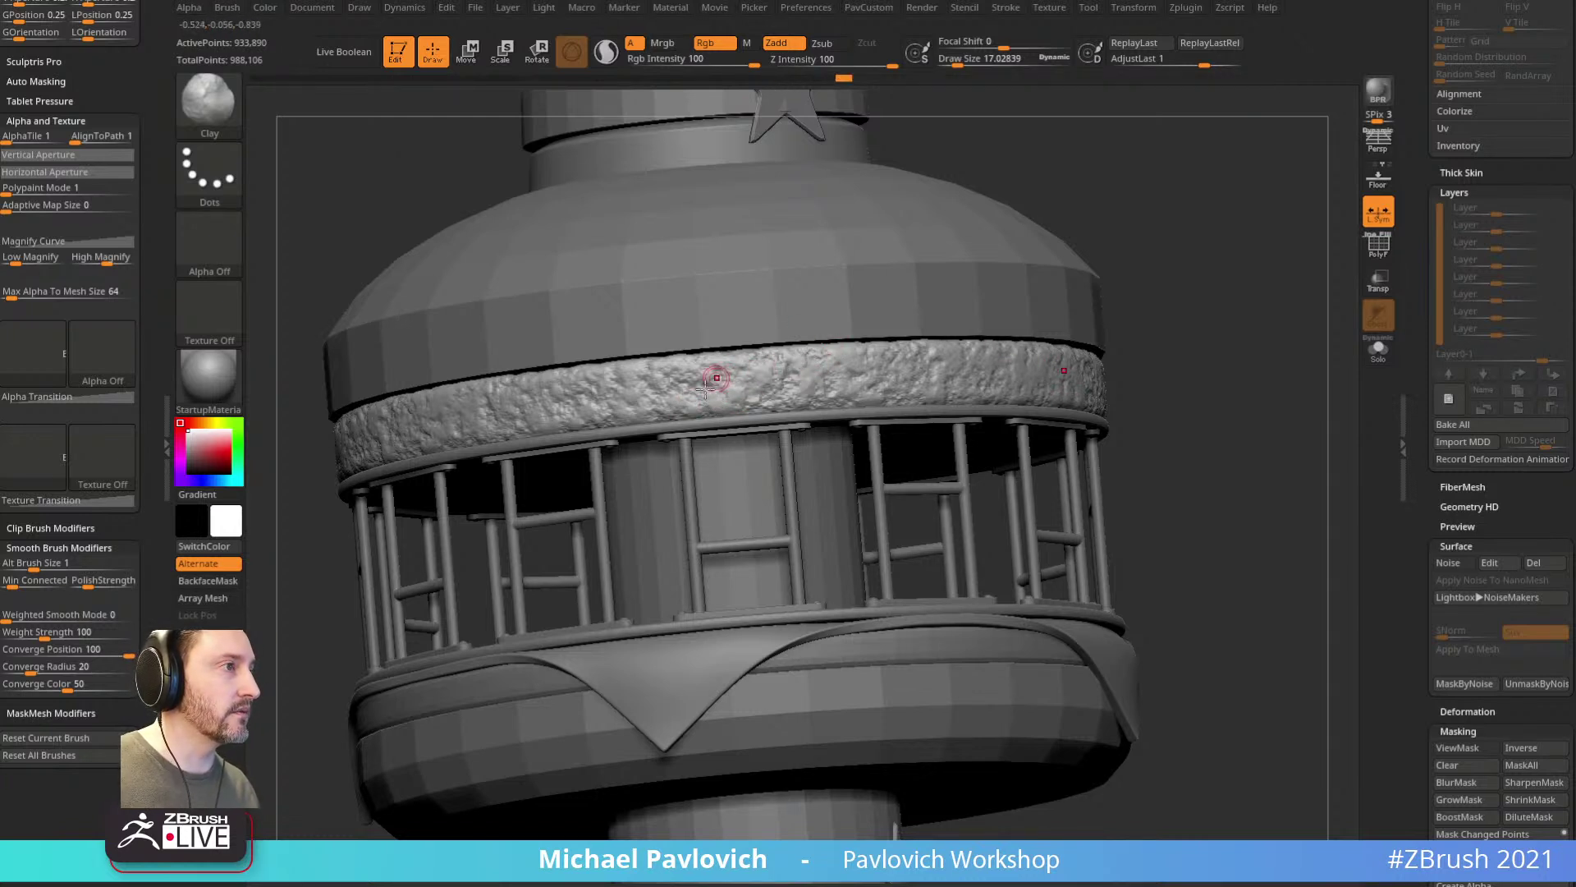
Step: Return the tower to a front view and switch to the Standard brush with a draw size of about 26.6
mouse_move(1165, 279)
shift+mouse_down()
mouse_move(1196, 317)
mouse_move(1118, 360)
shift+mouse_up()
key(ctrl+shift+z)
key(b)
key(s)
key(t)
key(s)
alt+drag(1130, 305, 1166, 368)
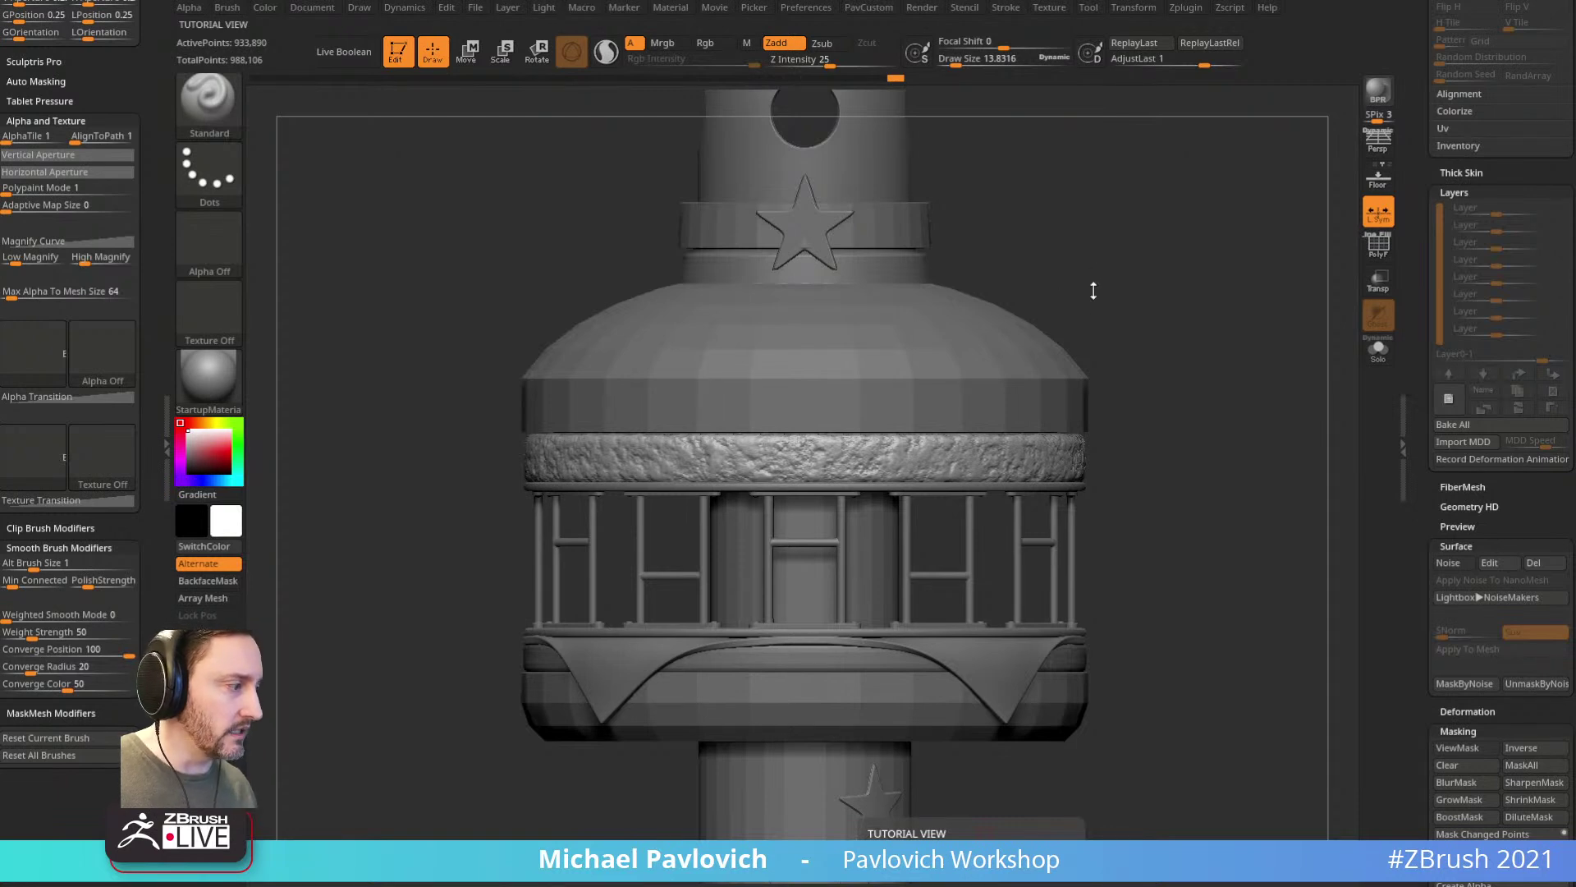
drag(1079, 291, 1105, 286)
key(s)
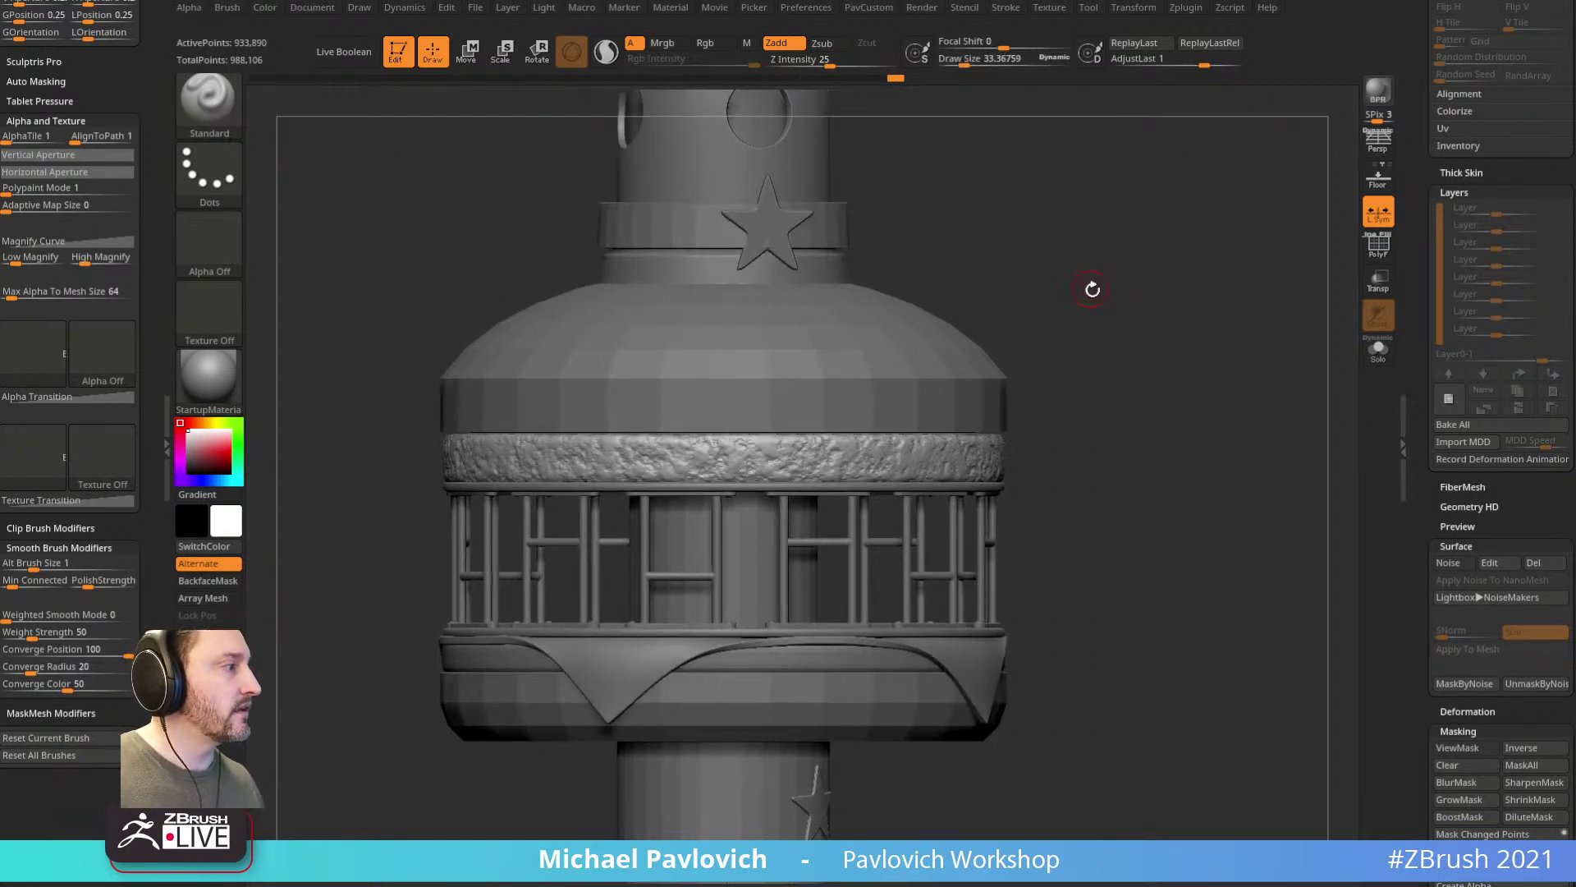
right_drag(1073, 301, 914, 353)
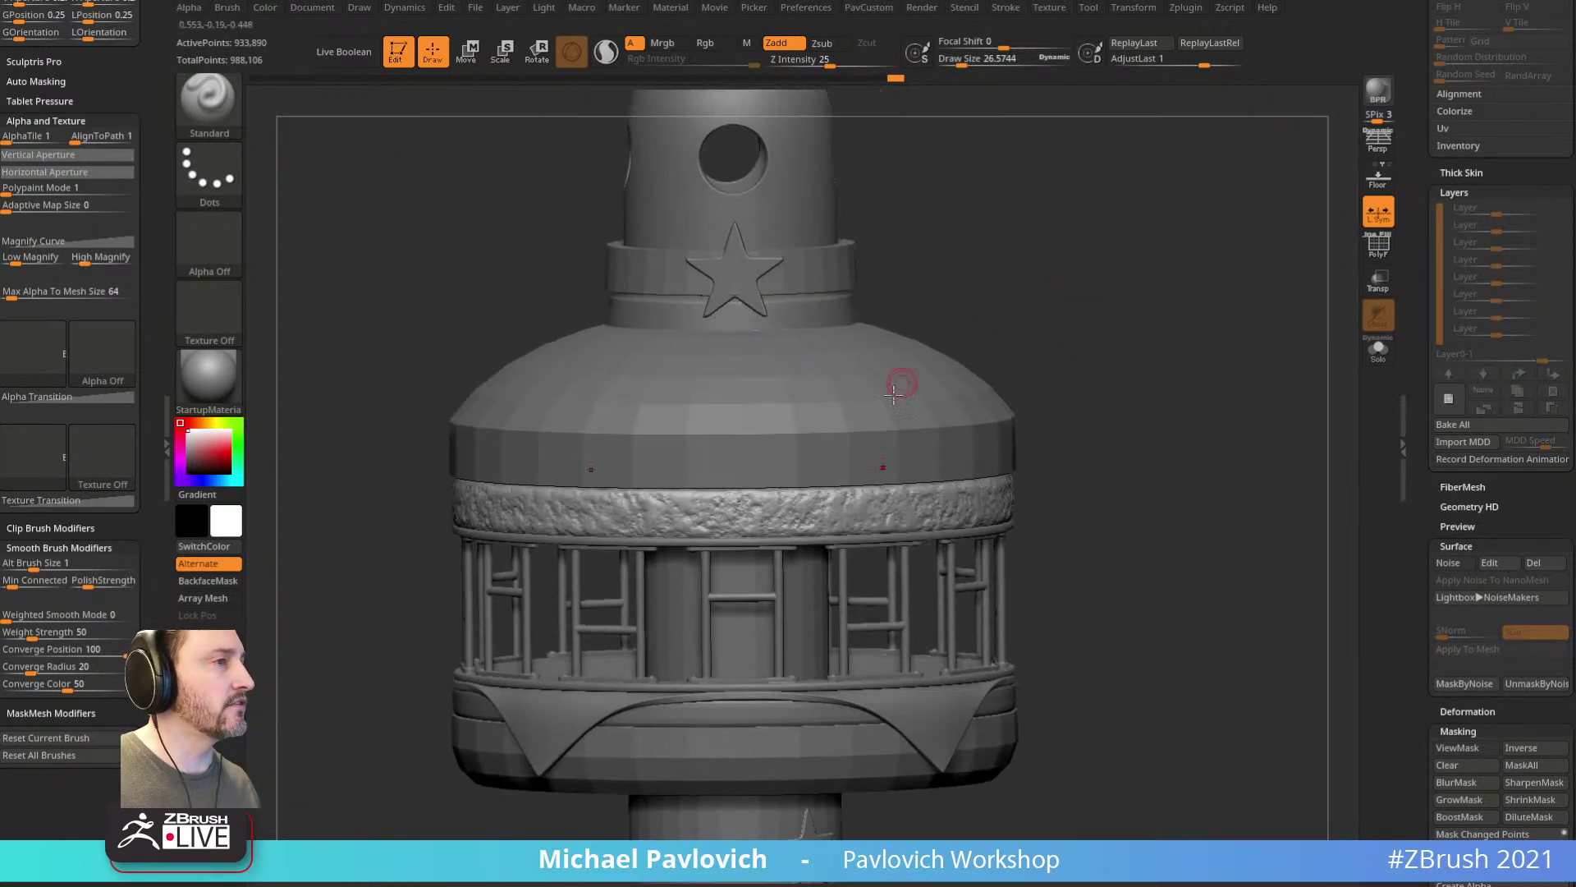
Step: Select the domed top bun, show its polyframes and duplicate it as a new subtool
alt+click(941, 387)
click(1381, 256)
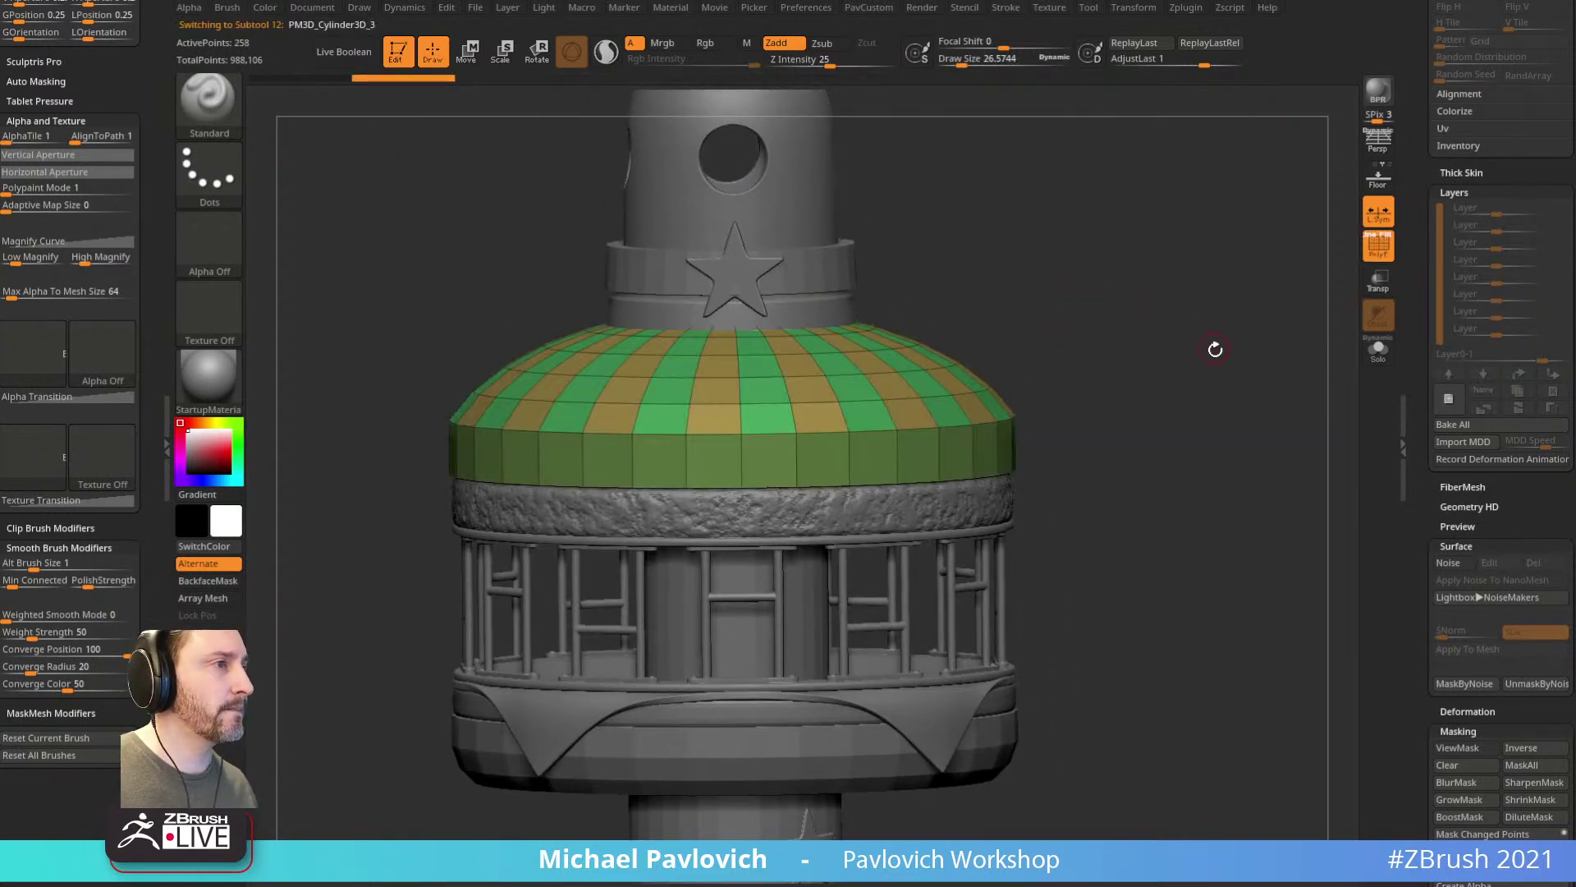
right_drag(1215, 344, 1207, 365)
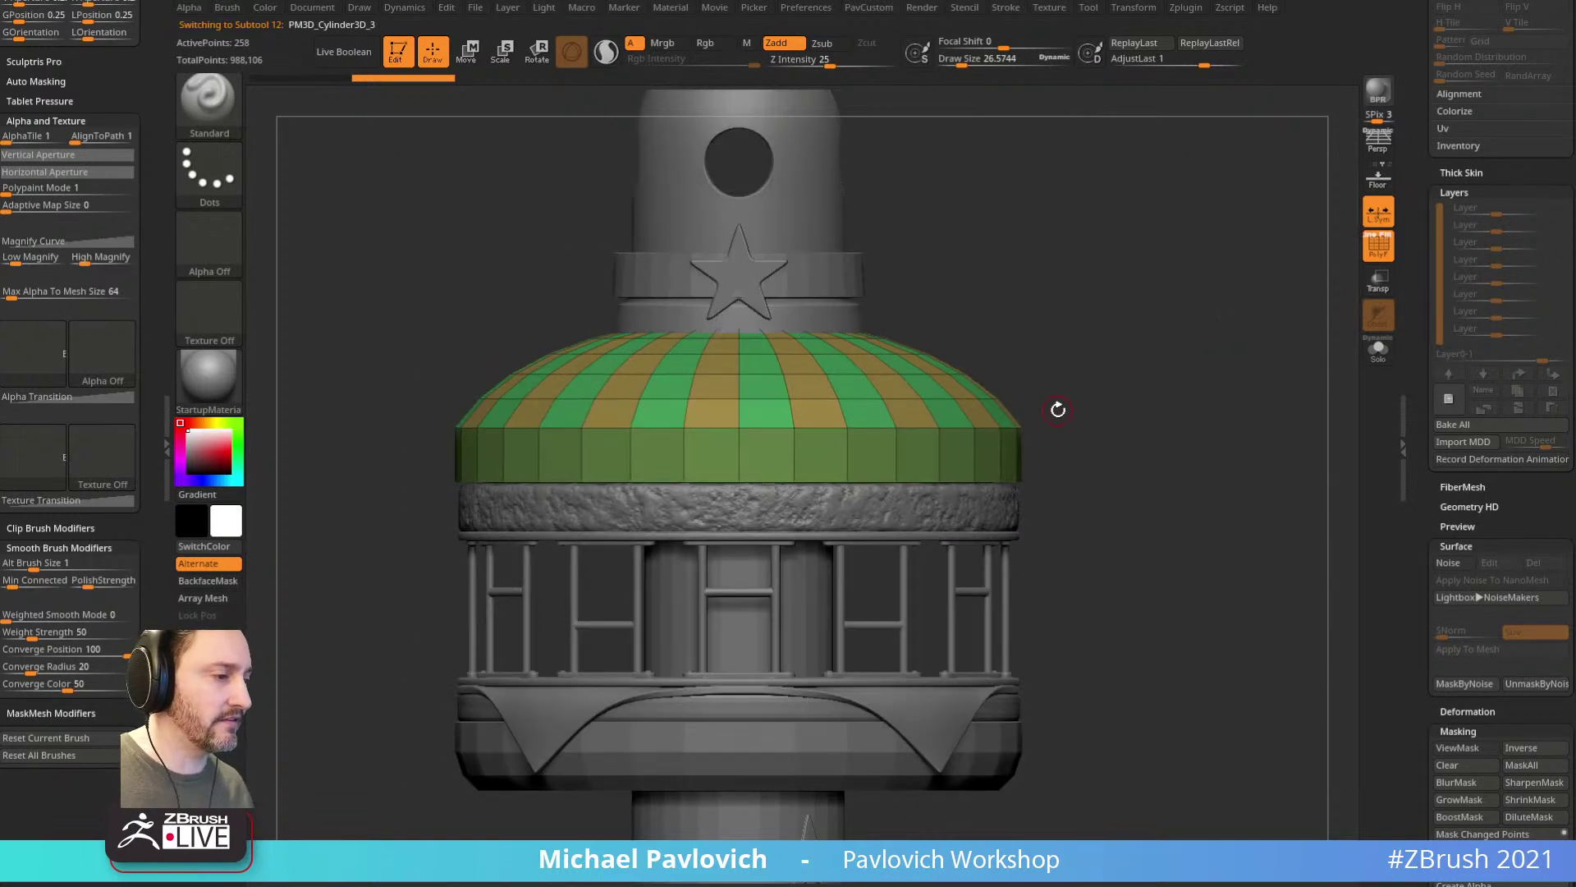
drag(1419, 278, 1422, 645)
click(1448, 745)
Step: Isolate the bun copy and combine all its polygons into a single polygroup
key(space)
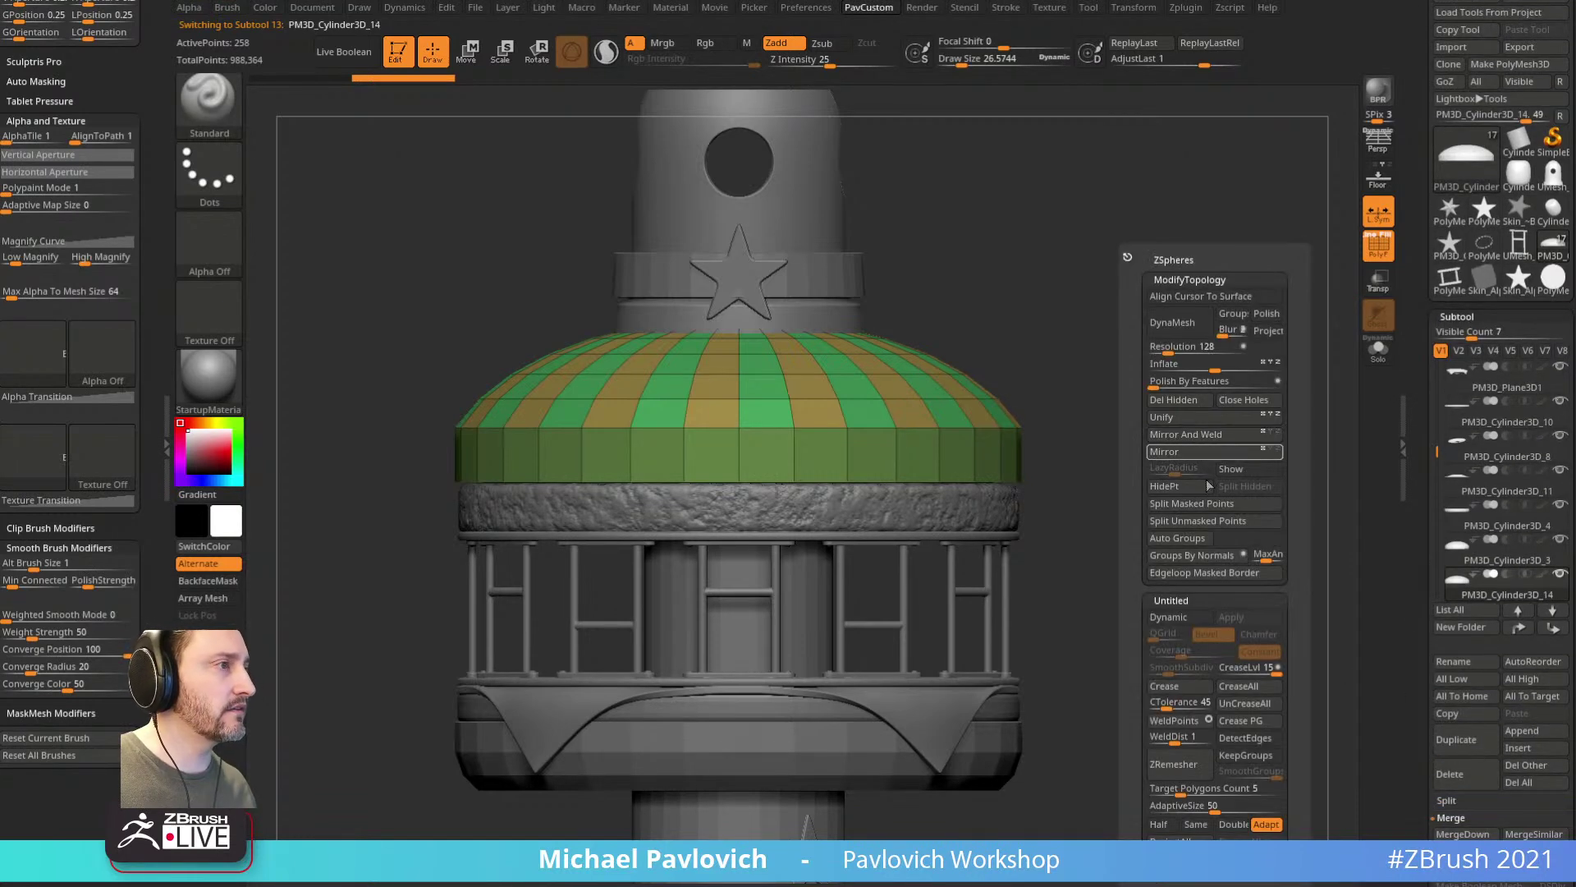
click(1379, 349)
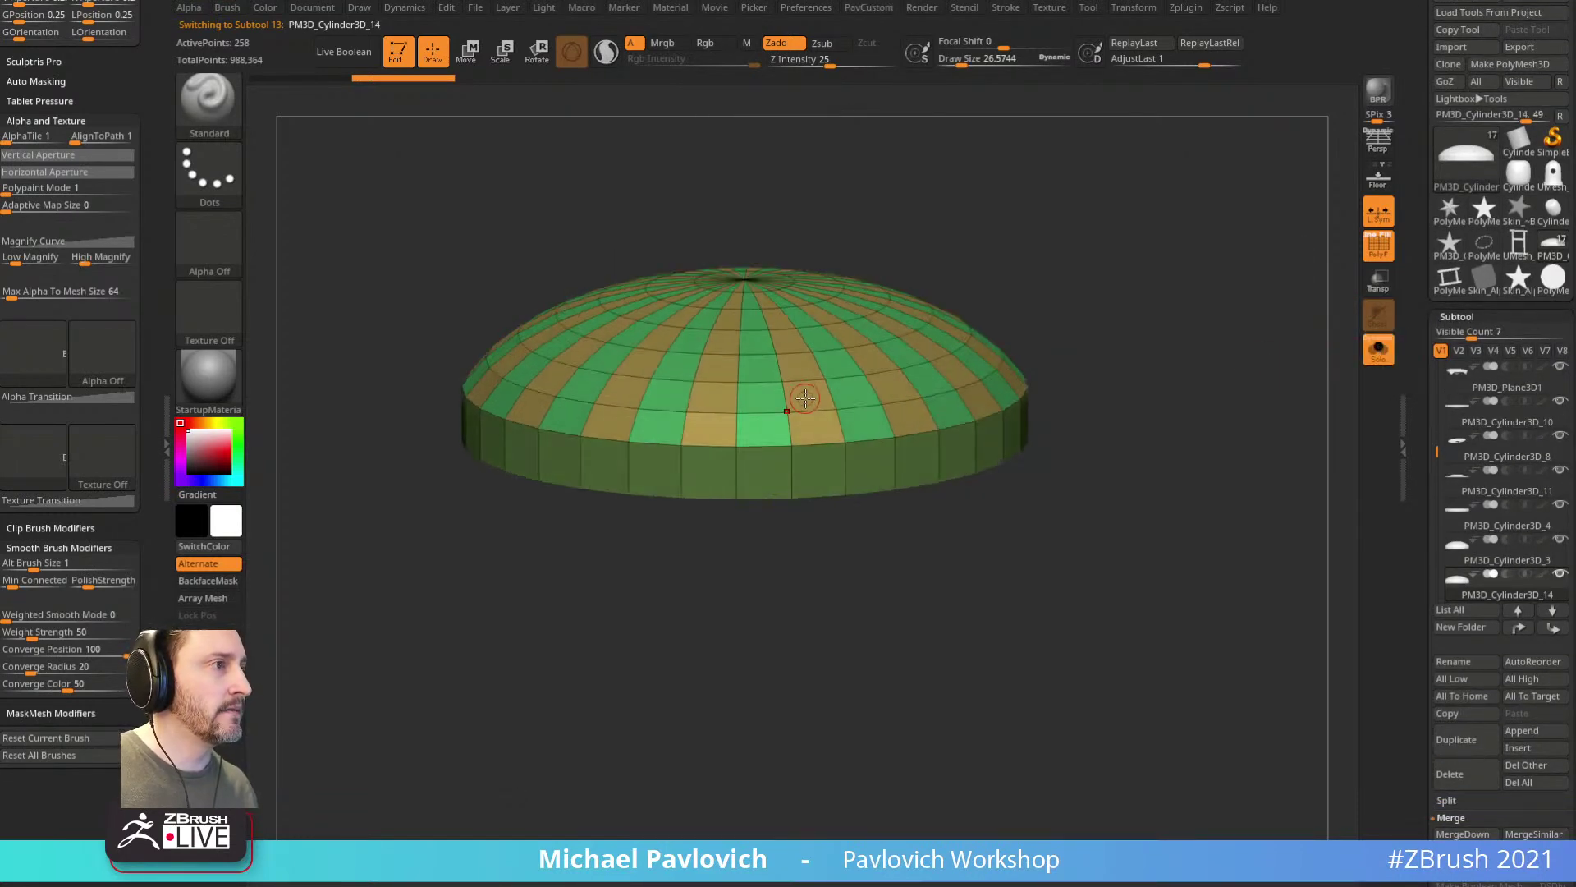
key(ctrl+w)
alt+drag(1150, 352, 1190, 358)
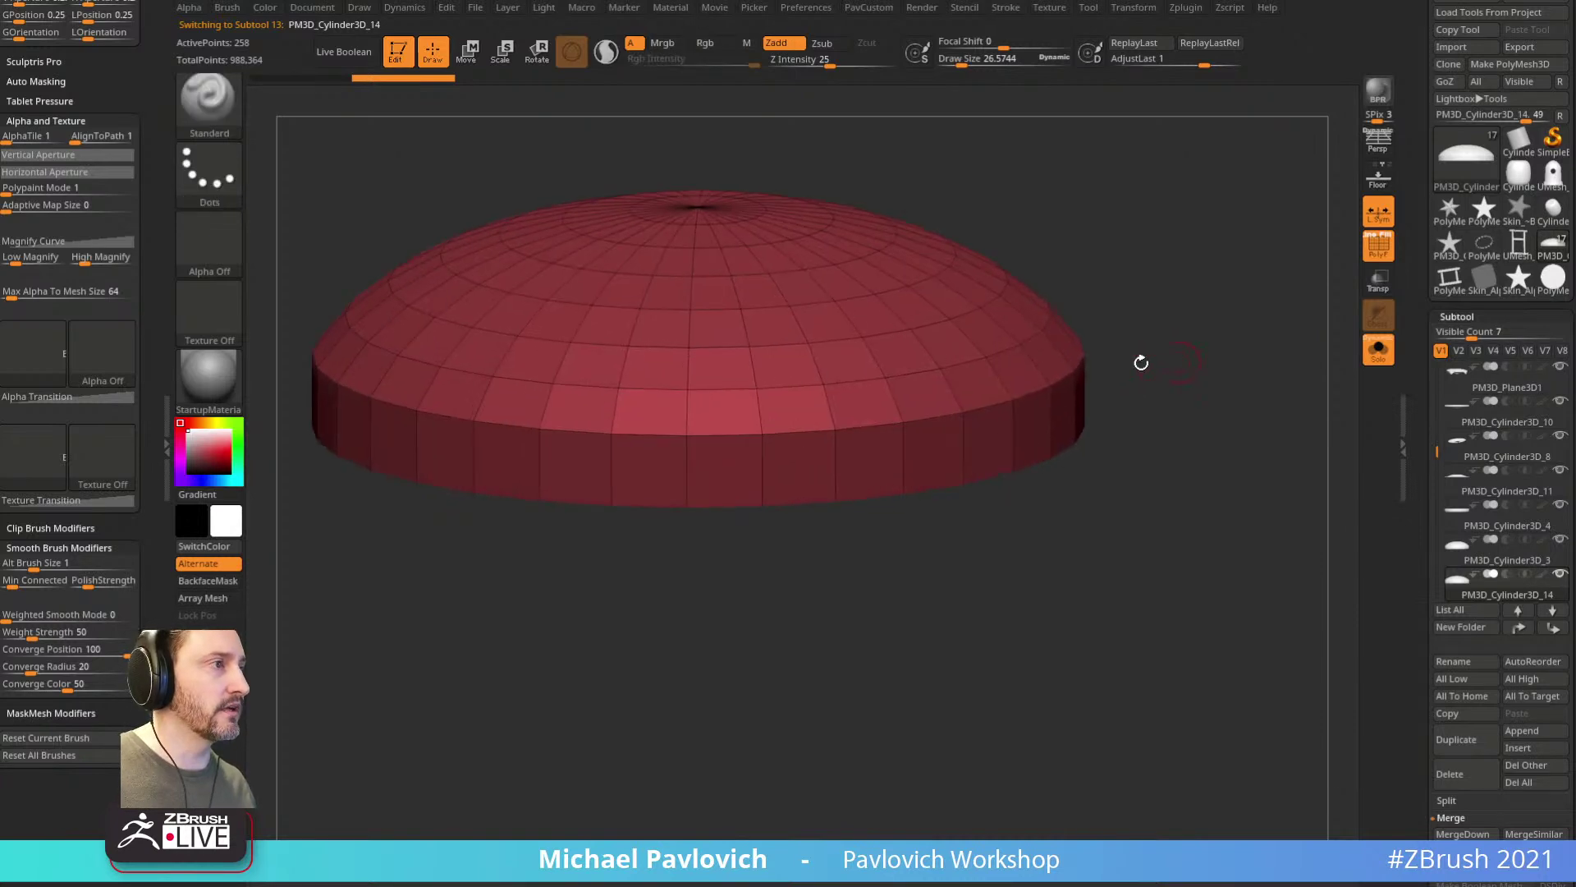
Step: Inset the bun copy's flat underside near its rim with ZModeler, using the Polygroup All target
key(b)
key(z)
key(m)
key(space)
click(658, 410)
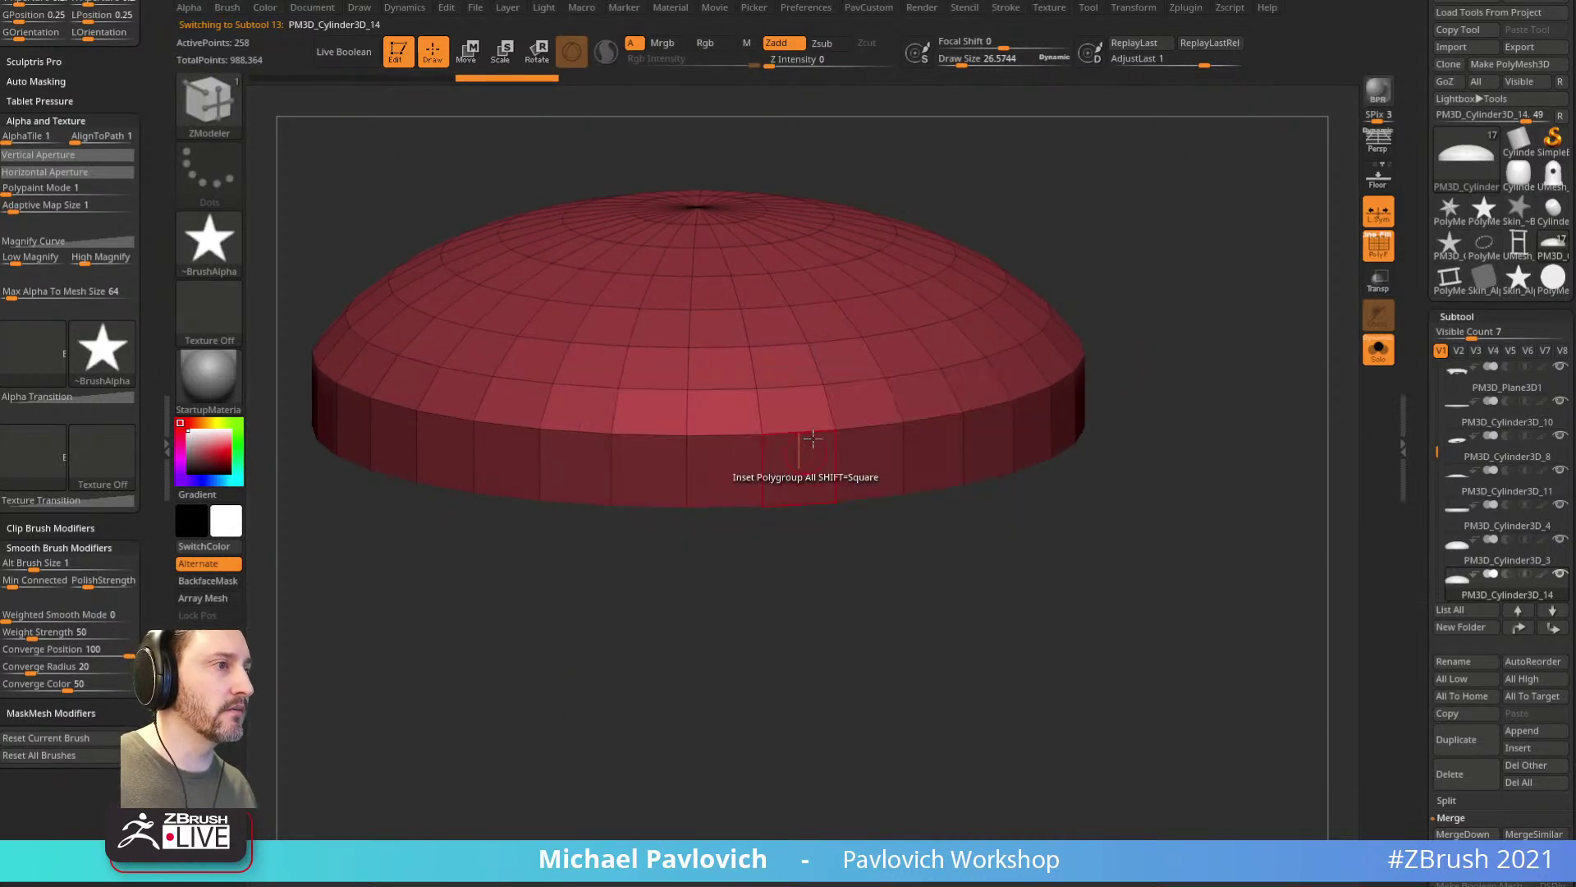
drag(824, 575, 784, 440)
click(803, 447)
Step: Switch the inset target to Polygroup Island and inset the bun's underside into concentric rings toward its center
key(space)
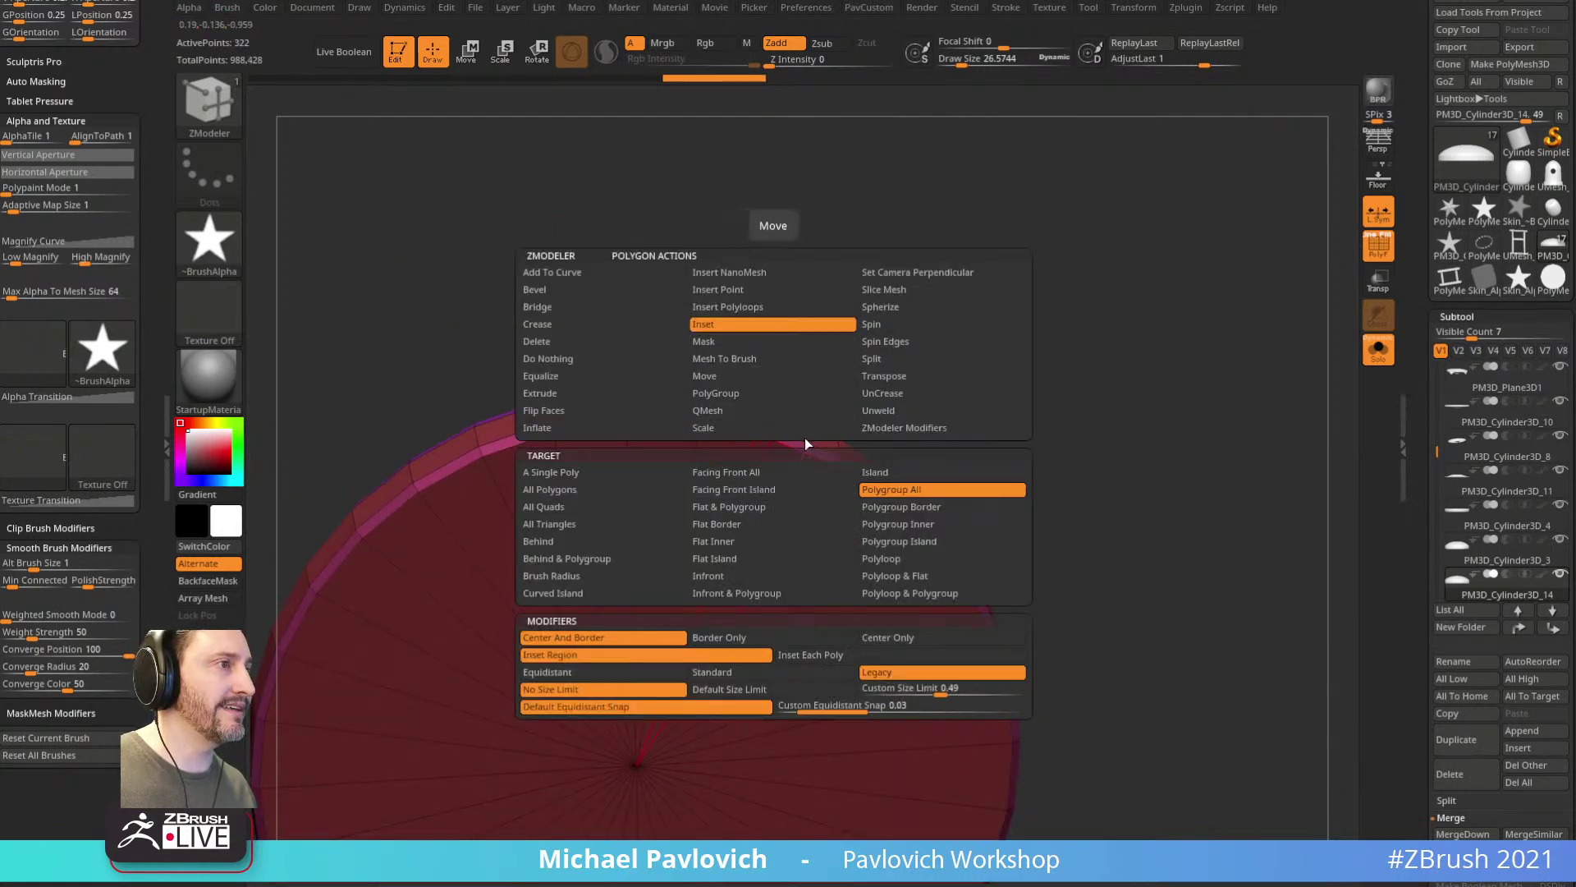
click(899, 541)
drag(771, 517, 770, 468)
drag(756, 531, 756, 485)
drag(731, 577, 729, 534)
key(ctrl+z)
drag(718, 608, 708, 575)
drag(697, 648, 697, 613)
Step: Show the rest of the tower again and merge the bun copy's polygons into one polygroup
ctrl+right_drag(985, 508, 1145, 337)
click(1377, 350)
ctrl+right_drag(1136, 506, 1203, 508)
drag(1203, 509, 1347, 355)
key(ctrl+shift+s)
key(ctrl+w)
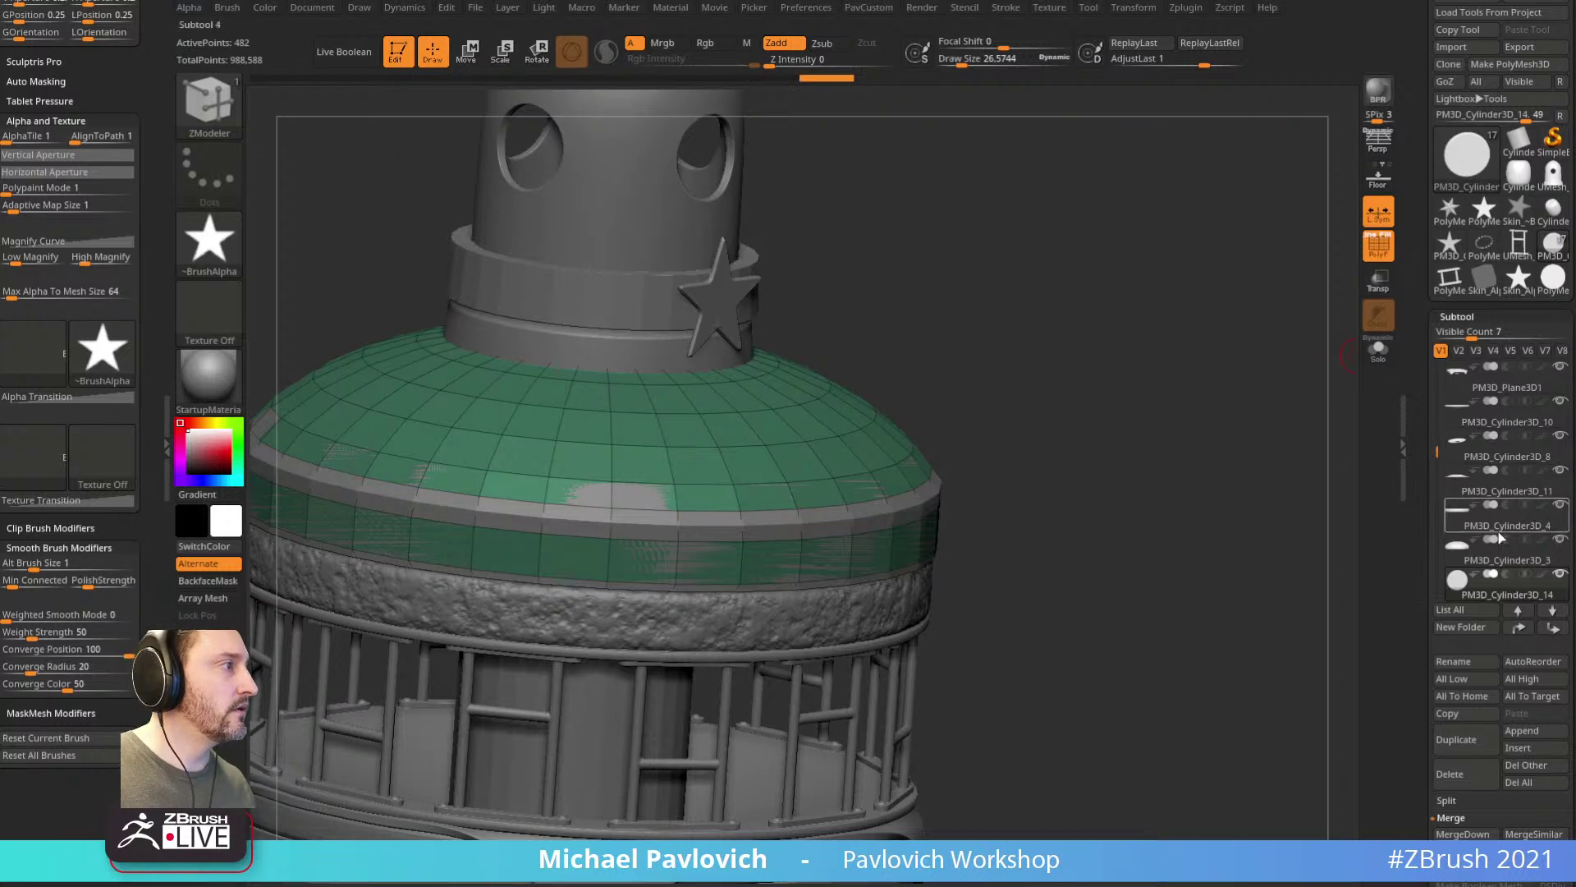
Step: Hide the original top bun and frame the whole tower from the front
alt+drag(1240, 460, 887, 397)
alt+drag(1139, 399, 1198, 402)
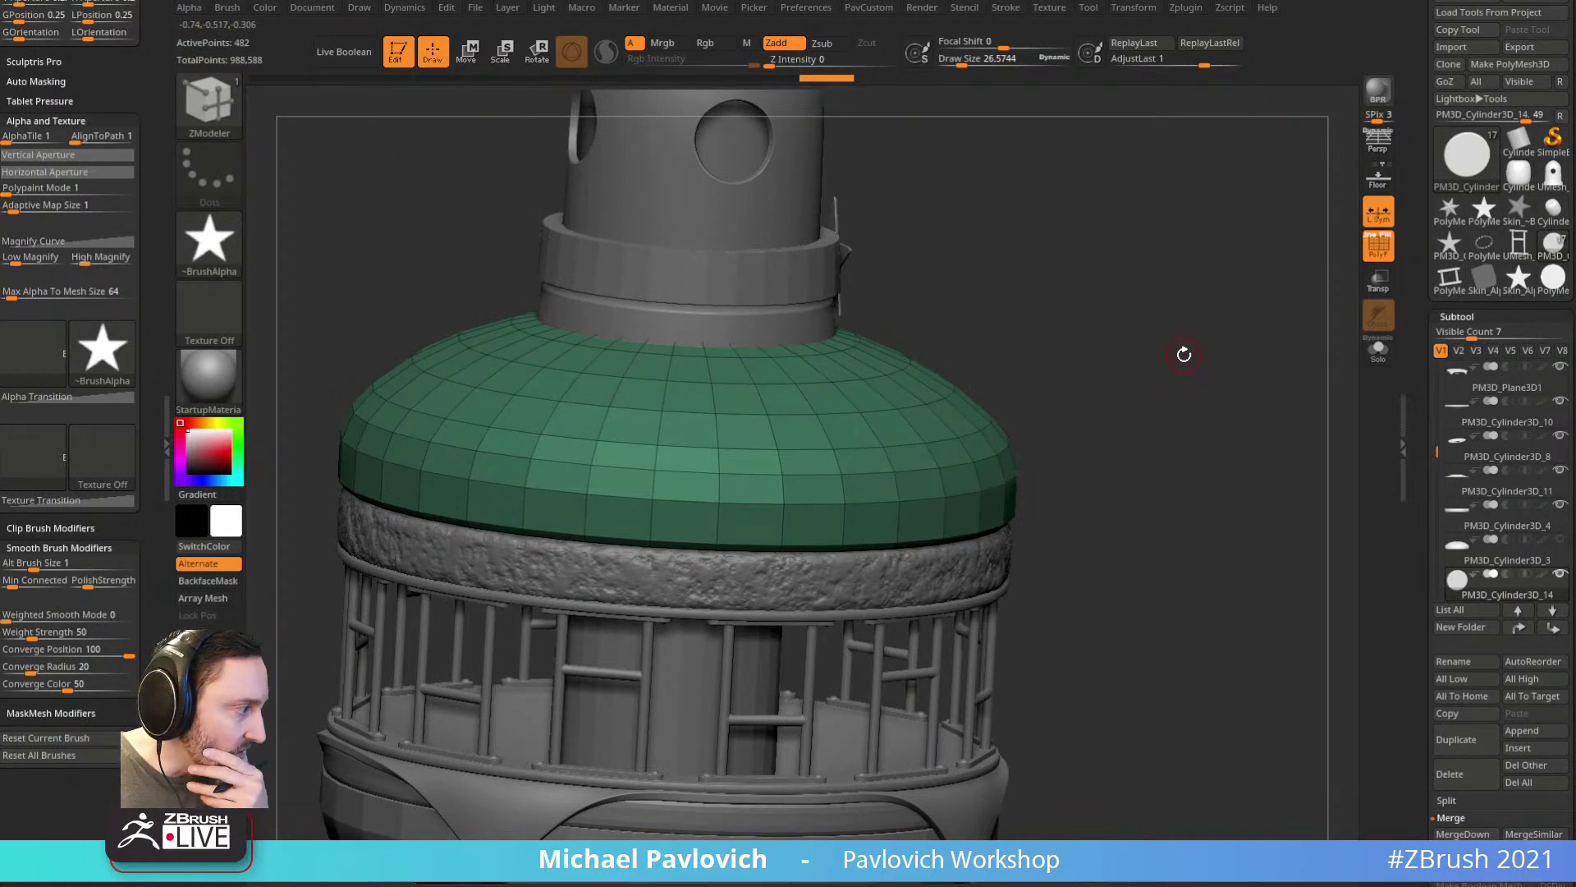
mouse_move(1154, 326)
mouse_down()
mouse_move(1231, 338)
mouse_move(1126, 309)
mouse_up()
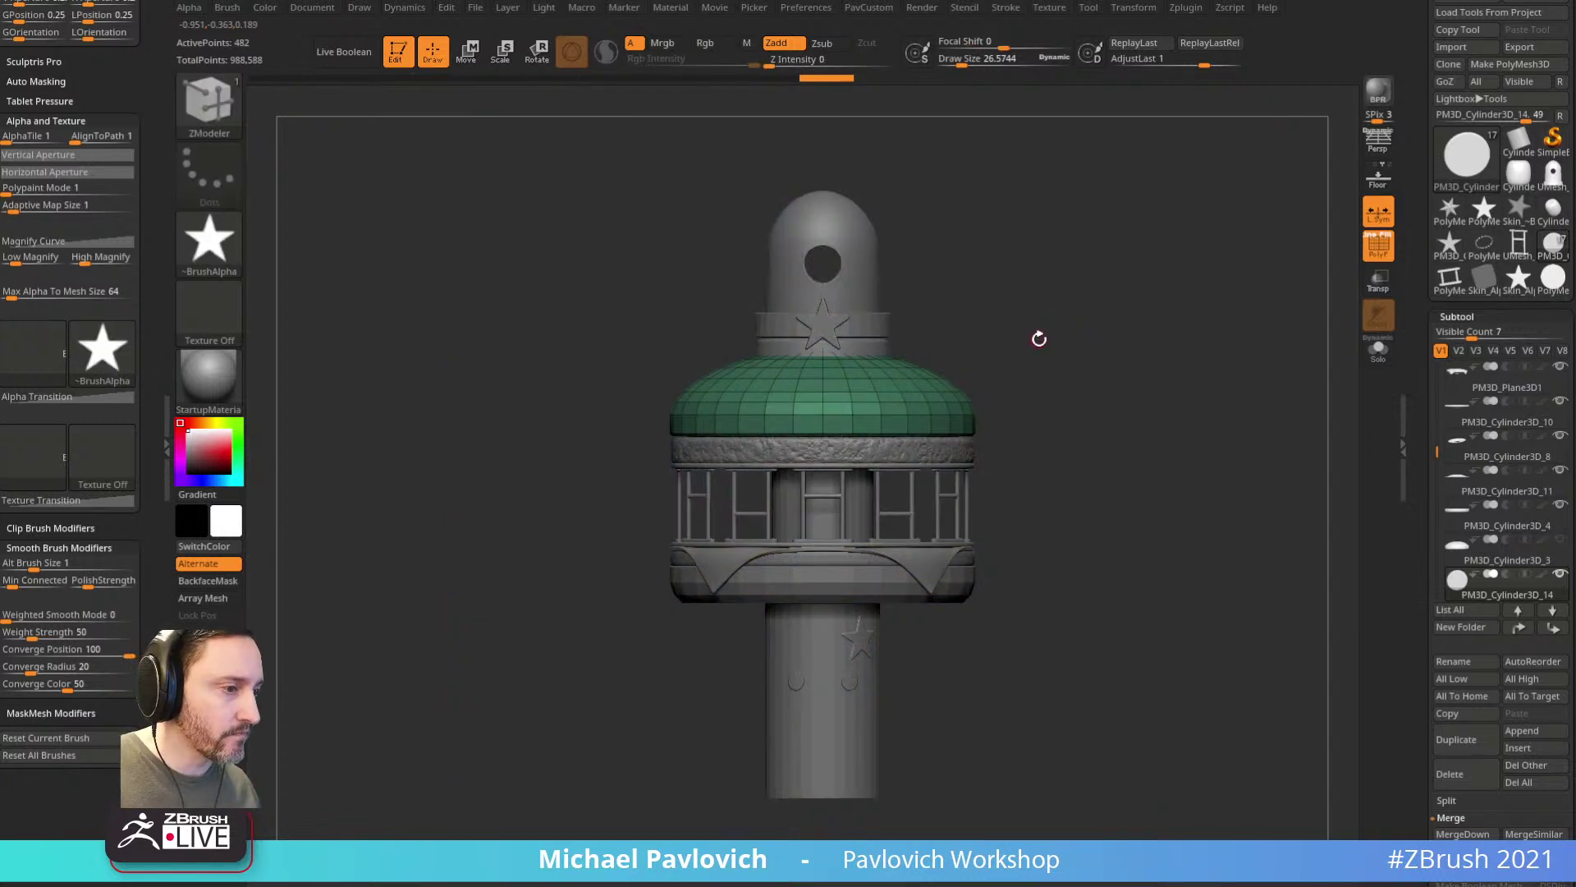
Step: Switch to the Move brush with a draw size of about 156
key(b)
key(m)
key(v)
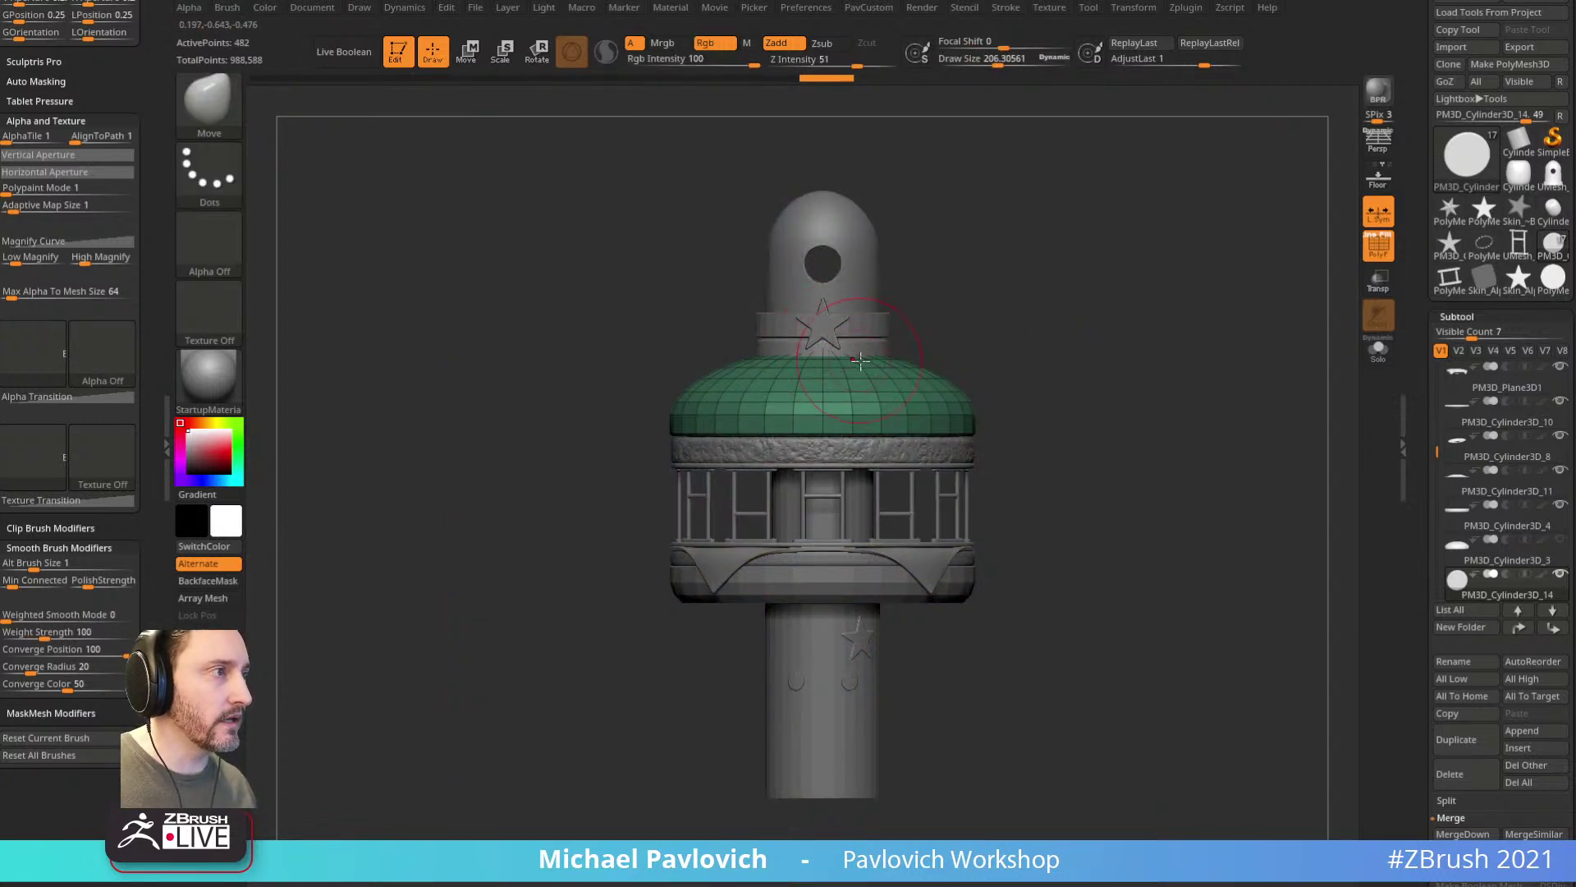
key(bracketleft)
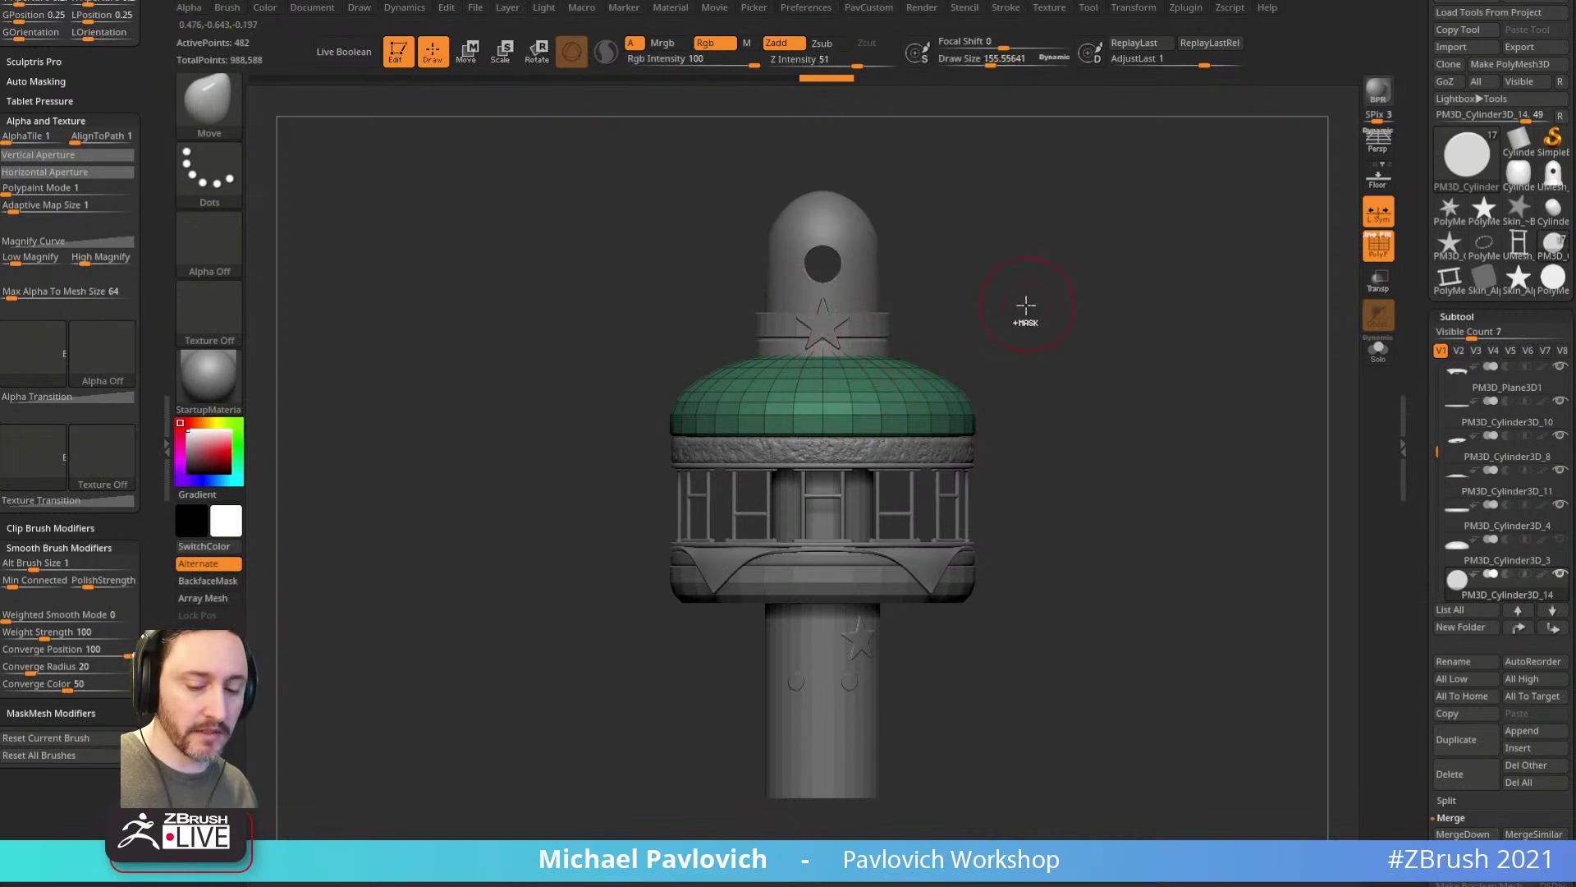
Step: Select the bun copy at its higher subdivision level and switch to the Standard brush
alt+click(823, 353)
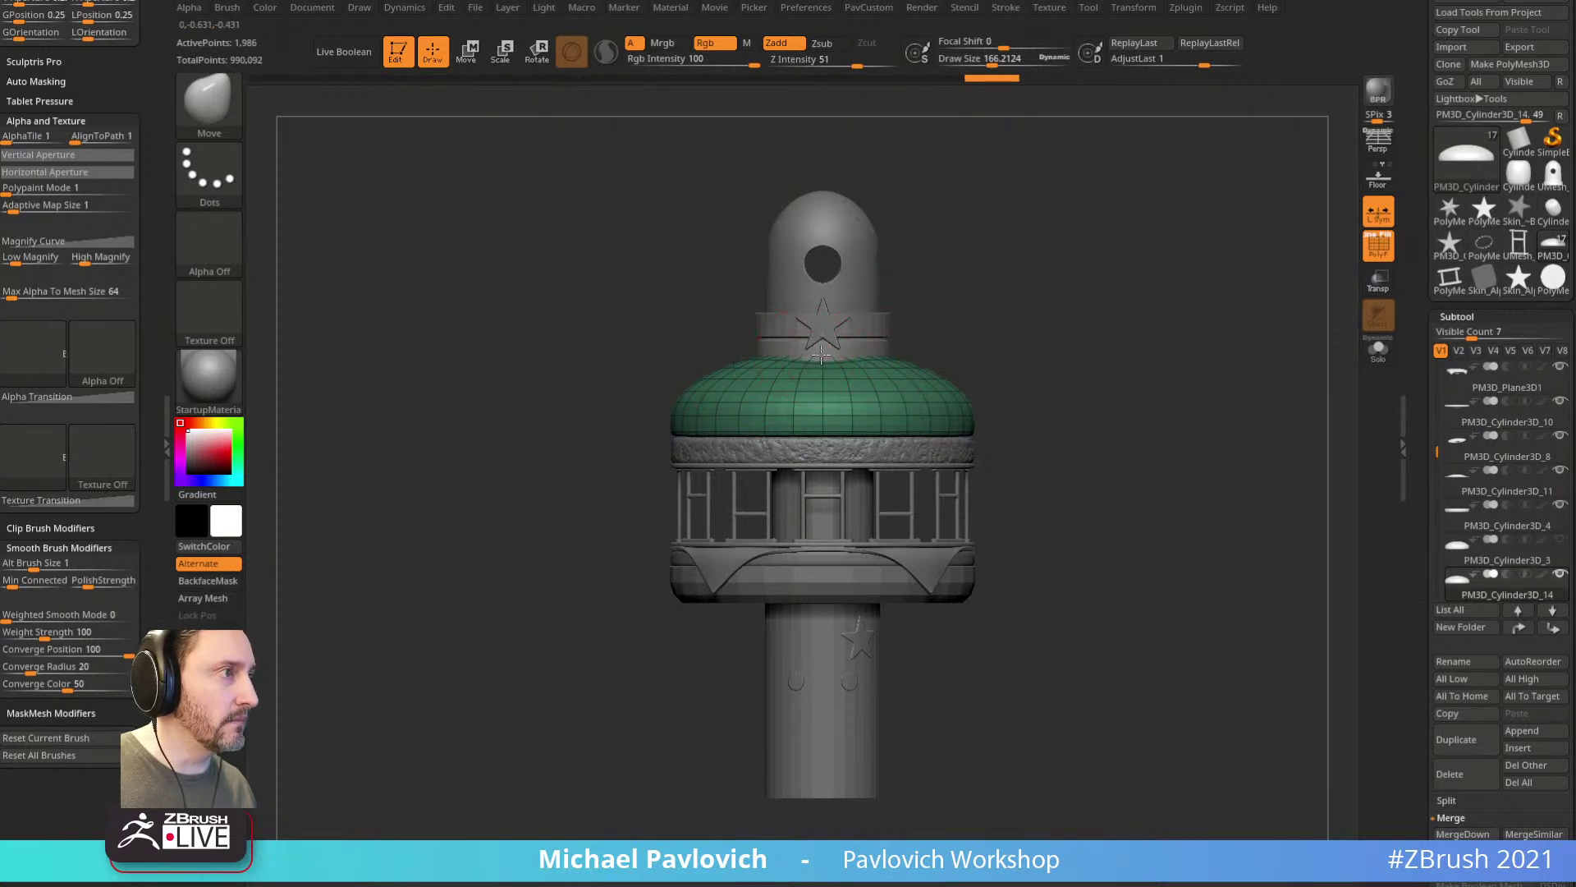
key(b)
key(s)
key(t)
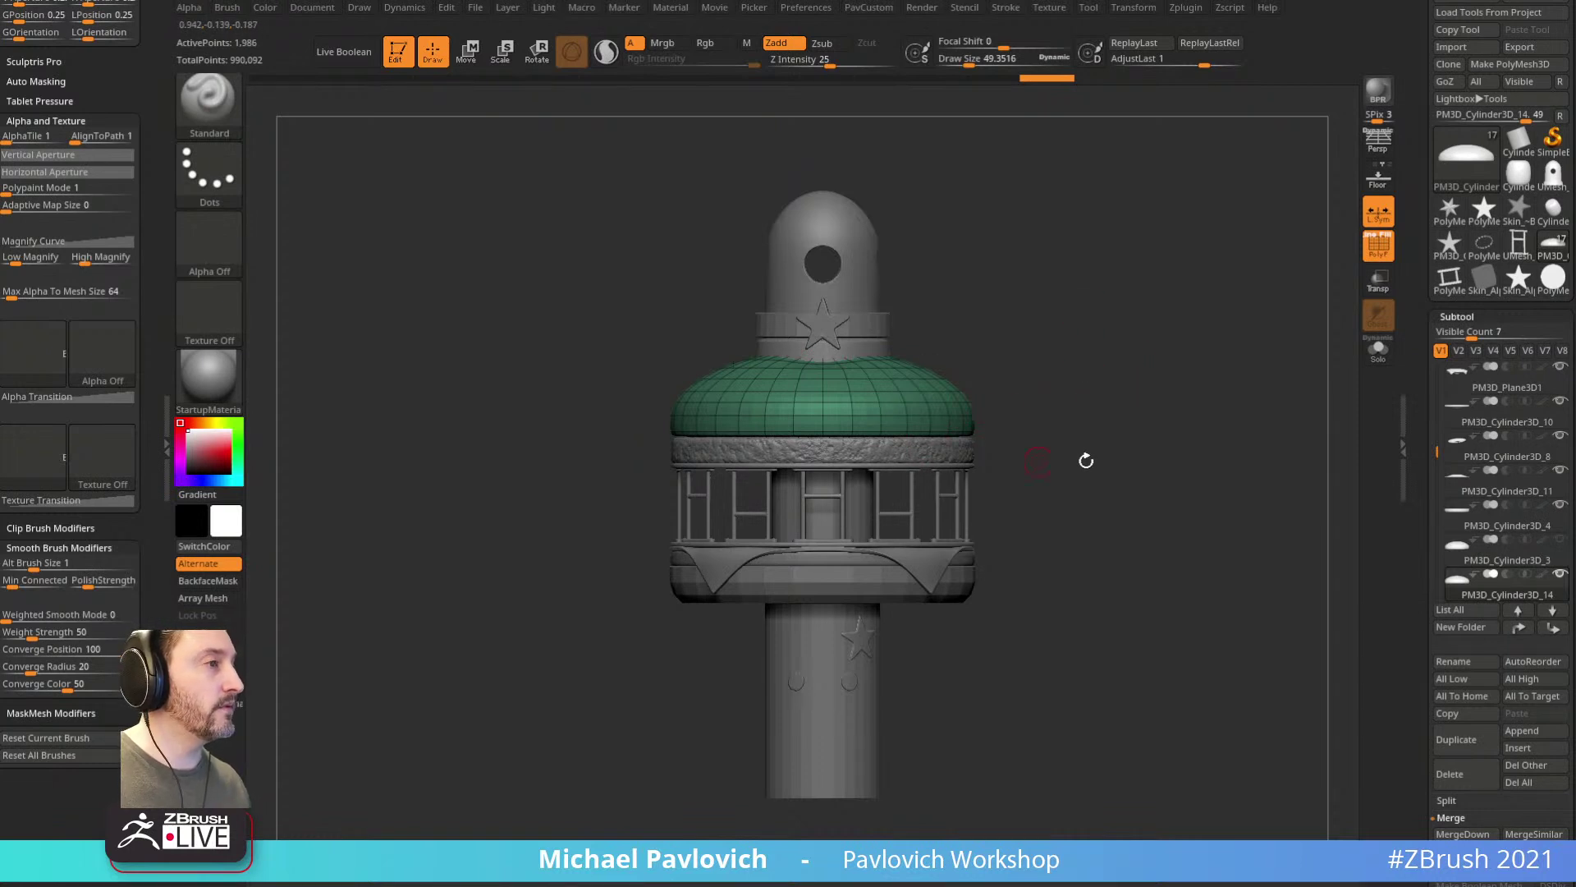
scroll(1412, 534, down, 3)
click(1456, 600)
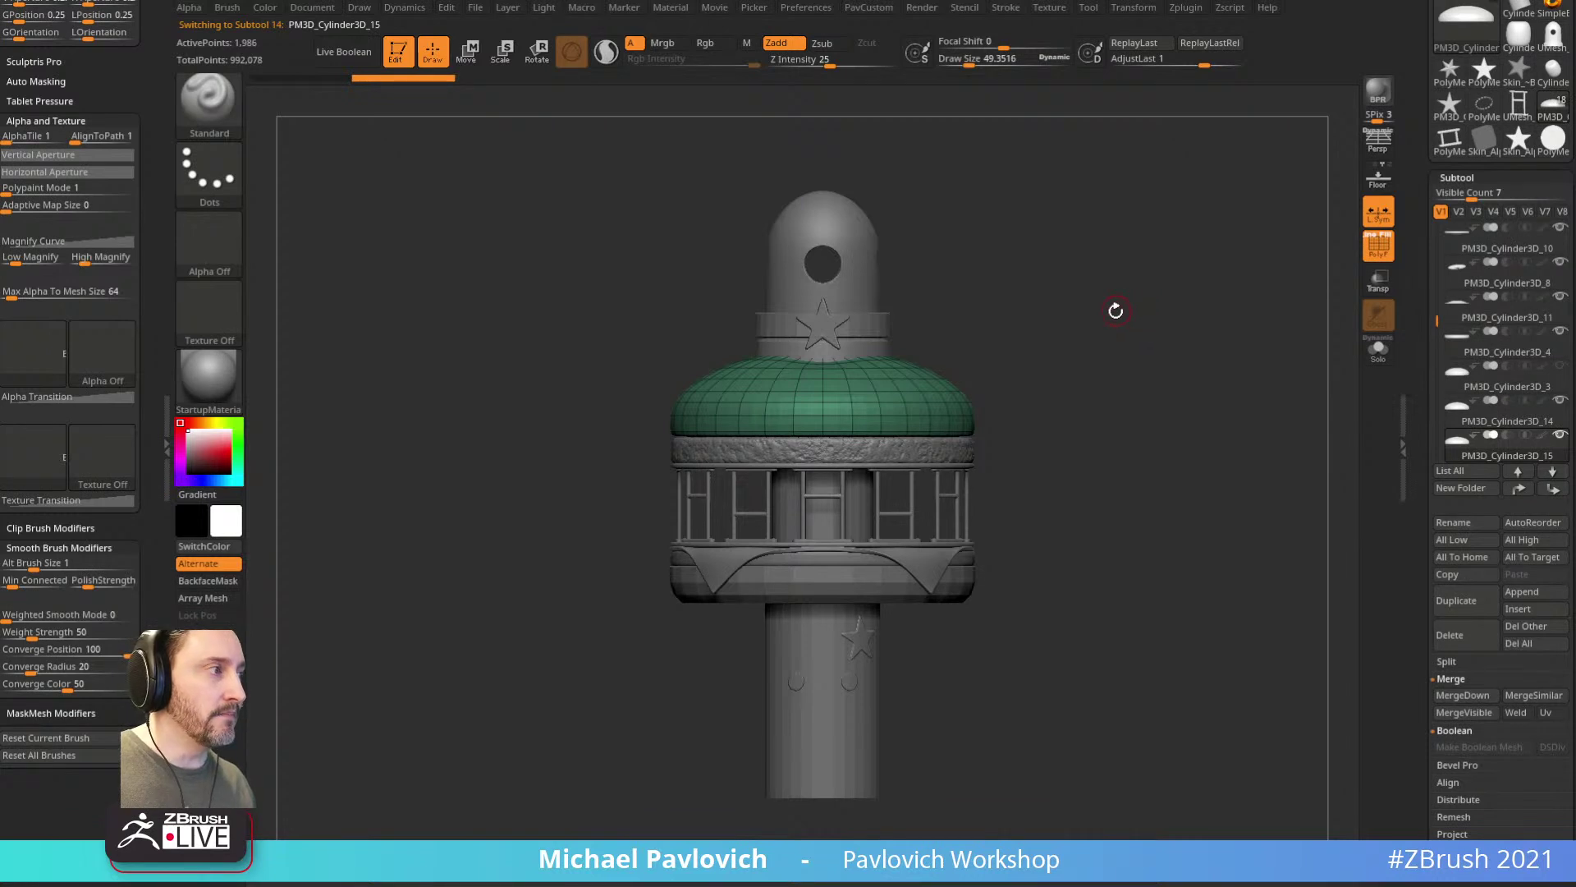
click(1455, 646)
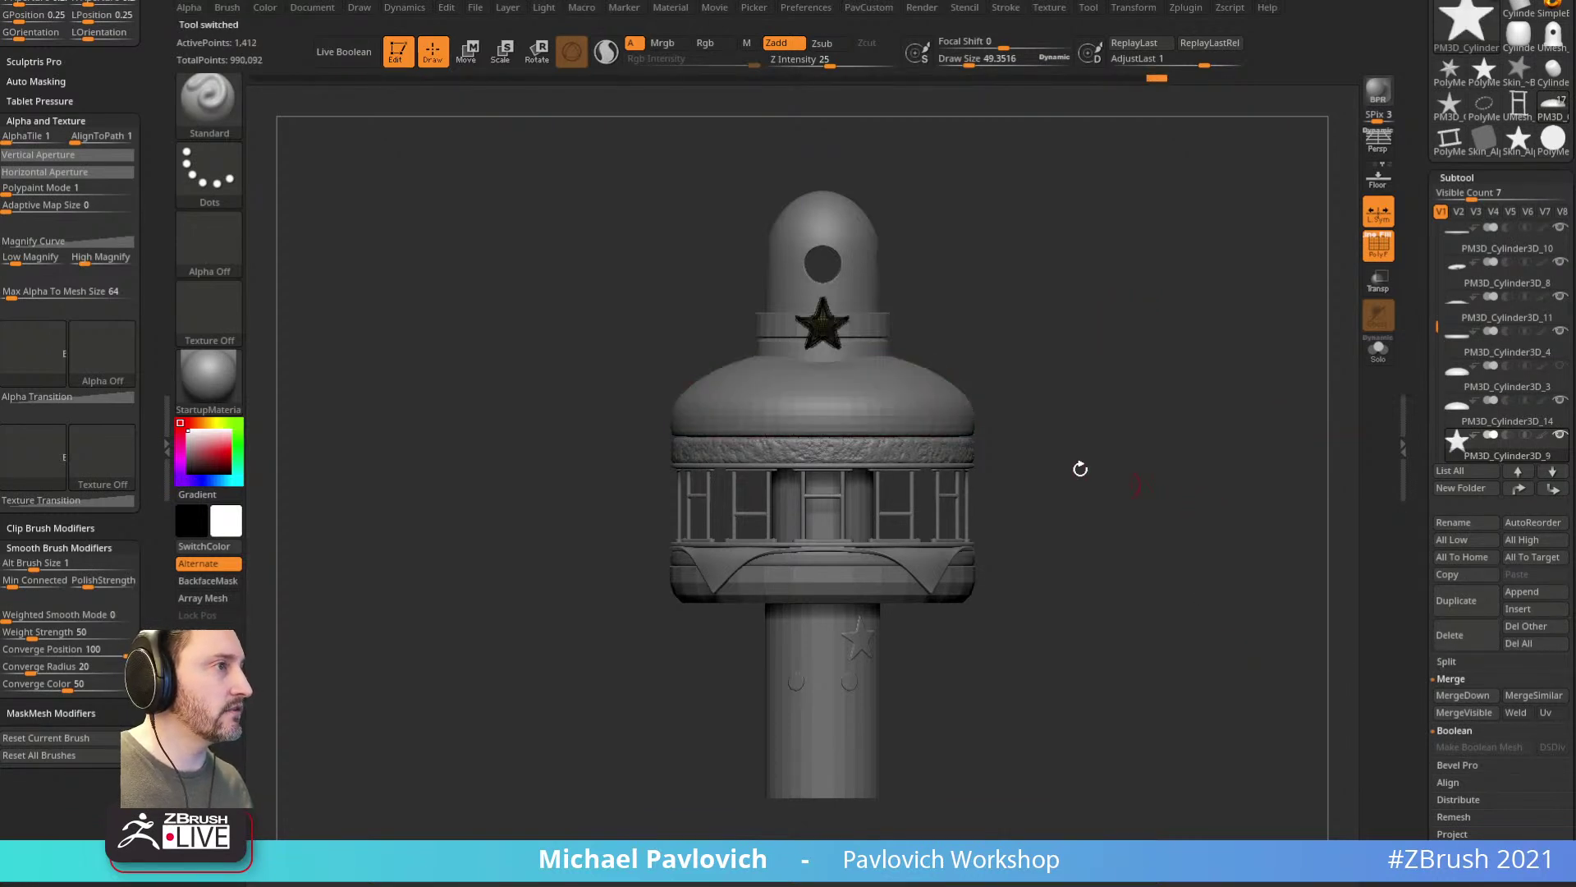
Step: Remove the bun copy's lower subdivision levels and insert a Cylinder32 primitive as a nose at its front center
alt+click(975, 403)
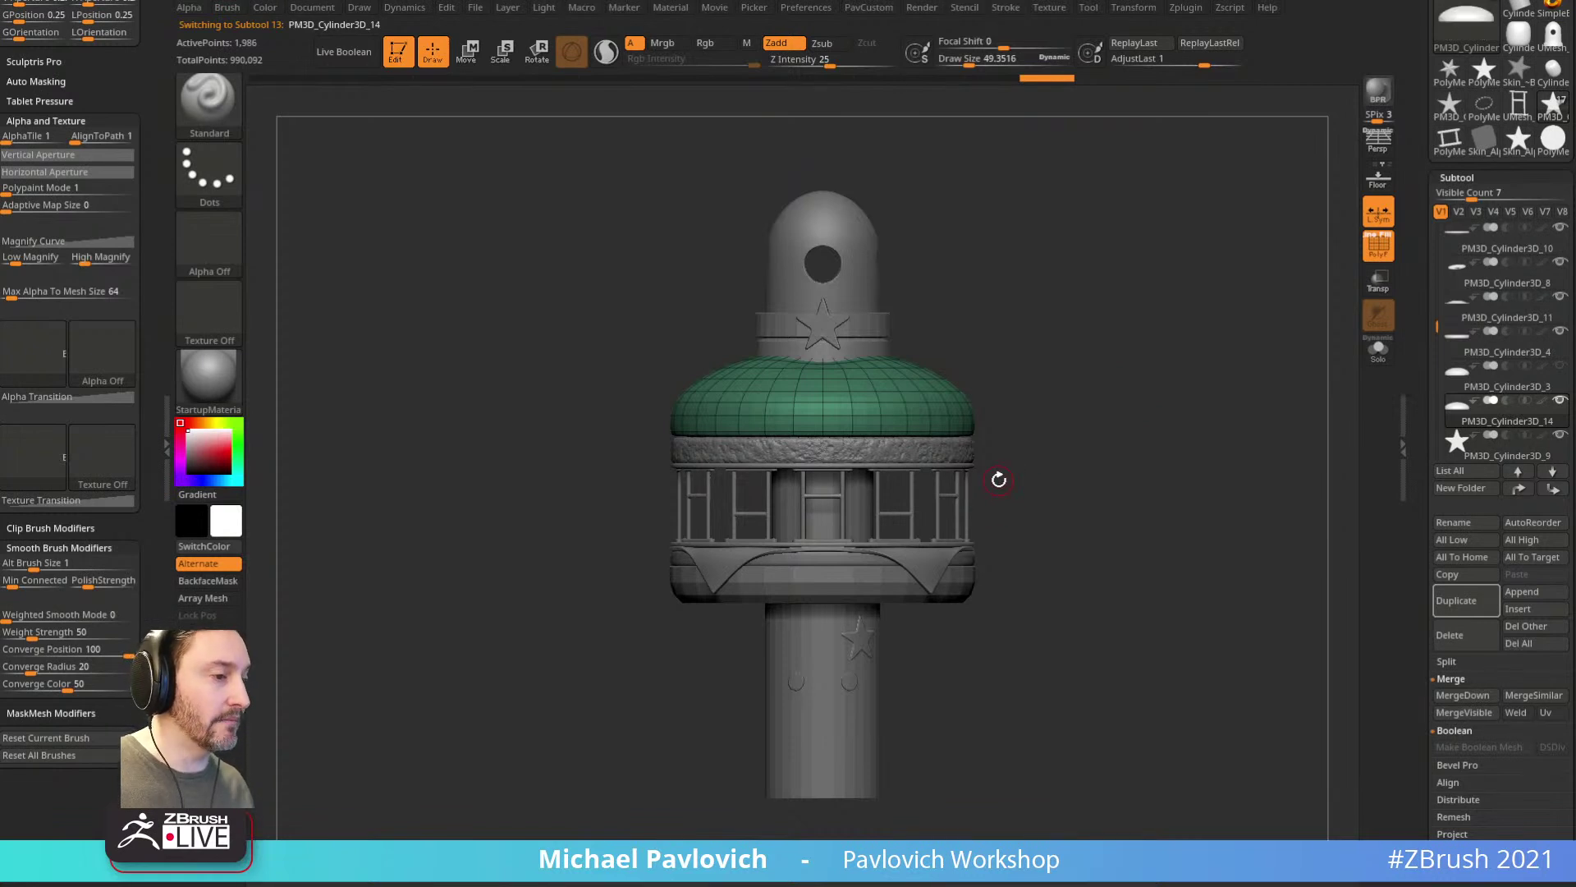
key(b)
key(i)
key(p)
key(m)
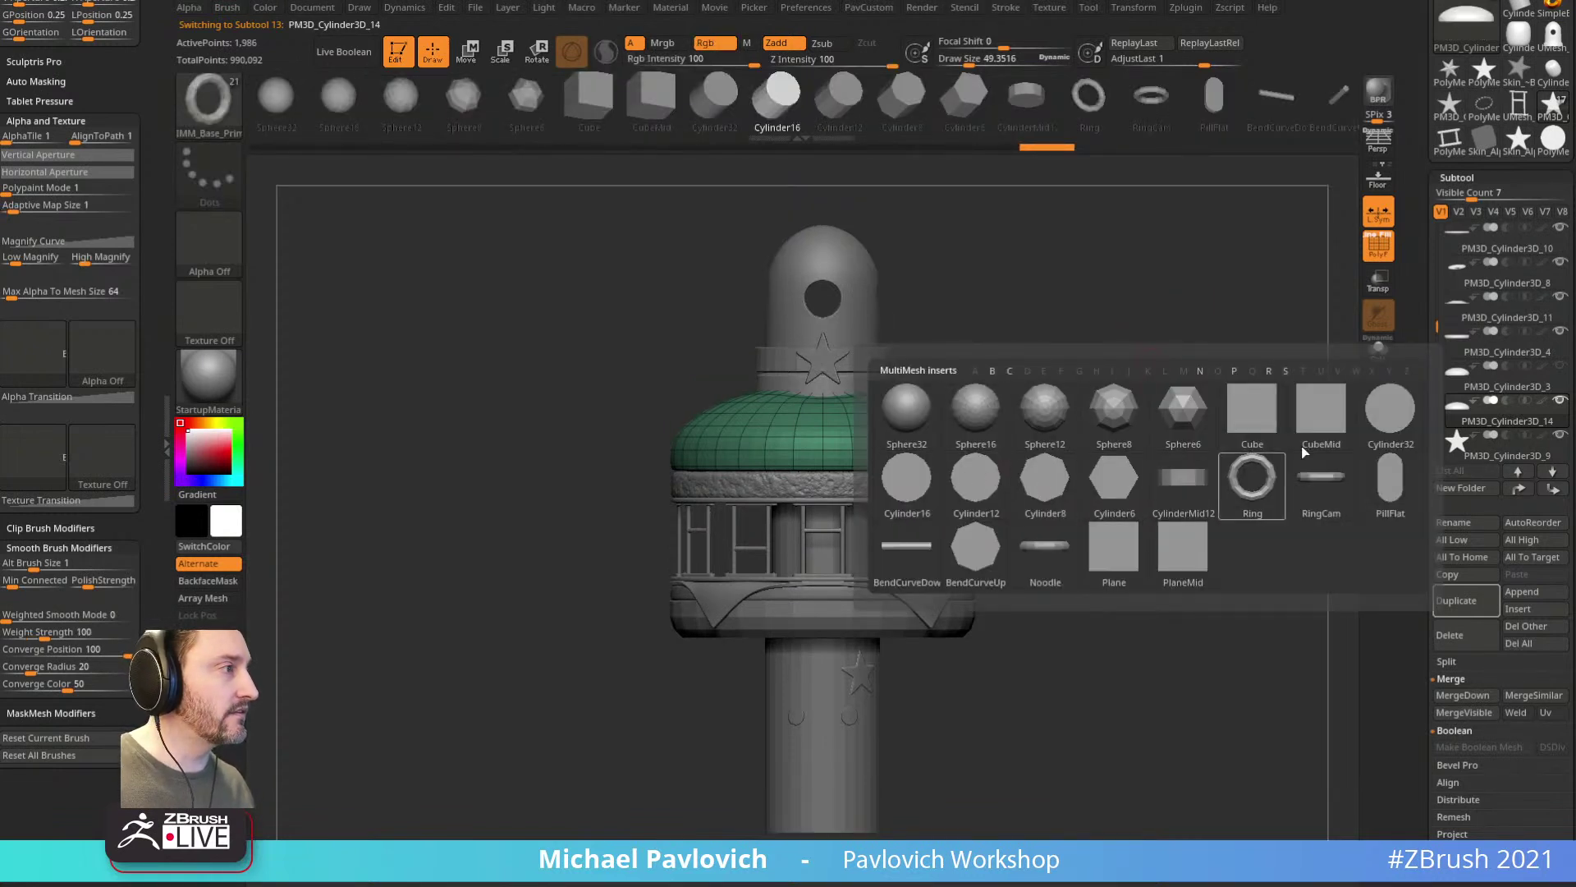
click(1389, 409)
scroll(1502, 493, down, 8)
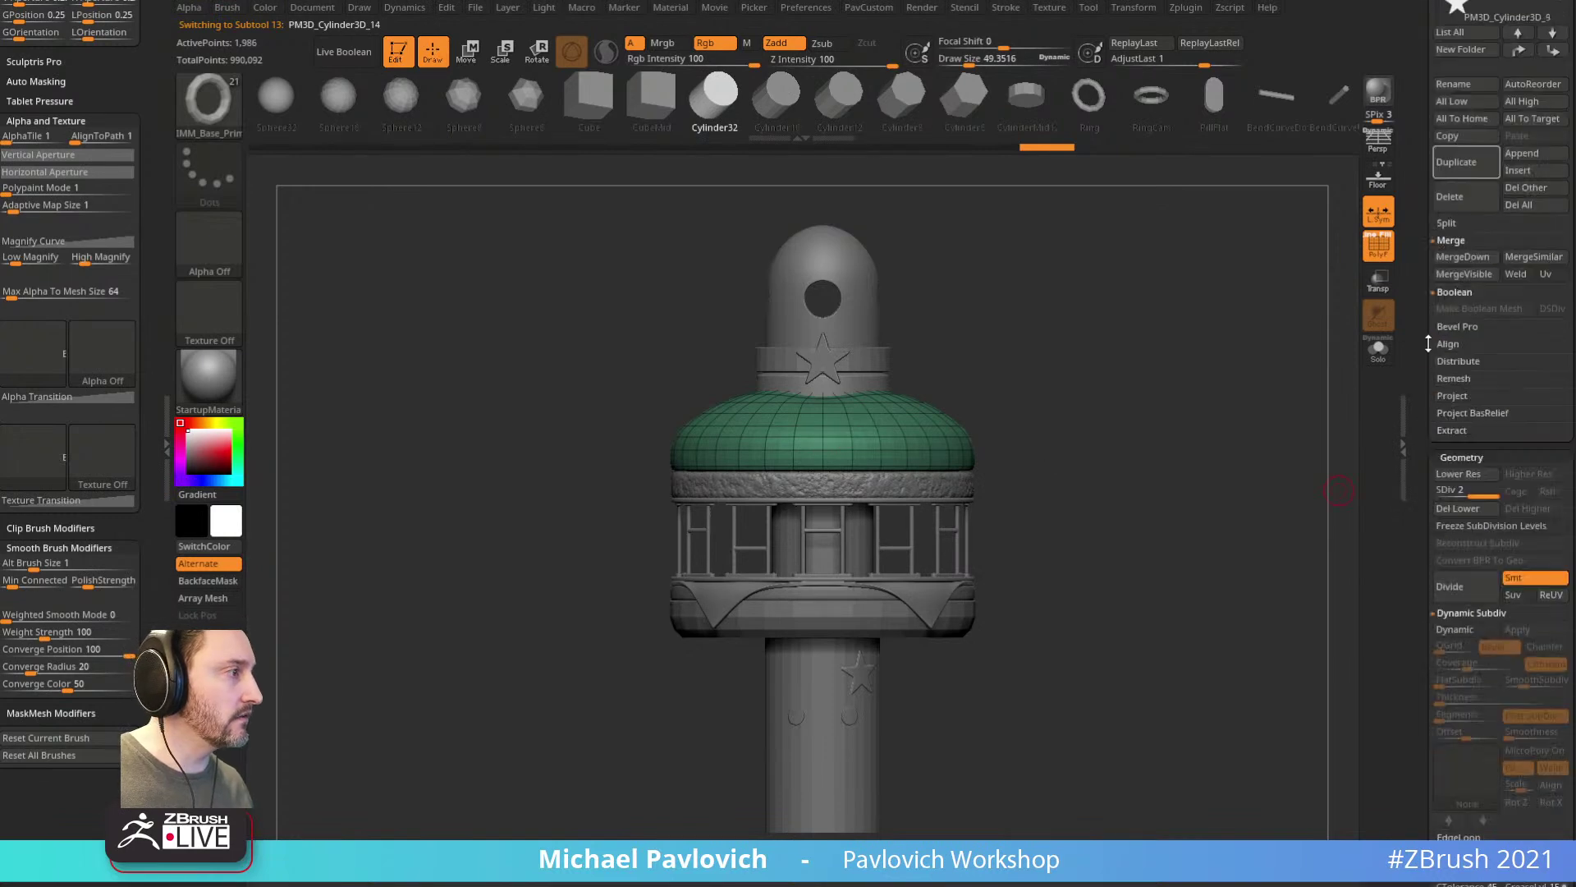
drag(822, 435, 846, 437)
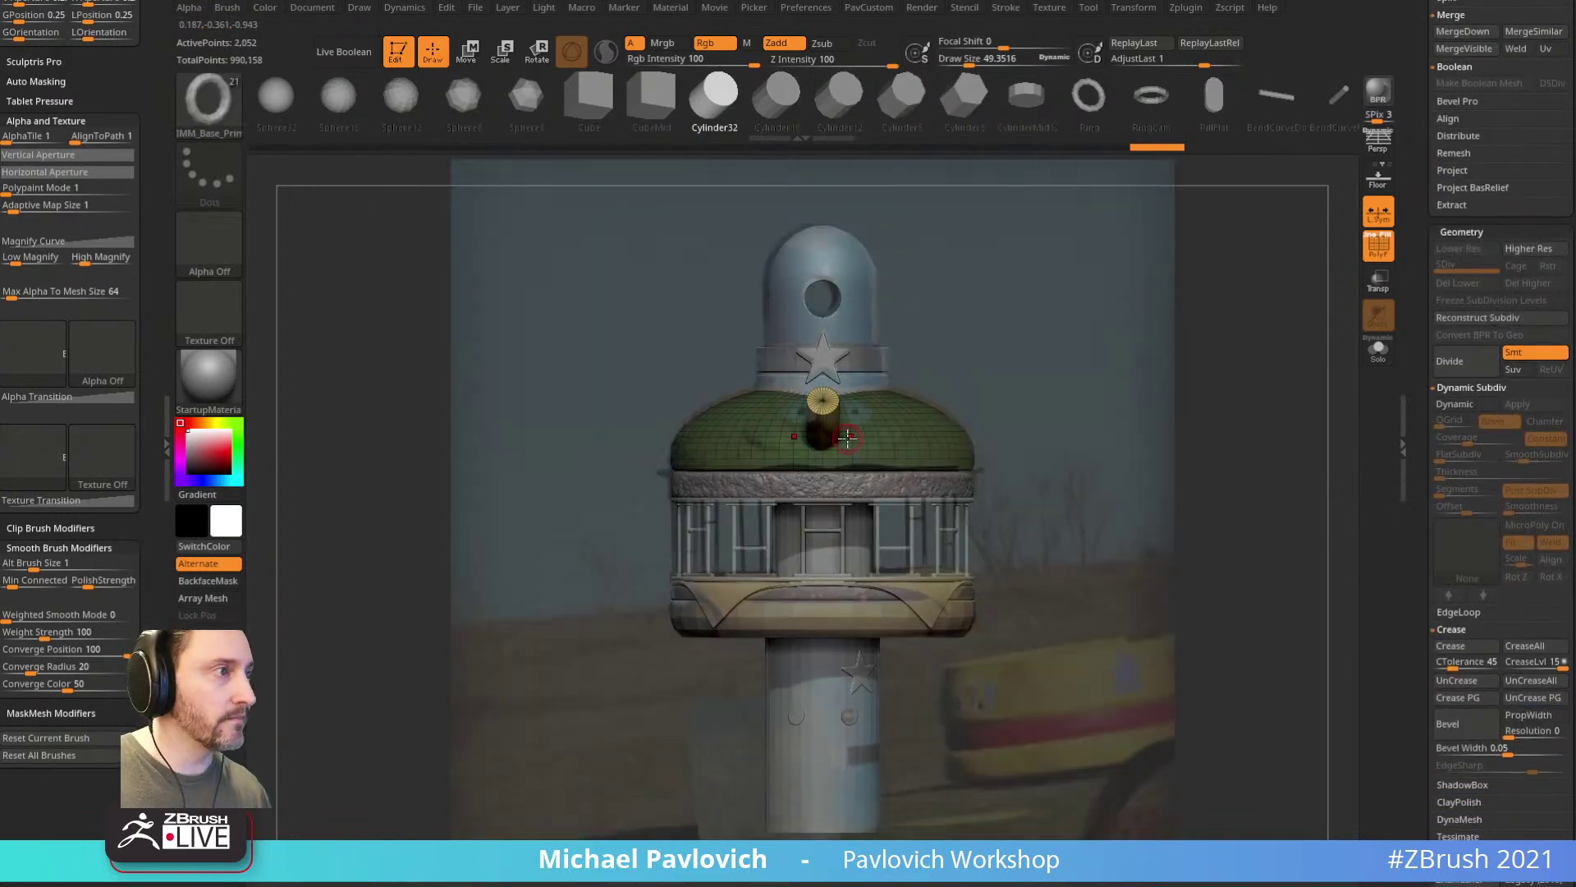
Step: Clear the mask on the bun copy and fuse the nose cylinder into it with DynaMesh
key(w)
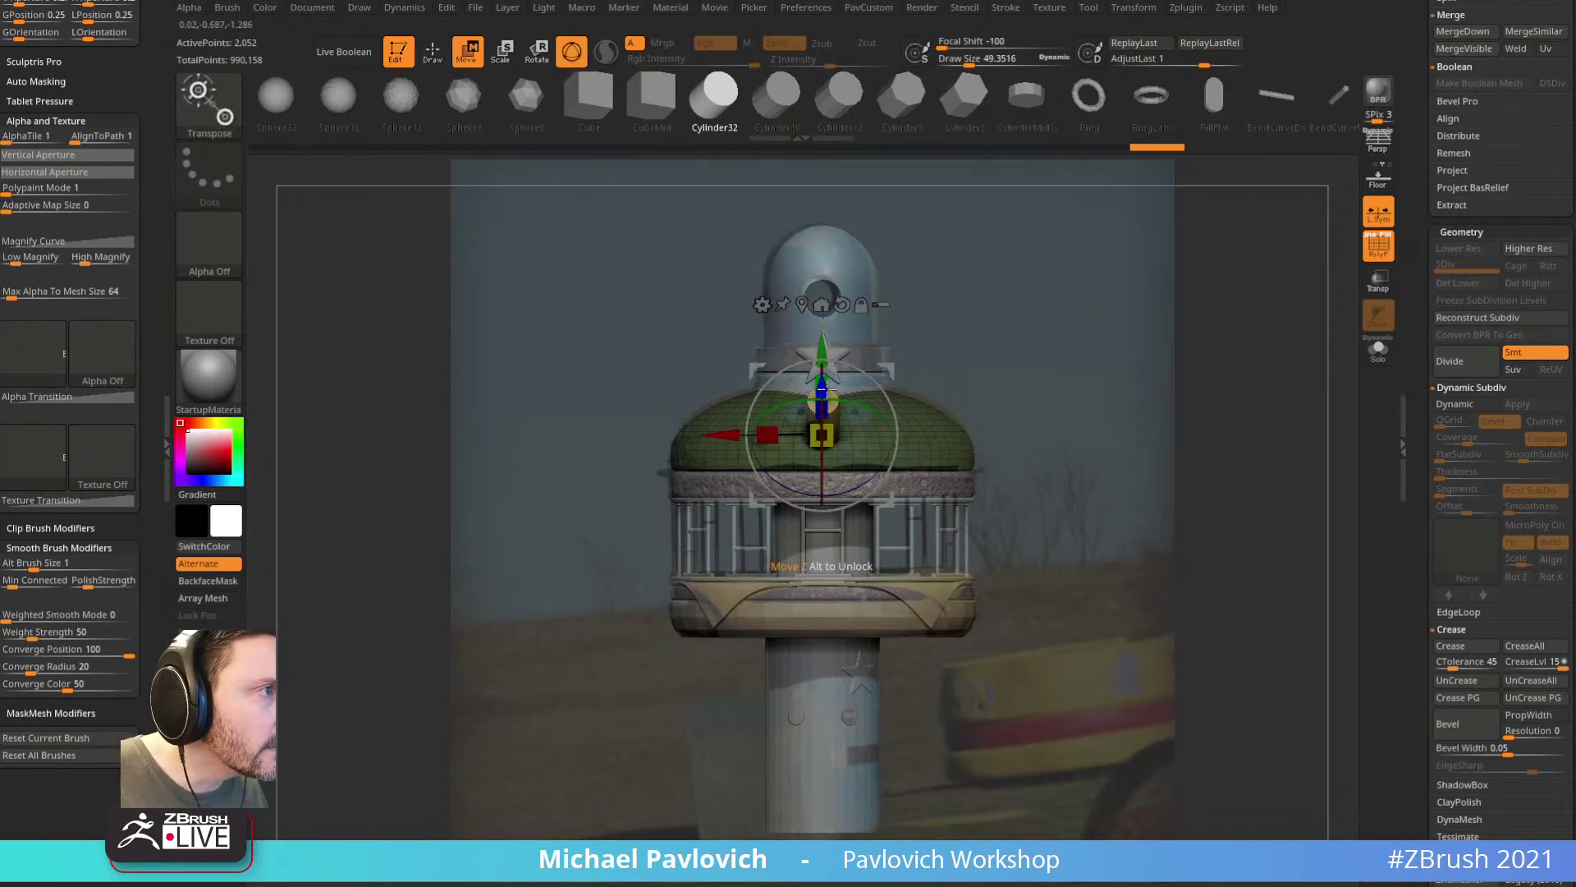
key(q)
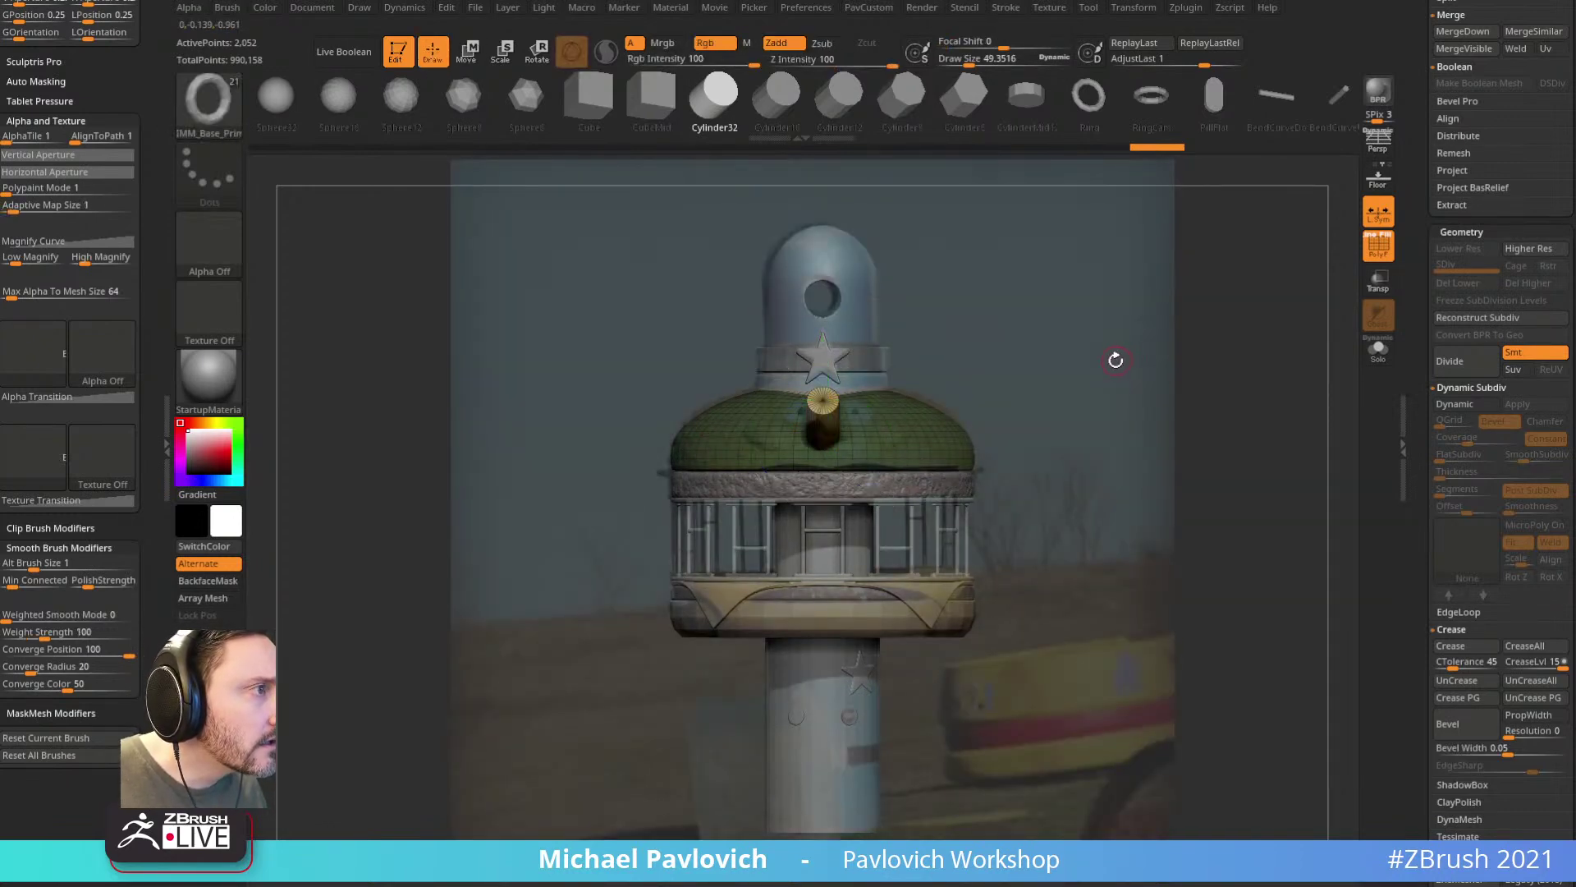
key(m)
click(913, 432)
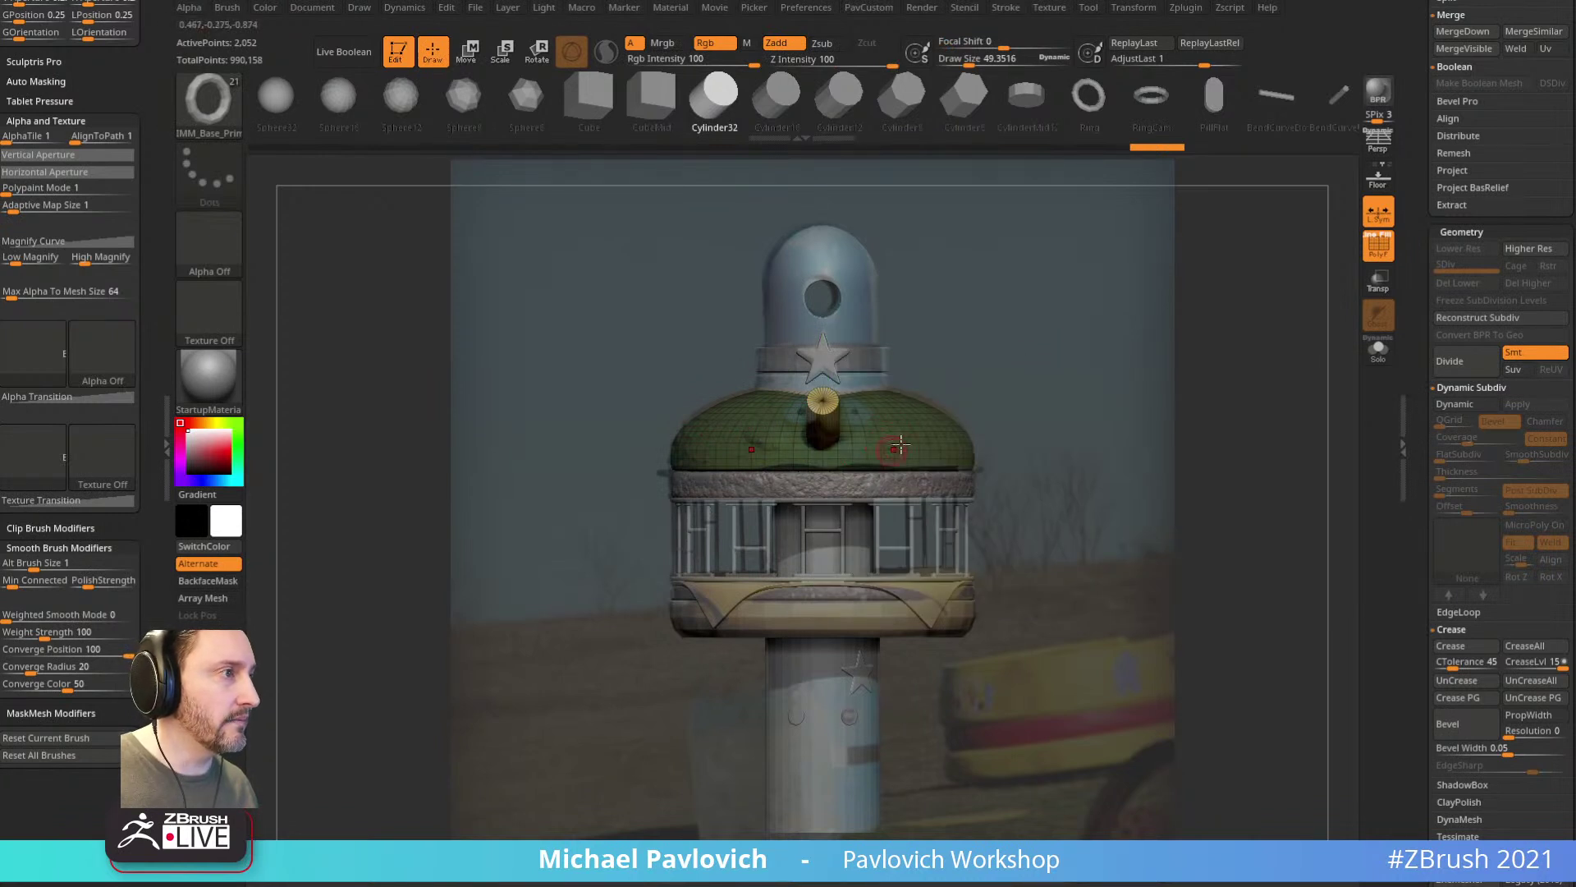
key(shift+z)
ctrl+drag(1119, 314, 1145, 325)
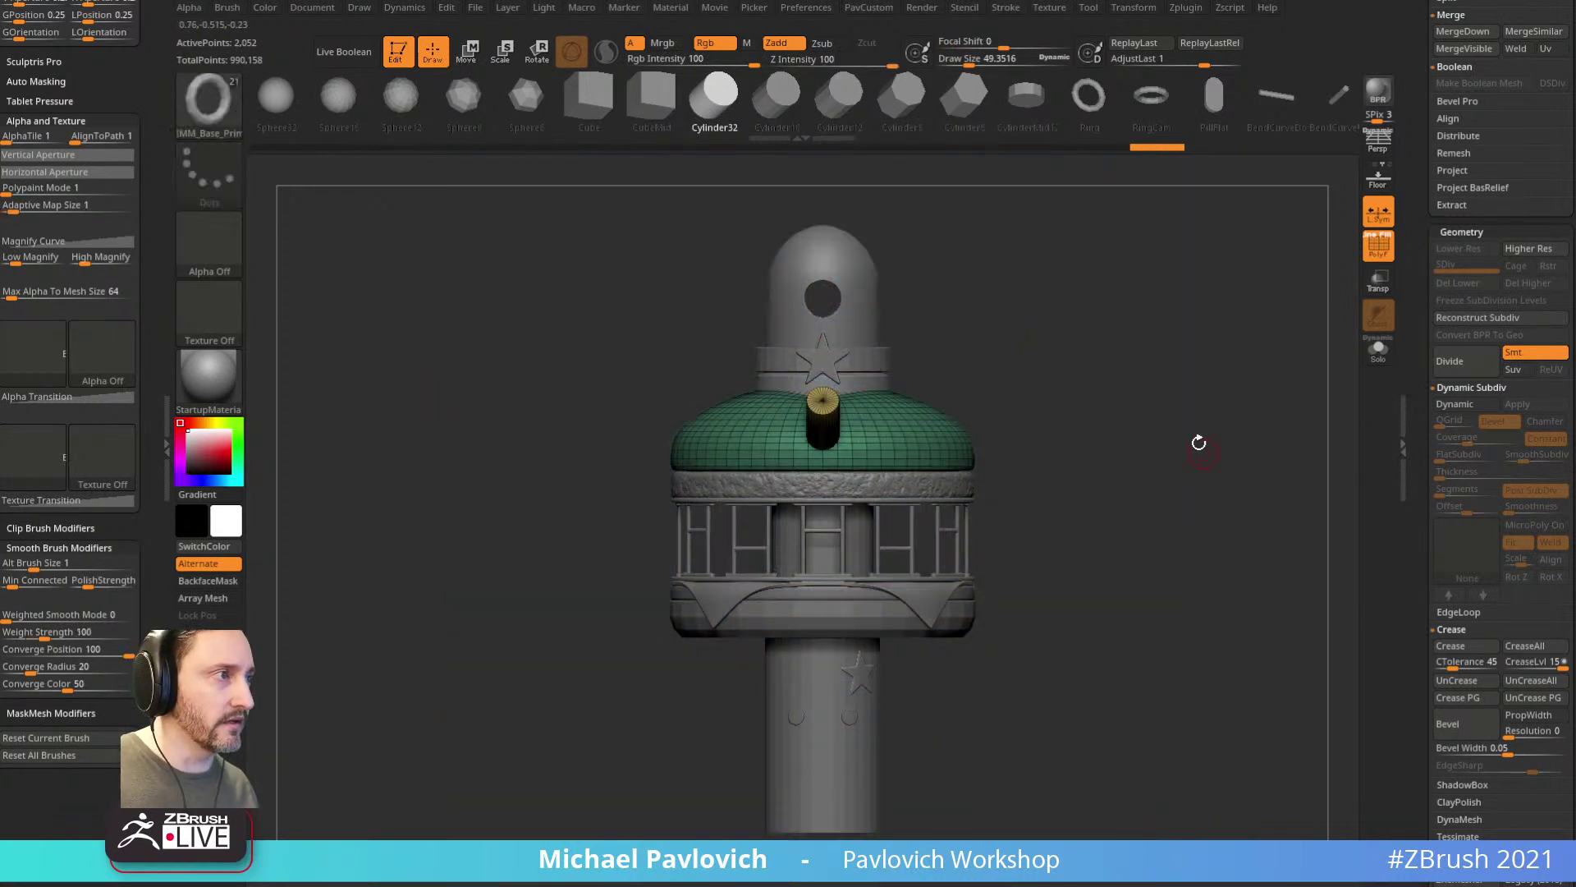
key(space)
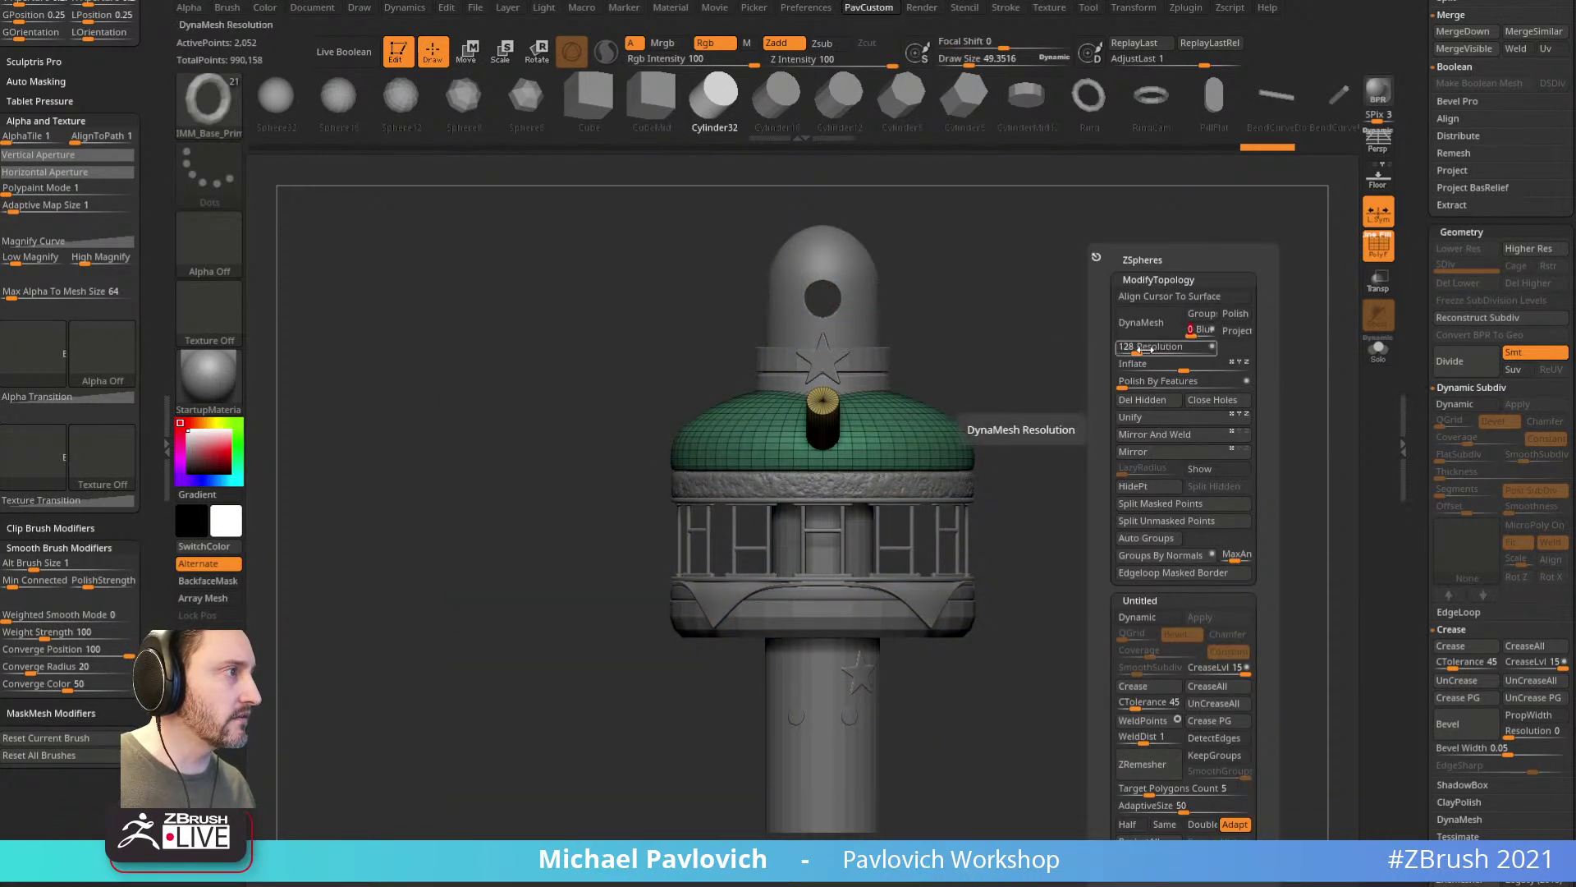
click(1141, 323)
mouse_move(1130, 351)
mouse_down()
mouse_move(1175, 310)
mouse_move(1200, 380)
mouse_move(1235, 328)
mouse_move(1191, 342)
mouse_move(1150, 387)
mouse_move(1101, 338)
mouse_move(1092, 370)
mouse_up()
Step: Turn off the polyframe display and round off the nose's tip with the TrimDynamic brush
key(b)
key(t)
key(d)
drag(799, 519, 848, 540)
right_drag(848, 540, 844, 481)
click(1379, 254)
mouse_move(778, 513)
mouse_down()
mouse_move(825, 513)
mouse_move(829, 542)
mouse_up()
drag(978, 407, 886, 427)
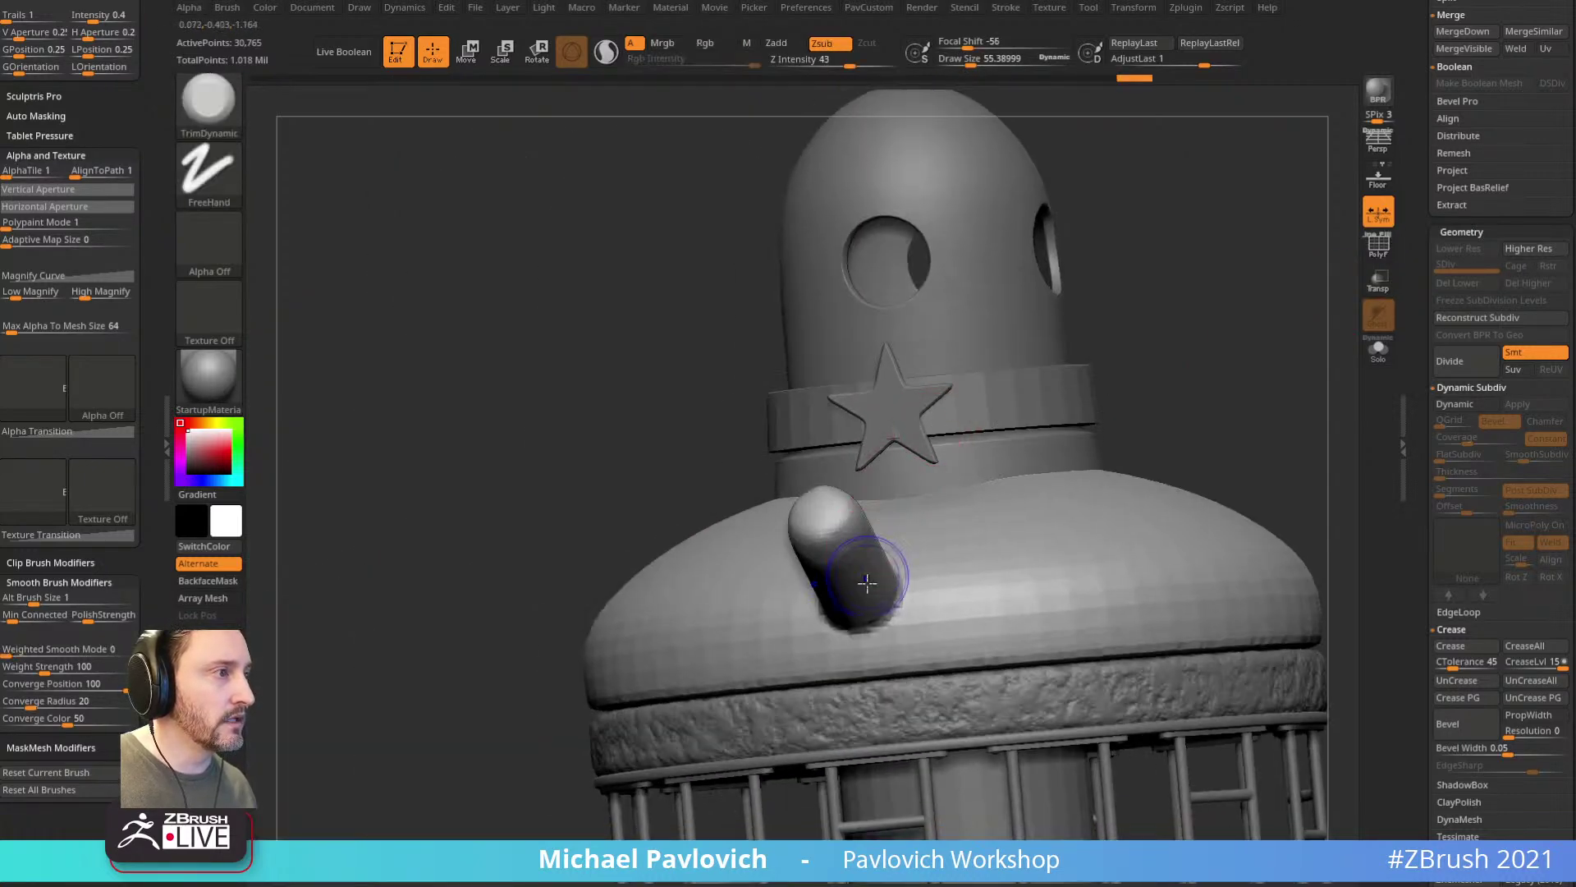
drag(1125, 433, 820, 574)
alt+drag(1155, 408, 1095, 407)
key(b)
key(i)
key(p)
key(m)
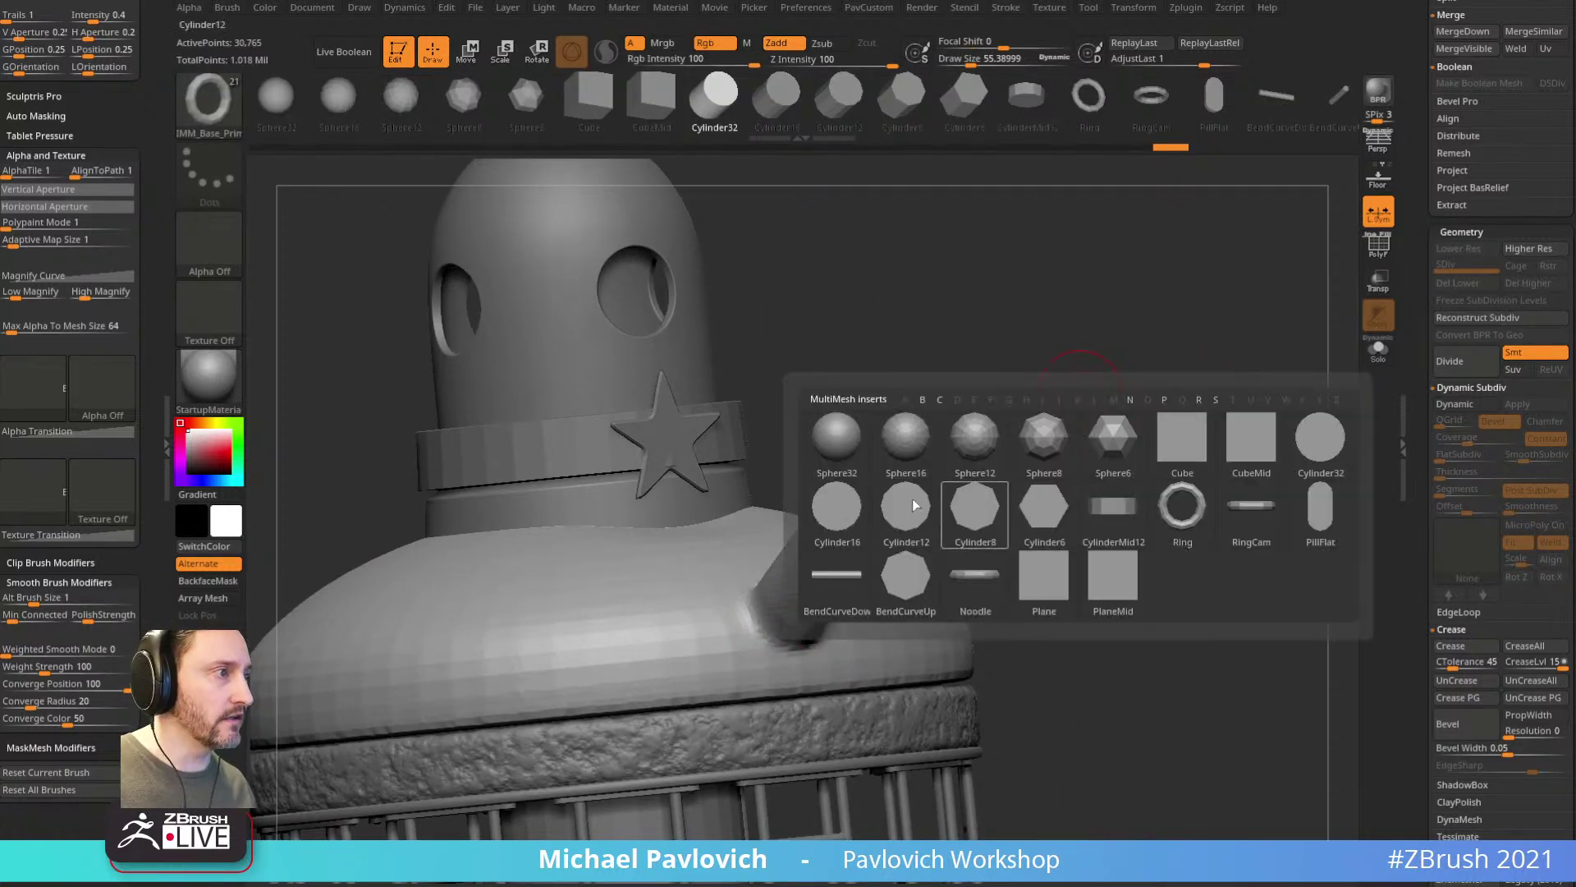
click(837, 435)
drag(746, 611, 750, 643)
right_drag(858, 534, 922, 609)
drag(975, 563, 1023, 566)
right_drag(1023, 567, 989, 535)
key(w)
drag(989, 536, 970, 586)
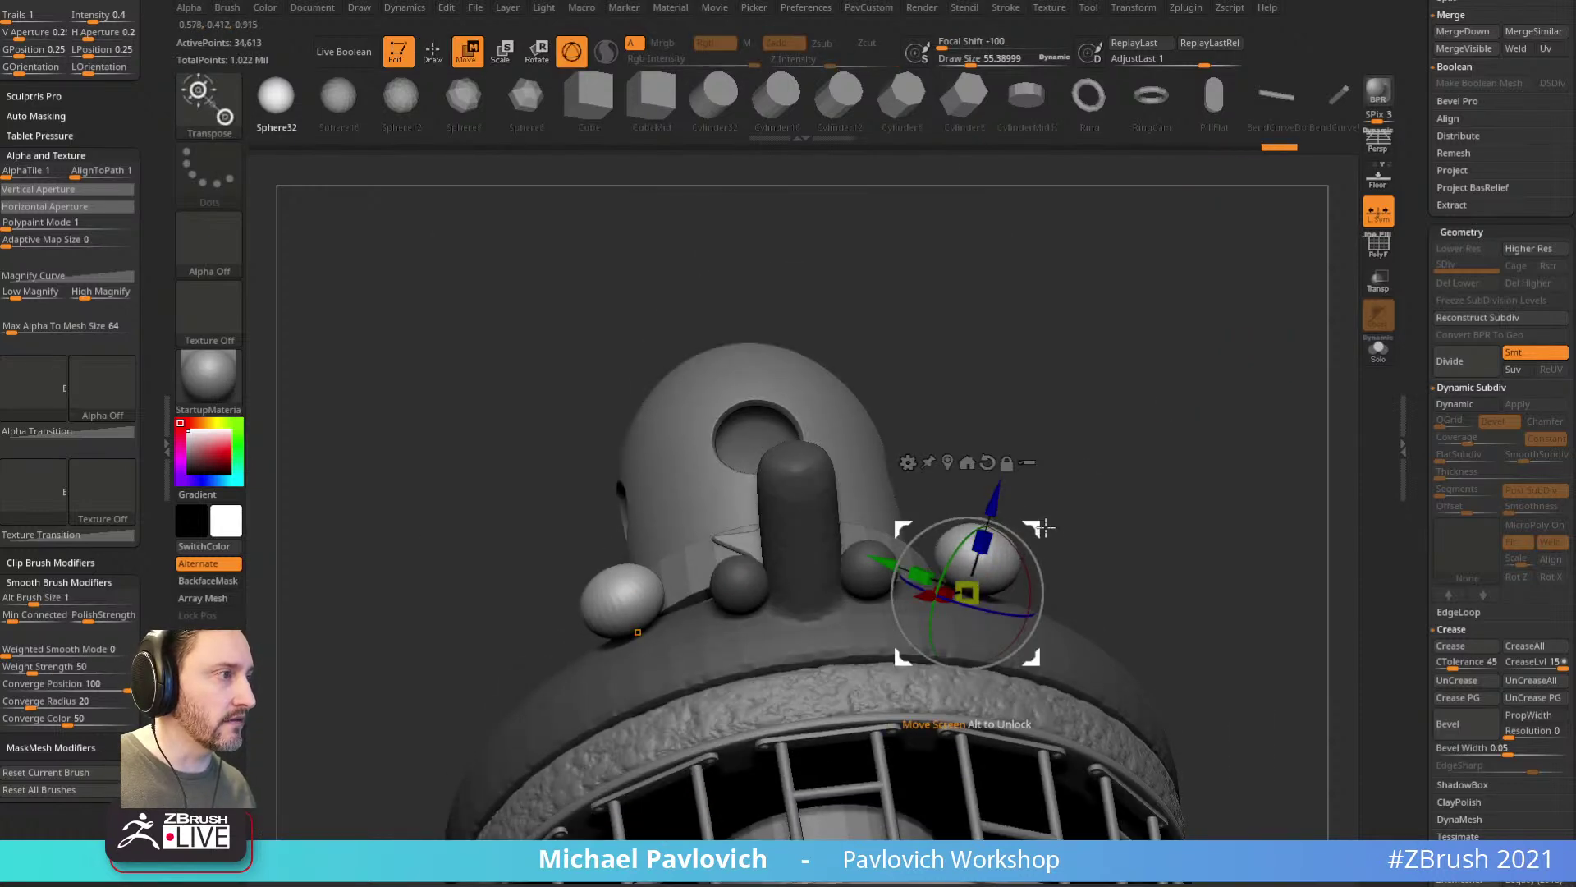
drag(994, 502, 983, 545)
key(q)
right_drag(1200, 485, 1165, 523)
mouse_move(1165, 524)
mouse_down()
mouse_move(1232, 528)
mouse_move(1196, 510)
mouse_move(1147, 422)
mouse_move(1158, 412)
mouse_move(1196, 485)
mouse_move(1248, 494)
mouse_move(1171, 410)
mouse_move(1158, 444)
mouse_move(1186, 414)
mouse_up()
key(ctrl+z)
Step: Build up nostrils on both sides of the nose's base with the ClayBuildup brush at a draw size of about 44
key(b)
key(c)
key(l)
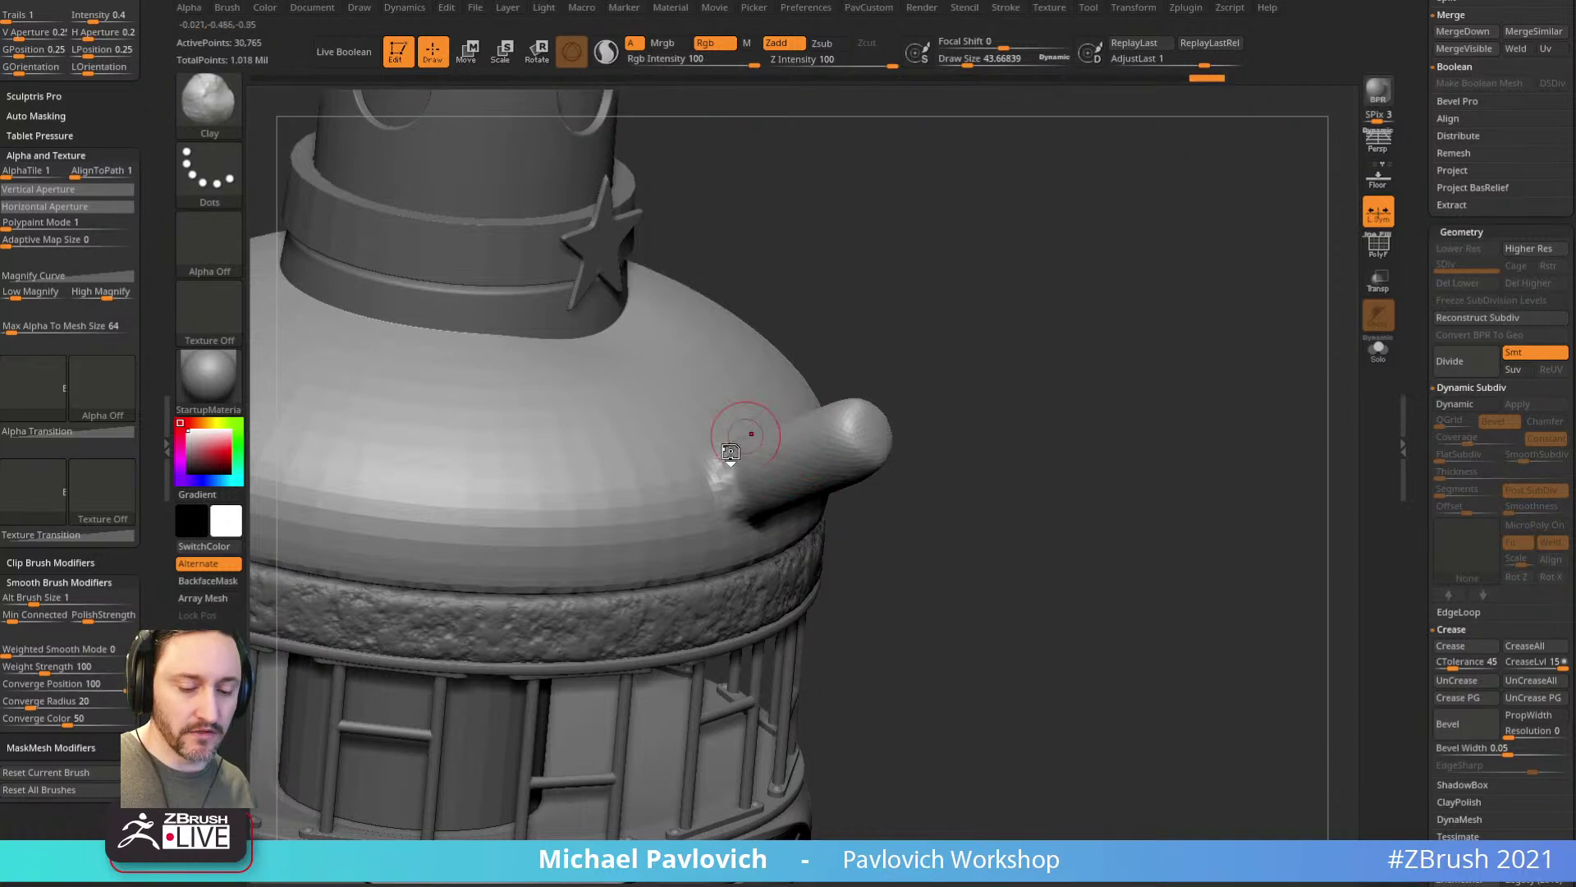
key(b)
key(c)
key(b)
drag(731, 479, 731, 468)
mouse_move(960, 452)
mouse_down()
mouse_move(976, 386)
mouse_move(485, 626)
mouse_move(542, 599)
mouse_up()
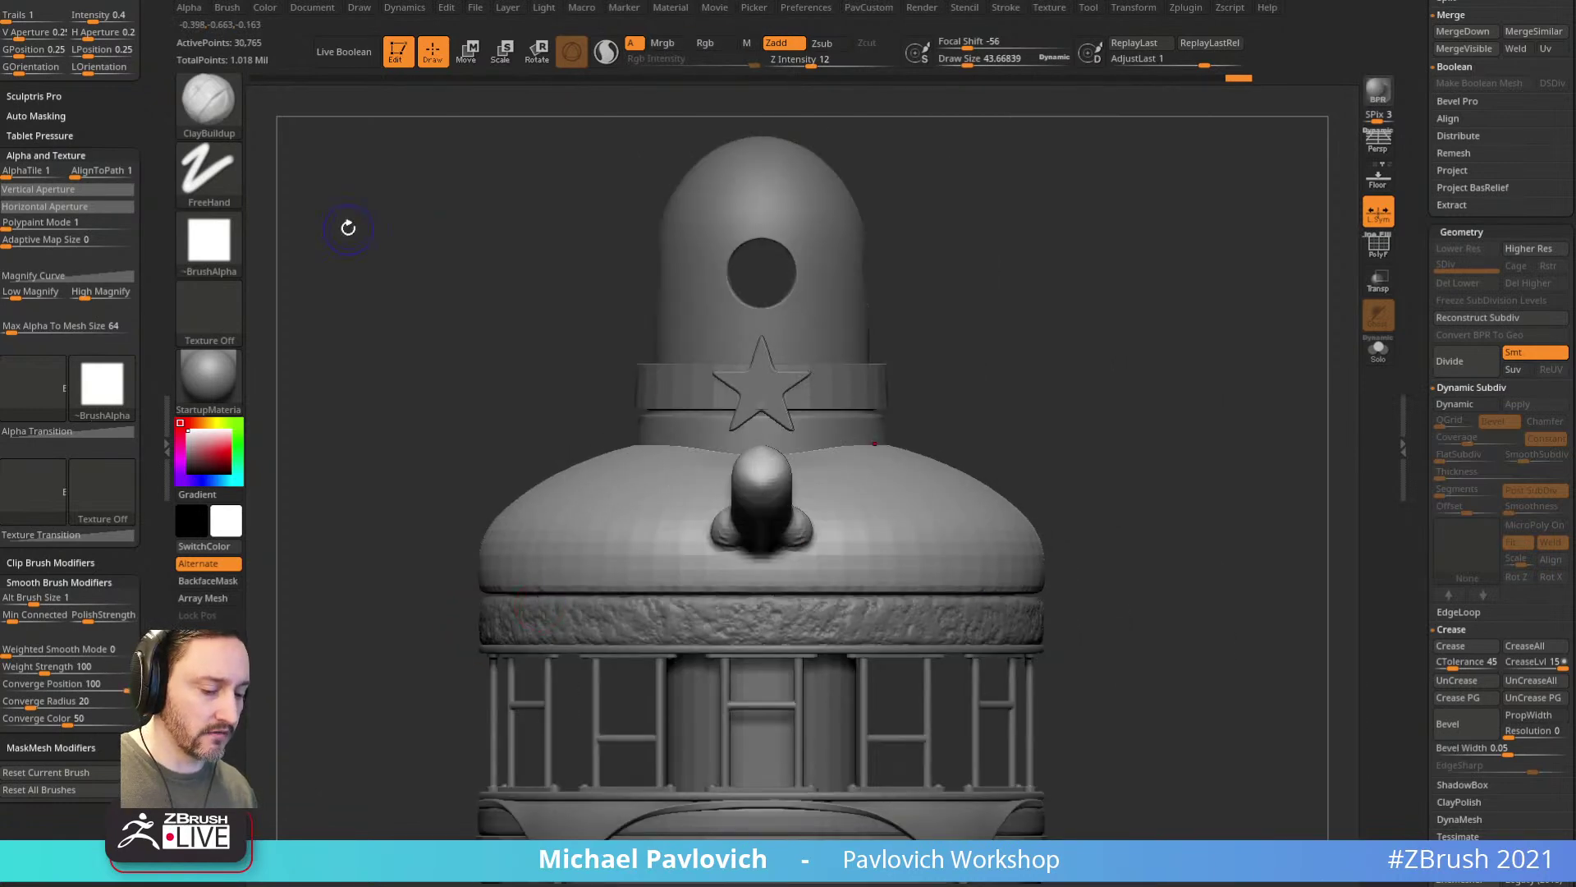
Step: Show the reference photo, set the Standard brush to Rgb with a draw size of about 156, and open its Samples settings
key(shift+z)
key(s)
drag(847, 387, 872, 387)
key(b)
key(s)
key(t)
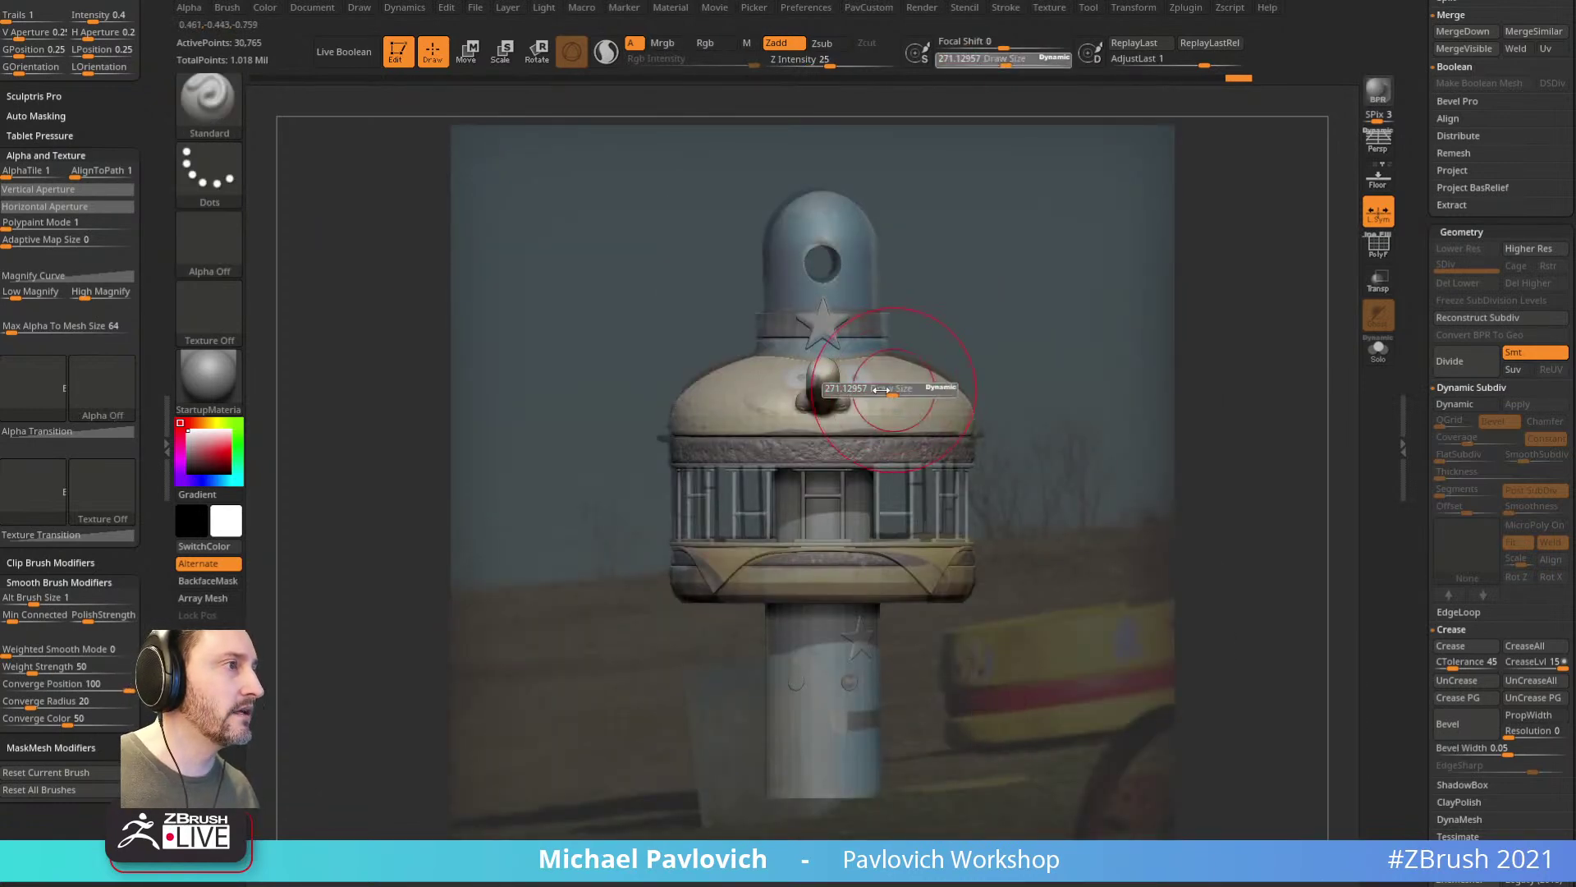
click(716, 43)
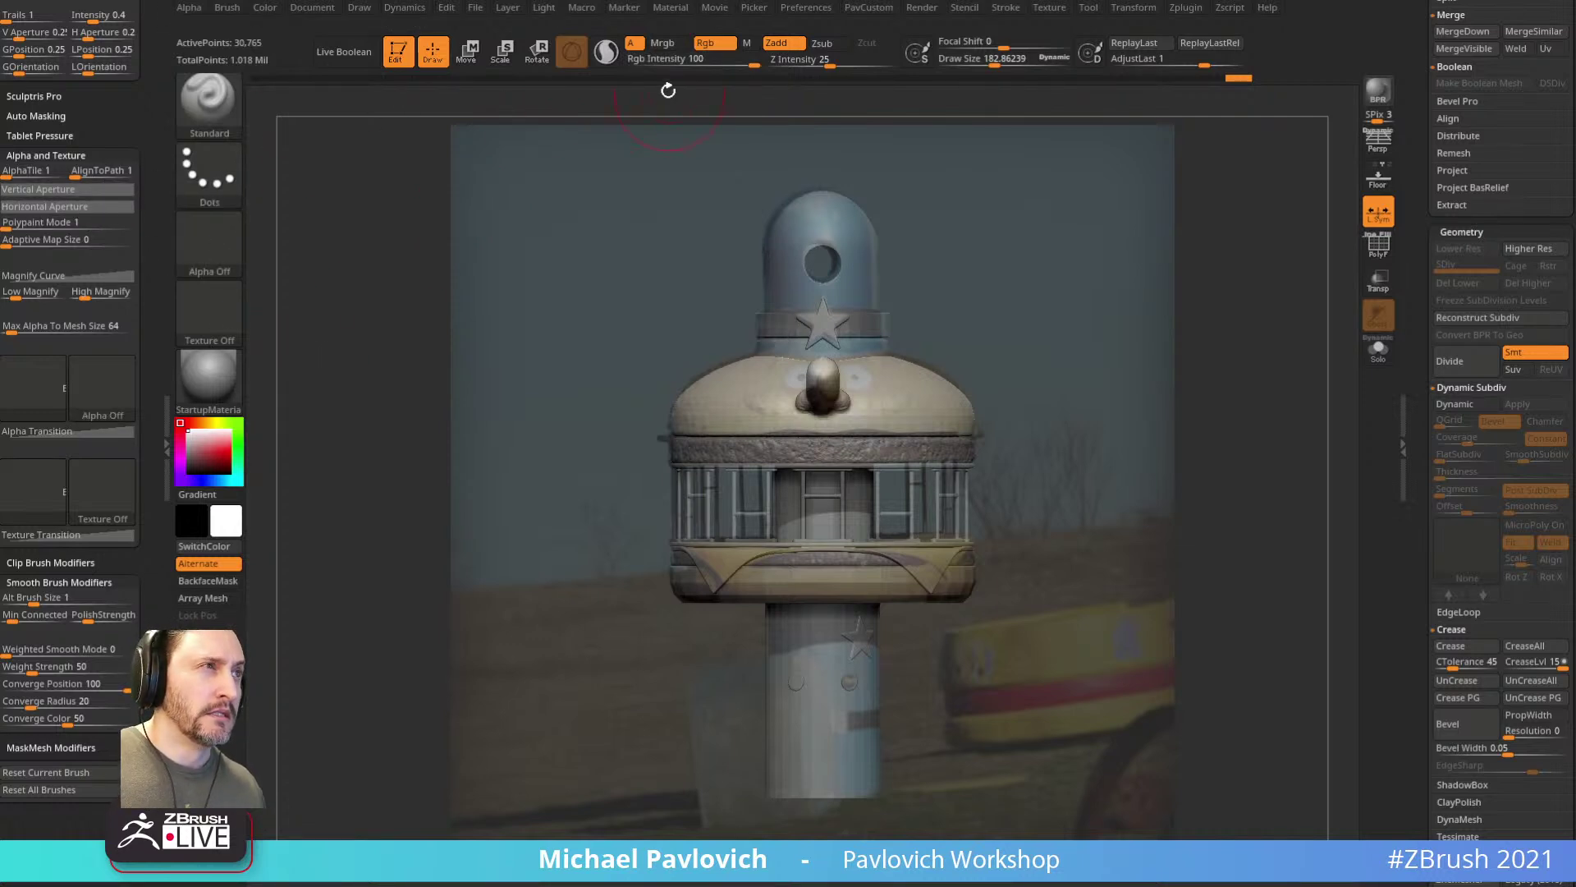
key(s)
click(538, 338)
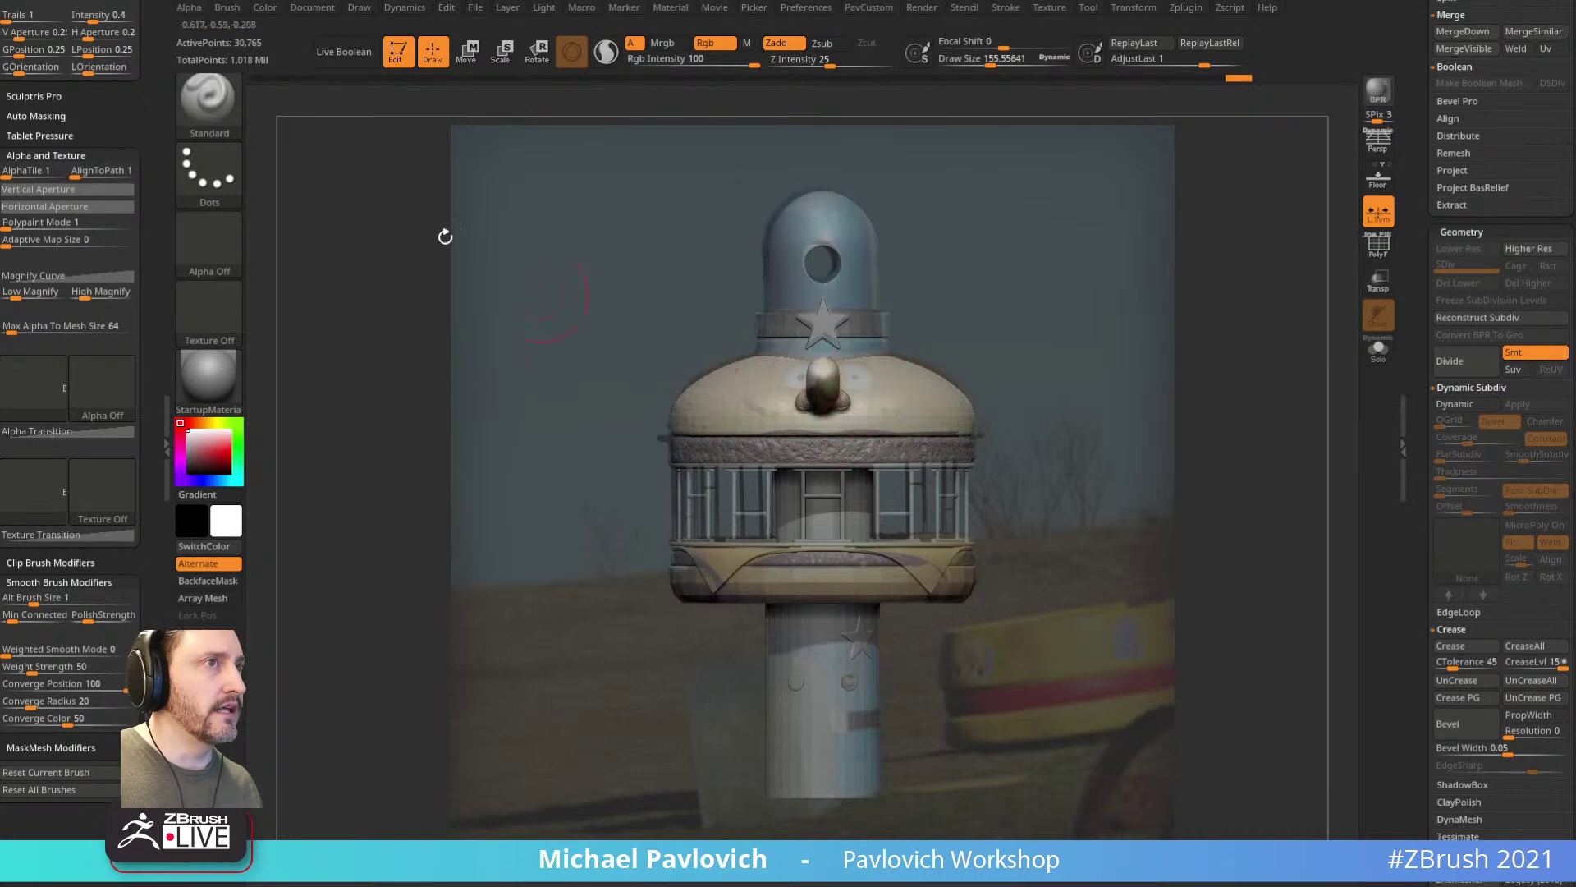
click(227, 8)
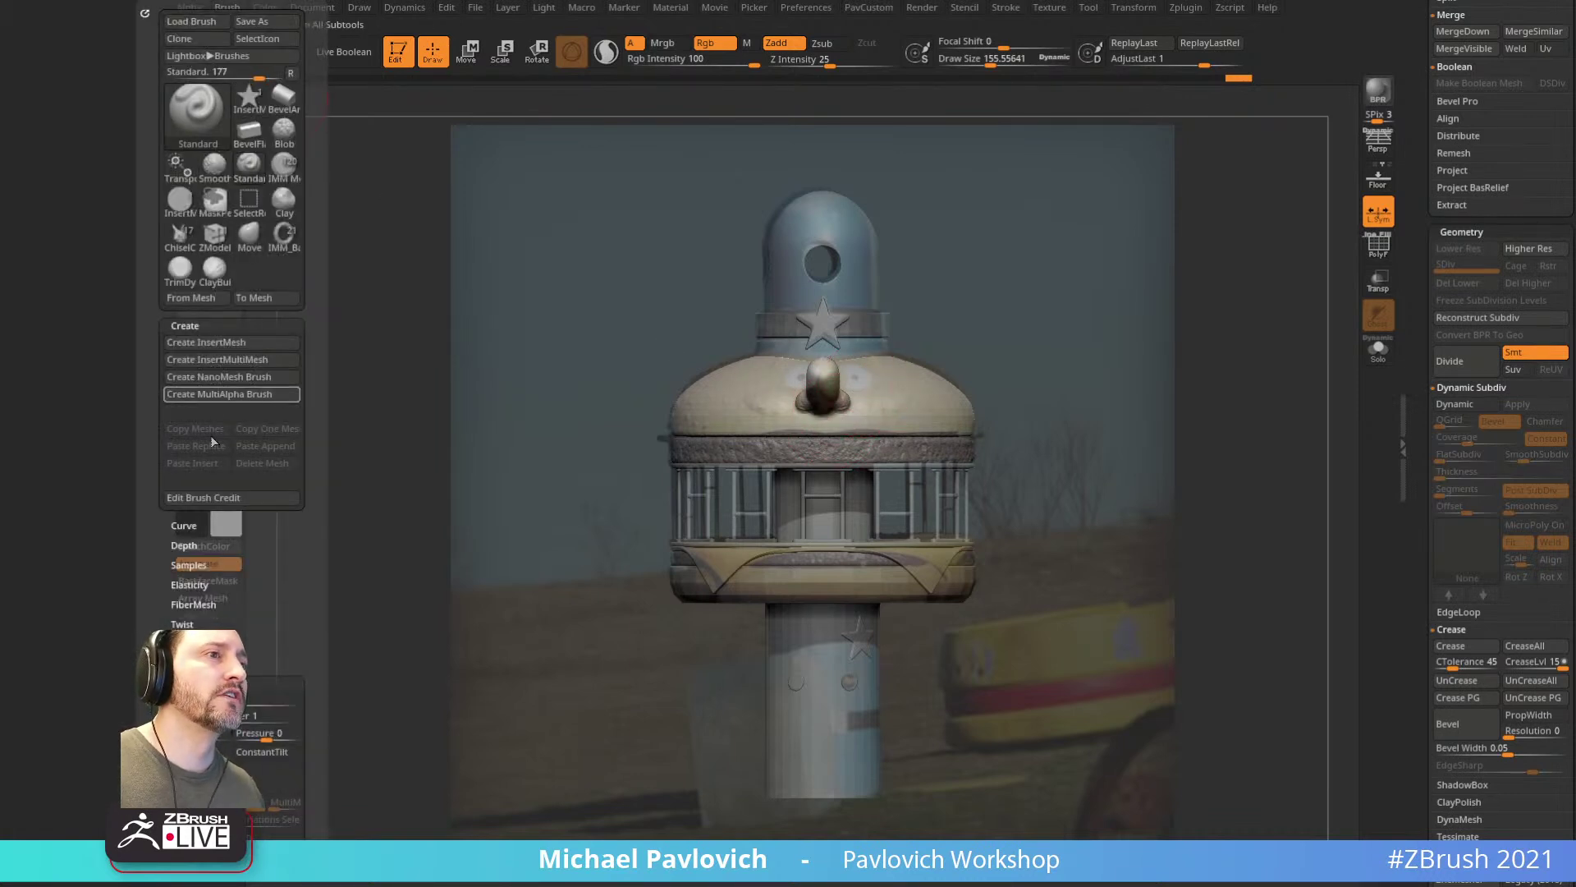
click(188, 565)
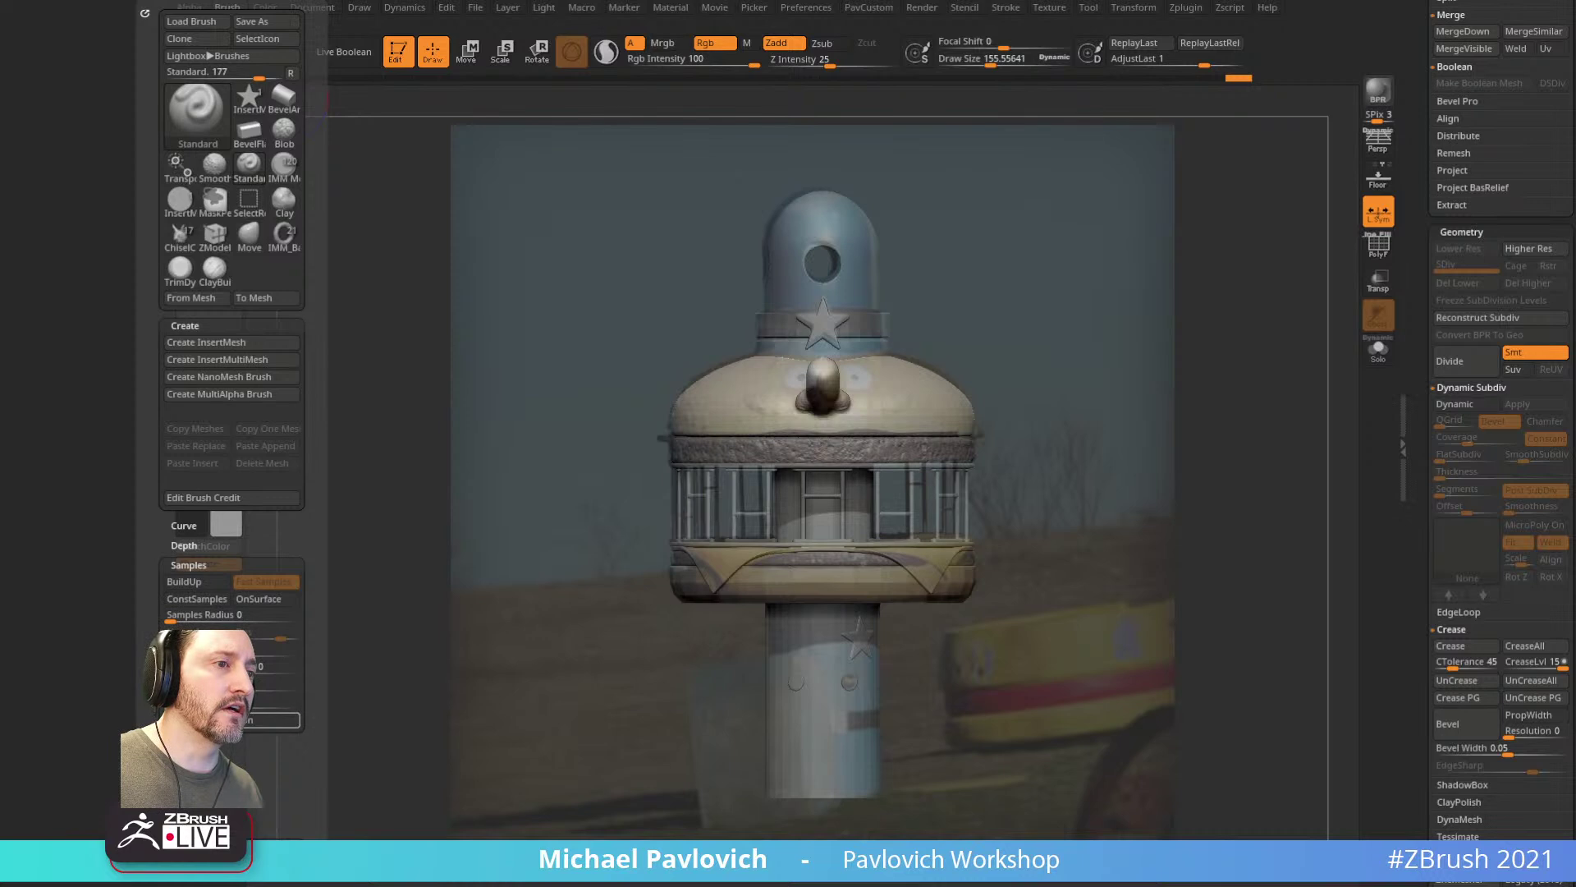
Step: Subdivide the bun copy once and, with Zadd off, paint the reference photo's colors onto the bun and nose
key(ctrl+d)
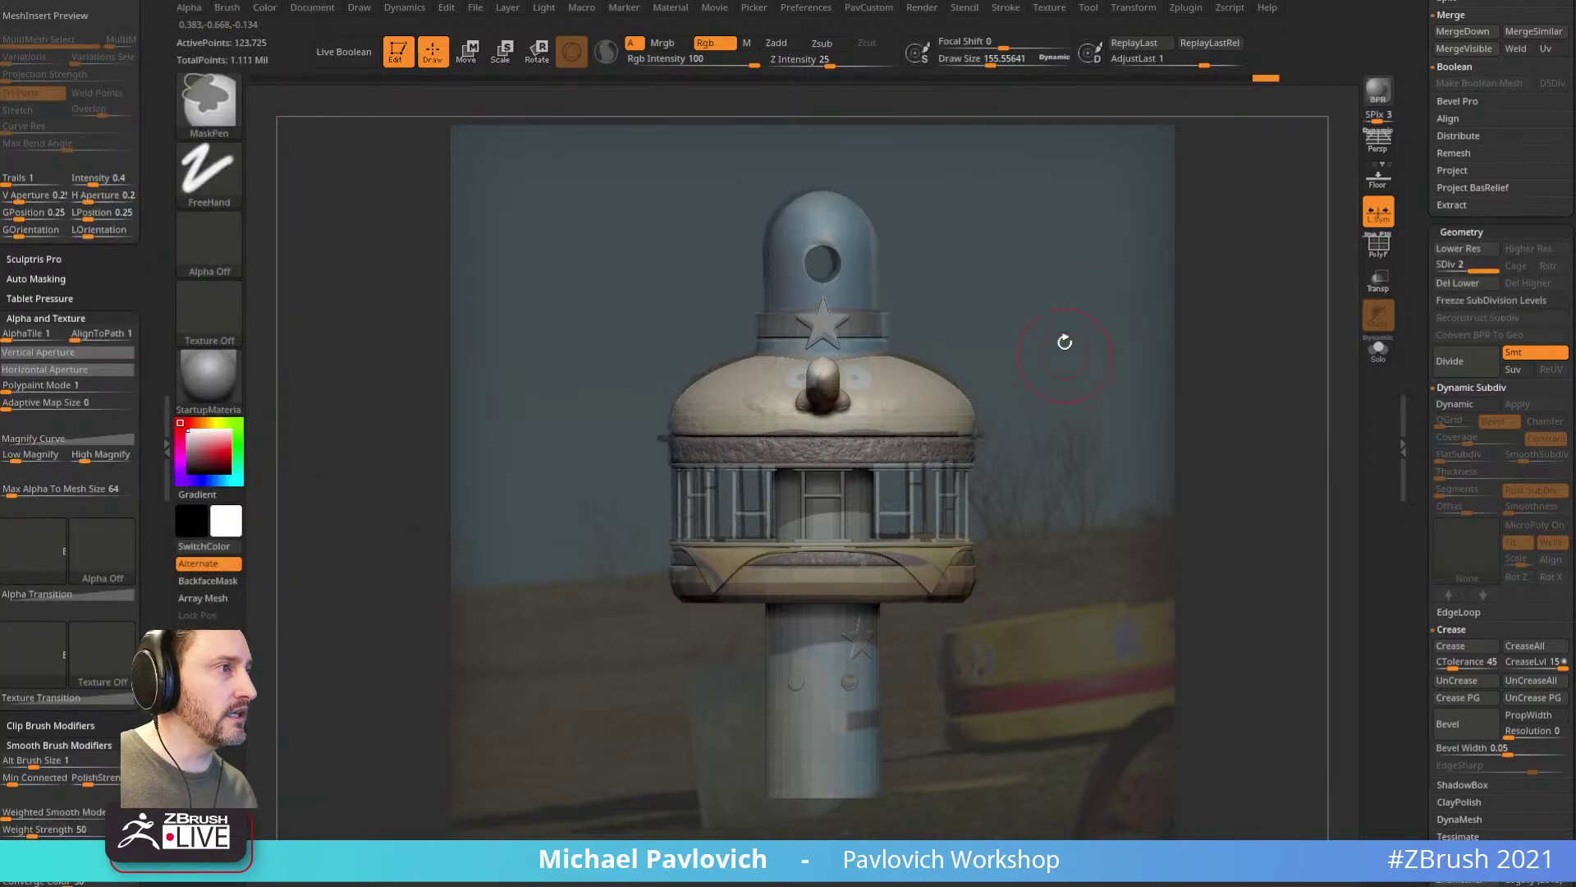
click(776, 43)
mouse_move(821, 394)
mouse_down()
mouse_move(927, 388)
mouse_move(865, 396)
mouse_up()
drag(957, 413, 933, 404)
key(shift+z)
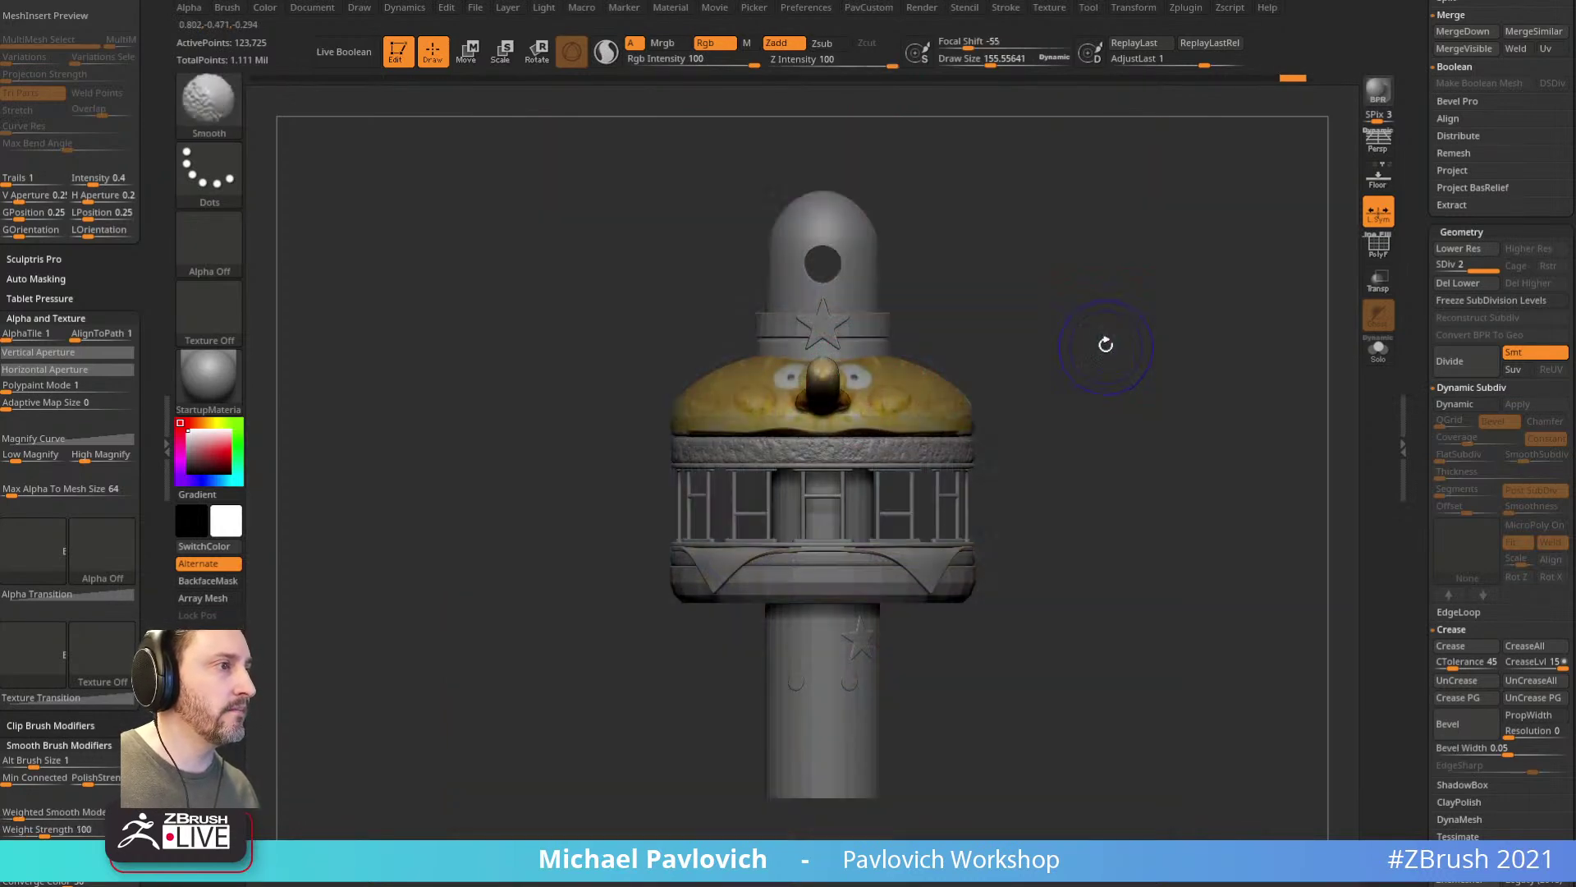
Step: Reduce the draw size to about 33 and inspect the projected colors on the bun from the side and front
key(s)
drag(1056, 374, 1030, 375)
mouse_move(1067, 365)
alt+mouse_down()
mouse_move(1108, 408)
mouse_move(1181, 405)
mouse_move(977, 377)
alt+mouse_up()
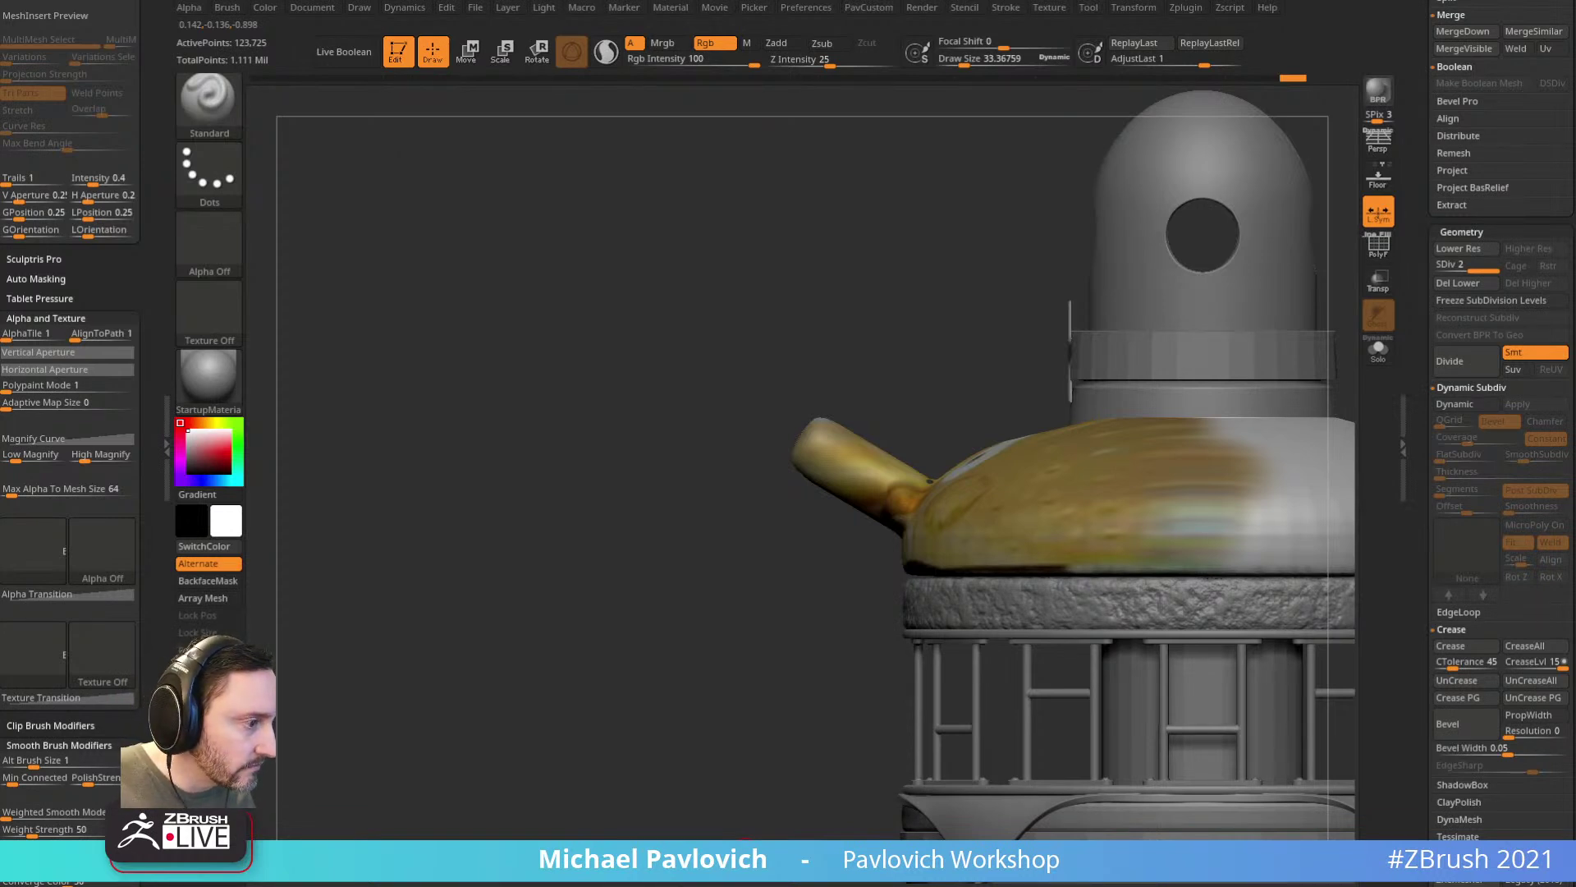
drag(617, 445, 1186, 298)
drag(1251, 222, 1224, 271)
Step: Remove the bun copy's lower subdivision levels and insert mirrored Sphere32 primitives over the painted eyes
key(b)
key(i)
key(p)
key(m)
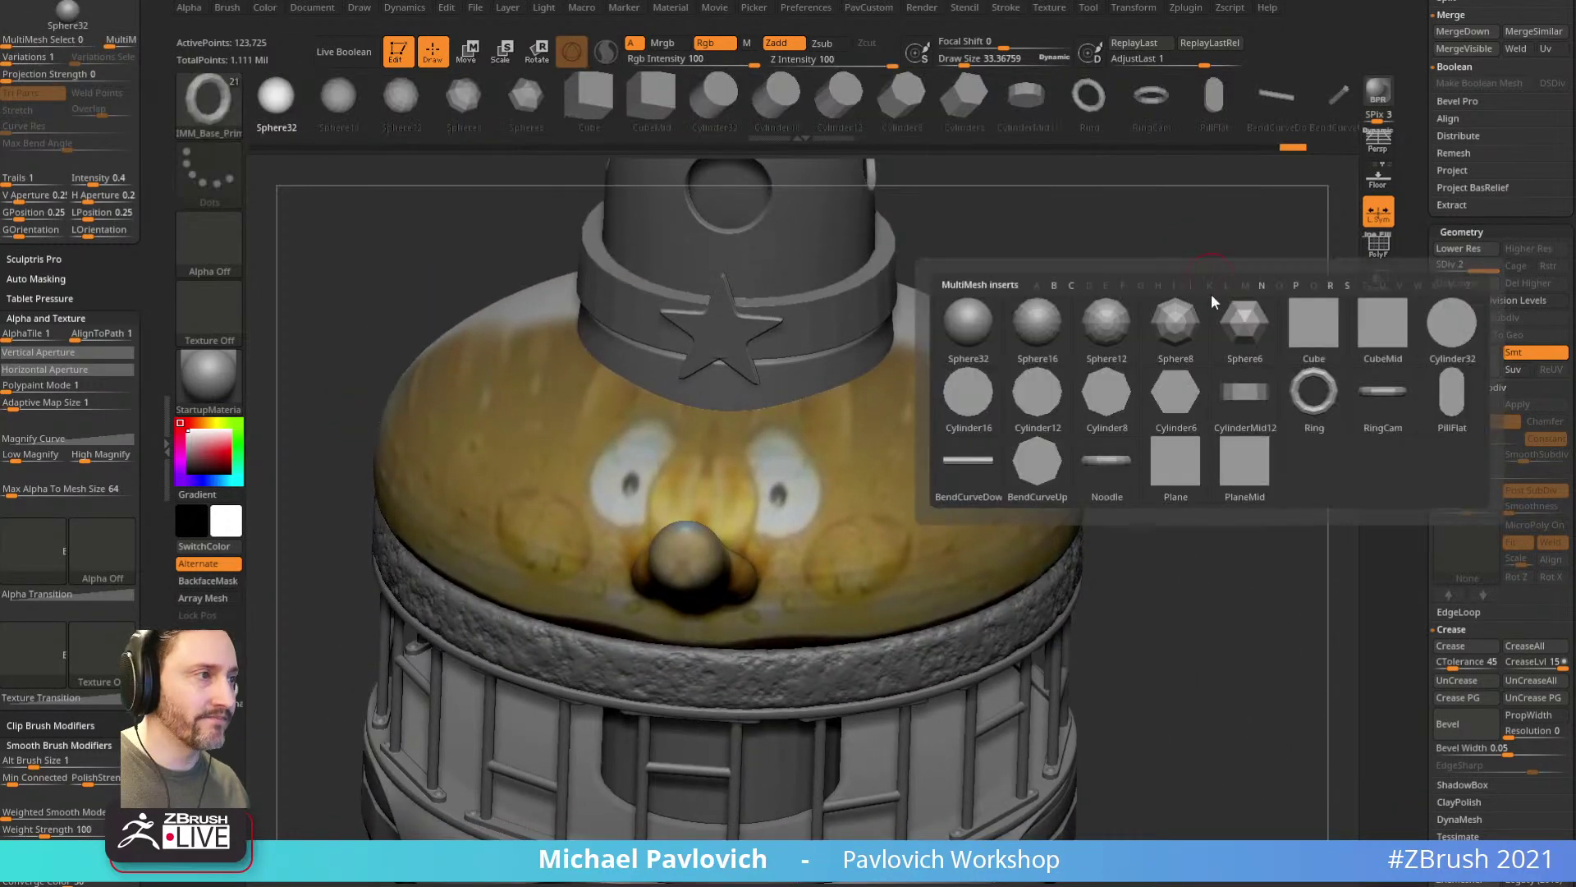
click(968, 328)
click(792, 484)
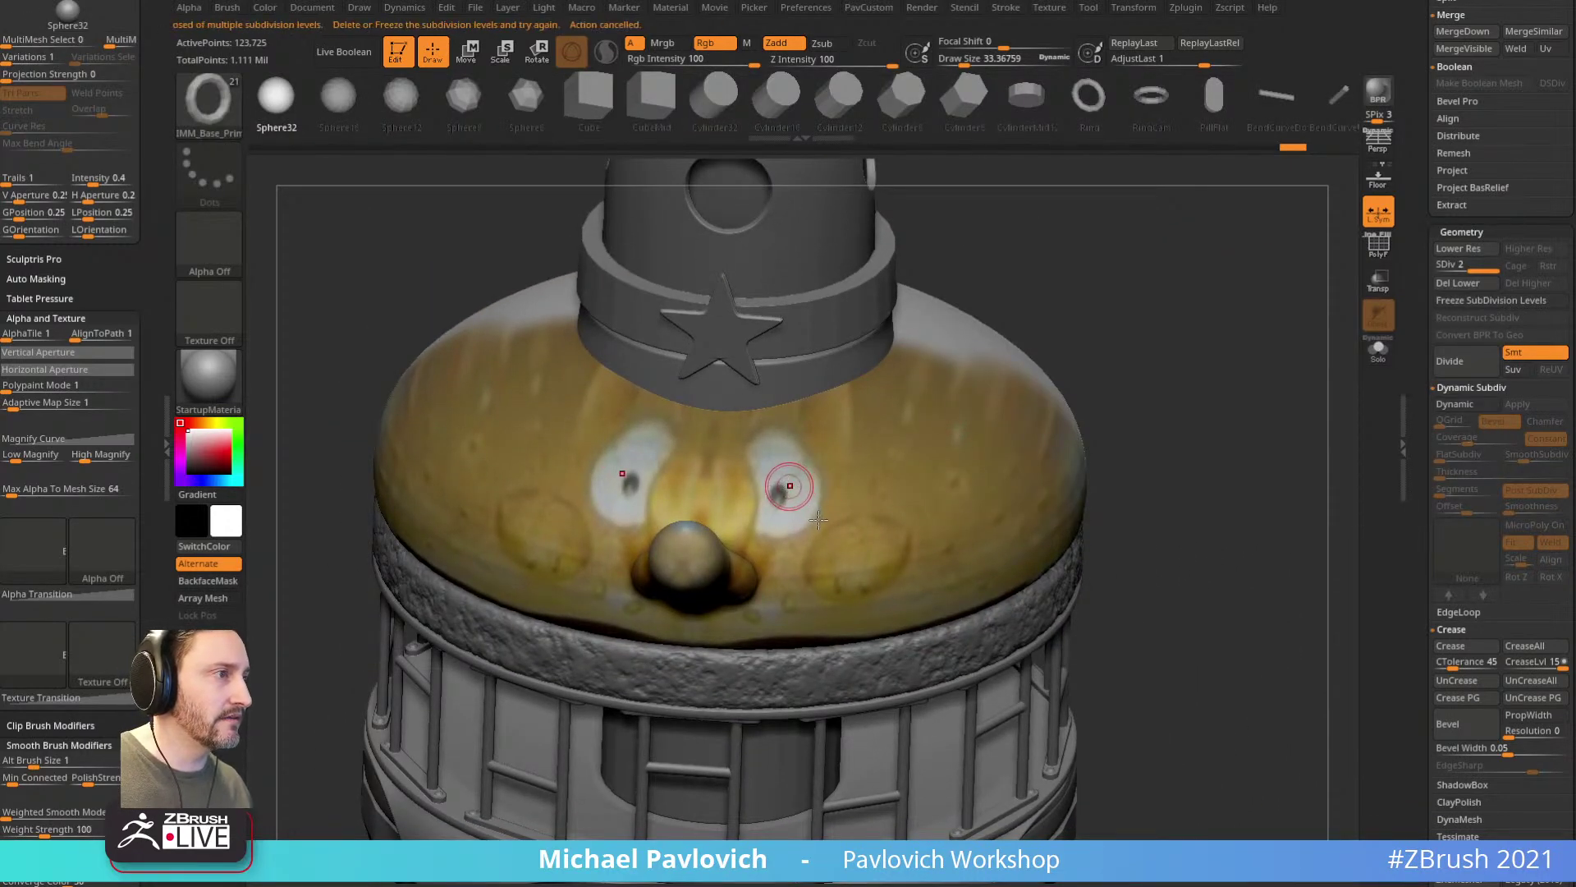
key(shift+d)
drag(803, 482, 841, 513)
Step: Position and flatten the mirrored eye spheres into ovals seated on the bun beside the nose
drag(1154, 383, 1100, 304)
key(w)
drag(790, 429, 791, 464)
drag(1149, 394, 950, 404)
drag(752, 481, 768, 480)
drag(558, 558, 771, 541)
right_drag(825, 448, 809, 468)
mouse_move(815, 440)
mouse_down()
mouse_move(834, 417)
mouse_move(824, 438)
mouse_up()
key(q)
Step: Compare the front view with the reference photo and nudge the eye spheres to match the photo's eyes
key(shift+z)
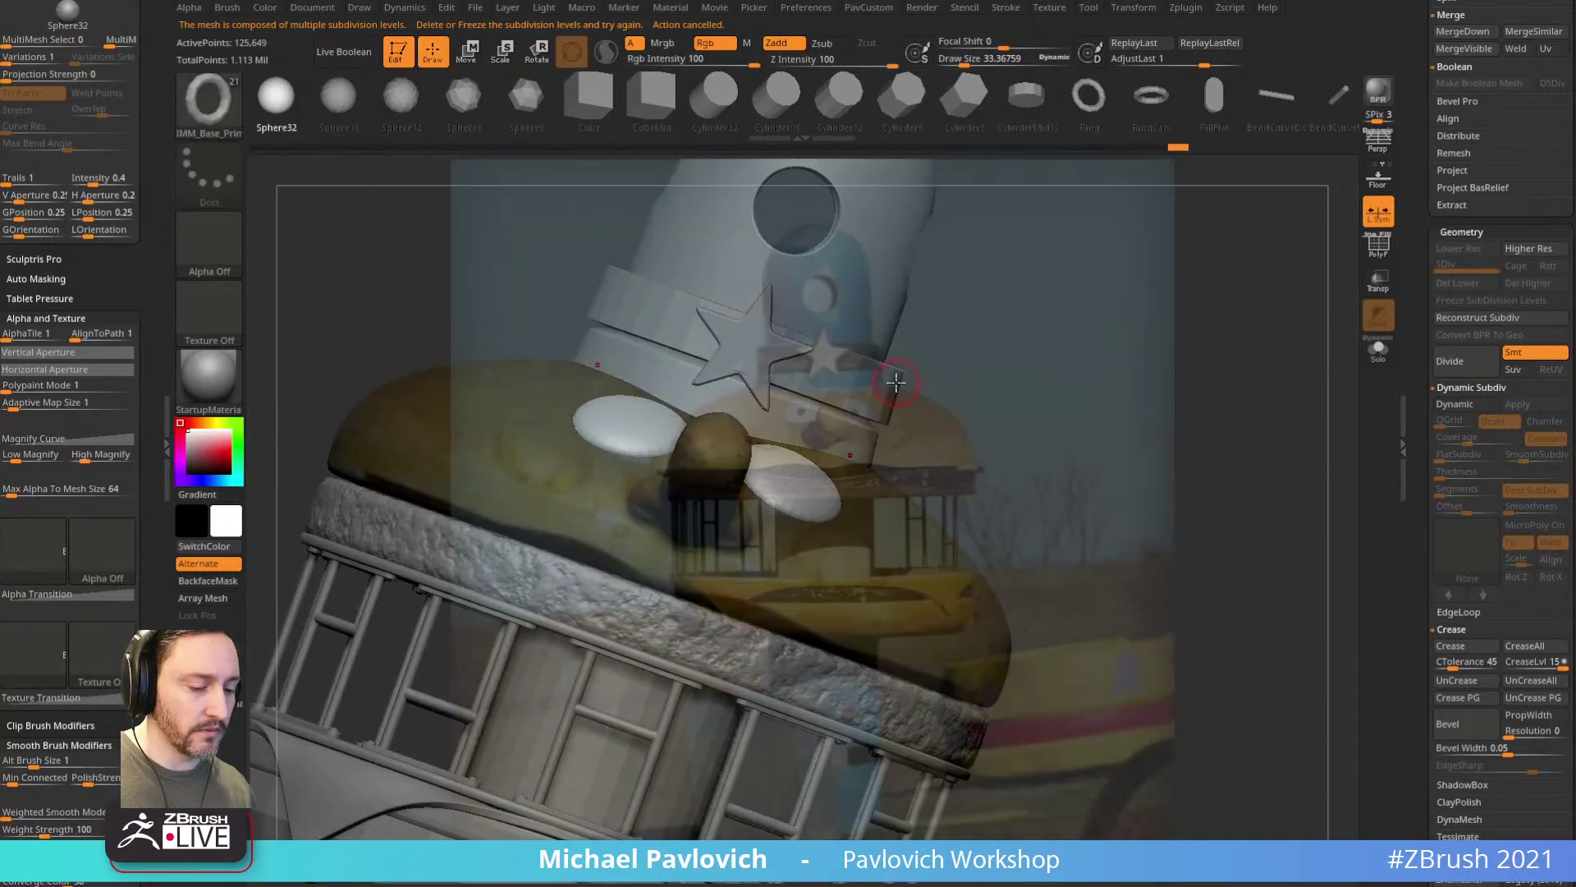
mouse_move(1216, 354)
mouse_down()
mouse_move(1259, 460)
mouse_move(1150, 362)
mouse_up()
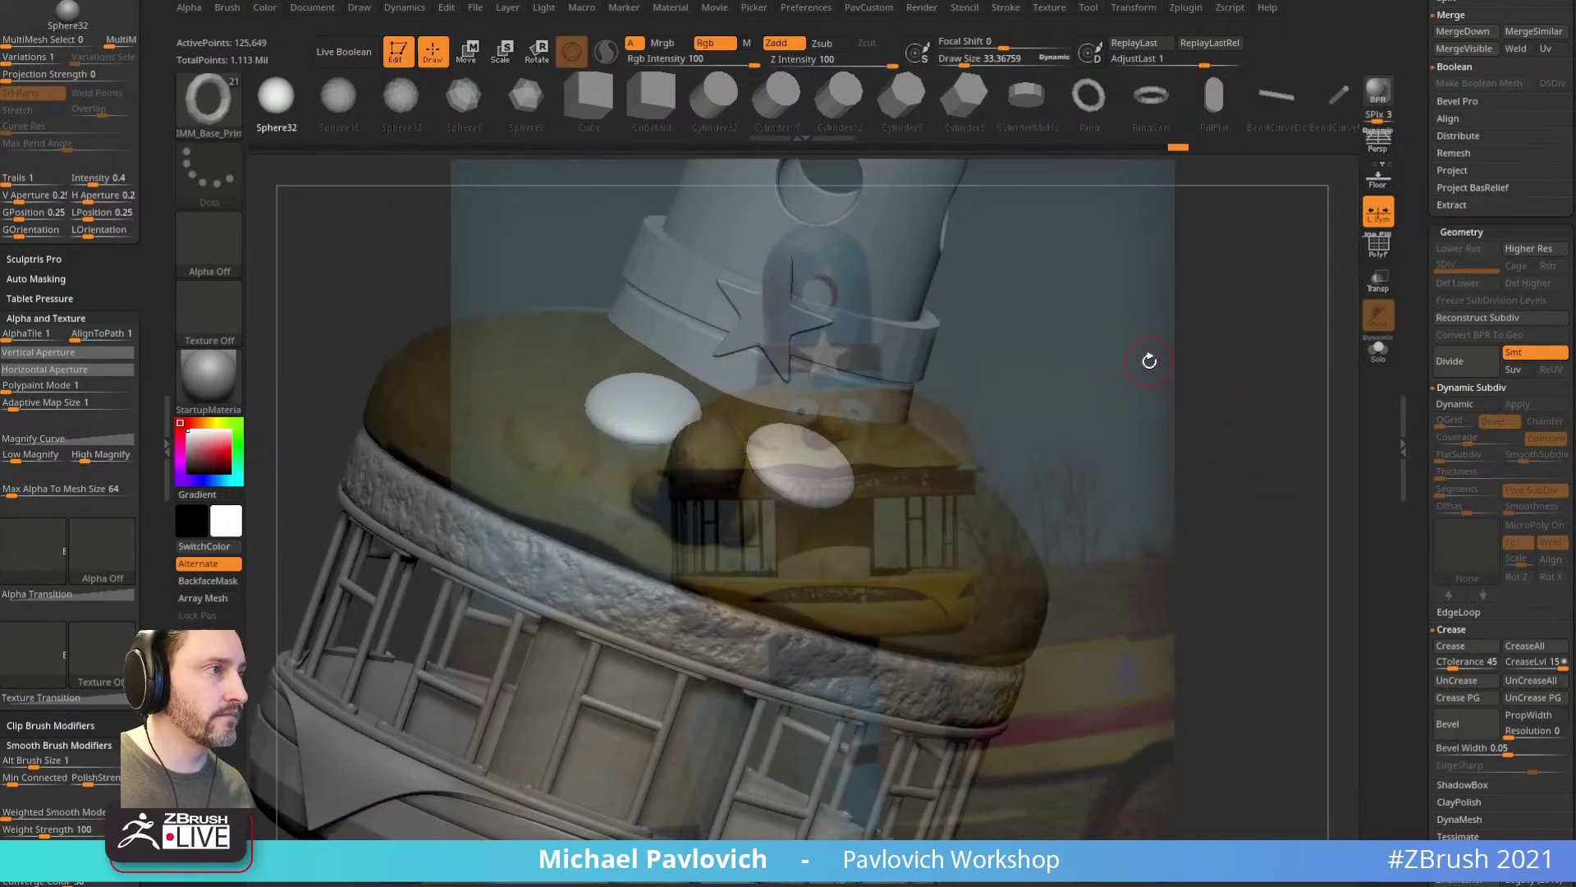
key(b)
key(s)
key(t)
key(Left)
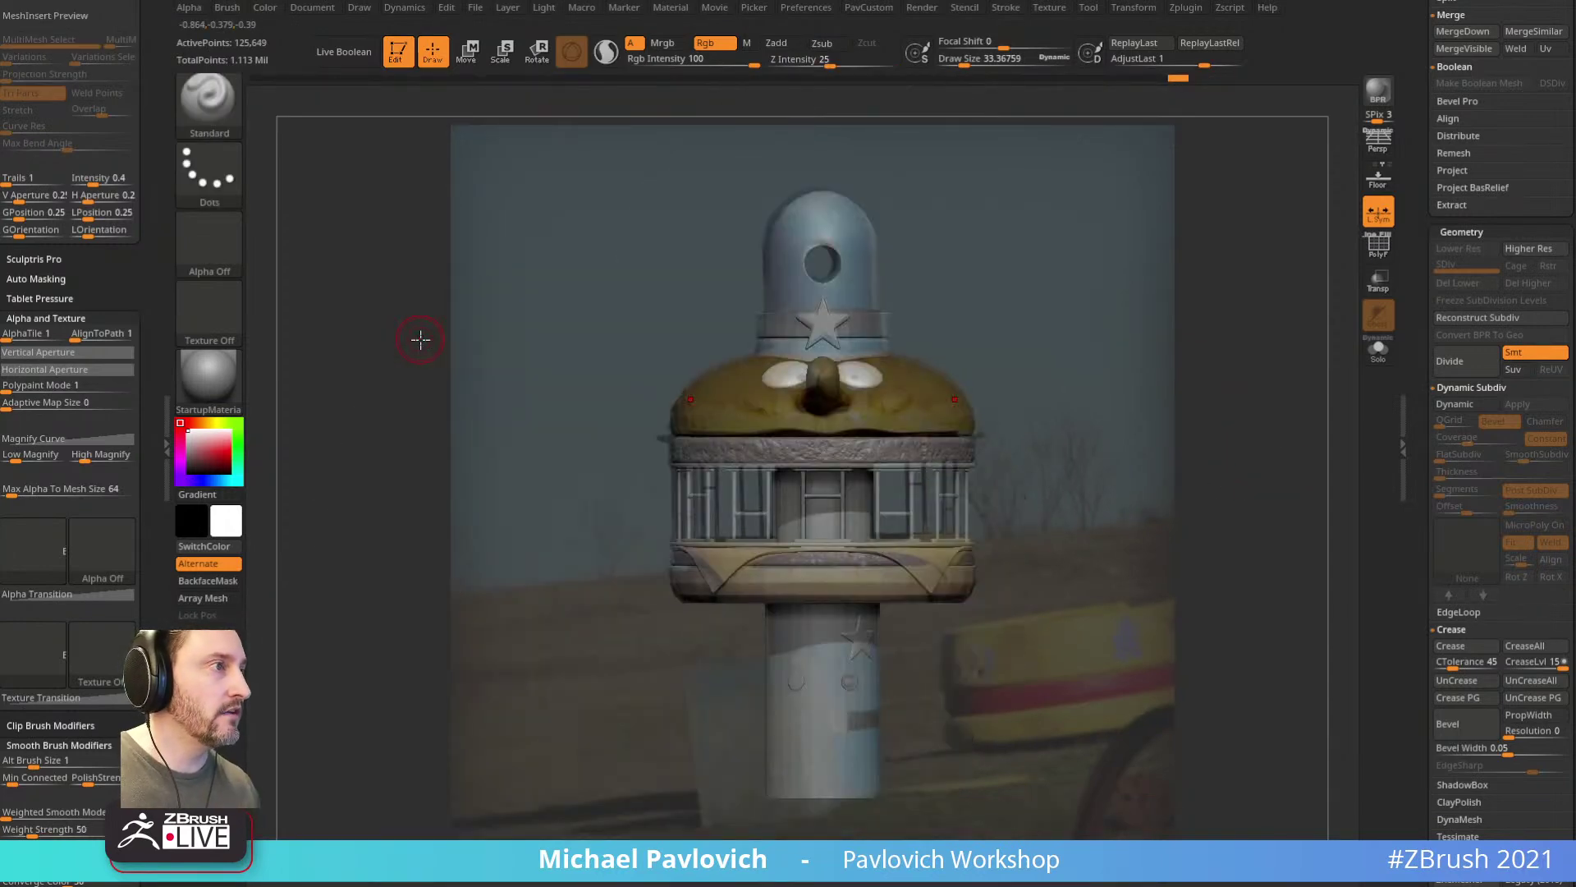
key(w)
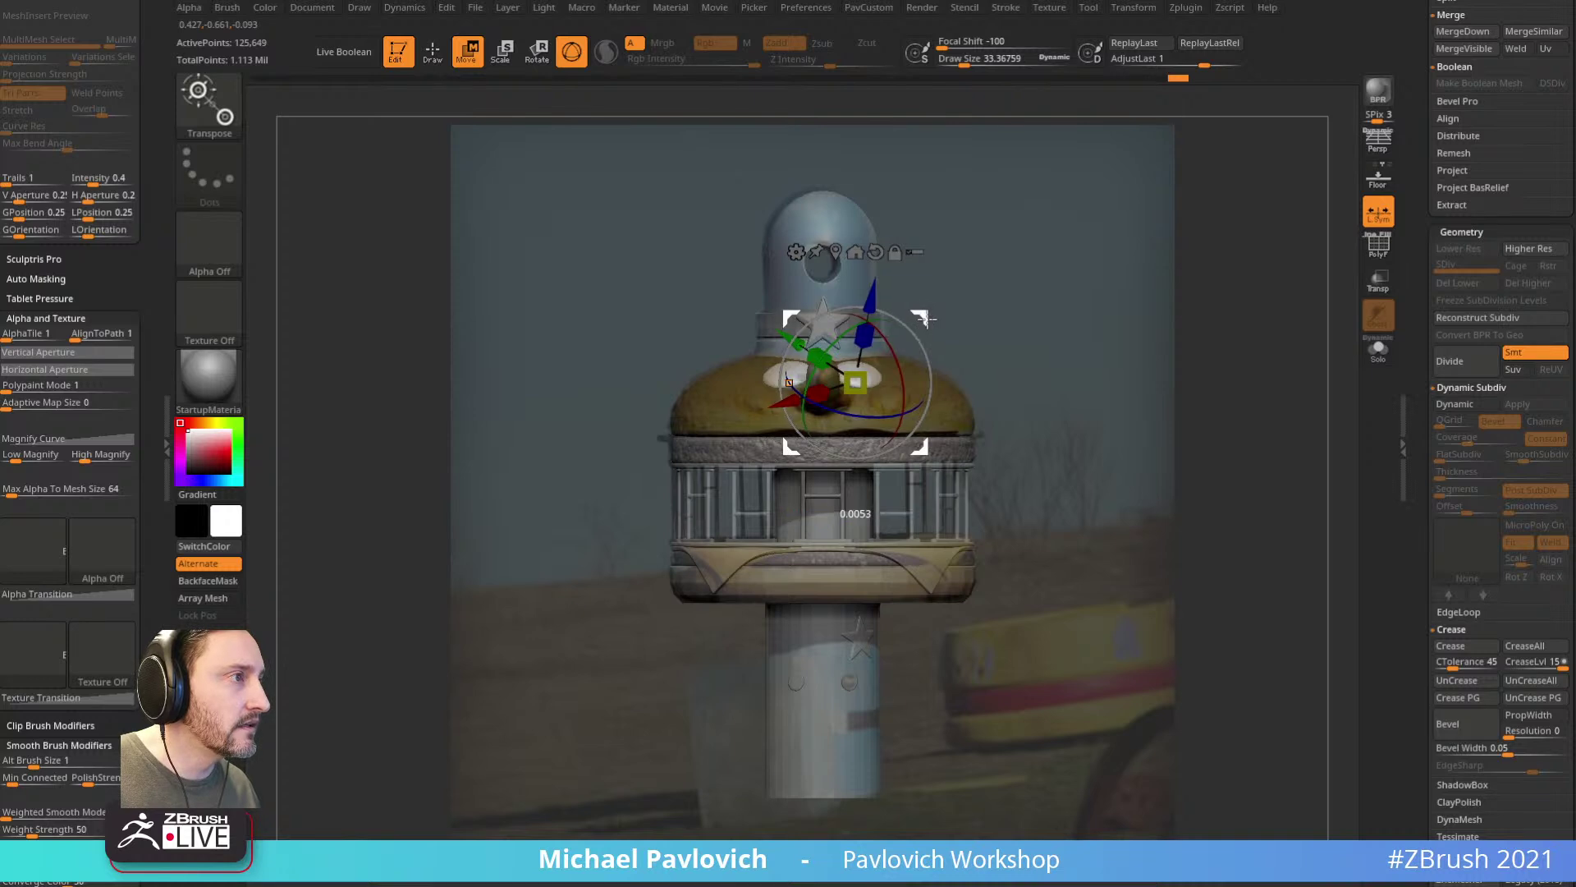
key(q)
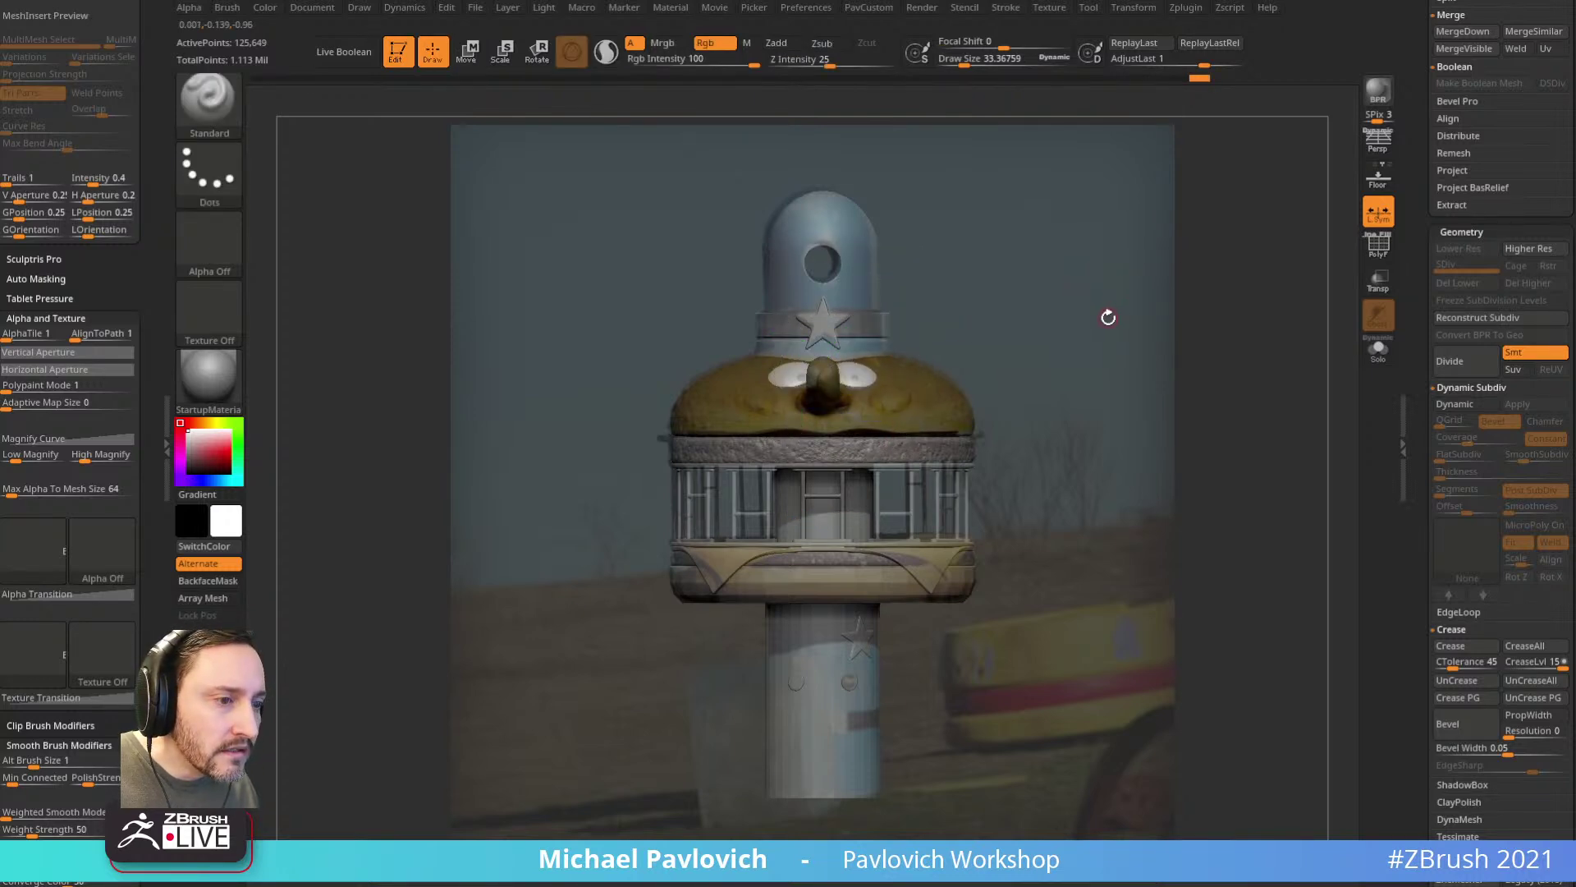
key(shift+z)
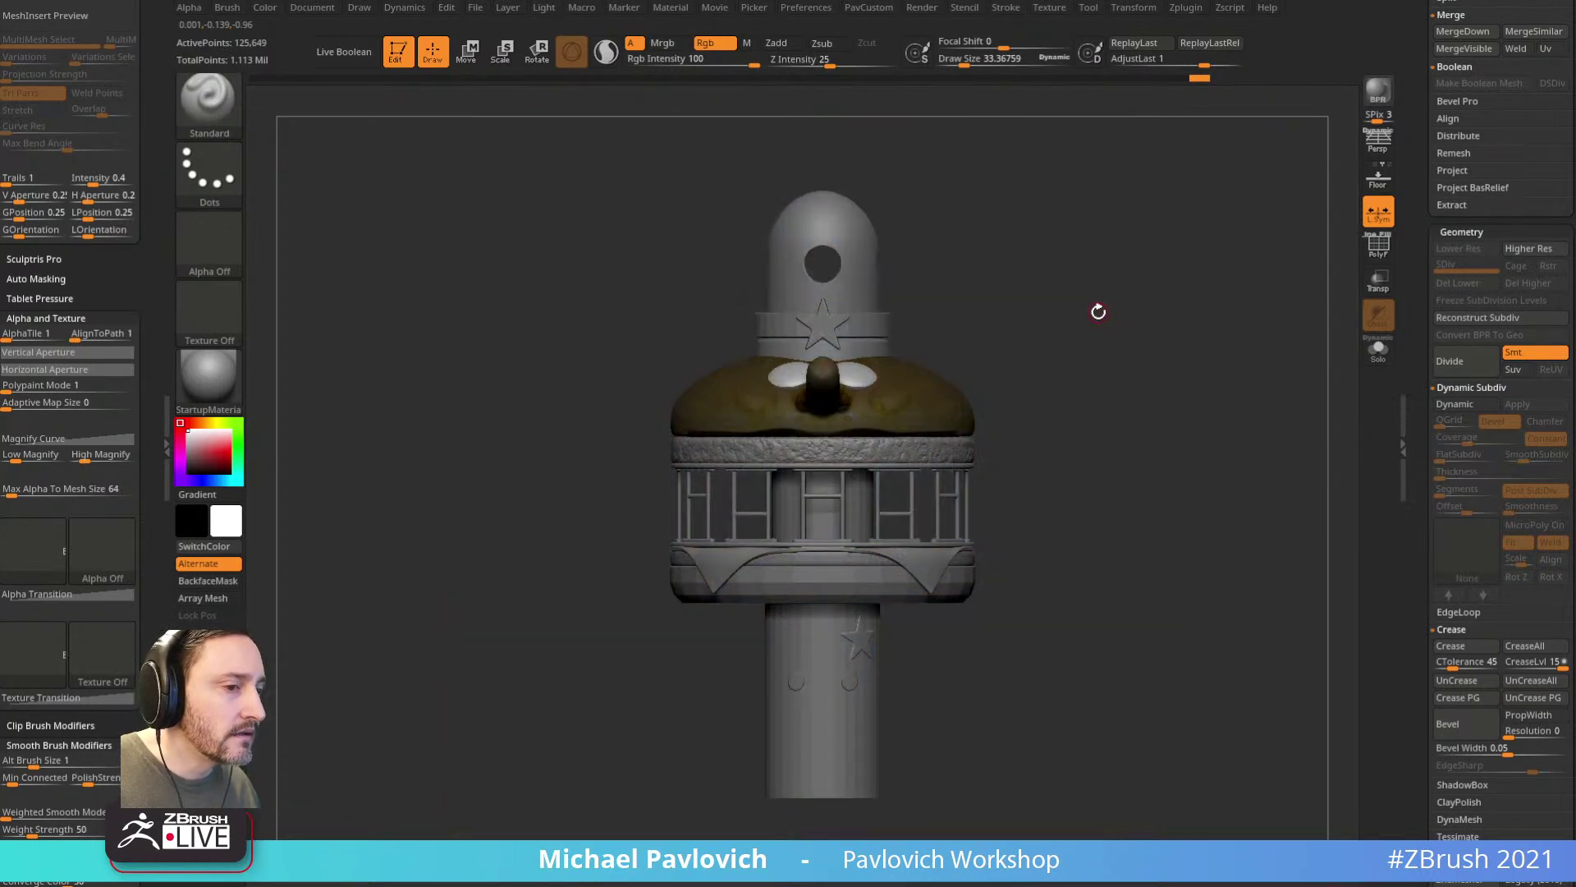
mouse_move(1096, 315)
alt+mouse_down()
mouse_move(1174, 316)
mouse_move(1165, 362)
mouse_move(1172, 341)
mouse_move(1140, 347)
alt+mouse_up()
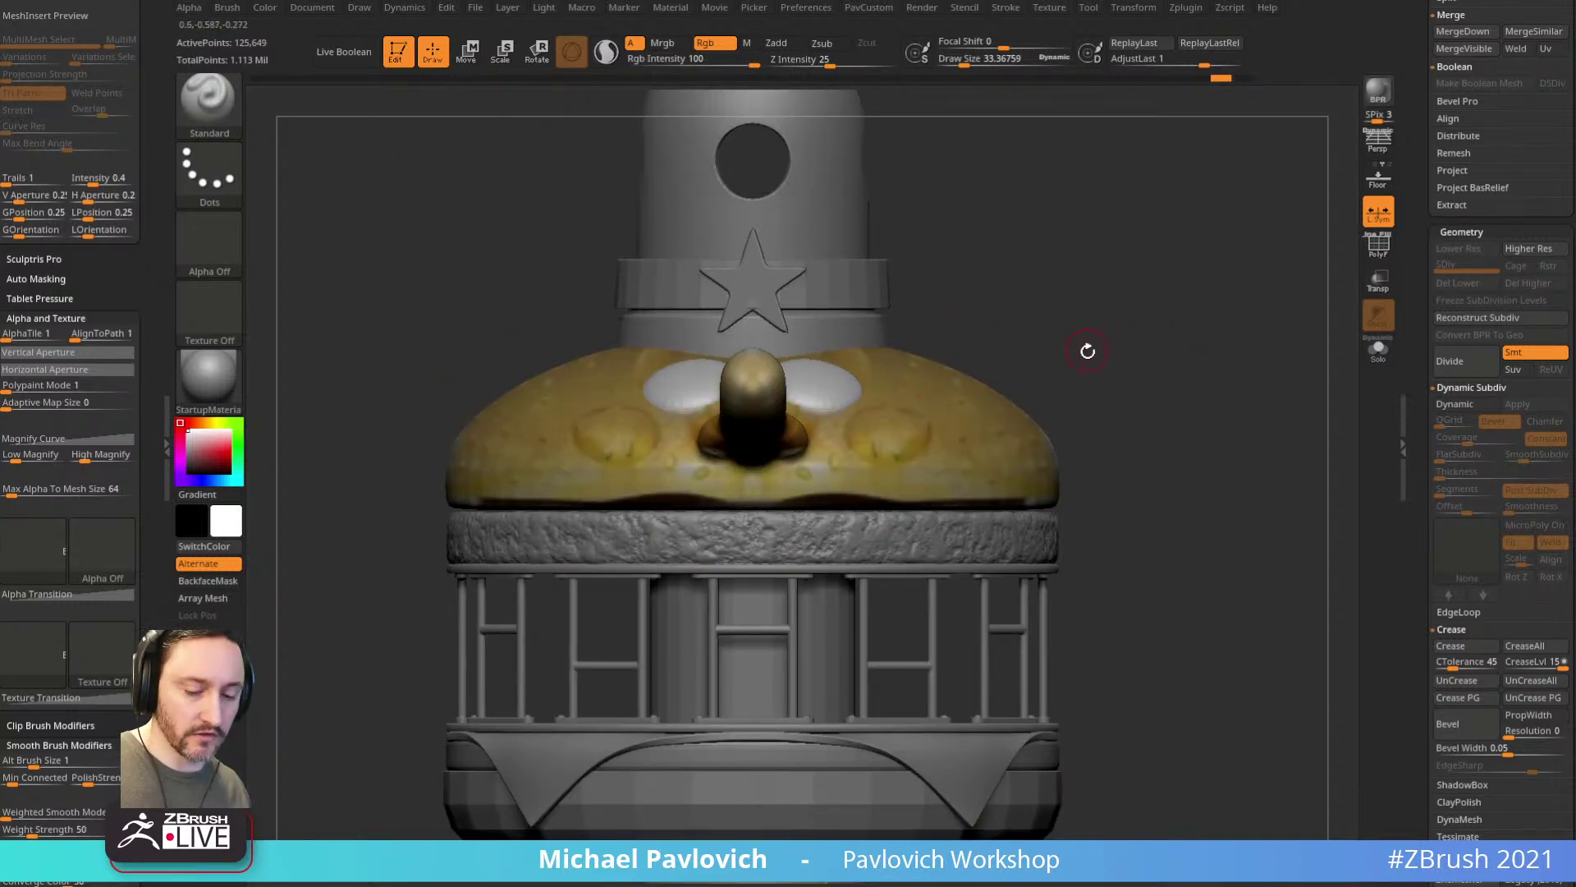
Step: Select the Clay brush at a draw size of about 72 for working on the bun's face
key(b)
key(c)
key(l)
drag(1088, 349, 1059, 385)
key(s)
drag(869, 430, 886, 430)
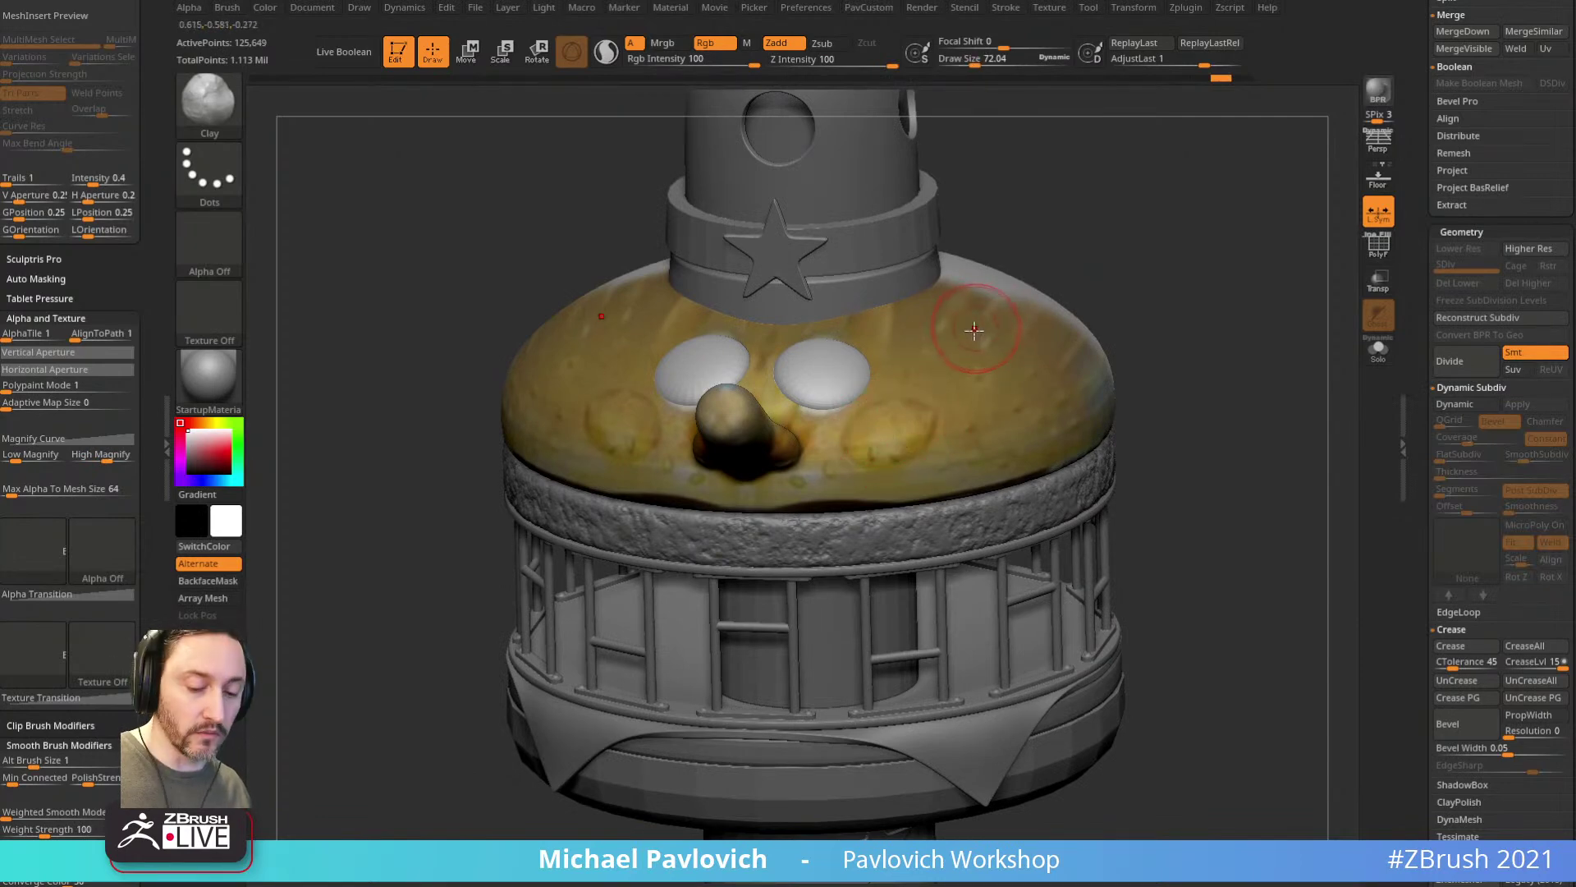
Step: Load the Spherical brush from the Misc folder of the brush library
key(comma)
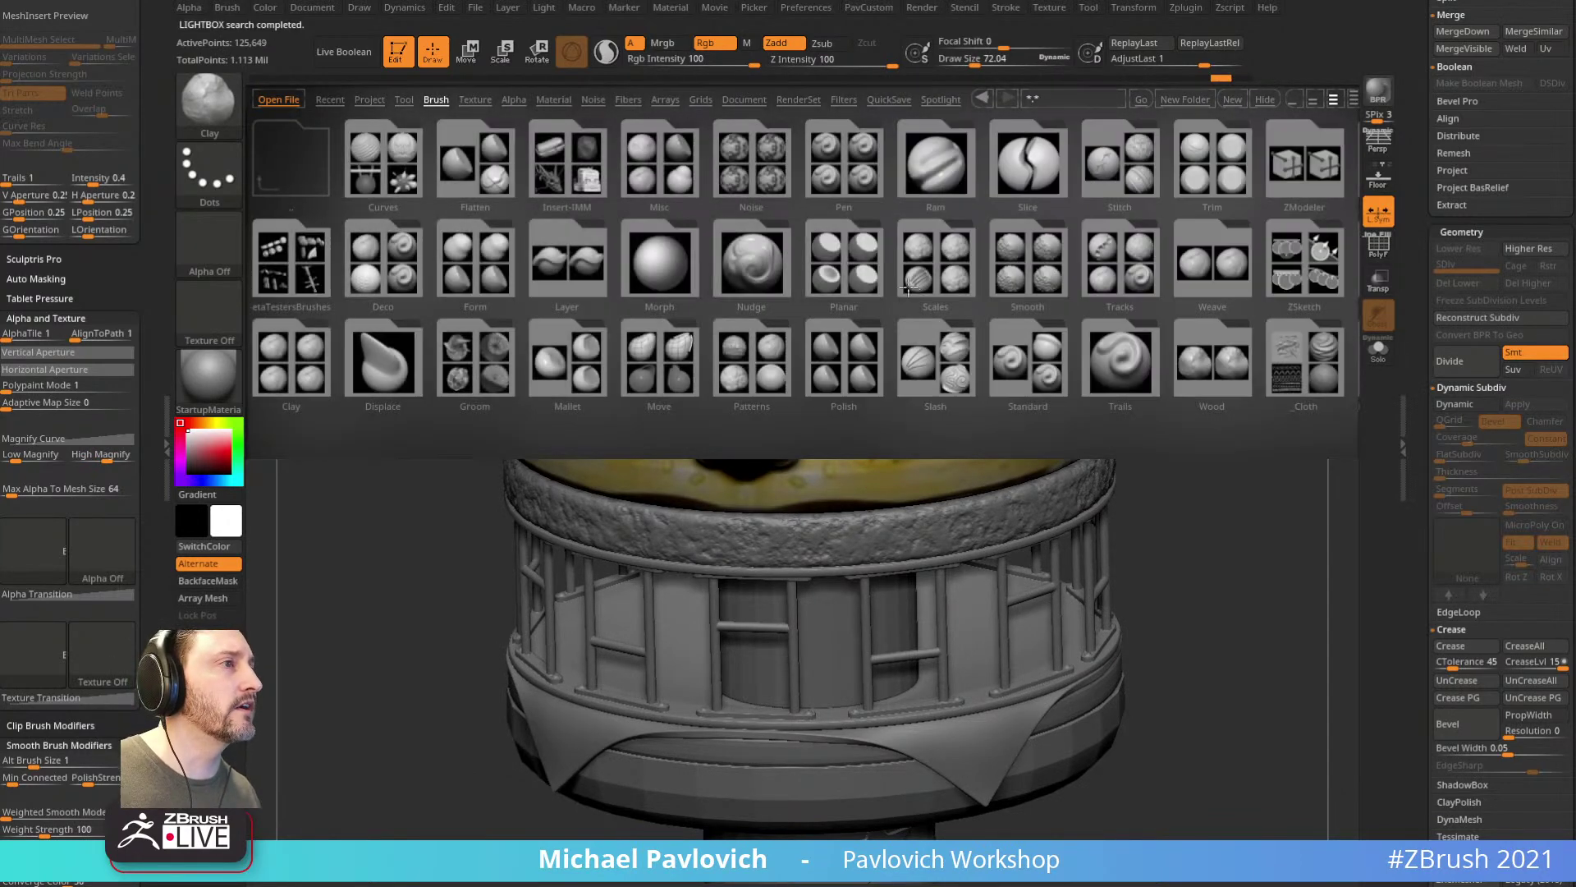
scroll(889, 308, right, 2)
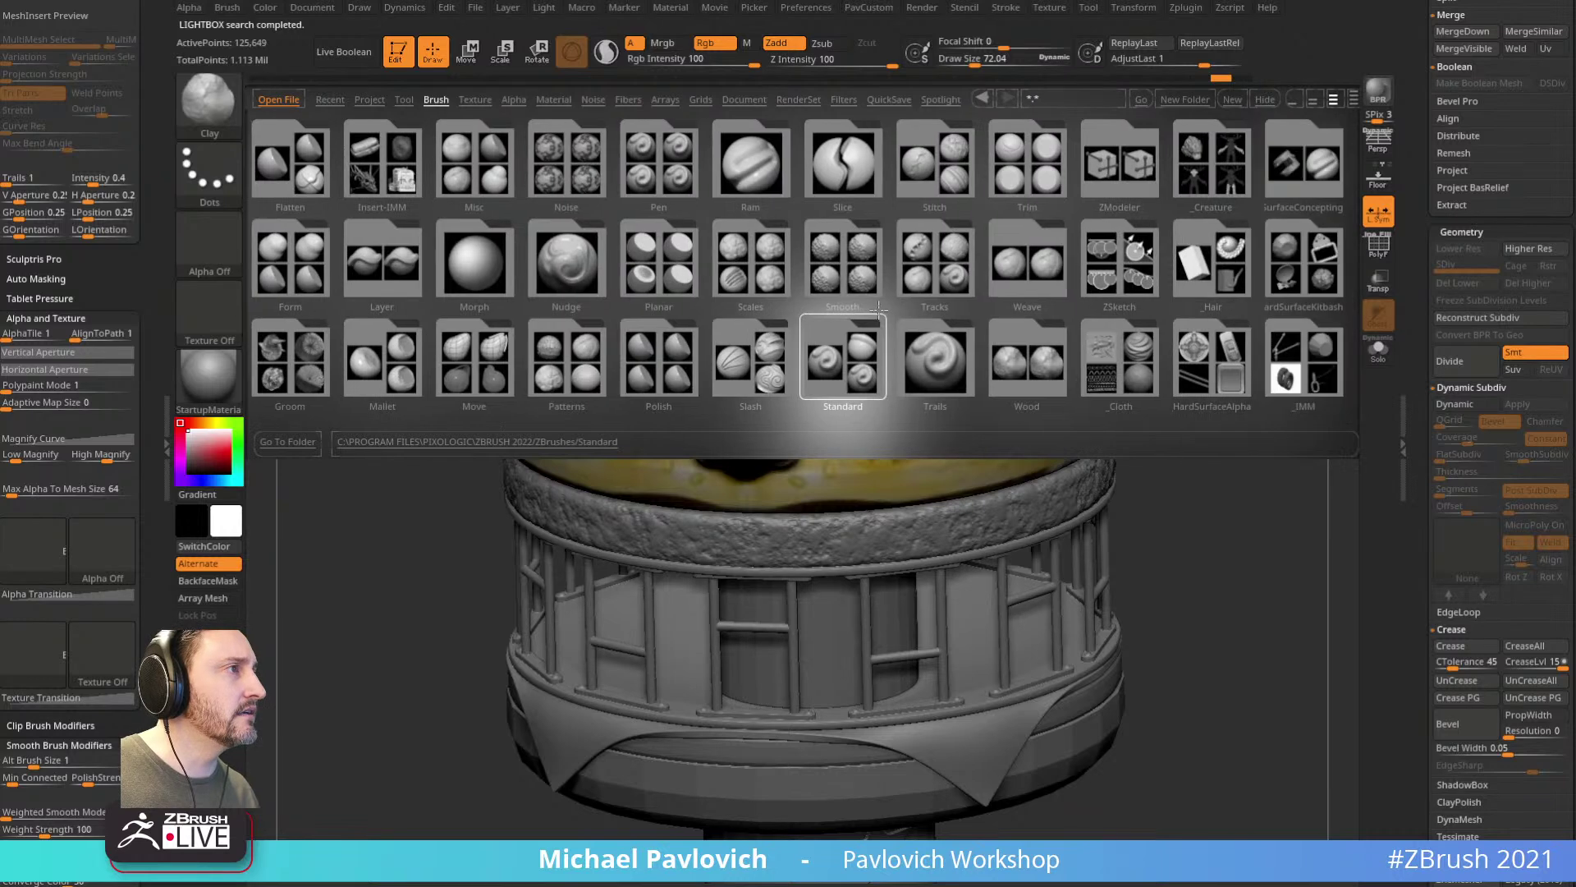
scroll(888, 308, left, 2)
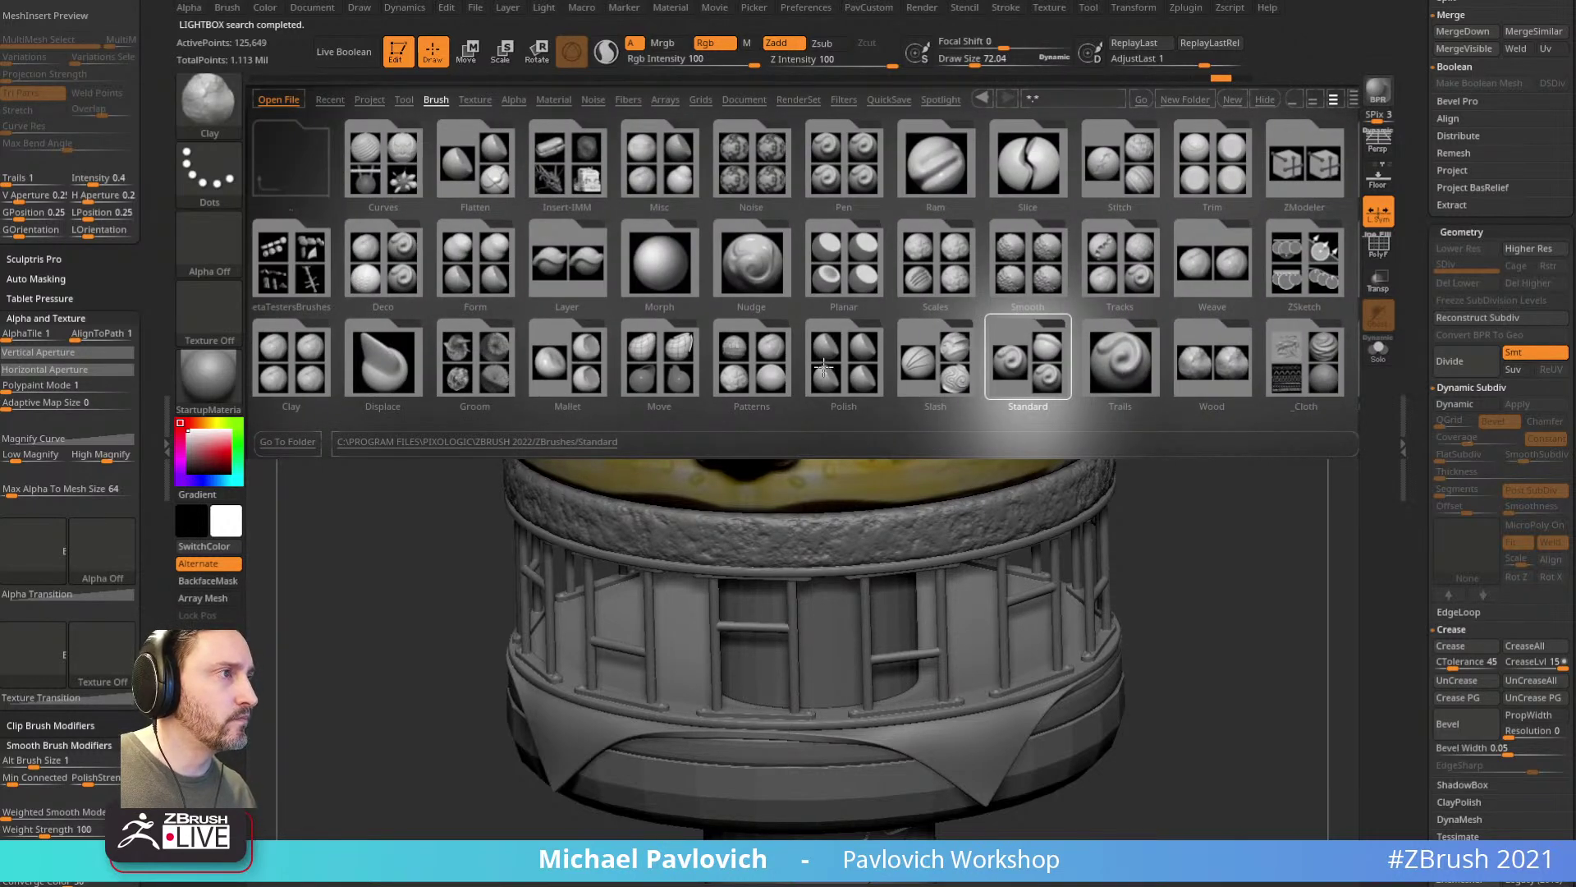
drag(908, 362, 817, 362)
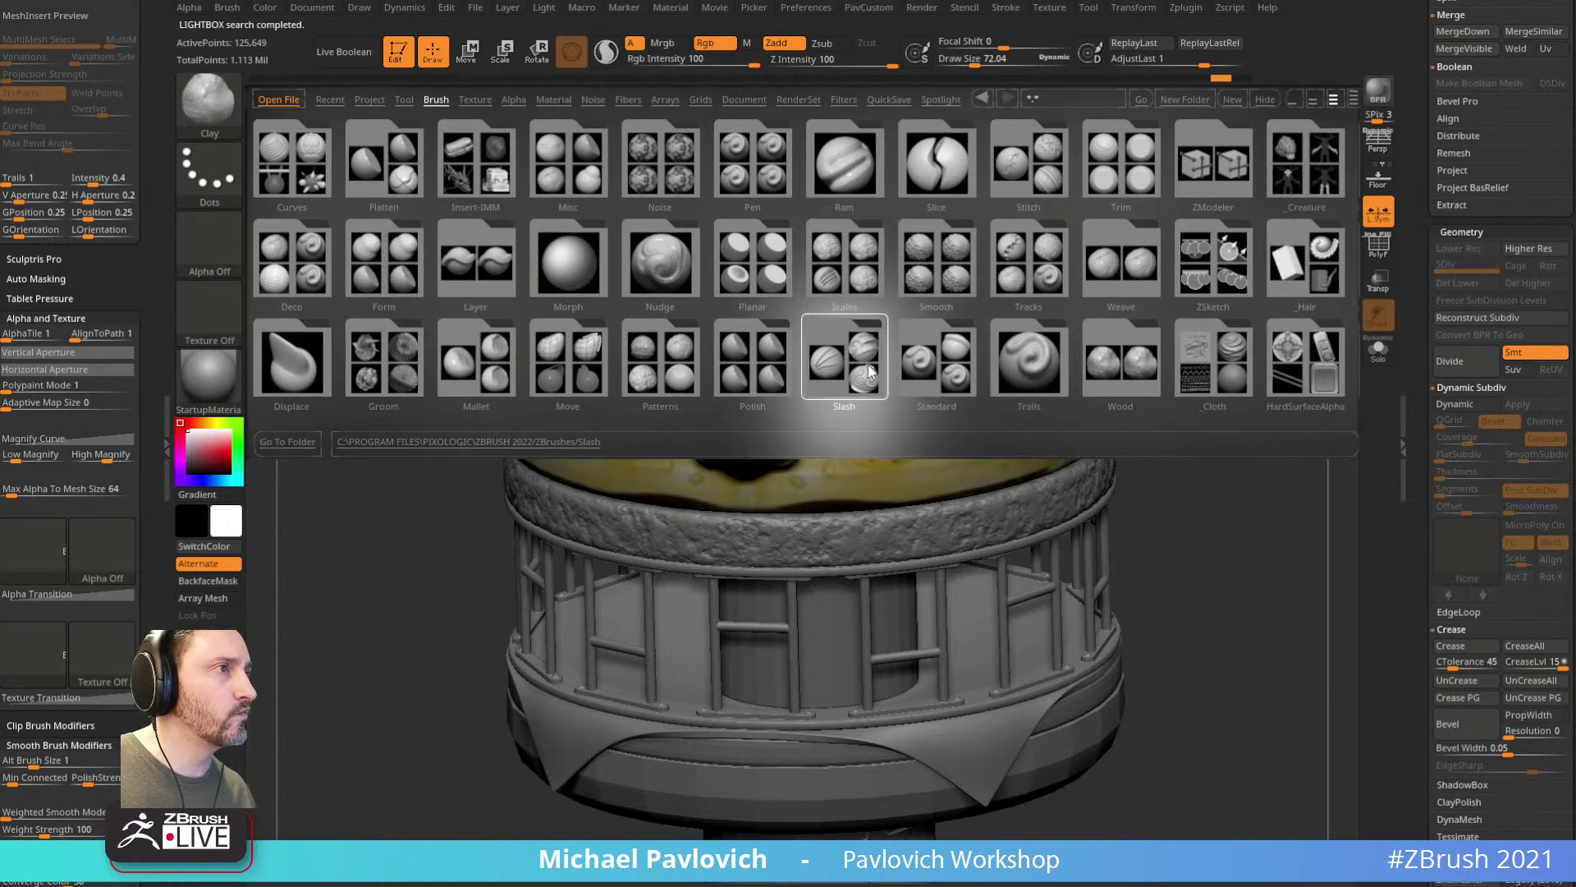
double_click(573, 167)
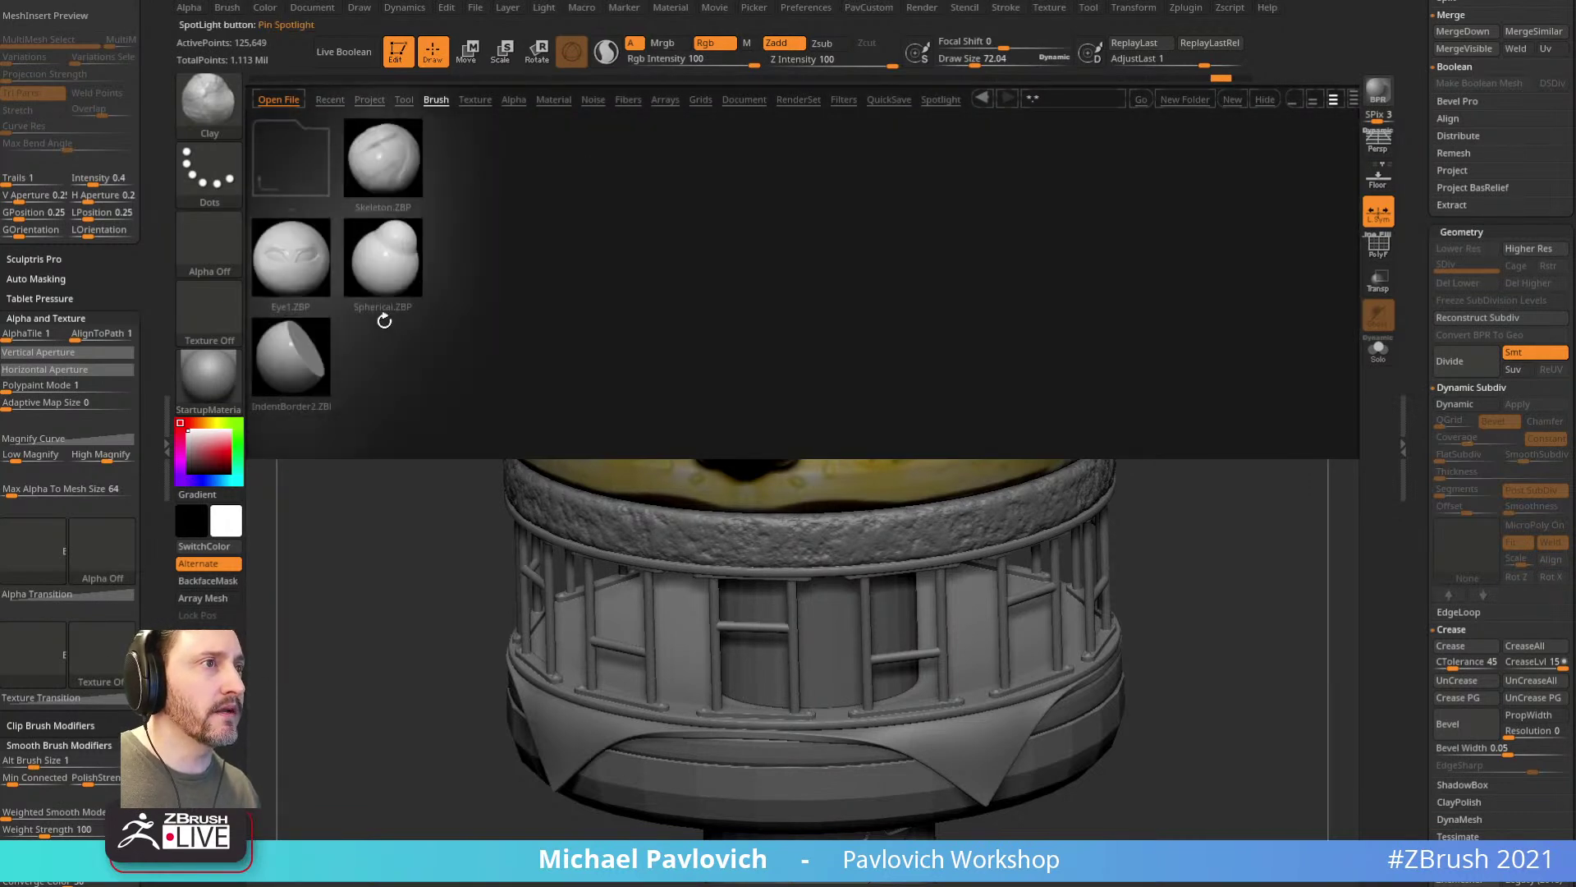
double_click(389, 260)
Step: Raise mirrored rounded cheeks over the painted cheek spots beside the nose, undoing the excess stroke
key(bracketright)
mouse_move(876, 424)
mouse_down()
mouse_move(896, 429)
mouse_move(866, 415)
mouse_move(895, 422)
mouse_up()
key(ctrl+z)
mouse_move(1182, 353)
mouse_down()
mouse_move(1281, 338)
mouse_move(1230, 370)
mouse_move(1160, 320)
mouse_move(1172, 401)
mouse_move(1235, 337)
mouse_move(1119, 389)
mouse_move(1146, 269)
mouse_up()
Step: Isolate the bun and trim its front lower edge under the nose with TrimDynamic at a draw size of about 55
key(b)
key(s)
key(t)
key(s)
key(b)
key(t)
key(d)
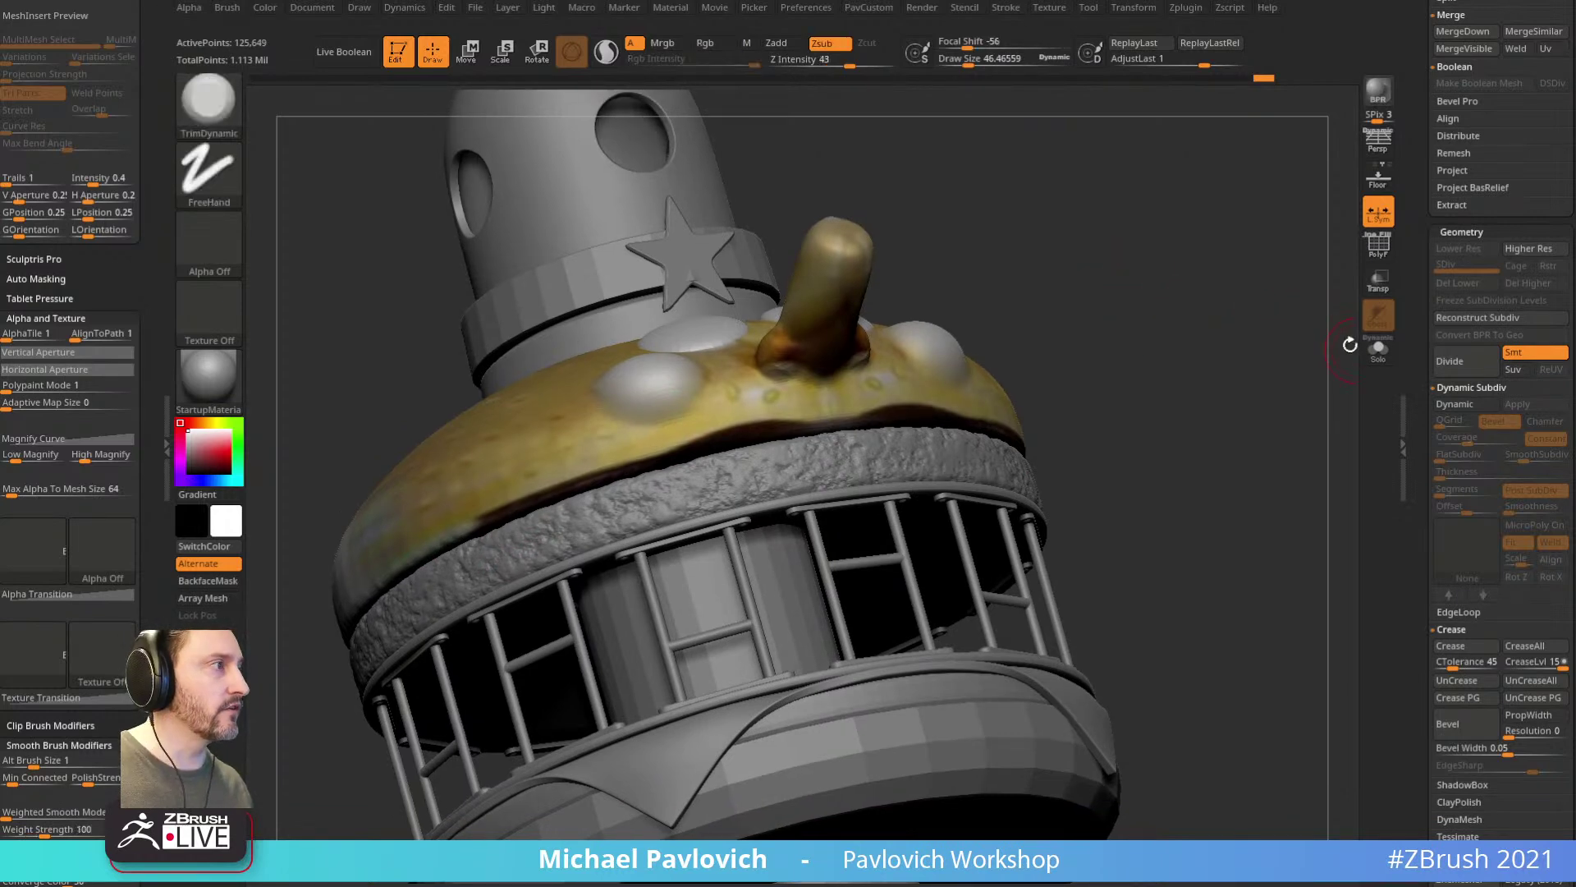
click(1378, 349)
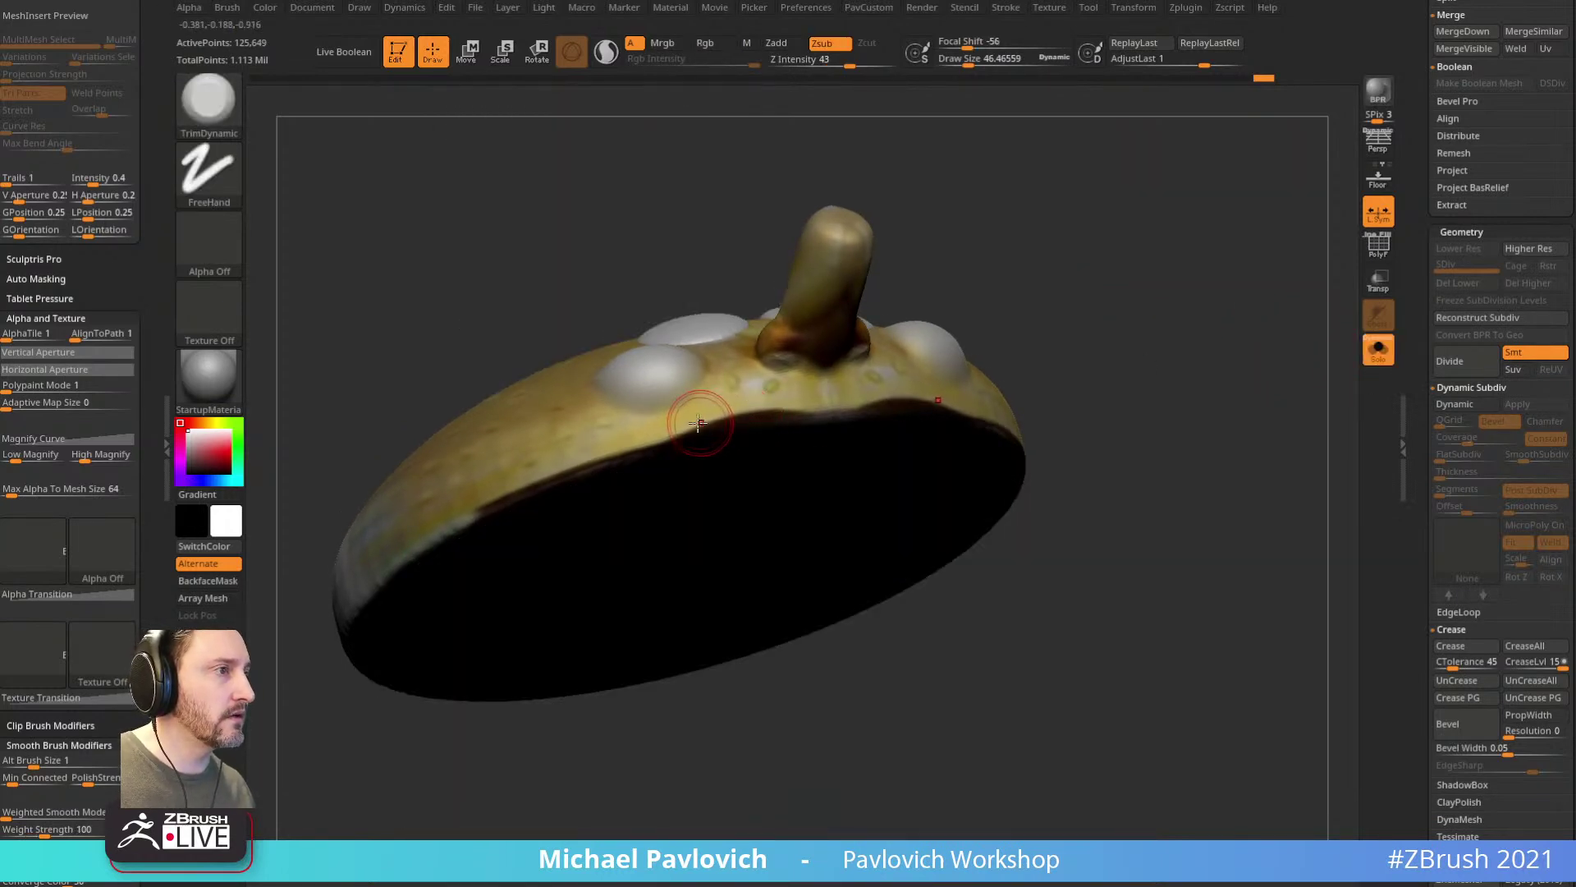
key(s)
drag(761, 419, 763, 416)
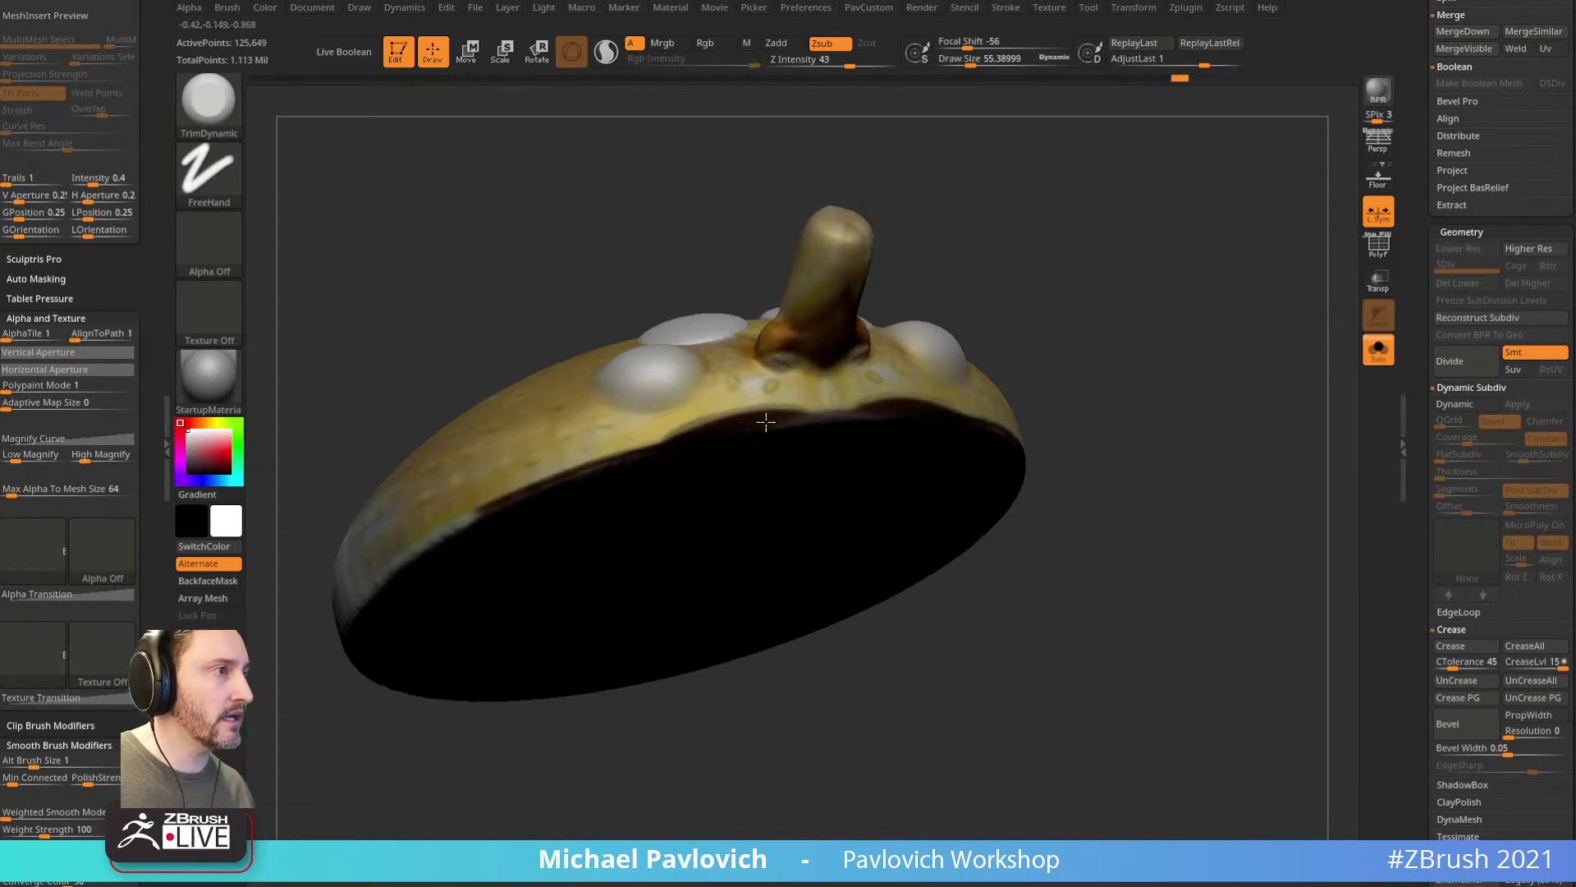
shift+drag(1141, 362, 1228, 331)
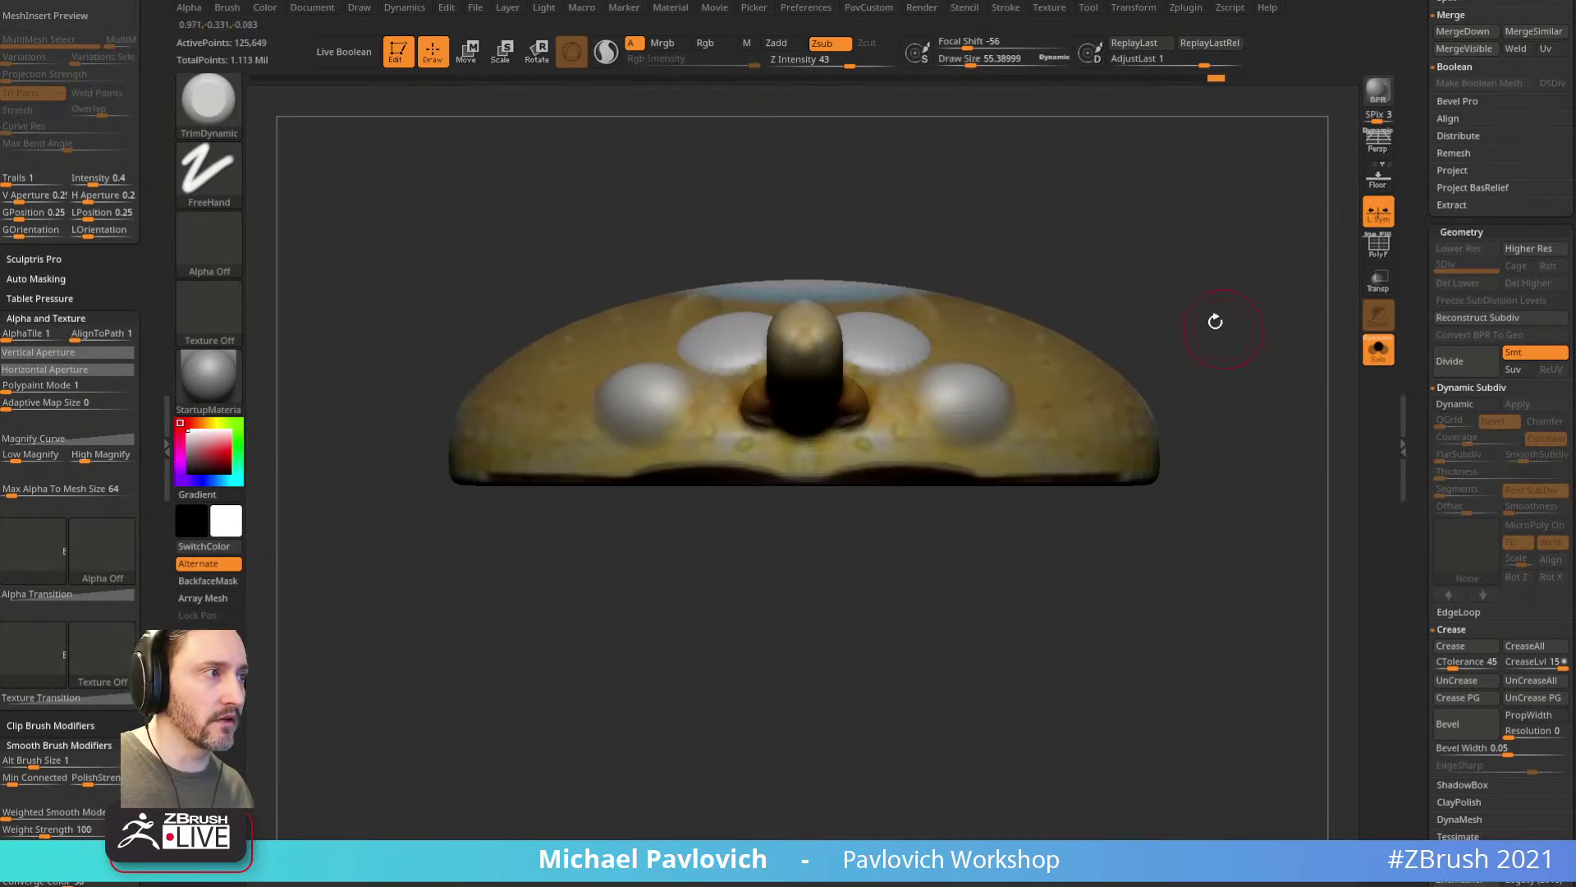
Step: Shape the bun's front lower edge into a mirrored upper lip with a central point using the MoveAccu and Move brushes
key(1)
key(s)
drag(799, 458, 810, 460)
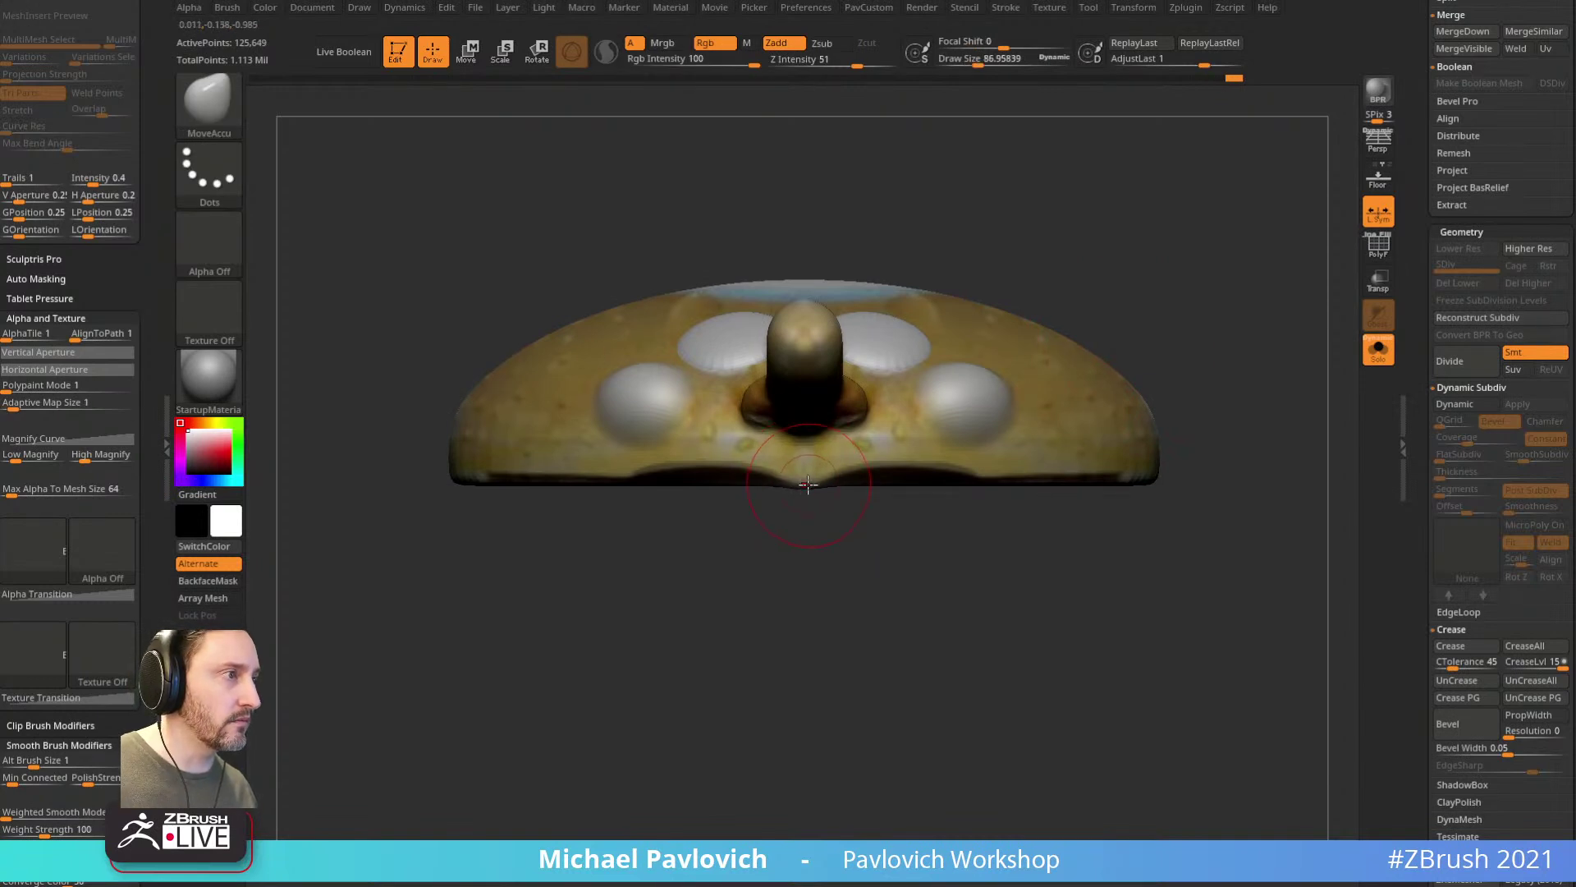
key(s)
drag(971, 479, 979, 469)
alt+drag(1251, 437, 1199, 424)
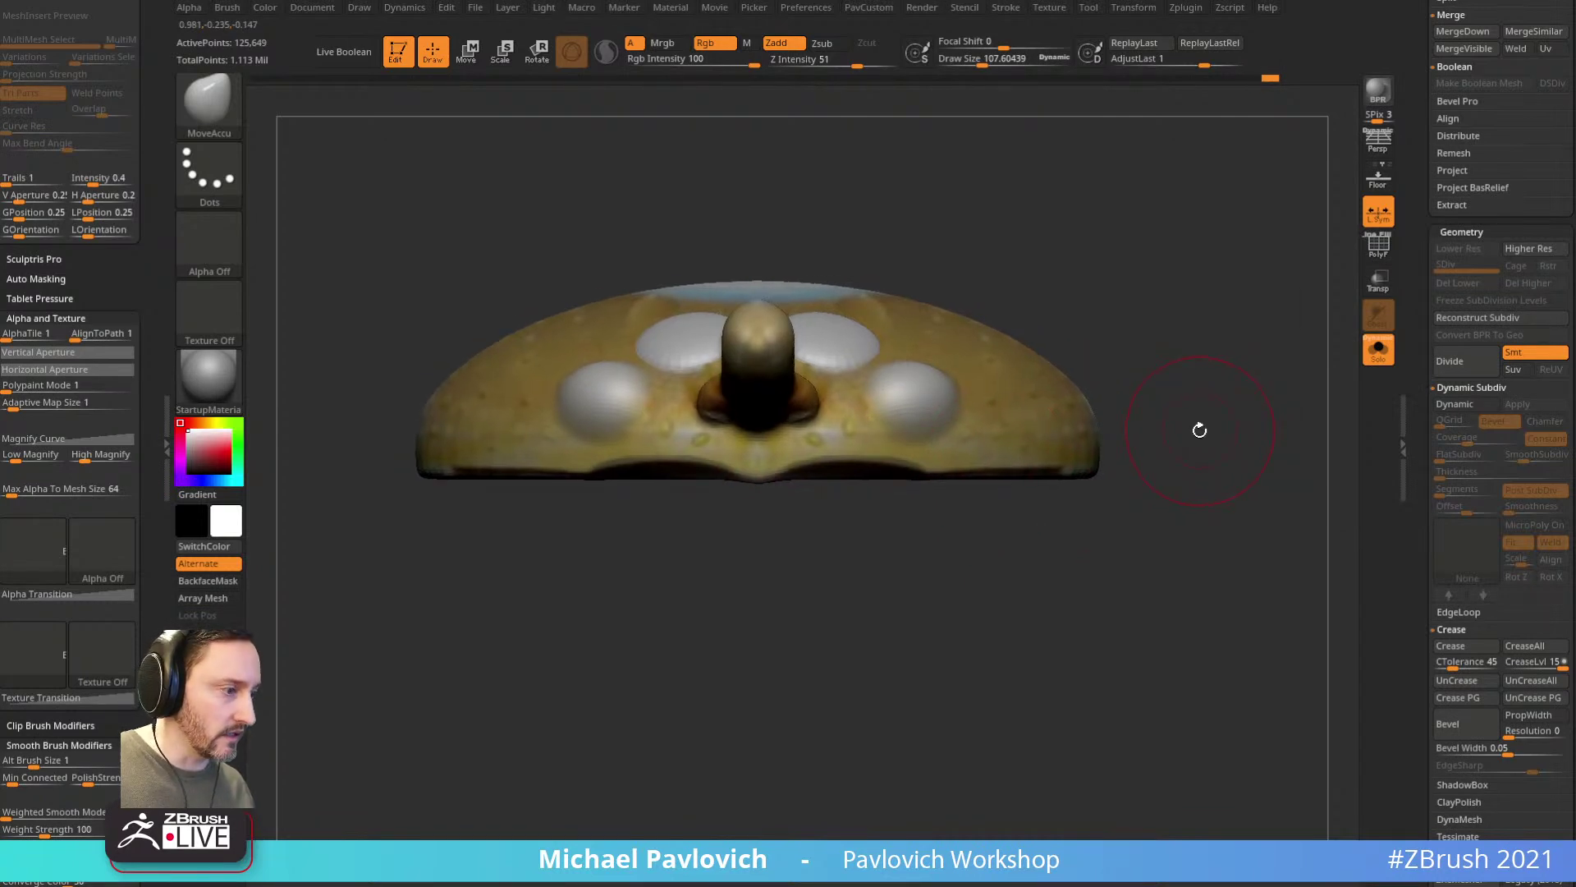
key(2)
drag(855, 469, 852, 465)
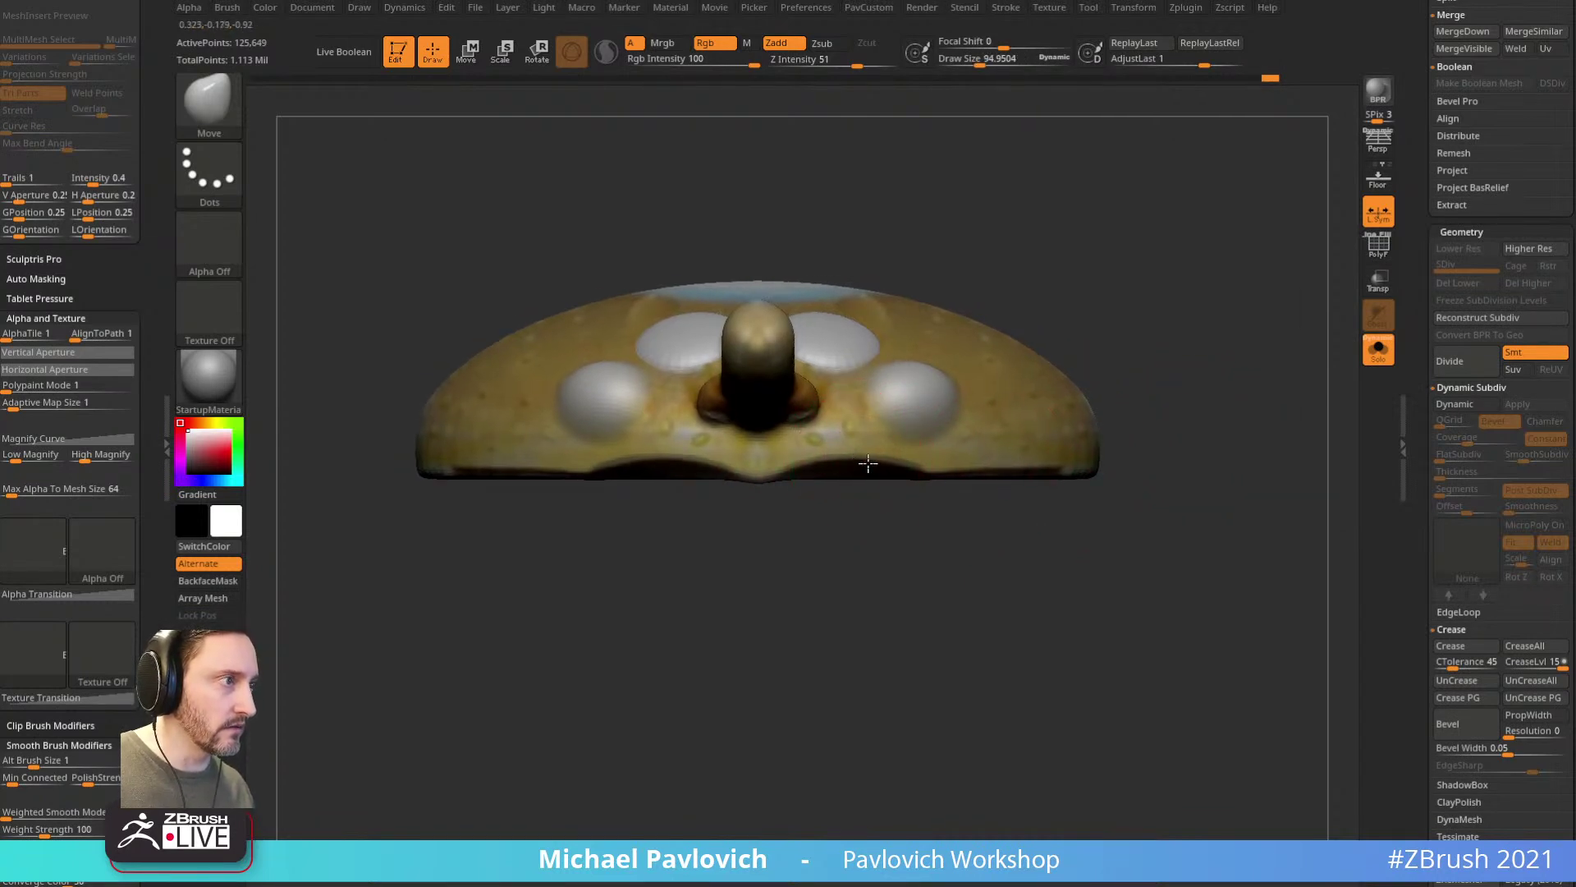
Step: Re-DynaMesh the bun at a higher resolution so the eyes and cheeks fuse with it while keeping detail
mouse_move(1190, 350)
ctrl+mouse_down()
mouse_move(1225, 422)
mouse_move(1170, 405)
ctrl+mouse_up()
key(s)
alt+drag(1210, 359, 1154, 420)
key(ctrl+z)
key(3)
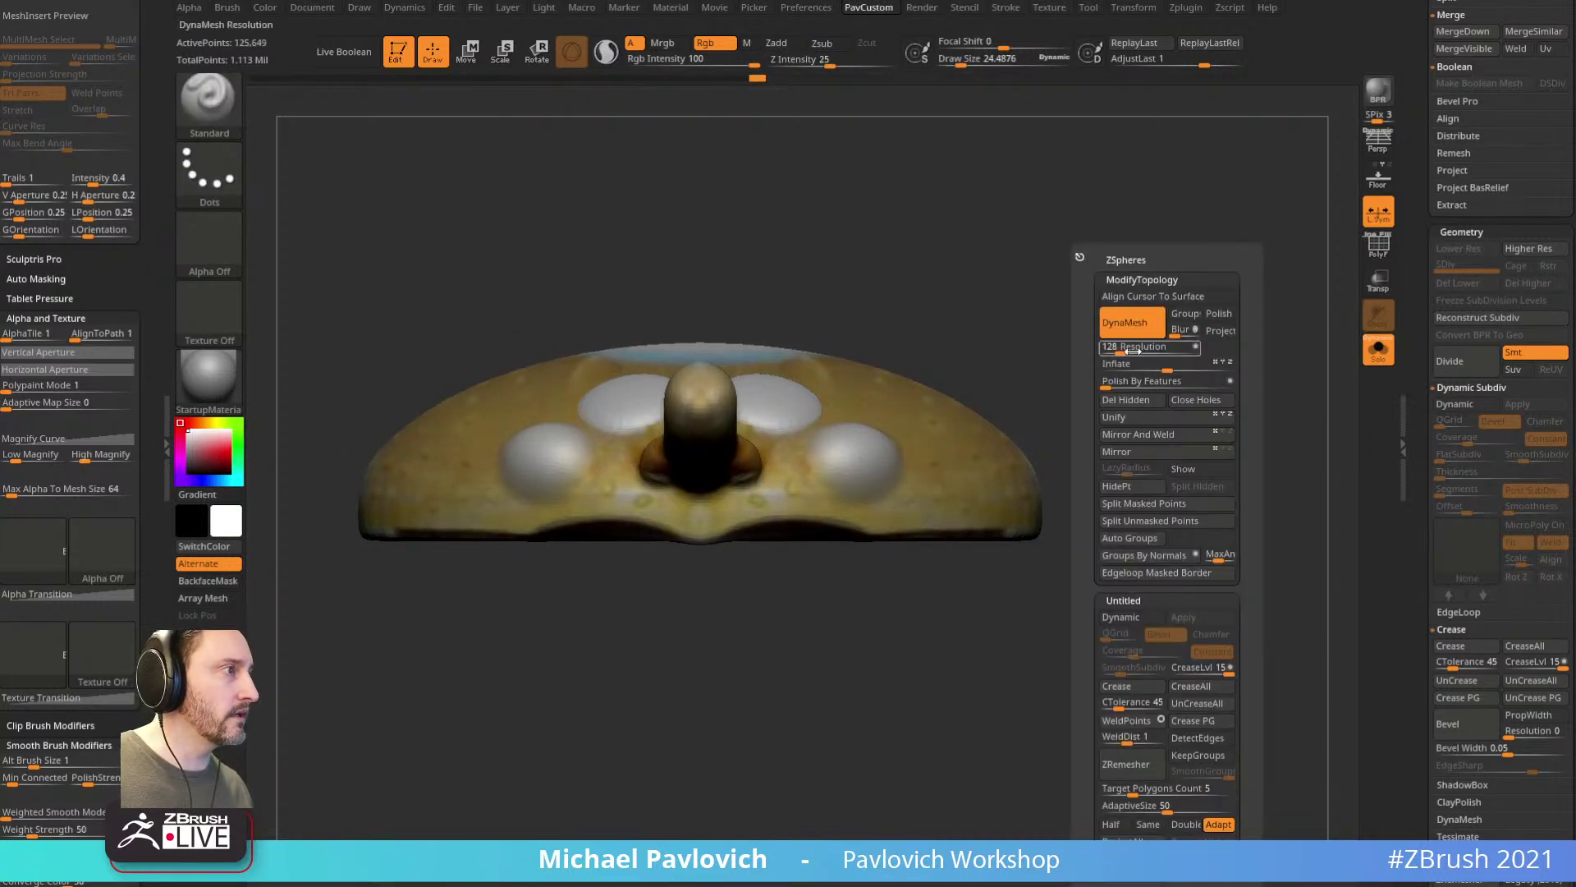
key(Return)
ctrl+drag(1112, 299, 1189, 411)
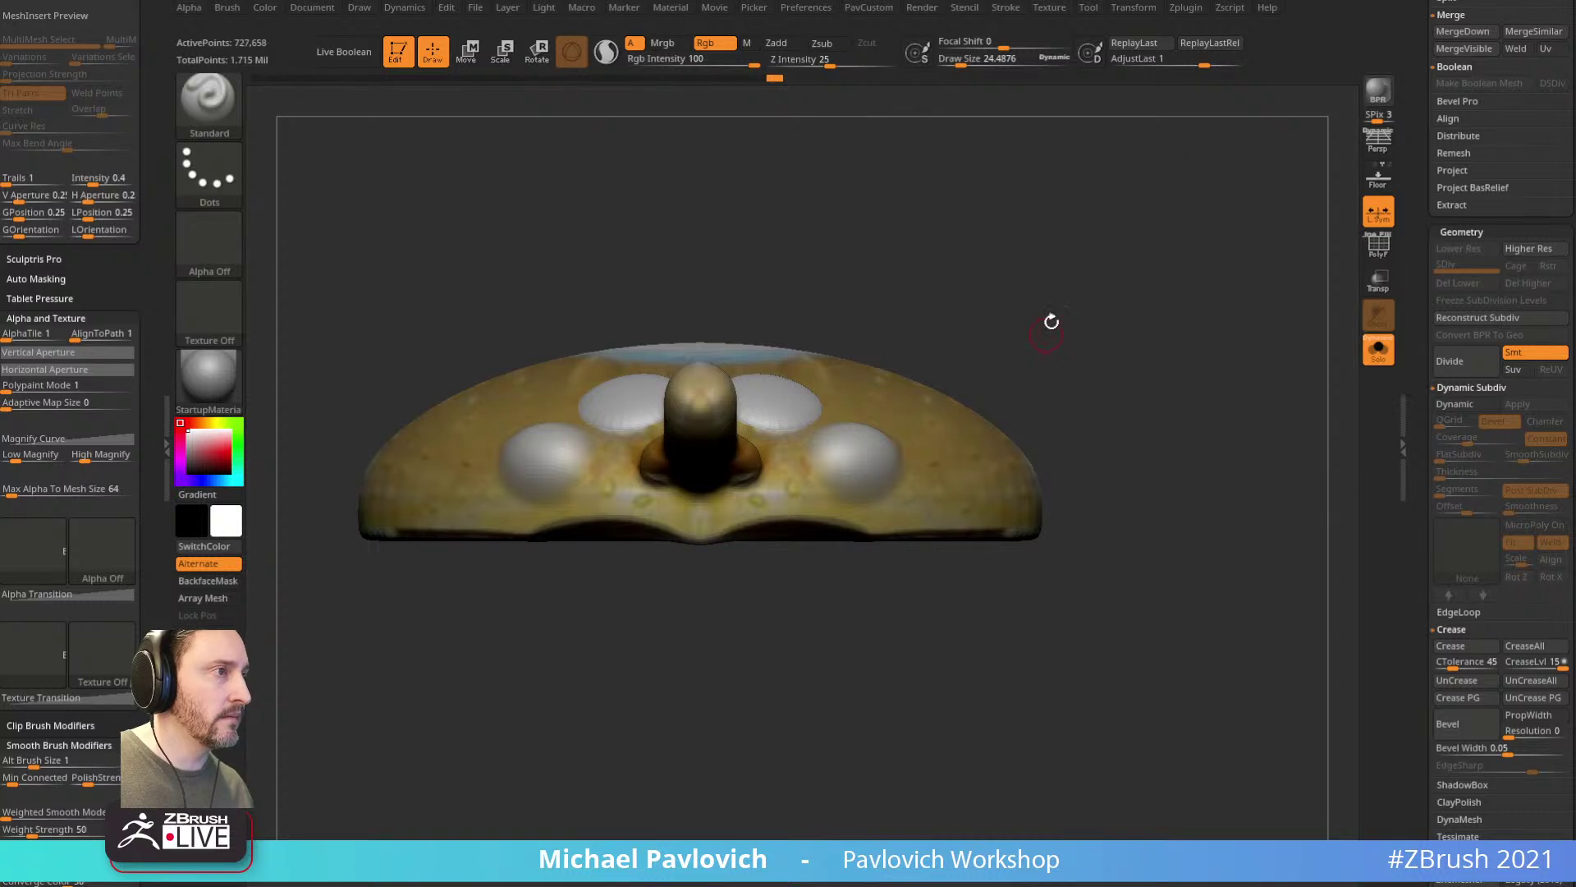
Step: Smooth the bun's surface around the base of the nose
drag(1045, 338, 1076, 364)
shift+drag(739, 484, 703, 497)
mouse_move(1100, 427)
mouse_down()
mouse_move(1130, 377)
mouse_move(1168, 365)
mouse_up()
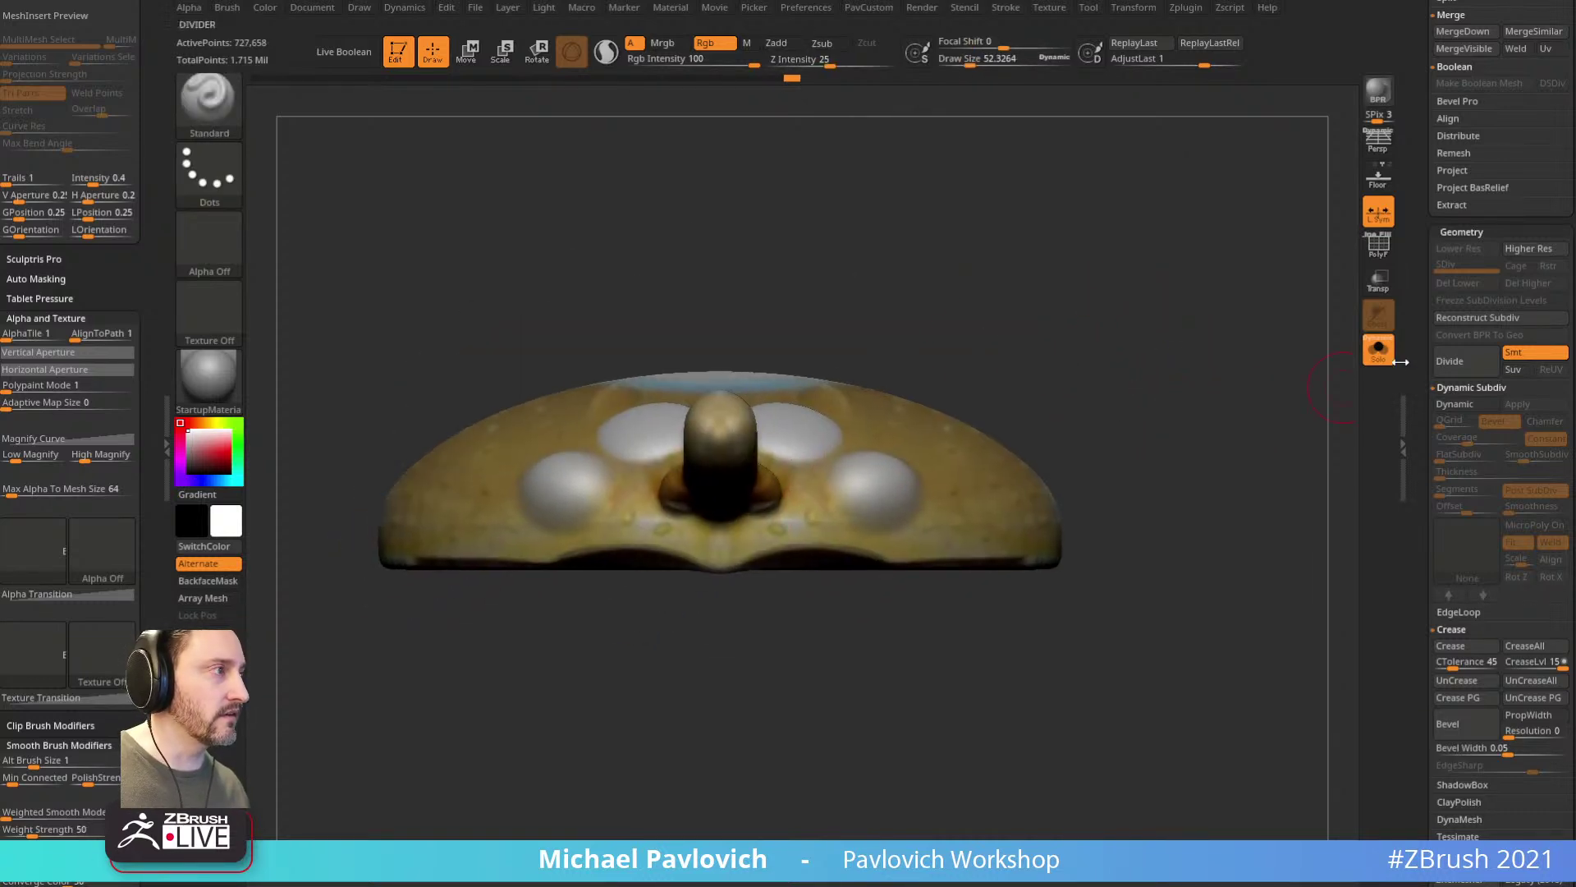
Step: Show the whole tower again and turn off the polypaint display on the bun
click(1378, 353)
click(1388, 358)
drag(1418, 332, 1407, 592)
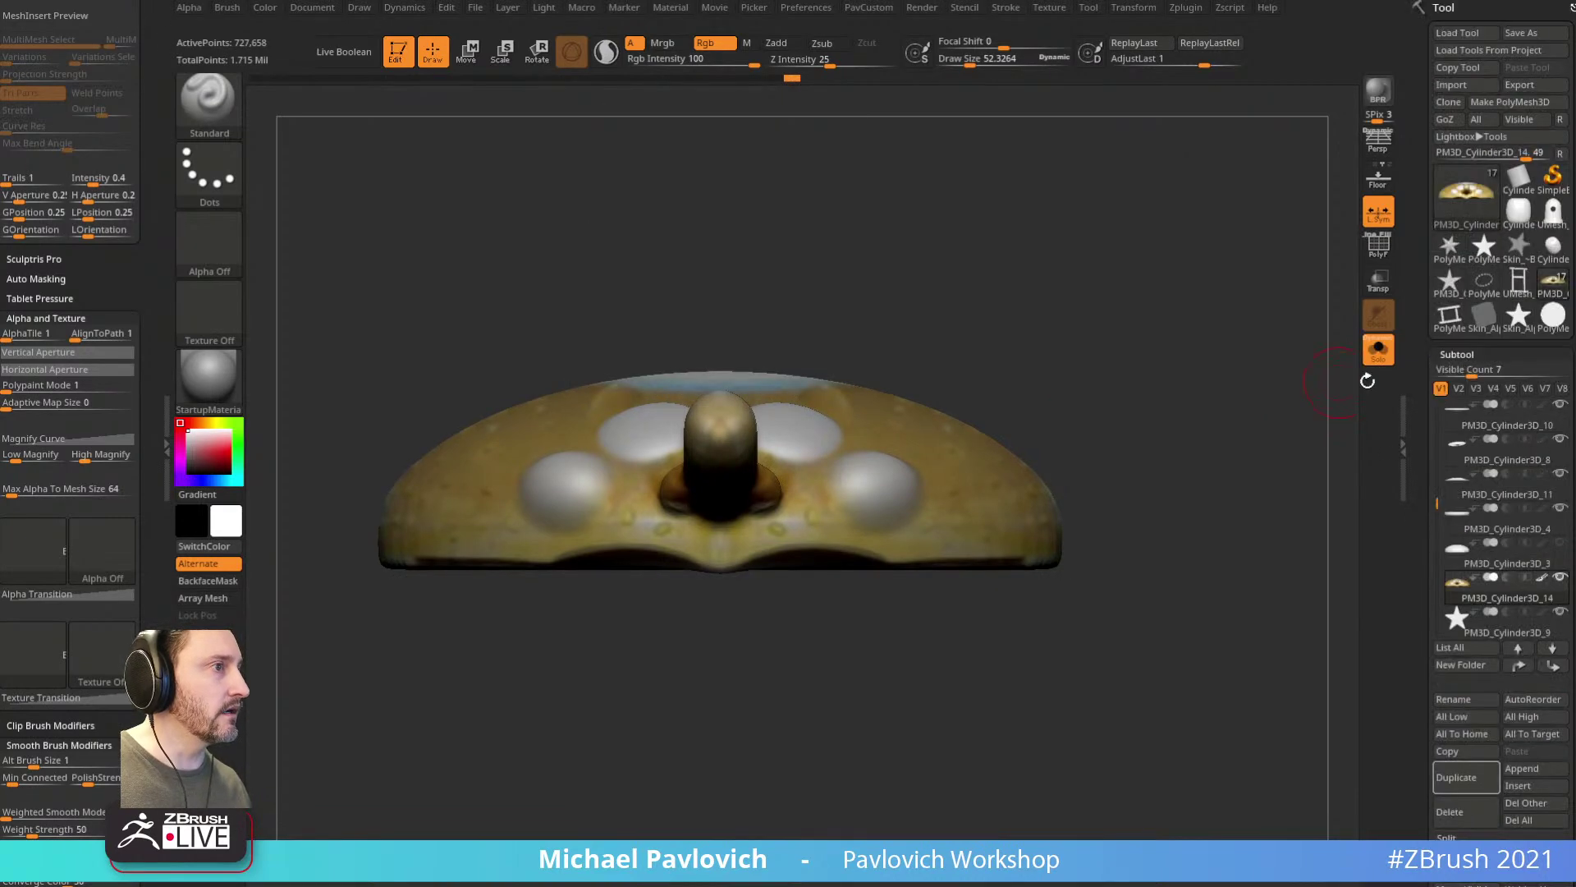
click(1387, 362)
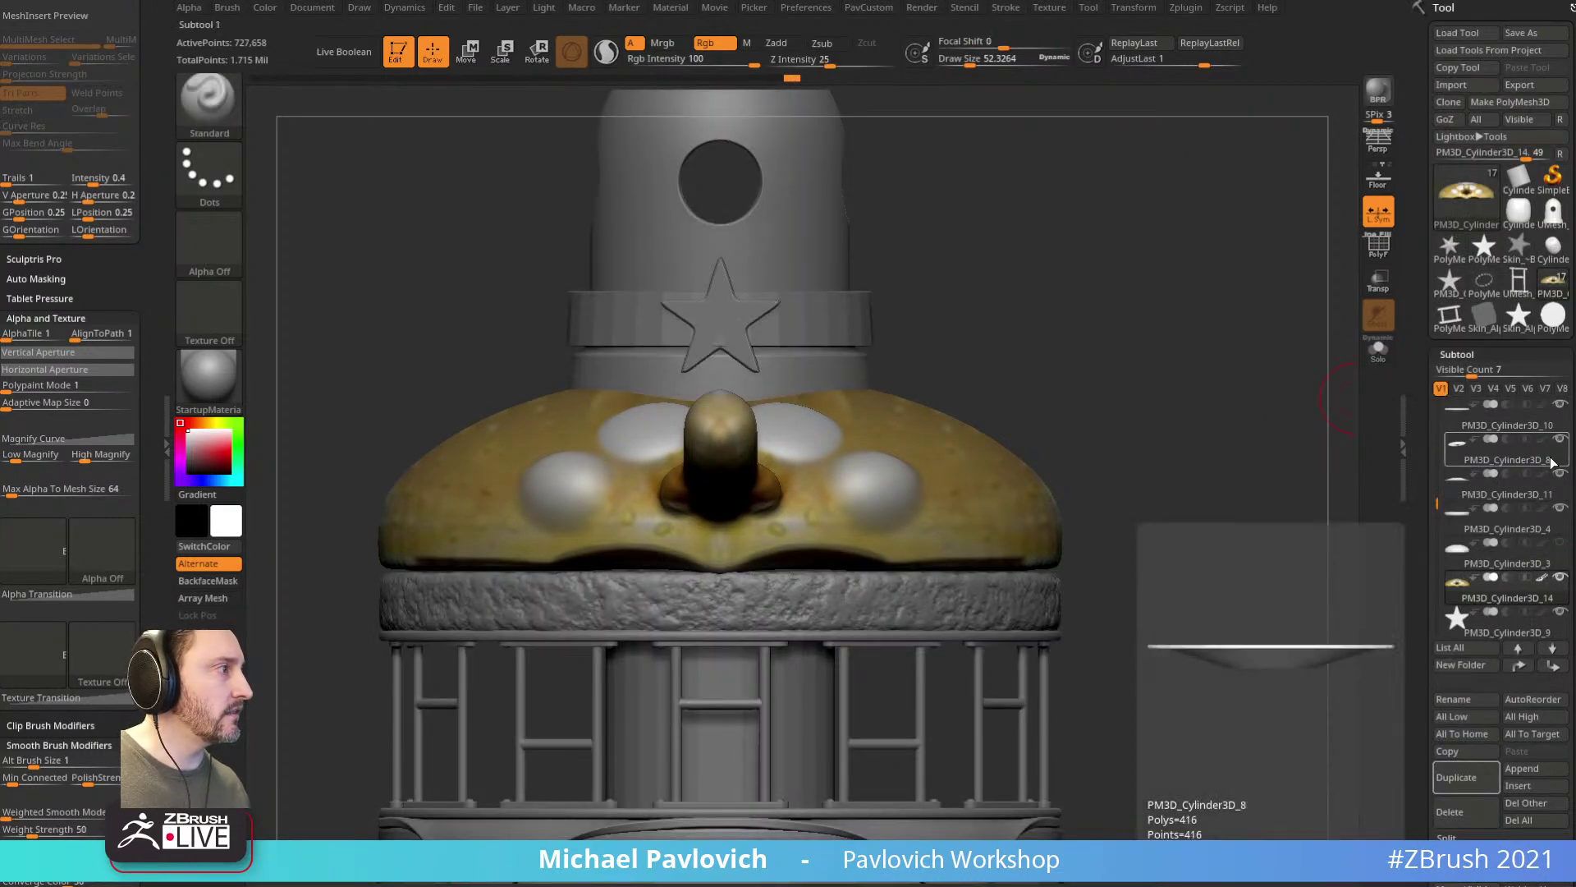
click(1562, 583)
shift+click(1562, 583)
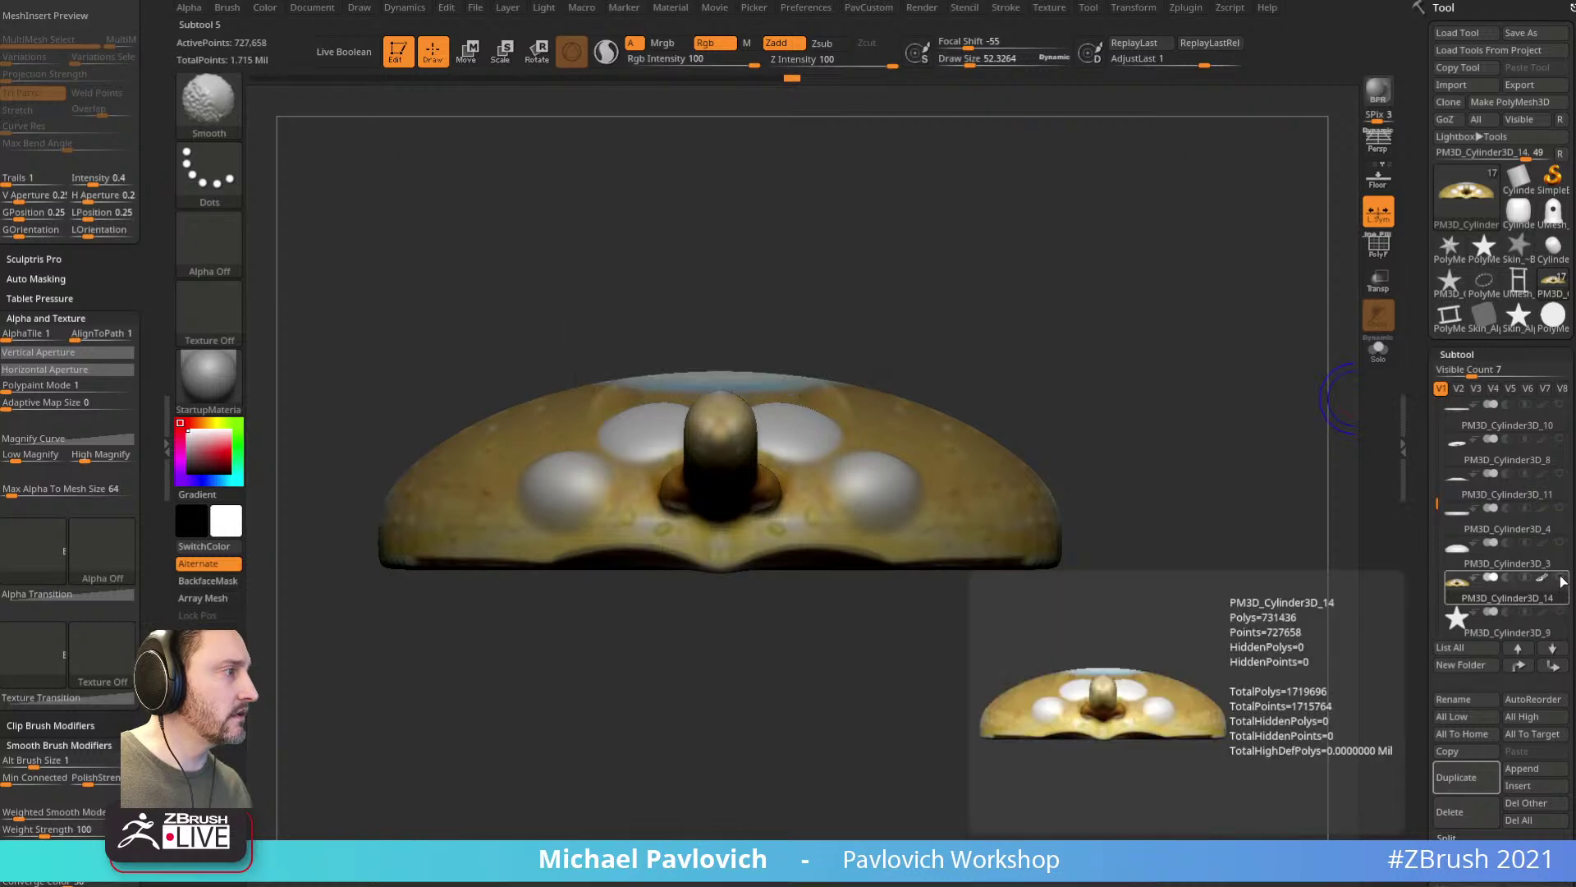
shift+click(1560, 581)
mouse_move(1267, 387)
mouse_down()
mouse_move(1130, 380)
mouse_move(1150, 372)
mouse_move(968, 444)
mouse_up()
key(ctrl+z)
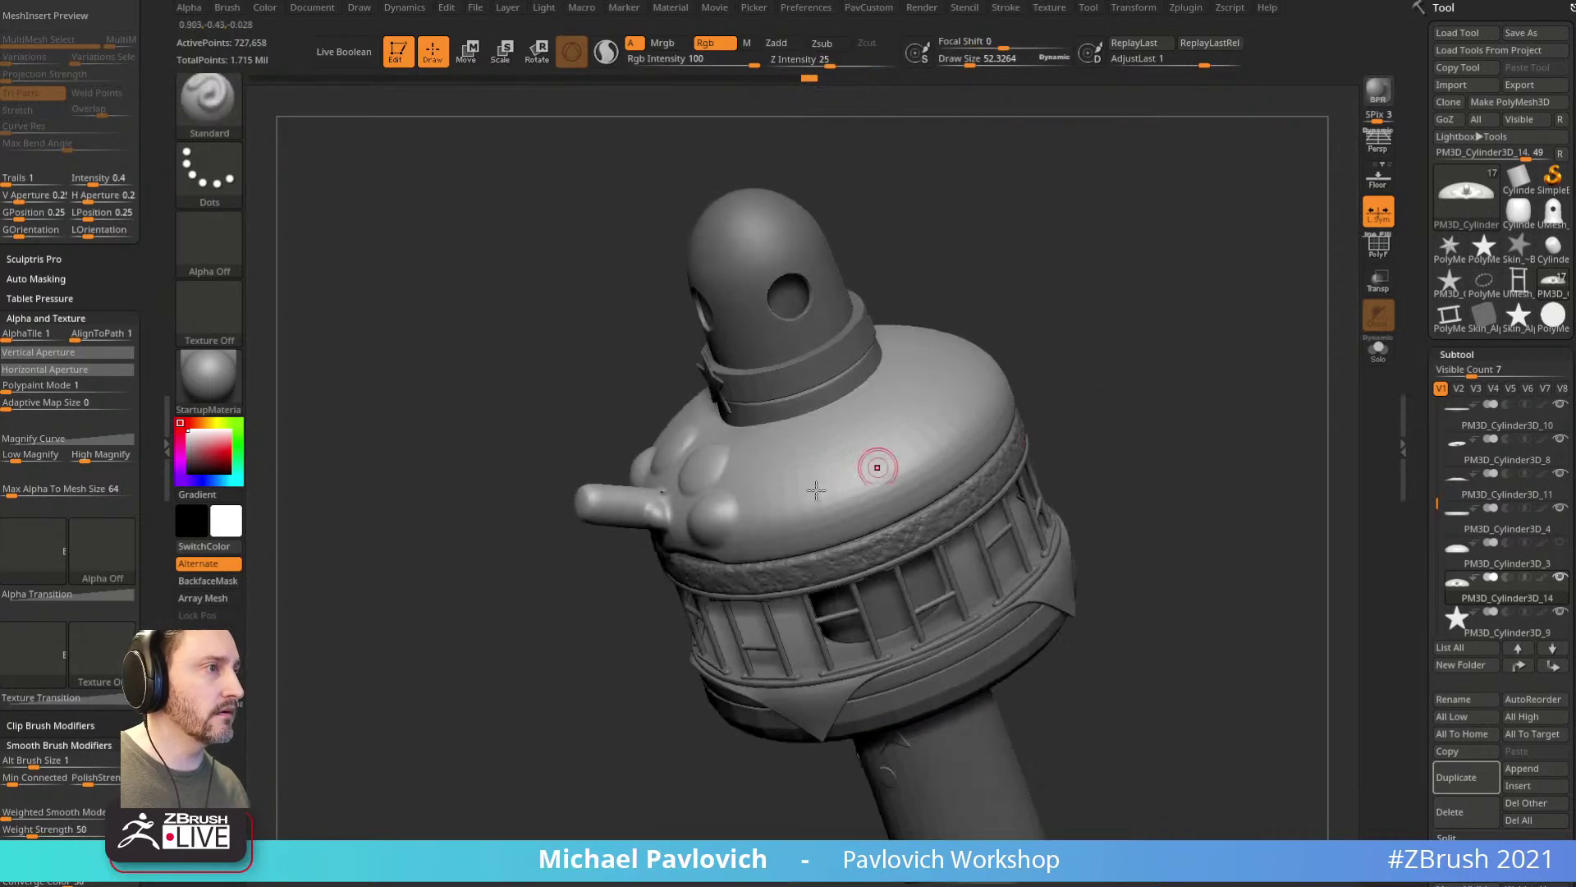
Step: Smooth the side of the bun's dome with a draw size of about 155
key(s)
drag(779, 503, 799, 500)
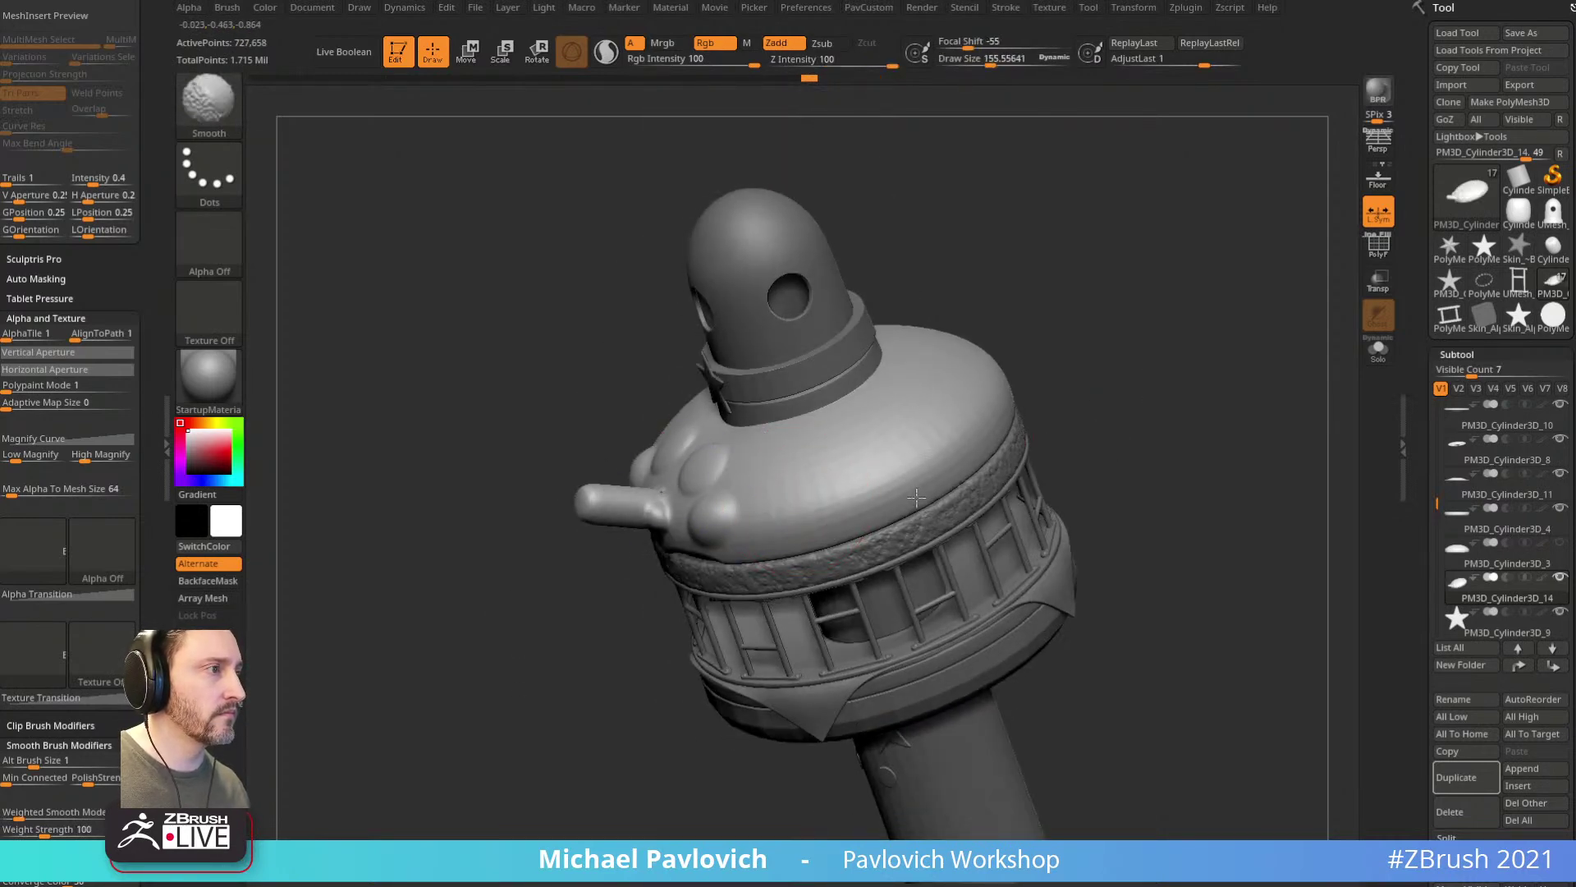
Step: Isolate the bun and smooth the seams around the nose and cheeks with a draw size of about 36
click(1378, 349)
alt+drag(1193, 366, 1239, 463)
mouse_move(1214, 648)
mouse_down()
mouse_move(1283, 434)
mouse_move(1221, 689)
mouse_move(1182, 570)
mouse_move(1175, 455)
mouse_move(1129, 595)
mouse_up()
key(bracketleft)
key(bracketleft)
key(bracketleft)
shift+drag(712, 525, 663, 509)
mouse_move(1062, 560)
alt+mouse_down()
mouse_move(1017, 362)
mouse_move(1171, 395)
mouse_move(1183, 502)
alt+mouse_up()
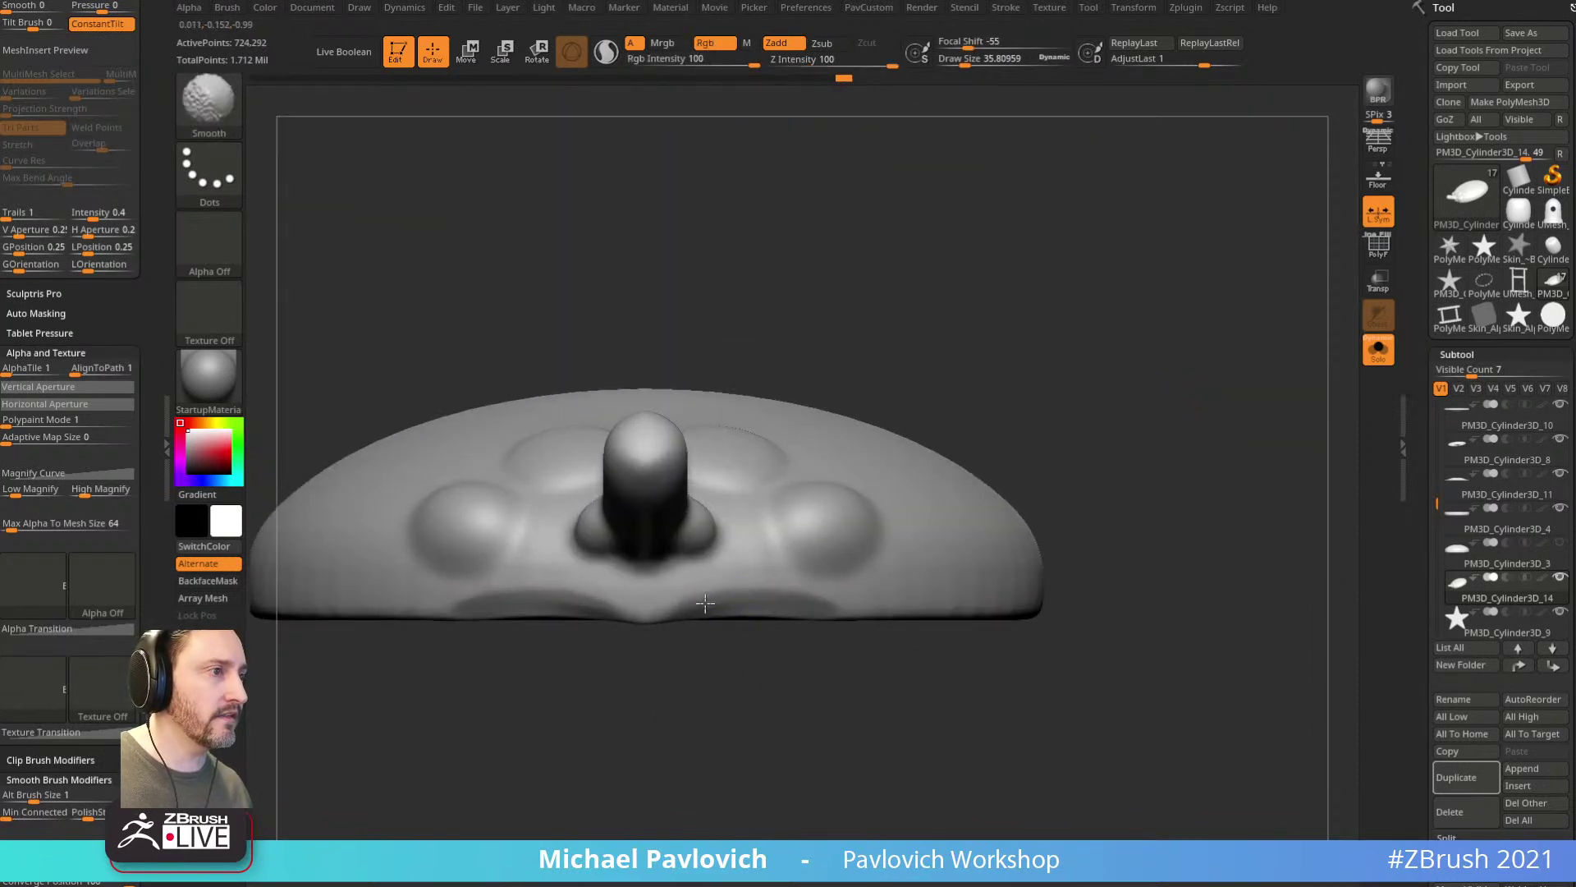
Step: Trim the upper lip edge below the nose with the TrimDynamic brush at a draw size of about 36
mouse_move(766, 697)
mouse_down()
mouse_move(865, 728)
mouse_move(1097, 506)
mouse_move(1119, 522)
mouse_move(1150, 640)
mouse_move(1059, 522)
mouse_up()
key(b)
key(t)
key(d)
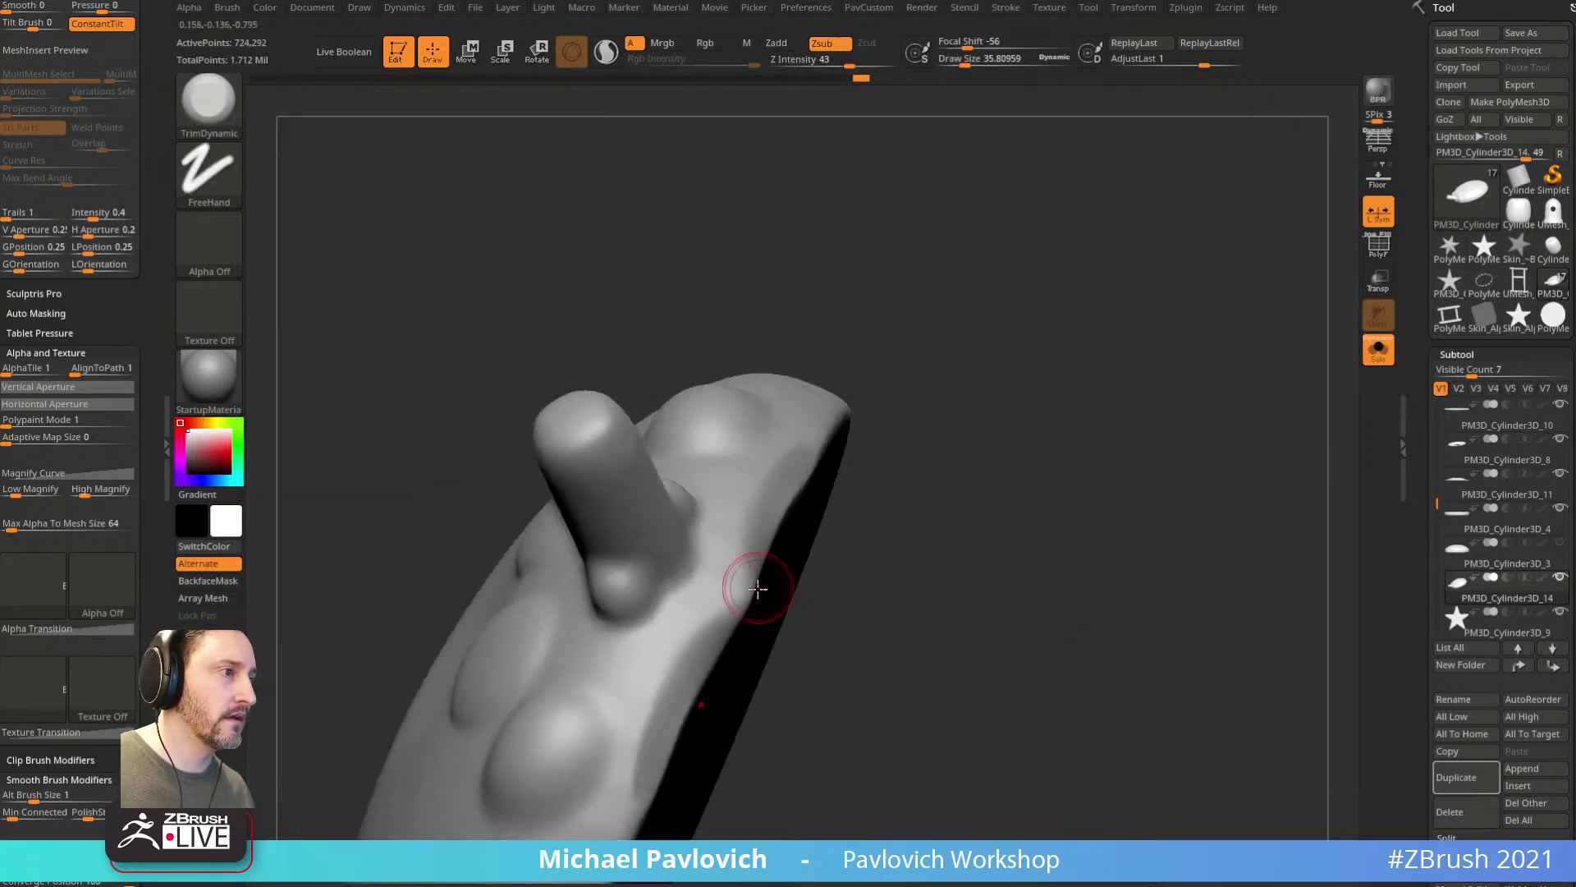
drag(889, 601, 753, 536)
drag(847, 584, 925, 551)
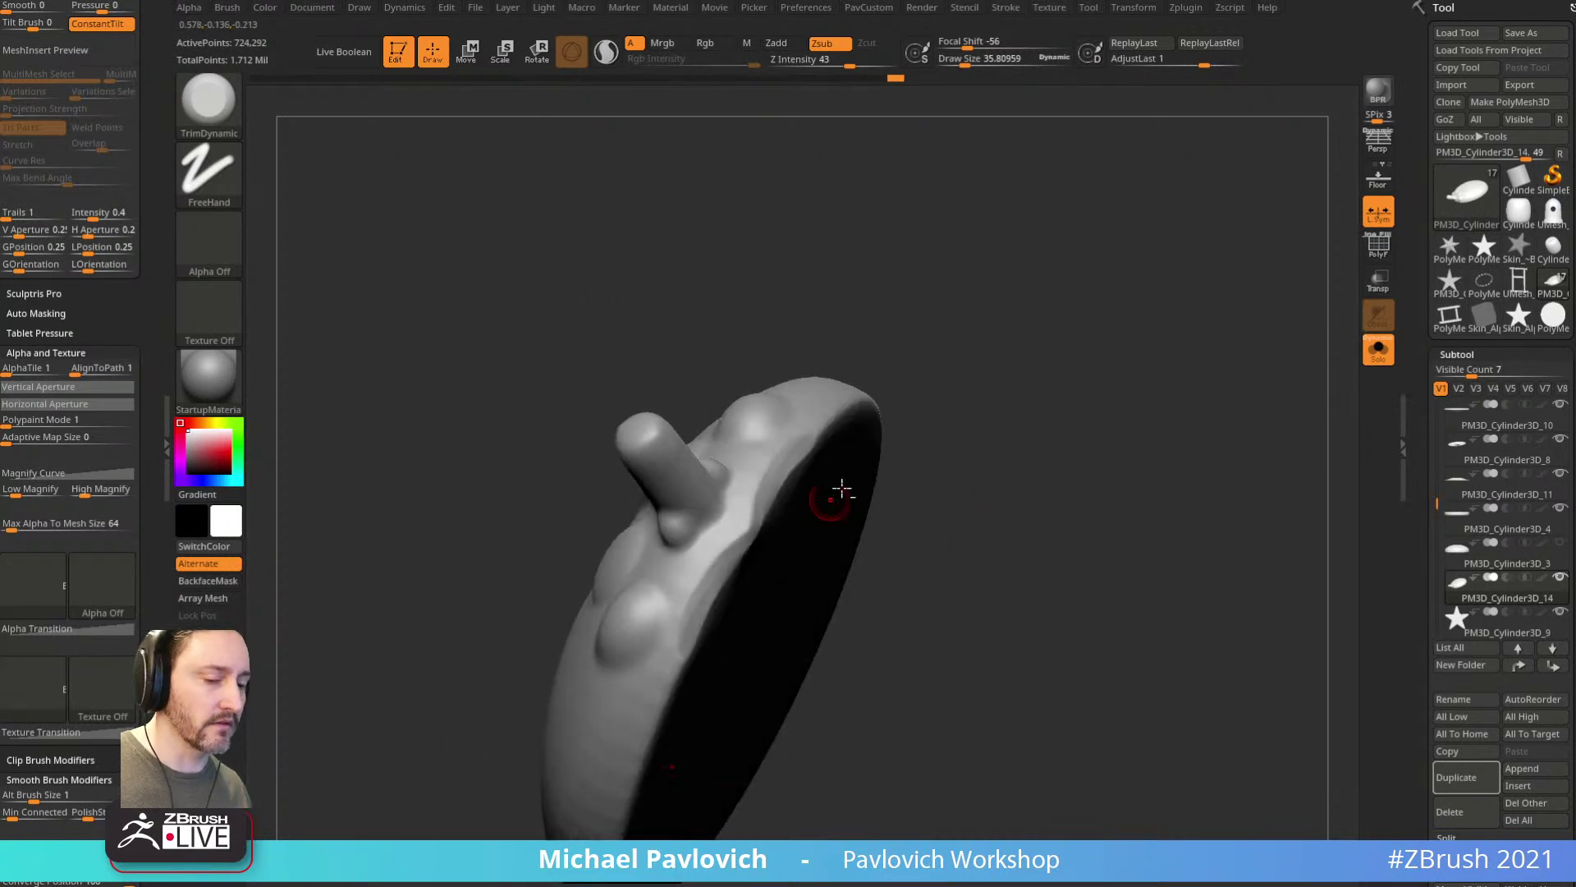
Step: Polish the lip edge and surrounding underside of the bun with the hPolish brush
key(b)
key(h)
key(p)
alt+drag(993, 506, 989, 546)
key(s)
drag(737, 570, 701, 642)
mouse_move(1070, 541)
alt+mouse_down()
mouse_move(1070, 471)
mouse_move(1228, 415)
mouse_move(1133, 448)
mouse_move(1114, 486)
alt+mouse_up()
Step: Carve mirrored nostrils into the undersides of the nose wings with the DamStandard brush
mouse_move(1095, 407)
alt+mouse_down()
mouse_move(1130, 450)
mouse_move(1156, 411)
mouse_move(605, 552)
mouse_move(633, 578)
alt+mouse_up()
key(b)
key(d)
key(s)
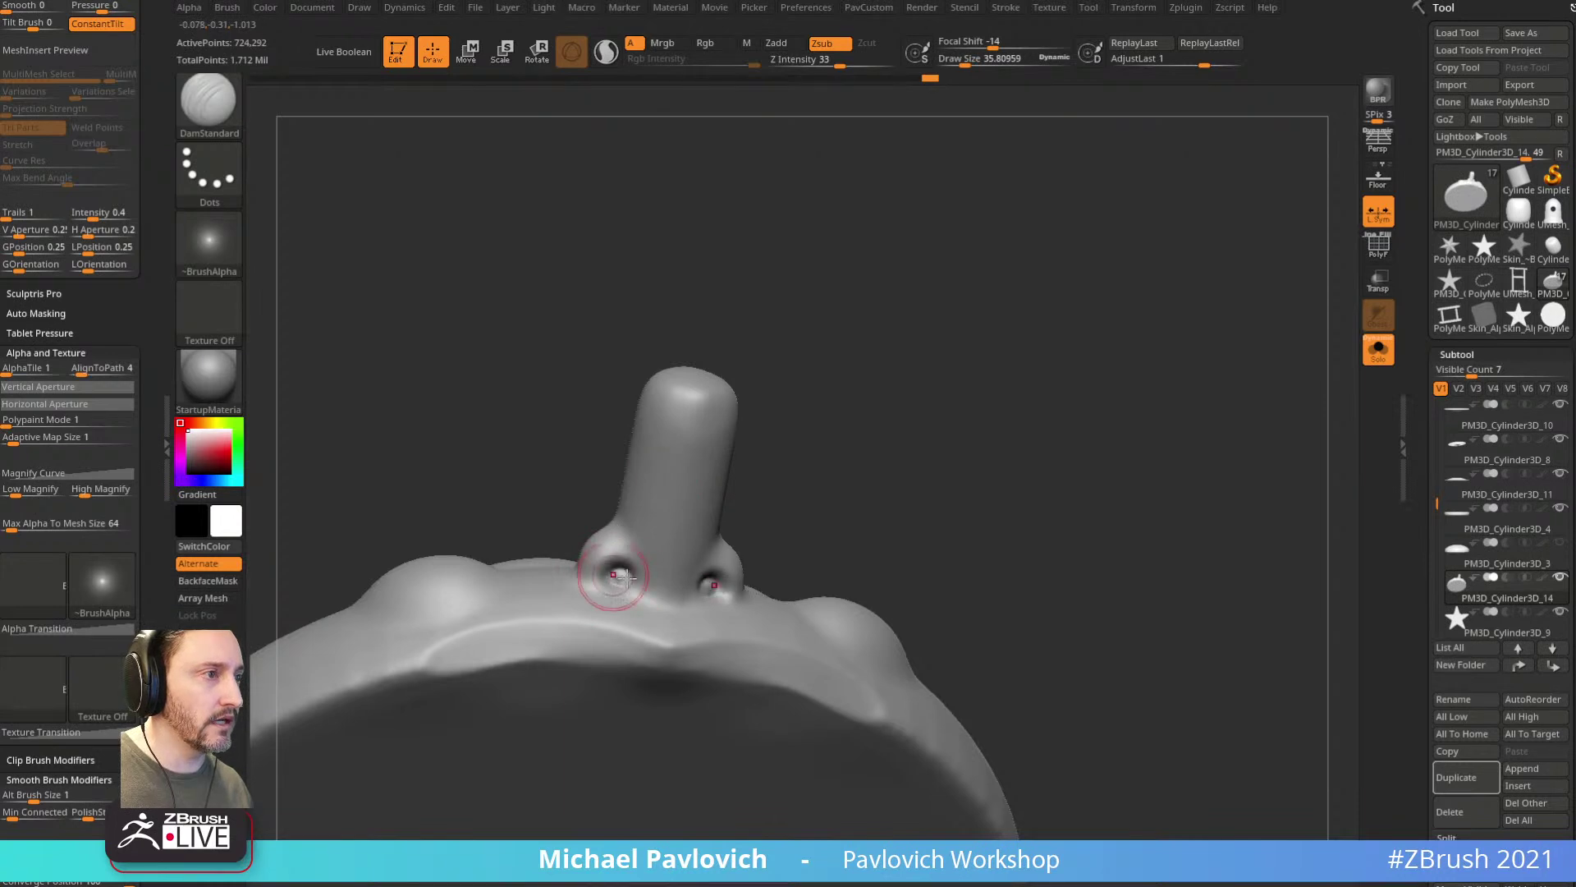
mouse_move(890, 457)
mouse_down()
mouse_move(1119, 394)
mouse_move(1080, 327)
mouse_move(1109, 370)
mouse_up()
Step: Refine the nostril wings and the crease at the nose base with a draw size of about 87, then re-DynaMesh the bun
key(2)
key(s)
mouse_move(600, 548)
mouse_down()
mouse_move(612, 549)
mouse_move(573, 557)
mouse_up()
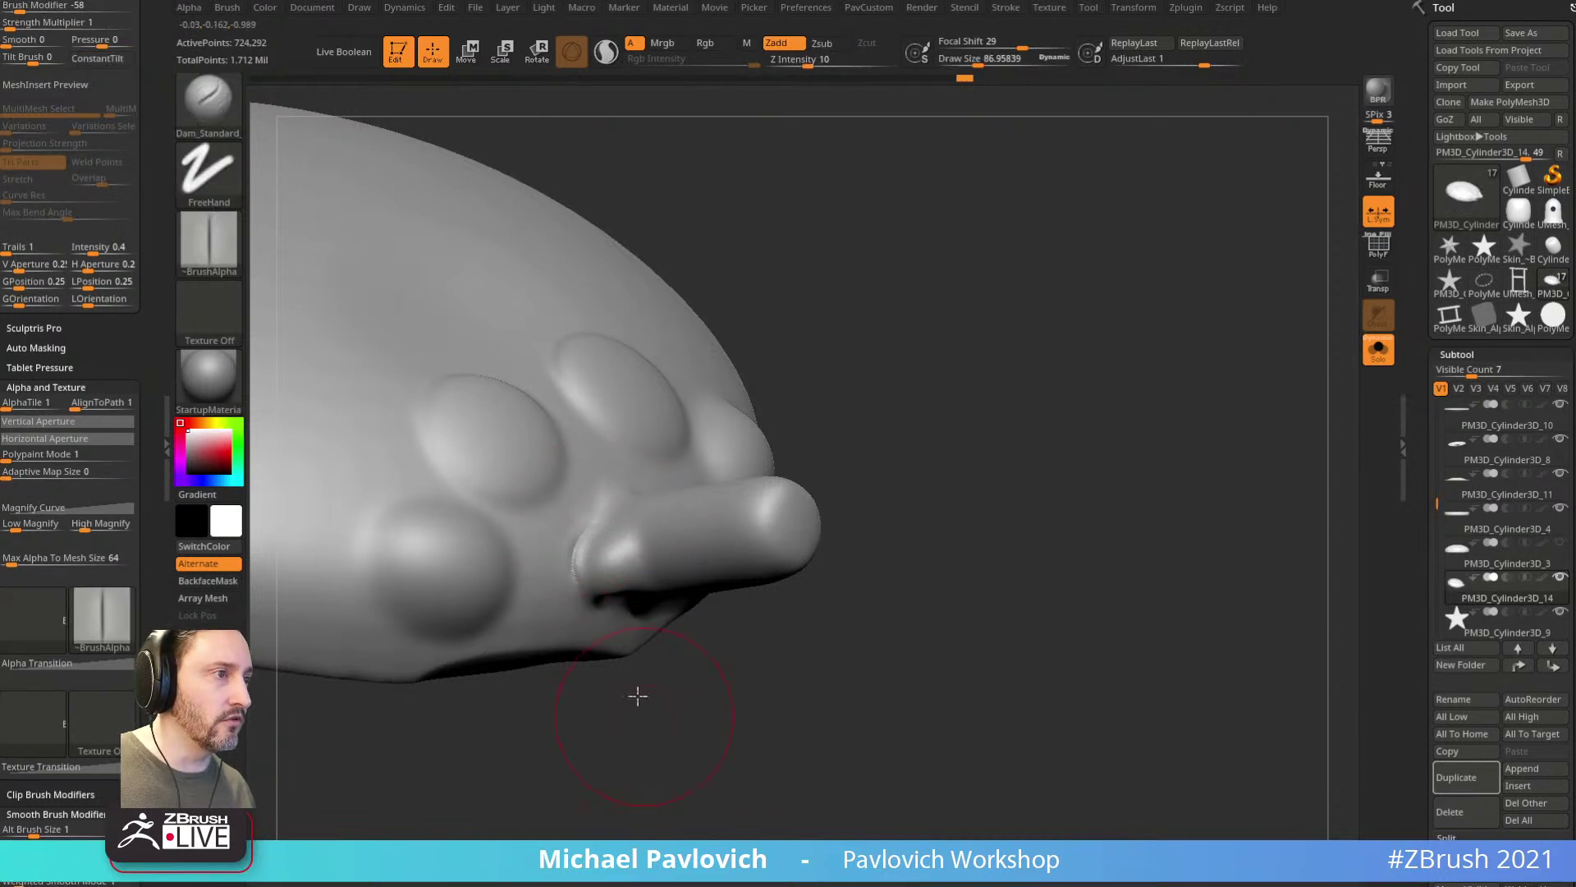
drag(646, 718, 580, 511)
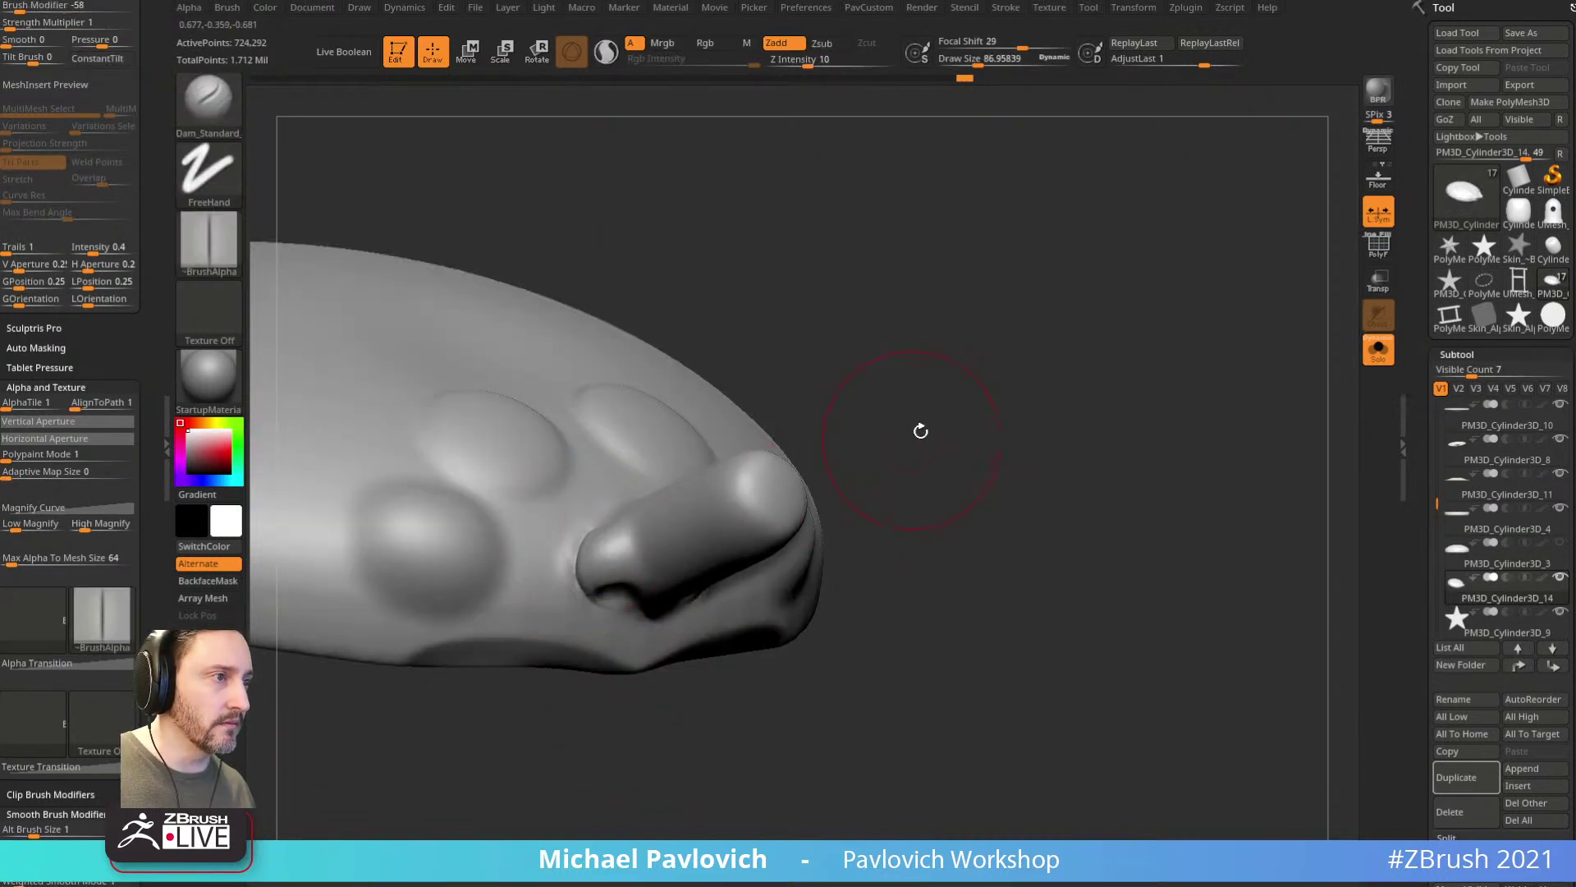
drag(903, 451, 931, 418)
drag(898, 492, 967, 369)
mouse_move(1043, 429)
ctrl+mouse_down()
mouse_move(949, 331)
mouse_move(1126, 330)
ctrl+mouse_up()
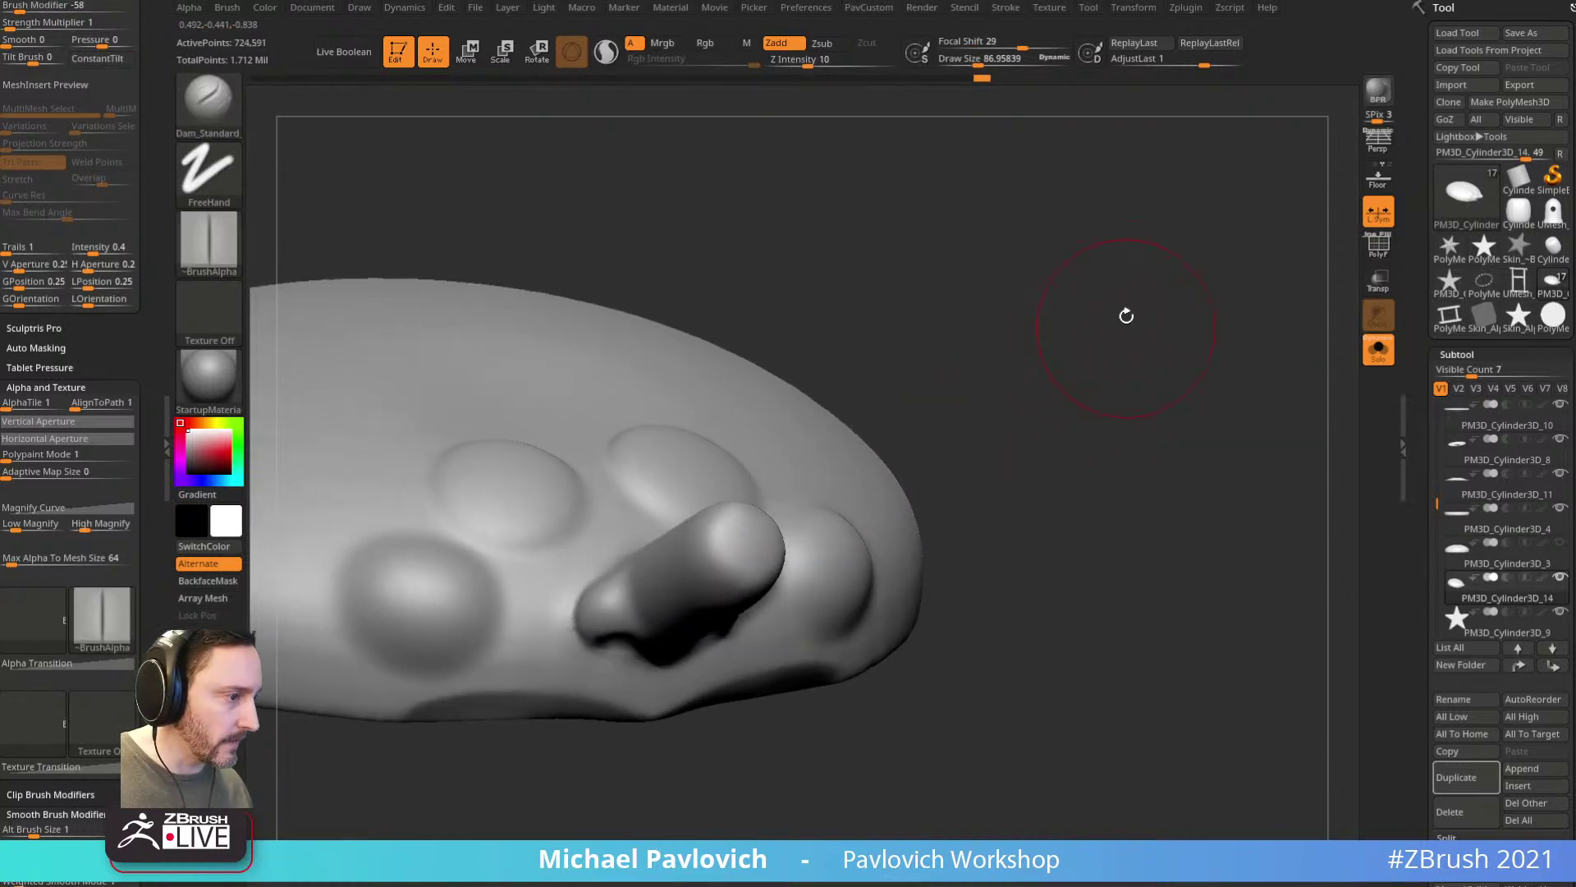
Step: Try a Clay brush stroke at the base of the nose
mouse_move(1178, 376)
mouse_down()
mouse_move(943, 394)
mouse_move(648, 457)
mouse_up()
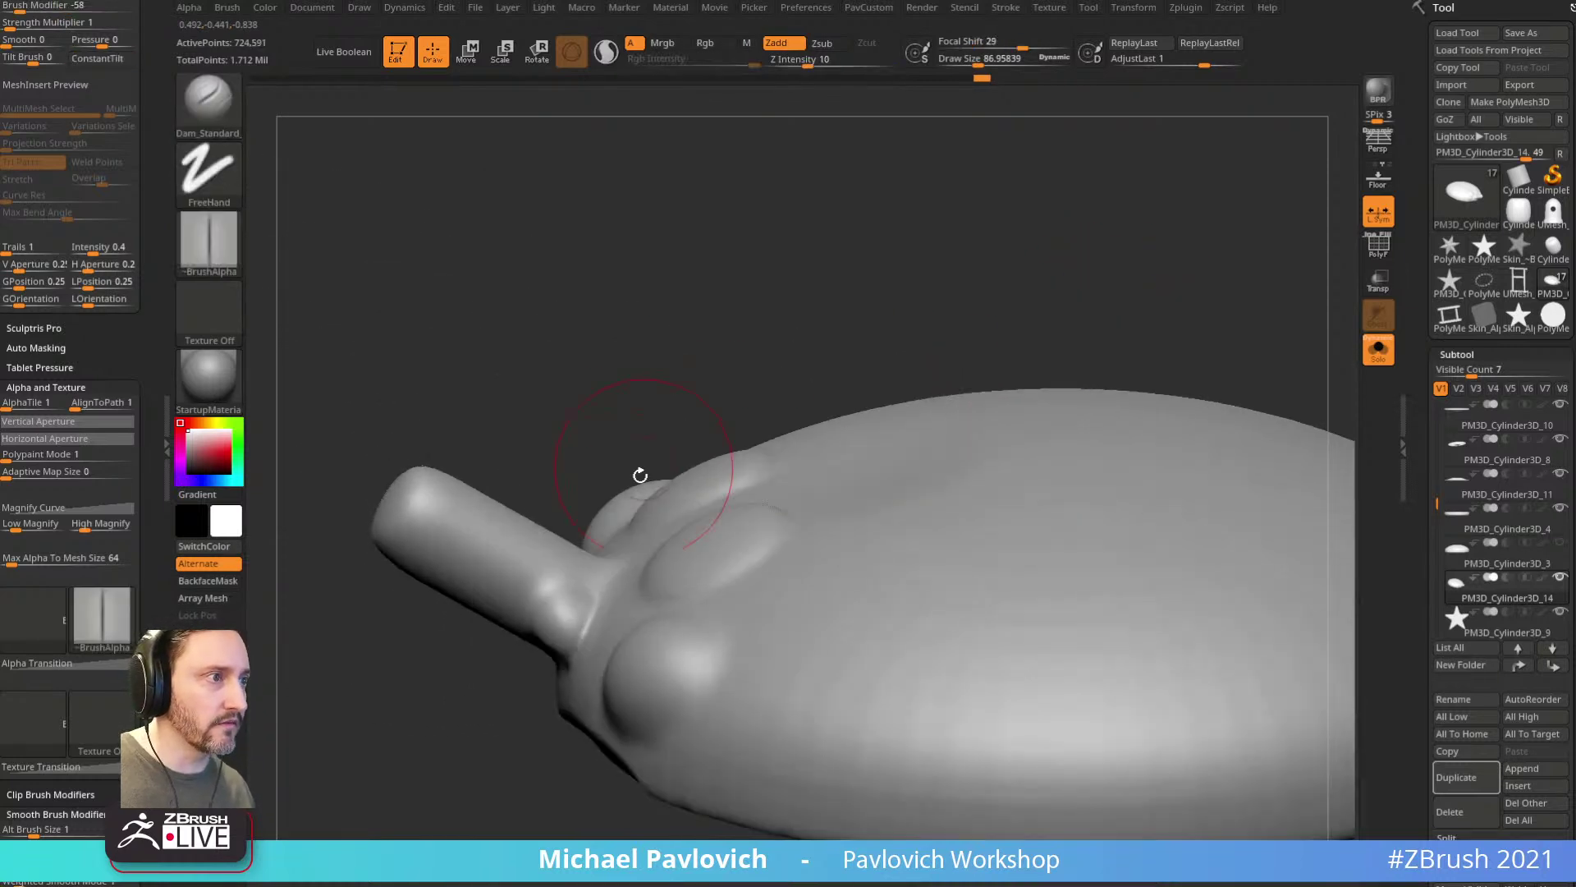
key(b)
key(m)
key(v)
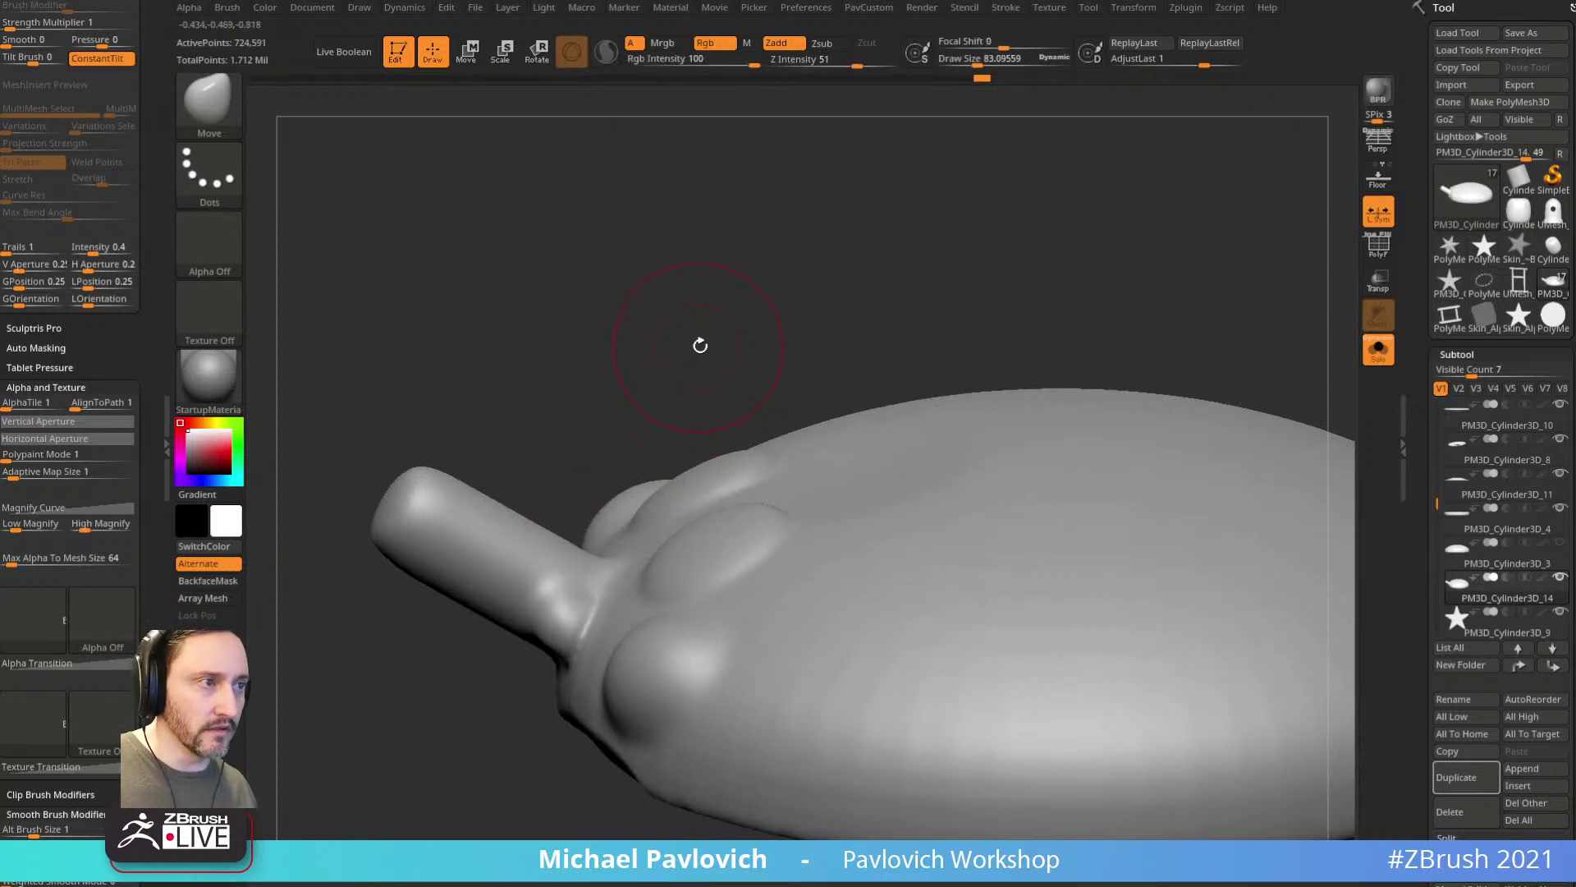
key(b)
key(c)
key(l)
mouse_move(707, 323)
mouse_down()
mouse_move(616, 553)
mouse_move(632, 519)
mouse_up()
key(ctrl+z)
Step: Set the Clay brush's Z Intensity to 50 and build up the area where the nose meets the bun
click(851, 62)
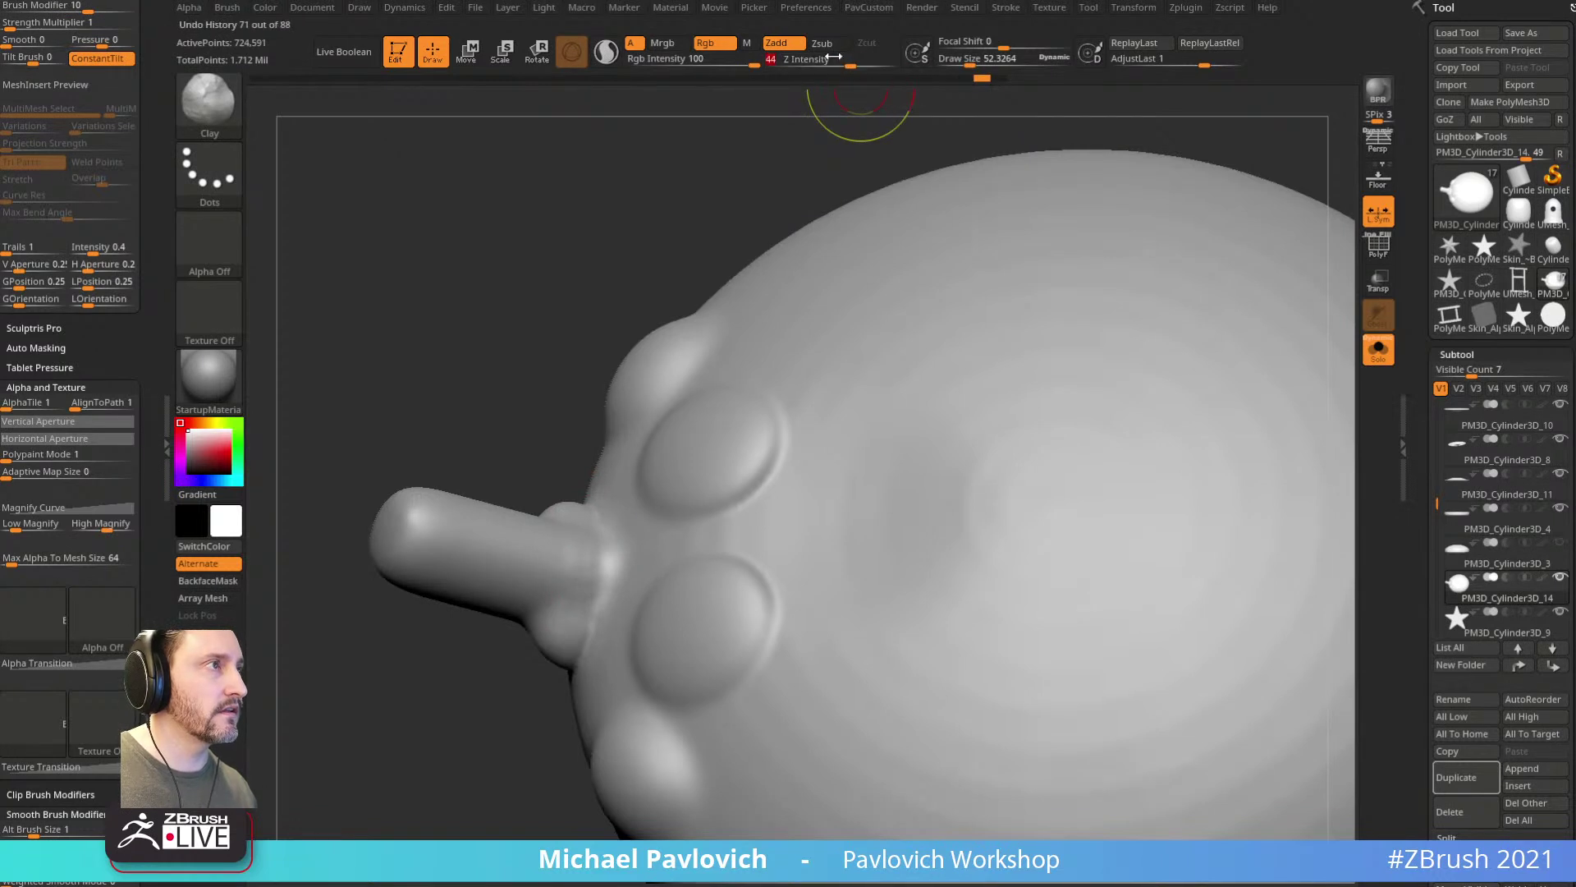
drag(324, 329, 520, 352)
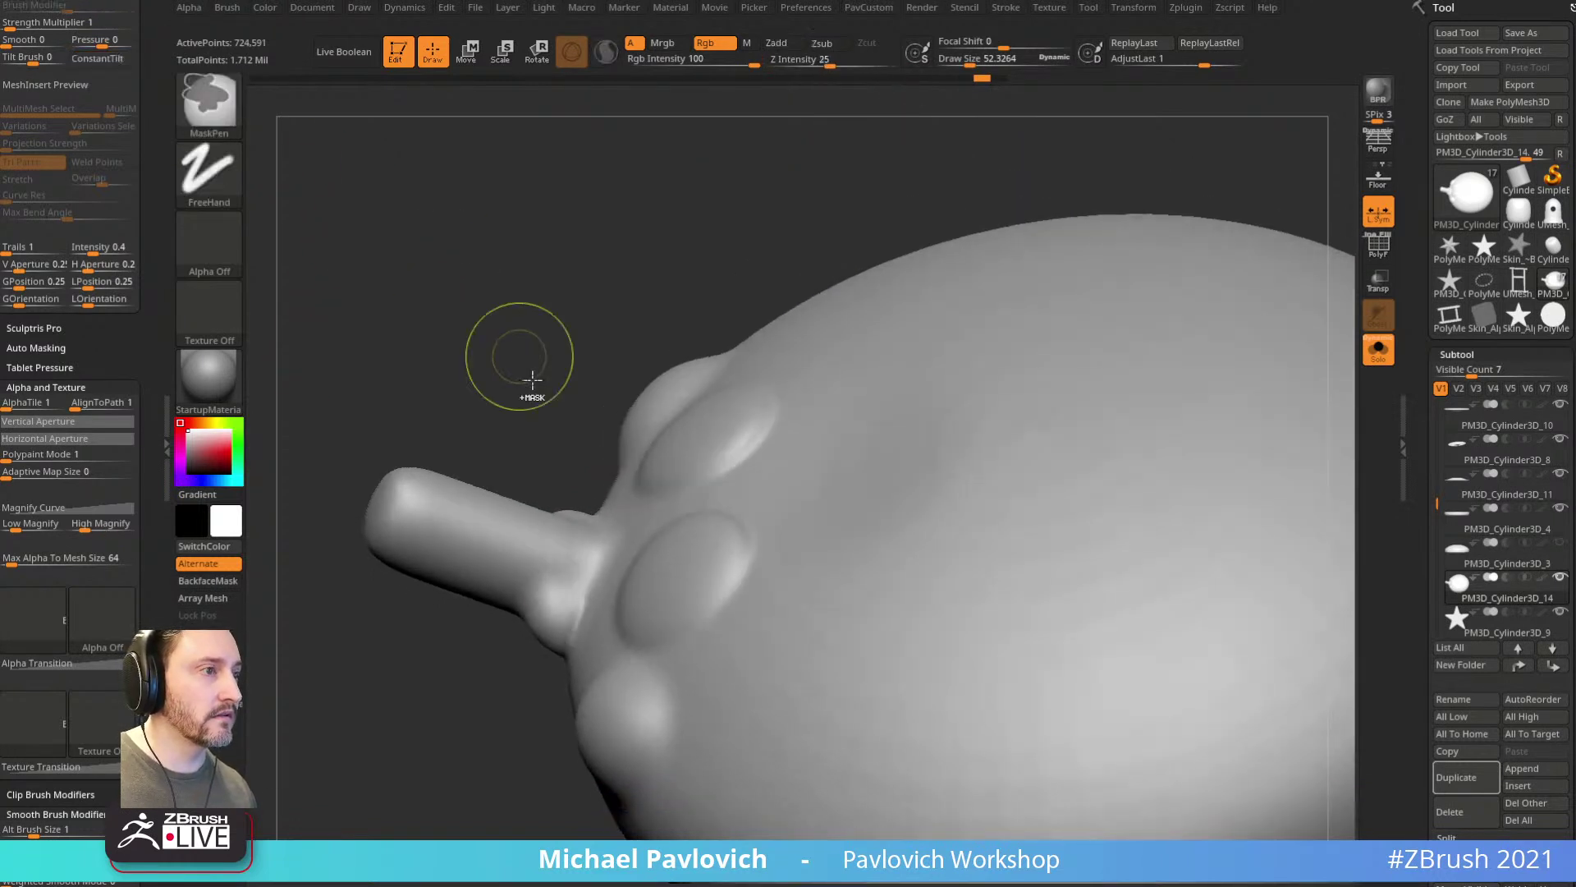
drag(588, 524, 561, 534)
drag(496, 718, 555, 518)
Step: Return to the front view of the bun and compare the face with the reference photo
key(shift)
mouse_move(381, 459)
shift+mouse_down()
mouse_move(517, 394)
mouse_move(739, 386)
shift+mouse_up()
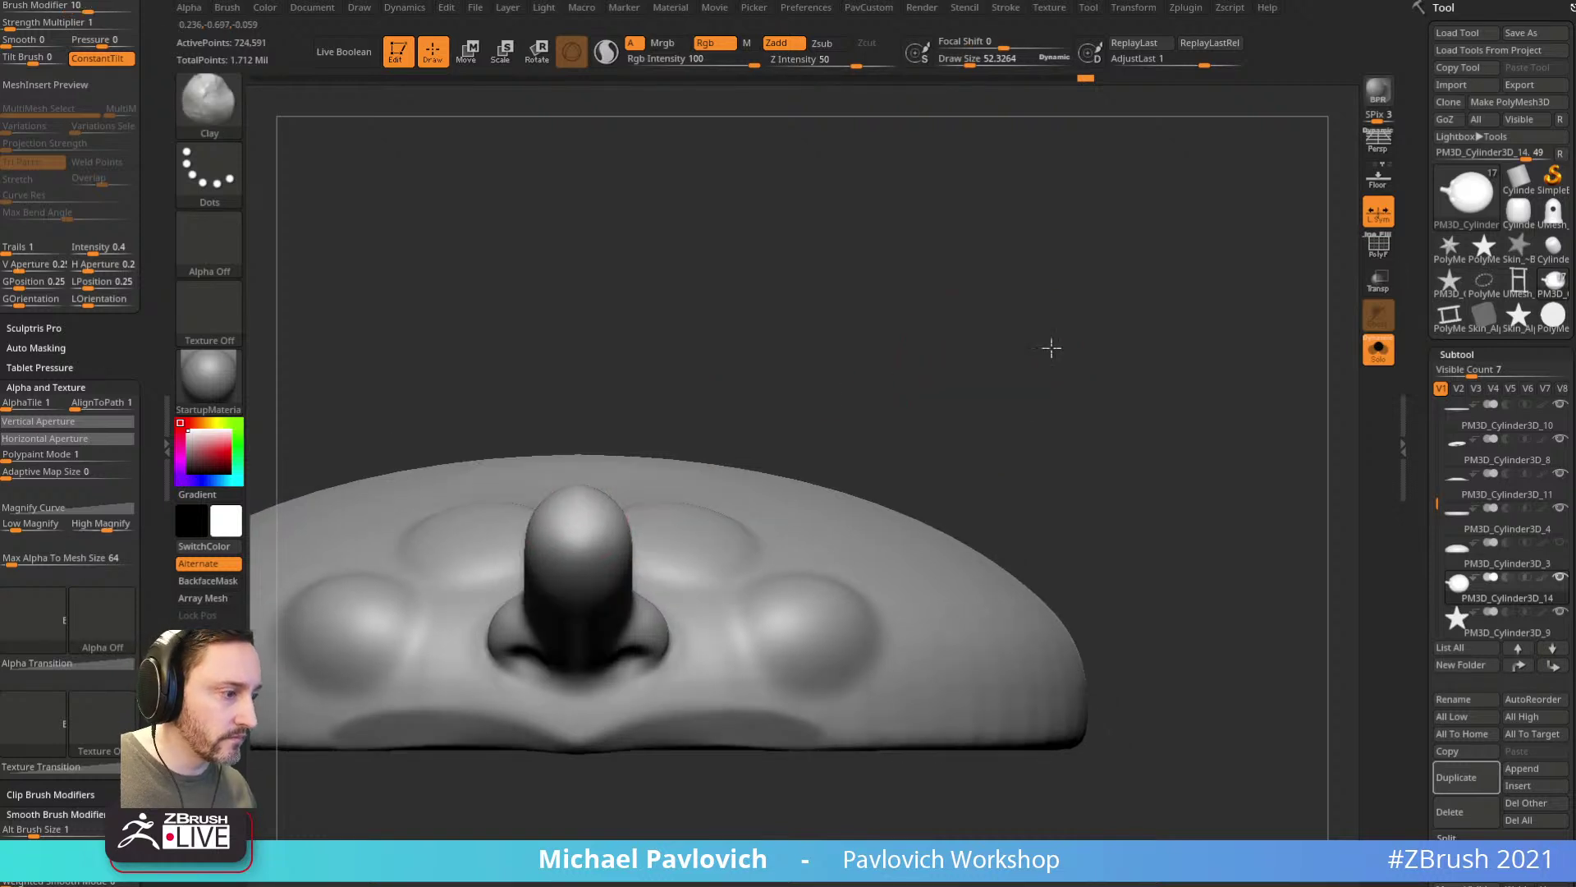
alt+drag(1014, 348, 1092, 344)
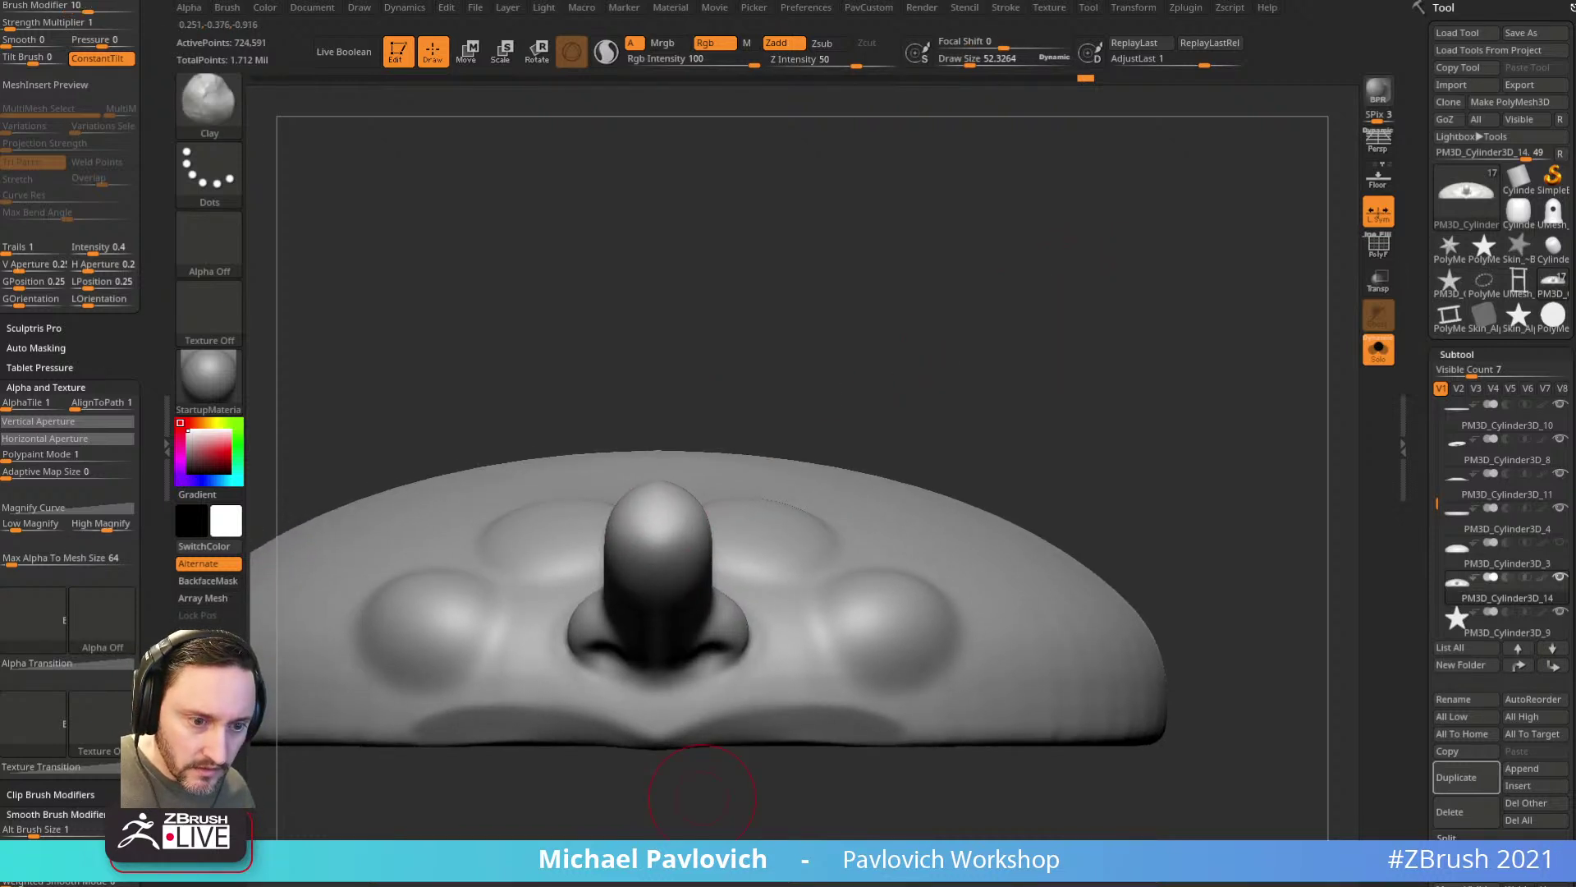
key(alt+Tab)
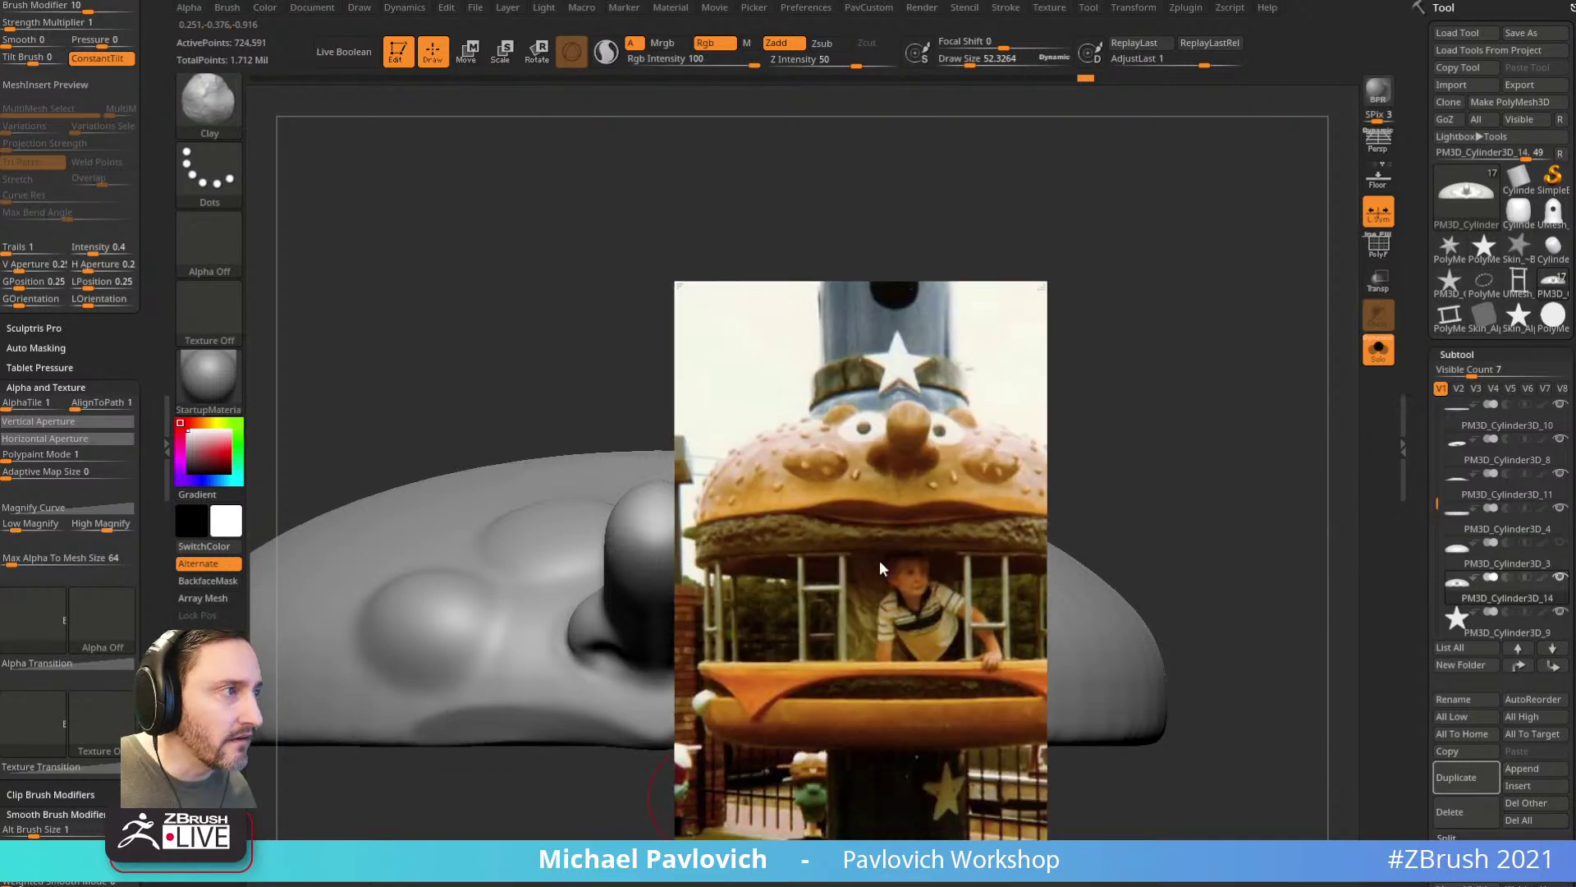
Step: Compare the bun's nose, eyes, cheeks and lip with the additional reference photos, then clear the photos from the view
drag(655, 484, 612, 563)
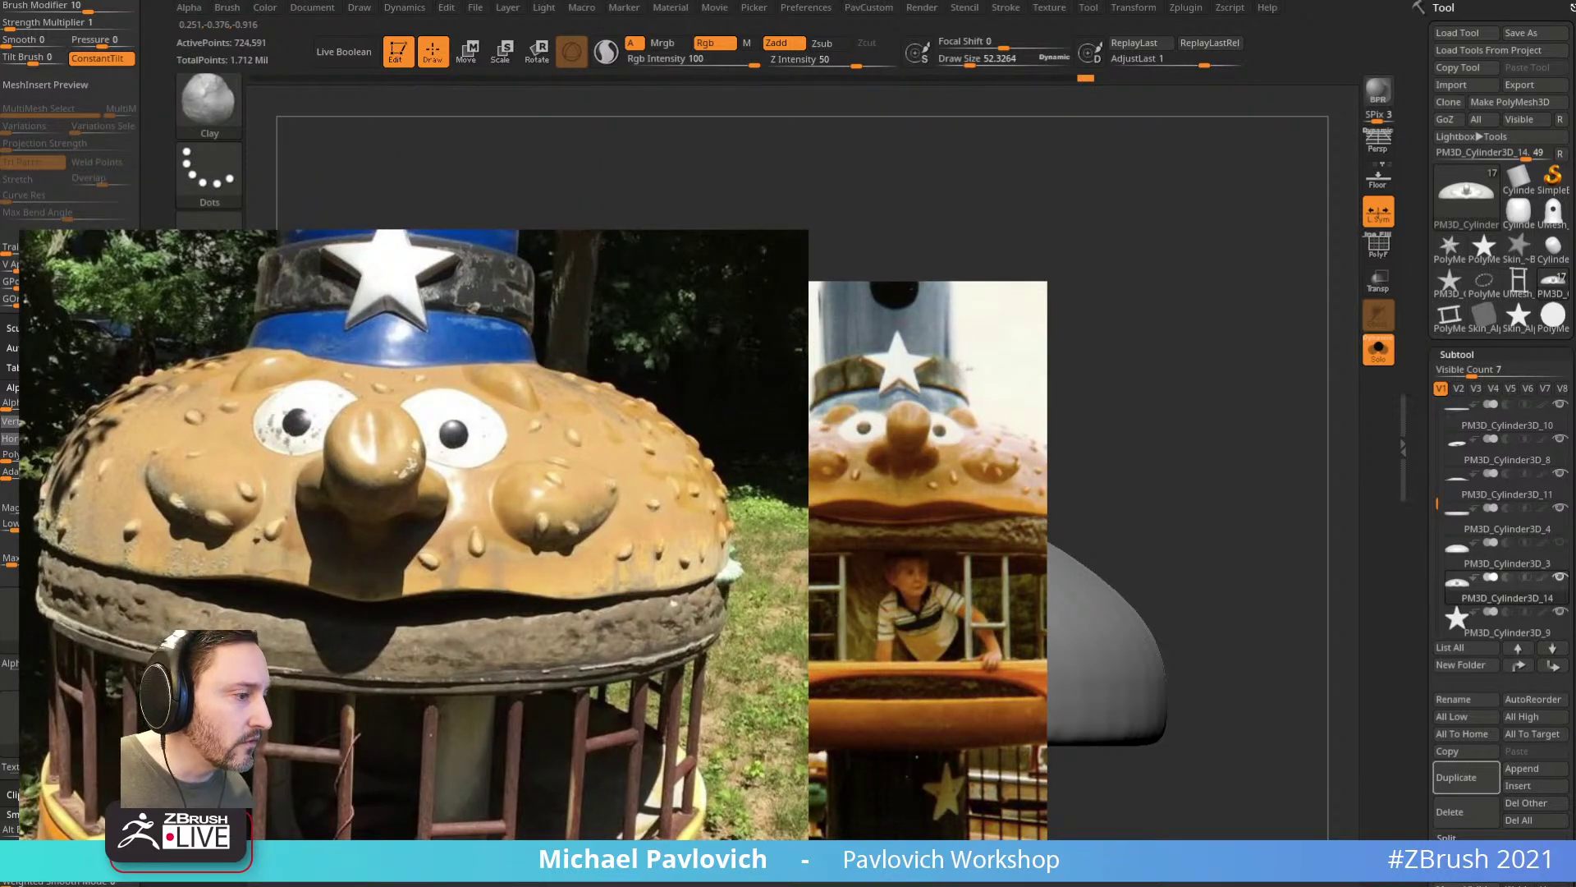
drag(1246, 405, 1246, 421)
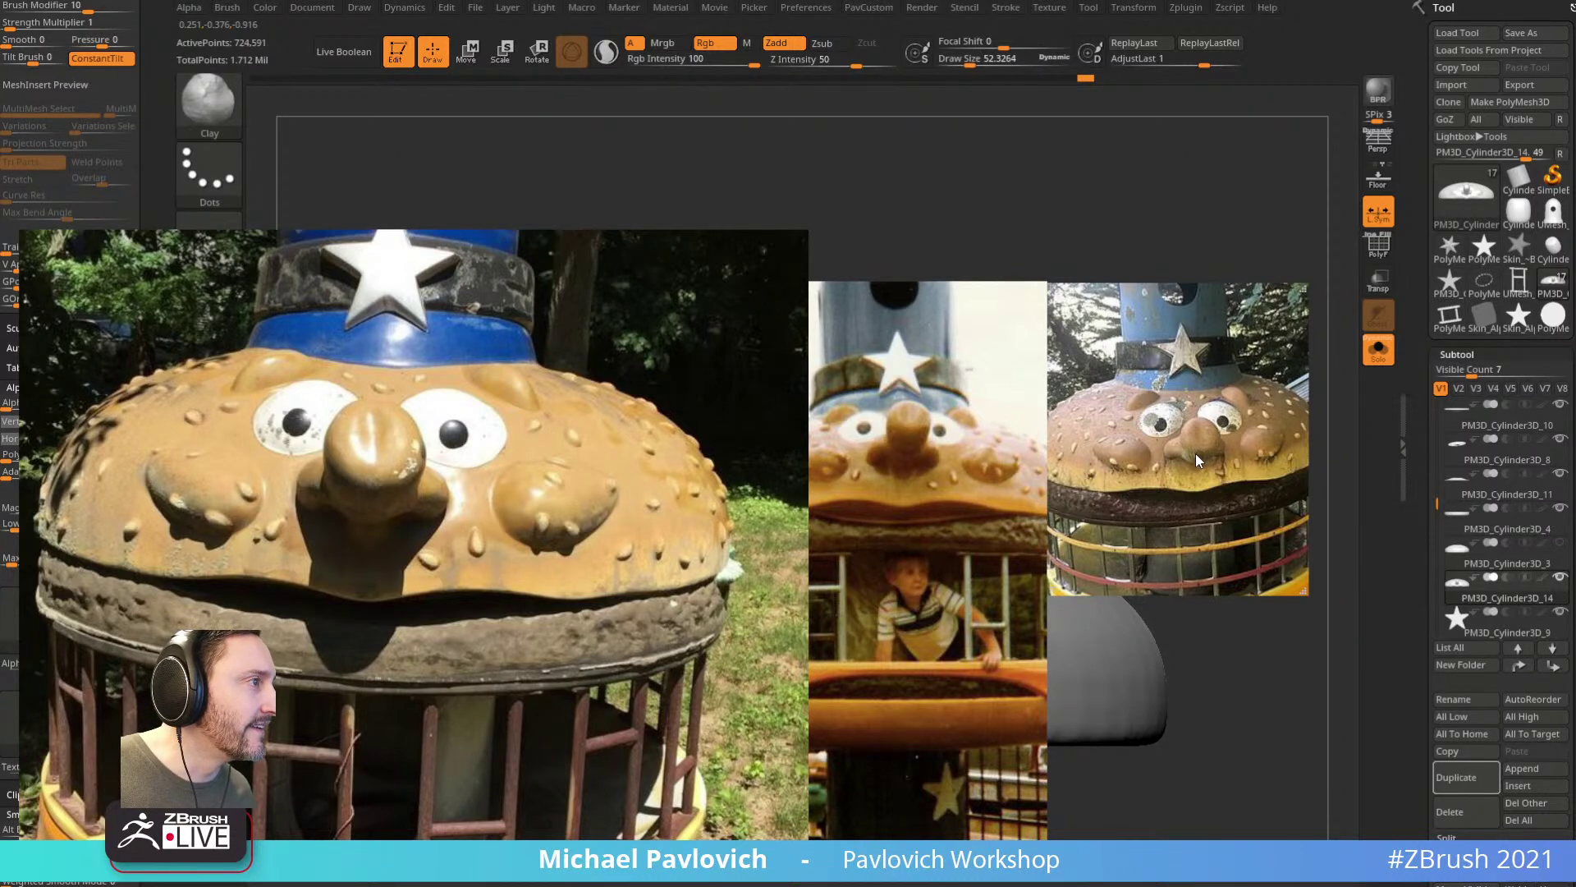
drag(1195, 453, 1234, 886)
key(Escape)
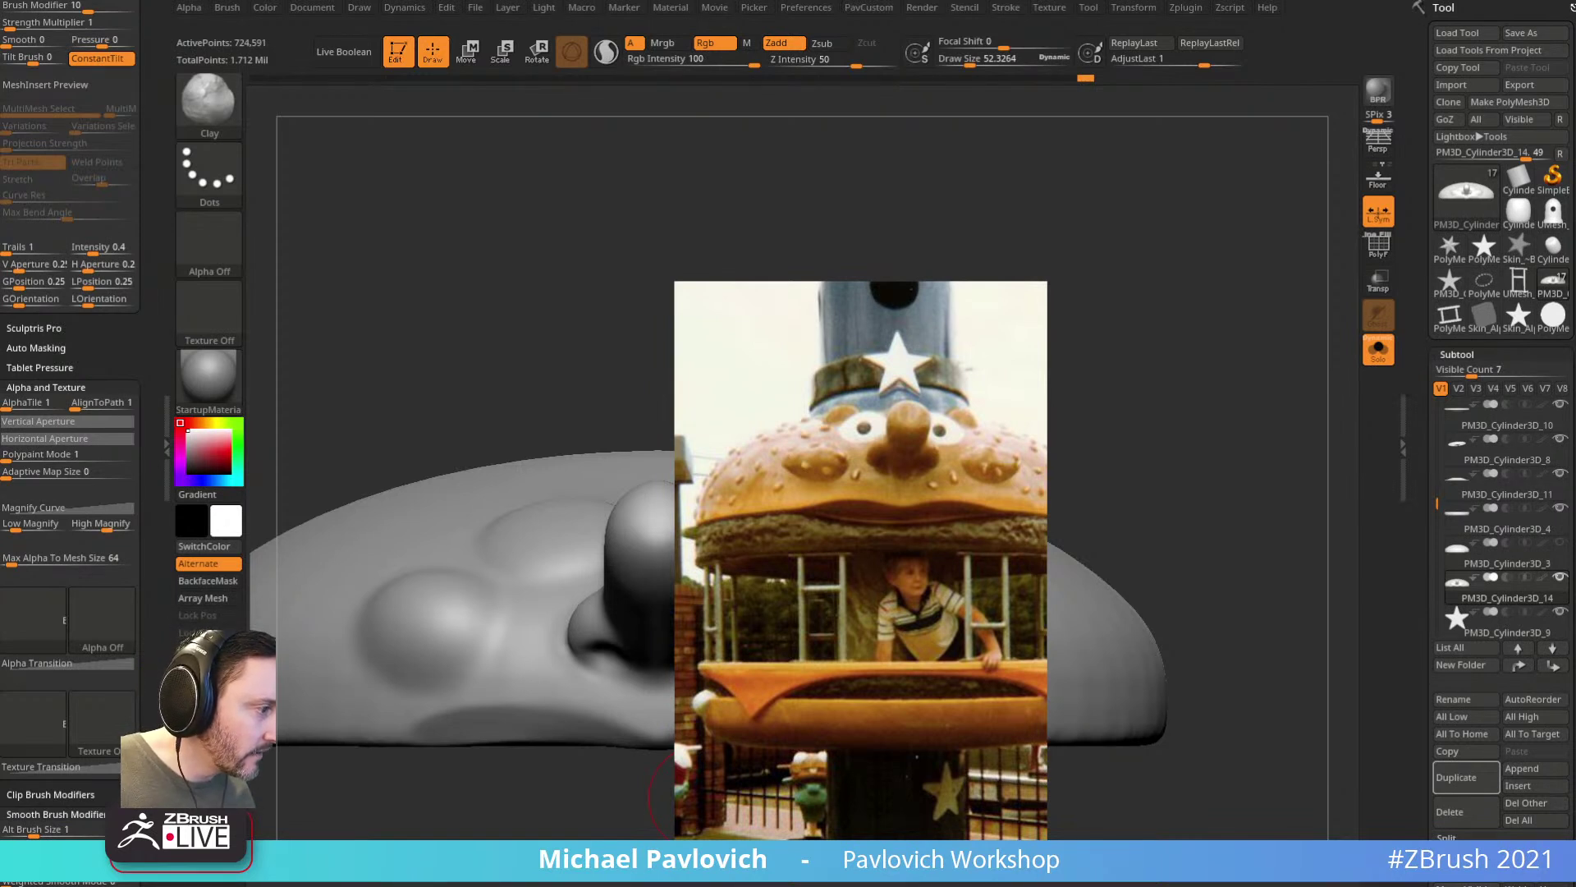
drag(1054, 886, 1054, 648)
key(Escape)
key(Escape)
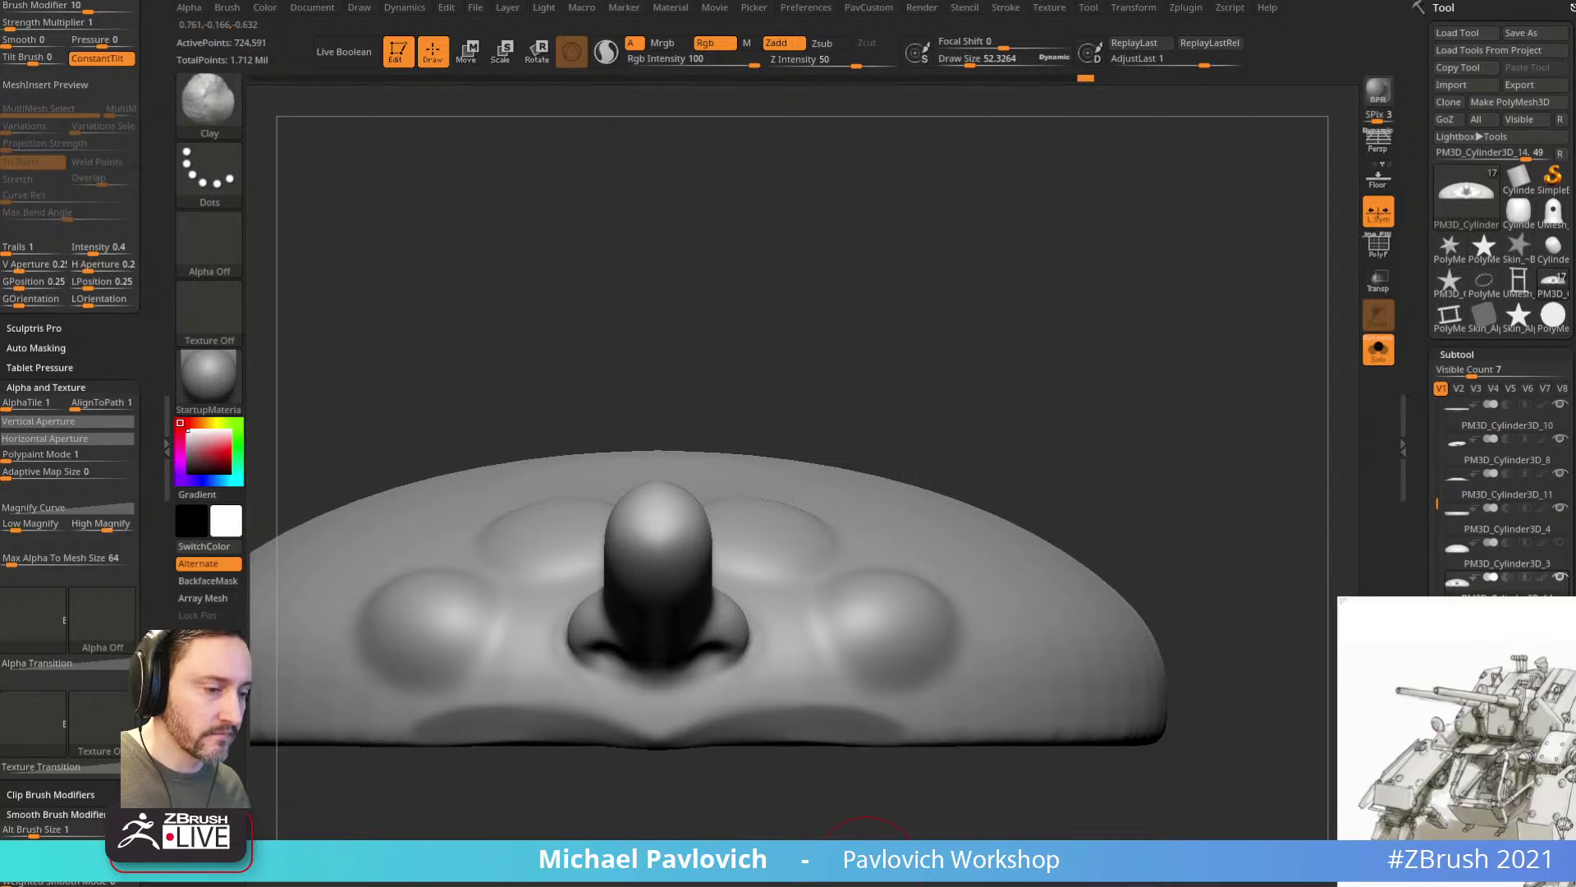
key(Escape)
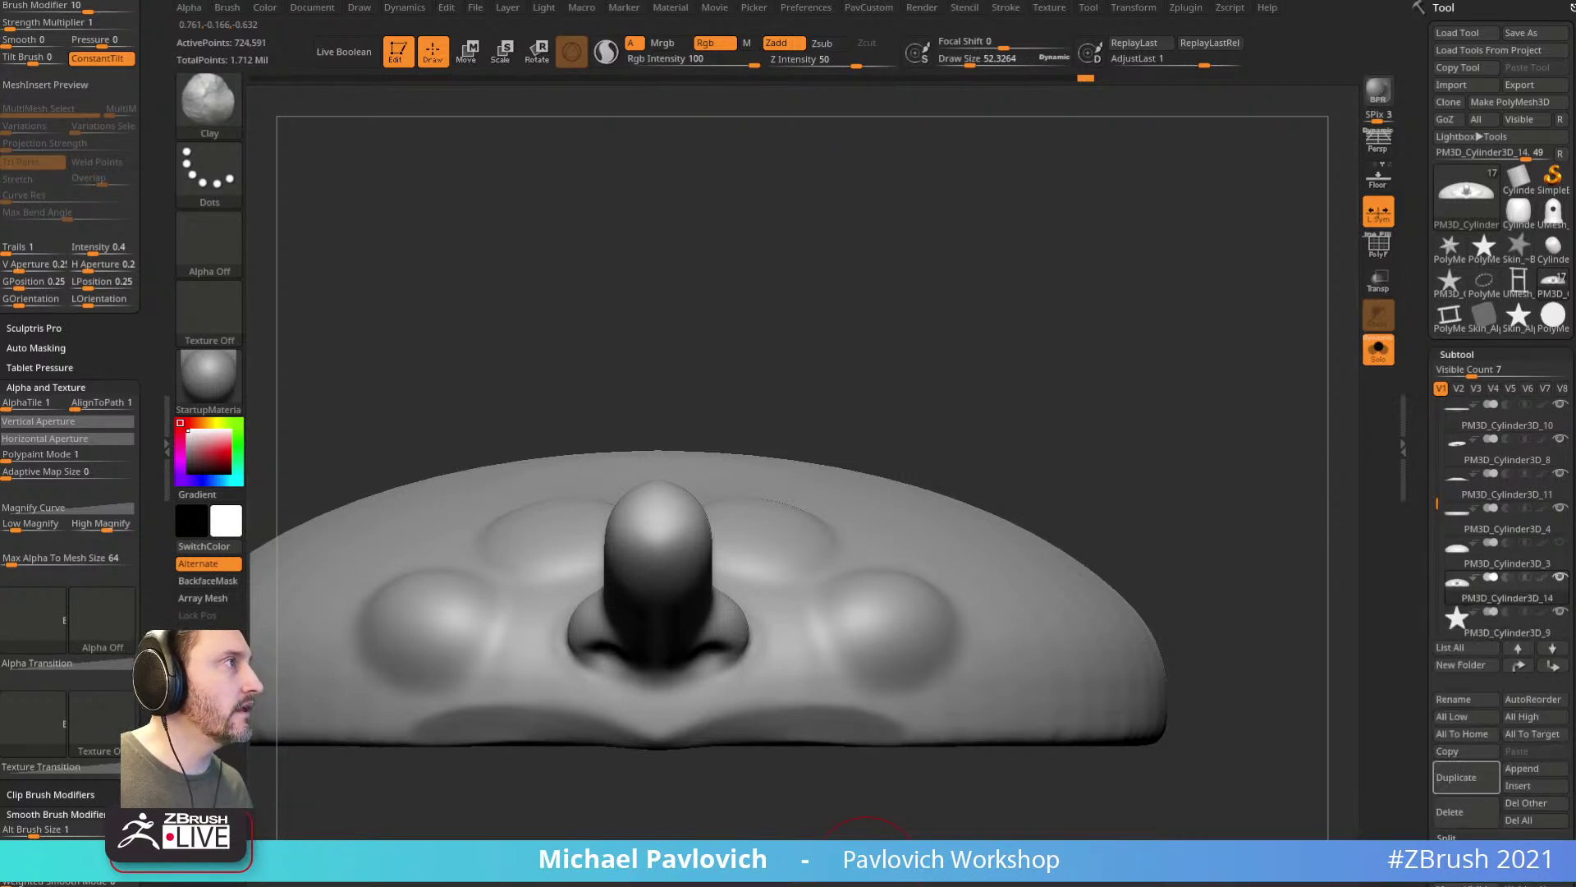
Step: Crease the nostril openings and the nose base with the DamStandard brush at a draw size of about 38, softening the result
drag(1023, 278, 1111, 229)
key(b)
key(d)
key(s)
key(bracketleft)
drag(596, 564, 602, 568)
drag(1034, 377, 816, 310)
drag(679, 543, 727, 551)
drag(838, 460, 875, 453)
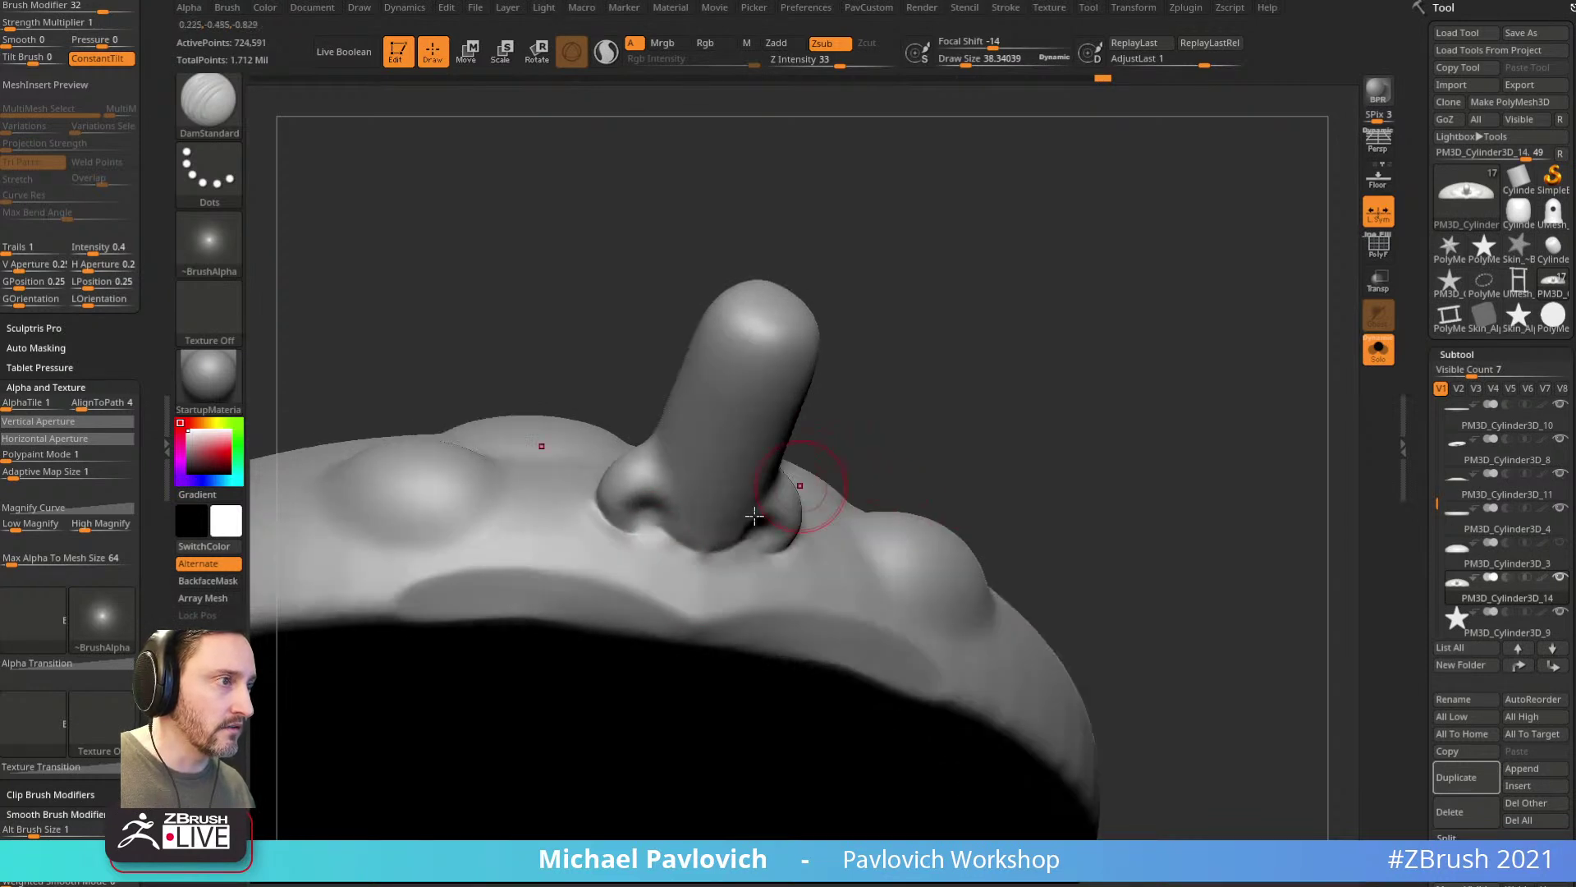
shift+drag(657, 520, 811, 537)
drag(862, 402, 927, 410)
shift+drag(1117, 353, 1201, 397)
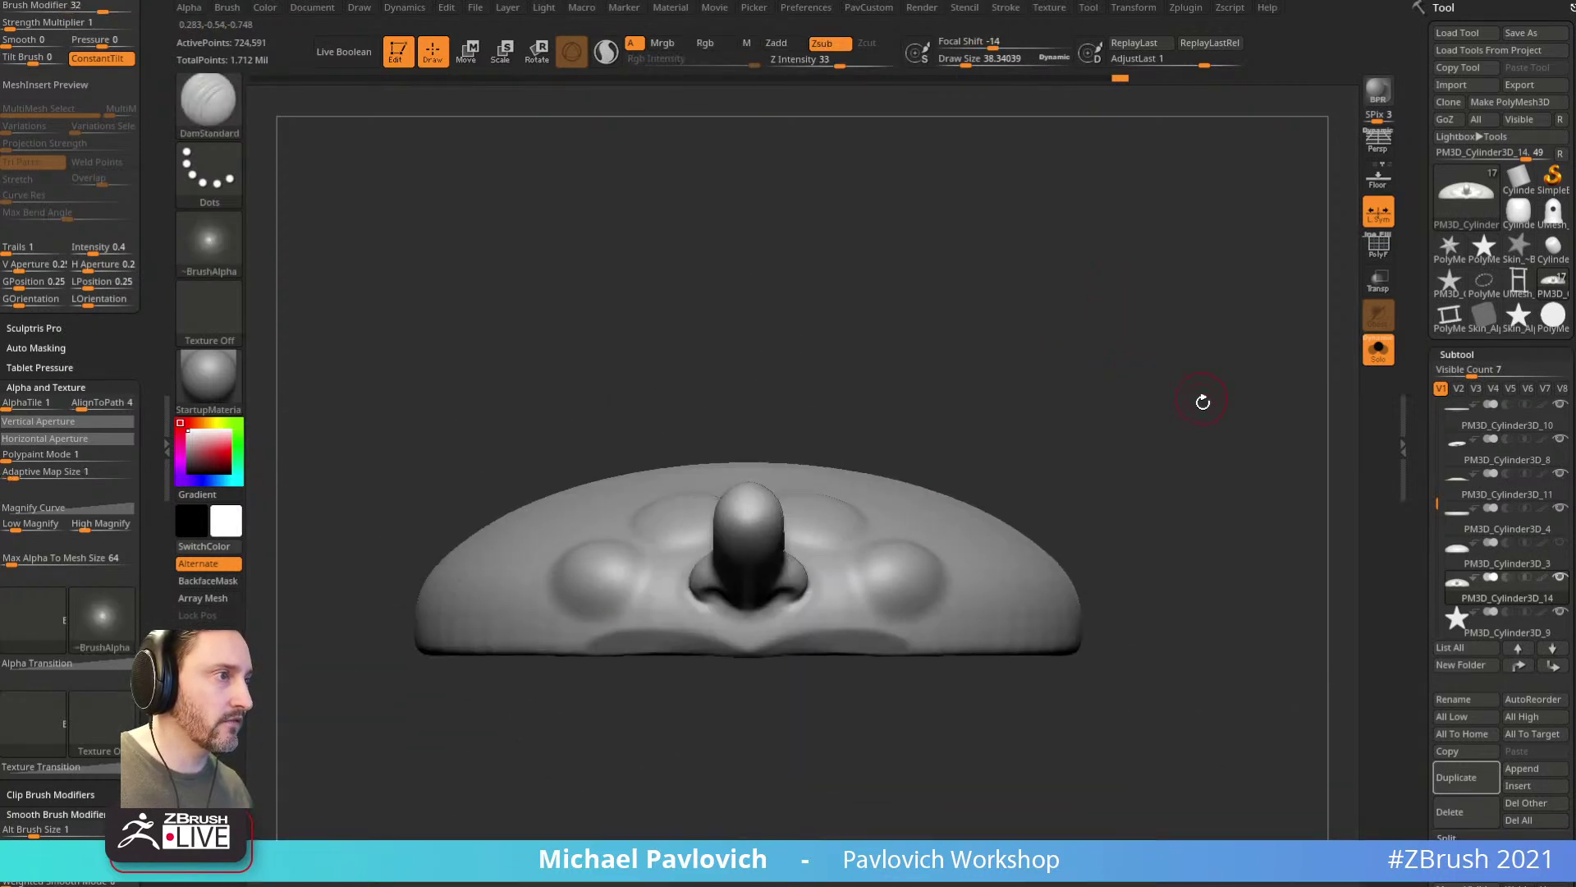
Step: Smooth the bun's surface beside the face with a draw size of about 103
key(s)
mouse_move(1110, 542)
mouse_down()
mouse_move(1036, 581)
mouse_move(1051, 584)
mouse_up()
key(1)
mouse_move(1235, 471)
mouse_down()
mouse_move(1069, 541)
mouse_move(809, 608)
mouse_up()
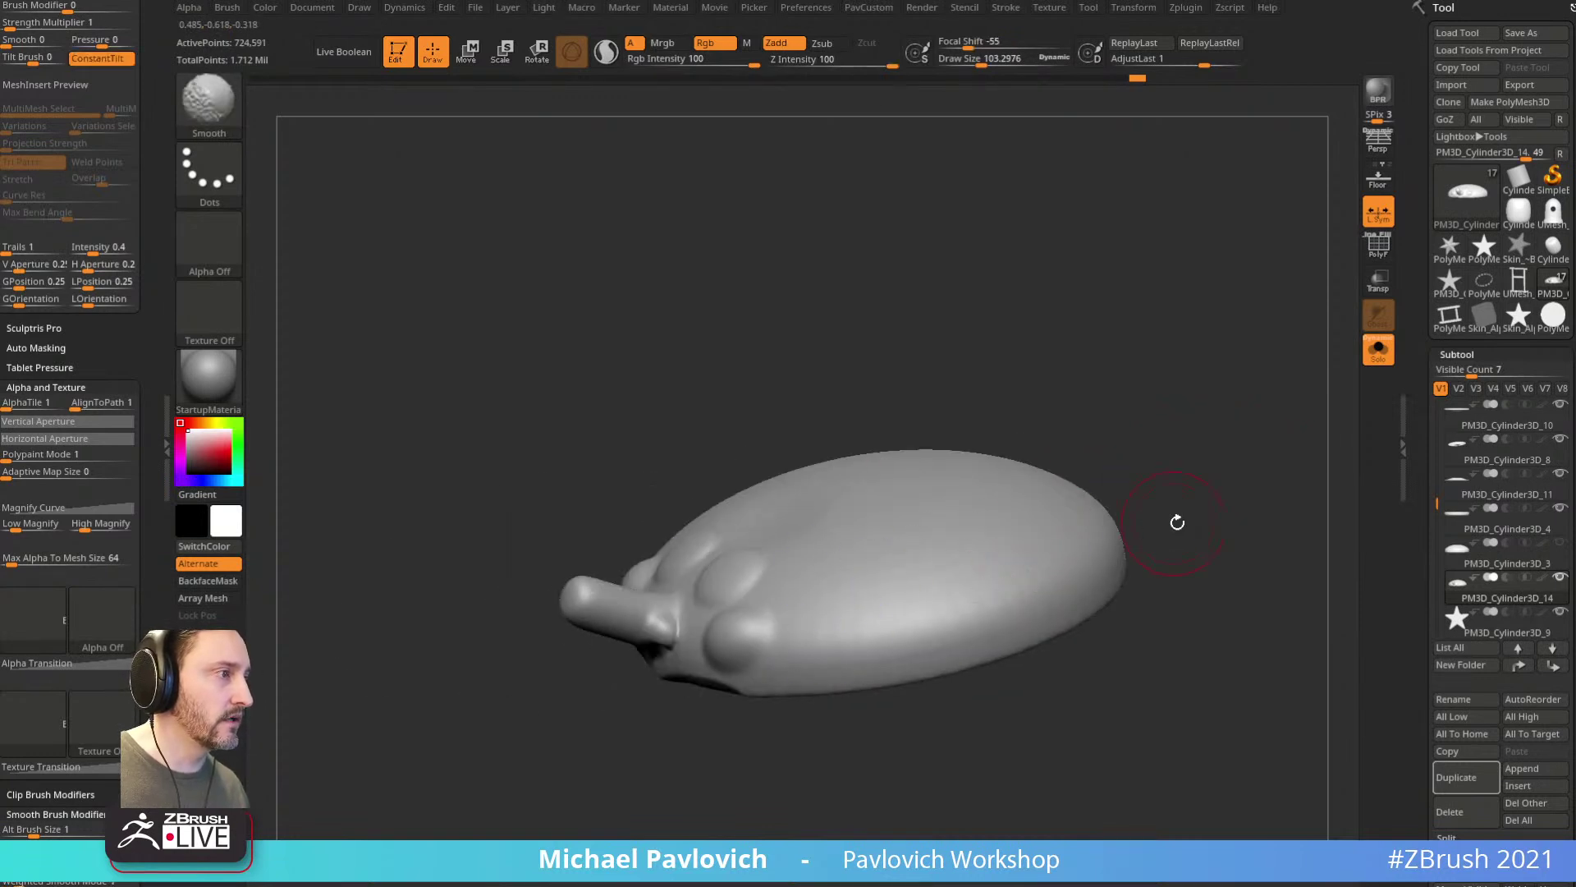
drag(1160, 523, 857, 513)
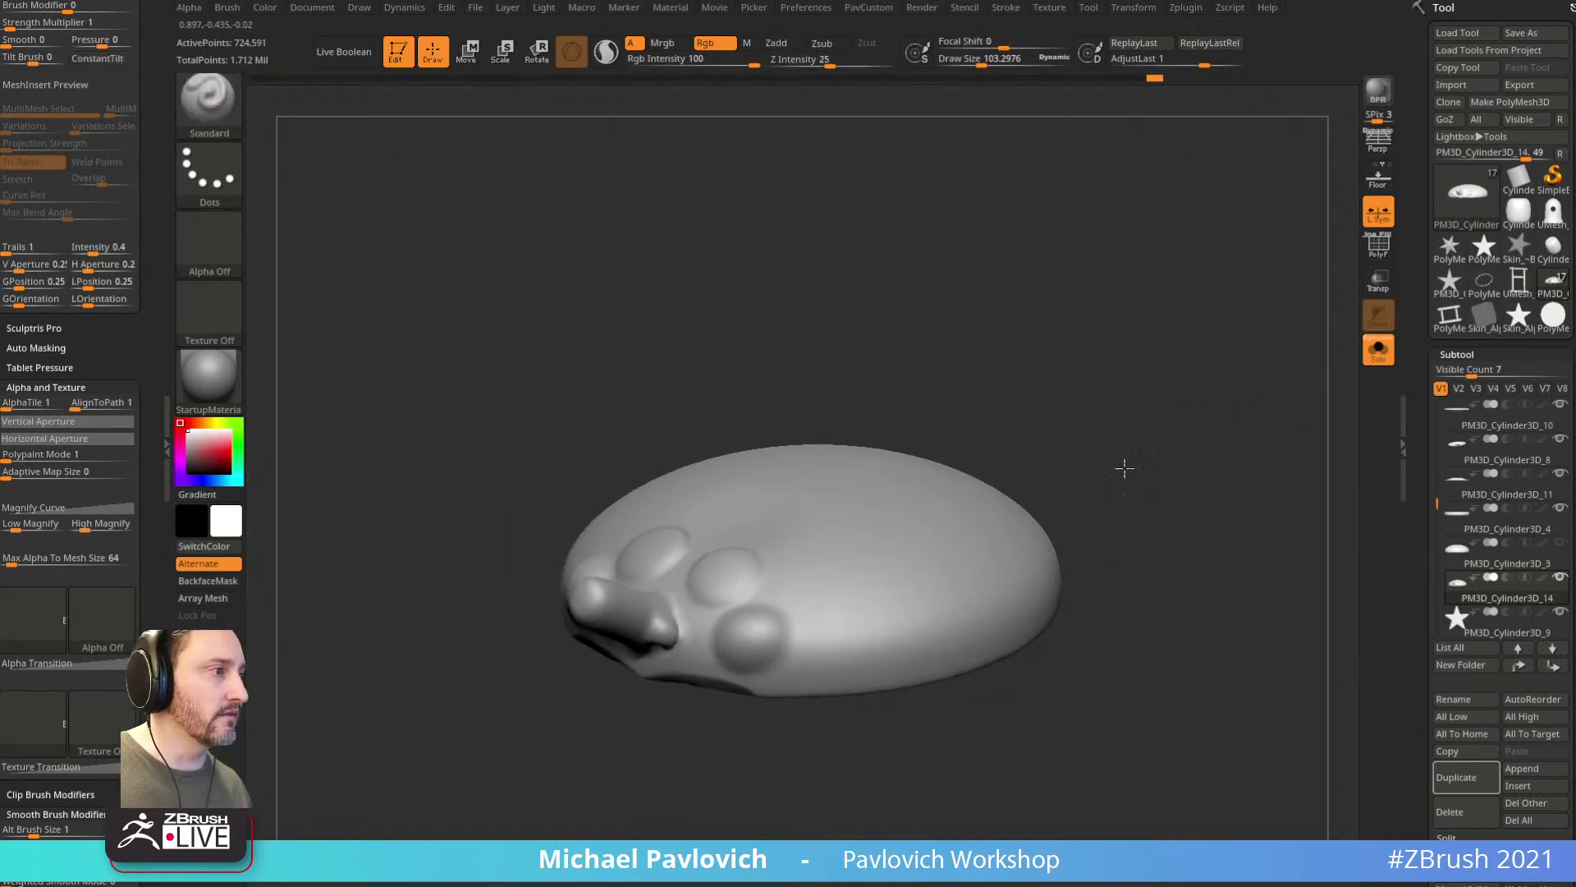
Step: Project the reference photo's colours onto the brow and eye area with the Standard brush in Rgb mode at a draw size of about 87
drag(1144, 457, 1064, 606)
mouse_move(1139, 535)
mouse_down()
mouse_move(1161, 528)
mouse_move(1144, 317)
mouse_move(1134, 383)
mouse_move(911, 391)
mouse_move(1122, 436)
mouse_move(1338, 524)
mouse_up()
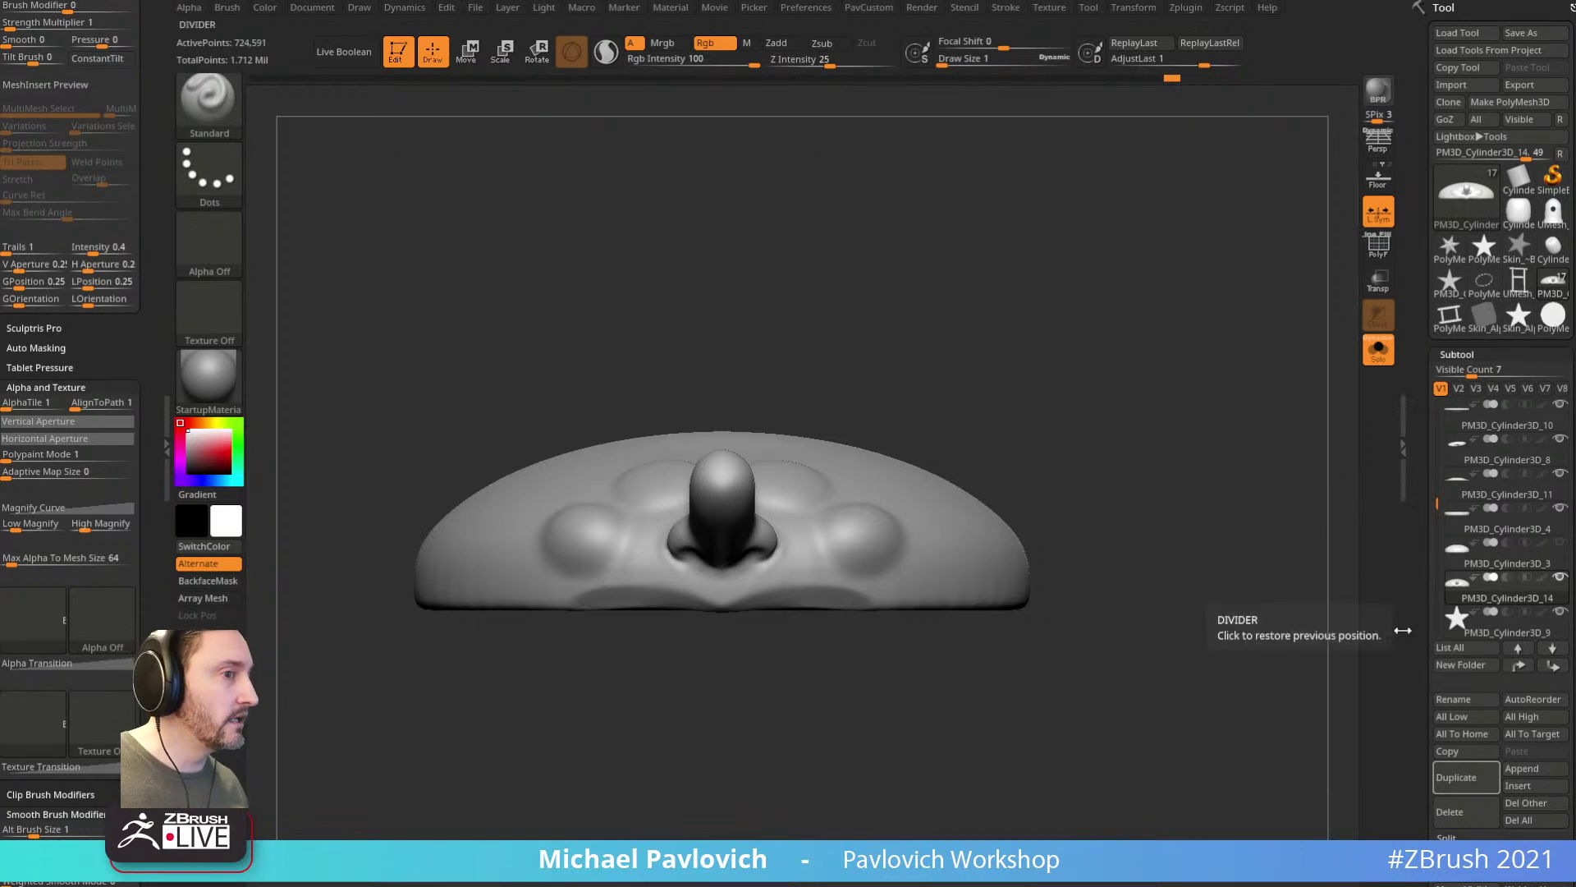
alt+drag(1210, 496, 1232, 518)
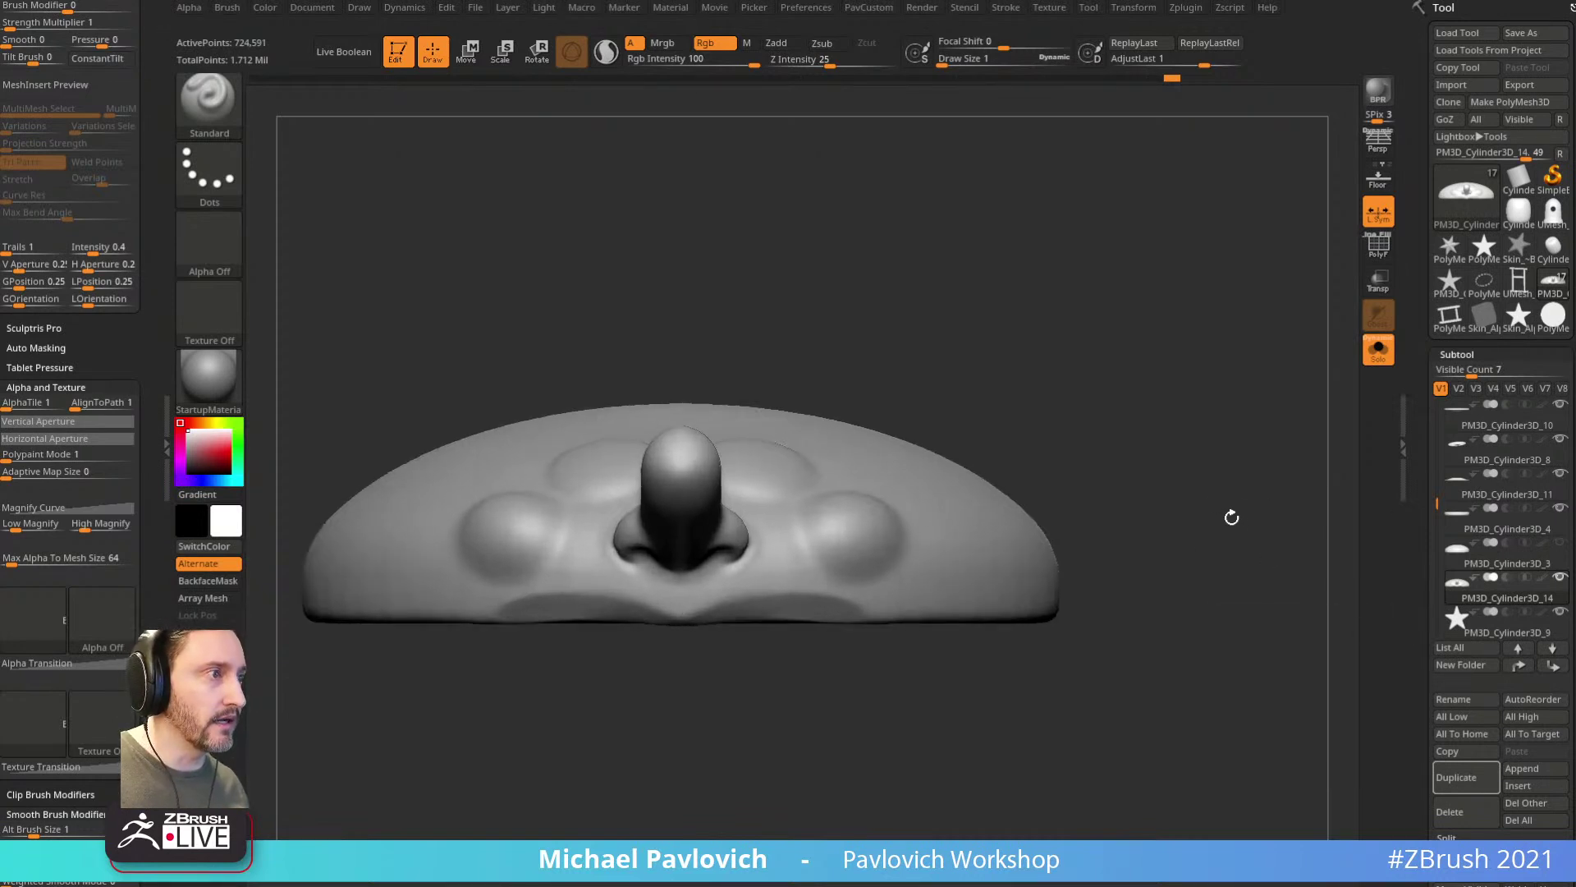
key(shift+z)
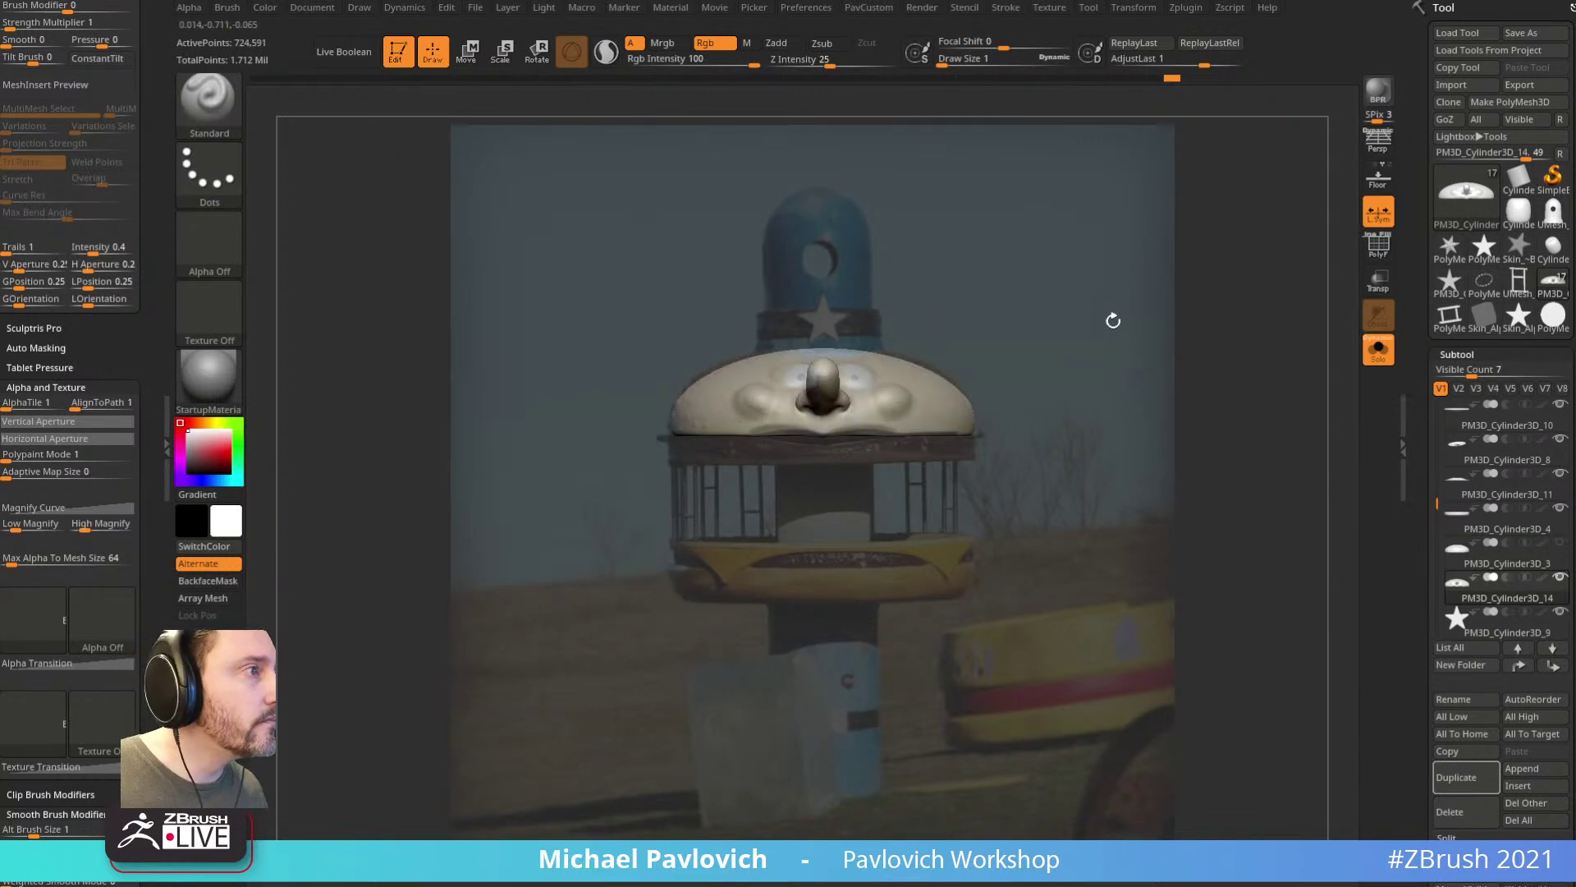
key(s)
drag(874, 375, 891, 375)
key(s)
mouse_move(785, 386)
mouse_down()
mouse_move(815, 386)
mouse_move(802, 361)
mouse_up()
key(s)
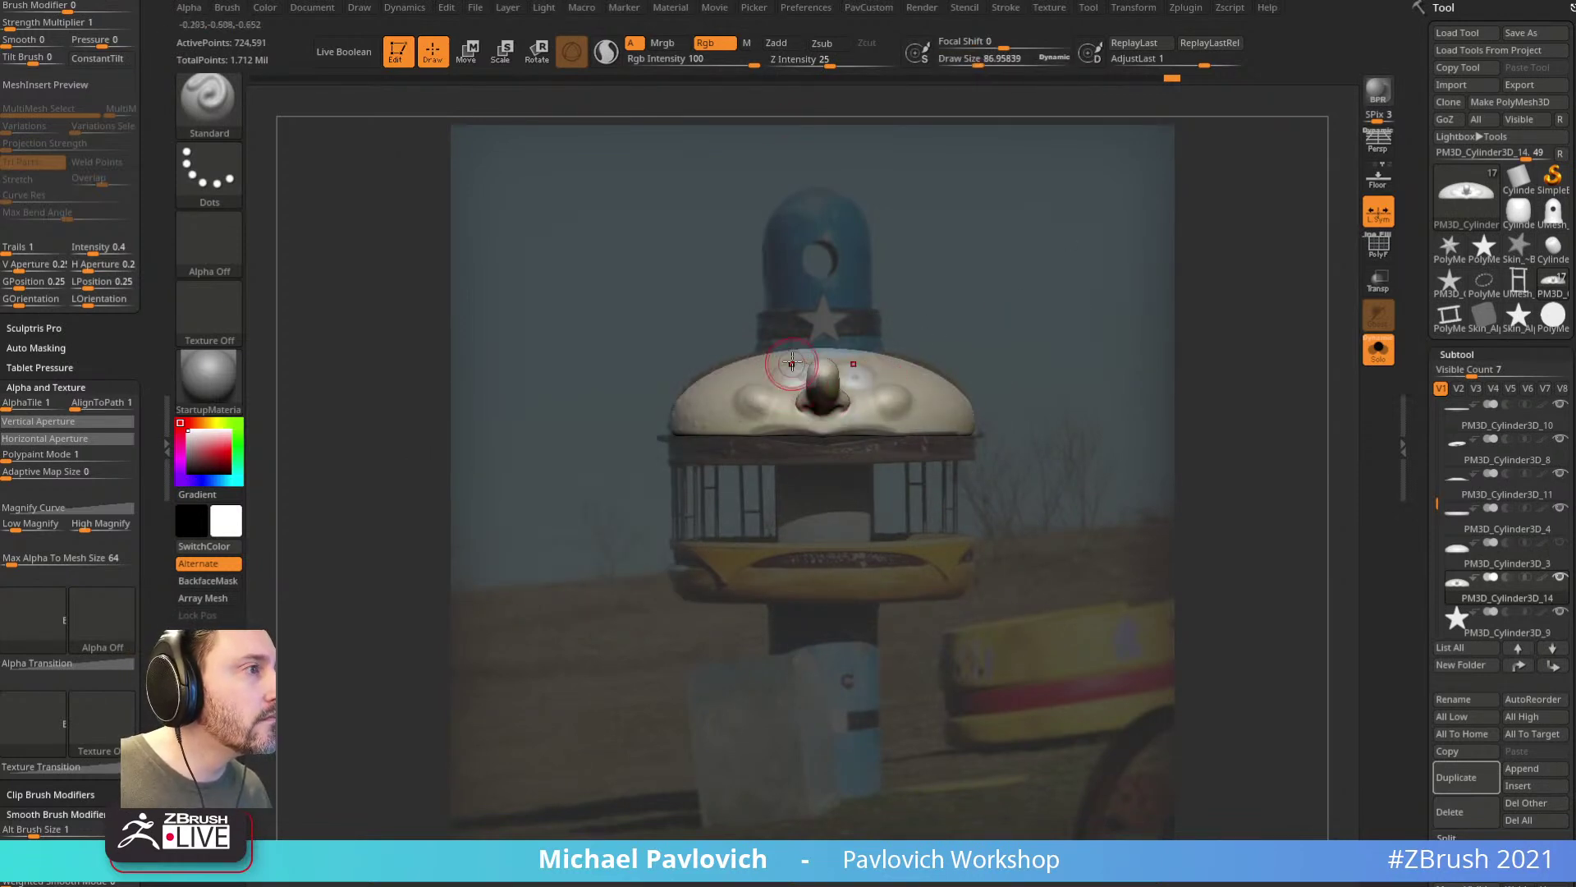
key(shift+z)
Step: Switch the Standard brush from Rgb to Zadd at a draw size of about 46 and hide the bun's polypaint
ctrl+right_drag(1081, 313, 1252, 409)
mouse_move(1251, 410)
mouse_down()
mouse_move(1231, 623)
mouse_move(1288, 534)
mouse_move(1285, 579)
mouse_up()
key(s)
drag(898, 411, 912, 411)
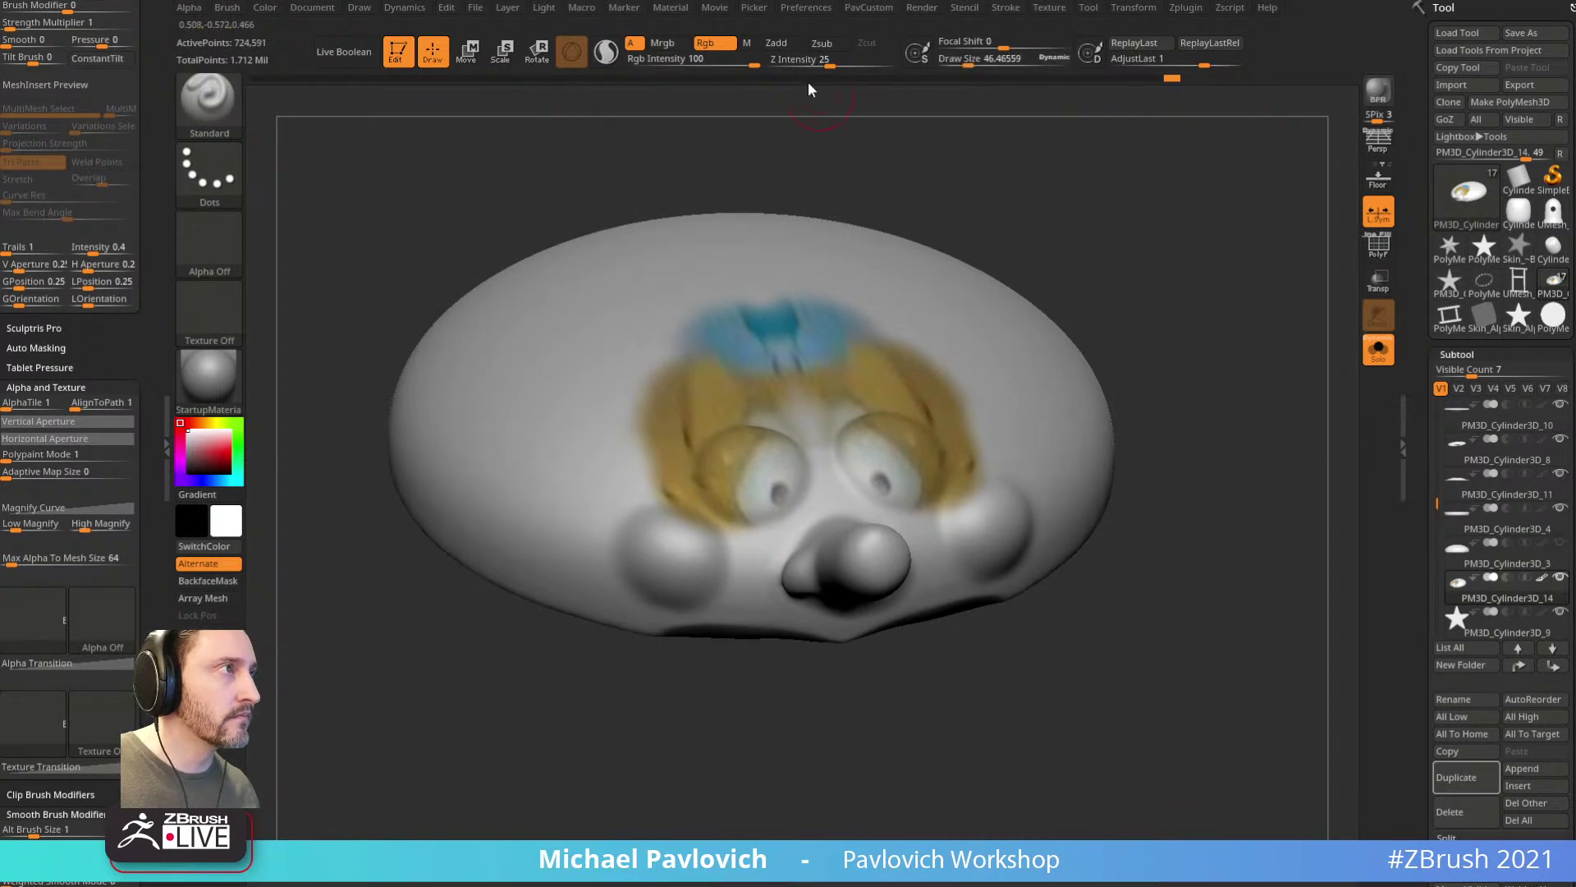
click(734, 44)
mouse_move(1182, 317)
mouse_down()
mouse_move(1179, 292)
mouse_move(1321, 373)
mouse_up()
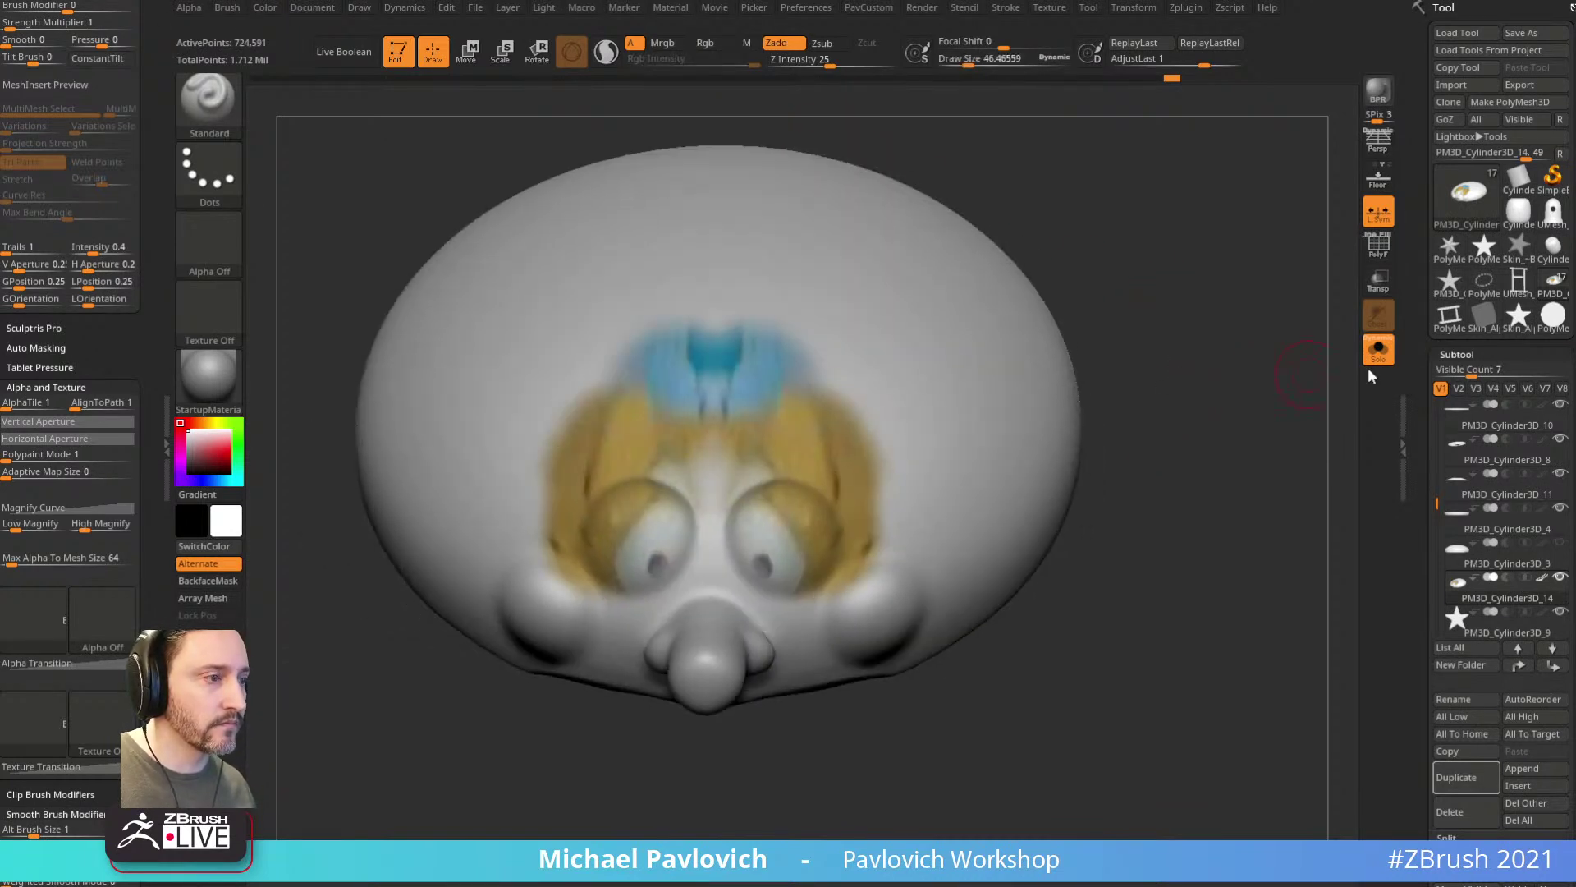
click(1542, 577)
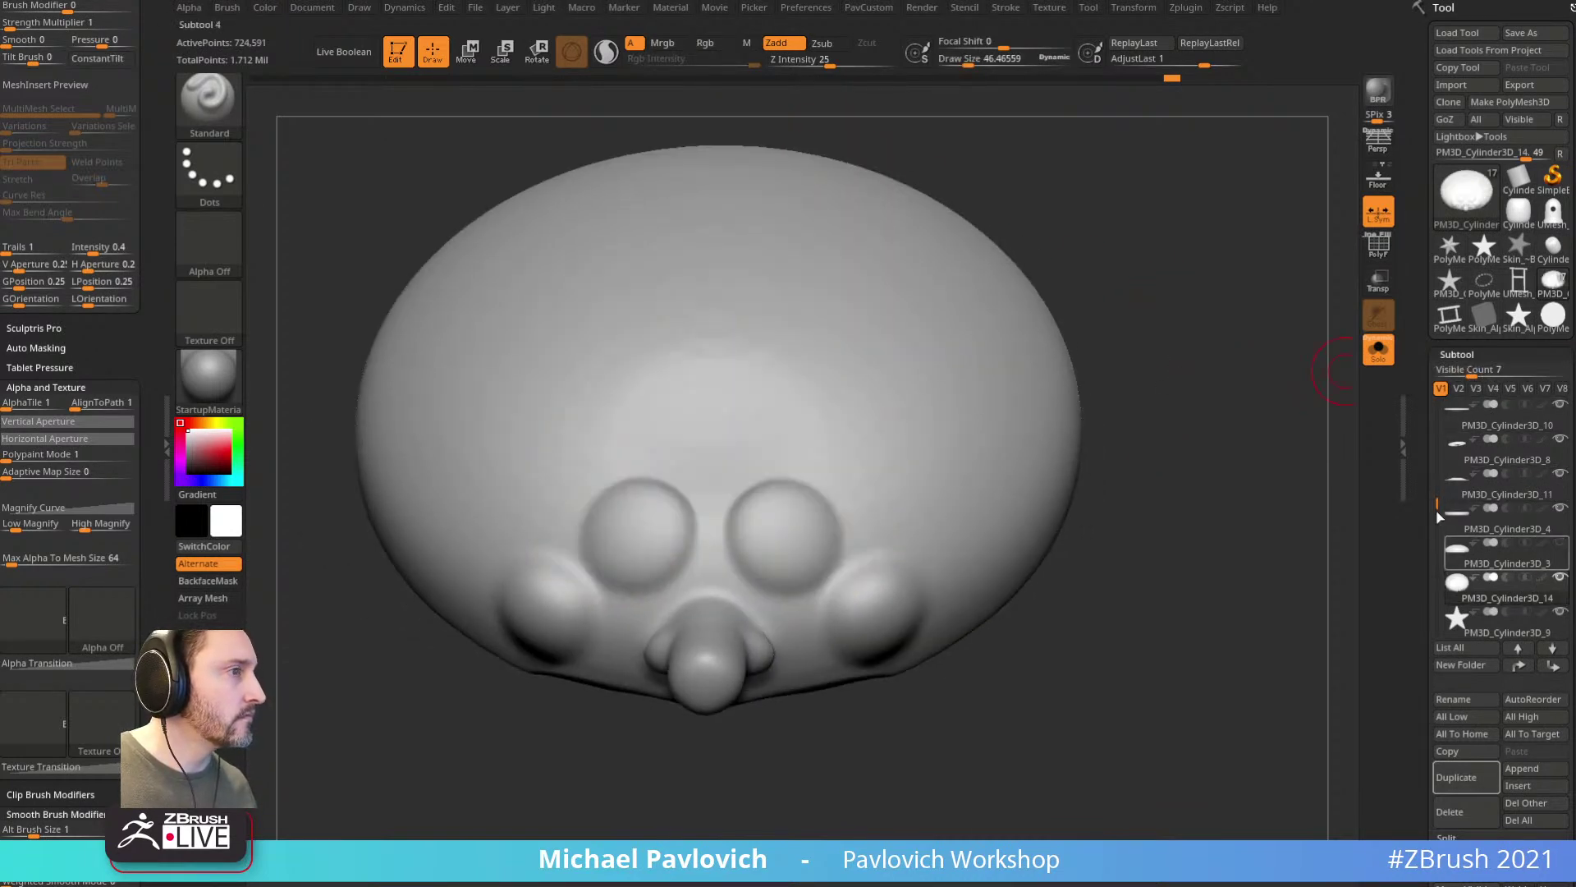
drag(799, 447, 856, 484)
mouse_move(1207, 484)
mouse_down()
mouse_move(1213, 374)
mouse_move(1197, 436)
mouse_move(1149, 427)
mouse_up()
key(ctrl+z)
Step: Sculpt a raised, curved eyebrow above each eye with the Standard brush at a draw size of about 38
drag(642, 447, 609, 492)
drag(1087, 451, 1072, 353)
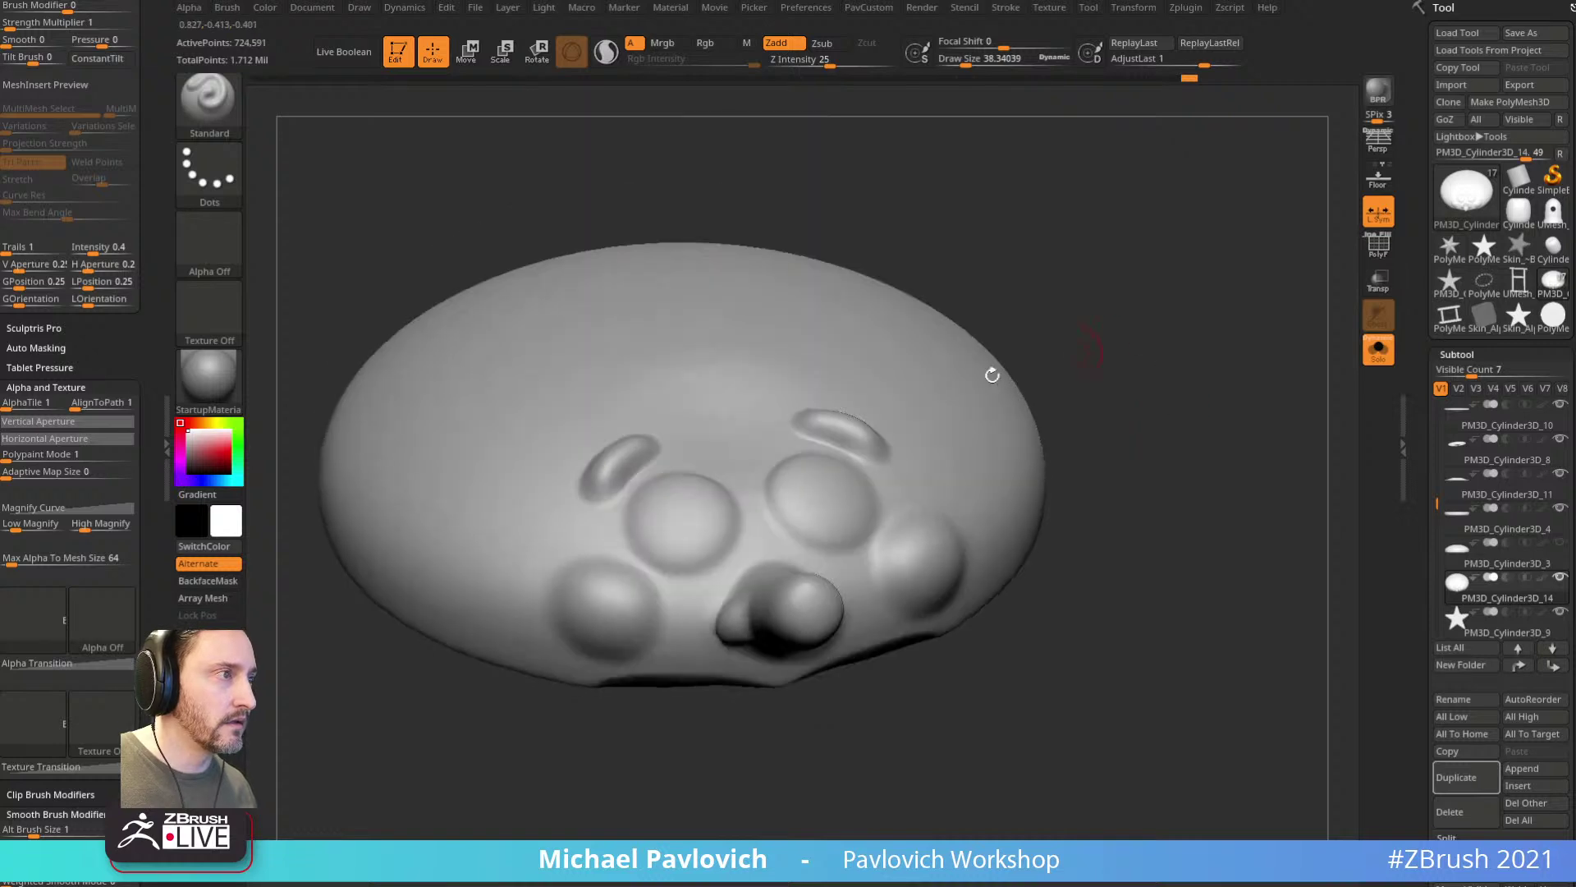
drag(1182, 501, 1224, 395)
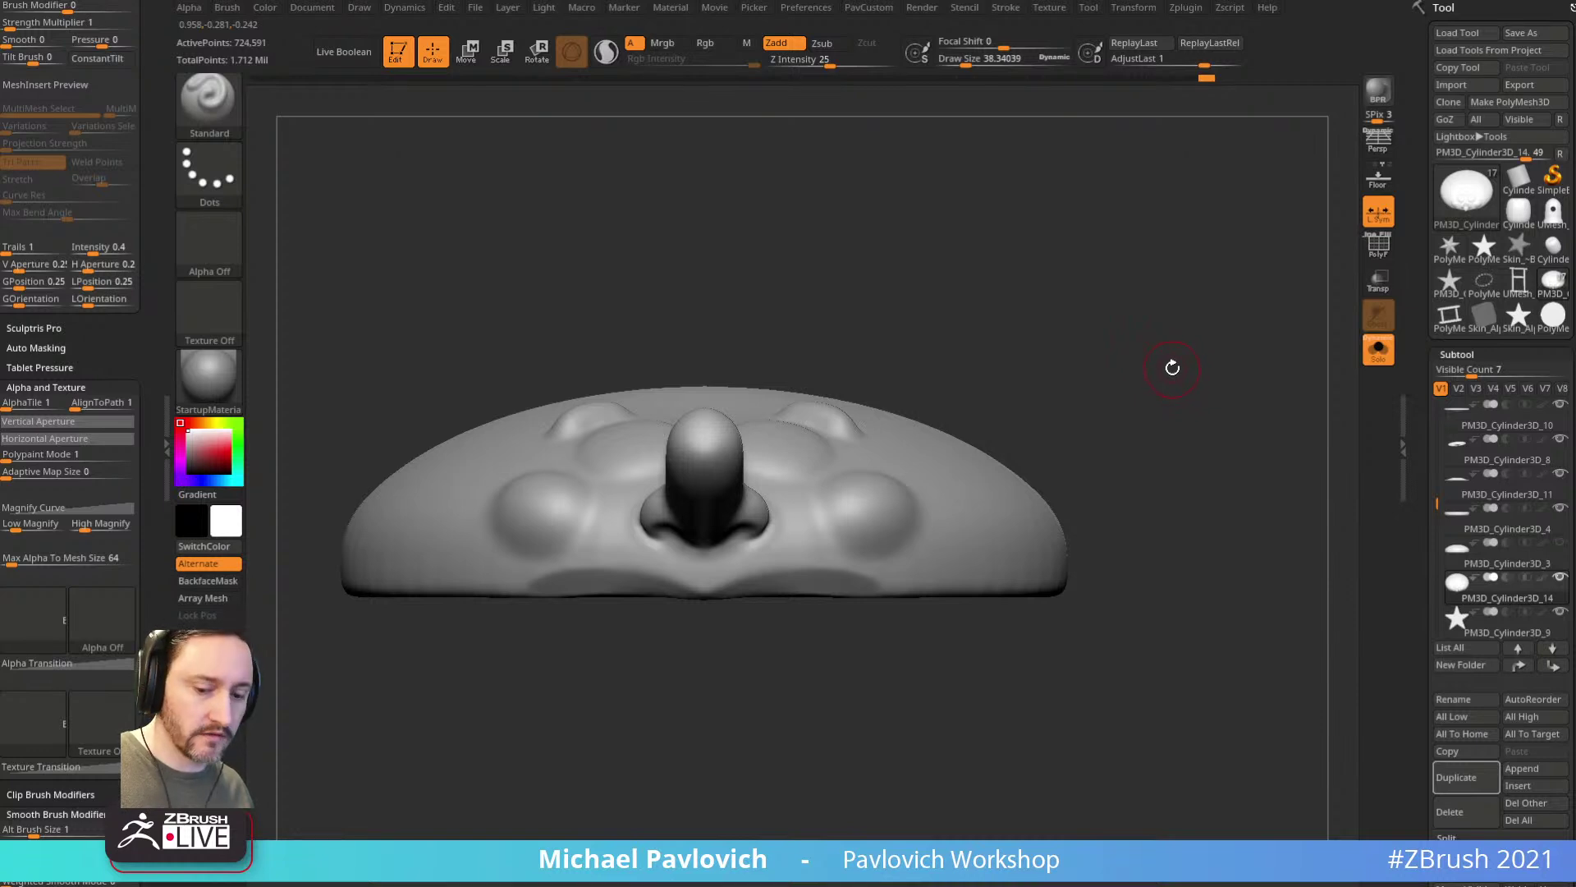
Step: Carve creases around the inner and upper edges of the cheeks with the DamStandard brush at a draw size of about 76
key(b)
key(d)
key(s)
drag(1171, 368, 1142, 379)
drag(807, 498, 804, 496)
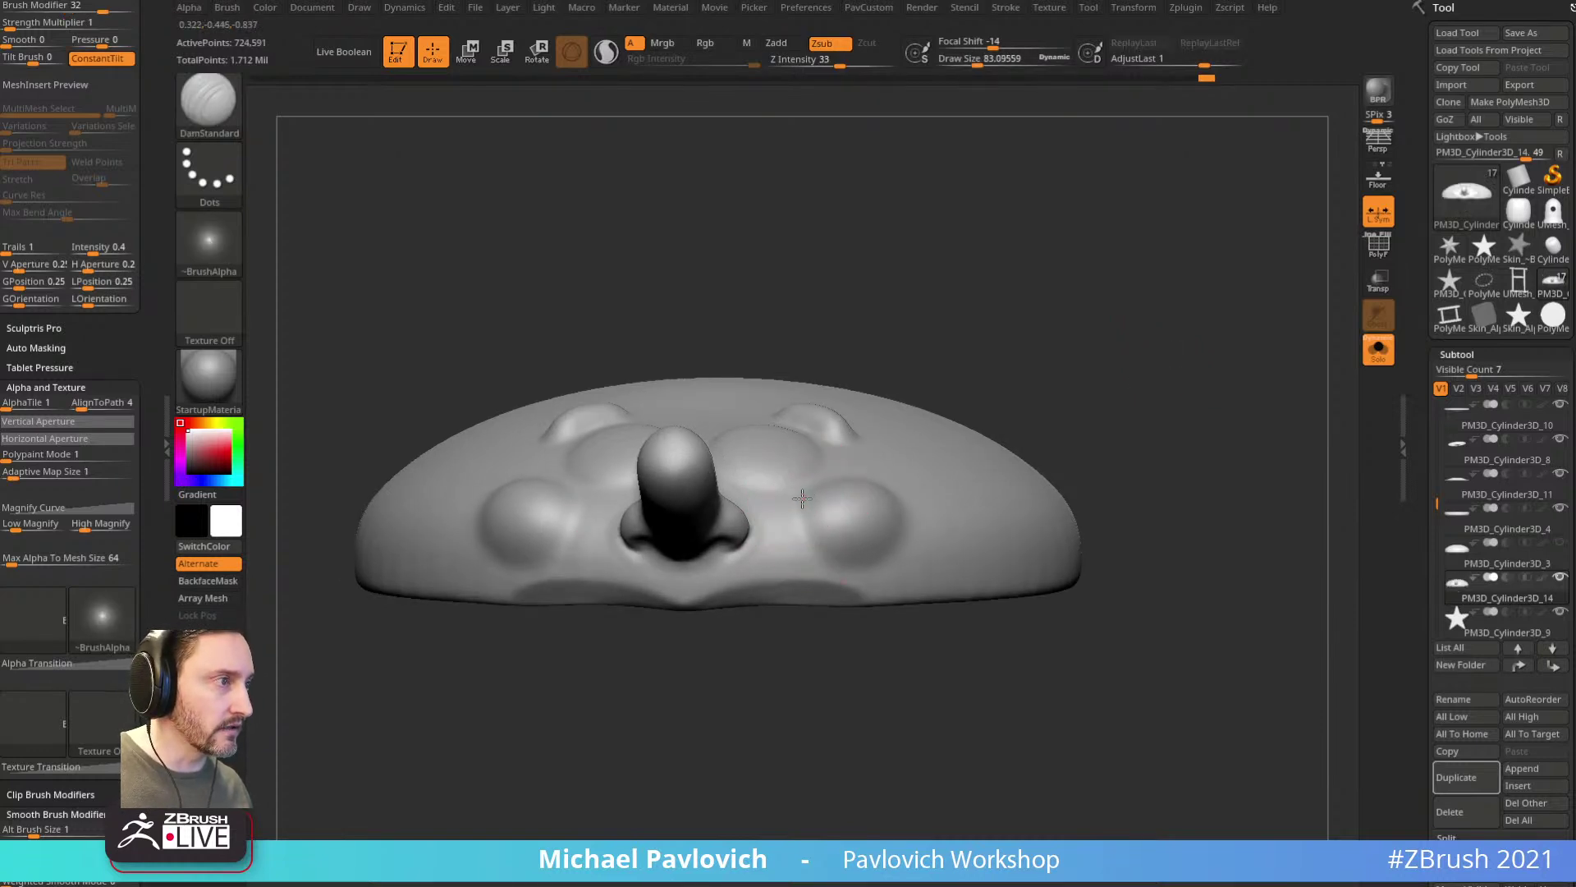
drag(1049, 431, 1011, 426)
drag(808, 497, 803, 496)
drag(828, 567, 837, 568)
drag(1096, 414, 972, 485)
drag(808, 494, 804, 492)
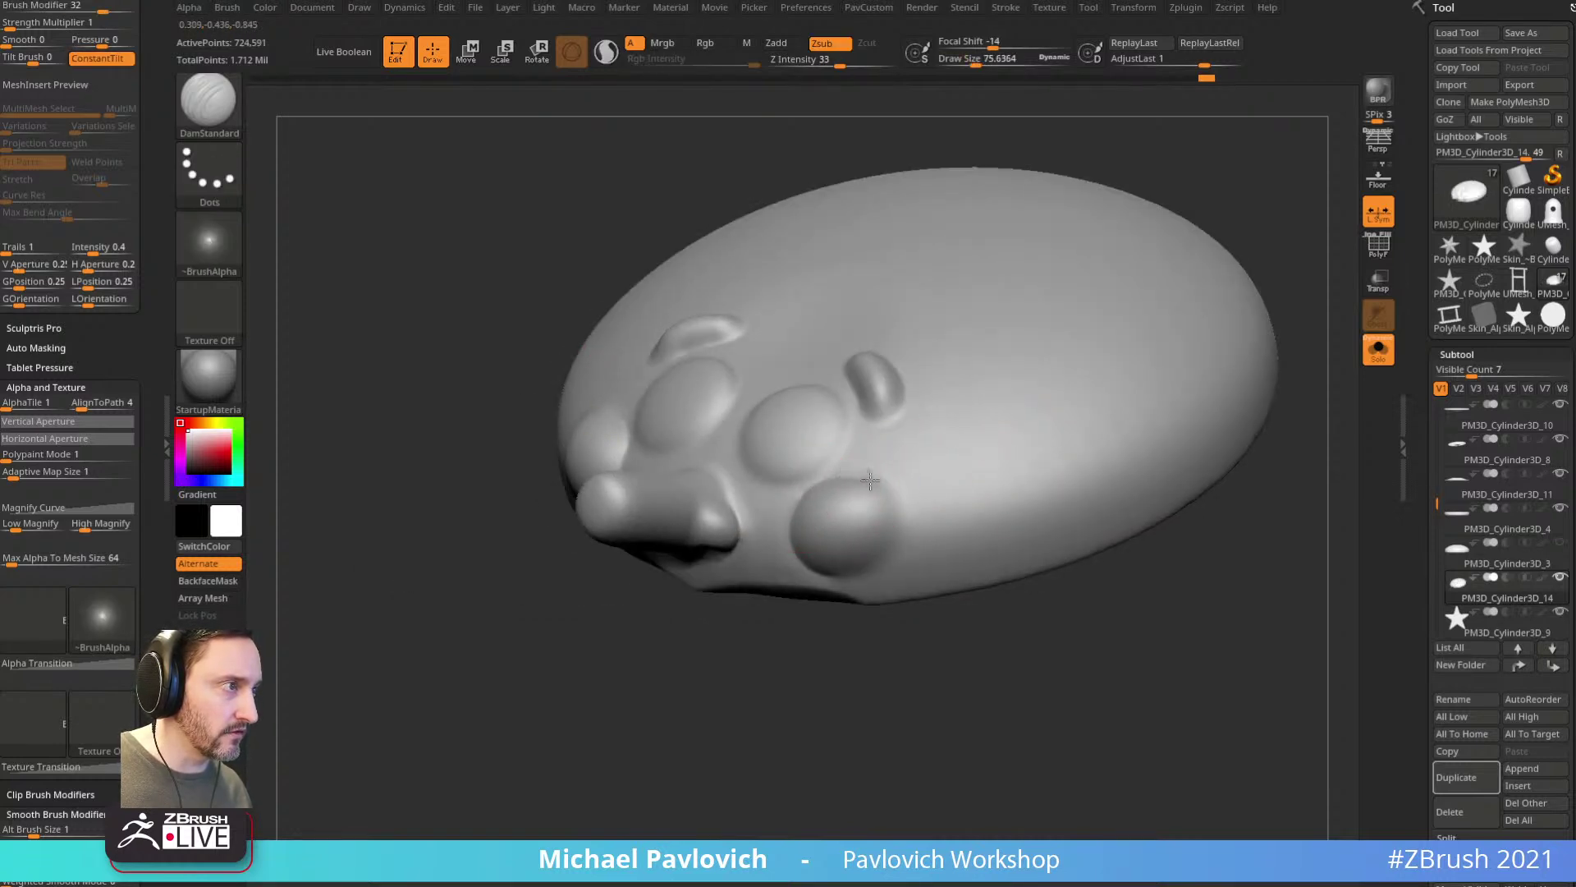
Step: Complete the creases around the lower and outer cheek edges, reducing the draw size to about 55, and return to the front view
drag(859, 633, 834, 468)
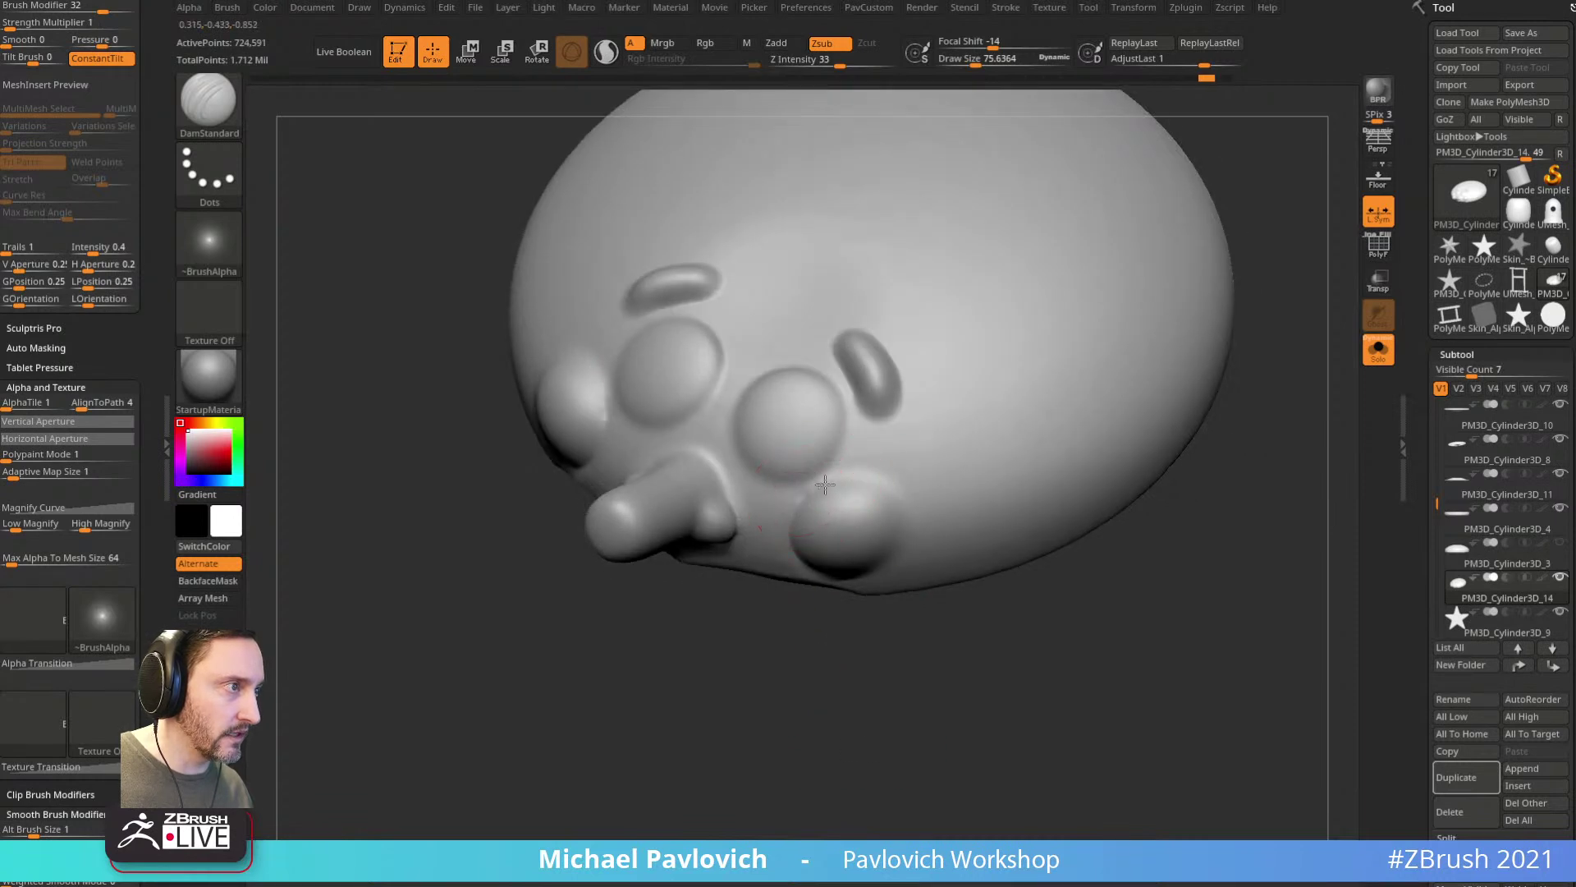
drag(869, 602, 890, 517)
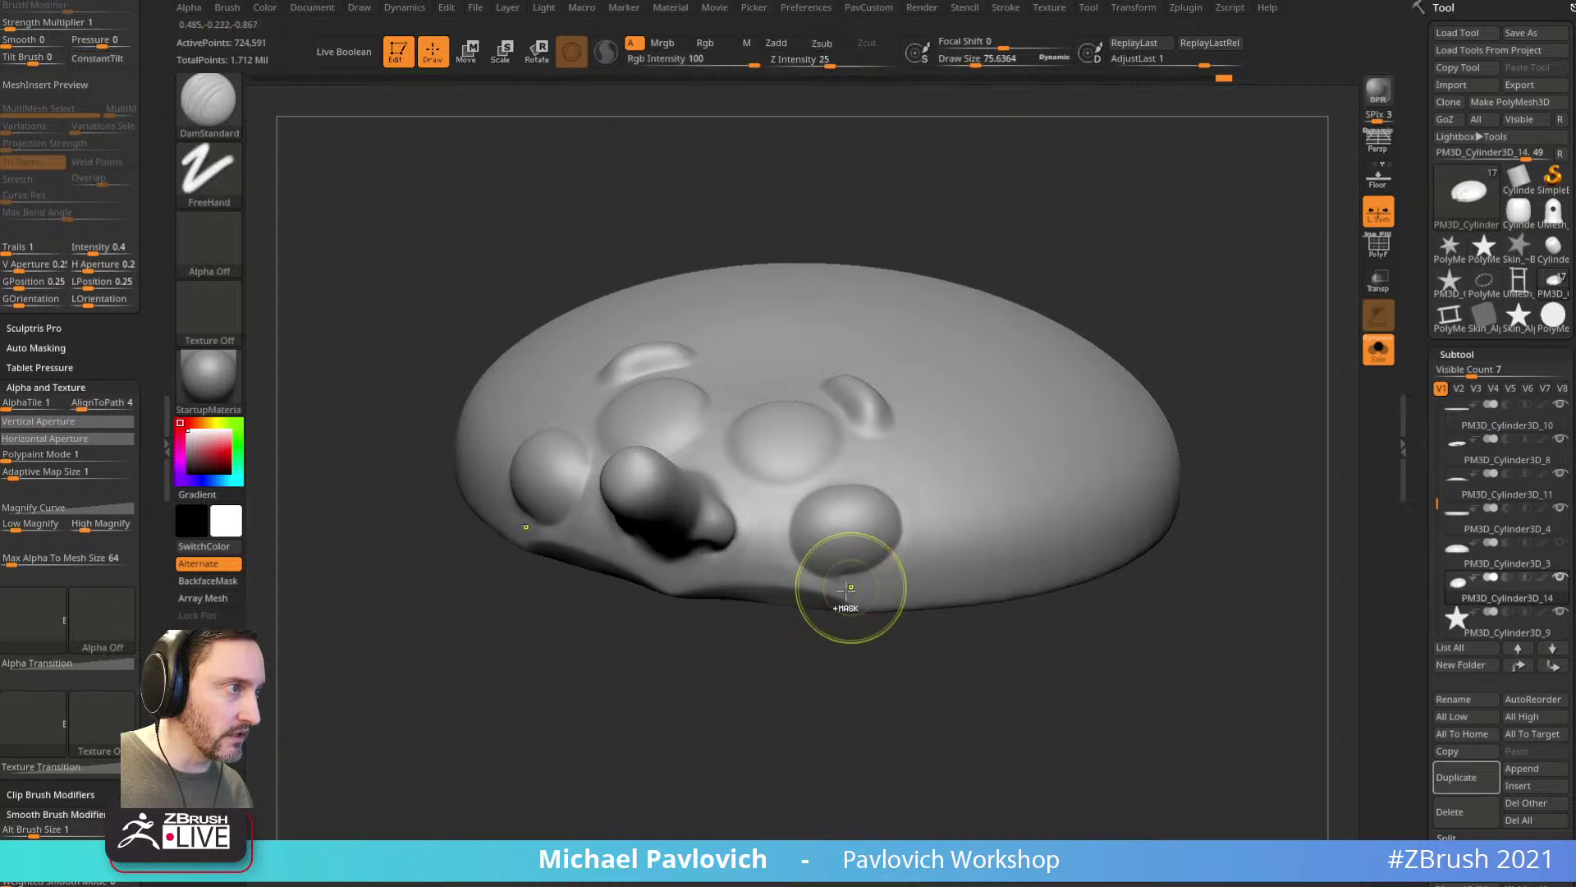
drag(845, 598, 844, 573)
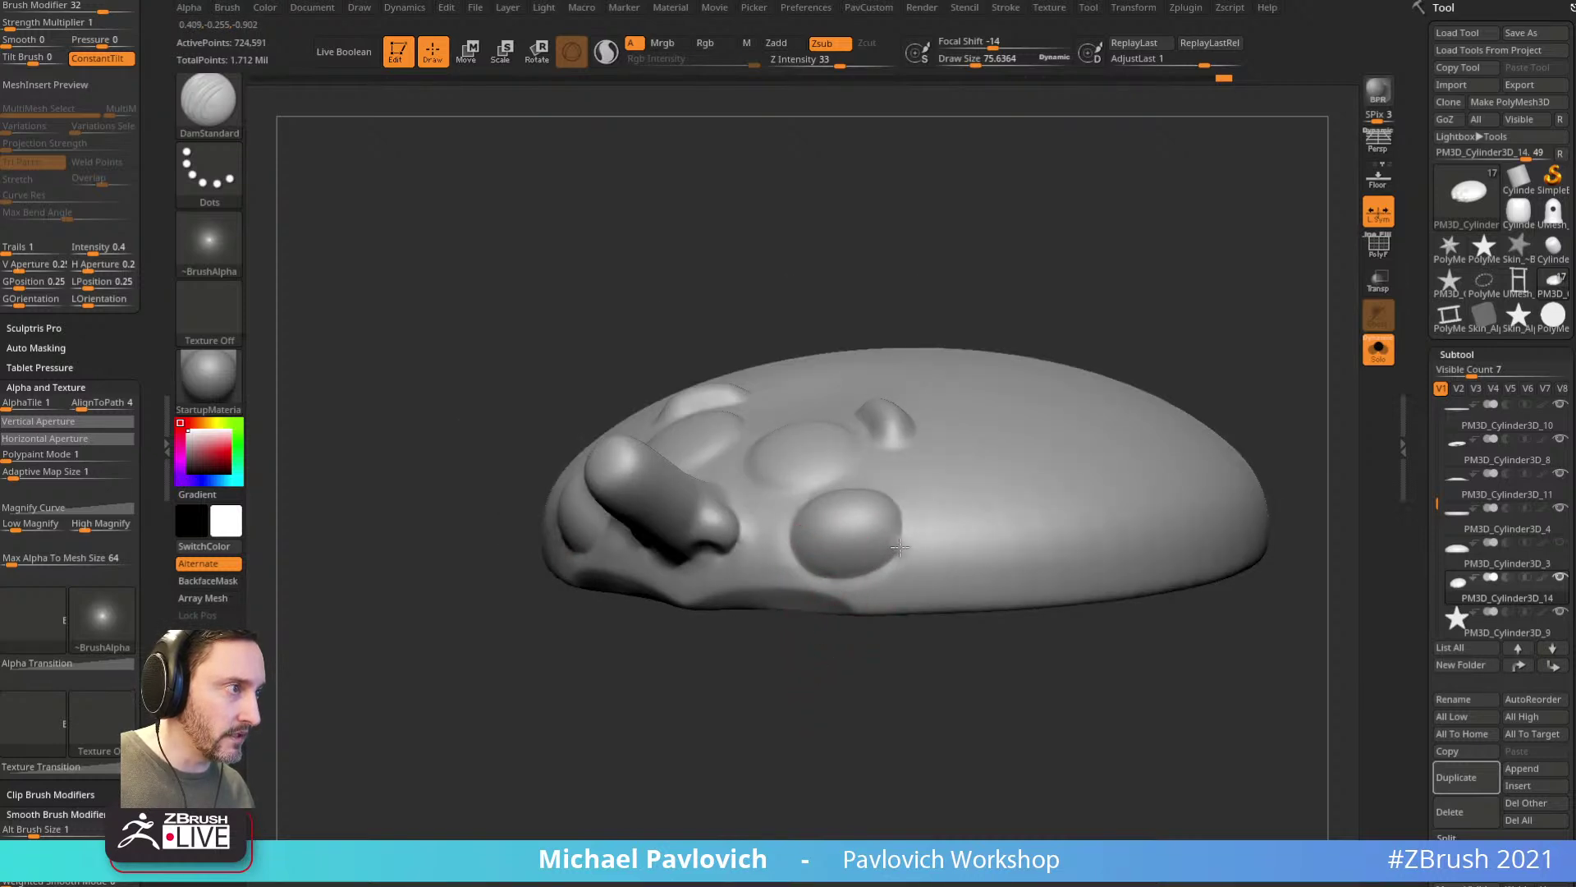
drag(816, 703, 830, 534)
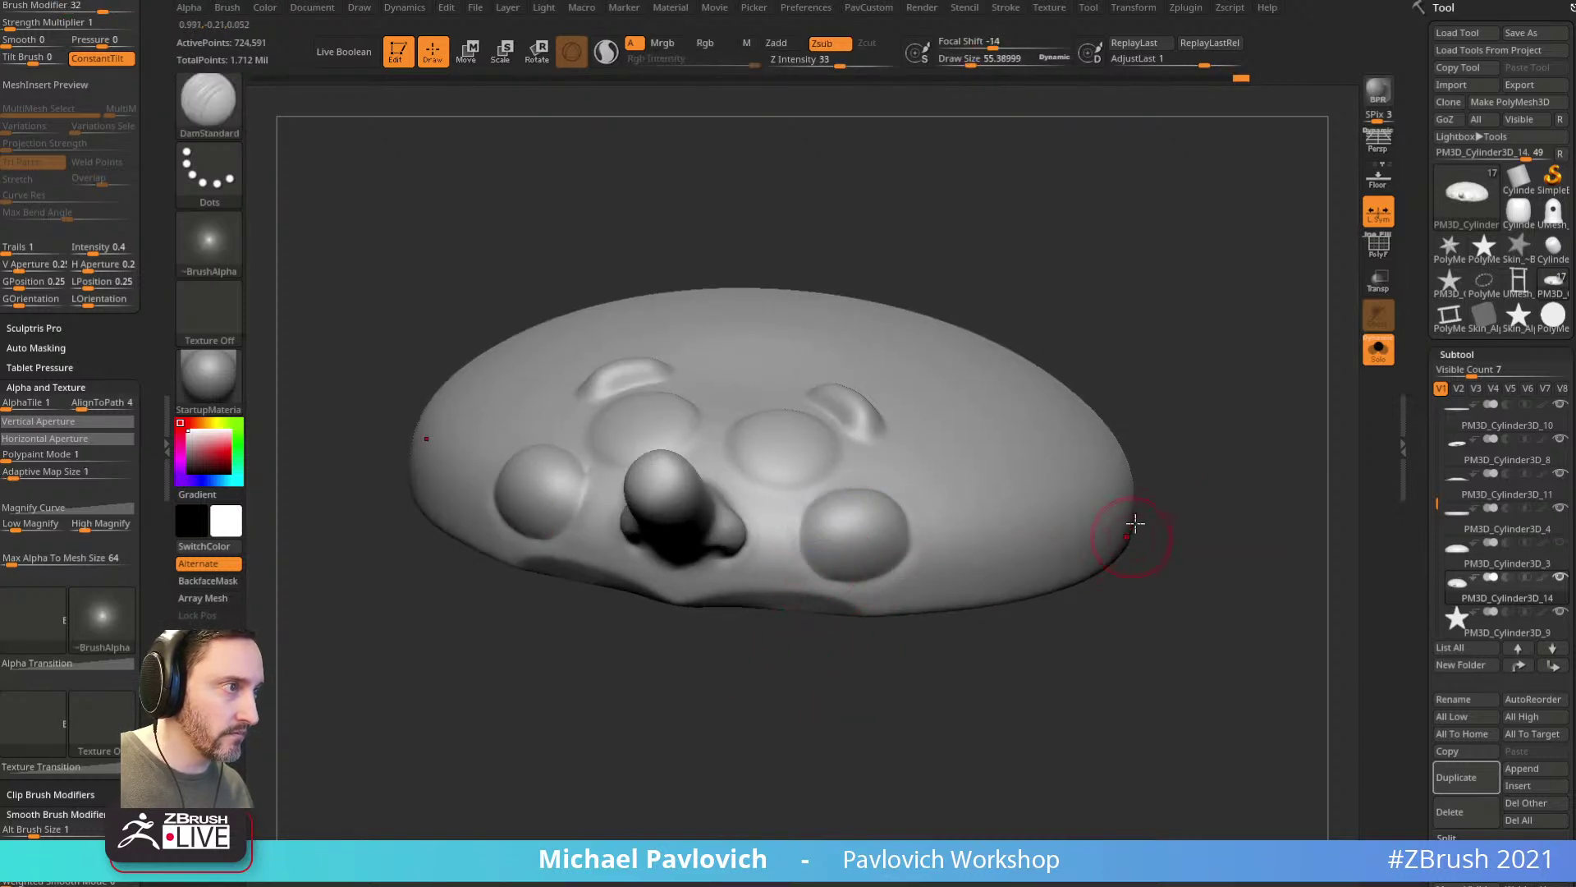
drag(1130, 538, 1153, 377)
drag(995, 419, 1125, 420)
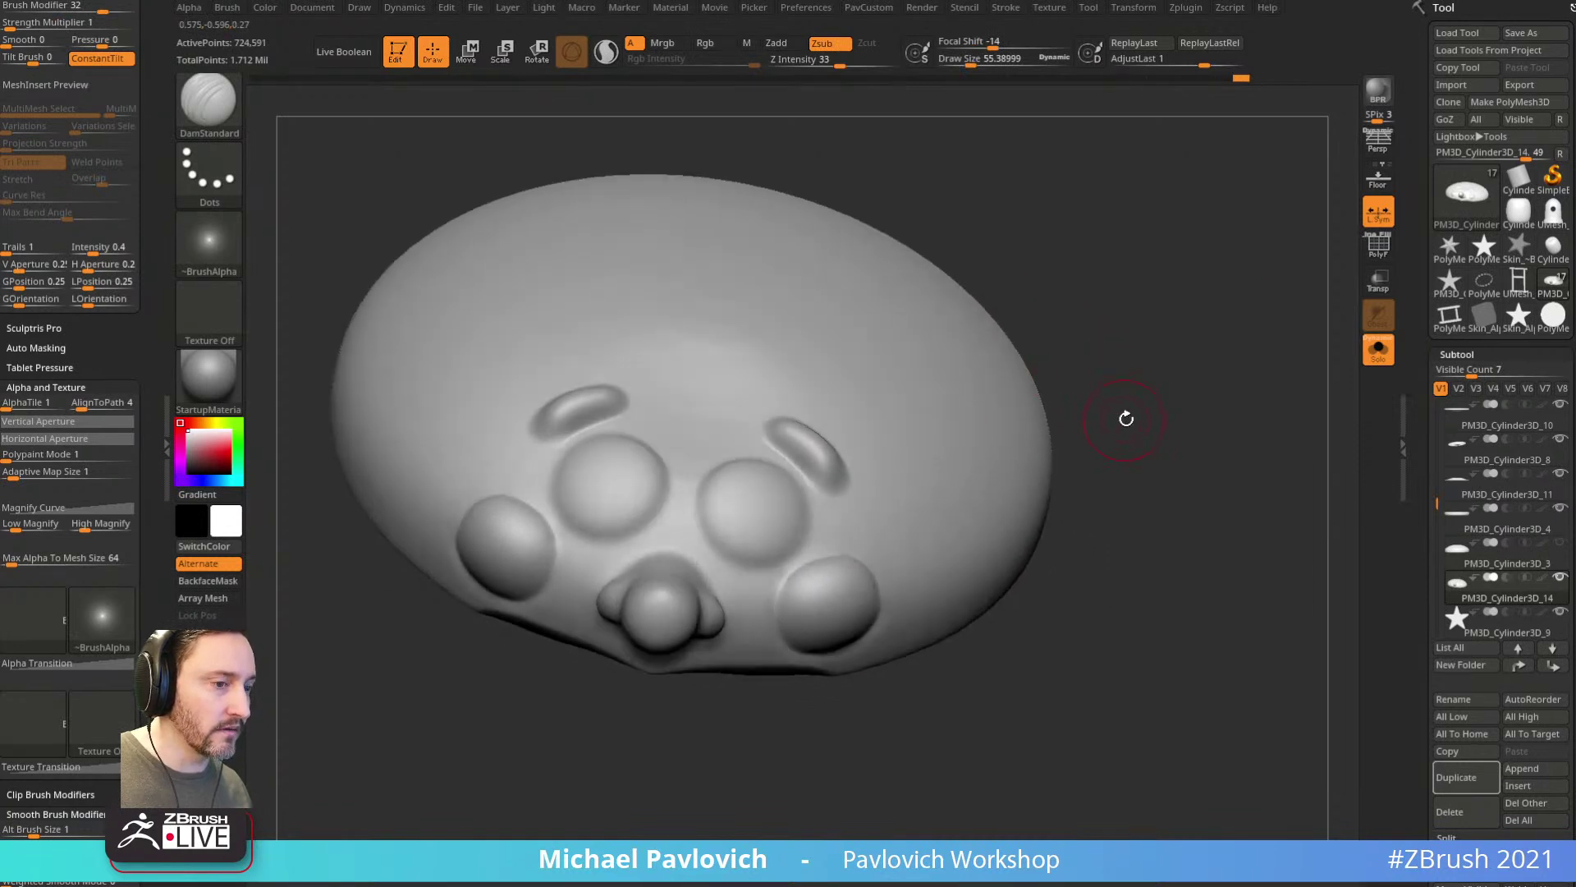
shift+drag(1205, 456, 1113, 392)
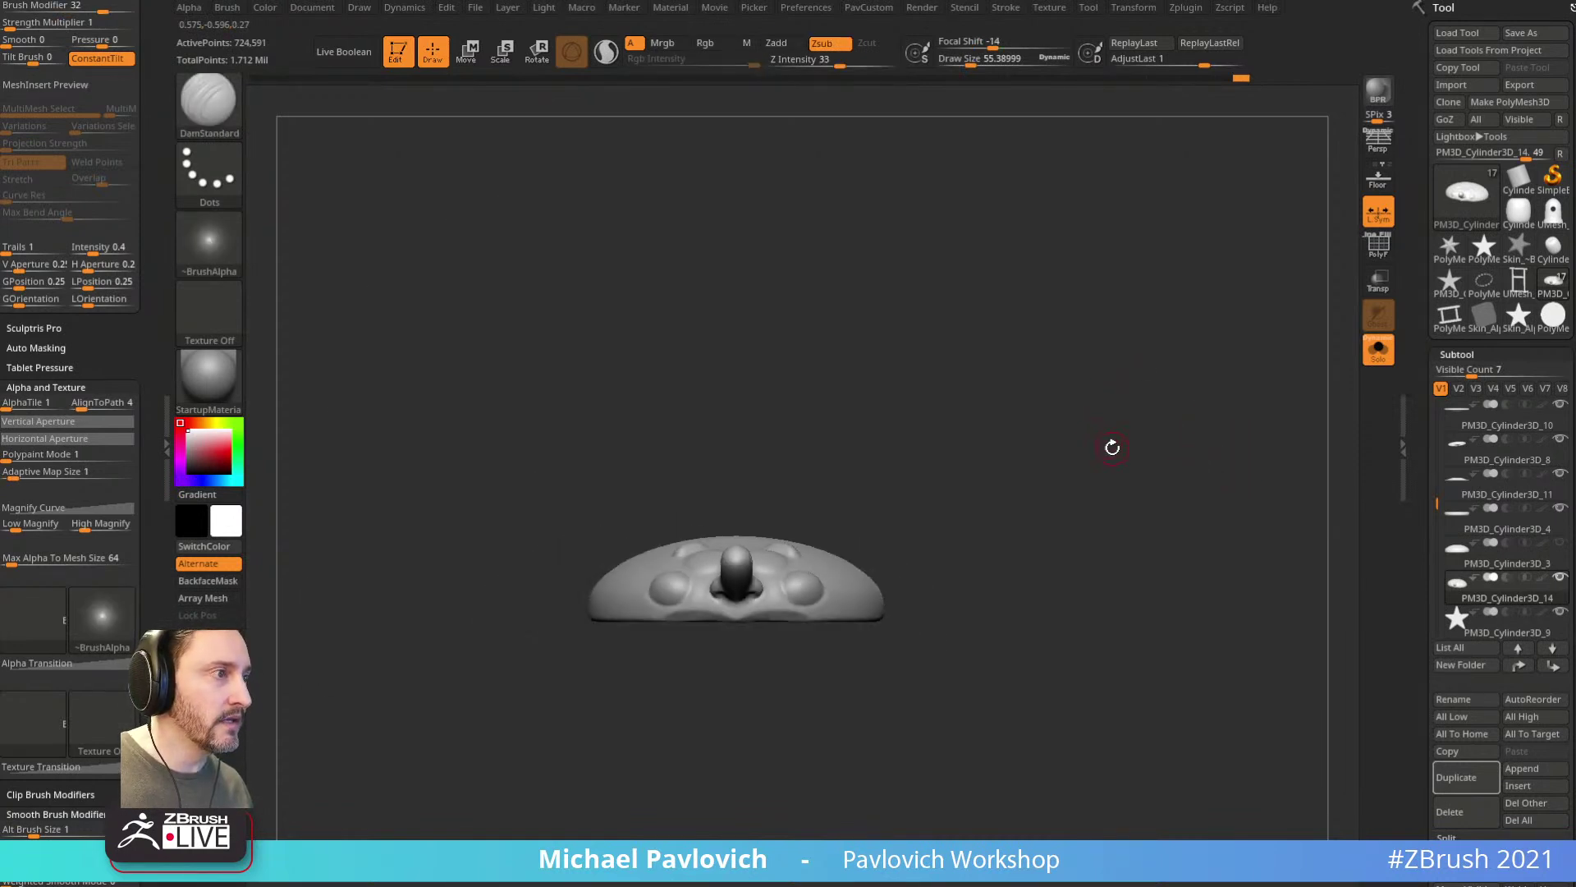
alt+drag(1113, 446, 1117, 382)
alt+drag(1013, 369, 1220, 367)
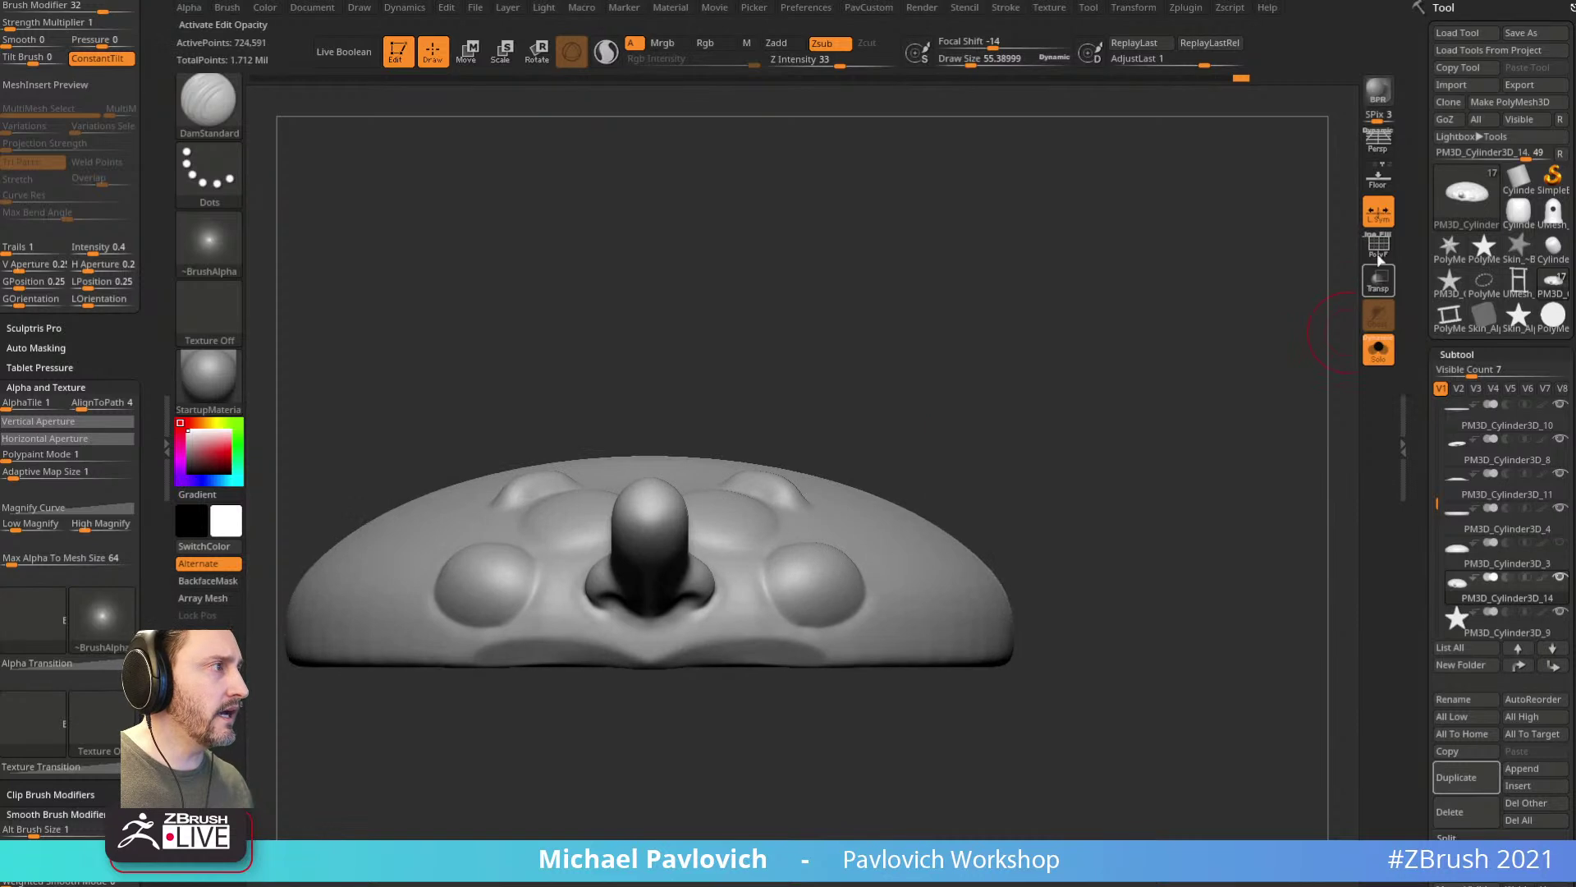
Step: Check the bun's wireframe and delete its older undo history
click(1378, 246)
drag(1154, 456, 1208, 456)
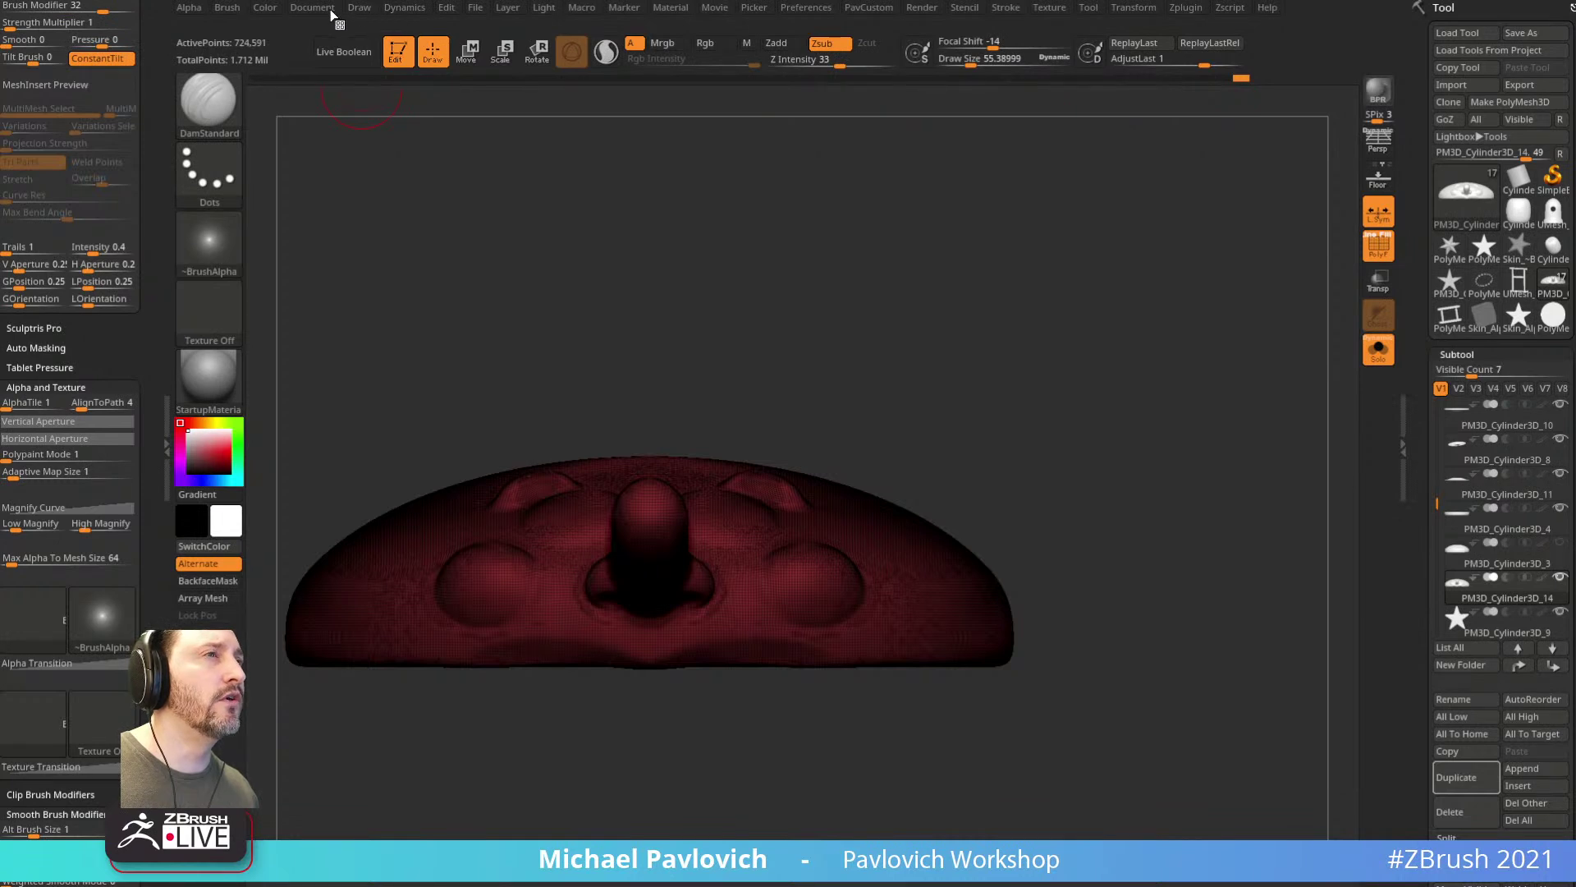
click(439, 10)
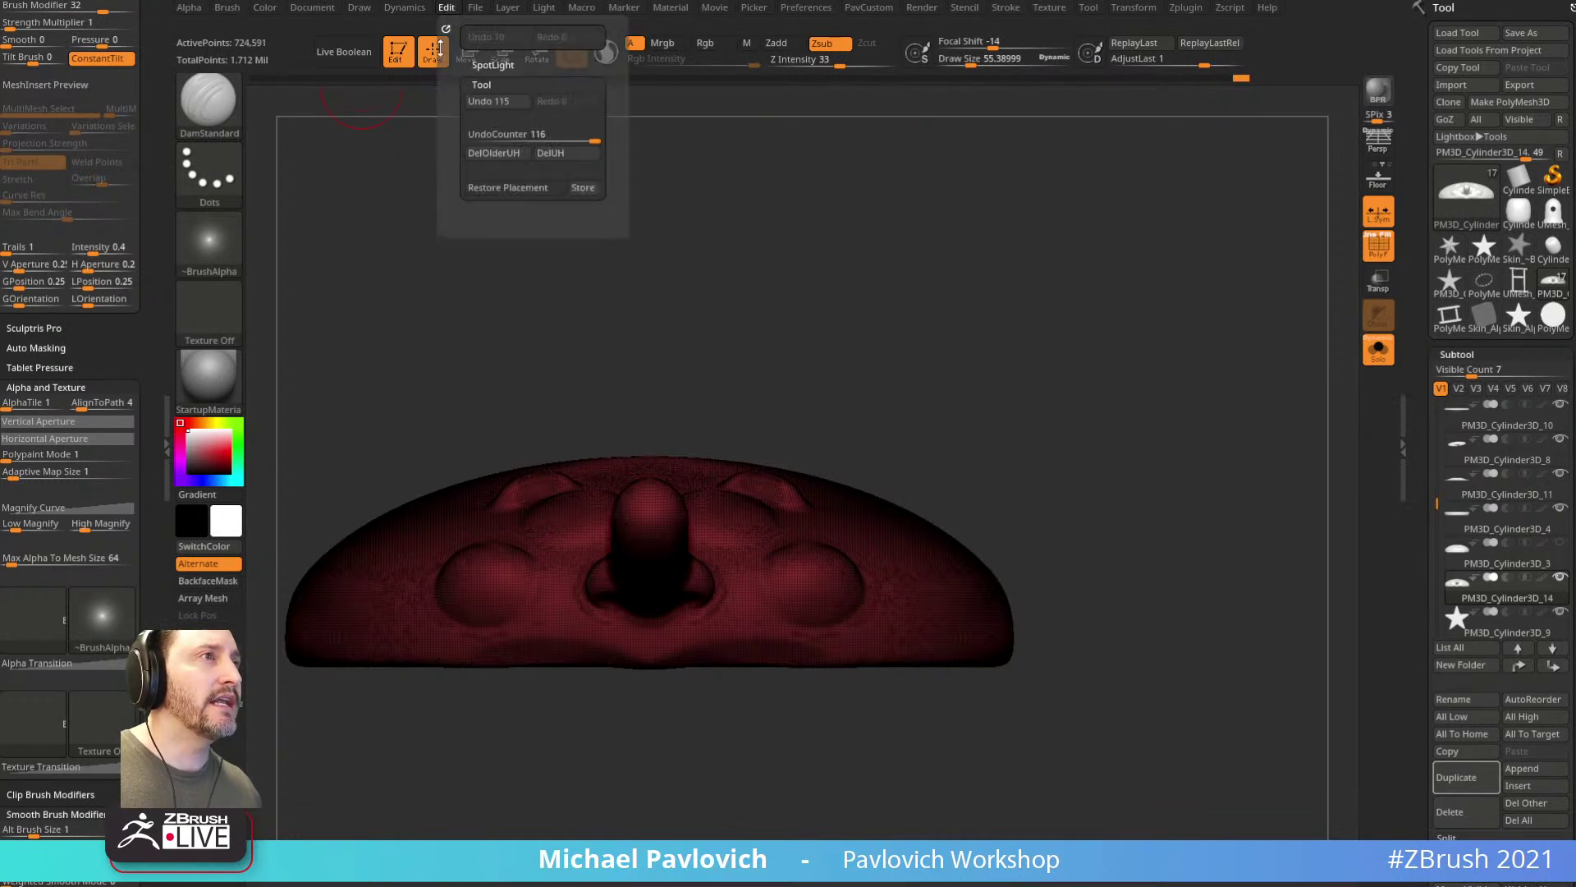
click(505, 156)
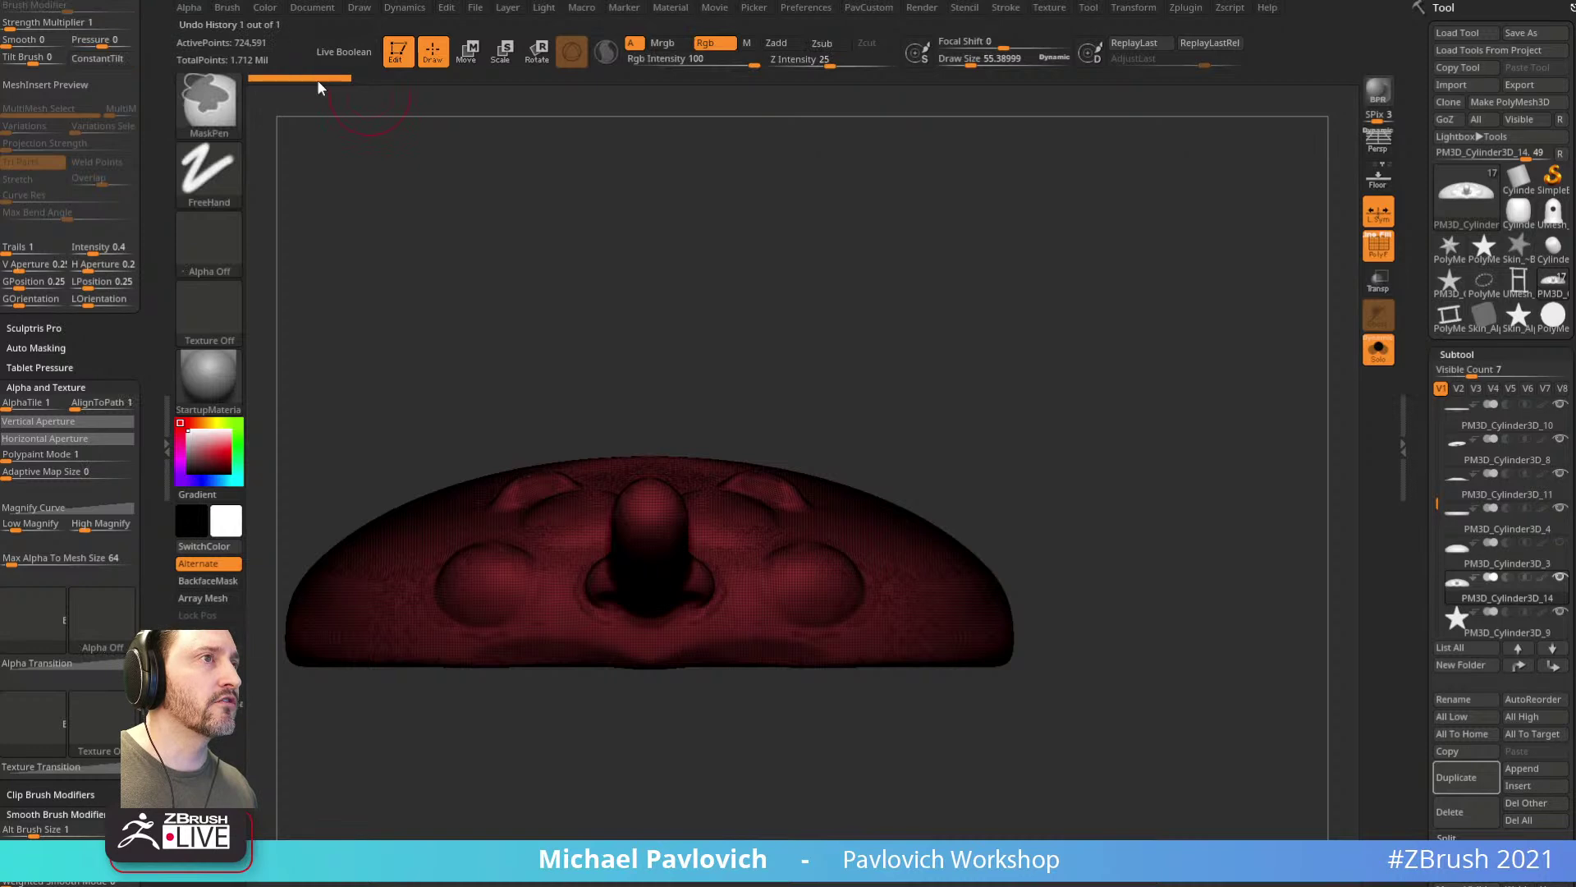
click(1378, 247)
Step: From the side view, slice the bun's underside flat with the KnifeCurve brush
shift+drag(1241, 334, 1168, 342)
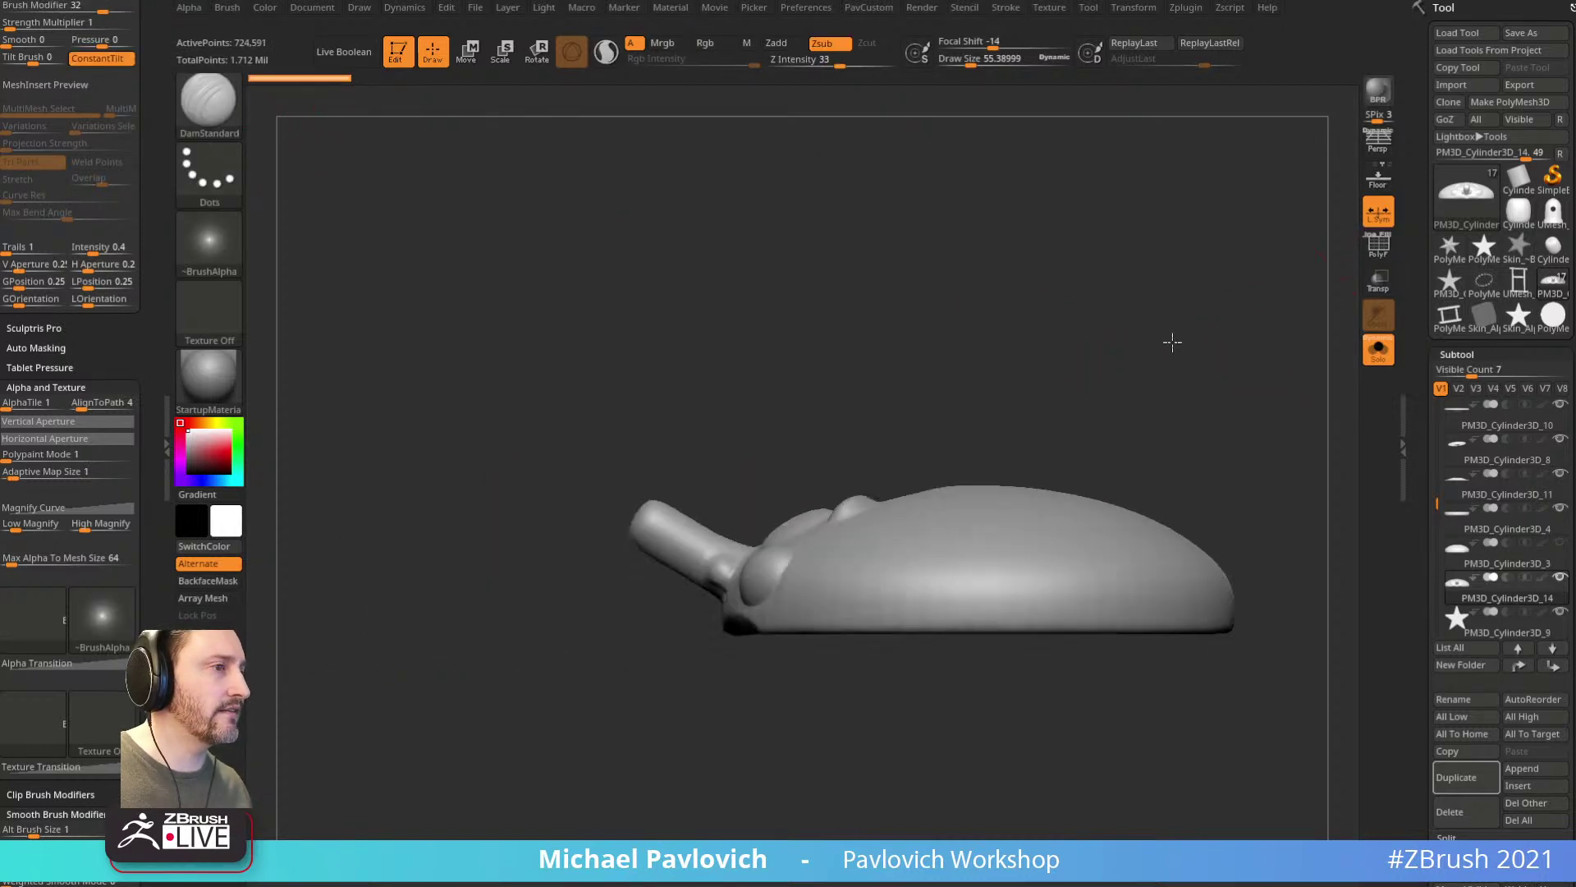
alt+drag(1268, 367, 1193, 334)
key(b)
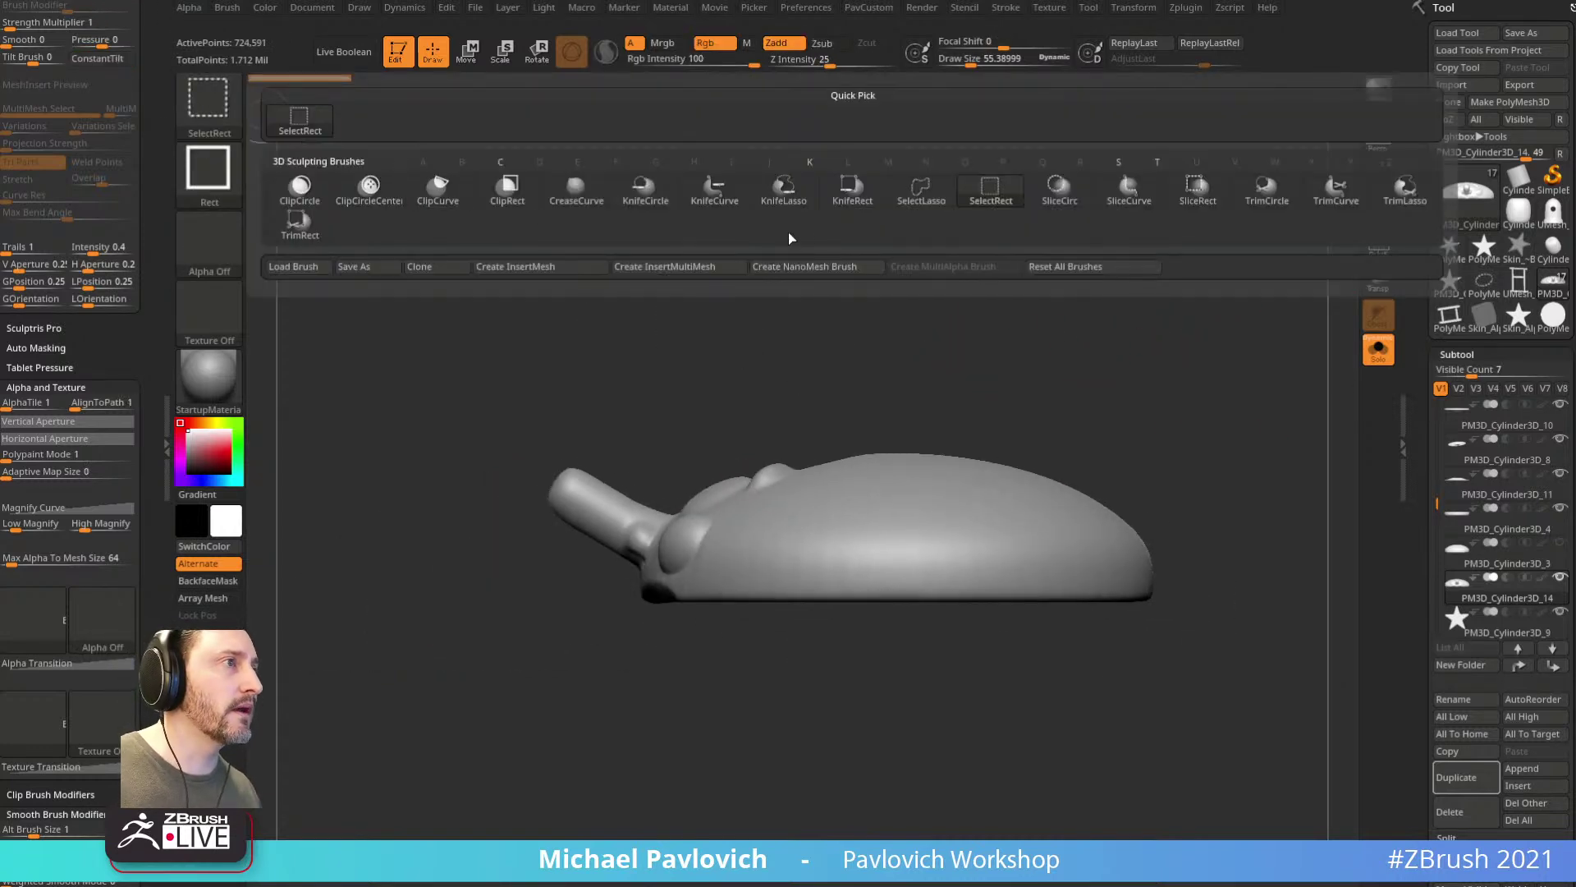
click(721, 200)
mouse_move(1147, 623)
mouse_down()
mouse_move(369, 623)
mouse_move(440, 563)
mouse_up()
mouse_move(1073, 327)
mouse_down()
mouse_move(1238, 303)
mouse_move(1122, 321)
mouse_move(961, 518)
mouse_move(895, 521)
mouse_up()
mouse_move(977, 469)
mouse_down()
mouse_move(1045, 436)
mouse_move(1018, 489)
mouse_move(991, 464)
mouse_up()
mouse_move(1083, 342)
mouse_down()
mouse_move(1073, 505)
mouse_move(1080, 475)
mouse_move(1070, 490)
mouse_move(1182, 410)
mouse_up()
key(1)
Step: Isolate the nose and its surrounding surface with SelectLasso, showing the polygroup fill without wireframe lines
click(1378, 246)
mouse_move(1289, 320)
mouse_down()
mouse_move(1237, 360)
mouse_move(1066, 331)
mouse_up()
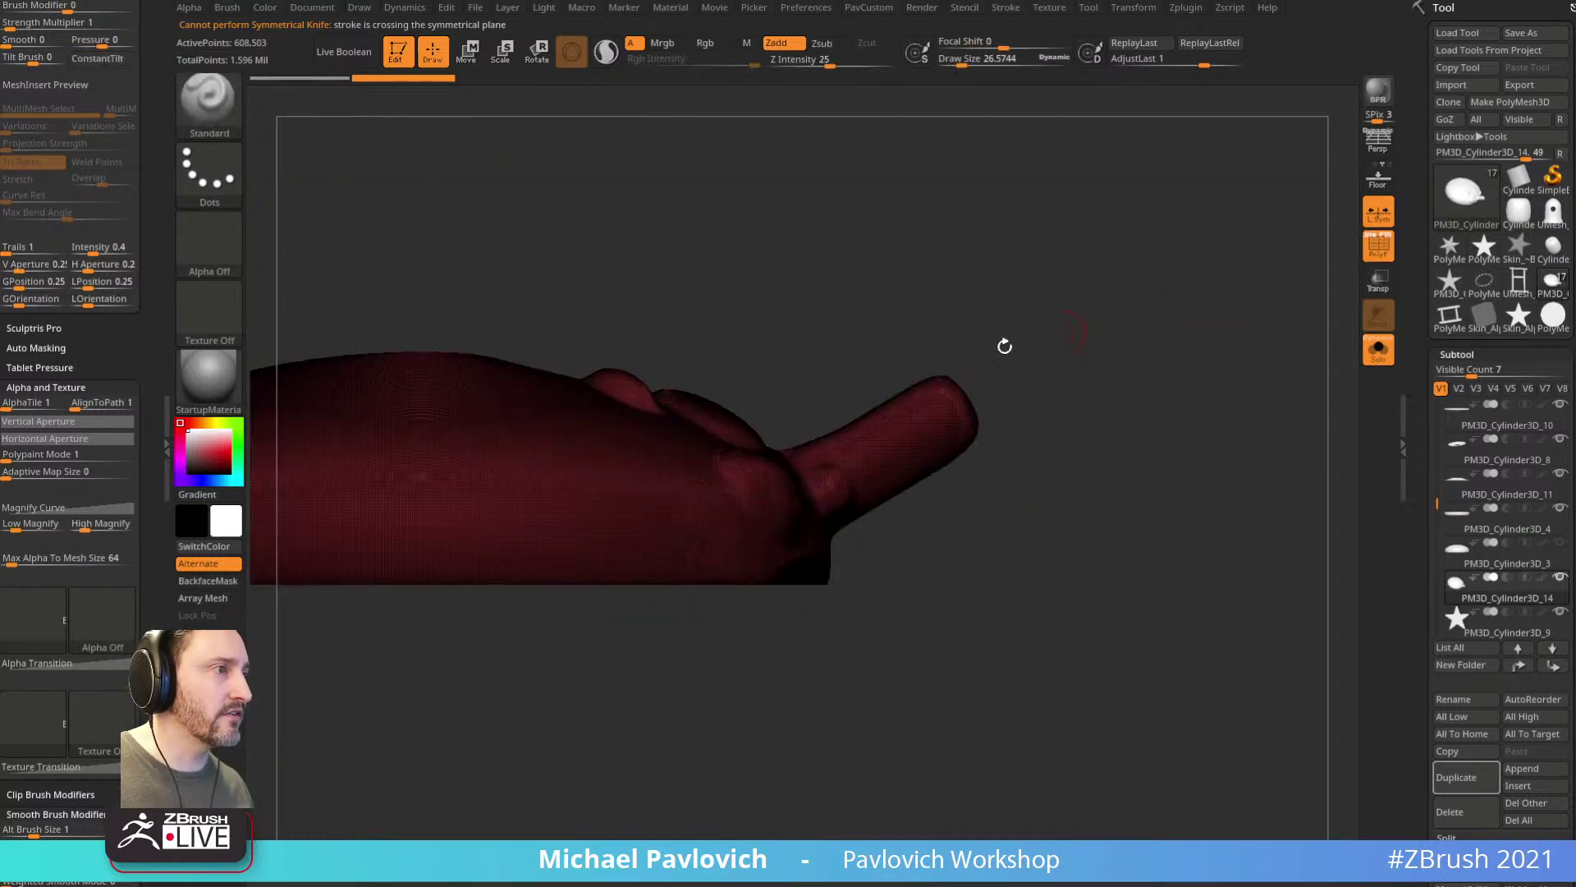
ctrl+shift+click(215, 107)
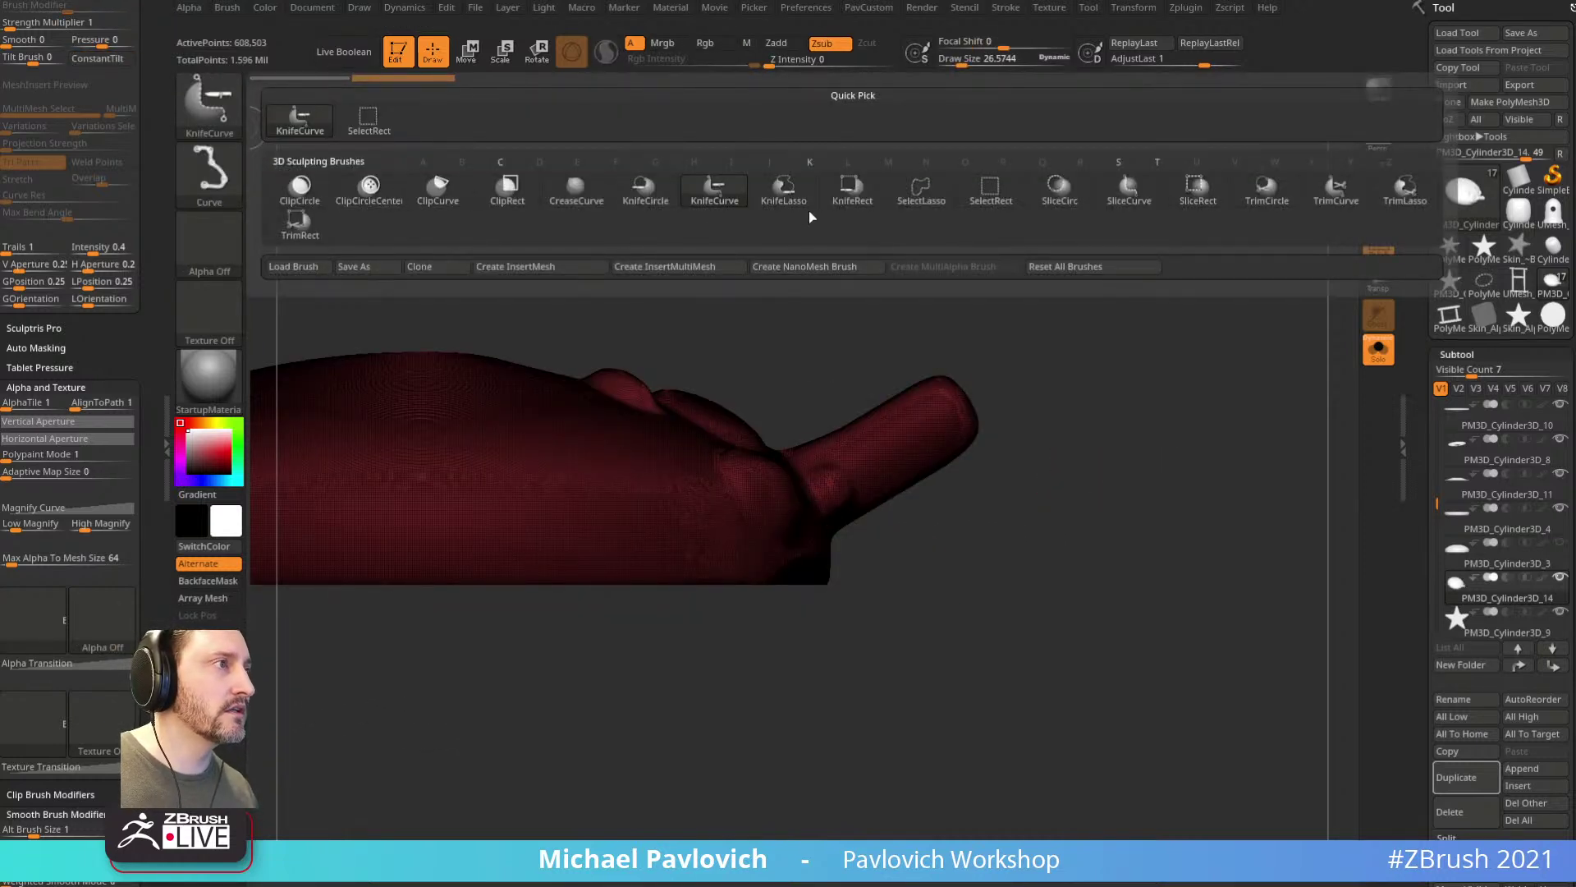
ctrl+shift+click(910, 202)
mouse_move(1102, 426)
ctrl+shift+mouse_down()
mouse_move(816, 310)
mouse_move(768, 435)
mouse_move(1048, 506)
mouse_move(1073, 496)
mouse_move(1036, 507)
ctrl+shift+mouse_up()
mouse_move(931, 590)
ctrl+alt+shift+mouse_down()
mouse_move(760, 461)
mouse_move(764, 573)
ctrl+alt+shift+mouse_up()
mouse_move(999, 525)
mouse_down()
mouse_move(1104, 500)
mouse_move(1190, 435)
mouse_up()
click(1367, 238)
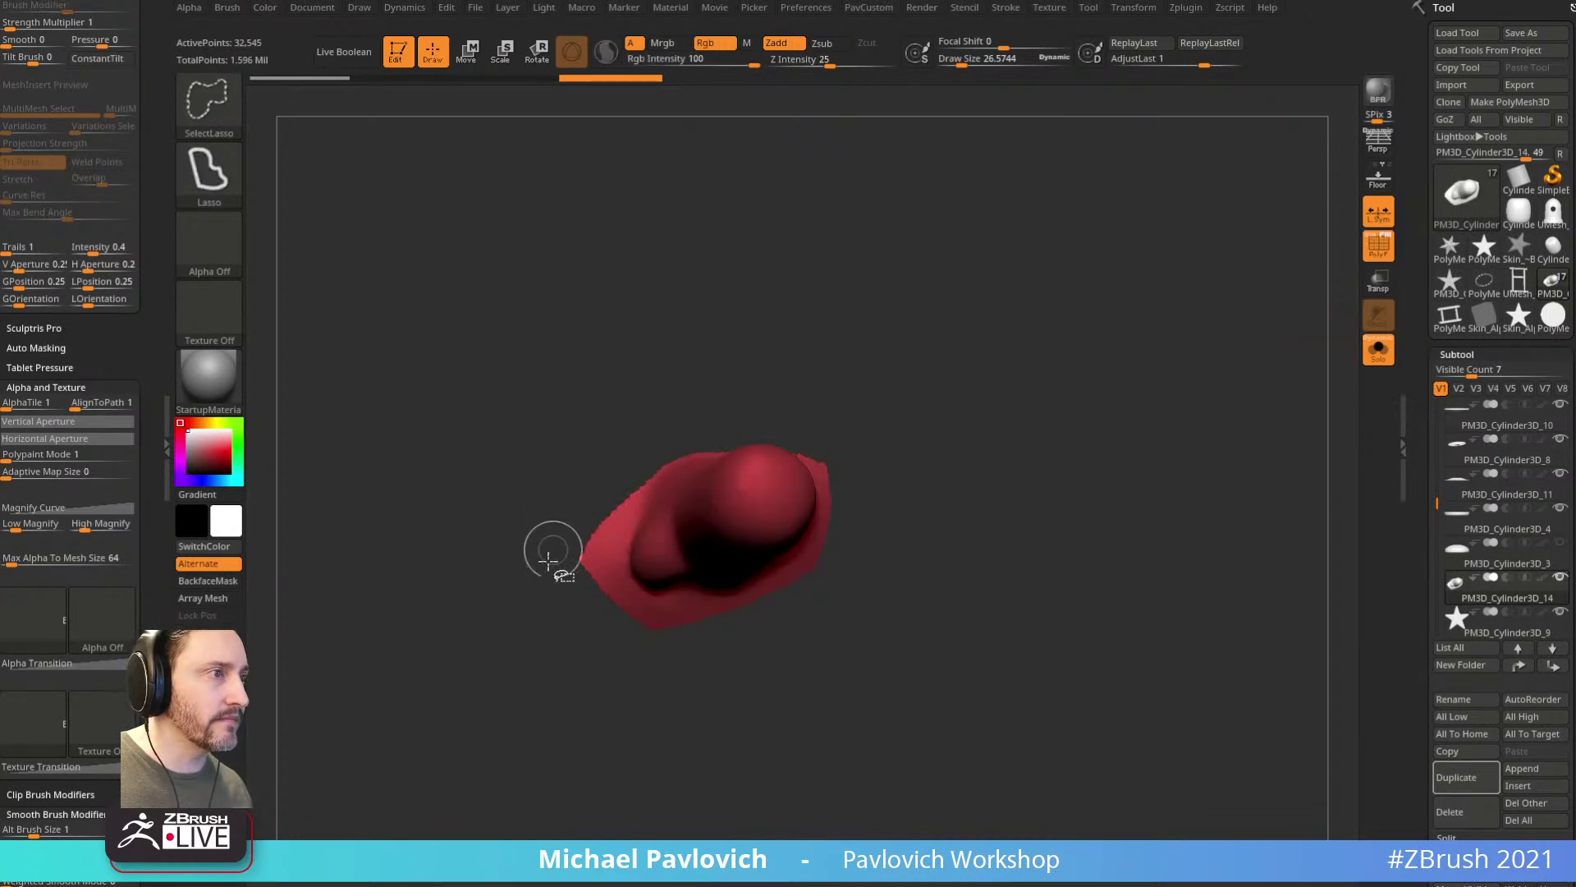
Step: Lasso away the surface left around the nose, assign the nose its own polygroup, and show the whole bun again
mouse_move(636, 613)
ctrl+alt+shift+mouse_down()
mouse_move(662, 682)
mouse_move(714, 640)
ctrl+alt+shift+mouse_up()
key(ctrl+z)
ctrl+alt+shift+drag(556, 612, 578, 504)
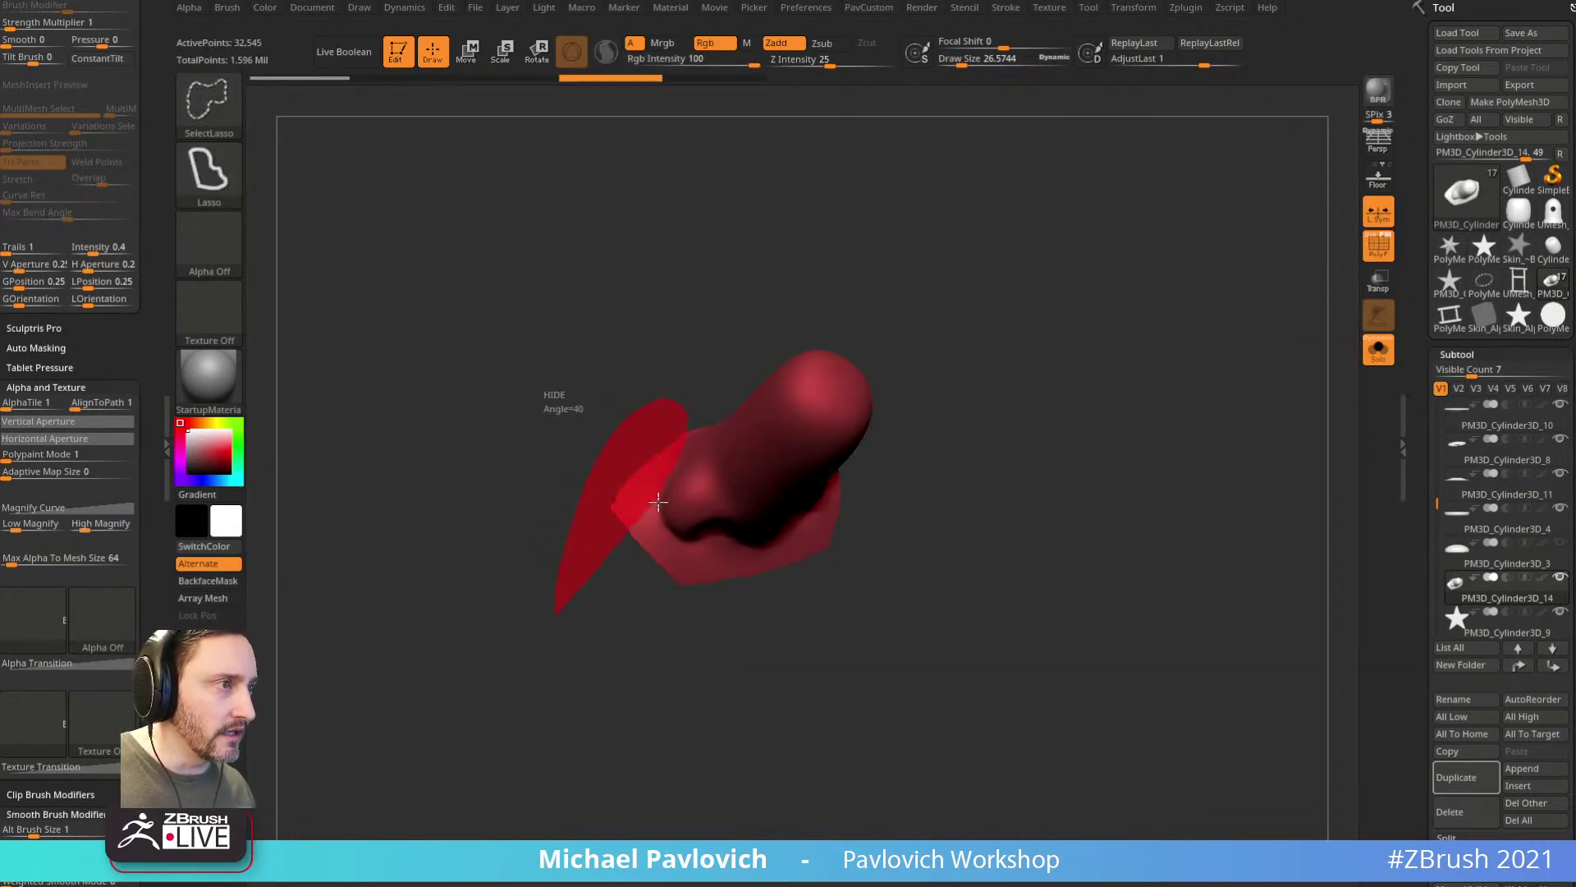
ctrl+alt+shift+drag(701, 571, 704, 576)
drag(742, 668, 713, 634)
ctrl+alt+shift+drag(777, 622, 765, 581)
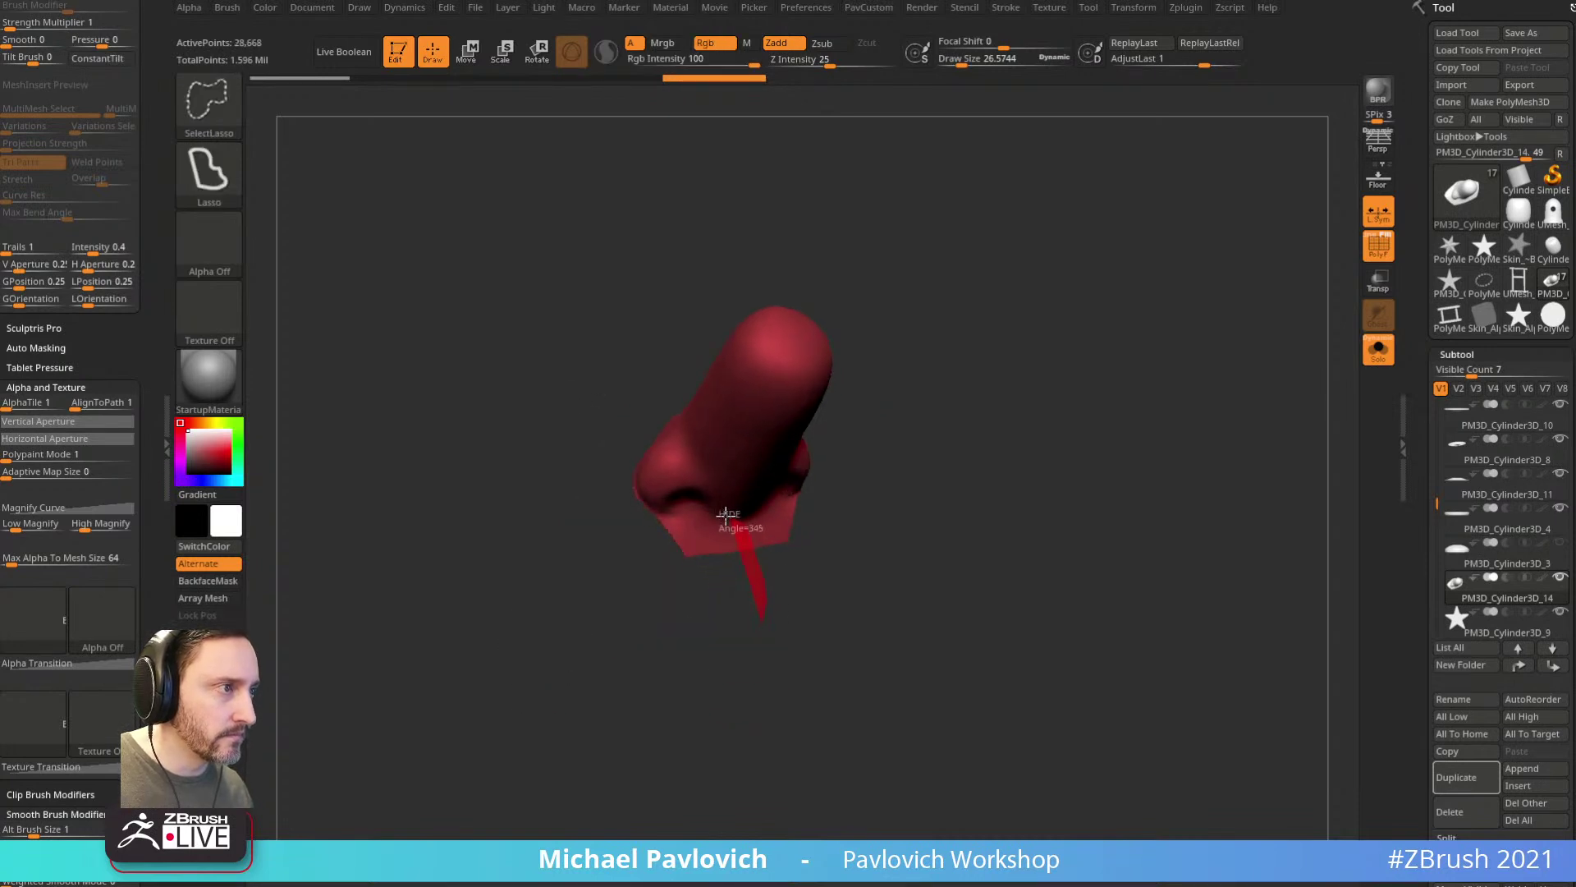
ctrl+shift+drag(675, 507, 761, 637)
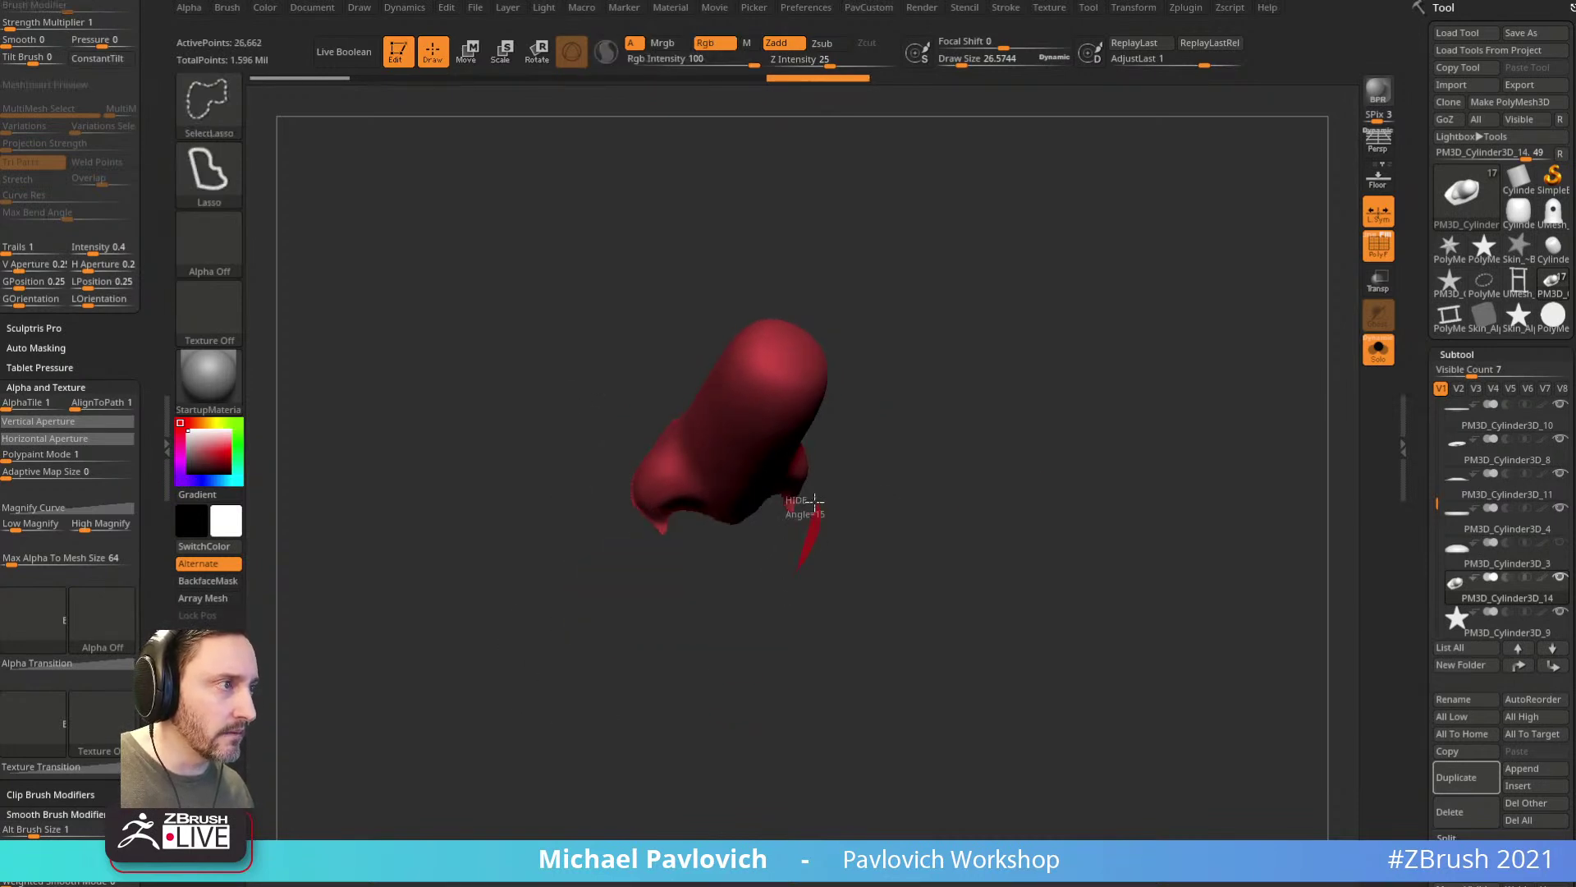
ctrl+alt+shift+drag(785, 502, 779, 575)
ctrl+shift+drag(1098, 440, 1211, 560)
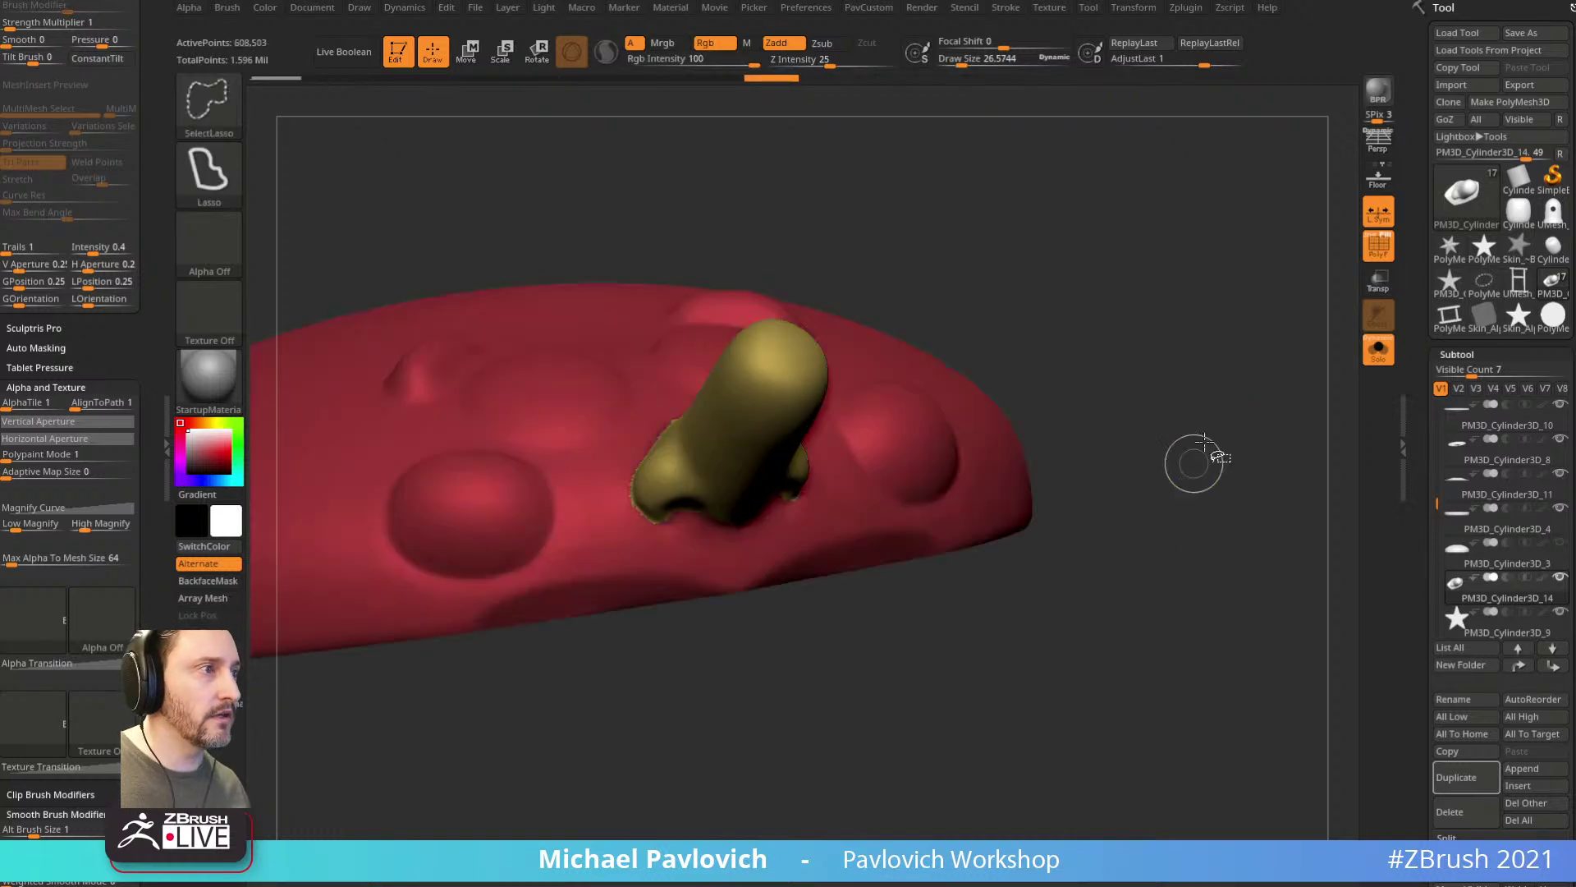
Step: Mask both eyes and both cheeks with the MaskPen at a draw size of about 59
mouse_move(1197, 457)
mouse_down()
mouse_move(1183, 398)
mouse_move(1208, 535)
mouse_move(1268, 506)
mouse_move(1248, 433)
mouse_move(1204, 514)
mouse_move(1172, 453)
mouse_move(1224, 518)
mouse_move(1146, 489)
mouse_move(1207, 533)
mouse_up()
key(bracketleft)
mouse_move(707, 358)
ctrl+mouse_down()
mouse_move(672, 373)
mouse_move(714, 423)
ctrl+mouse_up()
drag(803, 609, 827, 589)
key(s)
drag(702, 406, 711, 406)
mouse_move(679, 355)
ctrl+mouse_down()
mouse_move(672, 415)
mouse_move(734, 374)
mouse_move(716, 423)
ctrl+mouse_up()
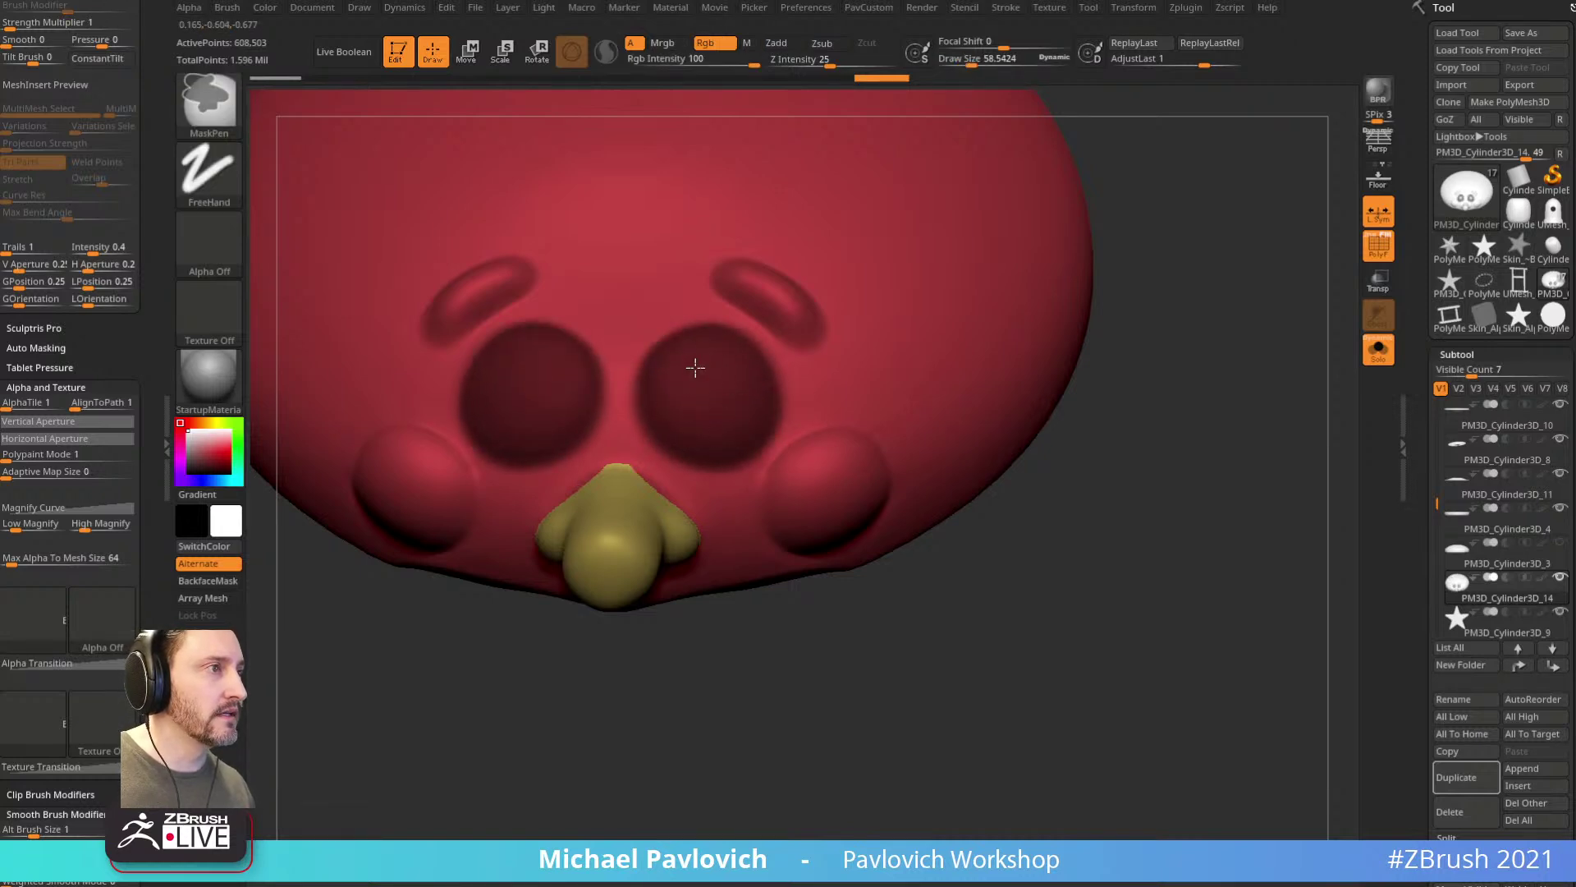
mouse_move(847, 609)
mouse_down()
mouse_move(844, 485)
mouse_move(830, 516)
mouse_up()
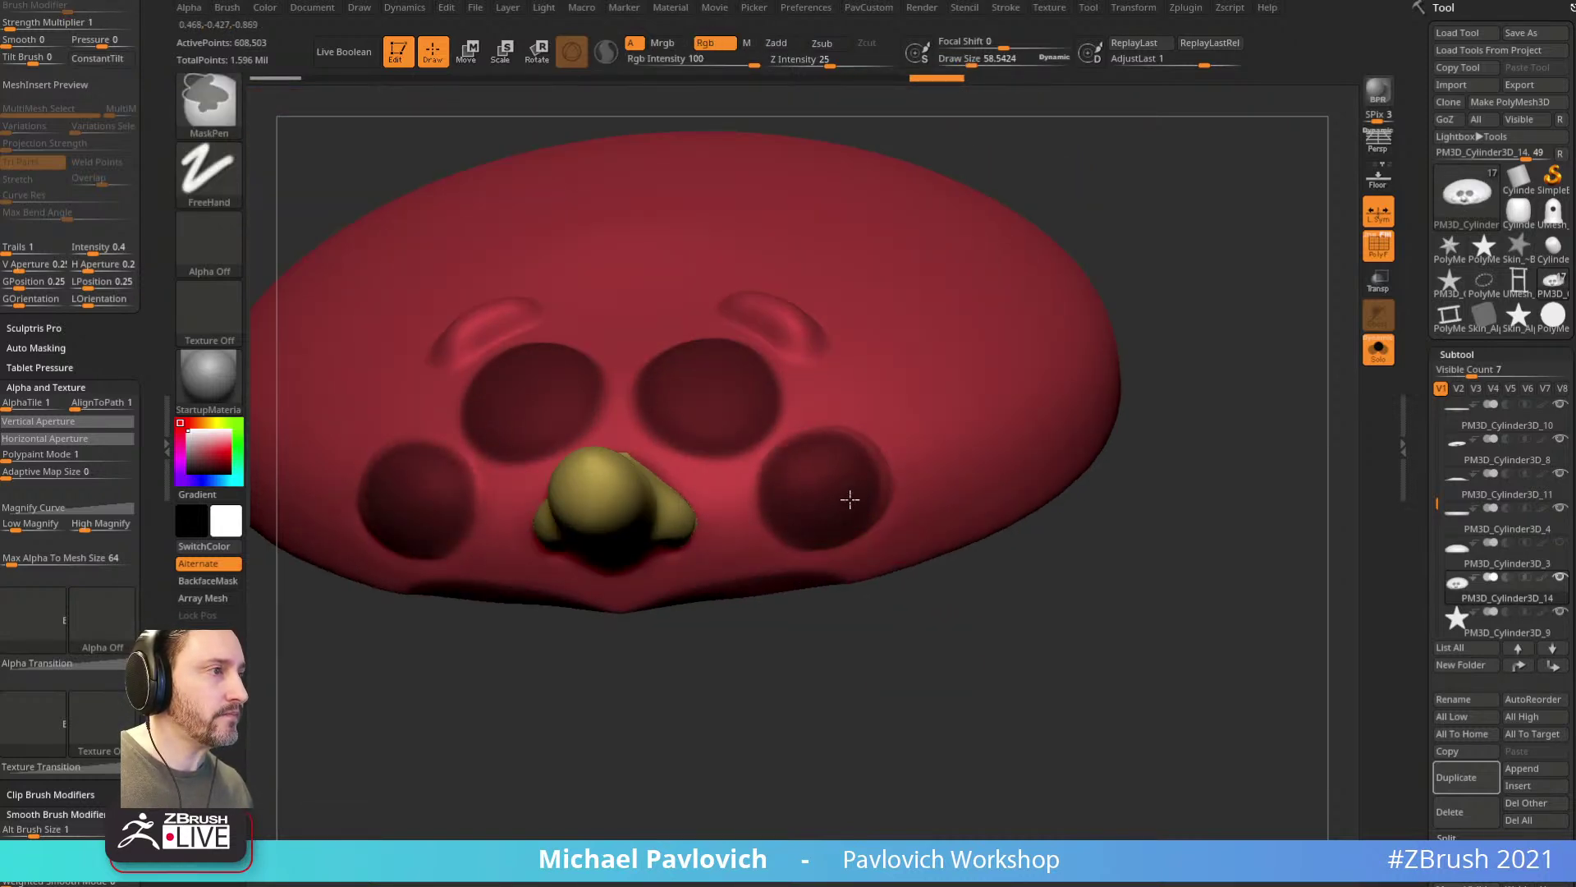
Step: Mask both eyebrows with the MaskPen at a draw size of about 41
drag(1150, 204, 1150, 292)
key(s)
mouse_move(795, 296)
mouse_down()
mouse_move(758, 256)
mouse_move(793, 281)
mouse_up()
key(ctrl+z)
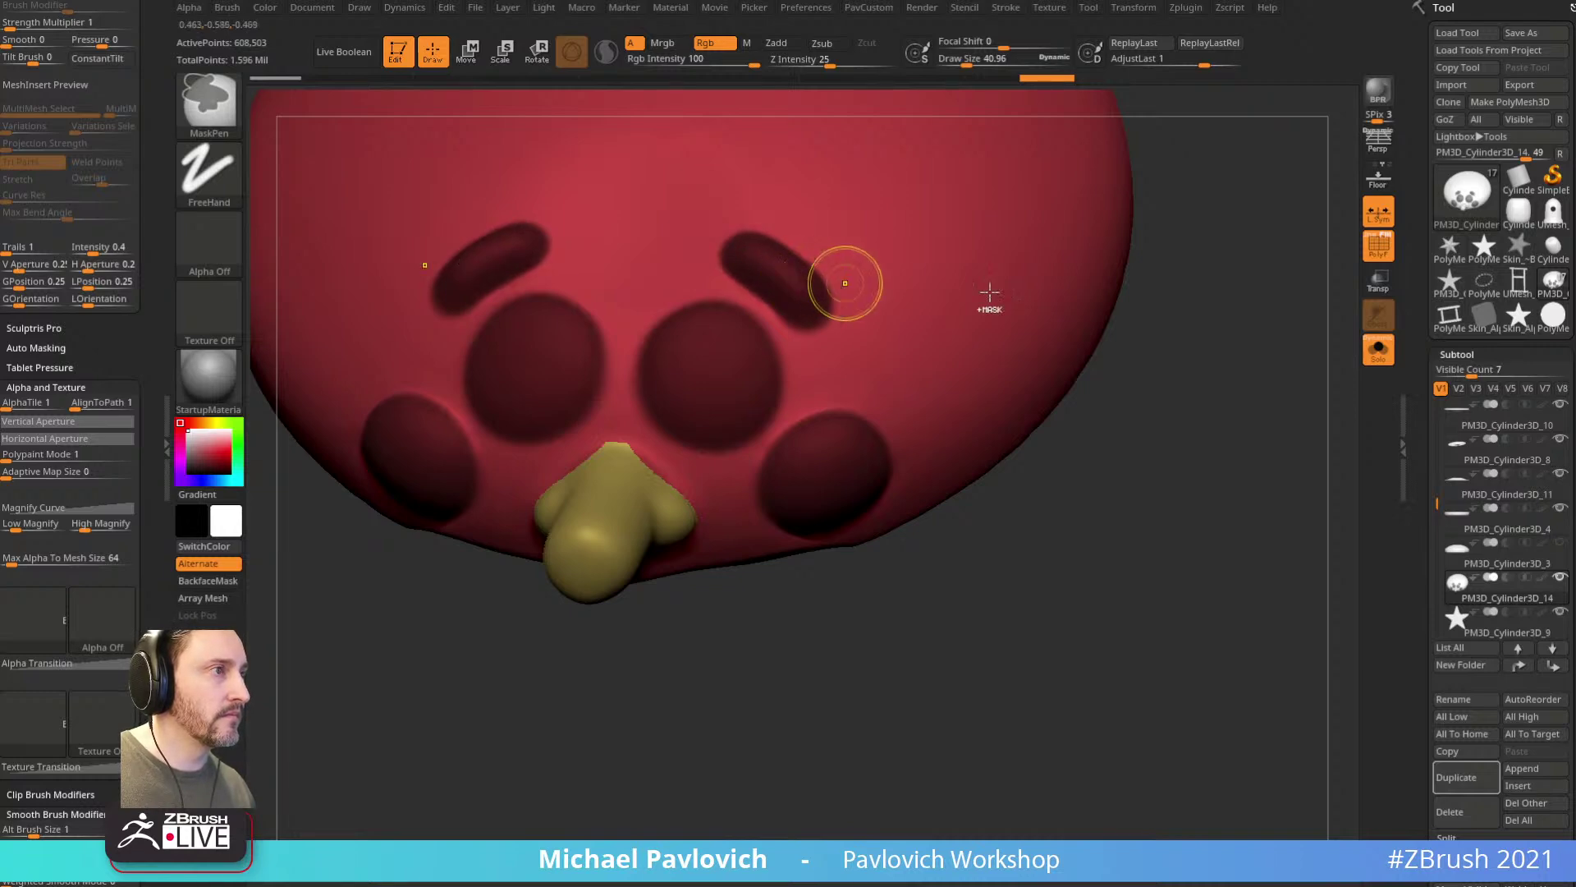
Step: Insert edge loops along the masked borders of the eyes, cheeks and eyebrows with Edgeloop Masked Border
drag(1184, 445, 1240, 417)
scroll(1428, 297, down, 10)
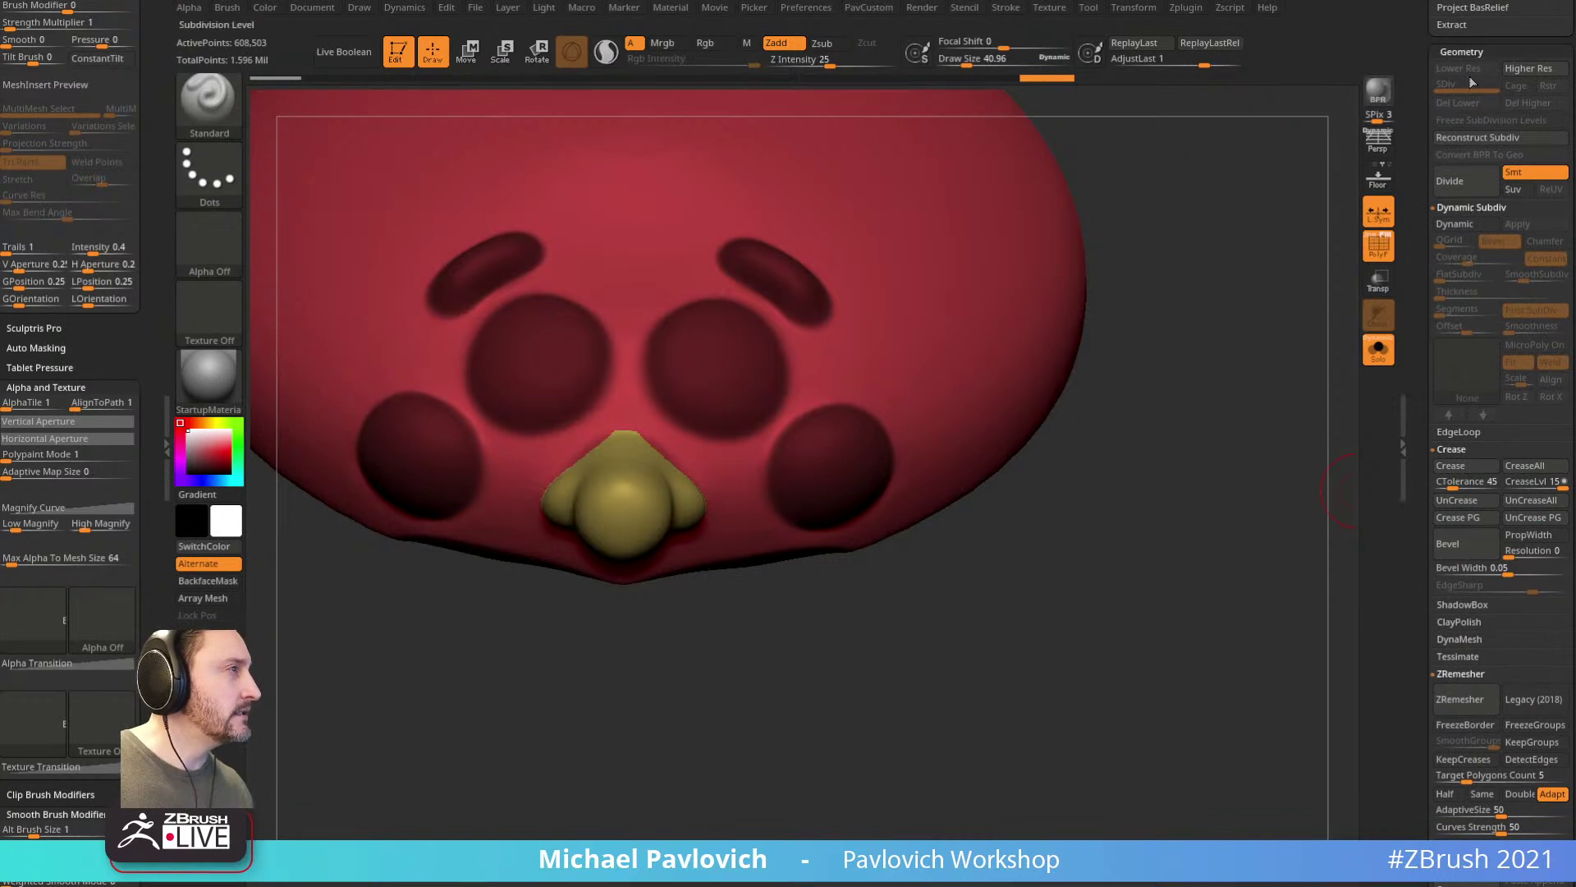
click(1459, 431)
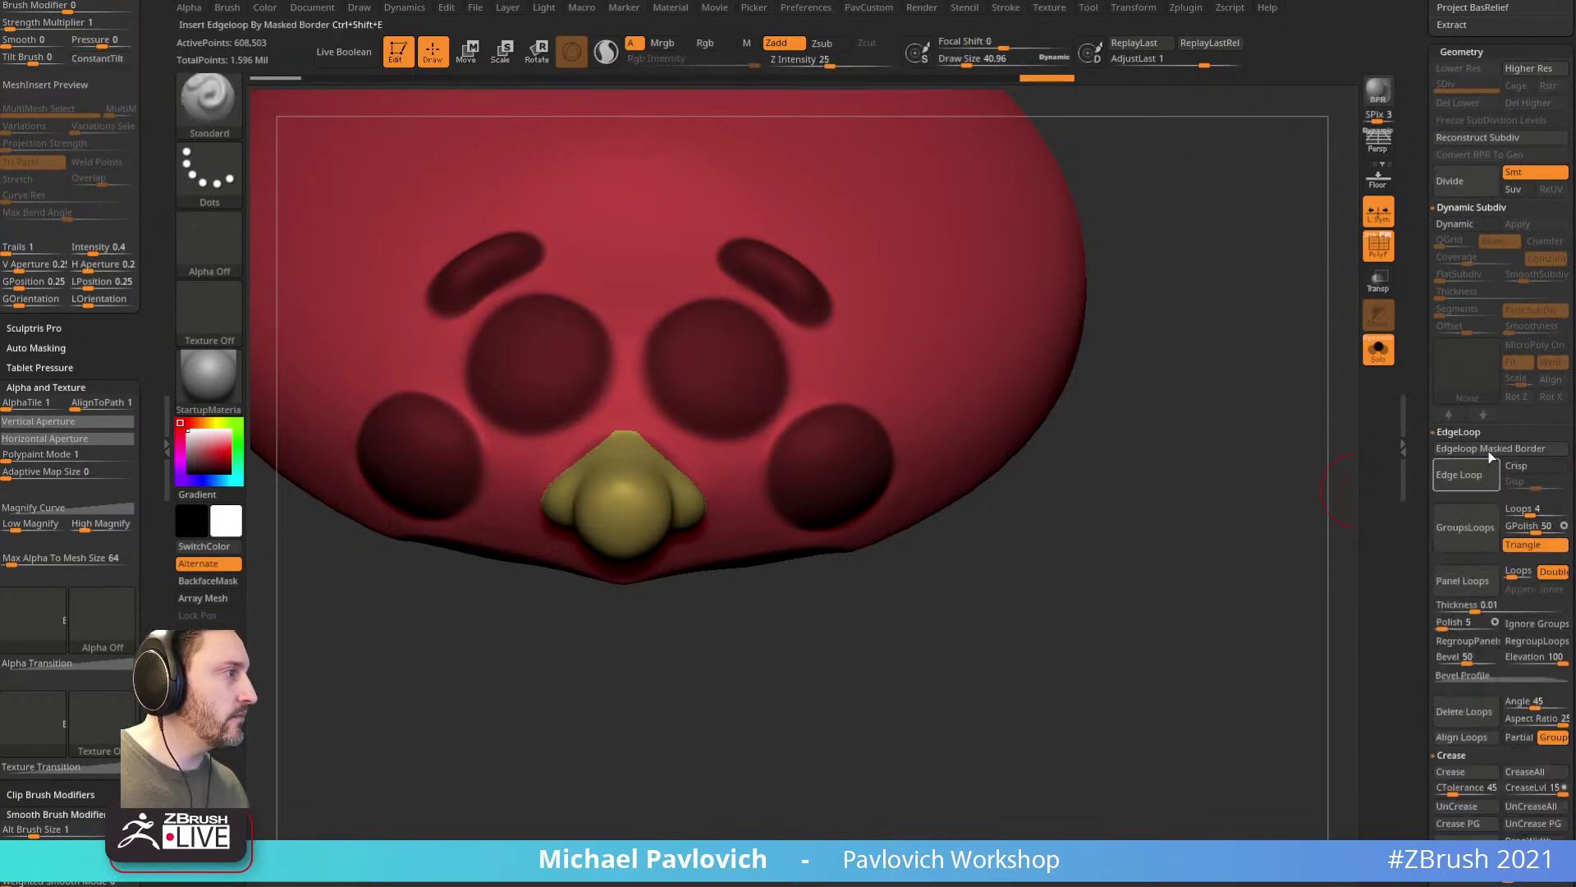
click(1490, 448)
mouse_move(1180, 515)
mouse_down()
mouse_move(1288, 514)
mouse_move(1302, 457)
mouse_move(1312, 493)
mouse_move(1250, 618)
mouse_move(1144, 542)
mouse_move(1175, 525)
mouse_move(1148, 469)
mouse_up()
key(b)
key(t)
key(d)
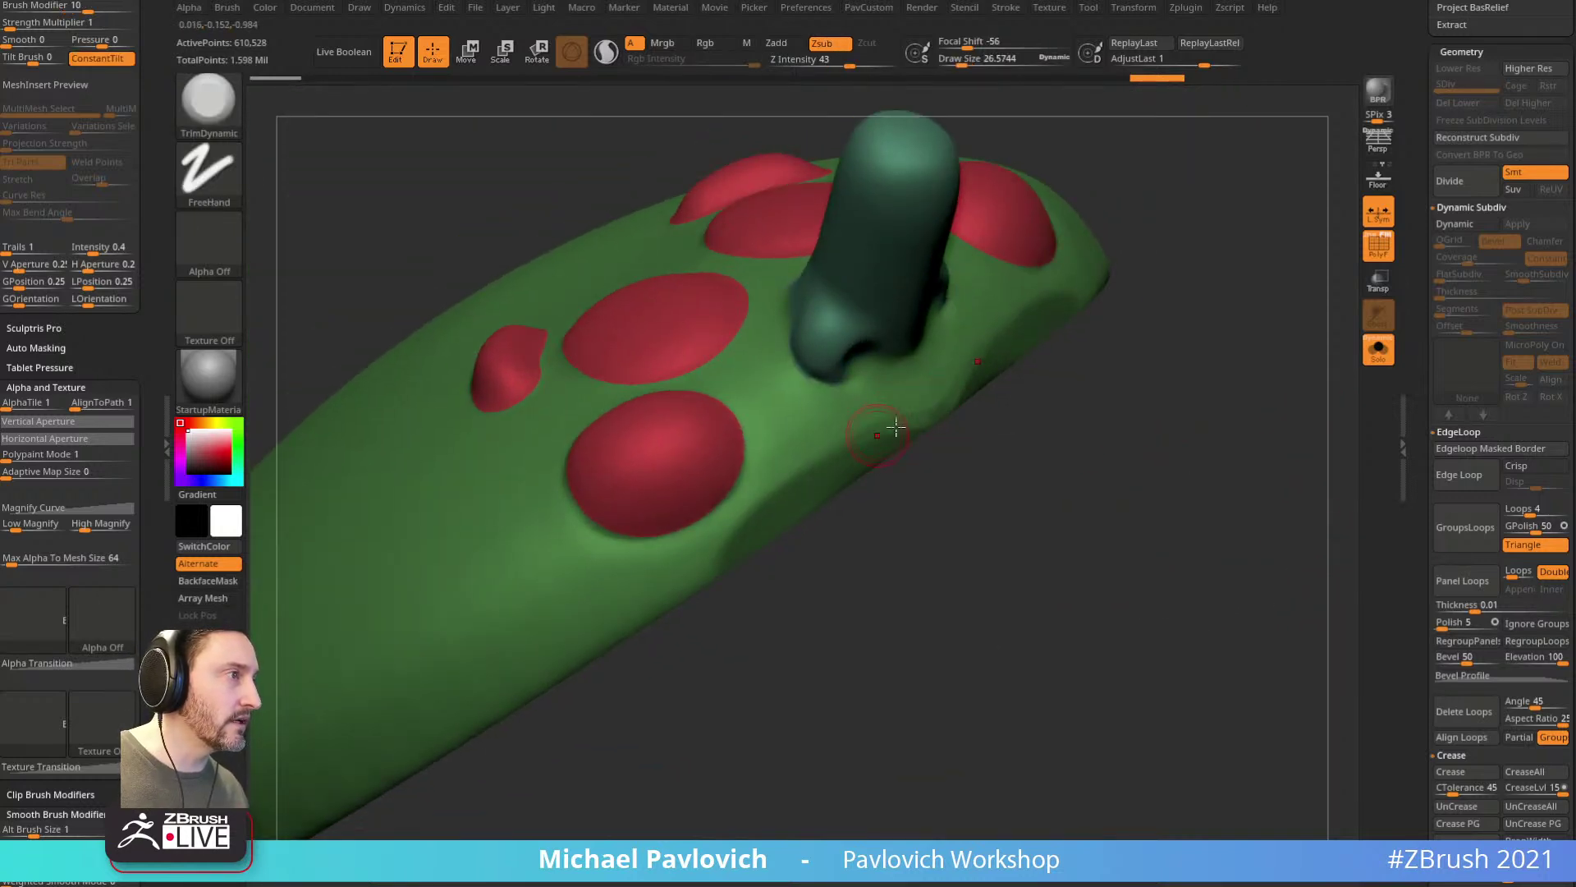
drag(937, 415, 1256, 326)
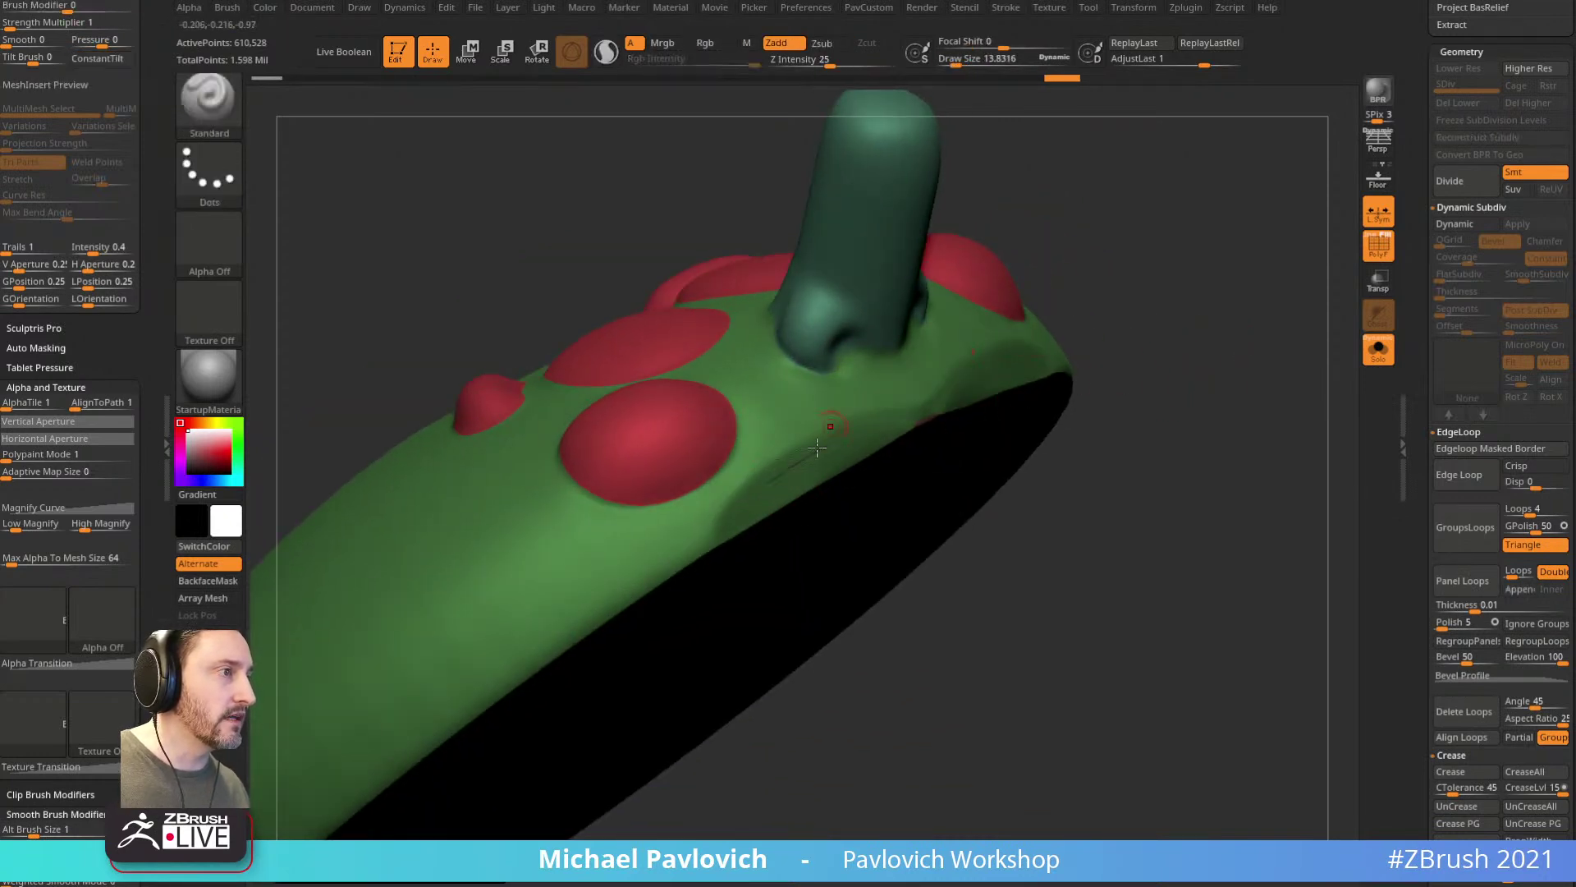
Step: Isolate the face surface, mask the recessed lip strip at a draw size of about 22, give it a polygroup, and show everything
ctrl+shift+click(1025, 390)
ctrl+shift+click(864, 422)
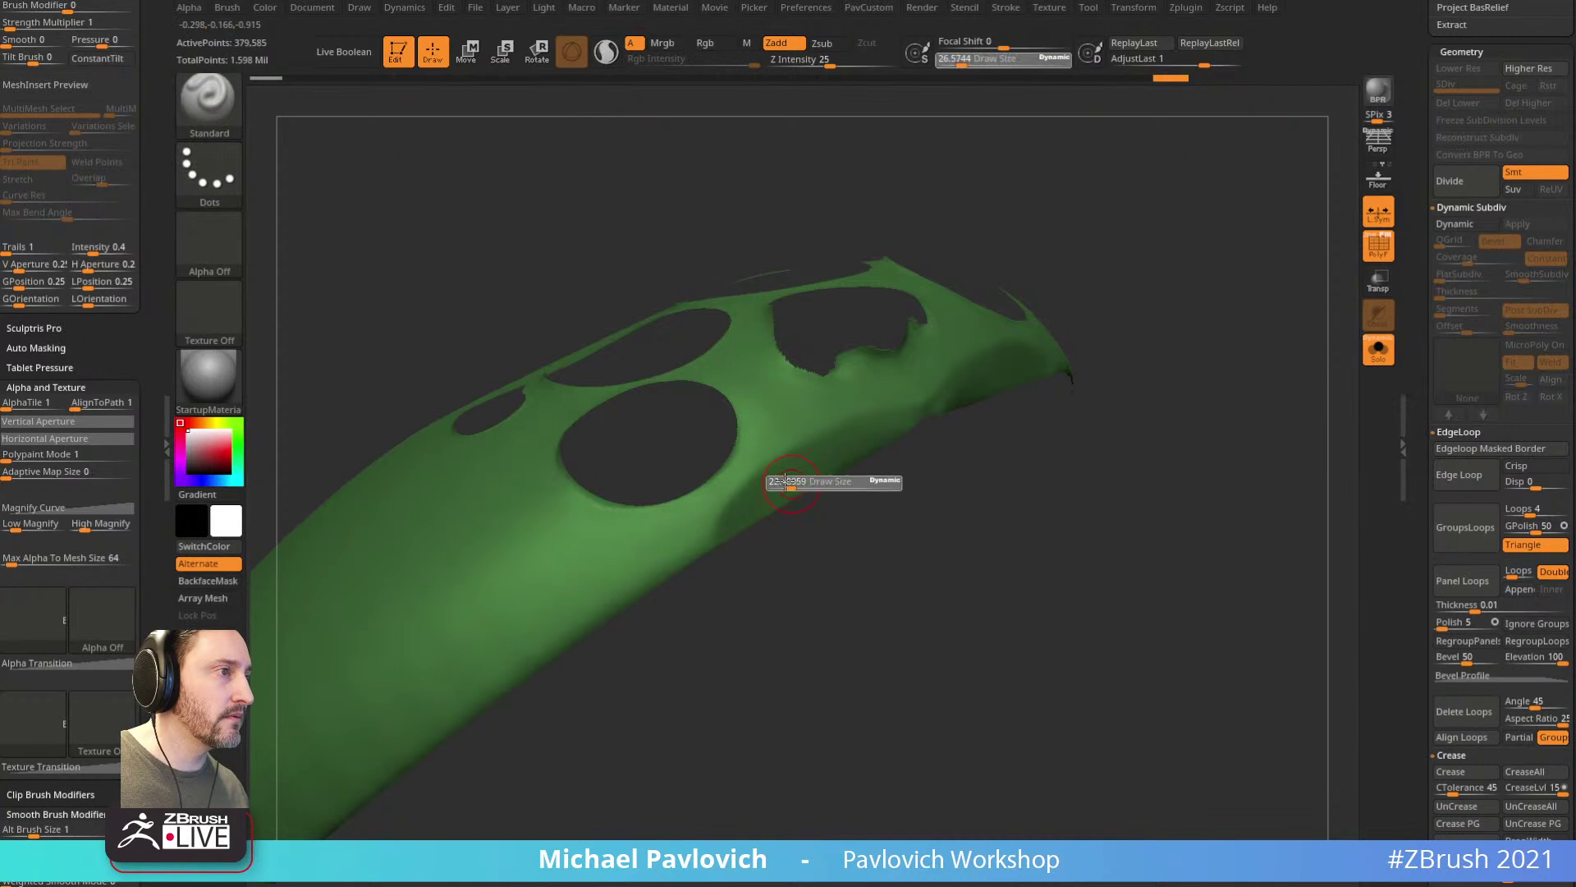
mouse_move(762, 493)
ctrl+mouse_down()
mouse_move(898, 430)
mouse_move(808, 482)
ctrl+mouse_up()
ctrl+click(830, 403)
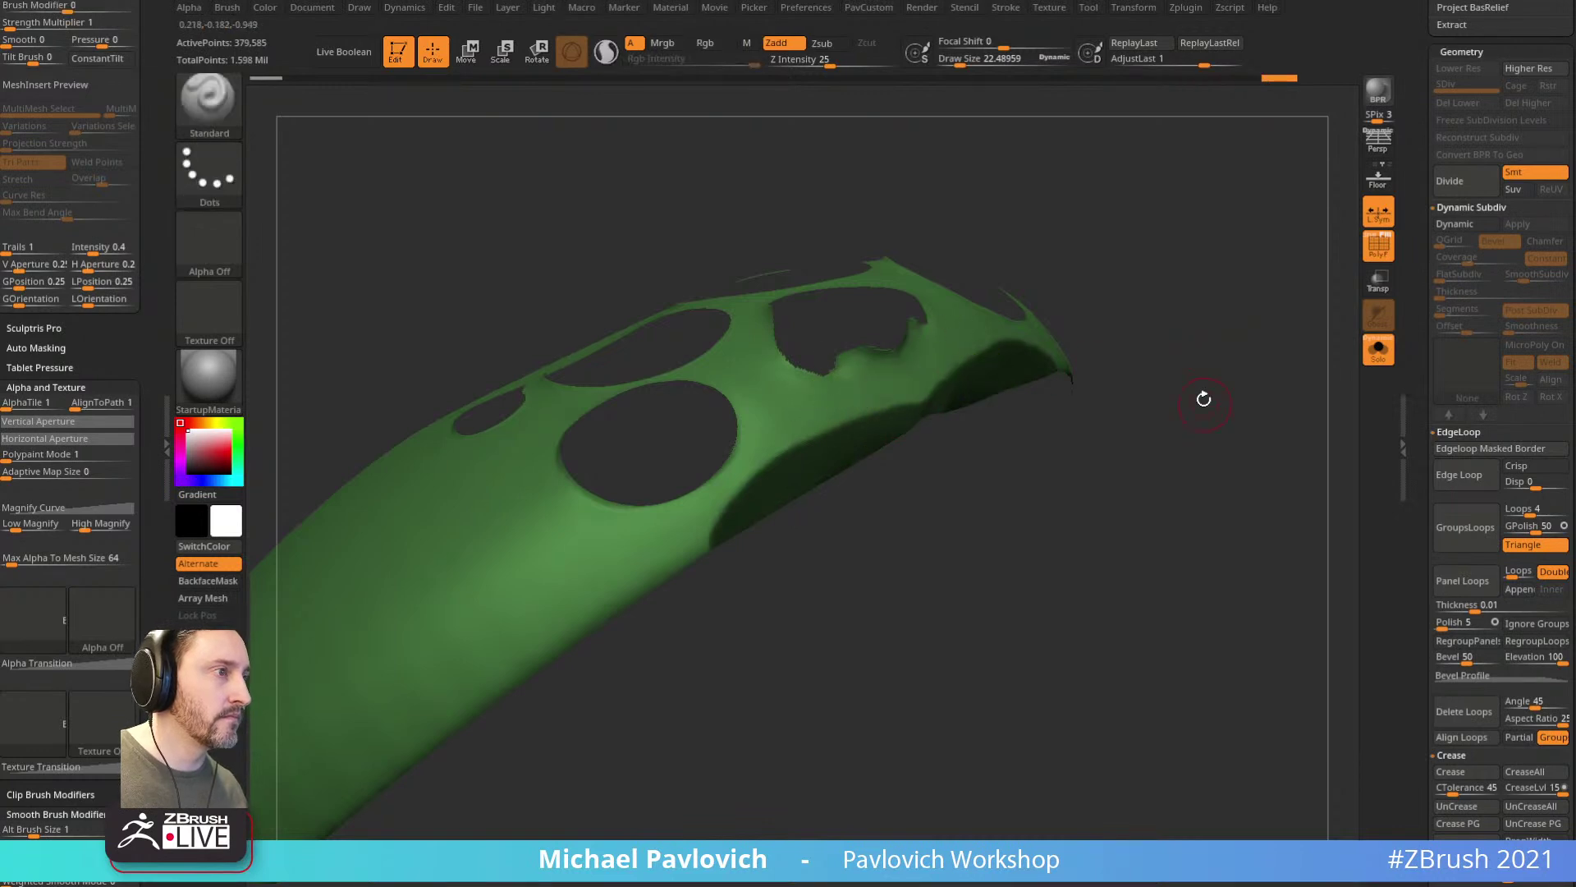
key(ctrl+w)
ctrl+shift+click(1256, 497)
Step: Examine the lip strip up close, isolating the face surface and hiding the strip to check for stray patches
alt+drag(1262, 491, 1264, 587)
key(s)
drag(824, 501, 800, 497)
mouse_move(1204, 592)
alt+mouse_down()
mouse_move(1185, 577)
mouse_move(1197, 563)
mouse_move(1207, 612)
alt+mouse_up()
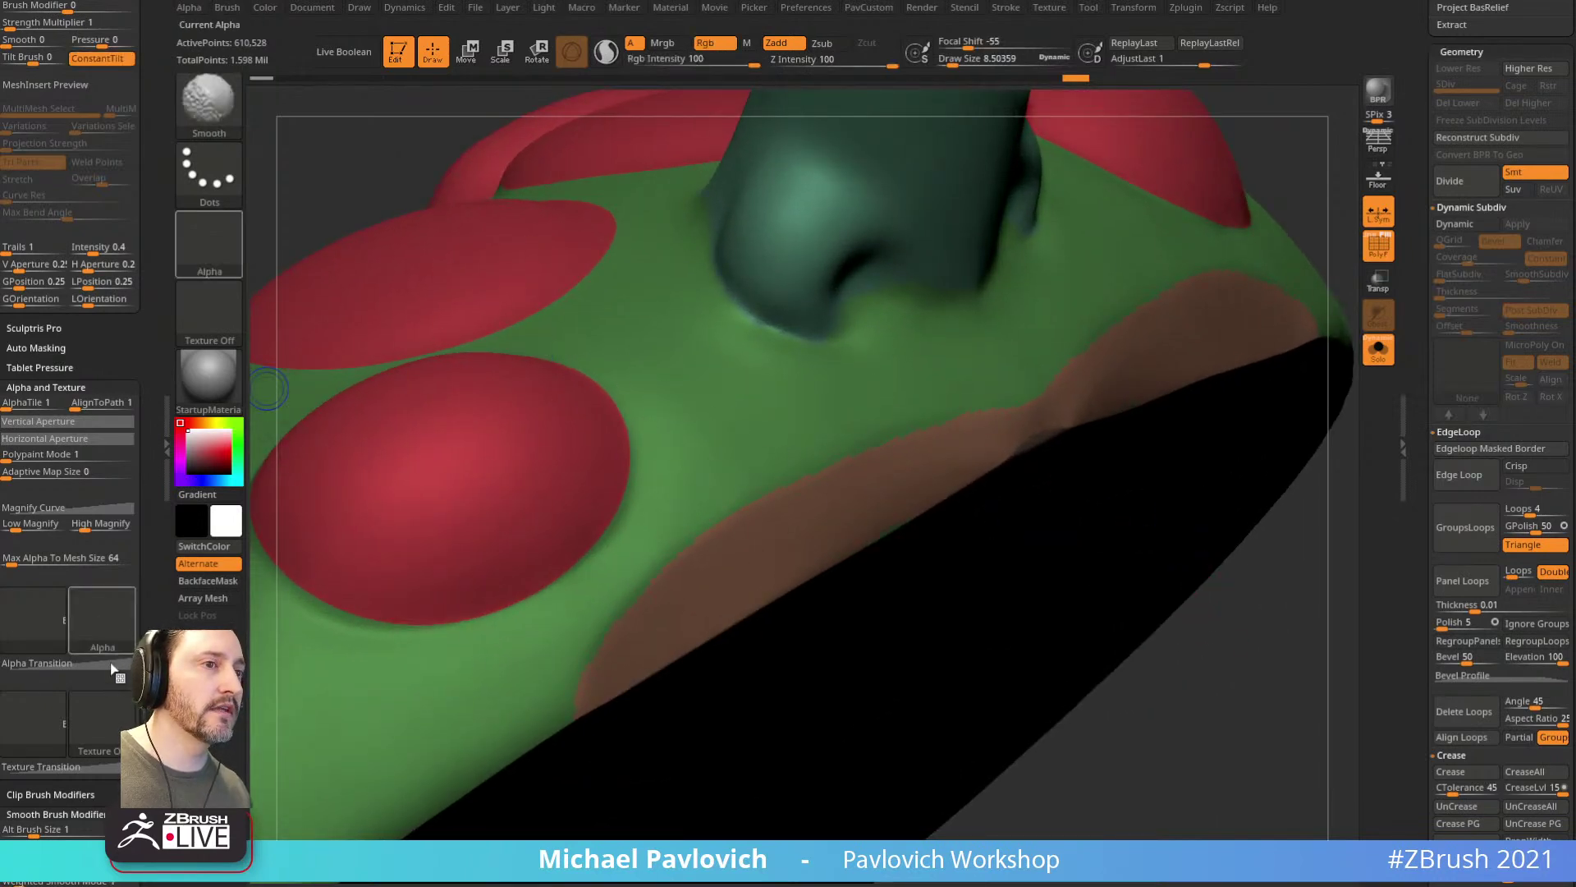
scroll(1382, 632, down, 15)
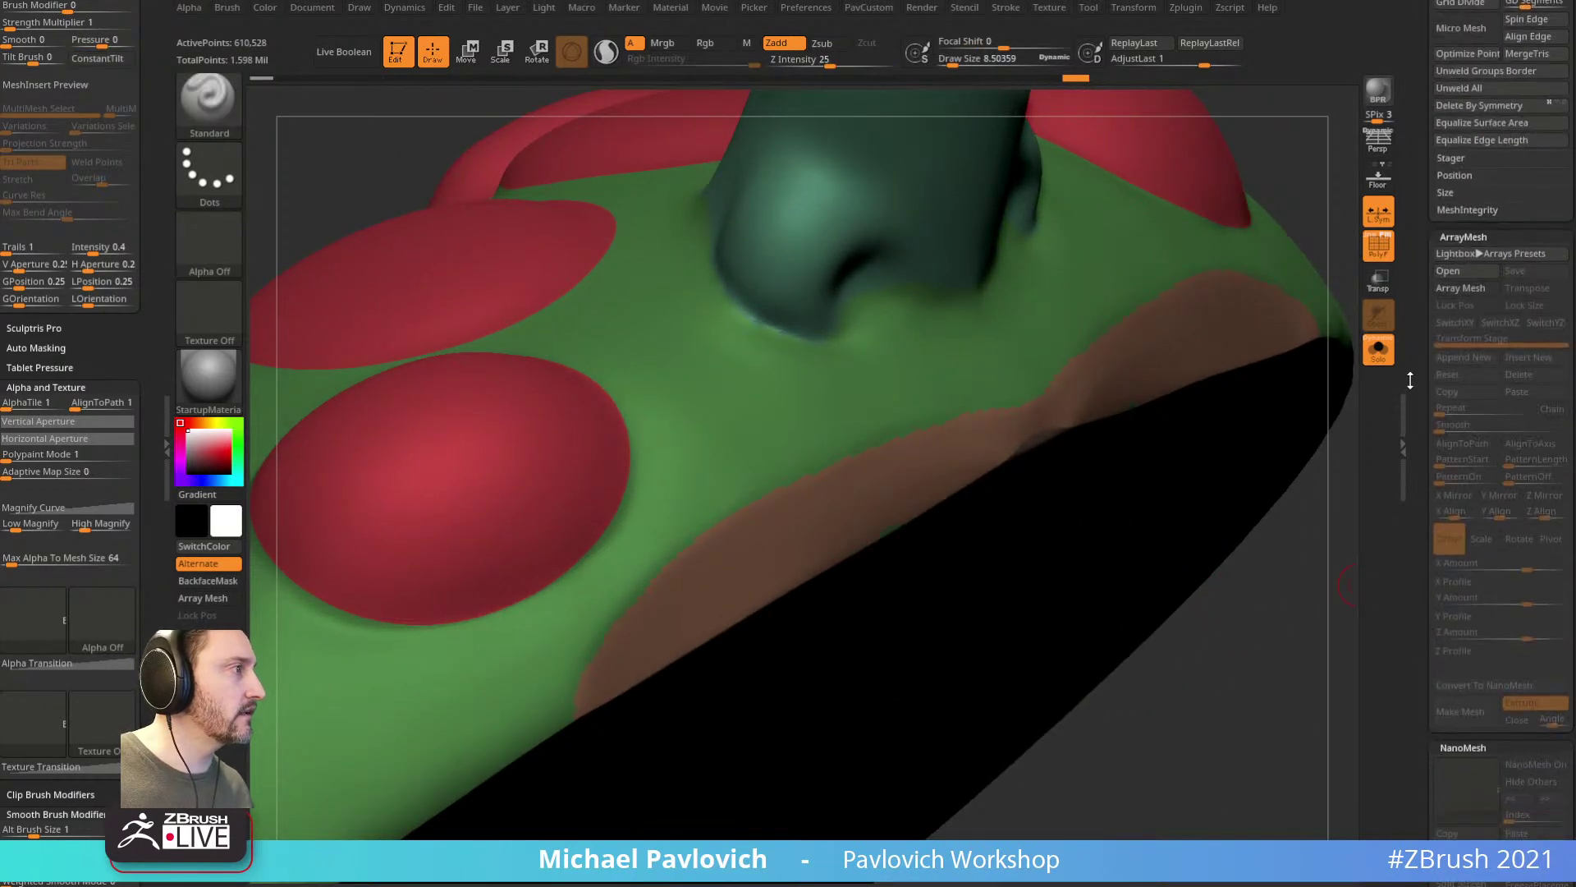
drag(1302, 561, 1229, 539)
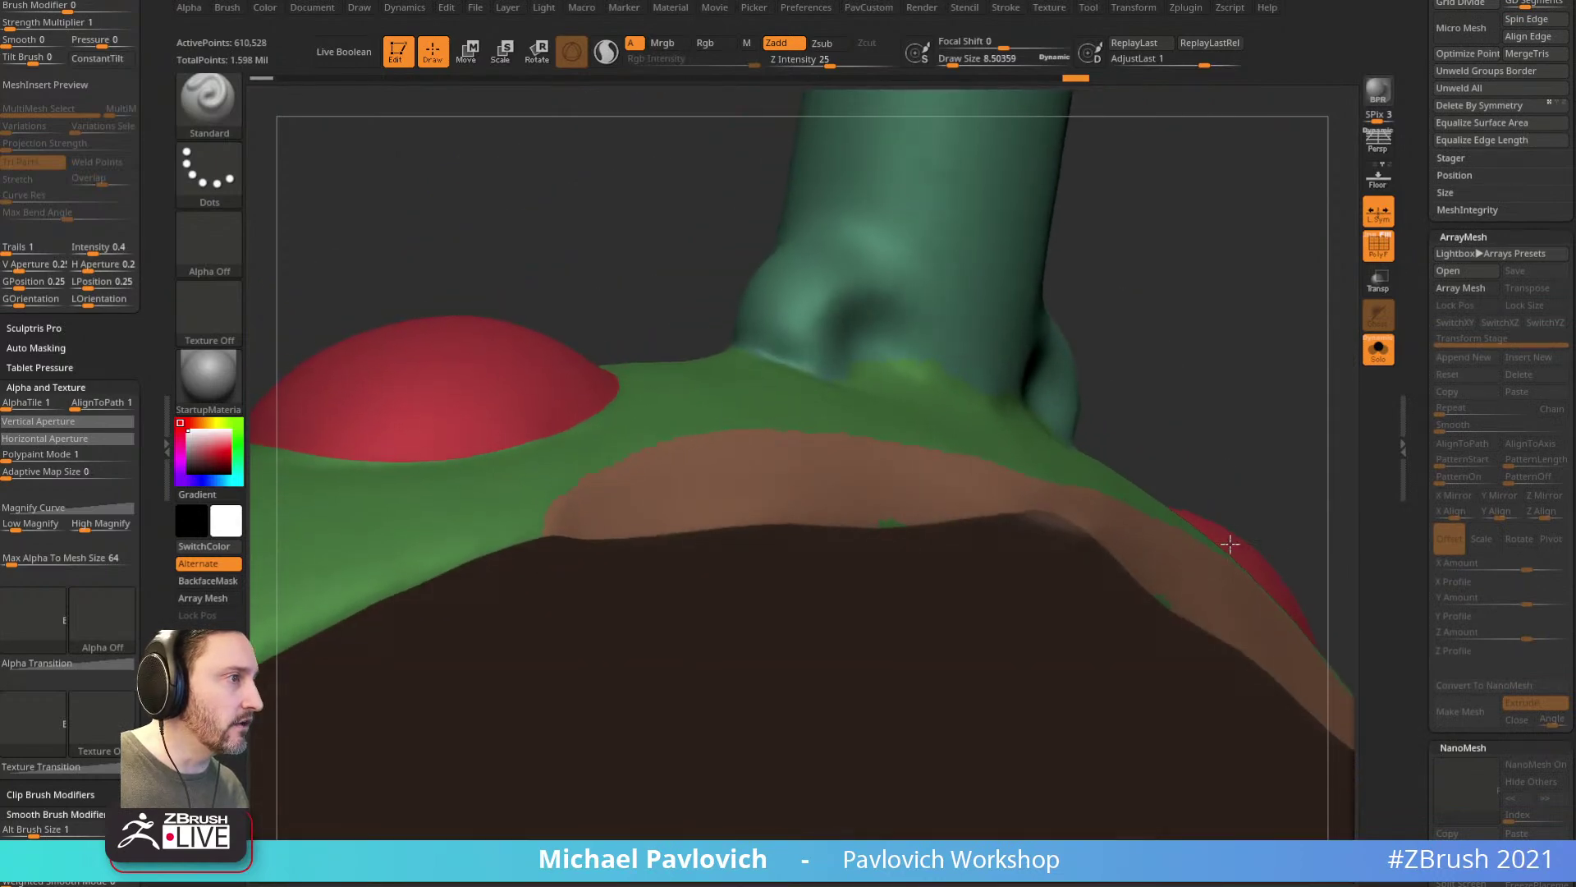
key(ctrl+shift)
ctrl+shift+click(889, 520)
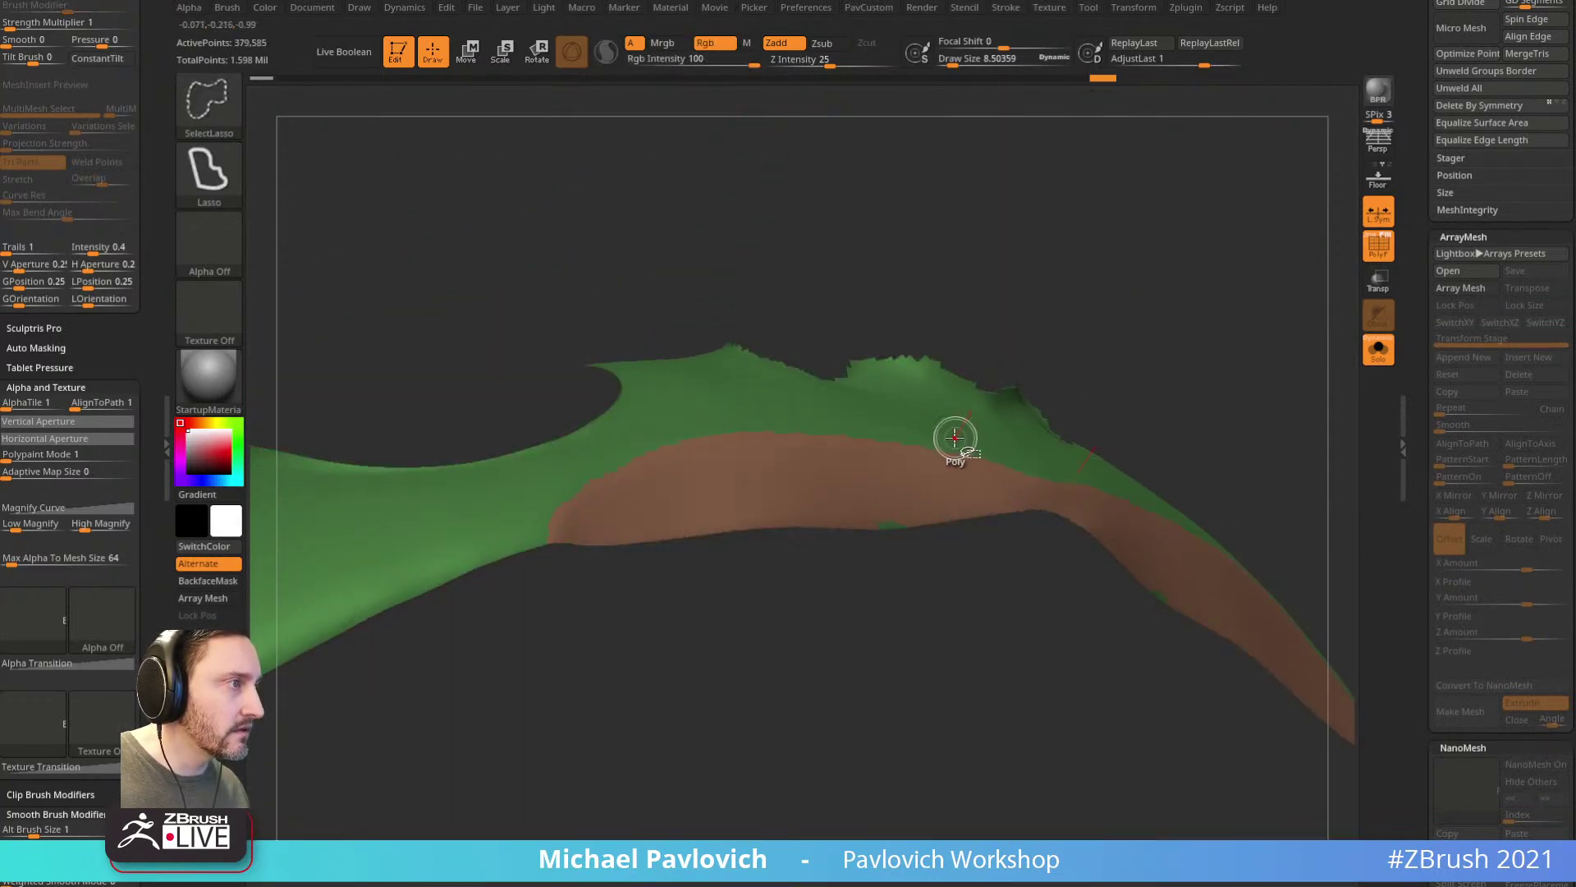
ctrl+shift+click(1207, 361)
ctrl+shift+click(1096, 398)
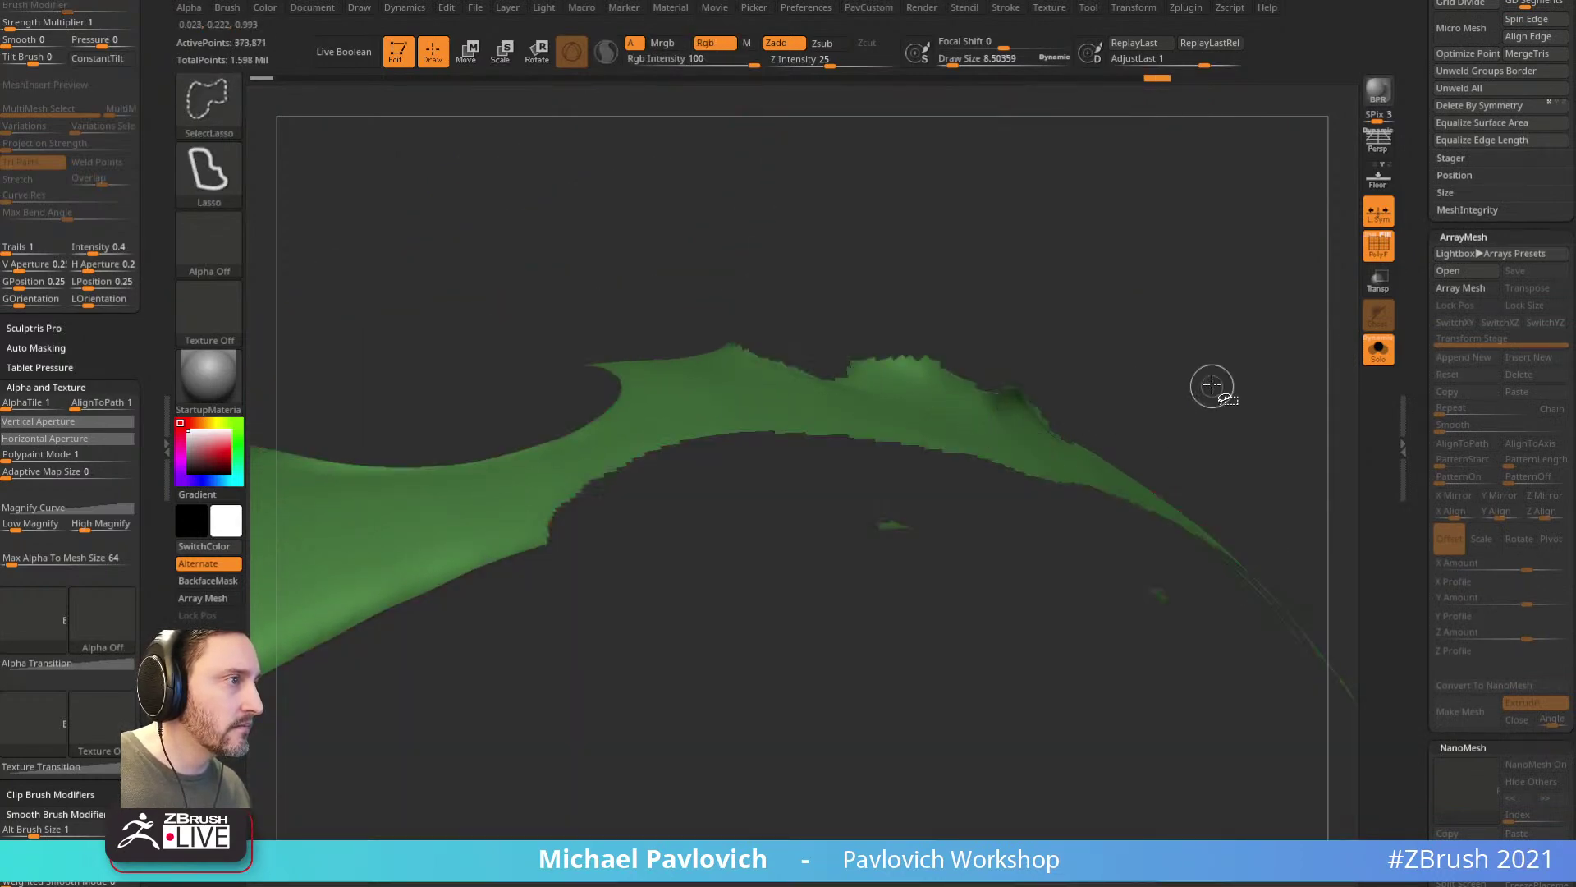
Step: Mirror and weld the bun, isolate the lip strip, assign it a new polygroup, and show the whole bun
key(space)
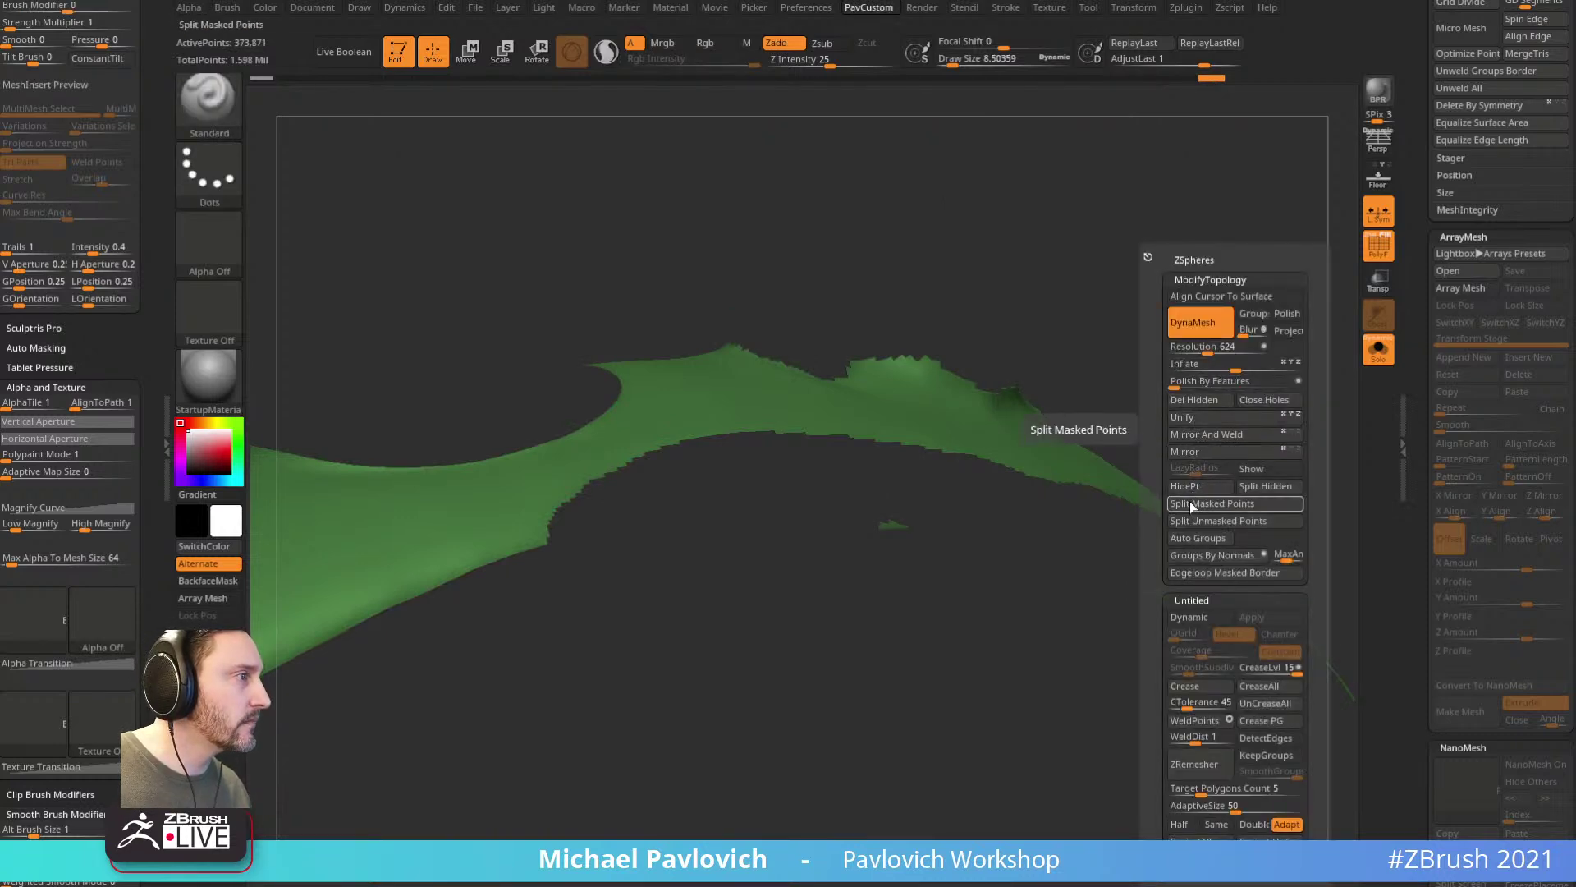
click(1196, 435)
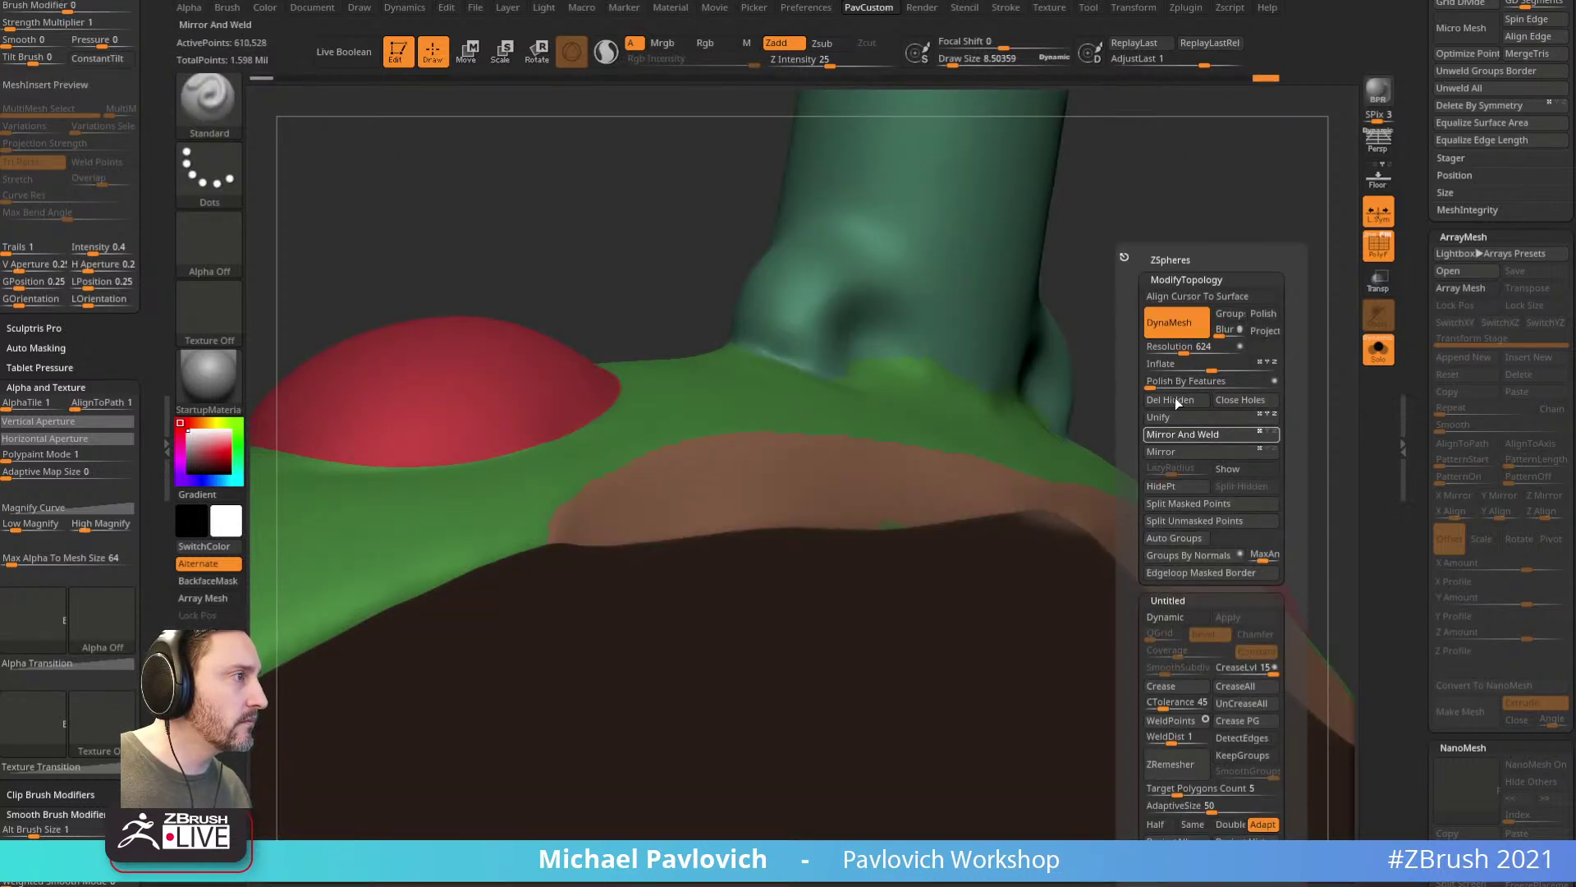
ctrl+shift+click(226, 107)
ctrl+shift+click(433, 124)
ctrl+shift+click(887, 528)
ctrl+shift+click(1221, 436)
ctrl+shift+click(851, 503)
key(ctrl+w)
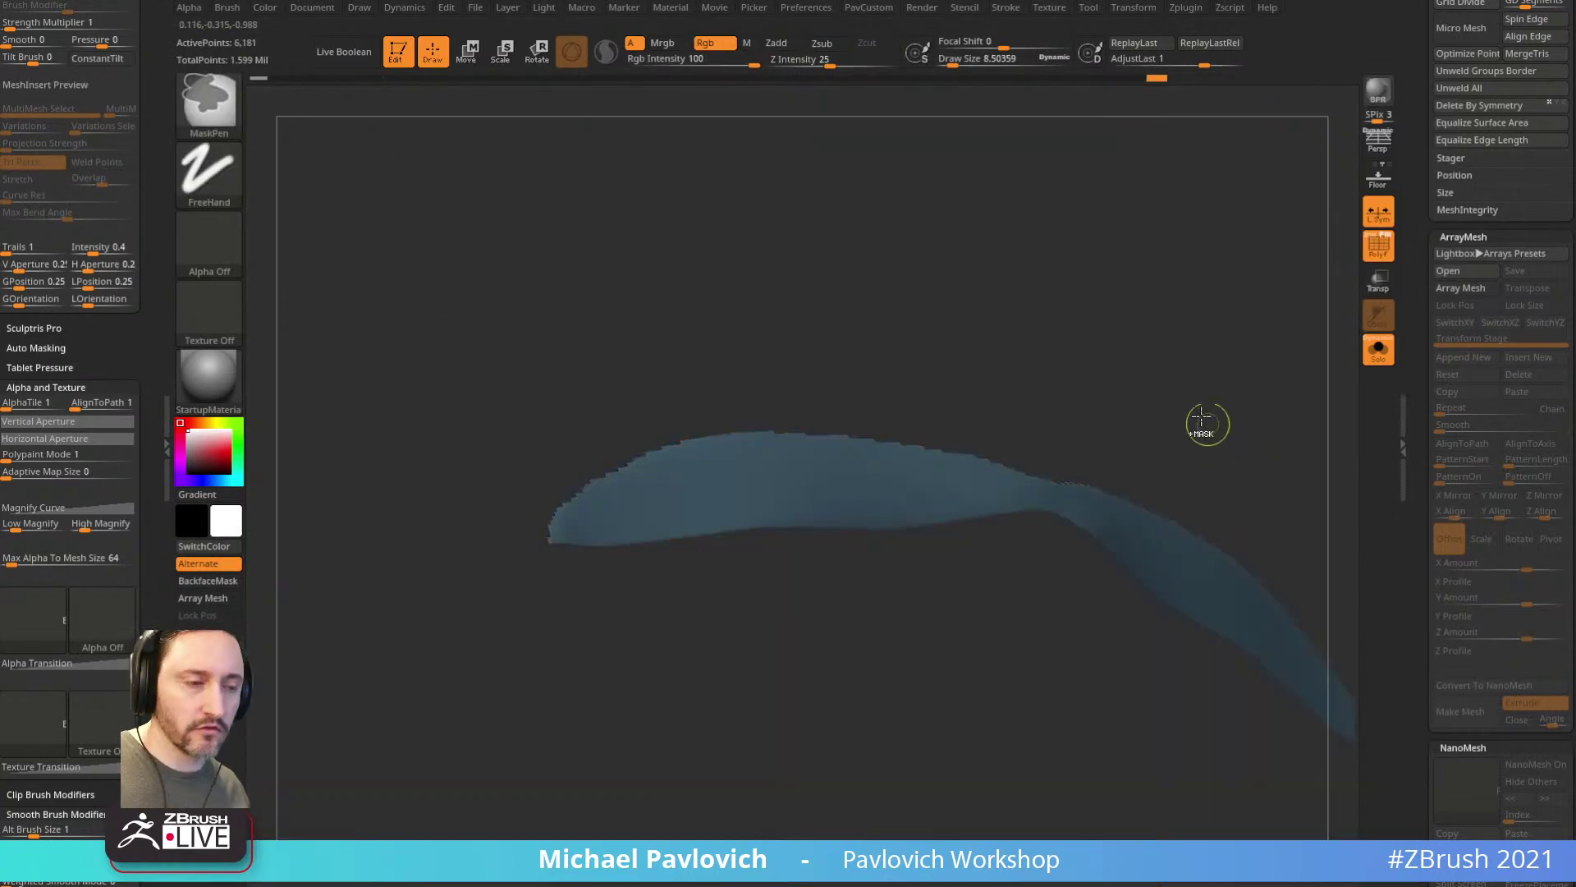
ctrl+shift+click(1214, 440)
Step: Inspect the regrouped lip strip from below and compare it with the previous undo history state
drag(1249, 372, 1175, 386)
drag(1409, 546, 1174, 337)
drag(1177, 250, 1225, 347)
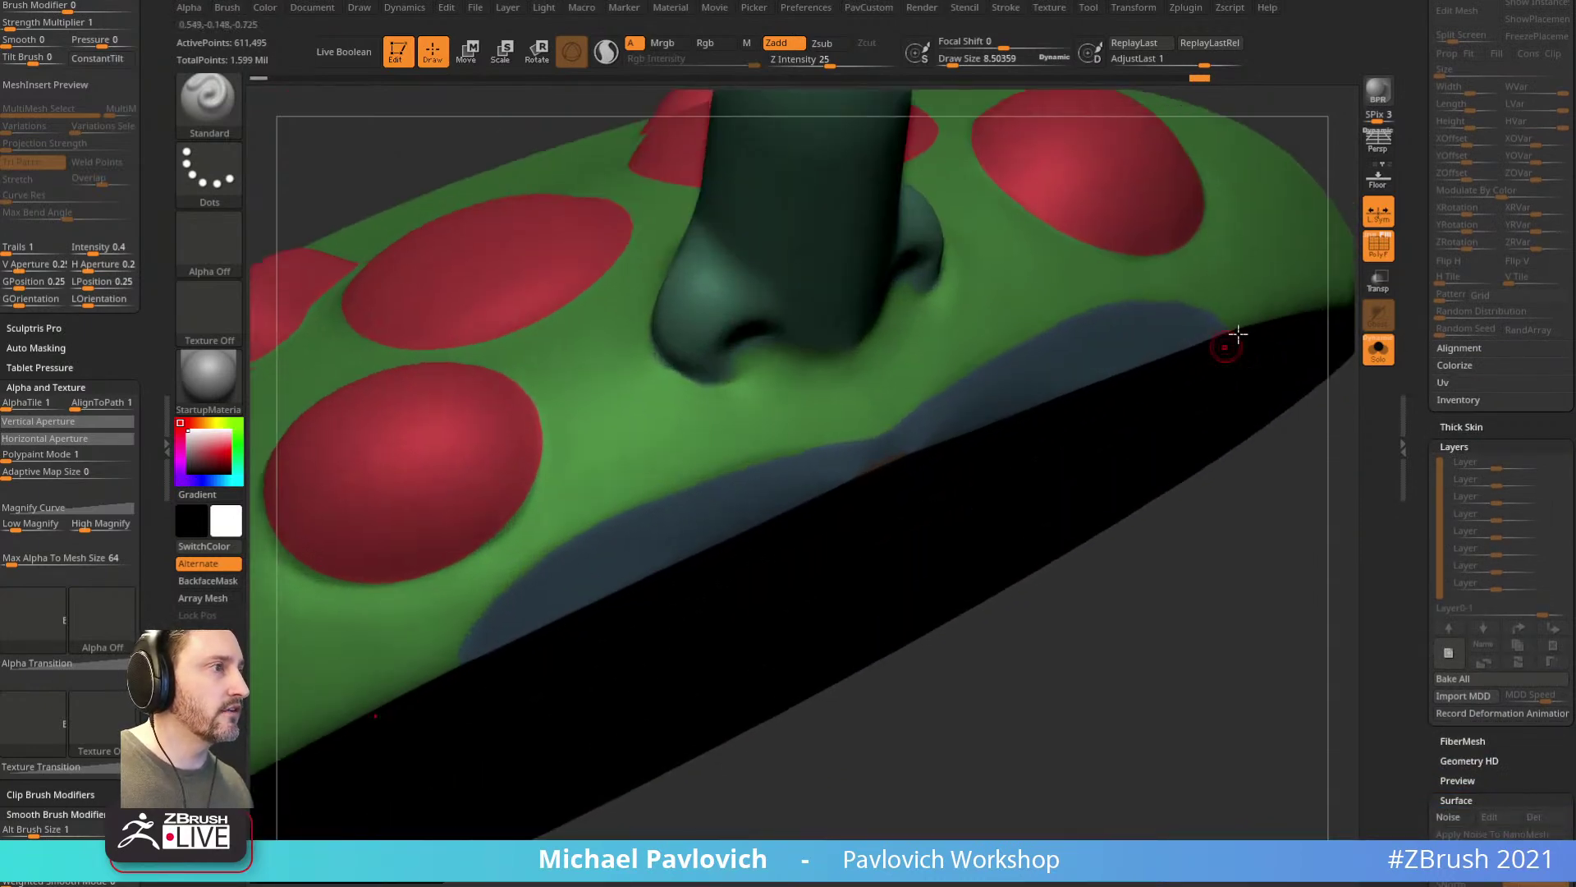
drag(1245, 568, 1235, 370)
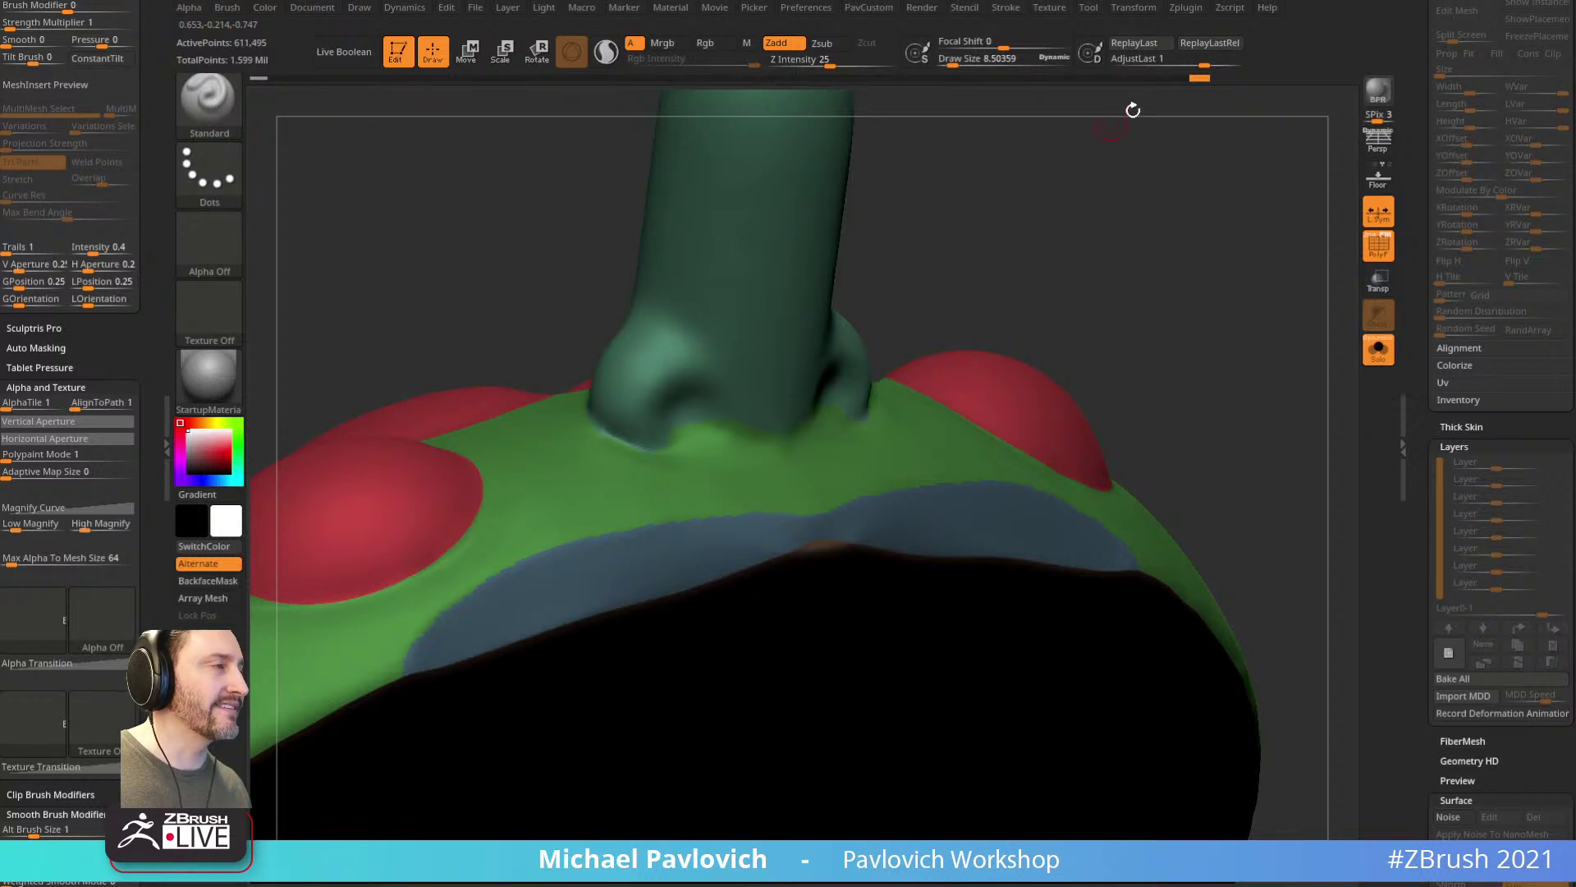
click(1180, 79)
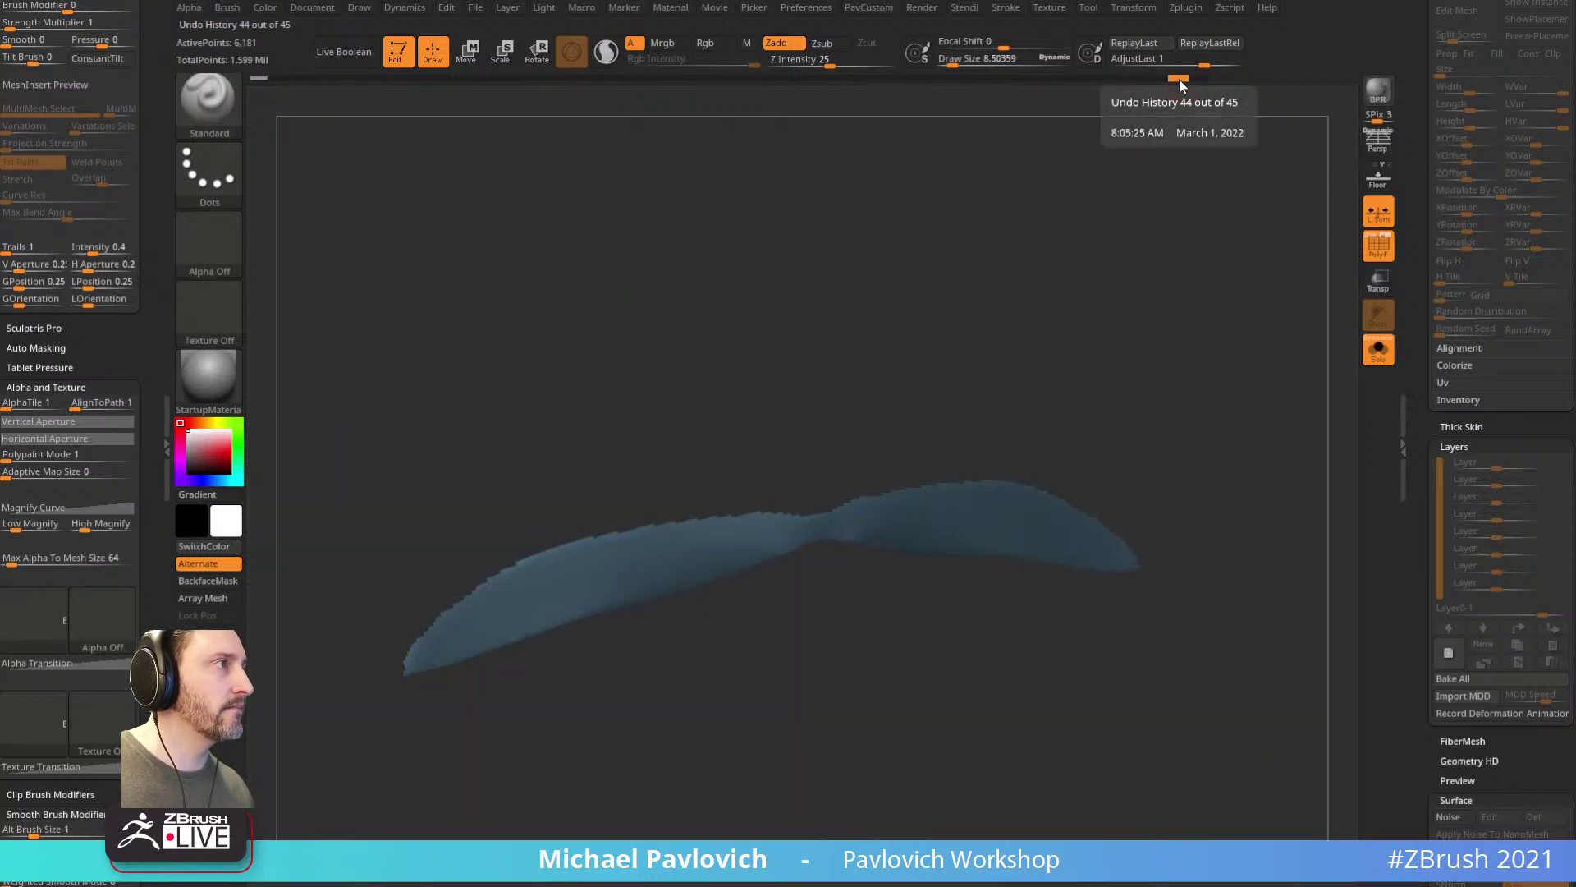
click(1200, 80)
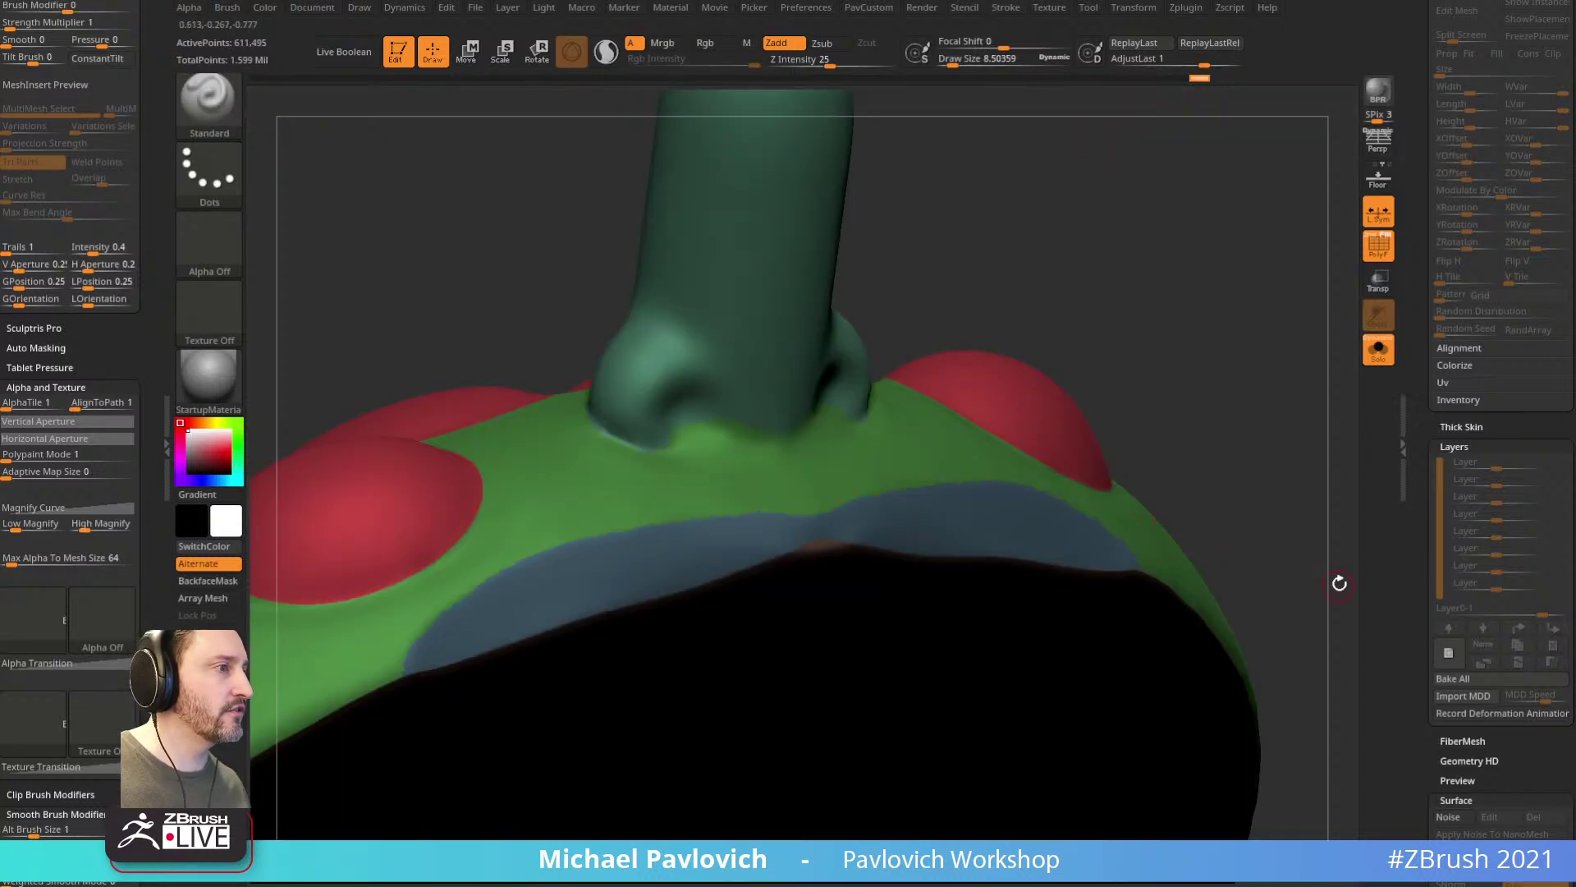
Step: Mask the polygroup boundaries by feature with only Groups enabled, and invert the mask so that only the boundaries stay editable
drag(1431, 605, 1438, 271)
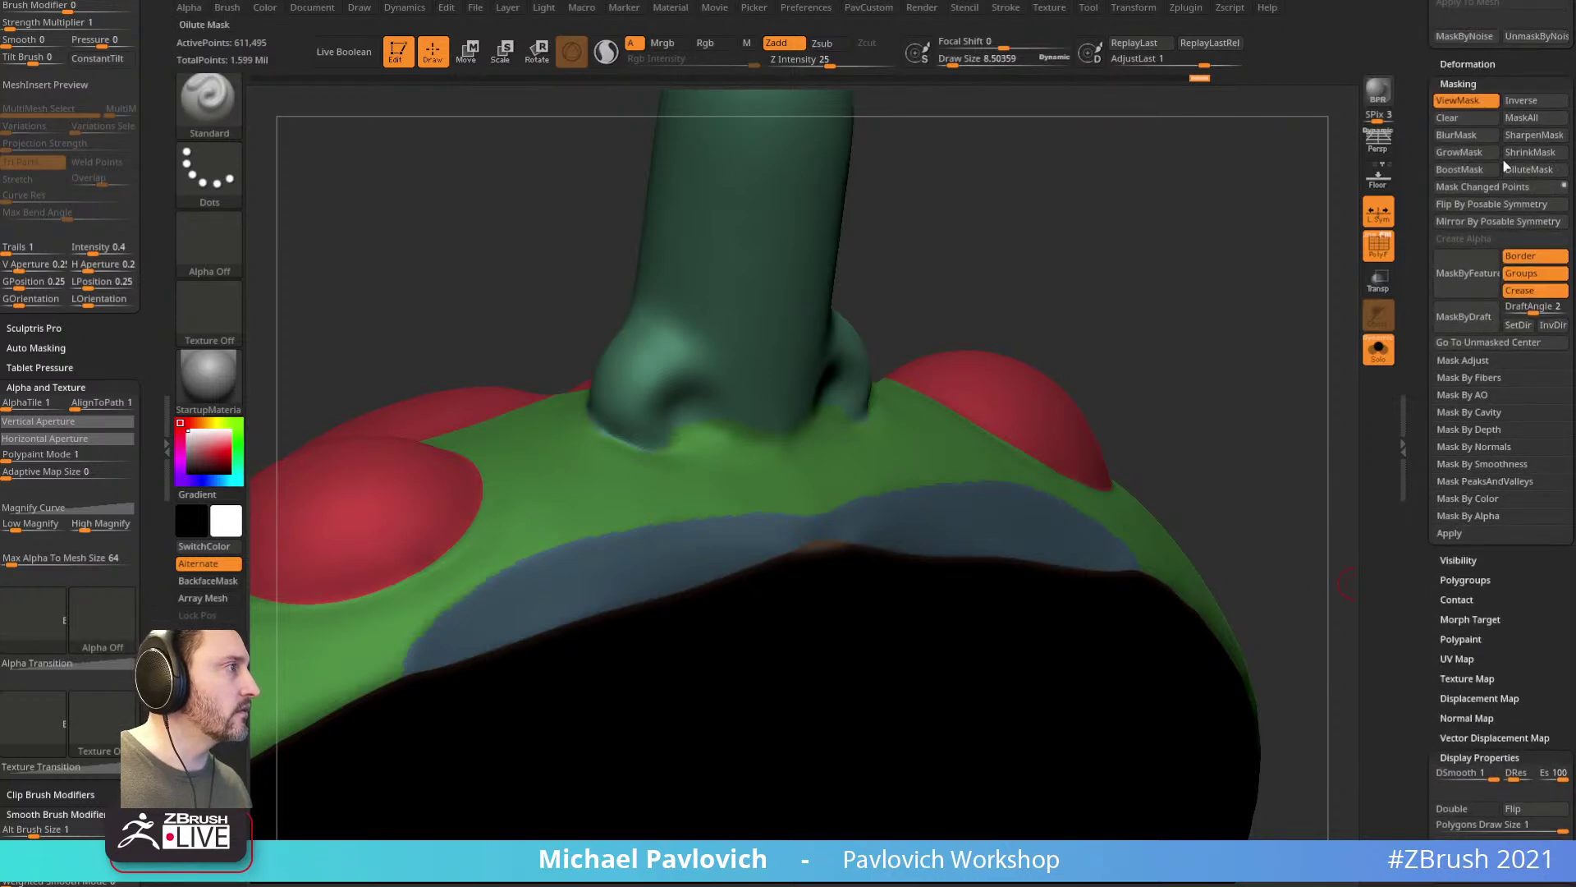
click(1525, 257)
click(1519, 289)
click(1469, 275)
ctrl+click(1253, 286)
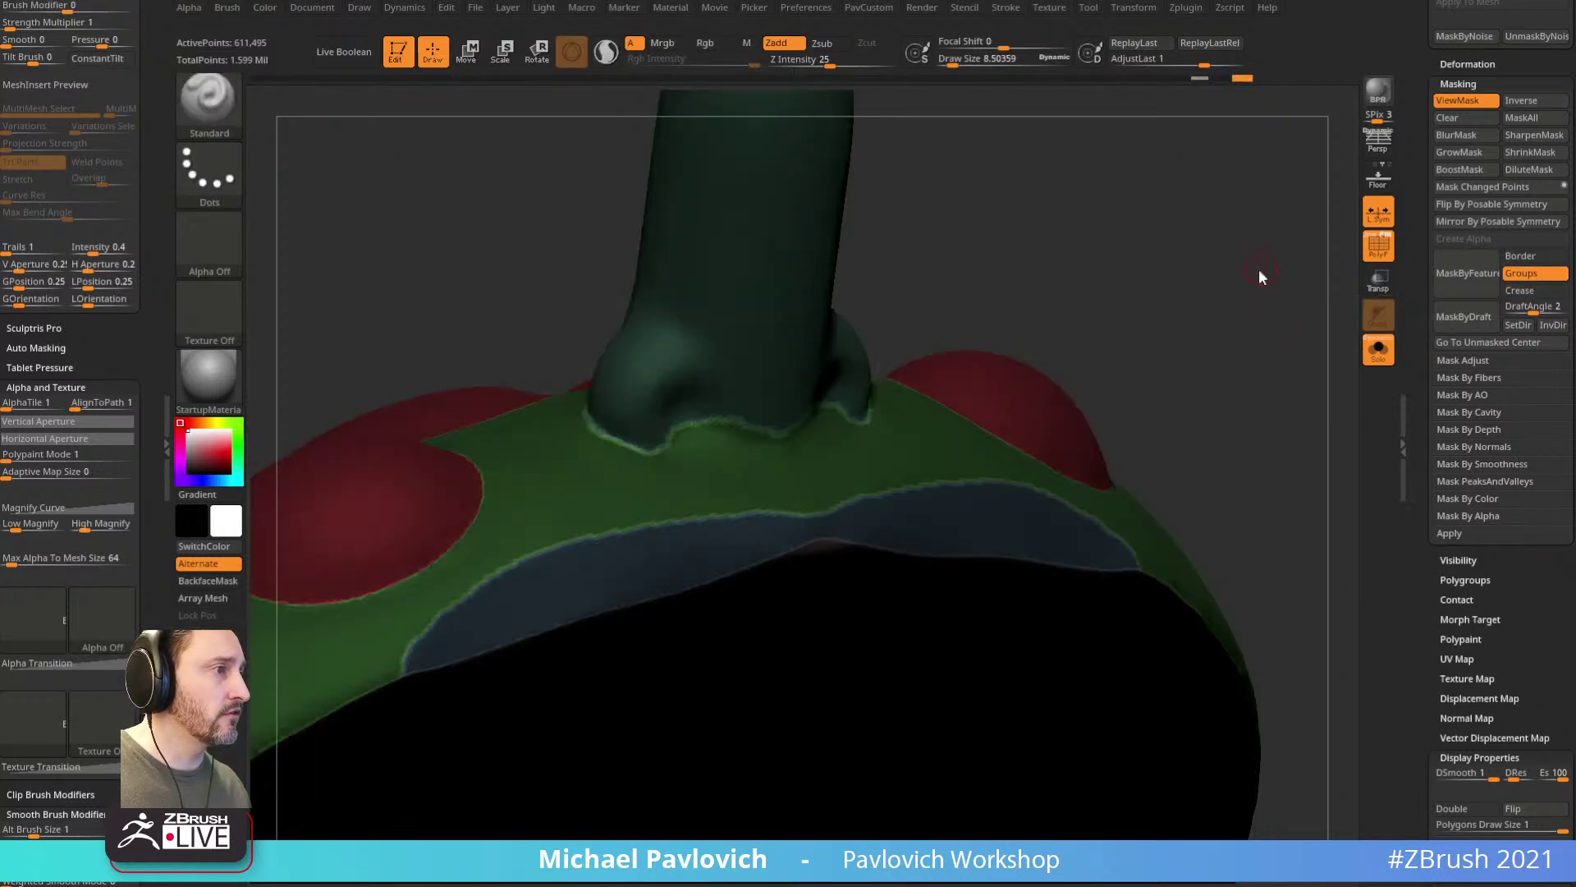
Step: Smooth the unmasked polygroup boundaries with Polish By Features and clear the mask
key(2)
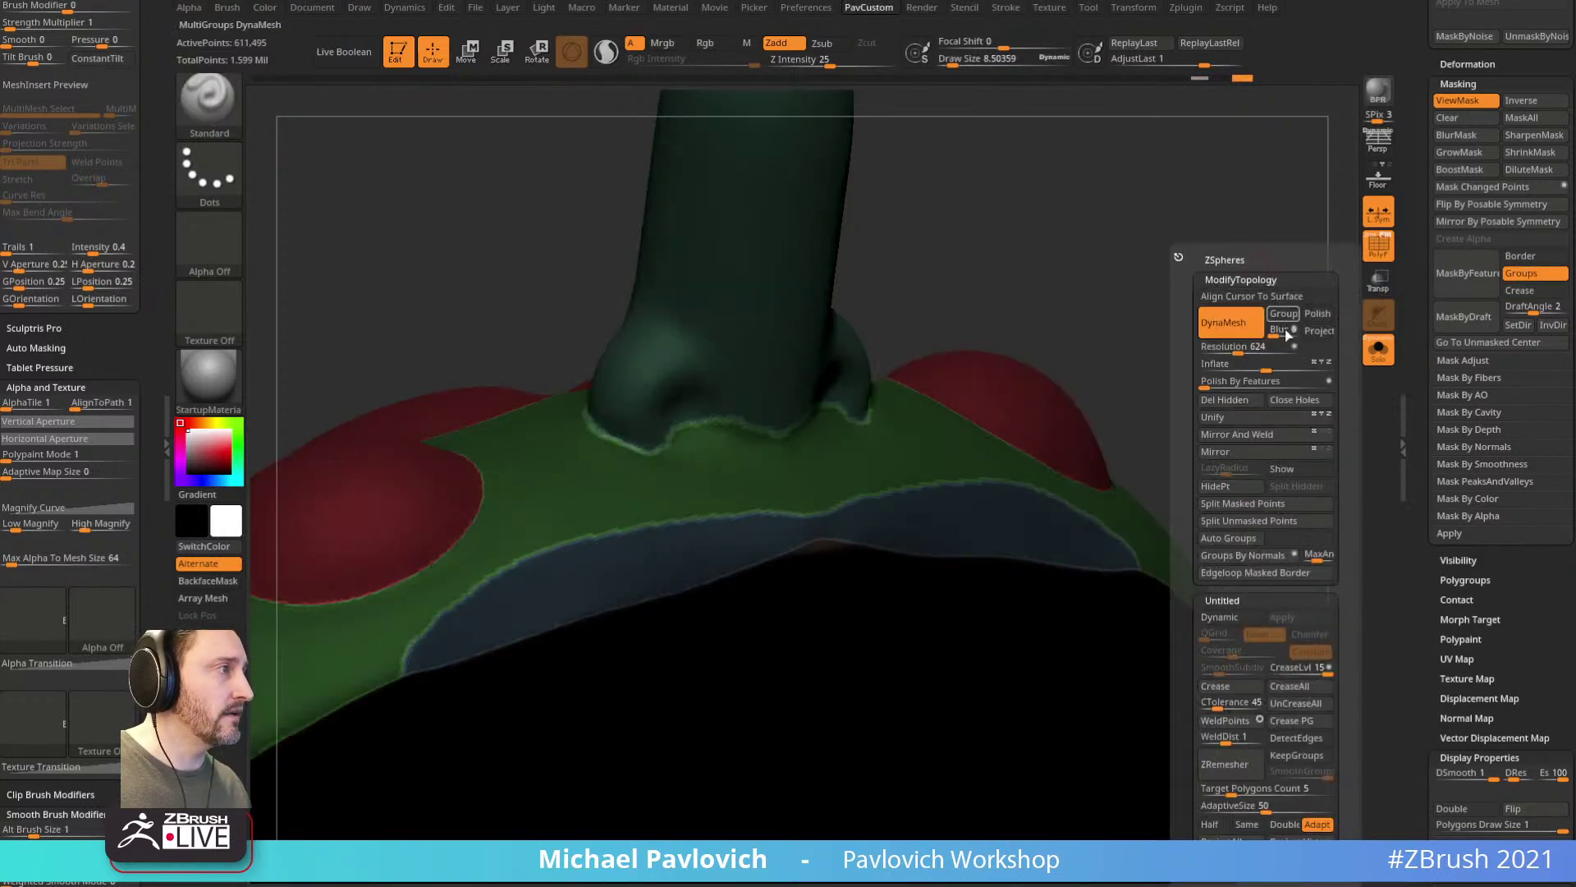
click(1229, 384)
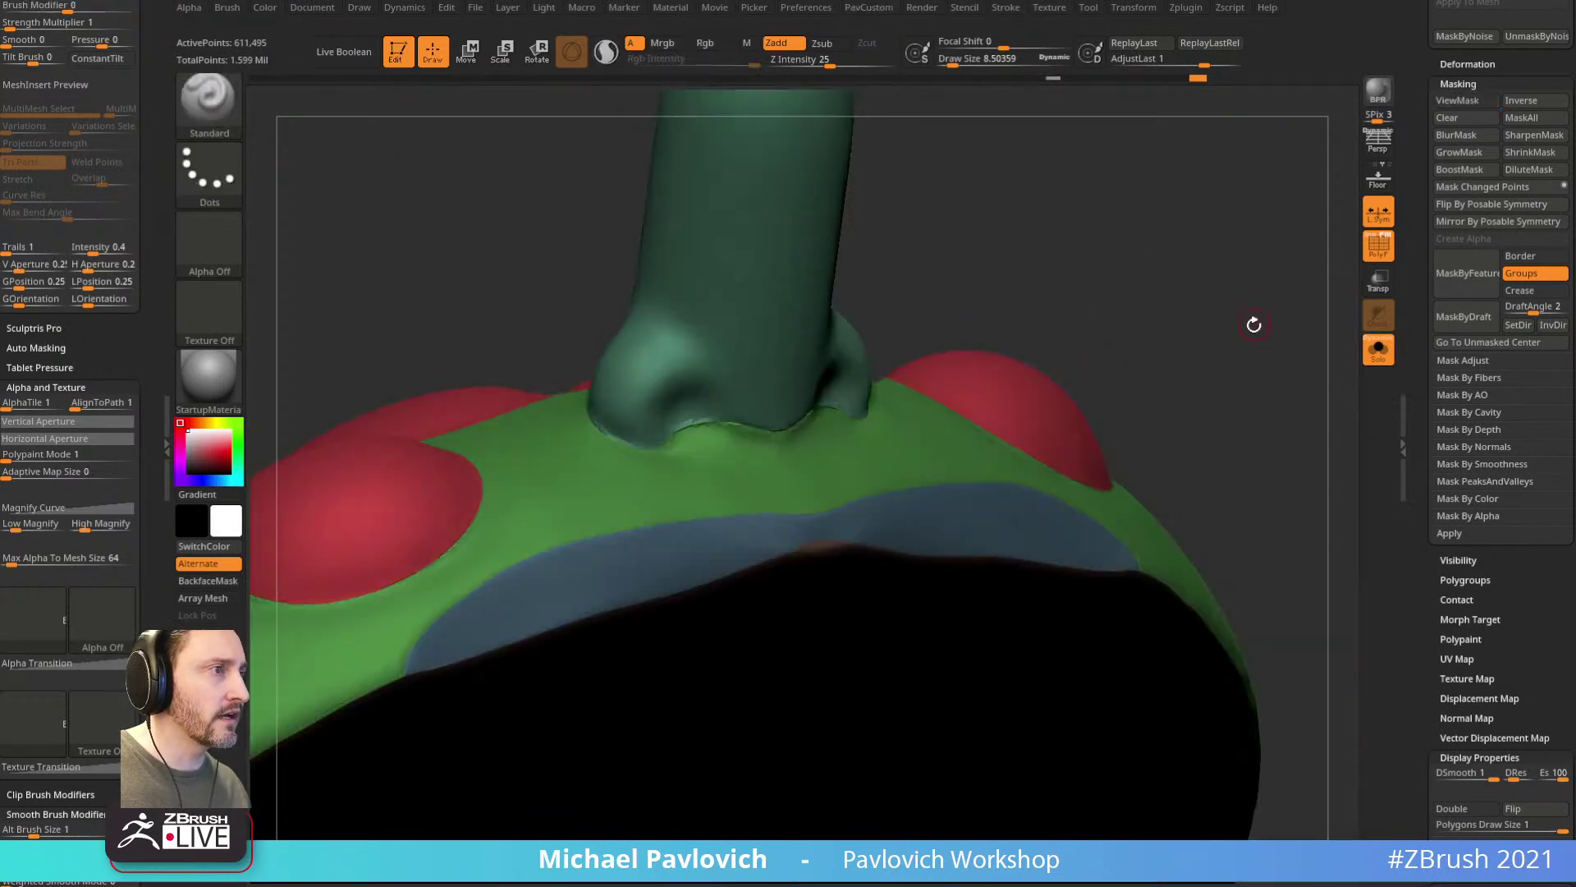
alt+drag(1239, 338, 1266, 298)
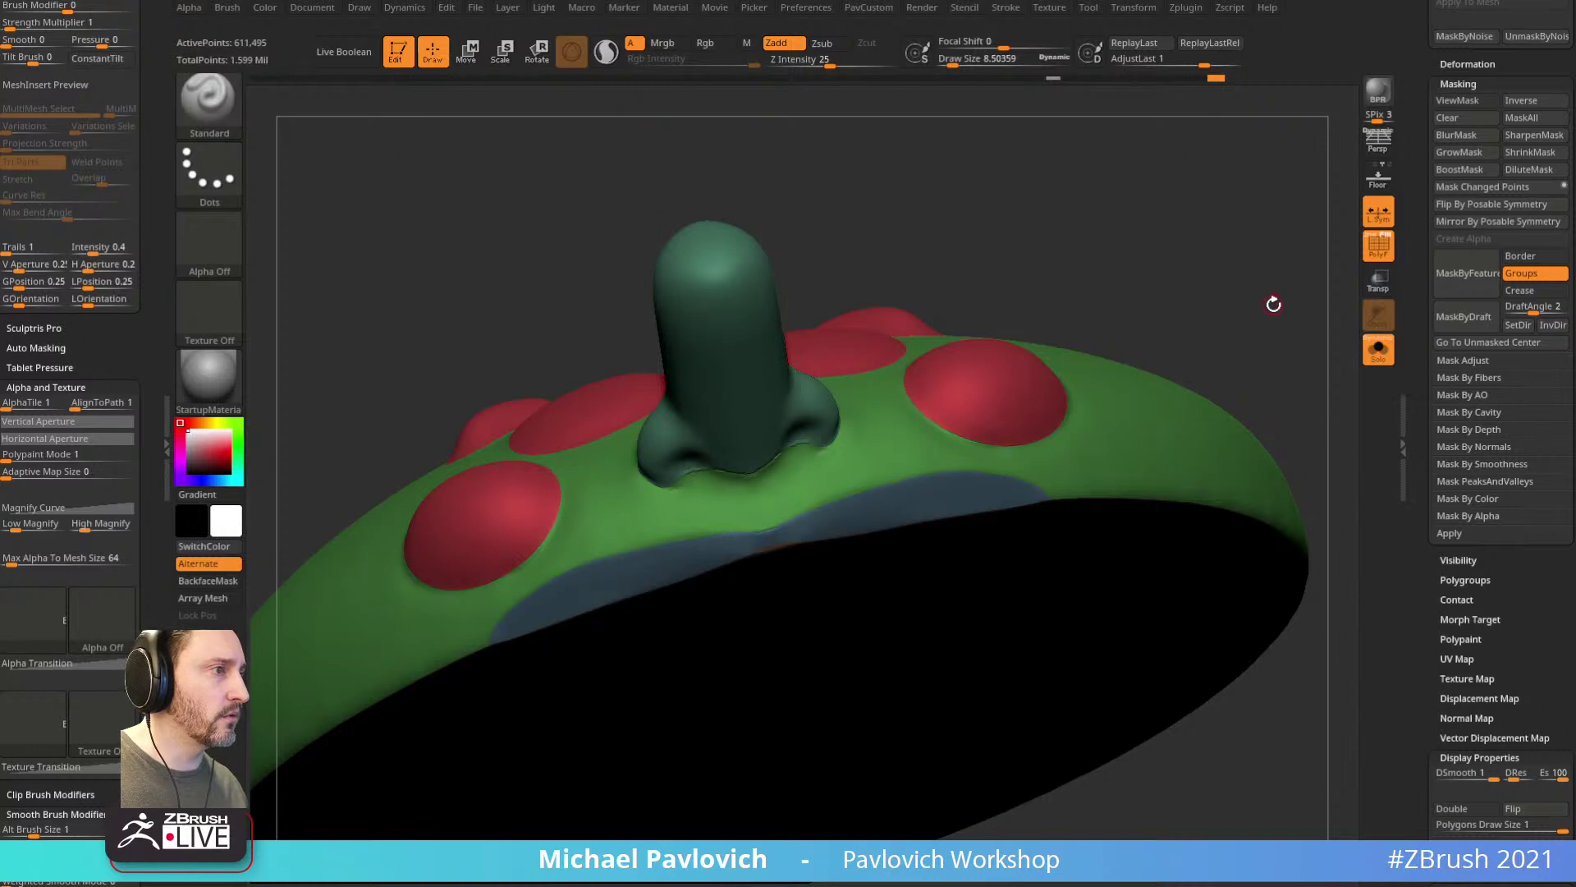
Step: Show the wireframe lines and configure ZRemesher with an adaptive size of 11 and KeepGroups enabled
key(2)
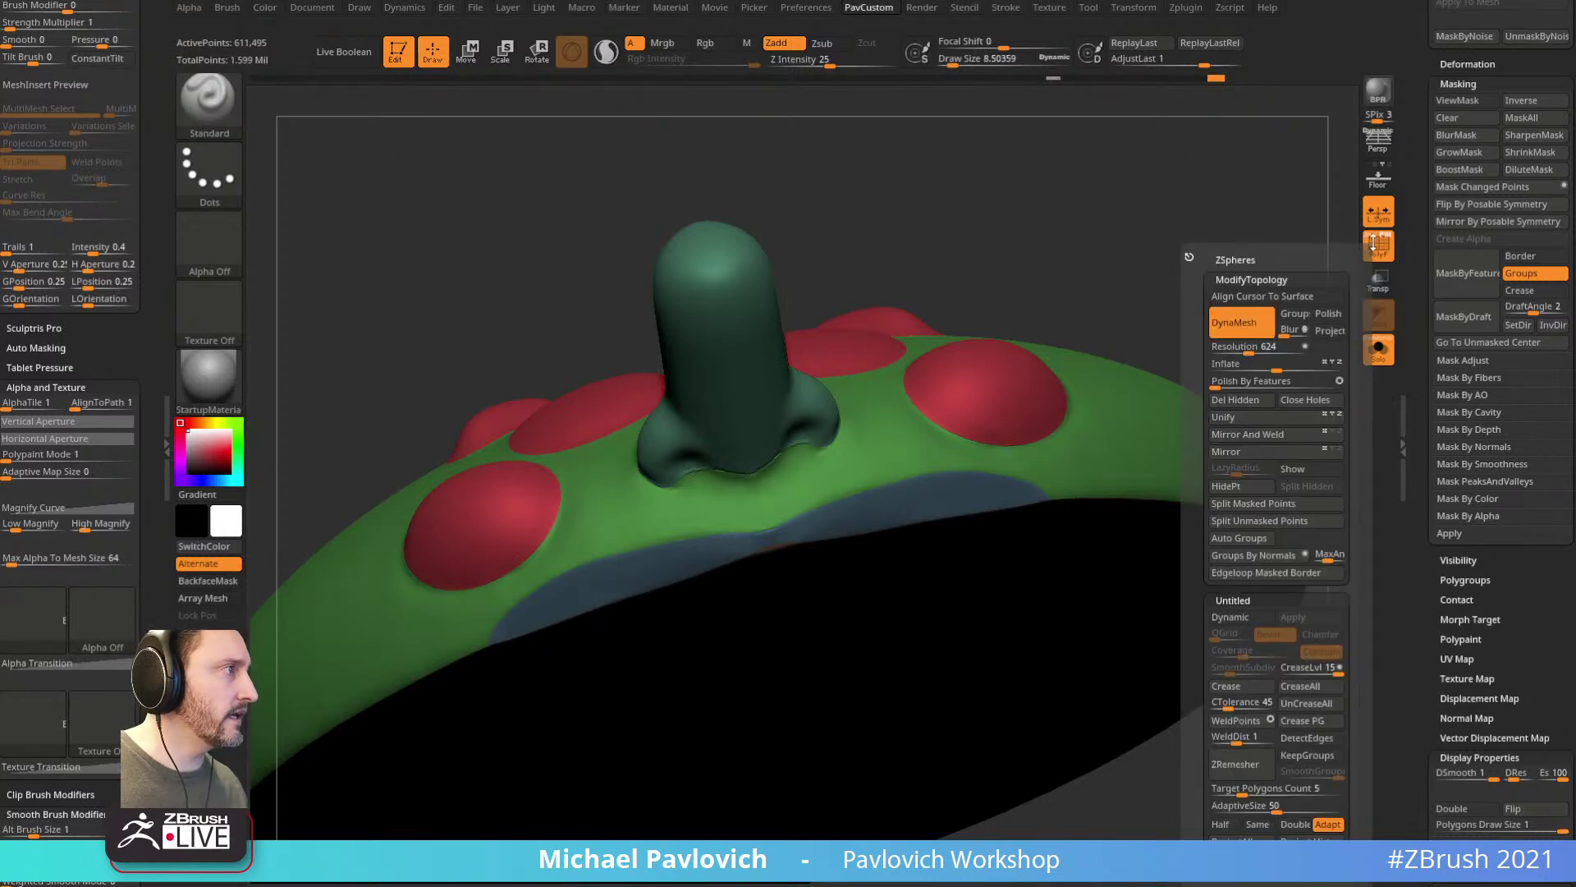
click(1375, 245)
shift+drag(1179, 246, 1256, 205)
key(2)
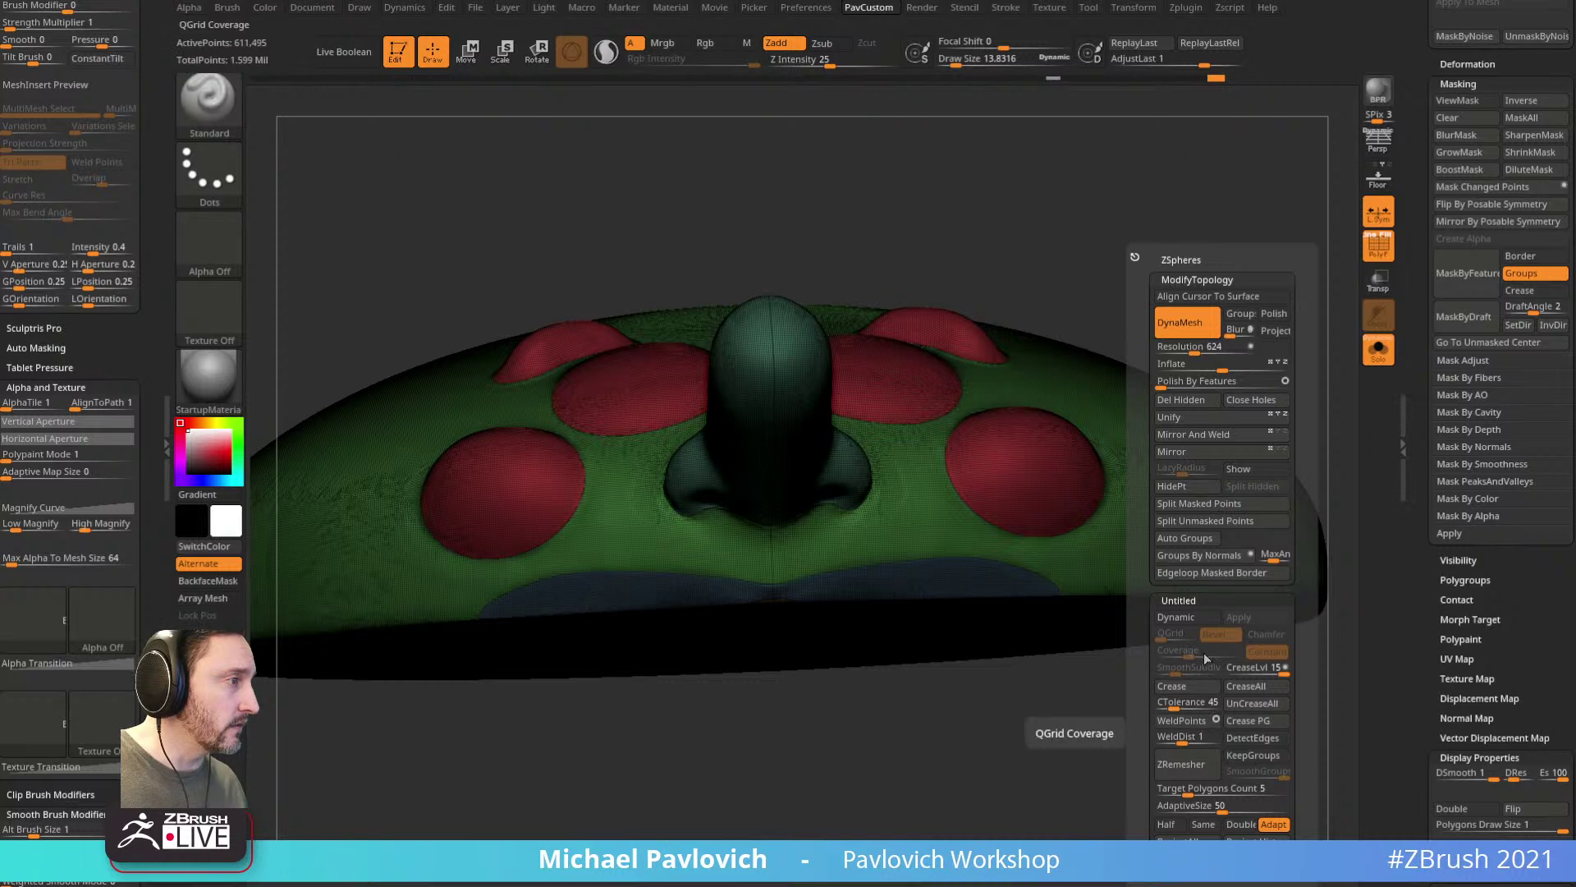
click(1188, 809)
text(11)
key(Return)
click(1253, 755)
Step: Try ZRemeshing the bun with a target polygon count of 5, and undo the remesh
click(1207, 772)
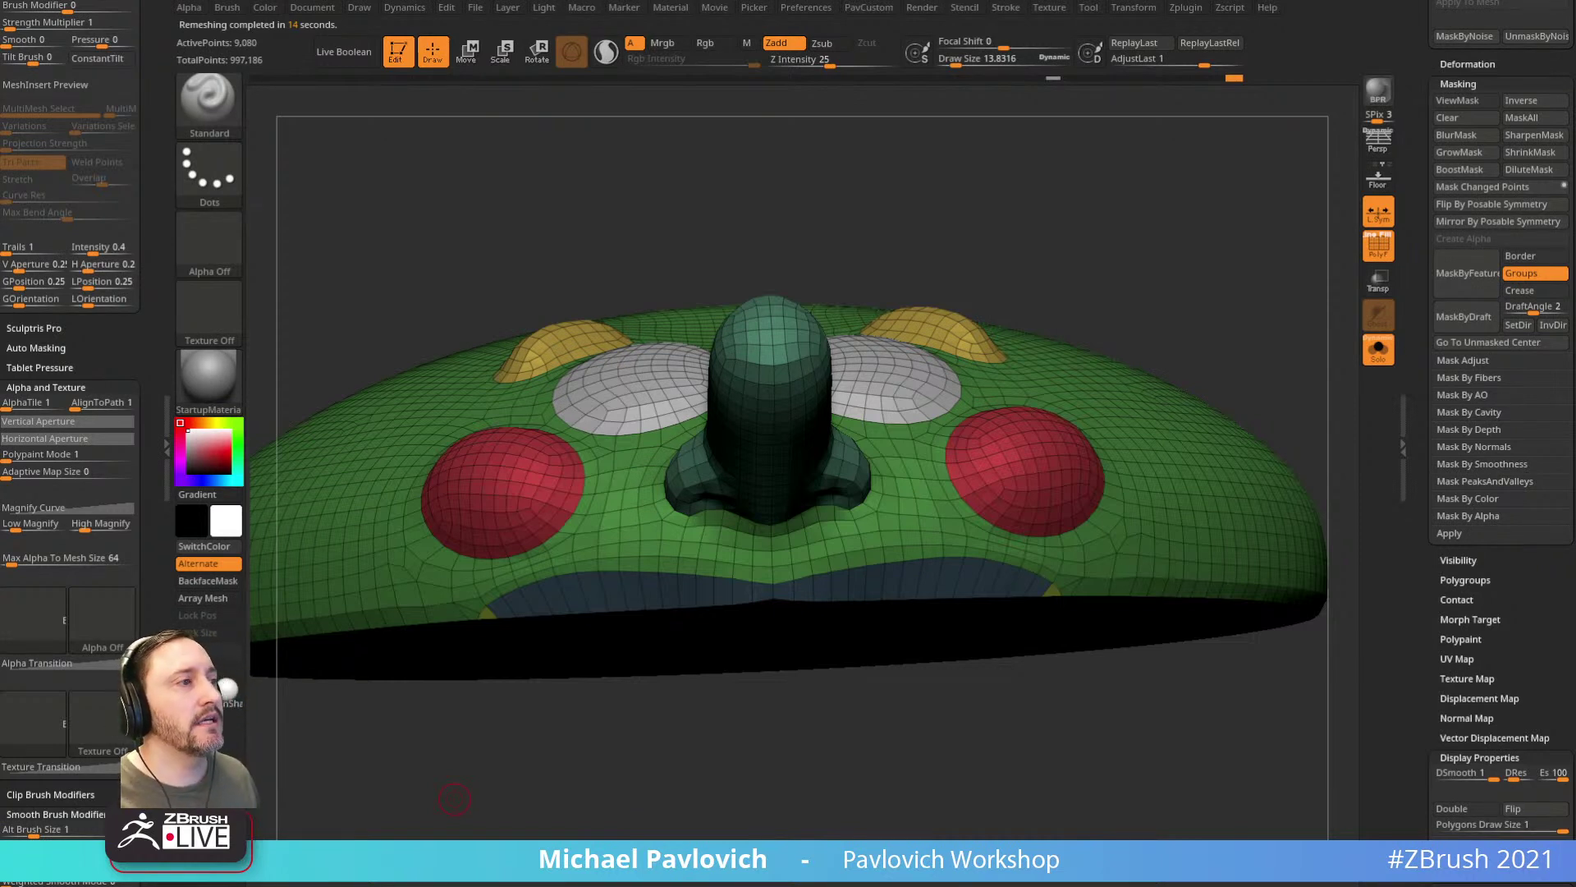
drag(1054, 280, 1196, 179)
key(ctrl+z)
Step: Raise the target polygon count and ZRemesh the bun again with its polygroups kept
alt+drag(1153, 260, 1137, 410)
alt+drag(308, 263, 687, 241)
key(4)
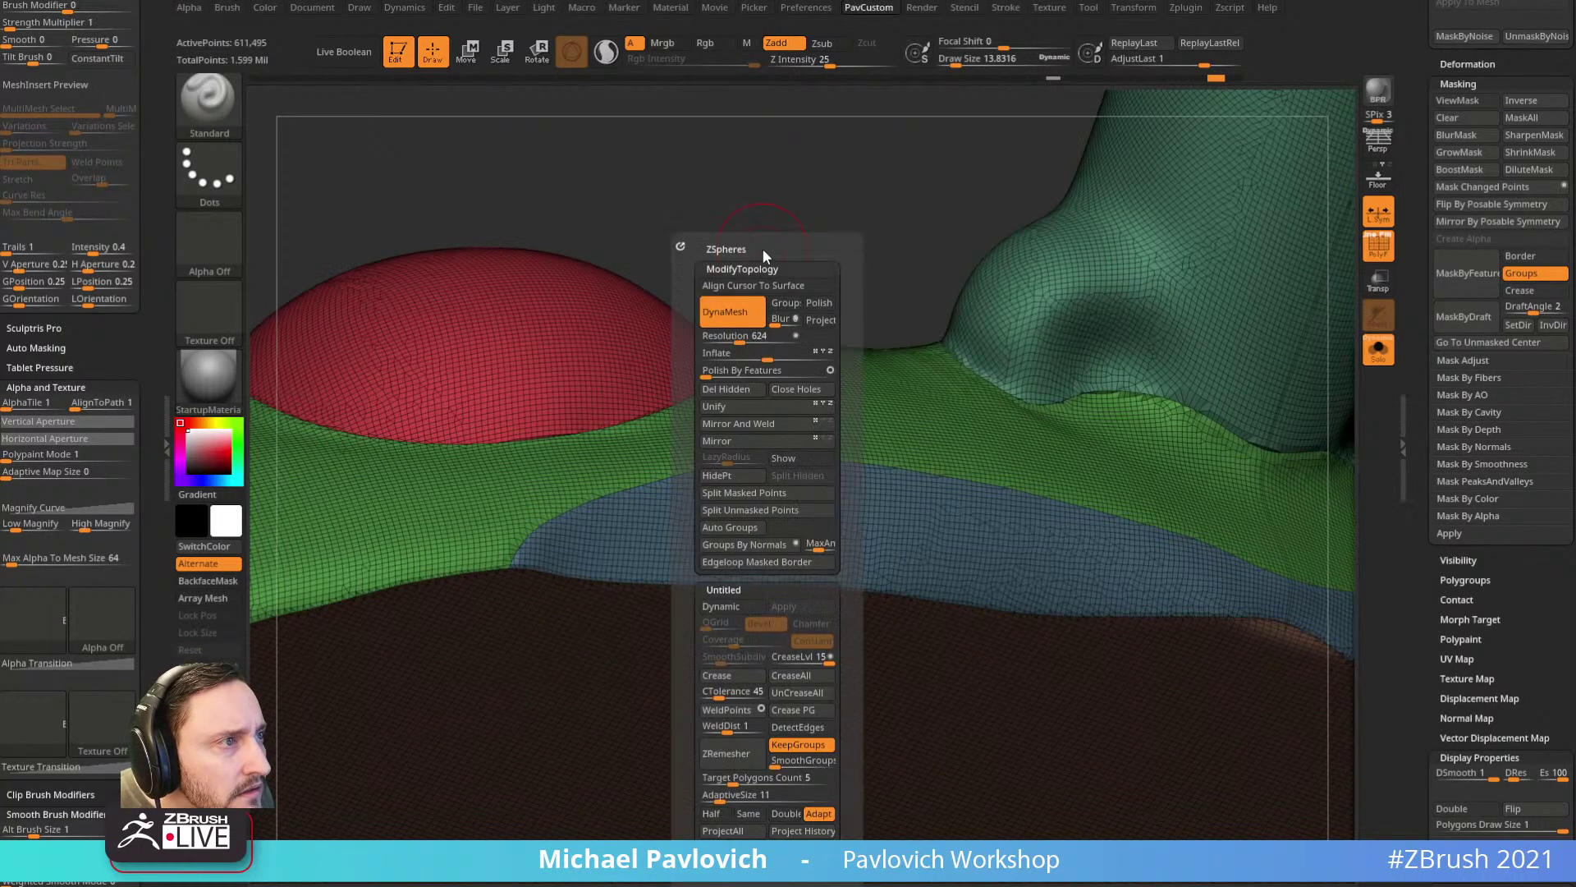
click(746, 780)
drag(743, 779, 747, 779)
click(737, 757)
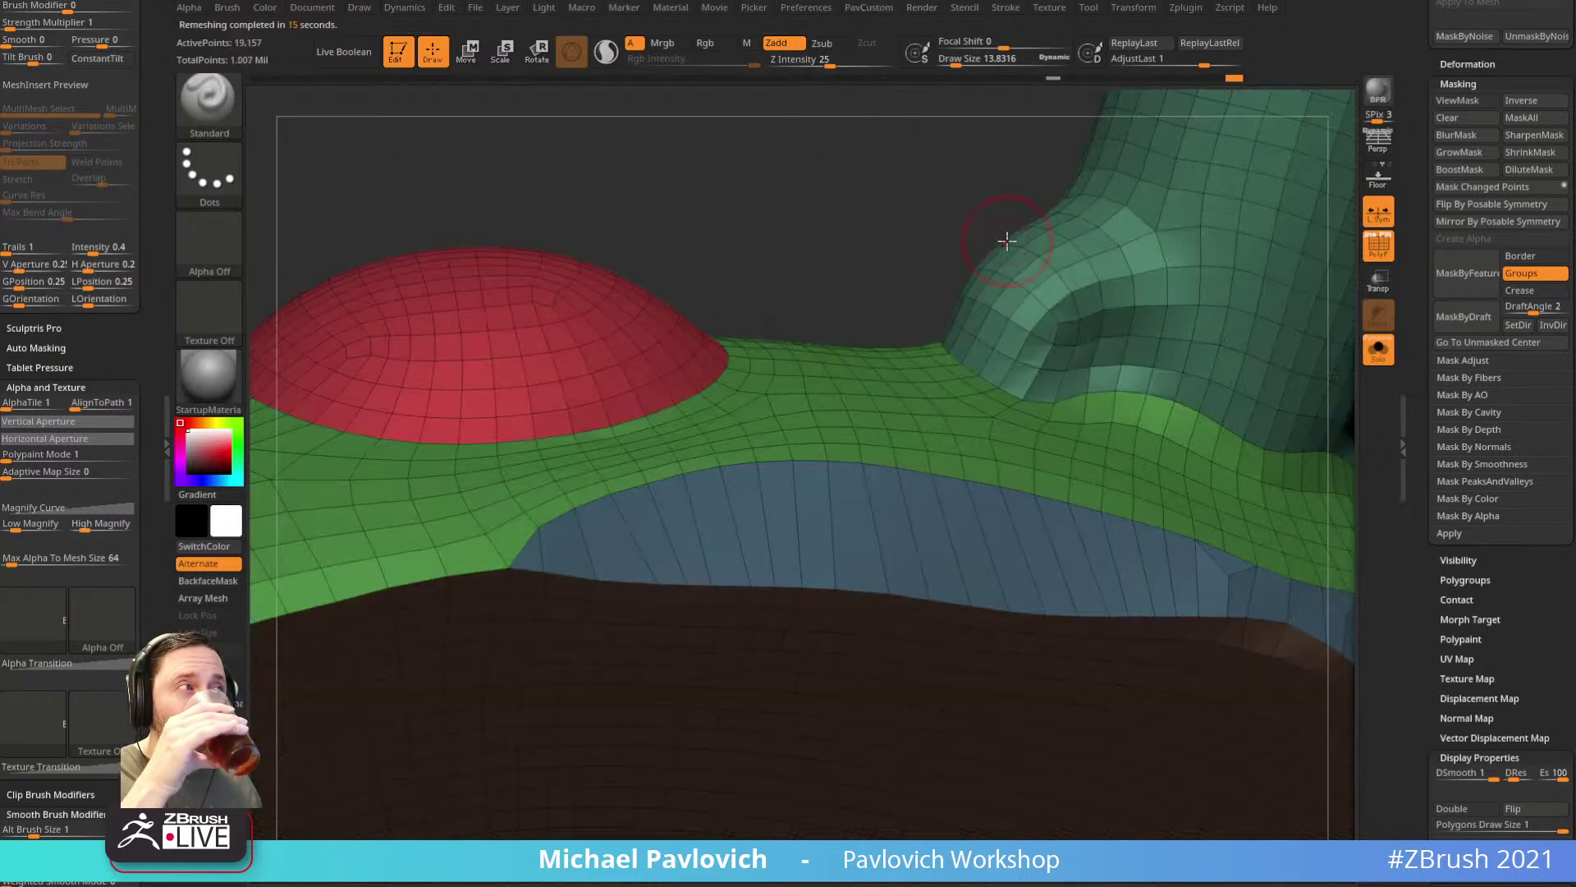
Step: Collapse the stray edge on the mouth's upper border beneath the nose with the ZModeler brush's edge Collapse action
drag(853, 237, 544, 273)
mouse_move(796, 188)
mouse_down()
mouse_move(1231, 180)
mouse_move(1288, 200)
mouse_move(1165, 221)
mouse_move(1167, 329)
mouse_move(1182, 243)
mouse_move(1122, 254)
mouse_move(1175, 222)
mouse_move(1256, 269)
mouse_move(1133, 274)
mouse_up()
key(b)
key(z)
key(m)
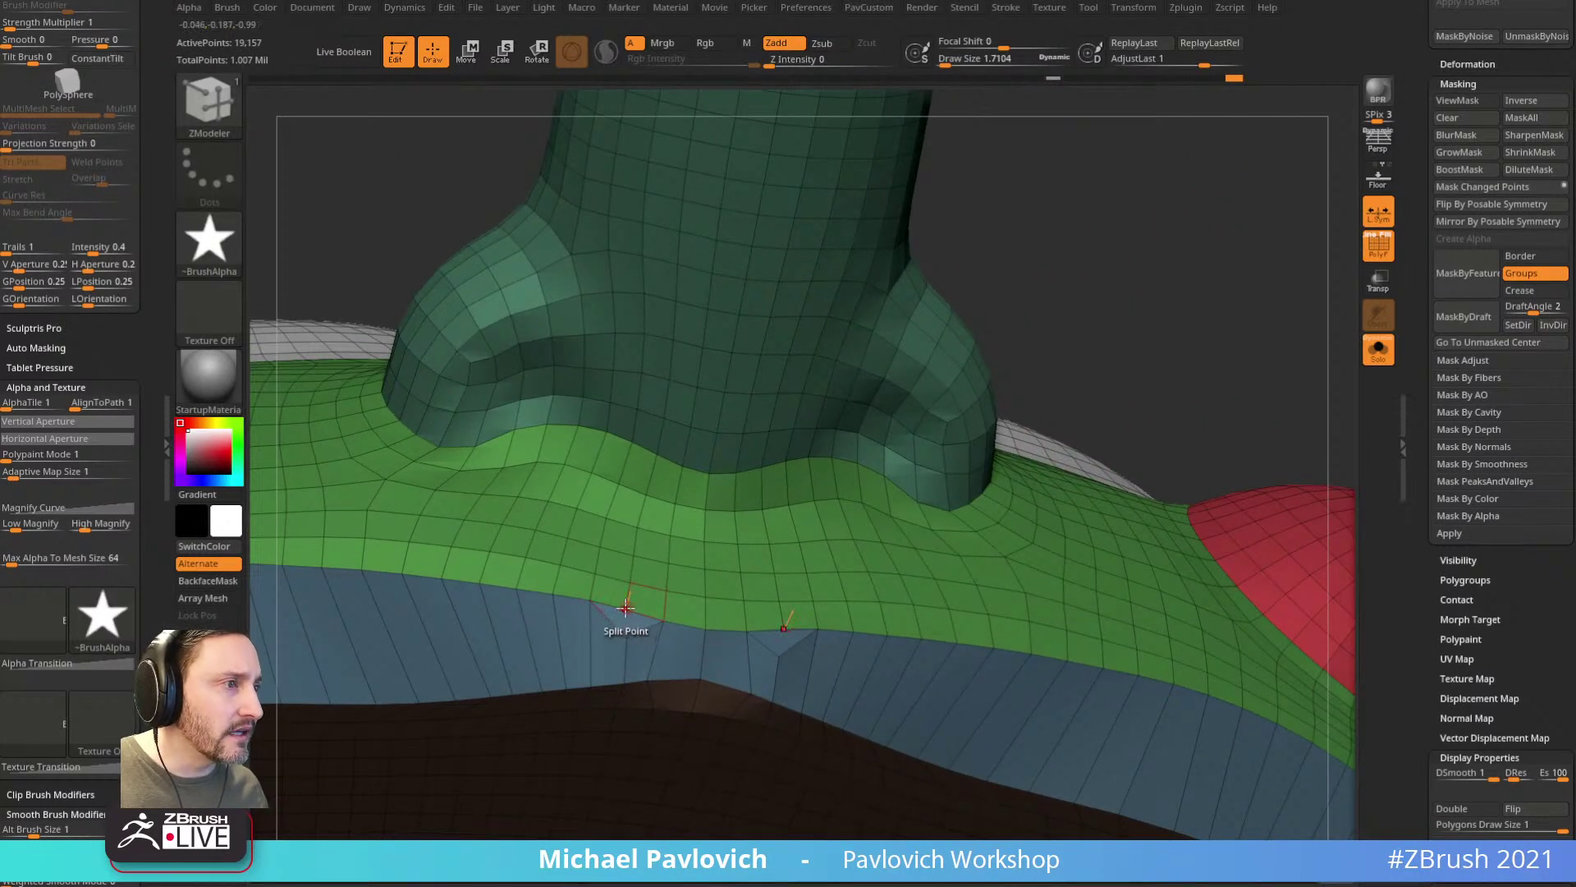
key(space)
click(497, 600)
click(622, 696)
click(530, 699)
click(522, 585)
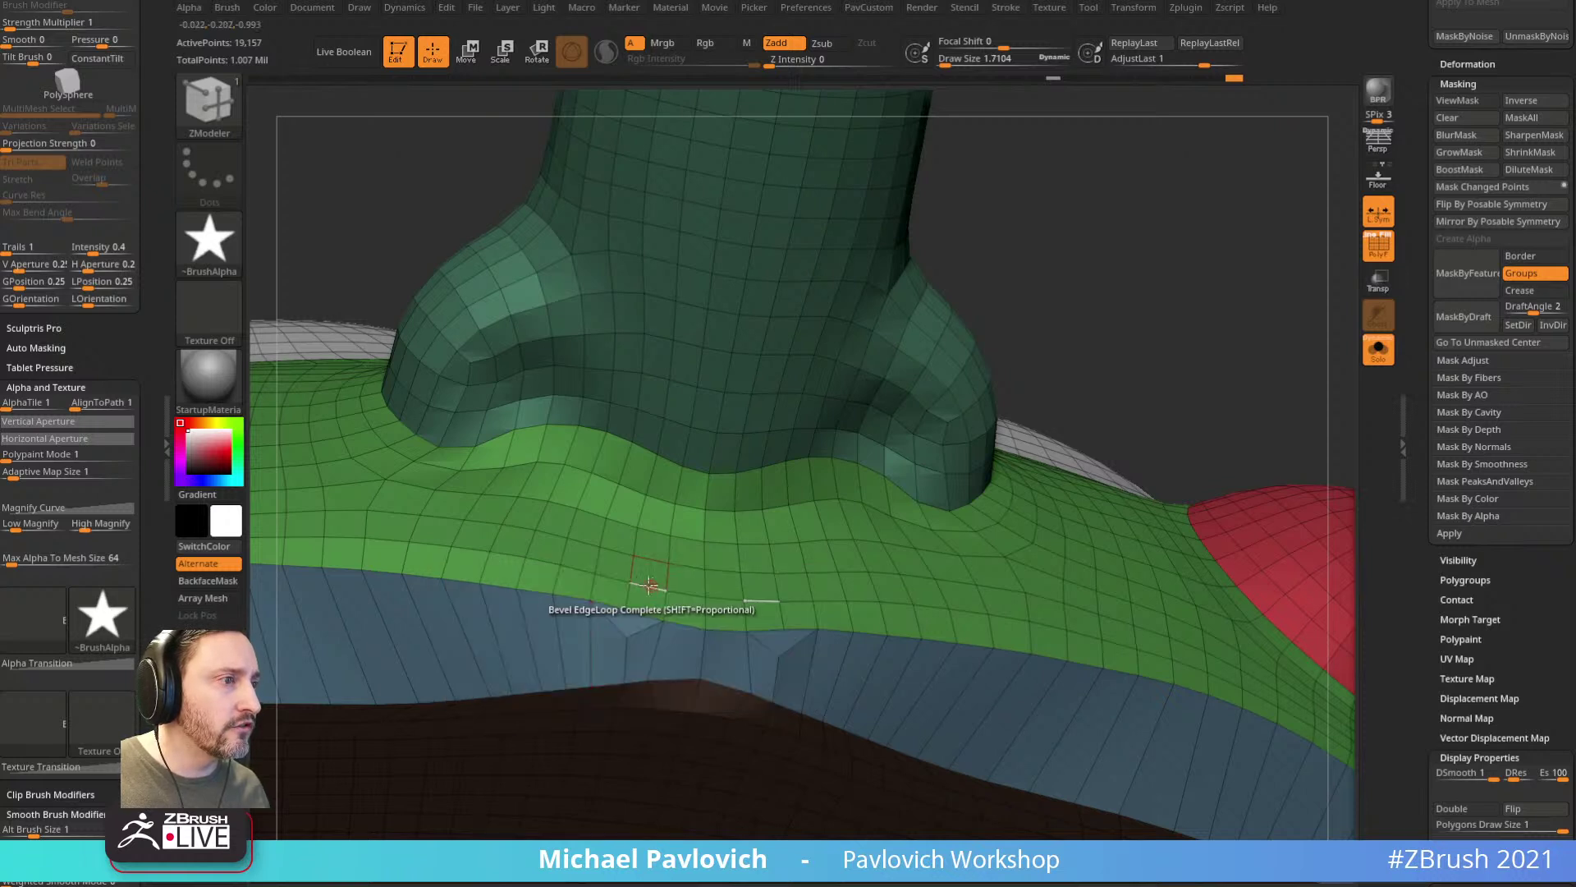
key(space)
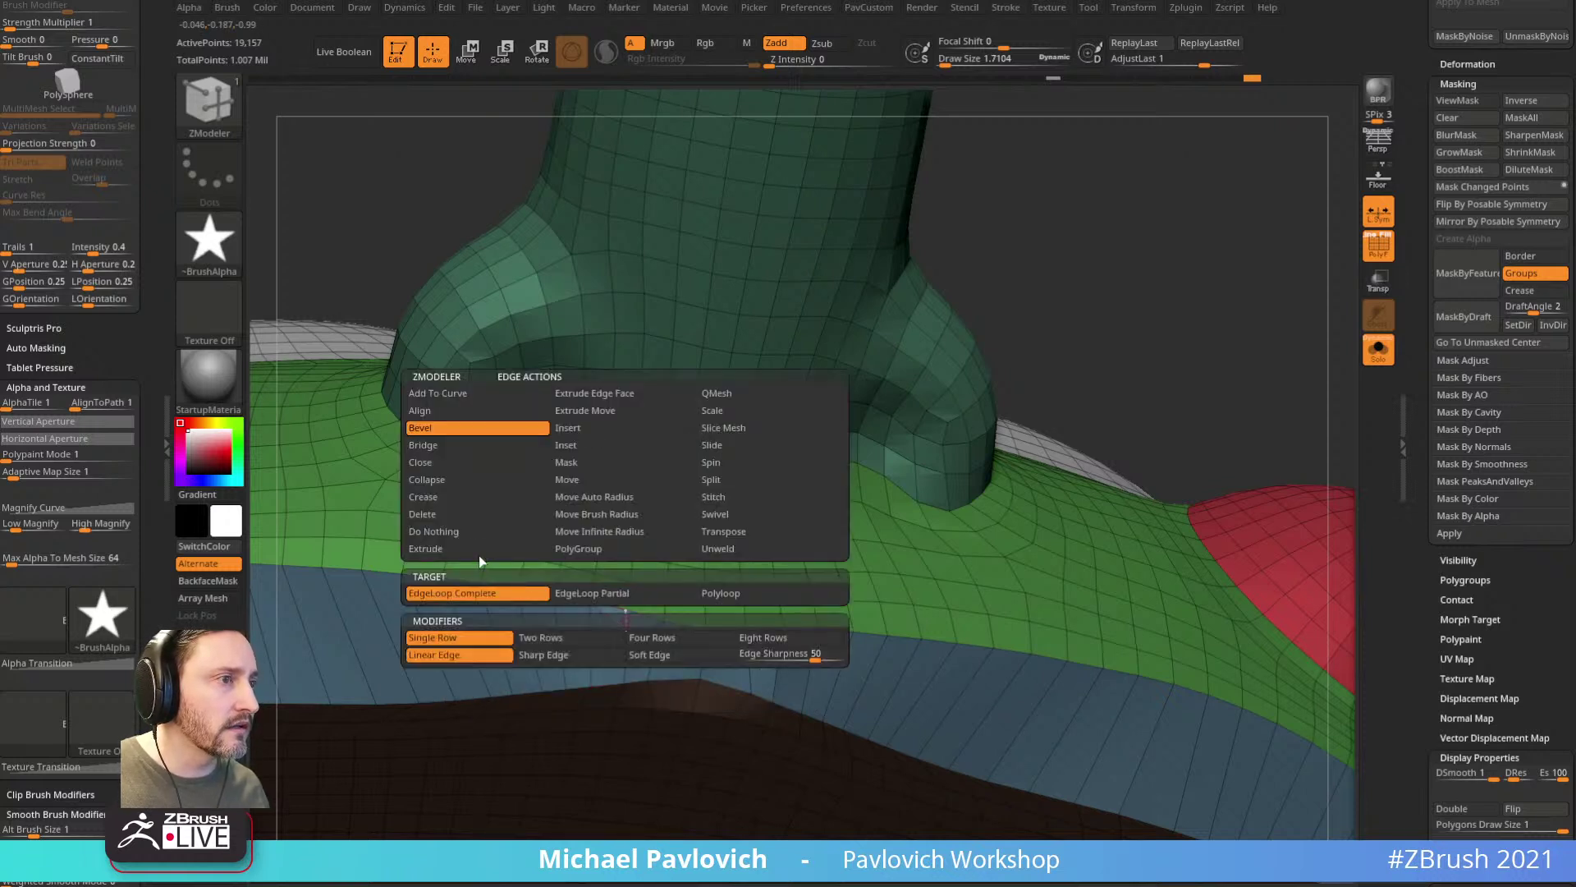
click(475, 481)
click(635, 628)
Step: Open the Project settings for the bun's subtool
alt+drag(1179, 324, 1220, 315)
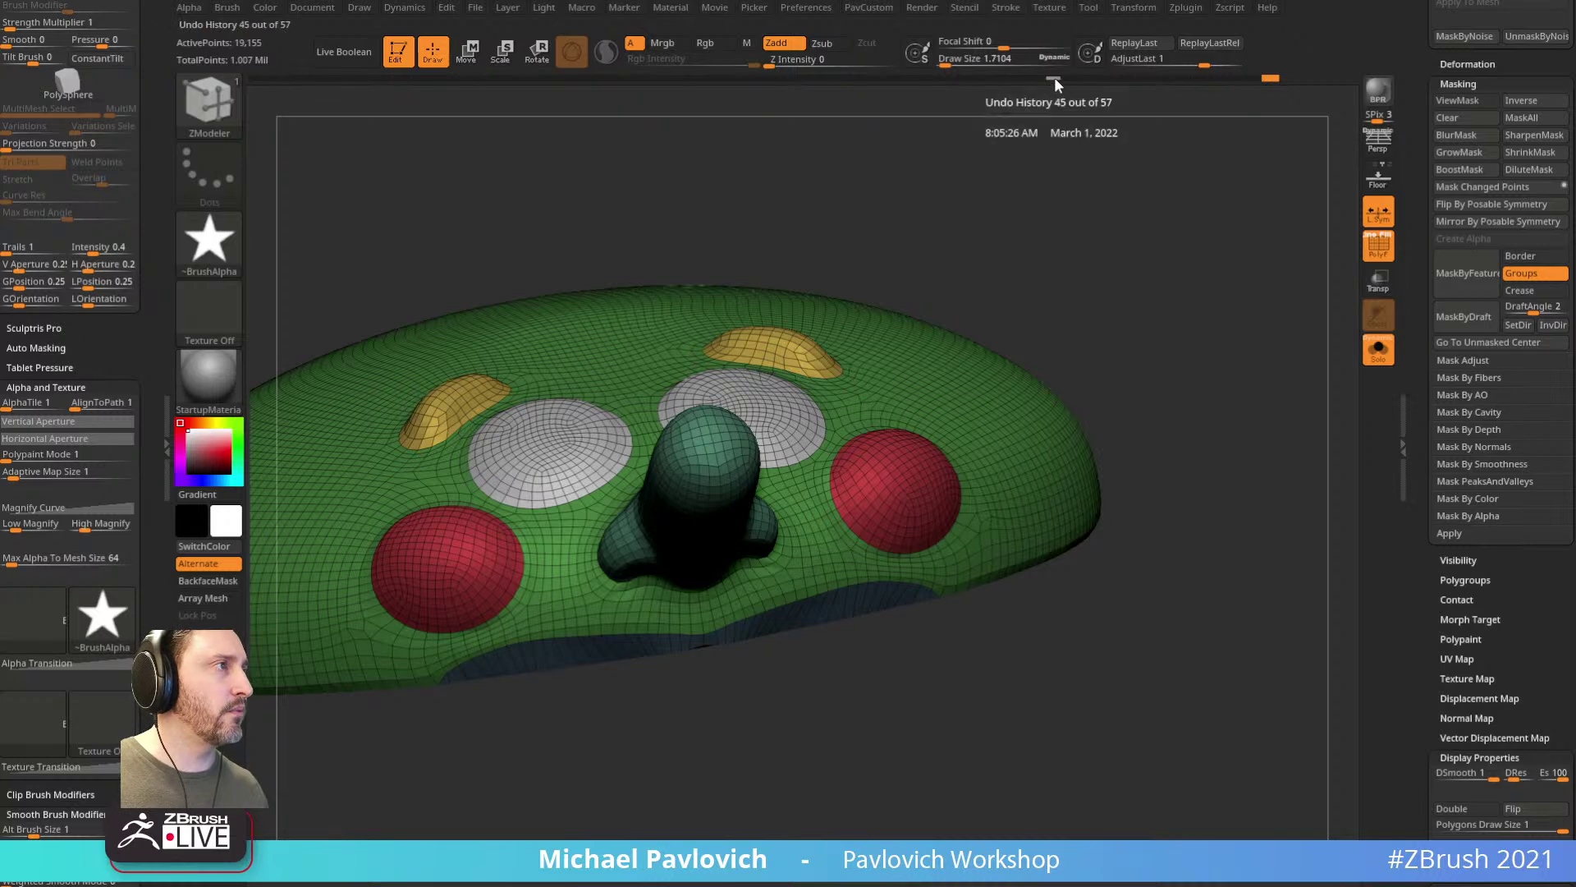
key(space)
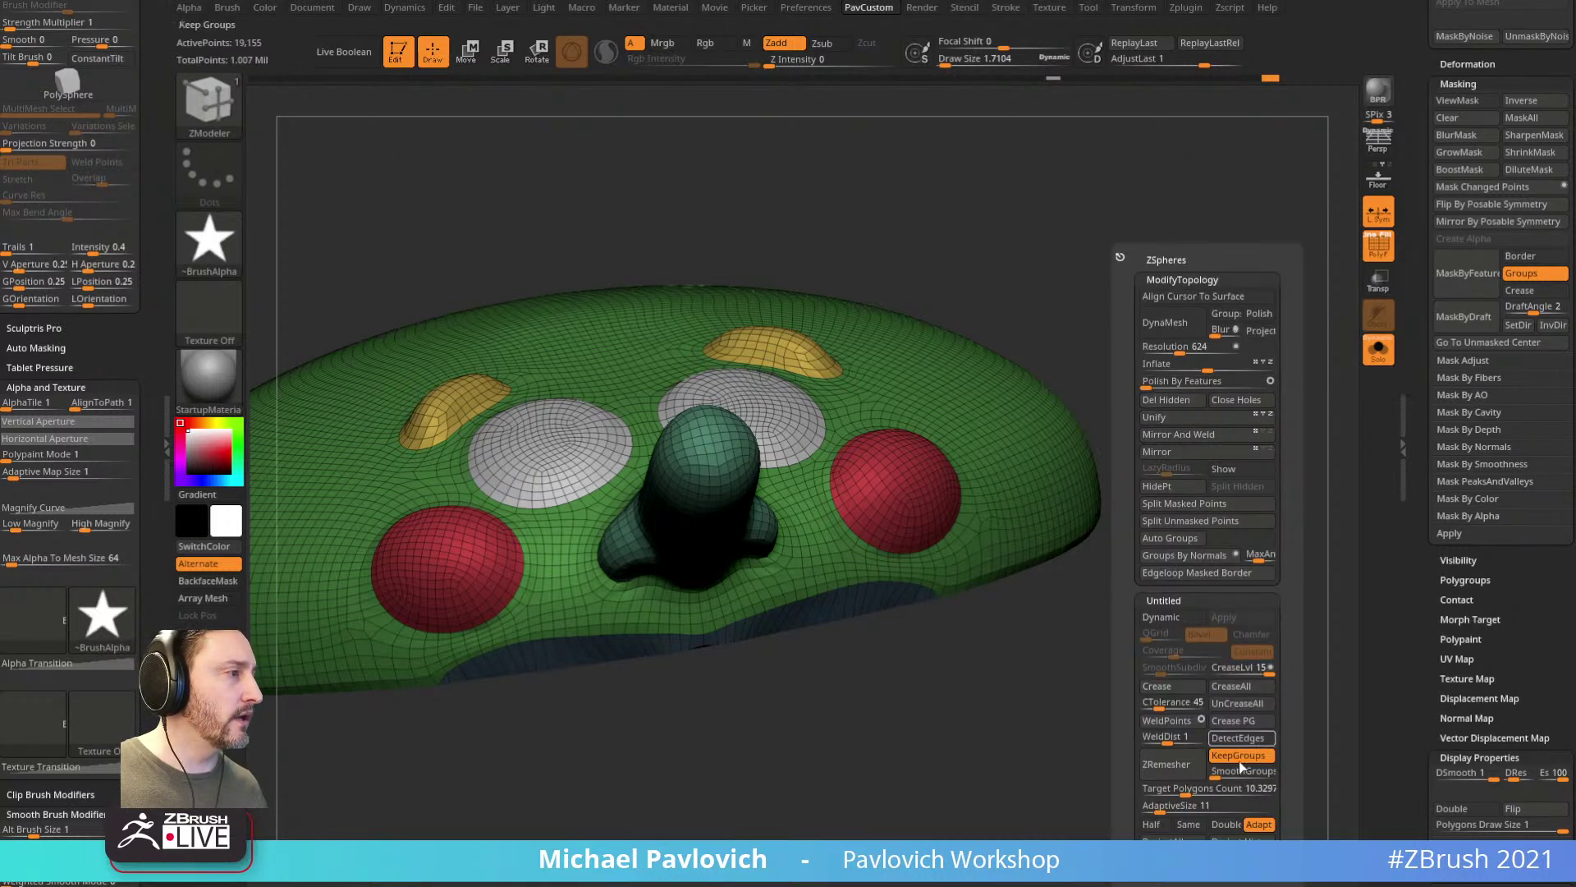
scroll(1428, 441, down, 1)
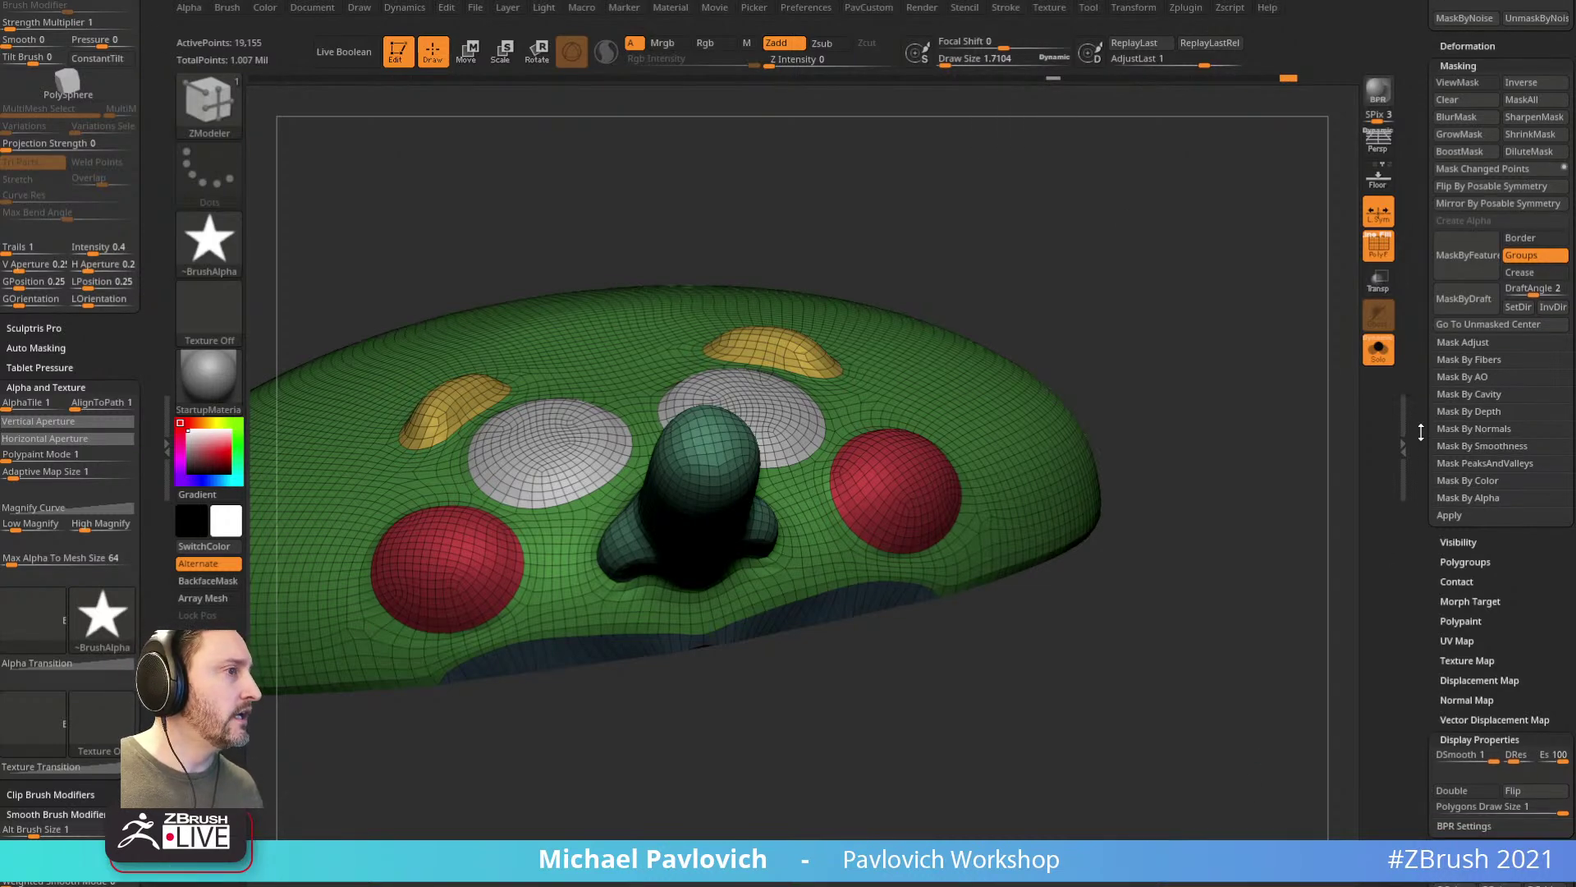
scroll(1445, 476, up, 10)
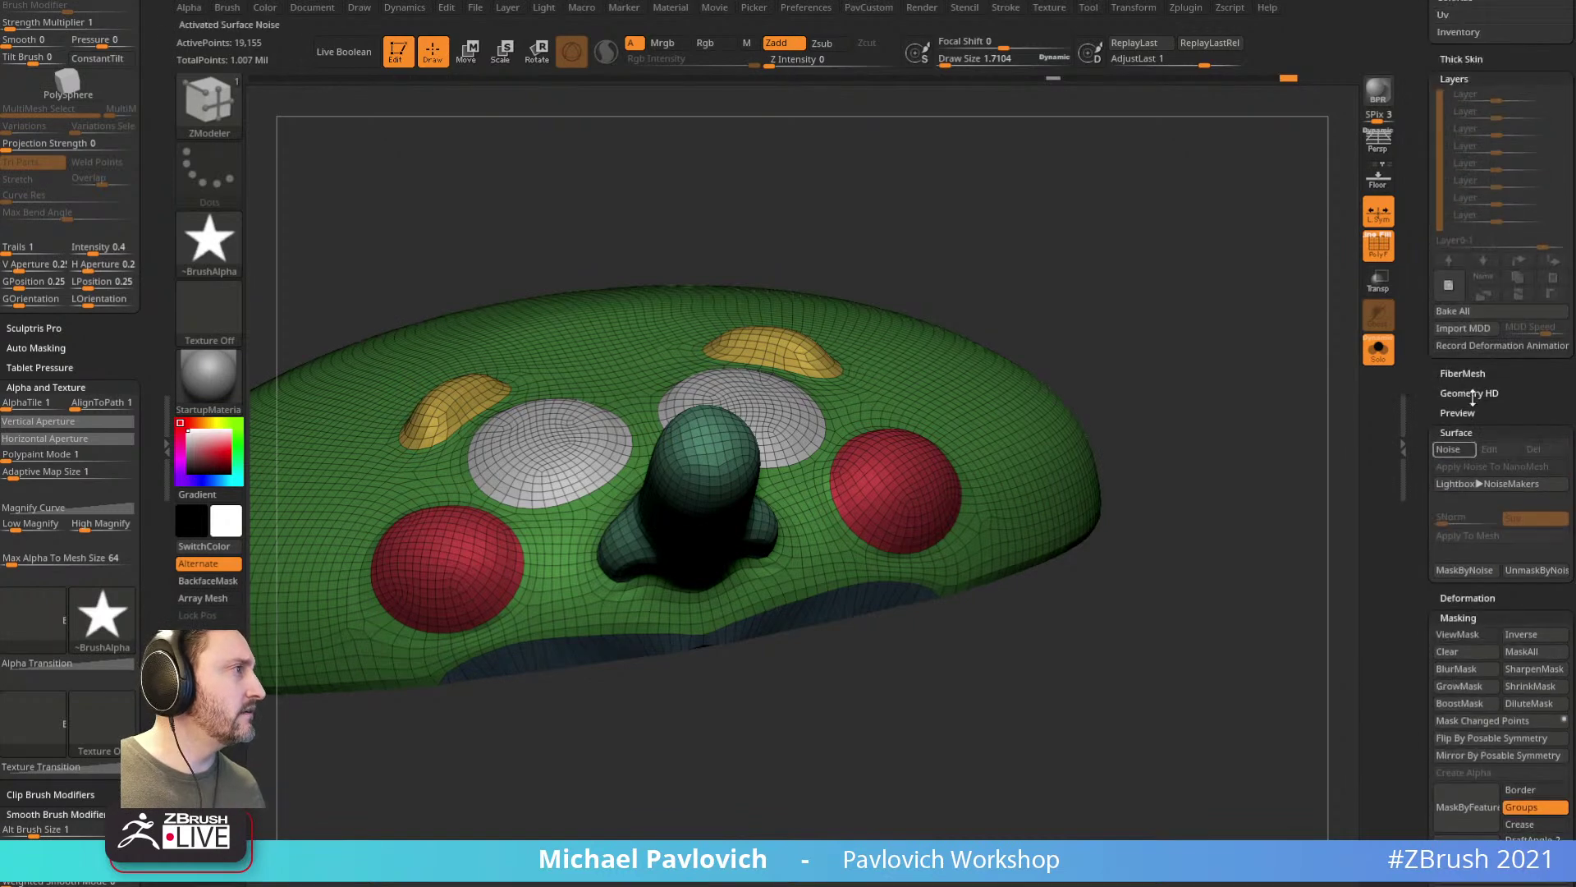
scroll(1422, 392, up, 15)
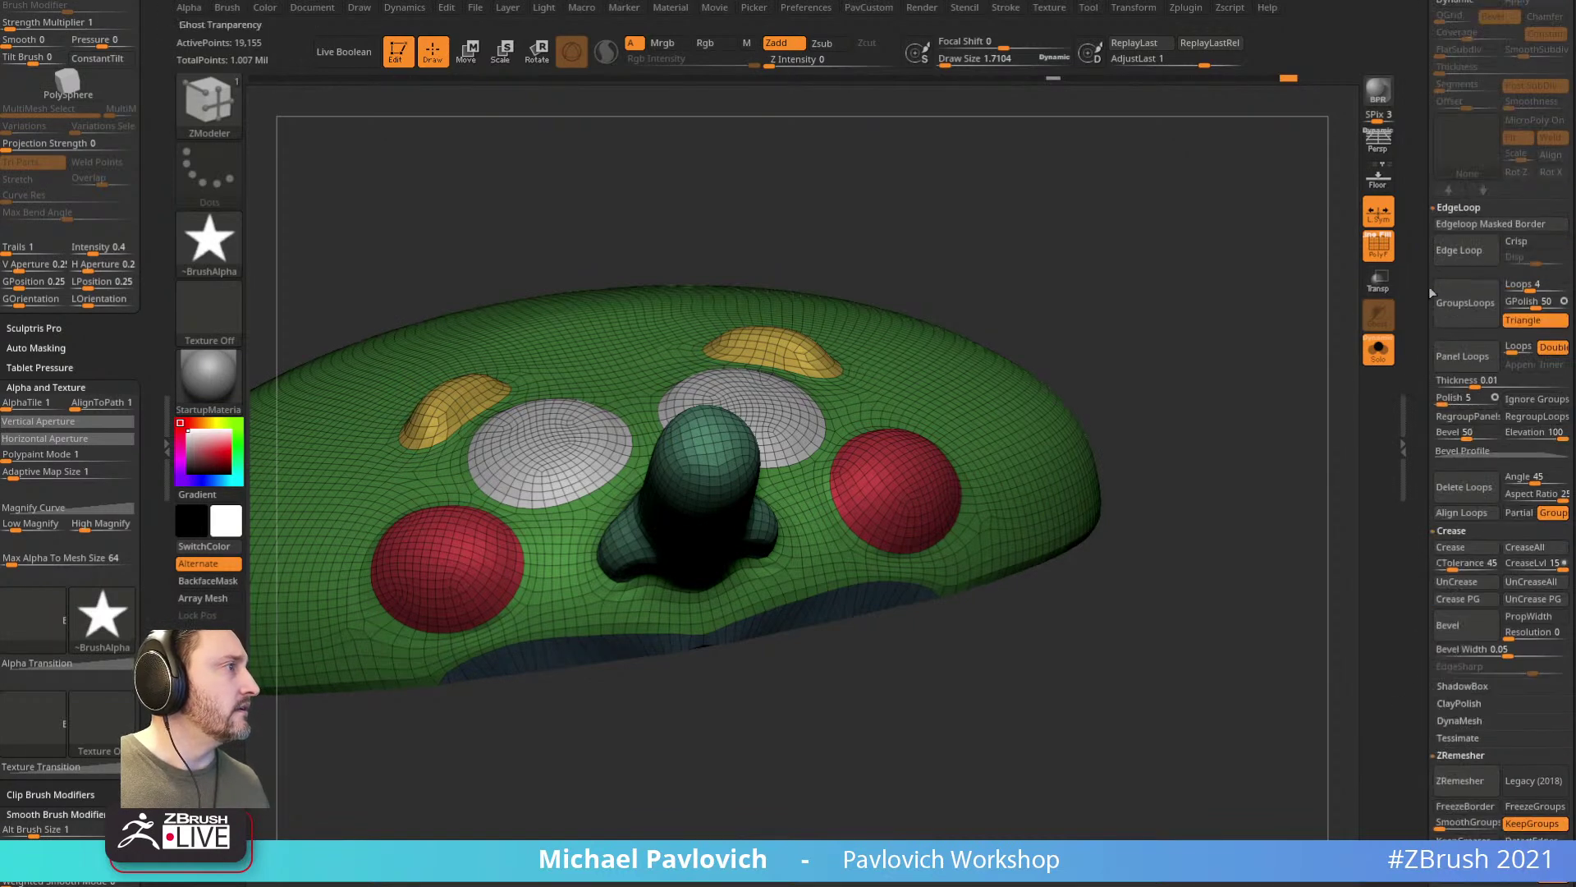
scroll(1422, 231, up, 15)
scroll(1420, 604, down, 2)
click(1451, 774)
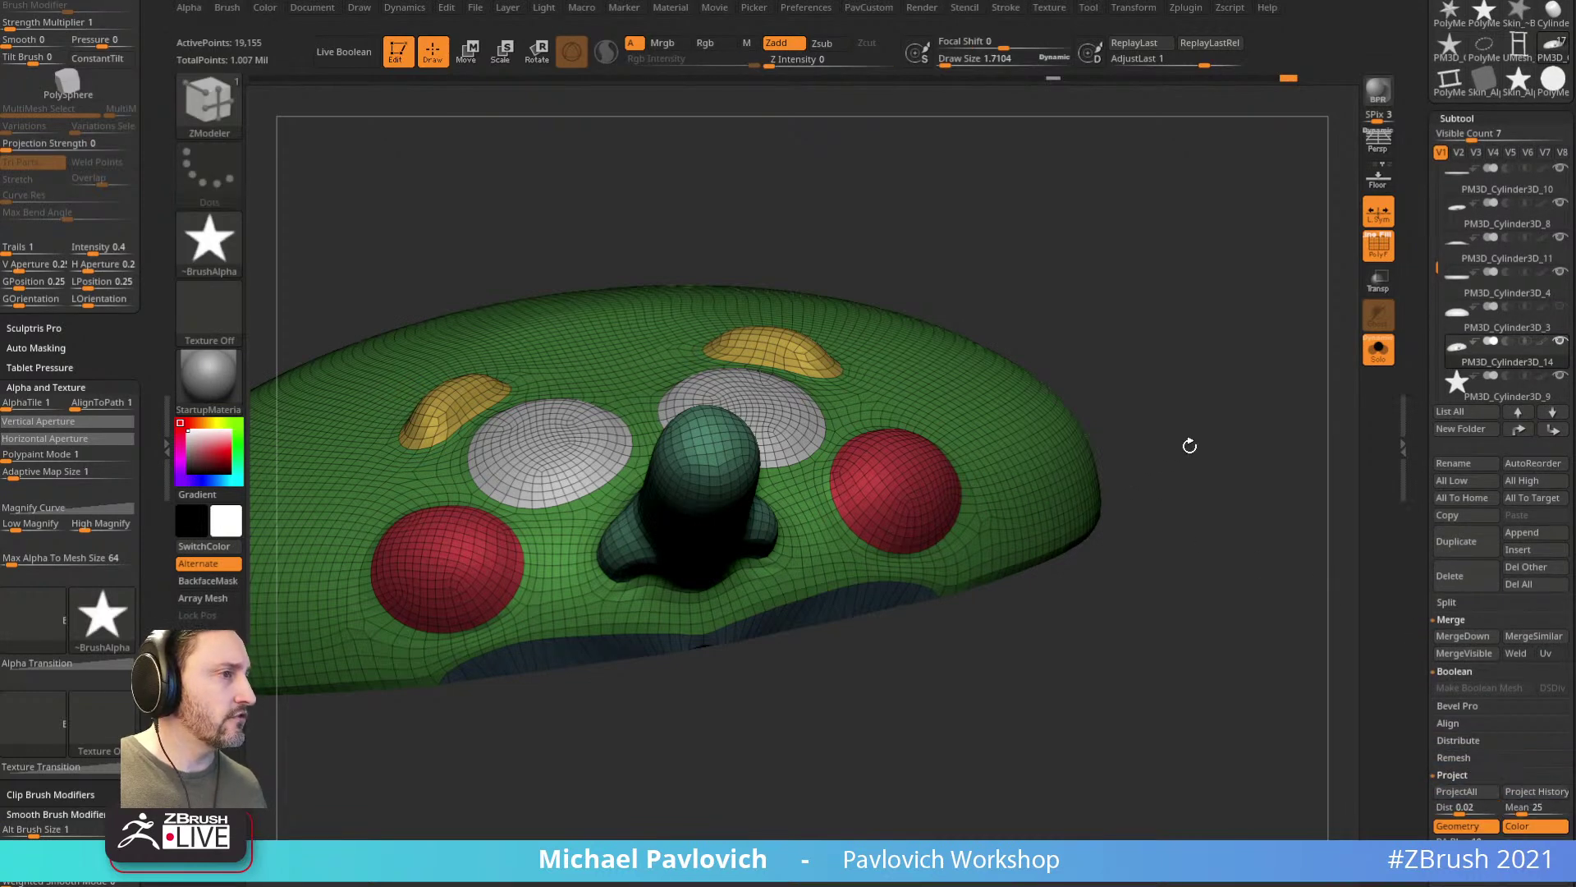
Step: Subdivide the remeshed bun twice, projecting the sculpted form from the undo history onto each level
key(ctrl+d)
key(grave)
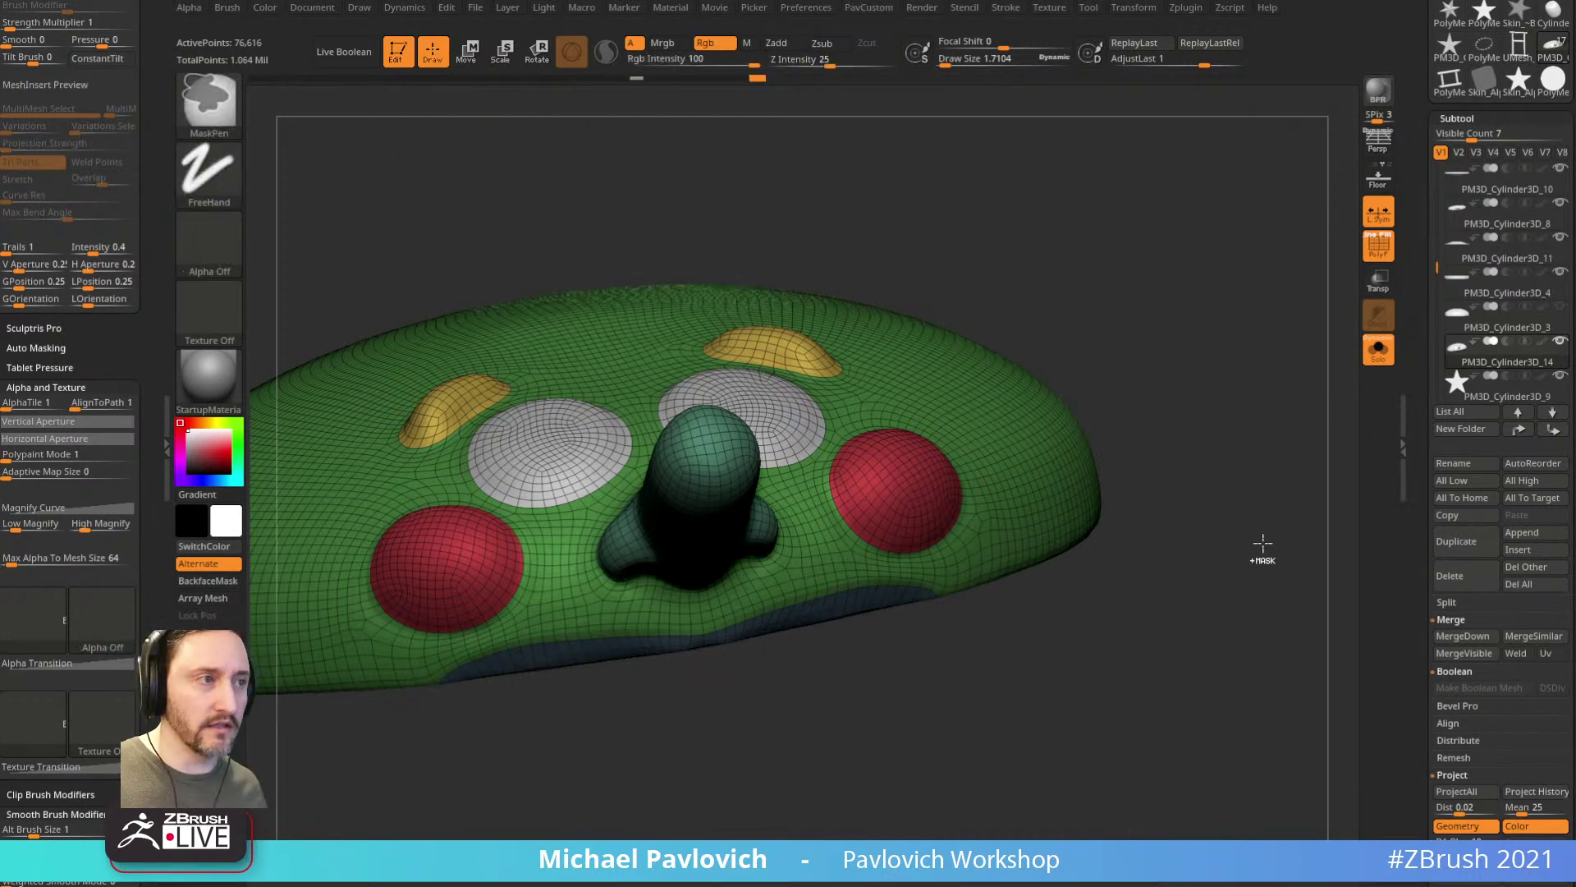
key(ctrl+d)
key(grave)
click(1280, 722)
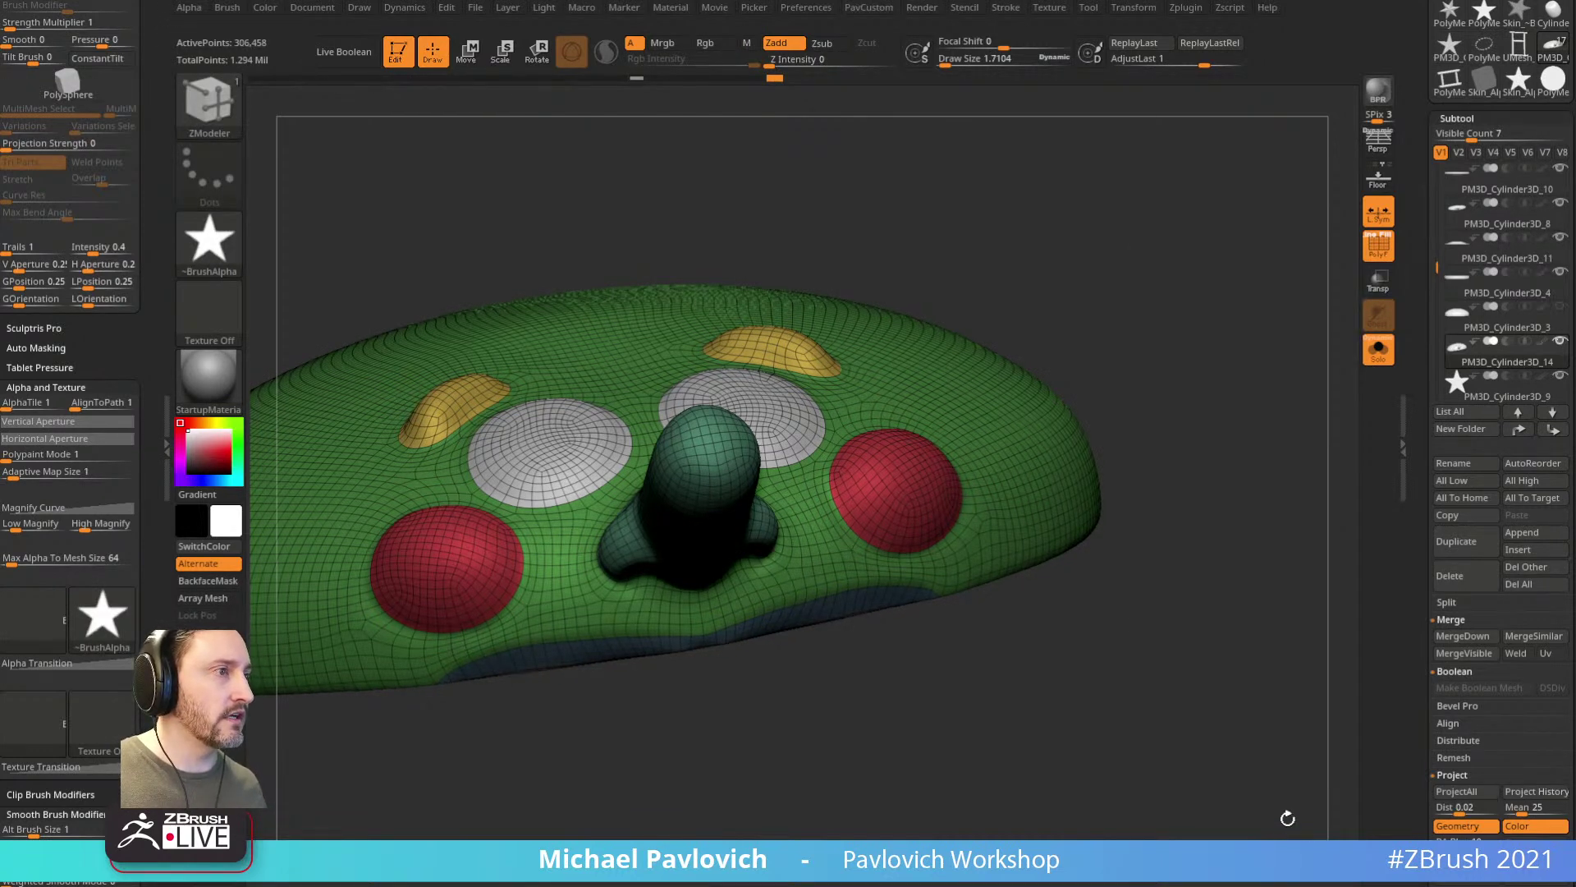
Step: Show the whole tower again without wireframe lines and switch to the Standard brush
click(1378, 349)
click(1380, 248)
shift+drag(1329, 312, 1221, 386)
alt+drag(1256, 334, 1216, 354)
key(b)
key(s)
key(t)
mouse_move(1216, 354)
alt+mouse_down()
mouse_move(1186, 356)
mouse_move(1232, 341)
mouse_move(1183, 367)
mouse_move(1107, 350)
alt+mouse_up()
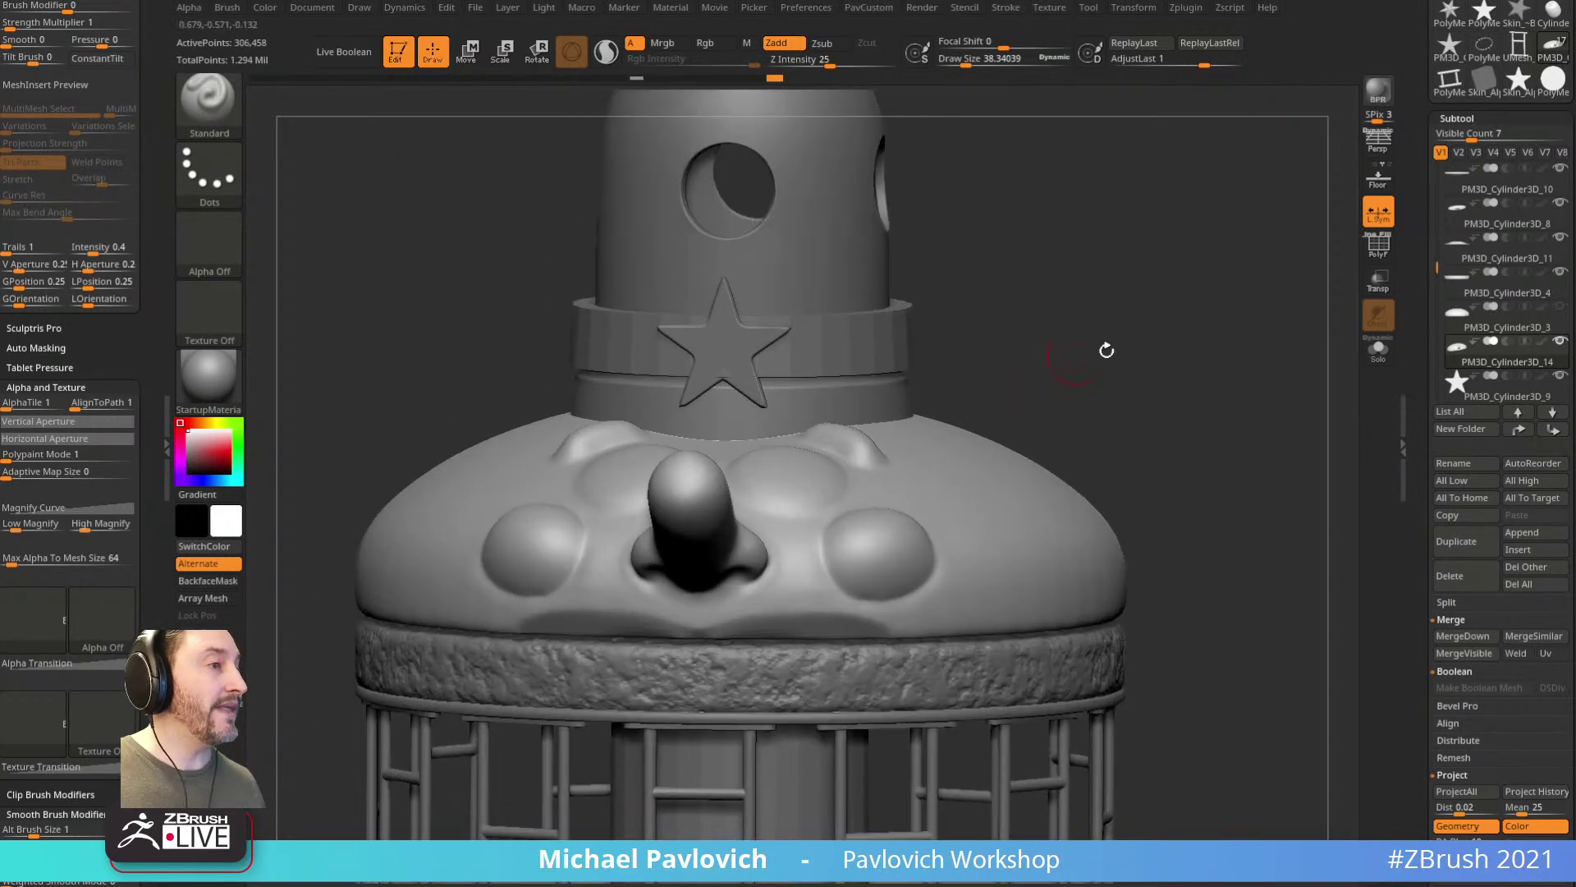
Step: Delete the old faceted bun subtool, PM3D_Cylinder3D_3
click(1528, 325)
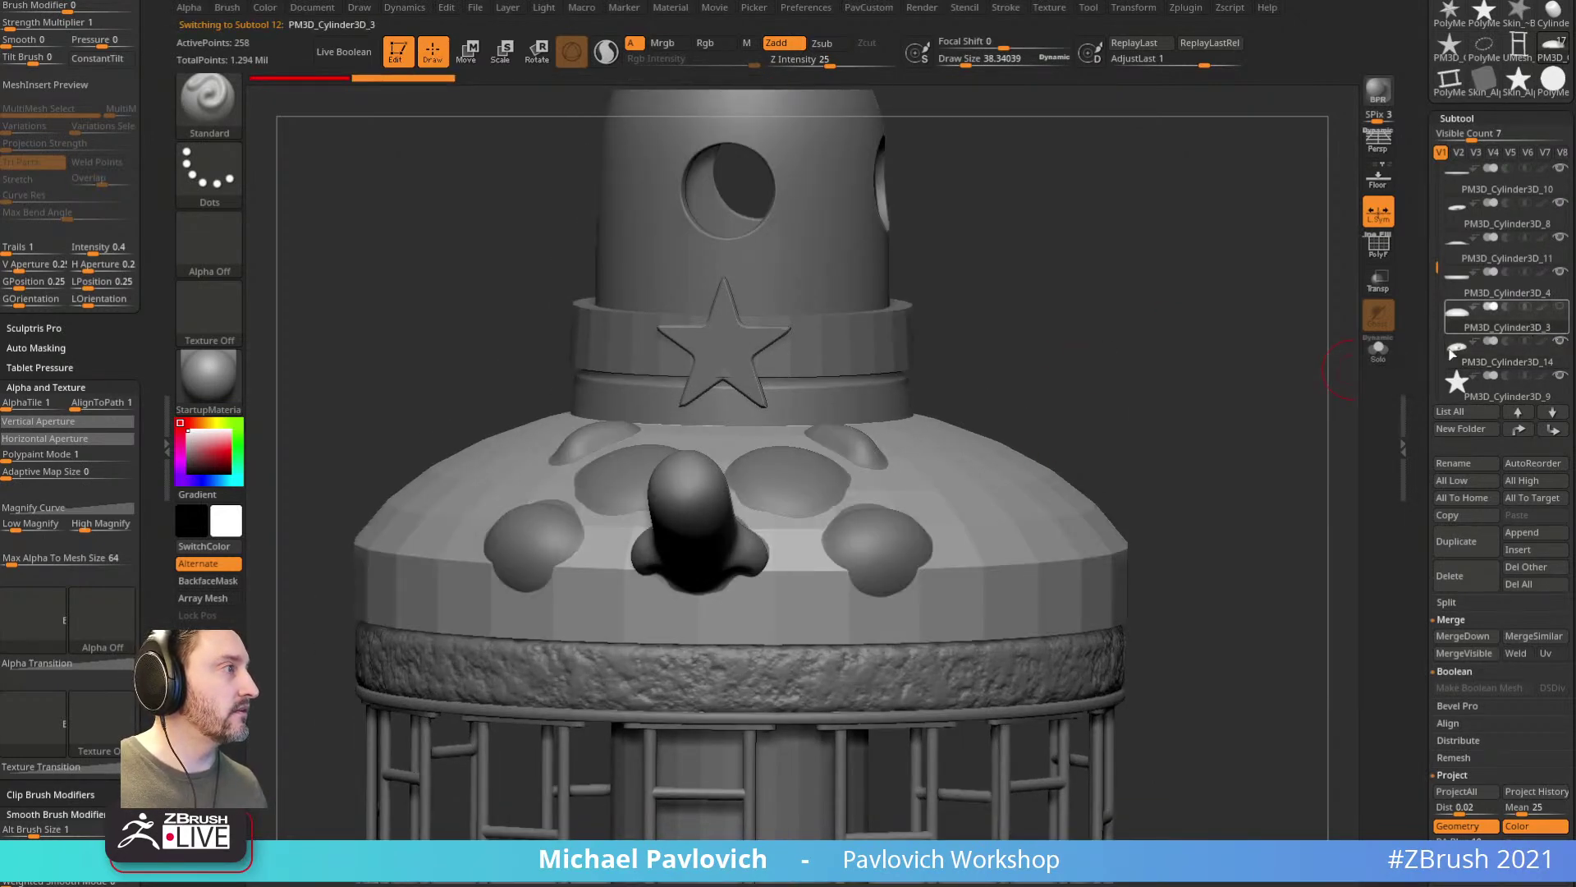
scroll(1475, 340, down, 3)
click(1439, 489)
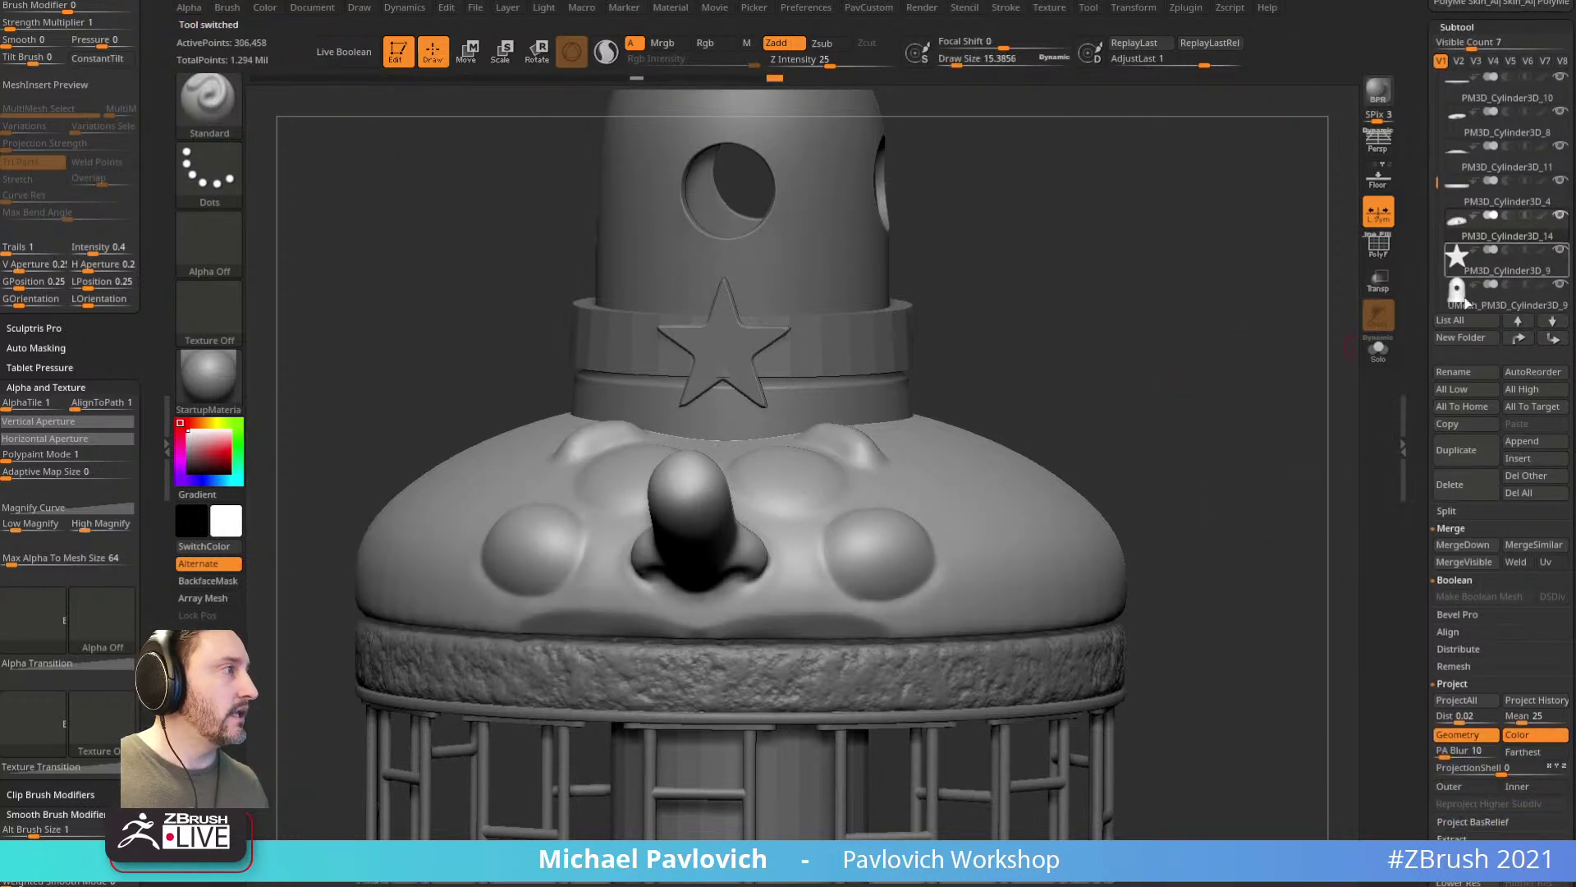
Step: Duplicate the sculpted bun subtool and reduce the copy to its lowest subdivision level by deleting the higher levels
click(1458, 448)
scroll(1420, 424, down, 5)
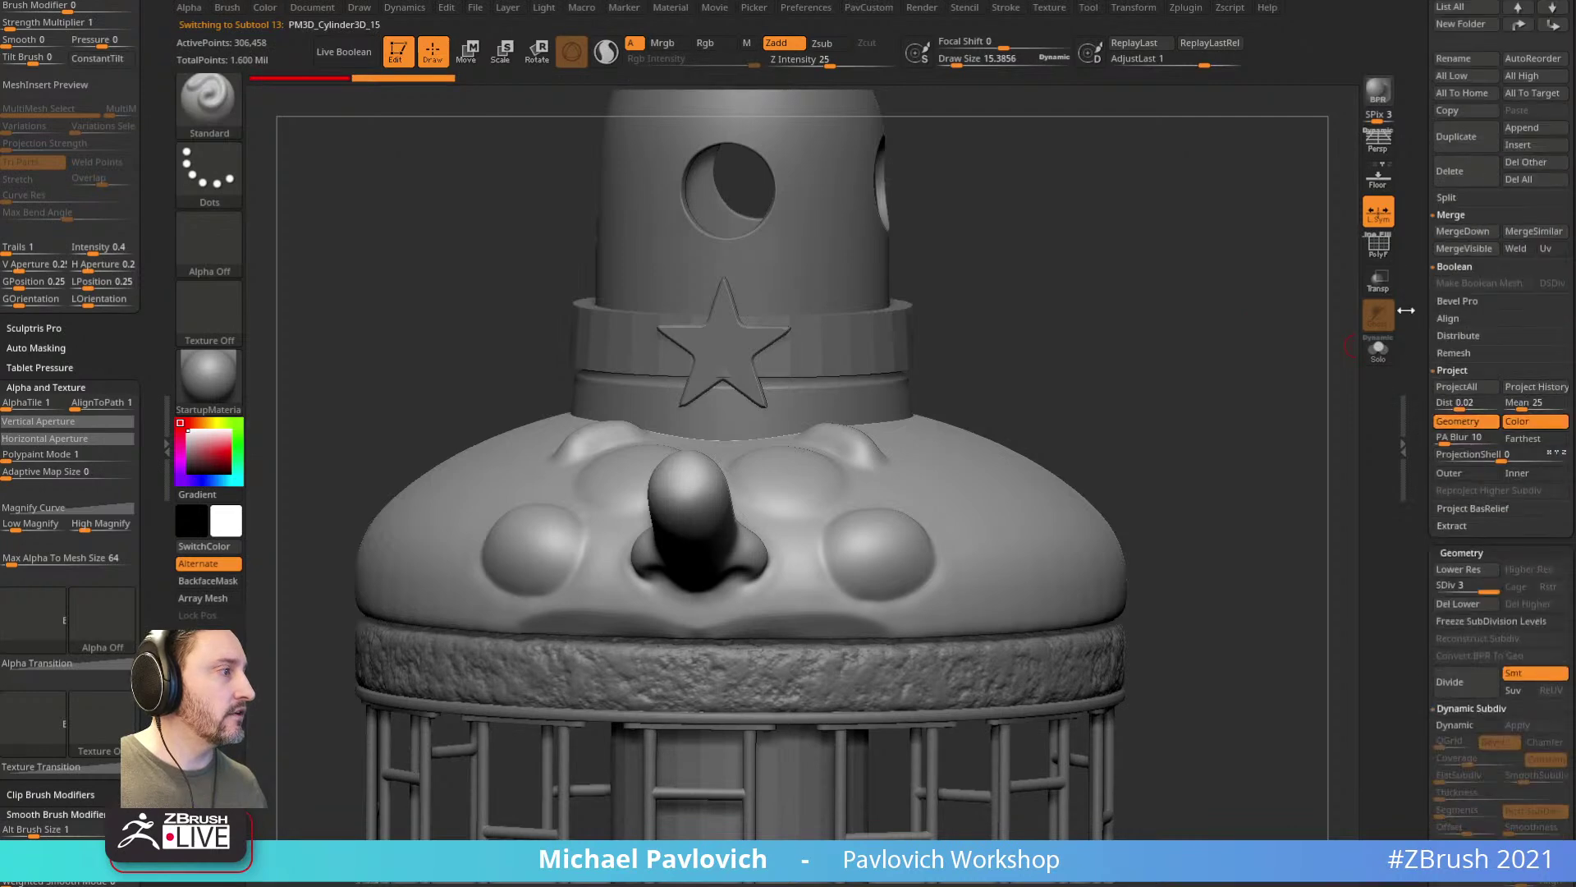
click(1482, 637)
click(1527, 605)
Step: Isolate the duplicated bun and display its polygroups with wireframe lines
click(1377, 349)
key(shift+f)
mouse_move(1214, 339)
mouse_down()
mouse_move(1235, 363)
mouse_move(1214, 367)
mouse_up()
drag(1177, 418, 1188, 403)
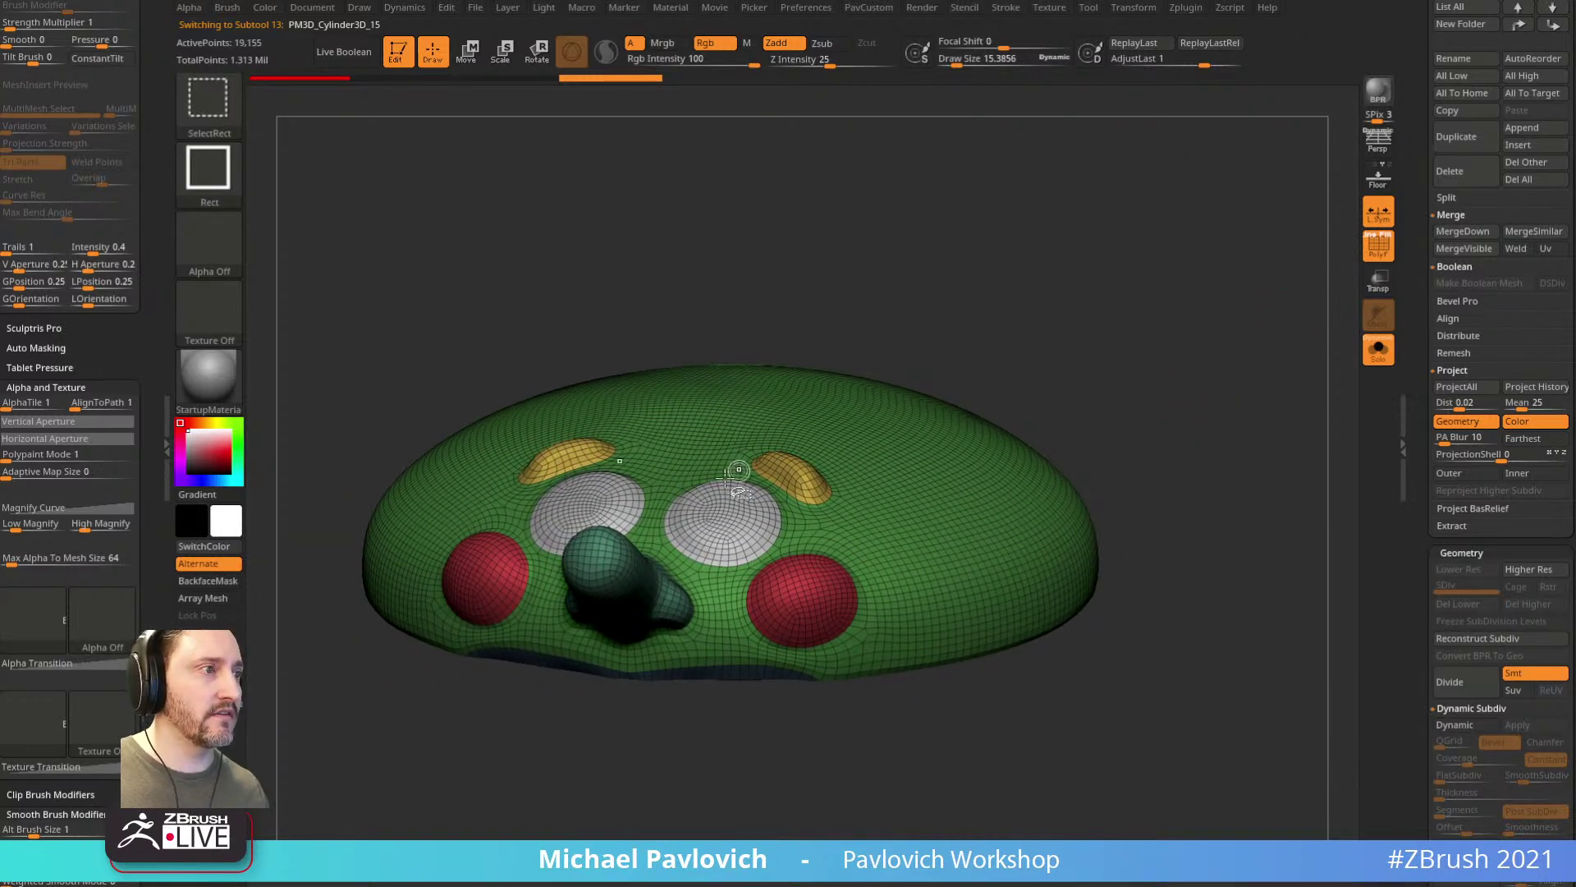
Step: Hide the eye and mouth polygroups on the duplicated bun and delete the hidden geometry
ctrl+shift+click(723, 509)
ctrl+shift+drag(1183, 311, 1215, 279)
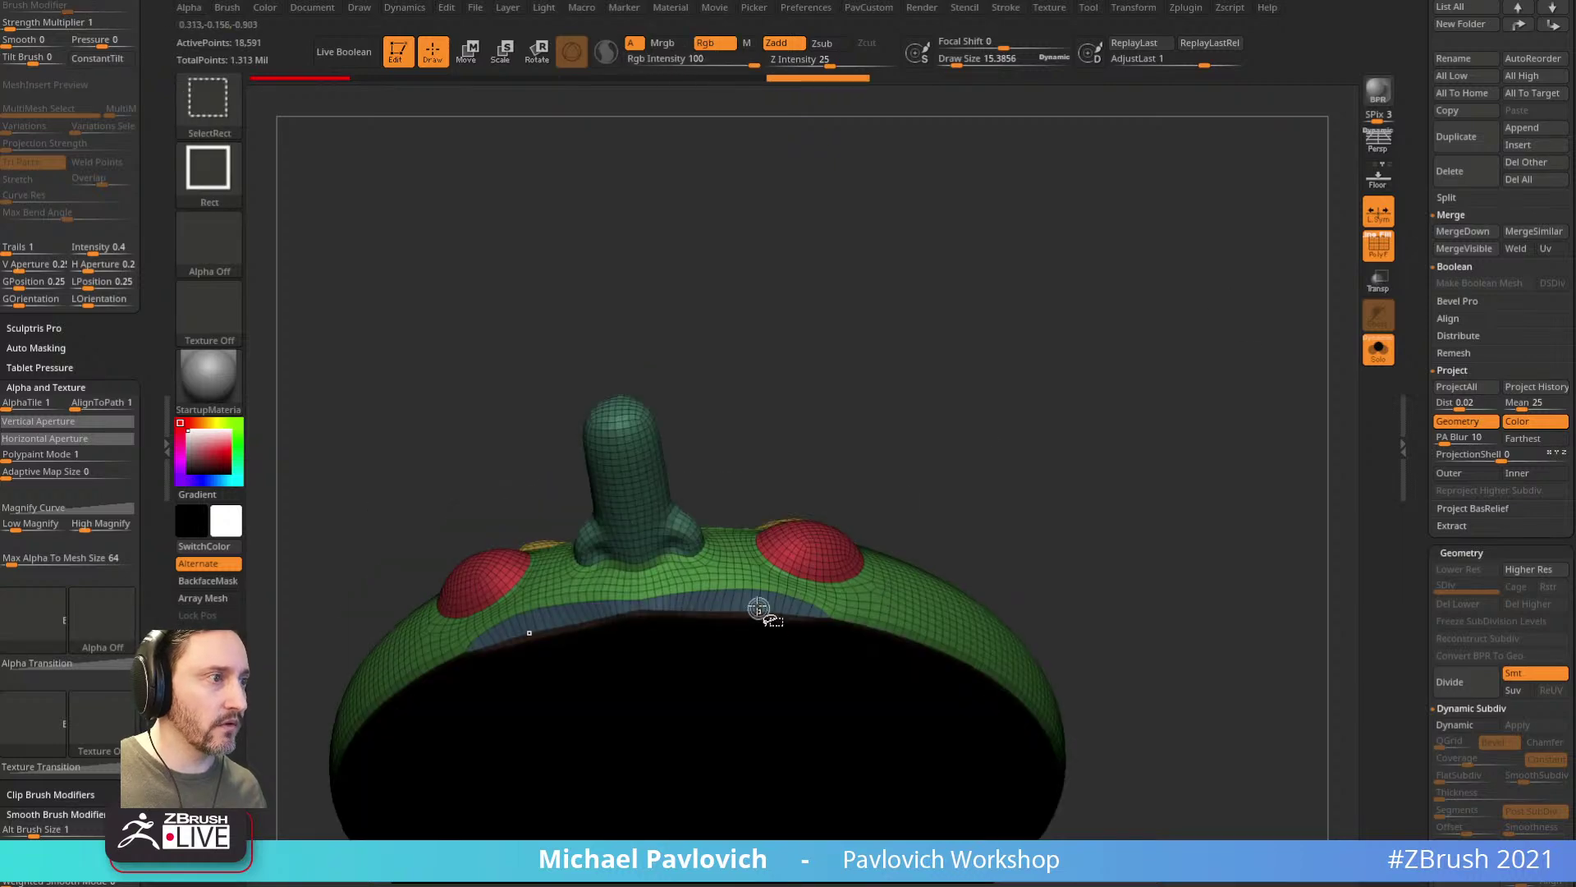
ctrl+shift+click(756, 603)
mouse_move(1091, 440)
shift+mouse_down()
mouse_move(1084, 292)
mouse_move(1108, 556)
shift+mouse_up()
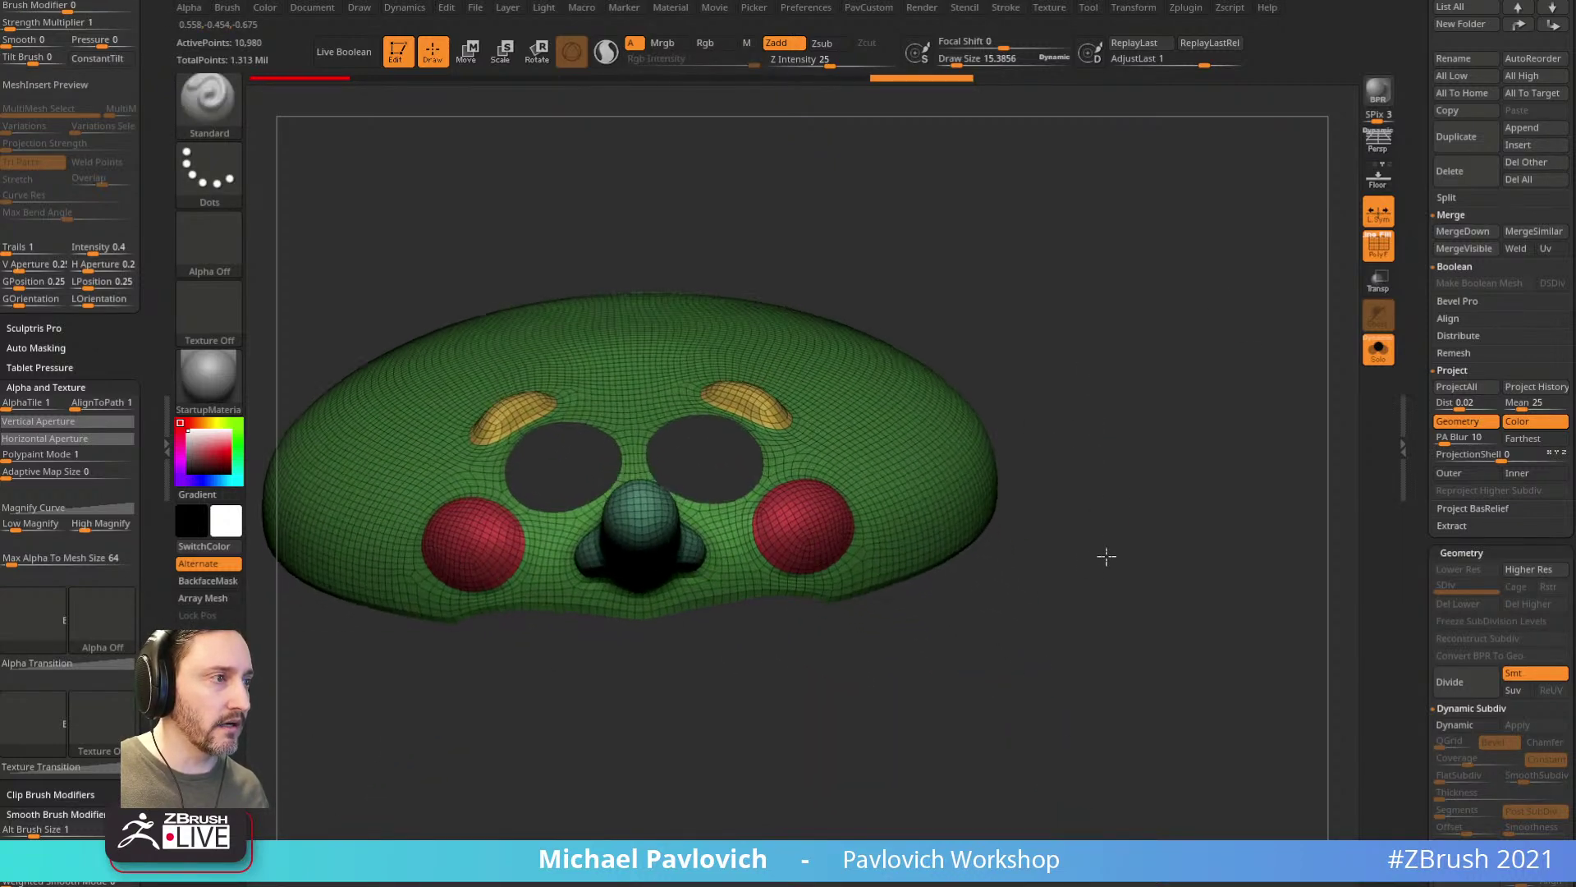
key(space)
click(1168, 400)
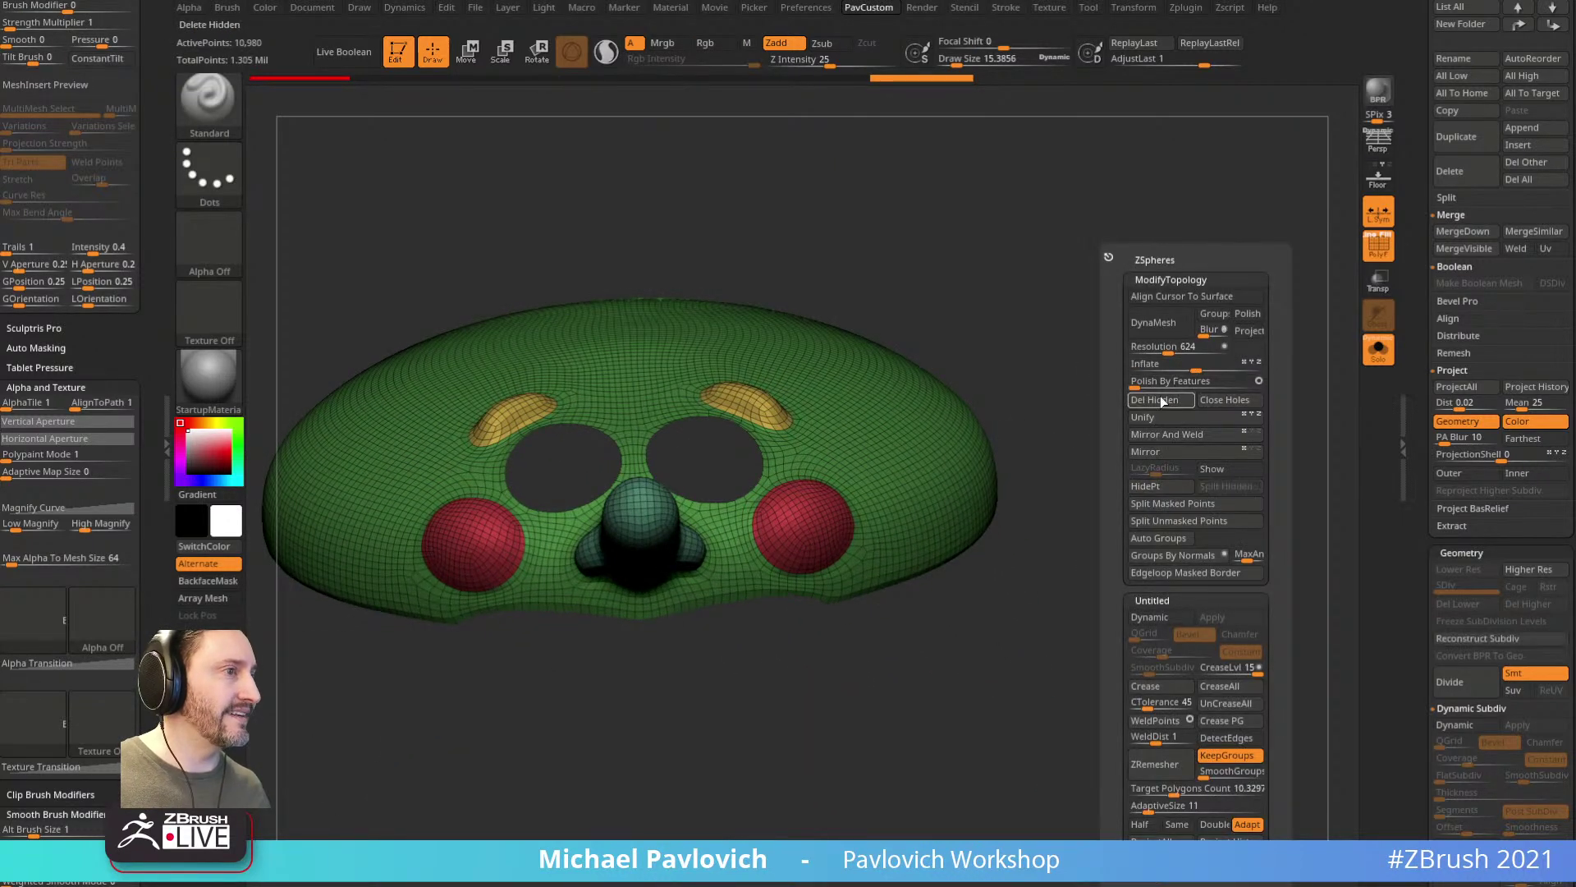
drag(1151, 386, 1179, 356)
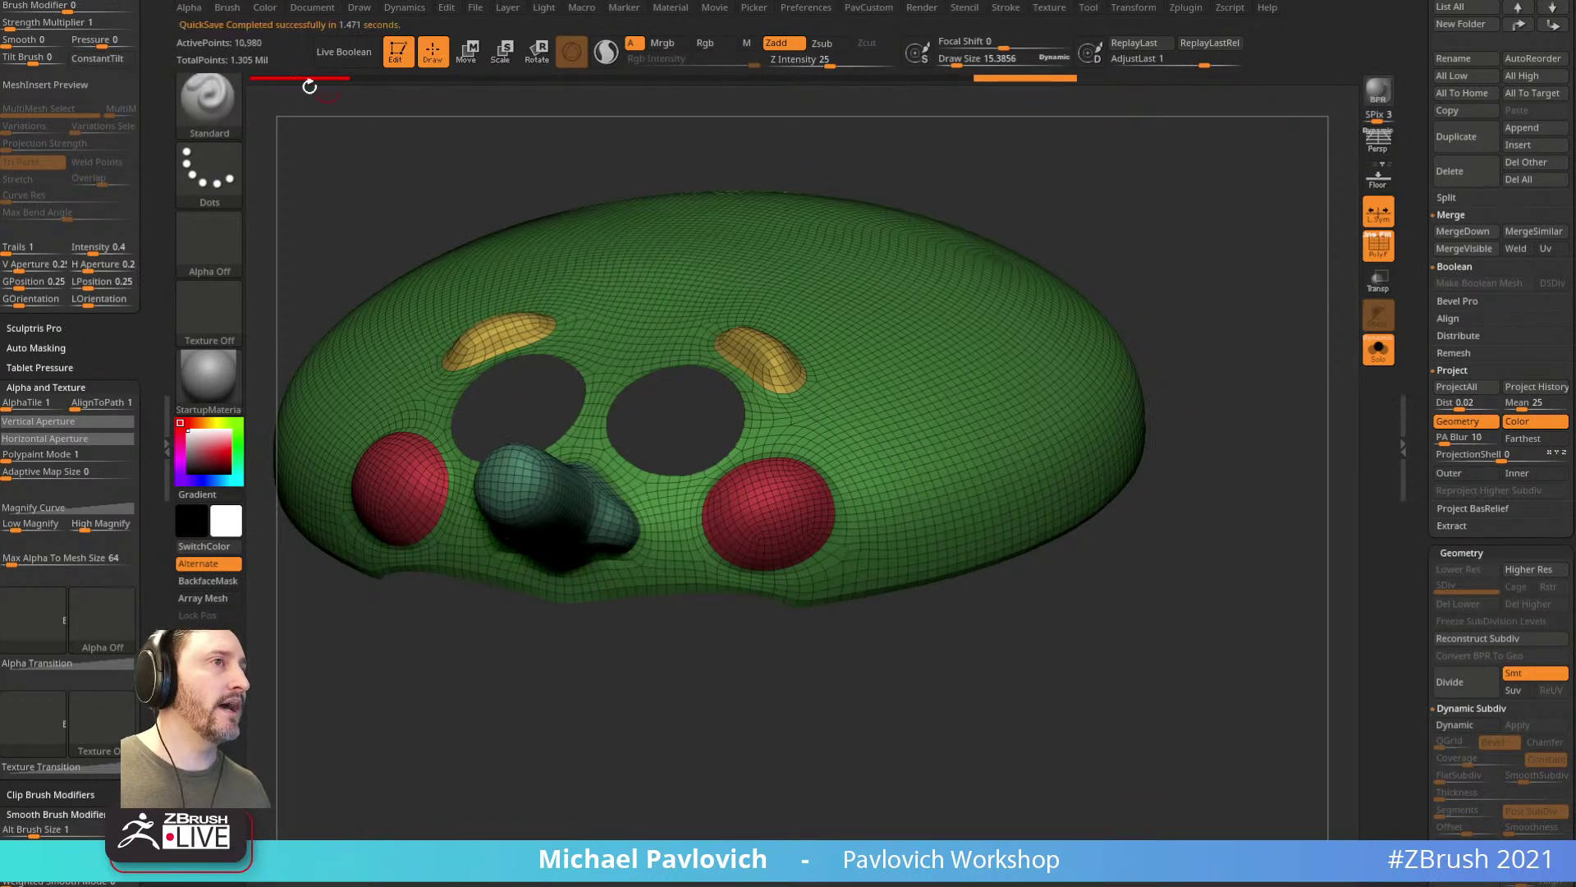
key(ctrl)
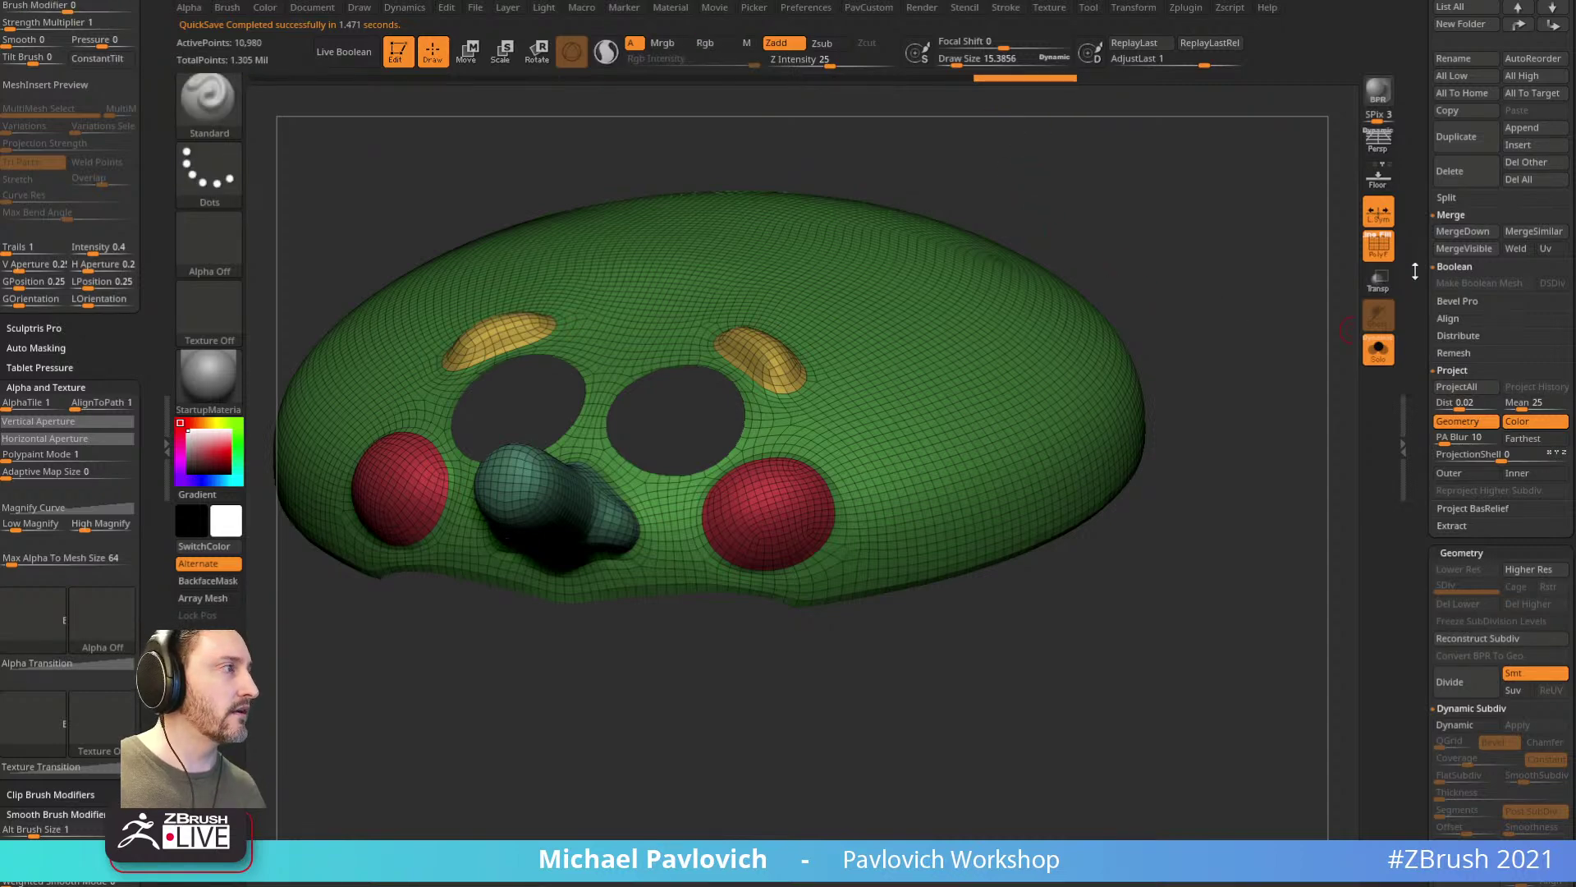
Step: Switch to a Sphere3D primitive and initialize it with HDivide 8 and VDivide 8
drag(1413, 278, 1419, 744)
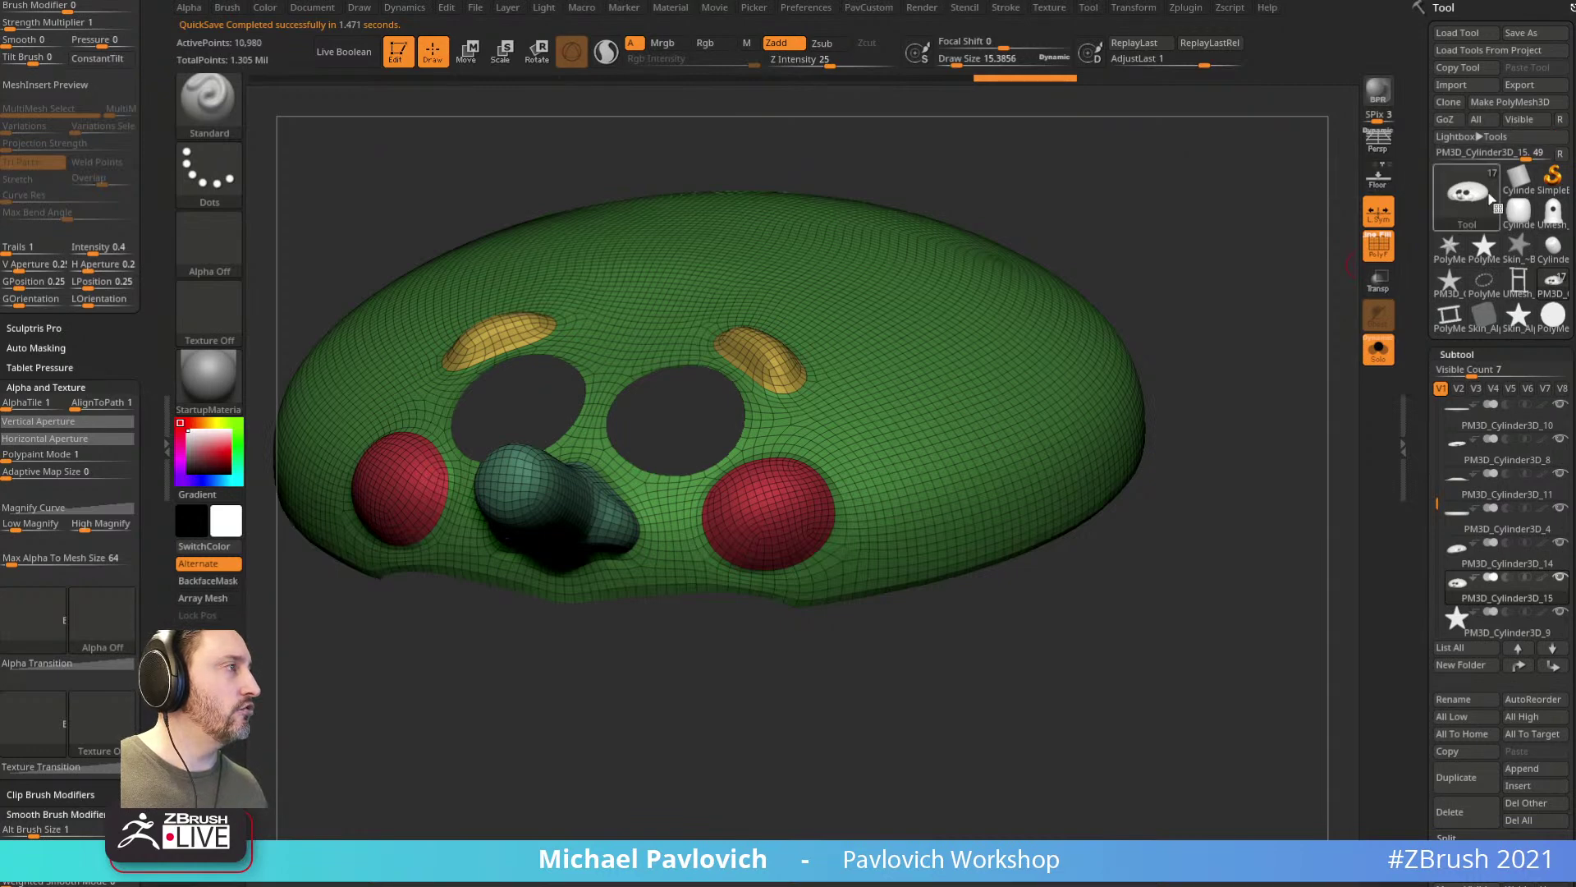
click(1468, 197)
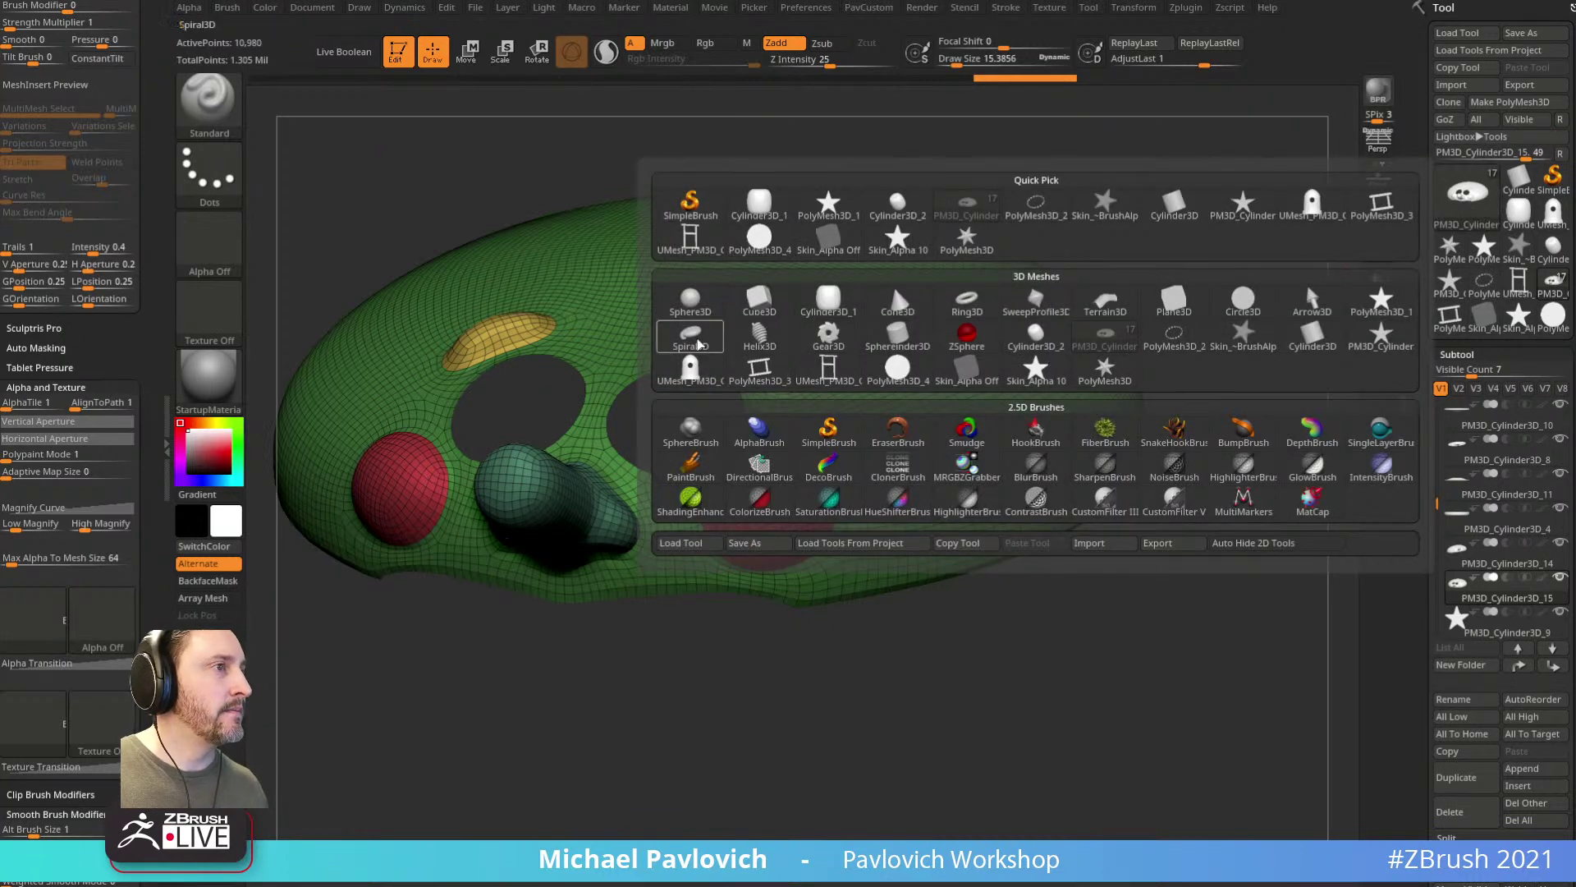
click(734, 320)
drag(1421, 440, 1423, 165)
click(1466, 192)
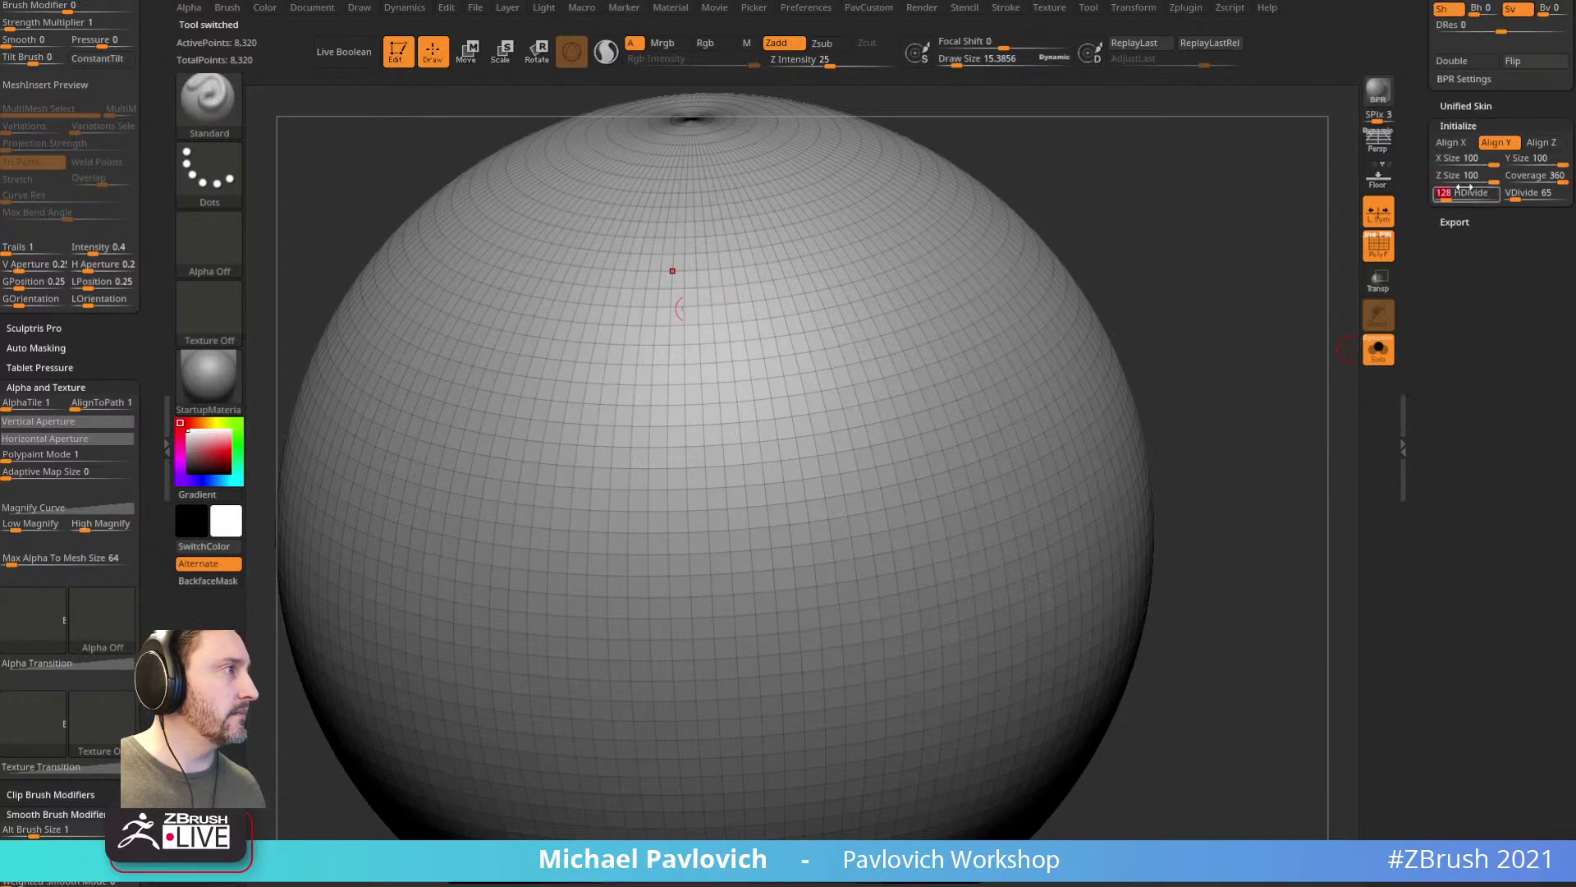
text(8)
key(Tab)
text(8)
key(Return)
ctrl+right_drag(1281, 189, 1130, 98)
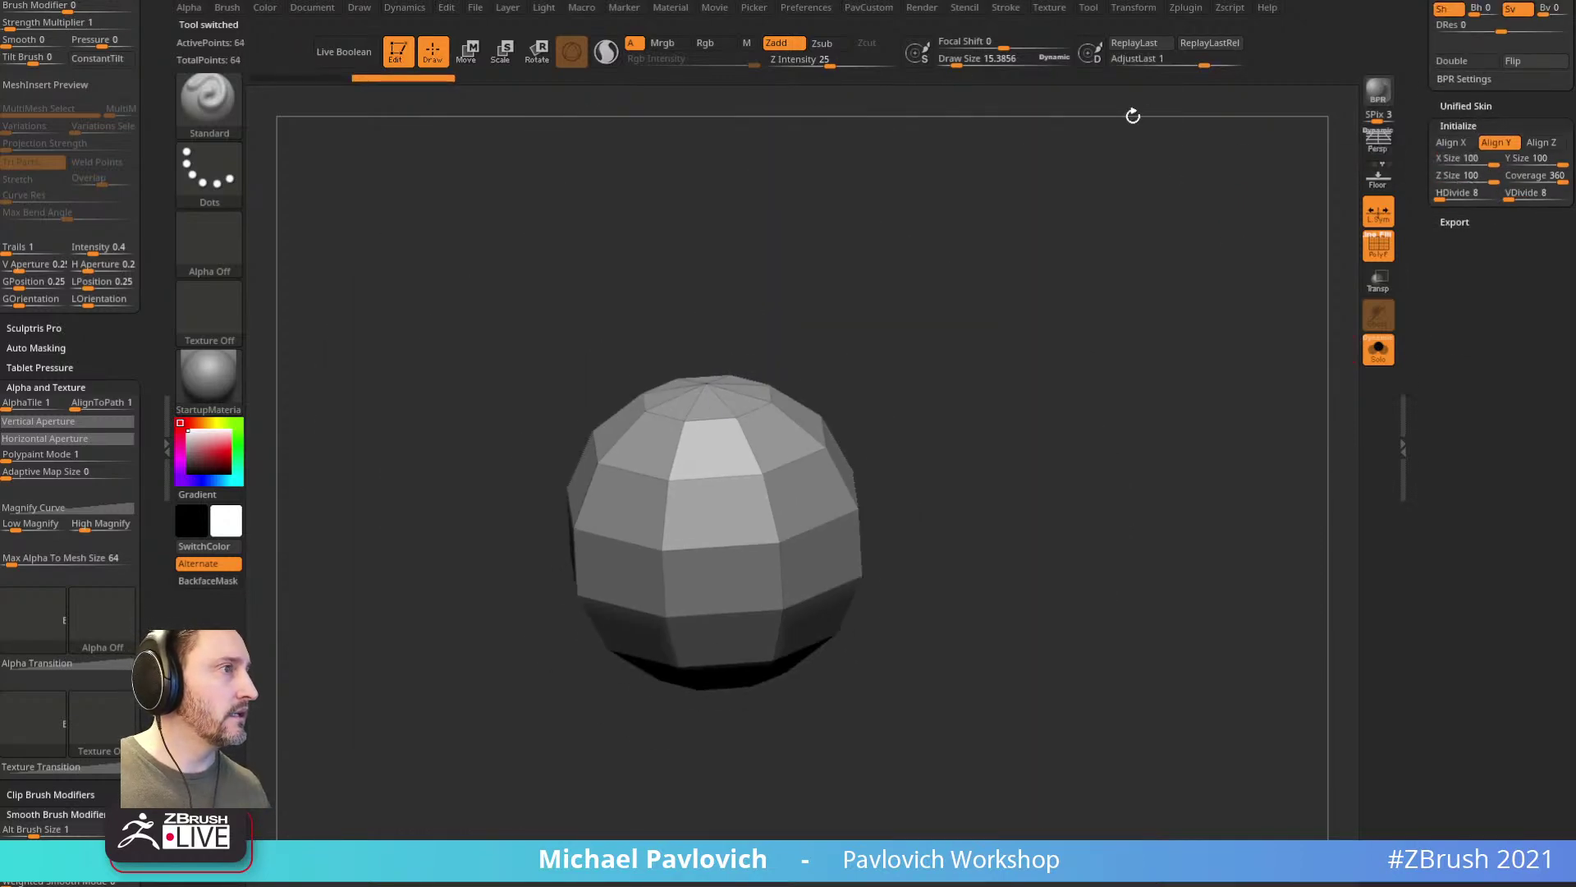
Step: Convert the low-resolution sphere into an editable PolyMesh3D
scroll(1436, 502, up, 10)
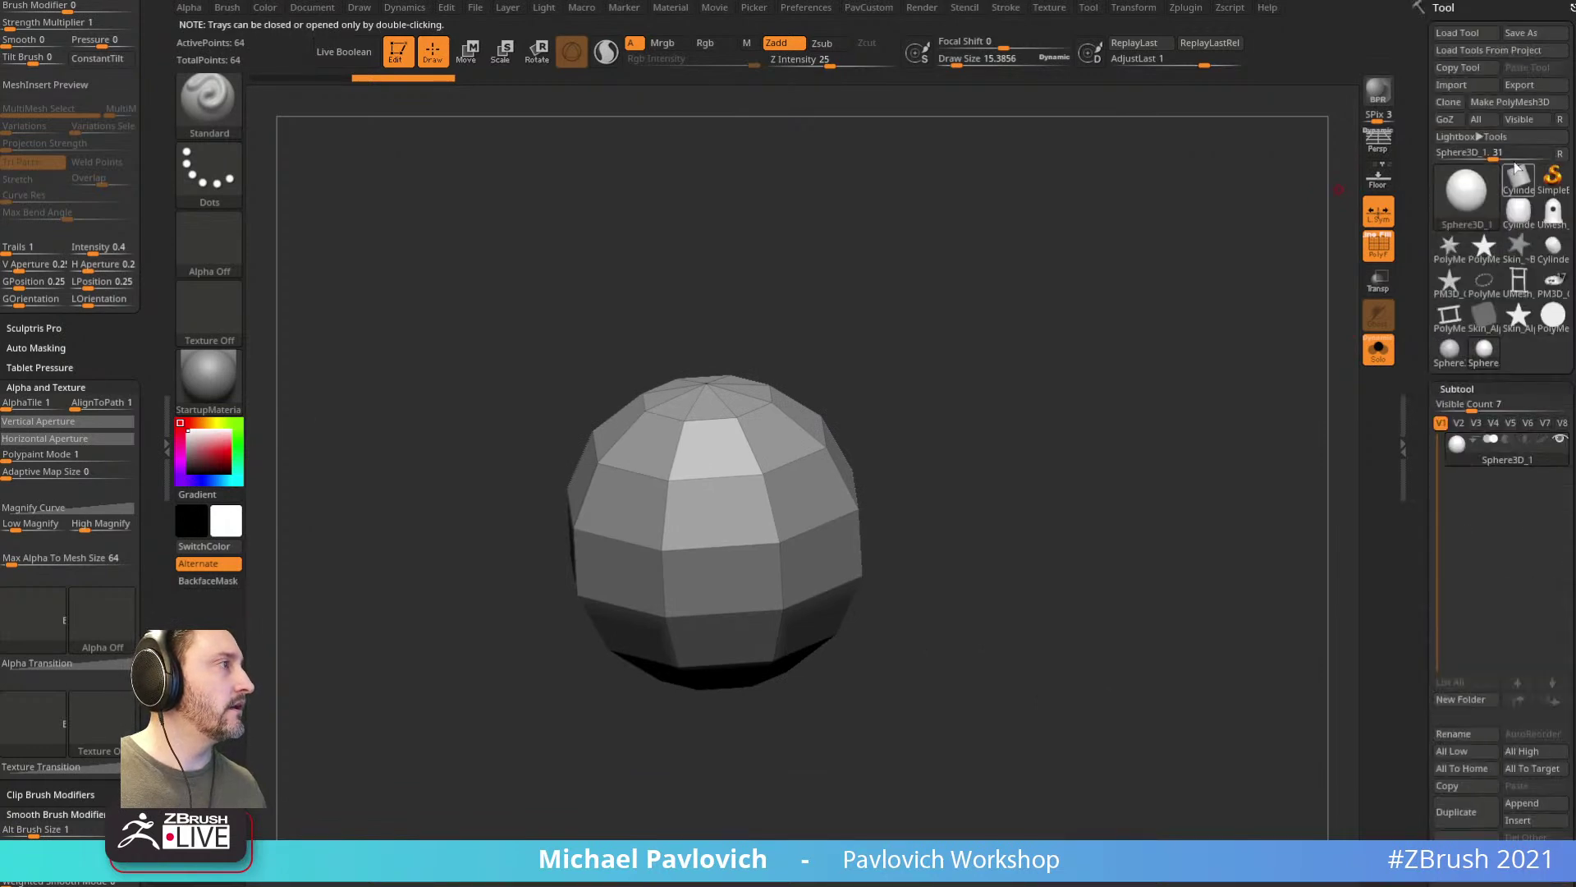
key(w)
drag(697, 549, 795, 470)
key(ctrl+z)
key(q)
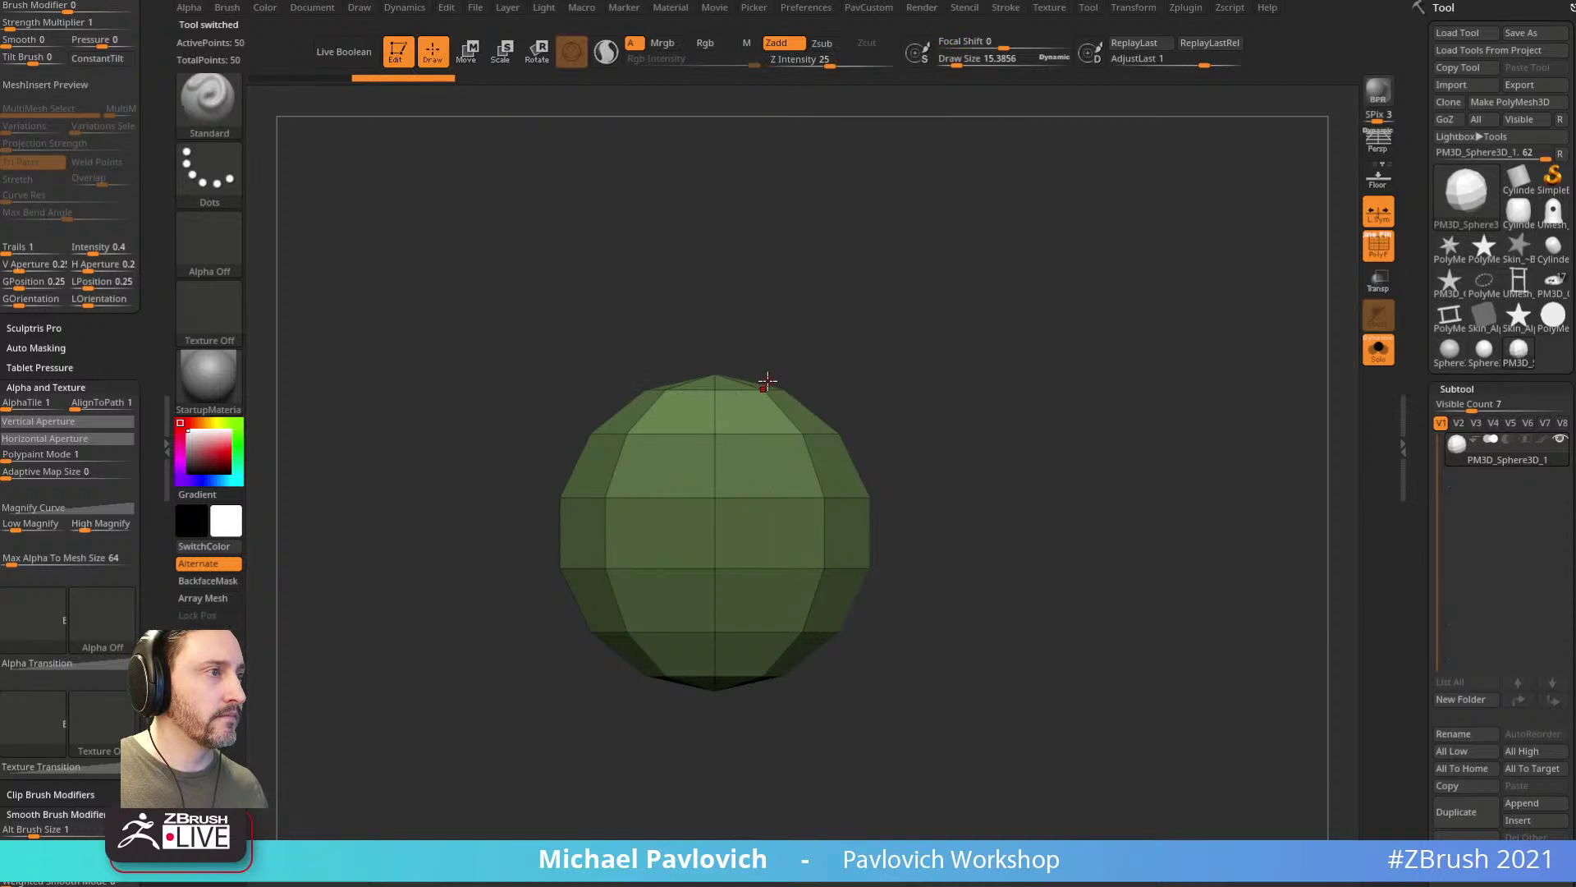
Step: Pull the sphere's top upward with the Move brush to form an egg shape
key(b)
key(m)
key(v)
mouse_move(731, 368)
mouse_down()
mouse_move(707, 320)
mouse_move(715, 222)
mouse_move(730, 365)
mouse_move(714, 263)
mouse_up()
key(bracketleft)
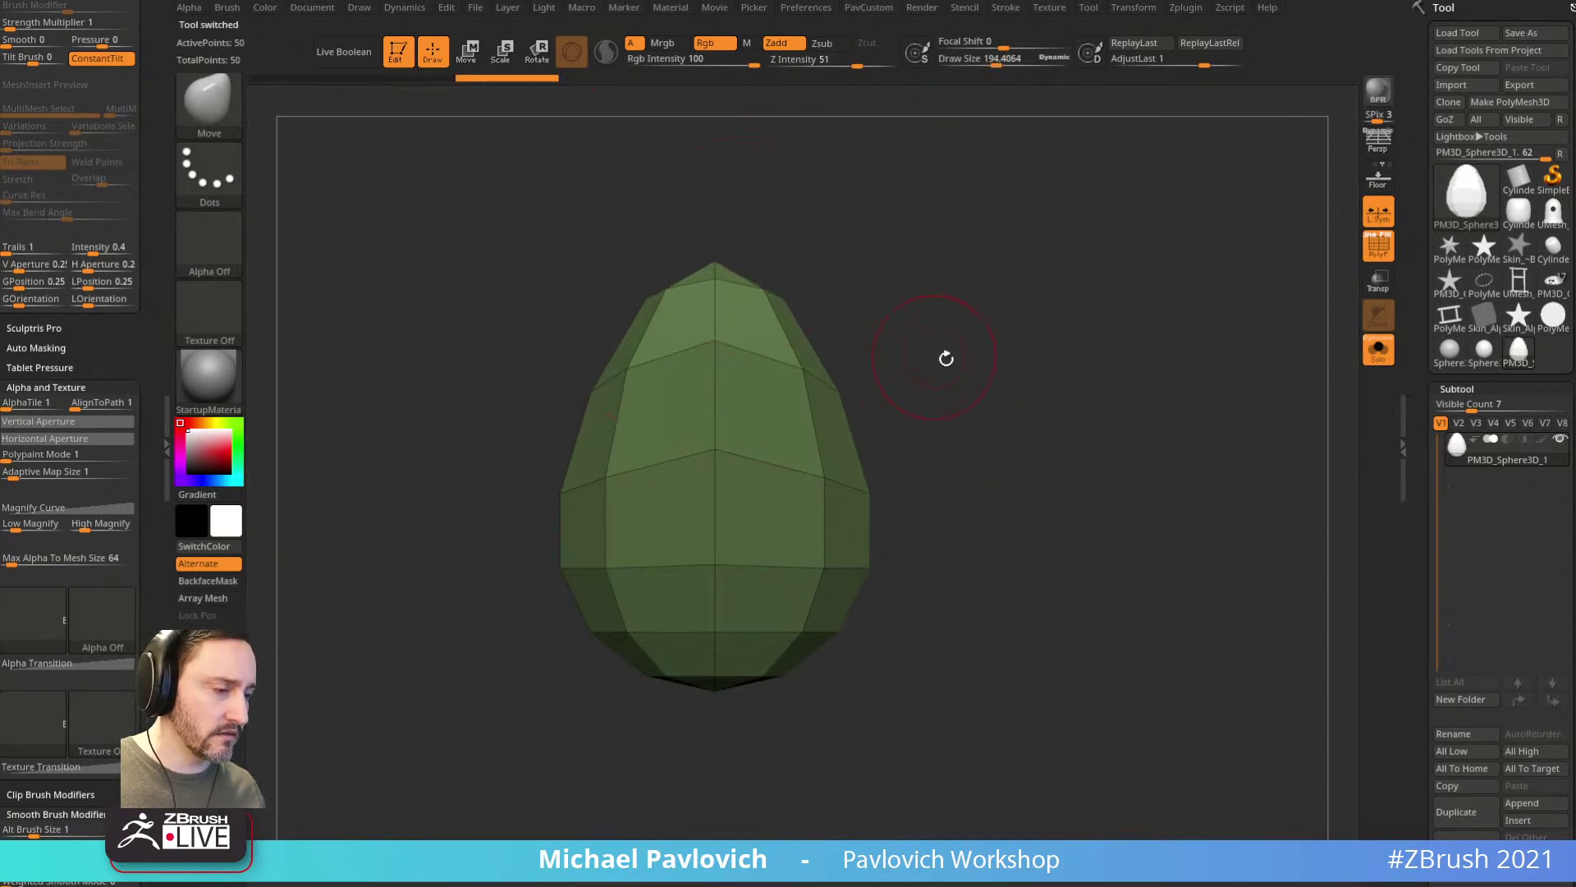
Step: Flatten the egg's depth into a thin seed shape and enlarge the Move brush
key(s)
mouse_move(860, 628)
mouse_down()
mouse_move(885, 629)
mouse_move(842, 644)
mouse_up()
drag(1003, 524, 1056, 473)
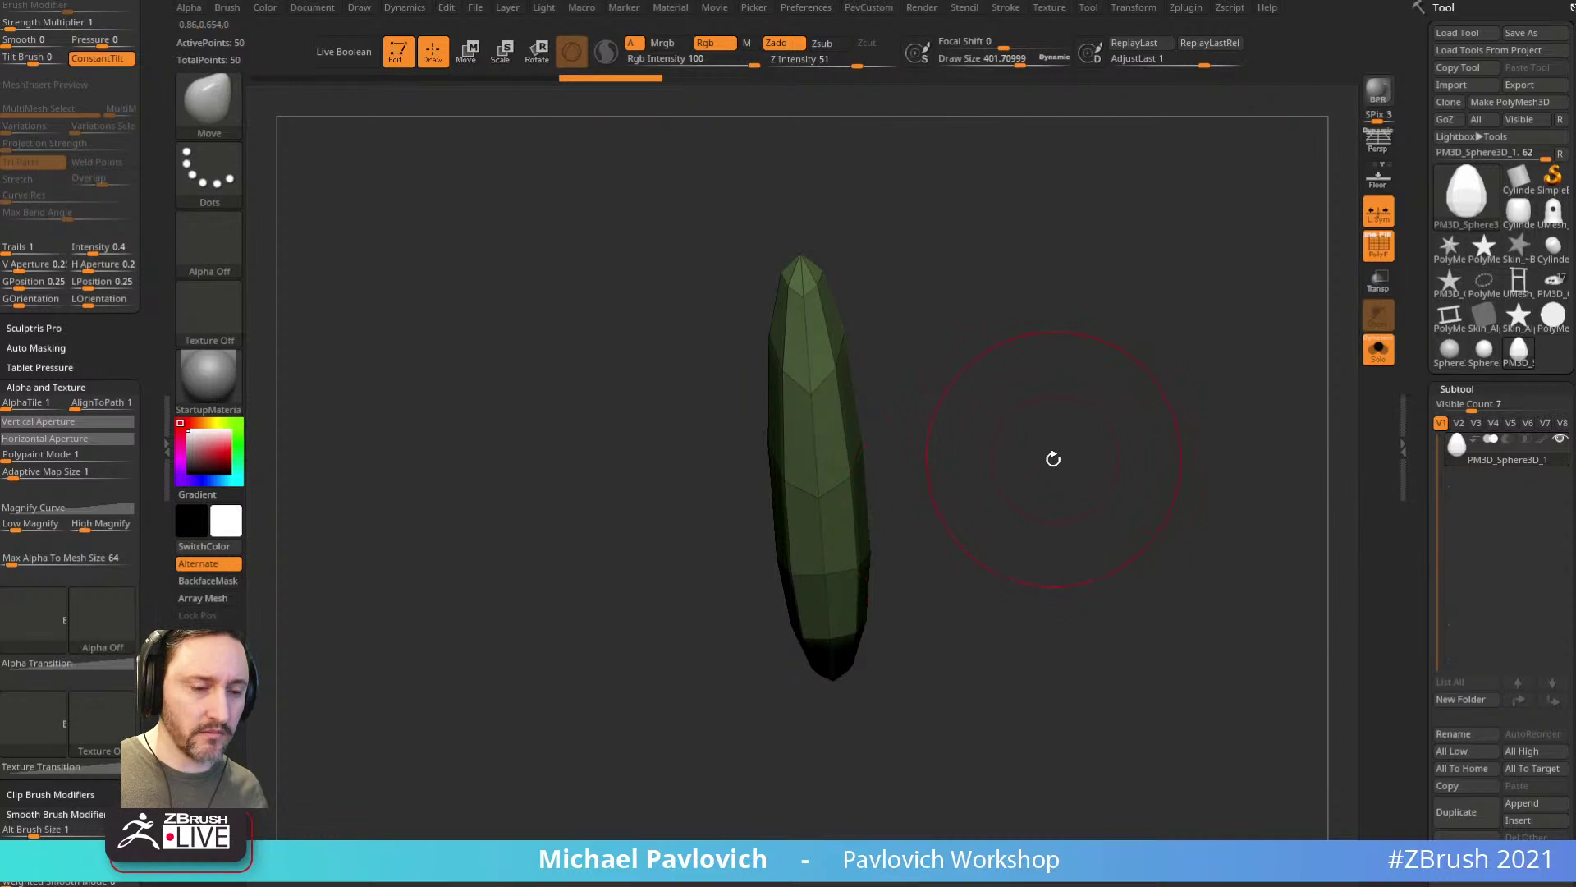
Step: Preview the flattened seed smoothly with Dynamic Subdiv, hide the wireframe lines and reduce the brush size
key(d)
click(1379, 246)
shift+drag(1301, 306, 1260, 334)
key(s)
drag(1175, 373, 1172, 372)
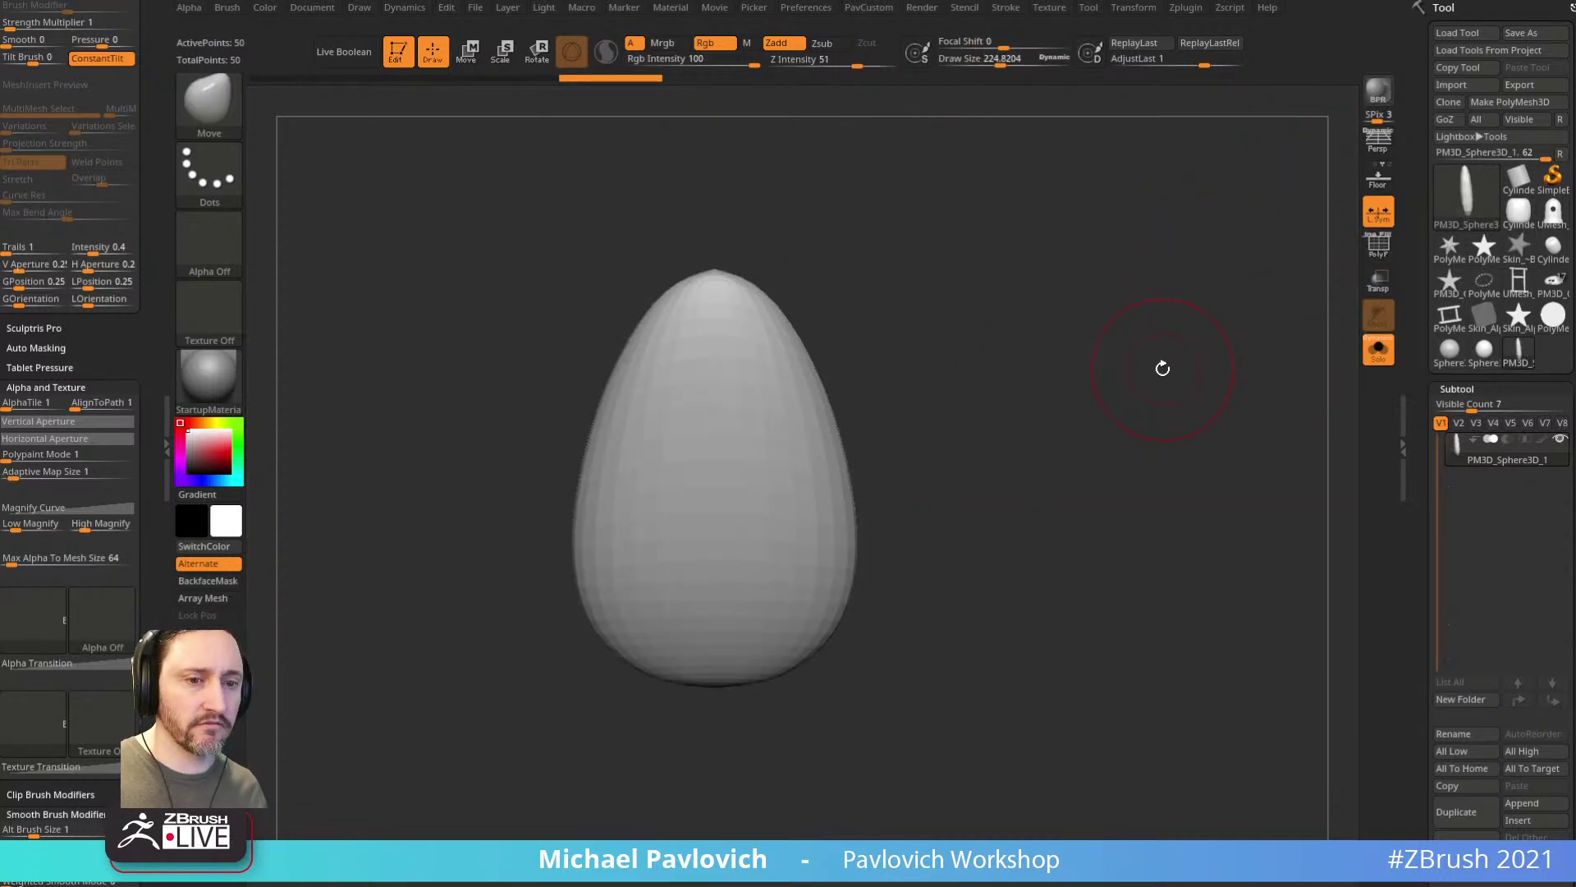
drag(1163, 367, 1082, 372)
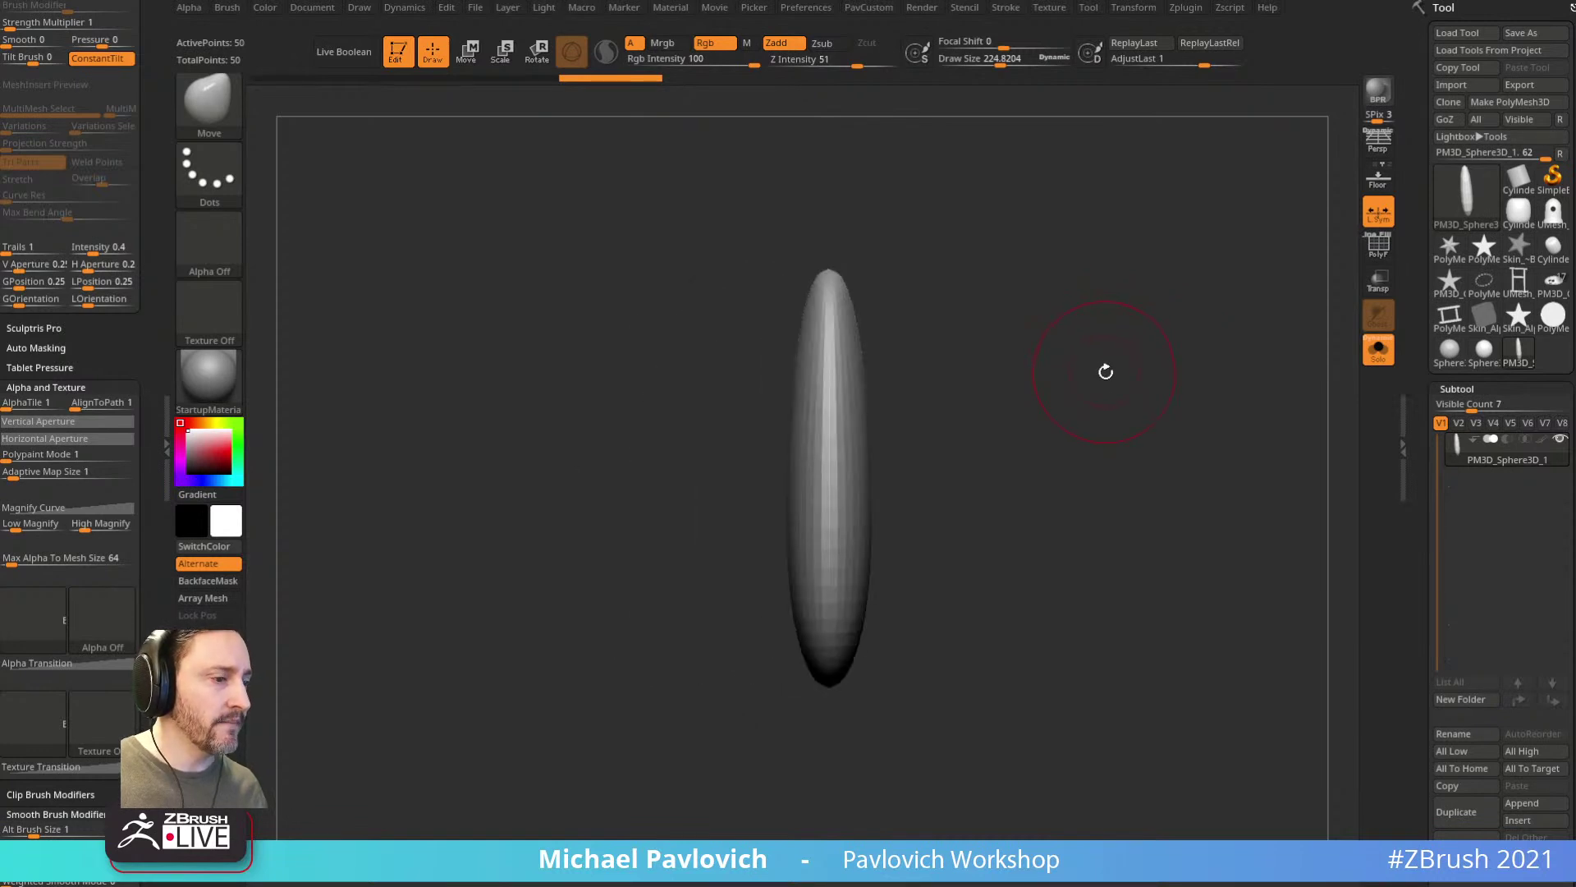
Step: Scale the seed slightly thicker in depth from the side view
key(w)
drag(771, 532, 719, 521)
key(q)
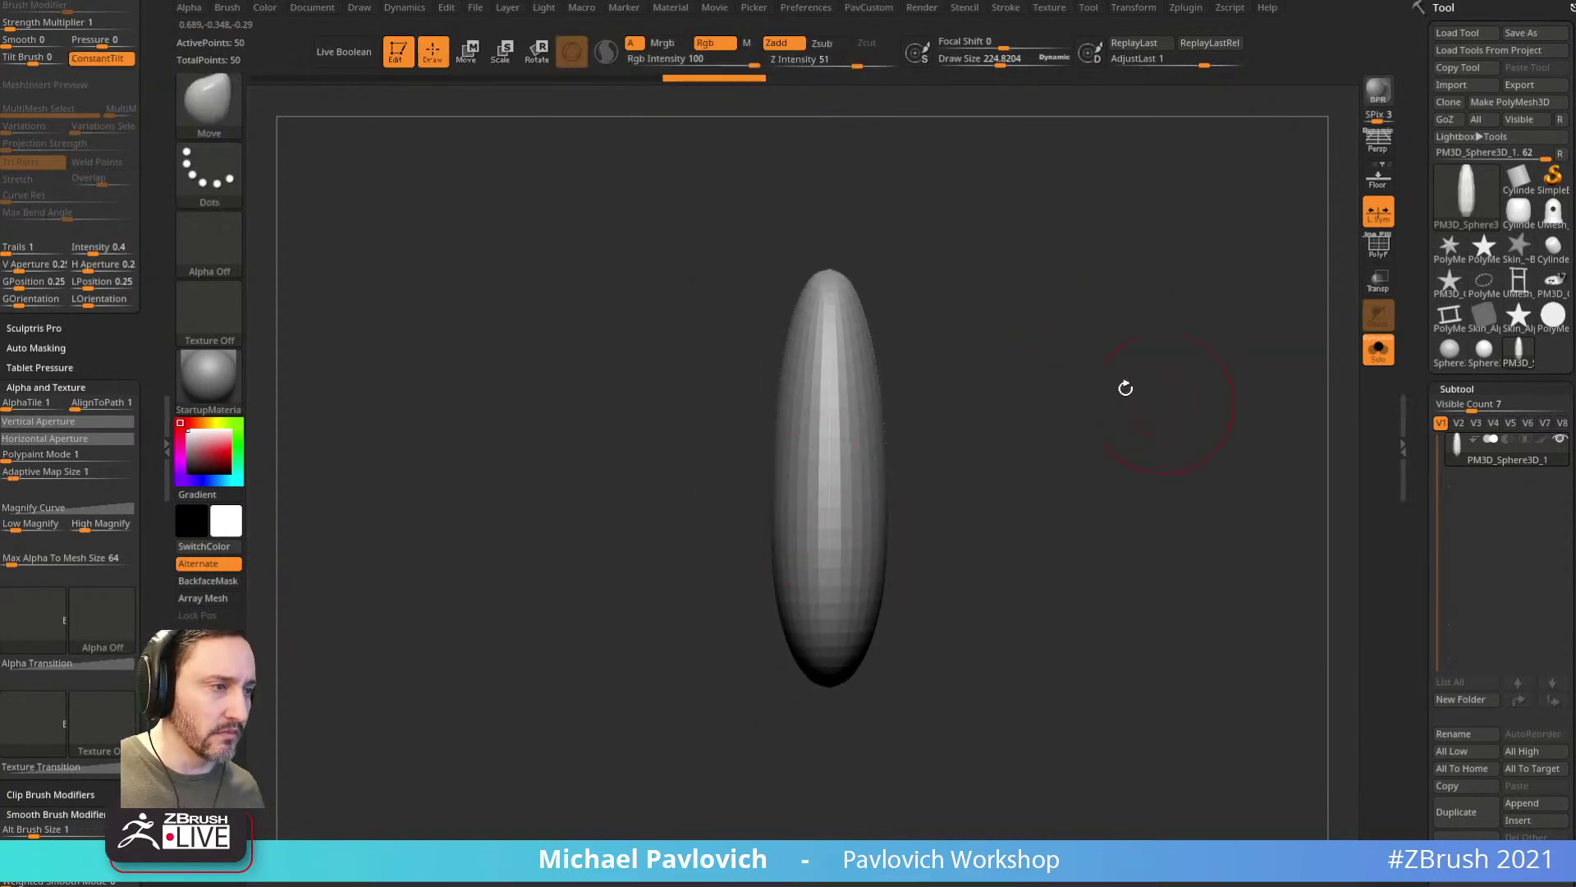
Step: Create a new InsertMesh brush from the seed in front view and open the brush settings
mouse_move(1047, 382)
shift+mouse_down()
mouse_move(1133, 369)
mouse_move(1071, 375)
mouse_move(1085, 372)
shift+mouse_up()
key(s)
key(b)
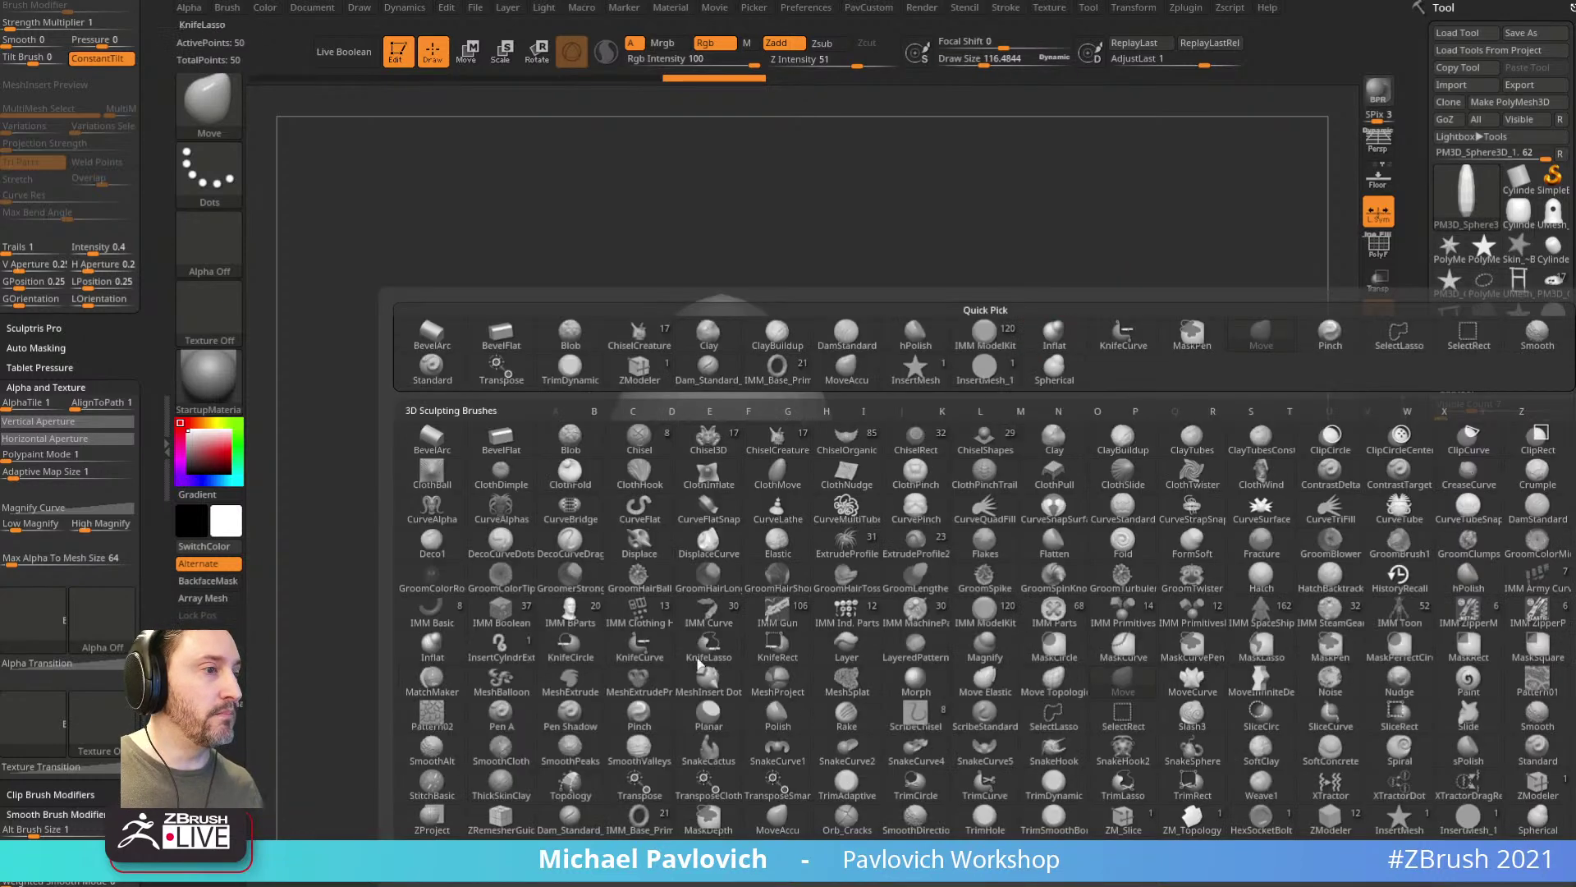
click(651, 849)
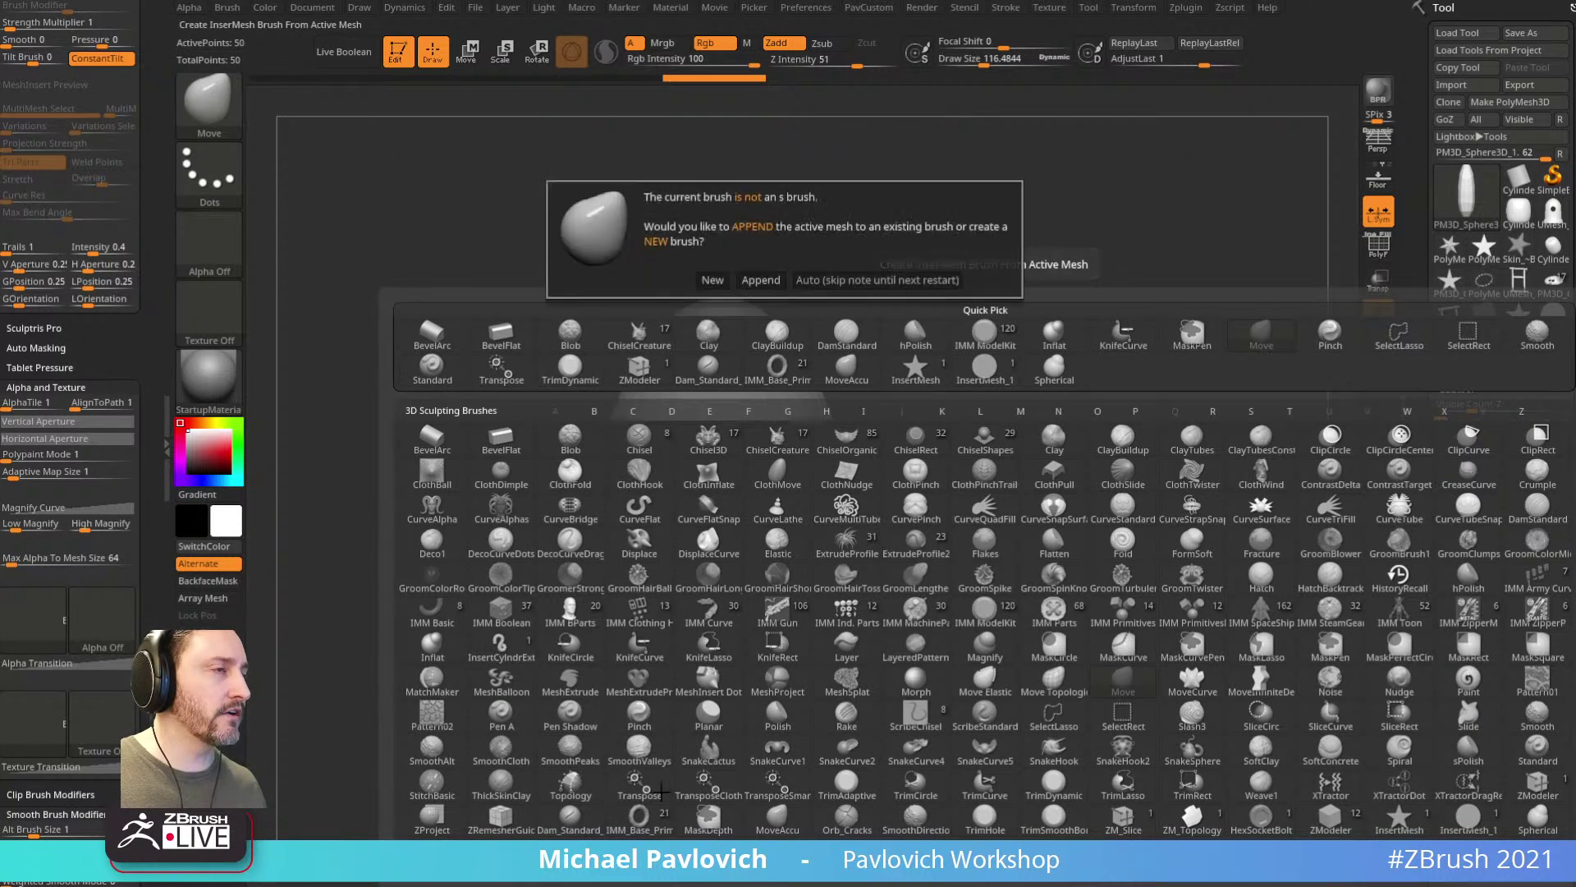
click(712, 280)
click(228, 8)
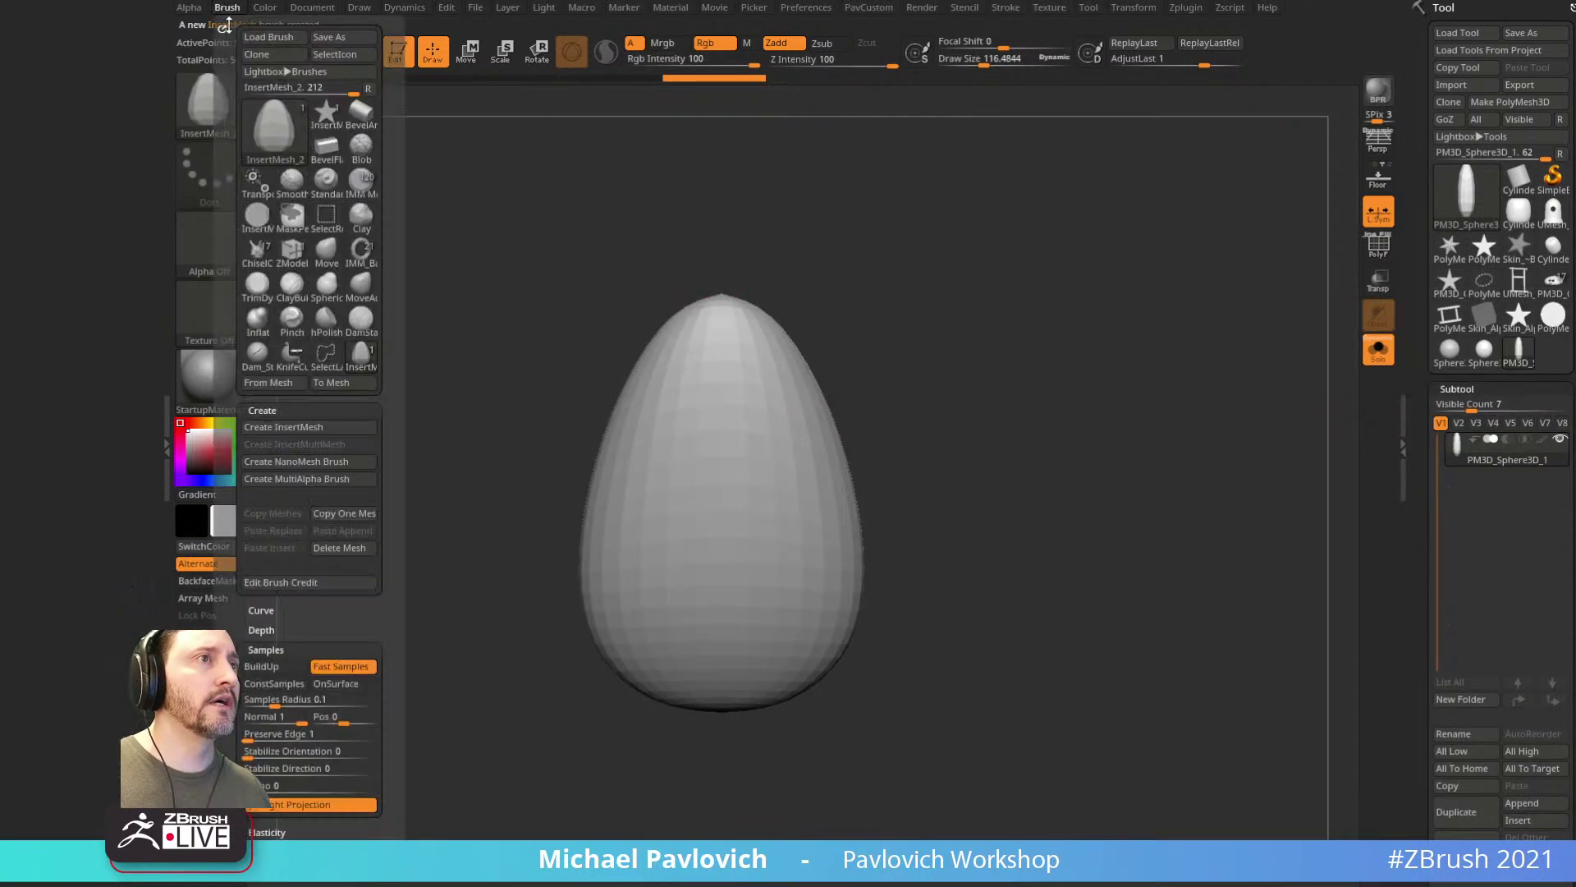
Step: Create a NanoMesh brush from the seed, switch back to the tower tool and show the bun copy's wireframe
click(296, 465)
click(1554, 284)
mouse_move(1215, 465)
mouse_down()
mouse_move(1089, 293)
mouse_move(1250, 314)
mouse_move(1238, 485)
mouse_move(1252, 498)
mouse_move(1212, 504)
mouse_up()
key(shift+f)
key(s)
mouse_move(1228, 527)
alt+mouse_down()
mouse_move(1203, 559)
mouse_move(1191, 541)
alt+mouse_up()
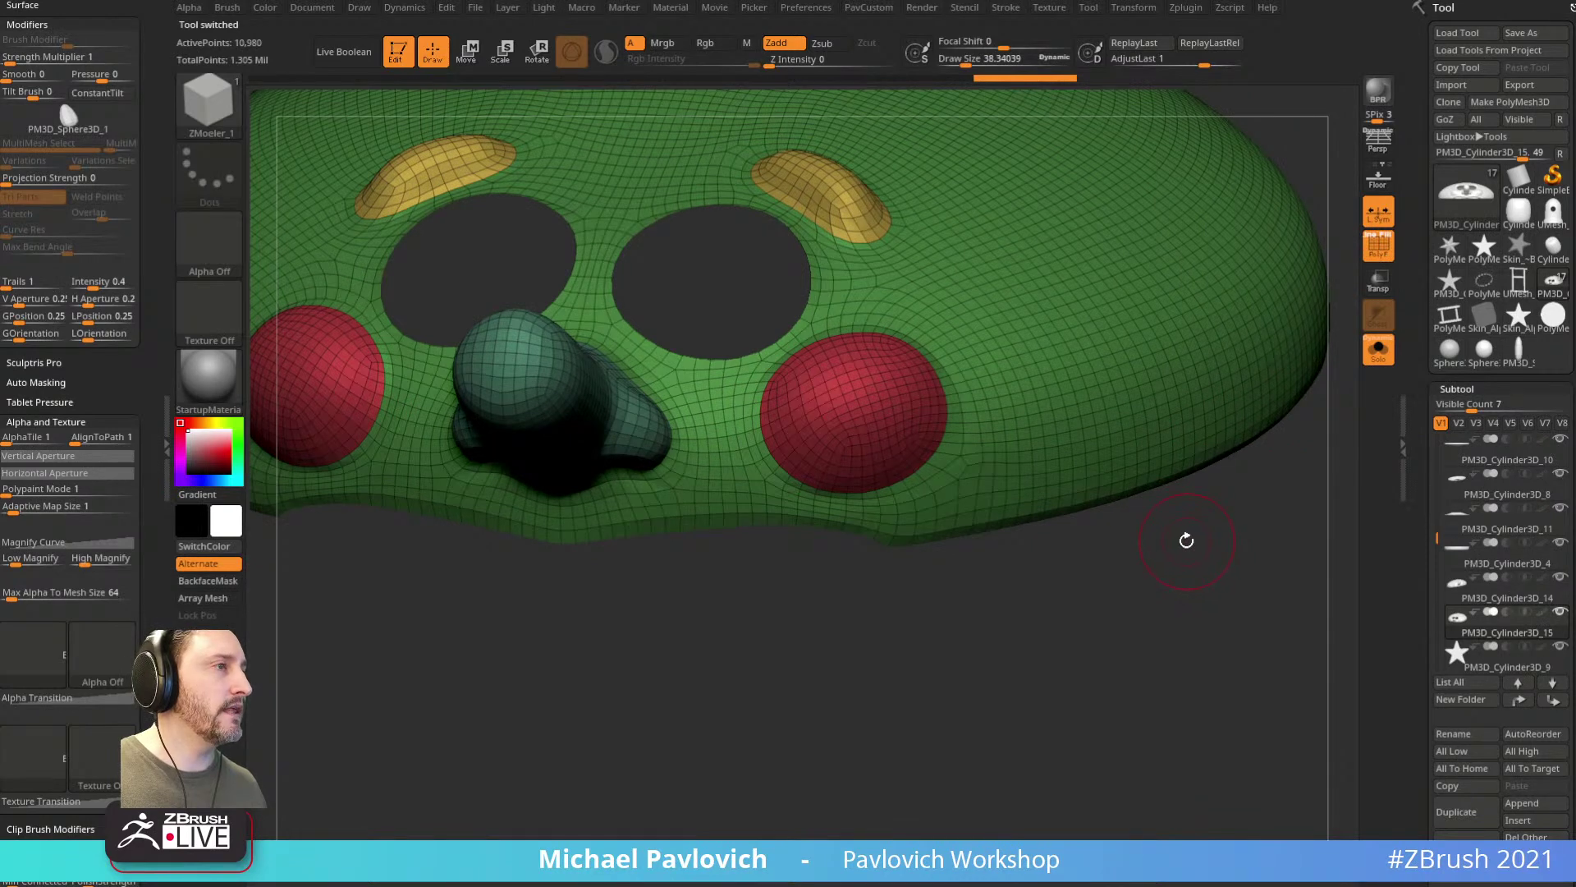
Step: ZRemesh the bun copy at half its polygon count, keeping its polygroups
drag(1161, 361, 1183, 622)
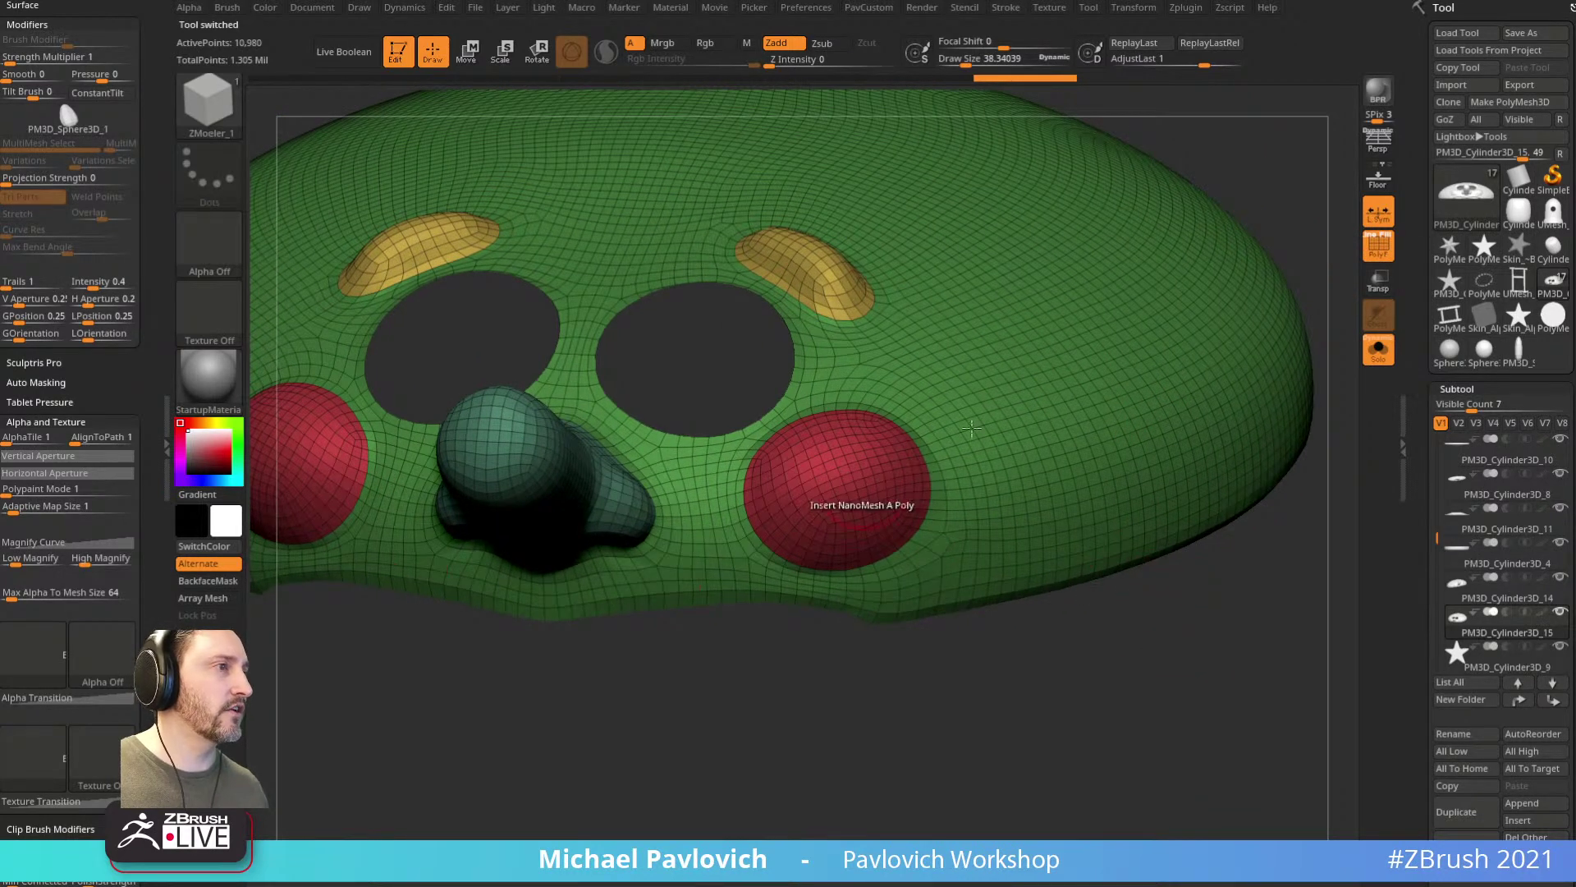
key(2)
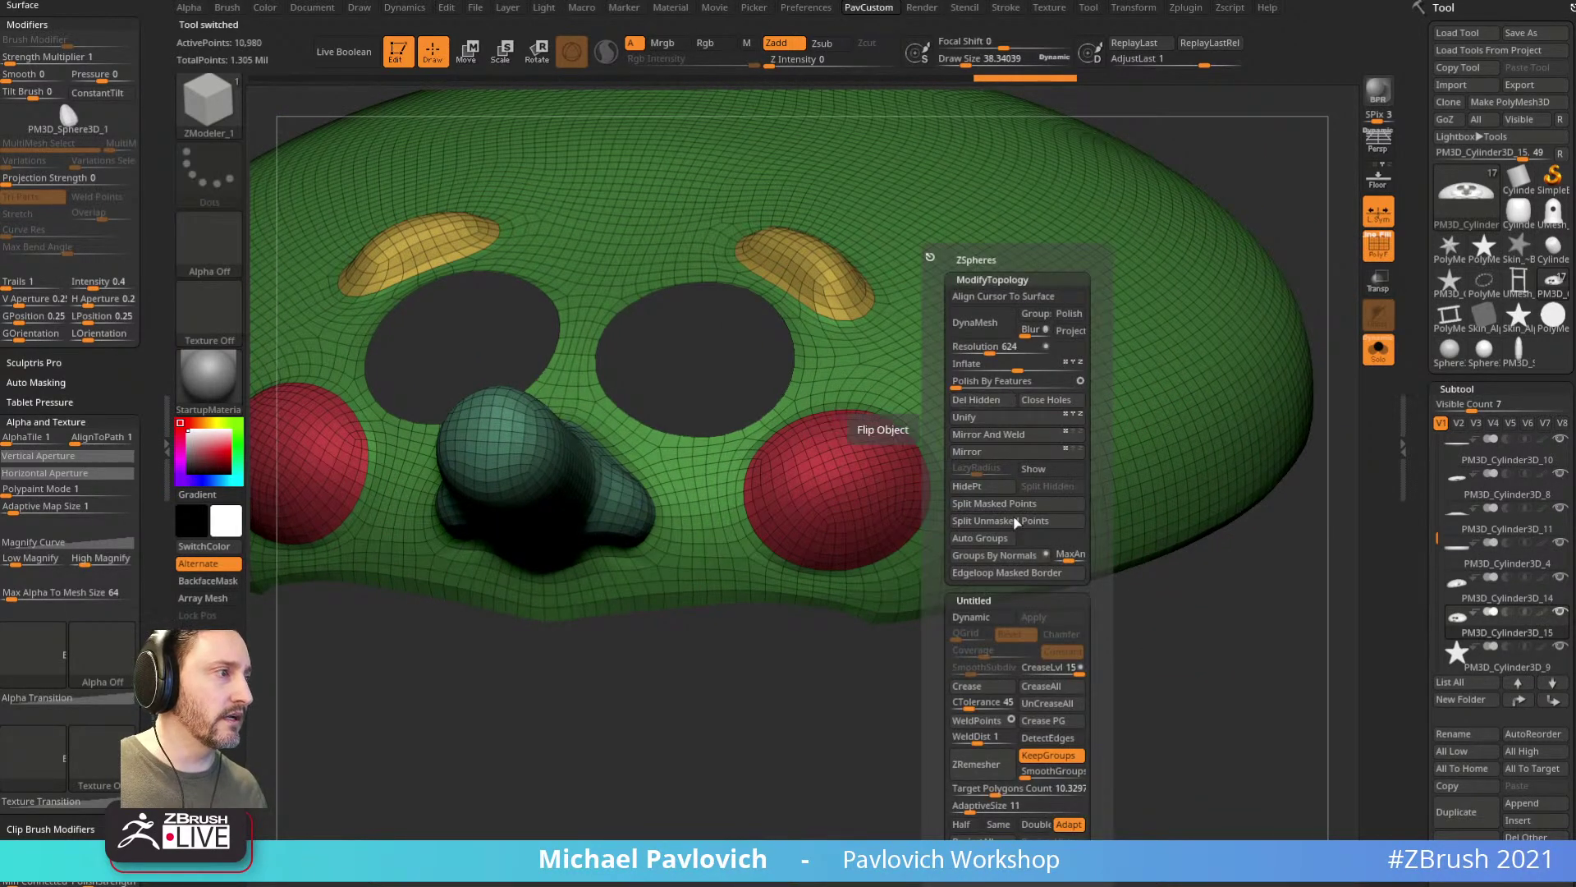
click(999, 765)
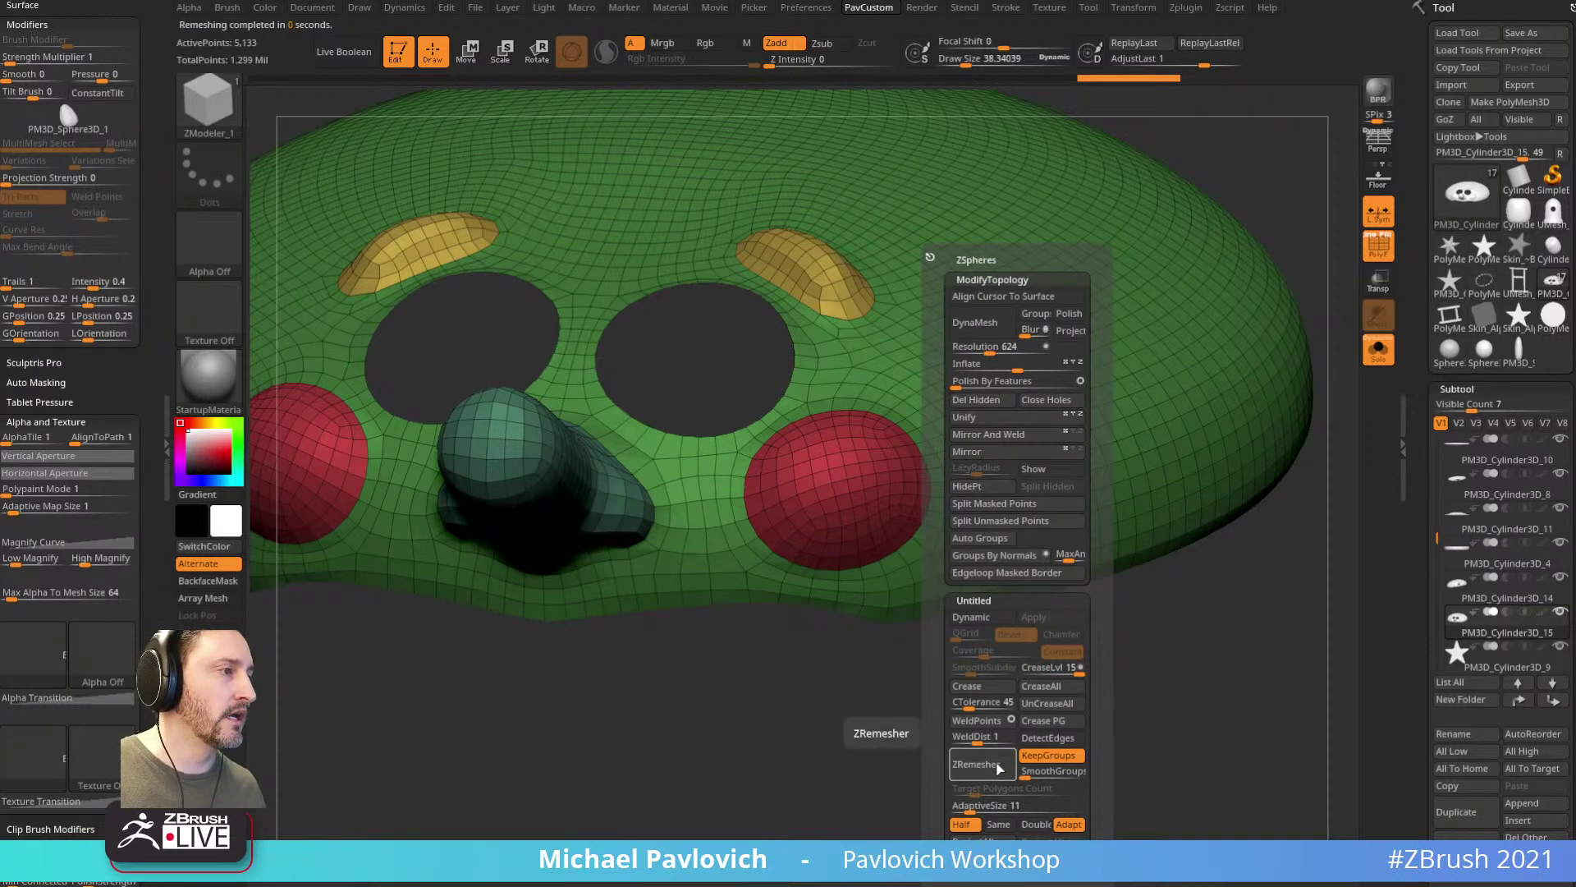
key(ctrl)
key(ctrl+w)
key(ctrl+z)
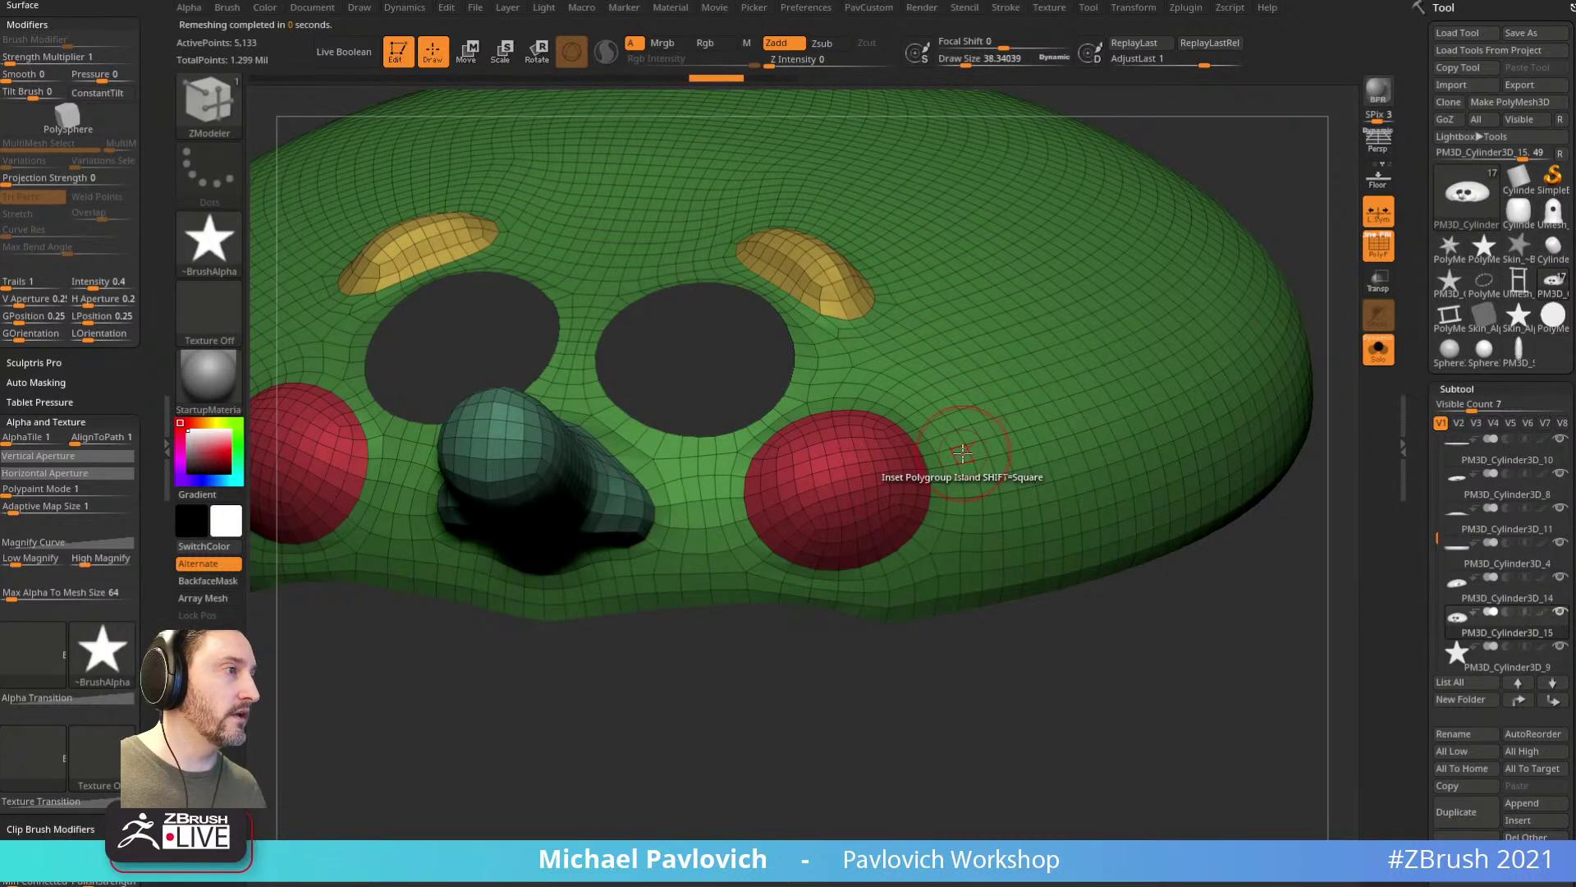
Step: Select the ZModeler_1 brush and set its Insert NanoMesh polygon action to target All Polygons
key(b)
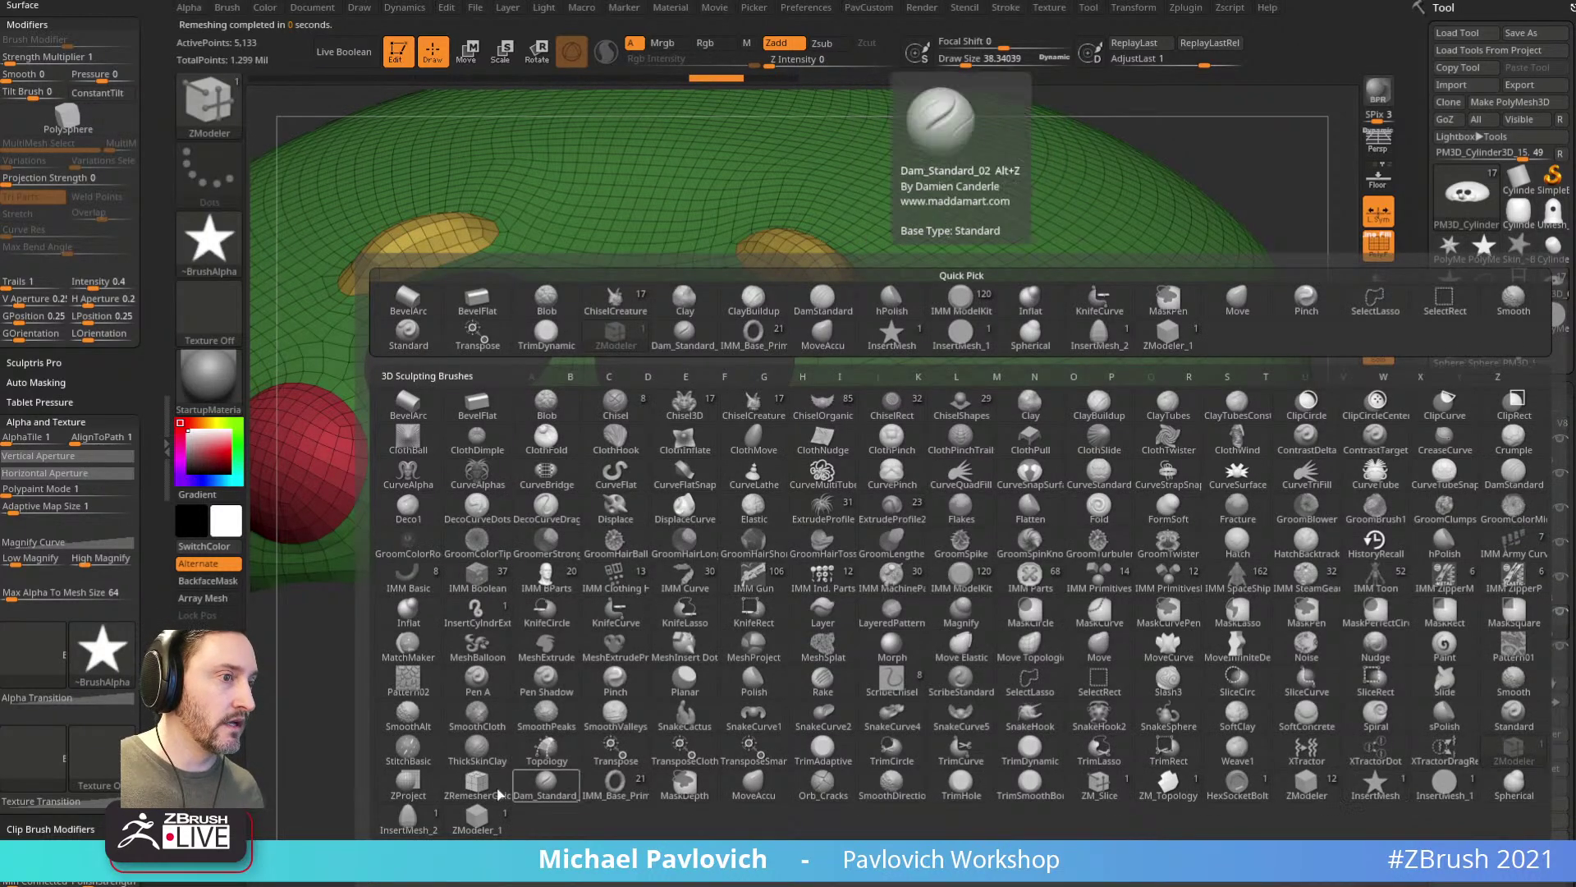
click(479, 819)
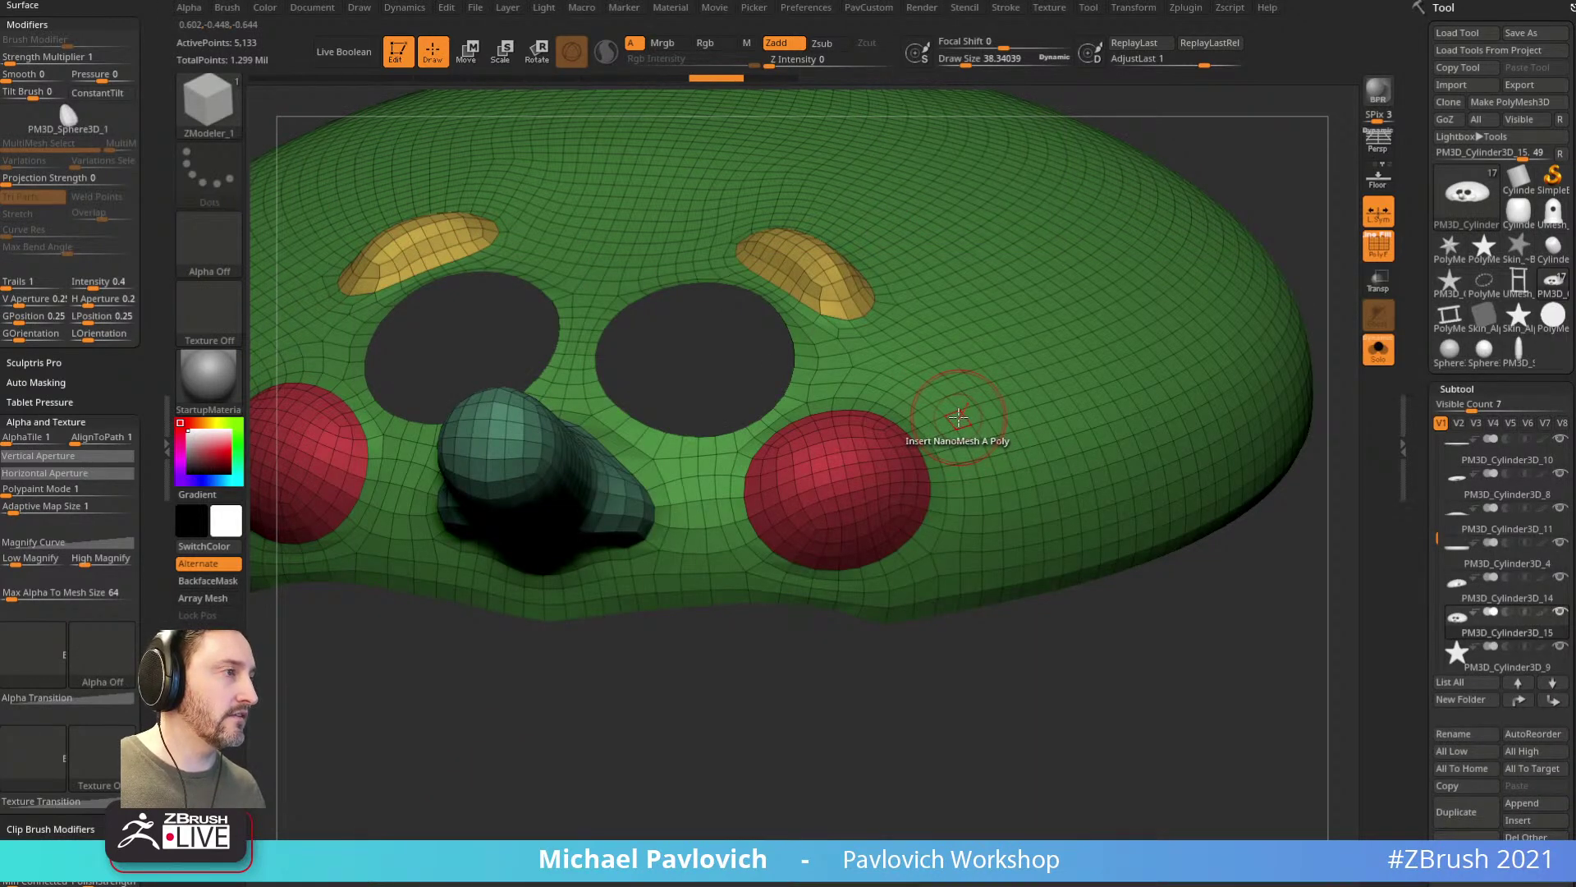
key(space)
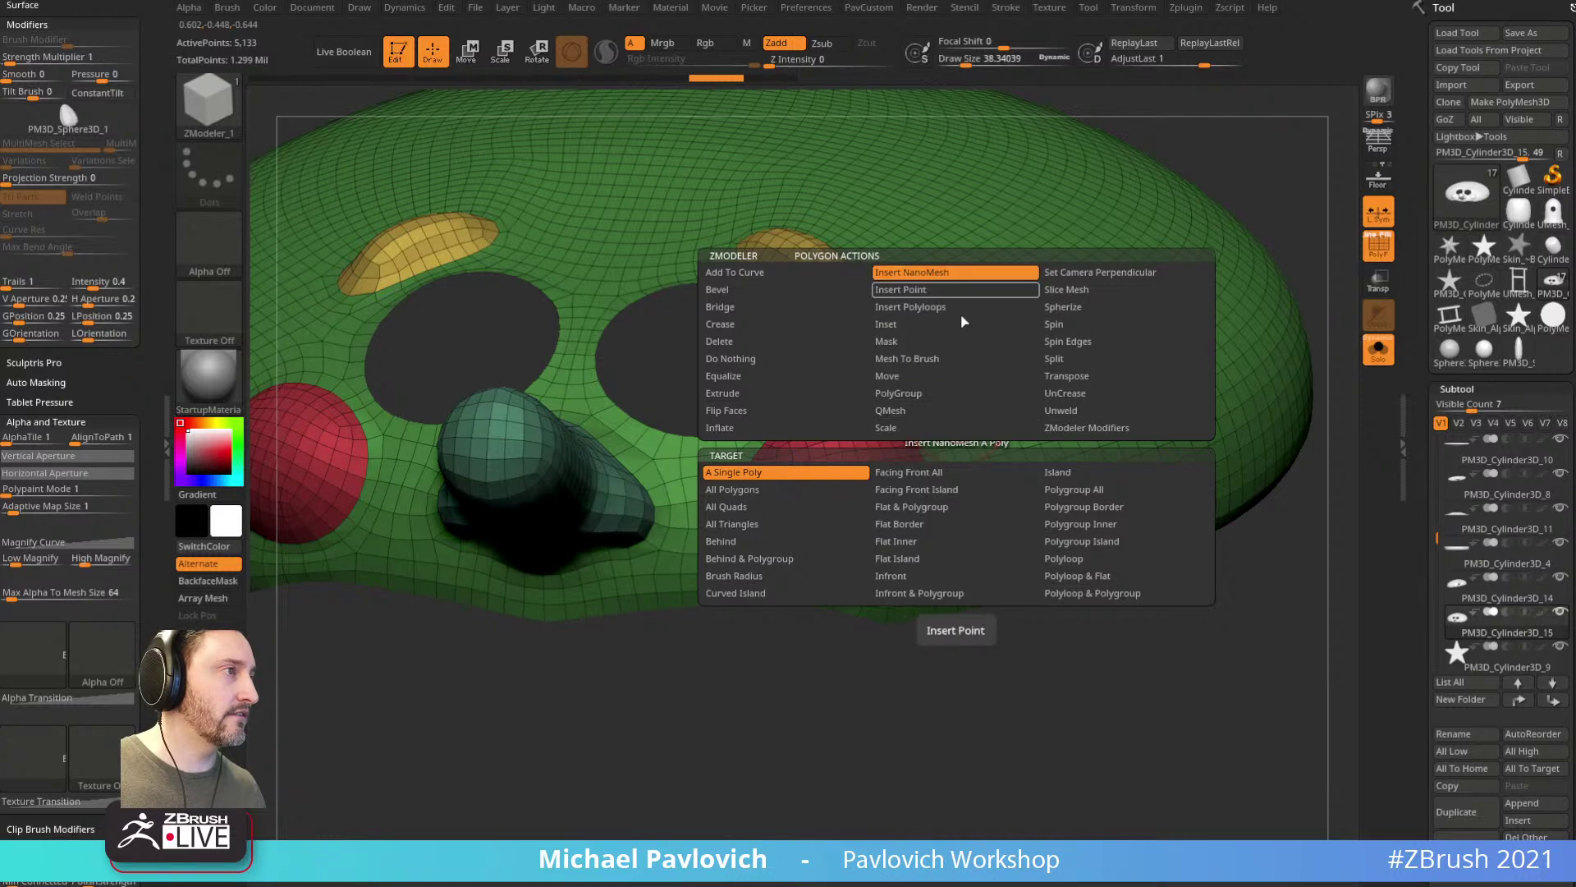
click(795, 489)
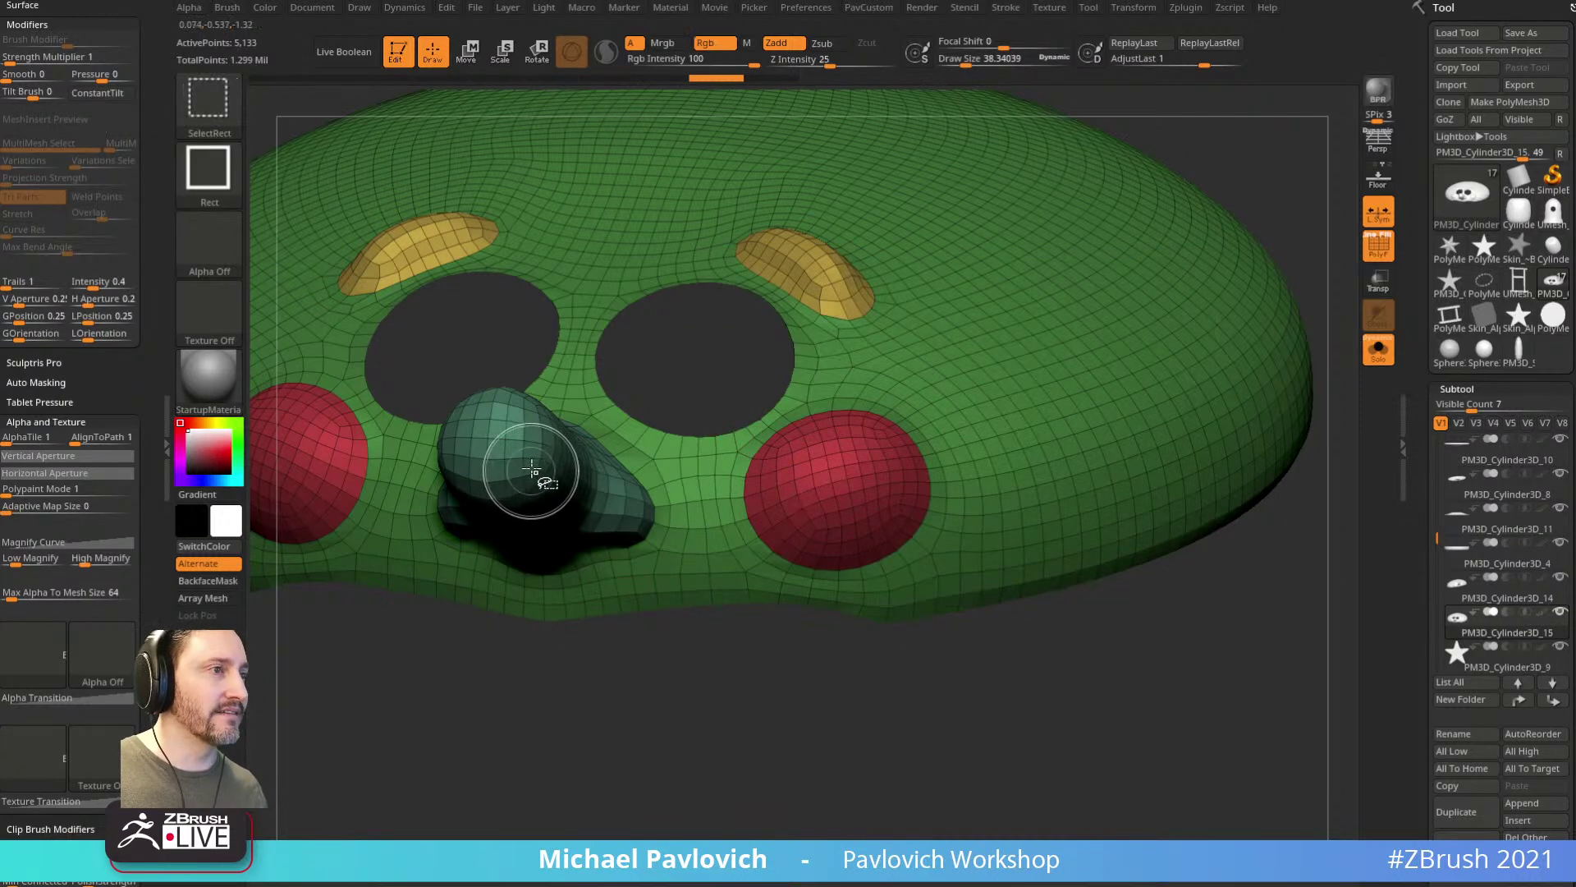
Step: Isolate the bun copy without its nose polygroup and delete the hidden nose polygons
ctrl+shift+click(524, 440)
ctrl+shift+drag(739, 721, 788, 755)
key(5)
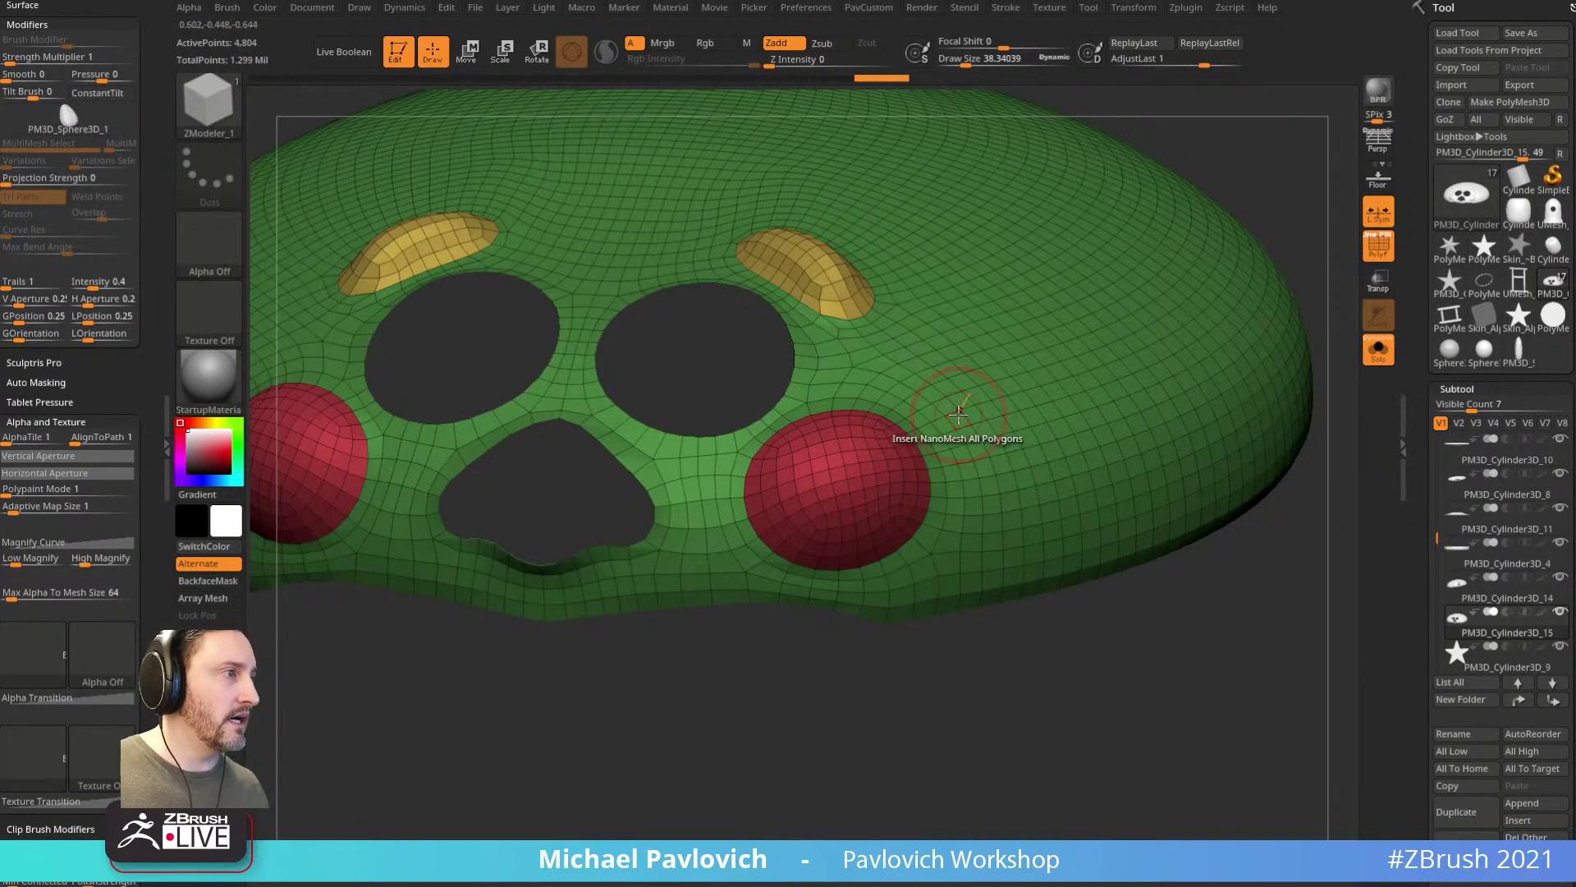
Step: Insert the seed NanoMesh across all polygons of the bun copy
key(space)
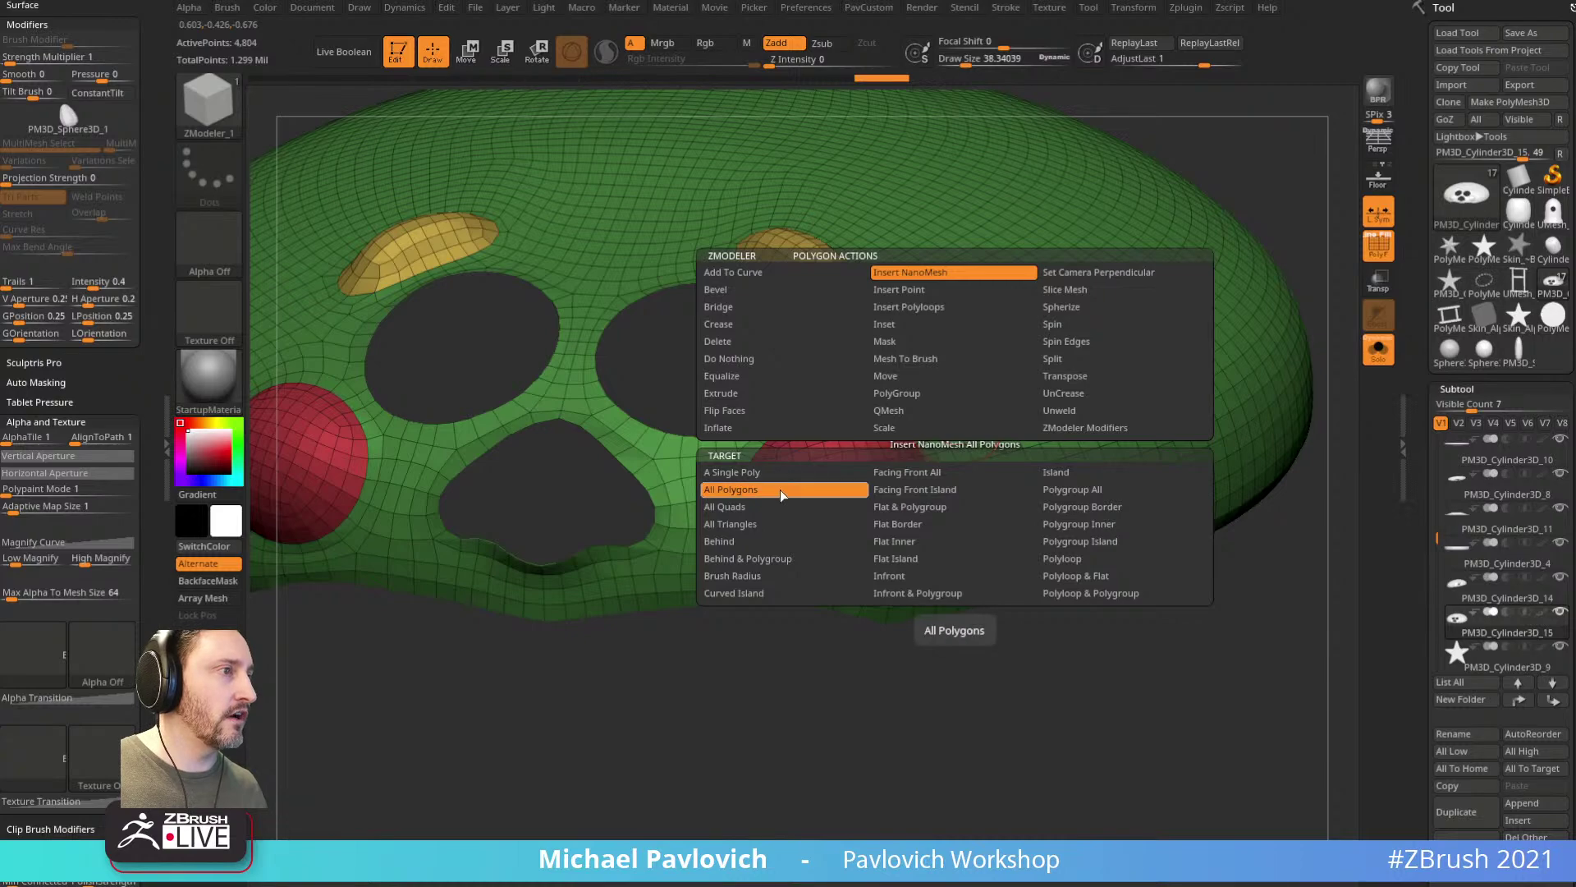
click(784, 493)
drag(953, 440, 1000, 541)
drag(1045, 711, 1127, 681)
Step: In the NanoMesh settings, set Random Distribution to 0.06786 and Size to 0.86801 for scattered, larger seeds
drag(1428, 543, 1413, 236)
drag(1423, 105, 1422, 68)
drag(1418, 404, 1416, 282)
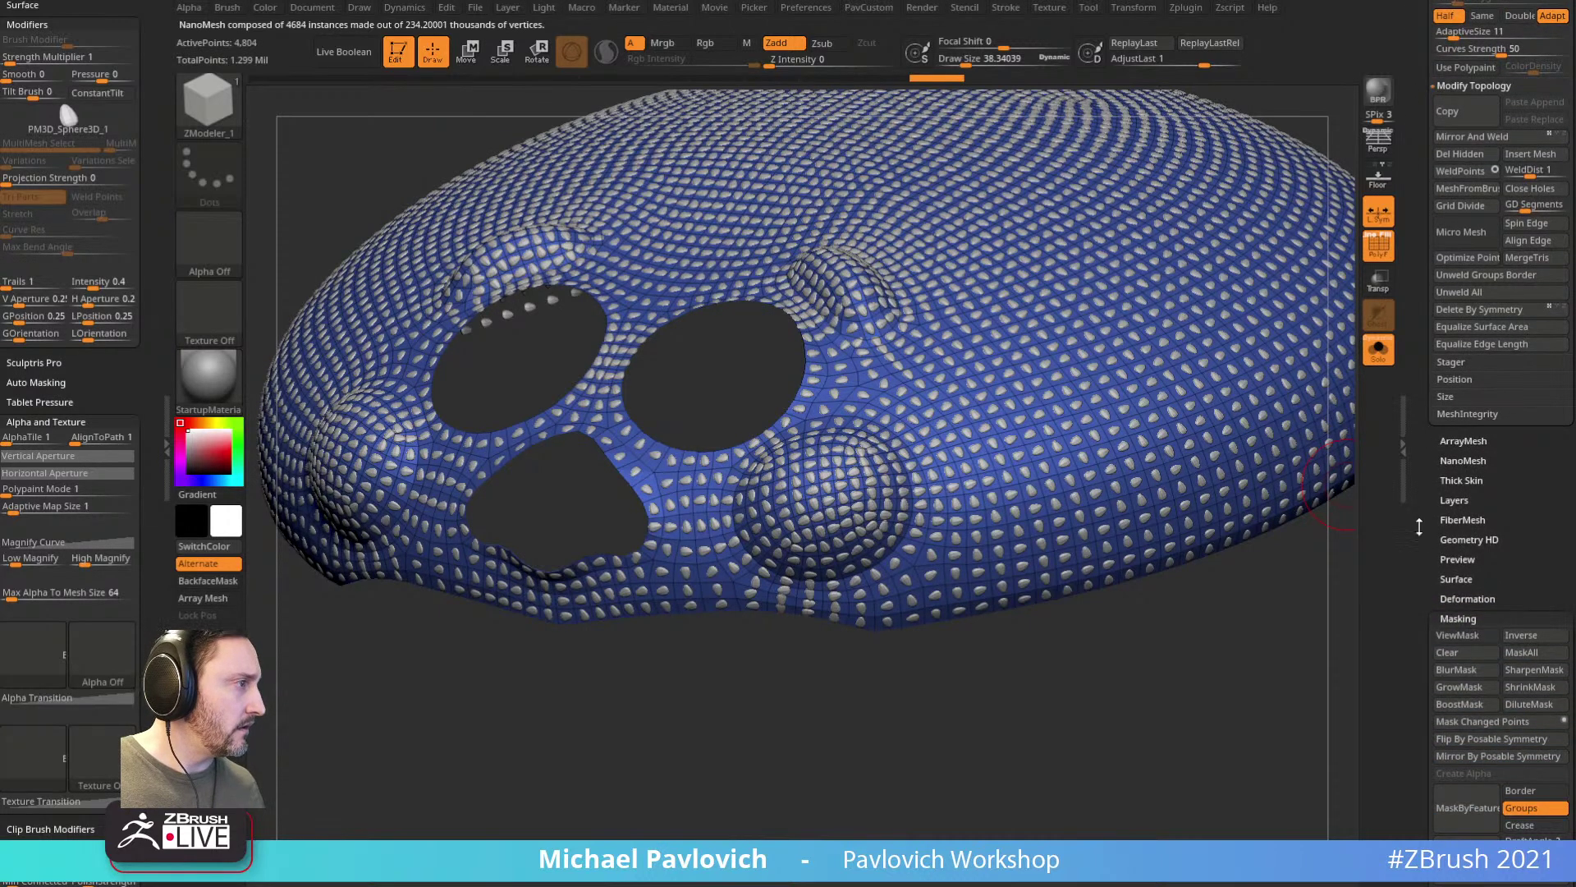
scroll(1419, 526, down, 2)
click(1446, 370)
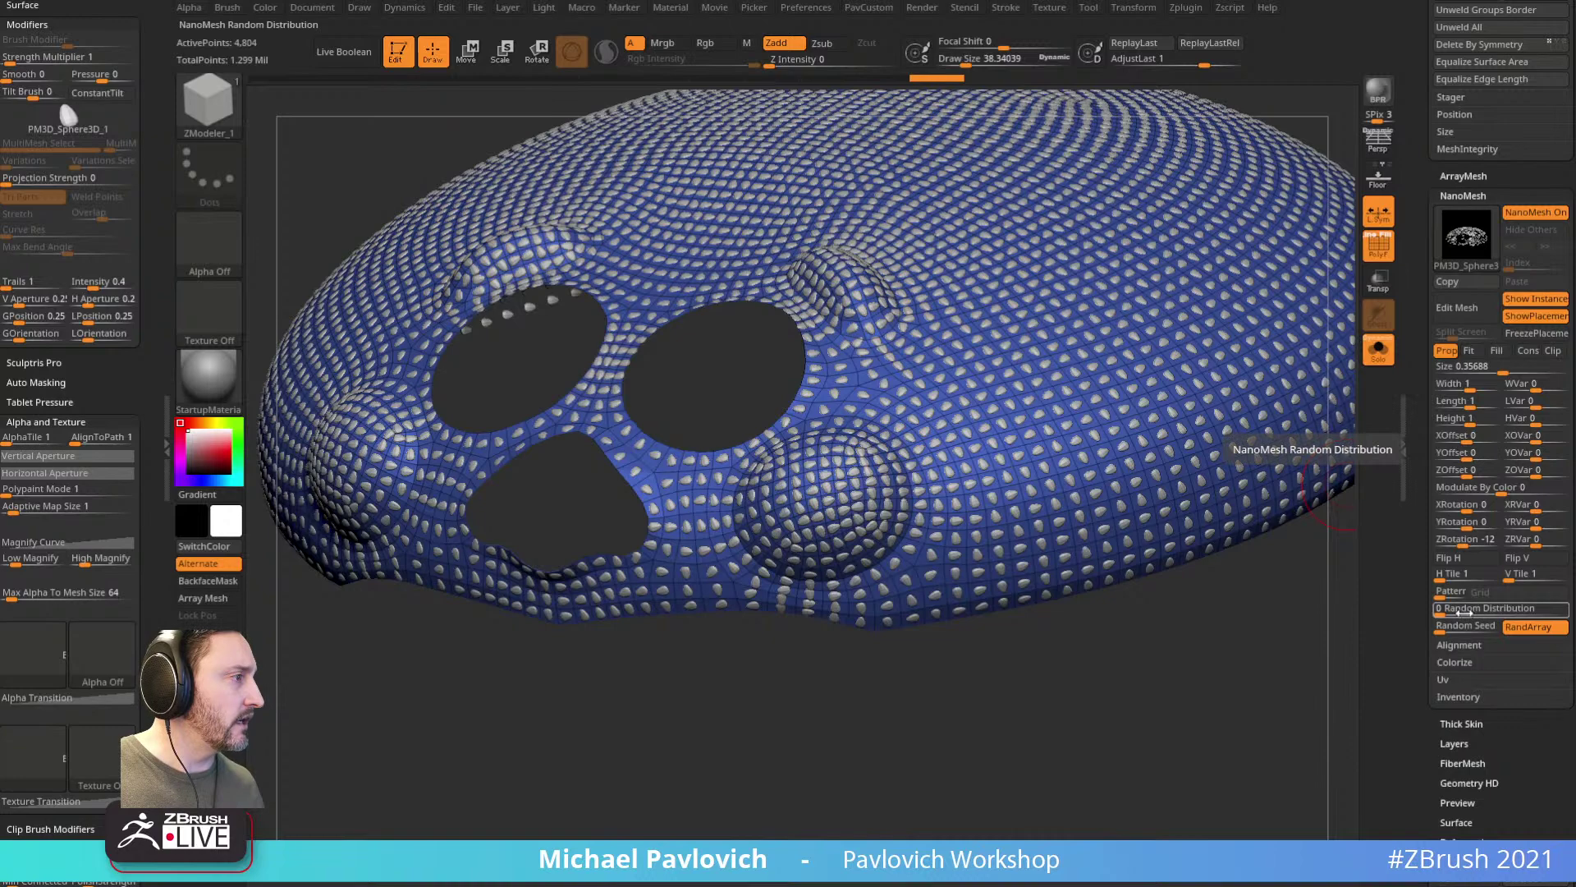
drag(1443, 609, 1449, 608)
drag(1231, 690, 1334, 501)
drag(1511, 372, 1535, 372)
mouse_move(1323, 490)
mouse_down()
mouse_move(1281, 544)
mouse_move(1318, 496)
mouse_up()
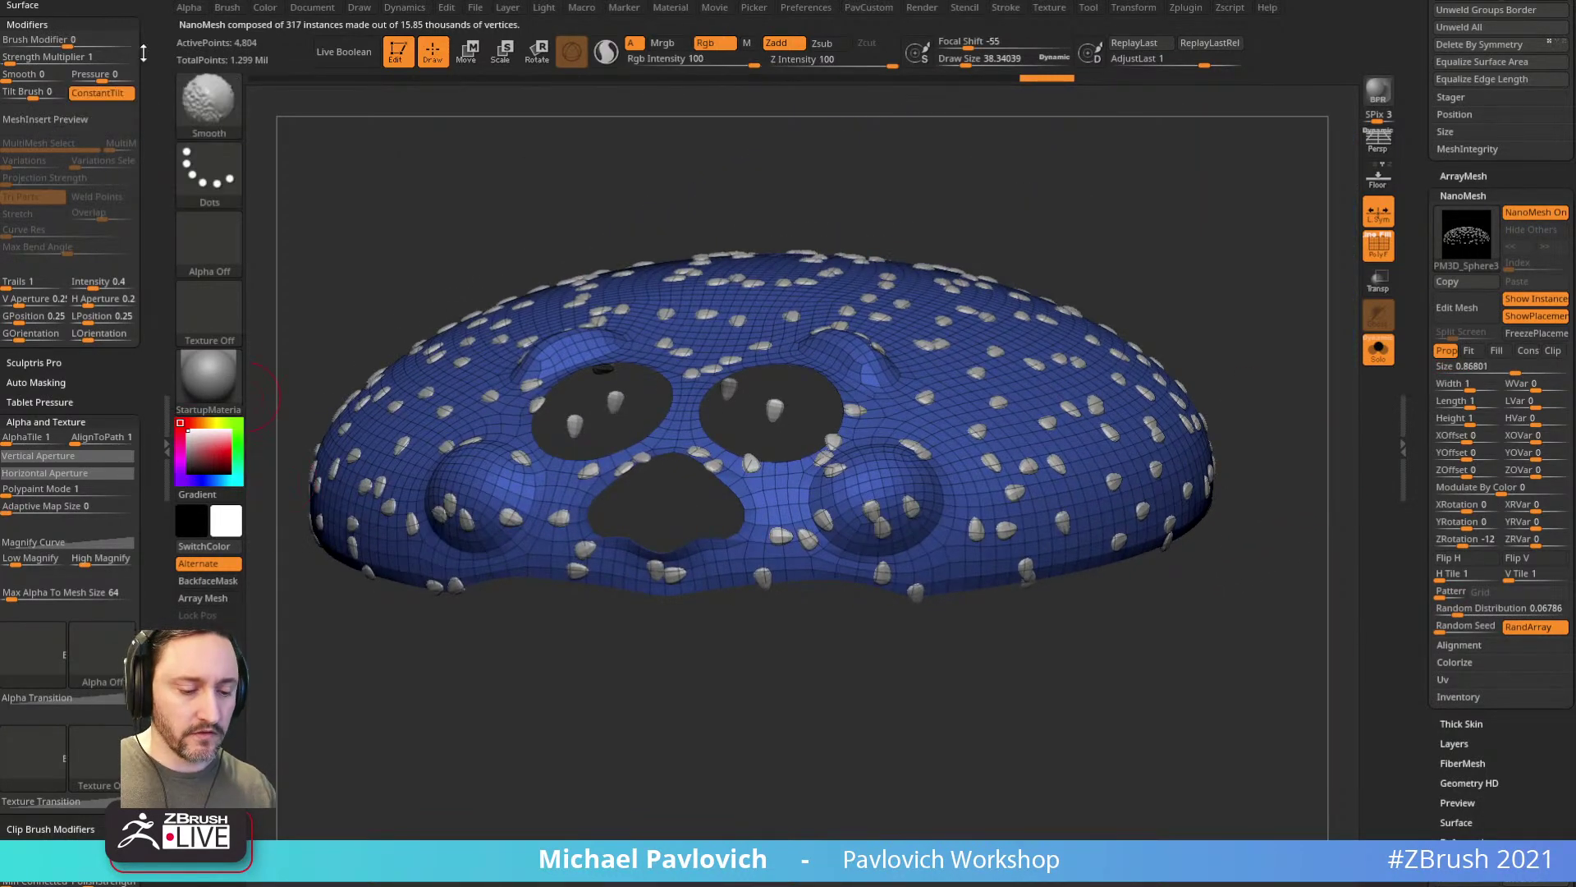
Step: Examine the bun's seed size and spacing in the reference photo at full opacity
key(shift+z)
key(f)
key(w)
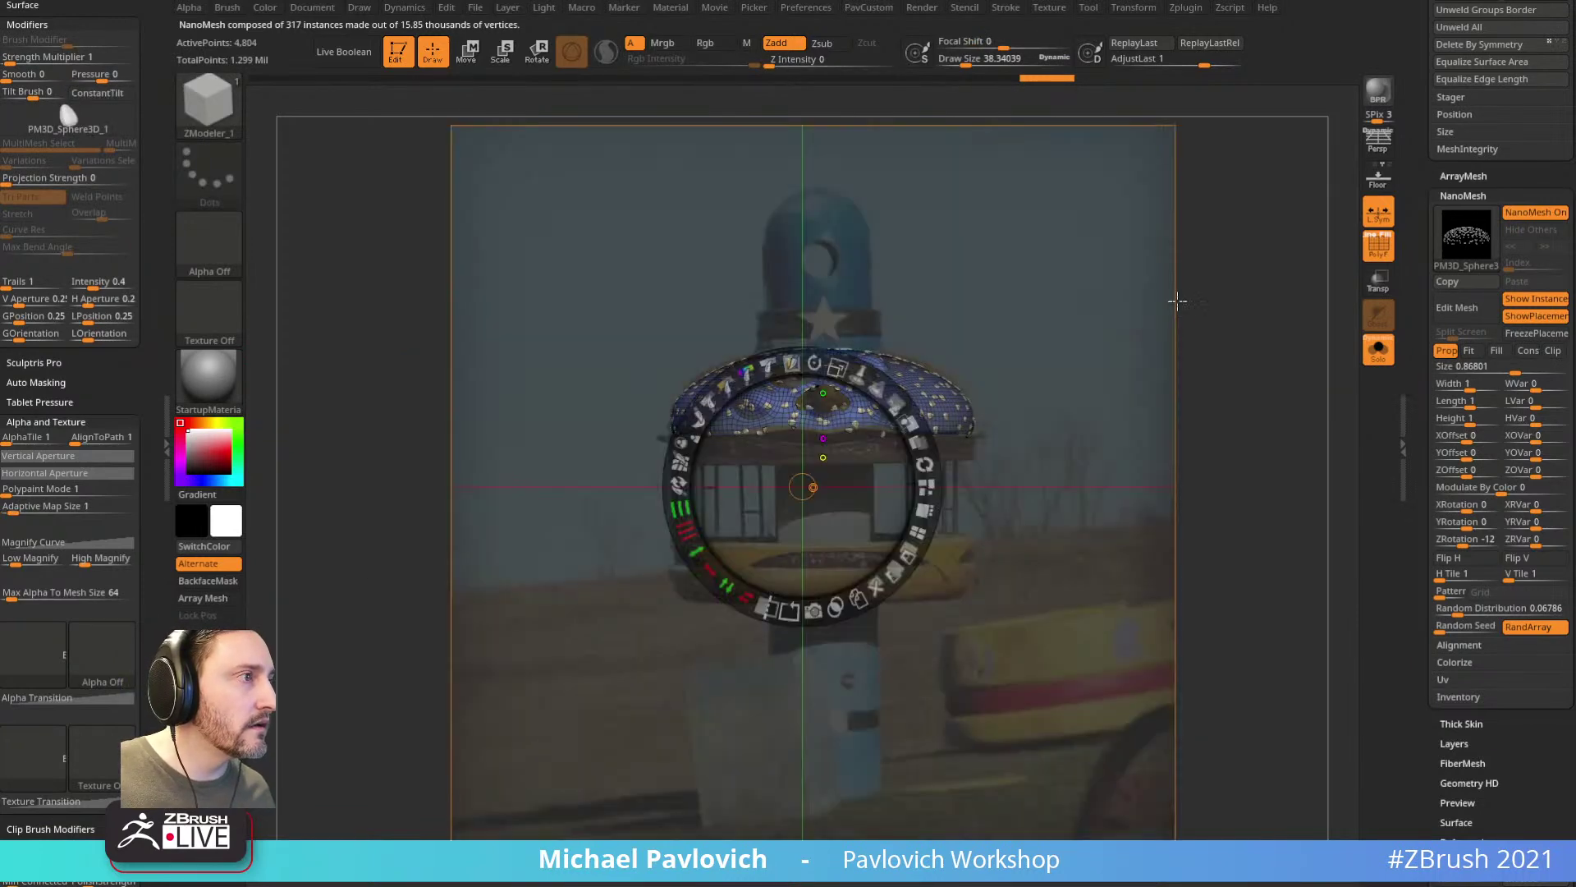
drag(935, 383, 903, 575)
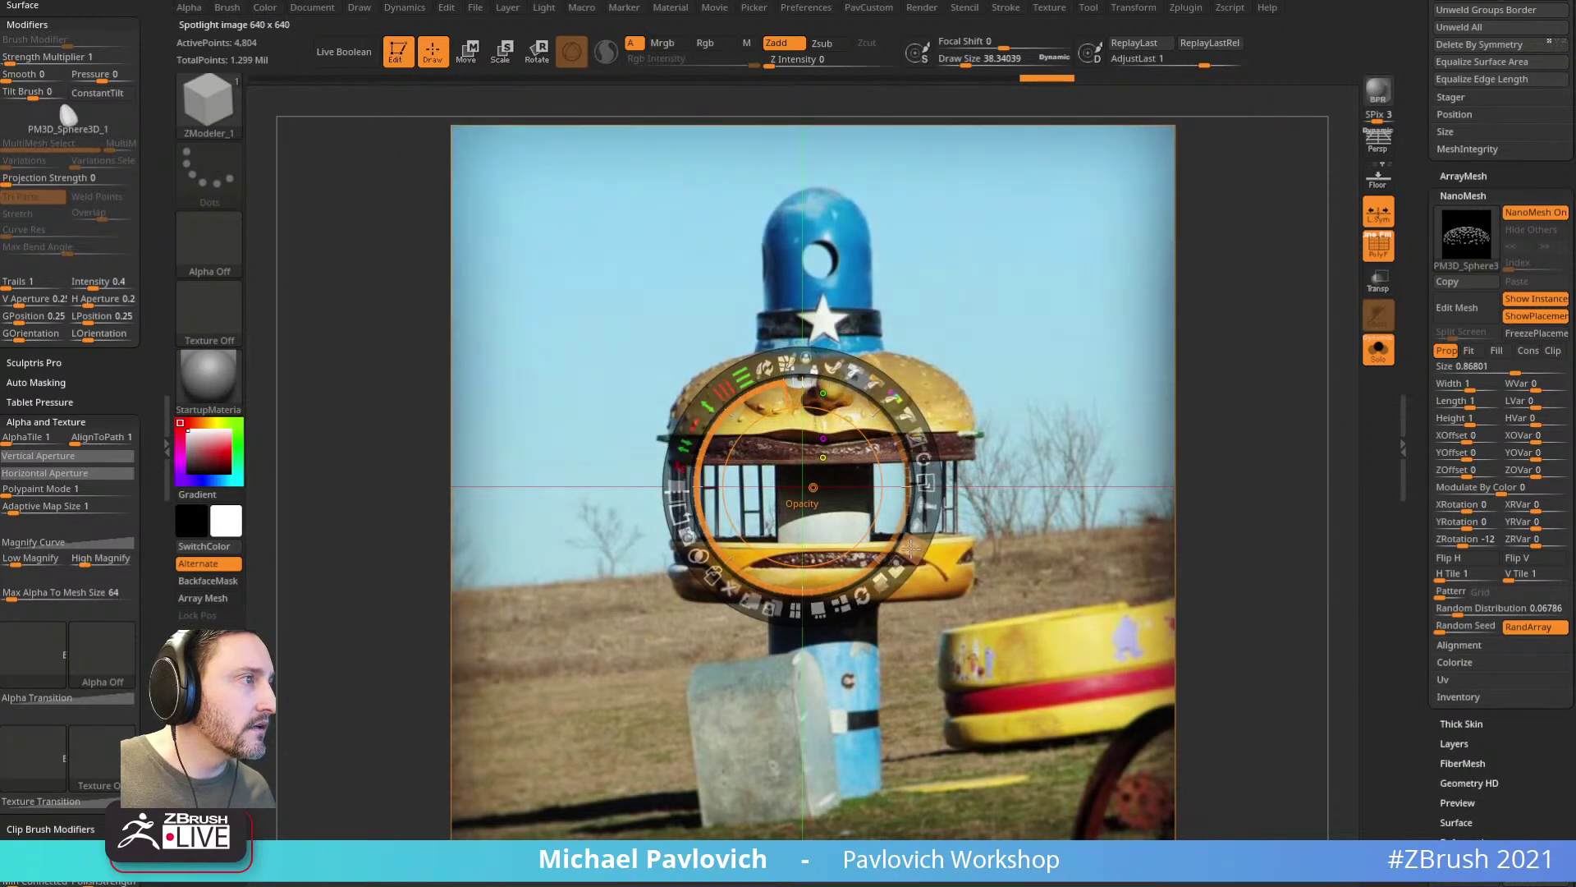
key(z)
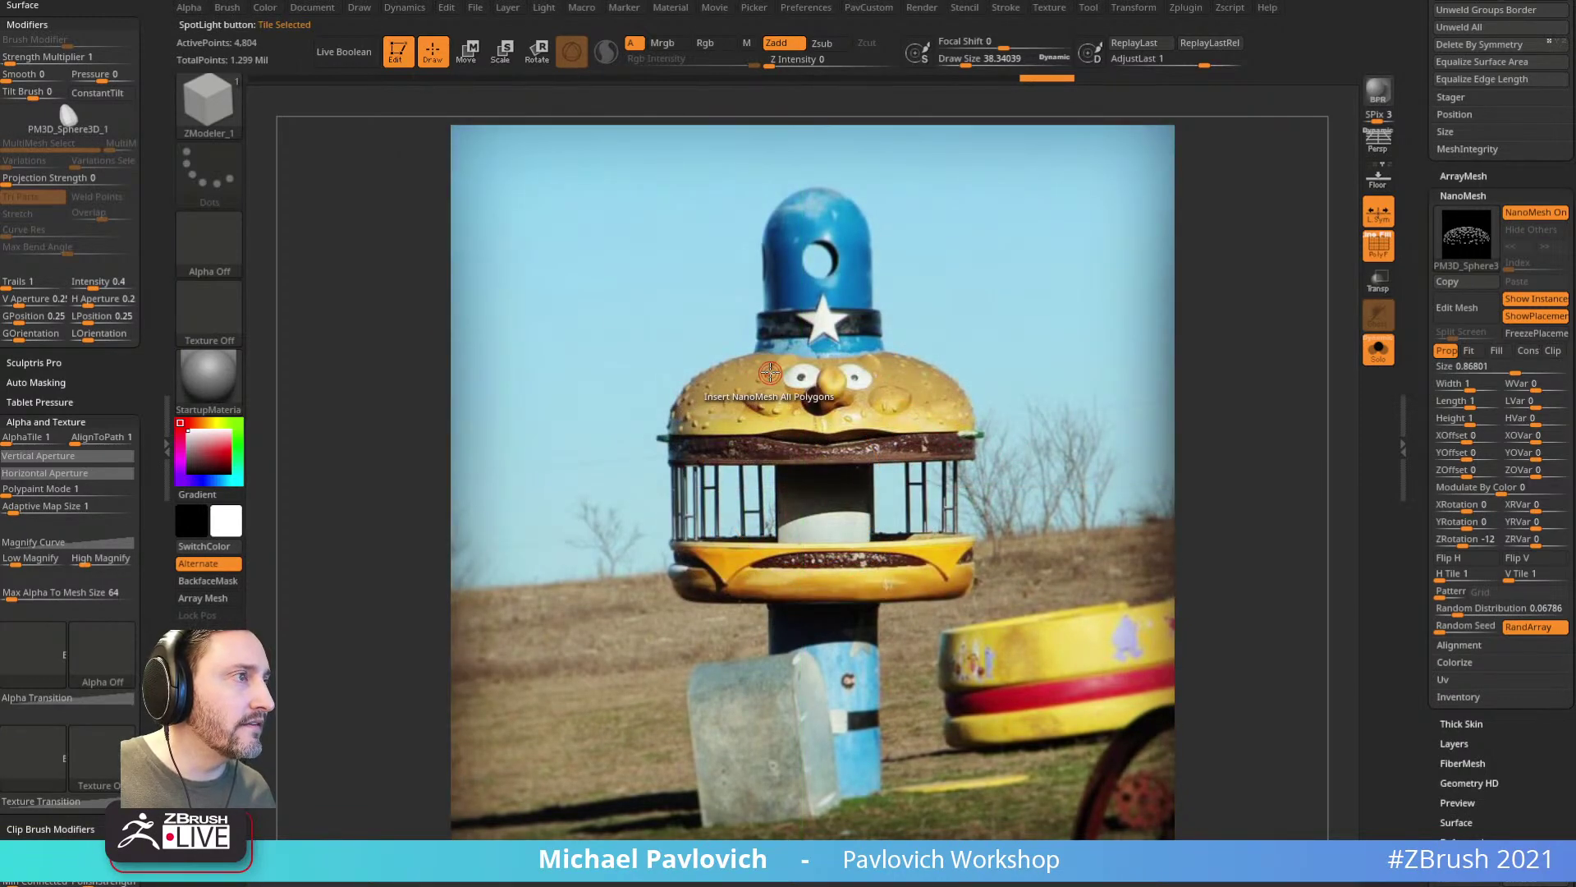
key(shift+z)
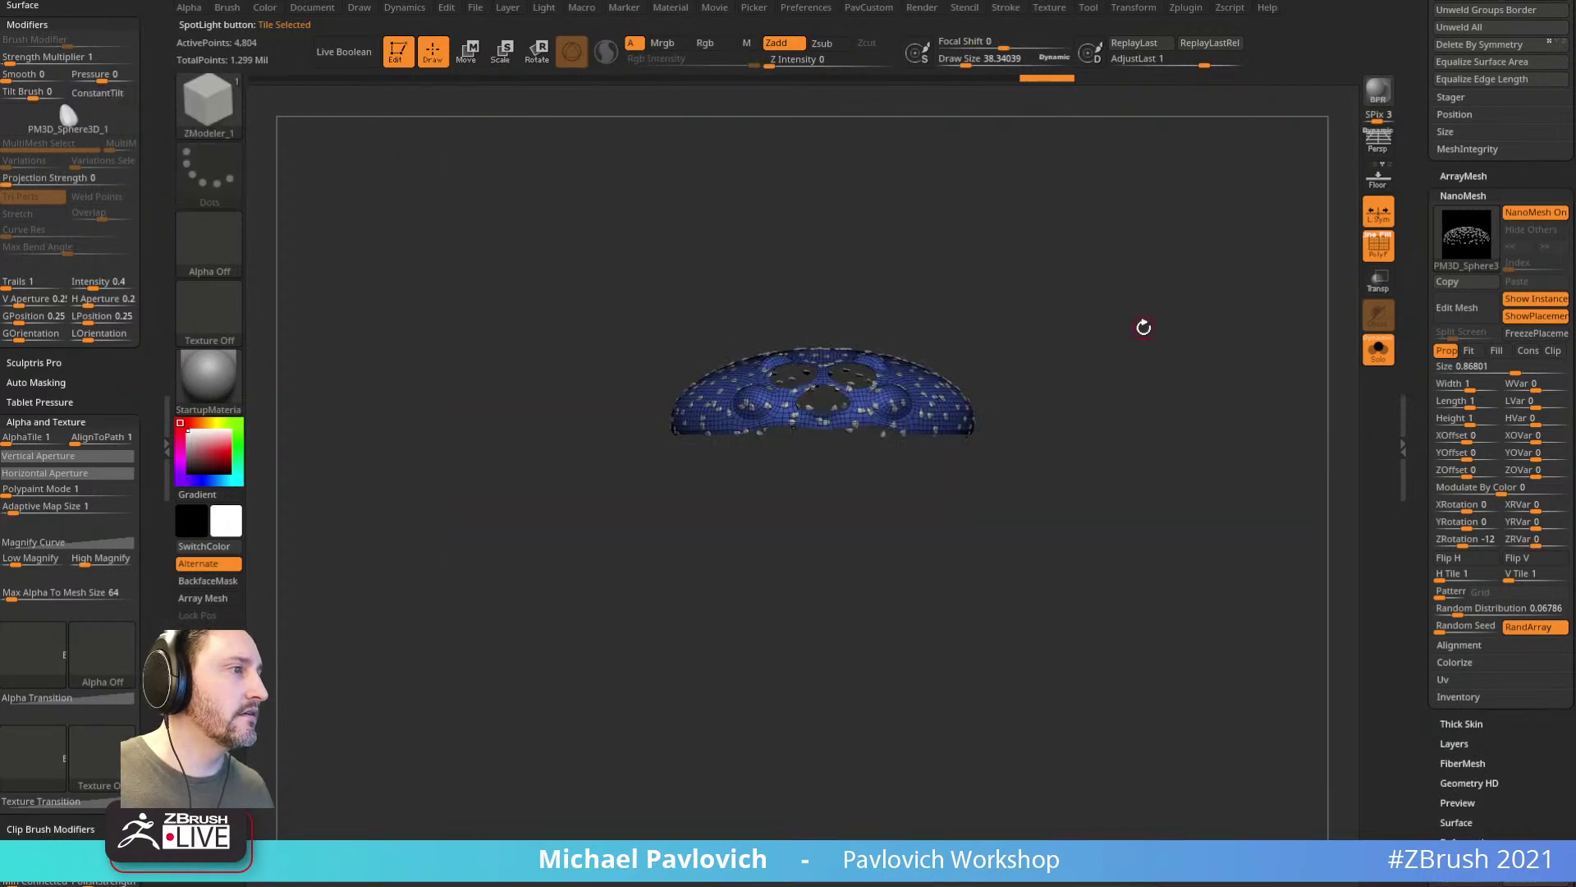
Step: Thin out the seeds with Random Distribution 0.04214 and set the NanoMesh Size to 1.13093
drag(1124, 331, 1146, 478)
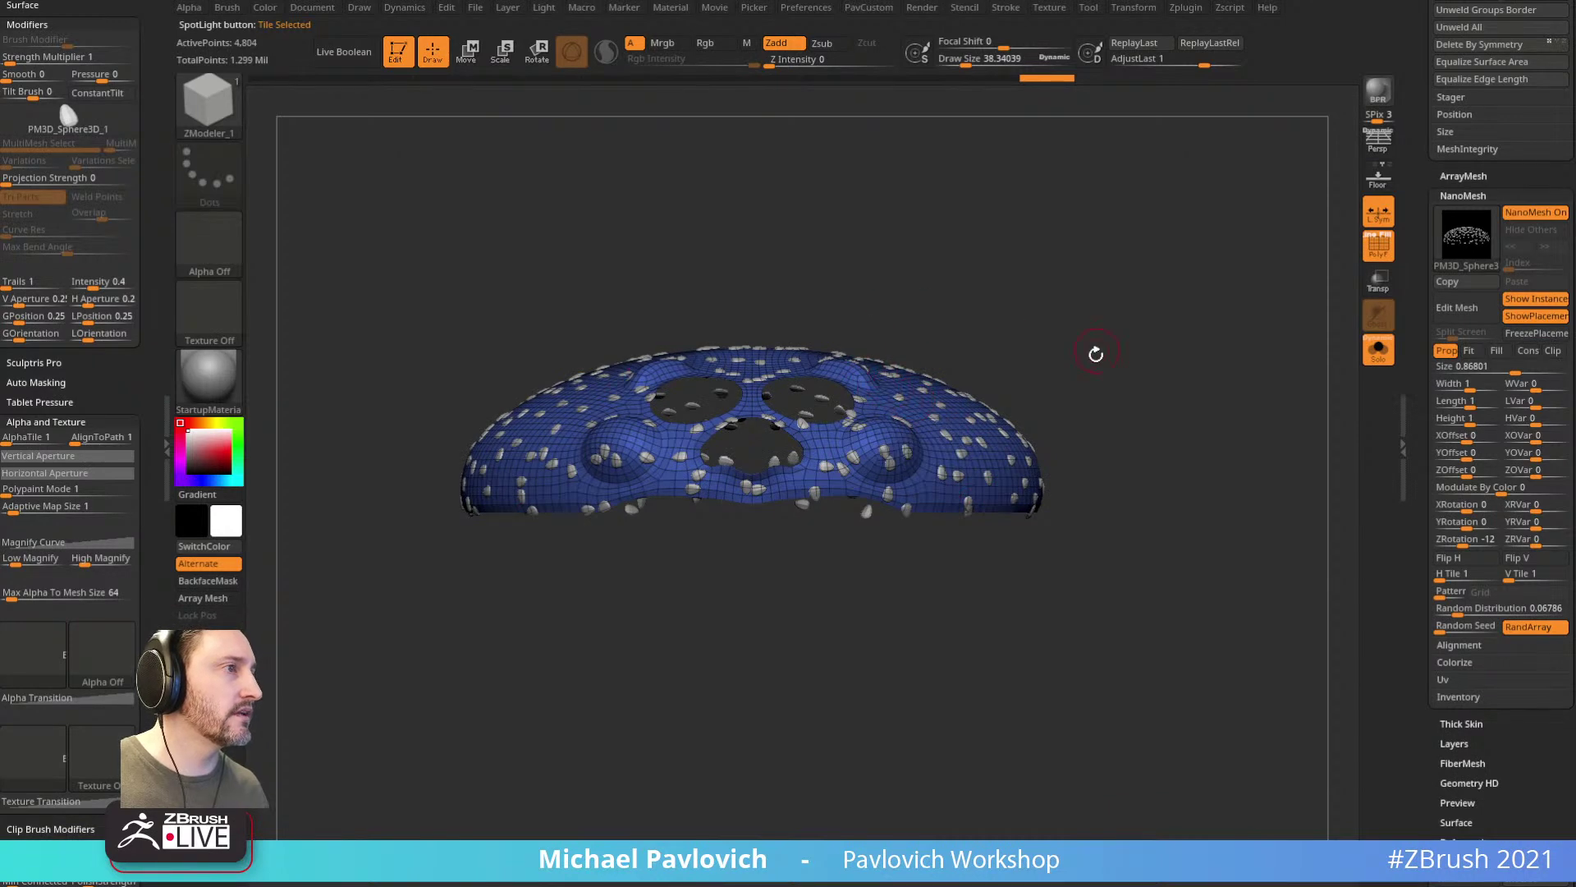
click(1523, 371)
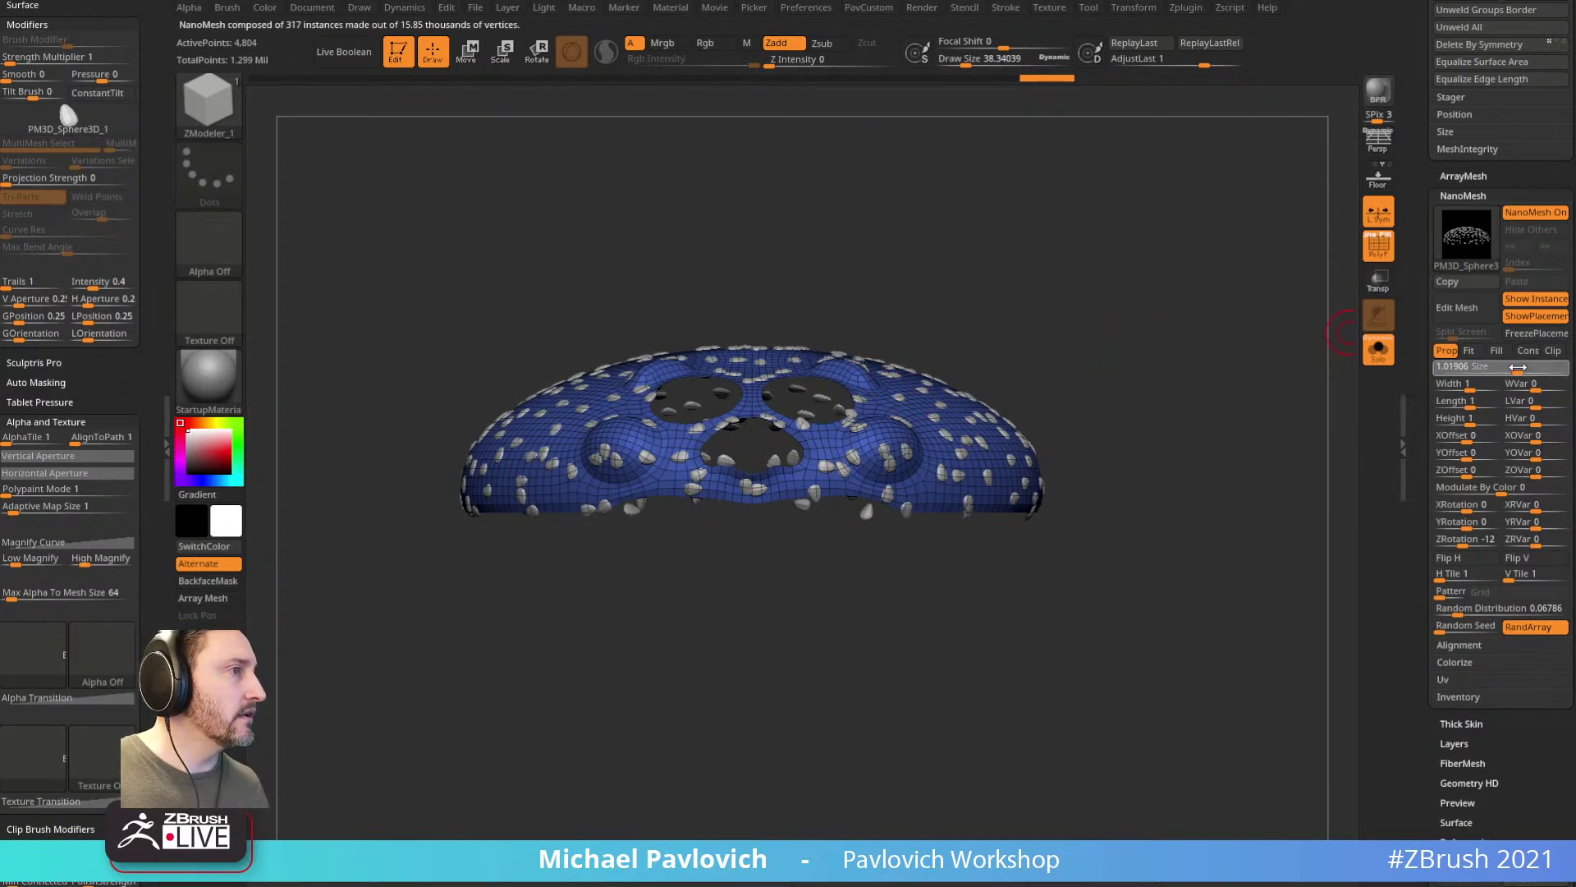
drag(1457, 608, 1453, 611)
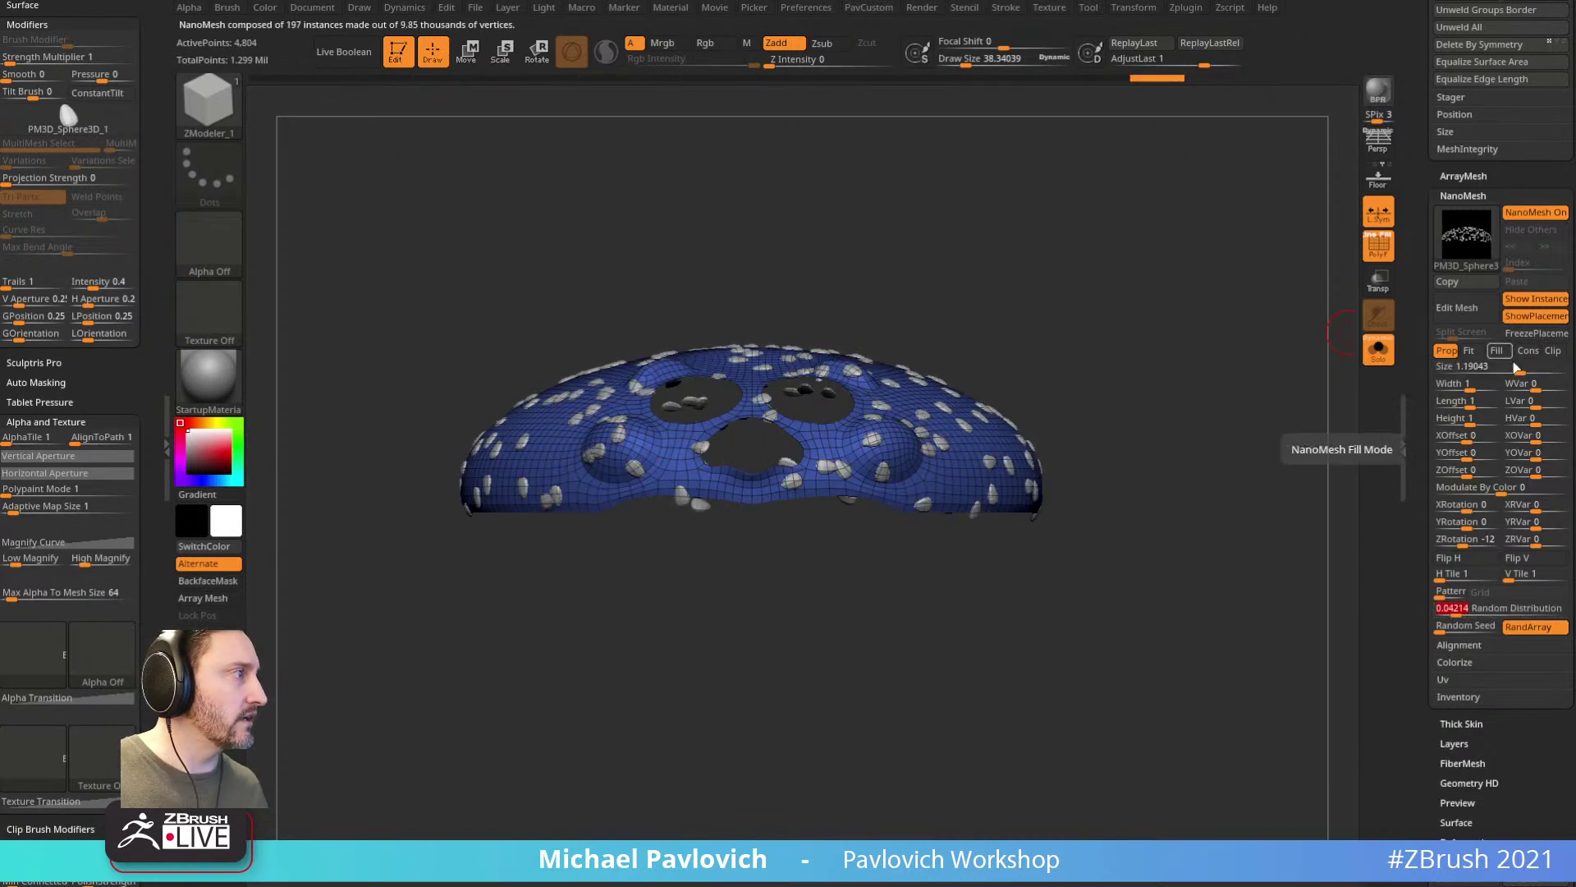
drag(1516, 369, 1520, 369)
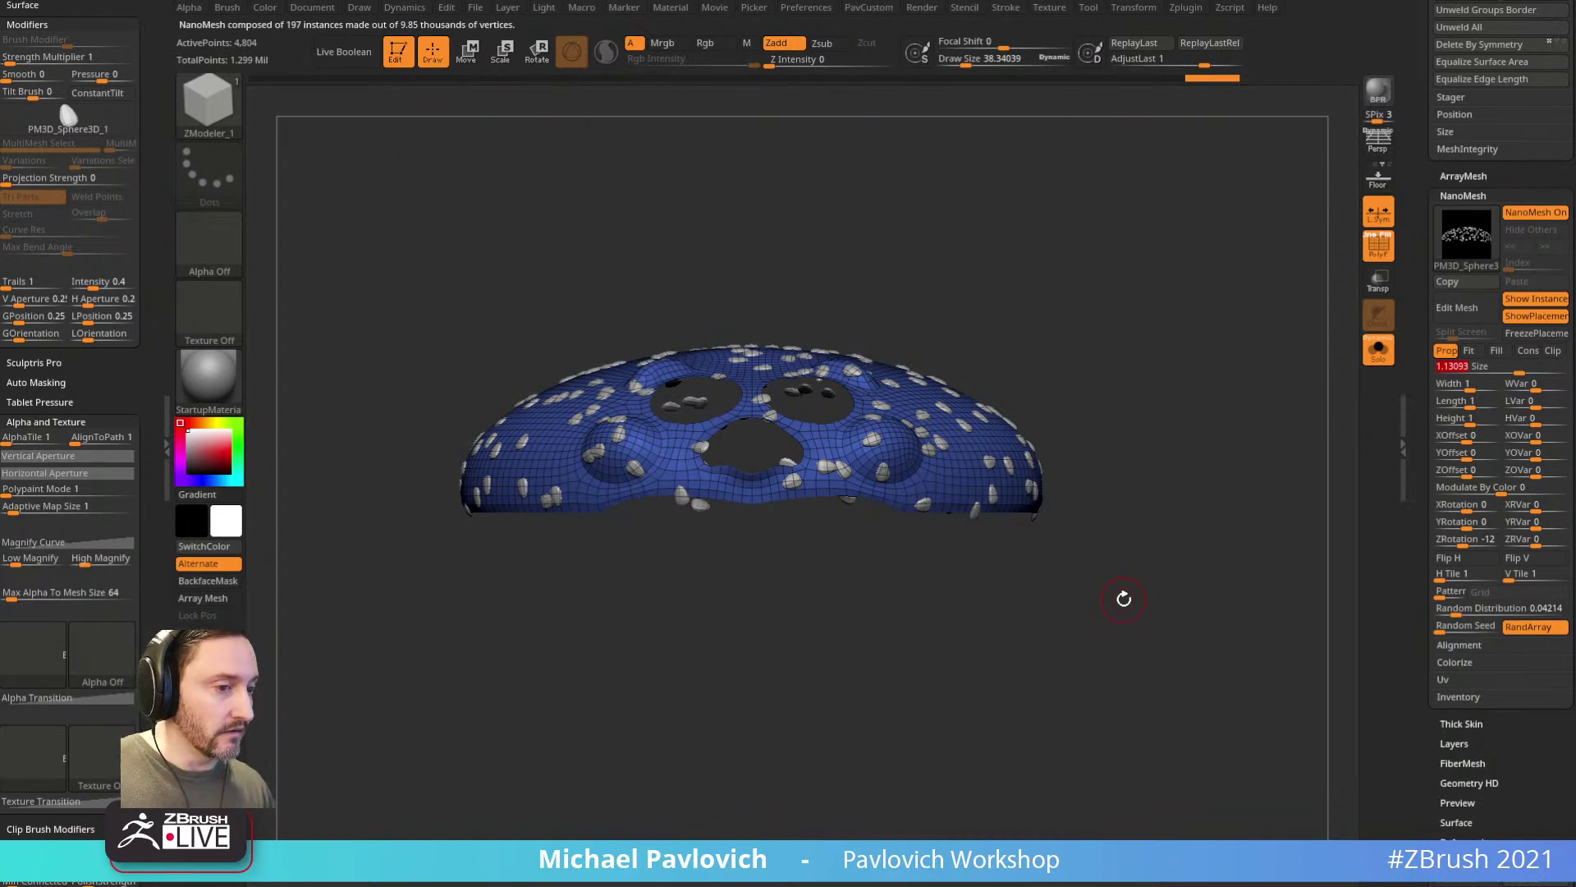
drag(1100, 353, 1227, 307)
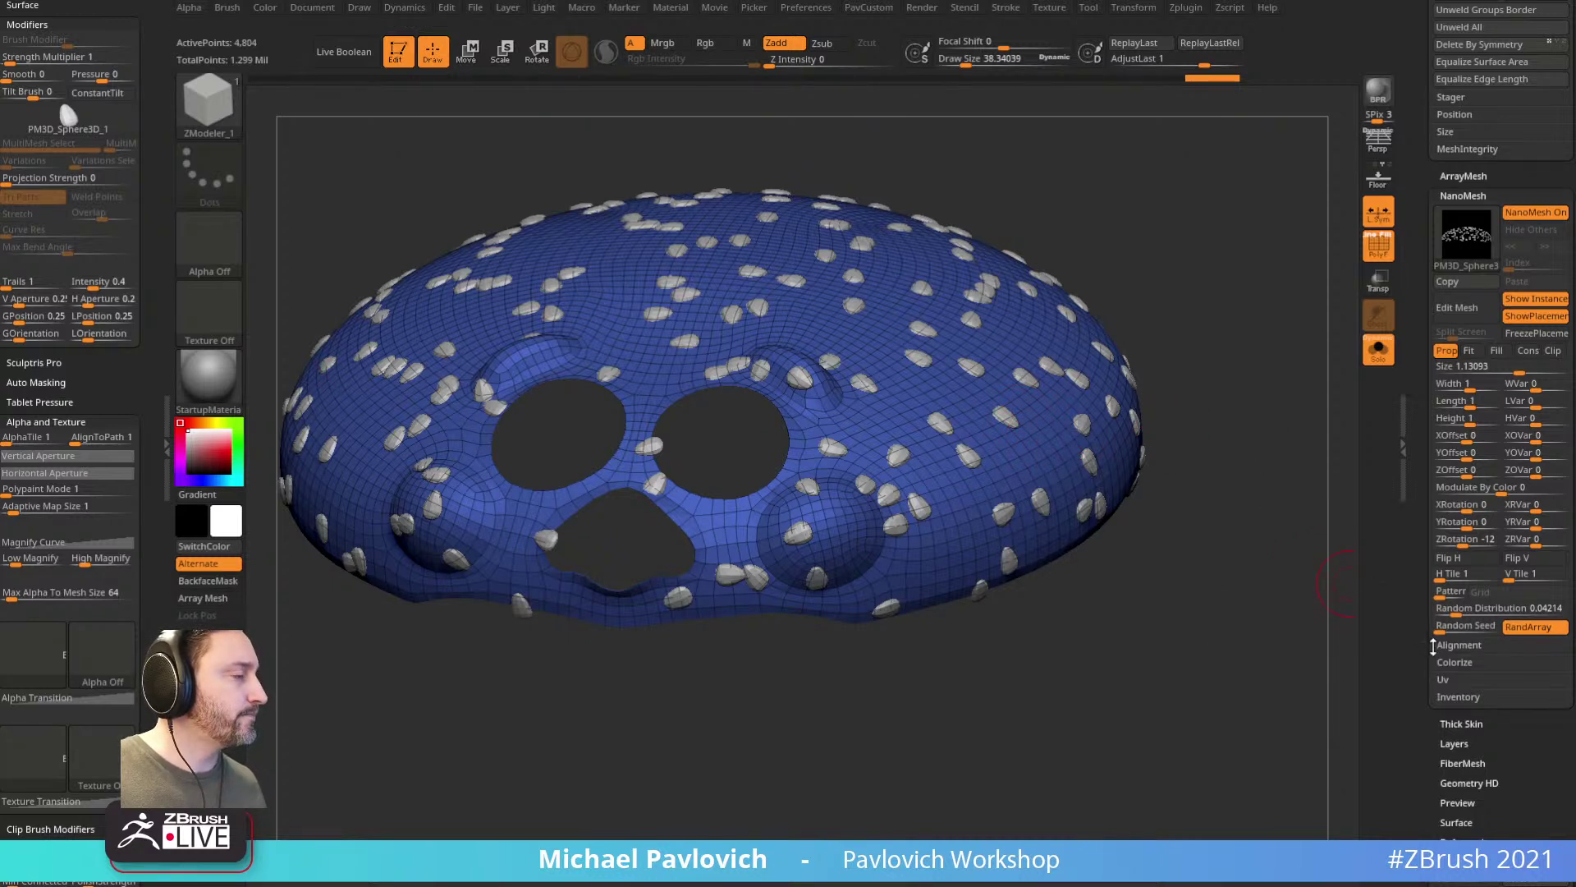
Step: Convert the NanoMesh seeds on the bun copy to real geometry with One To Mesh
drag(1428, 417, 1428, 302)
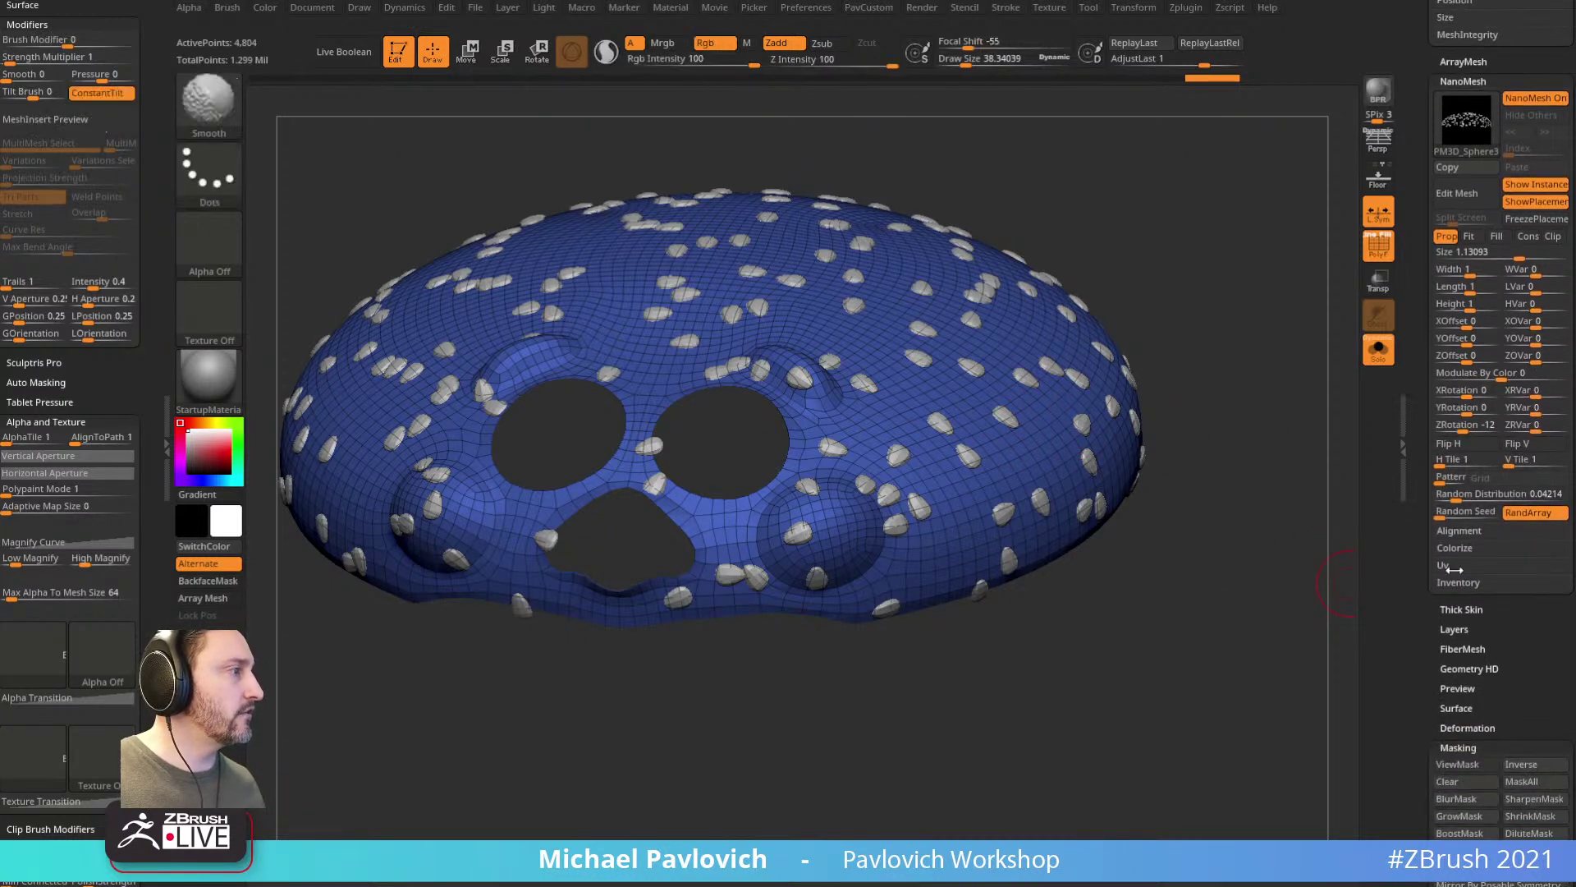
shift+click(1458, 582)
click(1464, 598)
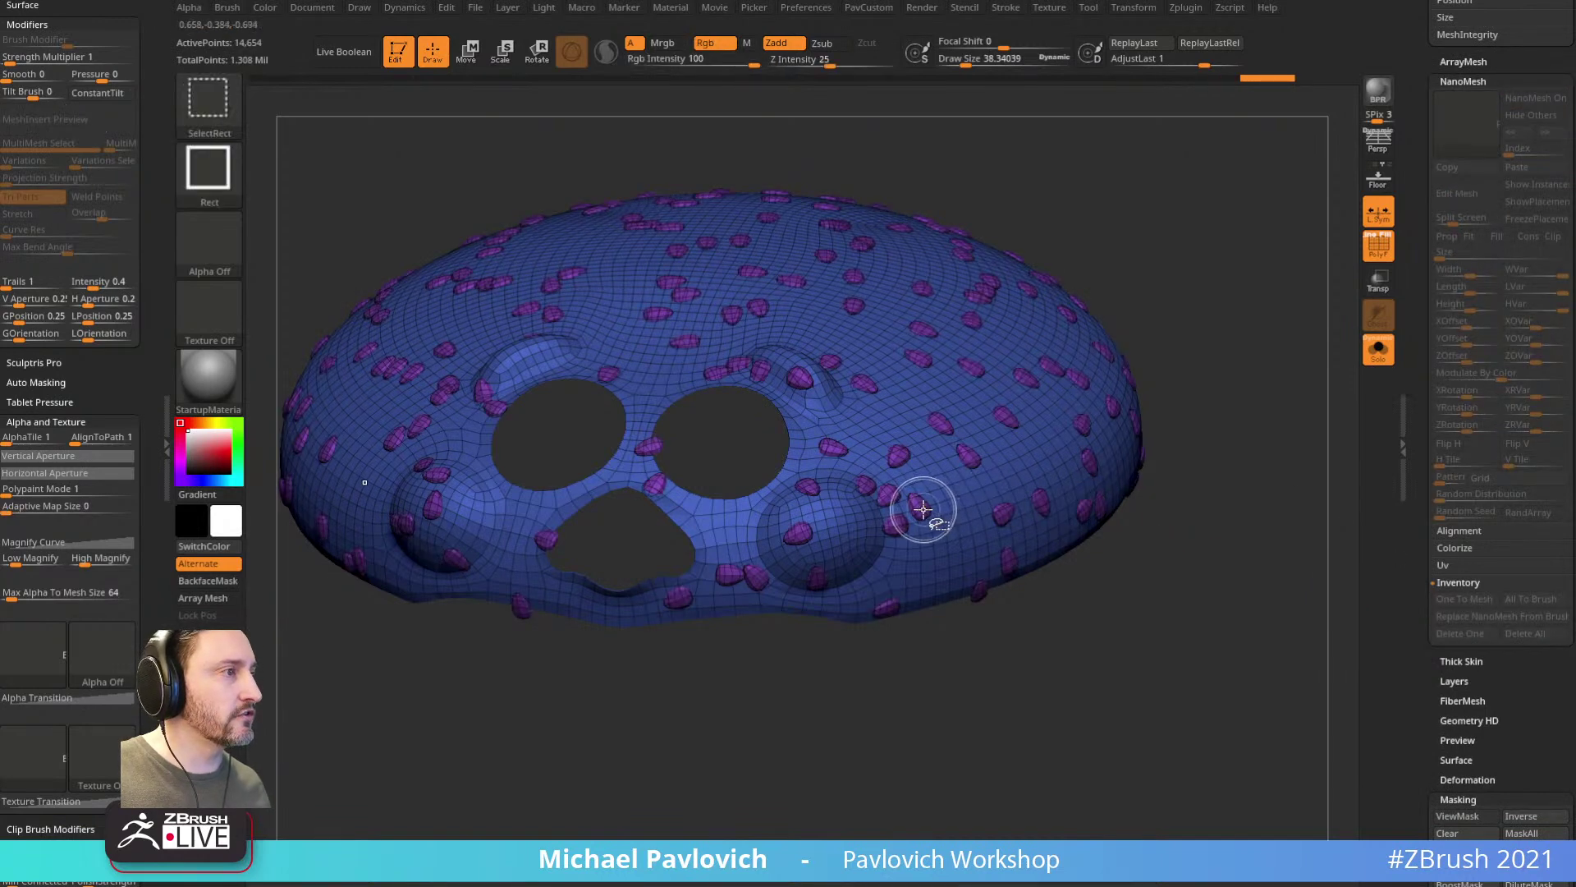
Step: Isolate the seeds, delete the hidden bun surface and give each seed its own polygroup with Auto Groups
ctrl+shift+click(923, 511)
key(2)
click(1233, 401)
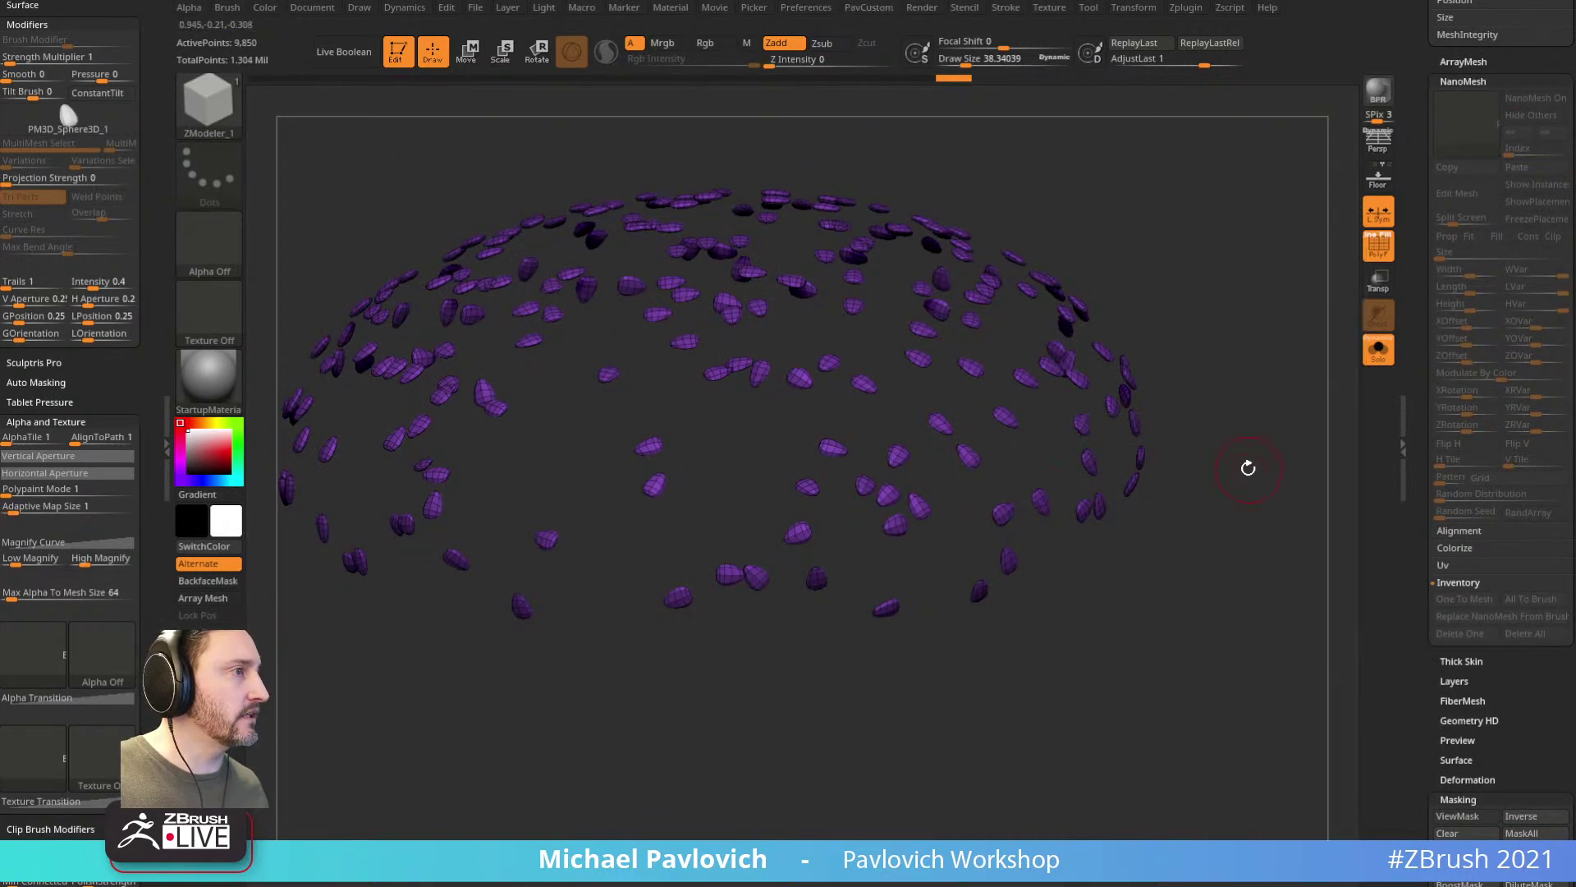
key(space)
click(1233, 537)
Step: Show the whole tower again and hide individual overlapping seeds around the bun
alt+drag(1110, 553, 1160, 567)
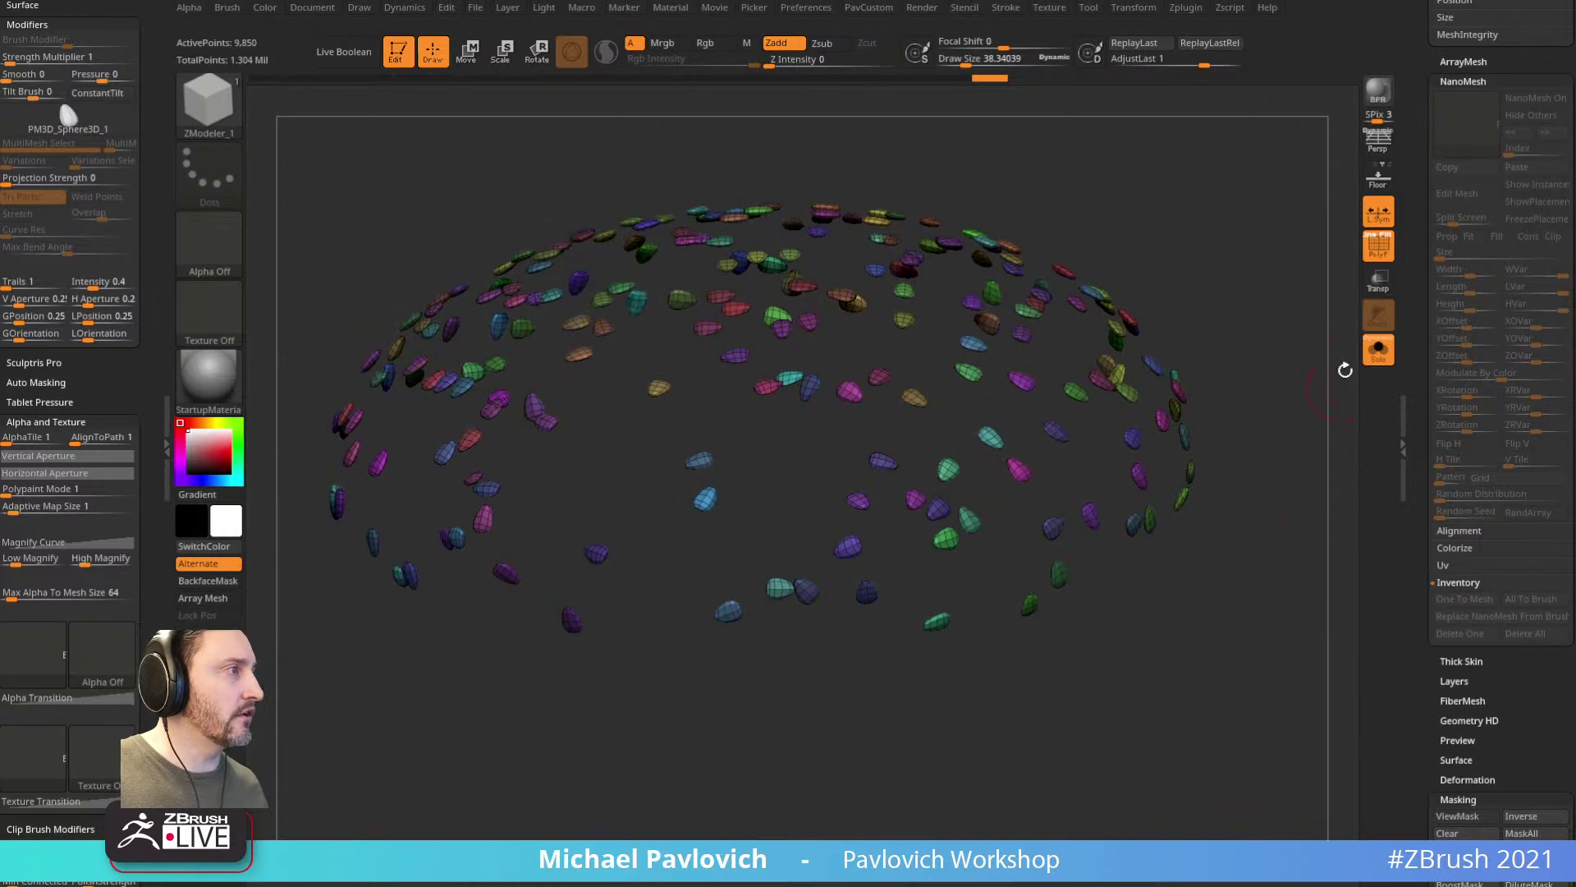
click(1369, 359)
drag(1306, 469, 1248, 558)
ctrl+alt+shift+click(780, 358)
mouse_move(1268, 461)
mouse_down()
mouse_move(1288, 440)
mouse_move(1278, 399)
mouse_move(1098, 440)
mouse_up()
ctrl+alt+shift+click(773, 550)
drag(1298, 317, 926, 476)
ctrl+alt+shift+click(854, 452)
drag(1240, 370, 1075, 229)
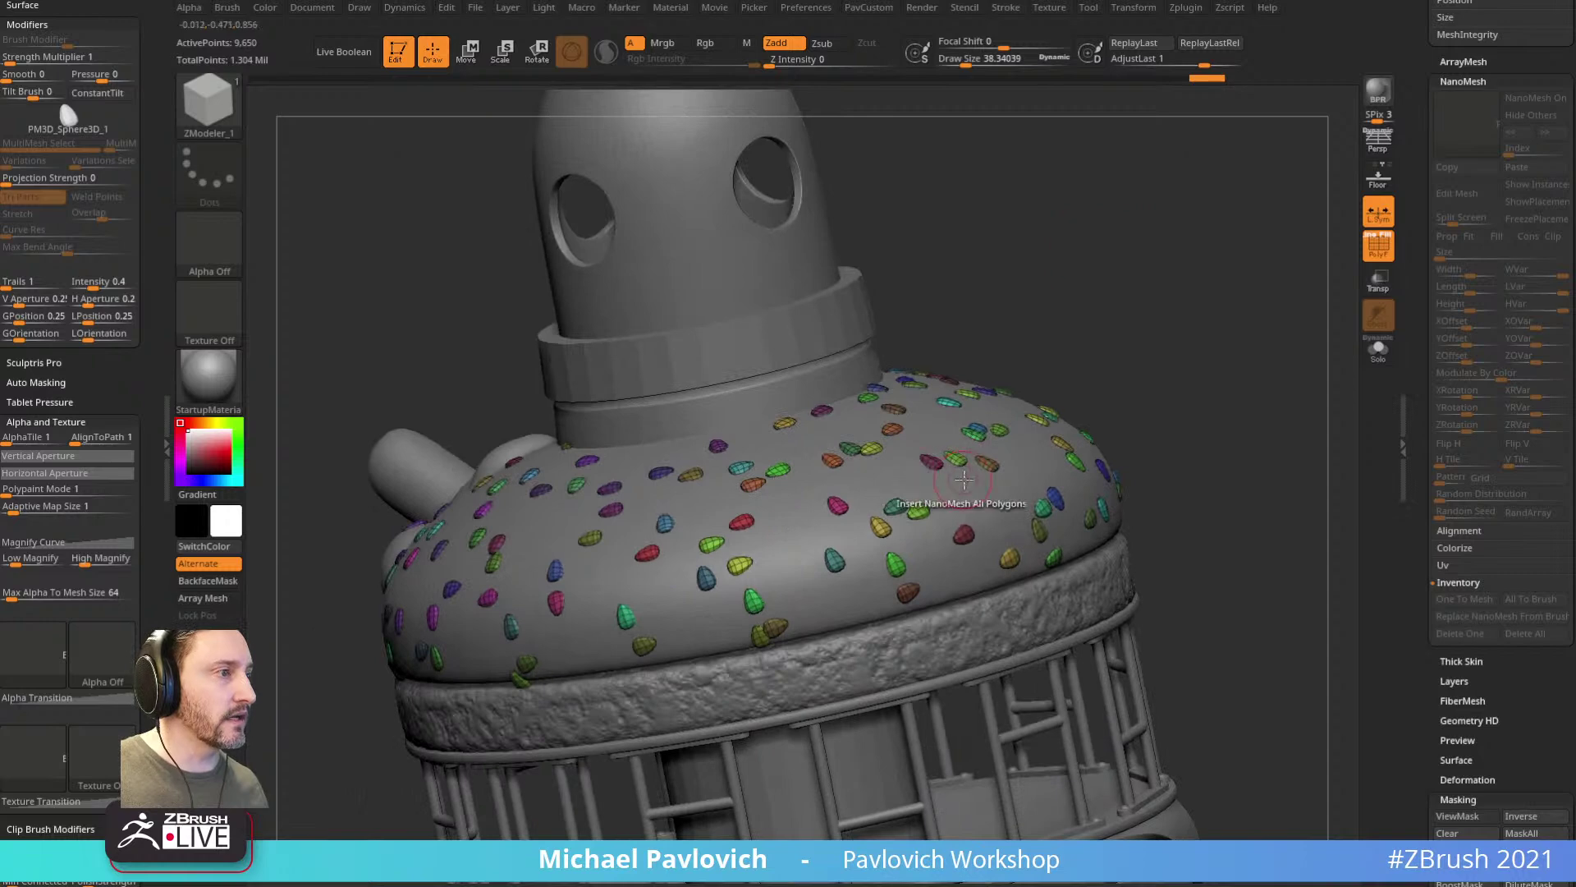
ctrl+alt+shift+click(778, 629)
drag(1144, 362, 1108, 476)
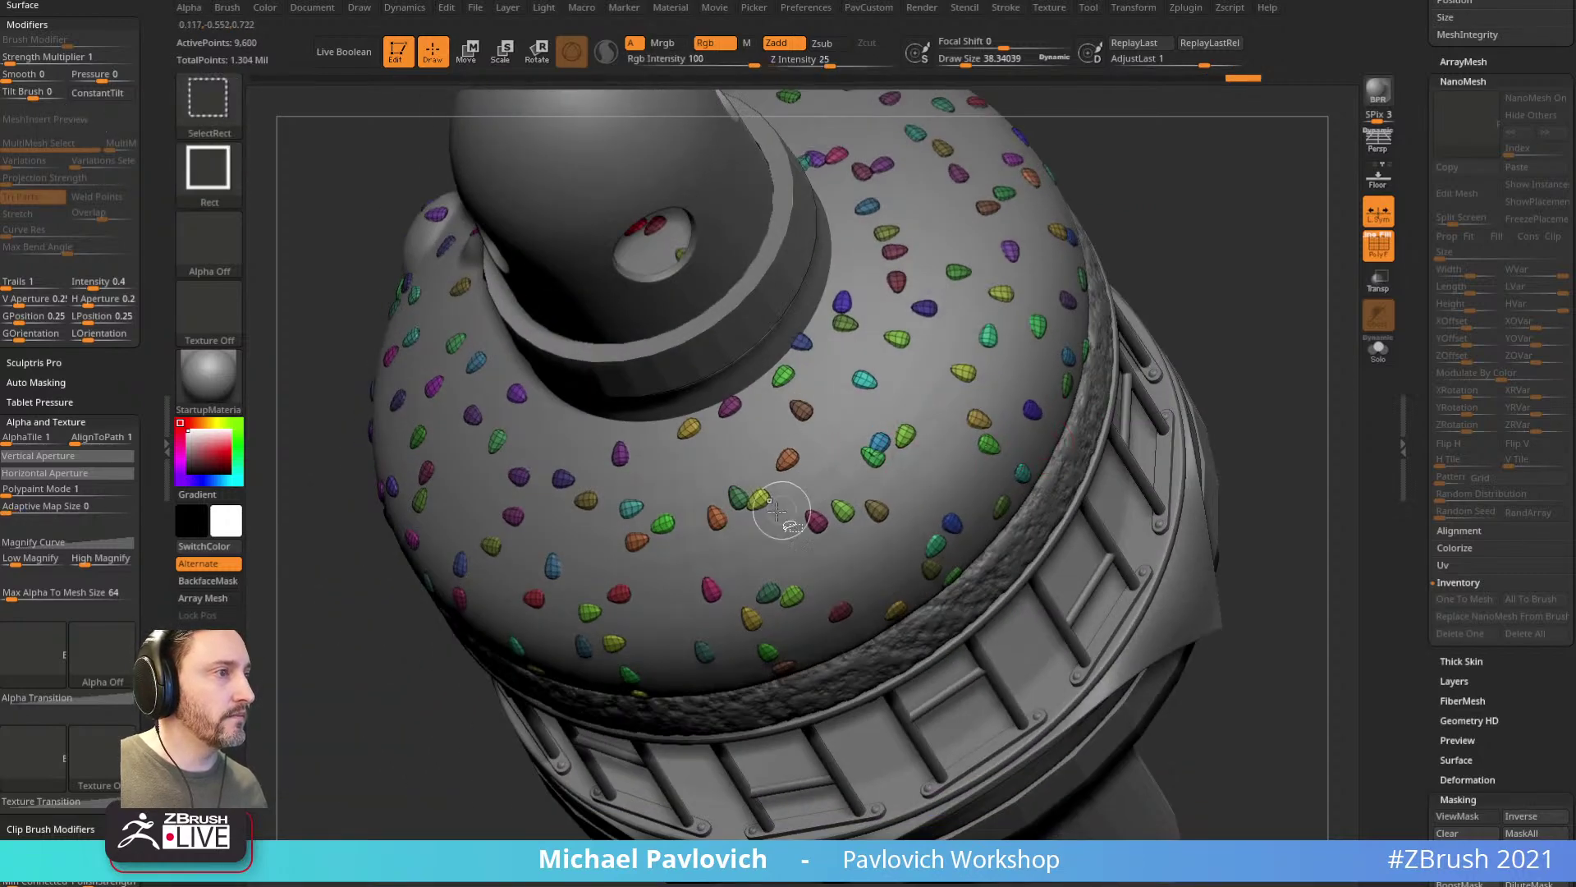
ctrl+alt+shift+click(738, 500)
mouse_move(1242, 246)
mouse_down()
mouse_move(1150, 355)
mouse_move(1187, 327)
mouse_move(1210, 377)
mouse_move(1207, 274)
mouse_move(1183, 317)
mouse_up()
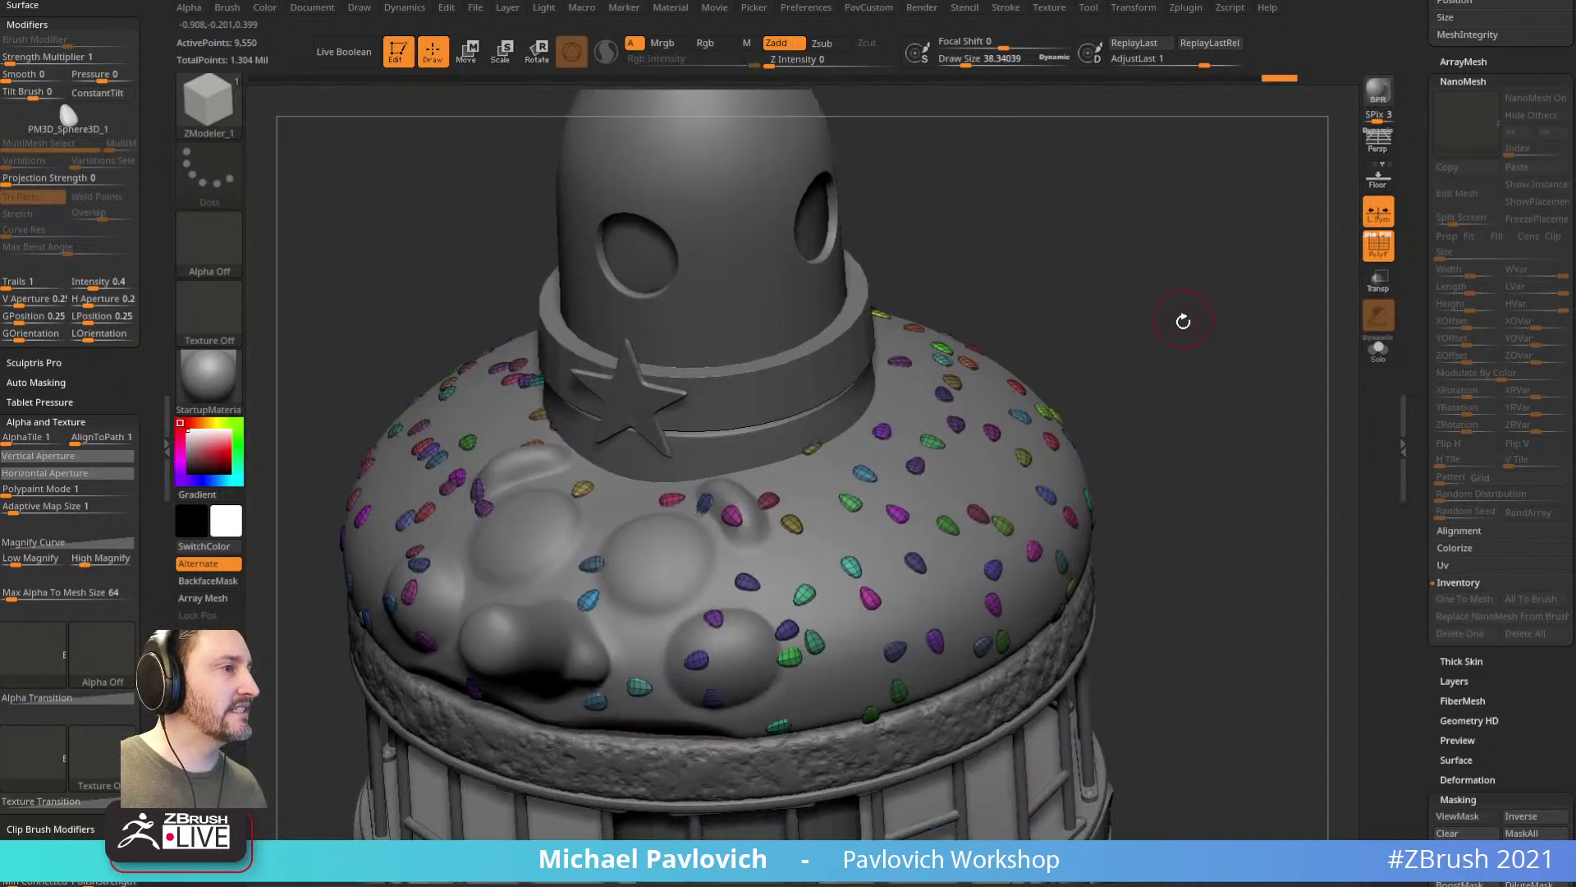
Step: Step the seed subtool's undo history back to the live NanoMesh stage and return to the NanoMesh settings
drag(1416, 328, 1423, 739)
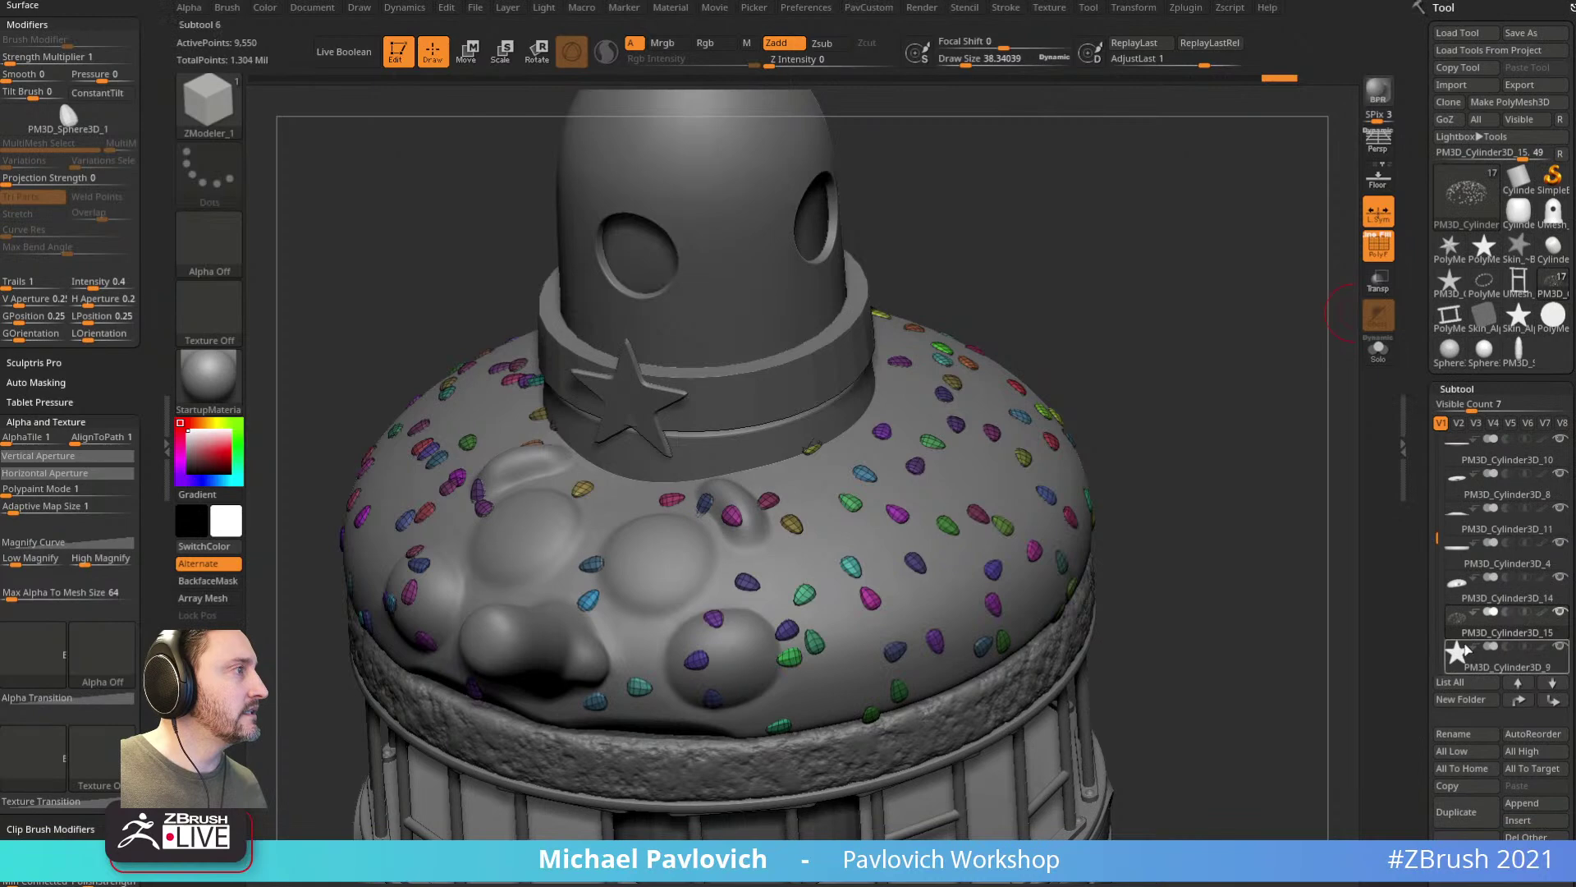
click(1490, 603)
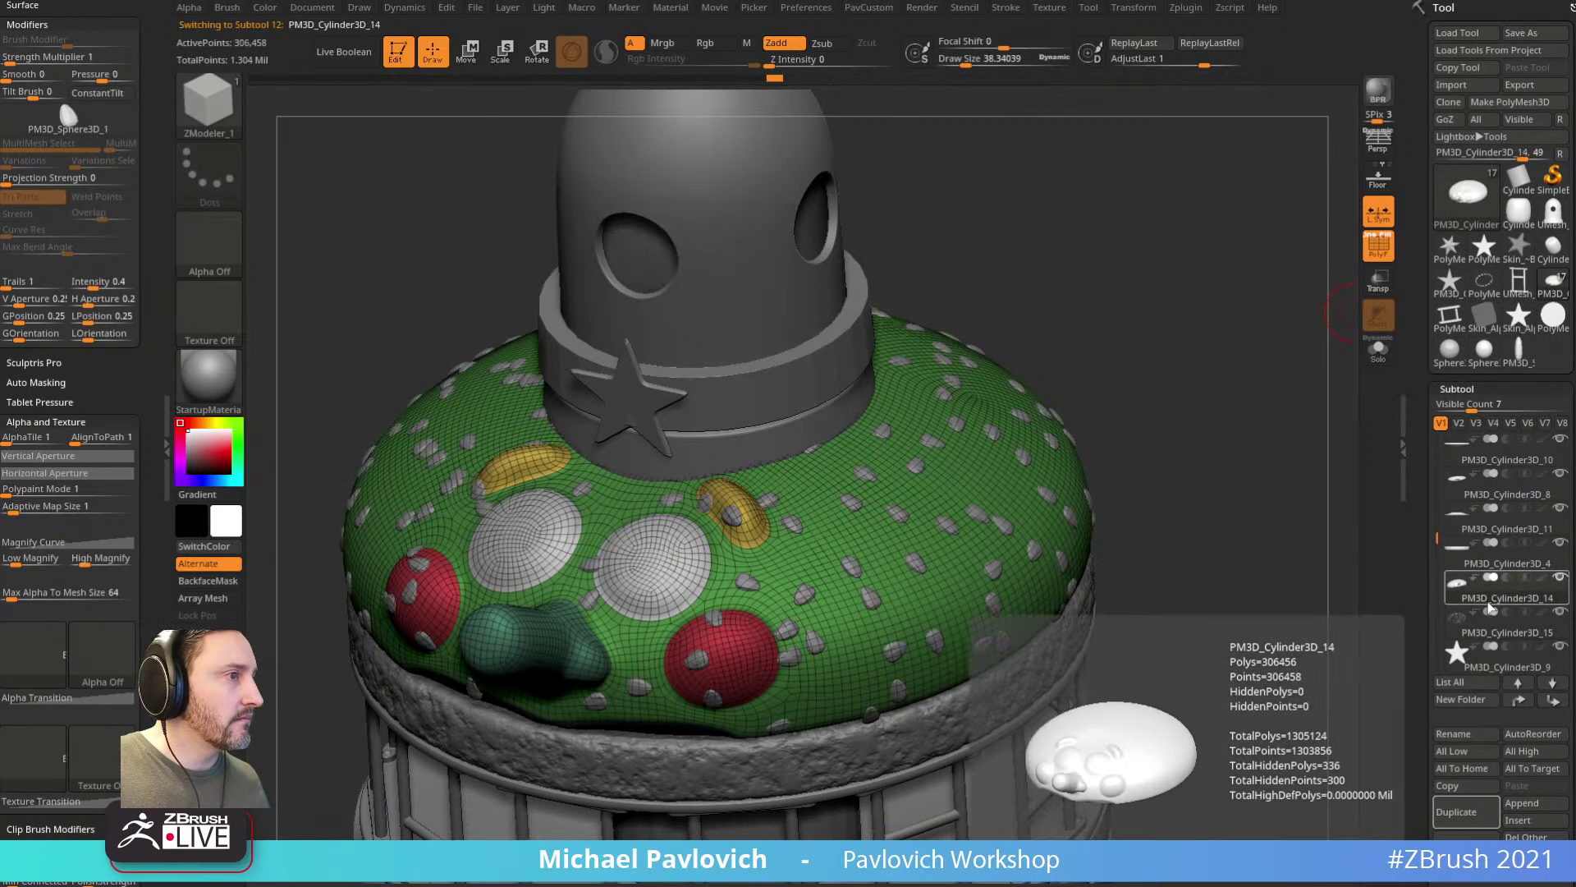
click(1490, 626)
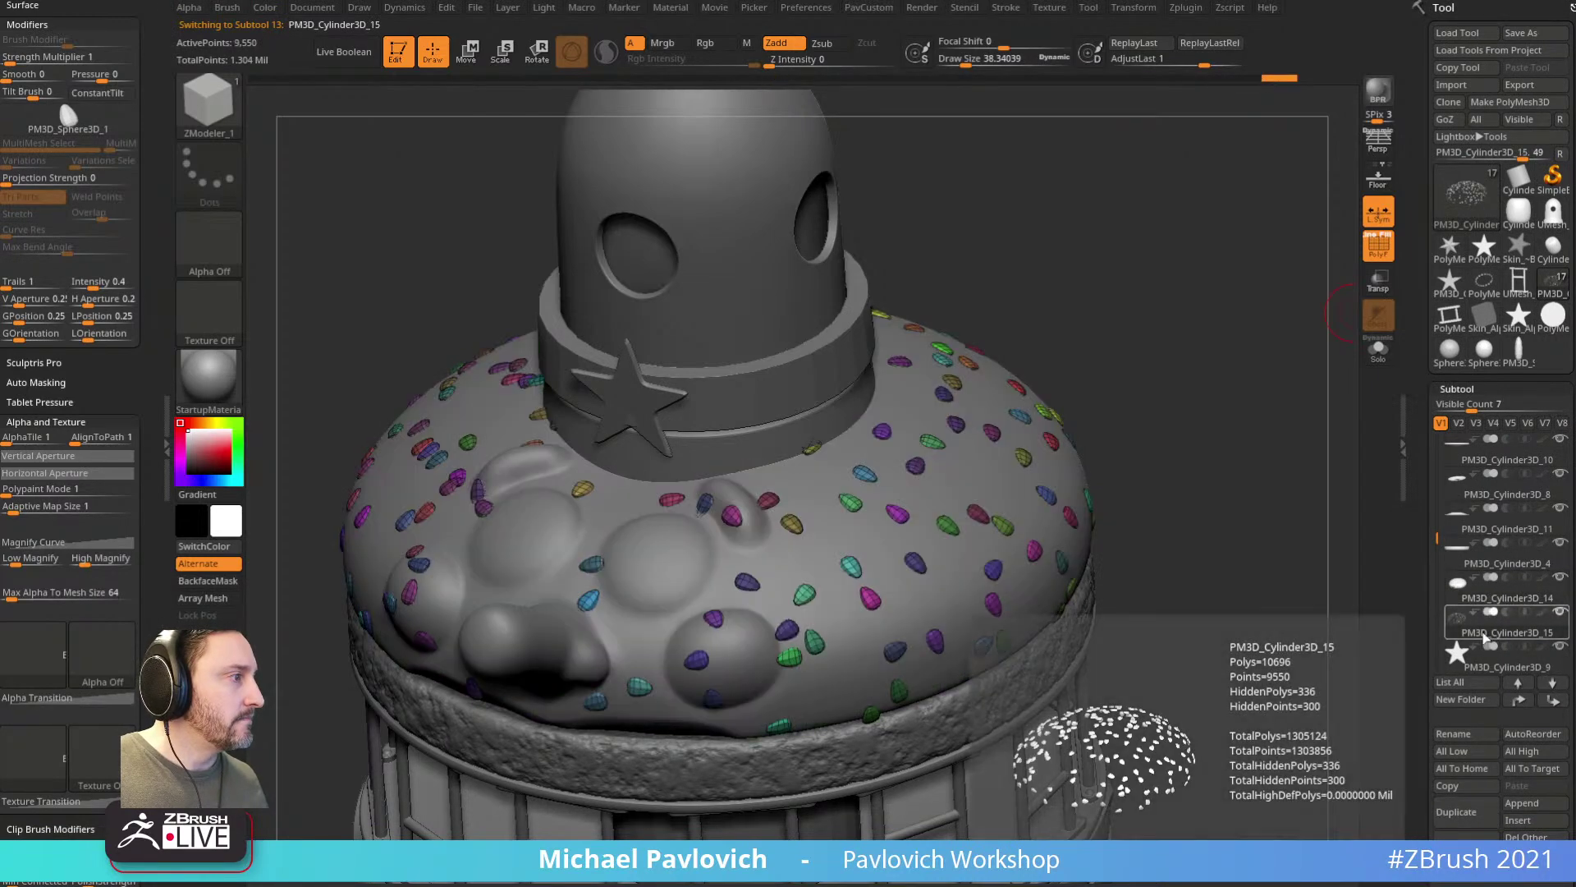
mouse_move(1102, 82)
mouse_down()
mouse_move(774, 92)
mouse_move(899, 97)
mouse_move(882, 95)
mouse_up()
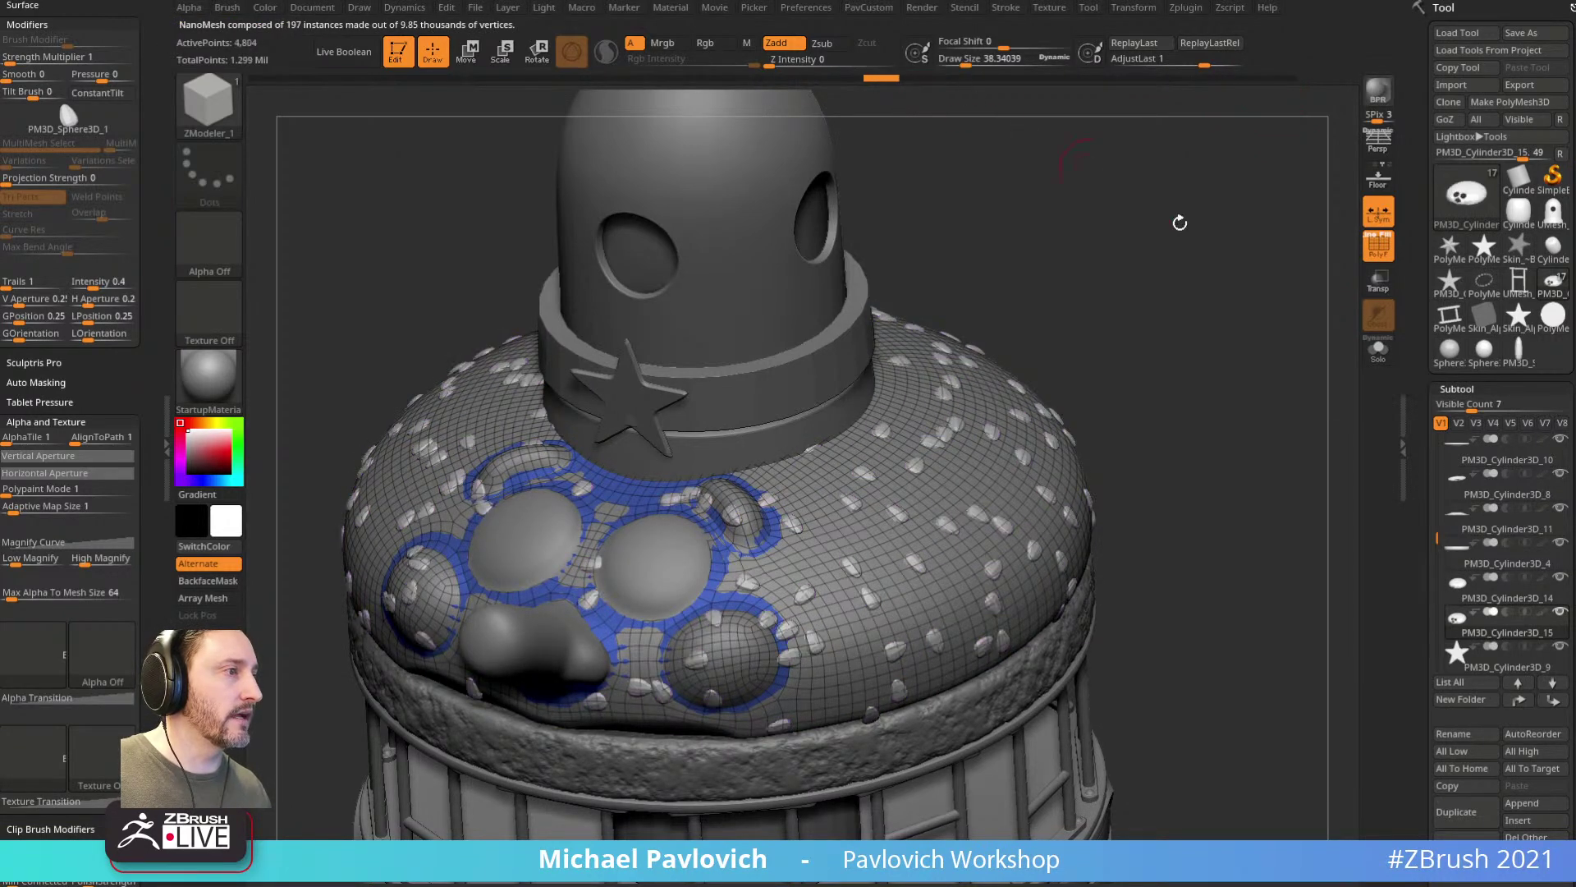
drag(1426, 599, 1420, 237)
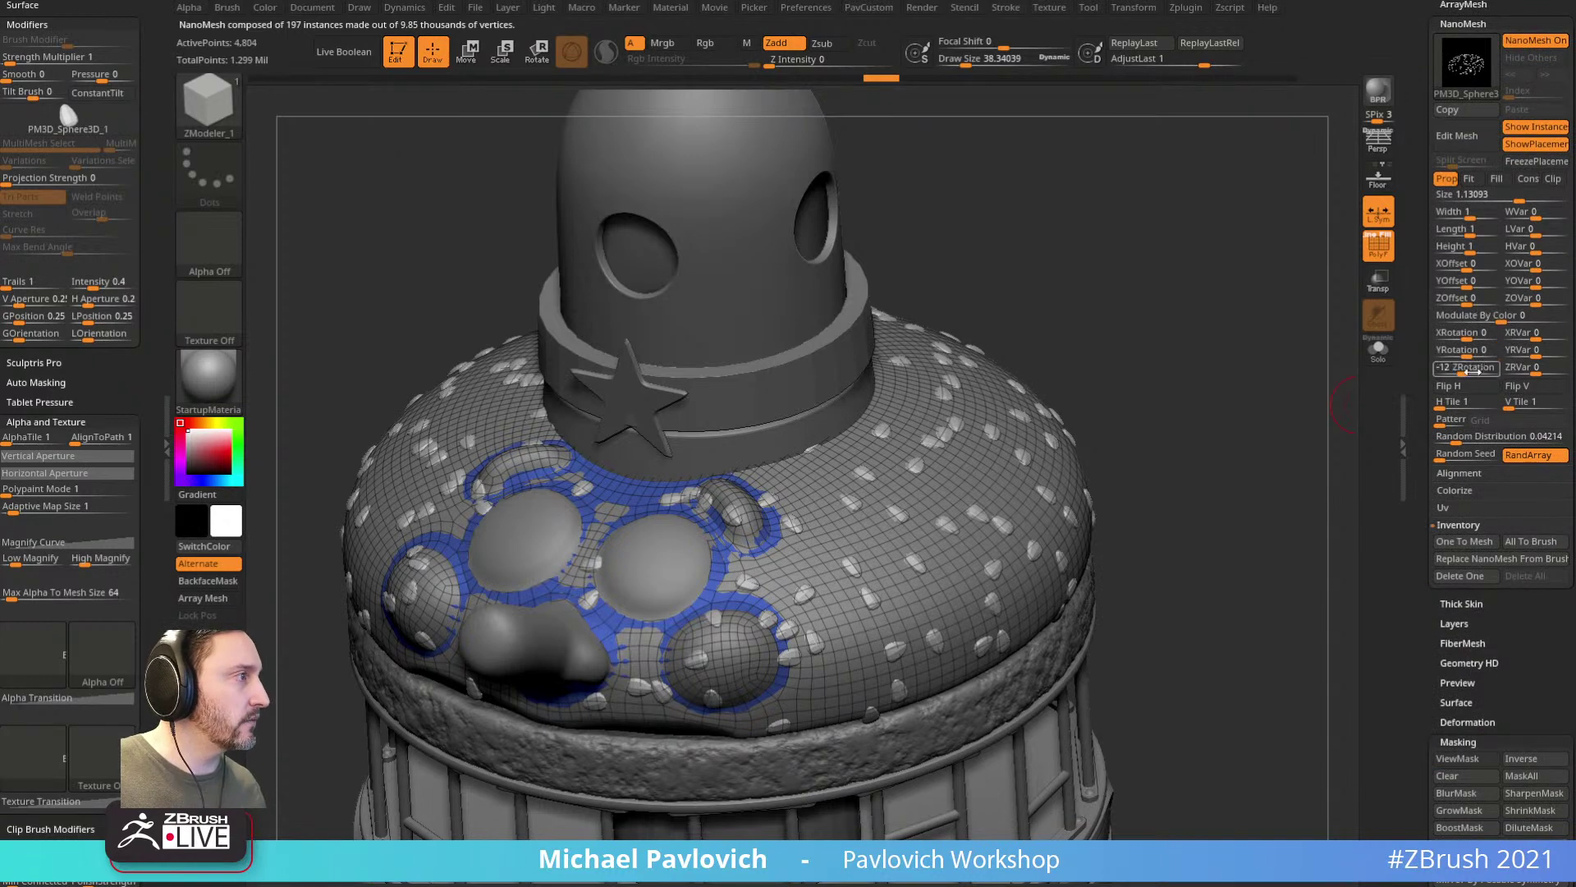
Step: Vary the NanoMesh seeds with ZRotation 180, ZRVar 100, WVar 8, LVar 17 and HVar 26
drag(1475, 371, 1566, 371)
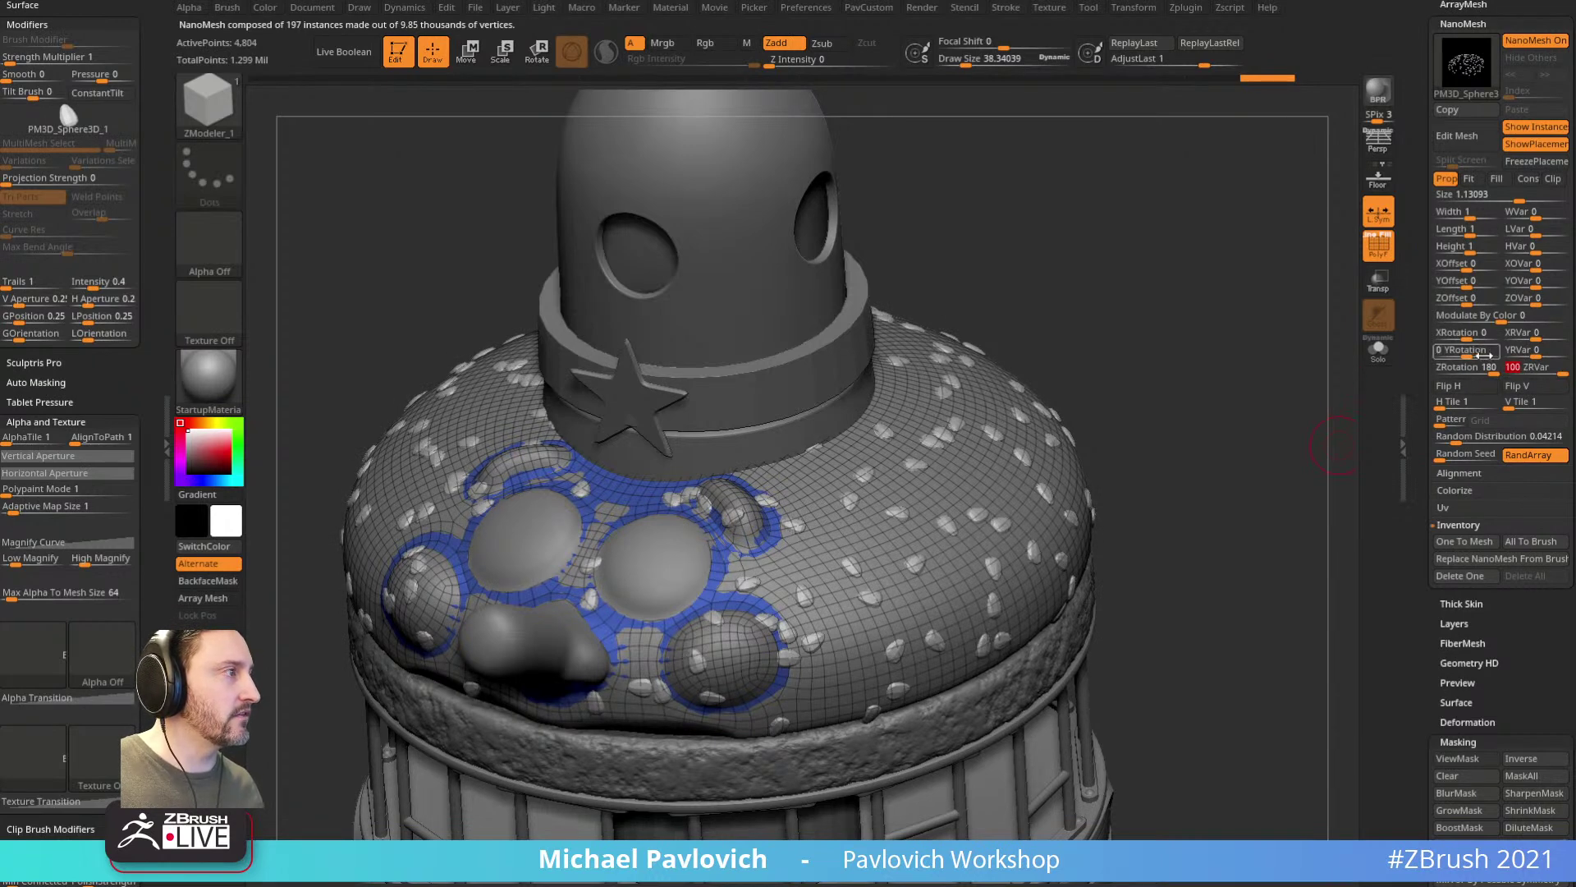
drag(1467, 335, 1482, 336)
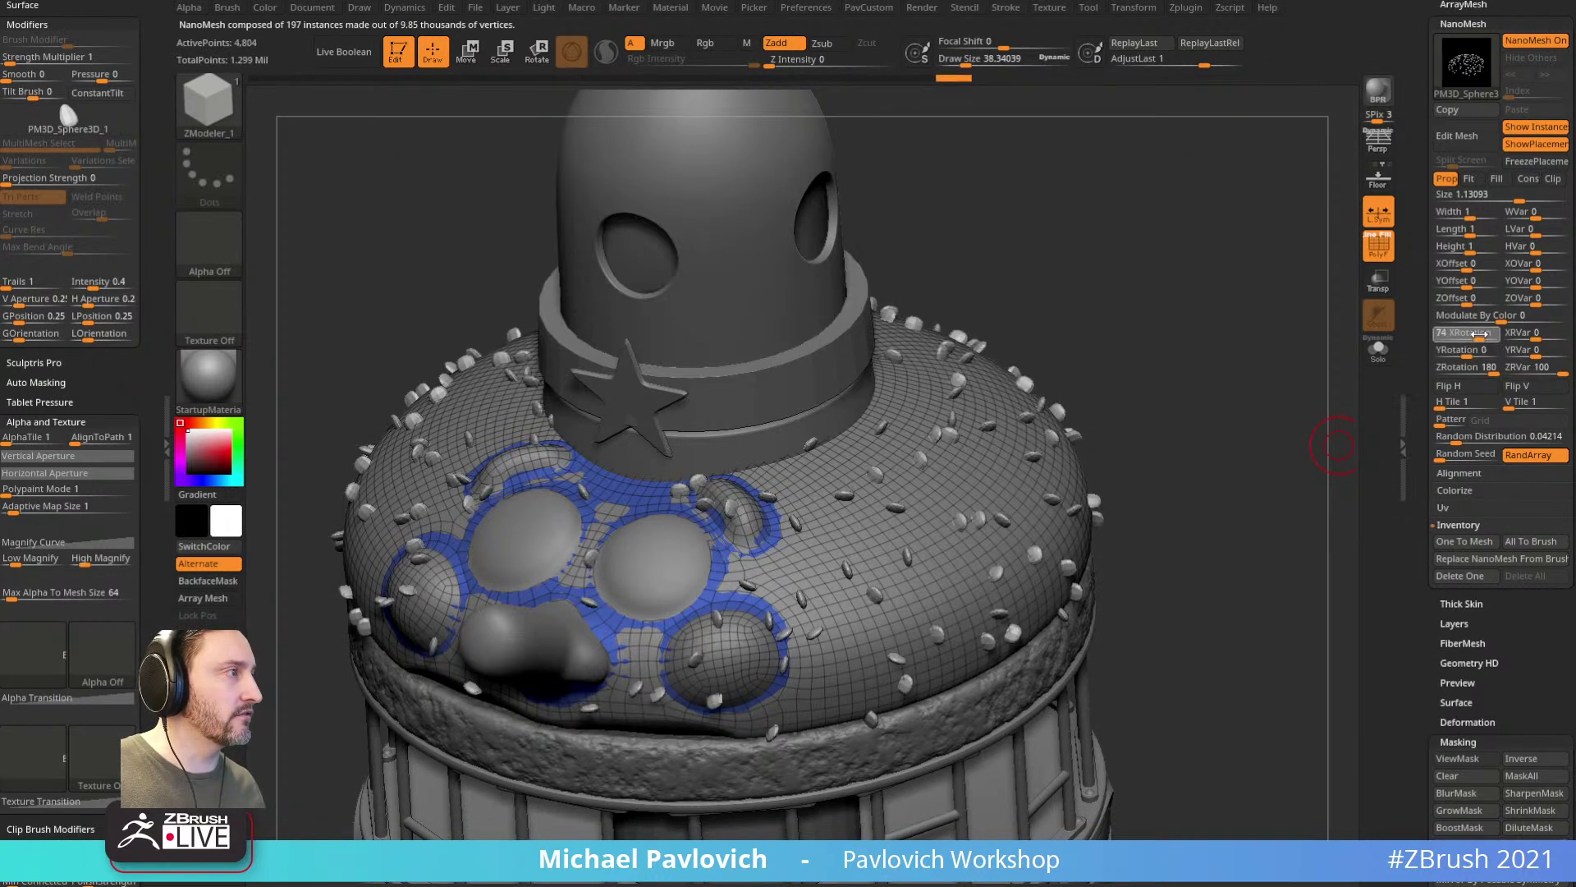
key(ctrl+z)
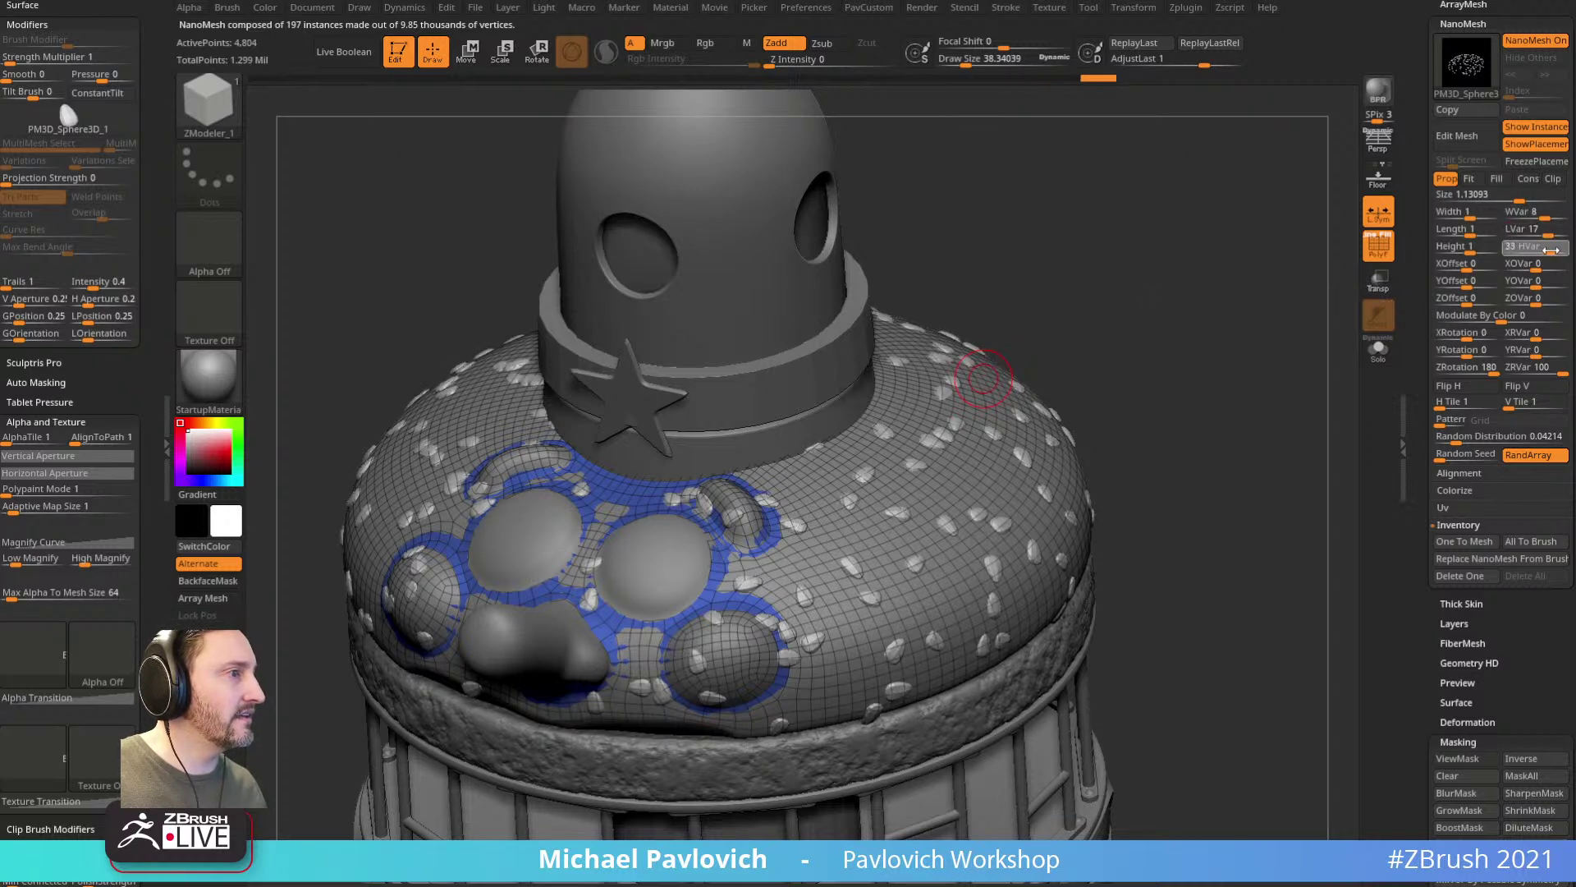
drag(1279, 373, 1357, 450)
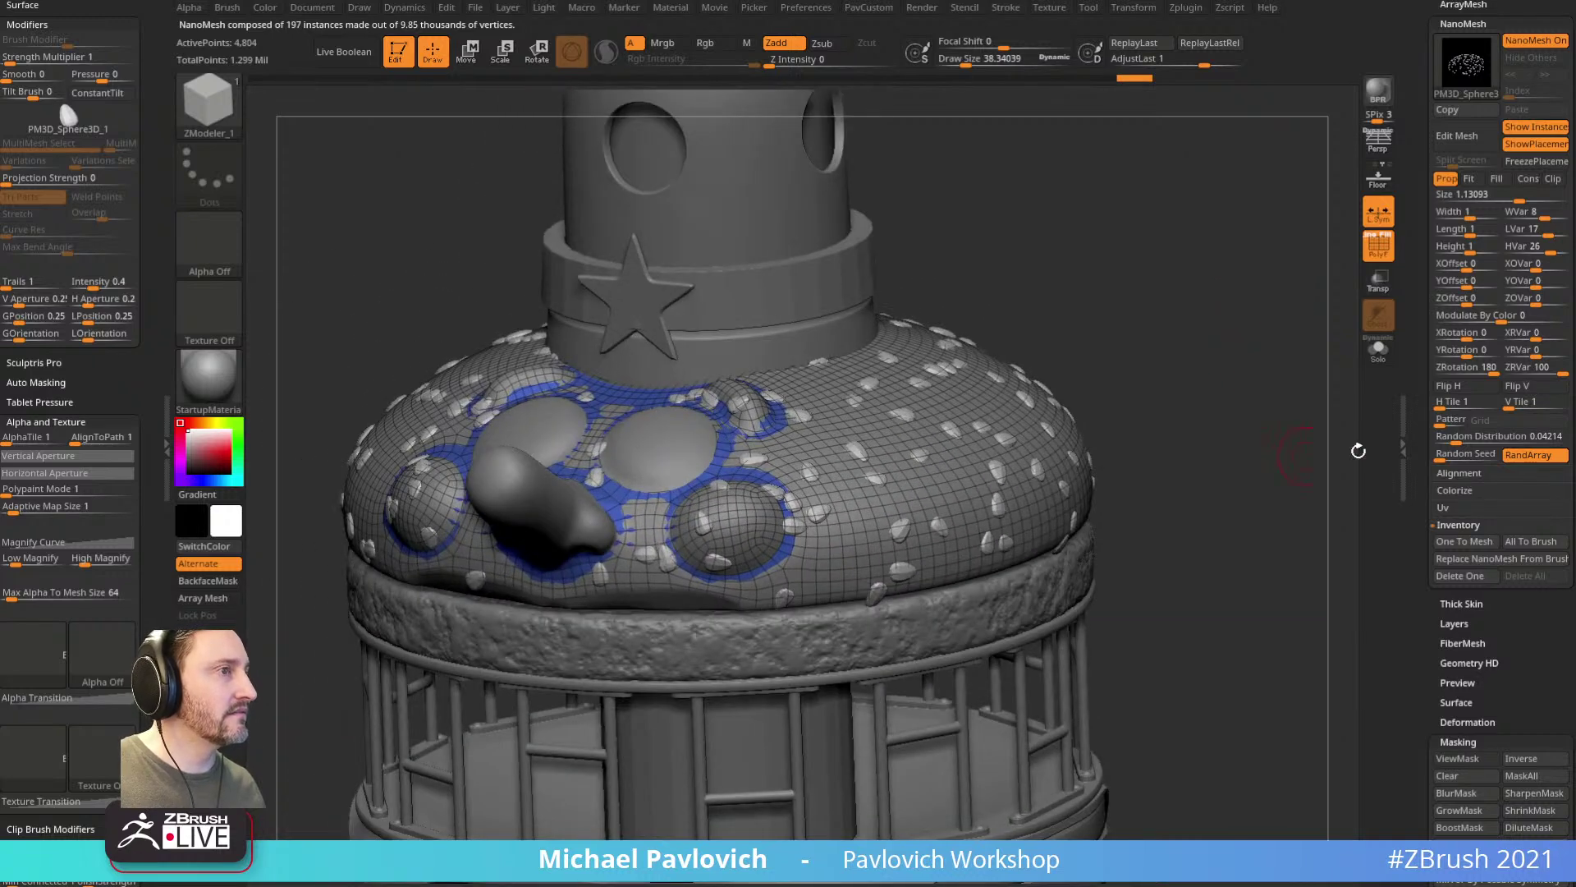
Step: Convert the varied NanoMesh seeds to real geometry with One To Mesh and remove the bun surface, keeping only the seeds
click(1471, 543)
ctrl+shift+click(920, 454)
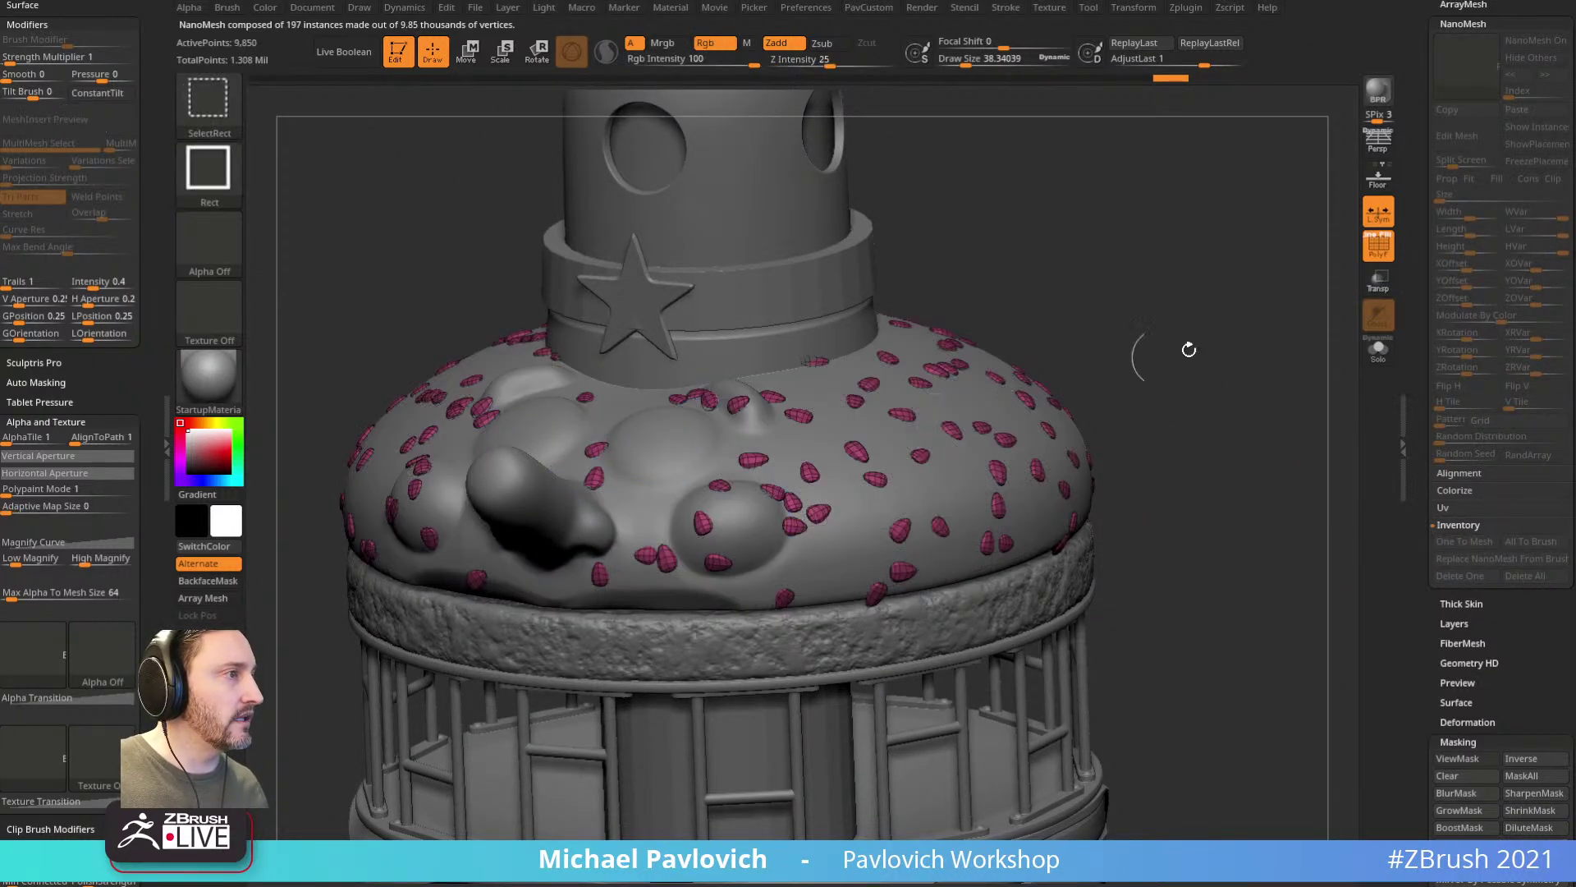
key(grave)
drag(1150, 398, 1297, 328)
key(grave)
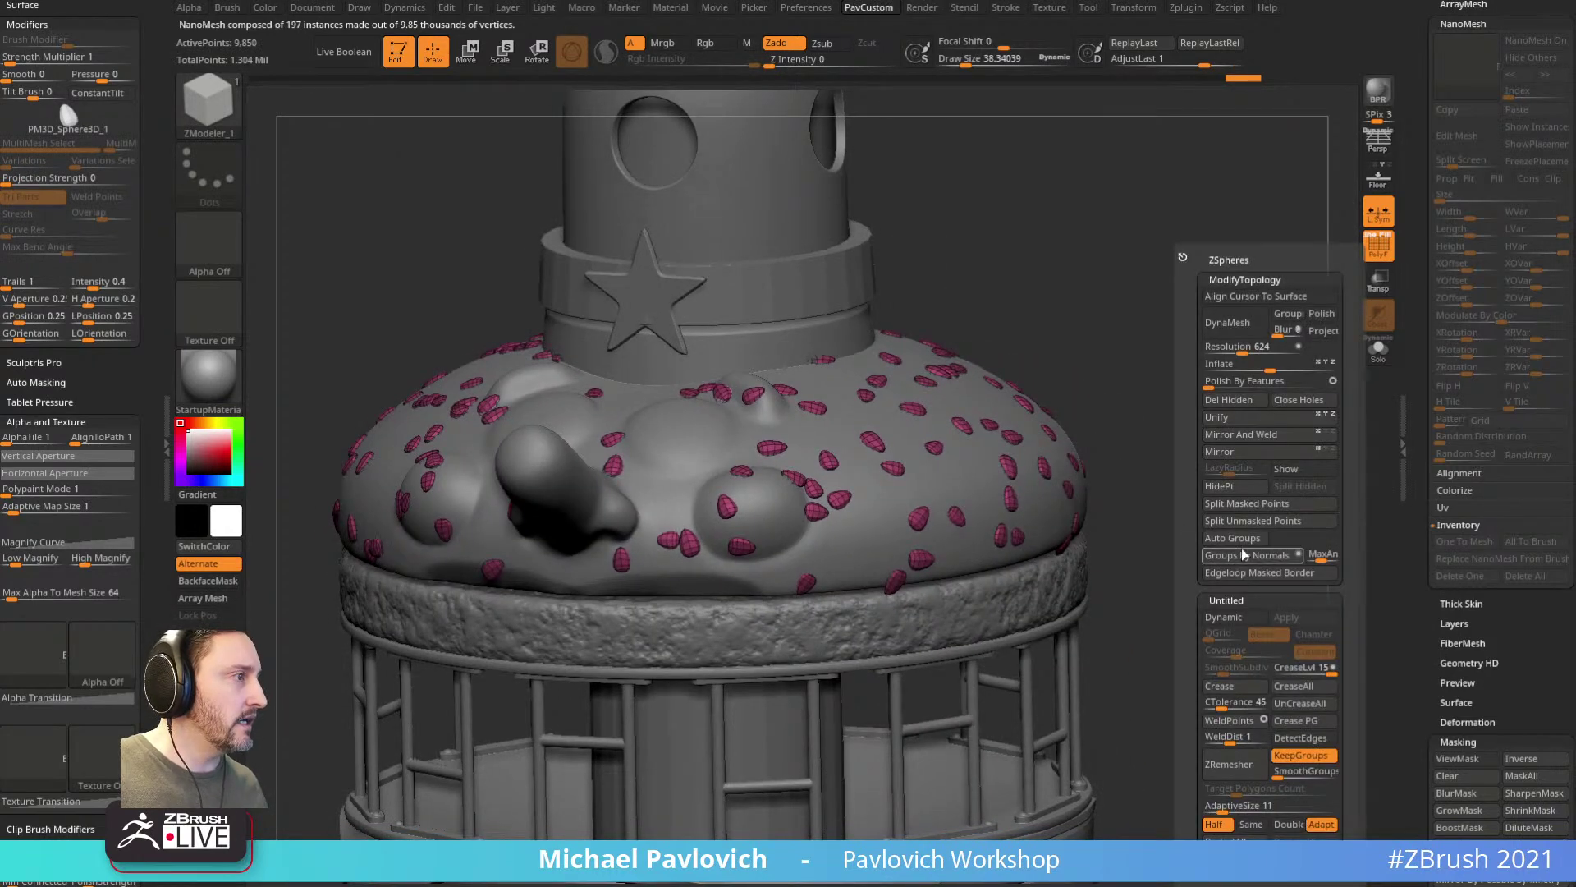
Step: Give each separate seed its own polygroup with Auto Groups
key(grave)
key(grave)
click(1209, 539)
mouse_move(1248, 503)
alt+mouse_down()
mouse_move(1291, 535)
mouse_move(1272, 501)
alt+mouse_up()
Step: Mask every seed except one beside the cheek bump with the Move gizmo, and clear the mask again
key(w)
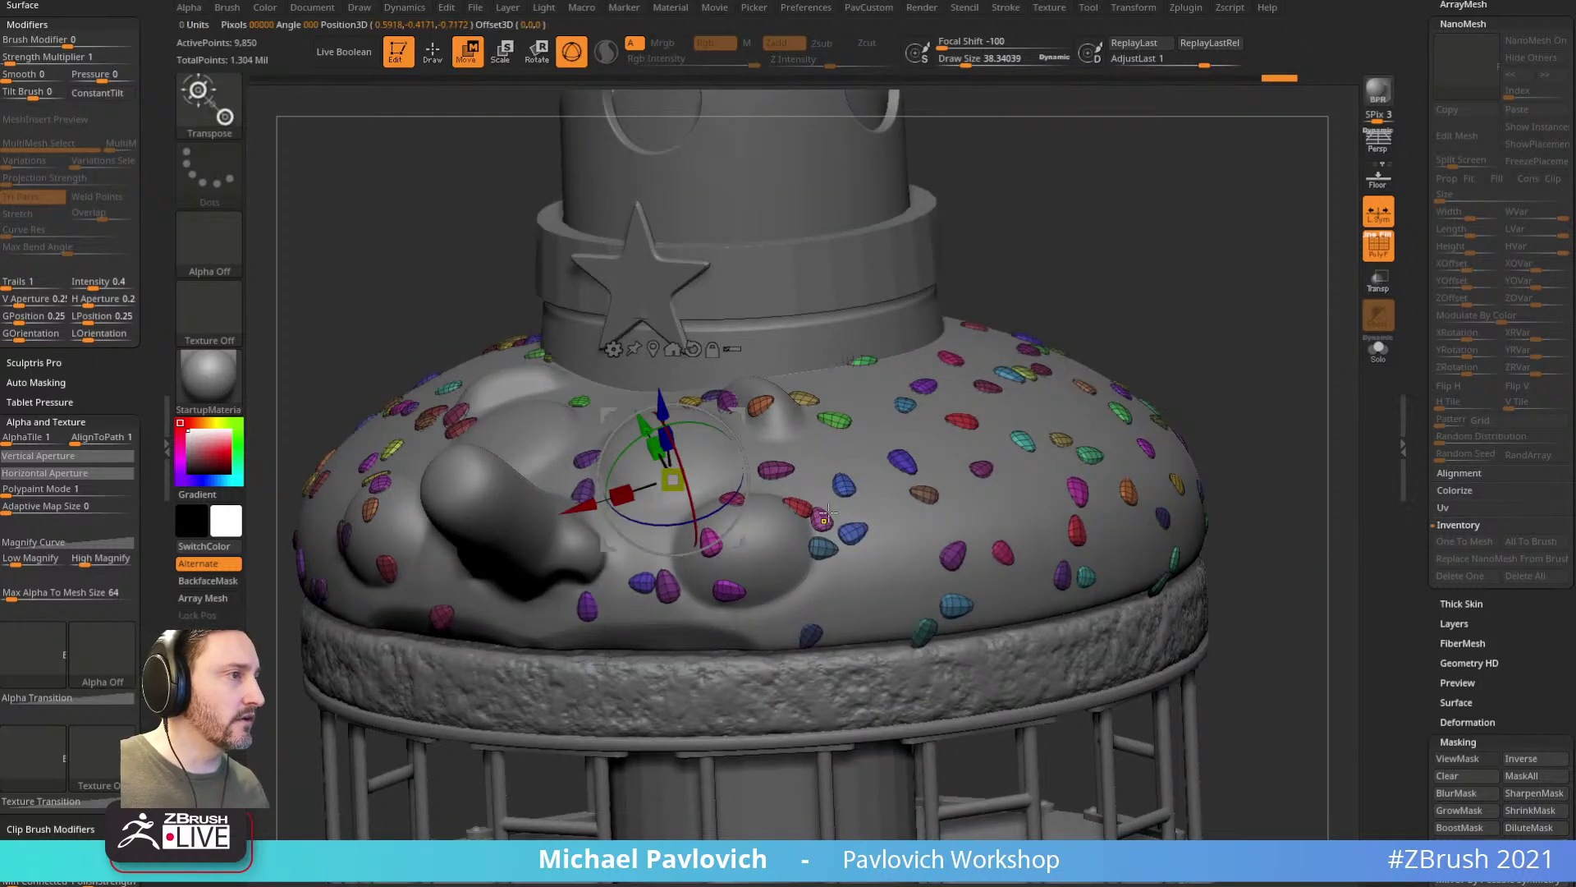
ctrl+click(823, 520)
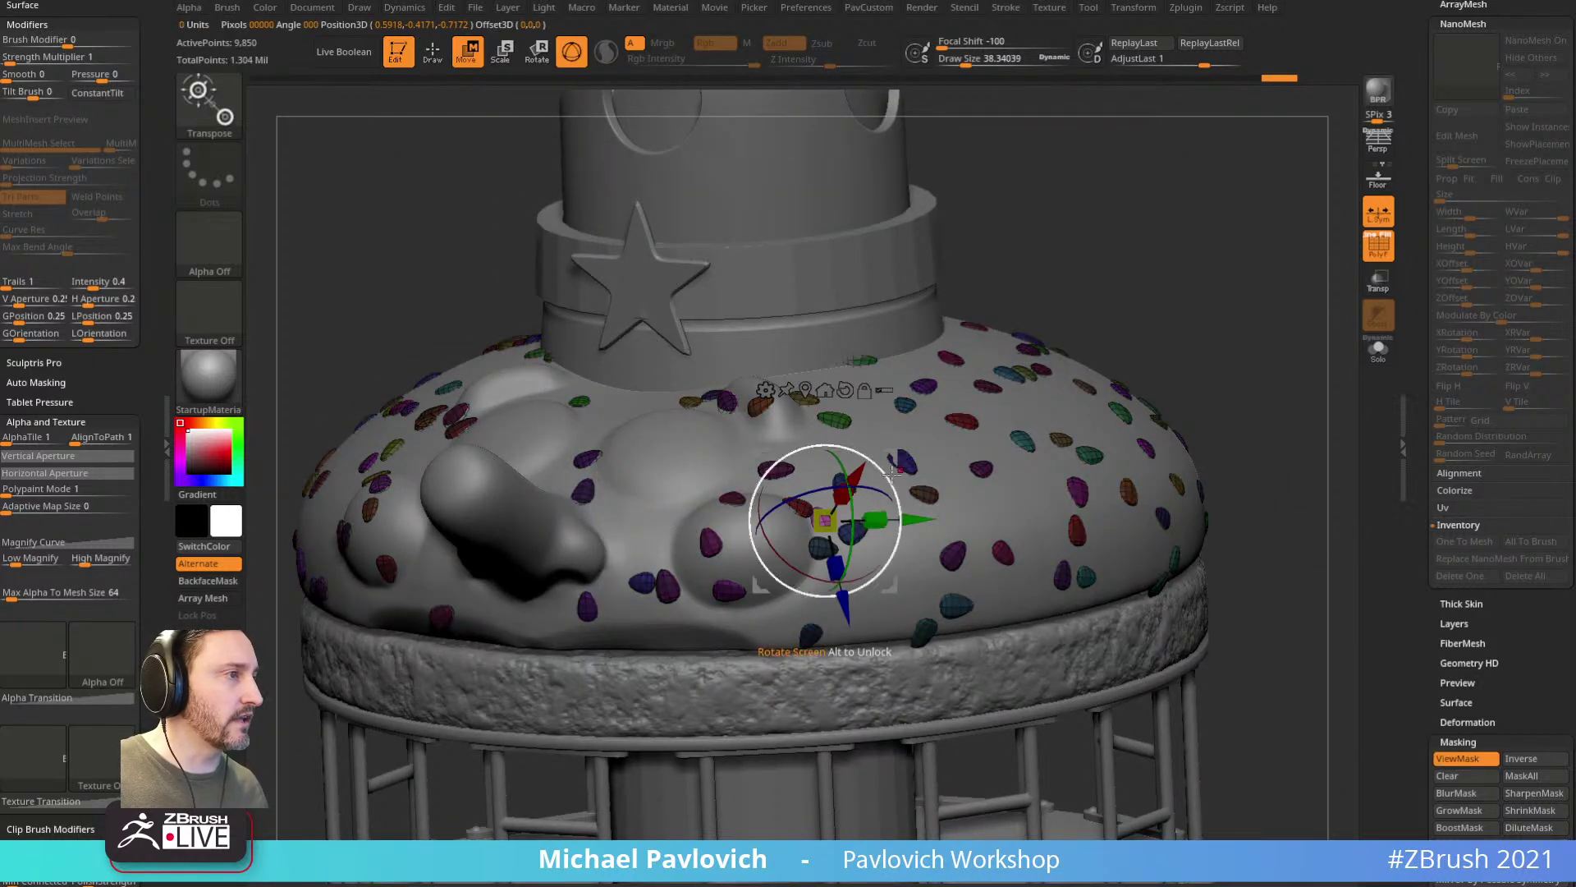
key(q)
key(s)
click(1232, 382)
mouse_move(1242, 352)
ctrl+mouse_down()
mouse_move(1269, 380)
mouse_move(1195, 362)
ctrl+mouse_up()
Step: Set the draw size to 1 and try ZModeler's Insert NanoMesh action on a seed
key(w)
key(q)
key(s)
click(1223, 366)
key(s)
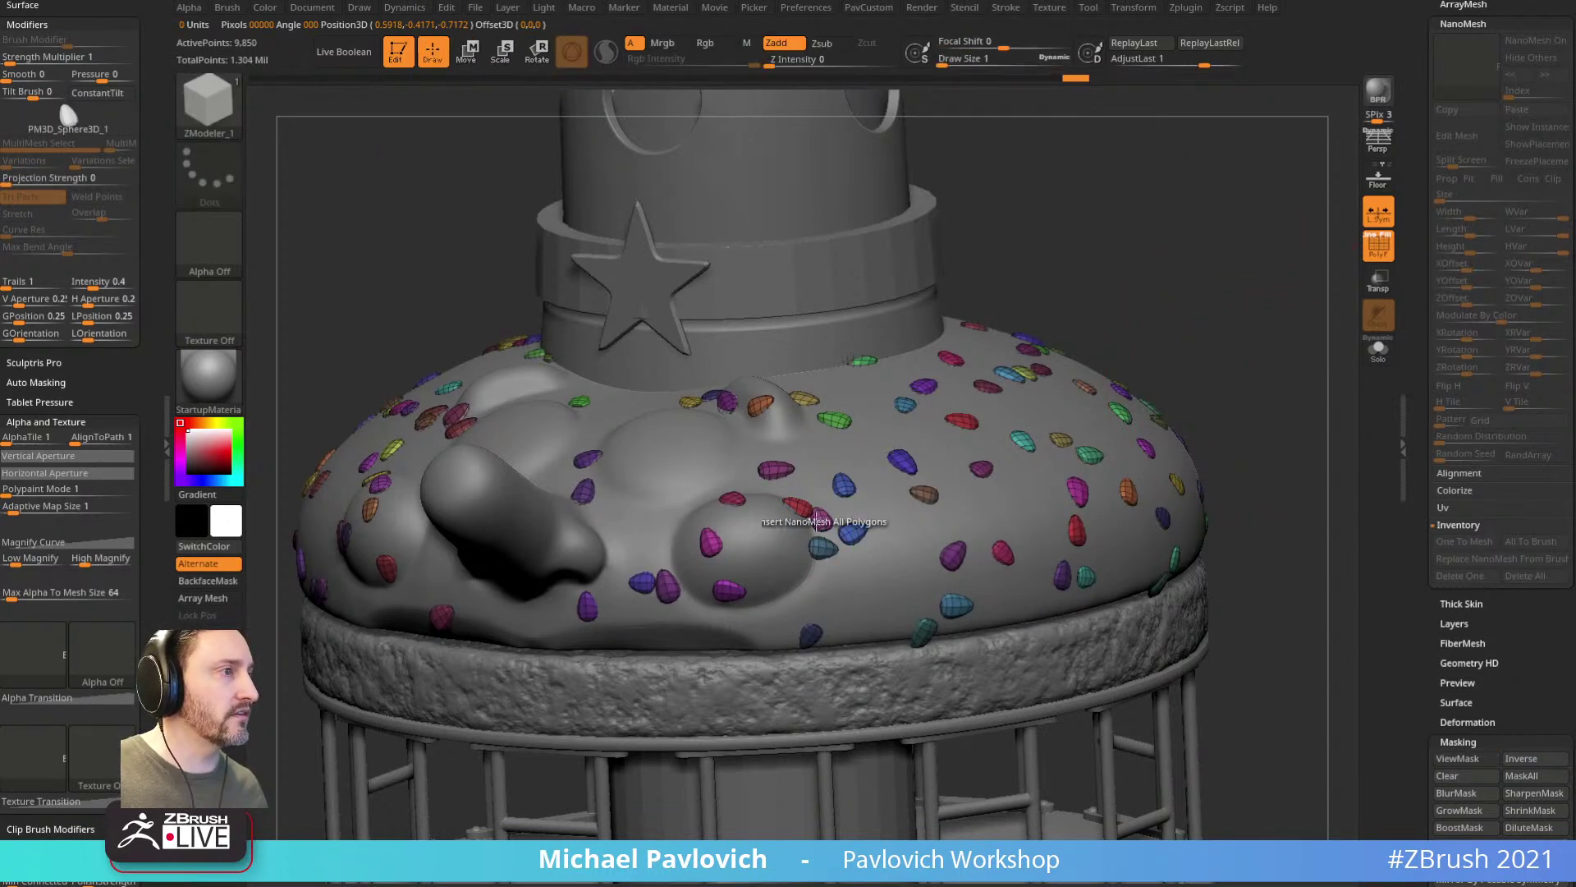
click(830, 528)
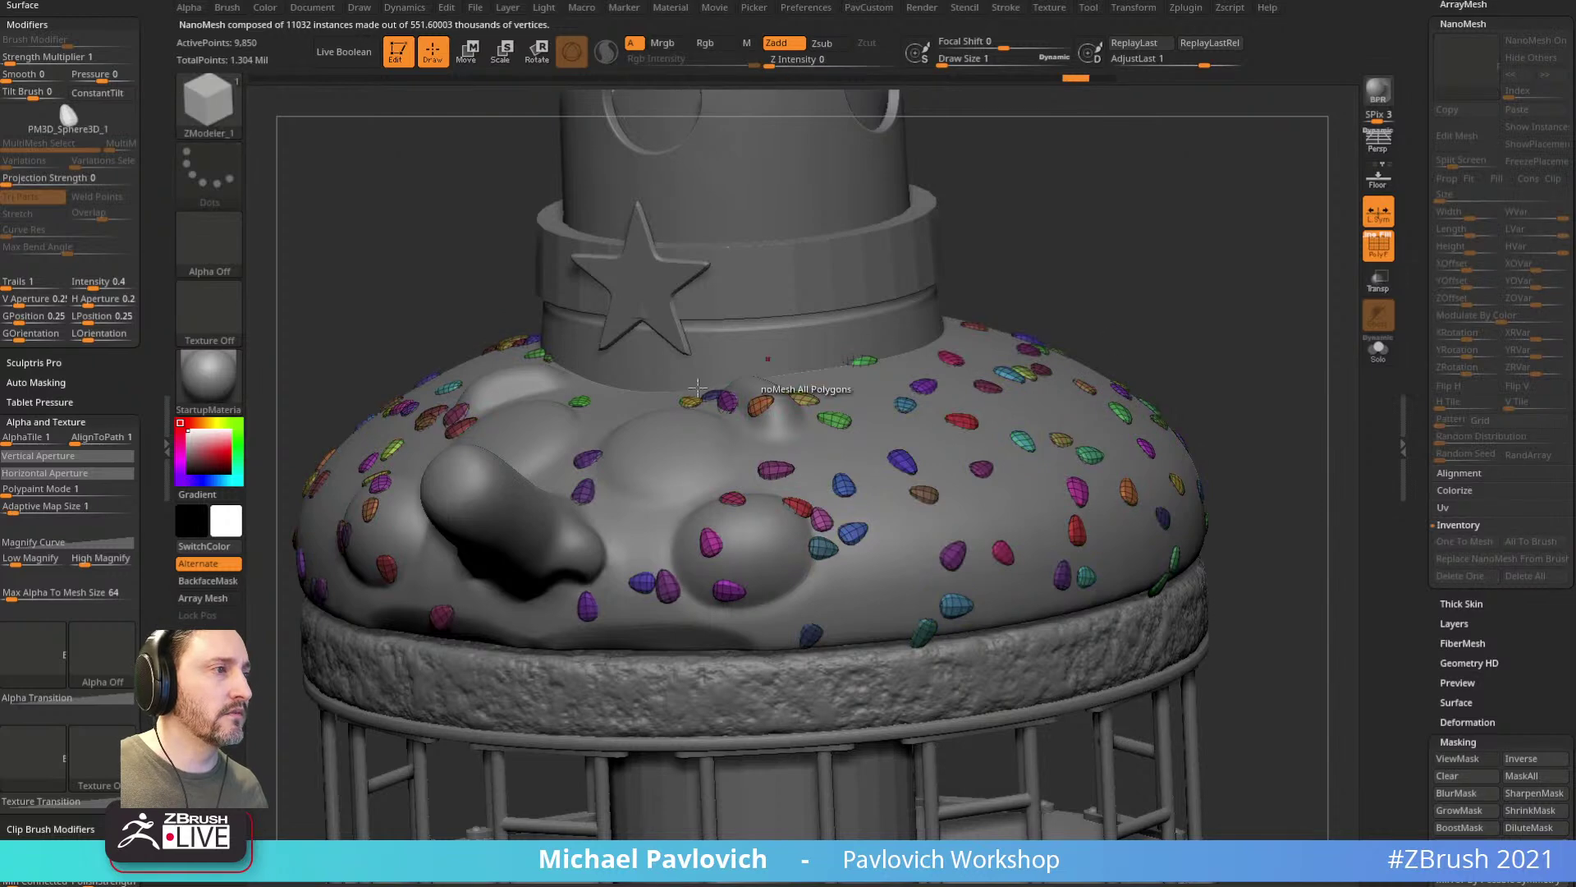
Step: Select the Move brush and open its Auto Masking settings
key(b)
key(m)
key(v)
alt+drag(356, 253, 353, 226)
mouse_move(157, 478)
mouse_down()
mouse_move(130, 296)
mouse_move(140, 323)
mouse_move(140, 129)
mouse_up()
click(20, 660)
click(19, 523)
click(24, 544)
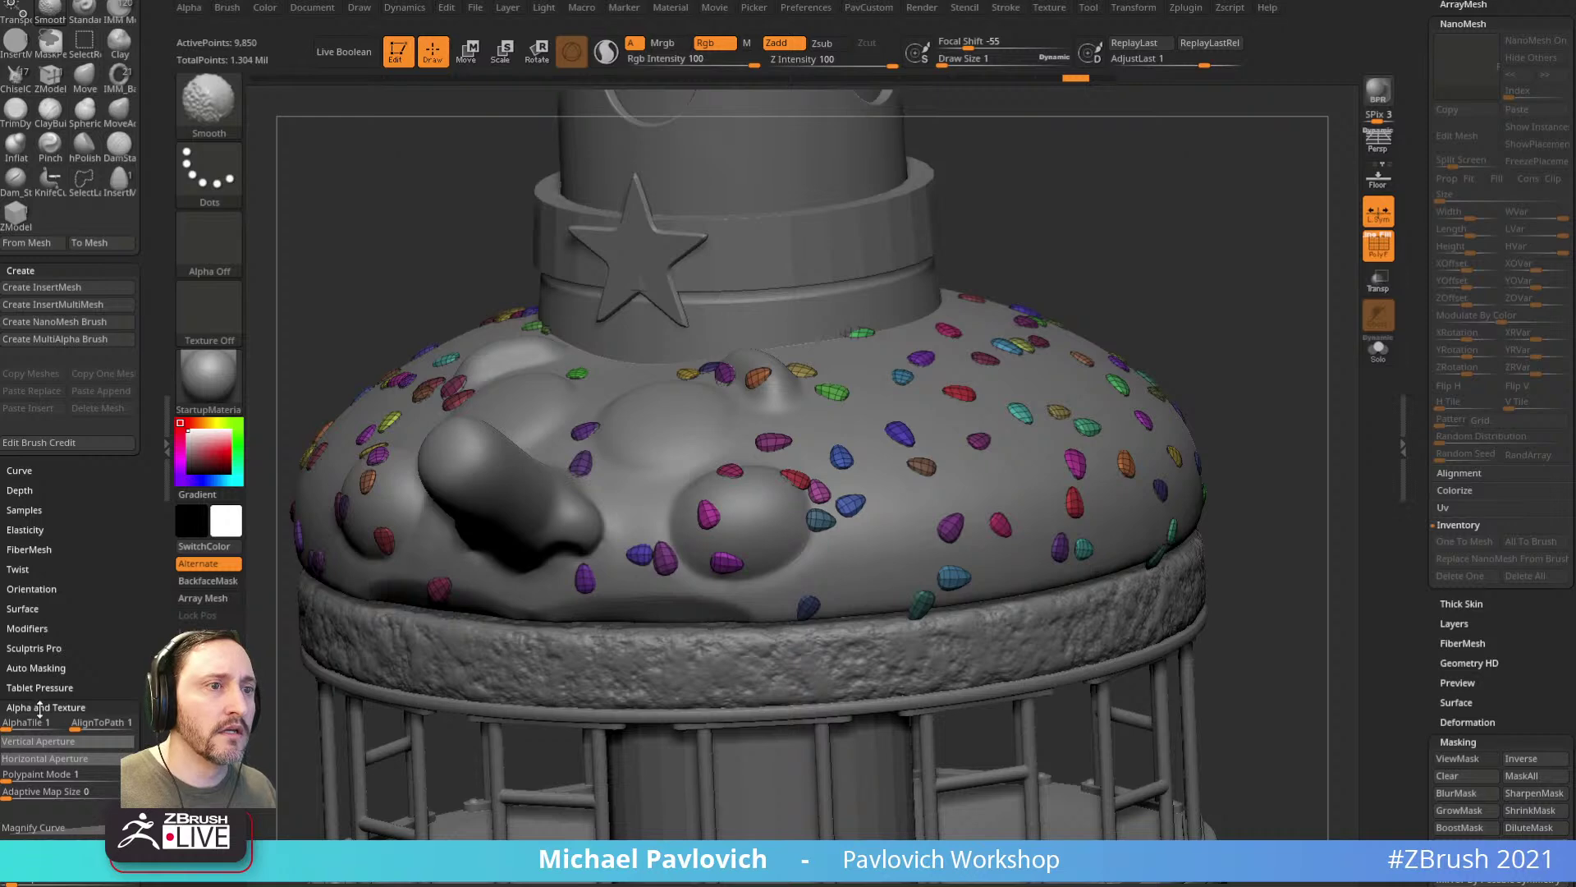
click(37, 708)
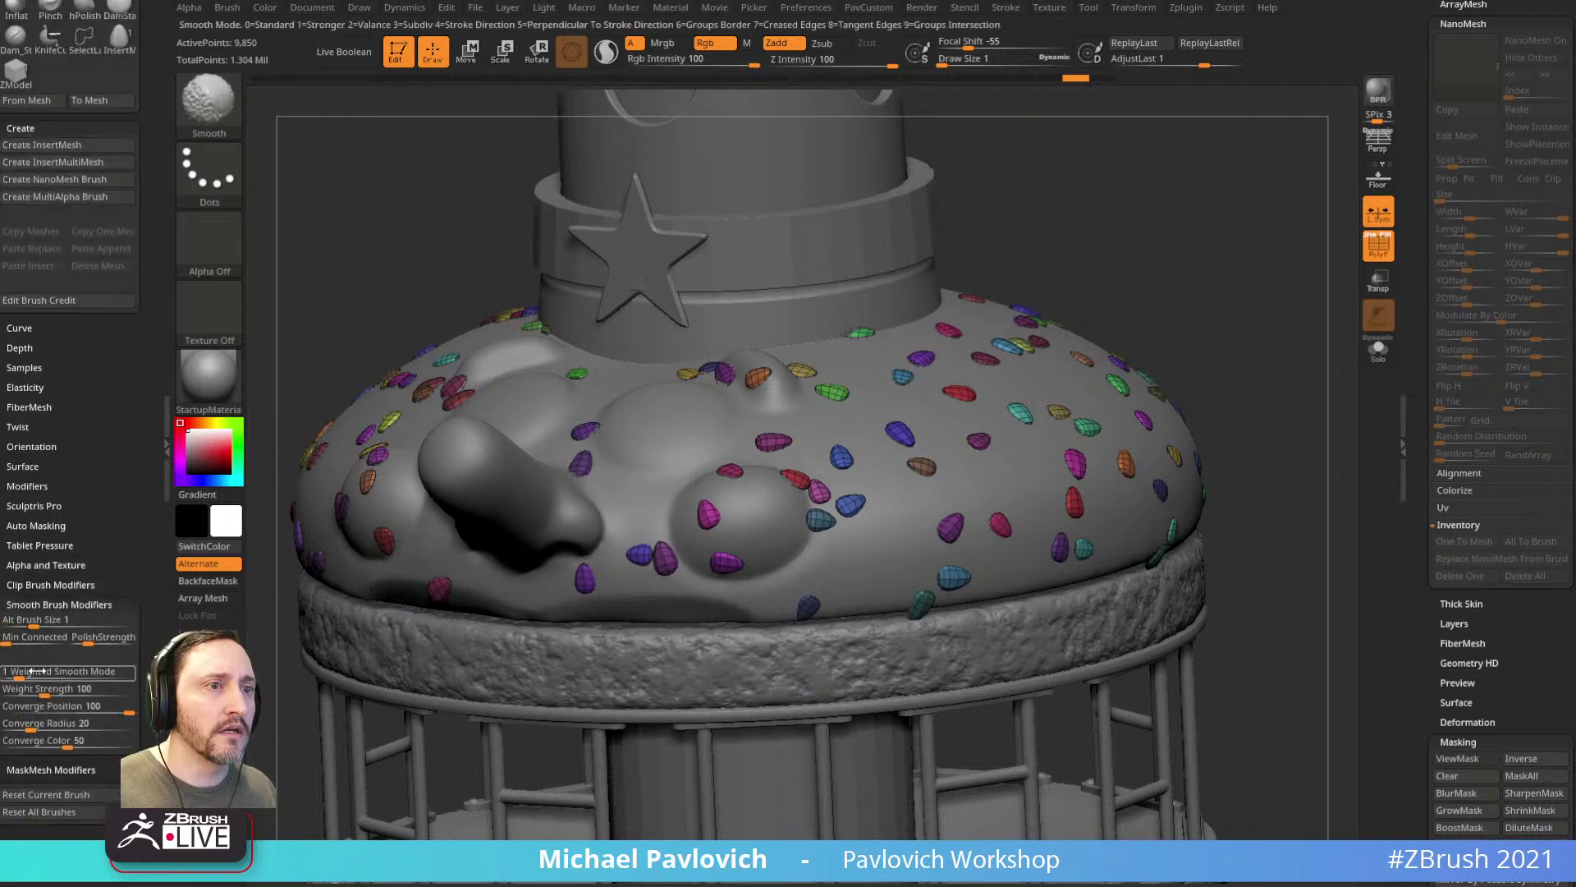
click(32, 523)
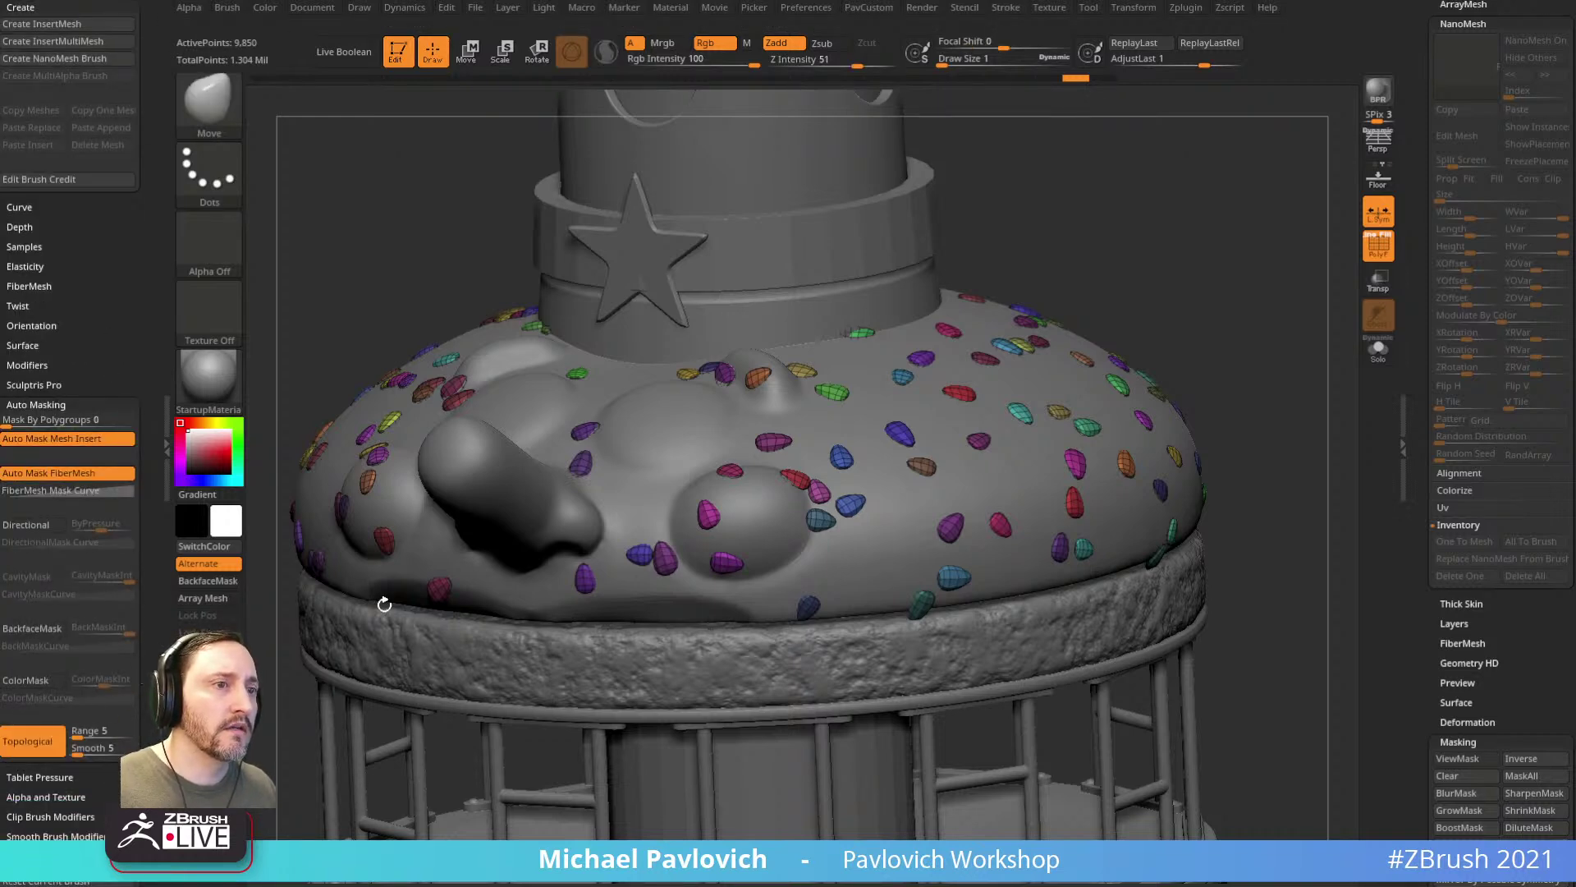
Step: Nudge individual seeds beside the cheek bump, and set Mask By Polygroups to 100 with a draw size of about 609
drag(848, 502, 856, 505)
mouse_move(896, 435)
mouse_down()
mouse_move(930, 463)
mouse_move(1009, 413)
mouse_move(1068, 403)
mouse_up()
key(s)
key(s)
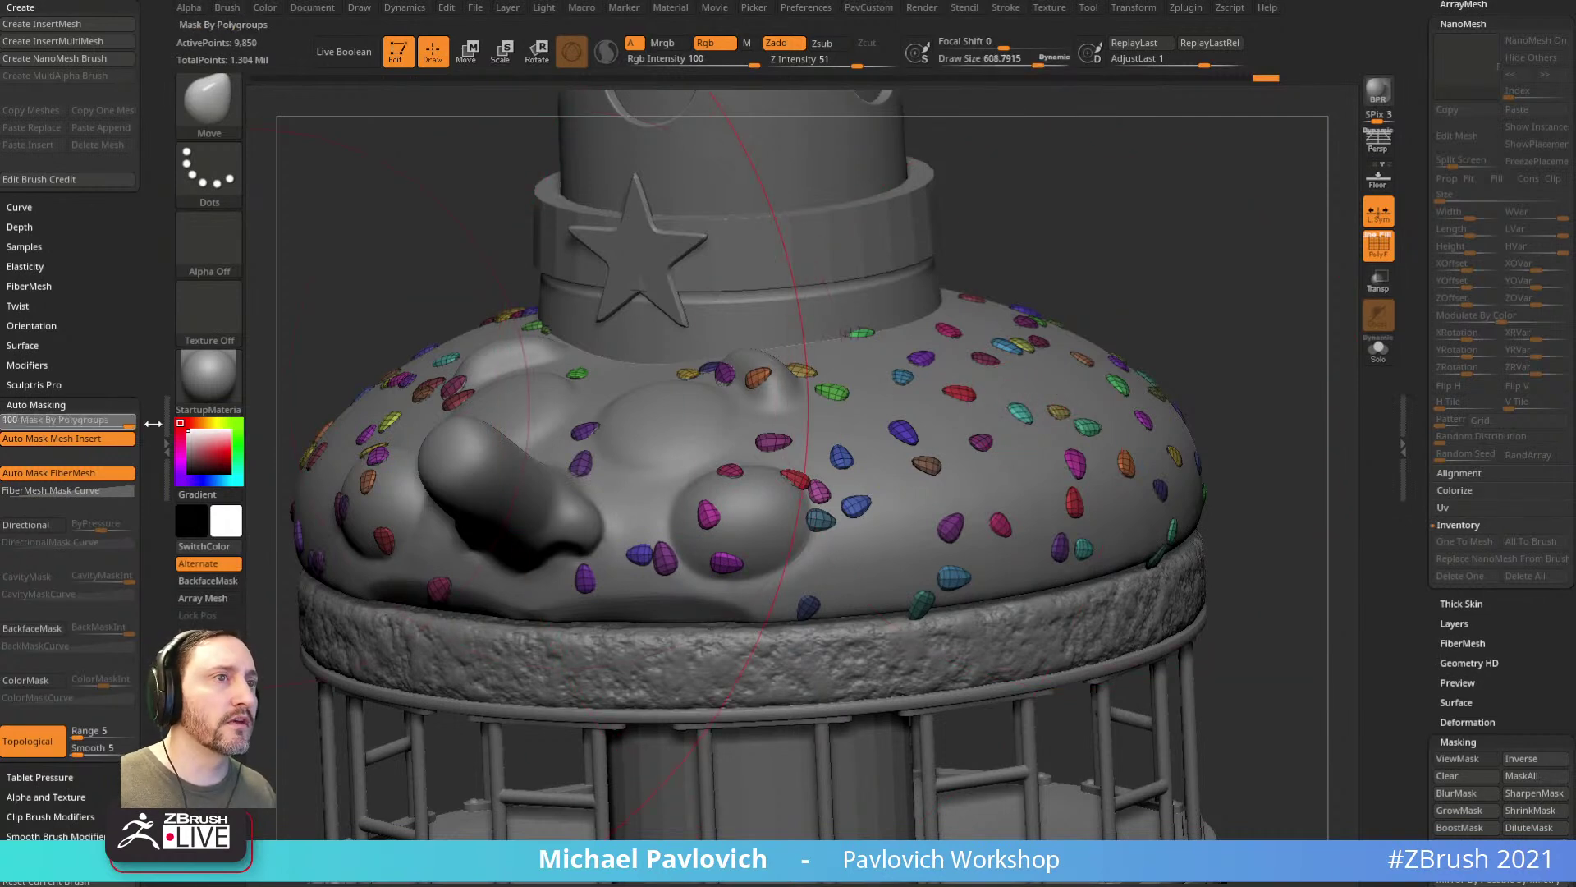
Step: Reposition single seeds on the bun with the large polygroup-masked Move brush
mouse_move(983, 447)
mouse_down()
mouse_move(1018, 403)
mouse_move(961, 395)
mouse_move(924, 353)
mouse_up()
alt+drag(1147, 320, 1223, 295)
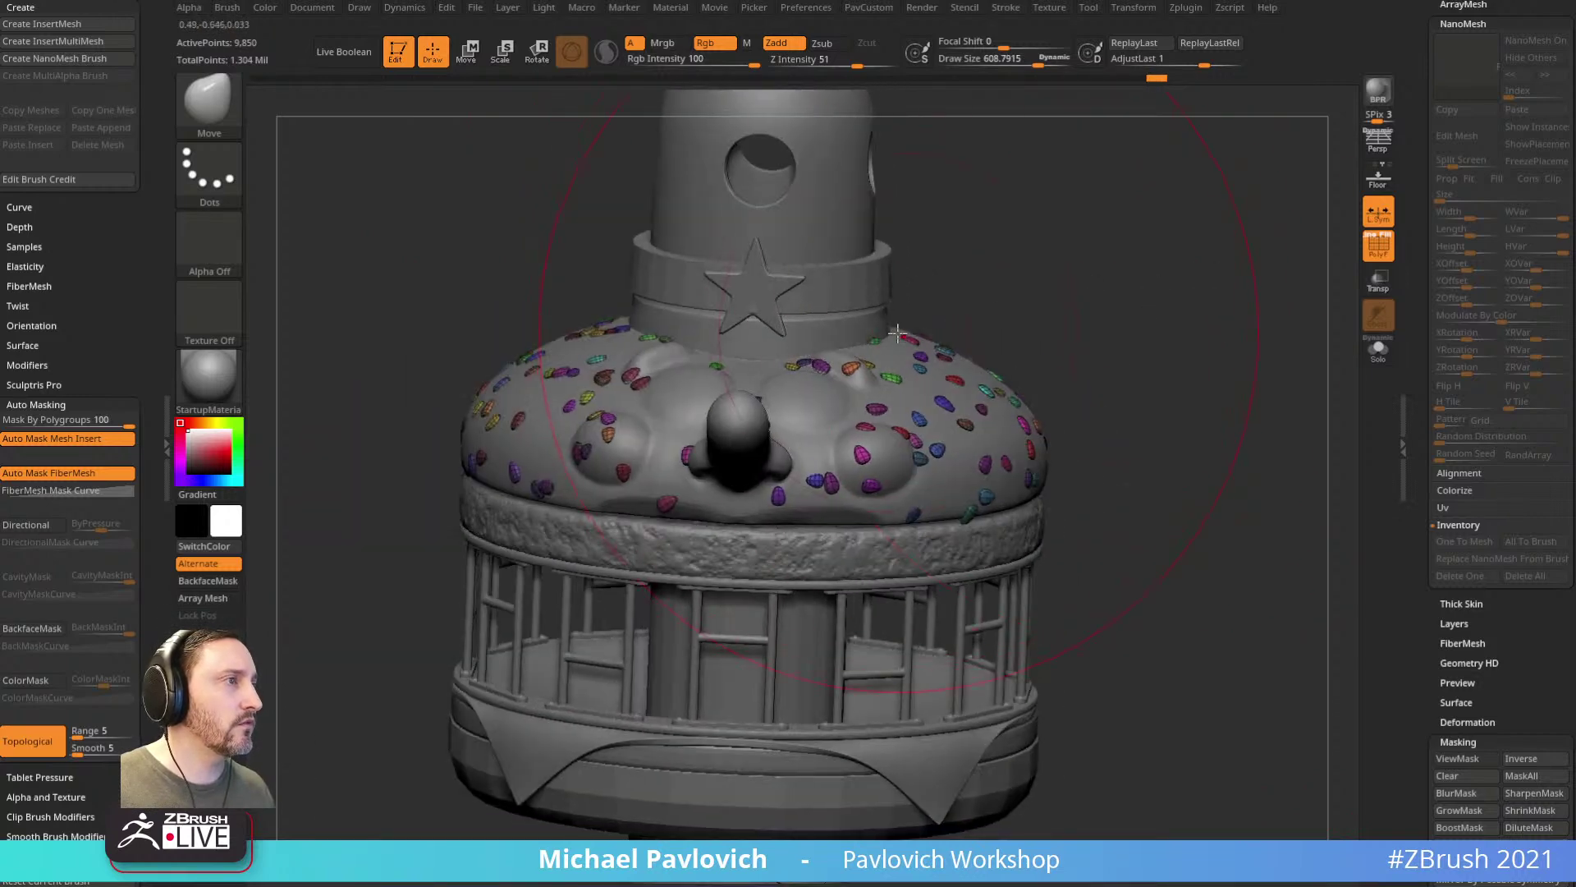
mouse_move(895, 342)
mouse_down()
mouse_move(880, 350)
mouse_move(894, 345)
mouse_up()
Step: Reduce the draw size to about 49 and turn off the PolyFrame display on the framed tower
key(s)
click(937, 306)
mouse_move(1198, 338)
mouse_down()
mouse_move(1233, 321)
mouse_move(1259, 337)
mouse_up()
key(f)
click(1378, 245)
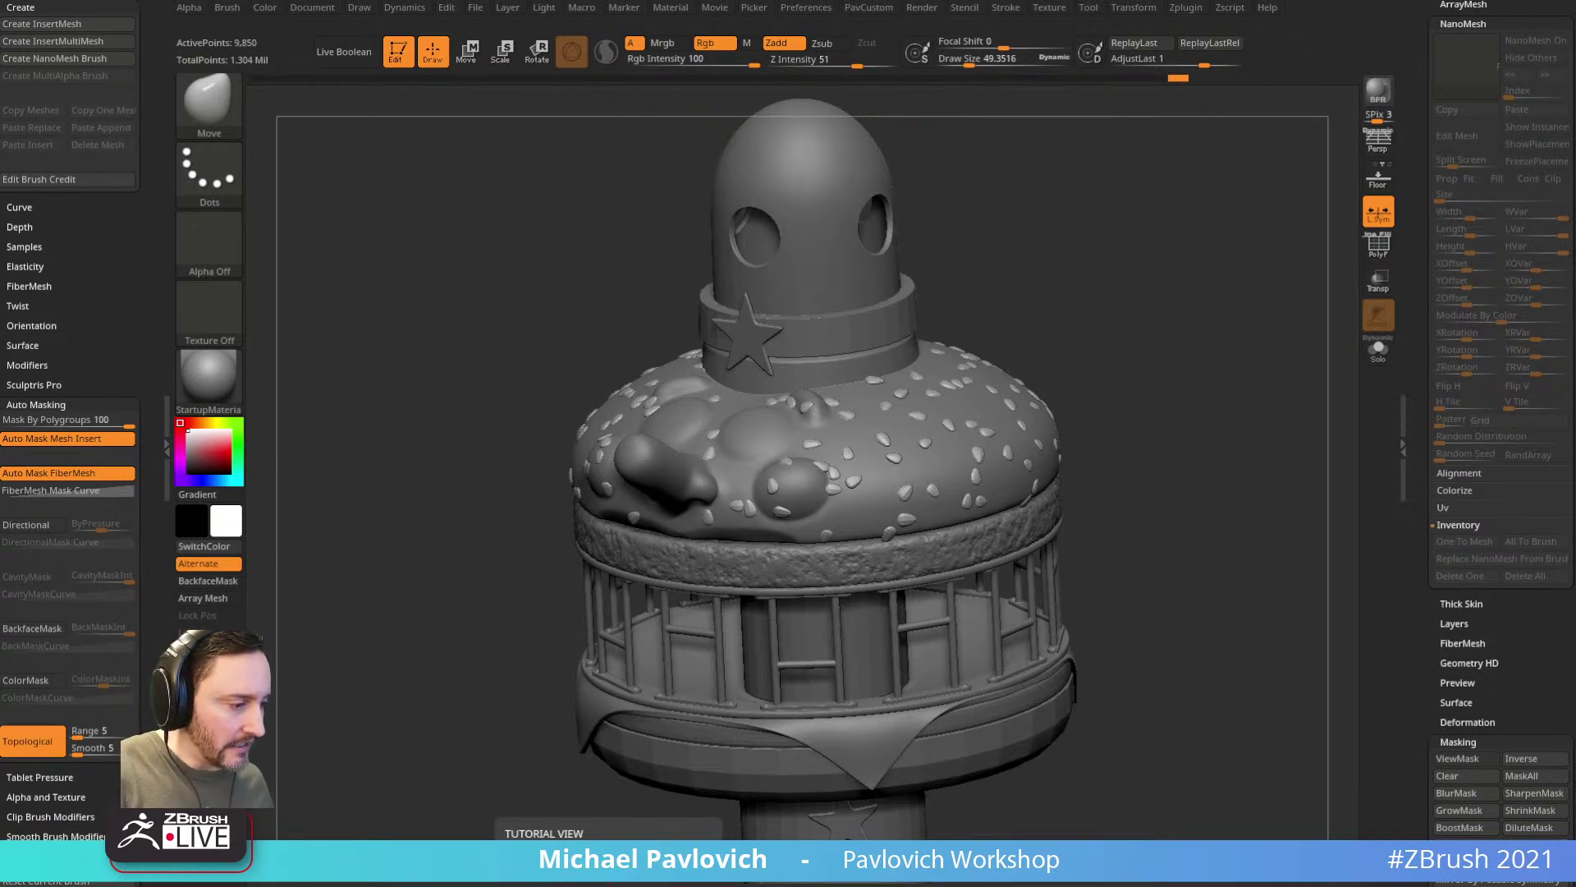
Step: Switch to the web browser, return to the YouTube channel's playlists page and look through its ZBrush tutorial playlists
drag(1029, 886, 1025, 48)
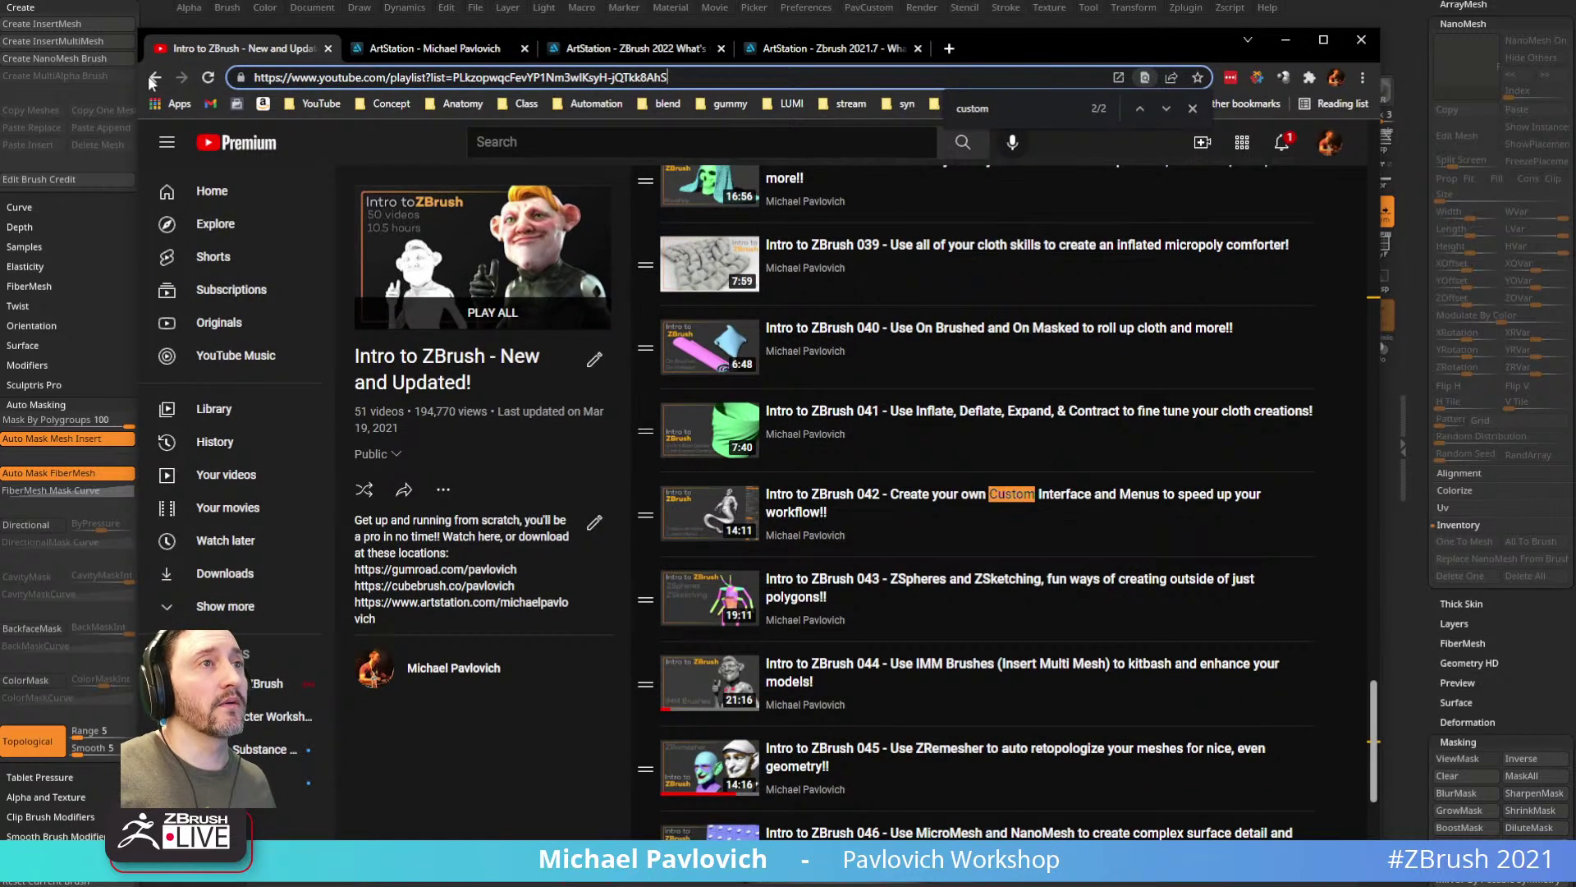
click(155, 77)
click(562, 77)
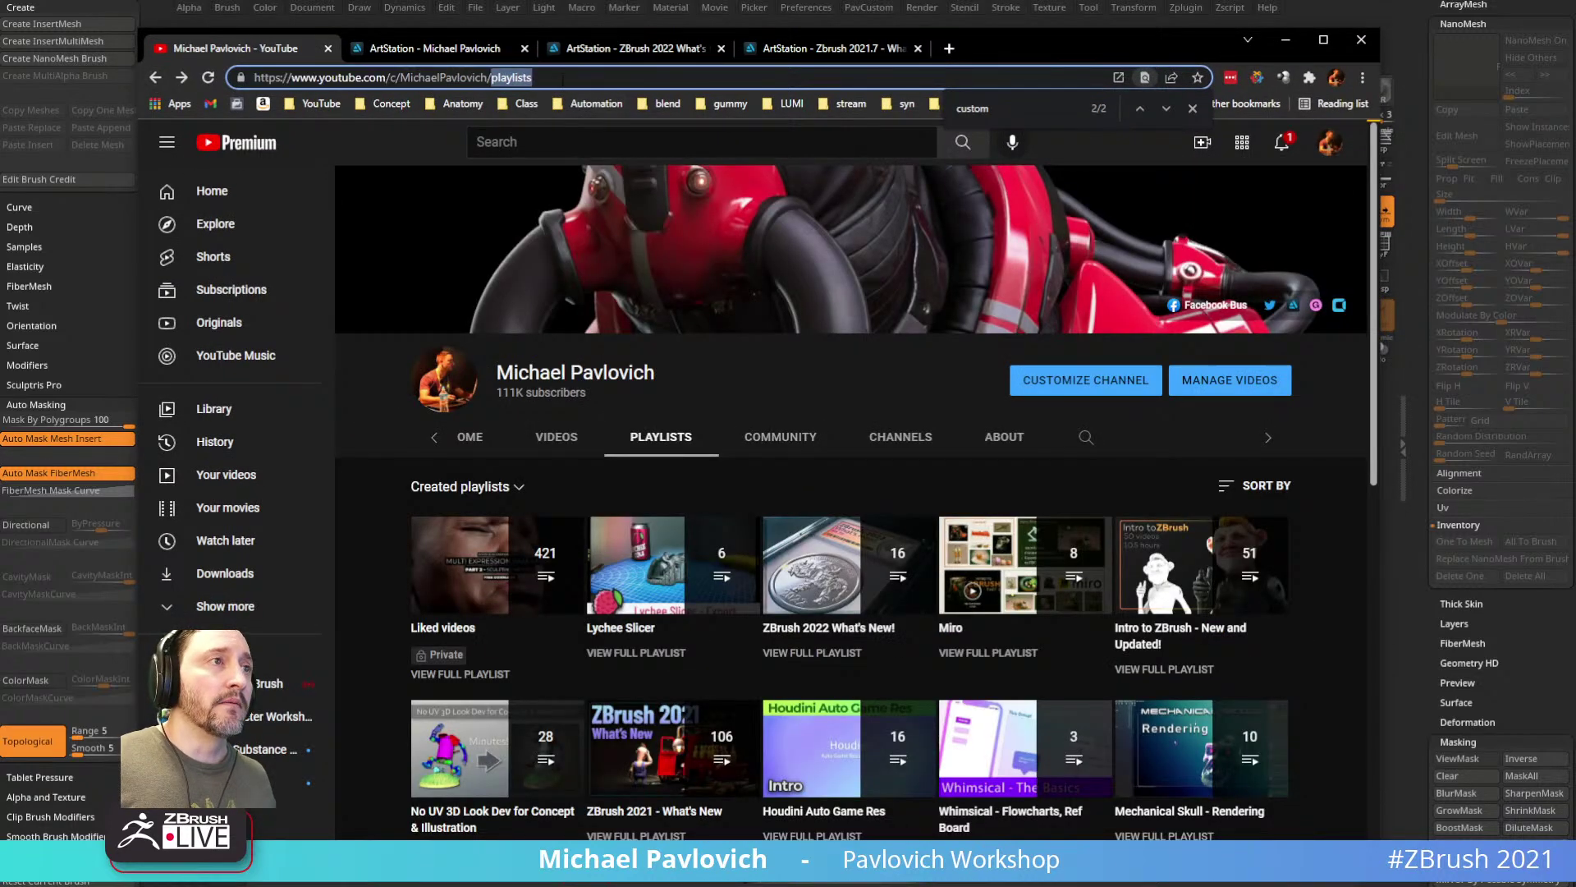
key(alt+Tab)
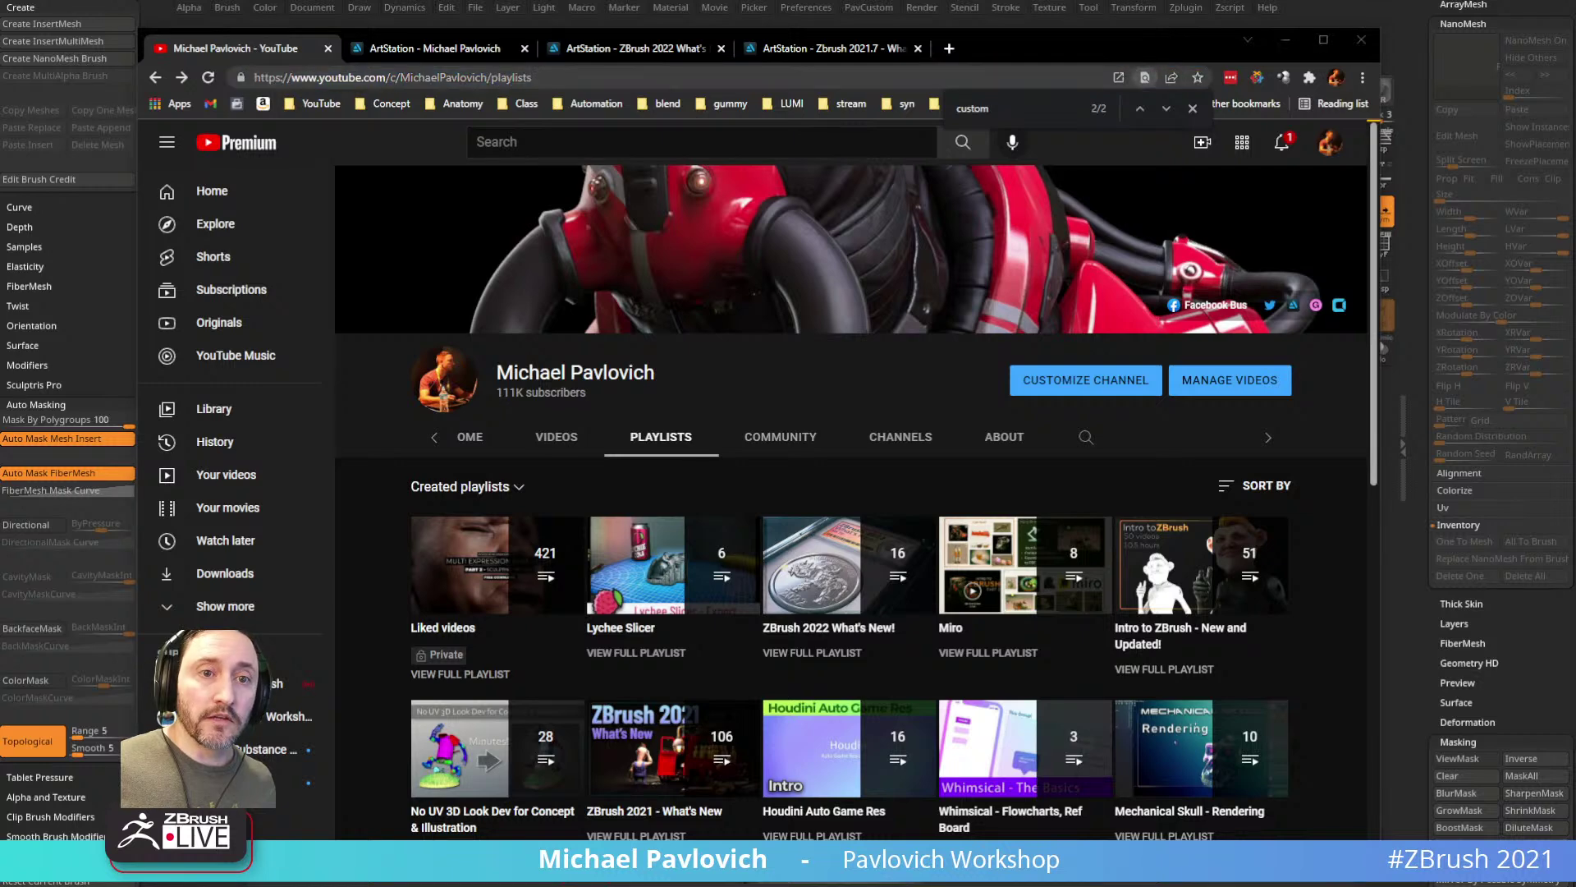
scroll(795, 486, down, 5)
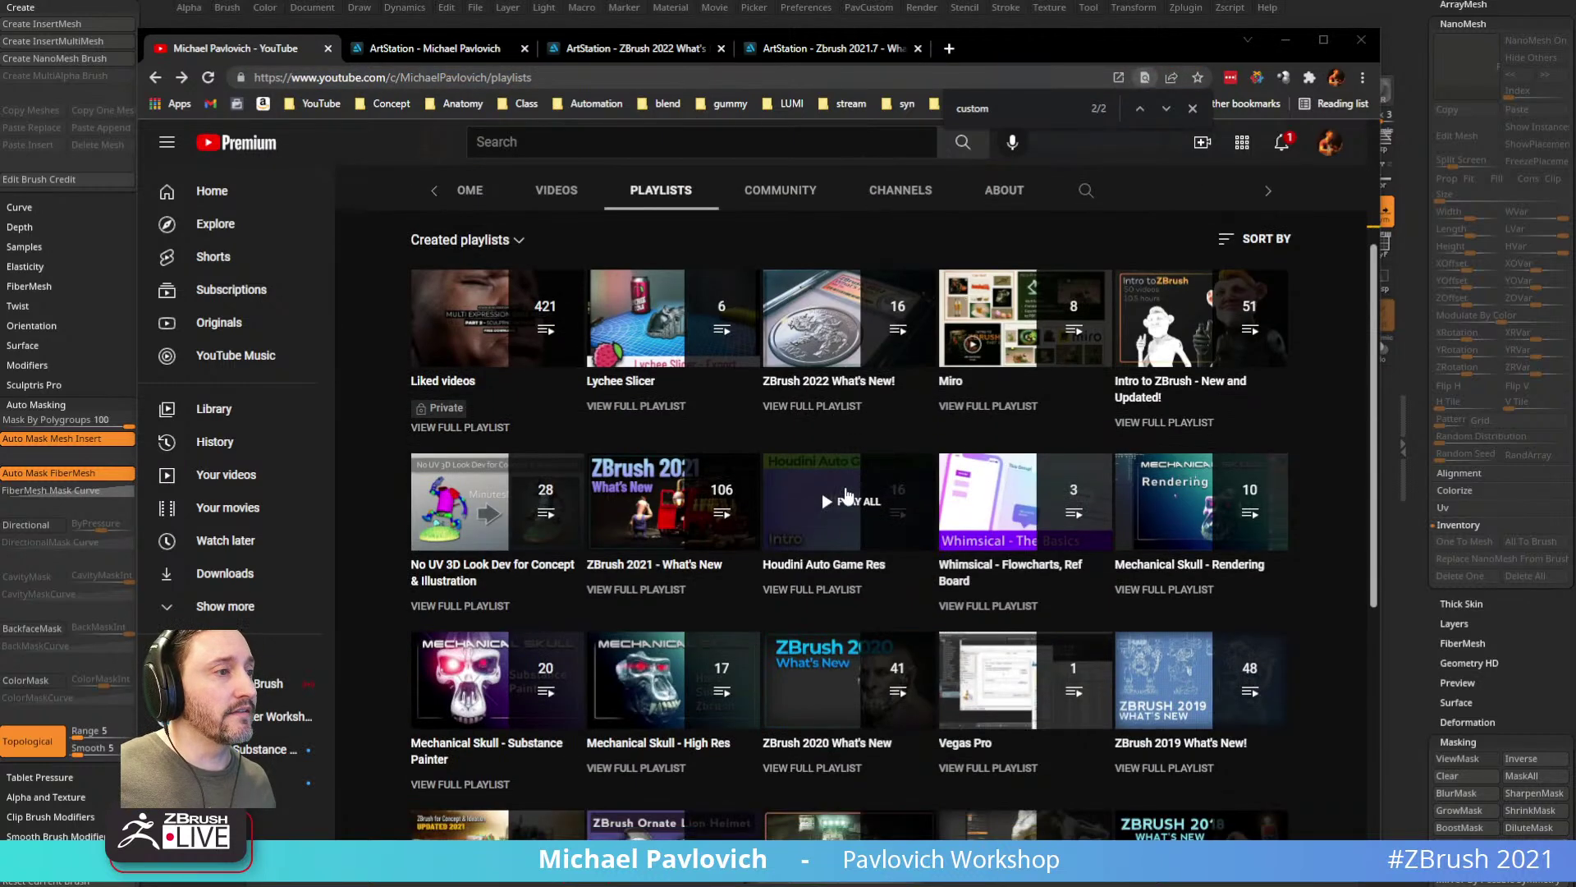
scroll(795, 486, down, 3)
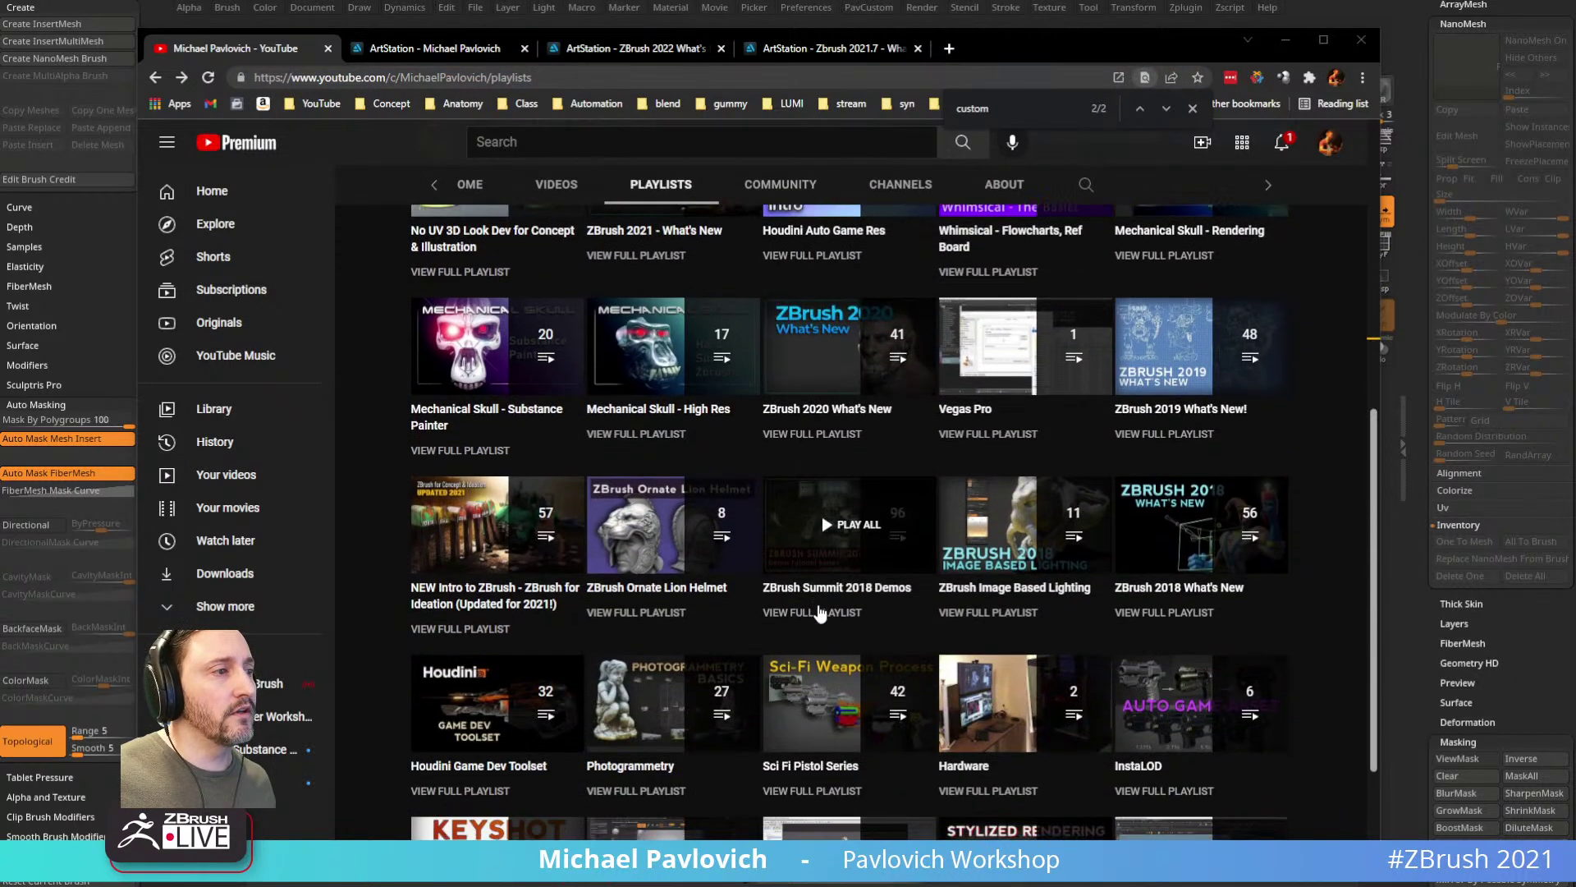
scroll(741, 465, up, 6)
scroll(741, 464, up, 2)
Step: Look through the artist's ArtStation portfolio and select the page's web address
click(451, 49)
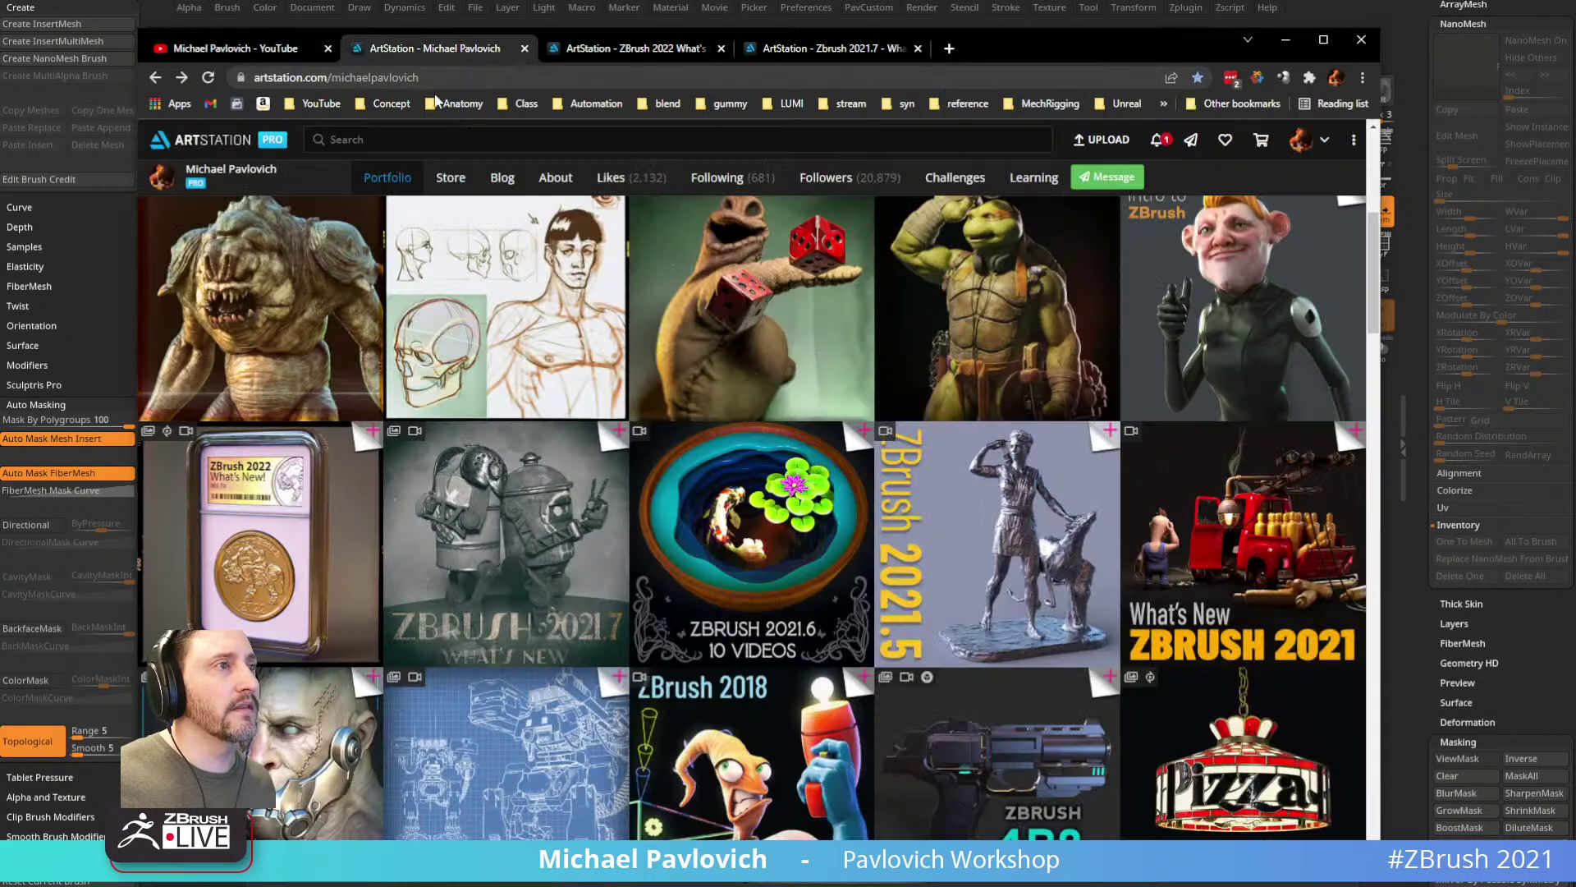
scroll(819, 535, down, 3)
scroll(818, 534, up, 9)
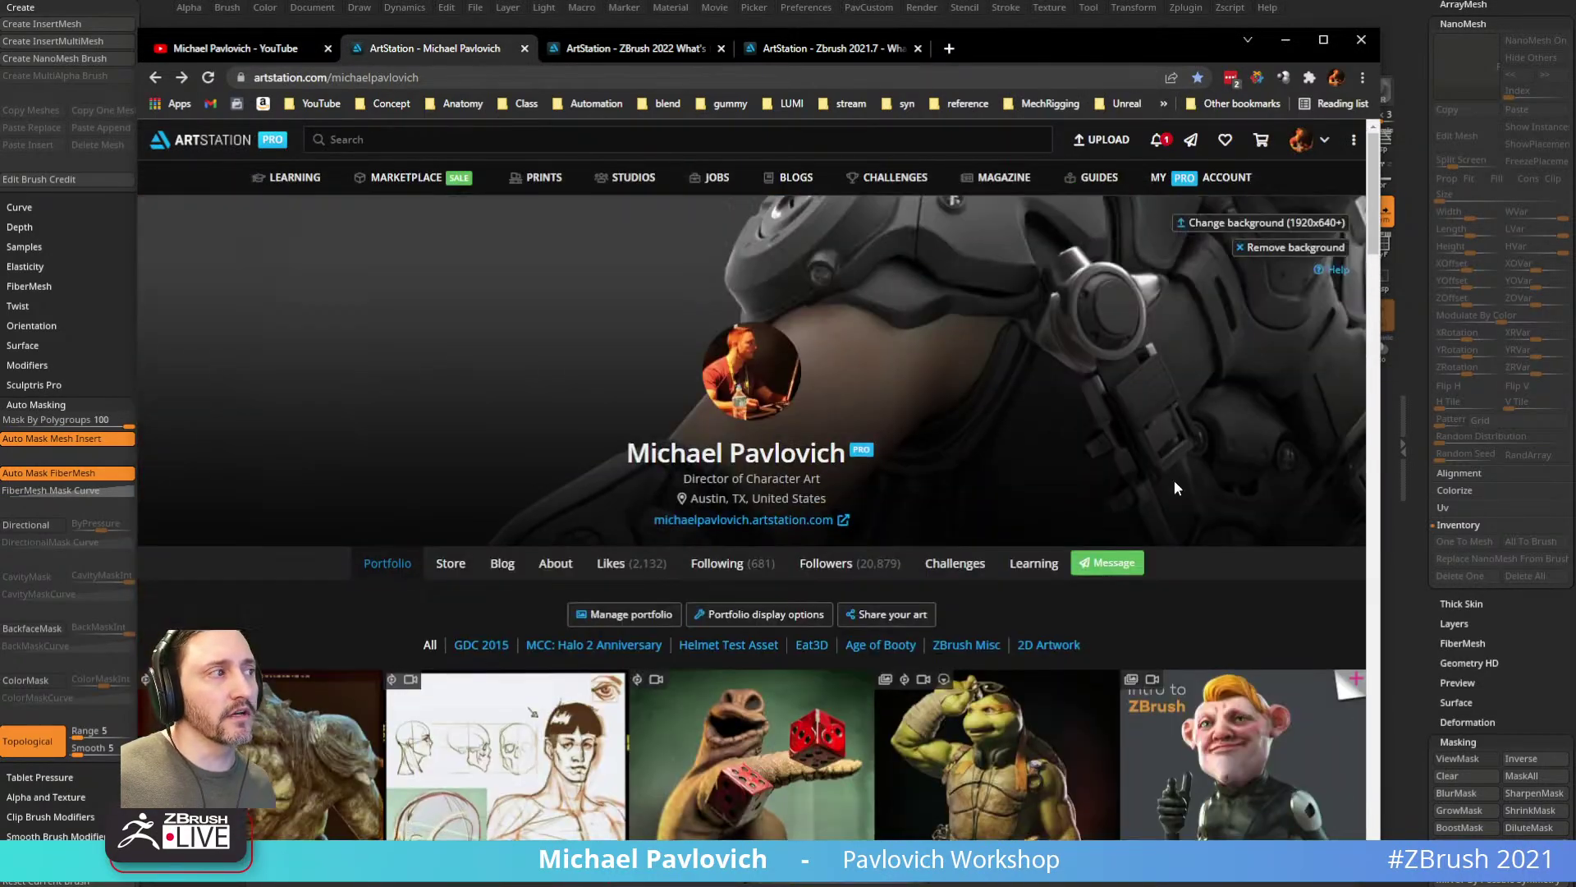
scroll(1141, 476, down, 3)
scroll(1233, 412, down, 10)
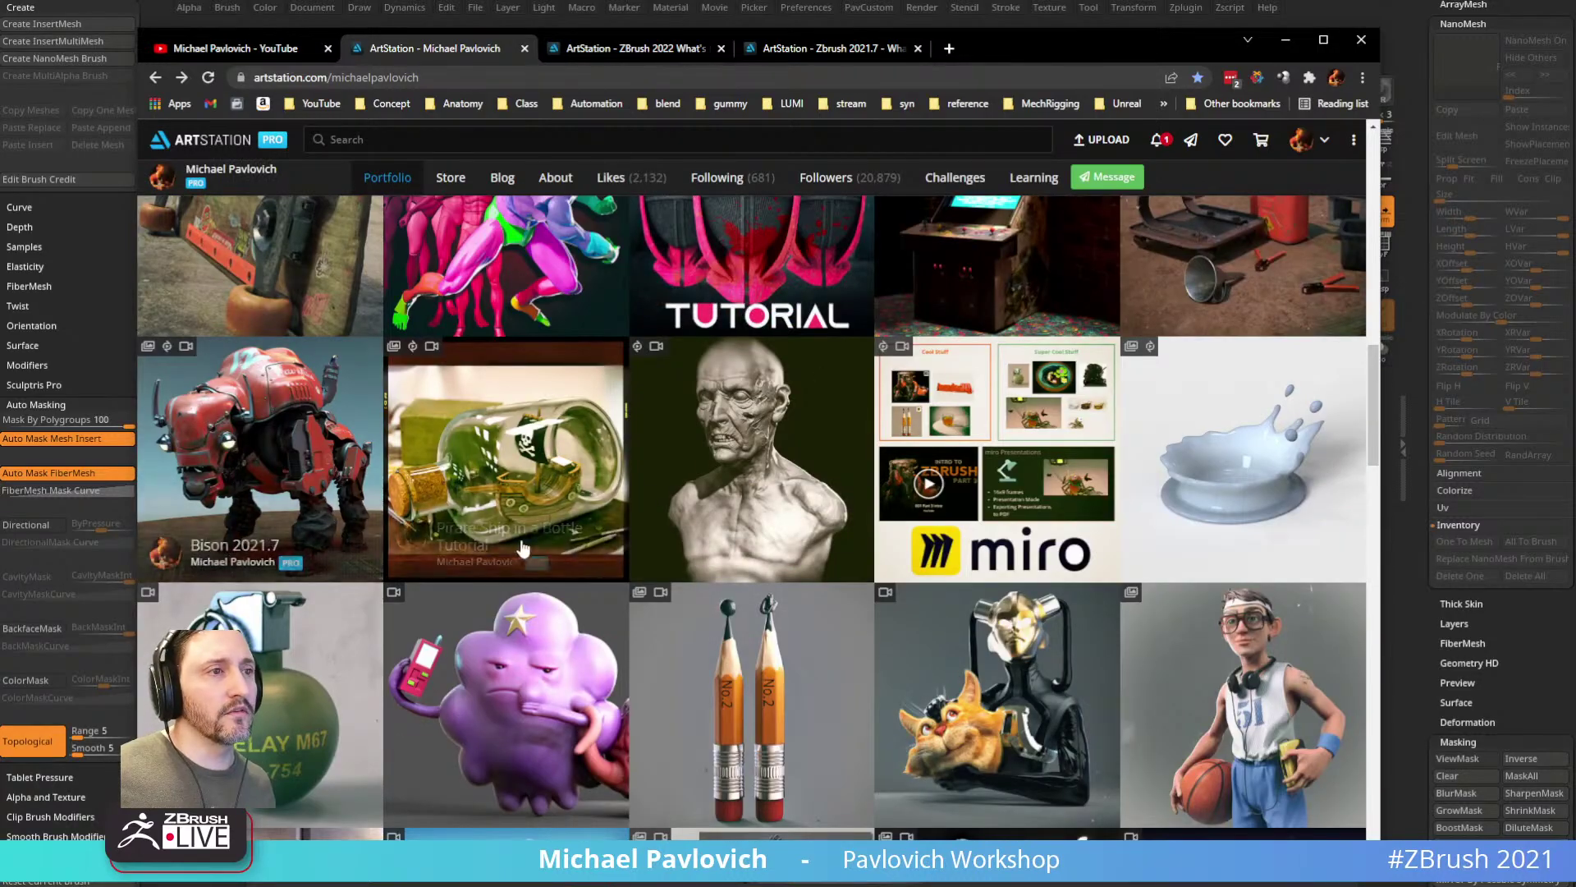
scroll(1126, 493, down, 5)
scroll(1126, 492, down, 3)
scroll(1126, 493, up, 20)
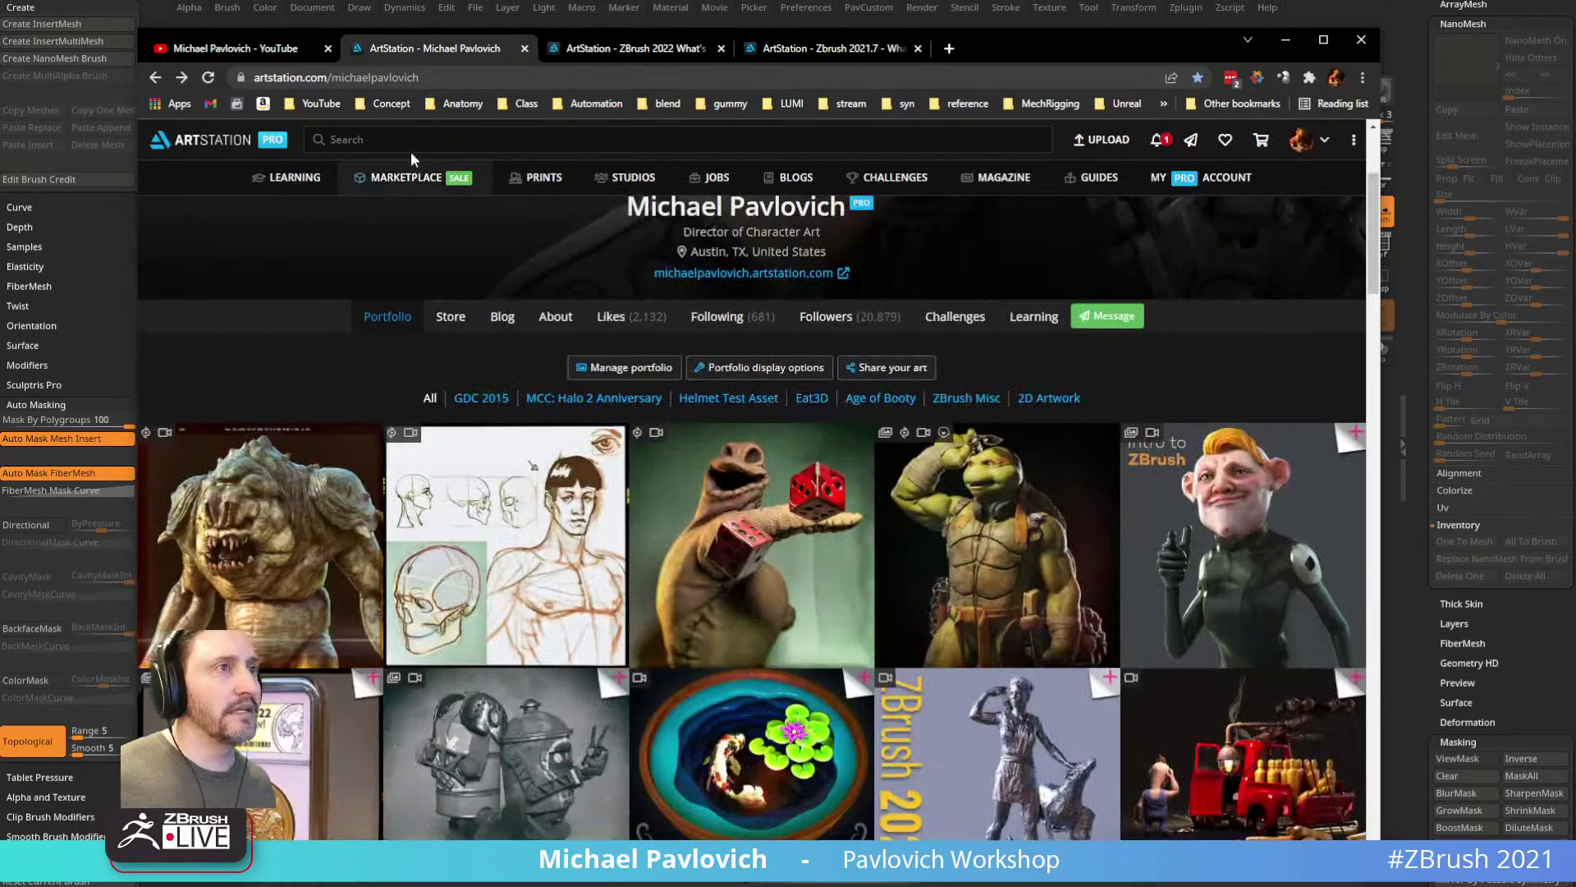
click(453, 79)
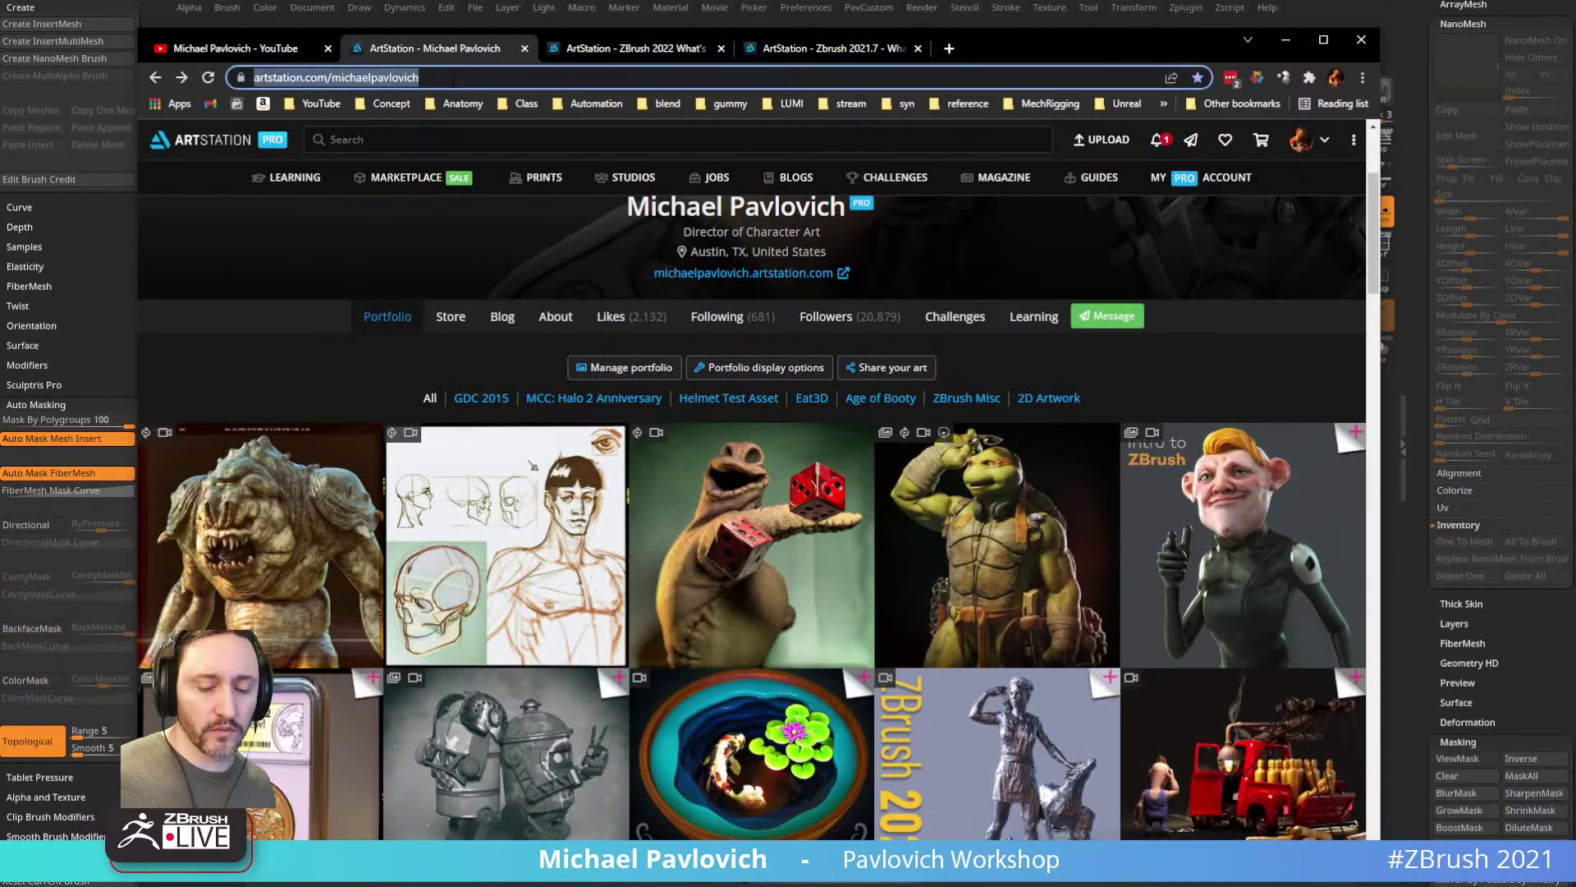
key(alt+Tab)
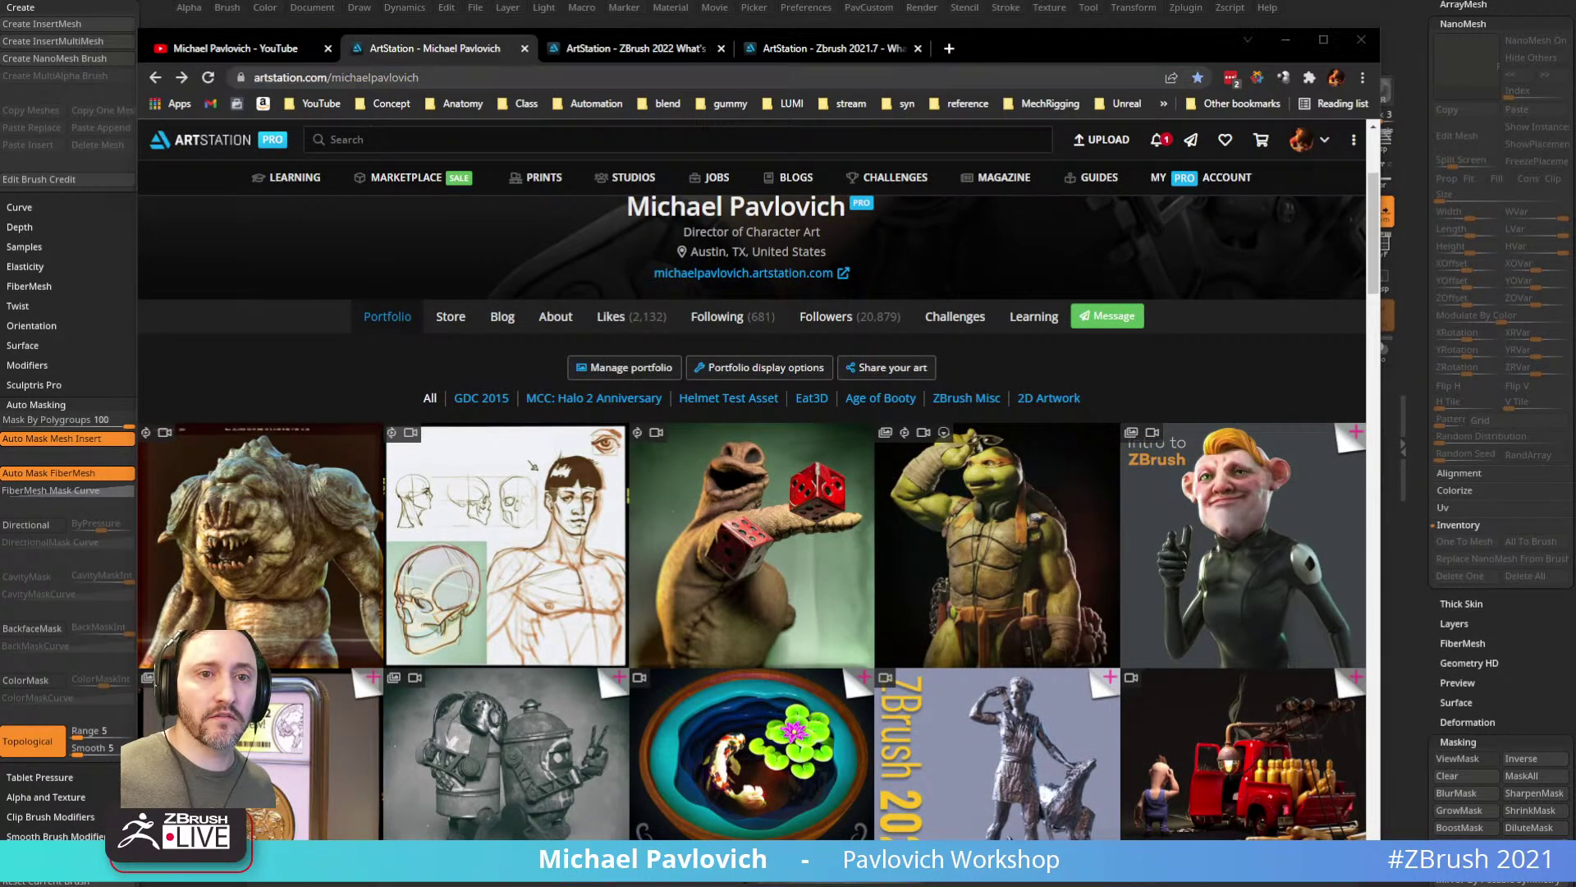